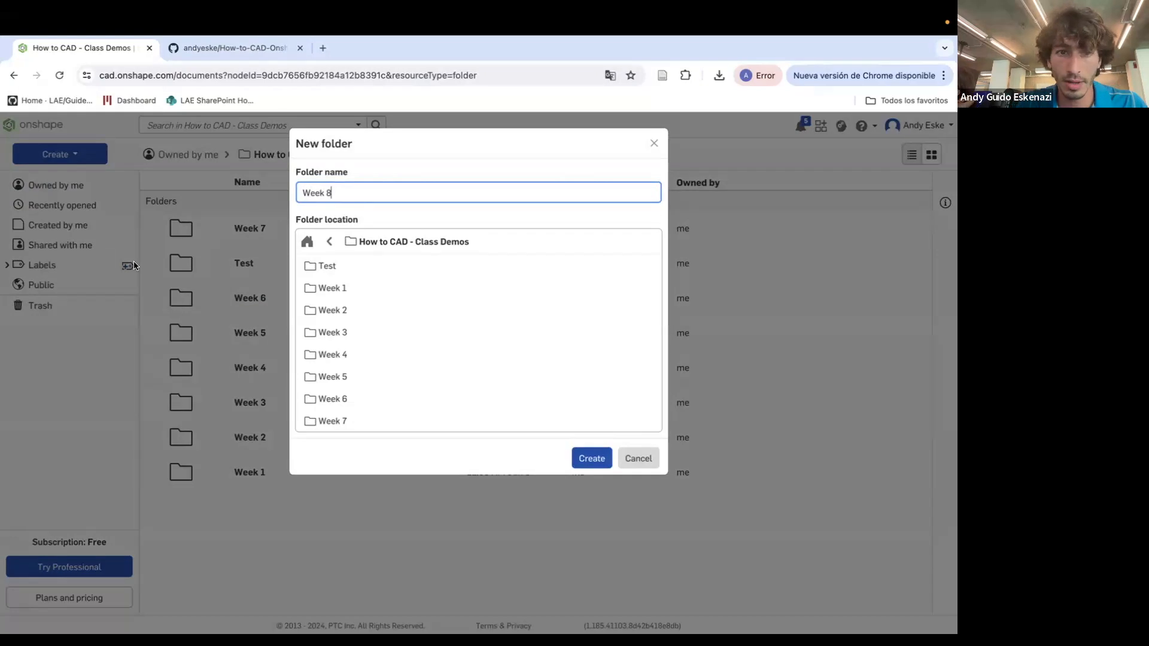
Create the Week 8 folder and, inside it, a public document named Model Plane
{"action": "left_click", "coordinate": [576, 458]}
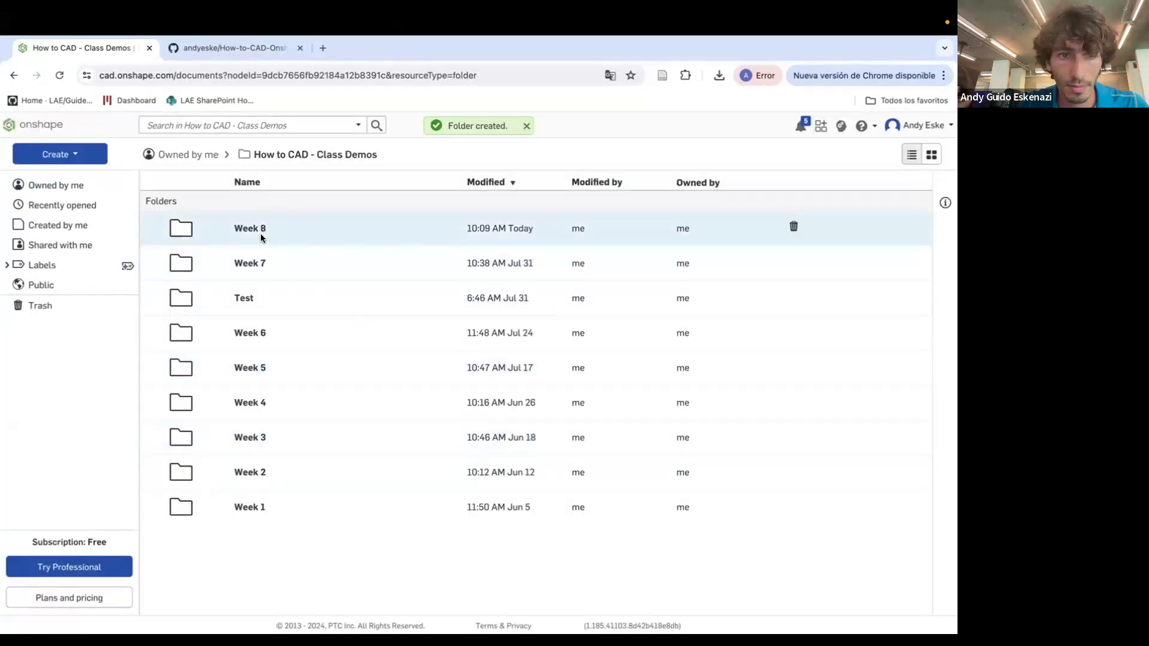
{"action": "left_click", "coordinate": [261, 229]}
{"action": "left_click", "coordinate": [63, 156]}
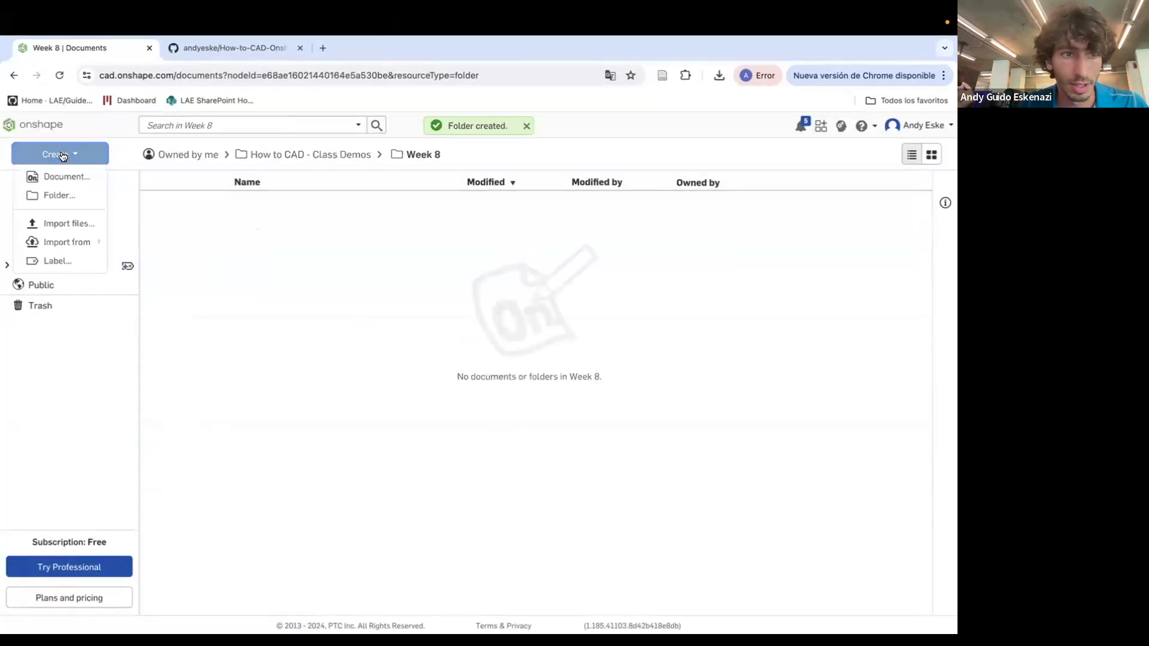
{"action": "left_click", "coordinate": [67, 176]}
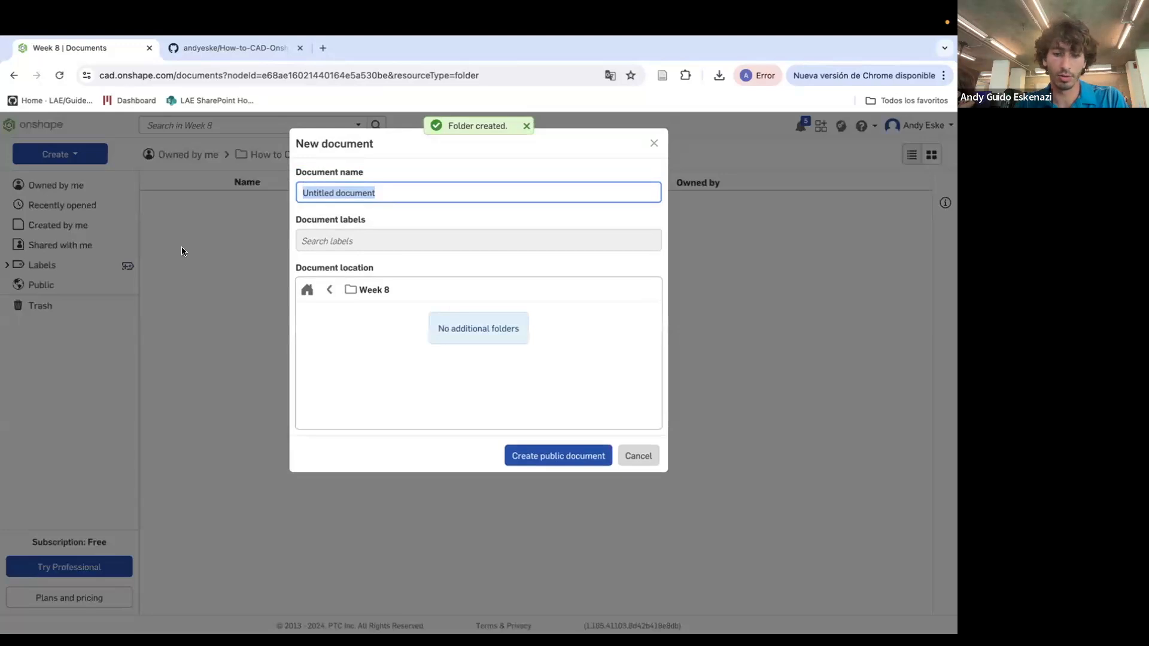
{"action": "type", "text": "Model Plane"}
{"action": "left_click", "coordinate": [538, 455]}
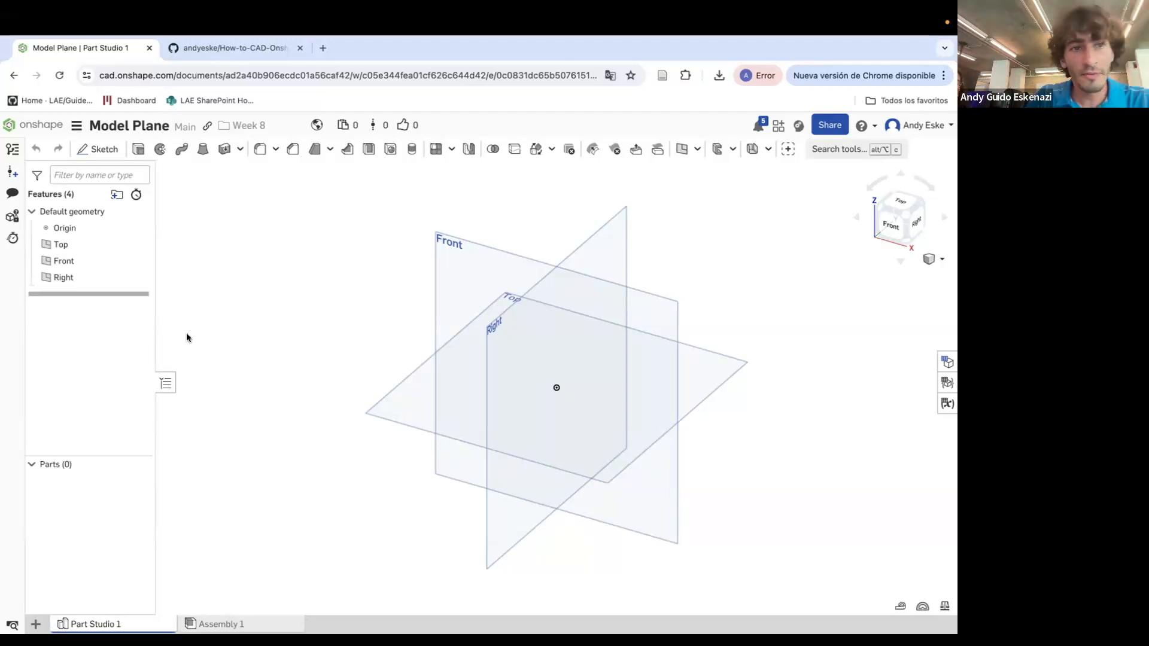
Start a sketch on the Front plane, face it, and move the sketch dialog clear of the drawing area
{"action": "left_click", "coordinate": [103, 149]}
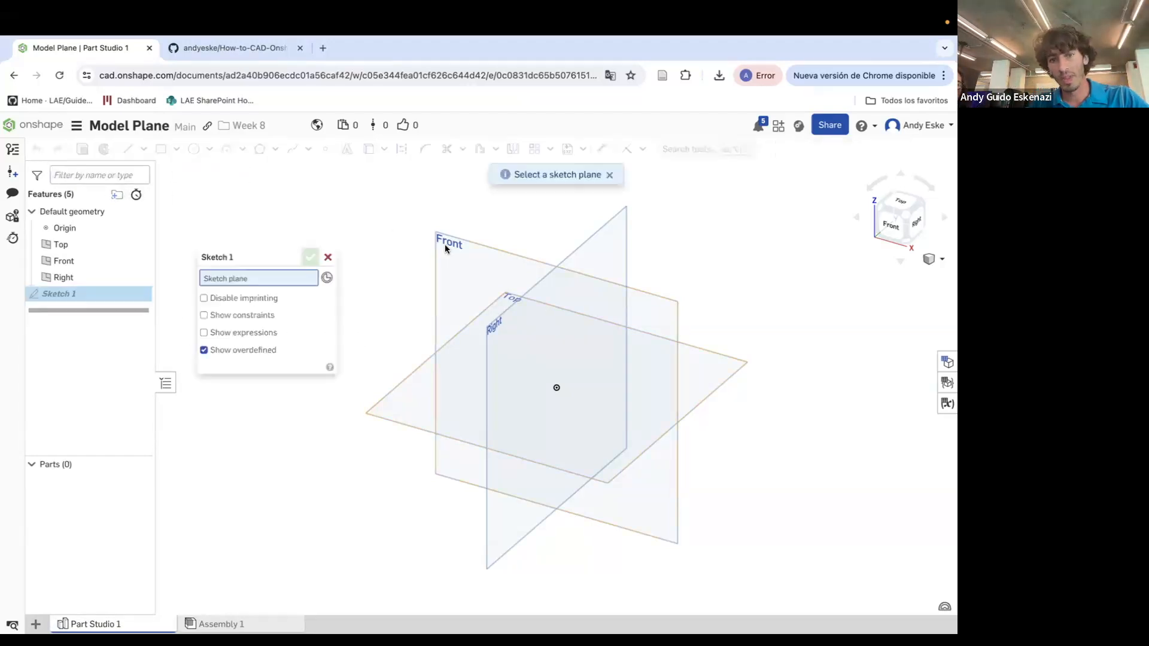
{"action": "left_click", "coordinate": [444, 244]}
{"action": "key", "text": "n"}
{"action": "left_click_drag", "start_coordinate": [196, 262], "coordinate": [24, 355]}
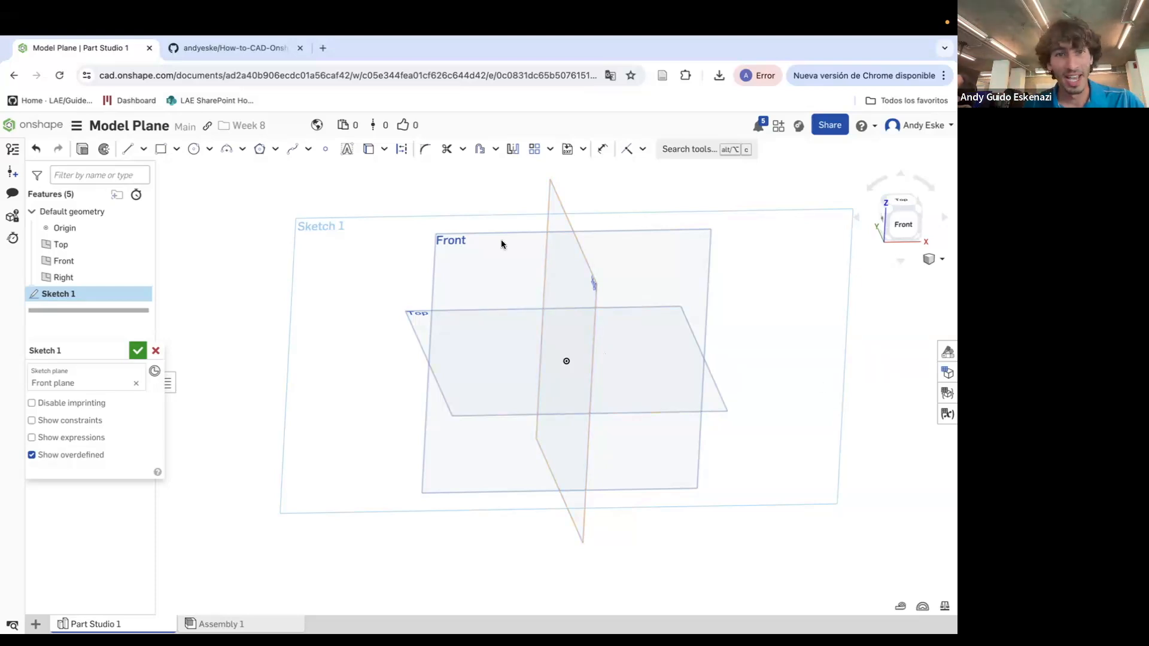
Draw connected construction lines from the origin for the fuselage front: about 99.6 mm left, 26.7 up, 31 right, 31.7 sloping up, 58.5 right
{"action": "left_click", "coordinate": [128, 151]}
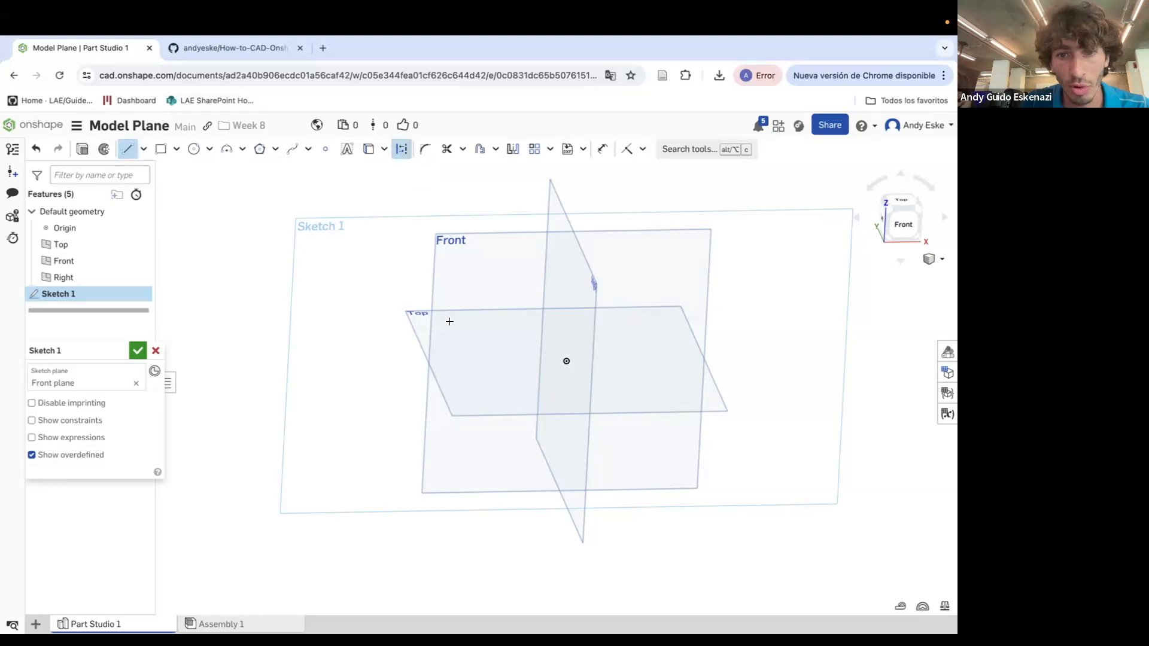
{"action": "left_click", "coordinate": [566, 361]}
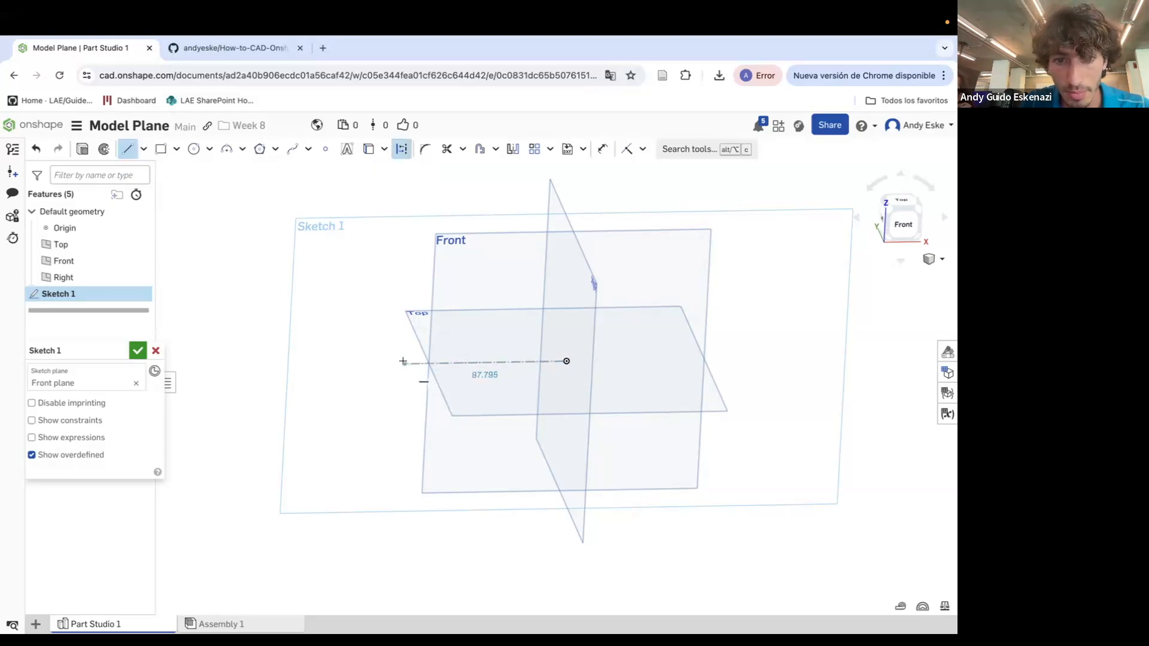
{"action": "left_click", "coordinate": [384, 362]}
{"action": "key", "text": "n"}
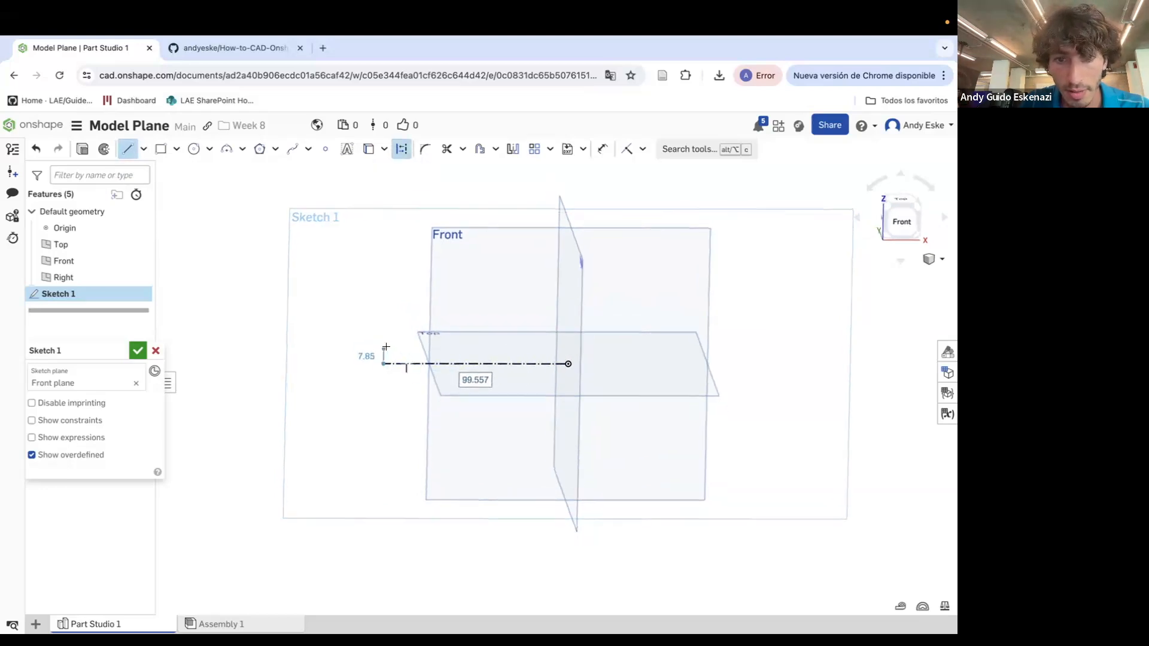
{"action": "left_click", "coordinate": [380, 299]}
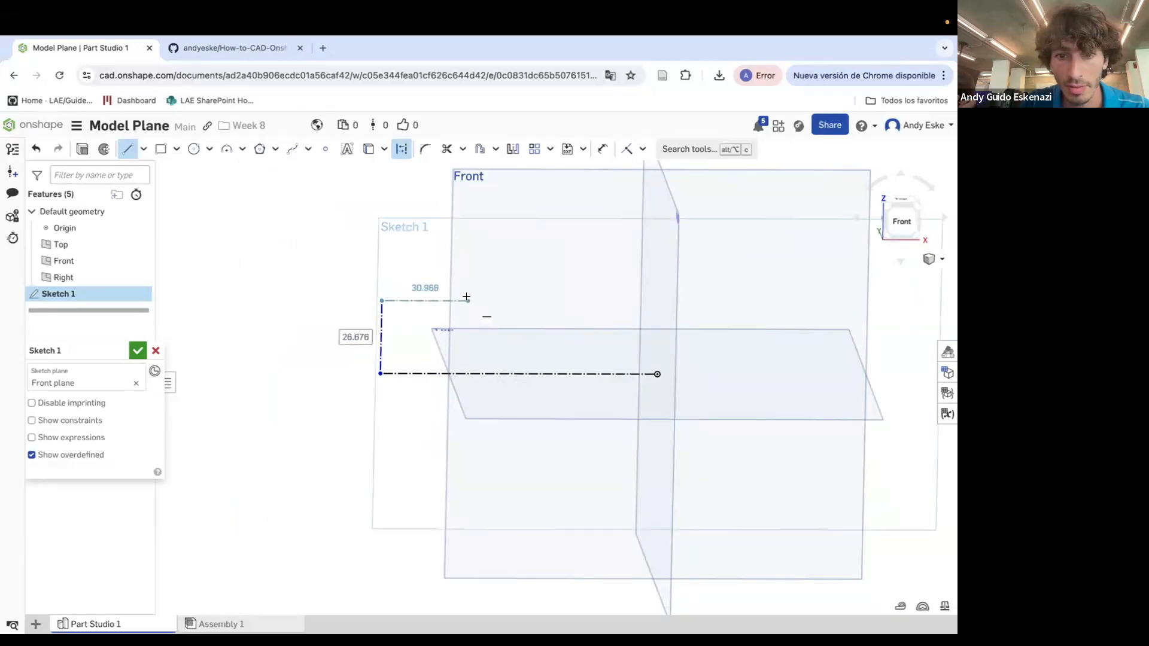
{"action": "left_click", "coordinate": [468, 299]}
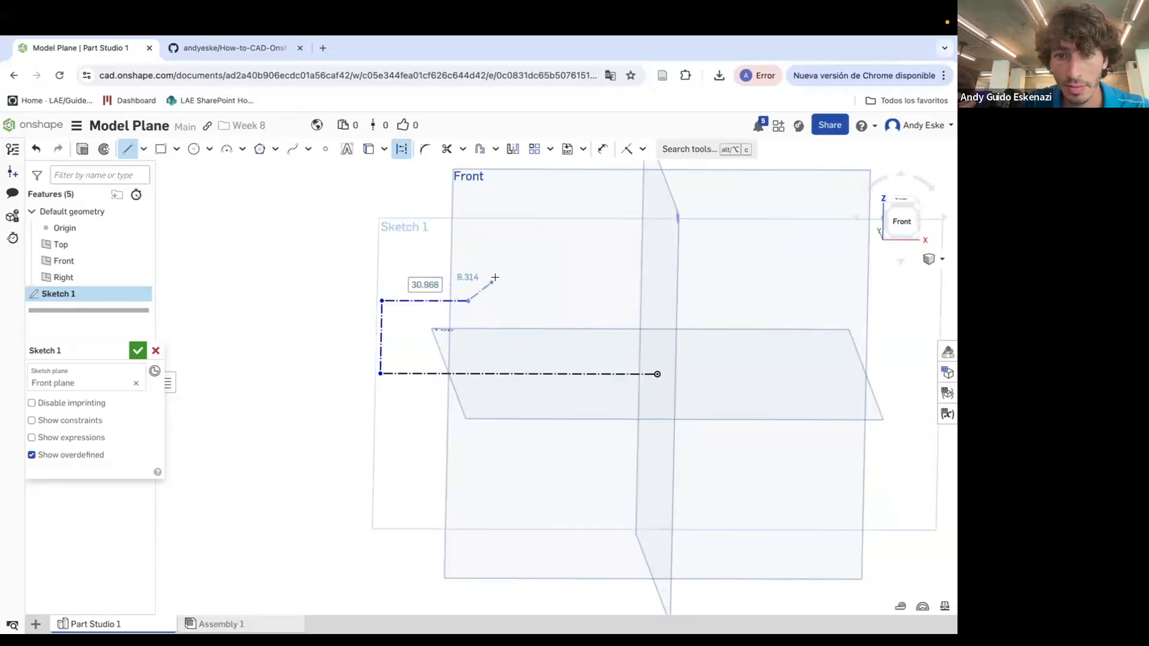
{"action": "left_click", "coordinate": [531, 240]}
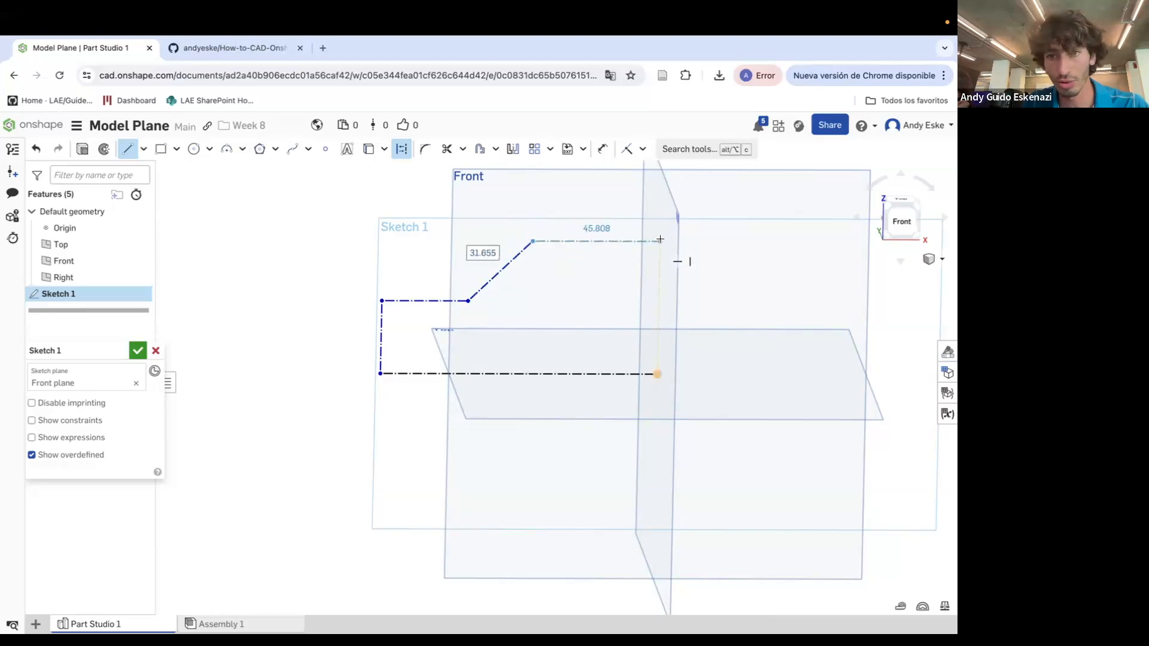
{"action": "left_click", "coordinate": [695, 241]}
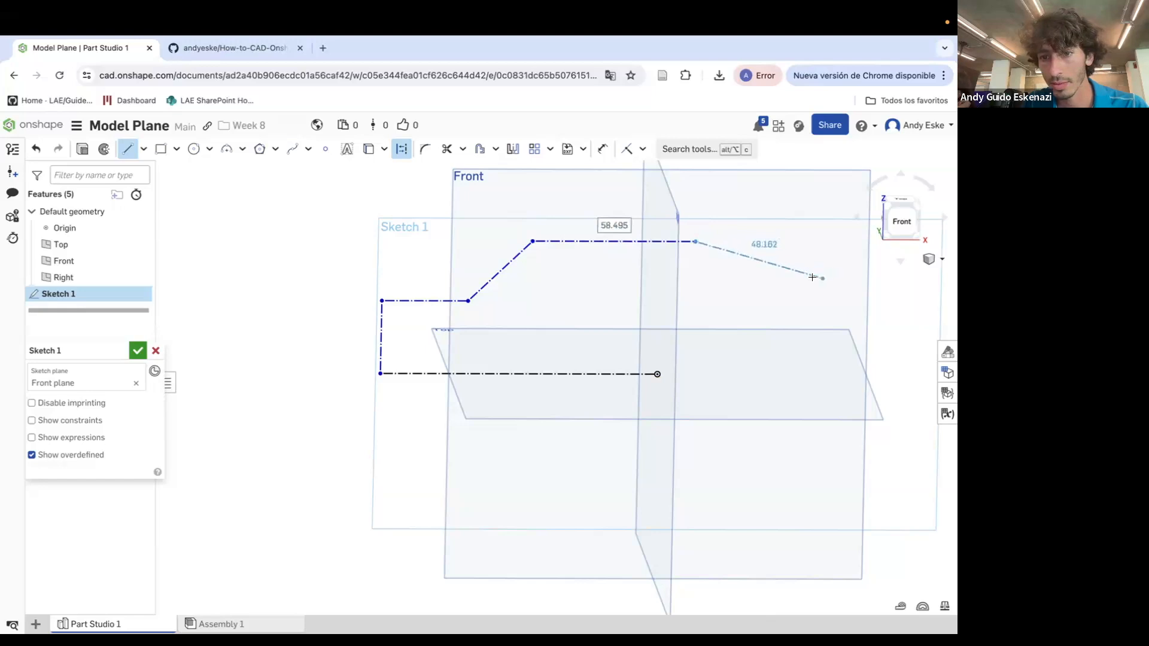
Close the fuselage outline with tail lines of about 49.8, 86.9, 15.3 and 109.7 mm, plus a 36.7 mm bottom line ending at the origin
{"action": "scroll", "coordinate": [808, 278], "scroll_direction": "down", "scroll_amount": 6}
{"action": "scroll", "coordinate": [804, 279], "scroll_direction": "up", "scroll_amount": 4}
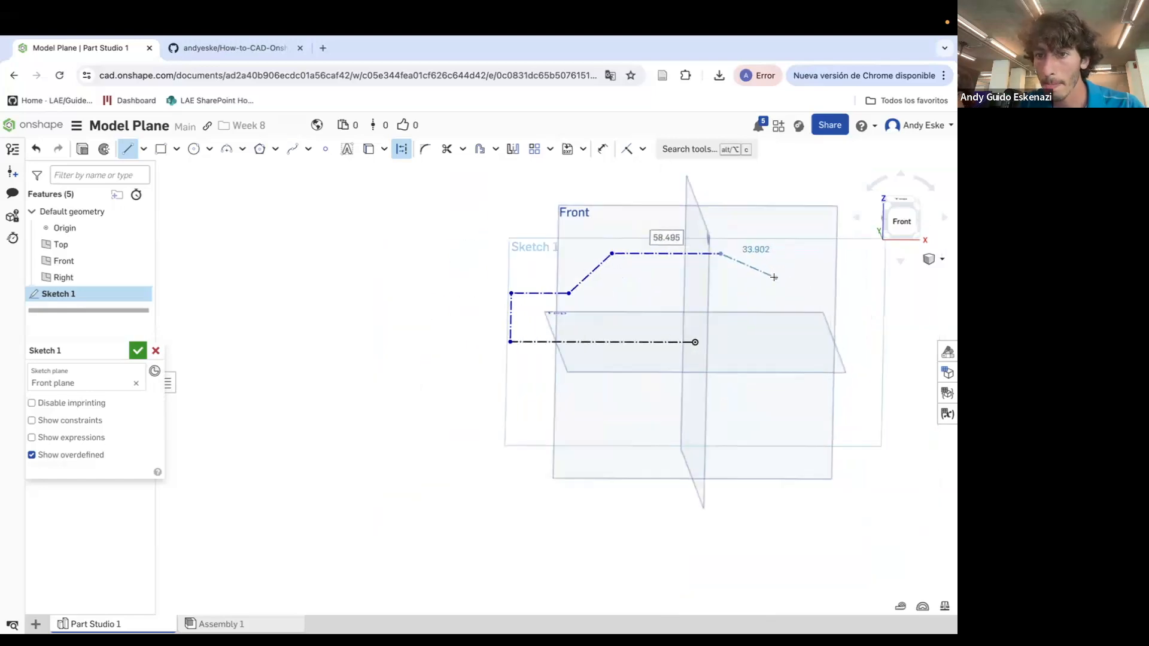
{"action": "left_click", "coordinate": [803, 286]}
{"action": "scroll", "coordinate": [799, 287], "scroll_direction": "down", "scroll_amount": 5}
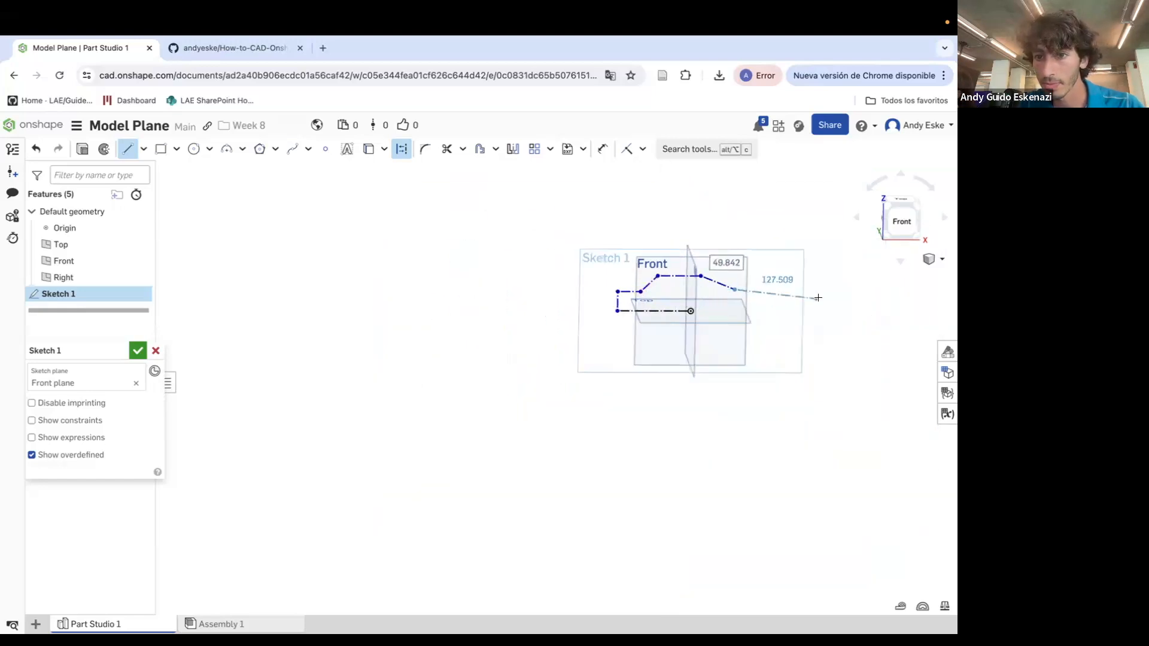
{"action": "scroll", "coordinate": [766, 287], "scroll_direction": "up", "scroll_amount": 3}
{"action": "scroll", "coordinate": [759, 286], "scroll_direction": "up", "scroll_amount": 3}
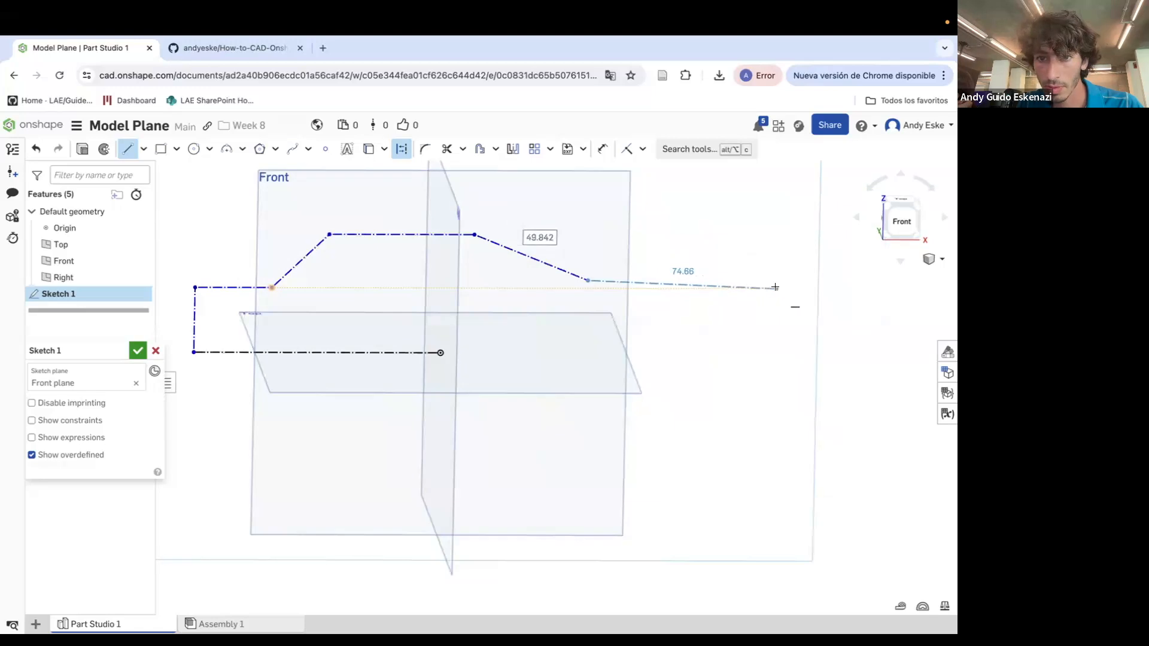
{"action": "left_click", "coordinate": [802, 288]}
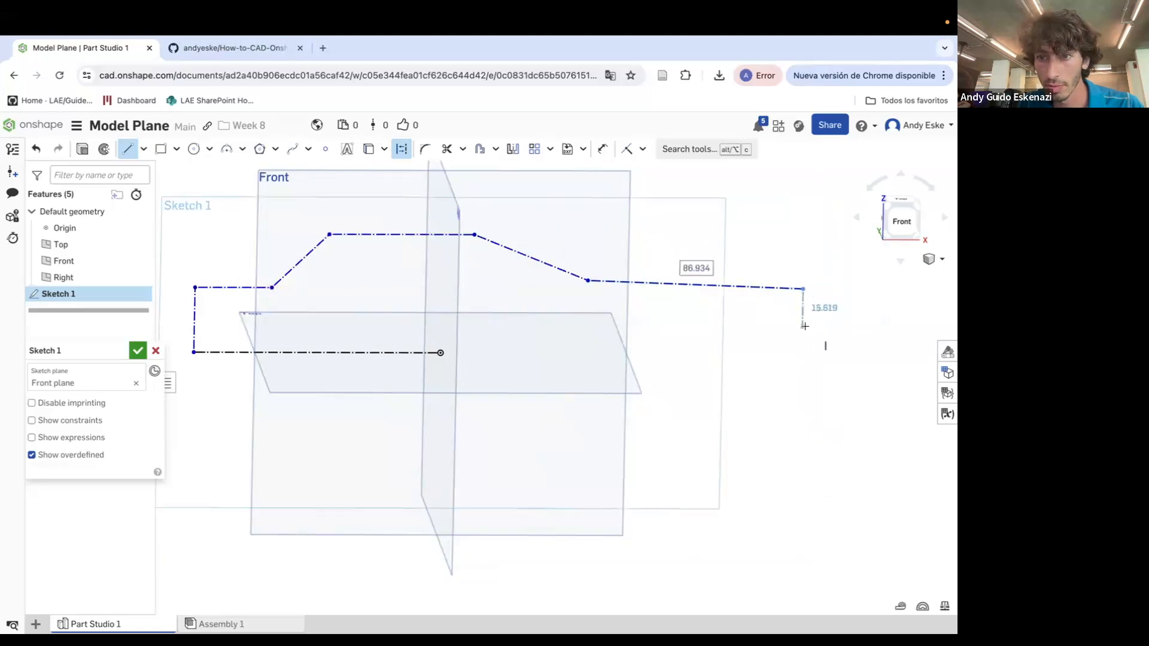
{"action": "left_click", "coordinate": [804, 325]}
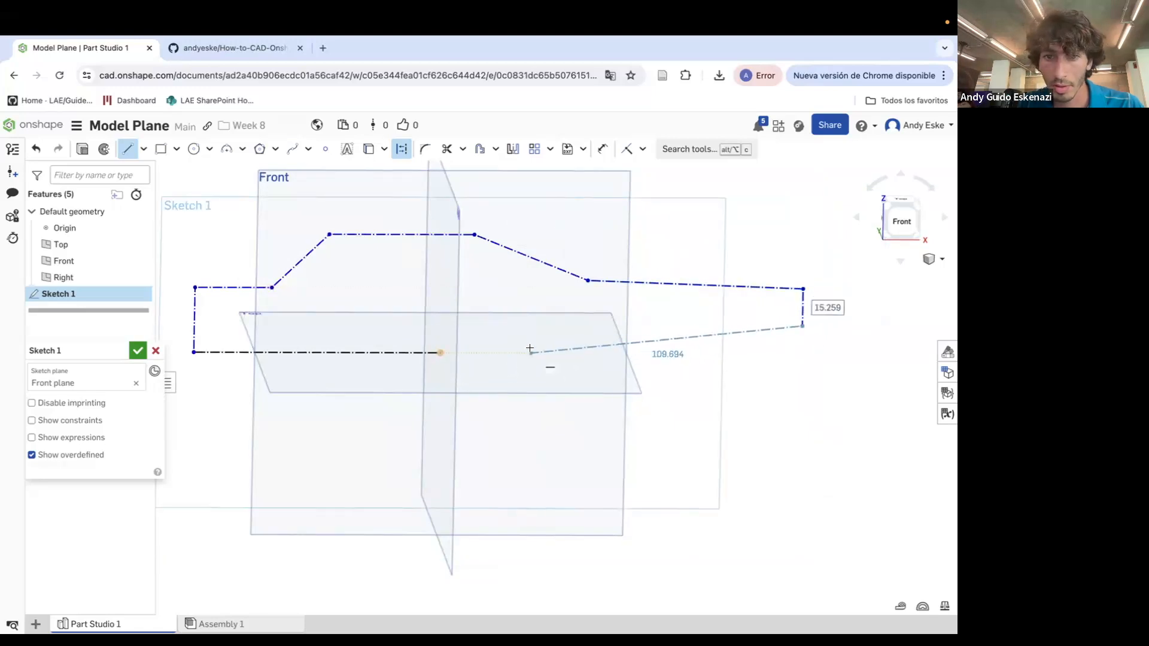
{"action": "left_click", "coordinate": [530, 352]}
{"action": "left_click", "coordinate": [440, 353]}
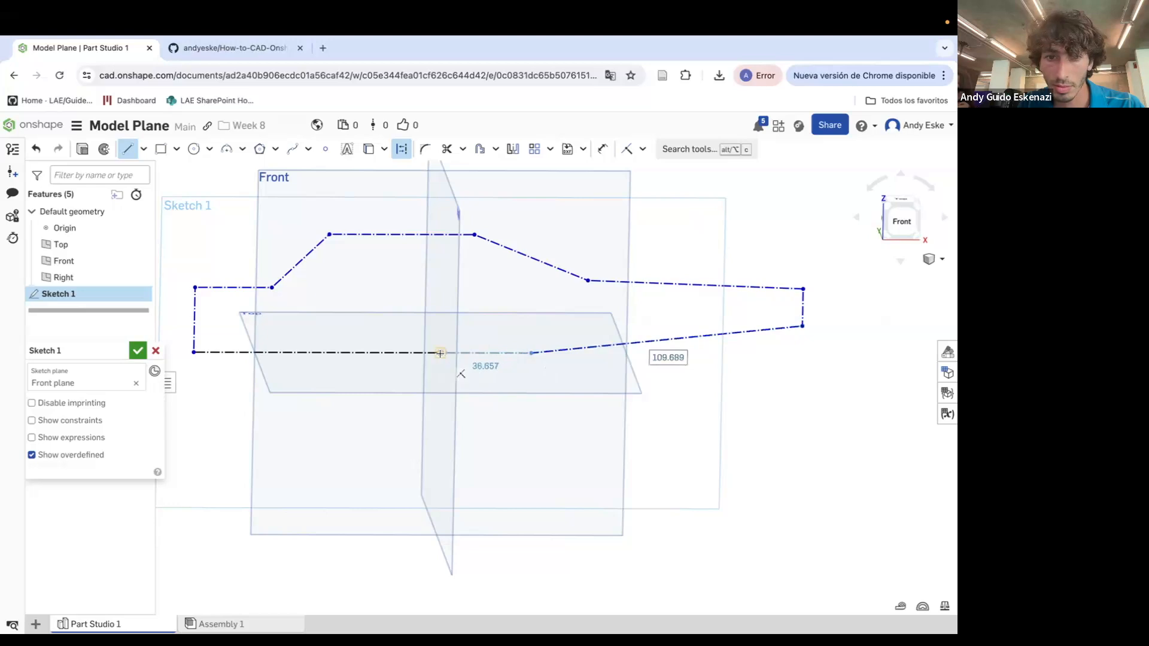
{"action": "key", "text": "Escape"}
Reshape the fuselage front by moving the nose's lower corner toward the origin and the cockpit's front upper corner slightly rearward
{"action": "scroll", "coordinate": [601, 360], "scroll_direction": "down", "scroll_amount": 4}
{"action": "mouse_move", "coordinate": [603, 361]}
{"action": "right_mouse_down"}
{"action": "mouse_move", "coordinate": [591, 346]}
{"action": "mouse_move", "coordinate": [599, 359]}
{"action": "right_mouse_up"}
{"action": "left_click_drag", "start_coordinate": [413, 314], "coordinate": [419, 310]}
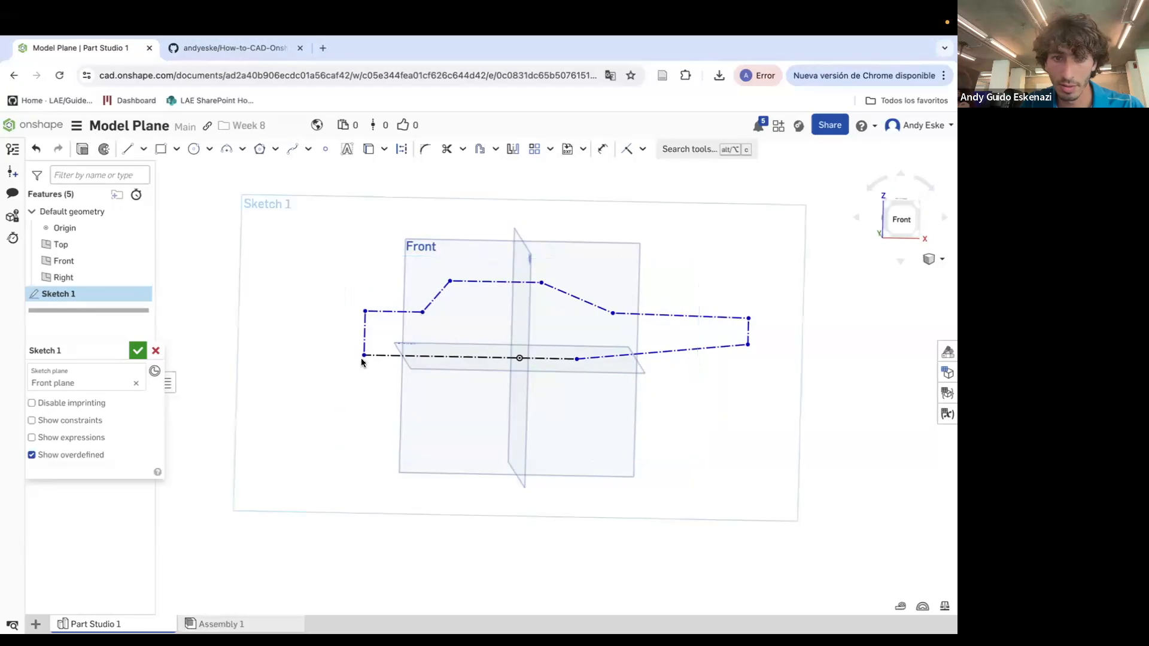
{"action": "left_click_drag", "start_coordinate": [364, 355], "coordinate": [381, 356]}
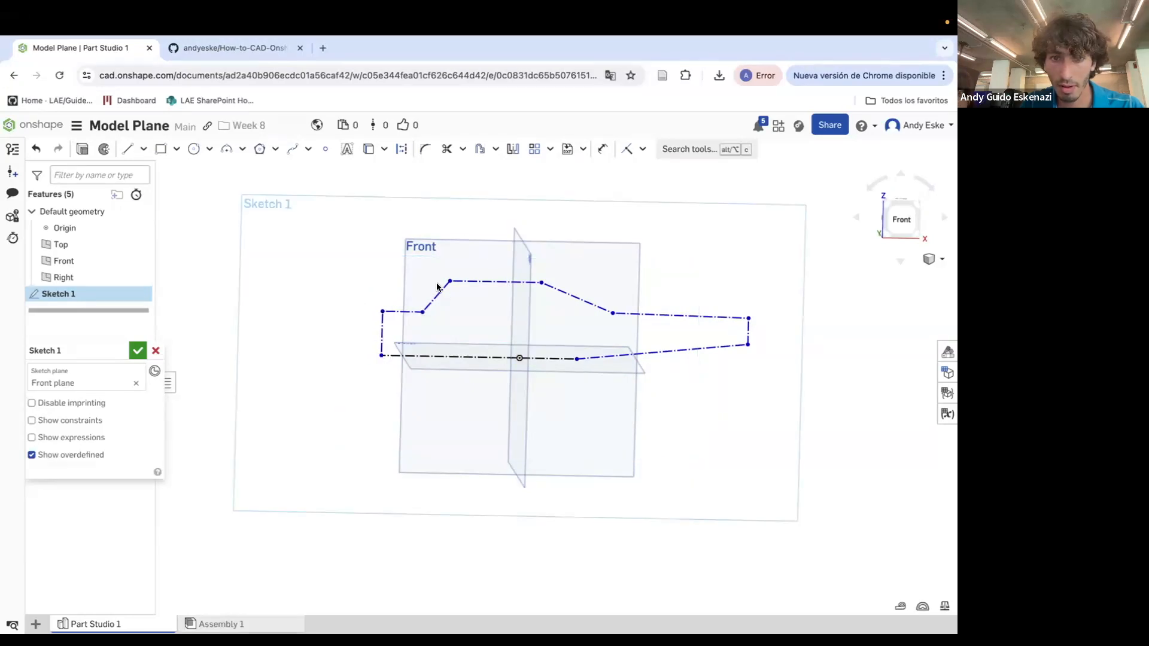
{"action": "left_click_drag", "start_coordinate": [446, 283], "coordinate": [458, 281]}
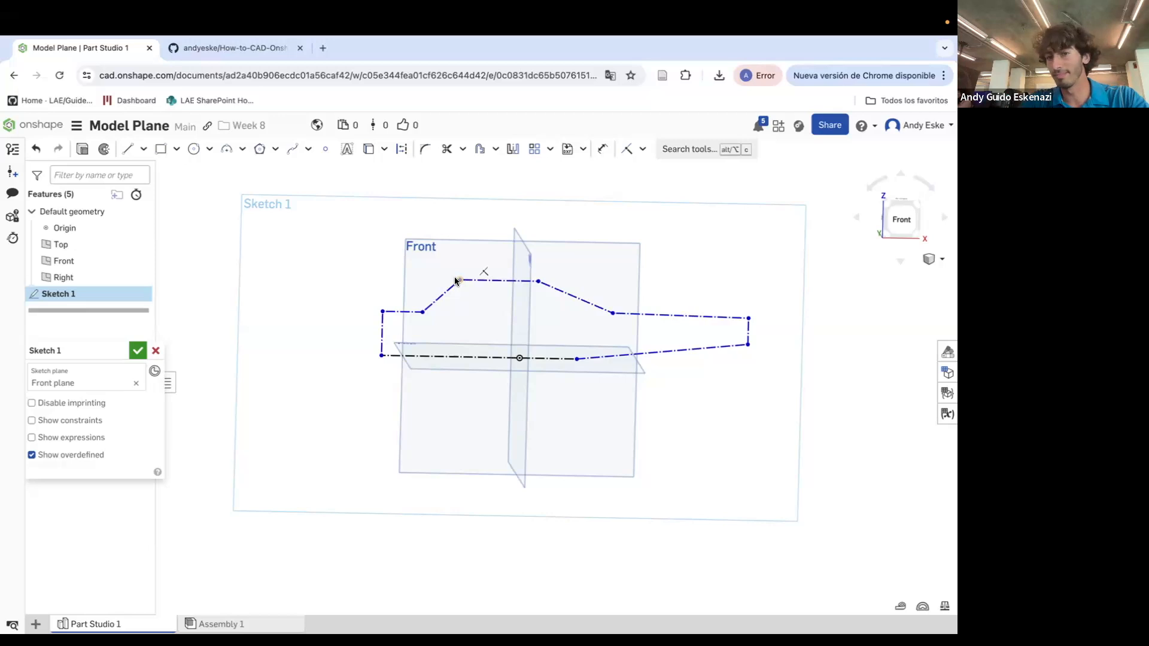
Adjust the cockpit and nose corners to lengthen and slightly lower the cockpit's upper edge and raise the nose's upper line
{"action": "scroll", "coordinate": [457, 280], "scroll_direction": "up", "scroll_amount": 3}
{"action": "key", "text": "n"}
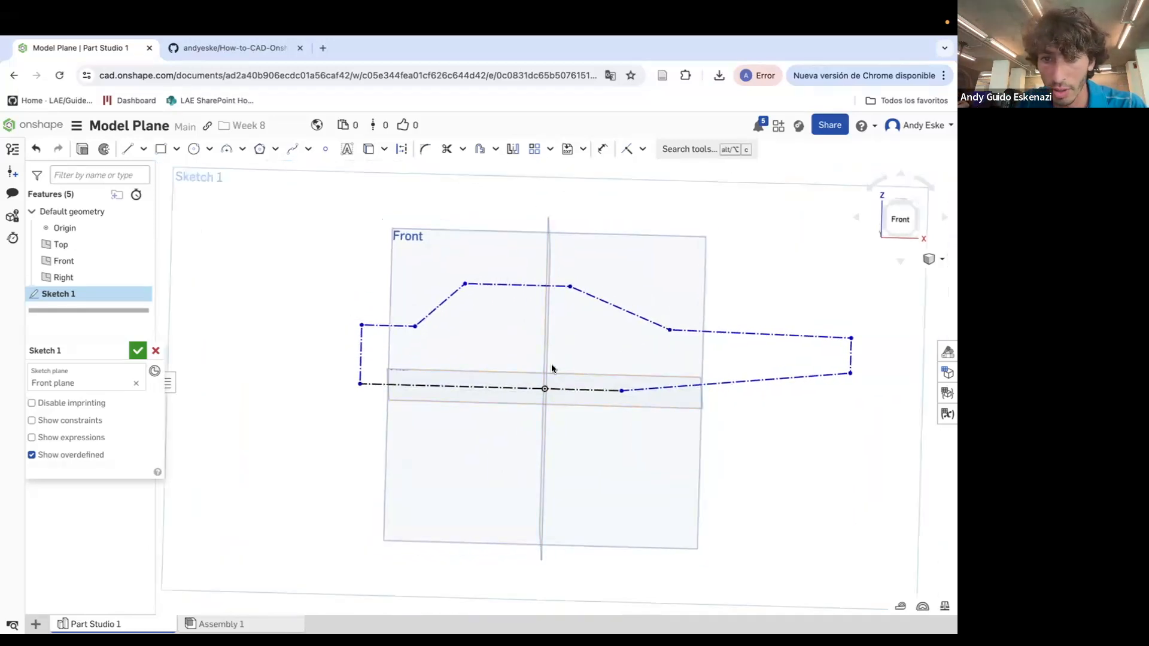
{"action": "left_click_drag", "start_coordinate": [570, 286], "coordinate": [574, 289]}
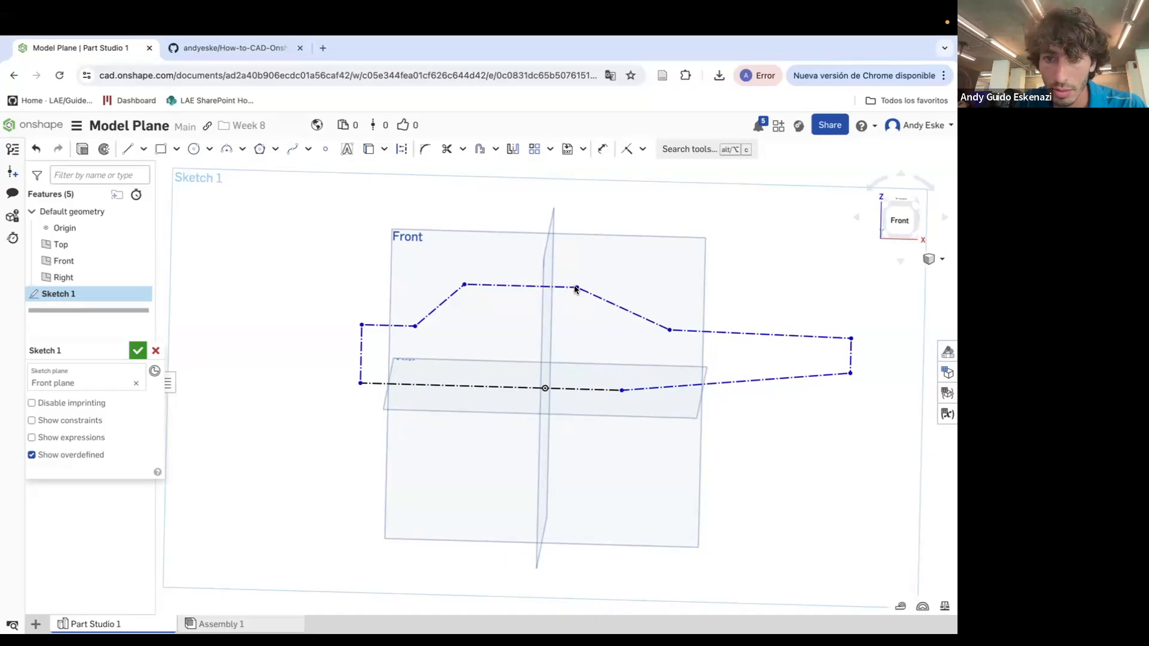
{"action": "left_click_drag", "start_coordinate": [463, 285], "coordinate": [465, 290]}
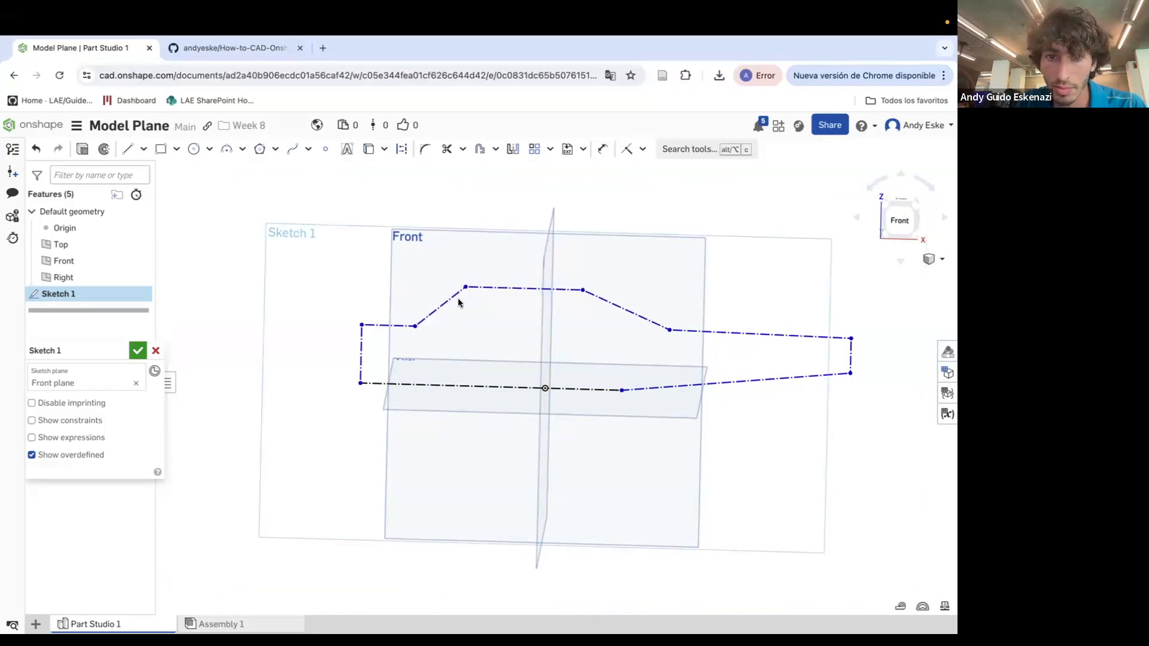
{"action": "left_click_drag", "start_coordinate": [360, 383], "coordinate": [362, 385]}
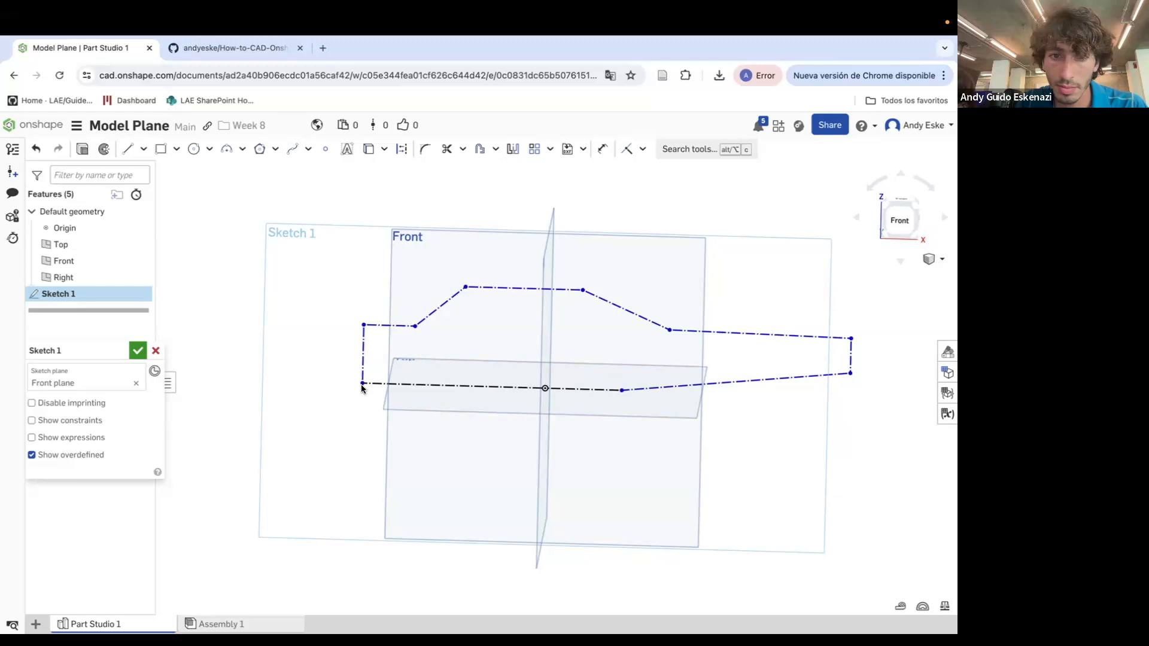
{"action": "left_click_drag", "start_coordinate": [413, 327], "coordinate": [416, 322]}
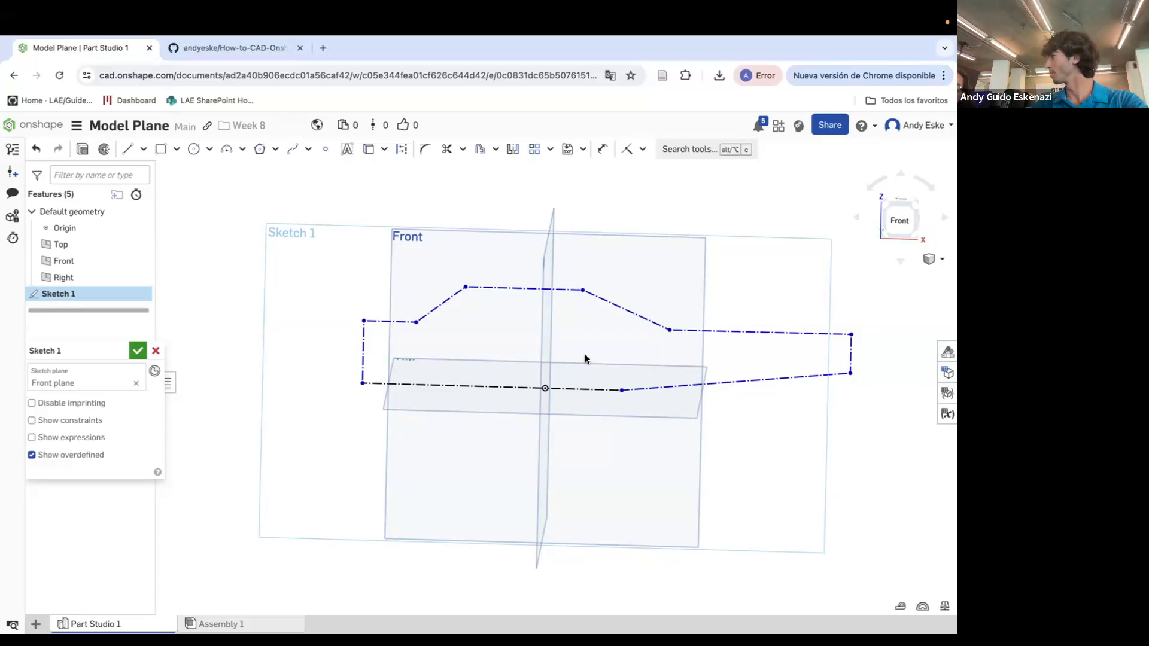
Adjust the tail by moving the cockpit's rear base corner forward and raising the tail's lower corner
{"action": "left_click_drag", "start_coordinate": [669, 330], "coordinate": [661, 333]}
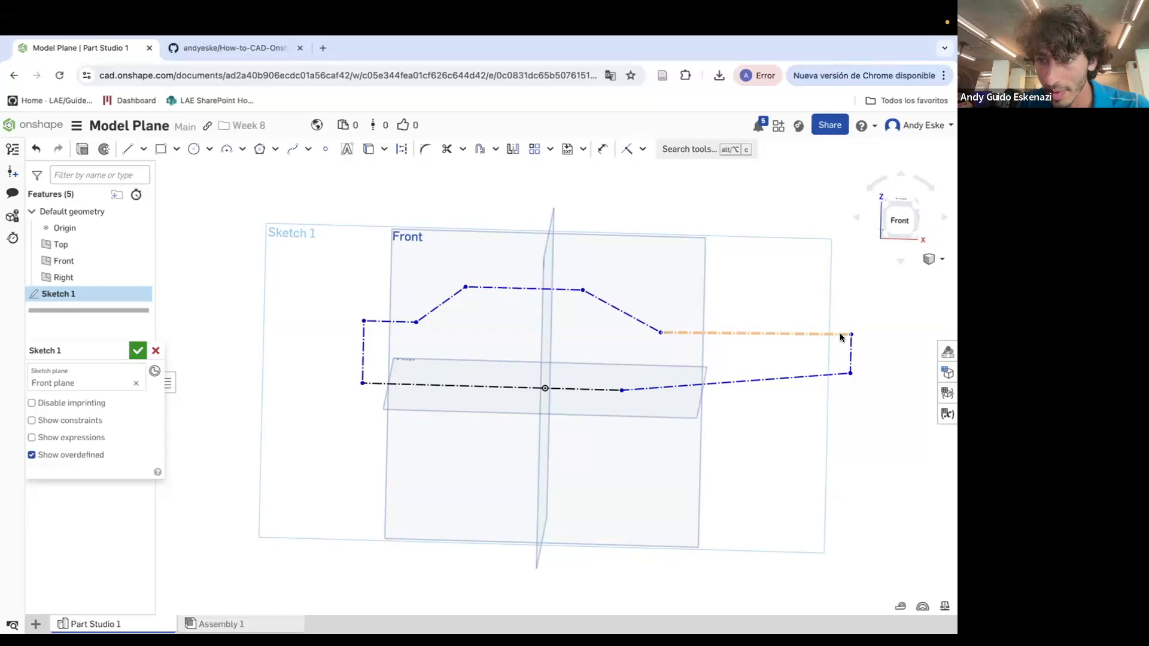
{"action": "left_click_drag", "start_coordinate": [851, 374], "coordinate": [848, 363]}
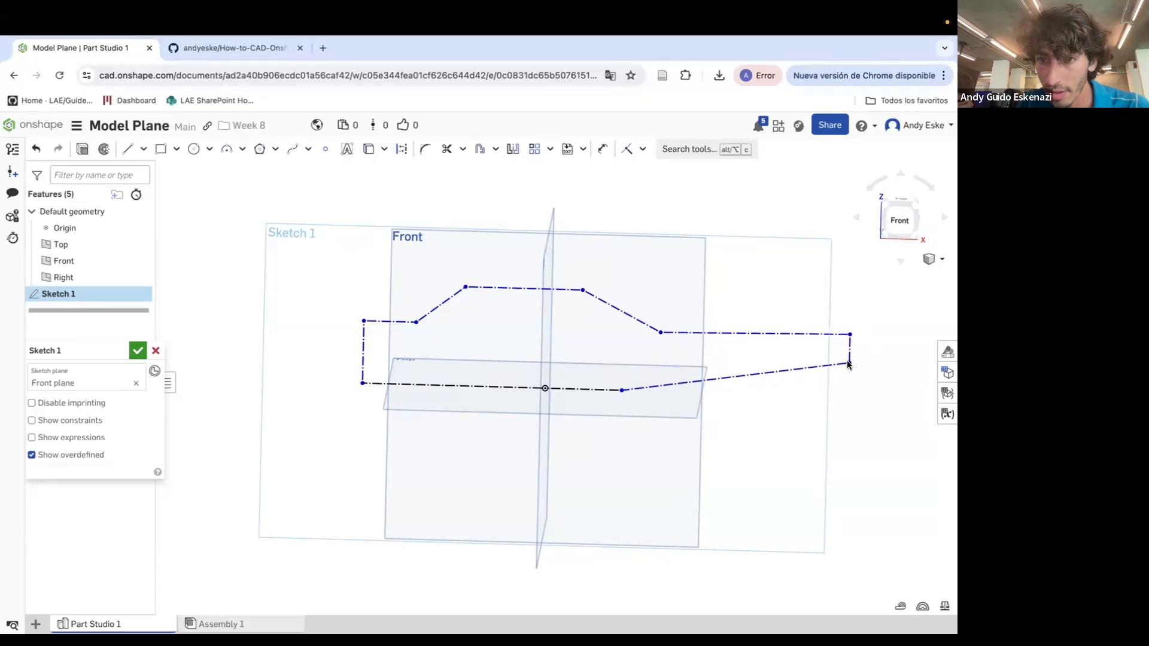
{"action": "left_click_drag", "start_coordinate": [660, 330], "coordinate": [659, 329]}
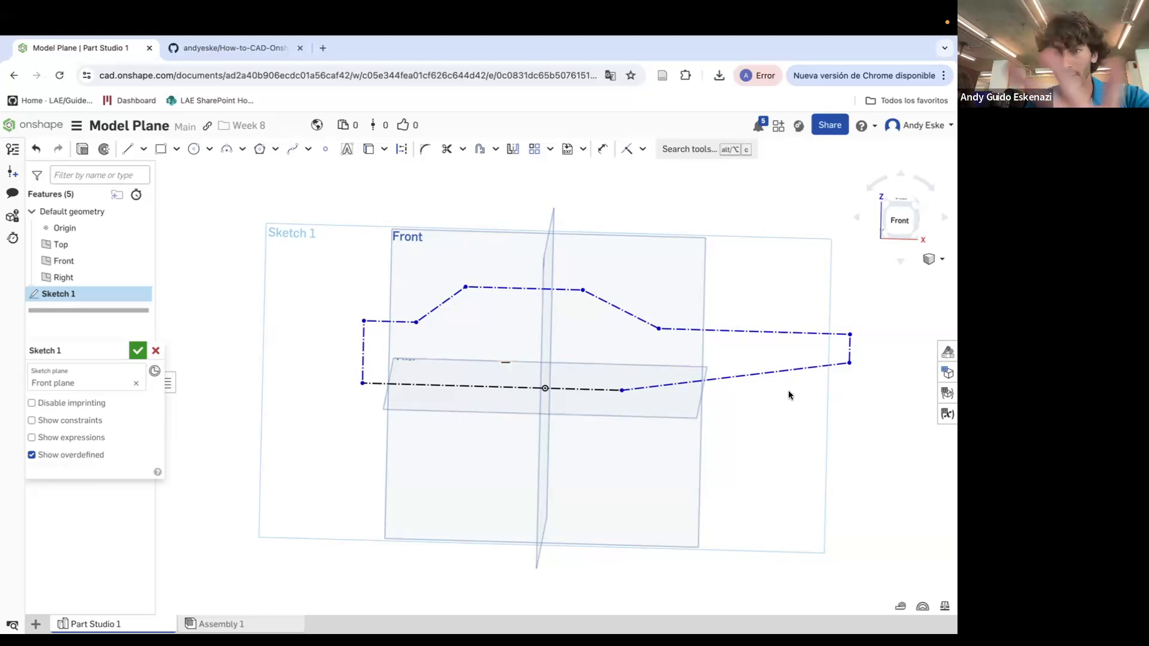
Dimension the two bottom lines on either side of the origin, accepting their drawn lengths
{"action": "left_click", "coordinate": [577, 389]}
{"action": "left_click", "coordinate": [579, 389]}
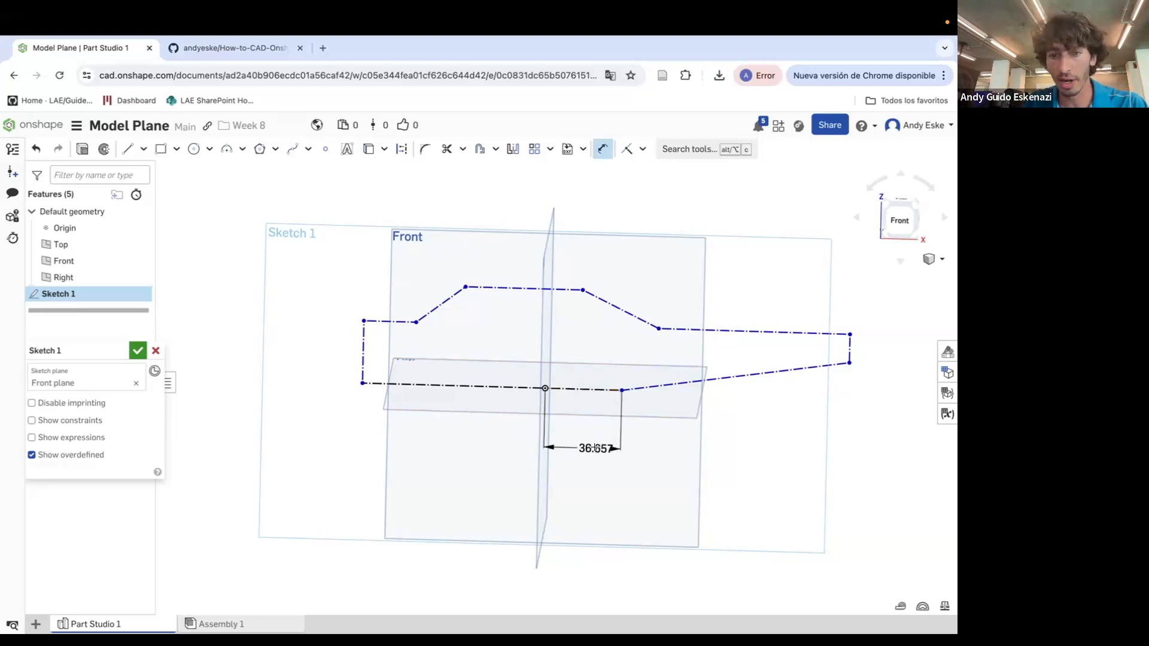
{"action": "left_click", "coordinate": [593, 455]}
{"action": "key", "text": "Return"}
{"action": "left_click", "coordinate": [488, 387]}
{"action": "left_click", "coordinate": [450, 444]}
{"action": "key", "text": "Return"}
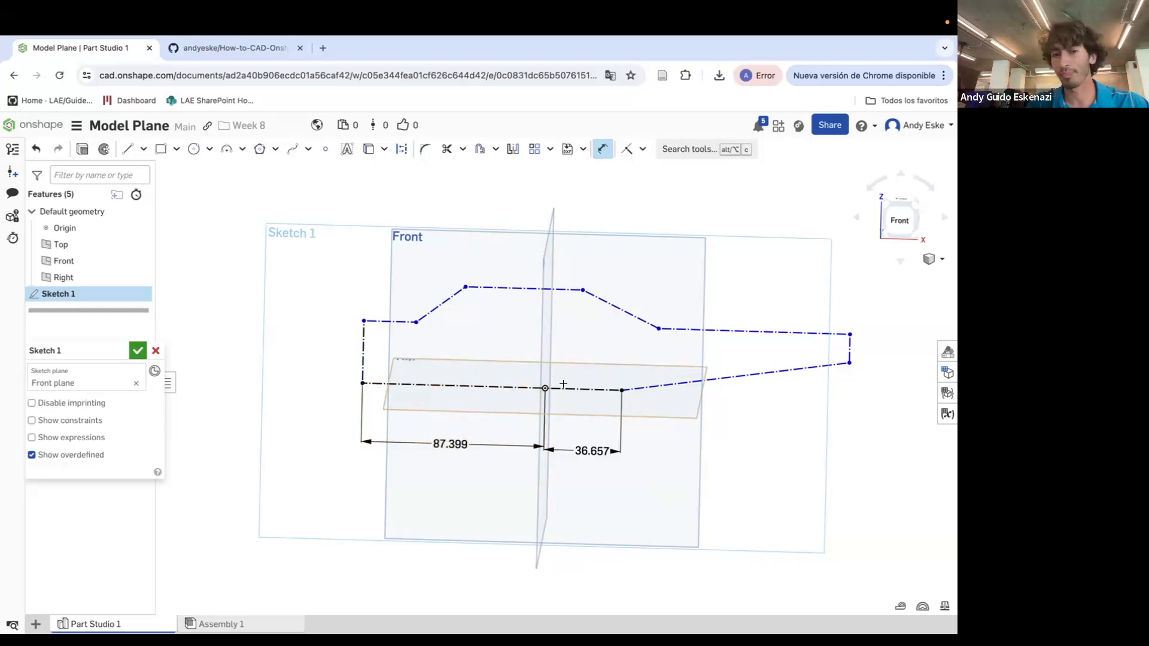
Dimension the vertical nose line to 30 mm and the horizontal line above the nose to 25 mm
{"action": "left_click", "coordinate": [364, 348]}
{"action": "left_click", "coordinate": [329, 356]}
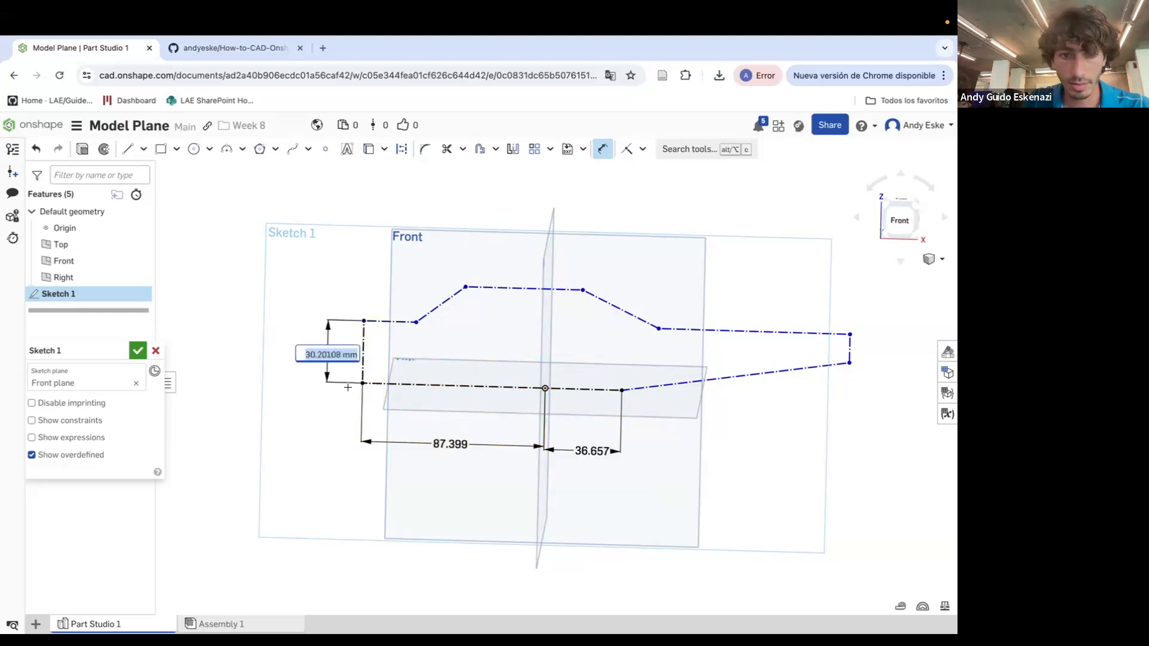
{"action": "type", "text": "30"}
{"action": "key", "text": "Return"}
{"action": "scroll", "coordinate": [390, 325], "scroll_direction": "up", "scroll_amount": 2}
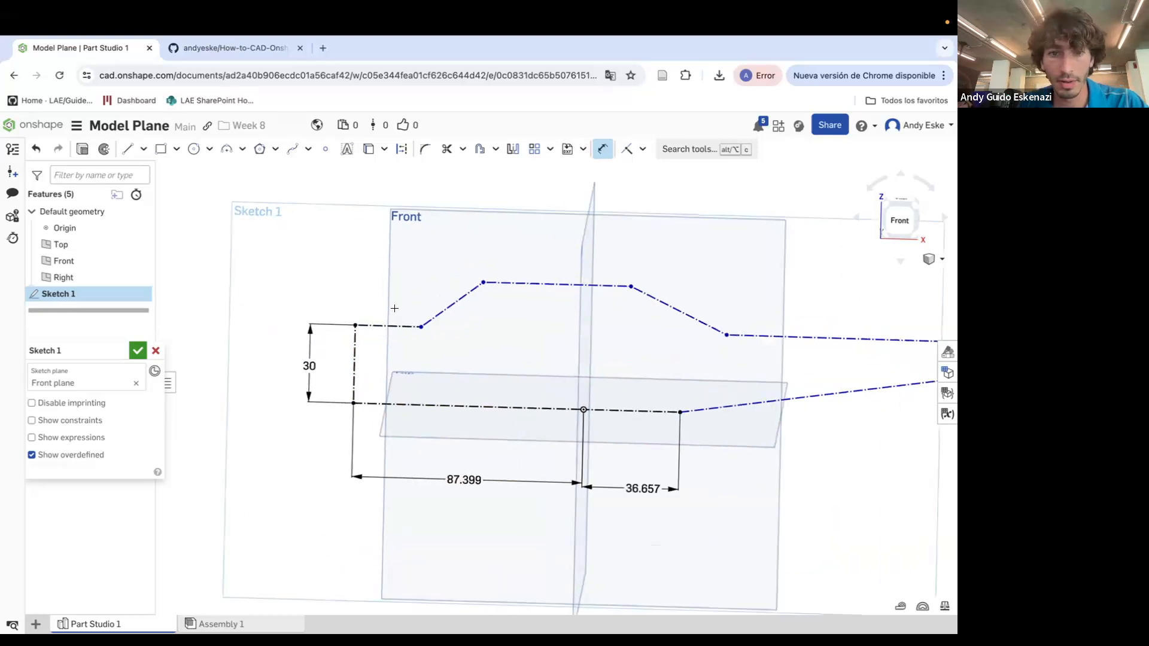
{"action": "left_click", "coordinate": [390, 333]}
{"action": "left_click", "coordinate": [396, 354]}
{"action": "type", "text": "25"}
{"action": "key", "text": "Return"}
Dimension the cockpit's front slope to 25 mm horizontally and 15 mm vertically
{"action": "left_click", "coordinate": [481, 284]}
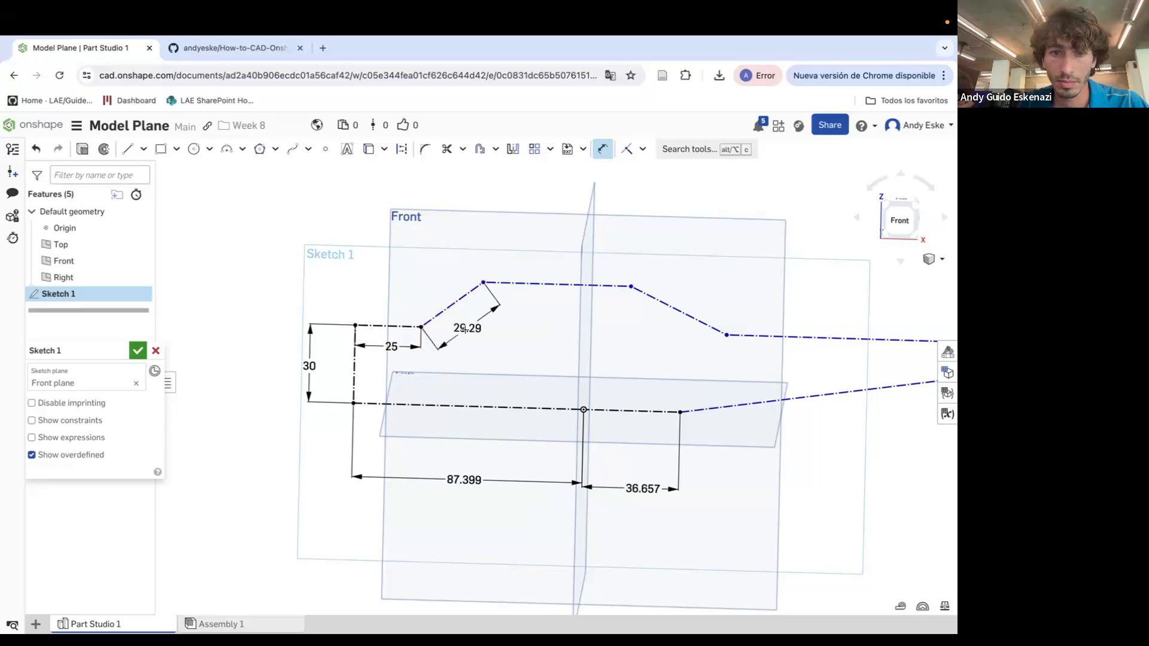
{"action": "left_click", "coordinate": [460, 392]}
{"action": "type", "text": "25"}
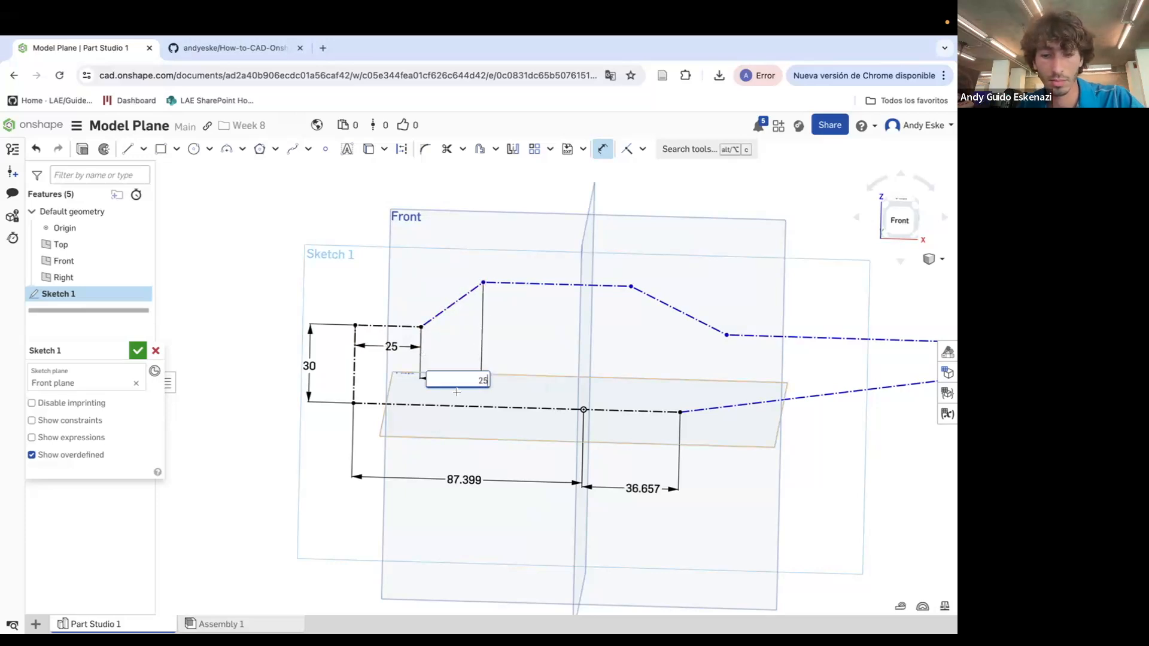
{"action": "key", "text": "Return"}
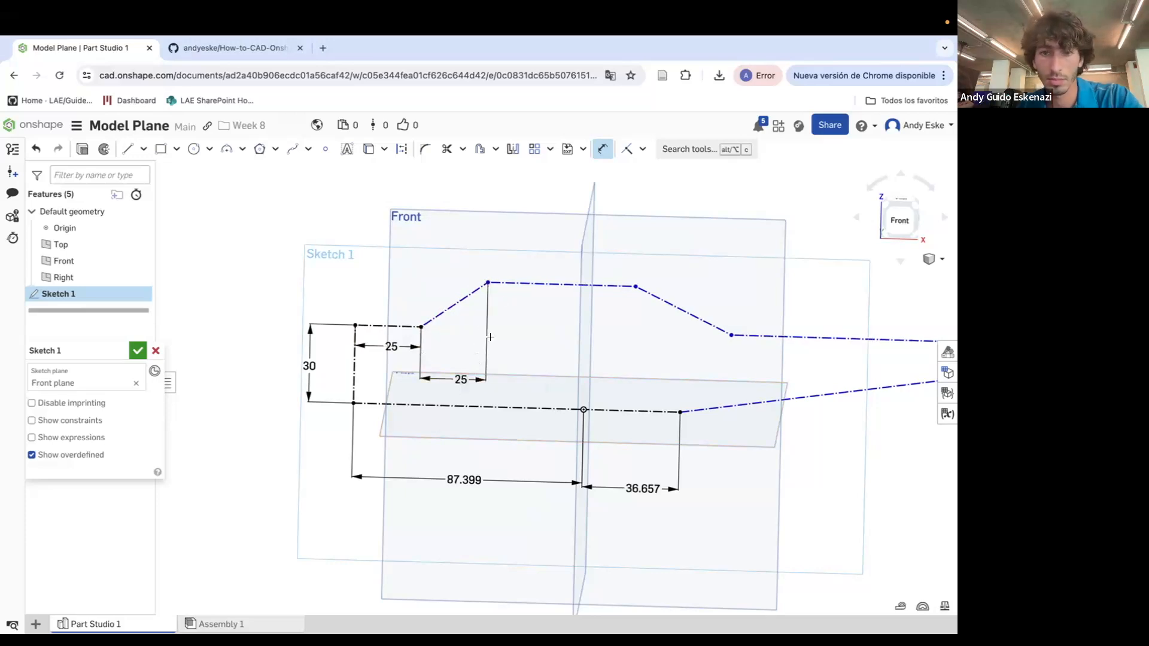
{"action": "left_click", "coordinate": [424, 325]}
{"action": "left_click", "coordinate": [494, 321]}
{"action": "type", "text": "20"}
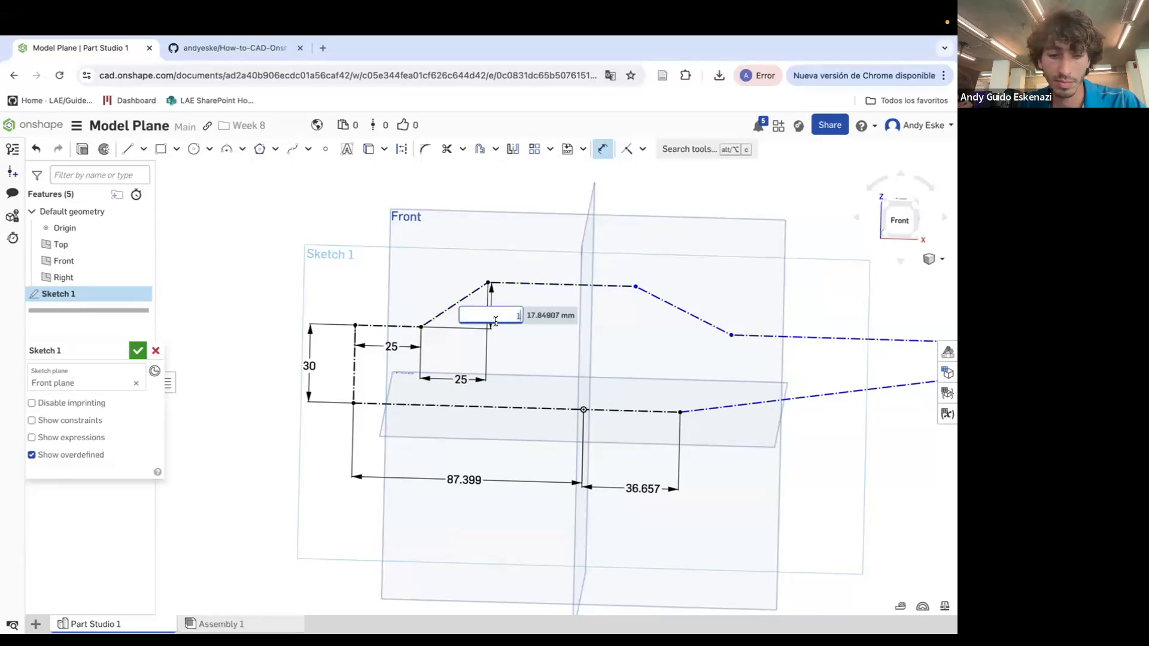
{"action": "key", "text": "Return"}
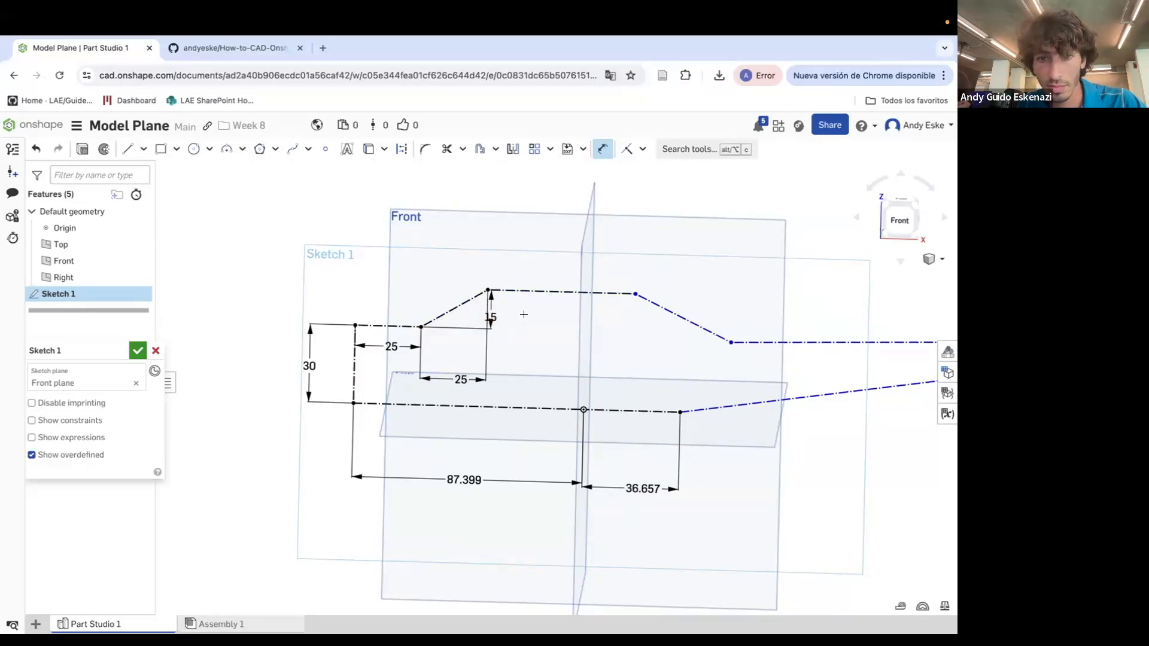
{"action": "key", "text": "Escape"}
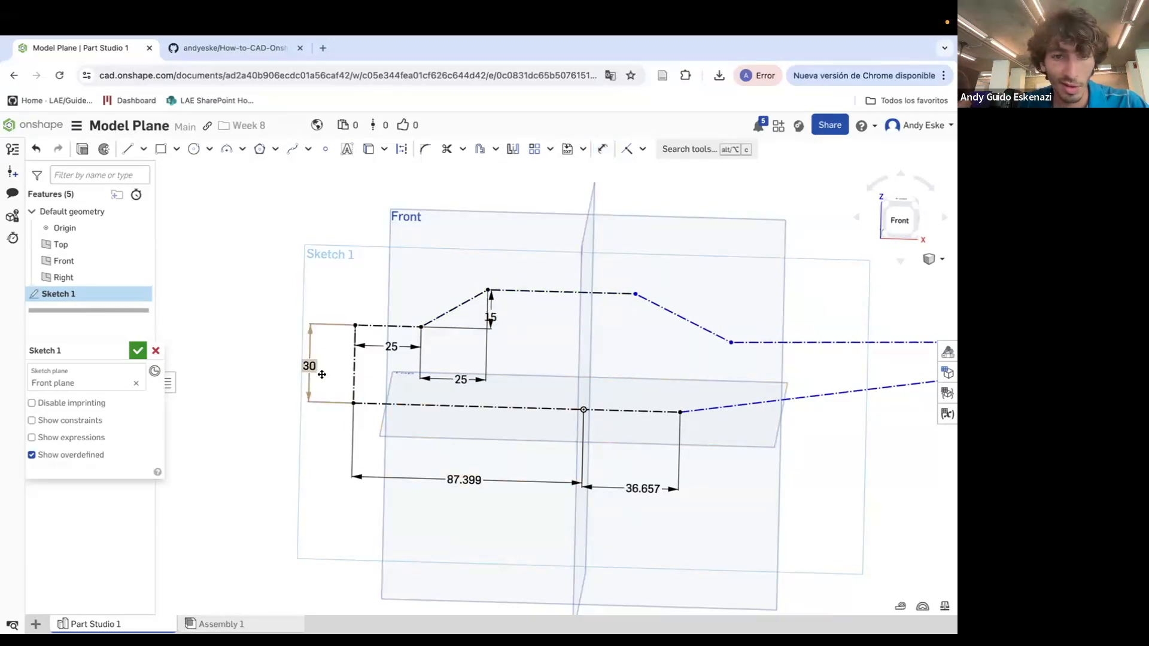
Set the vertical height of the cockpit's front slope to 20 mm
{"action": "double_click", "coordinate": [309, 367]}
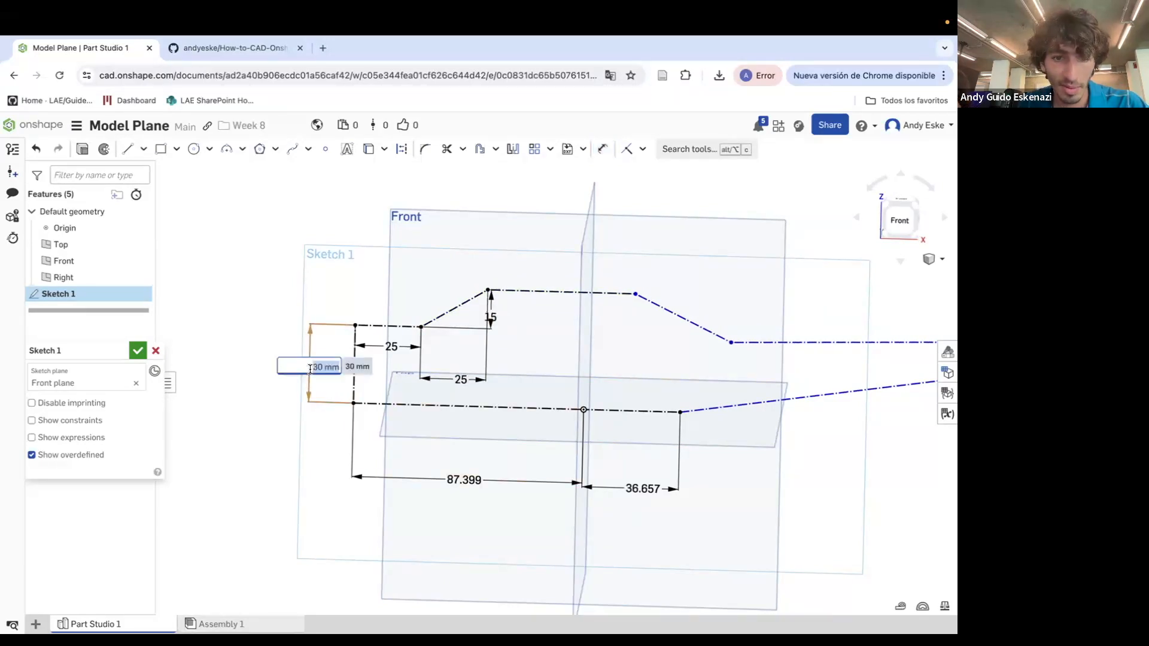
{"action": "double_click", "coordinate": [492, 316]}
{"action": "type", "text": "20"}
{"action": "key", "text": "Return"}
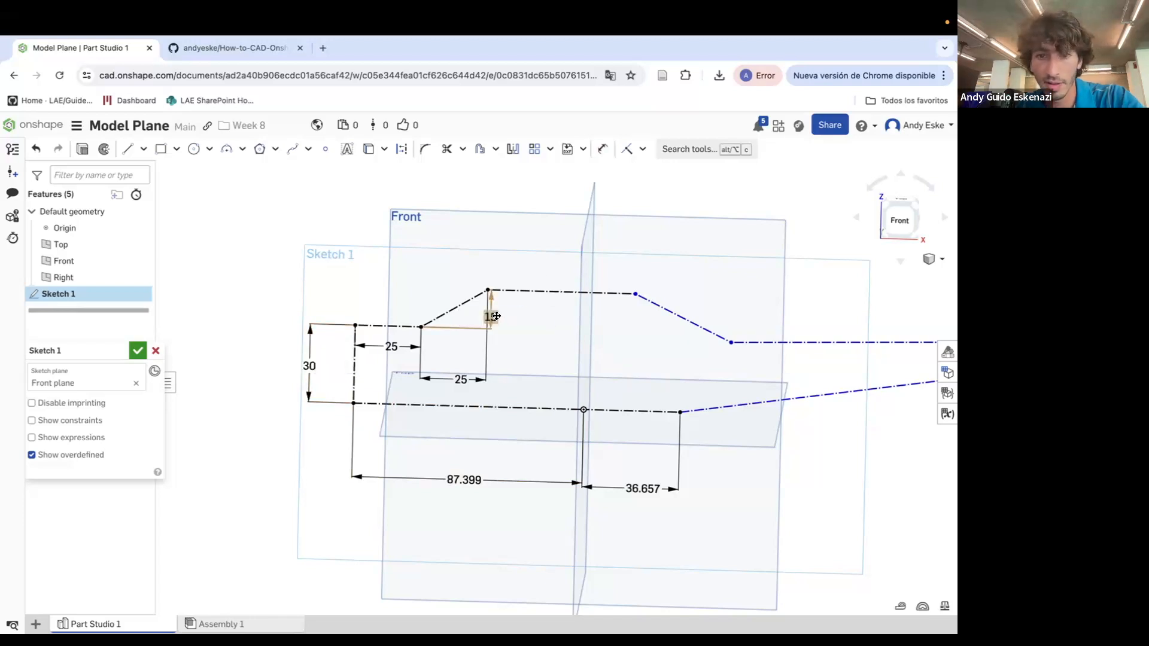
Dimension the cockpit's upper edge to 55 mm
{"action": "key", "text": "d"}
{"action": "left_click", "coordinate": [557, 279]}
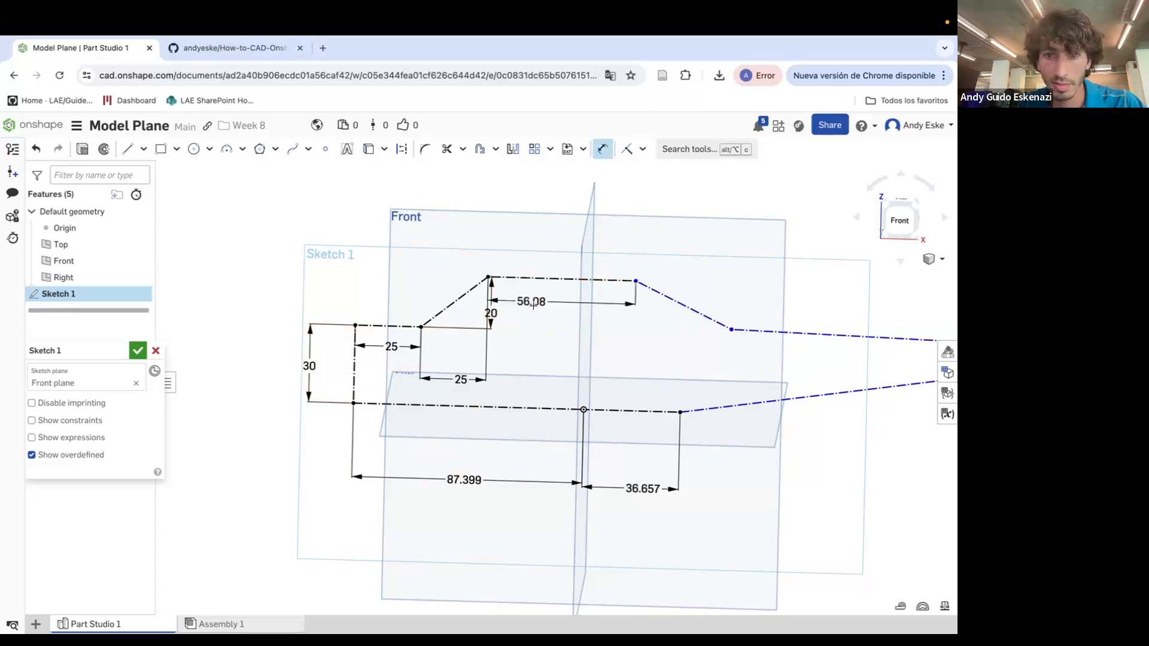
{"action": "left_click", "coordinate": [572, 323]}
{"action": "type", "text": "55"}
{"action": "key", "text": "Return"}
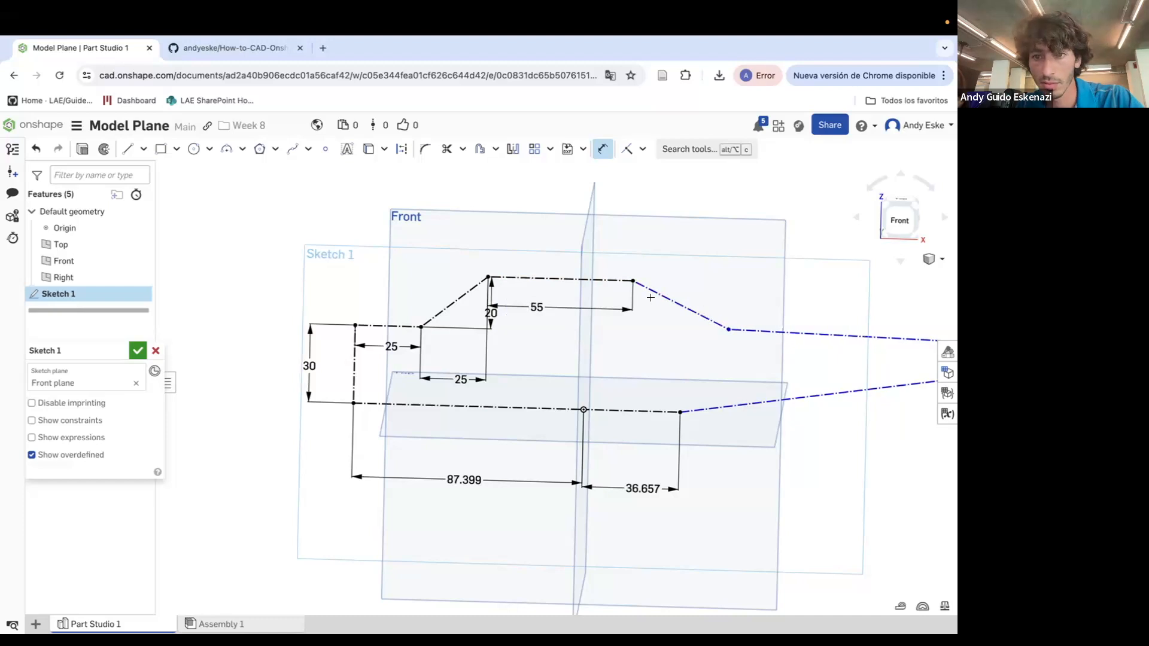
Dimension the cockpit's rear slope to 15 mm vertically and 35 mm horizontally
{"action": "left_click", "coordinate": [729, 329]}
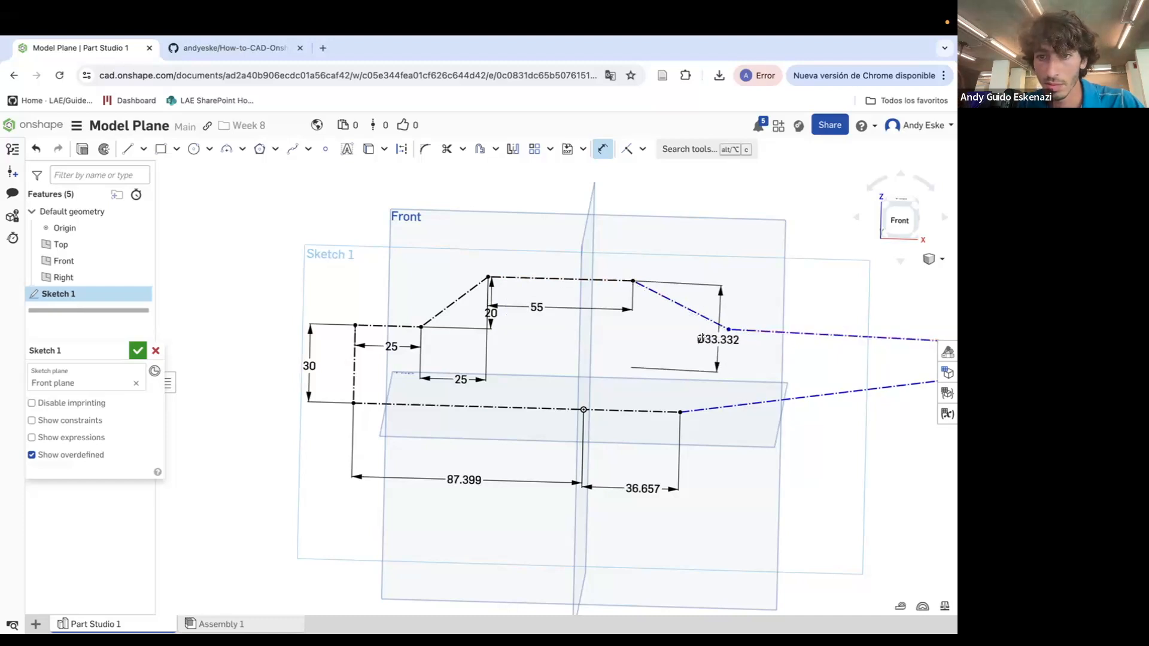
{"action": "key", "text": "Escape"}
{"action": "key", "text": "d"}
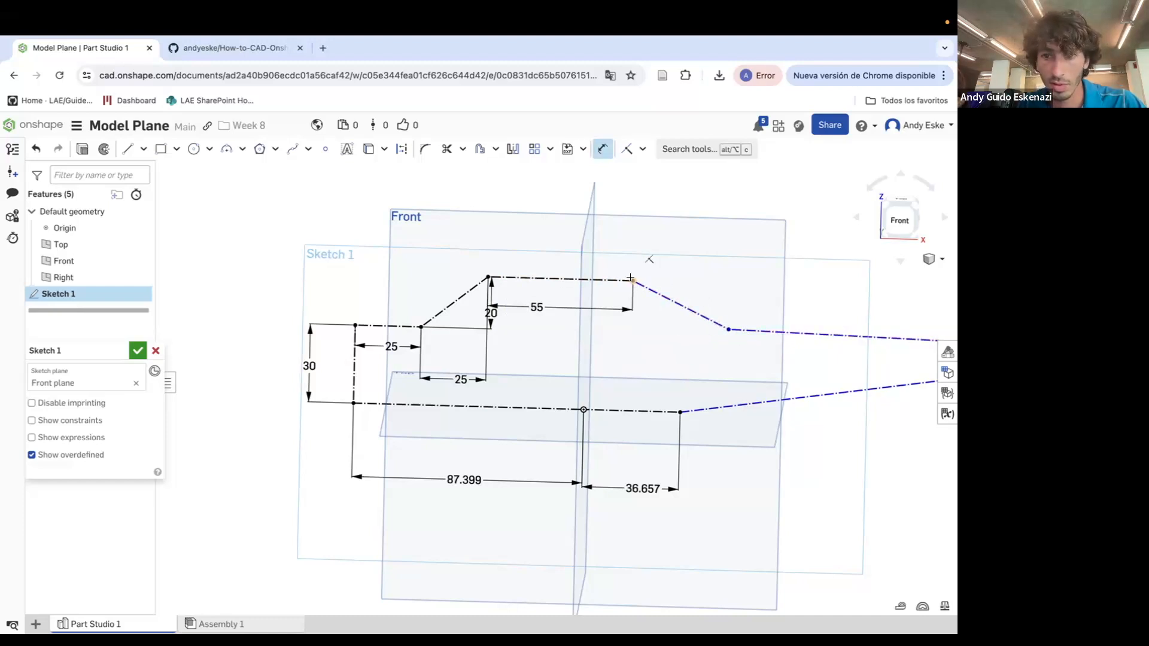
{"action": "left_click", "coordinate": [727, 329]}
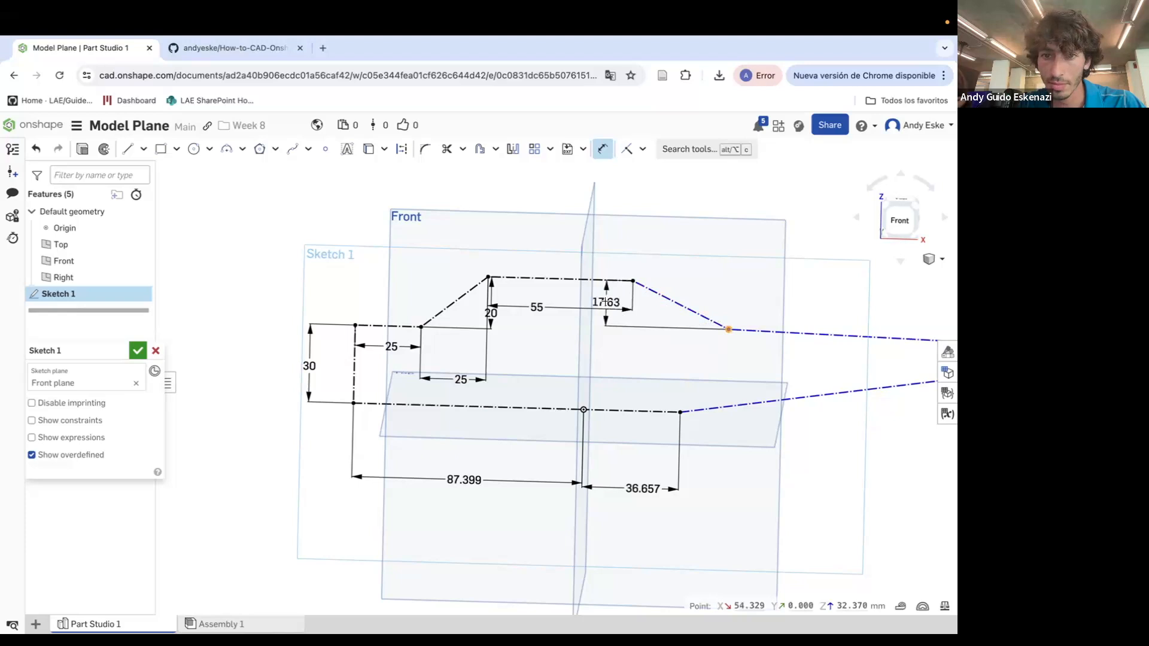
{"action": "left_click", "coordinate": [612, 305]}
{"action": "type", "text": "1"}
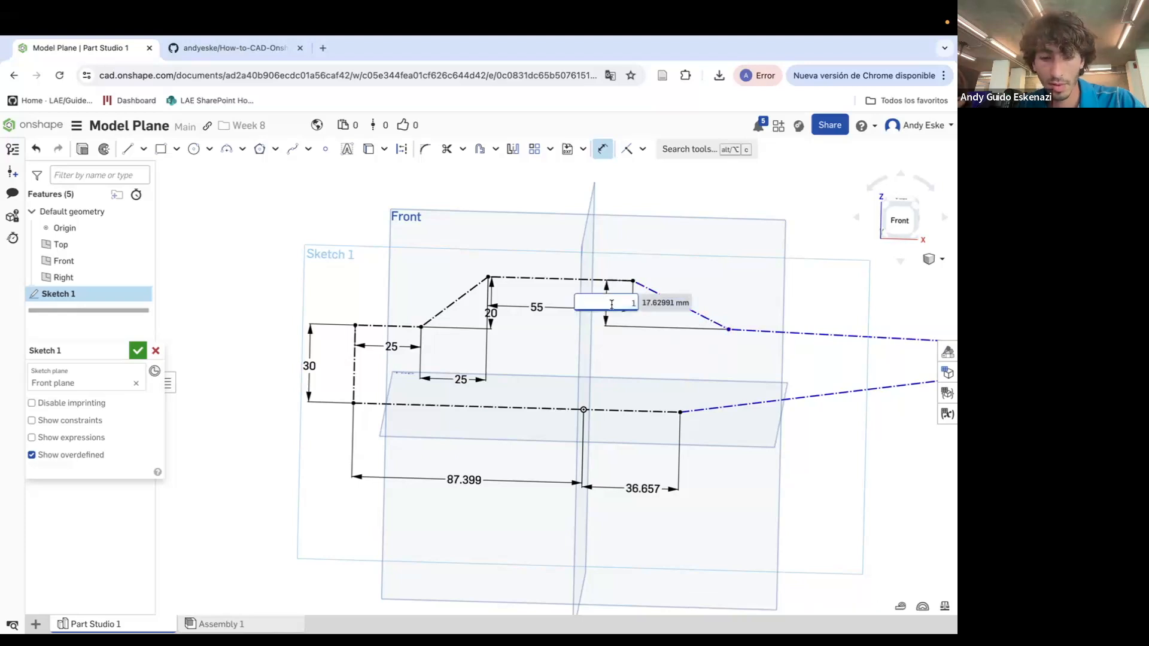
{"action": "type", "text": "5"}
{"action": "key", "text": "Return"}
{"action": "left_click", "coordinate": [723, 322]}
{"action": "left_click", "coordinate": [671, 345]}
{"action": "type", "text": "35"}
{"action": "key", "text": "Return"}
Dimension the horizontal length of the tail's upper line to 90 mm
{"action": "scroll", "coordinate": [598, 359], "scroll_direction": "down", "scroll_amount": 5}
{"action": "scroll", "coordinate": [483, 323], "scroll_direction": "up", "scroll_amount": 4}
{"action": "left_click", "coordinate": [482, 324]}
{"action": "left_click", "coordinate": [651, 340]}
{"action": "left_click", "coordinate": [574, 296]}
{"action": "type", "text": "90"}
{"action": "key", "text": "Return"}
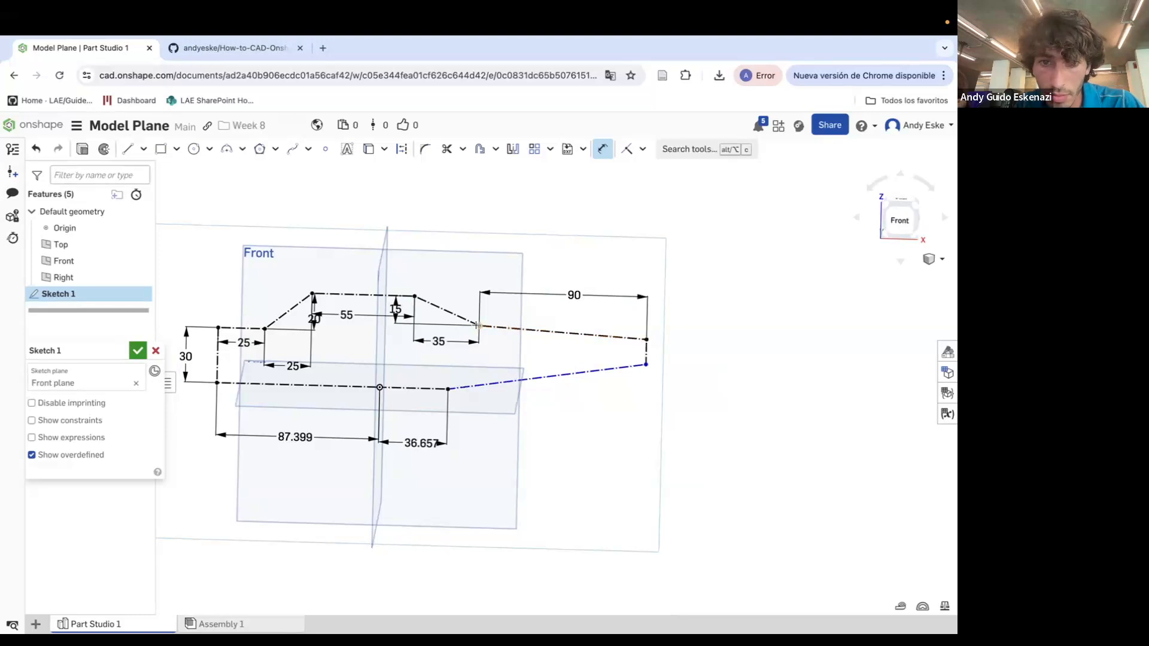
{"action": "left_click", "coordinate": [647, 337]}
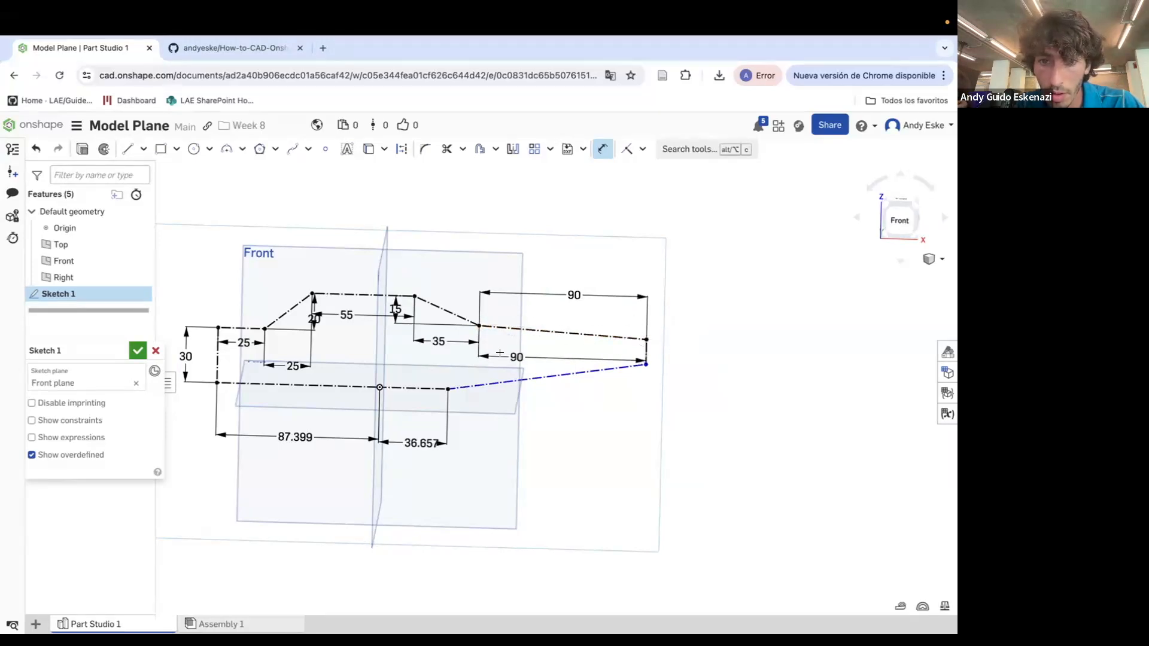
{"action": "key", "text": "Escape"}
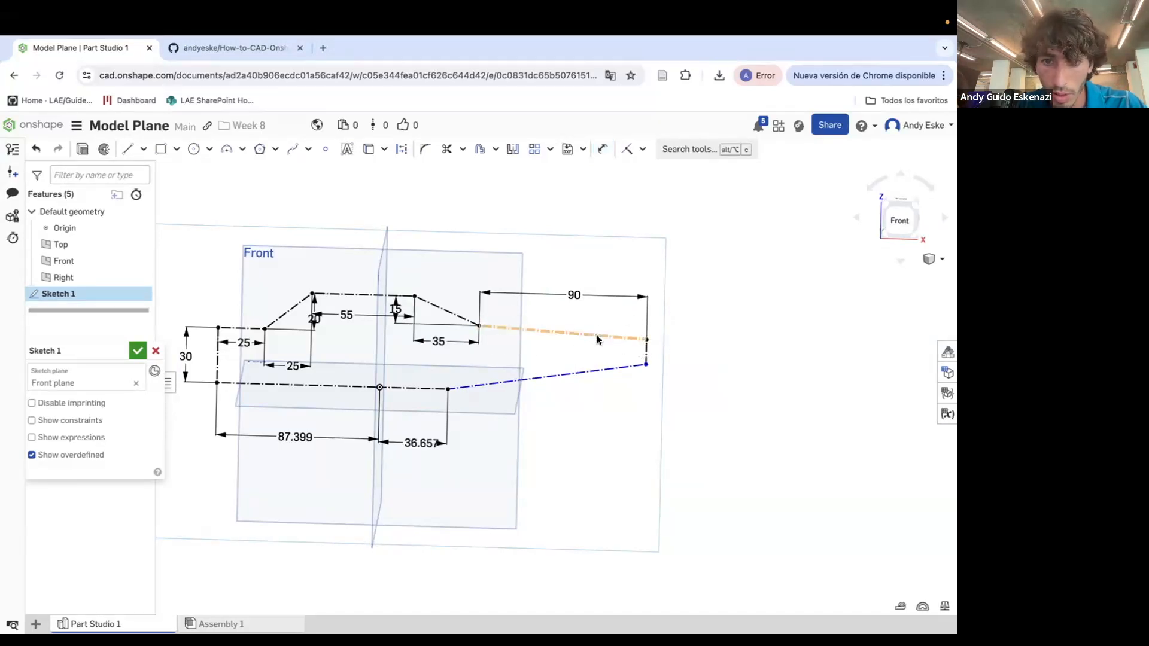
Dimension the short vertical line at the end of the tail to 10 mm
{"action": "scroll", "coordinate": [551, 342], "scroll_direction": "up", "scroll_amount": 1}
{"action": "left_click", "coordinate": [659, 353]}
{"action": "left_click", "coordinate": [686, 352]}
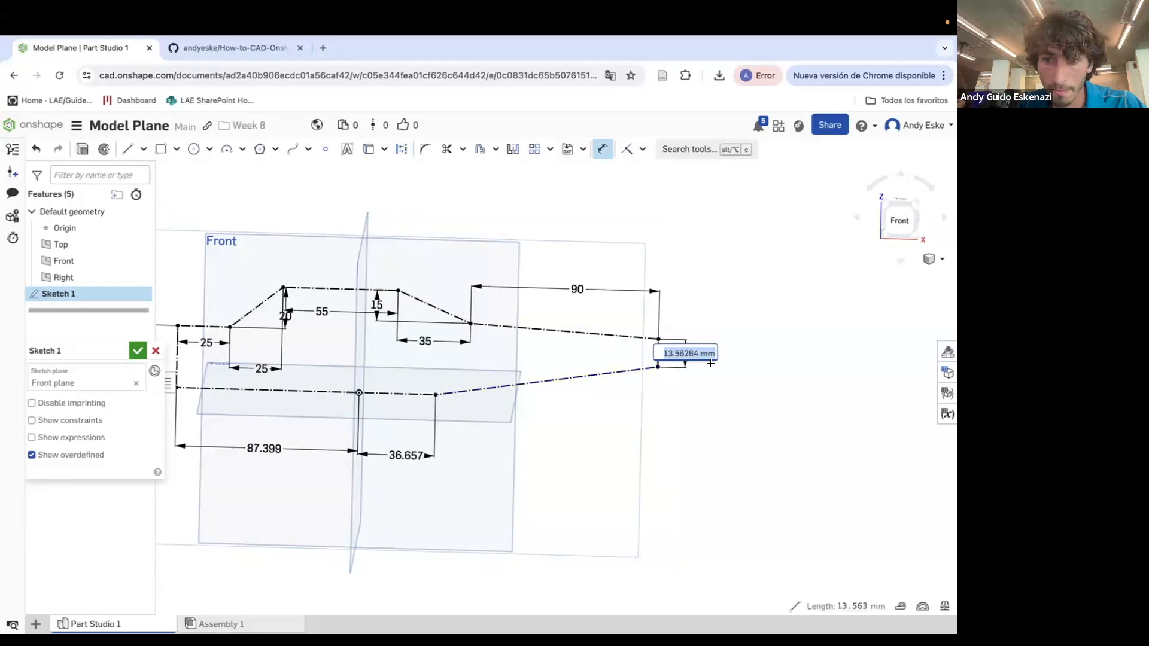
{"action": "type", "text": "10"}
{"action": "key", "text": "Return"}
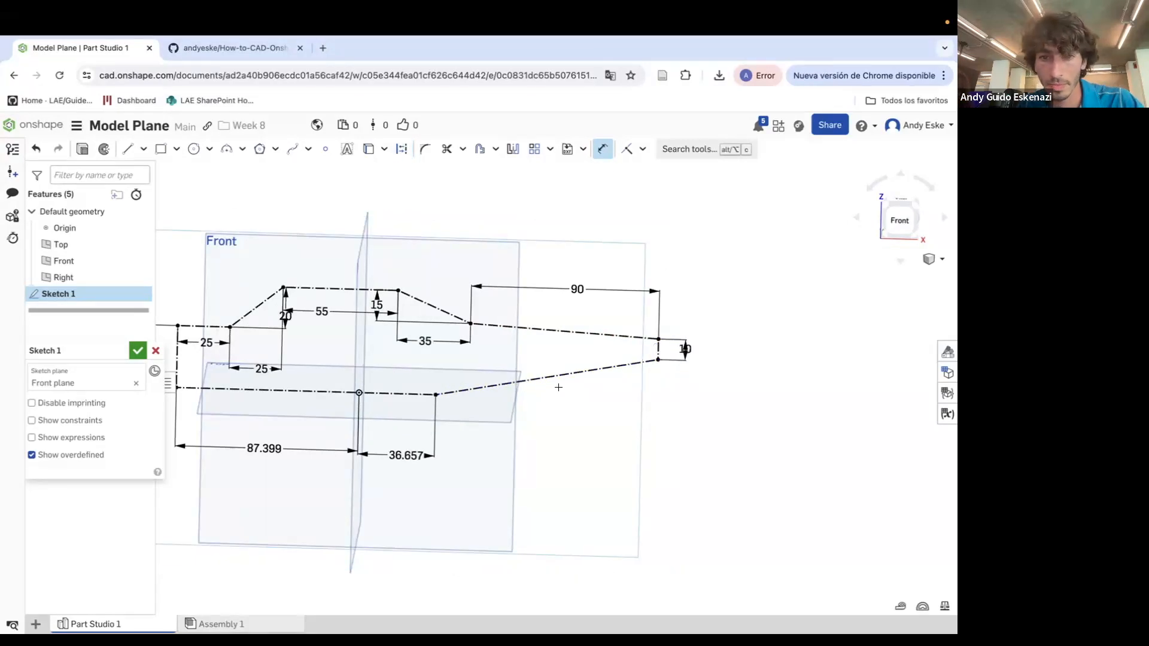
{"action": "key", "text": "n"}
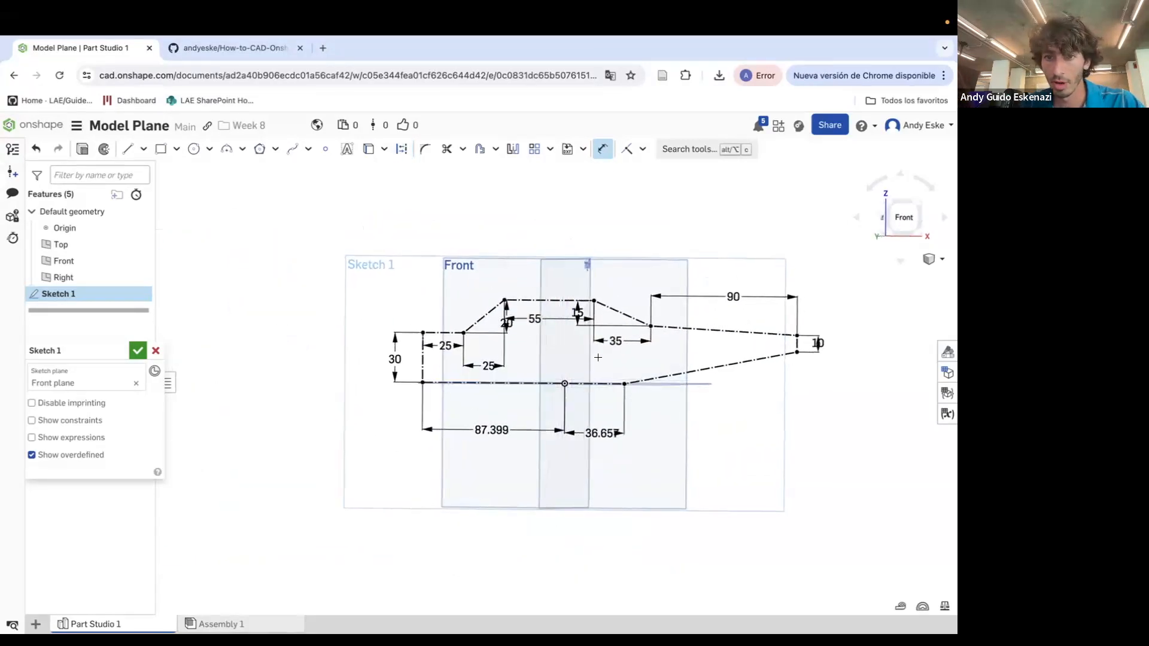
{"action": "scroll", "coordinate": [598, 358], "scroll_direction": "up", "scroll_amount": 2}
{"action": "scroll", "coordinate": [602, 343], "scroll_direction": "down", "scroll_amount": 1}
{"action": "scroll", "coordinate": [716, 336], "scroll_direction": "up", "scroll_amount": 2}
{"action": "right_click_drag", "start_coordinate": [571, 335], "coordinate": [568, 349]}
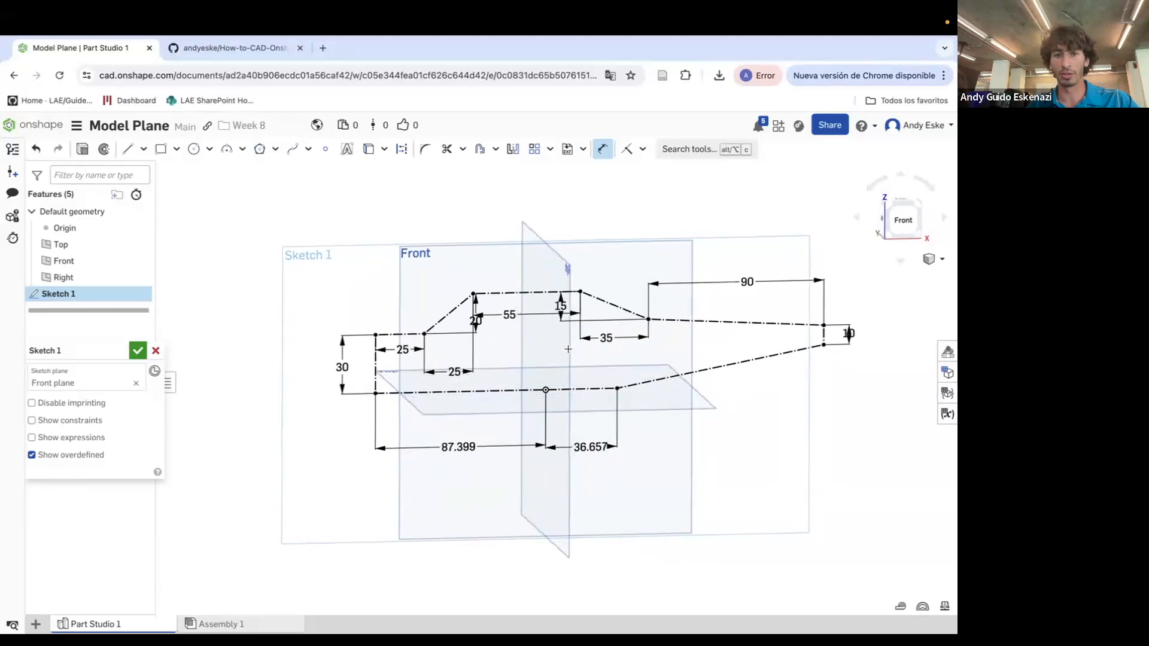
{"action": "scroll", "coordinate": [591, 337], "scroll_direction": "up", "scroll_amount": 1}
{"action": "key", "text": "Escape"}
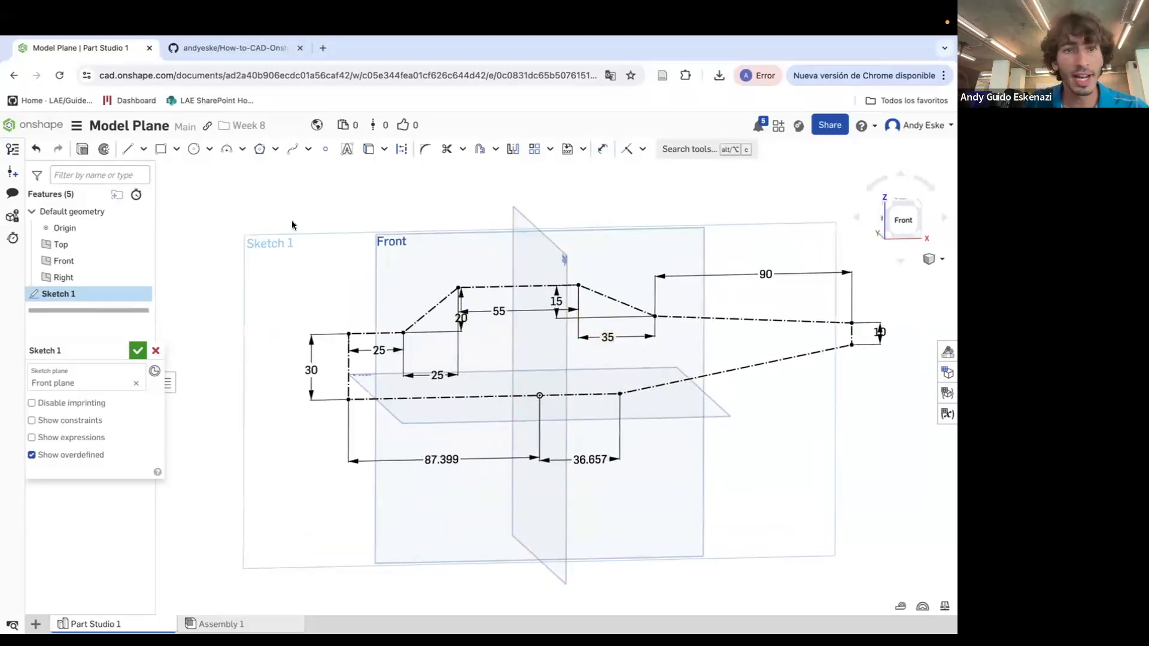
Draw a shallow downward-bulging three-point arc of about 354 mm radius between the two ends of the fuselage's bottom construction line
{"action": "left_click", "coordinate": [226, 151]}
{"action": "left_click", "coordinate": [350, 398]}
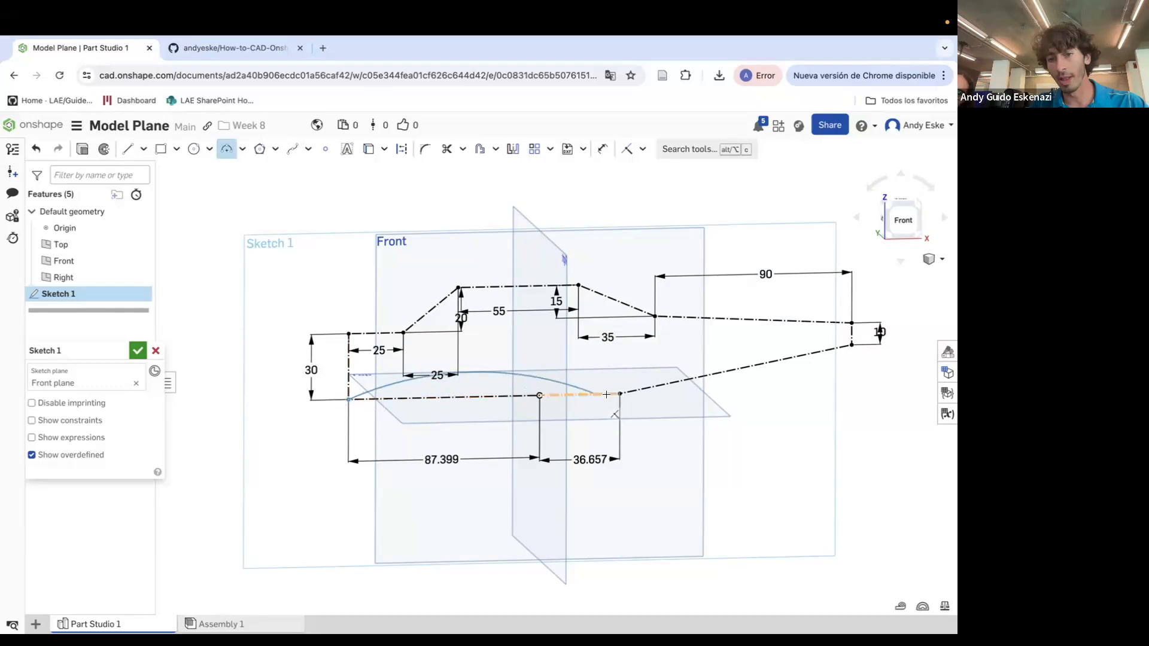
{"action": "left_click", "coordinate": [620, 393]}
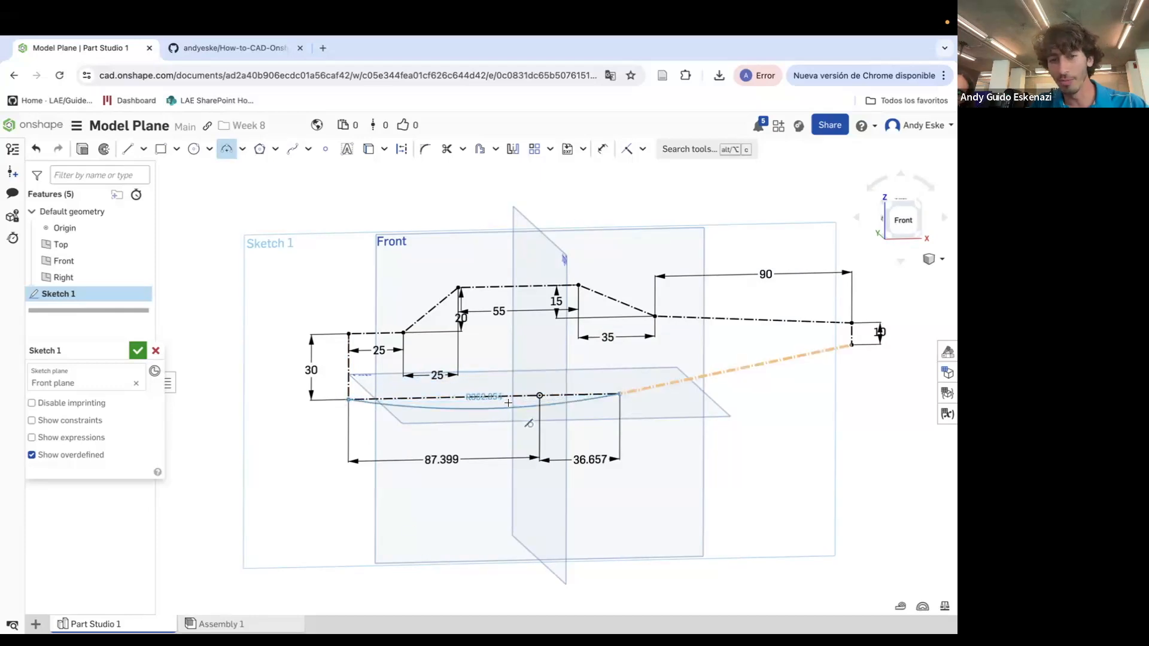
{"action": "left_click", "coordinate": [505, 402]}
{"action": "scroll", "coordinate": [453, 380], "scroll_direction": "down", "scroll_amount": 2}
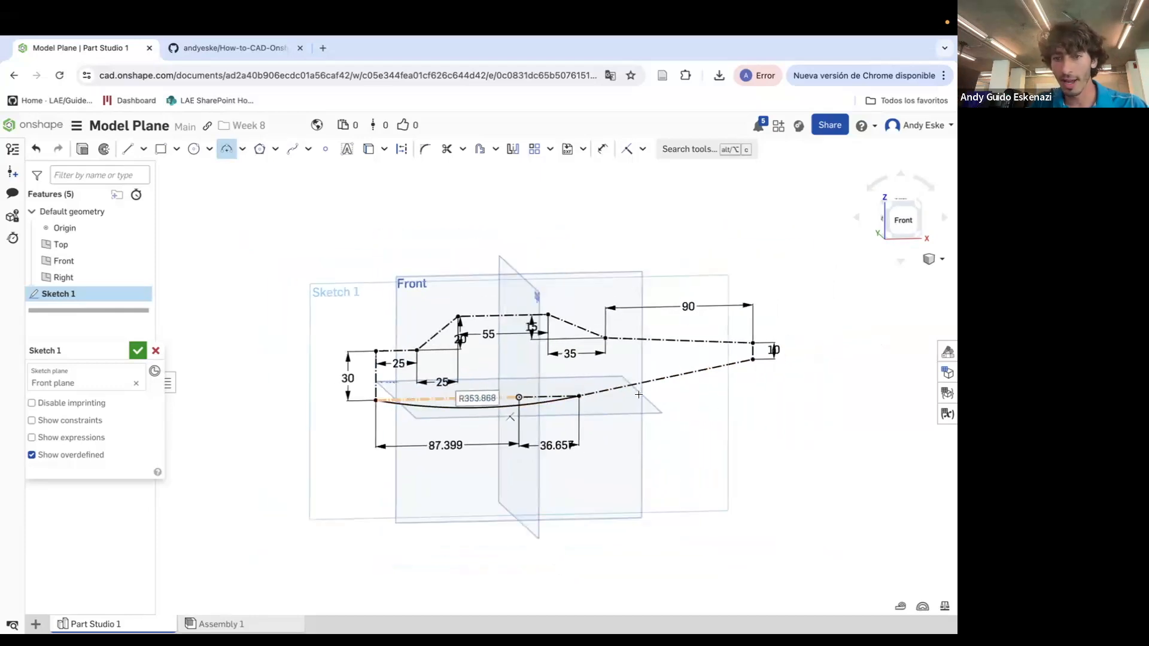
Draw a solid line from the arc's rear end to the tail's lower corner along the construction line
{"action": "scroll", "coordinate": [718, 352], "scroll_direction": "up", "scroll_amount": 3}
{"action": "left_click", "coordinate": [137, 147]}
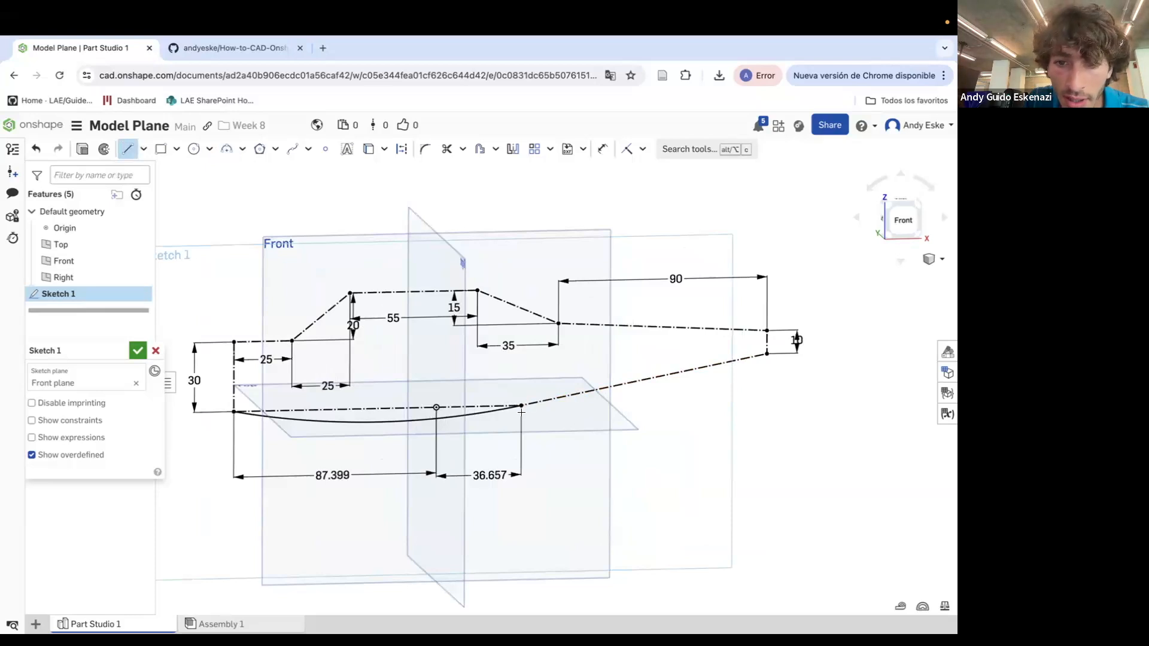
{"action": "left_click", "coordinate": [519, 406]}
{"action": "left_click", "coordinate": [767, 354]}
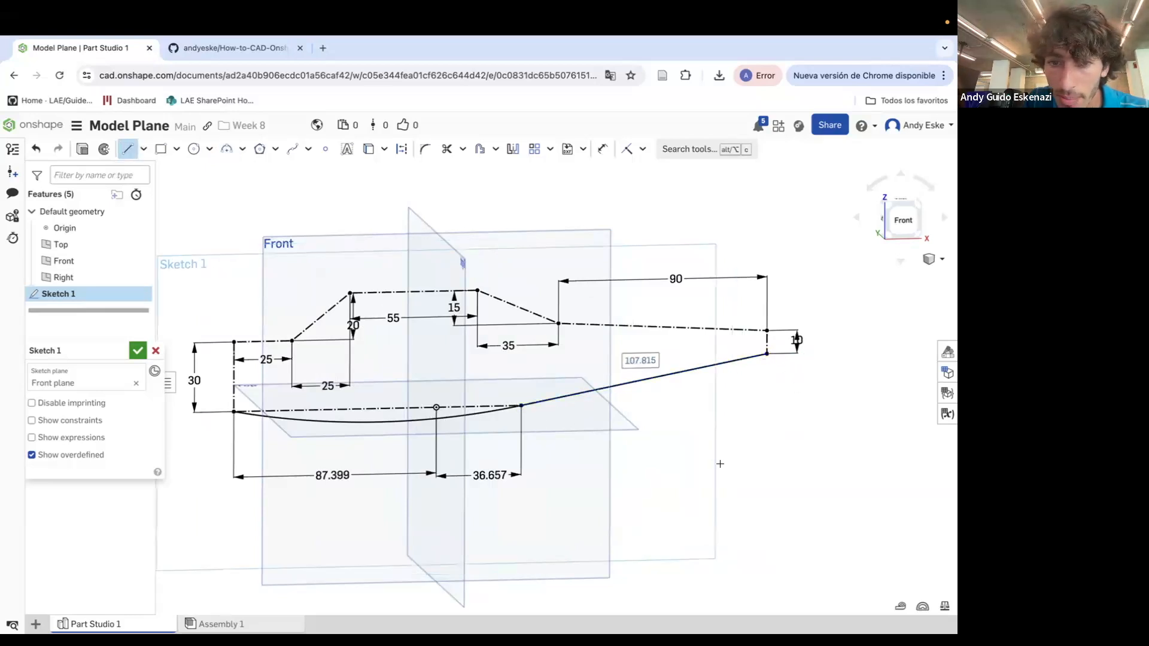
{"action": "key", "text": "Escape"}
Trace the vertical nose line, the nose's upper line and the cockpit's front slope with solid lines
{"action": "scroll", "coordinate": [198, 377], "scroll_direction": "up", "scroll_amount": 5}
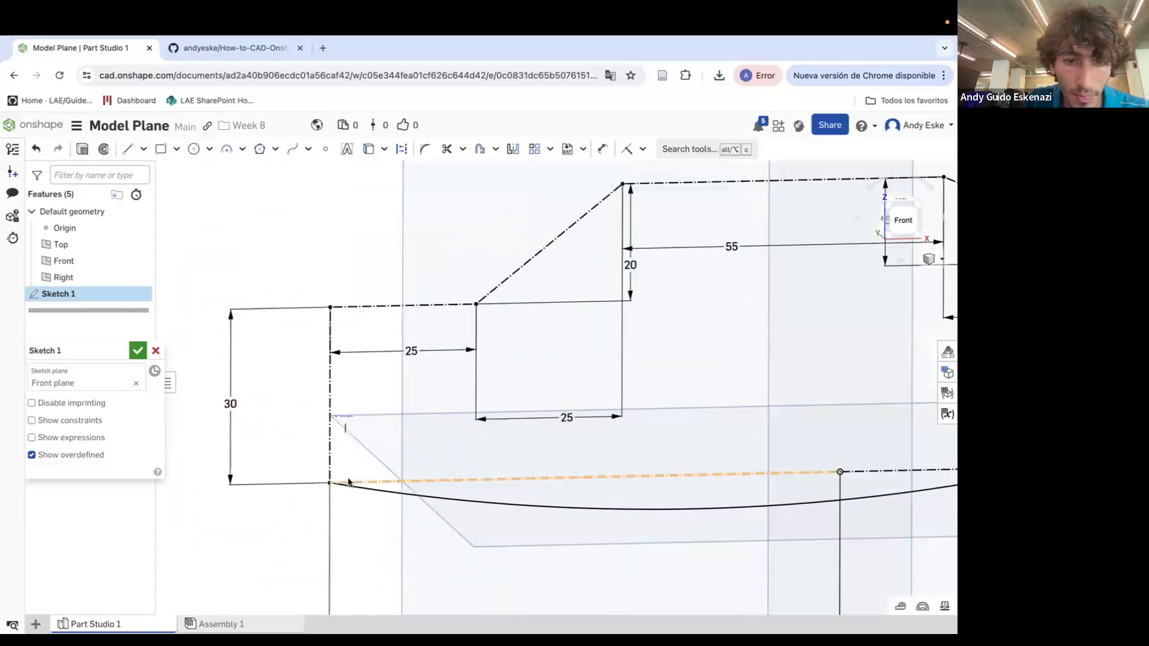
{"action": "left_click", "coordinate": [128, 148]}
{"action": "left_click", "coordinate": [329, 481]}
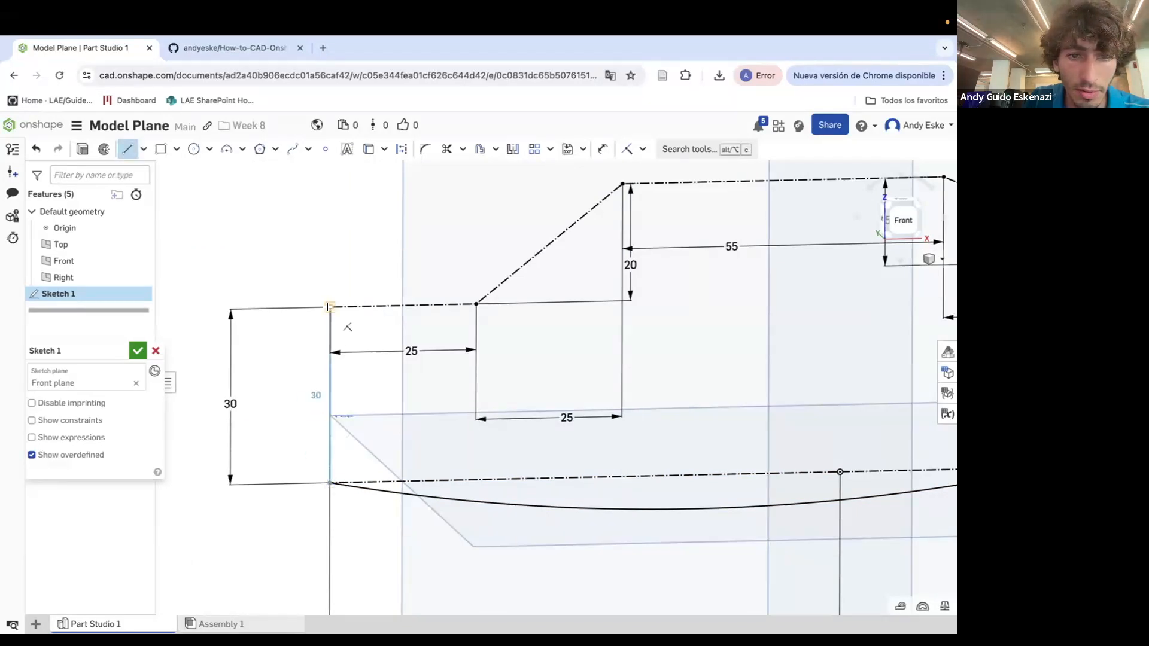
{"action": "left_click", "coordinate": [330, 307]}
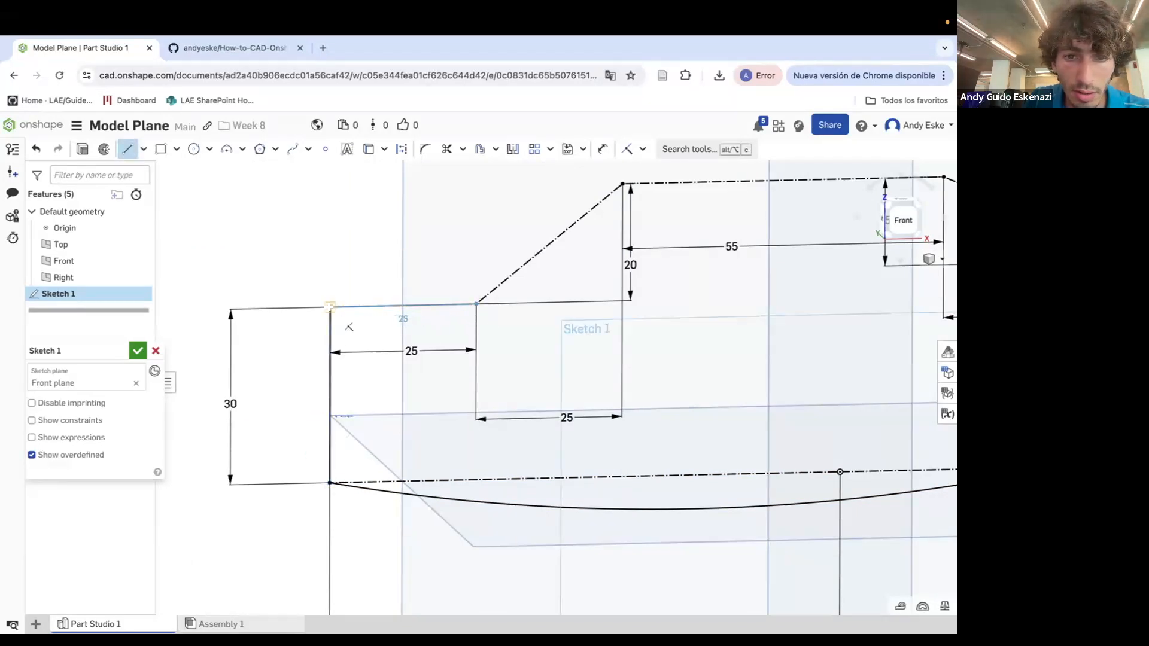
{"action": "left_click", "coordinate": [476, 304]}
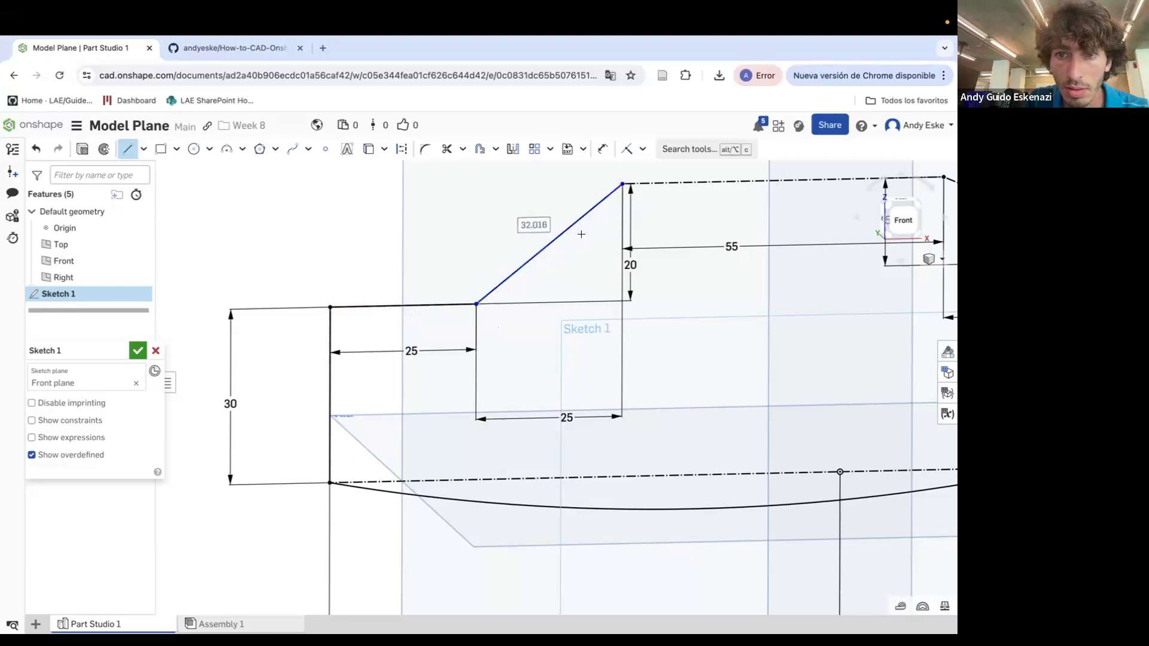
{"action": "key", "text": "f"}
Close the solid outline by tracing the cockpit's upper edge, its rear slope, the tail's upper line and the vertical tail end
{"action": "scroll", "coordinate": [642, 266], "scroll_direction": "up", "scroll_amount": 2}
{"action": "left_click", "coordinate": [479, 275]}
{"action": "left_click", "coordinate": [617, 271]}
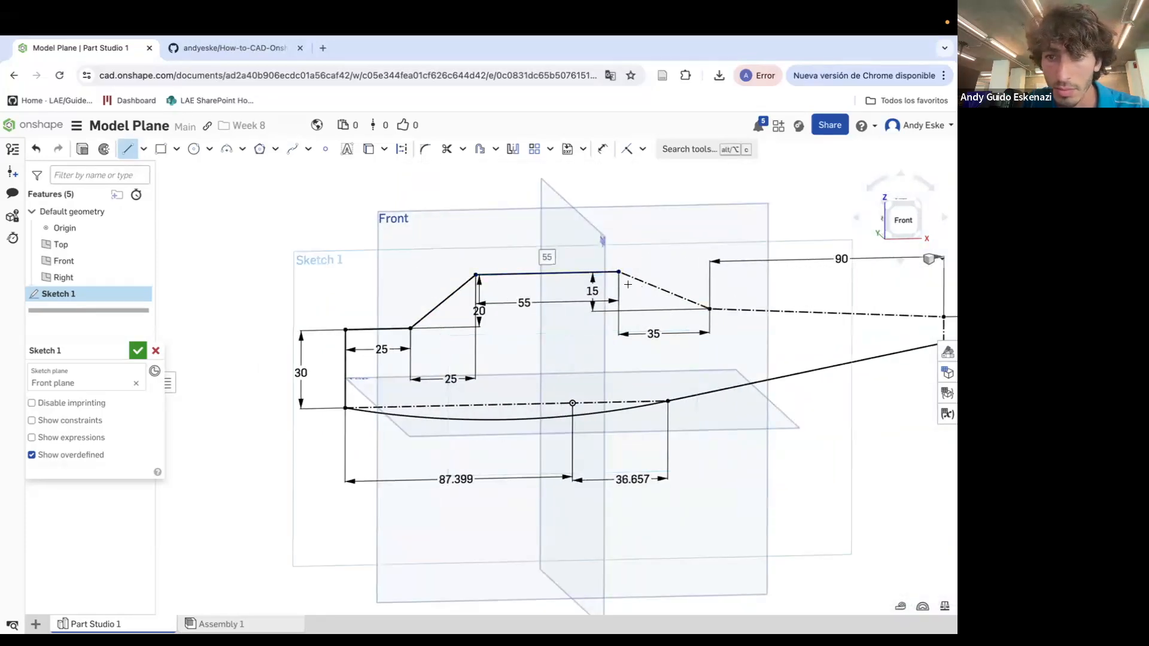
{"action": "left_click", "coordinate": [710, 309]}
{"action": "scroll", "coordinate": [632, 344], "scroll_direction": "down", "scroll_amount": 2}
{"action": "left_click", "coordinate": [865, 324]}
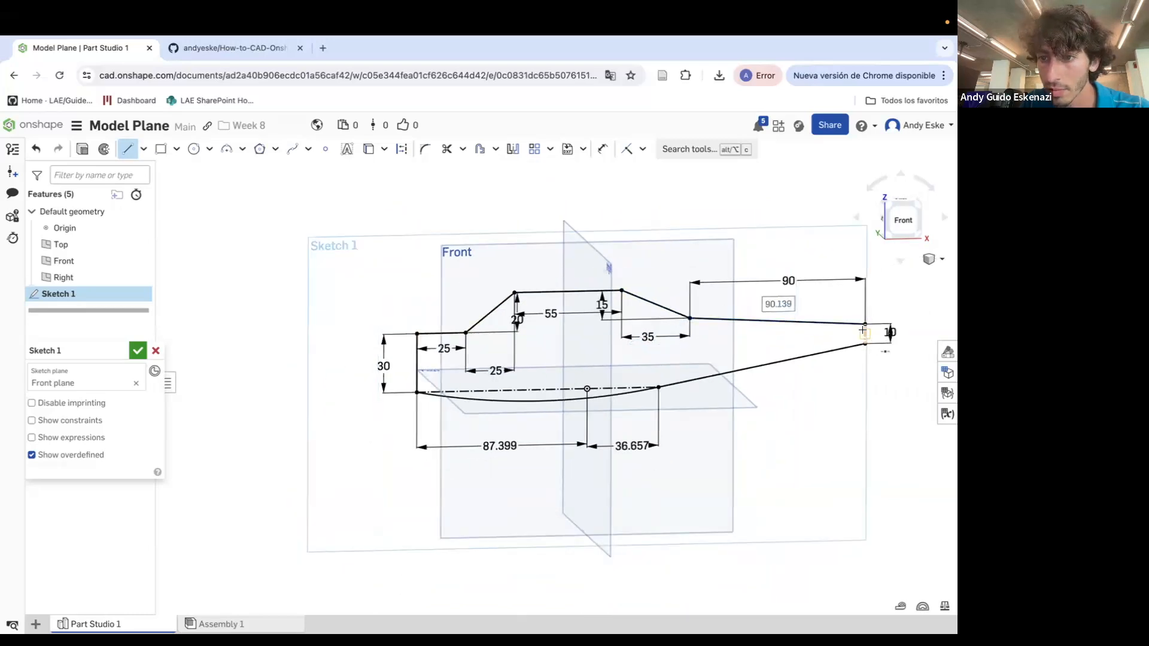
{"action": "left_click", "coordinate": [866, 342]}
{"action": "key", "text": "Escape"}
{"action": "scroll", "coordinate": [634, 362], "scroll_direction": "down", "scroll_amount": 3}
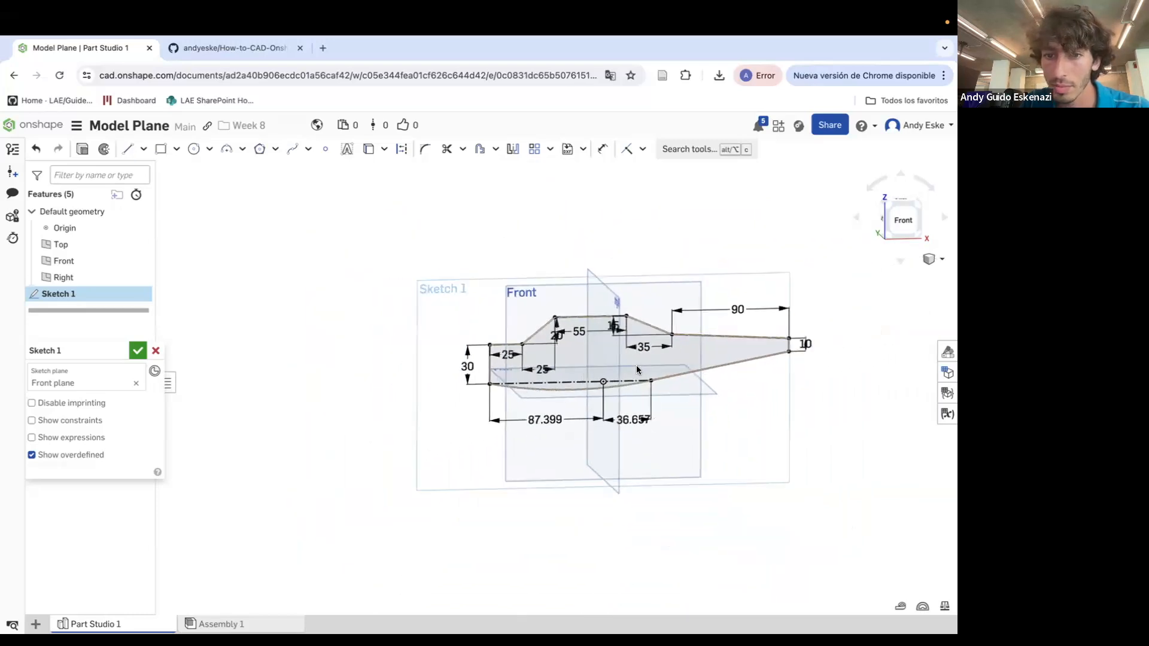
{"action": "scroll", "coordinate": [627, 357], "scroll_direction": "up", "scroll_amount": 5}
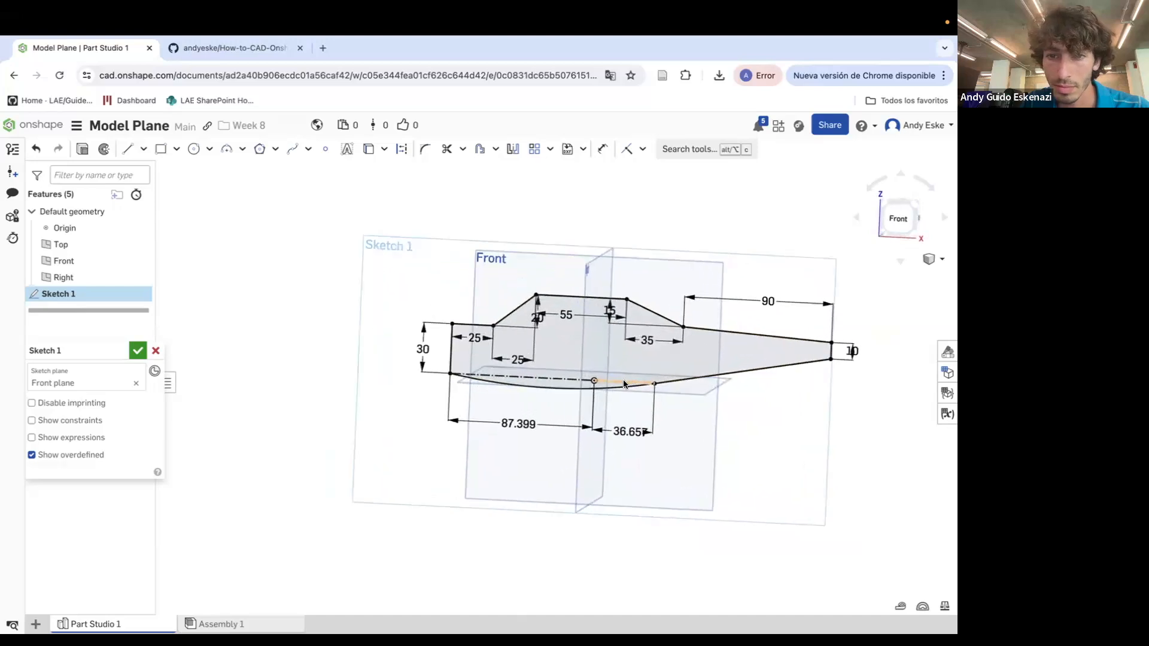
Draw short construction lines inward from the midpoints of the vertical nose edge and the nose's upper line, perpendicular to each
{"action": "scroll", "coordinate": [559, 344], "scroll_direction": "down", "scroll_amount": 1}
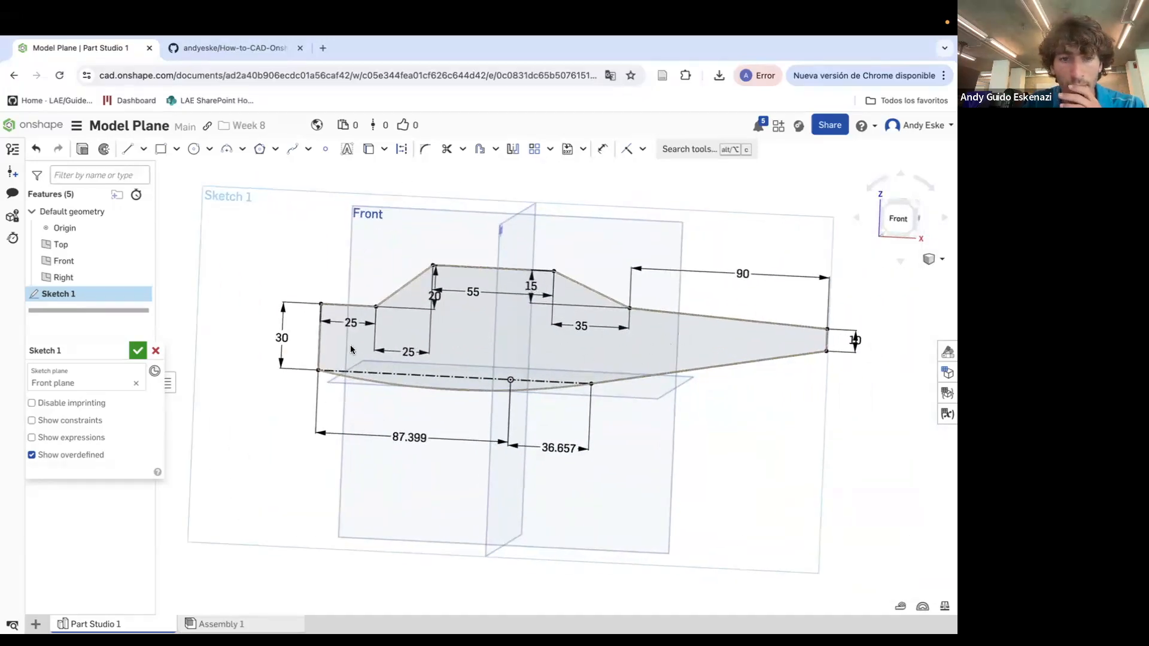
{"action": "scroll", "coordinate": [307, 332], "scroll_direction": "up", "scroll_amount": 5}
{"action": "left_click", "coordinate": [144, 149]}
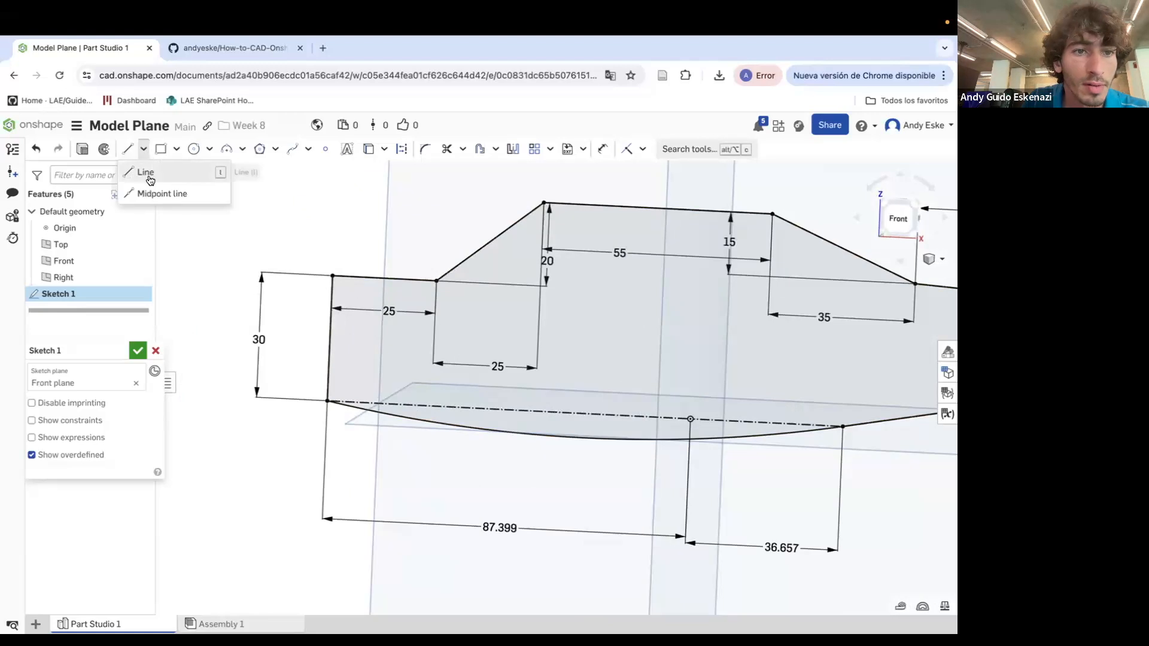
{"action": "left_click", "coordinate": [139, 171]}
{"action": "left_click", "coordinate": [402, 149]}
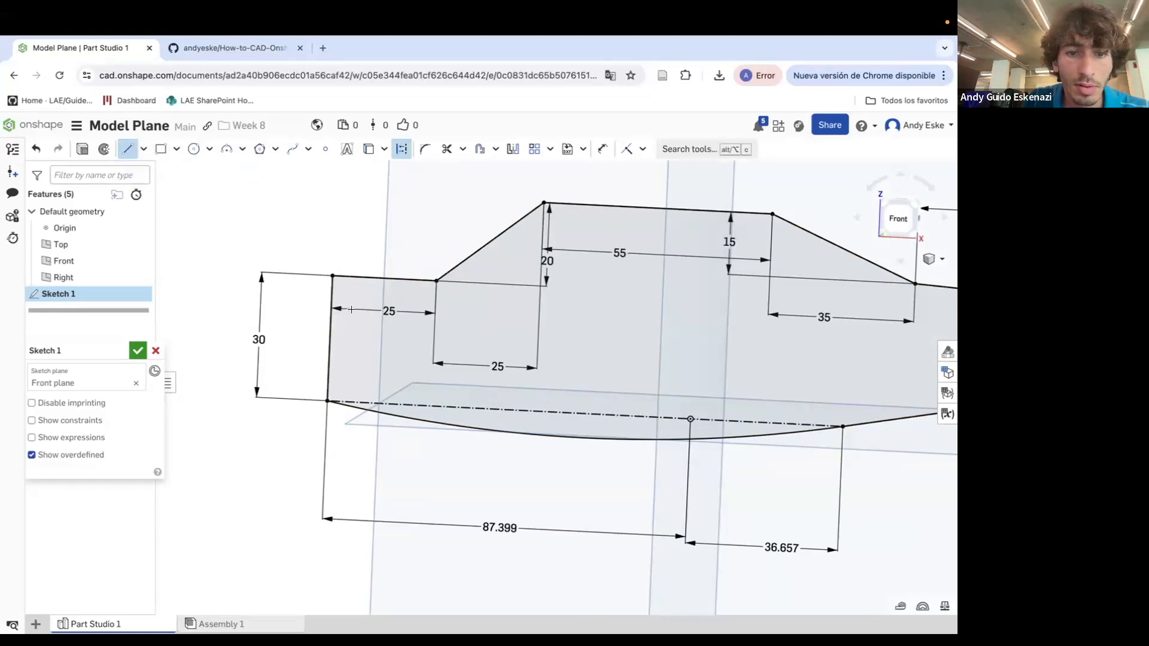
{"action": "left_click", "coordinate": [331, 334]}
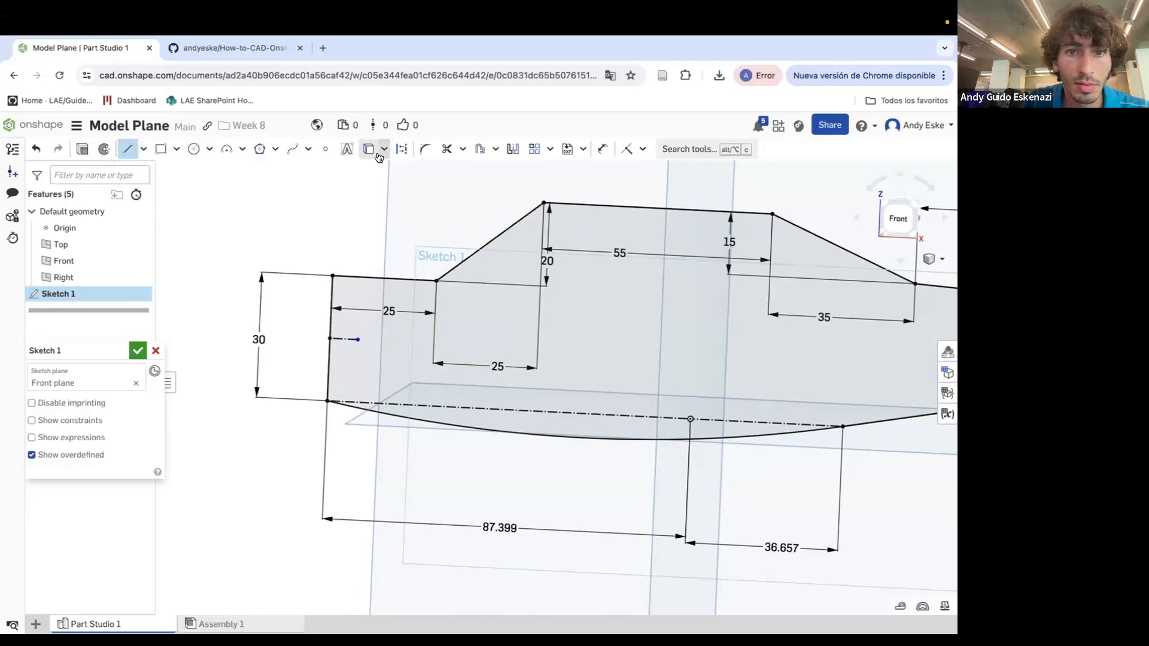
{"action": "left_click", "coordinate": [402, 149]}
{"action": "left_click", "coordinate": [385, 277]}
Add short perpendicular construction lines inward from the midpoints of the cockpit's upper edge and its rear slope
{"action": "left_click", "coordinate": [123, 148]}
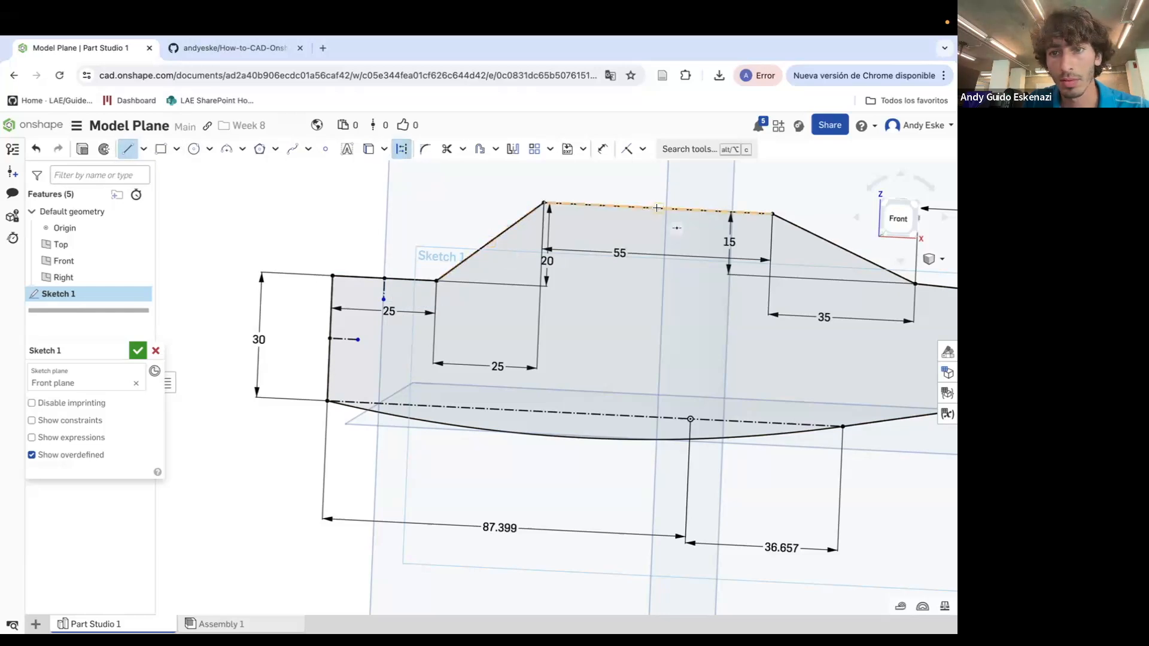
{"action": "right_click_drag", "start_coordinate": [657, 207], "coordinate": [615, 227]}
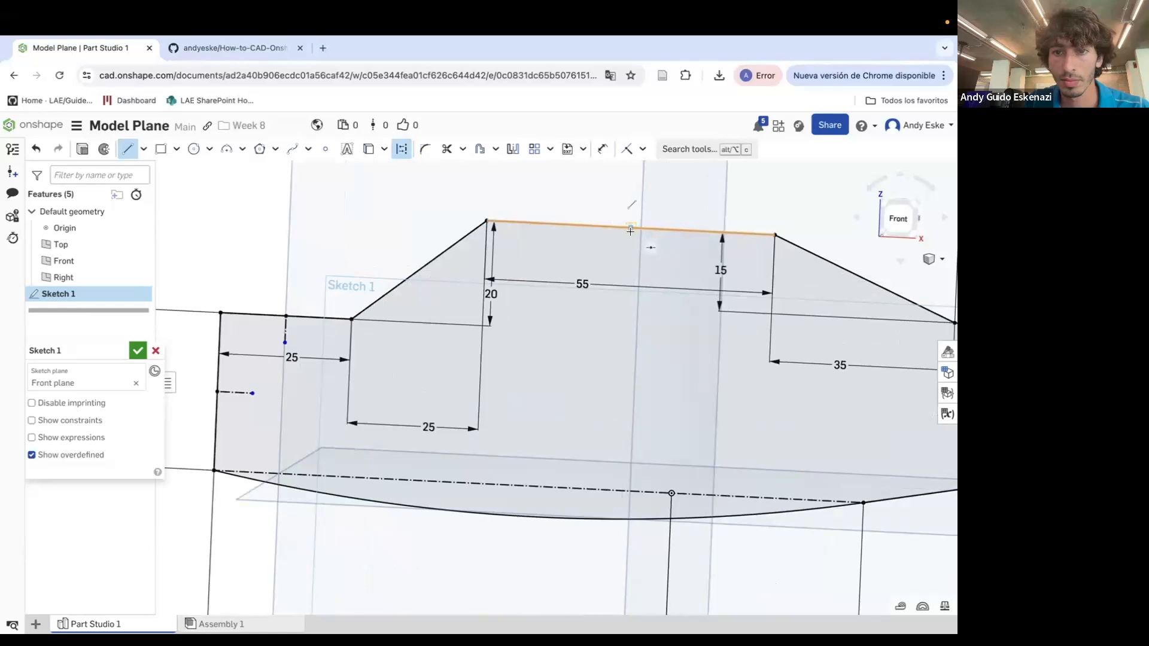
{"action": "left_click", "coordinate": [632, 246]}
{"action": "key", "text": "Escape"}
{"action": "scroll", "coordinate": [510, 241], "scroll_direction": "down", "scroll_amount": 6}
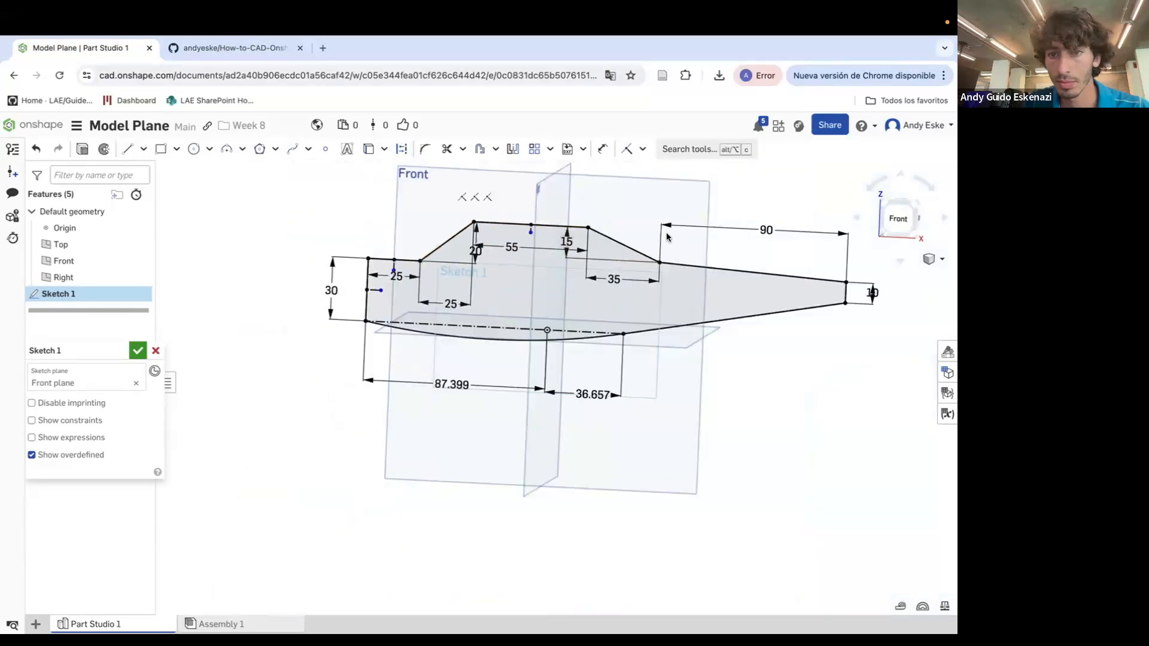
{"action": "scroll", "coordinate": [667, 237], "scroll_direction": "up", "scroll_amount": 3}
{"action": "left_click", "coordinate": [128, 149]}
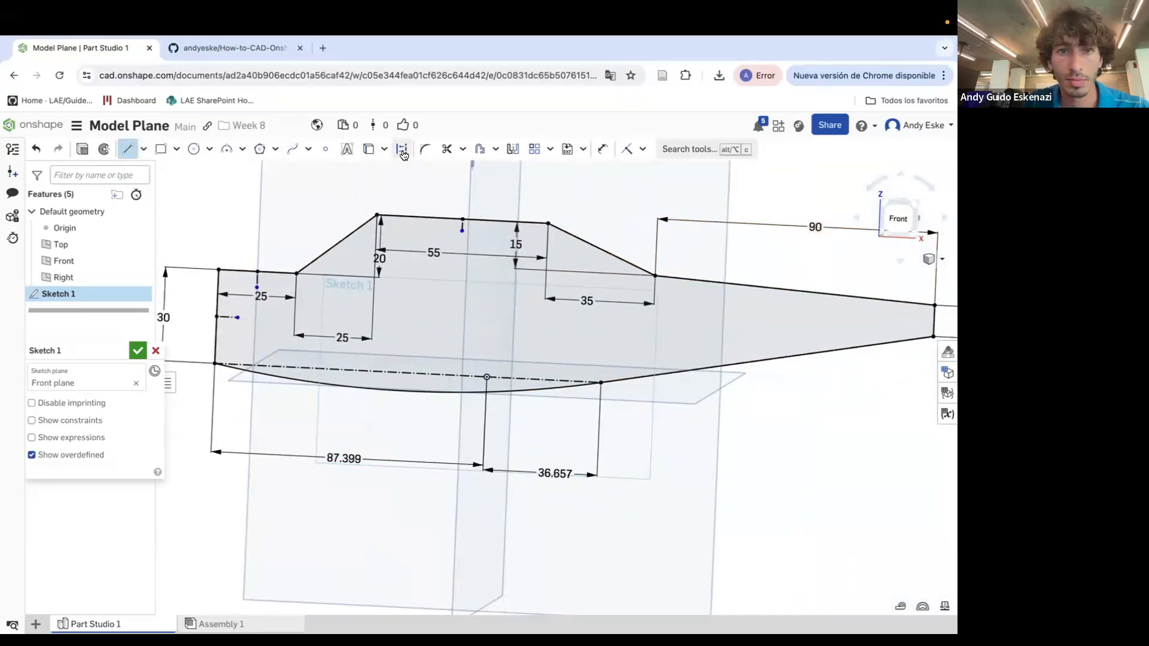
{"action": "left_click", "coordinate": [594, 261]}
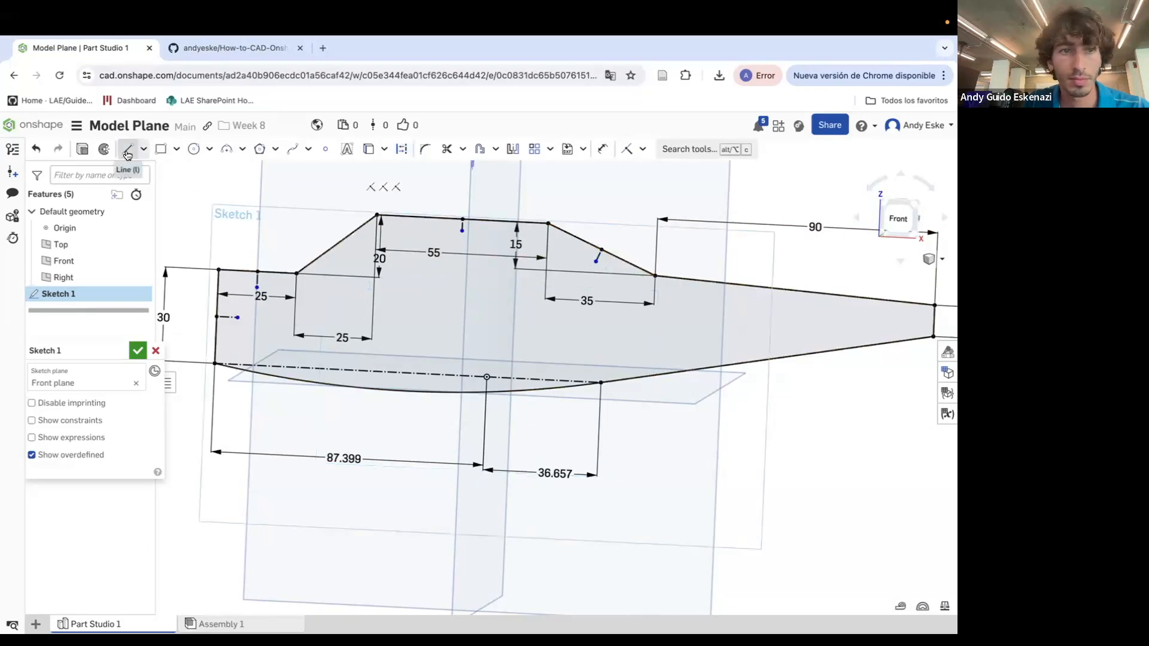
Add short perpendicular construction lines inward from the midpoints of the tail's upper and lower lines
{"action": "scroll", "coordinate": [383, 233], "scroll_direction": "down", "scroll_amount": 3}
{"action": "scroll", "coordinate": [703, 279], "scroll_direction": "up", "scroll_amount": 2}
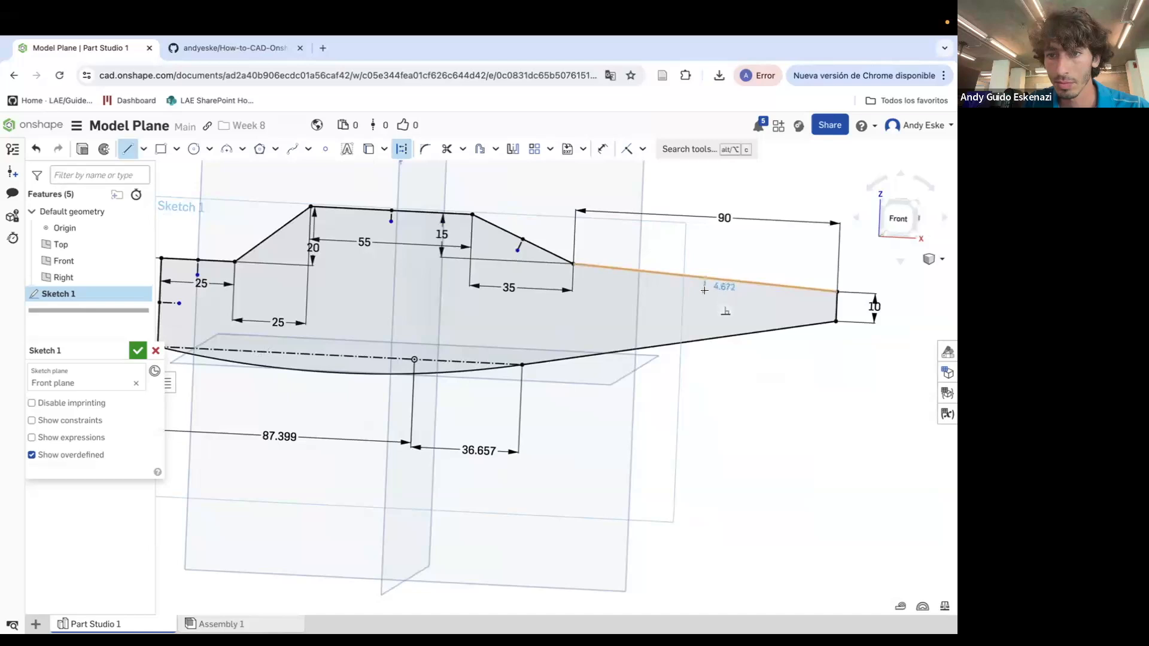
{"action": "left_click", "coordinate": [704, 290]}
{"action": "scroll", "coordinate": [639, 281], "scroll_direction": "down", "scroll_amount": 3}
{"action": "scroll", "coordinate": [588, 314], "scroll_direction": "up", "scroll_amount": 3}
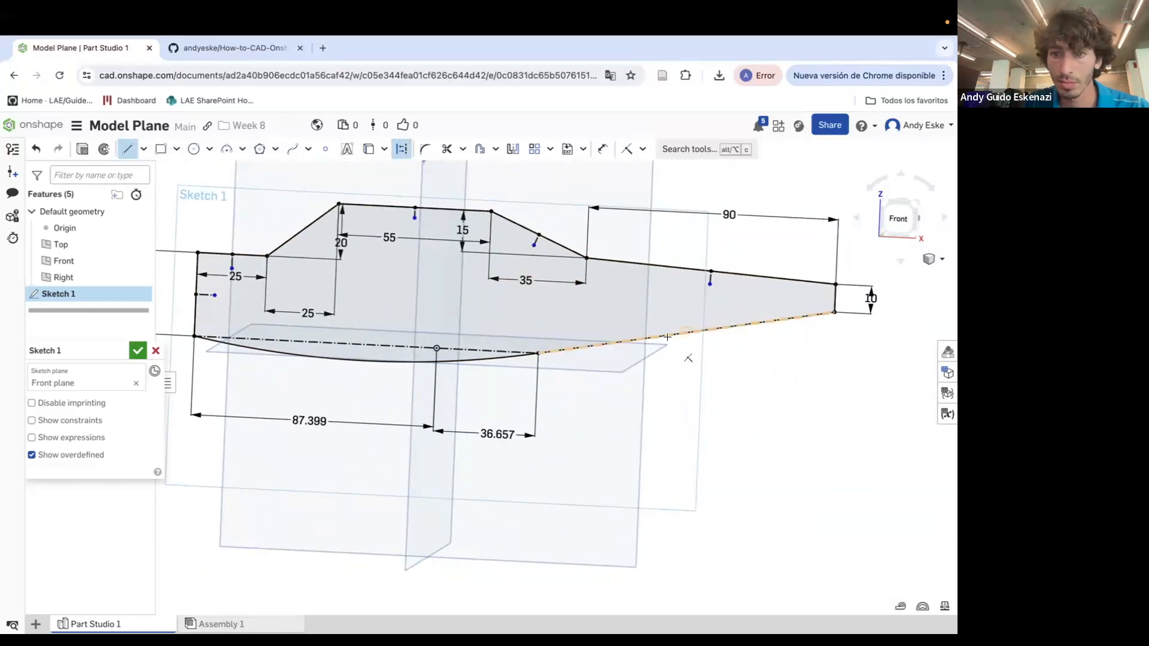
{"action": "left_click", "coordinate": [683, 332]}
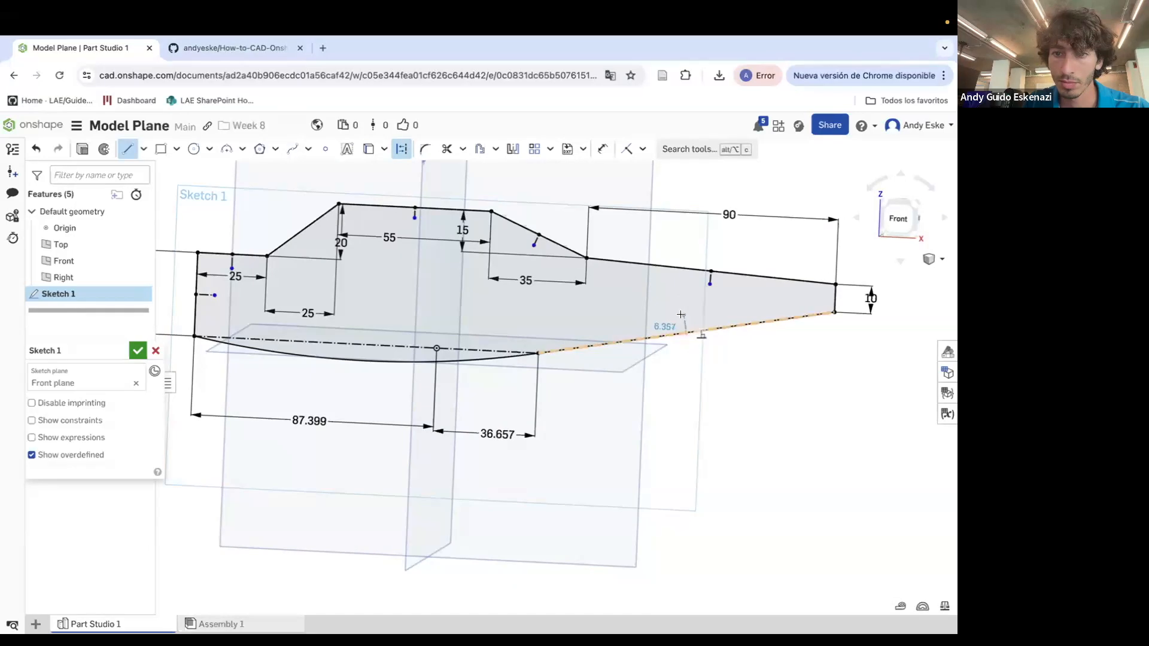
{"action": "left_click", "coordinate": [682, 318]}
{"action": "key", "text": "Escape"}
Draw a construction line about 3.9 mm long inward from the midpoint of the vertical tail end
{"action": "scroll", "coordinate": [817, 305], "scroll_direction": "up", "scroll_amount": 5}
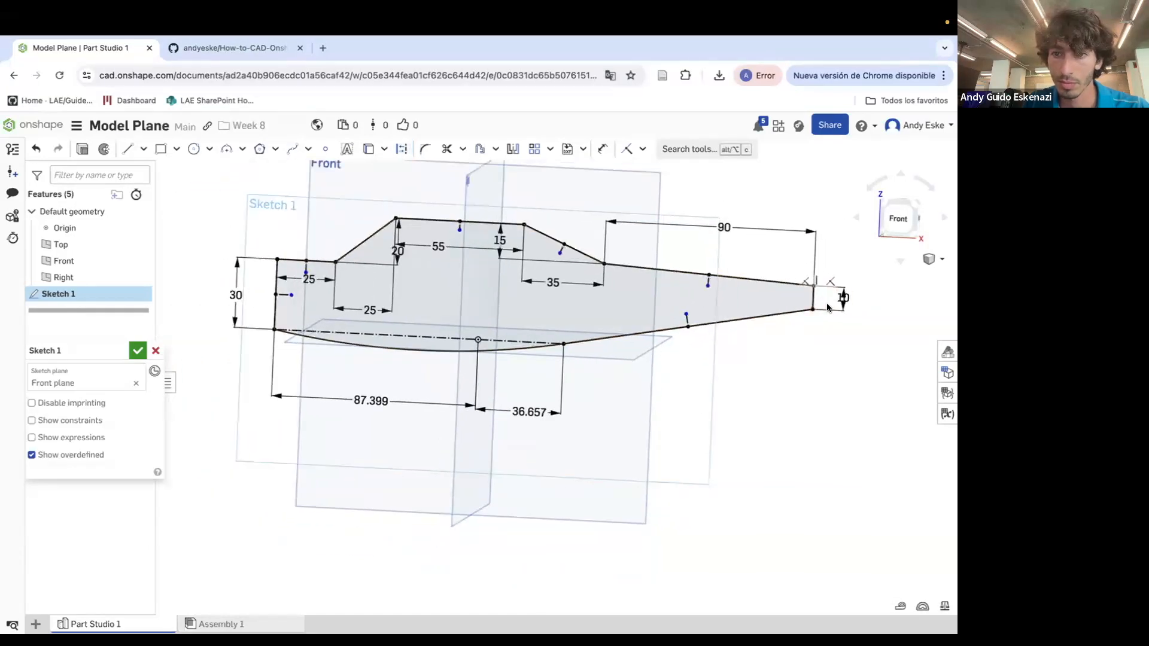
{"action": "left_click", "coordinate": [127, 149]}
{"action": "left_click", "coordinate": [402, 150]}
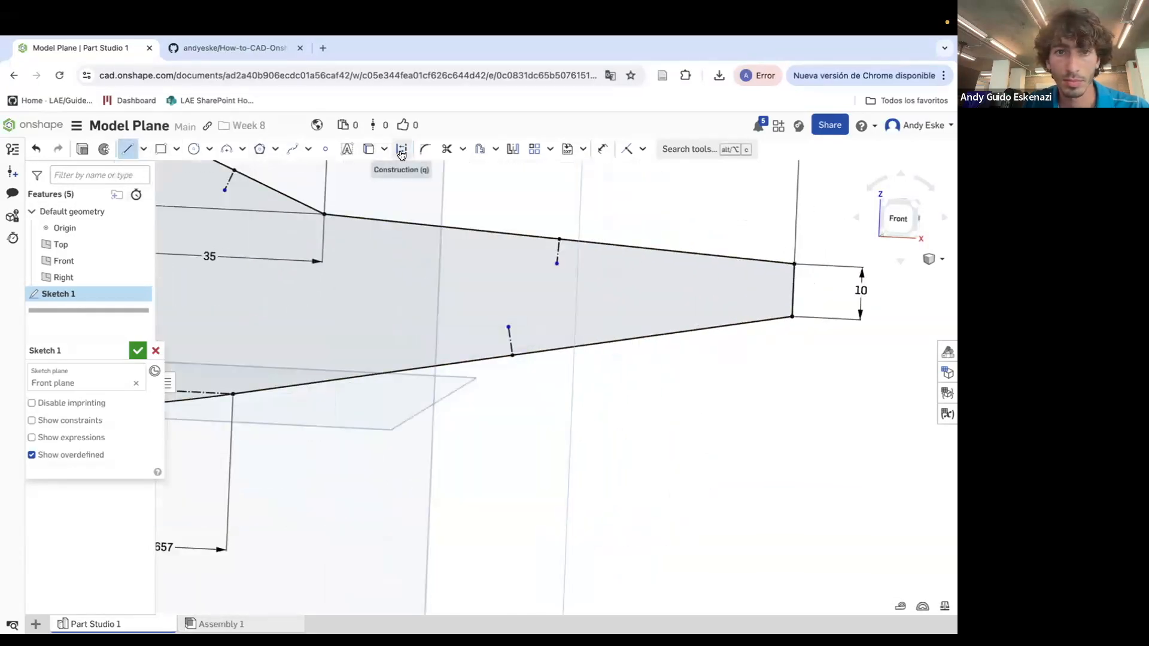
{"action": "key", "text": "Escape"}
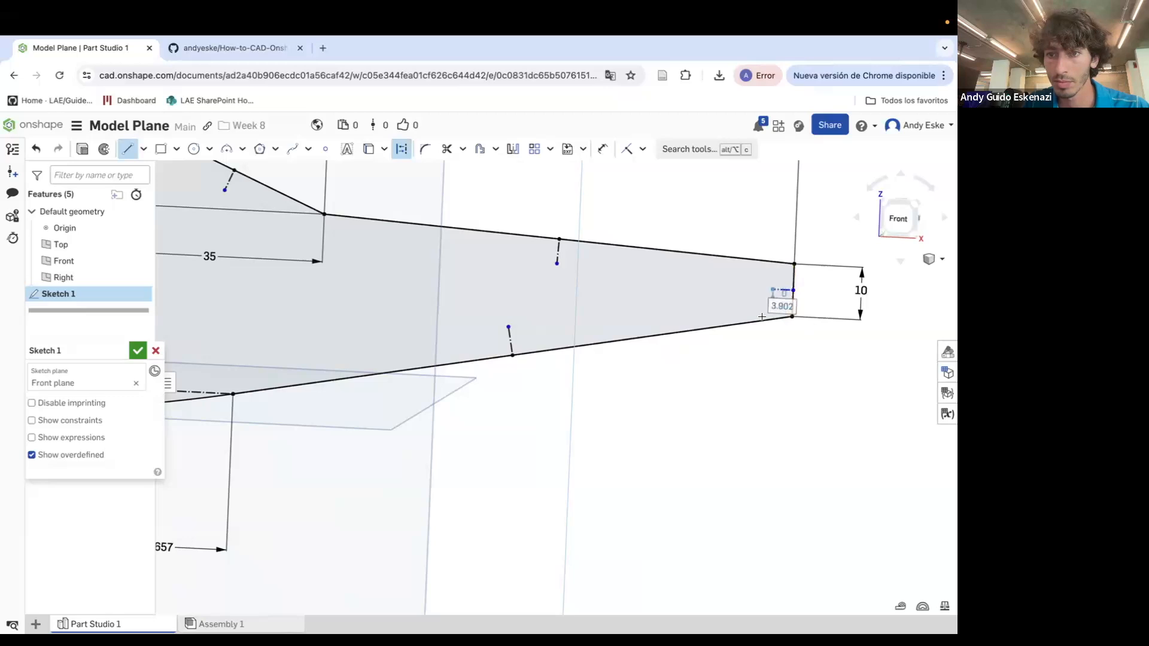
Draw a construction line just above the fuselage's bottom construction line and parallel to it, from the nose edge to the tail's lower line
{"action": "scroll", "coordinate": [771, 289], "scroll_direction": "down", "scroll_amount": 5}
{"action": "scroll", "coordinate": [361, 338], "scroll_direction": "up", "scroll_amount": 3}
{"action": "scroll", "coordinate": [361, 332], "scroll_direction": "up", "scroll_amount": 2}
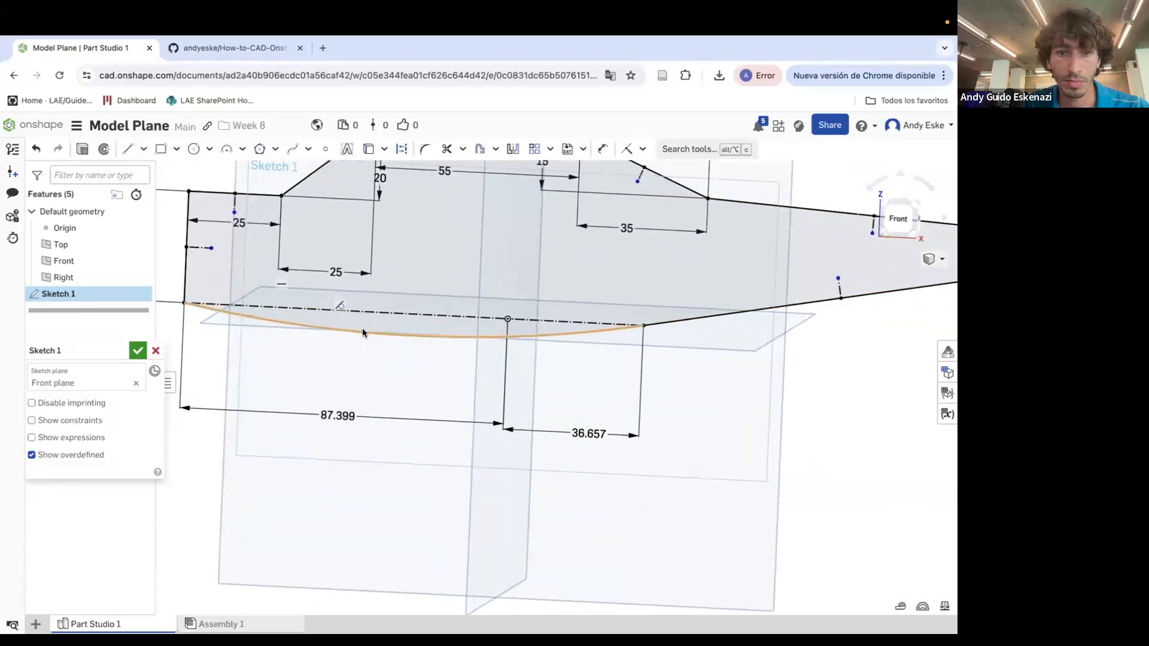
{"action": "left_click", "coordinate": [127, 149]}
{"action": "left_click", "coordinate": [402, 149]}
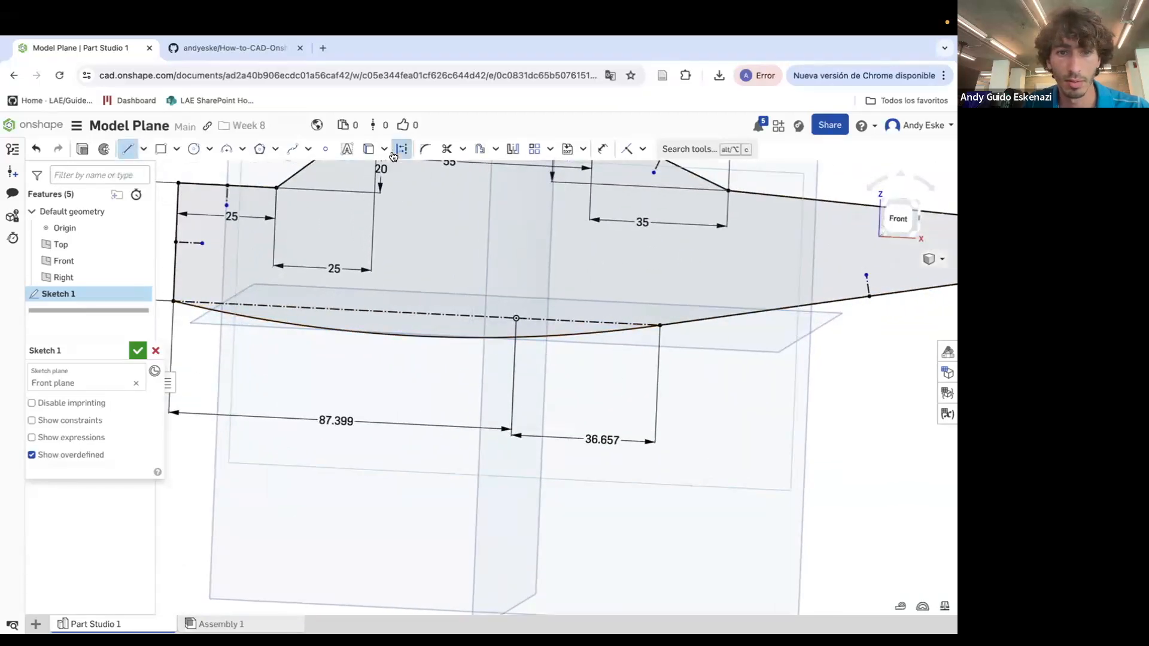
{"action": "scroll", "coordinate": [403, 392], "scroll_direction": "down", "scroll_amount": 3}
{"action": "scroll", "coordinate": [380, 321], "scroll_direction": "up", "scroll_amount": 2}
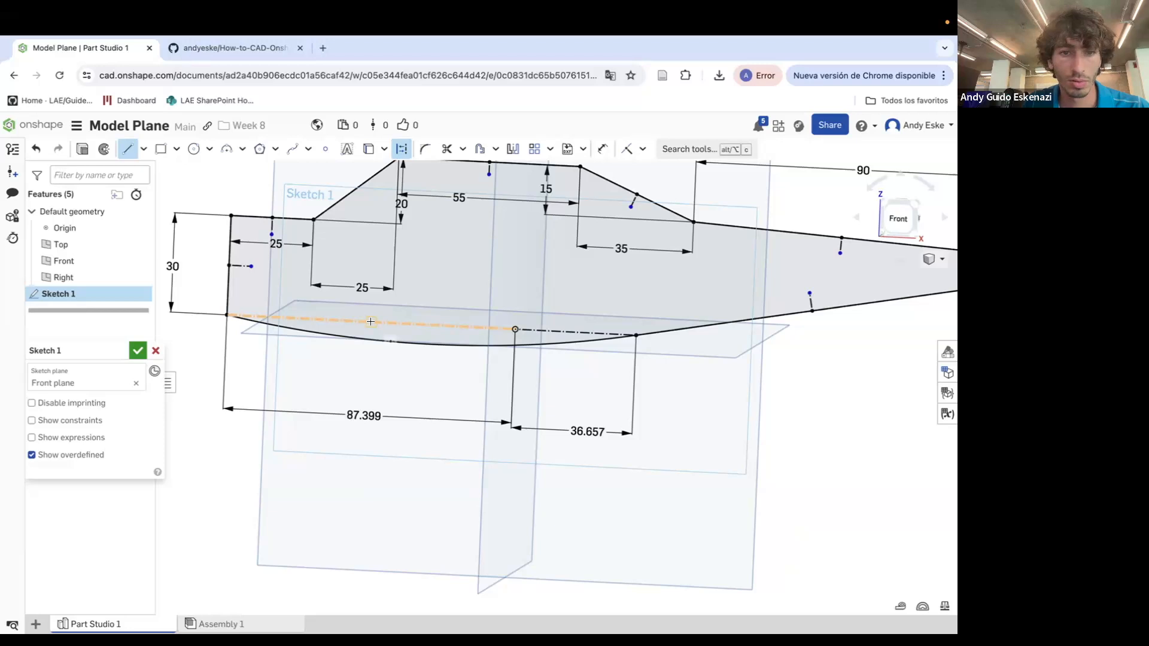
{"action": "left_click", "coordinate": [371, 321]}
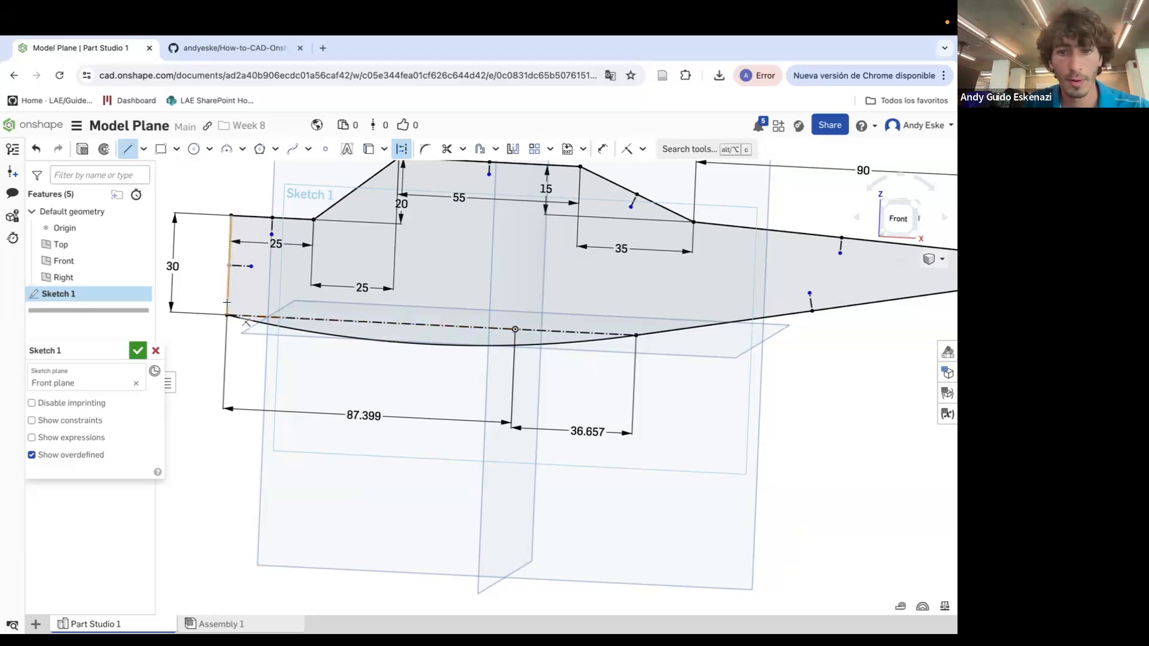
{"action": "left_click", "coordinate": [228, 302]}
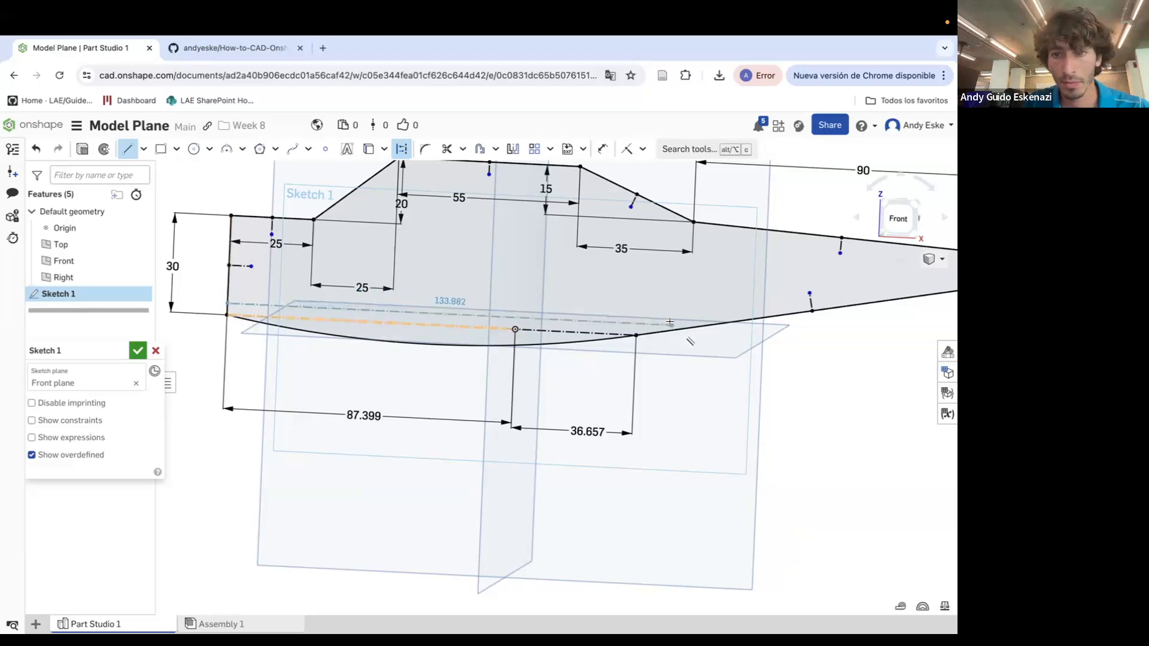
{"action": "left_click", "coordinate": [698, 326]}
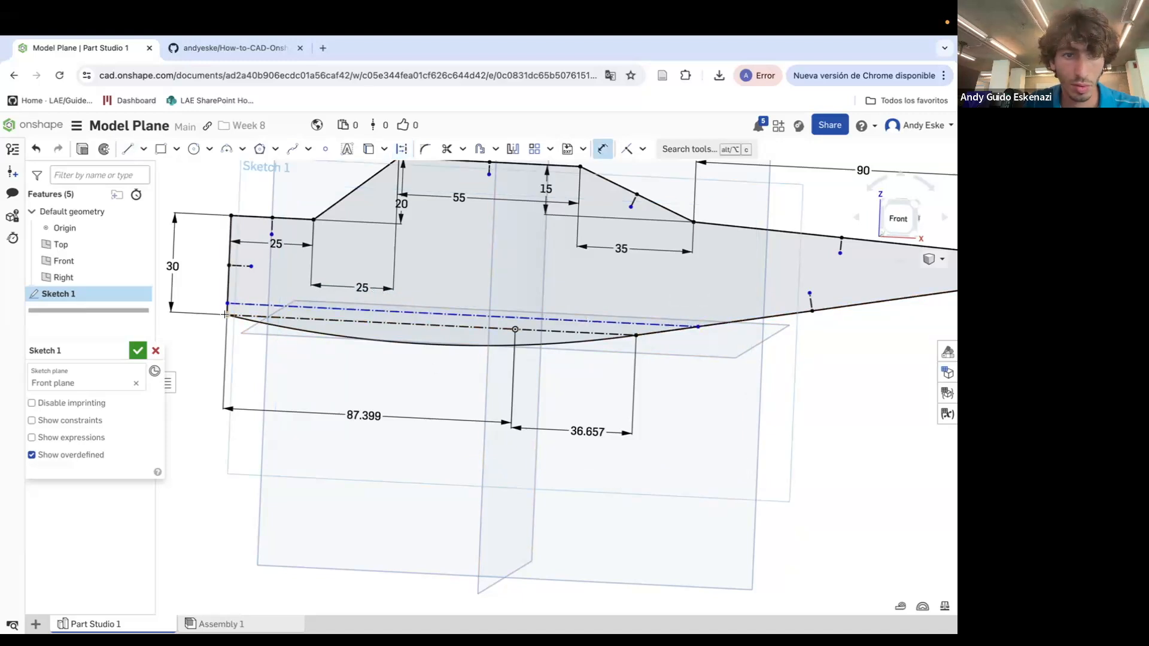
Dimension the parallel line 4 mm above the lower nose corner and connect it to the bottom construction line with a short perpendicular construction line
{"action": "left_click", "coordinate": [202, 294]}
{"action": "type", "text": "4"}
{"action": "key", "text": "Return"}
{"action": "left_click", "coordinate": [127, 149]}
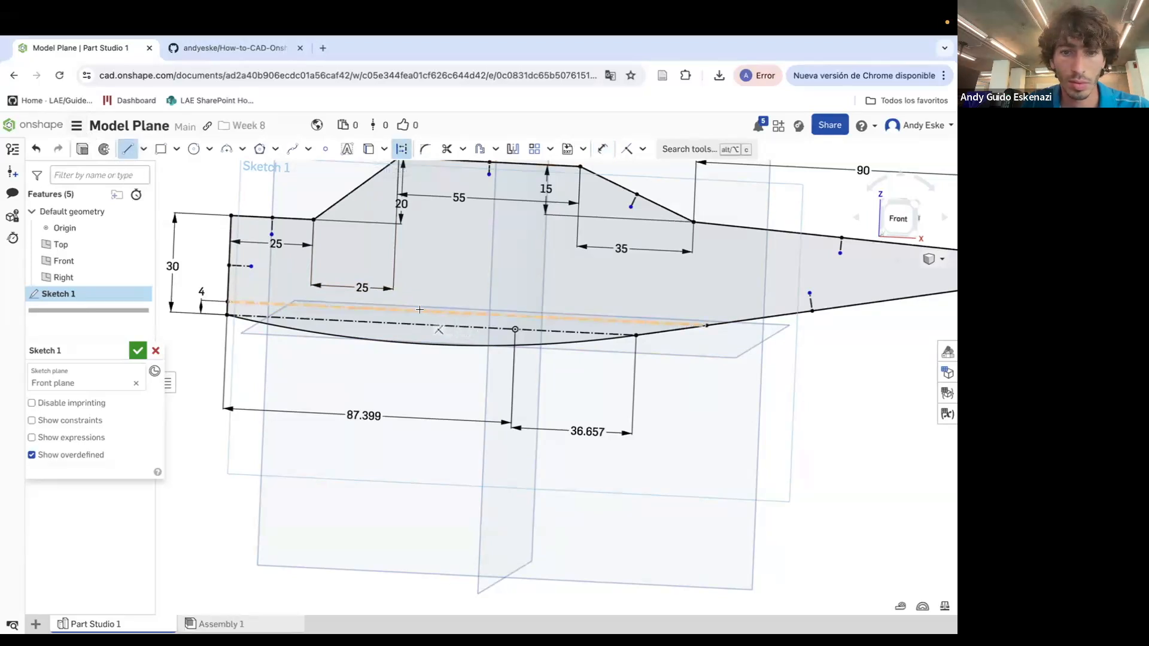
{"action": "left_click", "coordinate": [466, 313]}
{"action": "left_click", "coordinate": [468, 327]}
{"action": "key", "text": "Escape"}
Make the two short construction lines at the nose equal in length to the short connector between the parallel bottom lines
{"action": "scroll", "coordinate": [502, 336], "scroll_direction": "down", "scroll_amount": 3}
{"action": "scroll", "coordinate": [268, 275], "scroll_direction": "up", "scroll_amount": 3}
{"action": "key", "text": "d"}
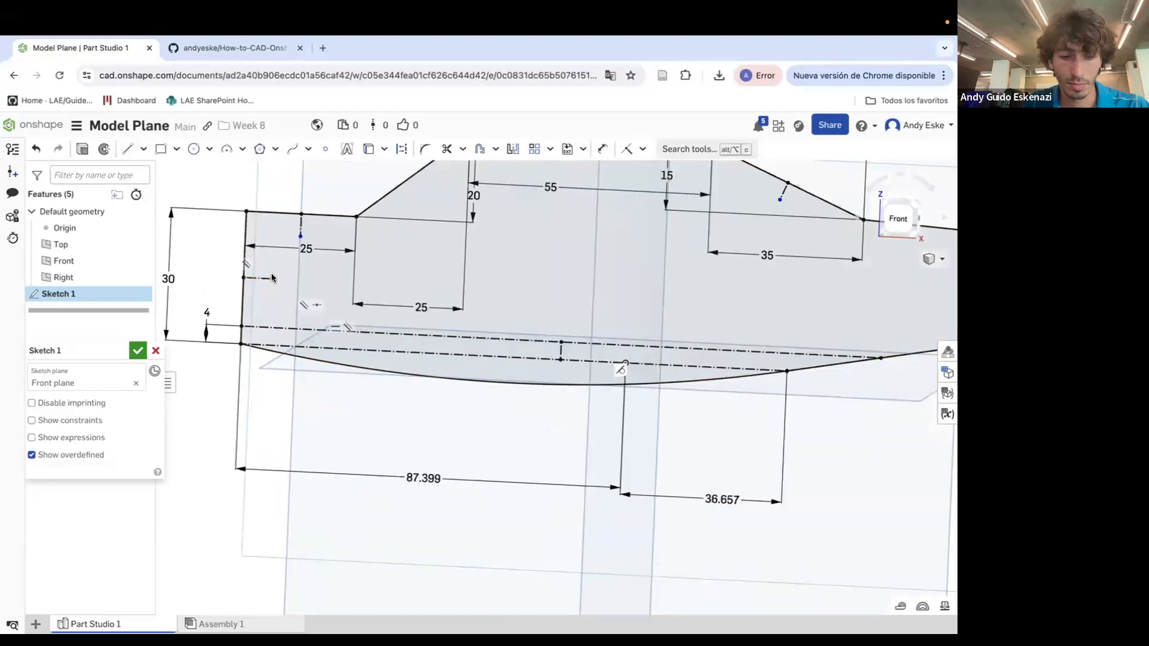
{"action": "key", "text": "e"}
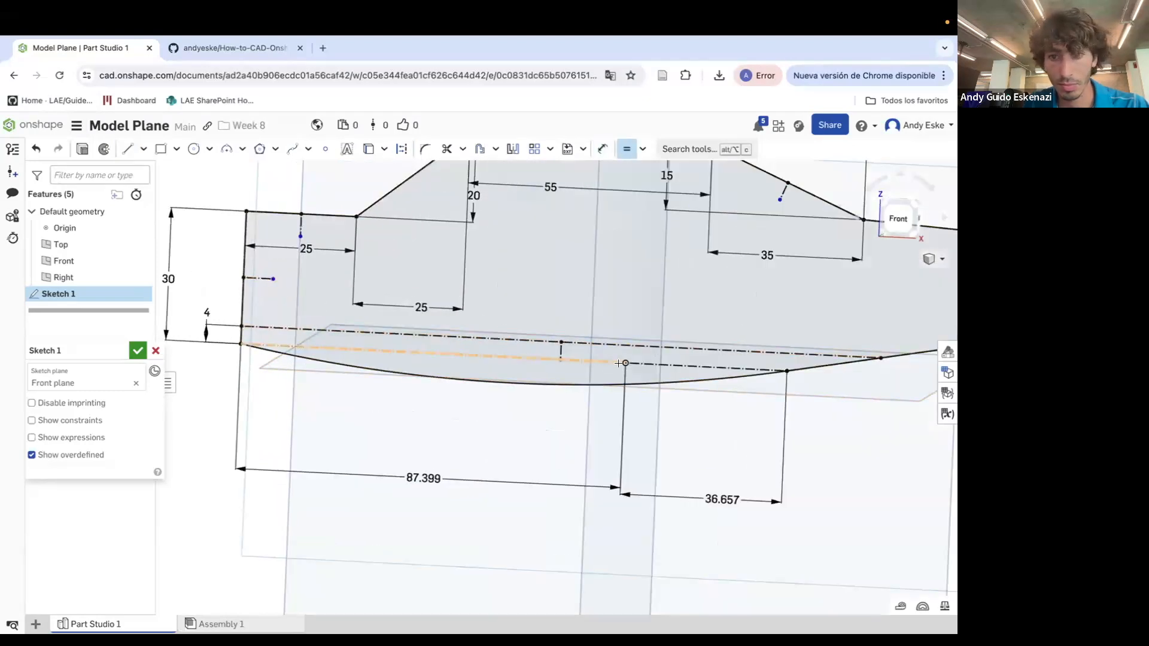
{"action": "left_click", "coordinate": [561, 350]}
{"action": "left_click", "coordinate": [284, 281]}
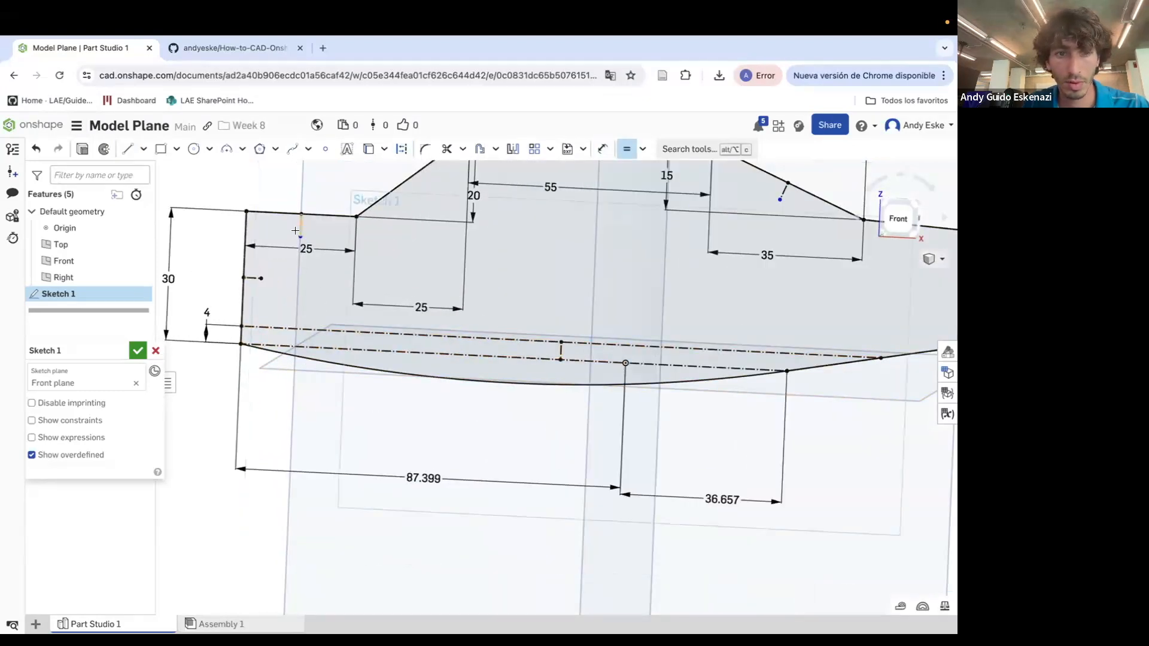
{"action": "scroll", "coordinate": [479, 341], "scroll_direction": "down", "scroll_amount": 2}
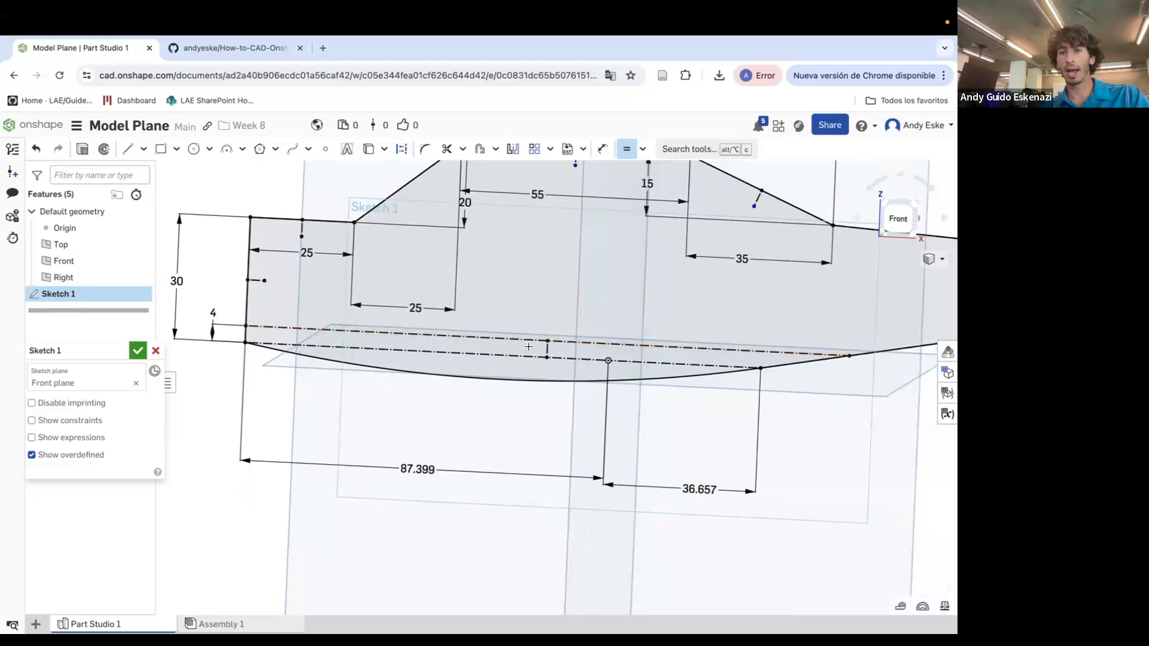
{"action": "scroll", "coordinate": [582, 186], "scroll_direction": "up", "scroll_amount": 2}
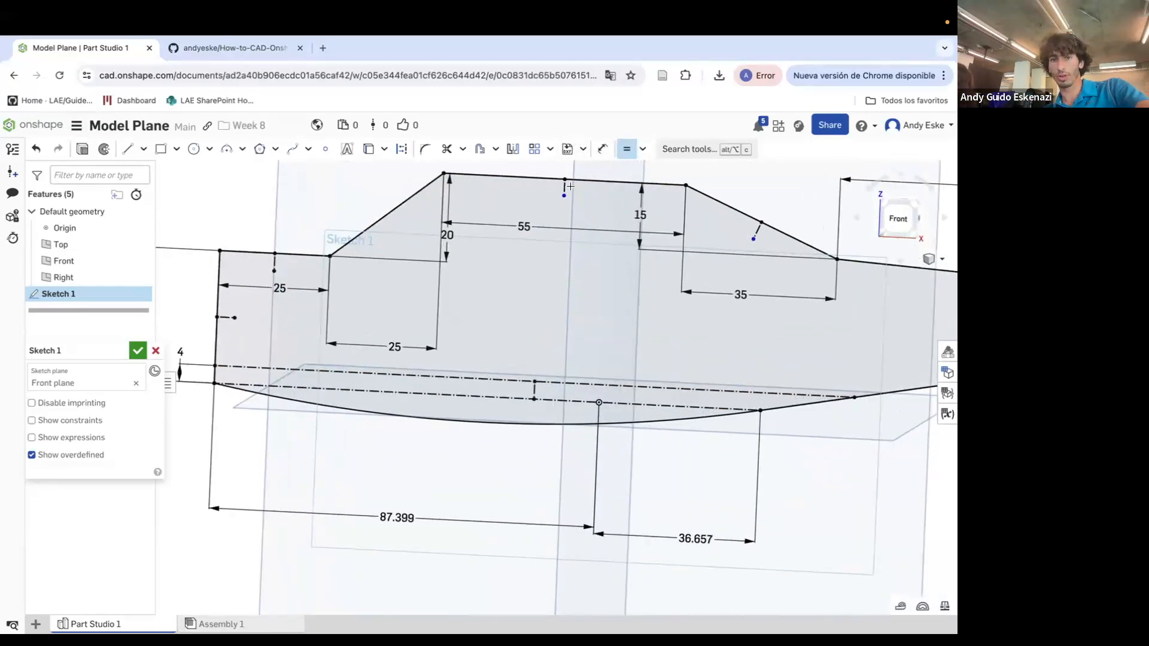
Apply Equal constraints to the short construction lines at the cockpit's upper edge and rear slope, matching those at the nose
{"action": "scroll", "coordinate": [328, 307], "scroll_direction": "down", "scroll_amount": 3}
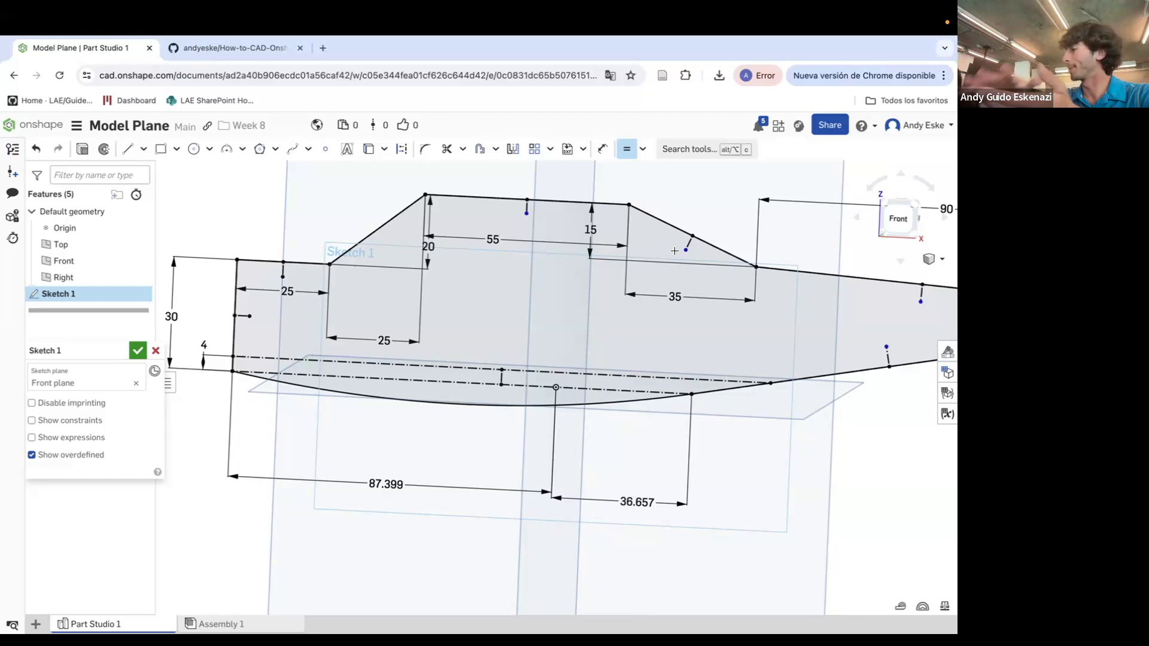
{"action": "scroll", "coordinate": [523, 208], "scroll_direction": "up", "scroll_amount": 1}
{"action": "left_click", "coordinate": [527, 207]}
{"action": "left_click", "coordinate": [253, 273]}
{"action": "left_click", "coordinate": [710, 247]}
{"action": "left_click", "coordinate": [527, 206]}
Make the three short construction lines at the tail's upper line, lower line and vertical end equal to the cockpit's rear-slope one
{"action": "scroll", "coordinate": [406, 231], "scroll_direction": "down", "scroll_amount": 3}
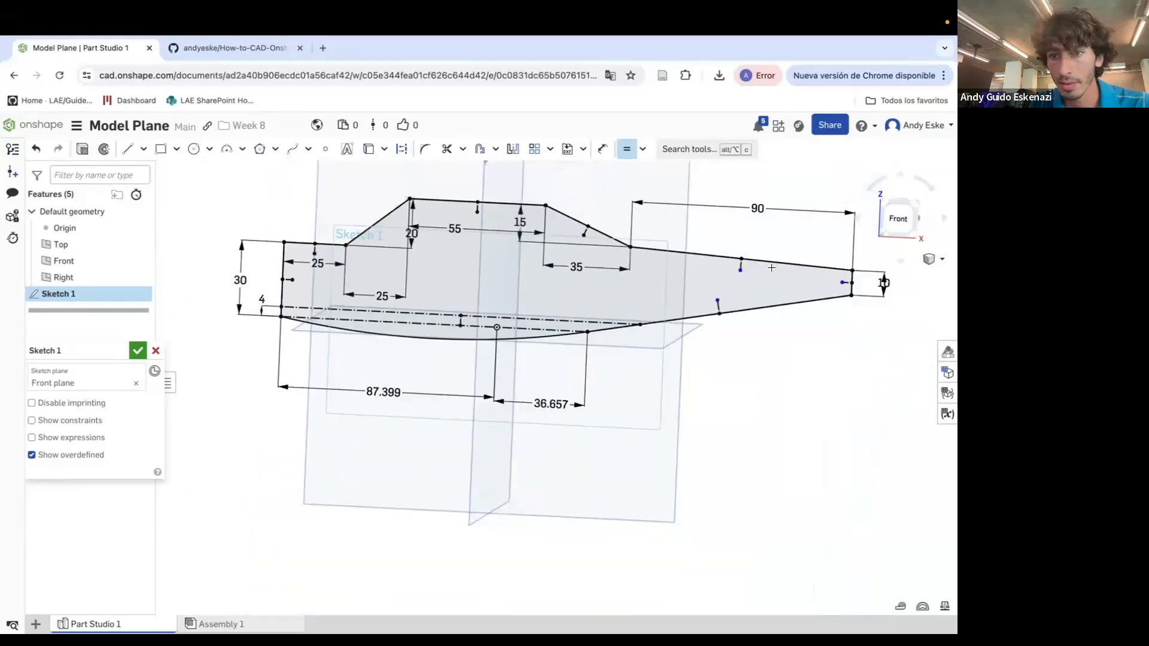
{"action": "scroll", "coordinate": [726, 264], "scroll_direction": "up", "scroll_amount": 3}
{"action": "left_click", "coordinate": [480, 211]}
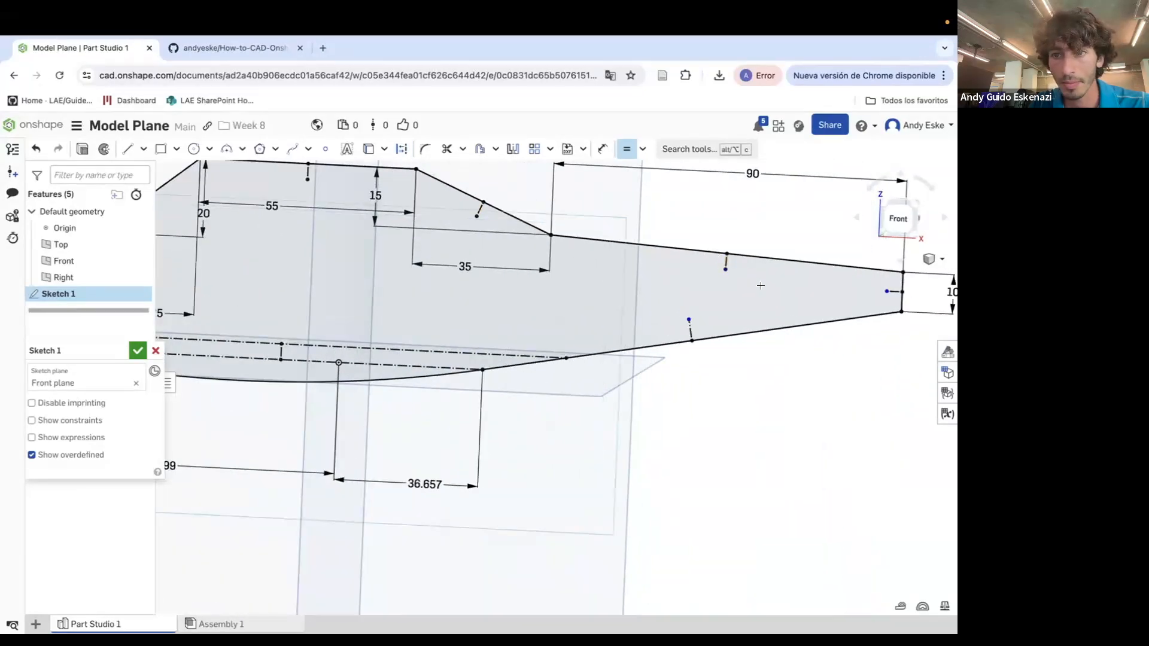
{"action": "left_click", "coordinate": [724, 262]}
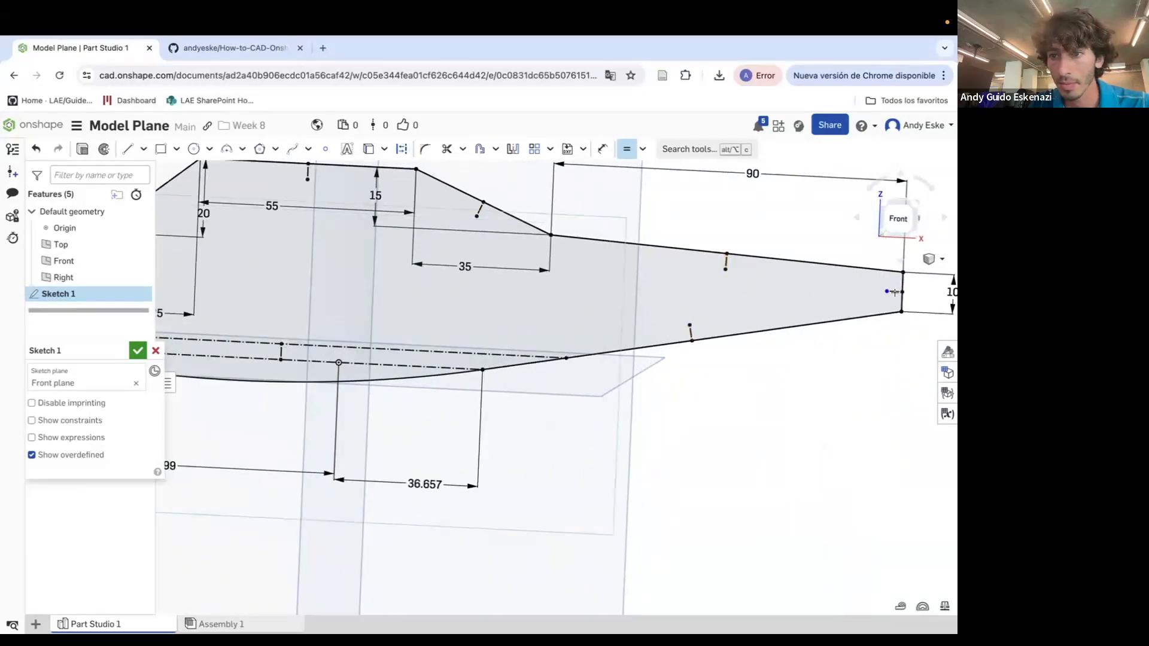
{"action": "key", "text": "Escape"}
Draw a center-point rectangle about 5.4 by 8.9 mm centred on the midpoint of the short construction line at the vertical nose edge
{"action": "scroll", "coordinate": [778, 273], "scroll_direction": "down", "scroll_amount": 3}
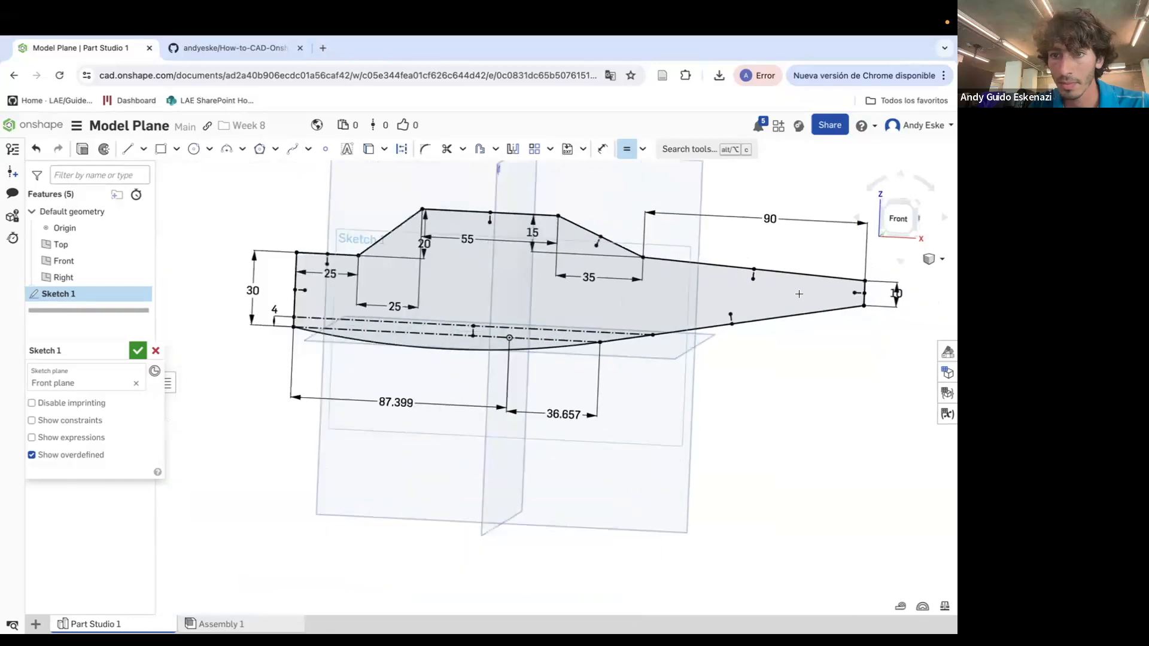
{"action": "scroll", "coordinate": [276, 276], "scroll_direction": "up", "scroll_amount": 5}
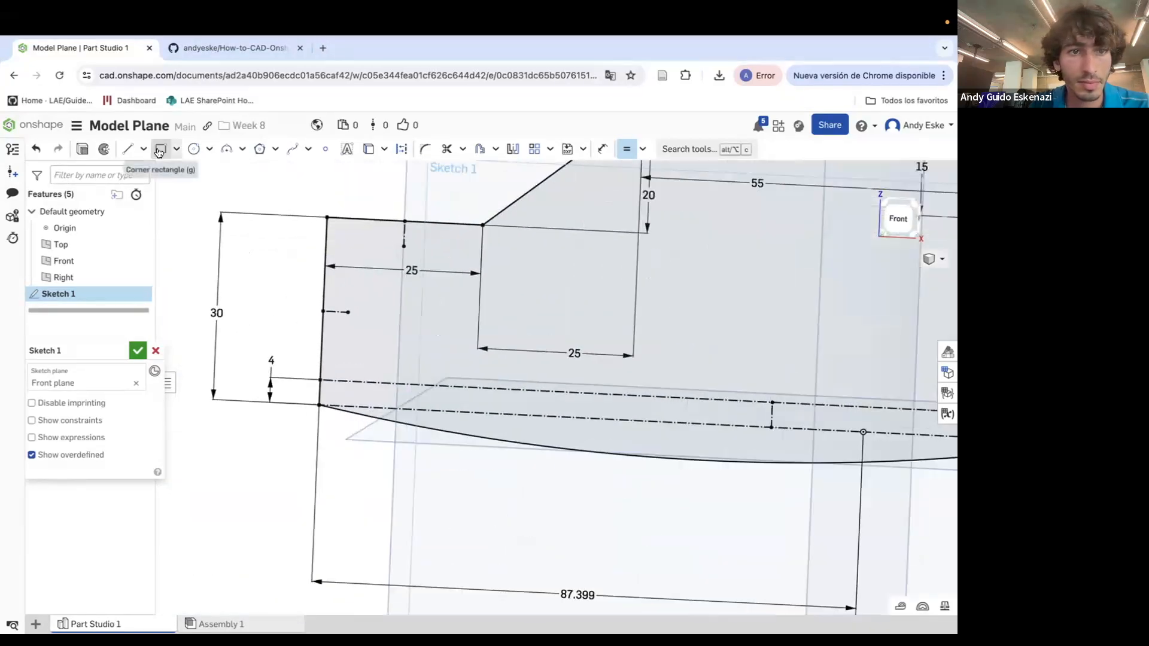
{"action": "left_click", "coordinate": [173, 149]}
{"action": "left_click", "coordinate": [209, 193]}
{"action": "left_click", "coordinate": [335, 311]}
{"action": "left_click", "coordinate": [353, 284]}
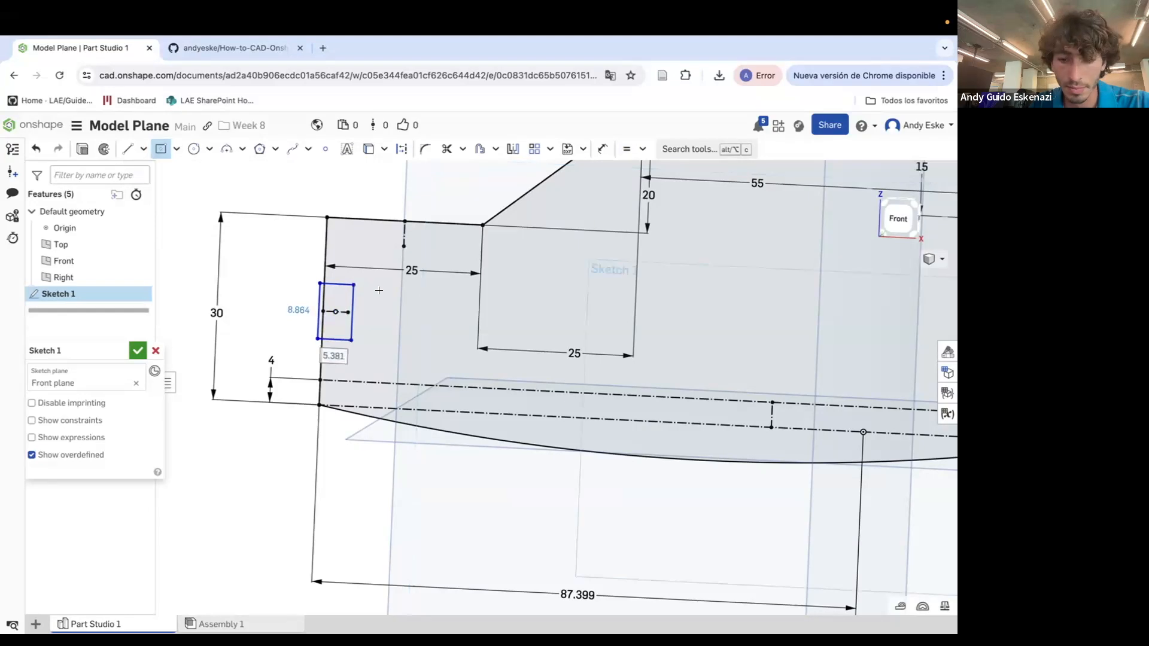
Make the rectangle's inner vertical side coincident with the inner endpoint of the nose's short construction line
{"action": "key", "text": "i"}
{"action": "left_click", "coordinate": [351, 299]}
{"action": "left_click", "coordinate": [348, 312]}
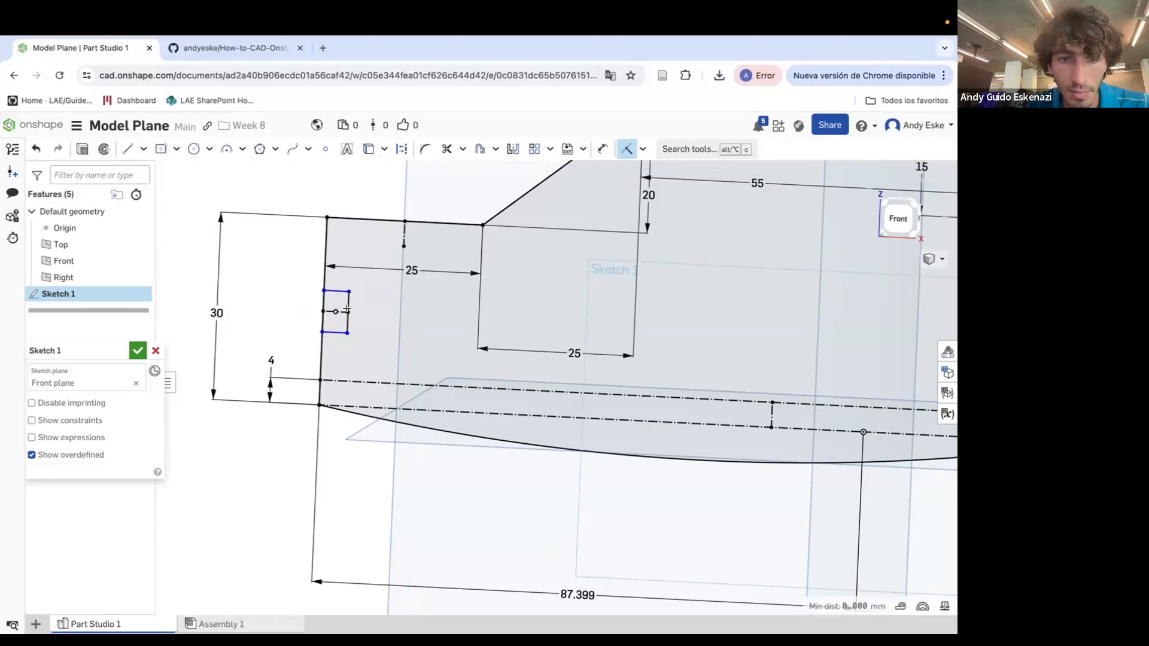
Draw a center-point rectangle about 8.6 by 2.3 mm on the nose's upper-edge construction line and make its lower side coincident with that line's inner endpoint
{"action": "left_click", "coordinate": [166, 150]}
{"action": "left_click", "coordinate": [405, 233]}
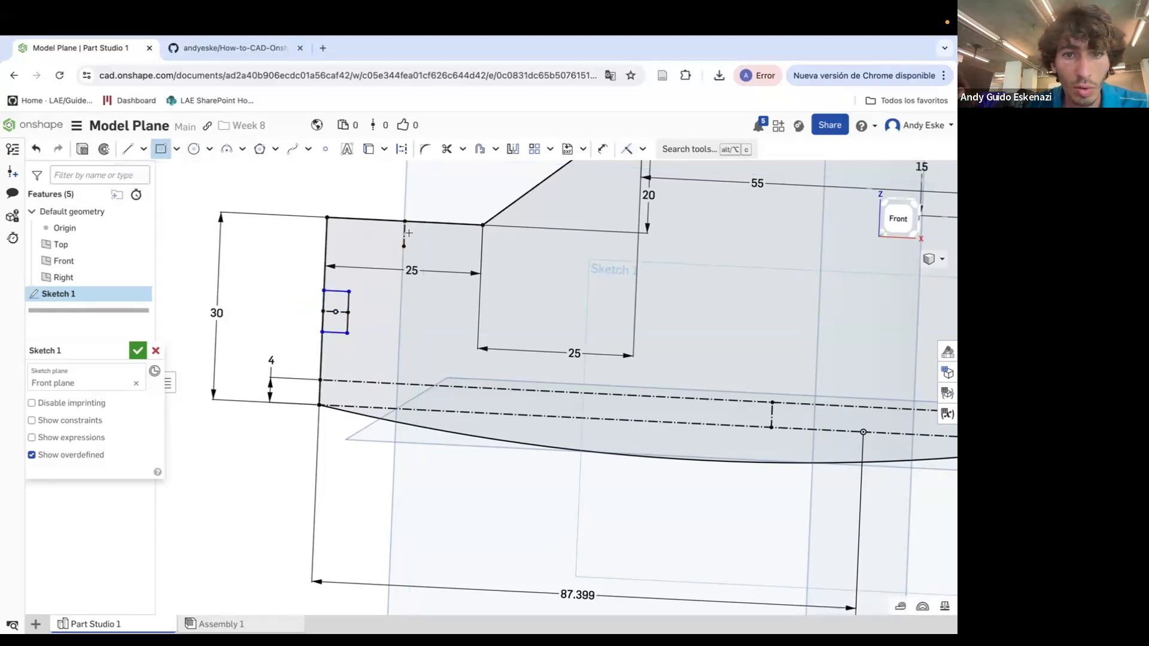
{"action": "left_click", "coordinate": [431, 241]}
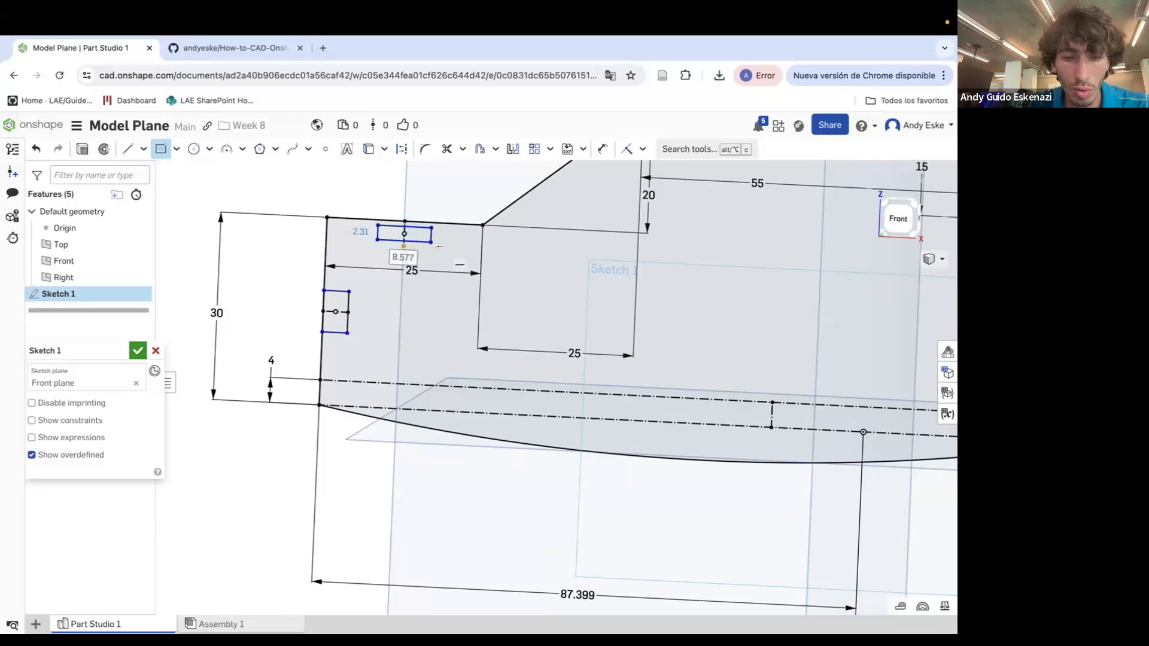
{"action": "key", "text": "d"}
{"action": "left_click", "coordinate": [404, 243]}
{"action": "left_click", "coordinate": [404, 246]}
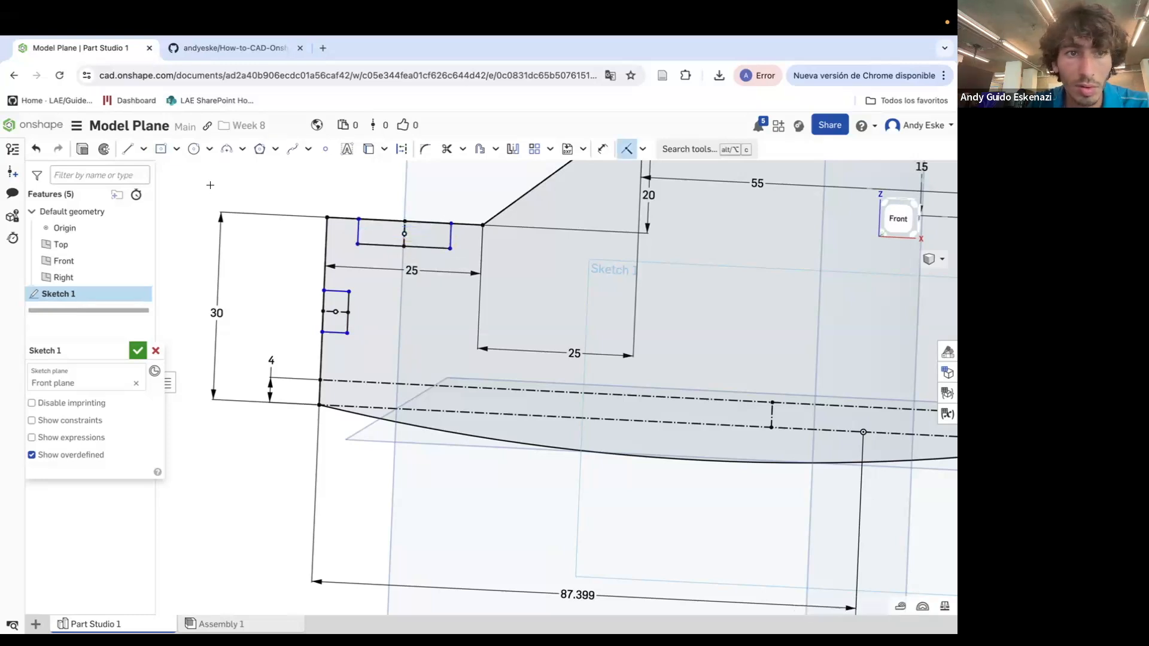
Draw a center-point rectangle about 6.9 by 2.5 mm on the cockpit's upper-edge construction line, its lower side coincident with that line's inner endpoint
{"action": "left_click", "coordinate": [162, 151]}
{"action": "scroll", "coordinate": [623, 304], "scroll_direction": "down", "scroll_amount": 5}
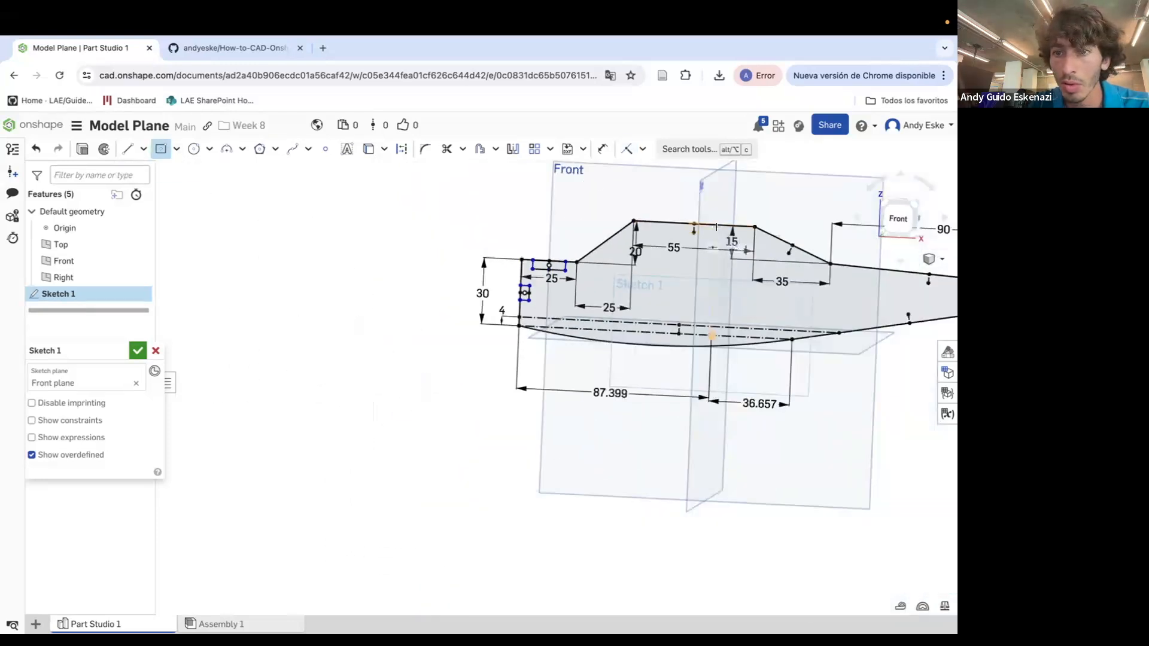
{"action": "scroll", "coordinate": [654, 229], "scroll_direction": "up", "scroll_amount": 5}
{"action": "scroll", "coordinate": [673, 222], "scroll_direction": "up", "scroll_amount": 5}
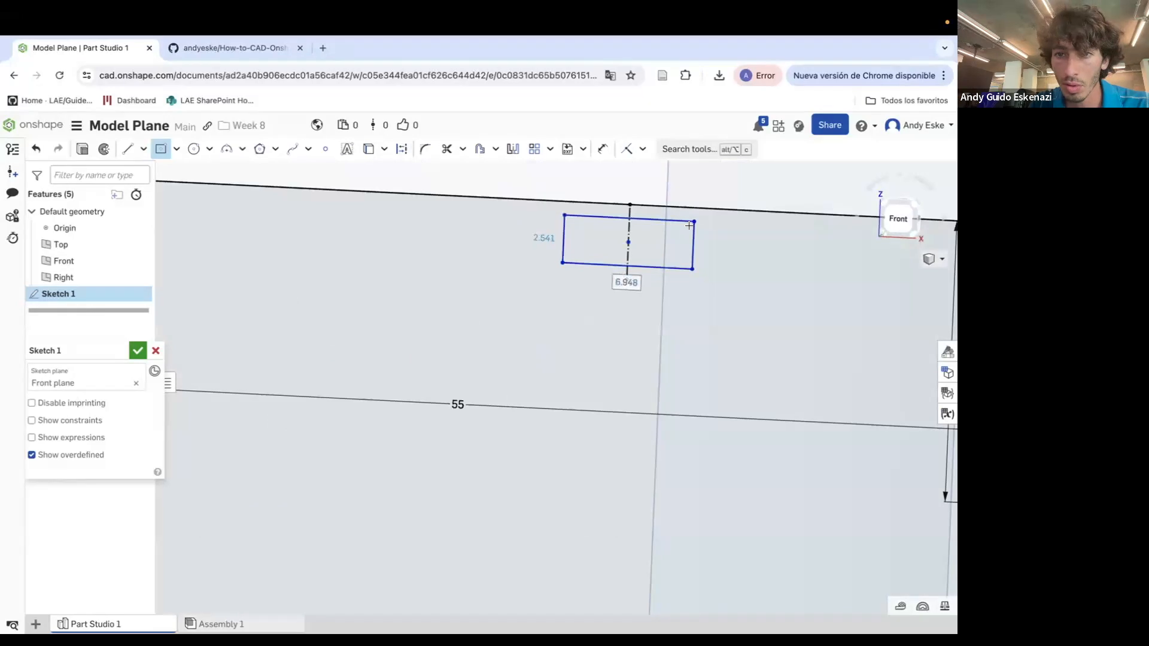
{"action": "key", "text": "i"}
{"action": "left_click", "coordinate": [627, 279]}
Draw the rear half of the rear-slope notch with two perpendicular lines from the construction line's inner end back to the slope
{"action": "scroll", "coordinate": [648, 285], "scroll_direction": "down", "scroll_amount": 5}
{"action": "scroll", "coordinate": [647, 284], "scroll_direction": "down", "scroll_amount": 3}
{"action": "scroll", "coordinate": [744, 296], "scroll_direction": "up", "scroll_amount": 5}
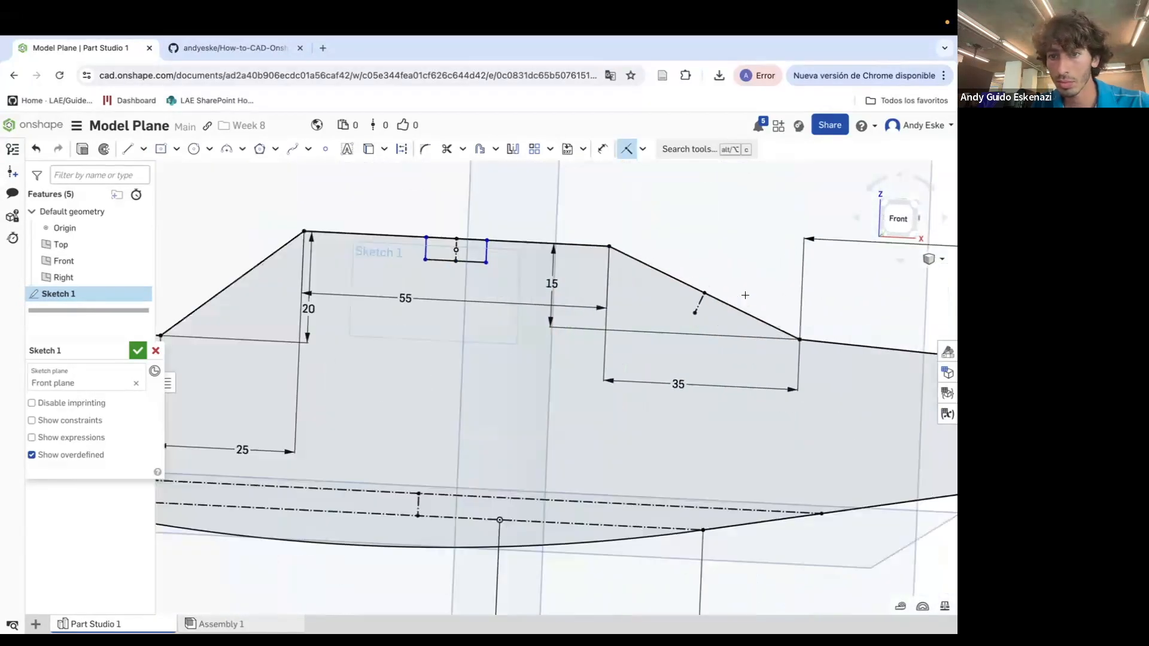
{"action": "left_click", "coordinate": [129, 149]}
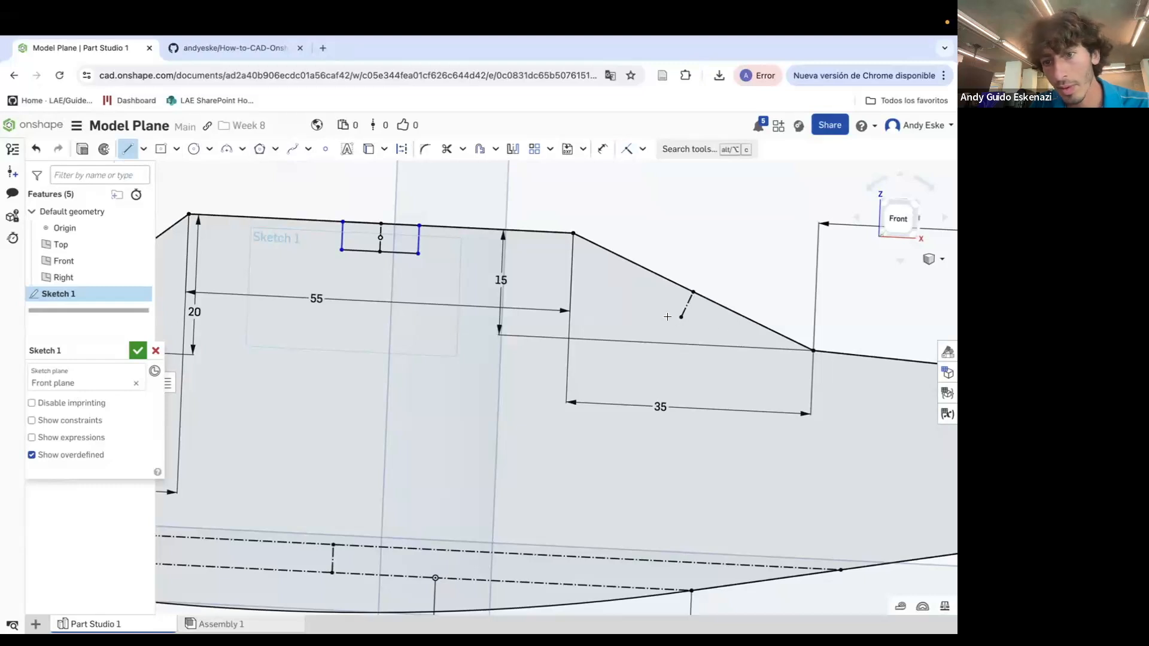
{"action": "scroll", "coordinate": [713, 333], "scroll_direction": "up", "scroll_amount": 5}
{"action": "left_click", "coordinate": [649, 299]}
{"action": "left_click", "coordinate": [704, 327]}
{"action": "left_click", "coordinate": [728, 277]}
{"action": "key", "text": "Escape"}
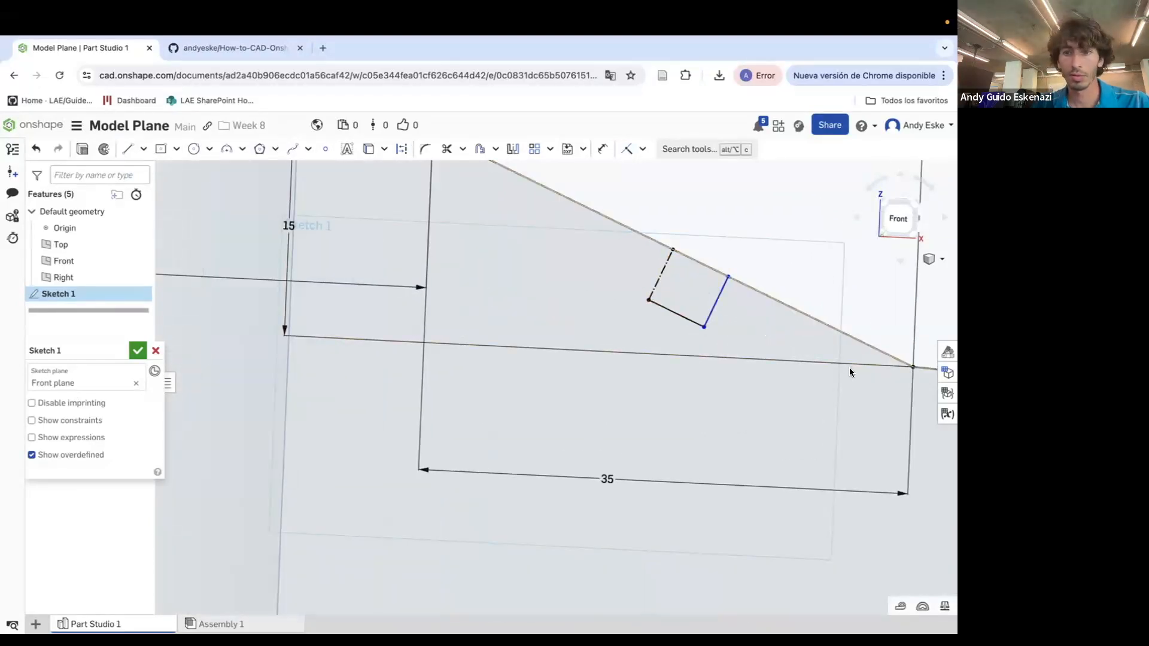
Draw the front half of the rear-slope notch, about 4 by 4 mm, from the construction line's inner end up to the slope
{"action": "left_click", "coordinate": [127, 149]}
{"action": "left_click", "coordinate": [651, 299]}
{"action": "left_click", "coordinate": [596, 272]}
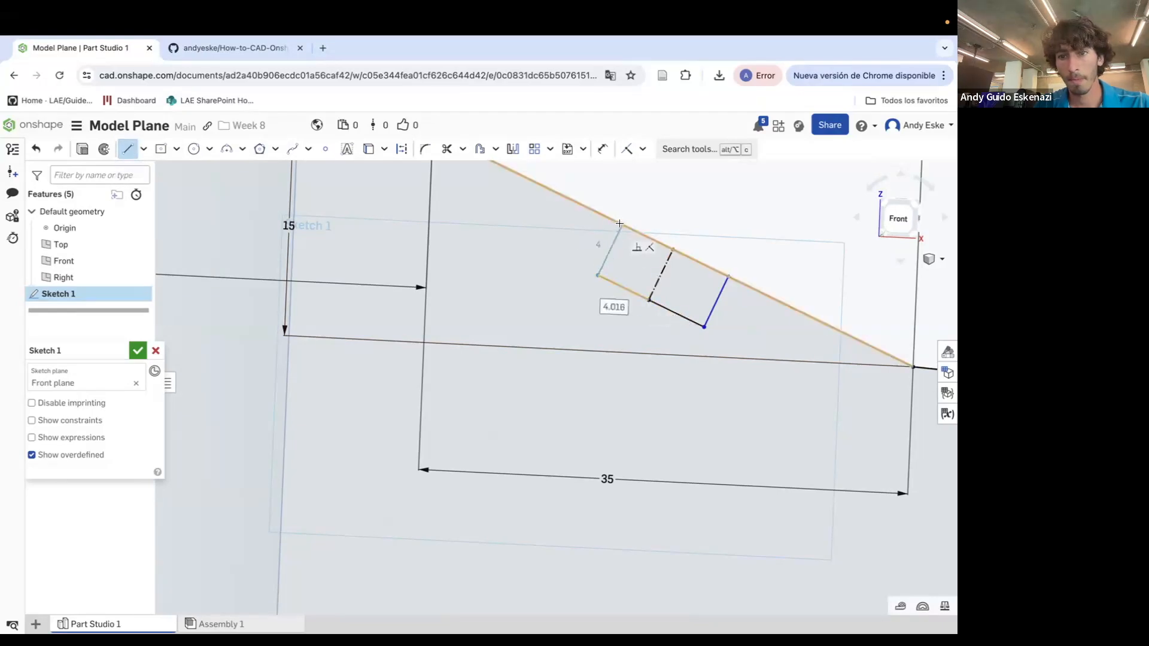
{"action": "left_click", "coordinate": [623, 225]}
{"action": "key", "text": "Escape"}
Try to draw a center-point rectangle on the short construction line at the tail's upper line
{"action": "scroll", "coordinate": [549, 279], "scroll_direction": "down", "scroll_amount": 3}
{"action": "scroll", "coordinate": [413, 245], "scroll_direction": "down", "scroll_amount": 5}
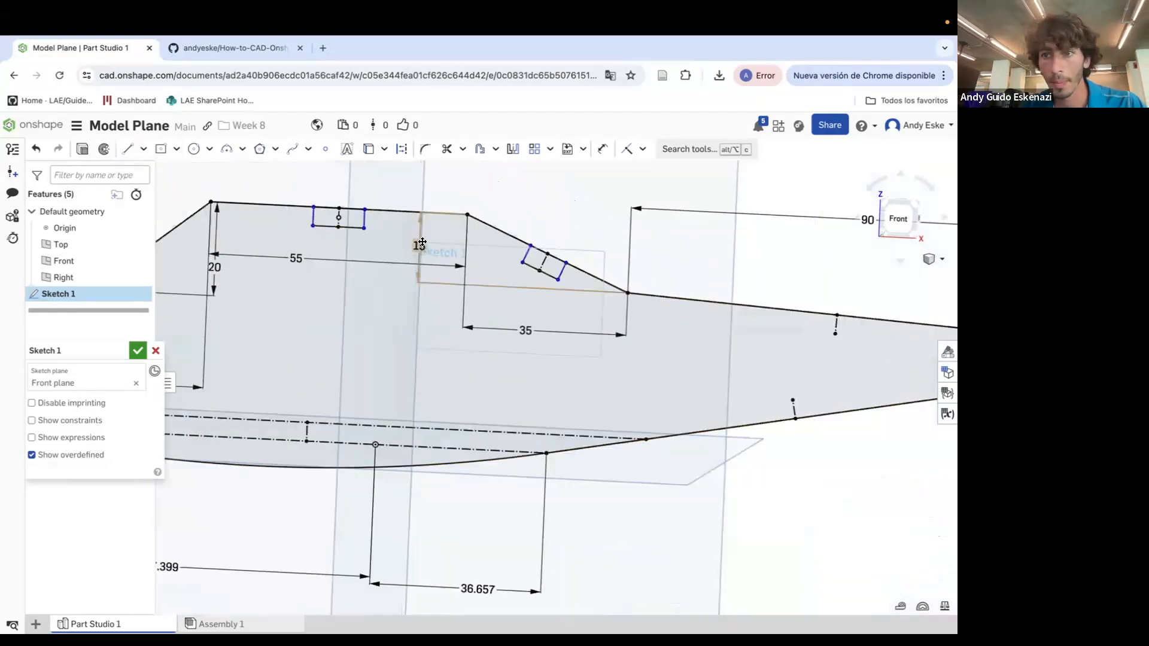
{"action": "scroll", "coordinate": [748, 303], "scroll_direction": "up", "scroll_amount": 3}
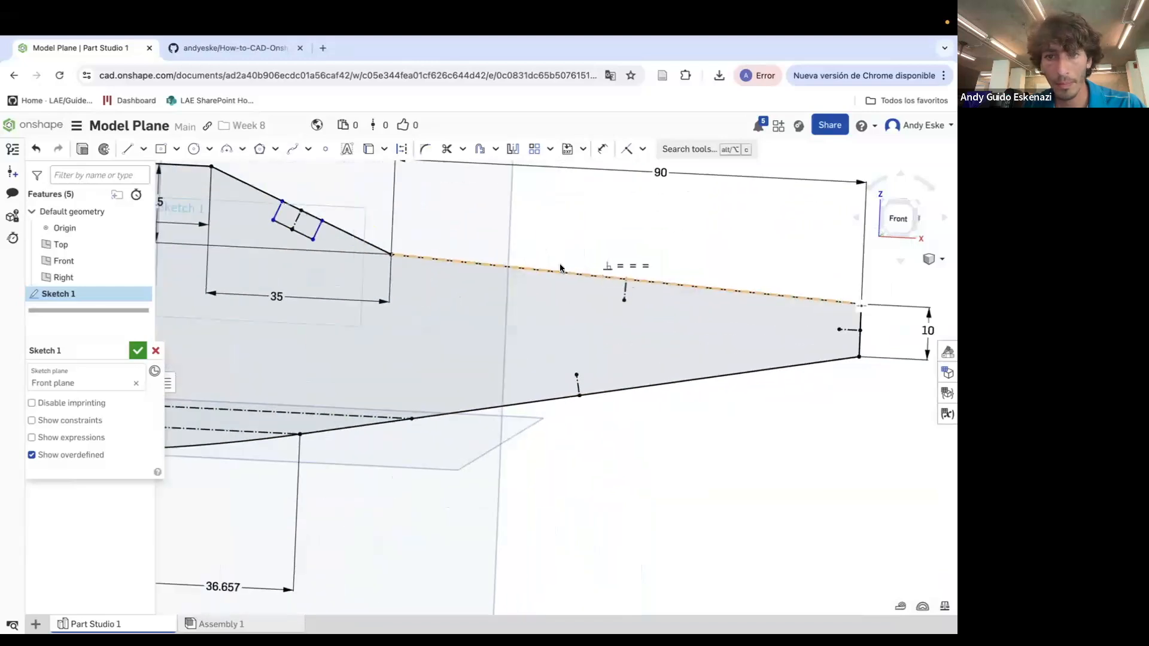
{"action": "left_click", "coordinate": [154, 148]}
{"action": "left_click", "coordinate": [625, 289]}
{"action": "scroll", "coordinate": [635, 296], "scroll_direction": "up", "scroll_amount": 1}
{"action": "scroll", "coordinate": [635, 296], "scroll_direction": "up", "scroll_amount": 1}
{"action": "key", "text": "Escape"}
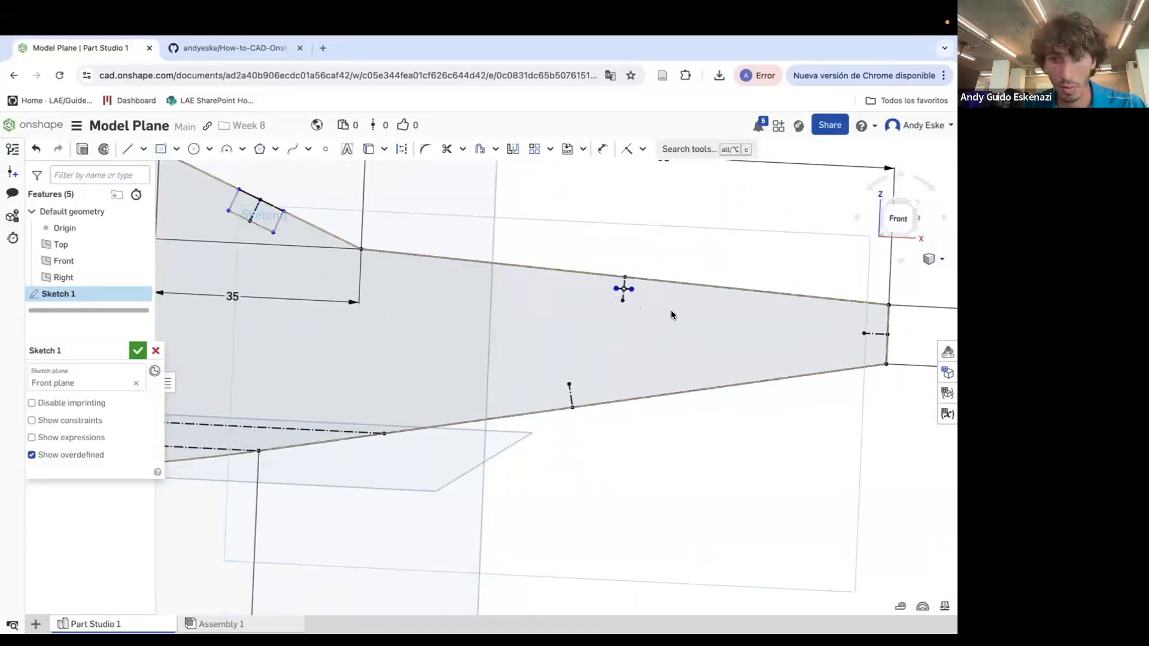
{"action": "key", "text": "super+z"}
{"action": "scroll", "coordinate": [631, 288], "scroll_direction": "up", "scroll_amount": 2}
{"action": "left_click", "coordinate": [160, 148]}
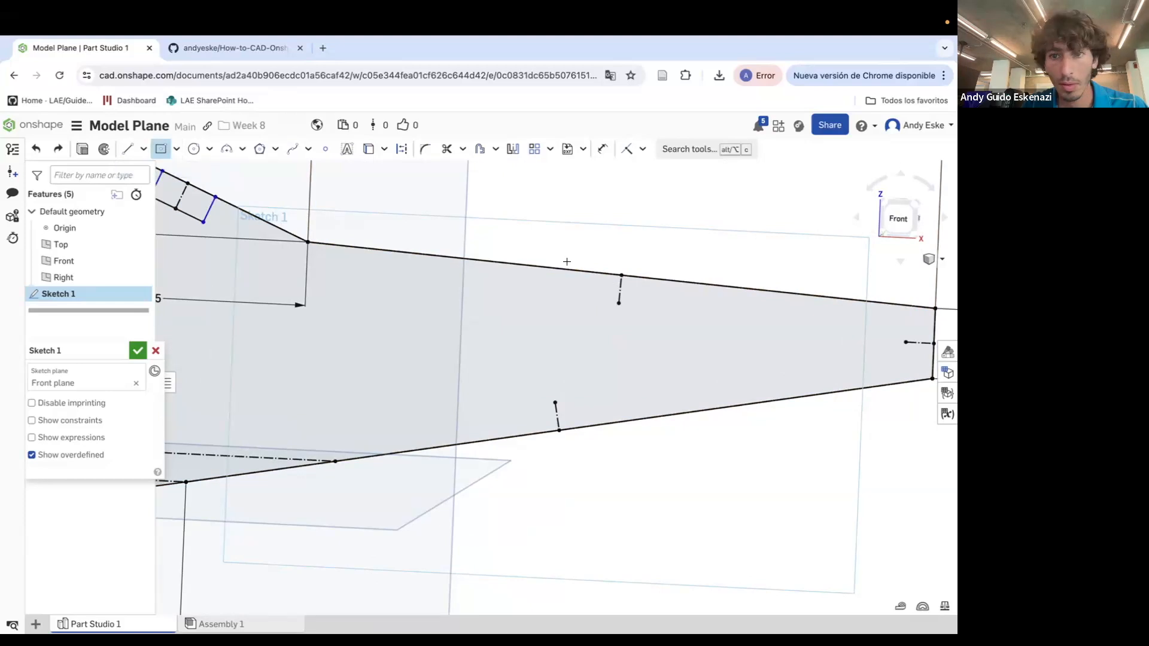
{"action": "left_click", "coordinate": [615, 284]}
{"action": "key", "text": "Escape"}
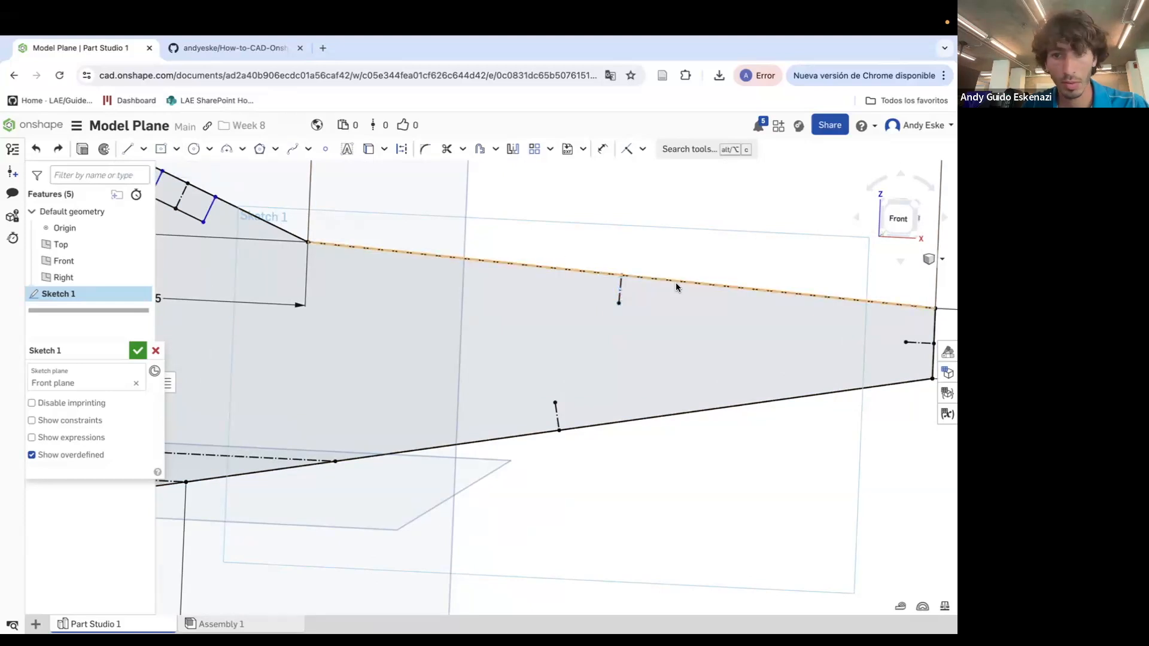
Draw the rear half of the tail's upper notch with two perpendicular lines from the construction line's inner end to the upper line
{"action": "left_click", "coordinate": [127, 148]}
{"action": "left_click", "coordinate": [627, 304]}
{"action": "left_click", "coordinate": [662, 307]}
{"action": "left_click", "coordinate": [663, 280]}
{"action": "key", "text": "Escape"}
{"action": "key", "text": "l"}
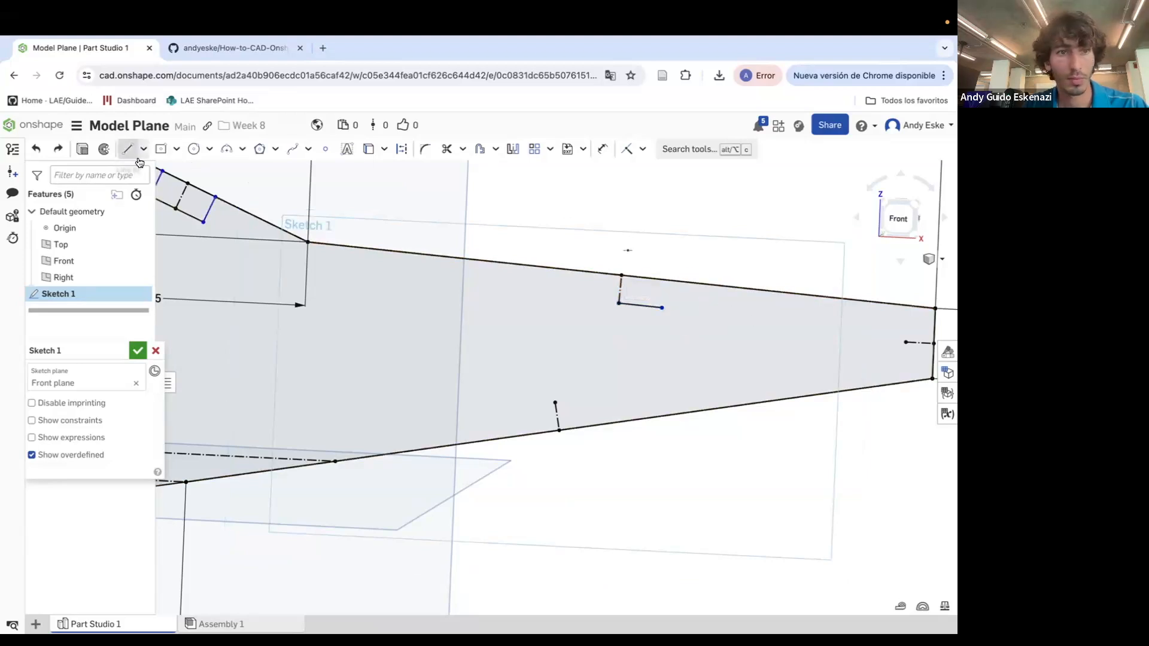
{"action": "left_click", "coordinate": [666, 282]}
{"action": "key", "text": "Escape"}
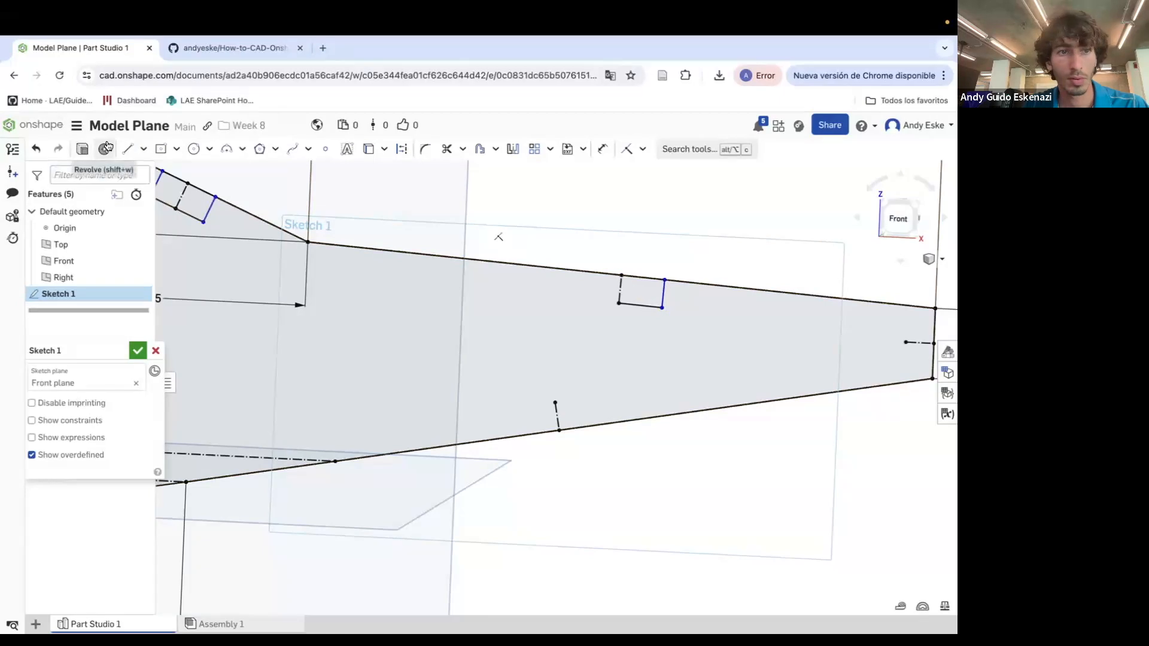
Draw the front half of the tail's upper notch from the construction line's inner end to the upper line
{"action": "left_click", "coordinate": [125, 151]}
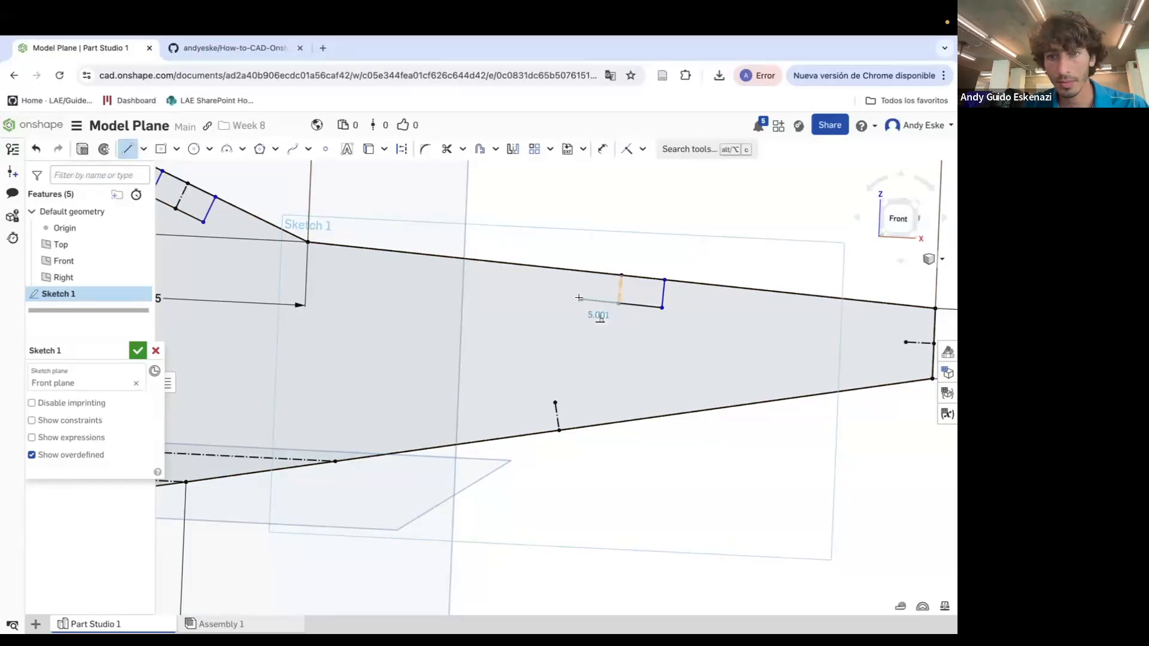
{"action": "left_click", "coordinate": [573, 296]}
{"action": "left_click", "coordinate": [578, 270]}
{"action": "key", "text": "Escape"}
Draw a center-point rectangle about 4 by 5 mm on the short construction line at the tail's vertical end, its corner on that edge
{"action": "scroll", "coordinate": [521, 303], "scroll_direction": "down", "scroll_amount": 3}
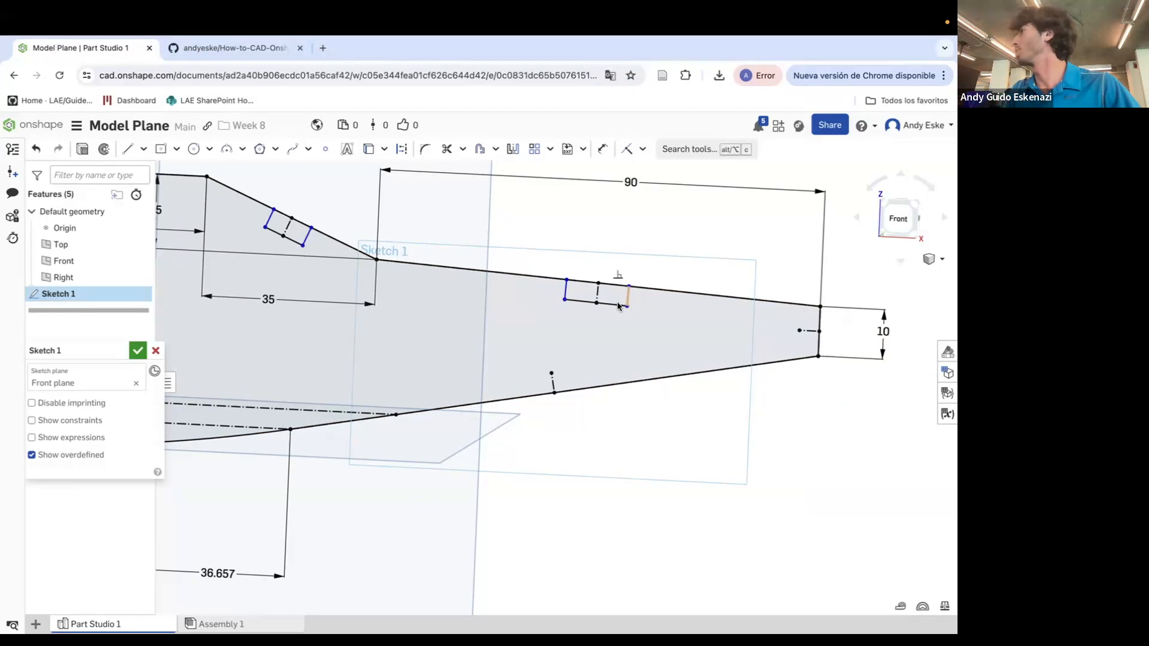
{"action": "scroll", "coordinate": [733, 349], "scroll_direction": "down", "scroll_amount": 1}
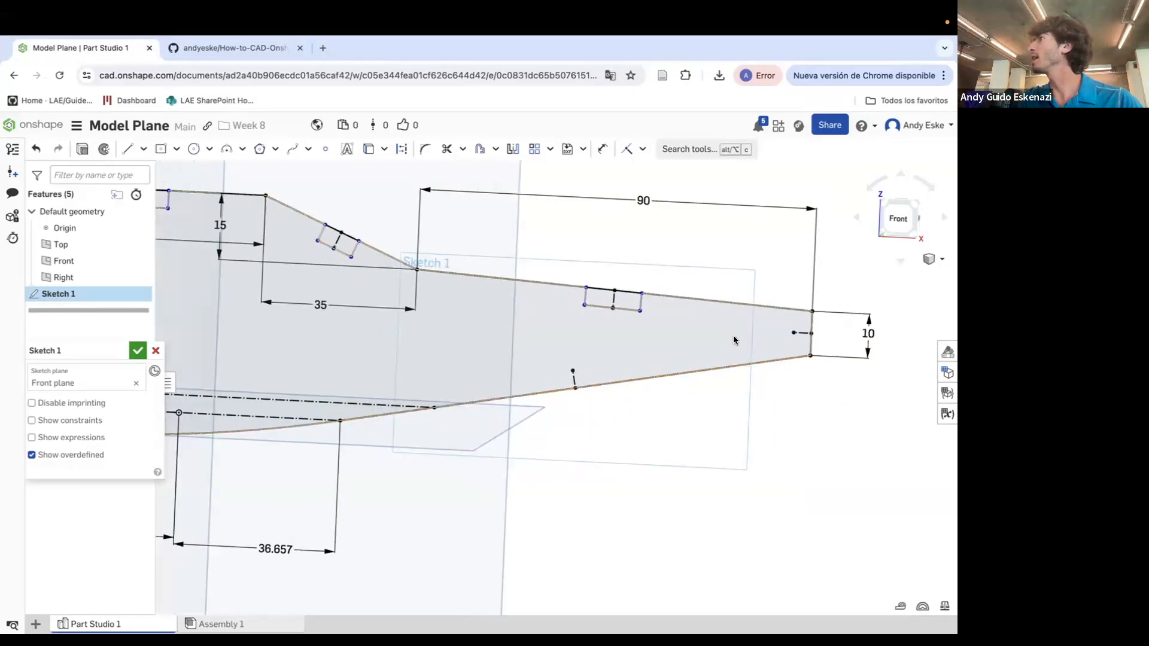
{"action": "key", "text": "f"}
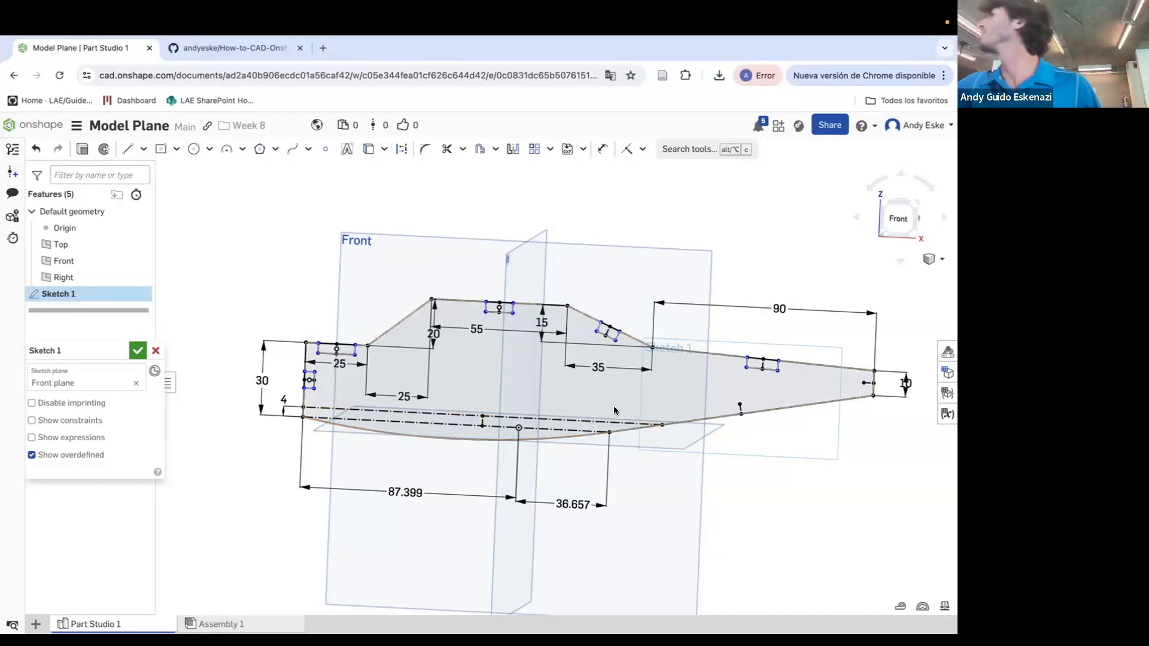
{"action": "scroll", "coordinate": [850, 407], "scroll_direction": "up", "scroll_amount": 5}
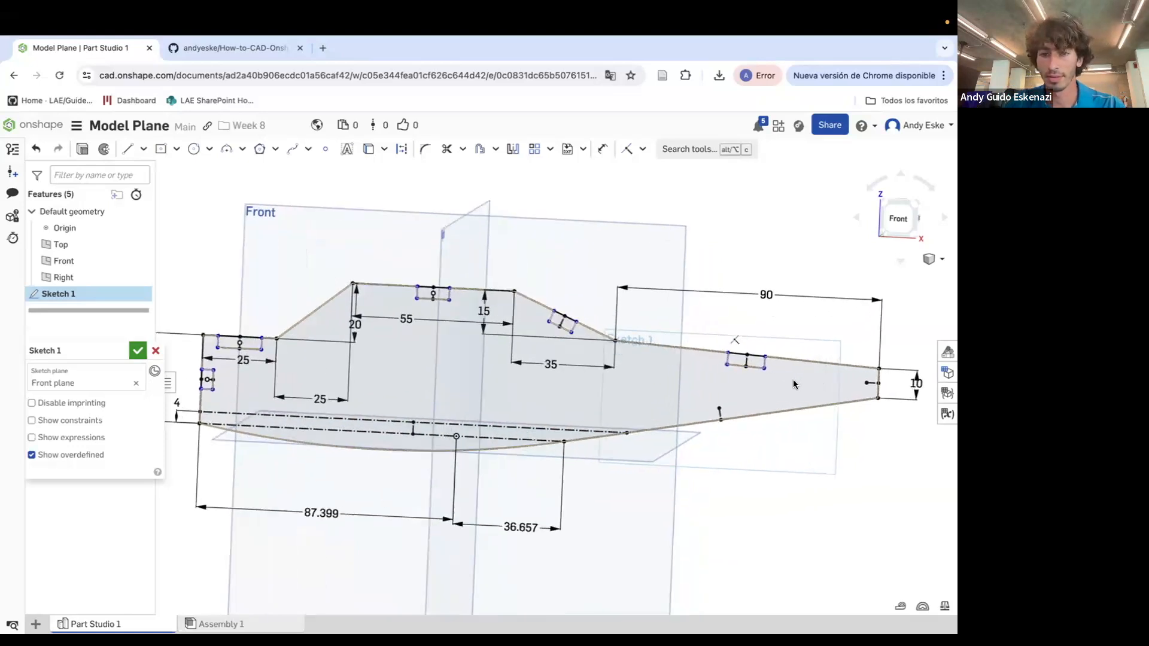
{"action": "scroll", "coordinate": [874, 383], "scroll_direction": "up", "scroll_amount": 5}
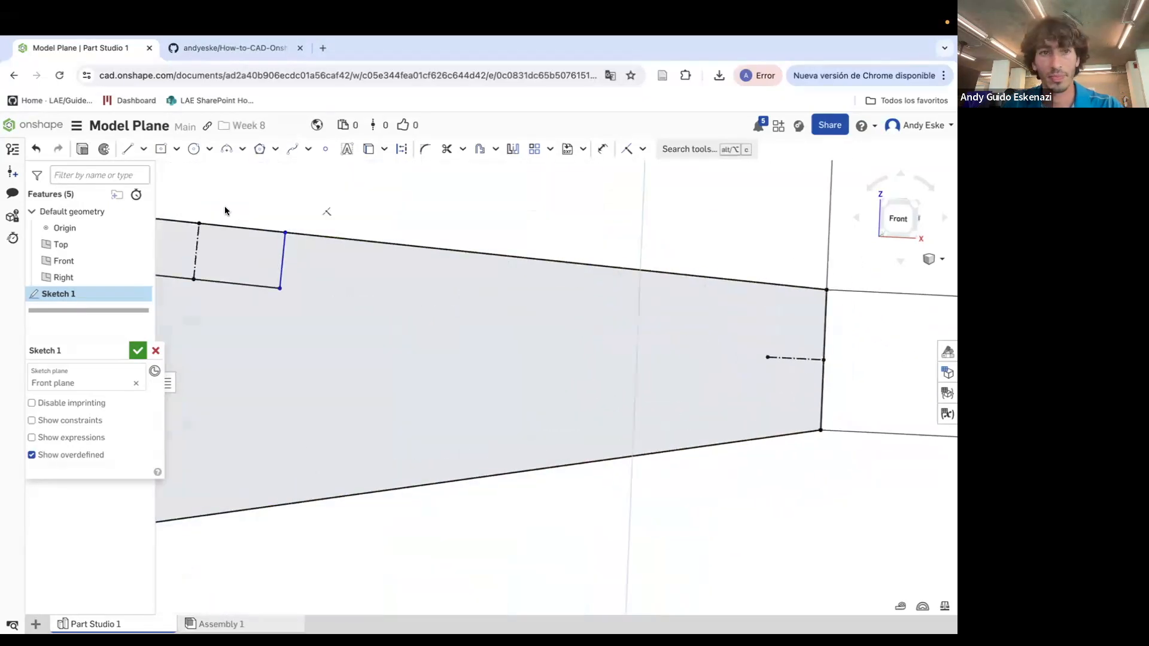
{"action": "left_click", "coordinate": [160, 149]}
{"action": "left_click", "coordinate": [795, 359]}
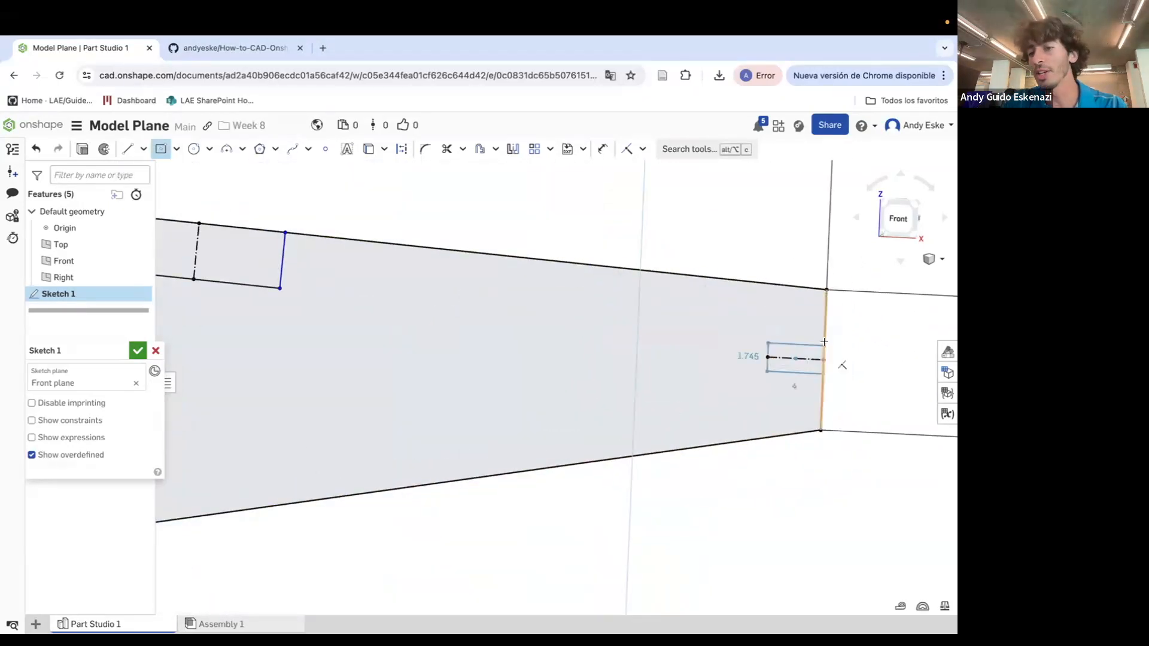
{"action": "left_click", "coordinate": [825, 324]}
Draw the rear half of the tail's lower notch with two perpendicular lines from the construction line's inner end to the lower line
{"action": "scroll", "coordinate": [826, 342], "scroll_direction": "down", "scroll_amount": 5}
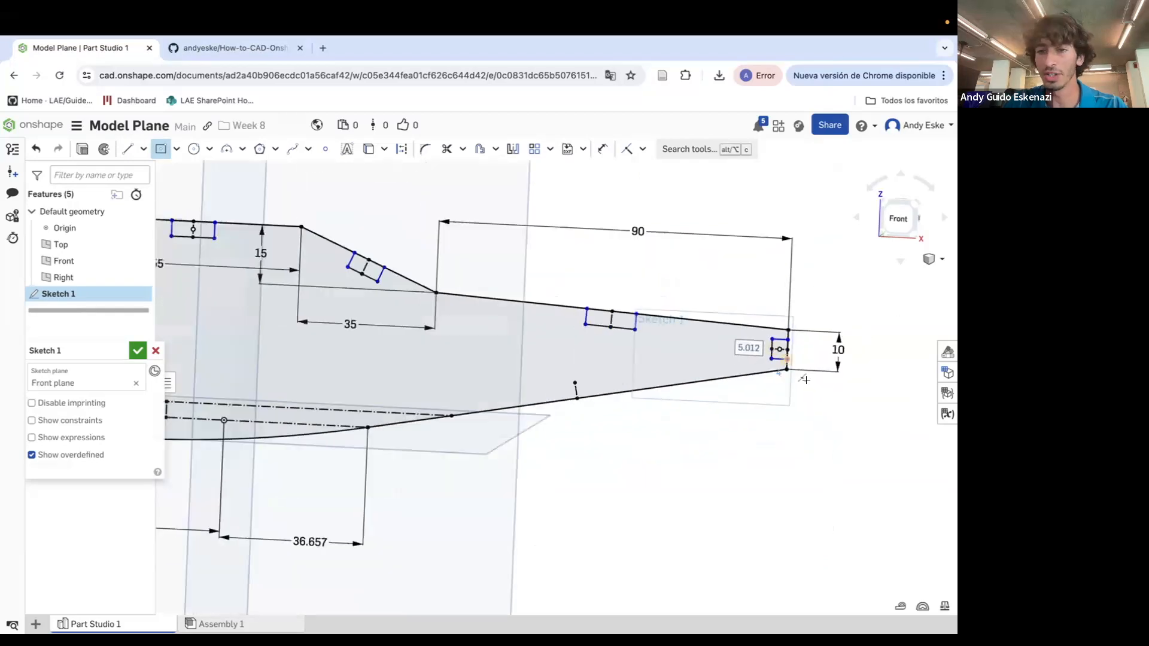
{"action": "scroll", "coordinate": [632, 400], "scroll_direction": "up", "scroll_amount": 5}
{"action": "left_click", "coordinate": [128, 149]}
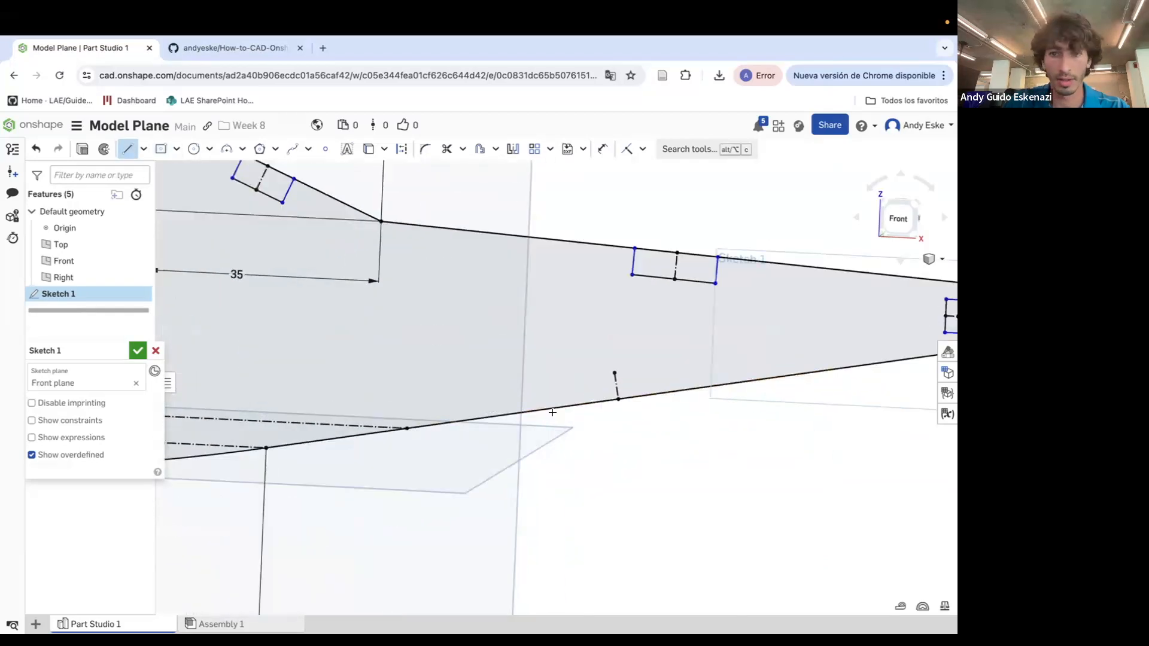
{"action": "left_click", "coordinate": [665, 358]}
{"action": "left_click", "coordinate": [668, 390]}
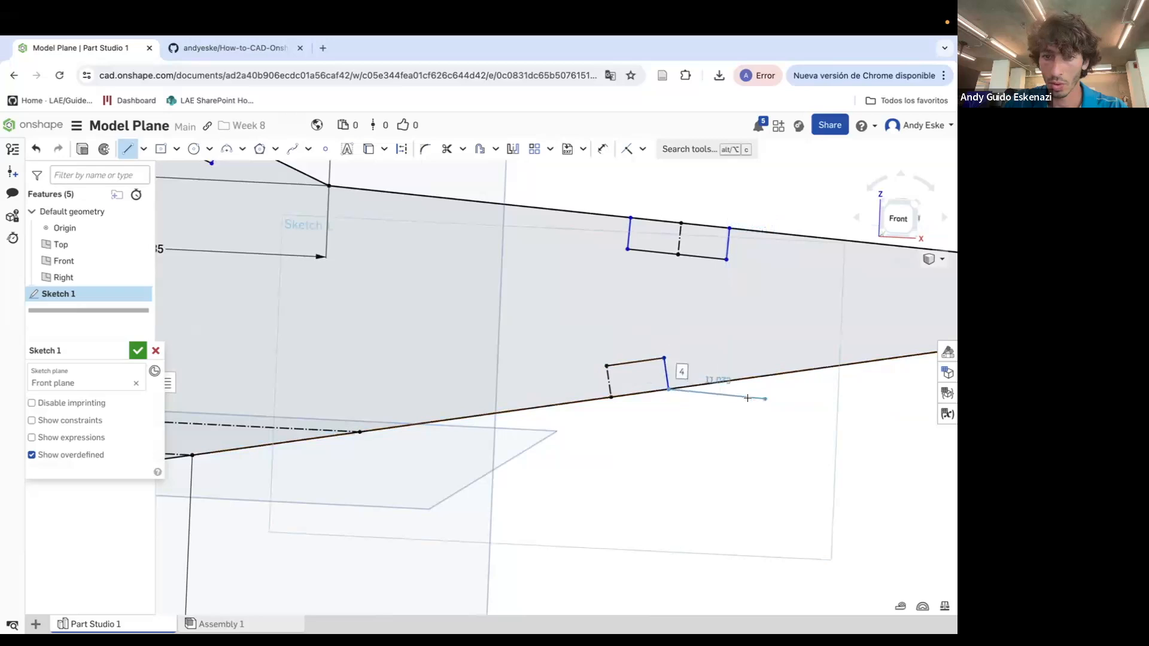
{"action": "key", "text": "Escape"}
Draw the front half of the tail's lower notch from the construction line's inner end to the lower line
{"action": "left_click", "coordinate": [127, 149]}
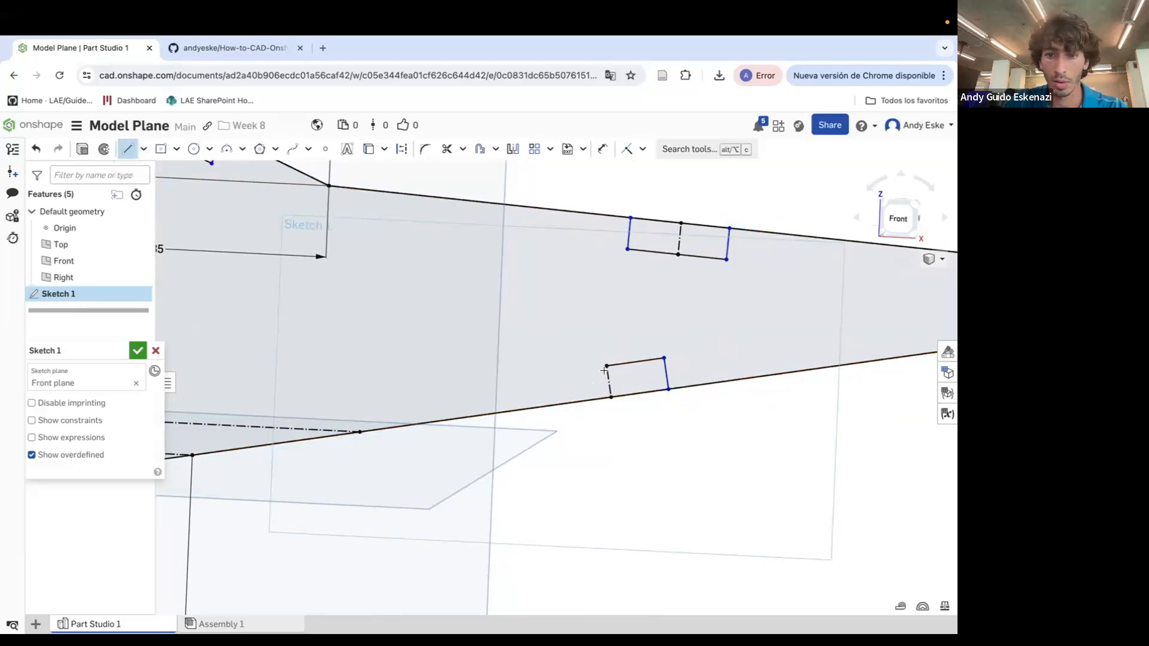
{"action": "left_click", "coordinate": [557, 373]}
{"action": "left_click", "coordinate": [561, 402]}
{"action": "key", "text": "Escape"}
Draw a center-point rectangle on the short construction line between the two long parallel construction lines, with its corner on the upper one
{"action": "scroll", "coordinate": [673, 423], "scroll_direction": "down", "scroll_amount": 10}
{"action": "scroll", "coordinate": [469, 441], "scroll_direction": "up", "scroll_amount": 5}
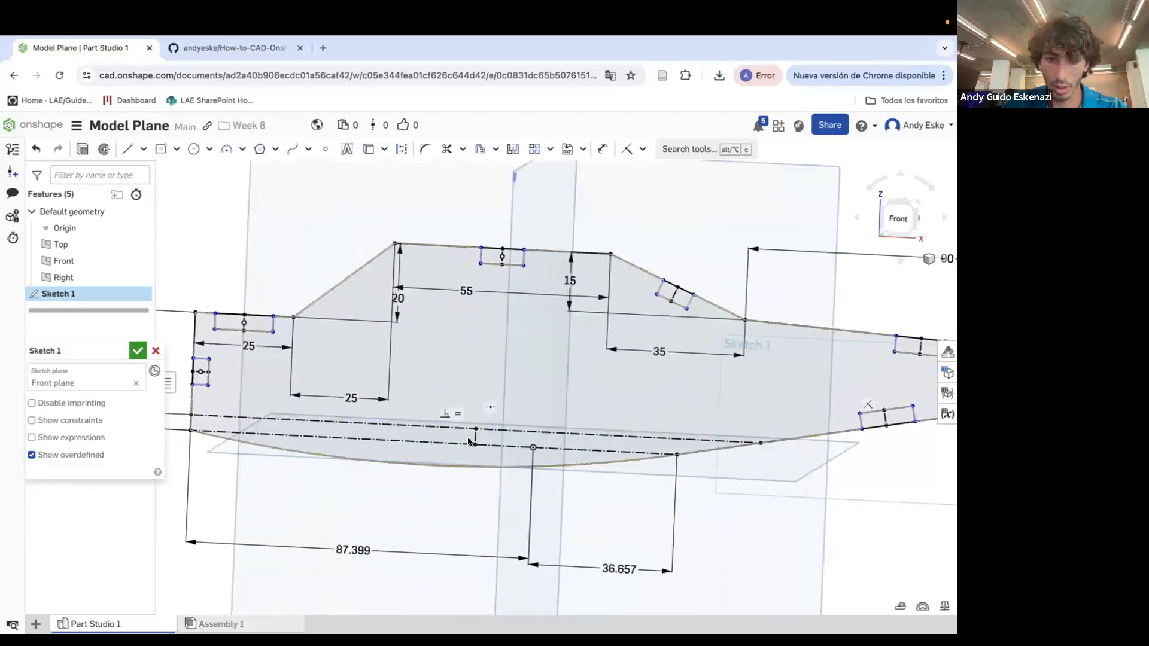
{"action": "scroll", "coordinate": [469, 442], "scroll_direction": "up", "scroll_amount": 3}
{"action": "left_click", "coordinate": [160, 149]}
{"action": "left_click", "coordinate": [474, 436]}
{"action": "left_click", "coordinate": [504, 426]}
{"action": "scroll", "coordinate": [582, 412], "scroll_direction": "down", "scroll_amount": 4}
{"action": "key", "text": "Escape"}
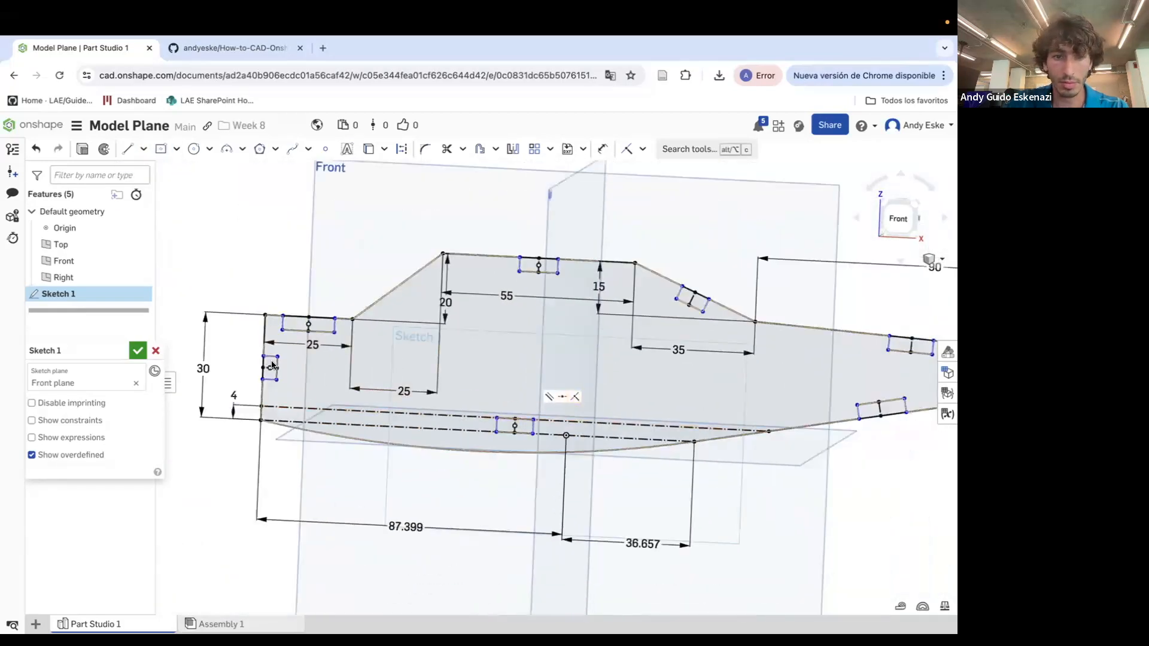
Try to make the nose notch's inner side equal in length to the upper side of the rectangle between the long construction lines
{"action": "scroll", "coordinate": [272, 364], "scroll_direction": "up", "scroll_amount": 2}
{"action": "key", "text": "e"}
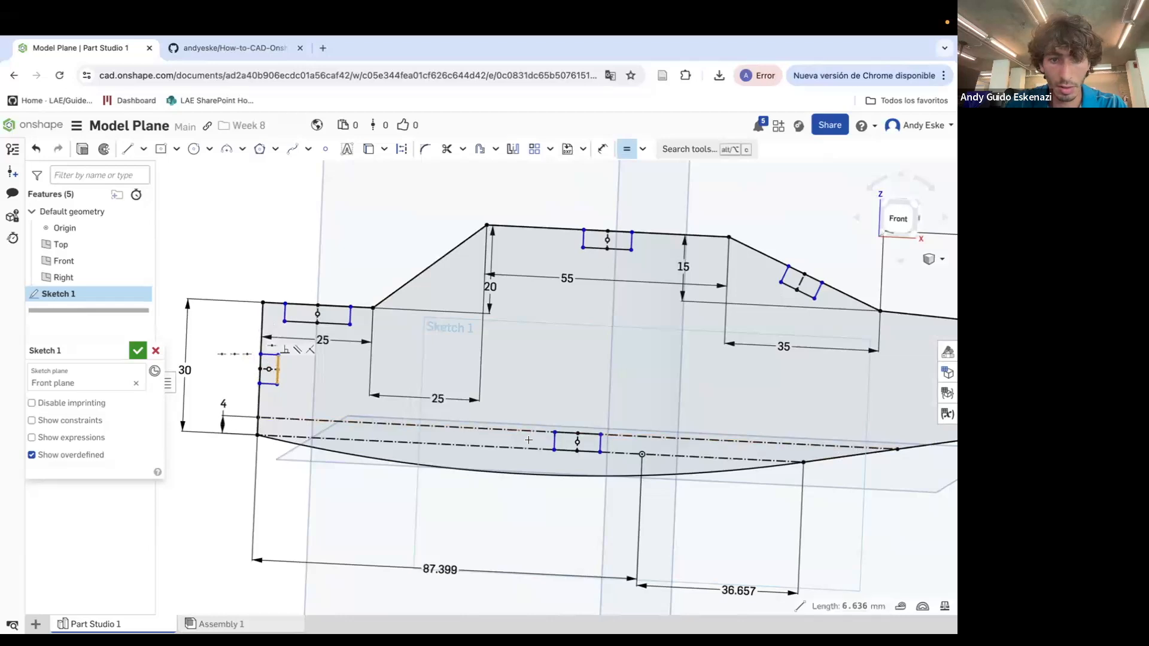
{"action": "left_click", "coordinate": [561, 435]}
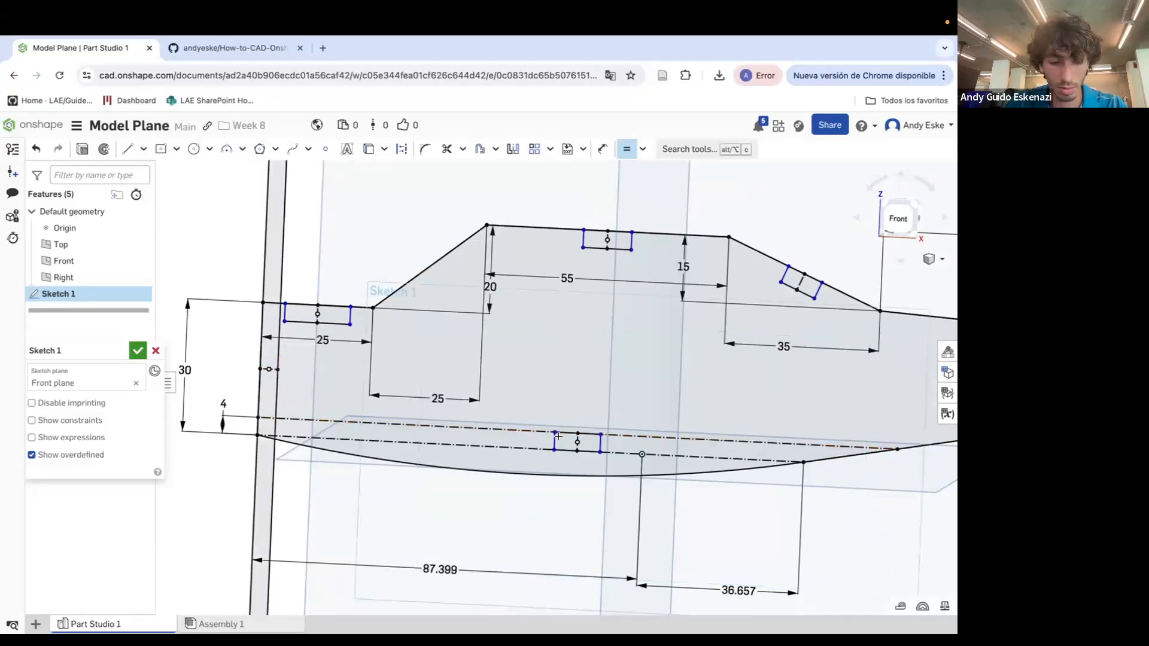
{"action": "key", "text": "Escape"}
{"action": "key", "text": "ctrl+z"}
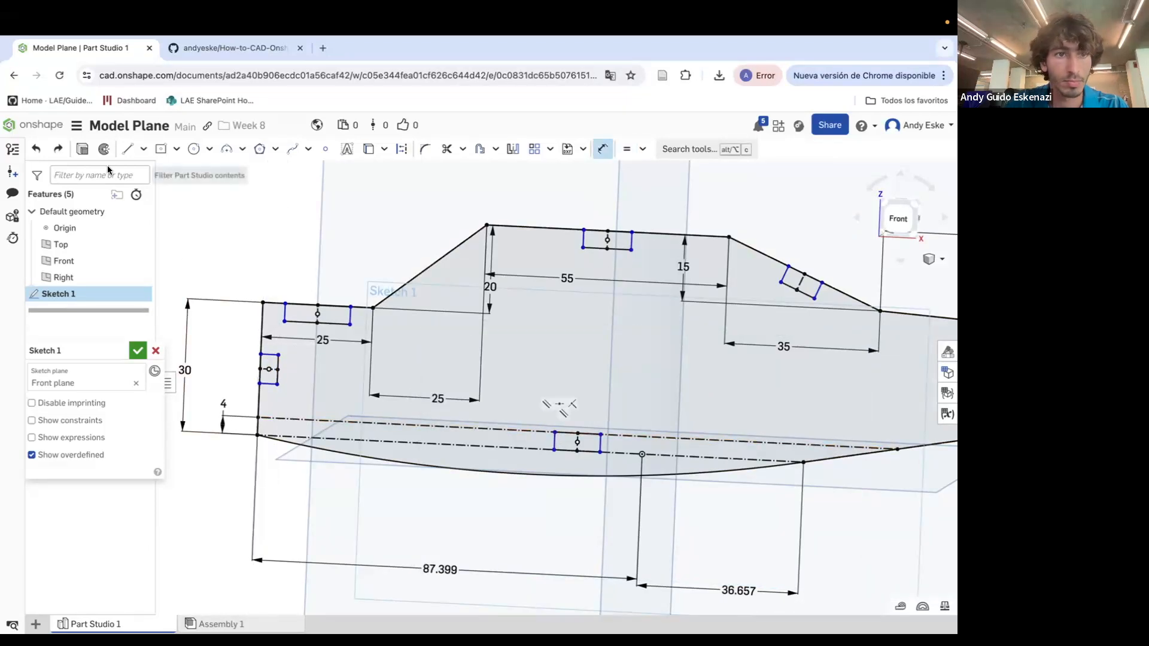
Dimension the inner side of the notch on the vertical nose edge to 6 mm
{"action": "left_click", "coordinate": [277, 365]}
{"action": "left_click", "coordinate": [332, 392]}
{"action": "type", "text": "6"}
{"action": "key", "text": "Return"}
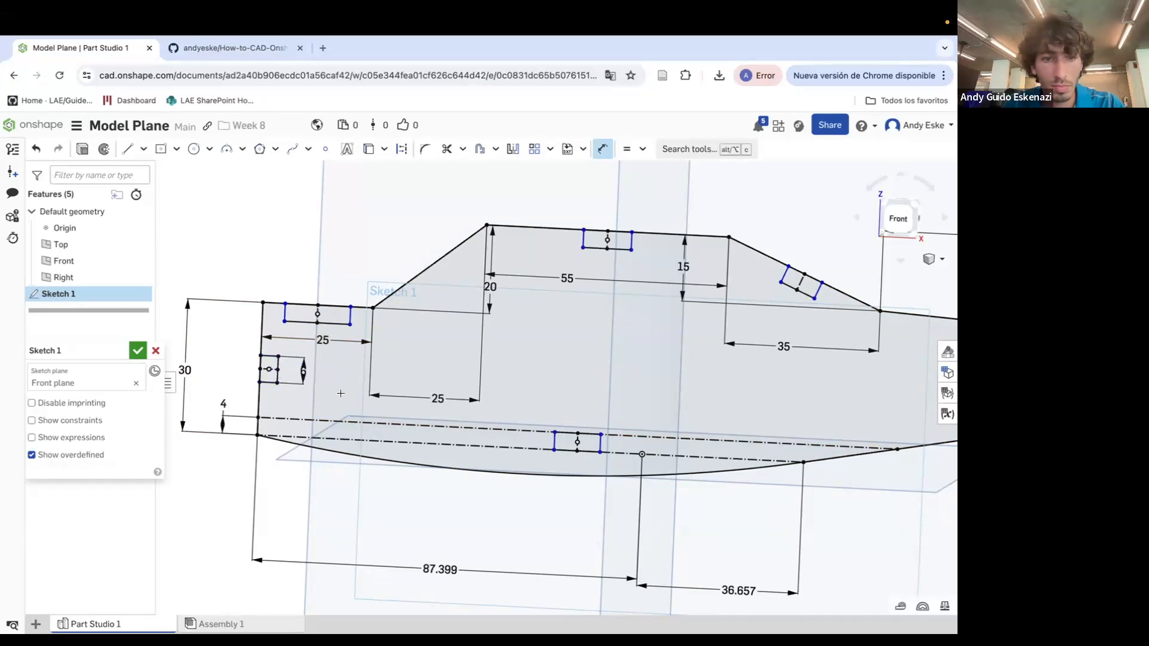
Dimension the lower sides of the notches on the nose's upper edge and the cockpit's upper edge to 6 mm each
{"action": "left_click", "coordinate": [327, 362]}
{"action": "type", "text": "6"}
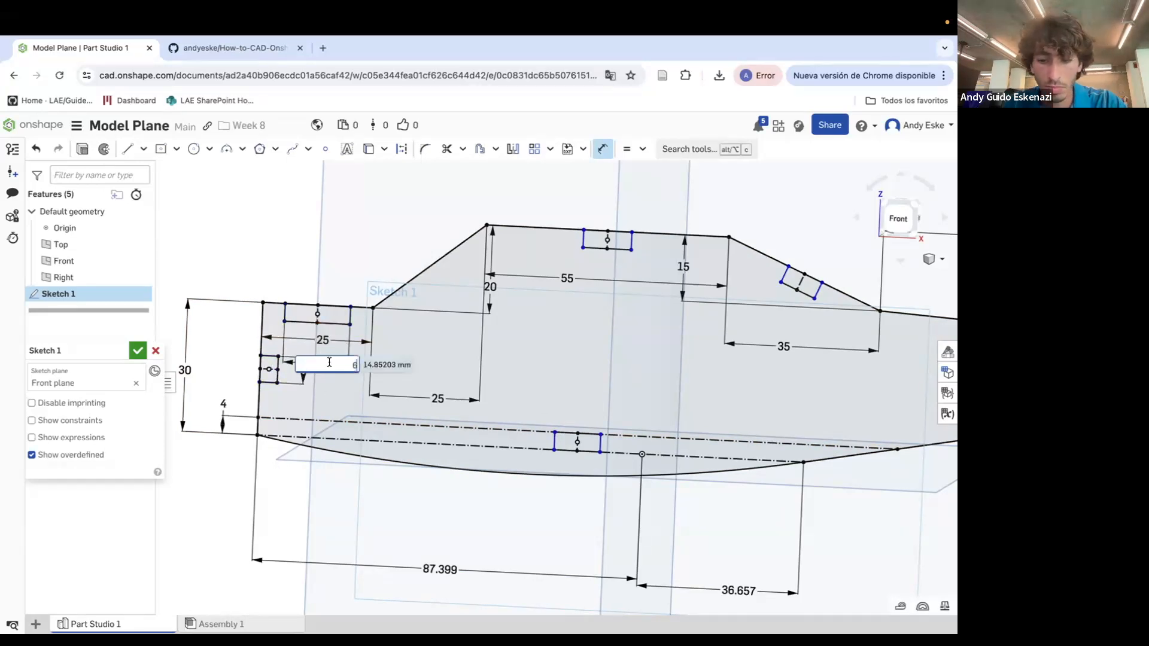
{"action": "key", "text": "Return"}
{"action": "left_click", "coordinate": [592, 264]}
{"action": "type", "text": "8"}
{"action": "key", "text": "Return"}
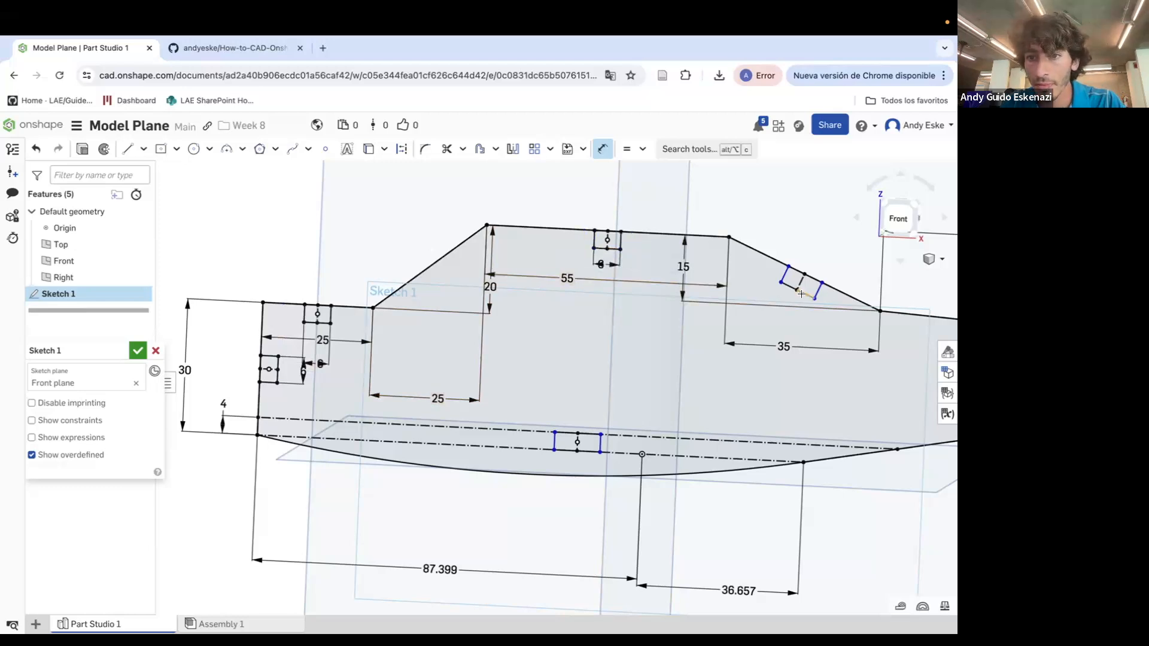
Dimension both halves of the inner side of the notch on the cockpit's sloping rear edge to 3 mm each
{"action": "left_click", "coordinate": [794, 323]}
{"action": "type", "text": "8"}
{"action": "key", "text": "Return"}
{"action": "scroll", "coordinate": [718, 294], "scroll_direction": "up", "scroll_amount": 3}
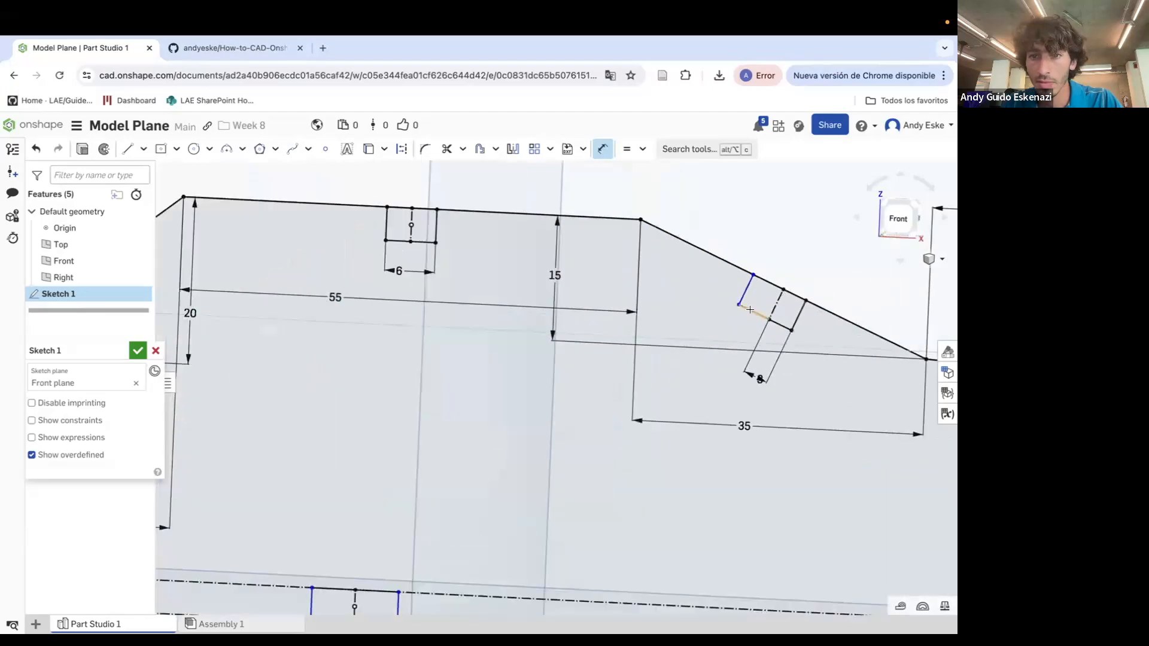
{"action": "double_click", "coordinate": [738, 322]}
{"action": "type", "text": "3"}
{"action": "key", "text": "Return"}
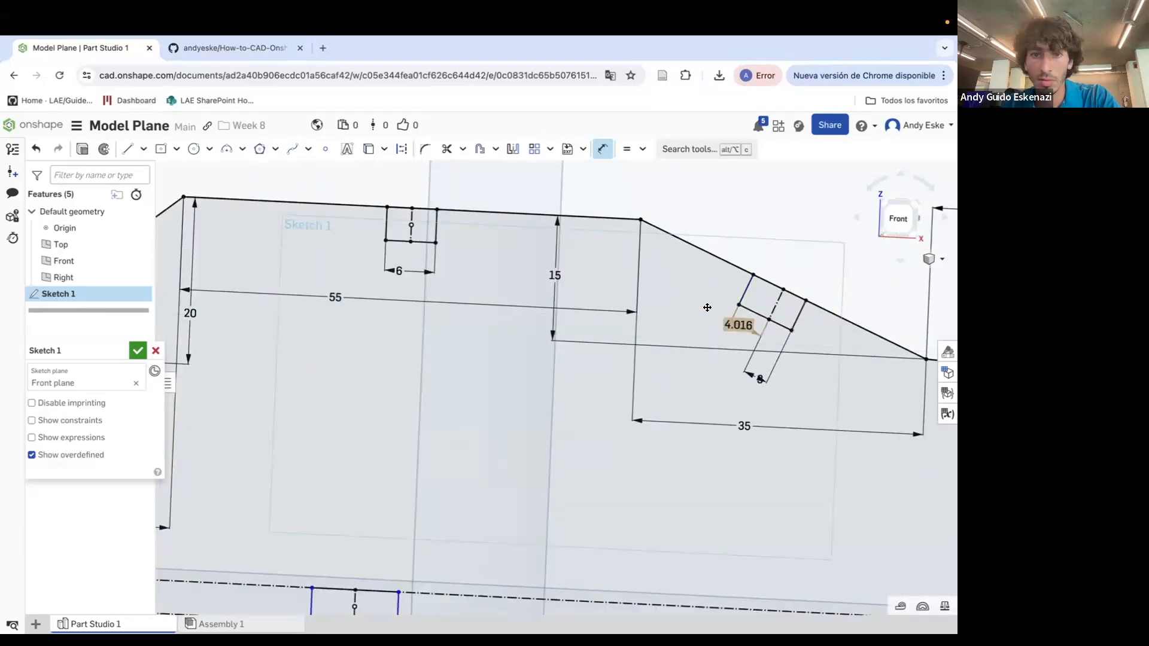
Set the spacing between the two long parallel construction lines above the belly to 3 mm
{"action": "scroll", "coordinate": [703, 302], "scroll_direction": "down", "scroll_amount": 3}
{"action": "scroll", "coordinate": [272, 426], "scroll_direction": "down", "scroll_amount": 3}
{"action": "scroll", "coordinate": [232, 390], "scroll_direction": "up", "scroll_amount": 1}
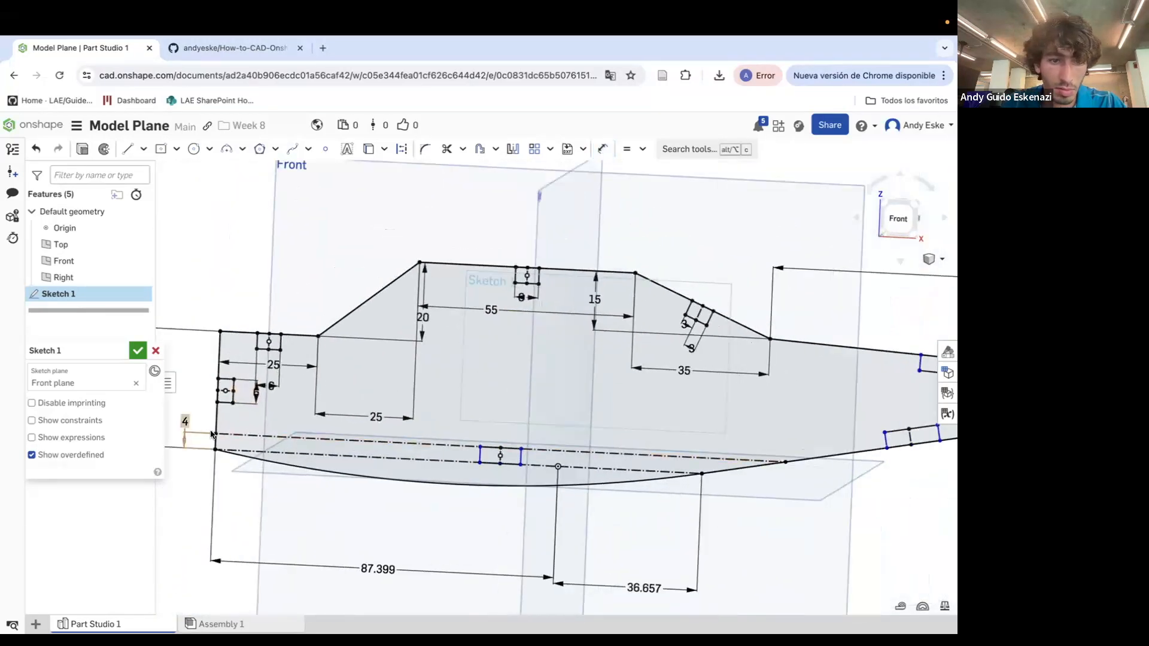
{"action": "double_click", "coordinate": [185, 423]}
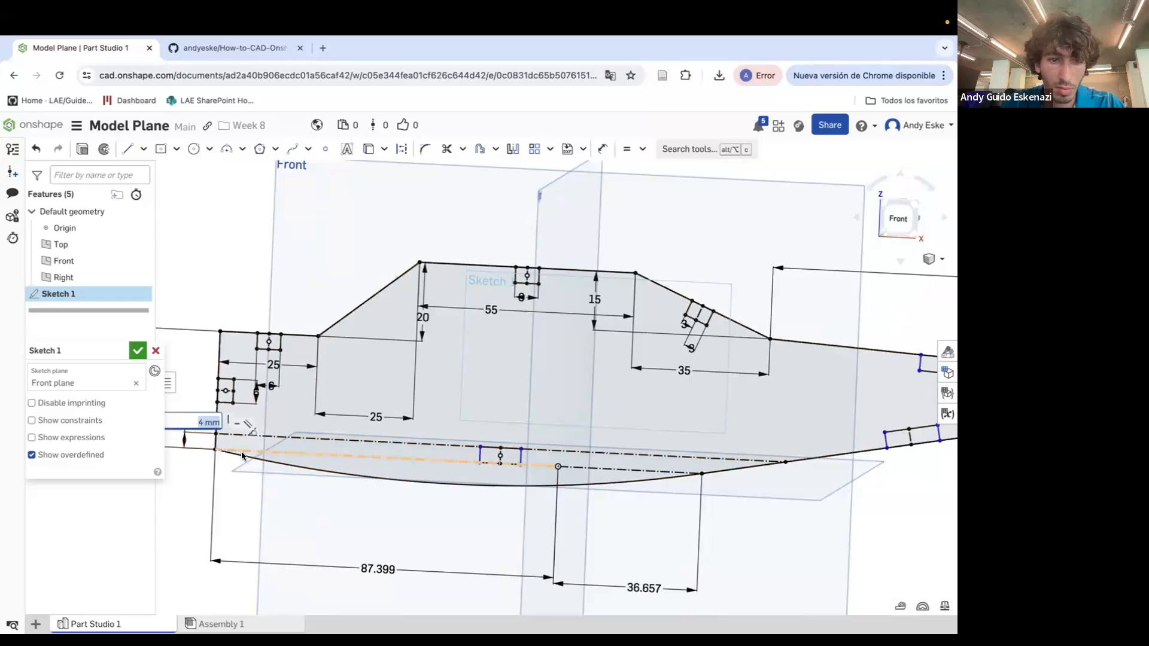
{"action": "key", "text": "Return"}
Dimension both halves of the lower side of the notch on the tail's upper edge to 3 mm each
{"action": "scroll", "coordinate": [251, 371], "scroll_direction": "down", "scroll_amount": 3}
{"action": "scroll", "coordinate": [662, 346], "scroll_direction": "up", "scroll_amount": 1}
{"action": "scroll", "coordinate": [617, 339], "scroll_direction": "down", "scroll_amount": 1}
{"action": "scroll", "coordinate": [812, 349], "scroll_direction": "up", "scroll_amount": 5}
{"action": "key", "text": "d"}
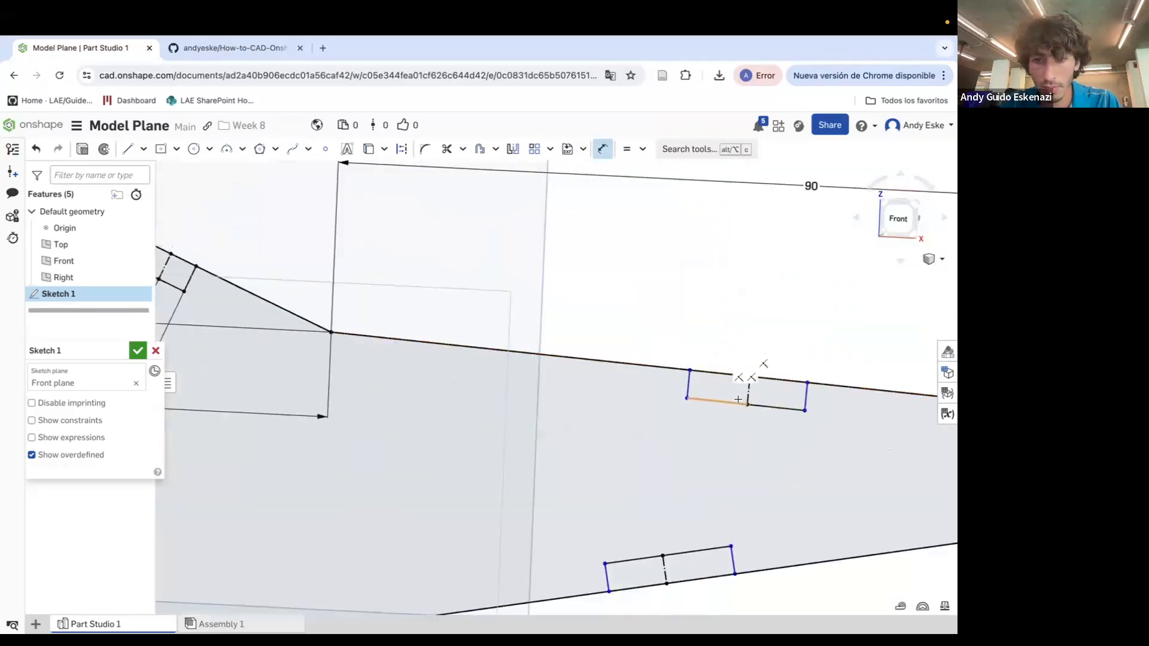
{"action": "left_click", "coordinate": [712, 427]}
{"action": "type", "text": "3"}
{"action": "key", "text": "Return"}
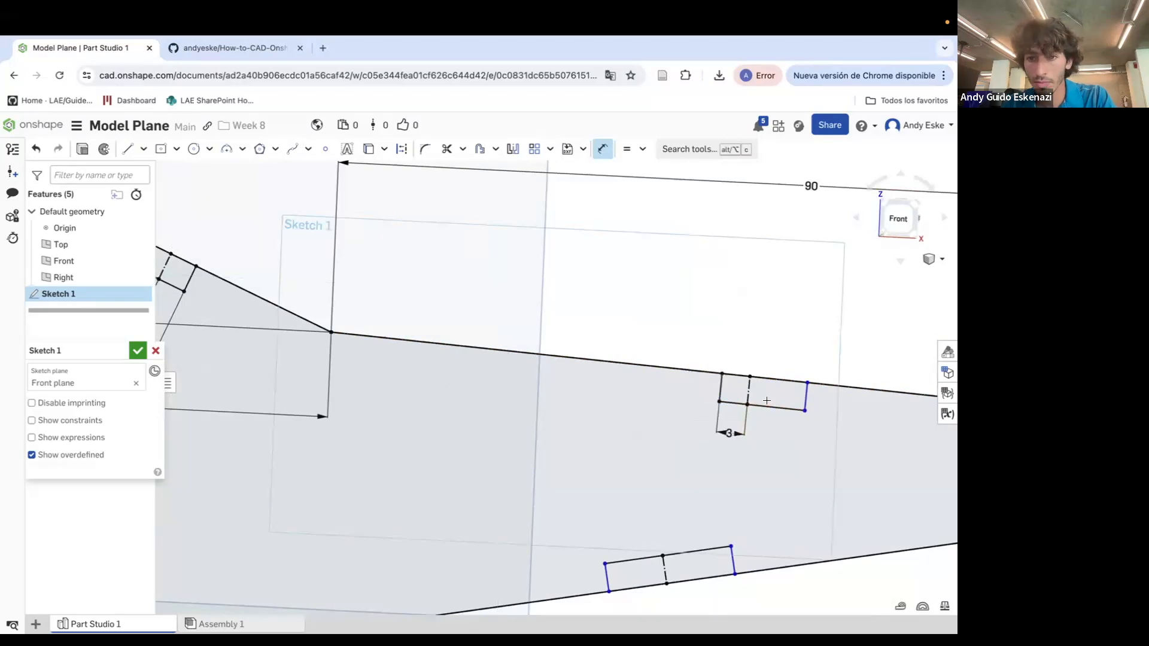
{"action": "left_click", "coordinate": [770, 413]}
{"action": "left_click", "coordinate": [742, 429]}
{"action": "type", "text": "3"}
{"action": "key", "text": "Return"}
Dimension the inner side of the notch on the vertical tail-end edge to 6 mm
{"action": "scroll", "coordinate": [595, 400], "scroll_direction": "down", "scroll_amount": 5}
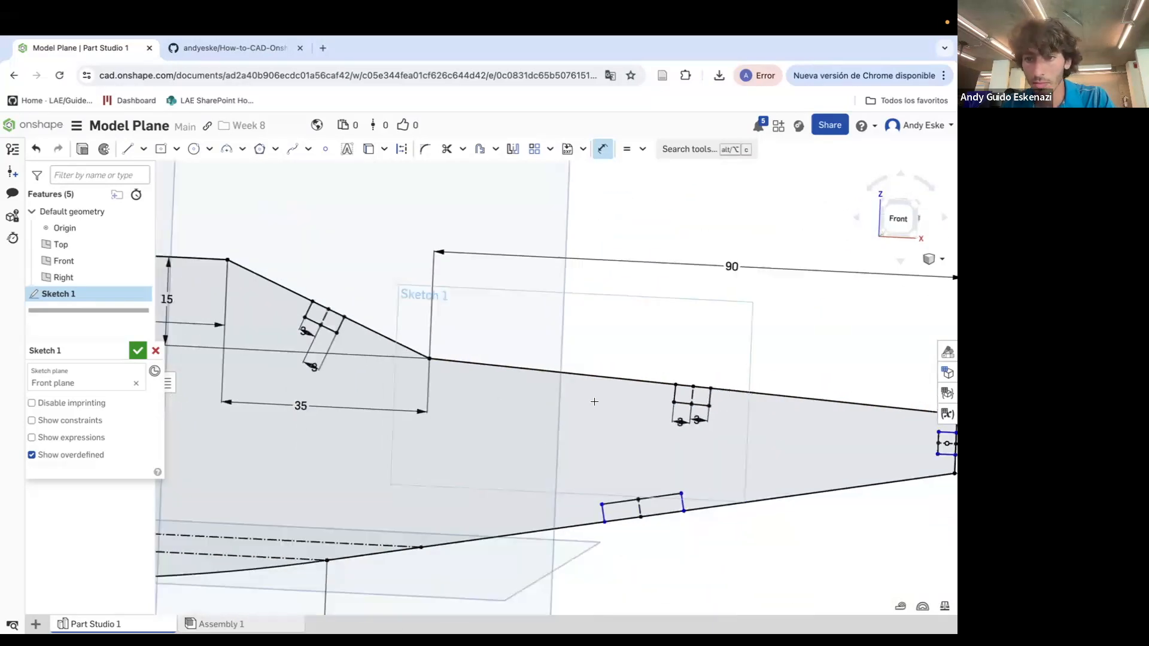
{"action": "scroll", "coordinate": [890, 452], "scroll_direction": "up", "scroll_amount": 3}
{"action": "left_click", "coordinate": [849, 430]}
{"action": "left_click", "coordinate": [800, 430]}
{"action": "type", "text": "6"}
{"action": "key", "text": "Return"}
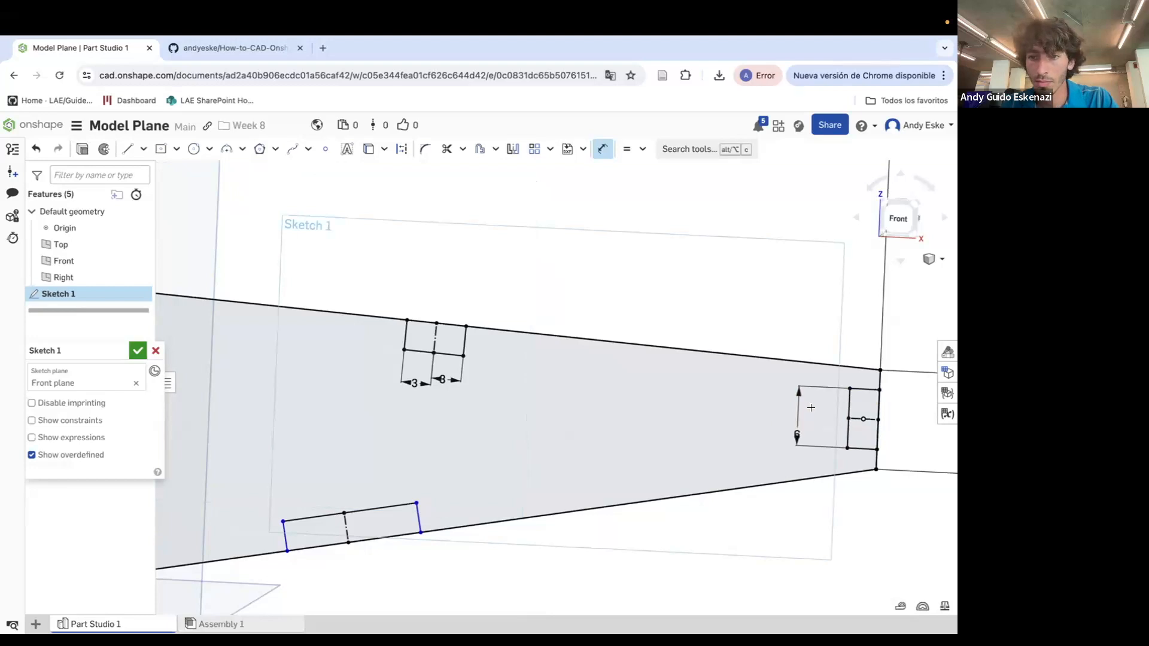
Dimension both halves of the upper side of the notch on the tail's lower edge to 3 mm each
{"action": "scroll", "coordinate": [812, 407], "scroll_direction": "down", "scroll_amount": 5}
{"action": "scroll", "coordinate": [670, 449], "scroll_direction": "up", "scroll_amount": 4}
{"action": "scroll", "coordinate": [676, 413], "scroll_direction": "down", "scroll_amount": 1}
{"action": "scroll", "coordinate": [650, 447], "scroll_direction": "up", "scroll_amount": 3}
{"action": "left_click", "coordinate": [652, 455]}
{"action": "left_click", "coordinate": [655, 412]}
{"action": "type", "text": "3"}
{"action": "key", "text": "Return"}
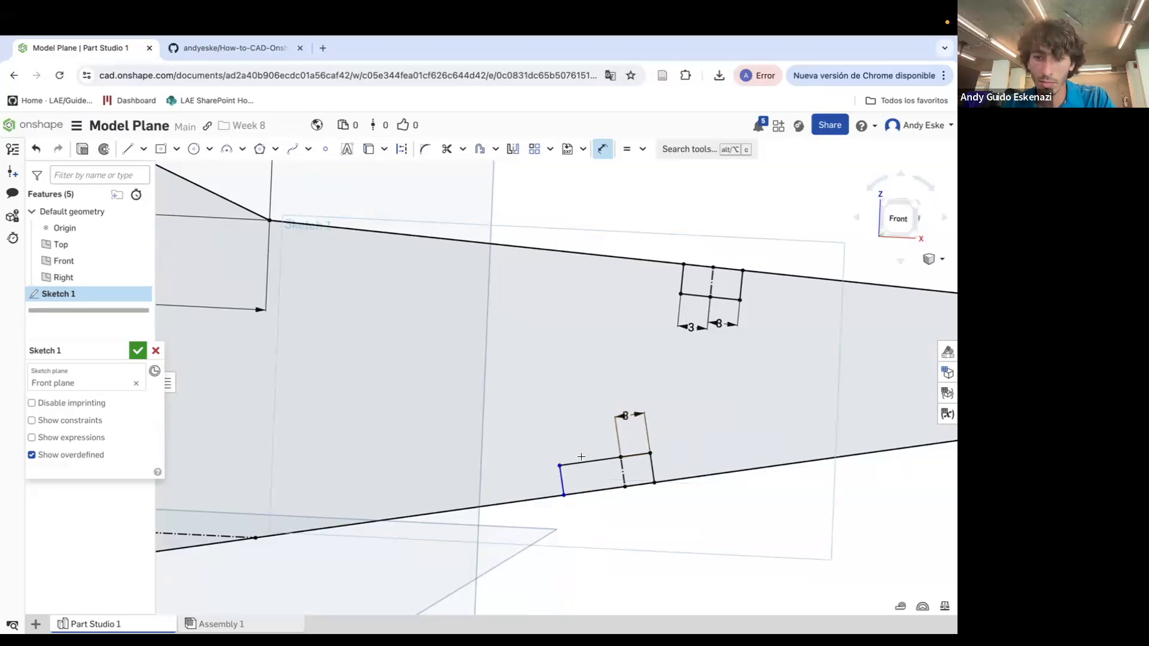
{"action": "left_click", "coordinate": [579, 457]}
{"action": "left_click", "coordinate": [576, 427]}
{"action": "type", "text": "3"}
{"action": "key", "text": "Return"}
Dimension the upper side of the rectangle between the two long construction lines to 6 mm
{"action": "scroll", "coordinate": [675, 367], "scroll_direction": "down", "scroll_amount": 6}
{"action": "scroll", "coordinate": [332, 413], "scroll_direction": "up", "scroll_amount": 5}
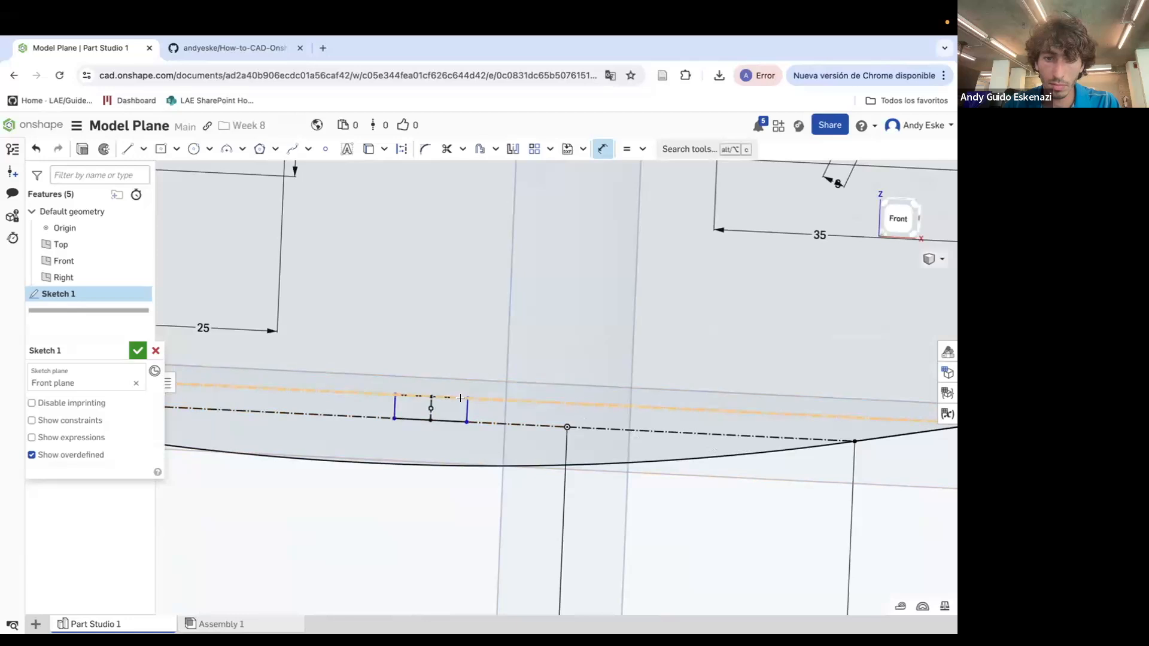
{"action": "left_click", "coordinate": [397, 399]}
{"action": "left_click", "coordinate": [453, 351]}
{"action": "type", "text": "6"}
{"action": "key", "text": "Return"}
{"action": "key", "text": "f"}
{"action": "scroll", "coordinate": [478, 330], "scroll_direction": "up", "scroll_amount": 1}
{"action": "right_click_drag", "start_coordinate": [477, 330], "coordinate": [509, 333]}
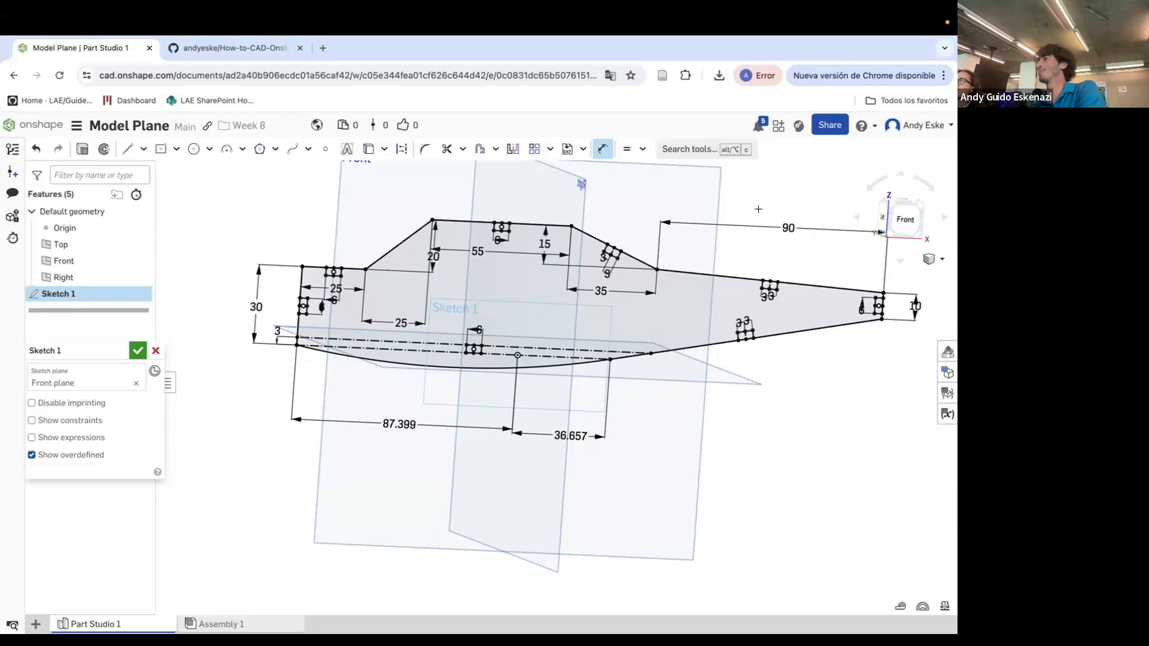
{"action": "scroll", "coordinate": [596, 303], "scroll_direction": "down", "scroll_amount": 4}
{"action": "mouse_move", "coordinate": [493, 319]}
{"action": "right_mouse_down"}
{"action": "mouse_move", "coordinate": [519, 324]}
{"action": "mouse_move", "coordinate": [503, 321]}
{"action": "right_mouse_up"}
{"action": "scroll", "coordinate": [478, 306], "scroll_direction": "up", "scroll_amount": 10}
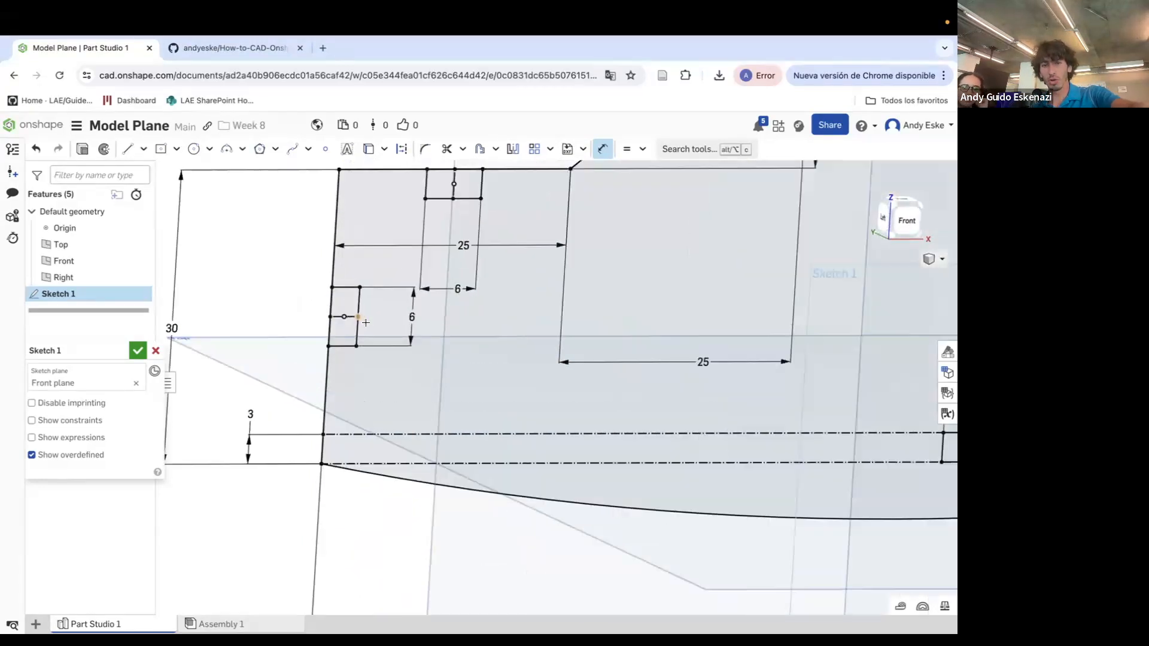
{"action": "scroll", "coordinate": [313, 329], "scroll_direction": "down", "scroll_amount": 3}
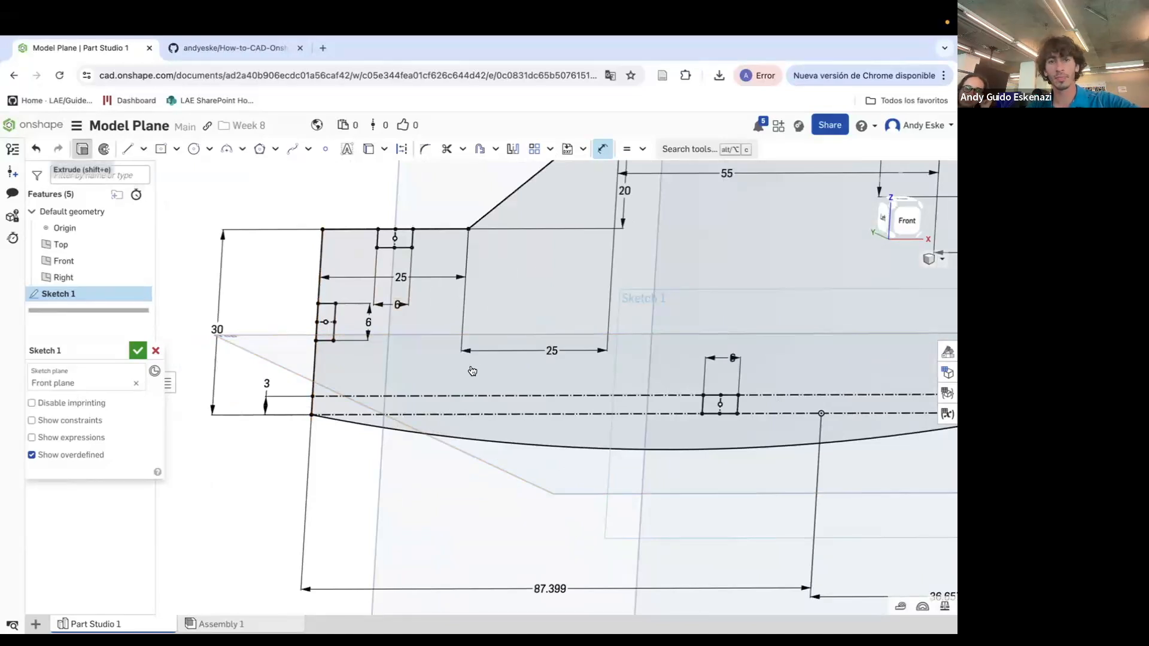
{"action": "key", "text": "shift+e"}
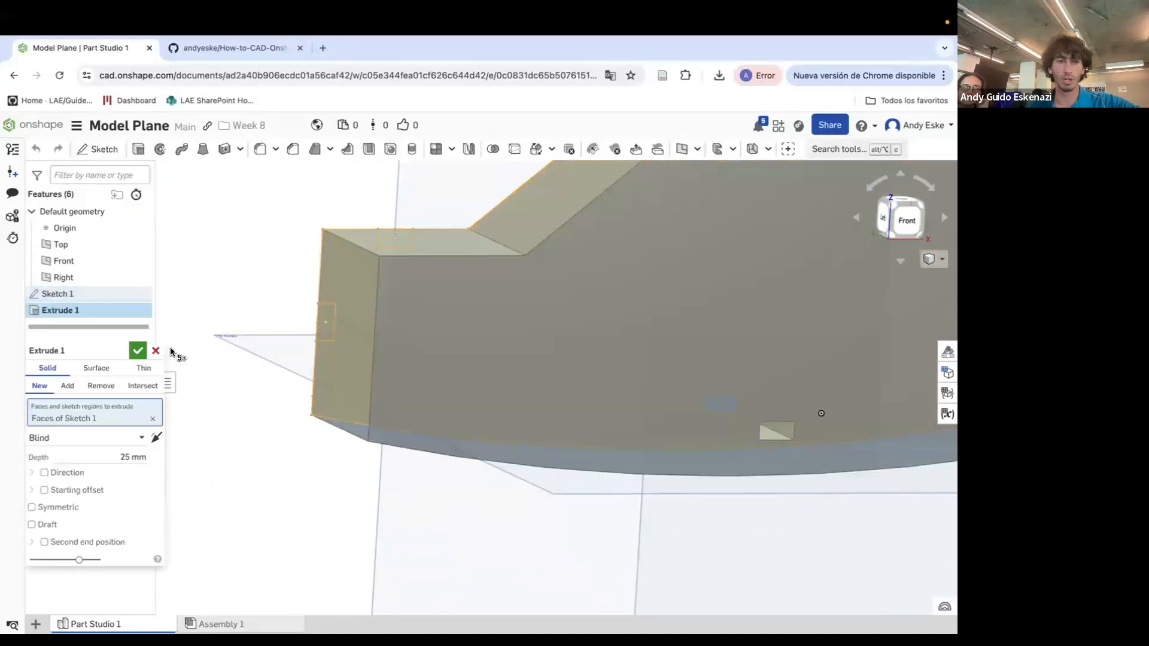
{"action": "left_click", "coordinate": [155, 353]}
{"action": "scroll", "coordinate": [357, 296], "scroll_direction": "down", "scroll_amount": 3}
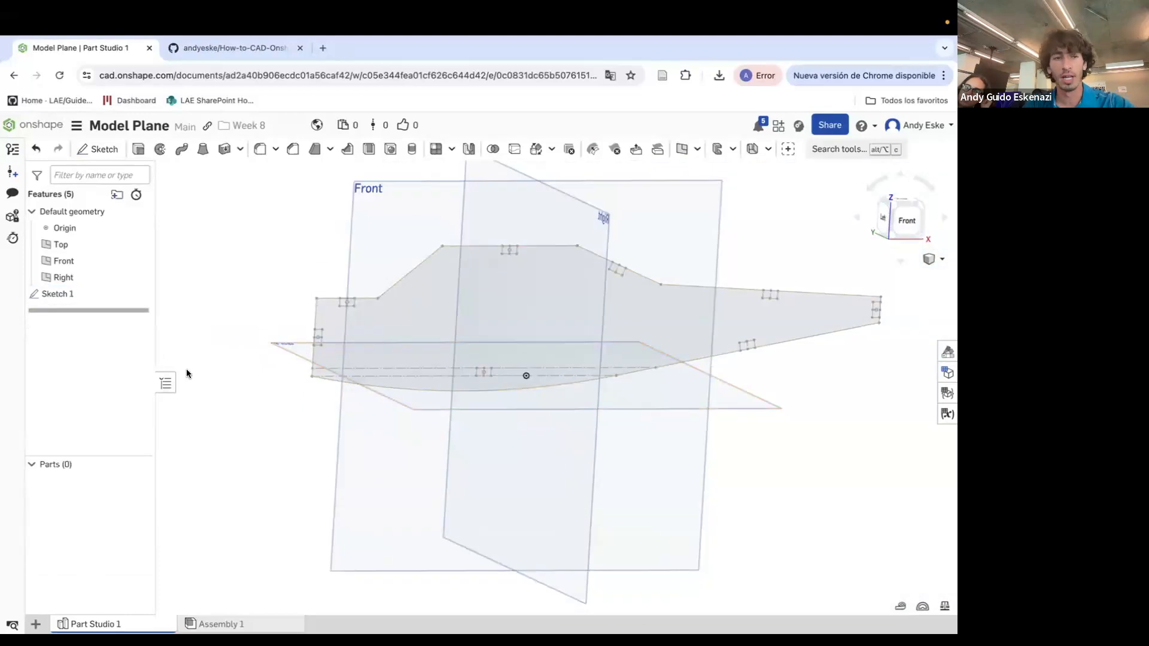
{"action": "right_click", "coordinate": [67, 298]}
{"action": "left_click", "coordinate": [96, 325]}
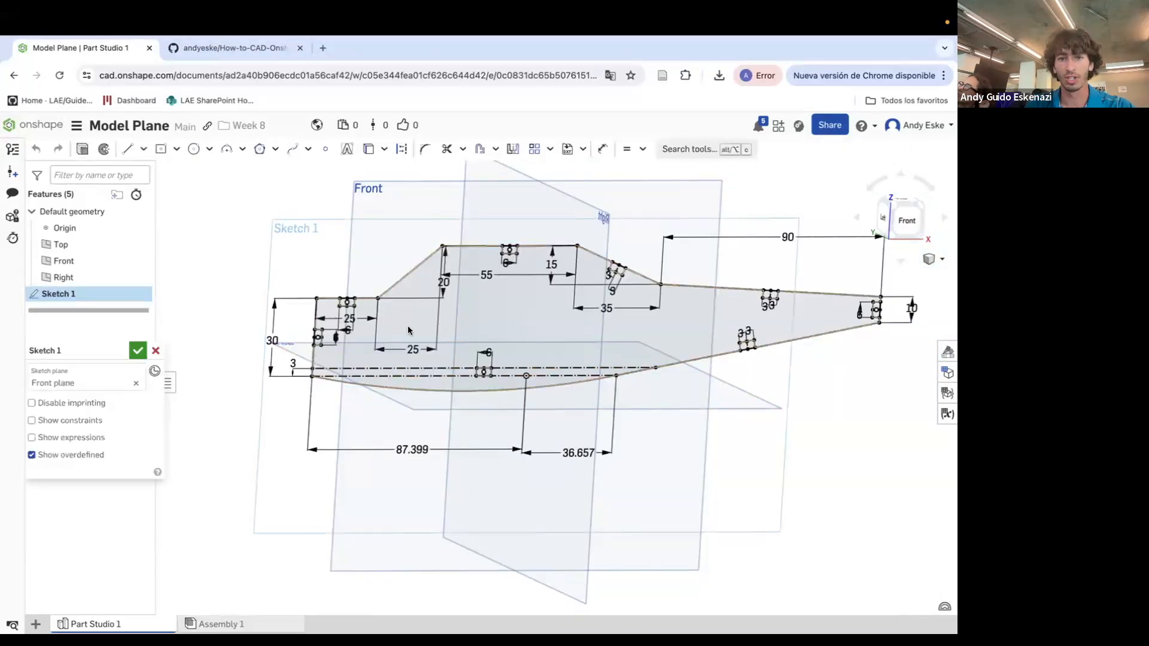
Draw construction lines from the windshield edge's lower corner inward, parallel to the slanted edge, and up to its upper corner
{"action": "scroll", "coordinate": [395, 296], "scroll_direction": "up", "scroll_amount": 5}
{"action": "left_click", "coordinate": [127, 149]}
{"action": "left_click", "coordinate": [143, 149]}
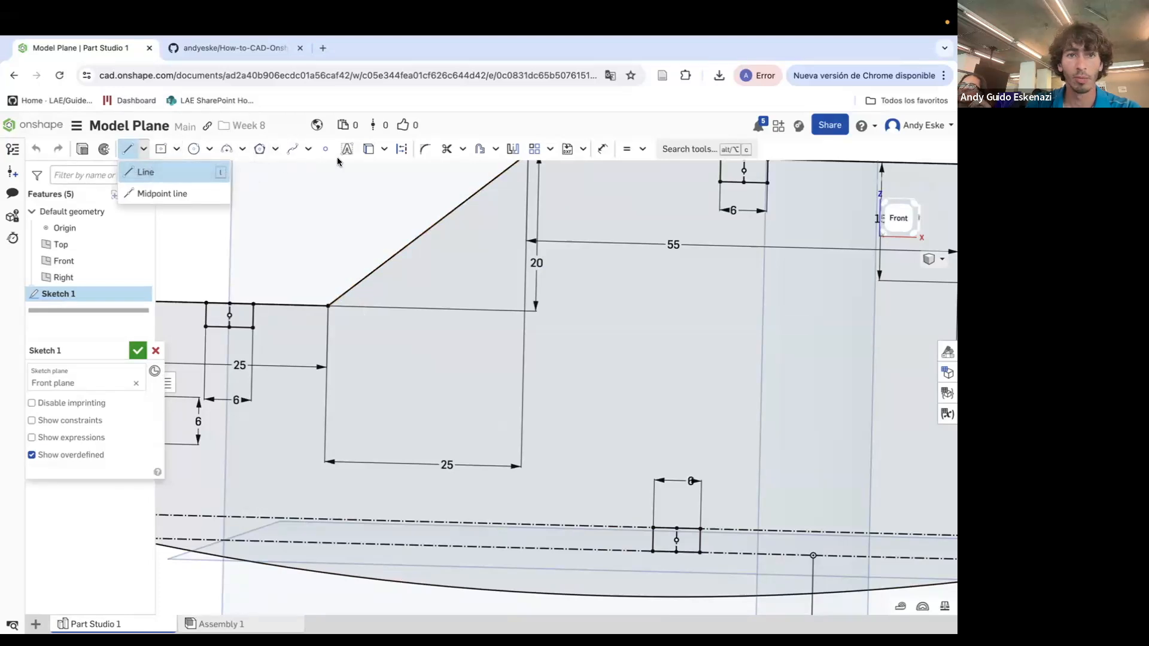
{"action": "left_click", "coordinate": [402, 149]}
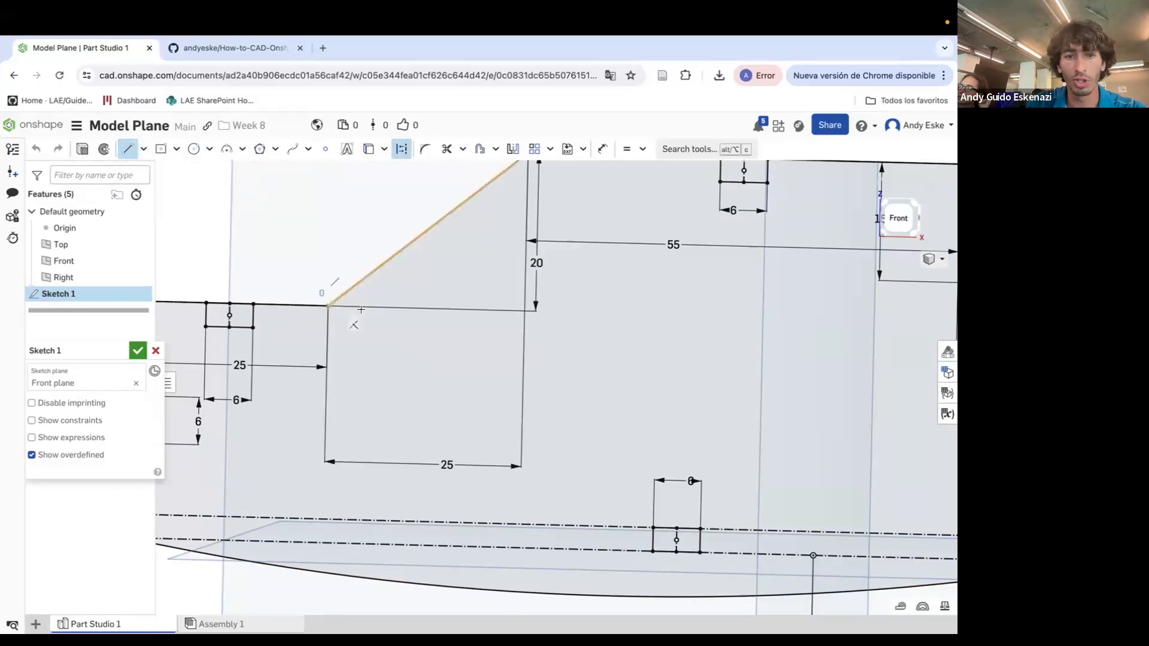
{"action": "scroll", "coordinate": [375, 309], "scroll_direction": "down", "scroll_amount": 4}
{"action": "scroll", "coordinate": [407, 287], "scroll_direction": "up", "scroll_amount": 4}
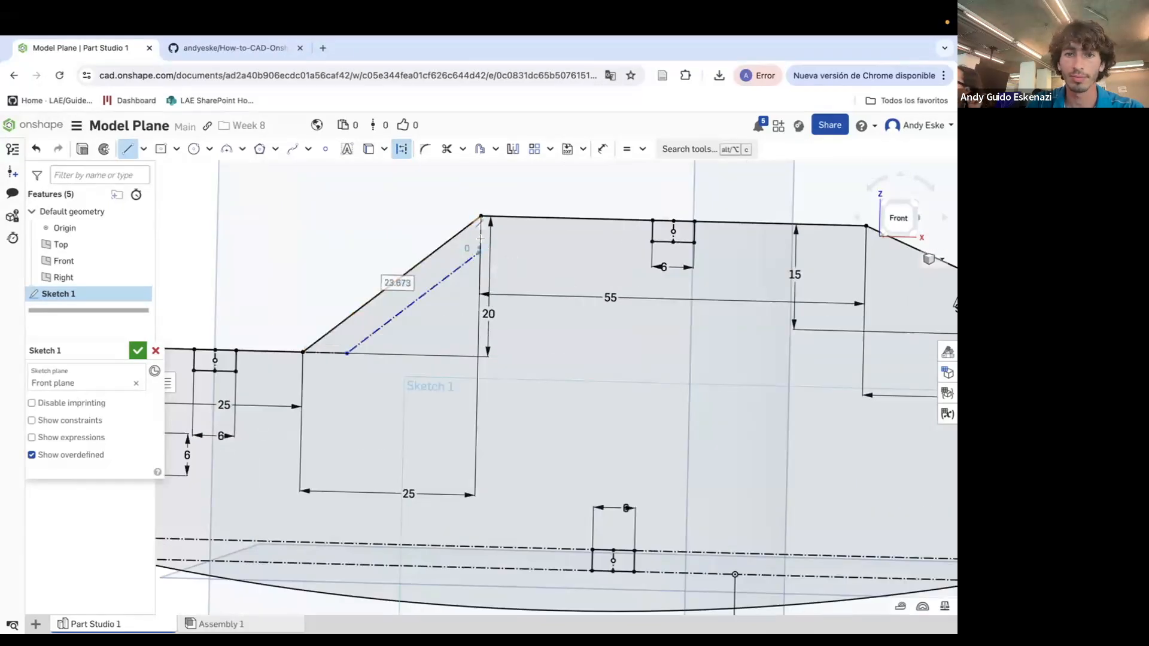
{"action": "key", "text": "Escape"}
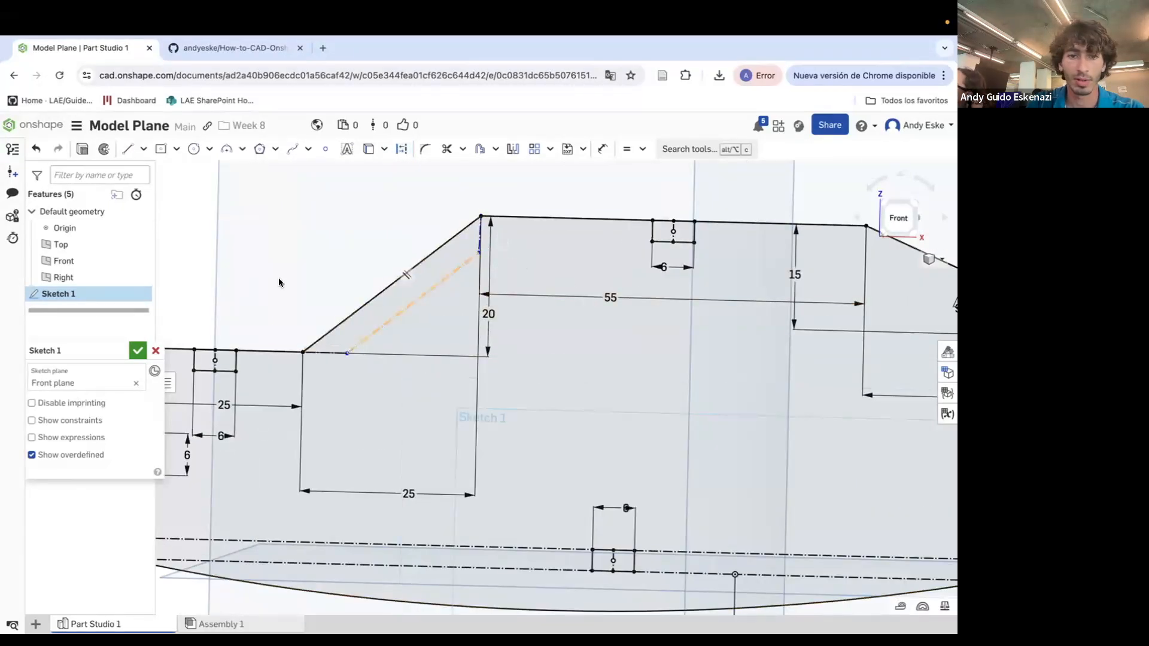
Draw a solid line over the slanted construction line, between its two endpoints
{"action": "left_click", "coordinate": [128, 149]}
{"action": "left_click", "coordinate": [348, 353]}
{"action": "left_click", "coordinate": [478, 253]}
{"action": "key", "text": "Escape"}
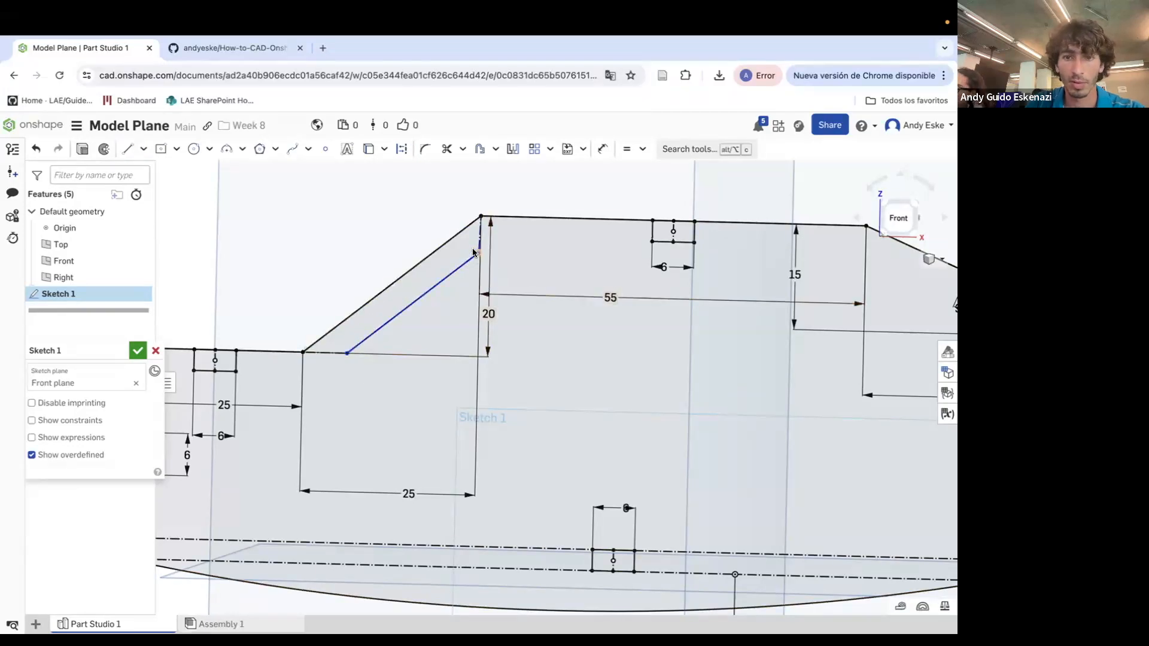
Make the short construction line below the windshield's upper corner perpendicular to the cockpit's top edge
{"action": "scroll", "coordinate": [474, 253], "scroll_direction": "up", "scroll_amount": 3}
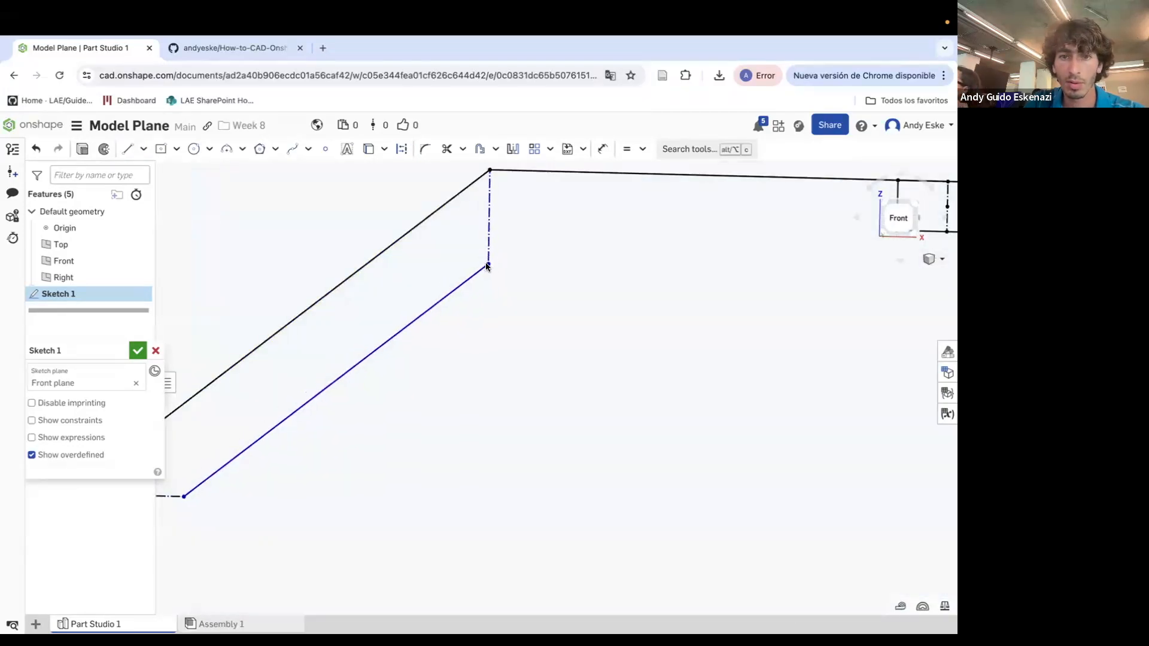
{"action": "left_click_drag", "start_coordinate": [486, 267], "coordinate": [488, 265]}
{"action": "scroll", "coordinate": [443, 323], "scroll_direction": "down", "scroll_amount": 6}
{"action": "scroll", "coordinate": [450, 283], "scroll_direction": "up", "scroll_amount": 4}
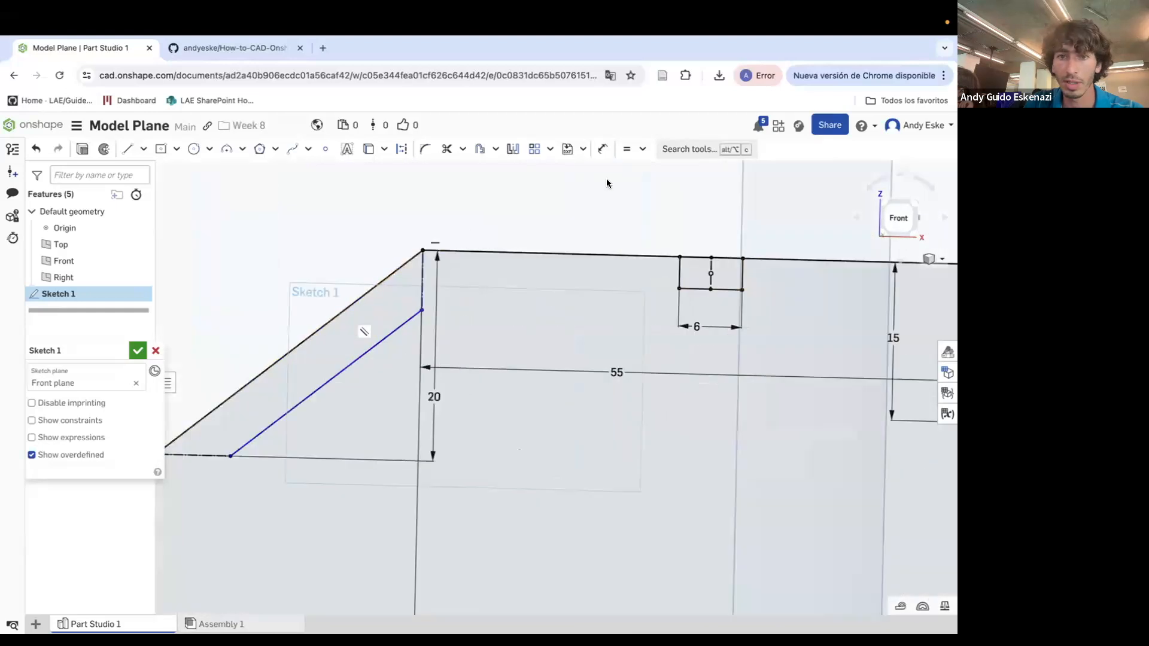
{"action": "left_click", "coordinate": [642, 149]}
{"action": "left_click", "coordinate": [650, 305]}
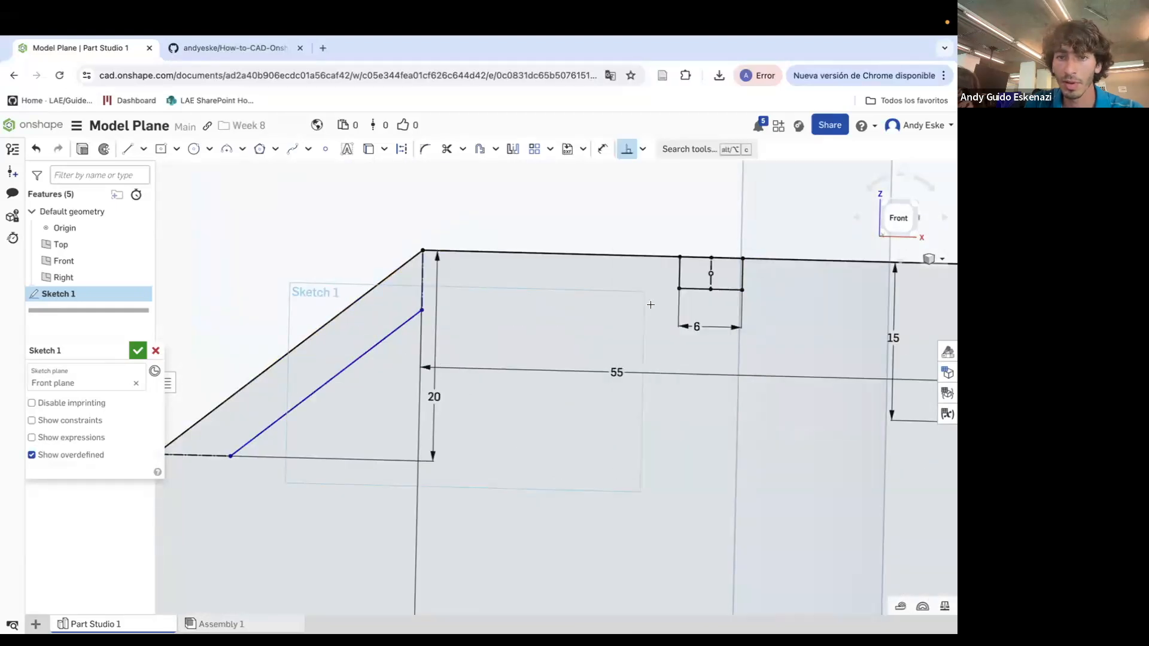
{"action": "left_click", "coordinate": [422, 269]}
{"action": "left_click", "coordinate": [450, 251]}
{"action": "key", "text": "Escape"}
Try to make the two short construction lines at the slanted inner line's ends equal in length, and undo it
{"action": "scroll", "coordinate": [411, 308], "scroll_direction": "down", "scroll_amount": 5}
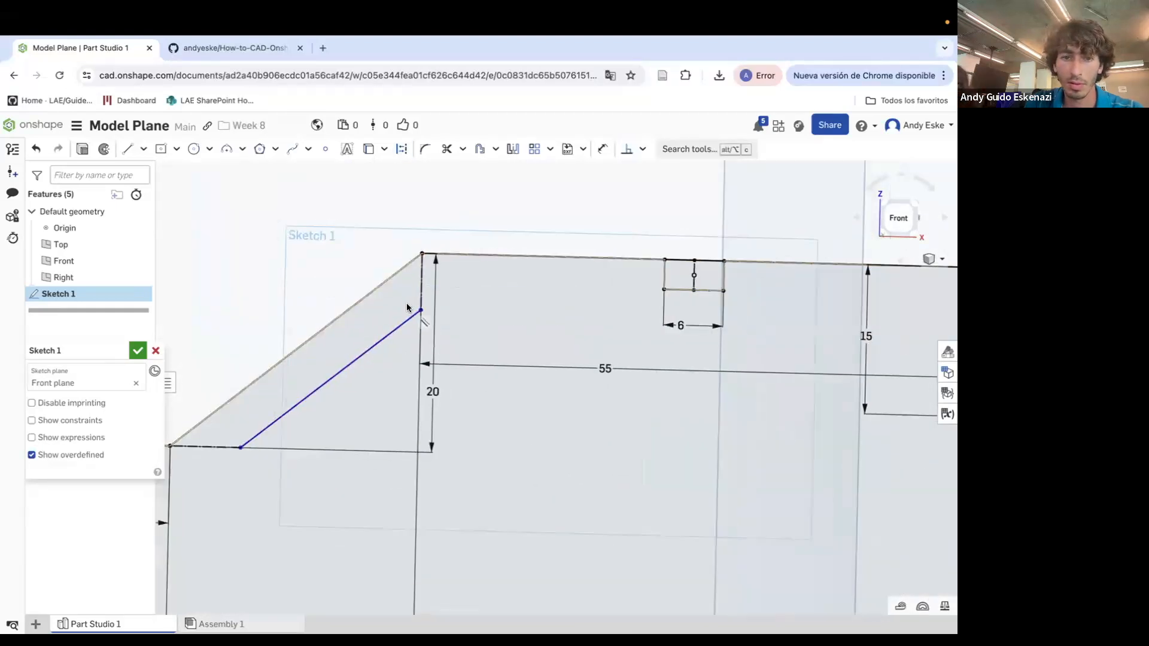
{"action": "scroll", "coordinate": [278, 376], "scroll_direction": "up", "scroll_amount": 2}
{"action": "scroll", "coordinate": [278, 376], "scroll_direction": "up", "scroll_amount": 2}
{"action": "key", "text": "e"}
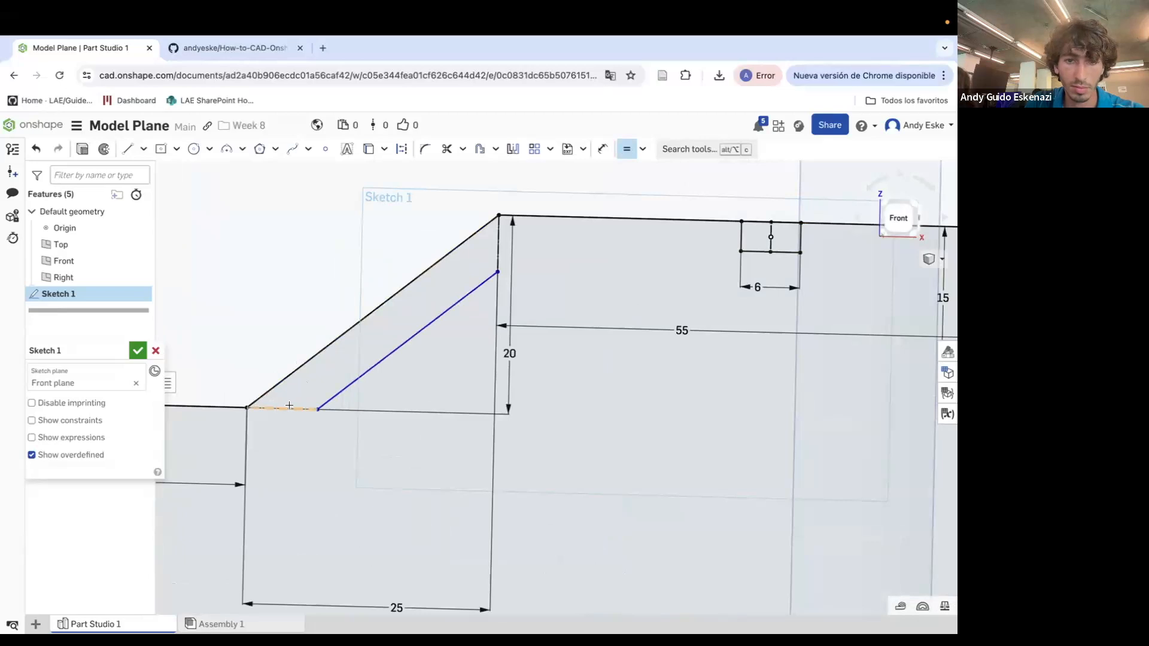
{"action": "left_click", "coordinate": [289, 407]}
{"action": "left_click", "coordinate": [495, 244]}
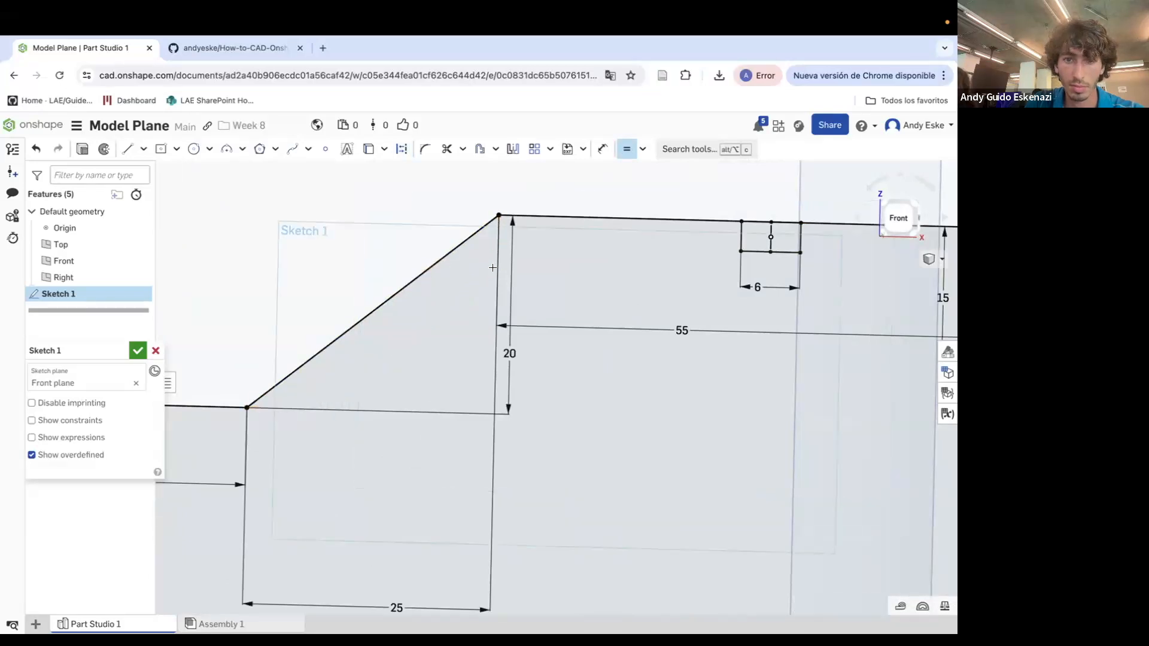
{"action": "key", "text": "super+z"}
Dimension the distance between the slanted windshield edge and the parallel inner line to 3 mm
{"action": "key", "text": "d"}
{"action": "left_click", "coordinate": [281, 407]}
{"action": "key", "text": "Escape"}
{"action": "key", "text": "d"}
{"action": "left_click", "coordinate": [341, 337]}
{"action": "left_click", "coordinate": [382, 359]}
{"action": "left_click", "coordinate": [383, 353]}
{"action": "type", "text": "3"}
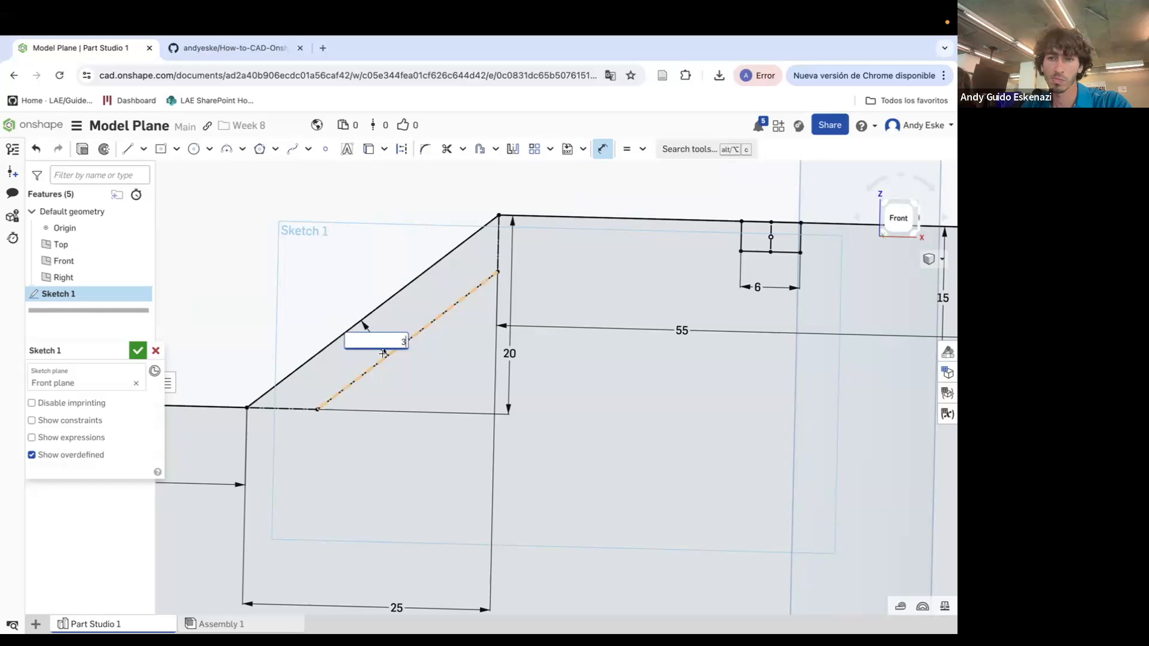
{"action": "key", "text": "Escape"}
Draw three connected lines from the slanted inner line's upper end rearward, down and back to its lower end, outlining a cockpit window
{"action": "scroll", "coordinate": [262, 337], "scroll_direction": "down", "scroll_amount": 2}
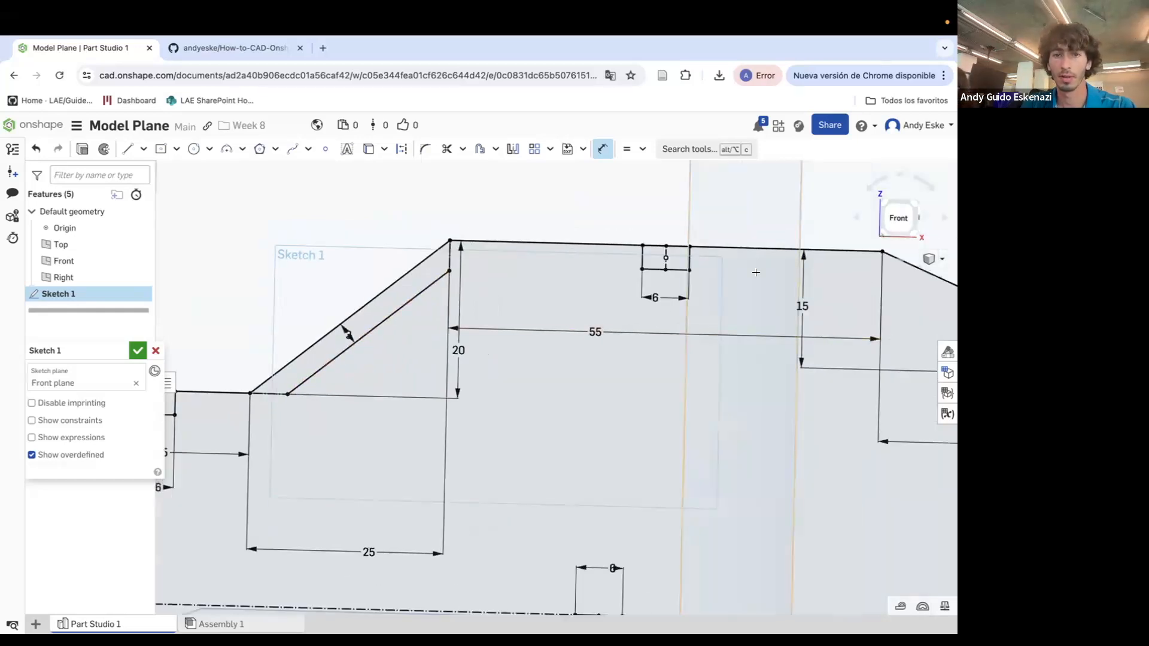
{"action": "scroll", "coordinate": [754, 272], "scroll_direction": "up", "scroll_amount": 1}
{"action": "left_click", "coordinate": [128, 148]}
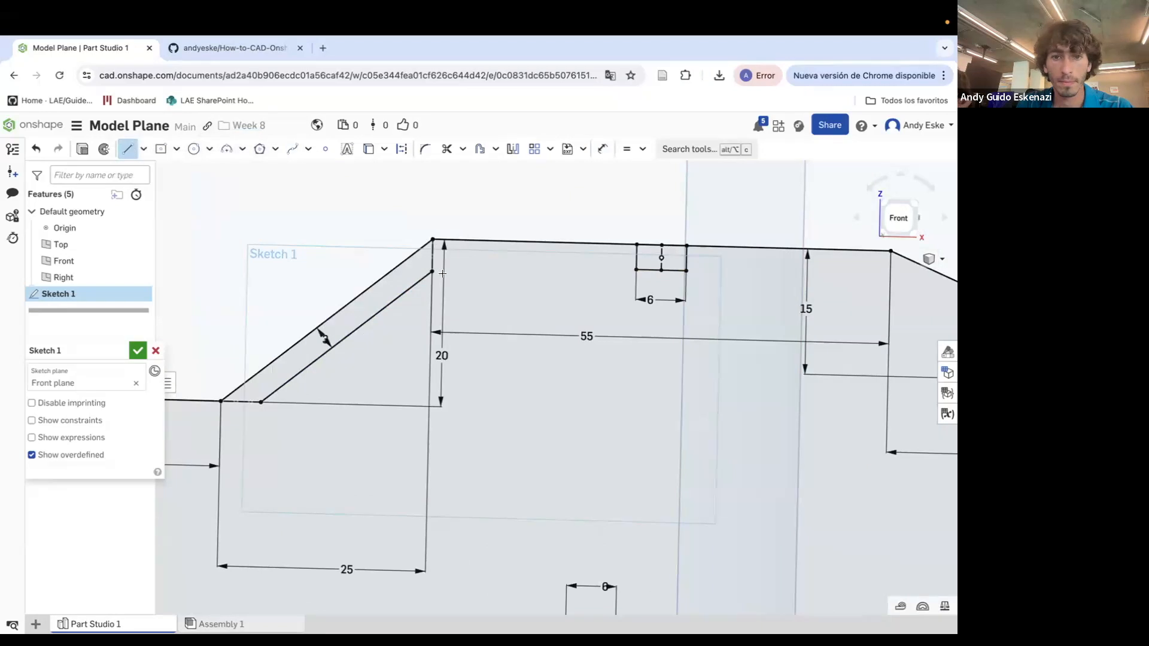
{"action": "left_click", "coordinate": [599, 276]}
{"action": "left_click", "coordinate": [597, 414]}
{"action": "left_click", "coordinate": [261, 402]}
{"action": "key", "text": "Escape"}
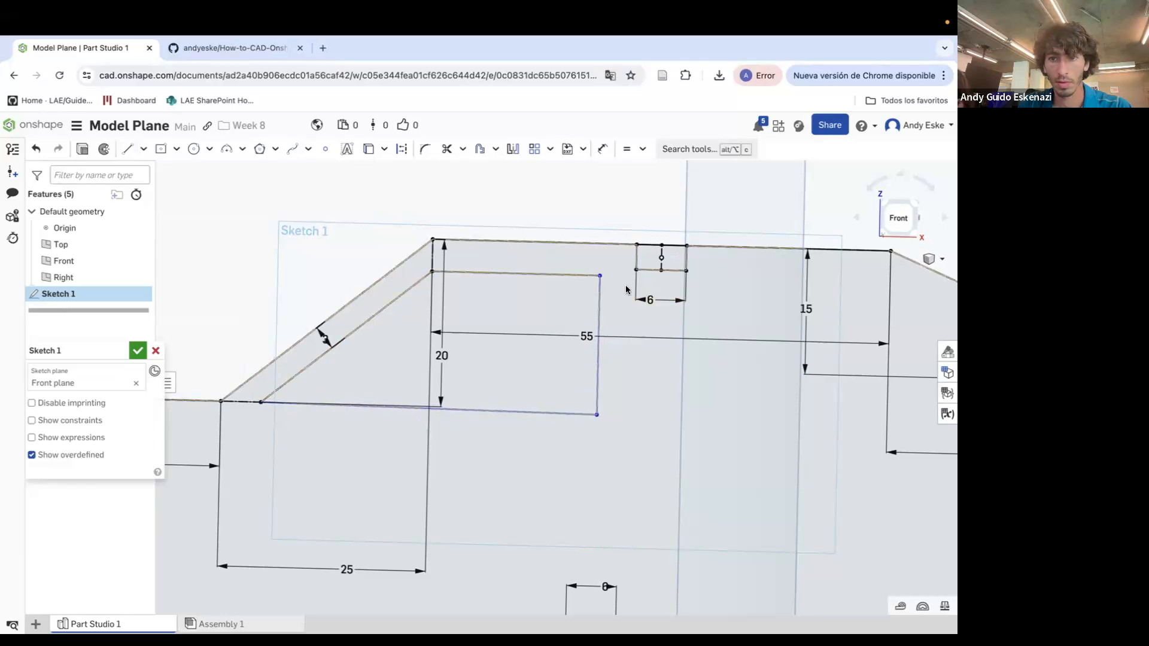
Adjust the window outline's lower rear corner and make its lower line parallel to the short construction line at the windshield's base
{"action": "left_click_drag", "start_coordinate": [596, 414], "coordinate": [599, 407]}
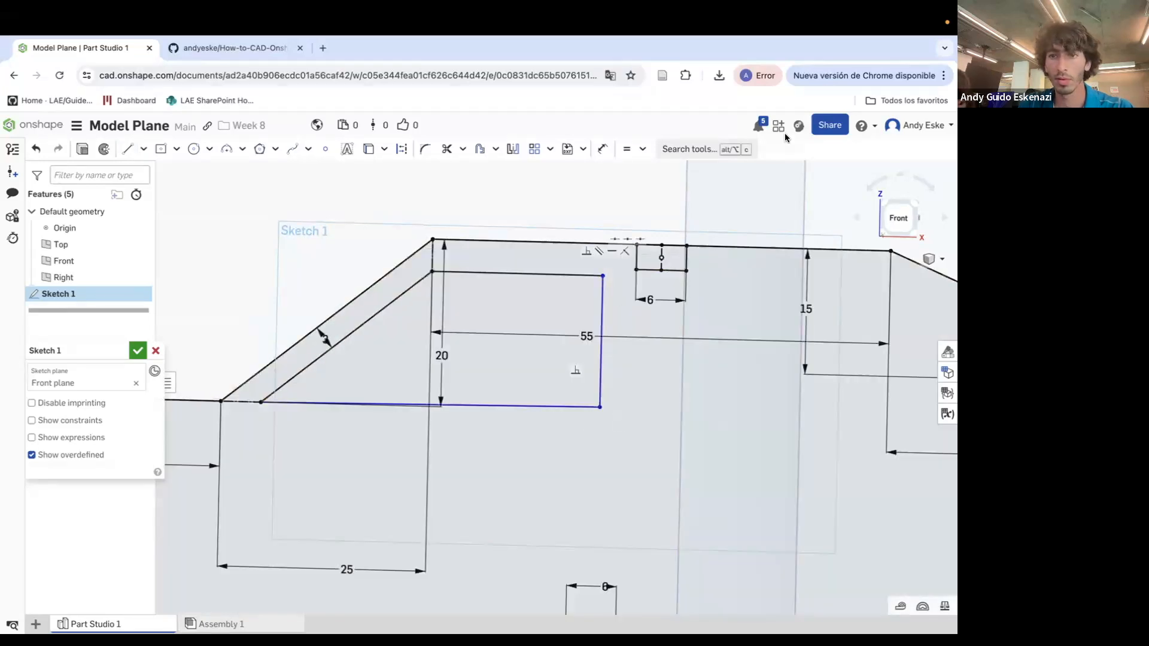
{"action": "left_click", "coordinate": [642, 149]}
{"action": "left_click", "coordinate": [651, 219]}
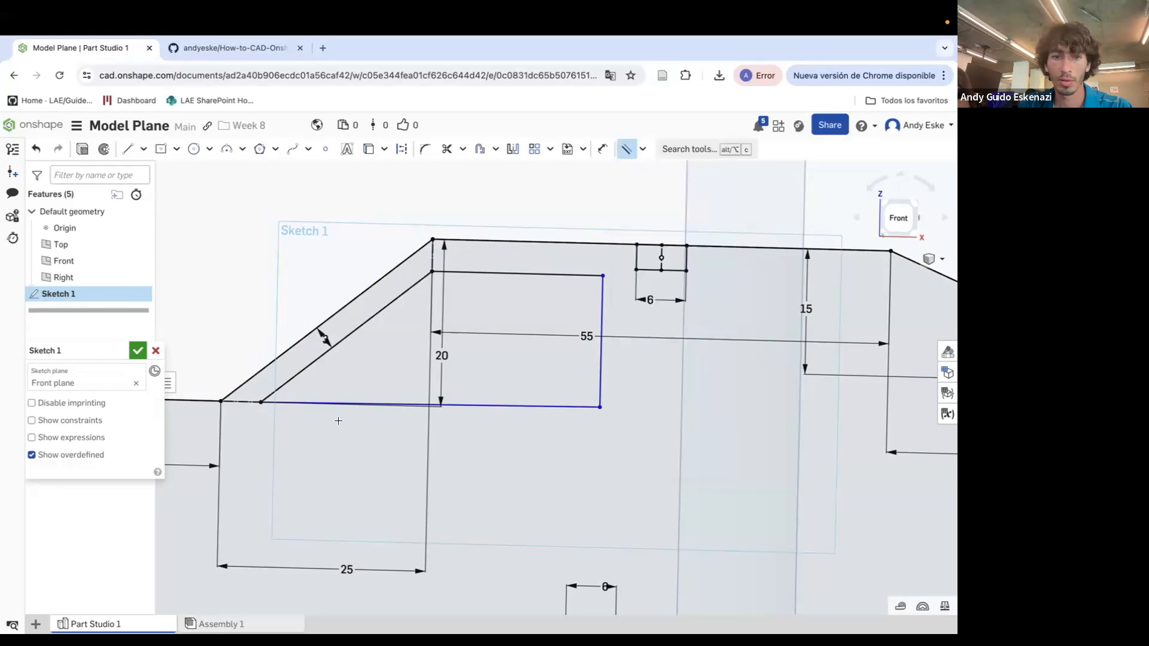
{"action": "left_click", "coordinate": [334, 406]}
{"action": "left_click", "coordinate": [245, 401]}
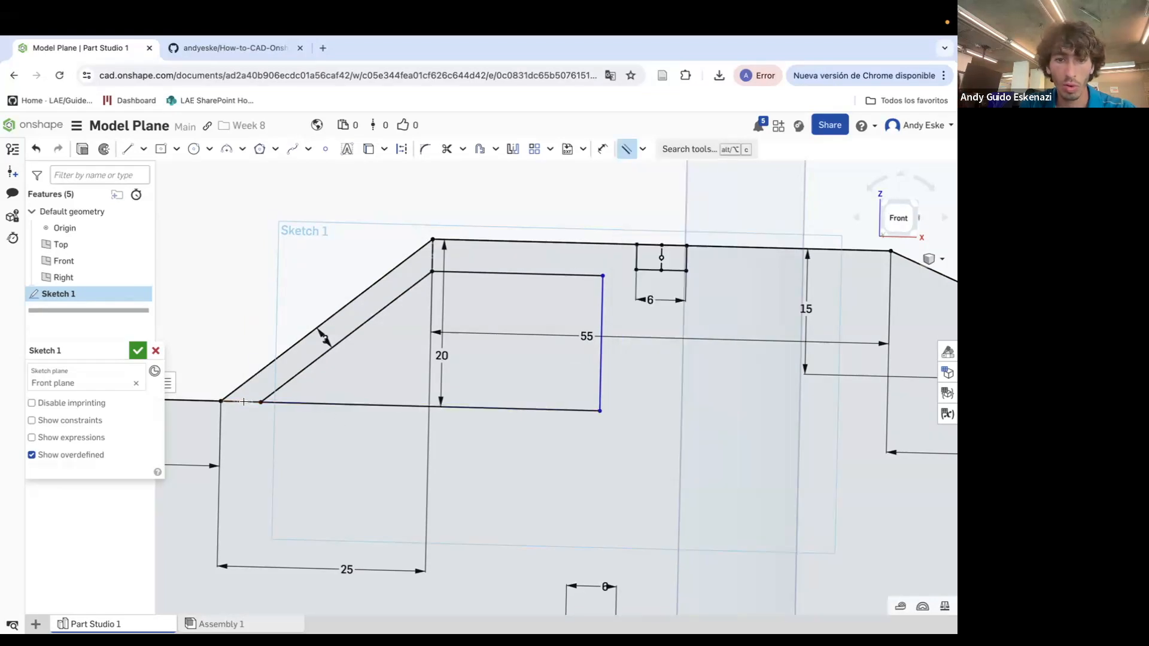
{"action": "key", "text": "Escape"}
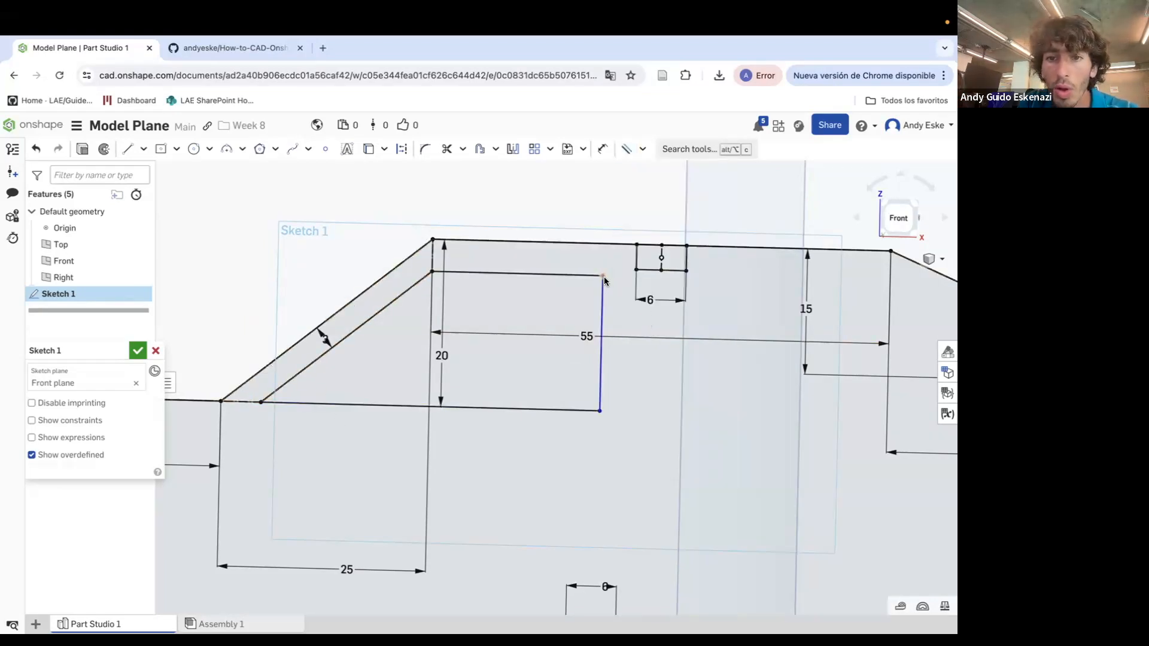
Dimension the horizontal distance between the cockpit window's upper rear corner and the roof notch's lower front corner to 3 mm
{"action": "key", "text": "d"}
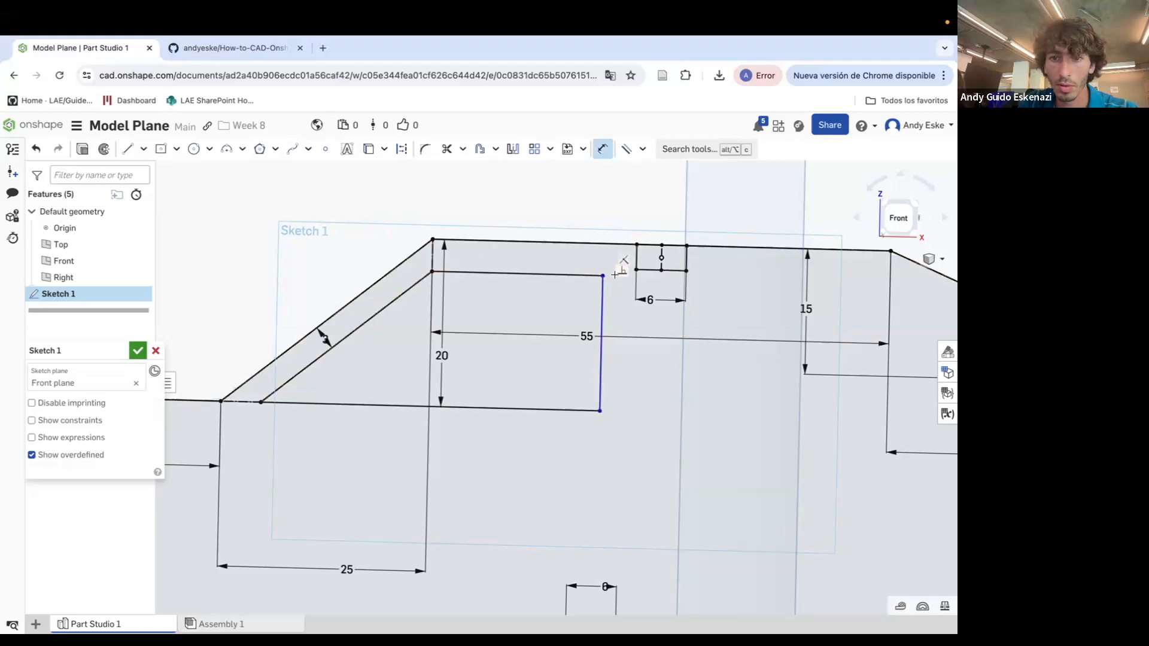
{"action": "left_click", "coordinate": [636, 270]}
{"action": "left_click", "coordinate": [602, 281]}
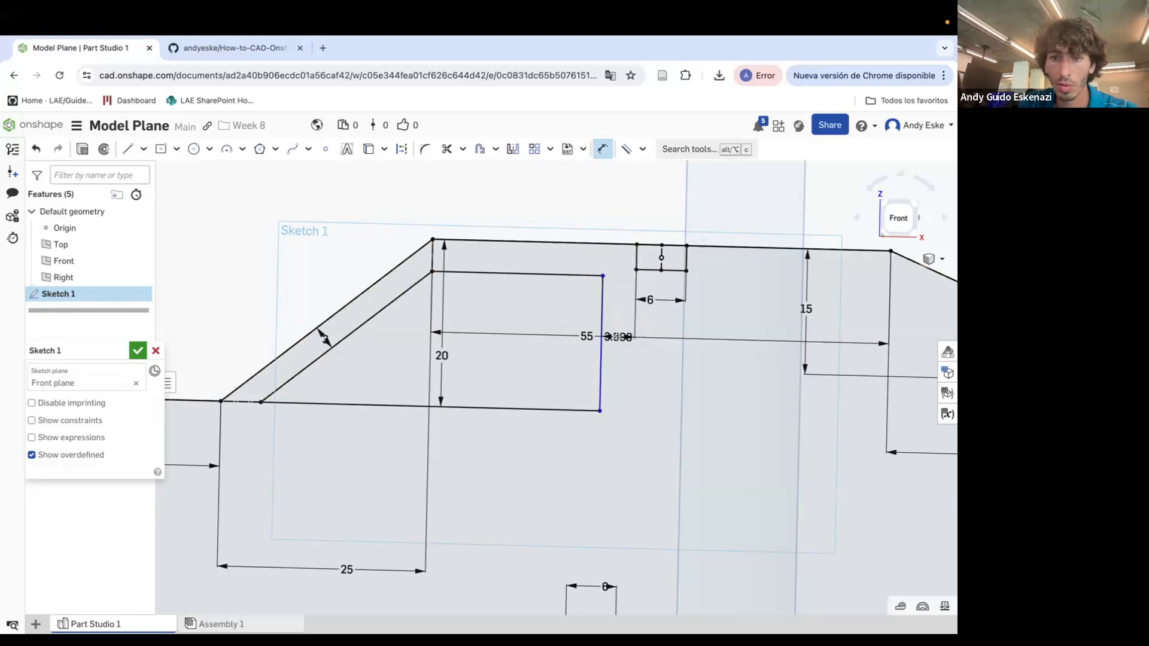
{"action": "left_click", "coordinate": [627, 348]}
{"action": "type", "text": "3"}
{"action": "key", "text": "Return"}
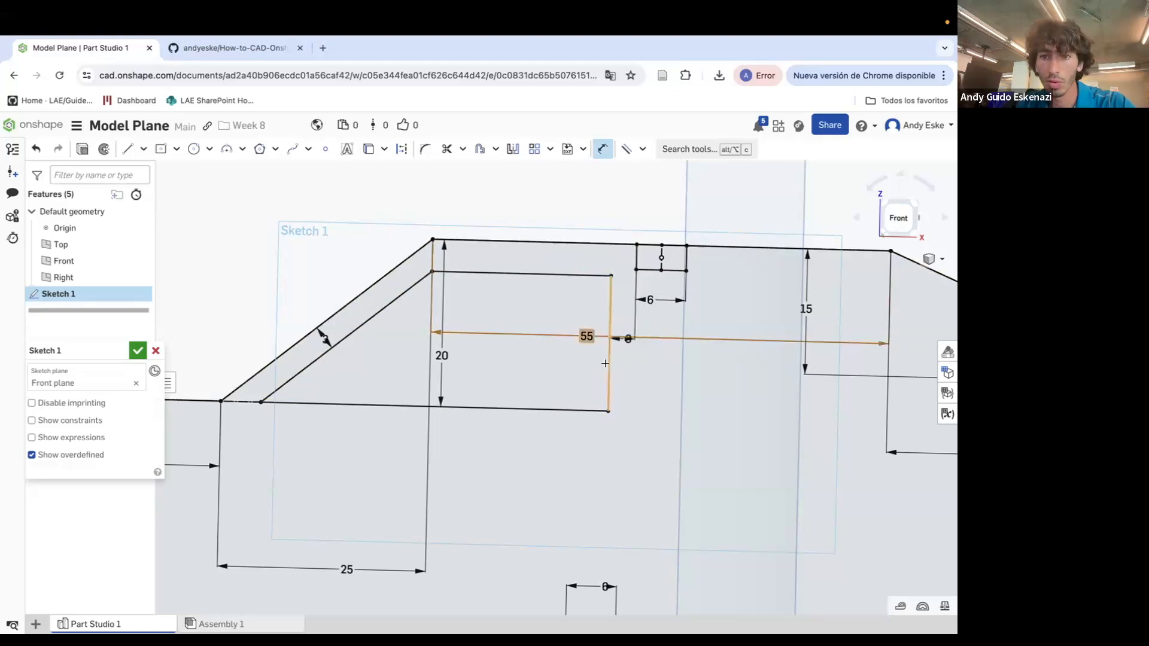
{"action": "scroll", "coordinate": [489, 331], "scroll_direction": "down", "scroll_amount": 2}
{"action": "scroll", "coordinate": [596, 376], "scroll_direction": "up", "scroll_amount": 5}
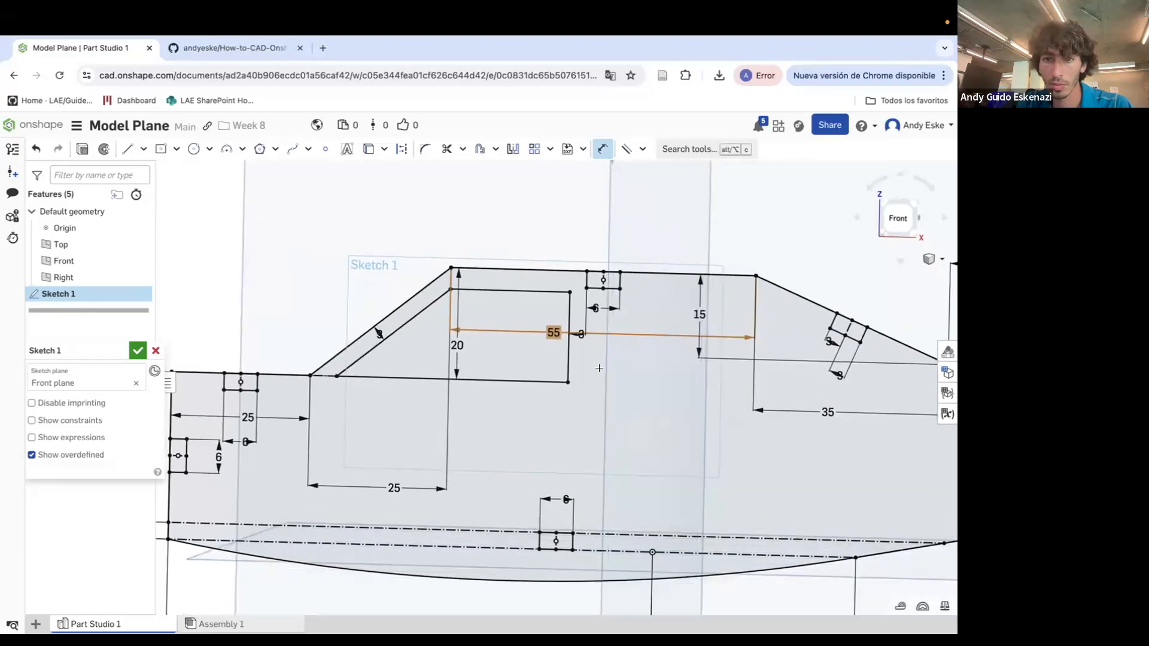
Draw a closed second window outline behind the first, below the roof notch, with a slanted lower rear edge, and adjust its lower front corner
{"action": "key", "text": "l"}
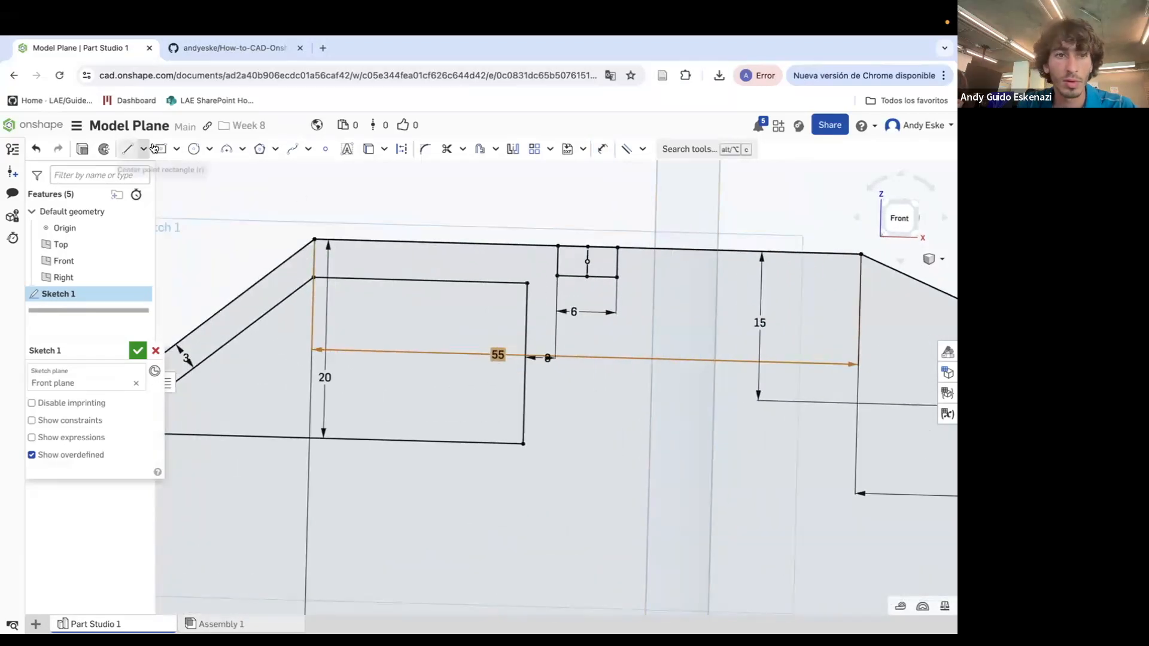
{"action": "left_click", "coordinate": [559, 303]}
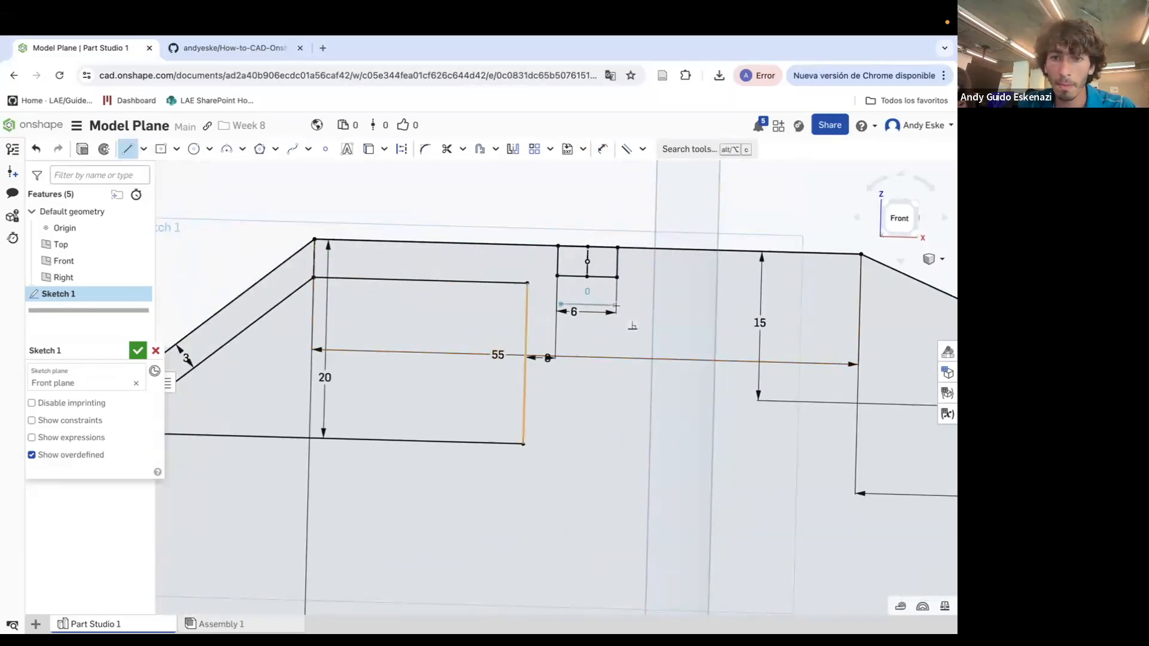
{"action": "left_click", "coordinate": [615, 306]}
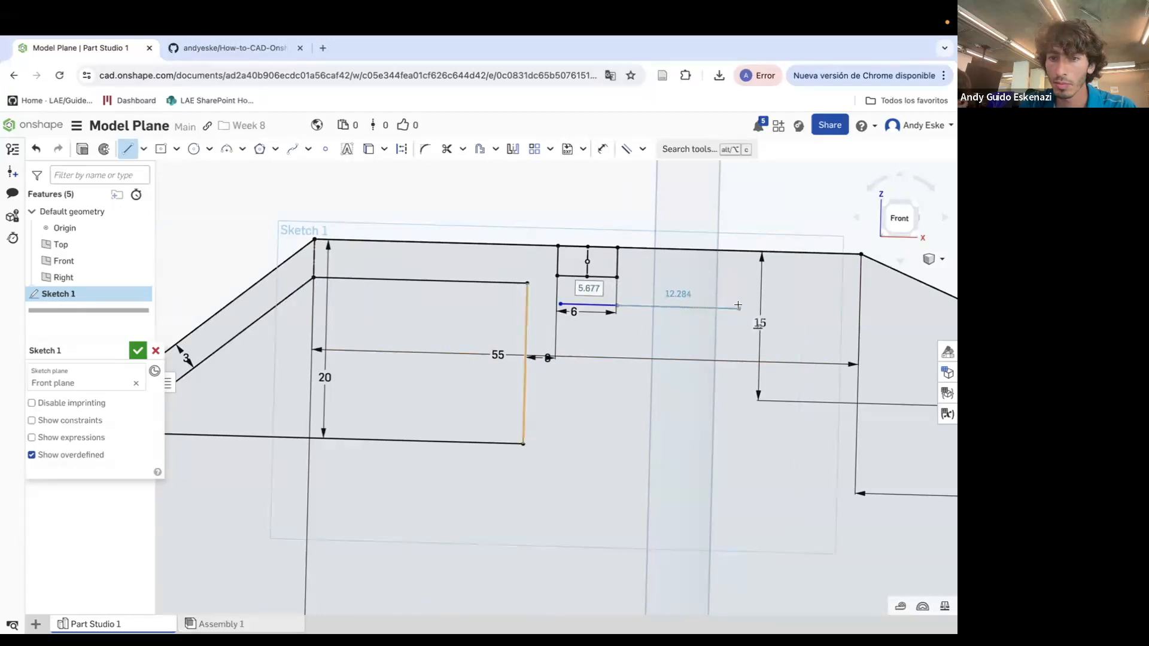
{"action": "scroll", "coordinate": [741, 305], "scroll_direction": "down", "scroll_amount": 4}
{"action": "left_click", "coordinate": [795, 311]}
{"action": "left_click", "coordinate": [795, 356]}
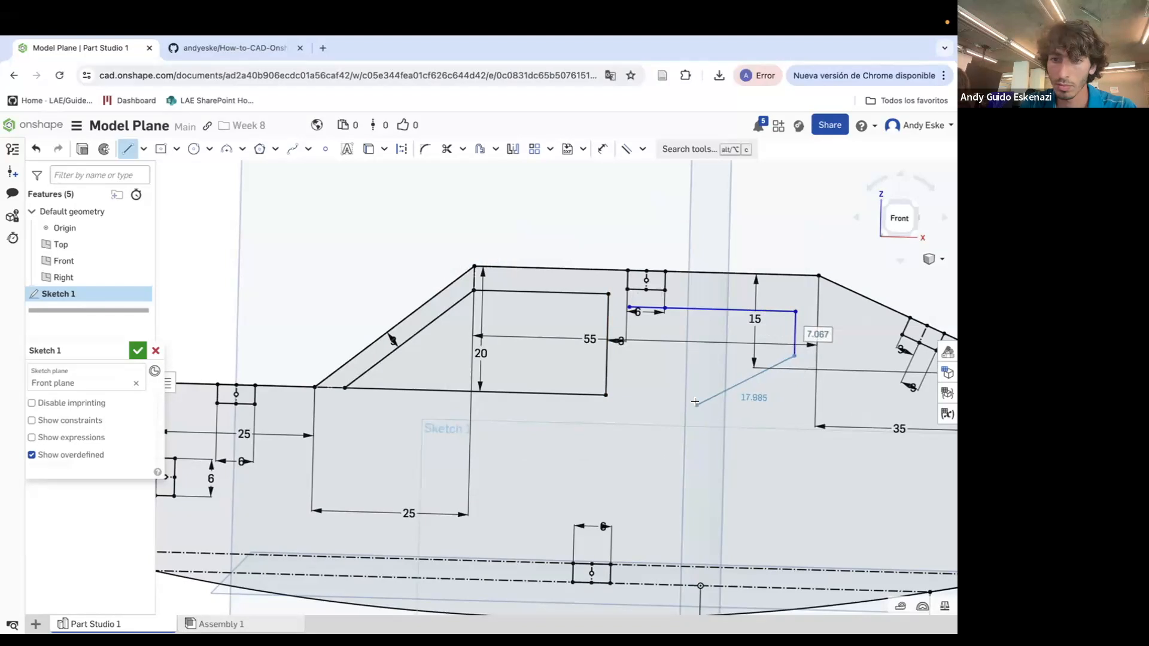
{"action": "left_click", "coordinate": [698, 400]}
{"action": "left_click", "coordinate": [637, 399]}
{"action": "left_click", "coordinate": [630, 308]}
{"action": "key", "text": "Escape"}
{"action": "left_click_drag", "start_coordinate": [637, 400], "coordinate": [628, 383]}
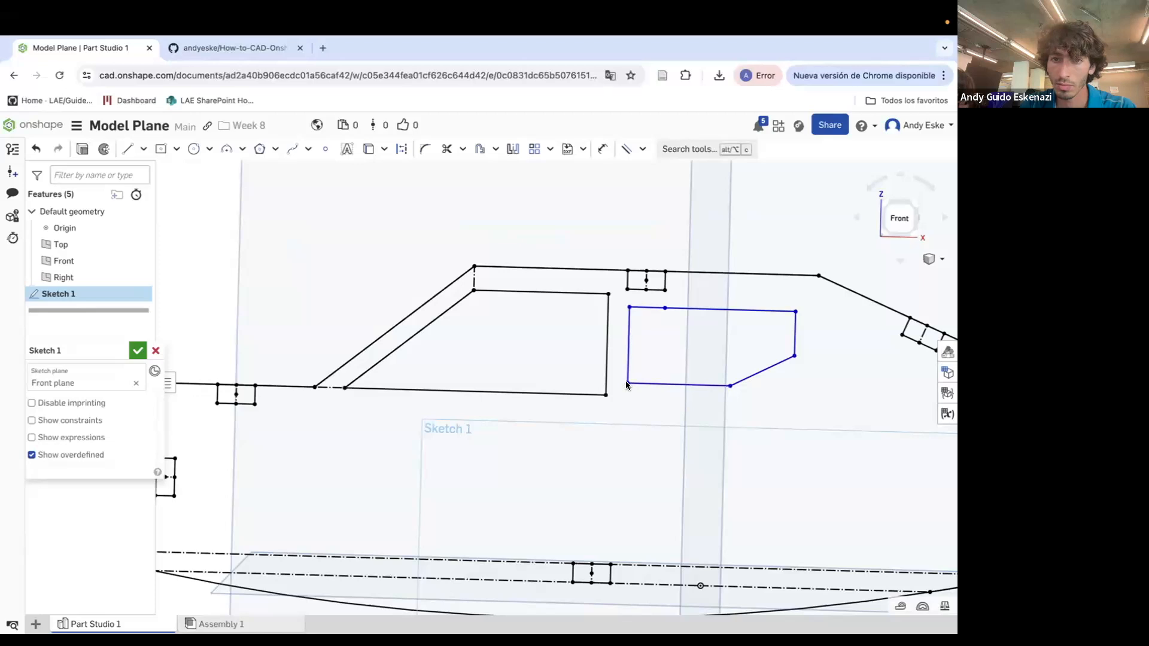
Dimension the second window's upper and lower front corners 2 mm vertically inside the first window's rear corners
{"action": "scroll", "coordinate": [629, 337], "scroll_direction": "up", "scroll_amount": 5}
{"action": "key", "text": "d"}
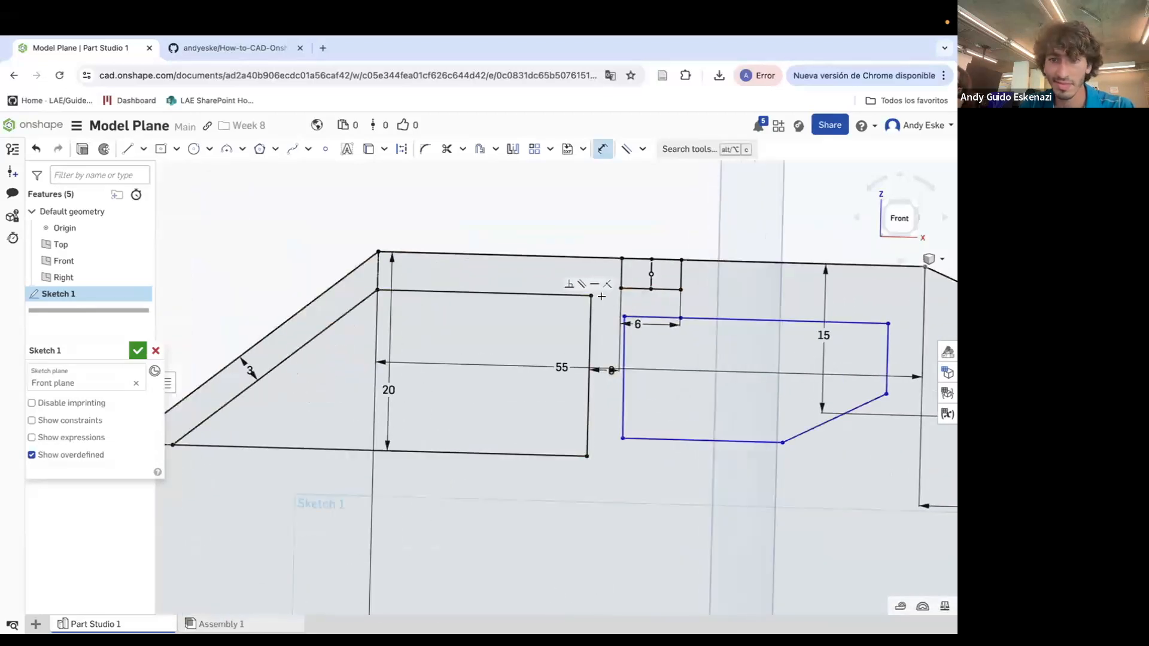
{"action": "left_click", "coordinate": [626, 314]}
{"action": "left_click", "coordinate": [574, 332]}
{"action": "type", "text": "2"}
{"action": "key", "text": "Return"}
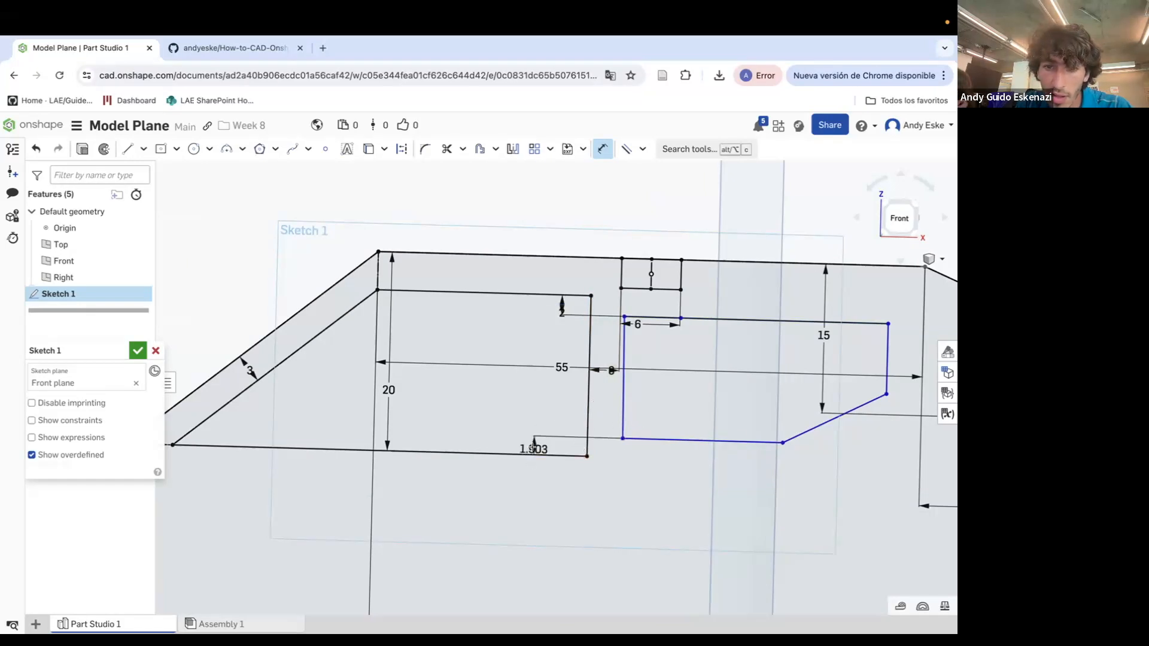
{"action": "left_click", "coordinate": [532, 449]}
{"action": "key", "text": "Return"}
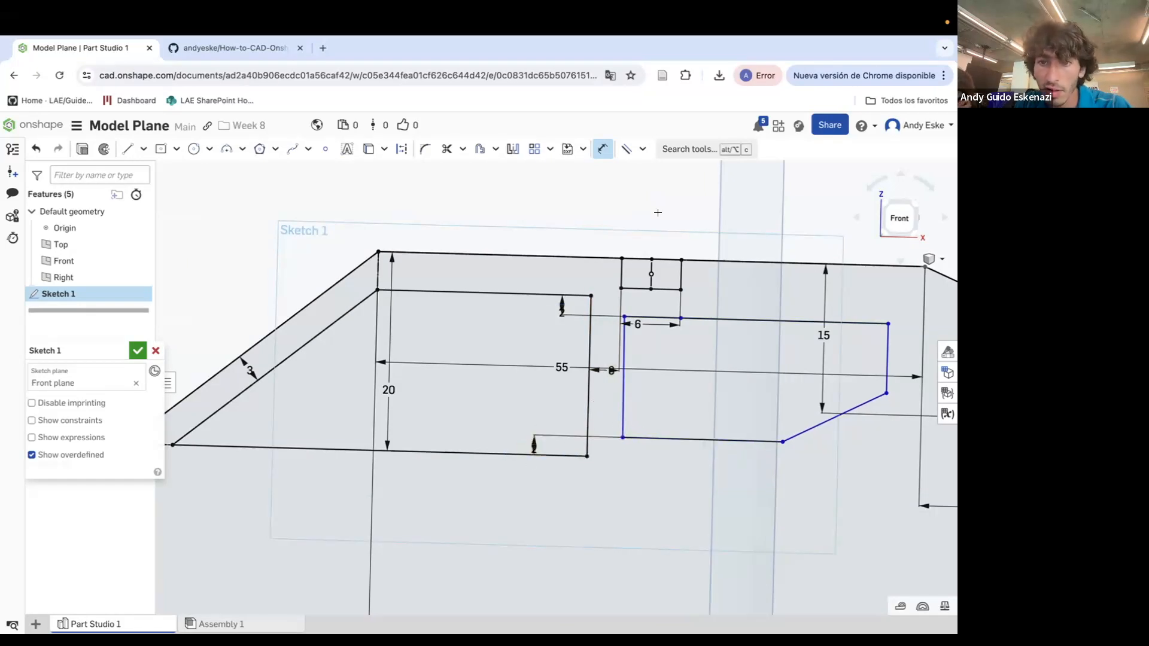
Make the second window's front edge parallel to the first window's rear edge
{"action": "left_click", "coordinate": [626, 149]}
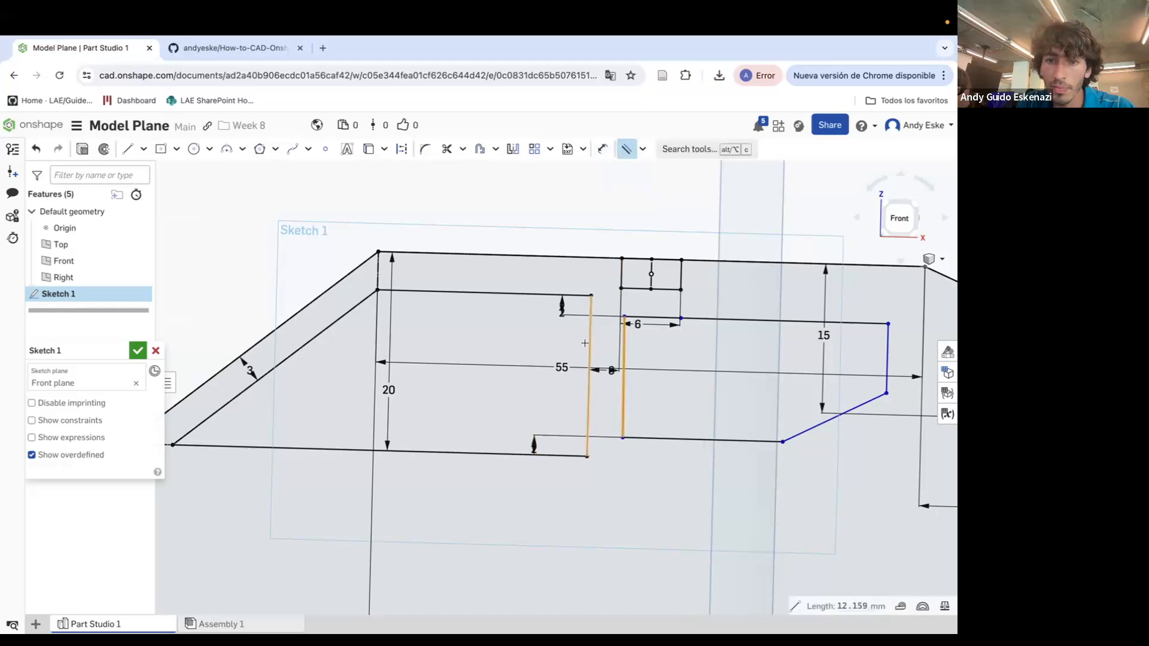
{"action": "key", "text": "Escape"}
{"action": "scroll", "coordinate": [707, 401], "scroll_direction": "down", "scroll_amount": 3}
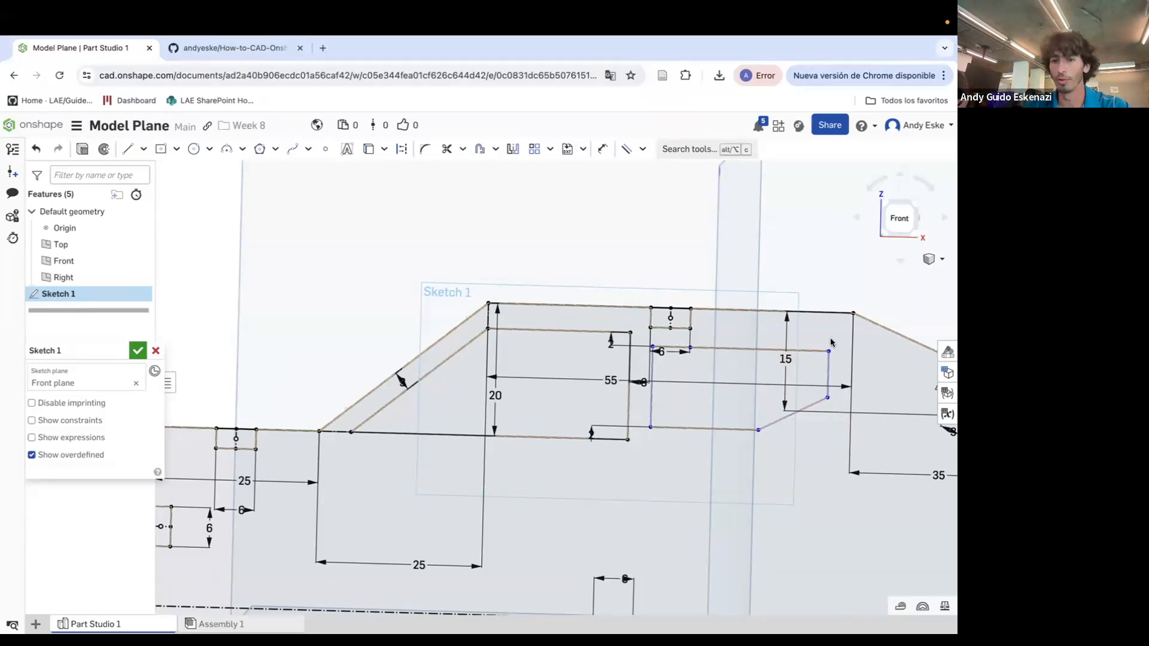
{"action": "scroll", "coordinate": [830, 343], "scroll_direction": "down", "scroll_amount": 2}
{"action": "scroll", "coordinate": [847, 374], "scroll_direction": "up", "scroll_amount": 5}
{"action": "key", "text": "Escape"}
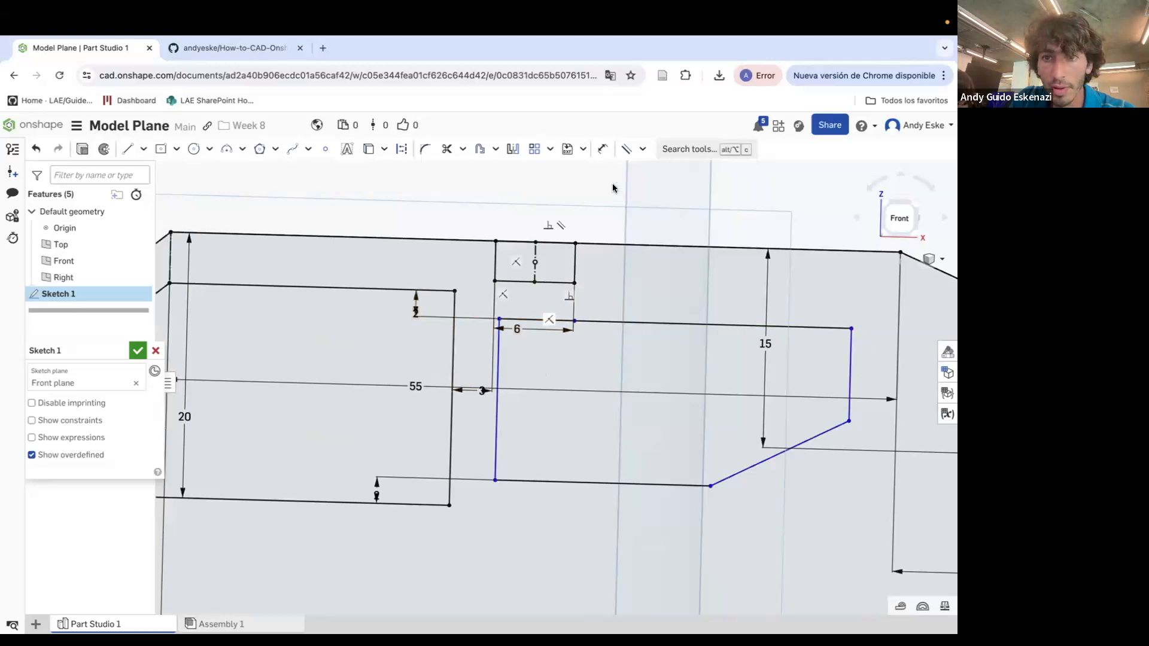
Shift the second window's front edge and dimension its distance from the first window's rear edge to 6 mm
{"action": "left_click", "coordinate": [495, 364]}
{"action": "left_click_drag", "start_coordinate": [495, 365], "coordinate": [492, 365]}
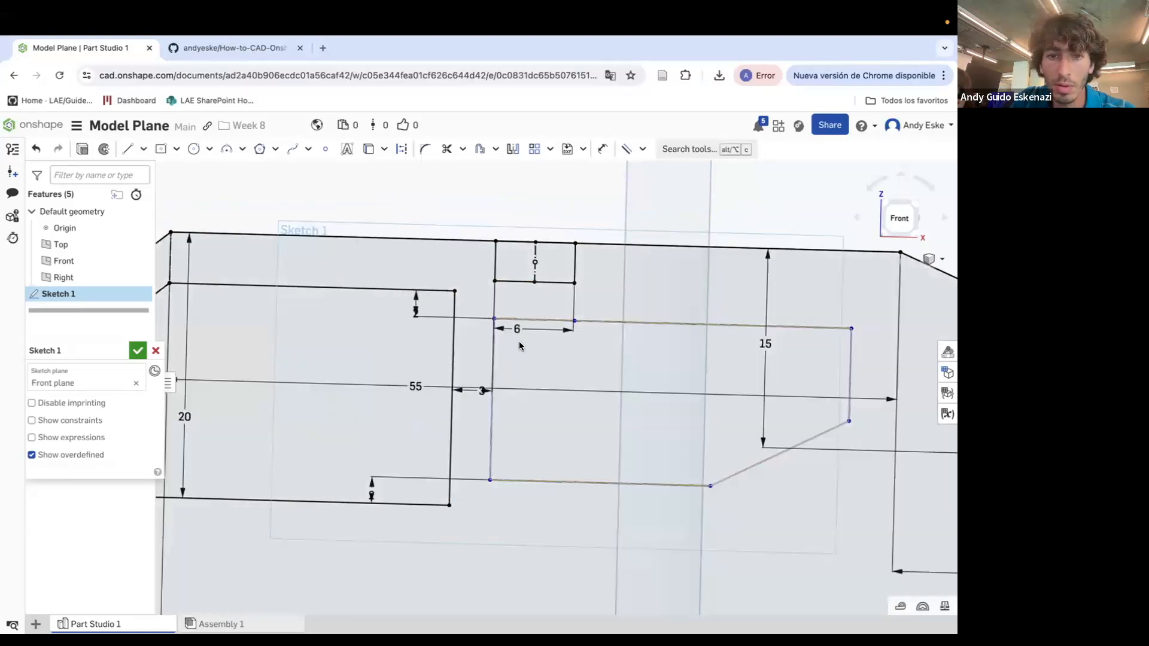
{"action": "key", "text": "d"}
{"action": "left_click_drag", "start_coordinate": [490, 383], "coordinate": [522, 419]}
{"action": "key", "text": "d"}
{"action": "left_click", "coordinate": [519, 422]}
{"action": "left_click", "coordinate": [452, 422]}
{"action": "left_click", "coordinate": [479, 426]}
{"action": "type", "text": "6"}
{"action": "key", "text": "Return"}
{"action": "scroll", "coordinate": [477, 405], "scroll_direction": "down", "scroll_amount": 5}
{"action": "scroll", "coordinate": [477, 406], "scroll_direction": "up", "scroll_amount": 5}
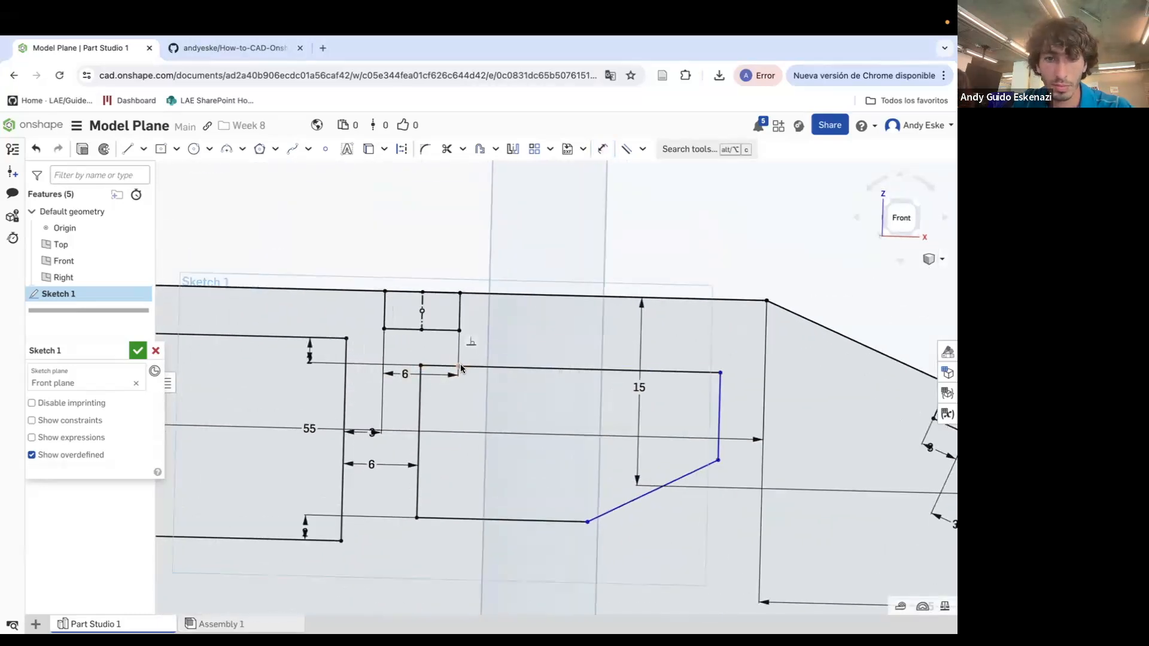
Move the intermediate point on the second window's upper edge rearward and make the two segments beside it equal in length
{"action": "left_click", "coordinate": [461, 366]}
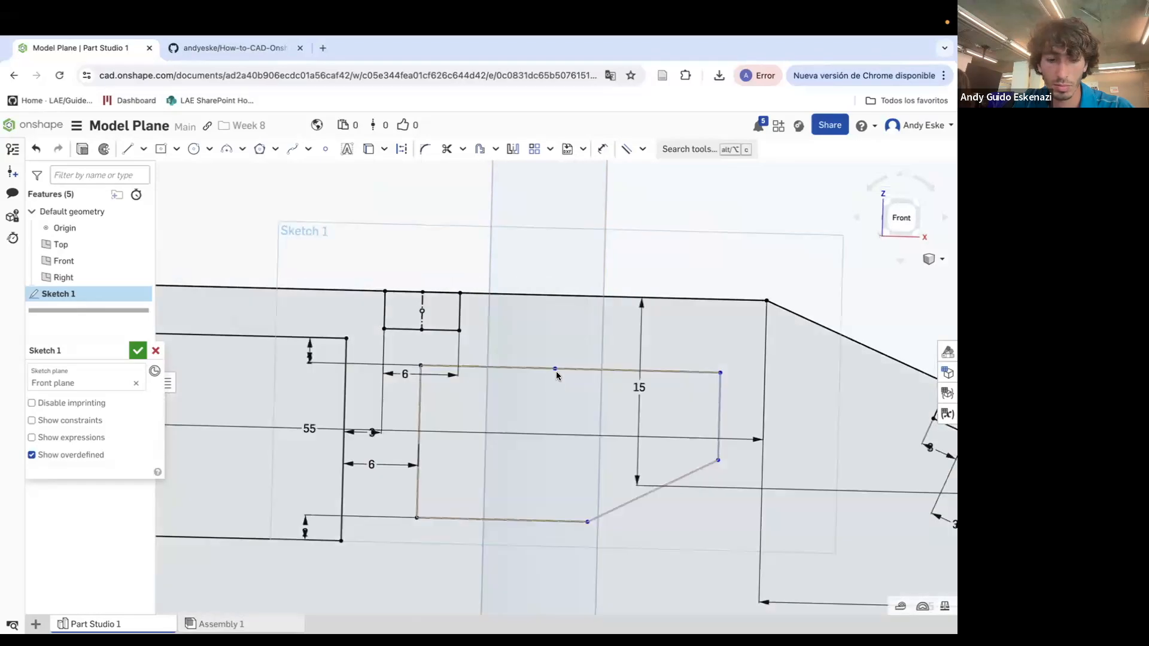
{"action": "key", "text": "e"}
{"action": "left_click", "coordinate": [529, 365]}
{"action": "key", "text": "Escape"}
Dimension the front segment of the second window's upper edge to 12 mm
{"action": "key", "text": "d"}
{"action": "left_click", "coordinate": [541, 368]}
{"action": "left_click", "coordinate": [537, 351]}
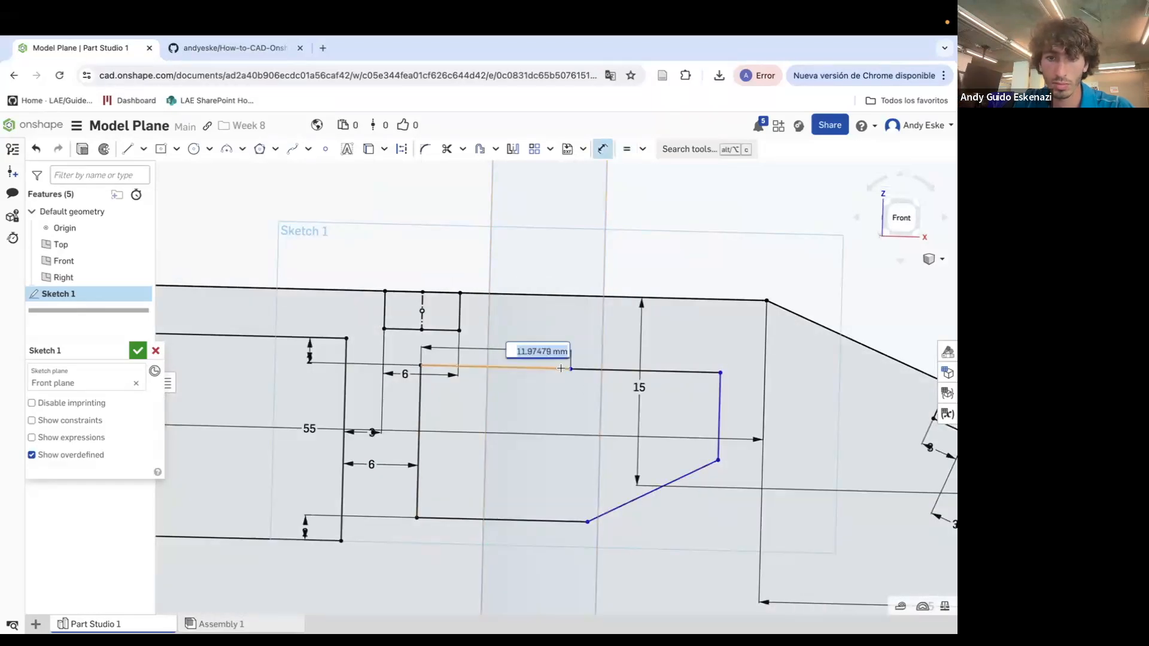
{"action": "type", "text": "12"}
{"action": "key", "text": "Return"}
{"action": "scroll", "coordinate": [527, 359], "scroll_direction": "down", "scroll_amount": 5}
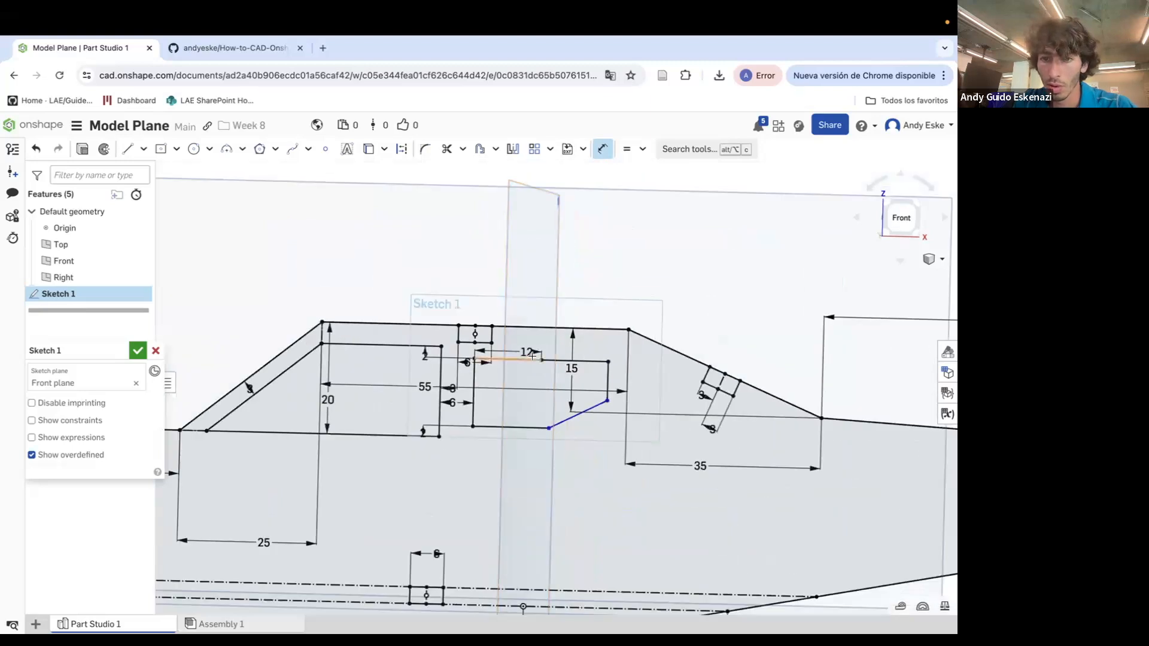
Dimension the second window's lower edge to 14 mm and its vertical rear edge to 6 mm
{"action": "scroll", "coordinate": [609, 415], "scroll_direction": "up", "scroll_amount": 3}
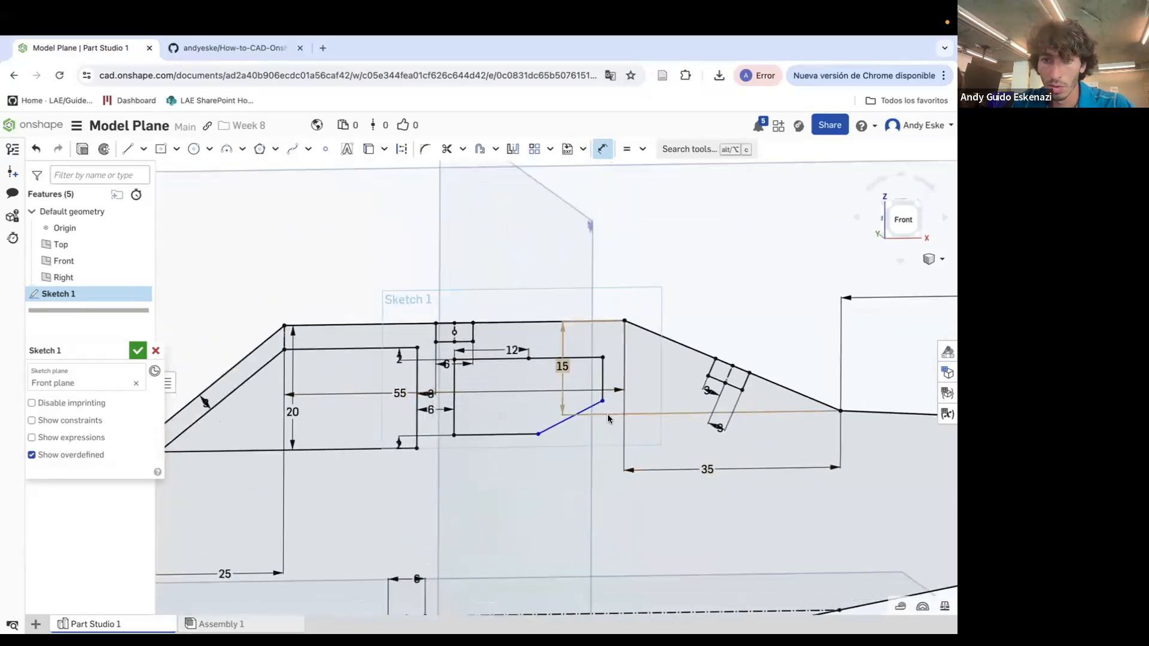
{"action": "left_click", "coordinate": [473, 438]}
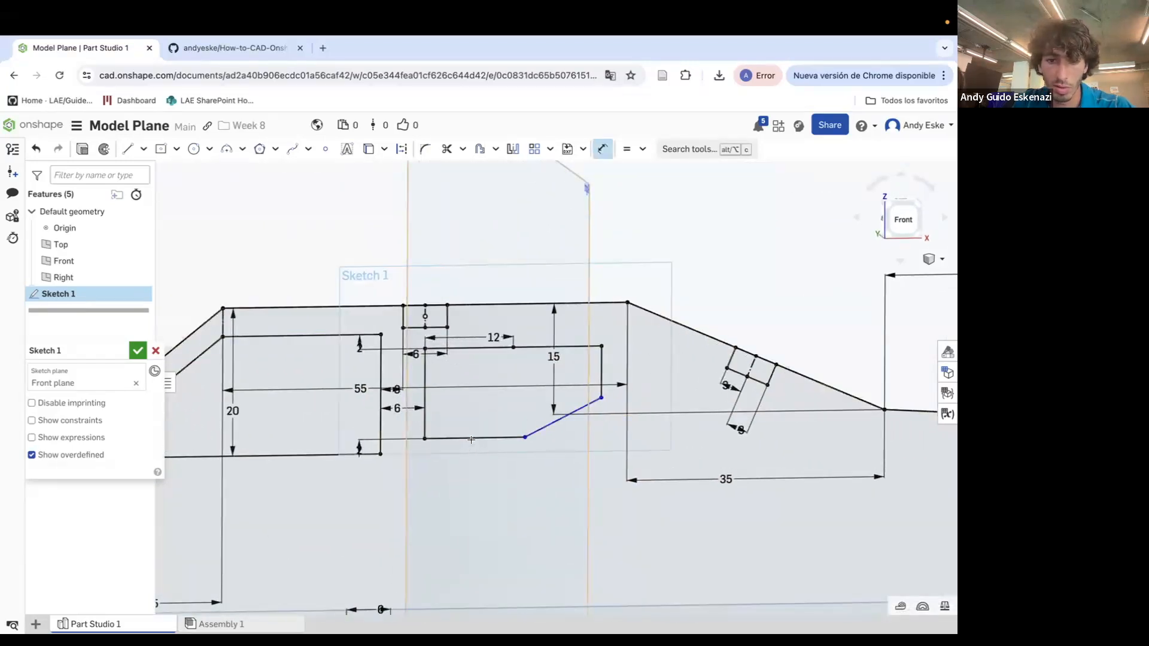
{"action": "left_click", "coordinate": [477, 458]}
{"action": "type", "text": "14"}
{"action": "key", "text": "Return"}
{"action": "left_click", "coordinate": [602, 369]}
{"action": "left_click", "coordinate": [613, 369]}
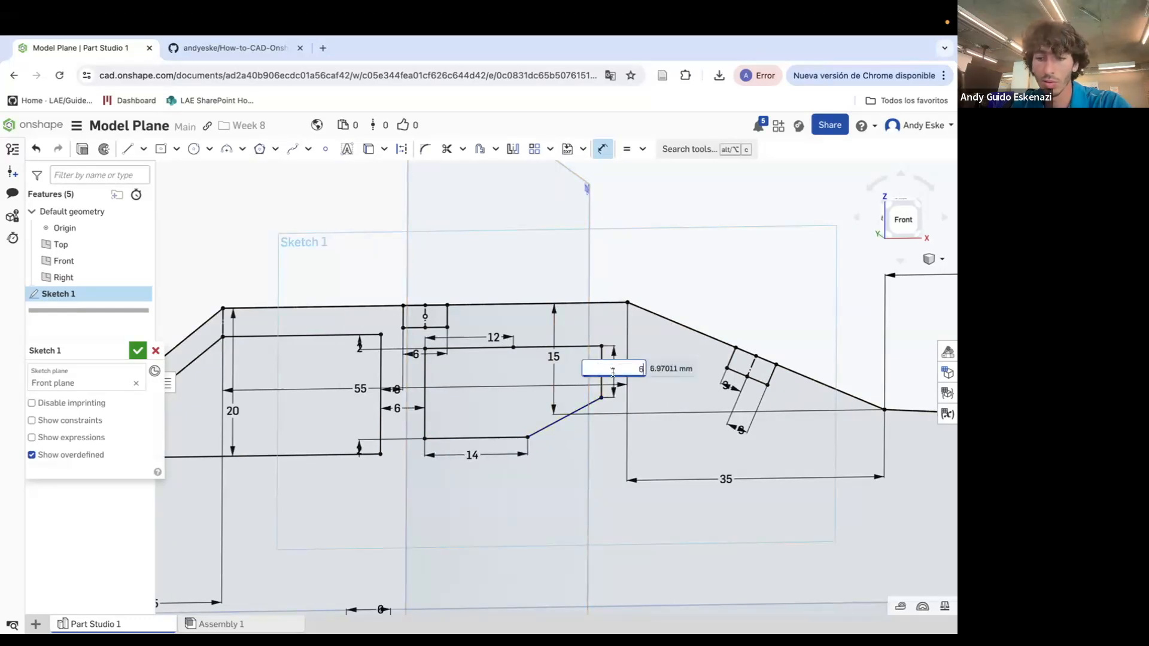
{"action": "key", "text": "Return"}
{"action": "scroll", "coordinate": [550, 407], "scroll_direction": "down", "scroll_amount": 5}
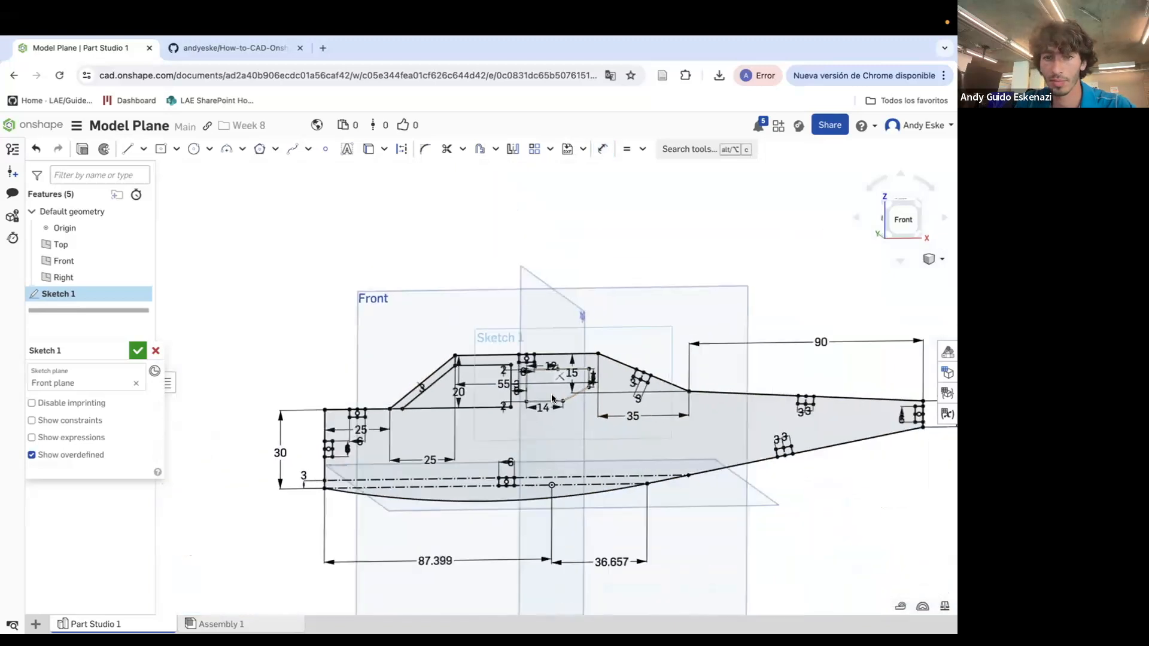
{"action": "scroll", "coordinate": [497, 371], "scroll_direction": "down", "scroll_amount": 3}
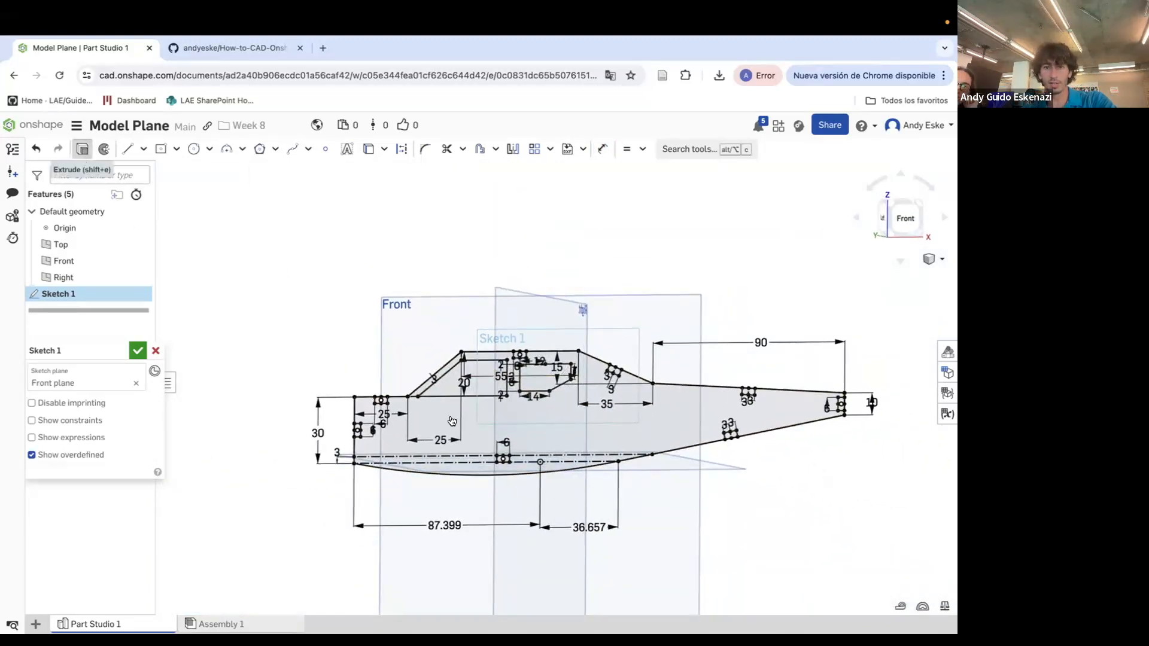
Extrude only the fuselage region of the sketch as a new solid 3 mm deep, leaving the windows and notches open
{"action": "key", "text": "shift+e"}
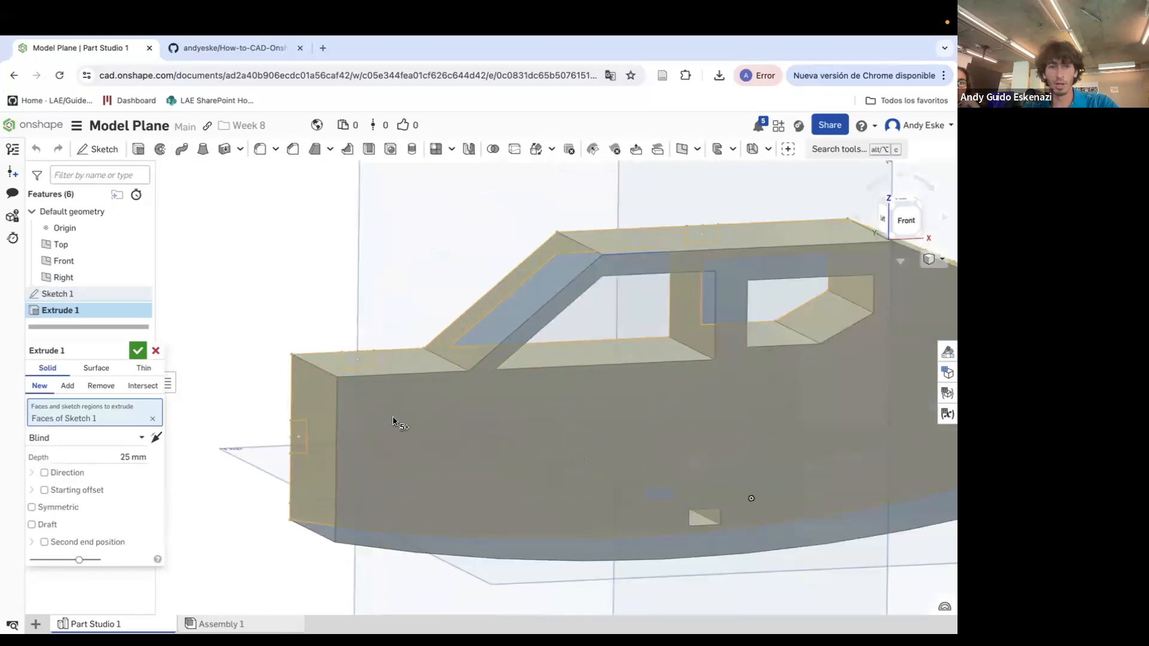
{"action": "left_click", "coordinate": [152, 419]}
{"action": "left_click", "coordinate": [136, 446]}
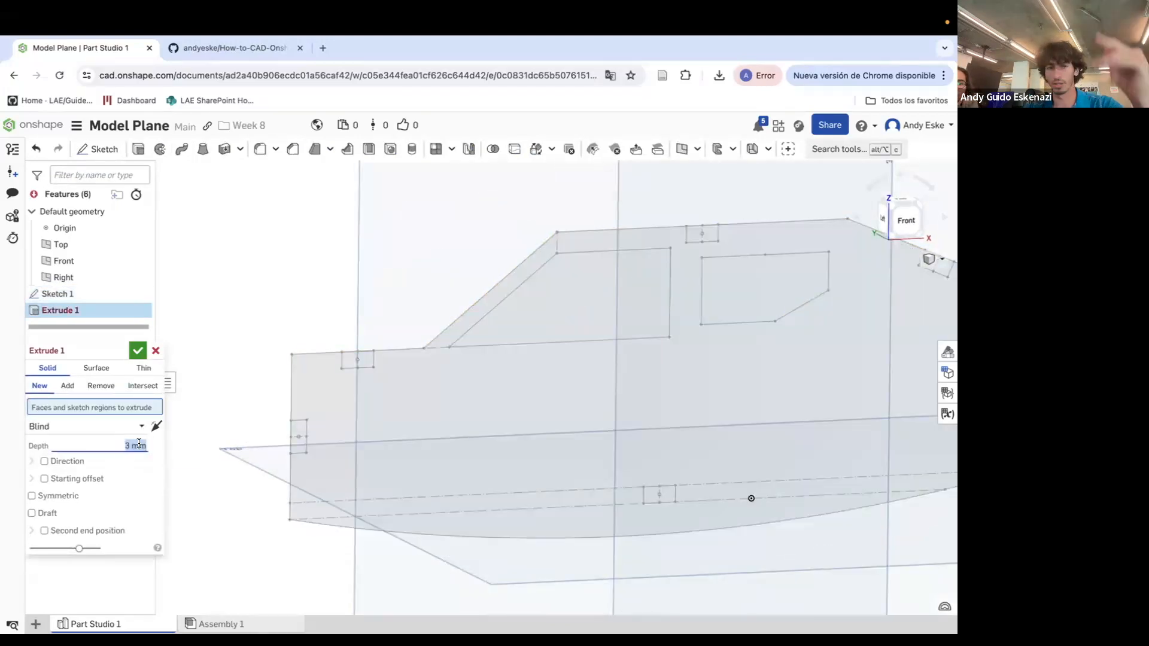
{"action": "left_click", "coordinate": [75, 401]}
{"action": "left_click", "coordinate": [380, 404]}
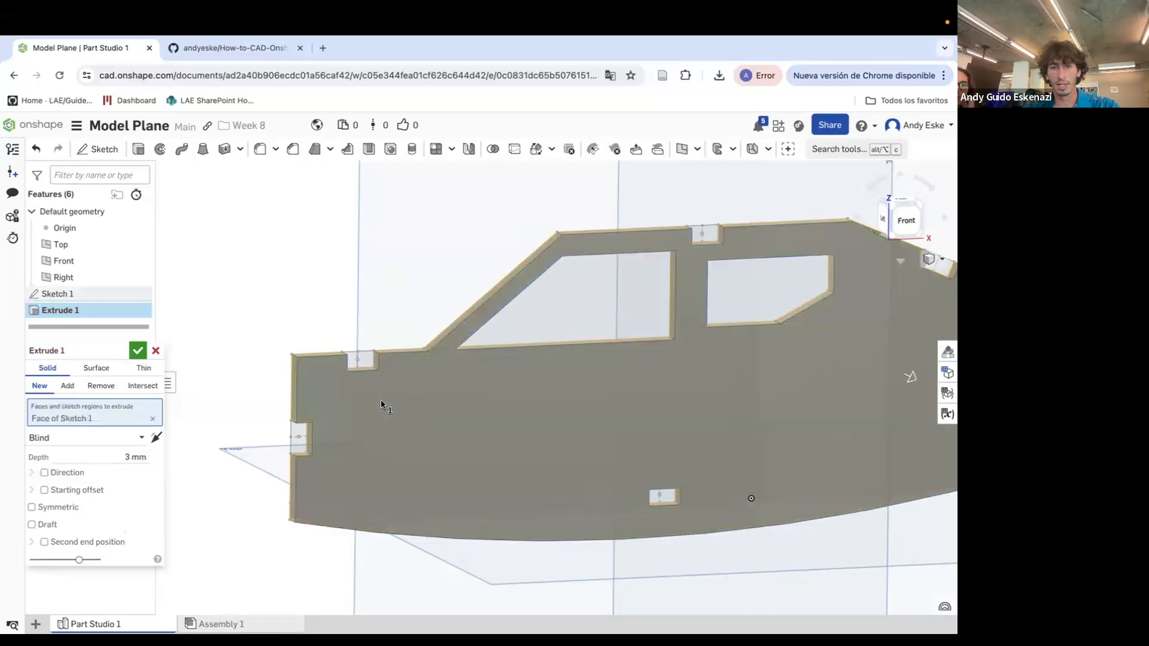
{"action": "left_click", "coordinate": [137, 351]}
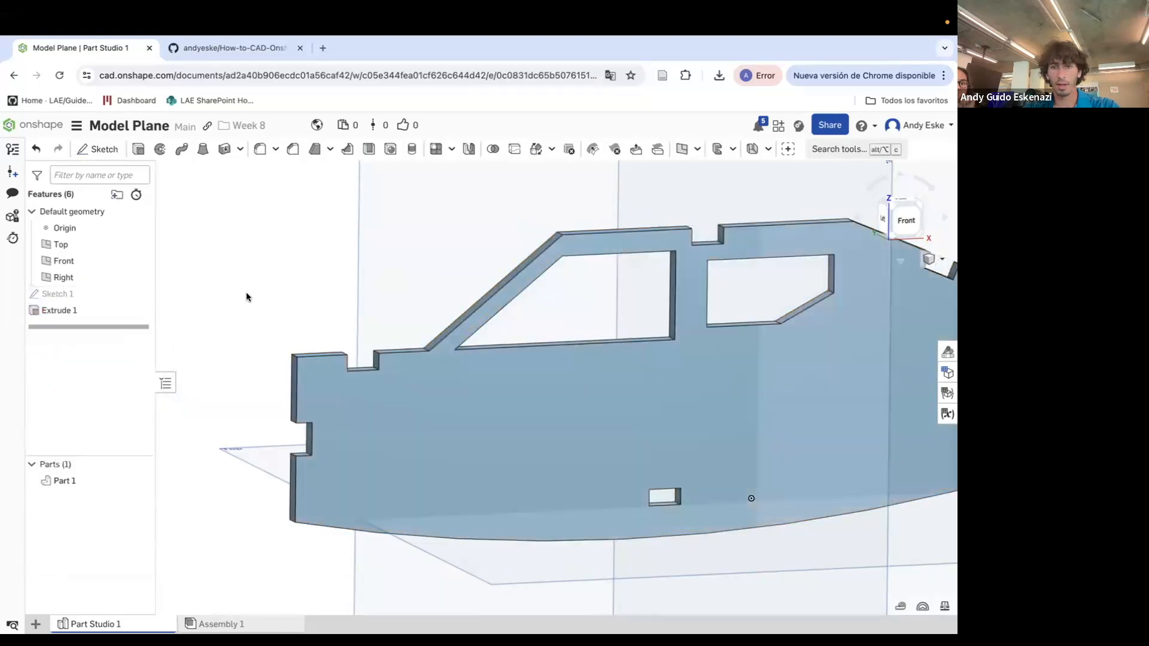
Hide the Top, Front and Right planes and the origin
{"action": "key", "text": "f"}
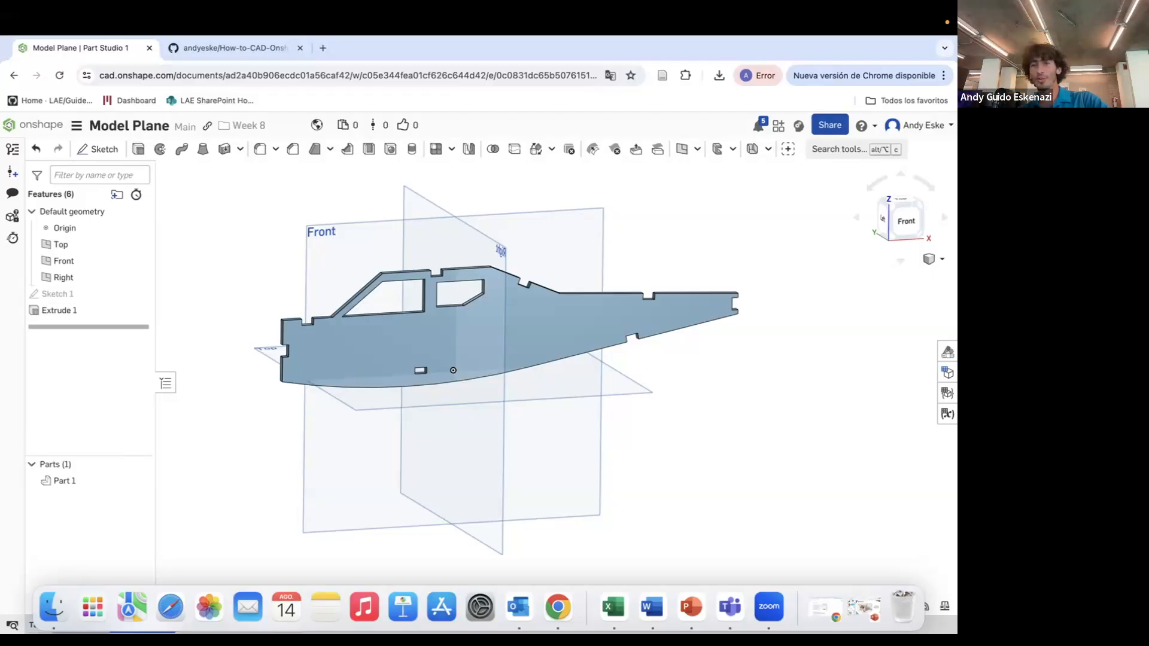
{"action": "scroll", "coordinate": [356, 467], "scroll_direction": "down", "scroll_amount": 2}
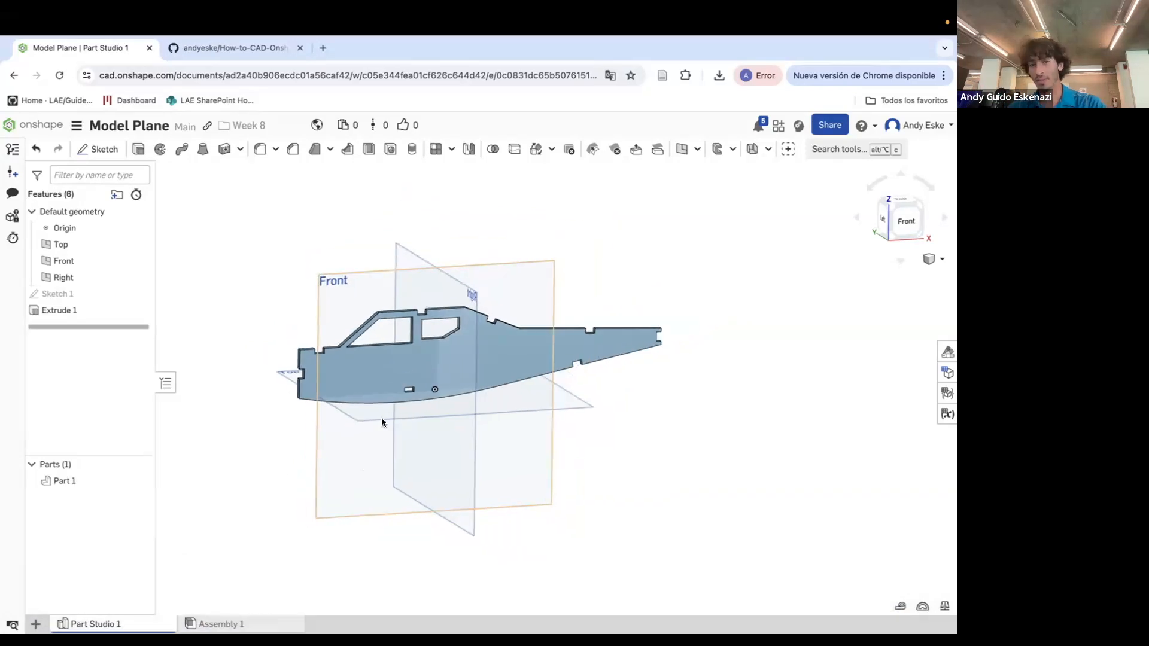
{"action": "scroll", "coordinate": [231, 361], "scroll_direction": "up", "scroll_amount": 8}
{"action": "right_click_drag", "start_coordinate": [231, 360], "coordinate": [321, 364]}
{"action": "scroll", "coordinate": [322, 363], "scroll_direction": "down", "scroll_amount": 5}
{"action": "right_click_drag", "start_coordinate": [446, 311], "coordinate": [463, 326]}
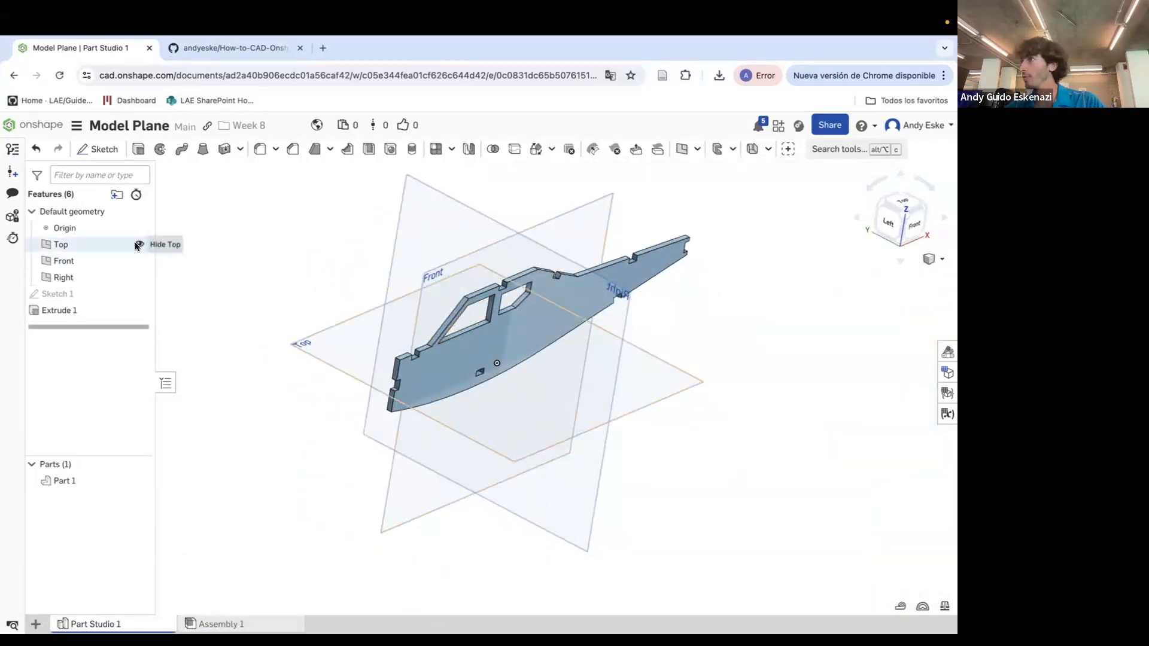
{"action": "left_click", "coordinate": [138, 245]}
{"action": "left_click", "coordinate": [138, 261]}
{"action": "left_click", "coordinate": [138, 278]}
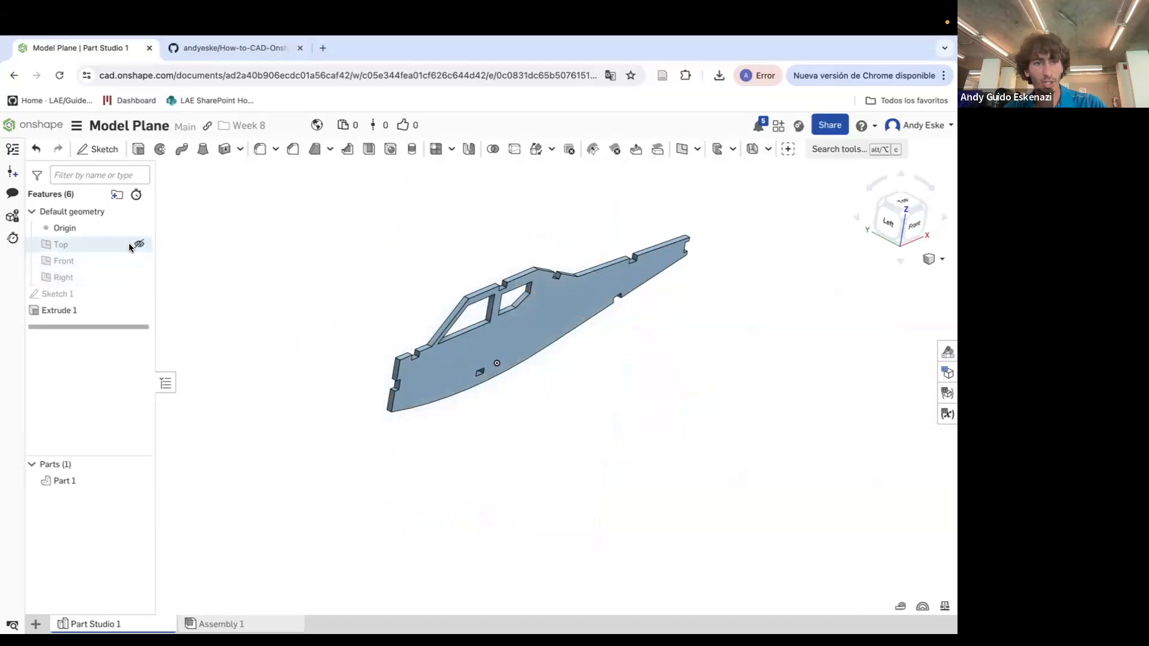
{"action": "left_click", "coordinate": [137, 229]}
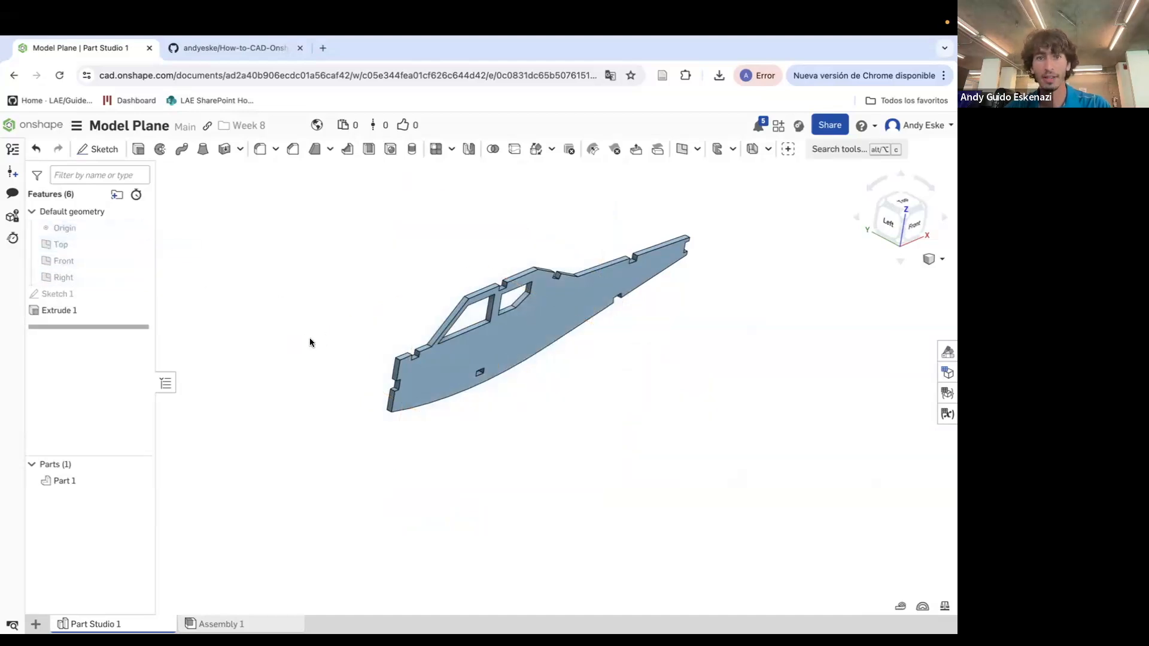
Create a construction plane offset 10 mm from the flat face of the fuselage side
{"action": "left_click", "coordinate": [680, 154]}
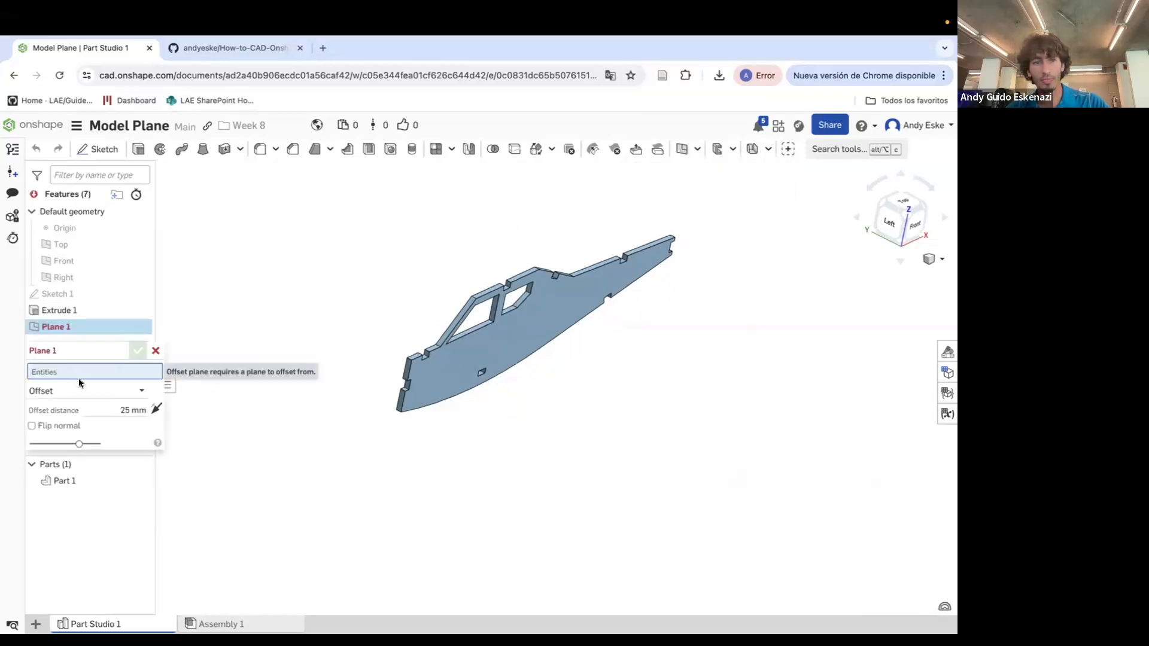
{"action": "right_click_drag", "start_coordinate": [288, 341], "coordinate": [496, 327]}
{"action": "left_click", "coordinate": [508, 337]}
{"action": "left_click", "coordinate": [131, 416]}
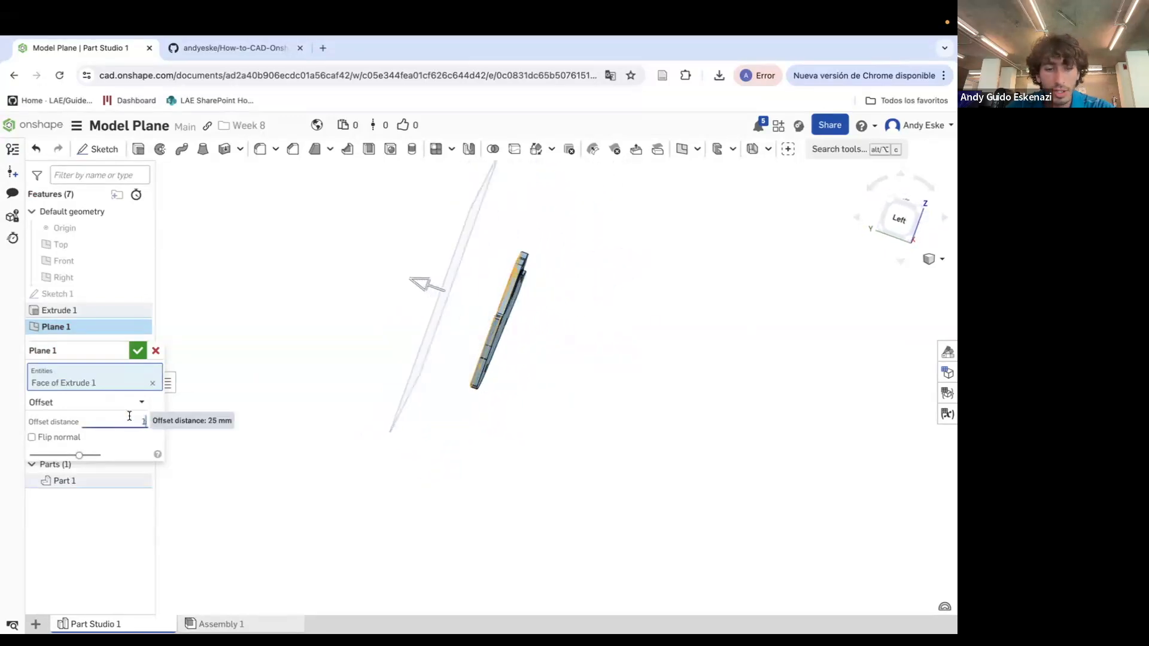
{"action": "type", "text": "10"}
{"action": "key", "text": "Return"}
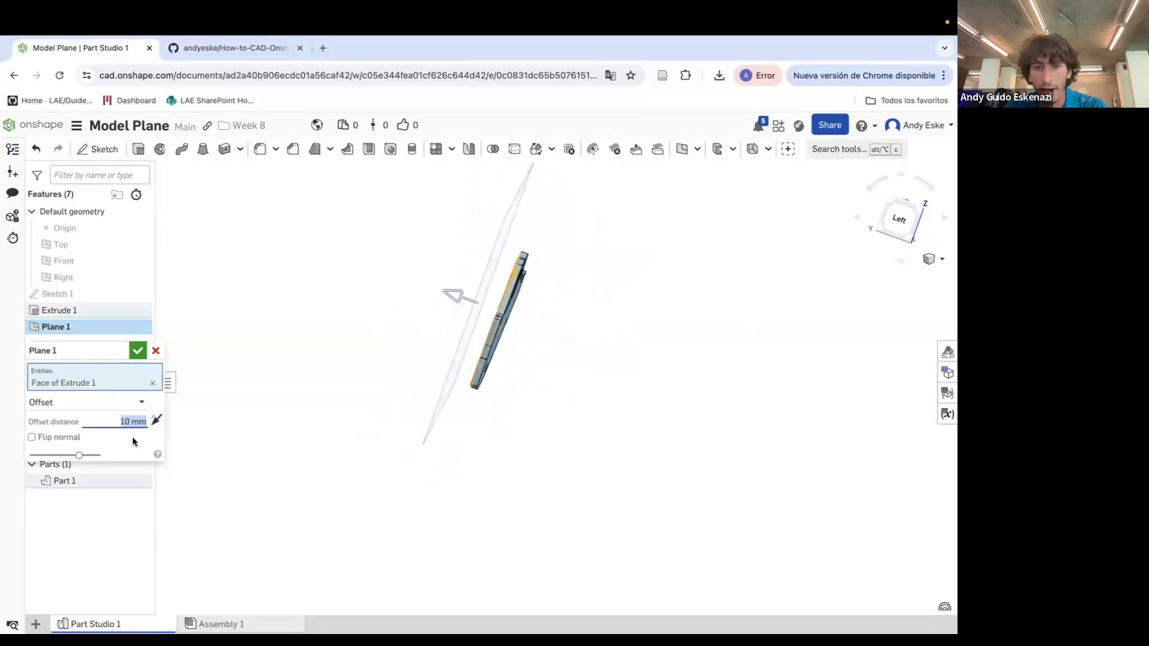
{"action": "left_click", "coordinate": [137, 352]}
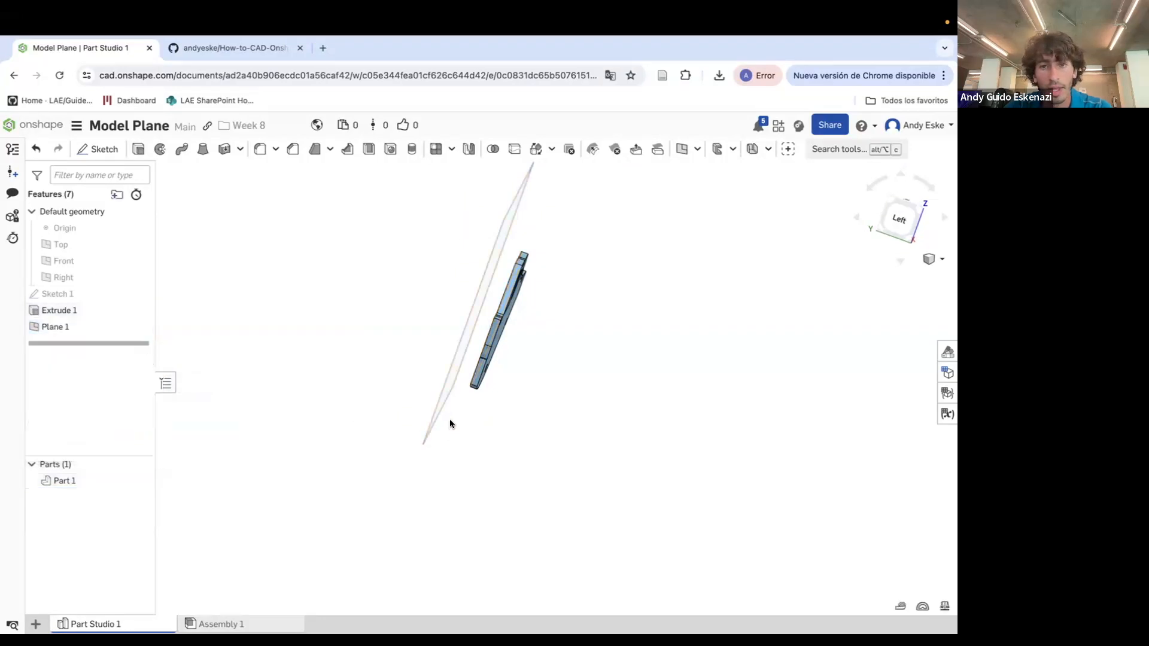
Mirror the fuselage side about the offset plane as a new part
{"action": "right_click_drag", "start_coordinate": [450, 420], "coordinate": [408, 421]}
{"action": "scroll", "coordinate": [399, 397], "scroll_direction": "down", "scroll_amount": 4}
{"action": "scroll", "coordinate": [427, 350], "scroll_direction": "up", "scroll_amount": 3}
{"action": "mouse_move", "coordinate": [460, 333]}
{"action": "right_mouse_down"}
{"action": "mouse_move", "coordinate": [457, 346]}
{"action": "mouse_move", "coordinate": [463, 336]}
{"action": "right_mouse_up"}
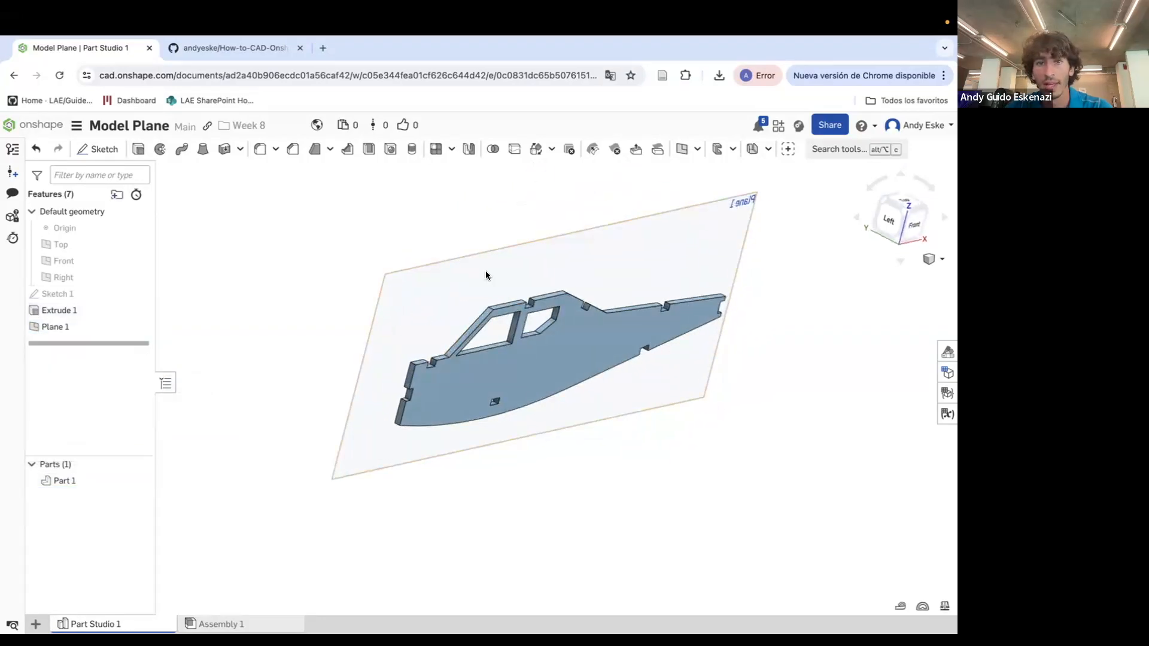
{"action": "left_click", "coordinate": [465, 153]}
{"action": "left_click", "coordinate": [469, 395]}
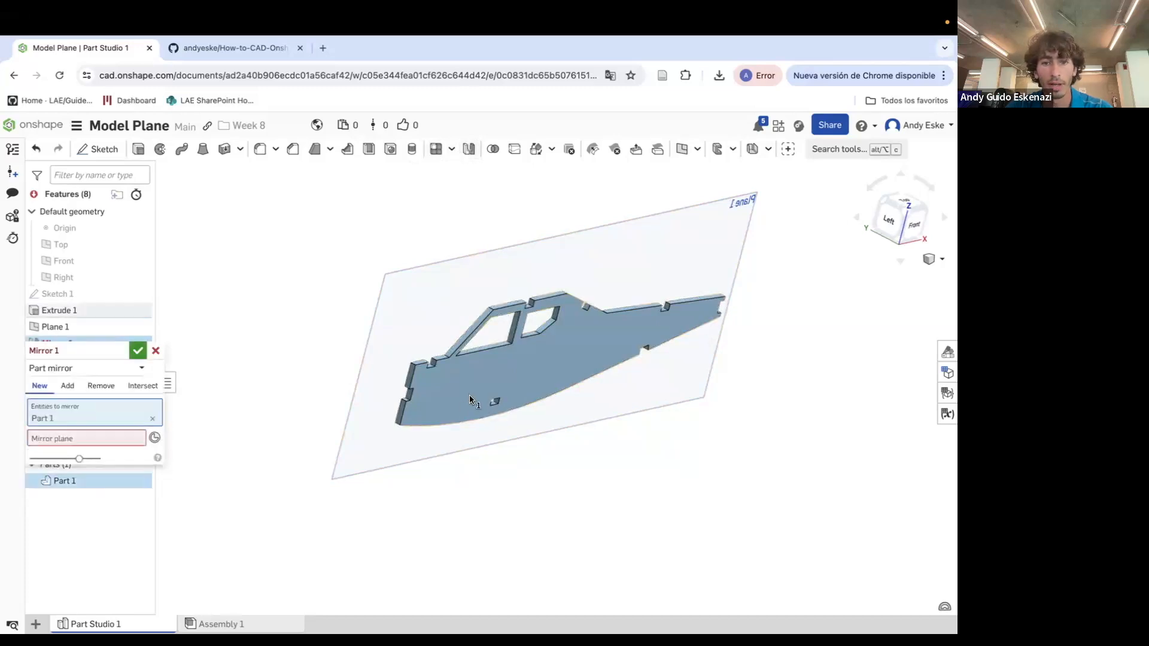
{"action": "left_click", "coordinate": [63, 438]}
{"action": "left_click", "coordinate": [402, 324]}
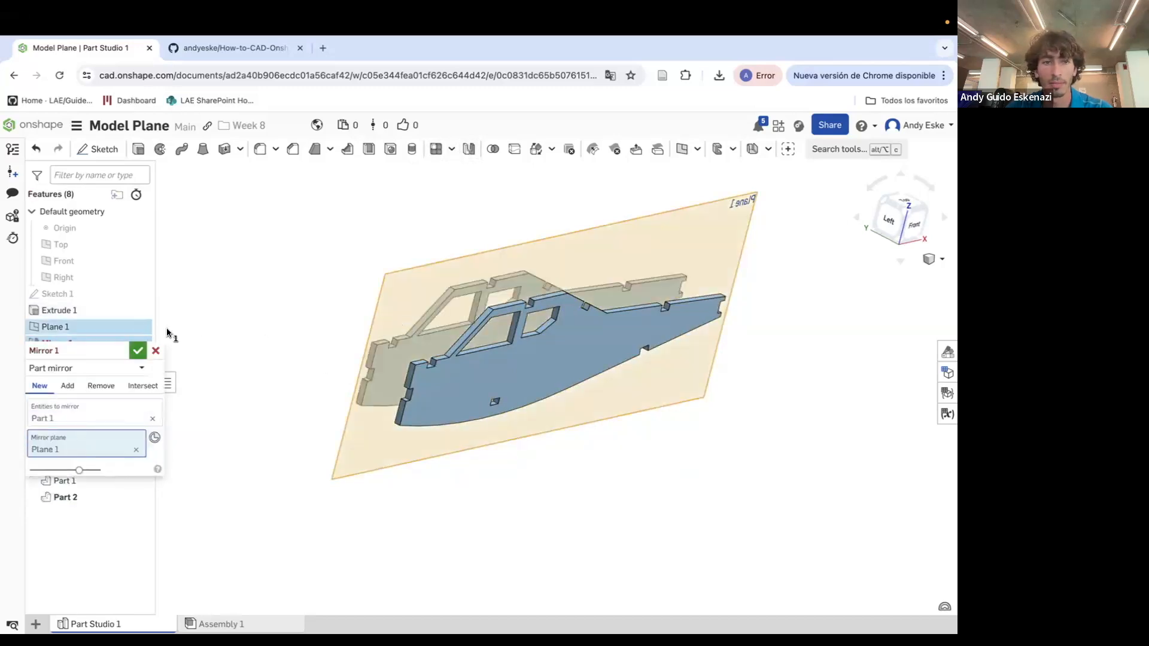
{"action": "left_click", "coordinate": [138, 351]}
Change the mirror plane's offset distance to 12 mm
{"action": "right_click_drag", "start_coordinate": [254, 333], "coordinate": [472, 353]}
{"action": "right_click", "coordinate": [92, 329]}
{"action": "left_click", "coordinate": [123, 353]}
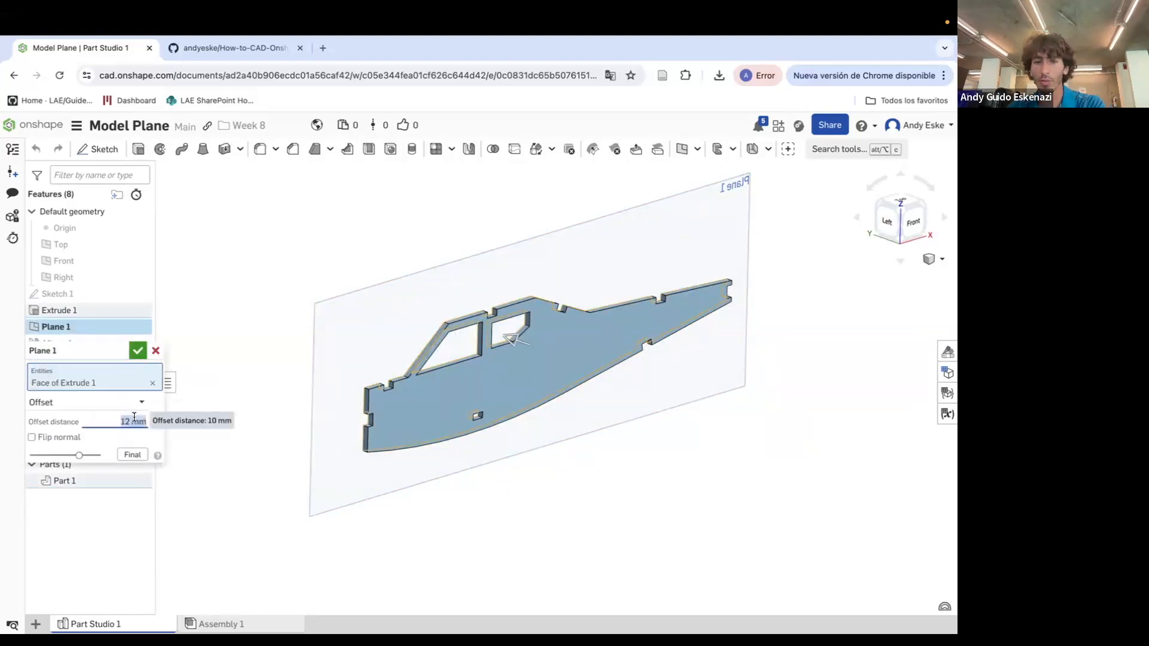
{"action": "left_click", "coordinate": [135, 352]}
{"action": "right_click_drag", "start_coordinate": [335, 368], "coordinate": [395, 355]}
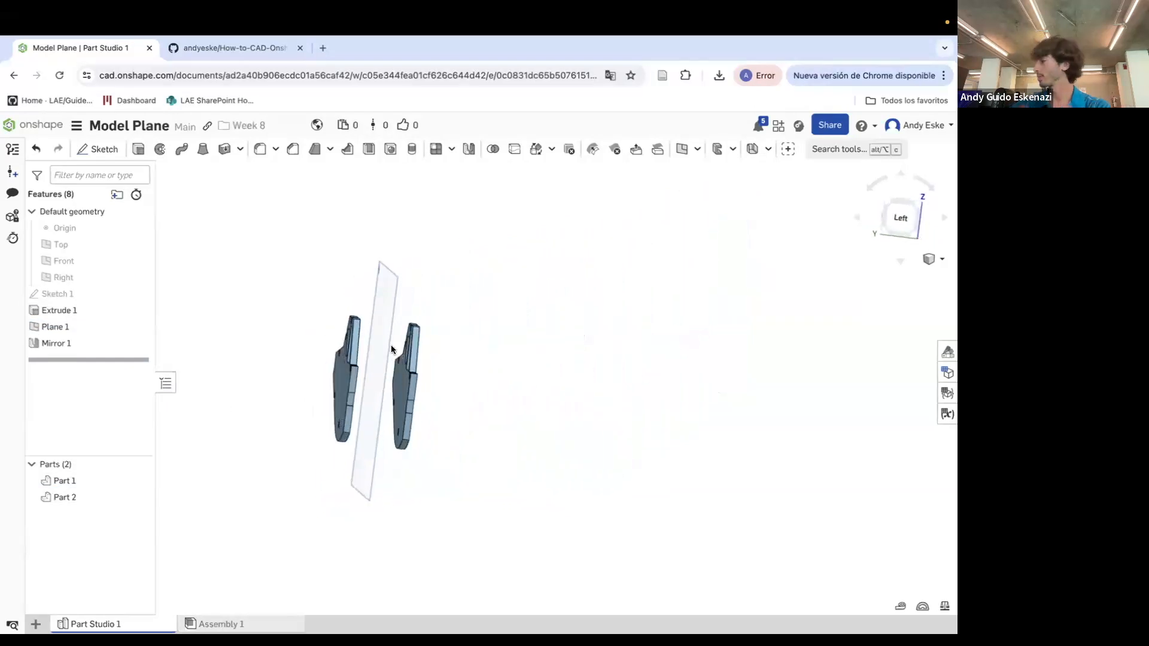
{"action": "mouse_move", "coordinate": [380, 380]}
{"action": "right_mouse_down"}
{"action": "mouse_move", "coordinate": [355, 386]}
{"action": "mouse_move", "coordinate": [368, 373]}
{"action": "right_mouse_up"}
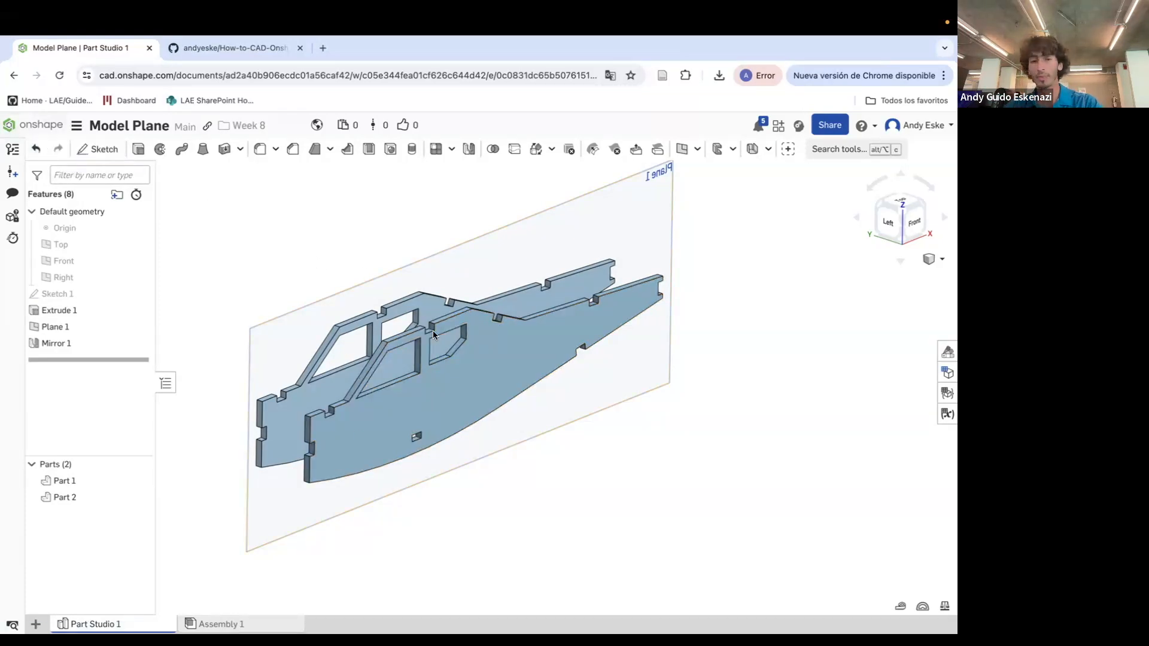
{"action": "right_click", "coordinate": [325, 420]}
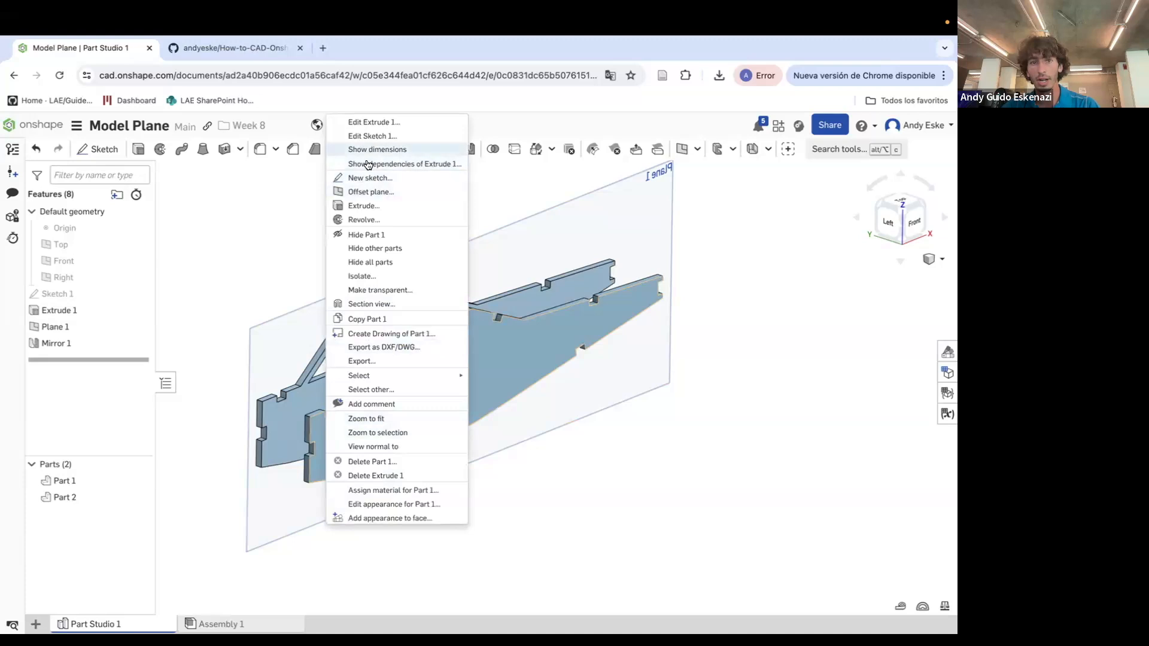
{"action": "left_click", "coordinate": [382, 236]}
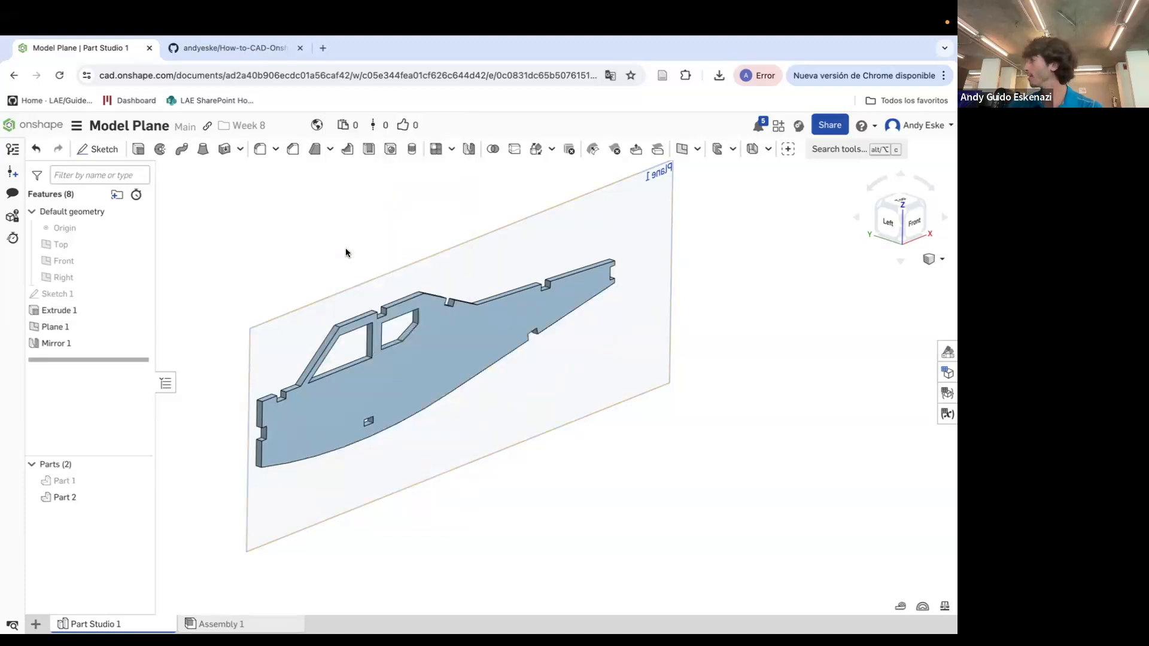
{"action": "key", "text": "ctrl+z"}
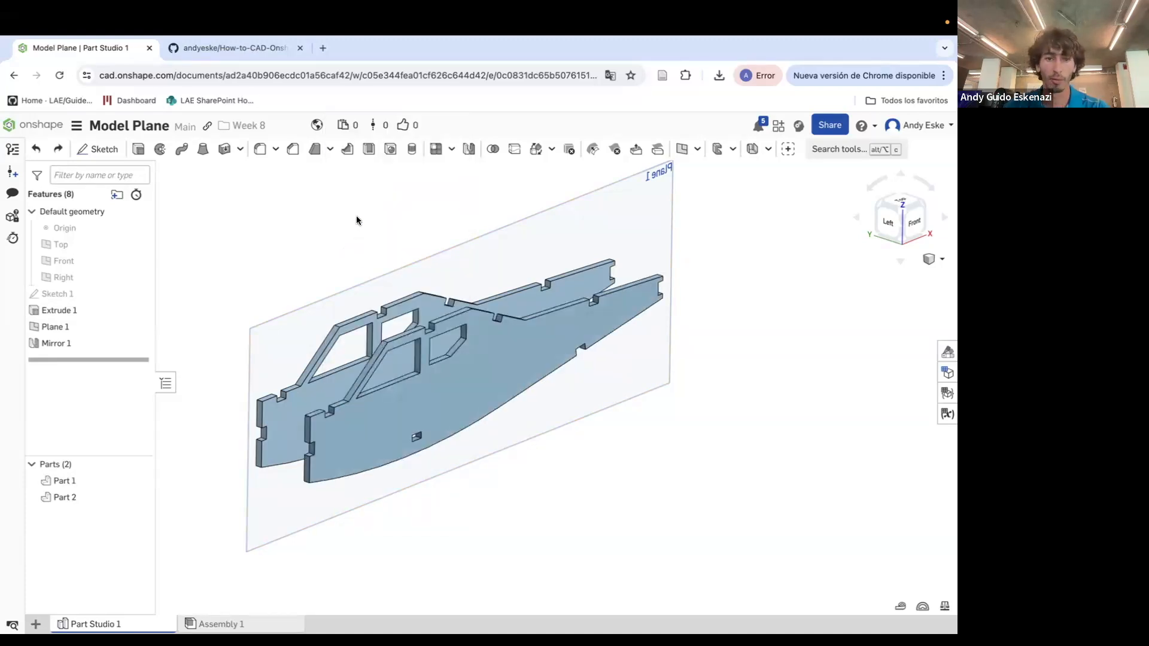
Start a sketch on the floor face of the front upper notch of the mirrored fuselage side
{"action": "scroll", "coordinate": [288, 395], "scroll_direction": "up", "scroll_amount": 3}
{"action": "right_click_drag", "start_coordinate": [373, 265], "coordinate": [399, 394]}
{"action": "scroll", "coordinate": [405, 324], "scroll_direction": "up", "scroll_amount": 1}
{"action": "scroll", "coordinate": [311, 343], "scroll_direction": "down", "scroll_amount": 1}
{"action": "scroll", "coordinate": [264, 356], "scroll_direction": "up", "scroll_amount": 5}
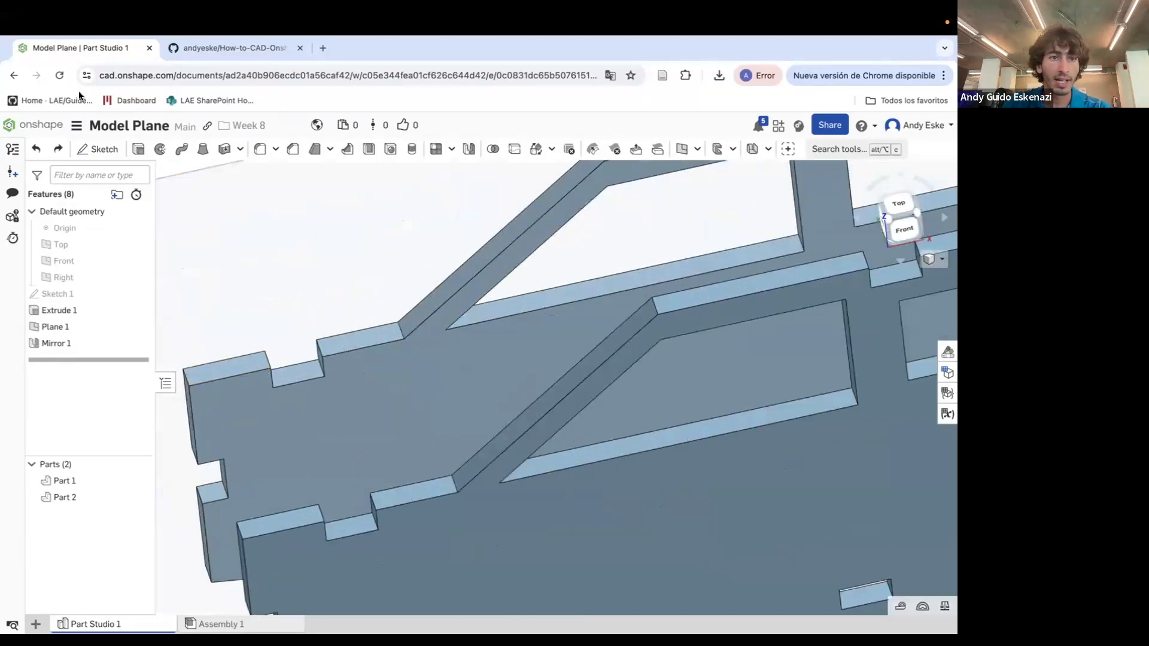
{"action": "left_click", "coordinate": [93, 150]}
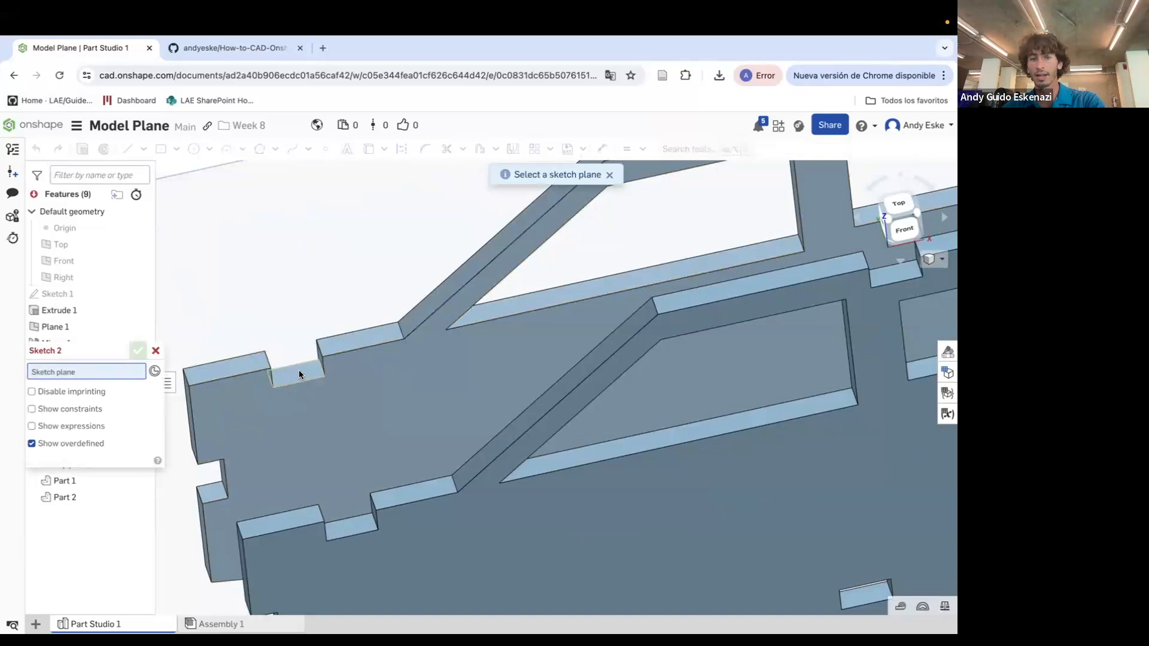
{"action": "key", "text": "n"}
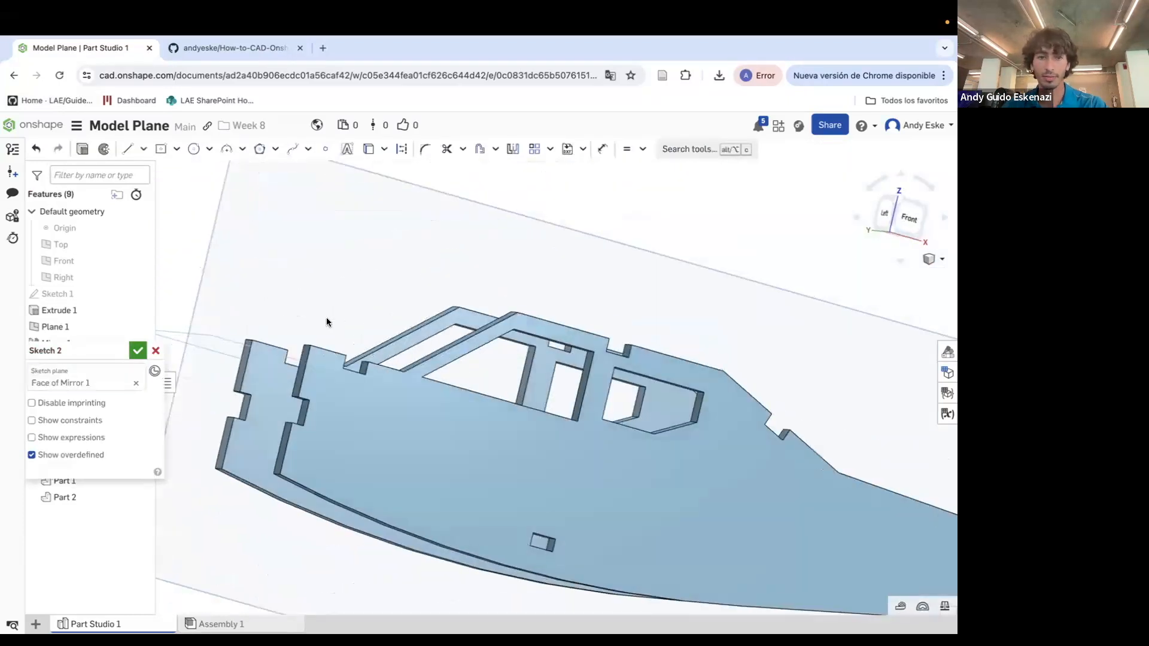
Project the floor edges of the front upper notches of both fuselage sides into the sketch
{"action": "scroll", "coordinate": [279, 360], "scroll_direction": "up", "scroll_amount": 2}
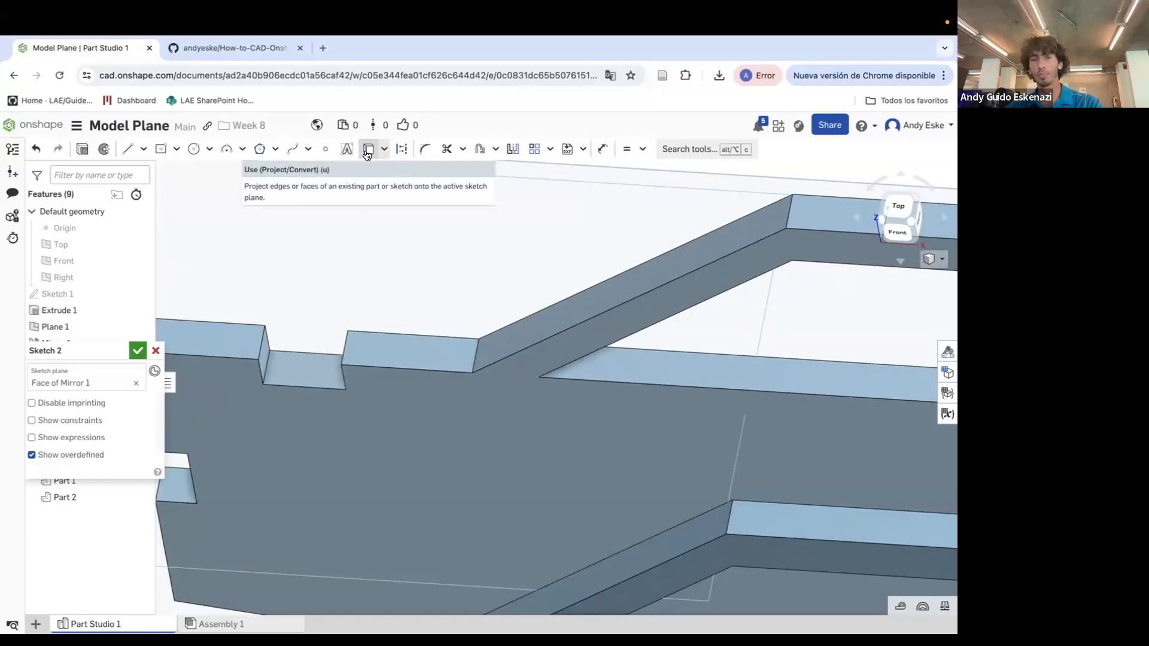
{"action": "left_click", "coordinate": [368, 150]}
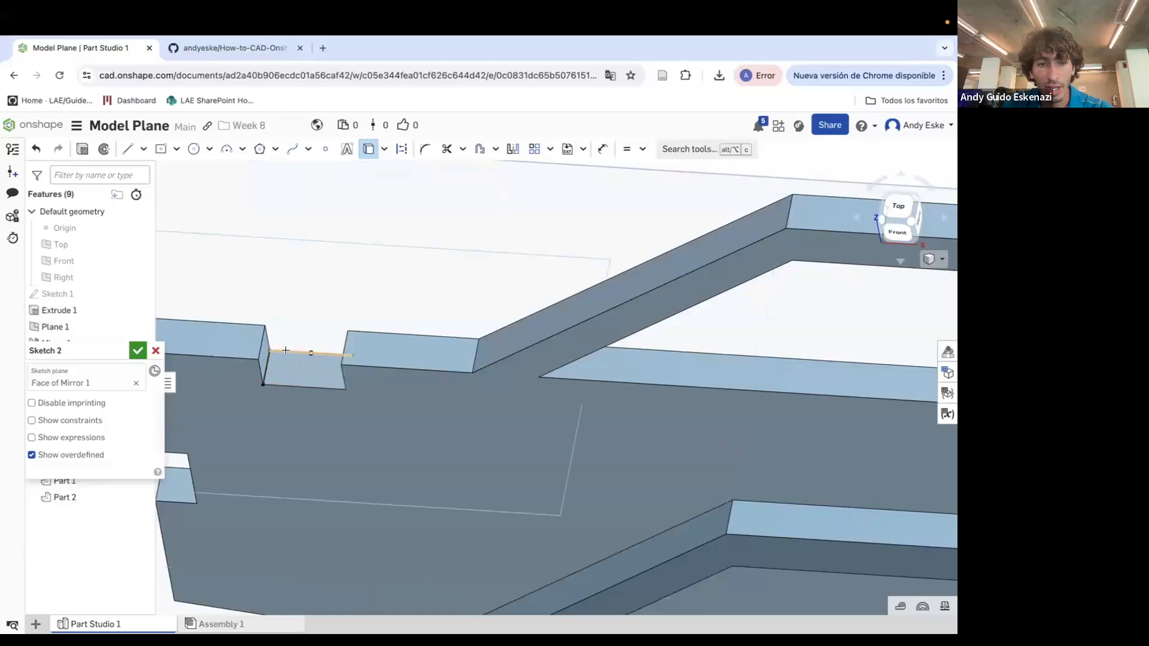
{"action": "right_click_drag", "start_coordinate": [319, 361], "coordinate": [344, 364]}
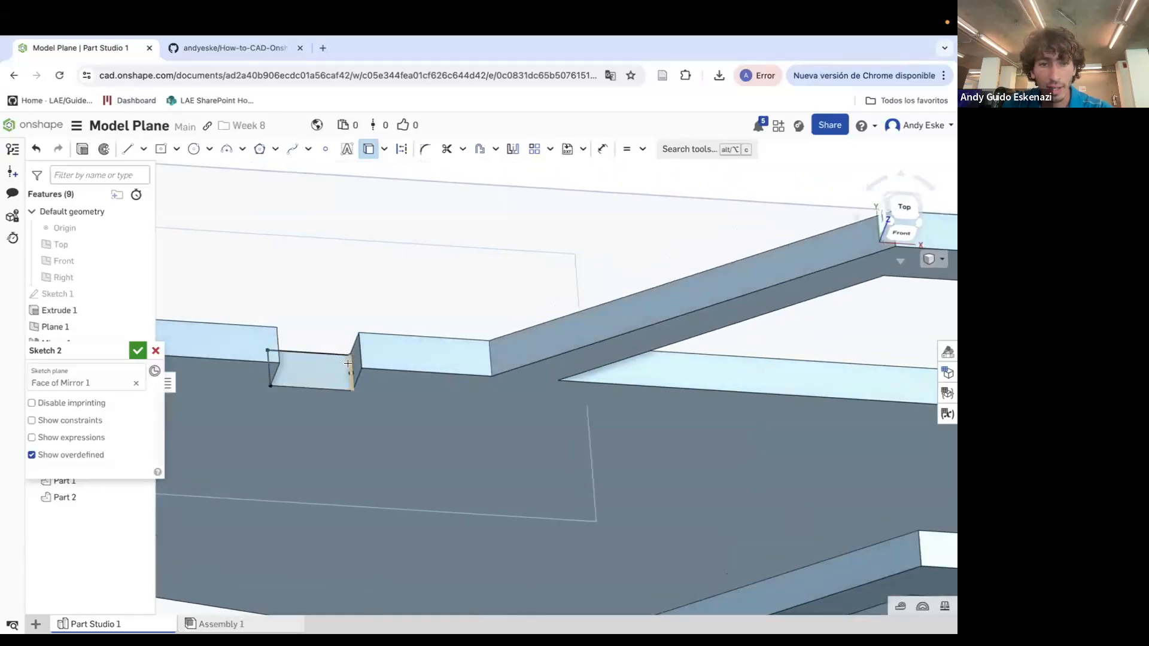
{"action": "scroll", "coordinate": [347, 364], "scroll_direction": "down", "scroll_amount": 5}
{"action": "scroll", "coordinate": [320, 436], "scroll_direction": "up", "scroll_amount": 6}
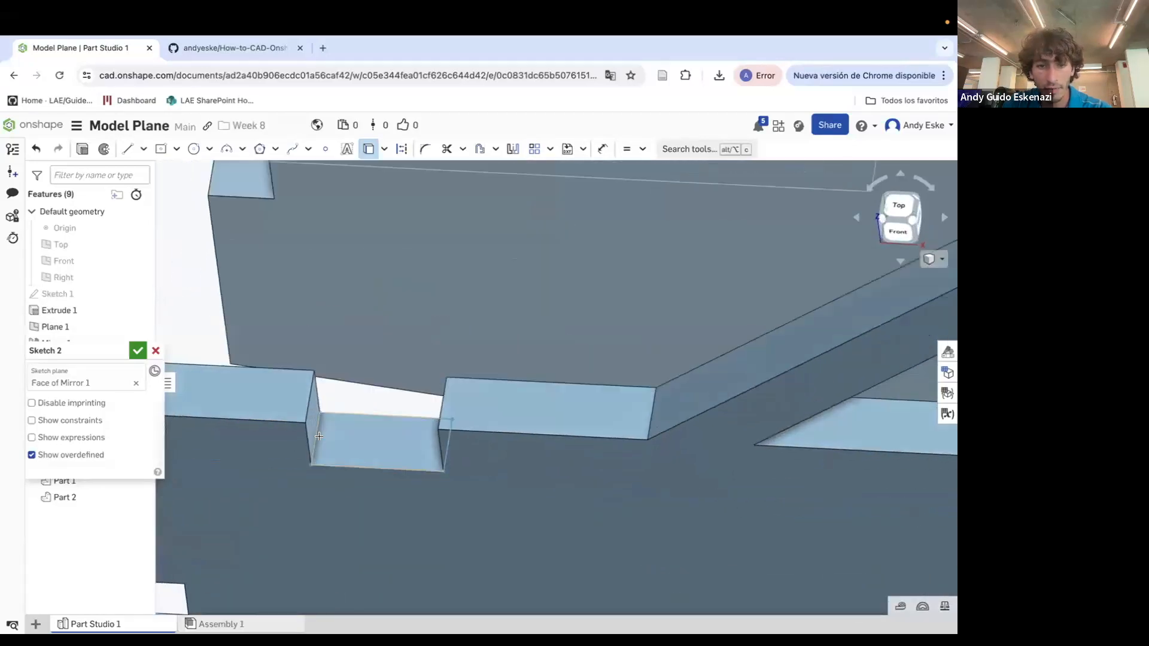
{"action": "left_click", "coordinate": [318, 430]}
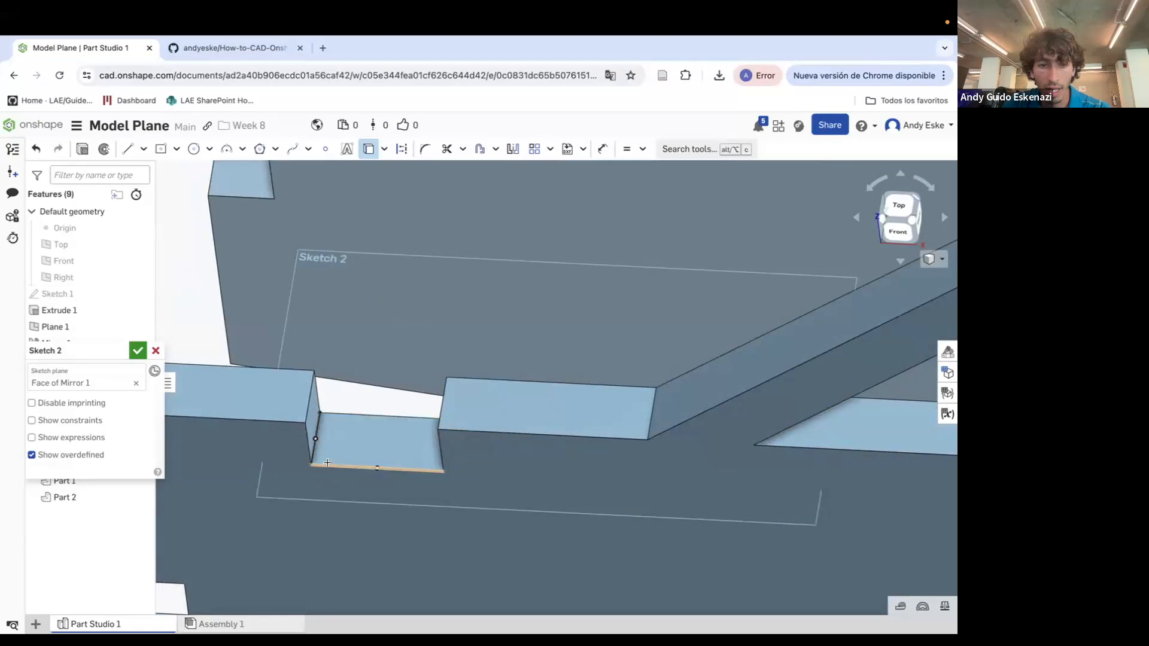
{"action": "right_click_drag", "start_coordinate": [393, 441], "coordinate": [441, 436]}
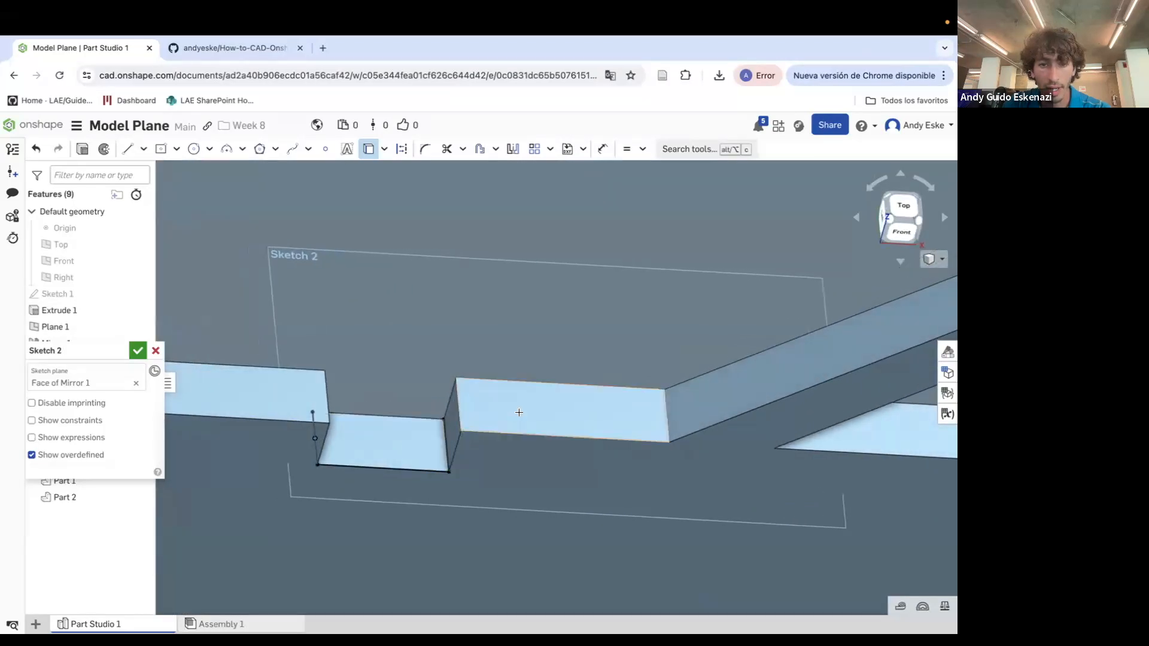
{"action": "scroll", "coordinate": [515, 413], "scroll_direction": "down", "scroll_amount": 5}
{"action": "scroll", "coordinate": [426, 461], "scroll_direction": "up", "scroll_amount": 4}
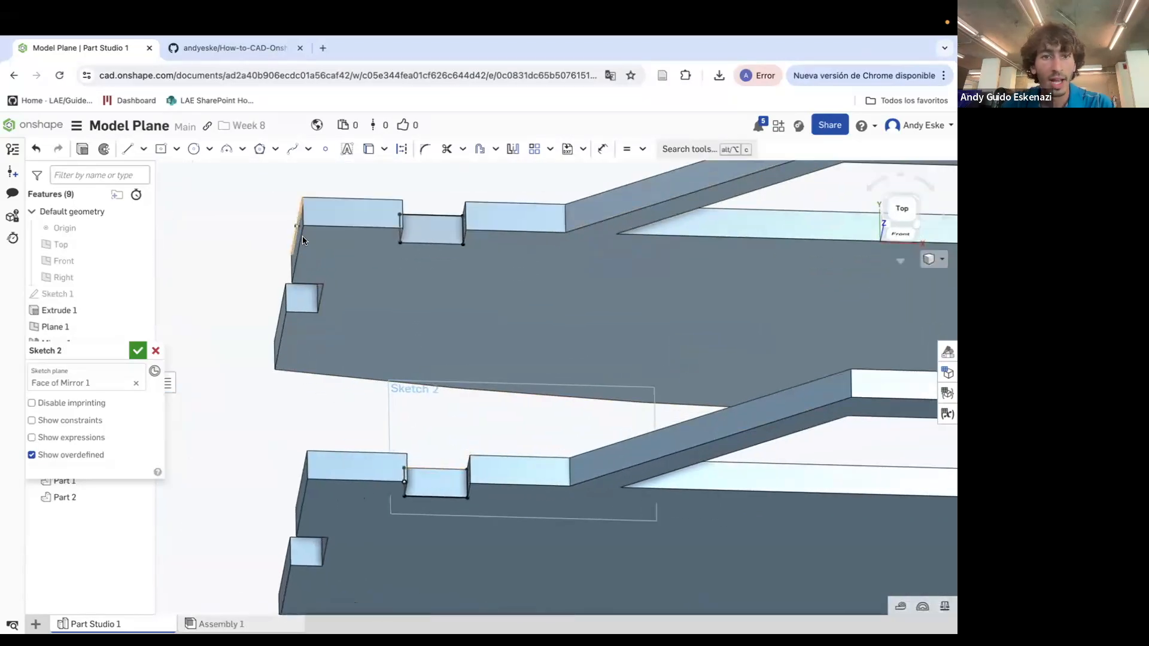
Draw four straight lines extending forward and rearward from the inner corners of both projected notches
{"action": "left_click", "coordinate": [127, 149]}
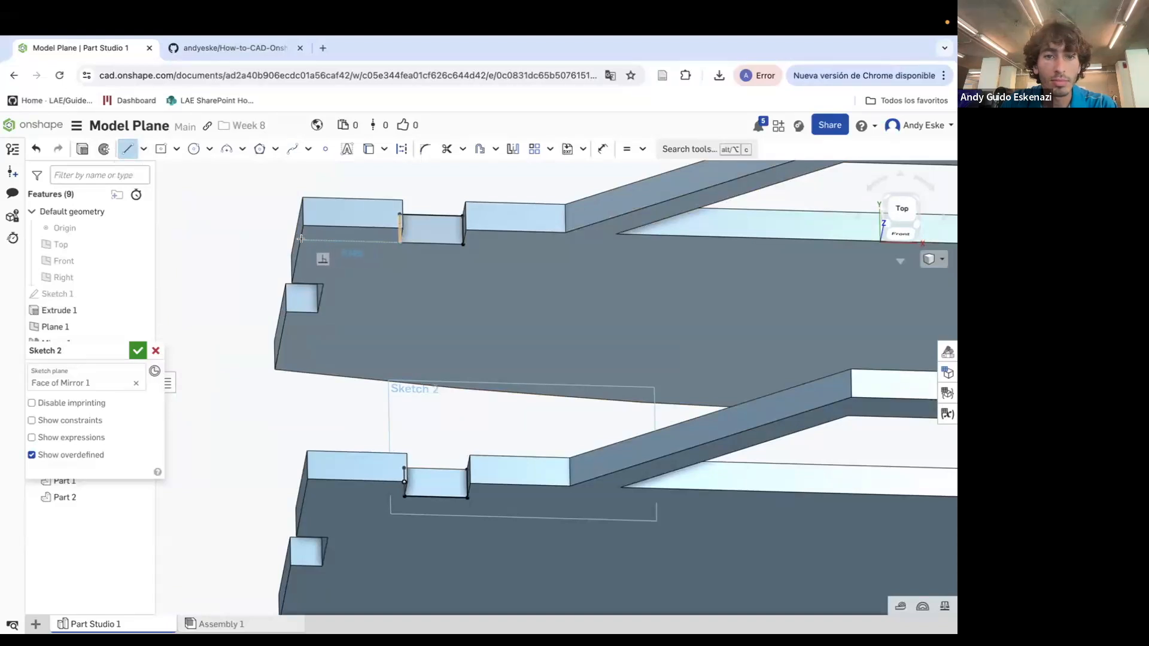
{"action": "left_click", "coordinate": [312, 242]}
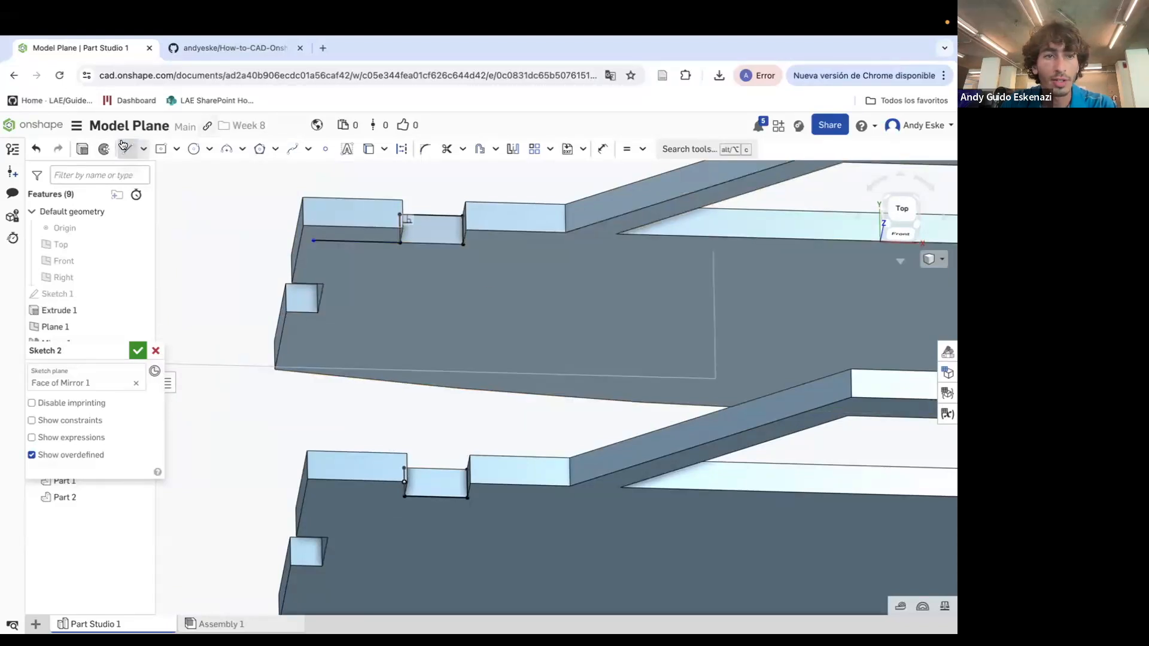
{"action": "left_click", "coordinate": [554, 246]}
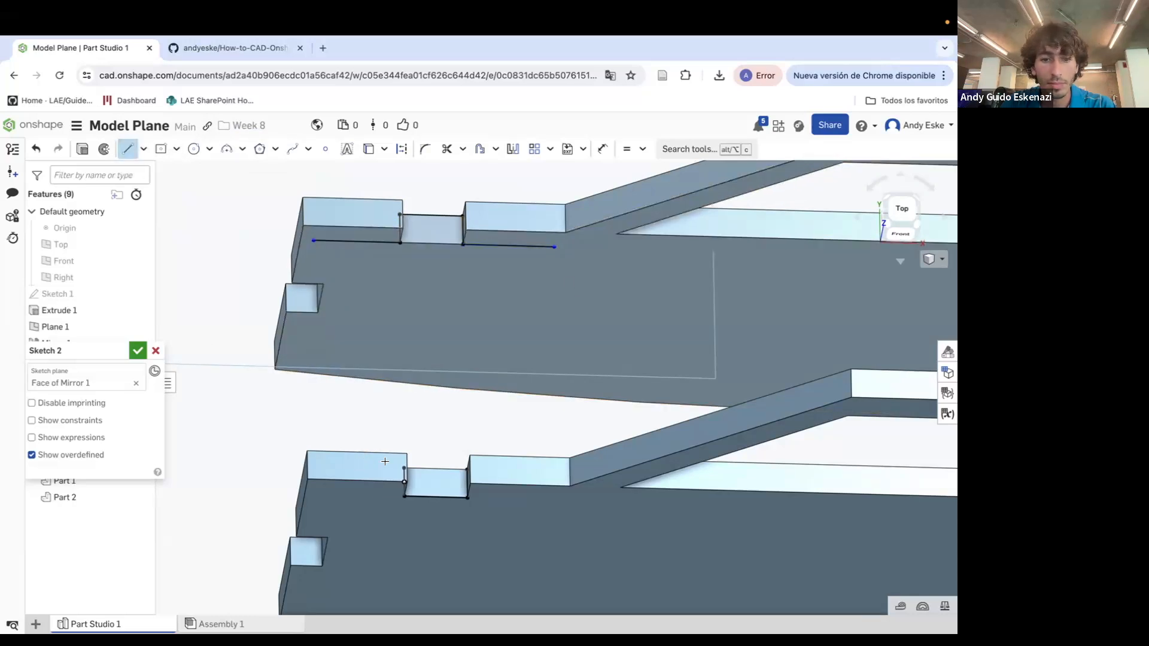
{"action": "left_click", "coordinate": [324, 467]}
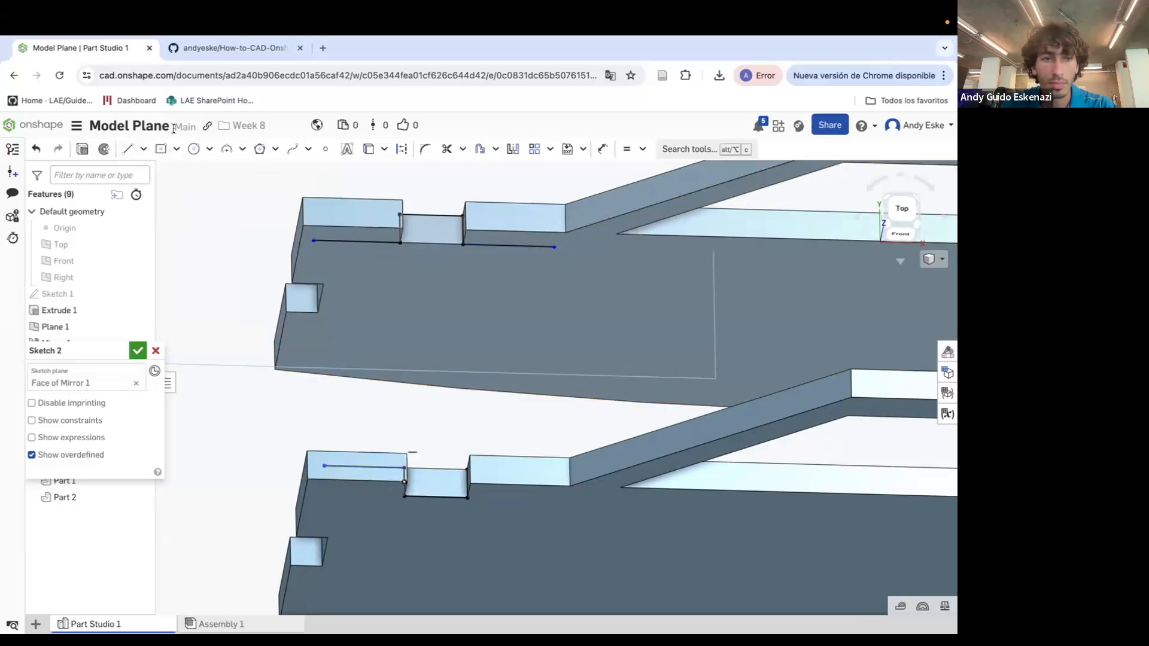
{"action": "left_click", "coordinate": [466, 471]}
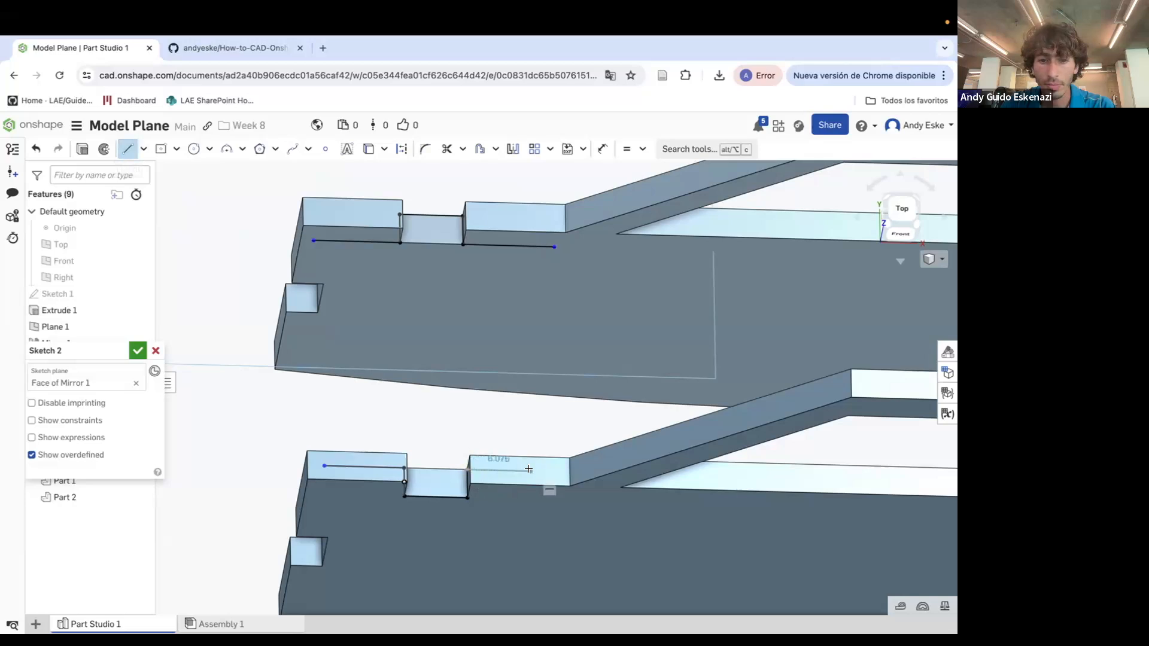
{"action": "left_click", "coordinate": [543, 470]}
{"action": "key", "text": "Escape"}
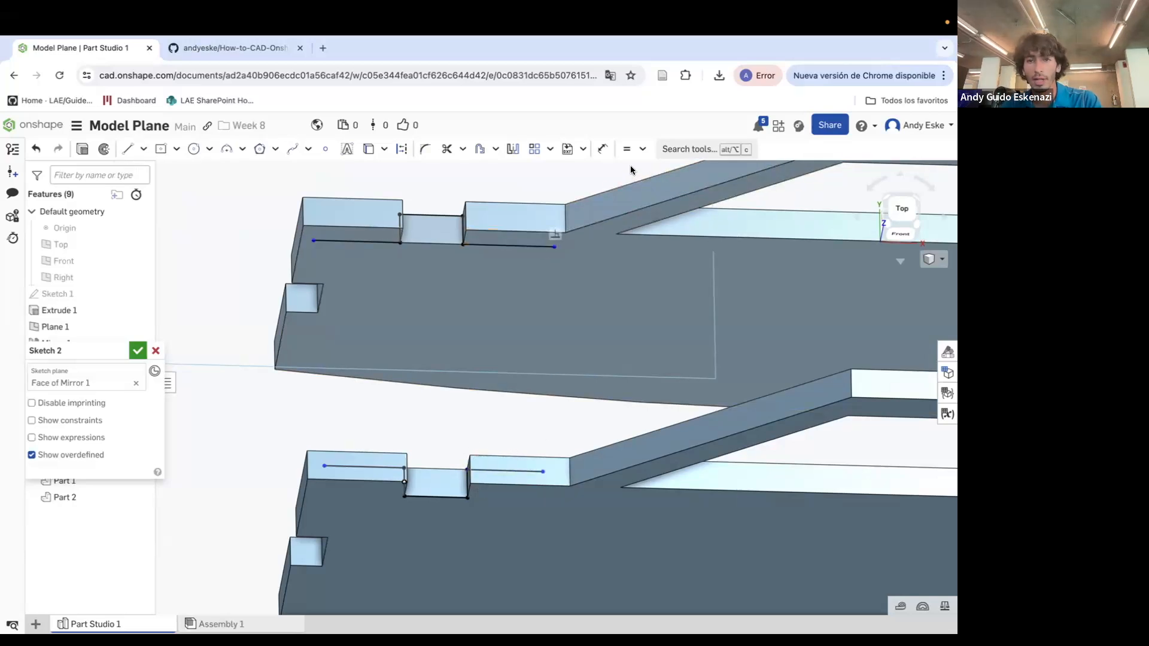
Try to apply a Pierce constraint between the mirrored side's rear line endpoint and the corner at the base of the windshield slope
{"action": "left_click", "coordinate": [643, 149]}
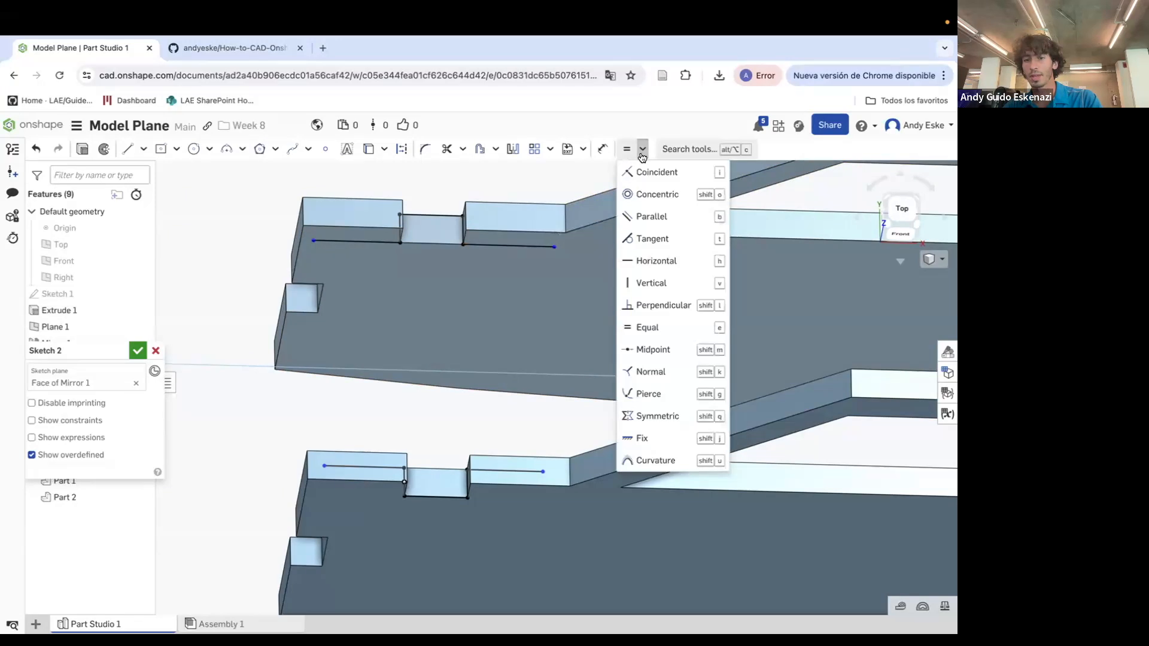
{"action": "left_click", "coordinate": [649, 396]}
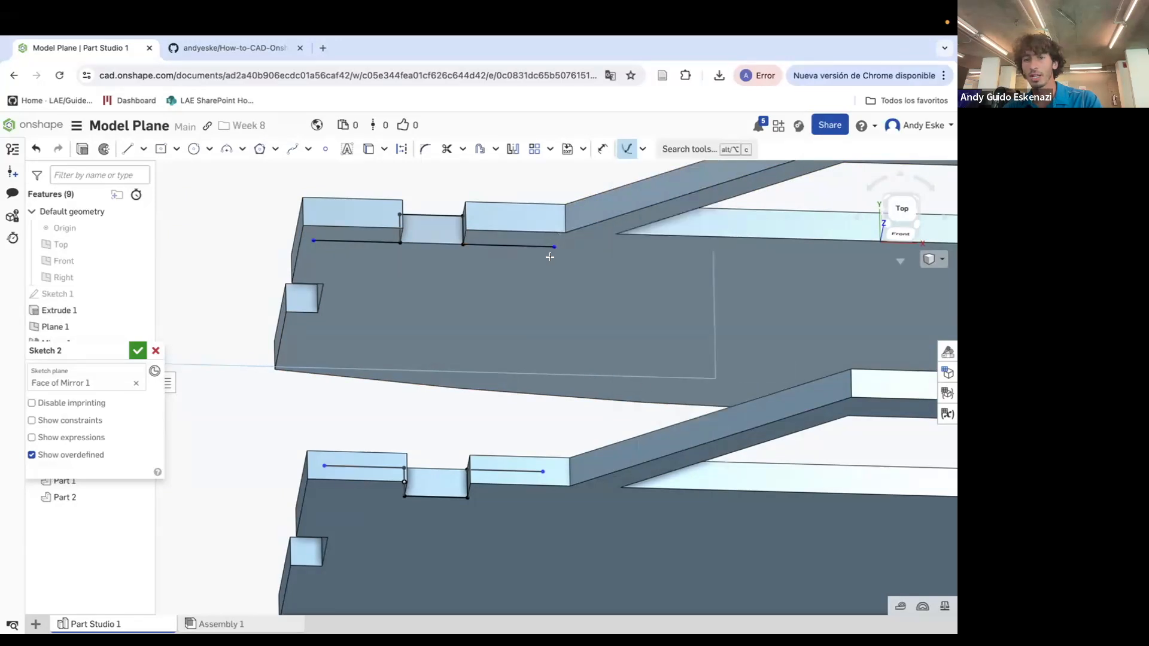
{"action": "left_click", "coordinate": [552, 246]}
{"action": "scroll", "coordinate": [565, 234], "scroll_direction": "up", "scroll_amount": 5}
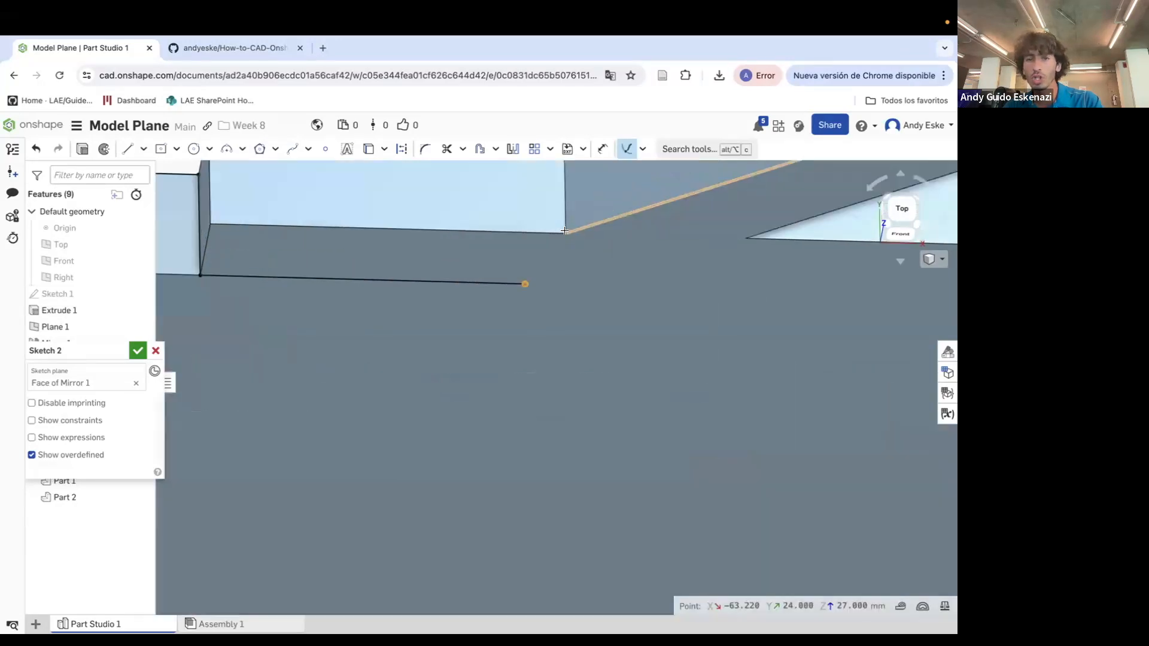
{"action": "left_click", "coordinate": [564, 230]}
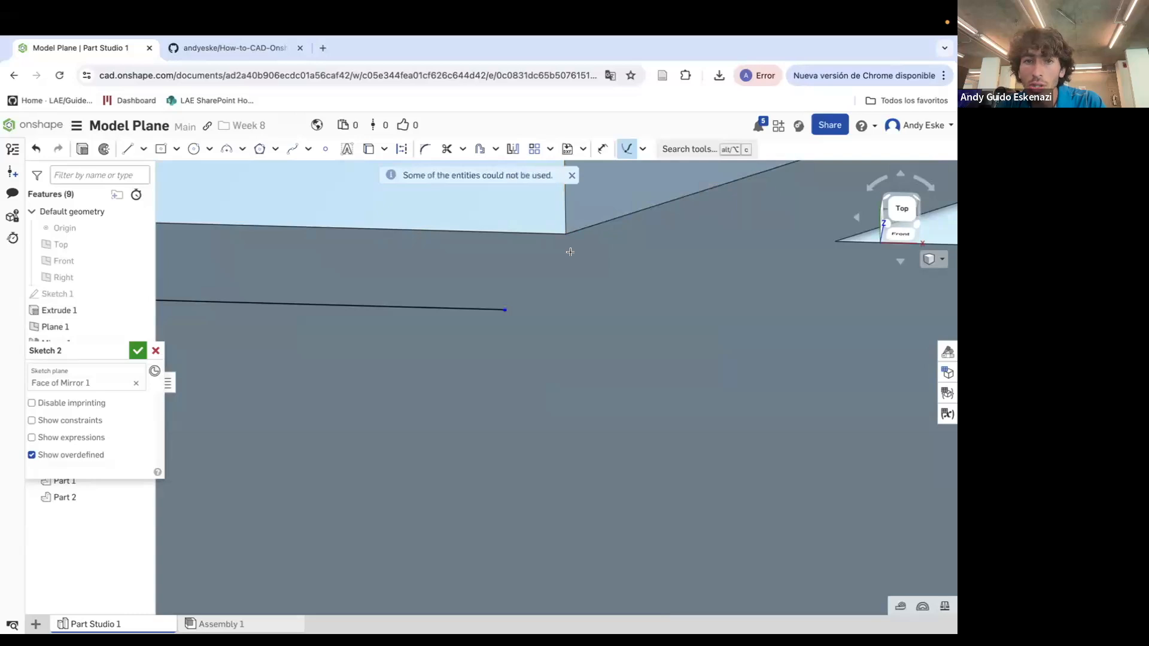
Make the mirrored side's rear line endpoint coincident with the edge where the top face meets the windshield slope
{"action": "left_click", "coordinate": [643, 149]}
{"action": "left_click", "coordinate": [641, 190]}
{"action": "left_click", "coordinate": [504, 310]}
{"action": "left_click", "coordinate": [566, 213]}
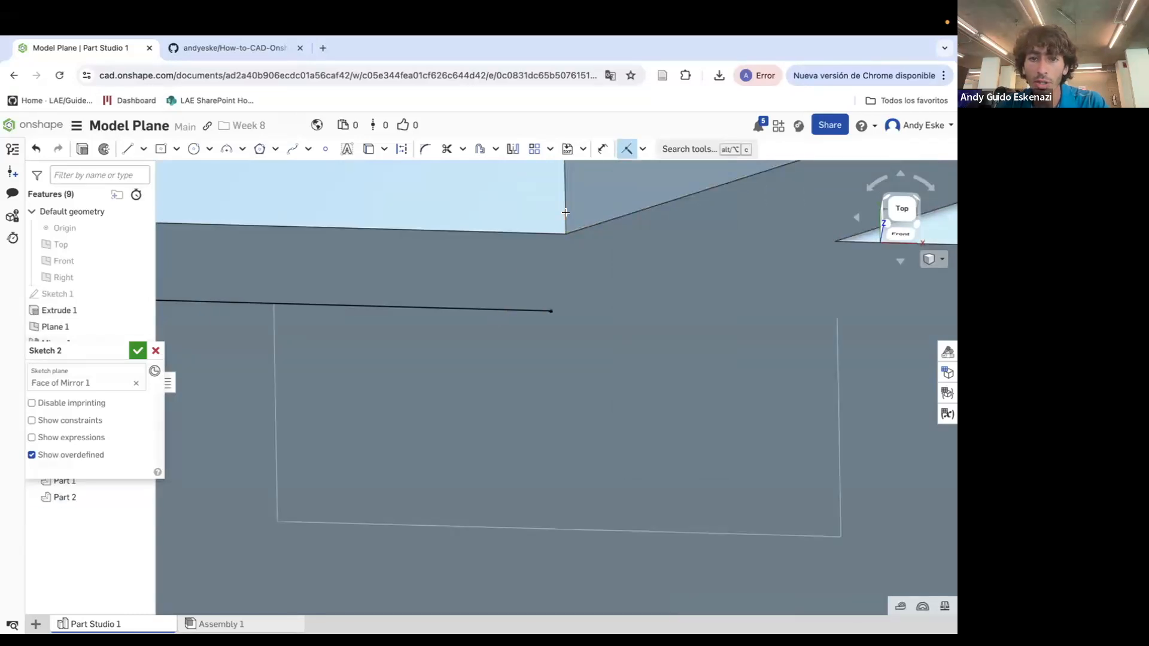
{"action": "scroll", "coordinate": [598, 267], "scroll_direction": "down", "scroll_amount": 5}
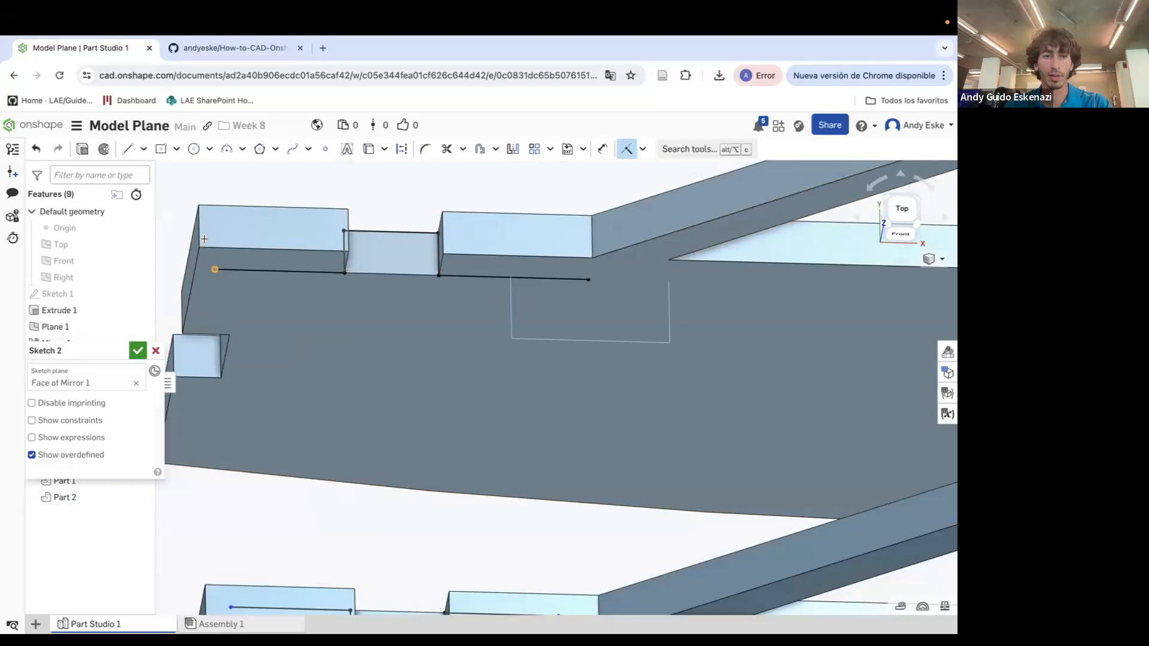
Make the remaining line endpoints coincident with the nose edges of both fuselage sides and the near side's windshield slope edge
{"action": "scroll", "coordinate": [458, 228], "scroll_direction": "down", "scroll_amount": 5}
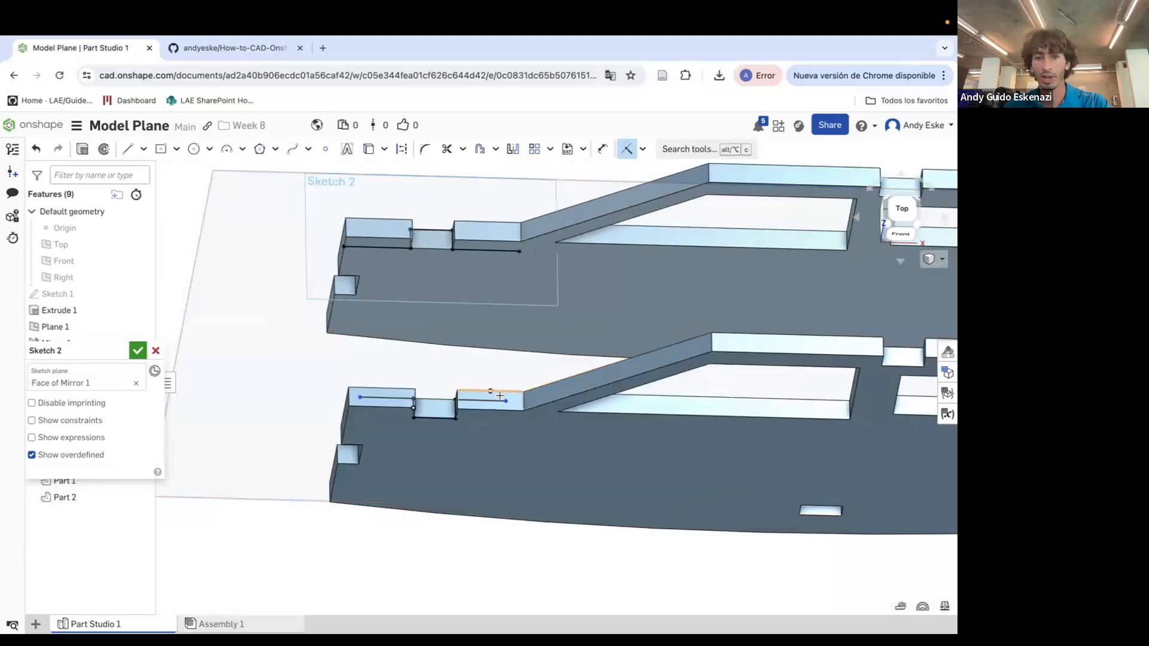
{"action": "scroll", "coordinate": [500, 396], "scroll_direction": "up", "scroll_amount": 5}
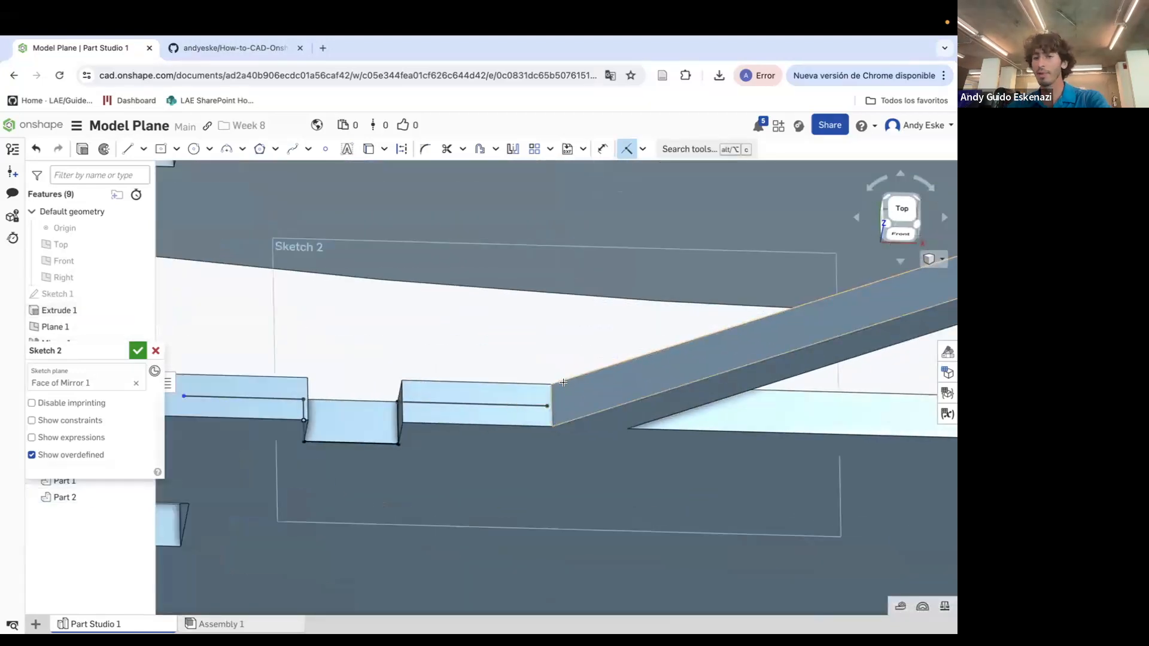
{"action": "scroll", "coordinate": [556, 392], "scroll_direction": "down", "scroll_amount": 3}
{"action": "scroll", "coordinate": [328, 385], "scroll_direction": "up", "scroll_amount": 1}
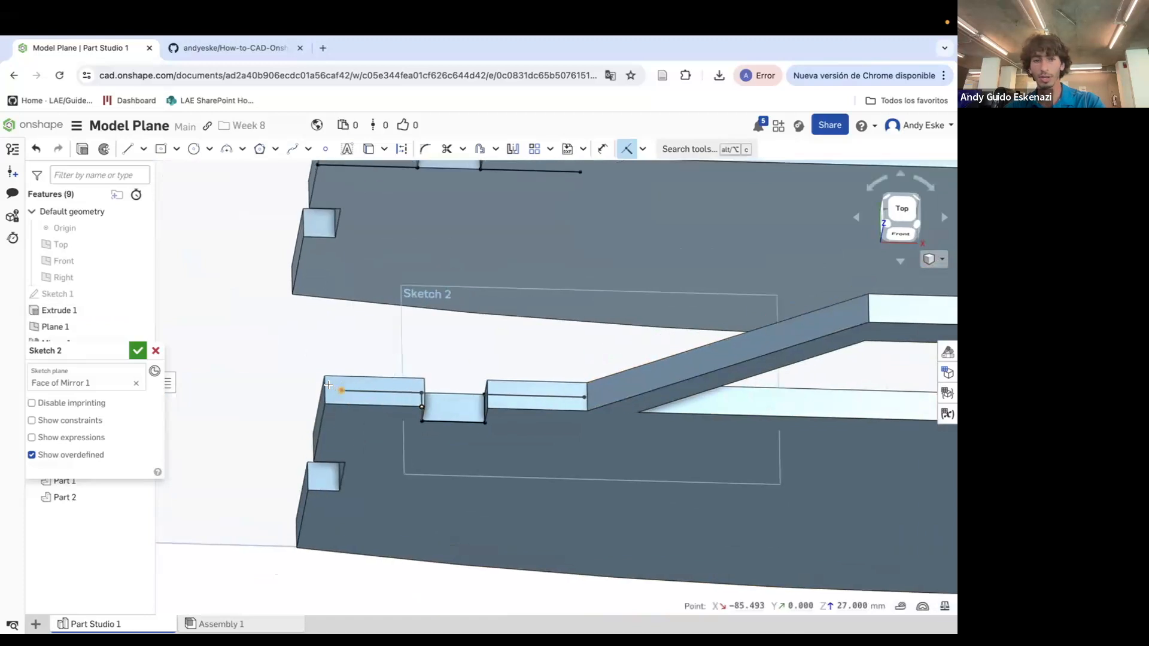
Draw two straight lines joining the front and rear line endpoints of both fuselage sides, closing the connecting plate's outline
{"action": "left_click", "coordinate": [128, 150]}
{"action": "scroll", "coordinate": [331, 218], "scroll_direction": "down", "scroll_amount": 1}
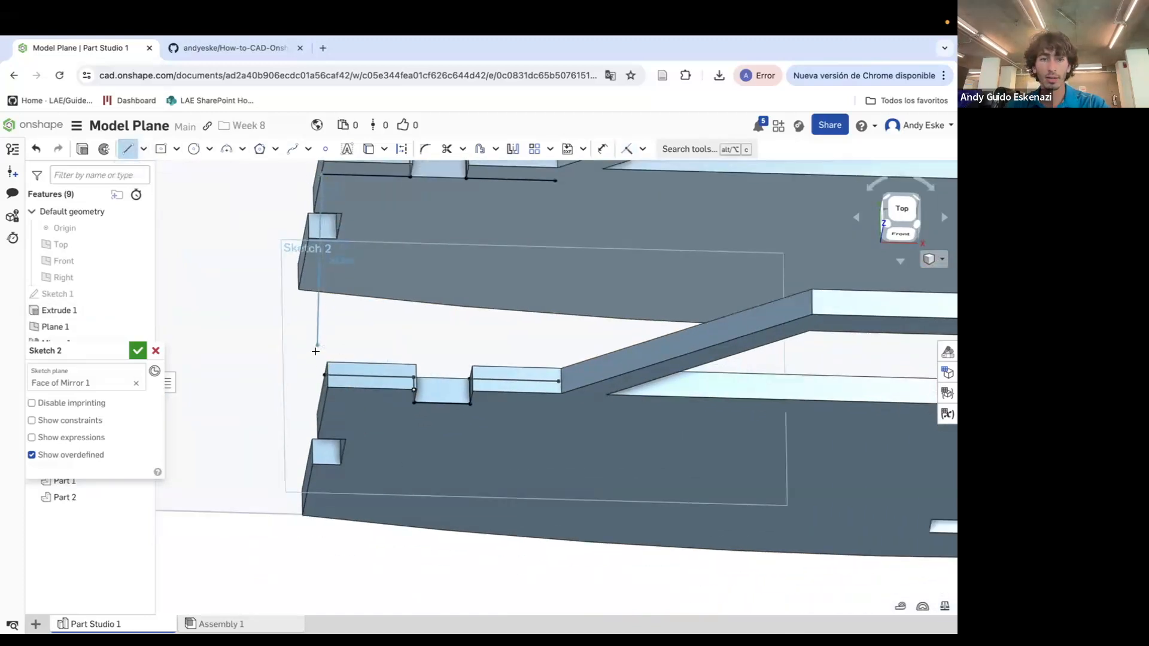
{"action": "left_click_drag", "start_coordinate": [325, 375], "coordinate": [321, 174]}
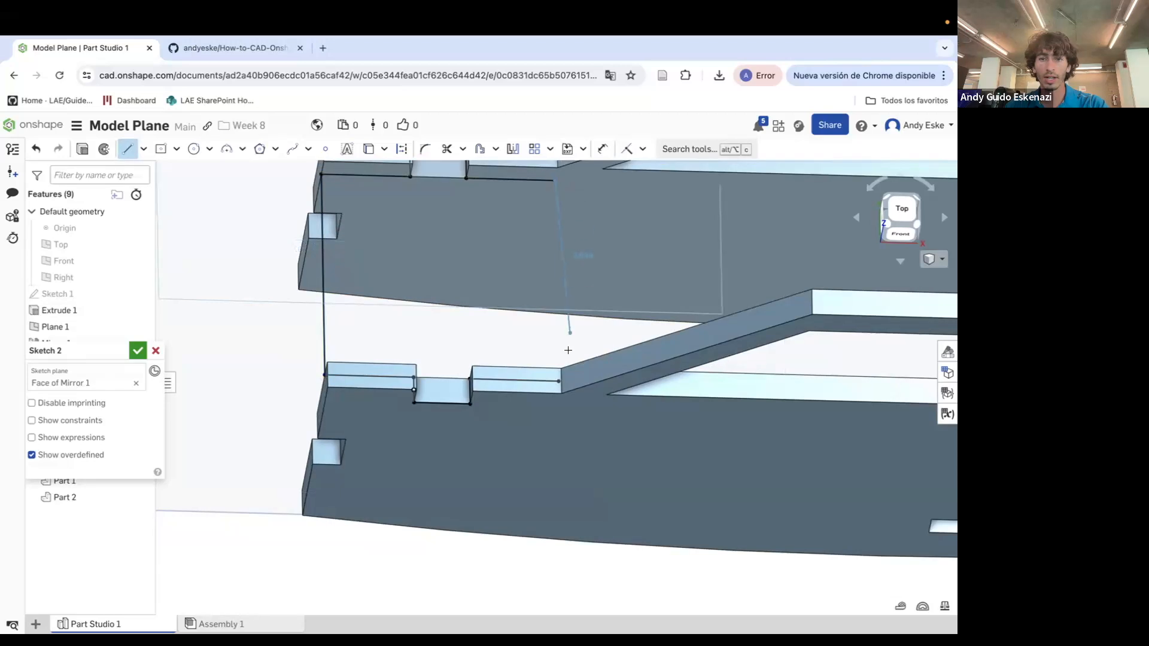
{"action": "left_click", "coordinate": [559, 381]}
{"action": "key", "text": "Escape"}
{"action": "scroll", "coordinate": [530, 363], "scroll_direction": "down", "scroll_amount": 3}
{"action": "right_click_drag", "start_coordinate": [516, 318], "coordinate": [509, 289]}
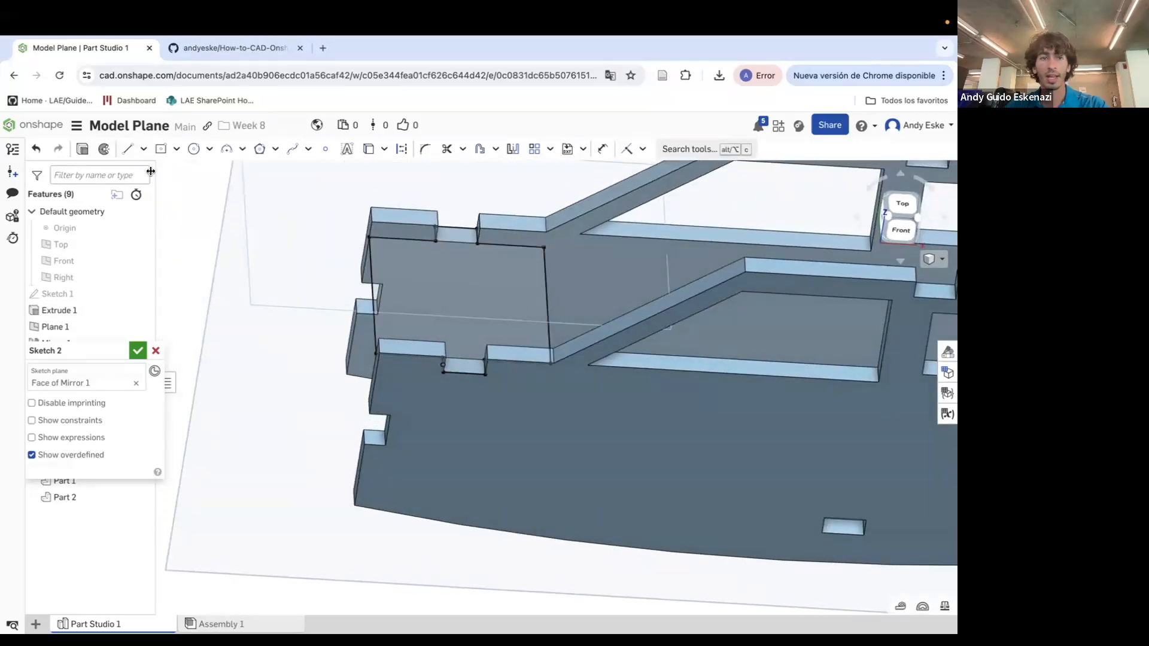
Extrude the closed connecting plate profile 3 mm as a new part
{"action": "left_click", "coordinate": [83, 150]}
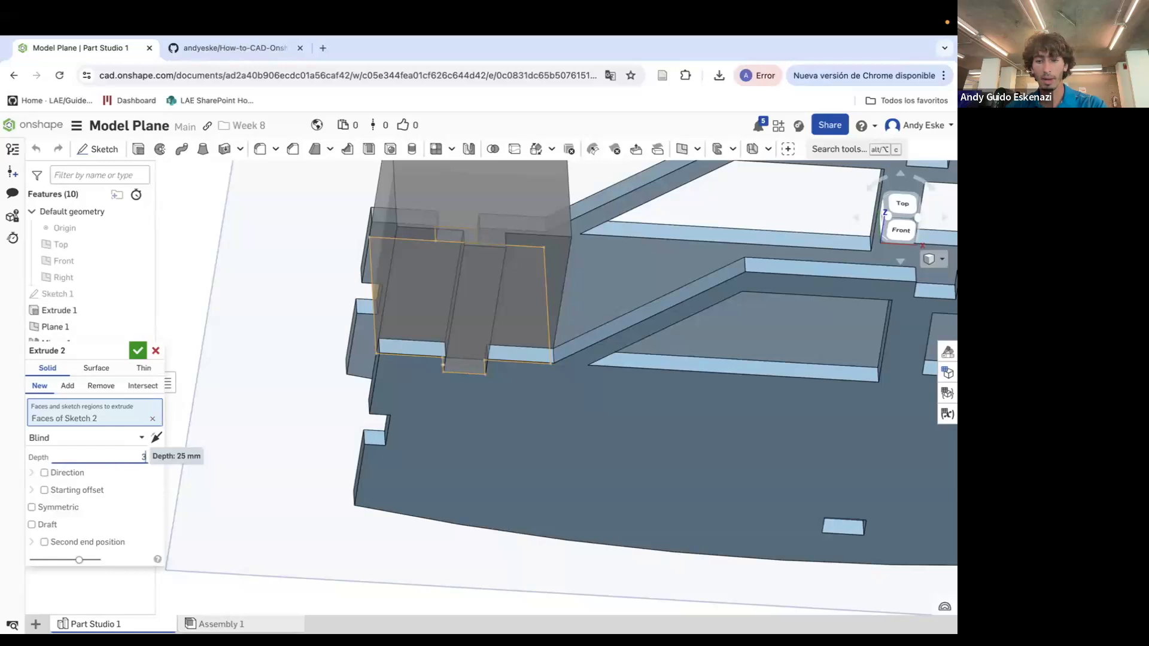
{"action": "key", "text": "Return"}
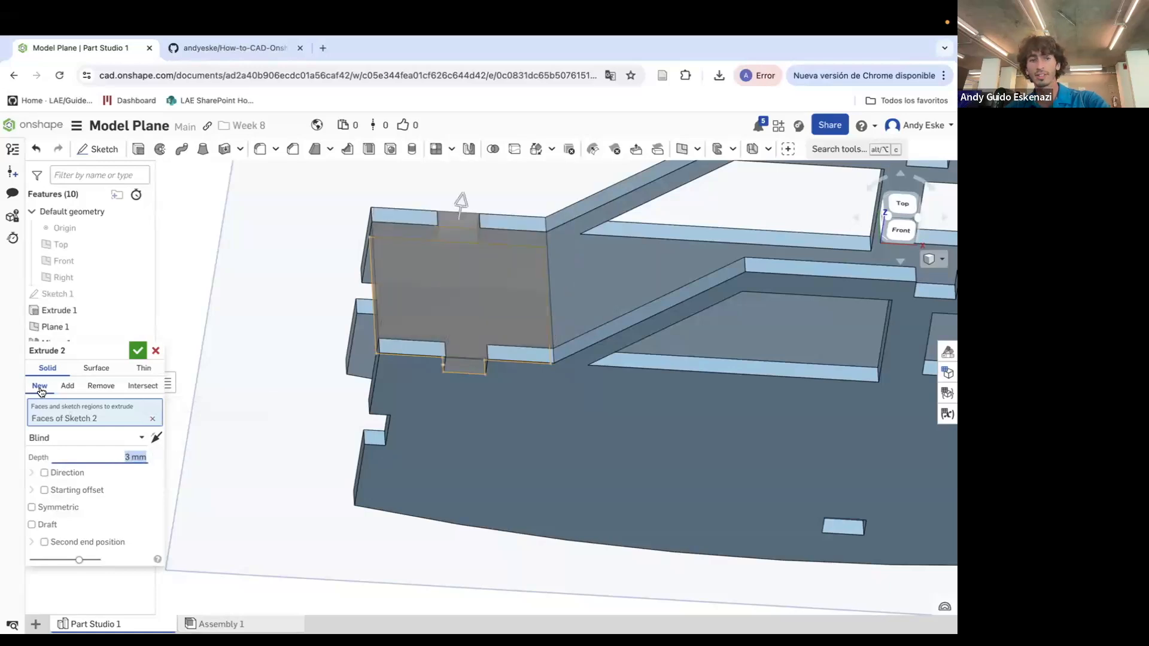
{"action": "left_click", "coordinate": [136, 353]}
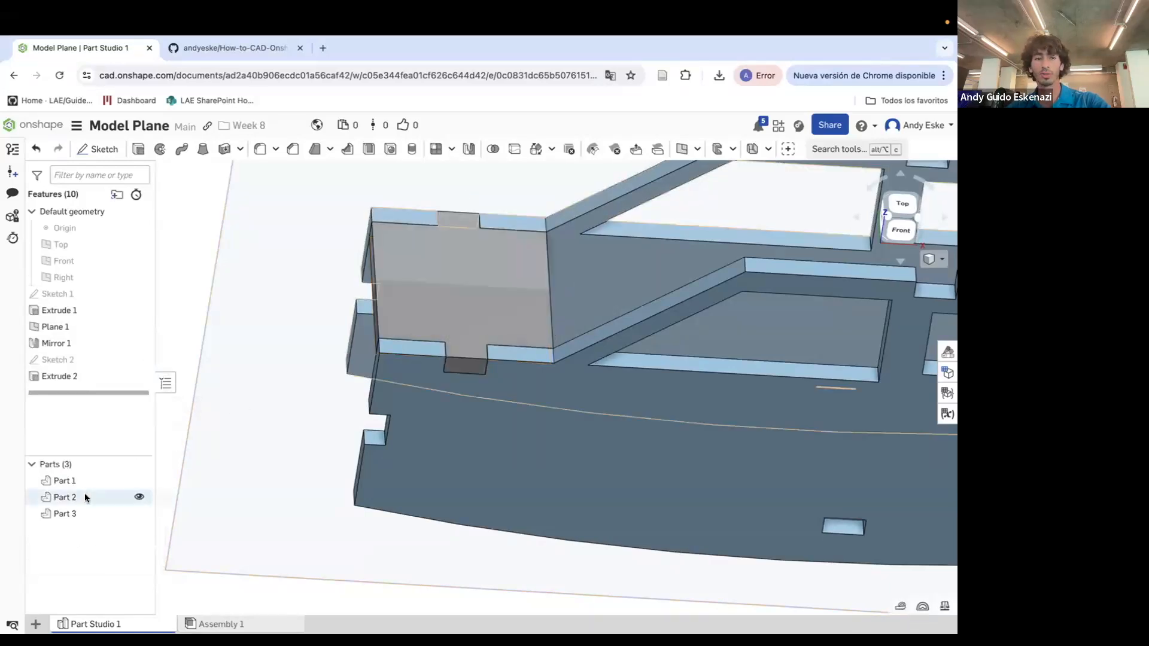
{"action": "right_click_drag", "start_coordinate": [267, 411], "coordinate": [390, 405]}
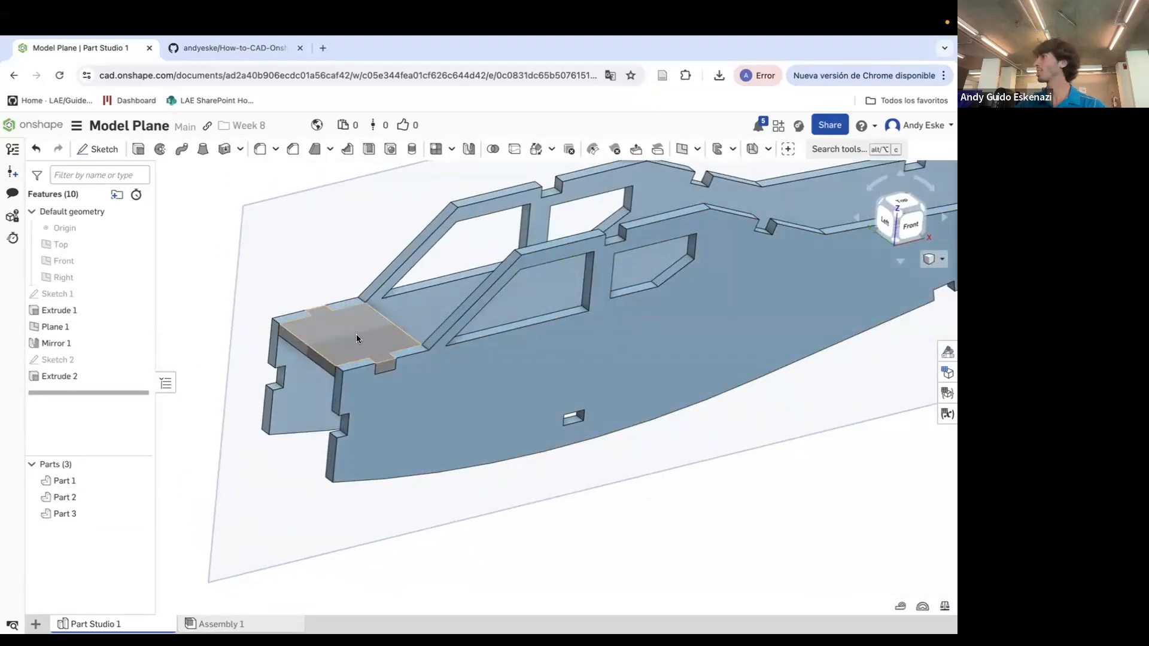
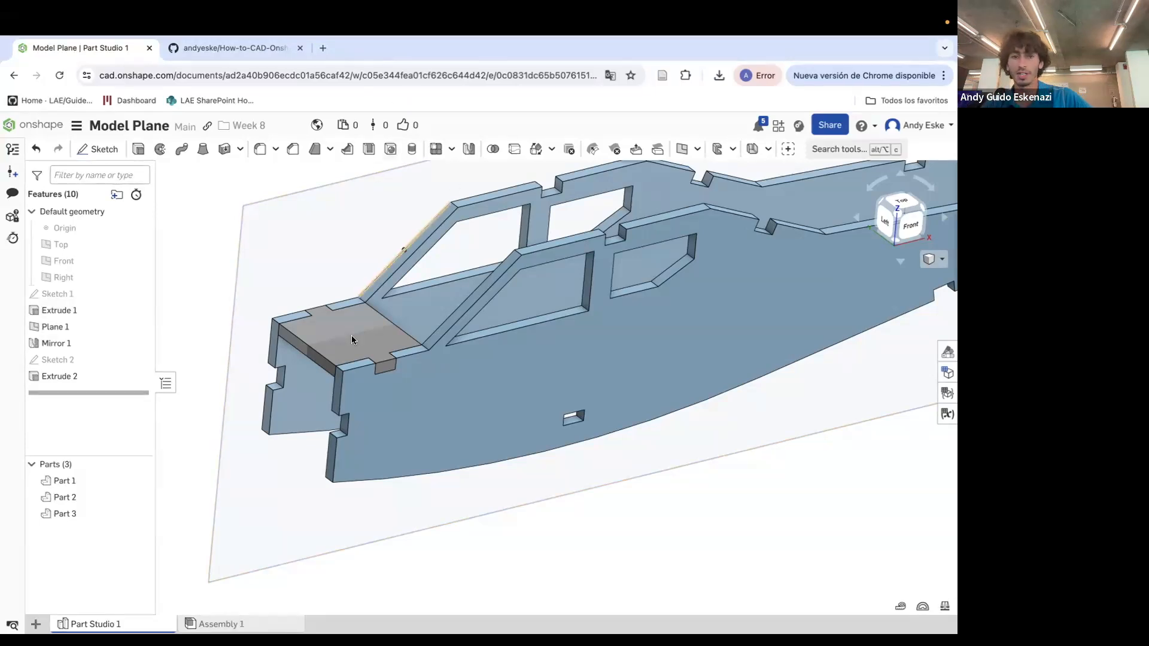
Roll the feature history back to just after Extrude 1, before the mirror plane
{"action": "scroll", "coordinate": [352, 337], "scroll_direction": "down", "scroll_amount": 5}
{"action": "right_click_drag", "start_coordinate": [417, 353], "coordinate": [392, 310]}
{"action": "scroll", "coordinate": [378, 287], "scroll_direction": "up", "scroll_amount": 5}
{"action": "scroll", "coordinate": [392, 311], "scroll_direction": "up", "scroll_amount": 1}
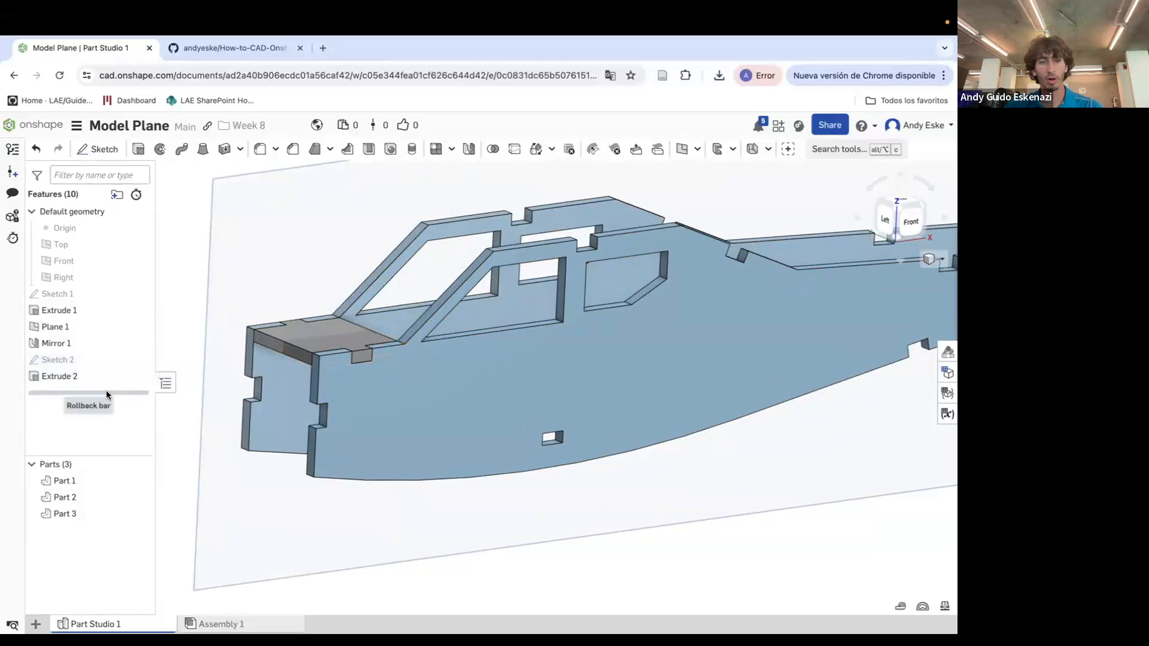
{"action": "left_click_drag", "start_coordinate": [109, 392], "coordinate": [105, 327]}
{"action": "right_click", "coordinate": [128, 341]}
{"action": "left_click", "coordinate": [261, 278]}
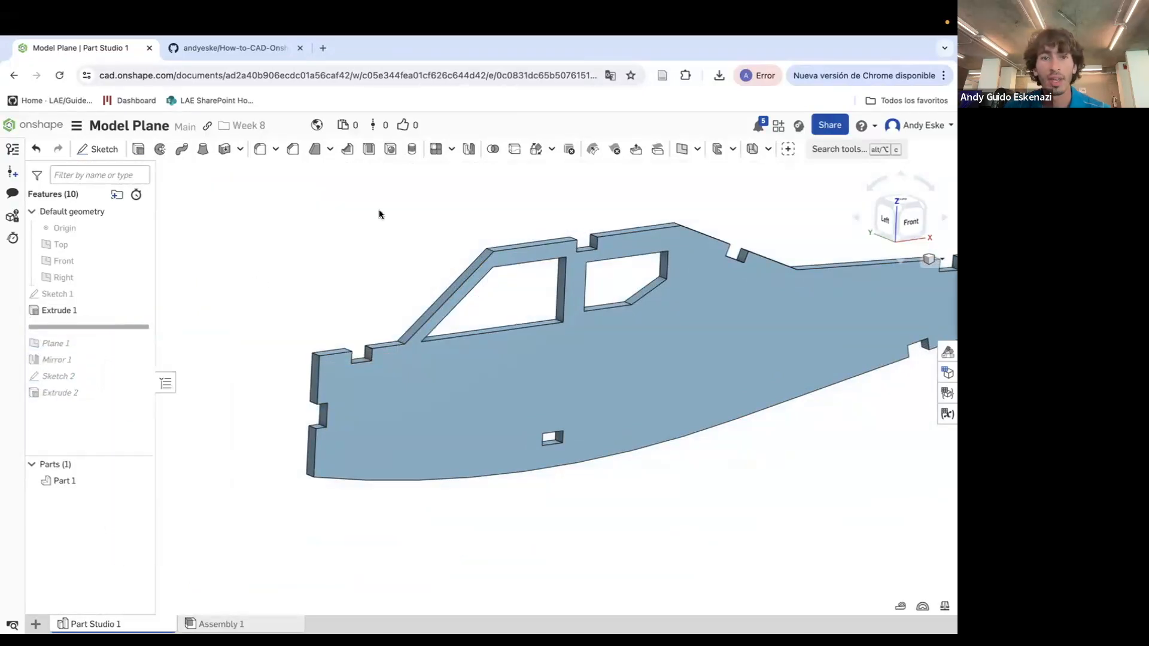
Start a fillet on the upper corner edge of the fuselage side's nose with a 3 mm radius
{"action": "scroll", "coordinate": [304, 349], "scroll_direction": "up", "scroll_amount": 5}
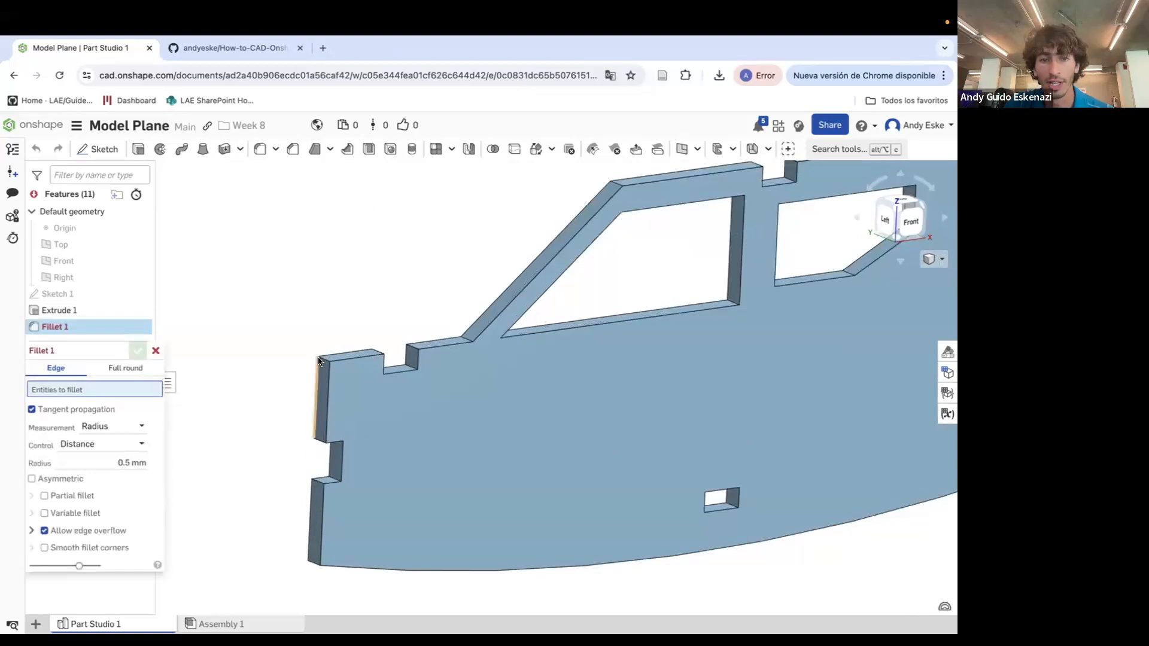
{"action": "left_click", "coordinate": [318, 361]}
{"action": "scroll", "coordinate": [323, 361], "scroll_direction": "up", "scroll_amount": 5}
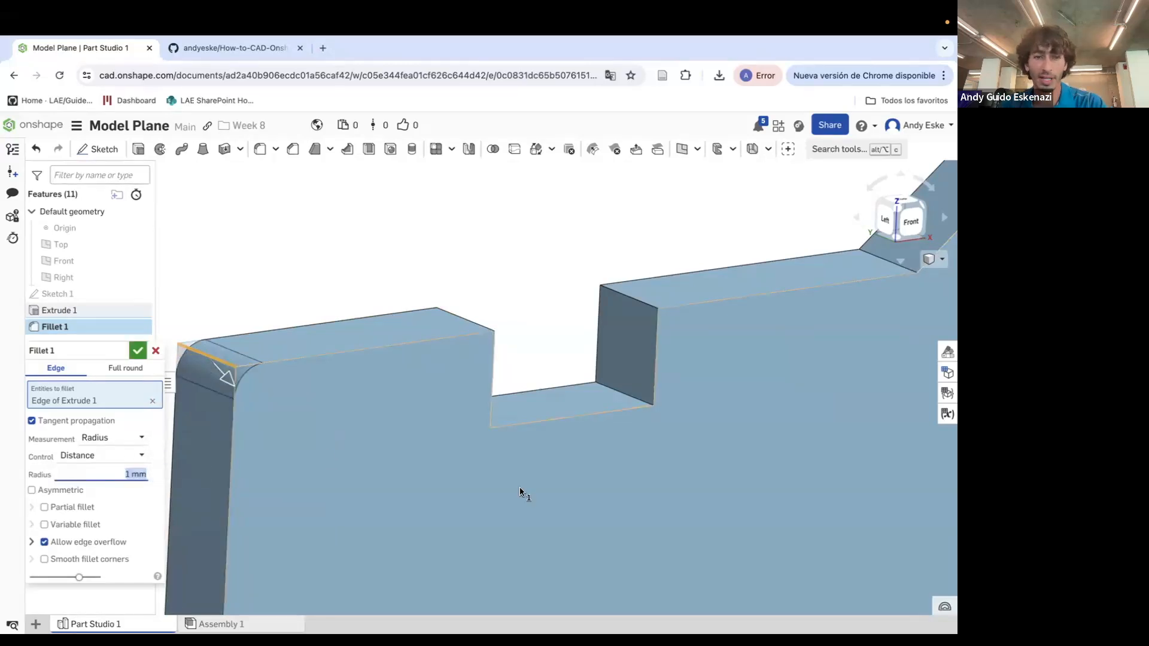
{"action": "type", "text": "2"}
{"action": "key", "text": "Return"}
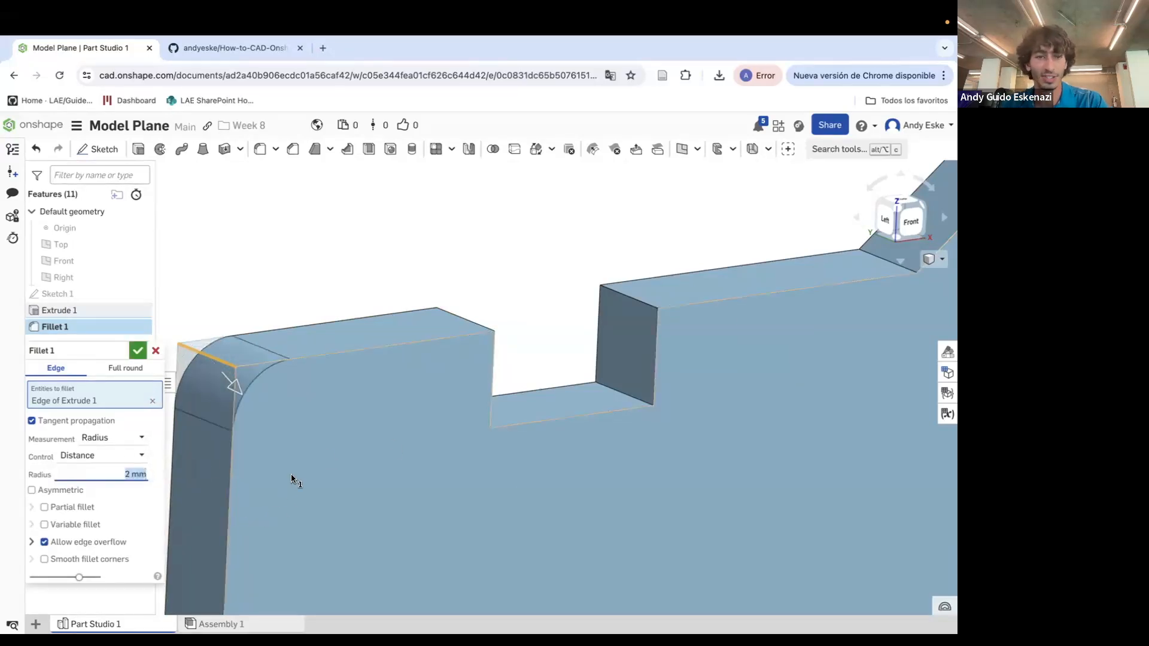
{"action": "type", "text": "3"}
{"action": "key", "text": "Return"}
{"action": "scroll", "coordinate": [335, 473], "scroll_direction": "down", "scroll_amount": 5}
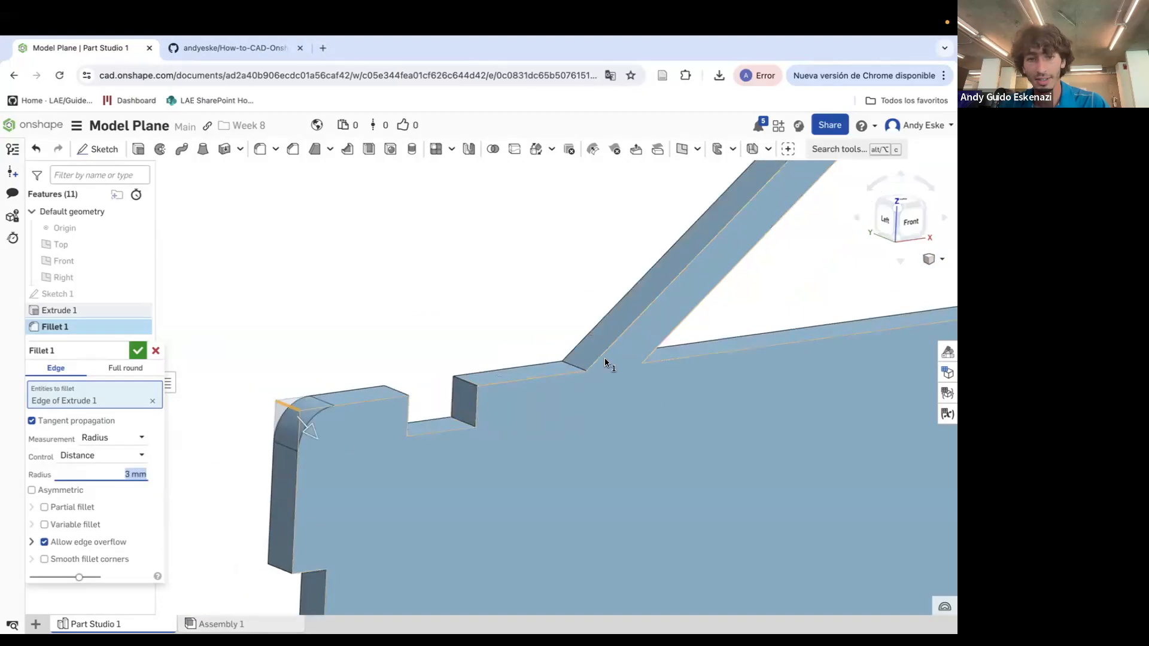
Add the windshield base edge and the nose's lower corner edge to the 3 mm fillet
{"action": "left_click", "coordinate": [572, 359]}
{"action": "scroll", "coordinate": [570, 352], "scroll_direction": "down", "scroll_amount": 5}
{"action": "scroll", "coordinate": [425, 458], "scroll_direction": "up", "scroll_amount": 5}
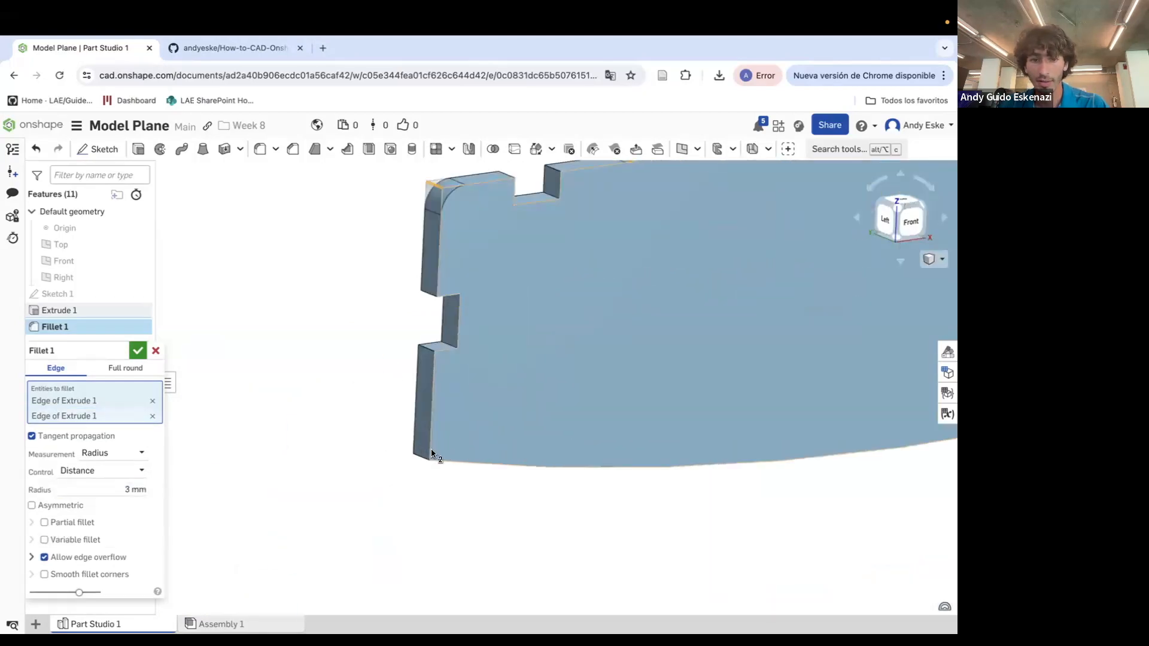
{"action": "left_click", "coordinate": [423, 458]}
{"action": "scroll", "coordinate": [469, 335], "scroll_direction": "down", "scroll_amount": 5}
{"action": "scroll", "coordinate": [429, 401], "scroll_direction": "up", "scroll_amount": 3}
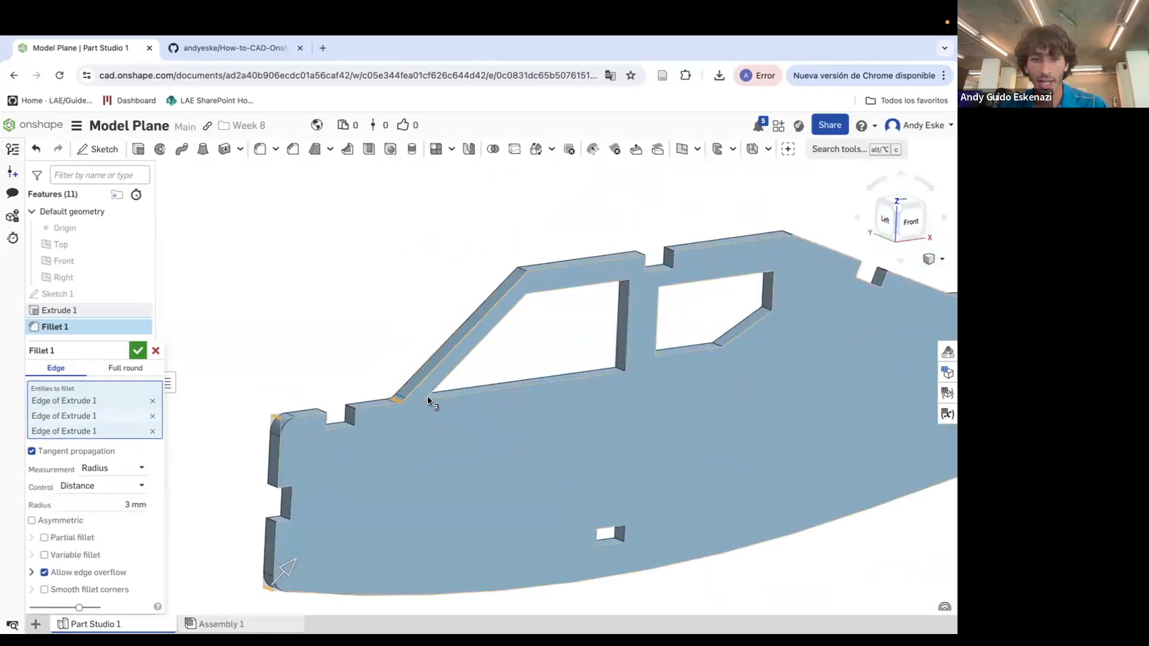
Add the windshield top, the rear roof corner and the edge where the rear slope meets the tail to the fillet
{"action": "left_click", "coordinate": [521, 273]}
{"action": "scroll", "coordinate": [689, 264], "scroll_direction": "up", "scroll_amount": 3}
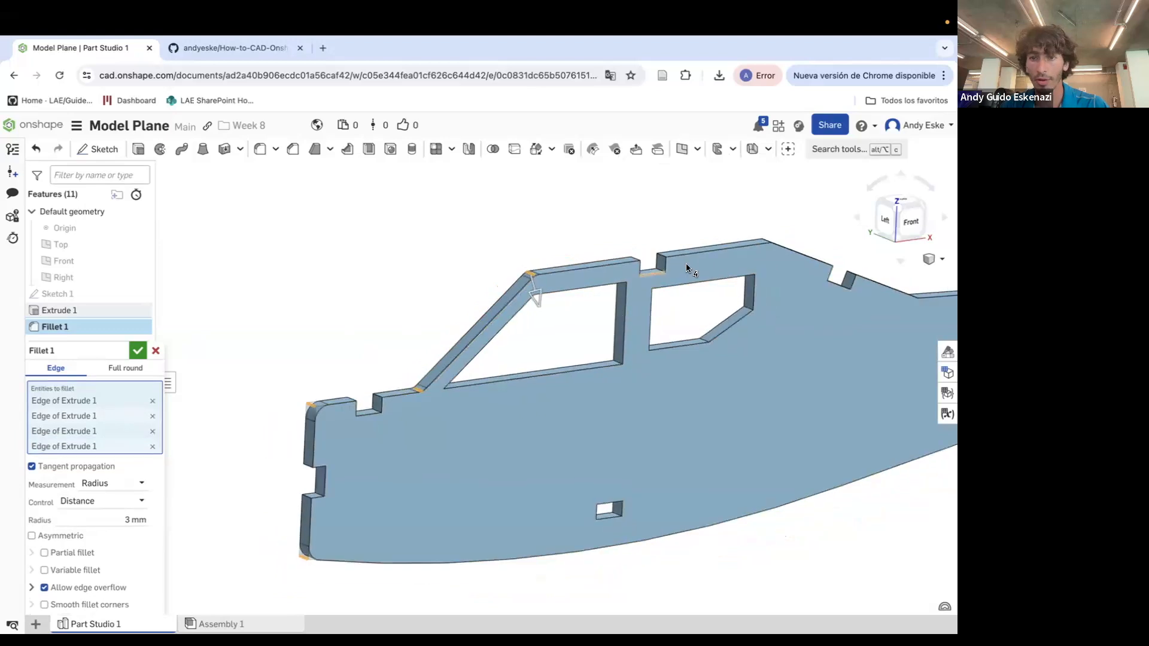
{"action": "left_click", "coordinate": [770, 244]}
{"action": "scroll", "coordinate": [590, 257], "scroll_direction": "down", "scroll_amount": 5}
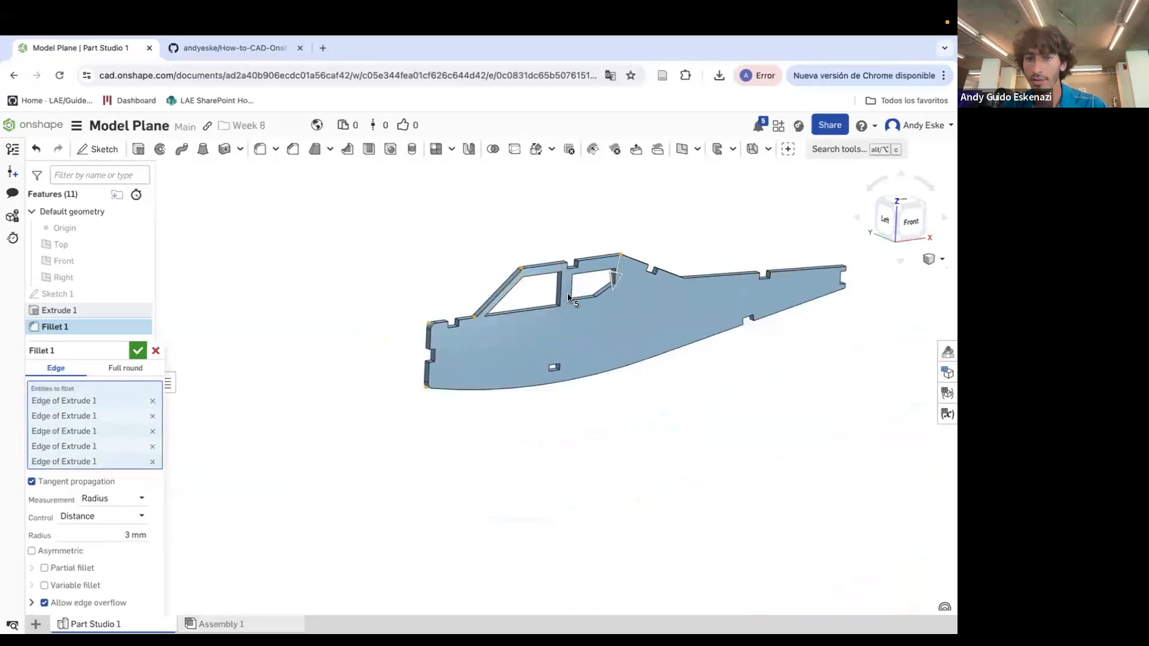
{"action": "scroll", "coordinate": [765, 274], "scroll_direction": "up", "scroll_amount": 5}
{"action": "scroll", "coordinate": [489, 304], "scroll_direction": "down", "scroll_amount": 3}
{"action": "right_click_drag", "start_coordinate": [533, 302], "coordinate": [528, 315]}
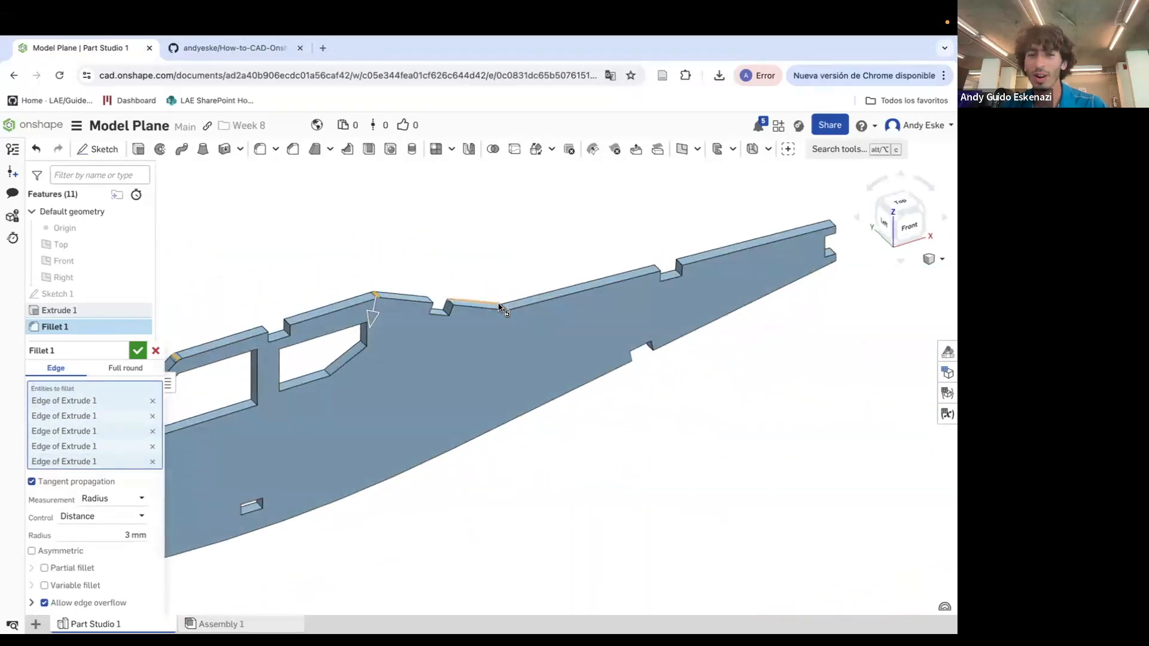
{"action": "scroll", "coordinate": [501, 307], "scroll_direction": "up", "scroll_amount": 3}
{"action": "left_click", "coordinate": [505, 309]}
Try the 3 mm fillet on the tail end's upper corner edge and deselect that edge
{"action": "scroll", "coordinate": [454, 331], "scroll_direction": "down", "scroll_amount": 2}
{"action": "scroll", "coordinate": [454, 331], "scroll_direction": "down", "scroll_amount": 2}
{"action": "scroll", "coordinate": [605, 308], "scroll_direction": "up", "scroll_amount": 5}
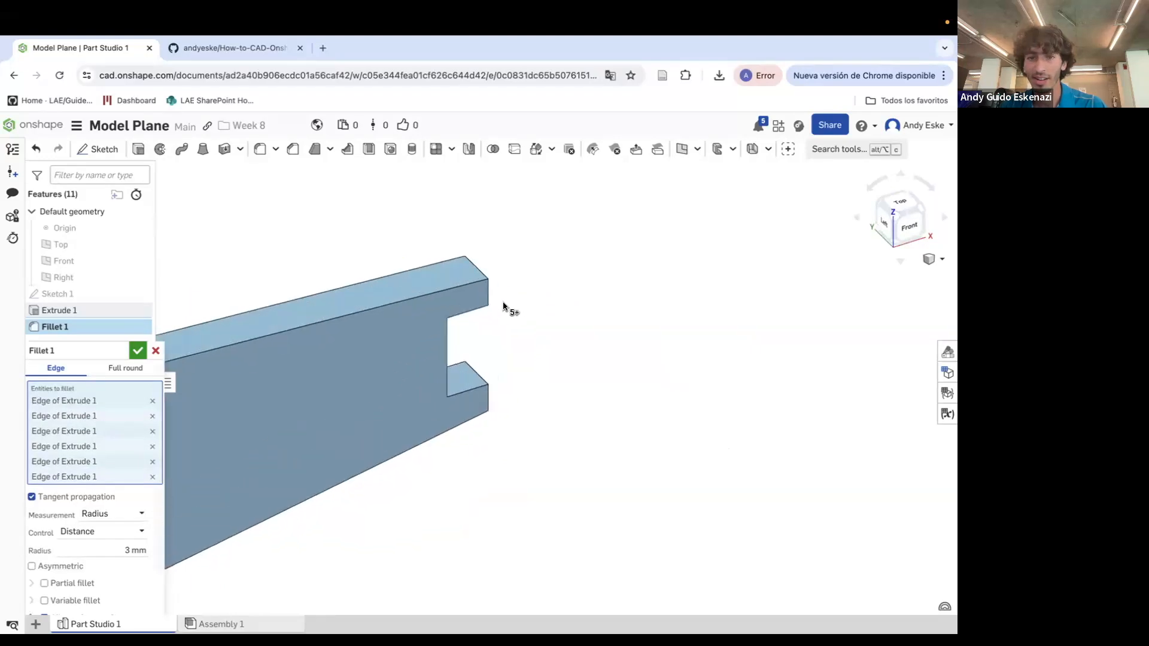
{"action": "left_click", "coordinate": [479, 273]}
{"action": "right_click_drag", "start_coordinate": [506, 357], "coordinate": [450, 333]}
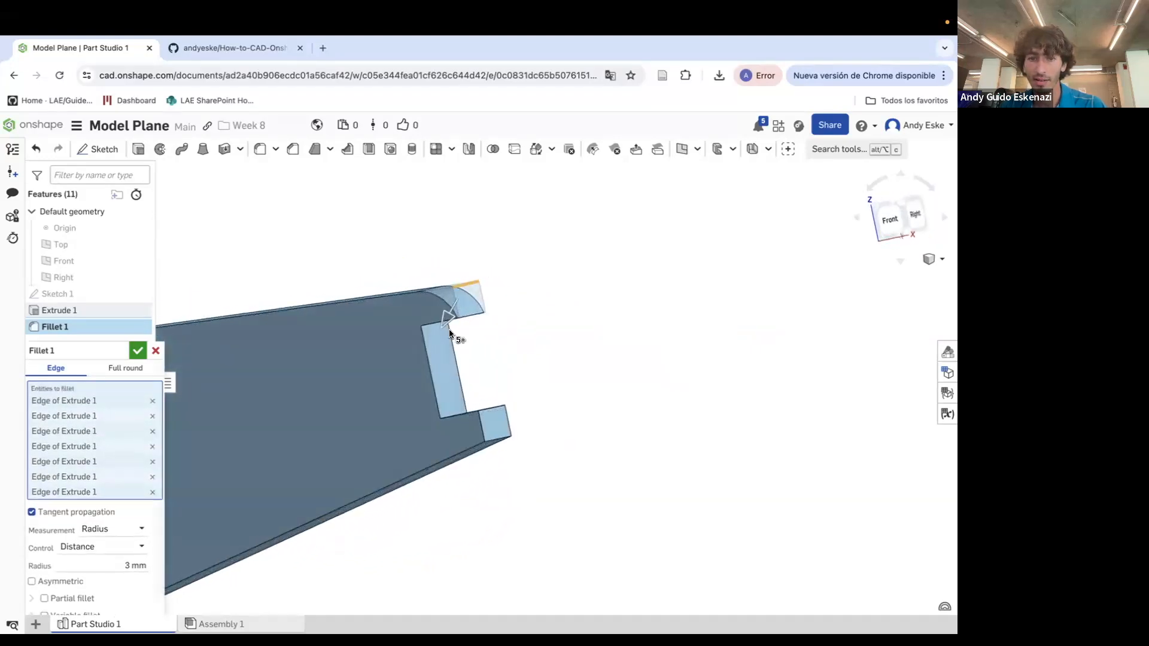
{"action": "left_click", "coordinate": [461, 285]}
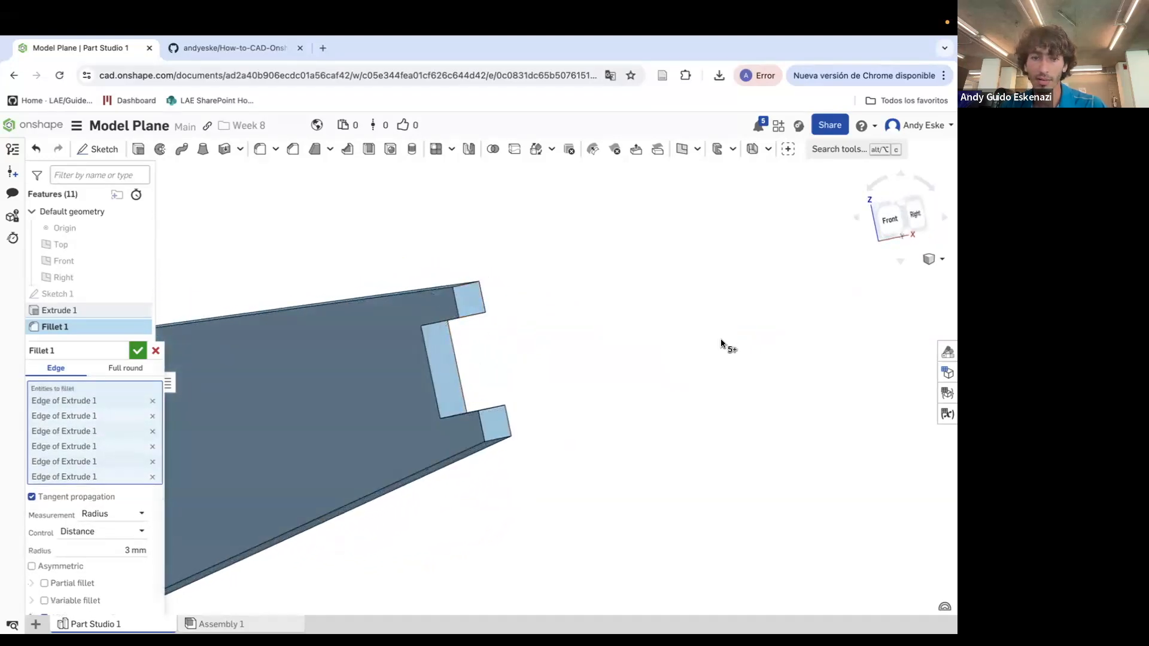
Add the corner edges of the rear side window cutout to the 3 mm fillet
{"action": "scroll", "coordinate": [513, 366], "scroll_direction": "down", "scroll_amount": 4}
{"action": "right_click_drag", "start_coordinate": [513, 368], "coordinate": [531, 390]}
{"action": "scroll", "coordinate": [303, 343], "scroll_direction": "up", "scroll_amount": 5}
{"action": "left_click", "coordinate": [358, 328]}
{"action": "left_click", "coordinate": [366, 275]}
{"action": "scroll", "coordinate": [328, 292], "scroll_direction": "down", "scroll_amount": 5}
{"action": "left_click", "coordinate": [337, 279]}
{"action": "scroll", "coordinate": [402, 246], "scroll_direction": "up", "scroll_amount": 5}
{"action": "left_click", "coordinate": [408, 266]}
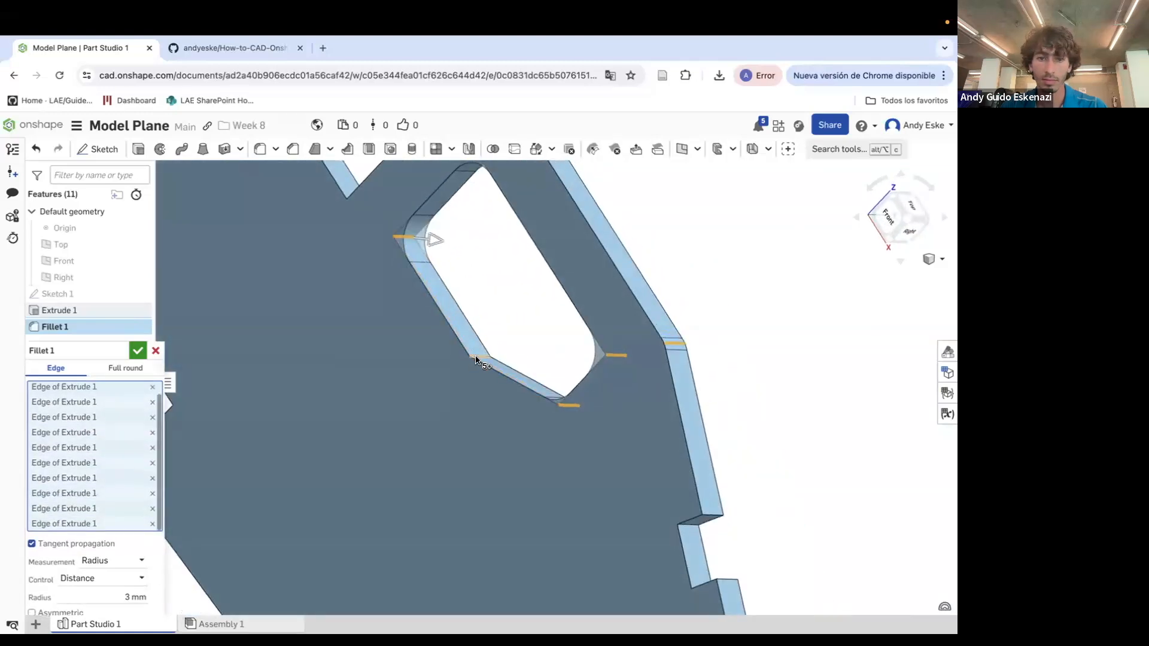
Add the corner edges of the front side window cutout to the 3 mm fillet and apply it
{"action": "scroll", "coordinate": [531, 389], "scroll_direction": "down", "scroll_amount": 3}
{"action": "scroll", "coordinate": [438, 273], "scroll_direction": "up", "scroll_amount": 5}
{"action": "right_click_drag", "start_coordinate": [438, 273], "coordinate": [529, 303]}
{"action": "left_click", "coordinate": [415, 292]}
{"action": "scroll", "coordinate": [464, 318], "scroll_direction": "down", "scroll_amount": 5}
{"action": "left_click", "coordinate": [520, 287]}
{"action": "scroll", "coordinate": [493, 377], "scroll_direction": "down", "scroll_amount": 5}
{"action": "right_click_drag", "start_coordinate": [493, 377], "coordinate": [498, 347]}
{"action": "scroll", "coordinate": [494, 296], "scroll_direction": "up", "scroll_amount": 5}
{"action": "scroll", "coordinate": [485, 305], "scroll_direction": "down", "scroll_amount": 5}
{"action": "scroll", "coordinate": [492, 301], "scroll_direction": "up", "scroll_amount": 5}
{"action": "left_click", "coordinate": [491, 303]}
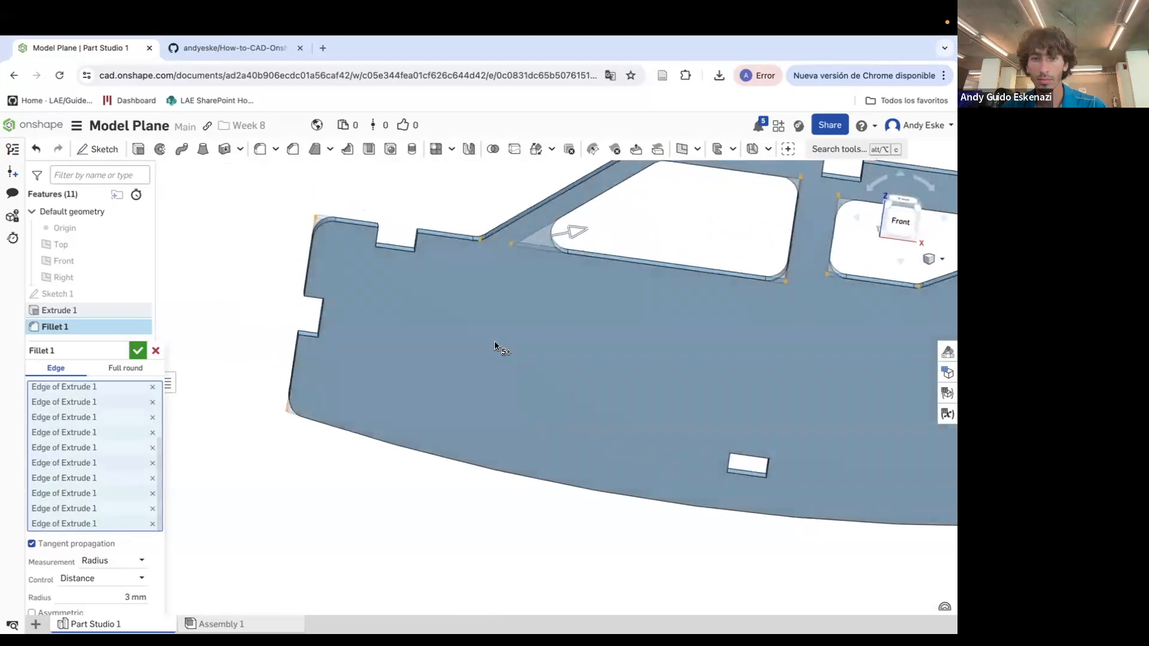
{"action": "right_click_drag", "start_coordinate": [336, 334], "coordinate": [361, 354]}
{"action": "scroll", "coordinate": [361, 354], "scroll_direction": "down", "scroll_amount": 5}
{"action": "mouse_move", "coordinate": [559, 318]}
{"action": "right_mouse_down"}
{"action": "mouse_move", "coordinate": [551, 285]}
{"action": "mouse_move", "coordinate": [556, 298]}
{"action": "right_mouse_up"}
{"action": "left_click", "coordinate": [137, 350]}
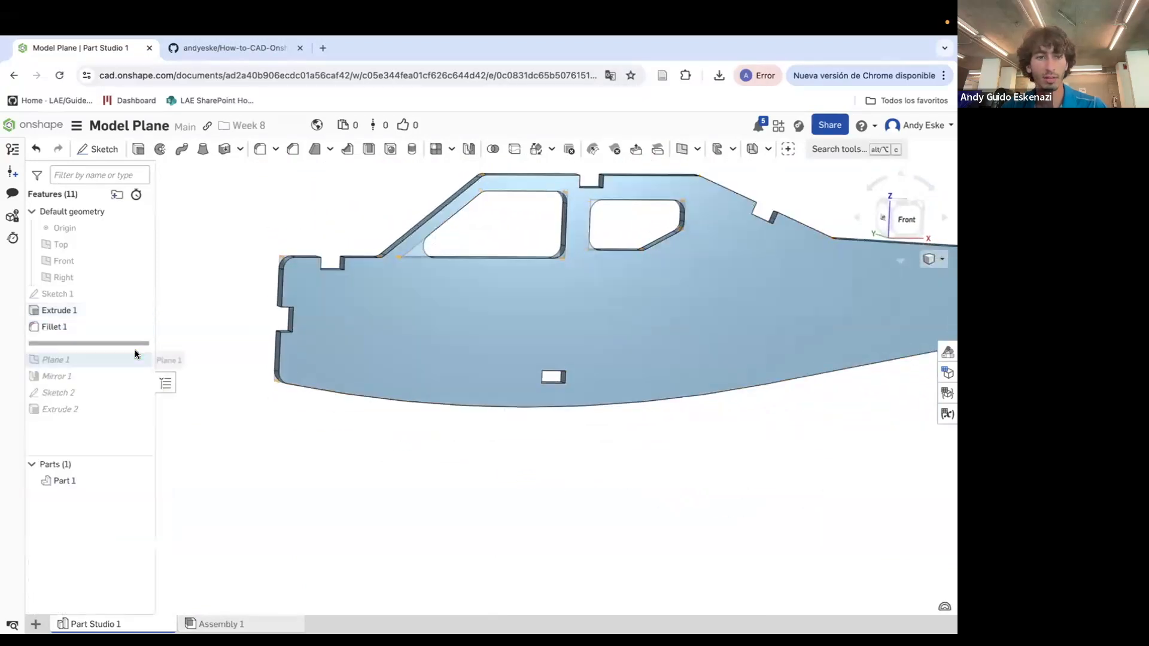
Fillet the upper and lower outer corner edges of the tail end with a 1 mm radius
{"action": "left_click", "coordinate": [261, 149]}
{"action": "scroll", "coordinate": [203, 260], "scroll_direction": "down", "scroll_amount": 5}
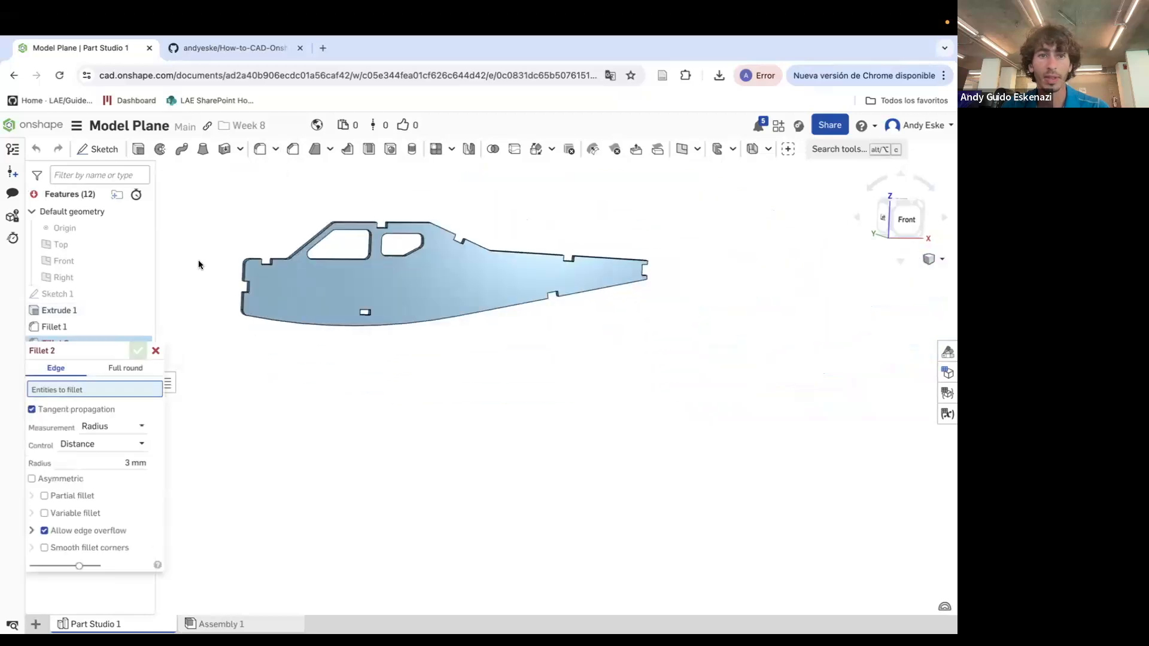
{"action": "scroll", "coordinate": [608, 273], "scroll_direction": "up", "scroll_amount": 8}
{"action": "right_click_drag", "start_coordinate": [609, 273], "coordinate": [580, 280]}
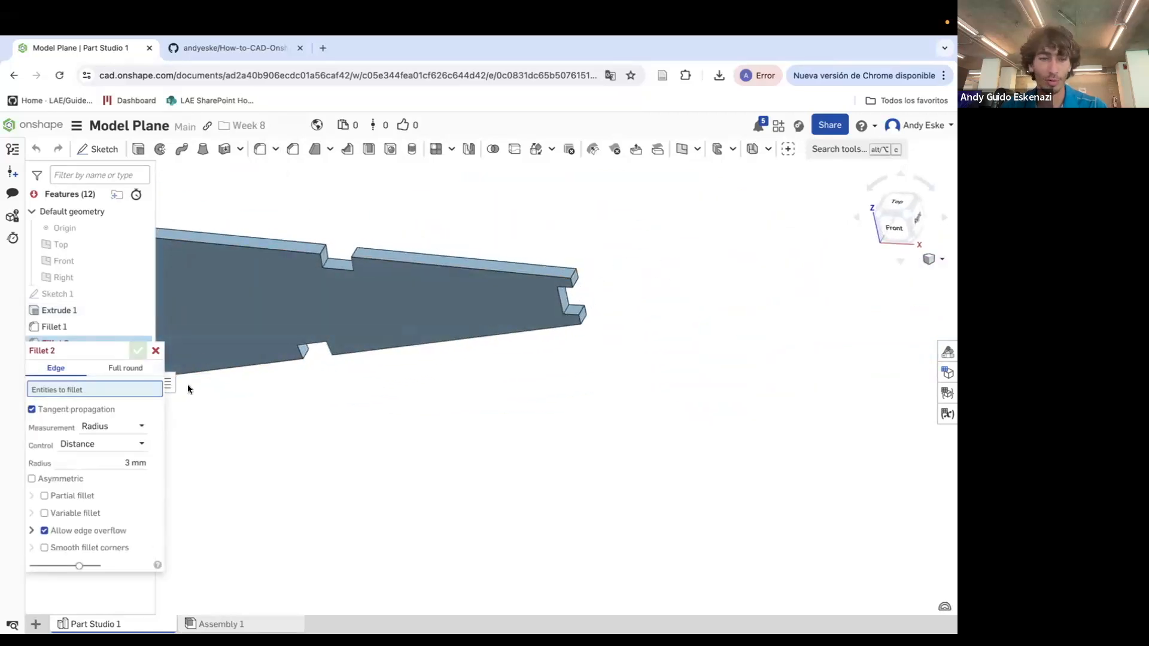
{"action": "double_click", "coordinate": [142, 462]}
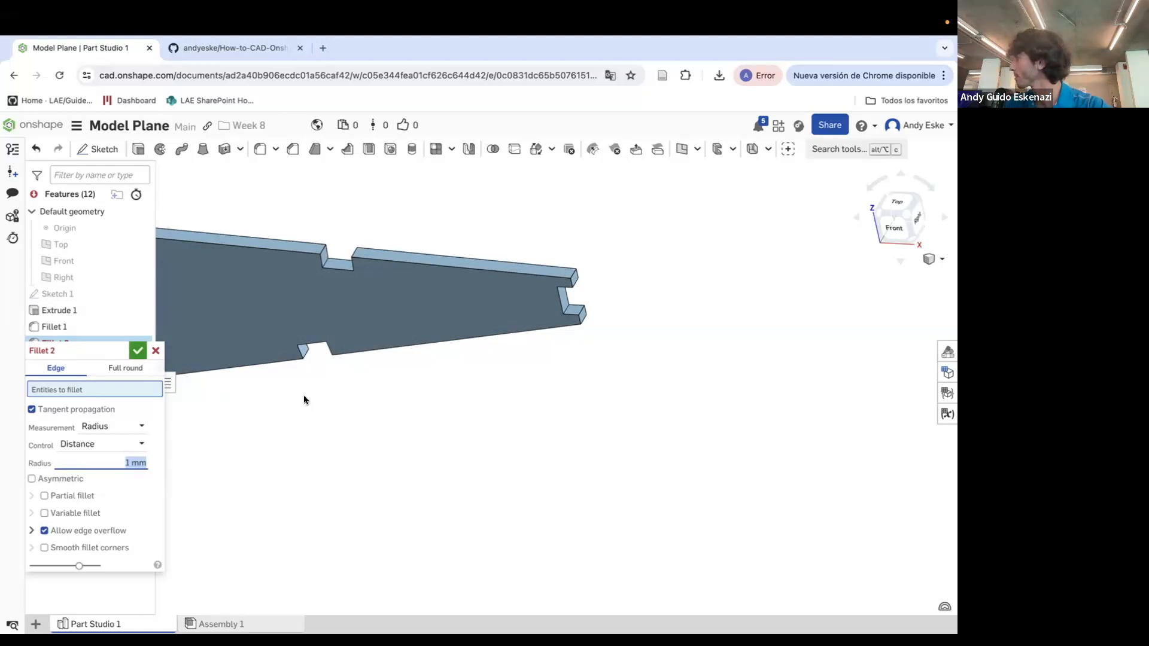
{"action": "scroll", "coordinate": [419, 323], "scroll_direction": "up", "scroll_amount": 2}
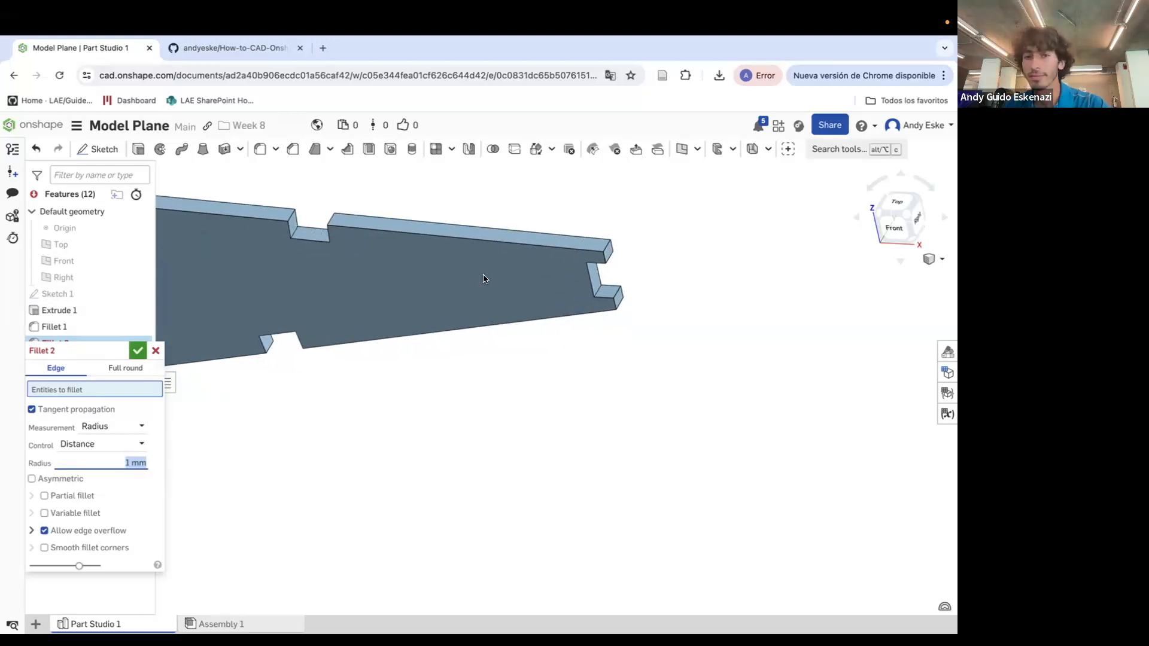
{"action": "left_click", "coordinate": [609, 245]}
{"action": "left_click", "coordinate": [620, 304]}
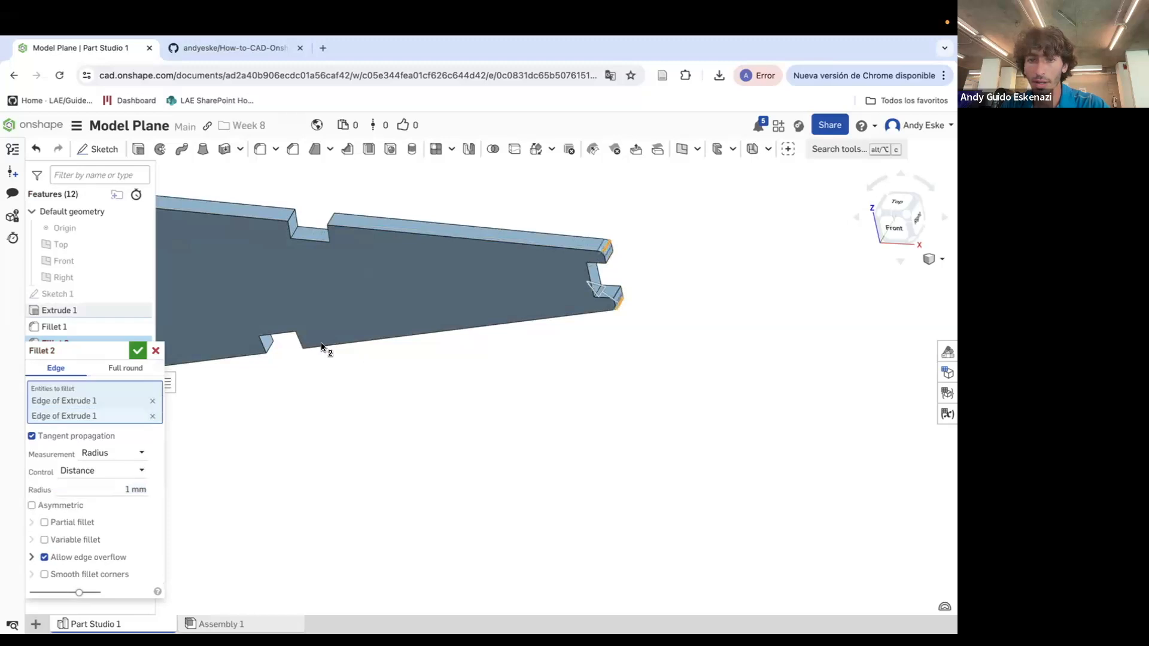
{"action": "key", "text": "Return"}
Roll the feature history forward past Extrude 2 to restore the mirrored side and connecting plate
{"action": "scroll", "coordinate": [612, 405], "scroll_direction": "down", "scroll_amount": 1}
{"action": "key", "text": "shift+1"}
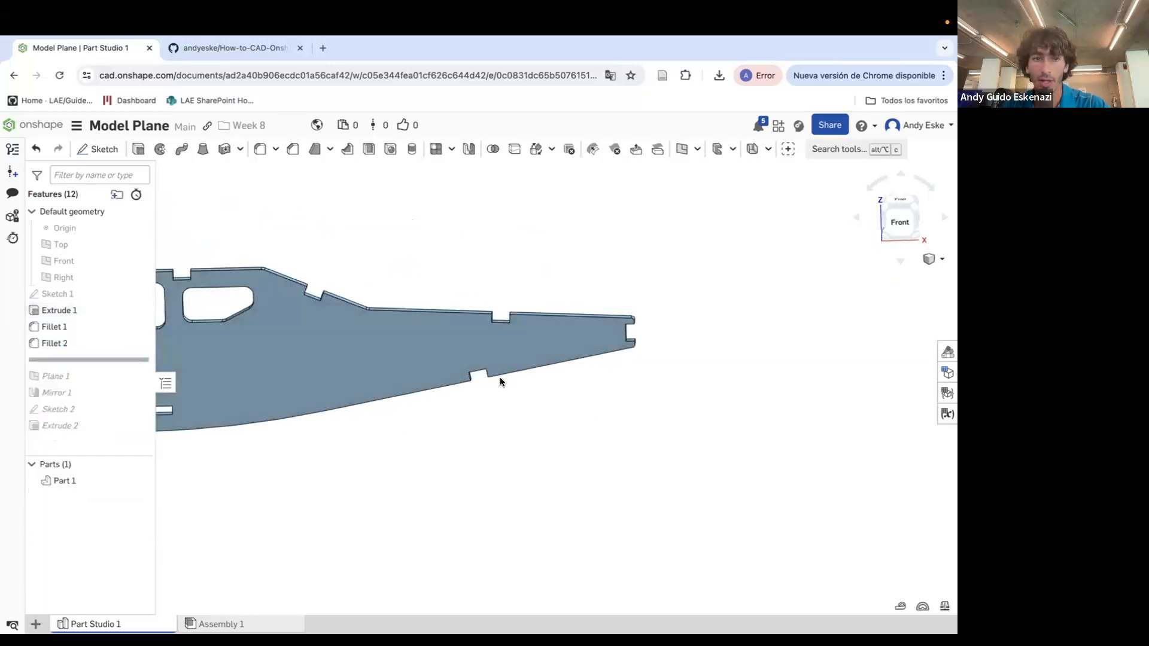
{"action": "left_click_drag", "start_coordinate": [102, 360], "coordinate": [102, 434]}
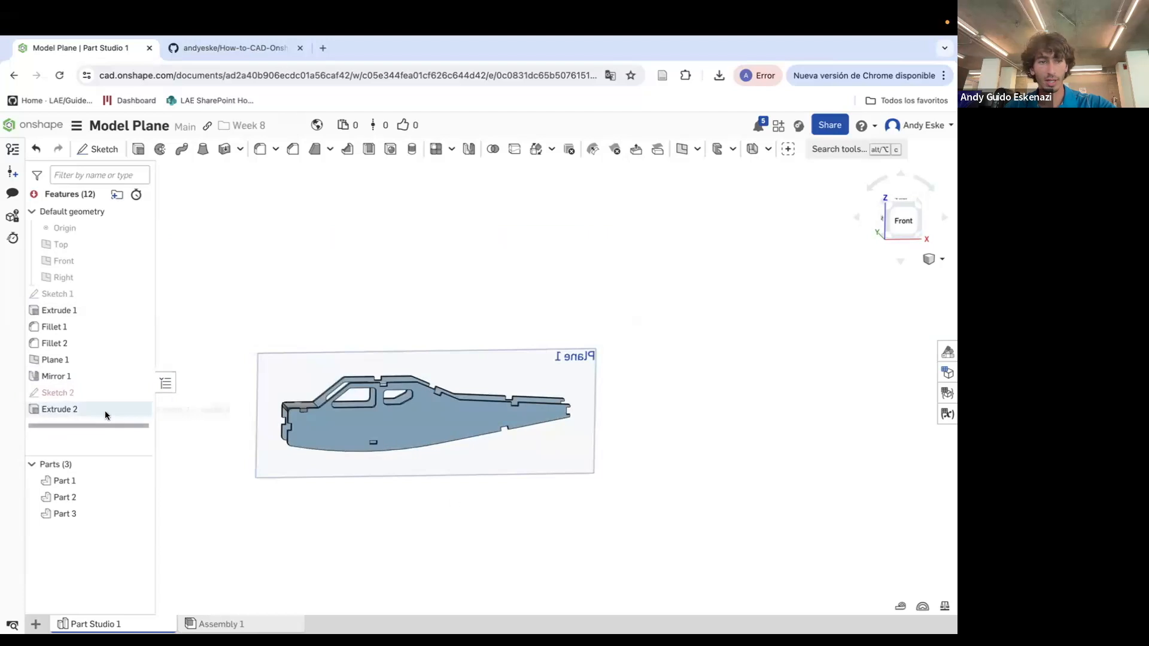
Open Sketch 2 of the front connecting plate for editing and delete the broken coincident constraints at its outline corners
{"action": "scroll", "coordinate": [270, 428], "scroll_direction": "up", "scroll_amount": 8}
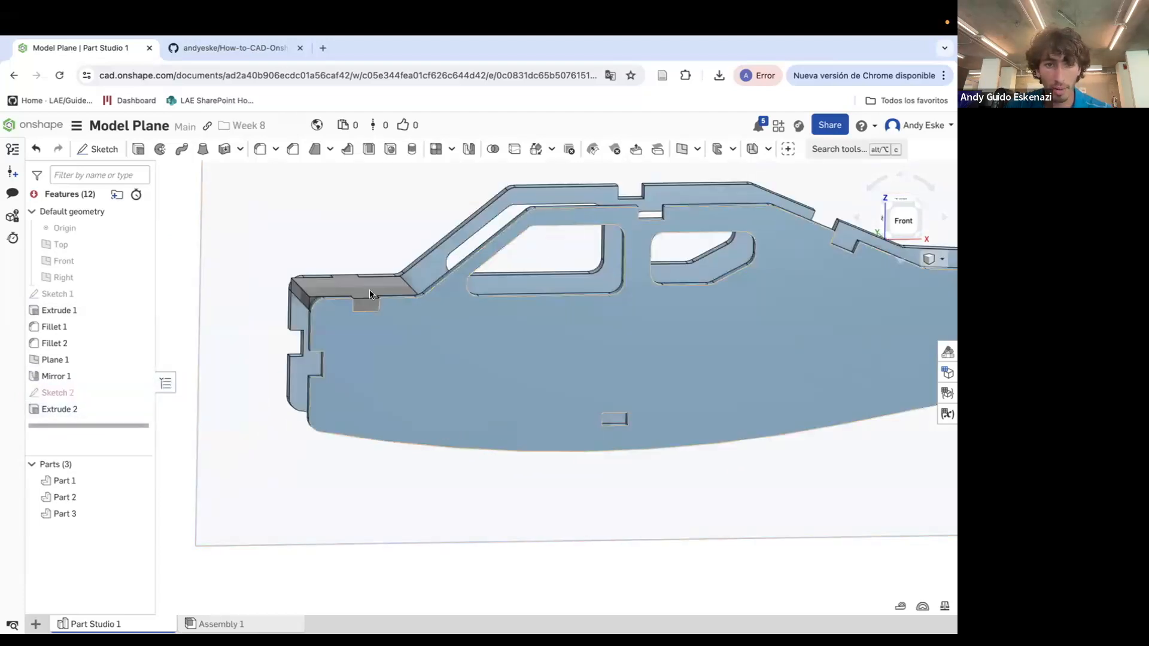
{"action": "right_click_drag", "start_coordinate": [369, 290], "coordinate": [375, 297]}
{"action": "scroll", "coordinate": [374, 298], "scroll_direction": "up", "scroll_amount": 3}
{"action": "right_click", "coordinate": [73, 392]}
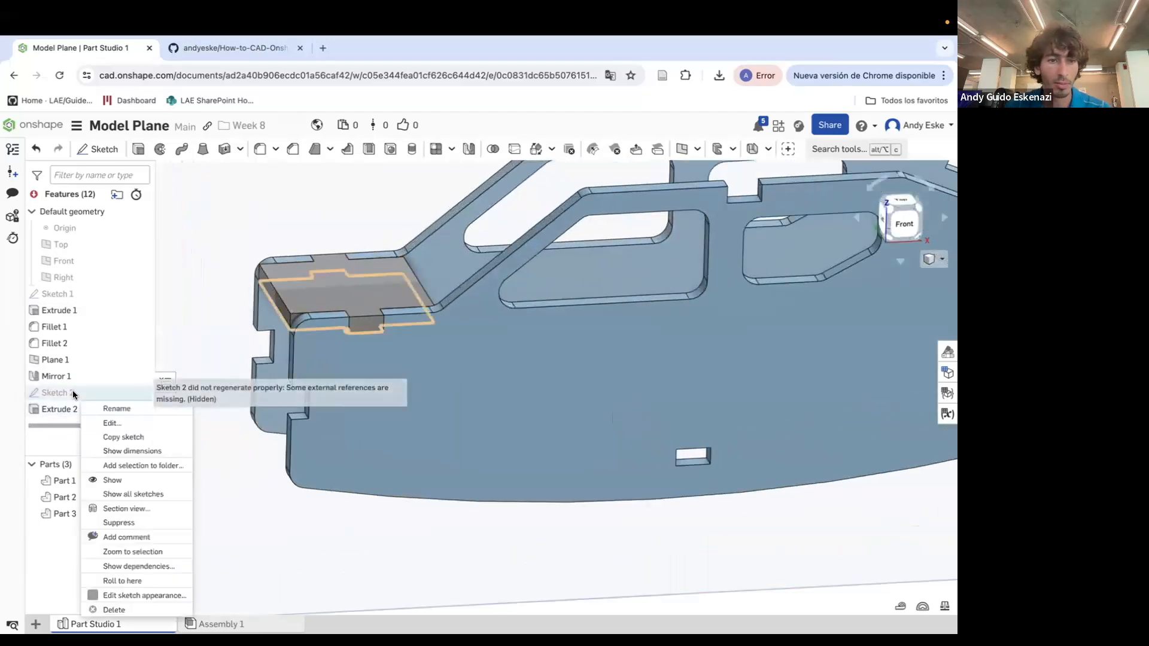
{"action": "left_click", "coordinate": [115, 423]}
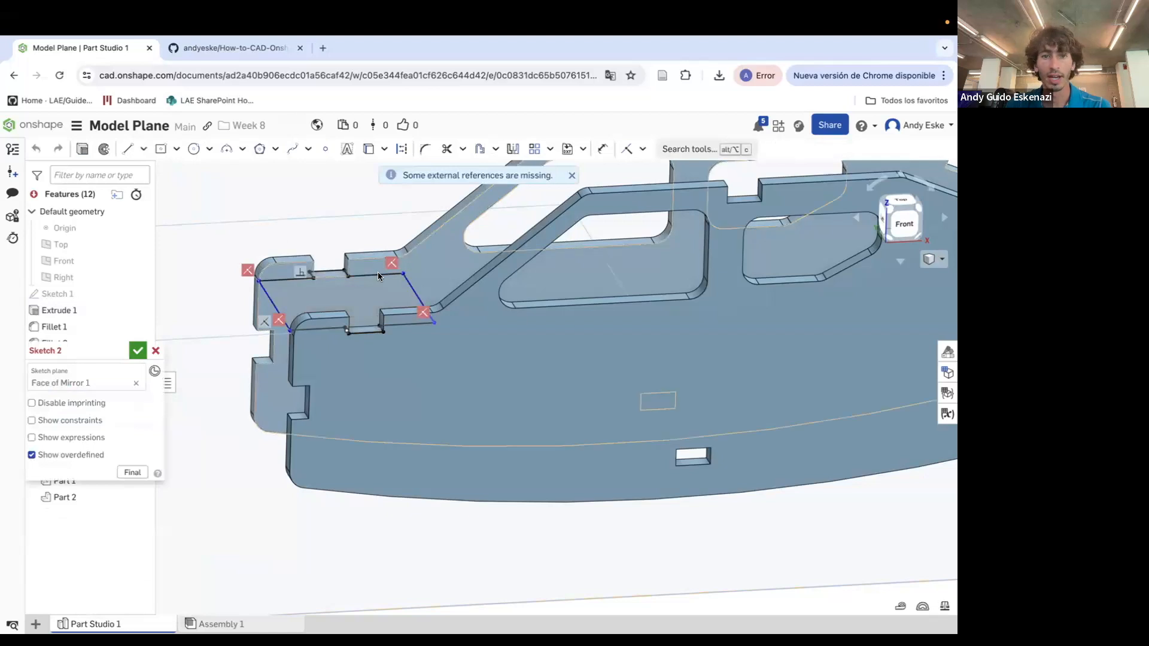
{"action": "right_click", "coordinate": [247, 271]}
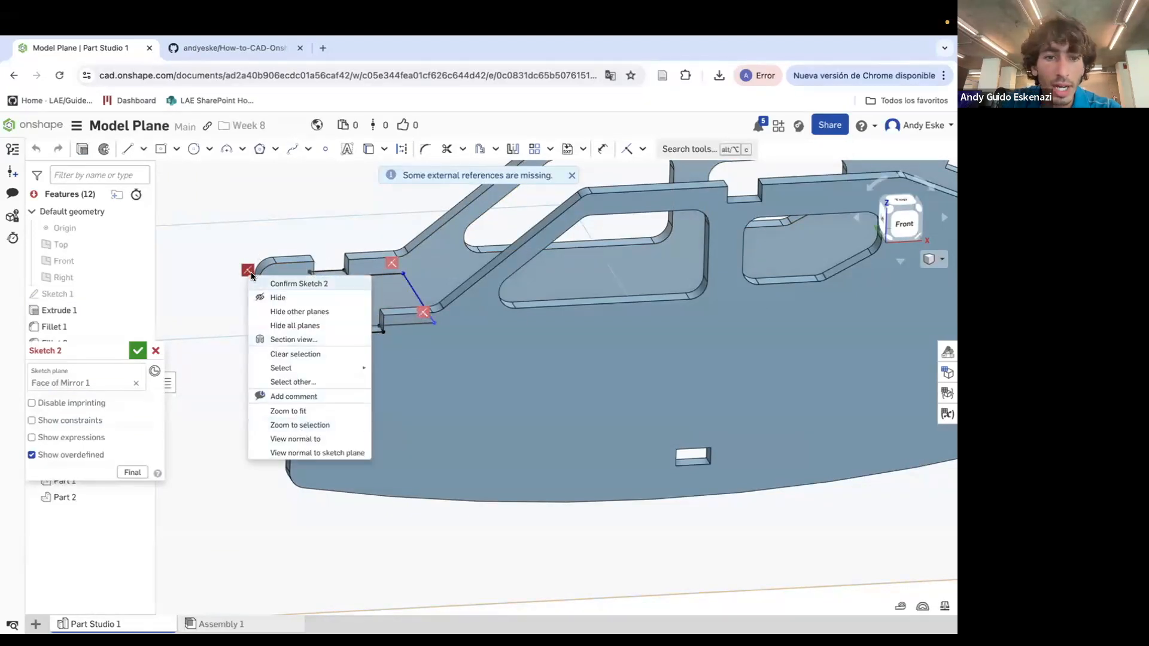
{"action": "left_click", "coordinate": [242, 269]}
{"action": "key", "text": "Delete"}
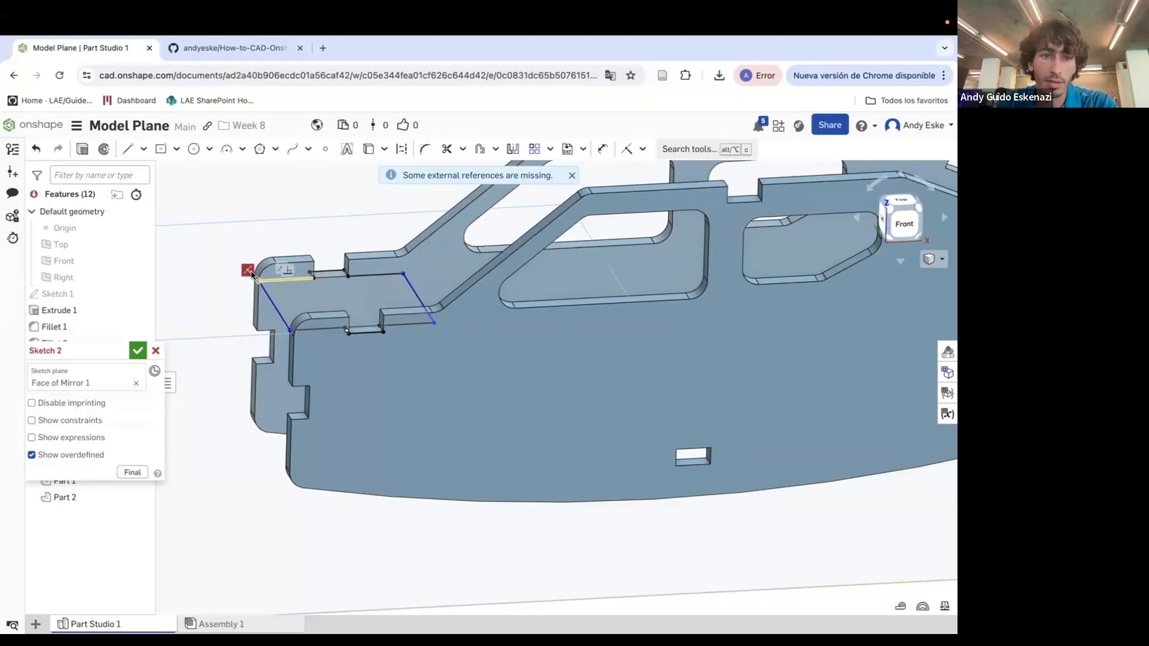
{"action": "key", "text": "Delete"}
Constrain the plate outline's rear corner on the mirrored side coincident with the fillet edge at the windshield base
{"action": "scroll", "coordinate": [397, 269], "scroll_direction": "up", "scroll_amount": 3}
{"action": "key", "text": "i"}
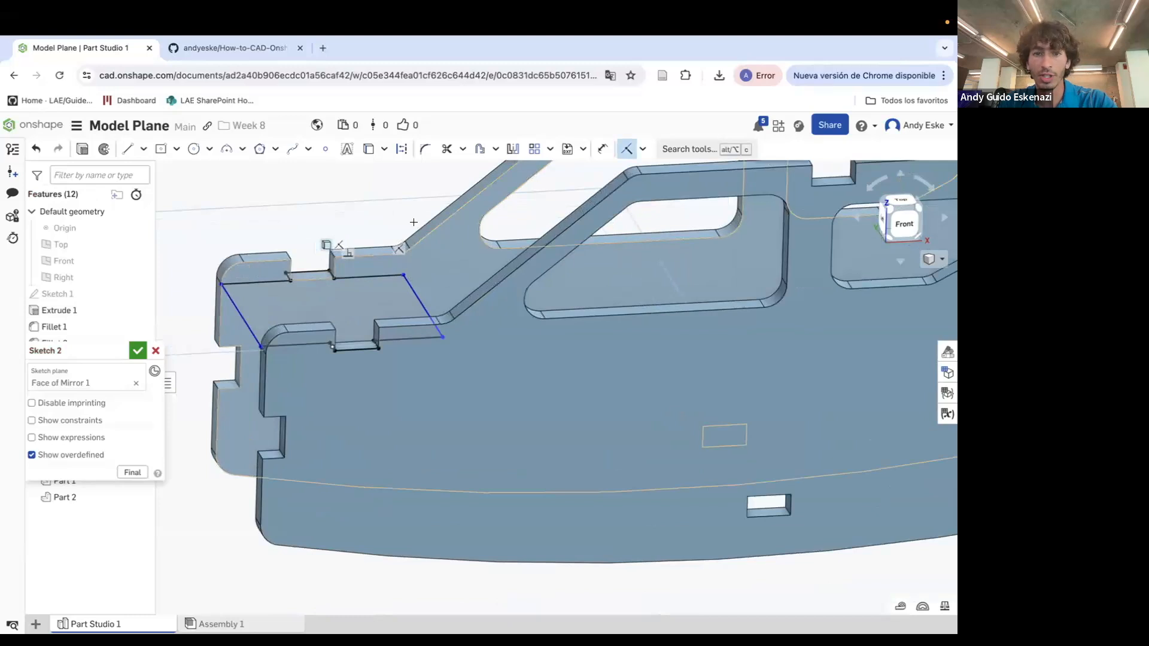
{"action": "scroll", "coordinate": [392, 249], "scroll_direction": "up", "scroll_amount": 4}
{"action": "scroll", "coordinate": [392, 249], "scroll_direction": "up", "scroll_amount": 2}
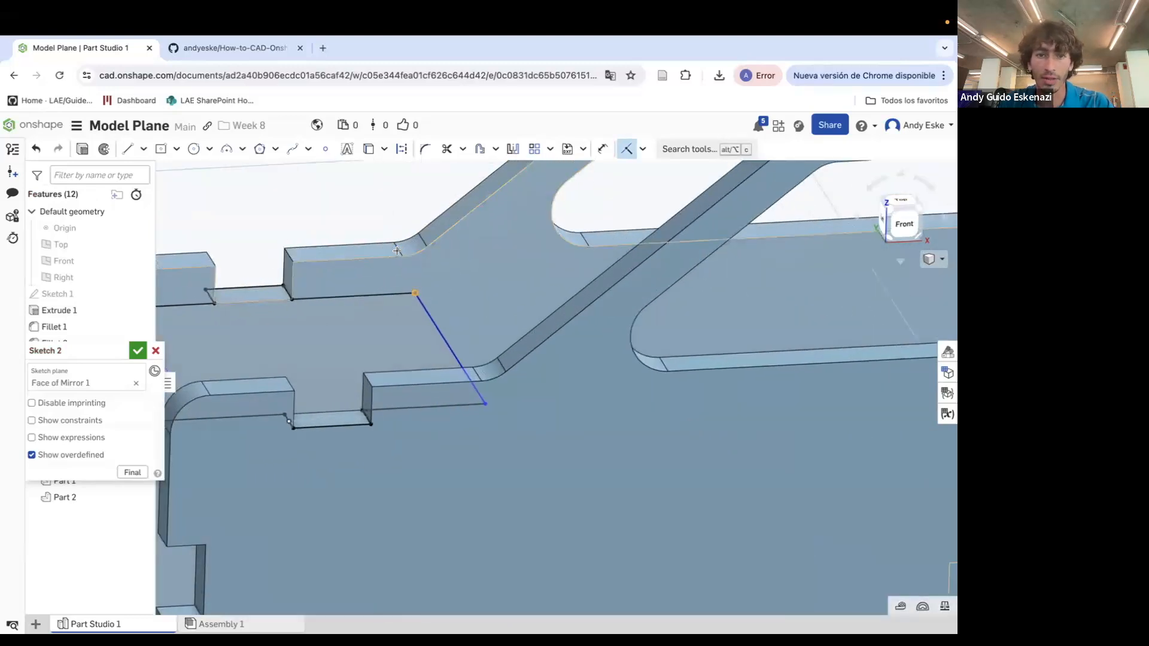
{"action": "scroll", "coordinate": [393, 243], "scroll_direction": "up", "scroll_amount": 4}
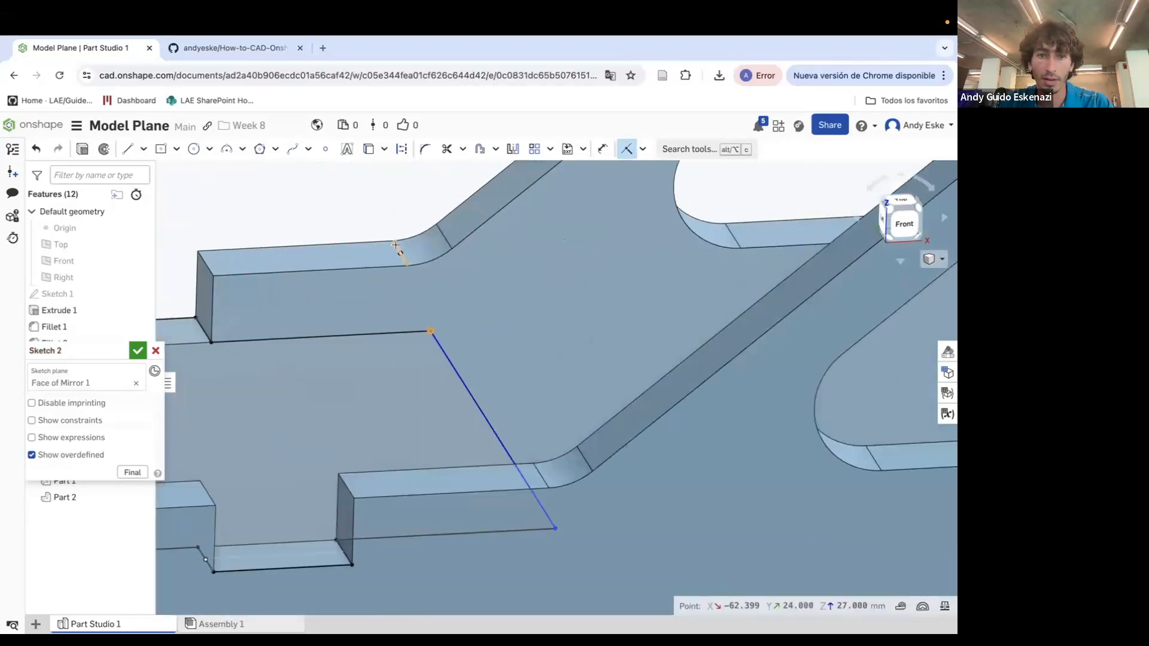
{"action": "left_click", "coordinate": [398, 249]}
{"action": "scroll", "coordinate": [559, 443], "scroll_direction": "down", "scroll_amount": 6}
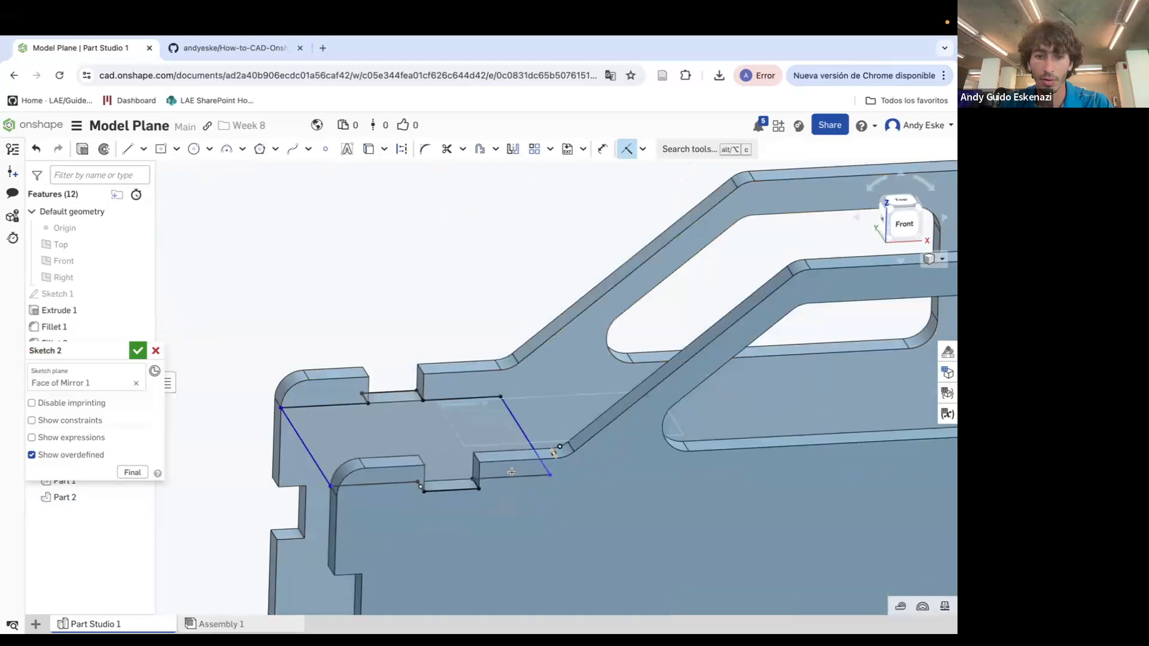
Try to make the plate outline's front corner on the mirrored side coincident with the nose fillet's upper edge
{"action": "left_click", "coordinate": [282, 408]}
{"action": "left_click", "coordinate": [303, 374]}
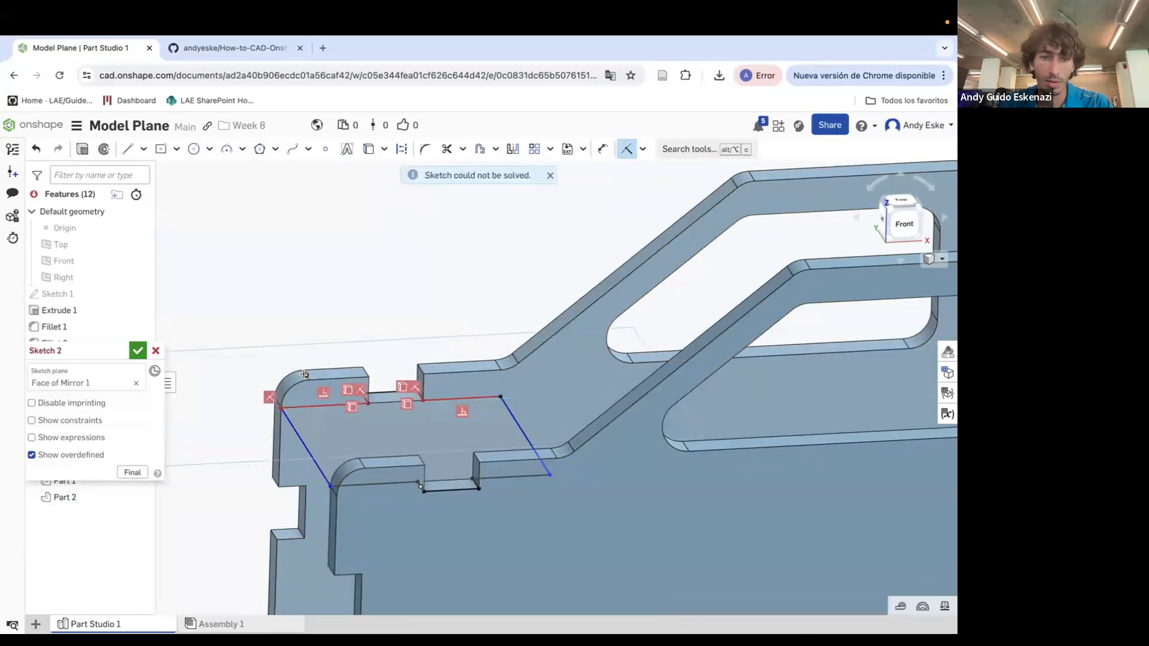
{"action": "key", "text": "ctrl+z"}
Pull the outline's two front corners back, constrain them coincident with the nose fillets' upper edges, and accept Sketch 2
{"action": "scroll", "coordinate": [299, 381], "scroll_direction": "up", "scroll_amount": 5}
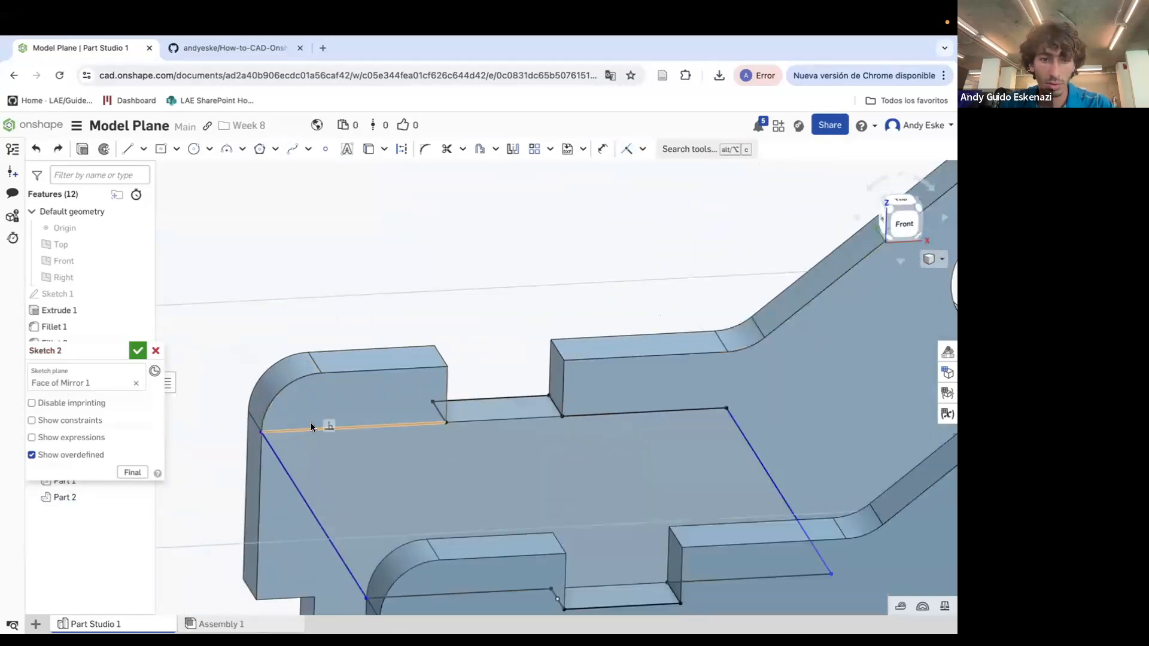
{"action": "left_click_drag", "start_coordinate": [258, 433], "coordinate": [306, 430]}
{"action": "left_click_drag", "start_coordinate": [367, 597], "coordinate": [386, 596]}
{"action": "key", "text": "i"}
{"action": "left_click", "coordinate": [345, 513]}
{"action": "left_click", "coordinate": [306, 430]}
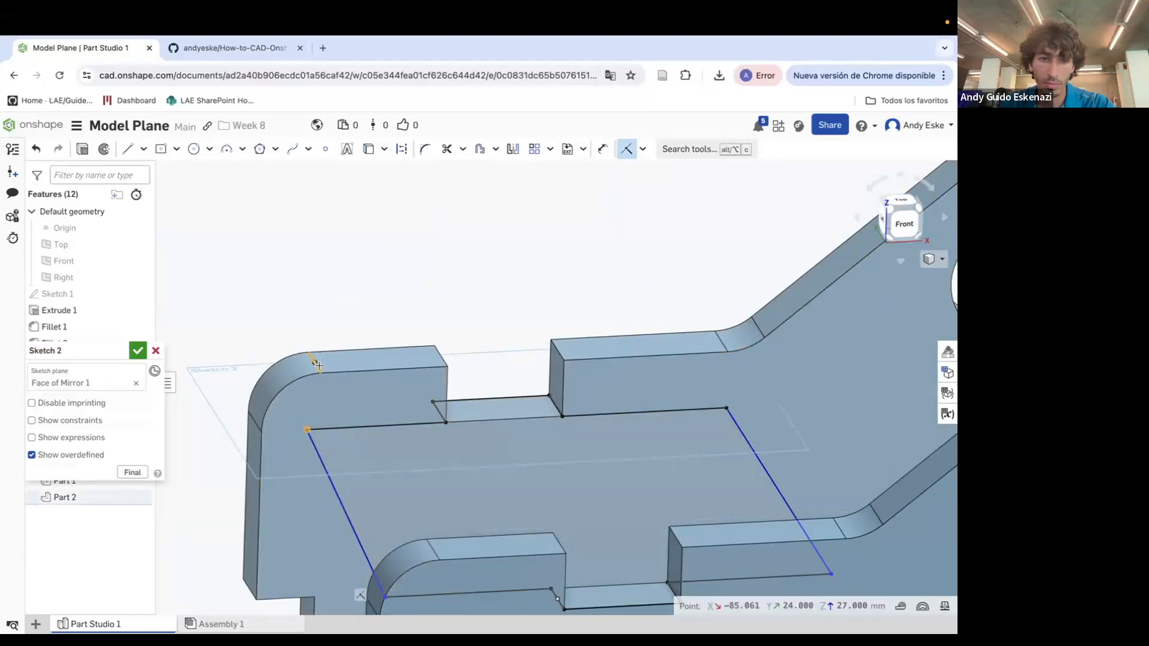
{"action": "left_click", "coordinate": [316, 362]}
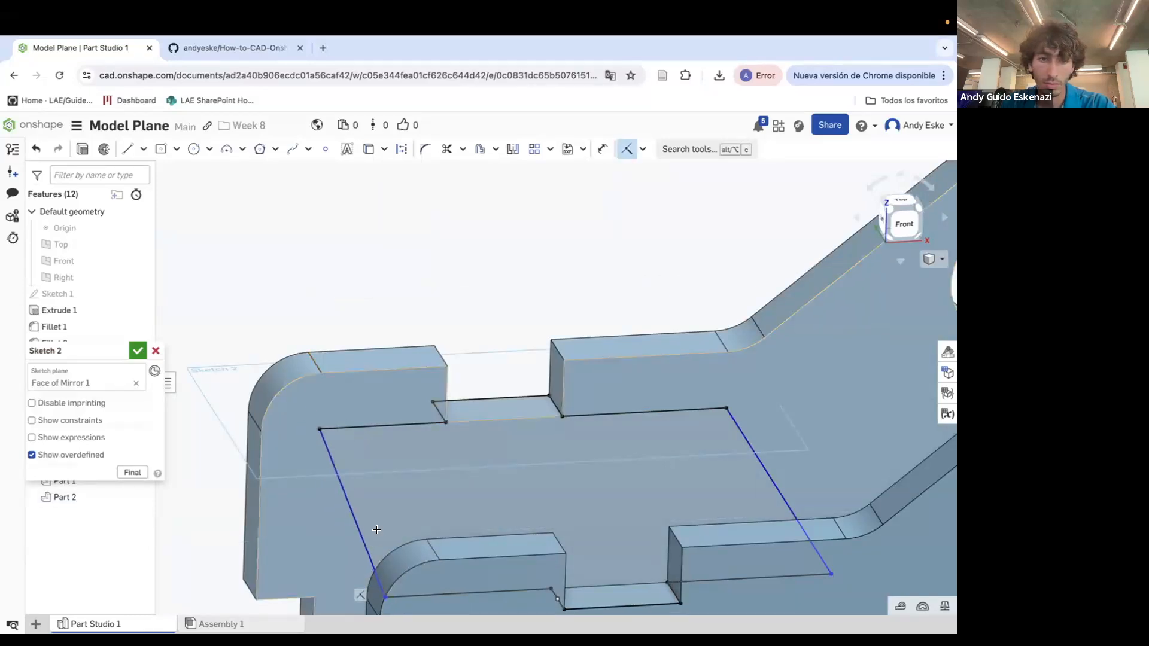
{"action": "left_click", "coordinate": [435, 552]}
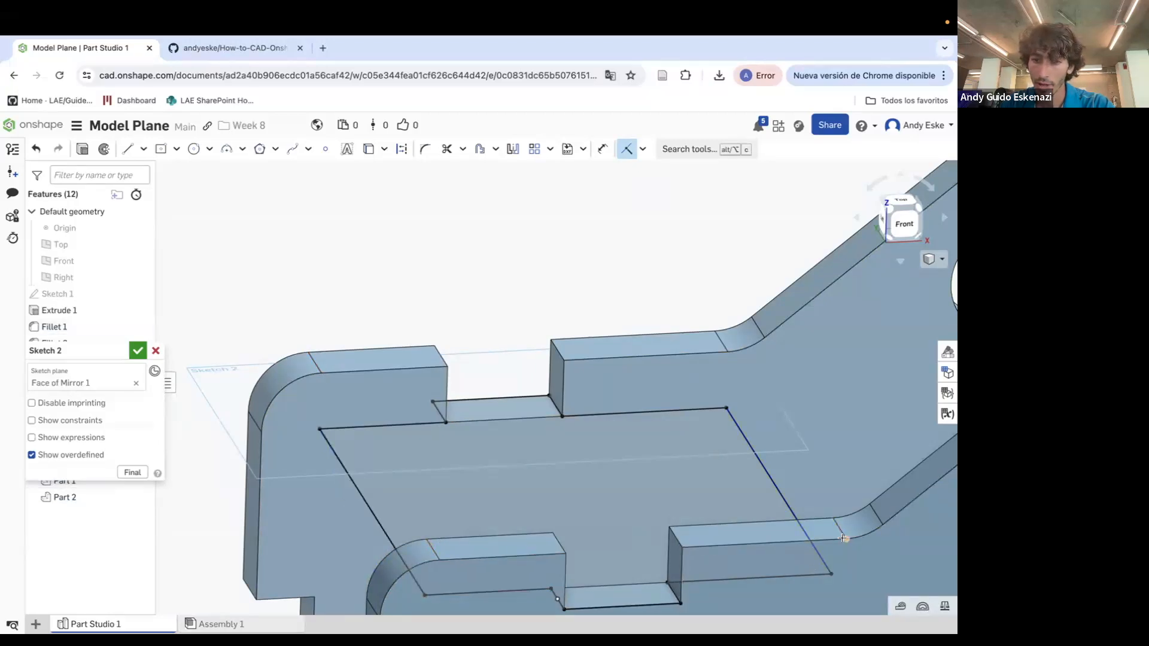
{"action": "scroll", "coordinate": [550, 382], "scroll_direction": "down", "scroll_amount": 3}
{"action": "left_click", "coordinate": [138, 351]}
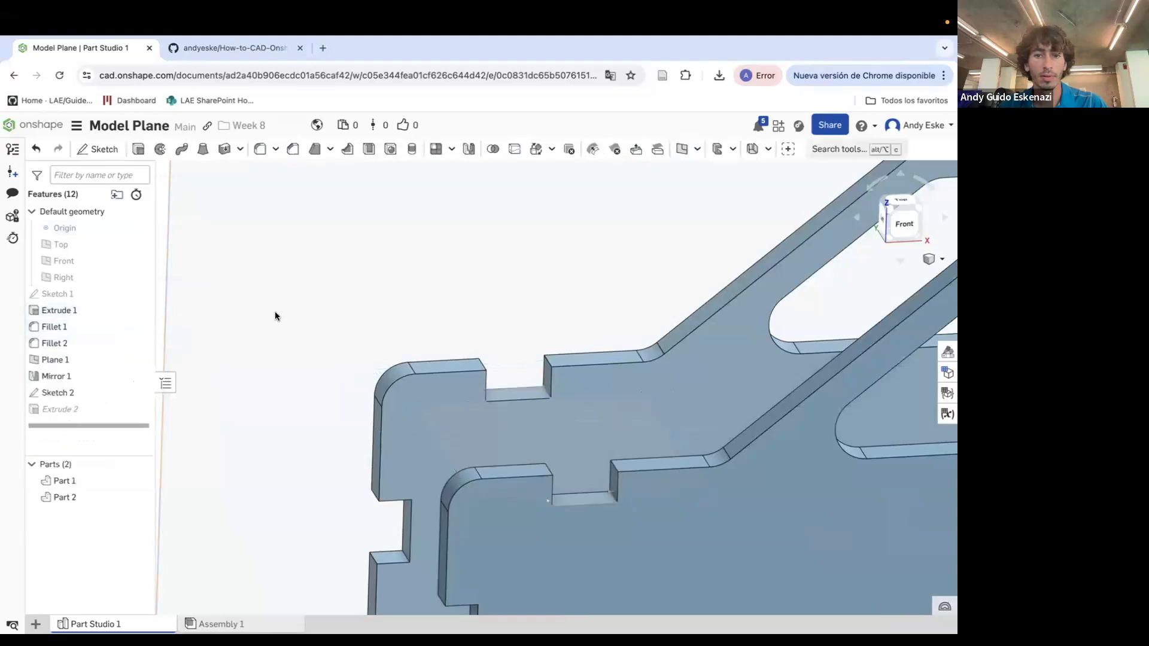
Start a new sketch on the floor of the mirrored side's notch in the sloped edge behind the rear window
{"action": "scroll", "coordinate": [335, 335], "scroll_direction": "down", "scroll_amount": 3}
{"action": "scroll", "coordinate": [362, 354], "scroll_direction": "down", "scroll_amount": 4}
{"action": "left_click", "coordinate": [457, 507]}
{"action": "mouse_move", "coordinate": [420, 386]}
{"action": "right_mouse_down"}
{"action": "mouse_move", "coordinate": [429, 351]}
{"action": "mouse_move", "coordinate": [432, 380]}
{"action": "right_mouse_up"}
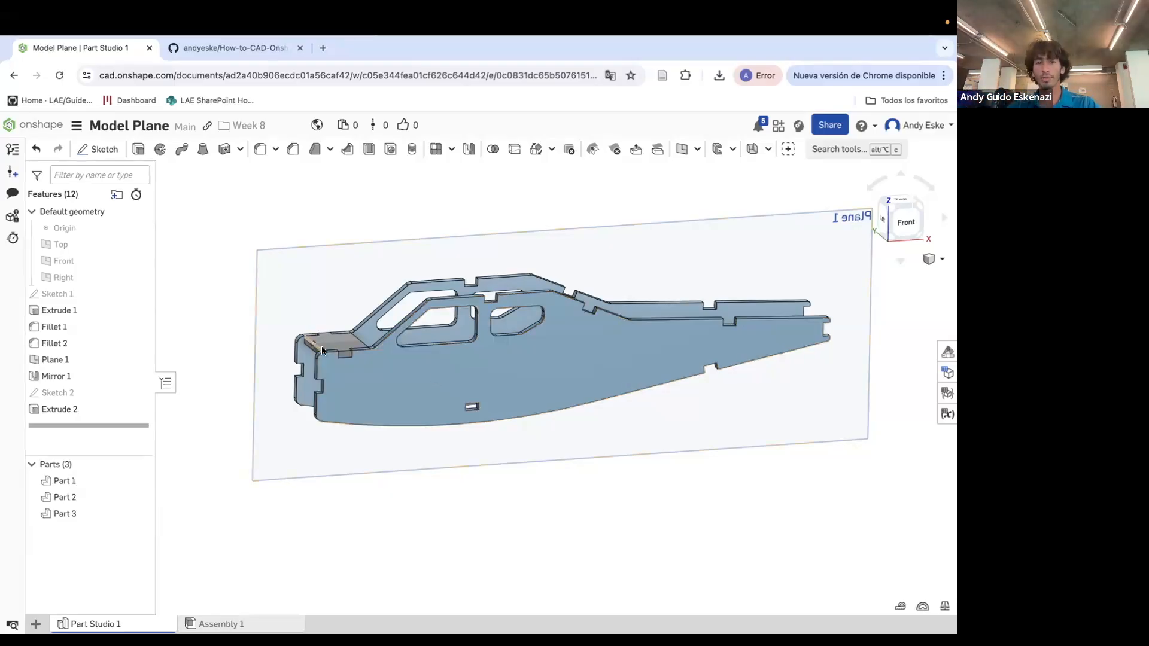
{"action": "scroll", "coordinate": [319, 357], "scroll_direction": "up", "scroll_amount": 3}
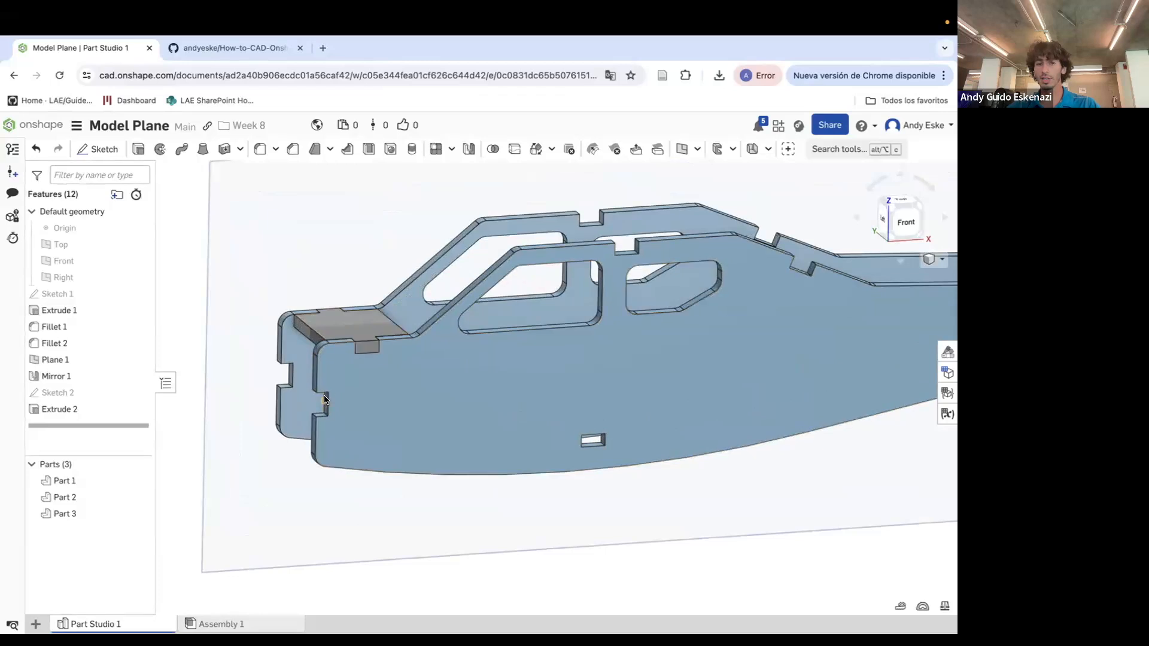
{"action": "scroll", "coordinate": [663, 387], "scroll_direction": "down", "scroll_amount": 3}
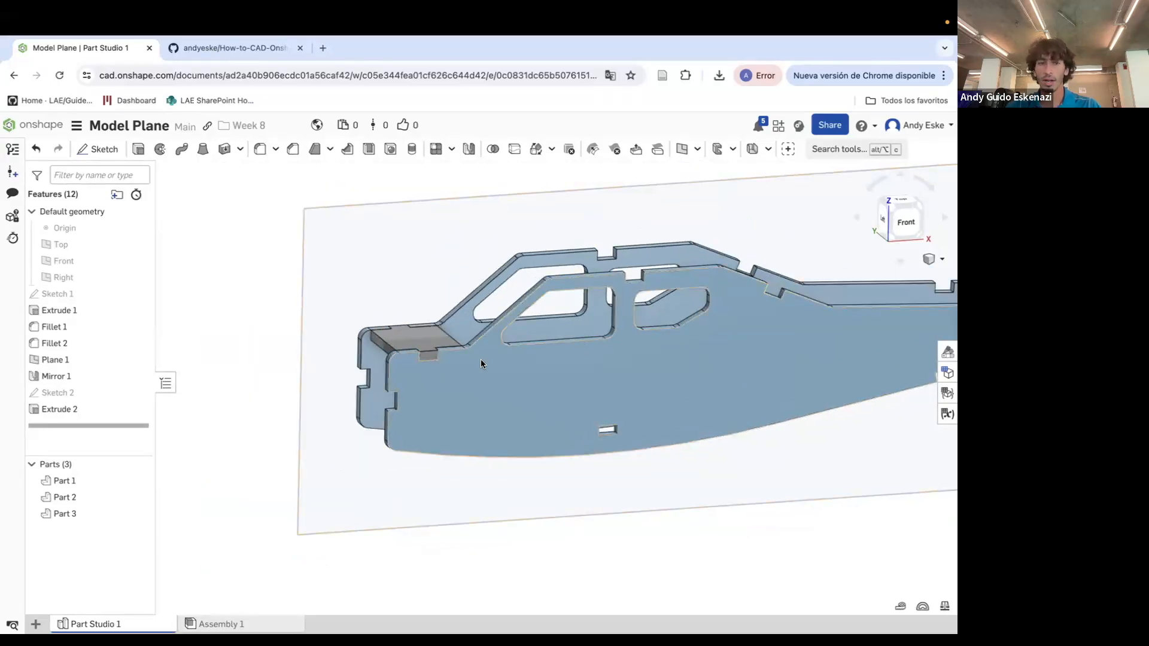
{"action": "right_click_drag", "start_coordinate": [350, 323], "coordinate": [384, 342]}
{"action": "scroll", "coordinate": [384, 346], "scroll_direction": "down", "scroll_amount": 5}
{"action": "right_click_drag", "start_coordinate": [579, 296], "coordinate": [522, 306]}
{"action": "scroll", "coordinate": [533, 282], "scroll_direction": "up", "scroll_amount": 10}
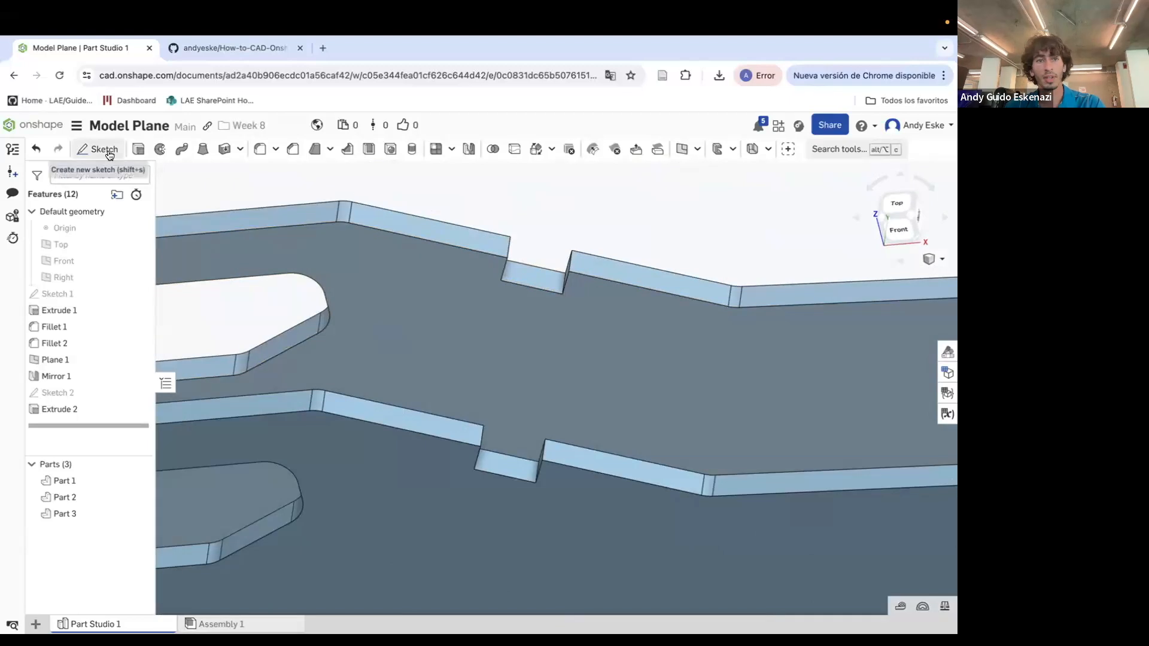
{"action": "left_click", "coordinate": [103, 151]}
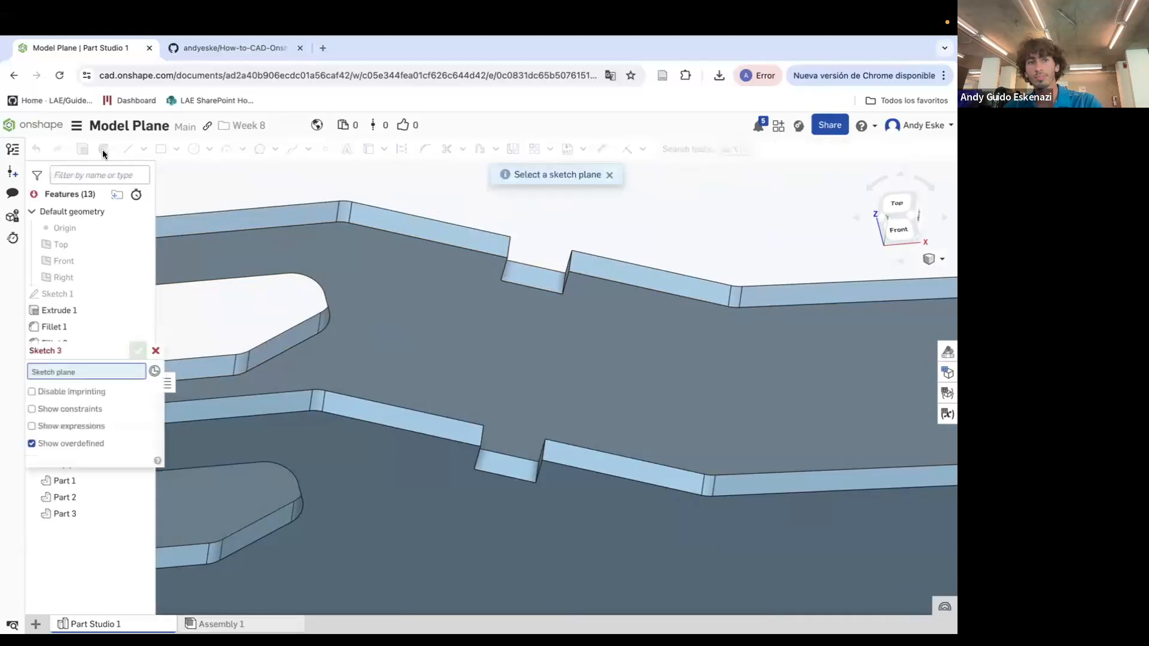
{"action": "left_click", "coordinate": [542, 279]}
{"action": "scroll", "coordinate": [513, 251], "scroll_direction": "up", "scroll_amount": 5}
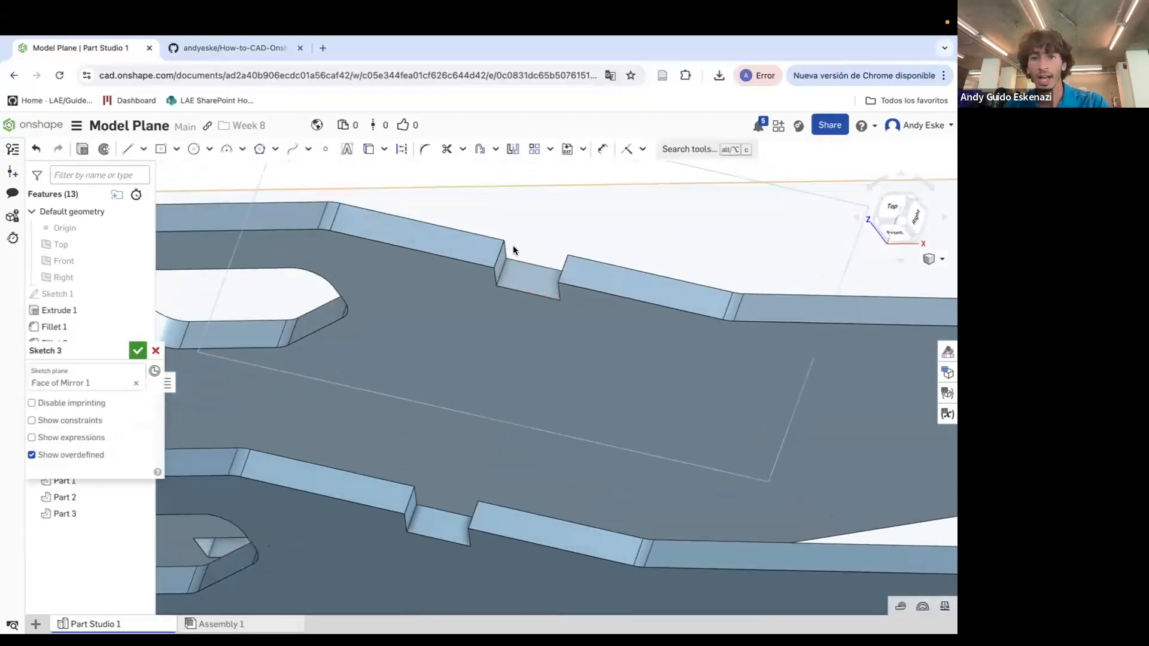
Project the edges of the mirrored side's sloped notch floor into the sketch
{"action": "left_click", "coordinate": [367, 154]}
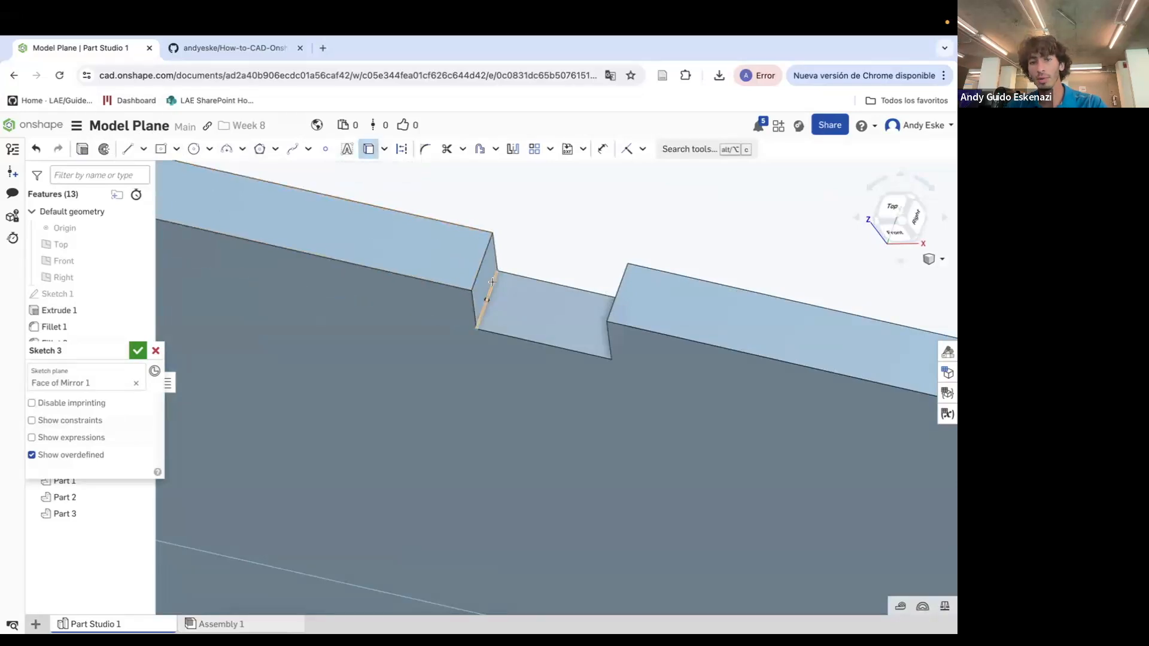
{"action": "left_click", "coordinate": [512, 273]}
{"action": "right_click_drag", "start_coordinate": [511, 273], "coordinate": [614, 308]}
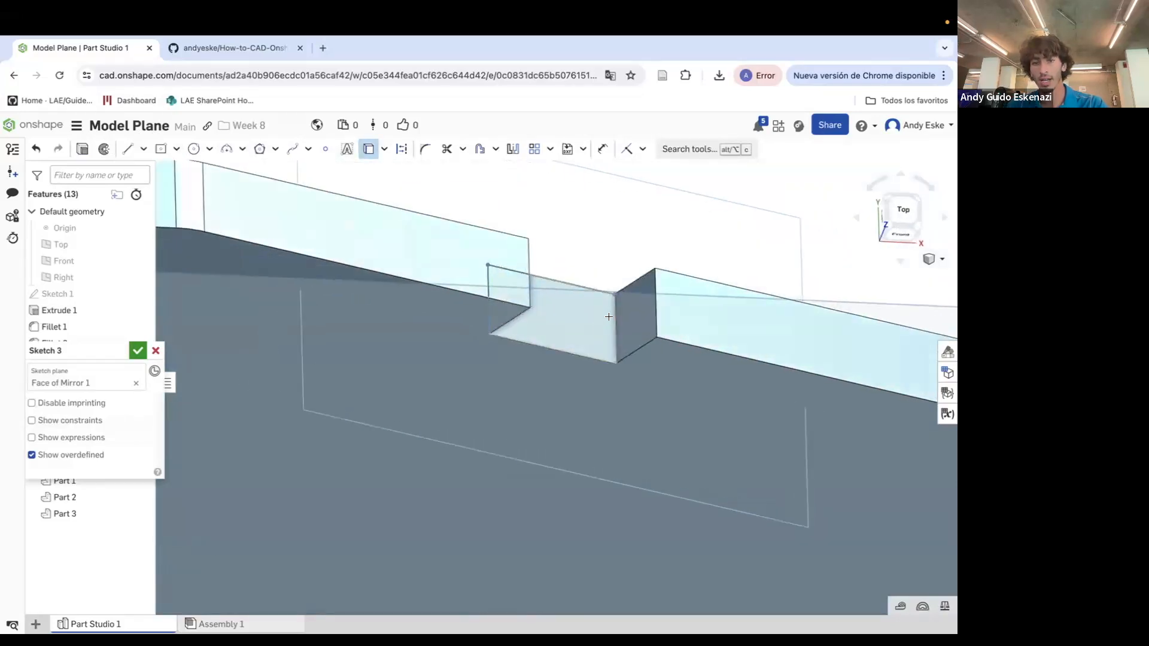
{"action": "left_click", "coordinate": [613, 308]}
{"action": "scroll", "coordinate": [574, 263], "scroll_direction": "down", "scroll_amount": 6}
Project the edges of the matching notch floor on the original fuselage side into the same sketch
{"action": "right_click_drag", "start_coordinate": [569, 267], "coordinate": [478, 348]}
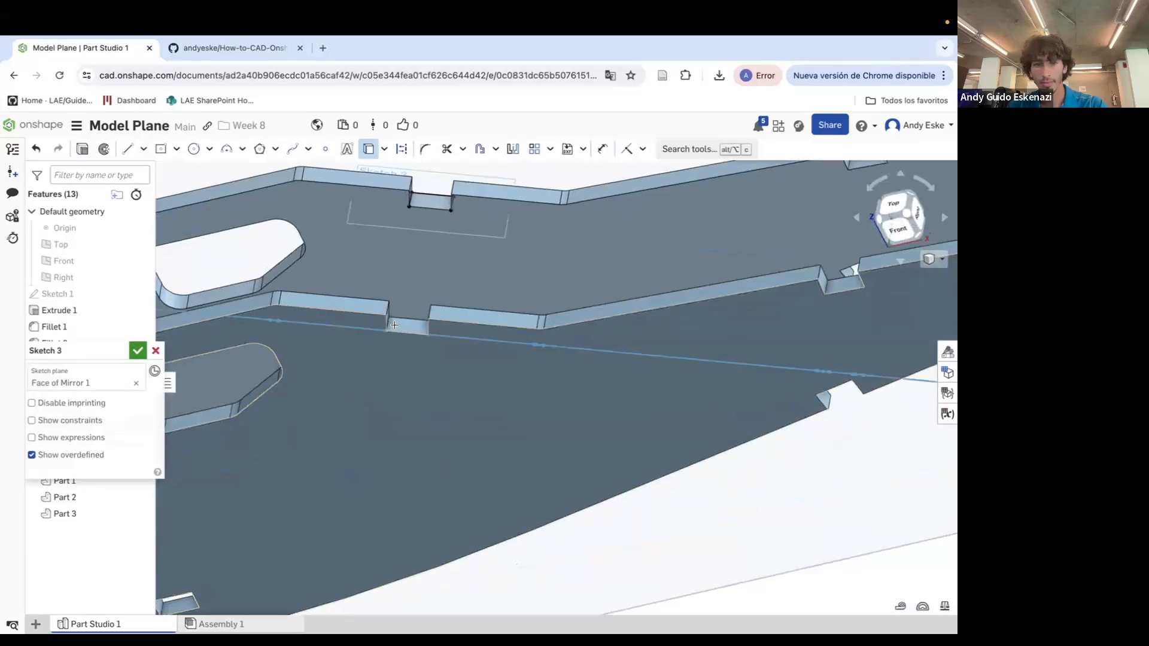
{"action": "scroll", "coordinate": [395, 318], "scroll_direction": "up", "scroll_amount": 5}
{"action": "left_click", "coordinate": [388, 349]}
{"action": "mouse_move", "coordinate": [487, 551]}
{"action": "right_mouse_down"}
{"action": "mouse_move", "coordinate": [495, 236]}
{"action": "mouse_move", "coordinate": [439, 308]}
{"action": "right_mouse_up"}
{"action": "left_click", "coordinate": [488, 326]}
{"action": "scroll", "coordinate": [473, 312], "scroll_direction": "down", "scroll_amount": 3}
{"action": "scroll", "coordinate": [458, 186], "scroll_direction": "up", "scroll_amount": 2}
{"action": "scroll", "coordinate": [458, 186], "scroll_direction": "up", "scroll_amount": 2}
{"action": "key", "text": "Escape"}
Draw a line outward from each inner corner of the mirrored side's notch, in line with the notch's inner edge
{"action": "scroll", "coordinate": [261, 234], "scroll_direction": "up", "scroll_amount": 2}
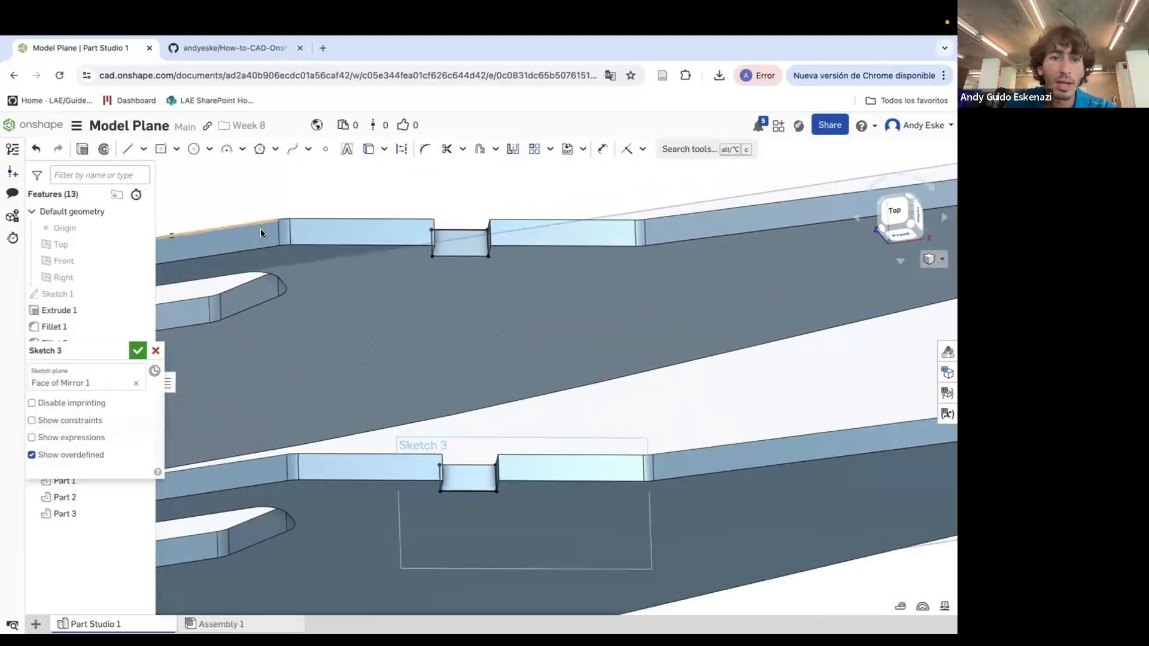
{"action": "left_click", "coordinate": [128, 149]}
{"action": "scroll", "coordinate": [454, 259], "scroll_direction": "up", "scroll_amount": 1}
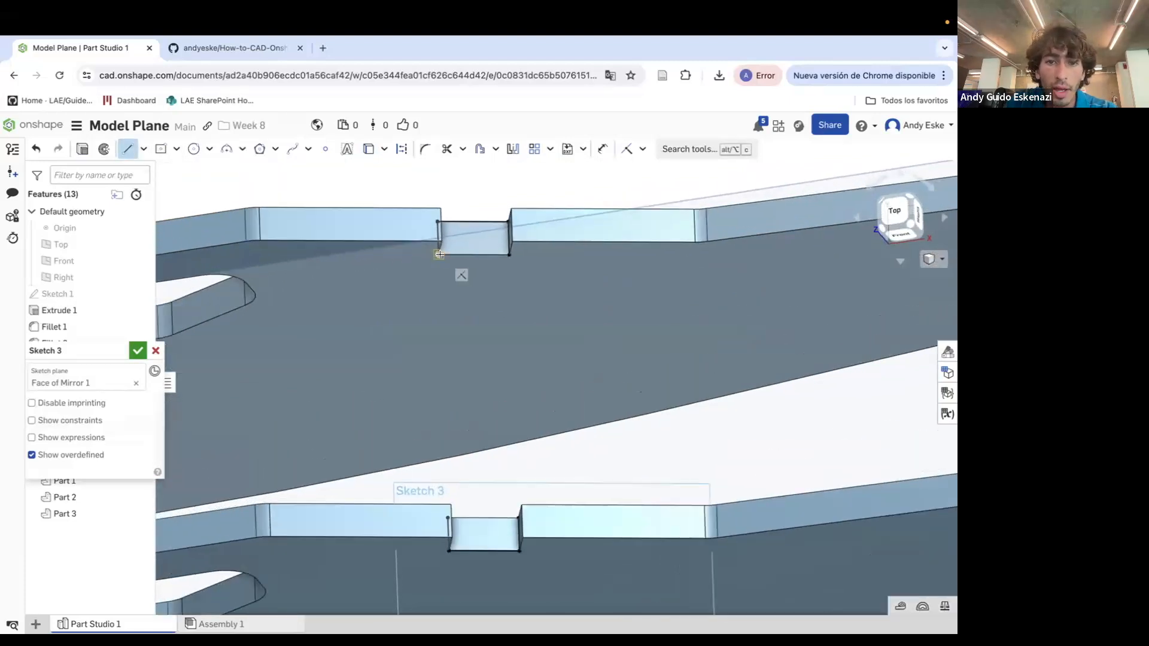
{"action": "left_click", "coordinate": [285, 252]}
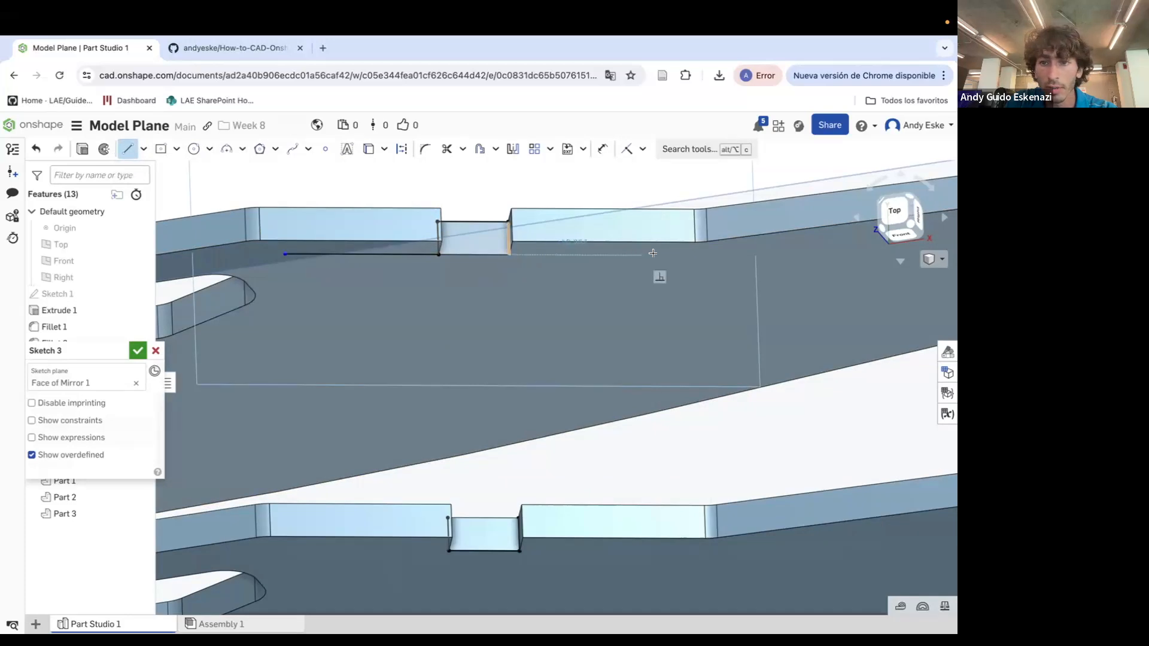
{"action": "left_click", "coordinate": [684, 256]}
{"action": "key", "text": "Escape"}
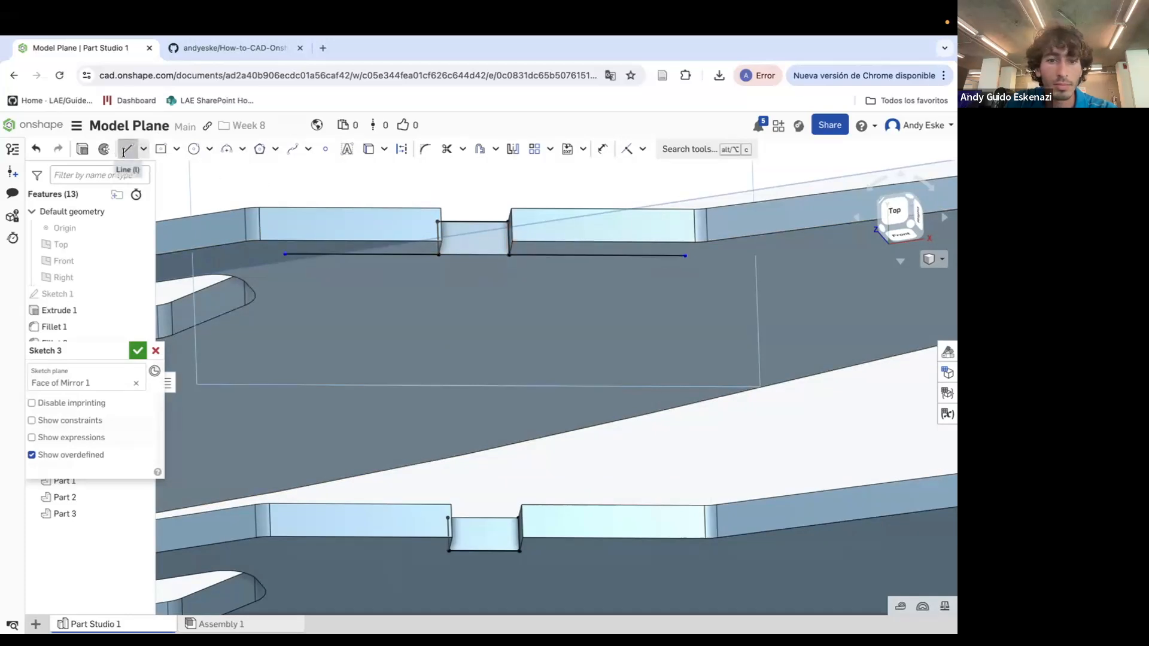
Draw a line outward from each inner corner of the original side's notch, in line with the notch's inner edge
{"action": "left_click", "coordinate": [295, 525]}
{"action": "key", "text": "Escape"}
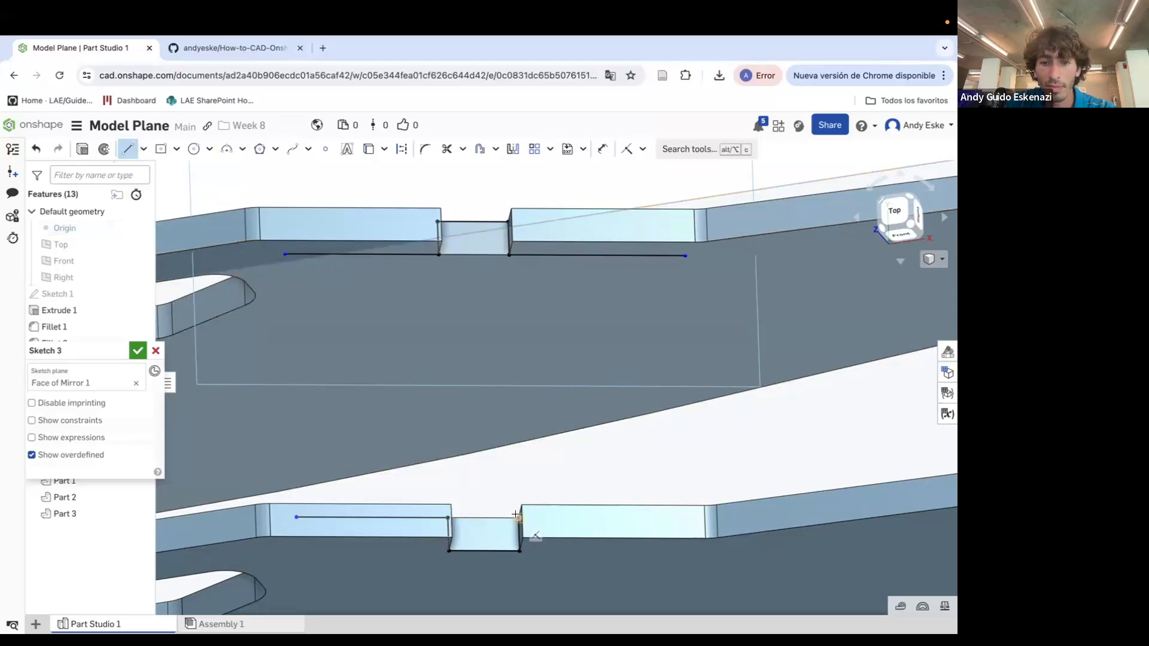
{"action": "left_click", "coordinate": [681, 519]}
{"action": "key", "text": "Escape"}
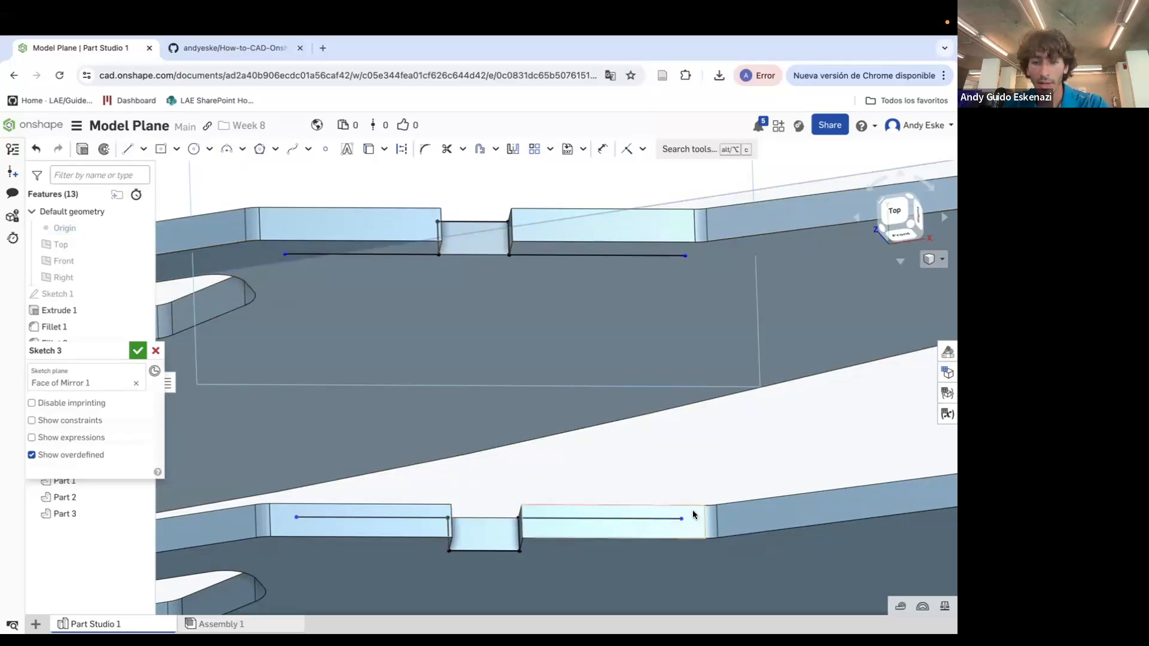
Constrain the four outer line endpoints coincident with the fillet edges bounding the sloped section on both fuselage sides
{"action": "key", "text": "i"}
{"action": "left_click", "coordinate": [681, 519]}
{"action": "left_click", "coordinate": [705, 518]}
{"action": "left_click", "coordinate": [686, 256]}
{"action": "left_click", "coordinate": [687, 243]}
{"action": "left_click", "coordinate": [284, 253]}
{"action": "left_click", "coordinate": [260, 230]}
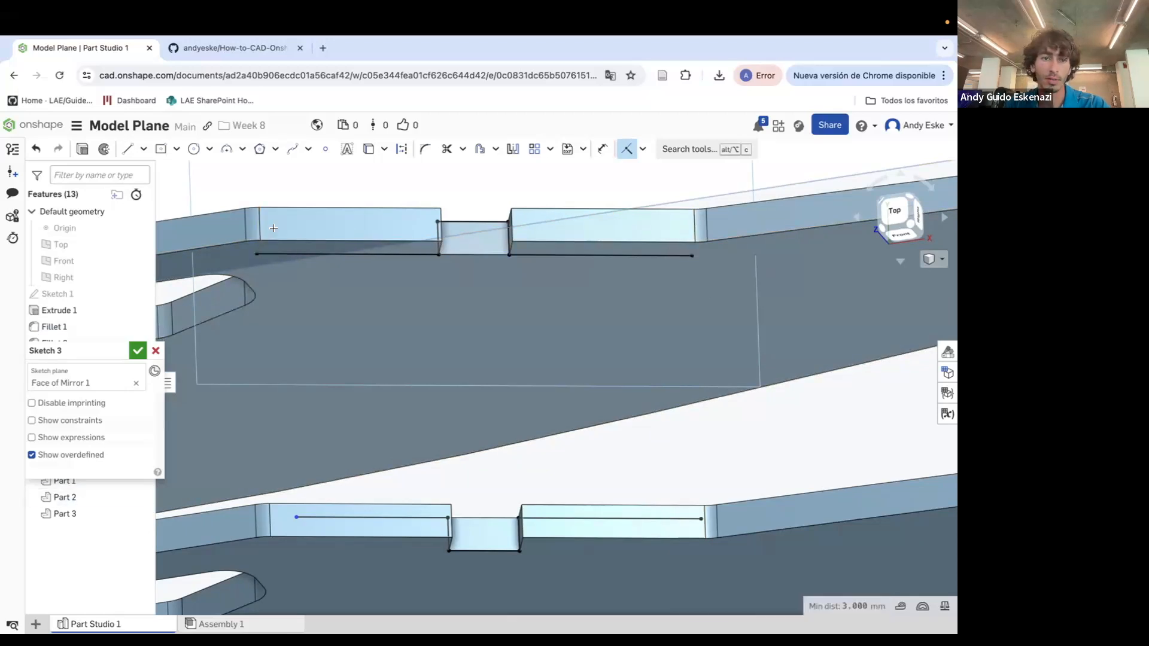
{"action": "left_click", "coordinate": [292, 516]}
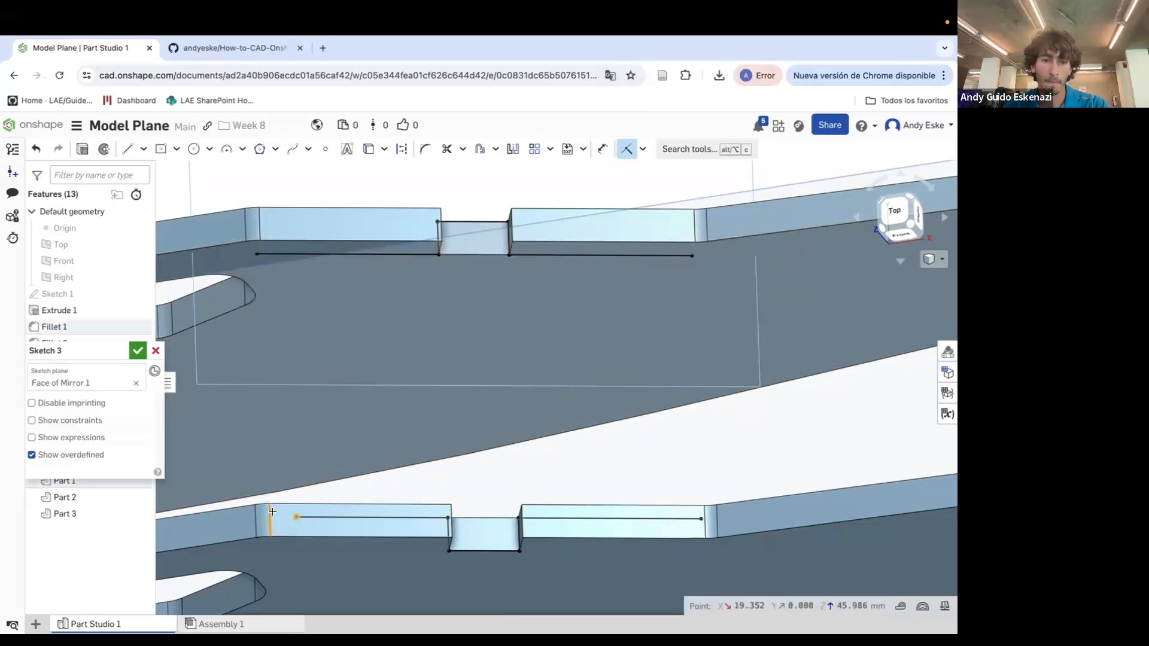
{"action": "left_click", "coordinate": [267, 518]}
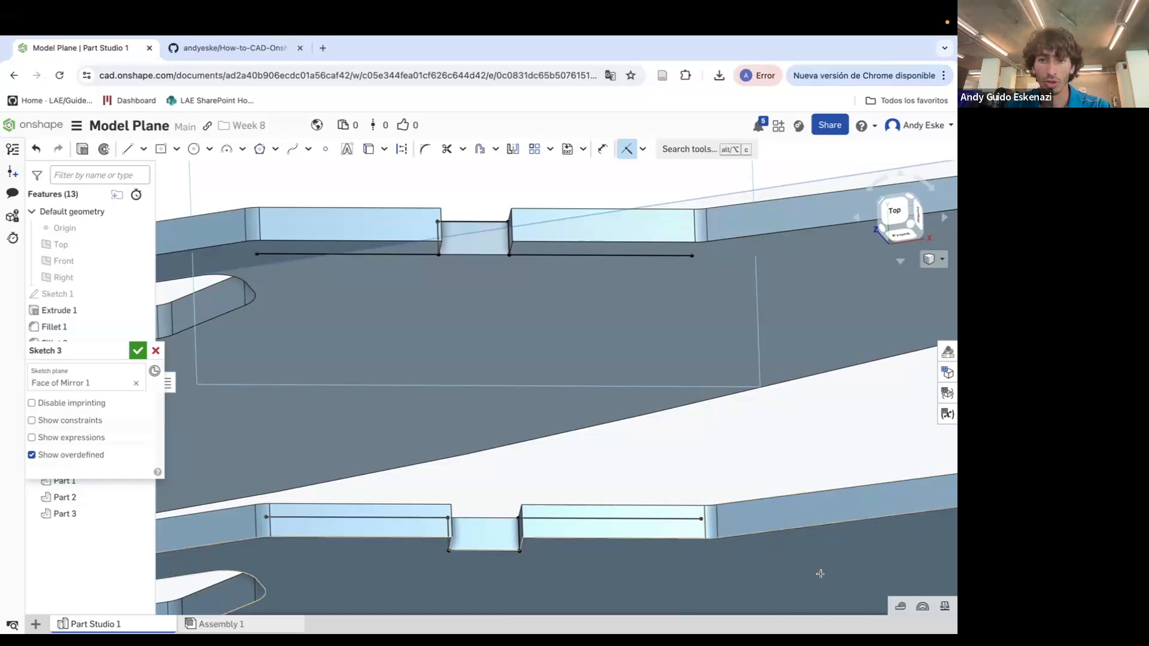
Draw two cross lines joining the outer line endpoints of both fuselage sides to close the sloped section's profile
{"action": "left_click", "coordinate": [127, 149]}
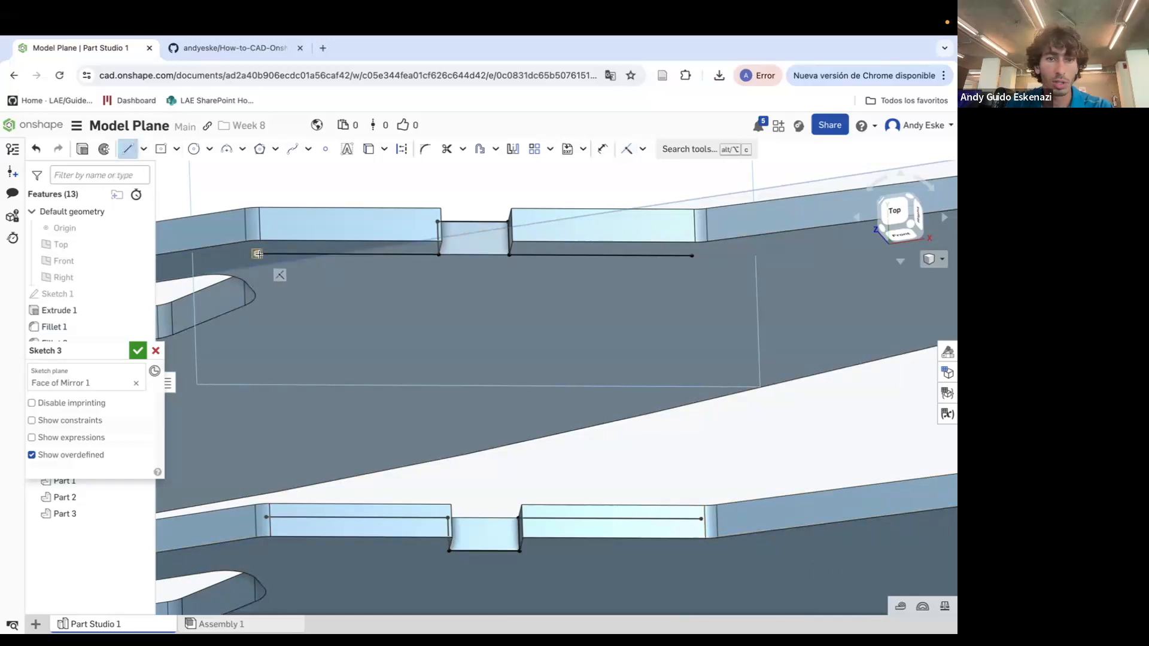
{"action": "left_click", "coordinate": [267, 516]}
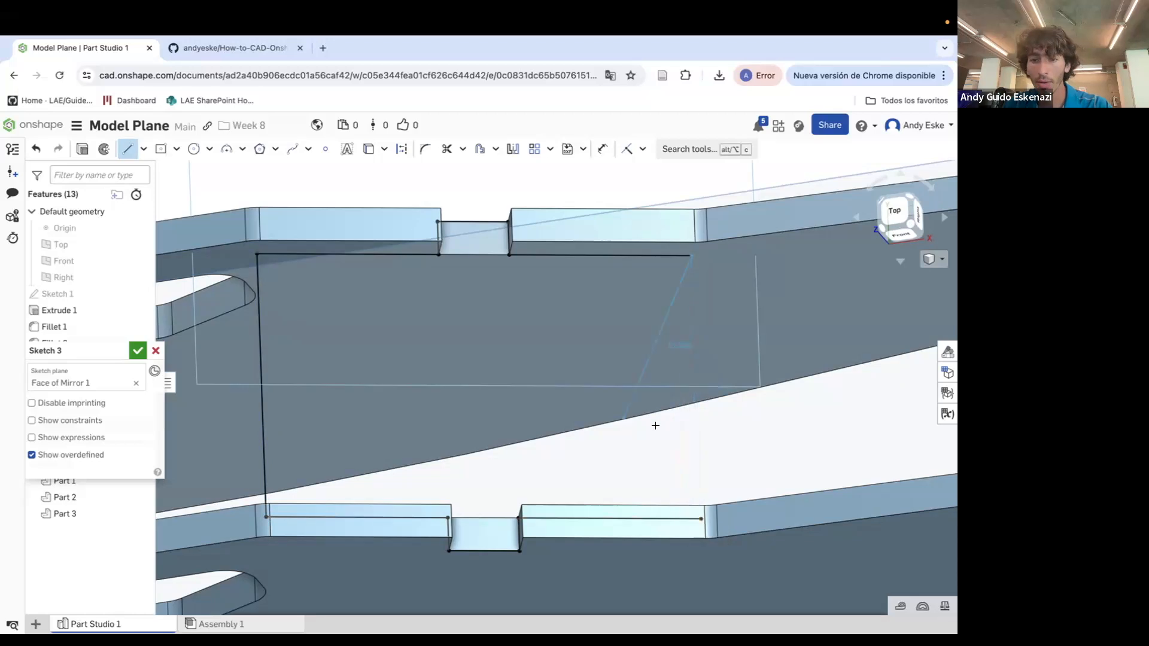
{"action": "left_click", "coordinate": [702, 518]}
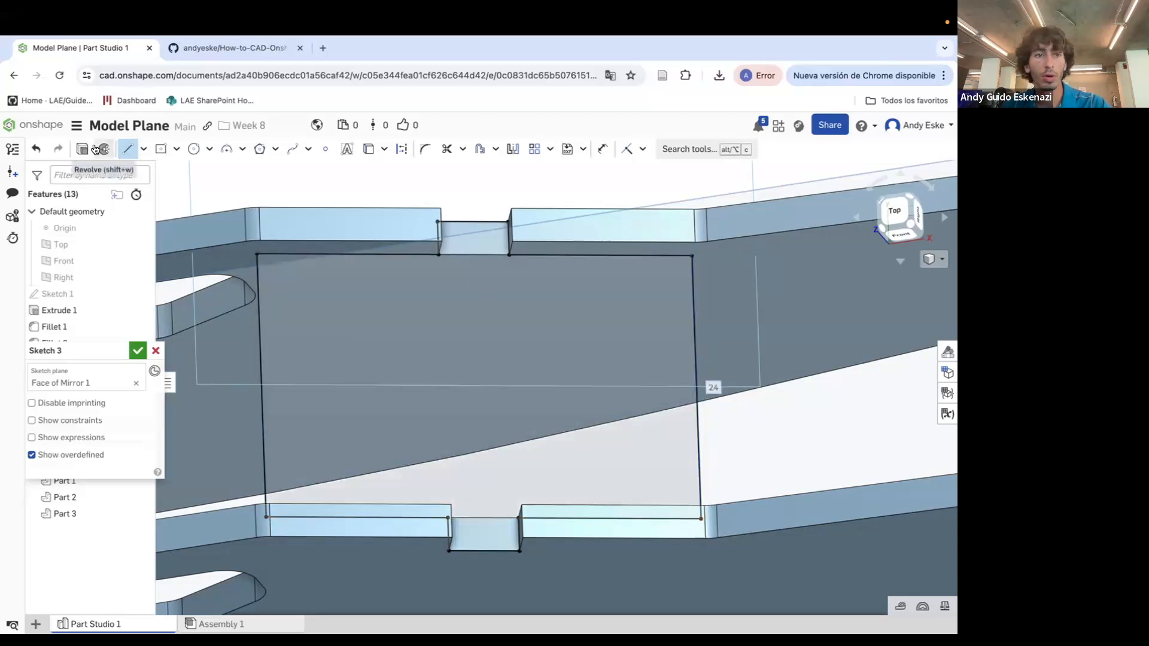
Extrude the closed sloped-section profile 3 mm as a new part
{"action": "key", "text": "shift+e"}
{"action": "left_click", "coordinate": [109, 458]}
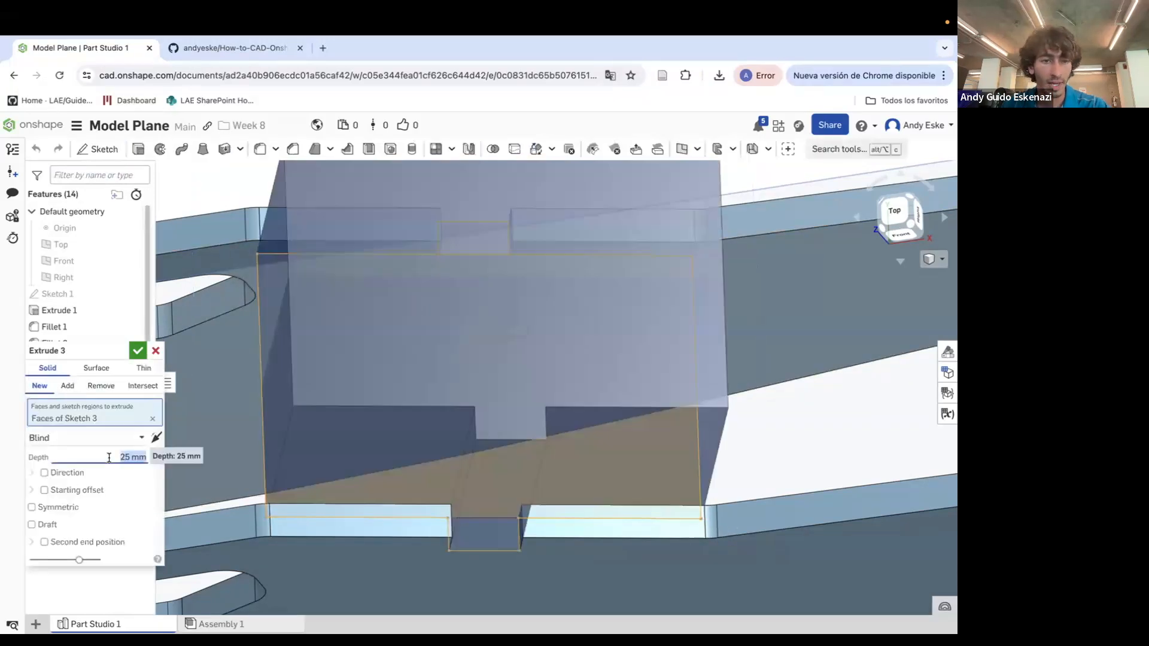
{"action": "type", "text": "3"}
{"action": "key", "text": "Return"}
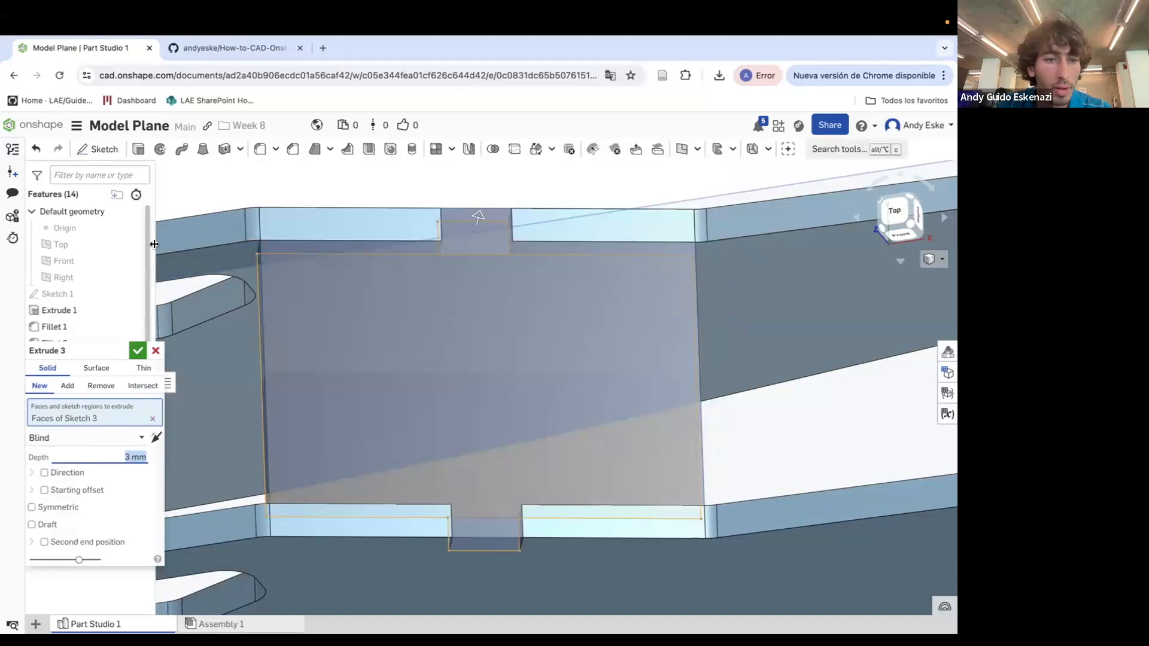
{"action": "left_click", "coordinate": [137, 353]}
Start a new sketch on the floor face of the mirrored side's notch above the windows
{"action": "scroll", "coordinate": [432, 359], "scroll_direction": "down", "scroll_amount": 5}
{"action": "right_click_drag", "start_coordinate": [446, 393], "coordinate": [449, 352]}
{"action": "scroll", "coordinate": [343, 340], "scroll_direction": "up", "scroll_amount": 5}
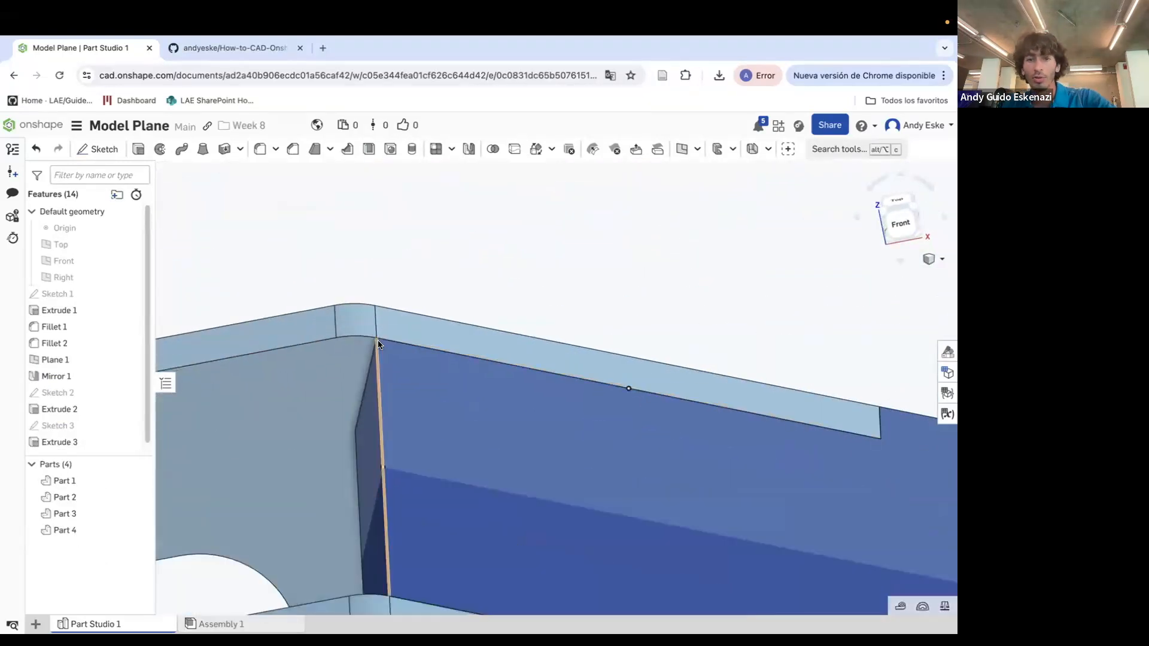
{"action": "scroll", "coordinate": [343, 309], "scroll_direction": "down", "scroll_amount": 3}
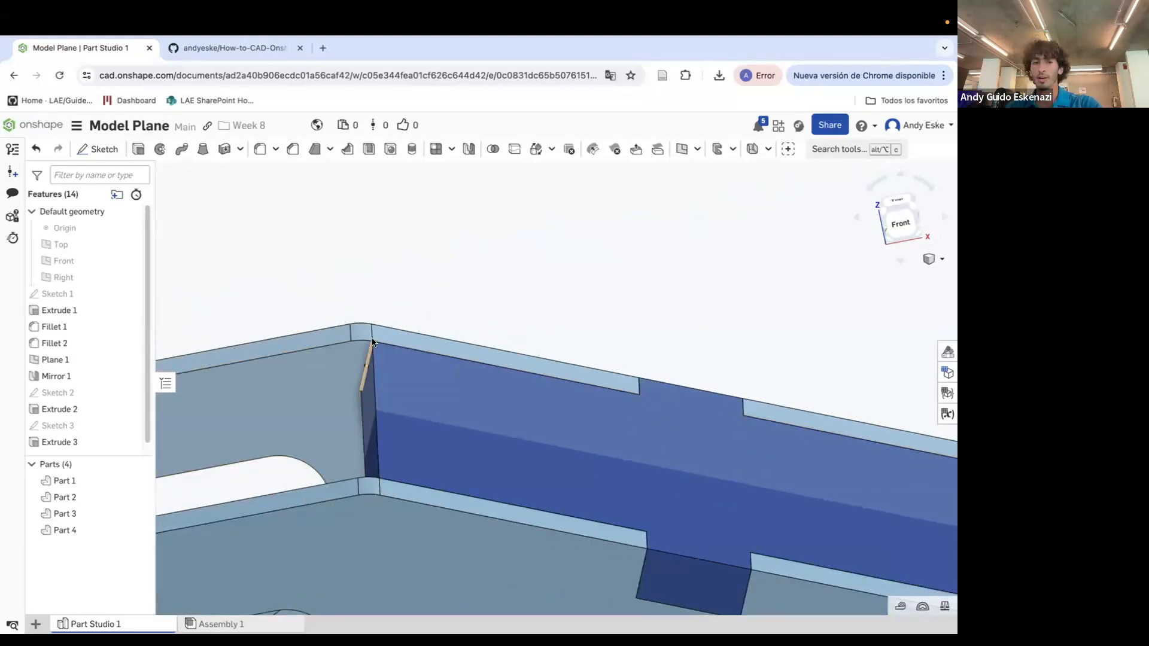
{"action": "scroll", "coordinate": [383, 326], "scroll_direction": "down", "scroll_amount": 8}
{"action": "scroll", "coordinate": [228, 336], "scroll_direction": "up", "scroll_amount": 3}
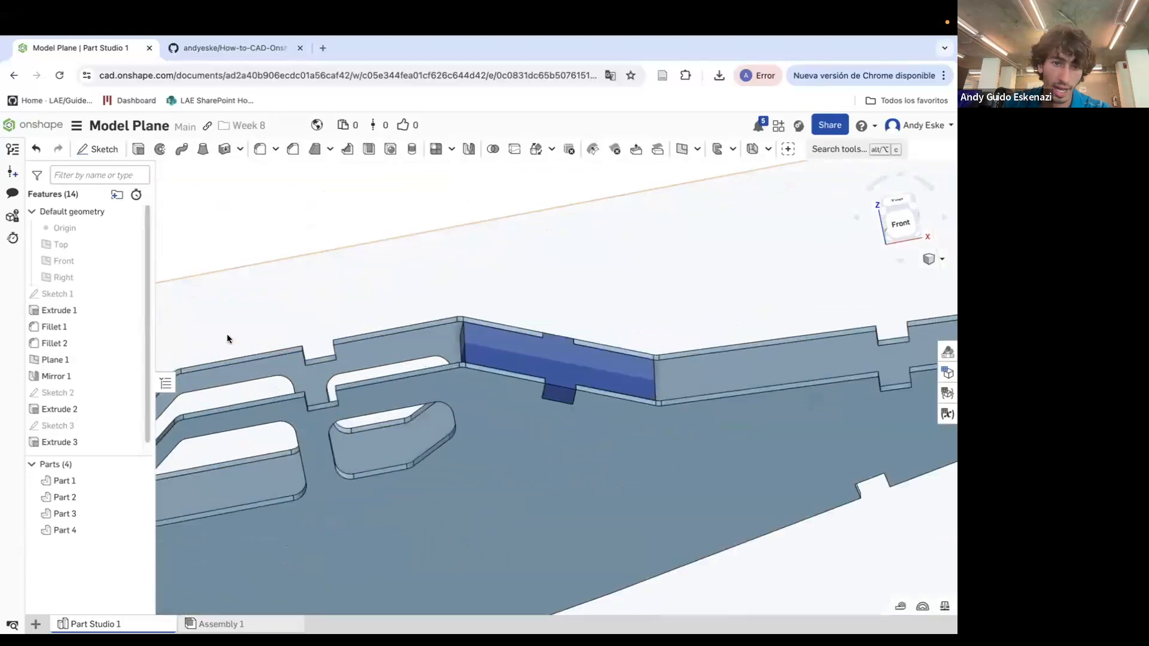
{"action": "scroll", "coordinate": [314, 355], "scroll_direction": "up", "scroll_amount": 5}
{"action": "left_click", "coordinate": [97, 149]}
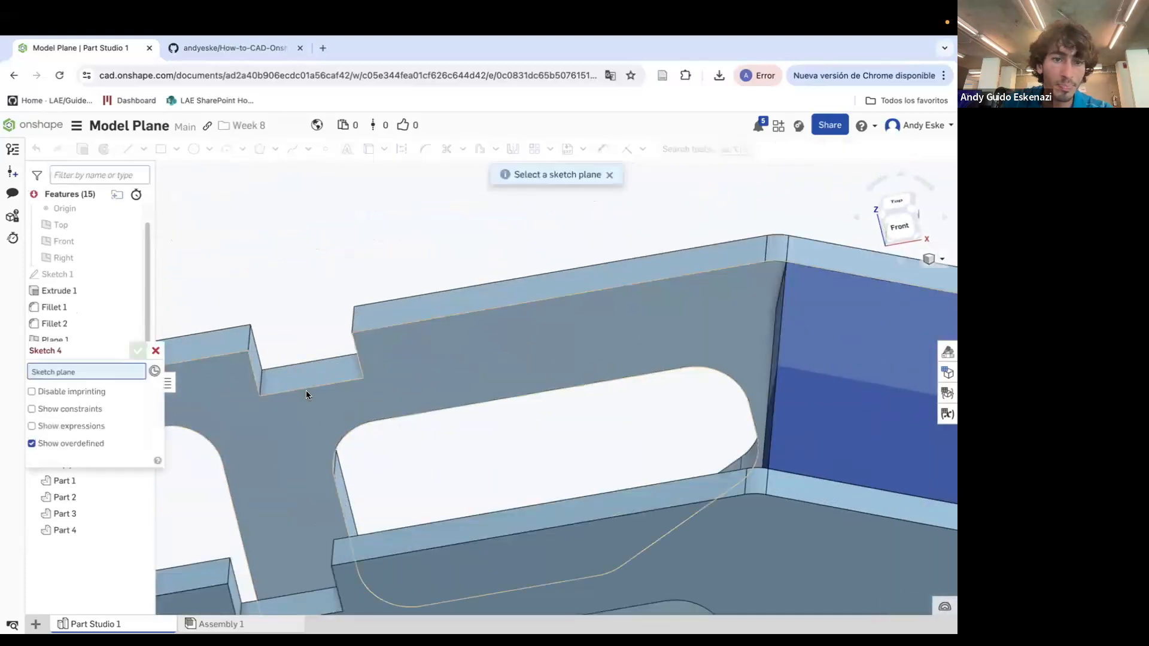
{"action": "left_click", "coordinate": [306, 391]}
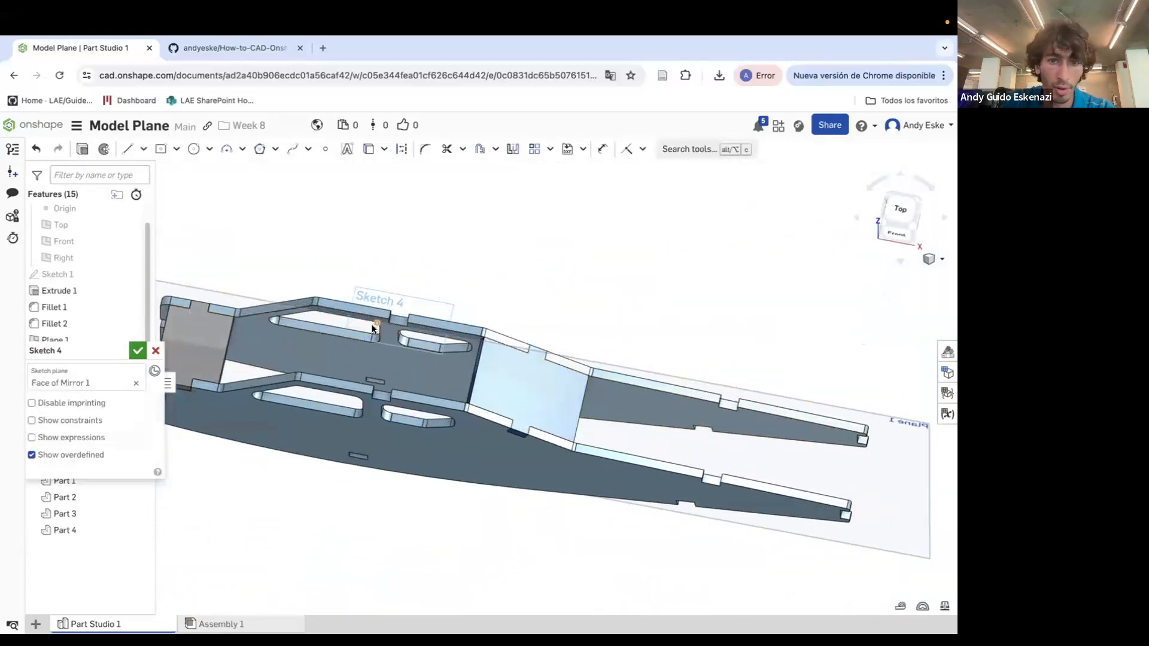
Project the edges of the mirrored side's roof notch floor into the sketch
{"action": "scroll", "coordinate": [372, 328], "scroll_direction": "up", "scroll_amount": 3}
{"action": "left_click", "coordinate": [368, 149]}
{"action": "scroll", "coordinate": [381, 281], "scroll_direction": "up", "scroll_amount": 4}
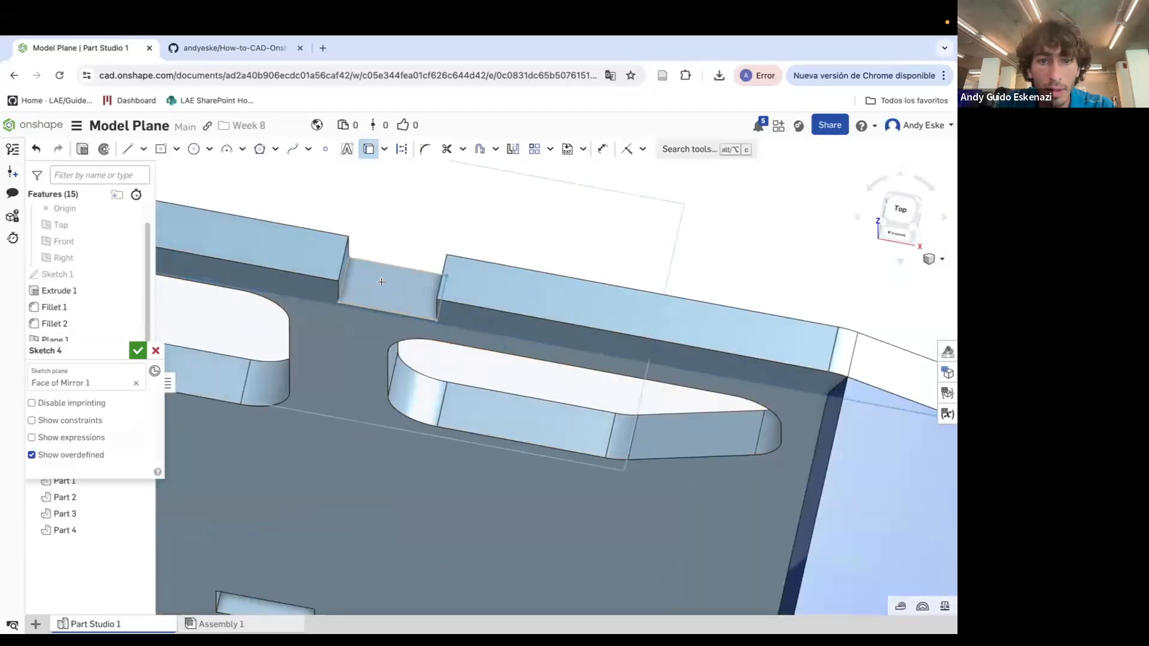
{"action": "left_click", "coordinate": [345, 267]}
{"action": "left_click", "coordinate": [359, 261]}
{"action": "right_click_drag", "start_coordinate": [359, 262], "coordinate": [441, 288]}
{"action": "left_click", "coordinate": [442, 287]}
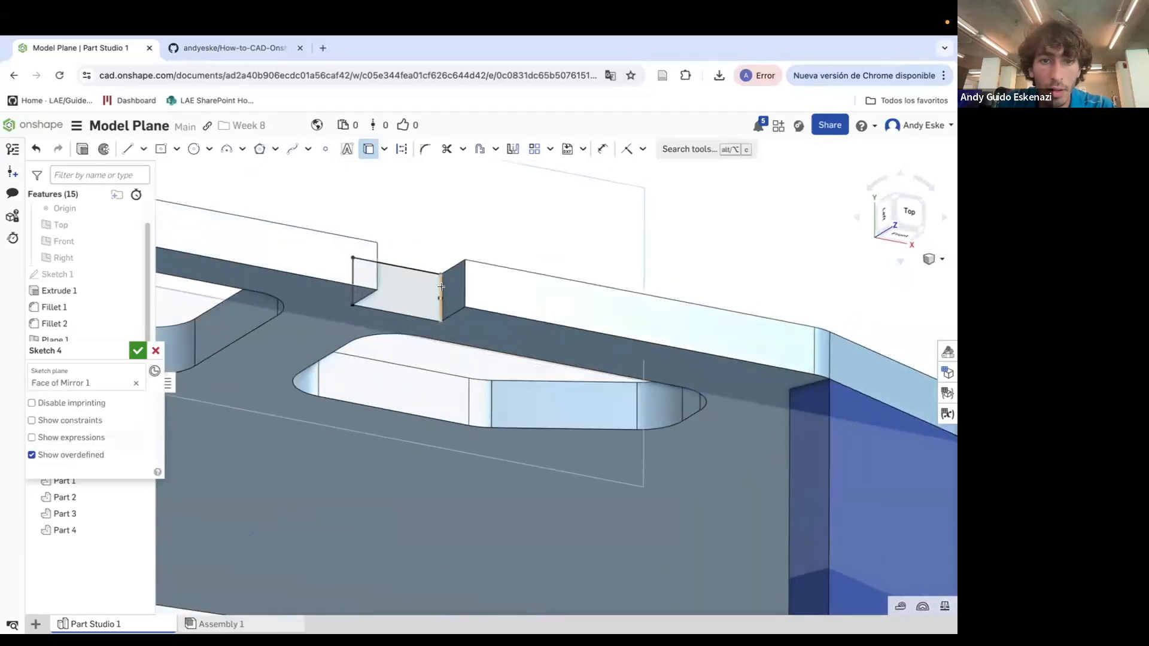
Project the edges of the original side's matching roof notch floor into the same sketch
{"action": "scroll", "coordinate": [441, 285], "scroll_direction": "down", "scroll_amount": 1}
{"action": "scroll", "coordinate": [426, 267], "scroll_direction": "down", "scroll_amount": 4}
{"action": "scroll", "coordinate": [410, 369], "scroll_direction": "up", "scroll_amount": 4}
{"action": "left_click", "coordinate": [485, 360]}
{"action": "left_click", "coordinate": [474, 381]}
{"action": "right_click_drag", "start_coordinate": [475, 378], "coordinate": [413, 342]}
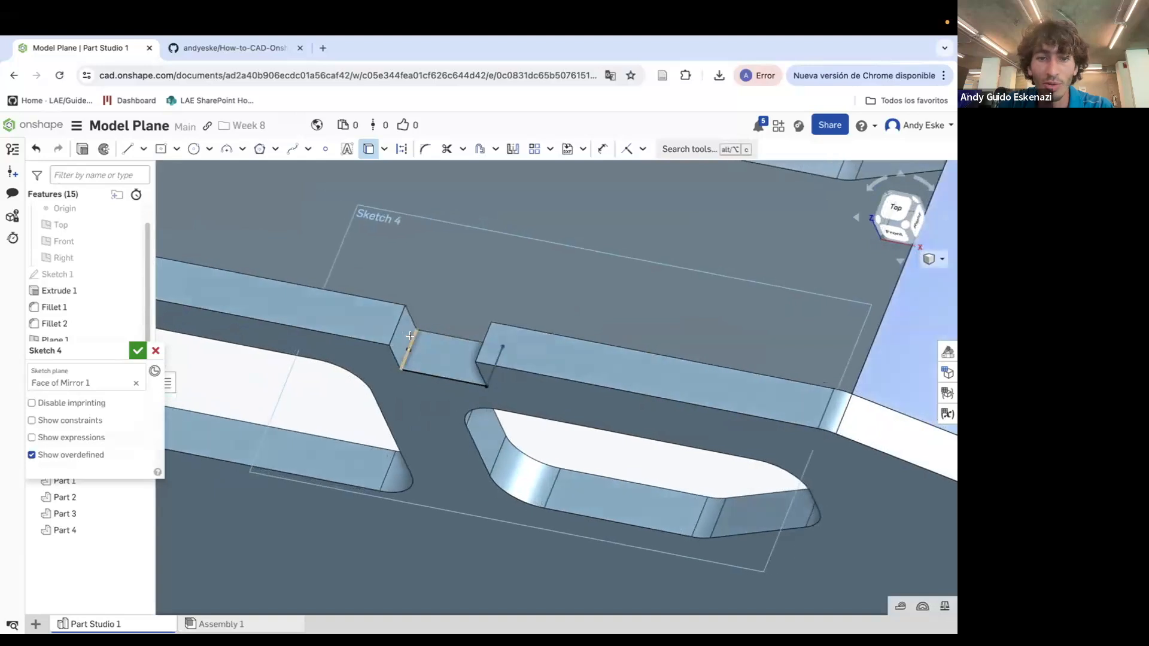
{"action": "left_click", "coordinate": [413, 337]}
Draw a line toward the tail from the rear inner corner of each side's roof notch, in line with the notch's inner edge
{"action": "left_click", "coordinate": [127, 149]}
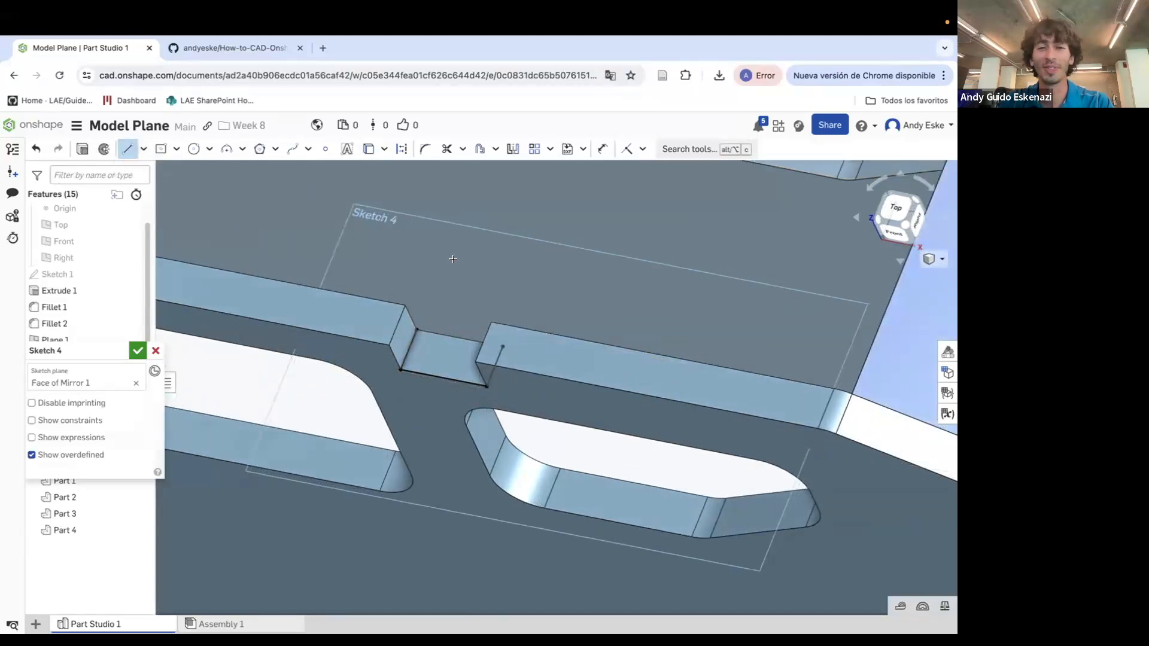
{"action": "scroll", "coordinate": [749, 361], "scroll_direction": "down", "scroll_amount": 1}
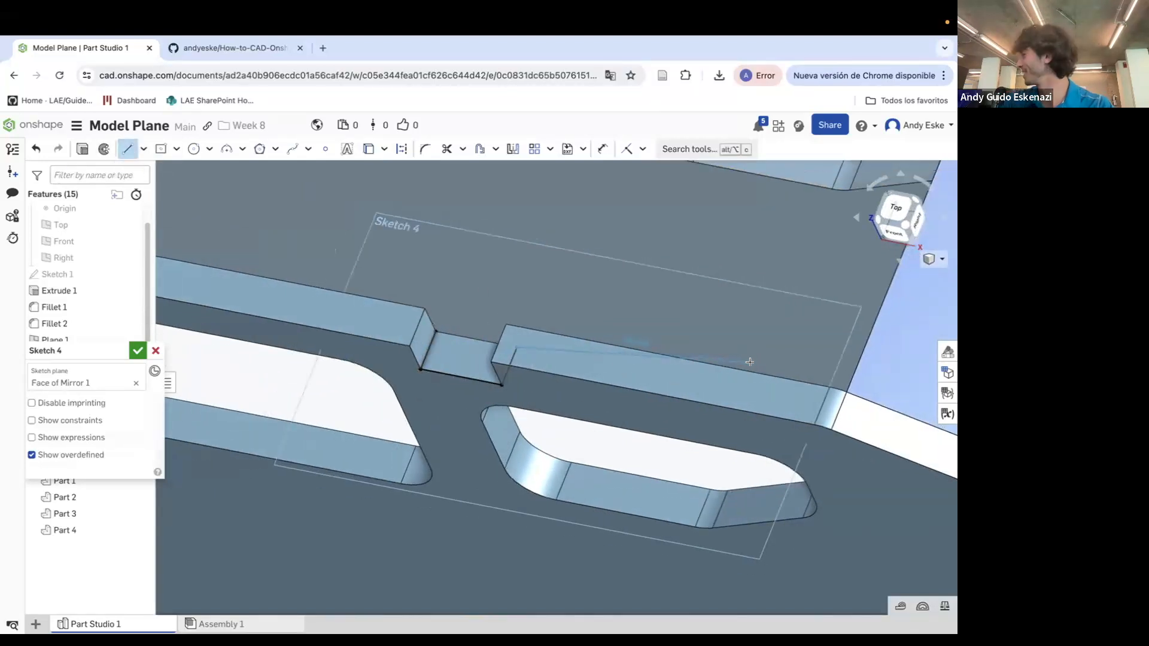
{"action": "right_click_drag", "start_coordinate": [760, 376], "coordinate": [764, 390]}
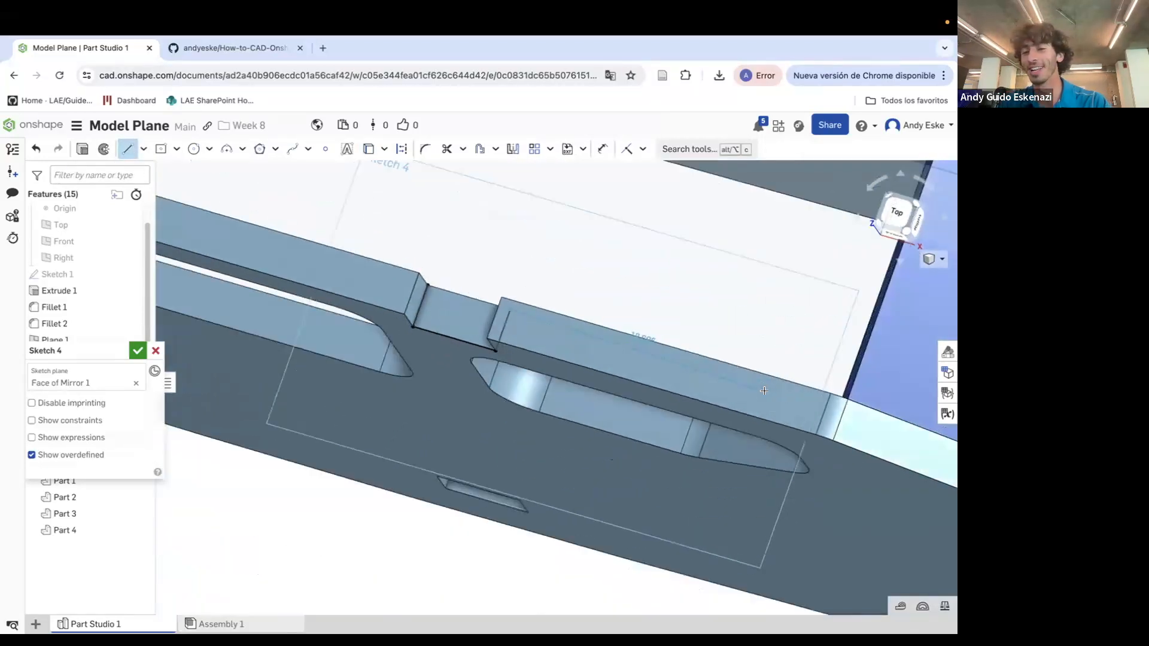
{"action": "left_click", "coordinate": [794, 402]}
{"action": "key", "text": "Escape"}
{"action": "scroll", "coordinate": [808, 441], "scroll_direction": "down", "scroll_amount": 5}
{"action": "scroll", "coordinate": [734, 233], "scroll_direction": "down", "scroll_amount": 4}
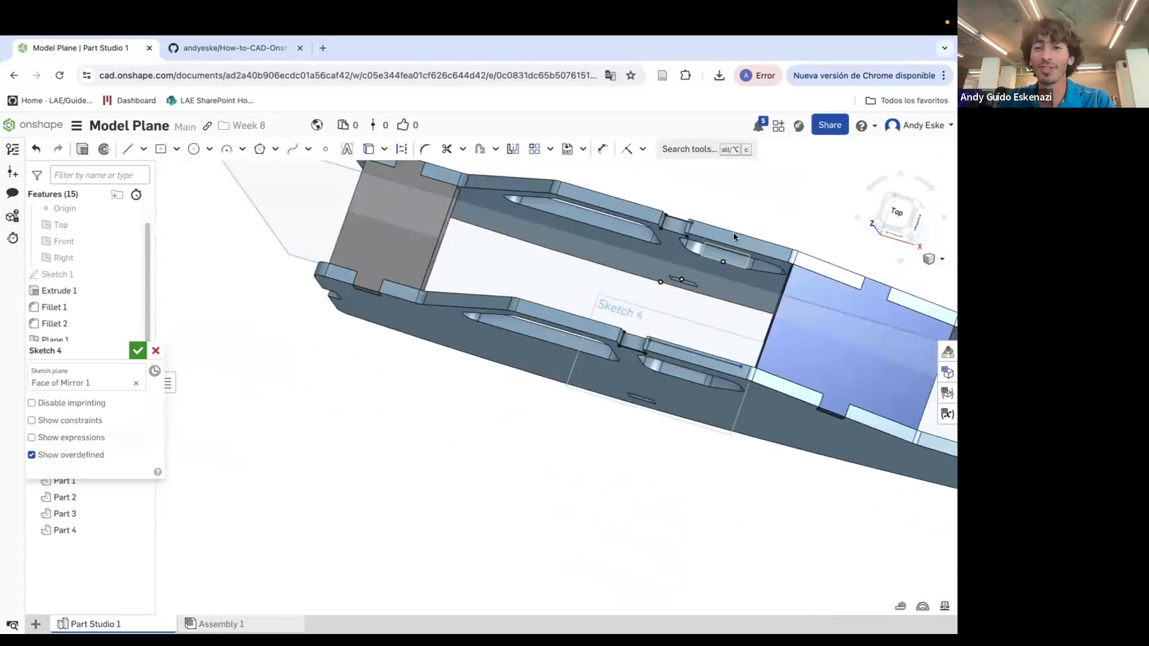
{"action": "scroll", "coordinate": [734, 233], "scroll_direction": "up", "scroll_amount": 3}
{"action": "right_click_drag", "start_coordinate": [692, 257], "coordinate": [734, 257]}
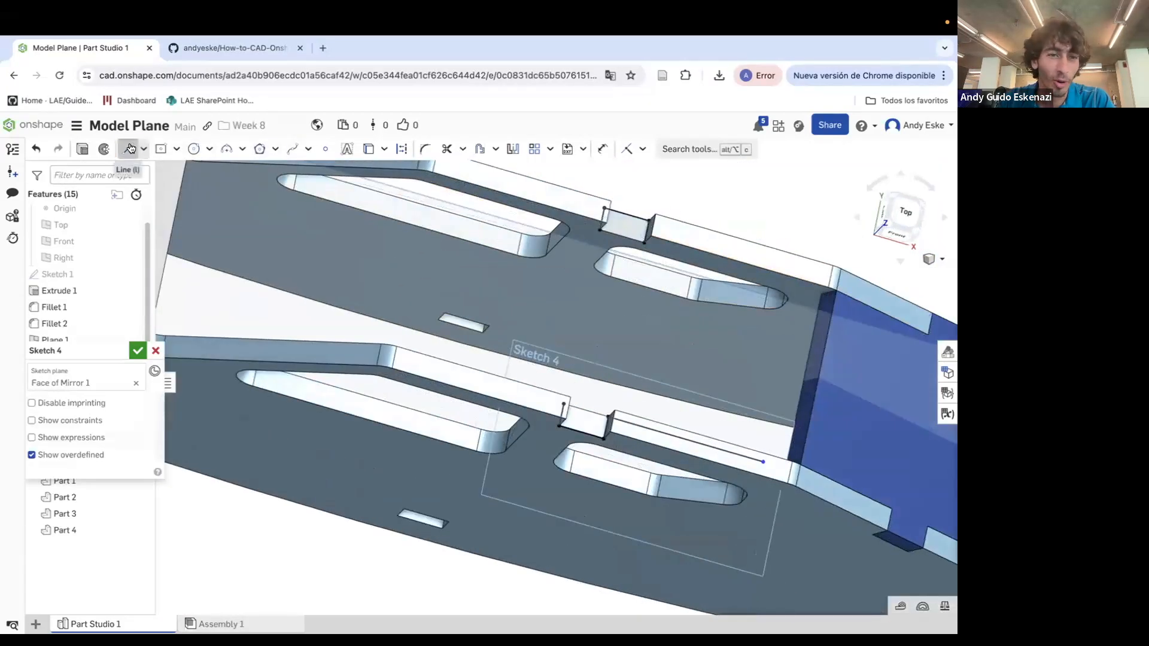
{"action": "left_click", "coordinate": [790, 285]}
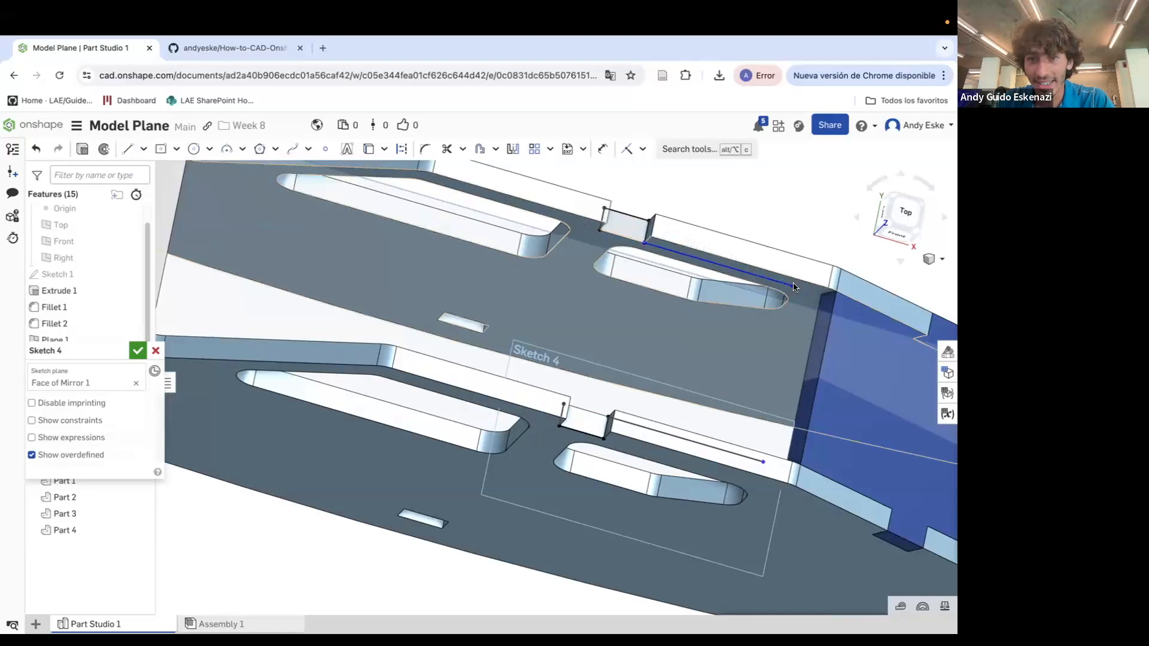
Draw a line toward the nose from the front inner corner of each side's roof notch, in line with the notch's inner edge
{"action": "left_click", "coordinate": [129, 153]}
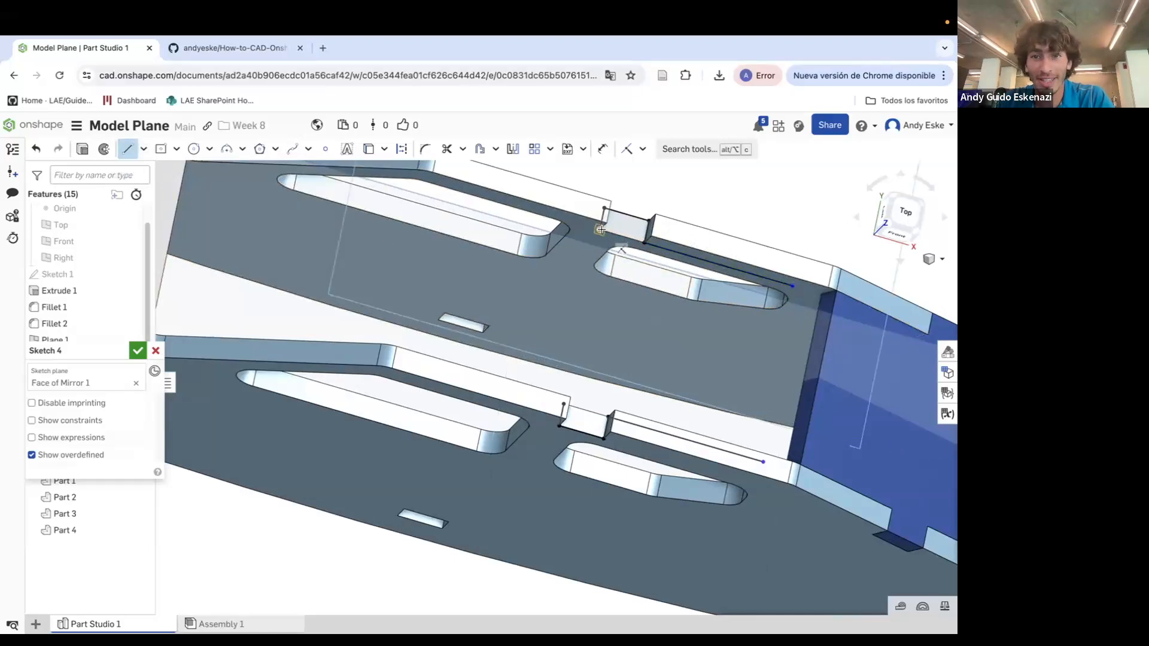
{"action": "left_click", "coordinate": [600, 230]}
{"action": "scroll", "coordinate": [464, 194], "scroll_direction": "up", "scroll_amount": 2}
{"action": "left_click", "coordinate": [458, 189]}
{"action": "key", "text": "Escape"}
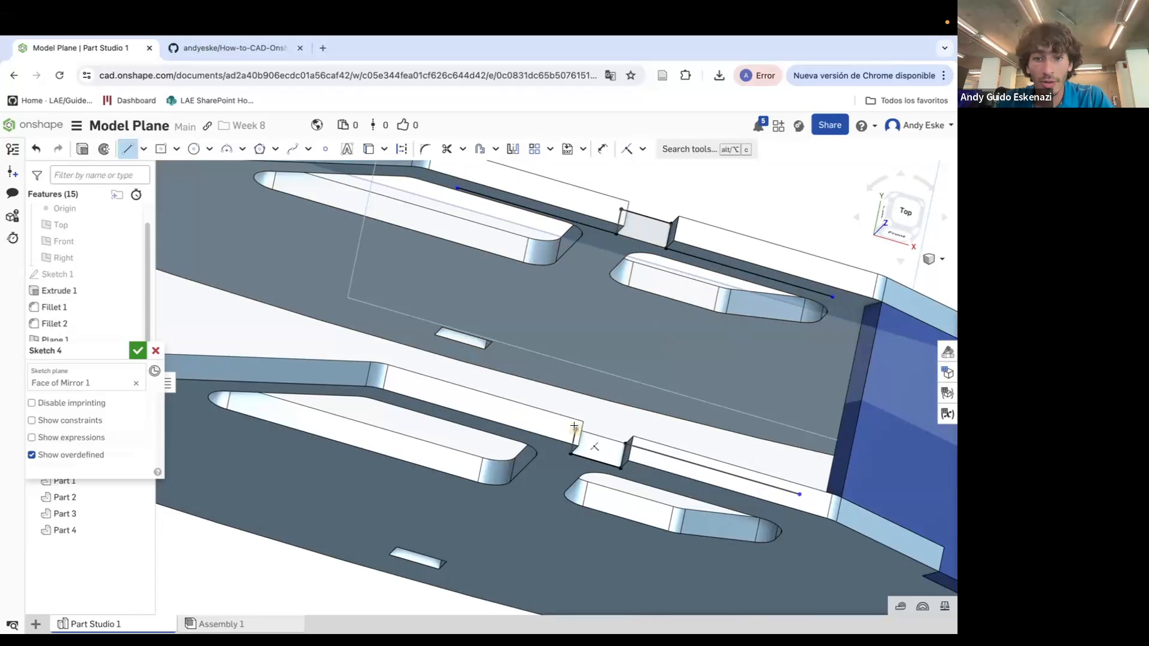
{"action": "left_click", "coordinate": [432, 390]}
{"action": "key", "text": "Escape"}
Constrain the four outer line endpoints coincident with the fillet edges bounding the roof section on both fuselage sides
{"action": "left_click", "coordinate": [800, 495]}
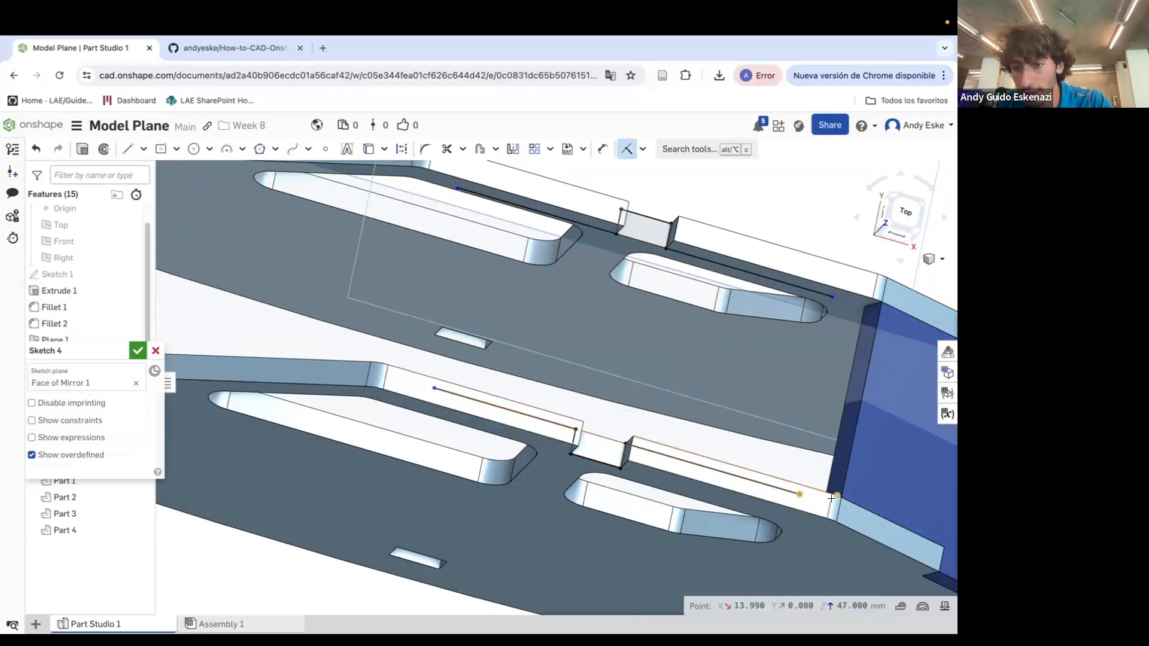
{"action": "left_click", "coordinate": [829, 501]}
{"action": "left_click", "coordinate": [832, 297]}
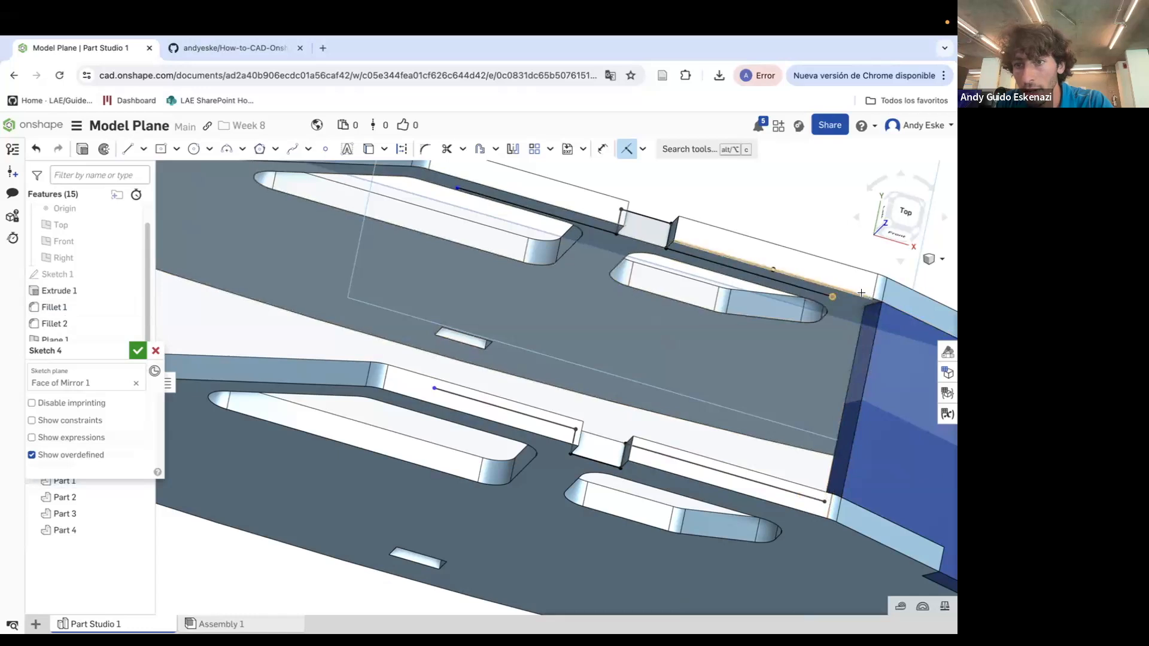
{"action": "left_click", "coordinate": [874, 290]}
{"action": "scroll", "coordinate": [750, 353], "scroll_direction": "down", "scroll_amount": 5}
{"action": "scroll", "coordinate": [582, 268], "scroll_direction": "up", "scroll_amount": 5}
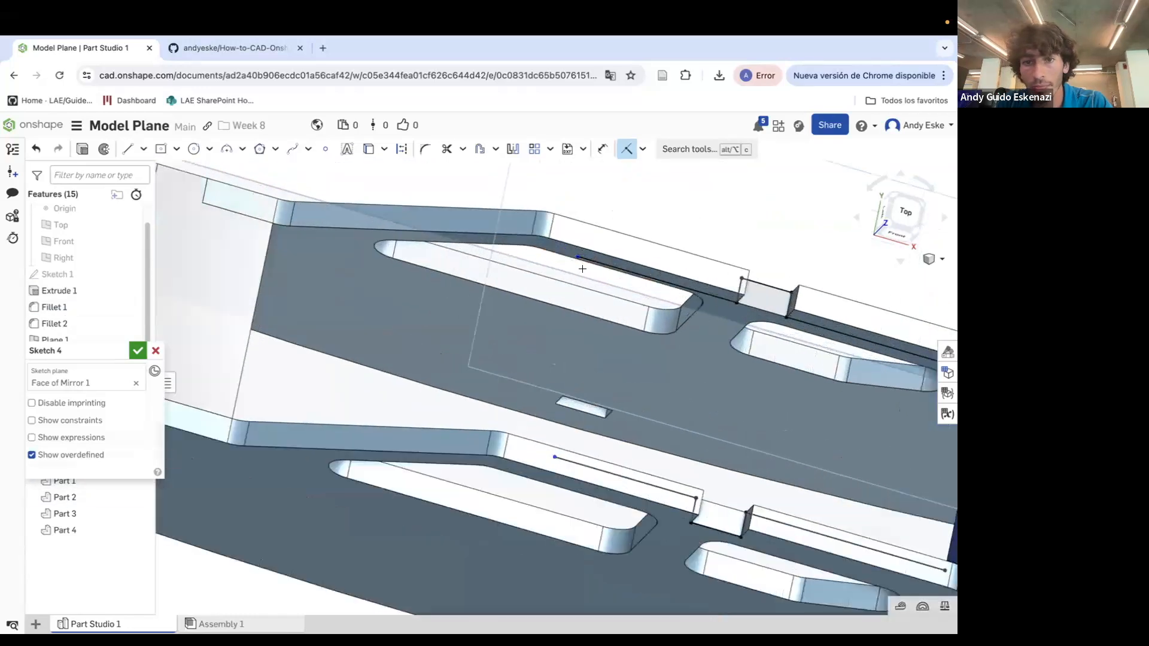
{"action": "left_click", "coordinate": [575, 257]}
{"action": "left_click", "coordinate": [551, 228]}
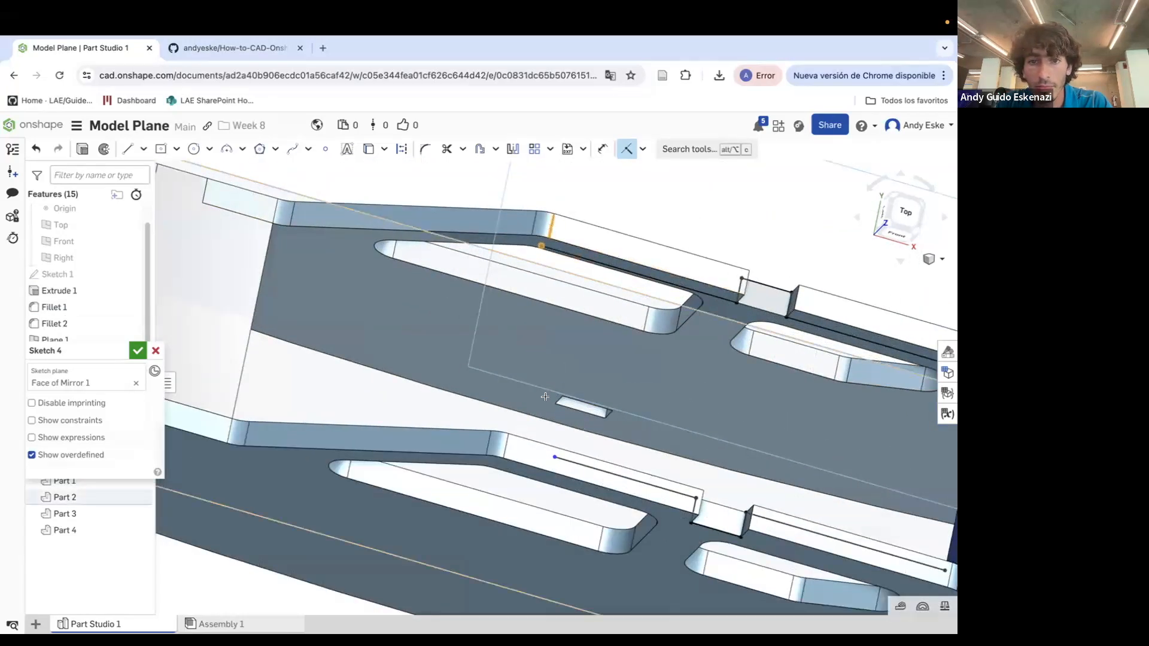
{"action": "left_click", "coordinate": [508, 435]}
Close the roof profile with a cross line at each end and extrude it 3 mm as a new part
{"action": "left_click", "coordinate": [126, 146]}
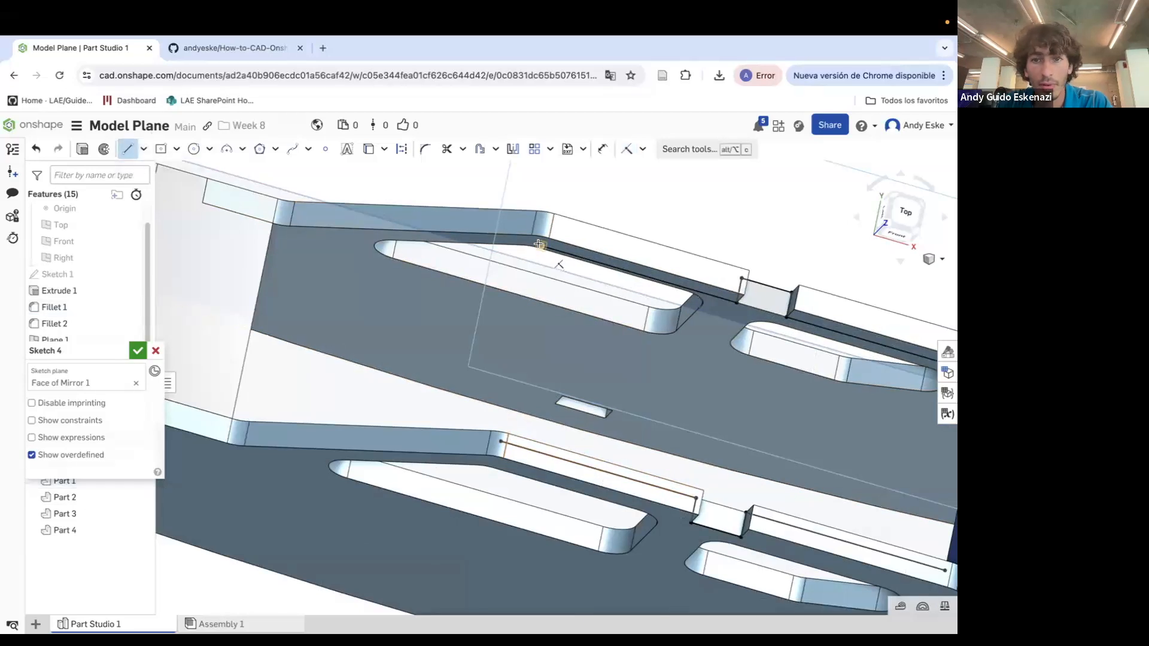
{"action": "scroll", "coordinate": [434, 330], "scroll_direction": "down", "scroll_amount": 3}
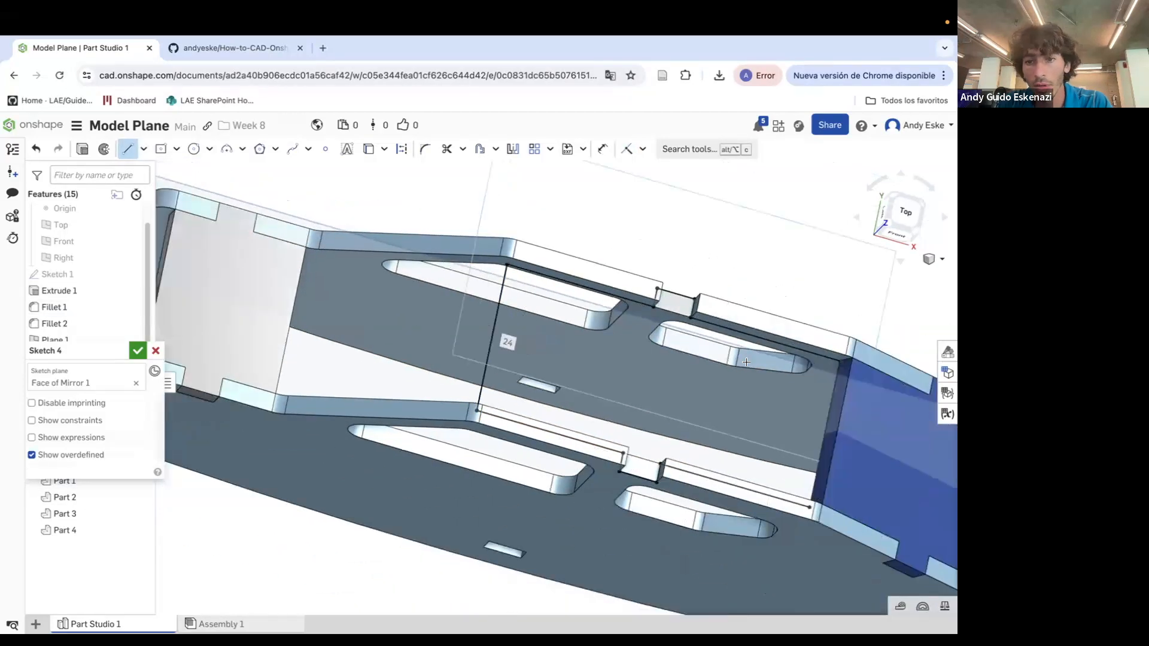
{"action": "scroll", "coordinate": [634, 359], "scroll_direction": "up", "scroll_amount": 1}
{"action": "left_click", "coordinate": [838, 360]}
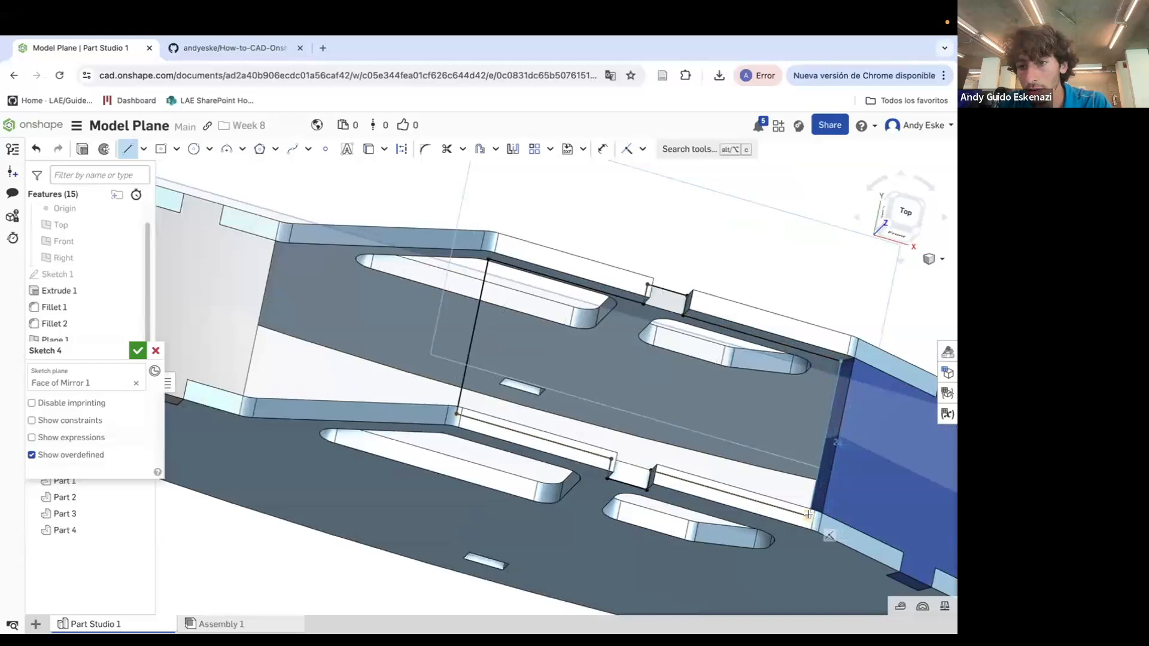
{"action": "left_click", "coordinate": [809, 516]}
{"action": "left_click", "coordinate": [84, 149]}
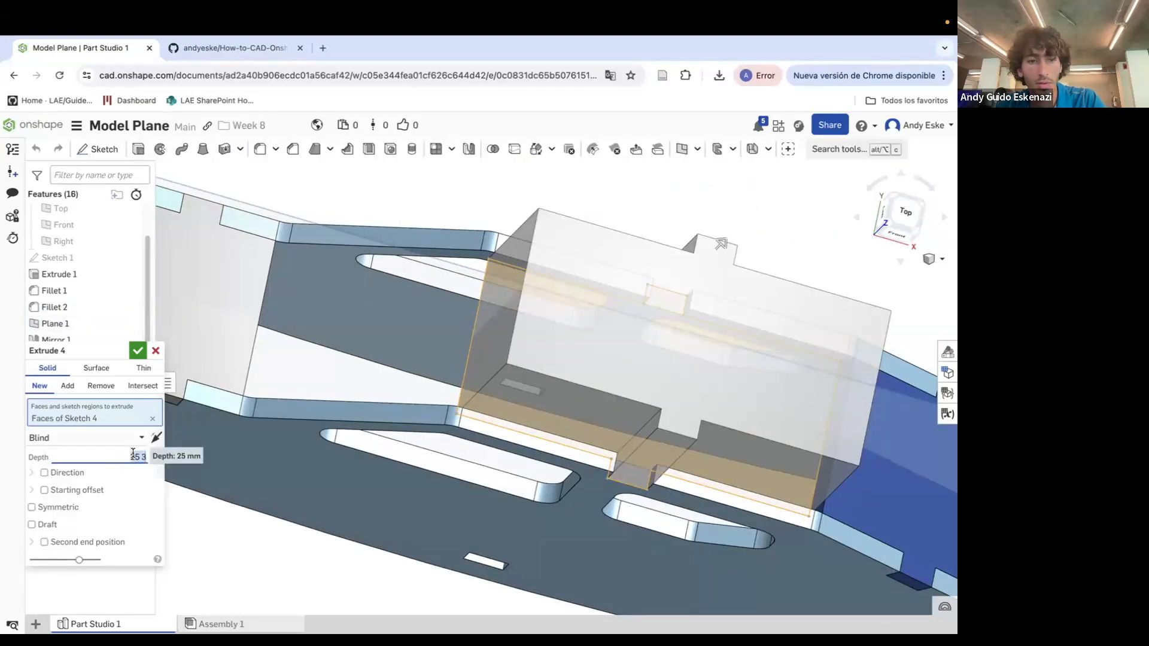
{"action": "left_click", "coordinate": [137, 350]}
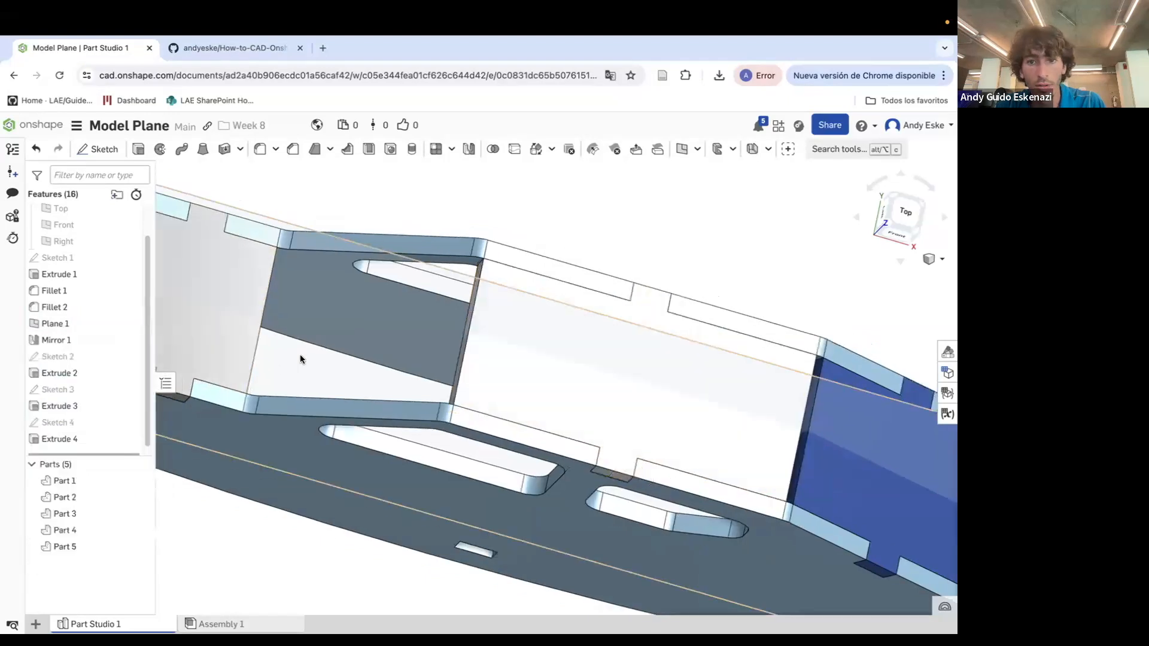
Examine the roof panel and the other connecting parts between the two fuselage sides from several angles
{"action": "scroll", "coordinate": [468, 310], "scroll_direction": "down", "scroll_amount": 5}
{"action": "right_click_drag", "start_coordinate": [468, 310], "coordinate": [458, 349]}
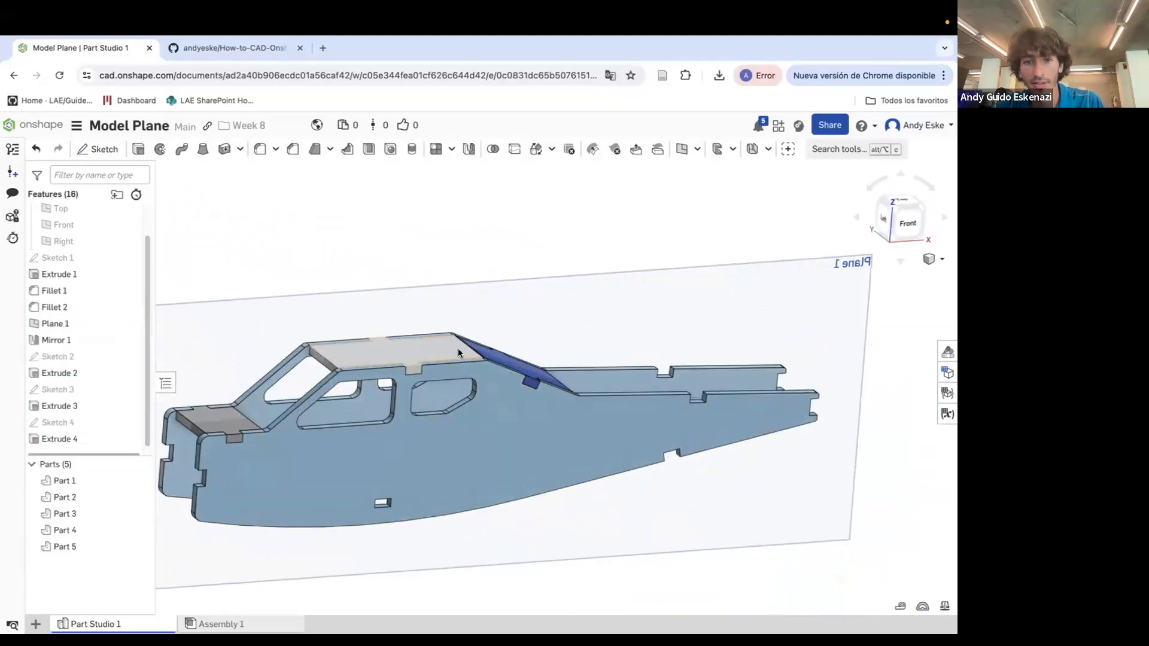
{"action": "scroll", "coordinate": [469, 343], "scroll_direction": "up", "scroll_amount": 5}
{"action": "scroll", "coordinate": [470, 343], "scroll_direction": "down", "scroll_amount": 5}
{"action": "right_click_drag", "start_coordinate": [363, 365], "coordinate": [368, 335]}
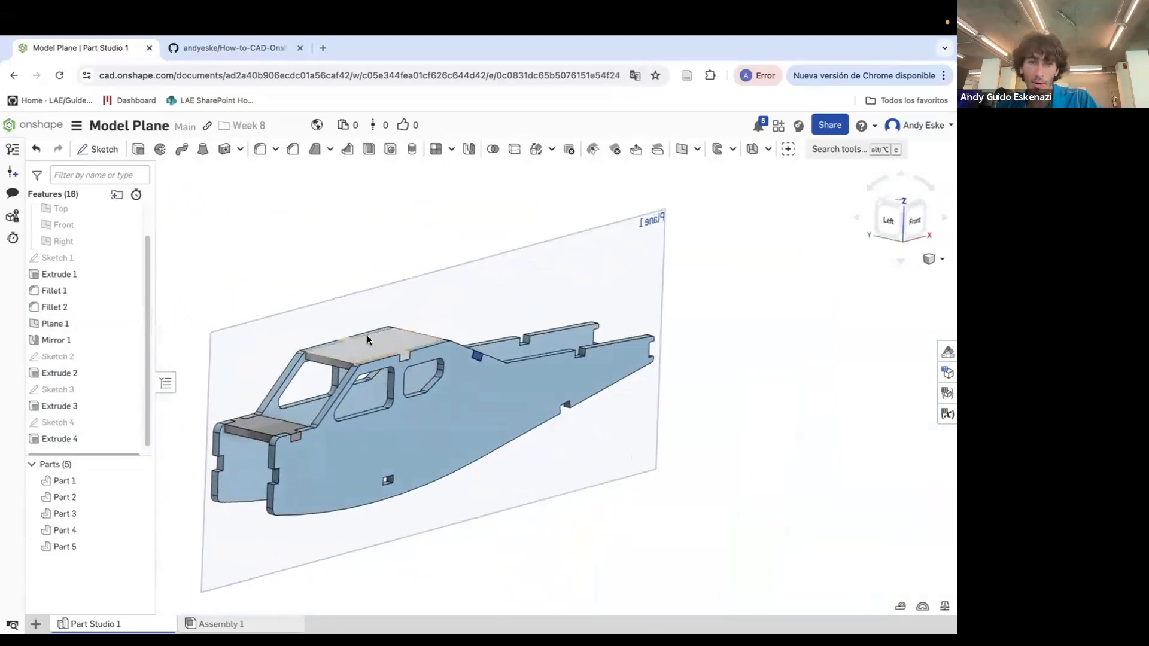
{"action": "scroll", "coordinate": [383, 338], "scroll_direction": "up", "scroll_amount": 5}
{"action": "scroll", "coordinate": [371, 349], "scroll_direction": "down", "scroll_amount": 5}
{"action": "scroll", "coordinate": [365, 372], "scroll_direction": "up", "scroll_amount": 2}
{"action": "right_click_drag", "start_coordinate": [468, 326], "coordinate": [368, 374]}
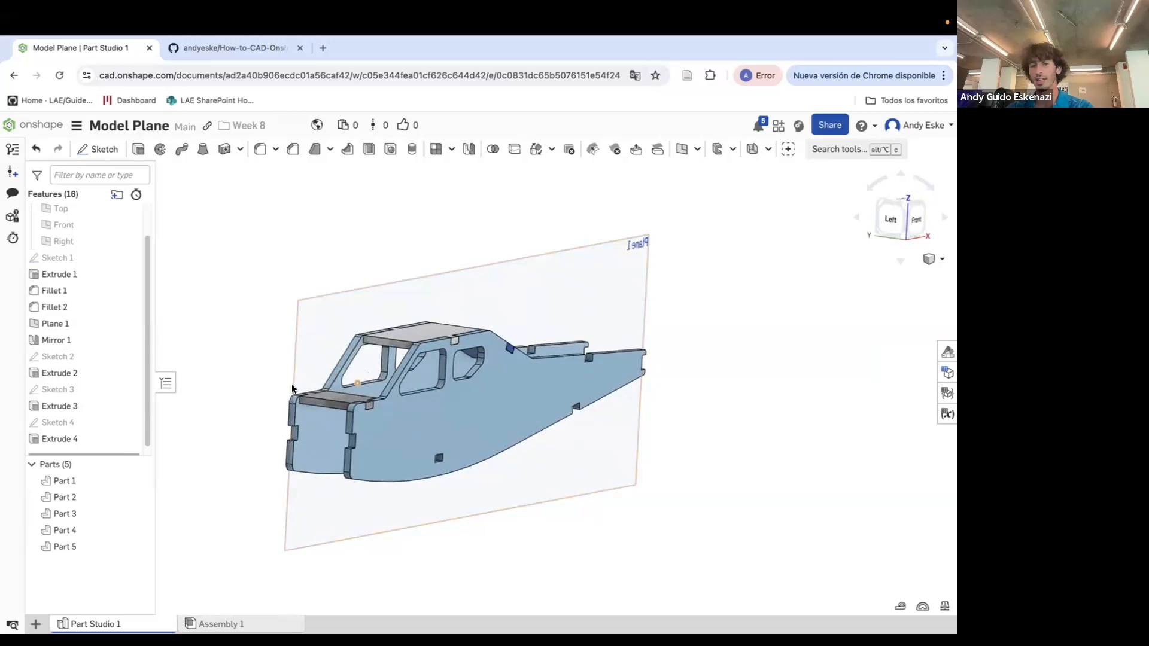
Review the offset definition of the plane used for mirroring the fuselage side
{"action": "right_click", "coordinate": [69, 329]}
{"action": "left_click", "coordinate": [108, 357]}
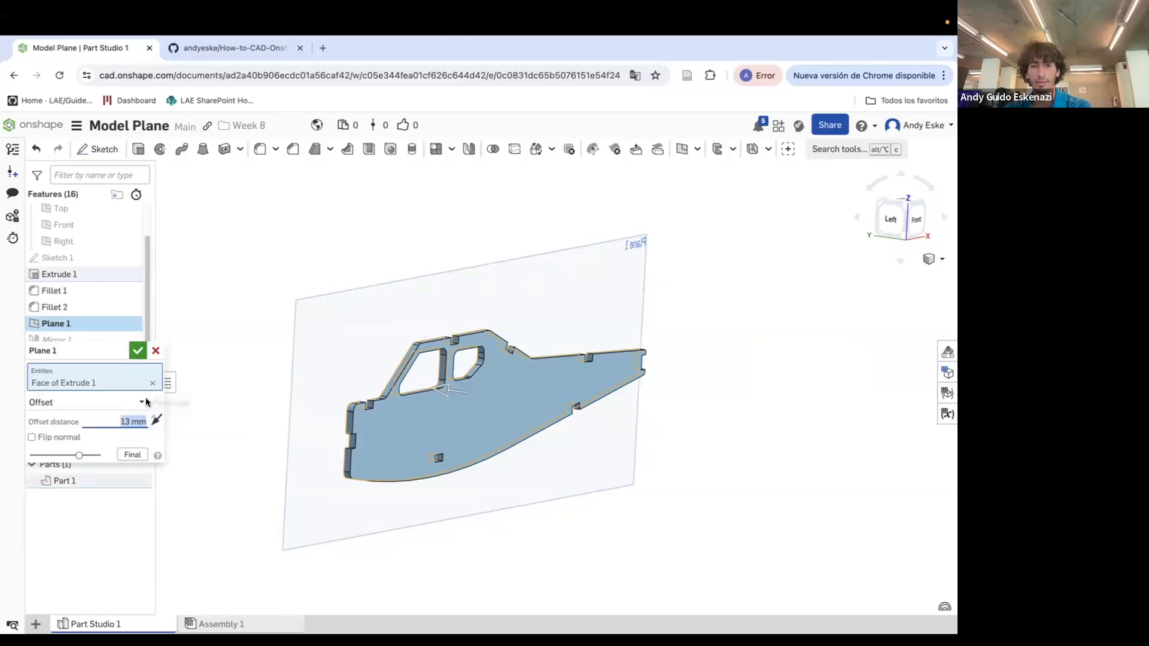
{"action": "left_click", "coordinate": [137, 351]}
Inspect the joint between the roof panel and the sloped rear panel, and the notches along the tail section
{"action": "right_click_drag", "start_coordinate": [286, 334], "coordinate": [418, 376]}
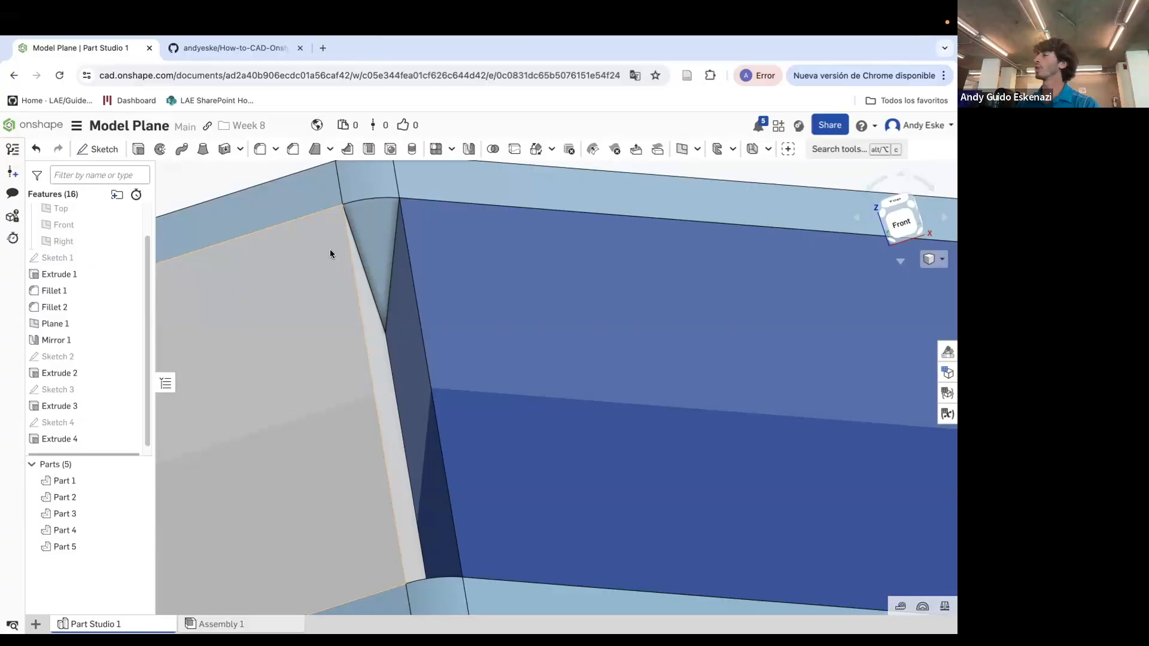
{"action": "scroll", "coordinate": [329, 249], "scroll_direction": "down", "scroll_amount": 10}
{"action": "right_click_drag", "start_coordinate": [442, 327], "coordinate": [335, 431]}
{"action": "scroll", "coordinate": [473, 331], "scroll_direction": "down", "scroll_amount": 4}
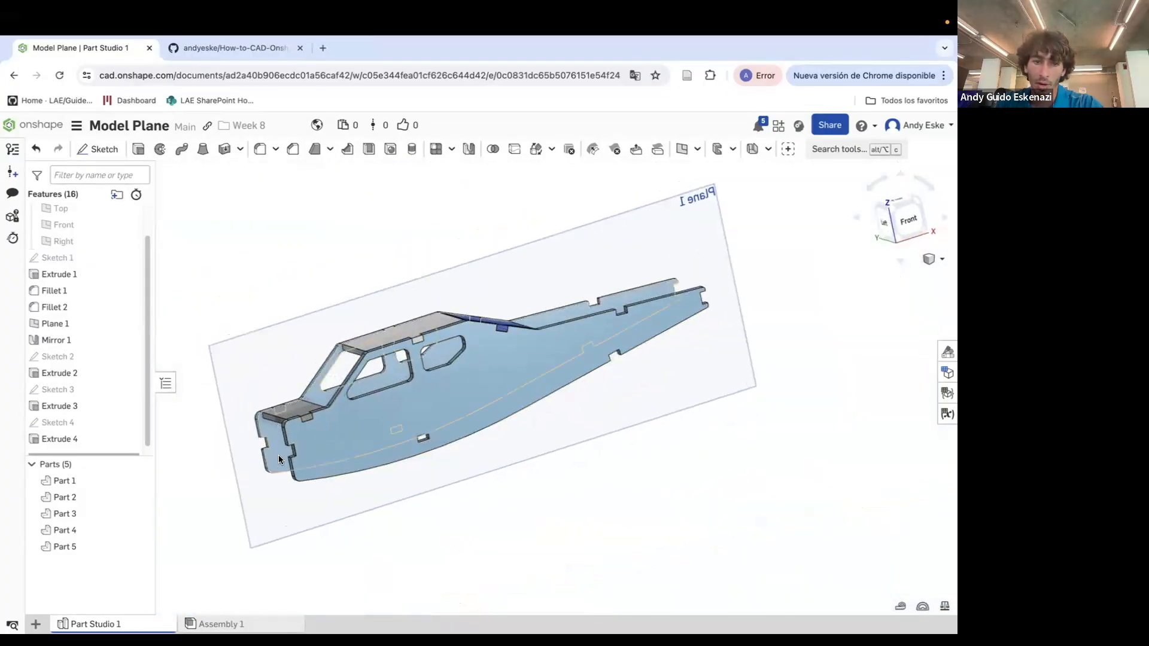
{"action": "right_click_drag", "start_coordinate": [595, 406], "coordinate": [592, 365]}
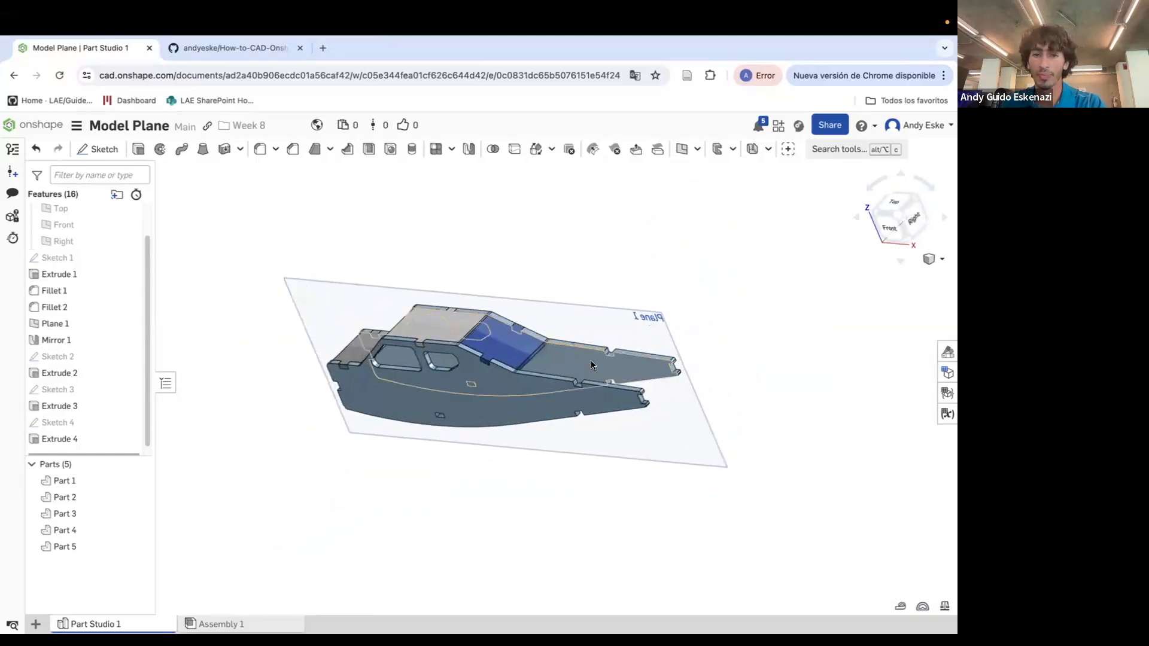
{"action": "scroll", "coordinate": [593, 364], "scroll_direction": "up", "scroll_amount": 10}
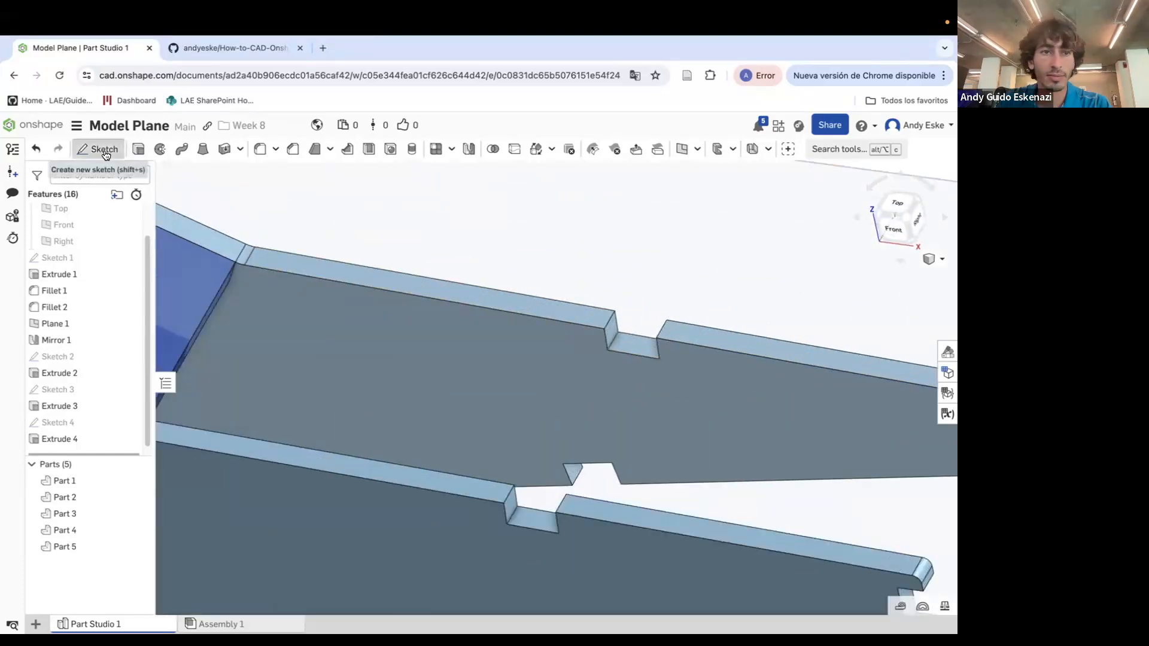
Start a sketch on the floor of the mirrored side panel's upper tail notch and project the notch floors of both side panels into it
{"action": "left_click", "coordinate": [105, 151]}
{"action": "left_click", "coordinate": [628, 351]}
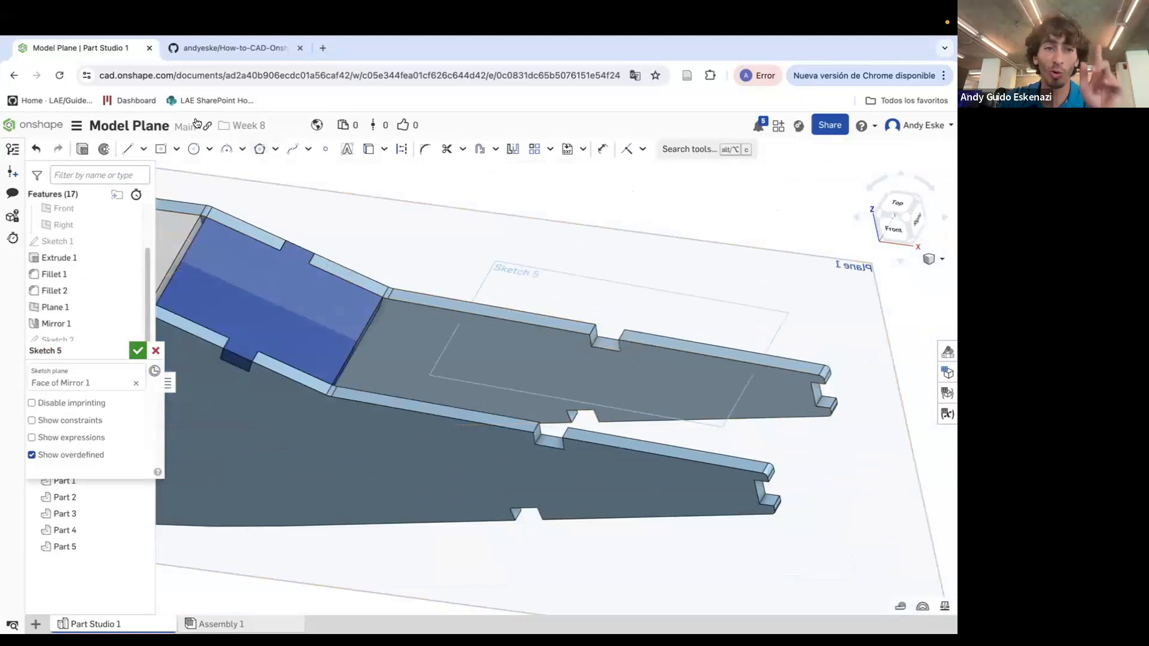
{"action": "left_click", "coordinate": [369, 149]}
{"action": "scroll", "coordinate": [594, 342], "scroll_direction": "up", "scroll_amount": 5}
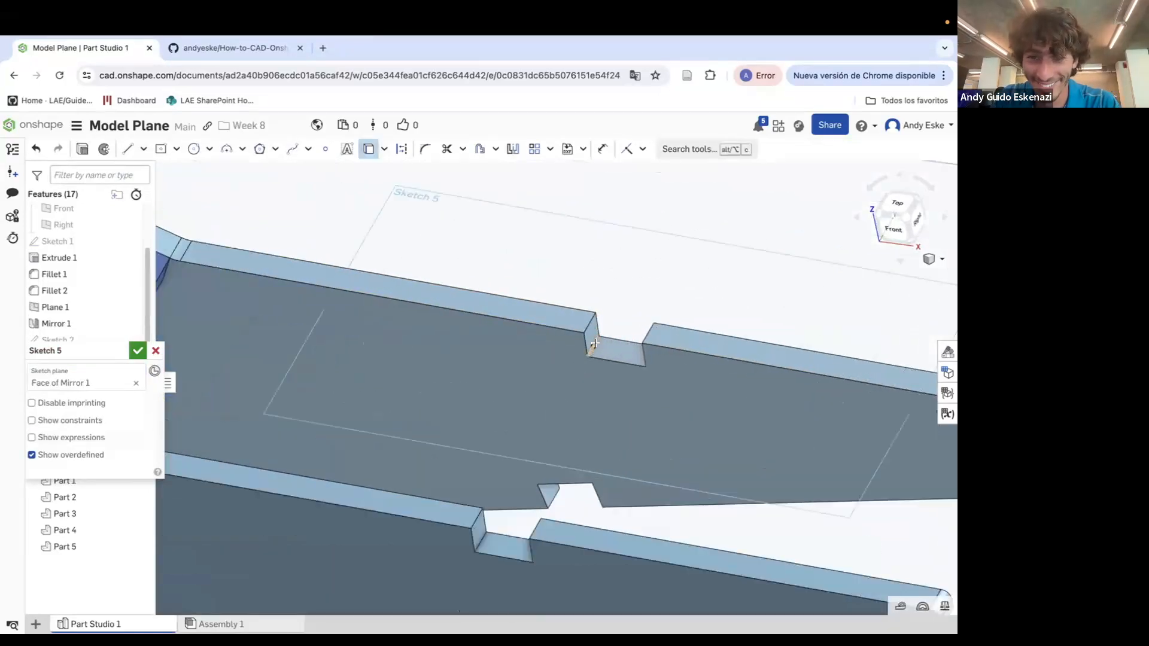
{"action": "scroll", "coordinate": [594, 342], "scroll_direction": "up", "scroll_amount": 3}
{"action": "left_click", "coordinate": [607, 343]}
{"action": "mouse_move", "coordinate": [640, 348]}
{"action": "right_mouse_down"}
{"action": "mouse_move", "coordinate": [736, 358]}
{"action": "mouse_move", "coordinate": [718, 464]}
{"action": "mouse_move", "coordinate": [634, 459]}
{"action": "right_mouse_up"}
{"action": "left_click", "coordinate": [700, 489]}
{"action": "scroll", "coordinate": [628, 458], "scroll_direction": "up", "scroll_amount": 3}
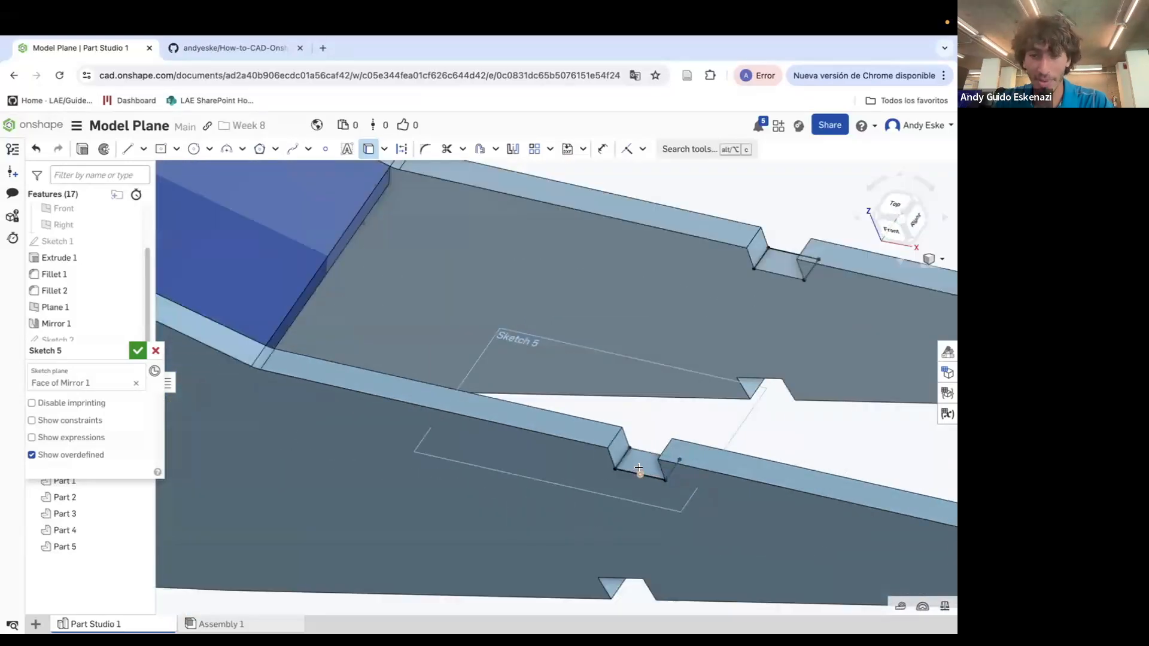
Sketch lines from both ends of the mirrored panel's notch, parallel to its upper edge, the forward one about 25 mm long
{"action": "key", "text": "l"}
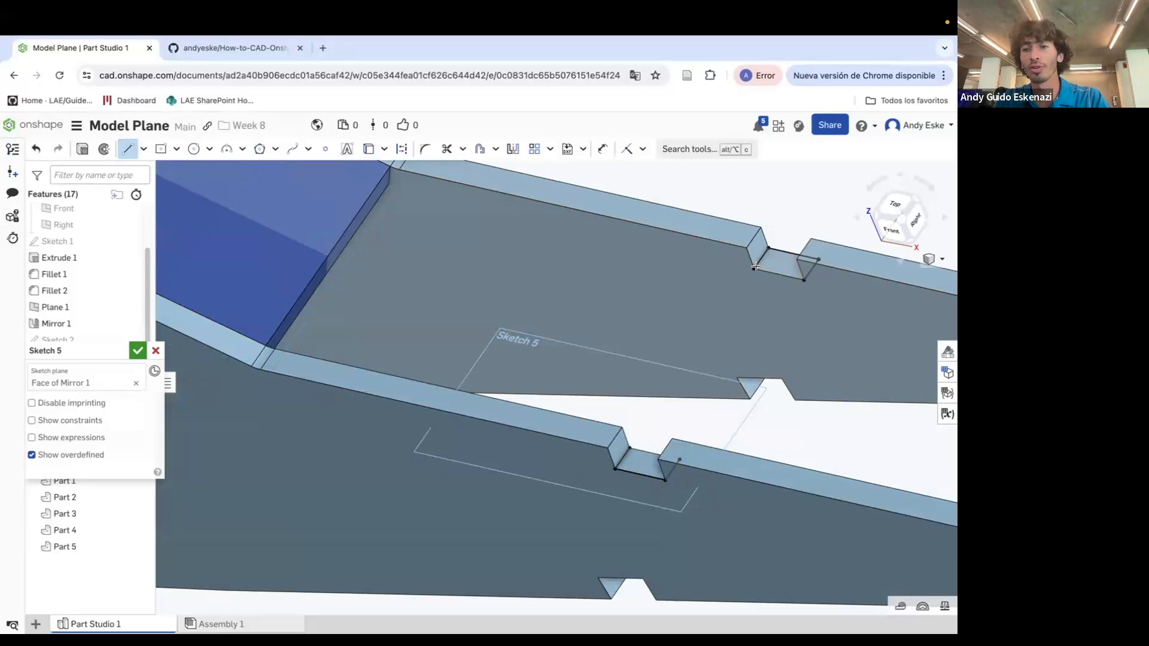
{"action": "key", "text": "t"}
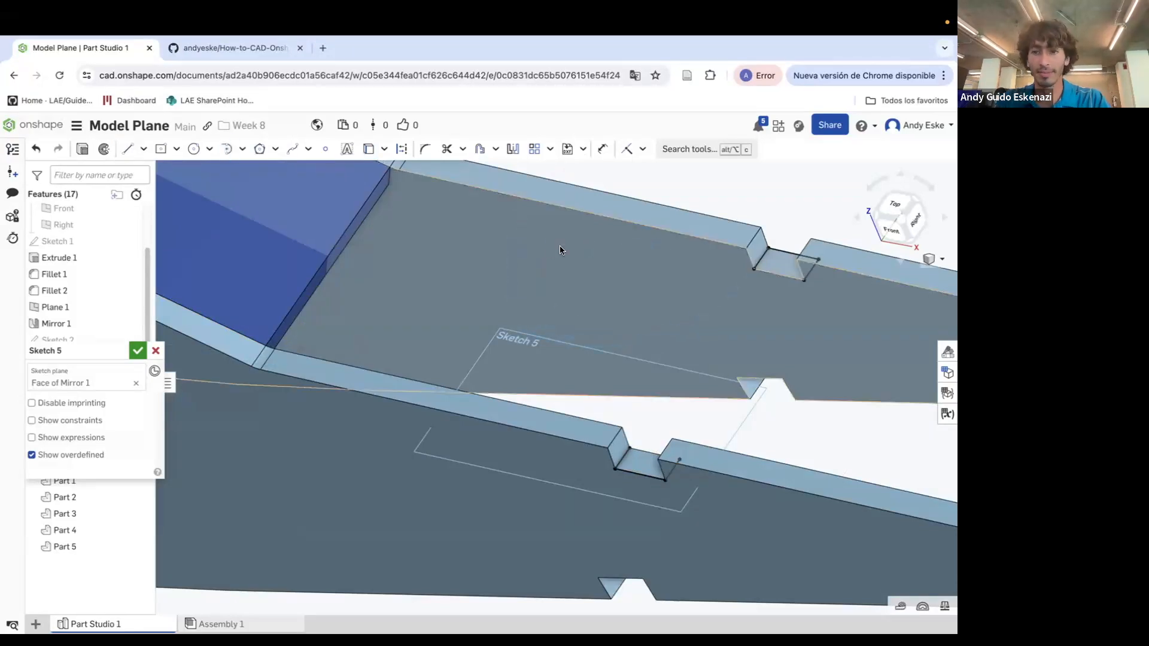
{"action": "left_click", "coordinate": [128, 149]}
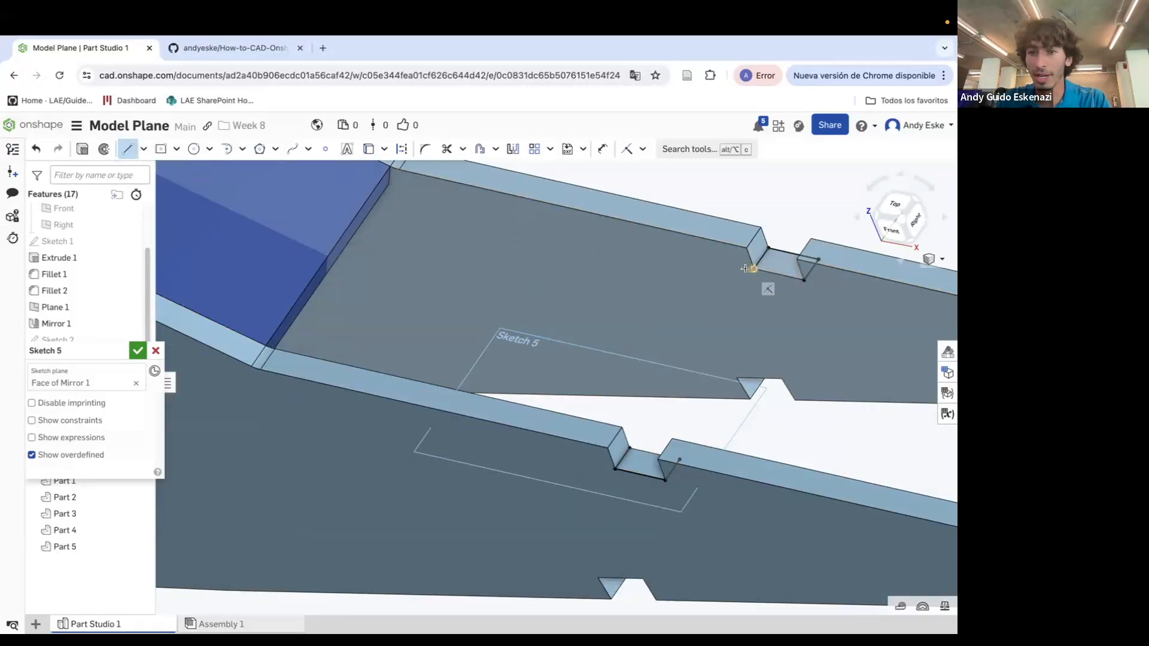
{"action": "left_click", "coordinate": [540, 223]}
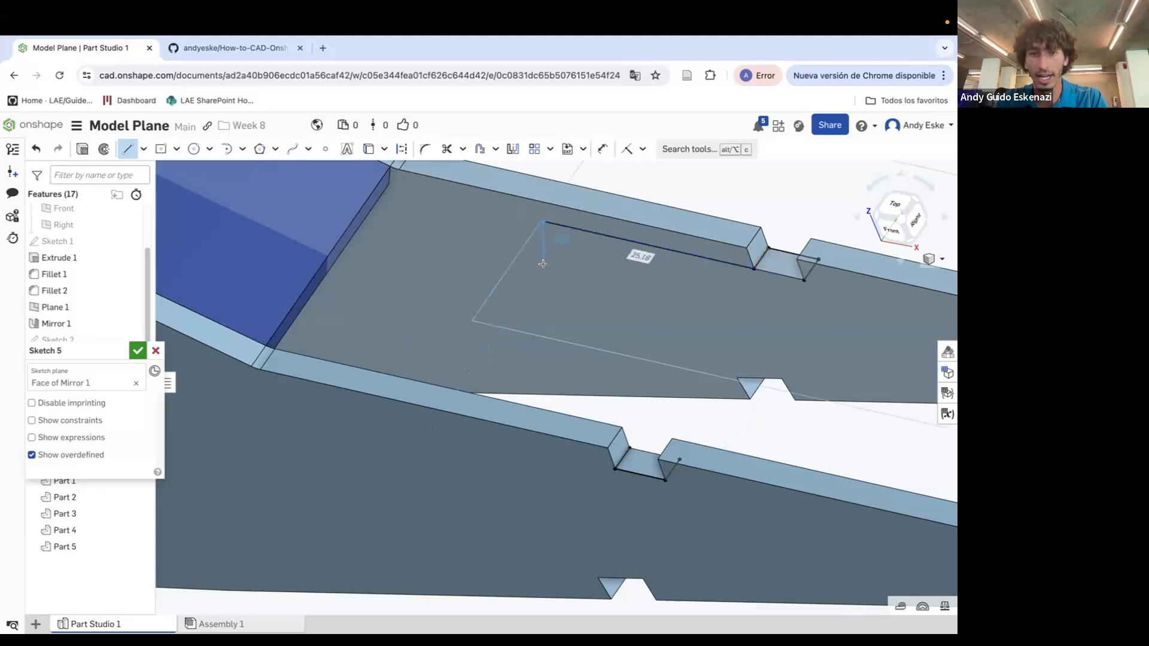
{"action": "key", "text": "Escape"}
{"action": "scroll", "coordinate": [515, 250], "scroll_direction": "down", "scroll_amount": 5}
{"action": "scroll", "coordinate": [698, 287], "scroll_direction": "up", "scroll_amount": 5}
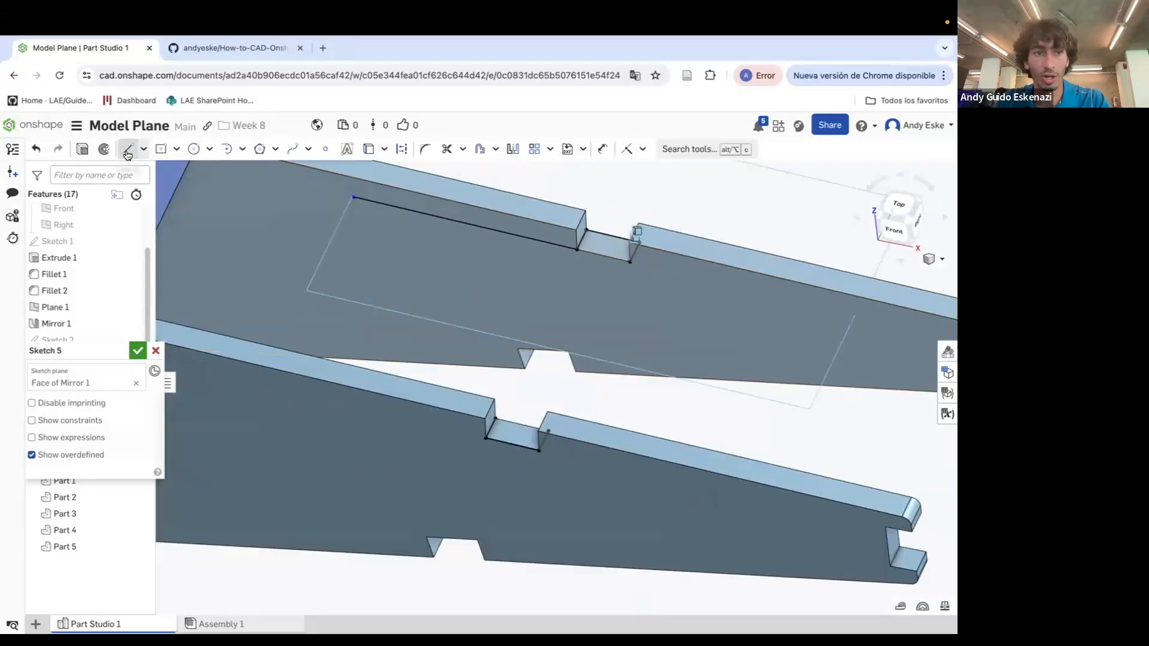
{"action": "scroll", "coordinate": [672, 281], "scroll_direction": "down", "scroll_amount": 2}
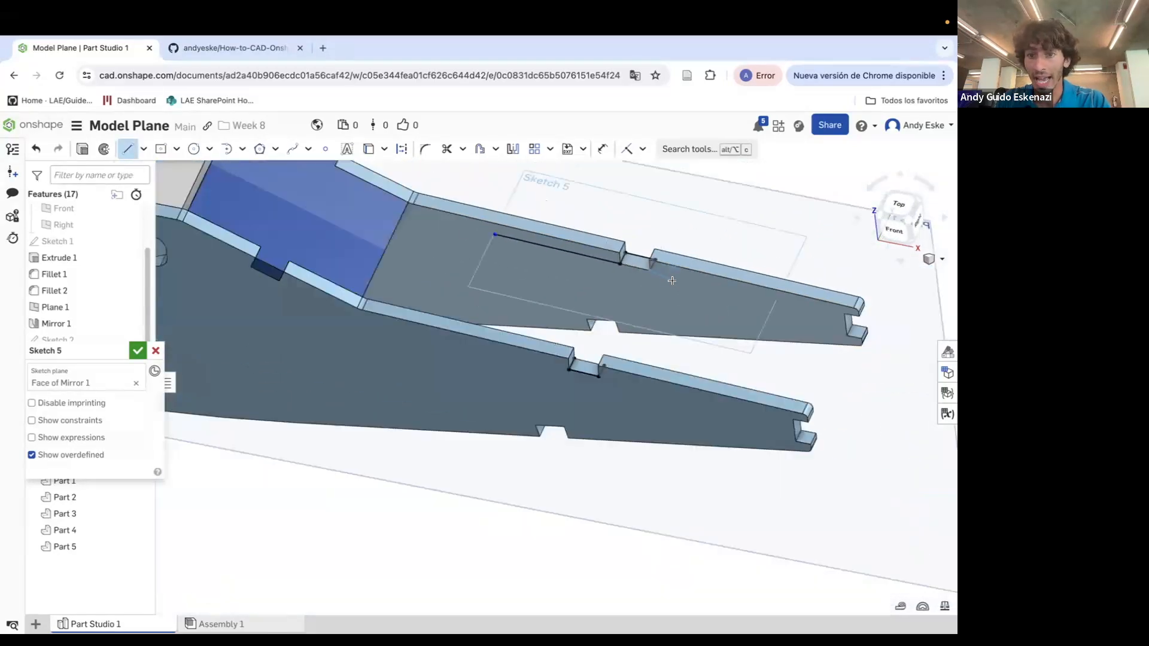
{"action": "left_click", "coordinate": [709, 283]}
{"action": "key", "text": "Escape"}
Sketch matching lines forward and rearward from the projected notch outline on the other side panel
{"action": "scroll", "coordinate": [584, 362], "scroll_direction": "up", "scroll_amount": 3}
{"action": "left_click", "coordinate": [131, 149]}
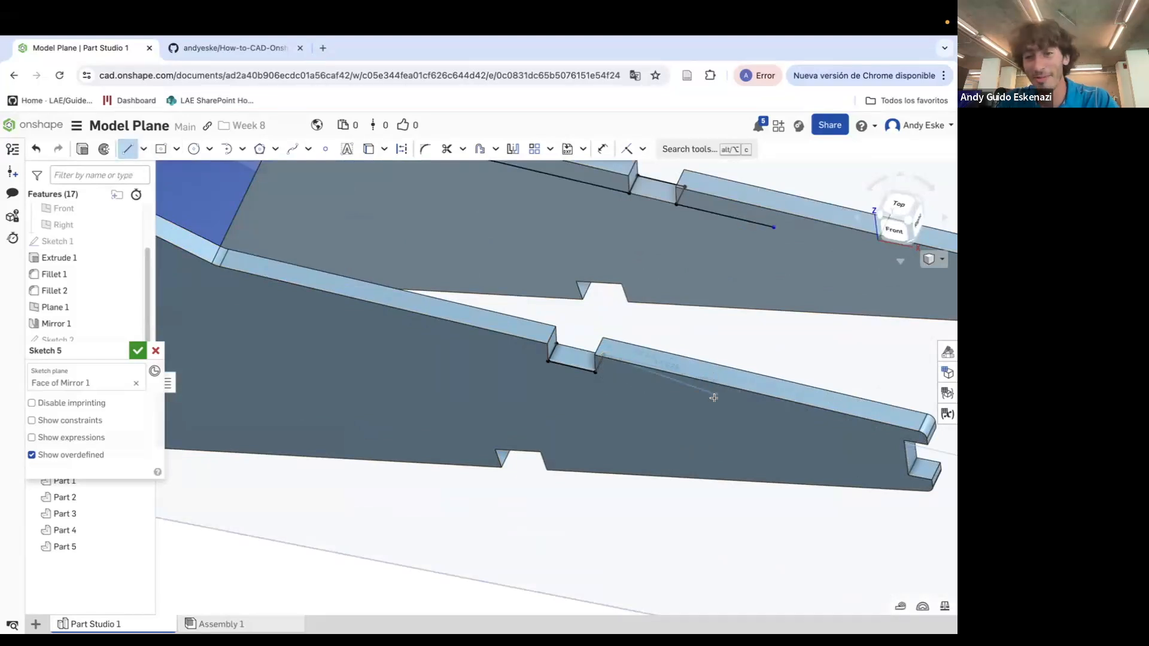
{"action": "left_click", "coordinate": [728, 385]}
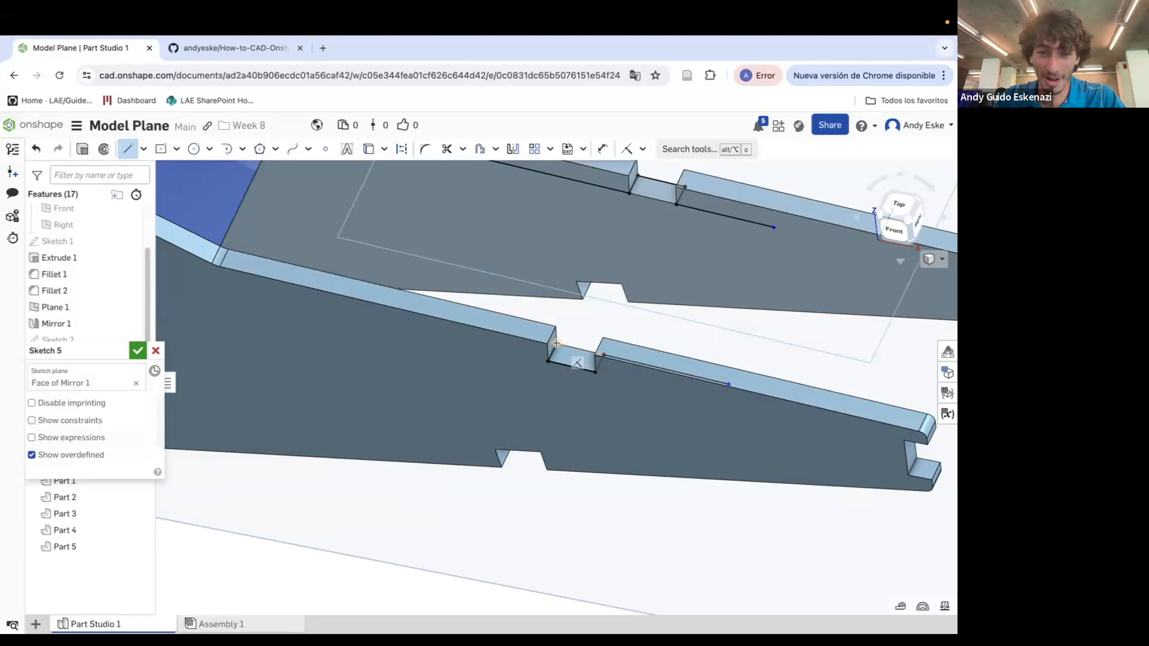
{"action": "left_click", "coordinate": [462, 317]}
{"action": "key", "text": "Escape"}
{"action": "scroll", "coordinate": [422, 200], "scroll_direction": "down", "scroll_amount": 4}
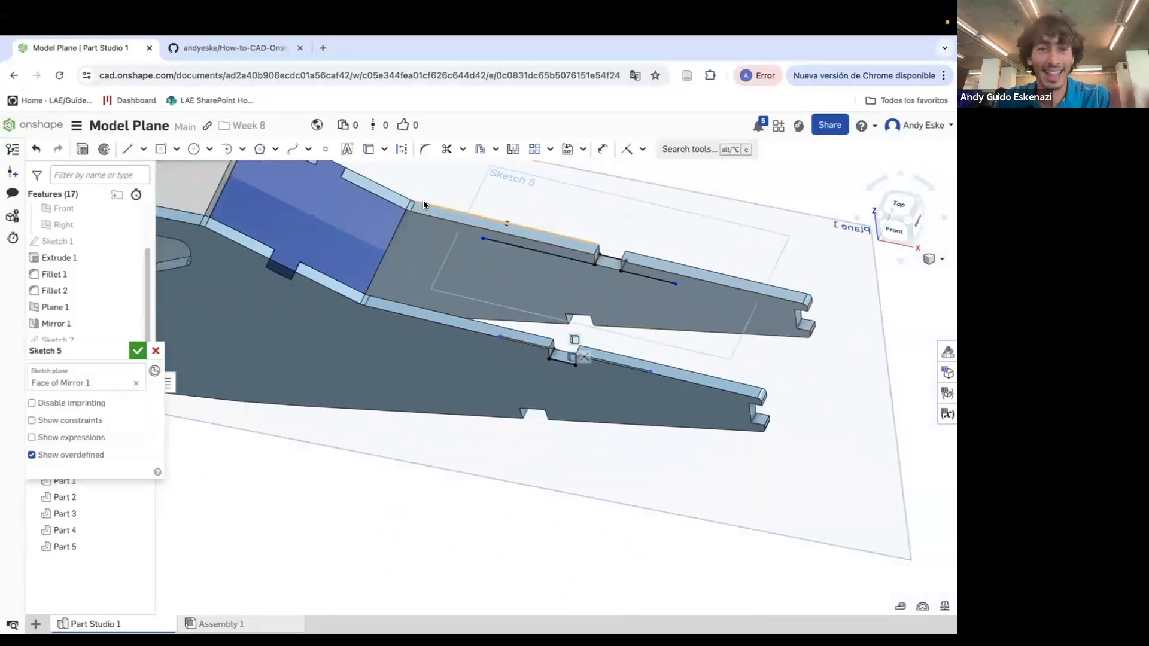
Constrain the front ends of both forward lines coincident with the bend edges next to the blue sloped panel
{"action": "key", "text": "d"}
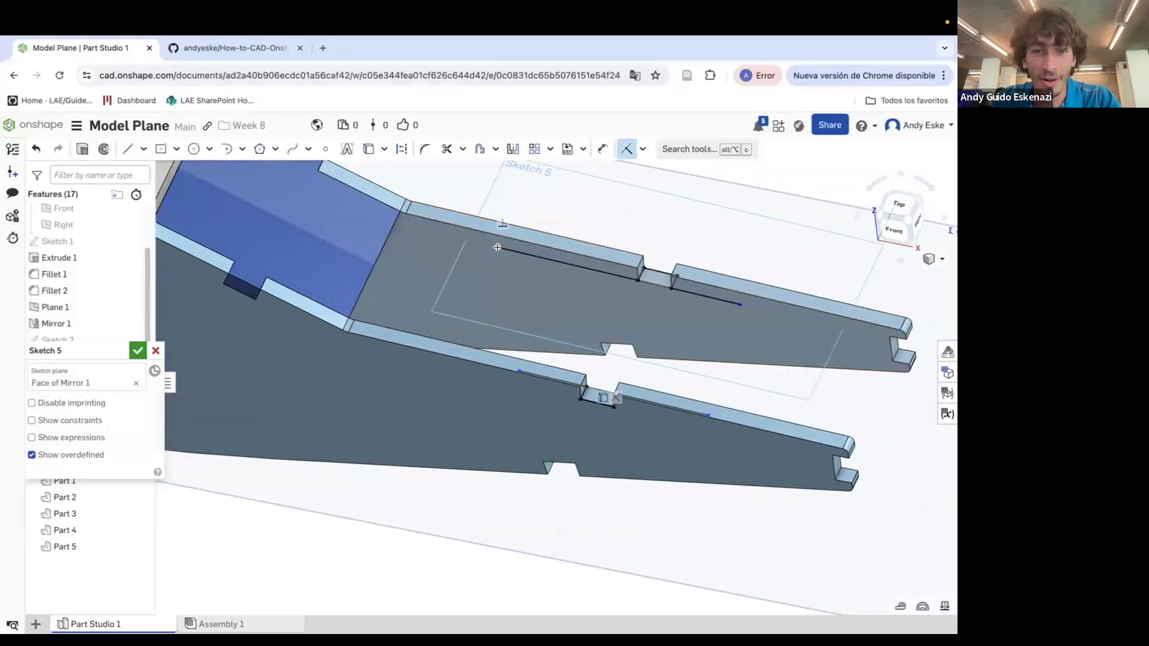
{"action": "scroll", "coordinate": [406, 208], "scroll_direction": "up", "scroll_amount": 5}
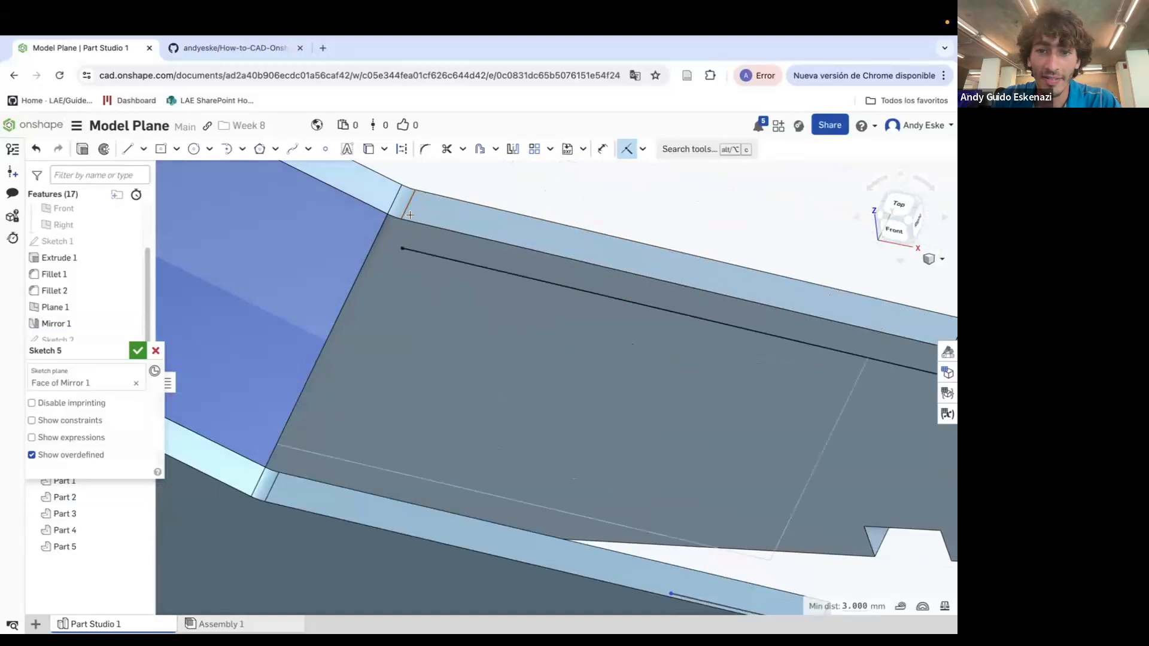
{"action": "scroll", "coordinate": [586, 456], "scroll_direction": "down", "scroll_amount": 2}
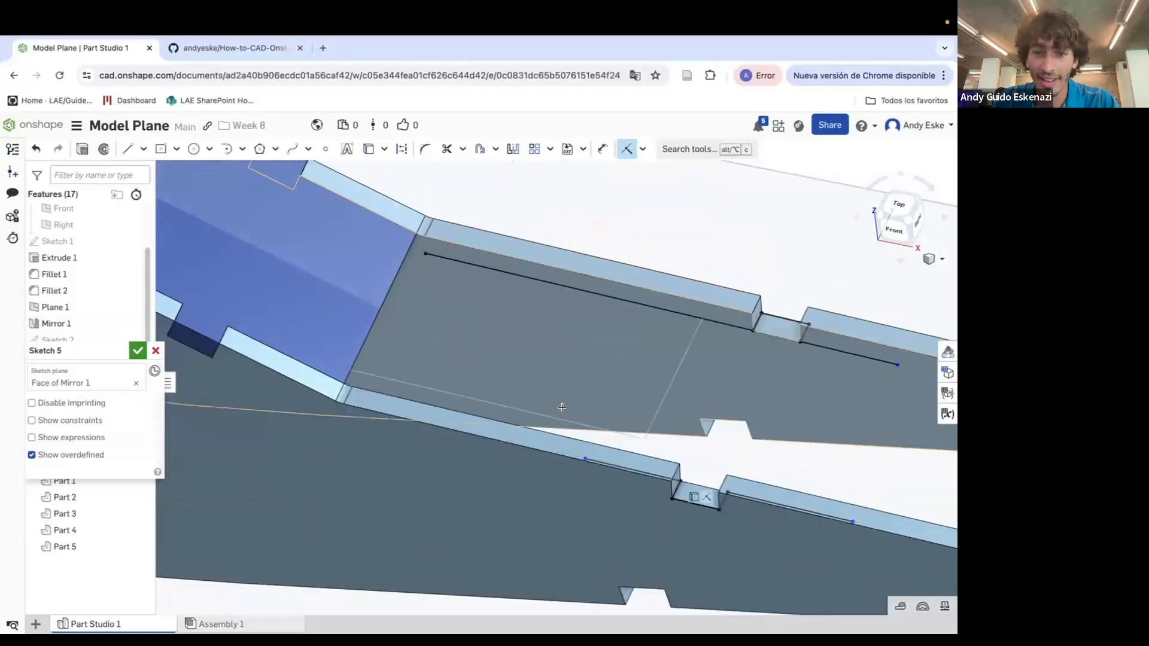
{"action": "scroll", "coordinate": [349, 391], "scroll_direction": "up", "scroll_amount": 3}
{"action": "left_click", "coordinate": [348, 393]}
{"action": "scroll", "coordinate": [364, 360], "scroll_direction": "down", "scroll_amount": 4}
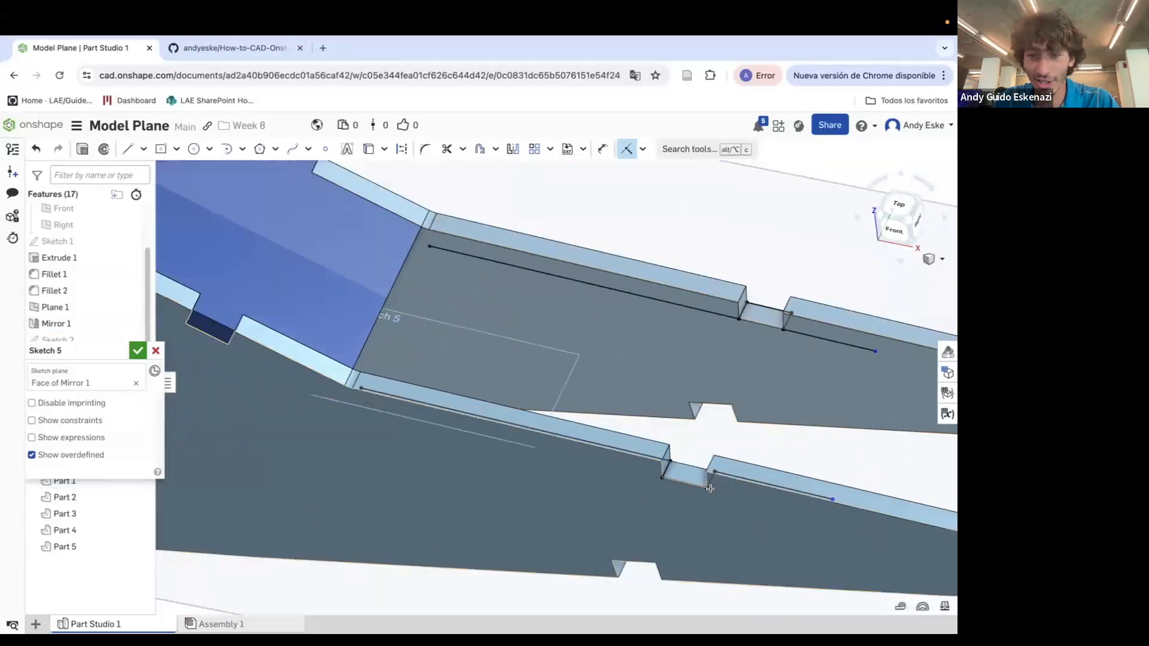
Try to constrain the rear ends of both rearward lines coincident with the rounded tail edges of the side panels
{"action": "scroll", "coordinate": [686, 441], "scroll_direction": "down", "scroll_amount": 3}
{"action": "scroll", "coordinate": [789, 481], "scroll_direction": "up", "scroll_amount": 1}
{"action": "scroll", "coordinate": [875, 500], "scroll_direction": "up", "scroll_amount": 5}
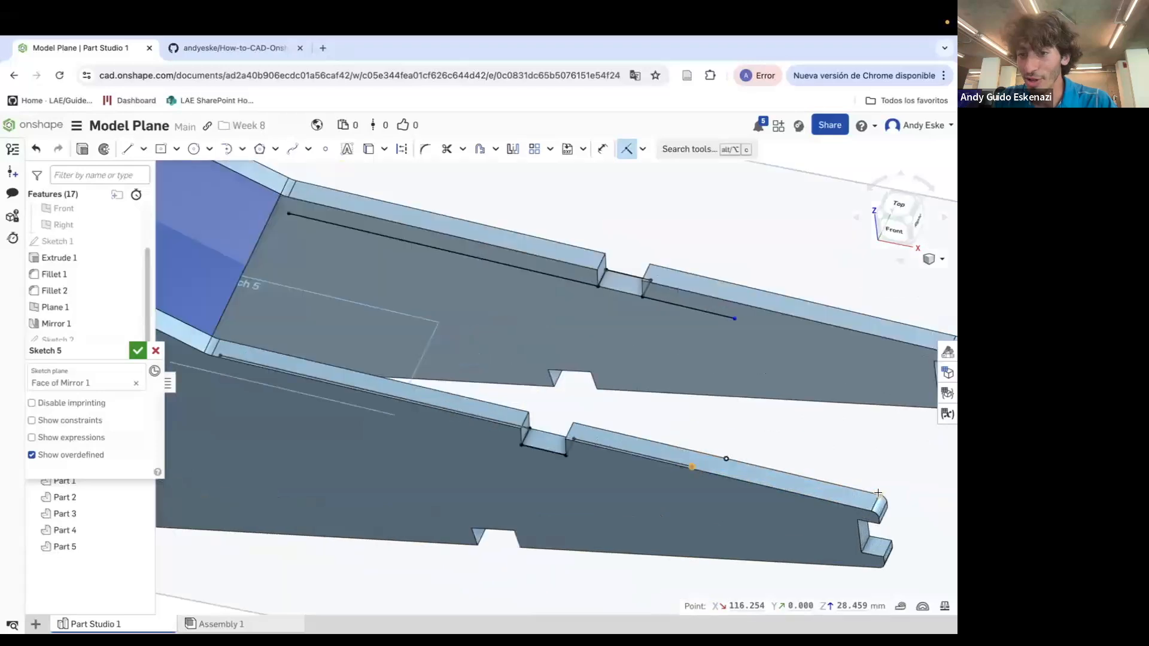
{"action": "scroll", "coordinate": [875, 500], "scroll_direction": "down", "scroll_amount": 5}
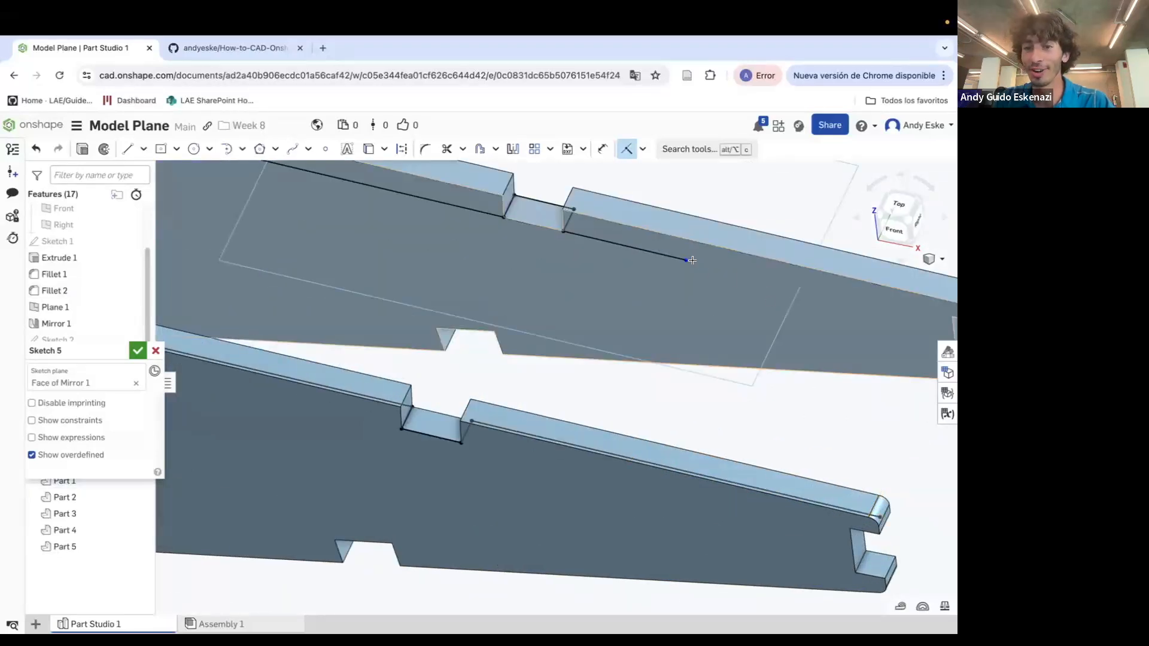
{"action": "right_click_drag", "start_coordinate": [687, 257], "coordinate": [747, 292]}
{"action": "scroll", "coordinate": [747, 292], "scroll_direction": "up", "scroll_amount": 5}
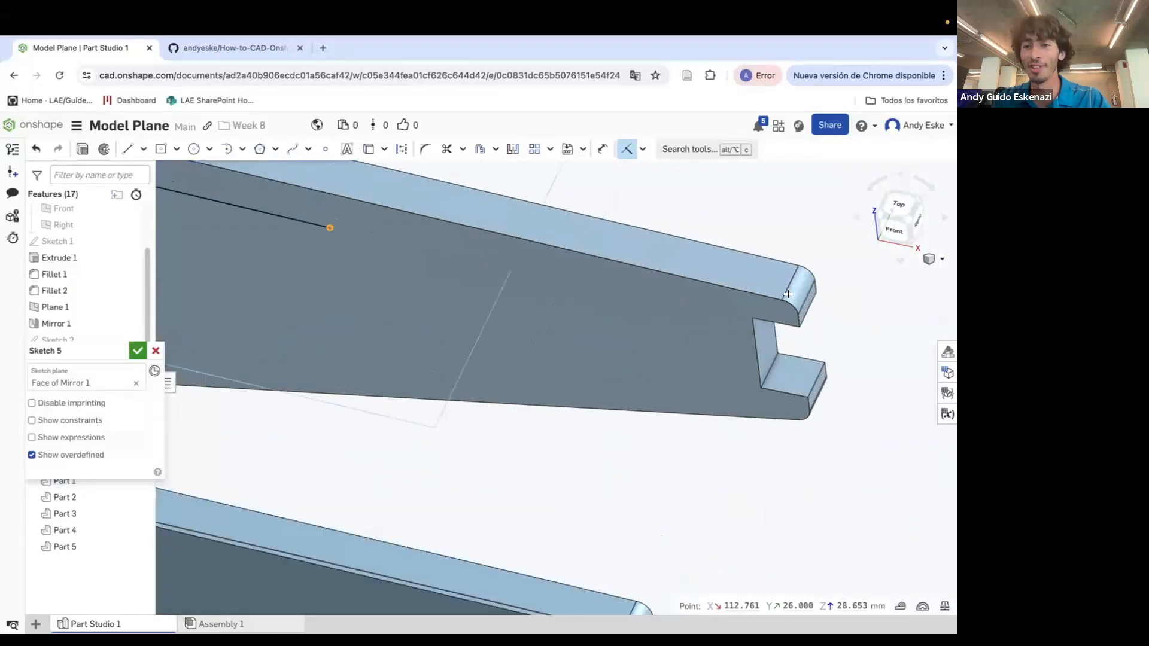
{"action": "left_click", "coordinate": [785, 293]}
{"action": "scroll", "coordinate": [784, 289], "scroll_direction": "down", "scroll_amount": 2}
{"action": "right_click_drag", "start_coordinate": [784, 289], "coordinate": [784, 358]}
{"action": "scroll", "coordinate": [784, 358], "scroll_direction": "up", "scroll_amount": 2}
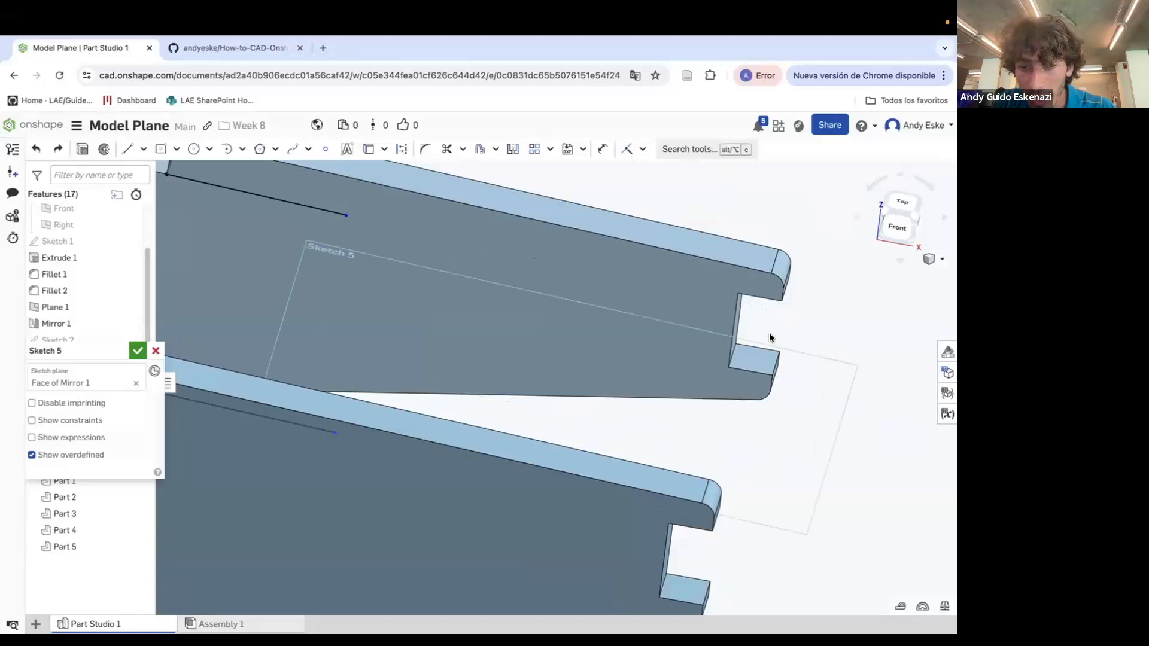
{"action": "key", "text": "ctrl+z"}
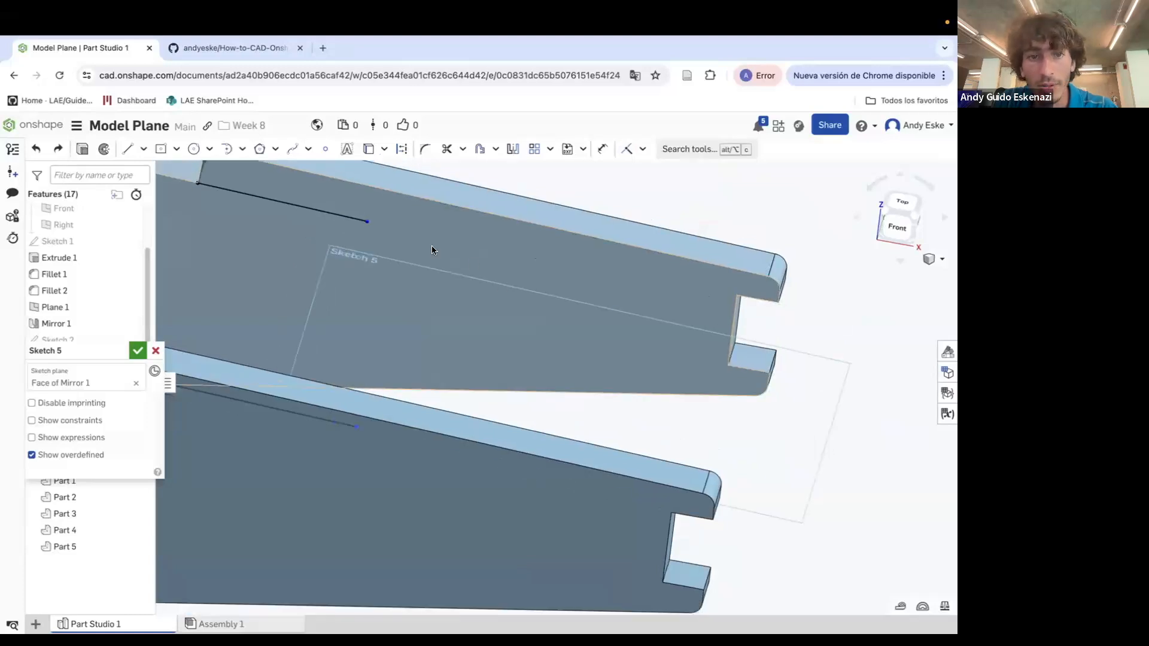
Dimension the rearward line on the mirrored side panel to 20 mm
{"action": "key", "text": "o"}
{"action": "left_click", "coordinate": [224, 191]}
{"action": "left_click", "coordinate": [220, 216]}
{"action": "type", "text": "20"}
{"action": "key", "text": "Return"}
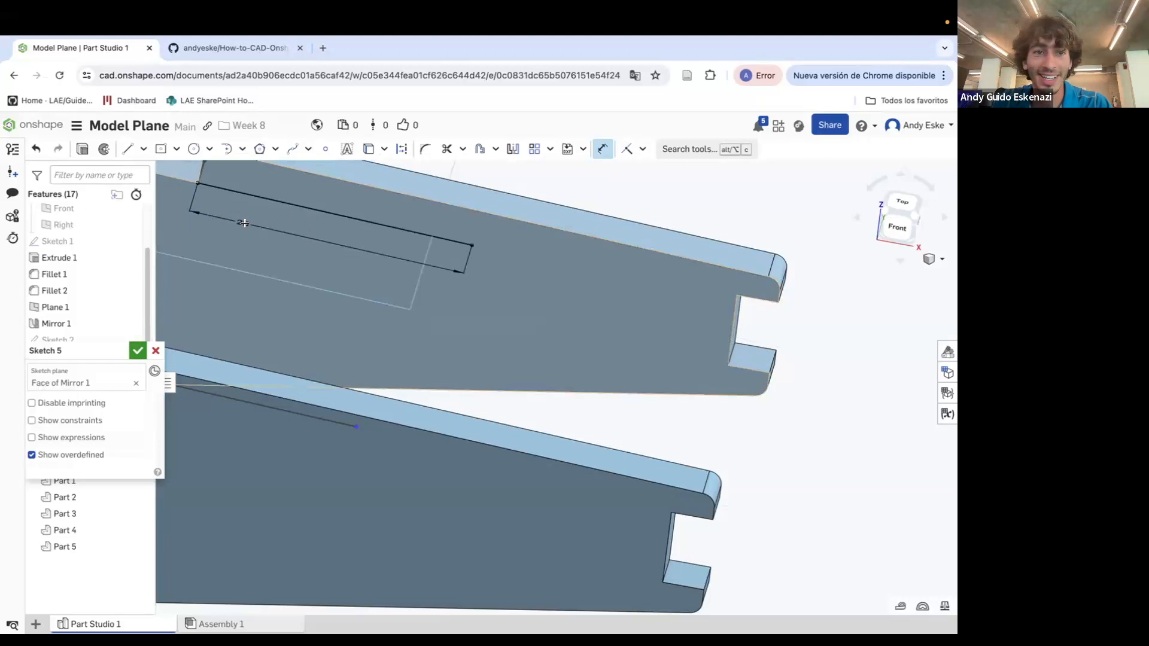
Change the rearward line's dimension to 30 mm and then to 35 mm
{"action": "key", "text": "Escape"}
{"action": "double_click", "coordinate": [242, 223]}
{"action": "type", "text": "30"}
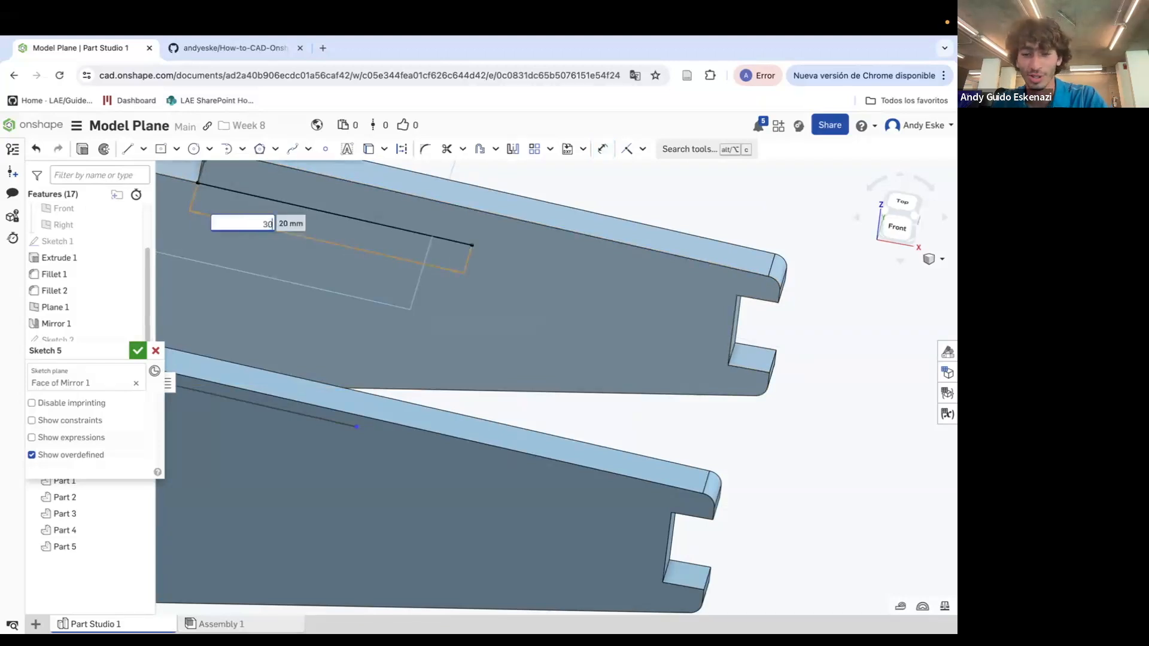
{"action": "key", "text": "Return"}
{"action": "double_click", "coordinate": [271, 229]}
{"action": "type", "text": "35"}
{"action": "key", "text": "Return"}
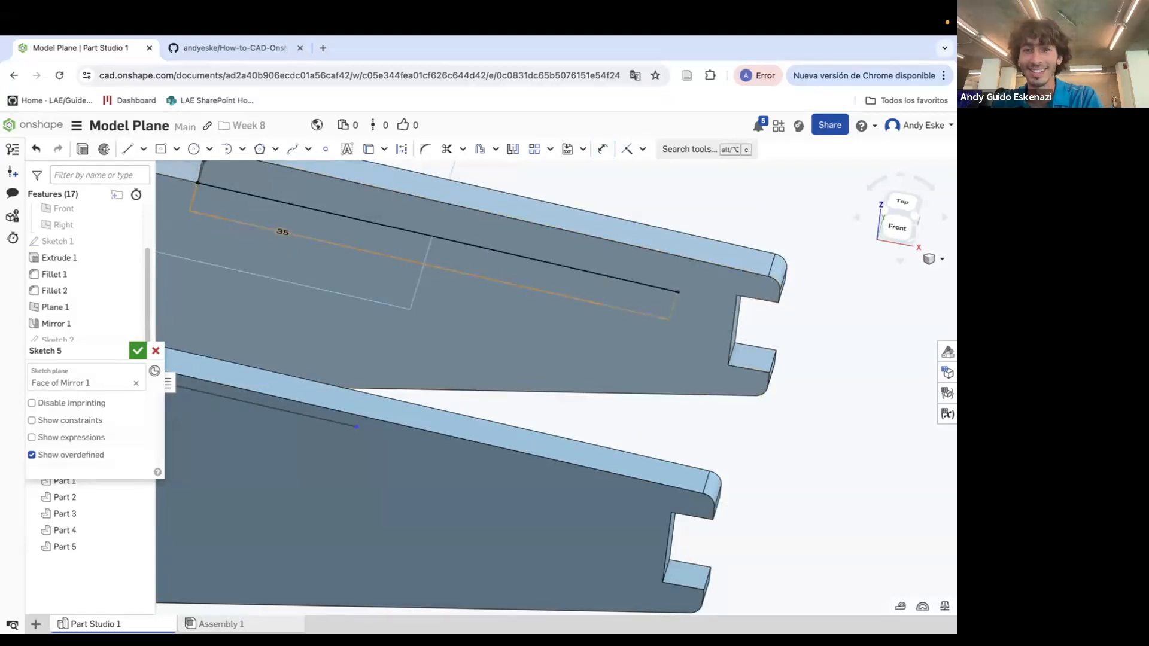
Set the rearward line's dimension to 38 mm and make the other side panel's rearward line equal in length
{"action": "double_click", "coordinate": [276, 231]}
{"action": "key", "text": "Return"}
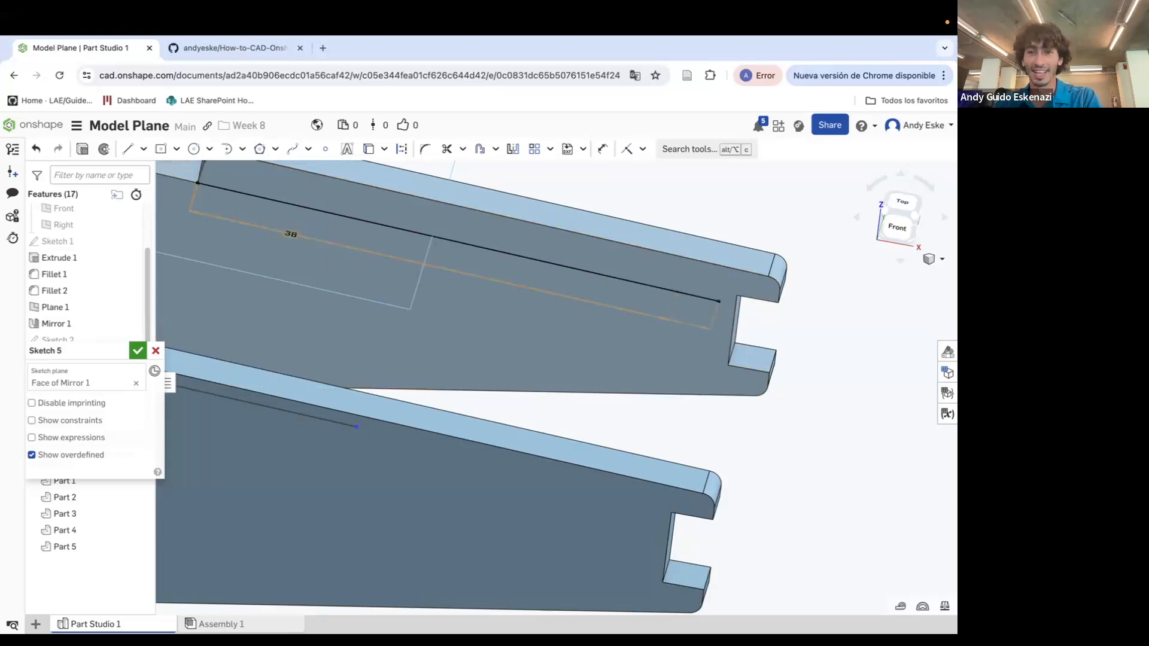
{"action": "scroll", "coordinate": [210, 346], "scroll_direction": "down", "scroll_amount": 2}
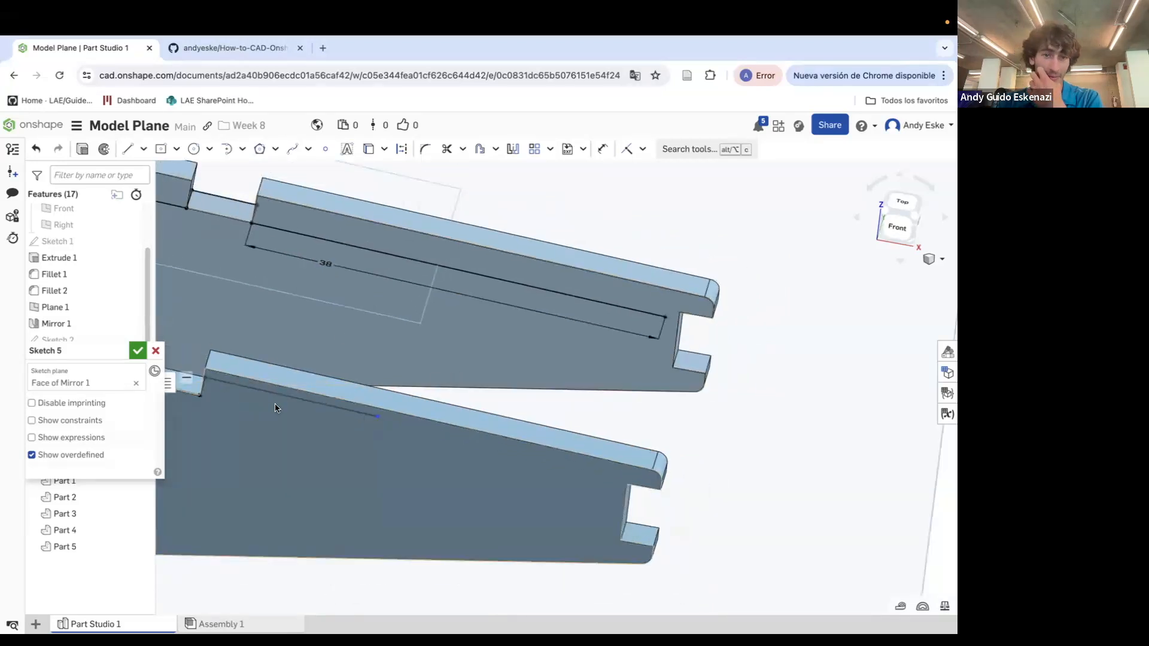
{"action": "key", "text": "e"}
{"action": "left_click", "coordinate": [397, 259]}
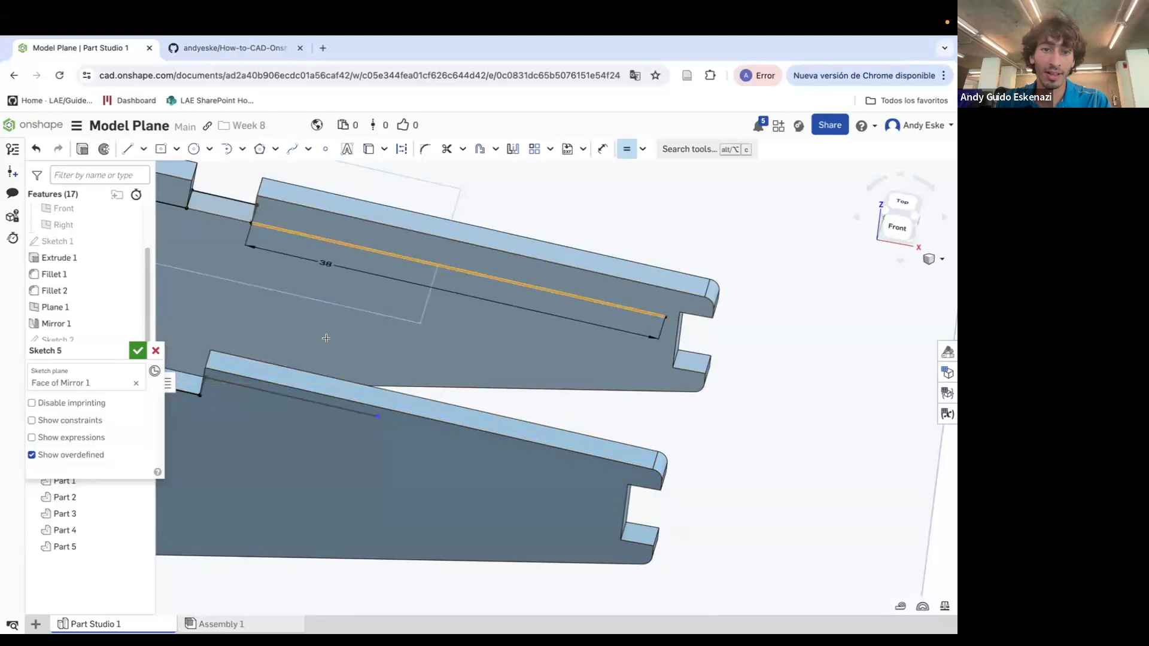
{"action": "left_click", "coordinate": [303, 398]}
{"action": "key", "text": "Escape"}
{"action": "scroll", "coordinate": [483, 356], "scroll_direction": "down", "scroll_amount": 2}
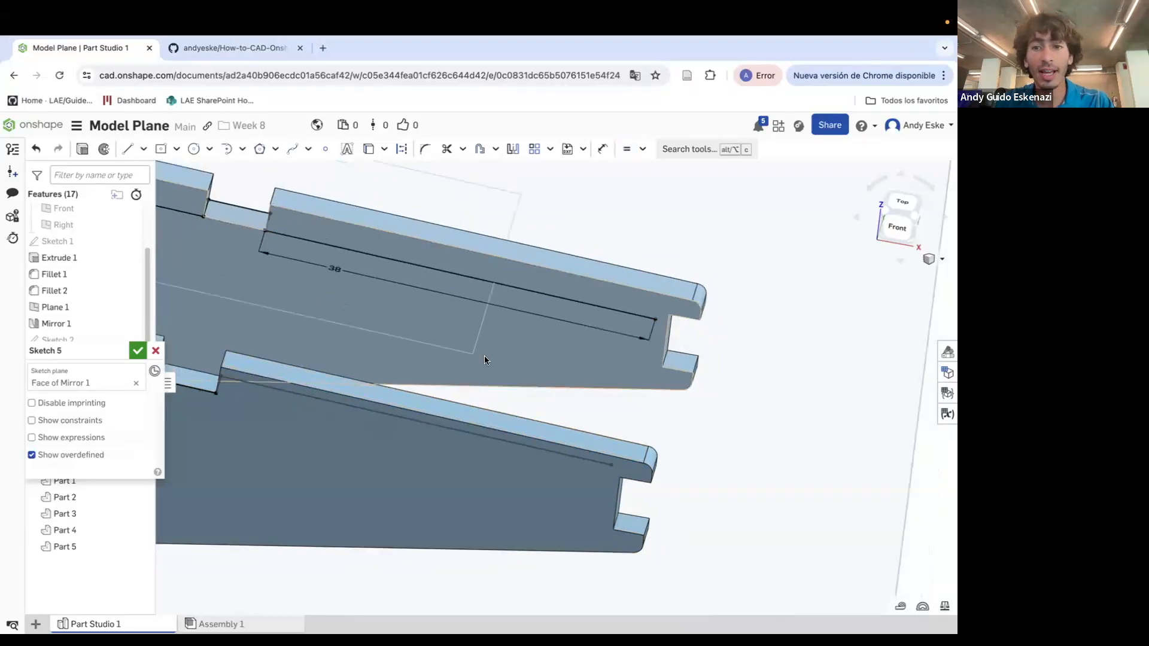
Close the profile with lines across the fuselage joining the two rear ends and the two front ends
{"action": "left_click", "coordinate": [129, 149]}
{"action": "left_click", "coordinate": [586, 336]}
{"action": "scroll", "coordinate": [563, 423], "scroll_direction": "down", "scroll_amount": 2}
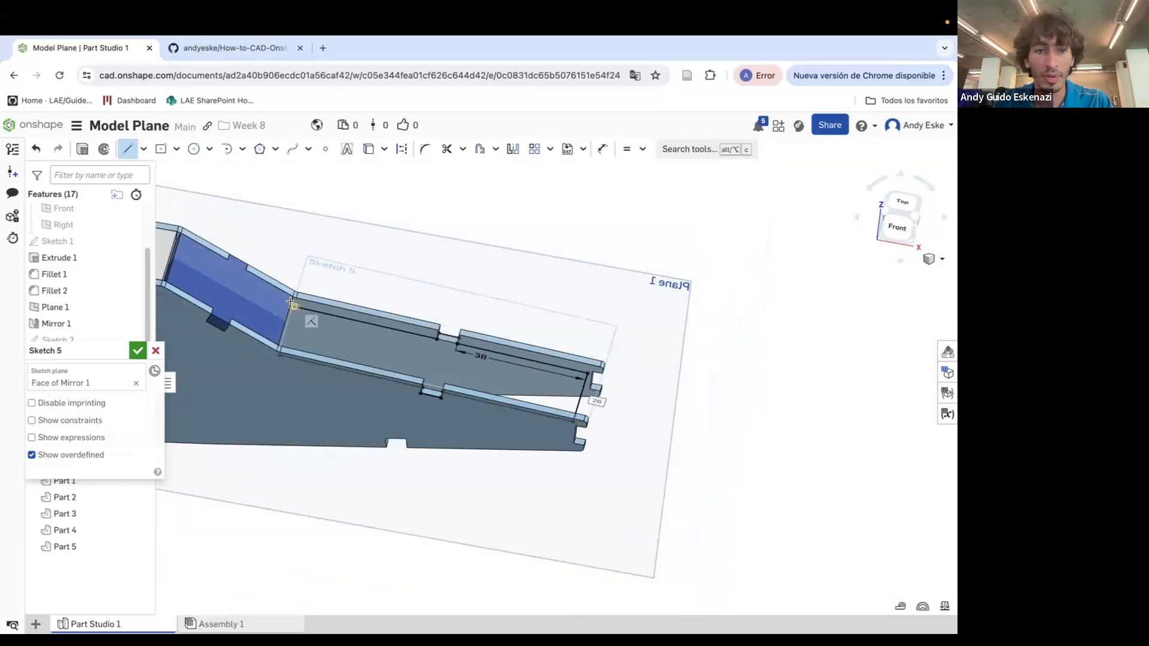
{"action": "left_click", "coordinate": [280, 353]}
{"action": "scroll", "coordinate": [340, 367], "scroll_direction": "up", "scroll_amount": 2}
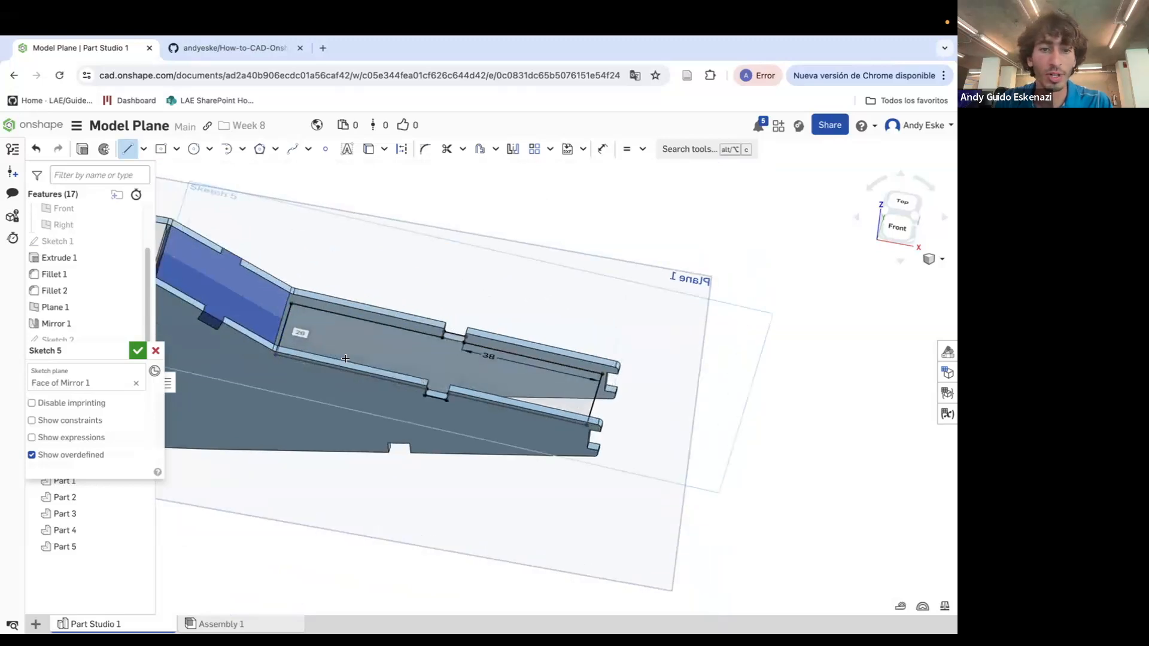
Extrude the closed tail panel profile as a new solid part with a blind depth of 3 mm
{"action": "left_click", "coordinate": [83, 149]}
{"action": "scroll", "coordinate": [299, 324], "scroll_direction": "up", "scroll_amount": 3}
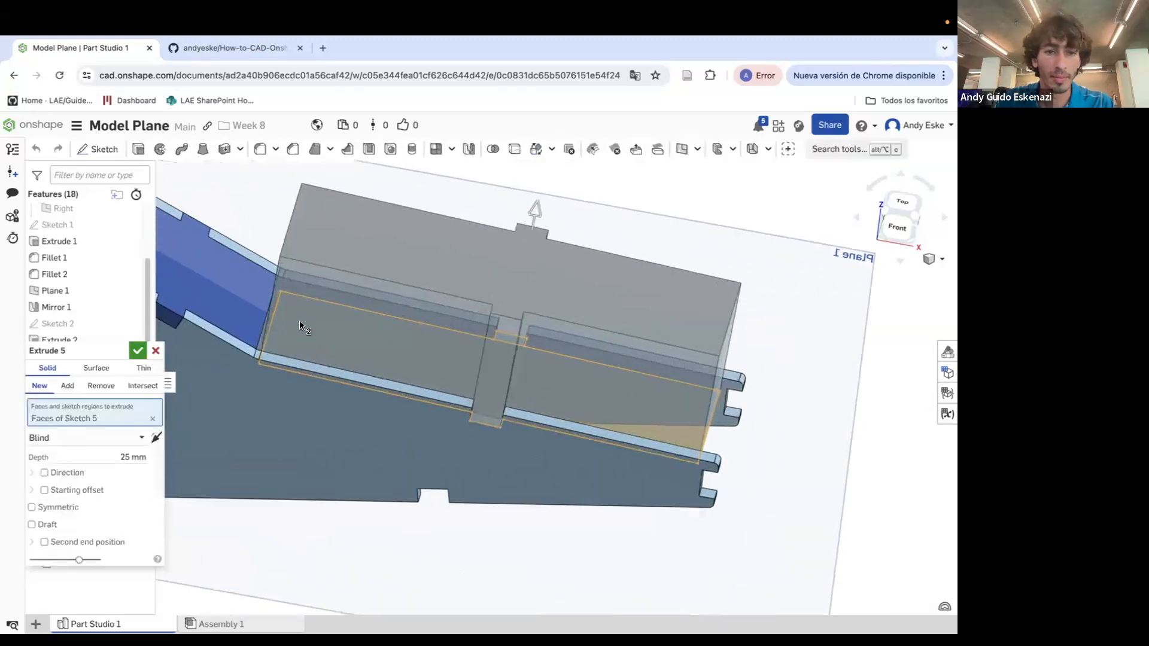
{"action": "left_click", "coordinate": [129, 457]}
{"action": "type", "text": "3"}
{"action": "key", "text": "Return"}
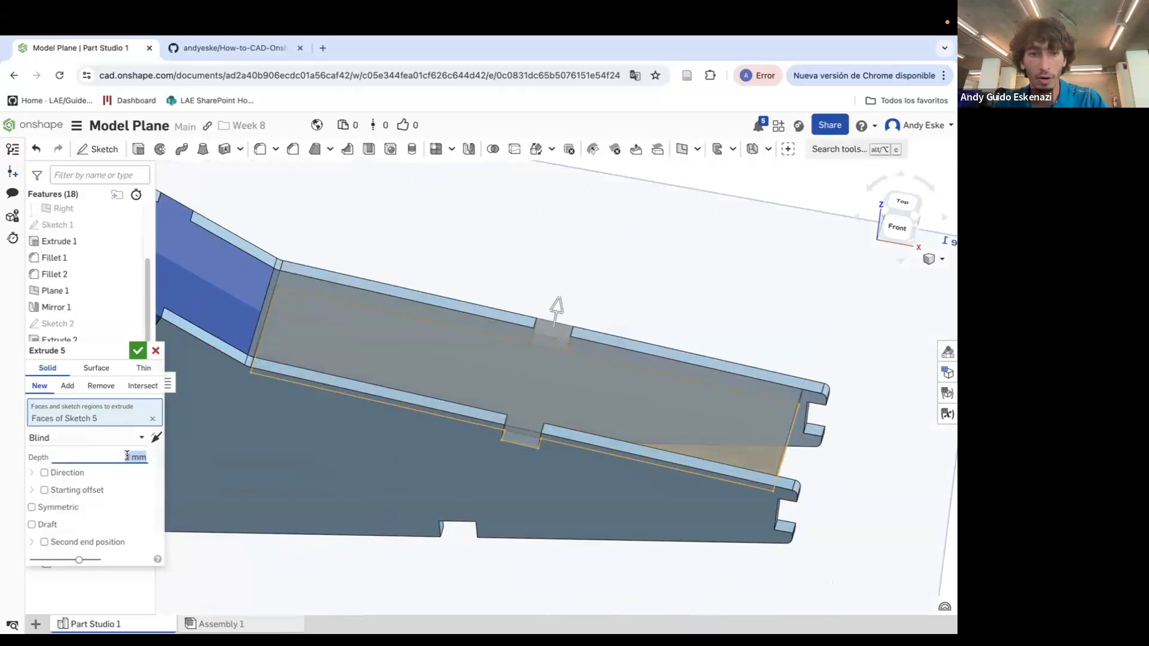
{"action": "left_click", "coordinate": [137, 351]}
Examine the new upper tail panel and how its tabs fit into the side panel notches
{"action": "scroll", "coordinate": [296, 308], "scroll_direction": "down", "scroll_amount": 5}
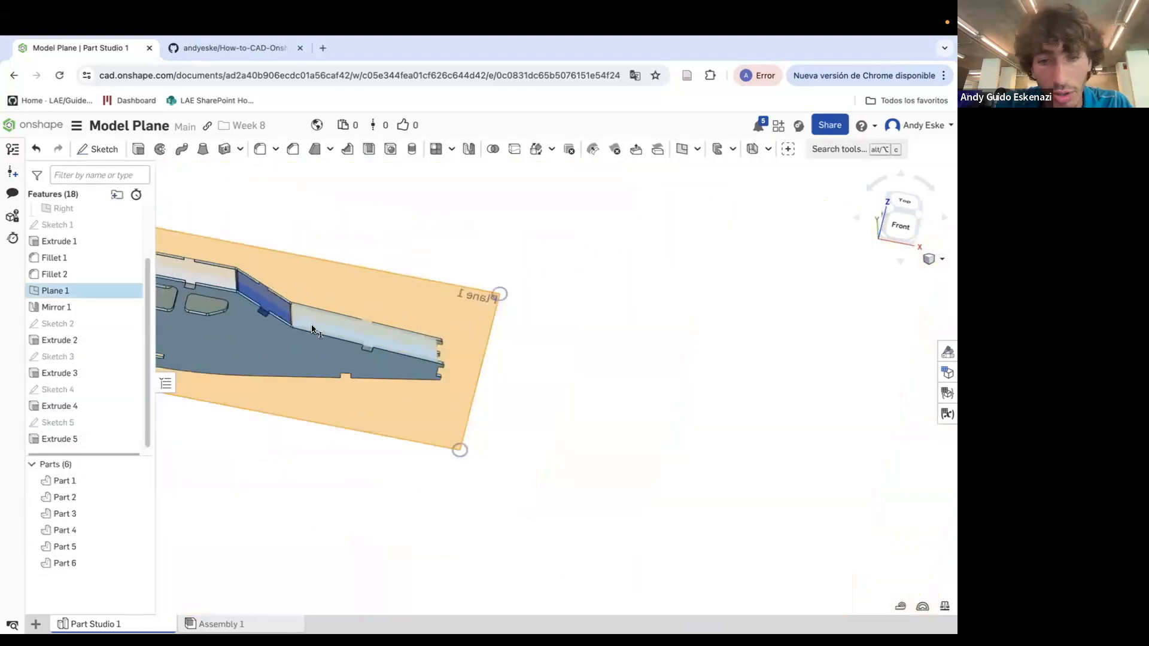
{"action": "left_click", "coordinate": [614, 412]}
{"action": "right_click_drag", "start_coordinate": [504, 383], "coordinate": [451, 374]}
{"action": "scroll", "coordinate": [422, 359], "scroll_direction": "up", "scroll_amount": 4}
{"action": "scroll", "coordinate": [436, 358], "scroll_direction": "up", "scroll_amount": 4}
{"action": "scroll", "coordinate": [494, 354], "scroll_direction": "down", "scroll_amount": 4}
{"action": "scroll", "coordinate": [498, 335], "scroll_direction": "down", "scroll_amount": 4}
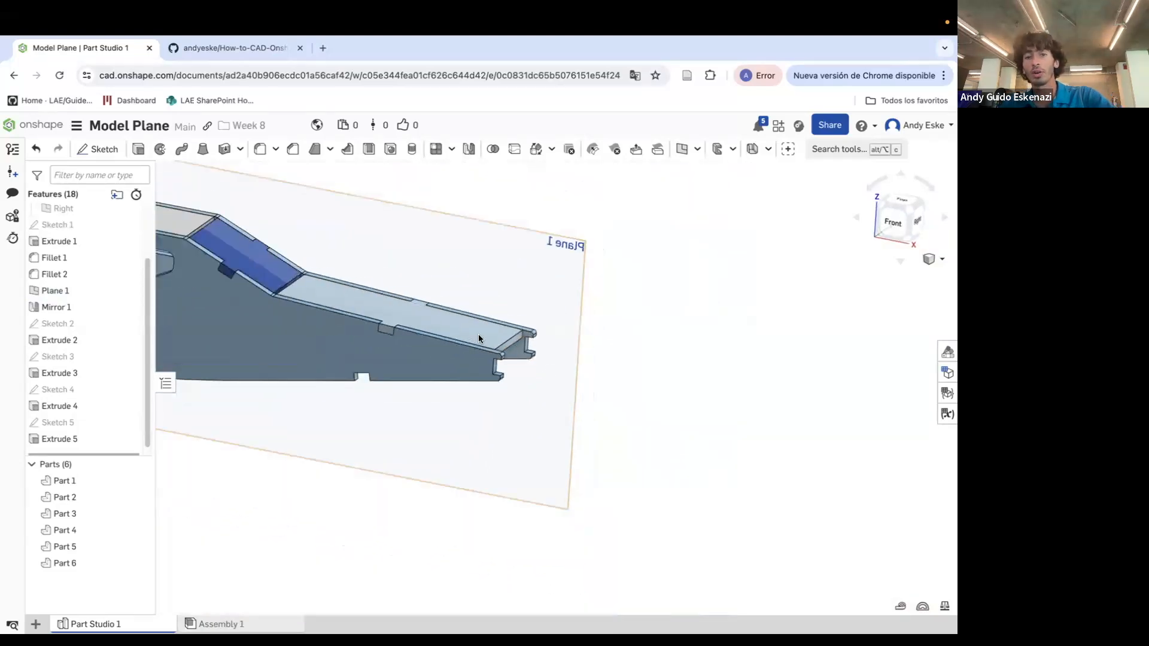
{"action": "right_click_drag", "start_coordinate": [414, 290], "coordinate": [430, 306]}
{"action": "scroll", "coordinate": [418, 308], "scroll_direction": "up", "scroll_amount": 2}
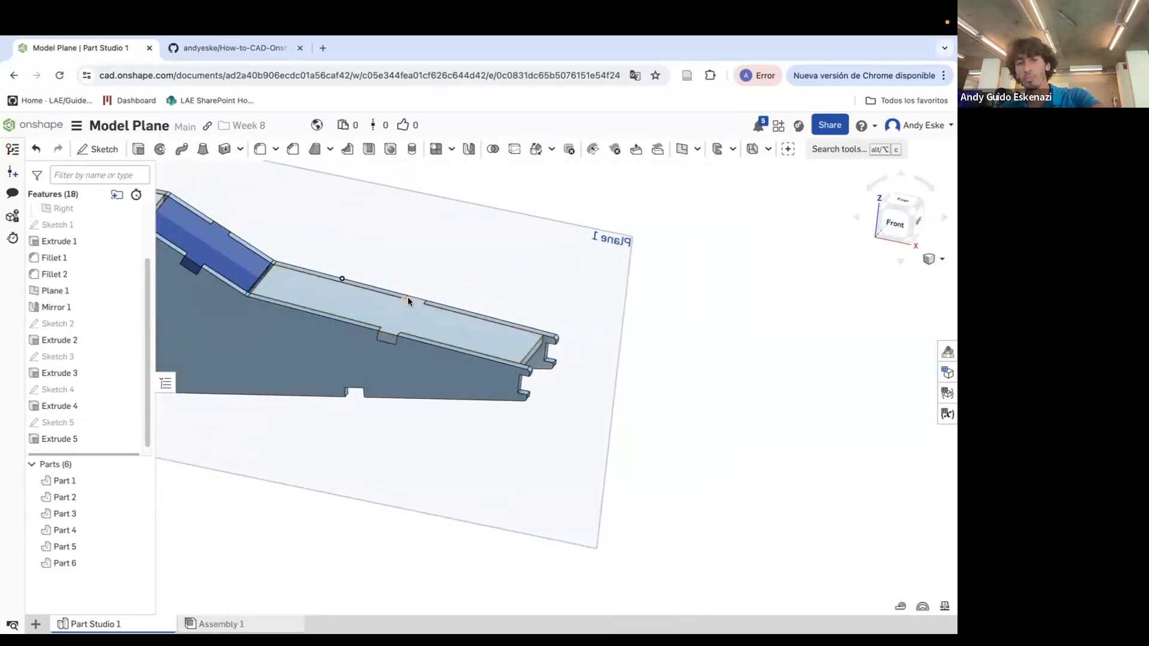
Start a sketch on the inner vertical face of the near side panel's rear notch and project its outer vertical and upper edges
{"action": "scroll", "coordinate": [520, 368], "scroll_direction": "up", "scroll_amount": 5}
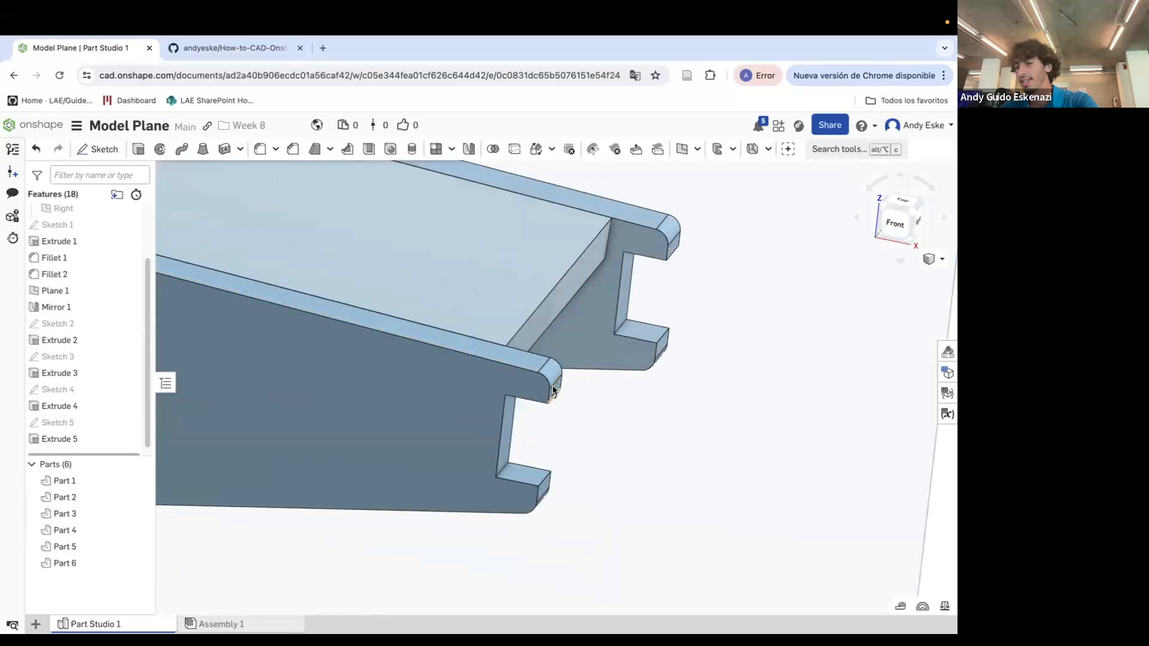
{"action": "scroll", "coordinate": [568, 400], "scroll_direction": "down", "scroll_amount": 4}
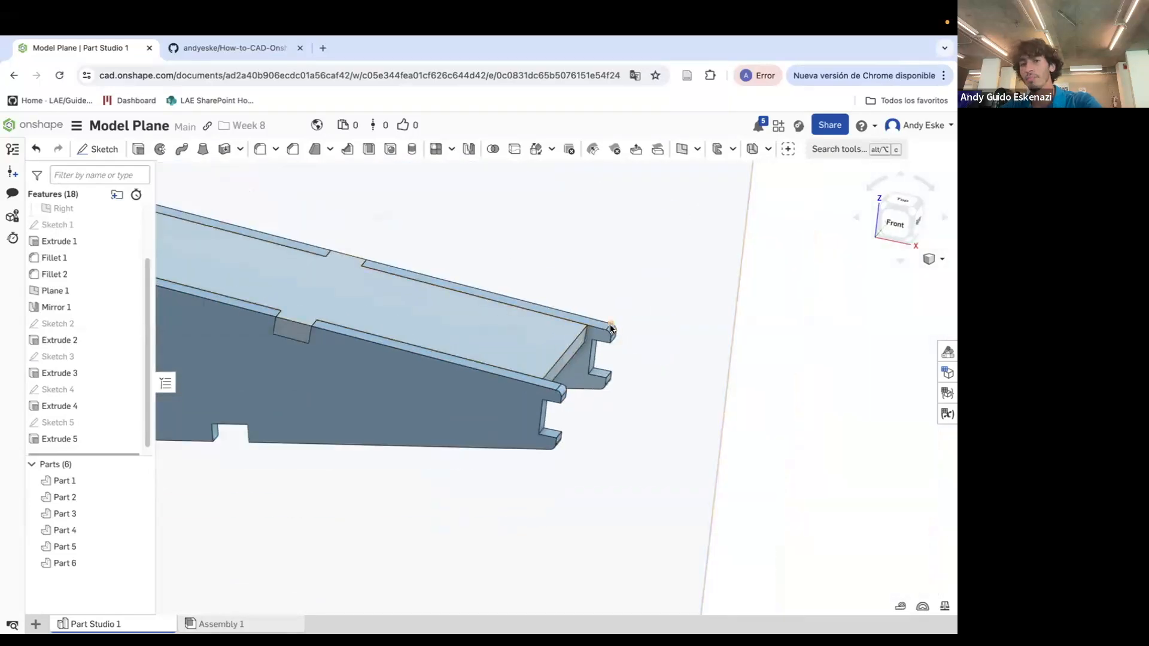
{"action": "scroll", "coordinate": [604, 328], "scroll_direction": "up", "scroll_amount": 4}
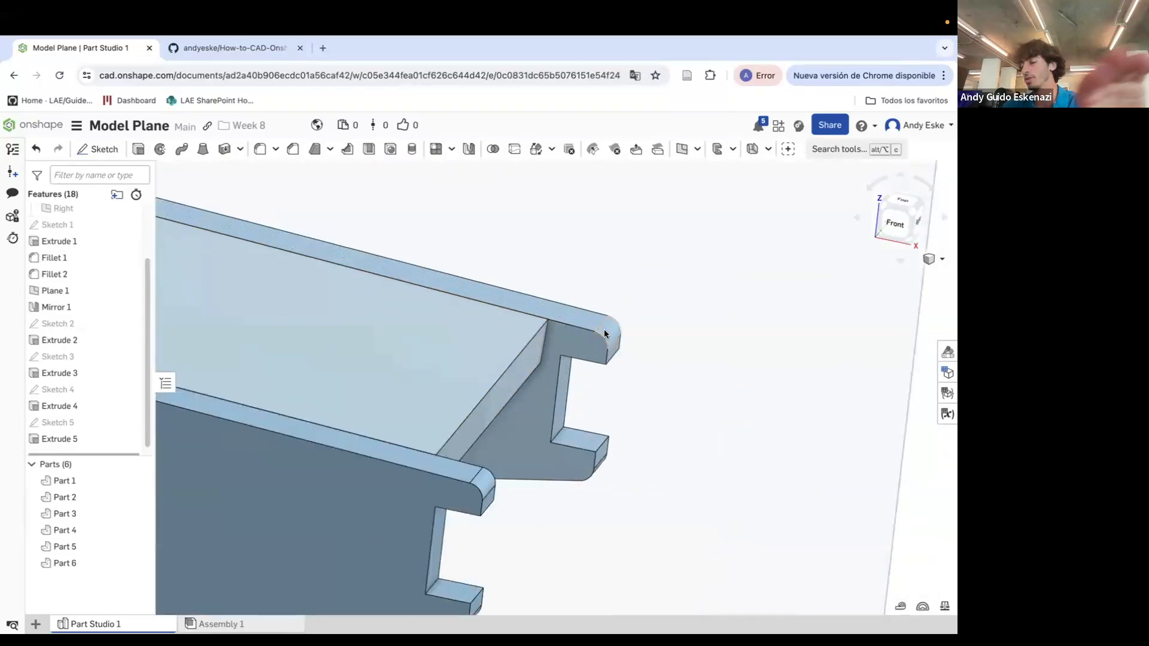
{"action": "scroll", "coordinate": [498, 324], "scroll_direction": "down", "scroll_amount": 3}
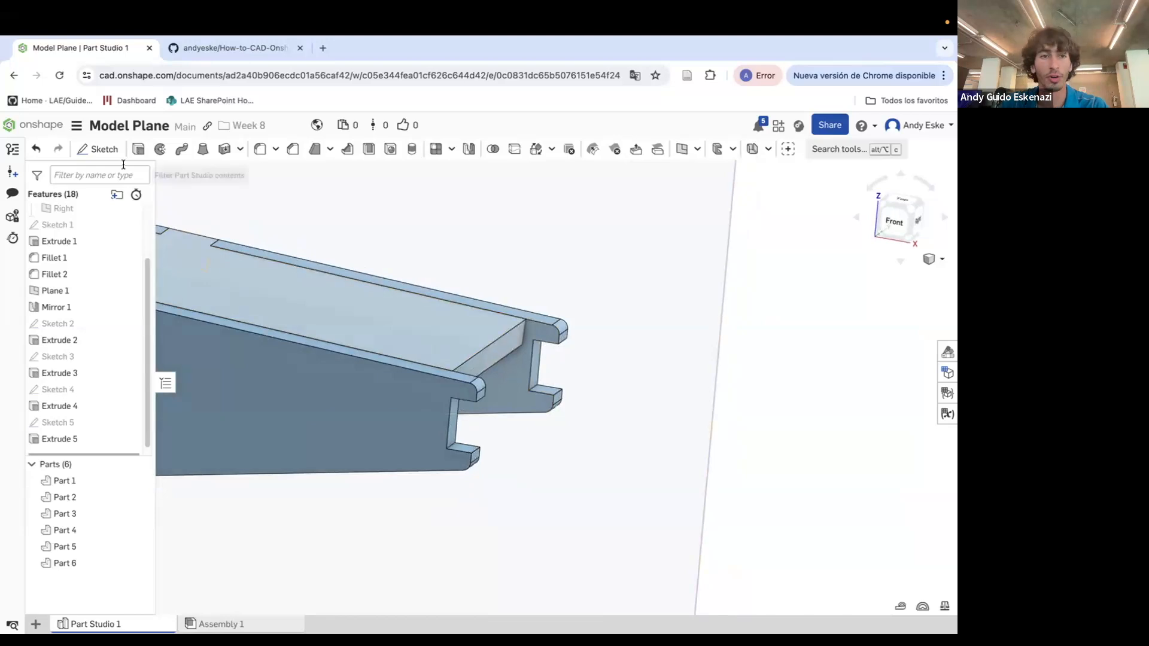
{"action": "left_click", "coordinate": [99, 149]}
{"action": "left_click", "coordinate": [455, 417]}
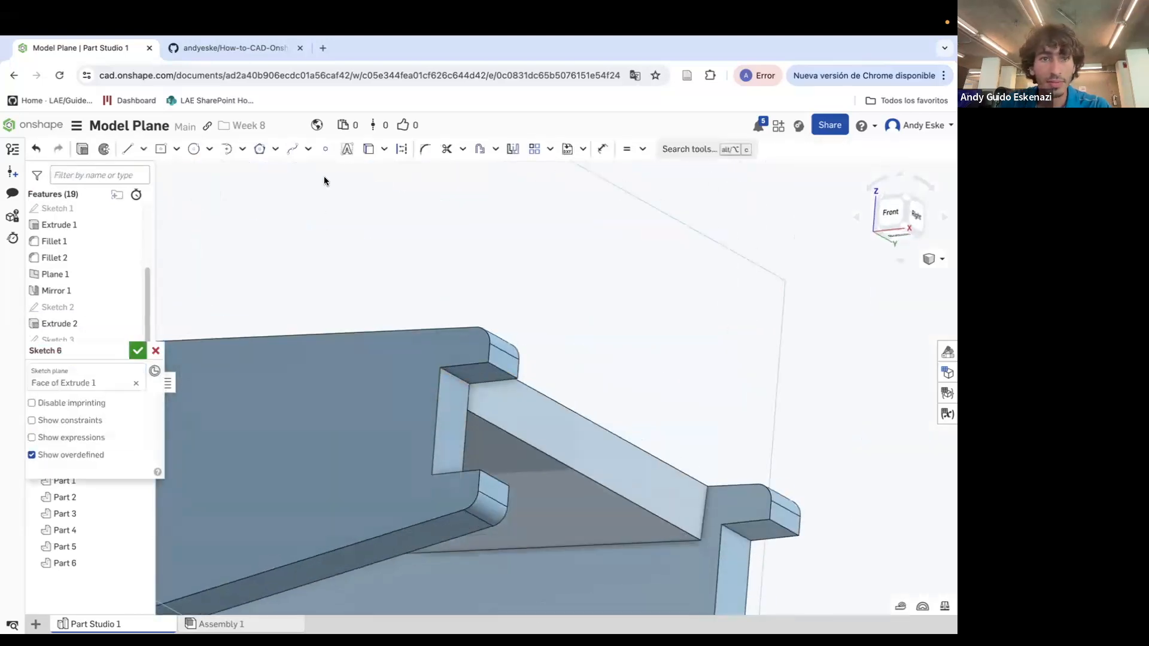
{"action": "left_click", "coordinate": [368, 149]}
{"action": "left_click", "coordinate": [443, 379]}
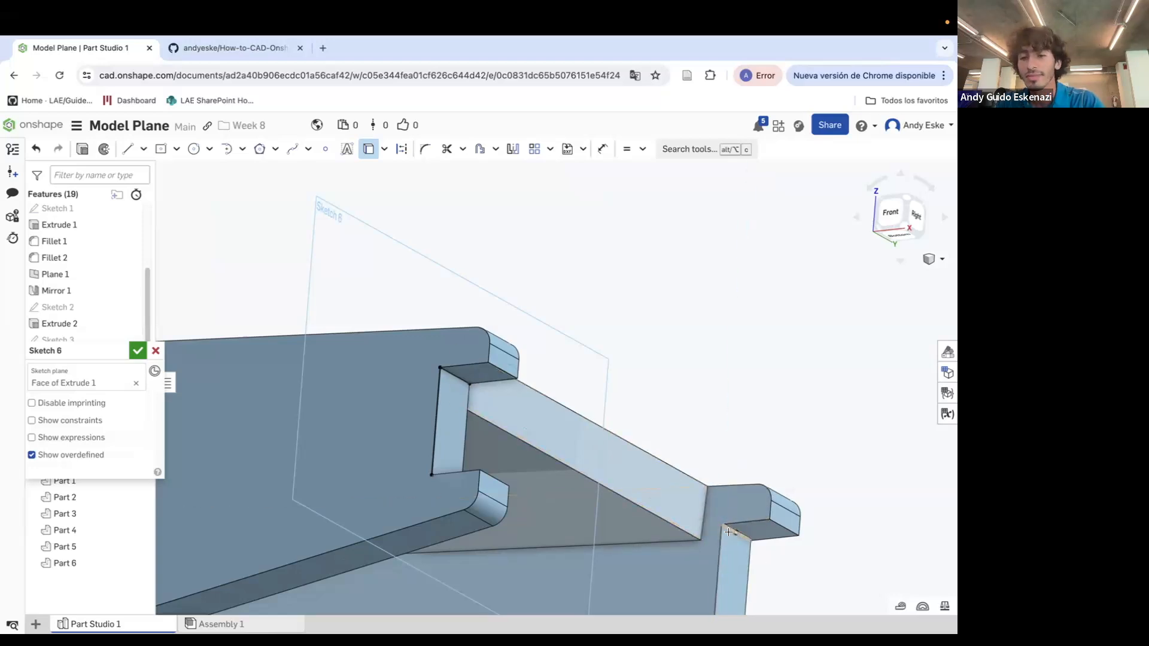
Project the remaining edges of both side panels' rear notch faces into the sketch
{"action": "scroll", "coordinate": [739, 503], "scroll_direction": "down", "scroll_amount": 5}
{"action": "right_click_drag", "start_coordinate": [728, 473], "coordinate": [717, 525]}
{"action": "scroll", "coordinate": [717, 525], "scroll_direction": "up", "scroll_amount": 8}
{"action": "scroll", "coordinate": [721, 509], "scroll_direction": "down", "scroll_amount": 5}
{"action": "scroll", "coordinate": [610, 498], "scroll_direction": "up", "scroll_amount": 6}
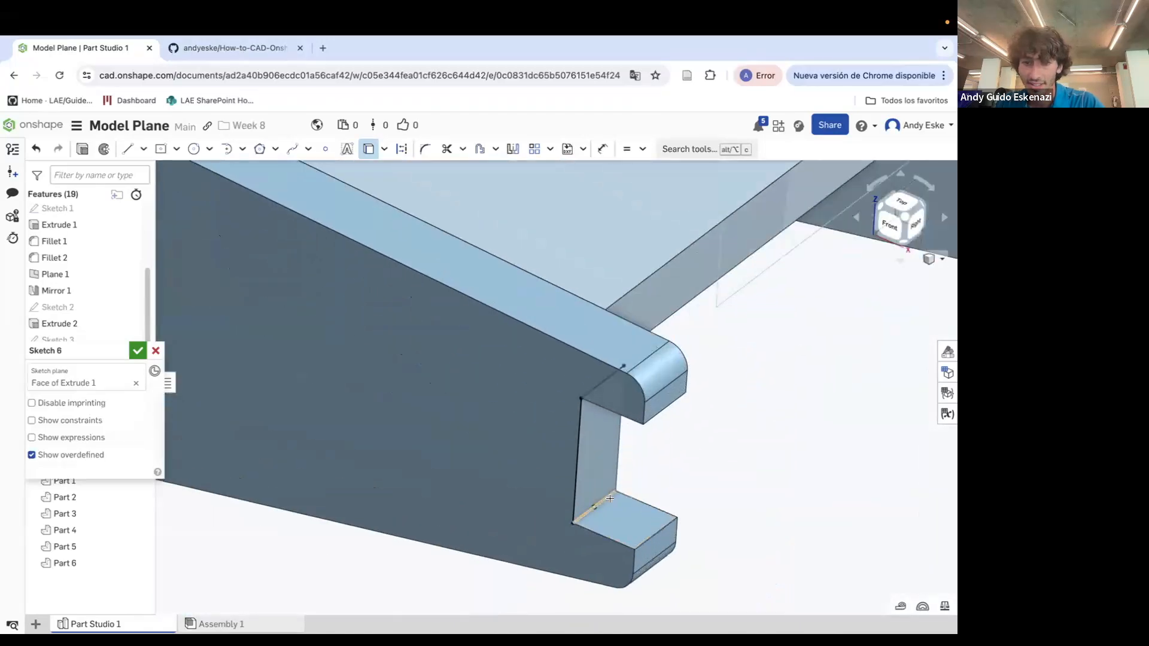
{"action": "scroll", "coordinate": [612, 499], "scroll_direction": "down", "scroll_amount": 2}
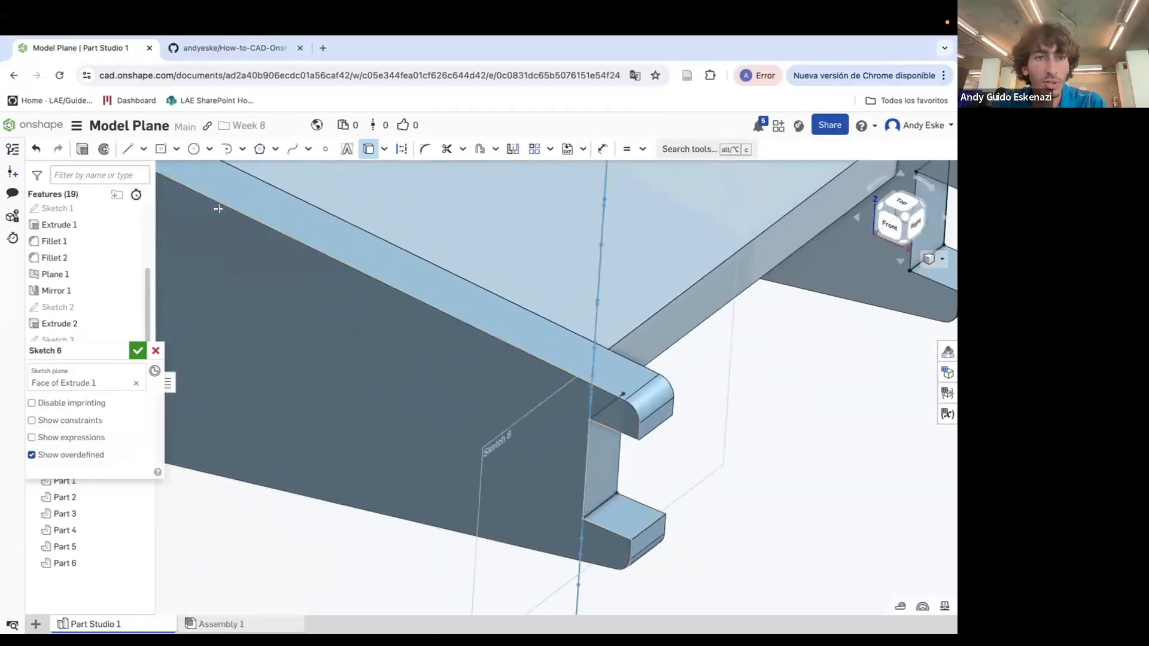
Draw short vertical lines upward and downward from the inner corners of the near side panel's rear notch
{"action": "left_click", "coordinate": [128, 149]}
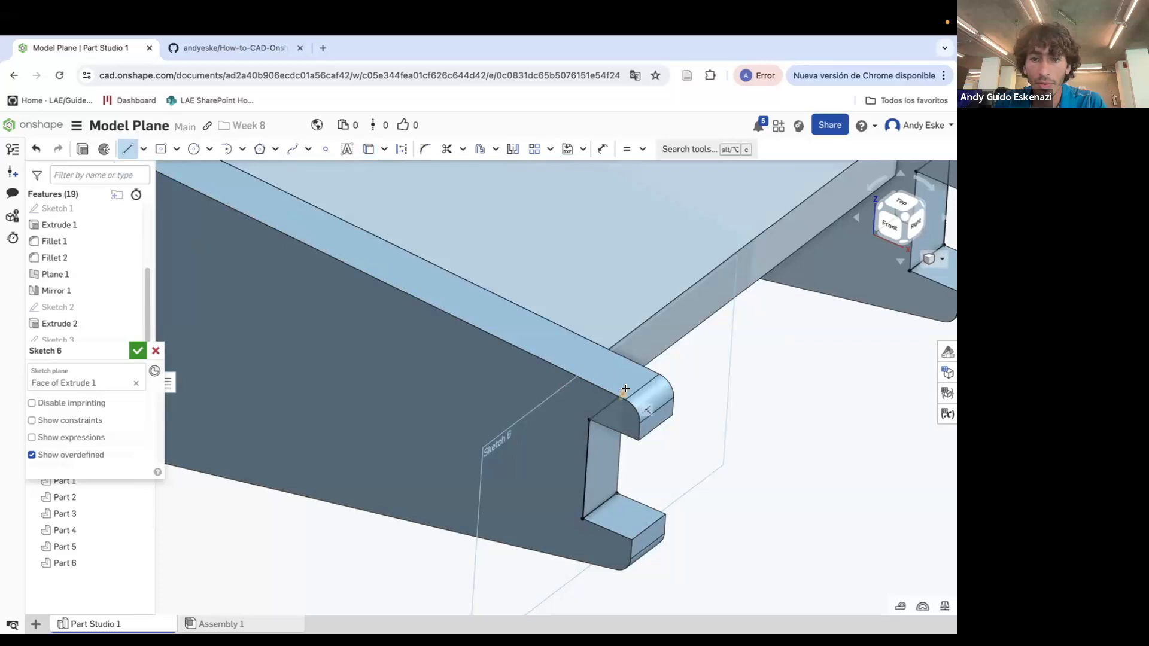
{"action": "right_click_drag", "start_coordinate": [626, 383], "coordinate": [542, 364]}
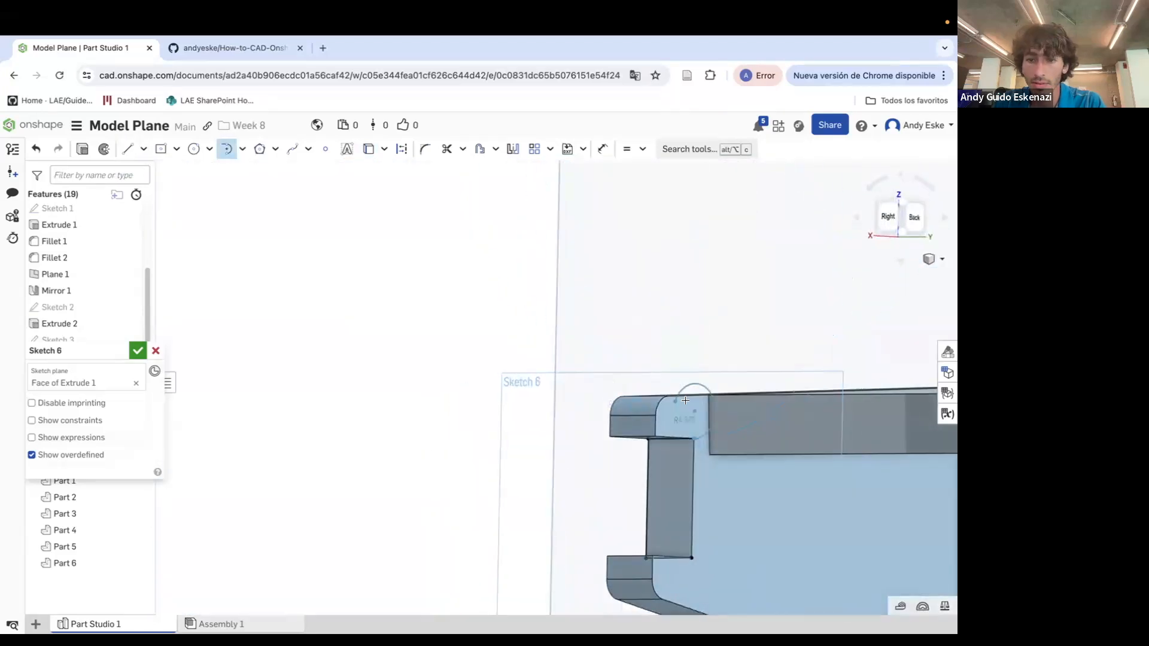
{"action": "scroll", "coordinate": [705, 400], "scroll_direction": "down", "scroll_amount": 1}
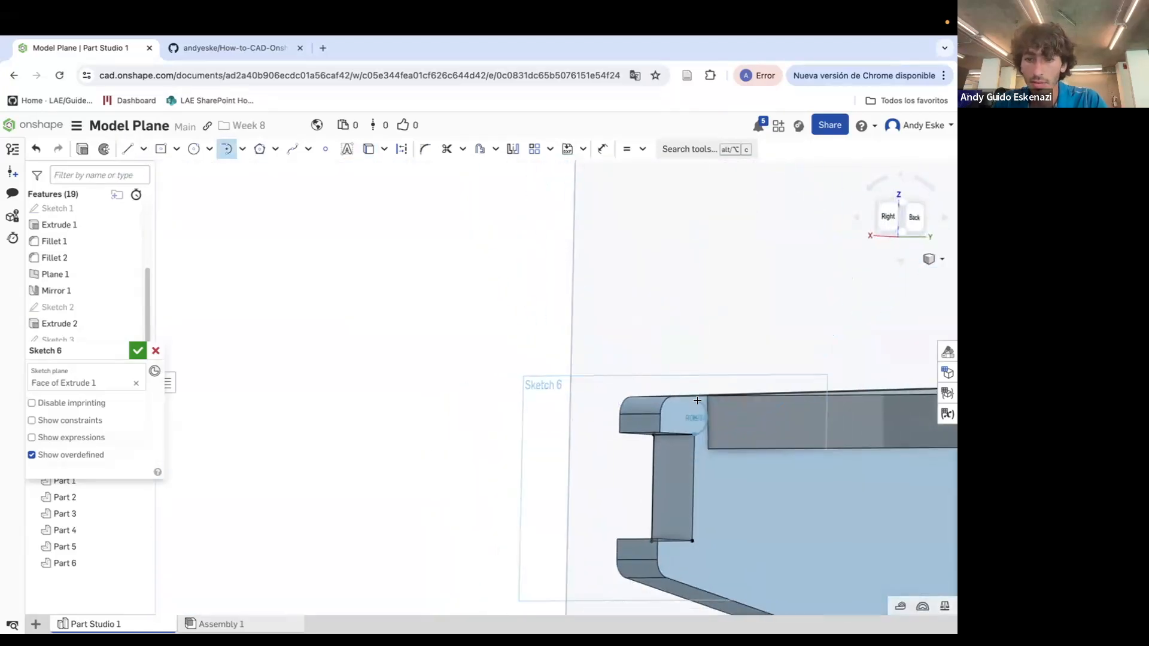
{"action": "scroll", "coordinate": [706, 403], "scroll_direction": "up", "scroll_amount": 4}
{"action": "key", "text": "Escape"}
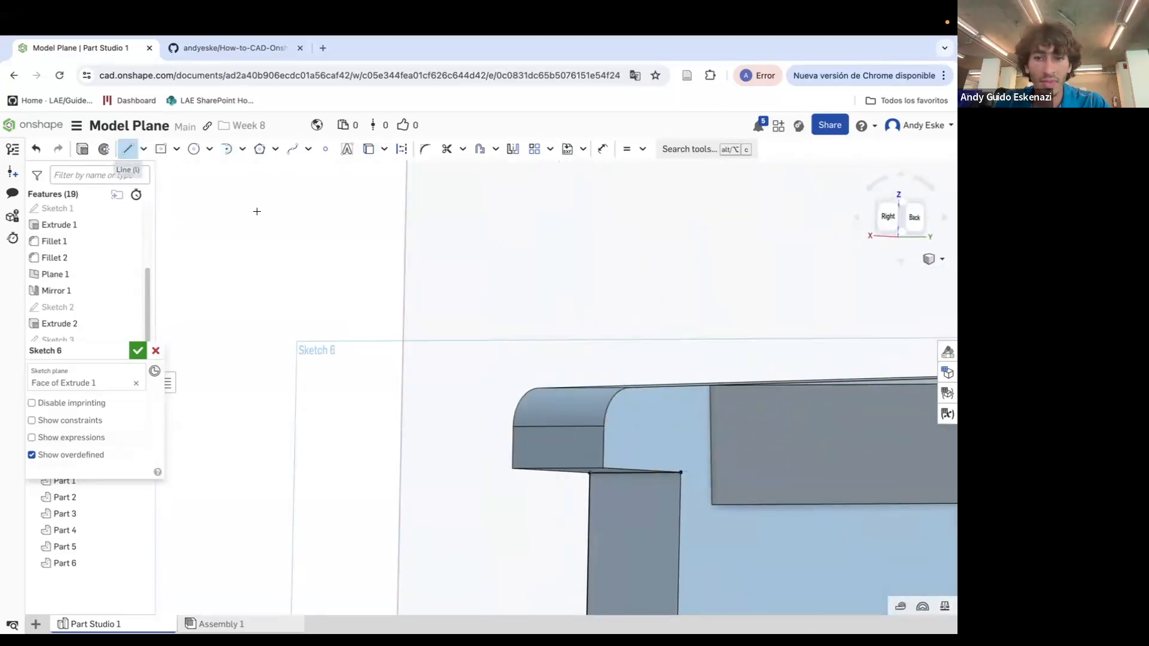
{"action": "left_click", "coordinate": [683, 413]}
{"action": "key", "text": "Escape"}
{"action": "scroll", "coordinate": [638, 390], "scroll_direction": "down", "scroll_amount": 5}
{"action": "scroll", "coordinate": [647, 476], "scroll_direction": "up", "scroll_amount": 4}
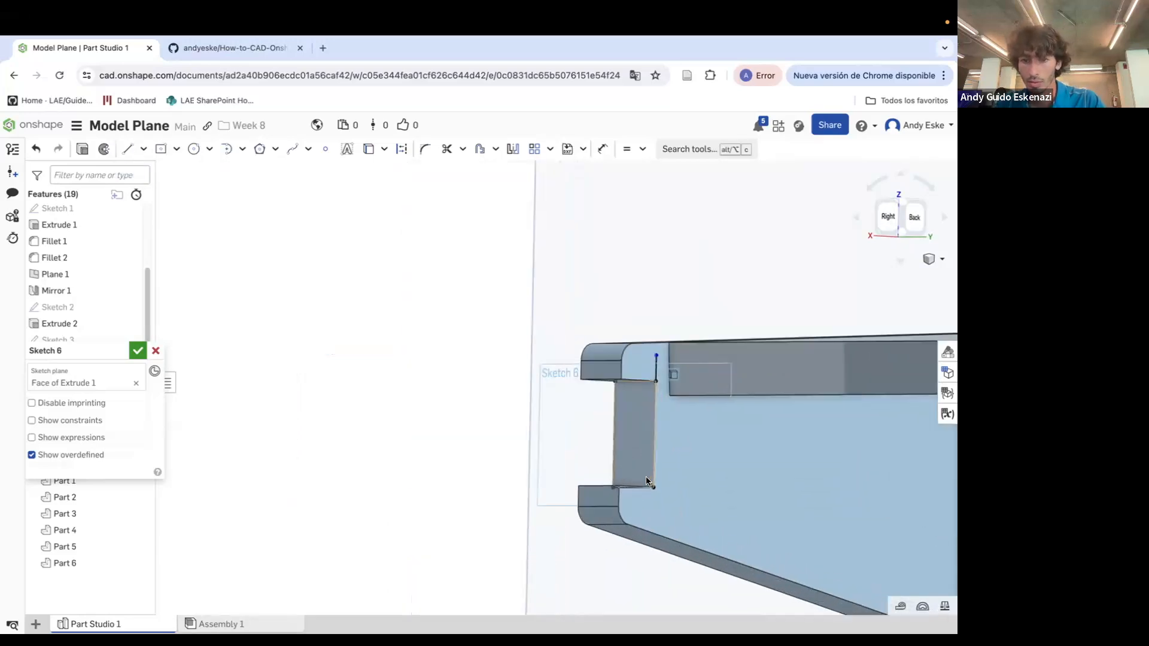
{"action": "left_click", "coordinate": [128, 149]}
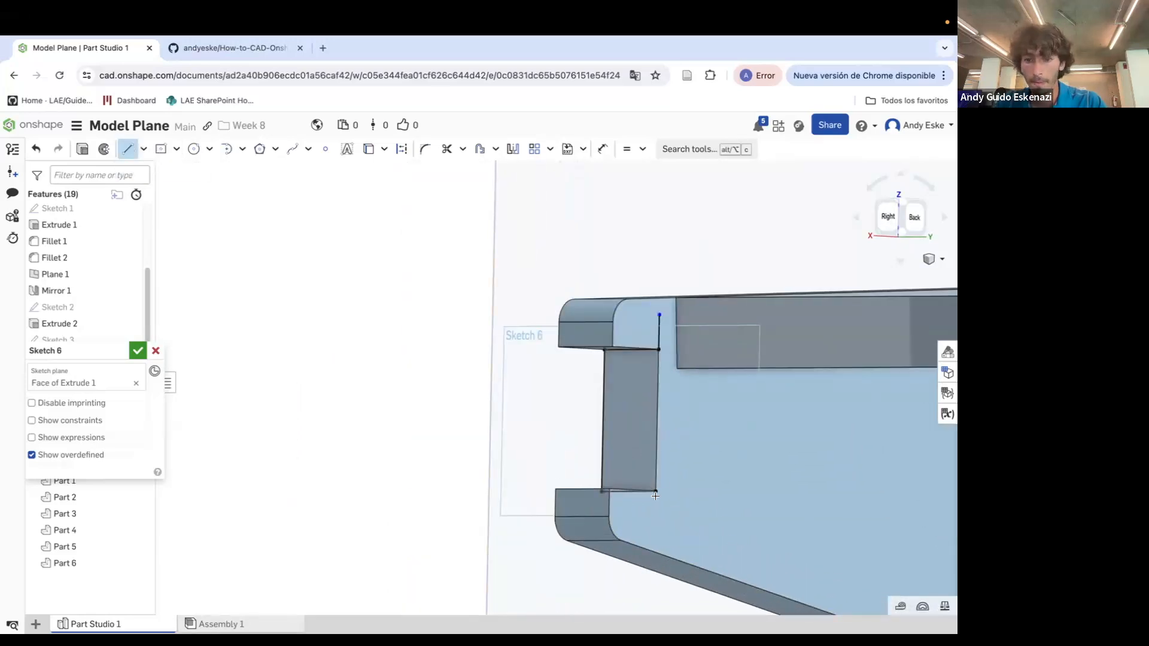
{"action": "left_click", "coordinate": [653, 532]}
{"action": "key", "text": "Escape"}
Make the free ends of the lower and upper lines coincident with the fillet boundary edges on the notch's lower and upper prongs
{"action": "key", "text": "i"}
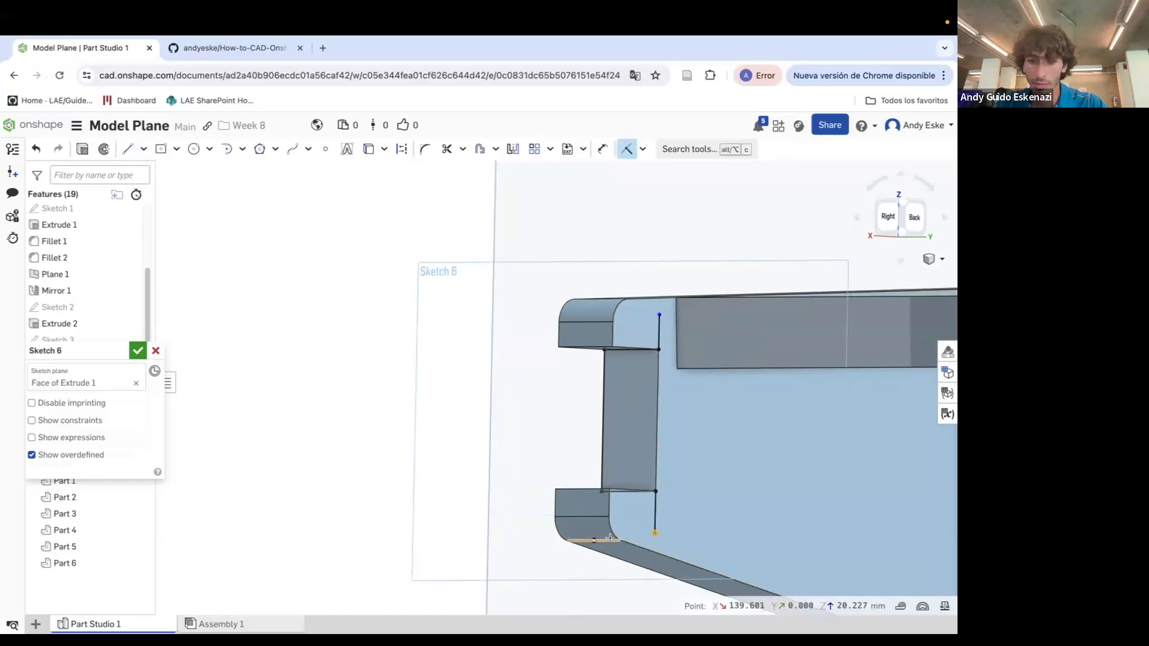
{"action": "left_click", "coordinate": [628, 546]}
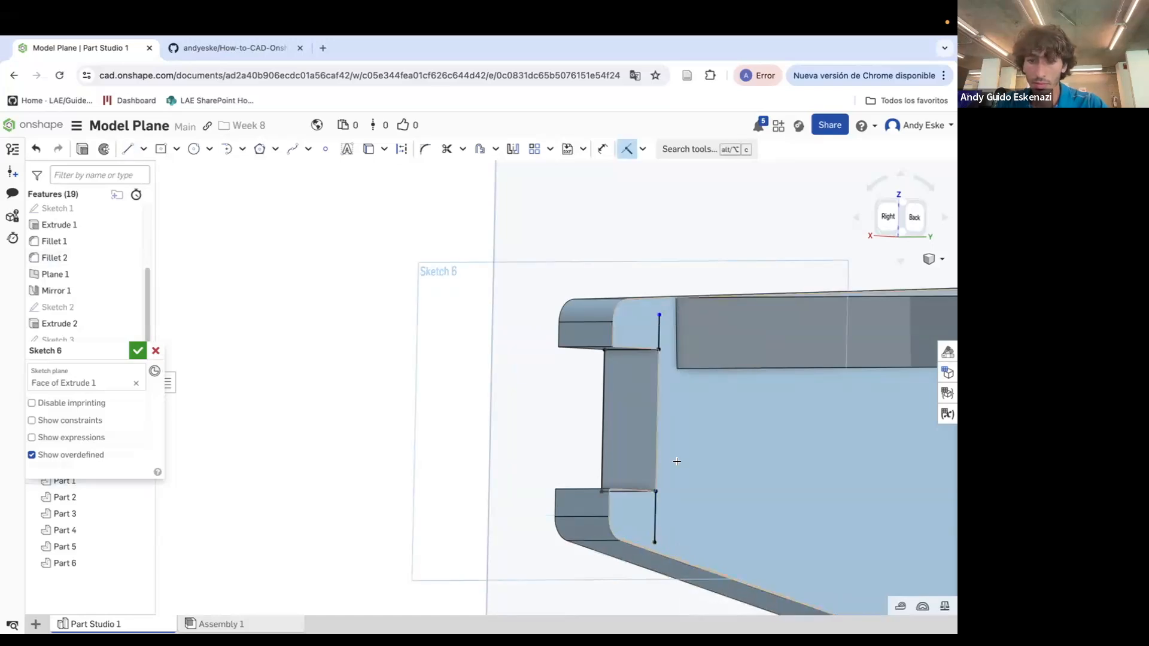
{"action": "left_click", "coordinate": [658, 312]}
{"action": "left_click", "coordinate": [604, 322]}
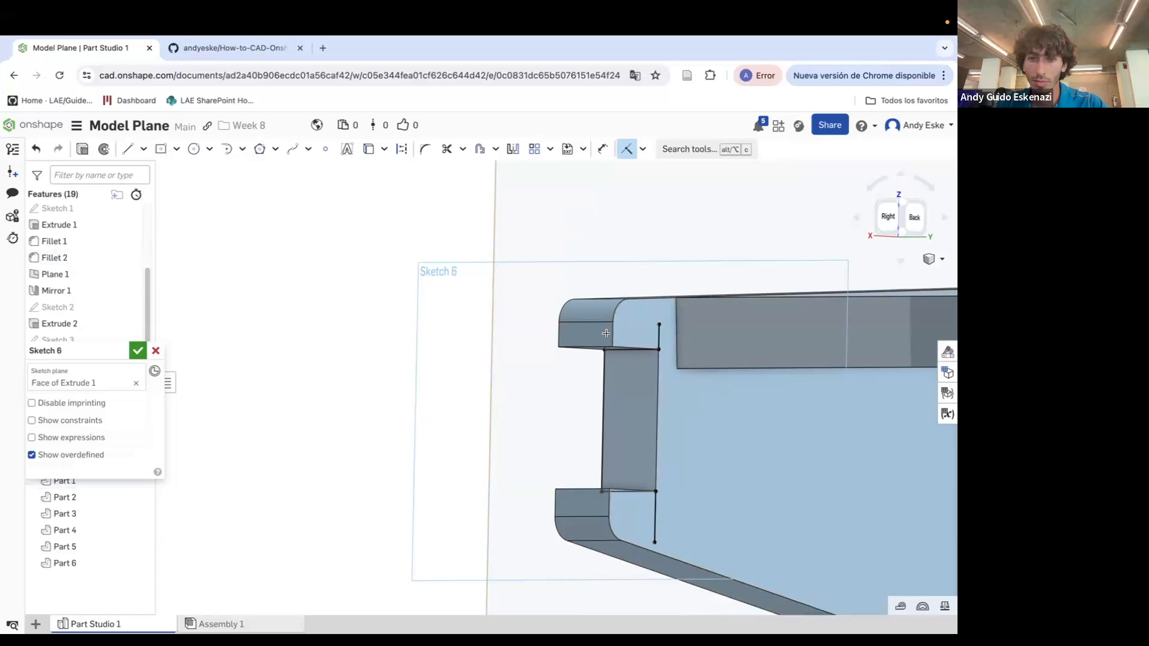
Delete the lower line's coincident constraint and tie its free end to the upper boundary edge of the lower prong's fillet instead
{"action": "left_click", "coordinate": [655, 543]}
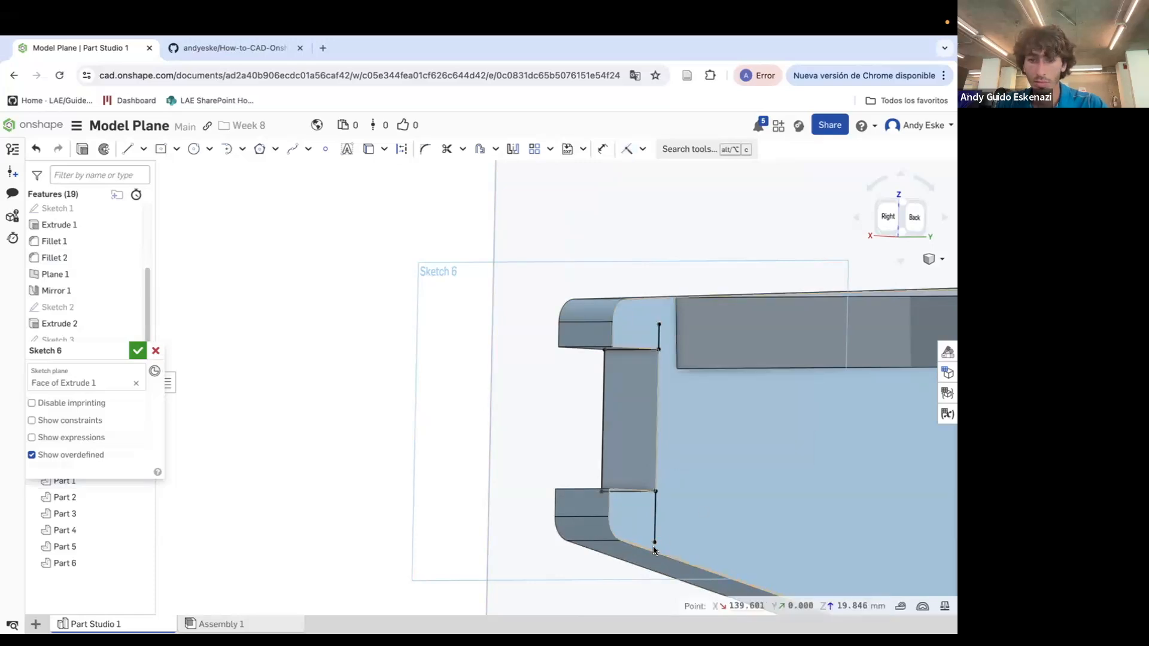
{"action": "right_click", "coordinate": [682, 538]}
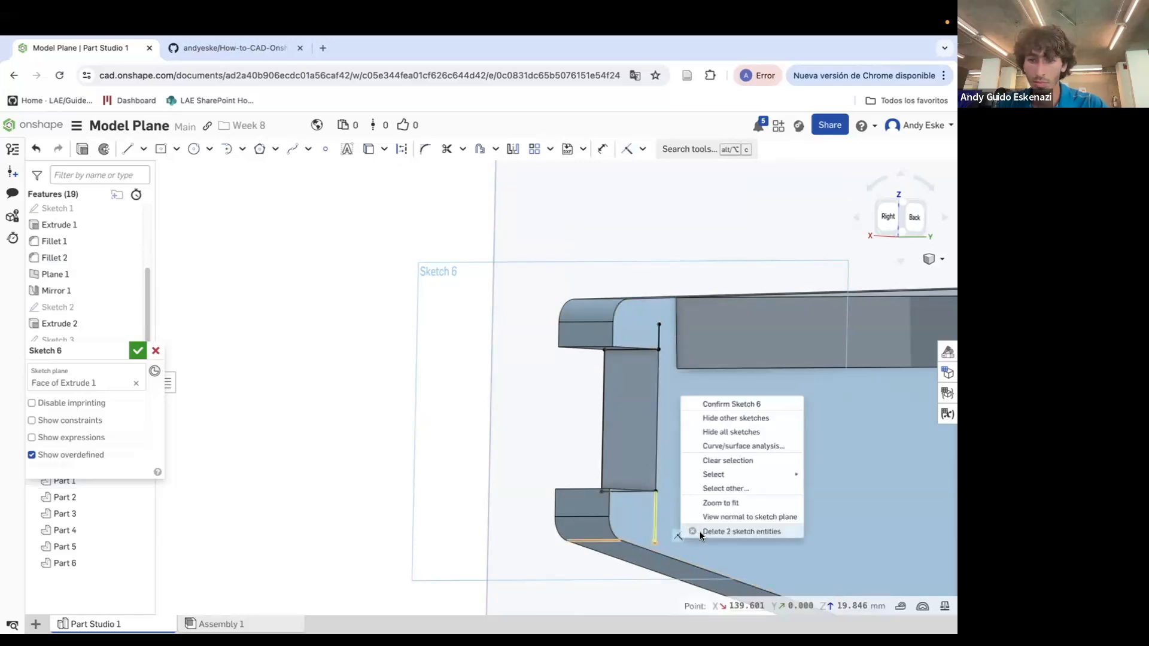
{"action": "left_click", "coordinate": [701, 533]}
{"action": "left_click", "coordinate": [655, 543]}
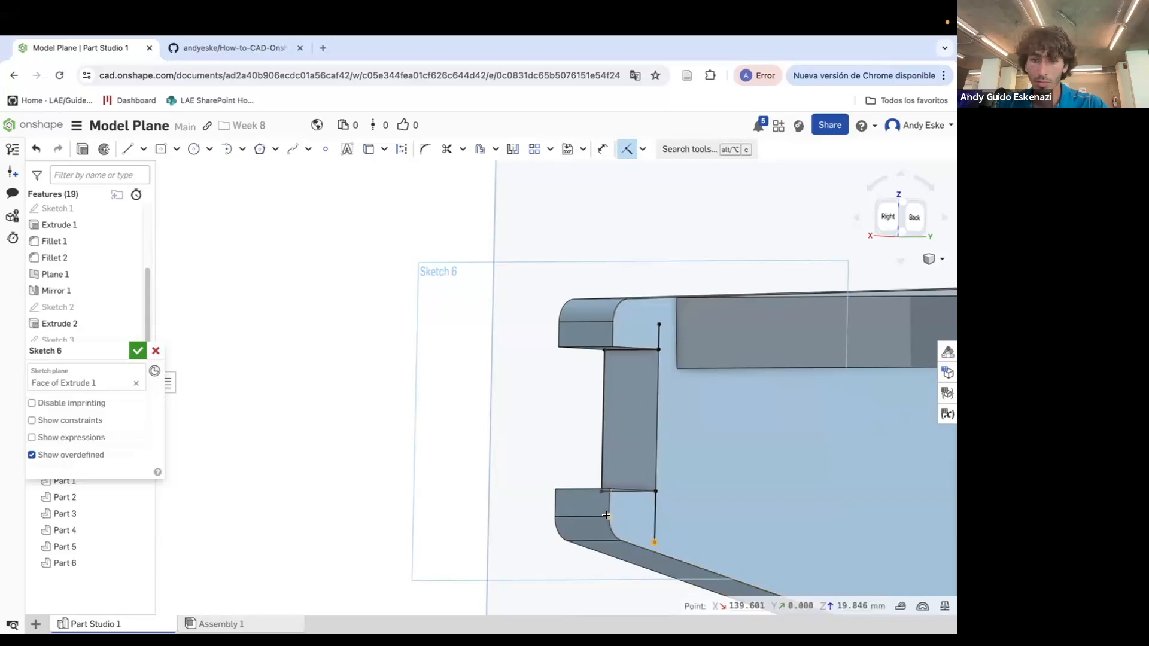
{"action": "left_click", "coordinate": [603, 515]}
On the opposite side panel, draw a line upward from the notch's upper inner corner and make its end coincident with the fillet boundary edge
{"action": "scroll", "coordinate": [595, 456], "scroll_direction": "down", "scroll_amount": 6}
{"action": "right_click_drag", "start_coordinate": [598, 452], "coordinate": [698, 446]}
{"action": "scroll", "coordinate": [737, 419], "scroll_direction": "up", "scroll_amount": 8}
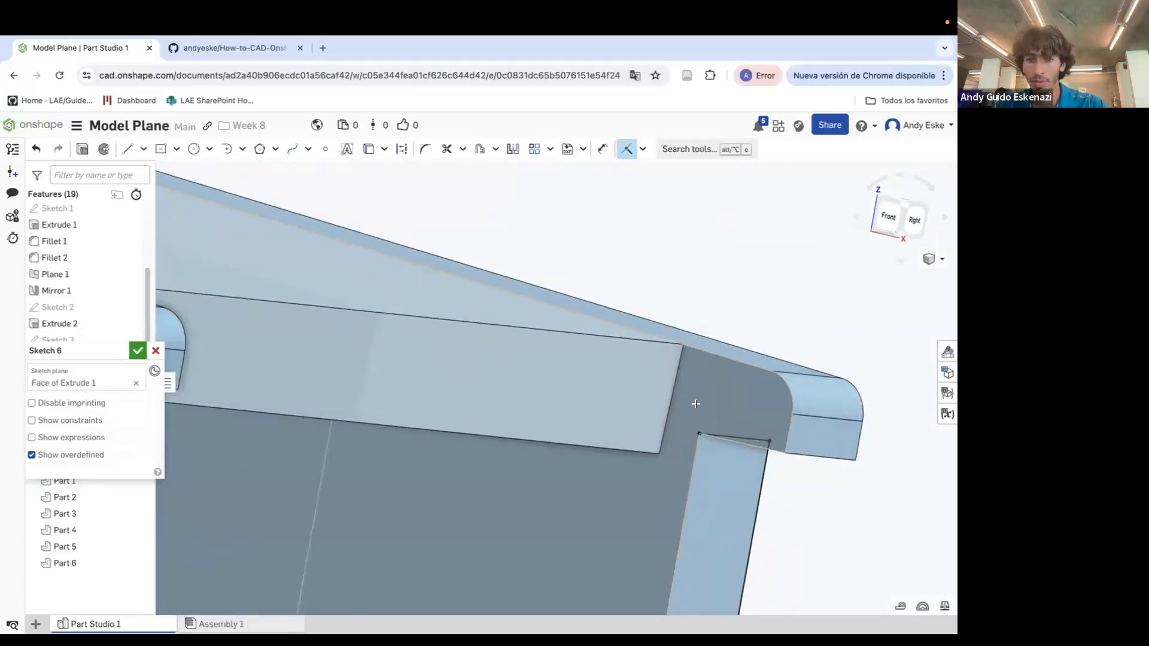
{"action": "left_click", "coordinate": [127, 149]}
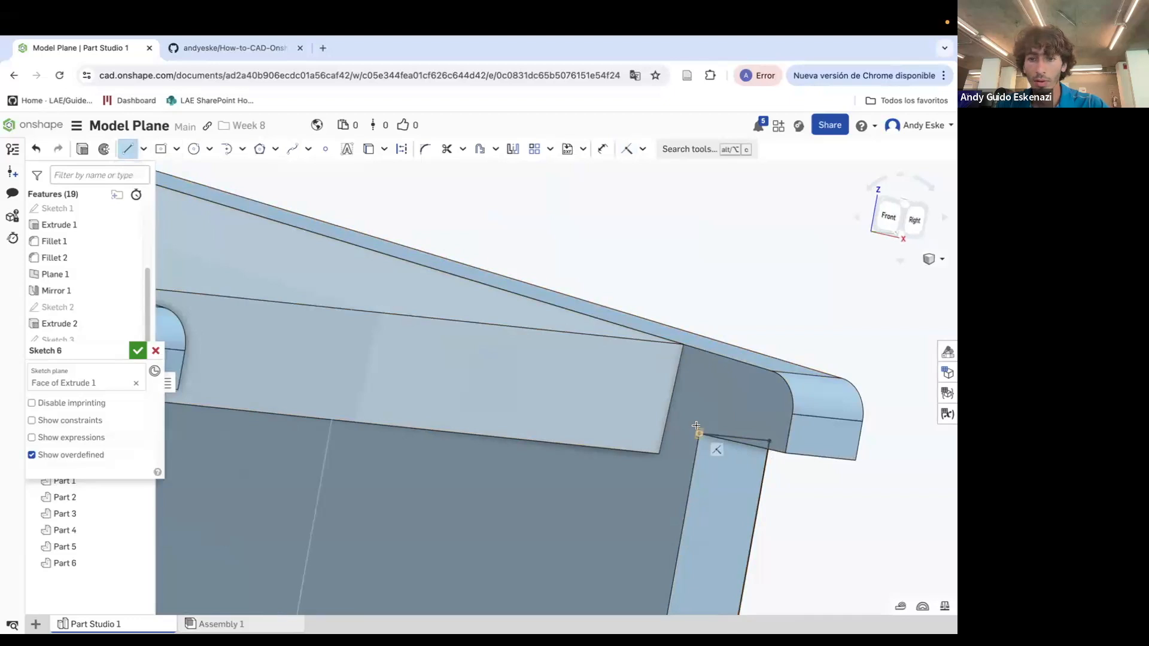
{"action": "left_click", "coordinate": [703, 407]}
{"action": "key", "text": "grave"}
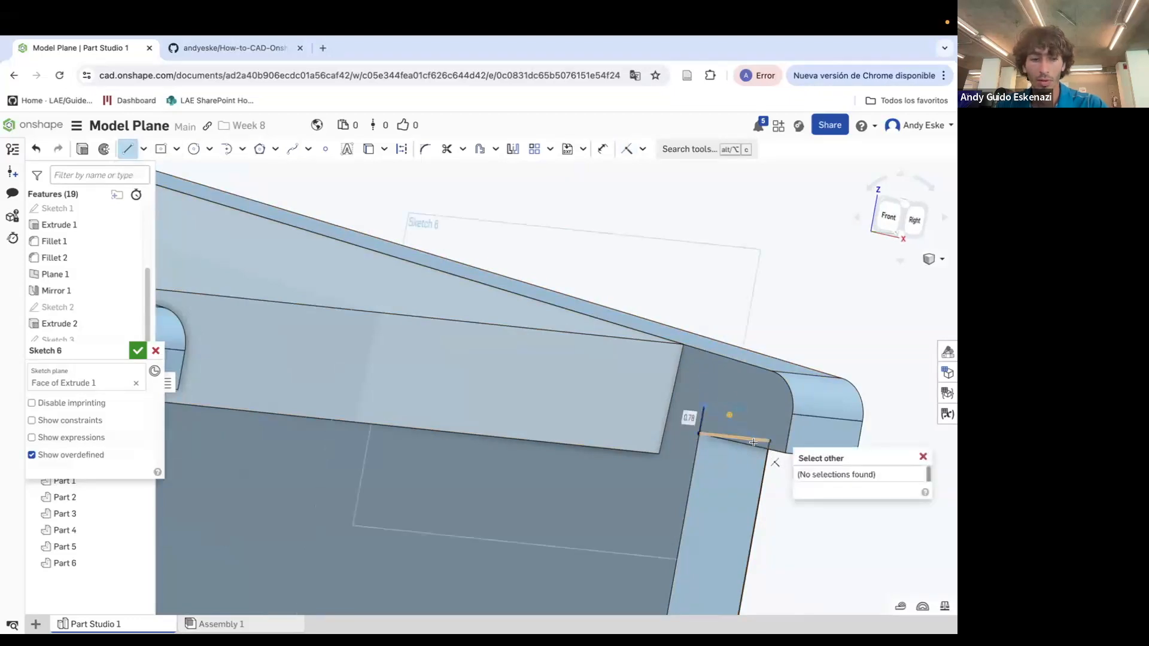
{"action": "key", "text": "Escape"}
{"action": "key", "text": "i"}
{"action": "left_click", "coordinate": [704, 405]}
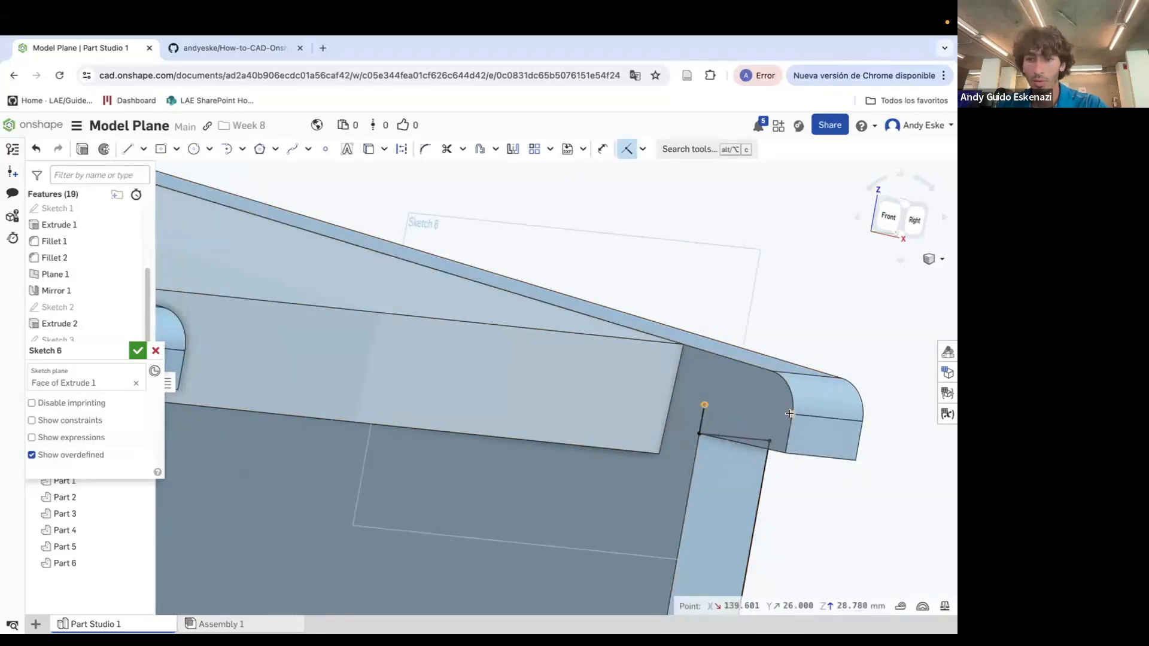
{"action": "left_click", "coordinate": [790, 414]}
Draw a line downward from the opposite notch's lower inner corner and make its end coincident with the lower prong's fillet boundary edge
{"action": "scroll", "coordinate": [754, 383], "scroll_direction": "down", "scroll_amount": 5}
{"action": "scroll", "coordinate": [705, 508], "scroll_direction": "up", "scroll_amount": 5}
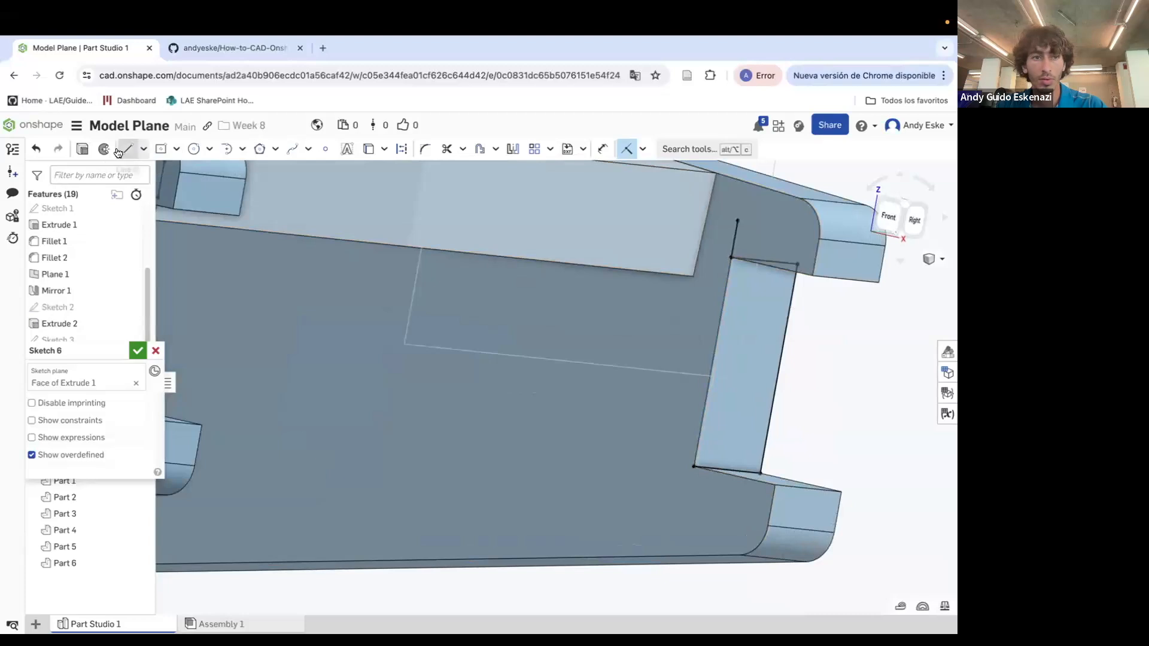
{"action": "left_click", "coordinate": [121, 151]}
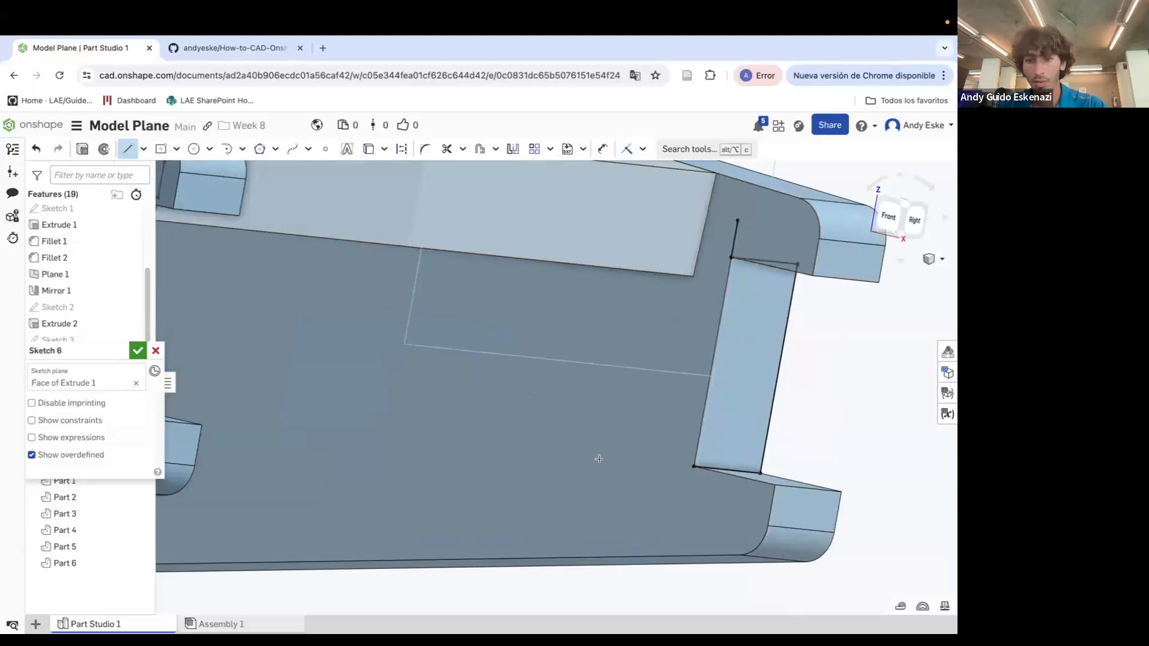
{"action": "left_click", "coordinate": [689, 495]}
{"action": "key", "text": "Escape"}
{"action": "key", "text": "i"}
{"action": "left_click", "coordinate": [689, 495]}
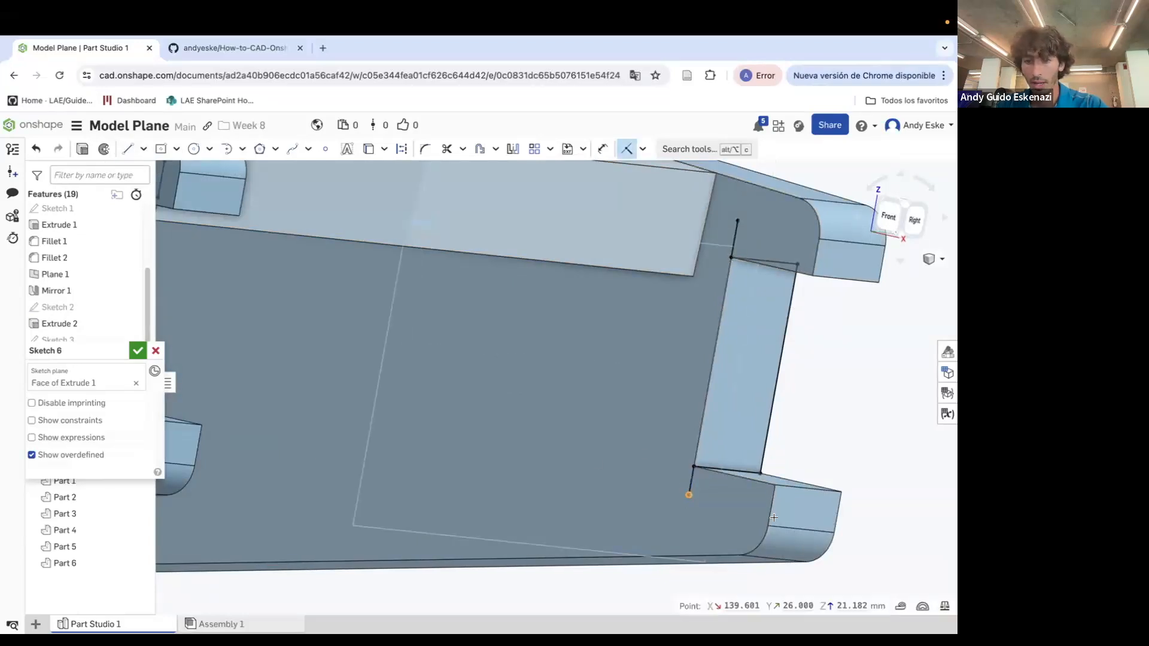
{"action": "left_click", "coordinate": [757, 523]}
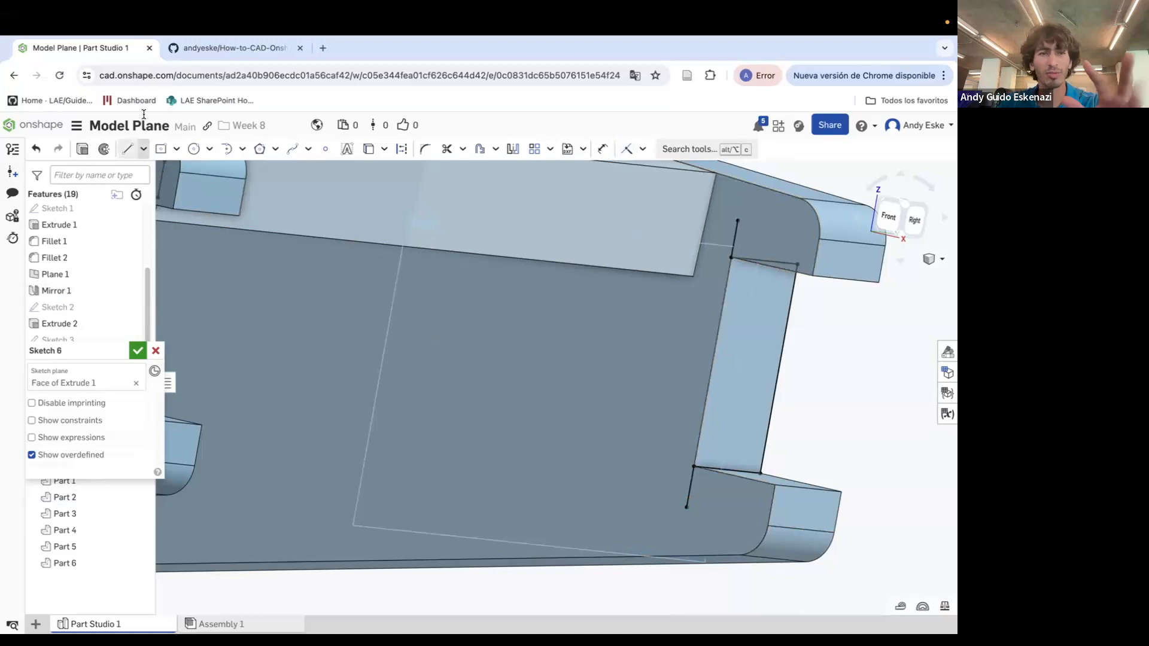
Close the rear panel profile with lines across the fuselage joining the two upper ends and the two lower ends
{"action": "scroll", "coordinate": [734, 222], "scroll_direction": "down", "scroll_amount": 5}
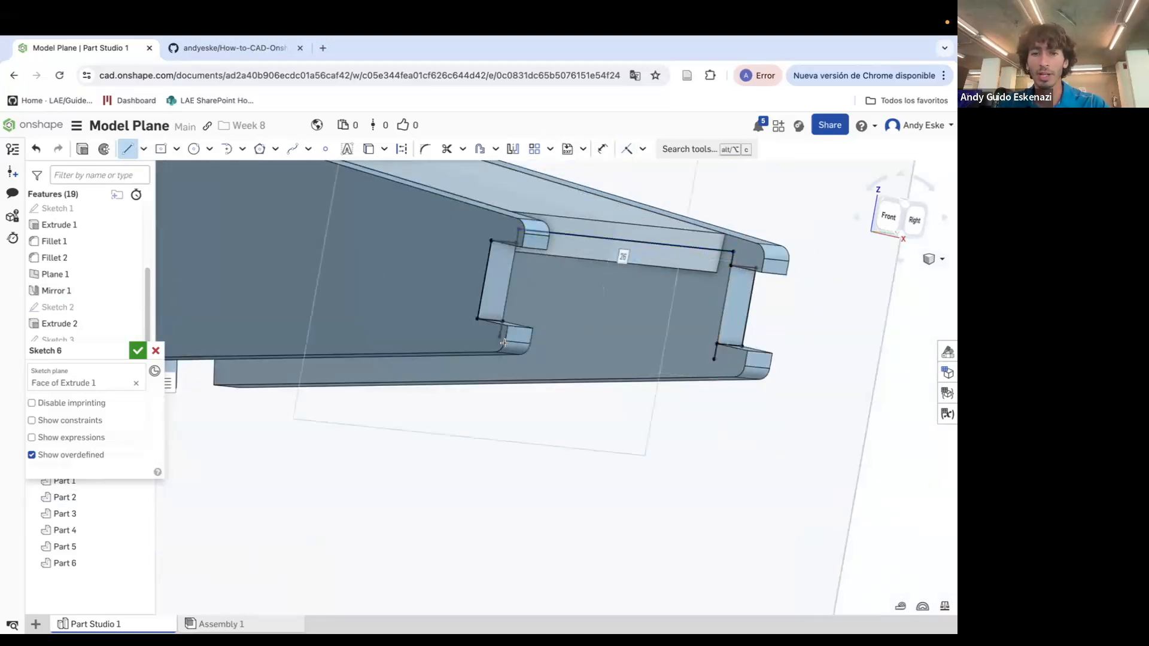
{"action": "left_click", "coordinate": [712, 358]}
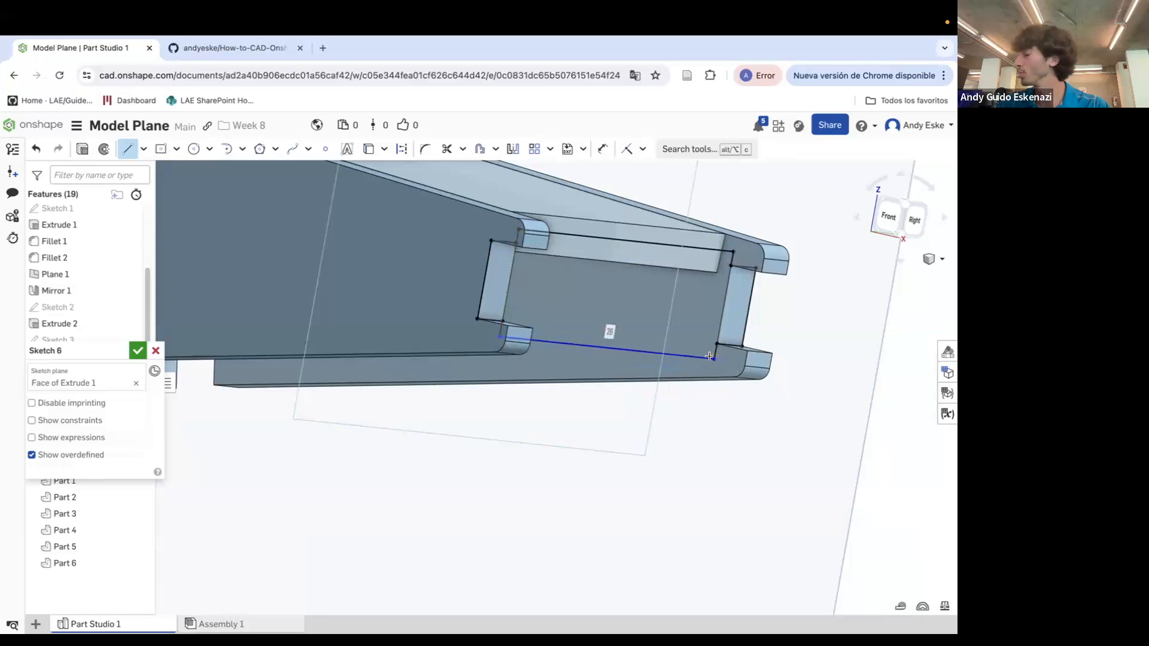
{"action": "scroll", "coordinate": [568, 311], "scroll_direction": "down", "scroll_amount": 1}
{"action": "scroll", "coordinate": [568, 294], "scroll_direction": "up", "scroll_amount": 3}
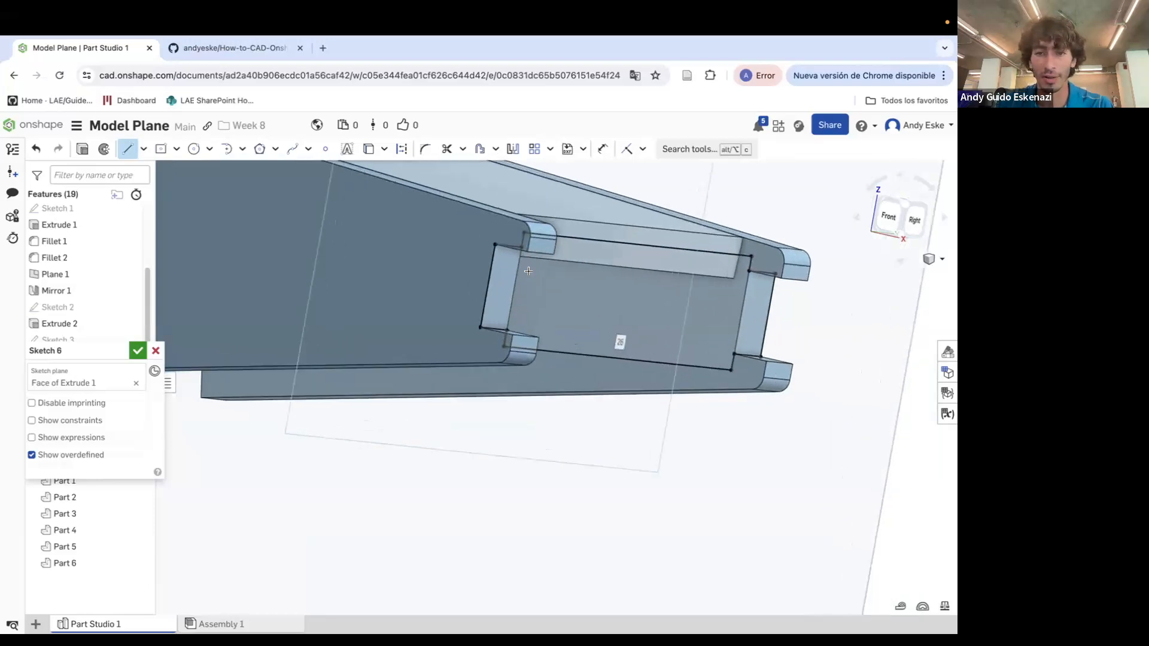
Extrude the closed rear panel profile as a new solid part with a blind depth of 3 mm
{"action": "left_click", "coordinate": [82, 149]}
{"action": "key", "text": "shift+e"}
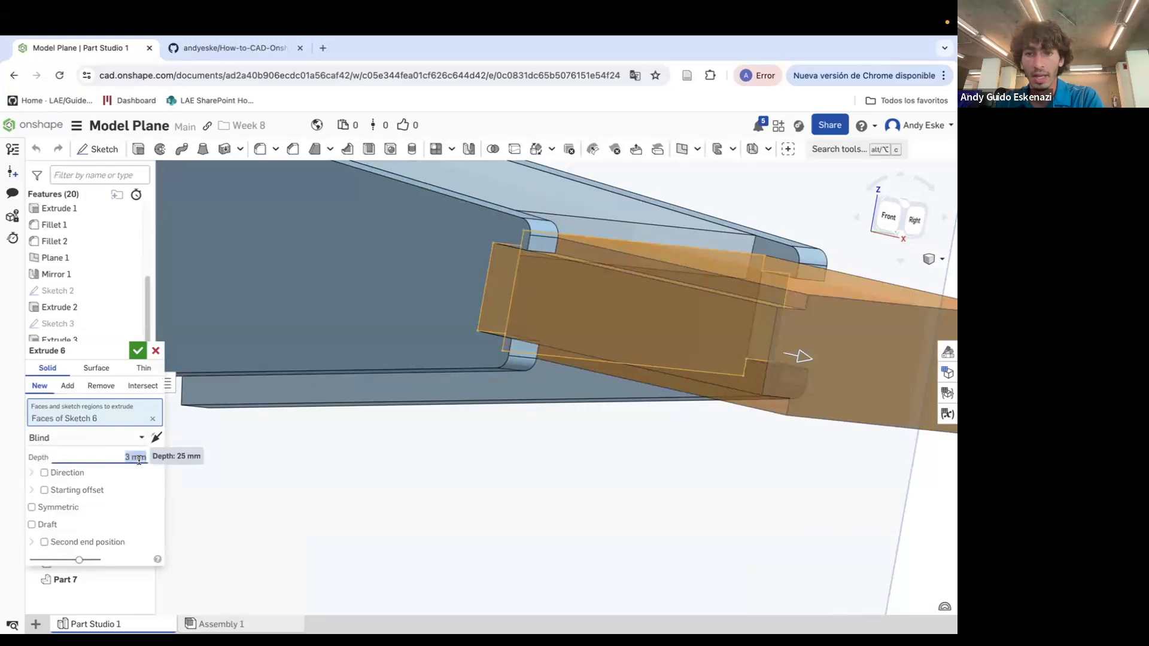
{"action": "left_click", "coordinate": [137, 353]}
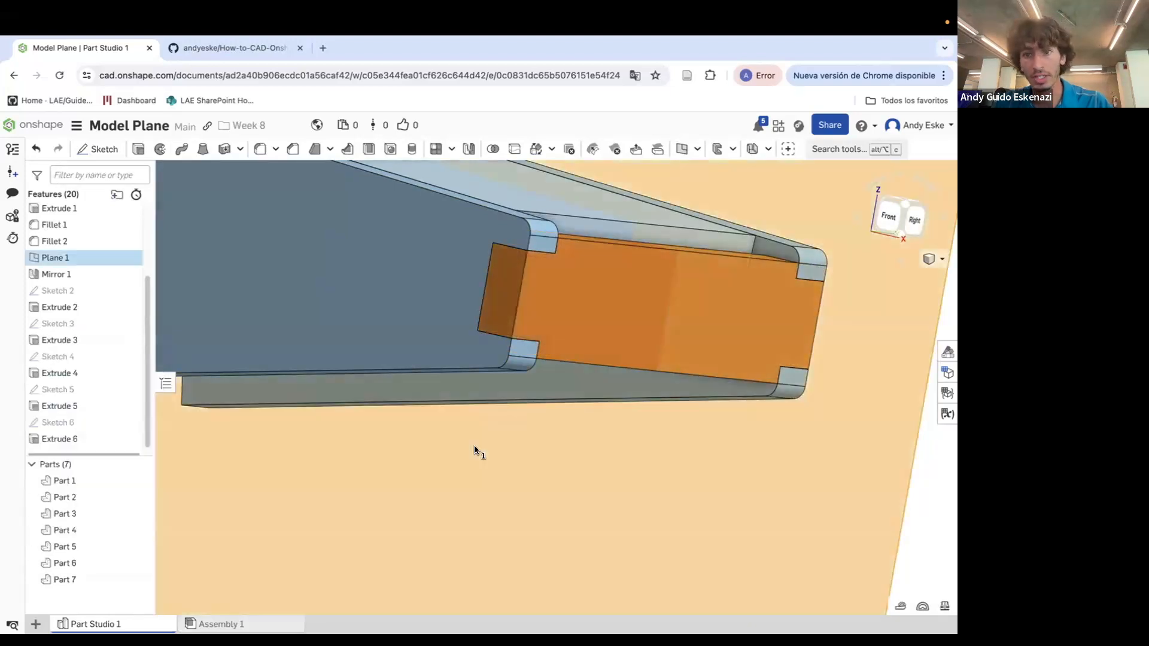
{"action": "scroll", "coordinate": [474, 451], "scroll_direction": "down", "scroll_amount": 5}
{"action": "right_click_drag", "start_coordinate": [465, 367], "coordinate": [566, 378]}
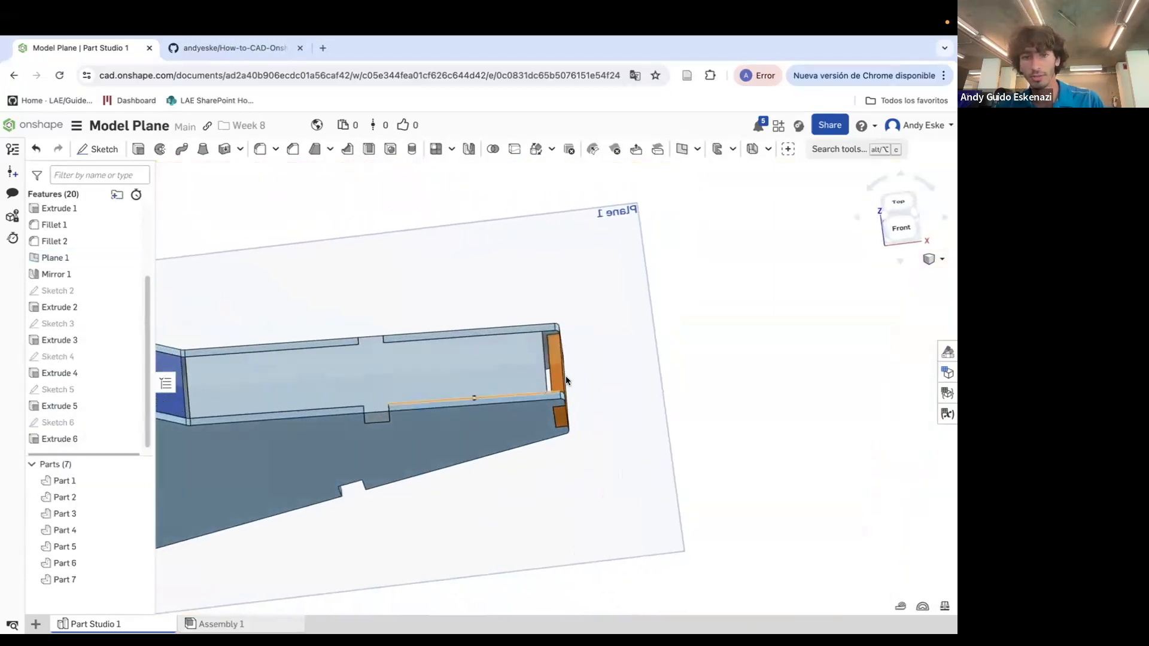
{"action": "scroll", "coordinate": [565, 377], "scroll_direction": "down", "scroll_amount": 5}
{"action": "scroll", "coordinate": [454, 393], "scroll_direction": "up", "scroll_amount": 2}
{"action": "right_click_drag", "start_coordinate": [453, 393], "coordinate": [523, 364]}
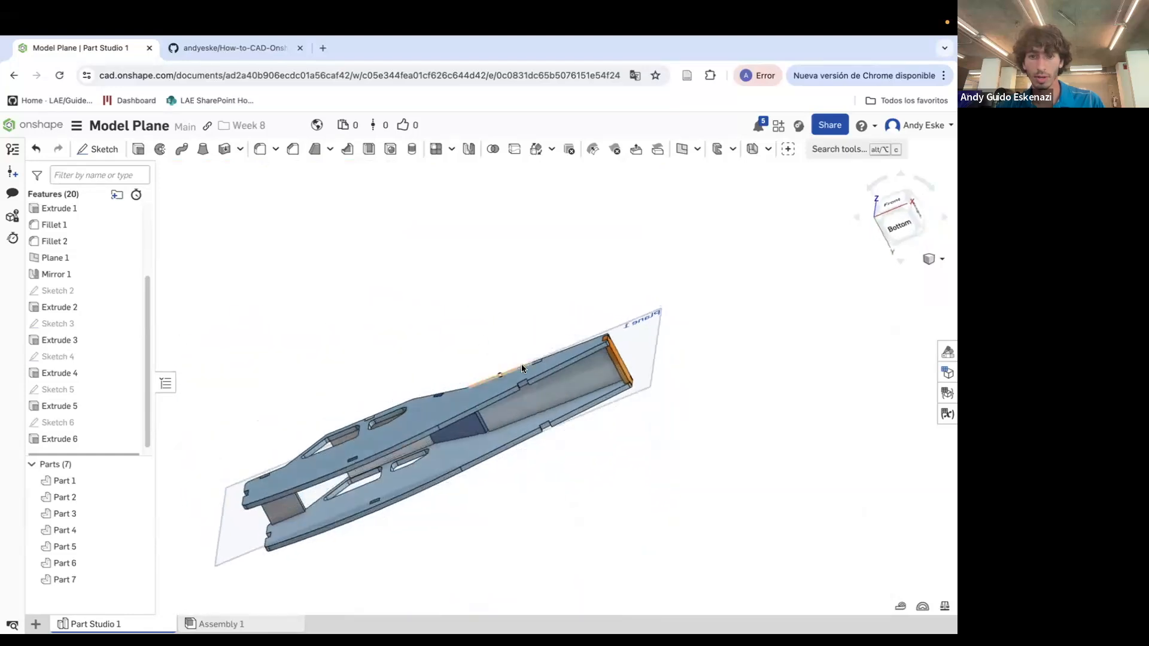
Start a sketch on the floor face of the side panel's long-edge notch near the rear and outline the tab across the notch with lines
{"action": "scroll", "coordinate": [555, 405], "scroll_direction": "up", "scroll_amount": 5}
{"action": "scroll", "coordinate": [537, 295], "scroll_direction": "up", "scroll_amount": 5}
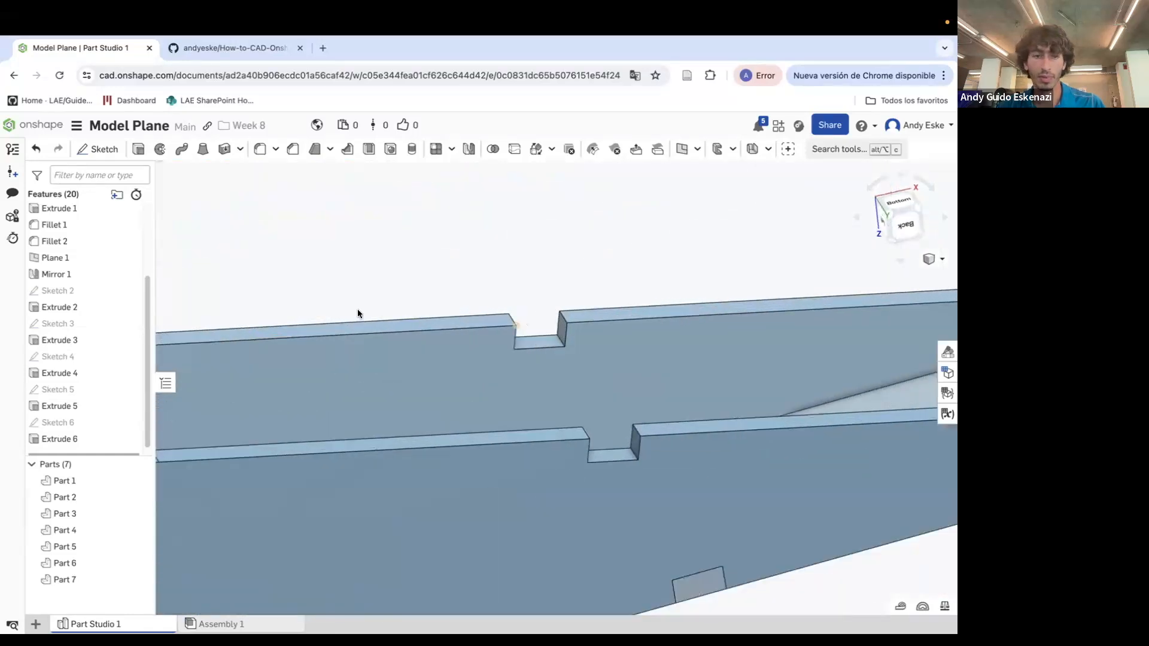
{"action": "left_click", "coordinate": [98, 149]}
{"action": "left_click", "coordinate": [508, 335]}
{"action": "mouse_move", "coordinate": [533, 334]}
{"action": "right_mouse_down"}
{"action": "mouse_move", "coordinate": [477, 343]}
{"action": "mouse_move", "coordinate": [533, 328]}
{"action": "mouse_move", "coordinate": [166, 179]}
{"action": "right_mouse_up"}
{"action": "left_click", "coordinate": [130, 153]}
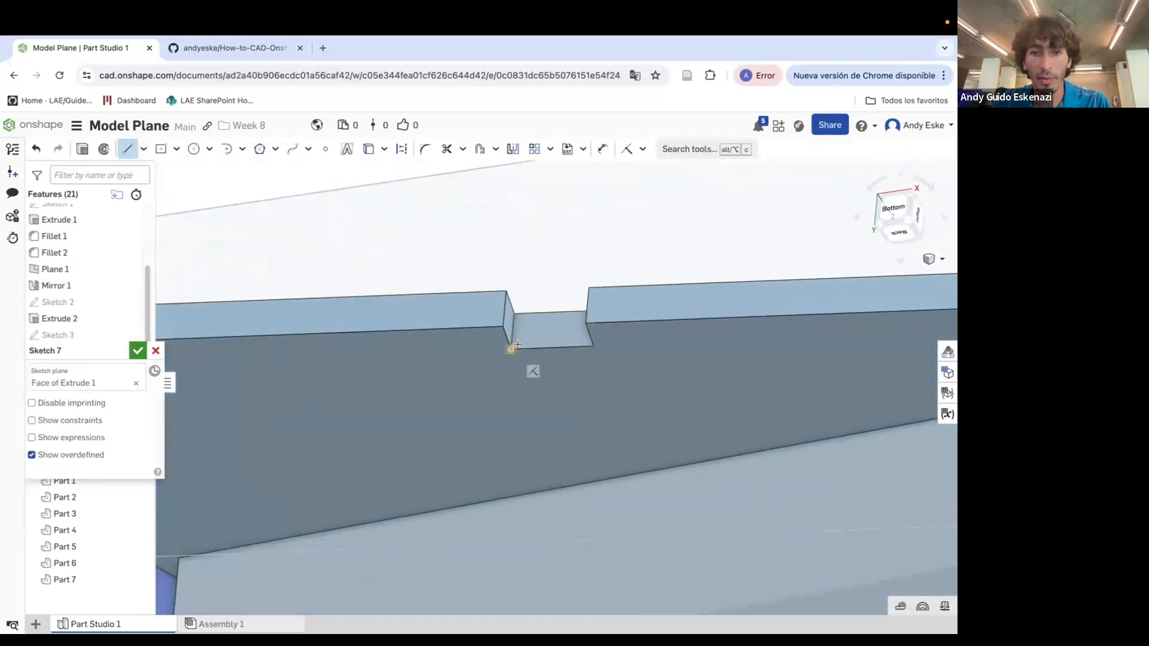
{"action": "left_click", "coordinate": [515, 314]}
{"action": "mouse_move", "coordinate": [528, 315]}
{"action": "right_mouse_down"}
{"action": "mouse_move", "coordinate": [611, 330]}
{"action": "mouse_move", "coordinate": [667, 364]}
{"action": "mouse_move", "coordinate": [746, 373]}
{"action": "right_mouse_up"}
{"action": "left_click", "coordinate": [587, 313]}
{"action": "scroll", "coordinate": [620, 363], "scroll_direction": "down", "scroll_amount": 5}
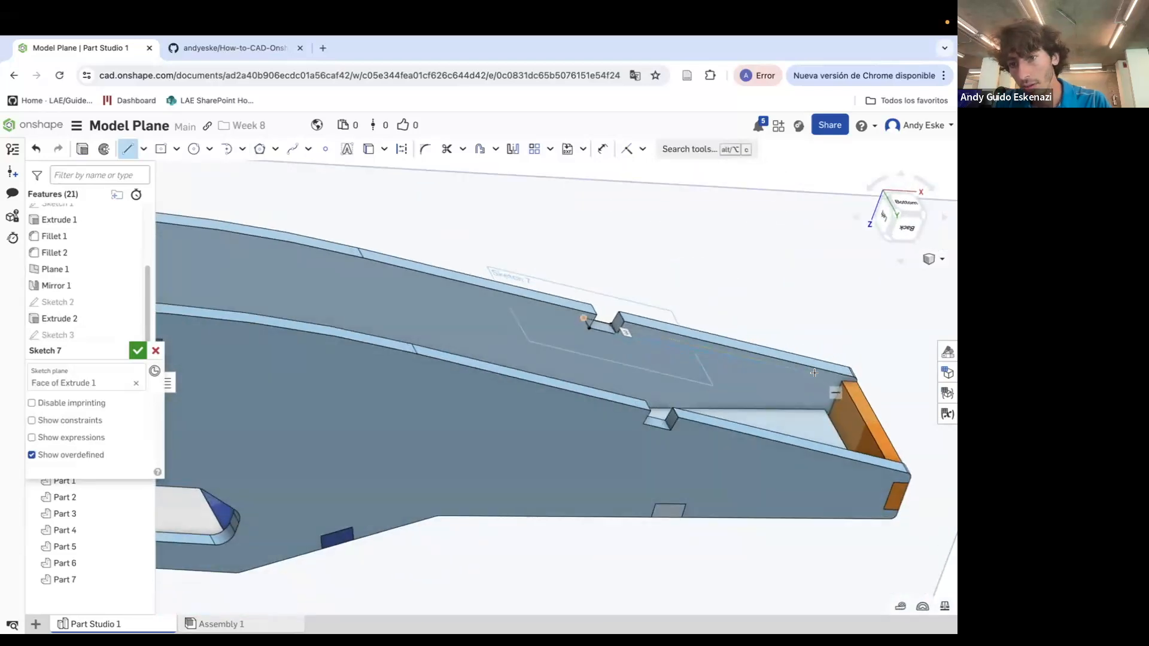
Draw lines from the notch's two inner corners, one rearward and one forward along the inner face of the side panel
{"action": "right_click_drag", "start_coordinate": [812, 381], "coordinate": [804, 374]}
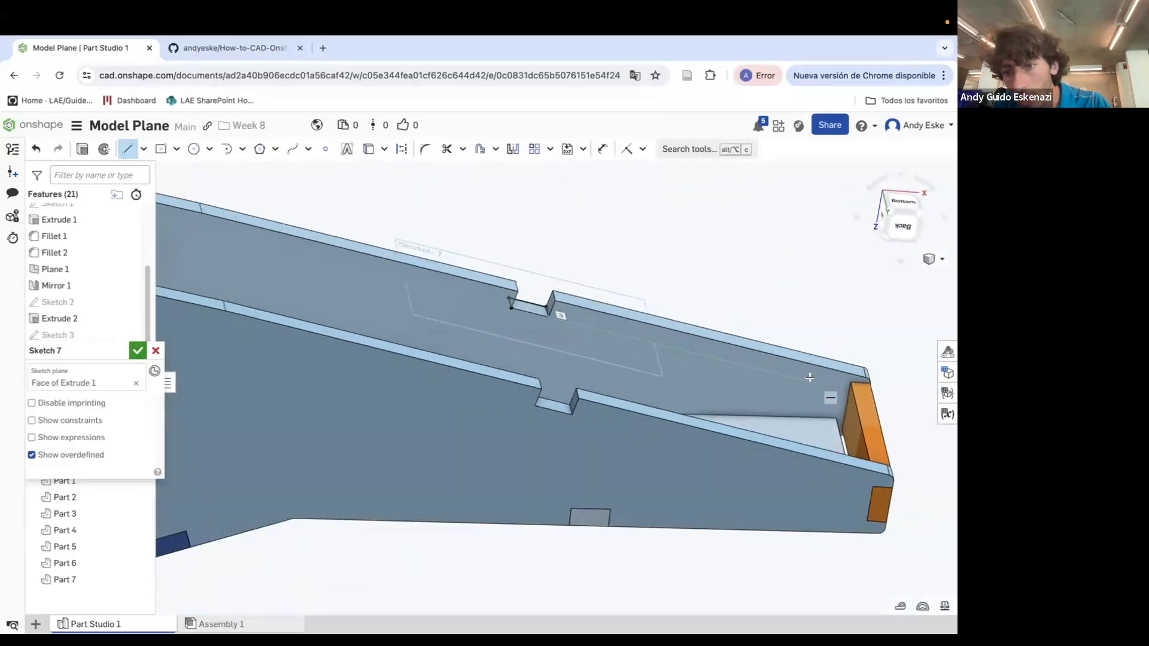
{"action": "left_click", "coordinate": [812, 381]}
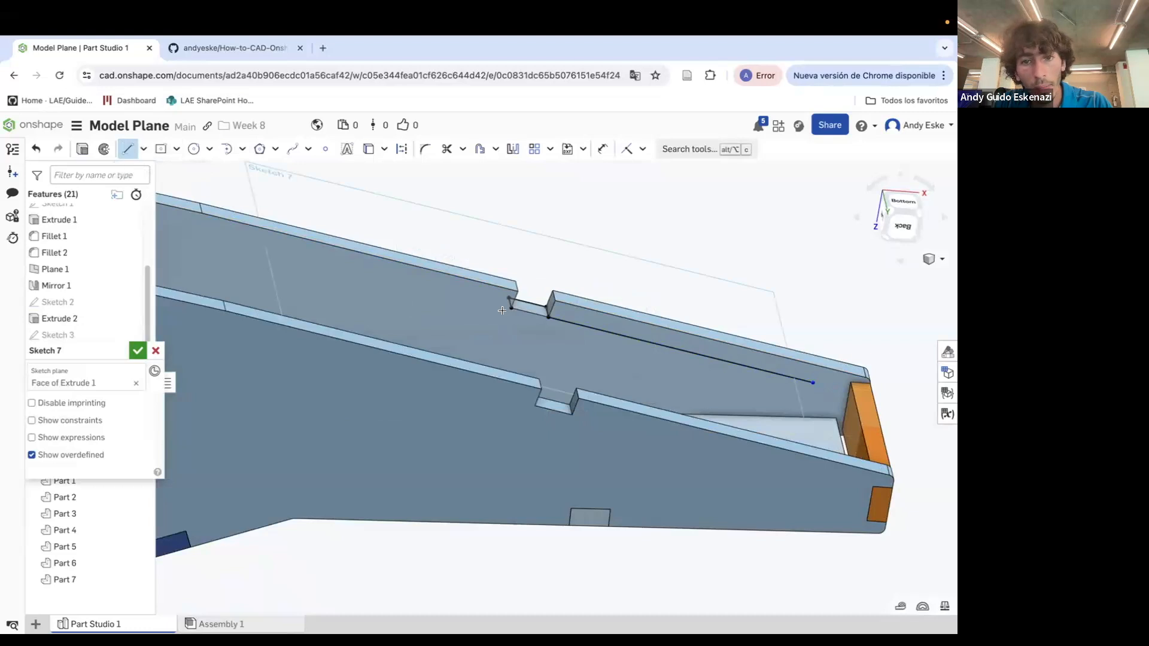
{"action": "scroll", "coordinate": [518, 315], "scroll_direction": "down", "scroll_amount": 3}
{"action": "scroll", "coordinate": [341, 288], "scroll_direction": "up", "scroll_amount": 5}
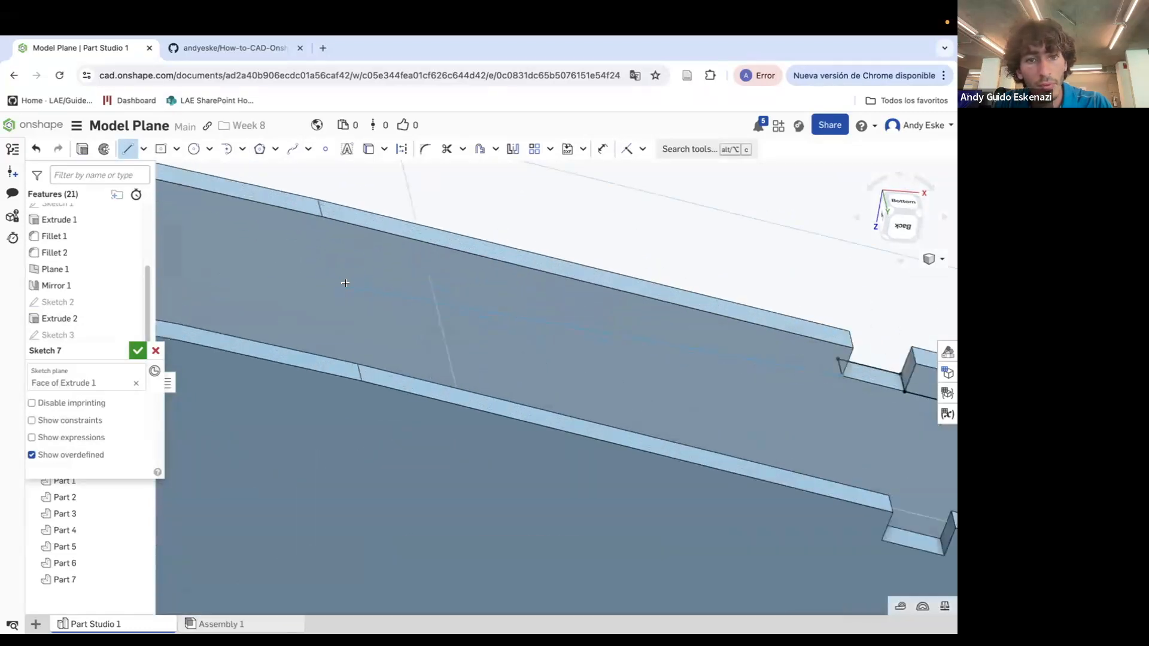
{"action": "left_click", "coordinate": [346, 252]}
{"action": "key", "text": "Escape"}
{"action": "scroll", "coordinate": [374, 299], "scroll_direction": "down", "scroll_amount": 3}
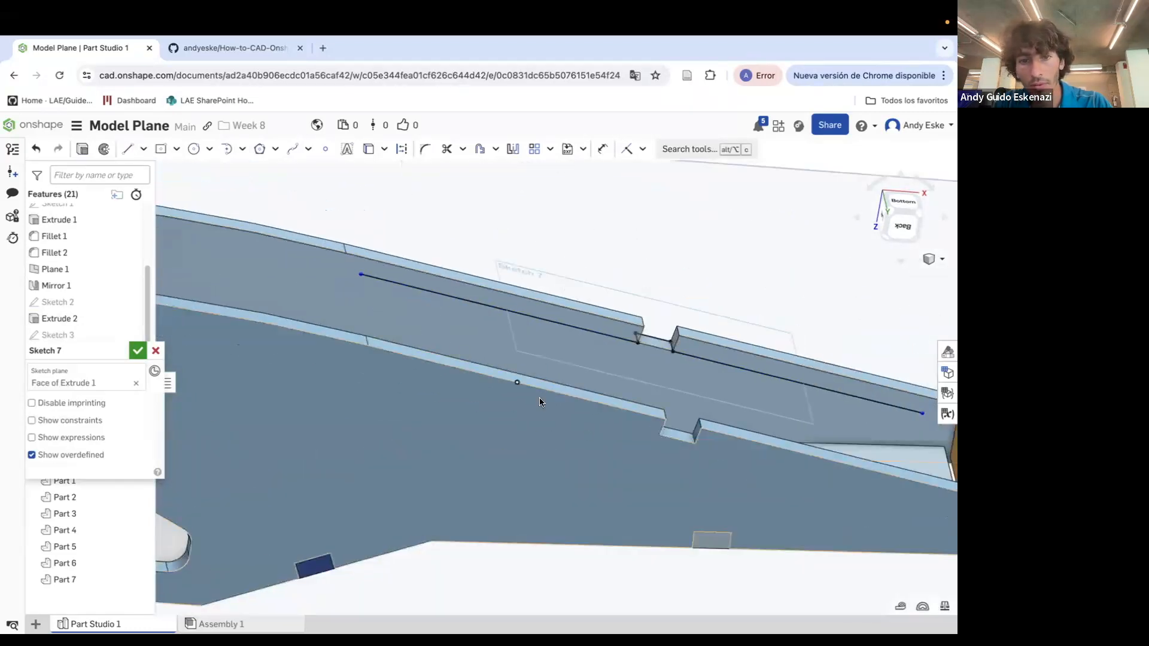
Project the edges of the matching notch's floor on the opposite side panel into the sketch
{"action": "scroll", "coordinate": [649, 422], "scroll_direction": "up", "scroll_amount": 3}
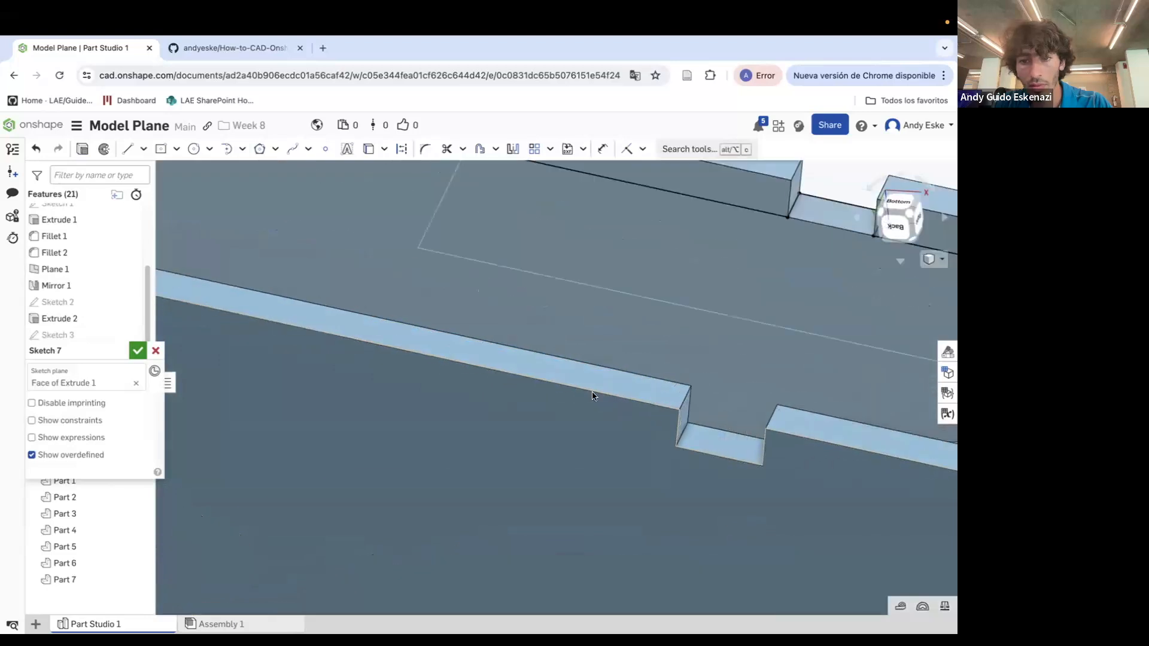
{"action": "key", "text": "u"}
{"action": "left_click", "coordinate": [684, 428]}
{"action": "left_click", "coordinate": [722, 456]}
{"action": "right_click_drag", "start_coordinate": [744, 453], "coordinate": [759, 447]}
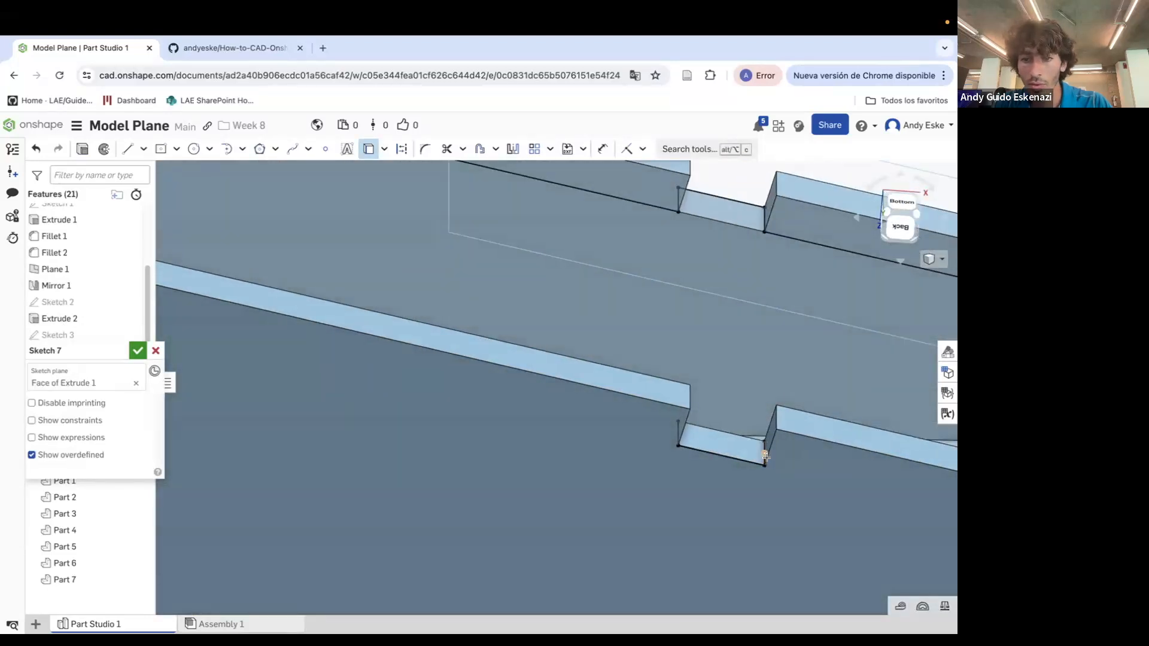
Draw one forward and one rearward line from the opposite notch's inner corners along that side panel
{"action": "left_click", "coordinate": [128, 149]}
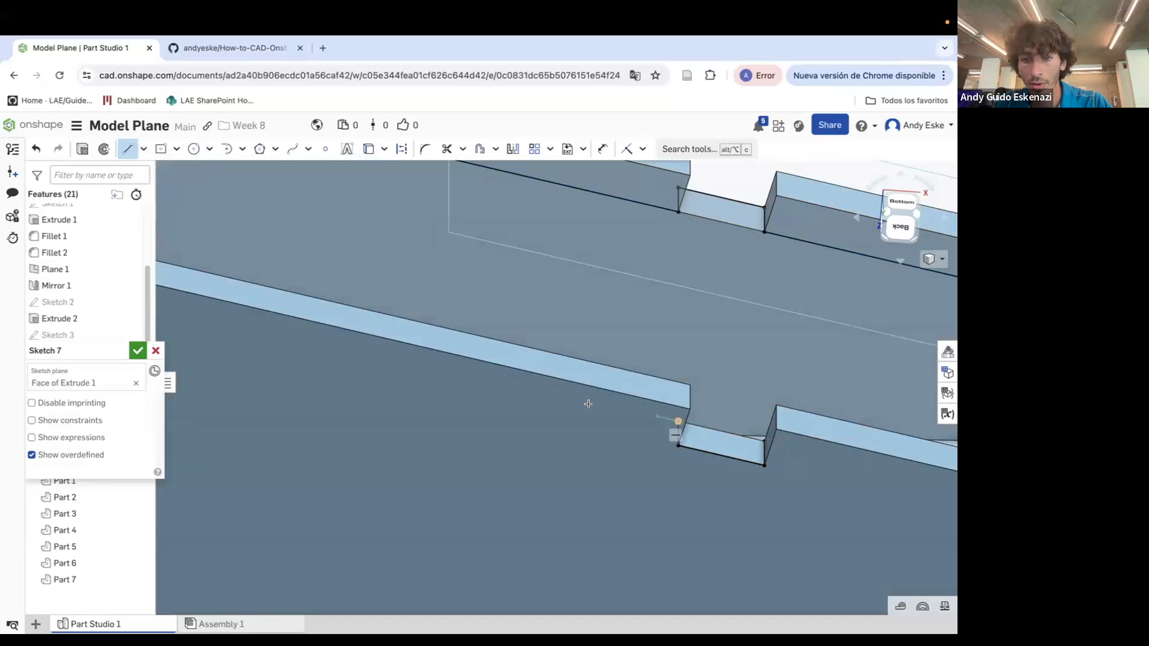
{"action": "left_click", "coordinate": [460, 372]}
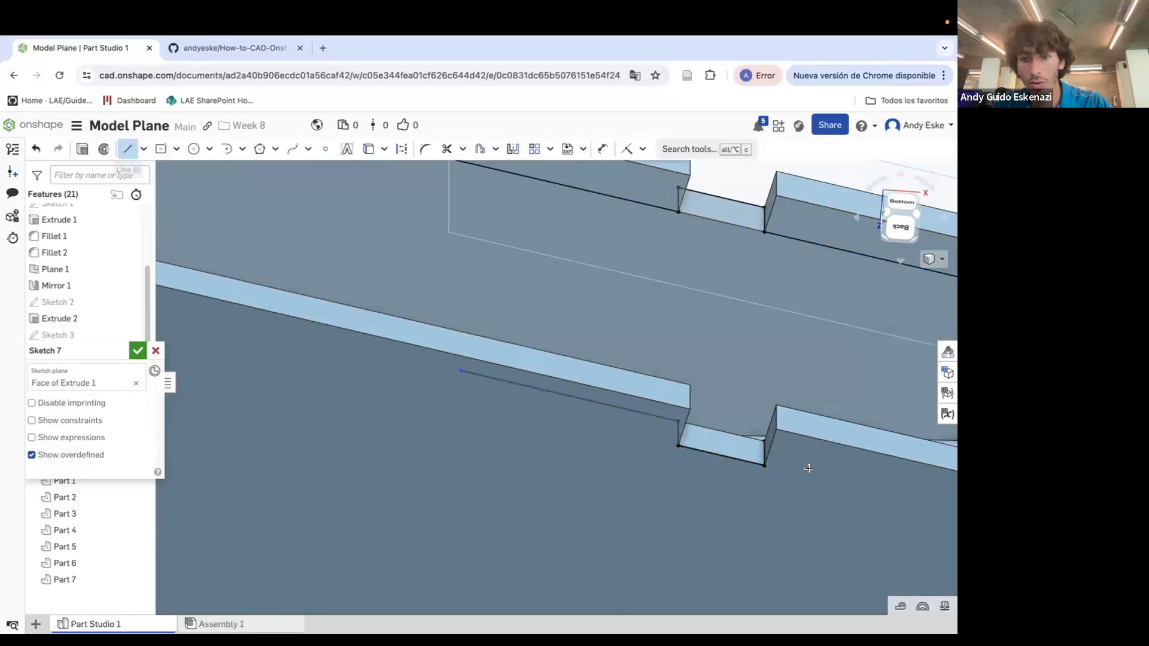
{"action": "left_click", "coordinate": [862, 464]}
Apply equal constraints between the two rearward lines and between the two forward lines of the opposite side panels
{"action": "key", "text": "e"}
{"action": "left_click", "coordinate": [808, 242]}
{"action": "left_click", "coordinate": [569, 186]}
{"action": "left_click", "coordinate": [587, 402]}
{"action": "scroll", "coordinate": [587, 402], "scroll_direction": "down", "scroll_amount": 4}
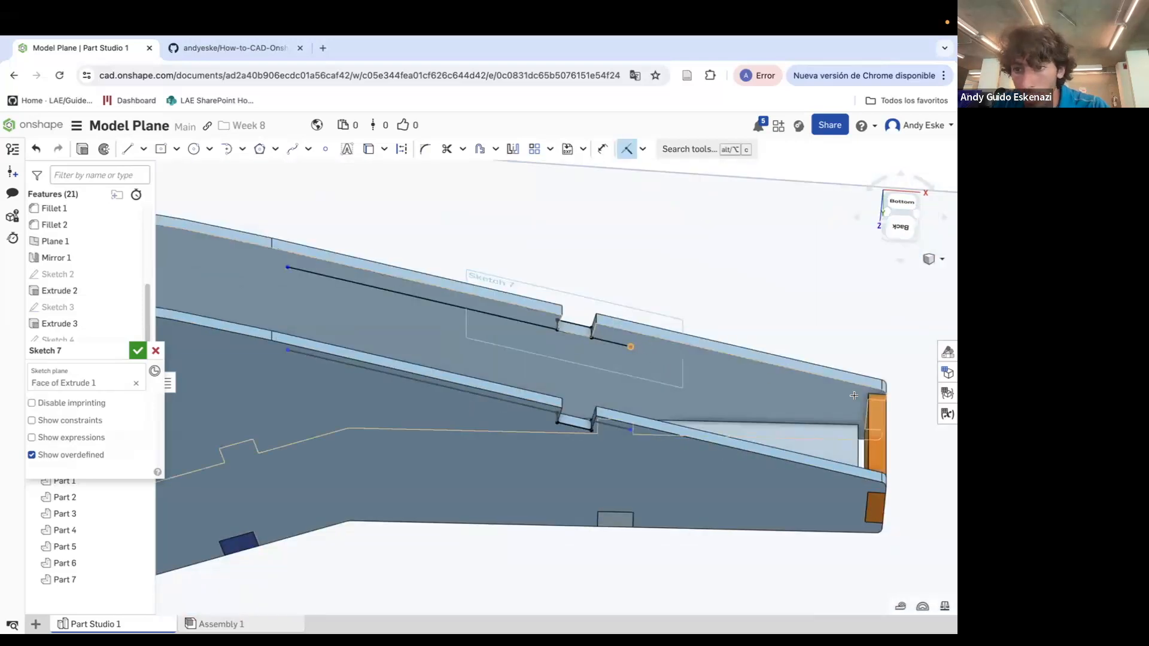
{"action": "scroll", "coordinate": [856, 401], "scroll_direction": "up", "scroll_amount": 4}
{"action": "key", "text": "Escape"}
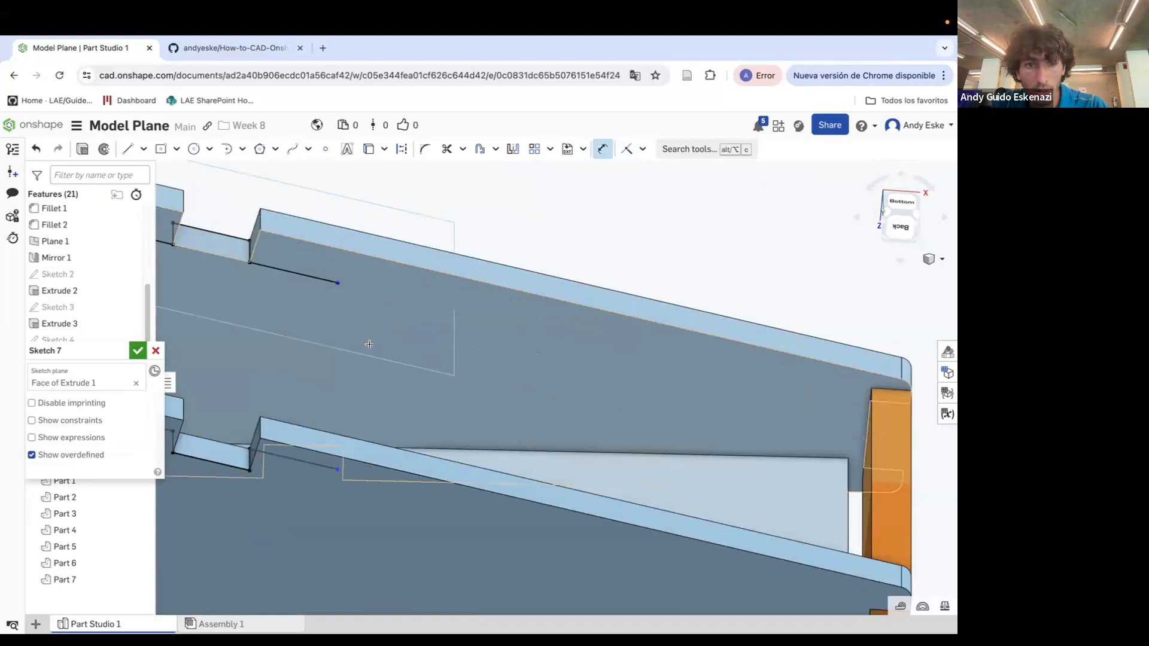
Dimension the length of the rearward line beside the notch, trying 30 mm and then 40 mm
{"action": "left_click", "coordinate": [301, 274]}
{"action": "left_click", "coordinate": [288, 293]}
{"action": "type", "text": "30"}
{"action": "key", "text": "Return"}
{"action": "left_click", "coordinate": [412, 323]}
{"action": "left_click", "coordinate": [413, 323]}
{"action": "type", "text": "40"}
{"action": "key", "text": "Return"}
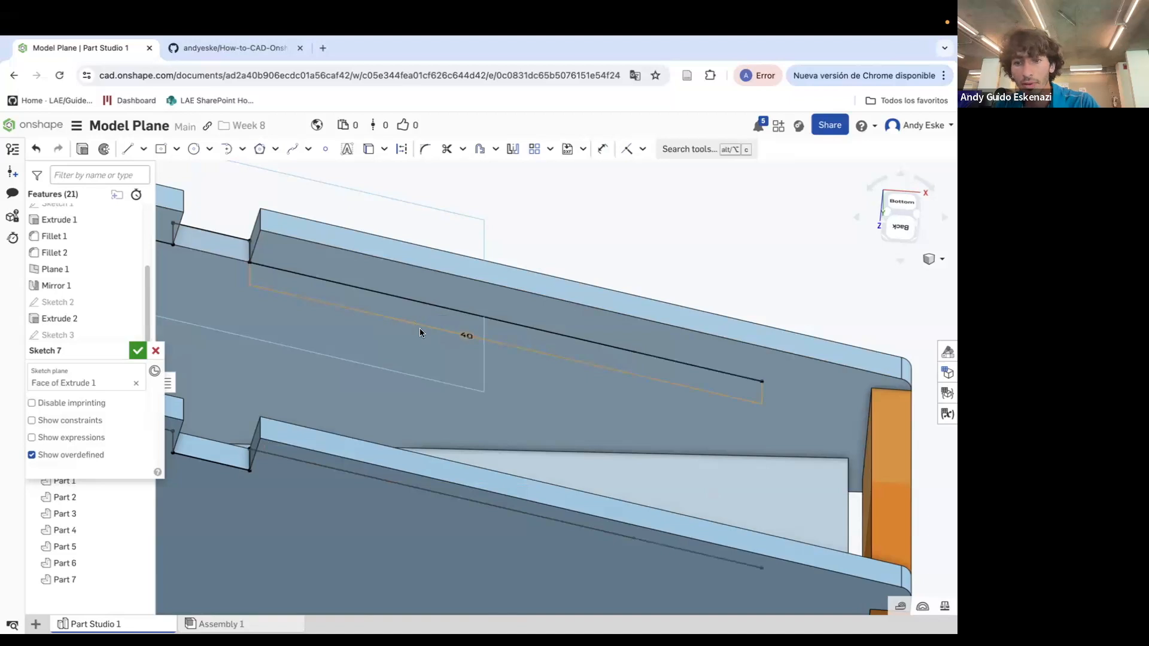
Try 50 mm for the rearward line's length, then set it to 45 mm
{"action": "double_click", "coordinate": [466, 336]}
{"action": "type", "text": "50"}
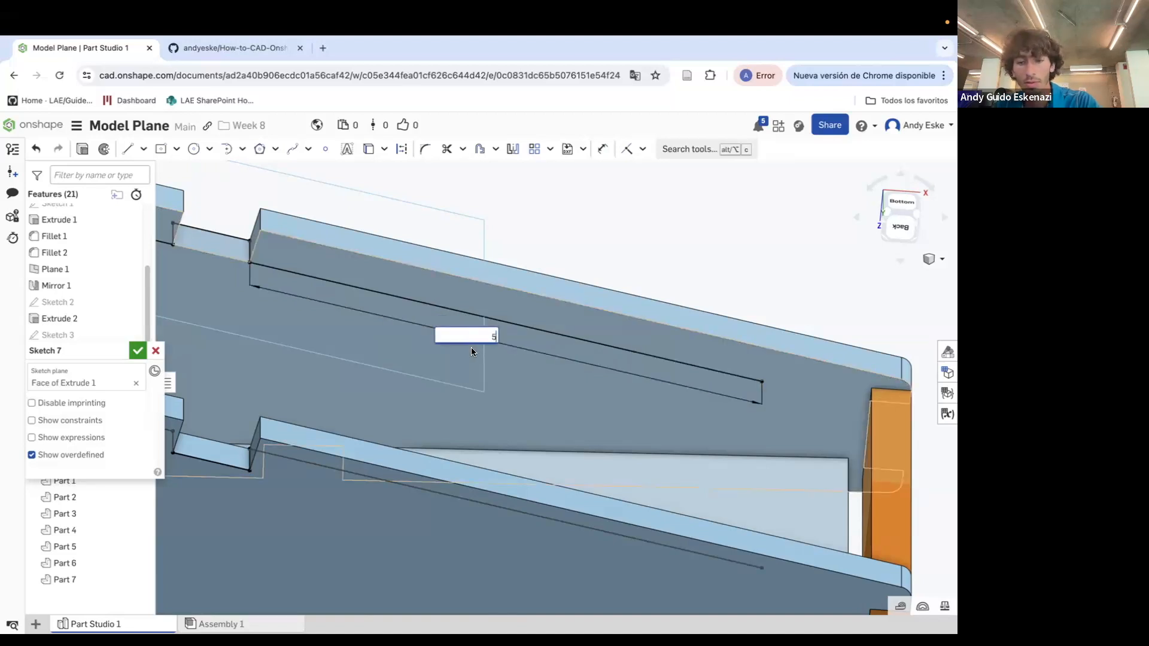
{"action": "key", "text": "Return"}
{"action": "double_click", "coordinate": [513, 346]}
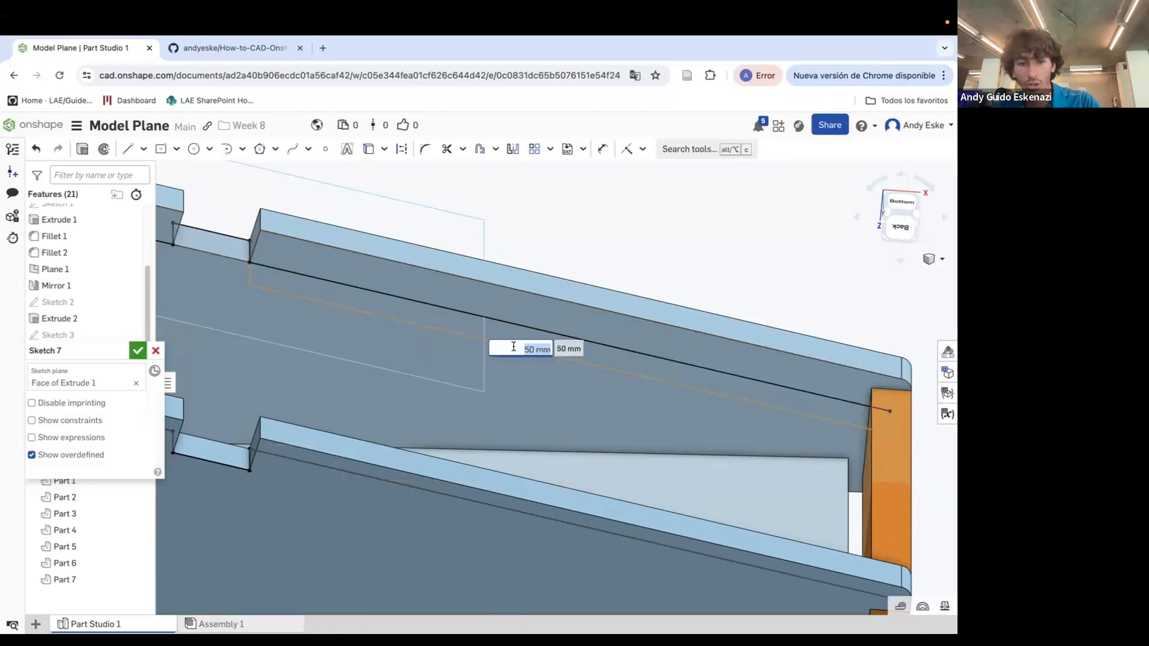
{"action": "key", "text": "Return"}
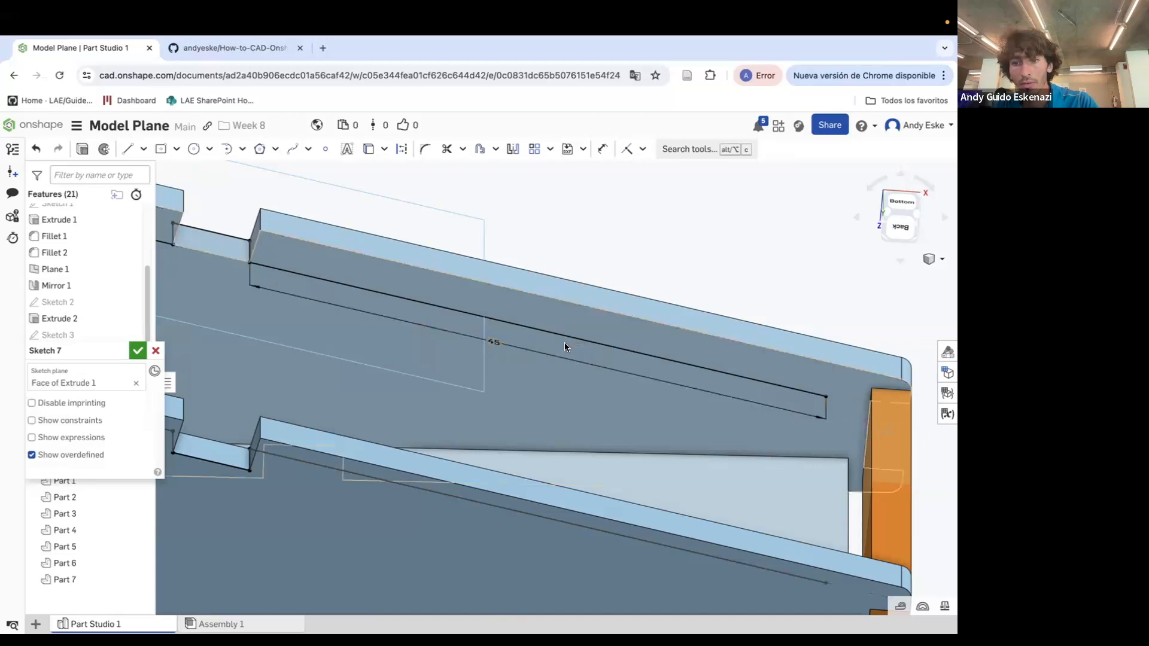
Make the forward line's free end coincident with the boundary edge where the side panel's straight edge meets its curved section
{"action": "scroll", "coordinate": [565, 343], "scroll_direction": "down", "scroll_amount": 6}
{"action": "scroll", "coordinate": [283, 315], "scroll_direction": "up", "scroll_amount": 5}
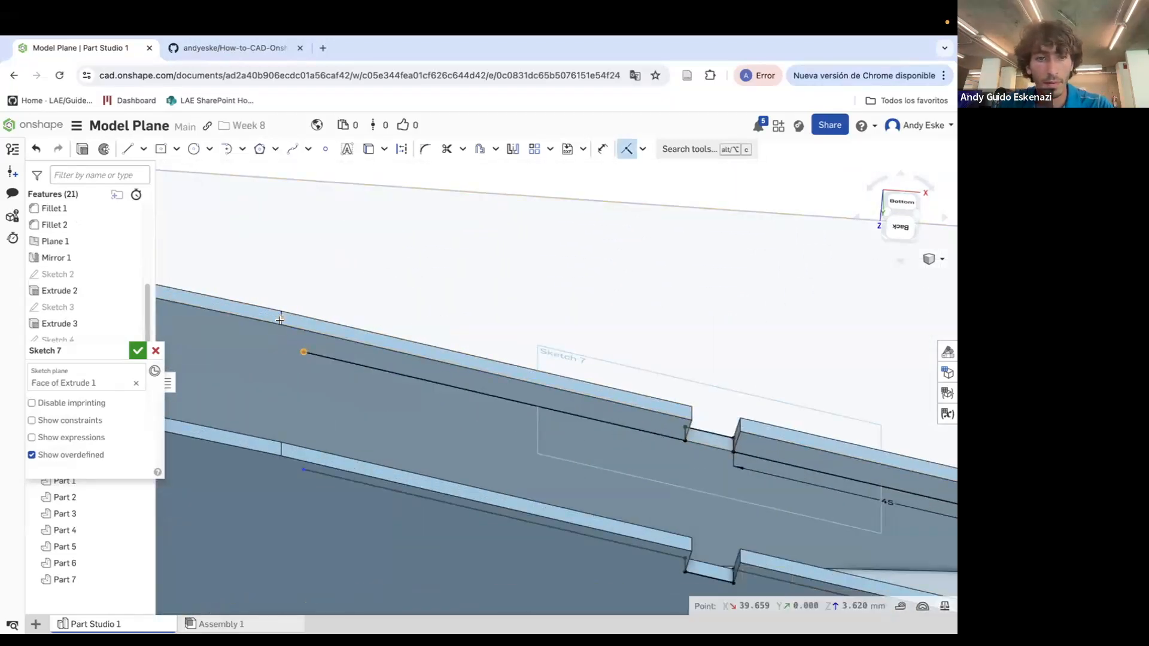
{"action": "scroll", "coordinate": [279, 321], "scroll_direction": "up", "scroll_amount": 3}
{"action": "scroll", "coordinate": [90, 269], "scroll_direction": "up", "scroll_amount": 1}
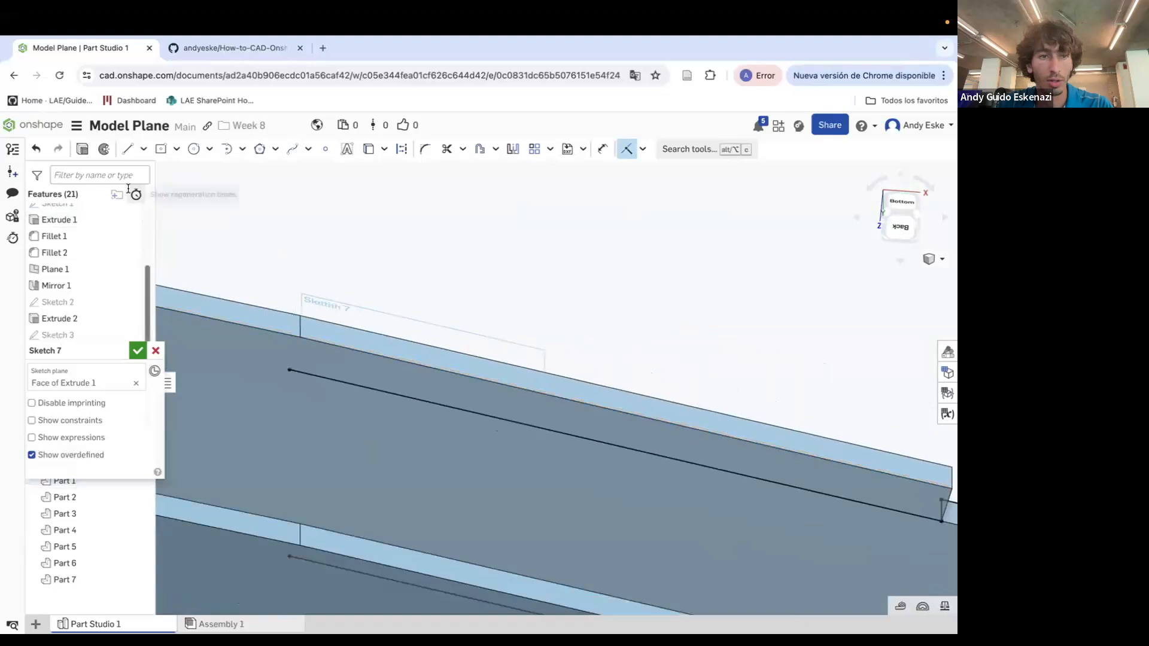
Close the panel profile with lines across the fuselage joining the two forward ends and the two rearward ends
{"action": "key", "text": "l"}
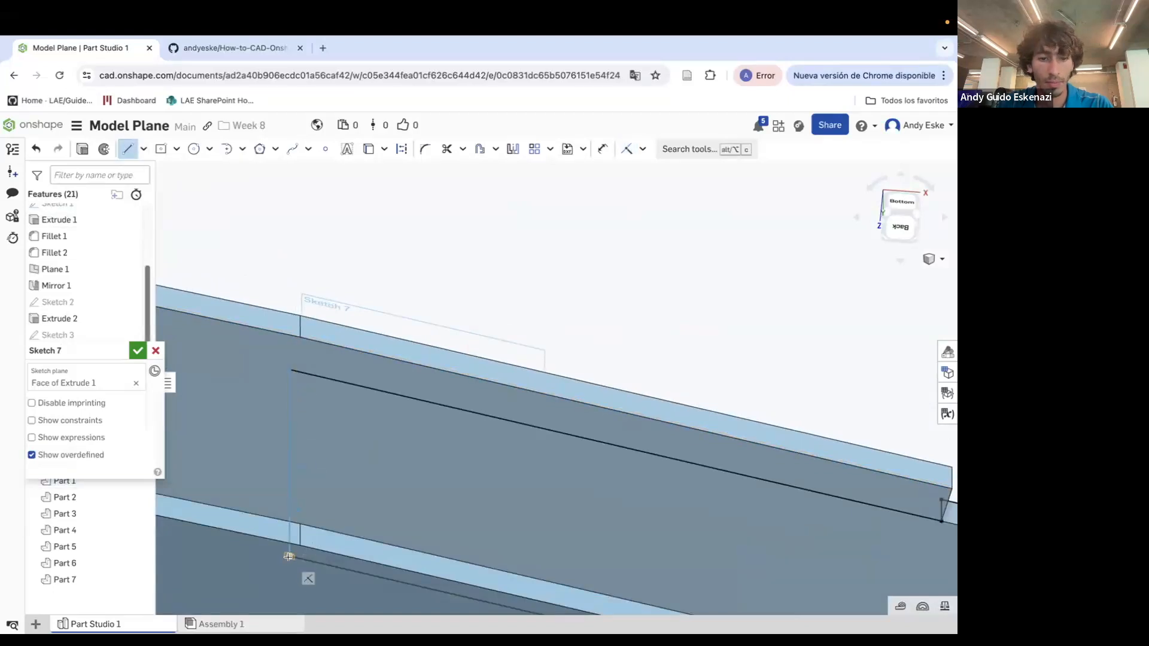
{"action": "scroll", "coordinate": [308, 457], "scroll_direction": "down", "scroll_amount": 5}
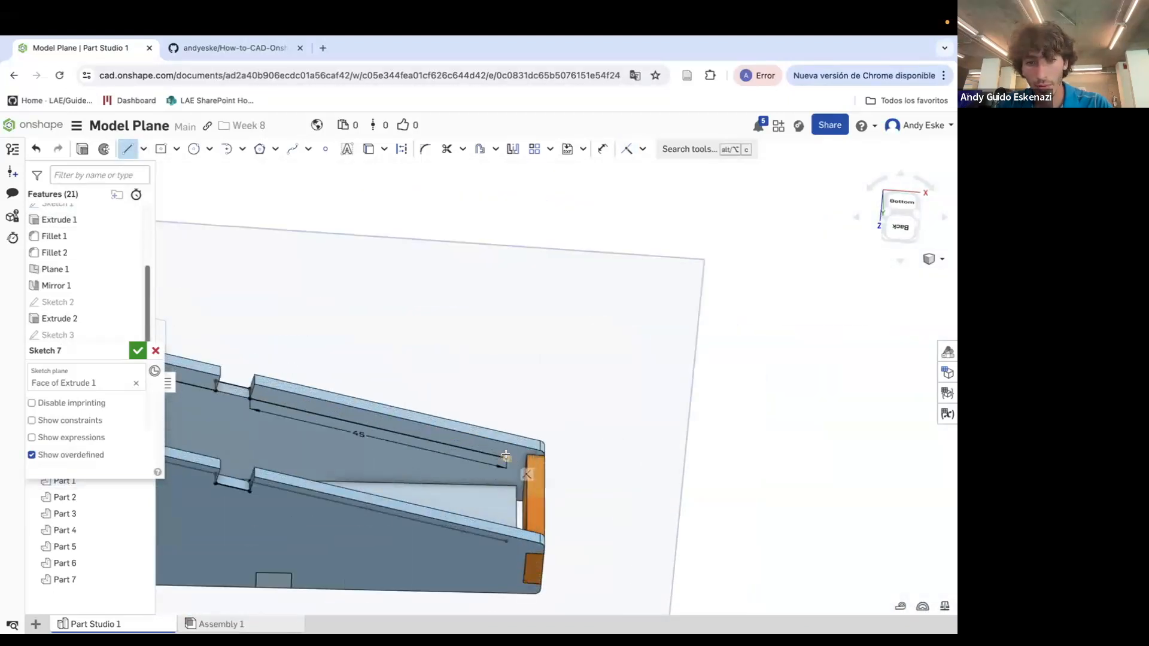
{"action": "left_click", "coordinate": [505, 539]}
{"action": "key", "text": "Escape"}
{"action": "scroll", "coordinate": [566, 482], "scroll_direction": "down", "scroll_amount": 5}
{"action": "scroll", "coordinate": [290, 400], "scroll_direction": "up", "scroll_amount": 1}
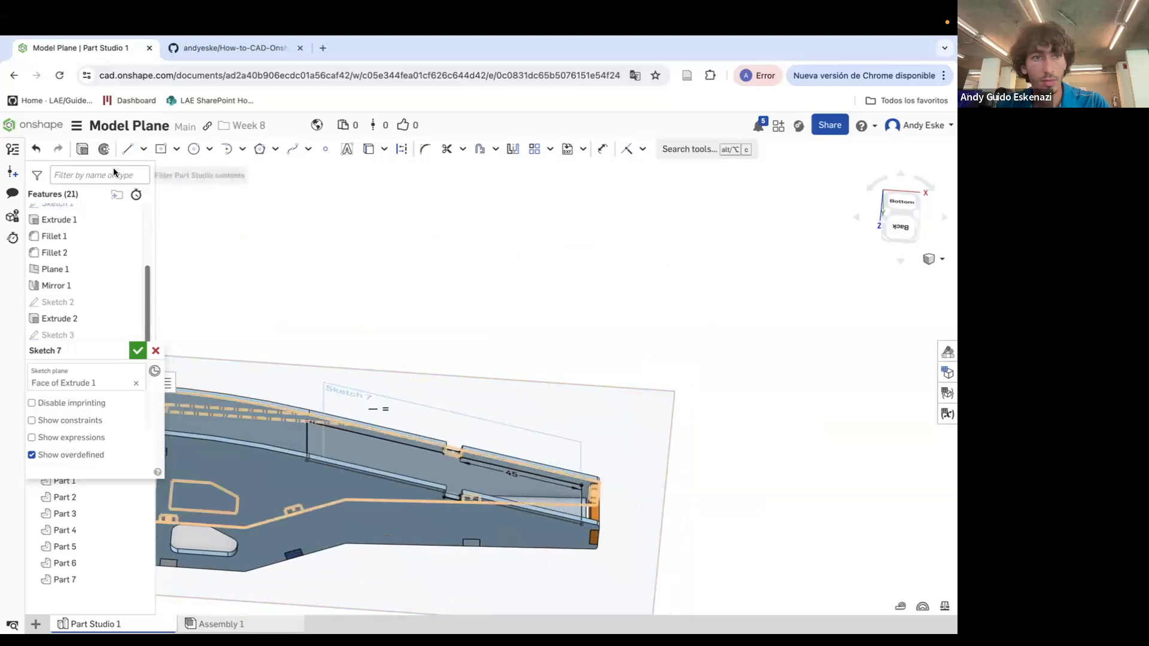
Extrude the closed notch panel profile as a new solid part with a blind depth
{"action": "left_click", "coordinate": [83, 149]}
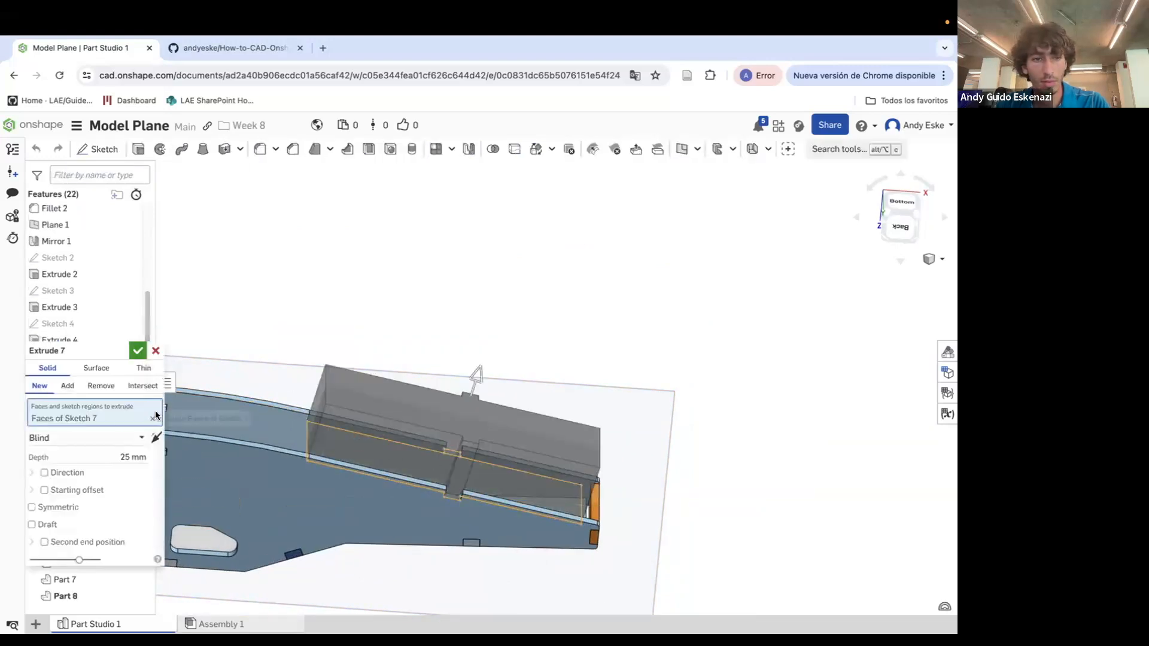
{"action": "left_click", "coordinate": [109, 457]}
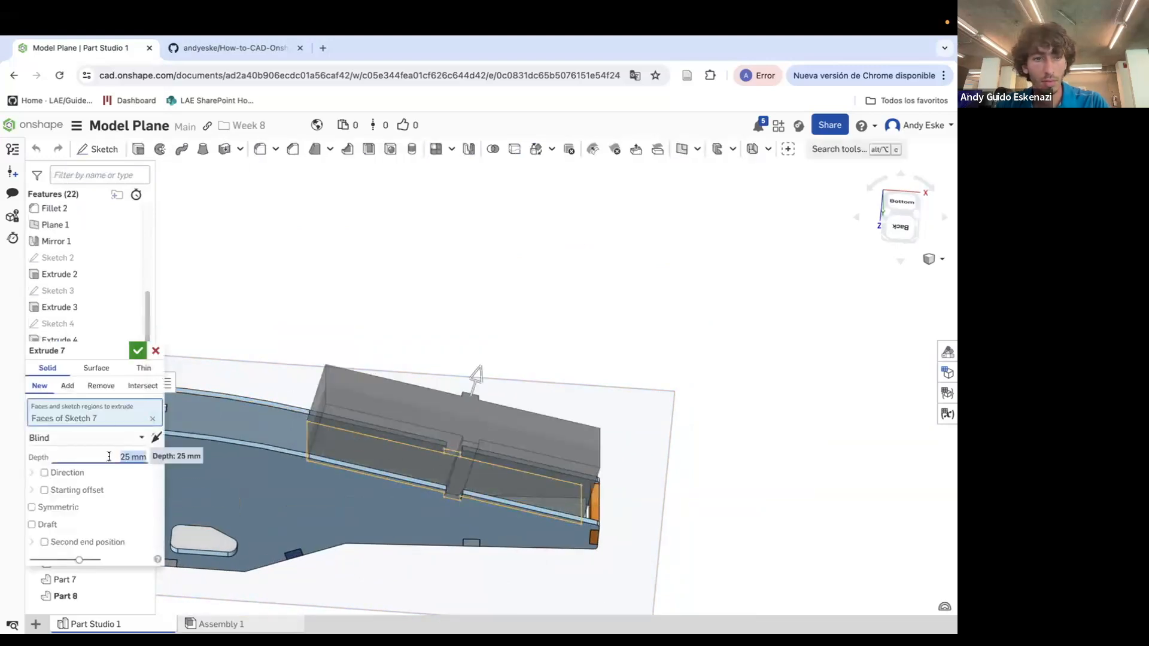
{"action": "left_click", "coordinate": [137, 351]}
{"action": "right_click_drag", "start_coordinate": [755, 483], "coordinate": [379, 358]}
{"action": "scroll", "coordinate": [364, 356], "scroll_direction": "up", "scroll_amount": 5}
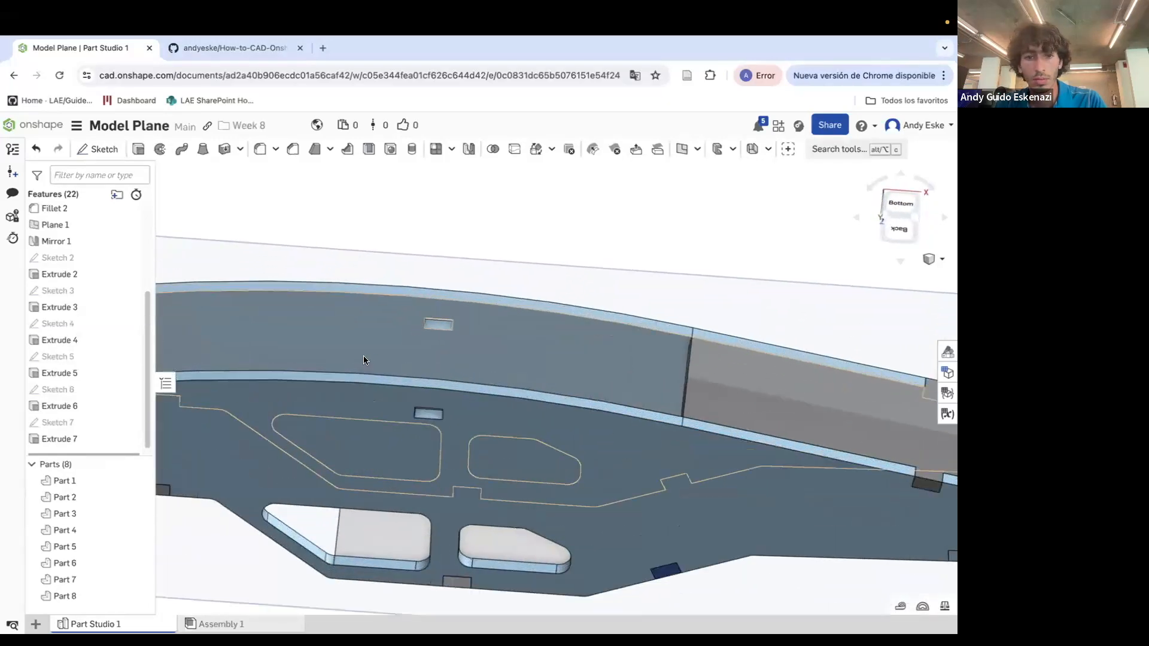
{"action": "scroll", "coordinate": [386, 326], "scroll_direction": "down", "scroll_amount": 6}
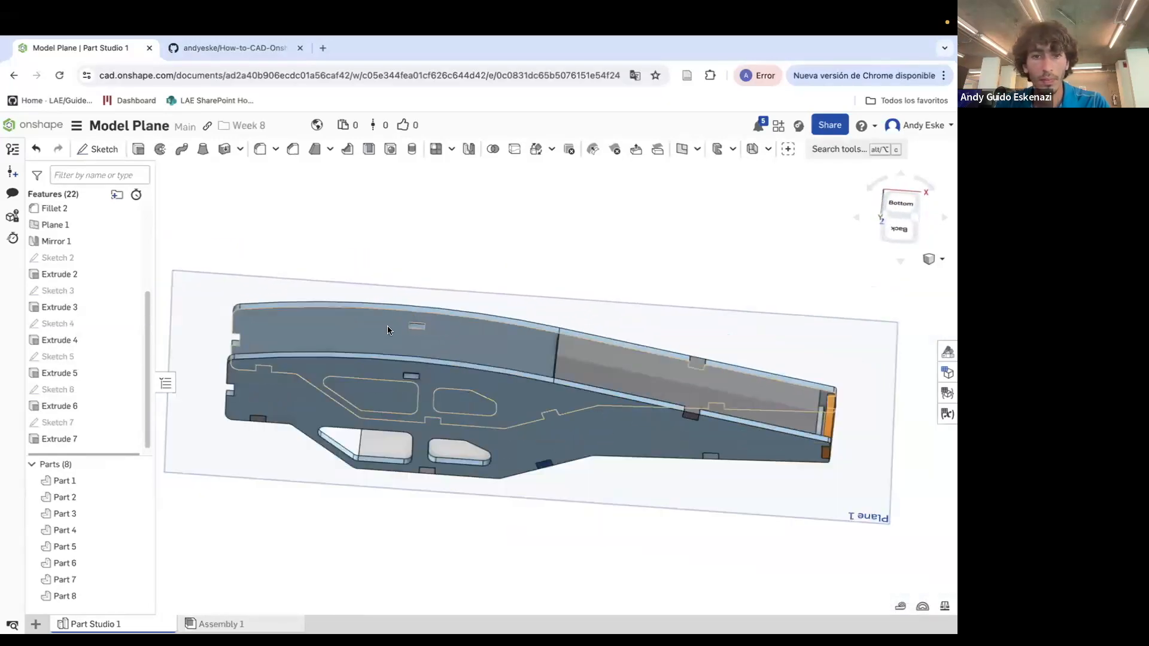
Start a sketch on the inner floor face of the side panel's forward rectangular slot and outline the tab across the slot with lines
{"action": "left_click", "coordinate": [97, 149]}
{"action": "scroll", "coordinate": [494, 356], "scroll_direction": "up", "scroll_amount": 6}
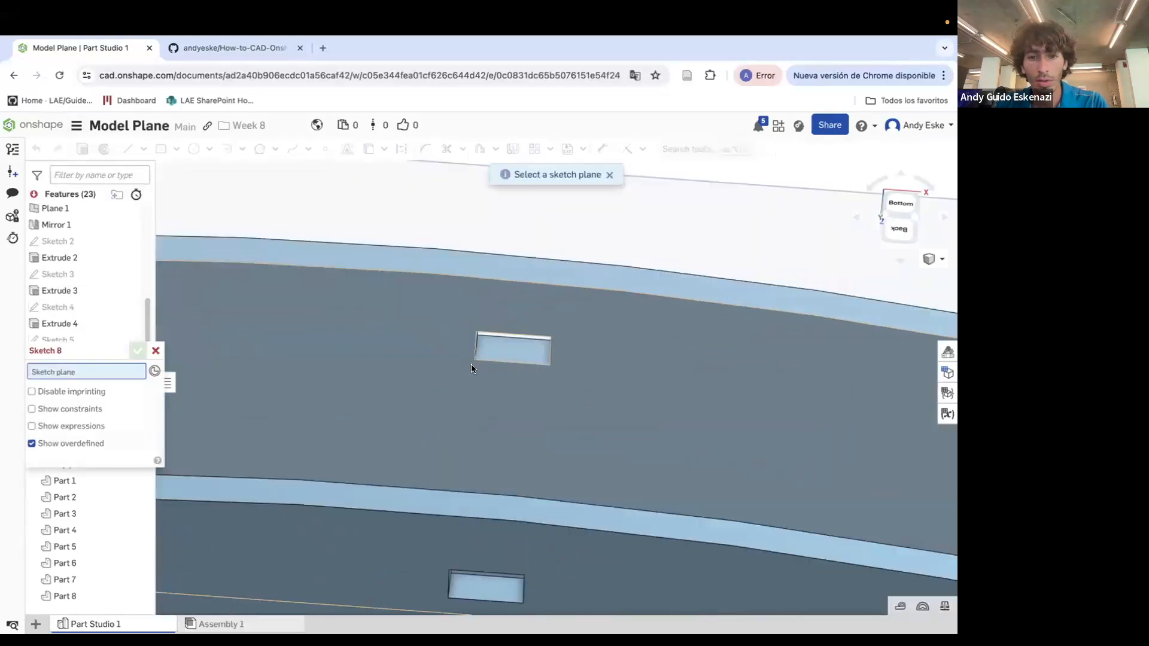
{"action": "left_click", "coordinate": [503, 344]}
{"action": "scroll", "coordinate": [484, 354], "scroll_direction": "up", "scroll_amount": 5}
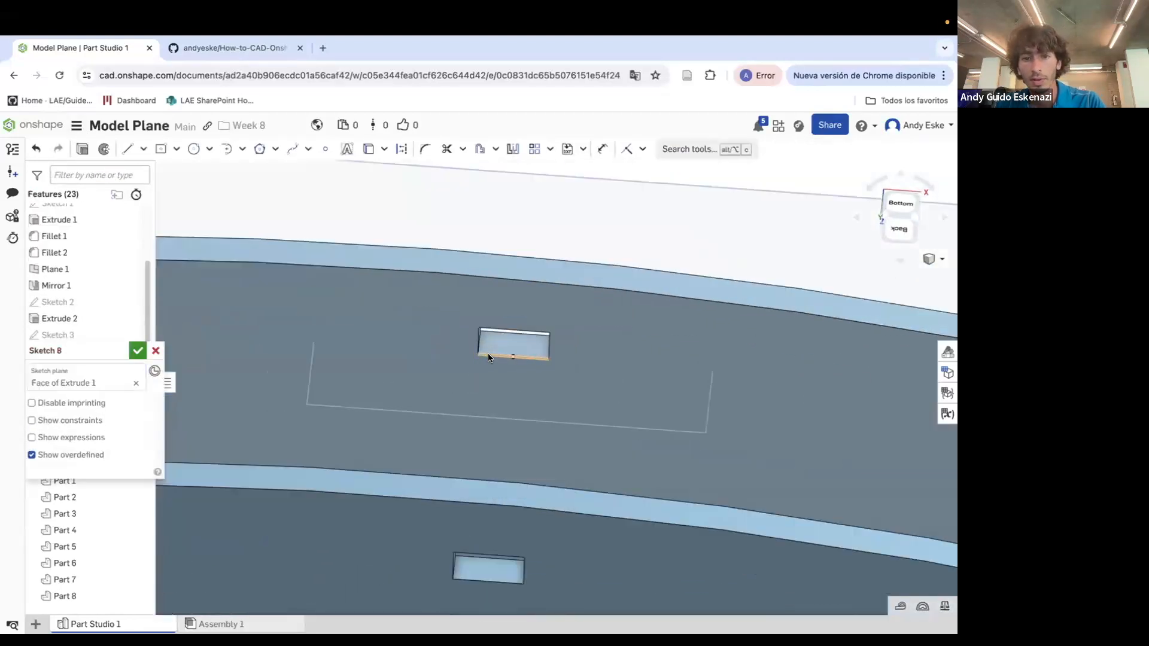
{"action": "left_click", "coordinate": [129, 150]}
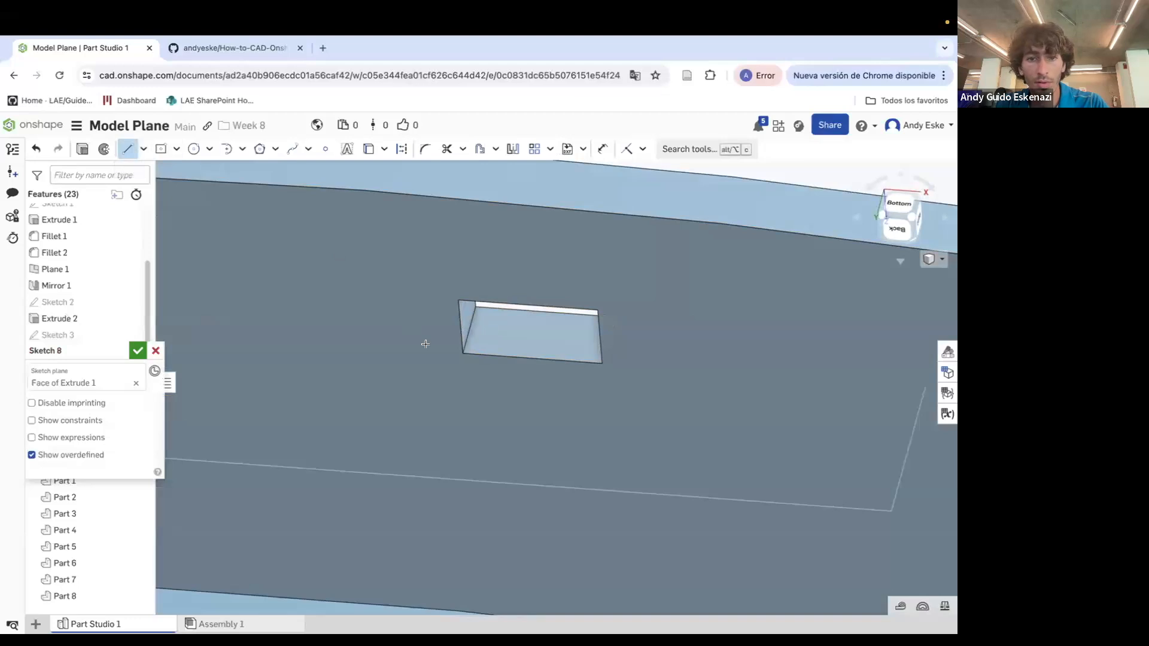
{"action": "left_click", "coordinate": [482, 307]}
{"action": "right_click_drag", "start_coordinate": [555, 327], "coordinate": [596, 321]}
{"action": "left_click", "coordinate": [602, 323]}
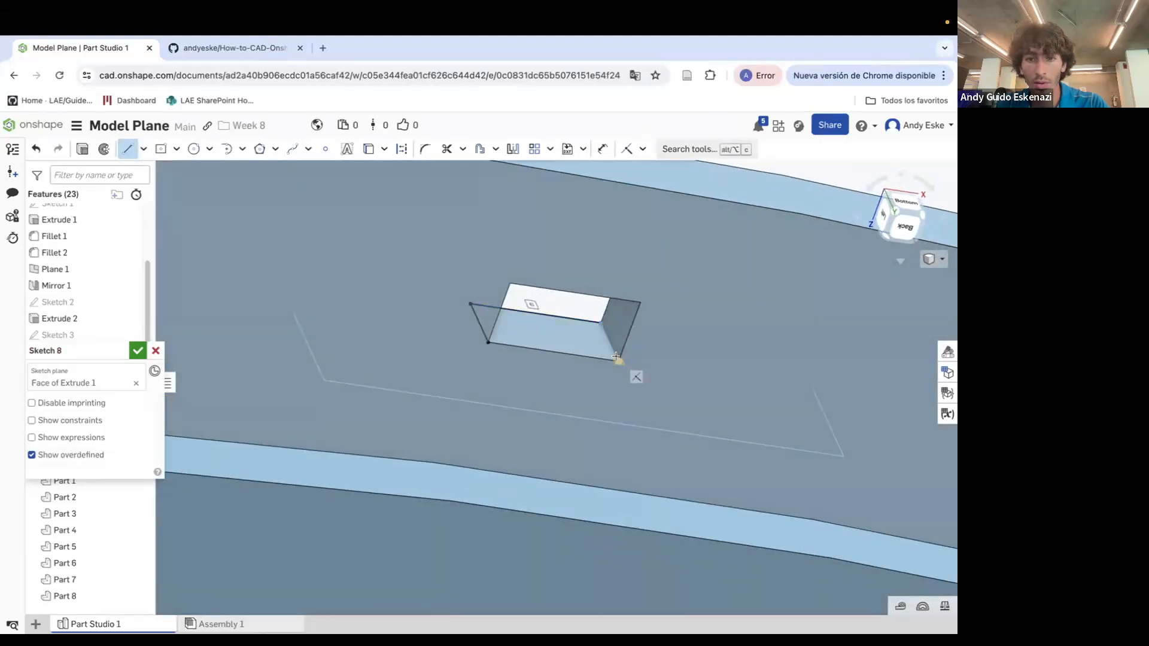
Draw a line from the slot's rear inner corner rearward along the side panel, ending just before the newly extruded panel
{"action": "scroll", "coordinate": [616, 355], "scroll_direction": "down", "scroll_amount": 10}
{"action": "key", "text": "a"}
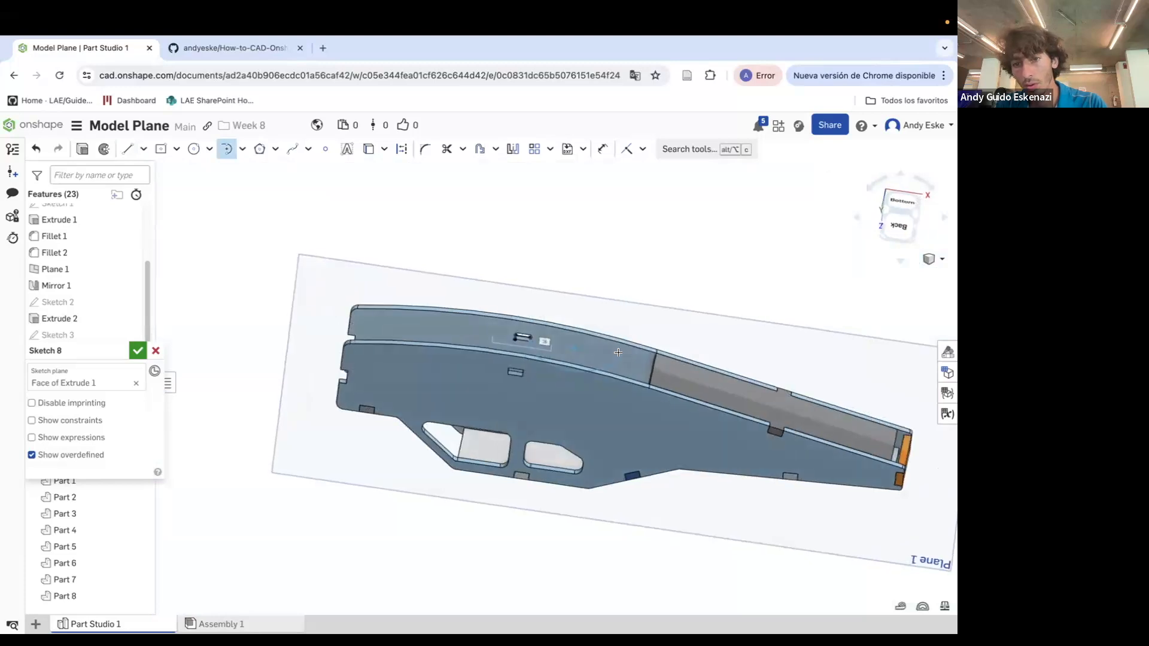
{"action": "scroll", "coordinate": [557, 347], "scroll_direction": "up", "scroll_amount": 5}
{"action": "key", "text": "l"}
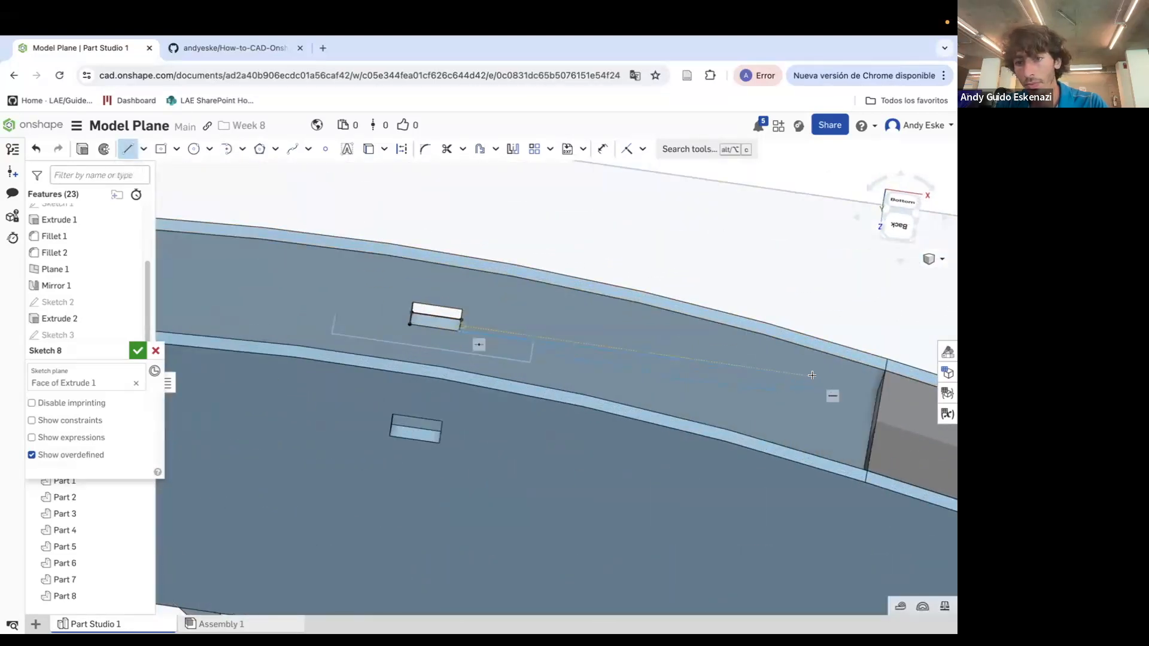
{"action": "left_click", "coordinate": [869, 391]}
{"action": "key", "text": "Escape"}
Trace the edges of the matching slot on the opposite side panel with lines
{"action": "left_click", "coordinate": [130, 149]}
{"action": "mouse_move", "coordinate": [426, 445]}
{"action": "right_mouse_down"}
{"action": "mouse_move", "coordinate": [386, 417]}
{"action": "mouse_move", "coordinate": [419, 427]}
{"action": "right_mouse_up"}
{"action": "key", "text": "a"}
{"action": "scroll", "coordinate": [430, 427], "scroll_direction": "up", "scroll_amount": 5}
Draw a line from the opposite slot's rear corner rearward along the side panel, ending just before the adjacent rear panel
{"action": "left_click", "coordinate": [128, 149]}
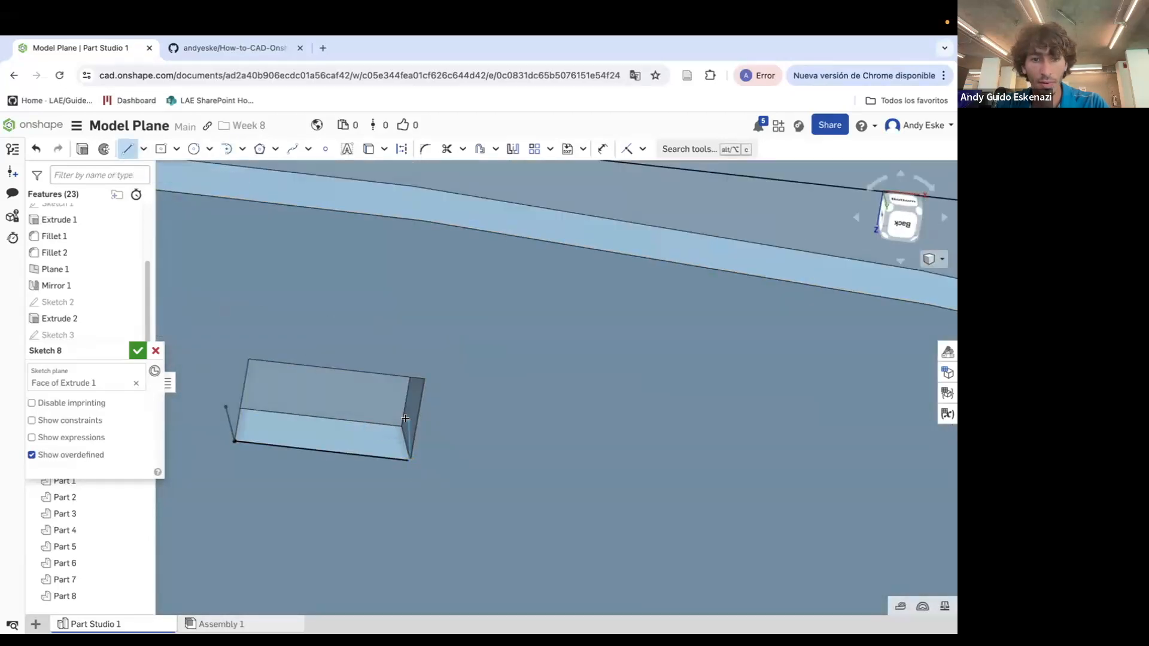
{"action": "scroll", "coordinate": [483, 427], "scroll_direction": "down", "scroll_amount": 2}
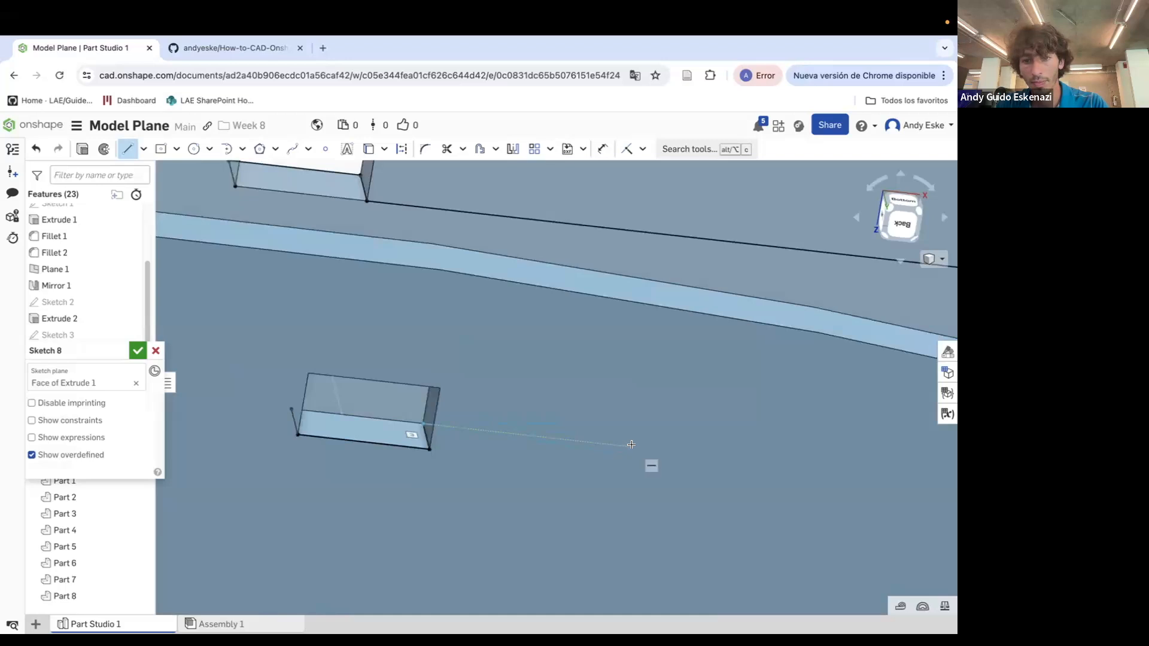
{"action": "scroll", "coordinate": [631, 444], "scroll_direction": "down", "scroll_amount": 5}
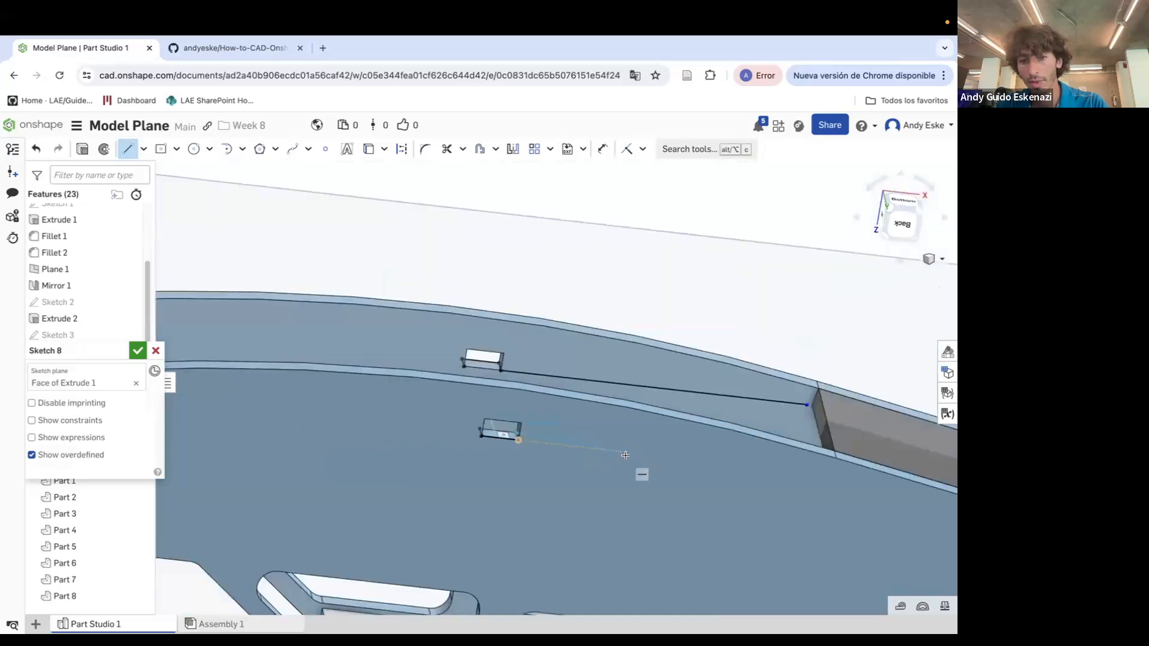
{"action": "left_click", "coordinate": [788, 462]}
{"action": "key", "text": "Escape"}
Try a line running forward from the opposite slot's front corner and undo it
{"action": "left_click", "coordinate": [127, 149]}
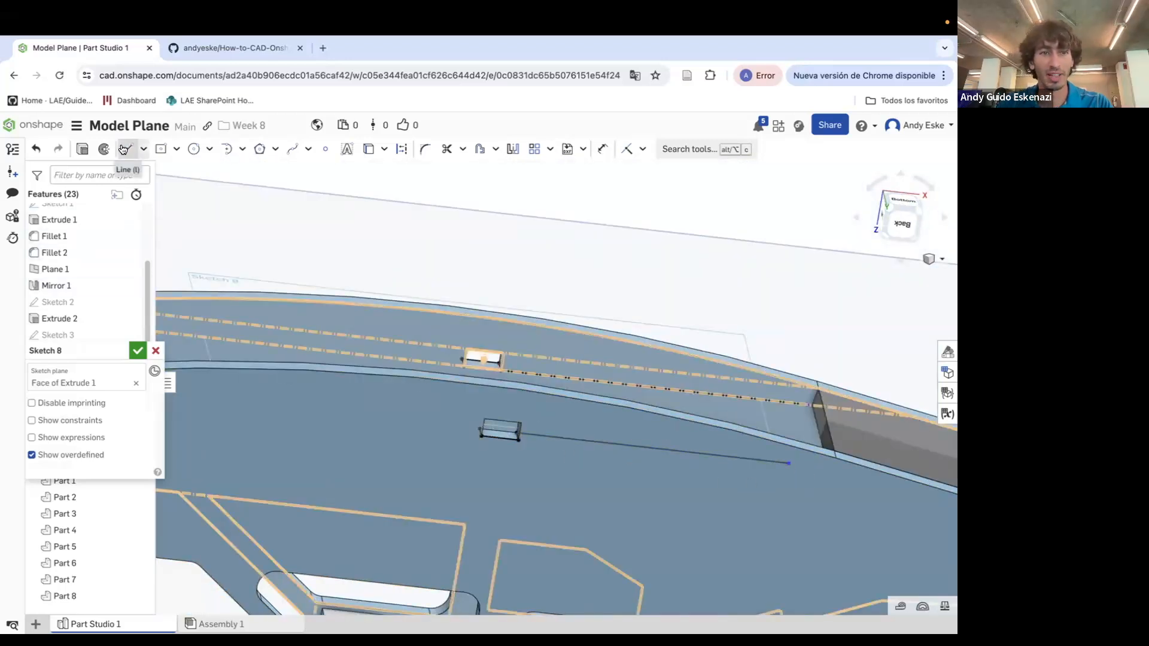
{"action": "scroll", "coordinate": [343, 416], "scroll_direction": "down", "scroll_amount": 5}
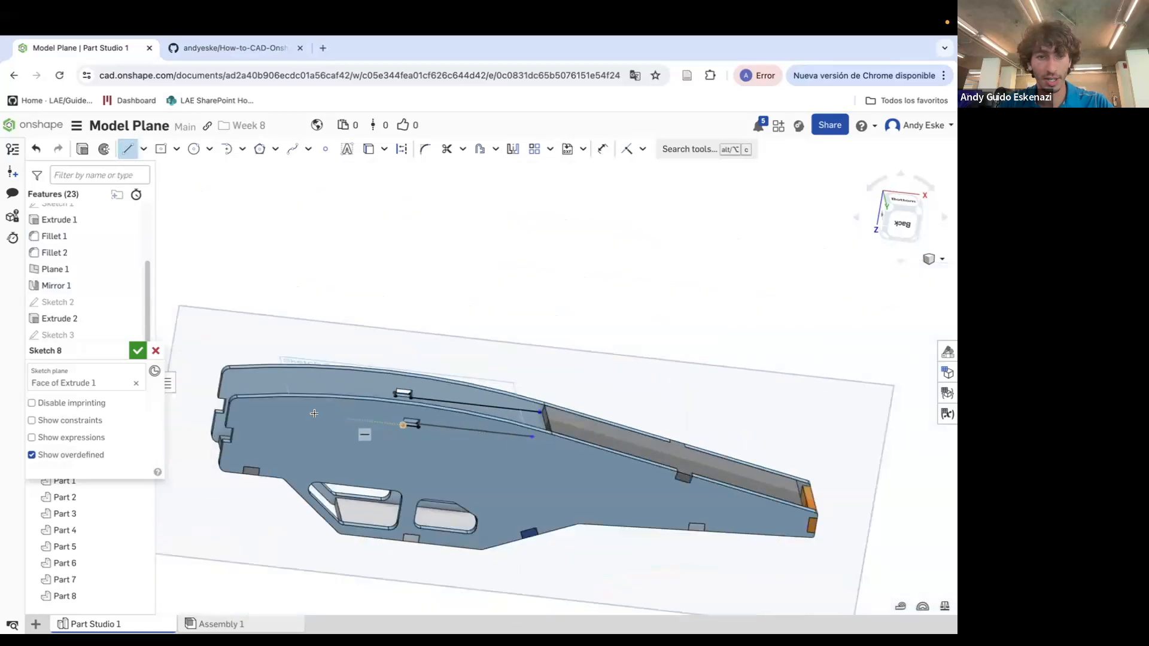
{"action": "scroll", "coordinate": [283, 410], "scroll_direction": "up", "scroll_amount": 6}
{"action": "scroll", "coordinate": [230, 407], "scroll_direction": "down", "scroll_amount": 2}
{"action": "scroll", "coordinate": [221, 404], "scroll_direction": "down", "scroll_amount": 2}
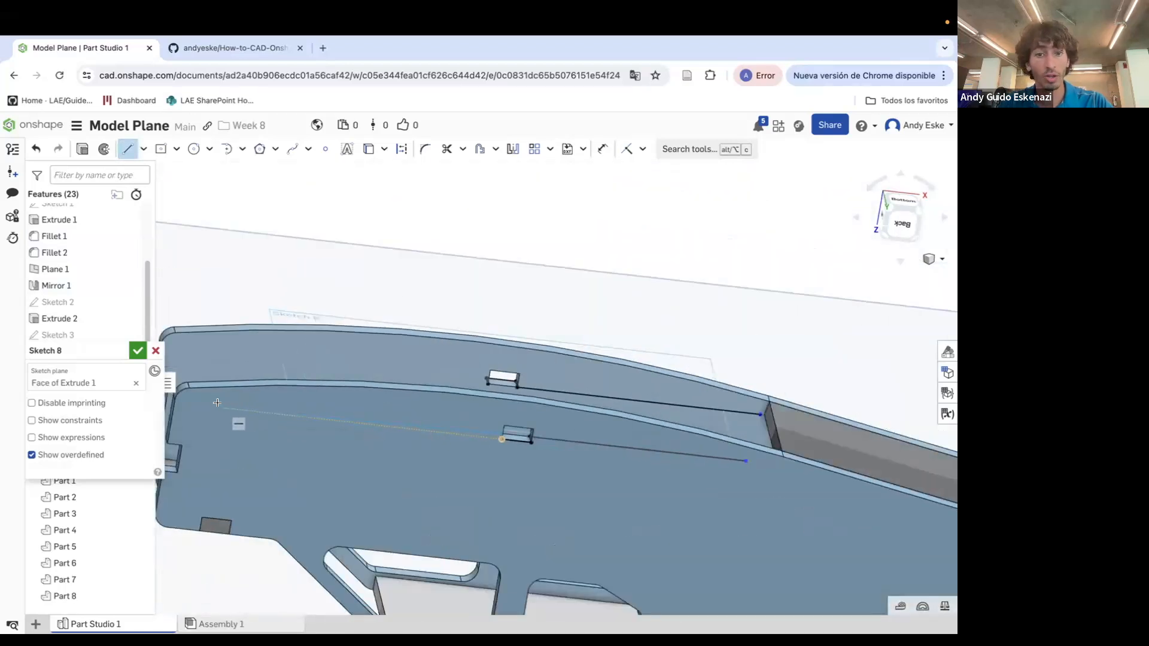
{"action": "left_click", "coordinate": [219, 407]}
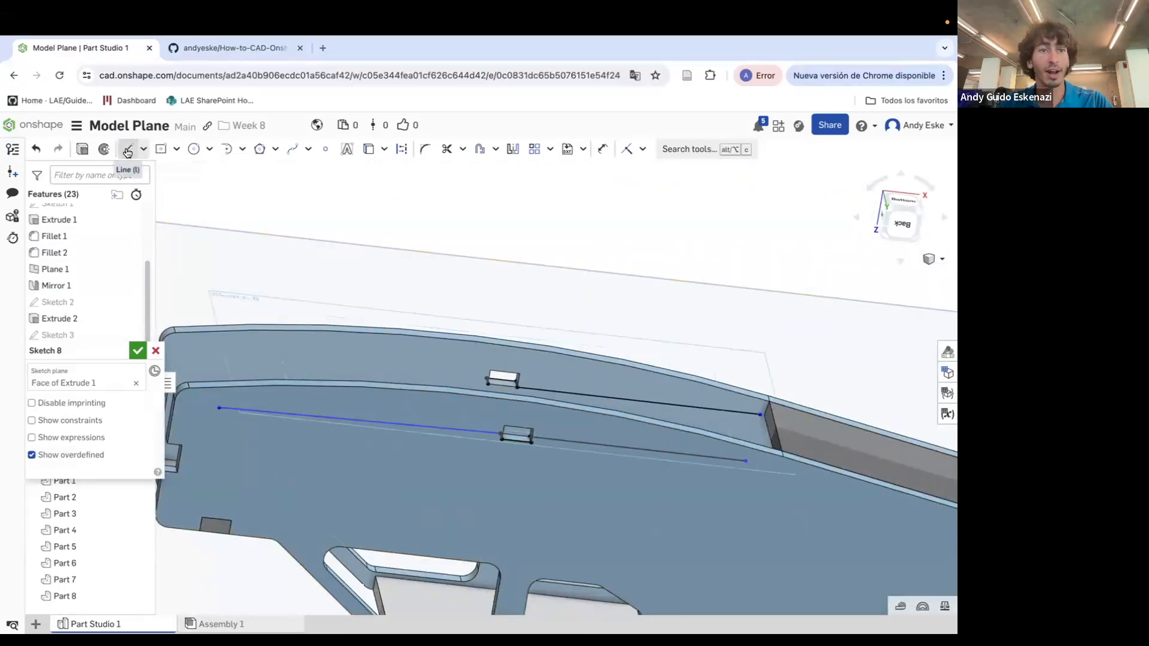
{"action": "key", "text": "ctrl+z"}
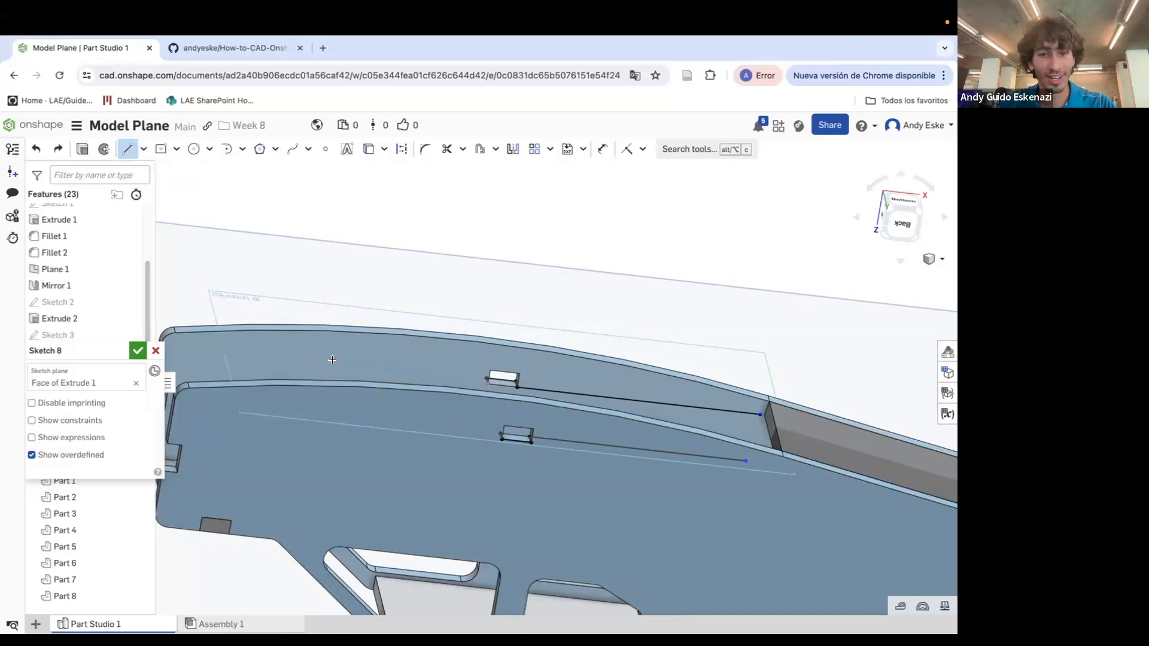
Draw a line forward along each side panel from the front corner of its slot, ending short of the nose
{"action": "left_click_drag", "start_coordinate": [271, 358], "coordinate": [488, 382]}
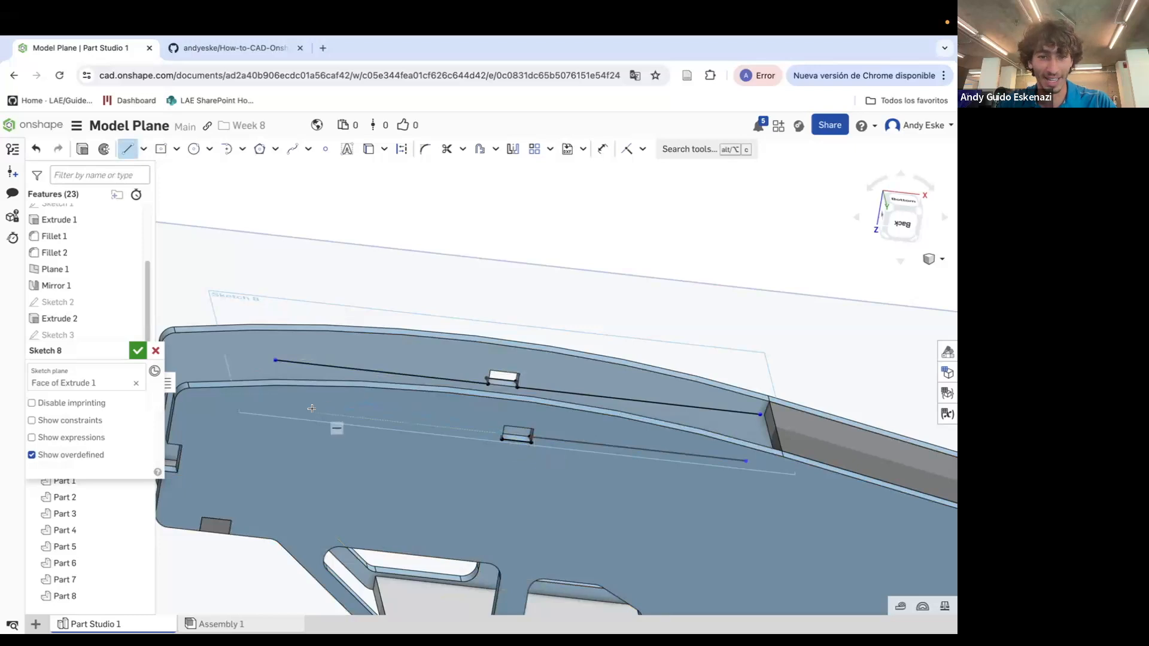
{"action": "left_click", "coordinate": [290, 411]}
{"action": "key", "text": "Escape"}
{"action": "scroll", "coordinate": [386, 386], "scroll_direction": "down", "scroll_amount": 3}
{"action": "right_click_drag", "start_coordinate": [319, 368], "coordinate": [347, 371]}
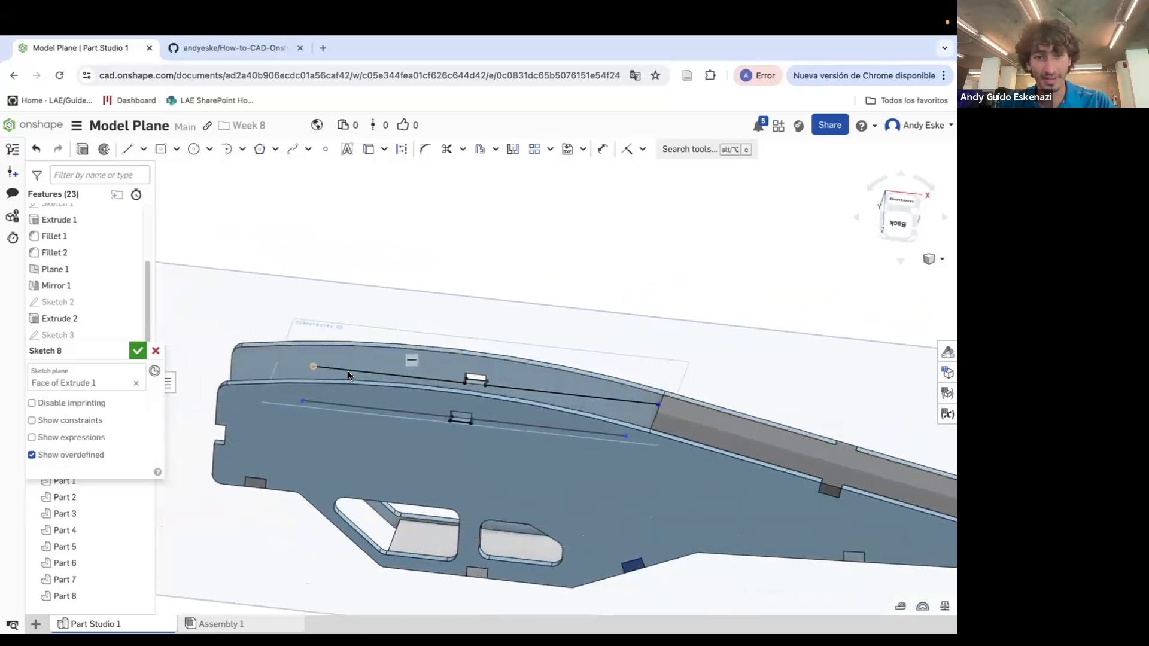
Constrain the two rearward lines to equal length and the two forward lines to equal length
{"action": "scroll", "coordinate": [347, 371], "scroll_direction": "up", "scroll_amount": 2}
{"action": "scroll", "coordinate": [718, 423], "scroll_direction": "up", "scroll_amount": 1}
{"action": "key", "text": "e"}
{"action": "left_click", "coordinate": [622, 399]}
{"action": "left_click", "coordinate": [572, 444]}
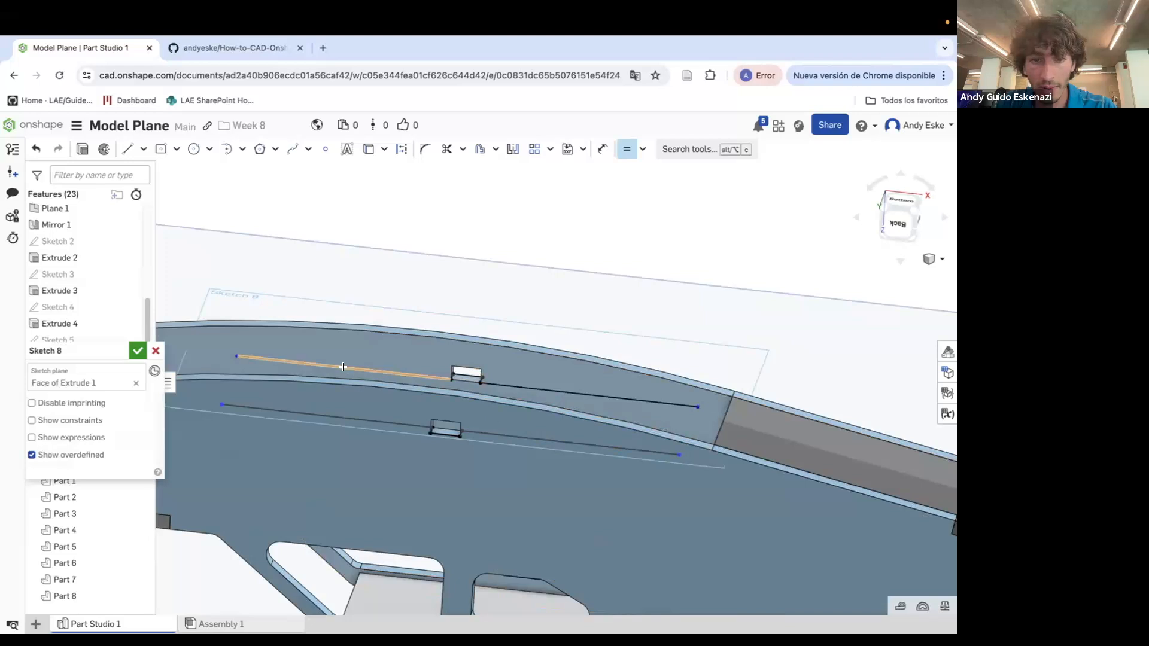
{"action": "left_click", "coordinate": [330, 416]}
Make the rear endpoint of the slot lines coincident with the front edge of the adjacent rear panel
{"action": "scroll", "coordinate": [701, 419], "scroll_direction": "up", "scroll_amount": 1}
{"action": "right_click_drag", "start_coordinate": [702, 419], "coordinate": [717, 414]}
{"action": "key", "text": "Escape"}
{"action": "left_click", "coordinate": [699, 406]}
{"action": "scroll", "coordinate": [734, 404], "scroll_direction": "up", "scroll_amount": 2}
{"action": "left_click", "coordinate": [735, 410]}
{"action": "scroll", "coordinate": [776, 472], "scroll_direction": "down", "scroll_amount": 3}
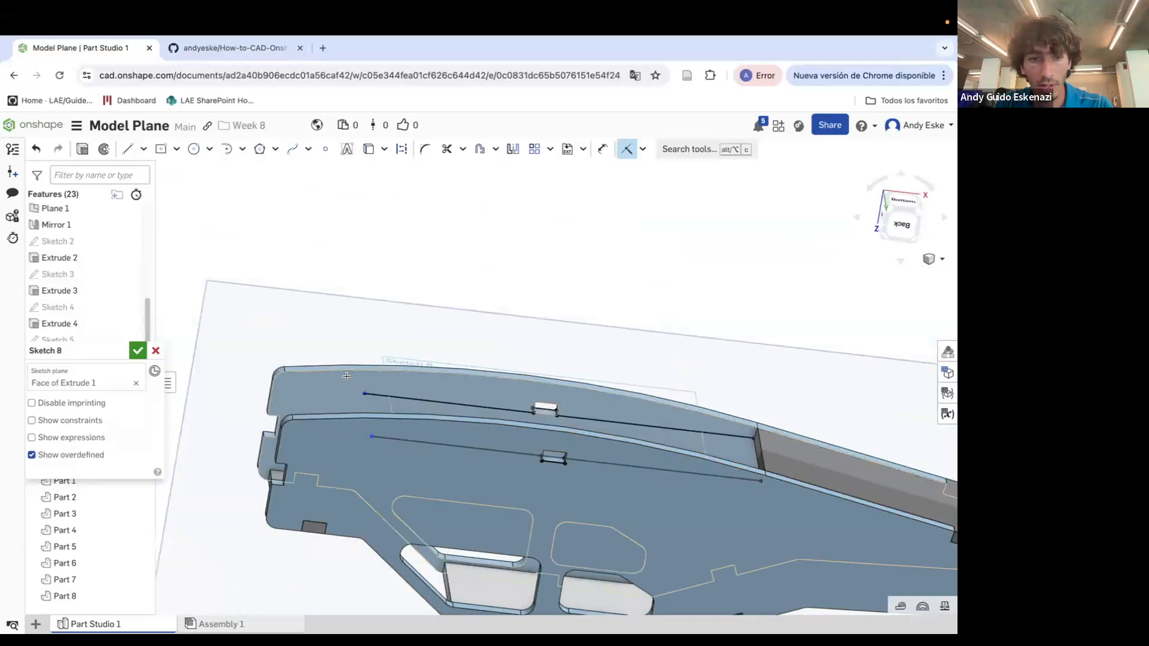
Make the forward line's front endpoint coincident with the edge where the side panel's rounded nose corner begins
{"action": "scroll", "coordinate": [370, 399], "scroll_direction": "up", "scroll_amount": 3}
{"action": "scroll", "coordinate": [371, 400], "scroll_direction": "up", "scroll_amount": 5}
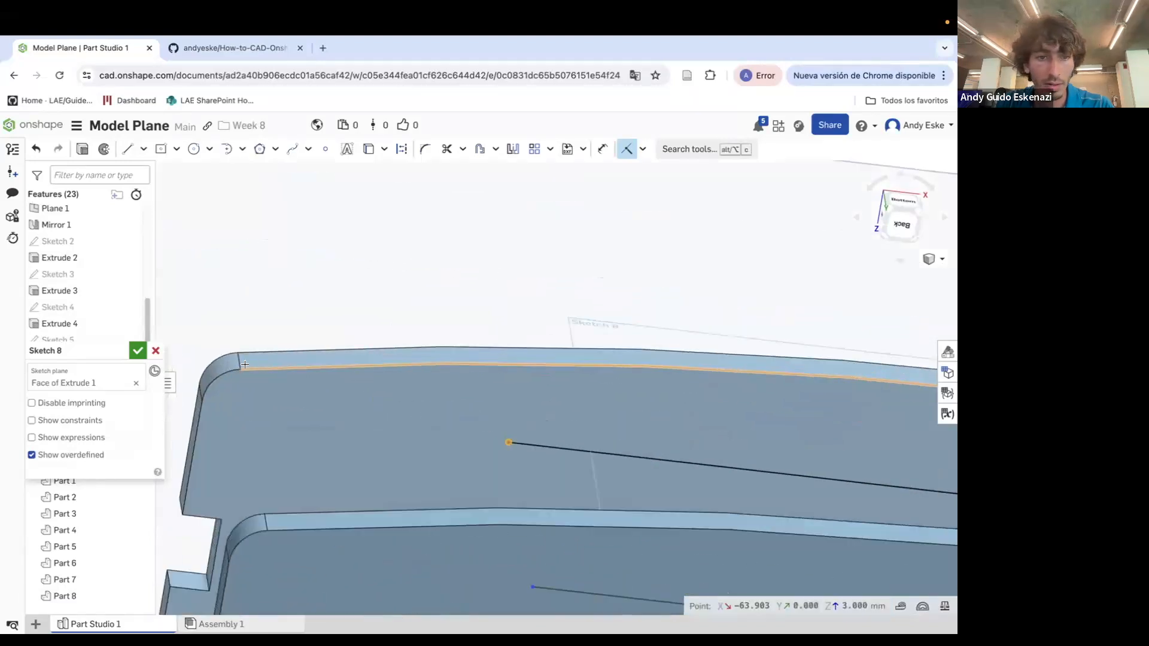
{"action": "scroll", "coordinate": [240, 364], "scroll_direction": "down", "scroll_amount": 3}
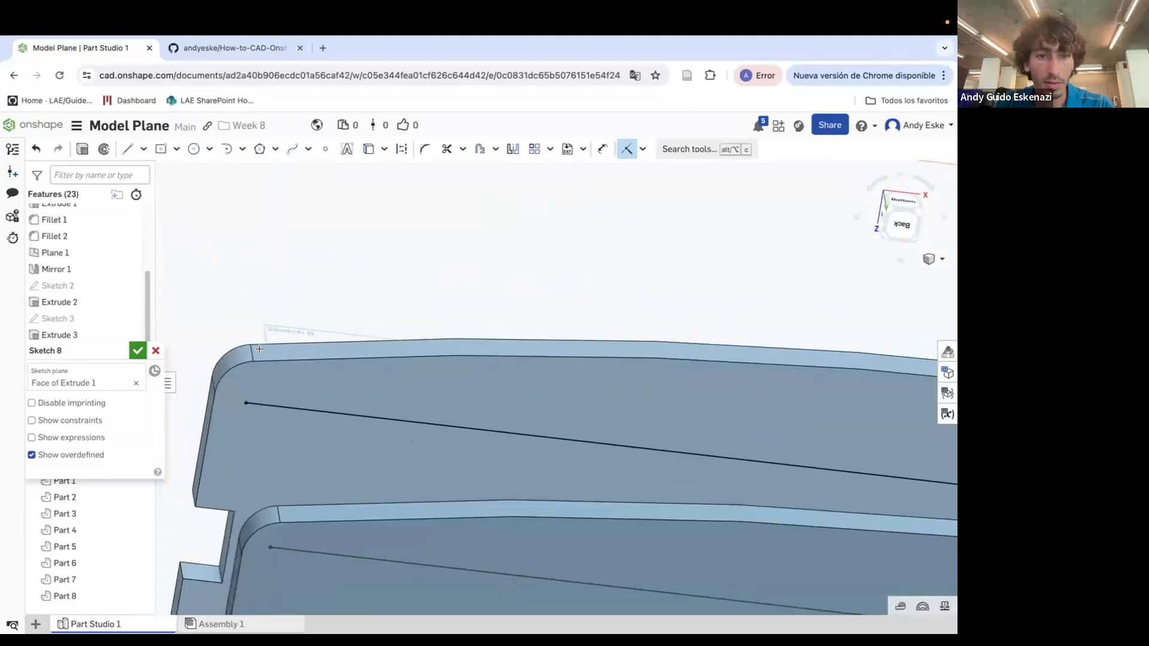
Close the panel profile with lines joining the front endpoints and the rear endpoints across the two side panels
{"action": "left_click", "coordinate": [127, 149]}
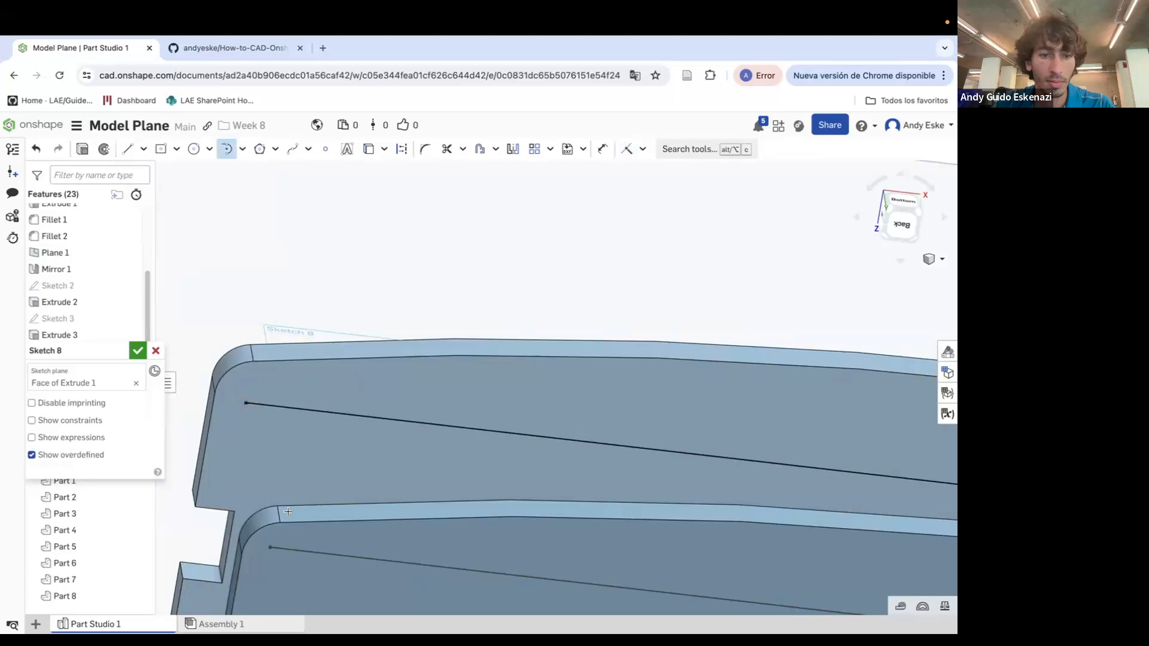
{"action": "left_click", "coordinate": [127, 152]}
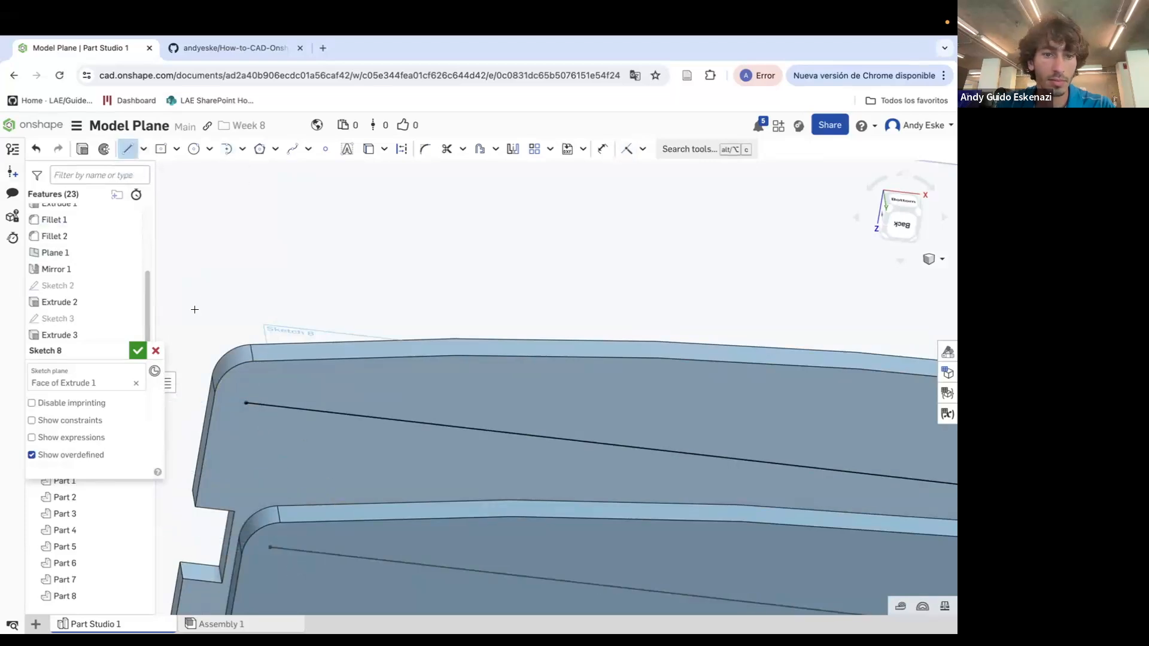
{"action": "left_click", "coordinate": [269, 546]}
{"action": "left_click", "coordinate": [247, 404]}
{"action": "scroll", "coordinate": [293, 409], "scroll_direction": "down", "scroll_amount": 5}
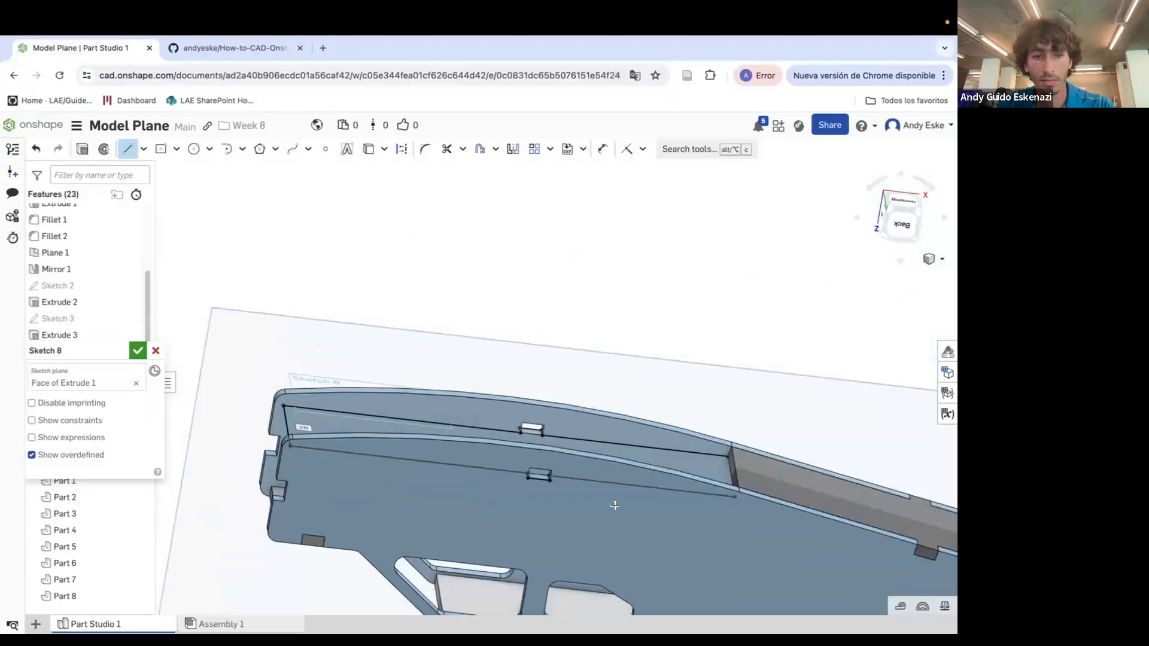
{"action": "scroll", "coordinate": [729, 483], "scroll_direction": "up", "scroll_amount": 4}
{"action": "left_click", "coordinate": [738, 516]}
{"action": "key", "text": "Escape"}
{"action": "scroll", "coordinate": [748, 527], "scroll_direction": "down", "scroll_amount": 5}
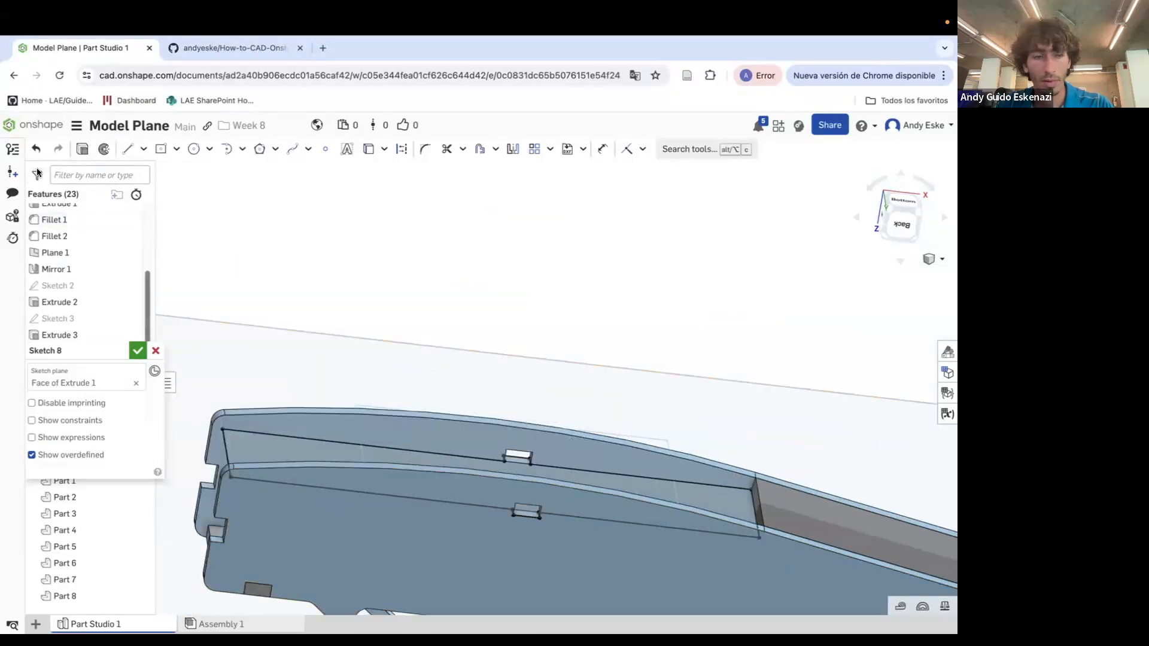
Extrude the closed panel profile as a new solid part with a blind depth of 3 mm
{"action": "left_click", "coordinate": [83, 149]}
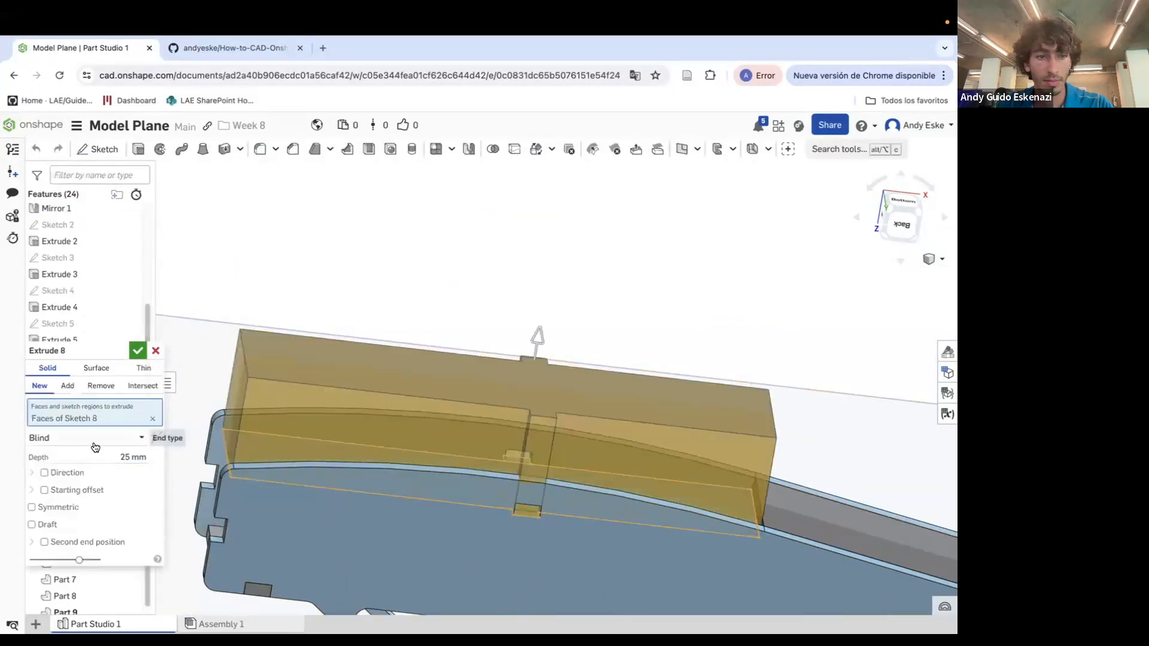
{"action": "left_click", "coordinate": [119, 456]}
{"action": "key", "text": "Return"}
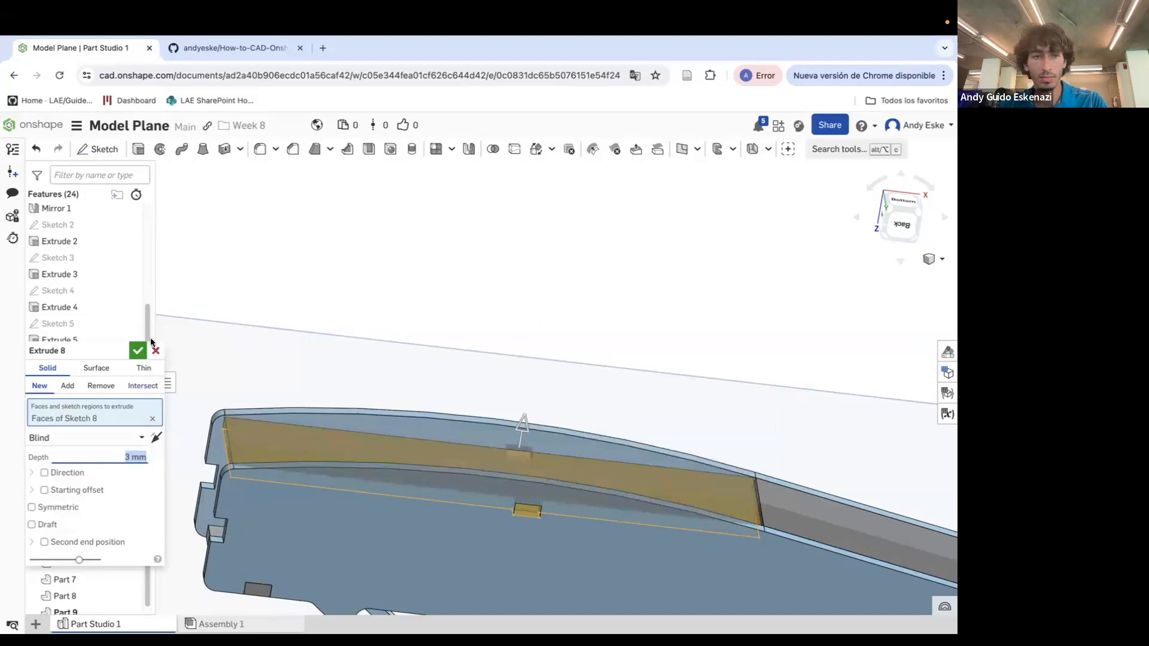
{"action": "left_click", "coordinate": [135, 353]}
Examine from several angles how the new panel fits between the side panels and against the rear panel
{"action": "scroll", "coordinate": [435, 342], "scroll_direction": "down", "scroll_amount": 5}
{"action": "right_click_drag", "start_coordinate": [476, 358], "coordinate": [519, 479]}
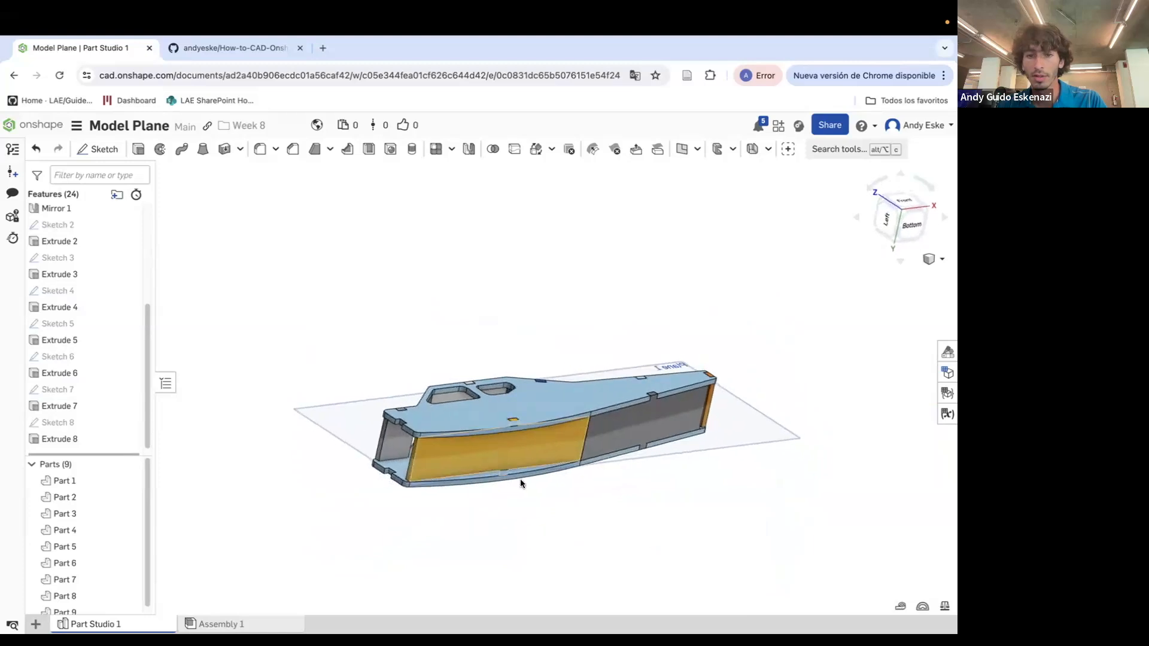
{"action": "scroll", "coordinate": [520, 479], "scroll_direction": "up", "scroll_amount": 5}
{"action": "right_click_drag", "start_coordinate": [473, 416], "coordinate": [491, 425]}
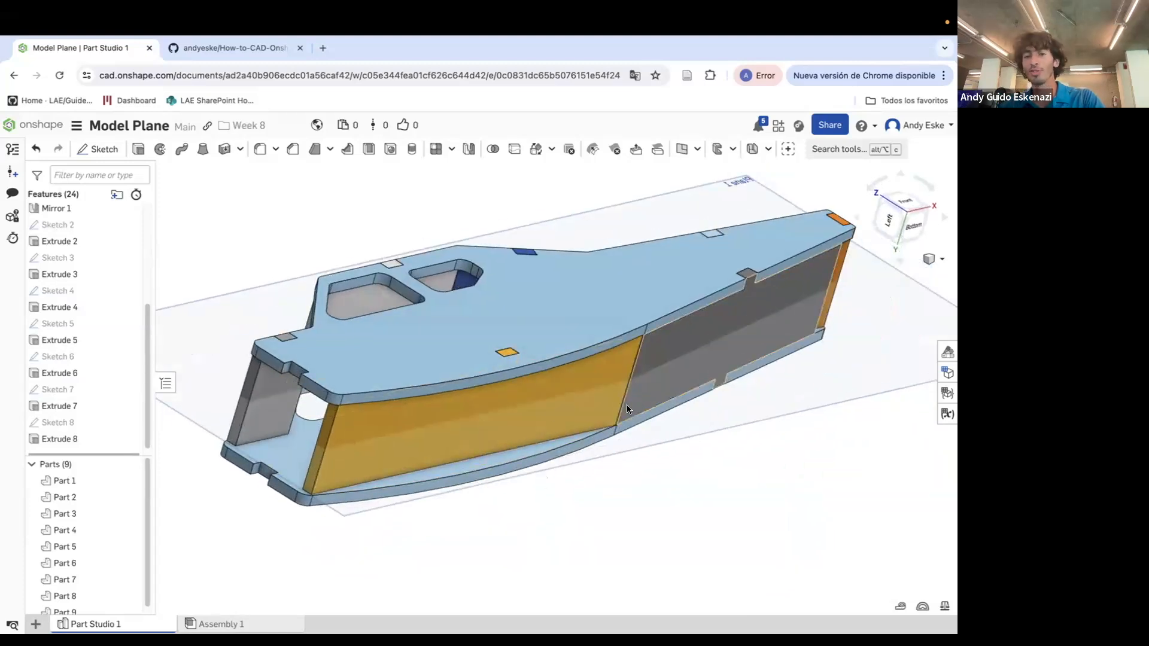
{"action": "right_click_drag", "start_coordinate": [628, 365], "coordinate": [625, 281]}
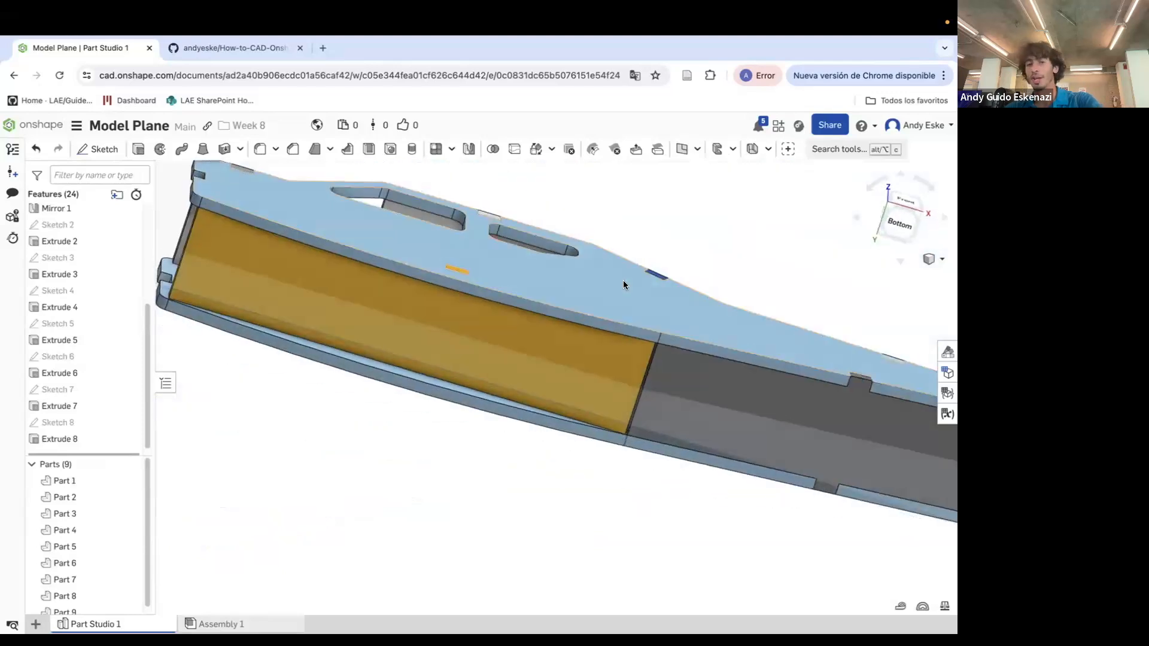
{"action": "scroll", "coordinate": [643, 346], "scroll_direction": "down", "scroll_amount": 5}
{"action": "mouse_move", "coordinate": [500, 279]}
{"action": "right_mouse_down"}
{"action": "mouse_move", "coordinate": [533, 345]}
{"action": "mouse_move", "coordinate": [562, 334]}
{"action": "mouse_move", "coordinate": [502, 284]}
{"action": "right_mouse_up"}
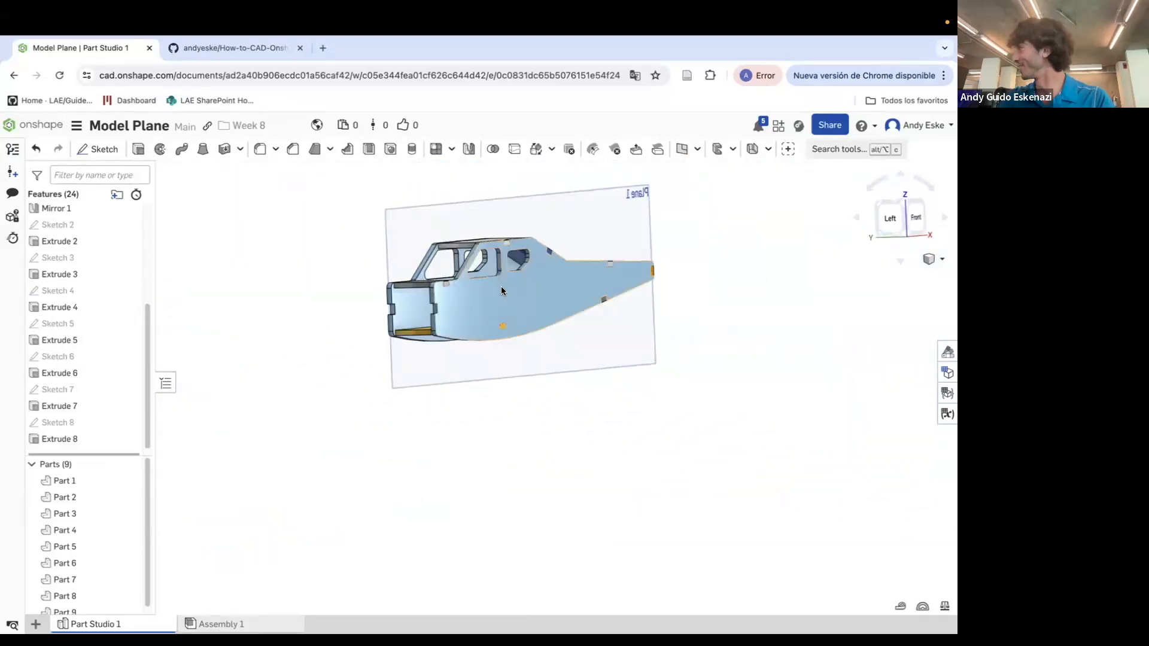
Start a sketch on the inner face of the side panel's nose notch and project the edges of both nose notches
{"action": "scroll", "coordinate": [501, 286], "scroll_direction": "up", "scroll_amount": 5}
{"action": "scroll", "coordinate": [353, 288], "scroll_direction": "up", "scroll_amount": 5}
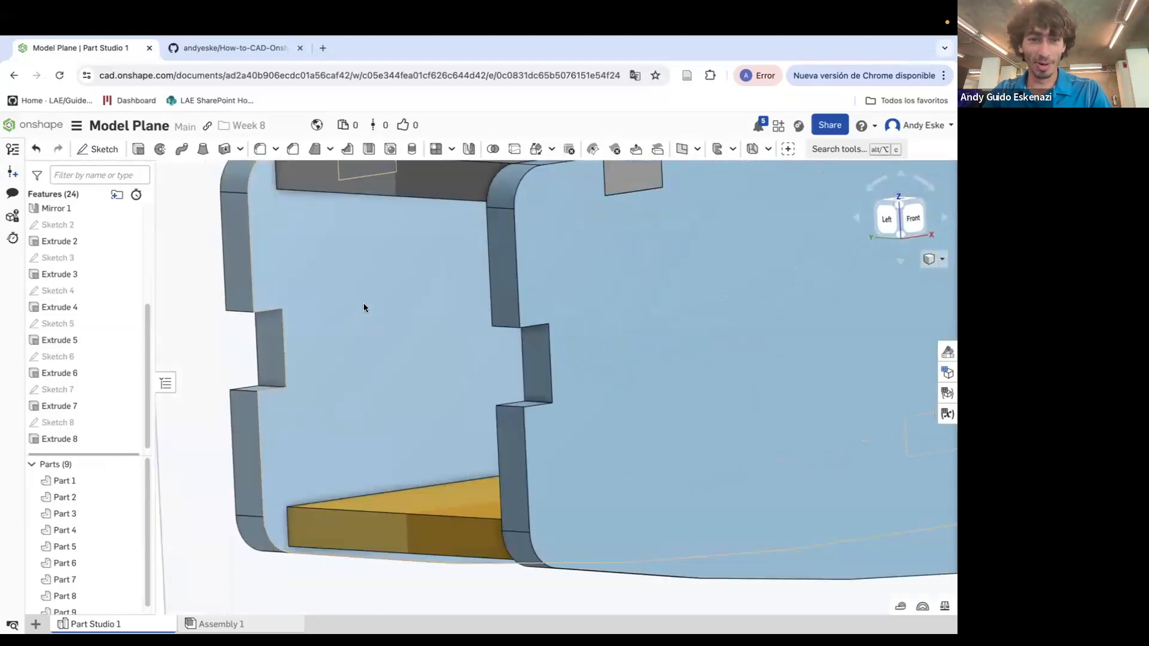
{"action": "left_click", "coordinate": [98, 149]}
{"action": "left_click", "coordinate": [540, 385]}
{"action": "right_click_drag", "start_coordinate": [541, 381], "coordinate": [536, 311]}
{"action": "left_click", "coordinate": [369, 149]}
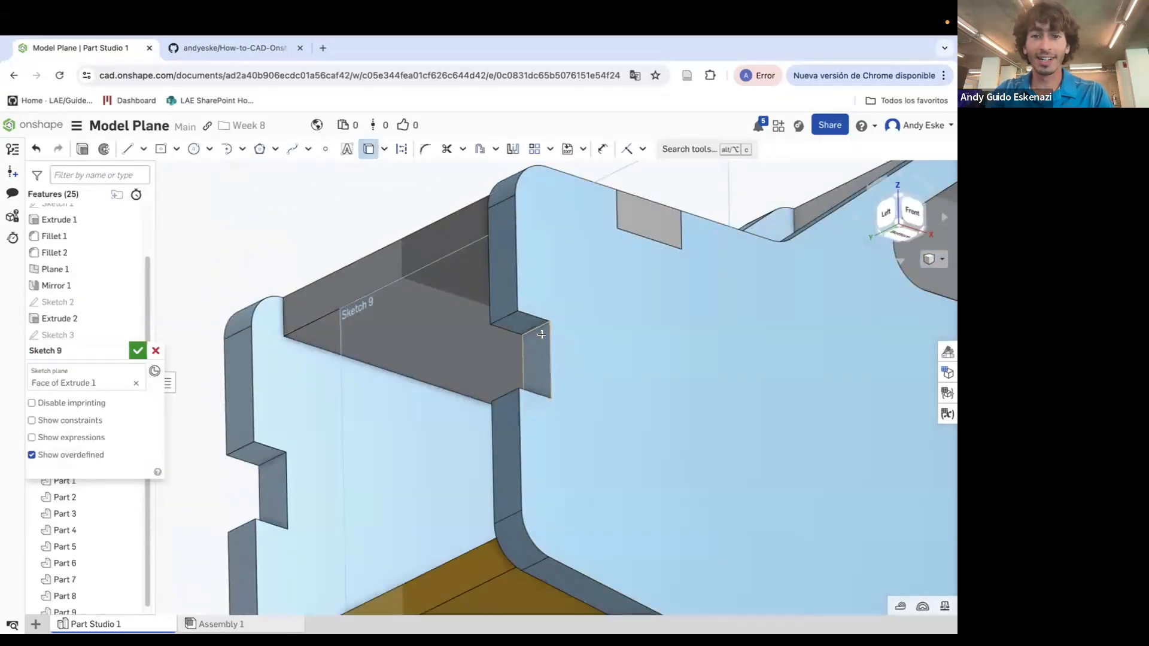
{"action": "left_click", "coordinate": [541, 326]}
{"action": "right_click_drag", "start_coordinate": [541, 365], "coordinate": [538, 402]}
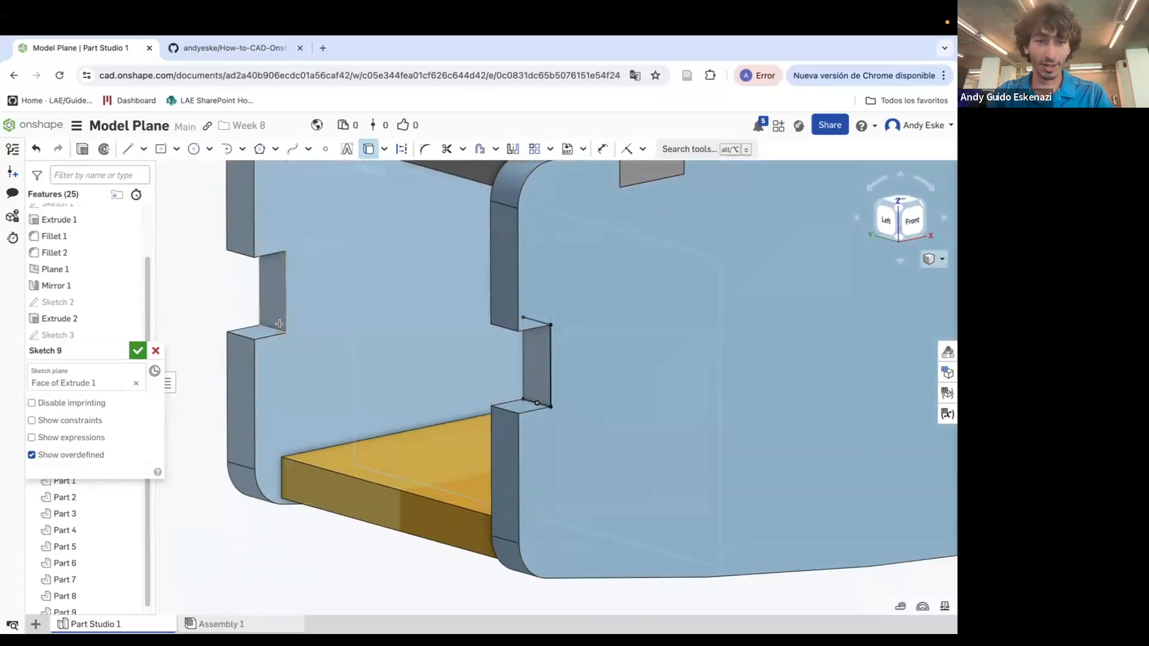
{"action": "left_click", "coordinate": [258, 305]}
{"action": "mouse_move", "coordinate": [258, 304]}
{"action": "right_mouse_down"}
{"action": "mouse_move", "coordinate": [274, 252]}
{"action": "mouse_move", "coordinate": [299, 308]}
{"action": "right_mouse_up"}
Draw a vertical line upward from the upper corner of each nose notch, ending below the upper cross panel
{"action": "left_click", "coordinate": [128, 151]}
{"action": "scroll", "coordinate": [299, 308], "scroll_direction": "down", "scroll_amount": 4}
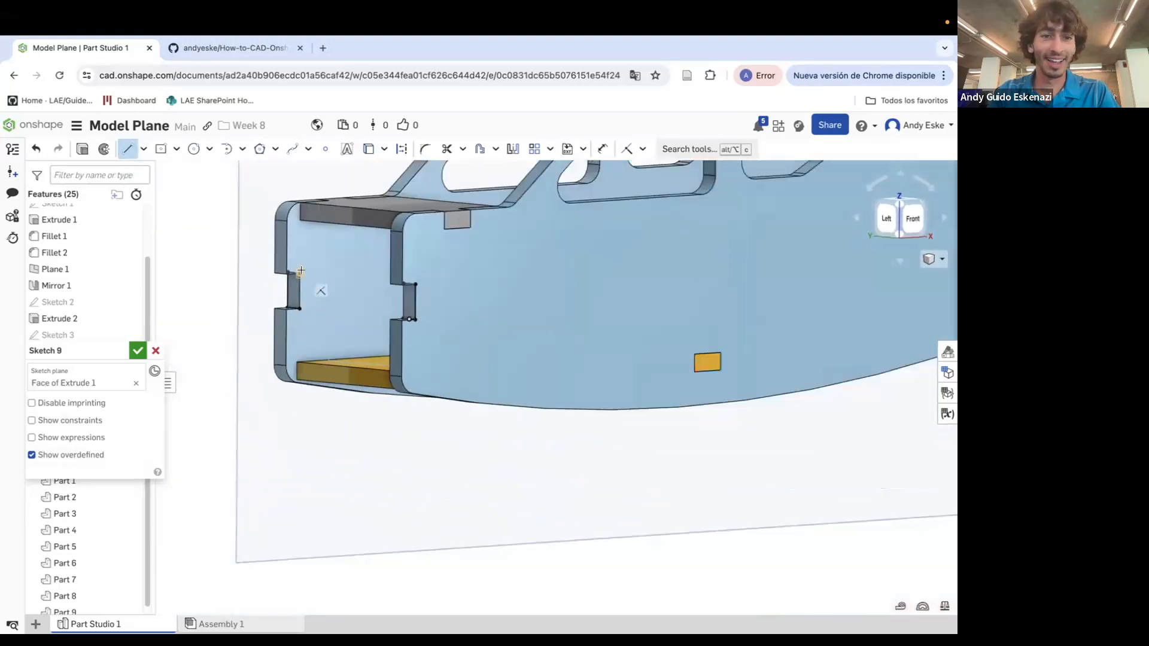
{"action": "scroll", "coordinate": [301, 271], "scroll_direction": "up", "scroll_amount": 6}
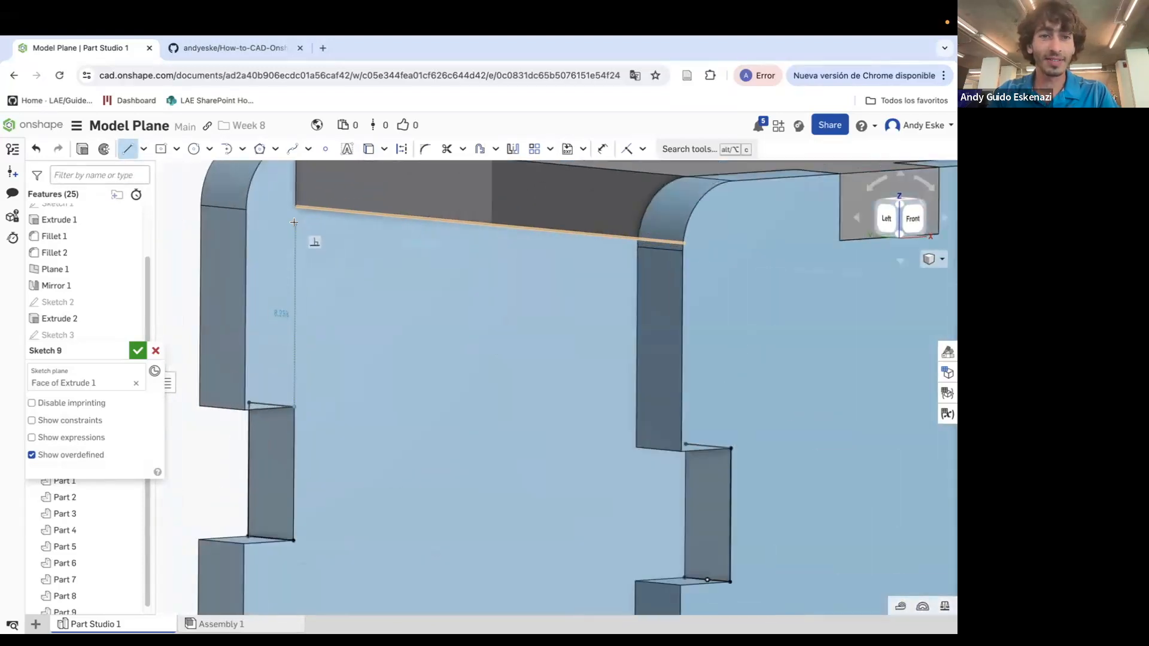
{"action": "left_click", "coordinate": [294, 222]}
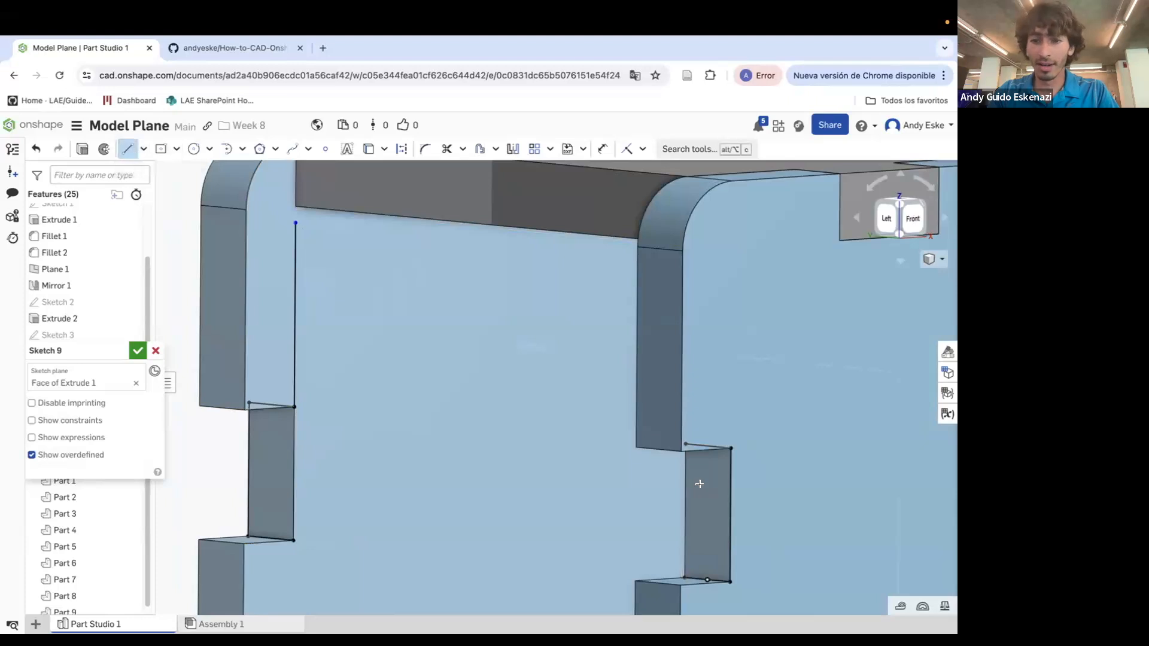
{"action": "left_click", "coordinate": [688, 290]}
{"action": "key", "text": "Escape"}
Draw a vertical line downward from the lower corner of each nose notch, ending above the lower cross panel
{"action": "scroll", "coordinate": [695, 359], "scroll_direction": "down", "scroll_amount": 7}
{"action": "scroll", "coordinate": [626, 448], "scroll_direction": "up", "scroll_amount": 4}
{"action": "left_click", "coordinate": [127, 150]}
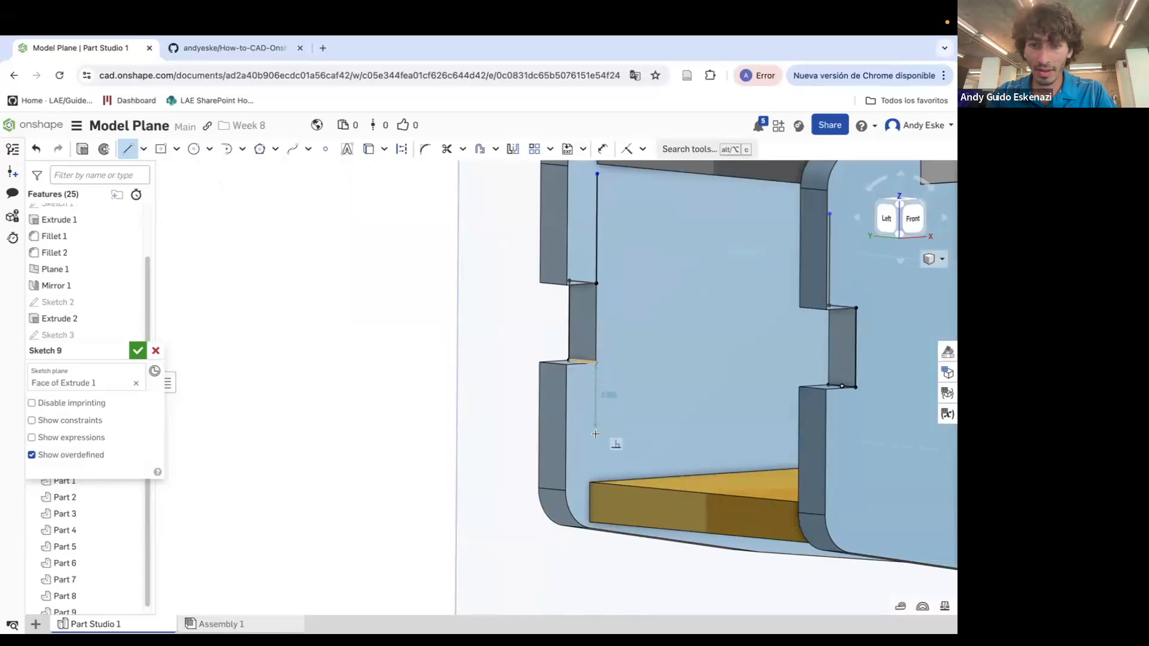
{"action": "left_click", "coordinate": [595, 455]}
{"action": "key", "text": "Escape"}
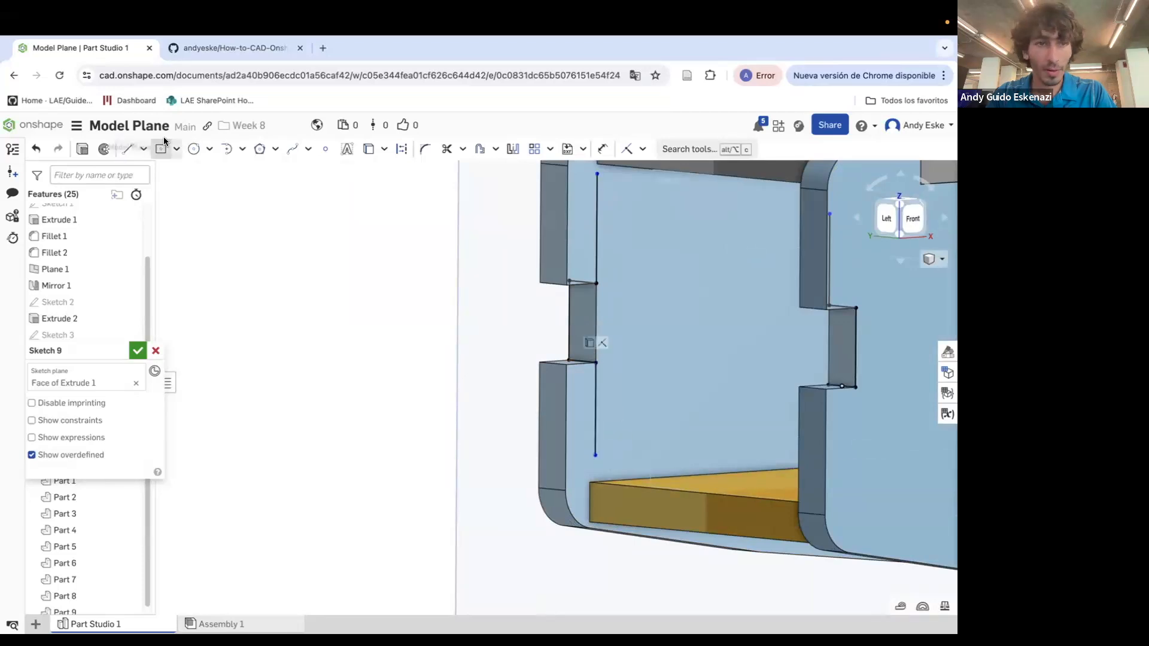
{"action": "left_click", "coordinate": [129, 149]}
{"action": "left_click", "coordinate": [828, 480]}
{"action": "key", "text": "Escape"}
Try to make the vertical lines below and above the far side panel's nose notch equal in length, and undo the constraint
{"action": "key", "text": "e"}
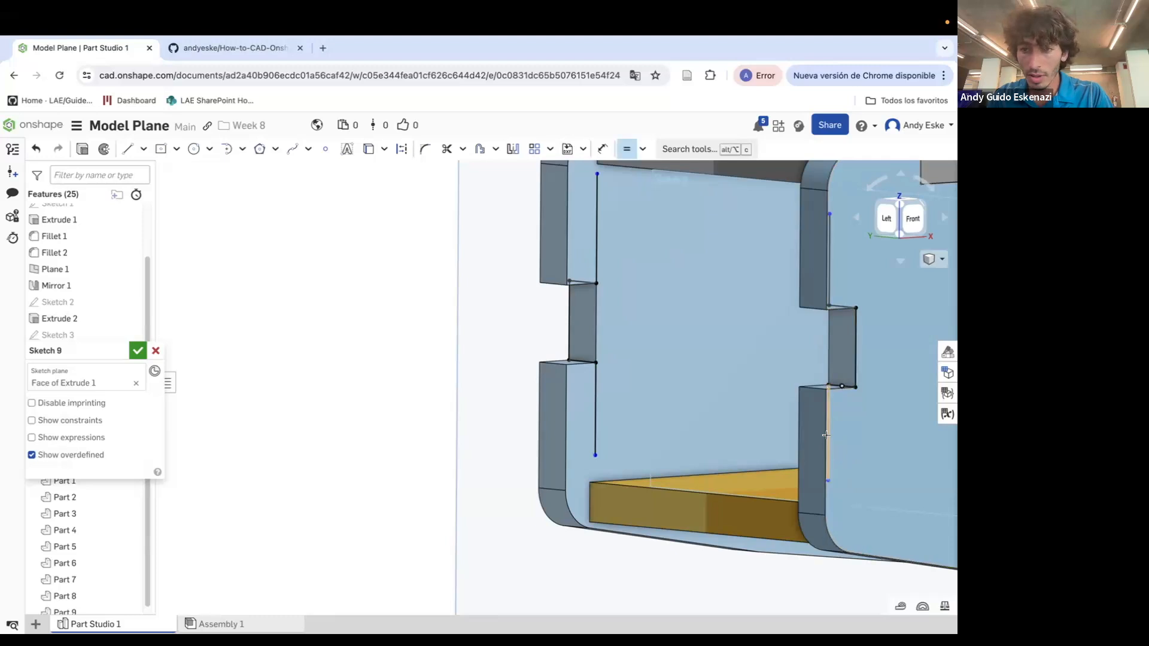
{"action": "left_click", "coordinate": [829, 438]}
{"action": "left_click", "coordinate": [596, 397]}
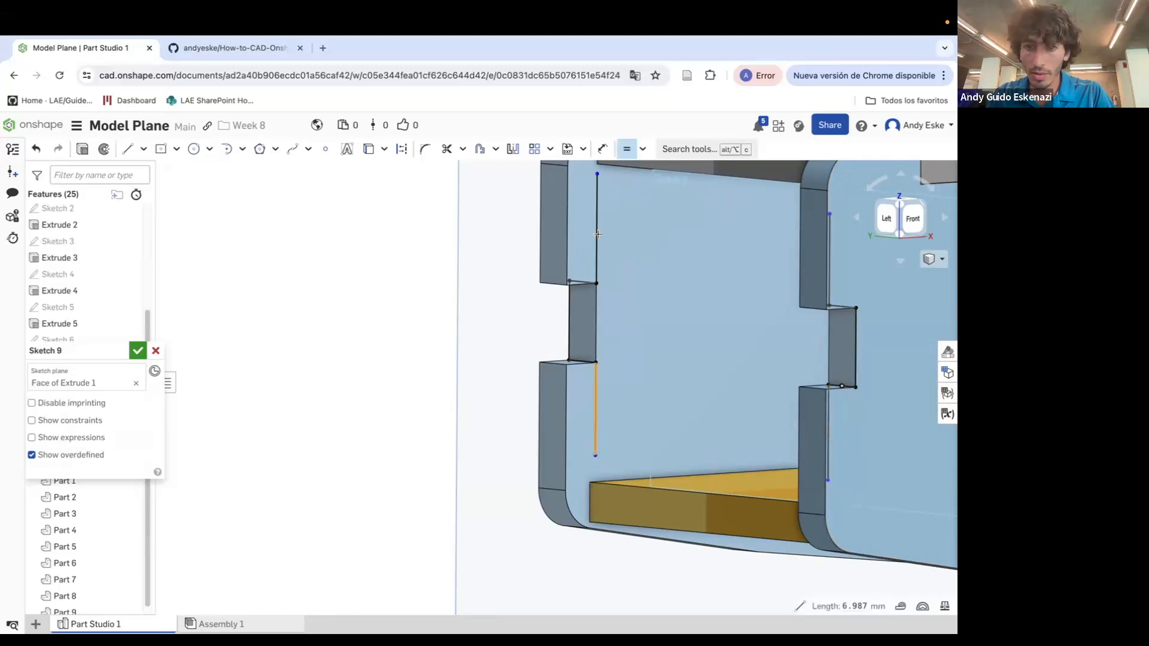
{"action": "key", "text": "super+z"}
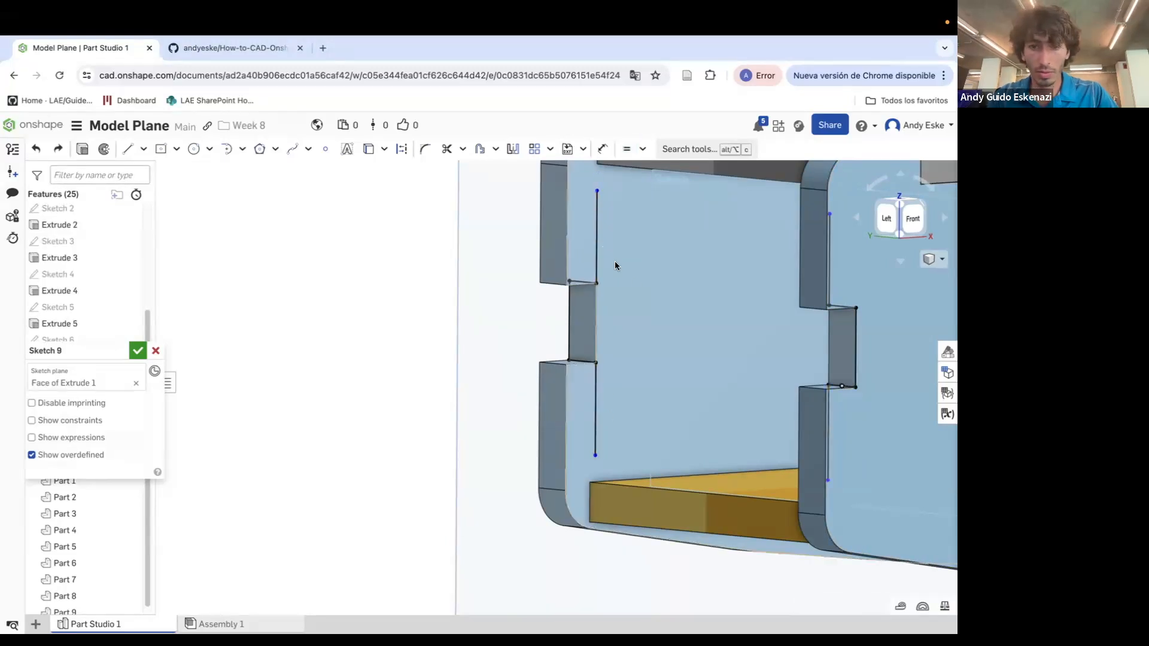
Make the vertical lines above the two nose notches equal in length
{"action": "key", "text": "e"}
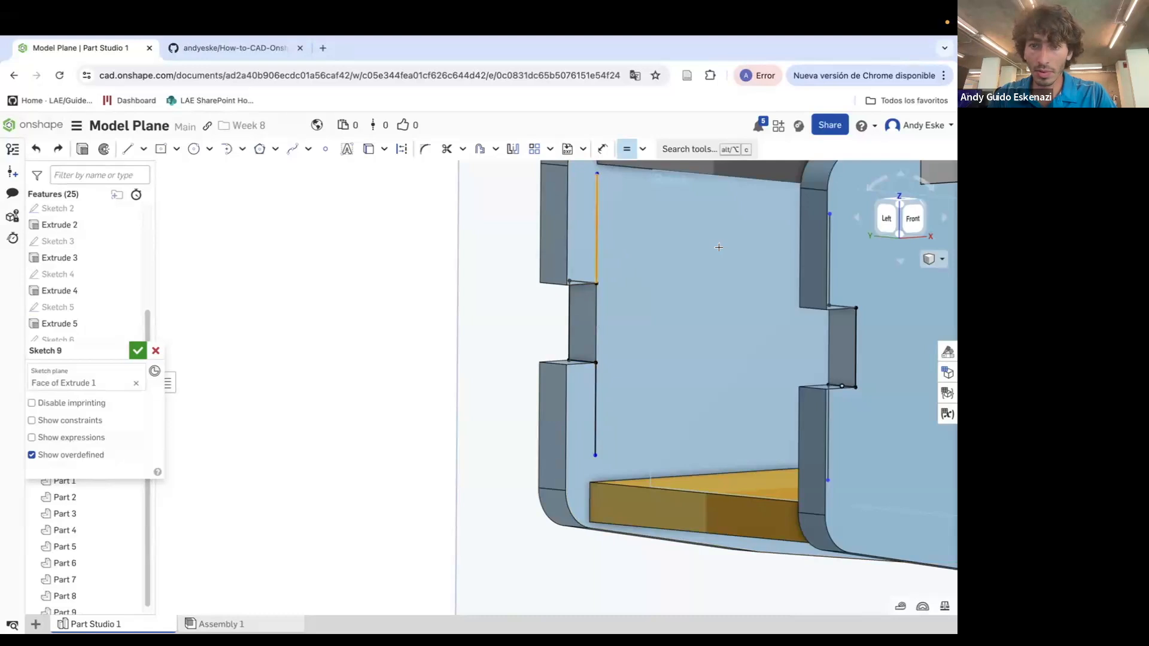
{"action": "left_click", "coordinate": [829, 252]}
{"action": "key", "text": "Escape"}
Try to make the lower end of the far notch's lower line coincident with the edge where the side panel's rounded corner begins
{"action": "key", "text": "i"}
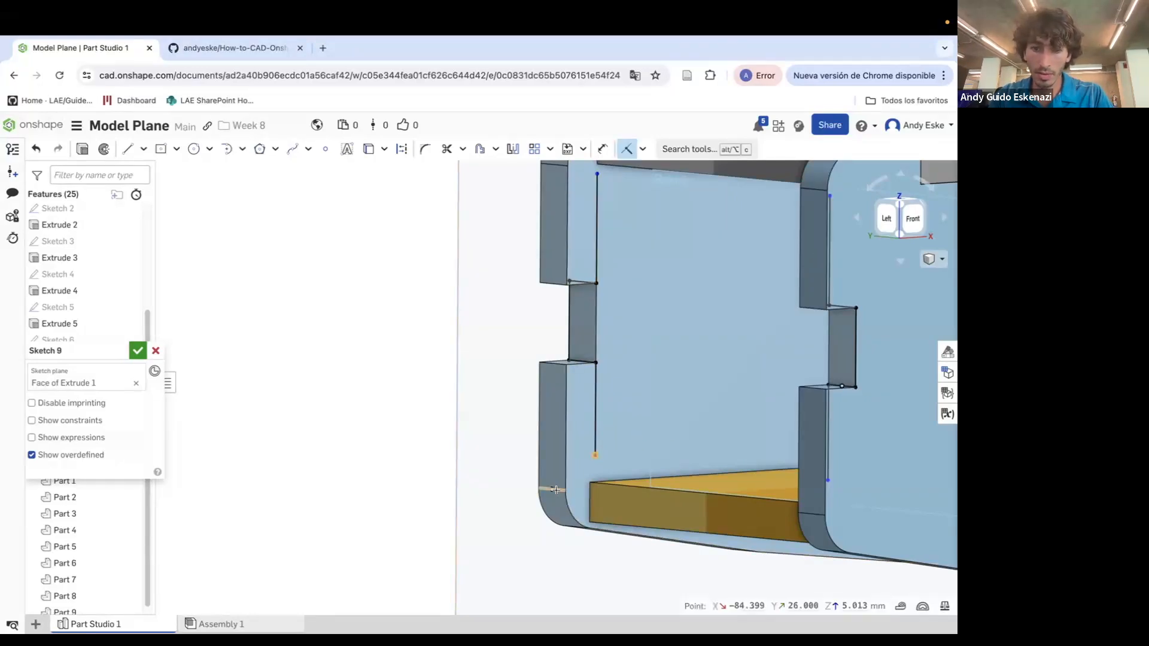
{"action": "key", "text": "n"}
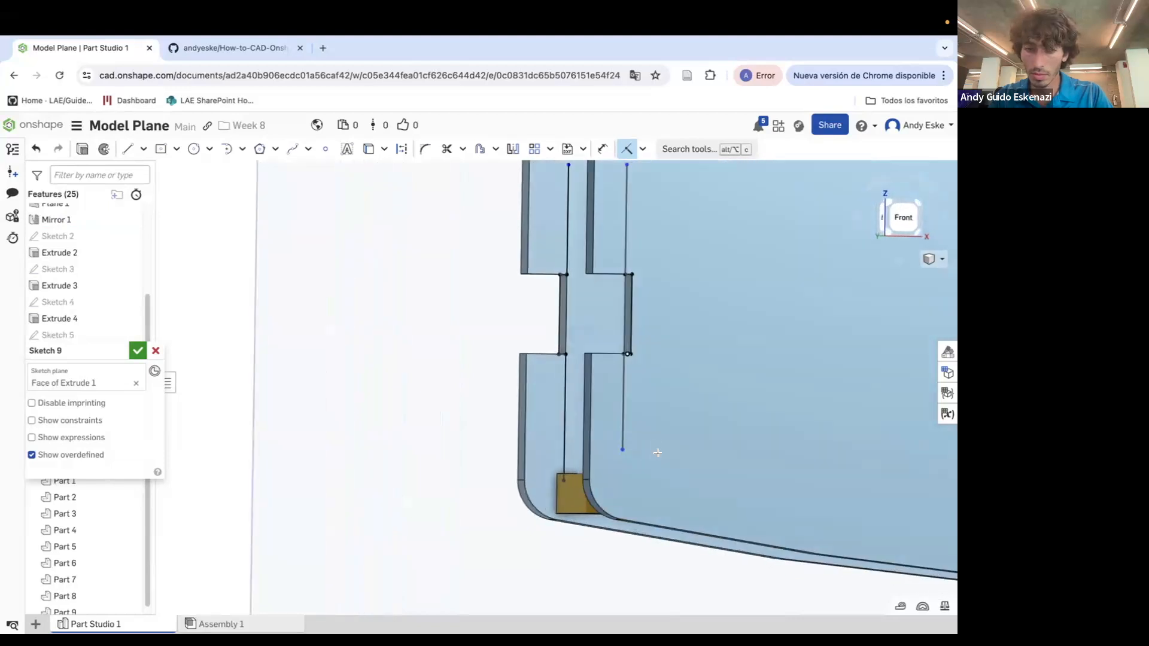
{"action": "right_click_drag", "start_coordinate": [657, 448], "coordinate": [678, 460]}
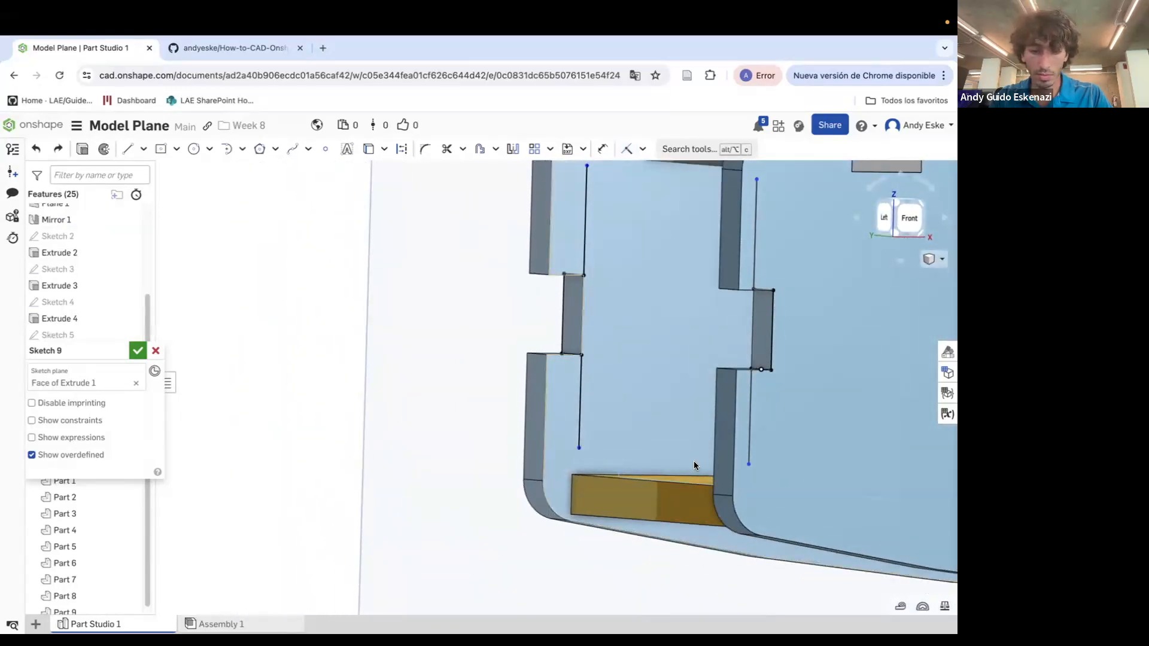
Dimension the vertical line below the far nose notch, trying 8 mm and 9 mm before setting its length to 8.5 mm
{"action": "left_click", "coordinate": [581, 418]}
{"action": "left_click", "coordinate": [642, 440]}
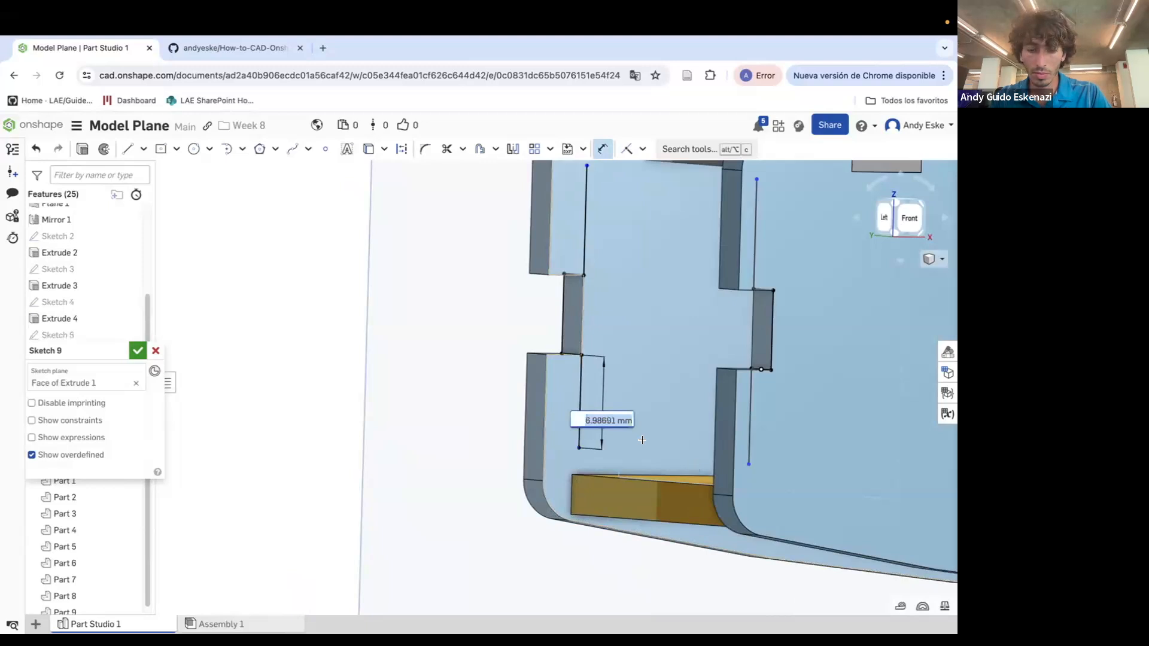
{"action": "key", "text": "Return"}
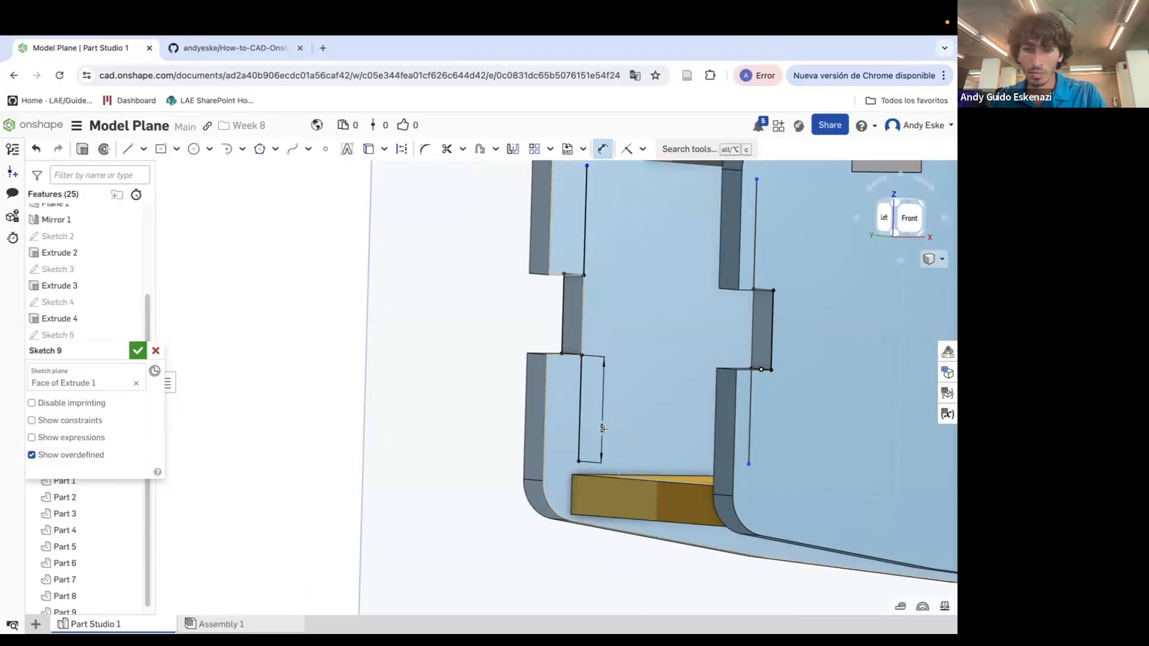
{"action": "left_click", "coordinate": [602, 428]}
{"action": "left_click", "coordinate": [601, 427]}
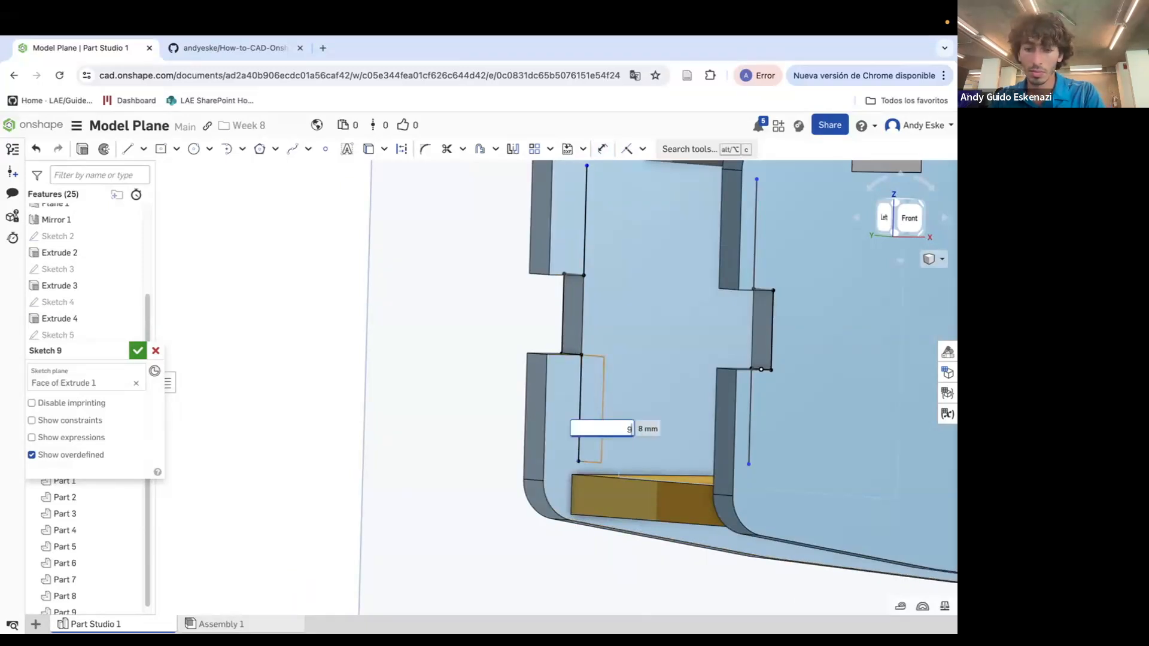
{"action": "key", "text": "Return"}
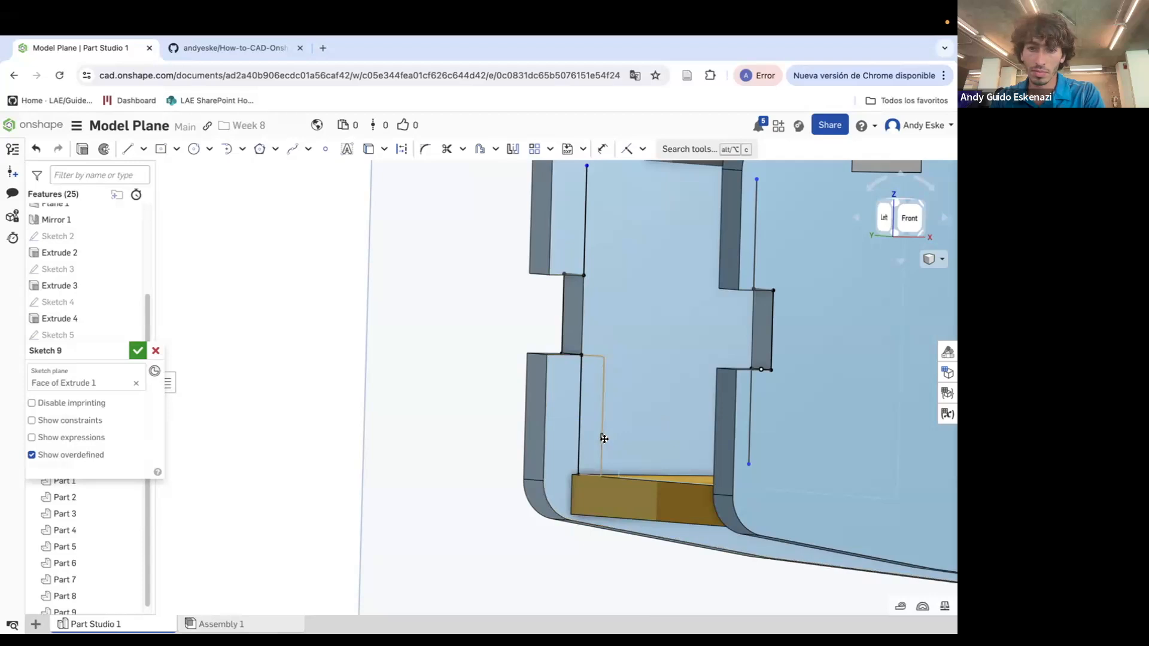
{"action": "double_click", "coordinate": [603, 439]}
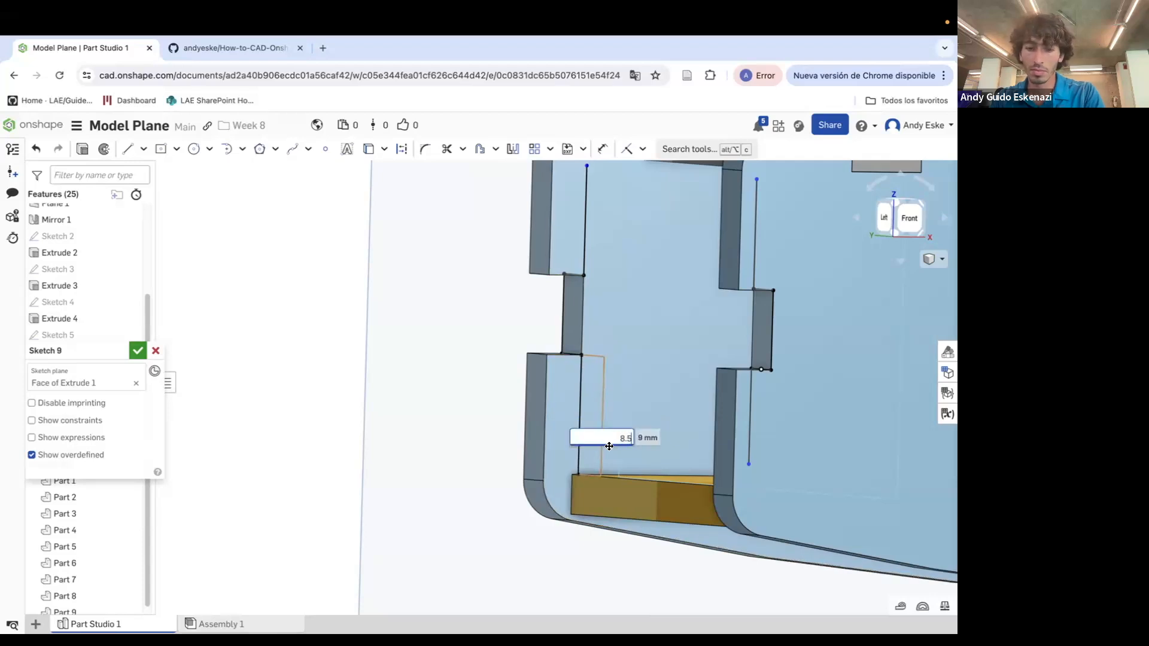
{"action": "key", "text": "Return"}
Dimension the vertical line above the far nose notch and set its length to 8.5 mm
{"action": "scroll", "coordinate": [609, 447], "scroll_direction": "down", "scroll_amount": 5}
{"action": "scroll", "coordinate": [606, 321], "scroll_direction": "up", "scroll_amount": 5}
{"action": "key", "text": "d"}
{"action": "left_click", "coordinate": [607, 322]}
{"action": "left_click", "coordinate": [625, 324]}
{"action": "key", "text": "Escape"}
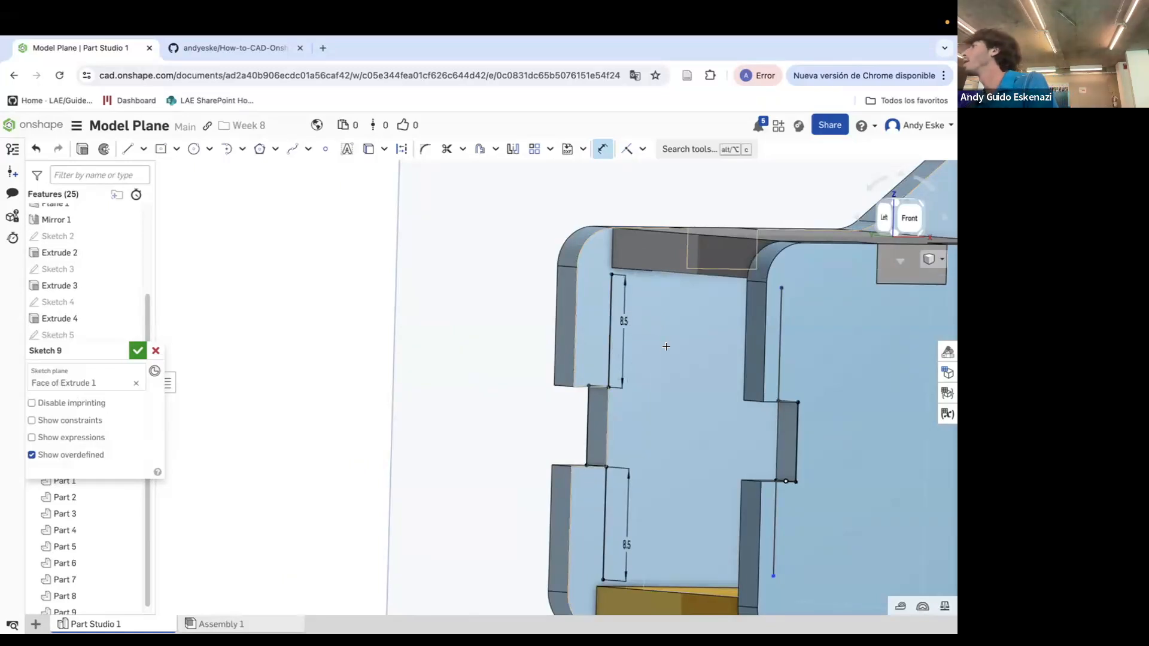
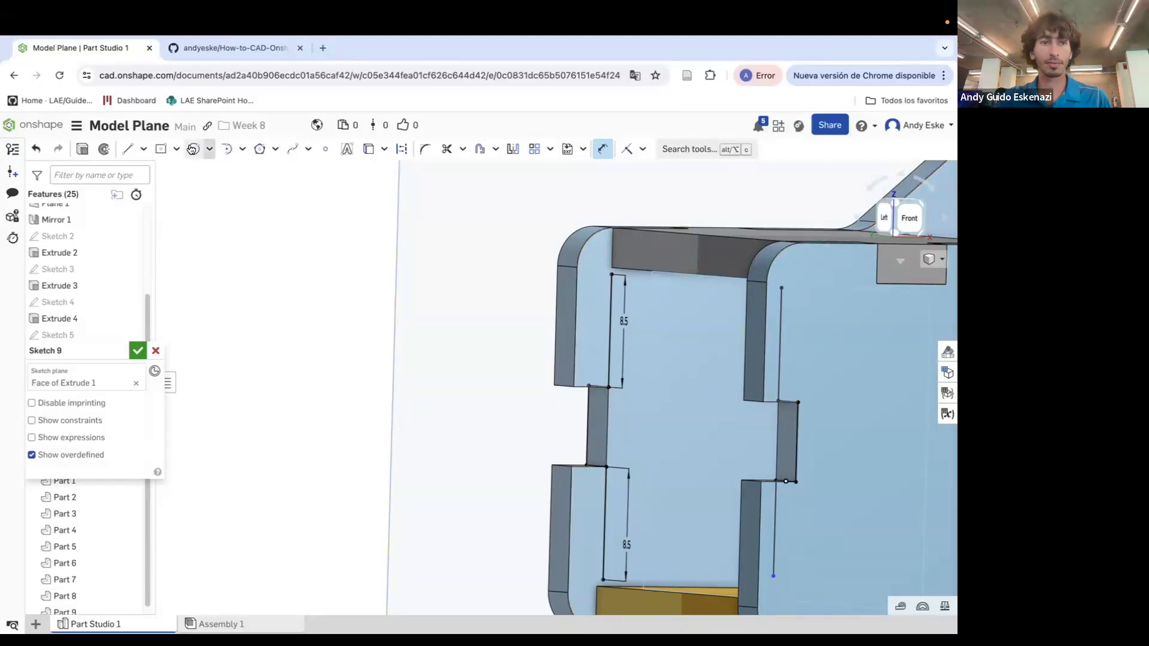
Close the nose panel profile with lines across the upper and lower ends, and make the two lower vertical lines equal in length
{"action": "left_click", "coordinate": [128, 149]}
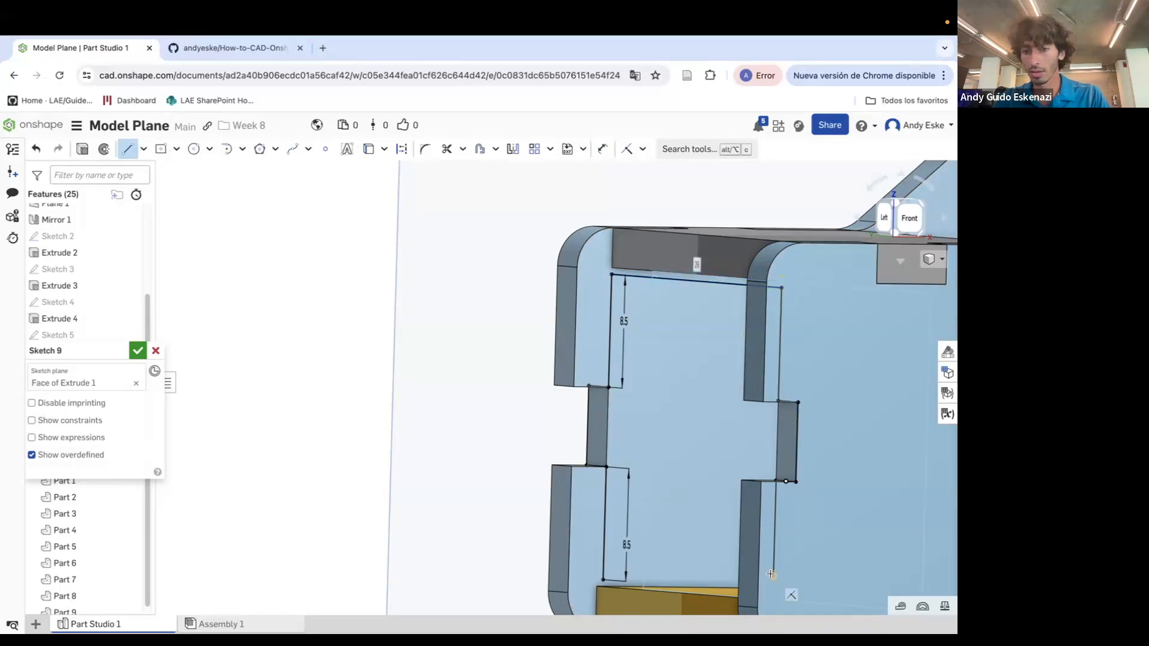
{"action": "left_click", "coordinate": [603, 579]}
{"action": "key", "text": "e"}
{"action": "left_click", "coordinate": [774, 532]}
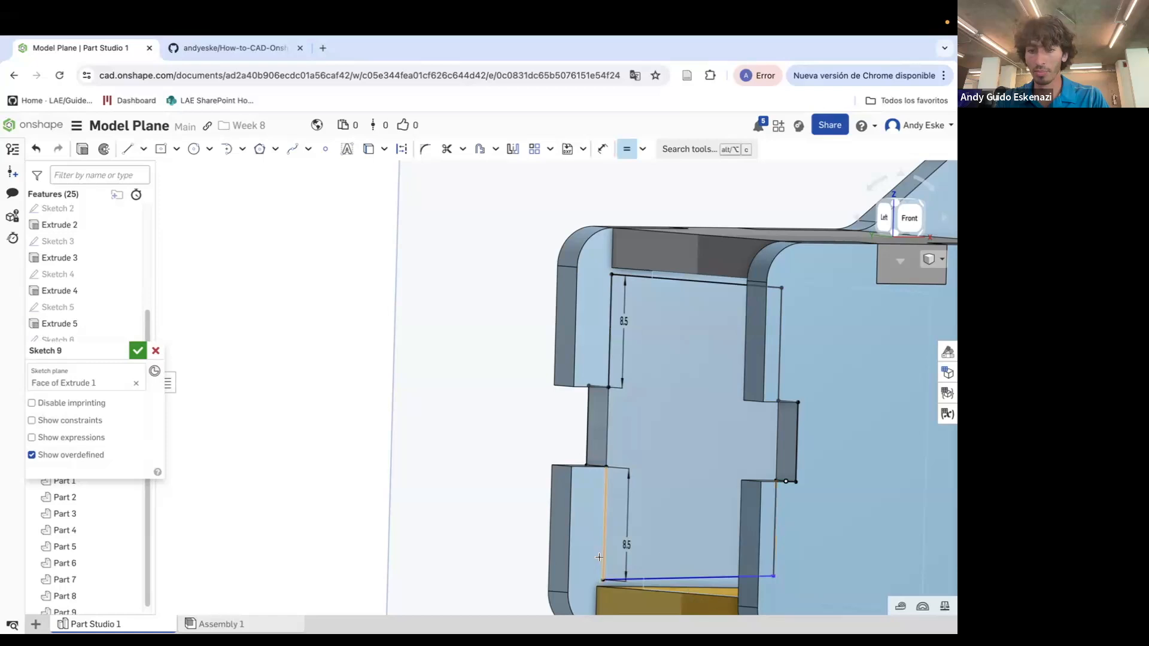
{"action": "left_click", "coordinate": [606, 524]}
Extrude the closed nose panel profile, tabs included, 3 mm as a new part
{"action": "key", "text": "shift+e"}
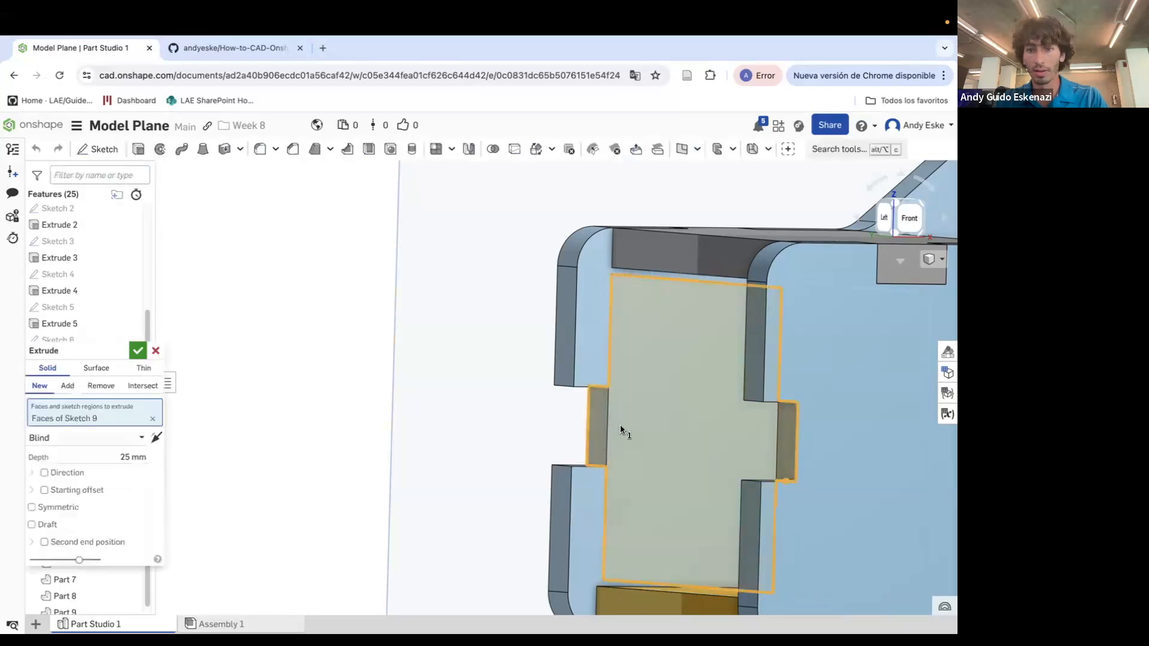
{"action": "left_click", "coordinate": [130, 459]}
{"action": "type", "text": "3"}
{"action": "key", "text": "Return"}
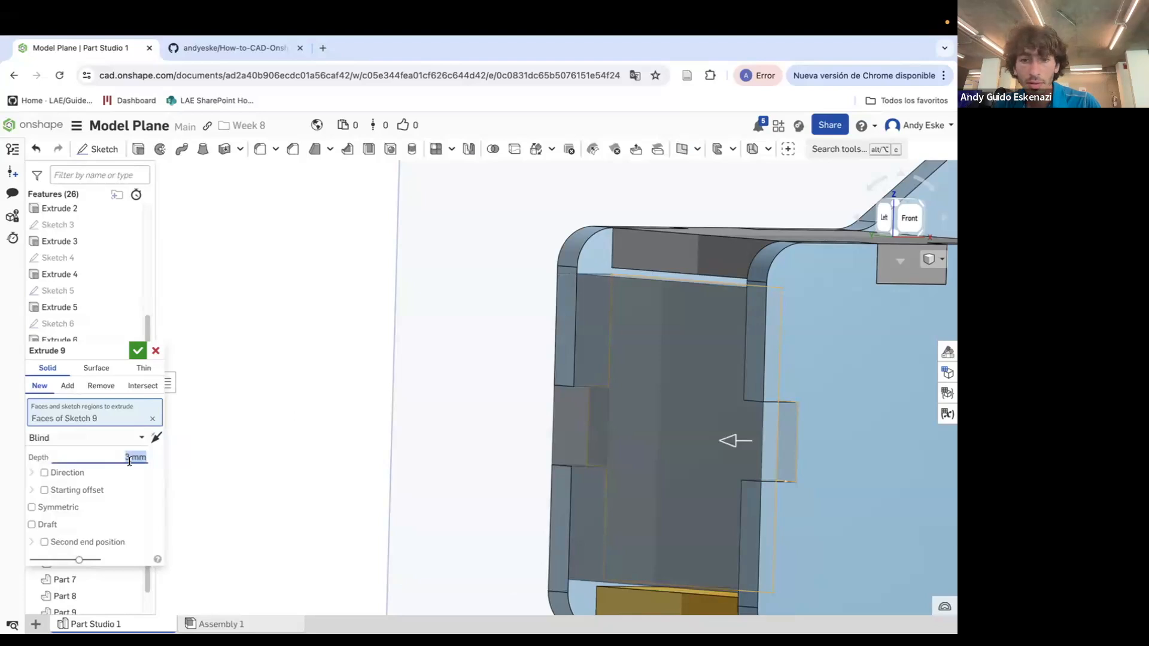
{"action": "left_click", "coordinate": [136, 352]}
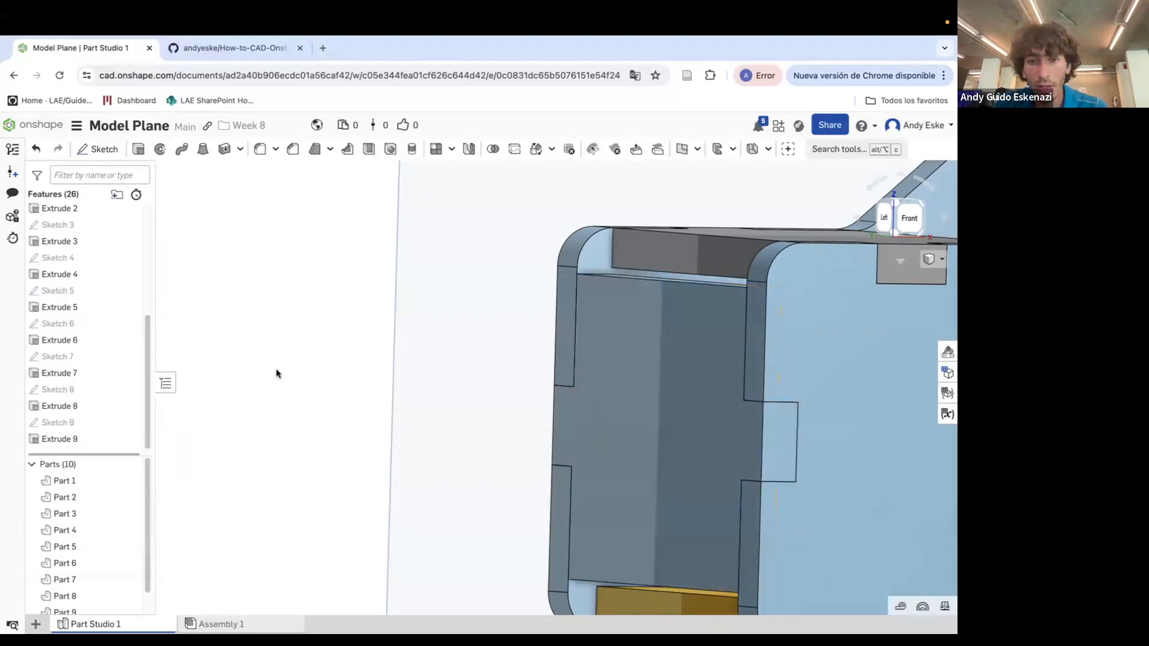
Create a plane offset from the cabin roof panel's top face, flipped to point downward, with a distance of 40 mm
{"action": "scroll", "coordinate": [265, 371], "scroll_direction": "down", "scroll_amount": 10}
{"action": "right_click_drag", "start_coordinate": [384, 387], "coordinate": [277, 287]}
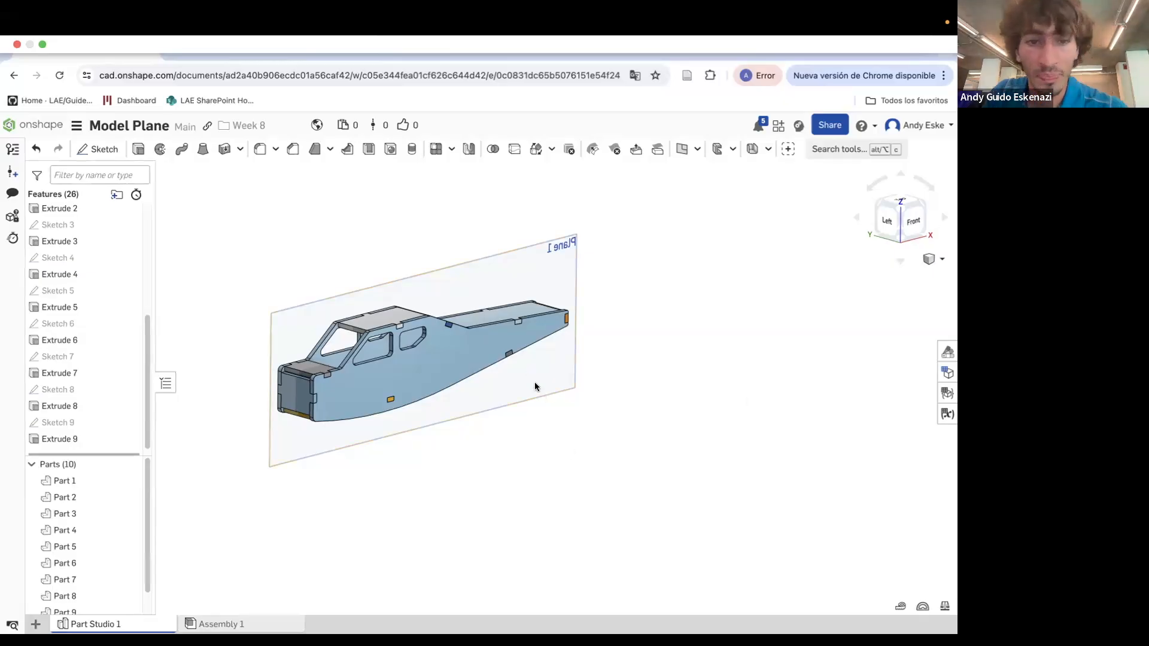
{"action": "right_click_drag", "start_coordinate": [533, 385], "coordinate": [504, 441]}
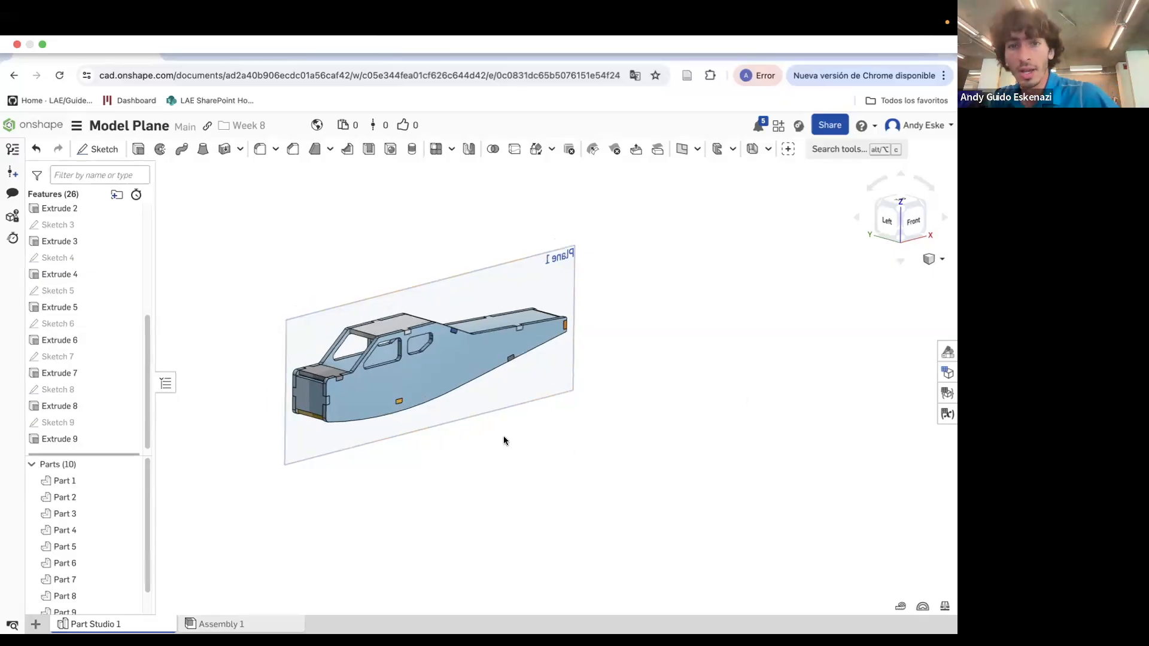
{"action": "left_click", "coordinate": [682, 151]}
{"action": "scroll", "coordinate": [345, 325], "scroll_direction": "up", "scroll_amount": 5}
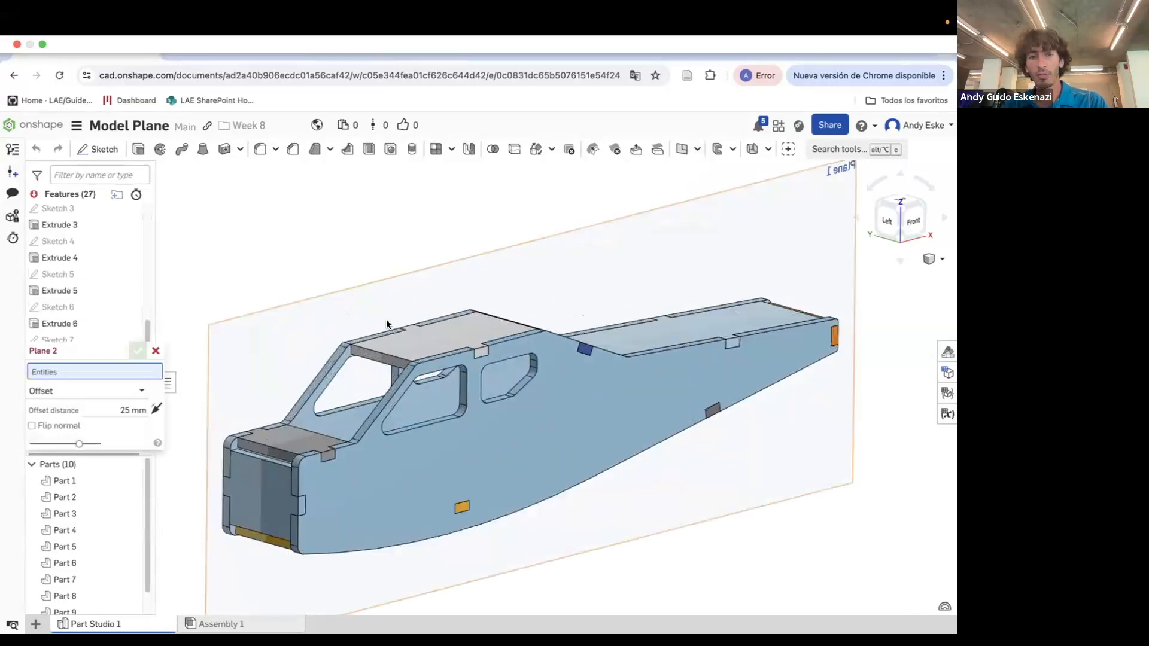
{"action": "left_click", "coordinate": [464, 338]}
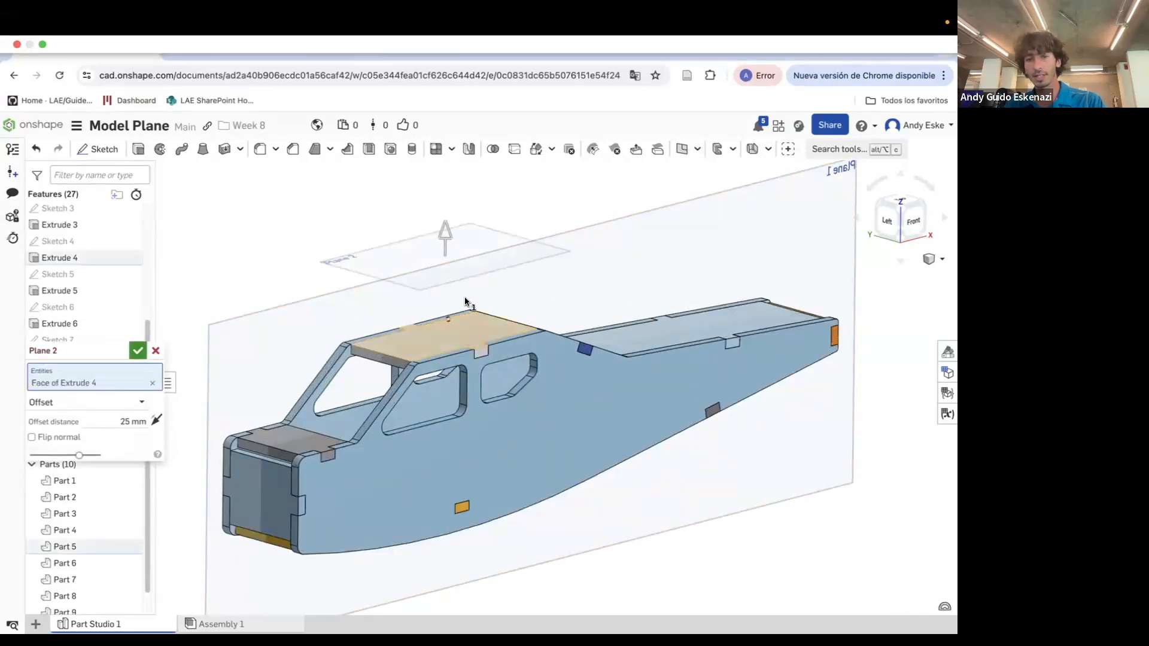
{"action": "scroll", "coordinate": [464, 299], "scroll_direction": "down", "scroll_amount": 3}
{"action": "left_click", "coordinate": [158, 419]}
{"action": "left_click", "coordinate": [137, 413]}
{"action": "type", "text": "4"}
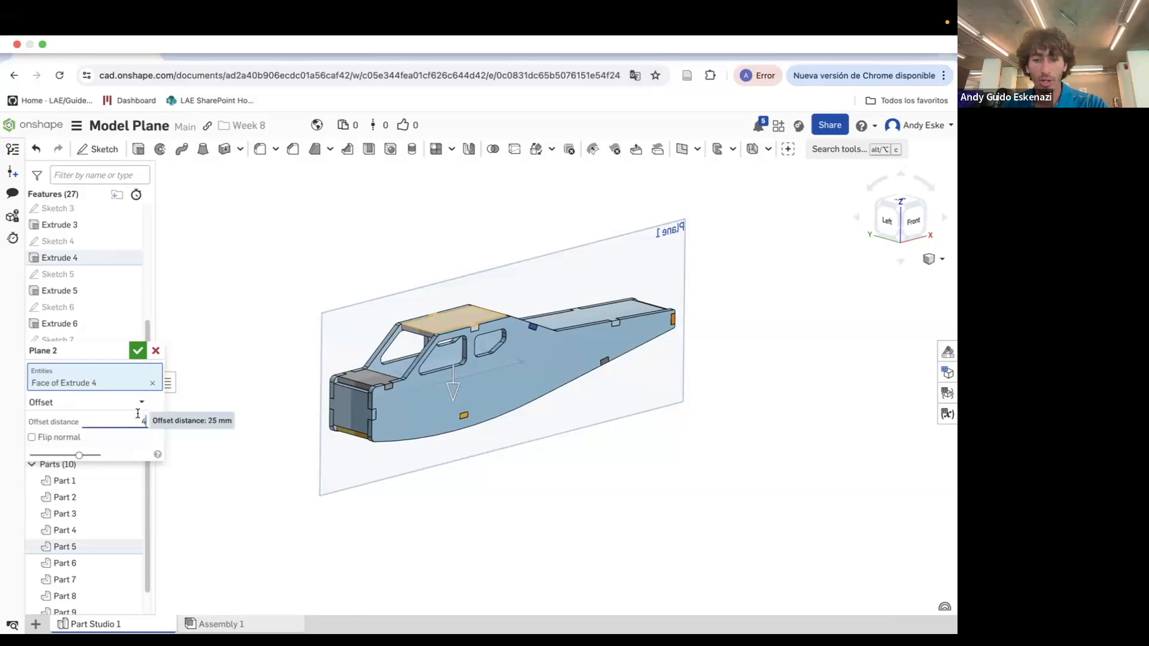
{"action": "type", "text": "0"}
{"action": "key", "text": "Return"}
Try an offset distance of 50 mm for the plane and check its height against the panel tab low on the side panel
{"action": "scroll", "coordinate": [463, 410], "scroll_direction": "up", "scroll_amount": 5}
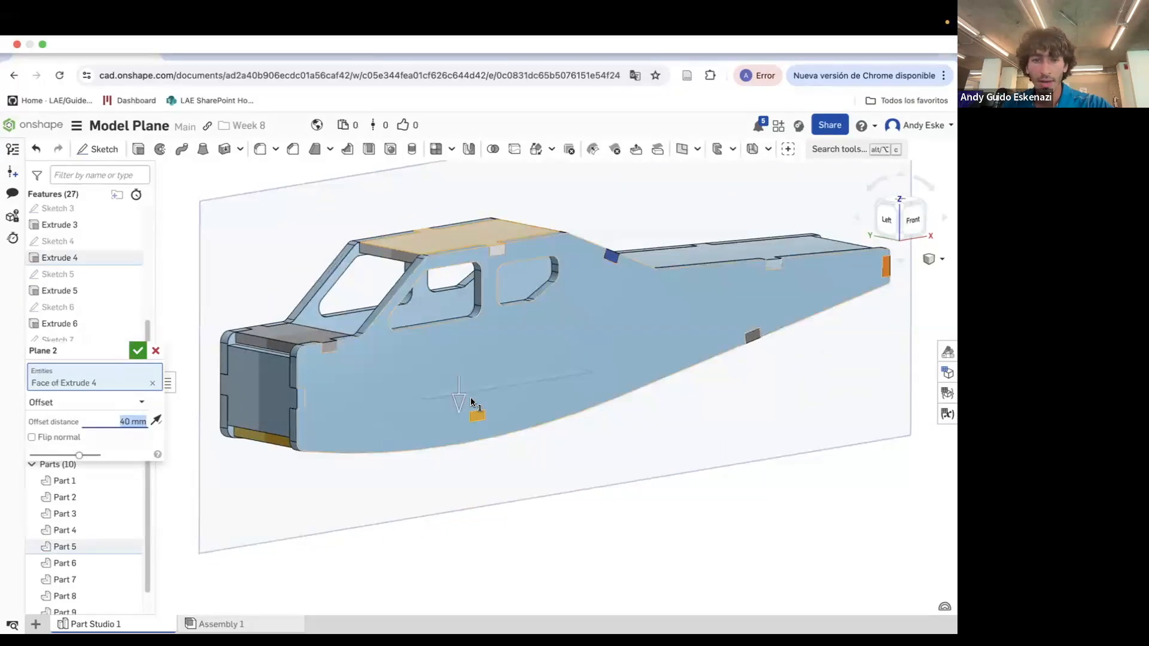
{"action": "scroll", "coordinate": [472, 403], "scroll_direction": "up", "scroll_amount": 3}
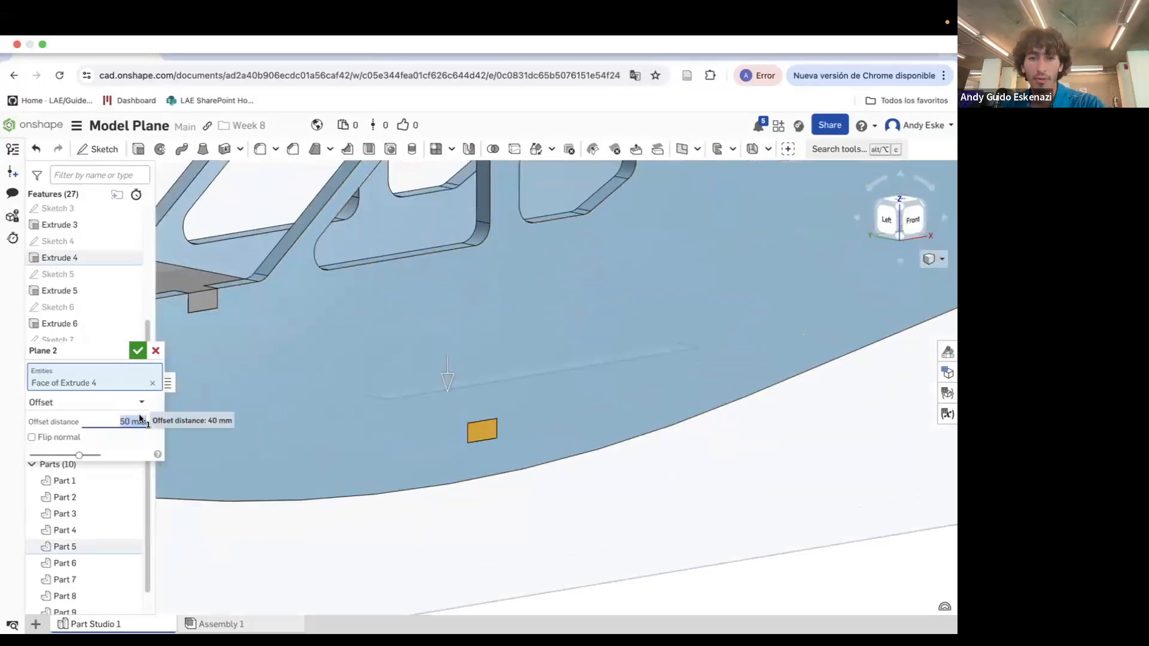
{"action": "right_click_drag", "start_coordinate": [464, 447], "coordinate": [521, 433]}
{"action": "scroll", "coordinate": [502, 428], "scroll_direction": "down", "scroll_amount": 5}
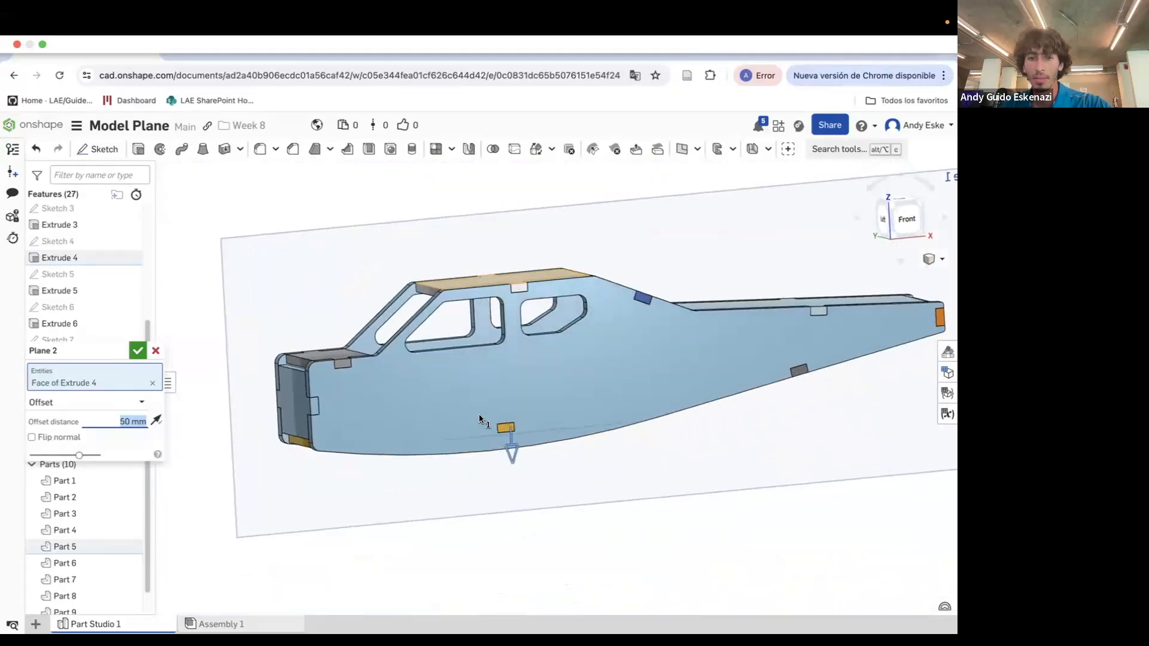
{"action": "scroll", "coordinate": [480, 419], "scroll_direction": "up", "scroll_amount": 5}
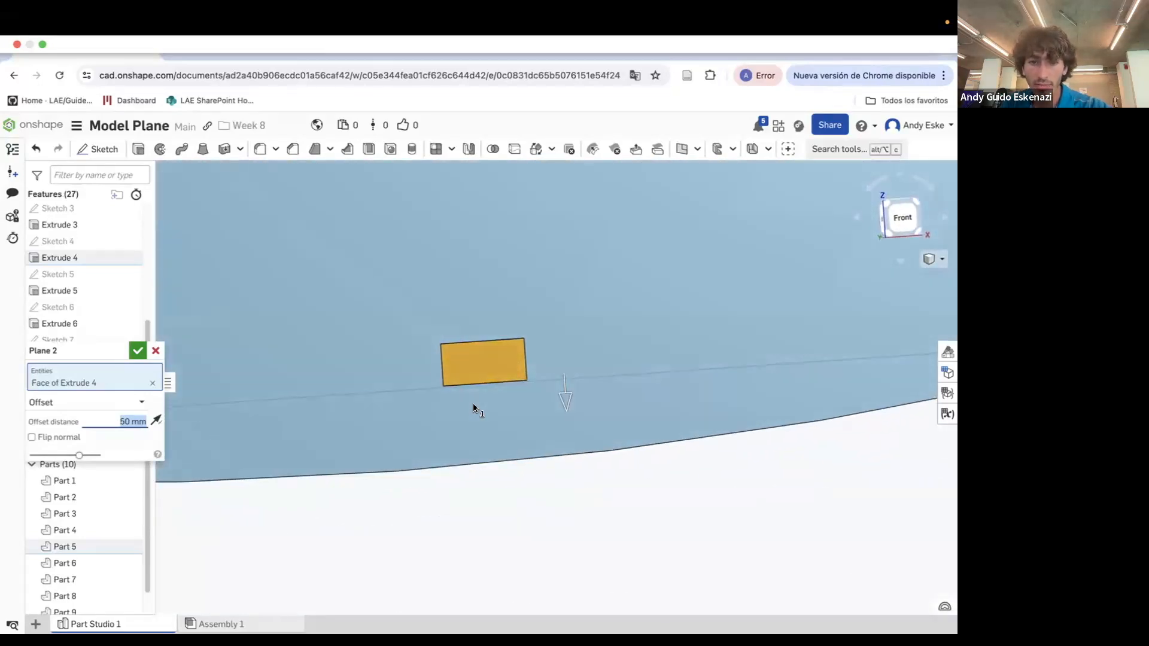
{"action": "scroll", "coordinate": [473, 409], "scroll_direction": "down", "scroll_amount": 5}
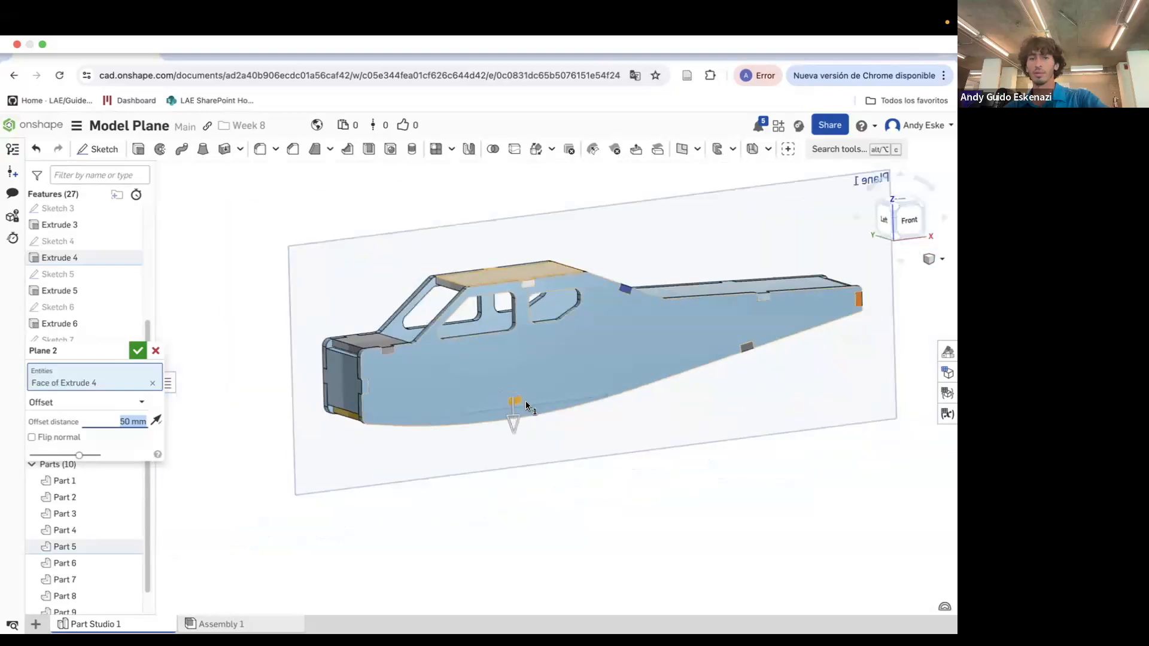
{"action": "right_click_drag", "start_coordinate": [527, 405], "coordinate": [540, 411]}
{"action": "scroll", "coordinate": [519, 406], "scroll_direction": "up", "scroll_amount": 3}
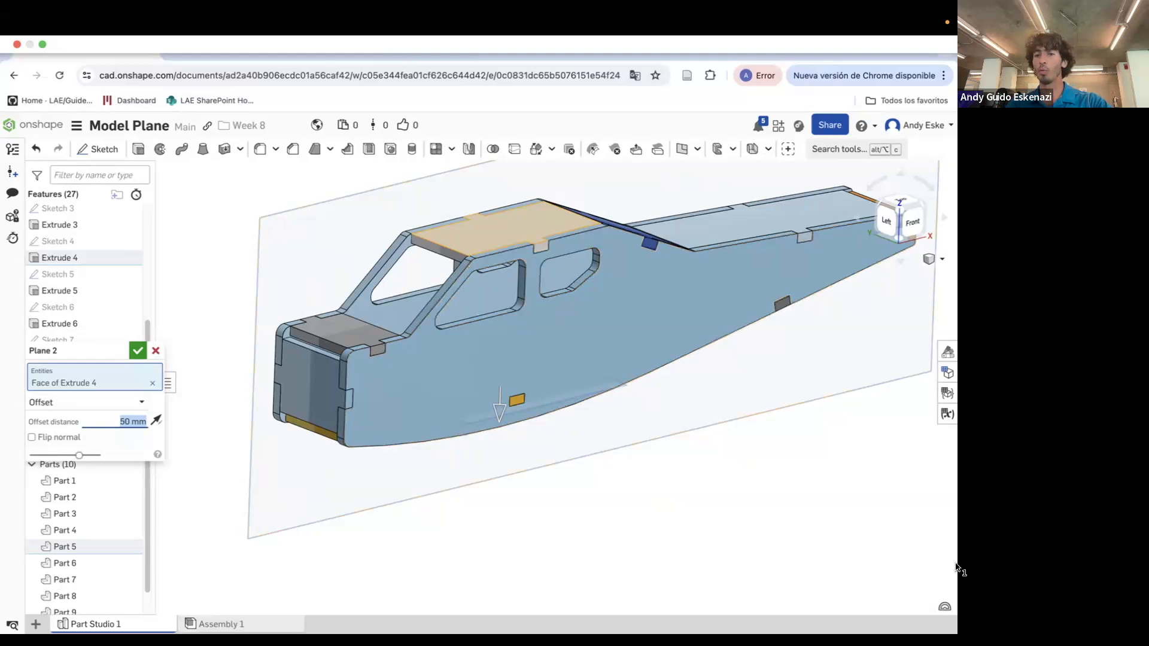
Set the plane's offset distance to 45 mm and accept the plane
{"action": "key", "text": "Return"}
{"action": "mouse_move", "coordinate": [526, 397]}
{"action": "right_mouse_down"}
{"action": "mouse_move", "coordinate": [513, 385]}
{"action": "mouse_move", "coordinate": [525, 381]}
{"action": "right_mouse_up"}
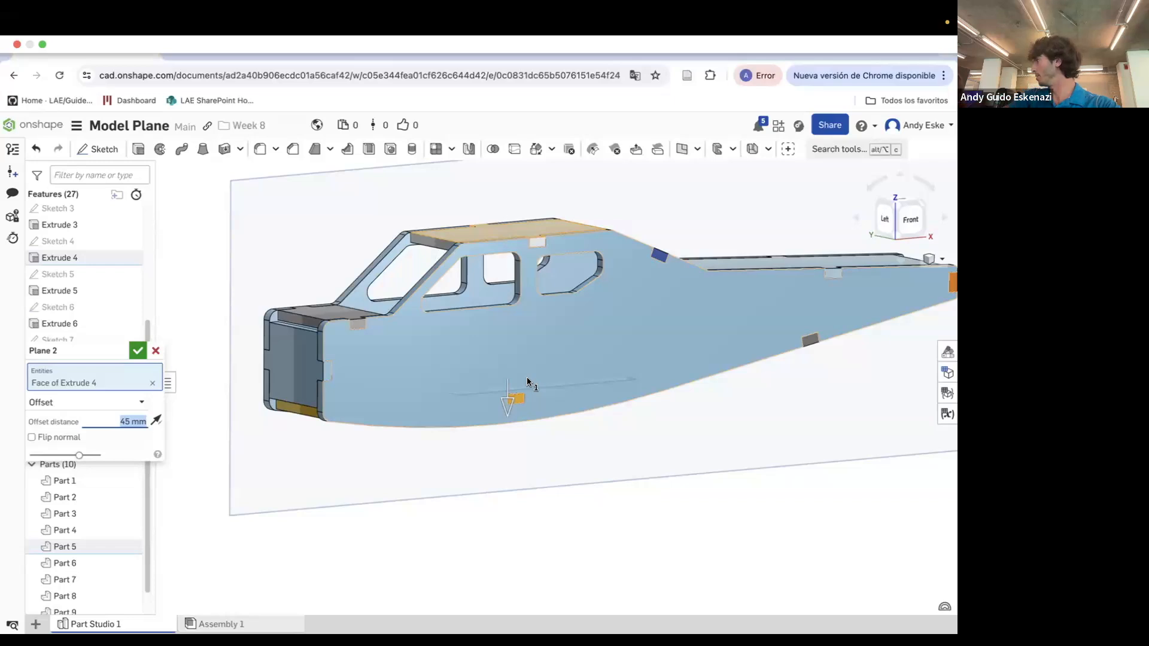
{"action": "left_click", "coordinate": [133, 350]}
Start a new sketch on the plane offset 45 mm below the cabin roof
{"action": "scroll", "coordinate": [391, 372], "scroll_direction": "down", "scroll_amount": 6}
{"action": "mouse_move", "coordinate": [413, 382]}
{"action": "right_mouse_down"}
{"action": "mouse_move", "coordinate": [438, 431]}
{"action": "mouse_move", "coordinate": [368, 375]}
{"action": "right_mouse_up"}
{"action": "scroll", "coordinate": [400, 372], "scroll_direction": "up", "scroll_amount": 8}
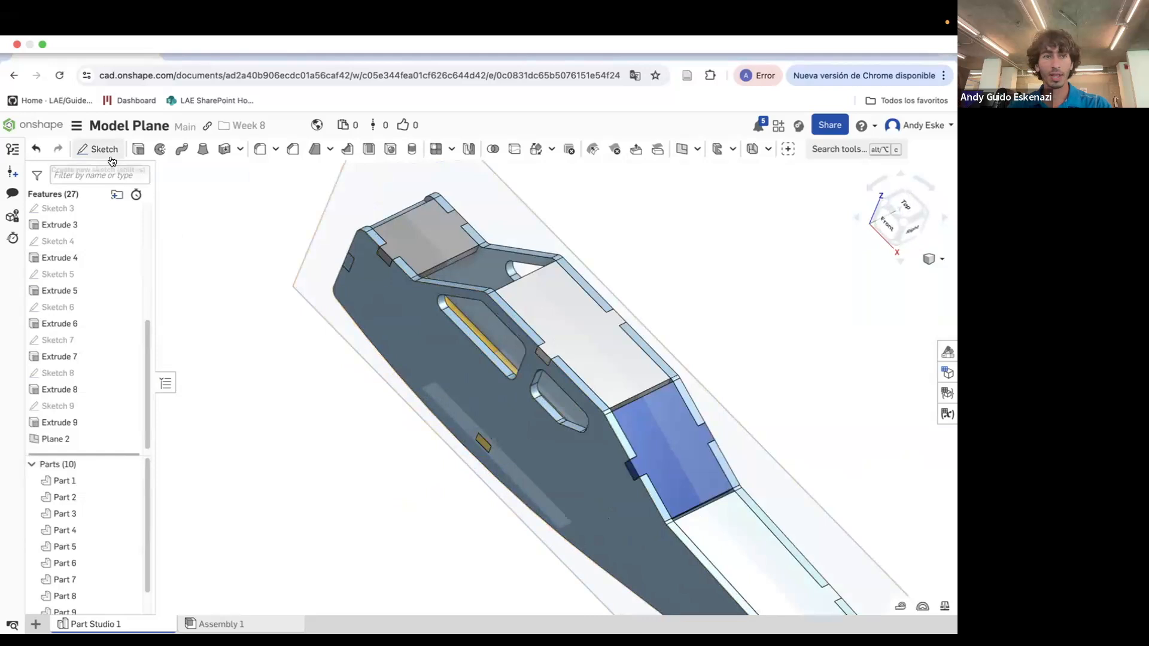
{"action": "left_click", "coordinate": [110, 157]}
{"action": "scroll", "coordinate": [413, 392], "scroll_direction": "up", "scroll_amount": 3}
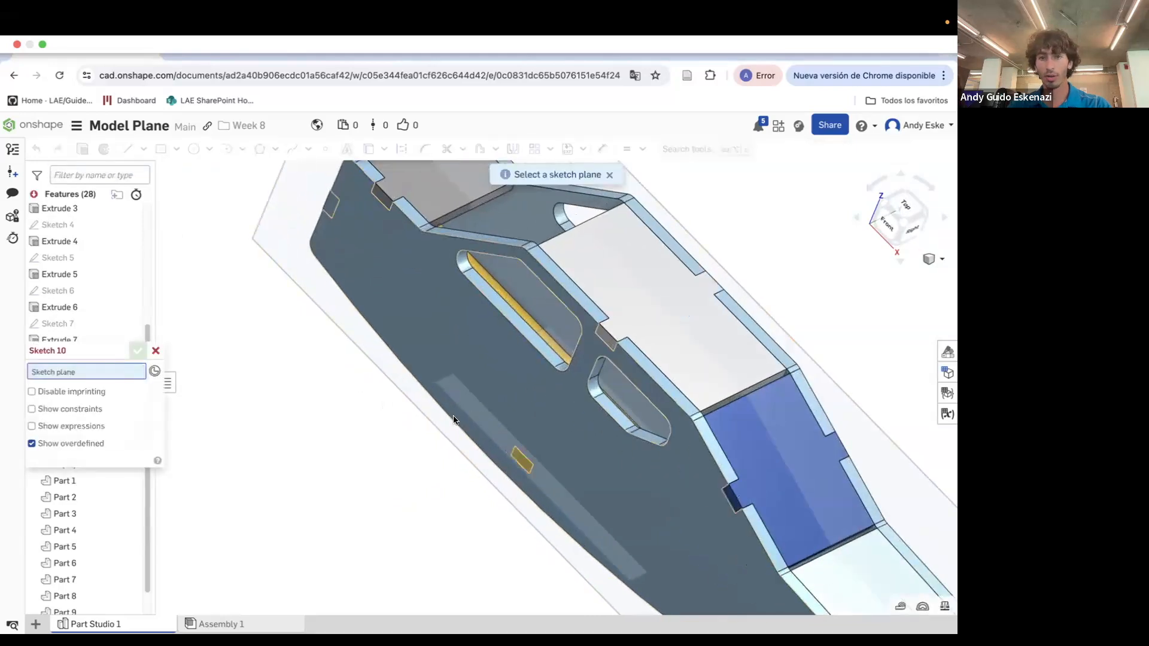
{"action": "scroll", "coordinate": [453, 421], "scroll_direction": "down", "scroll_amount": 5}
{"action": "left_click_drag", "start_coordinate": [98, 353], "coordinate": [206, 340]}
{"action": "left_click", "coordinate": [66, 414]}
{"action": "right_click_drag", "start_coordinate": [484, 424], "coordinate": [468, 404]}
{"action": "scroll", "coordinate": [468, 403], "scroll_direction": "up", "scroll_amount": 3}
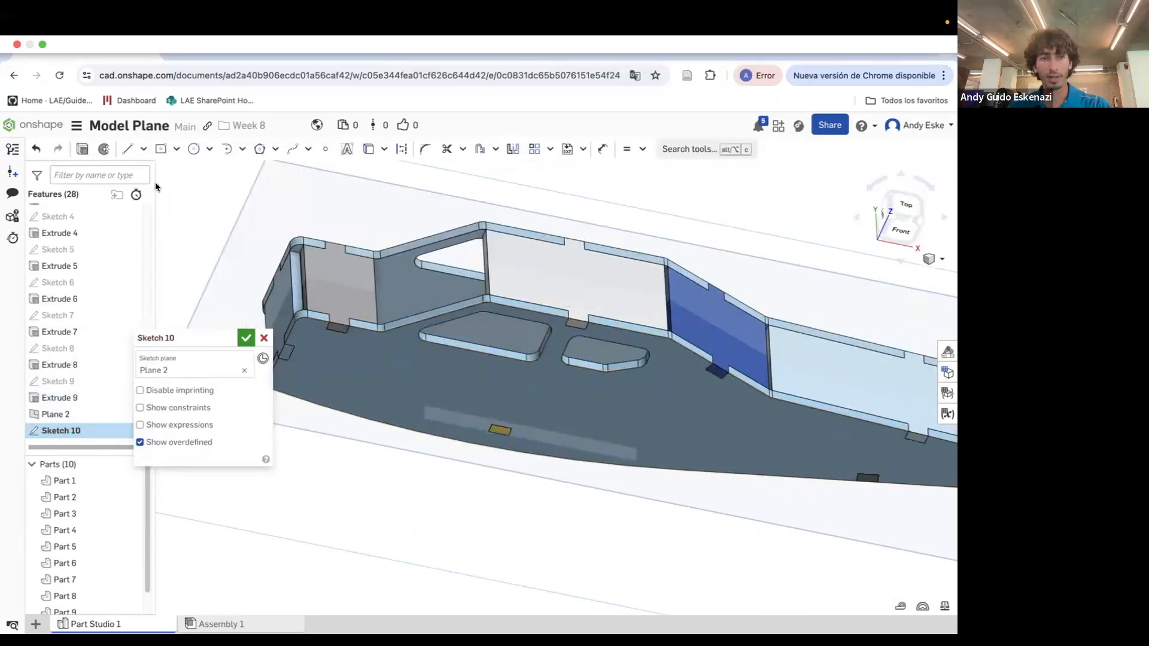
Sketch a horizontal construction line about 48 mm long beside the lower front of the side panel
{"action": "left_click", "coordinate": [137, 150]}
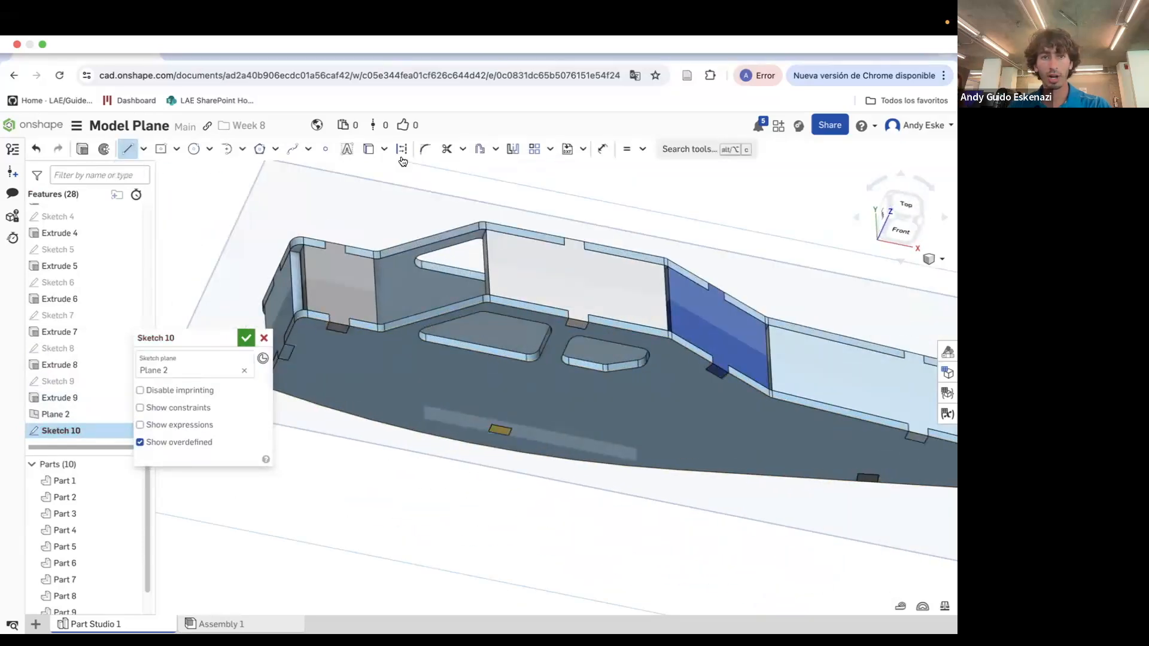
{"action": "scroll", "coordinate": [360, 385], "scroll_direction": "down", "scroll_amount": 2}
{"action": "left_click", "coordinate": [442, 403]}
{"action": "key", "text": "Escape"}
{"action": "scroll", "coordinate": [425, 407], "scroll_direction": "up", "scroll_amount": 2}
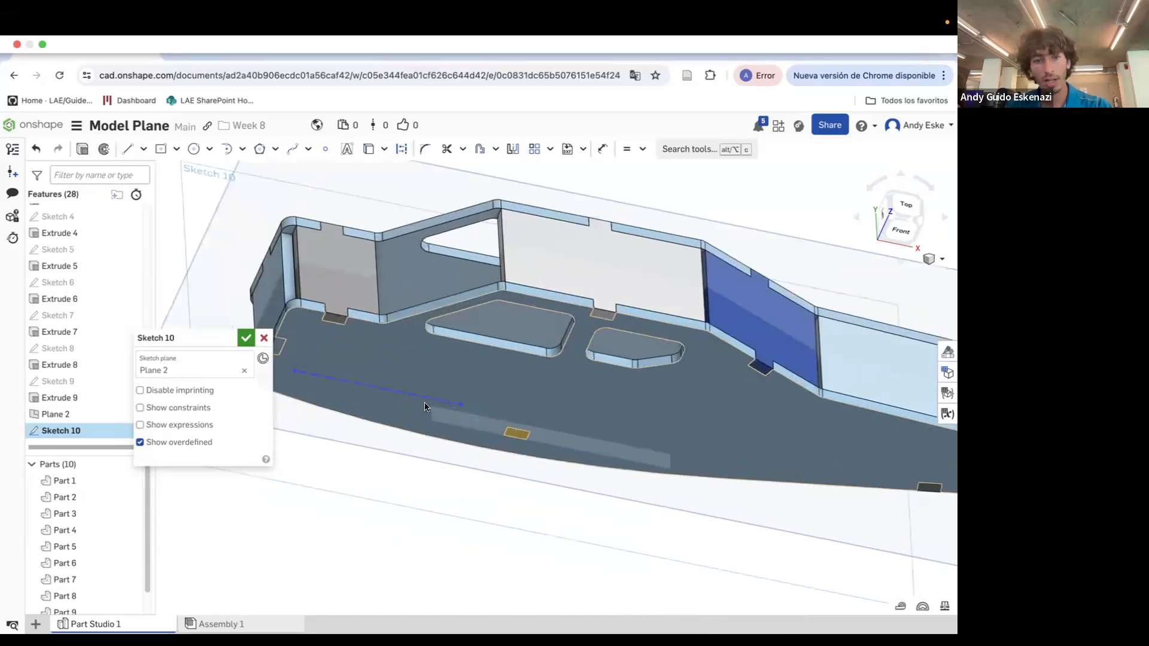
Try to make the construction line's front endpoint coincident with the side panel's nose edge
{"action": "scroll", "coordinate": [279, 366], "scroll_direction": "up", "scroll_amount": 2}
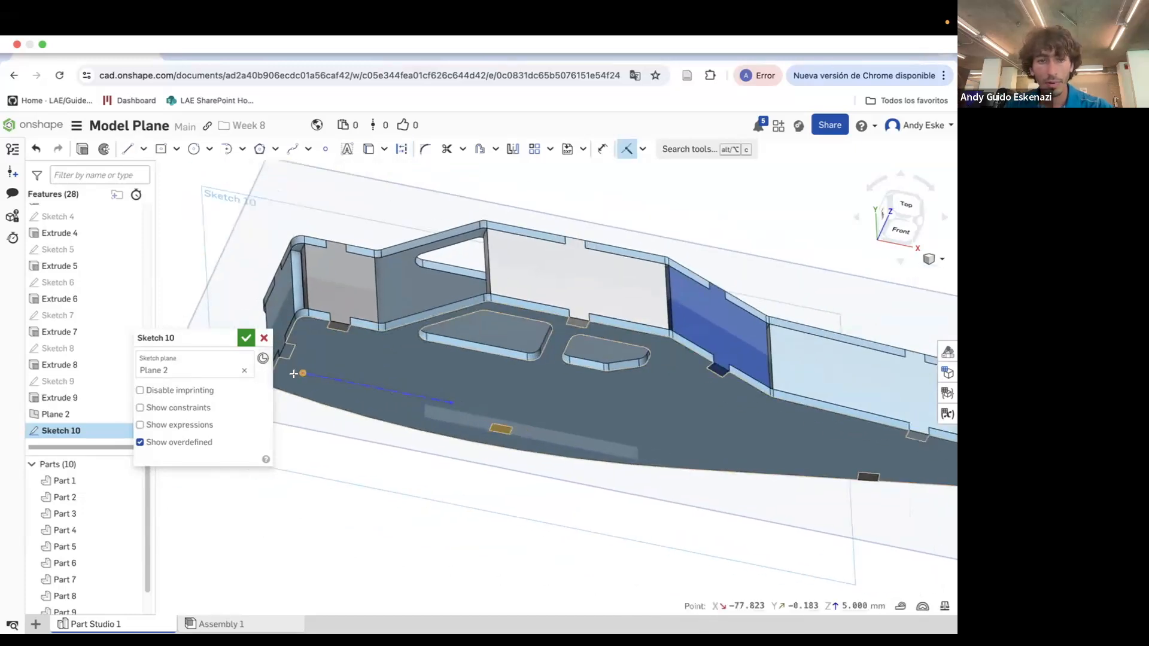
{"action": "left_click", "coordinate": [274, 360]}
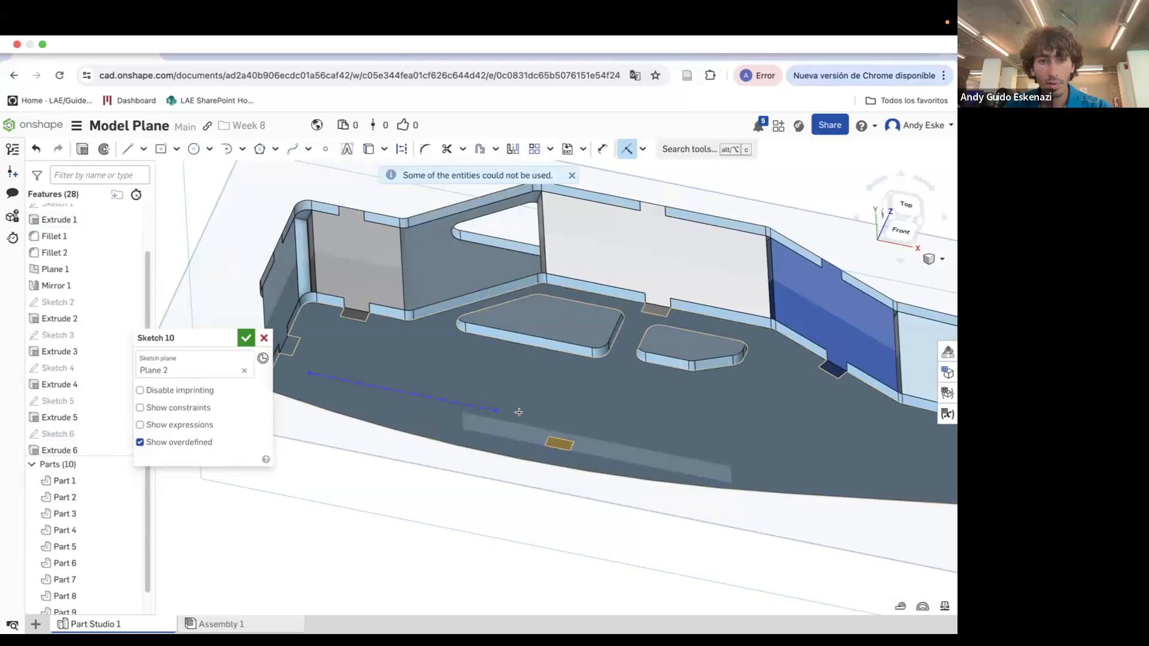
{"action": "scroll", "coordinate": [521, 412], "scroll_direction": "down", "scroll_amount": 4}
{"action": "scroll", "coordinate": [413, 389], "scroll_direction": "up", "scroll_amount": 2}
Apply a Pierce constraint between the construction line's front endpoint and the side panel's nose edge
{"action": "left_click", "coordinate": [641, 150]}
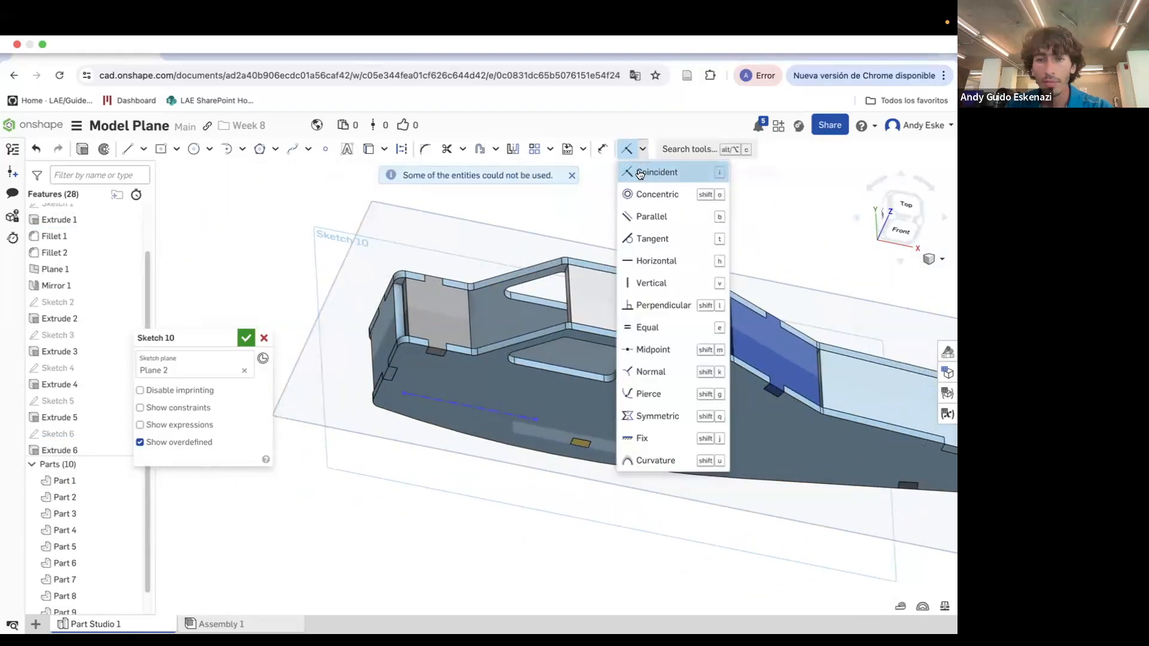
{"action": "left_click", "coordinate": [659, 400]}
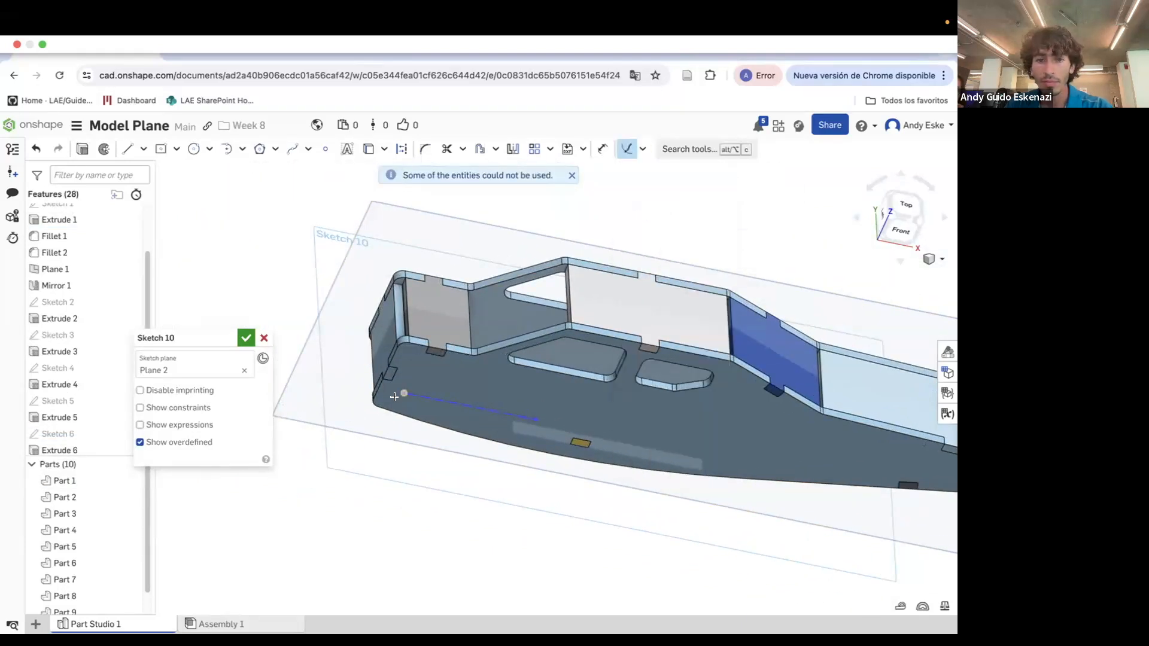
{"action": "left_click", "coordinate": [404, 392]}
{"action": "left_click", "coordinate": [403, 416]}
{"action": "key", "text": "Escape"}
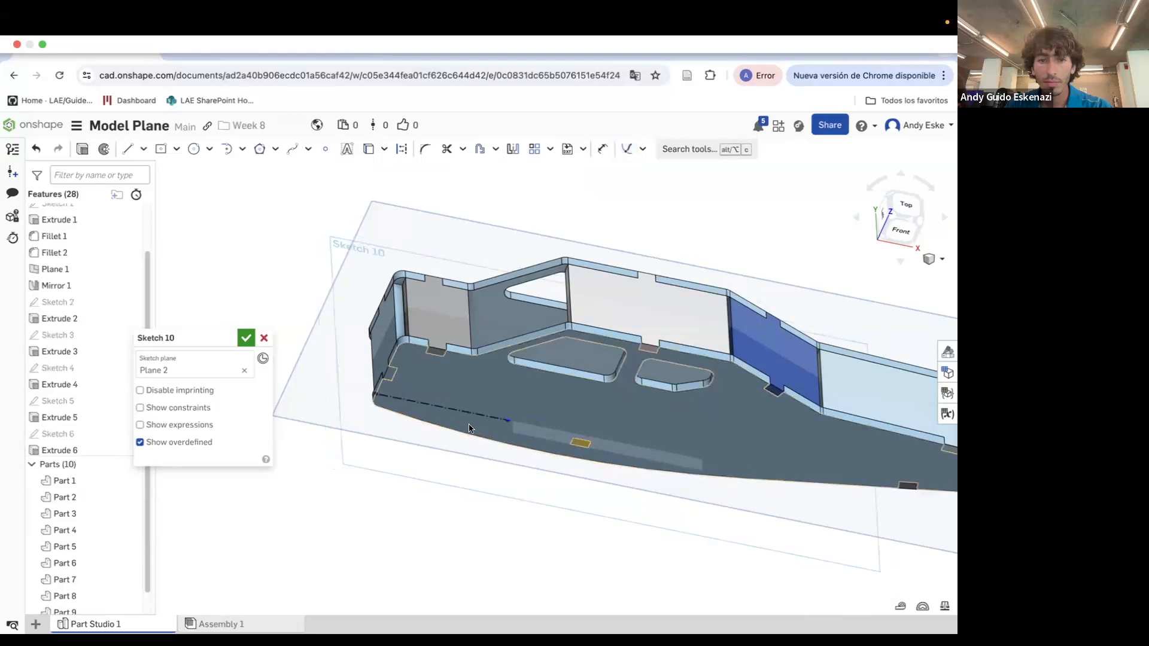
Dimension the construction line's length to 45 mm
{"action": "scroll", "coordinate": [517, 423], "scroll_direction": "up", "scroll_amount": 4}
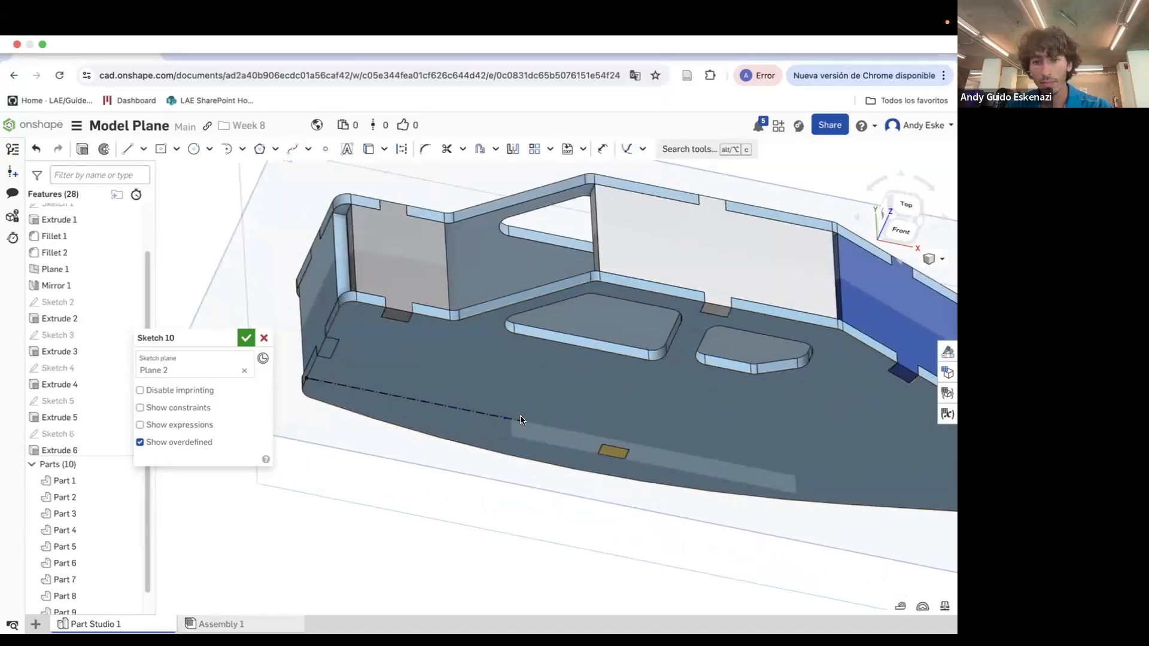
{"action": "key", "text": "d"}
{"action": "left_click", "coordinate": [469, 412]}
{"action": "left_click", "coordinate": [407, 512]}
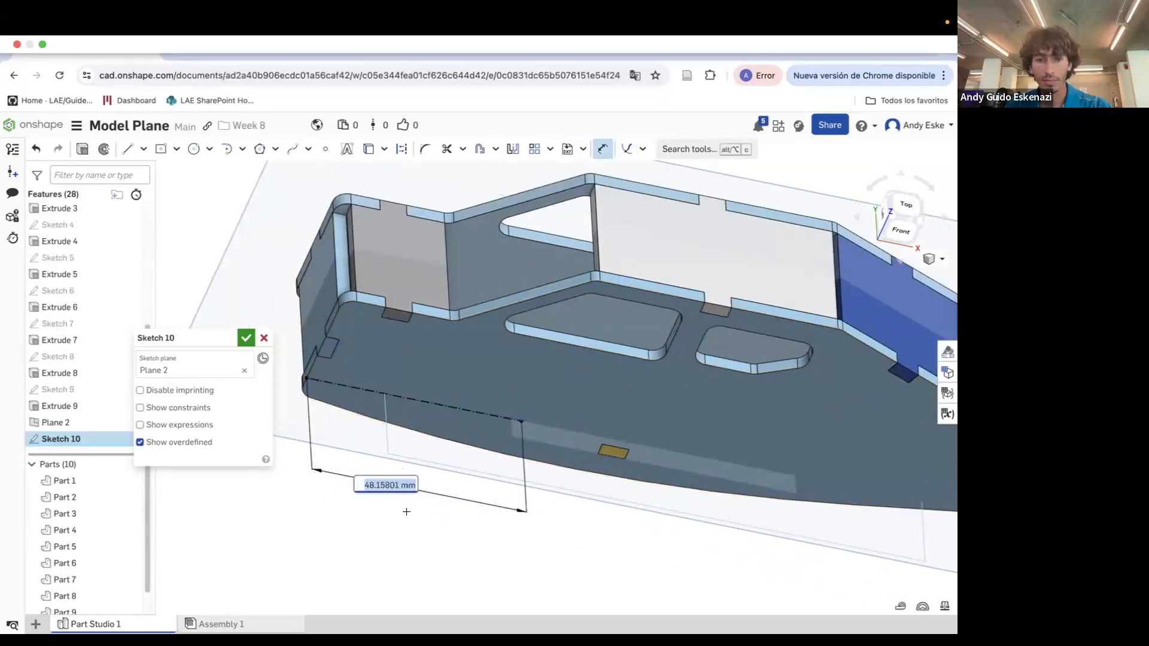
{"action": "key", "text": "Return"}
Sketch a slanted wing leading edge about 125 mm long from the construction line's end, add a tip line about 37 mm long, and shift the tip inward
{"action": "left_click", "coordinate": [127, 150]}
{"action": "left_click", "coordinate": [506, 417]}
{"action": "scroll", "coordinate": [509, 419], "scroll_direction": "down", "scroll_amount": 8}
{"action": "right_click_drag", "start_coordinate": [533, 465], "coordinate": [545, 486]}
{"action": "key", "text": "Escape"}
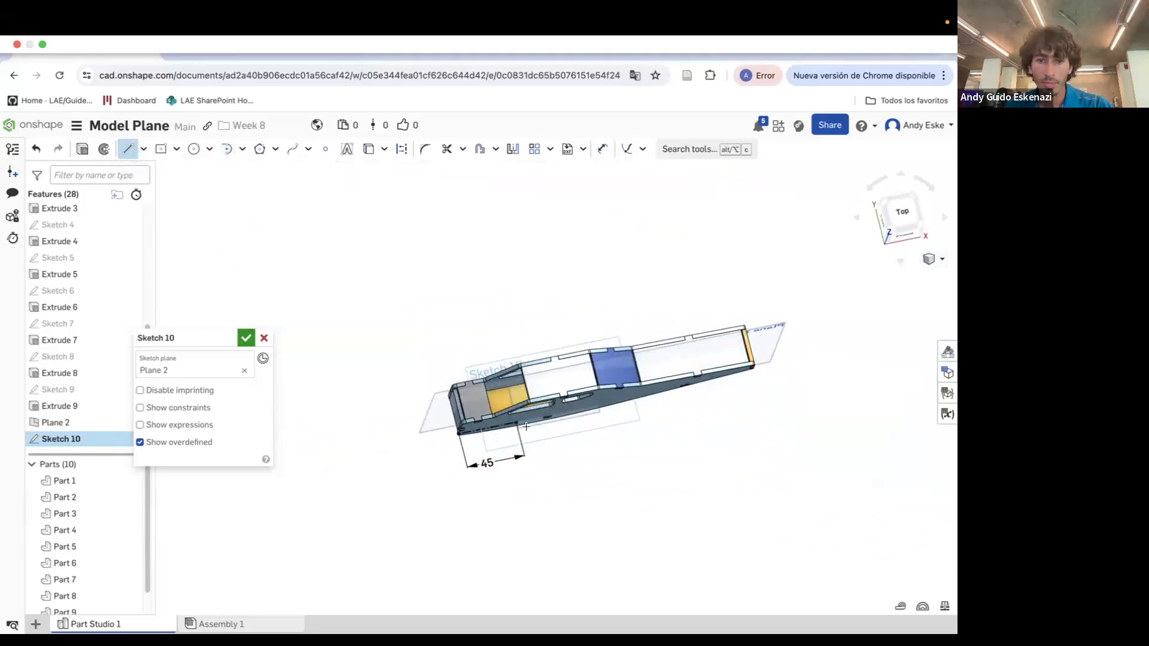
{"action": "left_click", "coordinate": [592, 563]}
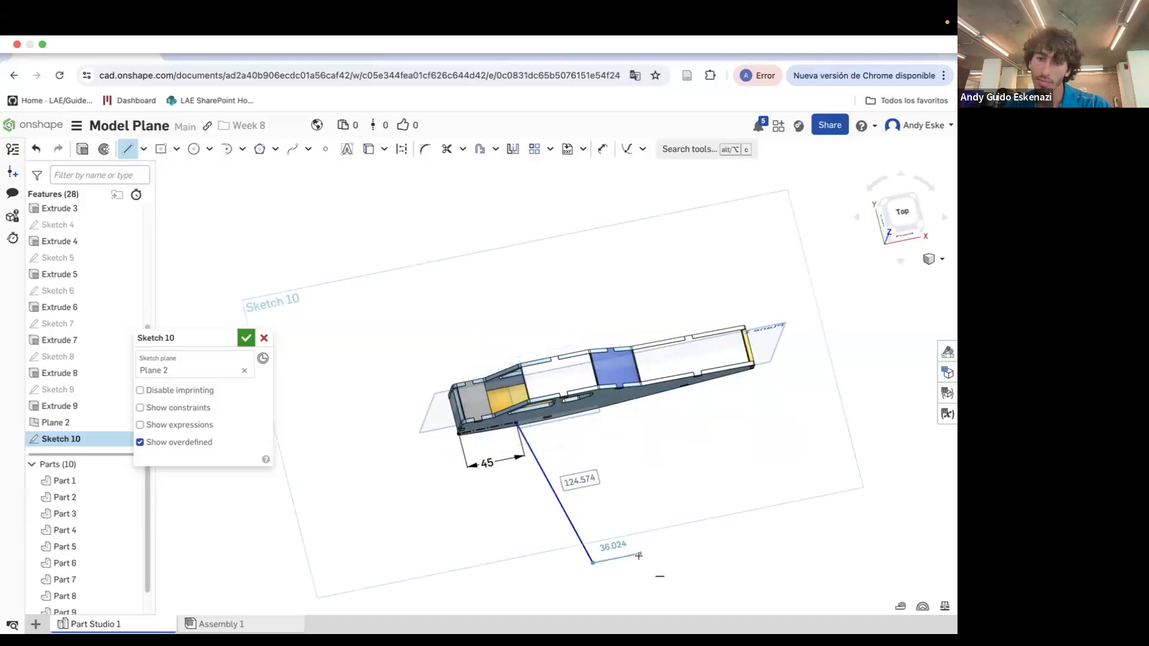
{"action": "left_click", "coordinate": [637, 534]}
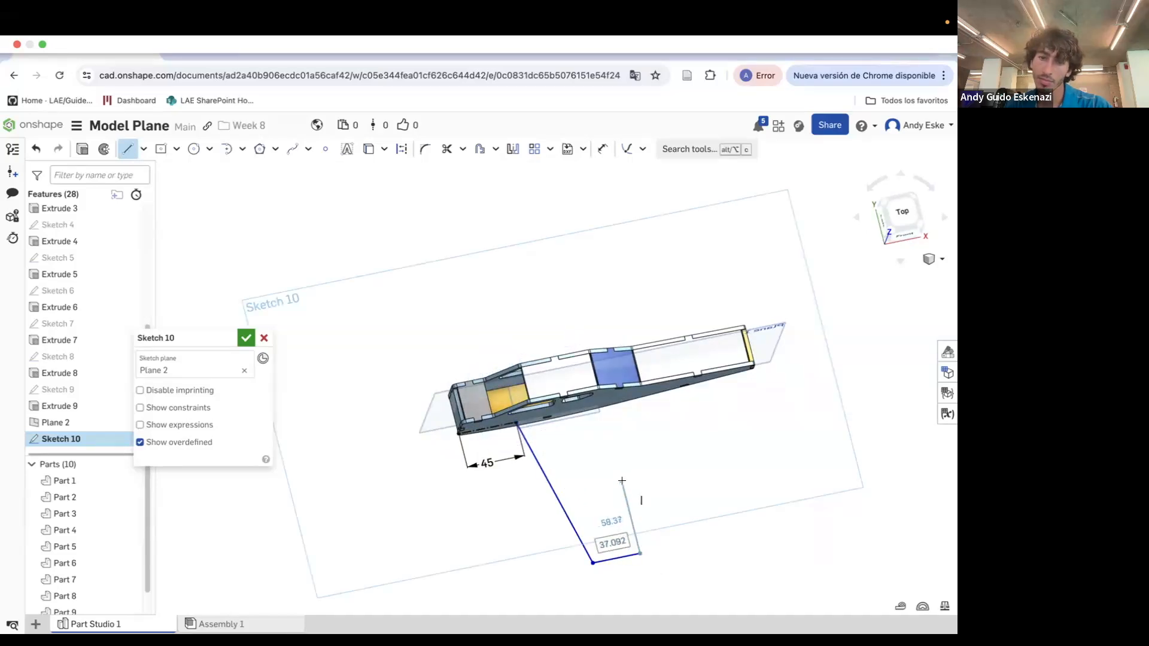
{"action": "key", "text": "Escape"}
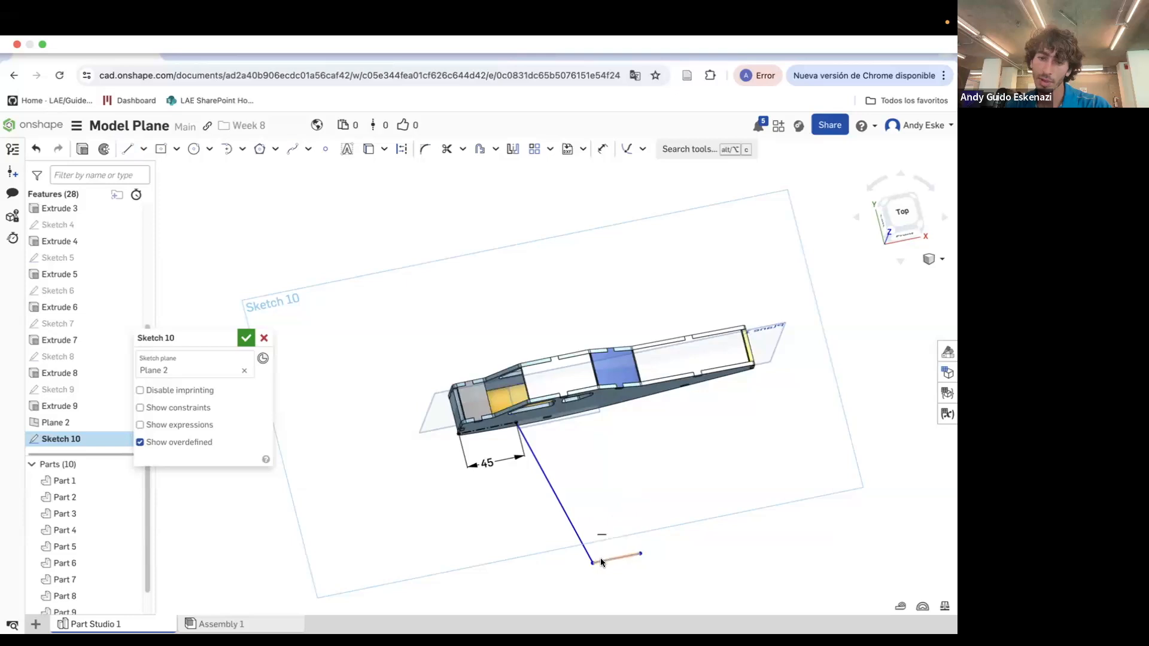
{"action": "left_click_drag", "start_coordinate": [592, 561], "coordinate": [566, 544]}
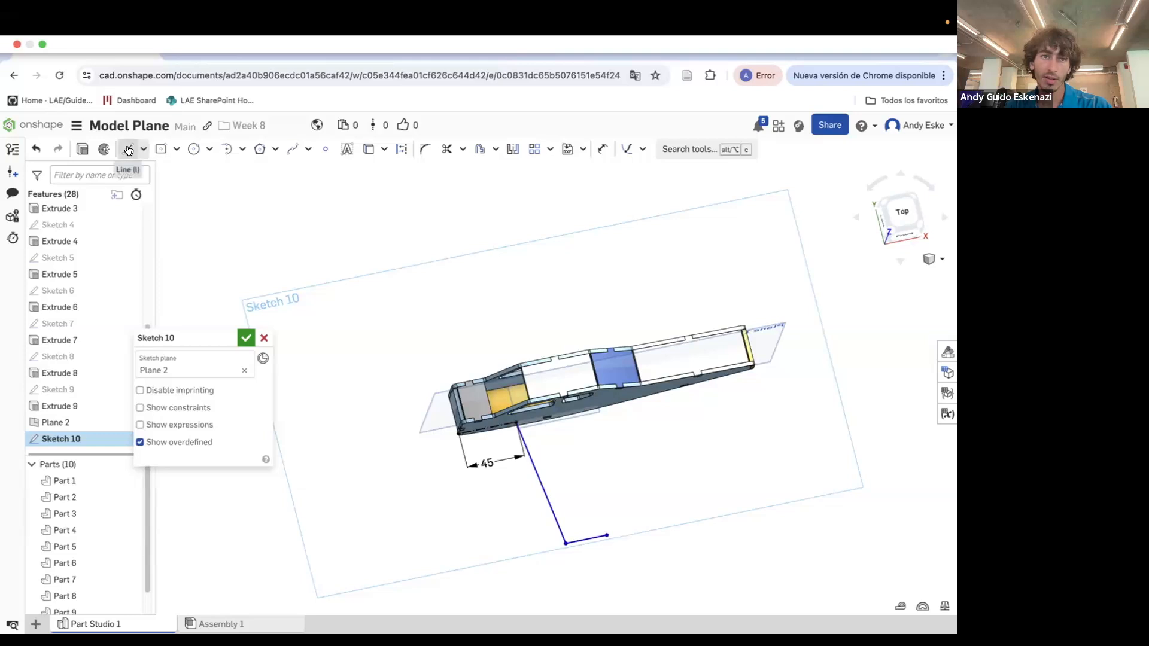
Draw the wing's trailing edge from the tip back to the fuselage and close the outline with a root line to the leading edge
{"action": "left_click", "coordinate": [575, 411]}
{"action": "mouse_move", "coordinate": [574, 411]}
{"action": "right_mouse_down"}
{"action": "mouse_move", "coordinate": [572, 377]}
{"action": "mouse_move", "coordinate": [585, 400]}
{"action": "mouse_move", "coordinate": [567, 422]}
{"action": "right_mouse_up"}
{"action": "key", "text": "a"}
{"action": "scroll", "coordinate": [562, 428], "scroll_direction": "up", "scroll_amount": 5}
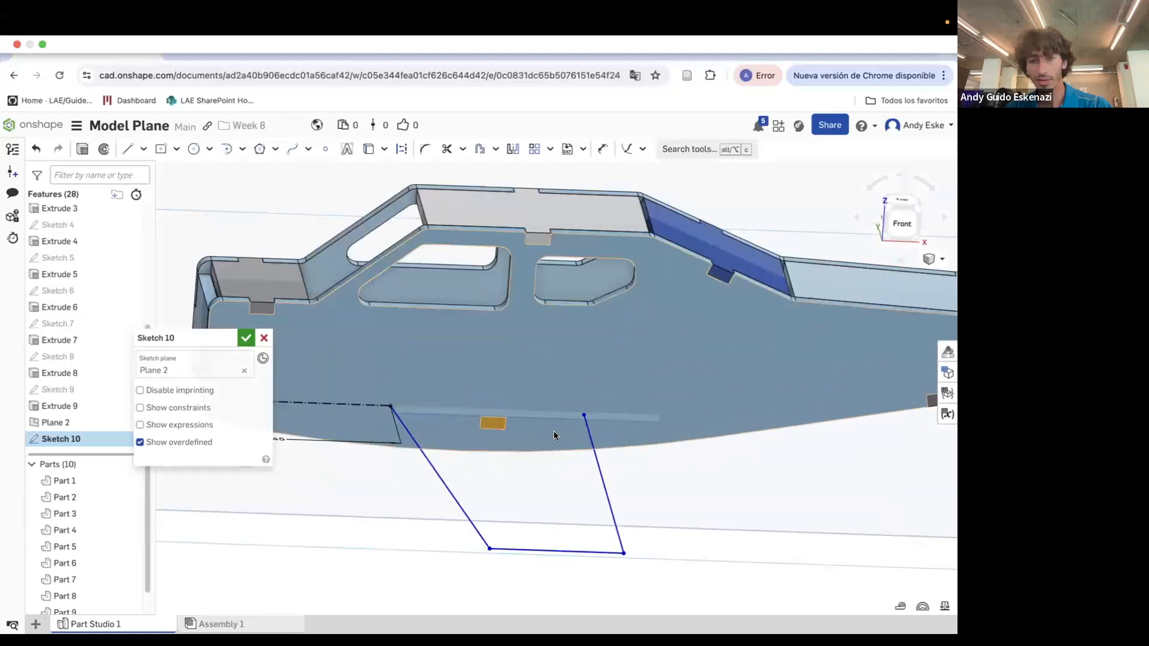
{"action": "left_click", "coordinate": [135, 154]}
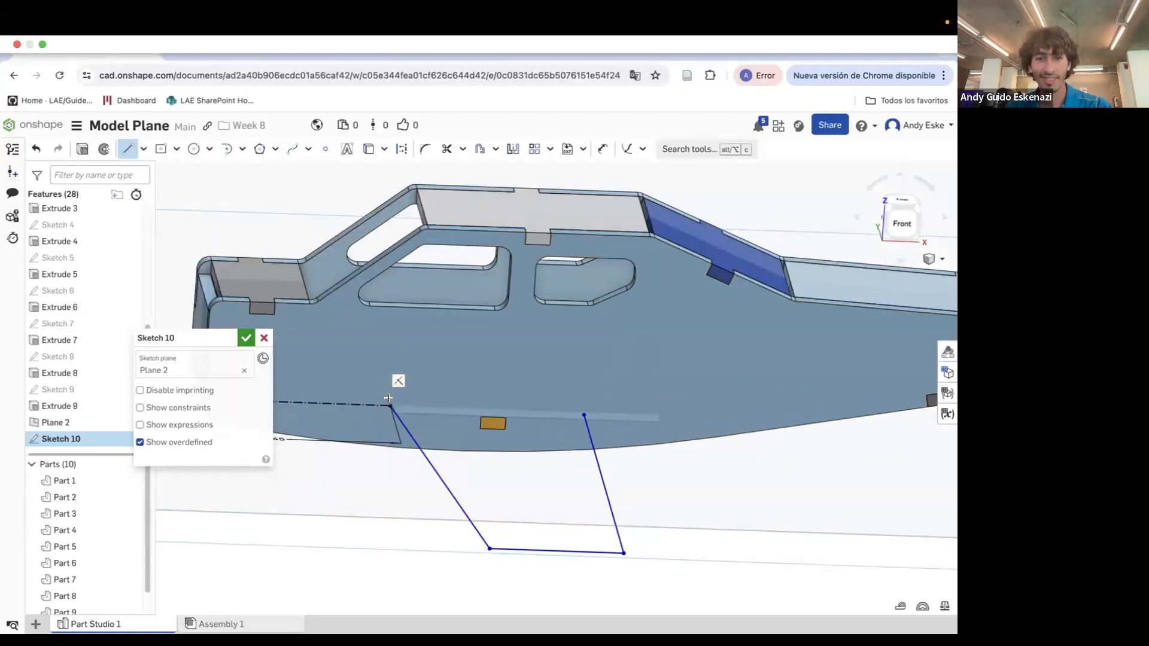
{"action": "left_click", "coordinate": [583, 415]}
{"action": "left_click", "coordinate": [391, 408]}
{"action": "key", "text": "Escape"}
{"action": "right_click_drag", "start_coordinate": [442, 370], "coordinate": [467, 403]}
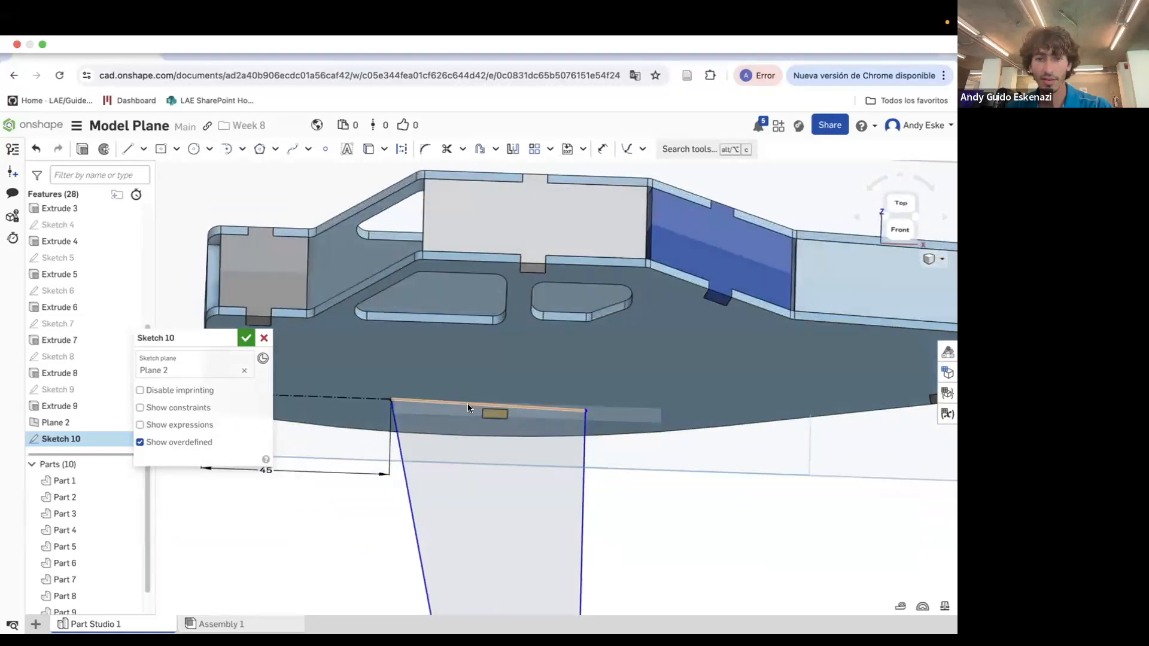
Make the wing's root line parallel to the construction line
{"action": "left_click", "coordinate": [642, 150]}
{"action": "left_click", "coordinate": [655, 216]}
{"action": "left_click", "coordinate": [431, 400]}
{"action": "left_click", "coordinate": [359, 398]}
{"action": "key", "text": "Escape"}
Dimension the angle between the wing's root line and leading edge to 80 degrees
{"action": "scroll", "coordinate": [562, 355], "scroll_direction": "down", "scroll_amount": 10}
{"action": "mouse_move", "coordinate": [546, 365]}
{"action": "right_mouse_down"}
{"action": "mouse_move", "coordinate": [549, 465]}
{"action": "mouse_move", "coordinate": [566, 333]}
{"action": "mouse_move", "coordinate": [603, 323]}
{"action": "mouse_move", "coordinate": [533, 358]}
{"action": "mouse_move", "coordinate": [529, 382]}
{"action": "right_mouse_up"}
{"action": "scroll", "coordinate": [504, 385], "scroll_direction": "up", "scroll_amount": 5}
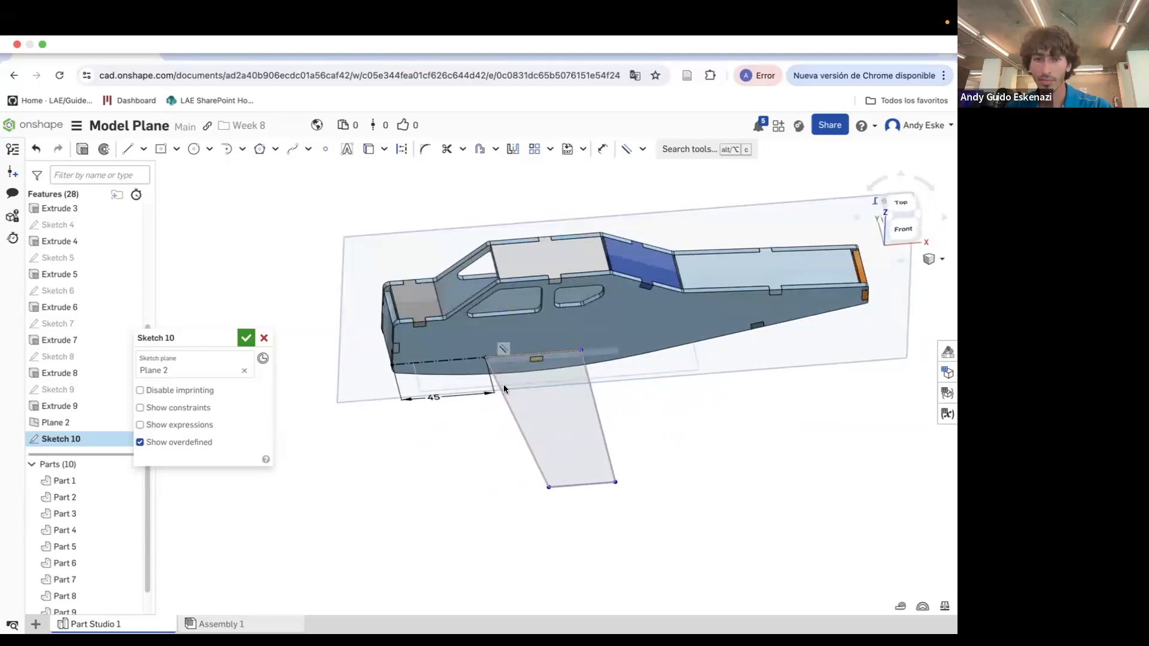
{"action": "key", "text": "u"}
{"action": "left_click", "coordinate": [493, 374]}
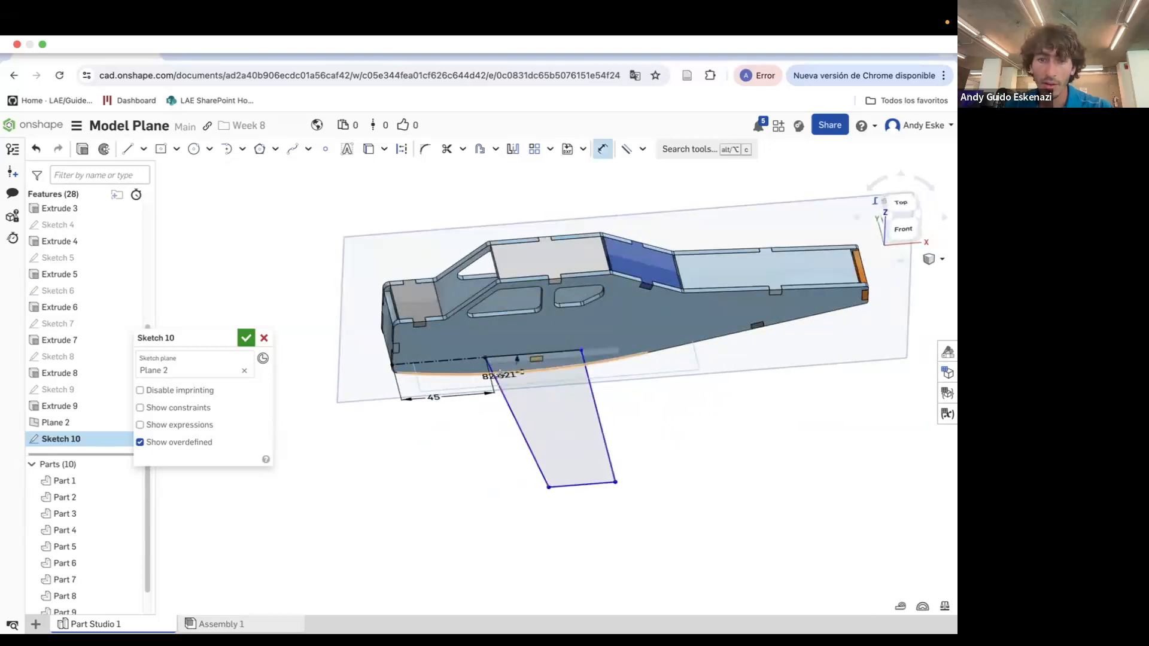
{"action": "left_click", "coordinate": [502, 374]}
{"action": "type", "text": "80"}
{"action": "key", "text": "Return"}
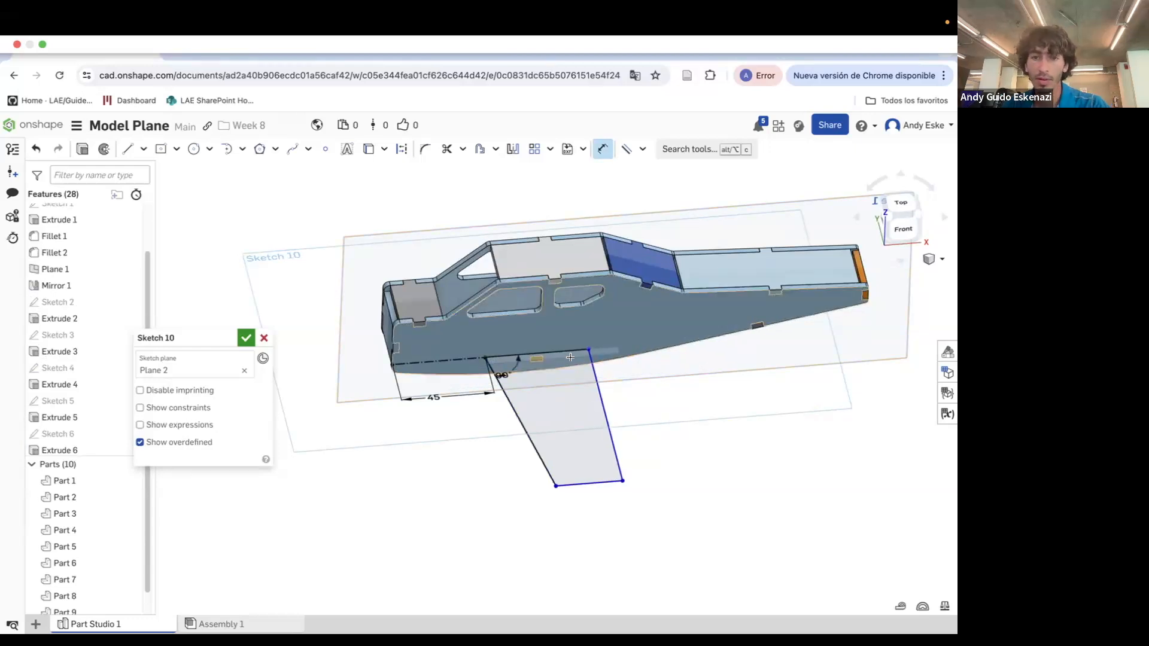
Dimension the wing's tip line to 30 mm
{"action": "right_click_drag", "start_coordinate": [571, 358], "coordinate": [572, 379]}
{"action": "key", "text": "n"}
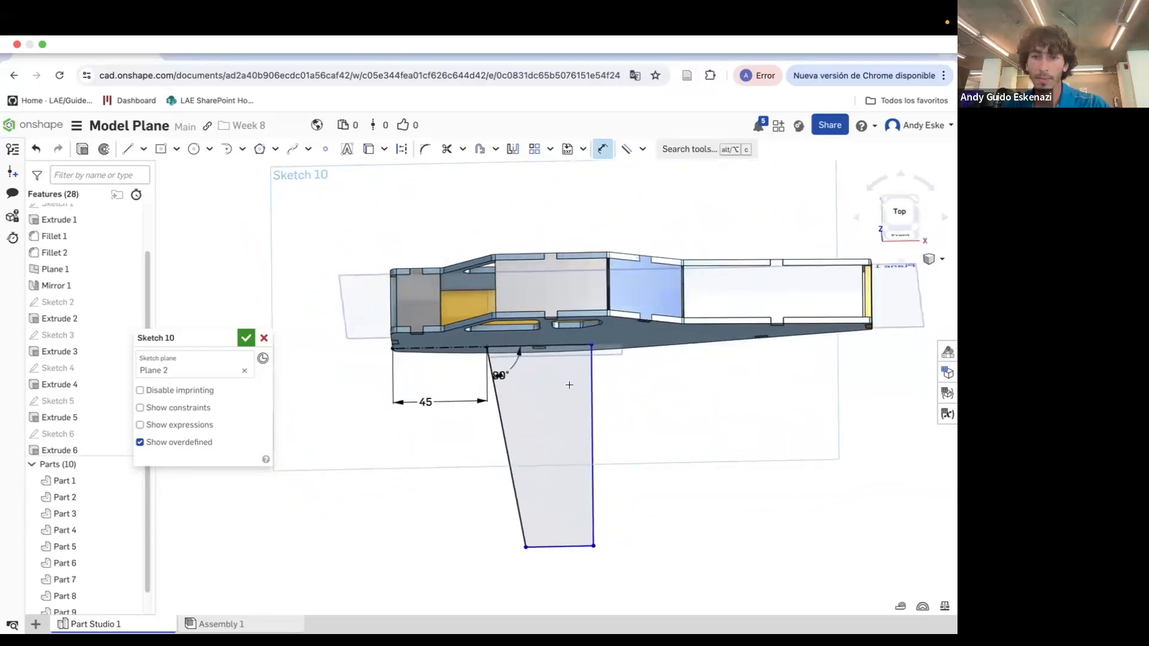
{"action": "left_click_drag", "start_coordinate": [594, 353], "coordinate": [603, 399]}
{"action": "scroll", "coordinate": [583, 354], "scroll_direction": "up", "scroll_amount": 3}
{"action": "scroll", "coordinate": [592, 329], "scroll_direction": "down", "scroll_amount": 5}
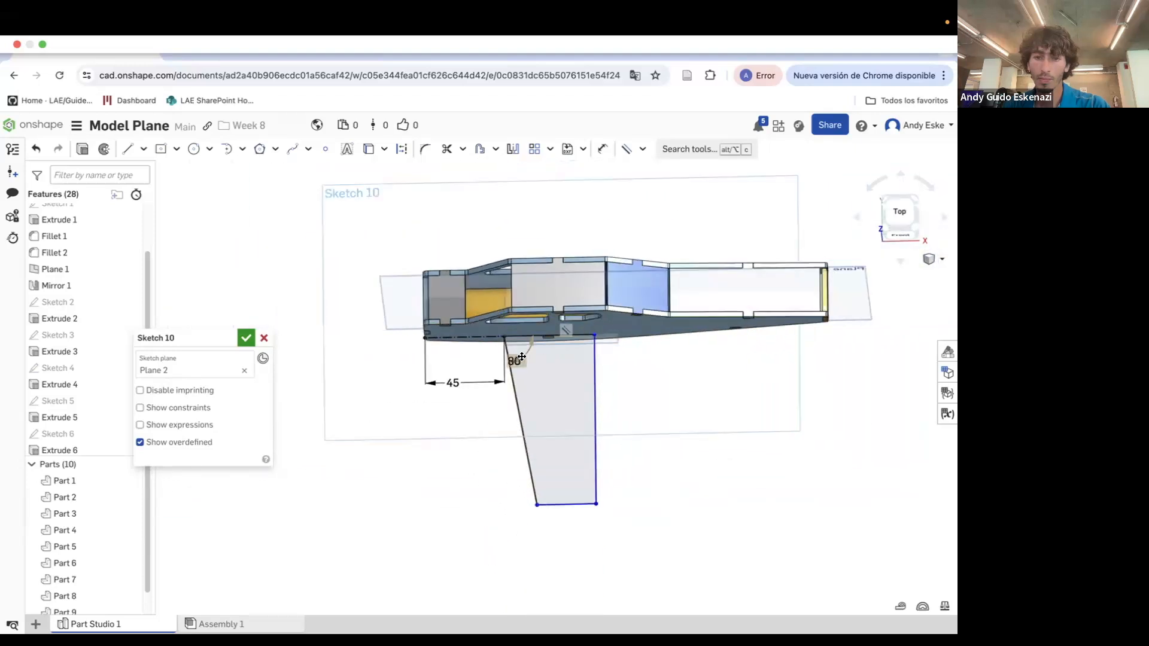
{"action": "scroll", "coordinate": [519, 353], "scroll_direction": "up", "scroll_amount": 3}
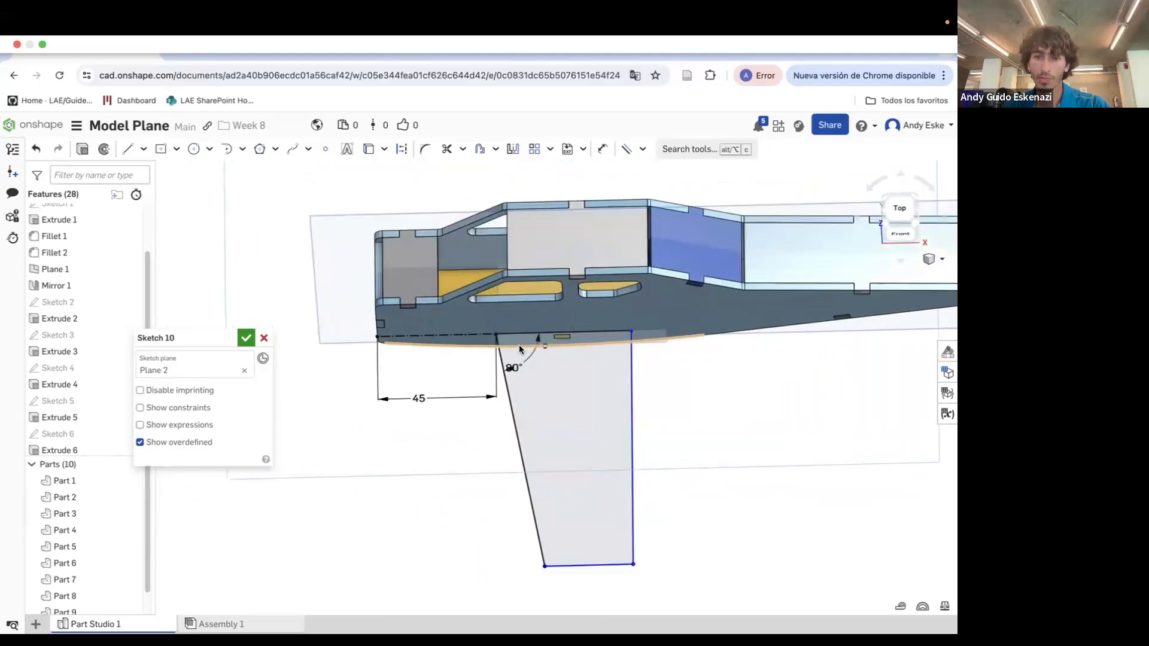
{"action": "key", "text": "d"}
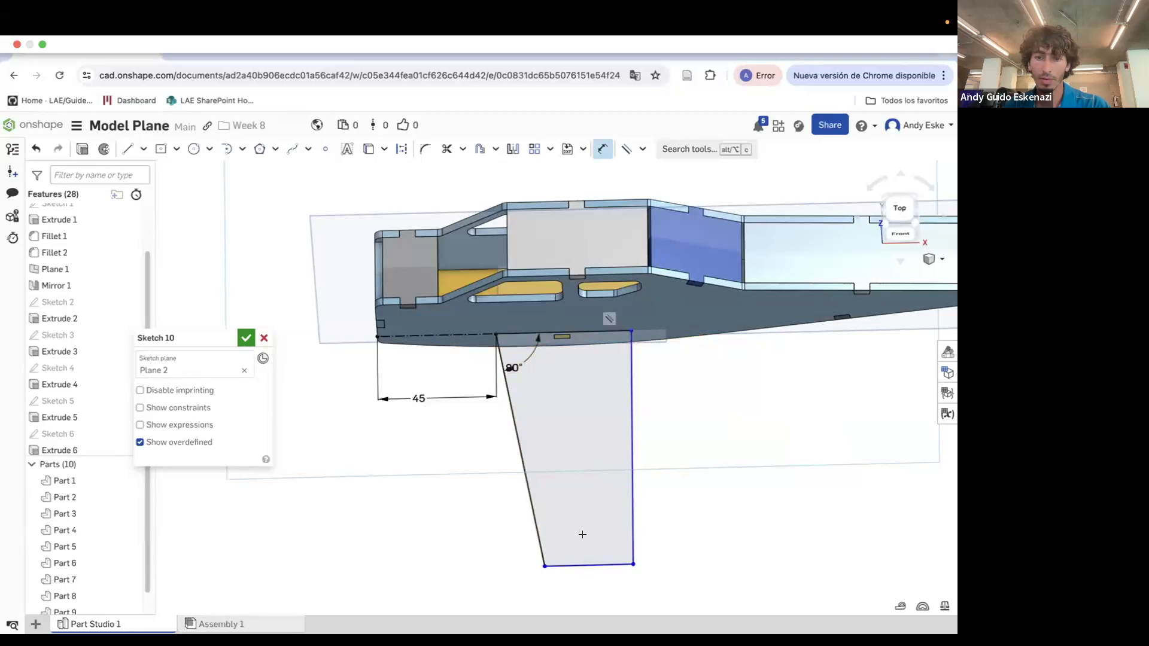
{"action": "left_click", "coordinate": [583, 566]}
{"action": "left_click", "coordinate": [580, 588]}
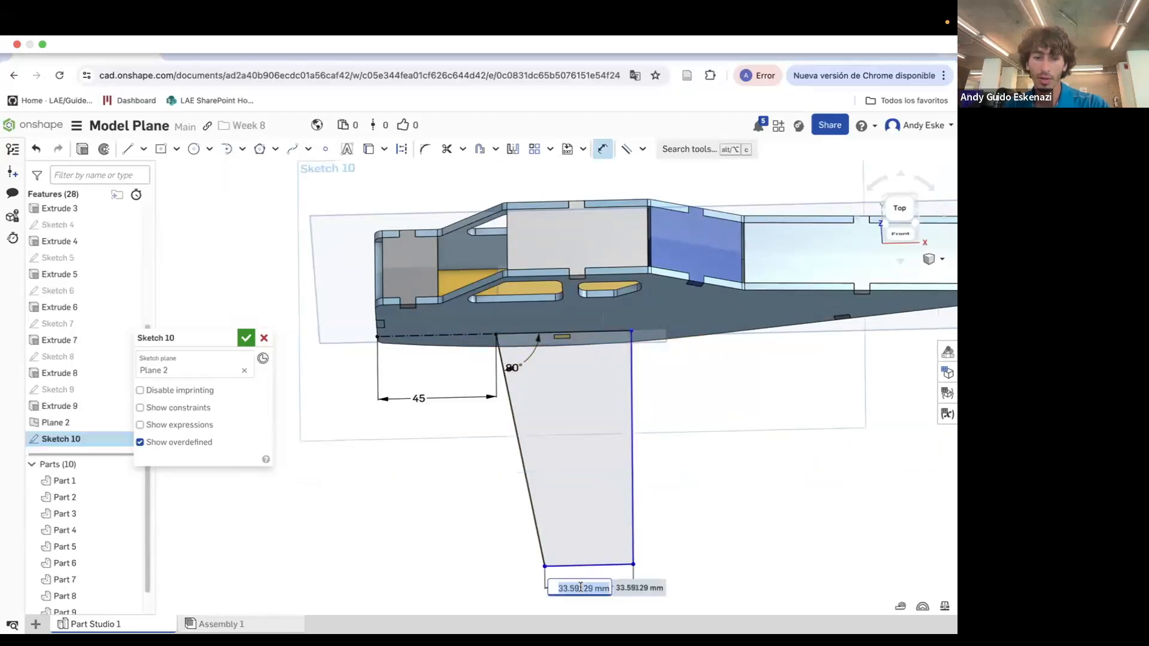
{"action": "key", "text": "Return"}
Dimension the wing's root line to 50 mm
{"action": "left_click", "coordinate": [593, 333]}
{"action": "left_click", "coordinate": [594, 368]}
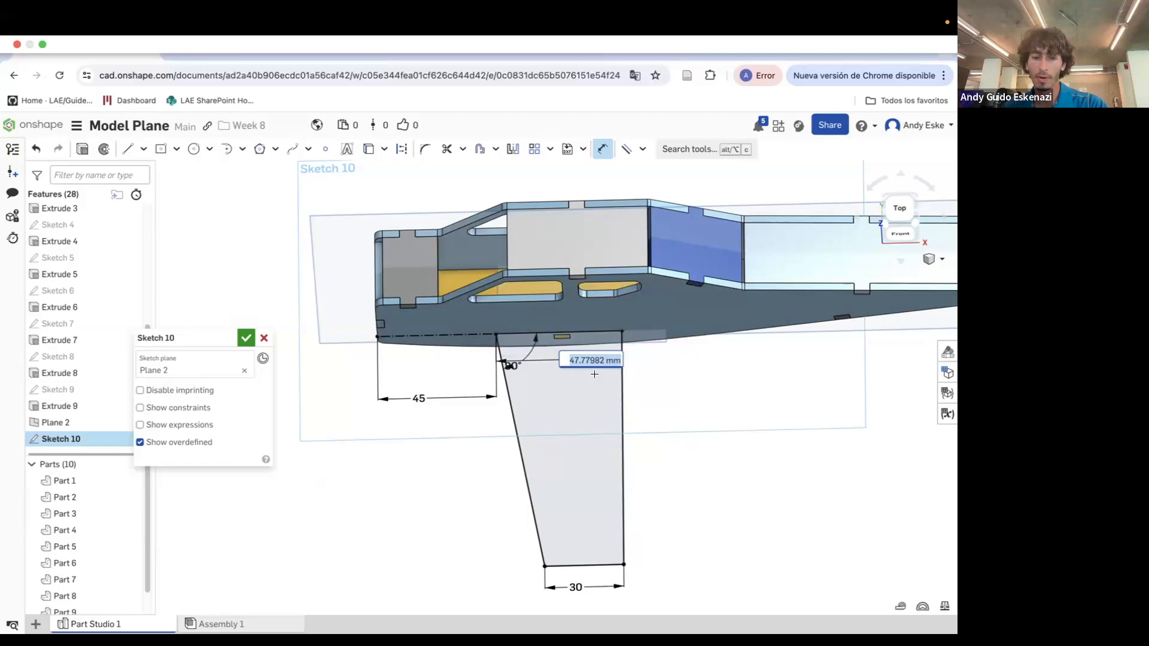
{"action": "key", "text": "Return"}
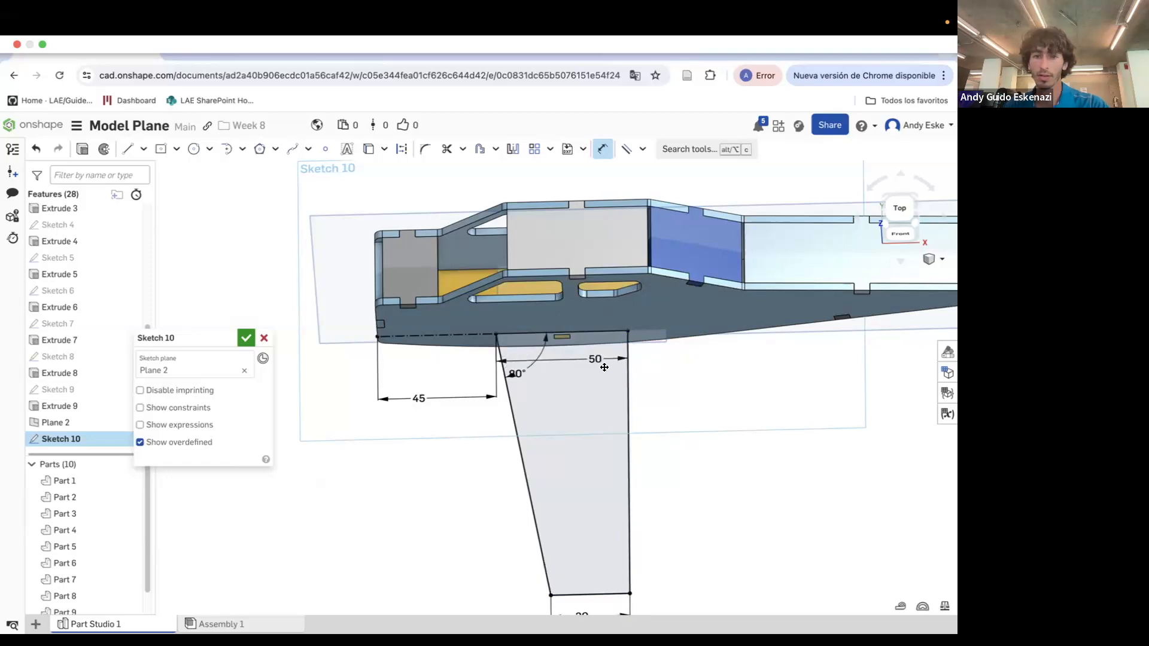
Try a root line length of 60 mm for the wing and undo the change
{"action": "scroll", "coordinate": [605, 368], "scroll_direction": "down", "scroll_amount": 5}
{"action": "right_click_drag", "start_coordinate": [572, 379], "coordinate": [715, 416]}
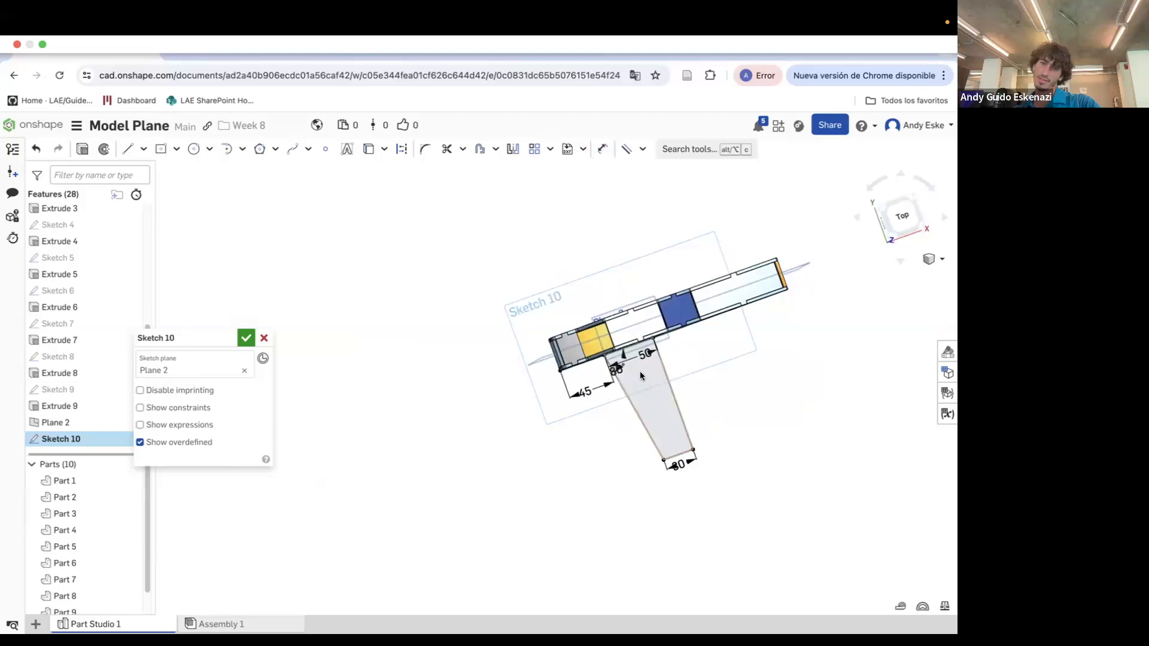
{"action": "scroll", "coordinate": [640, 371], "scroll_direction": "up", "scroll_amount": 3}
{"action": "double_click", "coordinate": [647, 345]}
{"action": "type", "text": "60"}
{"action": "key", "text": "Return"}
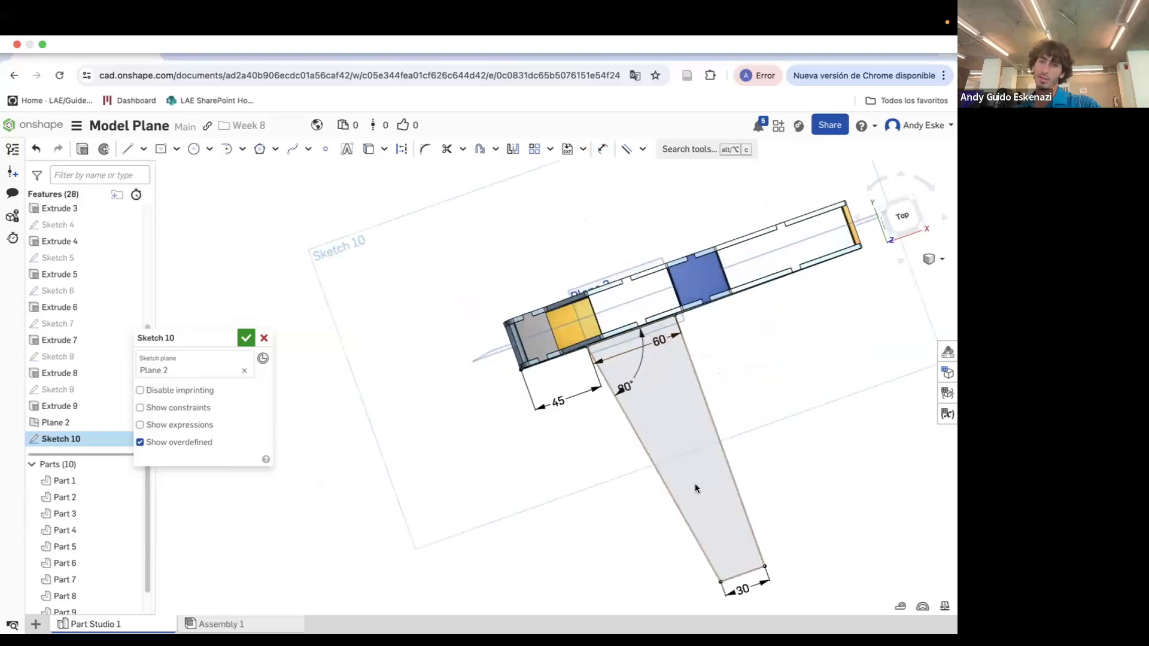
{"action": "key", "text": "super+z"}
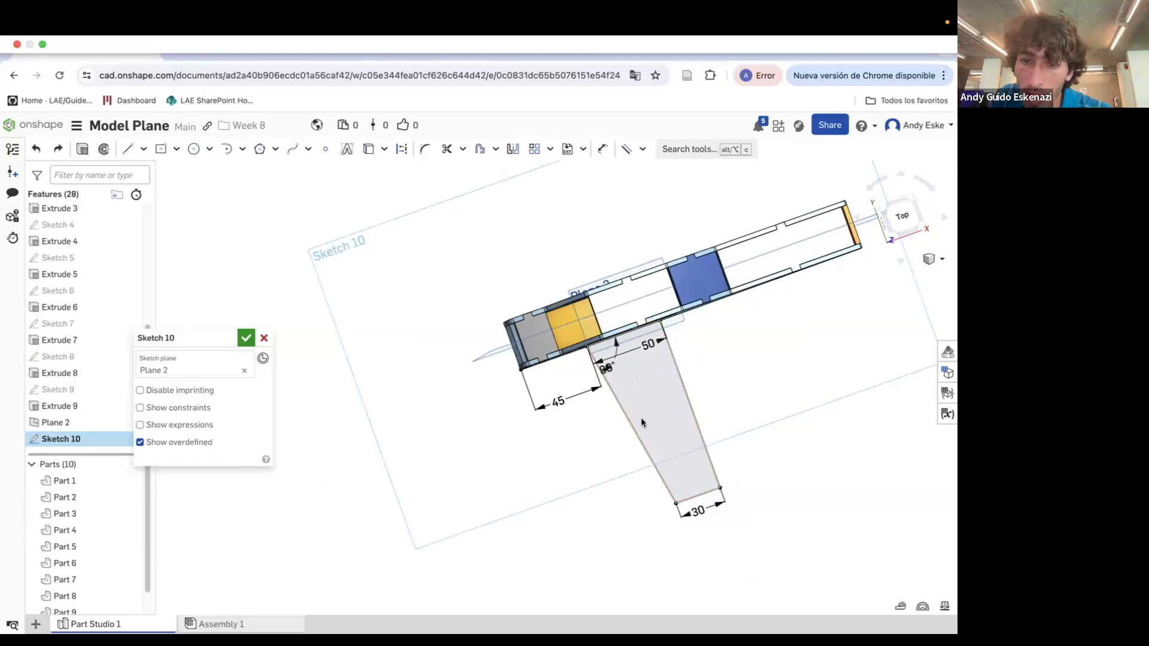
Delete the vertical constraint from the wing's trailing edge
{"action": "right_click", "coordinate": [712, 466]}
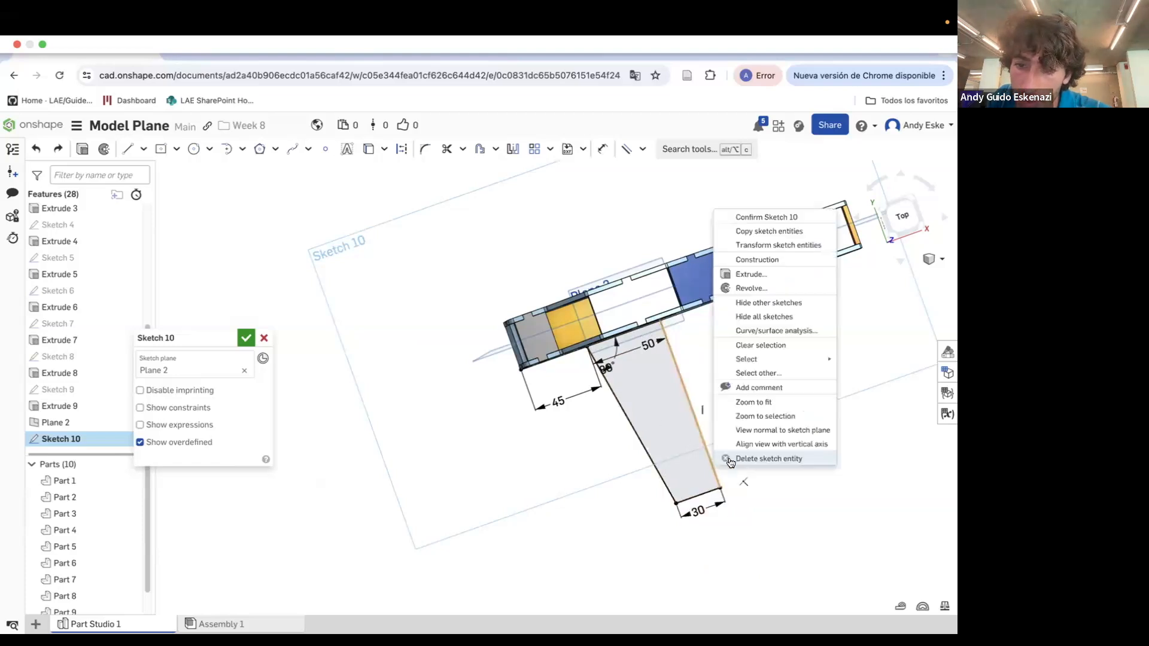
{"action": "right_click", "coordinate": [699, 410]}
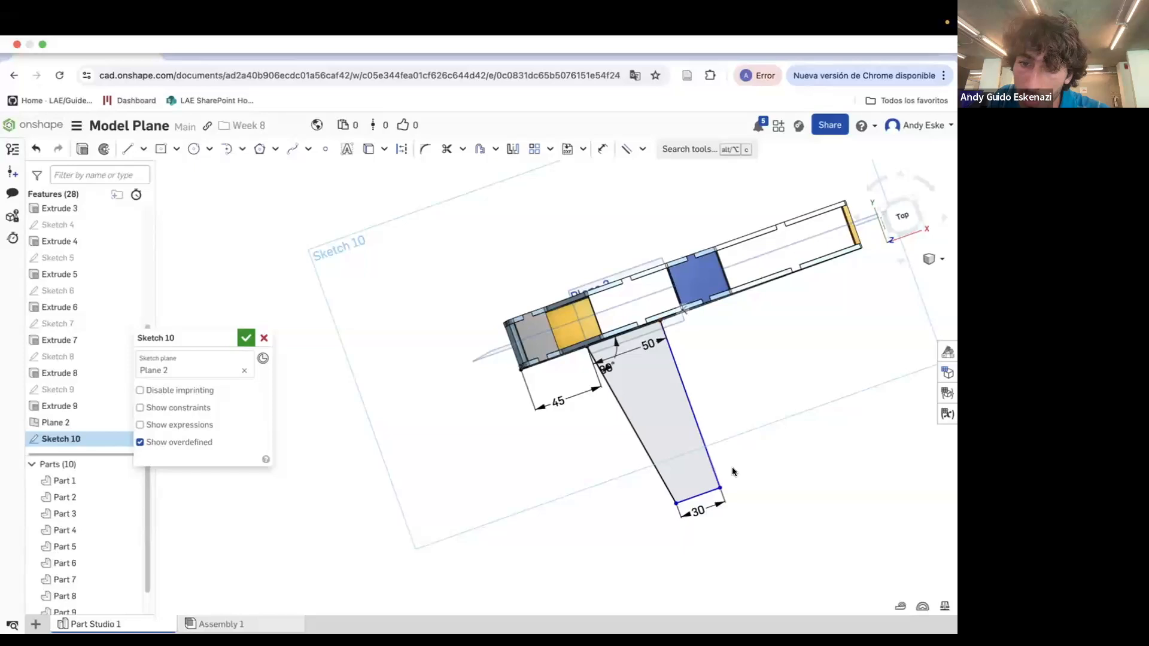
Dimension the wing's span between the root line and the tip line to 110 mm
{"action": "key", "text": "u"}
{"action": "right_click_drag", "start_coordinate": [646, 398], "coordinate": [612, 336]}
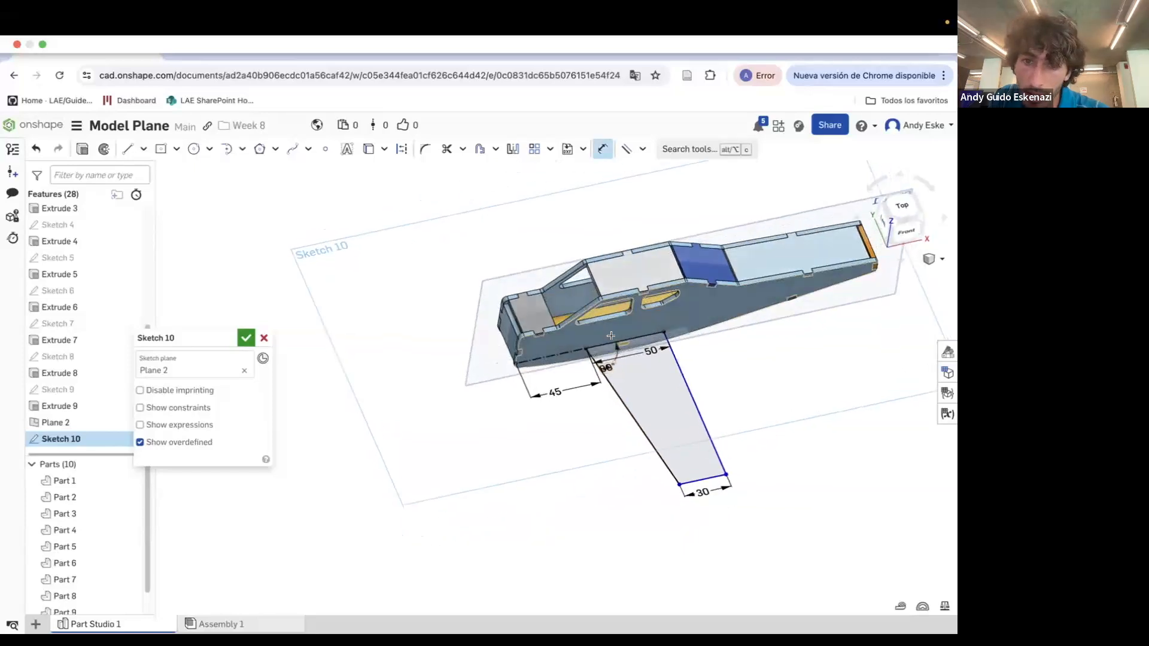
{"action": "left_click", "coordinate": [622, 341]}
{"action": "left_click", "coordinate": [712, 479]}
{"action": "left_click", "coordinate": [749, 405]}
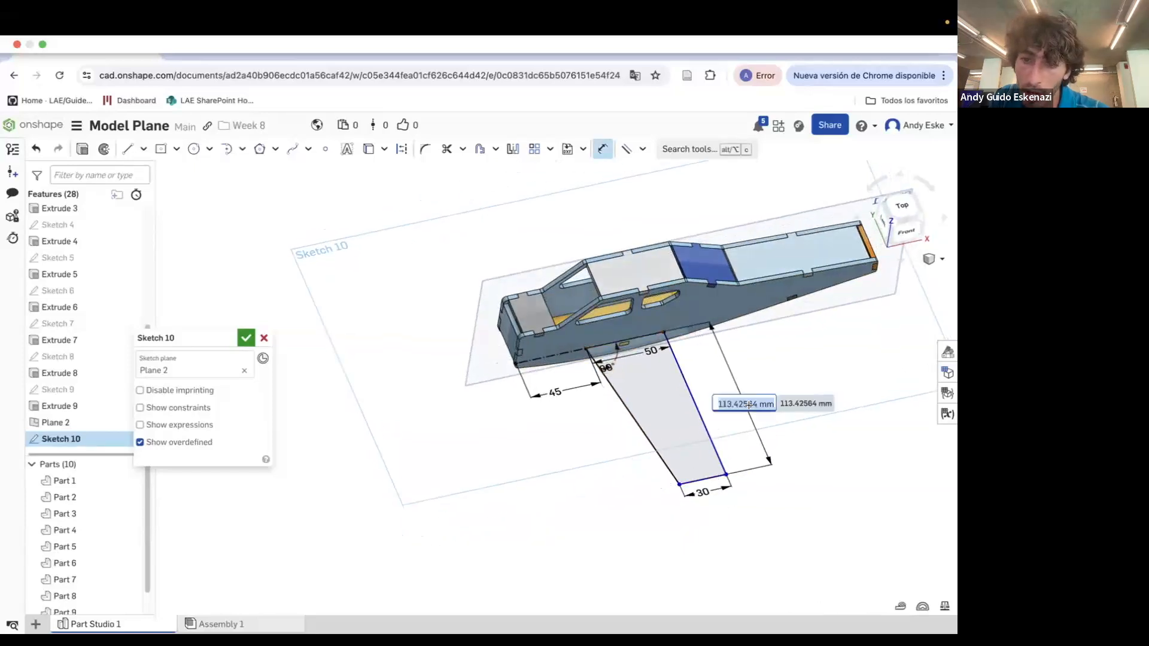
{"action": "type", "text": "110"}
{"action": "key", "text": "Return"}
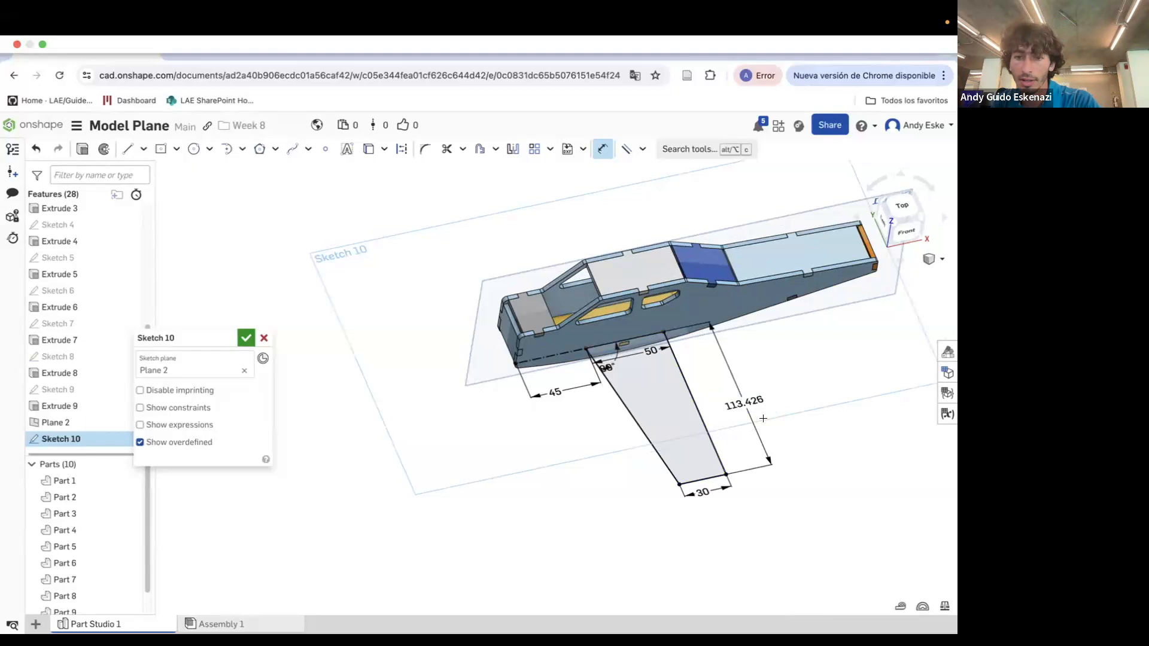
{"action": "key", "text": "Escape"}
Set the wing's root line length to 60 mm and its leading-edge angle to 75 degrees
{"action": "double_click", "coordinate": [652, 351]}
{"action": "type", "text": "60"}
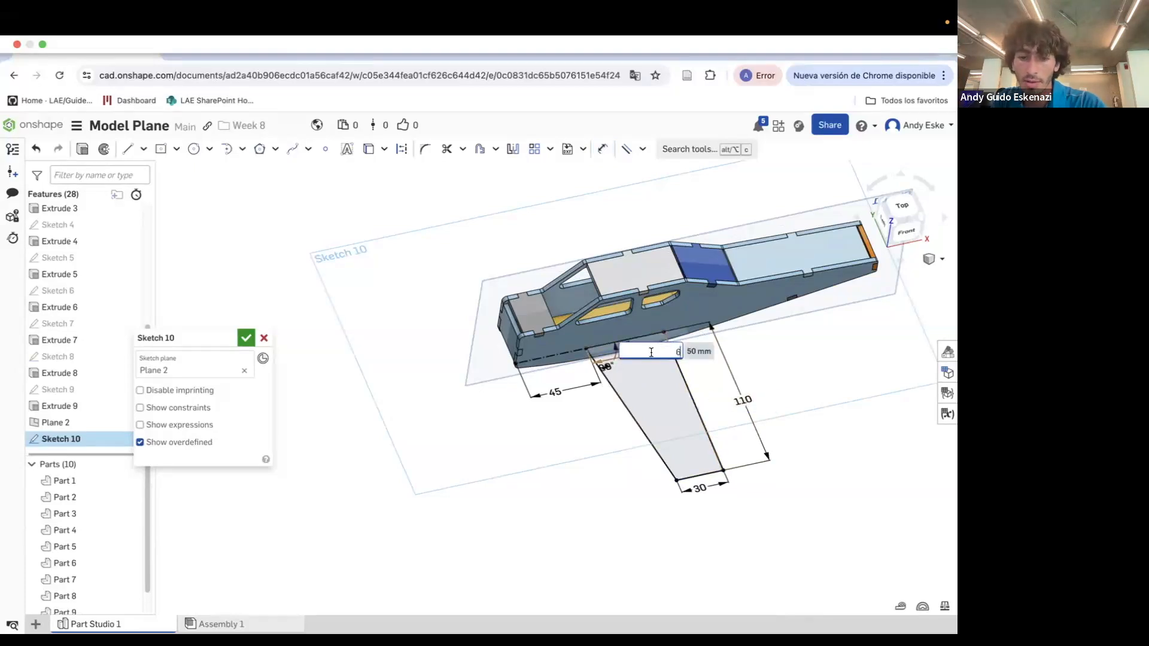
{"action": "key", "text": "Return"}
{"action": "mouse_move", "coordinate": [669, 362]}
{"action": "right_mouse_down"}
{"action": "mouse_move", "coordinate": [660, 380]}
{"action": "mouse_move", "coordinate": [664, 352]}
{"action": "mouse_move", "coordinate": [664, 365]}
{"action": "mouse_move", "coordinate": [624, 375]}
{"action": "right_mouse_up"}
{"action": "double_click", "coordinate": [623, 375]}
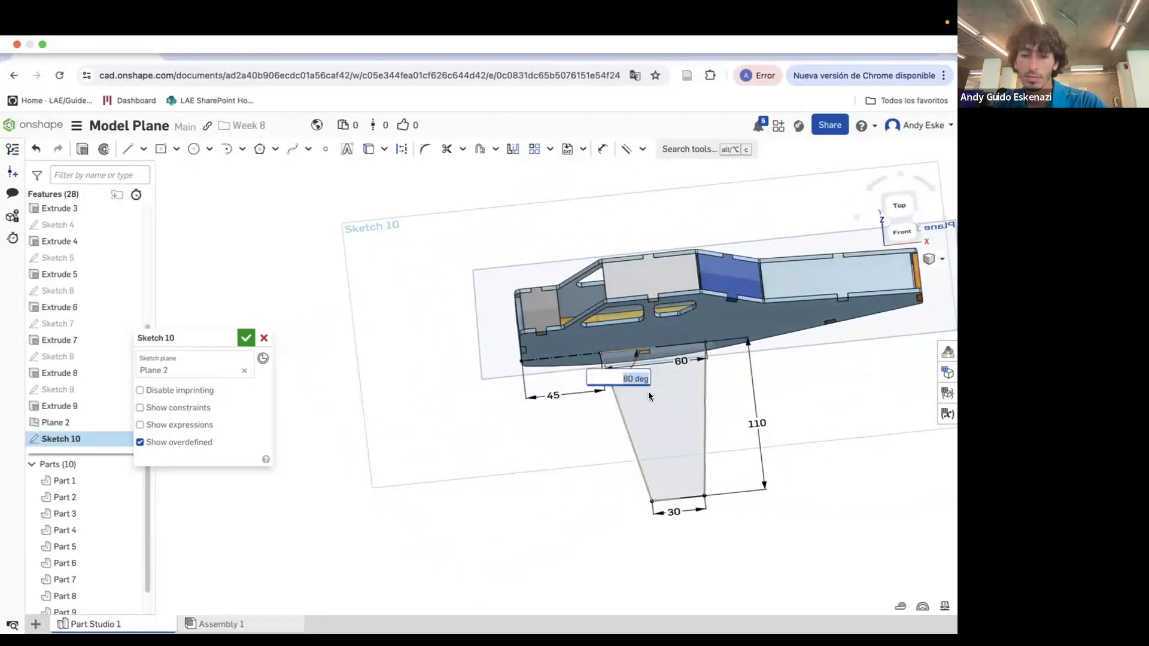
{"action": "type", "text": "75"}
{"action": "key", "text": "Return"}
Set the distance from the fuselage's nose to the wing root's front corner to 40 mm
{"action": "mouse_move", "coordinate": [641, 373]}
{"action": "right_mouse_down"}
{"action": "mouse_move", "coordinate": [629, 398]}
{"action": "mouse_move", "coordinate": [666, 357]}
{"action": "mouse_move", "coordinate": [636, 331]}
{"action": "mouse_move", "coordinate": [642, 383]}
{"action": "right_mouse_up"}
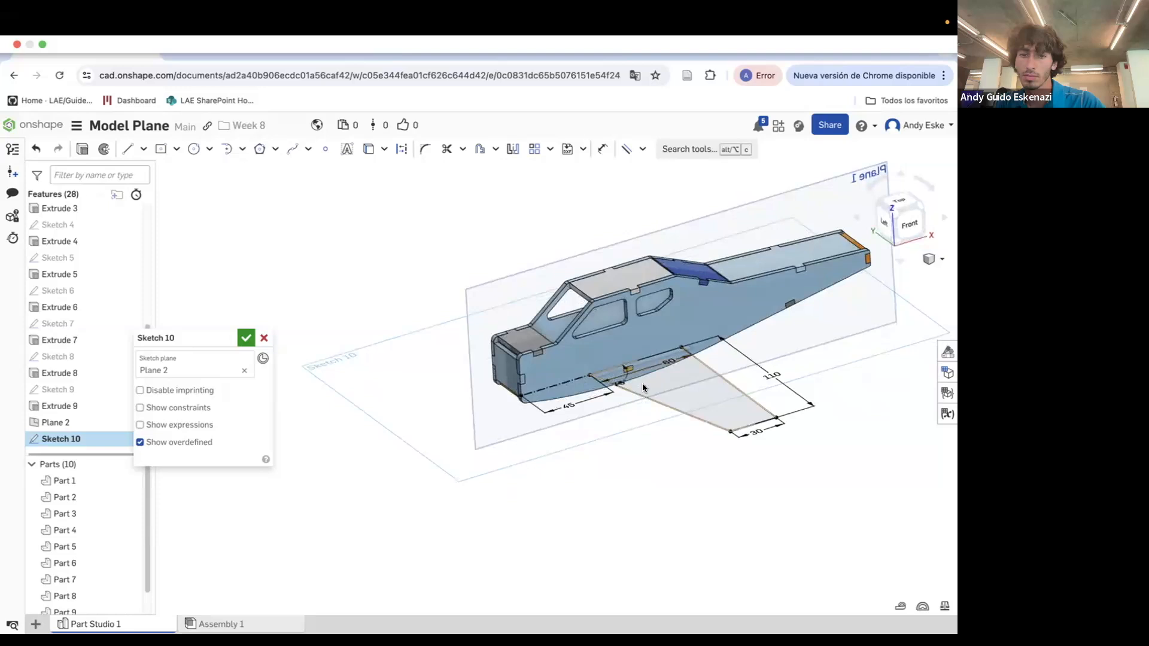
{"action": "double_click", "coordinate": [574, 403]}
{"action": "type", "text": "40"}
{"action": "key", "text": "Return"}
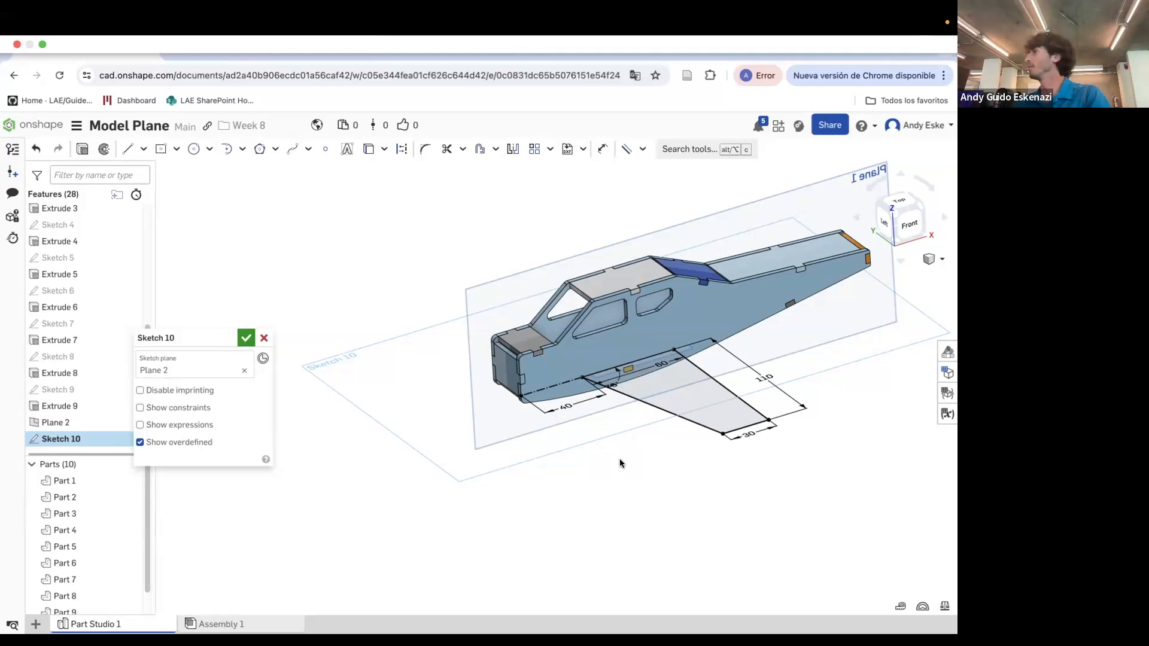
Sketch a construction line from the wing root line's midpoint into the fuselage, perpendicular to the root, and dimension it to 3 mm
{"action": "mouse_move", "coordinate": [424, 389]}
{"action": "right_mouse_down"}
{"action": "mouse_move", "coordinate": [539, 347]}
{"action": "mouse_move", "coordinate": [613, 343]}
{"action": "right_mouse_up"}
{"action": "key", "text": "n"}
{"action": "scroll", "coordinate": [605, 359], "scroll_direction": "up", "scroll_amount": 6}
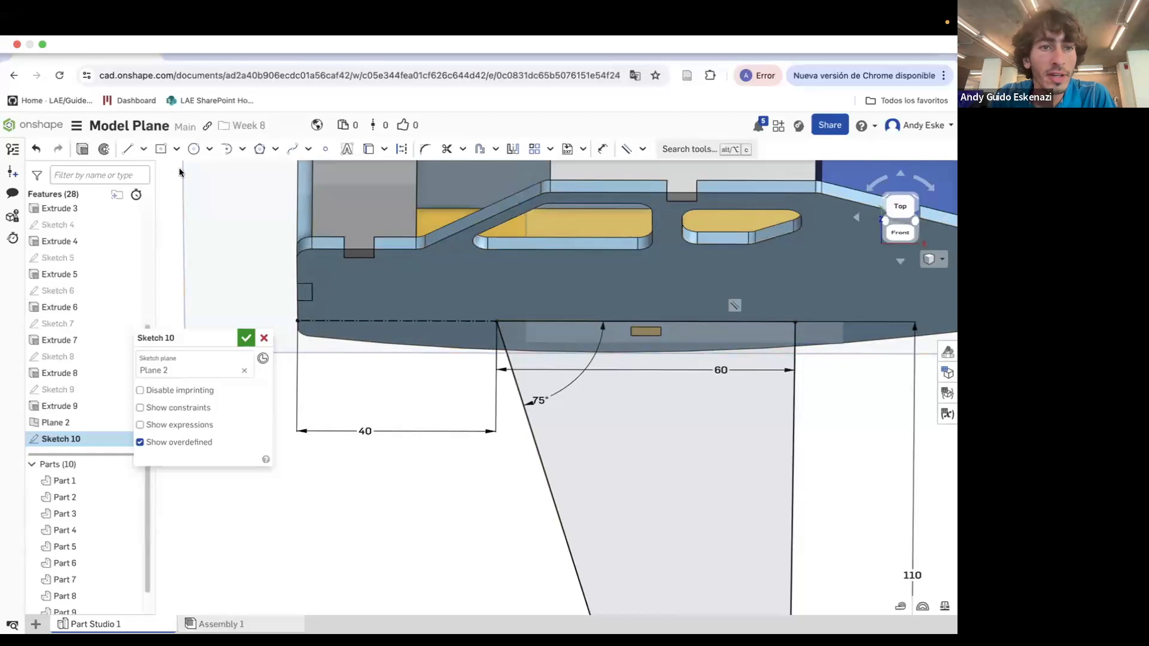
{"action": "key", "text": "l"}
{"action": "left_click", "coordinate": [402, 149]}
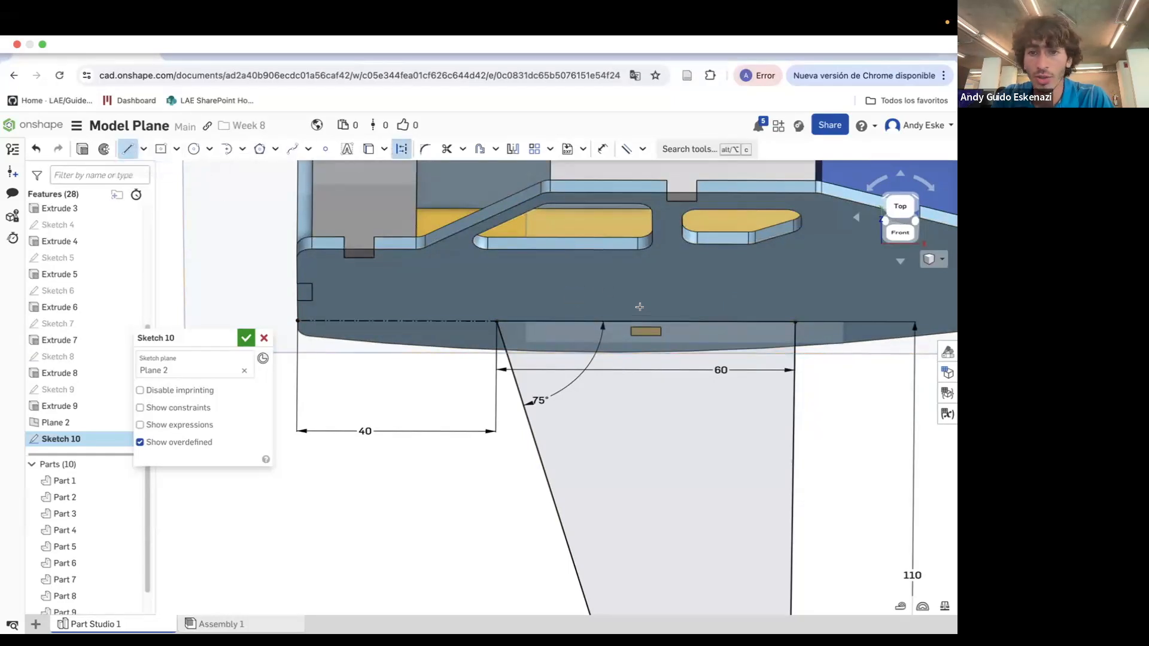
{"action": "scroll", "coordinate": [645, 297], "scroll_direction": "up", "scroll_amount": 3}
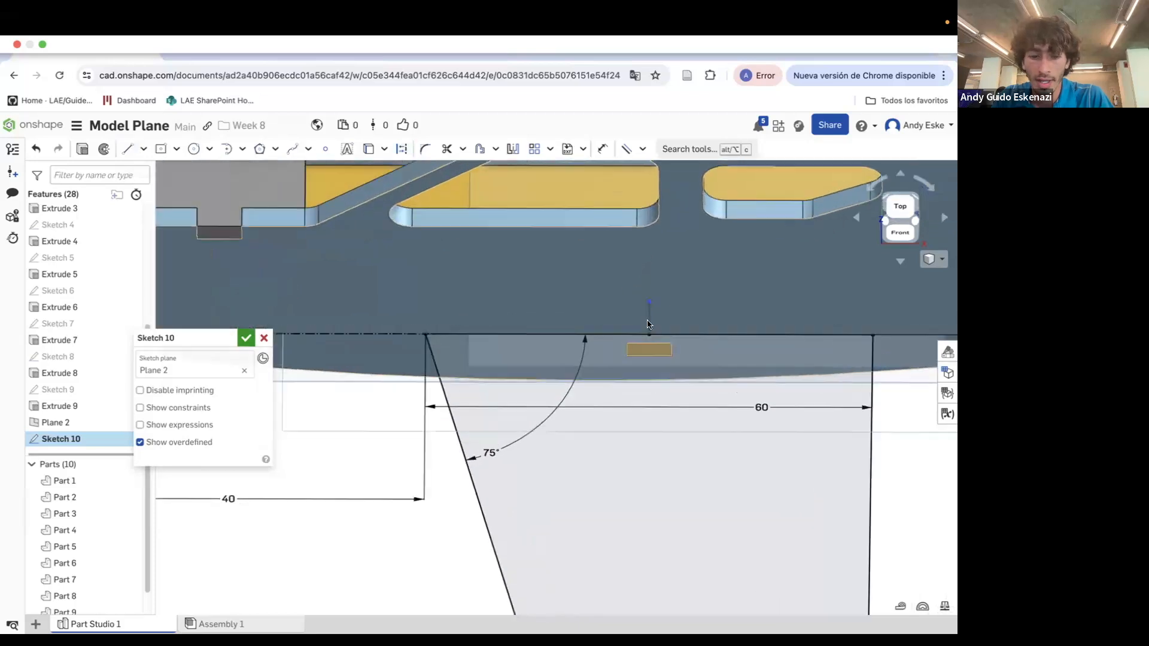
{"action": "left_click", "coordinate": [684, 313]}
{"action": "left_click", "coordinate": [694, 312]}
{"action": "type", "text": "3"}
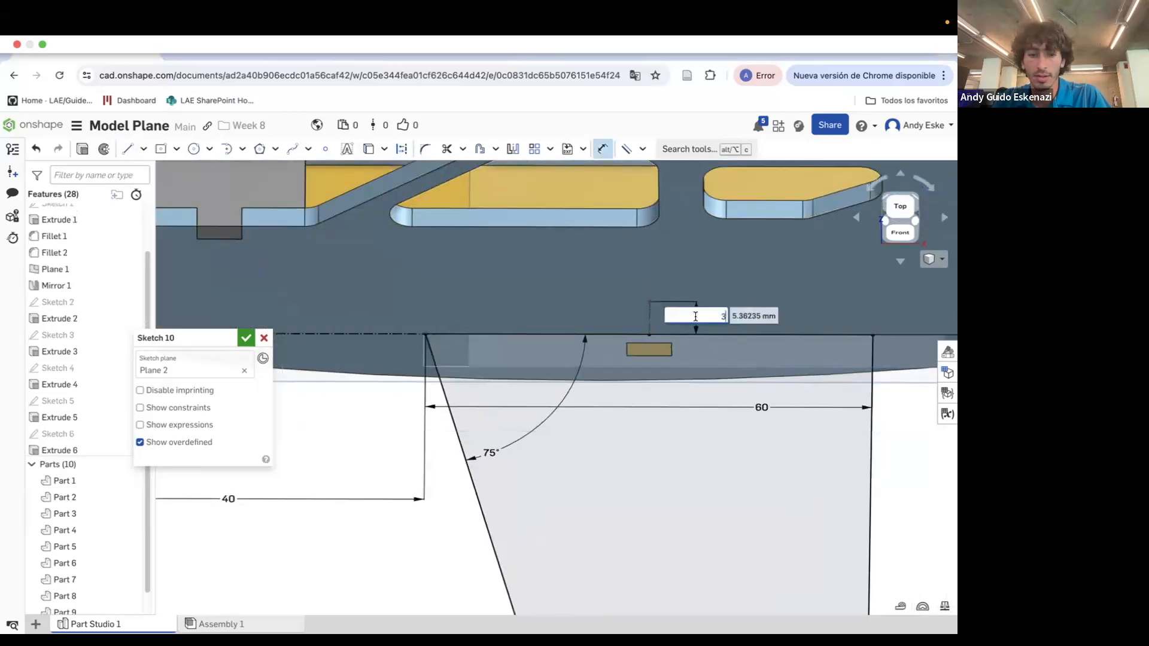
{"action": "key", "text": "Return"}
Sketch a center-point rectangle about 7.3 mm wide around the construction line's midpoint as the wing's tab
{"action": "left_click", "coordinate": [160, 149]}
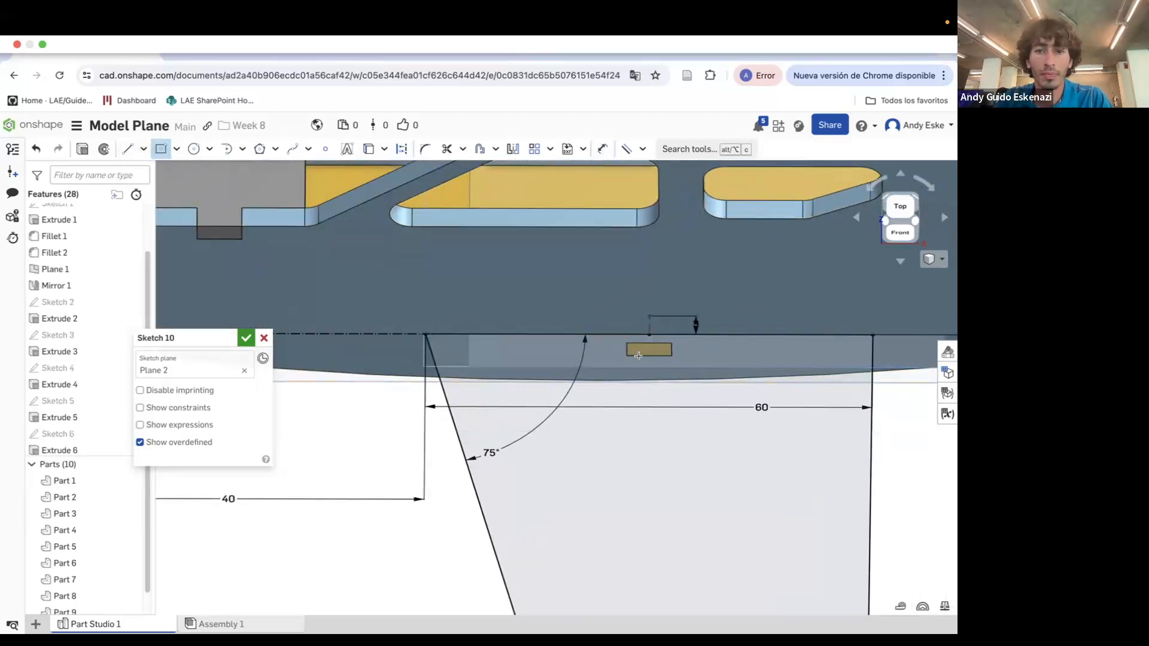
{"action": "scroll", "coordinate": [644, 338], "scroll_direction": "up", "scroll_amount": 3}
{"action": "left_click", "coordinate": [656, 312]}
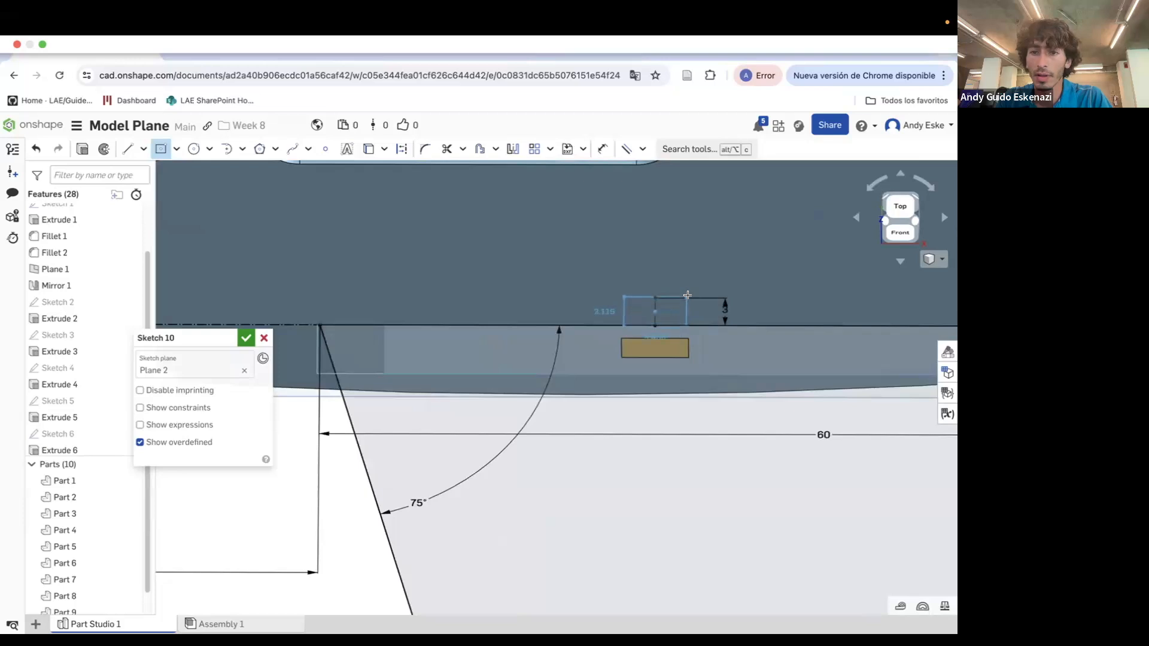
{"action": "left_click", "coordinate": [696, 327]}
{"action": "scroll", "coordinate": [732, 310], "scroll_direction": "down", "scroll_amount": 3}
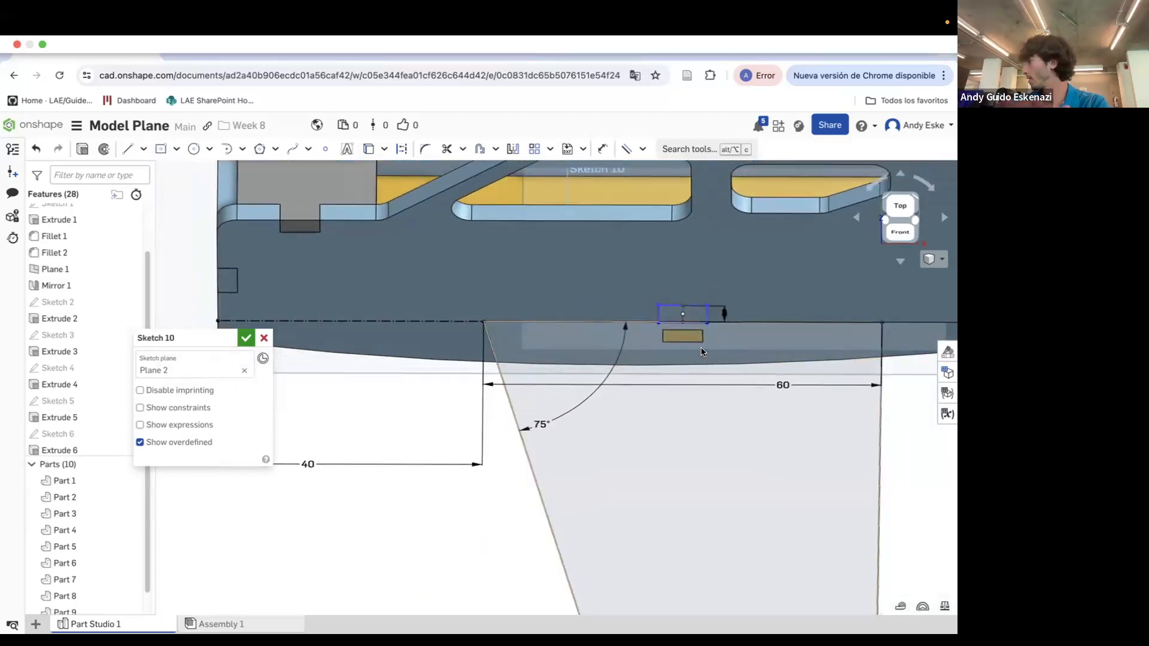
{"action": "scroll", "coordinate": [629, 333], "scroll_direction": "up", "scroll_amount": 5}
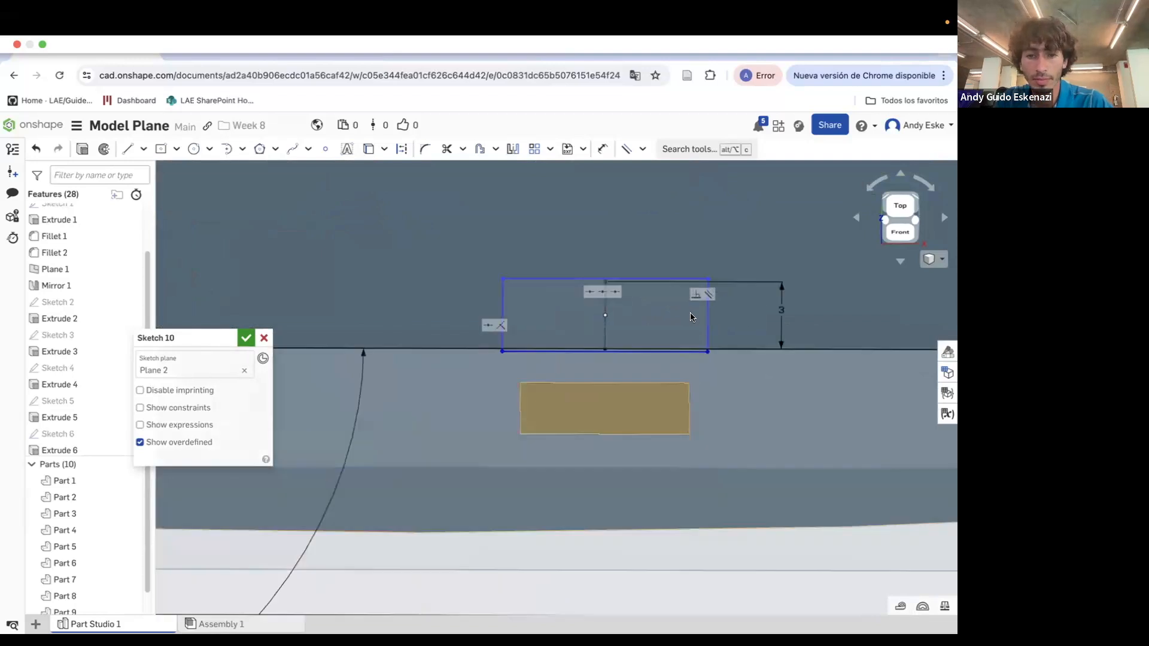
Dimension the tab rectangle's width and height to 6 mm each
{"action": "key", "text": "d"}
{"action": "left_click", "coordinate": [625, 351]}
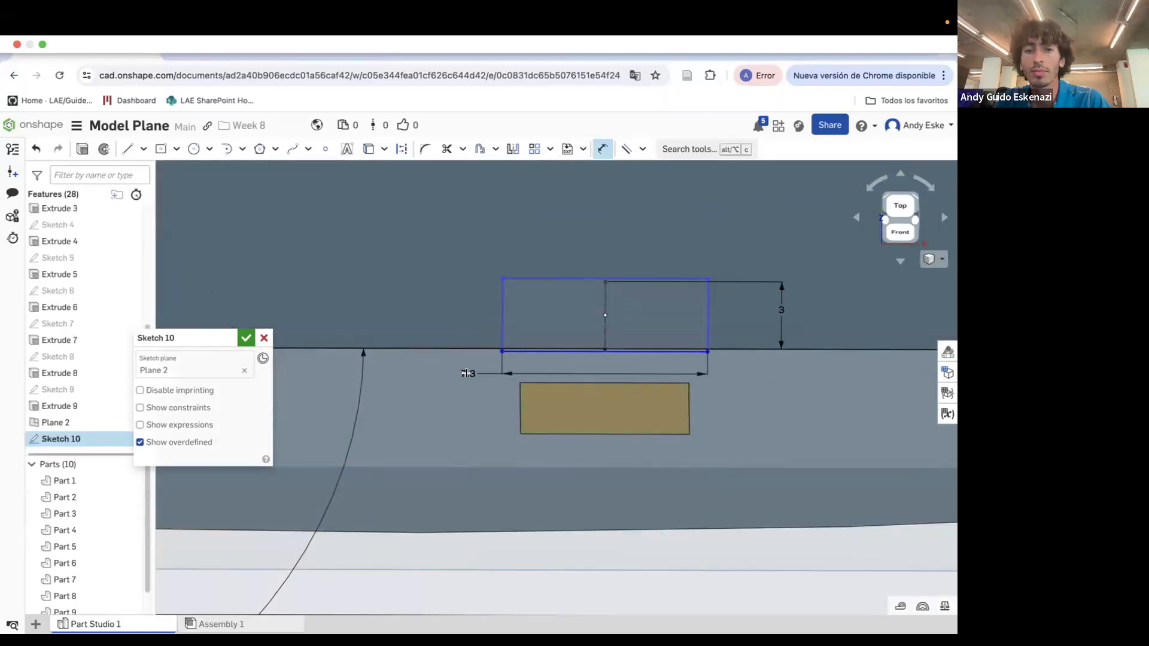
{"action": "left_click", "coordinate": [465, 373]}
{"action": "type", "text": "6"}
{"action": "key", "text": "Return"}
{"action": "left_click", "coordinate": [521, 315]}
{"action": "left_click", "coordinate": [473, 313]}
{"action": "type", "text": "6"}
{"action": "key", "text": "Return"}
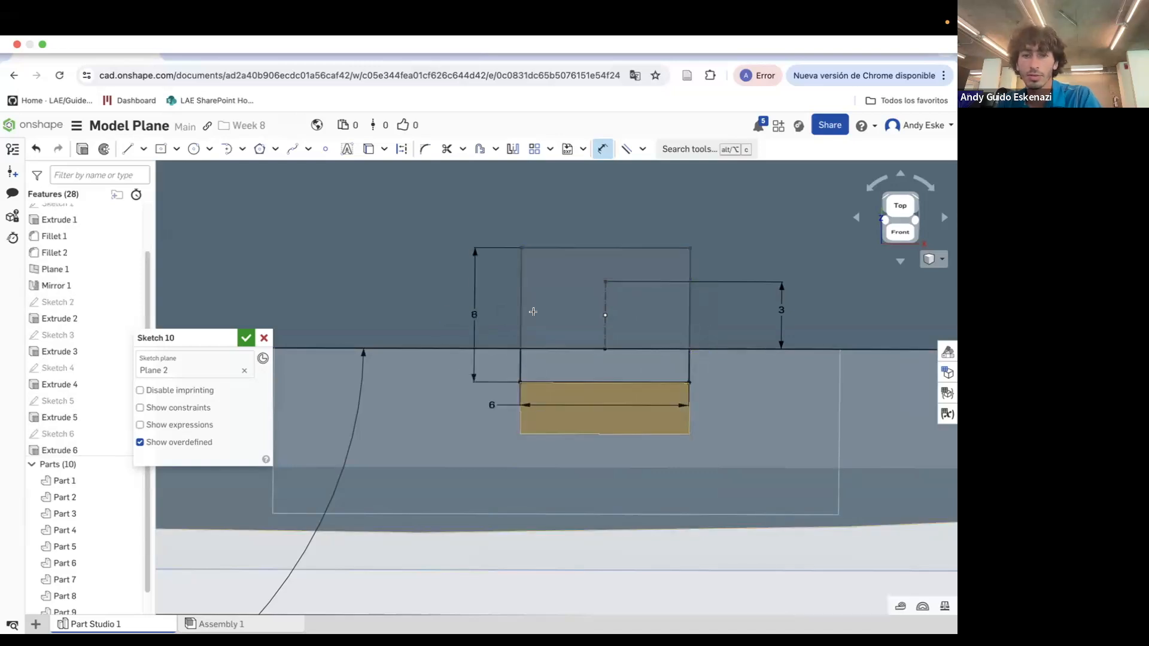
Set the tab rectangle's height to 3 mm
{"action": "scroll", "coordinate": [563, 286], "scroll_direction": "down", "scroll_amount": 3}
{"action": "right_click_drag", "start_coordinate": [562, 286], "coordinate": [522, 291]}
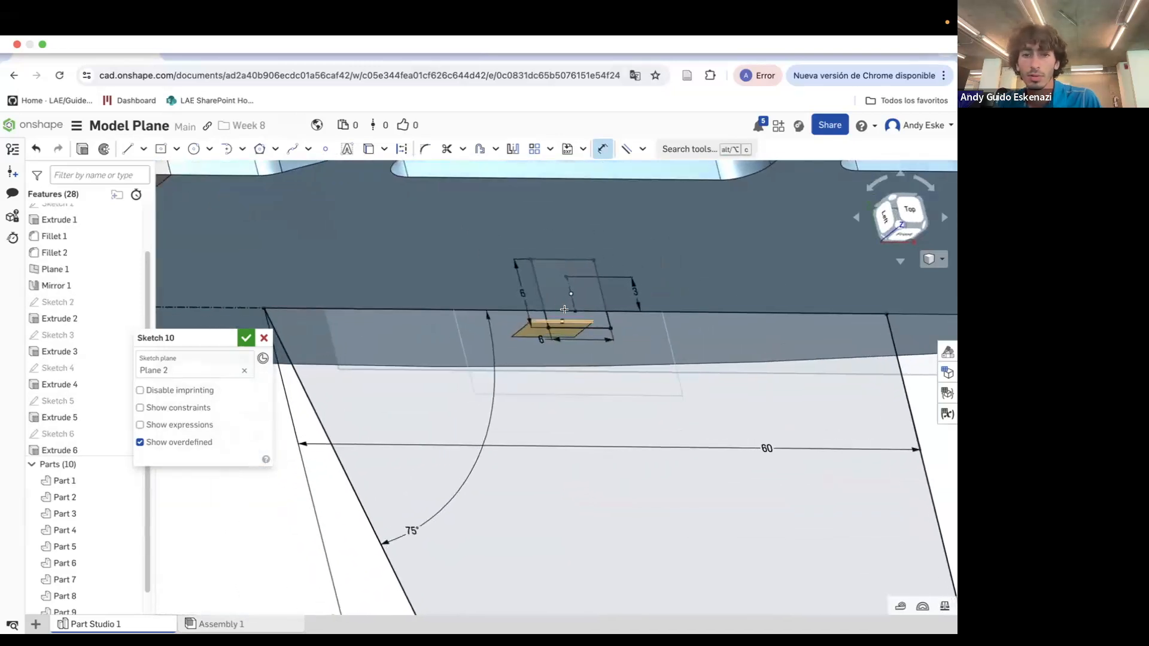
{"action": "double_click", "coordinate": [522, 292]}
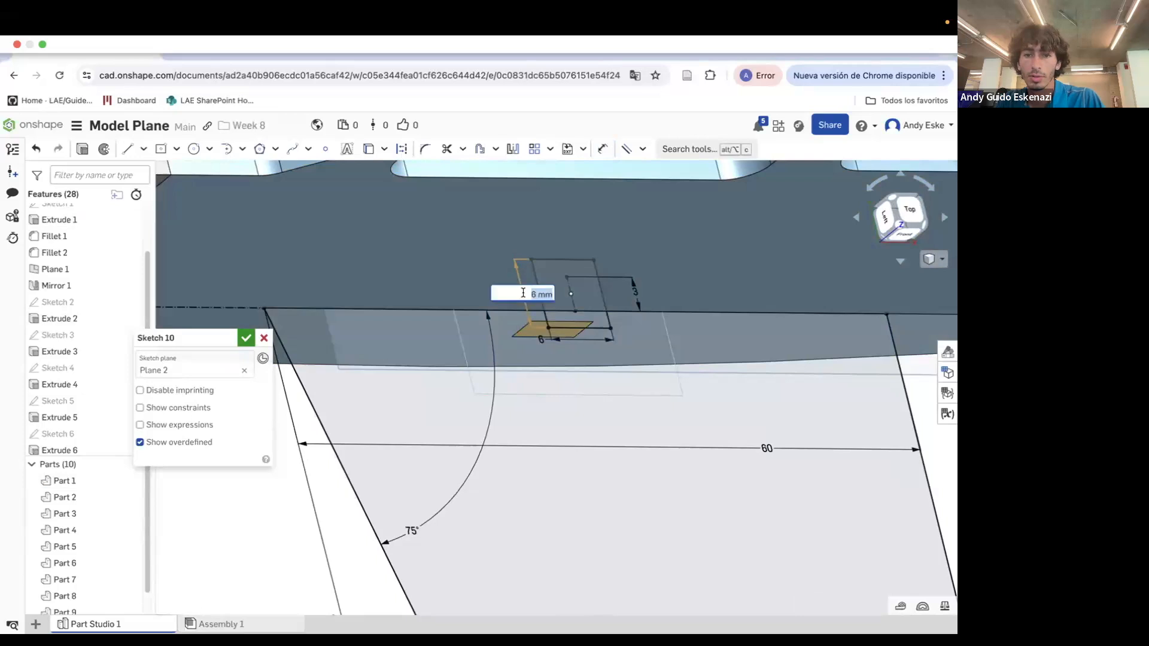
{"action": "type", "text": "3"}
{"action": "key", "text": "Return"}
Accept the finished wing sketch with its root tab
{"action": "scroll", "coordinate": [580, 322], "scroll_direction": "down", "scroll_amount": 6}
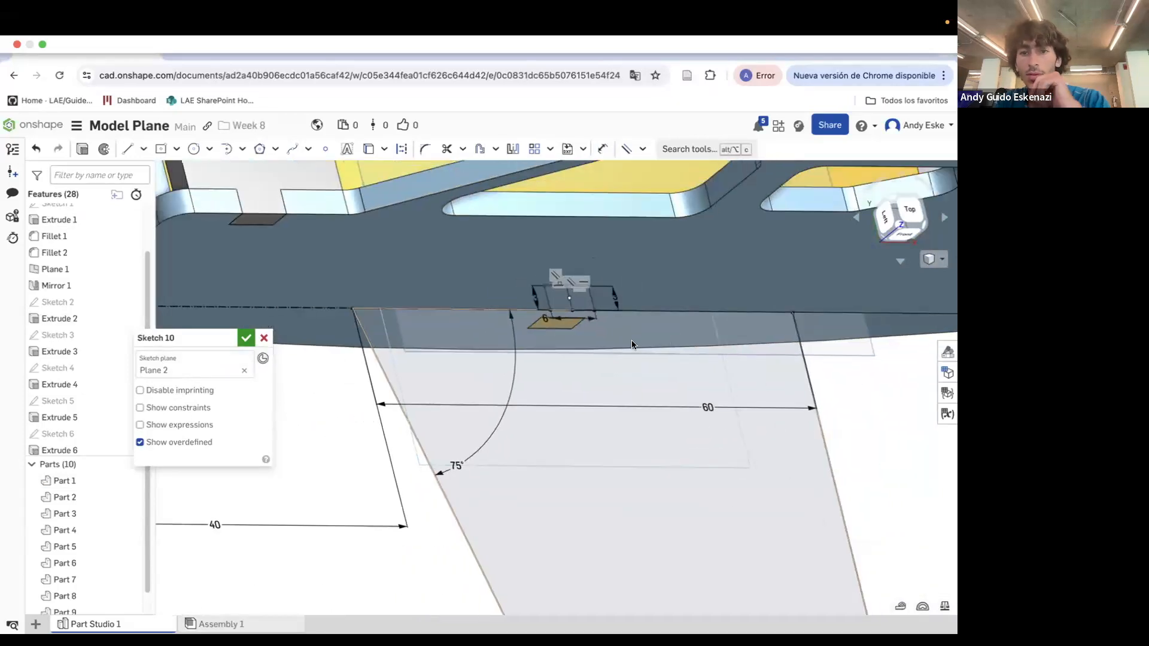
{"action": "right_click_drag", "start_coordinate": [618, 374], "coordinate": [661, 302]}
{"action": "scroll", "coordinate": [621, 299], "scroll_direction": "down", "scroll_amount": 6}
{"action": "scroll", "coordinate": [662, 302], "scroll_direction": "up", "scroll_amount": 5}
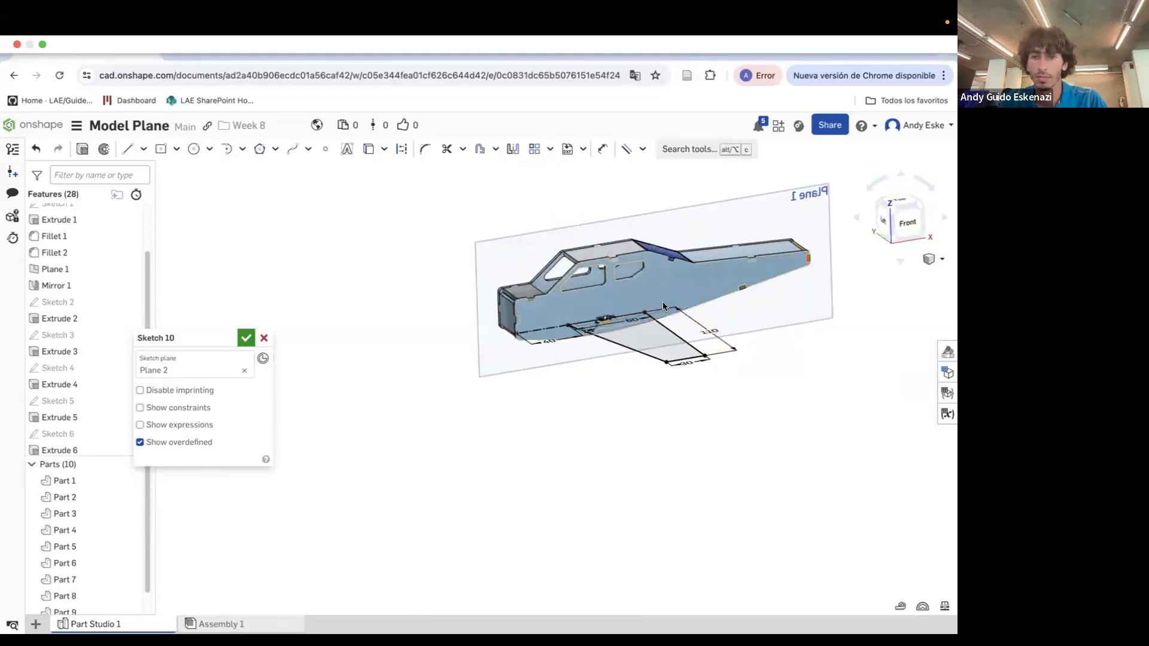
{"action": "scroll", "coordinate": [615, 299], "scroll_direction": "up", "scroll_amount": 3}
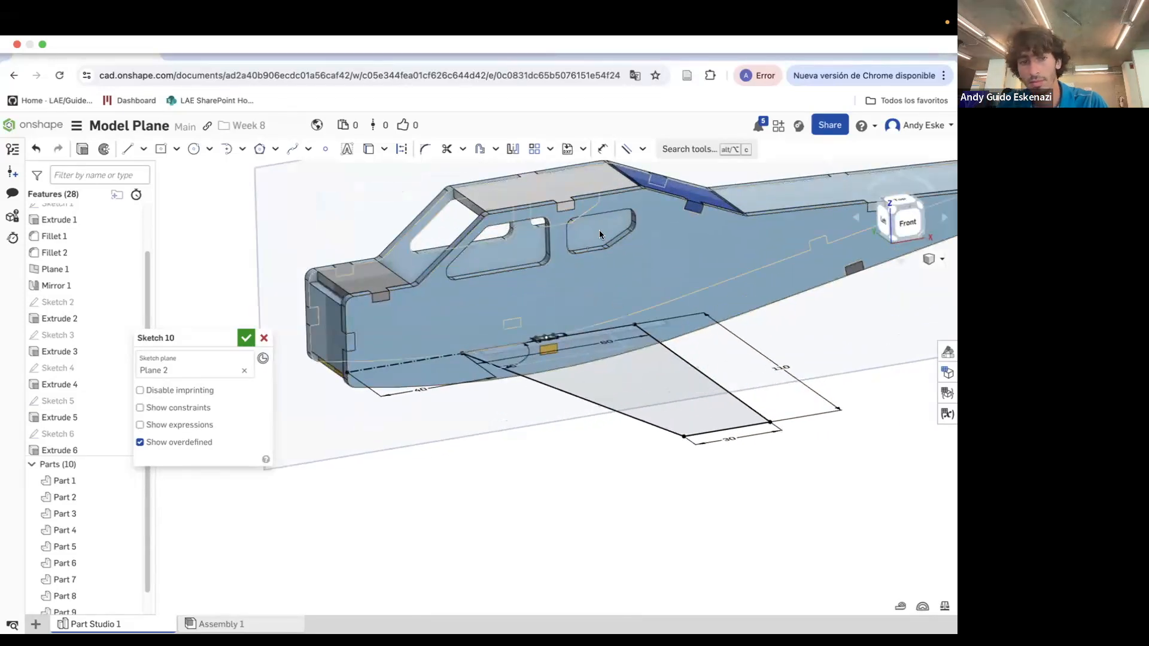
{"action": "left_click", "coordinate": [246, 338]}
Start a new sketch on the fuselage's outer side face
{"action": "scroll", "coordinate": [207, 314], "scroll_direction": "down", "scroll_amount": 5}
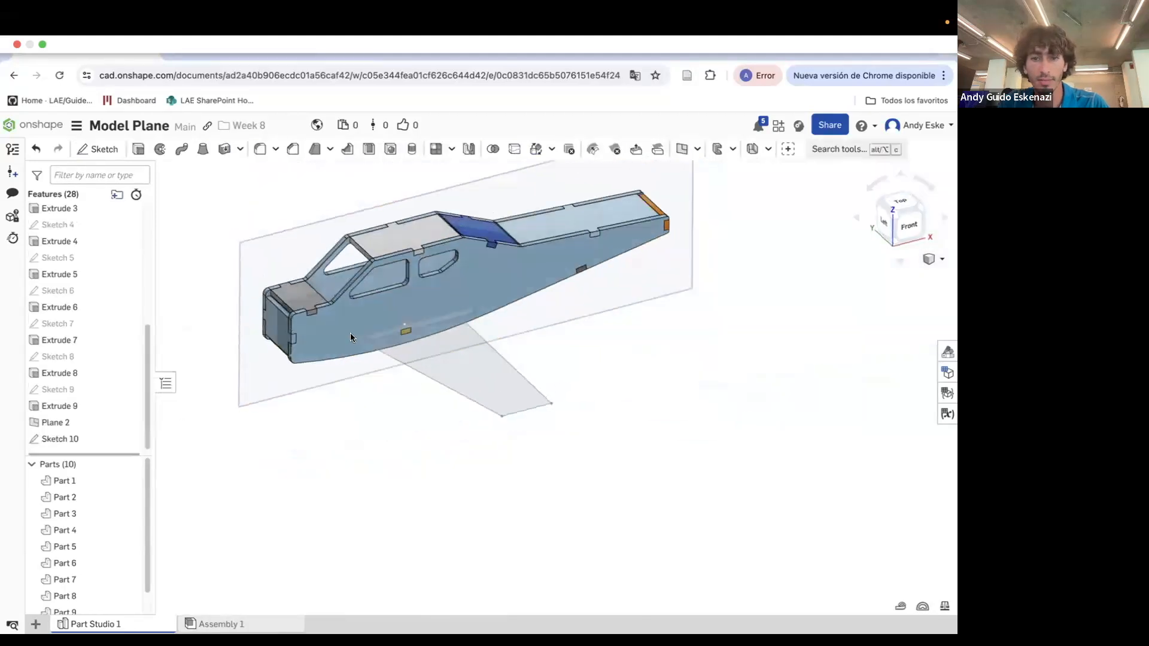
{"action": "right_click_drag", "start_coordinate": [350, 337], "coordinate": [346, 333]}
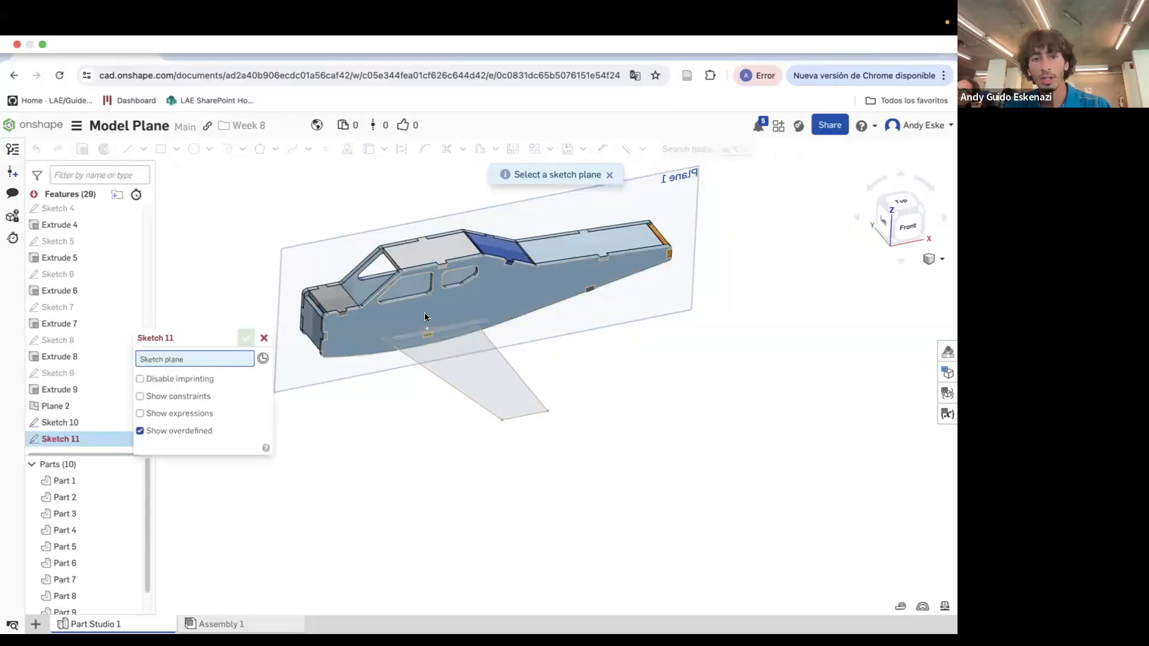
{"action": "scroll", "coordinate": [425, 317], "scroll_direction": "up", "scroll_amount": 5}
{"action": "left_click", "coordinate": [422, 308]}
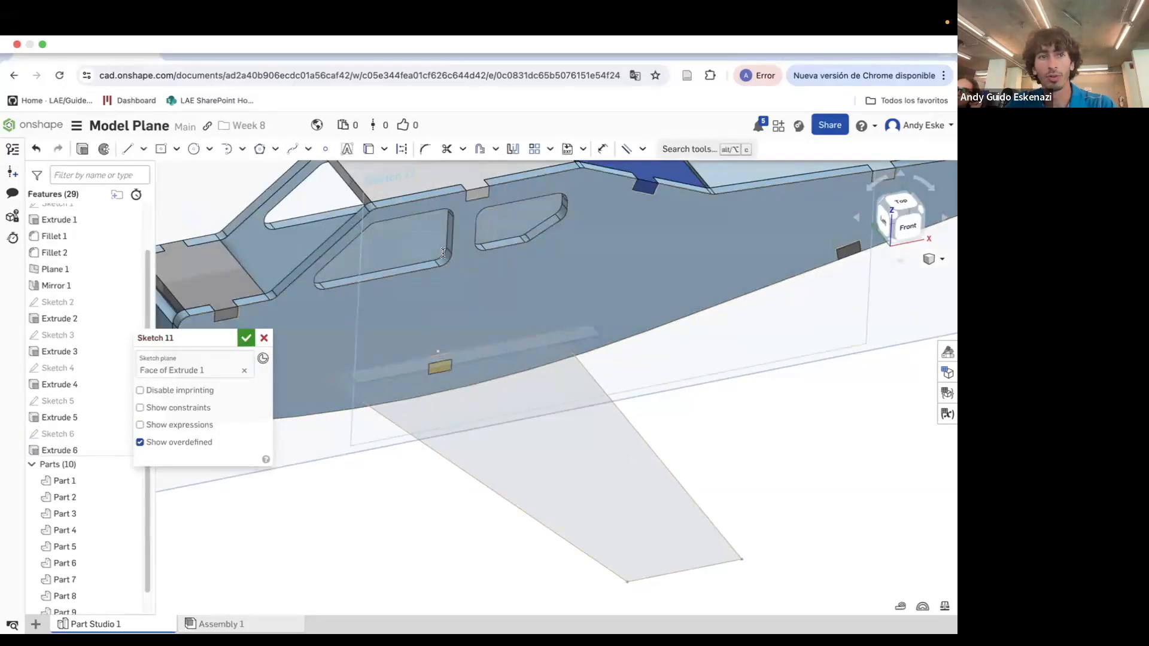
Project the edge of the wing's tab onto the side-face sketch with the Use tool
{"action": "scroll", "coordinate": [415, 358], "scroll_direction": "up", "scroll_amount": 10}
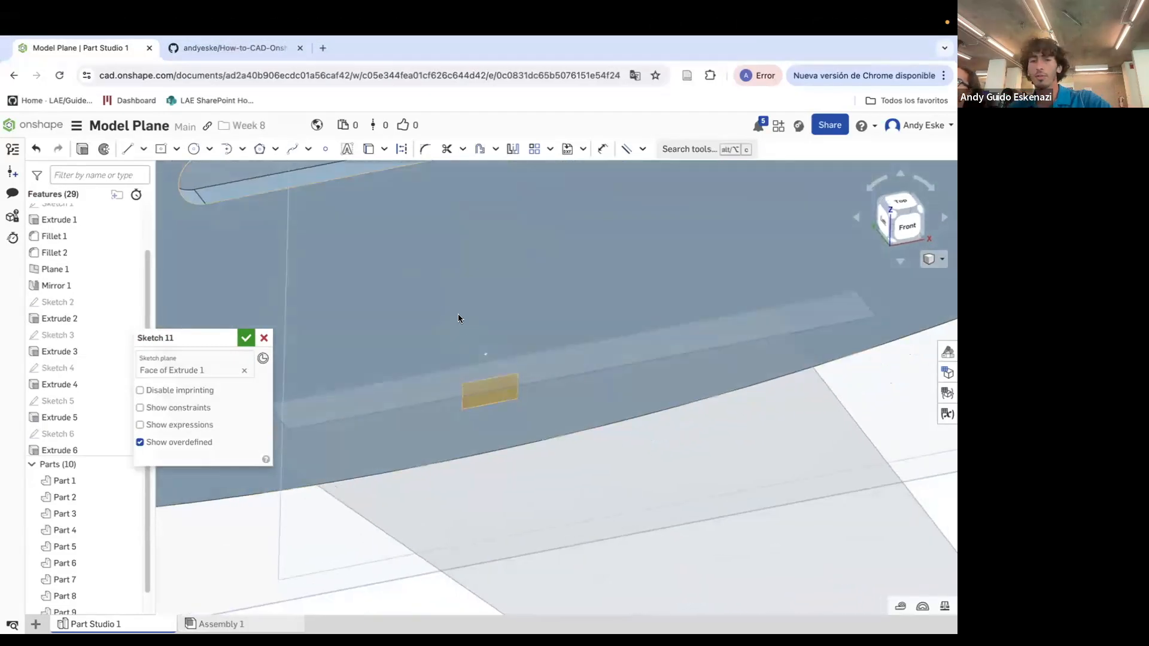
{"action": "scroll", "coordinate": [458, 317], "scroll_direction": "up", "scroll_amount": 2}
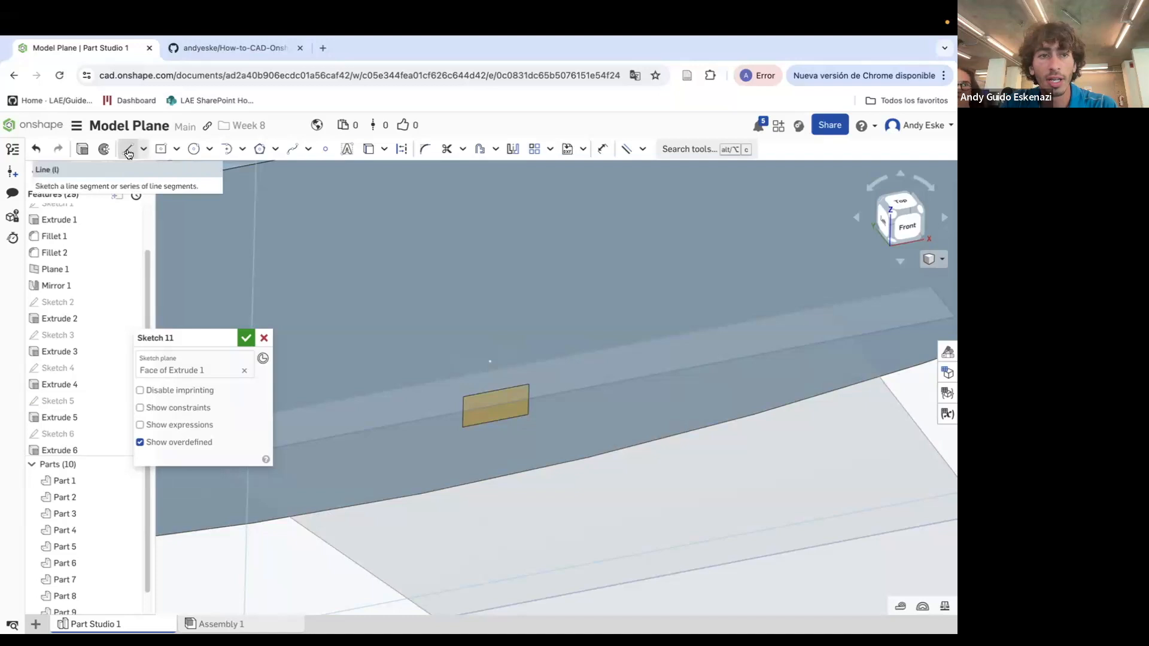
{"action": "left_click", "coordinate": [370, 154]}
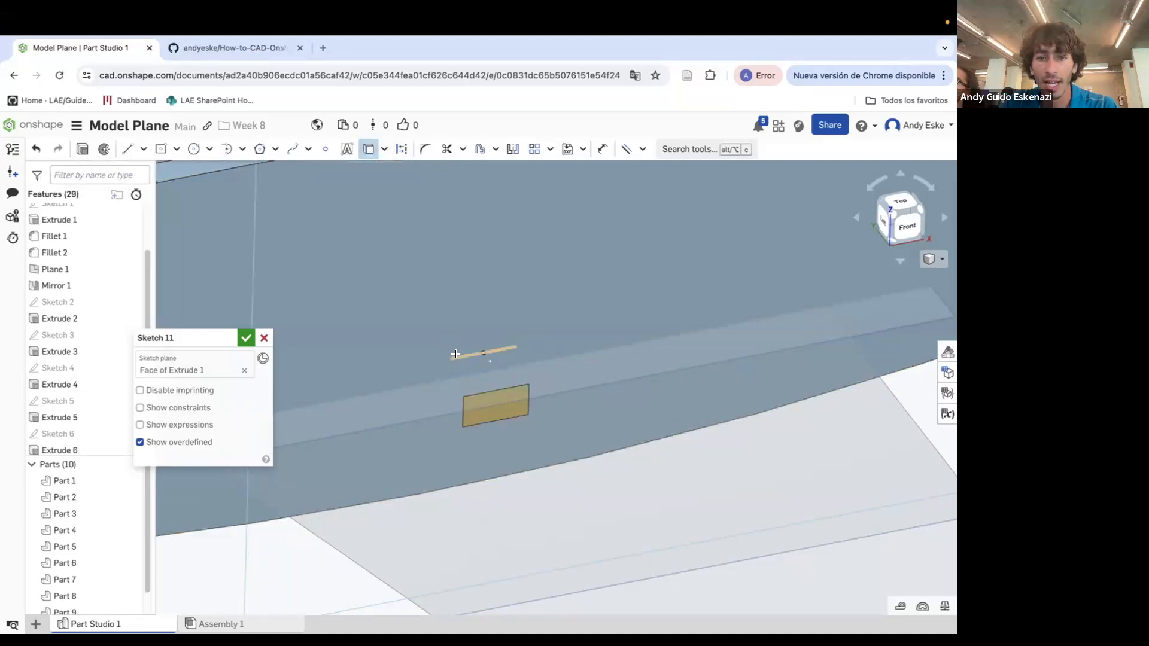
{"action": "left_click", "coordinate": [459, 354]}
{"action": "right_click_drag", "start_coordinate": [460, 354], "coordinate": [521, 360]}
{"action": "scroll", "coordinate": [522, 359], "scroll_direction": "up", "scroll_amount": 5}
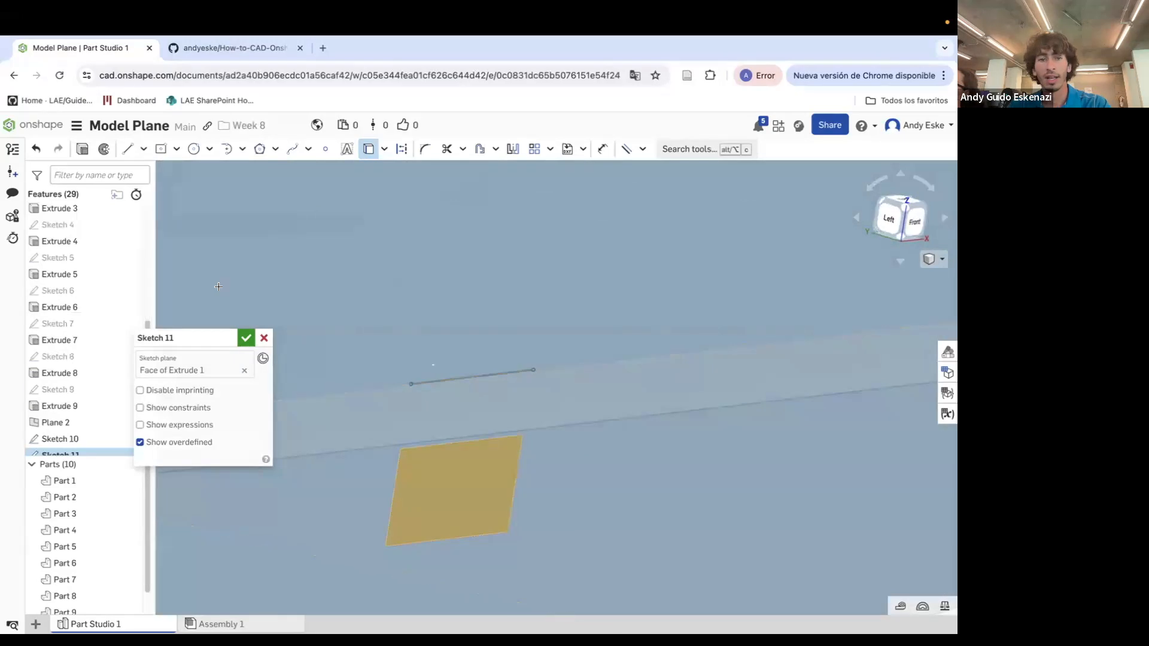
Sketch three lines above the projected edge to close a four-sided slot profile
{"action": "left_click", "coordinate": [126, 149]}
{"action": "left_click", "coordinate": [411, 384]}
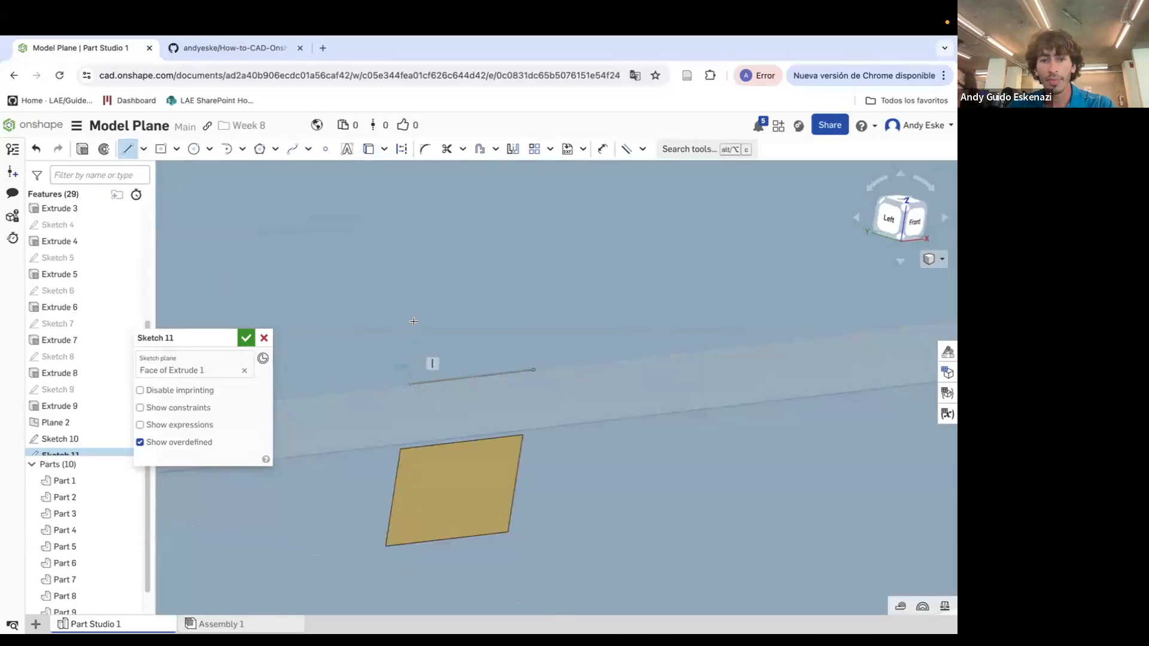
{"action": "left_click", "coordinate": [424, 302]}
{"action": "key", "text": "a"}
{"action": "key", "text": "Escape"}
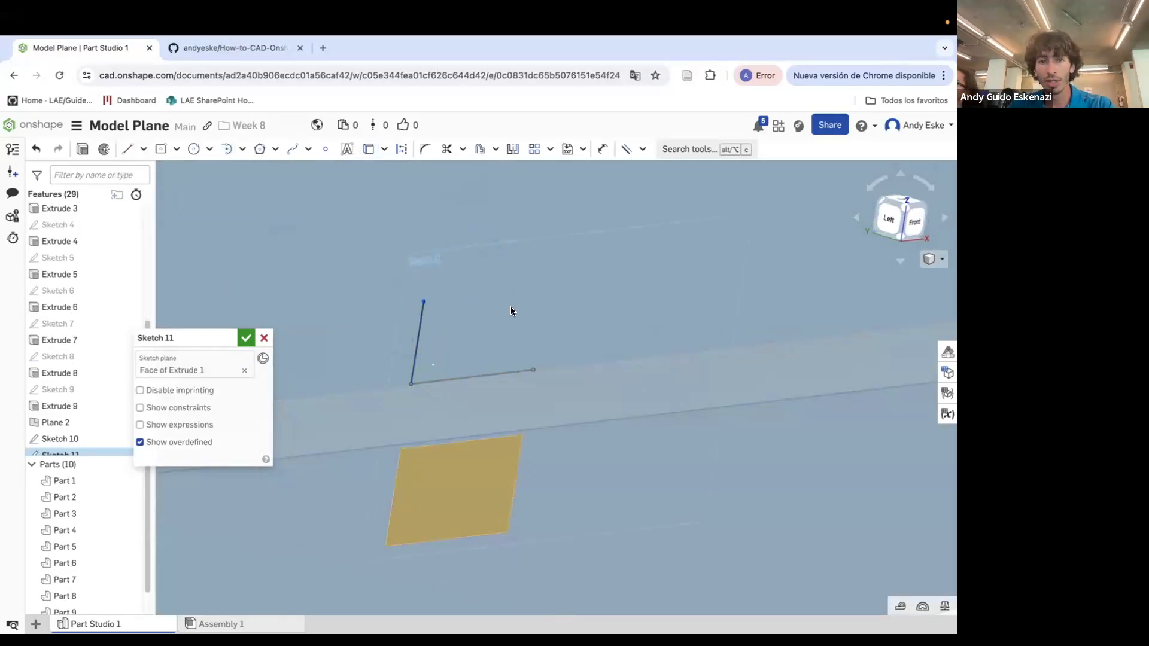
{"action": "left_click", "coordinate": [127, 149]}
{"action": "left_click", "coordinate": [421, 303]}
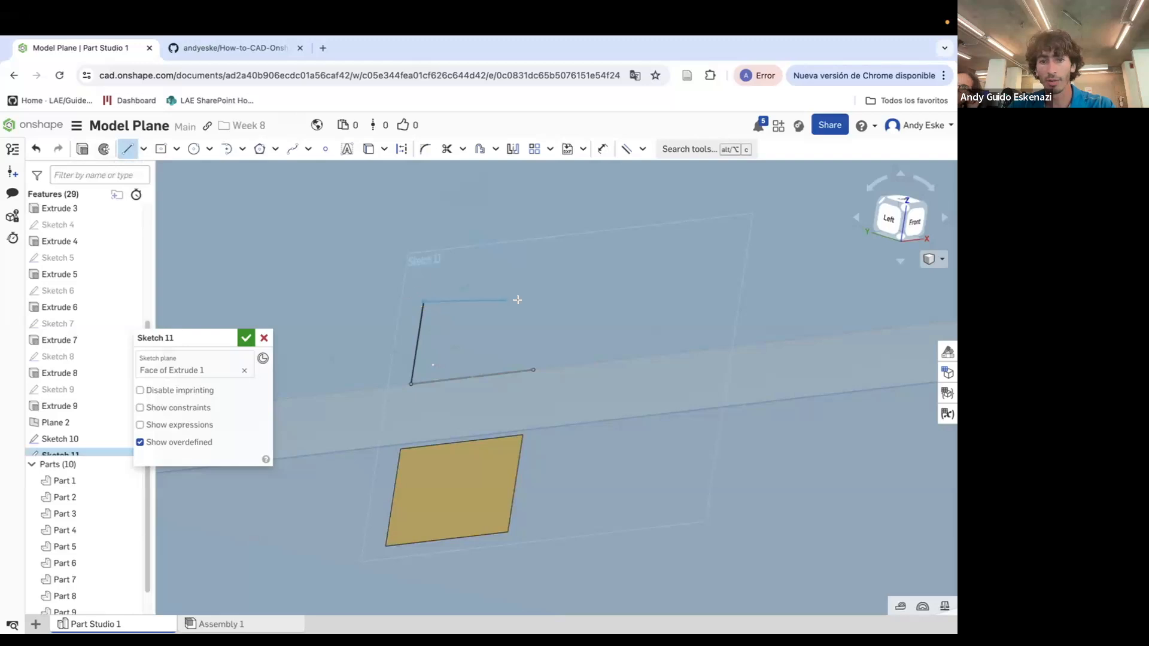
{"action": "left_click", "coordinate": [537, 289]}
{"action": "left_click", "coordinate": [533, 370]}
{"action": "key", "text": "Escape"}
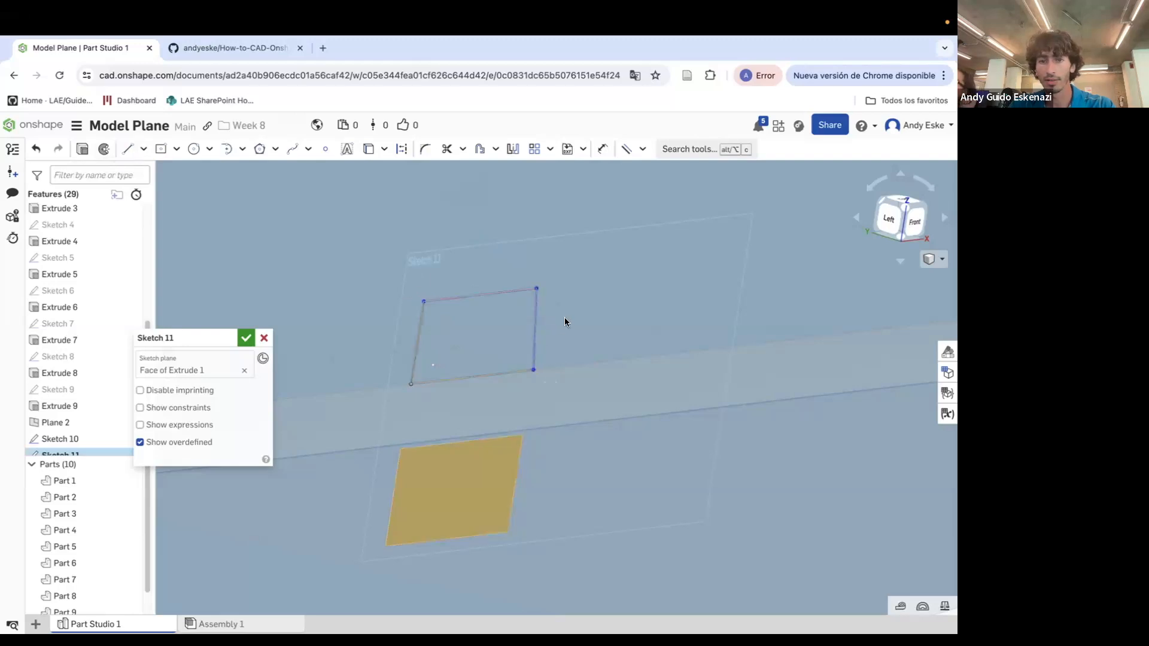
Constrain the slot profile's two side lines parallel to each other
{"action": "right_click_drag", "start_coordinate": [567, 321], "coordinate": [541, 320]}
{"action": "left_click", "coordinate": [626, 149]}
{"action": "left_click", "coordinate": [521, 311]}
{"action": "left_click", "coordinate": [347, 320]}
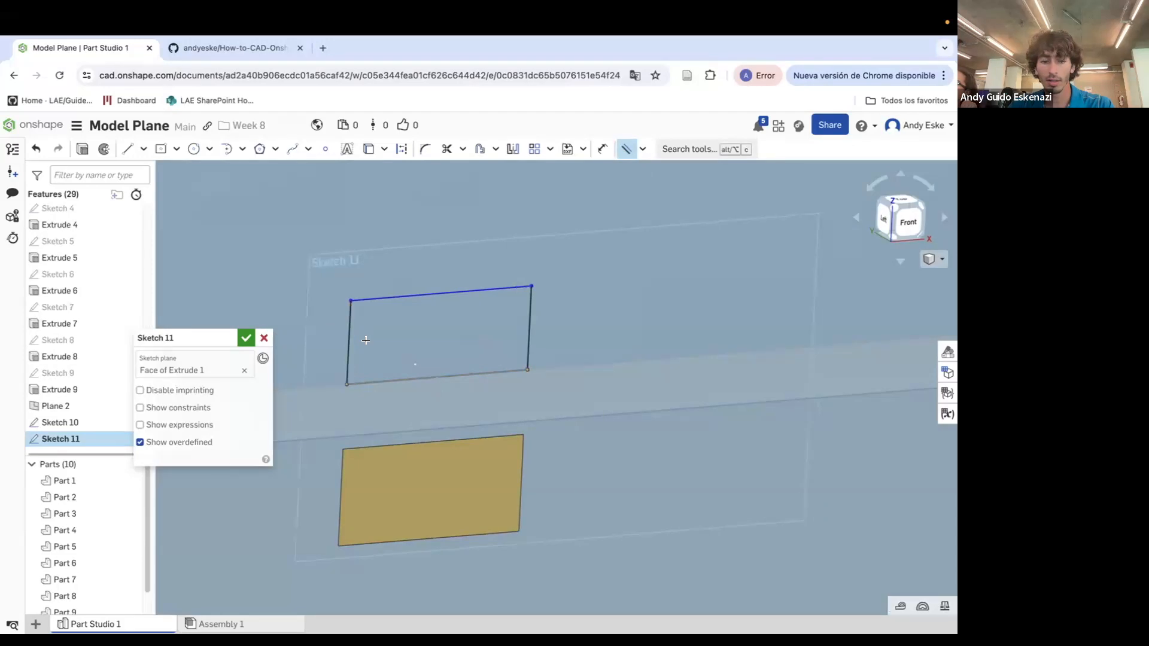
Dimension the slot profile's height as 3 mm
{"action": "key", "text": "d"}
{"action": "left_click", "coordinate": [347, 338]}
{"action": "left_click", "coordinate": [315, 329]}
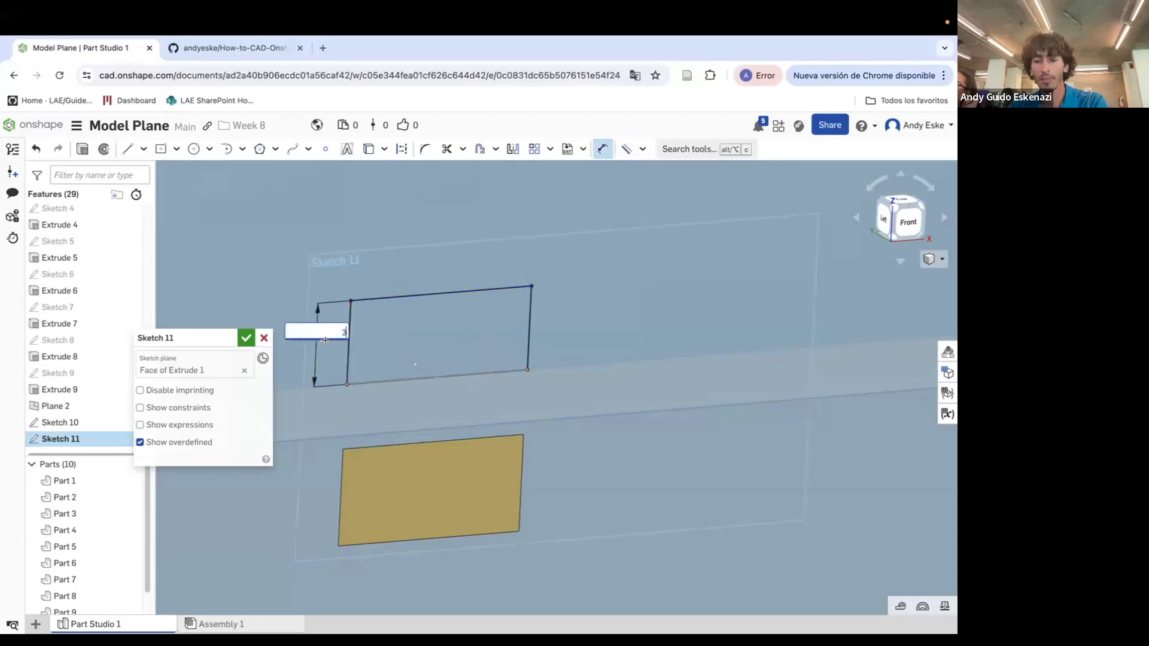
{"action": "scroll", "coordinate": [639, 368], "scroll_direction": "down", "scroll_amount": 10}
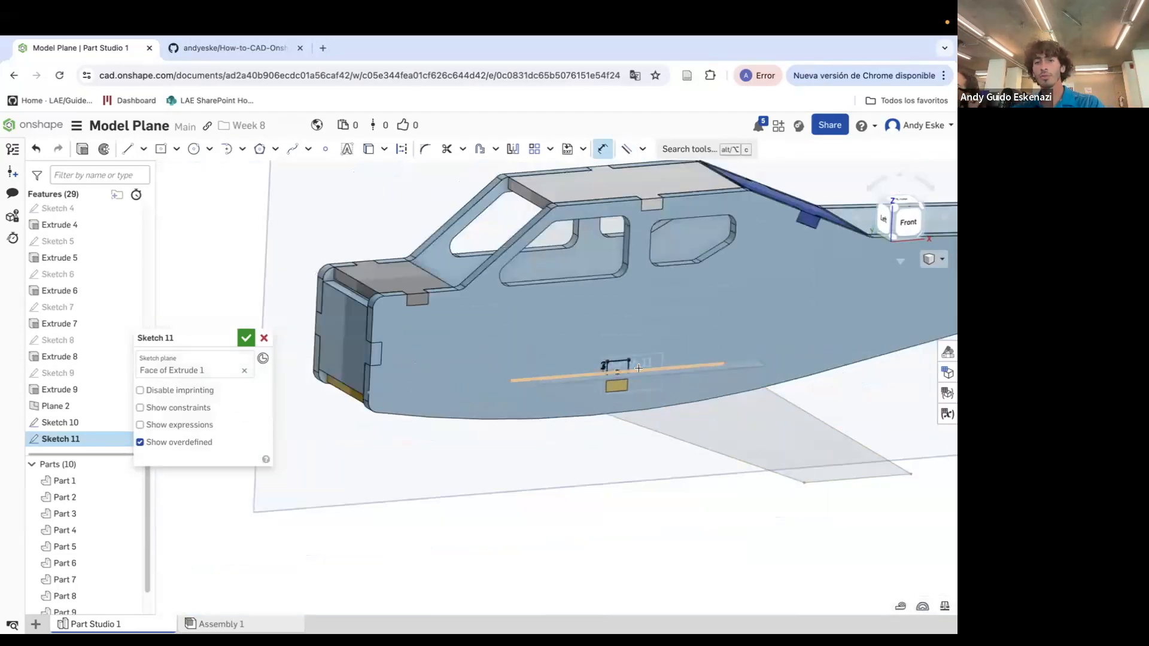
Extrude the slot profile as a Remove cut with the Through all end type
{"action": "left_click", "coordinate": [83, 149]}
{"action": "scroll", "coordinate": [600, 346], "scroll_direction": "up", "scroll_amount": 5}
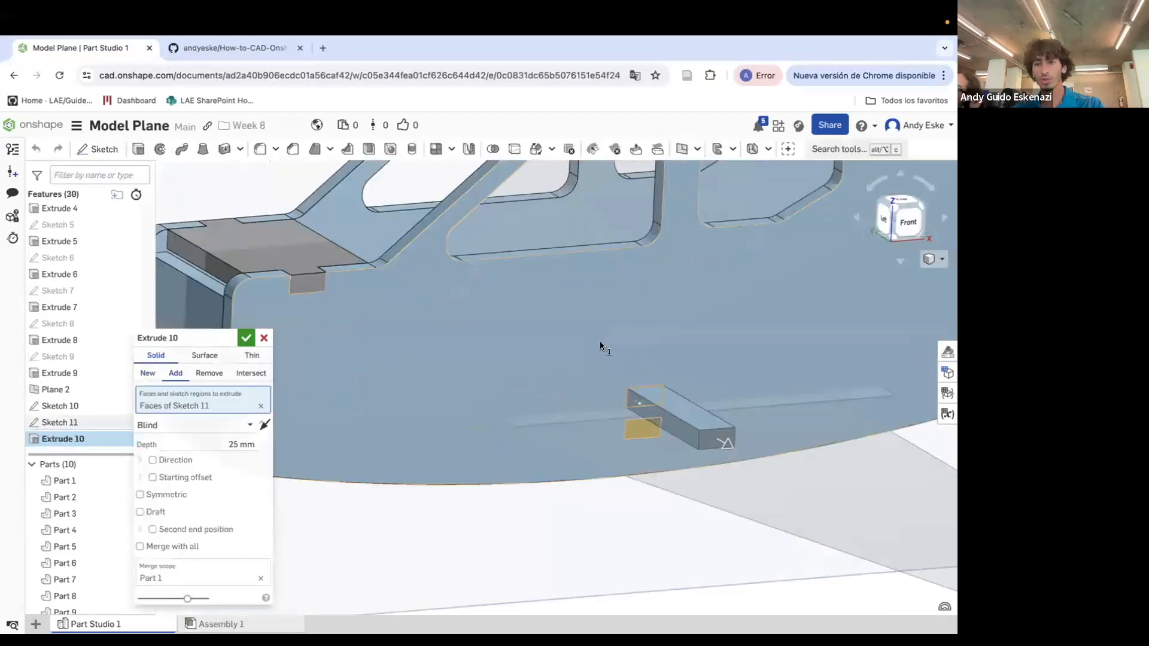
{"action": "left_click", "coordinate": [209, 373]}
{"action": "left_click", "coordinate": [231, 425]}
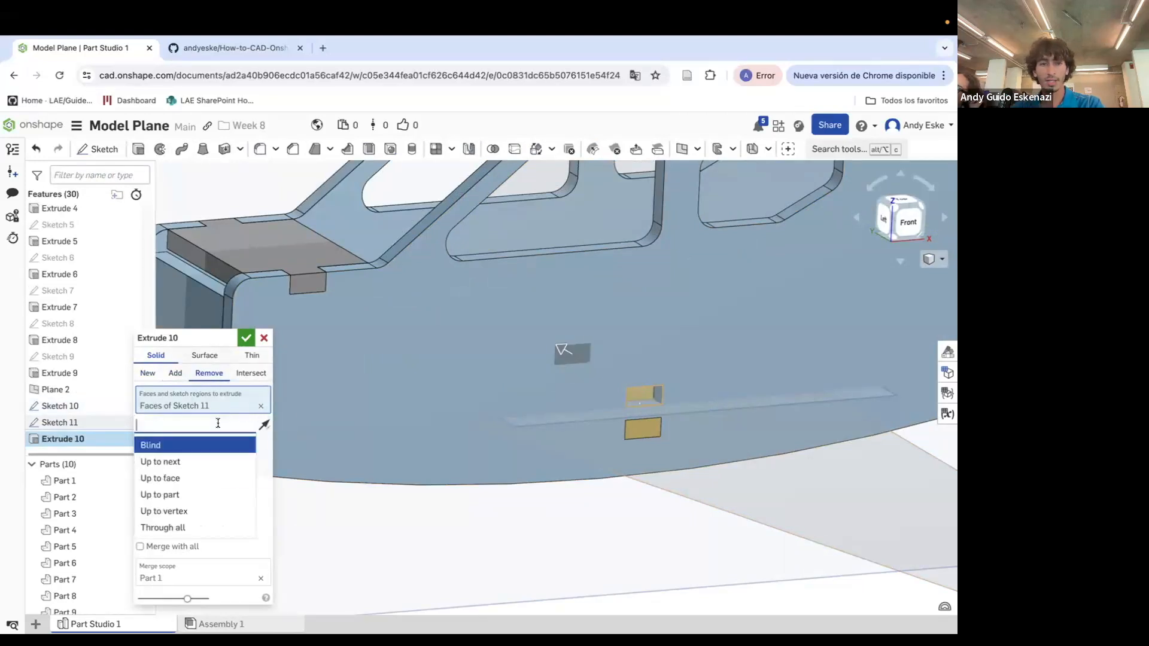
{"action": "left_click", "coordinate": [184, 525]}
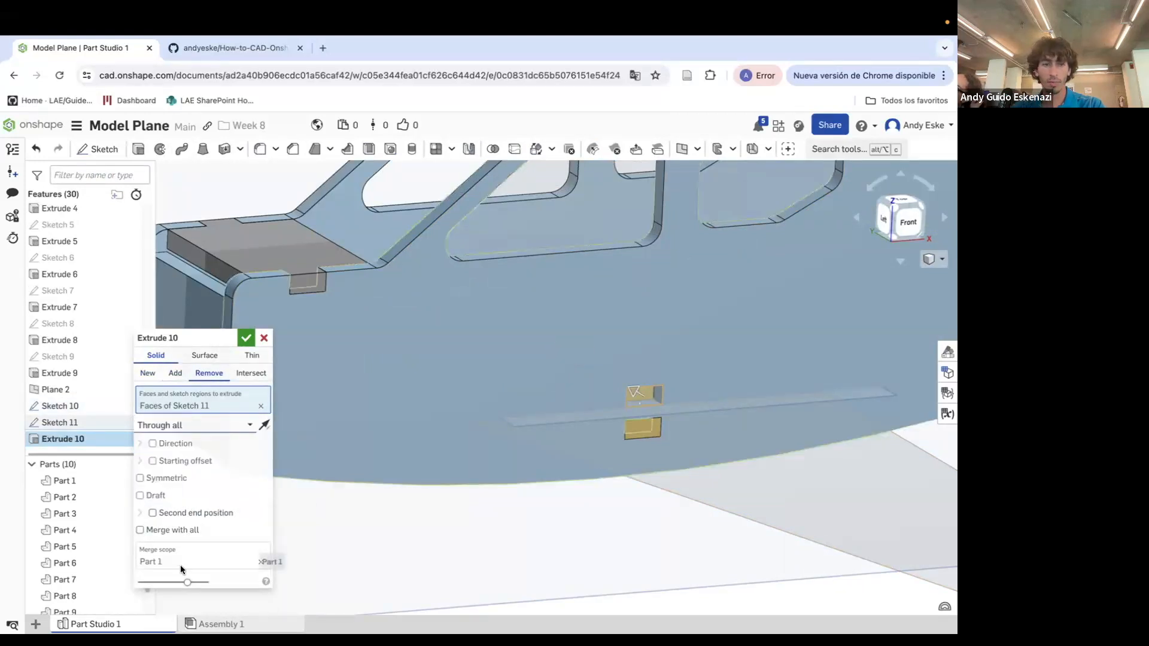
Add the opposite fuselage side panel to the cut's merge scope and accept the extrude
{"action": "scroll", "coordinate": [303, 531], "scroll_direction": "down", "scroll_amount": 5}
{"action": "scroll", "coordinate": [340, 342], "scroll_direction": "down", "scroll_amount": 5}
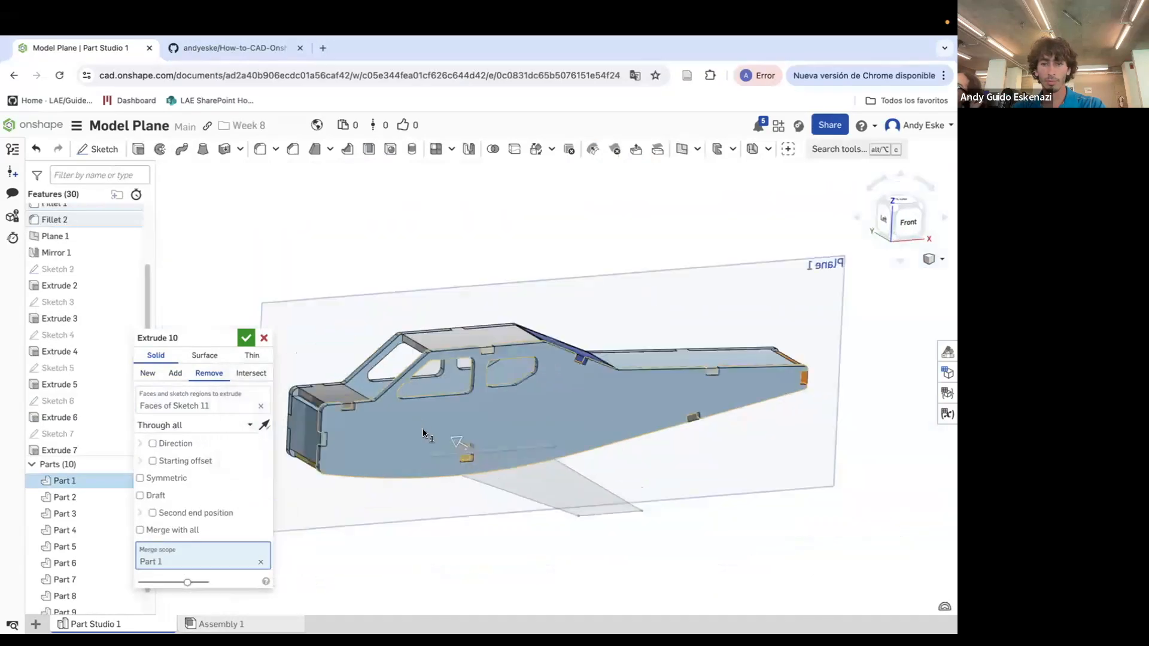
{"action": "scroll", "coordinate": [422, 407], "scroll_direction": "up", "scroll_amount": 5}
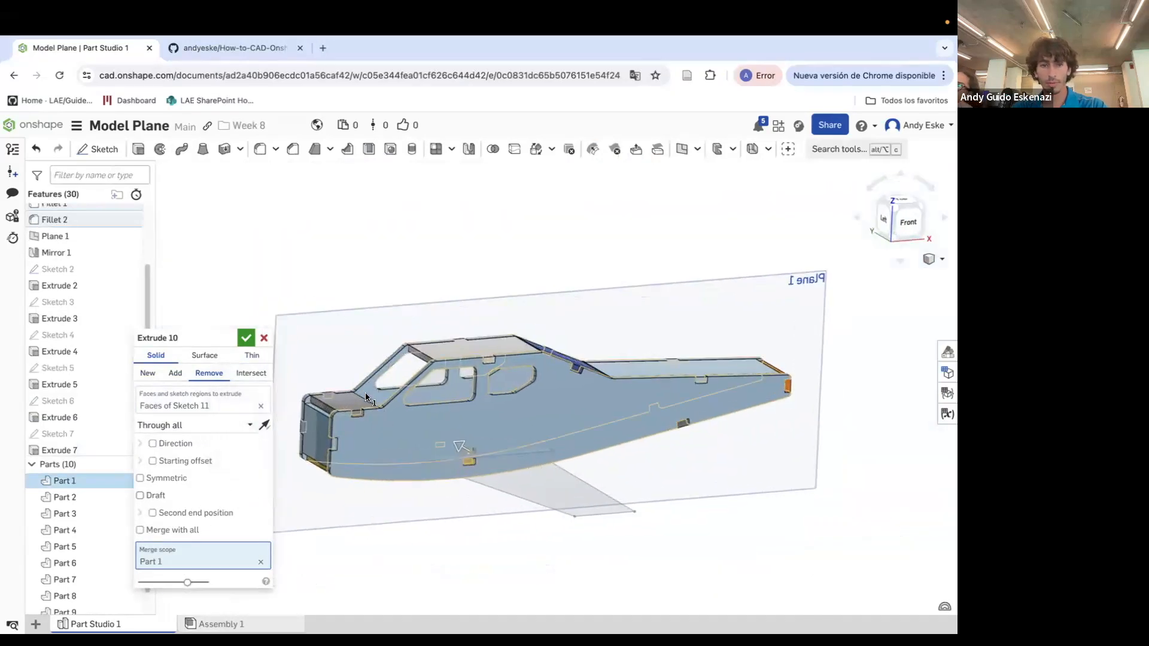
{"action": "left_click", "coordinate": [401, 425]}
{"action": "left_click", "coordinate": [404, 423]}
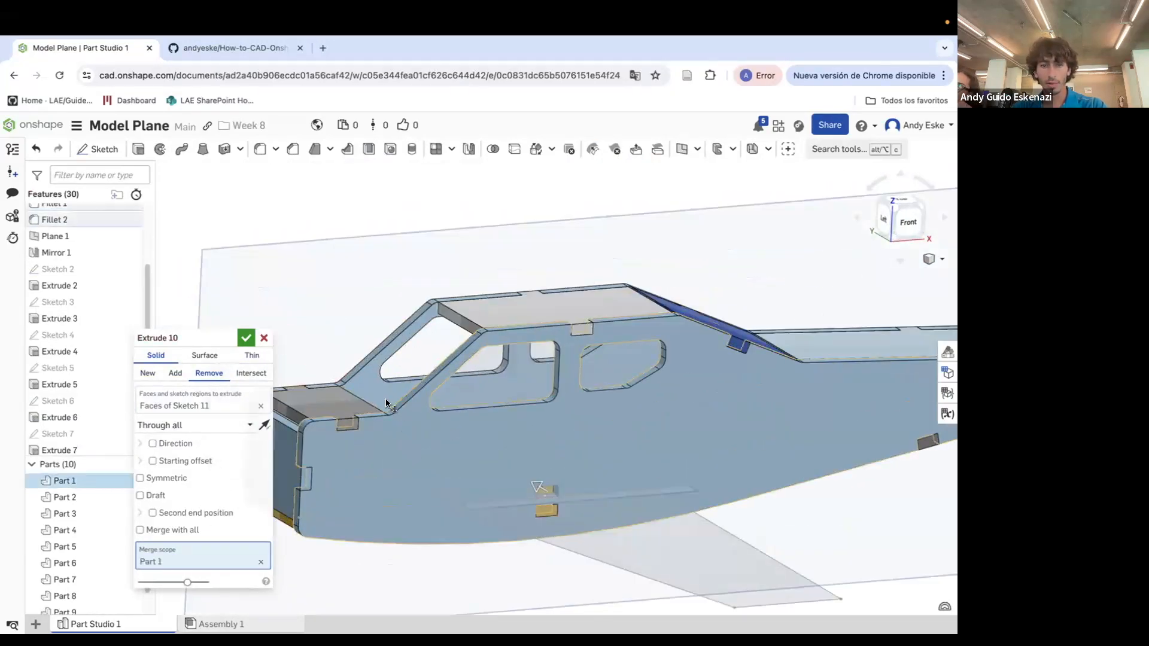
{"action": "left_click", "coordinate": [381, 397]}
{"action": "left_click", "coordinate": [250, 345]}
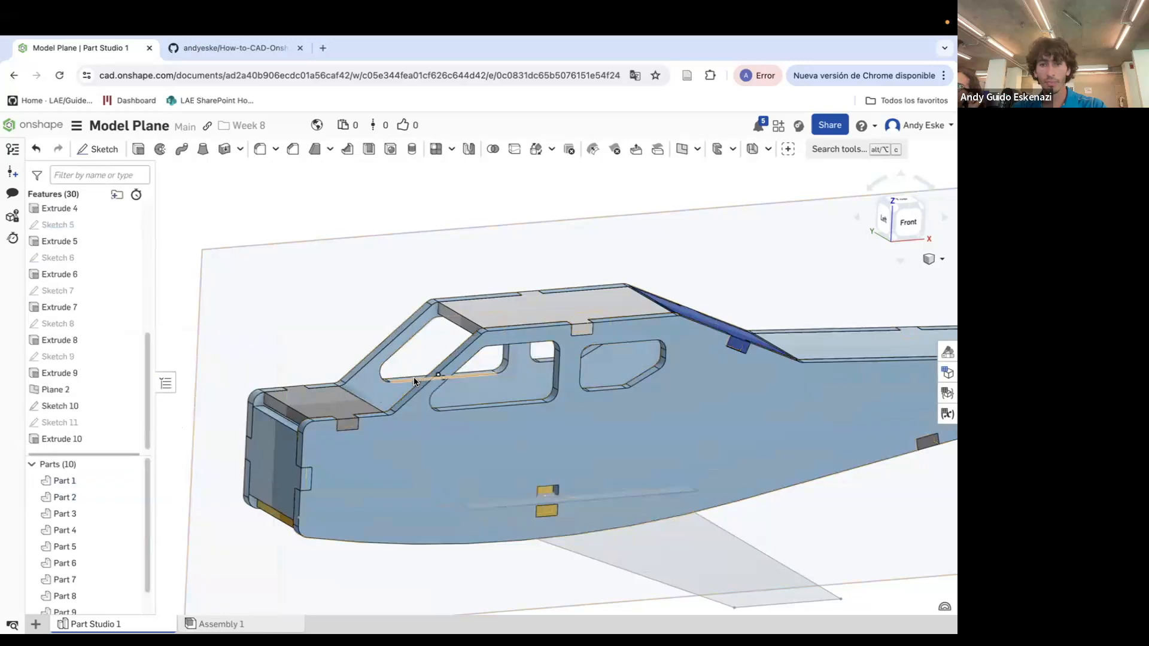
Examine the wing slot cut on both sides of the fuselage
{"action": "scroll", "coordinate": [414, 377], "scroll_direction": "down", "scroll_amount": 5}
{"action": "scroll", "coordinate": [419, 401], "scroll_direction": "up", "scroll_amount": 8}
{"action": "scroll", "coordinate": [391, 405], "scroll_direction": "up", "scroll_amount": 3}
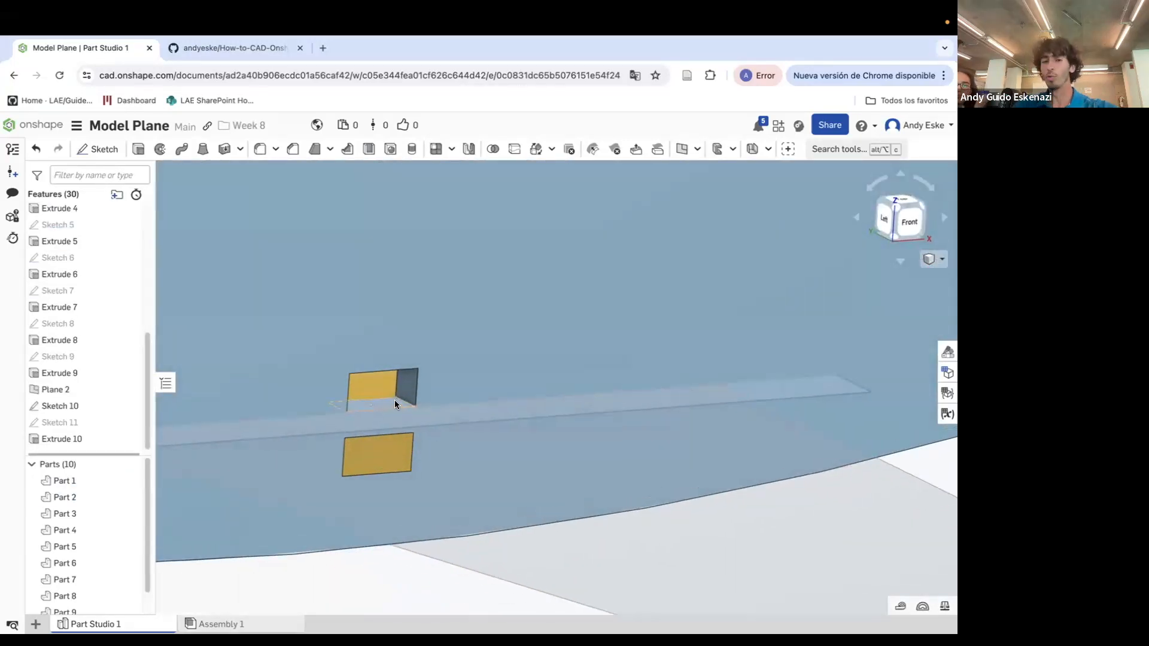
{"action": "scroll", "coordinate": [395, 400], "scroll_direction": "down", "scroll_amount": 10}
{"action": "scroll", "coordinate": [393, 401], "scroll_direction": "up", "scroll_amount": 4}
{"action": "right_click_drag", "start_coordinate": [378, 400], "coordinate": [440, 401]}
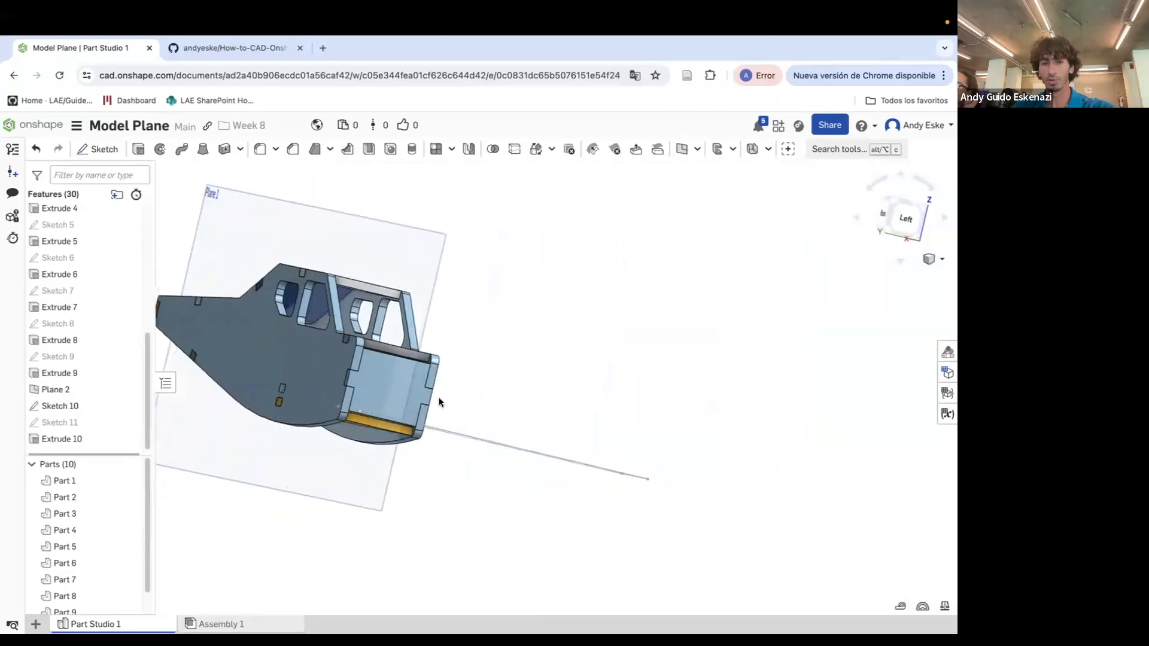
{"action": "scroll", "coordinate": [389, 401], "scroll_direction": "up", "scroll_amount": 6}
{"action": "scroll", "coordinate": [352, 405], "scroll_direction": "down", "scroll_amount": 5}
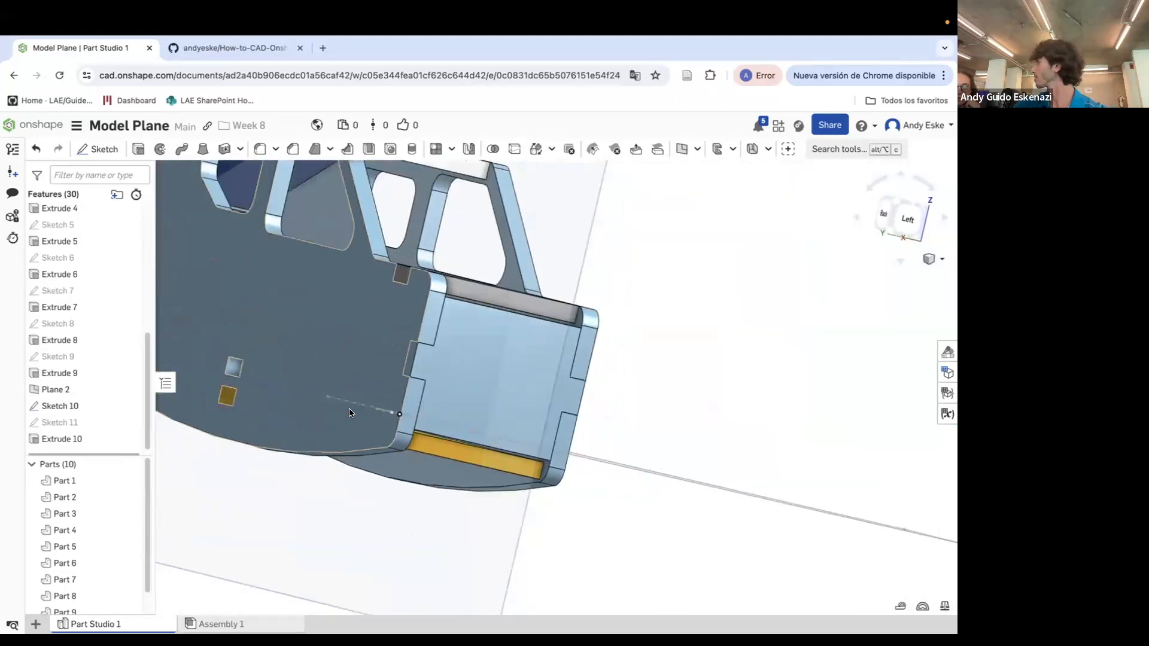
{"action": "right_click_drag", "start_coordinate": [318, 401], "coordinate": [363, 404]}
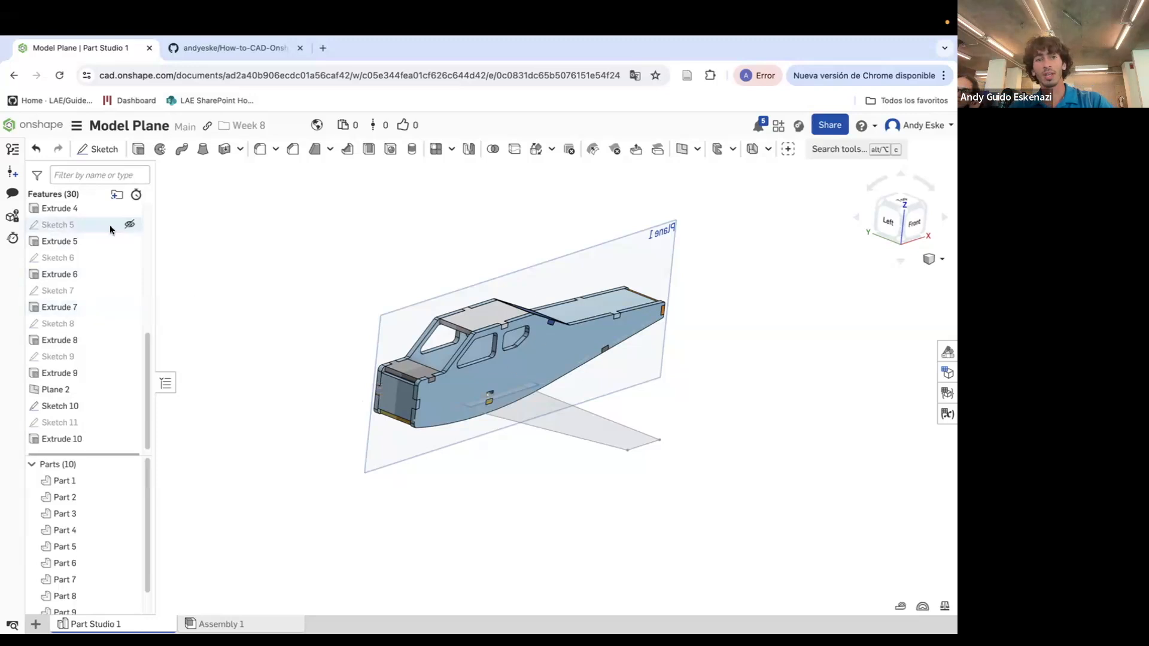
Extrude the wing profile together with its tab region 3 mm as a new part
{"action": "left_click", "coordinate": [136, 156]}
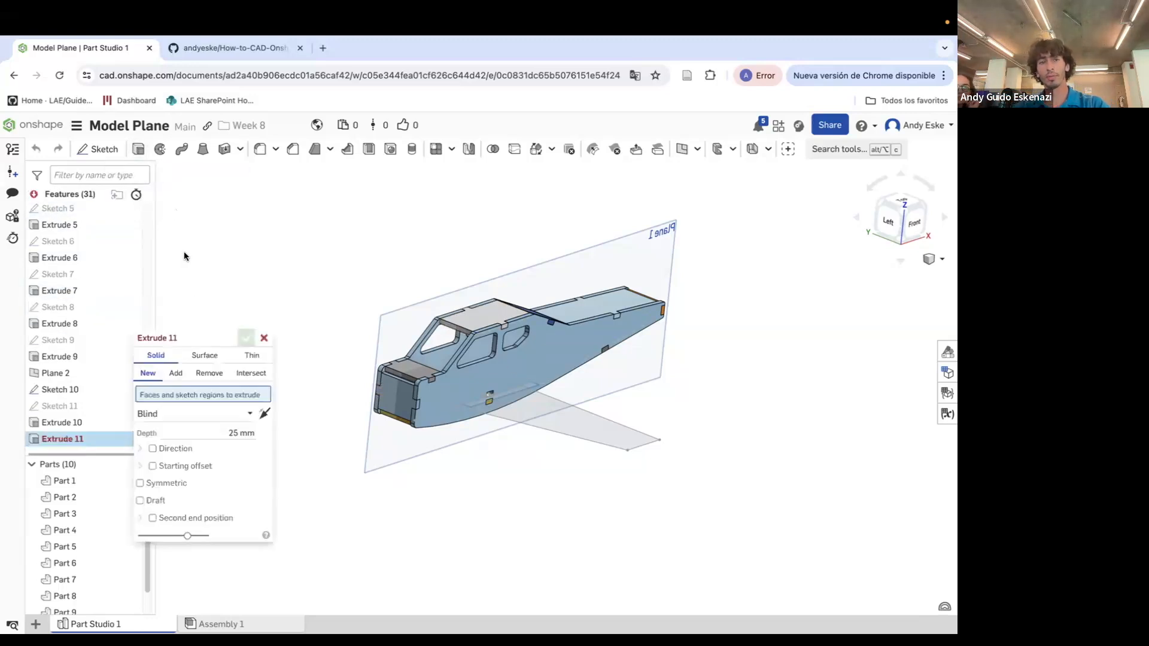
{"action": "scroll", "coordinate": [543, 411], "scroll_direction": "up", "scroll_amount": 3}
{"action": "left_click", "coordinate": [555, 412]}
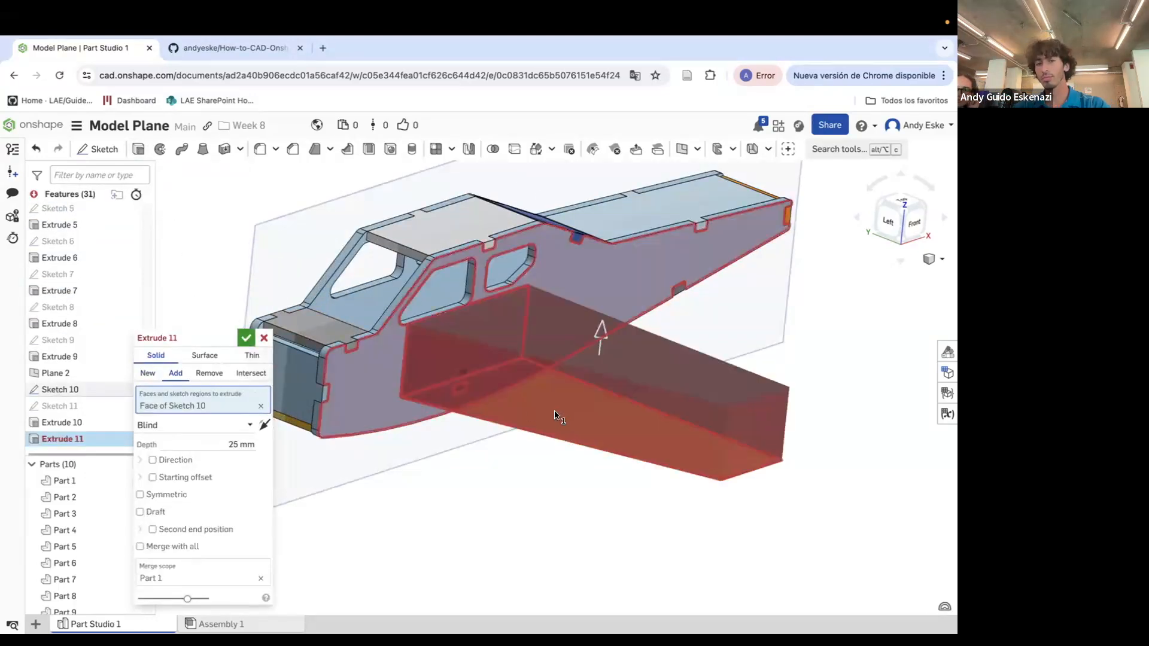
{"action": "scroll", "coordinate": [479, 392], "scroll_direction": "up", "scroll_amount": 8}
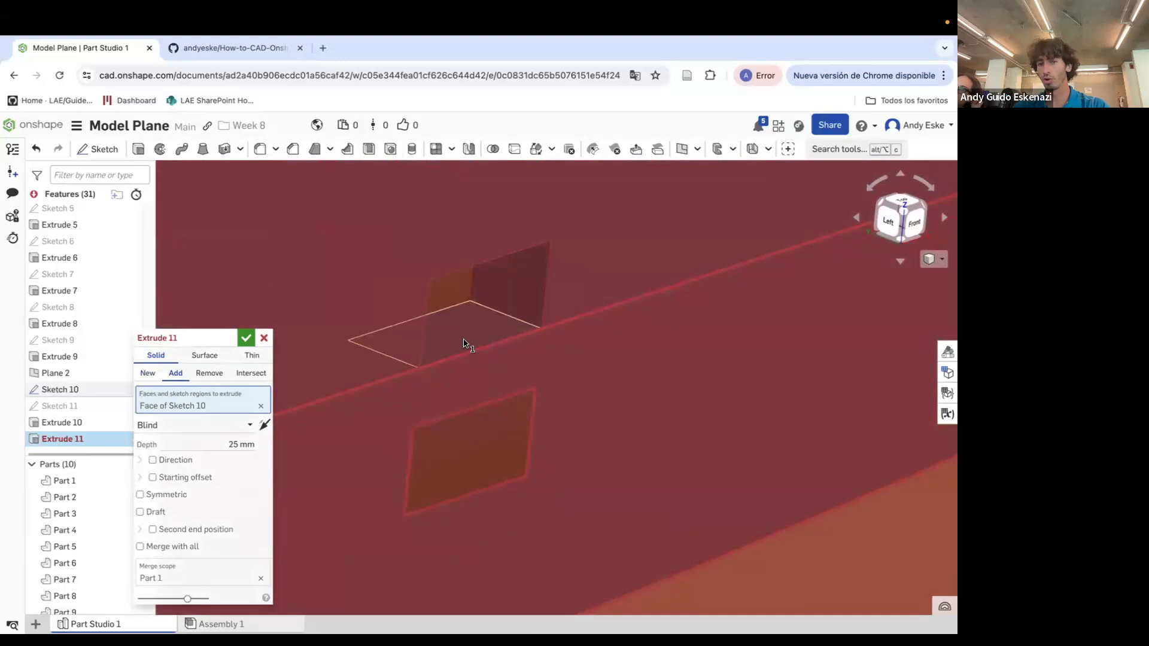
{"action": "left_click", "coordinate": [493, 358]}
{"action": "scroll", "coordinate": [502, 371], "scroll_direction": "down", "scroll_amount": 6}
{"action": "scroll", "coordinate": [515, 383], "scroll_direction": "down", "scroll_amount": 3}
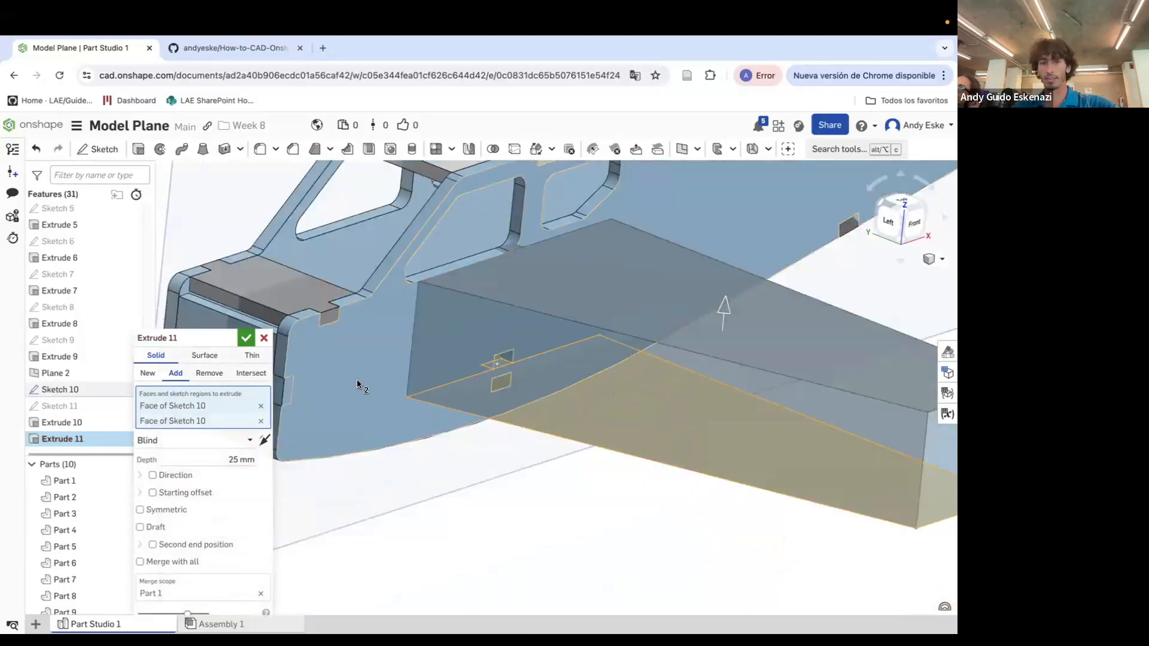
{"action": "left_click", "coordinate": [240, 459]}
{"action": "type", "text": "3"}
{"action": "key", "text": "Return"}
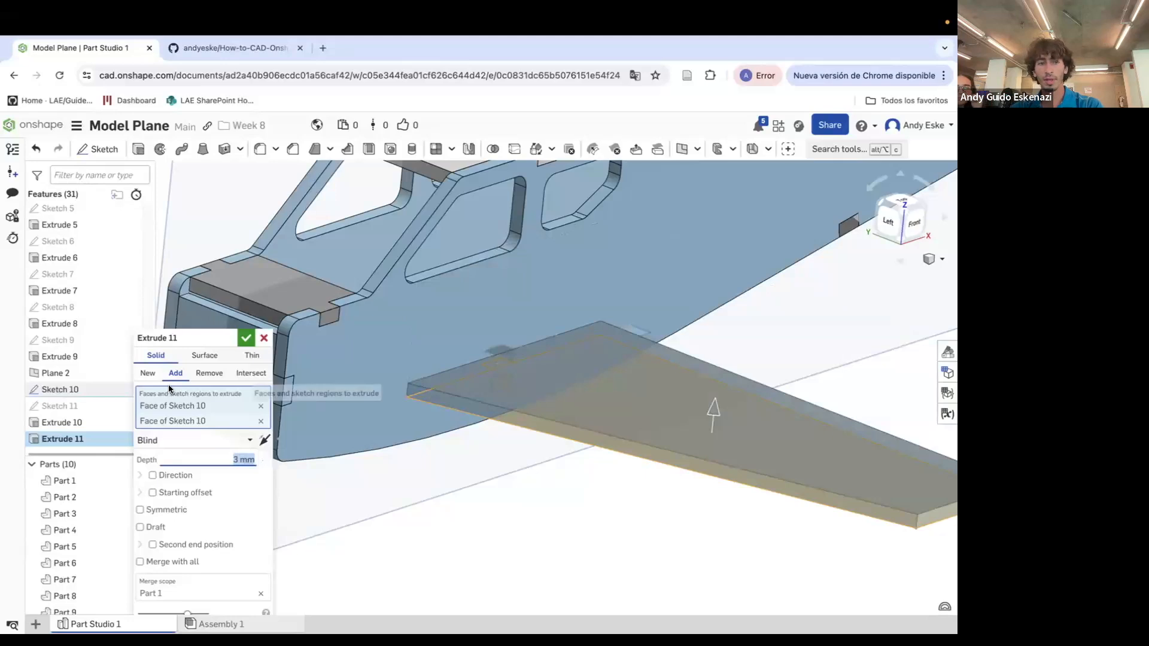
{"action": "left_click", "coordinate": [147, 374]}
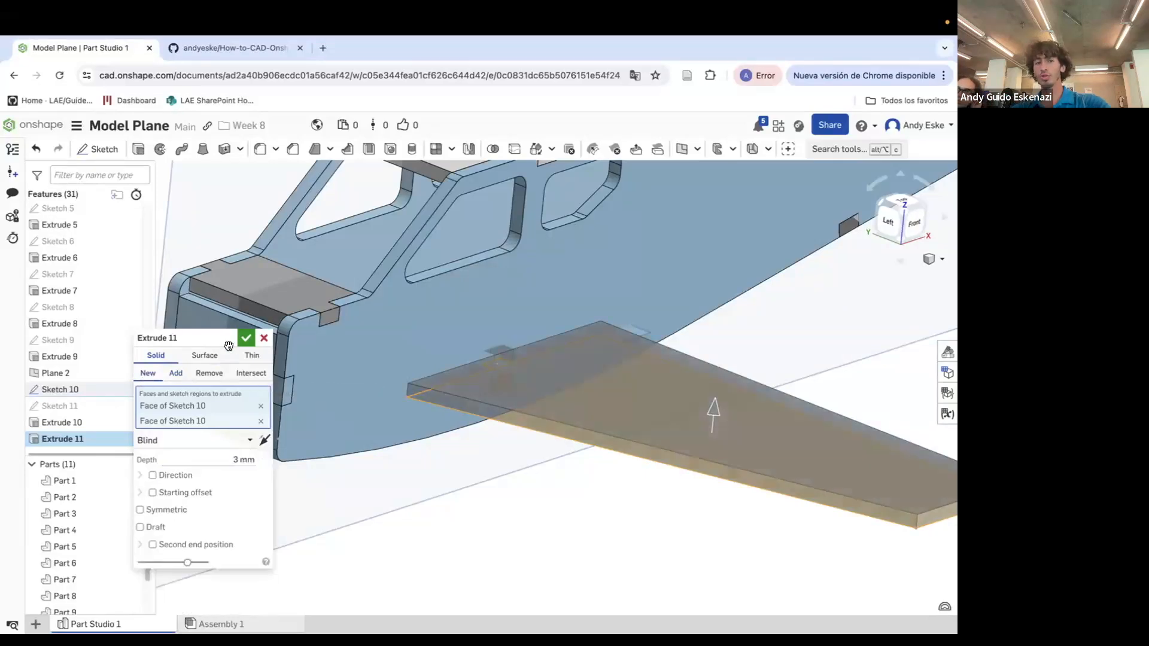
{"action": "left_click", "coordinate": [245, 336]}
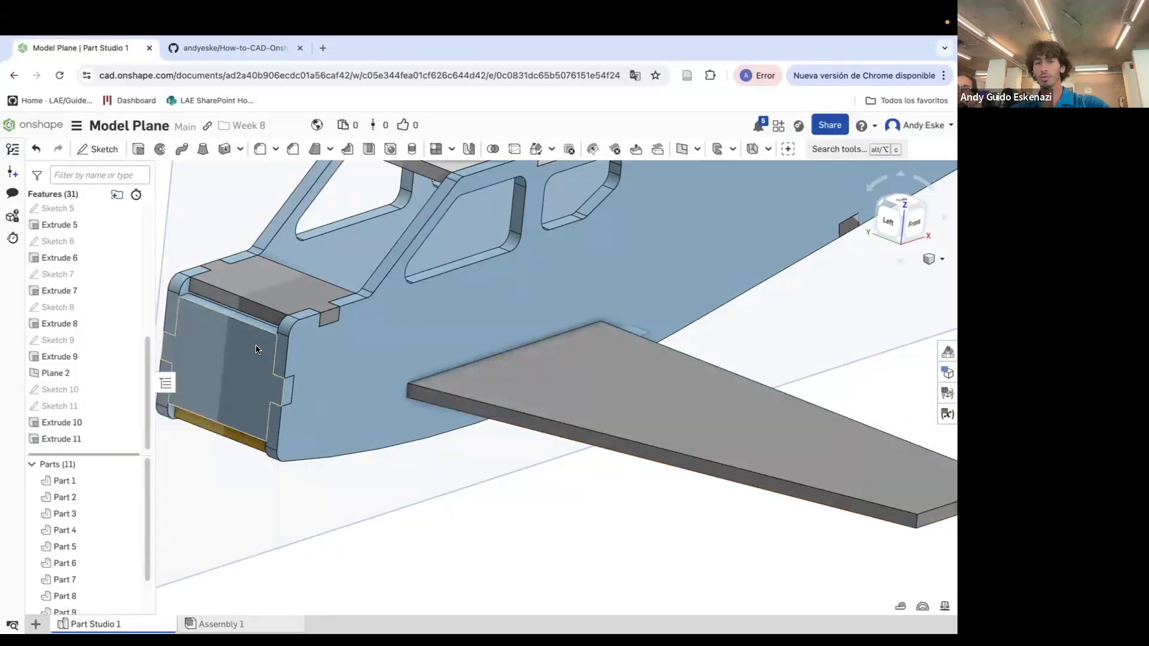
Mirror the wing part across Plane 1 to create the opposite wing
{"action": "key", "text": "f"}
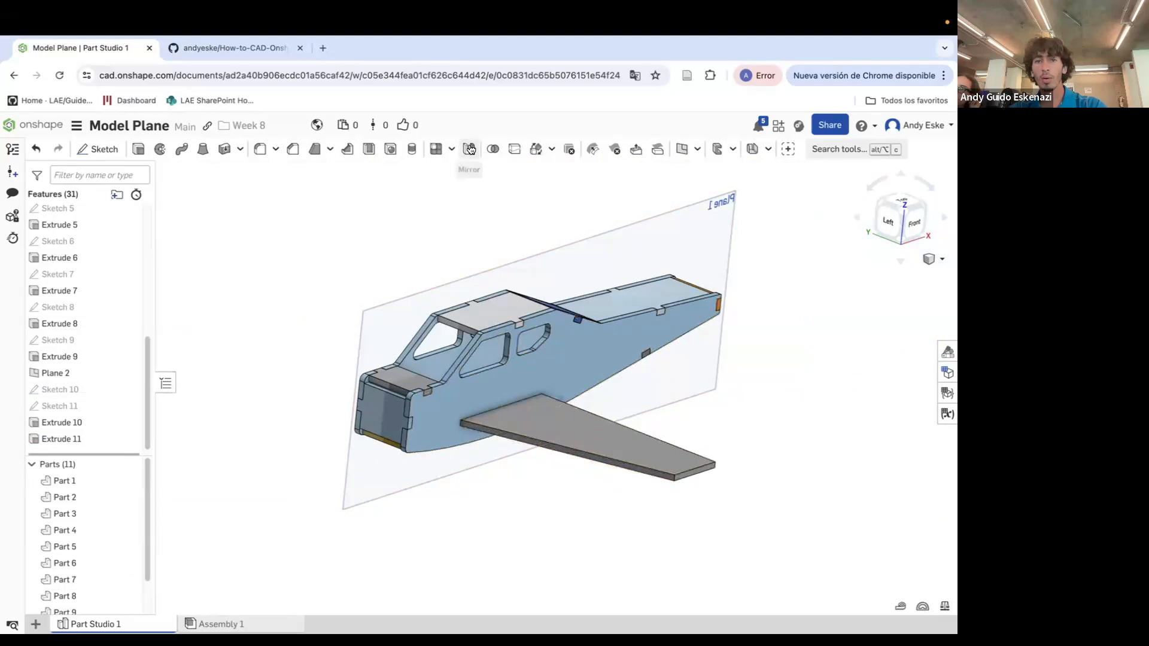
{"action": "left_click", "coordinate": [470, 149]}
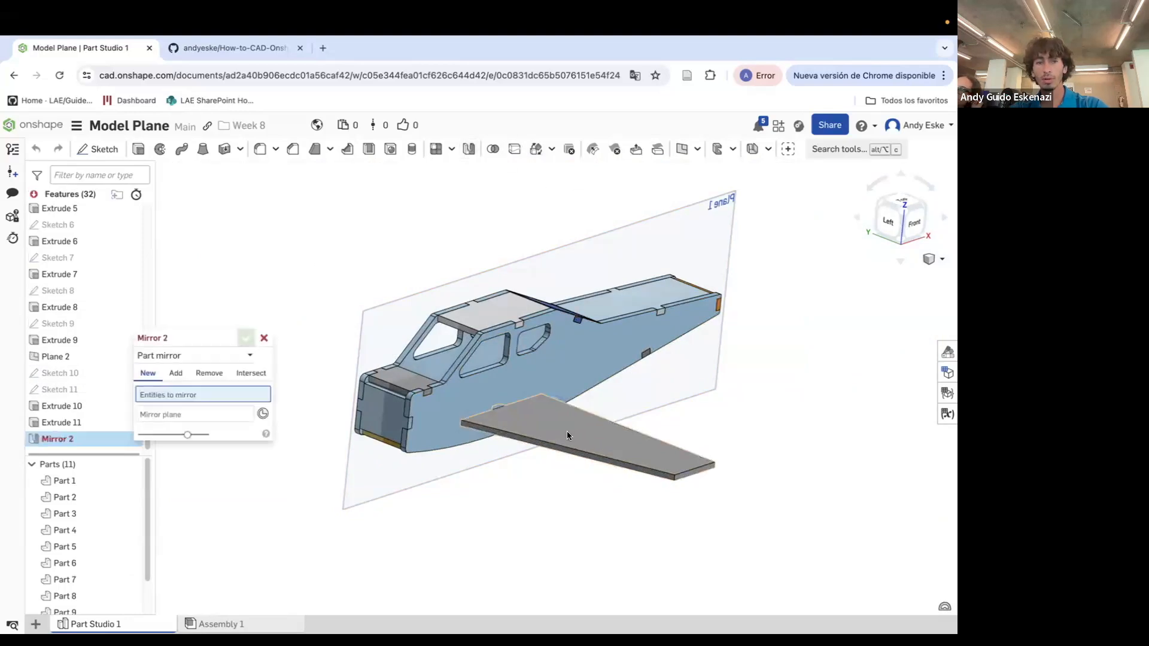
{"action": "left_click", "coordinate": [567, 434]}
{"action": "left_click", "coordinate": [231, 426]}
{"action": "left_click", "coordinate": [593, 256]}
{"action": "right_click_drag", "start_coordinate": [587, 267], "coordinate": [499, 319]}
{"action": "left_click", "coordinate": [246, 338]}
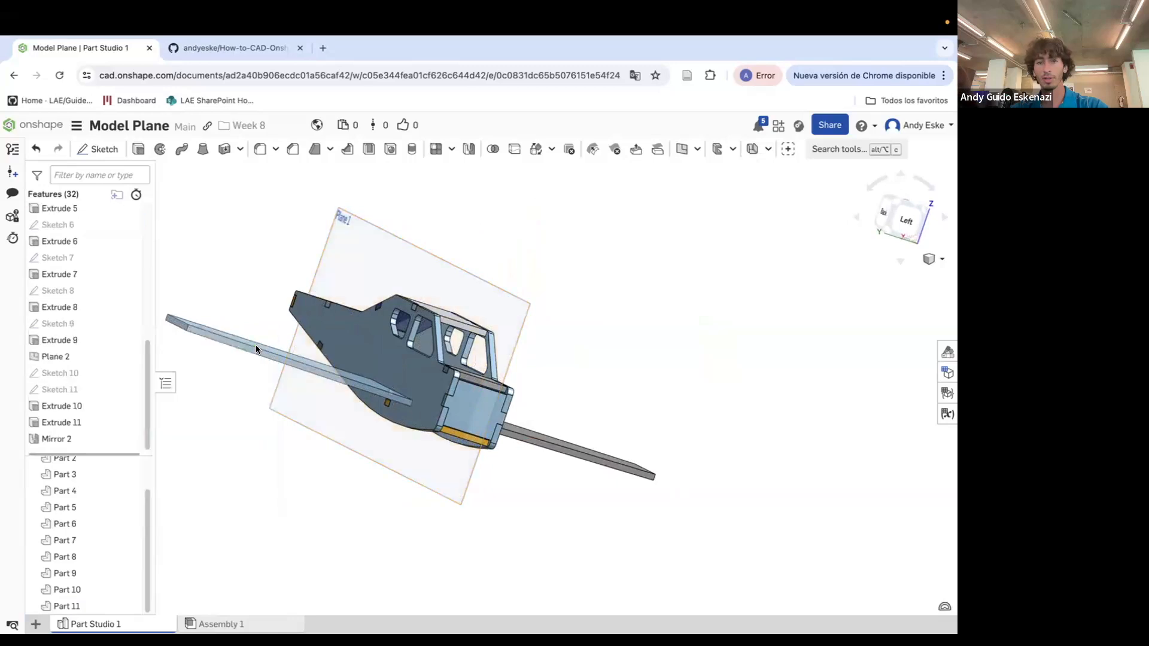
{"action": "right_click_drag", "start_coordinate": [542, 467], "coordinate": [533, 406]}
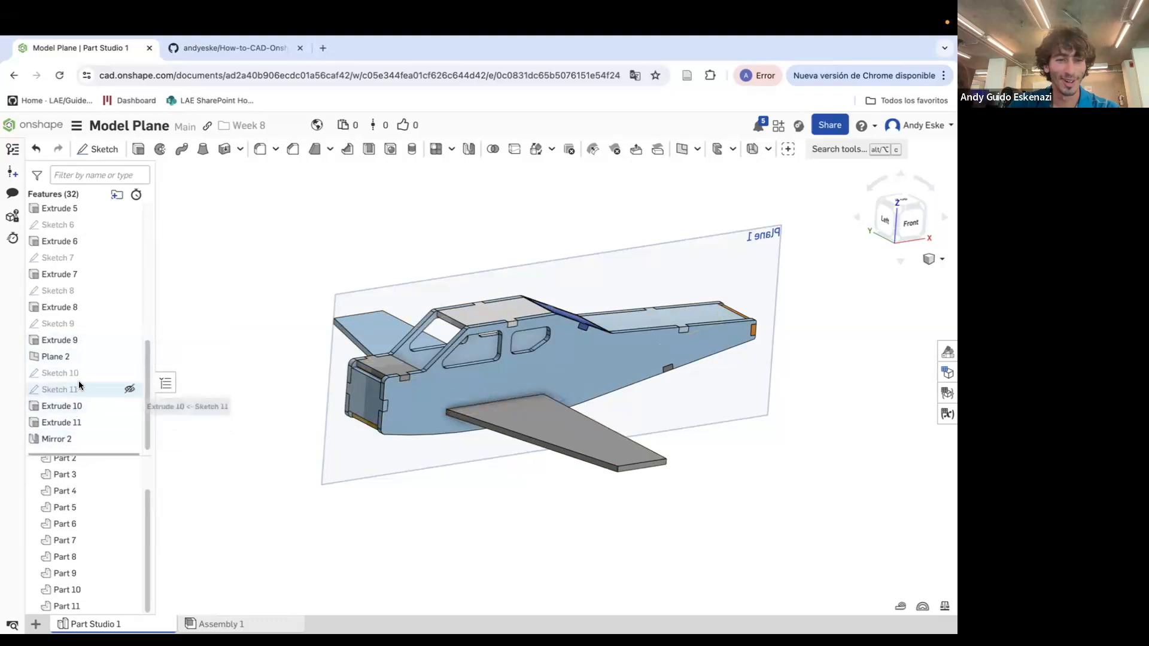
Set the offset distance of the wing's sketch plane, Plane 2, to 35 mm
{"action": "right_click", "coordinate": [59, 353]}
{"action": "left_click", "coordinate": [94, 386]}
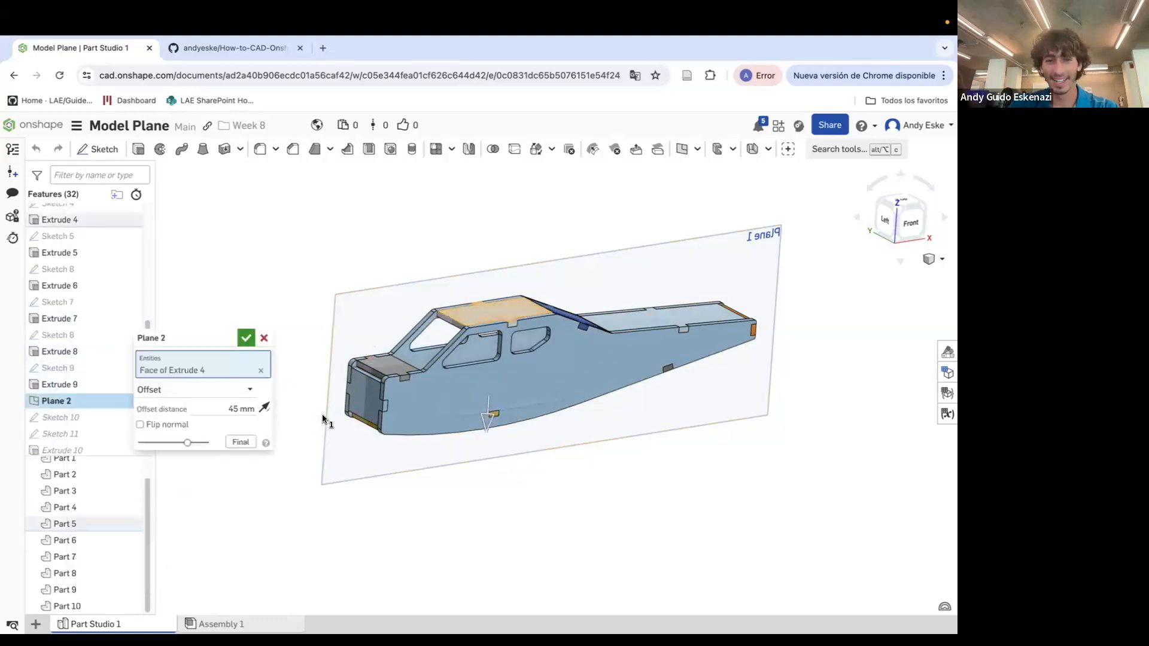
{"action": "left_click", "coordinate": [231, 410]}
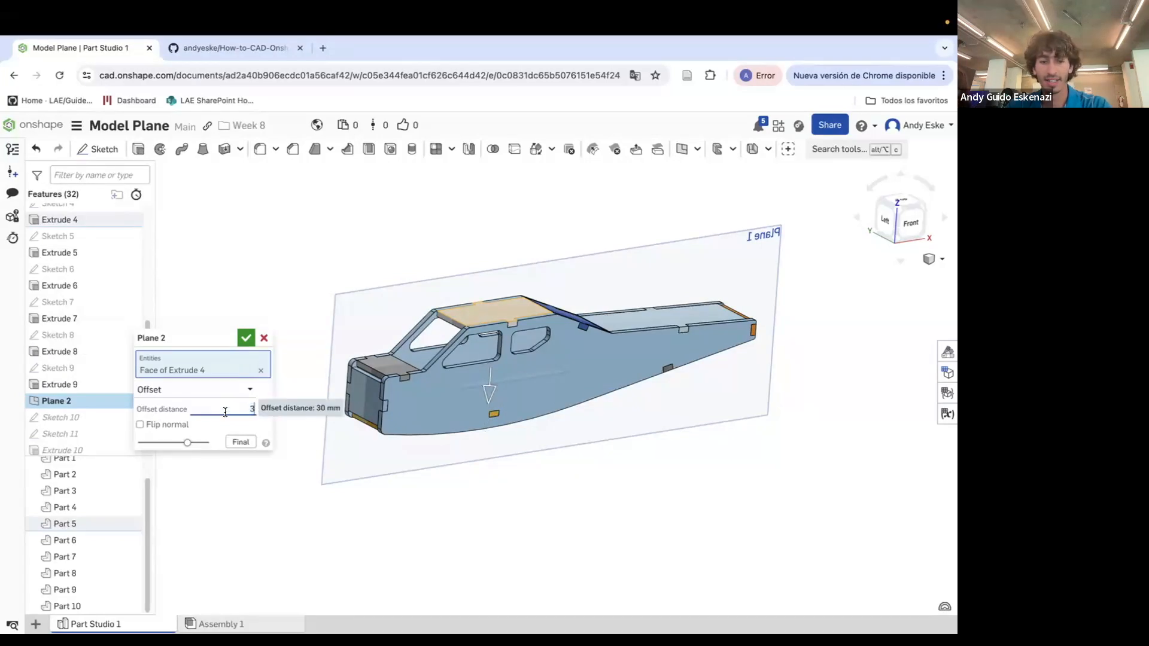
{"action": "left_click", "coordinate": [246, 337]}
{"action": "scroll", "coordinate": [326, 357], "scroll_direction": "down", "scroll_amount": 2}
{"action": "key", "text": "shift+1"}
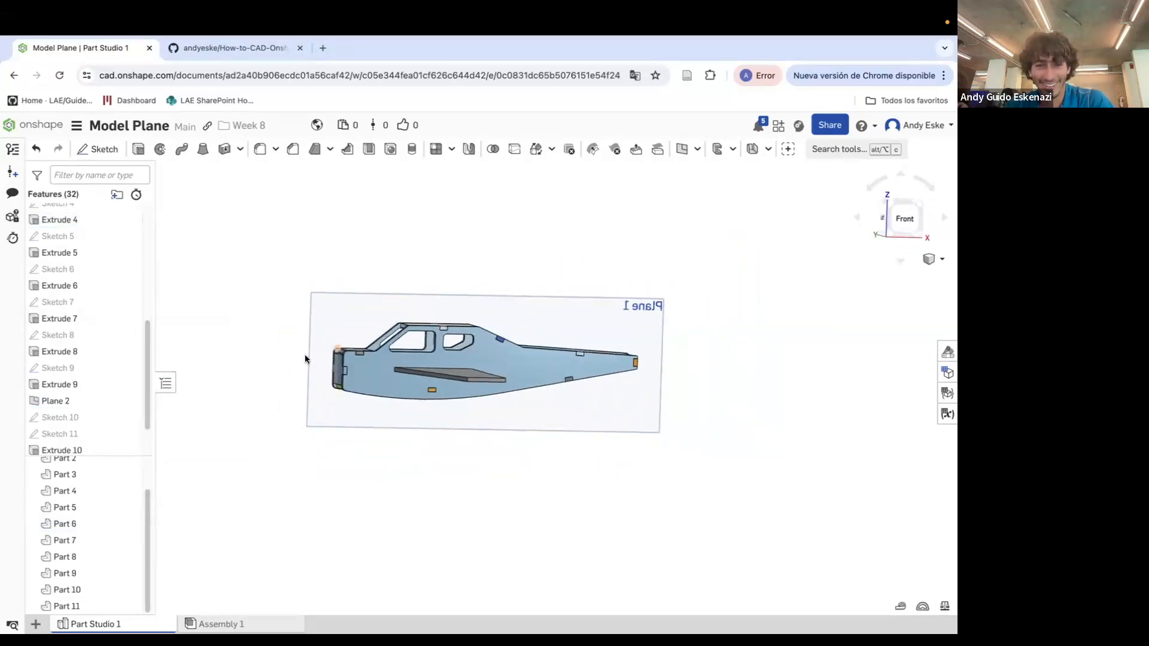
Increase Plane 2's offset distance to lower both wings on the fuselage
{"action": "right_click", "coordinate": [66, 398]}
{"action": "left_click", "coordinate": [182, 428]}
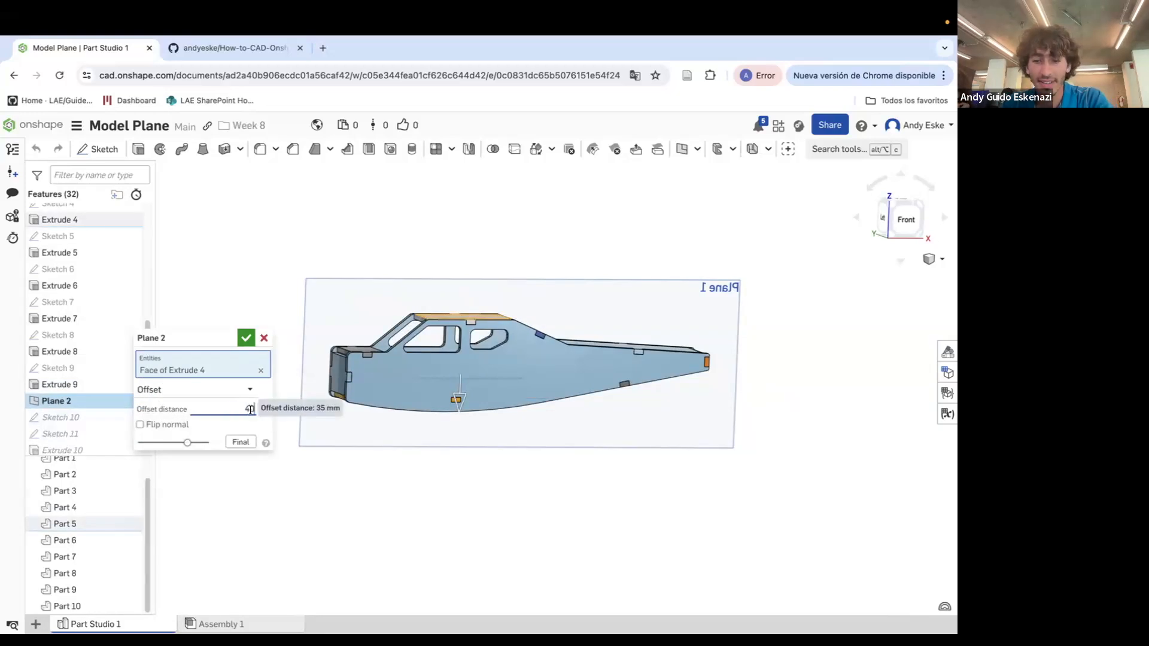
{"action": "left_click", "coordinate": [246, 337]}
{"action": "right_click_drag", "start_coordinate": [380, 336], "coordinate": [493, 352]}
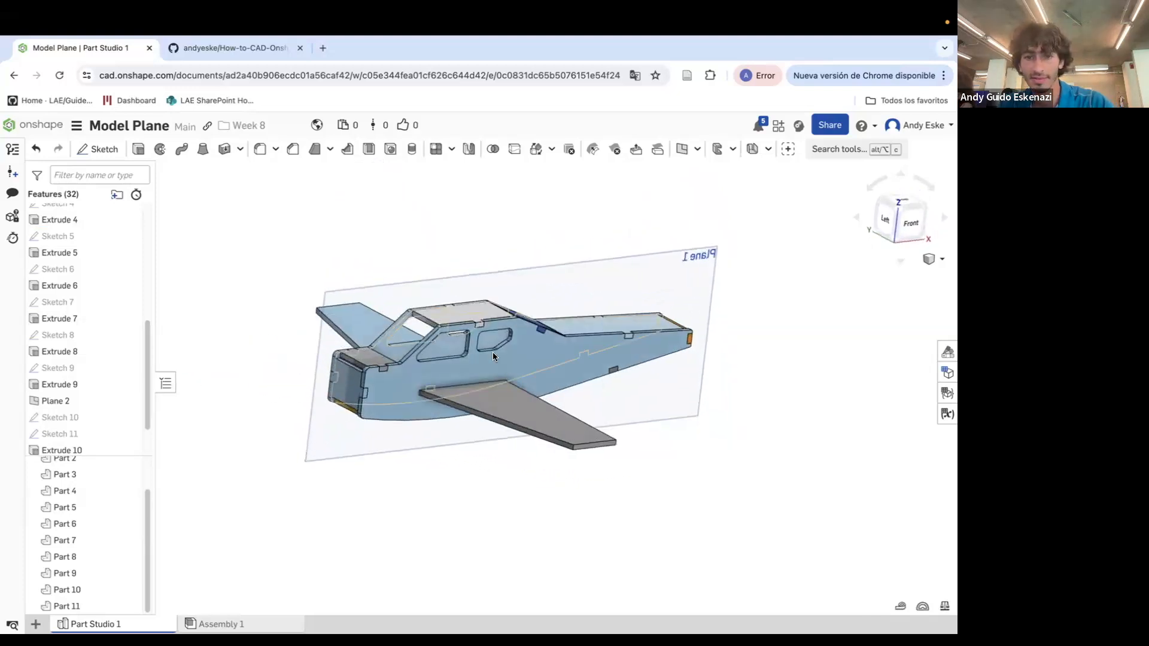
{"action": "scroll", "coordinate": [455, 363], "scroll_direction": "up", "scroll_amount": 5}
{"action": "scroll", "coordinate": [419, 346], "scroll_direction": "down", "scroll_amount": 2}
{"action": "right_click_drag", "start_coordinate": [420, 345], "coordinate": [412, 346]}
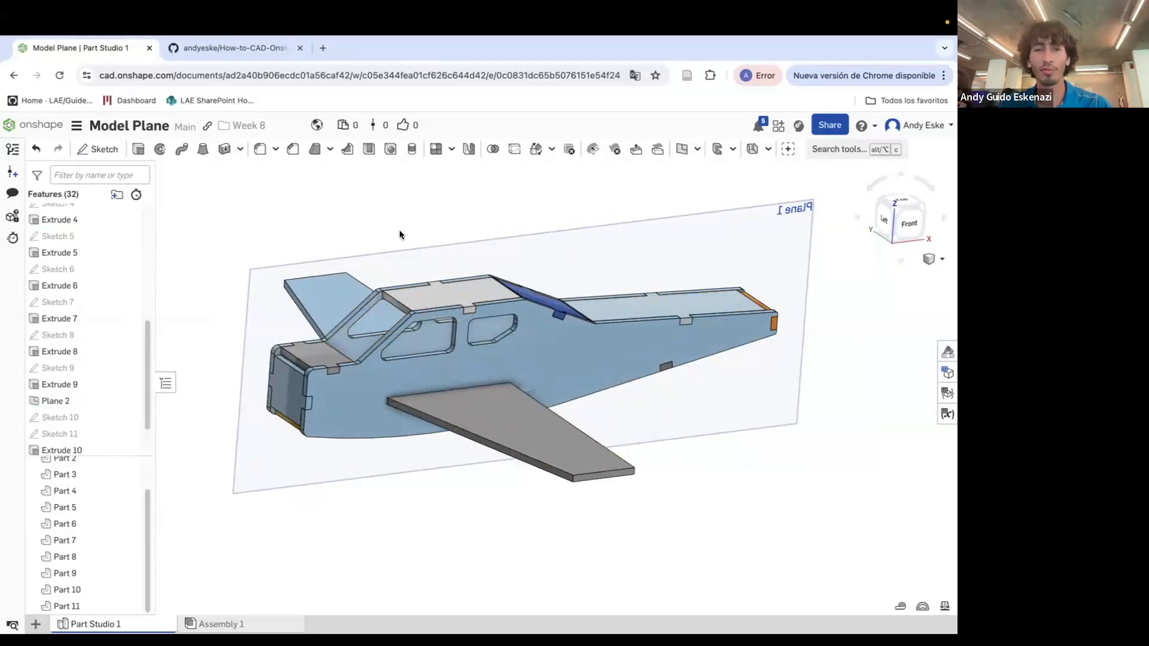
Fillet the wingtip's two outer corner edges with a 5 mm radius, inserting the feature before the wing mirror in the history
{"action": "scroll", "coordinate": [85, 401], "scroll_direction": "down", "scroll_amount": 2}
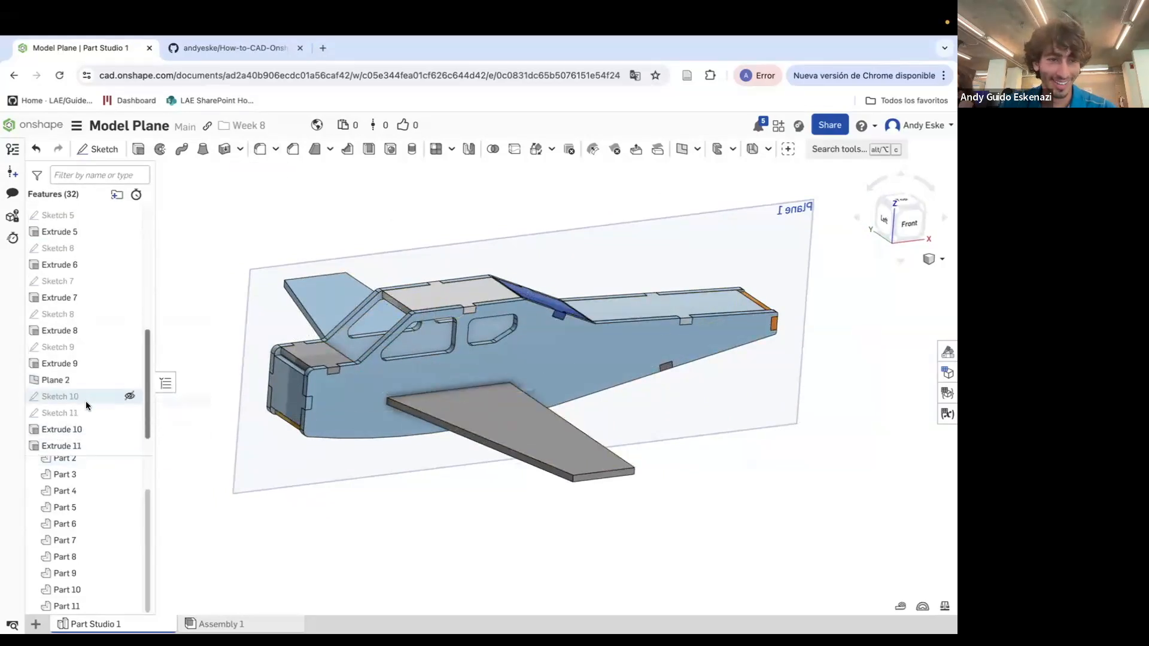
{"action": "left_click_drag", "start_coordinate": [90, 440], "coordinate": [96, 422]}
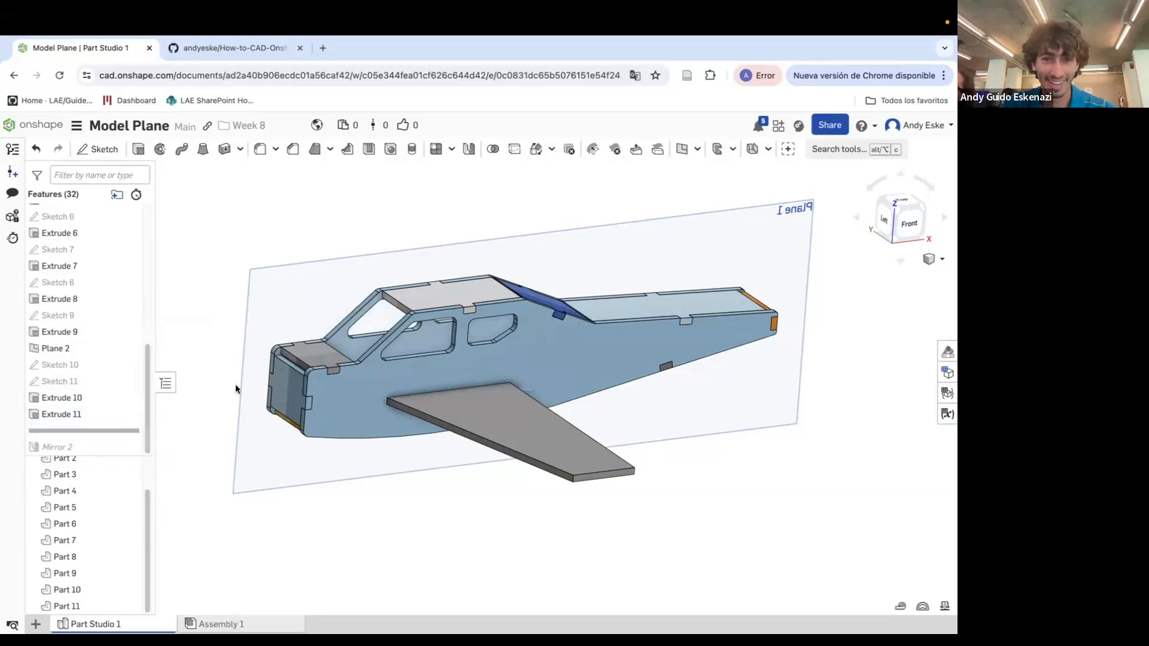
{"action": "left_click", "coordinate": [259, 149]}
{"action": "scroll", "coordinate": [575, 482], "scroll_direction": "up", "scroll_amount": 3}
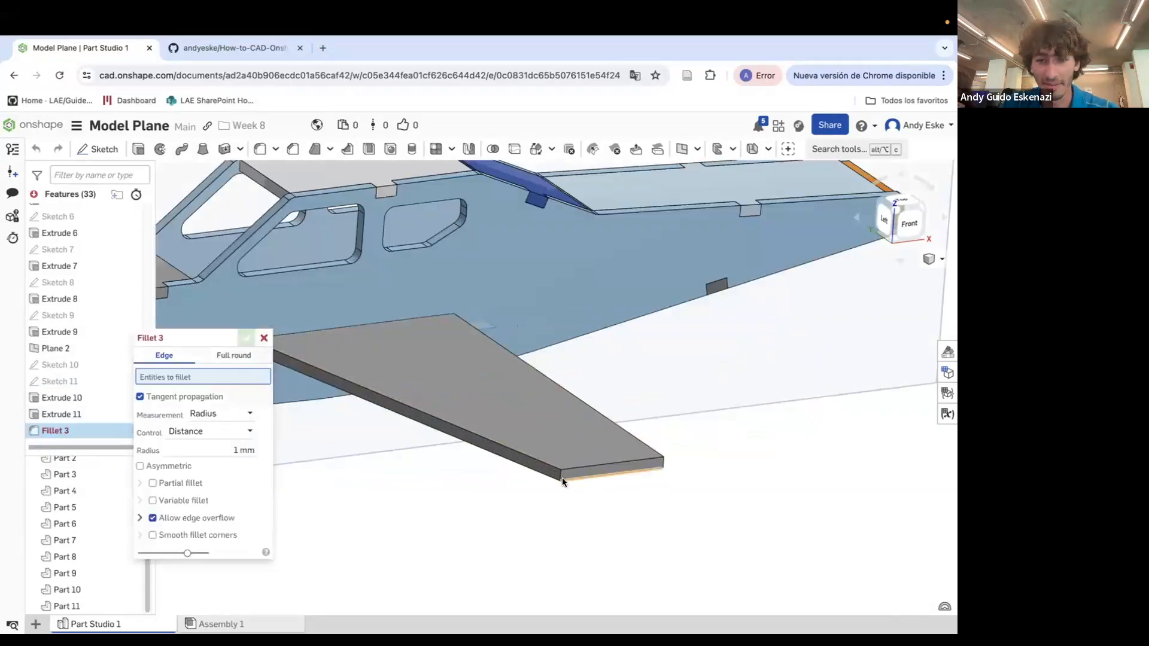
{"action": "left_click", "coordinate": [561, 476]}
{"action": "left_click", "coordinate": [662, 465]}
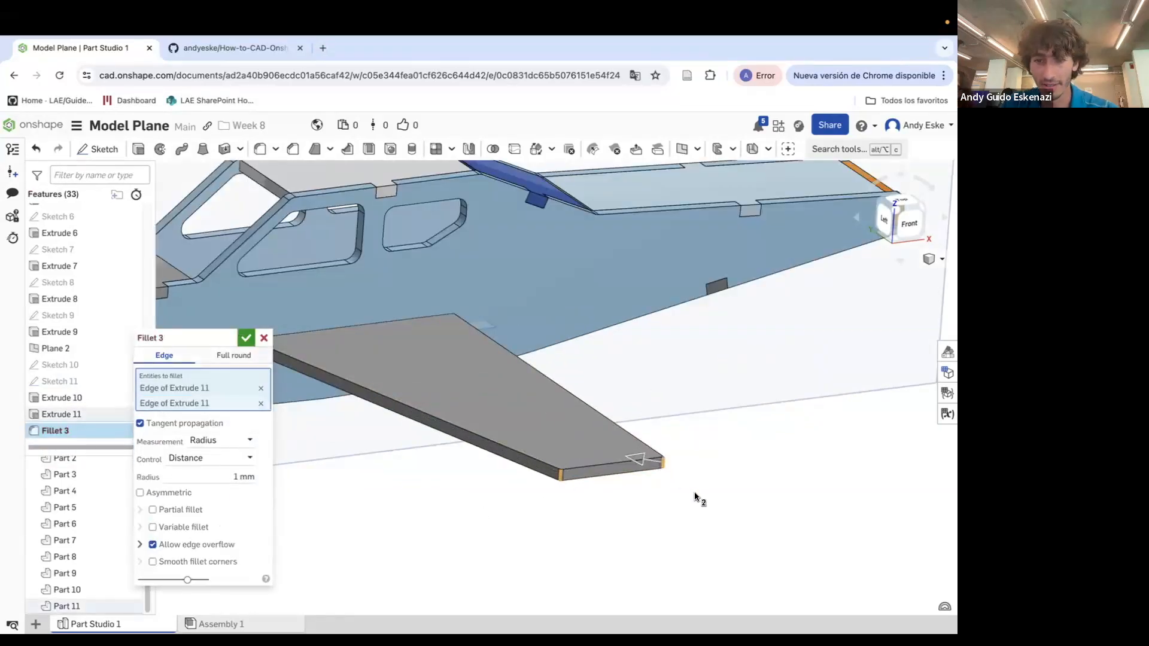
{"action": "double_click", "coordinate": [243, 477]}
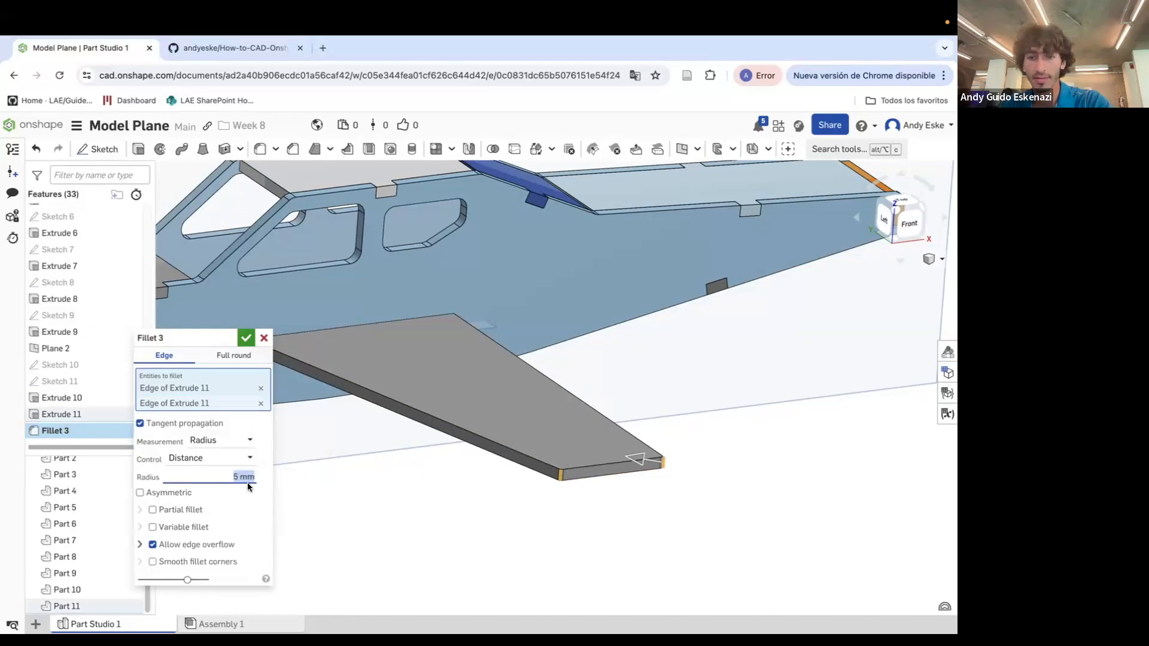
{"action": "left_click", "coordinate": [245, 339]}
{"action": "left_click_drag", "start_coordinate": [101, 430], "coordinate": [96, 450]}
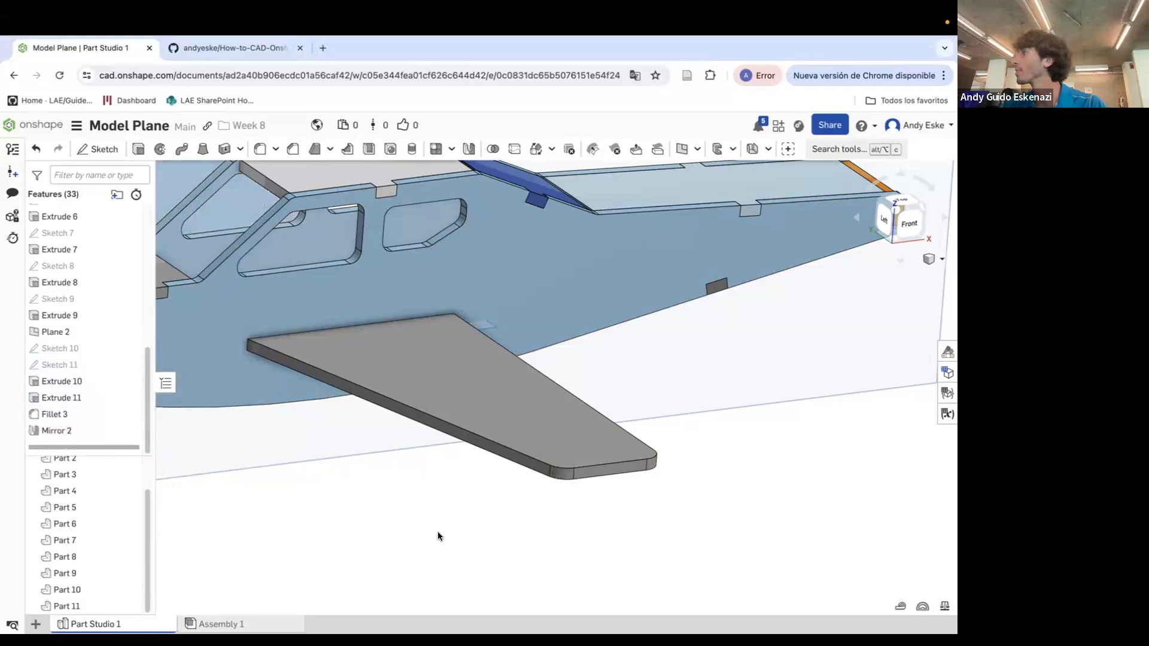
{"action": "scroll", "coordinate": [491, 507], "scroll_direction": "down", "scroll_amount": 6}
{"action": "right_click_drag", "start_coordinate": [545, 450], "coordinate": [562, 416]}
{"action": "scroll", "coordinate": [552, 401], "scroll_direction": "down", "scroll_amount": 4}
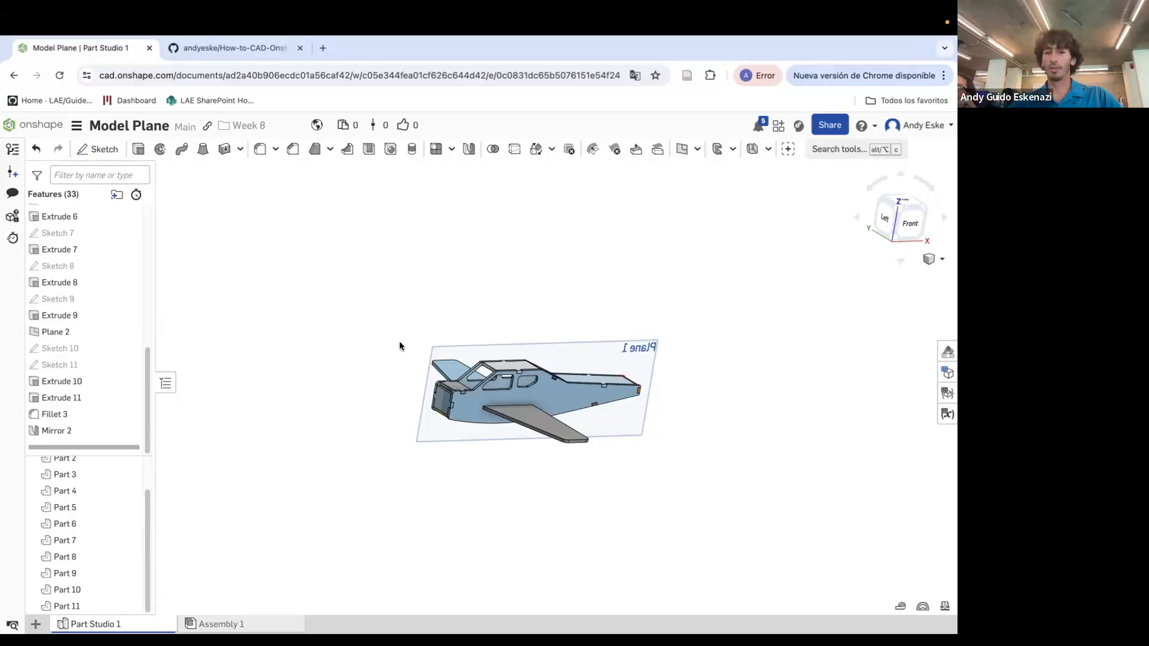
{"action": "scroll", "coordinate": [603, 340], "scroll_direction": "up", "scroll_amount": 5}
{"action": "right_click_drag", "start_coordinate": [603, 342], "coordinate": [640, 408]}
{"action": "scroll", "coordinate": [641, 408], "scroll_direction": "up", "scroll_amount": 3}
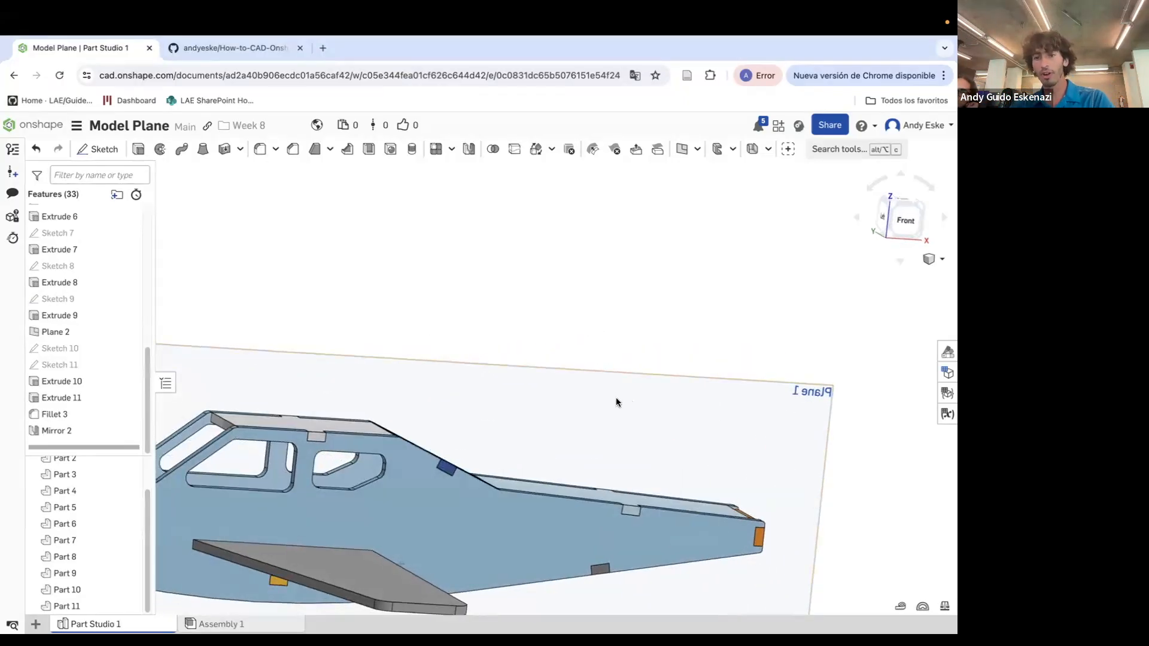
{"action": "scroll", "coordinate": [607, 387], "scroll_direction": "down", "scroll_amount": 5}
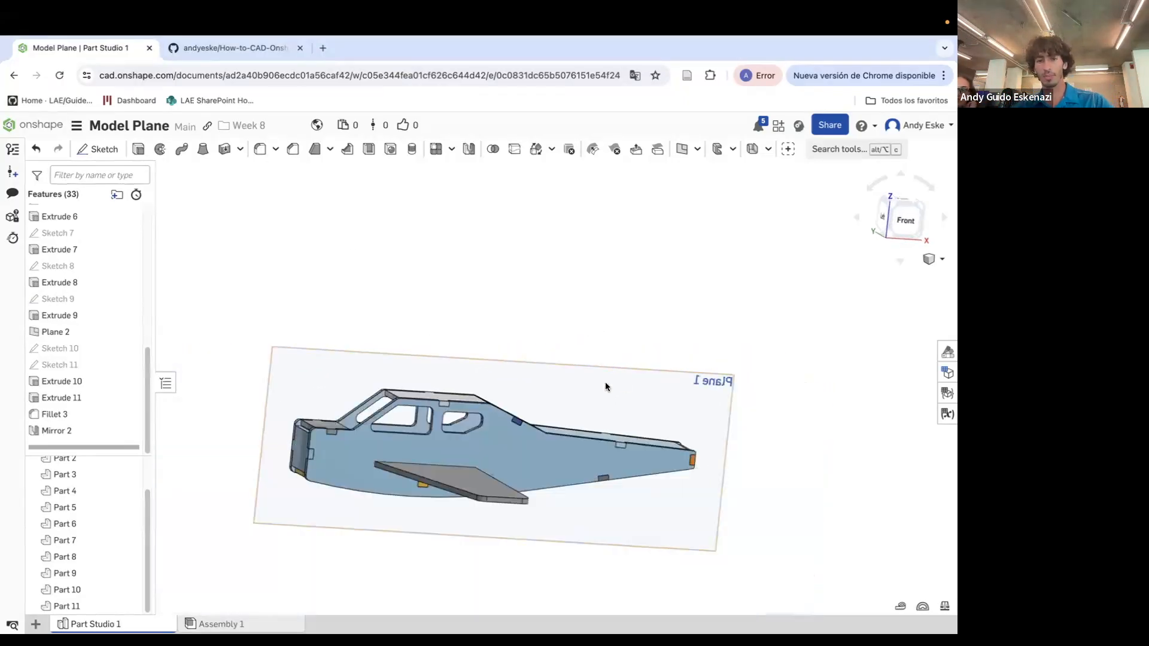
Start a sketch on Plane 1 and draw a construction line along the rear fuselage's top panel
{"action": "left_click", "coordinate": [106, 149]}
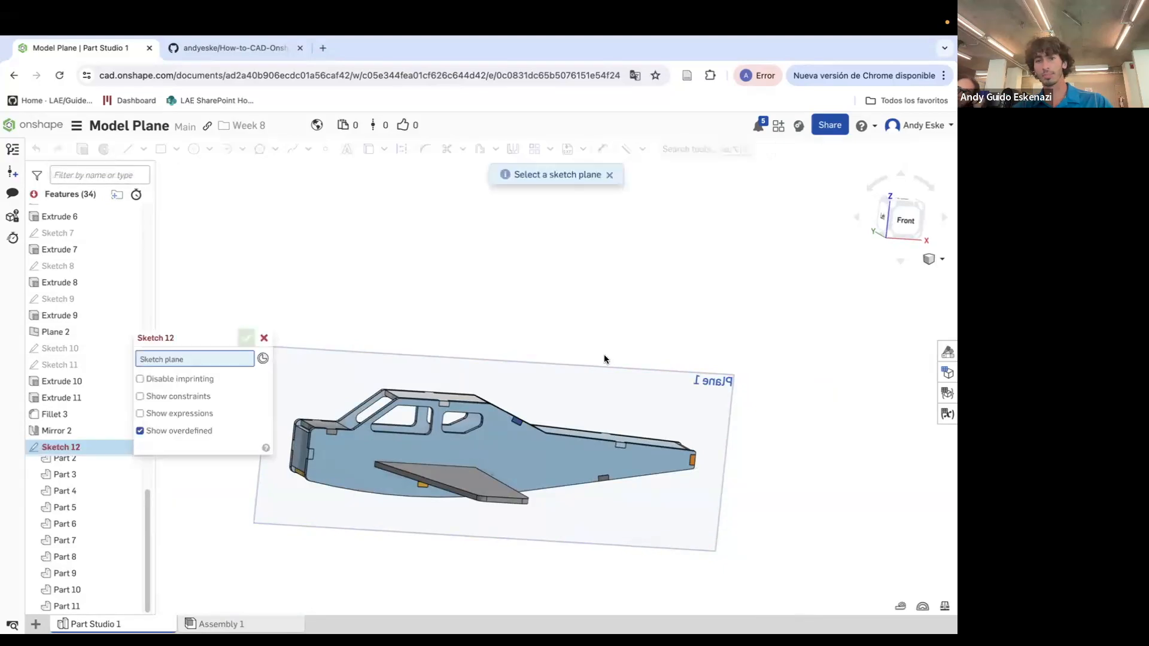
{"action": "left_click", "coordinate": [637, 385]}
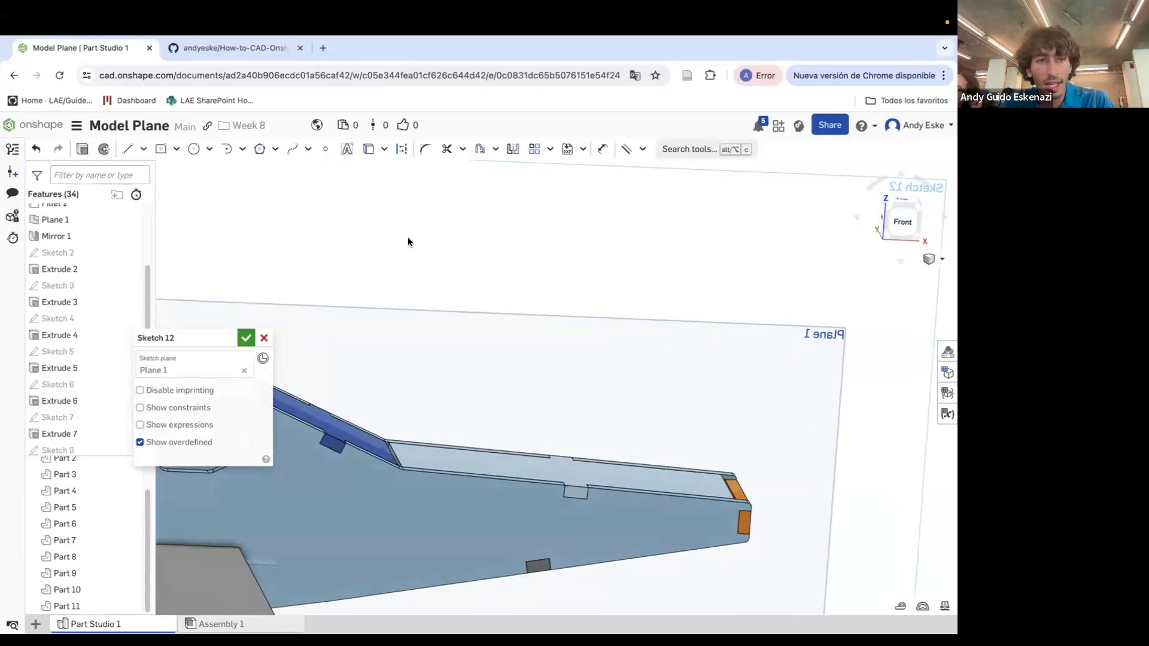
{"action": "left_click", "coordinate": [128, 154]}
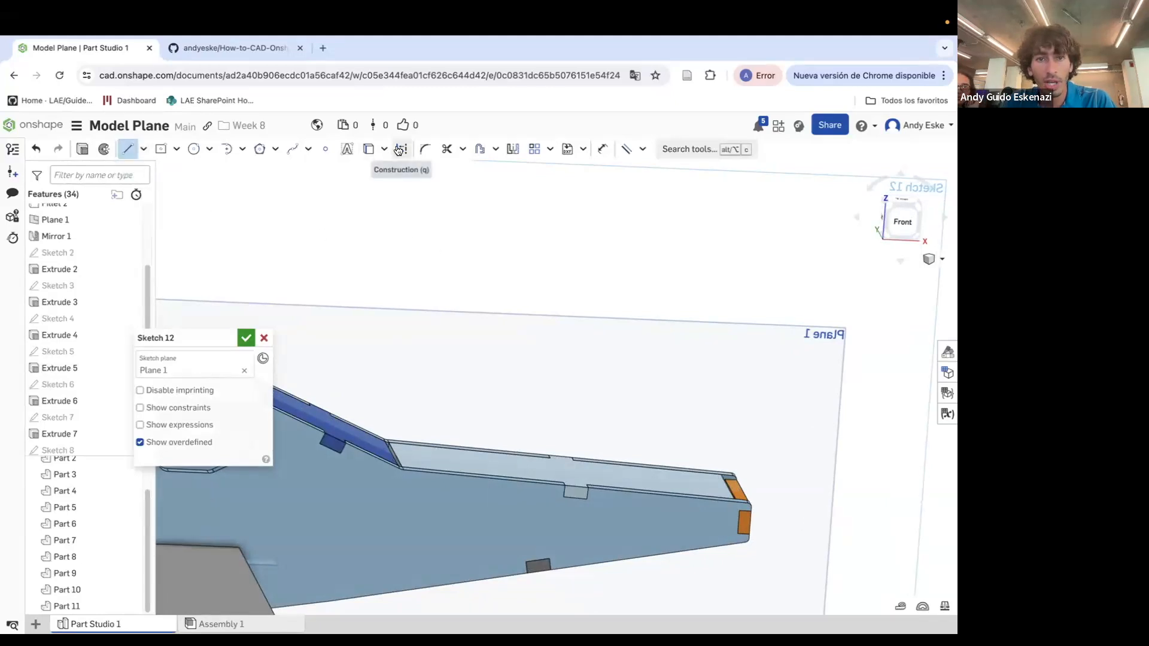
{"action": "left_click", "coordinate": [414, 452]}
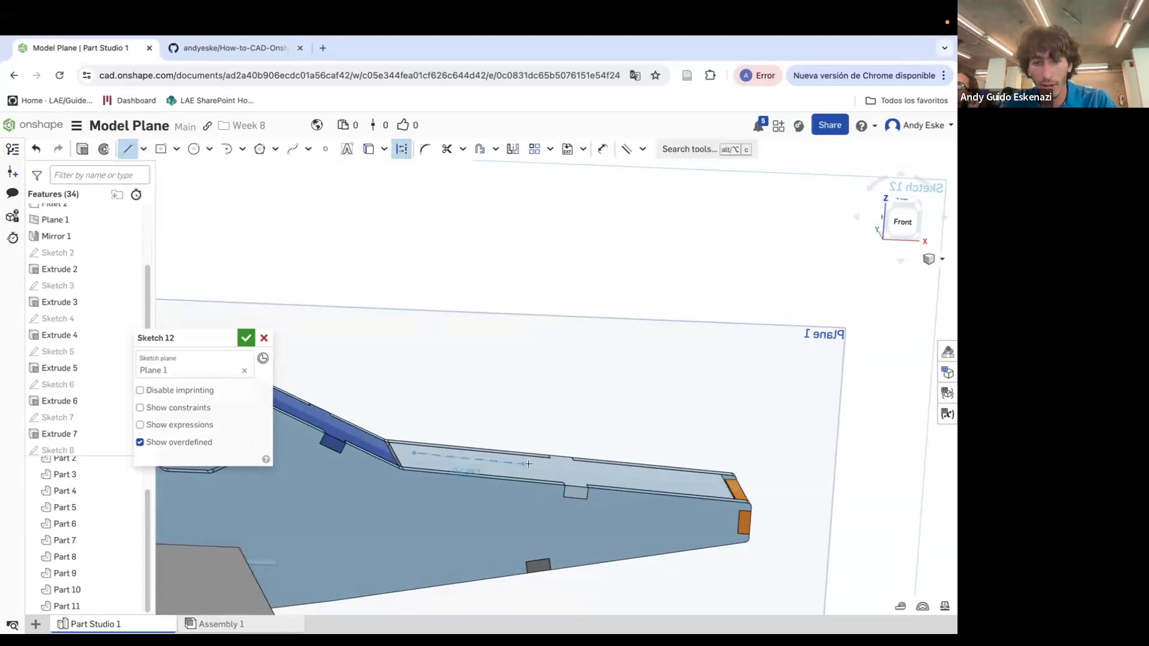
{"action": "left_click", "coordinate": [573, 469]}
{"action": "key", "text": "Escape"}
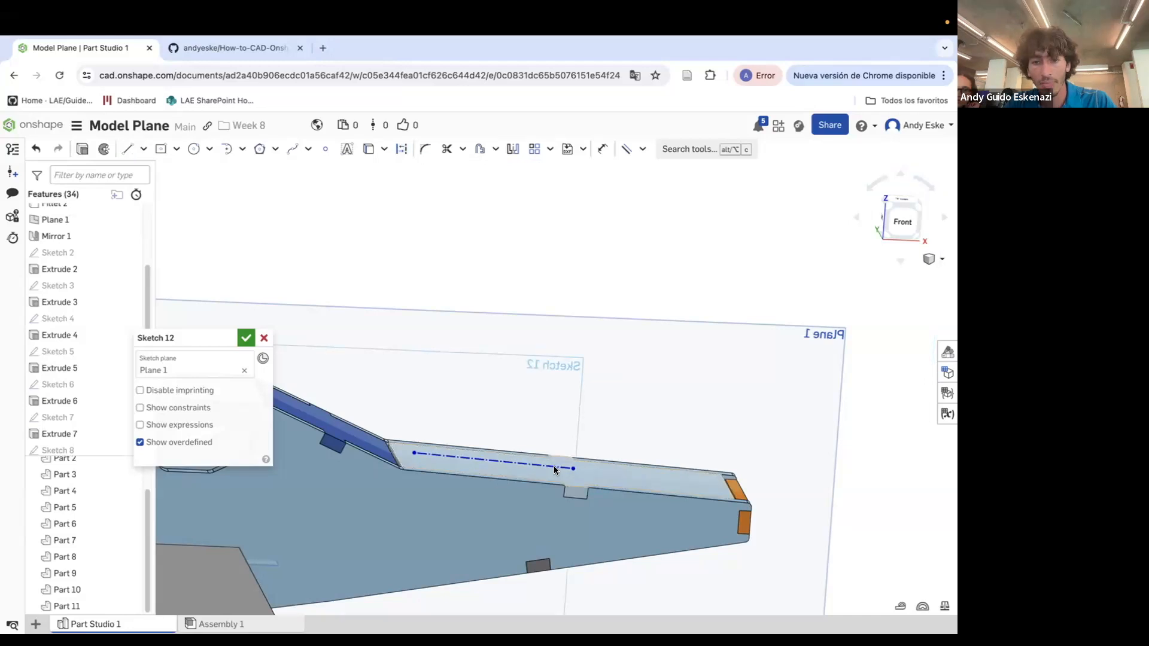
Constrain the construction line parallel to the long edge of the rear top panel
{"action": "scroll", "coordinate": [574, 473], "scroll_direction": "up", "scroll_amount": 1}
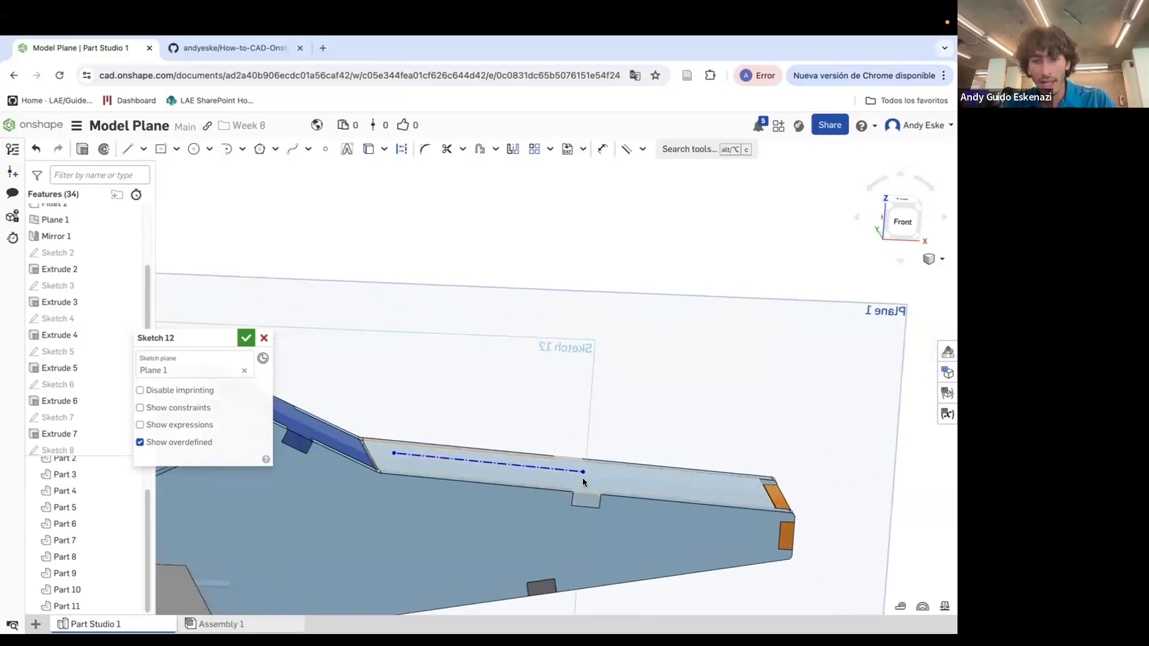
{"action": "left_click", "coordinate": [485, 465]}
{"action": "scroll", "coordinate": [457, 461], "scroll_direction": "up", "scroll_amount": 1}
{"action": "left_click", "coordinate": [626, 149]}
{"action": "left_click", "coordinate": [437, 457]}
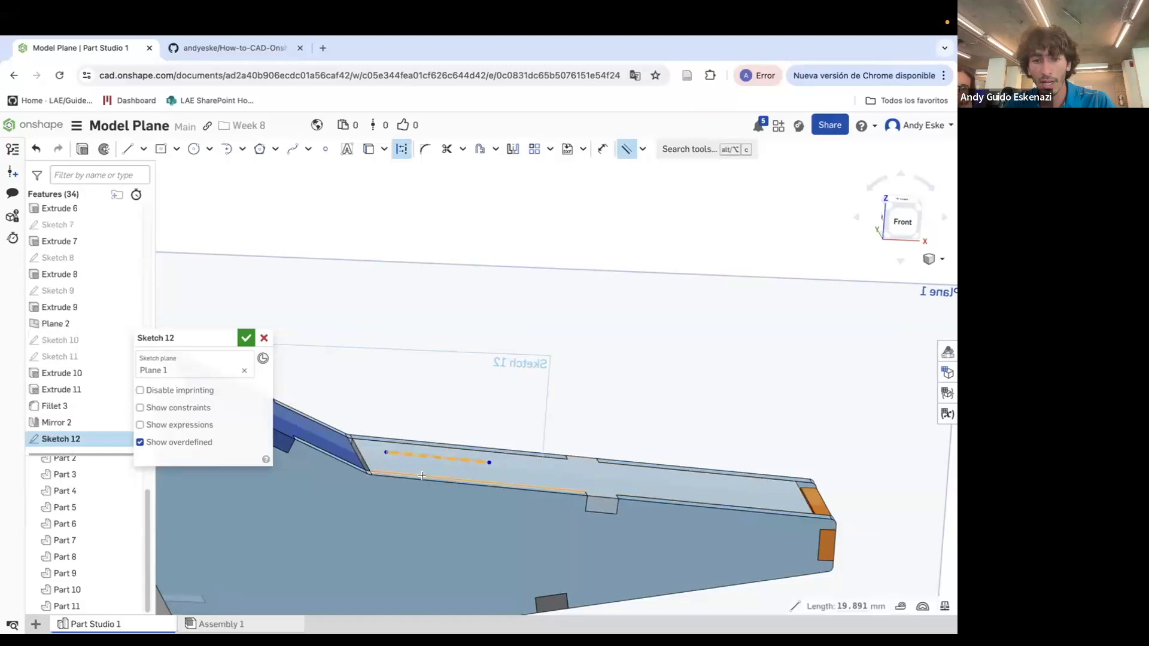
{"action": "left_click", "coordinate": [422, 476]}
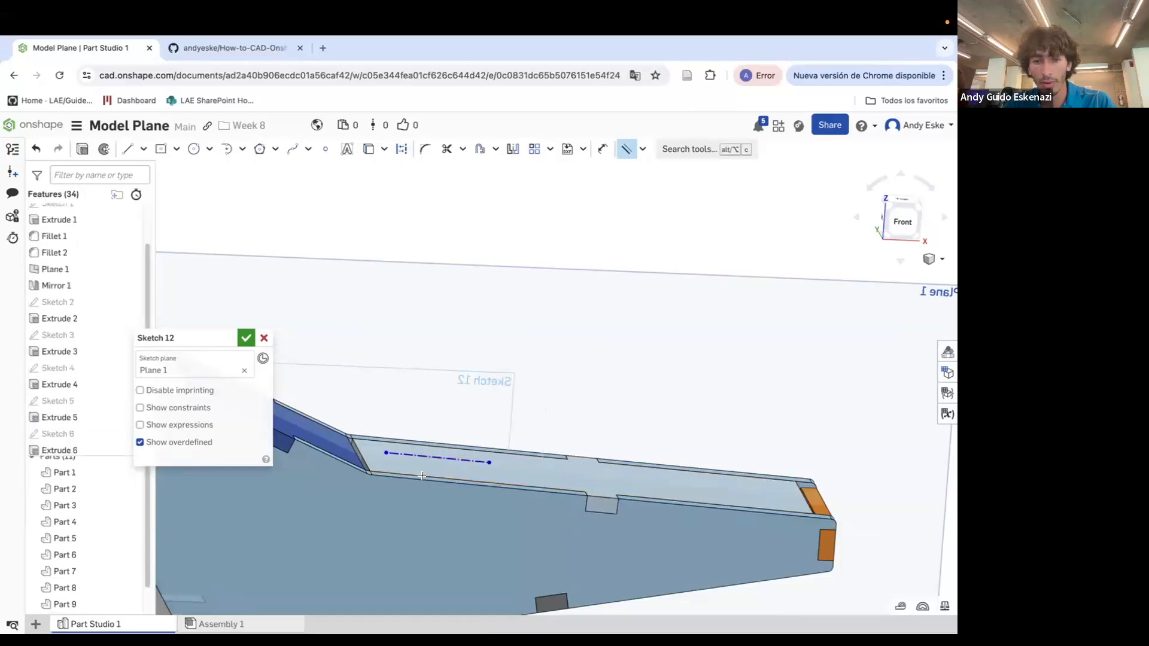
Attach the construction line's front endpoint to the front edge of the rear top panel with a Pierce constraint
{"action": "left_click", "coordinate": [645, 150]}
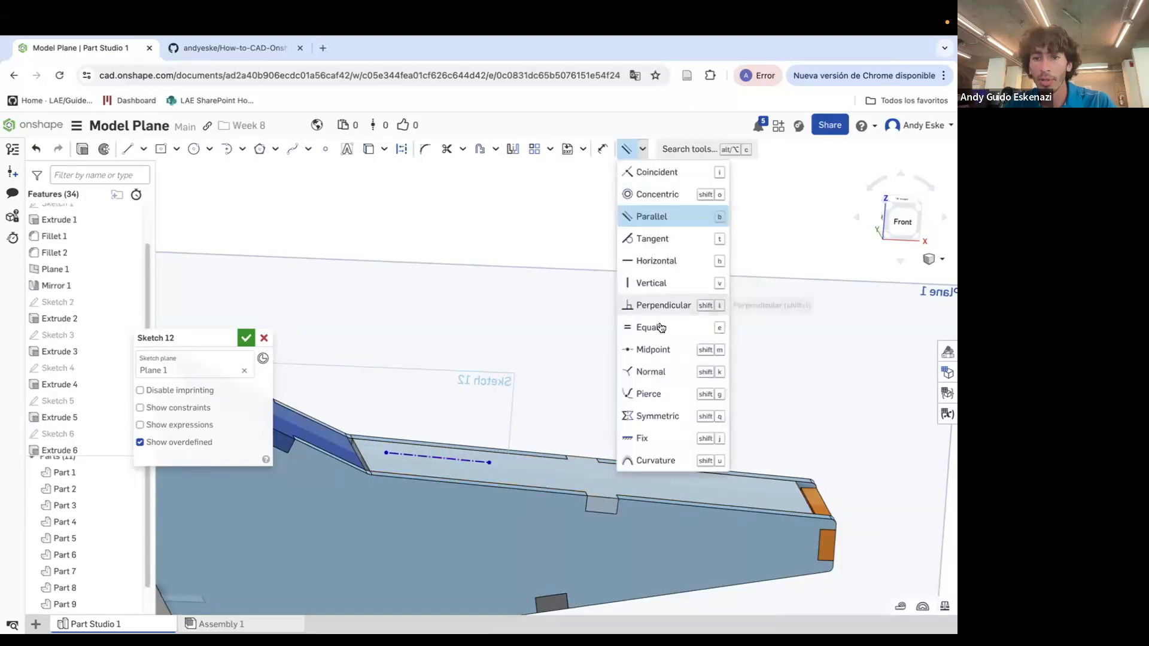
{"action": "left_click", "coordinate": [651, 394]}
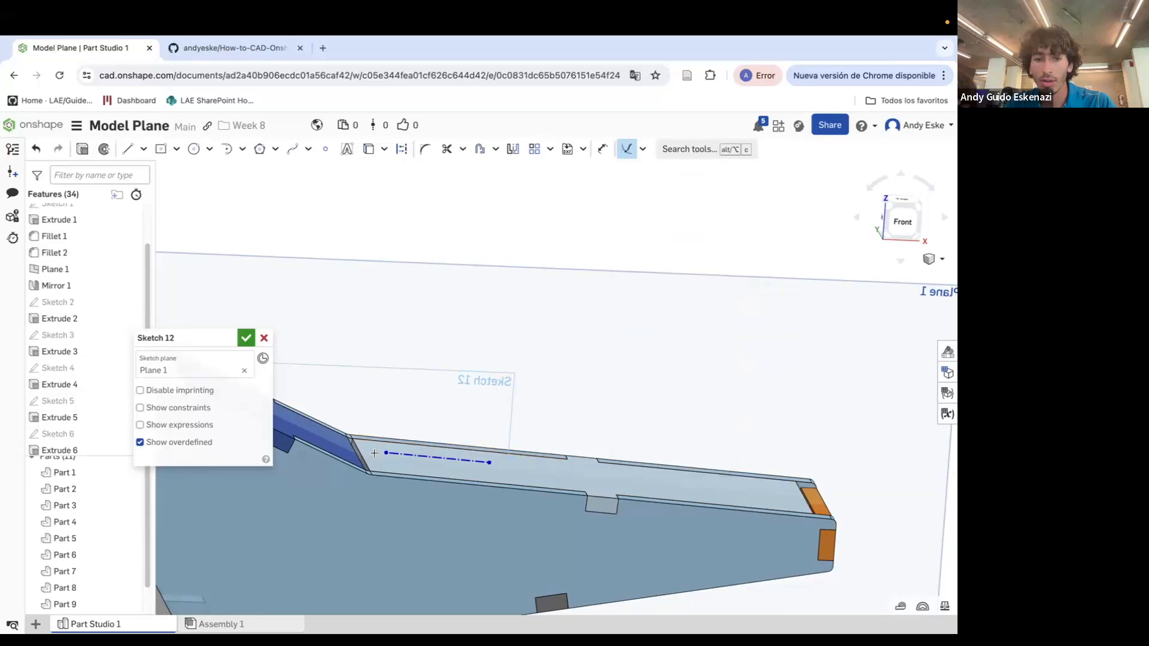
{"action": "left_click", "coordinate": [362, 450]}
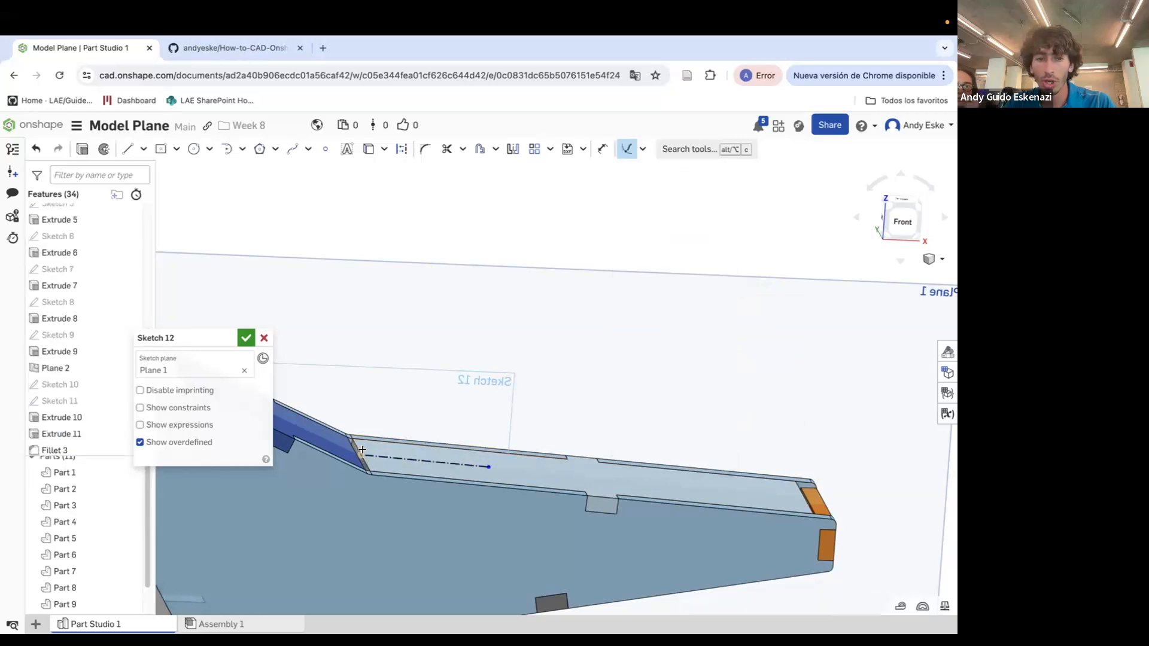
Dimension the construction line's length at 20 mm
{"action": "scroll", "coordinate": [521, 429], "scroll_direction": "up", "scroll_amount": 2}
{"action": "scroll", "coordinate": [521, 416], "scroll_direction": "down", "scroll_amount": 2}
{"action": "key", "text": "d"}
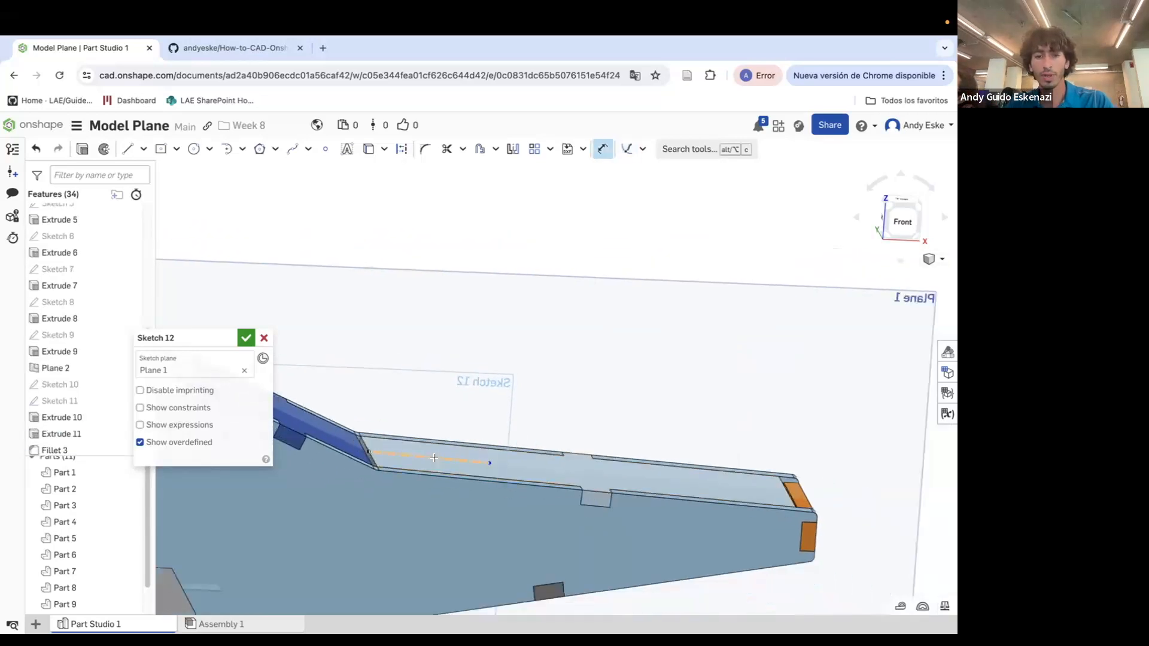
{"action": "left_click", "coordinate": [432, 458]}
{"action": "left_click", "coordinate": [446, 514]}
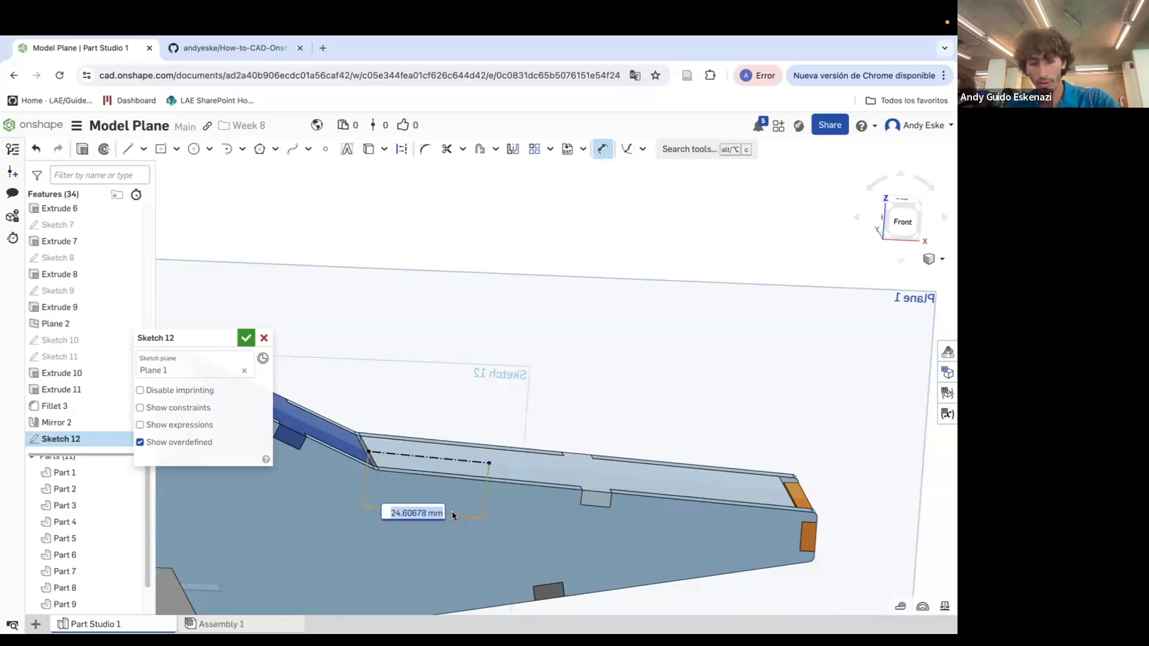
{"action": "type", "text": "20"}
{"action": "key", "text": "Return"}
Draw a closed five-sided tail fin outline from the construction line's rear endpoint, with a top edge about 16 mm long
{"action": "left_click", "coordinate": [128, 149]}
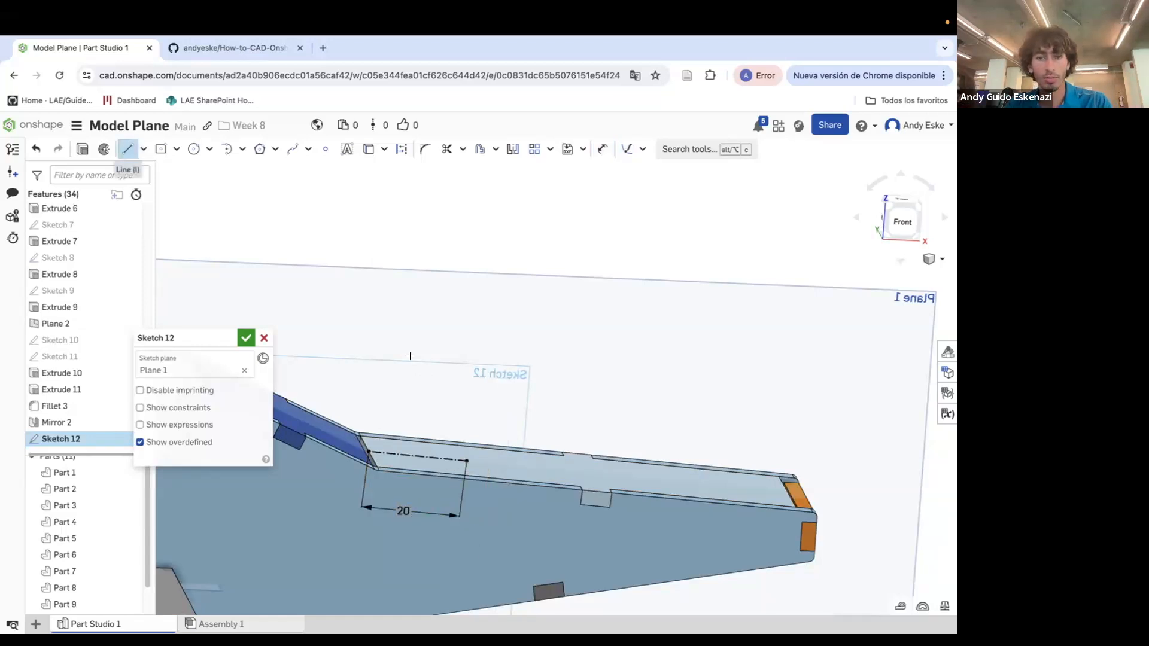
{"action": "left_click", "coordinate": [467, 460]}
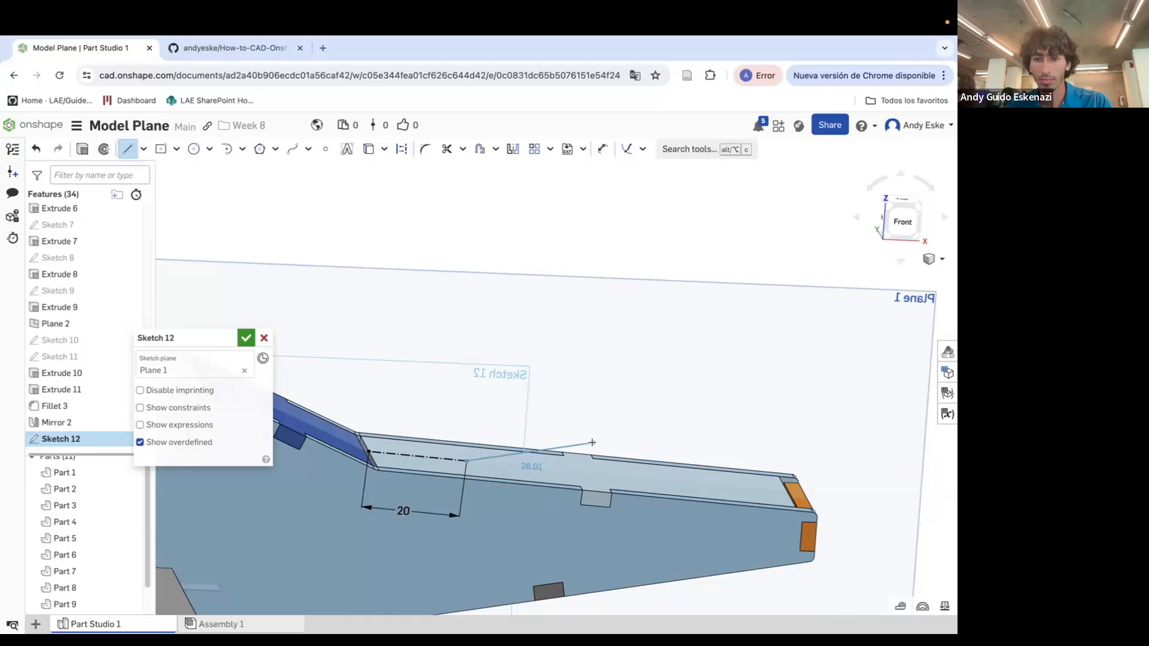
{"action": "left_click", "coordinate": [590, 446]}
{"action": "left_click", "coordinate": [711, 244]}
{"action": "left_click", "coordinate": [790, 246]}
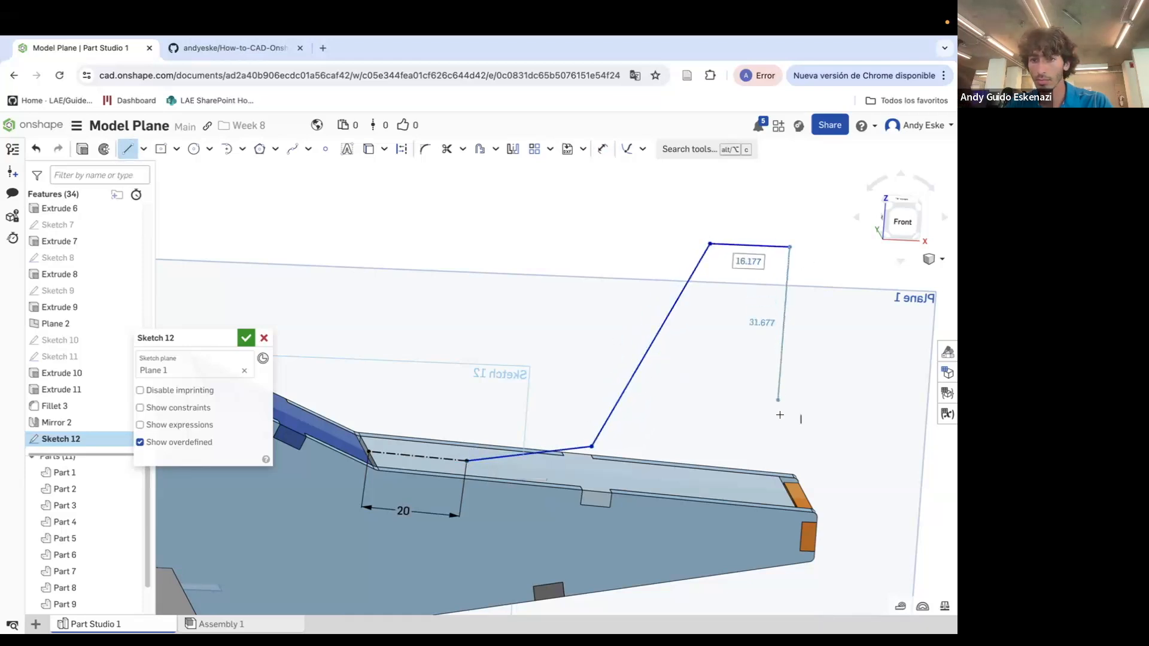
{"action": "left_click", "coordinate": [778, 490]}
{"action": "left_click", "coordinate": [467, 461]}
{"action": "key", "text": "Escape"}
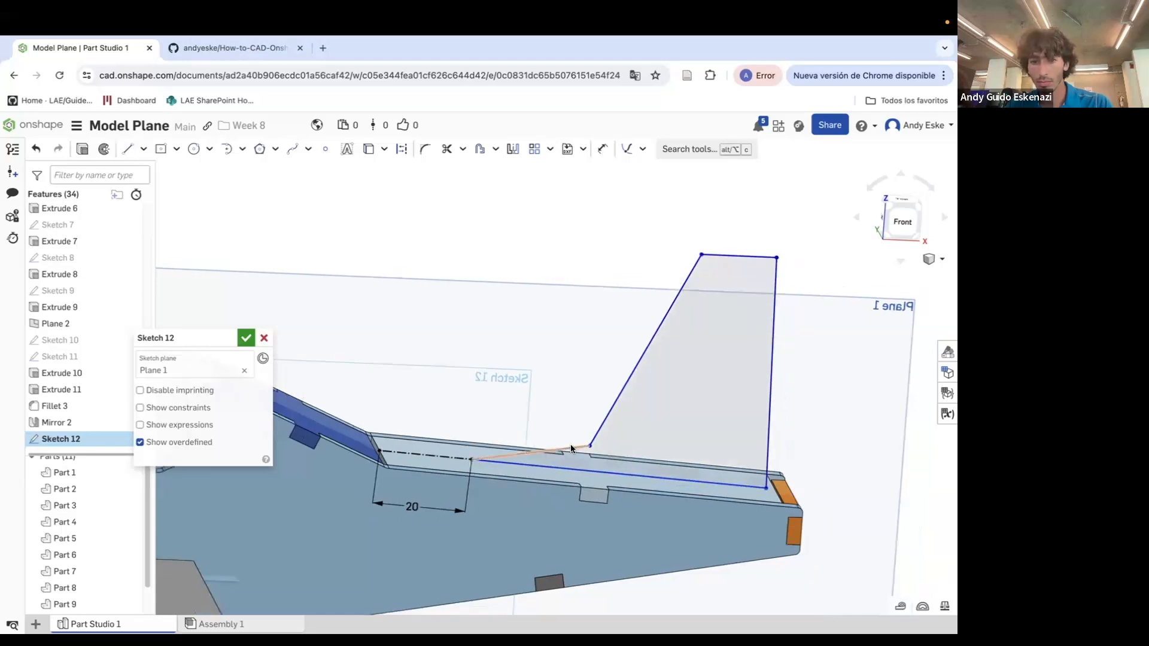
Constrain the fin outline's base line parallel to the long edge of the rear top panel
{"action": "left_click", "coordinate": [642, 149]}
{"action": "left_click", "coordinate": [649, 217]}
{"action": "left_click", "coordinate": [532, 466]}
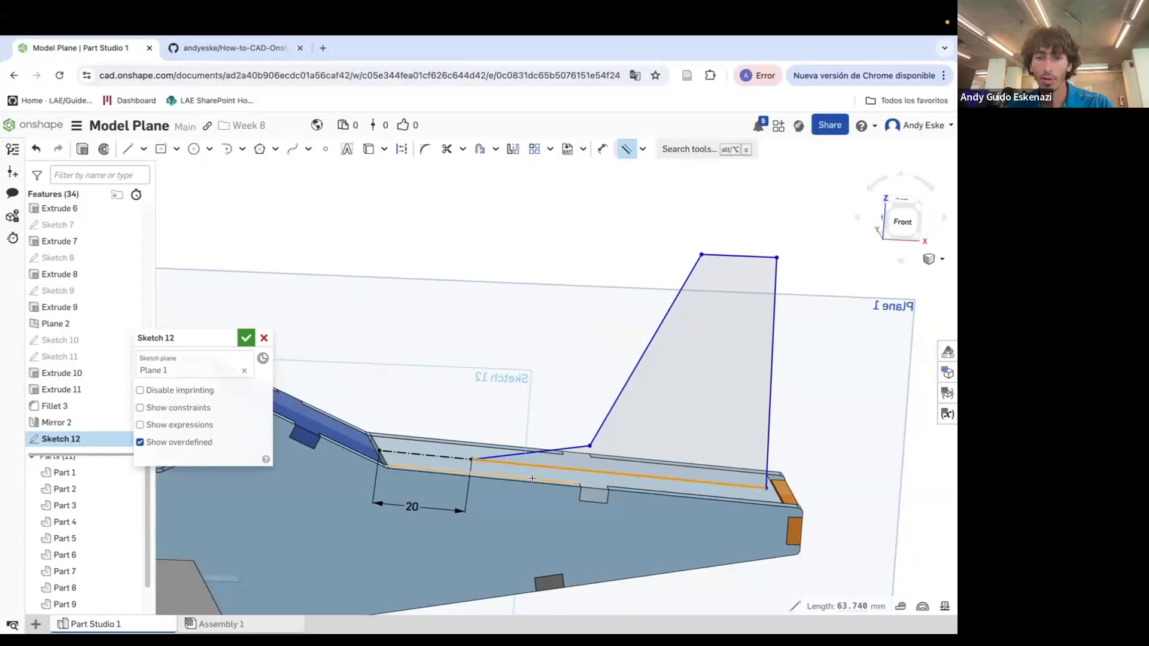
{"action": "left_click", "coordinate": [532, 478]}
{"action": "scroll", "coordinate": [616, 380], "scroll_direction": "down", "scroll_amount": 8}
{"action": "right_click_drag", "start_coordinate": [616, 380], "coordinate": [567, 380]}
{"action": "scroll", "coordinate": [570, 398], "scroll_direction": "up", "scroll_amount": 6}
{"action": "key", "text": "Escape"}
Set the construction line's length to 15 mm
{"action": "double_click", "coordinate": [554, 448]}
{"action": "type", "text": "1"}
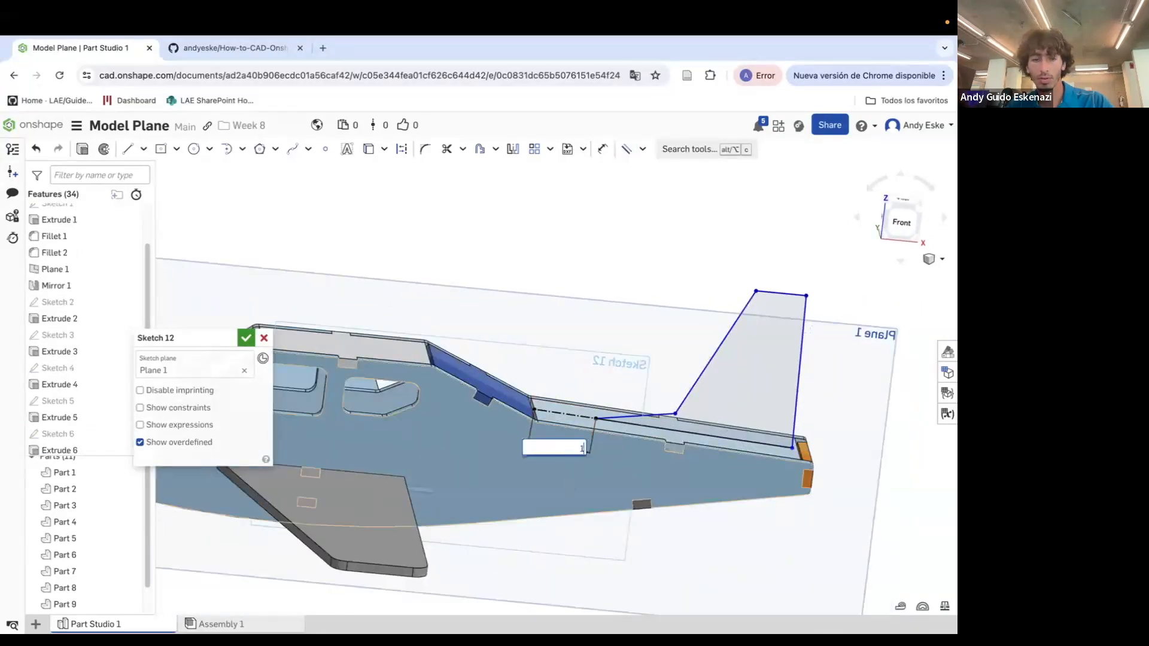
{"action": "type", "text": "5"}
{"action": "key", "text": "Return"}
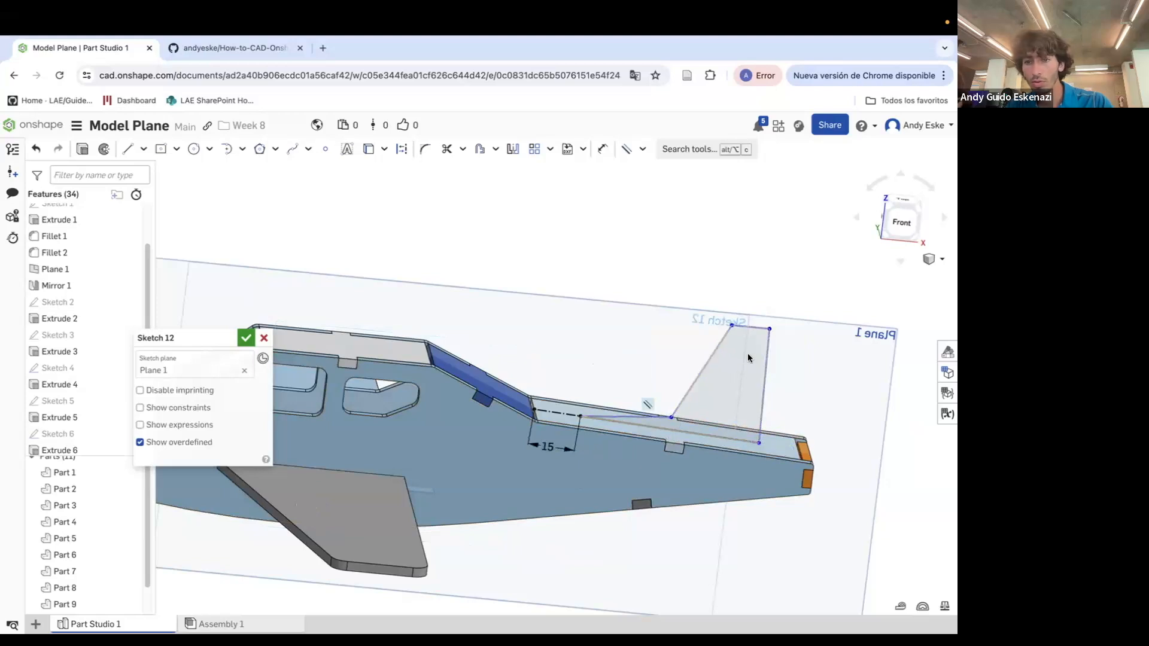
Reshape the fin outline freehand by moving its rear top corner, rear base corner and front bend point
{"action": "left_click_drag", "start_coordinate": [770, 329], "coordinate": [789, 315]}
{"action": "left_click_drag", "start_coordinate": [760, 443], "coordinate": [786, 446]}
{"action": "left_click_drag", "start_coordinate": [668, 421], "coordinate": [686, 405]}
{"action": "scroll", "coordinate": [640, 387], "scroll_direction": "down", "scroll_amount": 3}
{"action": "mouse_move", "coordinate": [640, 385]}
{"action": "right_mouse_down"}
{"action": "mouse_move", "coordinate": [674, 395]}
{"action": "mouse_move", "coordinate": [694, 361]}
{"action": "mouse_move", "coordinate": [554, 397]}
{"action": "right_mouse_up"}
{"action": "scroll", "coordinate": [666, 349], "scroll_direction": "up", "scroll_amount": 3}
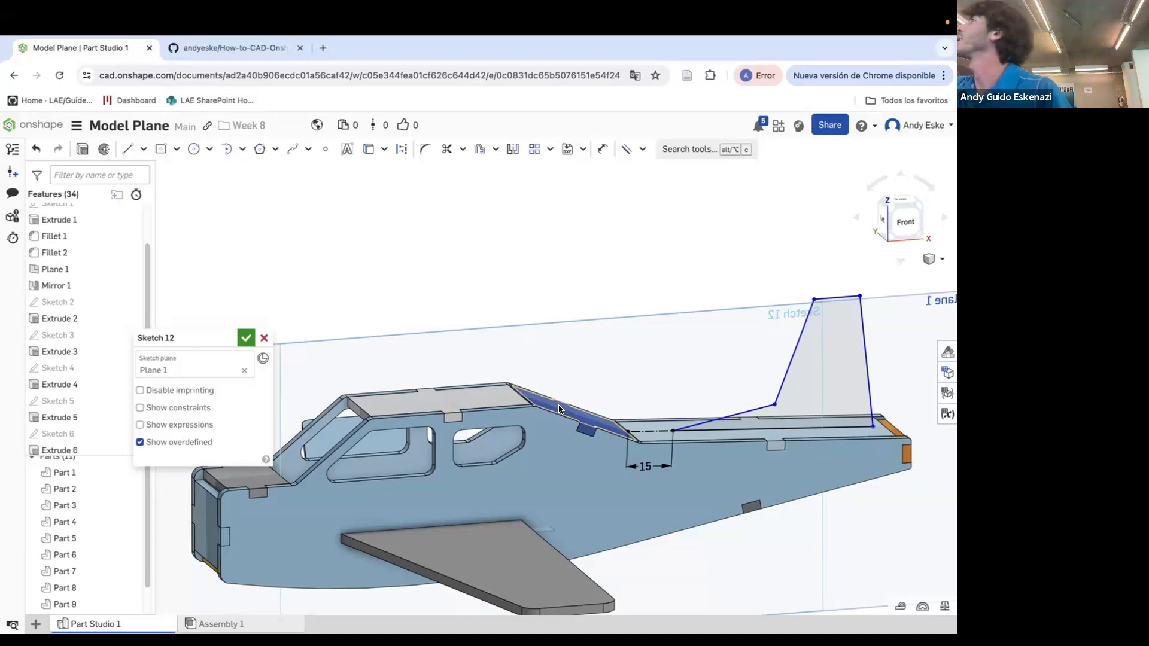
Dimension the fin outline's shallow sloping front edge at 35 mm
{"action": "left_click", "coordinate": [558, 409]}
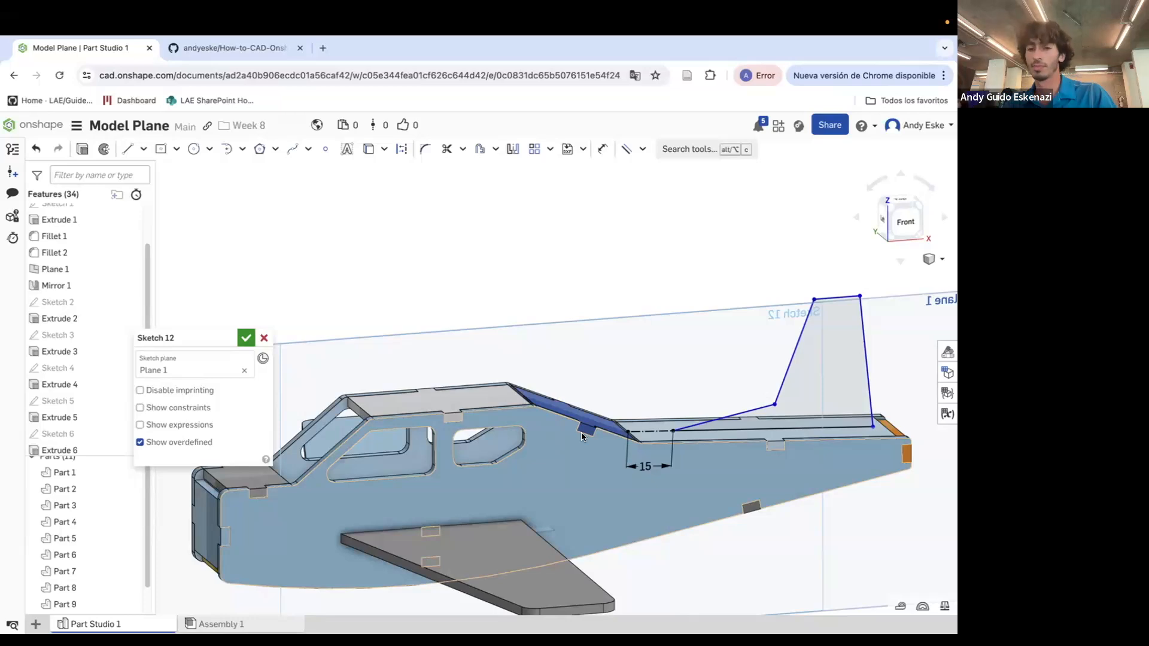
{"action": "scroll", "coordinate": [611, 363], "scroll_direction": "down", "scroll_amount": 4}
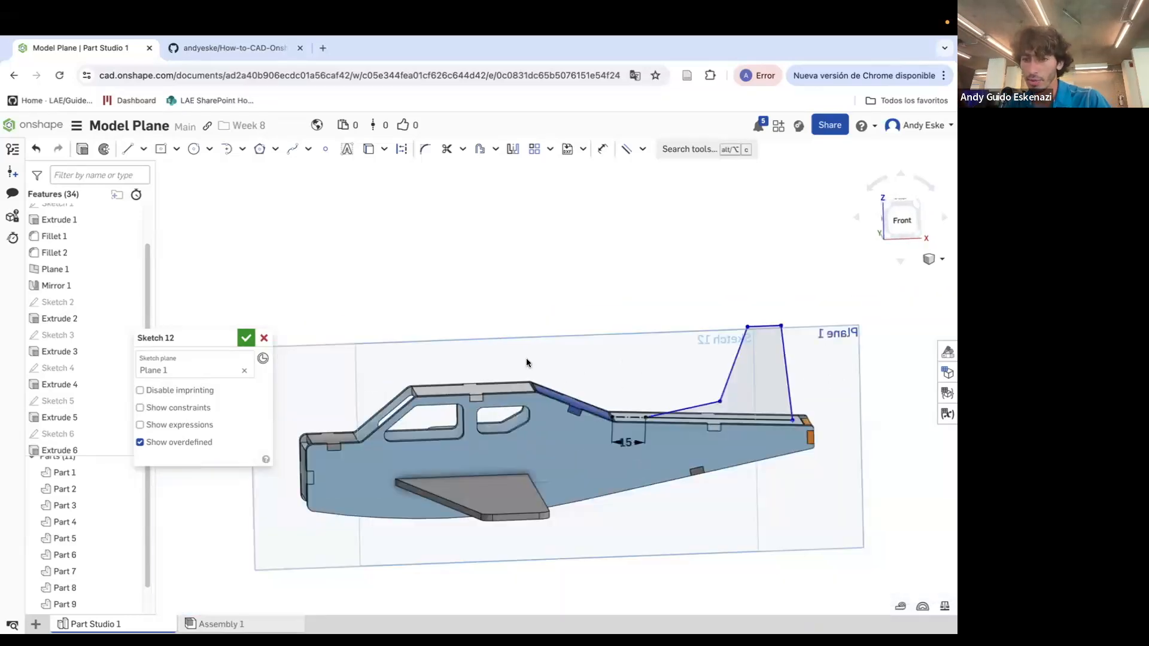
{"action": "scroll", "coordinate": [527, 362], "scroll_direction": "down", "scroll_amount": 3}
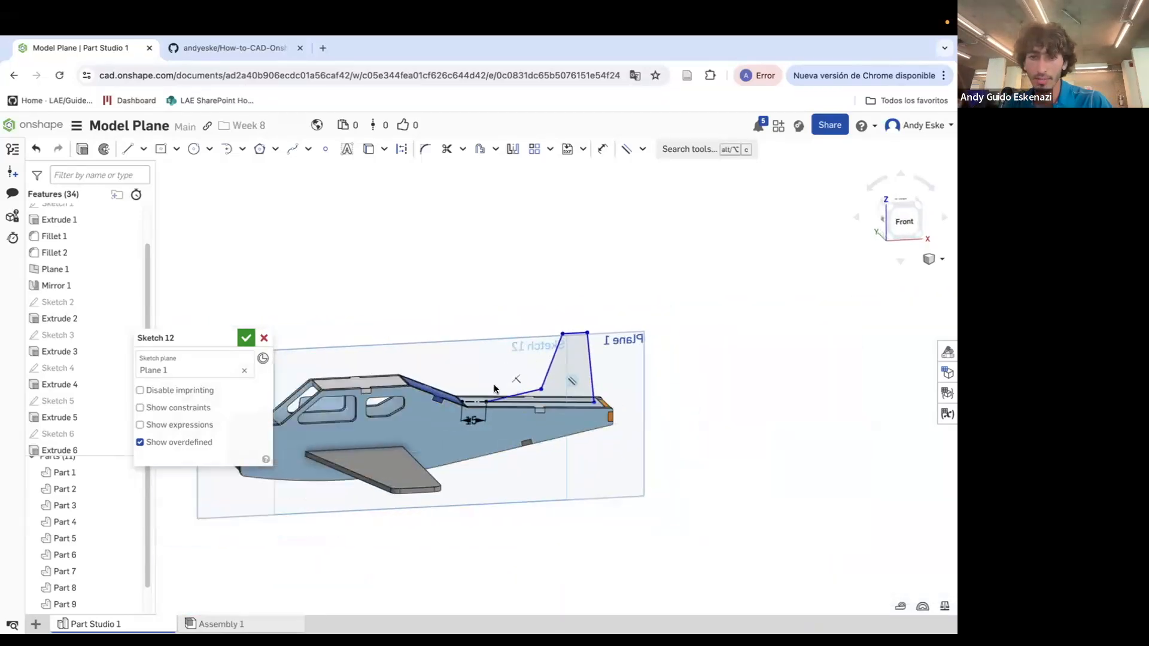
{"action": "scroll", "coordinate": [494, 389], "scroll_direction": "up", "scroll_amount": 5}
{"action": "key", "text": "d"}
{"action": "left_click", "coordinate": [567, 407]}
{"action": "left_click", "coordinate": [518, 378]}
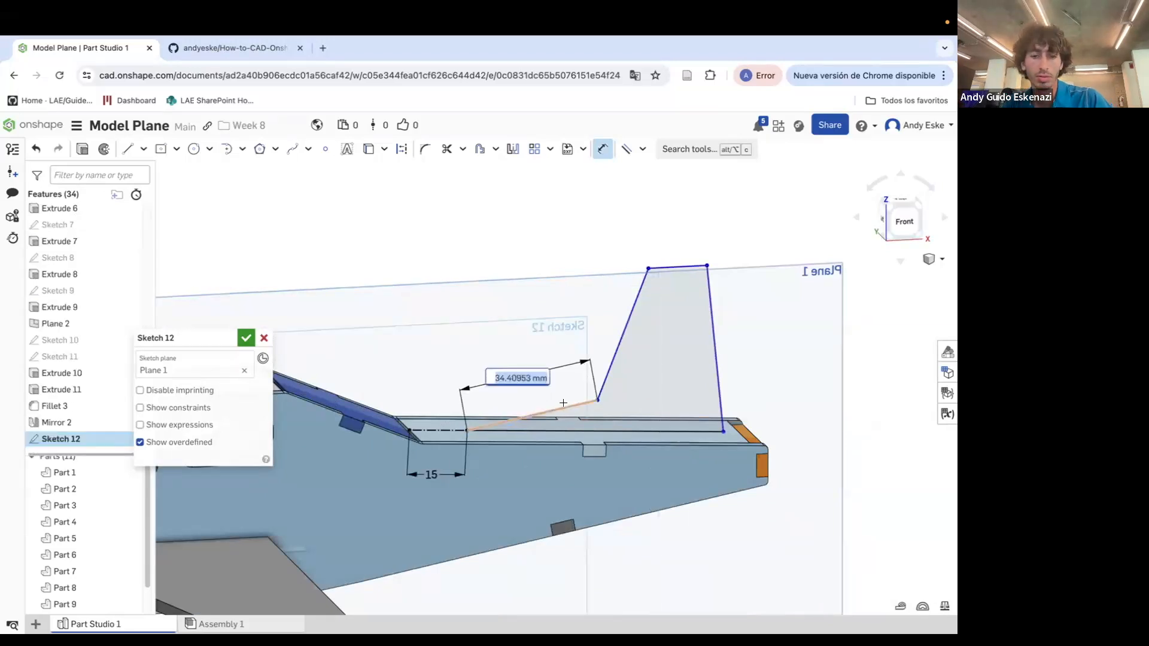
{"action": "key", "text": "Return"}
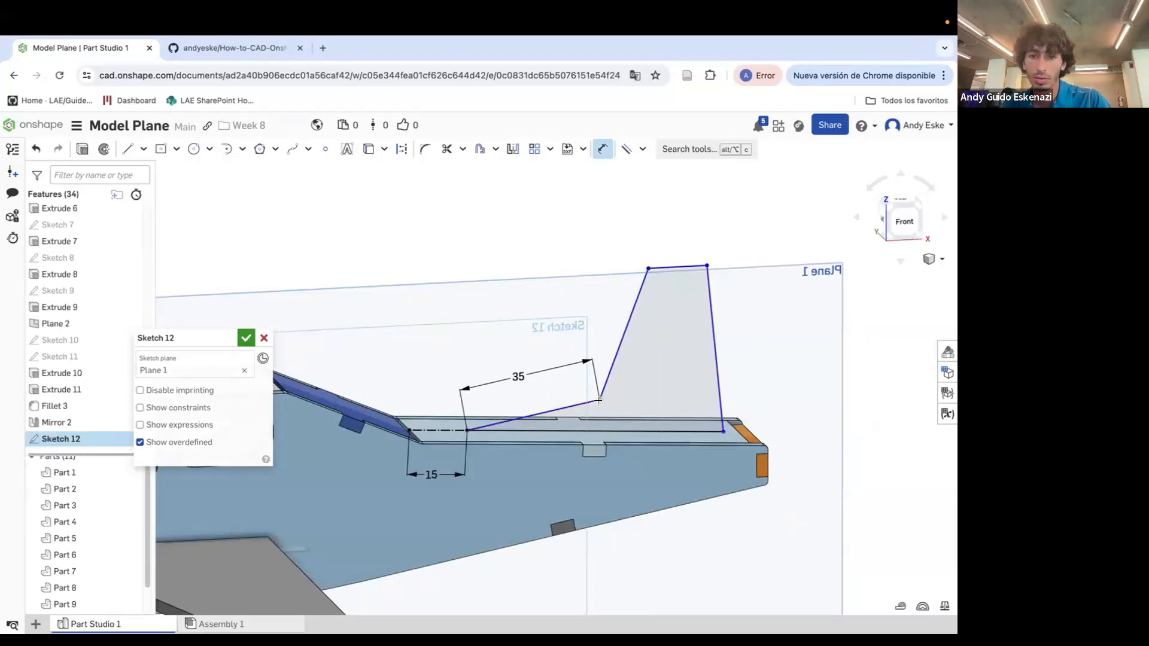
Dimension the height of the fin outline's front bend point above its rear base corner at 10 mm
{"action": "left_click", "coordinate": [720, 431]}
{"action": "left_click", "coordinate": [826, 429]}
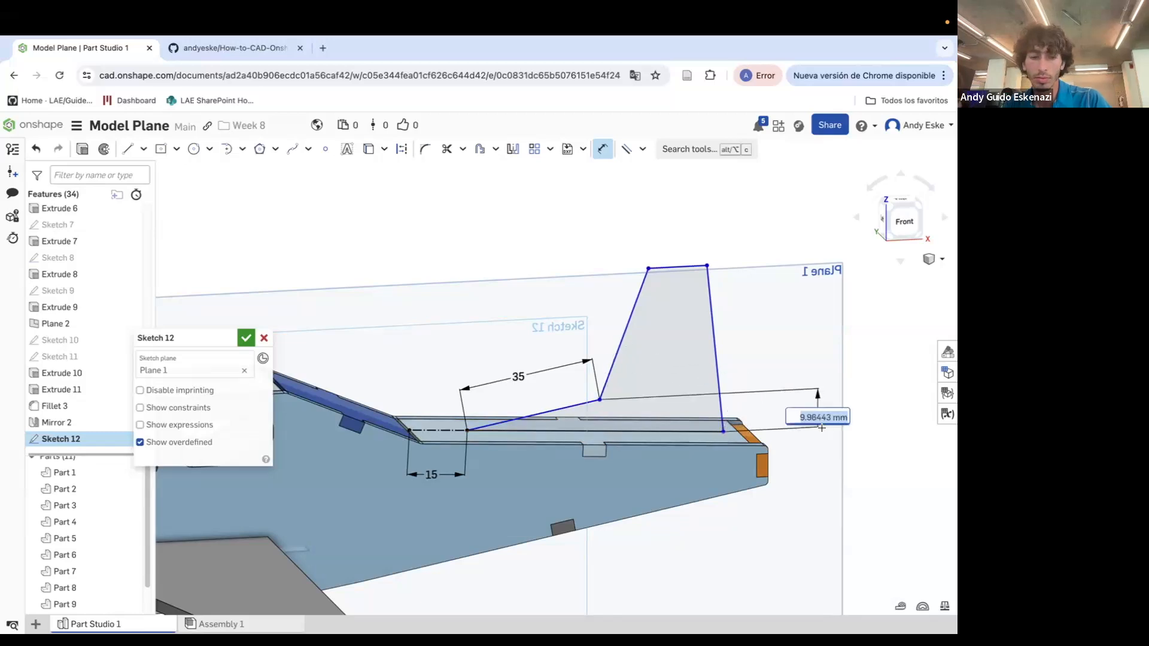
{"action": "key", "text": "Return"}
Dimension the fin outline's base line at 67 mm
{"action": "left_click", "coordinate": [577, 434]}
{"action": "left_click", "coordinate": [546, 488]}
{"action": "type", "text": "70"}
{"action": "key", "text": "Return"}
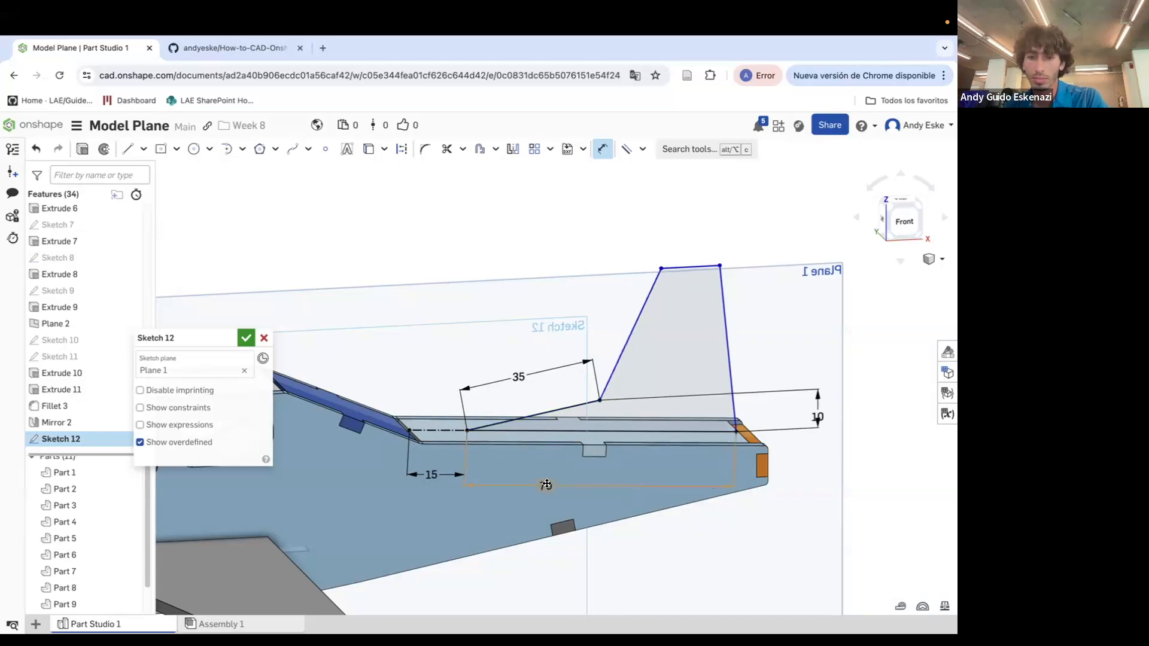
{"action": "double_click", "coordinate": [547, 484]}
{"action": "type", "text": "65"}
{"action": "key", "text": "Return"}
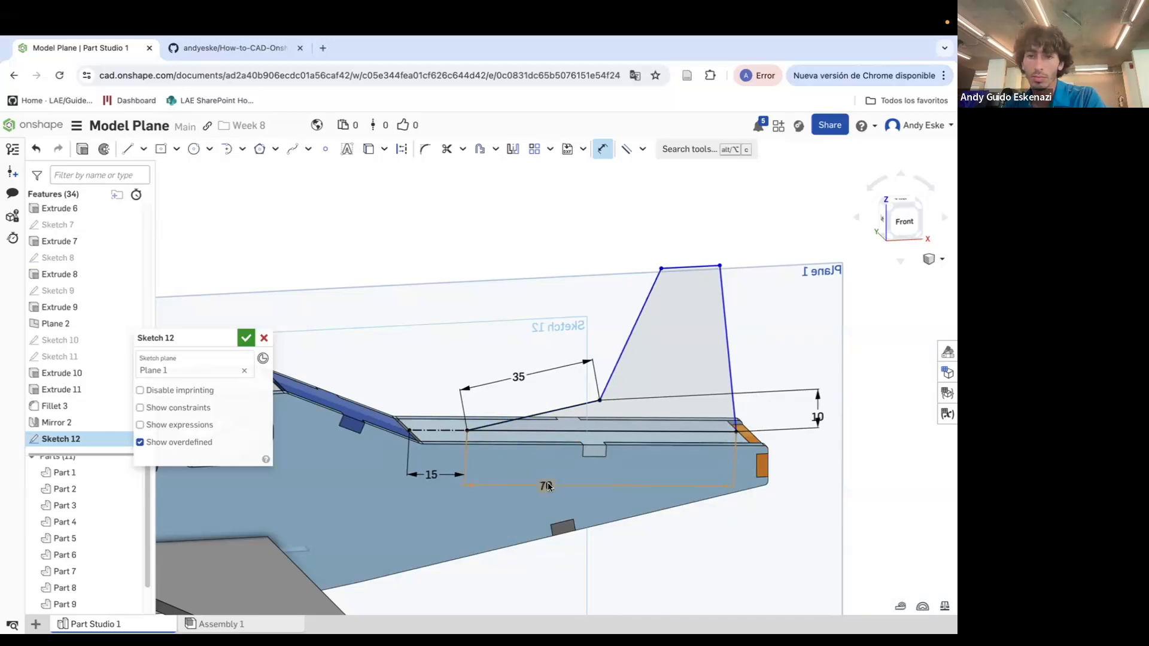
{"action": "double_click", "coordinate": [542, 485]}
{"action": "type", "text": "67"}
{"action": "key", "text": "Return"}
Constrain the fin outline's top edge parallel to the long edge of the cabin roof panel
{"action": "left_click", "coordinate": [724, 432]}
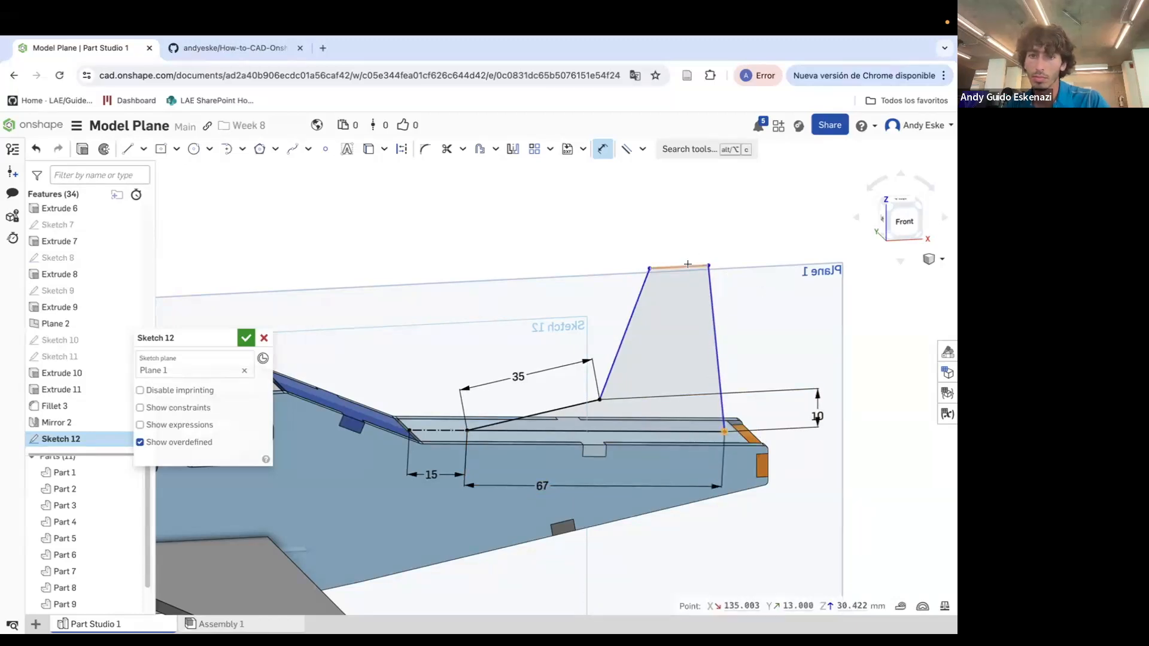
{"action": "left_click", "coordinate": [626, 151]}
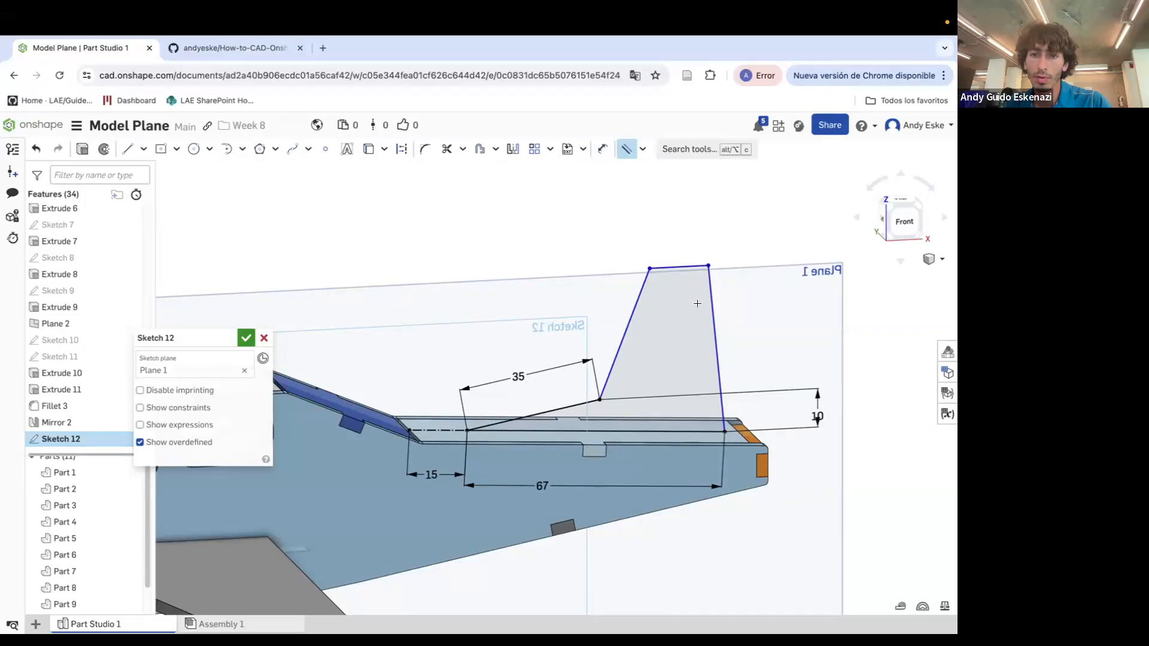
{"action": "left_click", "coordinate": [689, 267]}
{"action": "scroll", "coordinate": [689, 268], "scroll_direction": "down", "scroll_amount": 3}
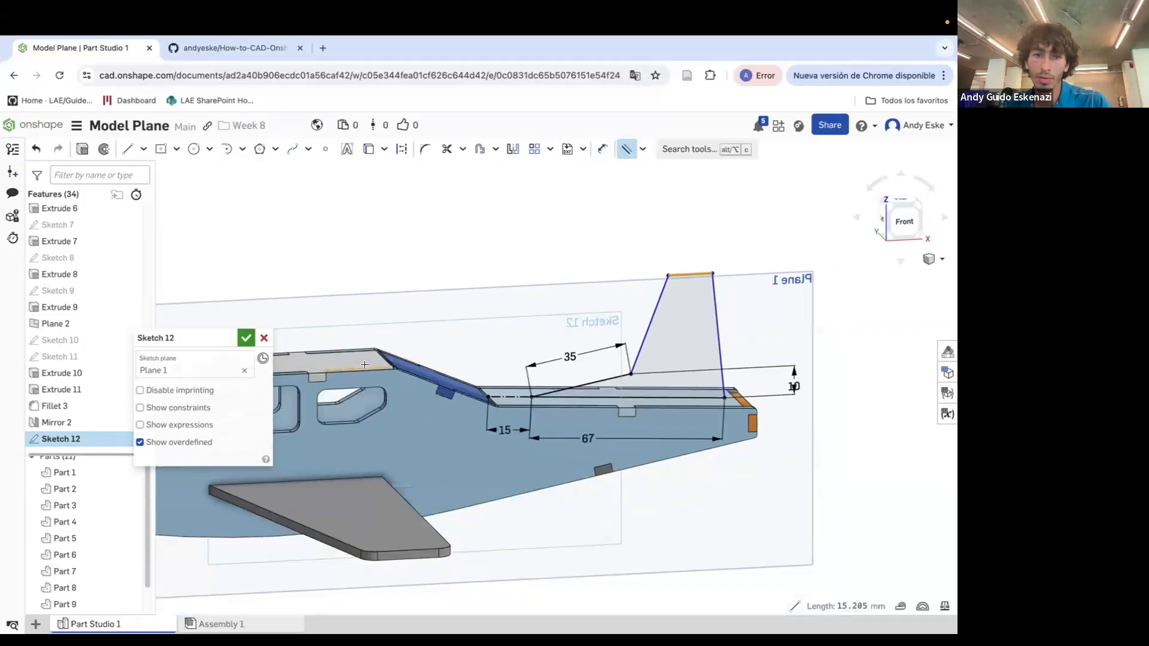
{"action": "left_click", "coordinate": [365, 365]}
Dimension the fin outline's top edge at 15 mm
{"action": "key", "text": "d"}
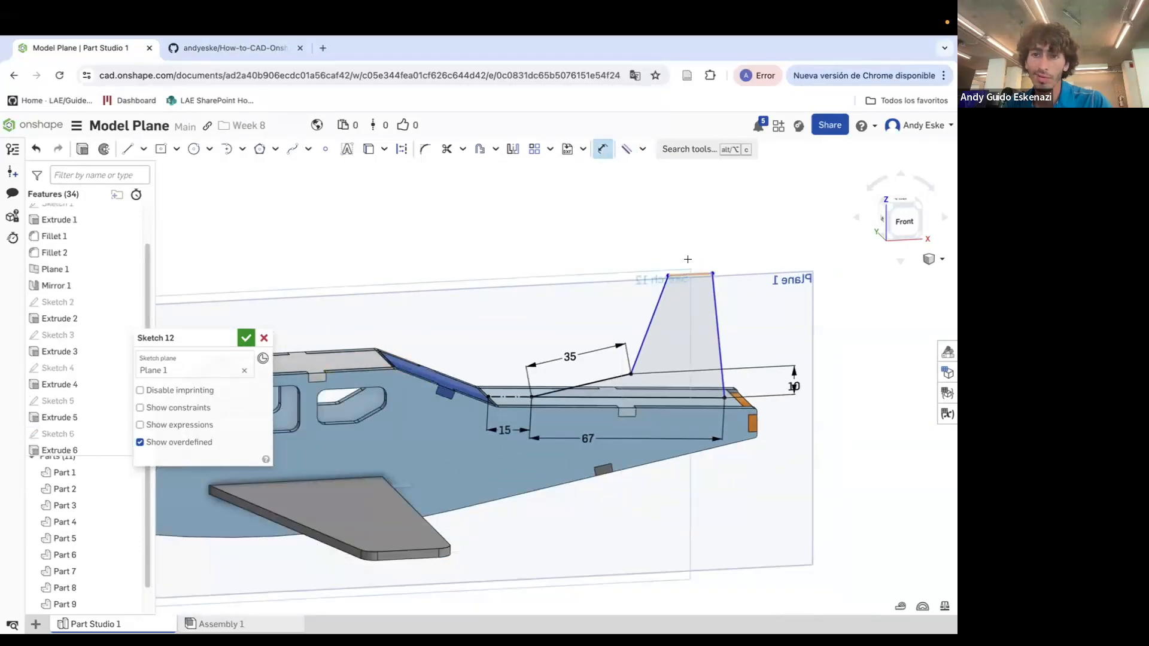
{"action": "left_click", "coordinate": [688, 264]}
{"action": "left_click", "coordinate": [689, 245]}
{"action": "key", "text": "Return"}
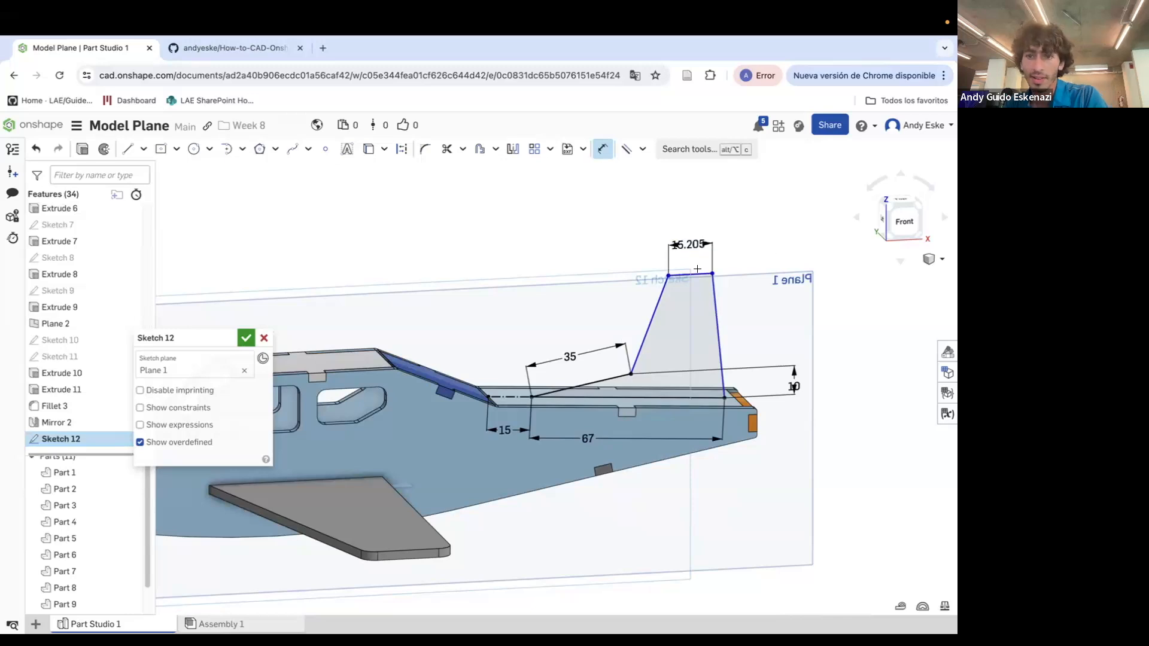
Dimension the fin's height from its rear base corner to its top edge at 45 mm
{"action": "scroll", "coordinate": [698, 269], "scroll_direction": "up", "scroll_amount": 2}
{"action": "scroll", "coordinate": [729, 394], "scroll_direction": "up", "scroll_amount": 2}
{"action": "left_click", "coordinate": [727, 413]}
{"action": "left_click", "coordinate": [784, 290]}
{"action": "type", "text": "45"}
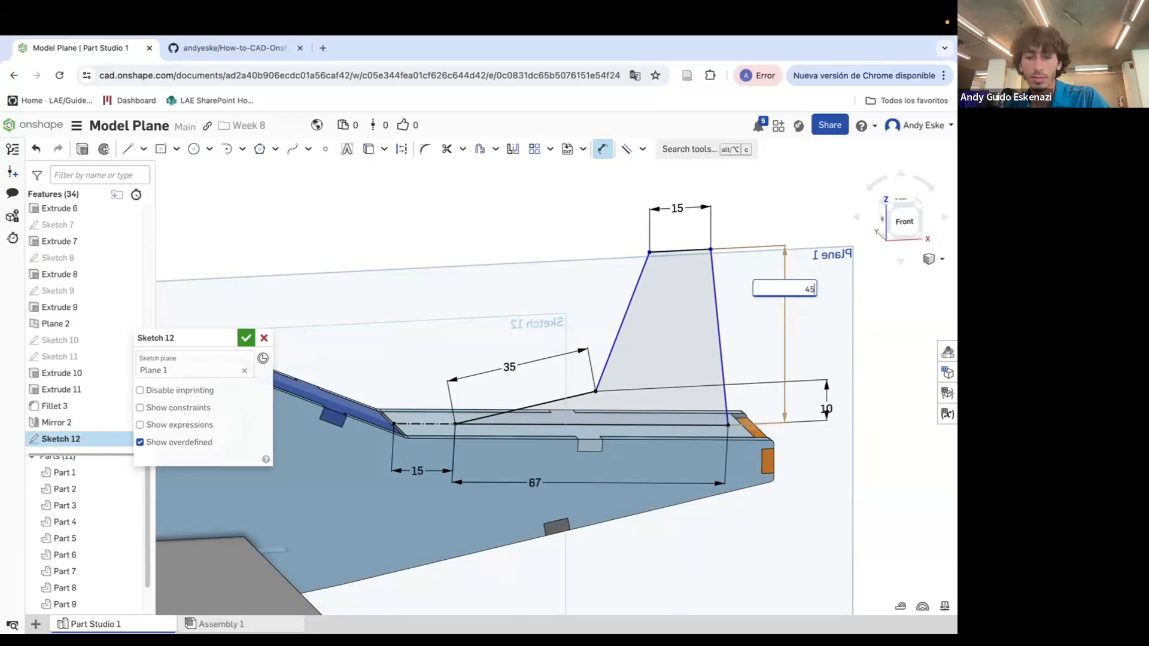
{"action": "key", "text": "Return"}
Dimension the angle between the fin's steep and shallow front edges at 120°
{"action": "key", "text": "n"}
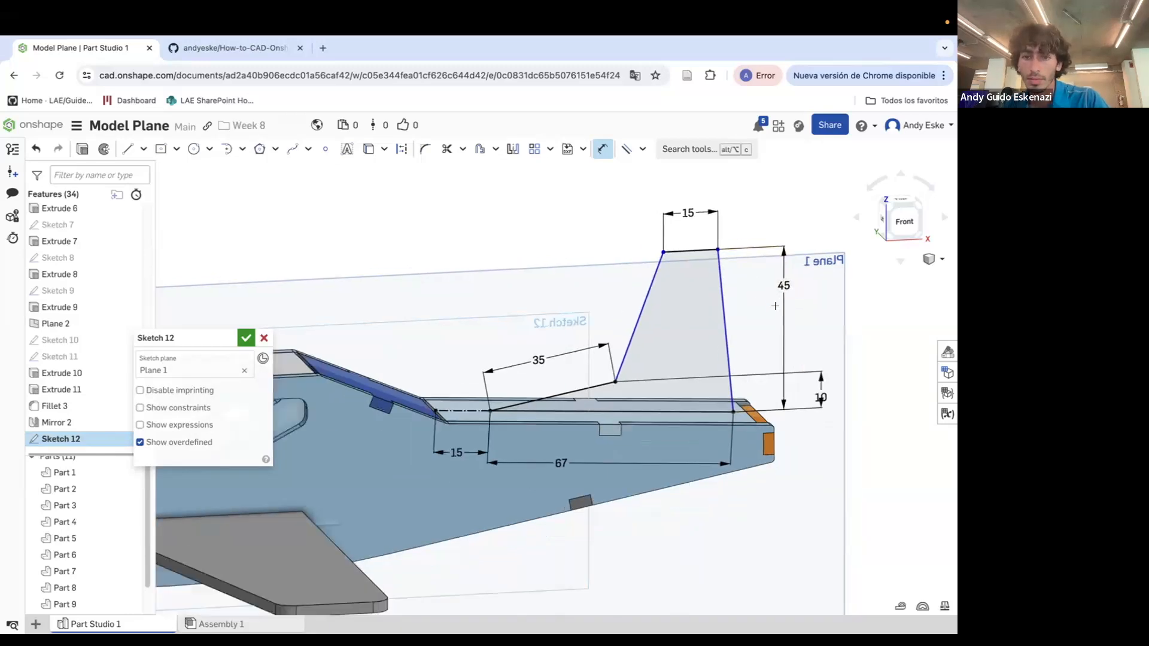
{"action": "right_click_drag", "start_coordinate": [670, 355], "coordinate": [656, 360]}
{"action": "scroll", "coordinate": [657, 360], "scroll_direction": "up", "scroll_amount": 5}
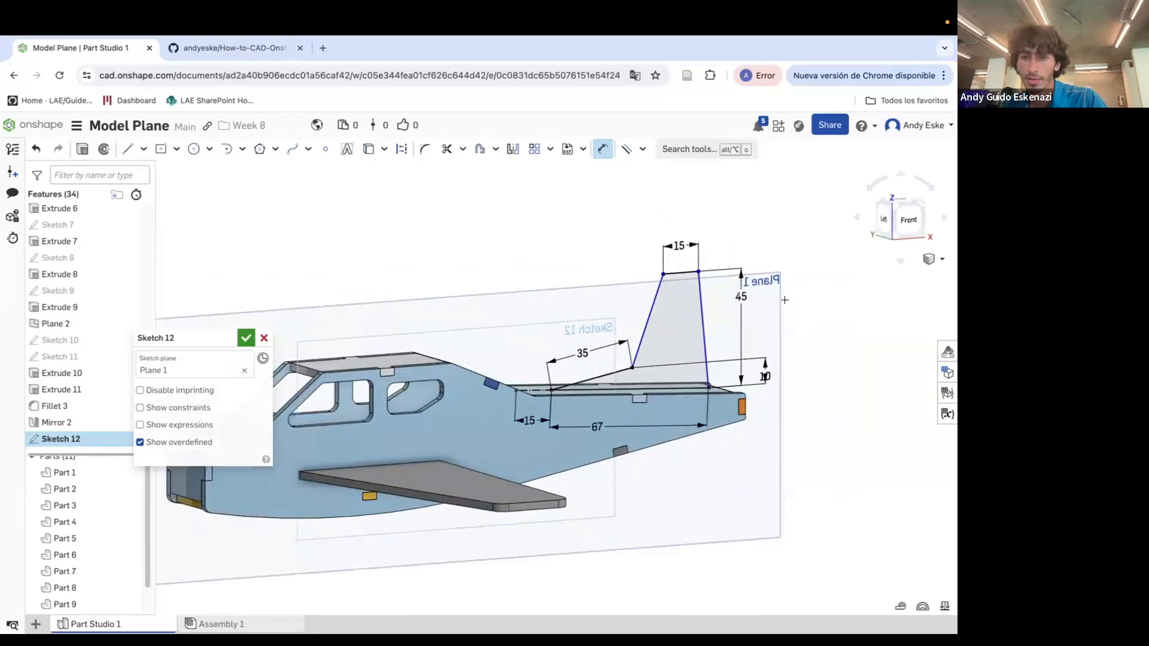
{"action": "left_click", "coordinate": [636, 324]}
{"action": "left_click", "coordinate": [568, 384]}
{"action": "left_click", "coordinate": [598, 358]}
{"action": "type", "text": "120"}
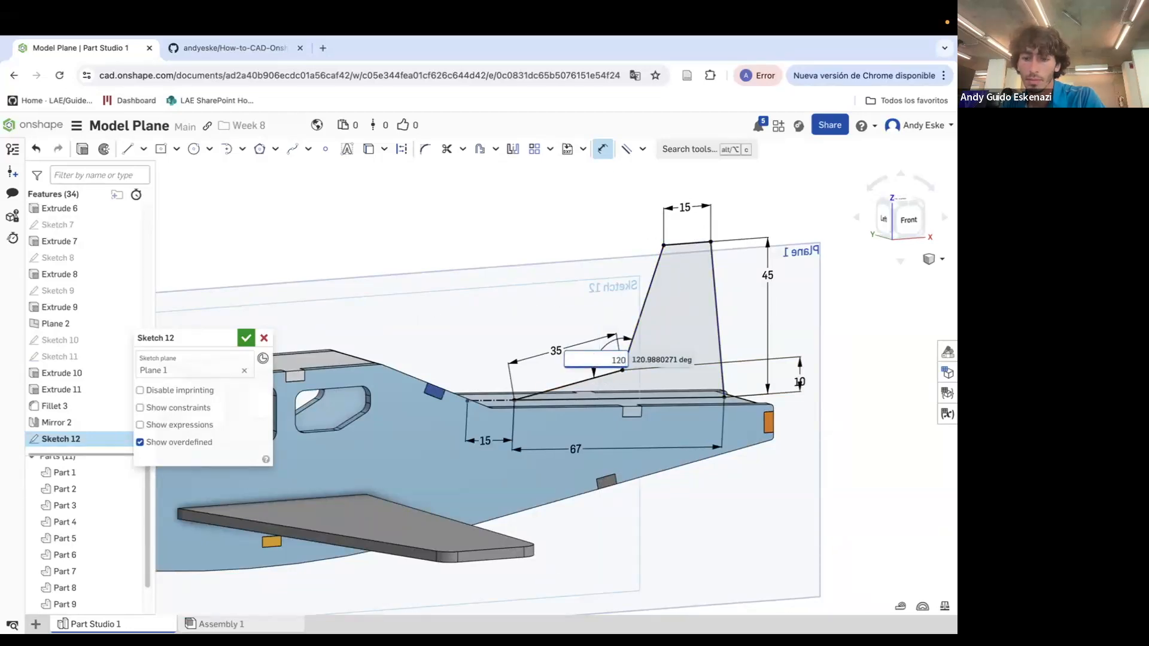
{"action": "key", "text": "Return"}
{"action": "key", "text": "Escape"}
Draw a construction line down from the midpoint of the fin's base line and dimension its length at 3 mm
{"action": "mouse_move", "coordinate": [720, 358]}
{"action": "right_mouse_down"}
{"action": "mouse_move", "coordinate": [692, 358]}
{"action": "mouse_move", "coordinate": [627, 327]}
{"action": "mouse_move", "coordinate": [625, 339]}
{"action": "right_mouse_up"}
{"action": "scroll", "coordinate": [699, 353], "scroll_direction": "down", "scroll_amount": 5}
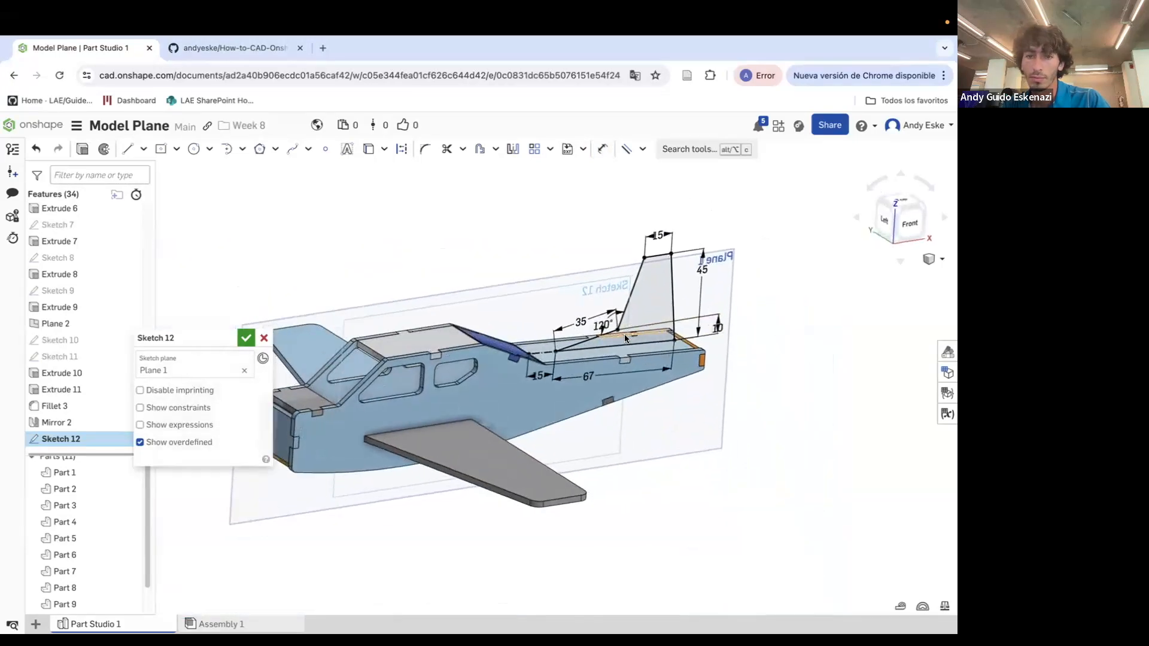
{"action": "scroll", "coordinate": [626, 339], "scroll_direction": "up", "scroll_amount": 5}
{"action": "left_click", "coordinate": [127, 149]}
{"action": "left_click", "coordinate": [404, 149]}
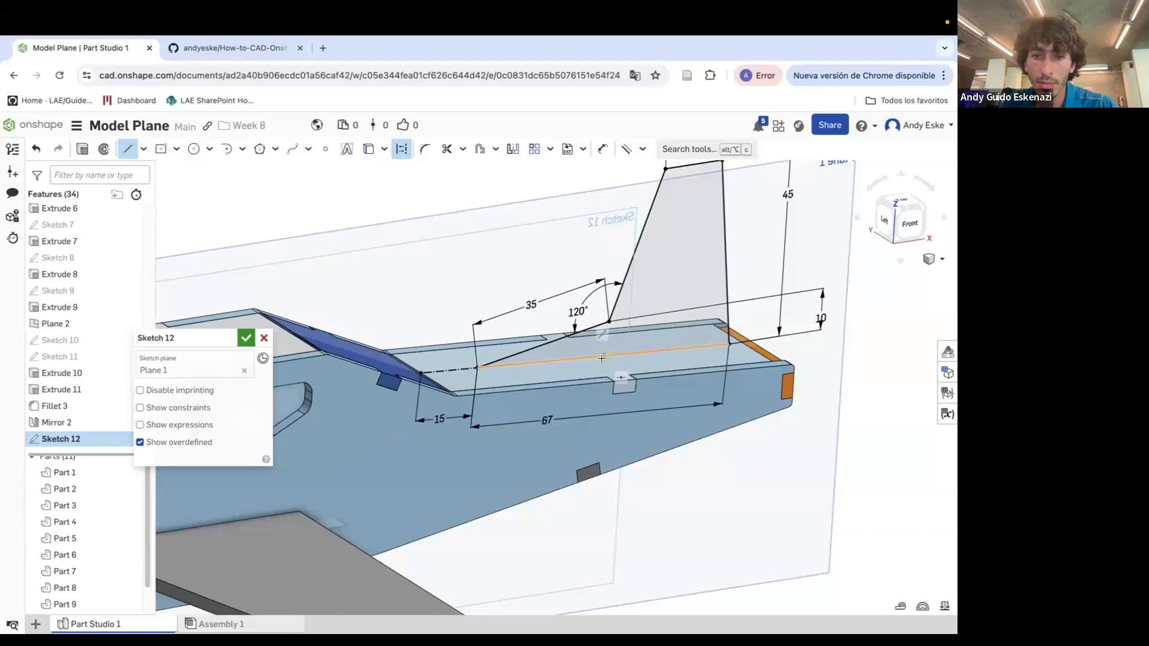
{"action": "scroll", "coordinate": [602, 358], "scroll_direction": "up", "scroll_amount": 4}
{"action": "key", "text": "u"}
{"action": "left_click", "coordinate": [627, 366]}
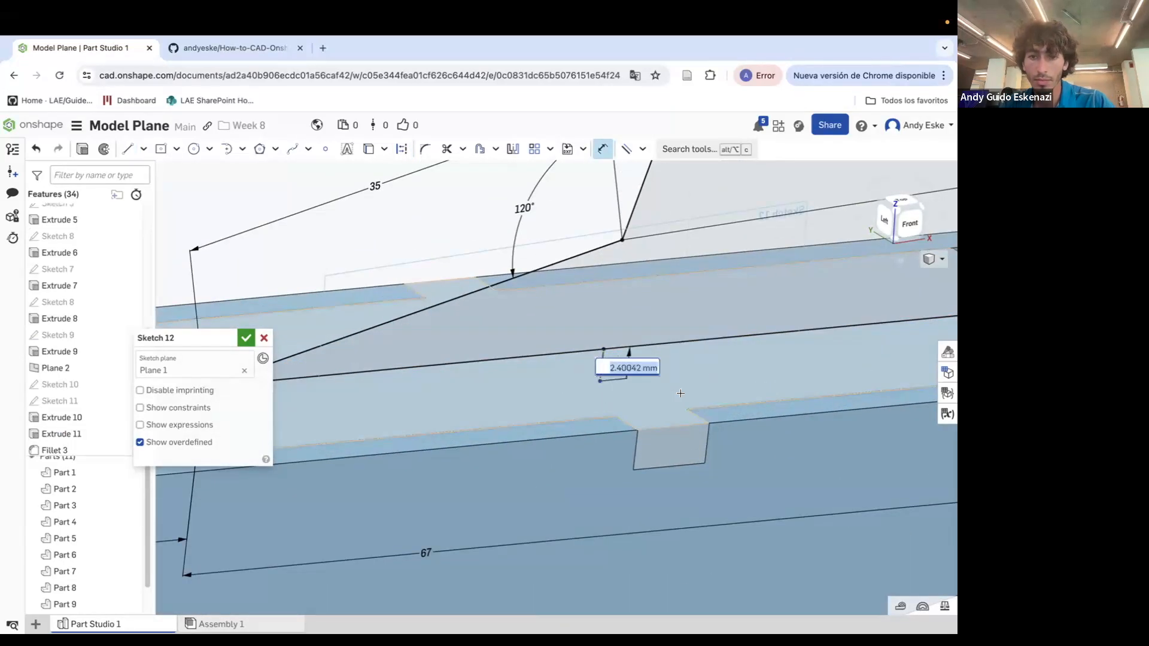
{"action": "type", "text": "3"}
{"action": "key", "text": "Return"}
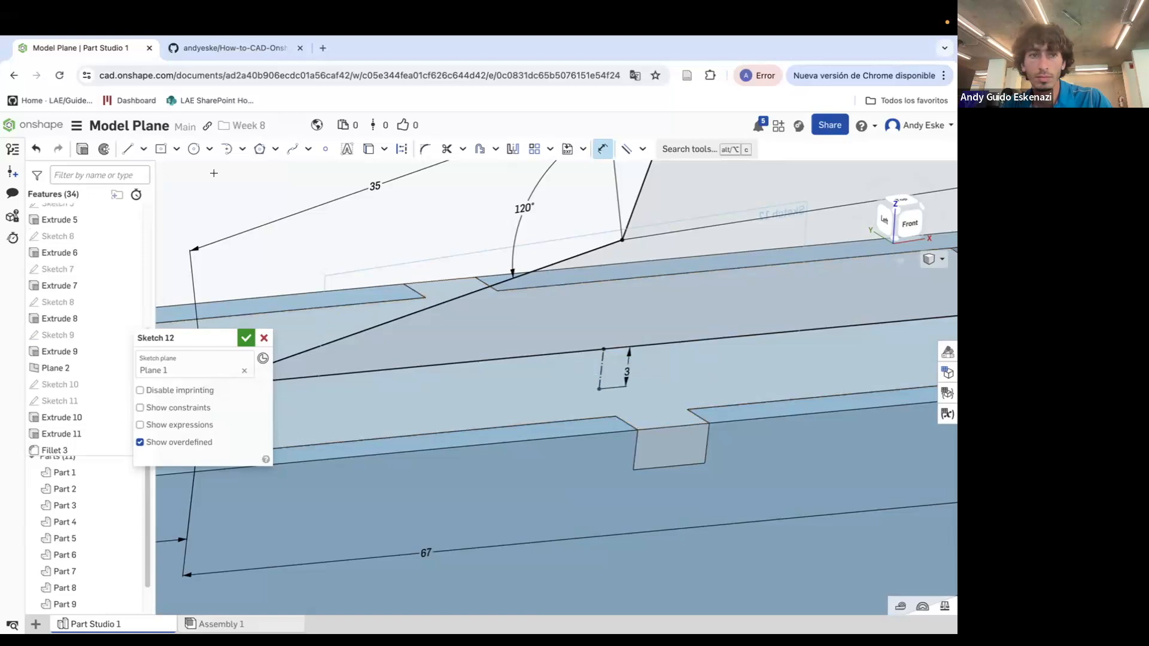
Sketch a tab outline 3 mm deep below the fin's base line, with bottom edges either side of the construction line, the front one about 6 mm long
{"action": "left_click", "coordinate": [128, 149]}
{"action": "left_click_drag", "start_coordinate": [602, 390], "coordinate": [679, 383]}
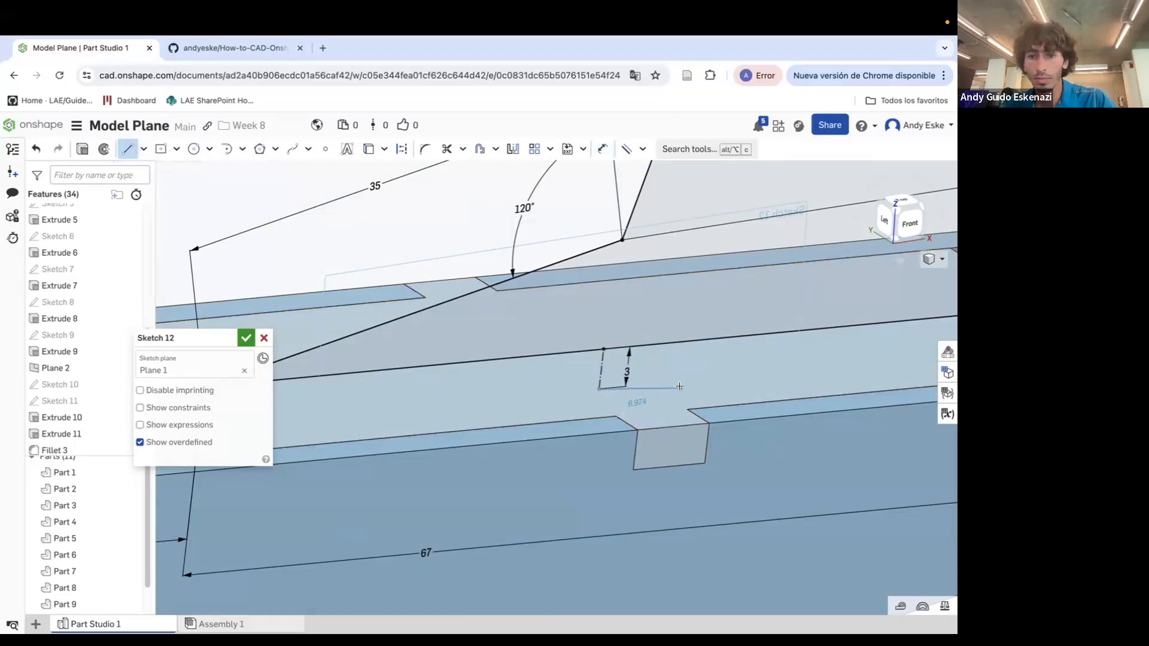
{"action": "key", "text": "Escape"}
{"action": "left_click", "coordinate": [127, 149]}
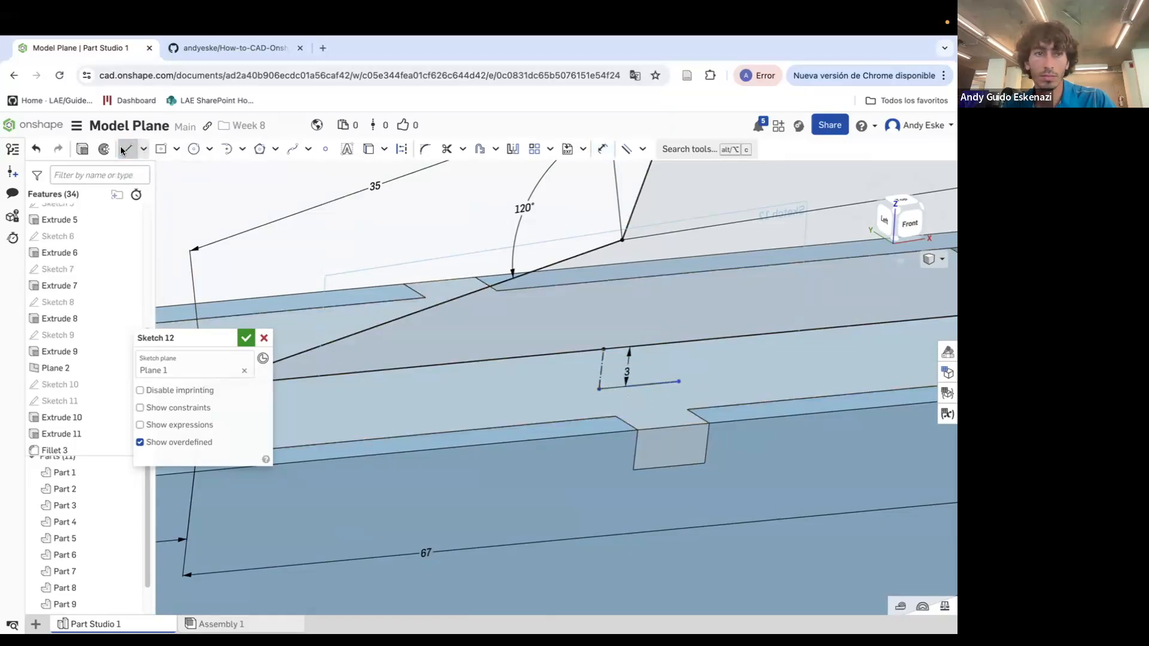
{"action": "left_click_drag", "start_coordinate": [599, 389], "coordinate": [526, 391]}
{"action": "left_click", "coordinate": [527, 395]}
{"action": "left_click", "coordinate": [526, 355]}
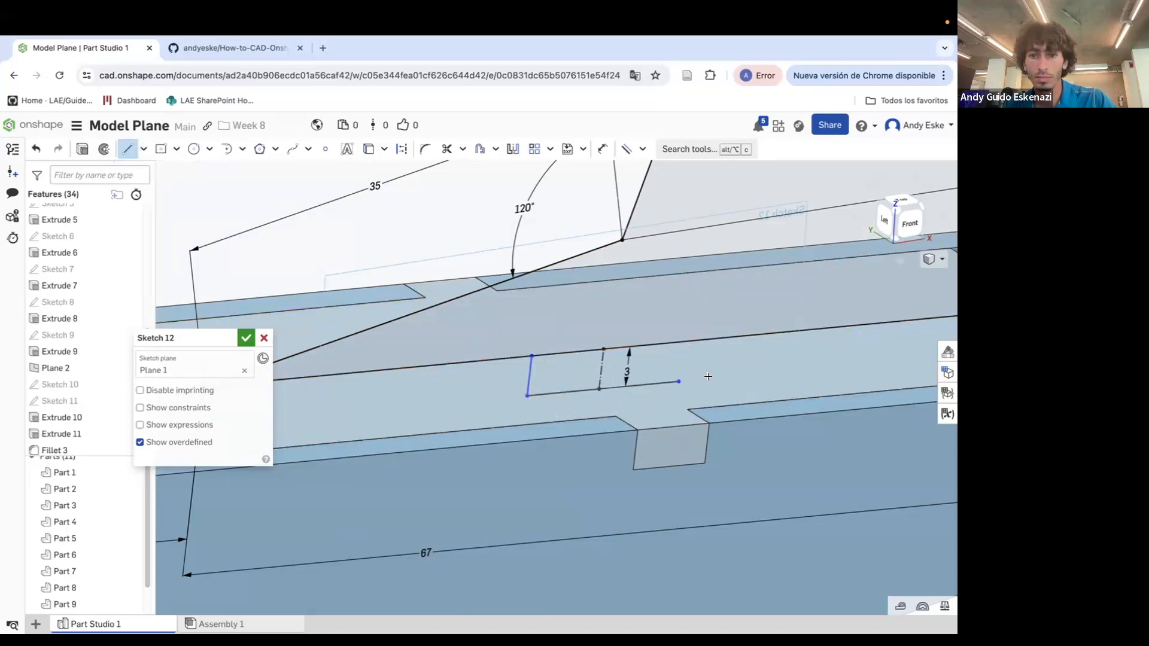
{"action": "left_click", "coordinate": [676, 380]}
{"action": "left_click", "coordinate": [681, 343]}
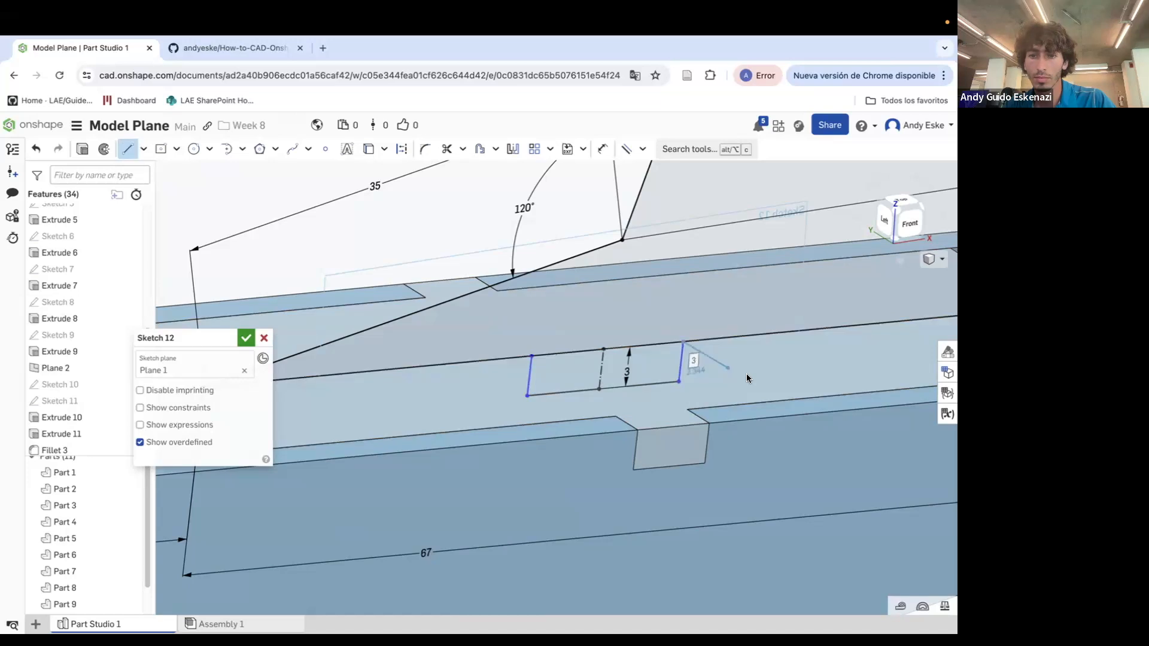
{"action": "key", "text": "Escape"}
Constrain the tab outline's two side lines parallel to each other
{"action": "left_click", "coordinate": [622, 154]}
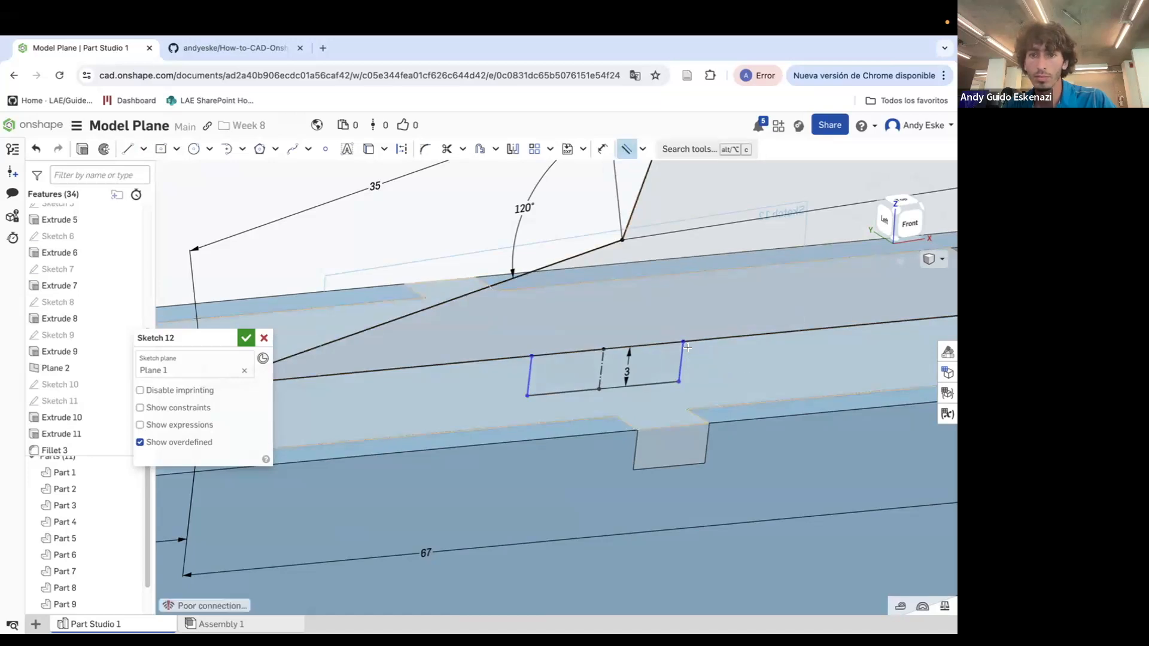
{"action": "left_click", "coordinate": [681, 361]}
{"action": "left_click", "coordinate": [529, 371]}
{"action": "key", "text": "Escape"}
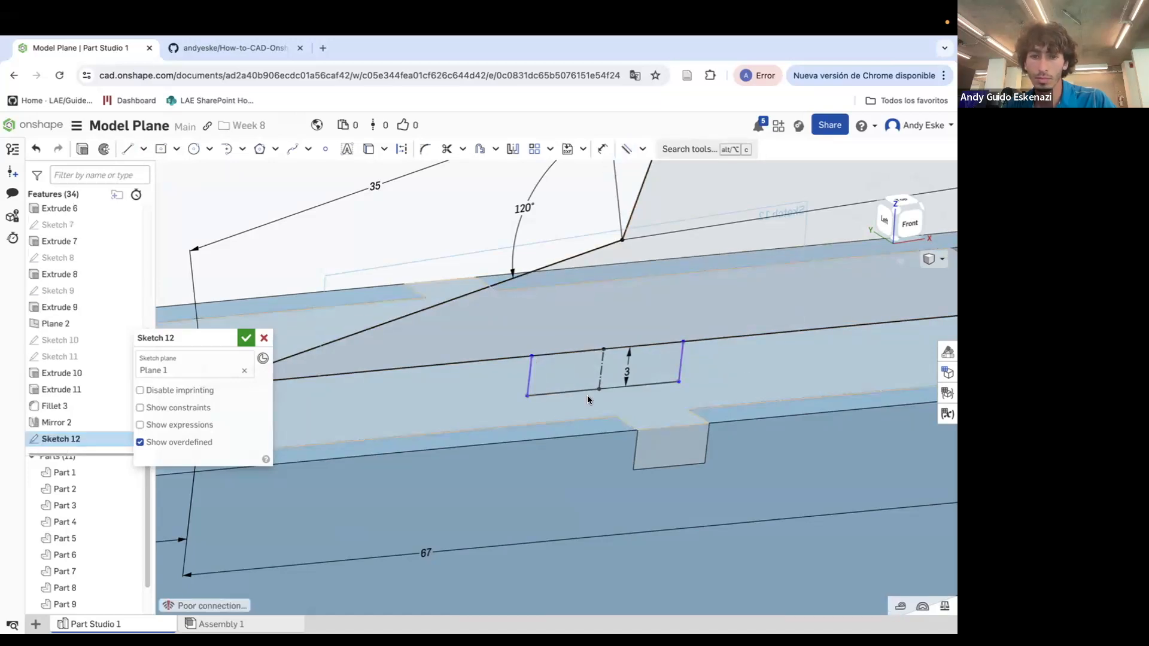
Dimension the front half of the tab's bottom edge at 3 mm
{"action": "key", "text": "d"}
{"action": "left_click", "coordinate": [562, 389]}
{"action": "left_click", "coordinate": [568, 393]}
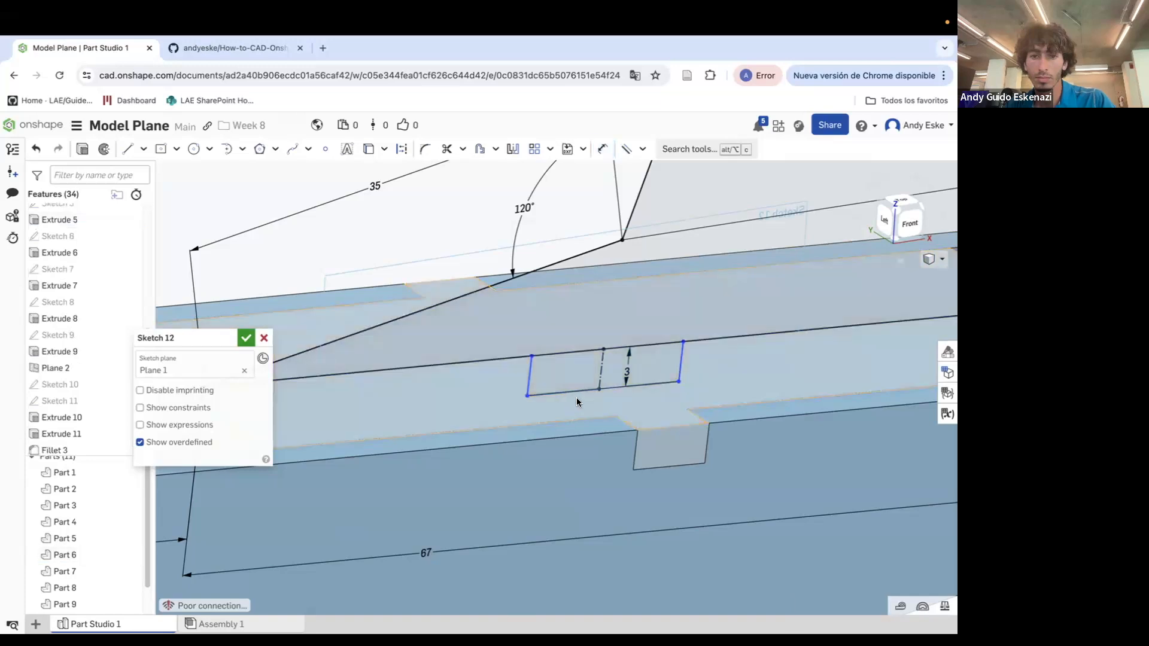
{"action": "left_click", "coordinate": [564, 405]}
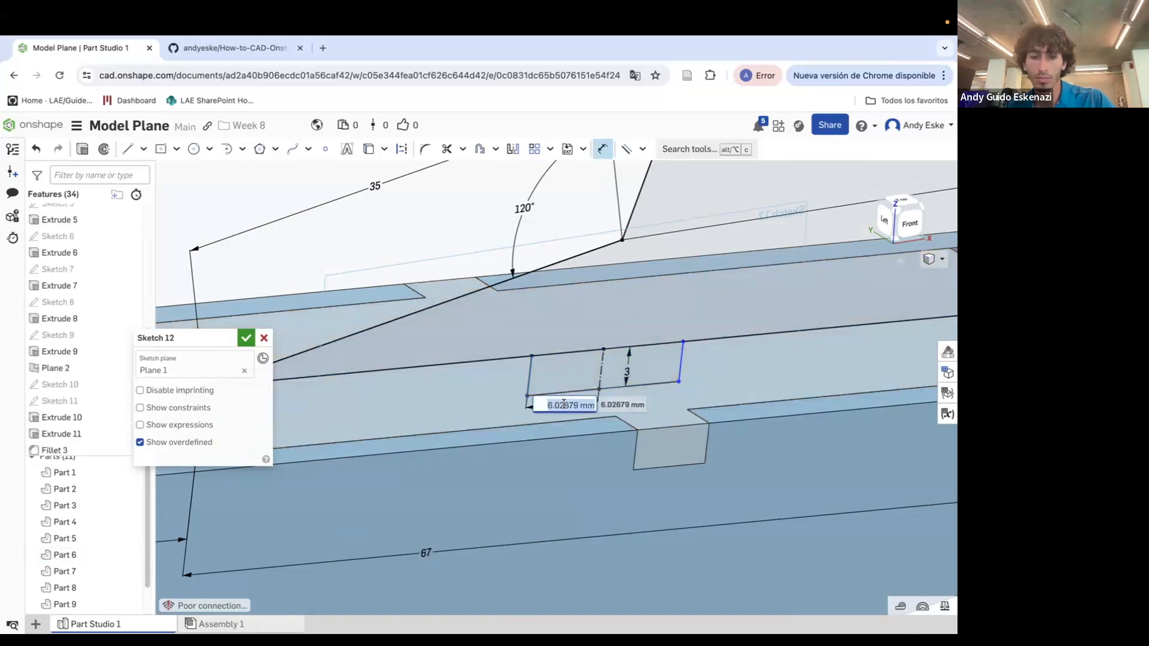
{"action": "type", "text": "3"}
{"action": "key", "text": "Return"}
Make both halves of the tab's bottom edge equal in length and finish the fin sketch
{"action": "key", "text": "e"}
{"action": "left_click", "coordinate": [583, 390]}
{"action": "key", "text": "Escape"}
{"action": "scroll", "coordinate": [586, 400], "scroll_direction": "down", "scroll_amount": 8}
{"action": "mouse_move", "coordinate": [586, 400]}
{"action": "right_mouse_down"}
{"action": "mouse_move", "coordinate": [630, 374]}
{"action": "mouse_move", "coordinate": [598, 389]}
{"action": "right_mouse_up"}
{"action": "left_click", "coordinate": [246, 338]}
Start a sketch on the rear top panel's upper face and draw a rectangle centred on the midpoint of the fin's base line
{"action": "scroll", "coordinate": [376, 365], "scroll_direction": "down", "scroll_amount": 5}
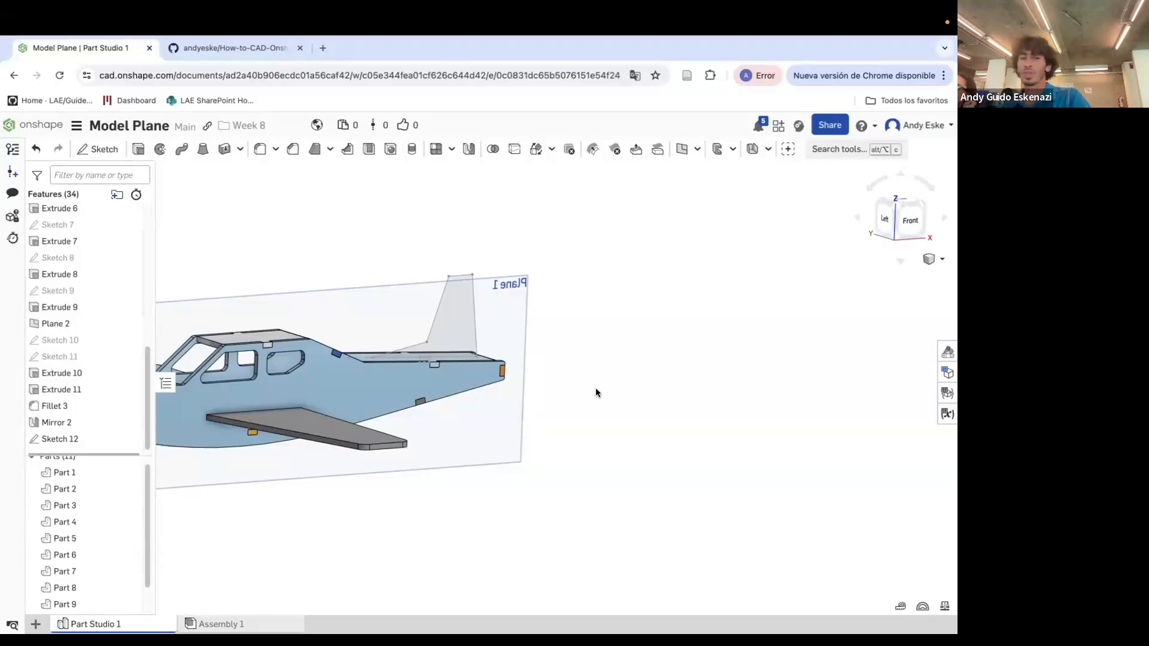
{"action": "scroll", "coordinate": [592, 349], "scroll_direction": "down", "scroll_amount": 3}
{"action": "right_click_drag", "start_coordinate": [564, 369], "coordinate": [482, 380]}
{"action": "scroll", "coordinate": [482, 381], "scroll_direction": "up", "scroll_amount": 5}
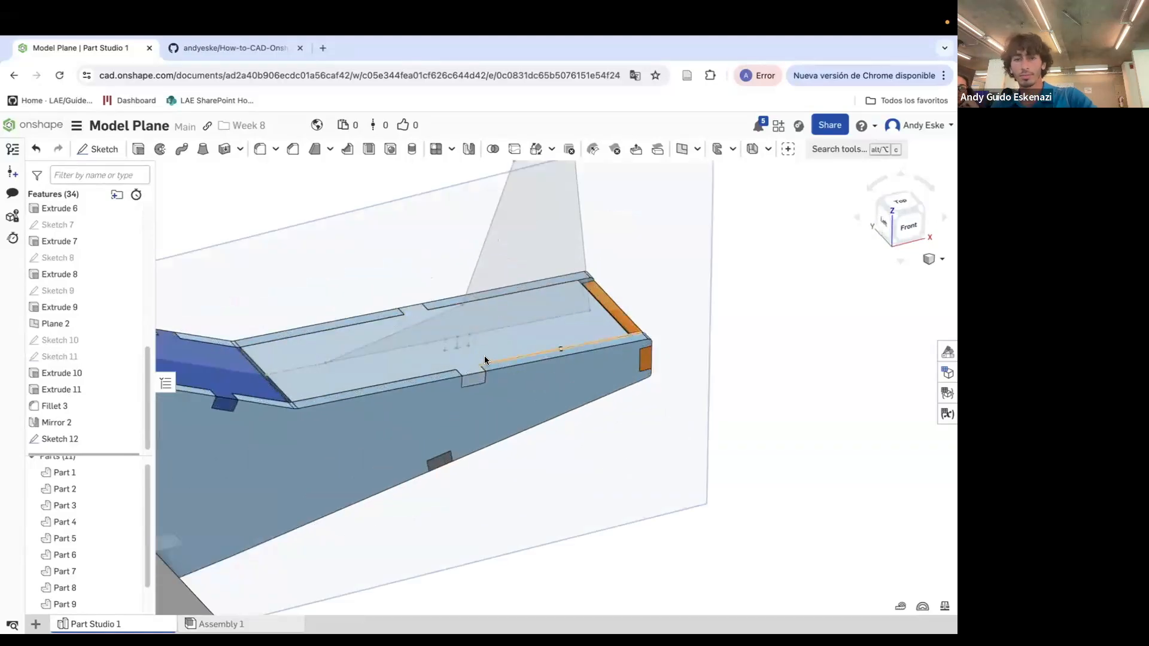
{"action": "left_click", "coordinate": [97, 149]}
{"action": "left_click", "coordinate": [516, 333]}
{"action": "scroll", "coordinate": [462, 334], "scroll_direction": "up", "scroll_amount": 5}
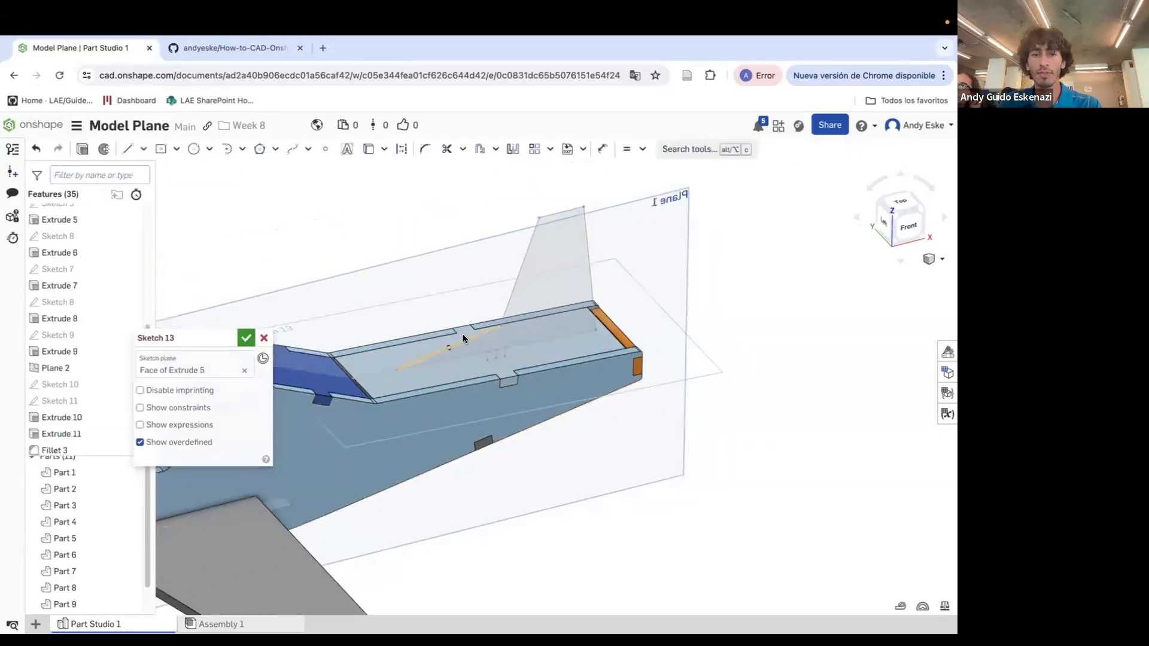
{"action": "left_click", "coordinate": [160, 149]}
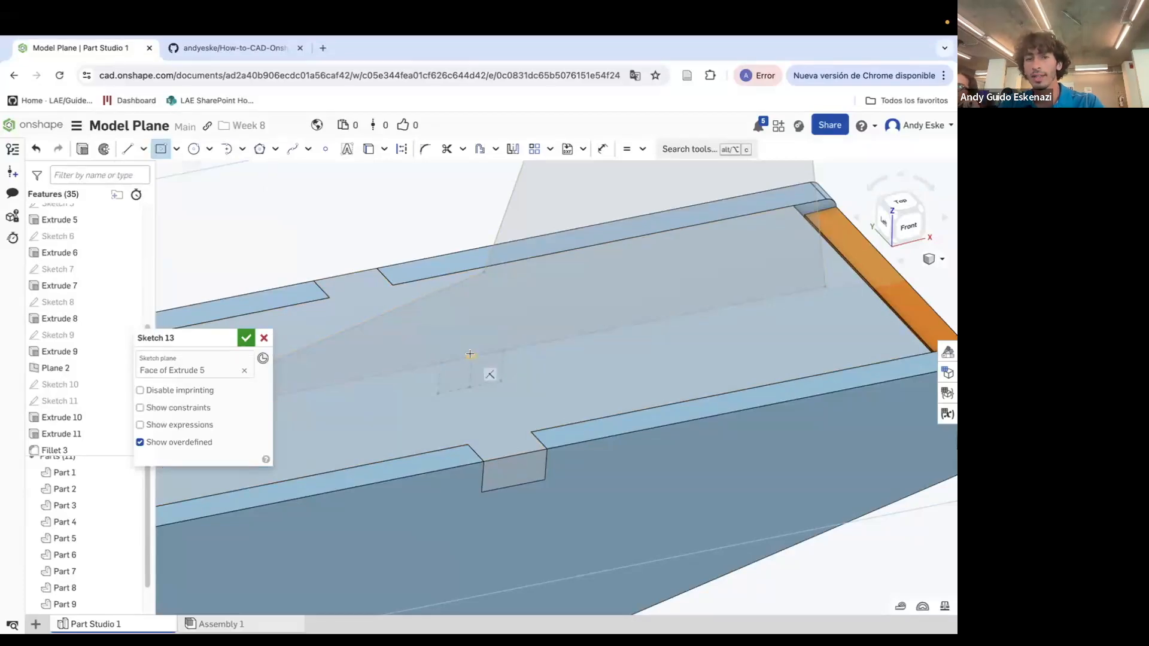
{"action": "left_click", "coordinate": [471, 355]}
{"action": "scroll", "coordinate": [490, 353], "scroll_direction": "up", "scroll_amount": 3}
{"action": "left_click", "coordinate": [496, 345]}
{"action": "scroll", "coordinate": [479, 337], "scroll_direction": "up", "scroll_amount": 5}
Dimension the rectangle at 6 mm along the fuselage and 3 mm across it
{"action": "key", "text": "d"}
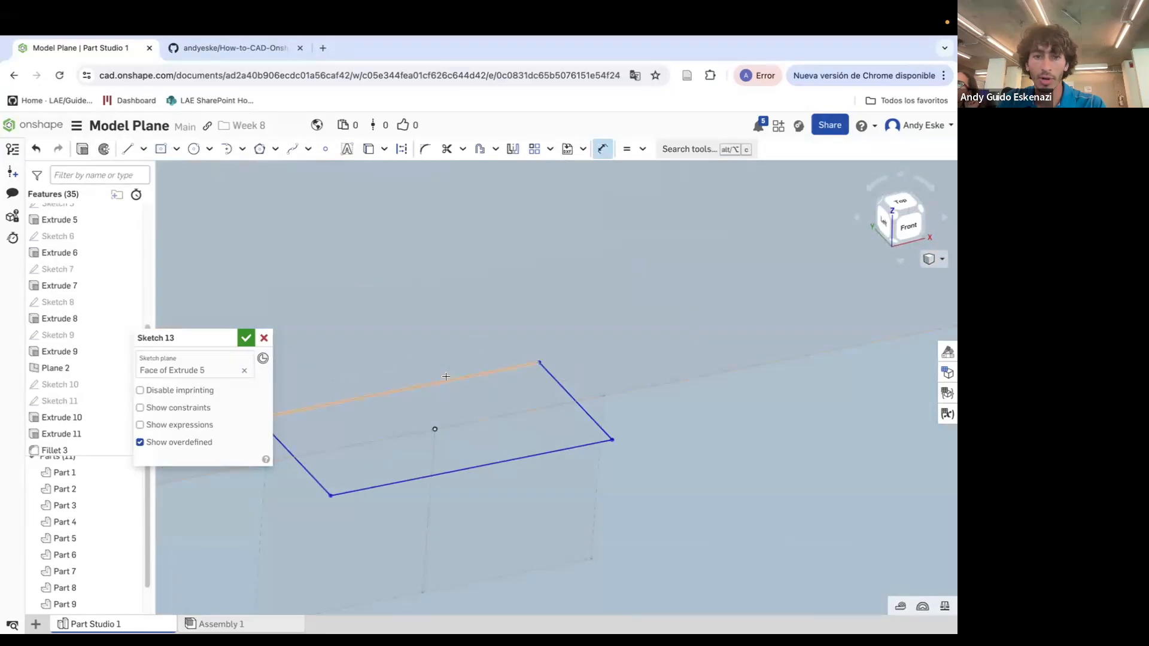
{"action": "left_click", "coordinate": [446, 381]}
{"action": "left_click", "coordinate": [436, 346]}
{"action": "type", "text": "6"}
{"action": "key", "text": "Return"}
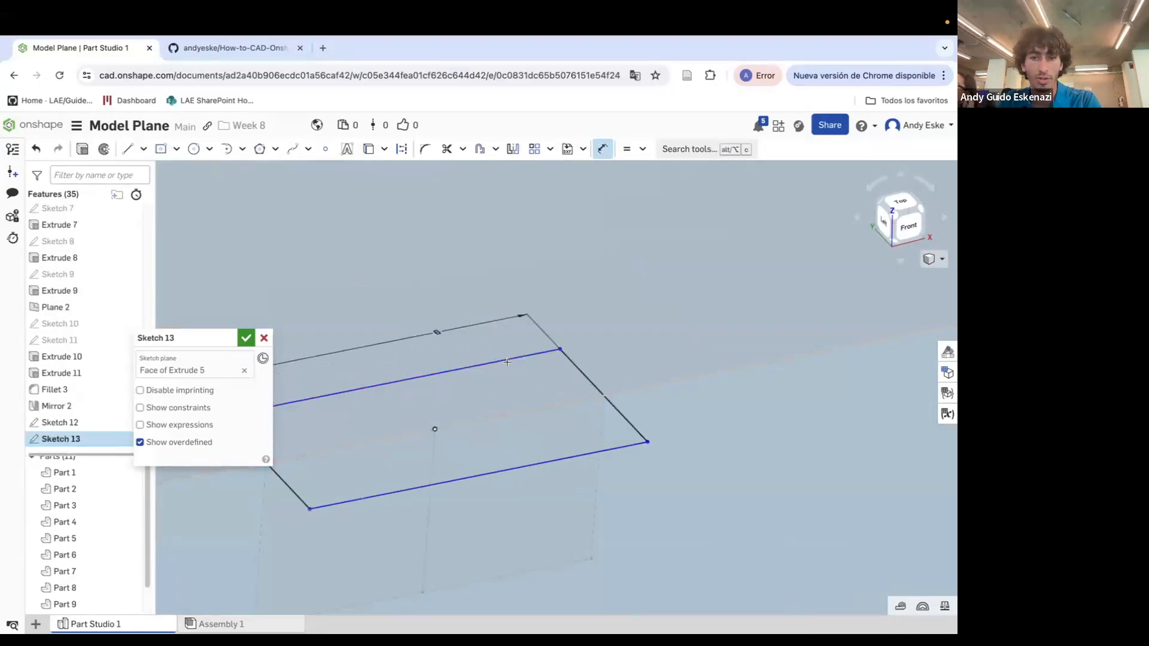
{"action": "left_click", "coordinate": [575, 362]}
{"action": "left_click", "coordinate": [626, 360]}
{"action": "type", "text": "3"}
{"action": "key", "text": "Return"}
Cut the rectangle 3 mm deep into the rear top panel with a Remove extrude to form the fin's tab slot
{"action": "scroll", "coordinate": [646, 358], "scroll_direction": "down", "scroll_amount": 5}
{"action": "left_click", "coordinate": [83, 149]}
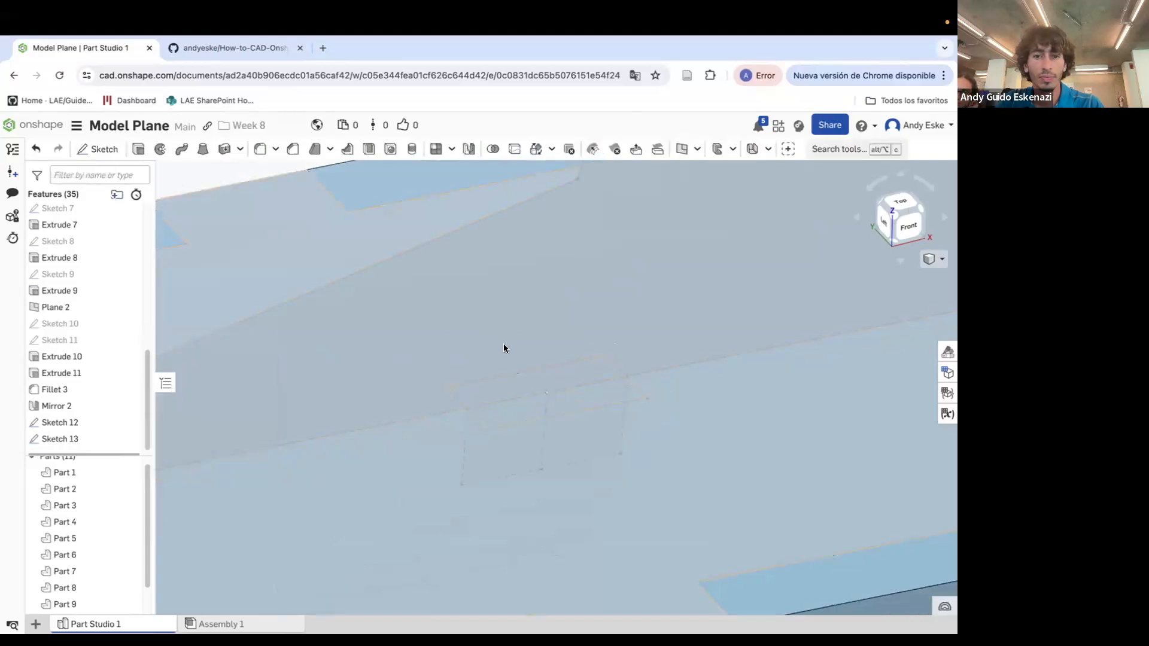
{"action": "key", "text": "shift+e"}
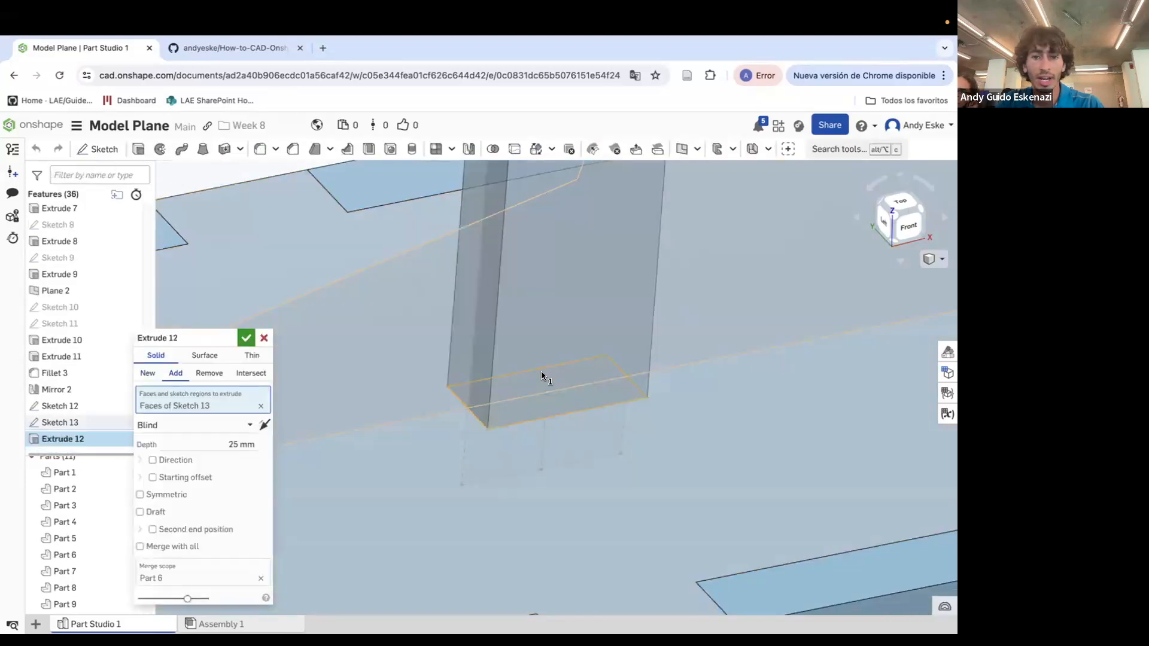
{"action": "left_click", "coordinate": [209, 373]}
{"action": "left_click", "coordinate": [220, 446]}
{"action": "type", "text": "3"}
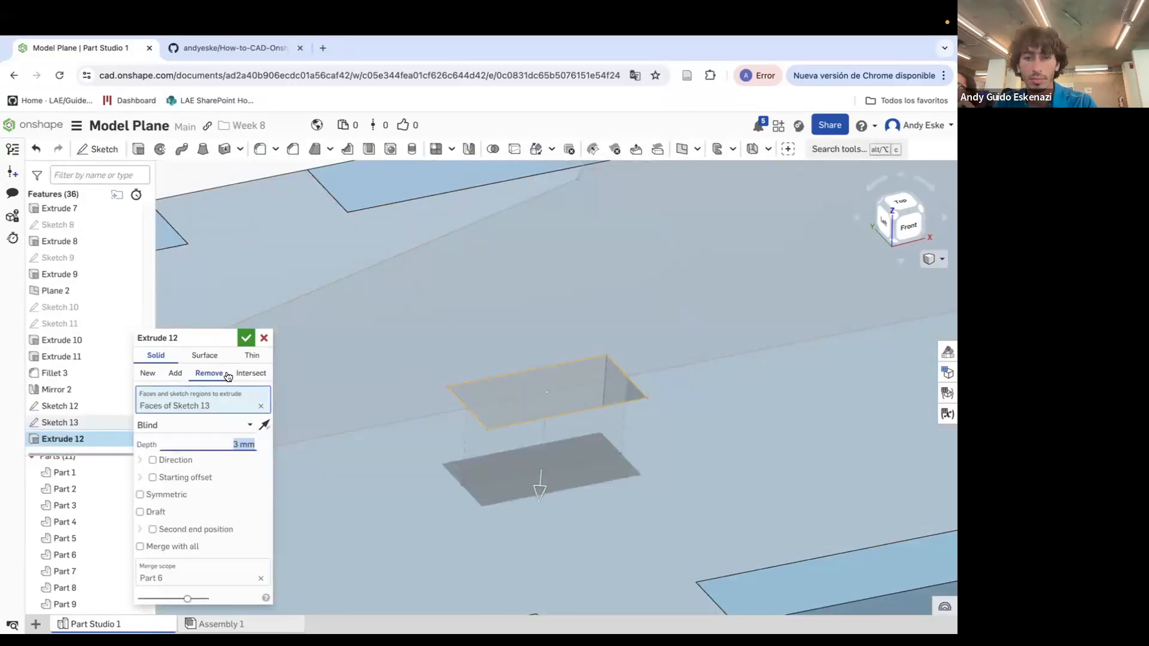
{"action": "left_click", "coordinate": [246, 339]}
{"action": "scroll", "coordinate": [401, 362], "scroll_direction": "down", "scroll_amount": 5}
{"action": "scroll", "coordinate": [490, 381], "scroll_direction": "down", "scroll_amount": 5}
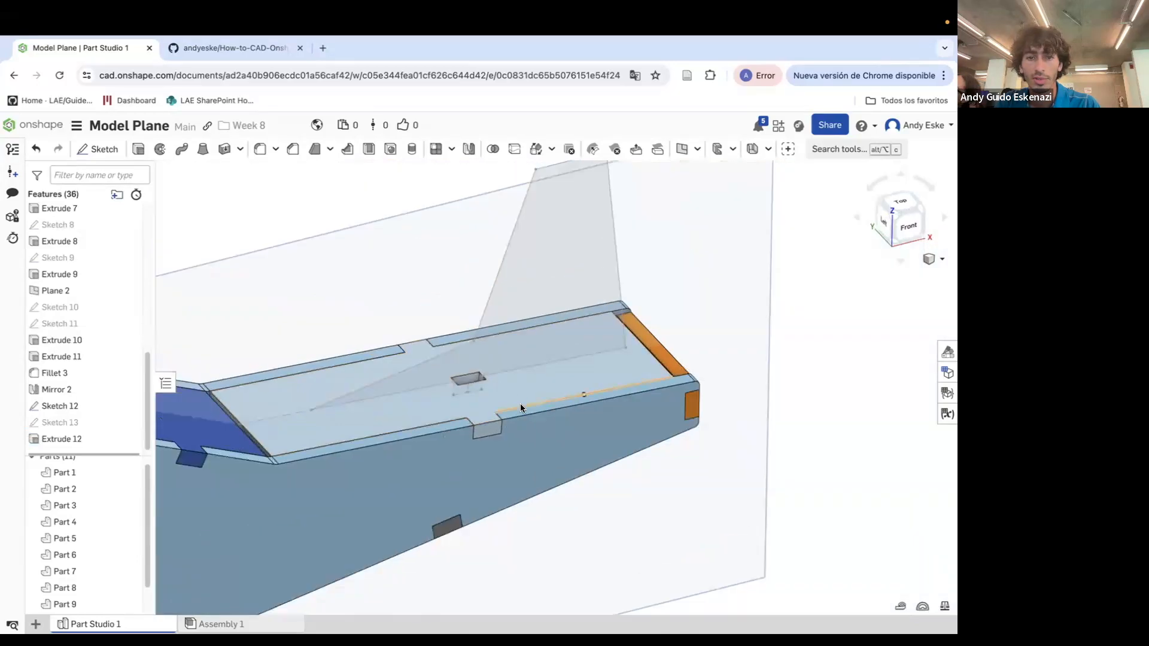
{"action": "scroll", "coordinate": [746, 423], "scroll_direction": "up", "scroll_amount": 2}
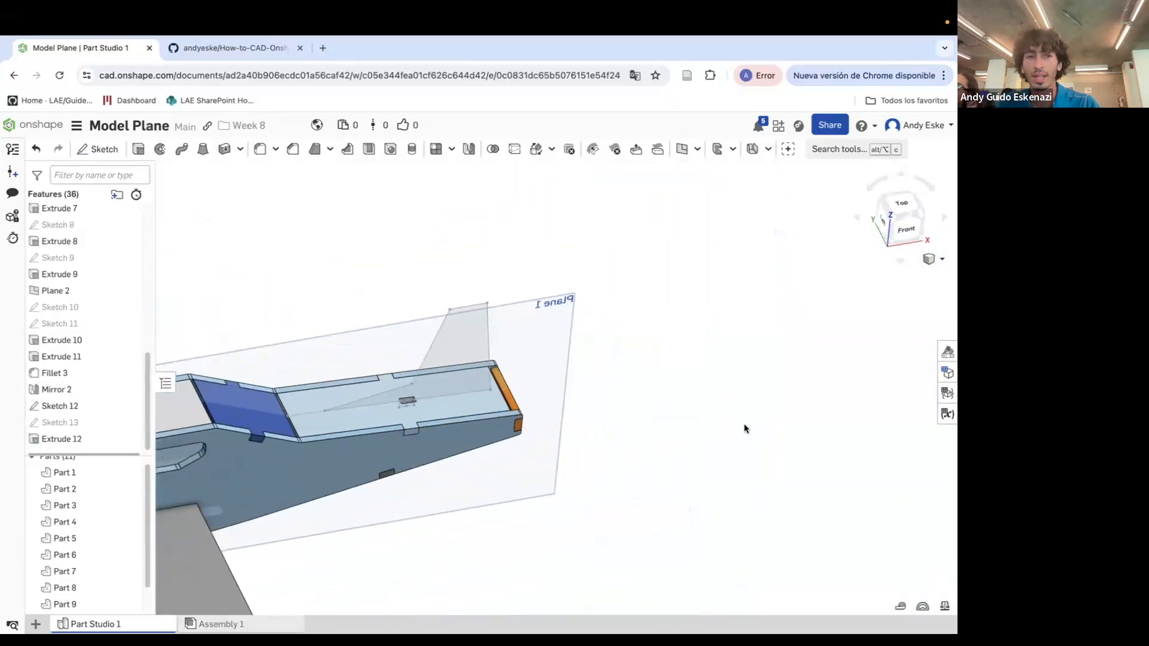
Extrude the fin sketch symmetrically to a depth of 3 mm as a new part
{"action": "left_click", "coordinate": [138, 149]}
{"action": "left_click", "coordinate": [437, 349]}
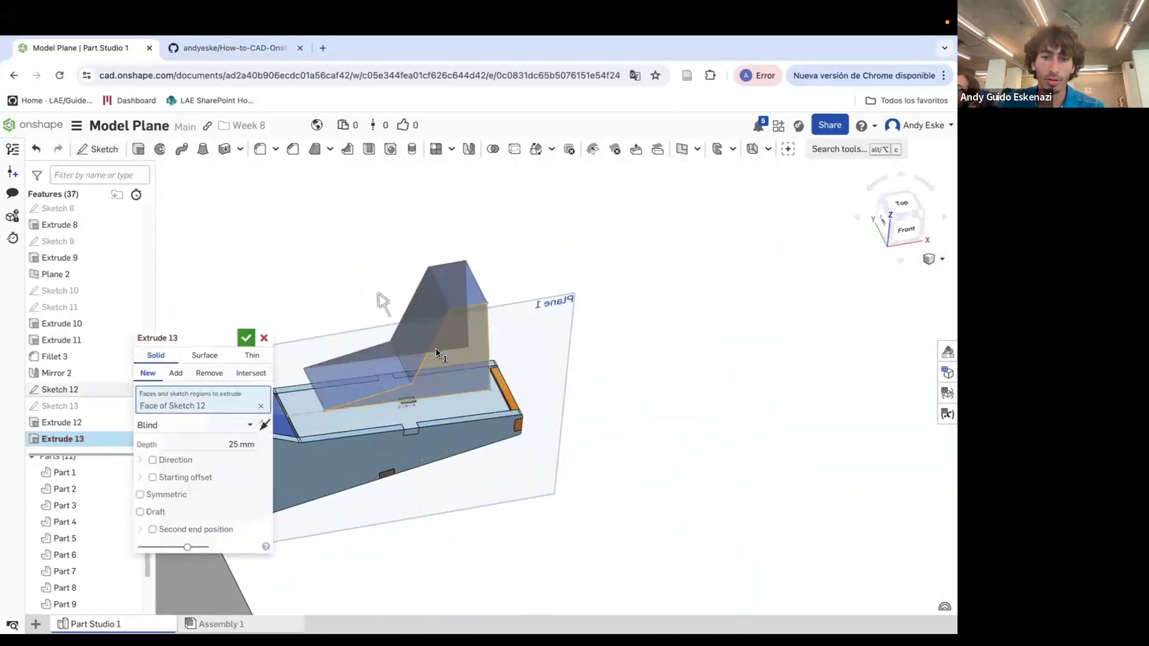
{"action": "scroll", "coordinate": [357, 282], "scroll_direction": "up", "scroll_amount": 2}
{"action": "left_click", "coordinate": [160, 497]}
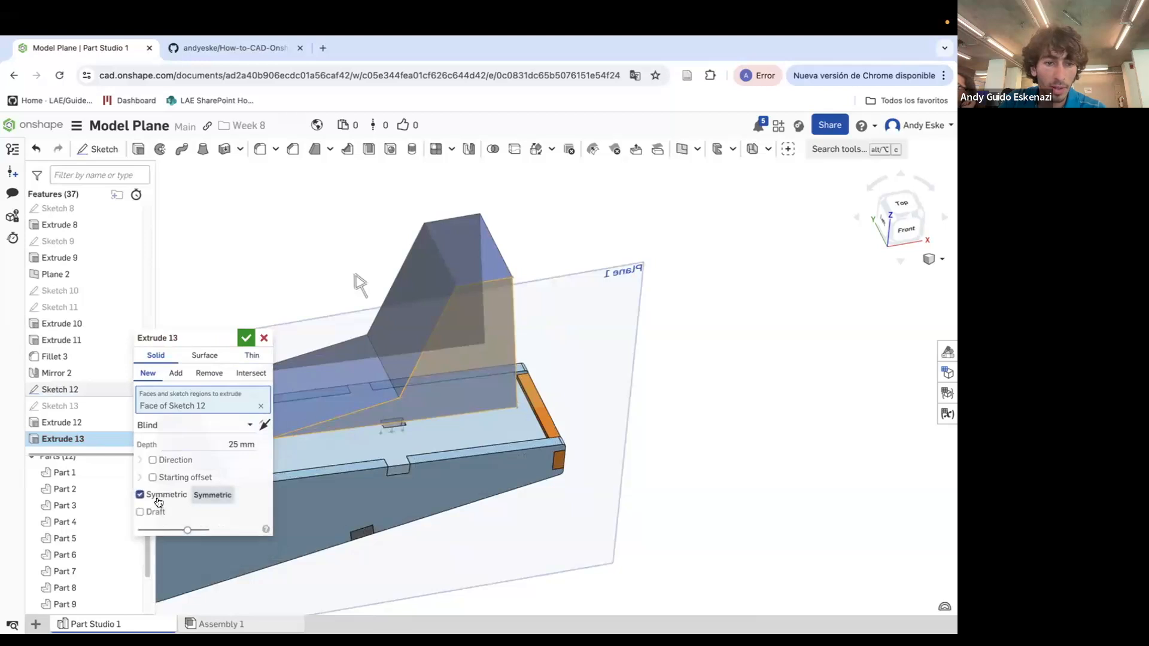
{"action": "type", "text": "3"}
{"action": "key", "text": "Return"}
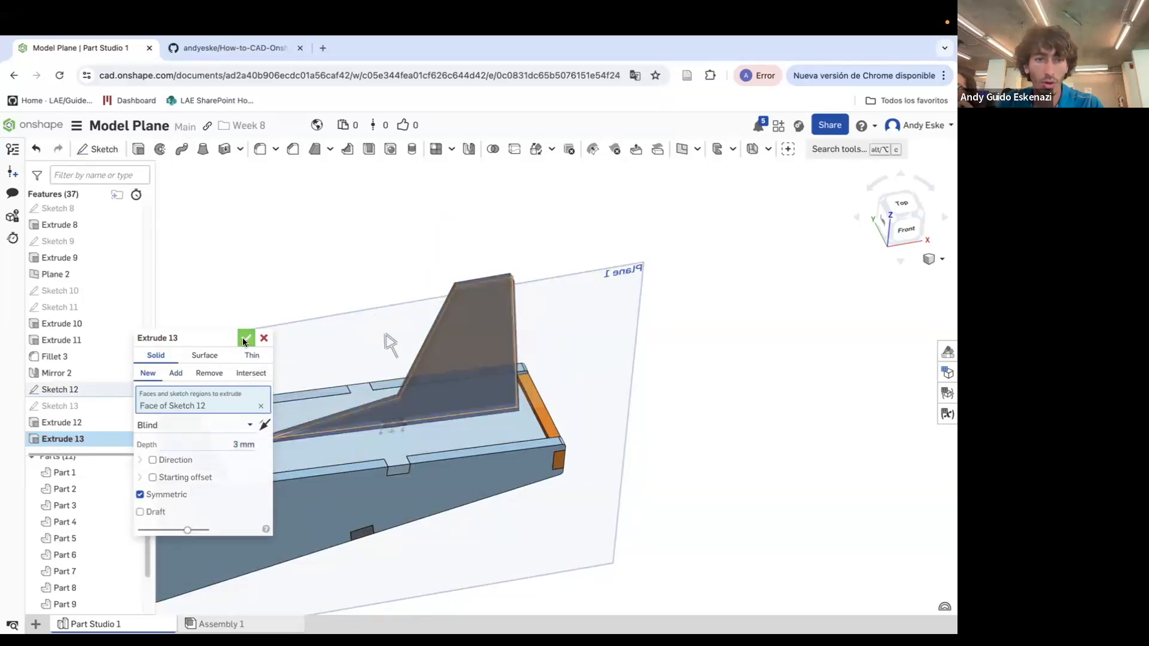
{"action": "left_click", "coordinate": [245, 339]}
Start a sketch on the fin's side face and draw three lines outlining a notch about 3.7 mm long at the leading edge near the tip
{"action": "scroll", "coordinate": [635, 424], "scroll_direction": "down", "scroll_amount": 6}
{"action": "right_click_drag", "start_coordinate": [554, 465], "coordinate": [623, 433]}
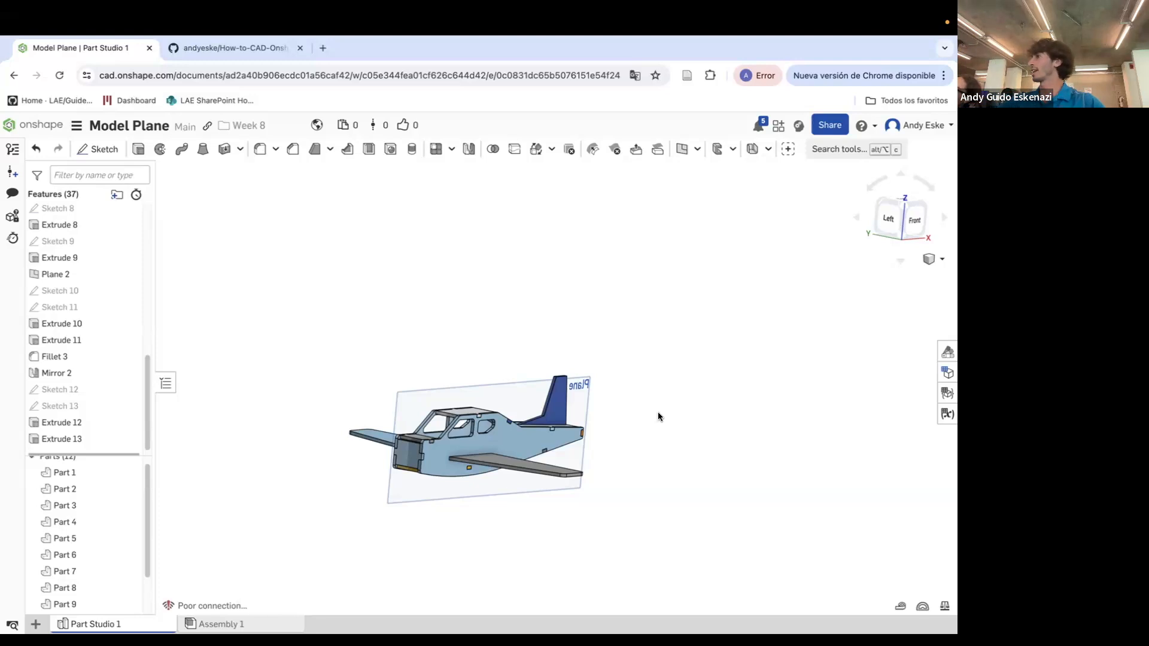
{"action": "scroll", "coordinate": [601, 425], "scroll_direction": "up", "scroll_amount": 5}
{"action": "right_click_drag", "start_coordinate": [602, 425], "coordinate": [606, 393]}
{"action": "scroll", "coordinate": [640, 409], "scroll_direction": "down", "scroll_amount": 4}
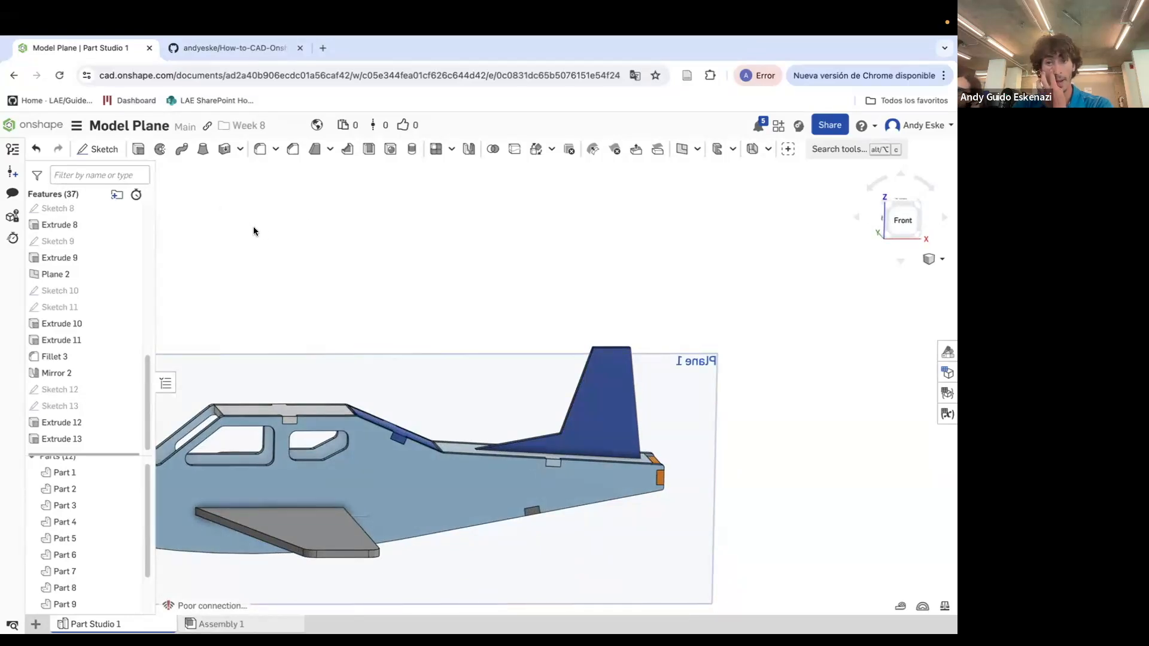
{"action": "left_click", "coordinate": [103, 150]}
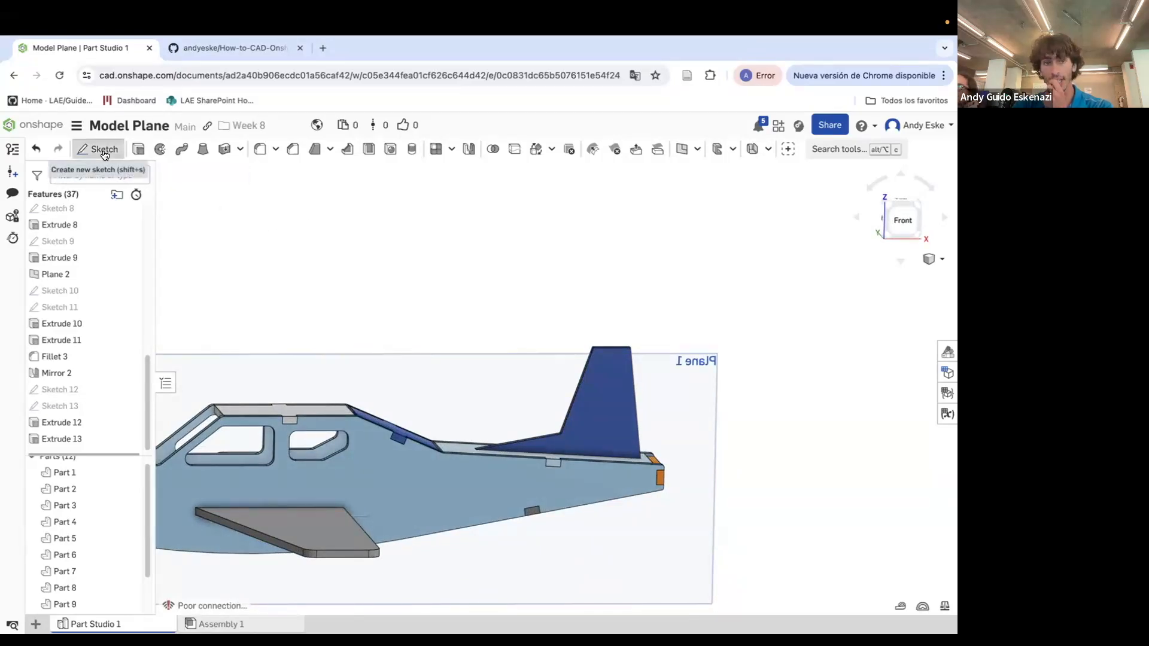
{"action": "left_click", "coordinate": [594, 379]}
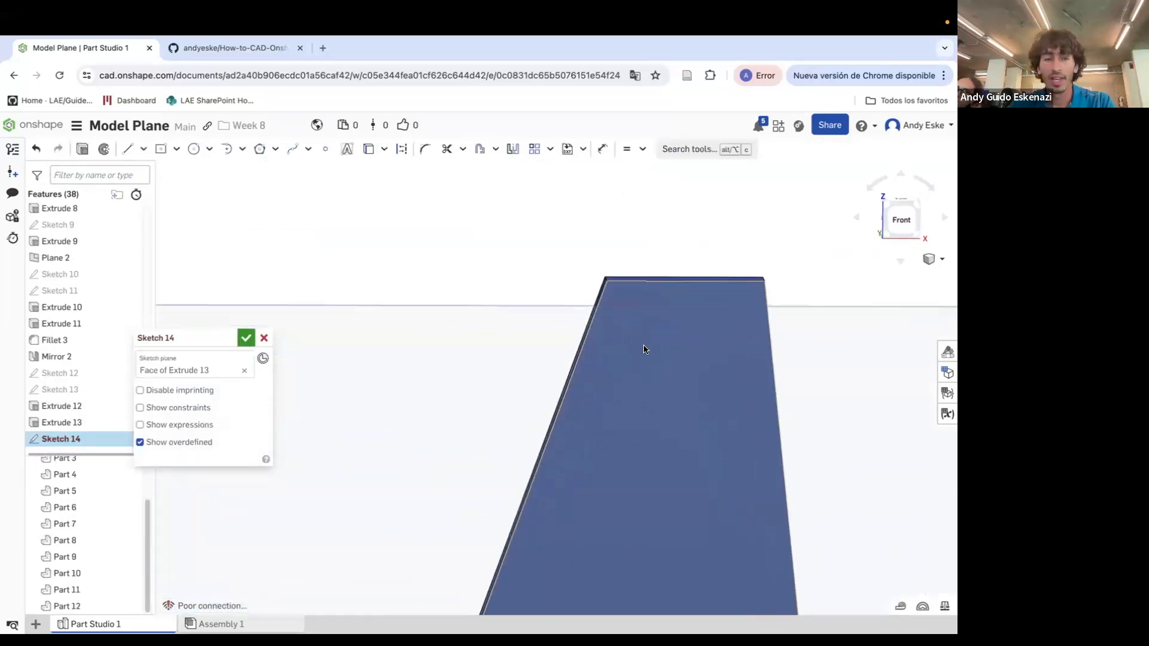
{"action": "left_click", "coordinate": [127, 149]}
{"action": "left_click", "coordinate": [587, 329]}
{"action": "left_click", "coordinate": [627, 329]}
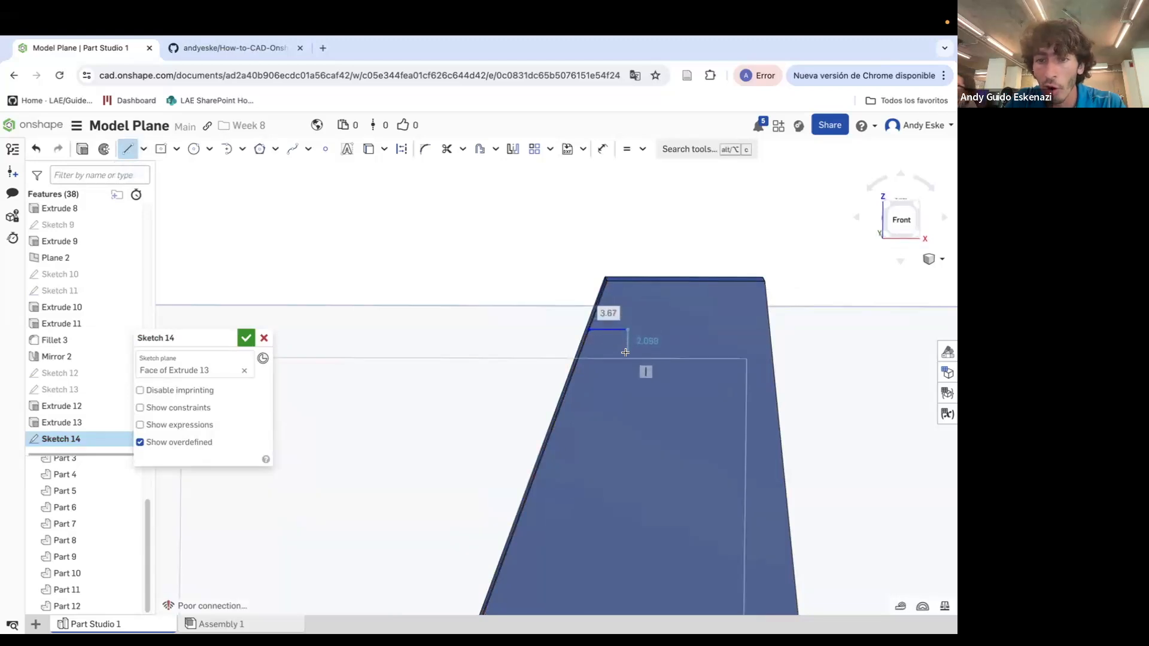
{"action": "left_click", "coordinate": [627, 356]}
{"action": "left_click", "coordinate": [579, 357]}
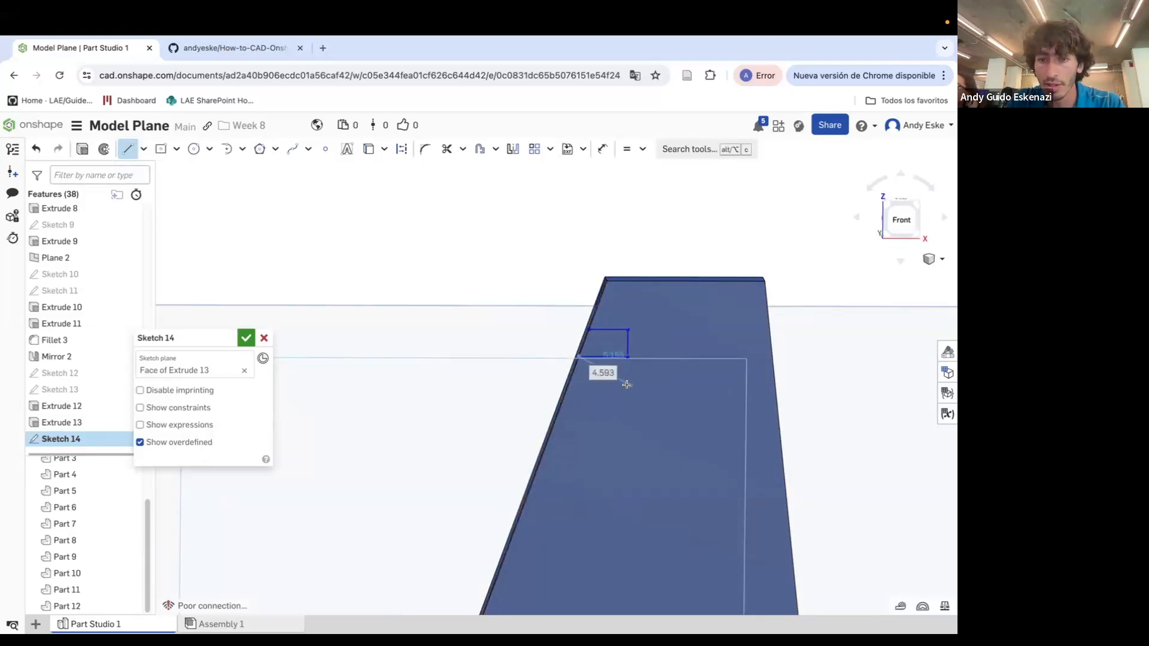
{"action": "scroll", "coordinate": [623, 387], "scroll_direction": "up", "scroll_amount": 2}
{"action": "key", "text": "Escape"}
Close the notch outline with a line along the fin's slanted leading edge
{"action": "right_click_drag", "start_coordinate": [610, 347], "coordinate": [646, 341]}
{"action": "scroll", "coordinate": [592, 323], "scroll_direction": "up", "scroll_amount": 4}
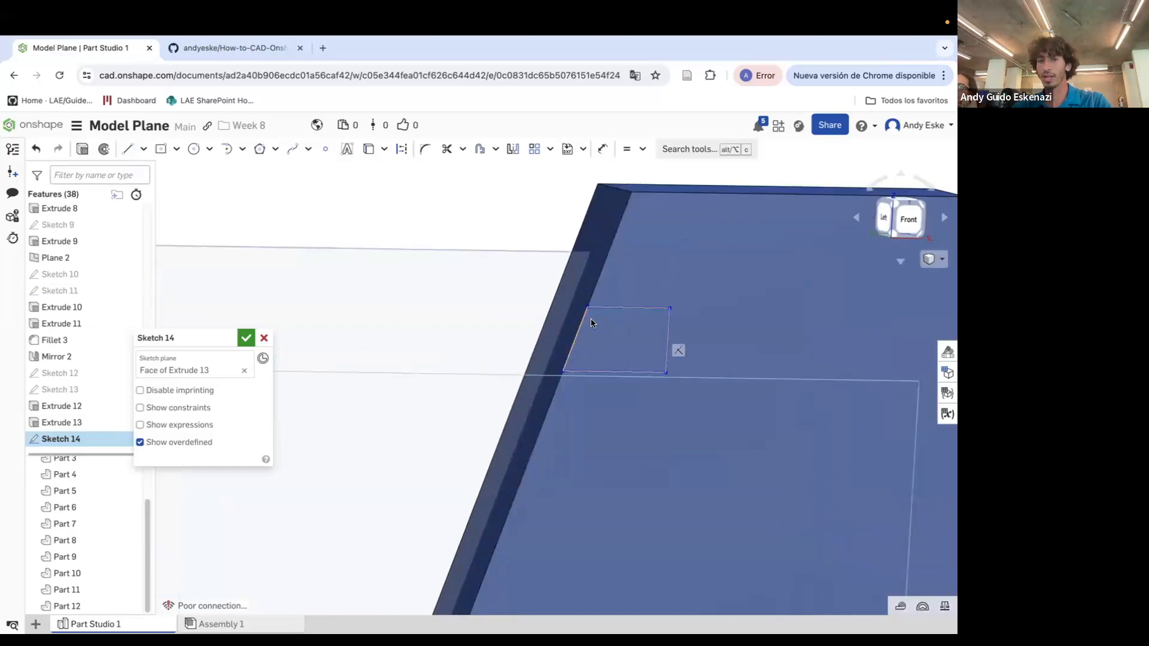
{"action": "left_click", "coordinate": [127, 149]}
{"action": "left_click", "coordinate": [586, 303]}
{"action": "left_click", "coordinate": [553, 389]}
{"action": "key", "text": "Escape"}
Dimension the notch outline at 6 mm along its lower line and 3 mm in height
{"action": "key", "text": "d"}
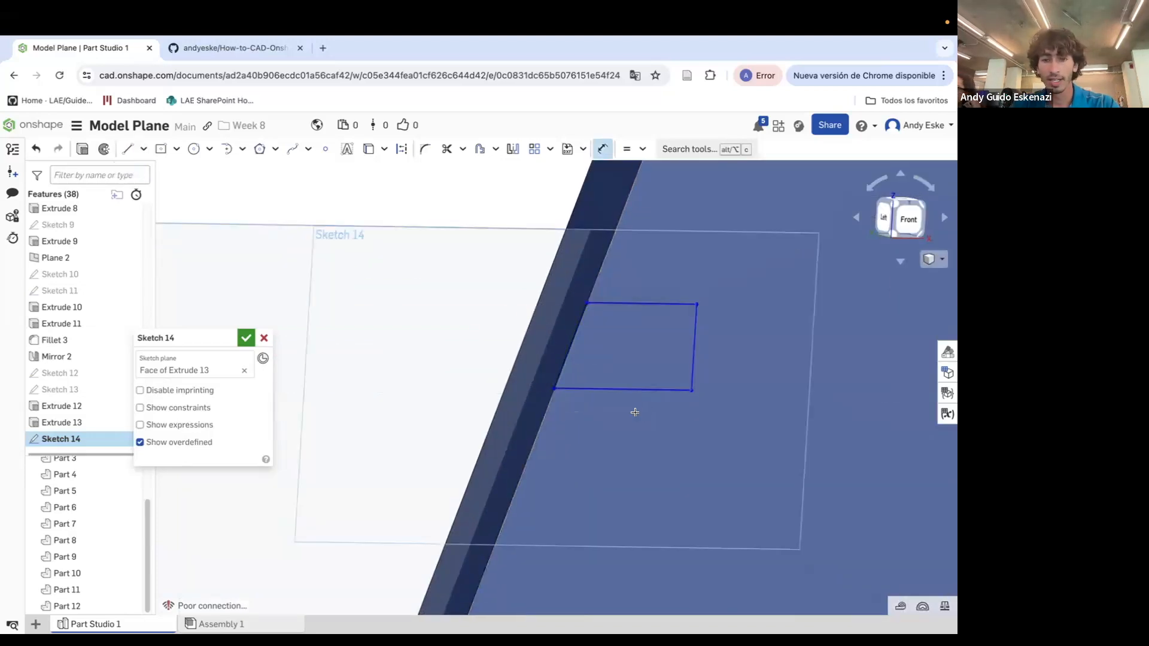
{"action": "left_click", "coordinate": [623, 390]}
{"action": "left_click", "coordinate": [617, 436]}
{"action": "type", "text": "6"}
{"action": "key", "text": "Return"}
{"action": "left_click", "coordinate": [734, 355]}
{"action": "left_click", "coordinate": [778, 359]}
{"action": "type", "text": "3"}
{"action": "key", "text": "Return"}
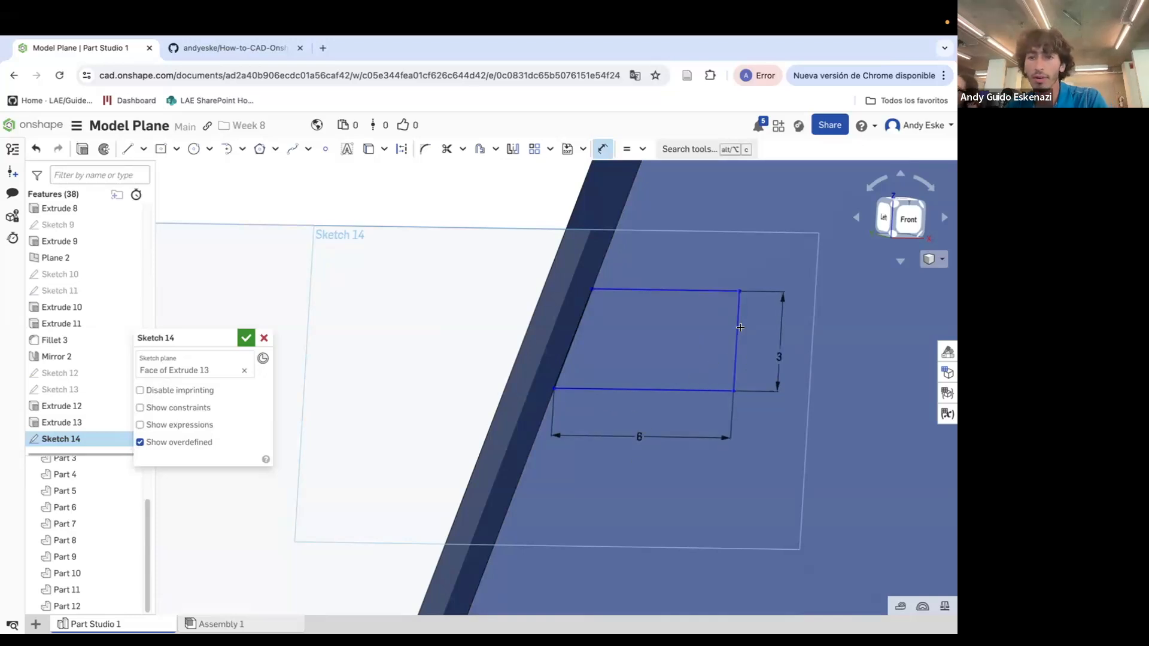
Dimension the distance from the fin's top edge to the notch's upper line at 6 mm
{"action": "scroll", "coordinate": [713, 376], "scroll_direction": "down", "scroll_amount": 5}
{"action": "left_click", "coordinate": [728, 291]}
{"action": "left_click", "coordinate": [765, 309]}
{"action": "type", "text": "6"}
{"action": "key", "text": "Return"}
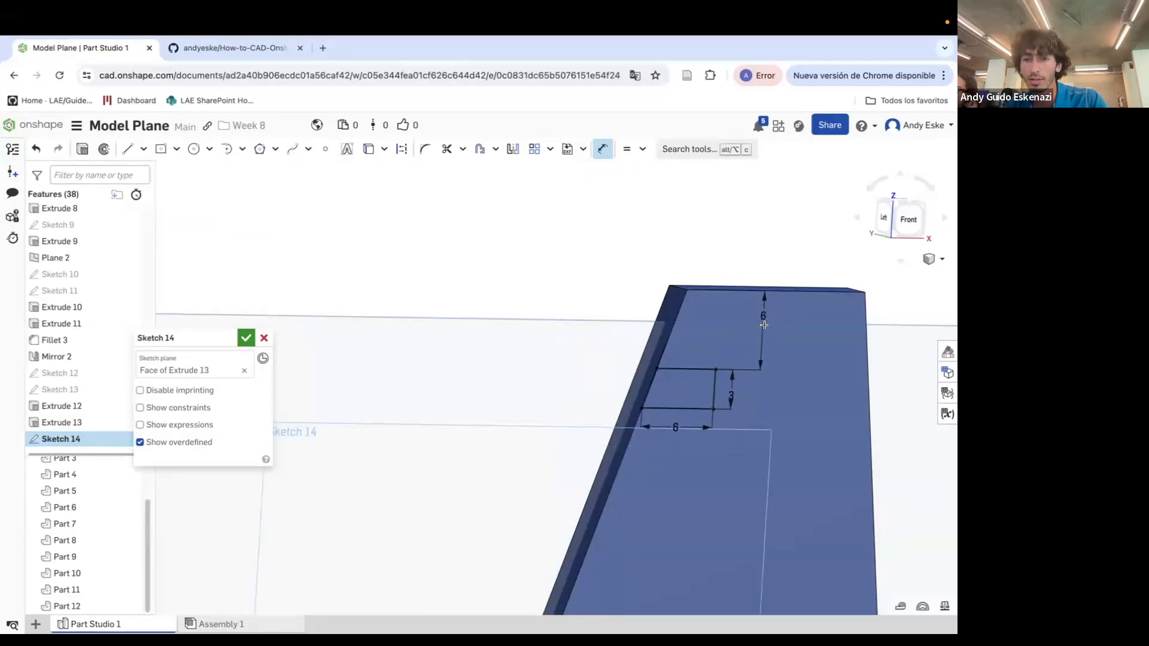
Start an Extrude of the notch profile near the fin's tip
{"action": "scroll", "coordinate": [721, 396], "scroll_direction": "down", "scroll_amount": 2}
{"action": "right_click_drag", "start_coordinate": [721, 396], "coordinate": [717, 405]}
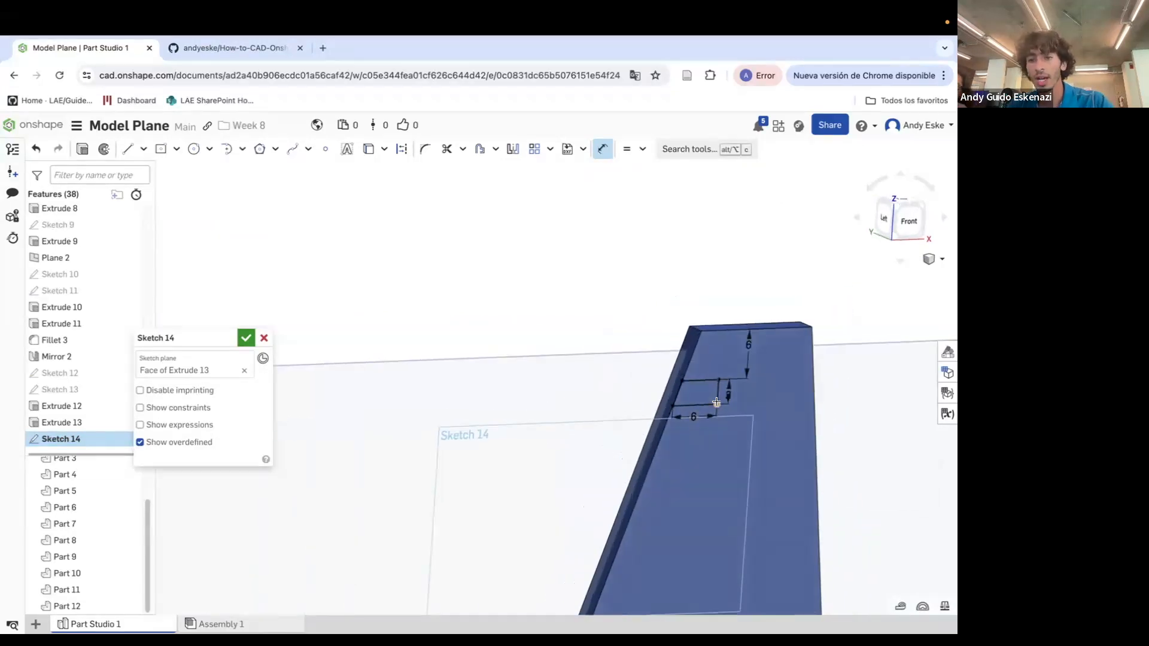
{"action": "scroll", "coordinate": [716, 404], "scroll_direction": "up", "scroll_amount": 5}
{"action": "left_click", "coordinate": [82, 149]}
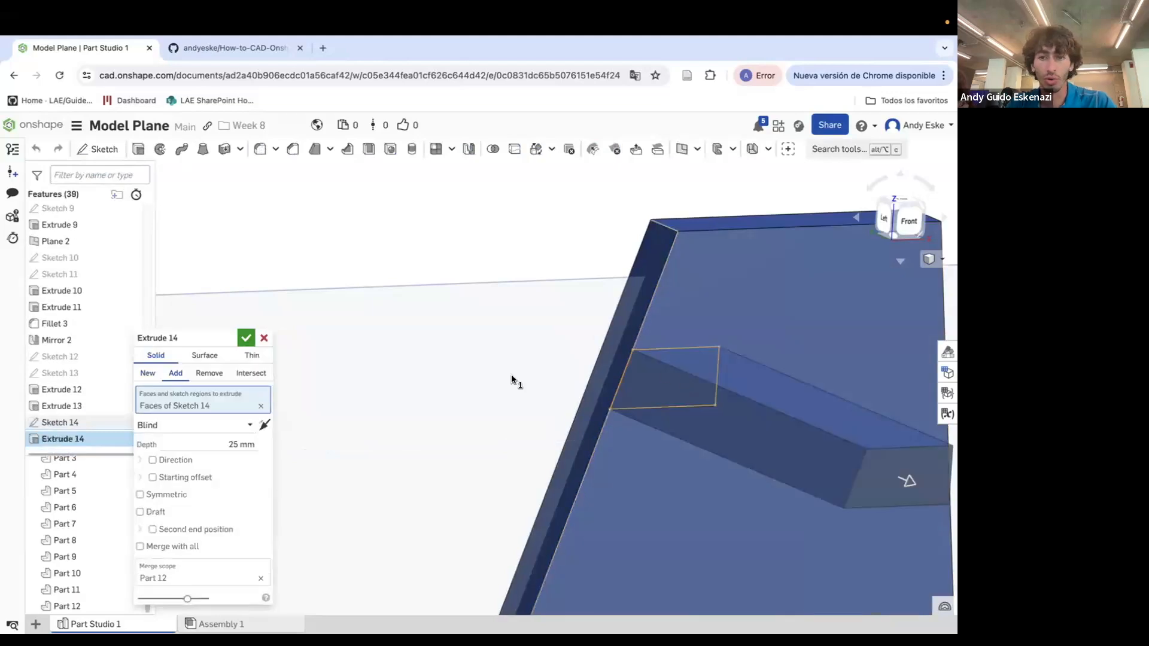
Switch the 25 mm blind extrude to remove material, cutting the slot into the vertical fin's leading edge
{"action": "left_click", "coordinate": [209, 373]}
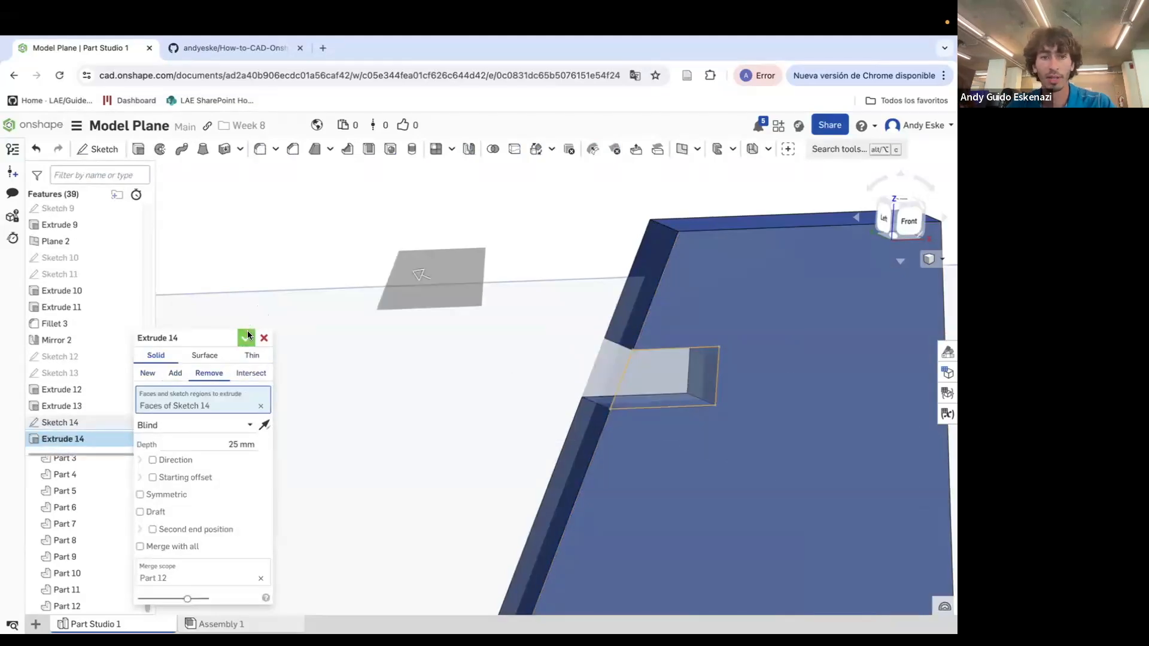
{"action": "left_click", "coordinate": [248, 336]}
{"action": "scroll", "coordinate": [351, 340], "scroll_direction": "down", "scroll_amount": 5}
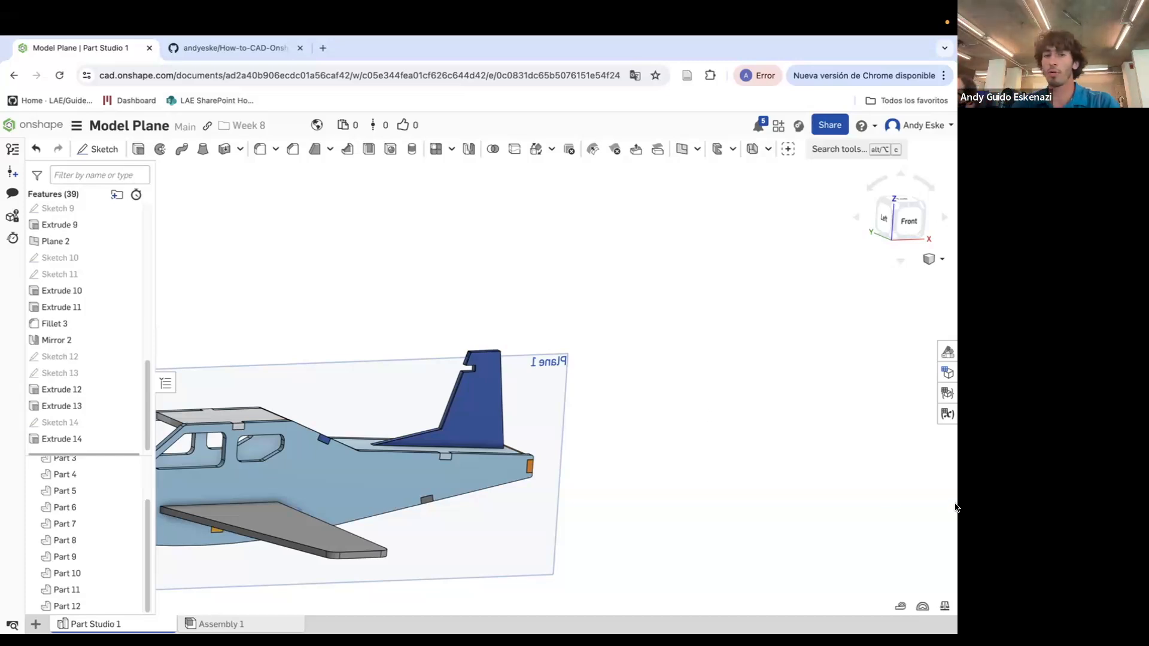
Start a sketch on the slot's lower face in the vertical fin and draw a construction centreline along that face
{"action": "scroll", "coordinate": [447, 383], "scroll_direction": "up", "scroll_amount": 8}
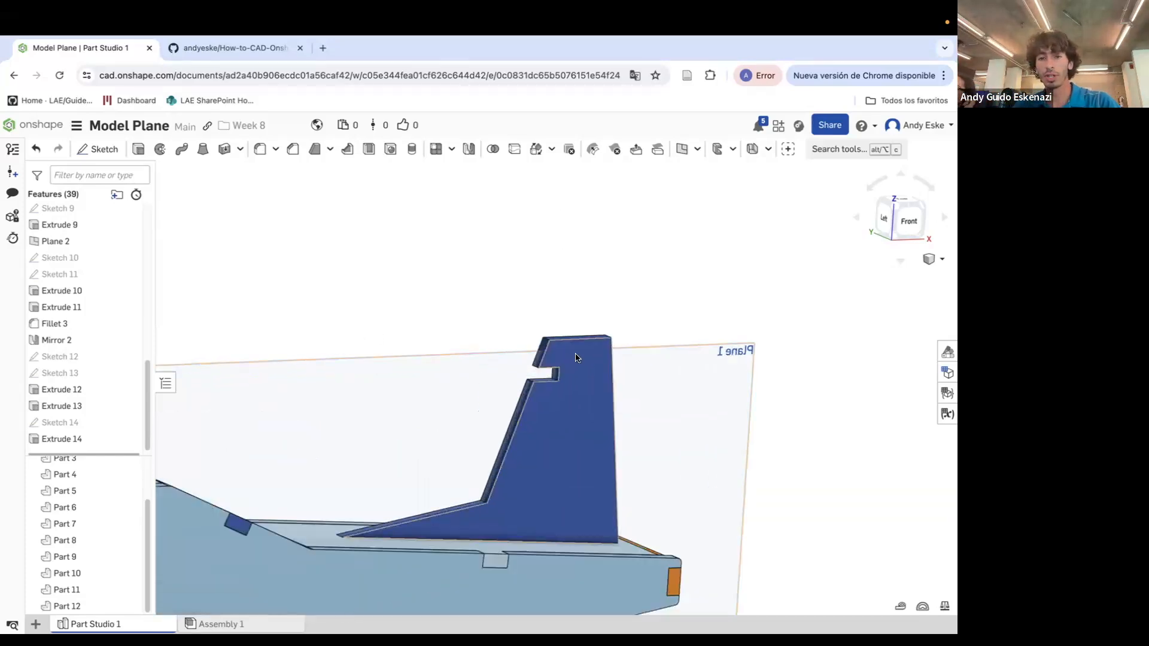
{"action": "left_click", "coordinate": [98, 149]}
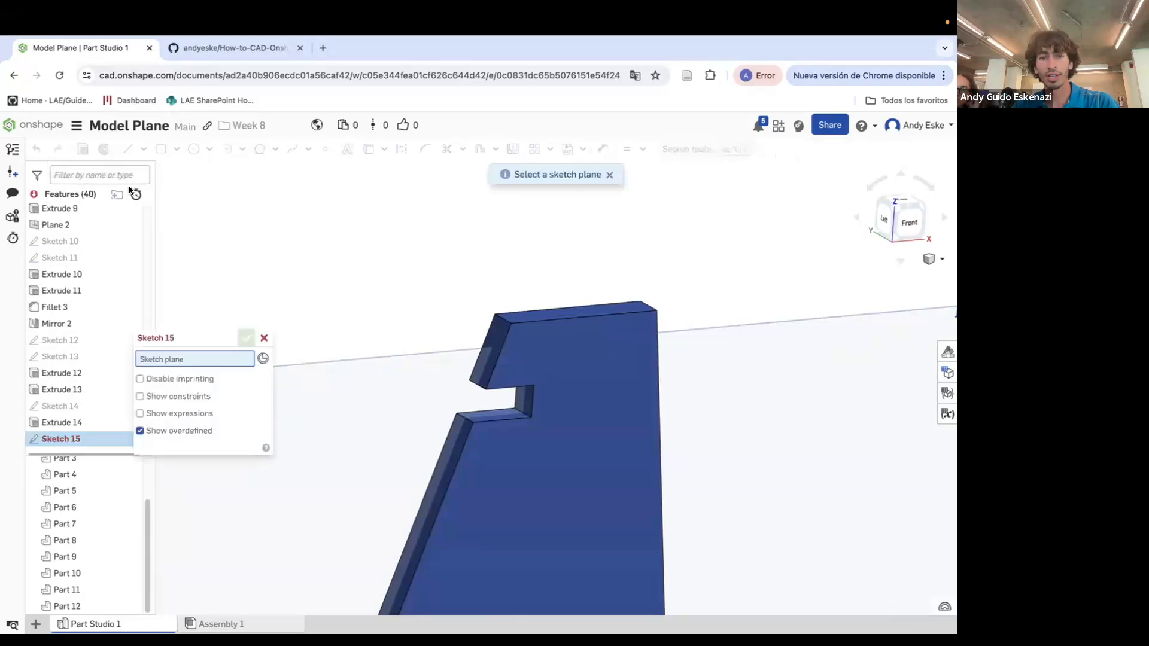
{"action": "scroll", "coordinate": [512, 431], "scroll_direction": "up", "scroll_amount": 5}
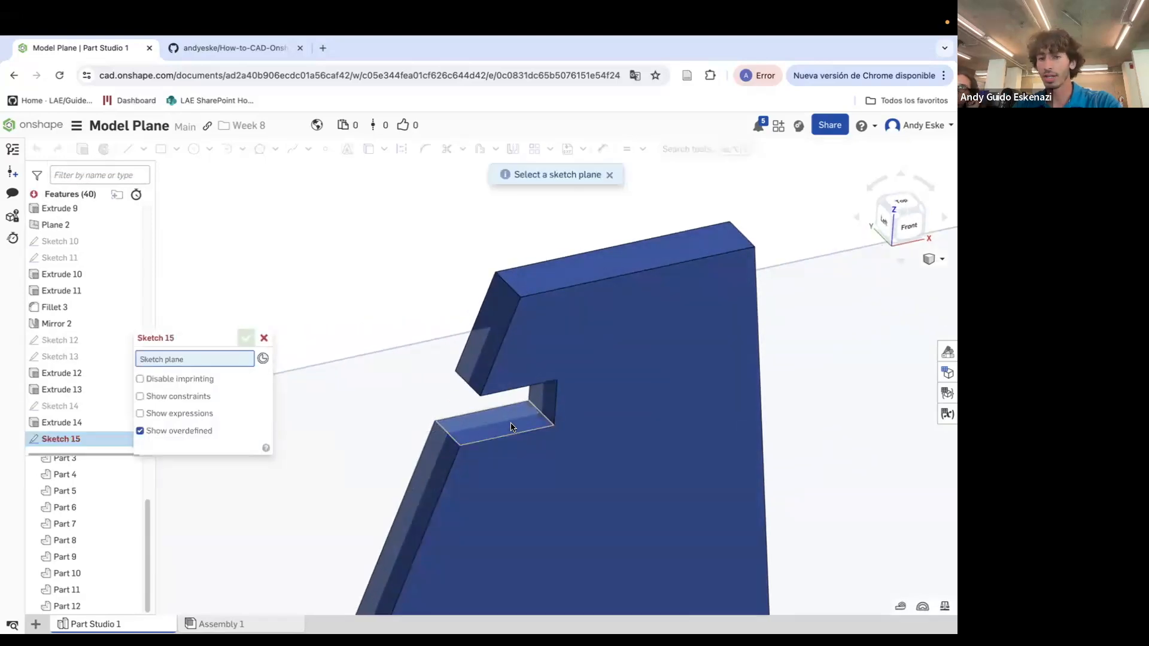
{"action": "left_click", "coordinate": [512, 427]}
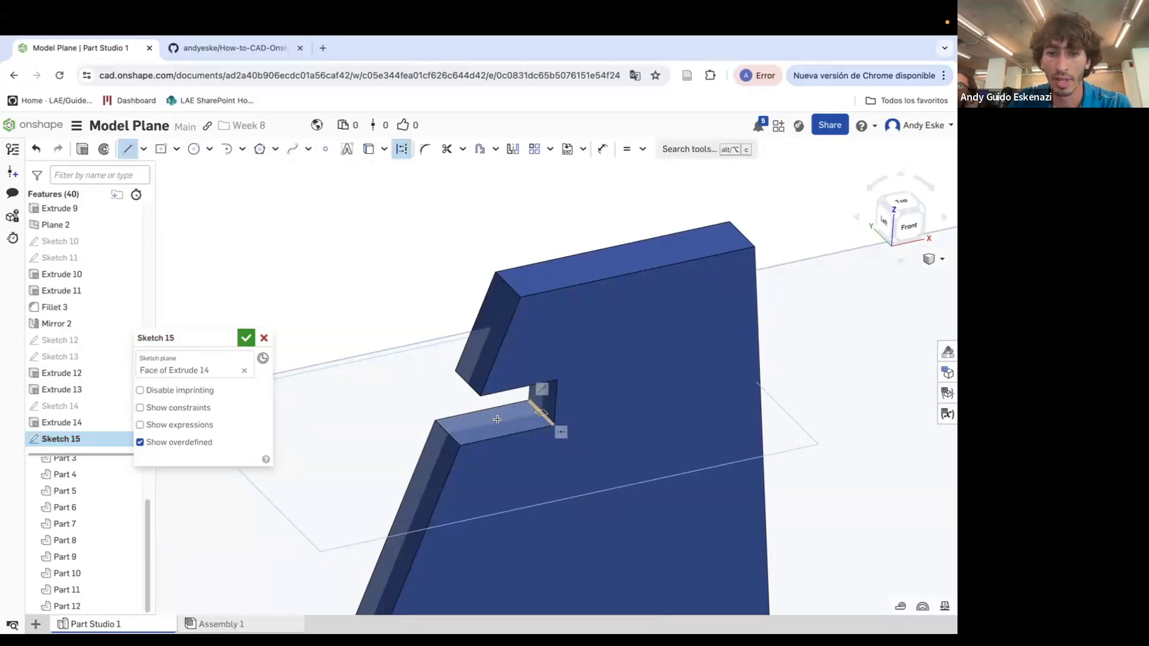
{"action": "left_click", "coordinate": [446, 434]}
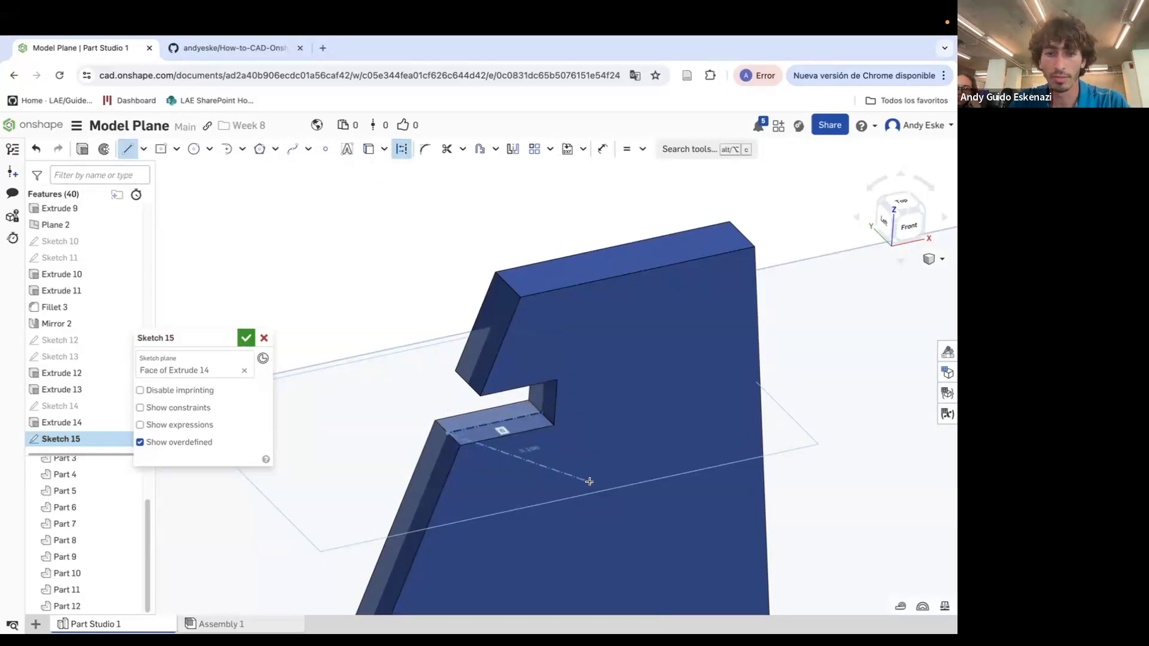
{"action": "key", "text": "Escape"}
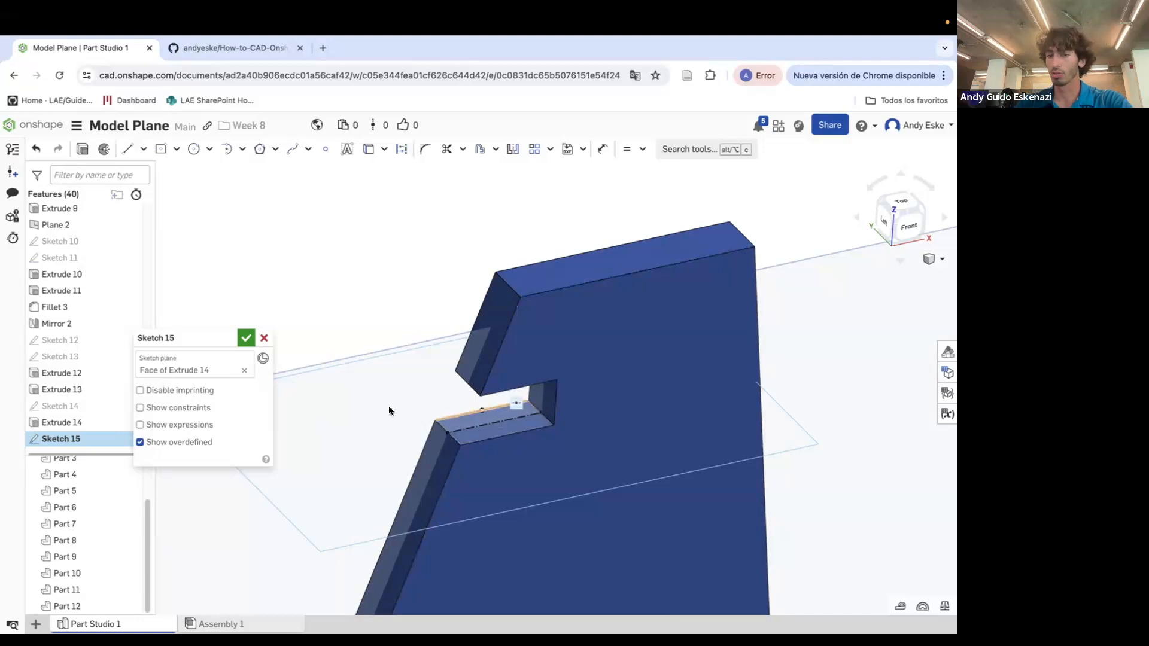
Draw a line from the slot's inner corner toward the fin's rear edge, in line with the slot's side edge
{"action": "left_click", "coordinate": [127, 149]}
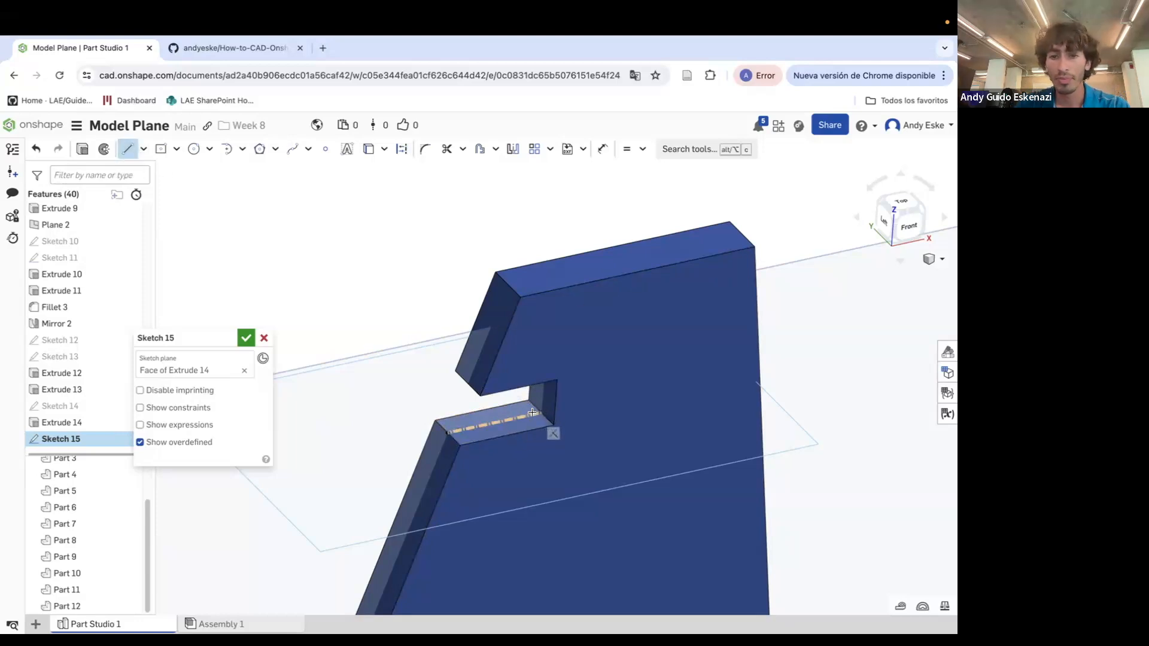
{"action": "left_click", "coordinate": [553, 425]}
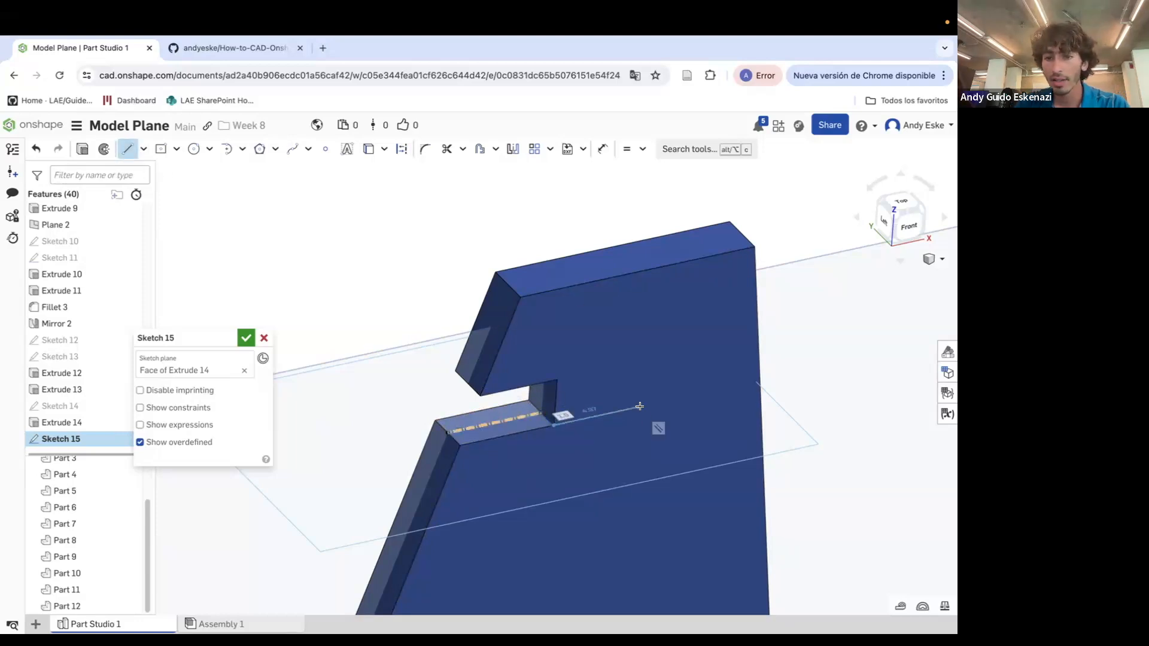
{"action": "left_click", "coordinate": [740, 383]}
{"action": "key", "text": "Escape"}
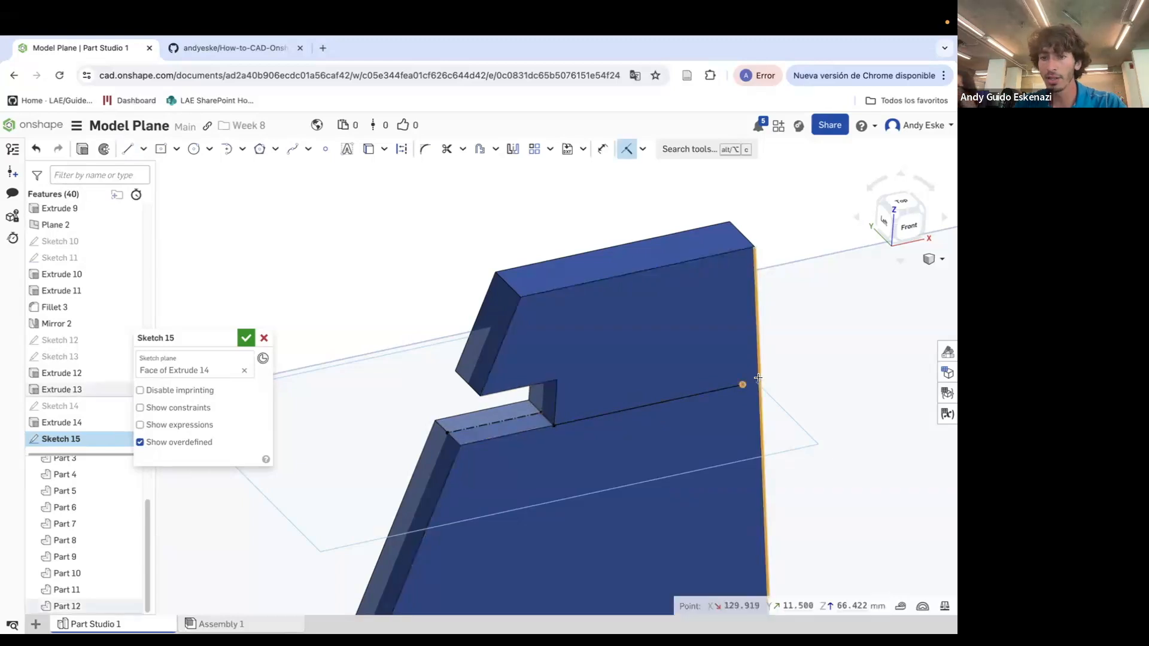
Apply a Pierce constraint between the new line's free endpoint and the fin's rear edge
{"action": "key", "text": "Escape"}
{"action": "left_click", "coordinate": [643, 149]}
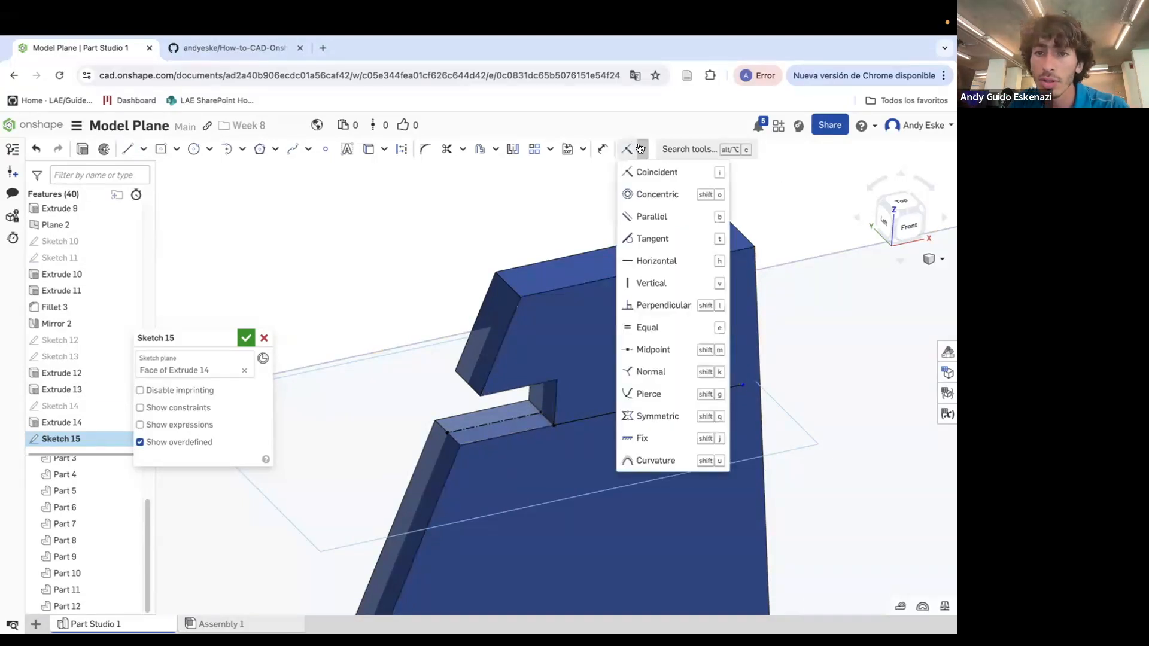
{"action": "left_click", "coordinate": [684, 394]}
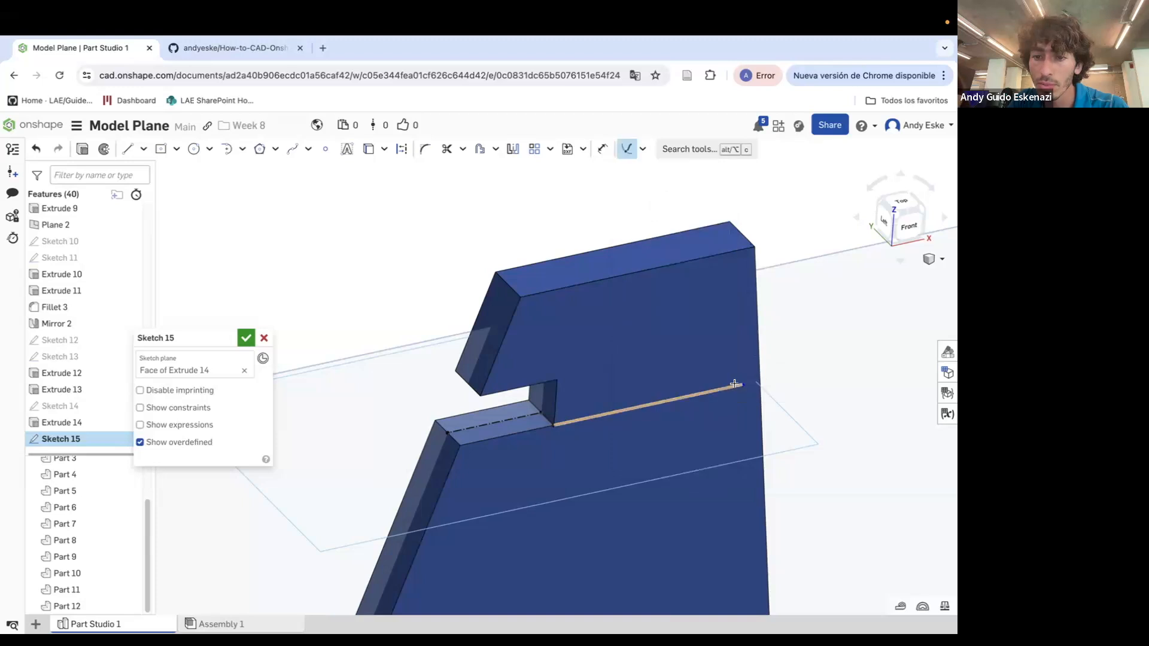
{"action": "left_click", "coordinate": [742, 384]}
{"action": "left_click", "coordinate": [759, 376]}
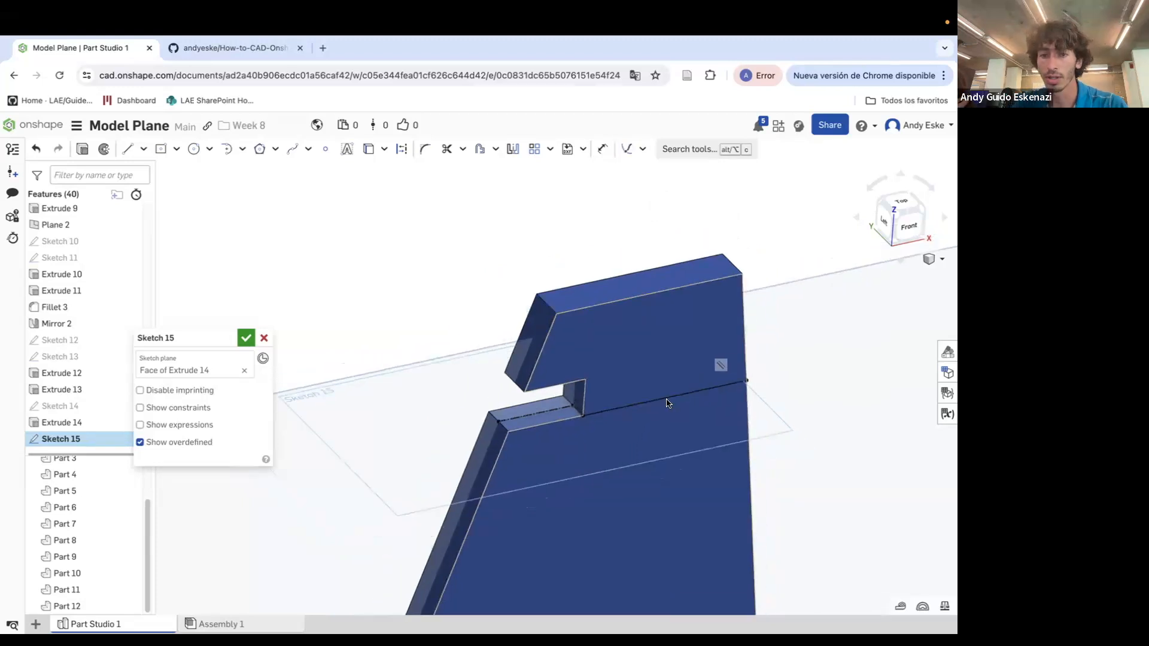
From the slot's outer corner, draw the stabilizer's slanted leading edge about 48 mm long and a tip edge about 15 mm long
{"action": "left_click", "coordinate": [128, 149]}
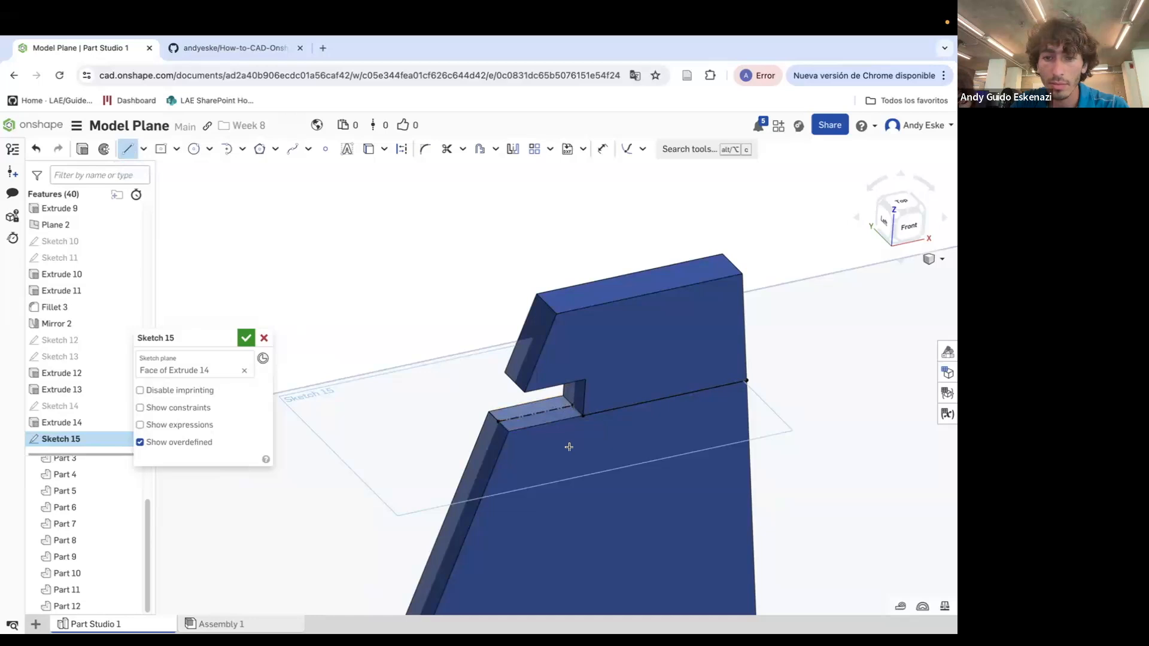
{"action": "scroll", "coordinate": [569, 447], "scroll_direction": "up", "scroll_amount": 5}
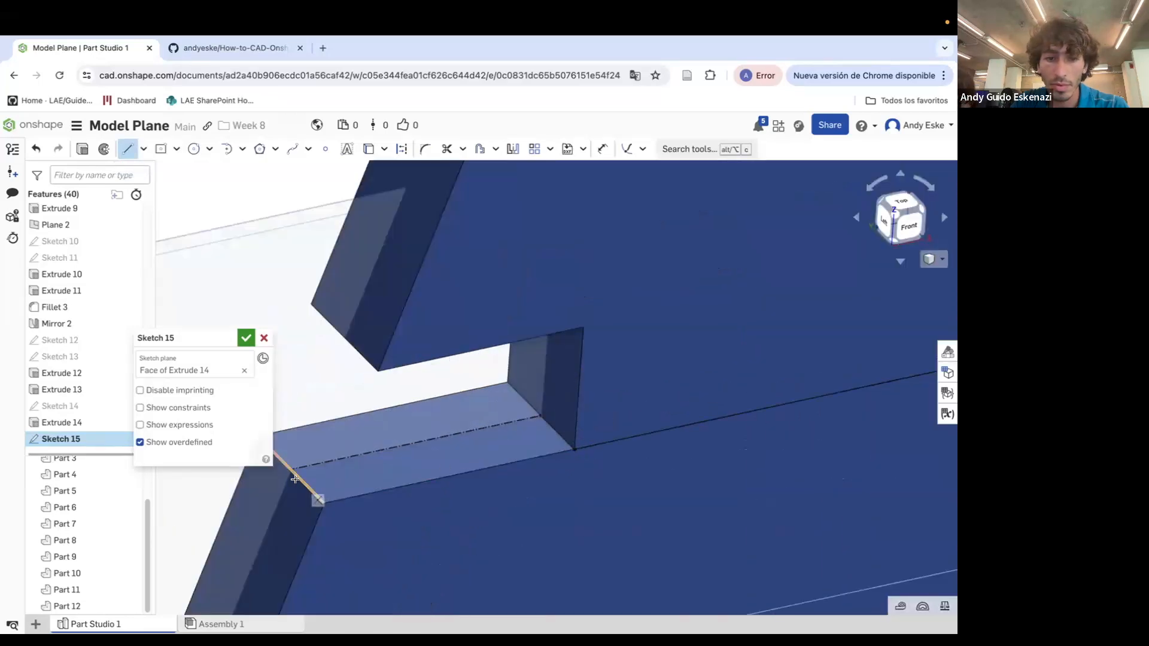
{"action": "left_click", "coordinate": [317, 476]}
{"action": "scroll", "coordinate": [323, 477], "scroll_direction": "down", "scroll_amount": 5}
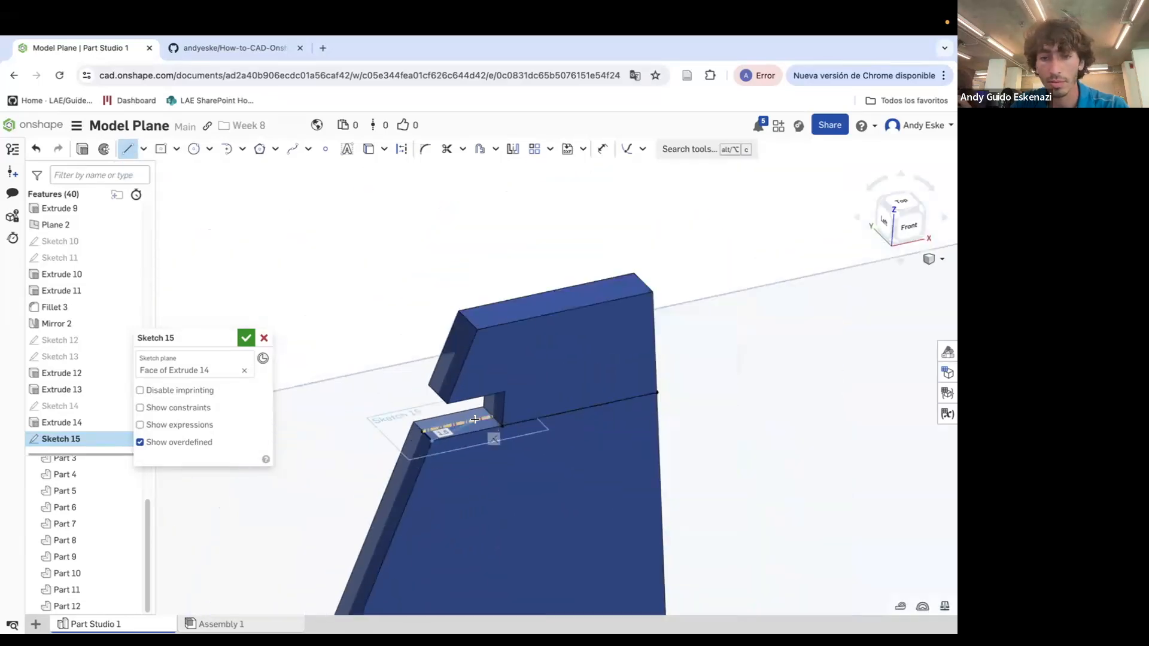
{"action": "key", "text": "n"}
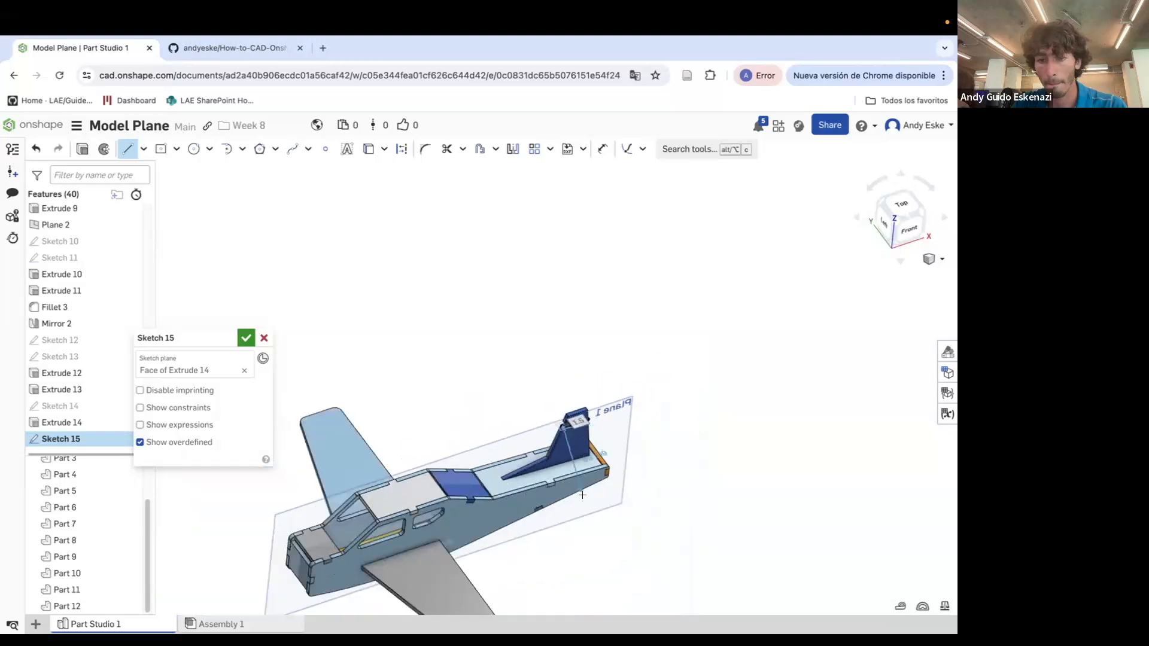
{"action": "scroll", "coordinate": [629, 474], "scroll_direction": "up", "scroll_amount": 3}
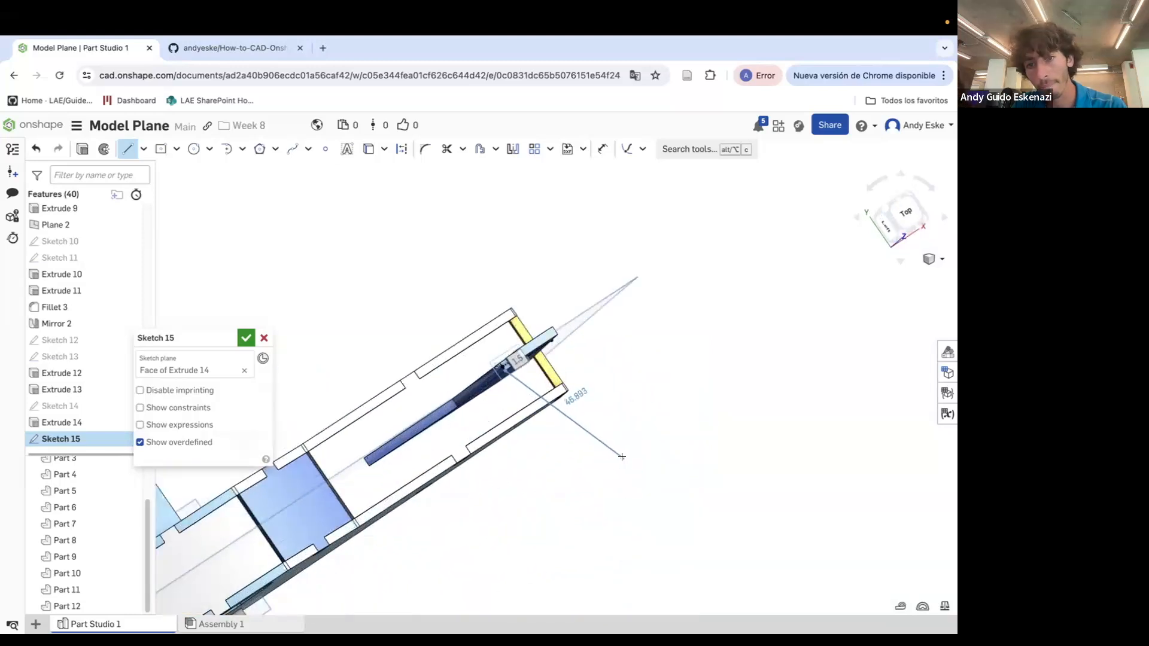
{"action": "left_click", "coordinate": [626, 457]}
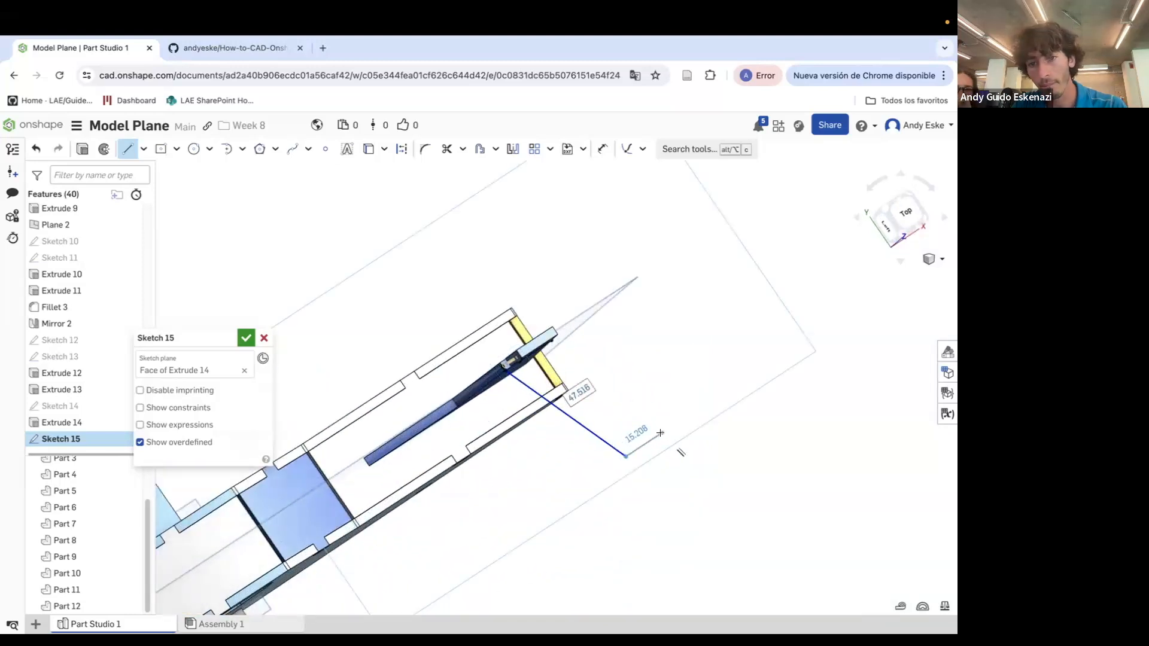
{"action": "left_click", "coordinate": [660, 433]}
Continue the outline with a trailing edge about 38 mm long, an inward edge about 8.5 mm long and a short edge closing at the fin
{"action": "key", "text": "n"}
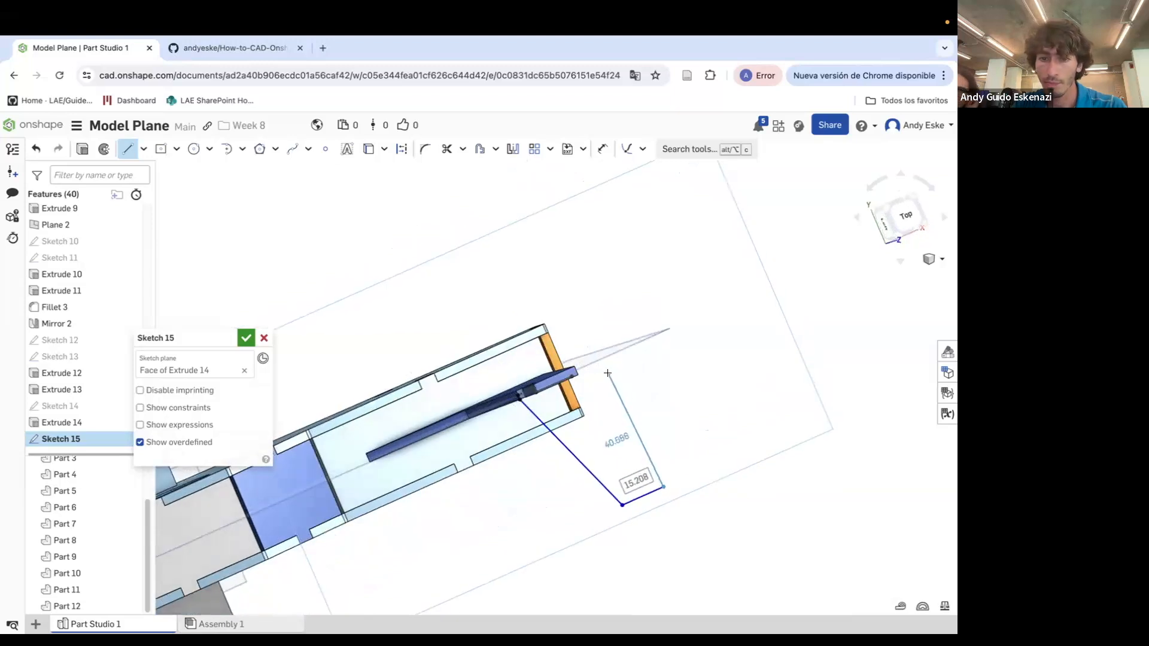
{"action": "left_click", "coordinate": [616, 378]}
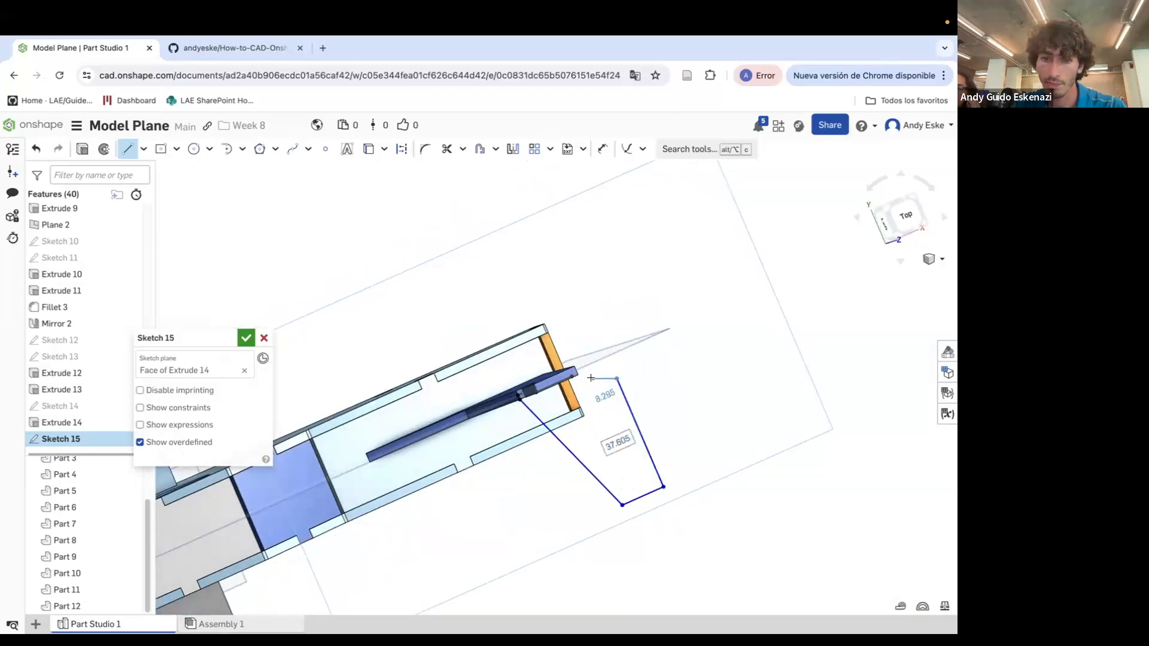
{"action": "left_click", "coordinate": [589, 379]}
{"action": "key", "text": "n"}
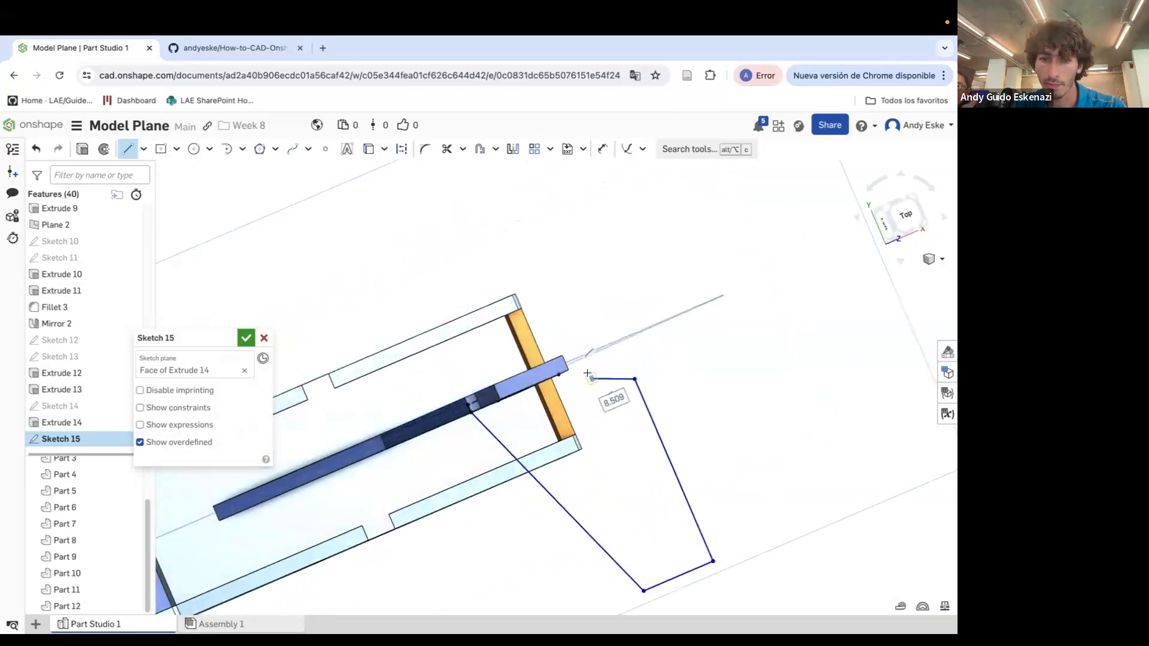
{"action": "left_click", "coordinate": [585, 361]}
{"action": "key", "text": "Escape"}
Dimension the distance between the line along the fin and the stabilizer's tip edge as 45 mm
{"action": "scroll", "coordinate": [587, 360], "scroll_direction": "down", "scroll_amount": 6}
{"action": "mouse_move", "coordinate": [589, 362]}
{"action": "right_mouse_down"}
{"action": "mouse_move", "coordinate": [634, 422]}
{"action": "mouse_move", "coordinate": [589, 392]}
{"action": "mouse_move", "coordinate": [554, 389]}
{"action": "mouse_move", "coordinate": [616, 400]}
{"action": "mouse_move", "coordinate": [604, 419]}
{"action": "mouse_move", "coordinate": [598, 386]}
{"action": "right_mouse_up"}
{"action": "scroll", "coordinate": [585, 390], "scroll_direction": "down", "scroll_amount": 5}
{"action": "scroll", "coordinate": [598, 383], "scroll_direction": "up", "scroll_amount": 5}
{"action": "scroll", "coordinate": [602, 374], "scroll_direction": "up", "scroll_amount": 3}
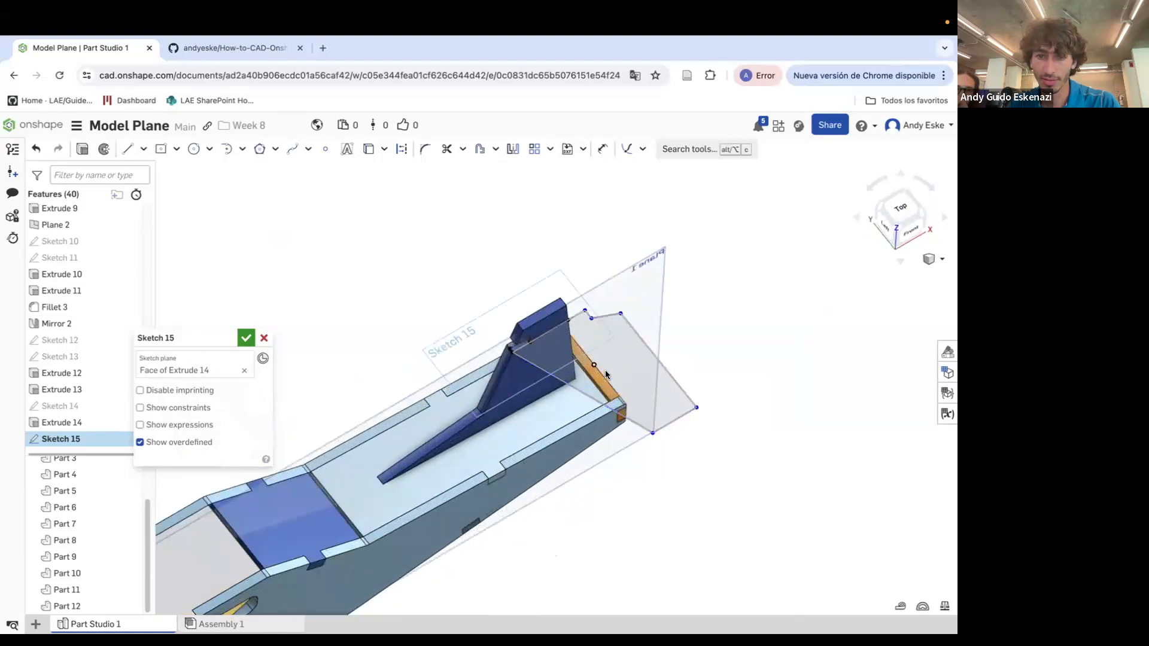
{"action": "key", "text": "u"}
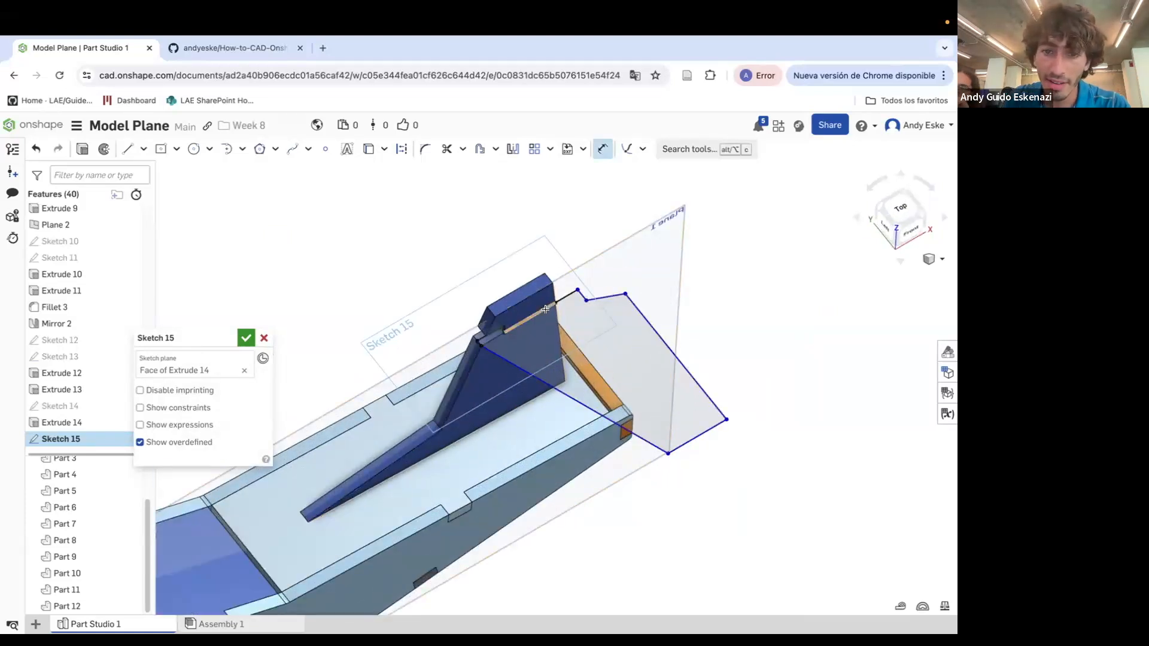
{"action": "left_click", "coordinate": [546, 310]}
{"action": "left_click", "coordinate": [692, 441]}
{"action": "left_click", "coordinate": [650, 402]}
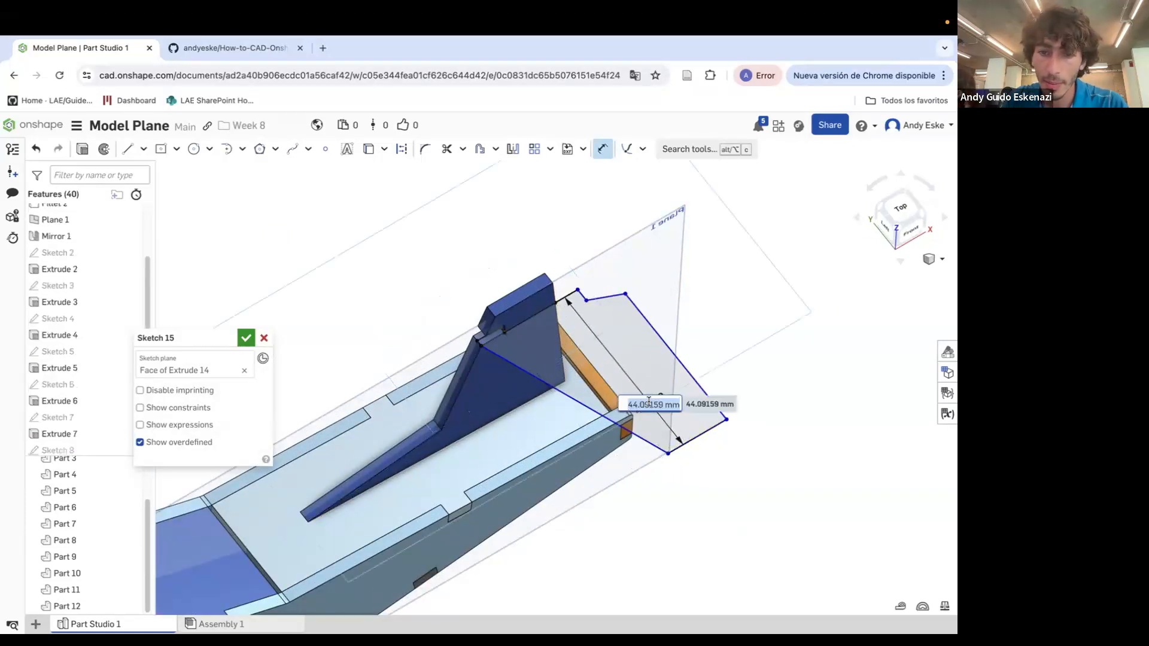
{"action": "type", "text": "45"}
{"action": "key", "text": "Return"}
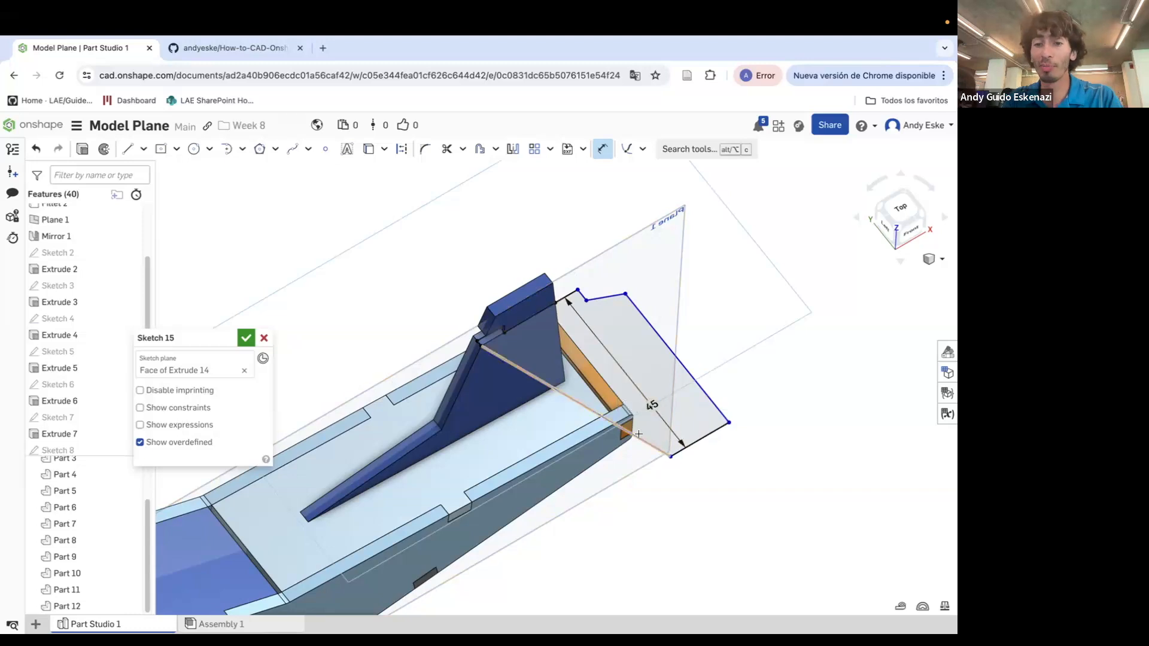
Dimension the angle between the slot's side edge and the stabilizer's leading edge as 65°
{"action": "scroll", "coordinate": [499, 350], "scroll_direction": "up", "scroll_amount": 3}
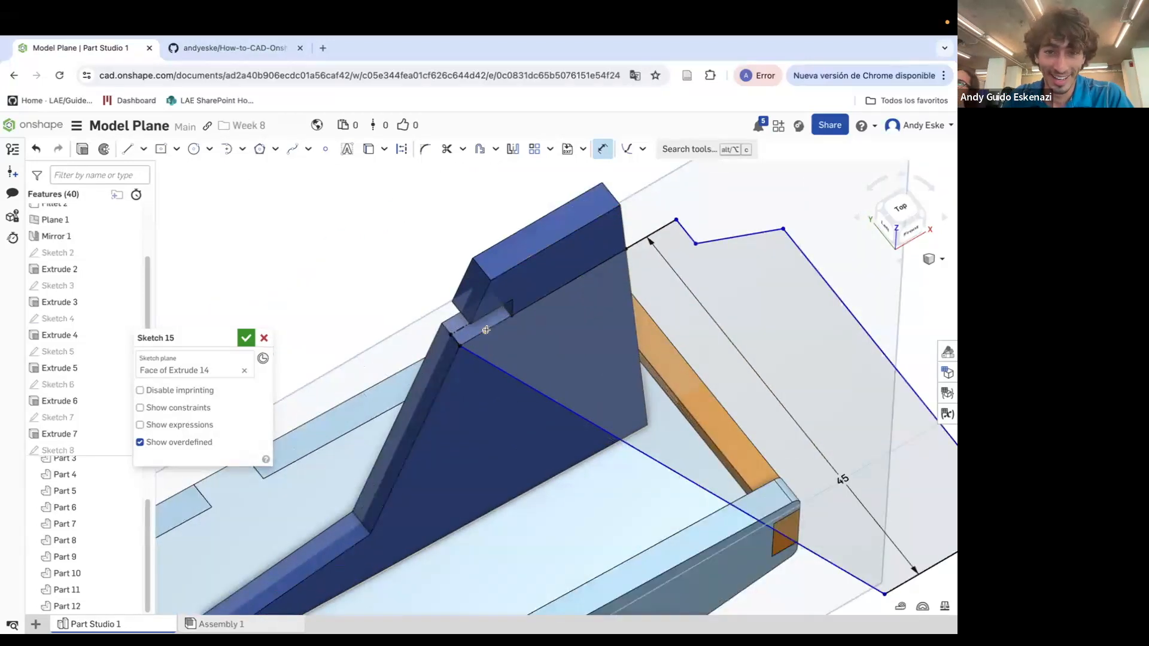
{"action": "left_click", "coordinate": [493, 327]}
{"action": "left_click", "coordinate": [494, 364]}
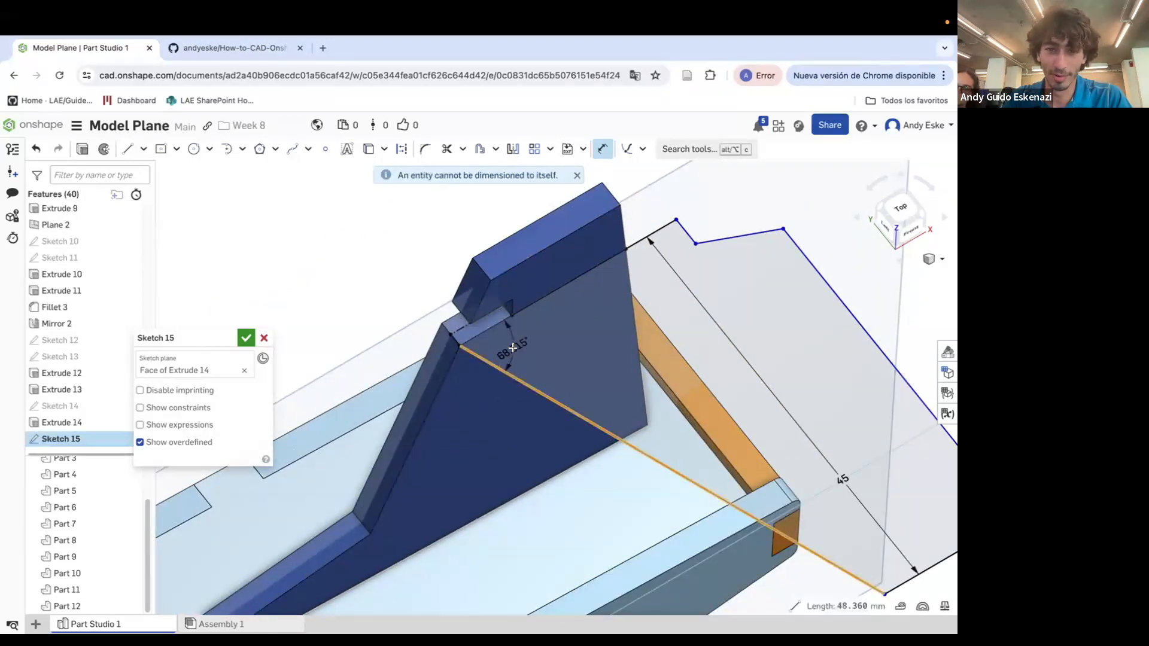
{"action": "left_click", "coordinate": [515, 349]}
{"action": "type", "text": "65"}
{"action": "key", "text": "Return"}
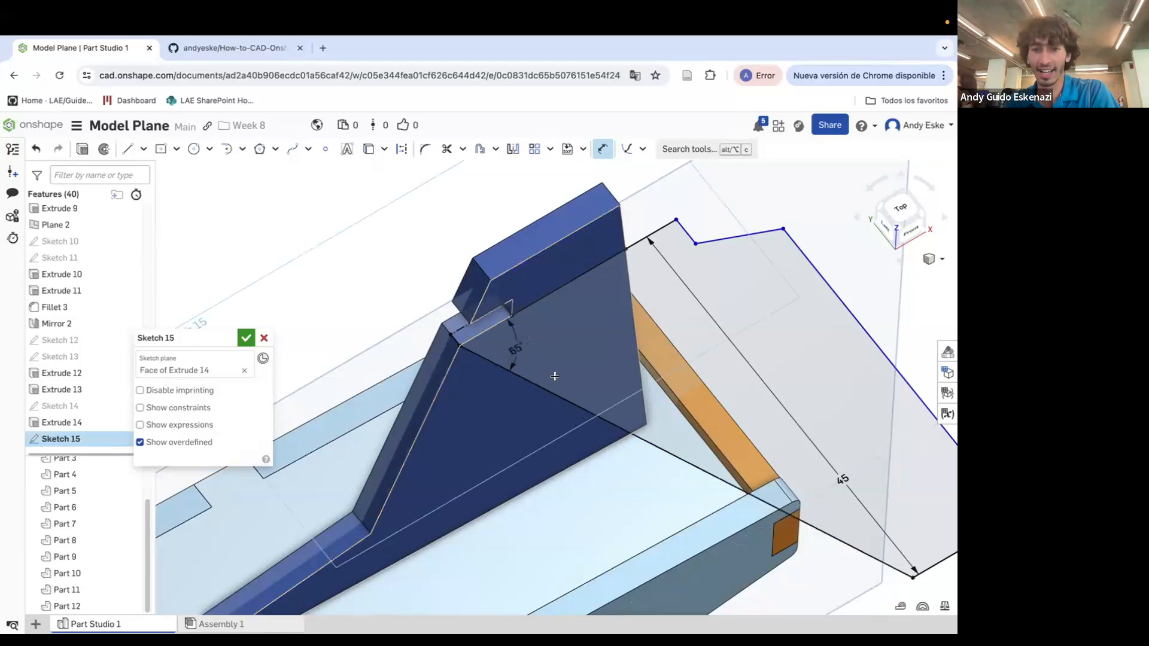
Dimension the stabilizer's tip edge as 12 mm long
{"action": "scroll", "coordinate": [552, 378], "scroll_direction": "down", "scroll_amount": 4}
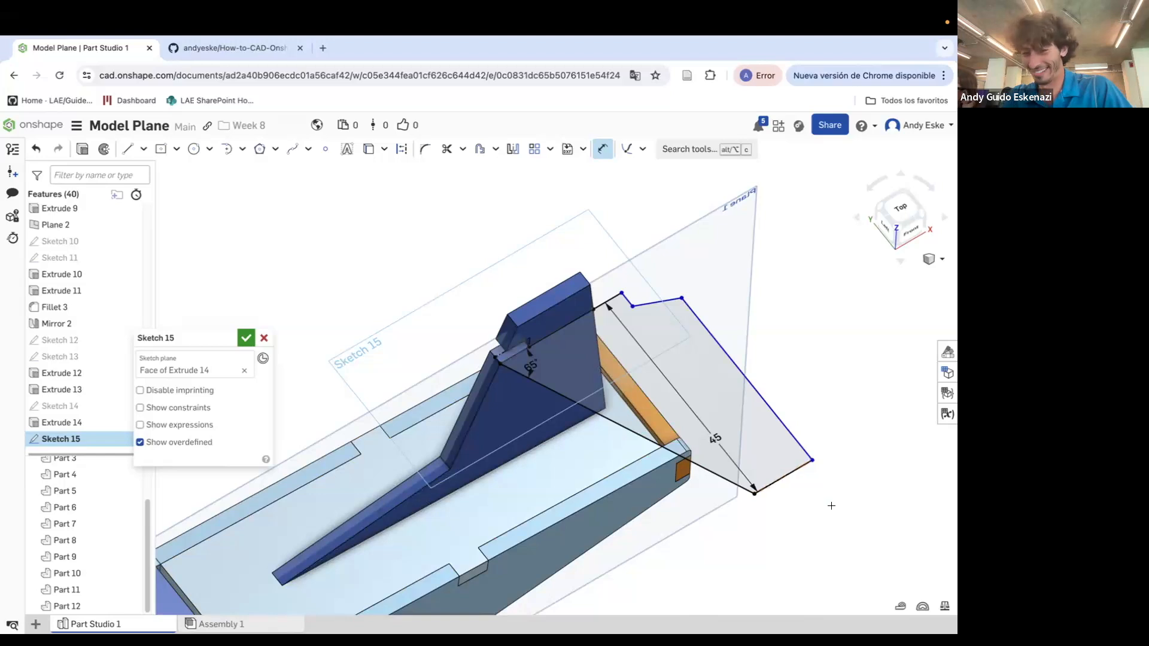
{"action": "left_click", "coordinate": [795, 466]}
{"action": "left_click", "coordinate": [807, 489]}
{"action": "type", "text": "12"}
{"action": "key", "text": "Return"}
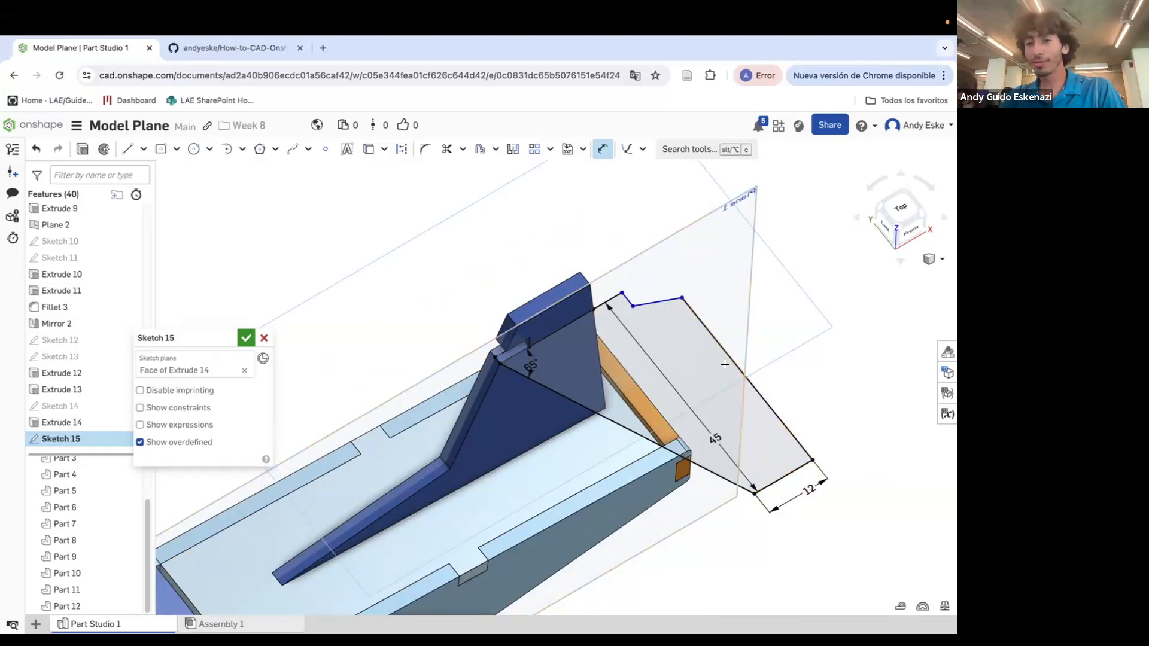
Set the distance from the line along the fin to the far end of the short closing edge to 3 mm
{"action": "scroll", "coordinate": [628, 307], "scroll_direction": "up", "scroll_amount": 3}
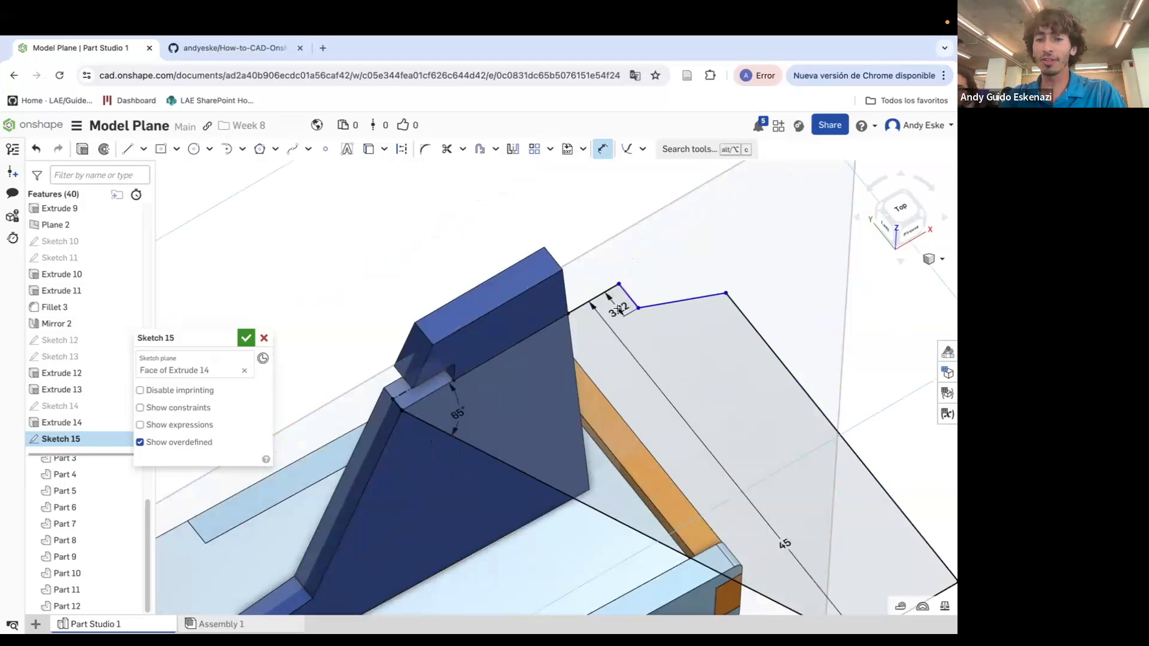
{"action": "left_click", "coordinate": [618, 310]}
{"action": "type", "text": "3"}
{"action": "key", "text": "Return"}
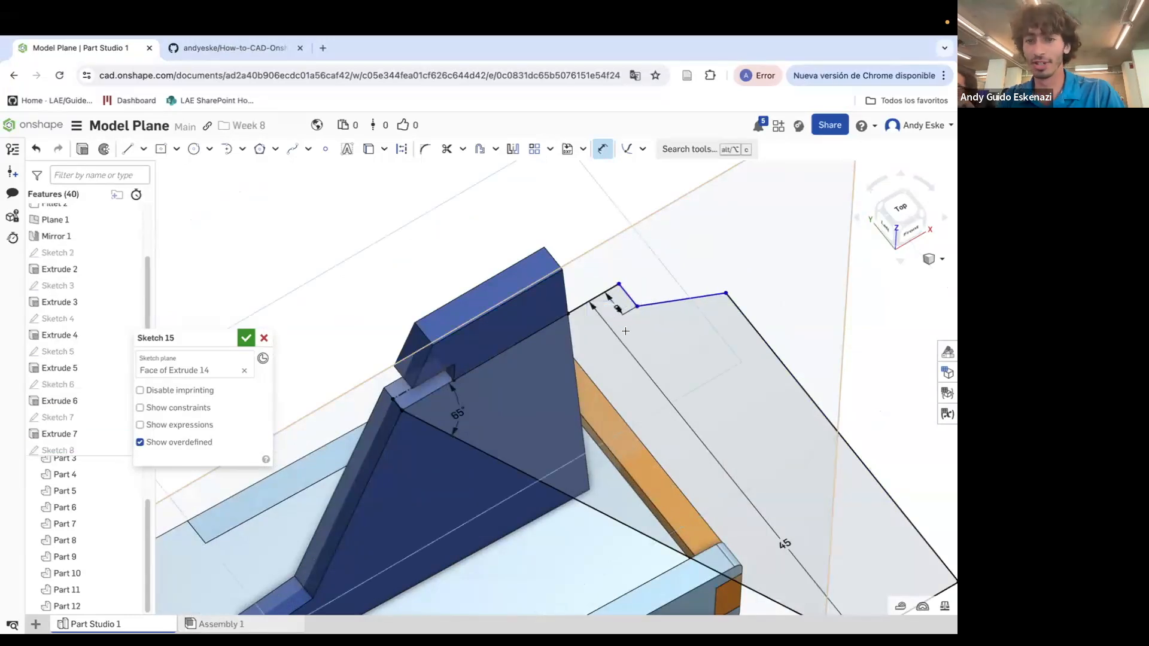
Dimension the angle between the short slanted edge near the fin and the stabilizer's long trailing edge as 110°
{"action": "left_click", "coordinate": [682, 300]}
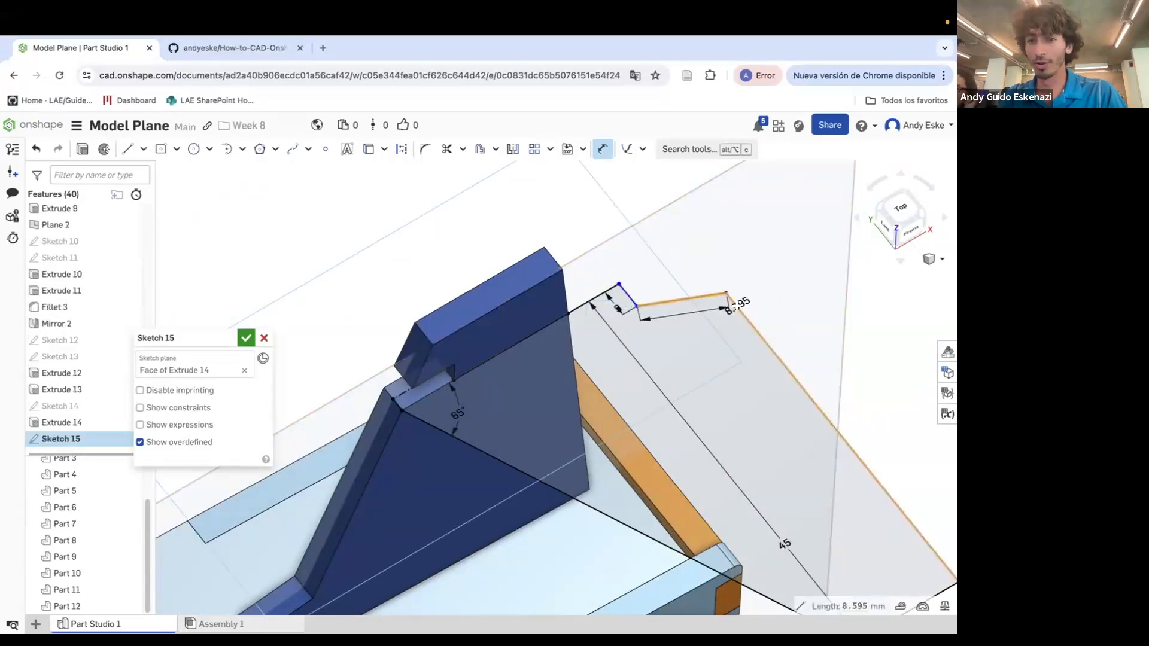
{"action": "left_click", "coordinate": [737, 306]}
{"action": "left_click", "coordinate": [709, 328]}
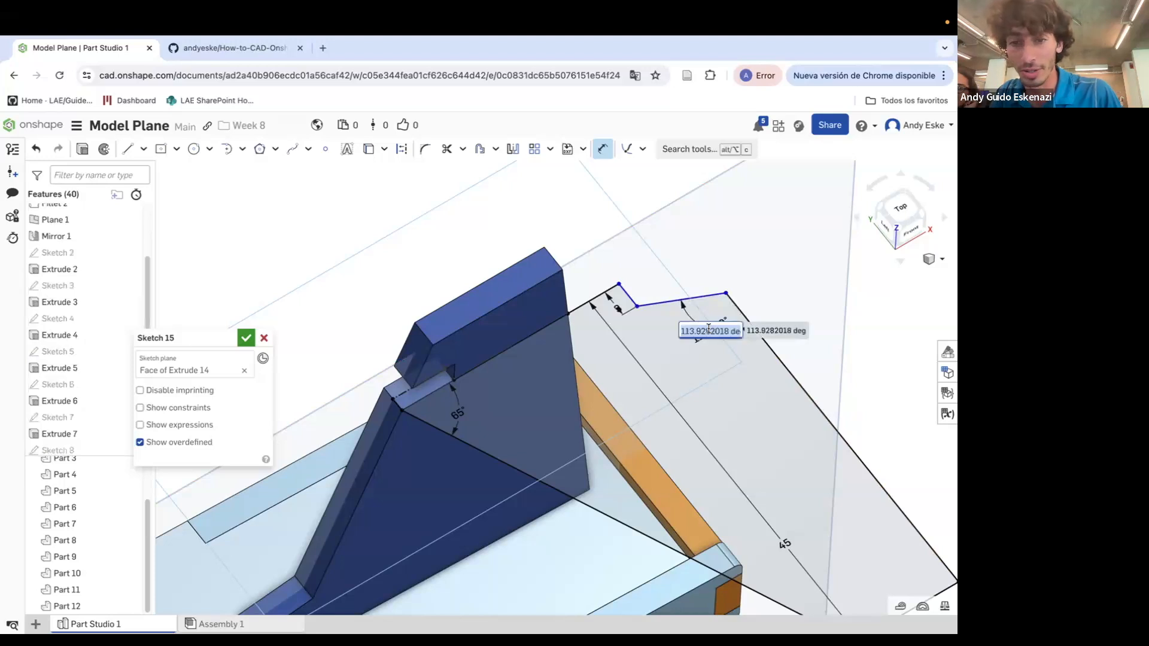
{"action": "type", "text": "110"}
{"action": "key", "text": "Return"}
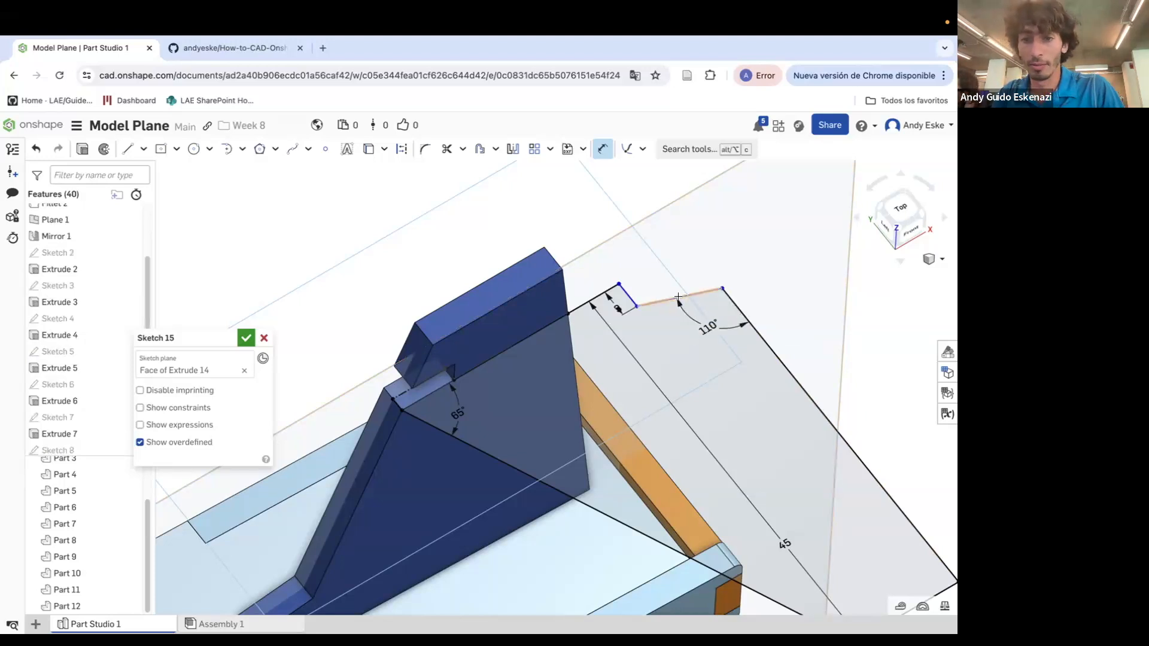
Dimension the fore-aft distance between the two ends of the short slanted edge as 8 mm
{"action": "left_click", "coordinate": [723, 289]}
{"action": "left_click", "coordinate": [637, 307]}
{"action": "left_click", "coordinate": [749, 361]}
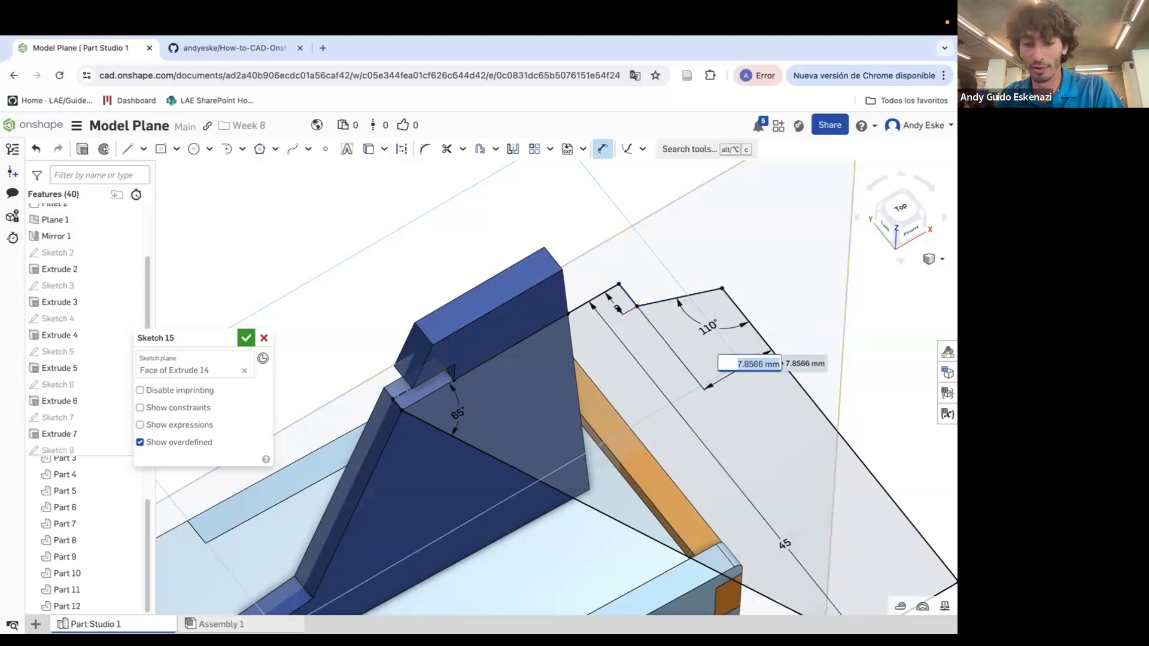
{"action": "key", "text": "Return"}
{"action": "scroll", "coordinate": [746, 393], "scroll_direction": "down", "scroll_amount": 6}
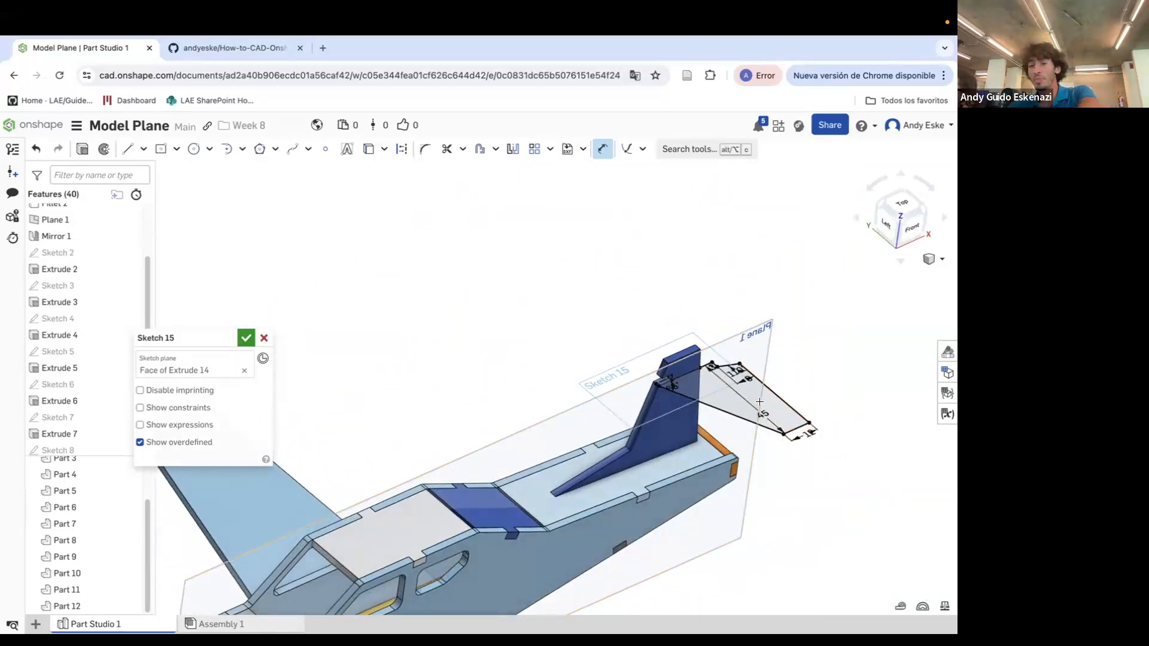
{"action": "scroll", "coordinate": [759, 402], "scroll_direction": "up", "scroll_amount": 3}
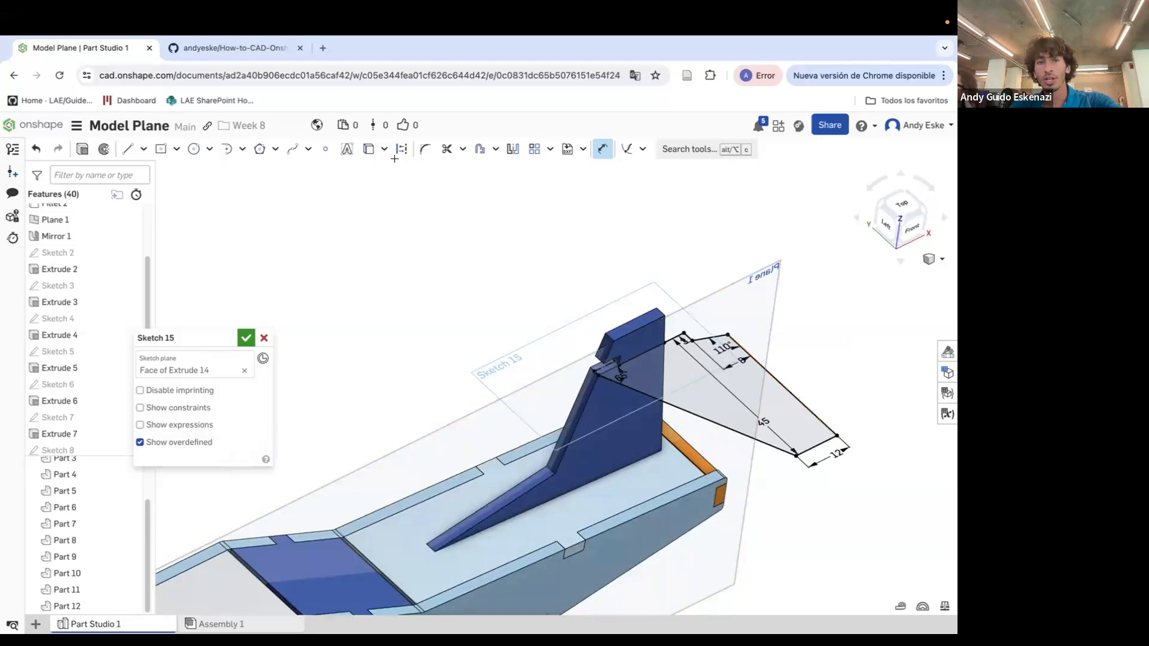
{"action": "left_click", "coordinate": [511, 151]}
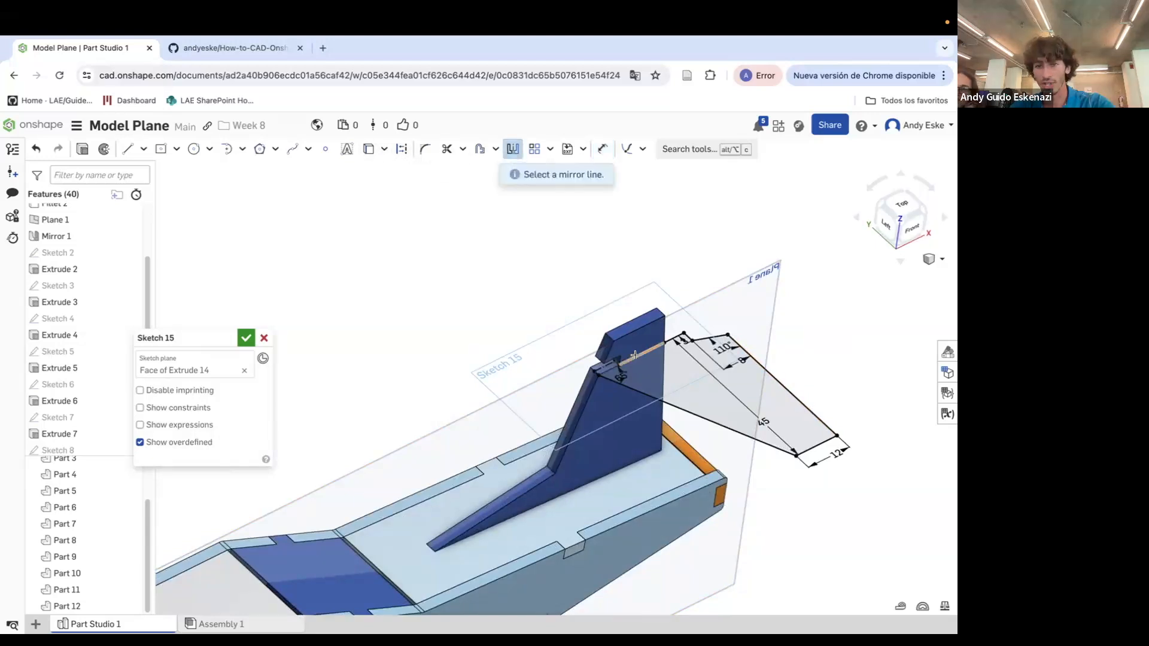
{"action": "scroll", "coordinate": [628, 368], "scroll_direction": "up", "scroll_amount": 5}
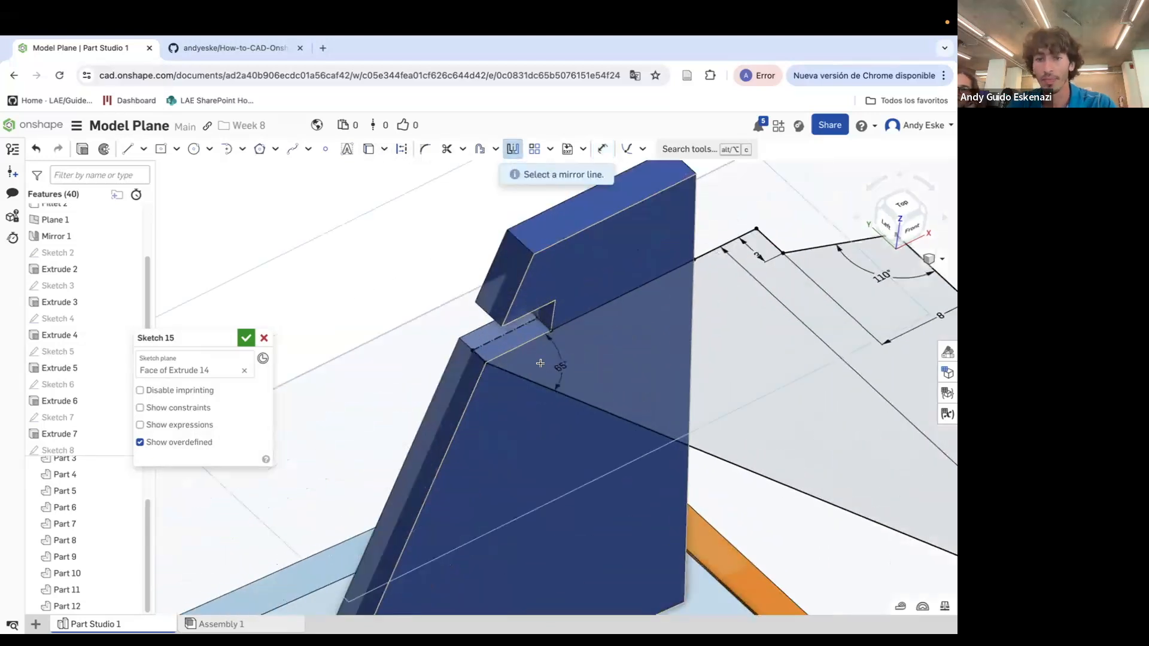
{"action": "left_click", "coordinate": [552, 318]}
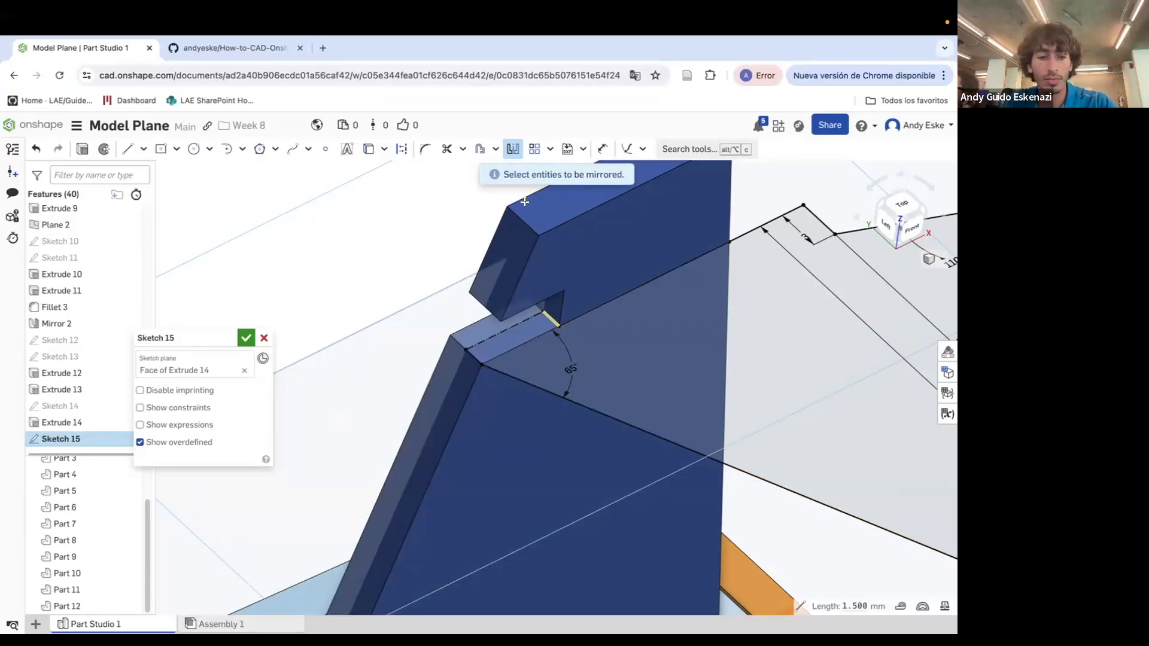
Mirror the stabilizer outline across the dashed centre line of the fin slot to form the opposite half
{"action": "left_click", "coordinate": [512, 149]}
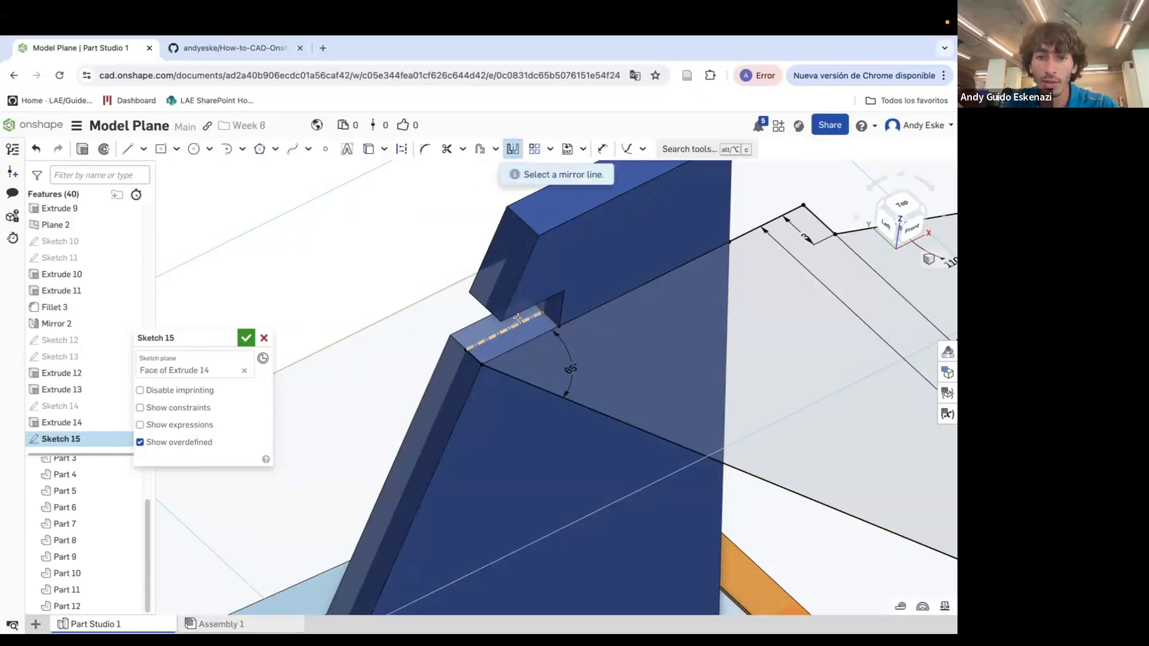
{"action": "left_click", "coordinate": [517, 318]}
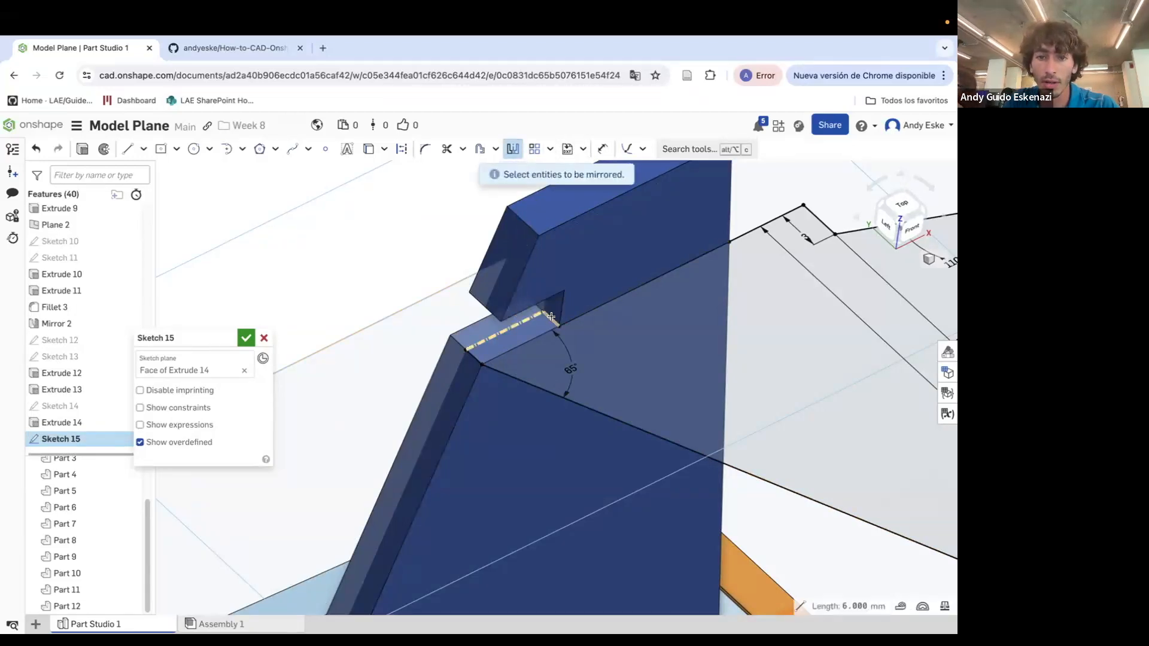
{"action": "left_click", "coordinate": [486, 364]}
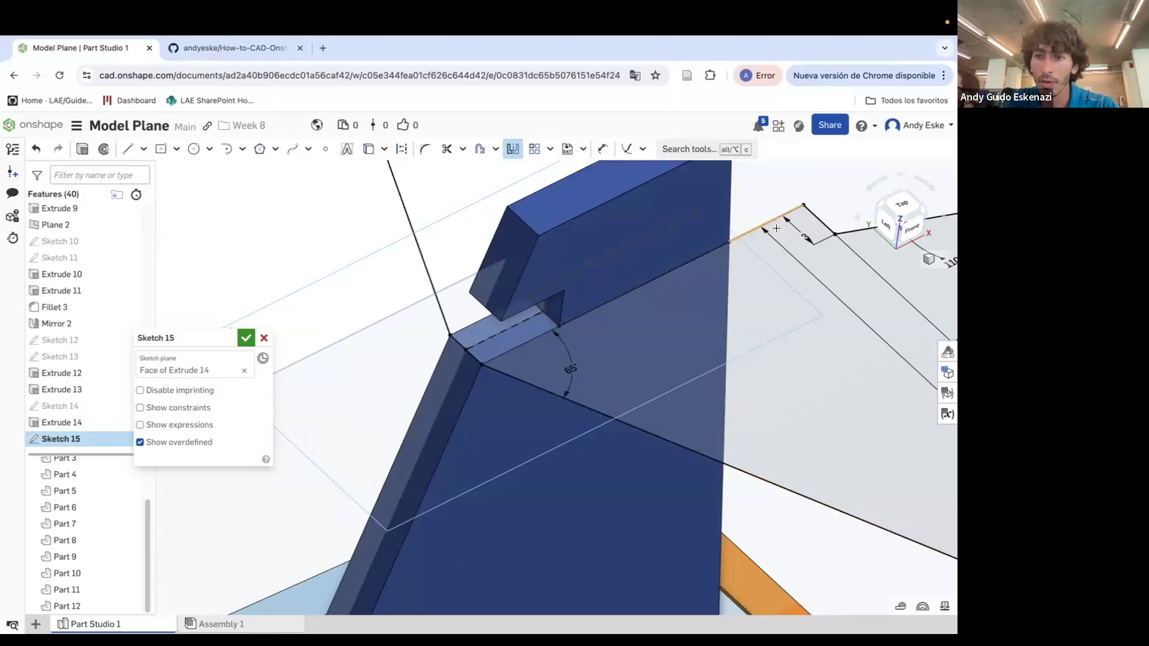
{"action": "scroll", "coordinate": [689, 286], "scroll_direction": "down", "scroll_amount": 5}
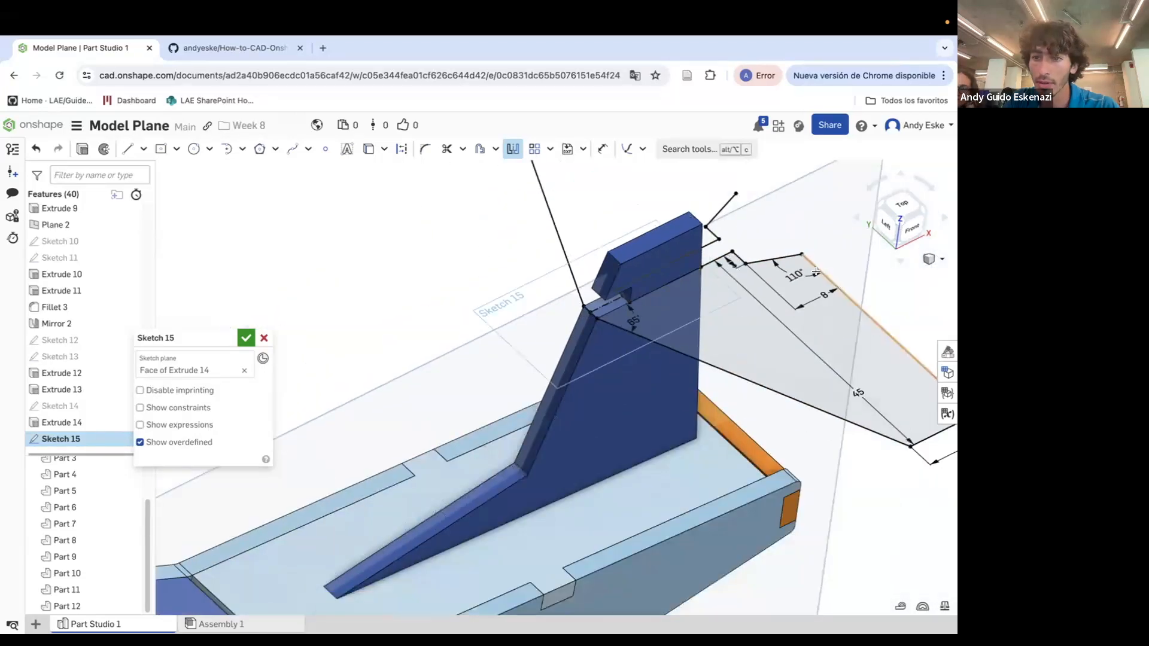
{"action": "left_click", "coordinate": [813, 267]}
{"action": "scroll", "coordinate": [699, 303], "scroll_direction": "down", "scroll_amount": 3}
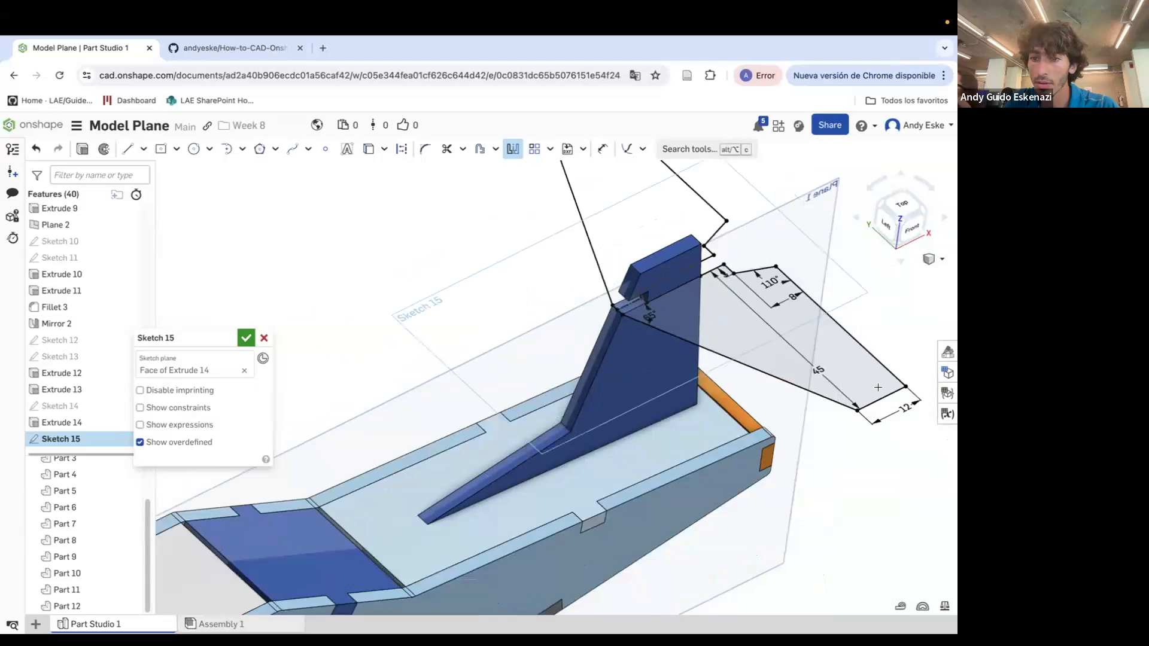
{"action": "scroll", "coordinate": [888, 395], "scroll_direction": "down", "scroll_amount": 5}
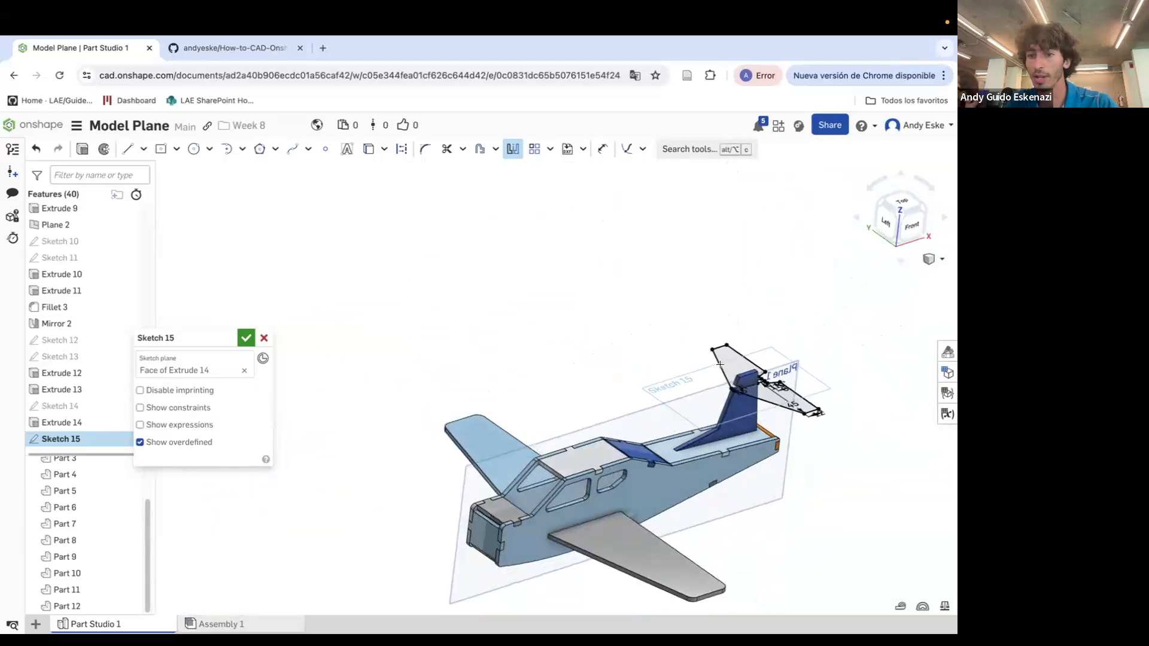
{"action": "scroll", "coordinate": [813, 415], "scroll_direction": "up", "scroll_amount": 5}
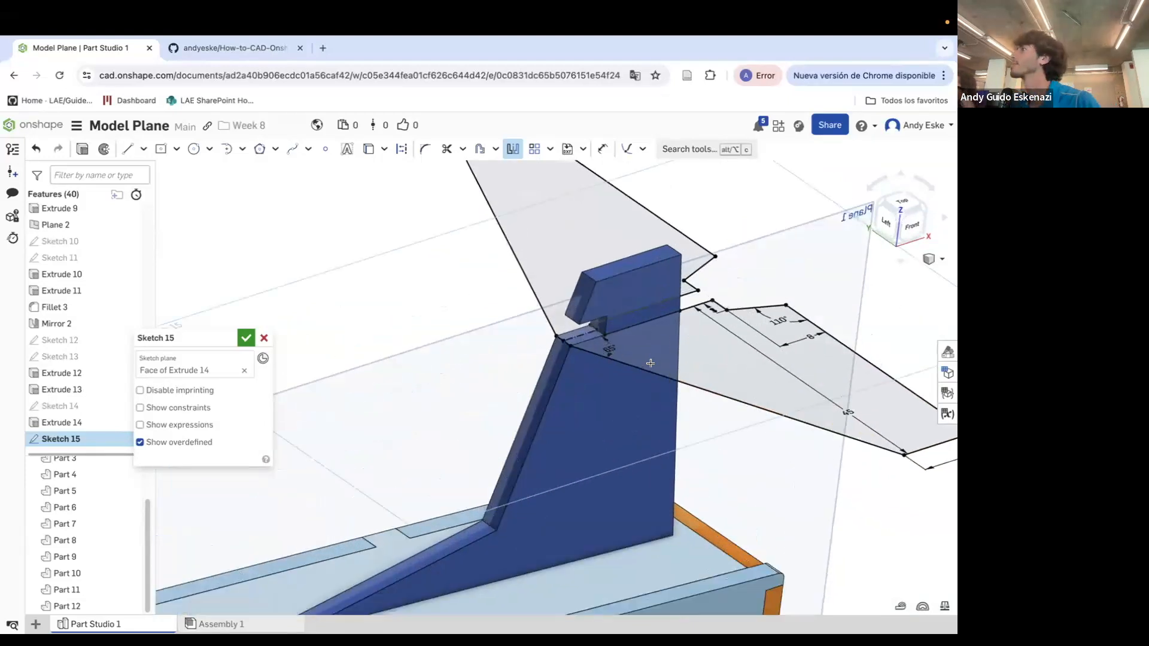
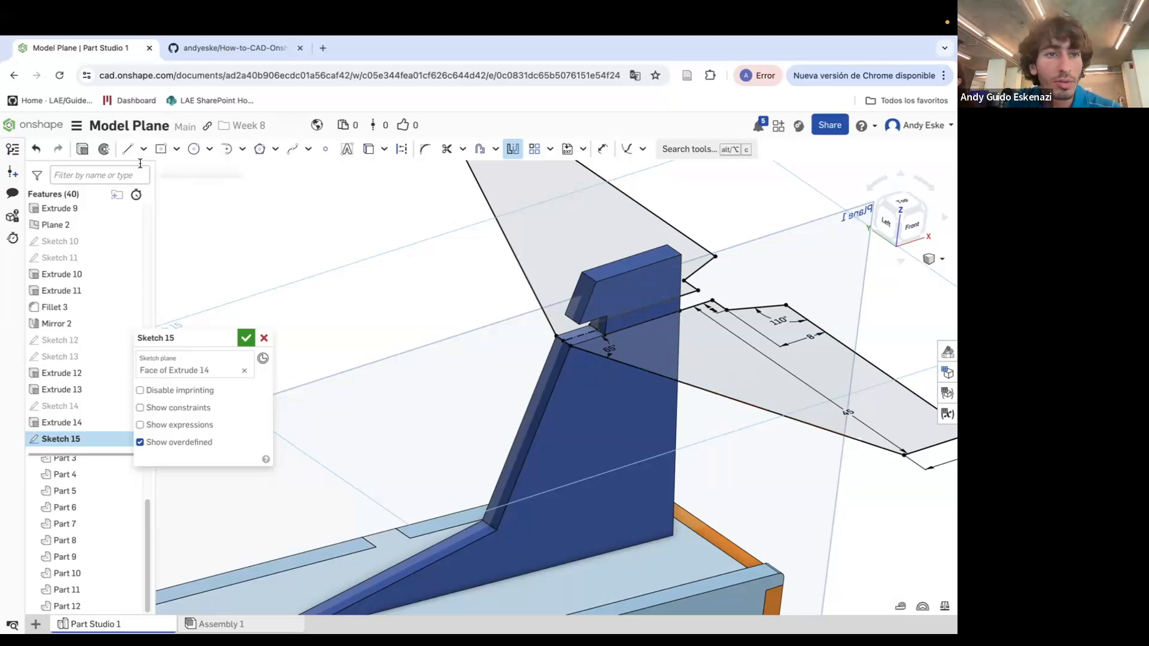
Extrude both halves of the stabilizer sketch 3 mm as a new part
{"action": "key", "text": "shift+e"}
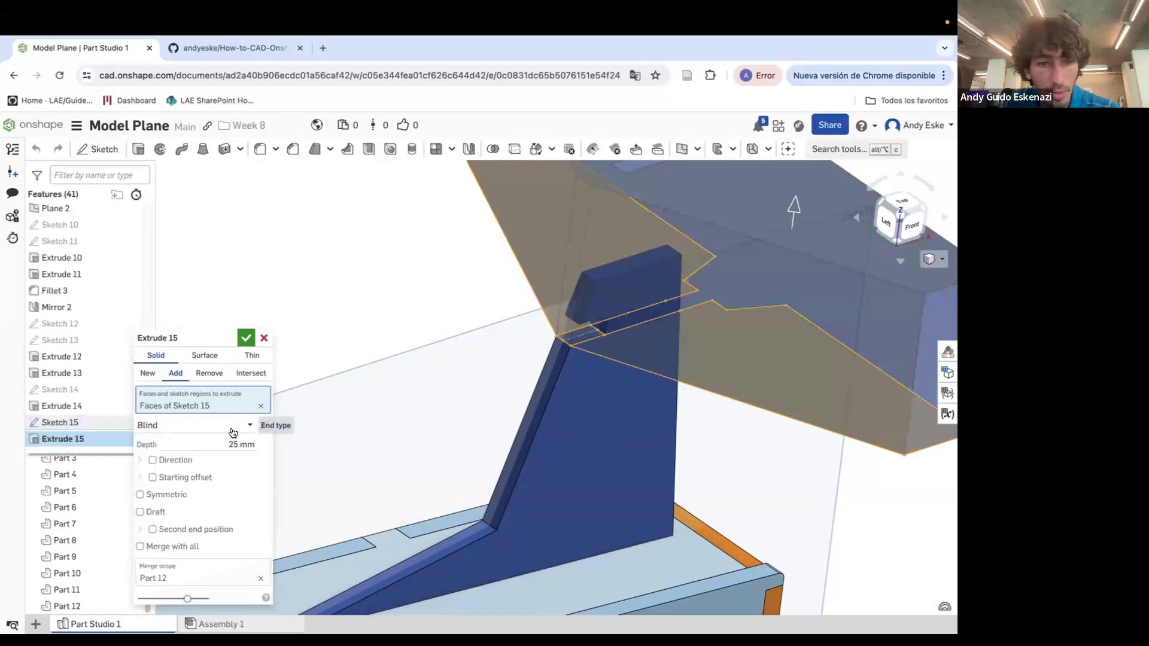
{"action": "left_click", "coordinate": [233, 441]}
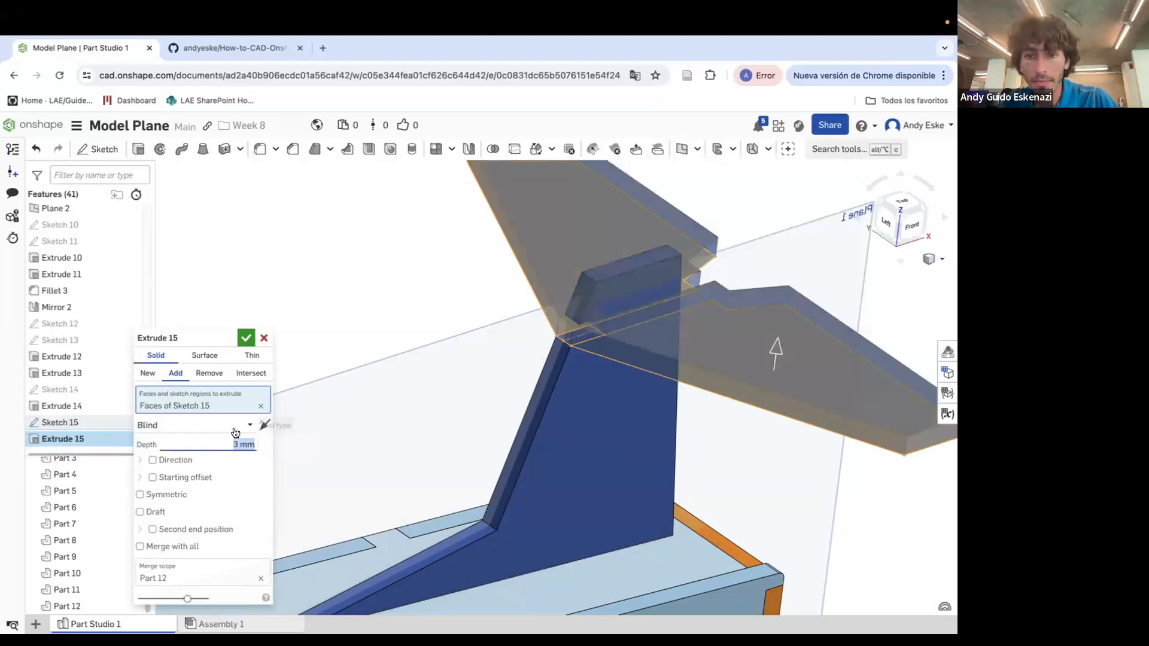
{"action": "left_click", "coordinate": [147, 374]}
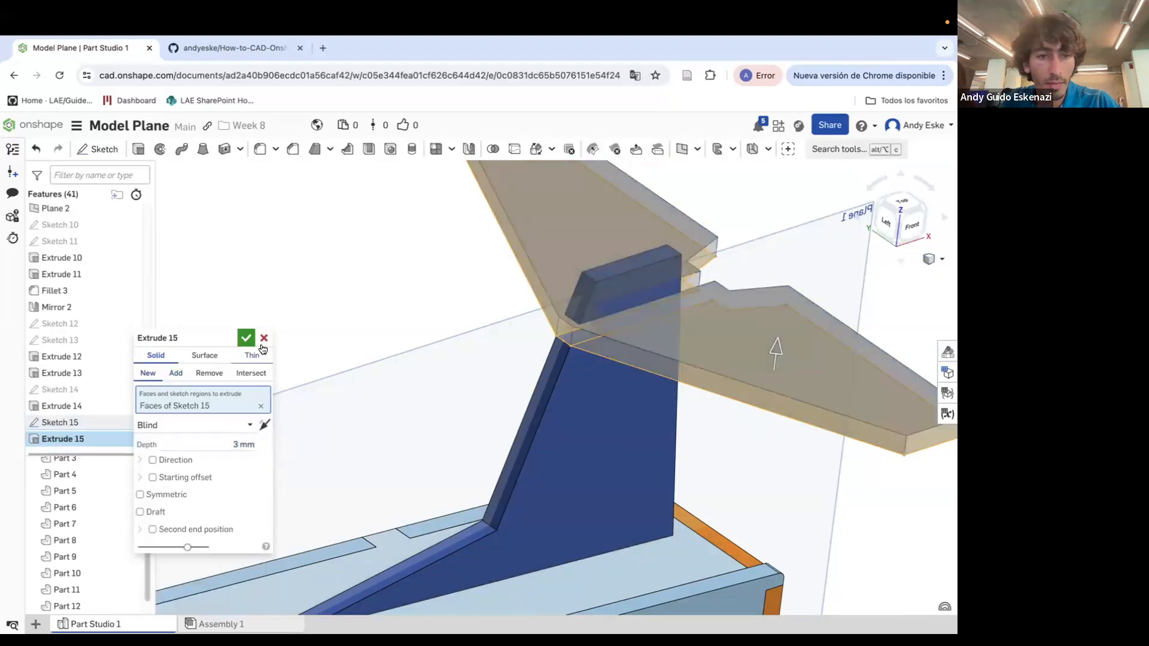
{"action": "left_click", "coordinate": [245, 338]}
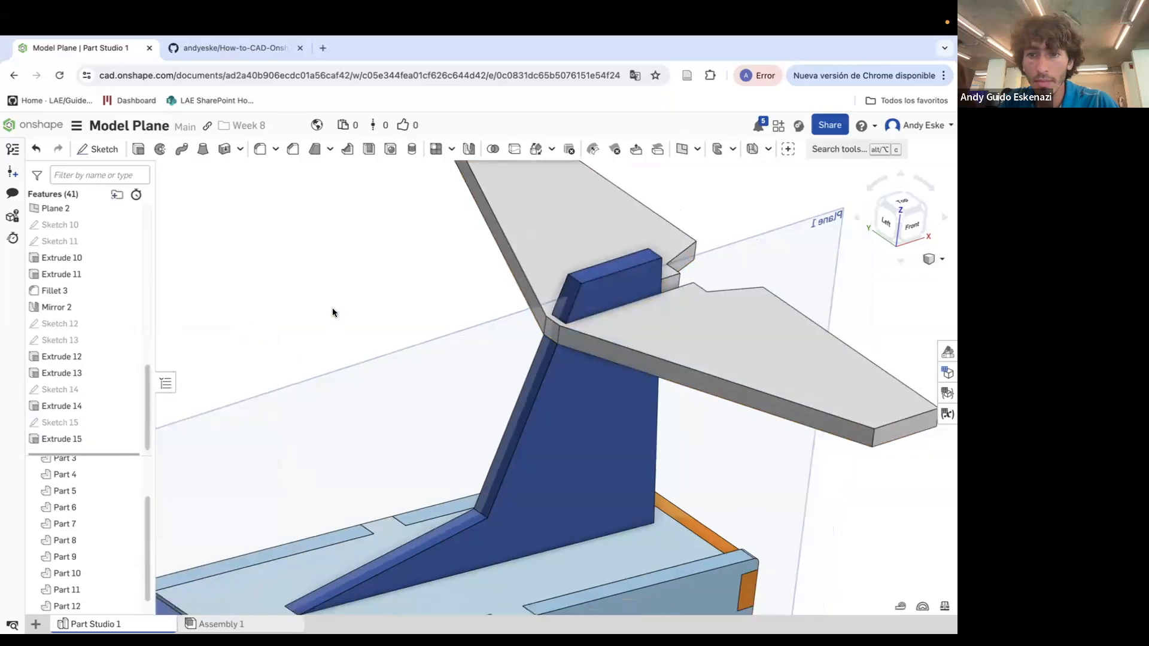
Start a 5 mm radius fillet on the two tip corner edges of one stabilizer half
{"action": "scroll", "coordinate": [515, 364], "scroll_direction": "up", "scroll_amount": 10}
{"action": "right_click_drag", "start_coordinate": [396, 358], "coordinate": [325, 400]}
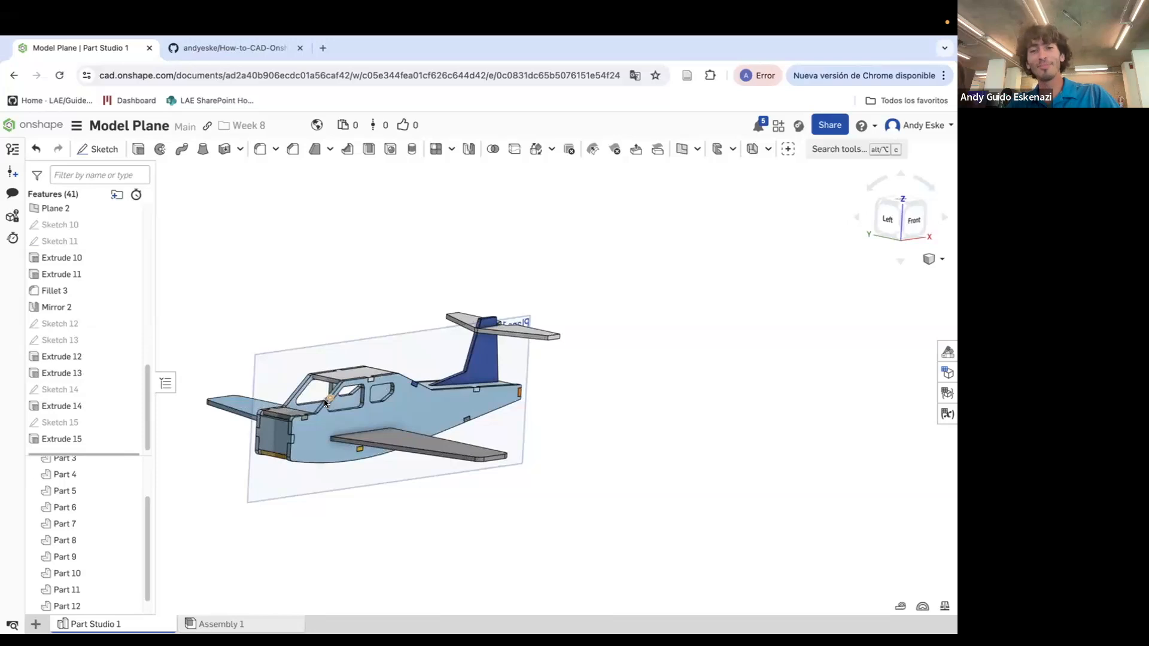
{"action": "scroll", "coordinate": [496, 376], "scroll_direction": "down", "scroll_amount": 1}
{"action": "scroll", "coordinate": [501, 324], "scroll_direction": "down", "scroll_amount": 5}
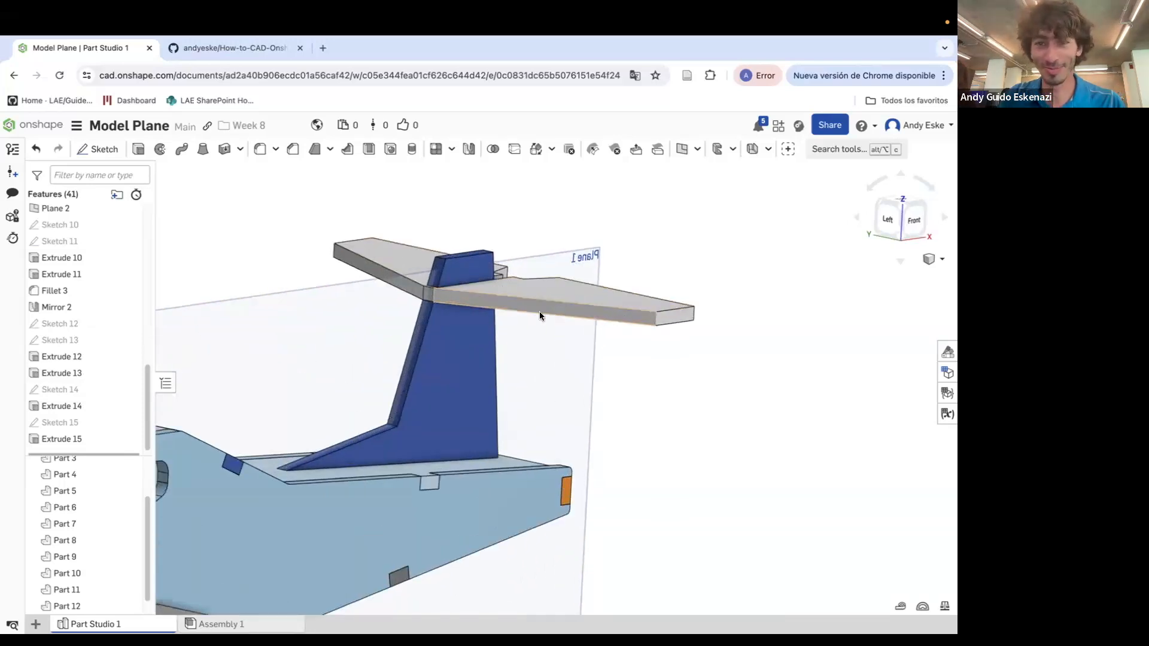
{"action": "left_click", "coordinate": [260, 149]}
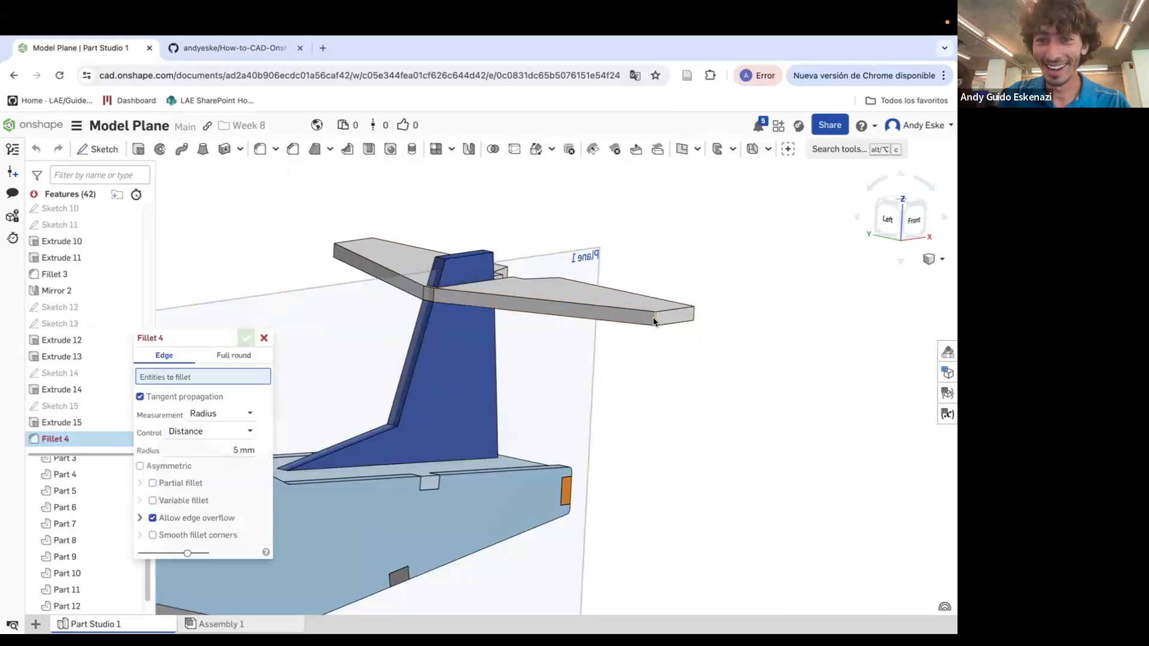
{"action": "left_click", "coordinate": [654, 317]}
{"action": "left_click", "coordinate": [688, 317]}
Add the rear corner edges beside the fin on both stabilizer halves to the fillet
{"action": "right_click_drag", "start_coordinate": [688, 317], "coordinate": [549, 368]}
{"action": "scroll", "coordinate": [487, 418], "scroll_direction": "down", "scroll_amount": 5}
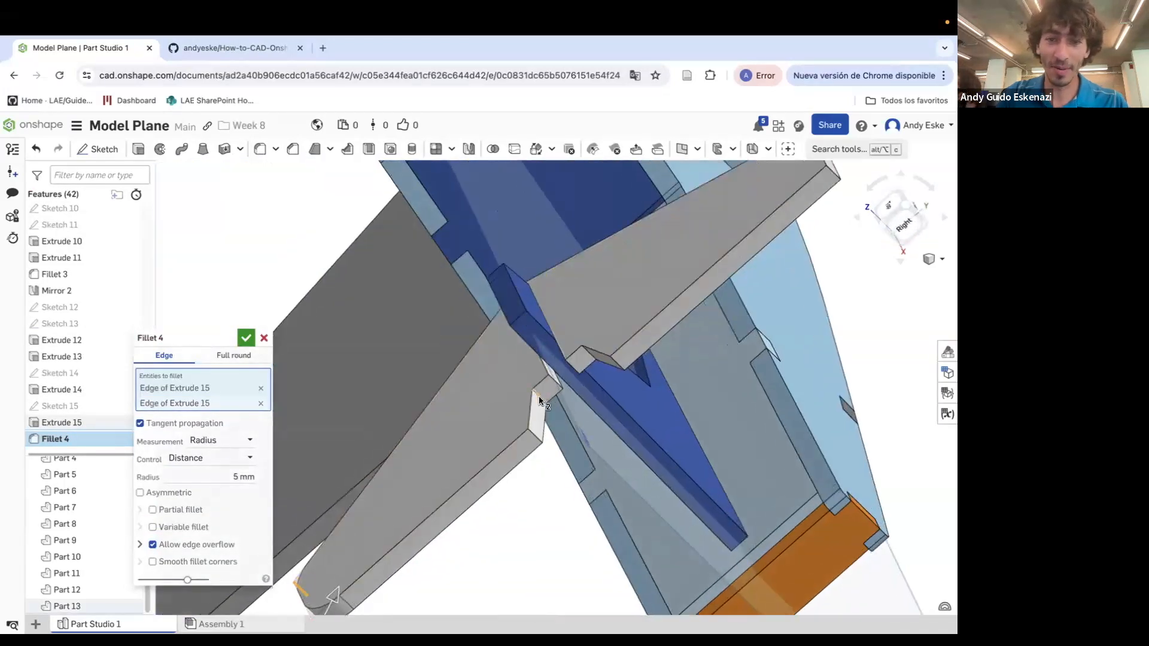
{"action": "left_click", "coordinate": [541, 401]}
{"action": "scroll", "coordinate": [542, 413], "scroll_direction": "down", "scroll_amount": 2}
{"action": "left_click", "coordinate": [531, 446]}
{"action": "right_click_drag", "start_coordinate": [488, 441], "coordinate": [526, 410]}
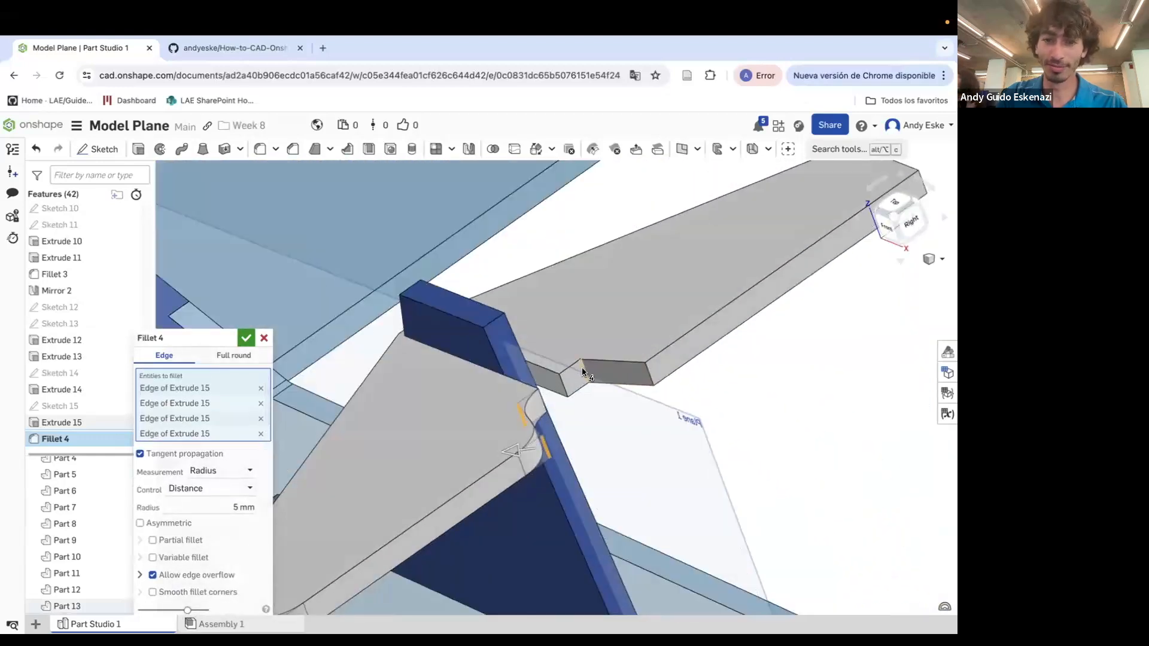
{"action": "left_click", "coordinate": [582, 371]}
{"action": "left_click", "coordinate": [650, 376]}
Add the two tip corner edges of the other stabilizer half to the fillet
{"action": "scroll", "coordinate": [651, 371], "scroll_direction": "up", "scroll_amount": 2}
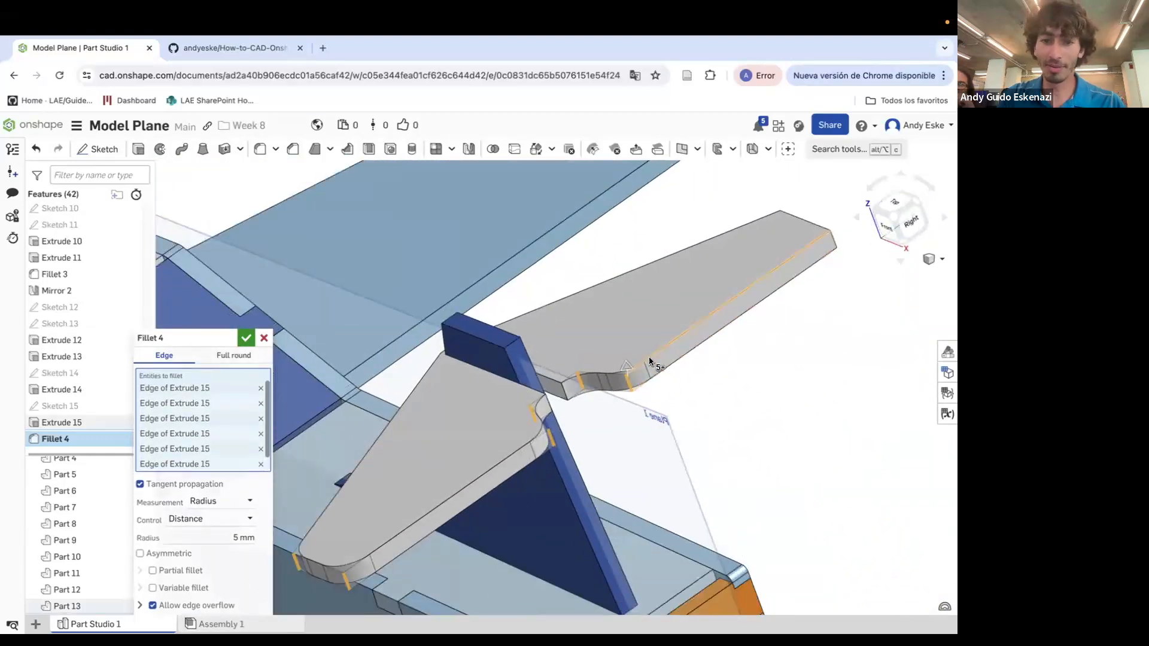
{"action": "left_click", "coordinate": [835, 245]}
{"action": "right_click_drag", "start_coordinate": [781, 223], "coordinate": [796, 335]}
{"action": "left_click", "coordinate": [774, 201]}
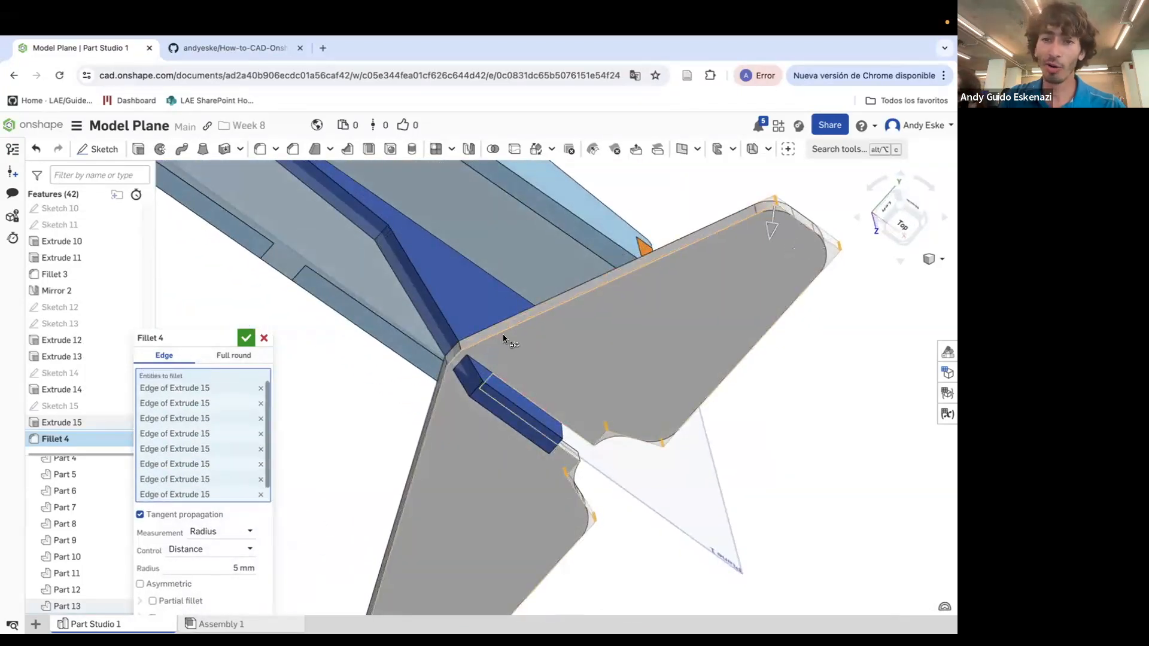
Add the two front corner edges at the fin slot and apply the 5 mm fillet to the stabilizer
{"action": "right_click_drag", "start_coordinate": [506, 339], "coordinate": [554, 307]}
{"action": "scroll", "coordinate": [440, 365], "scroll_direction": "up", "scroll_amount": 5}
{"action": "left_click", "coordinate": [437, 364]}
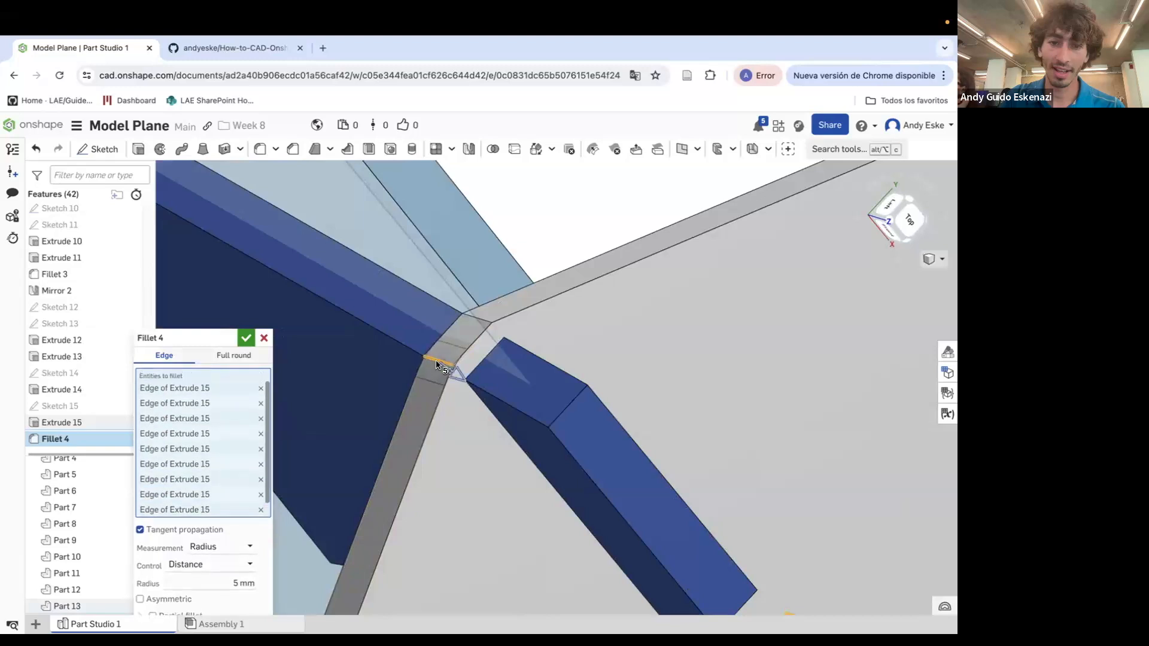
{"action": "left_click", "coordinate": [477, 331]}
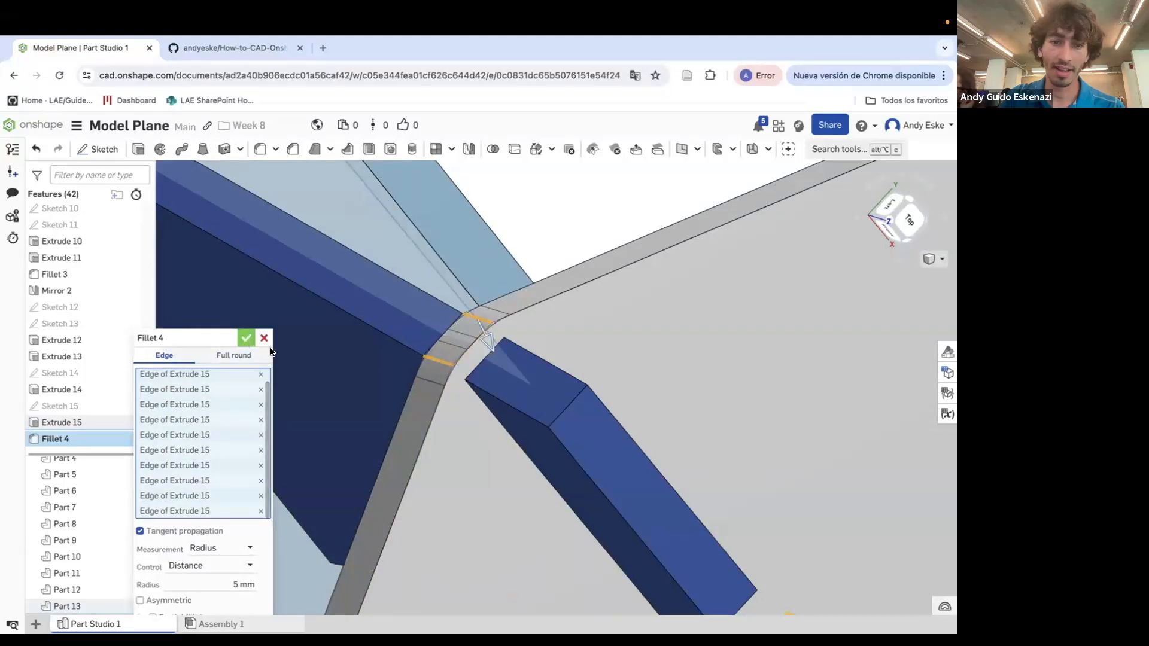
{"action": "left_click", "coordinate": [246, 338]}
Inspect the whole plane with its finished tail from several angles, including the underside of the fuselage
{"action": "scroll", "coordinate": [419, 359], "scroll_direction": "down", "scroll_amount": 10}
{"action": "right_click_drag", "start_coordinate": [418, 359], "coordinate": [541, 359]}
{"action": "scroll", "coordinate": [541, 359], "scroll_direction": "down", "scroll_amount": 4}
{"action": "right_click_drag", "start_coordinate": [458, 375], "coordinate": [525, 367]}
{"action": "scroll", "coordinate": [552, 360], "scroll_direction": "down", "scroll_amount": 3}
{"action": "scroll", "coordinate": [368, 364], "scroll_direction": "up", "scroll_amount": 4}
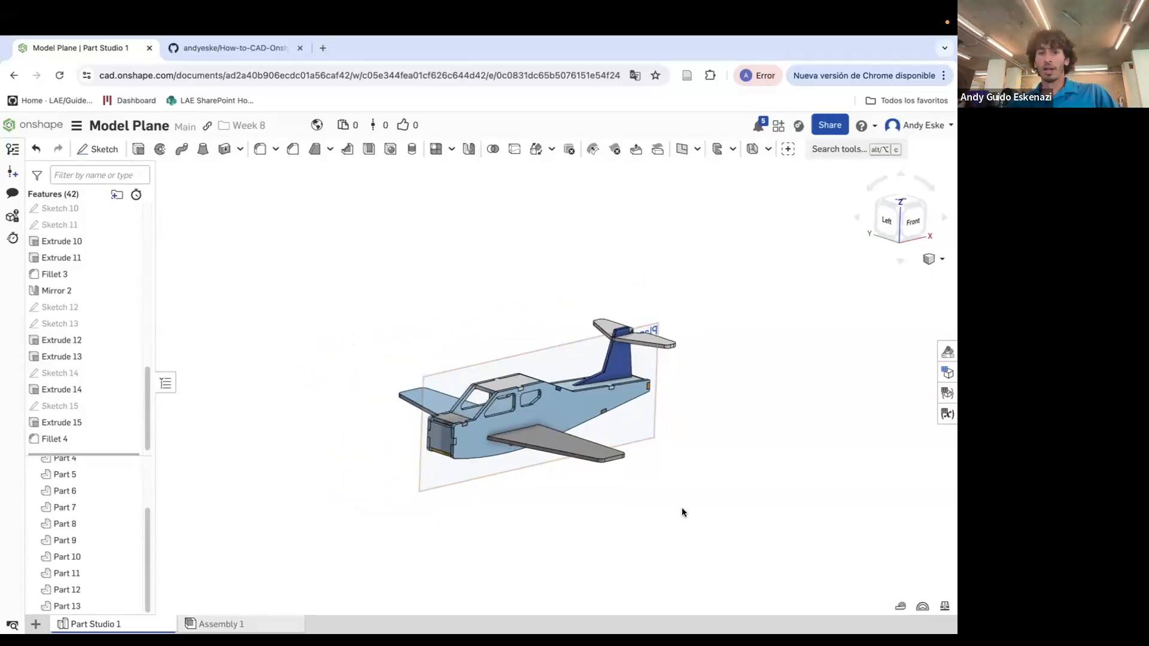
{"action": "right_click_drag", "start_coordinate": [681, 508], "coordinate": [636, 448]}
{"action": "scroll", "coordinate": [479, 455], "scroll_direction": "up", "scroll_amount": 5}
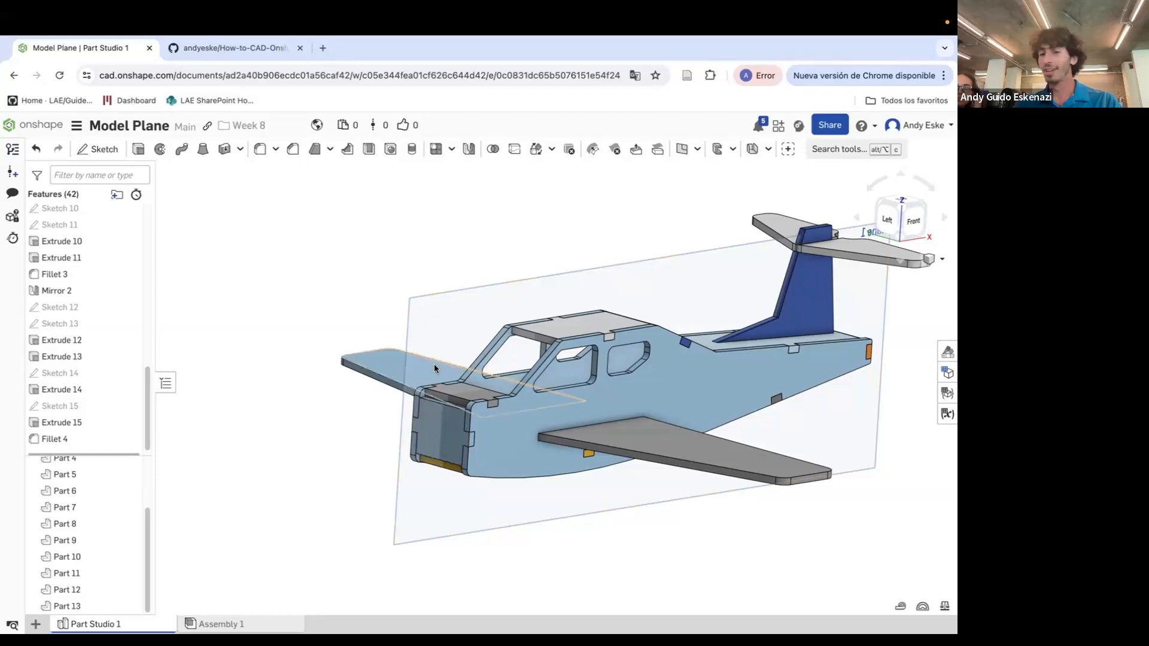
{"action": "scroll", "coordinate": [433, 365], "scroll_direction": "down", "scroll_amount": 5}
{"action": "right_click_drag", "start_coordinate": [498, 404], "coordinate": [432, 350]}
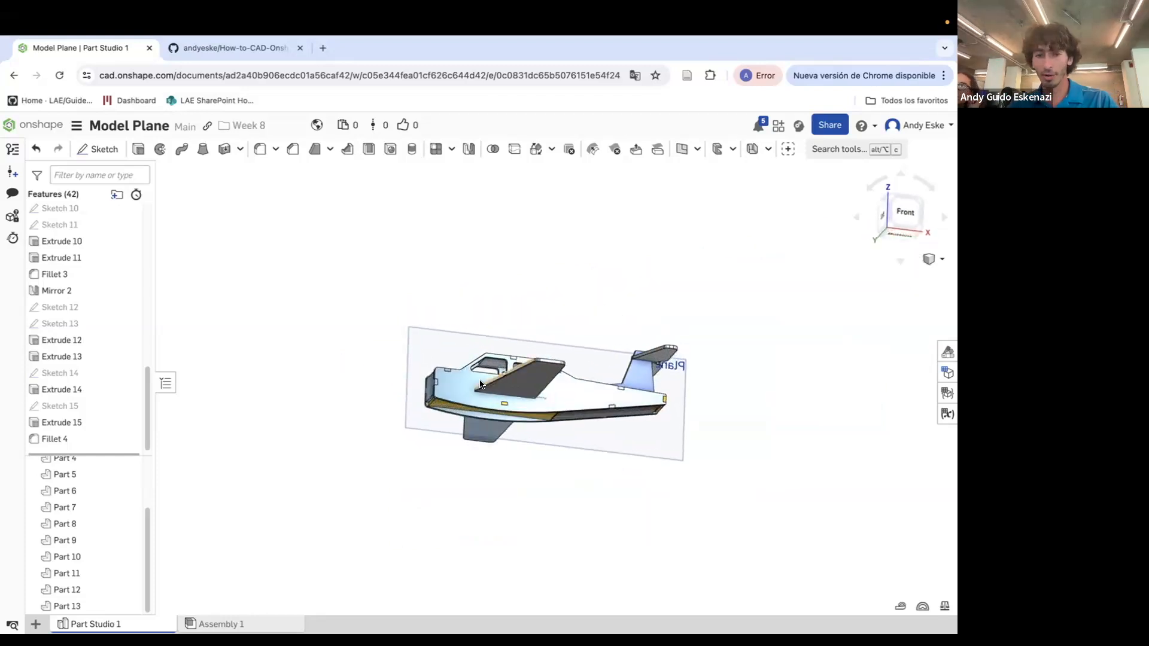
Start a sketch on the fuselage mid-plane, Plane 1, with construction geometry enabled
{"action": "left_click", "coordinate": [99, 149]}
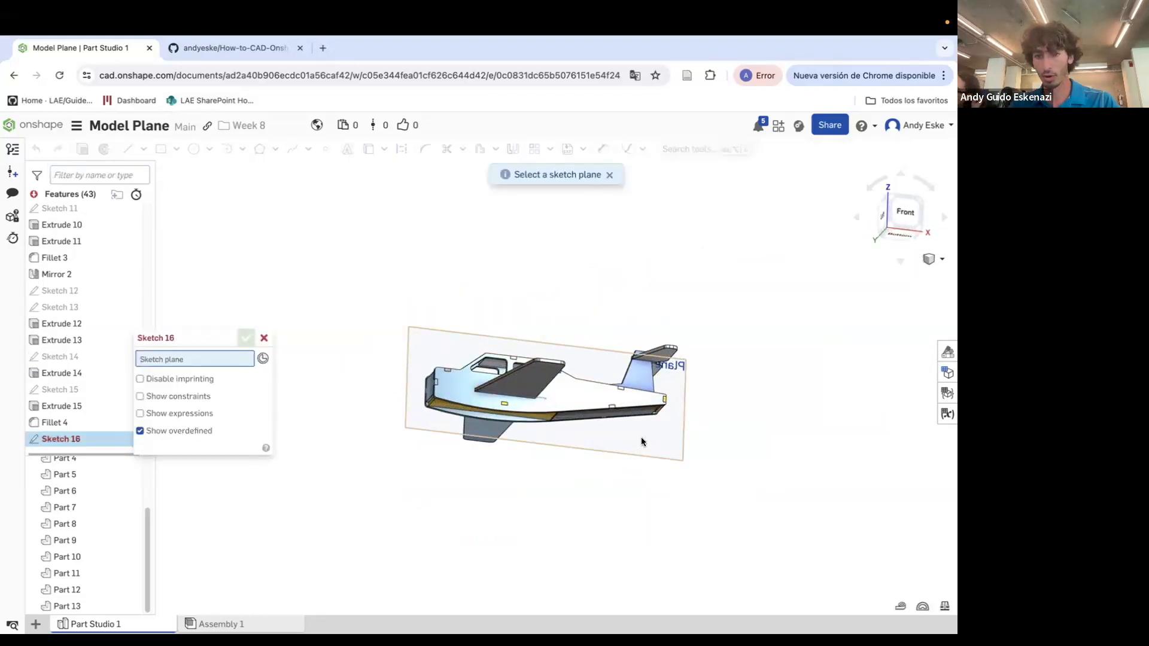
{"action": "left_click", "coordinate": [642, 442]}
{"action": "left_click", "coordinate": [404, 150]}
{"action": "scroll", "coordinate": [351, 431], "scroll_direction": "up", "scroll_amount": 2}
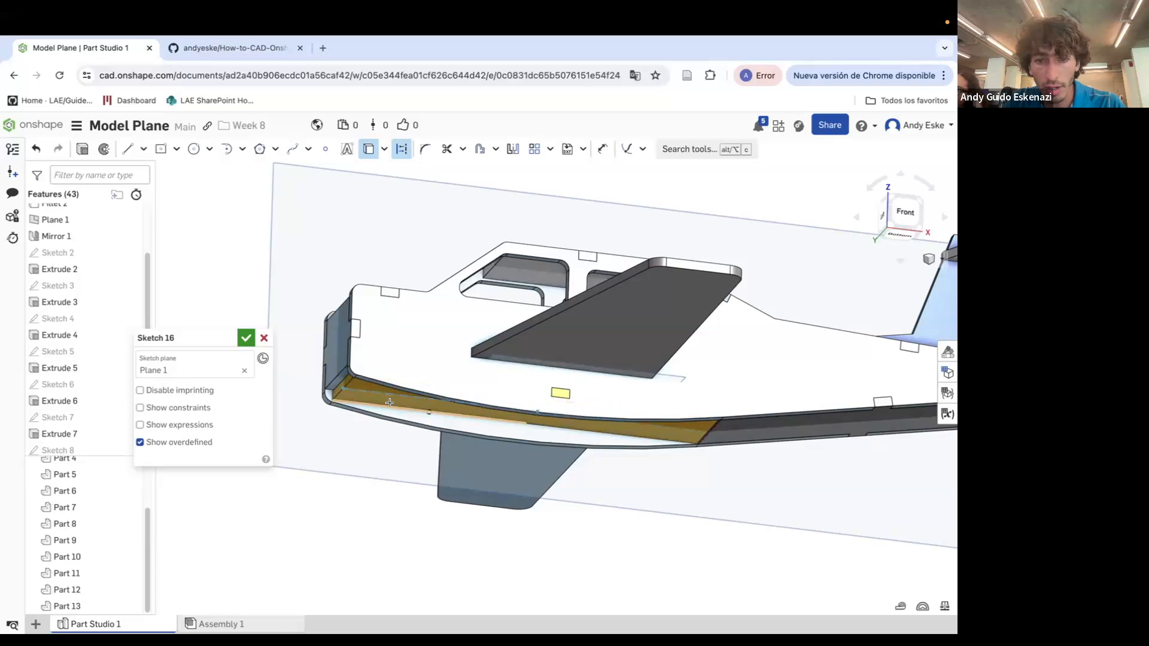
{"action": "right_click_drag", "start_coordinate": [388, 403], "coordinate": [472, 380]}
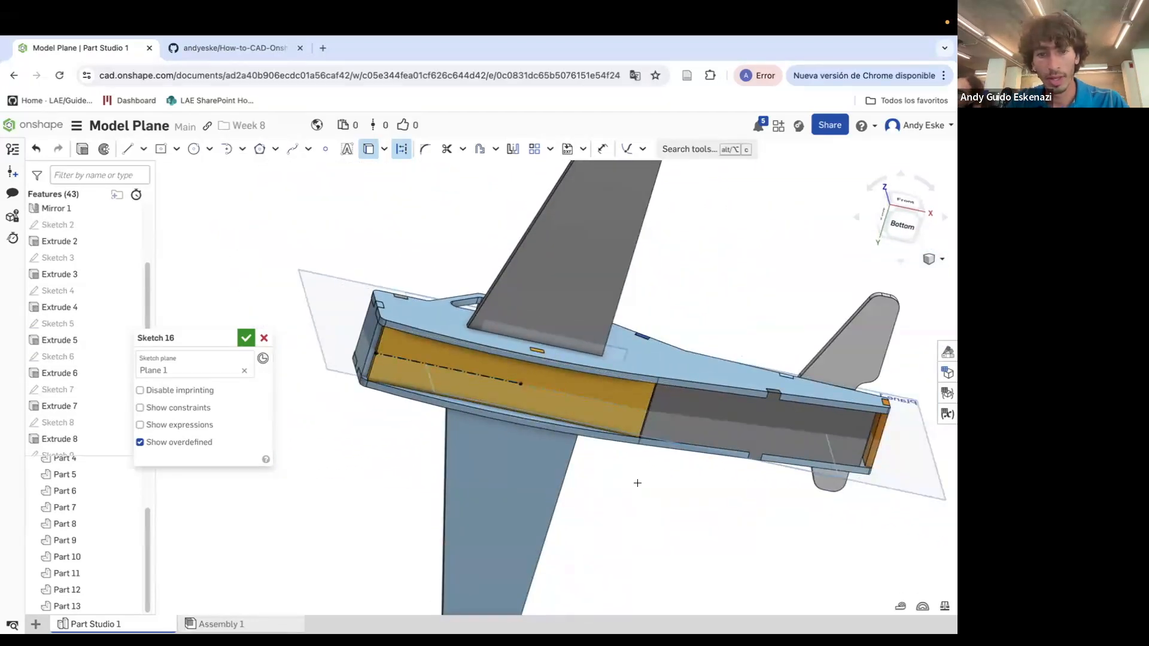
Draw a vertical construction line about 84 mm long downward from the rear end of the horizontal construction line in the fuselage floor
{"action": "left_click", "coordinate": [127, 149]}
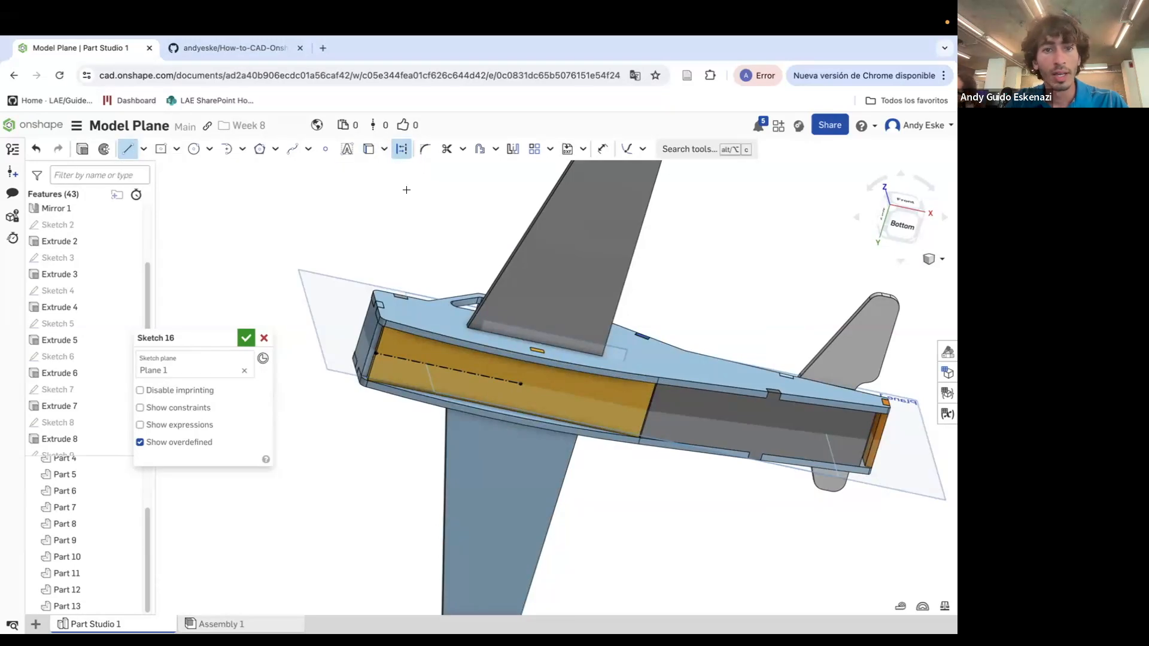
{"action": "left_click", "coordinate": [522, 382]}
{"action": "key", "text": "n"}
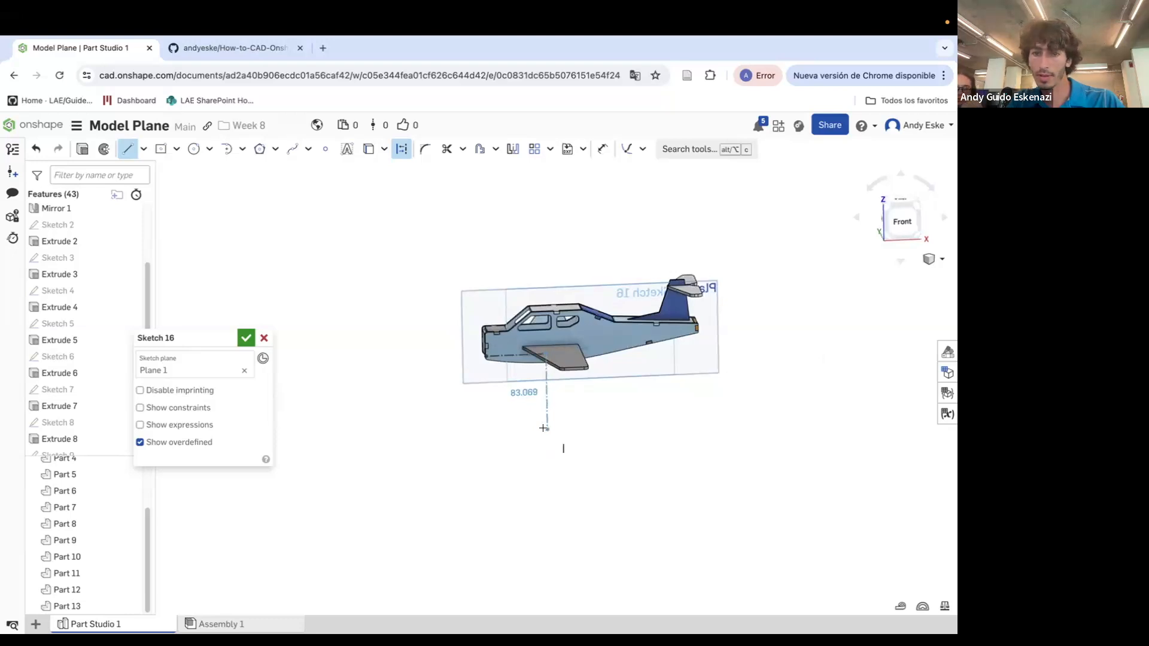
{"action": "left_click", "coordinate": [547, 429]}
{"action": "key", "text": "Escape"}
Dimension the vertical construction line's length to 100 mm
{"action": "key", "text": "d"}
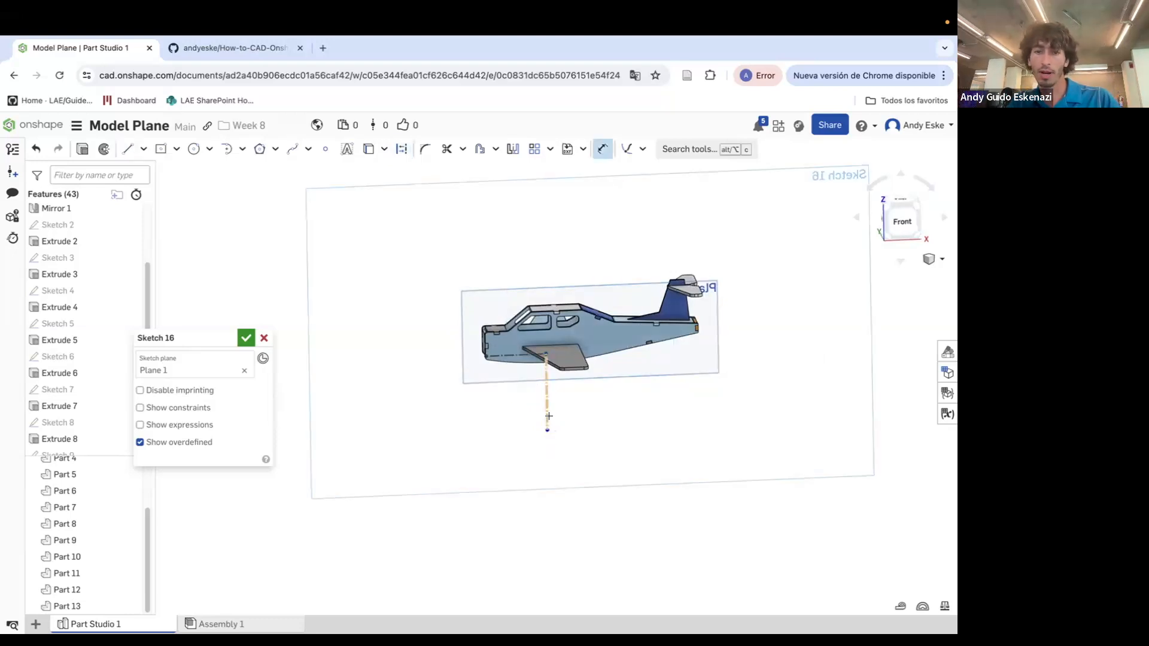
{"action": "left_click", "coordinate": [548, 416]}
{"action": "left_click", "coordinate": [450, 412]}
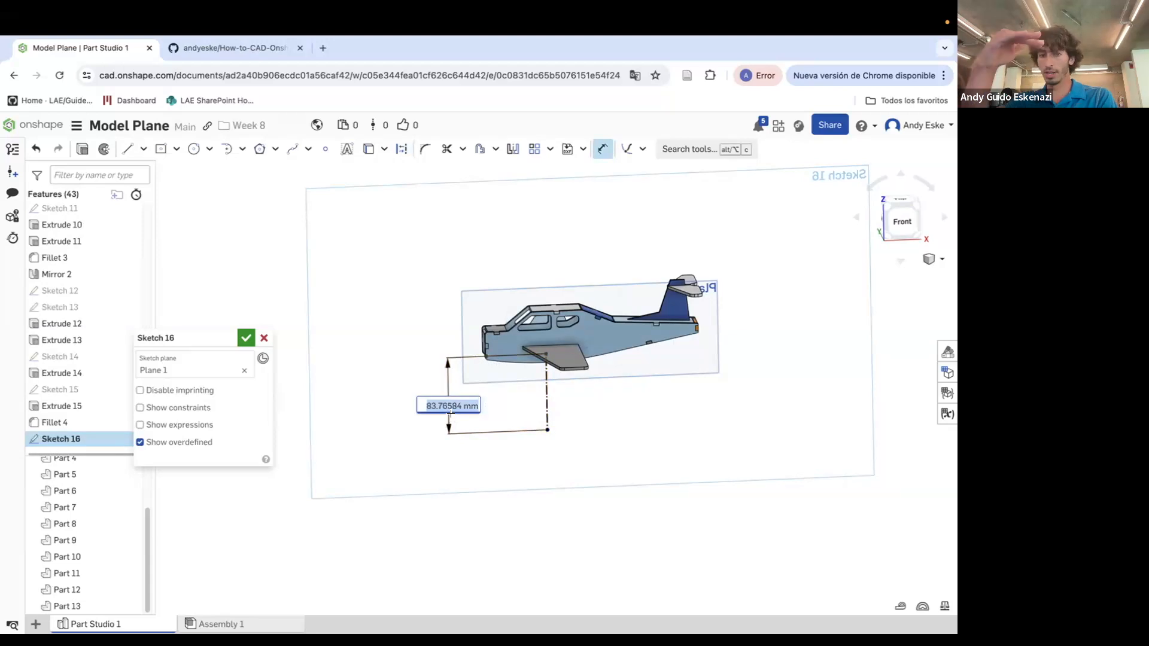
{"action": "type", "text": "100"}
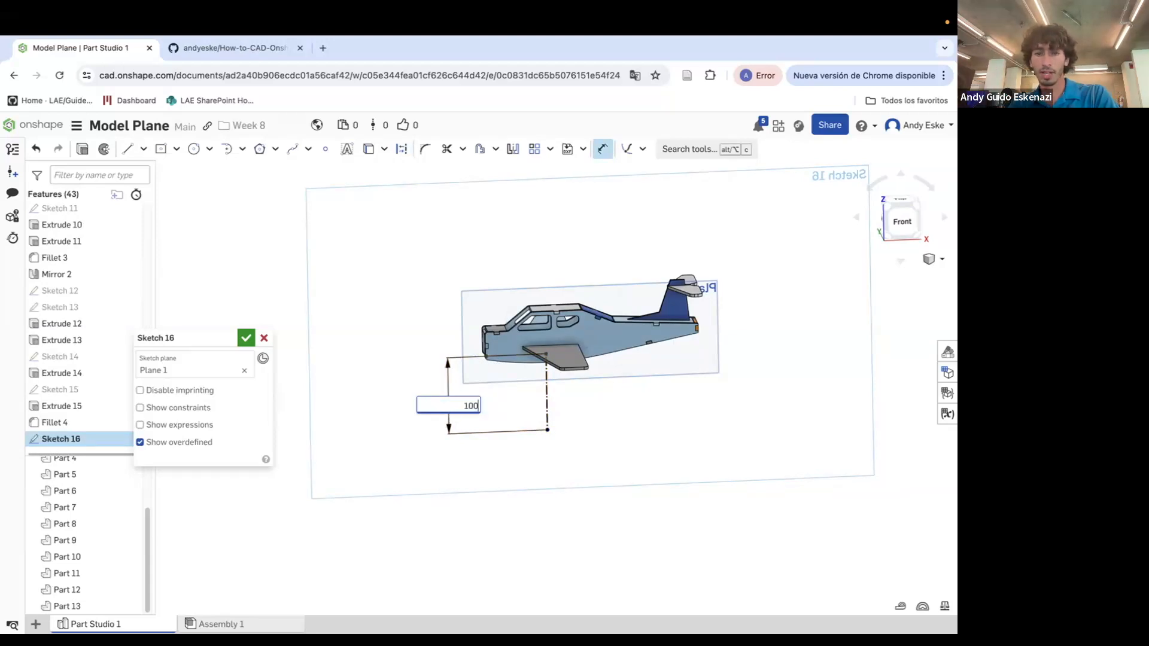
{"action": "key", "text": "Return"}
{"action": "key", "text": "Escape"}
Draw an arc of about 55 mm radius between the two ends of the vertical construction line, bulging toward the tail
{"action": "key", "text": "n"}
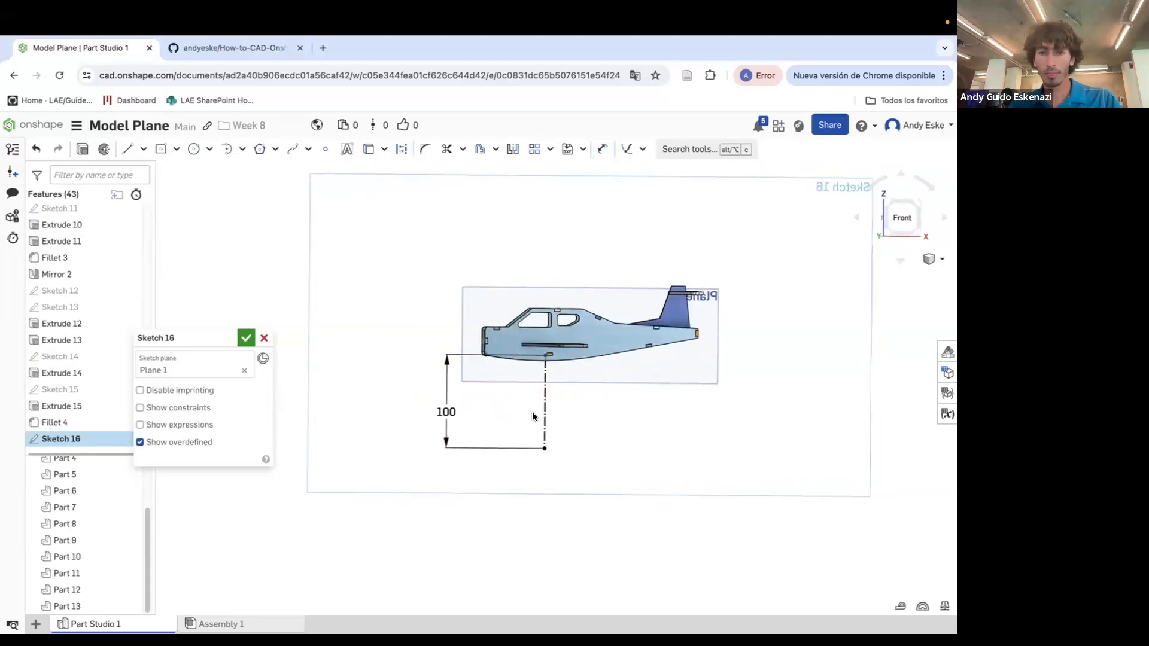
{"action": "left_click", "coordinate": [227, 149]}
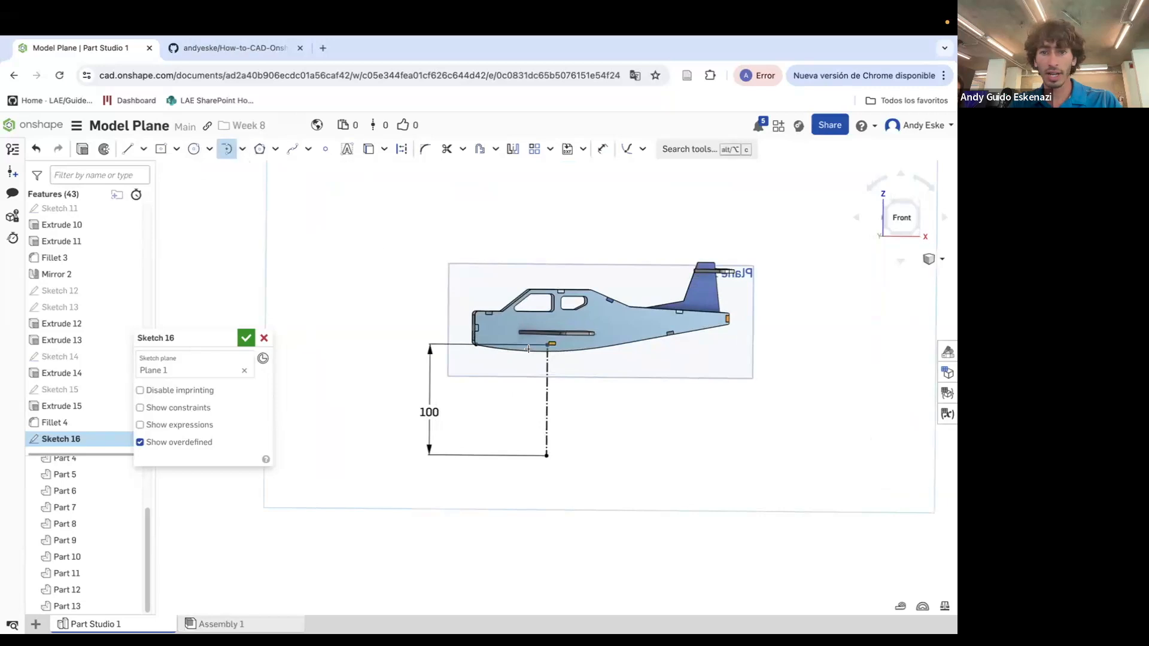
{"action": "left_click", "coordinate": [244, 152]}
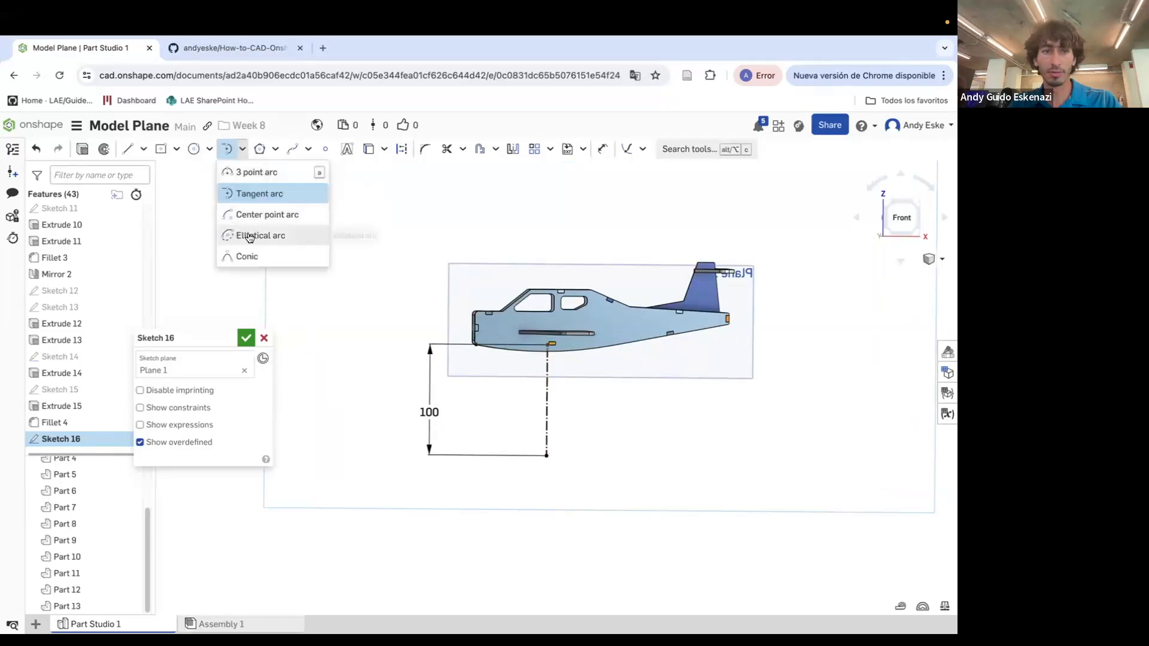
{"action": "left_click", "coordinate": [255, 193]}
{"action": "left_click", "coordinate": [547, 456]}
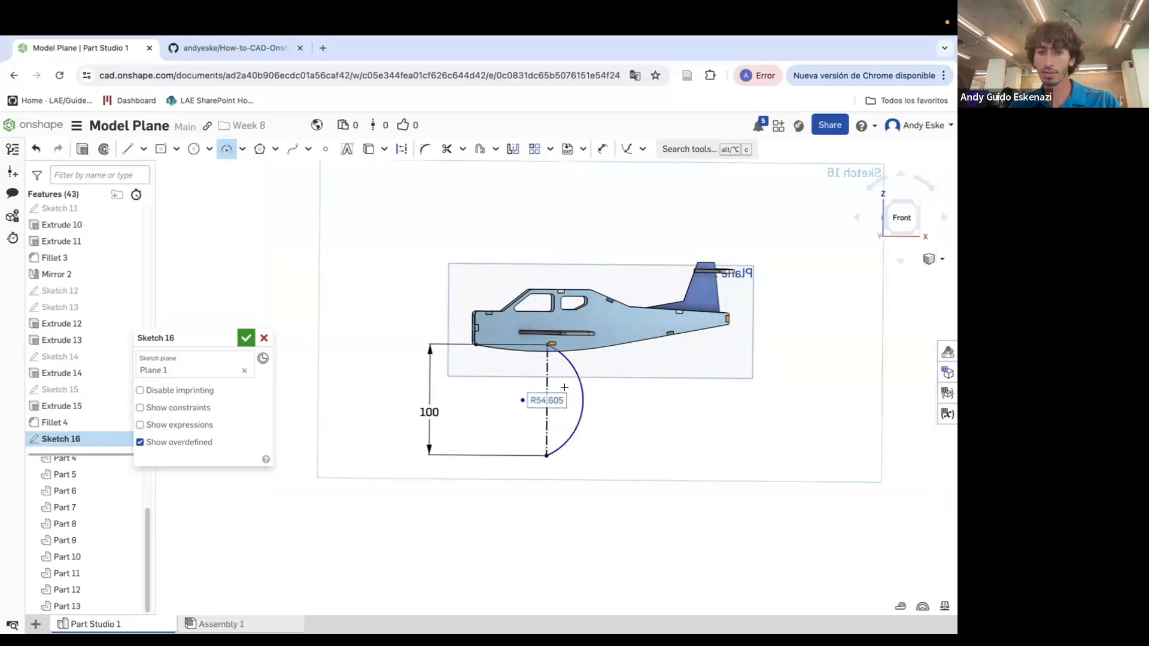
Try to project the edges of the yellow floor panel's underside into the sketch, and undo it
{"action": "scroll", "coordinate": [558, 356], "scroll_direction": "up", "scroll_amount": 5}
{"action": "scroll", "coordinate": [545, 327], "scroll_direction": "up", "scroll_amount": 5}
{"action": "right_click_drag", "start_coordinate": [531, 333], "coordinate": [531, 367]}
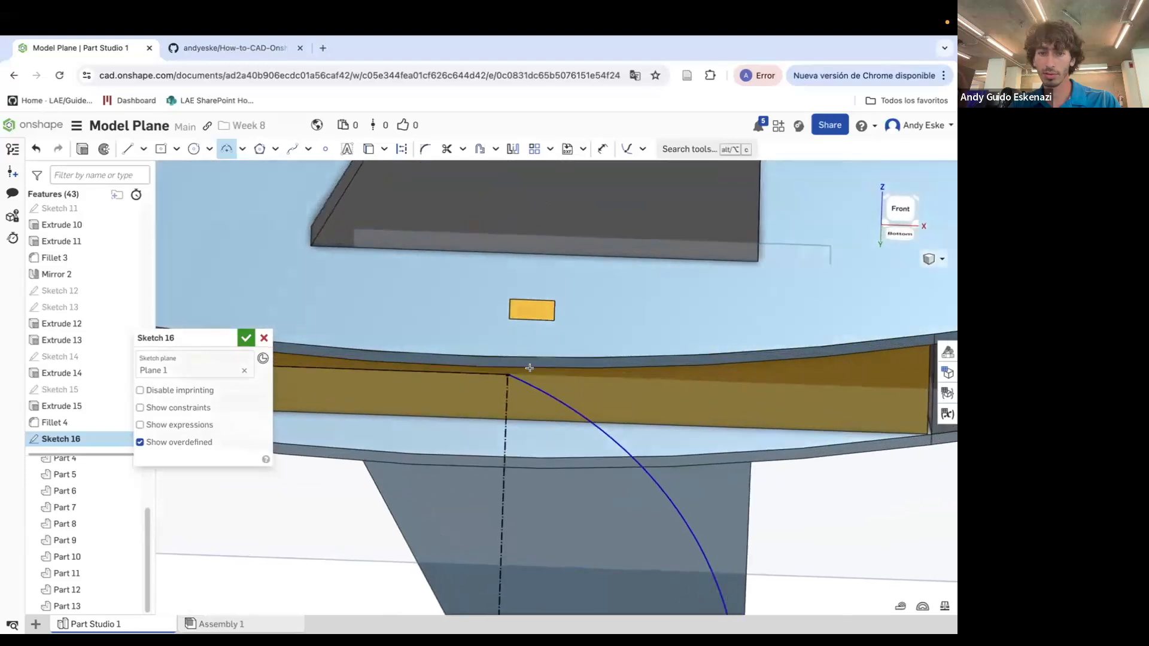
{"action": "scroll", "coordinate": [531, 367], "scroll_direction": "up", "scroll_amount": 2}
{"action": "key", "text": "Escape"}
{"action": "key", "text": "u"}
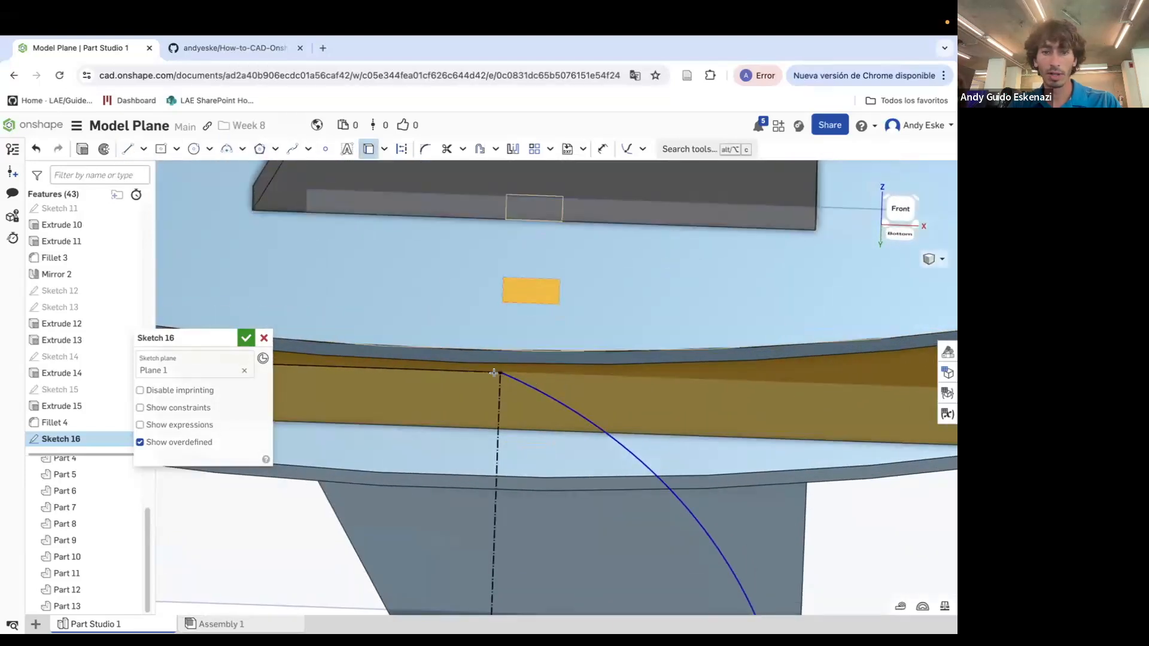
{"action": "left_click", "coordinate": [547, 412]}
{"action": "key", "text": "Escape"}
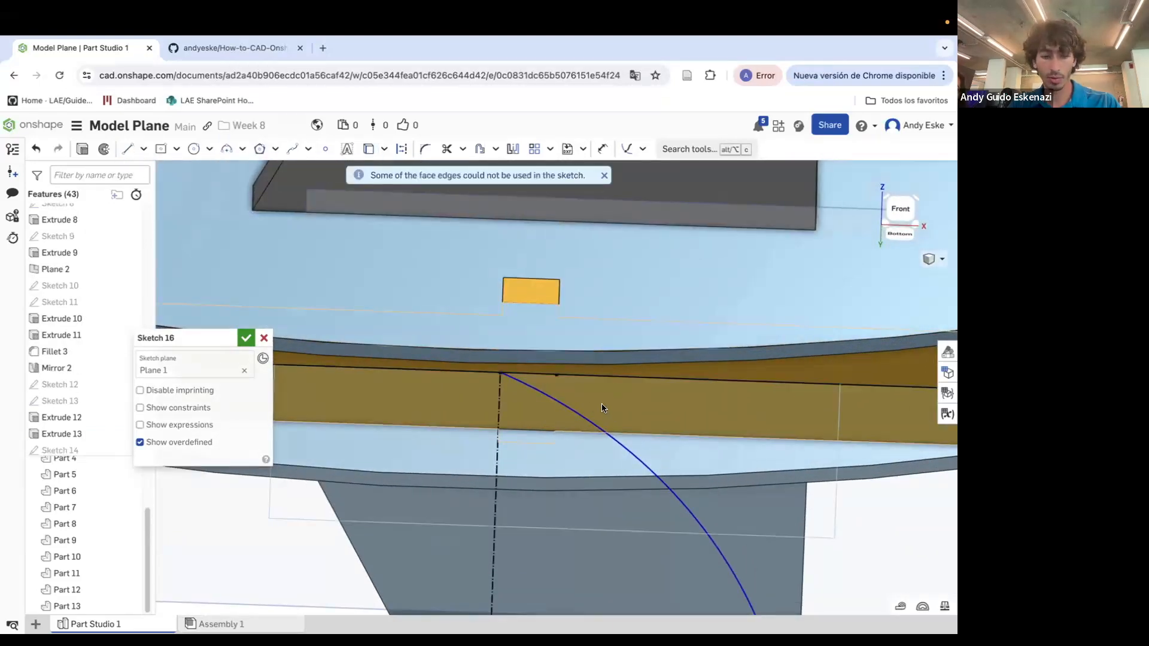
{"action": "key", "text": "ctrl+z"}
Draw a horizontal line about 9 mm long from the arc's upper end toward the tail along the floor panel
{"action": "left_click", "coordinate": [128, 150]}
{"action": "left_click", "coordinate": [499, 373]}
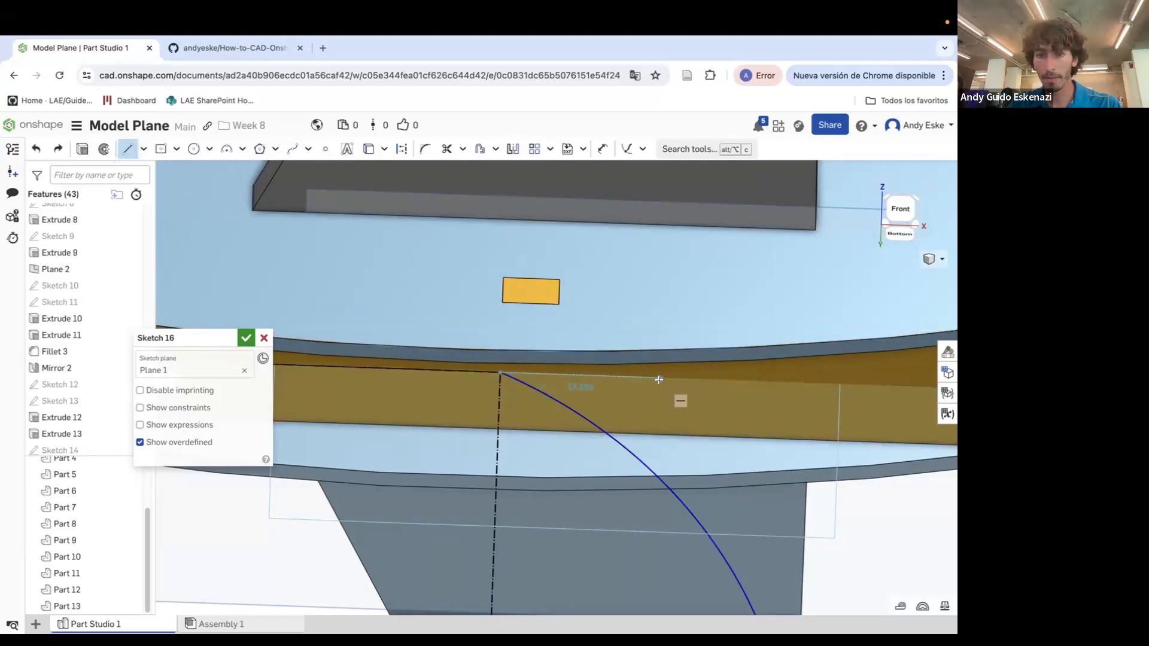
{"action": "scroll", "coordinate": [589, 382], "scroll_direction": "up", "scroll_amount": 5}
{"action": "key", "text": "t"}
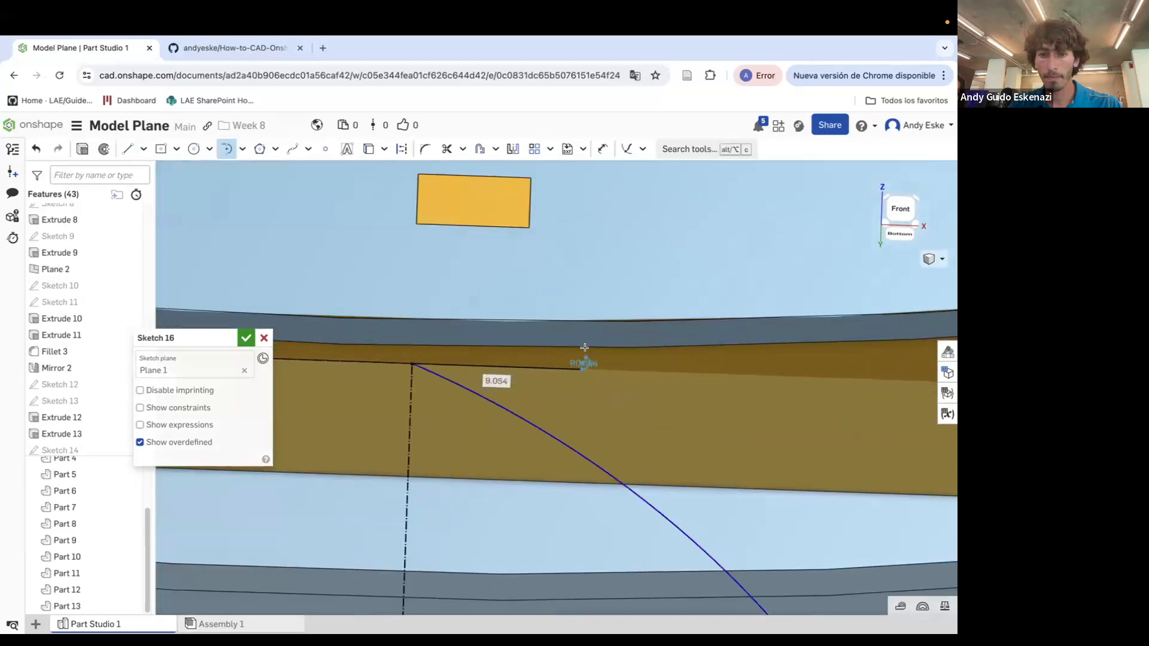
Draw the short top edge of a tab inside the floor panel and its rear vertical side, about 1.4 mm high
{"action": "left_click", "coordinate": [128, 149]}
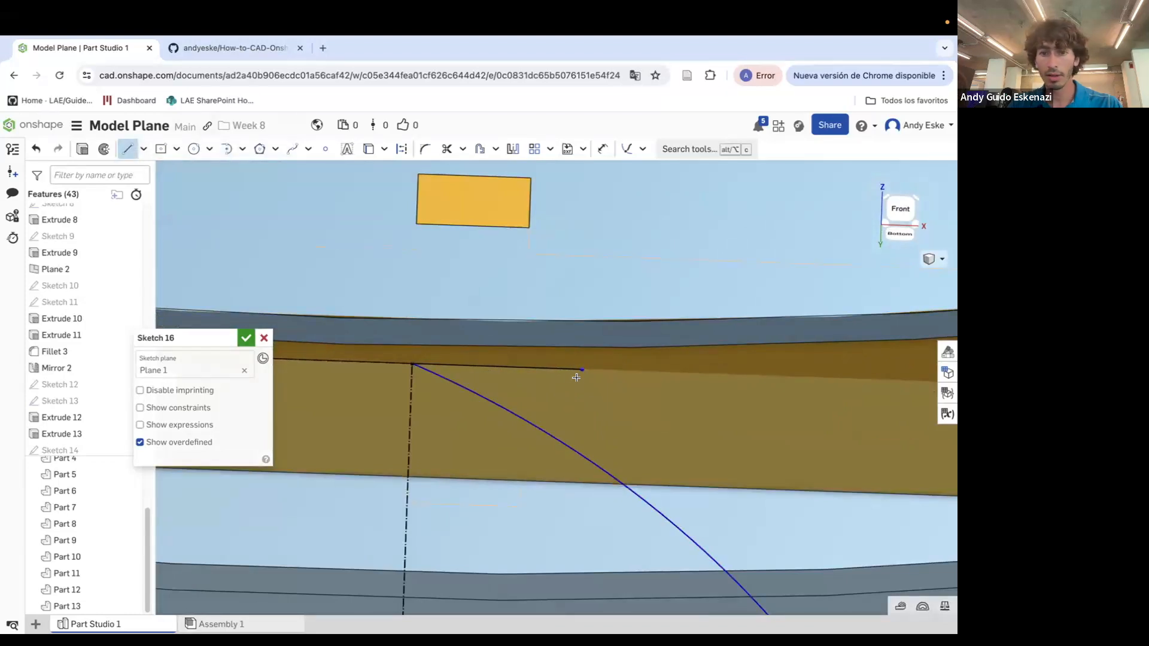
{"action": "left_click", "coordinate": [582, 346]}
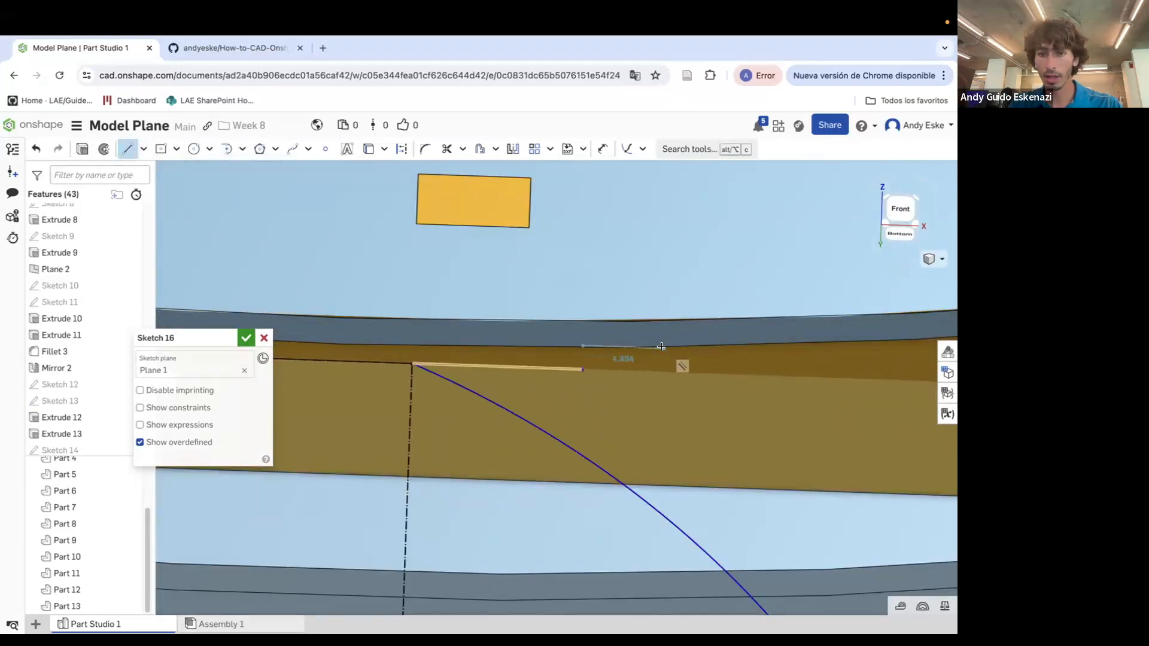
{"action": "left_click", "coordinate": [662, 348]}
{"action": "key", "text": "t"}
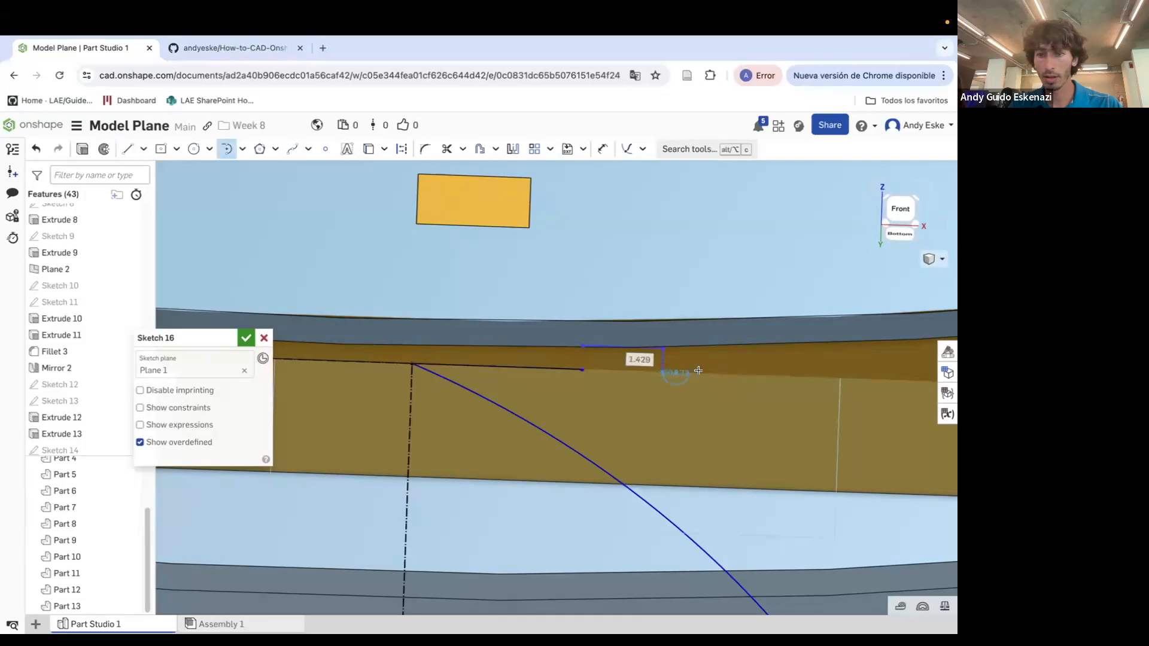
Draw a horizontal line rearward from the base of the tab and close the tab's front side with a vertical line
{"action": "left_click", "coordinate": [127, 149]}
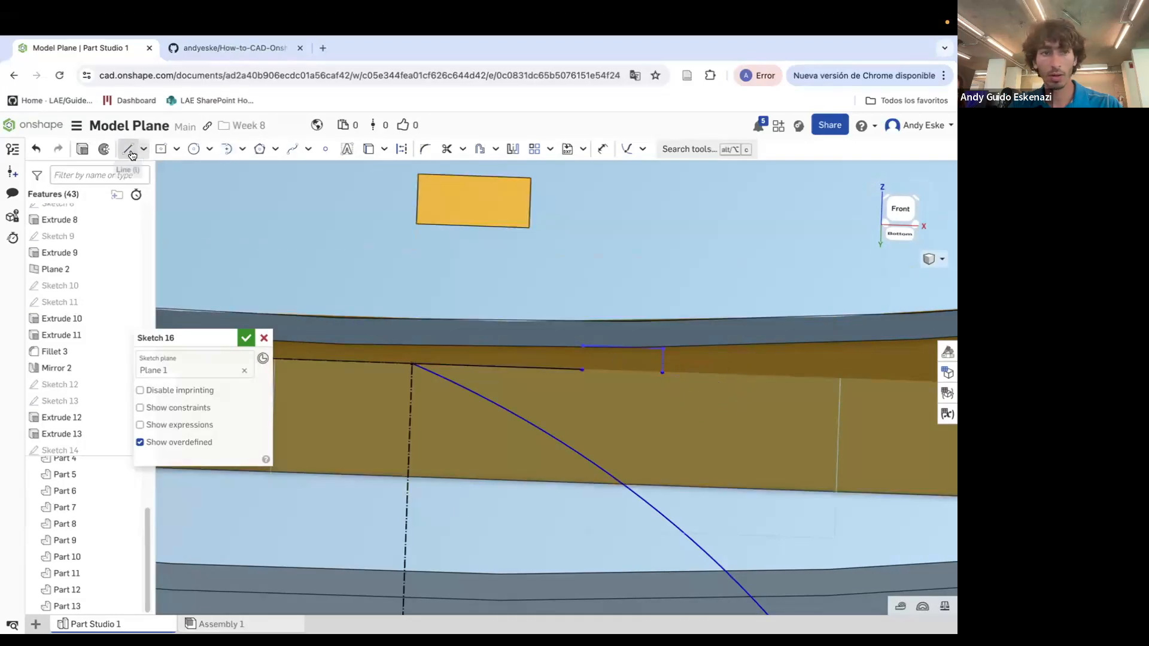
{"action": "left_click", "coordinate": [662, 373]}
{"action": "left_click", "coordinate": [774, 376]}
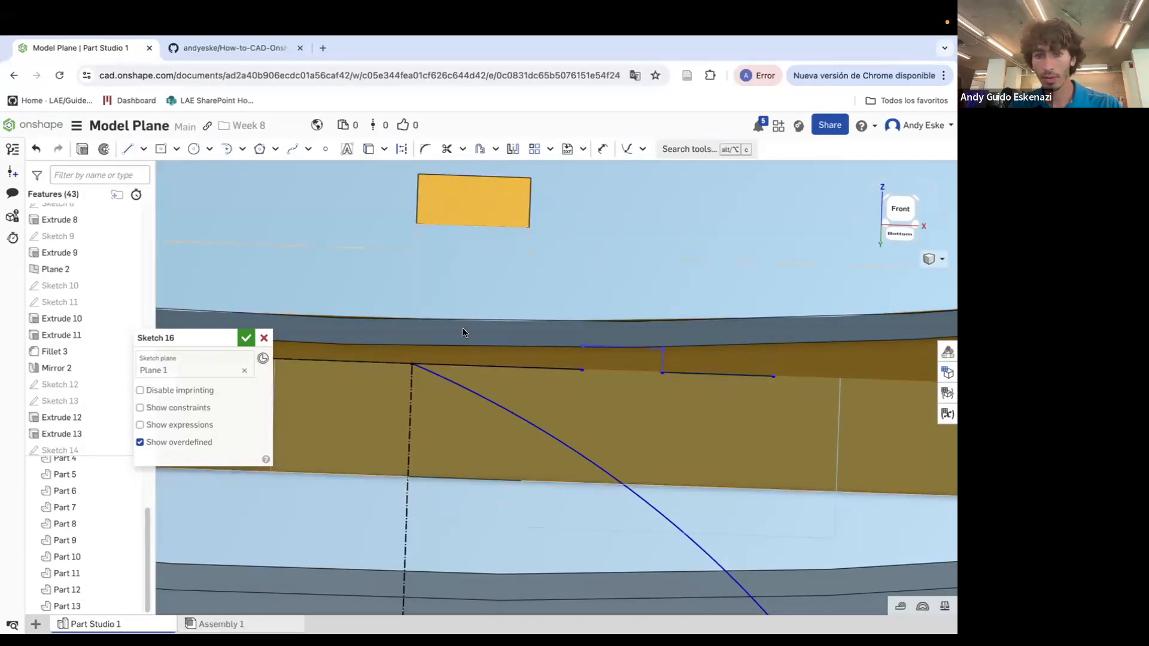
{"action": "left_click", "coordinate": [127, 149]}
{"action": "left_click", "coordinate": [583, 347]}
{"action": "left_click", "coordinate": [581, 368]}
Dimension the tab's front vertical side to 3 mm
{"action": "scroll", "coordinate": [520, 355], "scroll_direction": "down", "scroll_amount": 10}
{"action": "scroll", "coordinate": [520, 356], "scroll_direction": "up", "scroll_amount": 10}
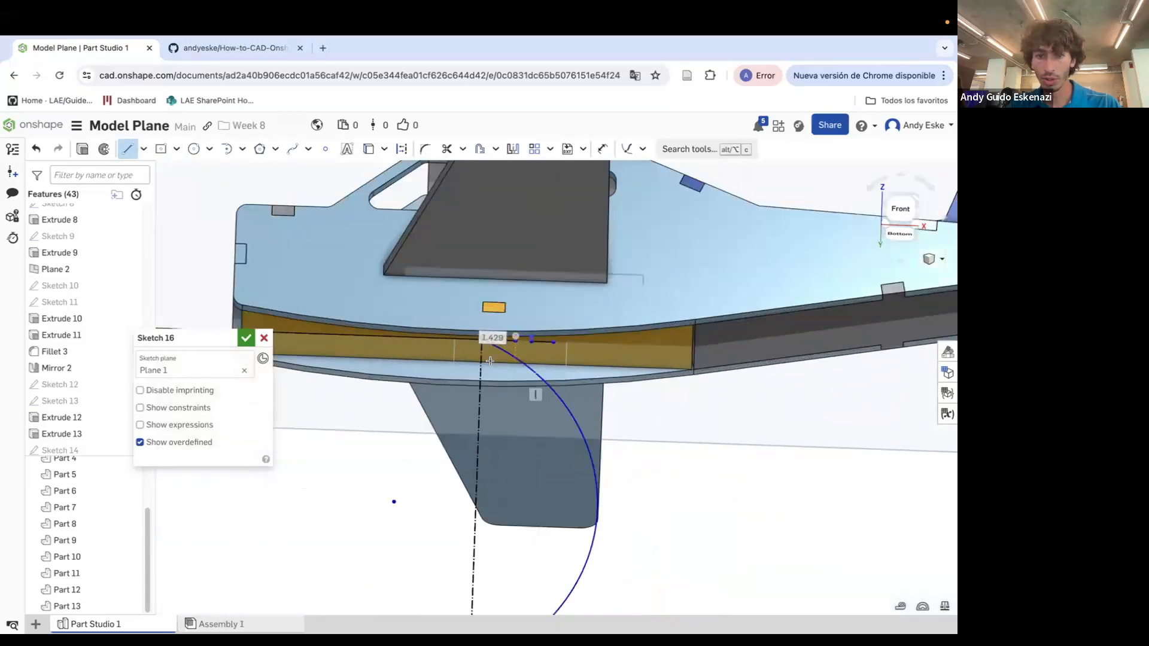
{"action": "key", "text": "u"}
{"action": "scroll", "coordinate": [589, 337], "scroll_direction": "up", "scroll_amount": 5}
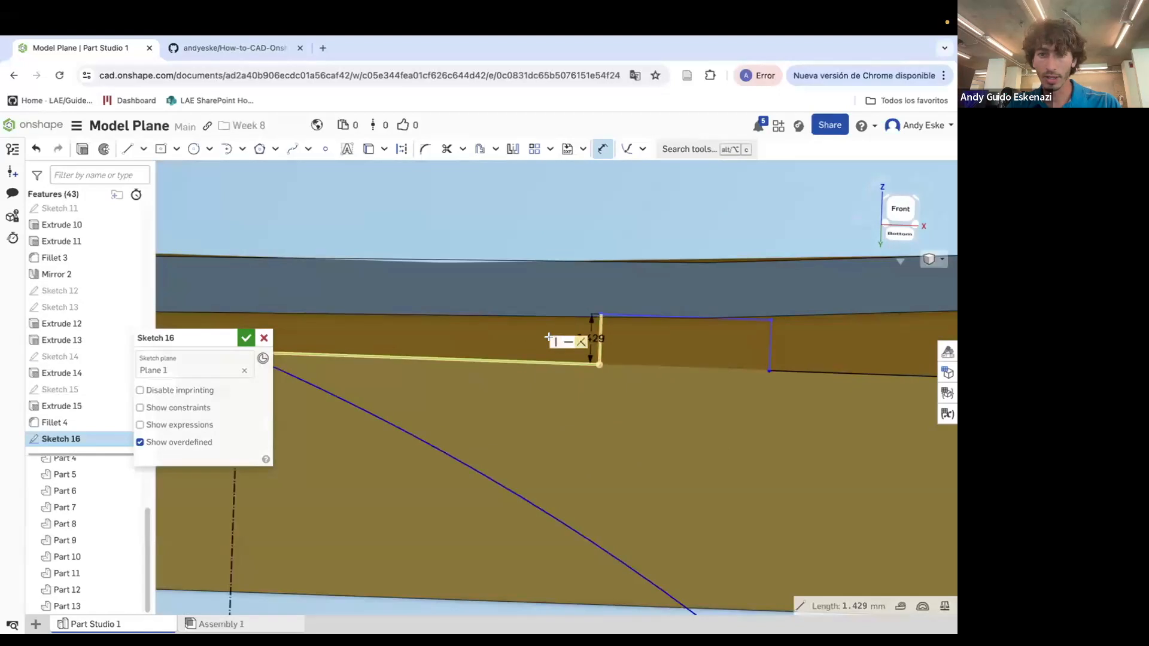
{"action": "scroll", "coordinate": [606, 343], "scroll_direction": "up", "scroll_amount": 1}
{"action": "key", "text": "d"}
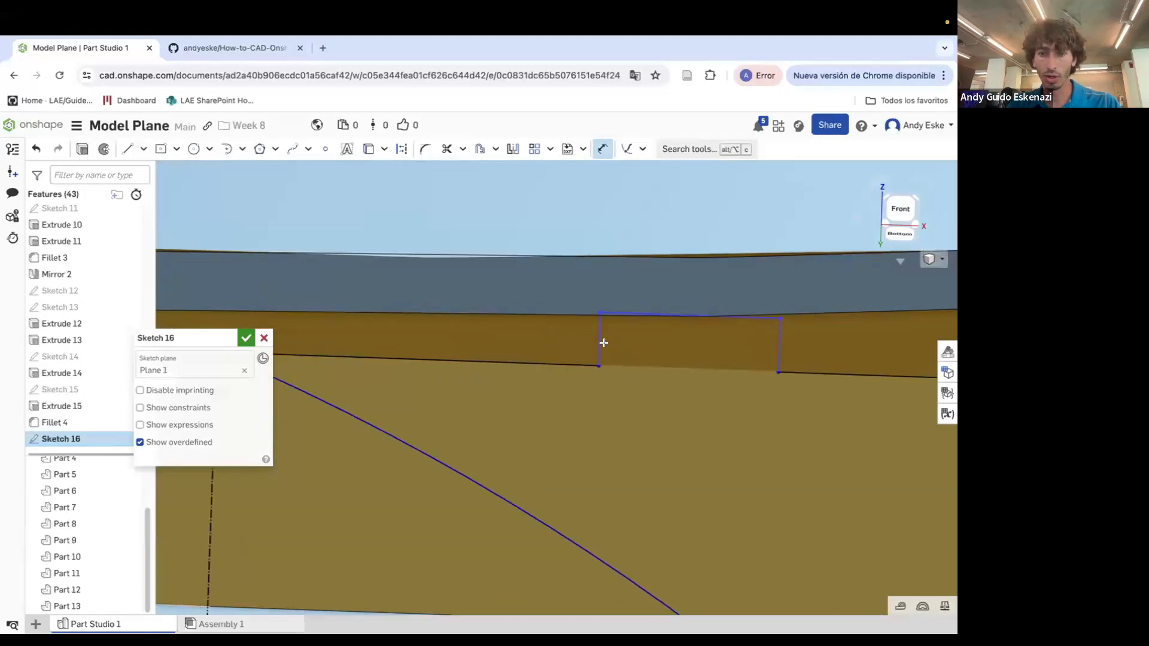
{"action": "left_click", "coordinate": [568, 339]}
{"action": "type", "text": "3"}
{"action": "key", "text": "Return"}
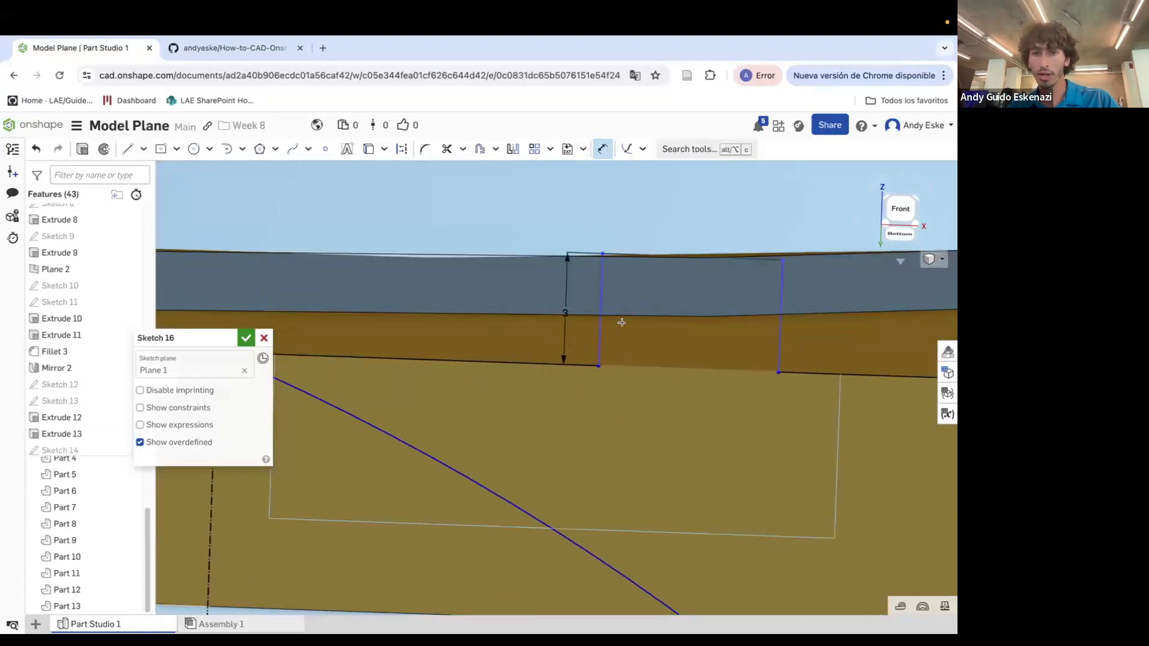
Dimension the tab's top edge to 6 mm
{"action": "left_click", "coordinate": [630, 254]}
{"action": "left_click", "coordinate": [655, 219]}
{"action": "type", "text": "6"}
{"action": "key", "text": "Return"}
Dimension the horizontal line in front of the tab to 6 mm
{"action": "scroll", "coordinate": [473, 346], "scroll_direction": "down", "scroll_amount": 1}
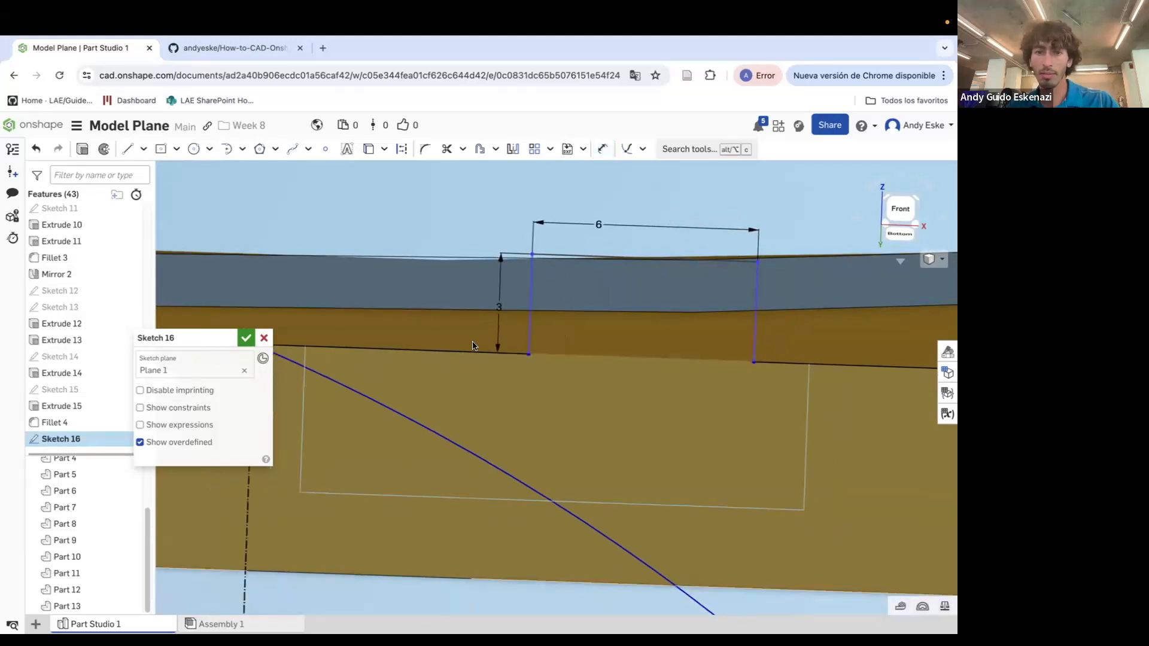
{"action": "key", "text": "d"}
{"action": "left_click", "coordinate": [431, 350]}
{"action": "left_click", "coordinate": [396, 317]}
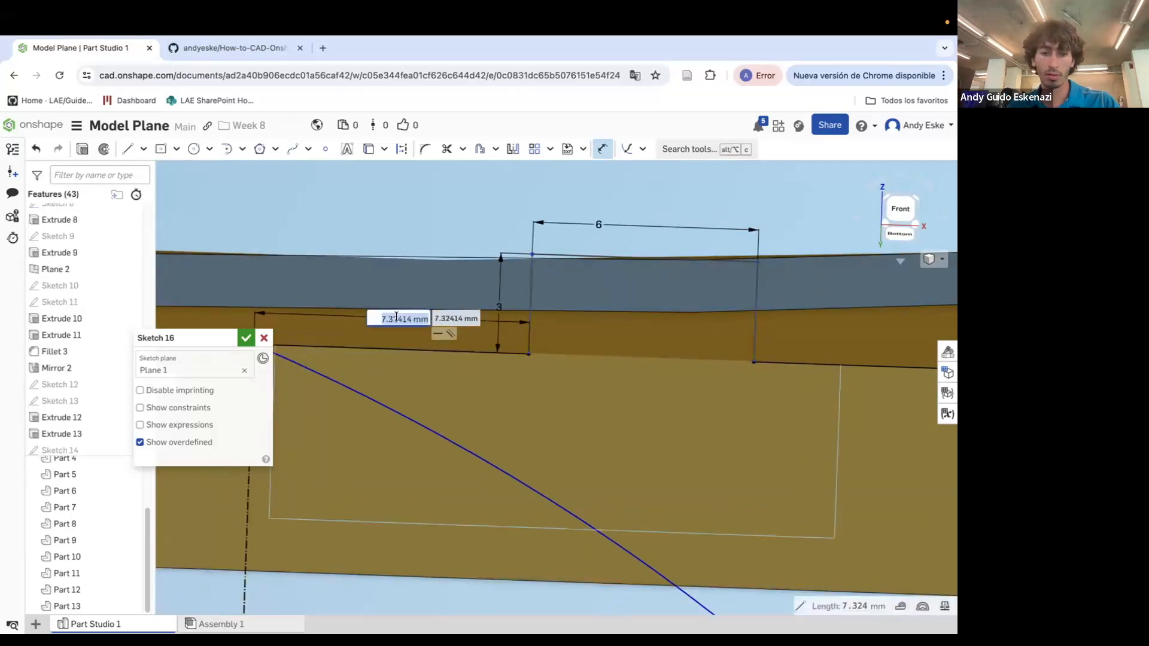
{"action": "type", "text": "6"}
{"action": "key", "text": "Return"}
Dimension the horizontal line behind the tab to 6 mm
{"action": "scroll", "coordinate": [635, 377], "scroll_direction": "down", "scroll_amount": 3}
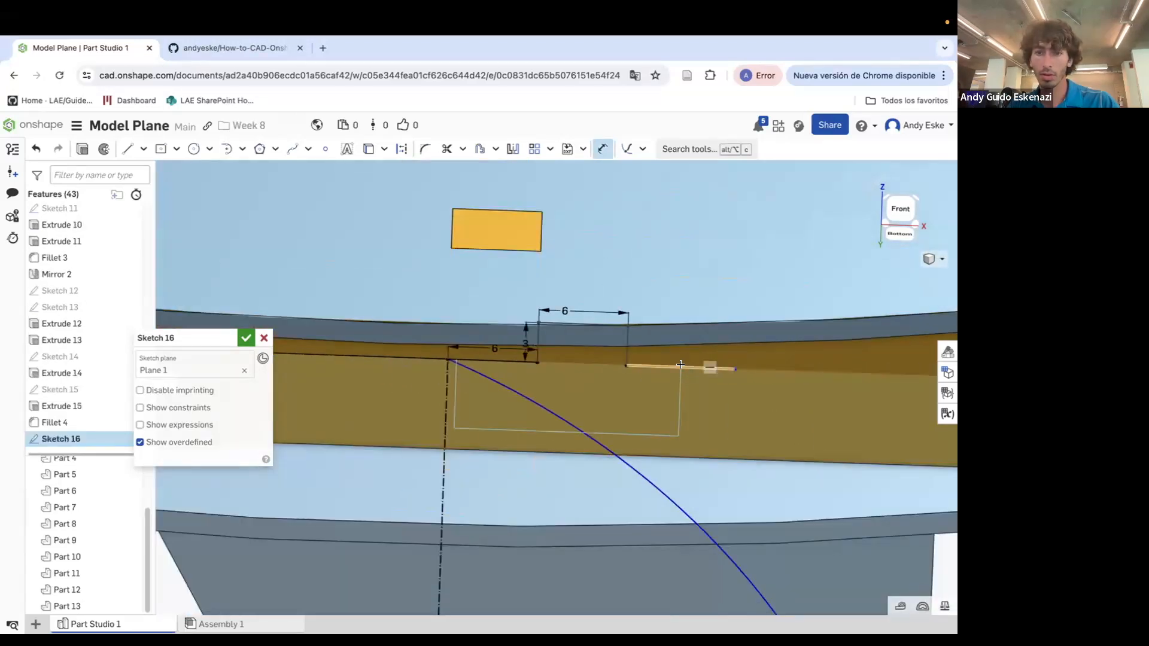
{"action": "left_click", "coordinate": [685, 367]}
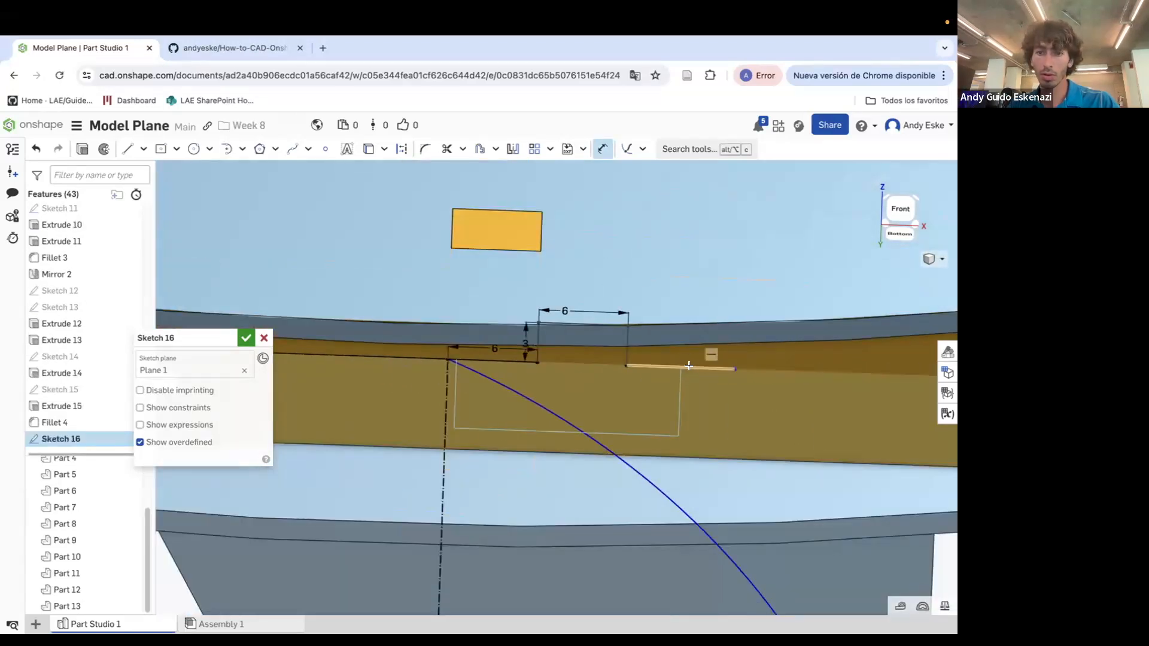
{"action": "left_click", "coordinate": [689, 353]}
{"action": "type", "text": "6"}
{"action": "key", "text": "Return"}
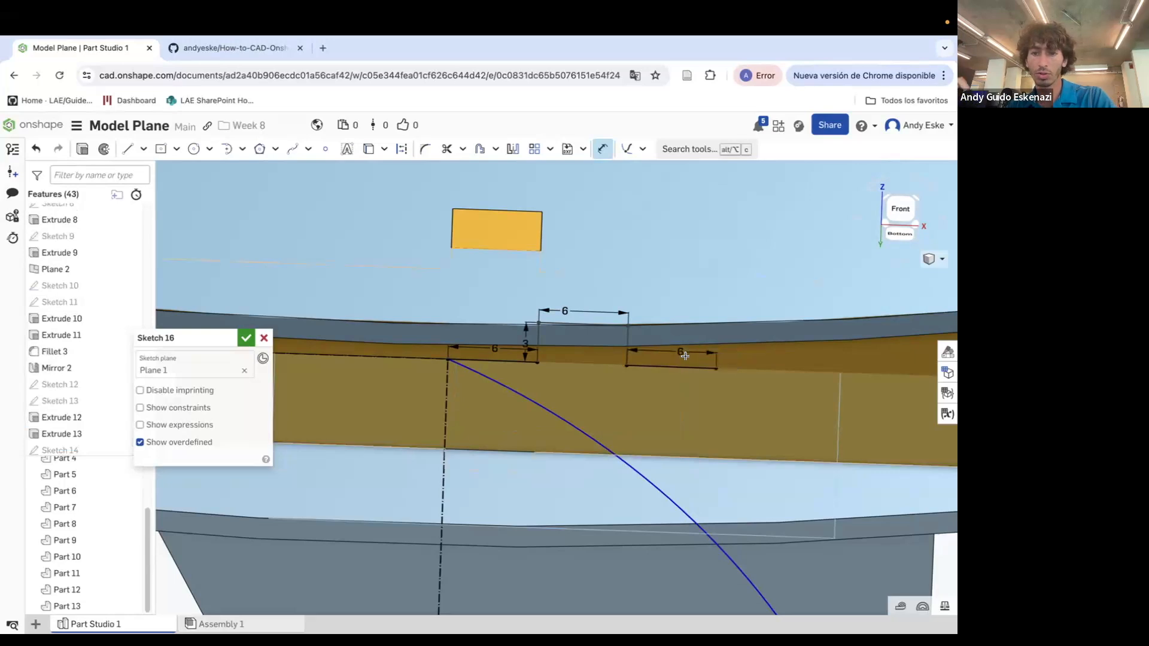
Draw a horizontal construction line about 71 mm long toward the tail from the lower end of the 100 mm construction line
{"action": "scroll", "coordinate": [654, 331], "scroll_direction": "down", "scroll_amount": 3}
{"action": "scroll", "coordinate": [654, 331], "scroll_direction": "down", "scroll_amount": 3}
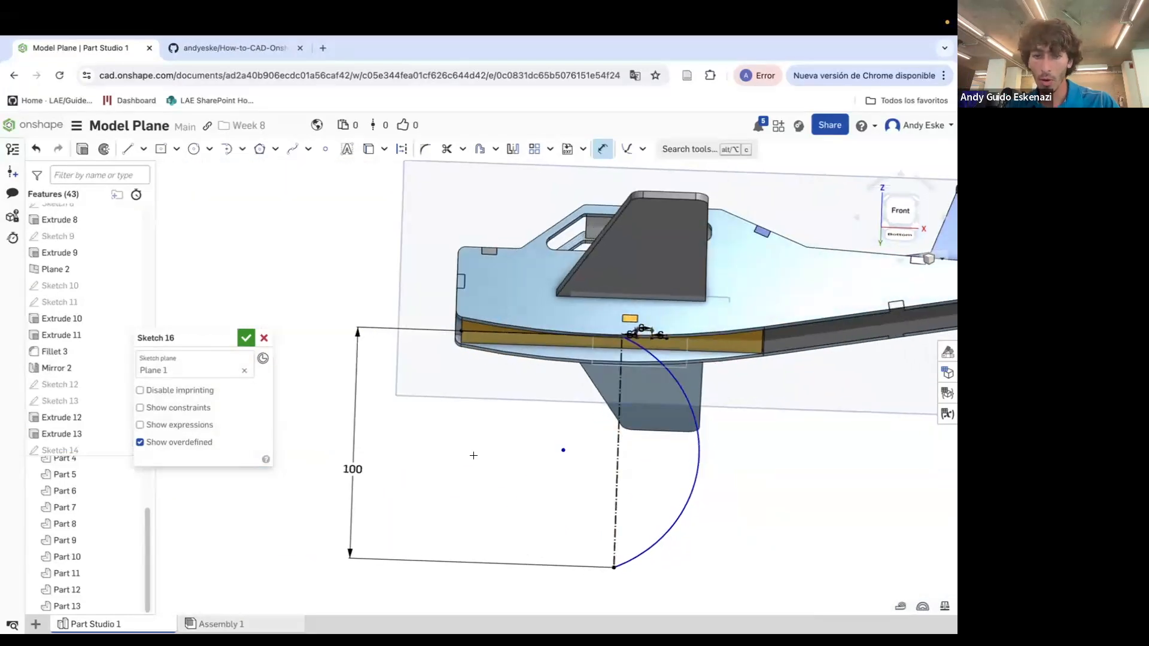
{"action": "left_click", "coordinate": [127, 149]}
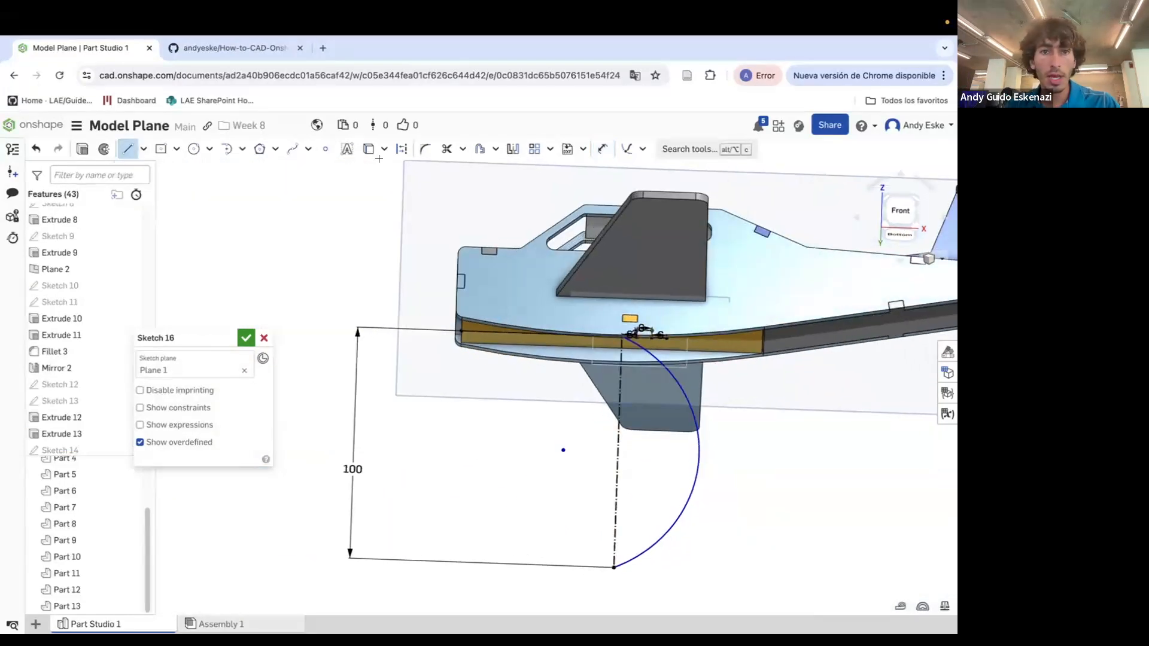
{"action": "left_click", "coordinate": [614, 568]}
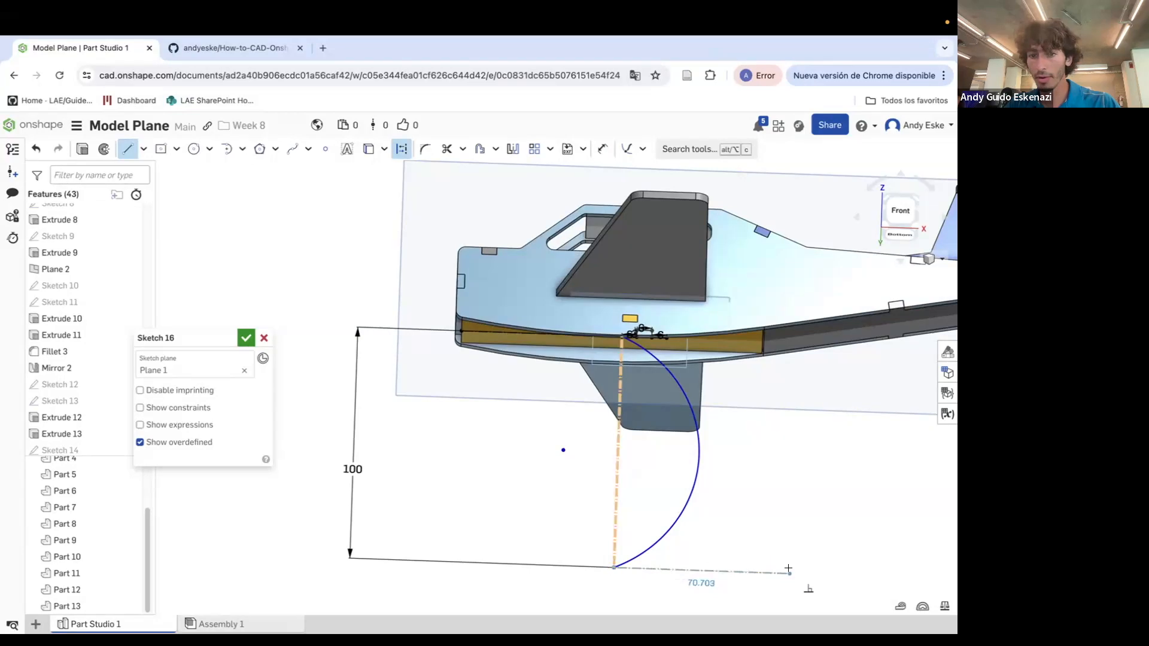
{"action": "left_click", "coordinate": [789, 568]}
{"action": "key", "text": "Escape"}
Dimension the horizontal construction line to 70 mm
{"action": "key", "text": "d"}
{"action": "left_click", "coordinate": [733, 565]}
{"action": "left_click", "coordinate": [730, 545]}
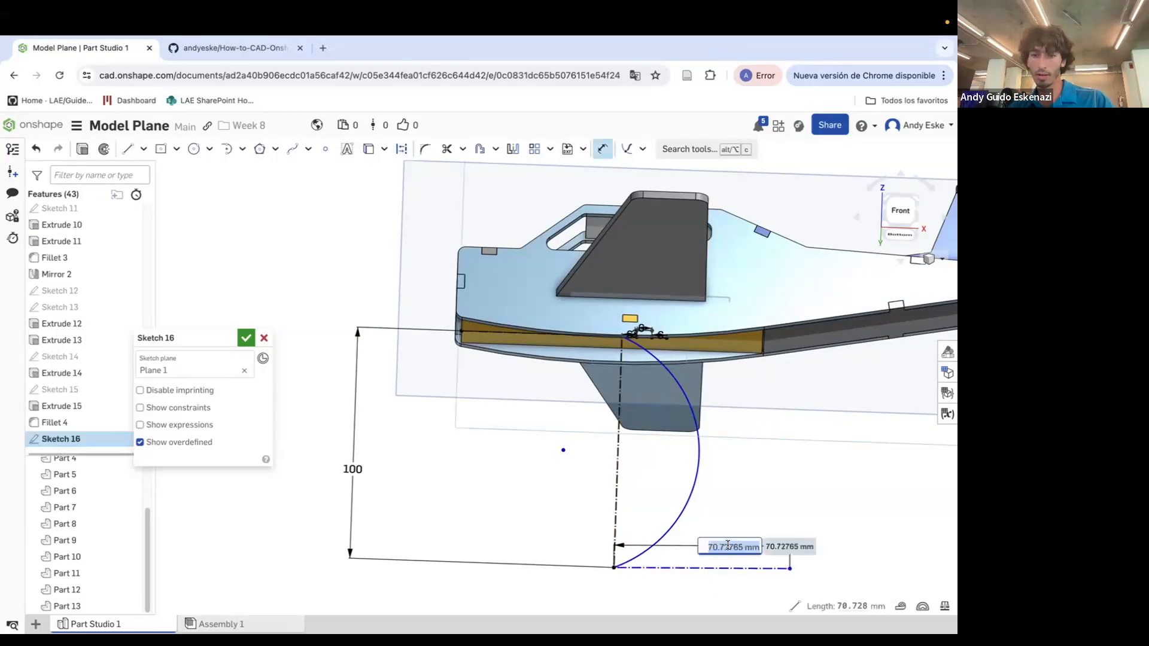
{"action": "key", "text": "Return"}
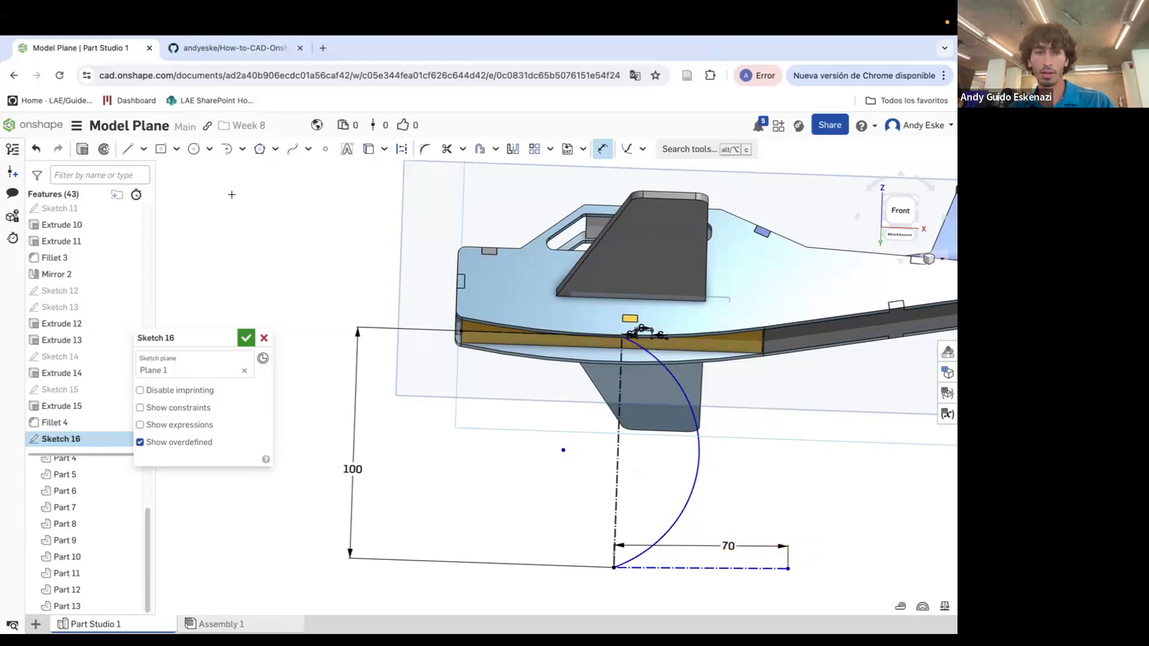
Draw a three-point arc of about 159 mm radius from the line behind the tab to the tail-side end of the 70 mm construction line
{"action": "left_click", "coordinate": [226, 149]}
{"action": "left_click", "coordinate": [242, 150]}
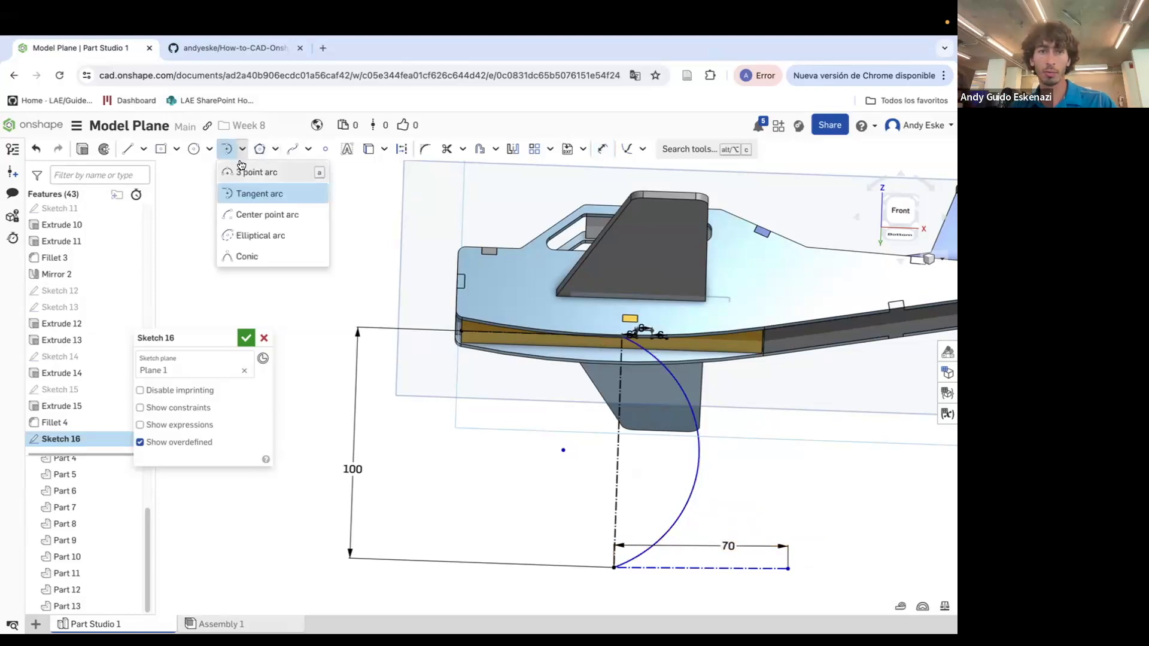
{"action": "left_click", "coordinate": [257, 173]}
{"action": "left_click", "coordinate": [665, 341]}
{"action": "left_click", "coordinate": [788, 569]}
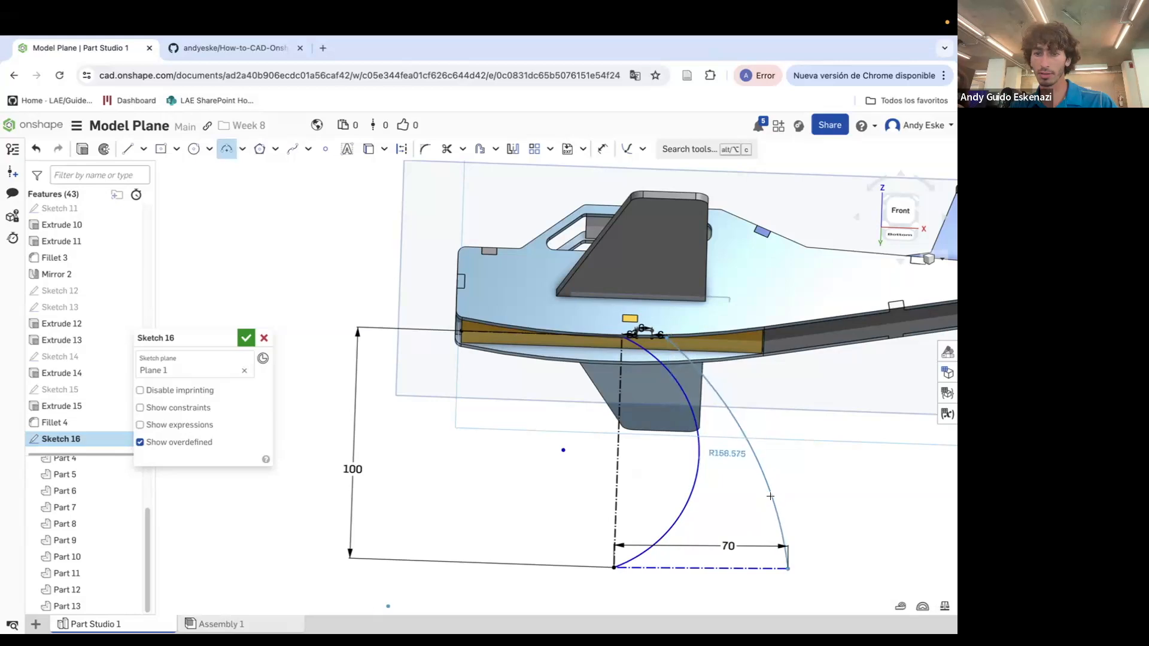
{"action": "left_click", "coordinate": [771, 498]}
{"action": "key", "text": "Escape"}
Dimension the front arc's radius to 55 mm
{"action": "scroll", "coordinate": [628, 397], "scroll_direction": "up", "scroll_amount": 10}
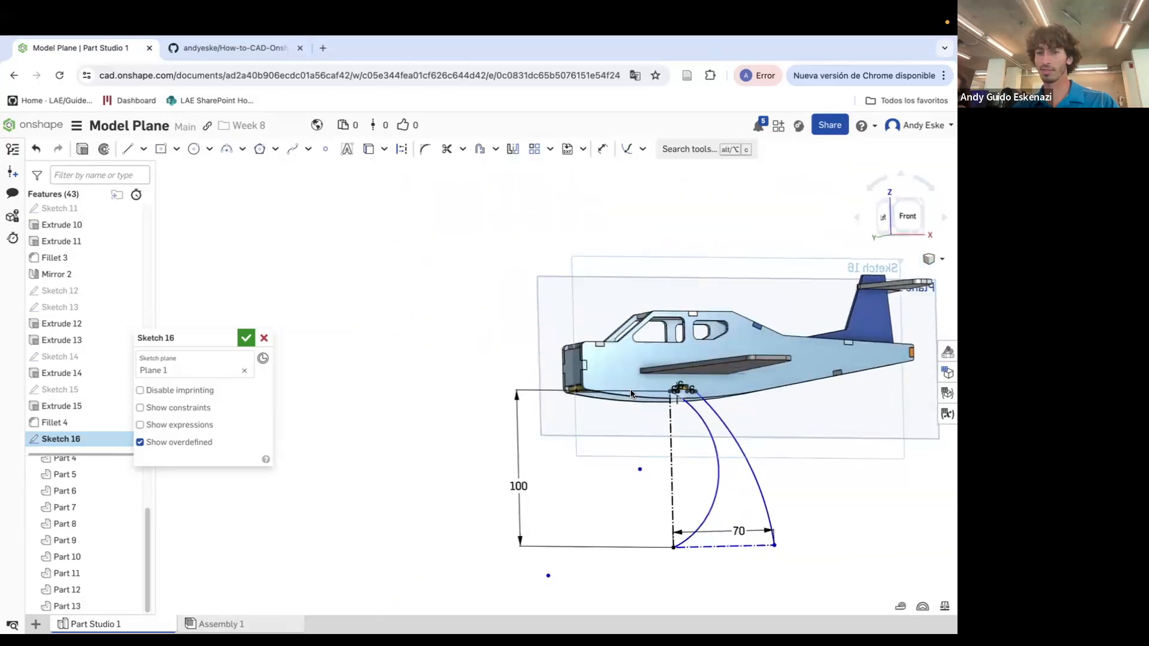
{"action": "right_click_drag", "start_coordinate": [643, 472], "coordinate": [612, 454]}
{"action": "scroll", "coordinate": [559, 335], "scroll_direction": "down", "scroll_amount": 10}
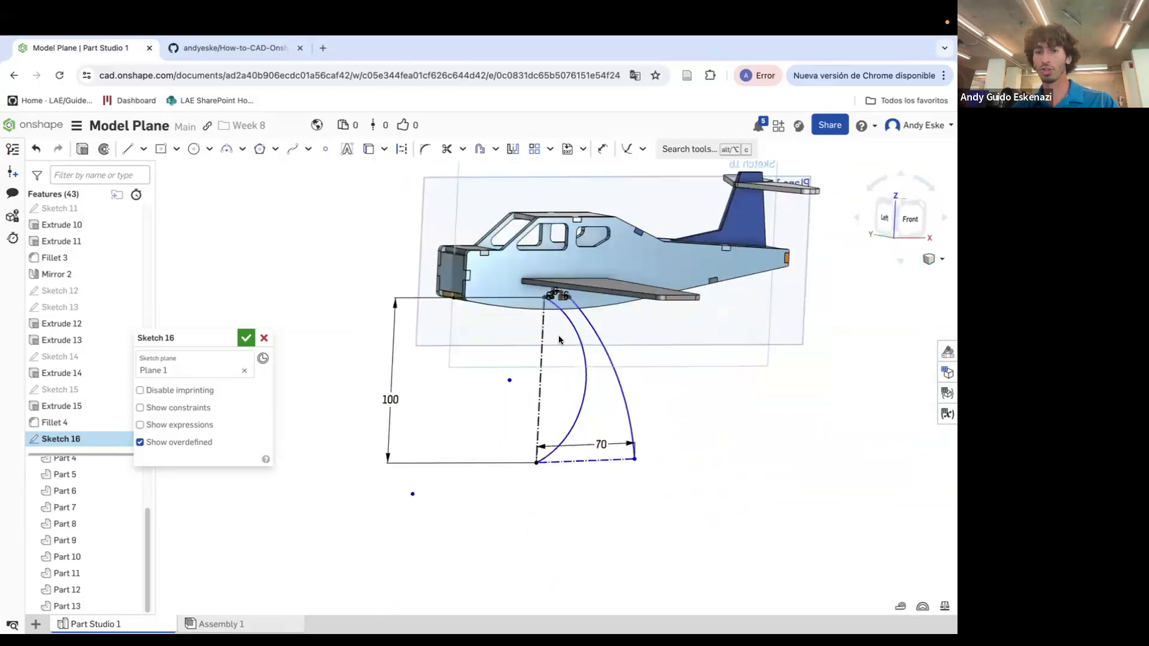
{"action": "right_click_drag", "start_coordinate": [558, 334], "coordinate": [545, 295]}
{"action": "scroll", "coordinate": [546, 299], "scroll_direction": "down", "scroll_amount": 8}
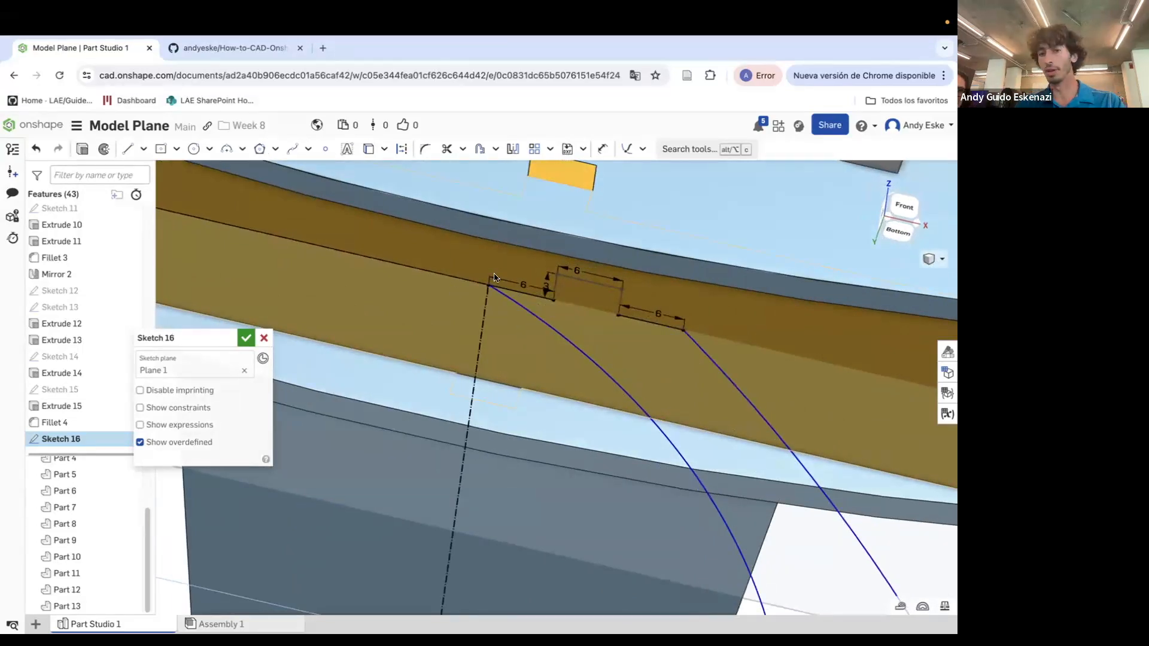
{"action": "scroll", "coordinate": [494, 277], "scroll_direction": "down", "scroll_amount": 3}
{"action": "scroll", "coordinate": [605, 329], "scroll_direction": "up", "scroll_amount": 10}
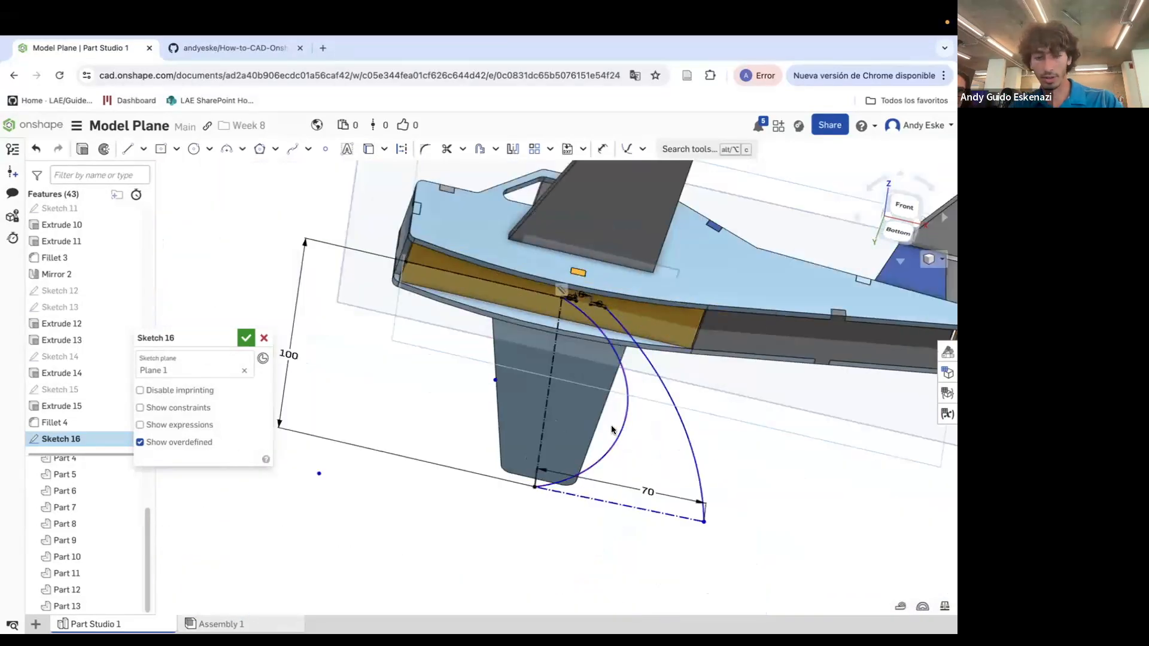
{"action": "key", "text": "d"}
{"action": "left_click", "coordinate": [623, 430]}
{"action": "left_click", "coordinate": [610, 425]}
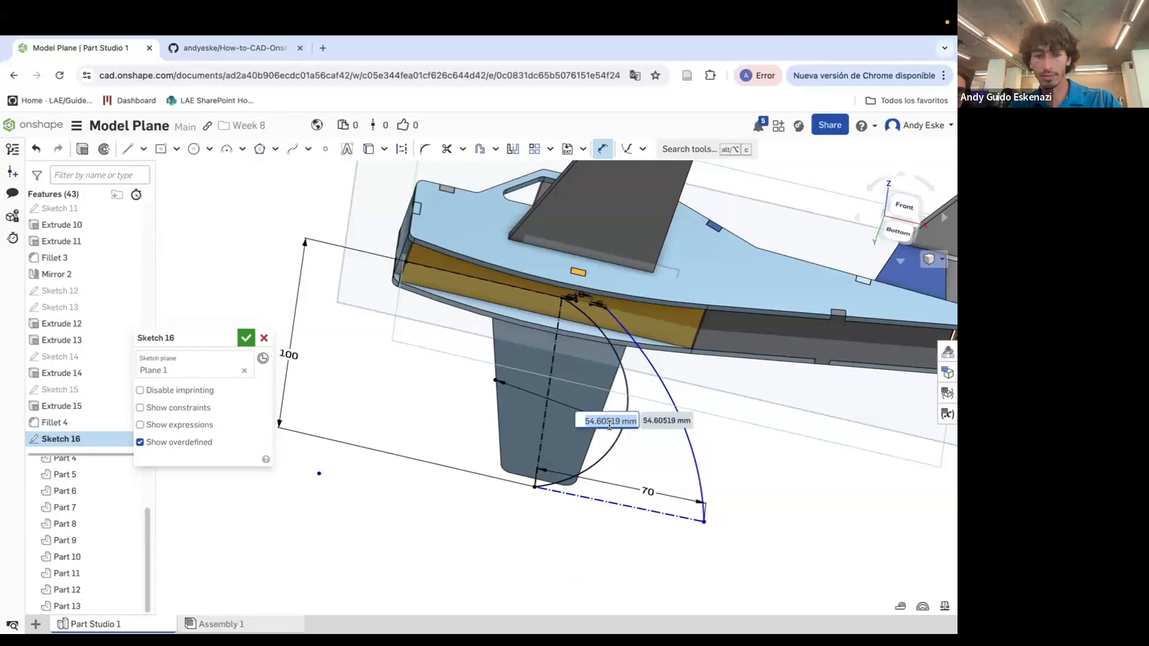
{"action": "type", "text": "55"}
{"action": "key", "text": "Return"}
Dimension the rear arc's radius to 150 mm
{"action": "left_click", "coordinate": [684, 426]}
{"action": "left_click", "coordinate": [666, 439]}
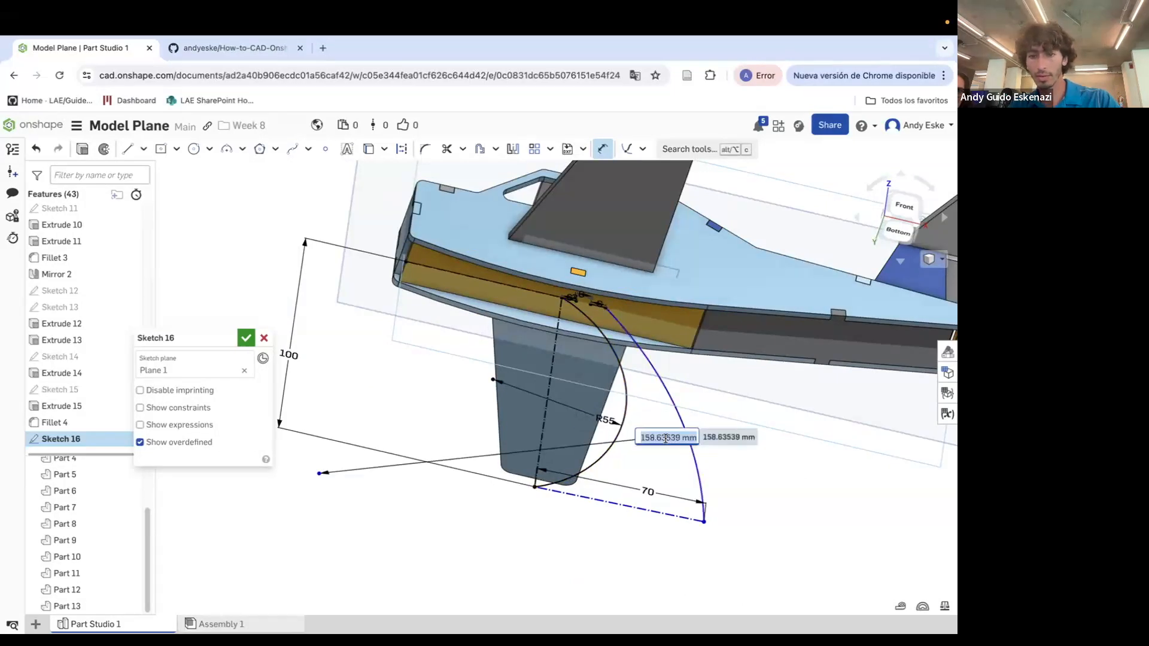
{"action": "type", "text": "1"}
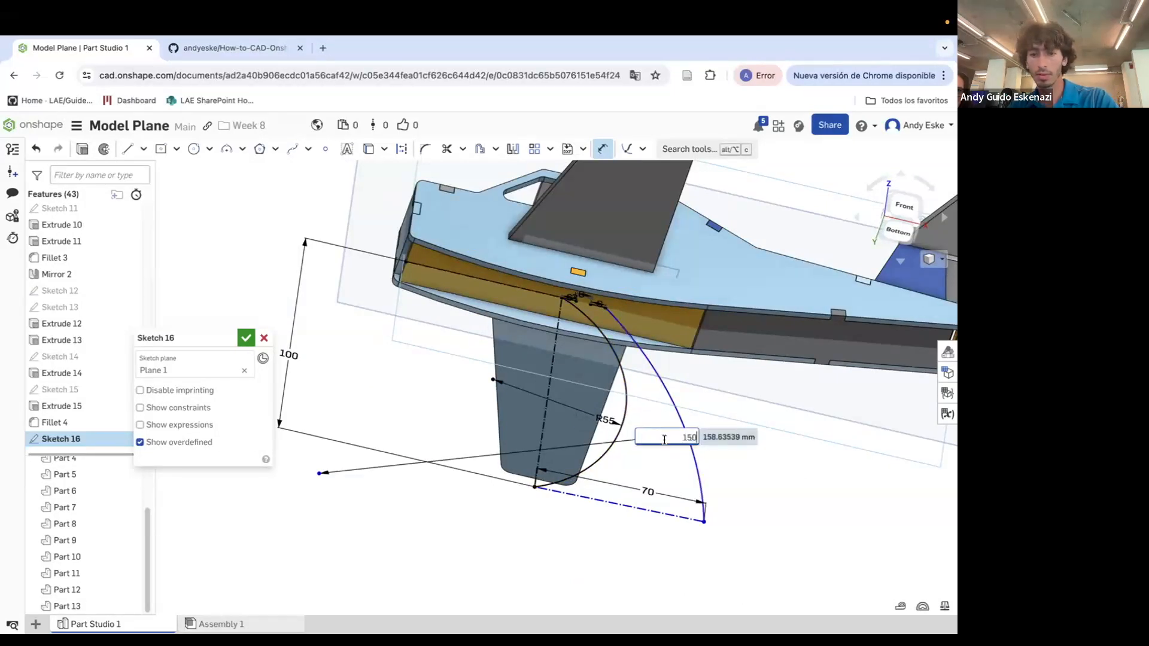
{"action": "type", "text": "50"}
{"action": "key", "text": "Return"}
{"action": "scroll", "coordinate": [690, 488], "scroll_direction": "up", "scroll_amount": 2}
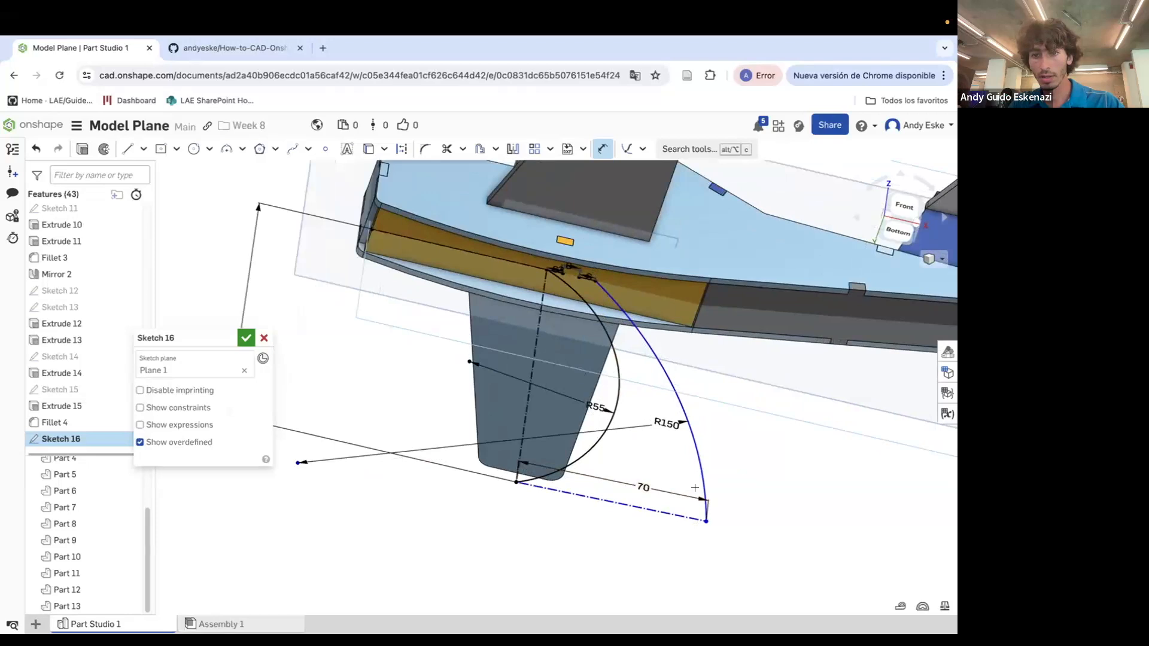
{"action": "key", "text": "Escape"}
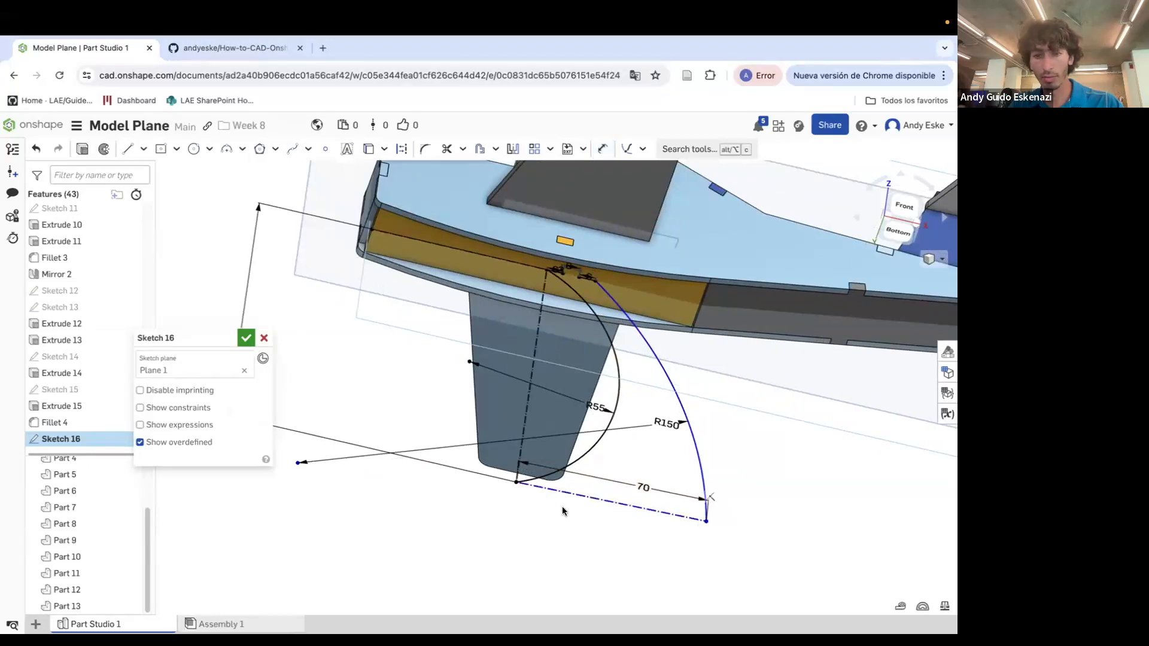
Constrain the lower horizontal construction line perpendicular to the 100 mm construction line
{"action": "left_click", "coordinate": [643, 150]}
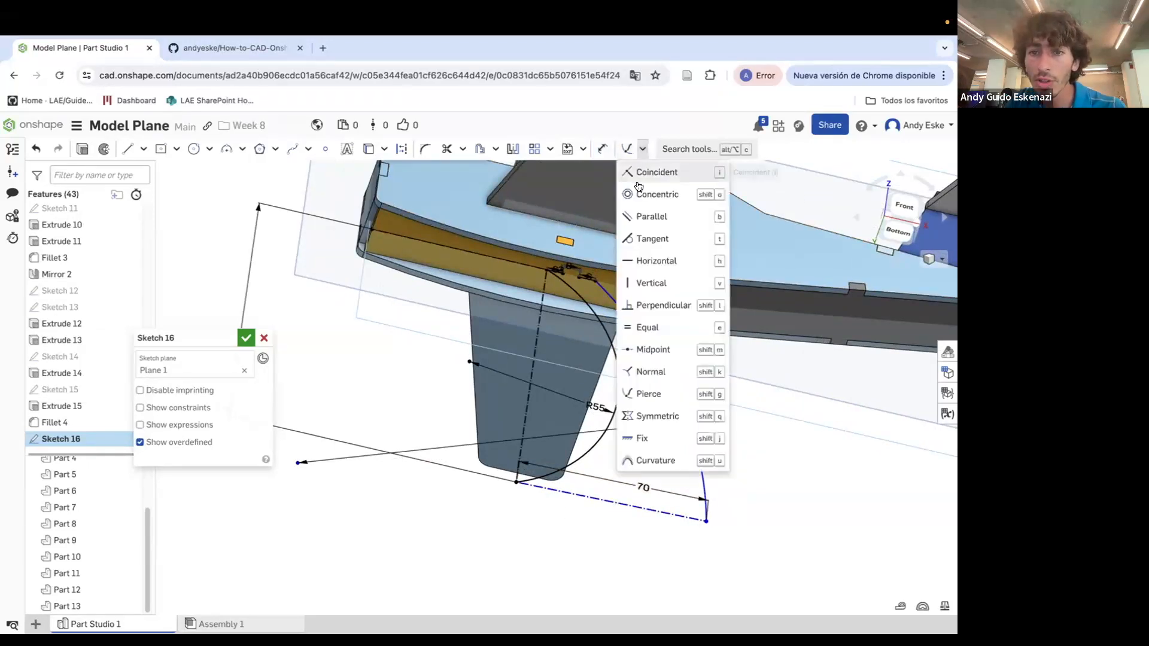
{"action": "left_click", "coordinate": [665, 307]}
{"action": "left_click", "coordinate": [575, 495]}
{"action": "left_click", "coordinate": [522, 444]}
{"action": "key", "text": "n"}
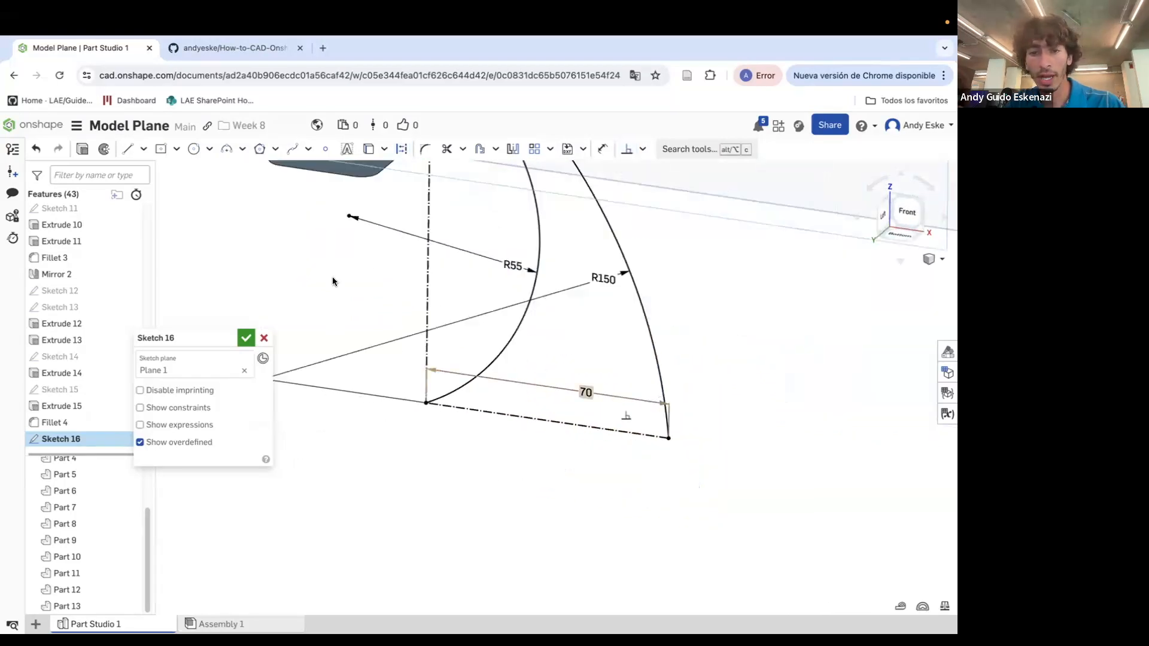
Close the profile's lower end along the 70 mm construction line, with a downward tab about 17 mm long in the middle
{"action": "left_click", "coordinate": [128, 149]}
{"action": "left_click", "coordinate": [426, 404]}
{"action": "left_click", "coordinate": [522, 419]}
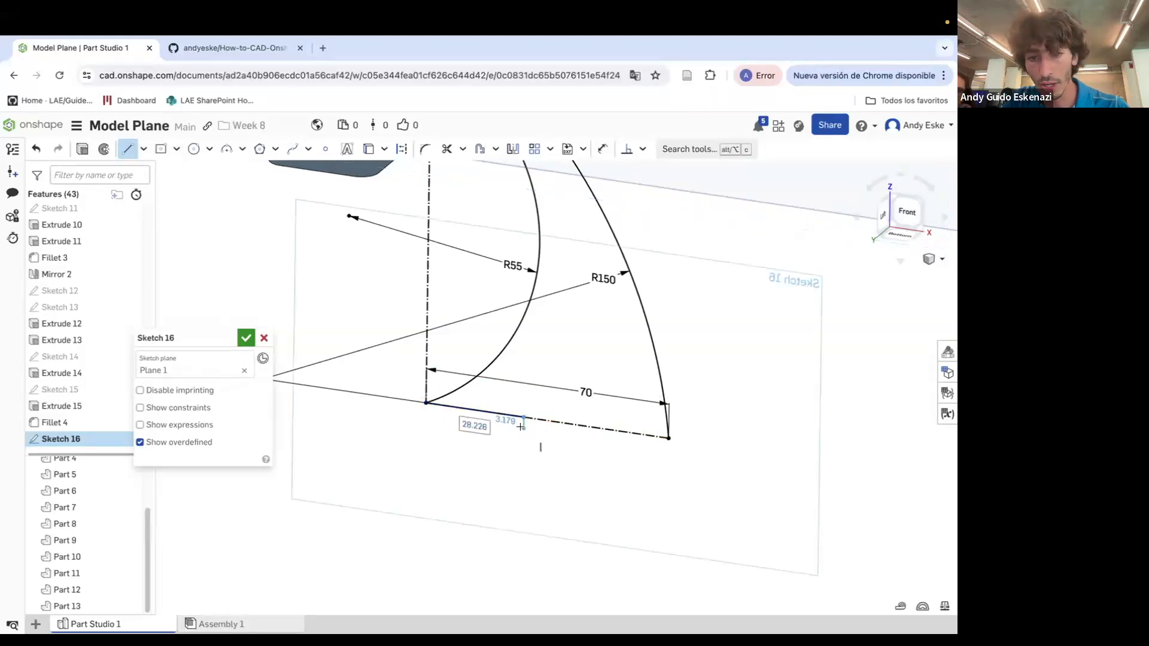
{"action": "left_click", "coordinate": [526, 433]}
{"action": "left_click", "coordinate": [582, 441]}
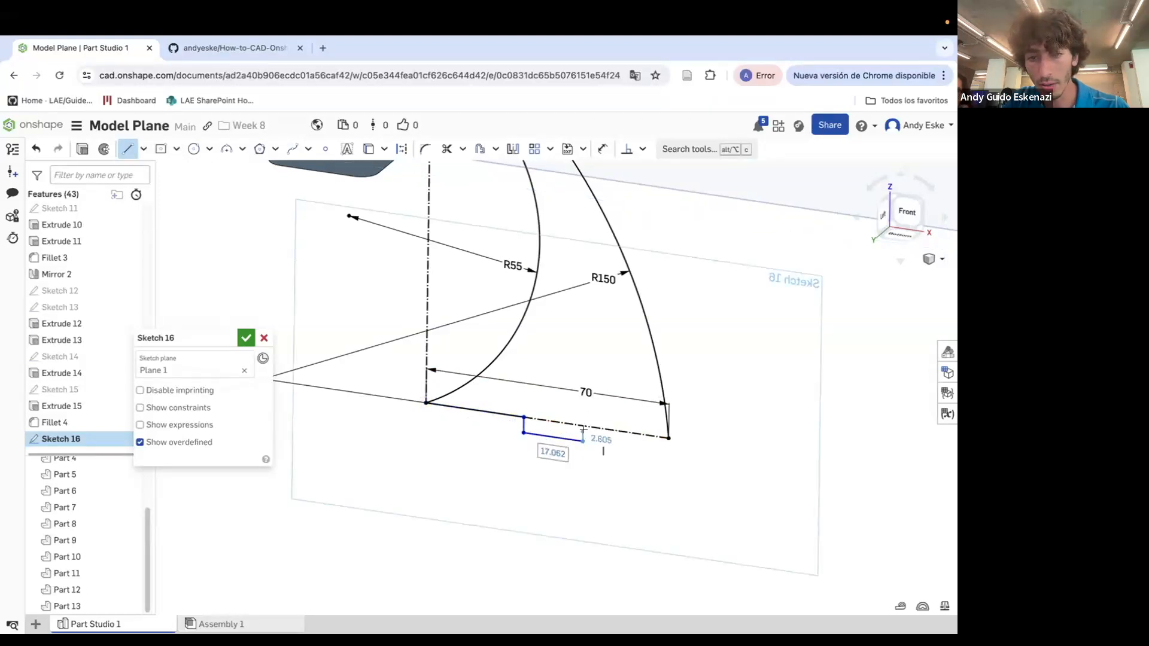
{"action": "left_click", "coordinate": [581, 426]}
{"action": "key", "text": "Escape"}
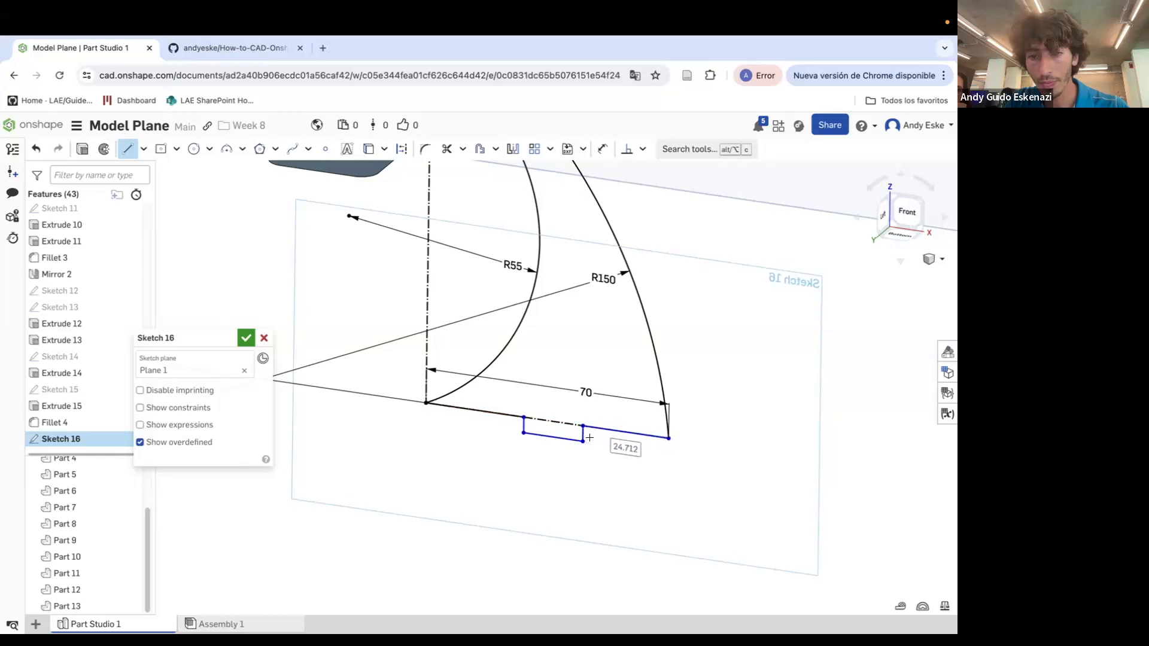
{"action": "scroll", "coordinate": [567, 426], "scroll_direction": "up", "scroll_amount": 5}
{"action": "left_click", "coordinate": [532, 419]}
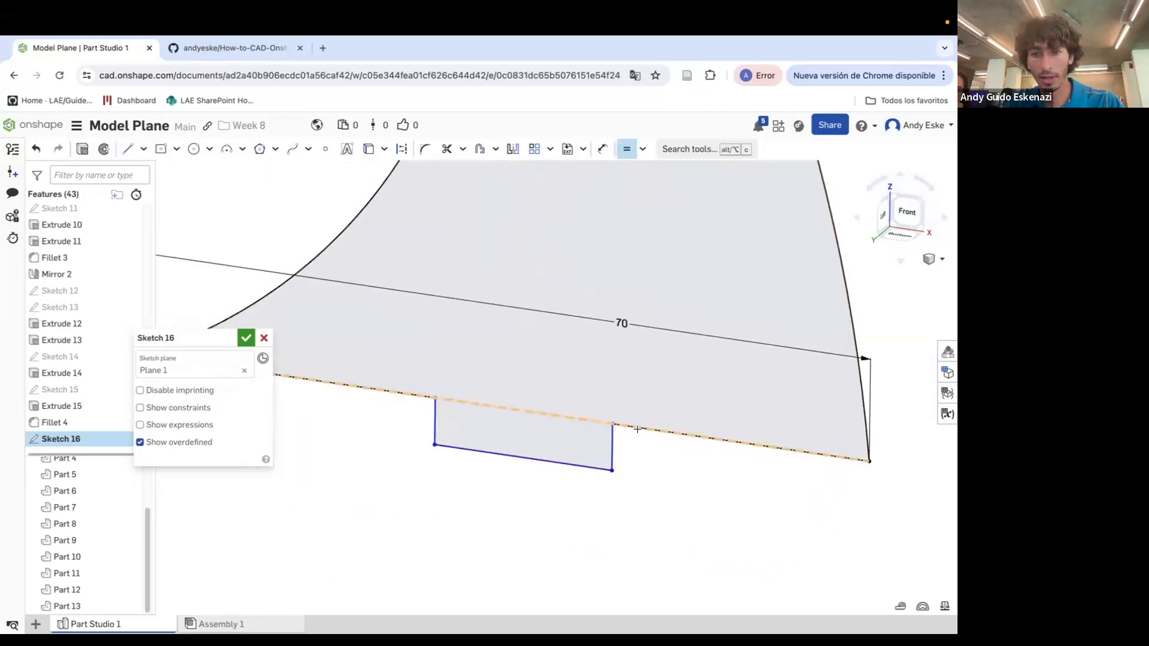
{"action": "key", "text": "Escape"}
Dimension the bottom edge in front of the lower tab to 25 mm
{"action": "key", "text": "d"}
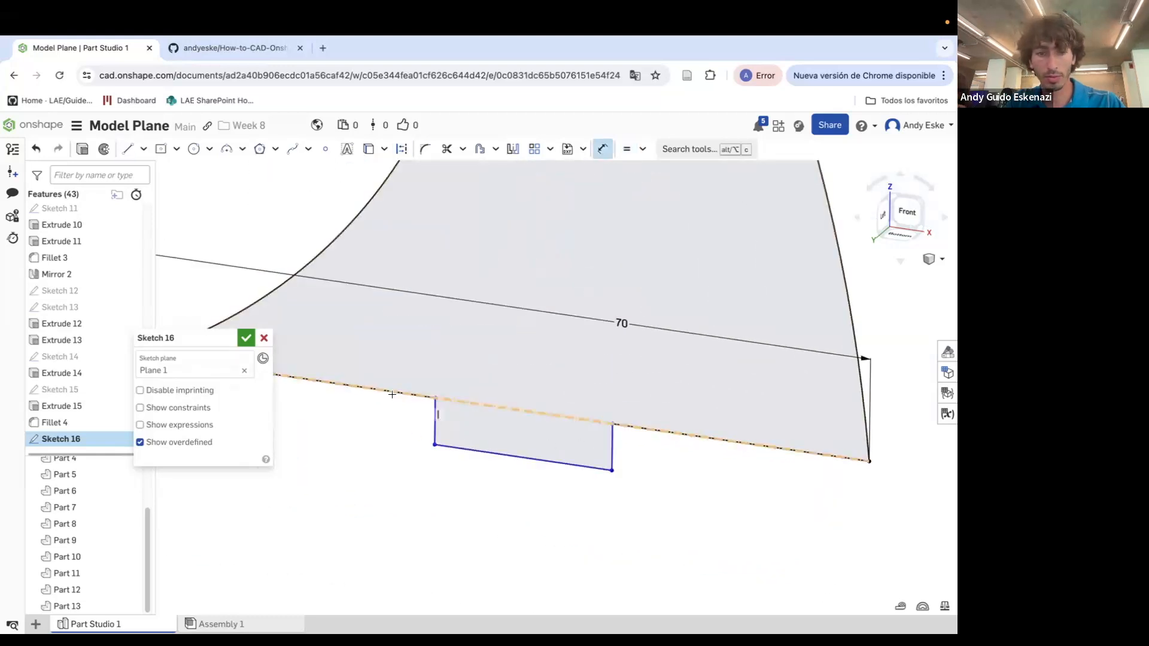
{"action": "scroll", "coordinate": [508, 425], "scroll_direction": "down", "scroll_amount": 4}
{"action": "left_click", "coordinate": [353, 396]}
{"action": "left_click", "coordinate": [476, 425]}
{"action": "left_click", "coordinate": [389, 426]}
{"action": "type", "text": "25"}
{"action": "key", "text": "Return"}
Dimension the bottom edge behind the lower tab to 25 mm
{"action": "left_click", "coordinate": [657, 442]}
{"action": "left_click", "coordinate": [616, 449]}
{"action": "type", "text": "25"}
{"action": "key", "text": "Return"}
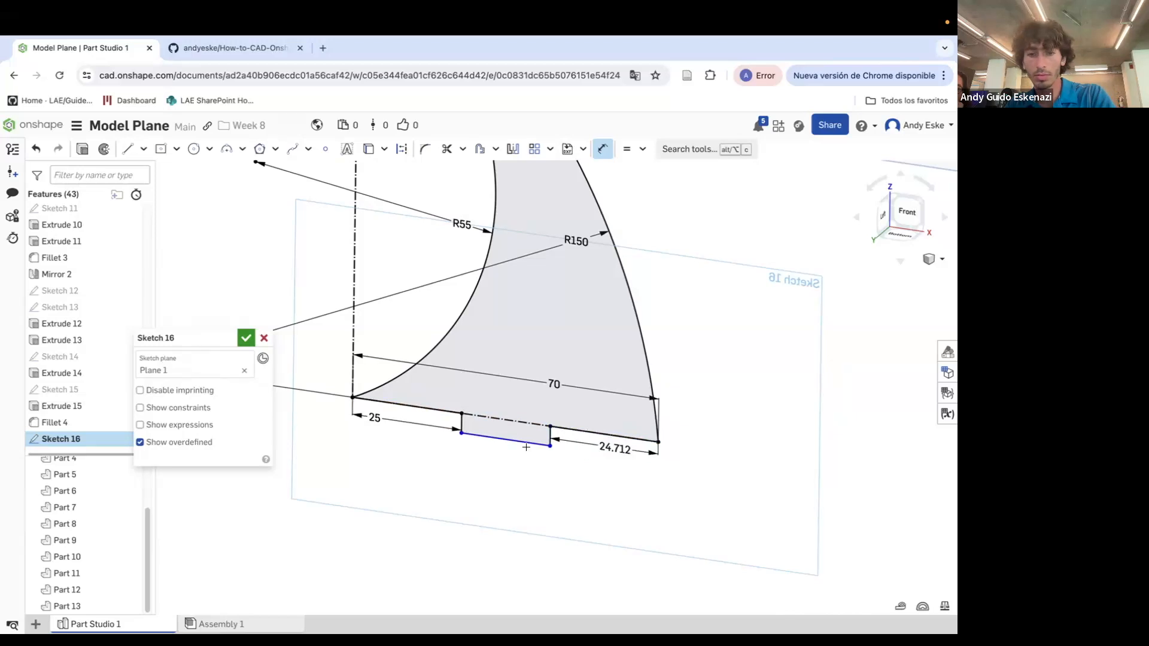
Dimension the lower tab's height to 3 mm and finish the sketch
{"action": "scroll", "coordinate": [539, 440], "scroll_direction": "up", "scroll_amount": 3}
{"action": "left_click", "coordinate": [579, 428]}
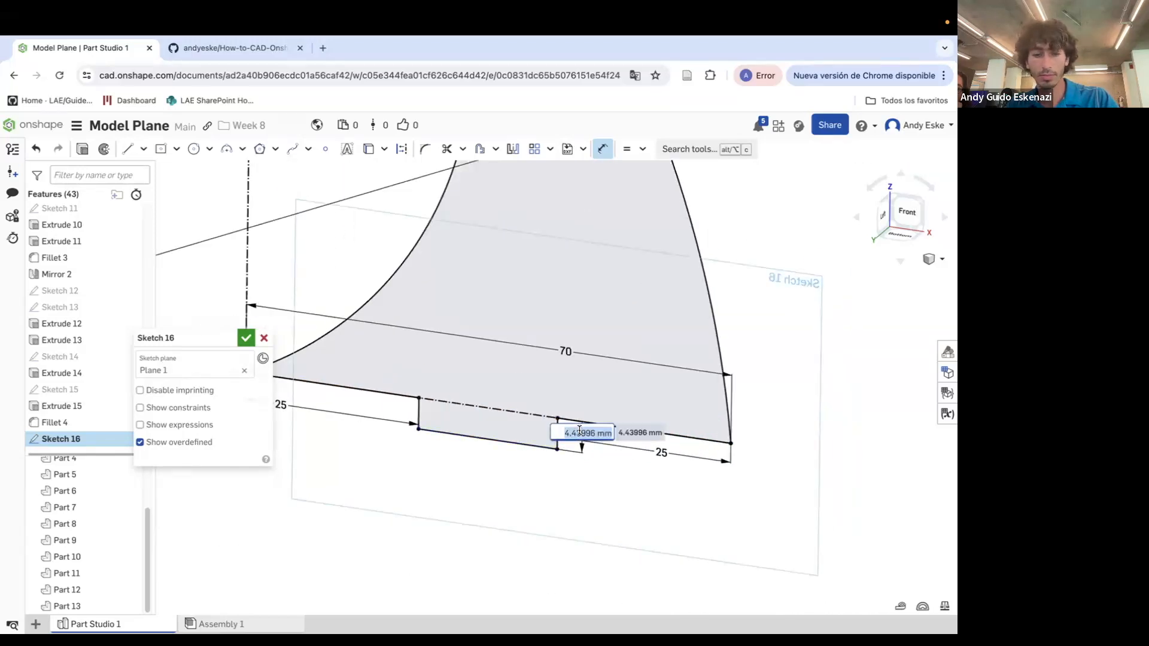
{"action": "type", "text": "3"}
{"action": "key", "text": "Return"}
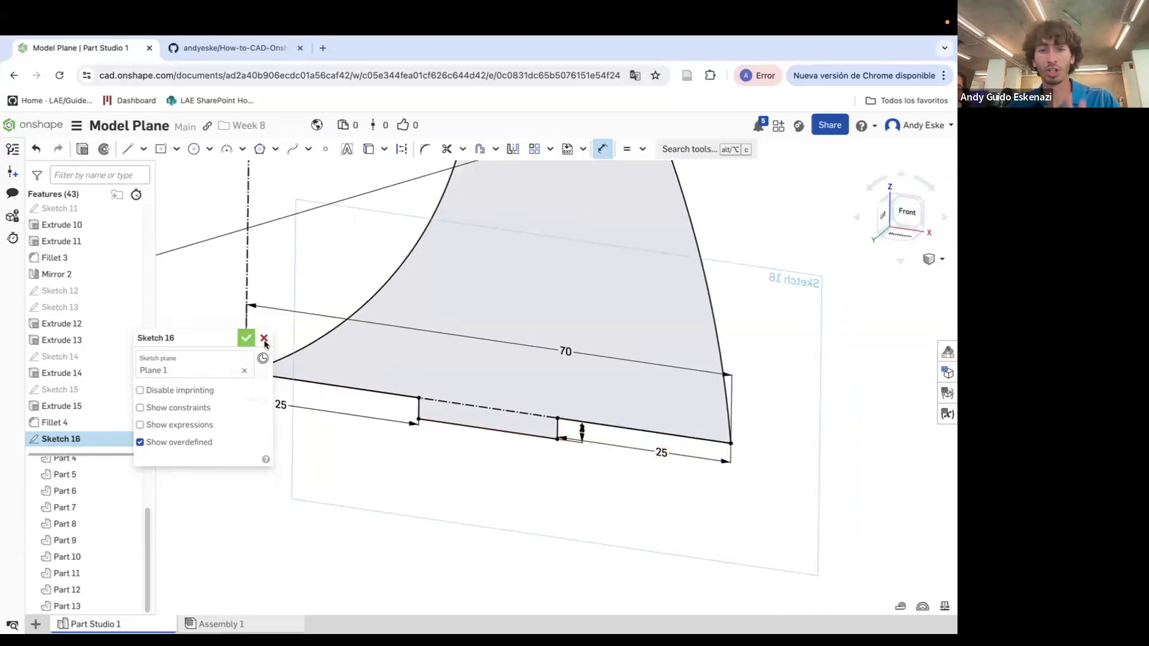
{"action": "left_click", "coordinate": [246, 339]}
Start a sketch on the floor panel's lower face and project the upper tab's edge into it as construction geometry
{"action": "scroll", "coordinate": [470, 387], "scroll_direction": "down", "scroll_amount": 5}
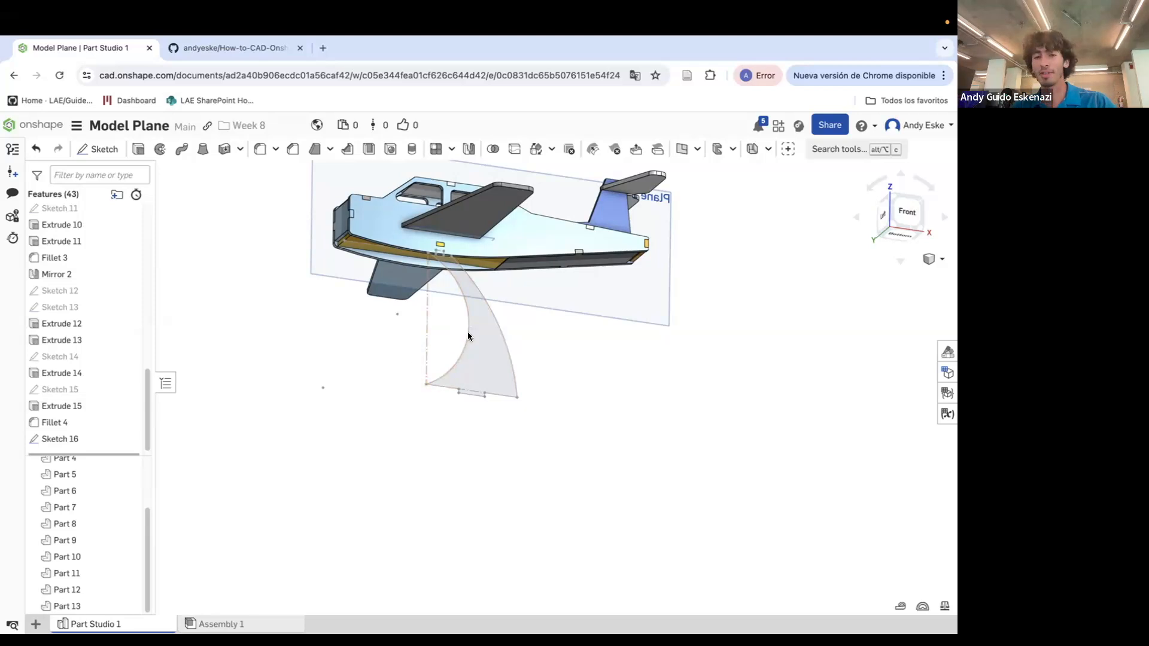
{"action": "scroll", "coordinate": [473, 340], "scroll_direction": "up", "scroll_amount": 2}
{"action": "right_click_drag", "start_coordinate": [519, 421], "coordinate": [495, 359]}
{"action": "scroll", "coordinate": [414, 237], "scroll_direction": "up", "scroll_amount": 10}
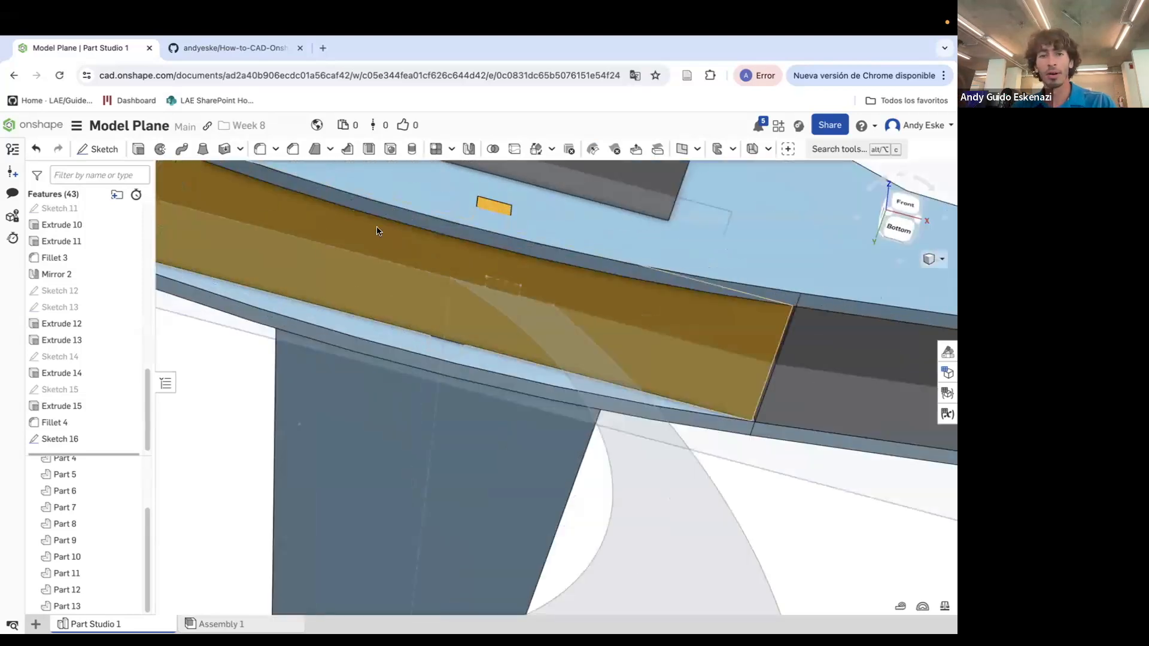
{"action": "left_click", "coordinate": [105, 149]}
{"action": "scroll", "coordinate": [390, 263], "scroll_direction": "down", "scroll_amount": 4}
{"action": "left_click", "coordinate": [391, 255]}
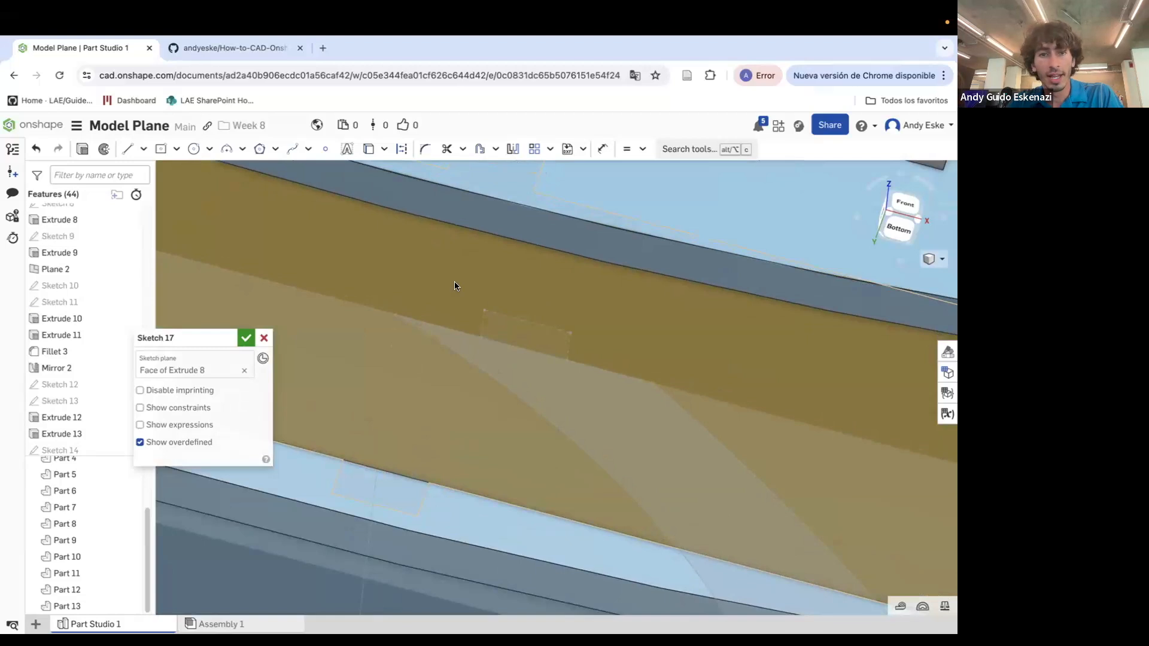
{"action": "left_click", "coordinate": [401, 149]}
{"action": "left_click", "coordinate": [366, 150]}
{"action": "left_click", "coordinate": [500, 315]}
Draw a centre-point rectangle on the projected line's midpoint and stretch its short side to the line's end
{"action": "scroll", "coordinate": [519, 335], "scroll_direction": "up", "scroll_amount": 3}
{"action": "left_click", "coordinate": [161, 150]}
{"action": "left_click", "coordinate": [525, 354]}
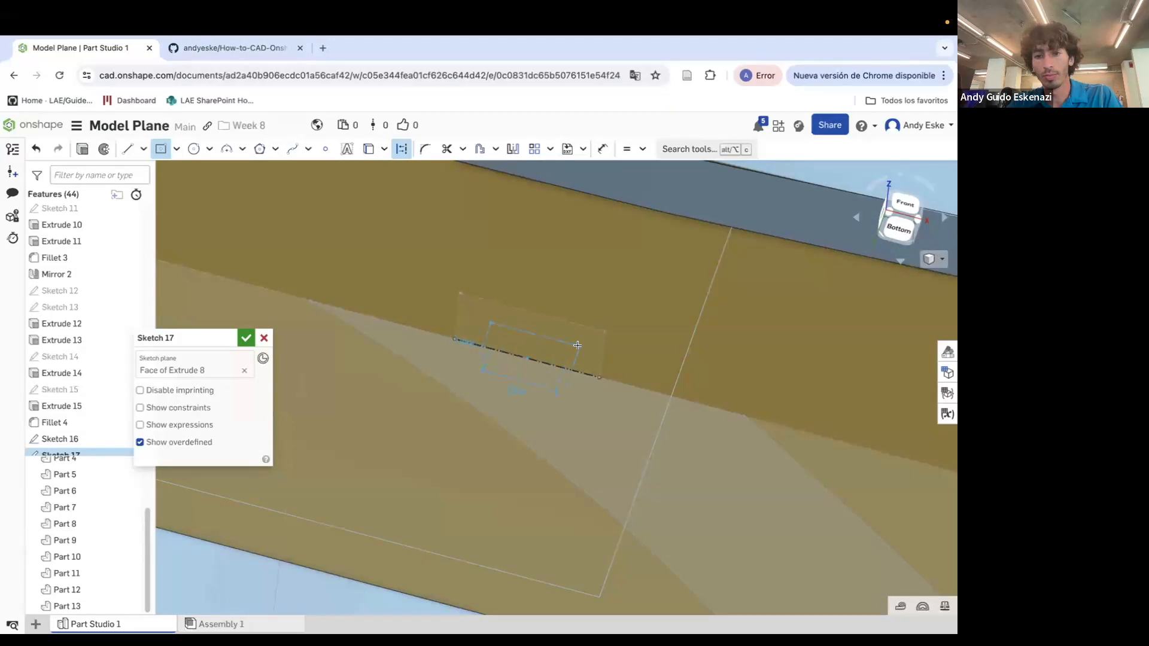
{"action": "left_click", "coordinate": [575, 339]}
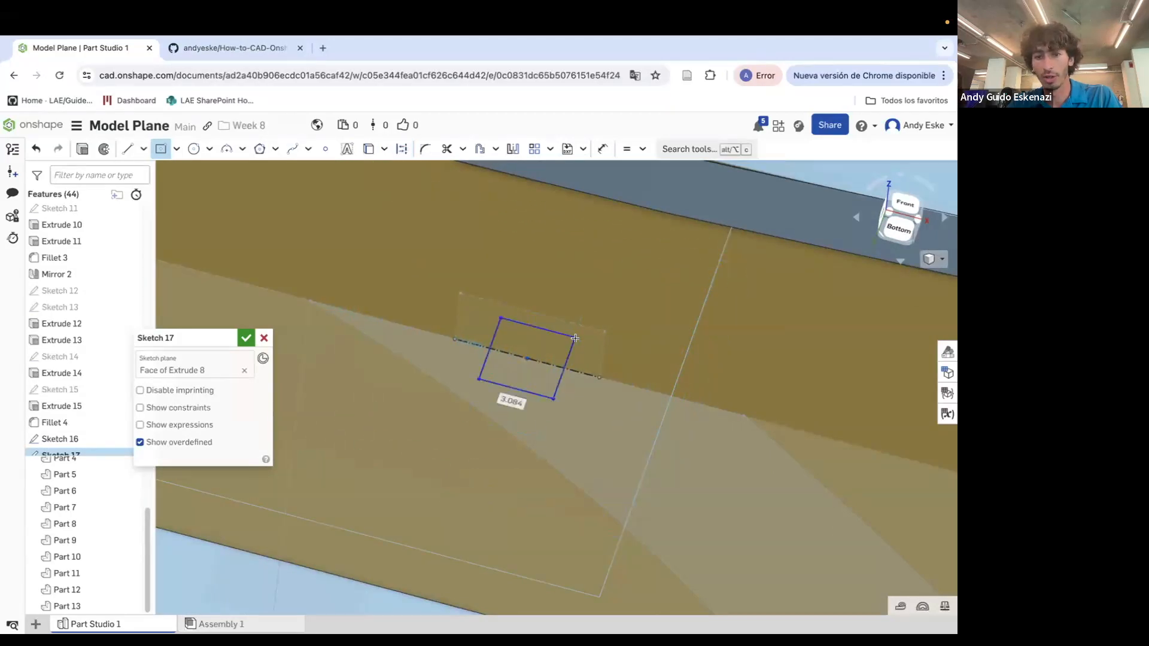
{"action": "left_click_drag", "start_coordinate": [563, 366], "coordinate": [609, 378]}
Dimension the rectangle's short side to 3 mm
{"action": "key", "text": "d"}
{"action": "left_click", "coordinate": [602, 368]}
{"action": "left_click", "coordinate": [634, 377]}
{"action": "type", "text": "3"}
{"action": "key", "text": "Return"}
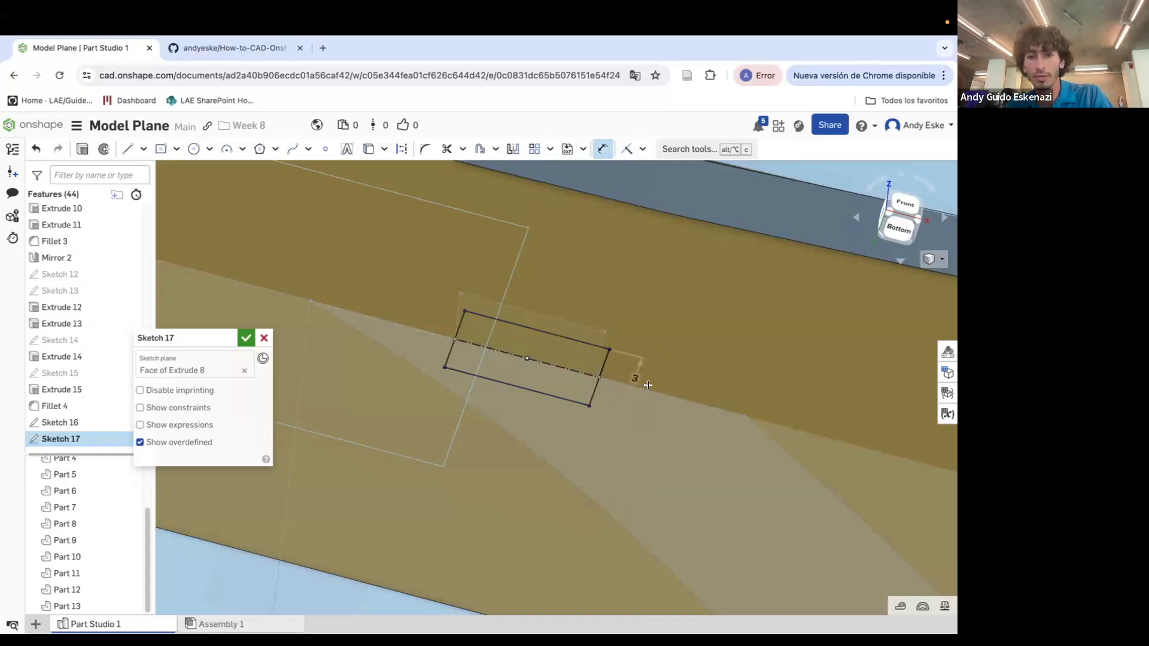
Extrude the rectangle 25 mm as a removal to cut the tab's slot through the floor panel
{"action": "left_click", "coordinate": [82, 149]}
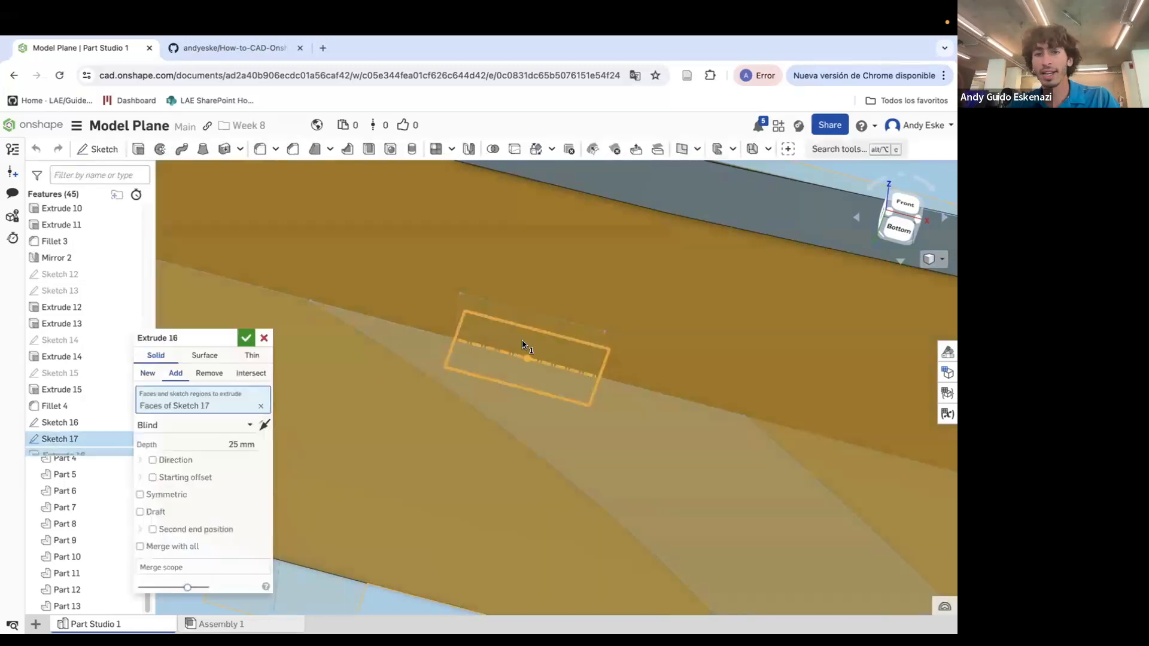
{"action": "left_click", "coordinate": [206, 372]}
{"action": "left_click", "coordinate": [246, 338]}
Extrude the curved profile of Sketch 16 symmetrically to a 3 mm depth as a new part
{"action": "scroll", "coordinate": [419, 330], "scroll_direction": "down", "scroll_amount": 8}
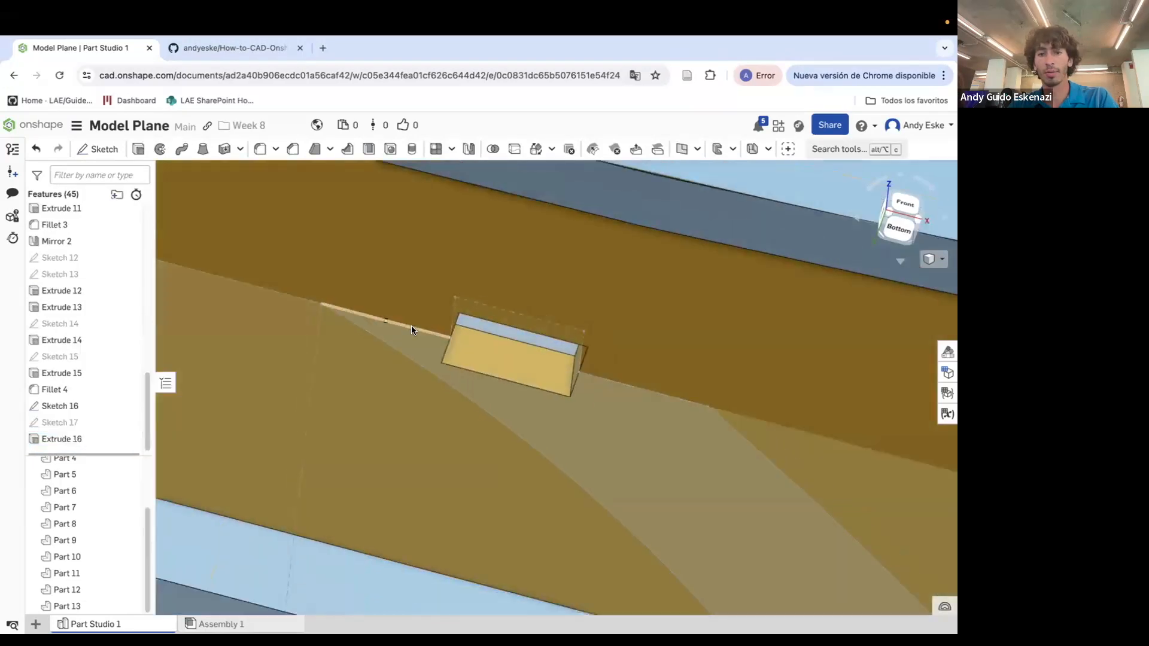
{"action": "left_click", "coordinate": [138, 149]}
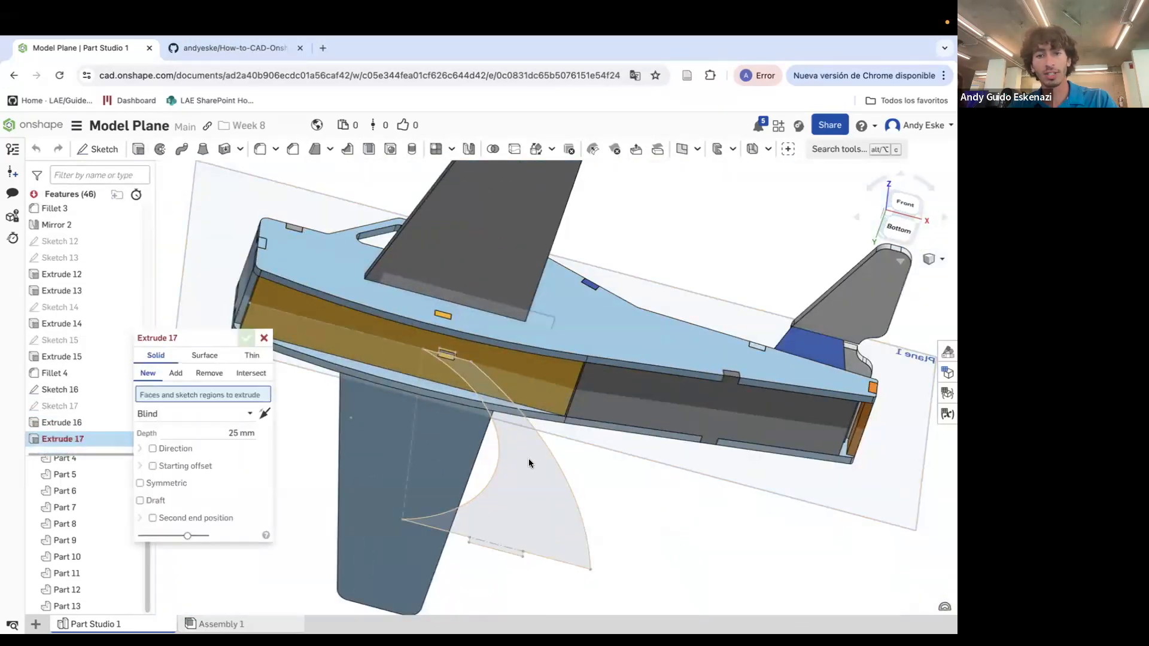
{"action": "left_click", "coordinate": [529, 481]}
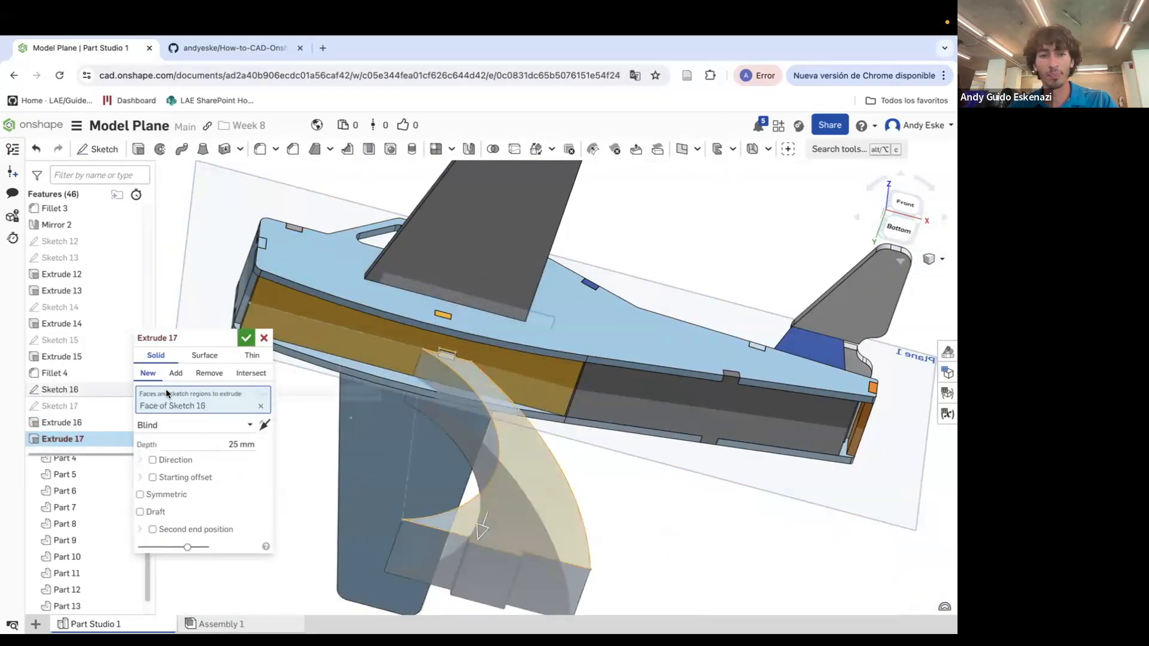
{"action": "left_click", "coordinate": [159, 495]}
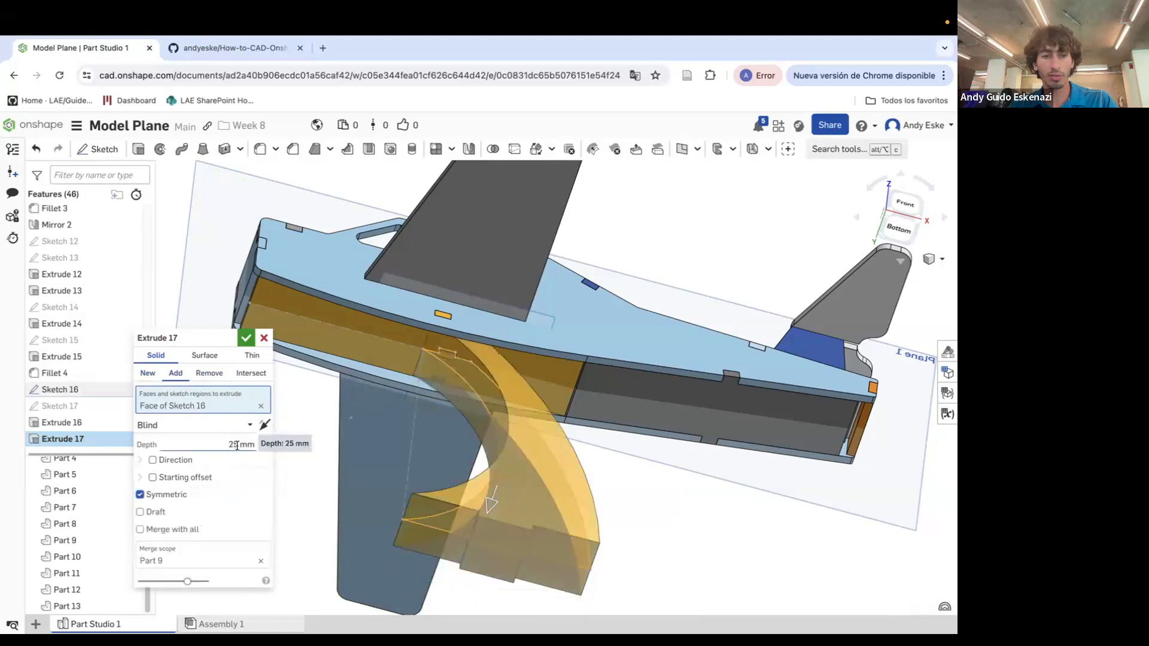
{"action": "key", "text": "Return"}
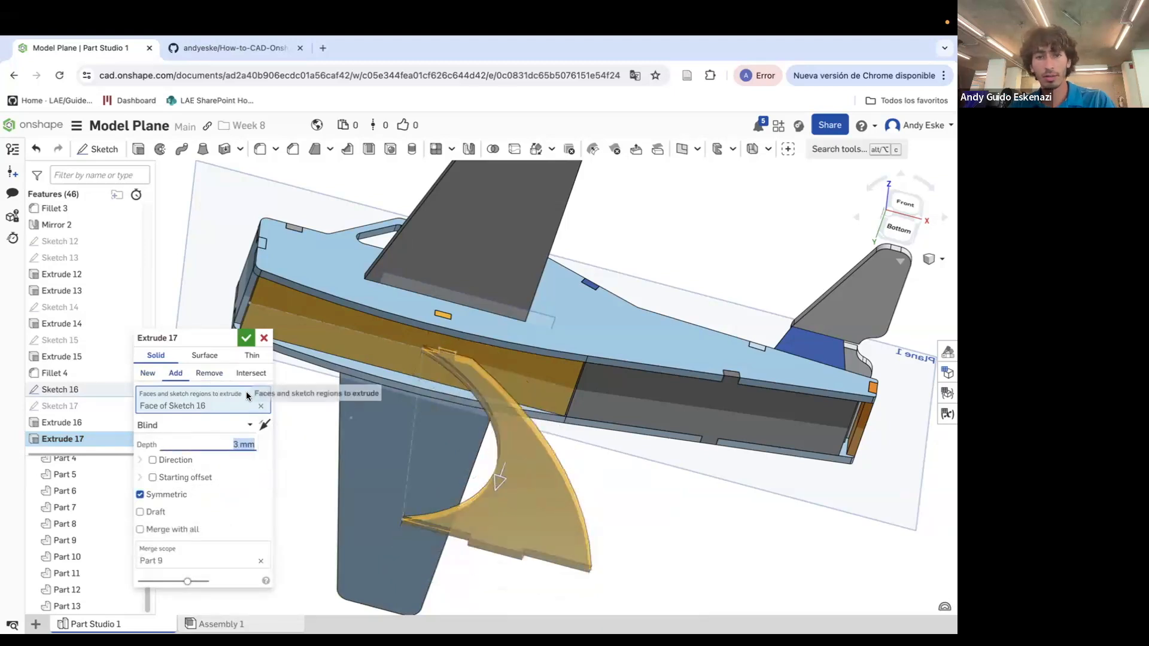
{"action": "left_click", "coordinate": [147, 378]}
{"action": "left_click", "coordinate": [246, 338]}
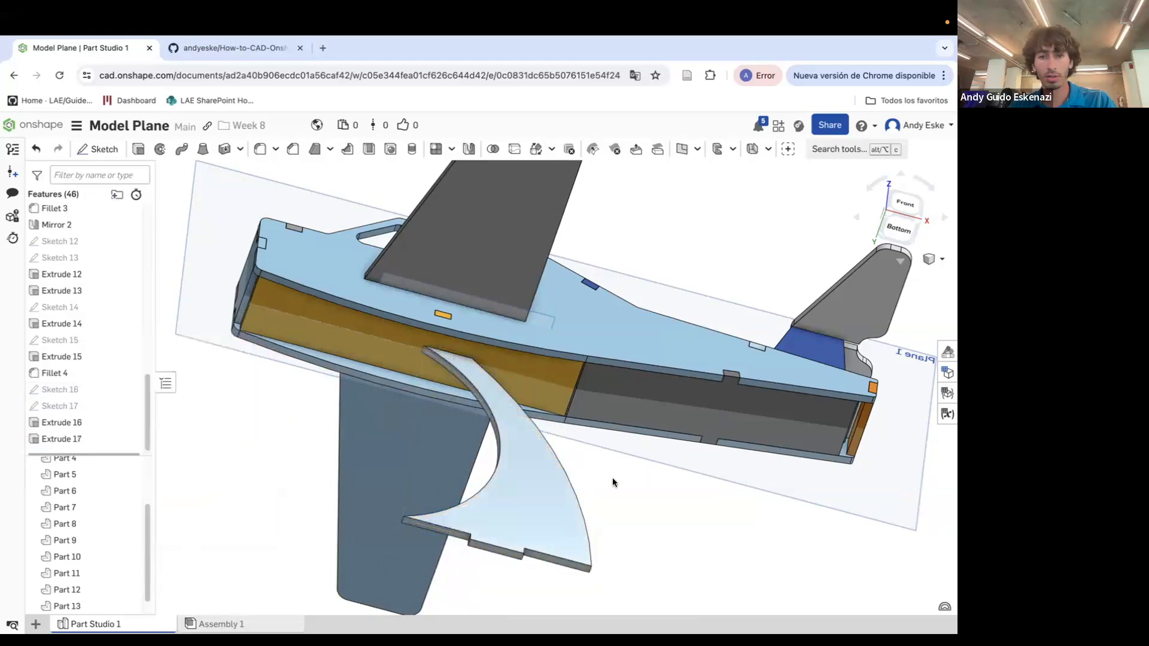
Start a sketch on the curved part's narrow bottom face, beside its lower tab
{"action": "scroll", "coordinate": [613, 466], "scroll_direction": "down", "scroll_amount": 5}
{"action": "right_click_drag", "start_coordinate": [612, 466], "coordinate": [606, 412]}
{"action": "scroll", "coordinate": [533, 514], "scroll_direction": "up", "scroll_amount": 5}
{"action": "mouse_move", "coordinate": [533, 513]}
{"action": "right_mouse_down"}
{"action": "mouse_move", "coordinate": [548, 403]}
{"action": "mouse_move", "coordinate": [505, 498]}
{"action": "mouse_move", "coordinate": [504, 537]}
{"action": "mouse_move", "coordinate": [448, 527]}
{"action": "right_mouse_up"}
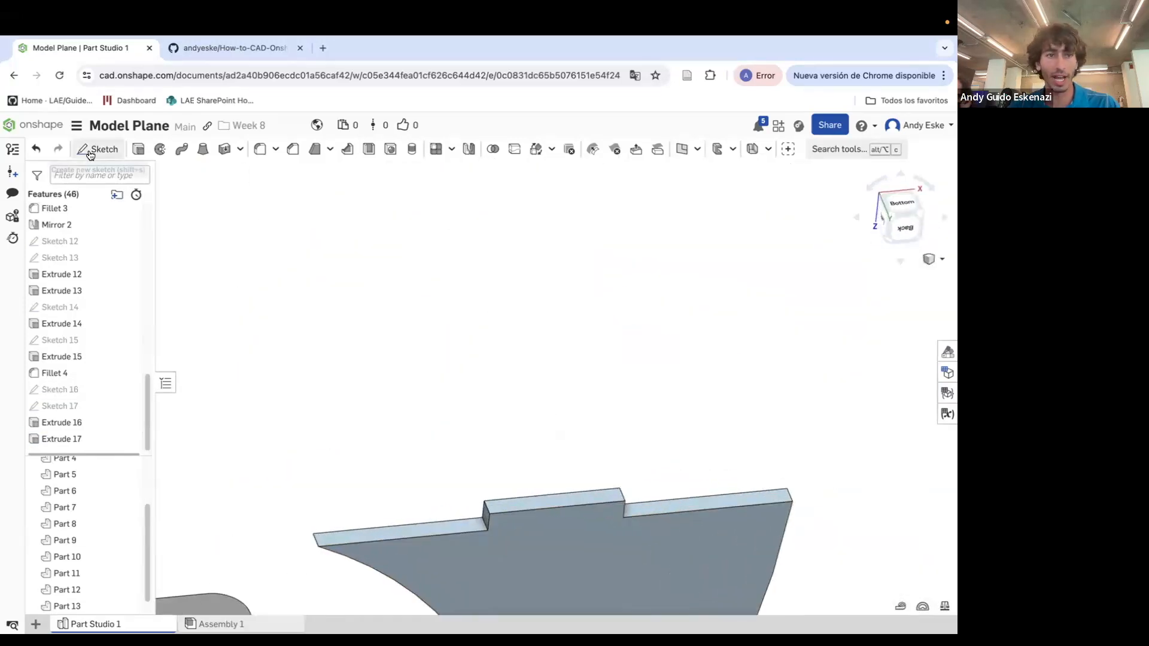
{"action": "left_click", "coordinate": [98, 149]}
{"action": "left_click", "coordinate": [465, 524]}
{"action": "mouse_move", "coordinate": [467, 525]}
{"action": "right_mouse_down"}
{"action": "mouse_move", "coordinate": [495, 397]}
{"action": "mouse_move", "coordinate": [477, 421]}
{"action": "mouse_move", "coordinate": [530, 484]}
{"action": "mouse_move", "coordinate": [458, 374]}
{"action": "right_mouse_up"}
{"action": "scroll", "coordinate": [530, 483], "scroll_direction": "up", "scroll_amount": 5}
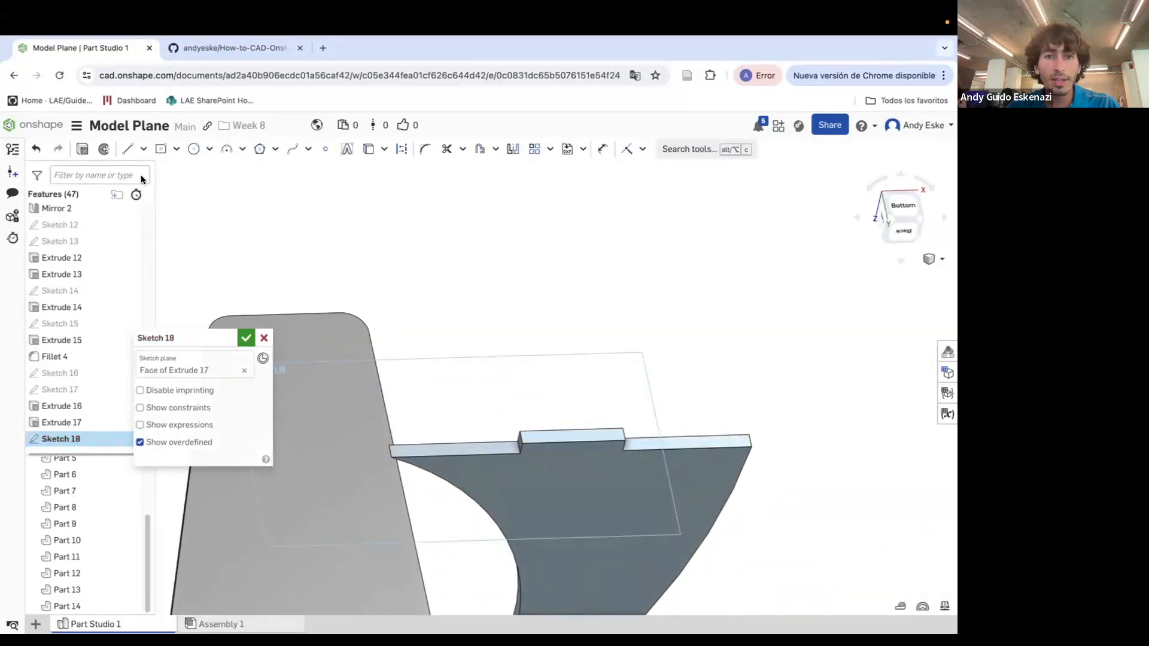
{"action": "left_click", "coordinate": [144, 149]}
{"action": "left_click", "coordinate": [398, 147]}
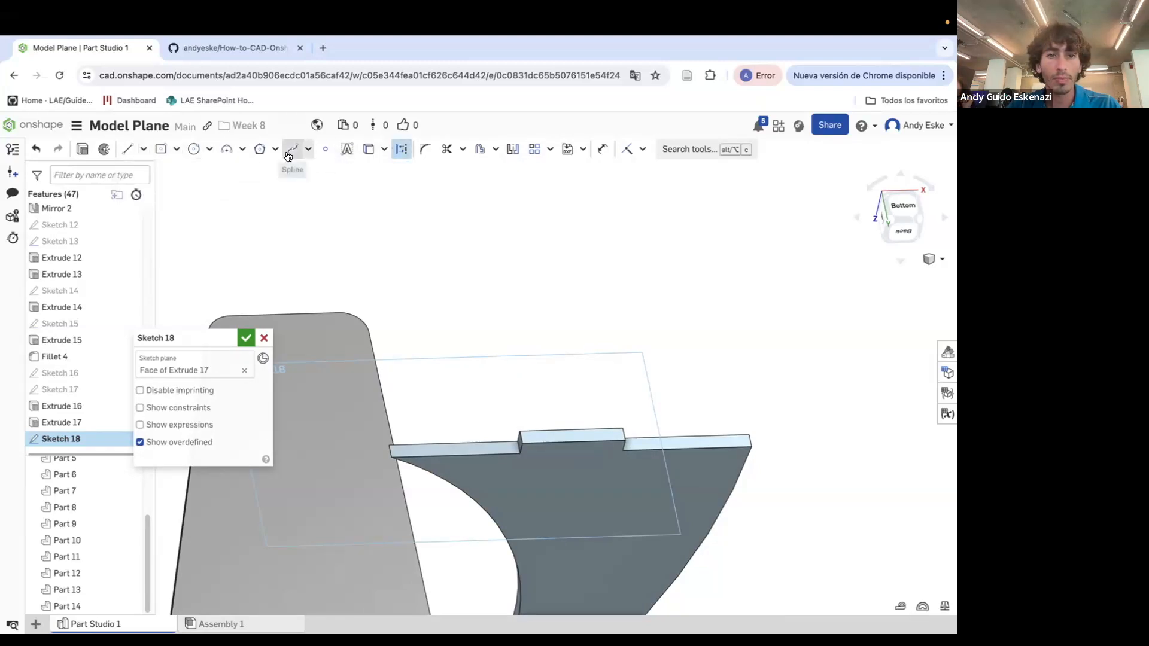
{"action": "scroll", "coordinate": [535, 431], "scroll_direction": "up", "scroll_amount": 3}
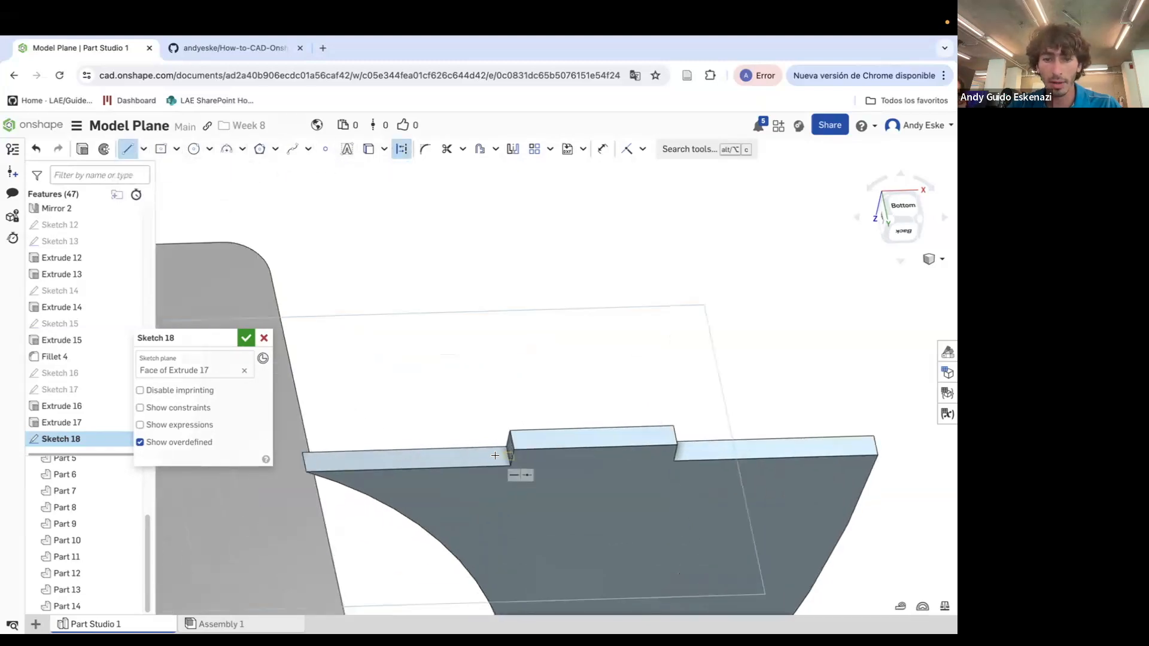
{"action": "left_click", "coordinate": [508, 457]}
{"action": "right_click_drag", "start_coordinate": [649, 460], "coordinate": [613, 464]}
{"action": "left_click", "coordinate": [673, 453]}
{"action": "key", "text": "Escape"}
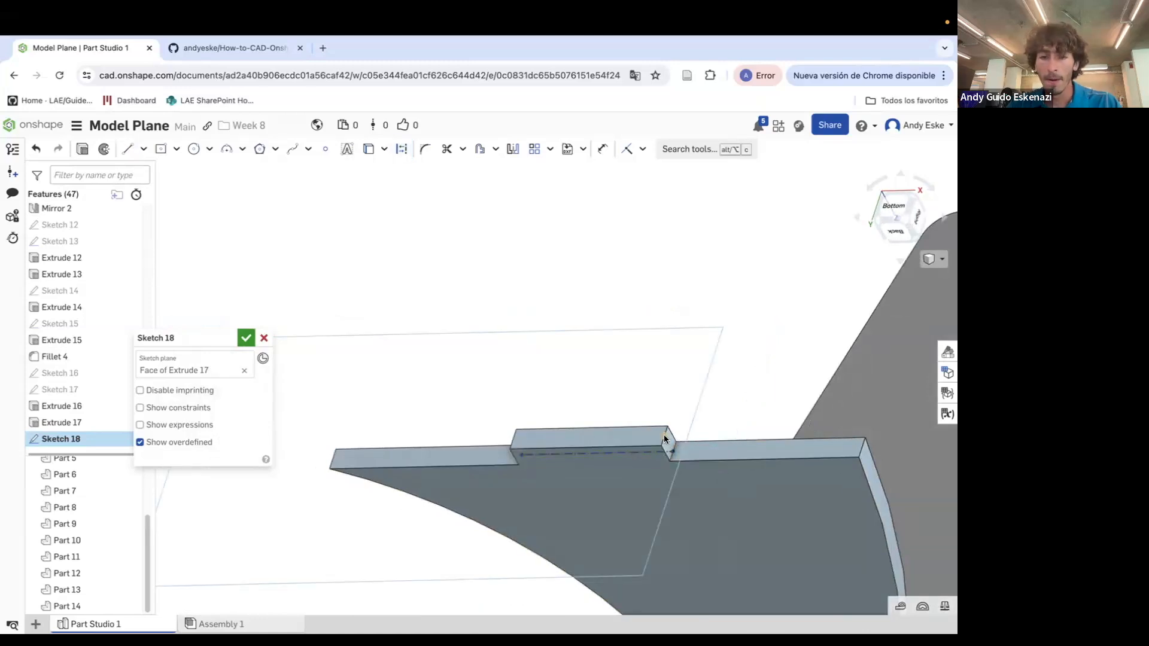
{"action": "key", "text": "ctrl+z"}
Draw a construction line along the middle of the bottom face from end to end and create a slot around it
{"action": "left_click", "coordinate": [127, 149]}
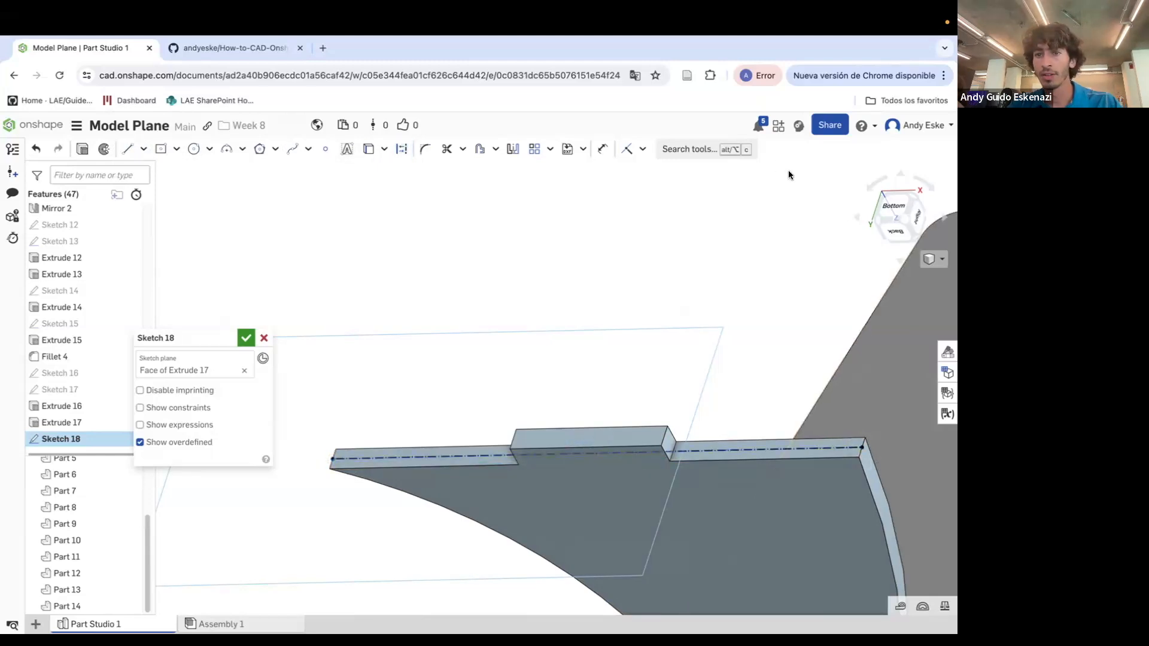
{"action": "left_click", "coordinate": [693, 147]}
{"action": "type", "text": "slo"}
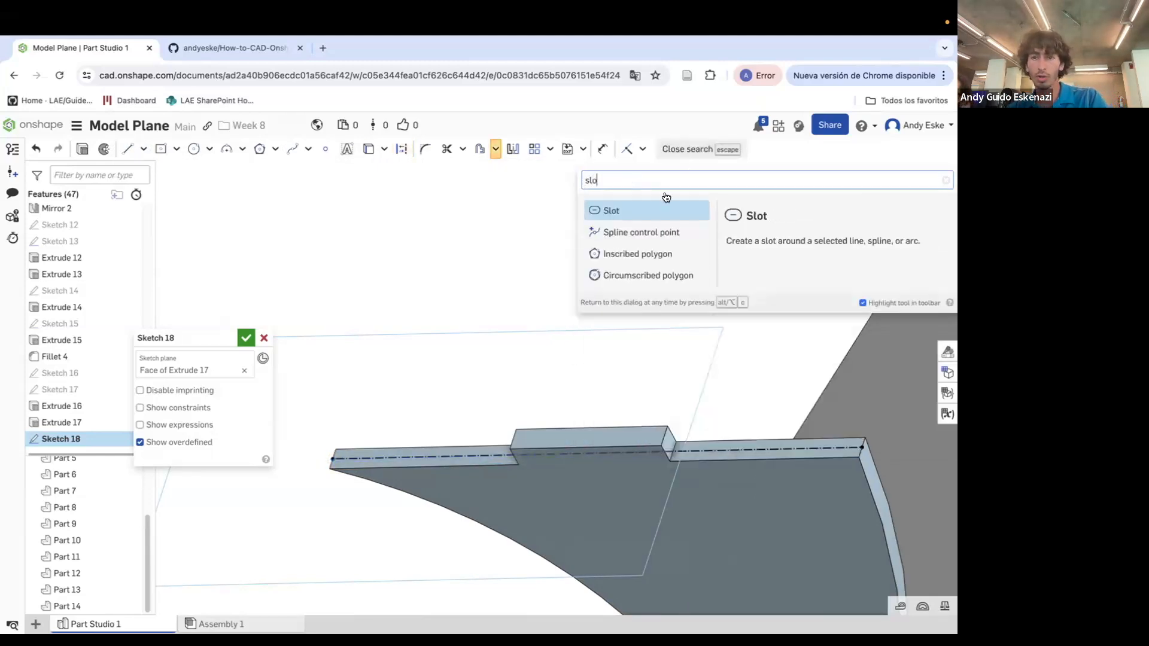
{"action": "key", "text": "Return"}
{"action": "left_click", "coordinate": [742, 449]}
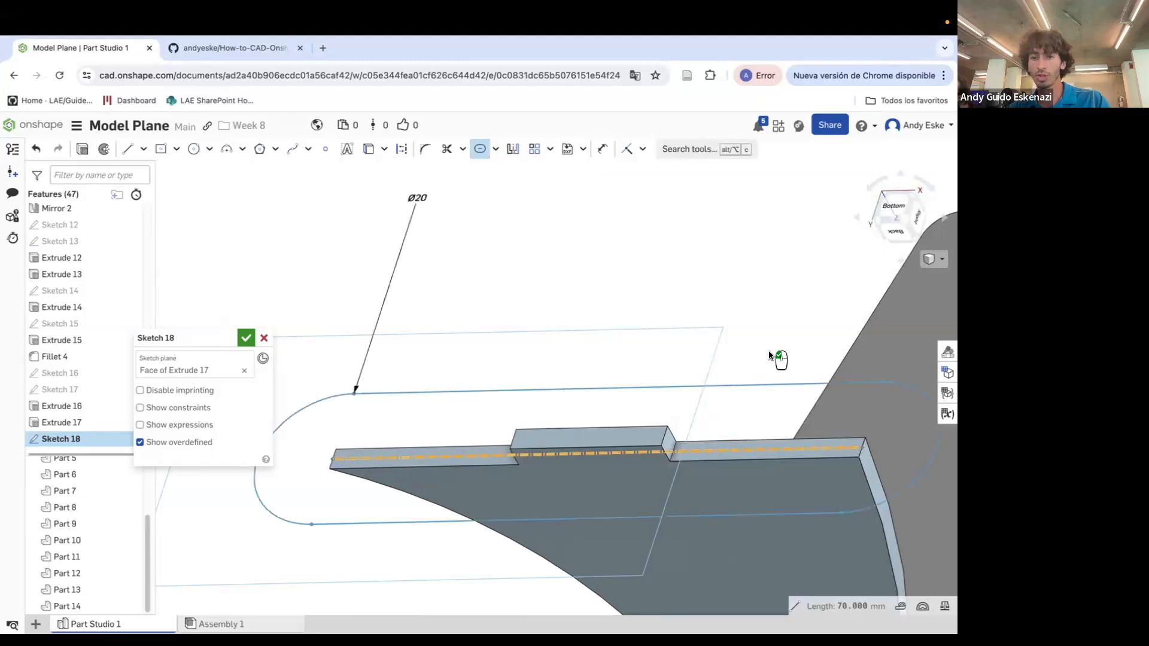
{"action": "left_click", "coordinate": [536, 279]}
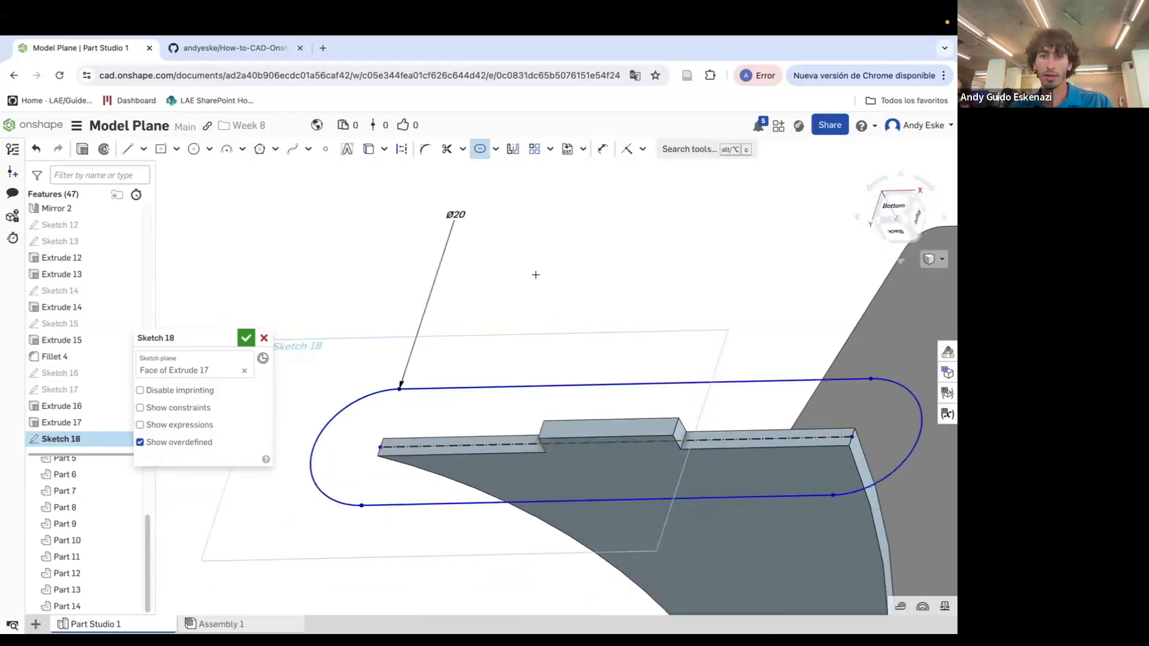
Set the slot's end diameter to 40 mm
{"action": "double_click", "coordinate": [458, 213]}
{"action": "type", "text": "30"}
{"action": "key", "text": "Return"}
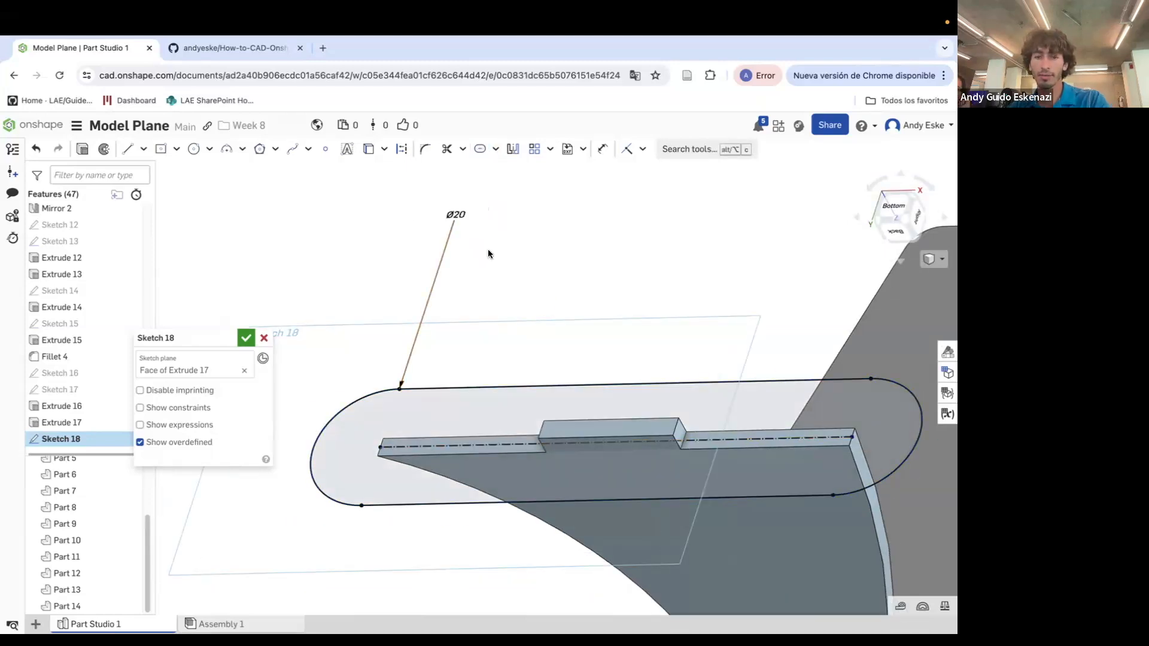
{"action": "scroll", "coordinate": [526, 257], "scroll_direction": "down", "scroll_amount": 5}
{"action": "right_click_drag", "start_coordinate": [527, 258], "coordinate": [561, 295]}
{"action": "scroll", "coordinate": [560, 294], "scroll_direction": "up", "scroll_amount": 3}
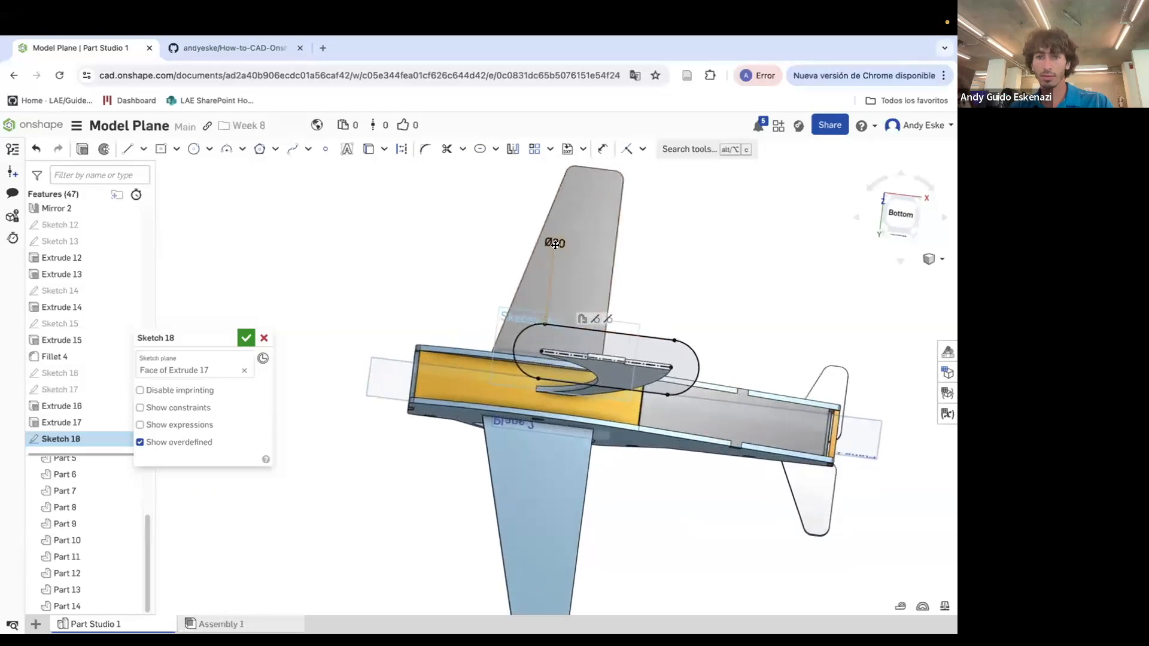
{"action": "double_click", "coordinate": [553, 243]}
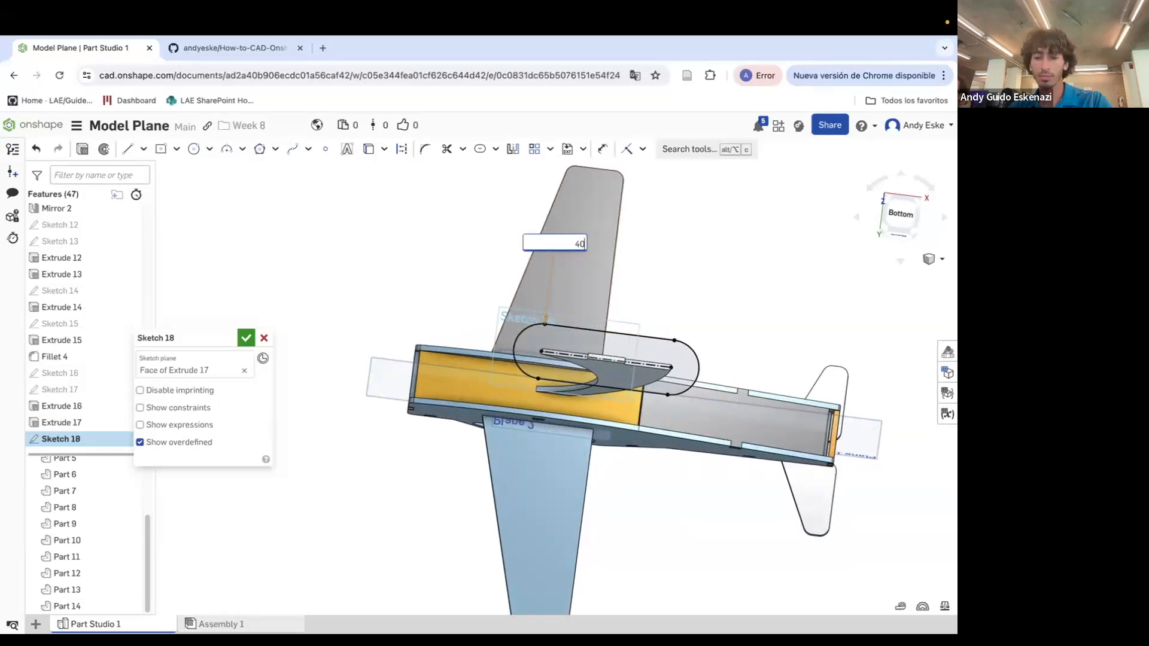
{"action": "key", "text": "Return"}
Project the outline of the lower tab's base into the slot sketch
{"action": "scroll", "coordinate": [581, 341], "scroll_direction": "up", "scroll_amount": 10}
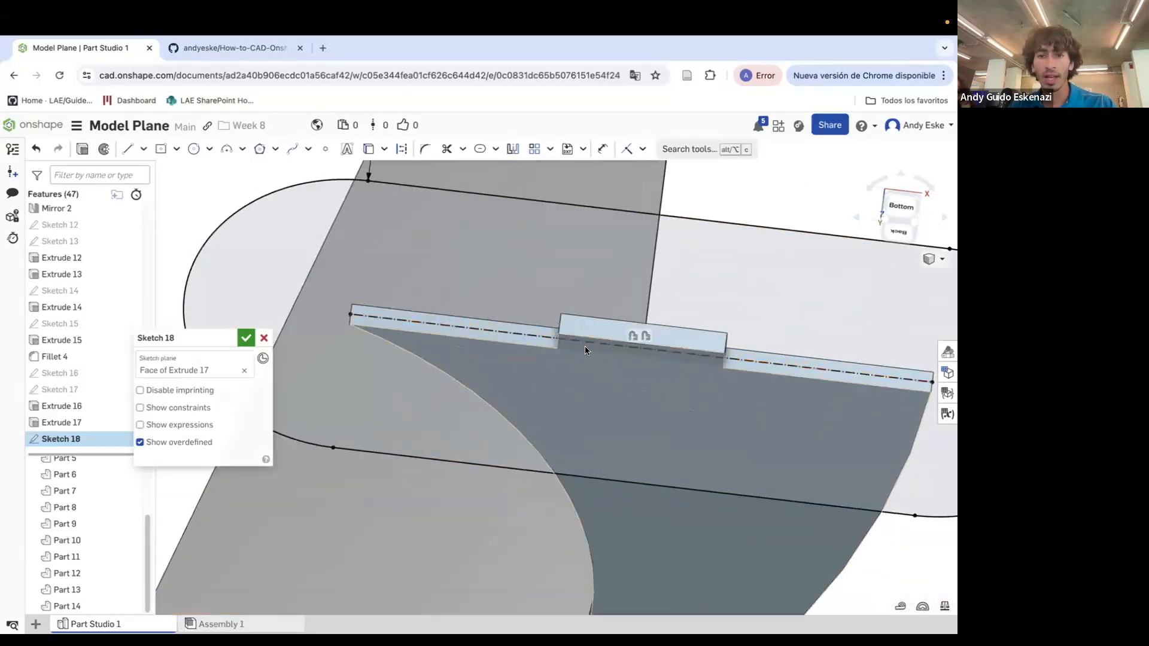
{"action": "left_click", "coordinate": [368, 149]}
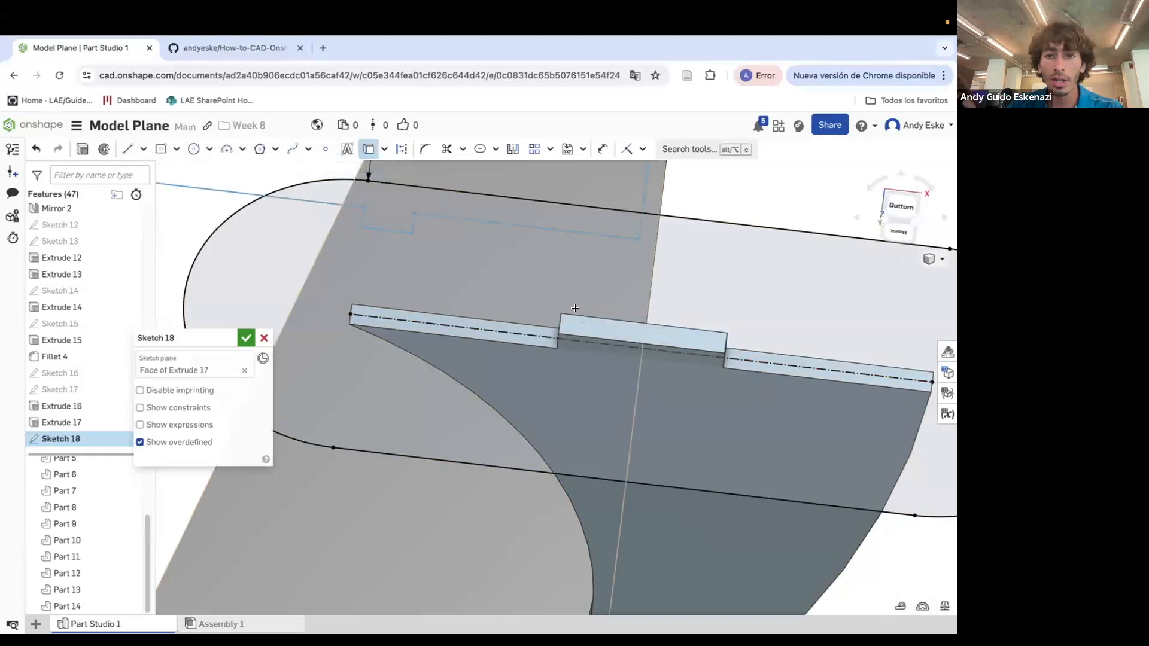
{"action": "scroll", "coordinate": [575, 308], "scroll_direction": "down", "scroll_amount": 10}
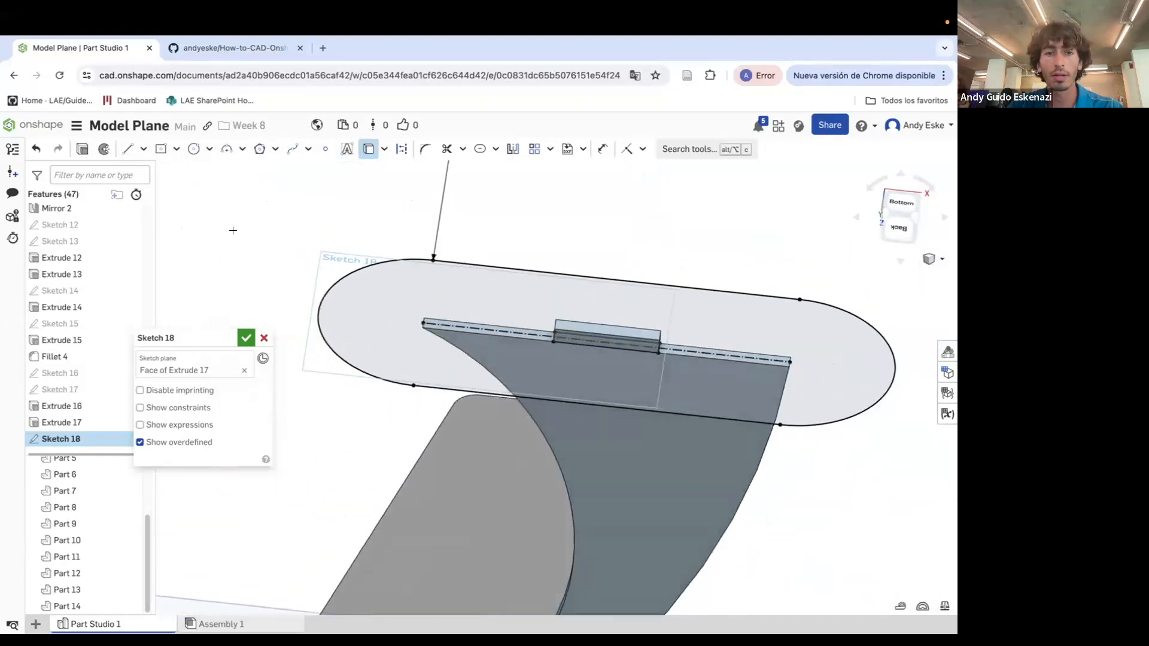
Extrude the slot-shaped region around the tab opening 3 mm as a new part to form the stand's base
{"action": "left_click", "coordinate": [82, 150]}
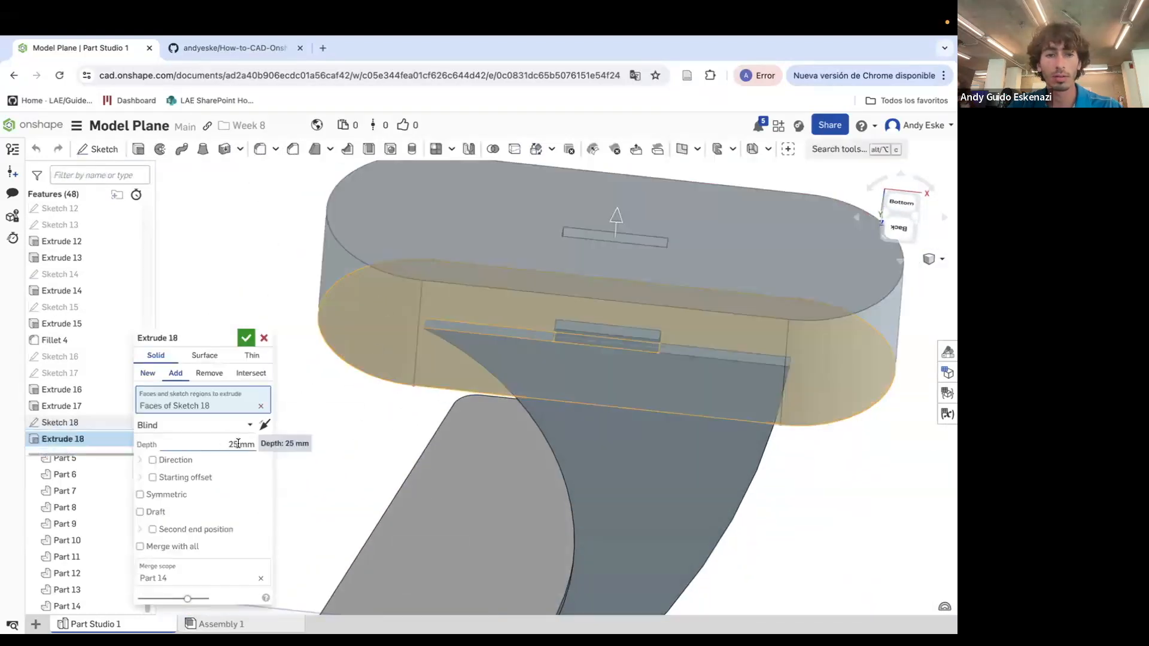
{"action": "type", "text": "3"}
{"action": "key", "text": "Return"}
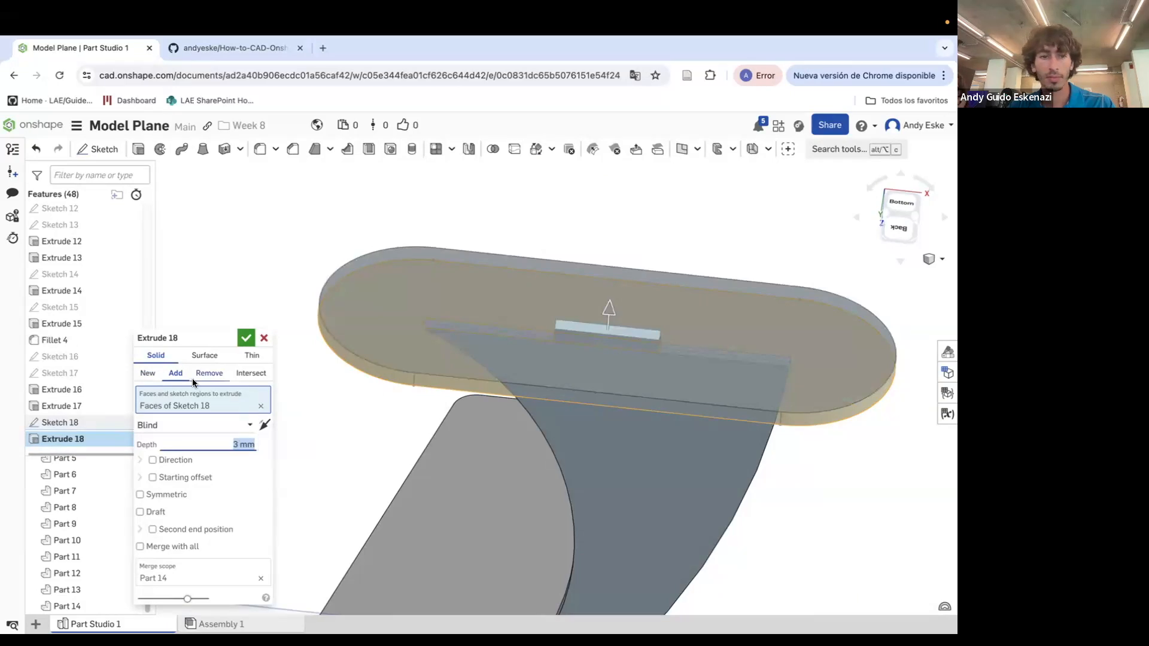
{"action": "left_click", "coordinate": [148, 373]}
{"action": "left_click", "coordinate": [245, 339]}
{"action": "key", "text": "shift+7"}
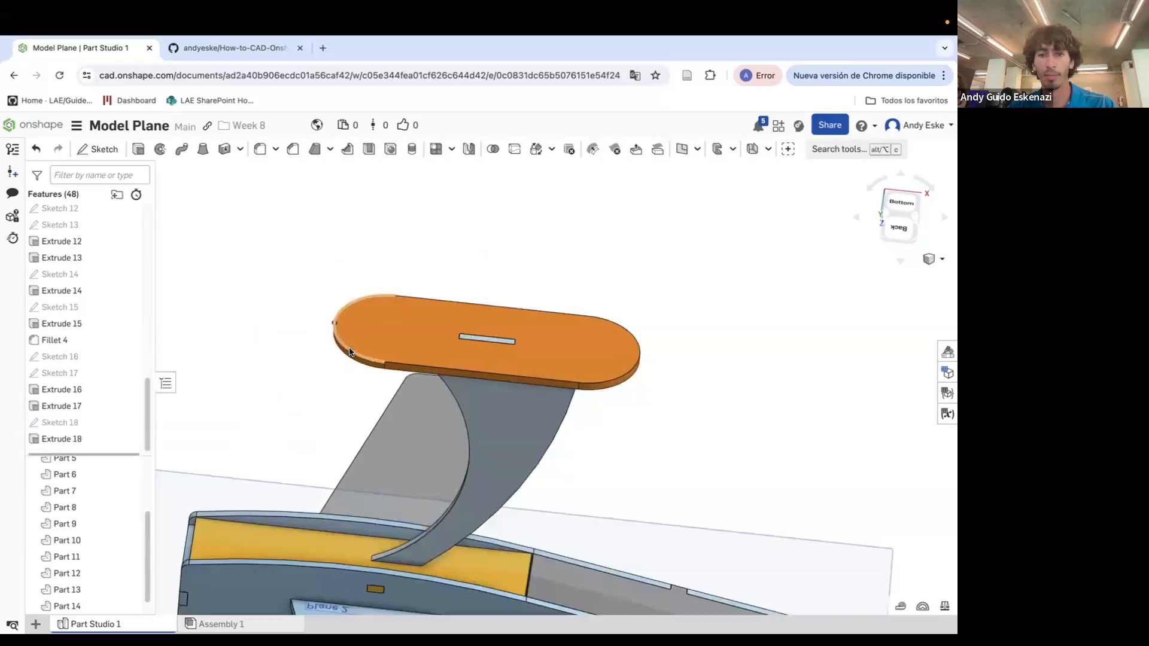
{"action": "right_click_drag", "start_coordinate": [366, 424], "coordinate": [489, 463]}
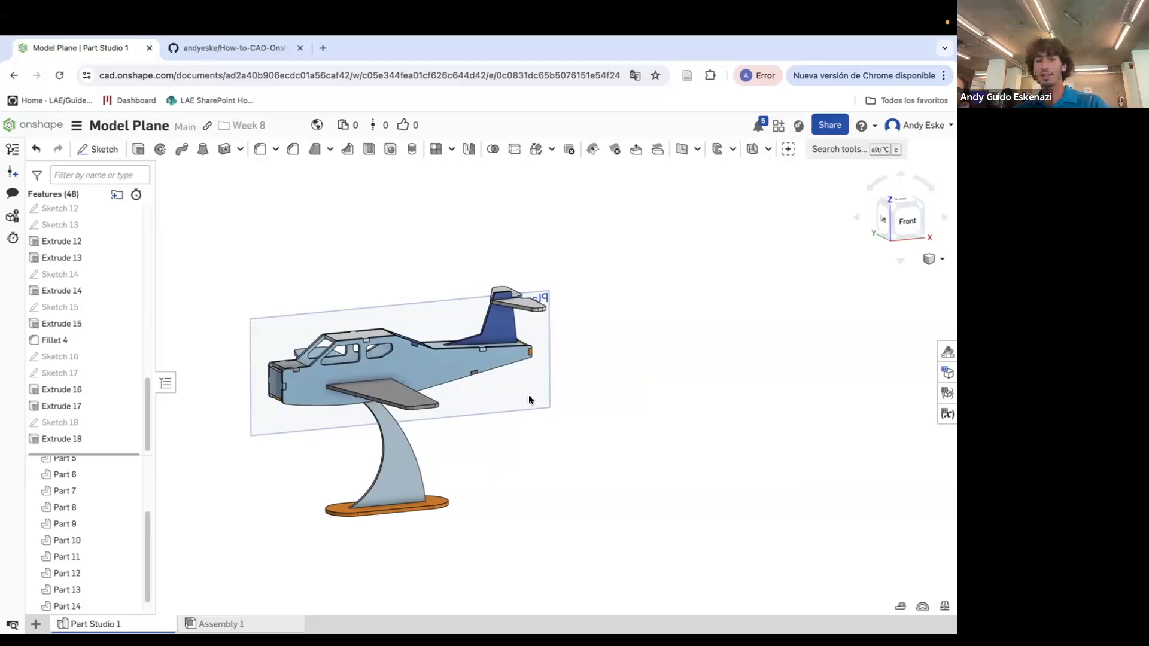
{"action": "right_click_drag", "start_coordinate": [470, 488], "coordinate": [409, 440]}
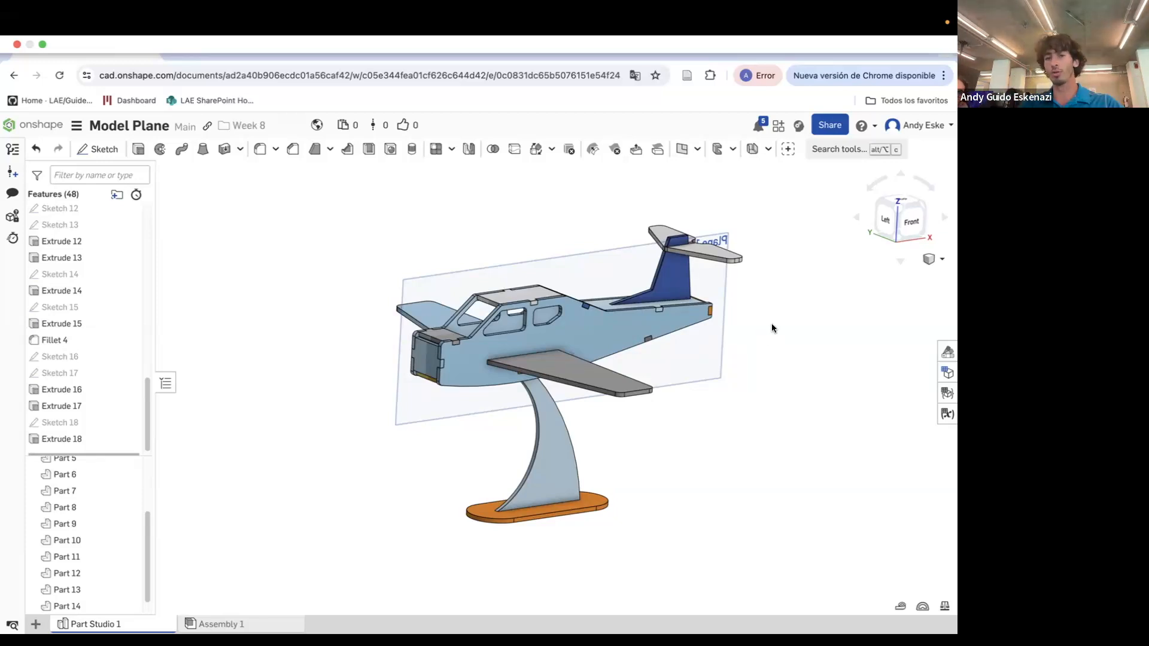
{"action": "right_click_drag", "start_coordinate": [687, 436], "coordinate": [677, 414]}
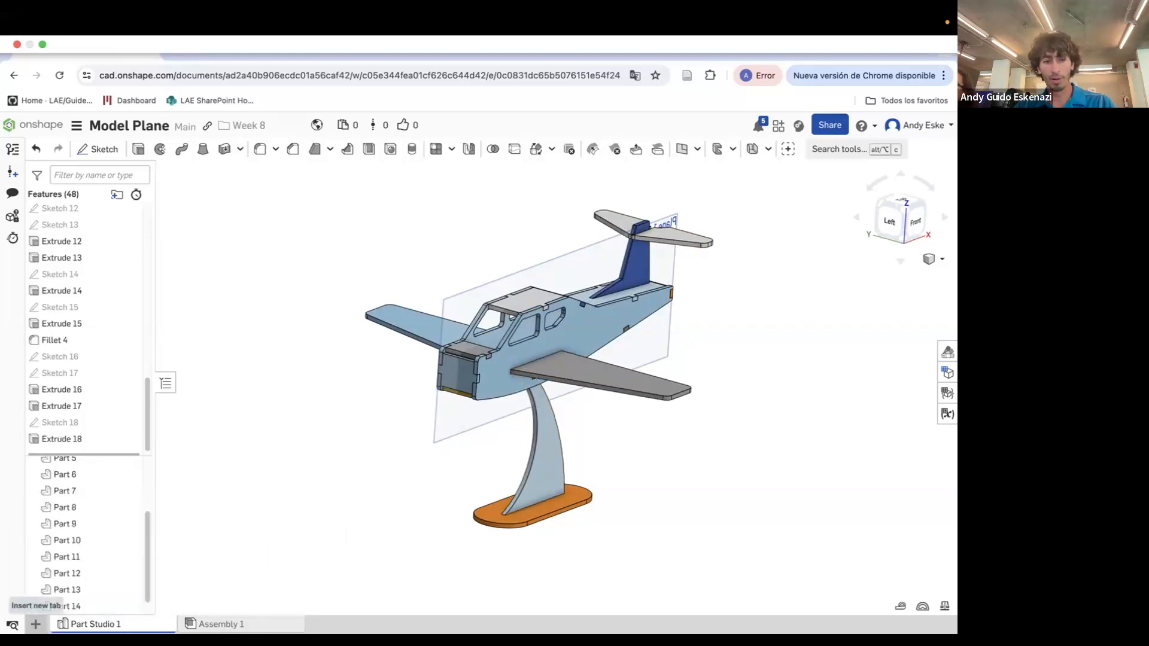
Create a drawing from the ANSI_A_Portrait_MM.dwt template with no views
{"action": "left_click", "coordinate": [36, 624]}
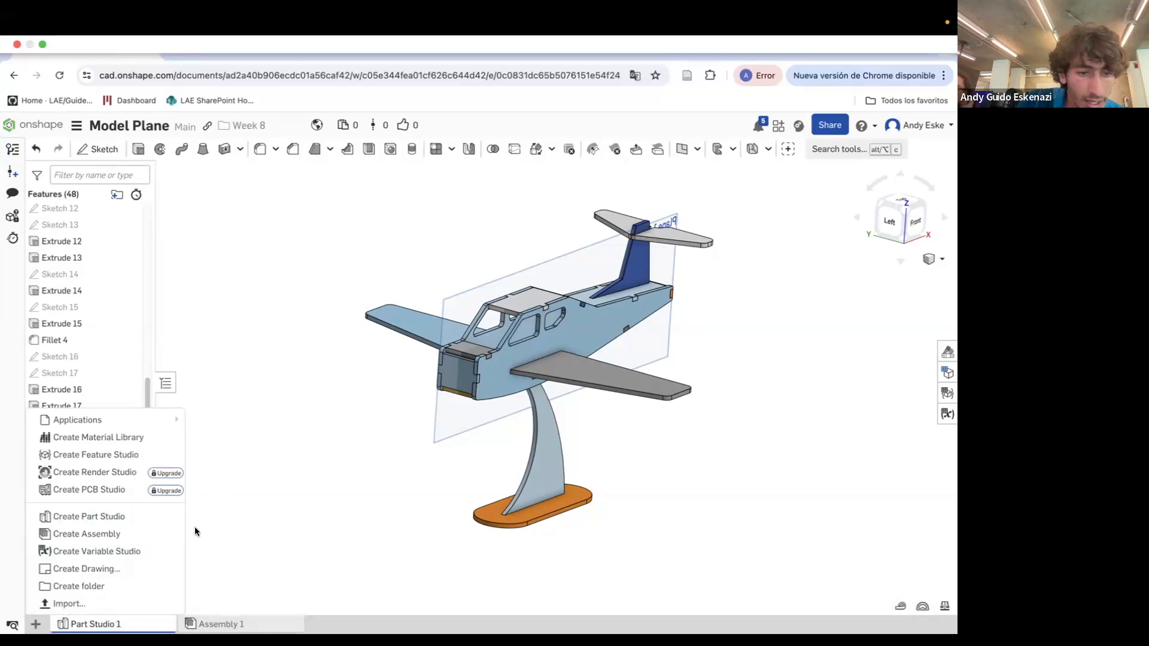
{"action": "left_click", "coordinate": [98, 572]}
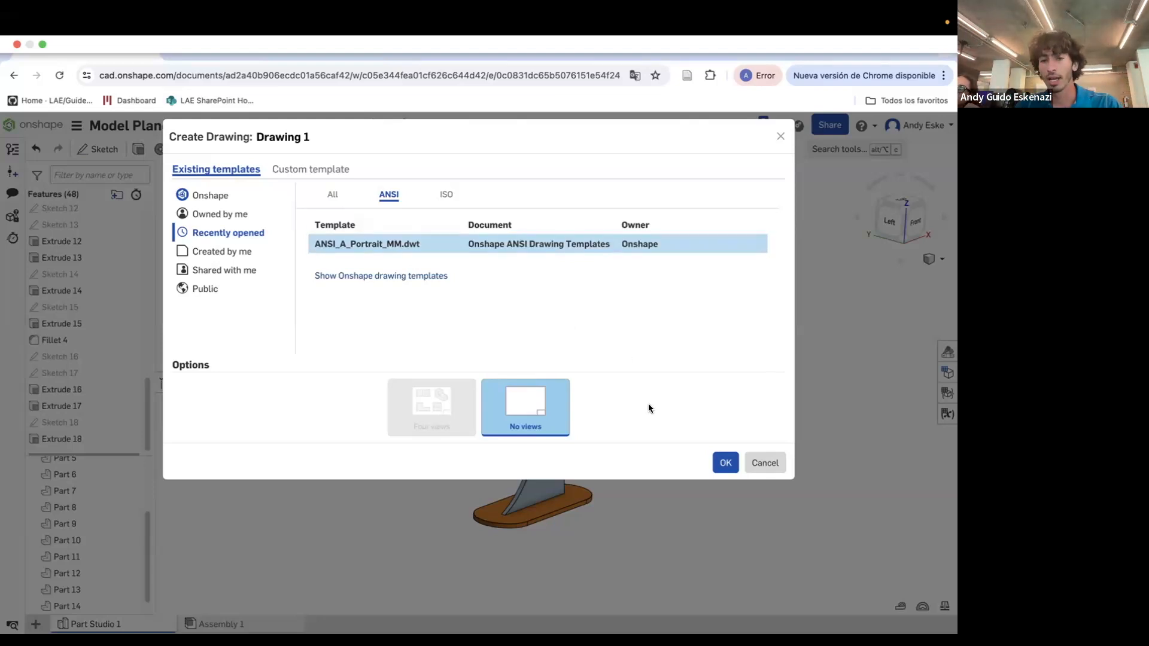
{"action": "left_click", "coordinate": [716, 461]}
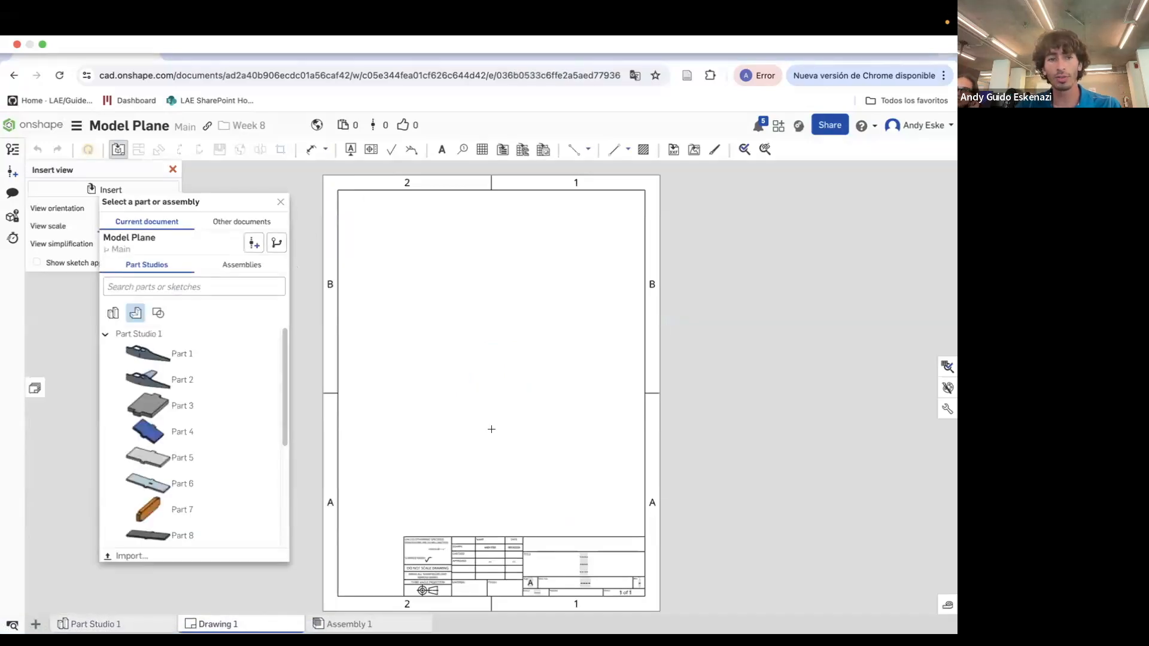
Include whole part studios in the source list and select Part Studio 1 as the source for the drawing view
{"action": "scroll", "coordinate": [216, 407], "scroll_direction": "down", "scroll_amount": 5}
{"action": "scroll", "coordinate": [211, 414], "scroll_direction": "up", "scroll_amount": 4}
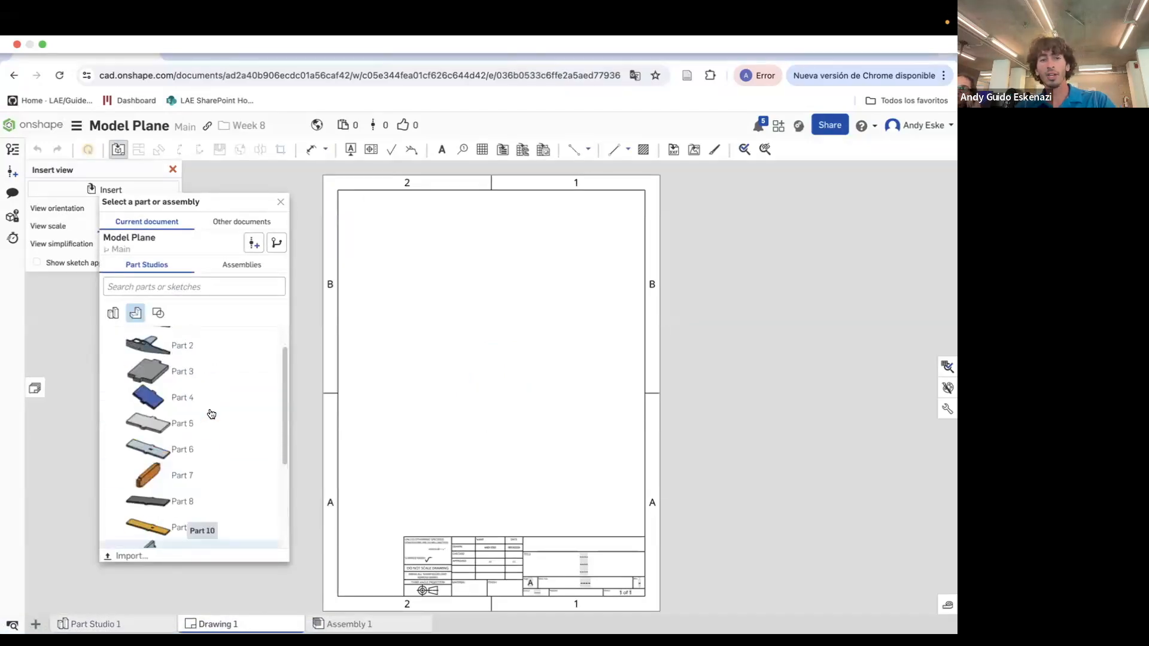
{"action": "scroll", "coordinate": [211, 414], "scroll_direction": "up", "scroll_amount": 2}
{"action": "scroll", "coordinate": [206, 419], "scroll_direction": "down", "scroll_amount": 4}
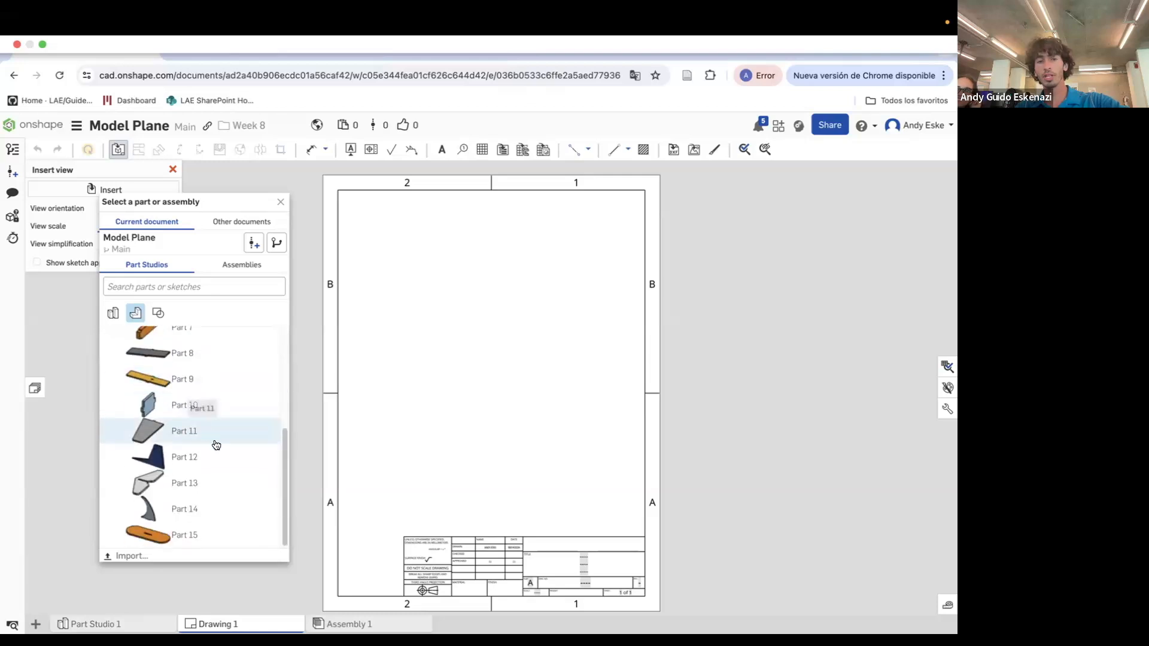
{"action": "scroll", "coordinate": [225, 489], "scroll_direction": "up", "scroll_amount": 4}
{"action": "scroll", "coordinate": [227, 485], "scroll_direction": "up", "scroll_amount": 1}
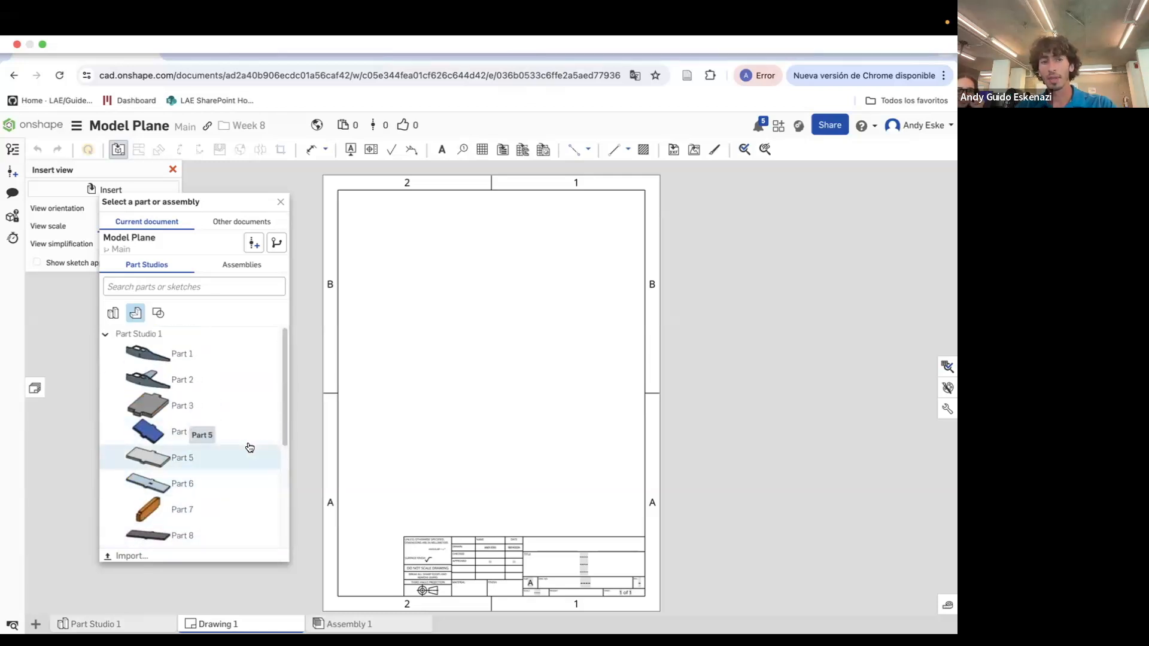
{"action": "left_click", "coordinate": [112, 313]}
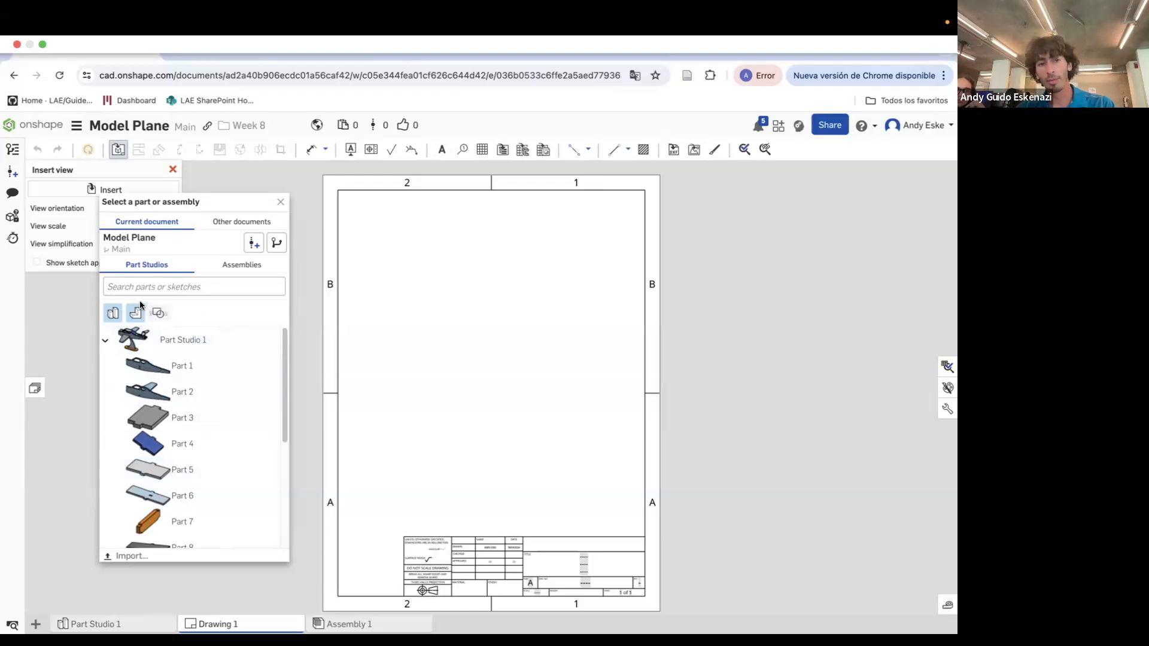
{"action": "left_click", "coordinate": [150, 339]}
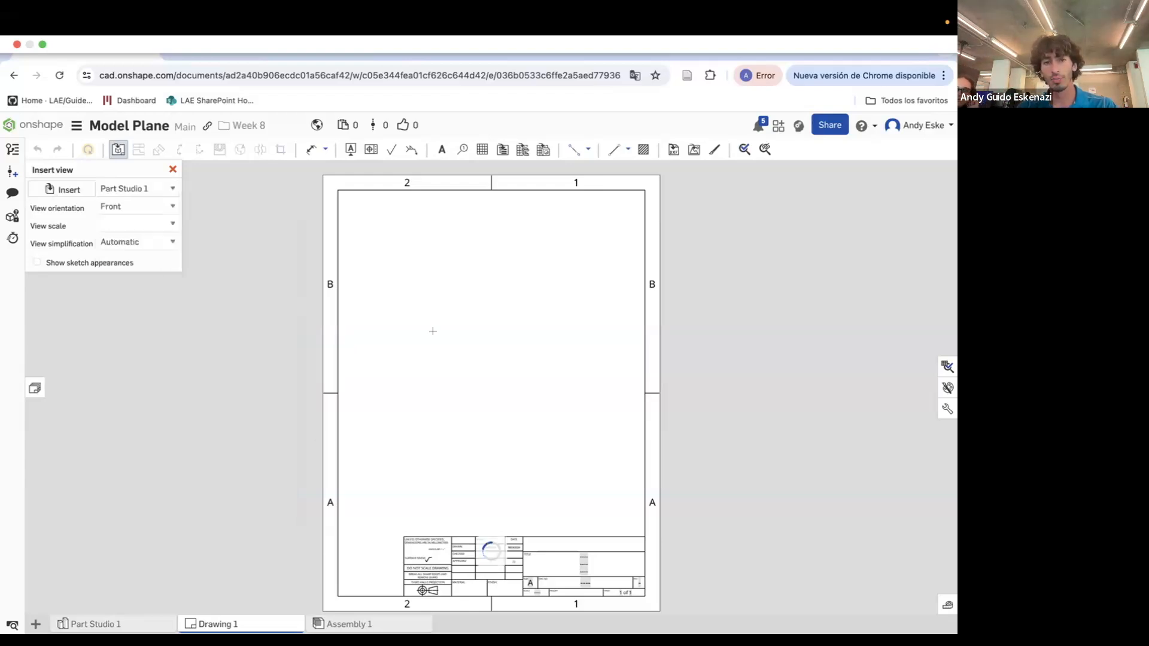
Place the front view of Part Studio 1 at 1:5 scale in the upper part of the sheet
{"action": "scroll", "coordinate": [459, 304], "scroll_direction": "up", "scroll_amount": 3}
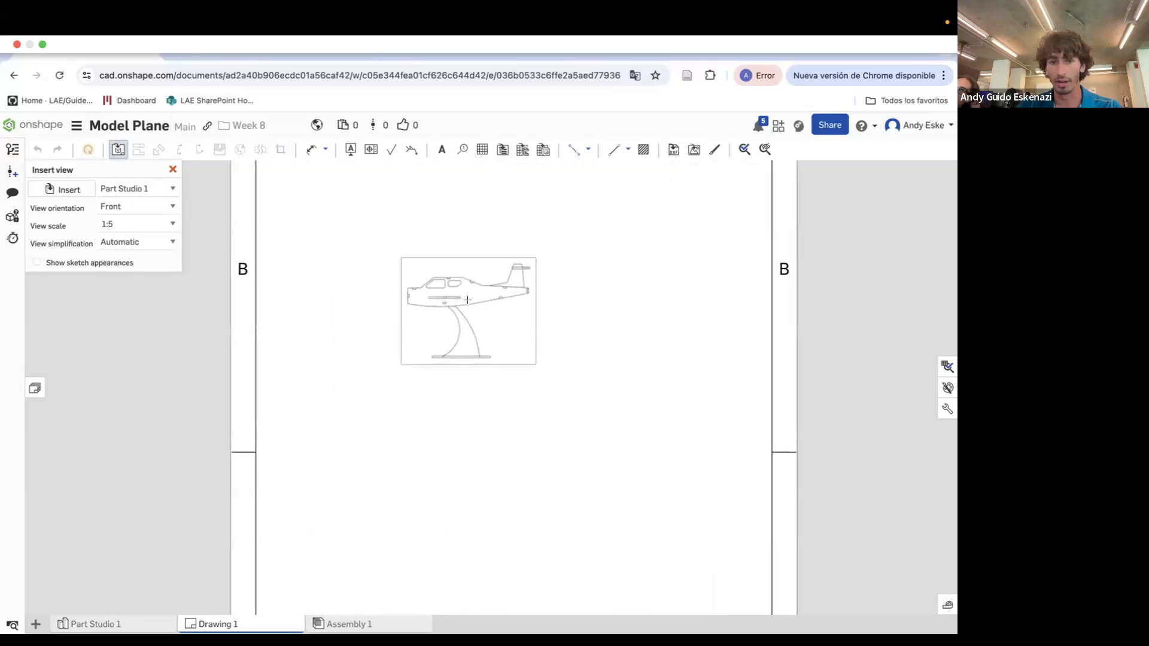
{"action": "scroll", "coordinate": [459, 296], "scroll_direction": "down", "scroll_amount": 5}
{"action": "left_click", "coordinate": [463, 290]}
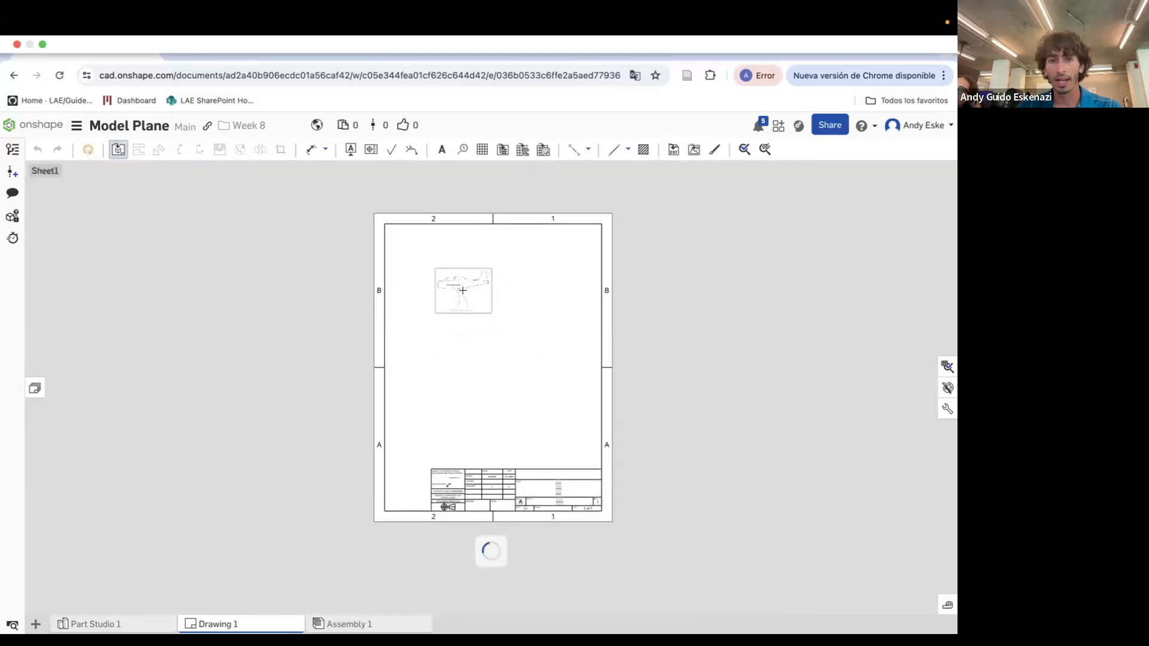
Project a side view from the front view and place it to the left of the front view
{"action": "scroll", "coordinate": [462, 290], "scroll_direction": "up", "scroll_amount": 4}
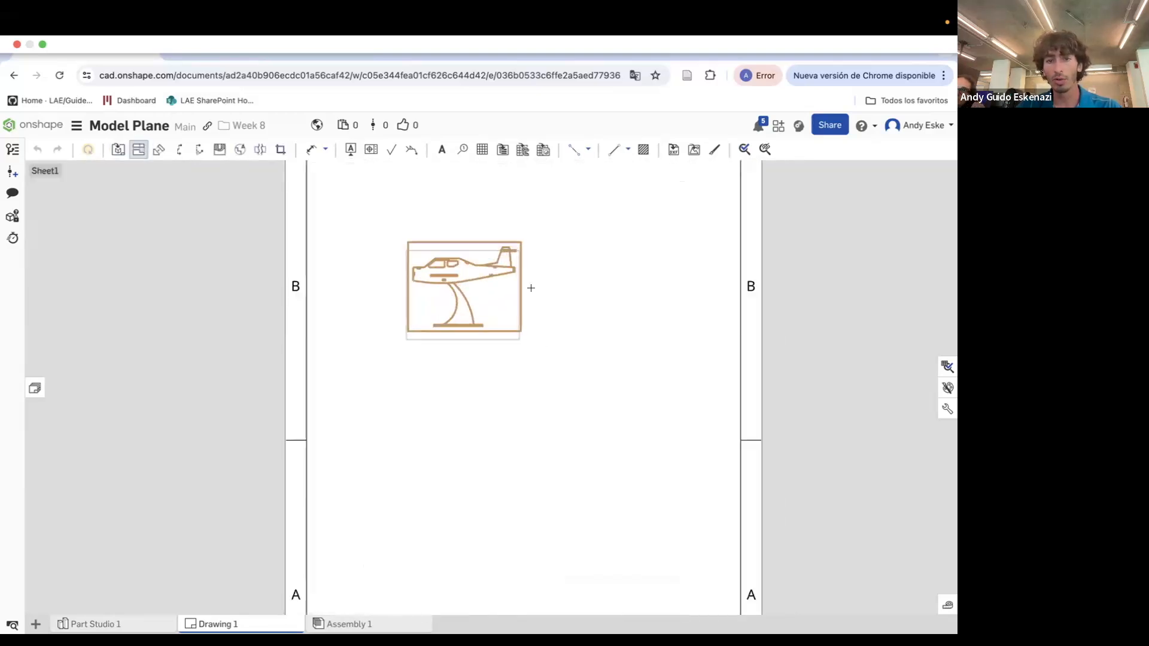
{"action": "left_click", "coordinate": [620, 287]}
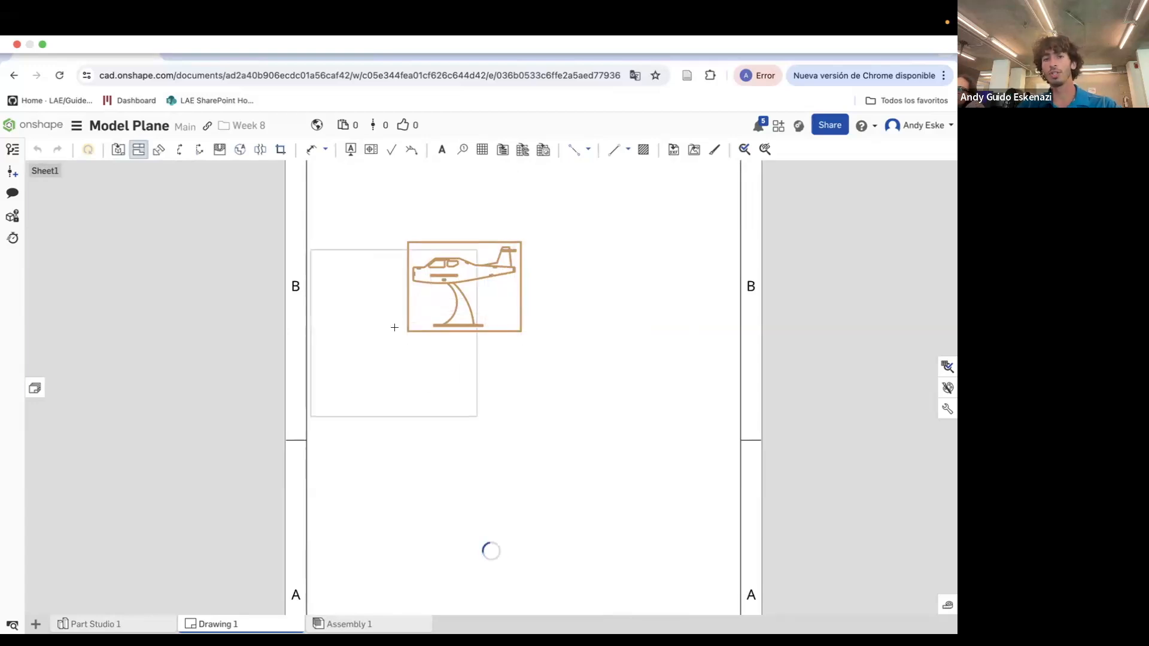
{"action": "scroll", "coordinate": [311, 297], "scroll_direction": "down", "scroll_amount": 3}
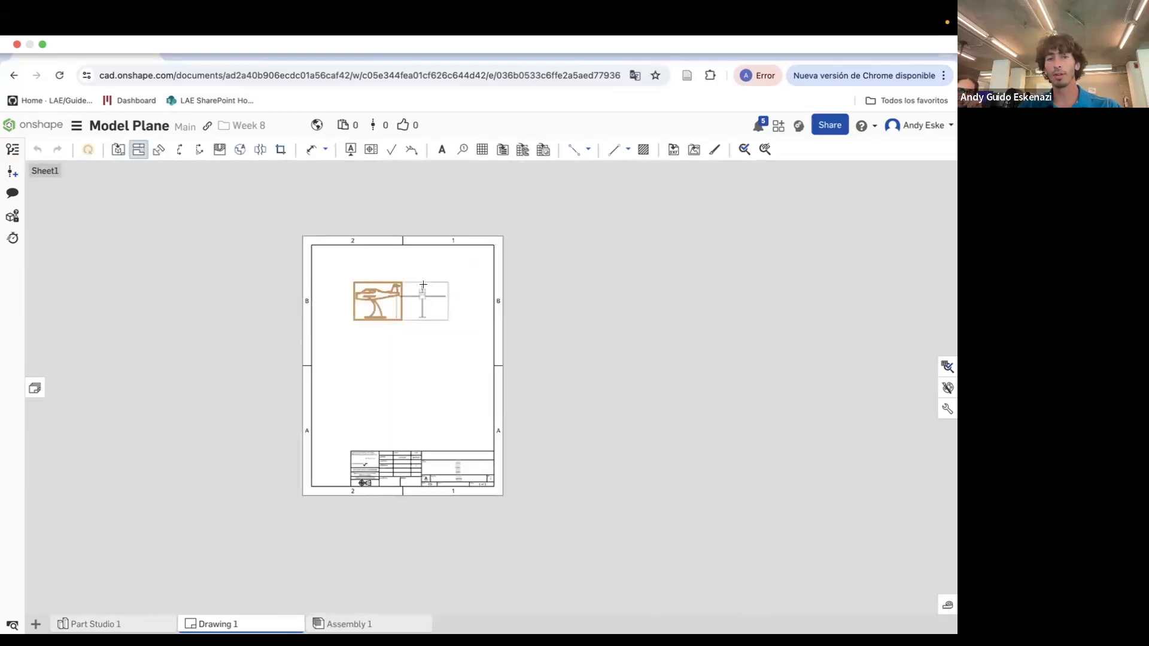
{"action": "scroll", "coordinate": [413, 263], "scroll_direction": "up", "scroll_amount": 3}
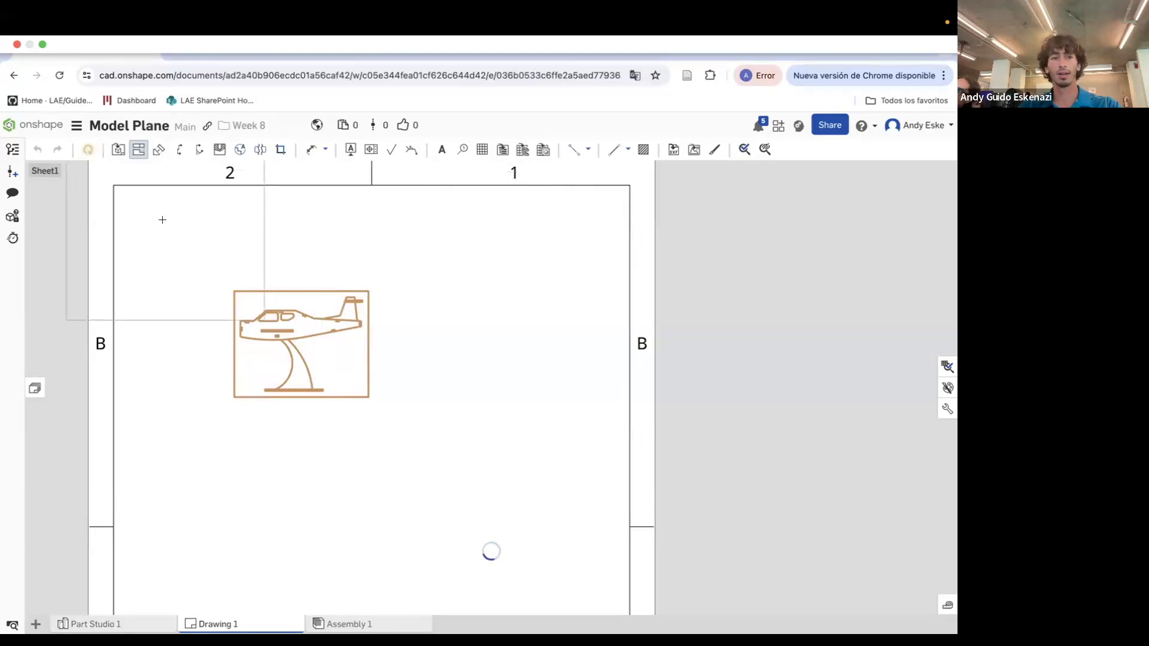
{"action": "scroll", "coordinate": [161, 216], "scroll_direction": "down", "scroll_amount": 3}
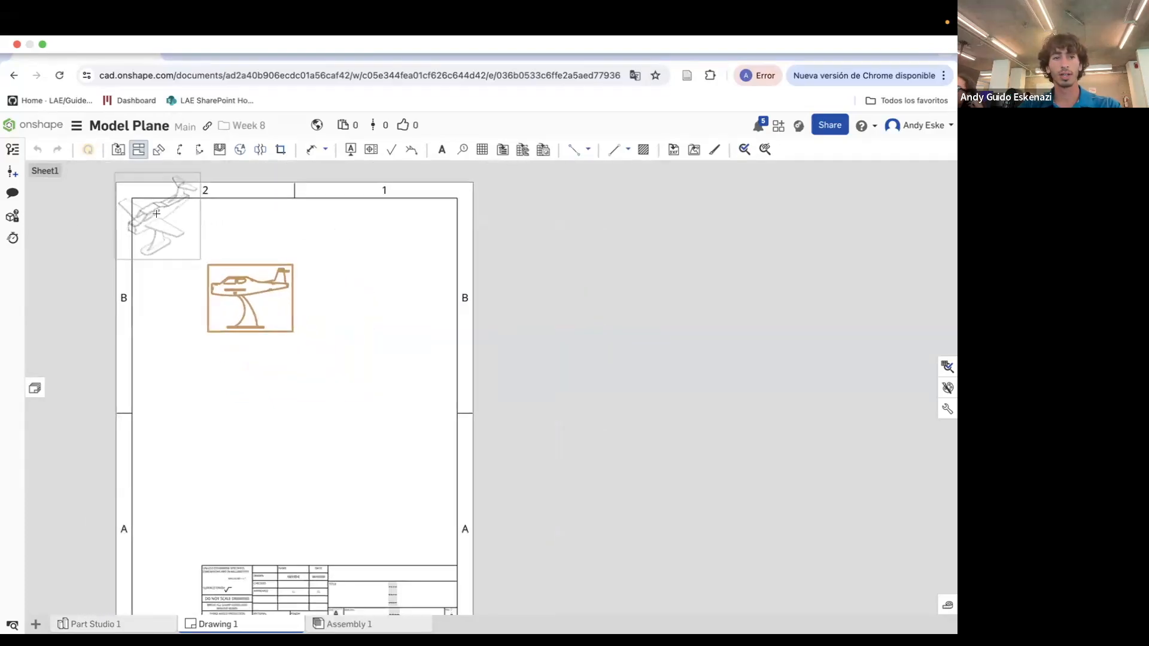
{"action": "scroll", "coordinate": [157, 216], "scroll_direction": "up", "scroll_amount": 2}
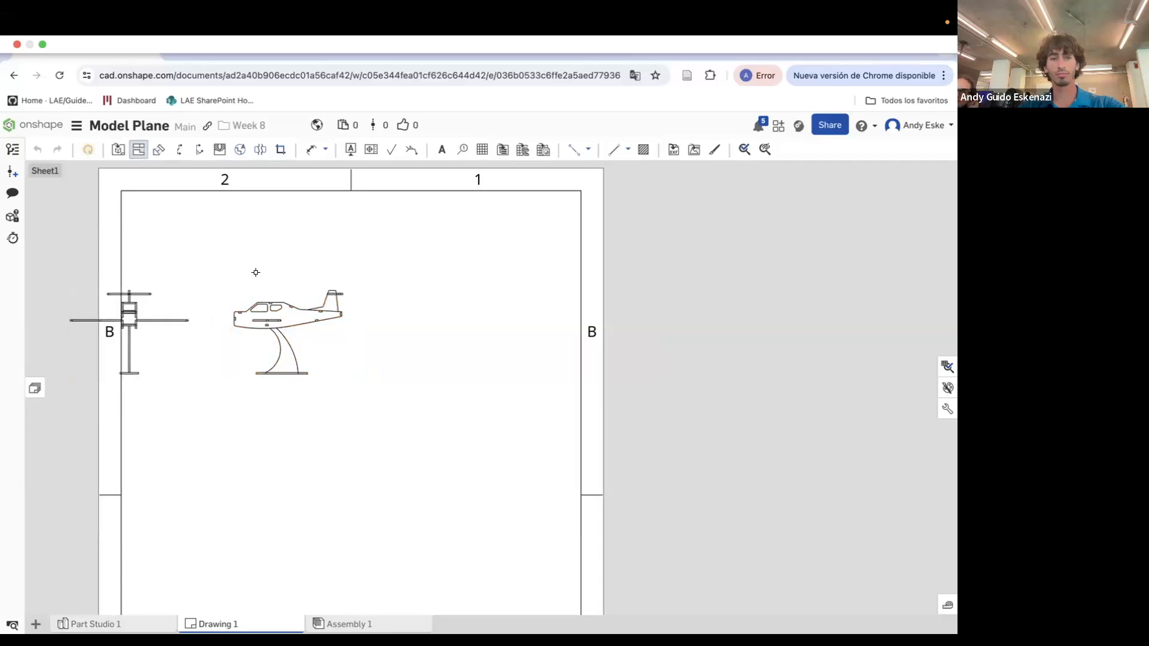
Project a top view above the front view and a bottom view below it
{"action": "left_click", "coordinate": [282, 294]}
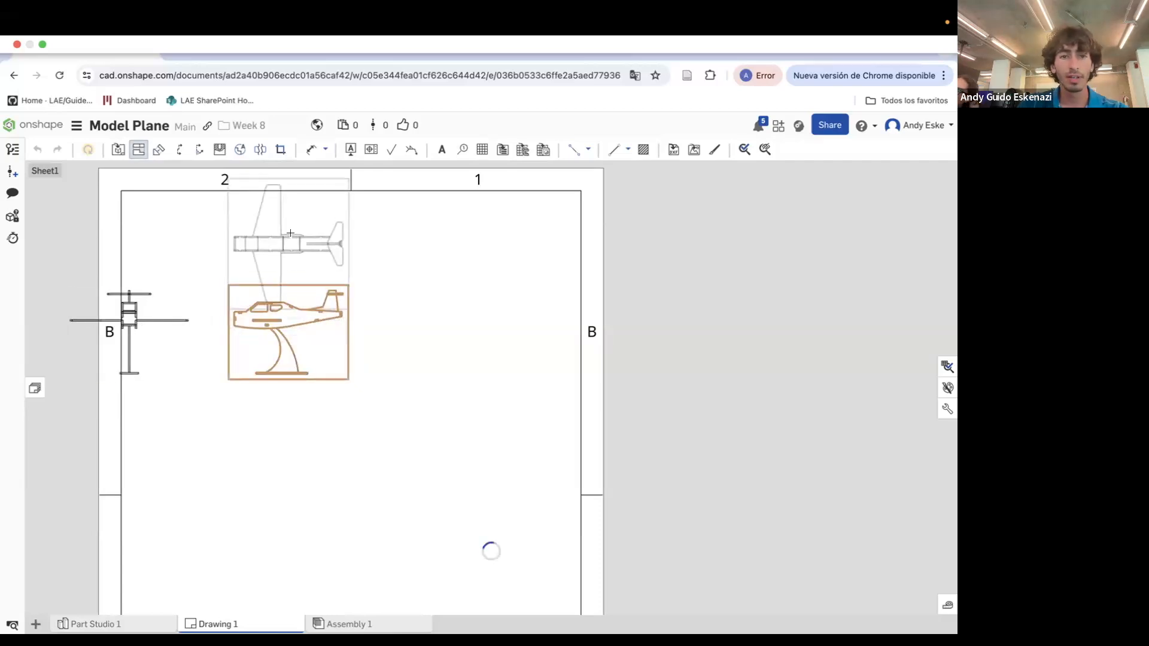
{"action": "scroll", "coordinate": [285, 252], "scroll_direction": "up", "scroll_amount": 1}
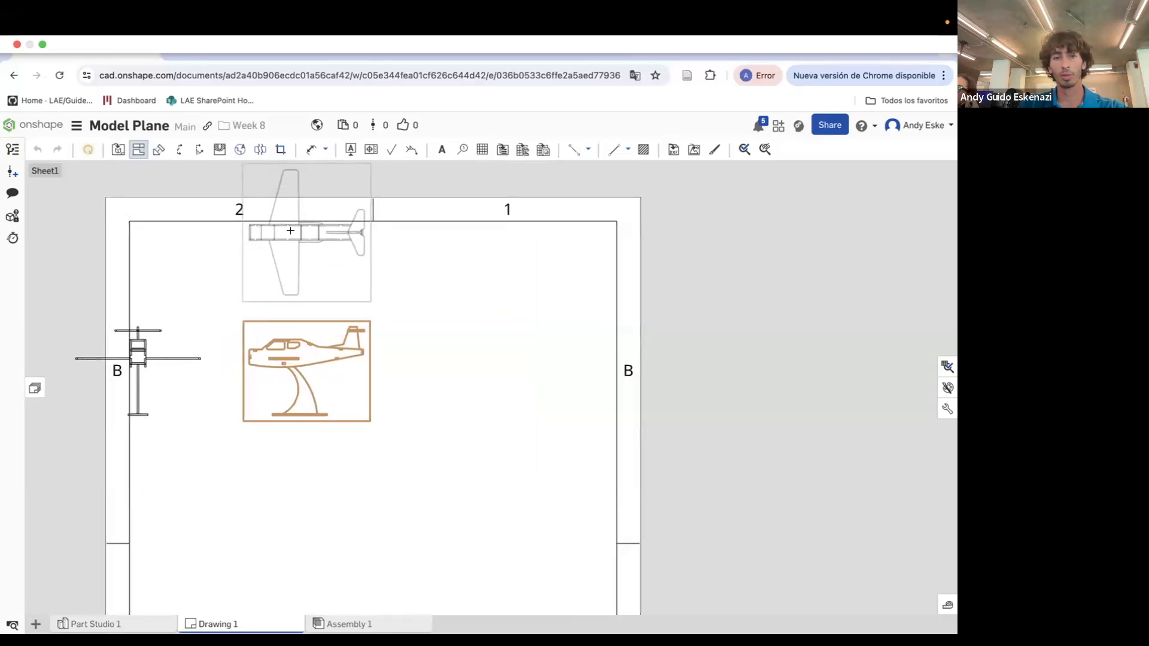
{"action": "left_click", "coordinate": [290, 231]}
{"action": "left_click", "coordinate": [307, 419]}
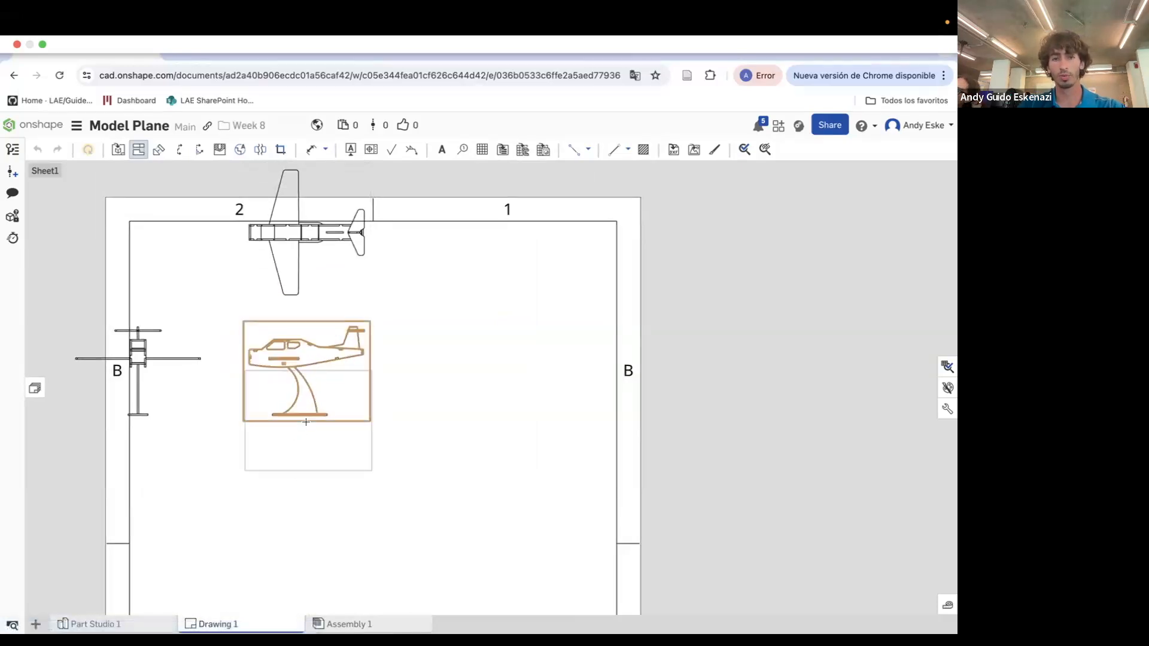
{"action": "left_click", "coordinate": [308, 525]}
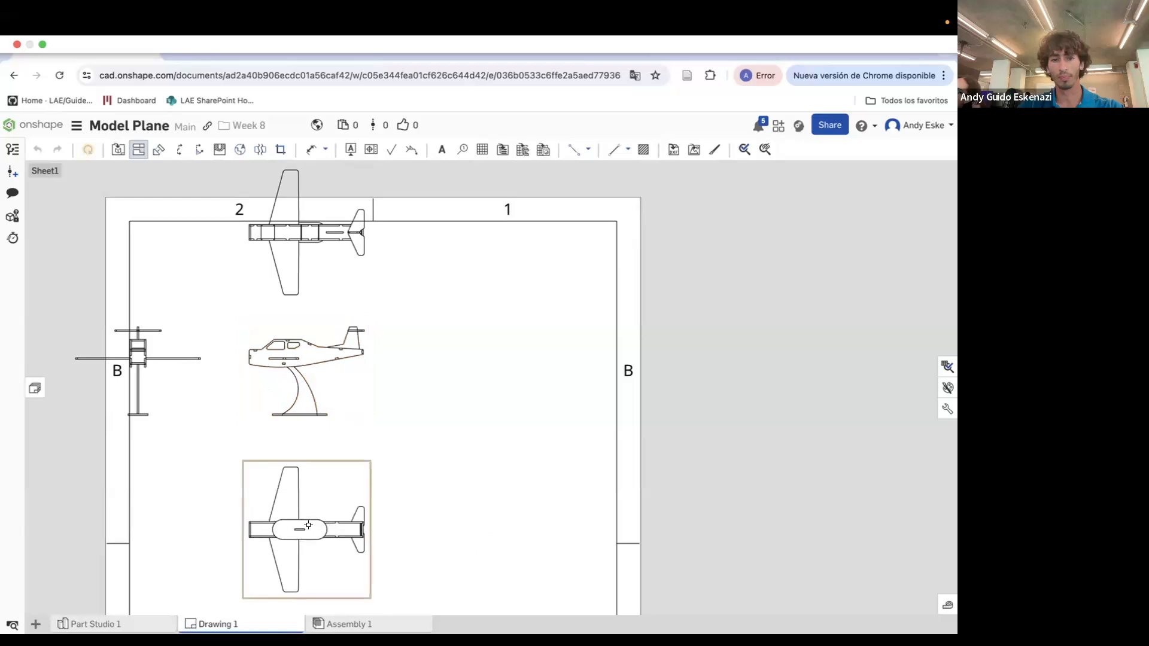
Move the front view to the right and bring the side view inside the sheet border
{"action": "scroll", "coordinate": [365, 446], "scroll_direction": "down", "scroll_amount": 3}
{"action": "scroll", "coordinate": [277, 398], "scroll_direction": "up", "scroll_amount": 2}
{"action": "left_click_drag", "start_coordinate": [395, 414], "coordinate": [482, 427]}
{"action": "left_click_drag", "start_coordinate": [217, 410], "coordinate": [329, 426]}
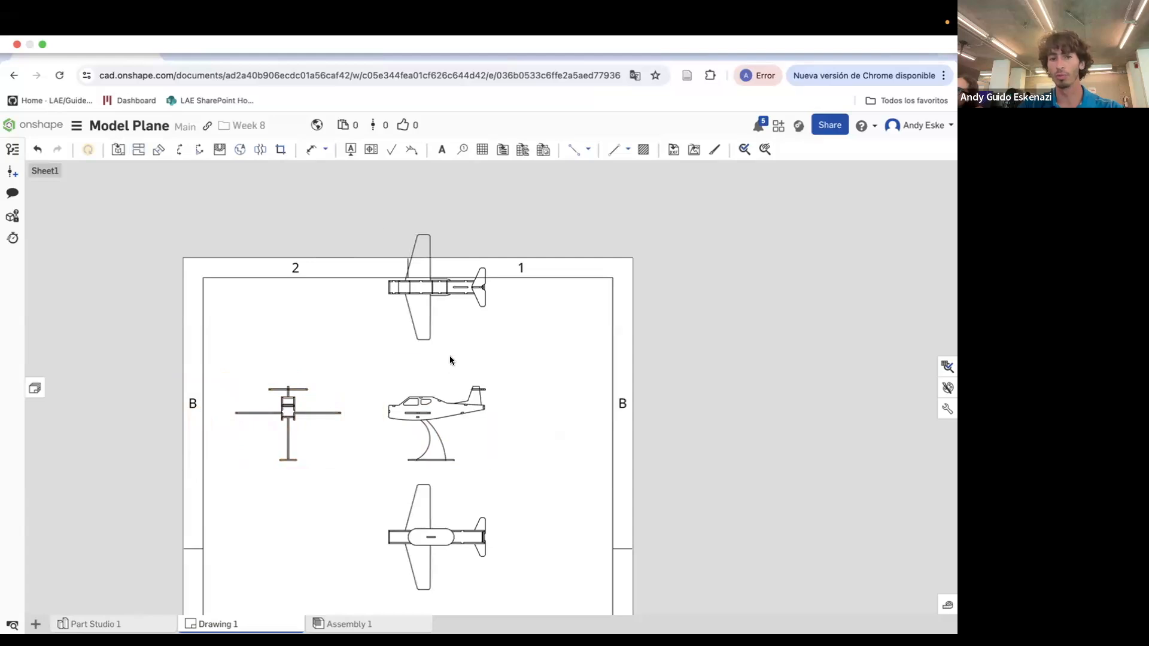
Shift the views down the sheet so the top view fits inside the border, with space above the bottom view
{"action": "scroll", "coordinate": [371, 378], "scroll_direction": "down", "scroll_amount": 5}
{"action": "scroll", "coordinate": [304, 379], "scroll_direction": "up", "scroll_amount": 4}
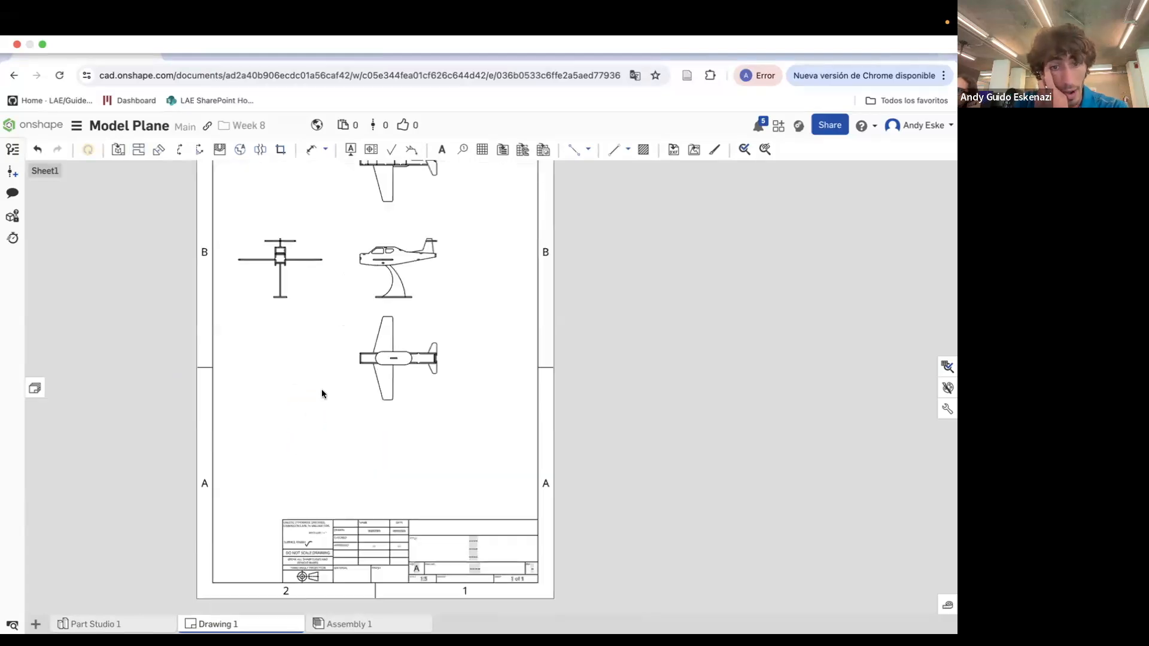
{"action": "scroll", "coordinate": [331, 394], "scroll_direction": "down", "scroll_amount": 3}
{"action": "scroll", "coordinate": [333, 393], "scroll_direction": "up", "scroll_amount": 3}
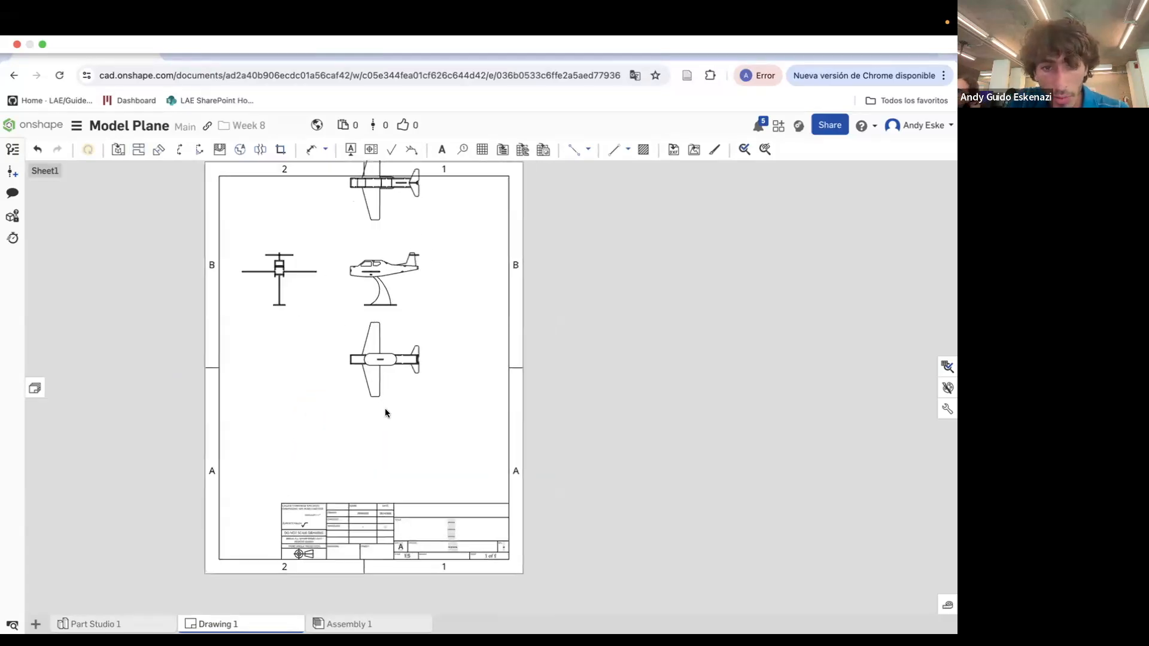
{"action": "left_click_drag", "start_coordinate": [372, 418], "coordinate": [372, 444]}
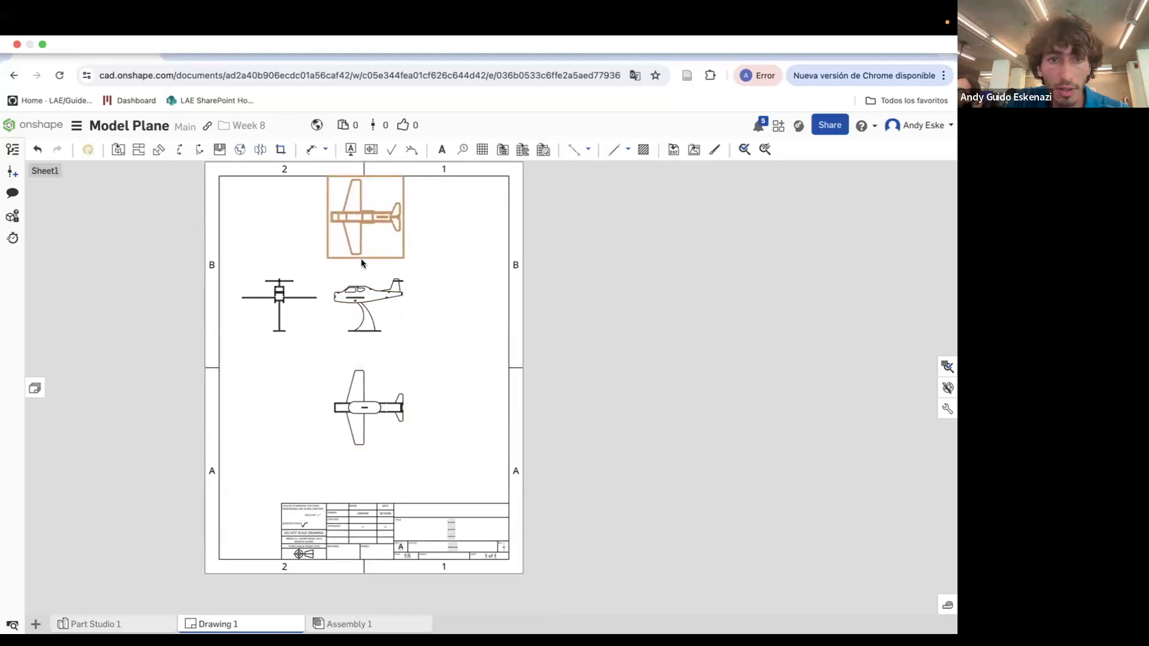
Set the front view's scale to 1:4
{"action": "double_click", "coordinate": [388, 311]}
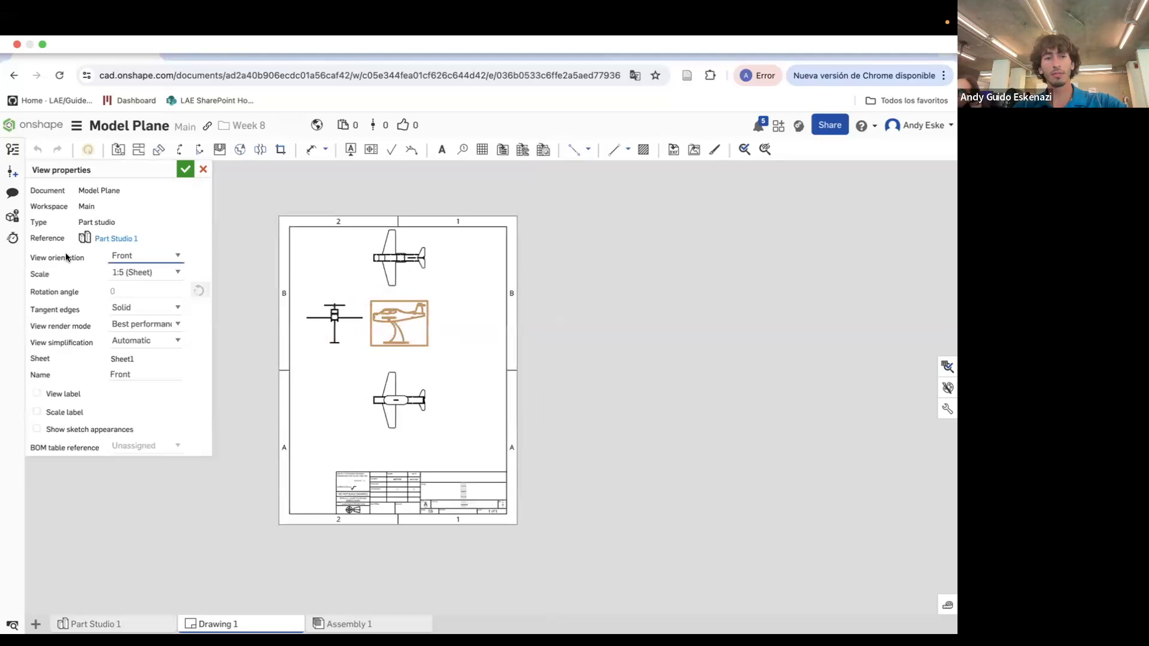
{"action": "scroll", "coordinate": [430, 365], "scroll_direction": "down", "scroll_amount": 1}
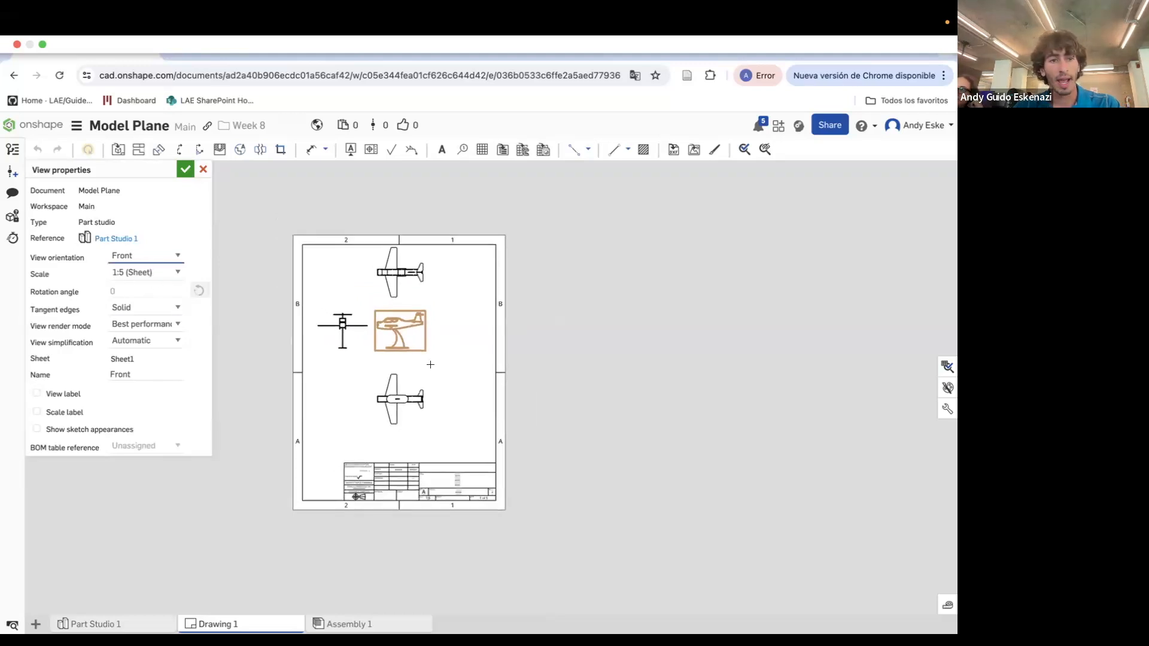
{"action": "left_click", "coordinate": [154, 273]}
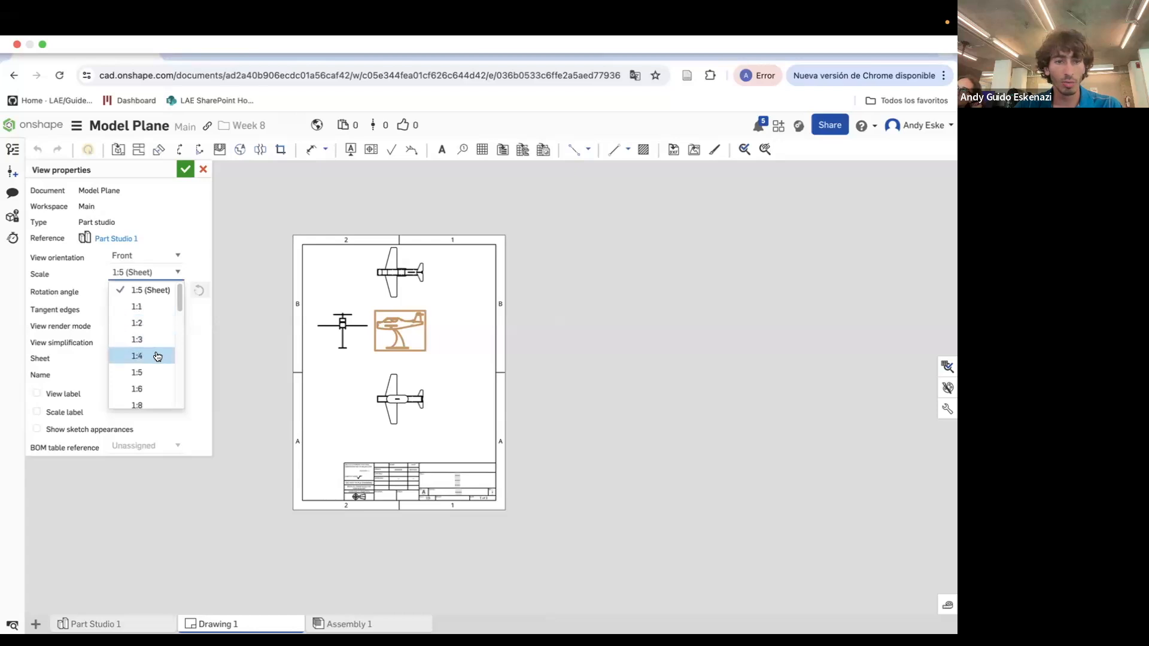
{"action": "left_click", "coordinate": [156, 357]}
{"action": "scroll", "coordinate": [434, 313], "scroll_direction": "up", "scroll_amount": 3}
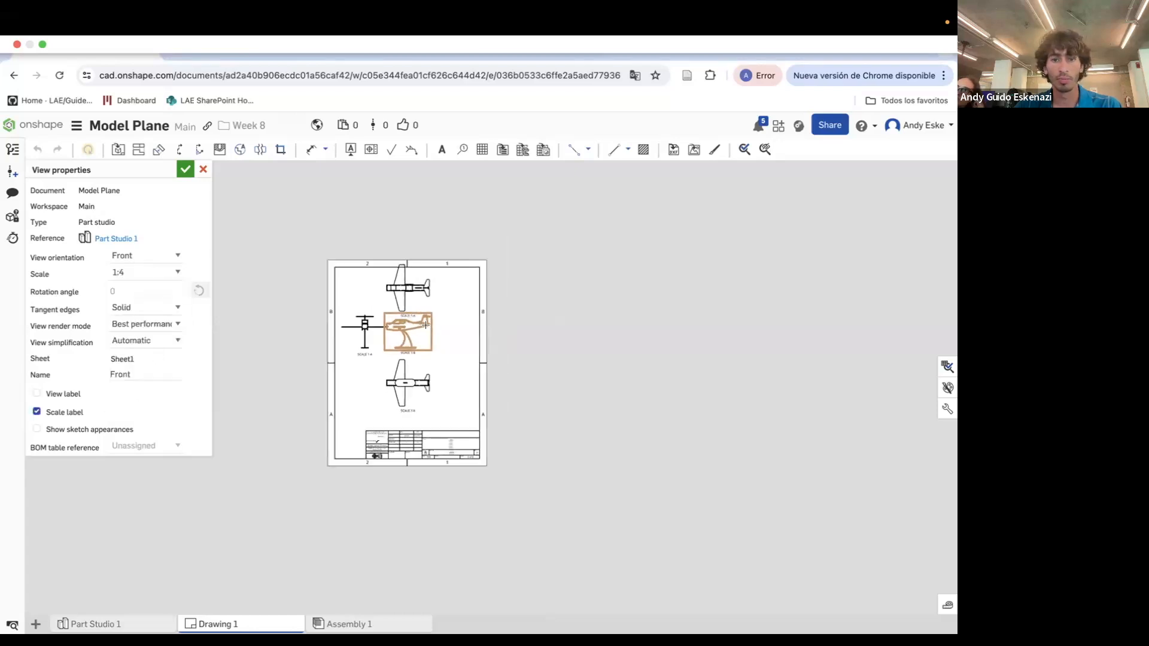
{"action": "scroll", "coordinate": [347, 304], "scroll_direction": "down", "scroll_amount": 3}
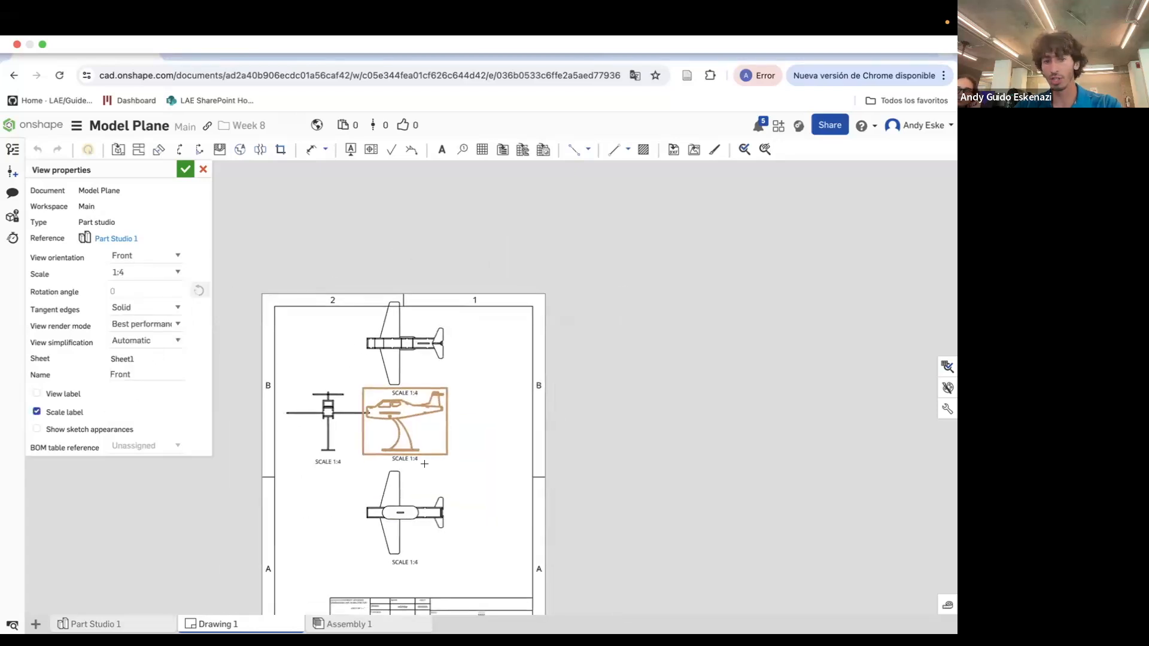
{"action": "scroll", "coordinate": [417, 443], "scroll_direction": "up", "scroll_amount": 1}
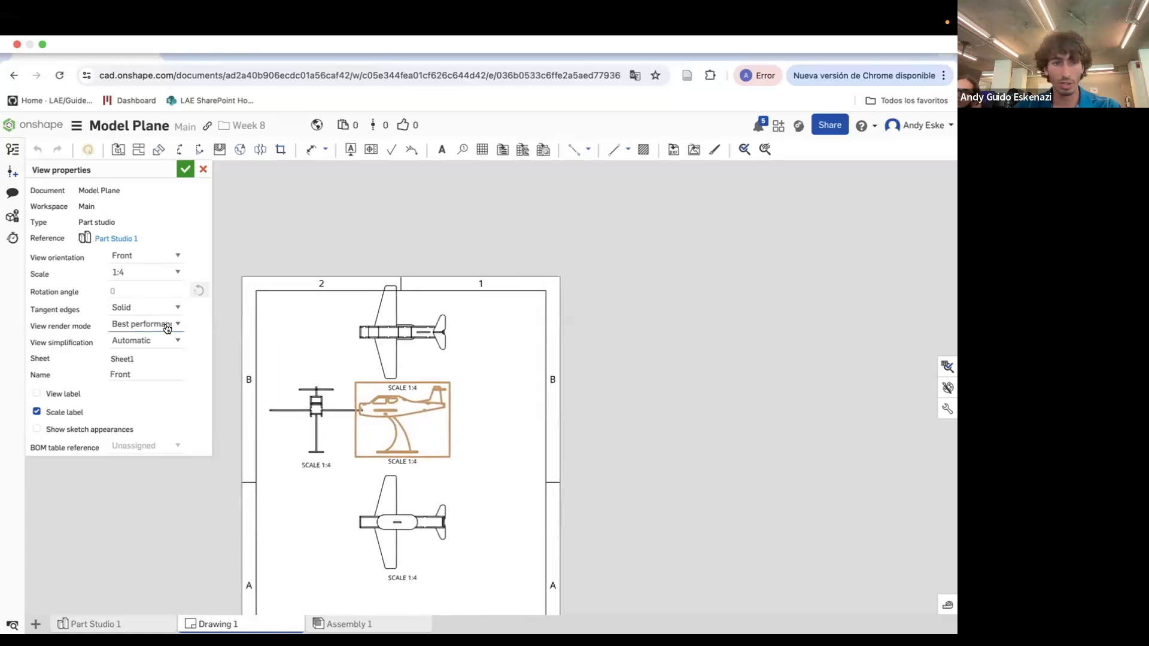
Set the front view's scale to 1:3 and move the bottom view down clear of it
{"action": "left_click", "coordinate": [170, 277]}
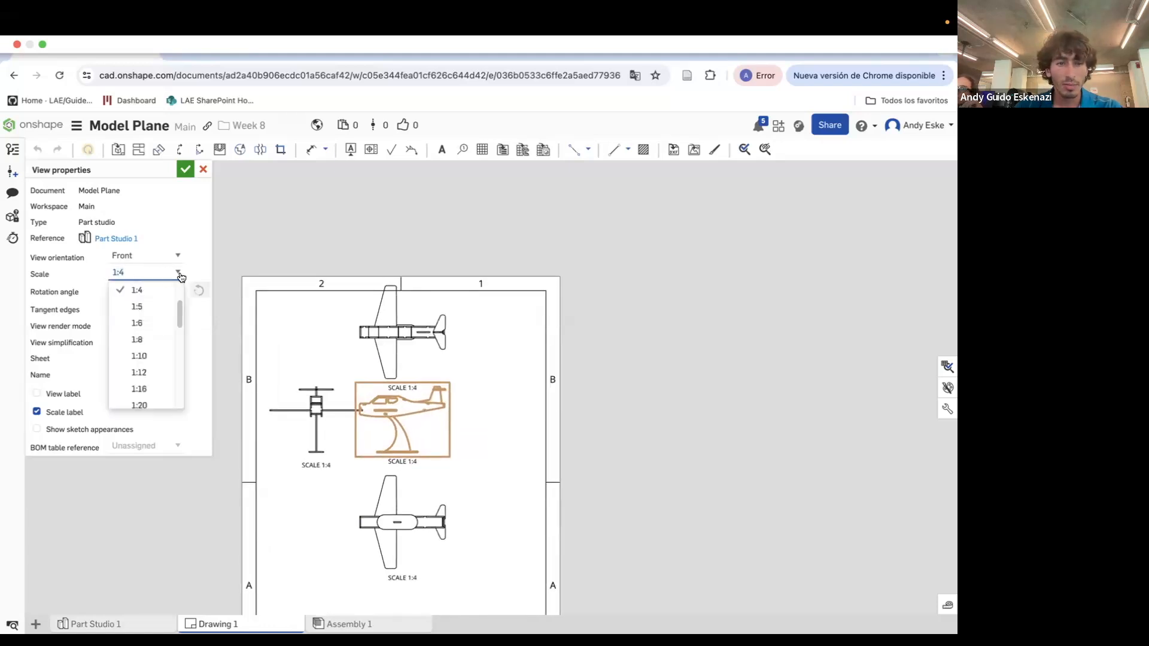
{"action": "scroll", "coordinate": [156, 337], "scroll_direction": "up", "scroll_amount": 3}
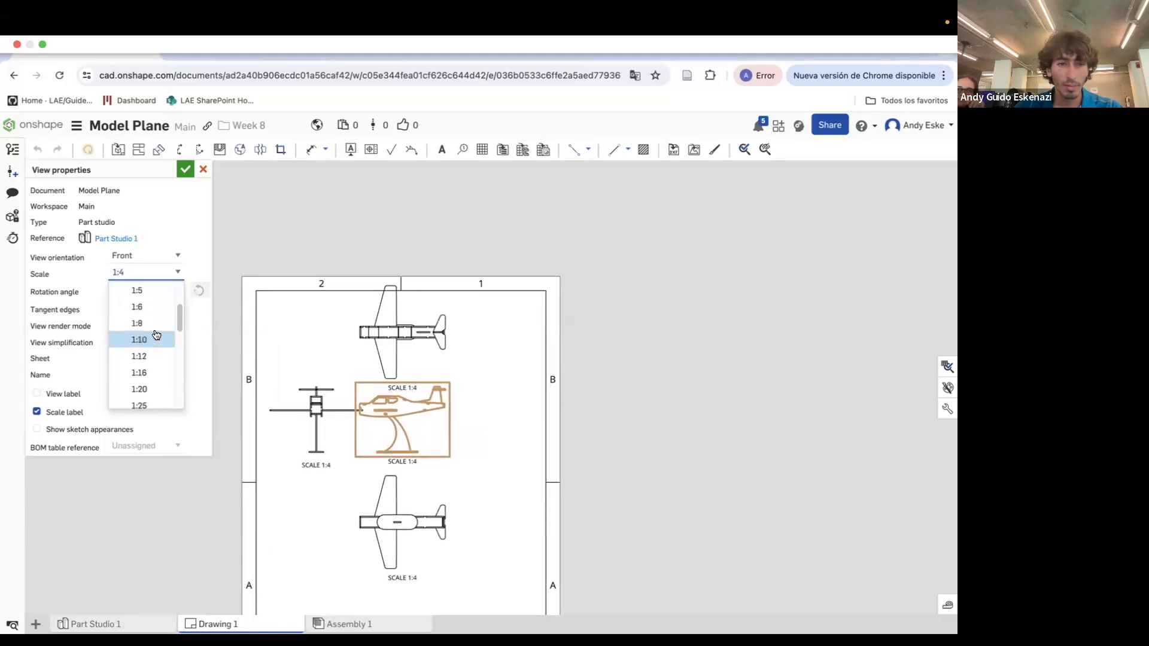
{"action": "left_click", "coordinate": [154, 336]}
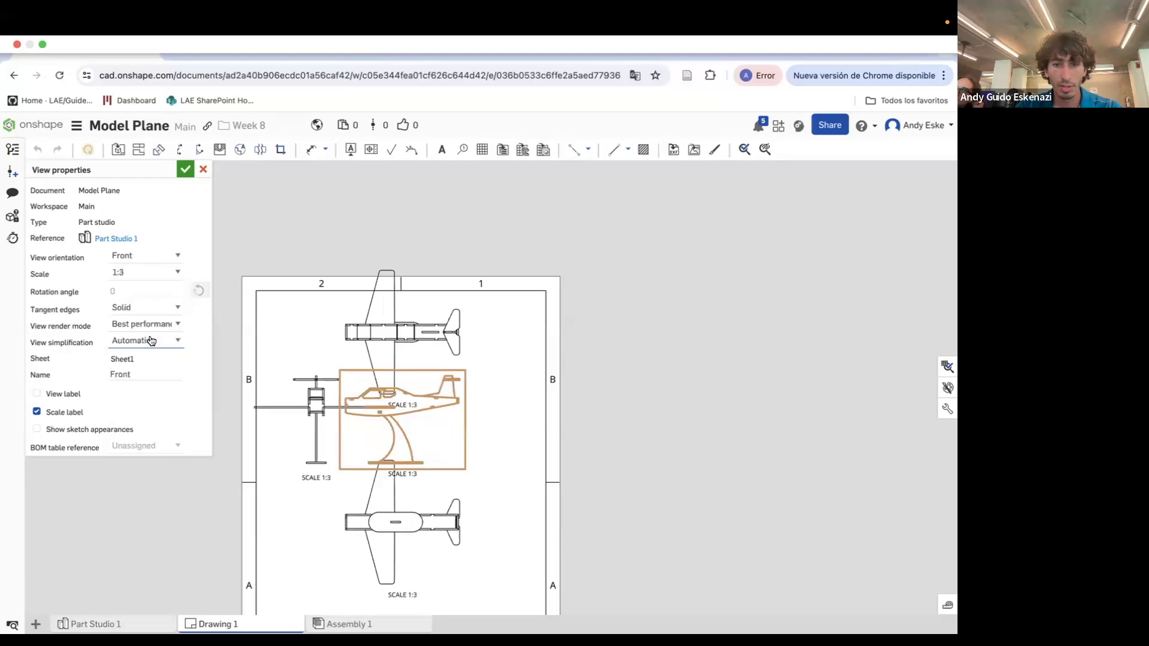
{"action": "scroll", "coordinate": [426, 506], "scroll_direction": "down", "scroll_amount": 2}
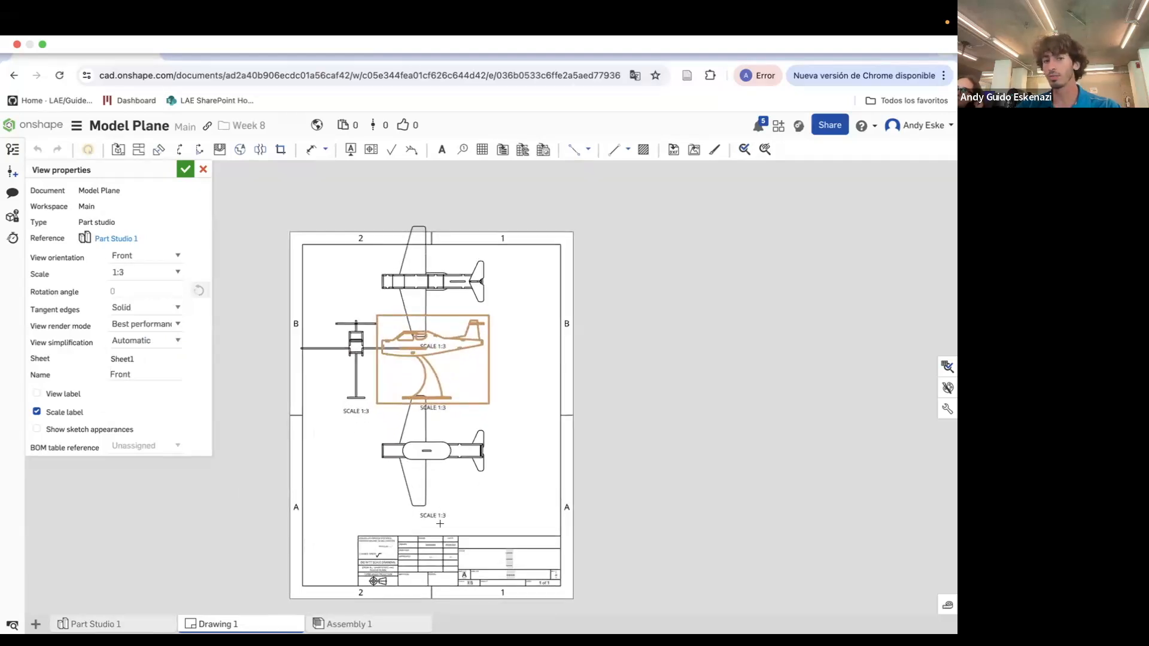
{"action": "left_click", "coordinate": [185, 170]}
{"action": "scroll", "coordinate": [468, 510], "scroll_direction": "down", "scroll_amount": 1}
{"action": "left_click_drag", "start_coordinate": [469, 511], "coordinate": [472, 525]}
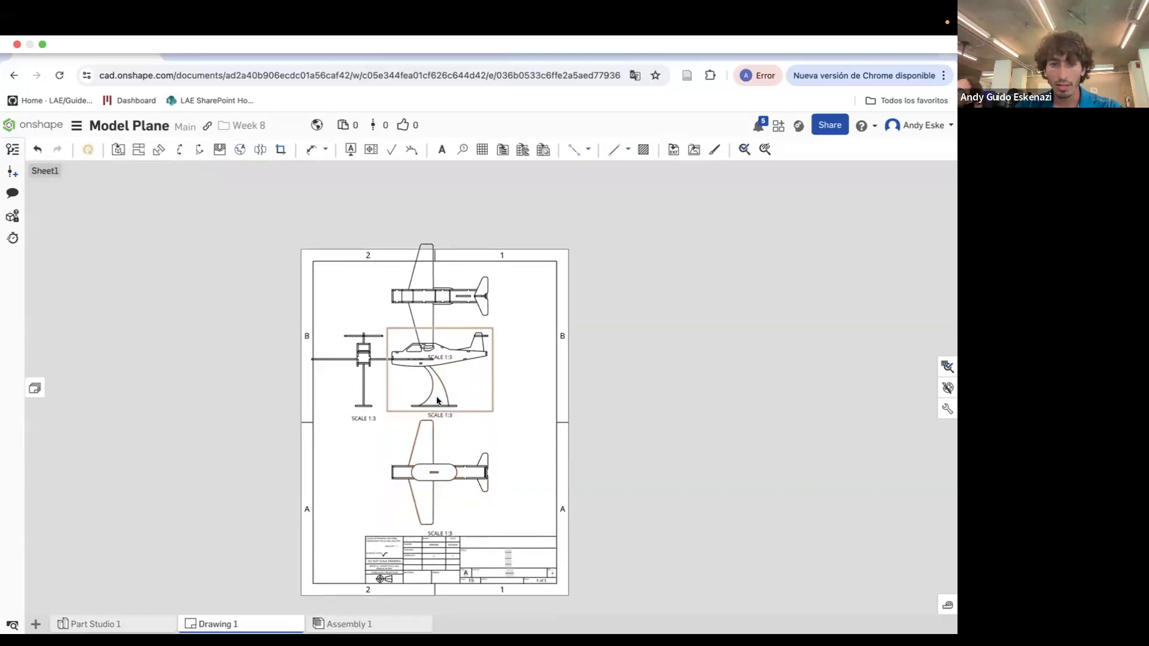
Move the bottom view up to leave room between its scale label and the title block
{"action": "scroll", "coordinate": [473, 571], "scroll_direction": "up", "scroll_amount": 4}
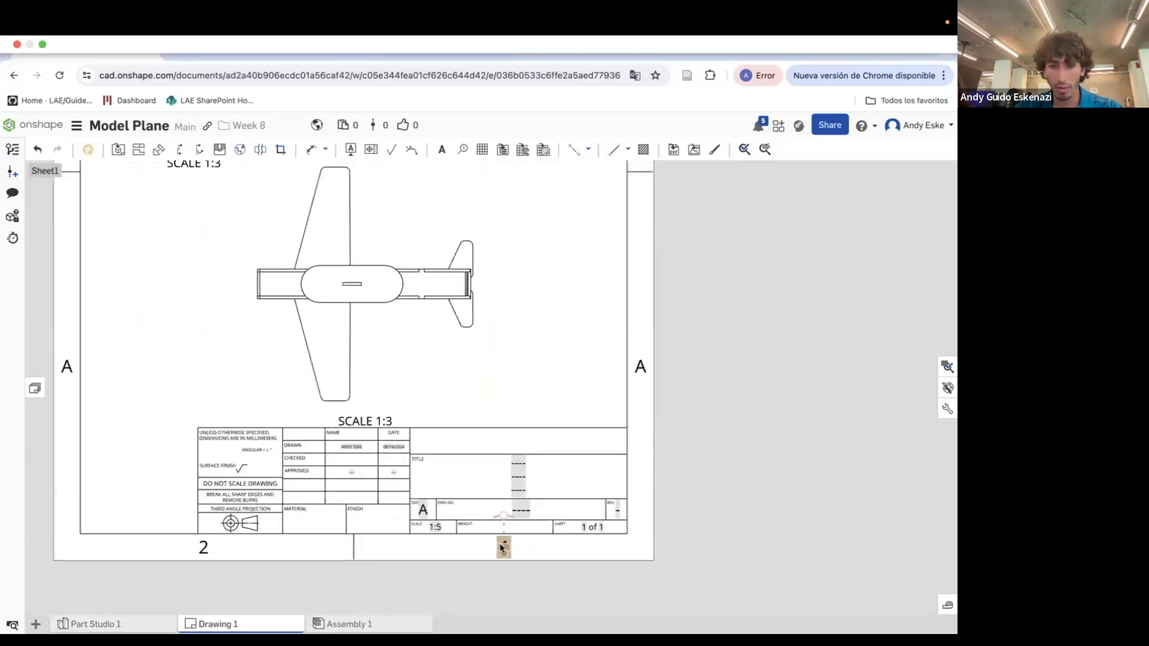
{"action": "scroll", "coordinate": [325, 506], "scroll_direction": "up", "scroll_amount": 2}
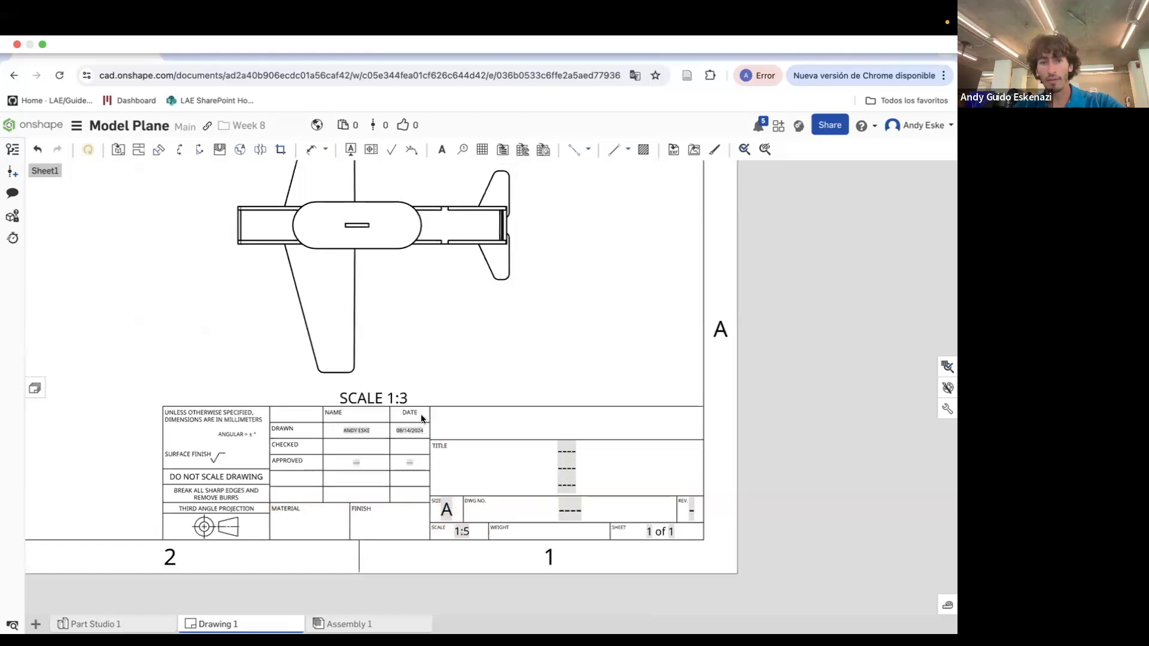
{"action": "mouse_move", "coordinate": [133, 371]}
{"action": "left_mouse_down"}
{"action": "mouse_move", "coordinate": [333, 533]}
{"action": "mouse_move", "coordinate": [418, 532]}
{"action": "left_mouse_up"}
{"action": "left_click", "coordinate": [595, 384]}
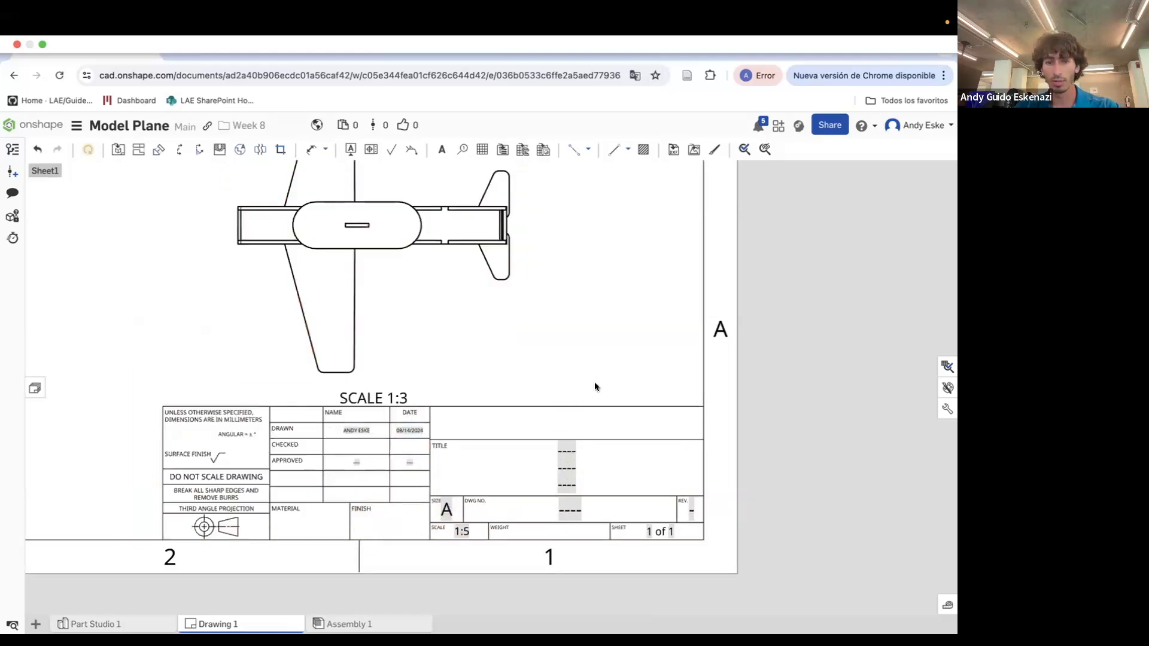
{"action": "left_click_drag", "start_coordinate": [517, 345], "coordinate": [508, 264]}
Delete the tolerance, projection, name and material entries and the row lines from the left half of the title block
{"action": "left_click_drag", "start_coordinate": [130, 372], "coordinate": [418, 534]}
{"action": "key", "text": "Delete"}
{"action": "left_click", "coordinate": [347, 408]}
{"action": "key", "text": "Delete"}
{"action": "left_click", "coordinate": [333, 421]}
{"action": "key", "text": "Delete"}
{"action": "left_click", "coordinate": [348, 439]}
{"action": "key", "text": "Delete"}
{"action": "left_click", "coordinate": [357, 455]}
{"action": "key", "text": "Delete"}
{"action": "left_click", "coordinate": [357, 471]}
{"action": "key", "text": "Delete"}
{"action": "left_click", "coordinate": [363, 486]}
{"action": "key", "text": "Delete"}
{"action": "left_click", "coordinate": [364, 502]}
{"action": "key", "text": "Delete"}
{"action": "left_click", "coordinate": [360, 508]}
{"action": "key", "text": "Delete"}
{"action": "left_click", "coordinate": [352, 512]}
{"action": "key", "text": "Delete"}
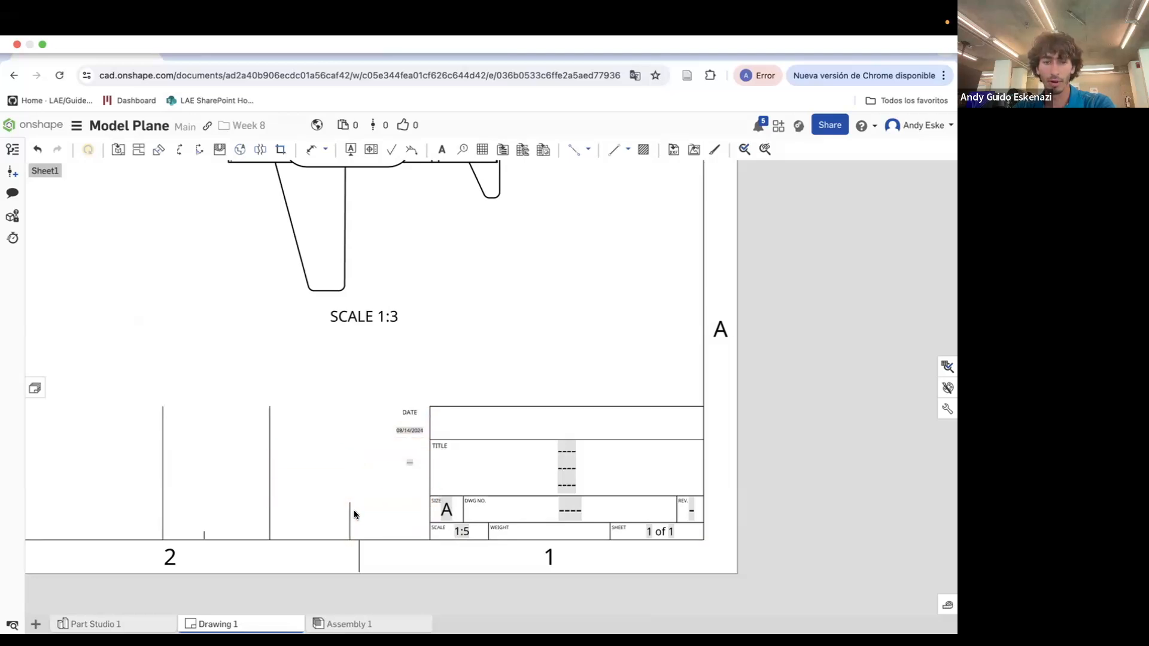
Delete the remaining vertical lines and date entries from the left half of the title block
{"action": "left_click", "coordinate": [269, 493]}
{"action": "key", "text": "Delete"}
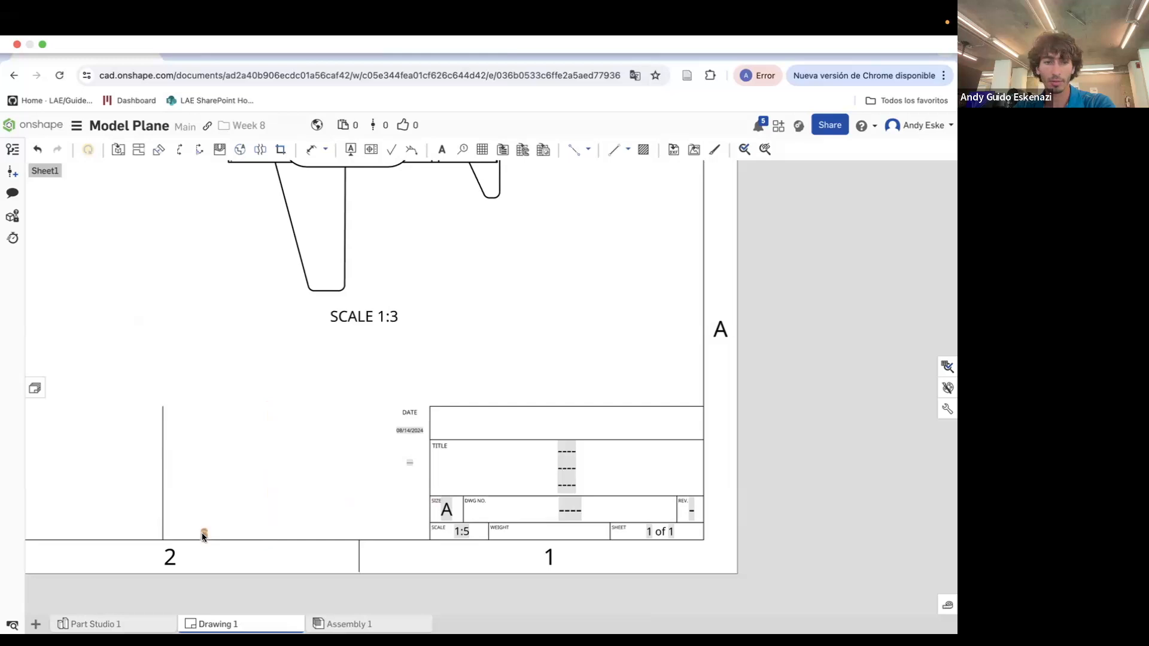
{"action": "left_click", "coordinate": [164, 501]}
{"action": "key", "text": "Delete"}
{"action": "key", "text": "Delete"}
{"action": "left_click", "coordinate": [404, 458]}
{"action": "key", "text": "Delete"}
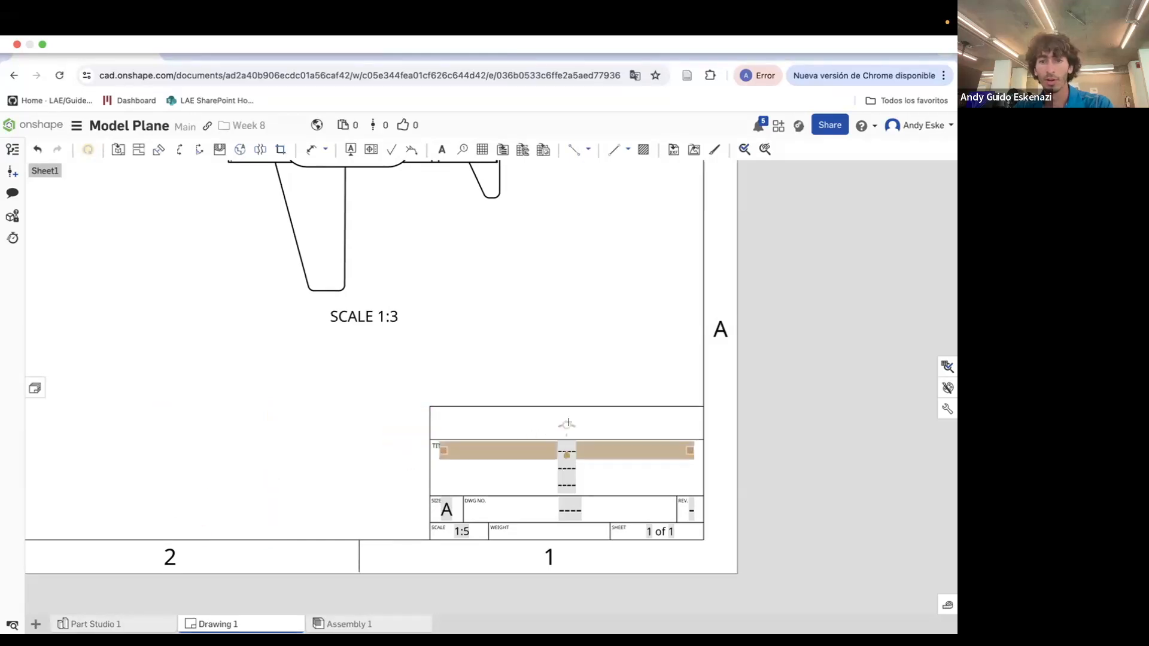
Try to edit the placeholder text in the title block's Title field
{"action": "scroll", "coordinate": [561, 465], "scroll_direction": "up", "scroll_amount": 1}
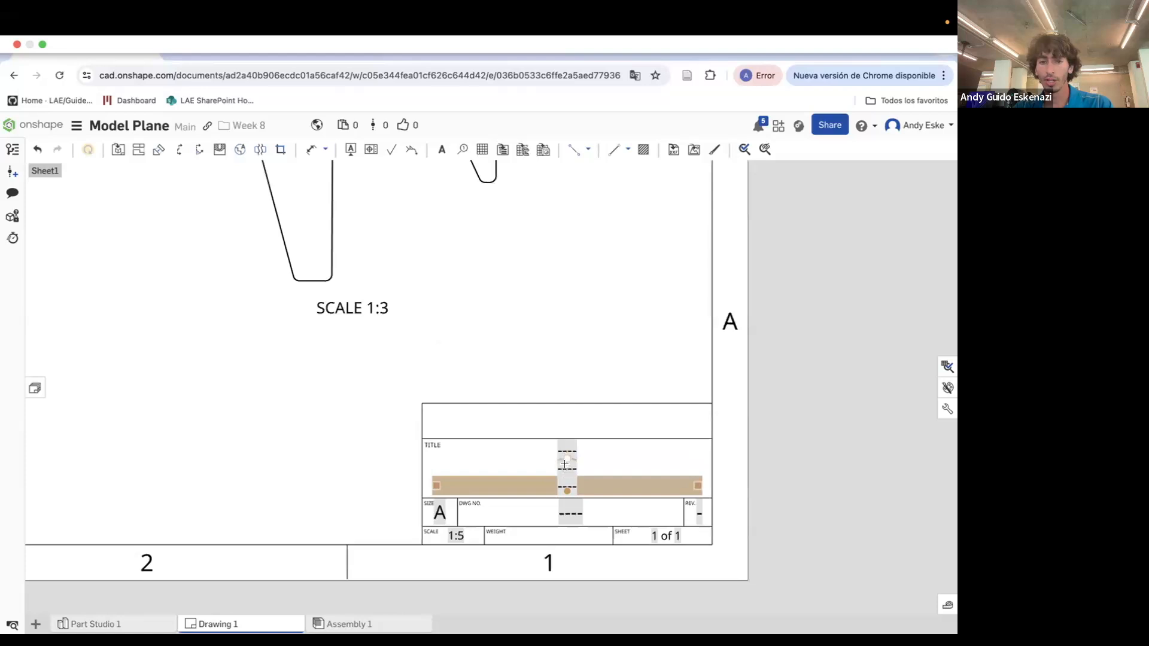
{"action": "double_click", "coordinate": [562, 466]}
{"action": "left_click", "coordinate": [659, 354]}
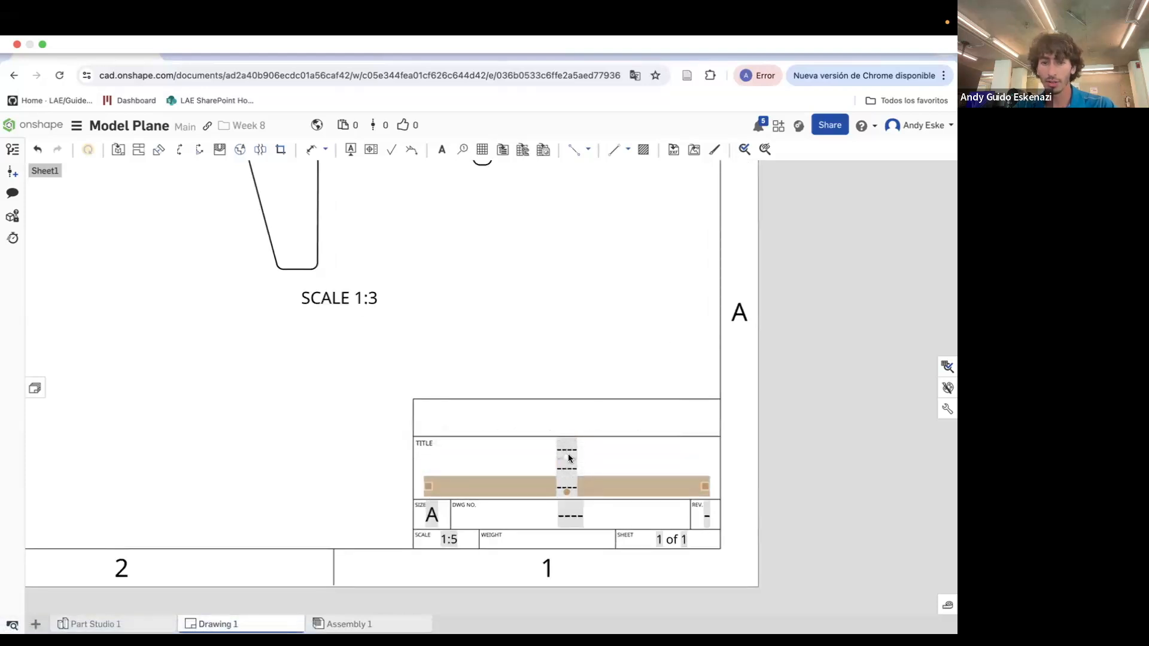
Replace the middle placeholder in the title block's Title field with "Model Plane"
{"action": "scroll", "coordinate": [565, 461], "scroll_direction": "up", "scroll_amount": 2}
{"action": "double_click", "coordinate": [566, 465]}
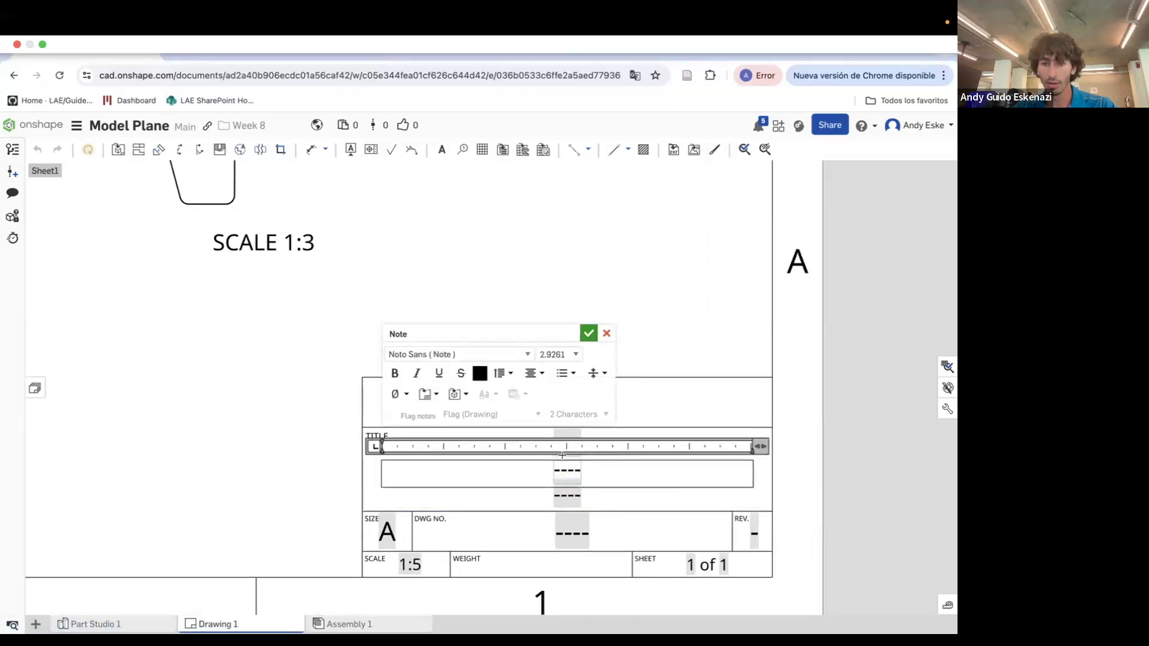
{"action": "type", "text": "Mo"}
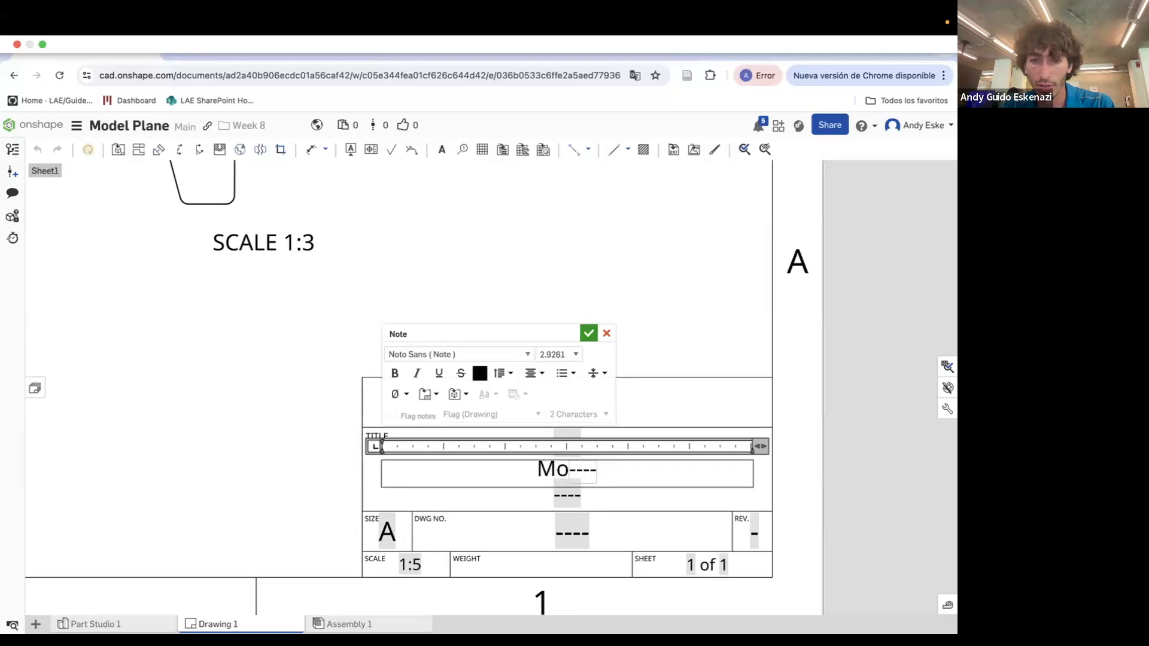
{"action": "key", "text": "Delete"}
{"action": "key", "text": "Delete"}
{"action": "key", "text": "Delete"}
{"action": "key", "text": "Delete"}
{"action": "type", "text": "del Plane"}
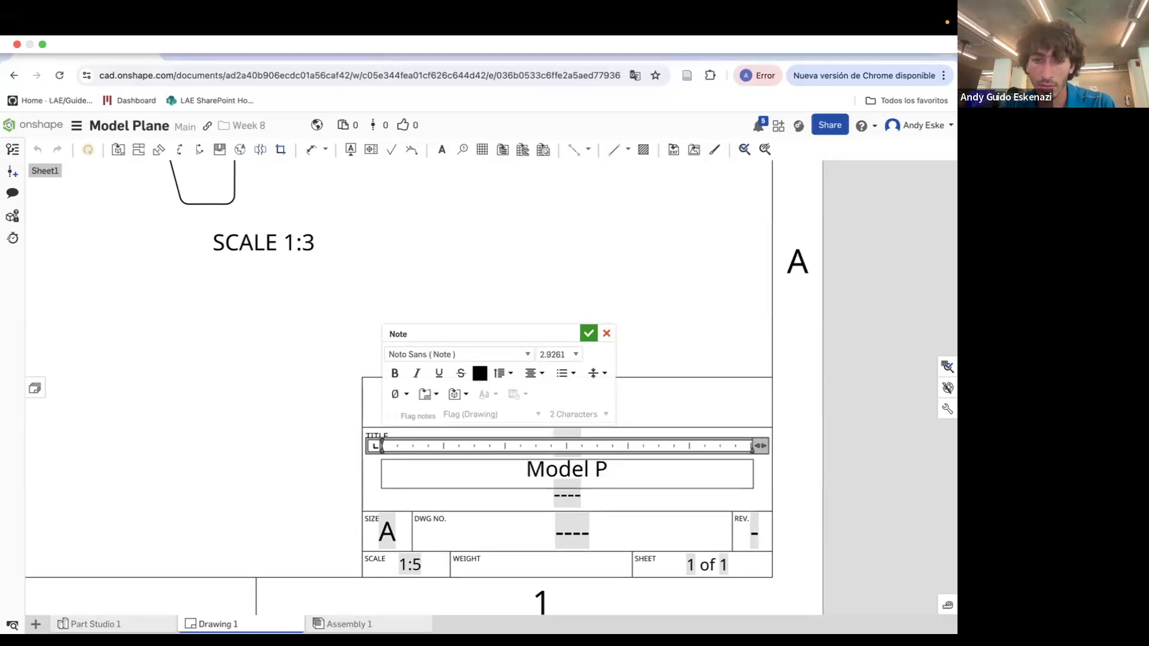
{"action": "left_click", "coordinate": [589, 337]}
Replace the placeholder in the title block's DWG NO. field with "Session 8"
{"action": "double_click", "coordinate": [577, 533]}
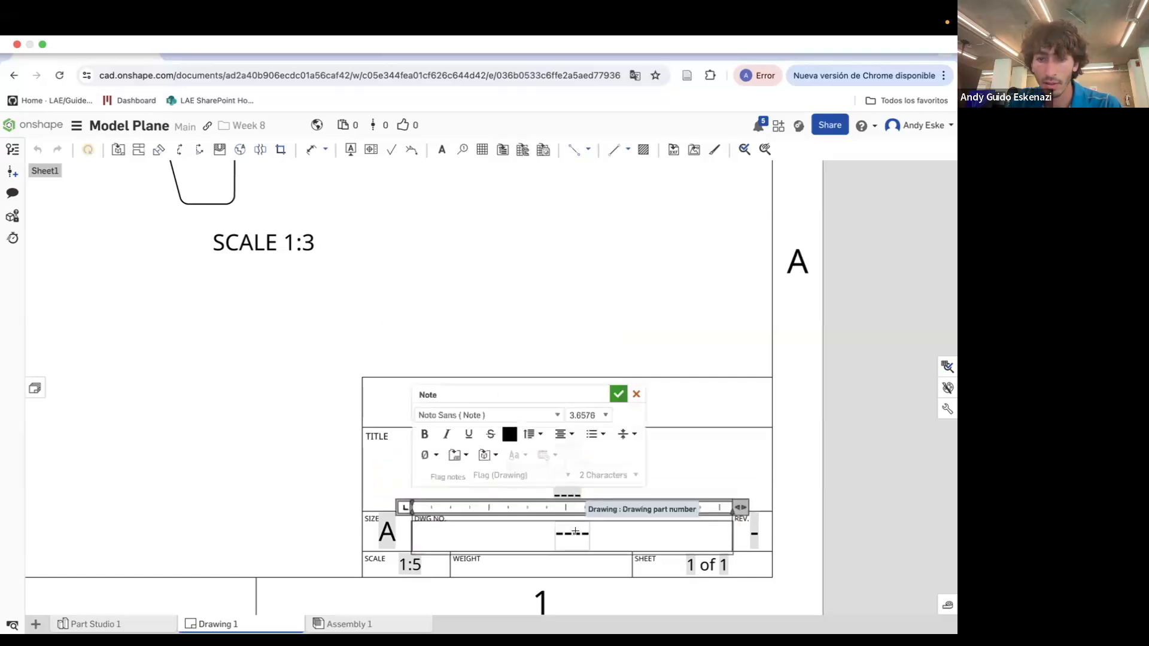
{"action": "double_click", "coordinate": [579, 531]}
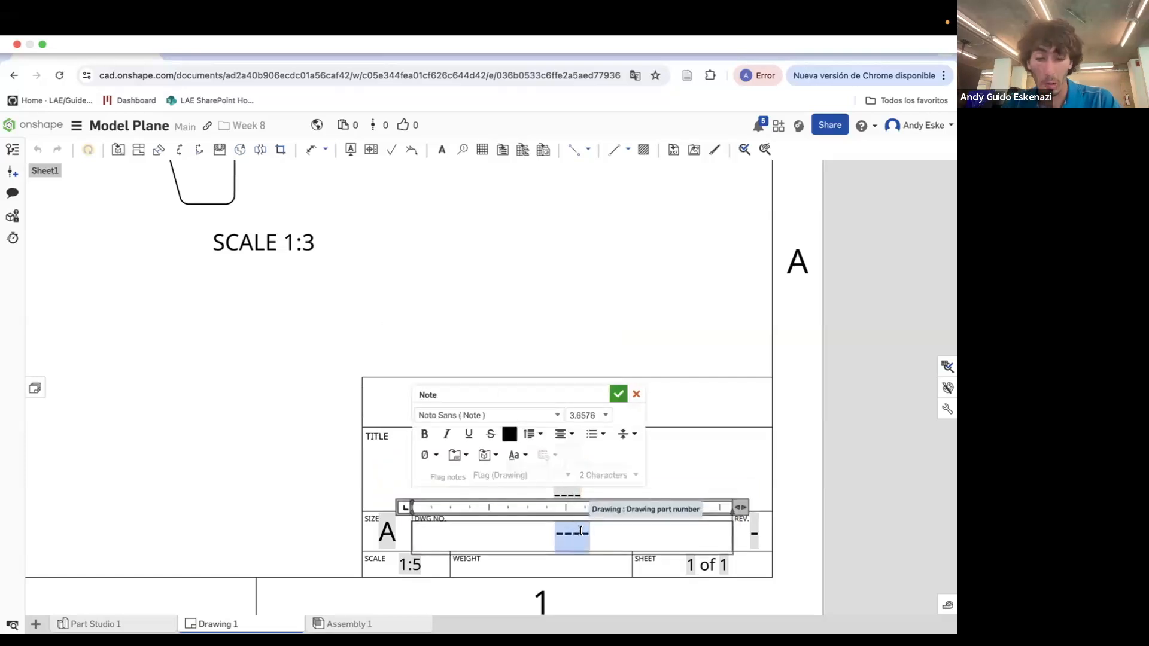
{"action": "type", "text": "S"}
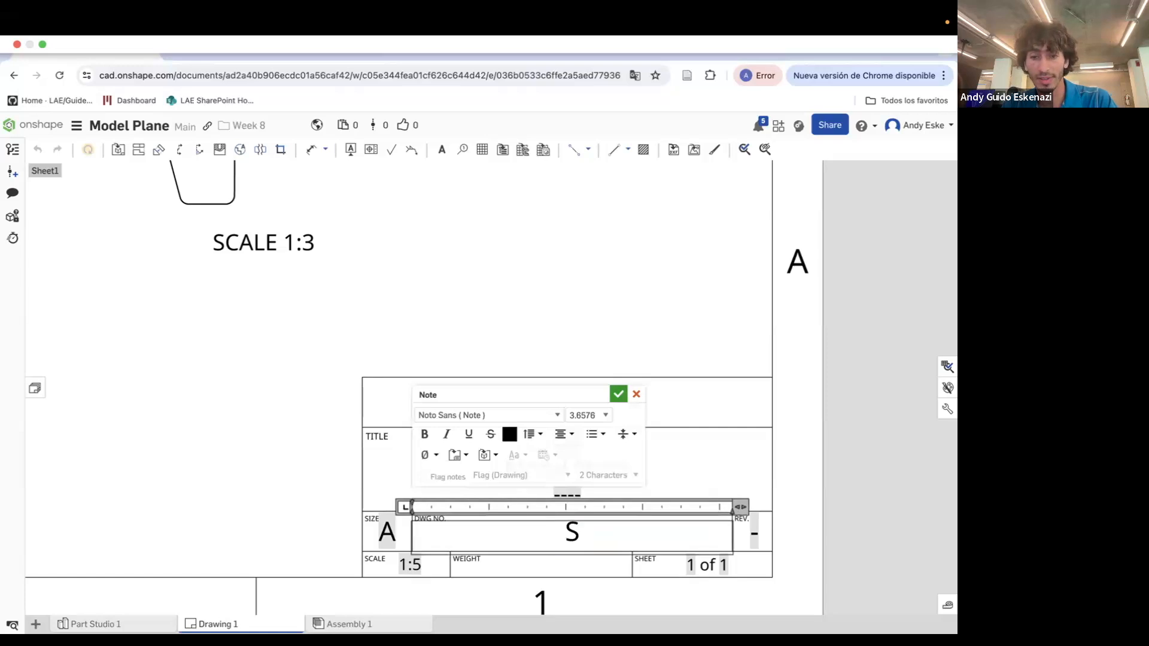
{"action": "type", "text": "ession 8"}
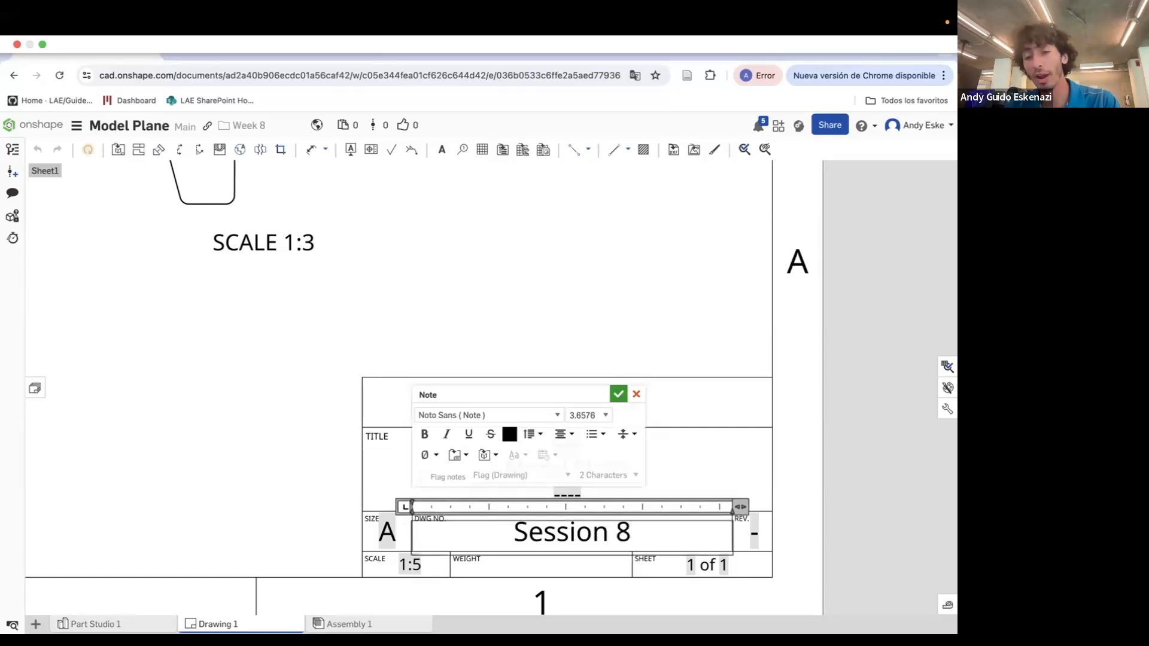
{"action": "left_click", "coordinate": [619, 393]}
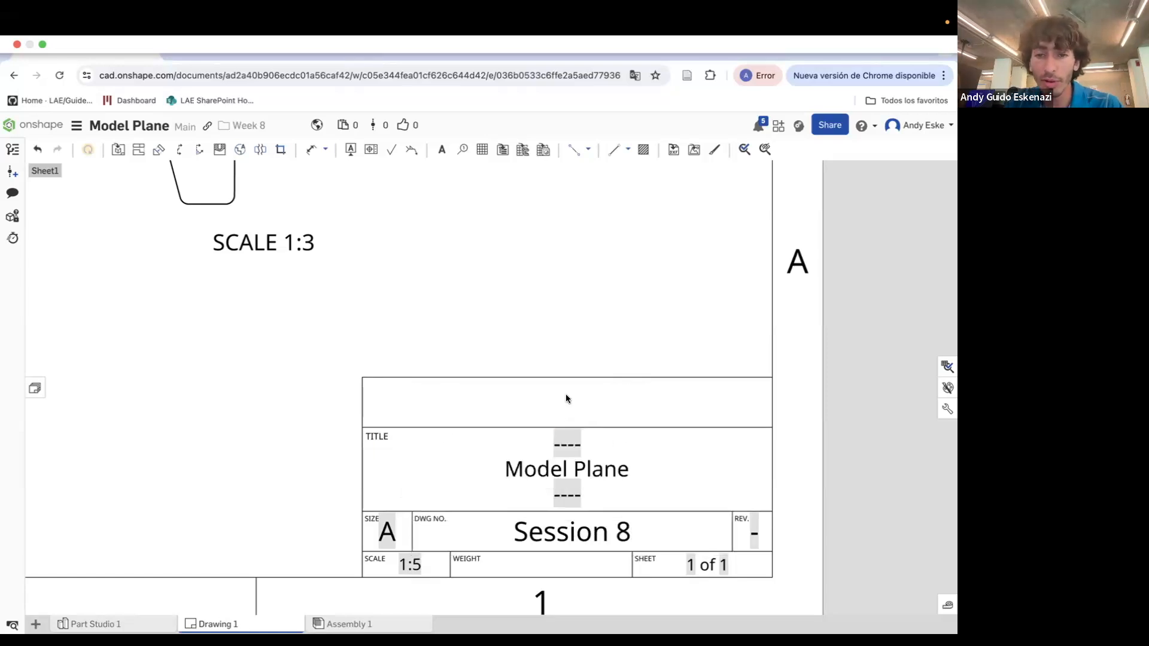
Add a note reading "How to CAD Almost Anything!" in the empty row above the title block's Title field
{"action": "left_click", "coordinate": [442, 149]}
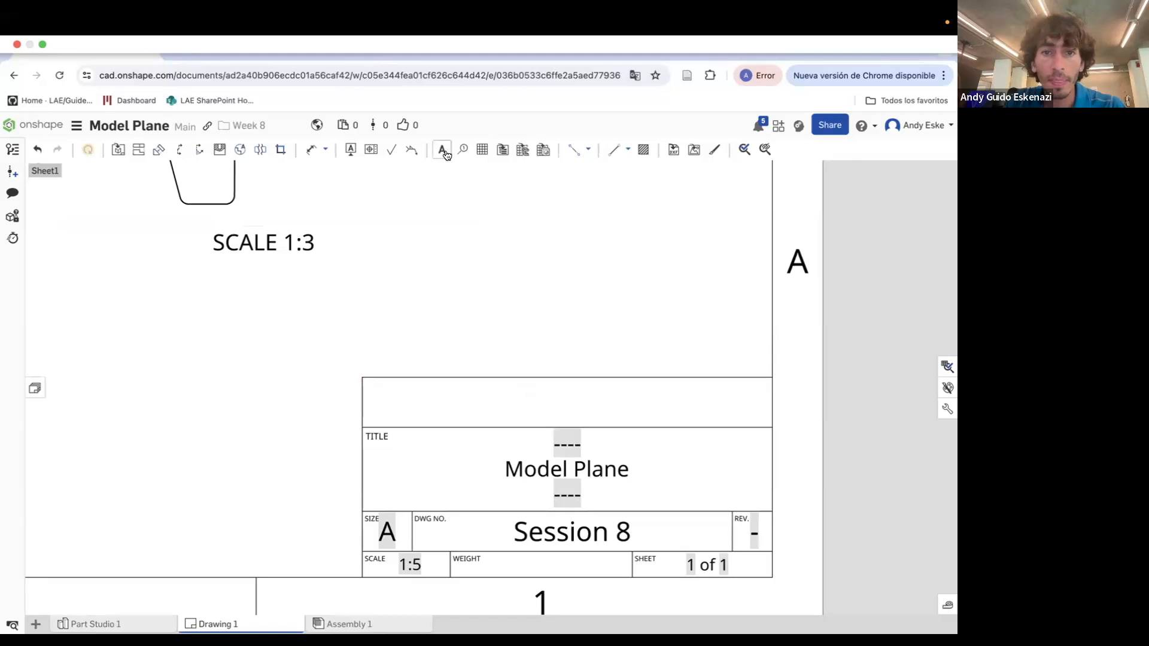
{"action": "left_click", "coordinate": [546, 402]}
{"action": "type", "text": "How to C"}
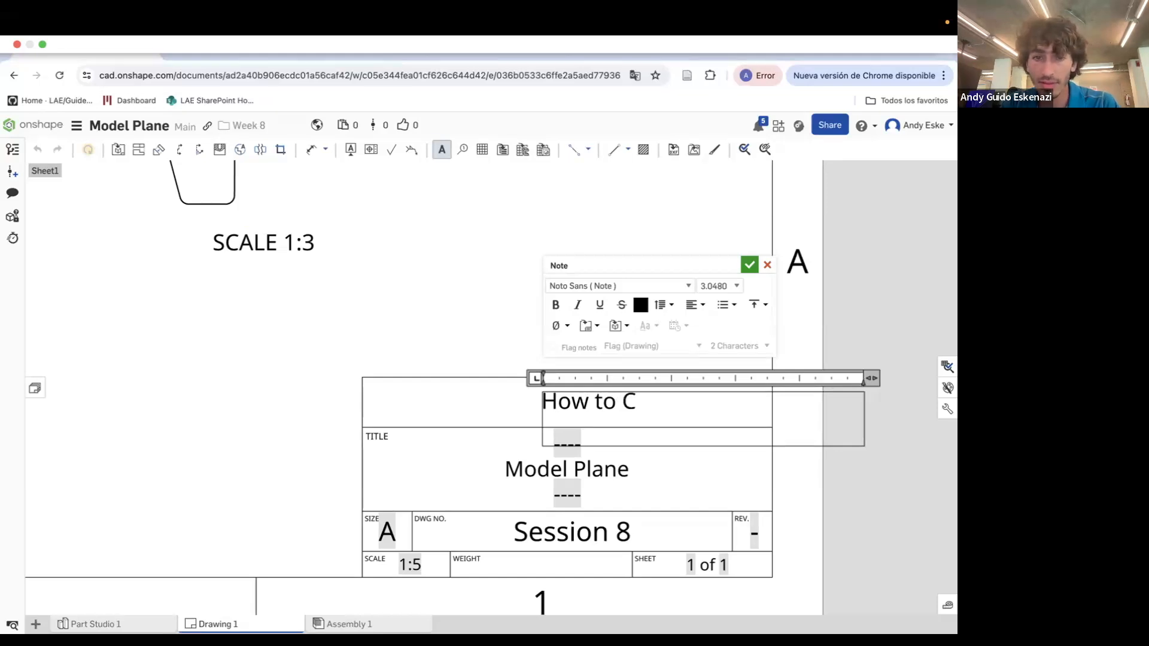
{"action": "type", "text": "AD Almosy"}
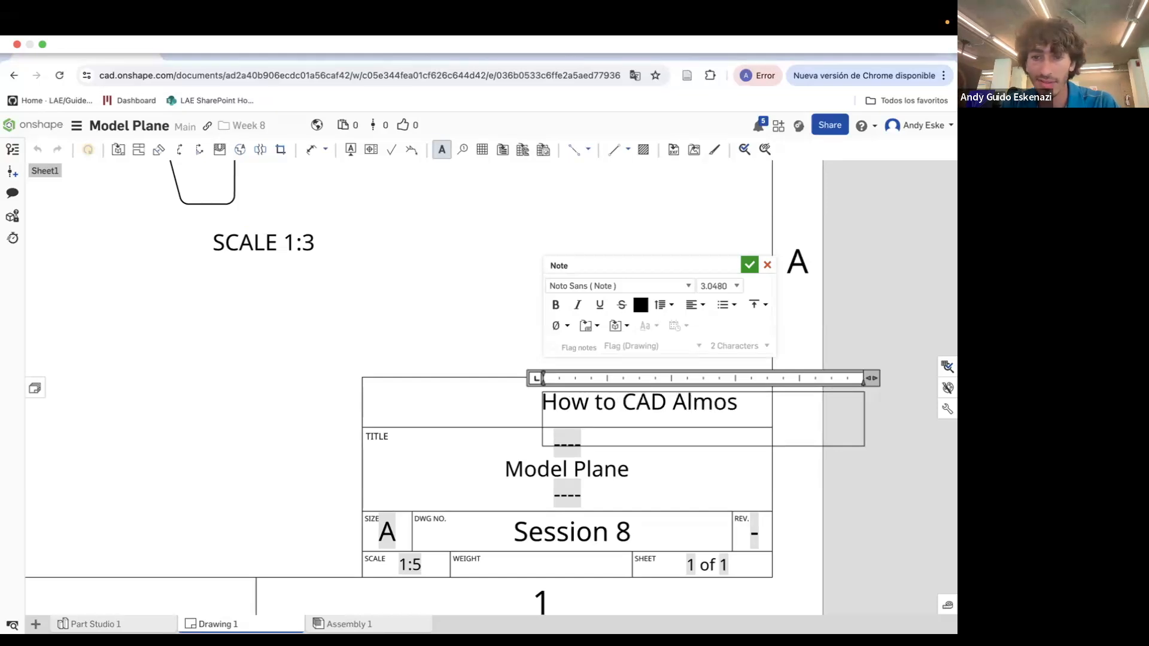
{"action": "key", "text": "BackSpace"}
{"action": "type", "text": "t Anything"}
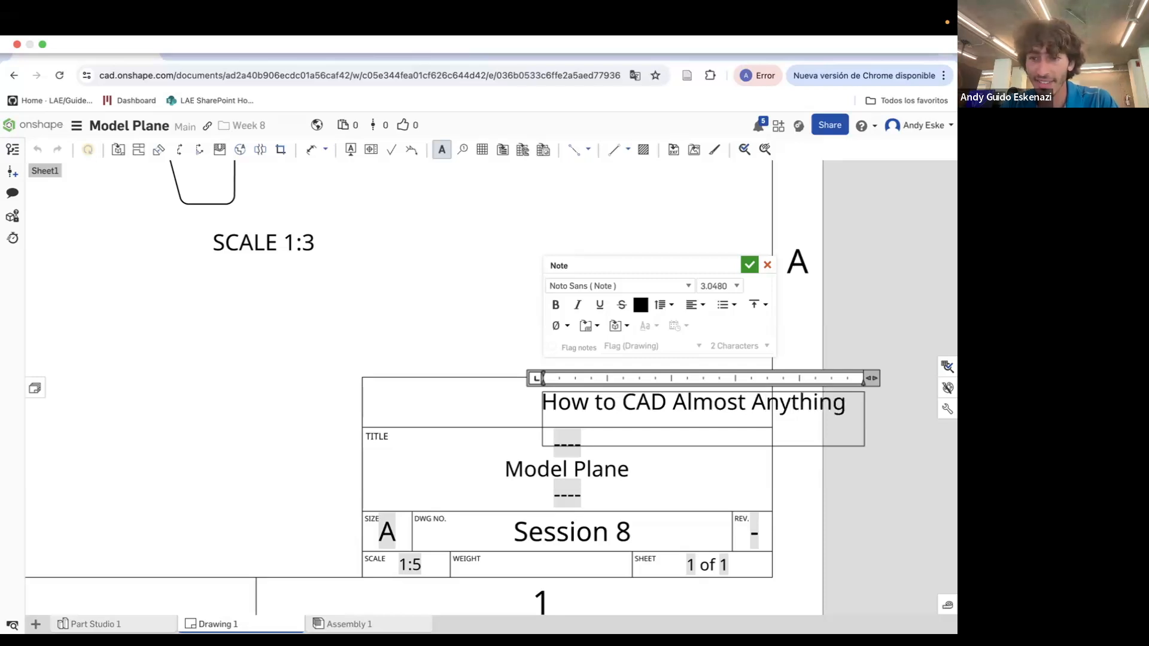
{"action": "type", "text": "!"}
{"action": "left_click", "coordinate": [749, 265]}
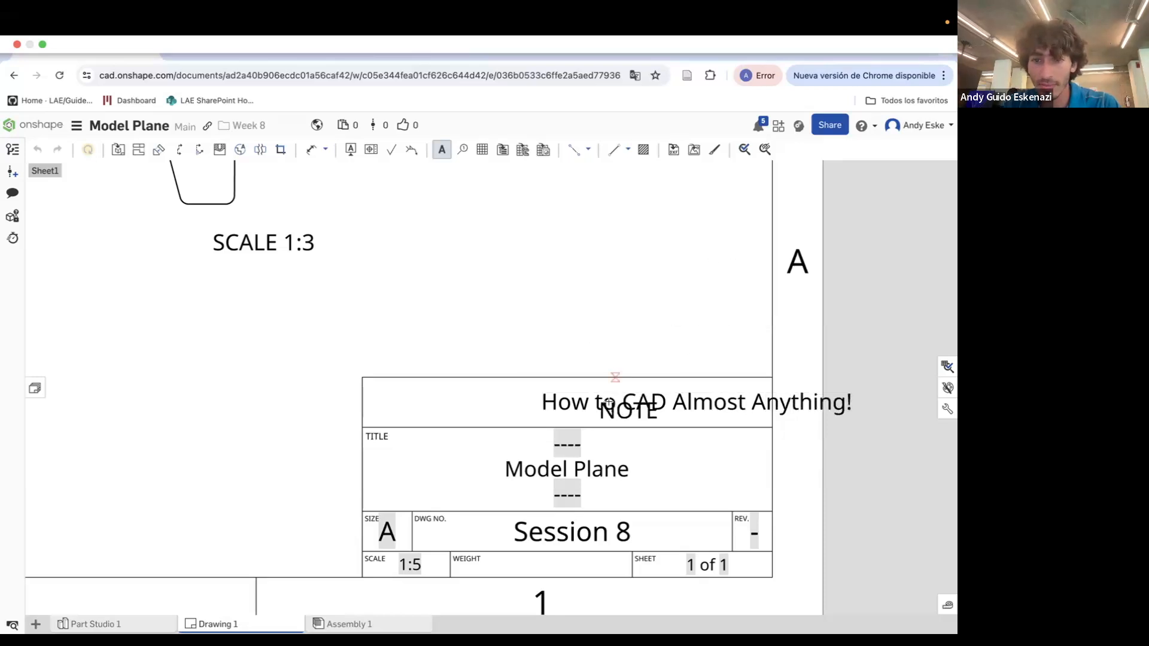
Move the "How to CAD Almost Anything!" note into the middle of its row and center-align its text
{"action": "left_click_drag", "start_coordinate": [618, 402], "coordinate": [486, 400]}
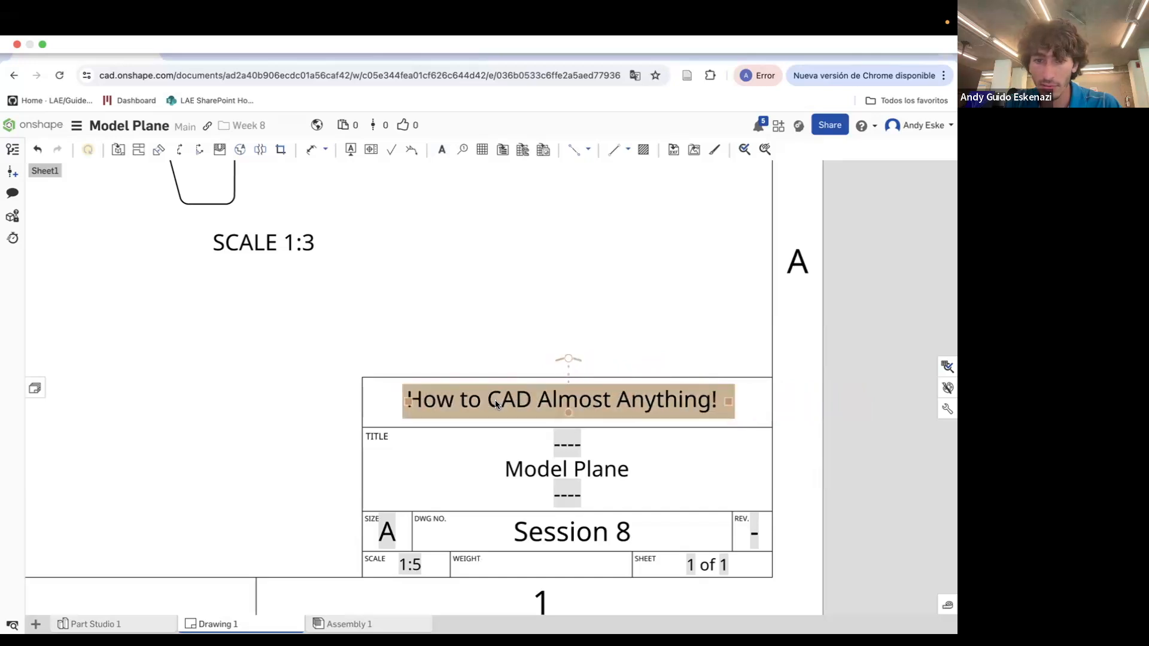
{"action": "double_click", "coordinate": [496, 405]}
{"action": "left_click", "coordinate": [558, 303]}
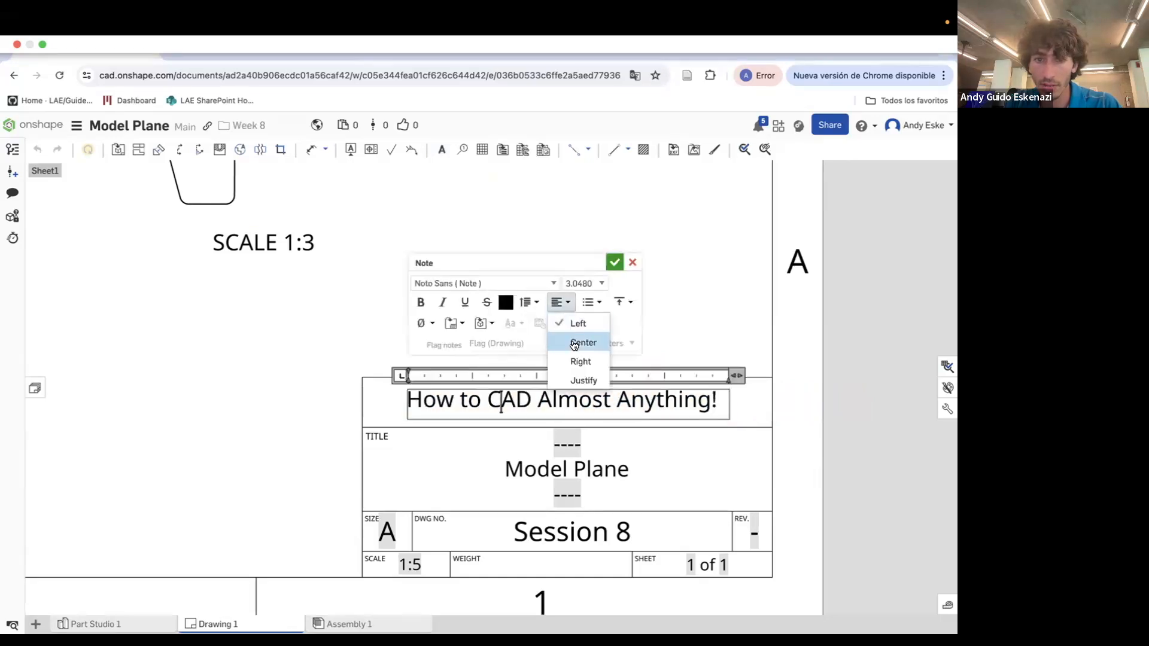
{"action": "left_click", "coordinate": [574, 343]}
{"action": "left_click", "coordinate": [615, 263]}
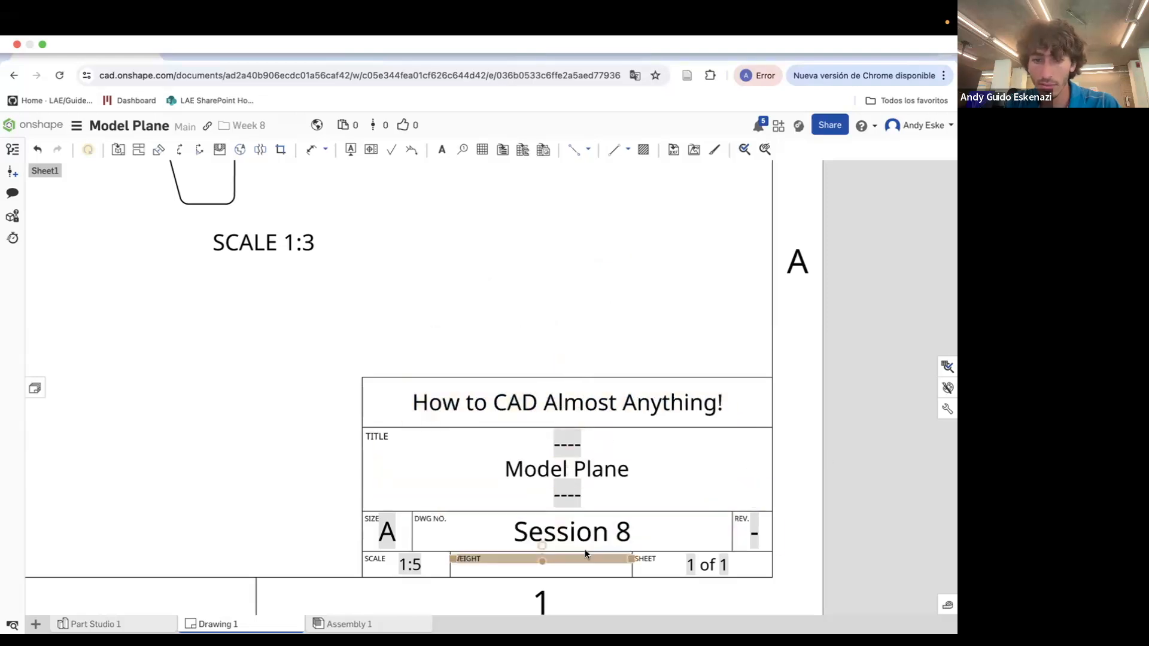
Set the title block's Scale entry to 1:3
{"action": "double_click", "coordinate": [407, 565]}
{"action": "left_click", "coordinate": [410, 565]}
{"action": "type", "text": "1:3"}
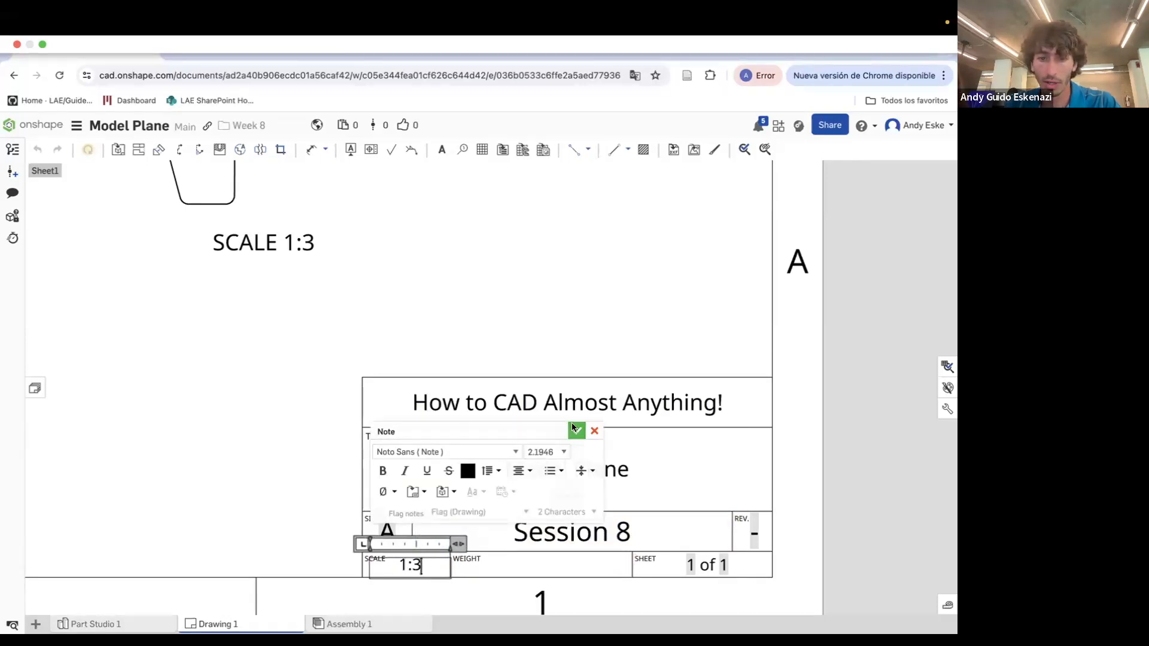
{"action": "left_click", "coordinate": [573, 429]}
Arrange the top, side and bottom views along the left half of the sheet with the front view in the right half
{"action": "scroll", "coordinate": [572, 317], "scroll_direction": "down", "scroll_amount": 5}
{"action": "scroll", "coordinate": [584, 370], "scroll_direction": "up", "scroll_amount": 2}
{"action": "mouse_move", "coordinate": [584, 370]}
{"action": "left_mouse_down"}
{"action": "mouse_move", "coordinate": [588, 414]}
{"action": "mouse_move", "coordinate": [577, 430]}
{"action": "mouse_move", "coordinate": [613, 427]}
{"action": "left_mouse_up"}
{"action": "left_click_drag", "start_coordinate": [608, 303], "coordinate": [605, 326]}
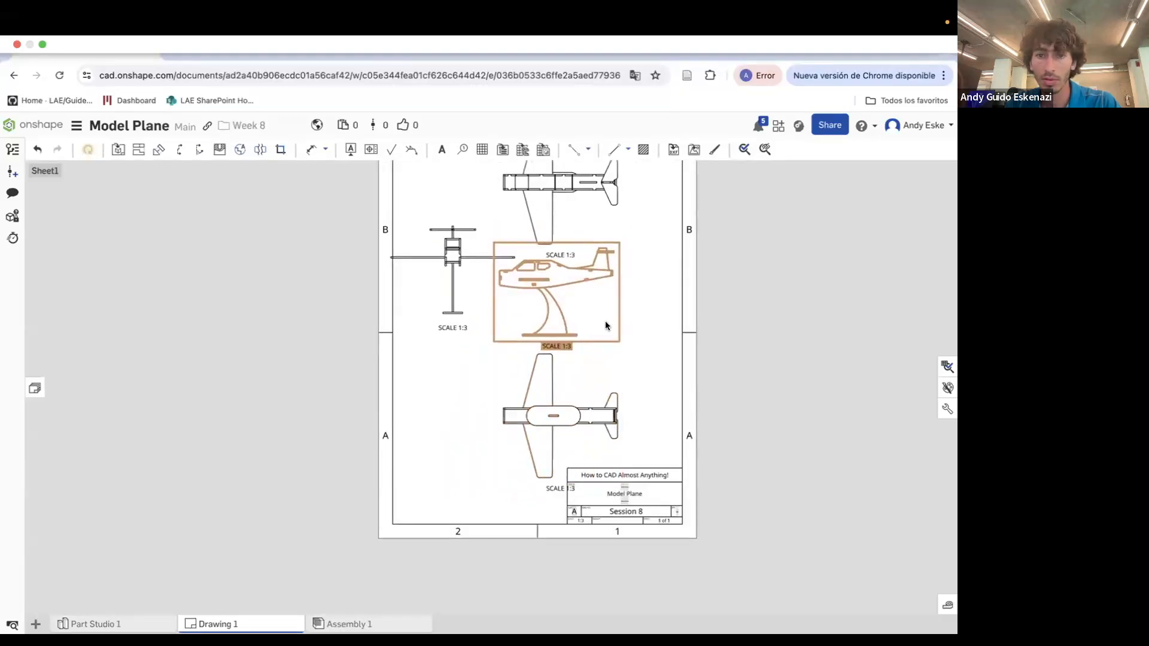
{"action": "scroll", "coordinate": [569, 239], "scroll_direction": "down", "scroll_amount": 3}
{"action": "scroll", "coordinate": [611, 365], "scroll_direction": "up", "scroll_amount": 3}
{"action": "left_click_drag", "start_coordinate": [615, 444], "coordinate": [604, 449]}
{"action": "mouse_move", "coordinate": [601, 358]}
{"action": "left_mouse_down"}
{"action": "mouse_move", "coordinate": [623, 364]}
{"action": "mouse_move", "coordinate": [463, 359]}
{"action": "mouse_move", "coordinate": [480, 340]}
{"action": "mouse_move", "coordinate": [570, 335]}
{"action": "mouse_move", "coordinate": [559, 345]}
{"action": "left_mouse_up"}
{"action": "left_click_drag", "start_coordinate": [540, 471], "coordinate": [526, 477]}
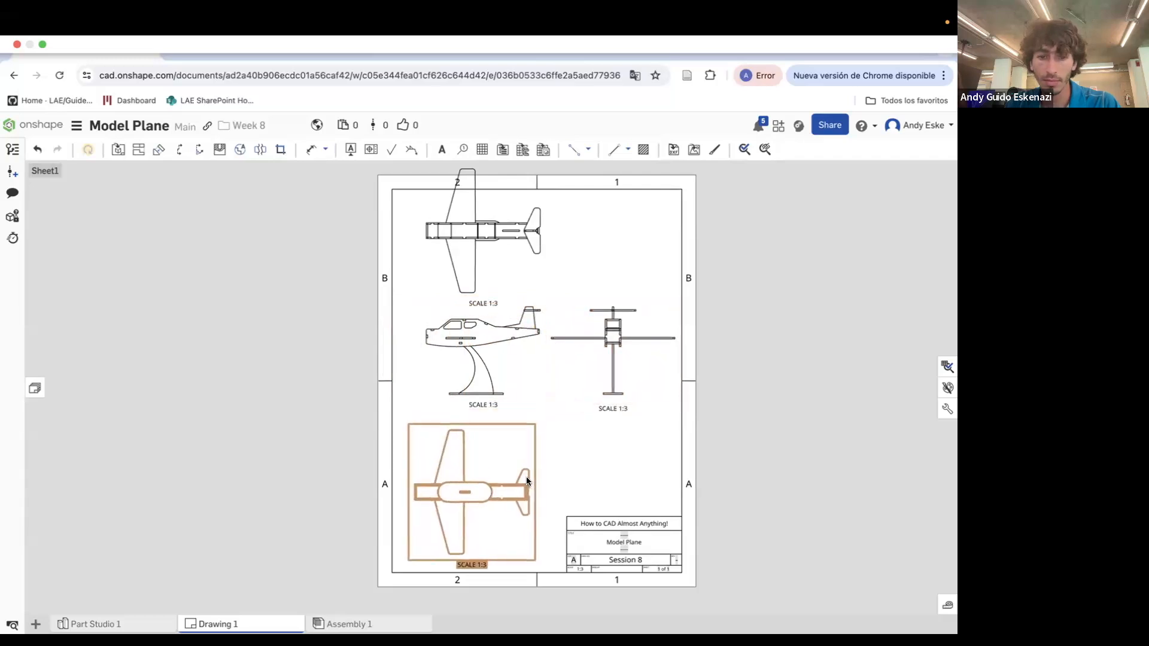
Shift the top and side views so they are evenly spaced inside the sheet border, and adjust the front view beside them
{"action": "mouse_move", "coordinate": [520, 410]}
{"action": "left_mouse_down"}
{"action": "mouse_move", "coordinate": [506, 391]}
{"action": "mouse_move", "coordinate": [516, 389]}
{"action": "left_mouse_up"}
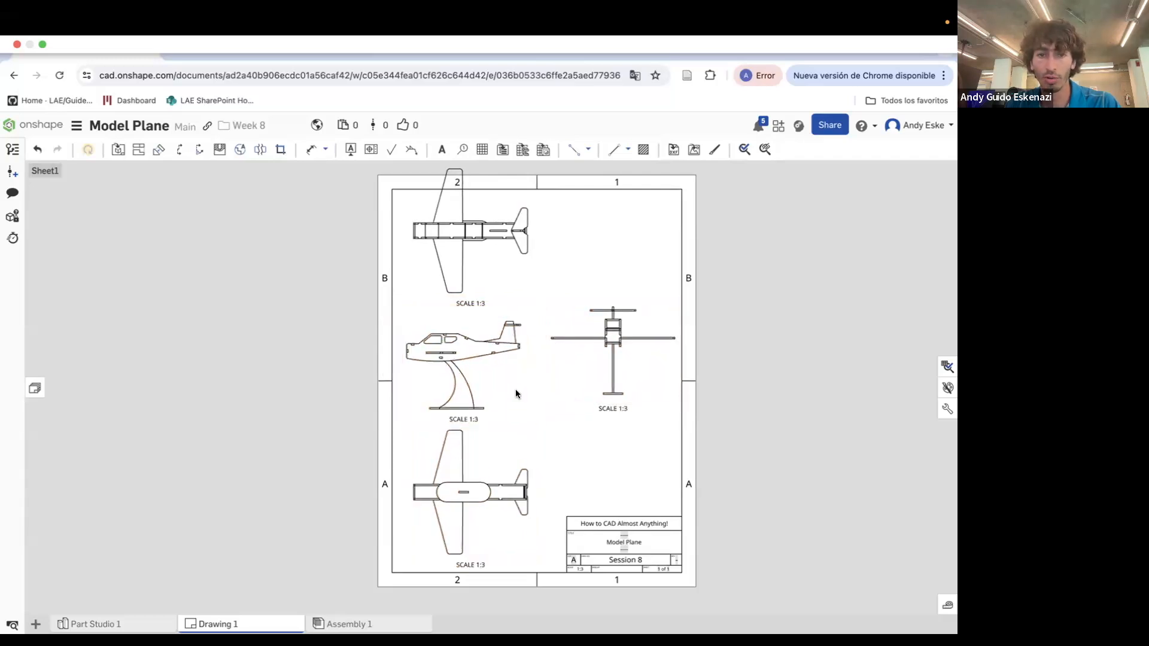
{"action": "left_click_drag", "start_coordinate": [519, 279], "coordinate": [518, 303]}
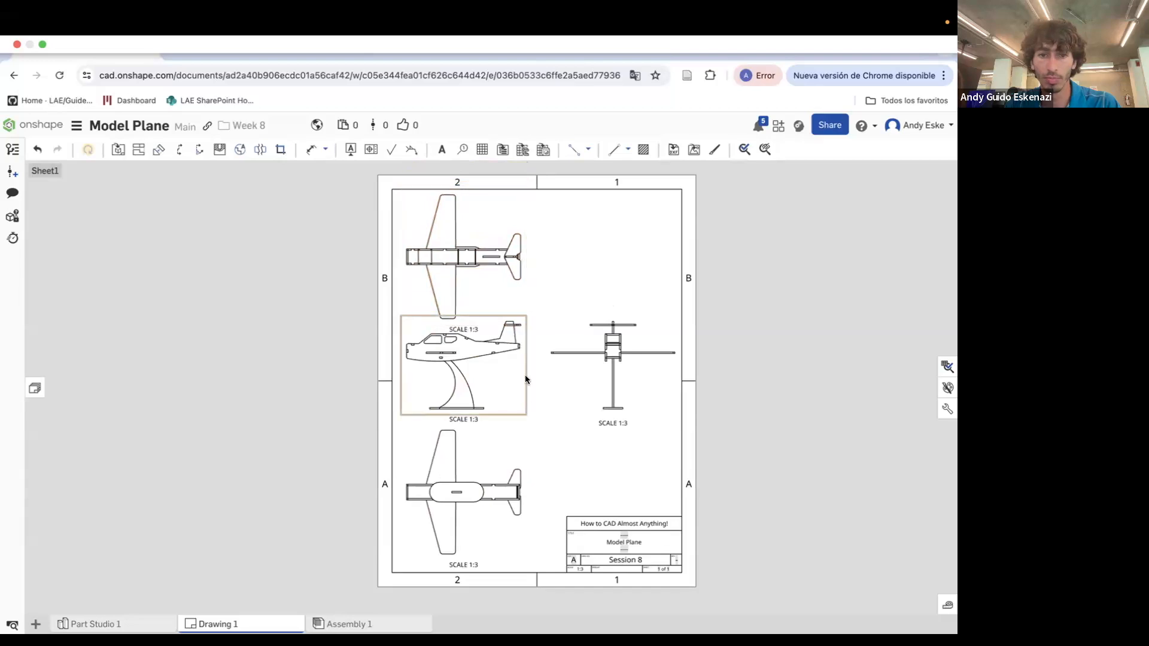
{"action": "left_click_drag", "start_coordinate": [523, 391], "coordinate": [523, 398]}
{"action": "left_click_drag", "start_coordinate": [640, 404], "coordinate": [634, 403]}
{"action": "scroll", "coordinate": [703, 358], "scroll_direction": "down", "scroll_amount": 2}
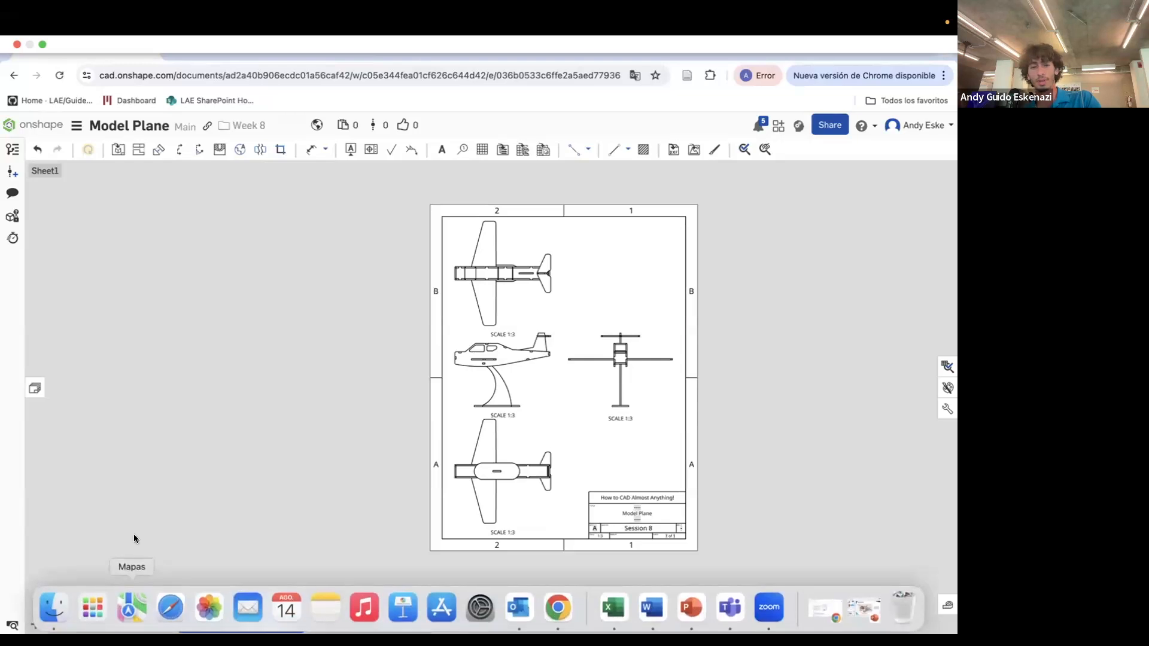
Switch to Part Studio 1 and orient the plane in a three-quarter view from its nose, with the whole stand visible
{"action": "left_click", "coordinate": [120, 624]}
{"action": "right_click_drag", "start_coordinate": [641, 410], "coordinate": [631, 401]}
{"action": "scroll", "coordinate": [503, 330], "scroll_direction": "up", "scroll_amount": 4}
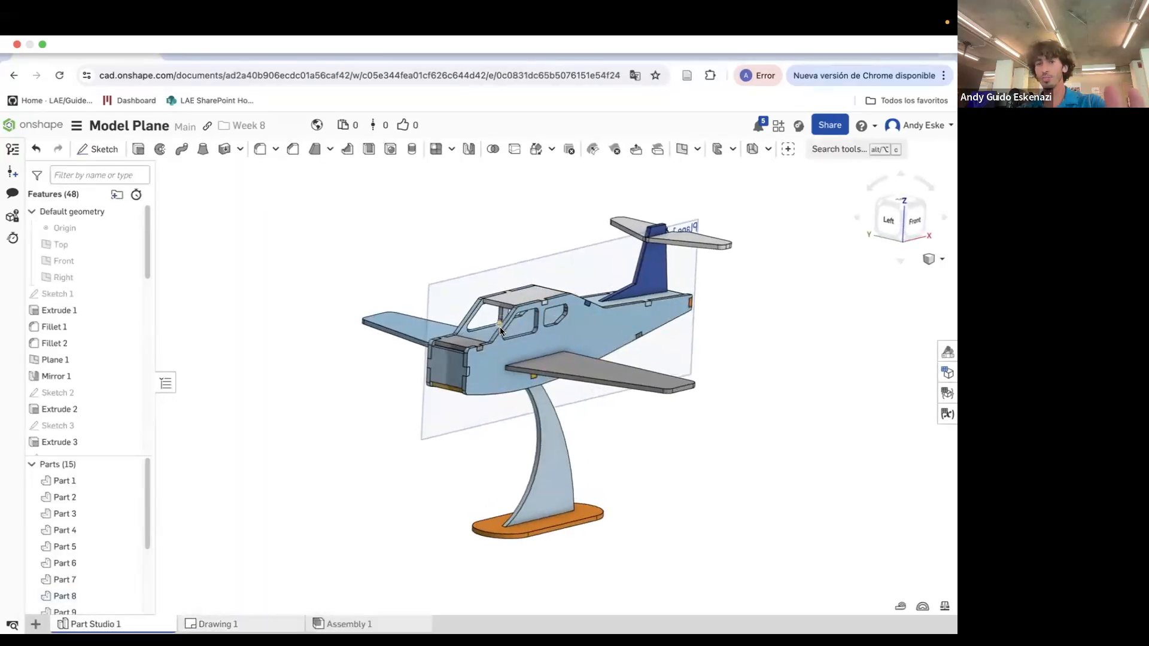
{"action": "scroll", "coordinate": [549, 250], "scroll_direction": "up", "scroll_amount": 1}
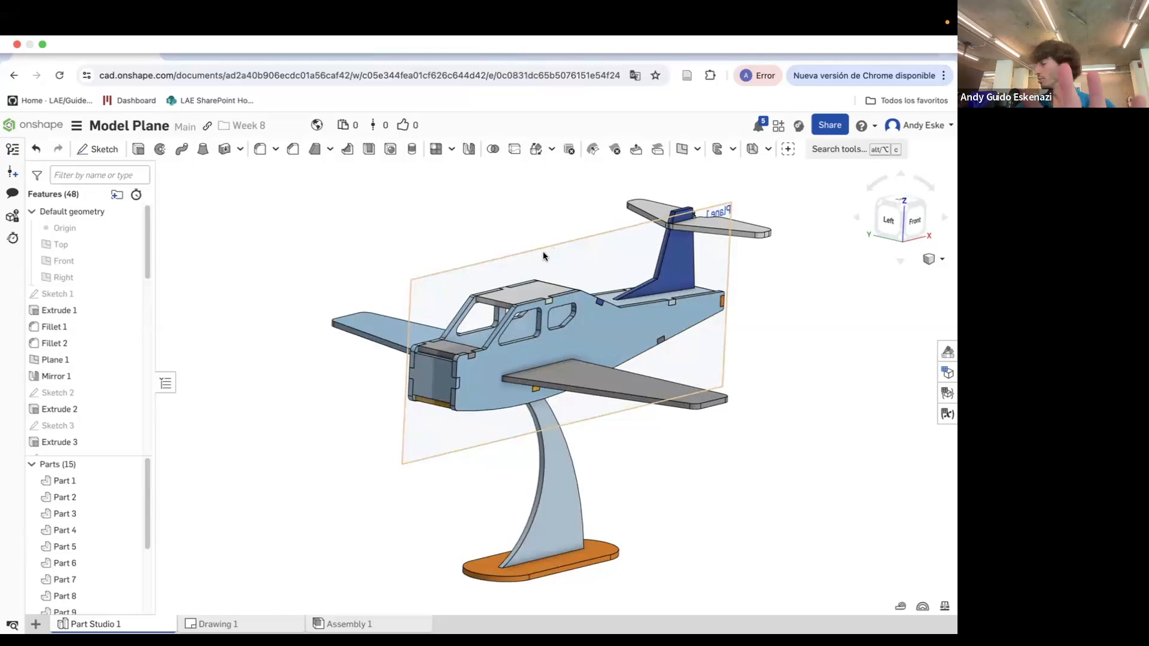
{"action": "right_click", "coordinate": [344, 241]}
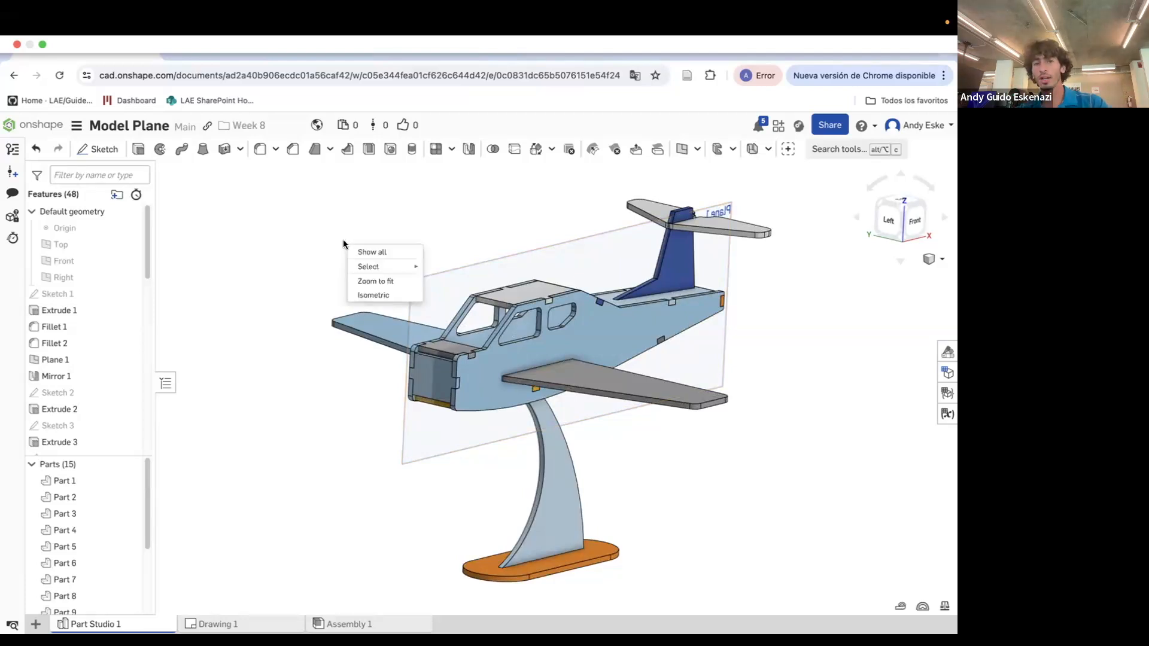
{"action": "left_click", "coordinate": [822, 329]}
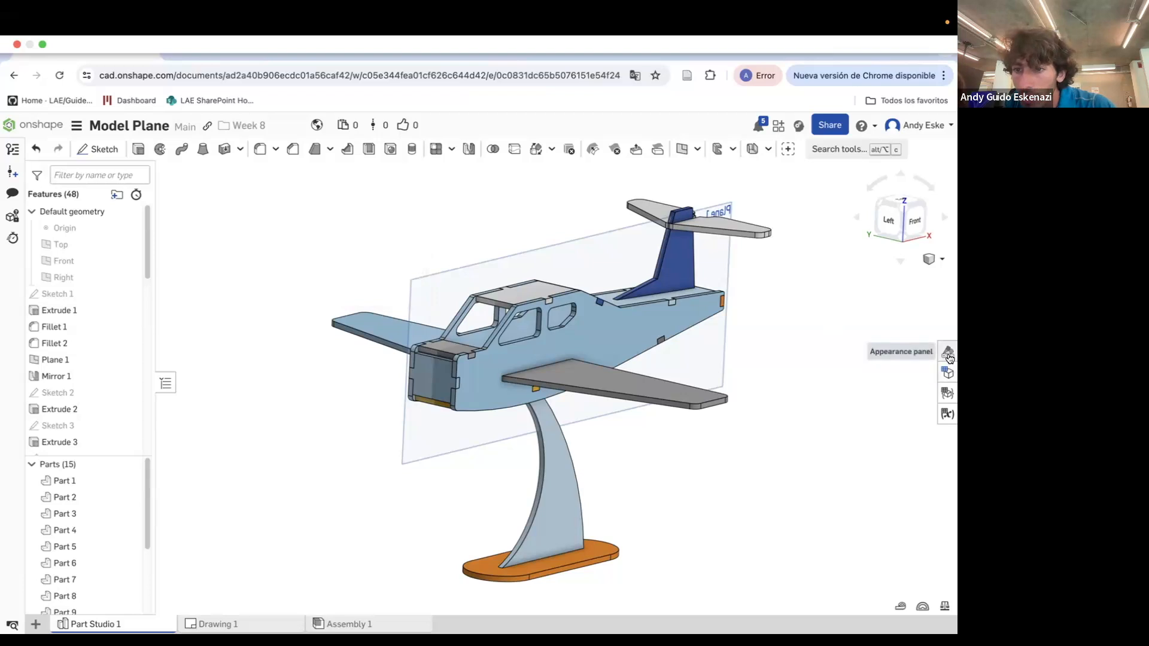
{"action": "left_click", "coordinate": [941, 258]}
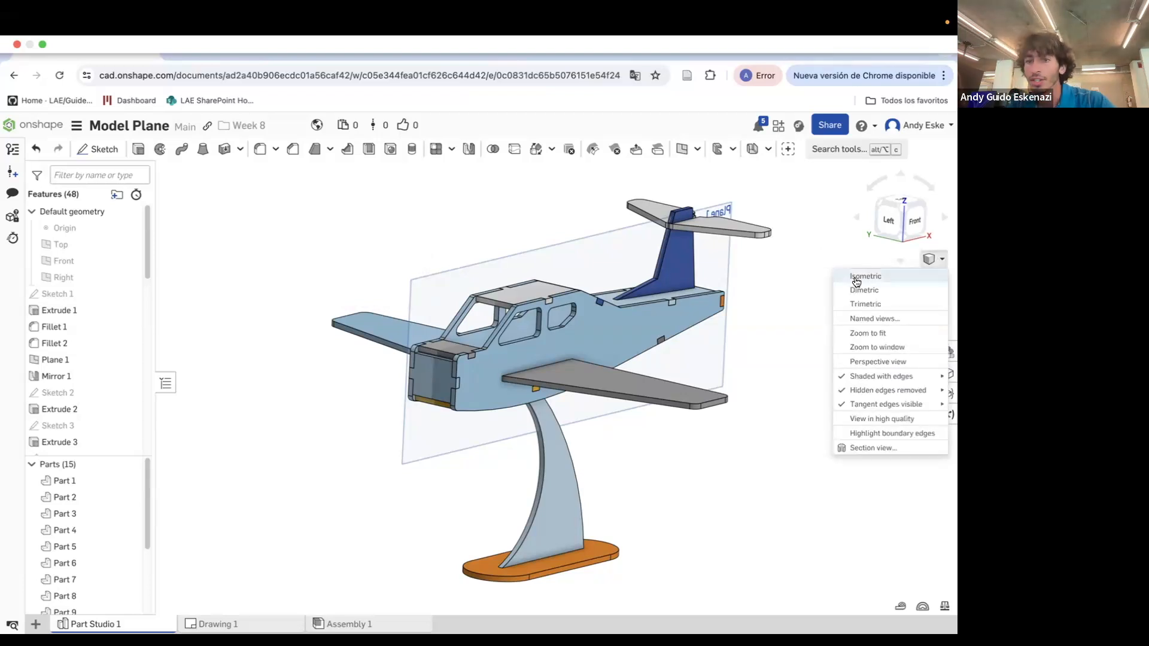
{"action": "left_click", "coordinate": [784, 287]}
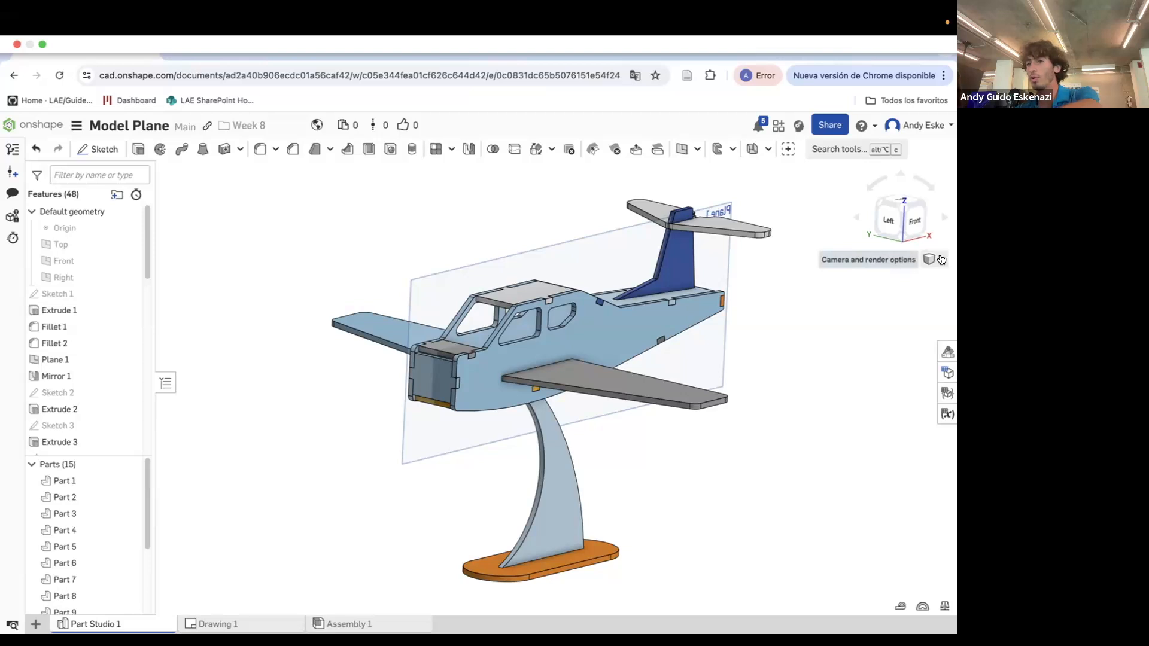
Save the current orientation of the plane as a named view called "Iso"
{"action": "left_click", "coordinate": [941, 259]}
{"action": "left_click", "coordinate": [890, 319]}
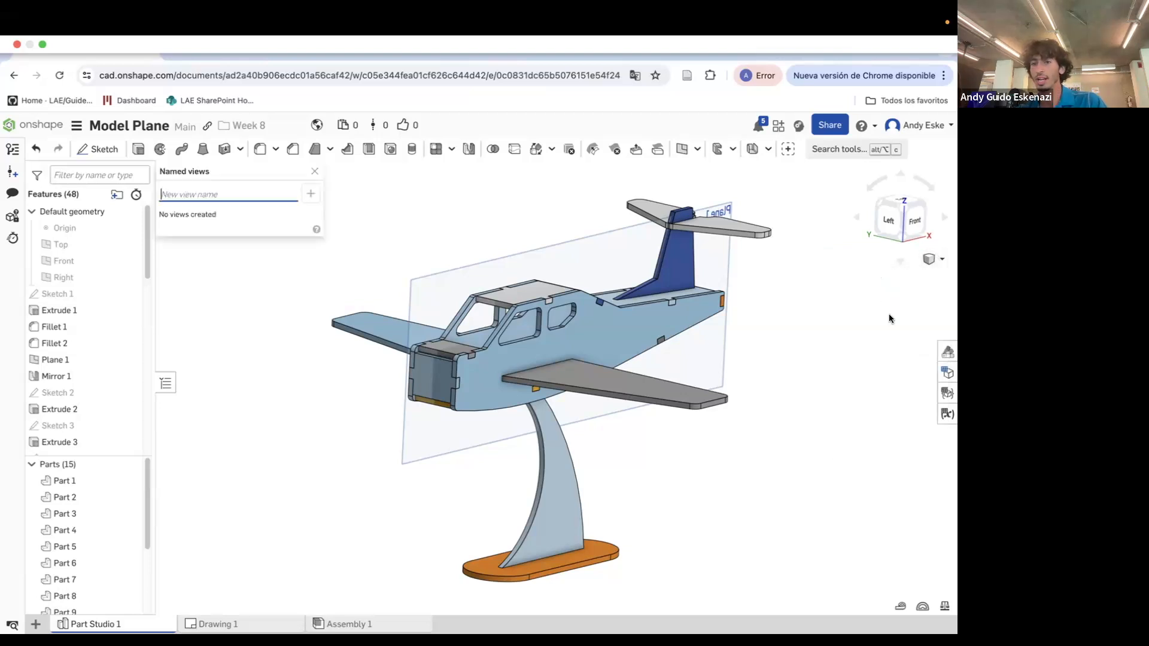
{"action": "type", "text": "Iso"}
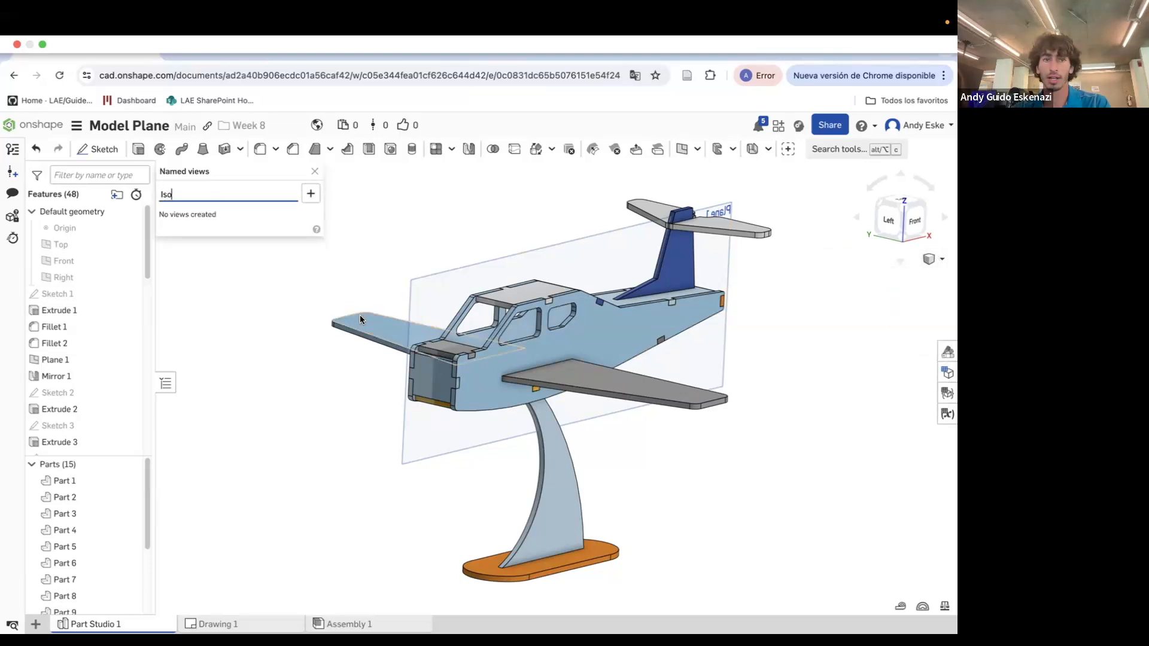
{"action": "left_click", "coordinate": [312, 194]}
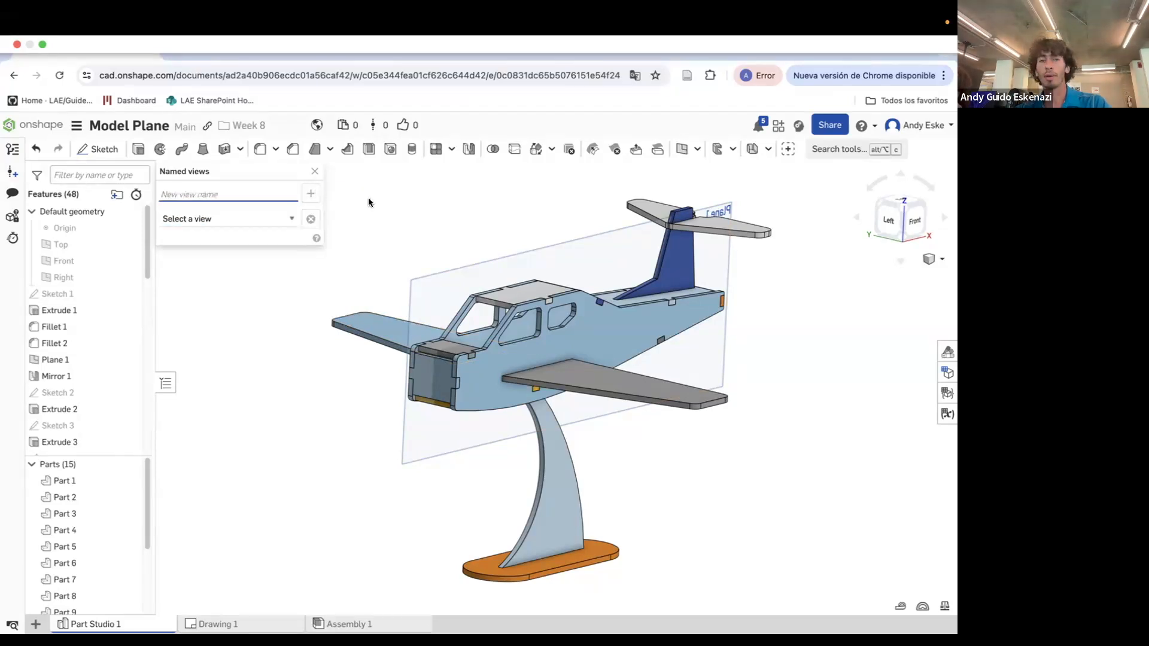
{"action": "left_click", "coordinate": [314, 172]}
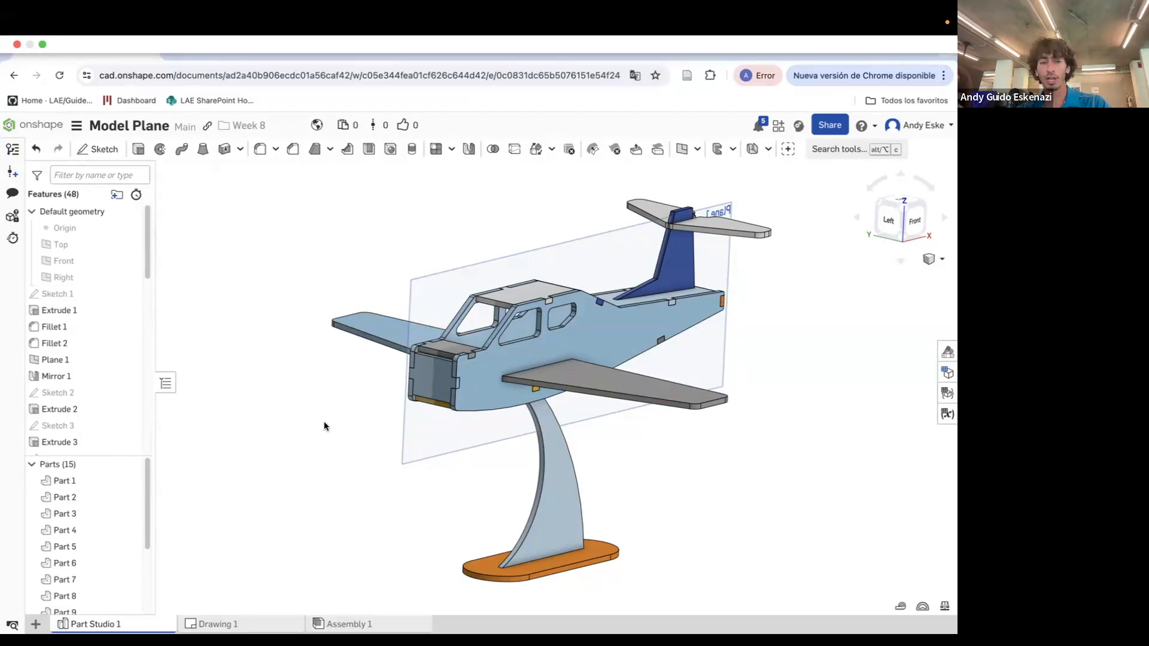
Return to Drawing 1 and insert the Iso view of Part Studio 1 at 1:3 scale in the sheet's upper-right area
{"action": "left_click", "coordinate": [233, 624]}
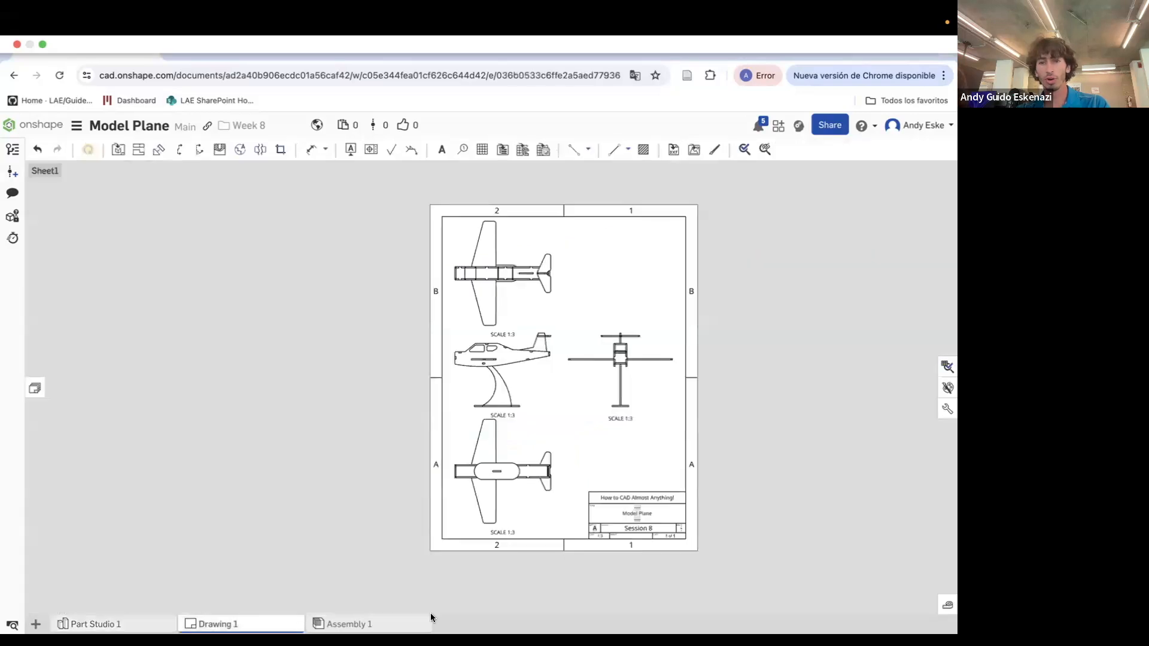
{"action": "left_click", "coordinate": [119, 152]}
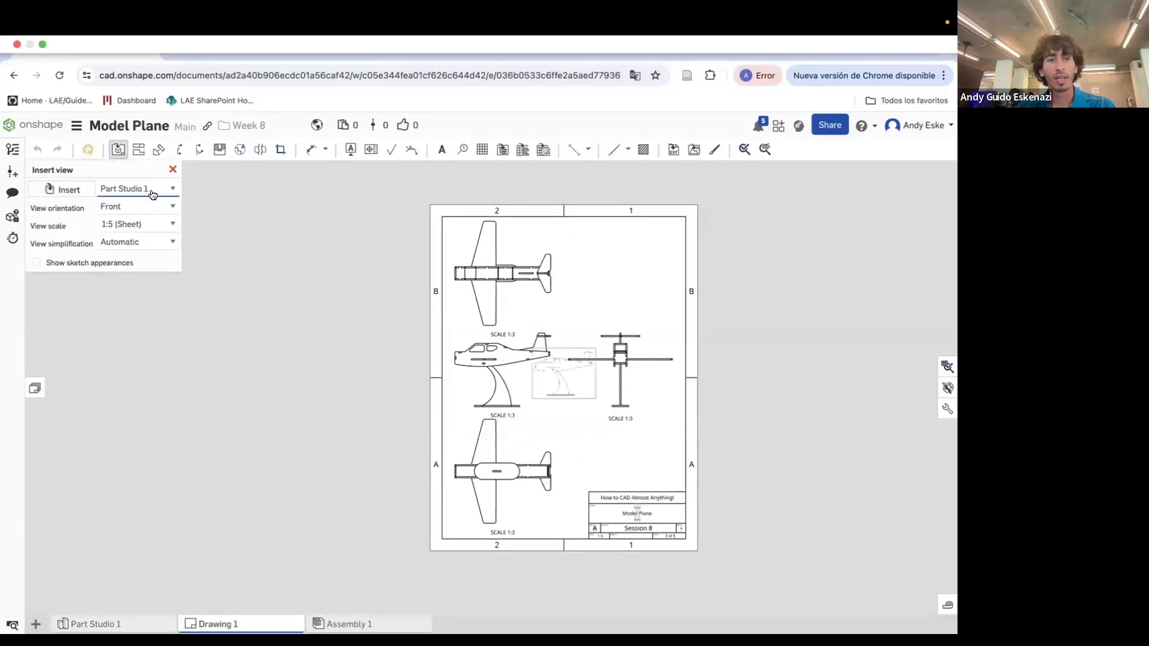
{"action": "left_click", "coordinate": [139, 206]}
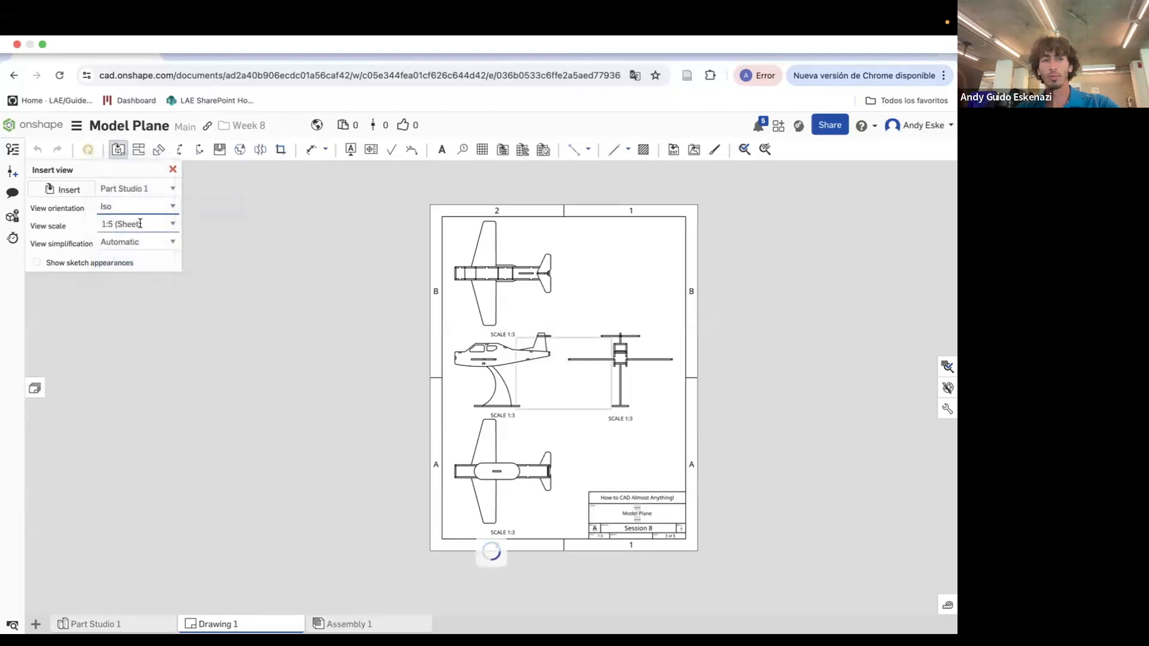
{"action": "left_click", "coordinate": [171, 224]}
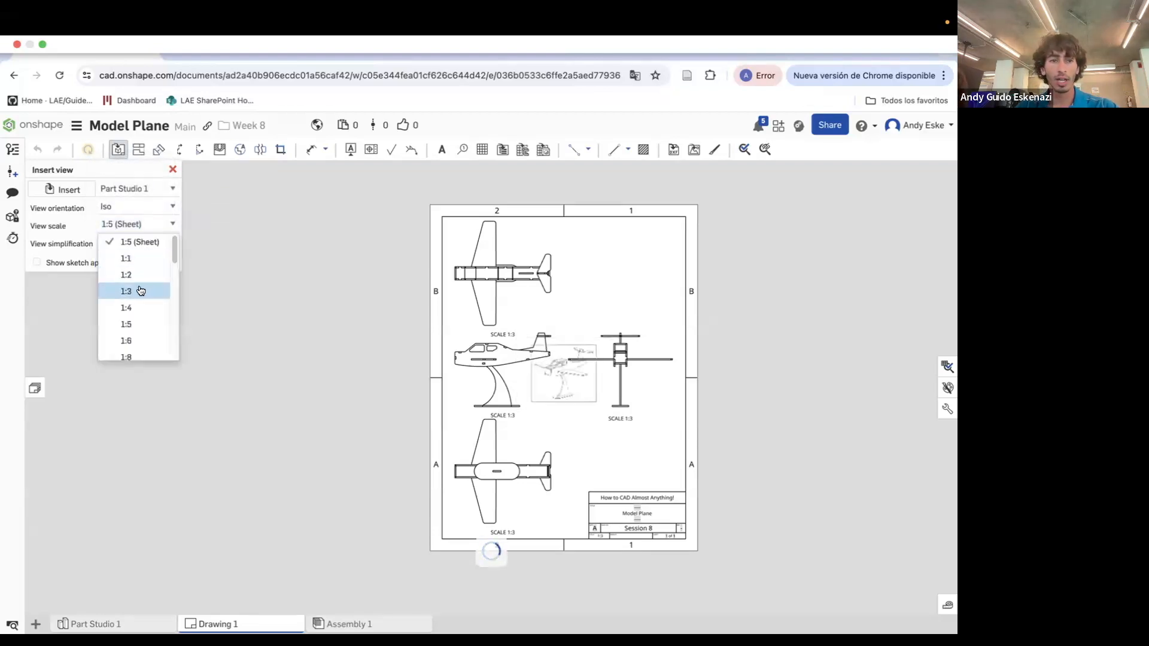
{"action": "left_click", "coordinate": [127, 291]}
{"action": "scroll", "coordinate": [617, 269], "scroll_direction": "up", "scroll_amount": 3}
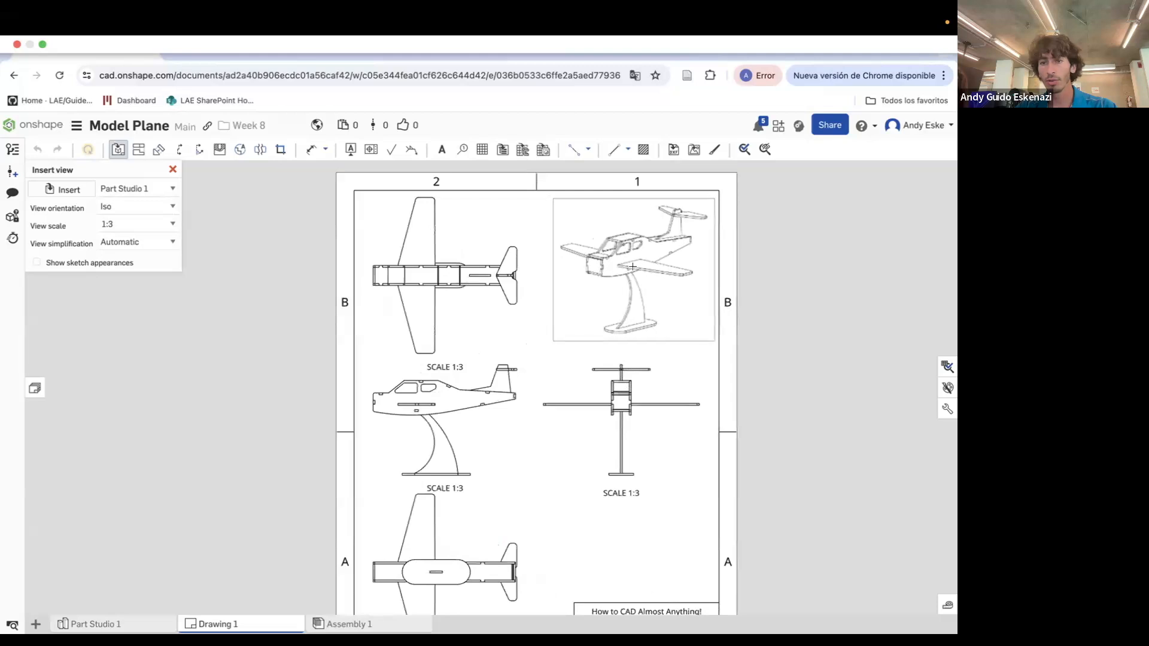
{"action": "left_click", "coordinate": [636, 263]}
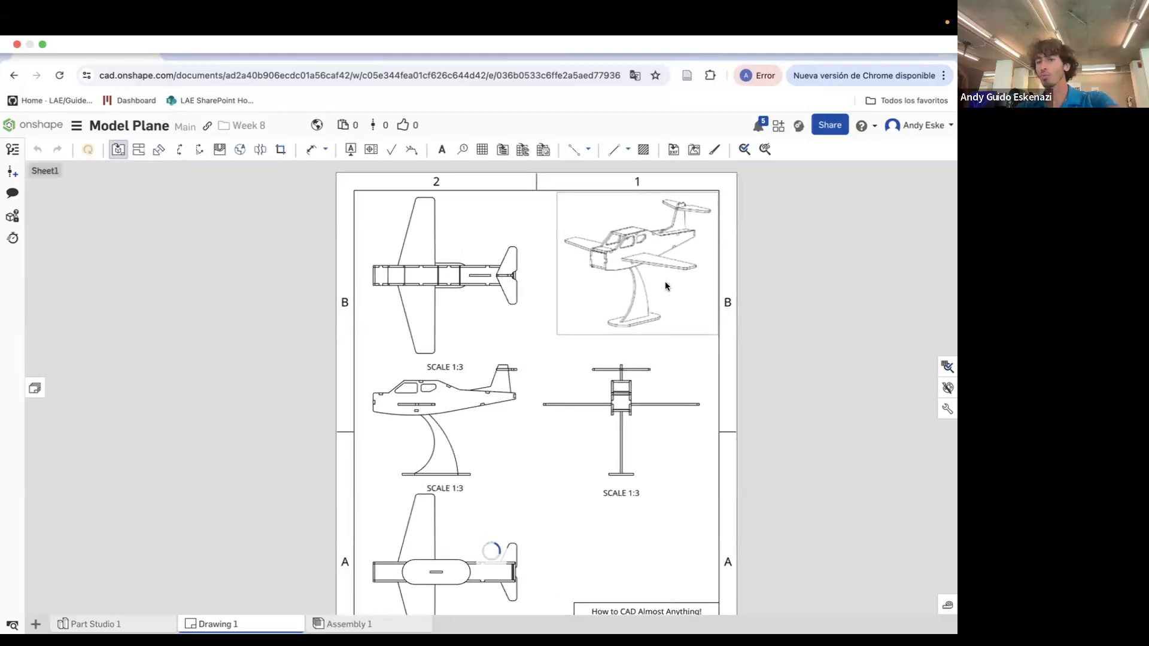
{"action": "scroll", "coordinate": [682, 304], "scroll_direction": "up", "scroll_amount": 1}
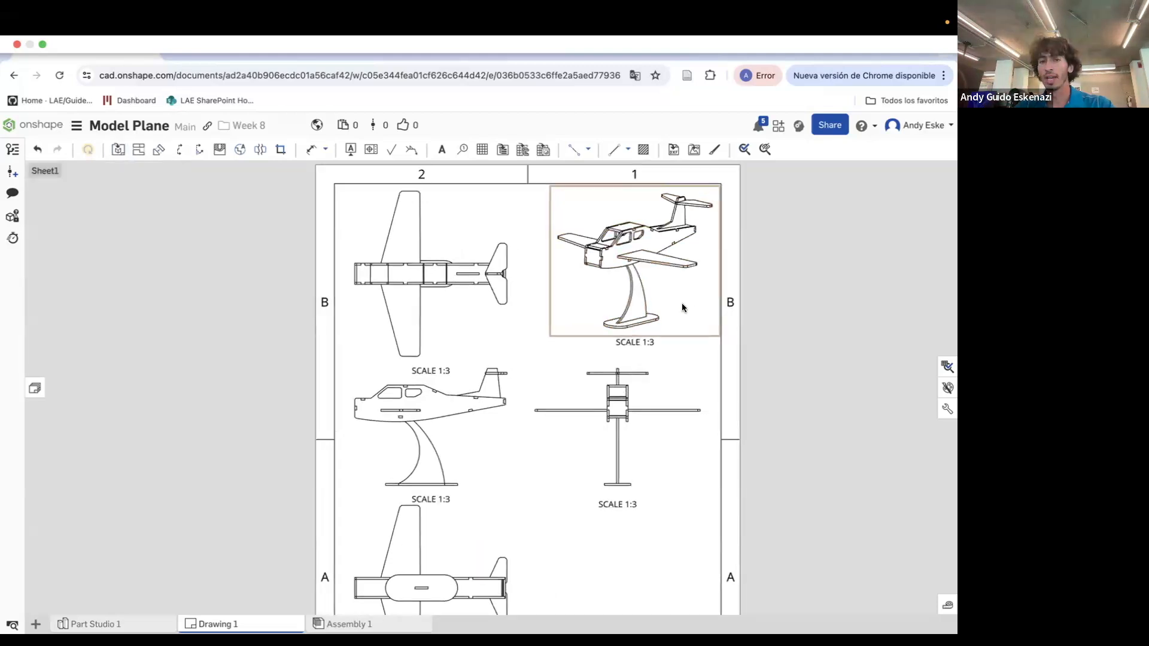
Examine the tangent edge, render mode and simplification options in the Iso view's properties
{"action": "double_click", "coordinate": [657, 292]}
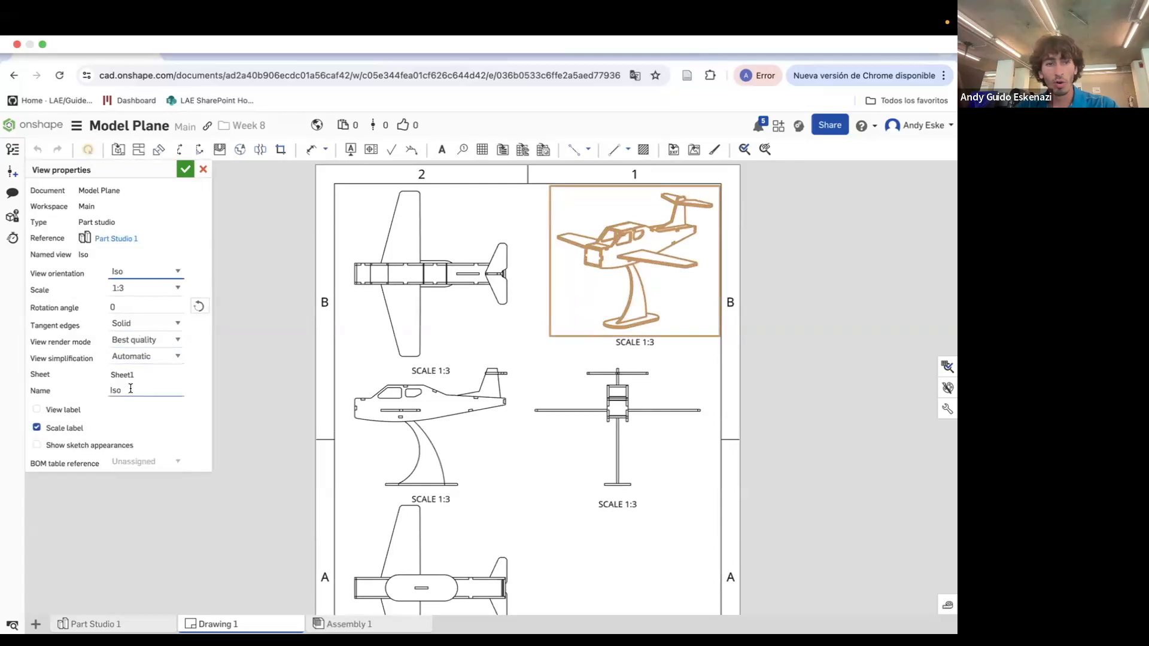
{"action": "left_click", "coordinate": [127, 325]}
{"action": "left_click", "coordinate": [194, 333]}
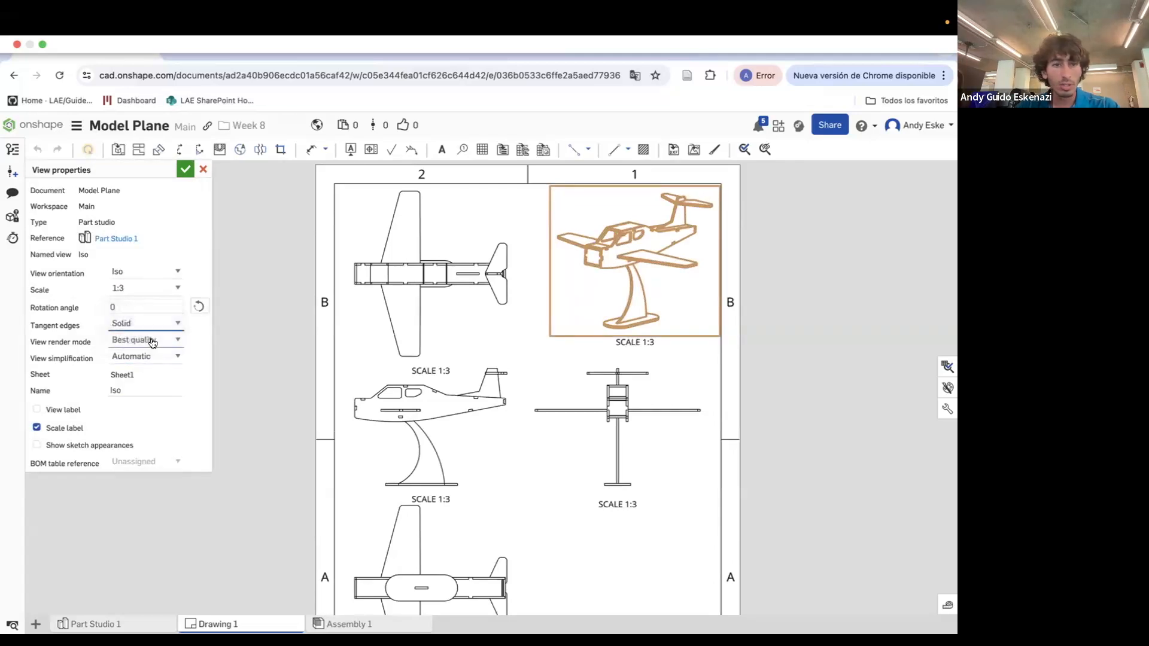
{"action": "left_click", "coordinate": [150, 346]}
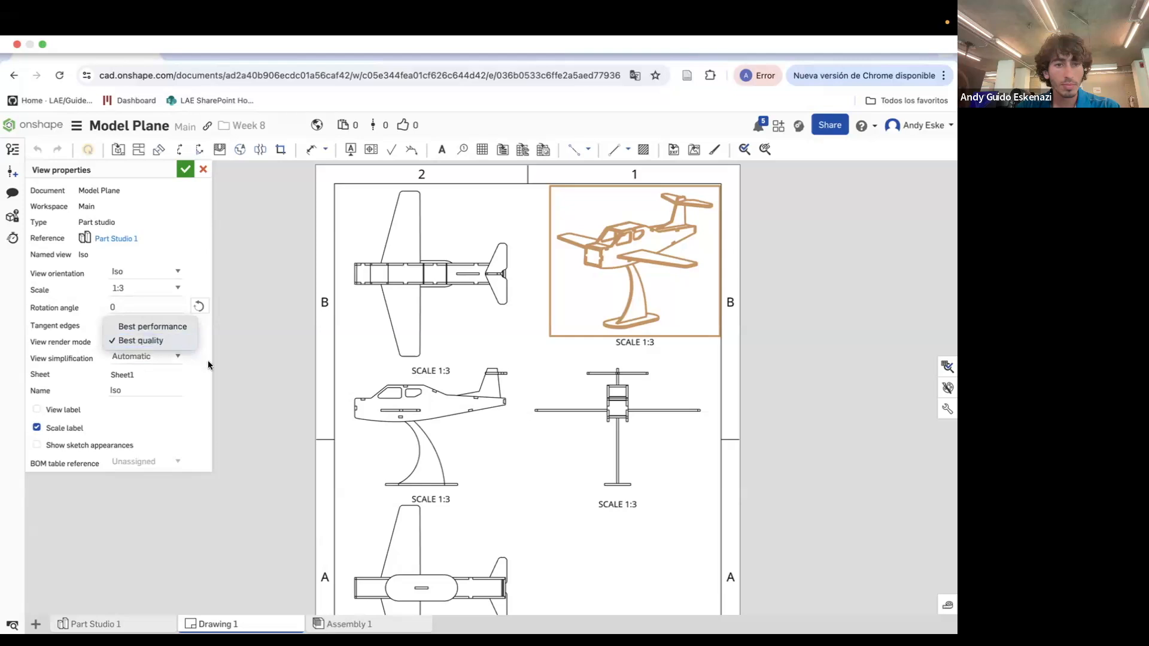
{"action": "left_click", "coordinate": [203, 366]}
{"action": "left_click", "coordinate": [147, 357]}
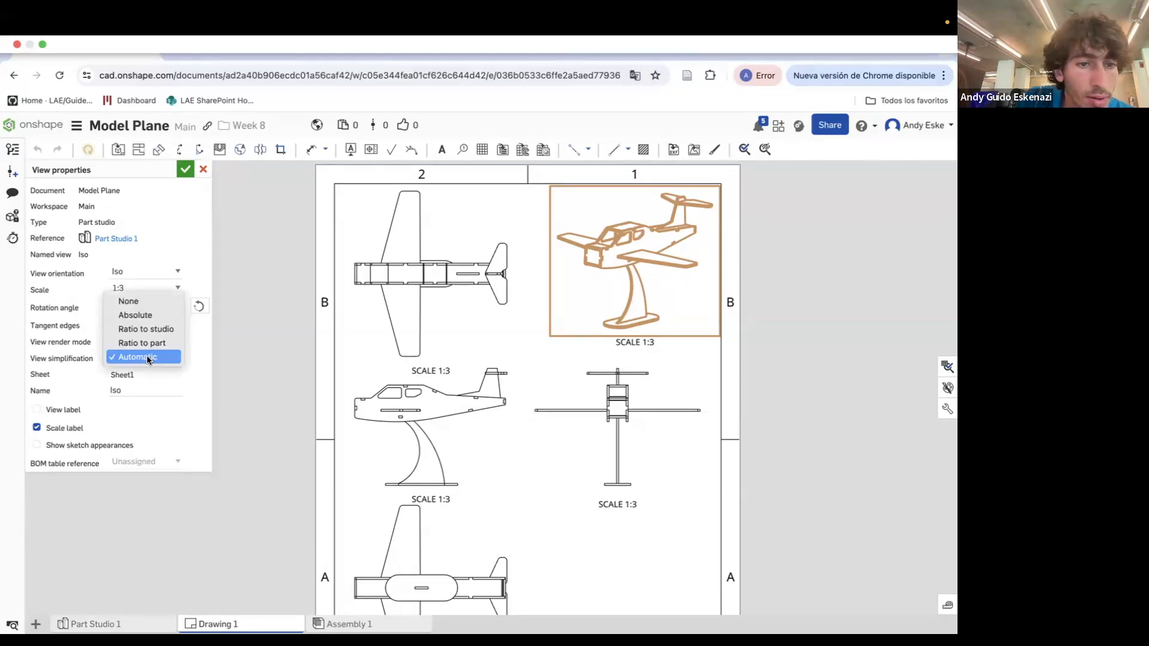
{"action": "left_click", "coordinate": [191, 359]}
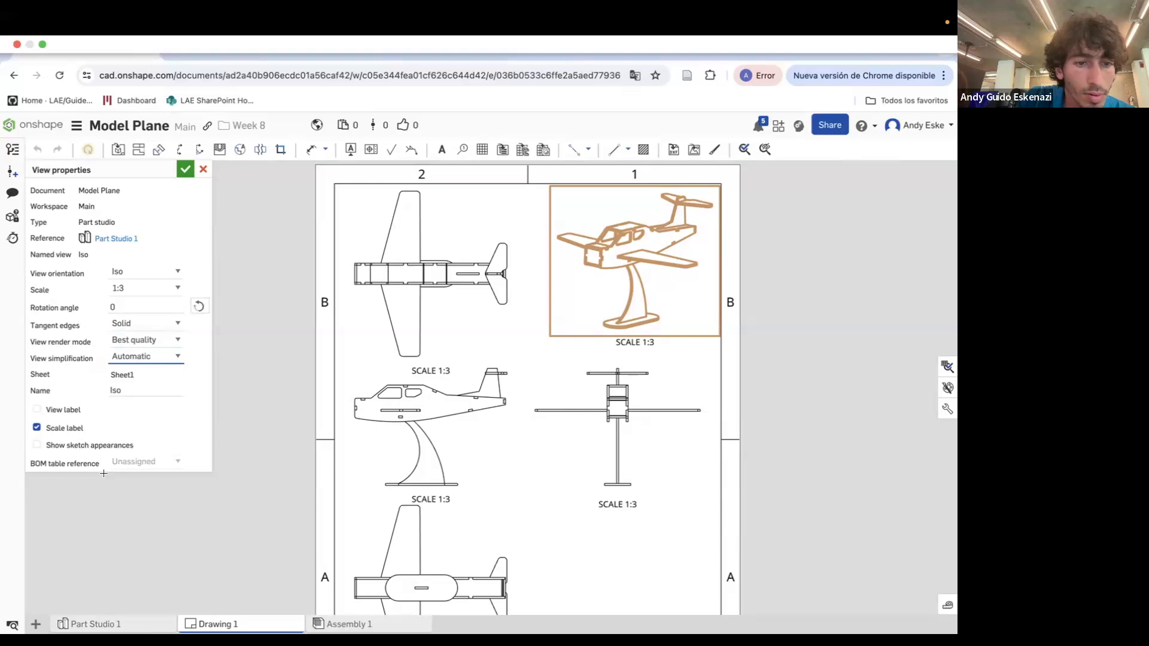
{"action": "left_click", "coordinate": [184, 170]}
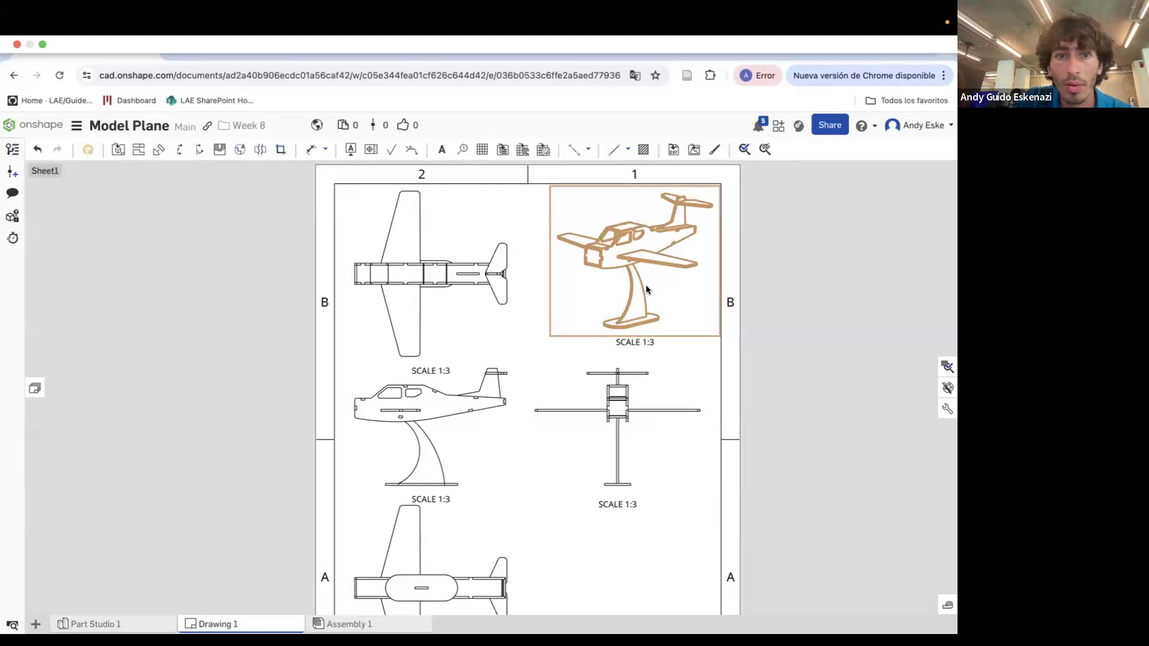
{"action": "double_click", "coordinate": [645, 286]}
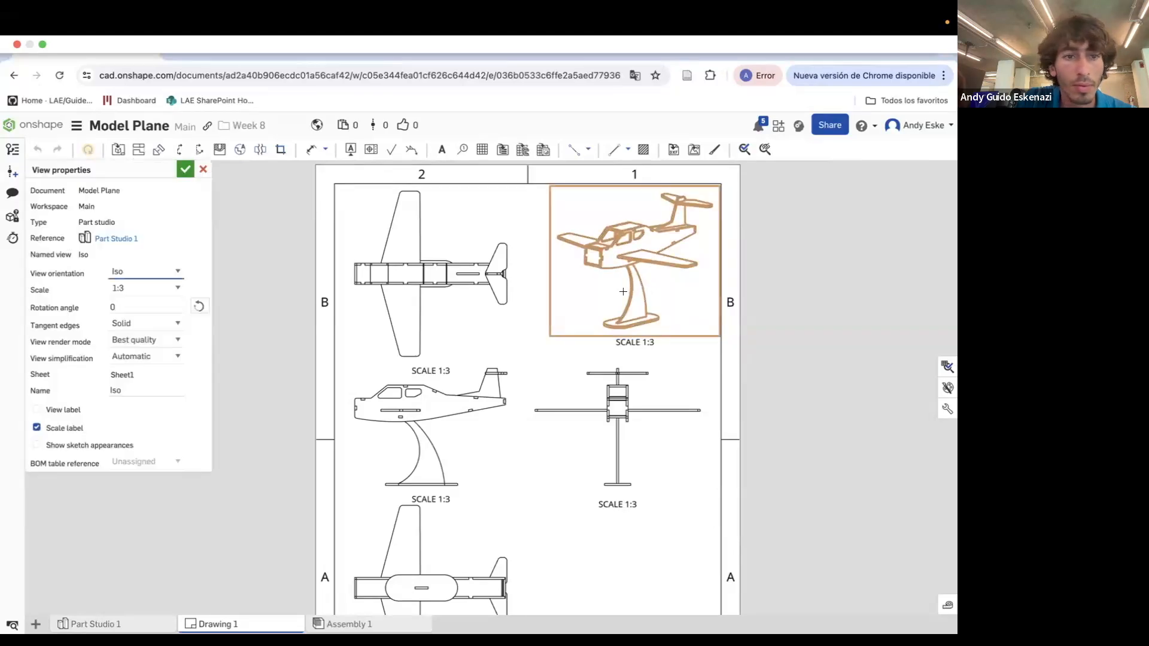
{"action": "left_click", "coordinate": [175, 324]}
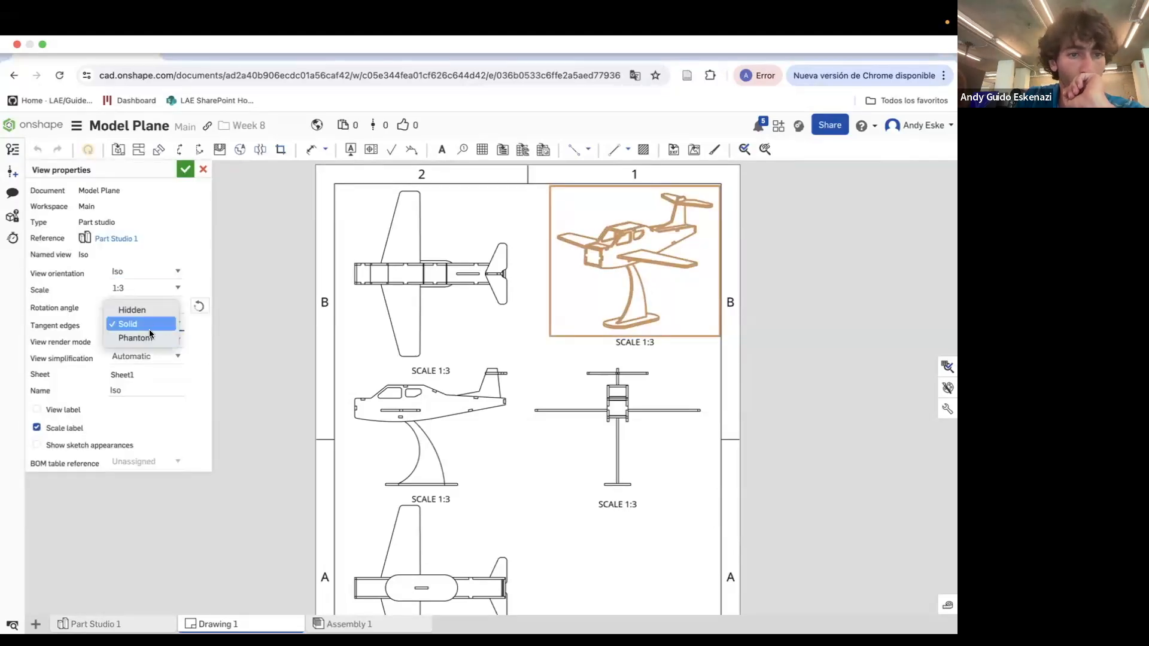
{"action": "left_click", "coordinate": [162, 324]}
{"action": "left_click", "coordinate": [170, 343]}
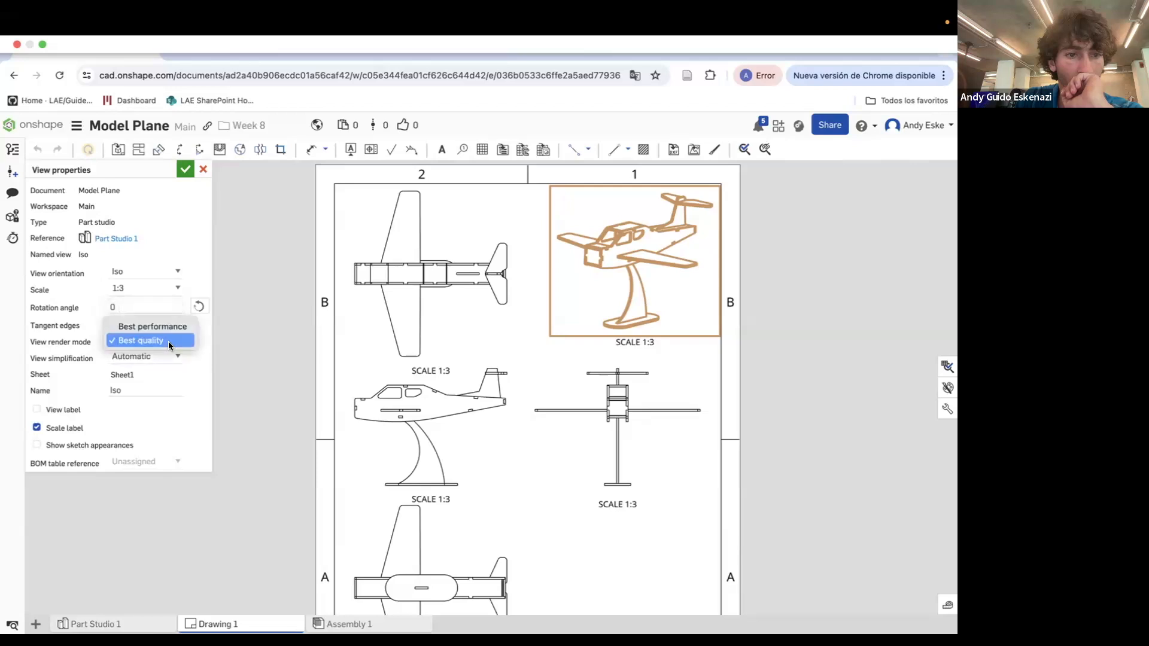
{"action": "left_click", "coordinate": [153, 357]}
{"action": "left_click", "coordinate": [151, 356]}
{"action": "left_click", "coordinate": [151, 355]}
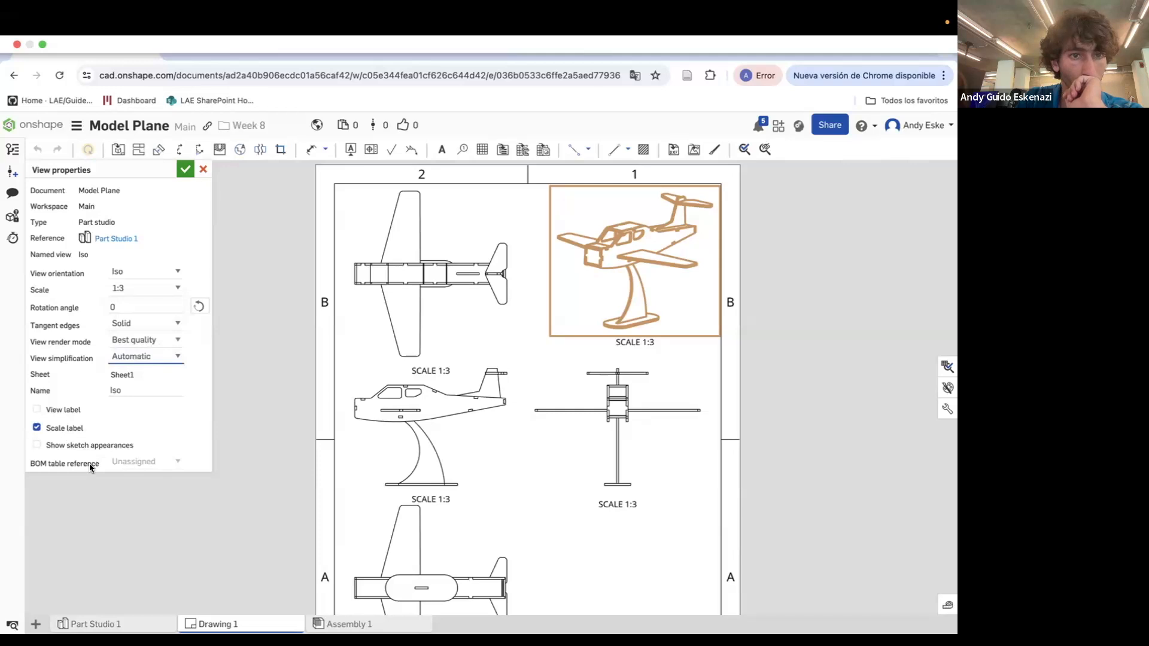
{"action": "left_click", "coordinate": [186, 170]}
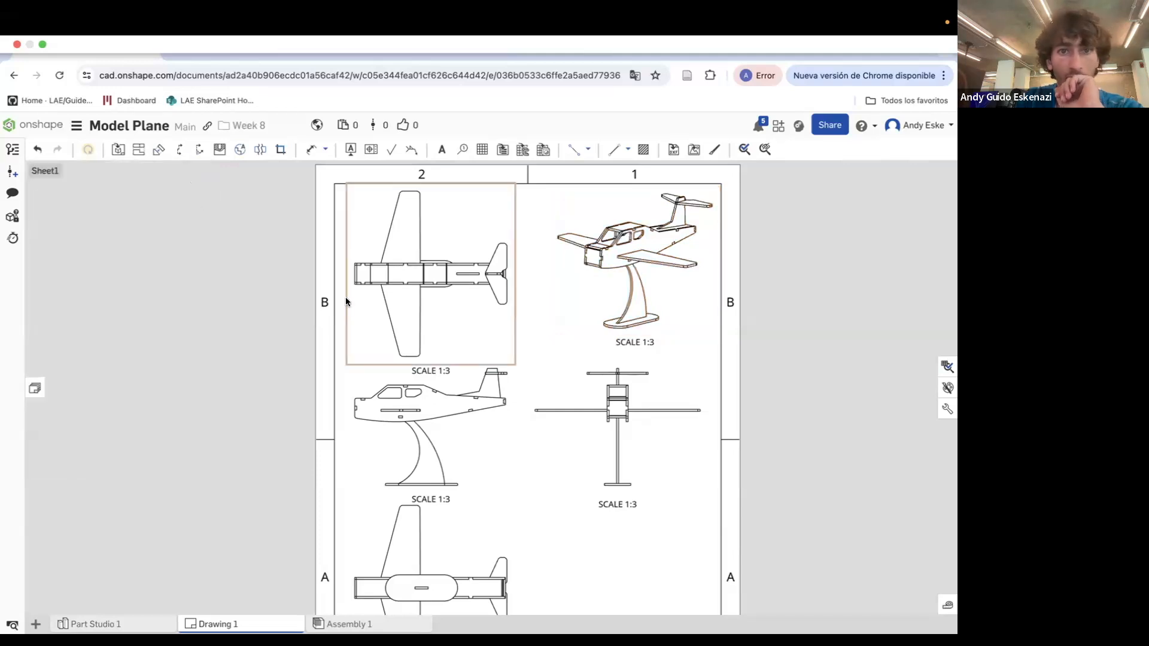
Display the Iso view shaded in the model's part colours
{"action": "right_click", "coordinate": [592, 273]}
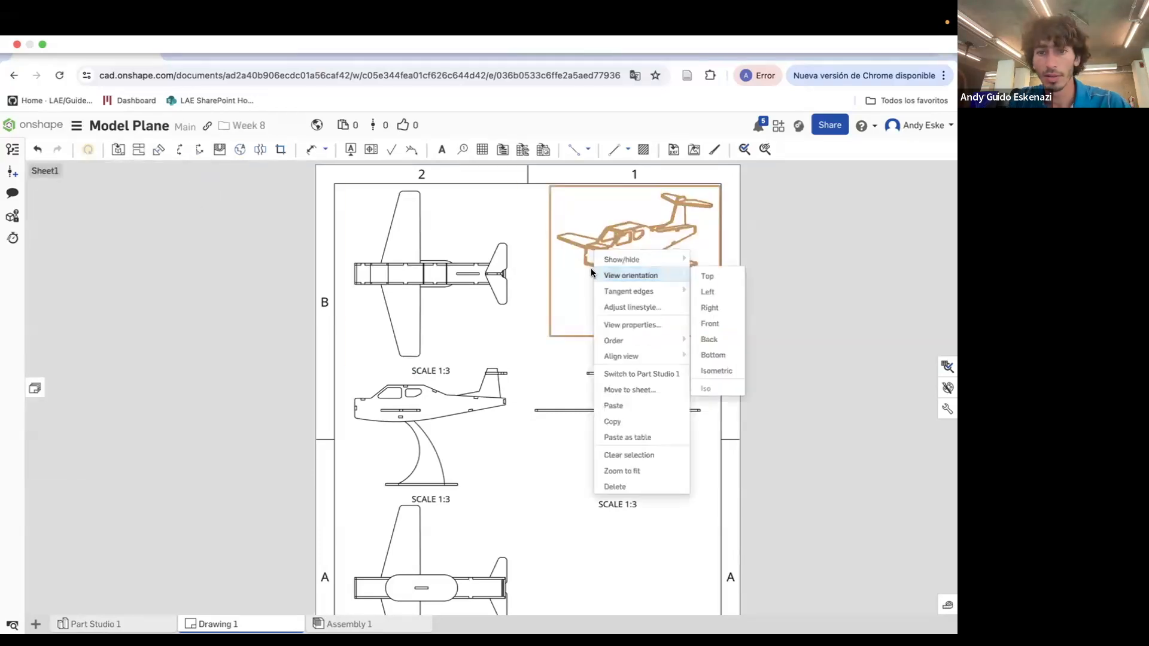
{"action": "left_click", "coordinate": [784, 254]}
{"action": "right_click", "coordinate": [663, 307]}
{"action": "mouse_move", "coordinate": [664, 307]}
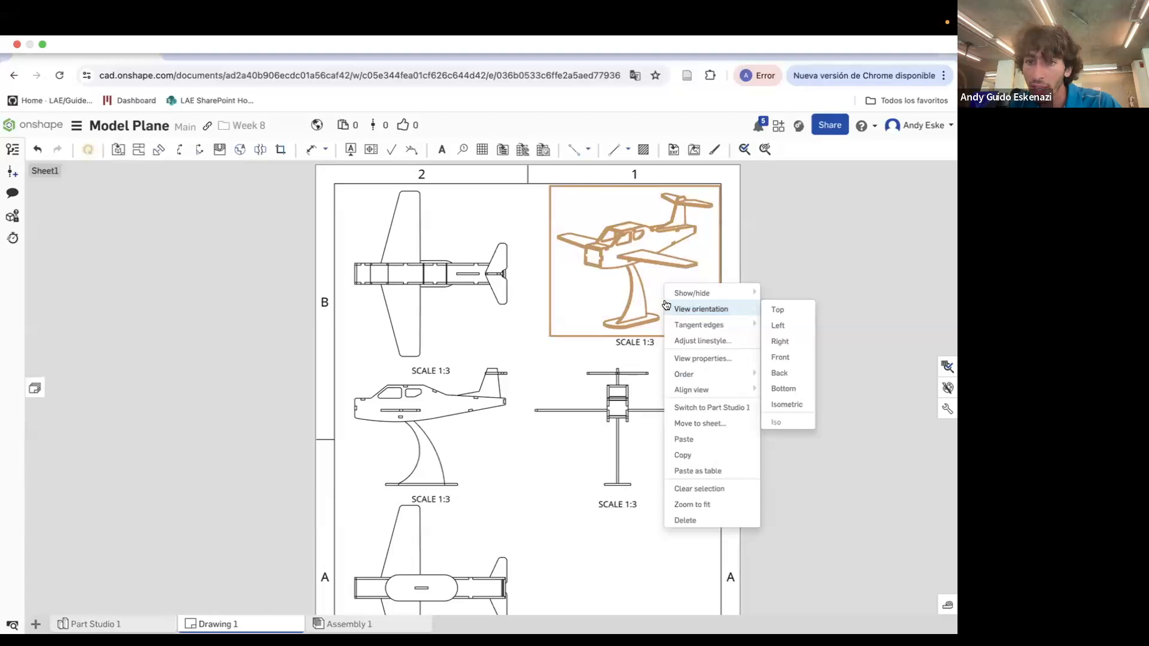
{"action": "mouse_move", "coordinate": [694, 297]}
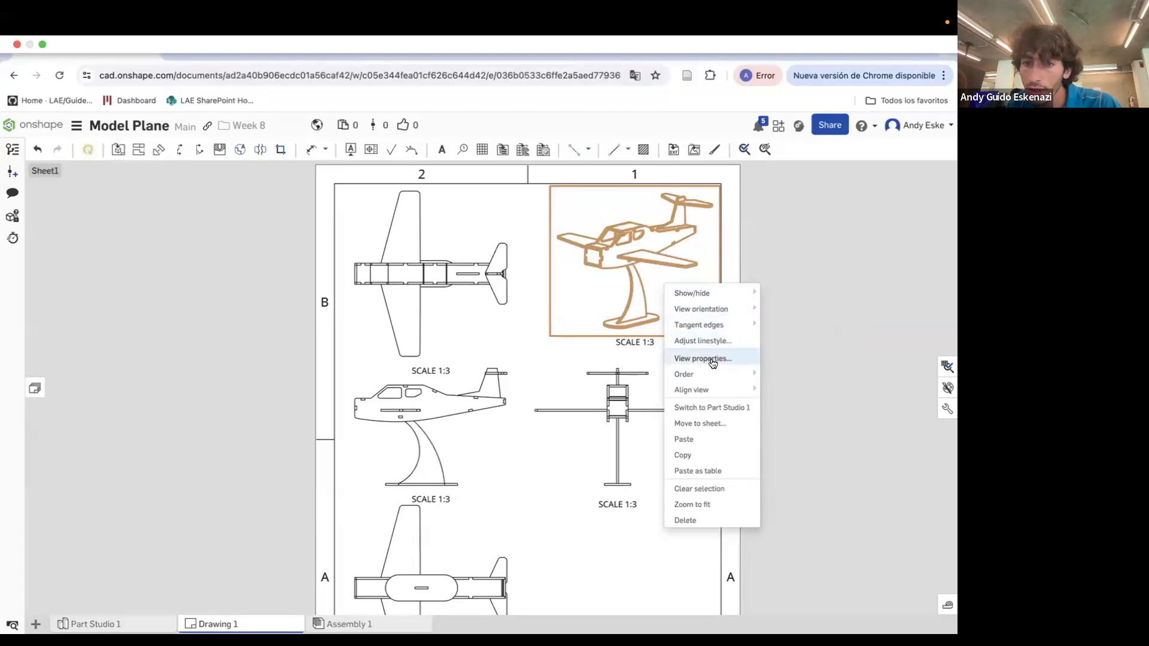
{"action": "mouse_move", "coordinate": [713, 334]}
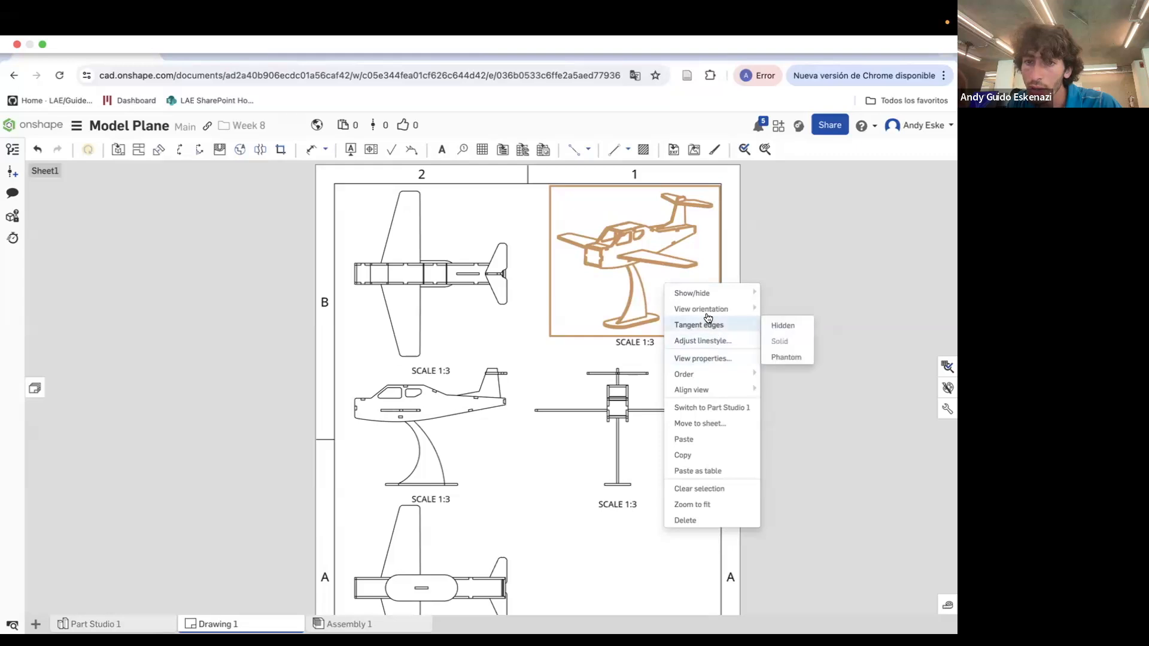
{"action": "left_click", "coordinate": [809, 310]}
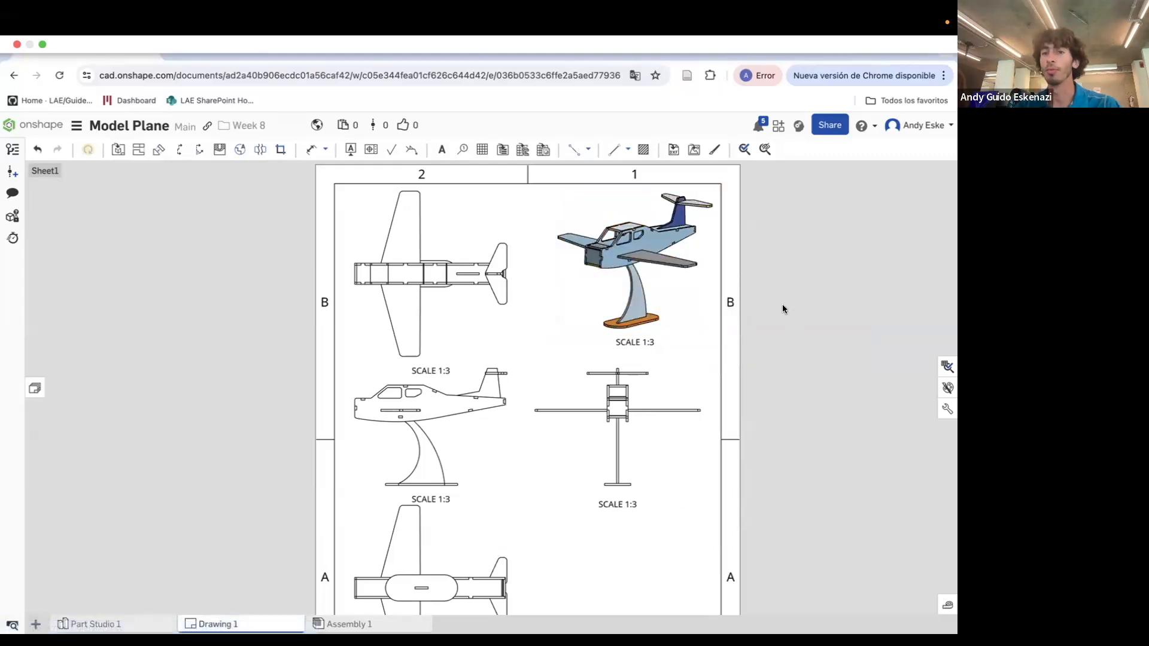
Shift the bottom view slightly down so it clears the scale label under the side view
{"action": "scroll", "coordinate": [781, 307], "scroll_direction": "down", "scroll_amount": 2}
{"action": "scroll", "coordinate": [859, 271], "scroll_direction": "down", "scroll_amount": 1}
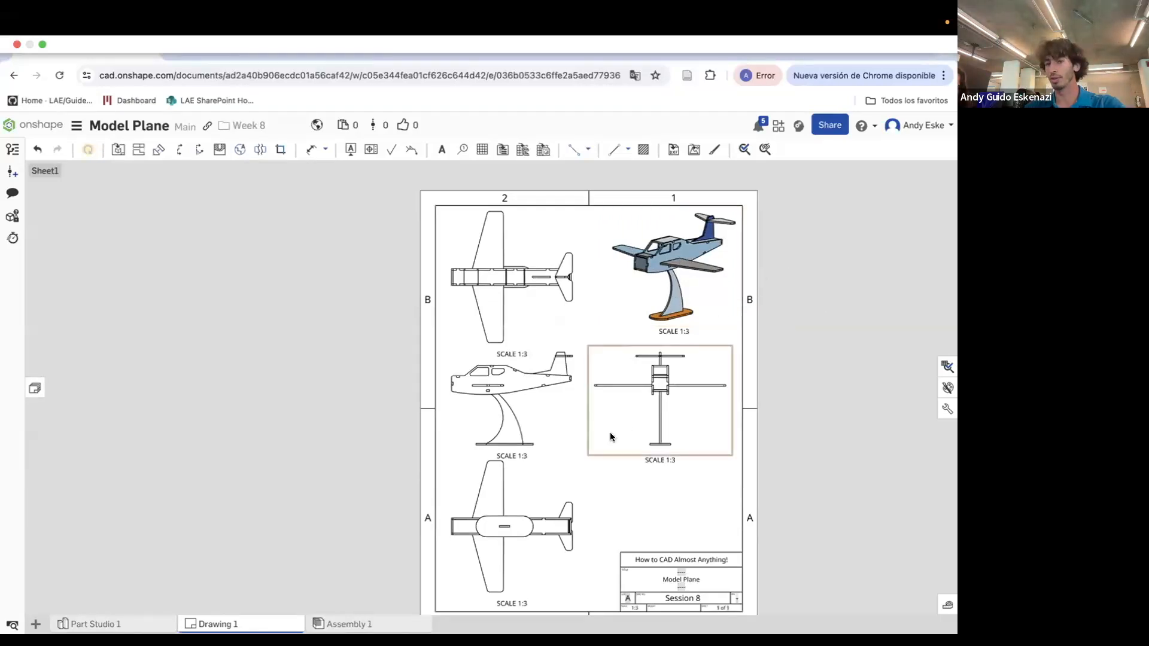
{"action": "scroll", "coordinate": [736, 397], "scroll_direction": "down", "scroll_amount": 2}
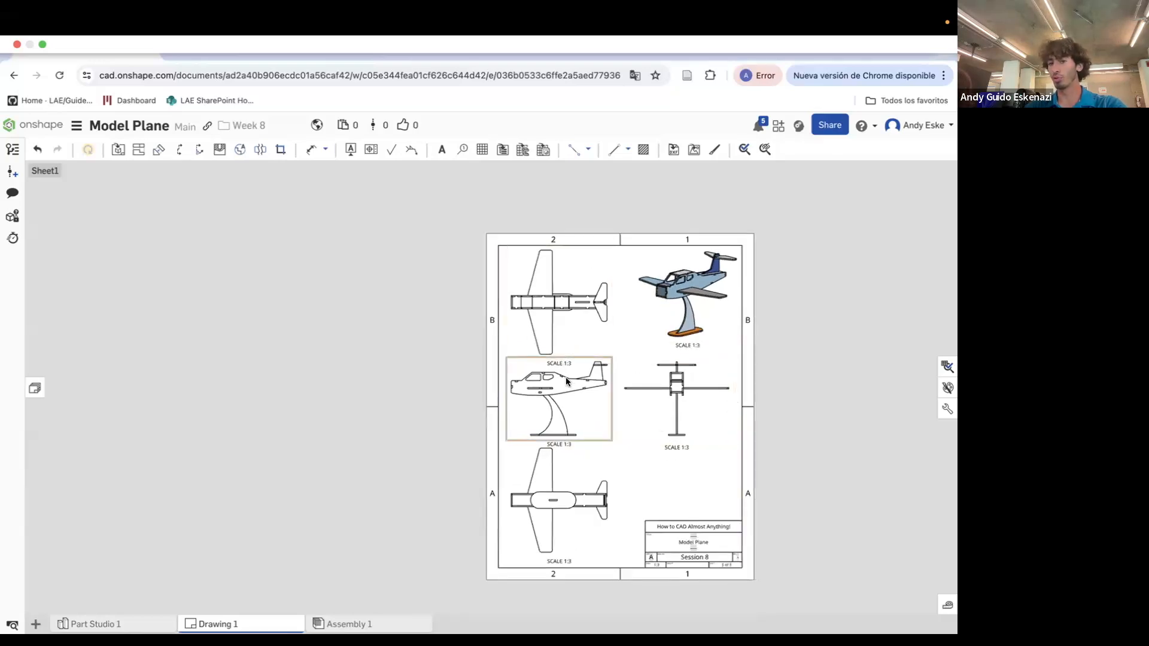
{"action": "scroll", "coordinate": [661, 386], "scroll_direction": "up", "scroll_amount": 1}
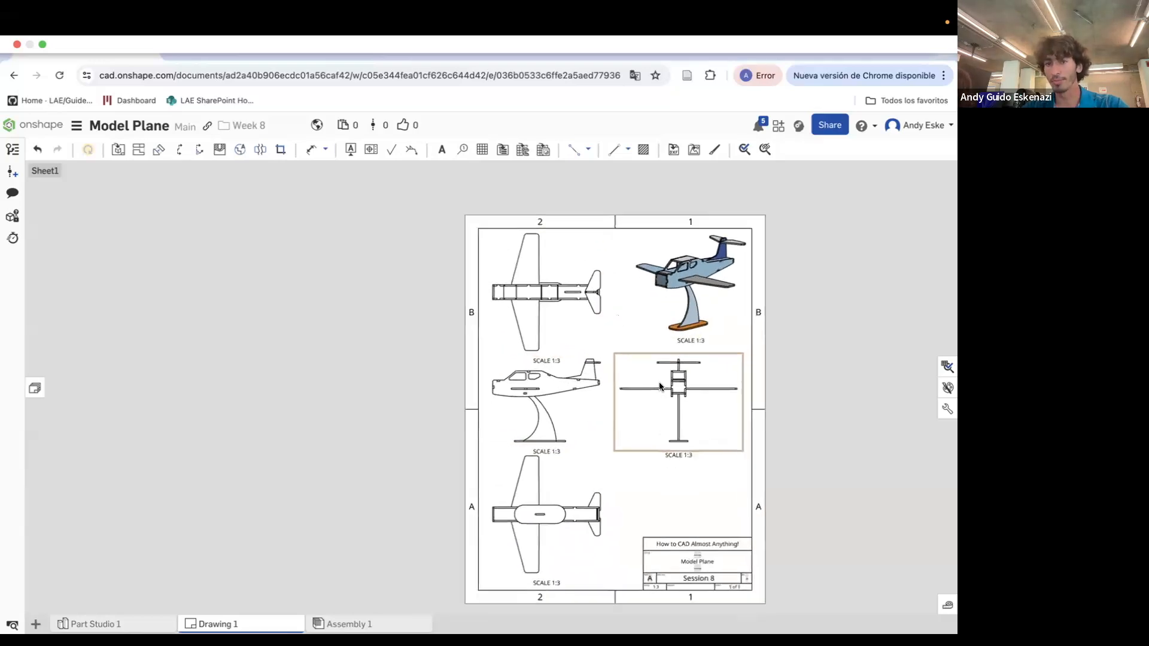
{"action": "scroll", "coordinate": [660, 386], "scroll_direction": "up", "scroll_amount": 2}
{"action": "scroll", "coordinate": [588, 320], "scroll_direction": "down", "scroll_amount": 4}
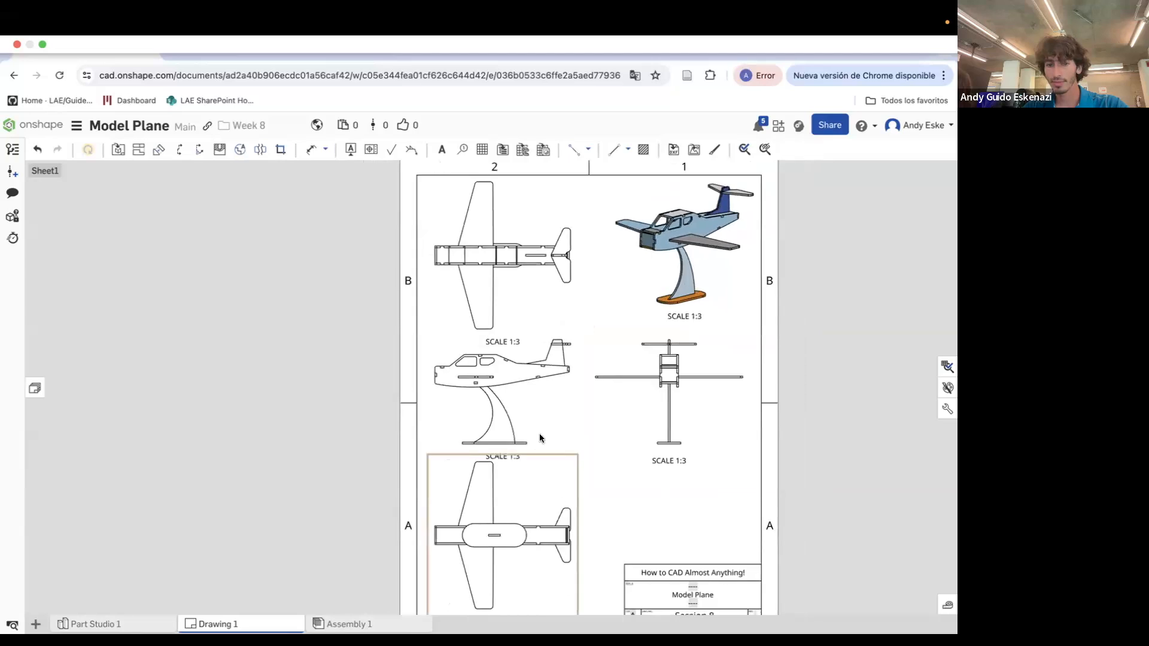
{"action": "scroll", "coordinate": [549, 528], "scroll_direction": "up", "scroll_amount": 2}
{"action": "left_click_drag", "start_coordinate": [549, 529], "coordinate": [547, 534]}
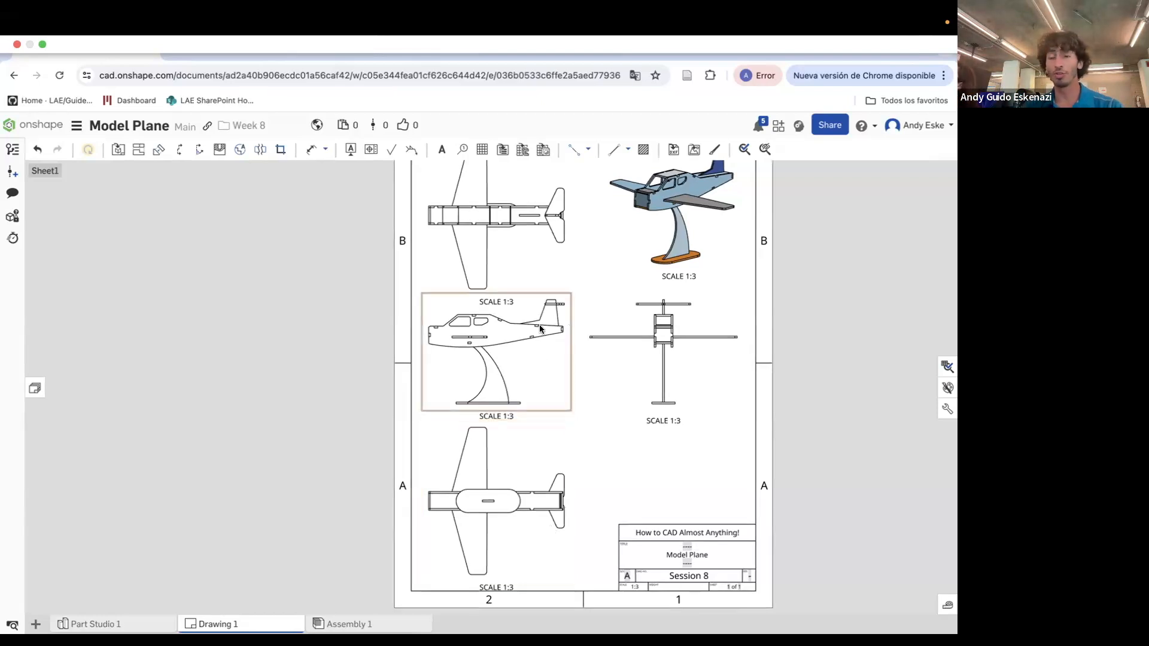
Start a text note close to the top view of the plane
{"action": "scroll", "coordinate": [757, 303], "scroll_direction": "down", "scroll_amount": 2}
{"action": "left_click", "coordinate": [443, 150]}
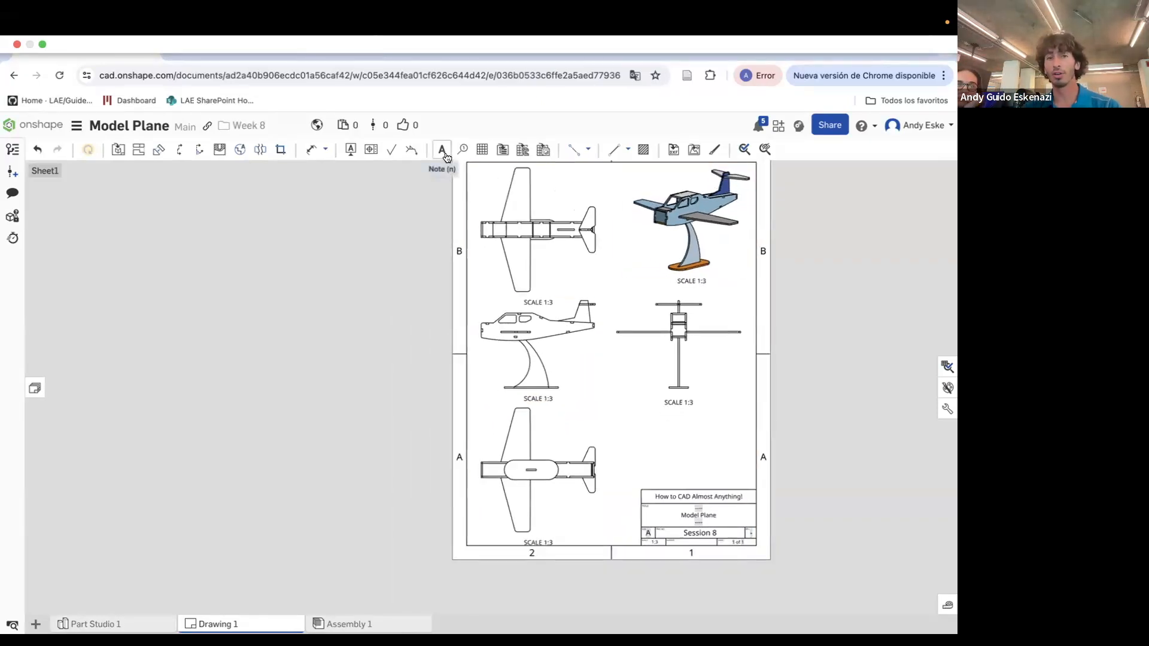
{"action": "scroll", "coordinate": [561, 200], "scroll_direction": "up", "scroll_amount": 3}
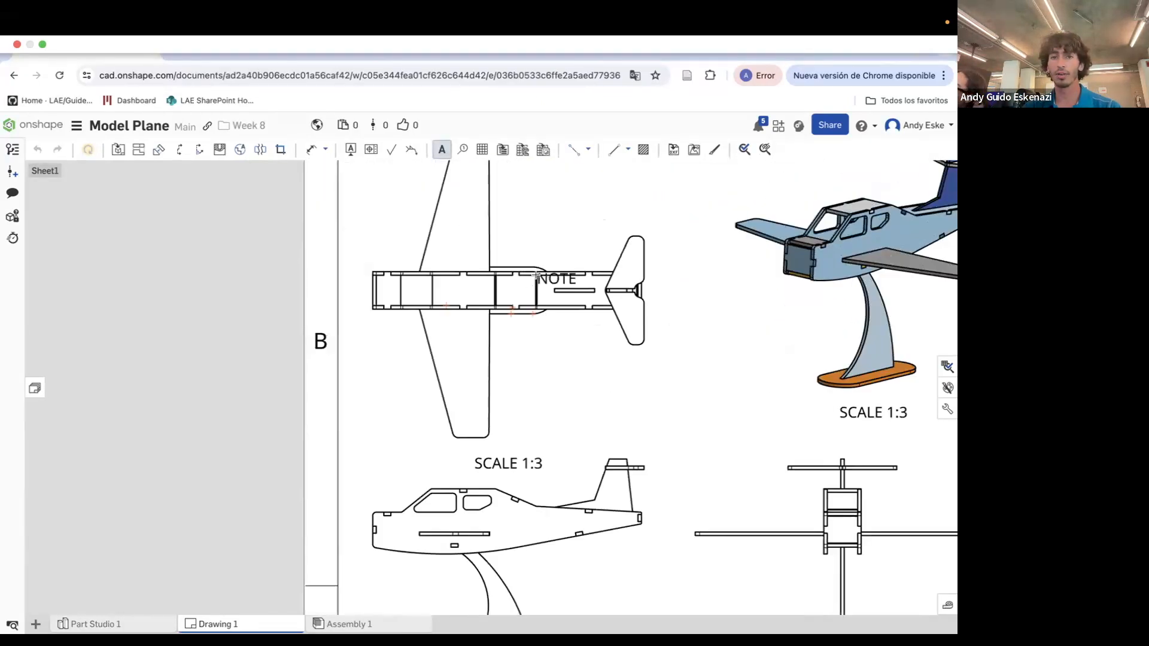
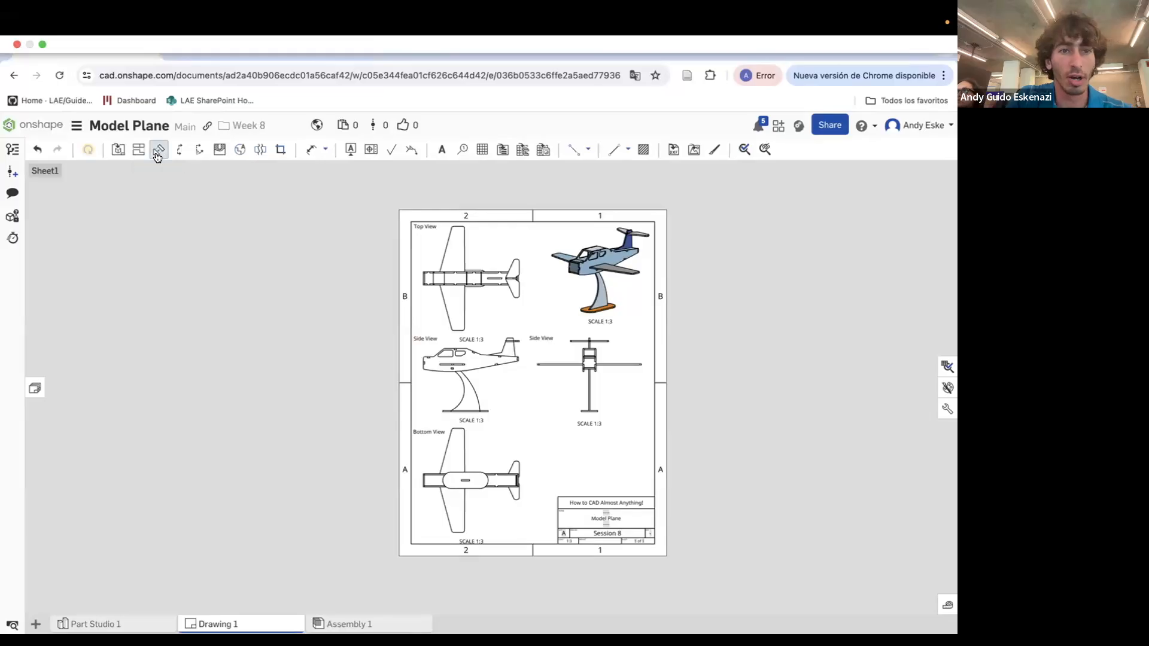
Try a normal auxiliary view from the stand's vertical edge in the front view, and undo it
{"action": "left_click", "coordinate": [158, 150]}
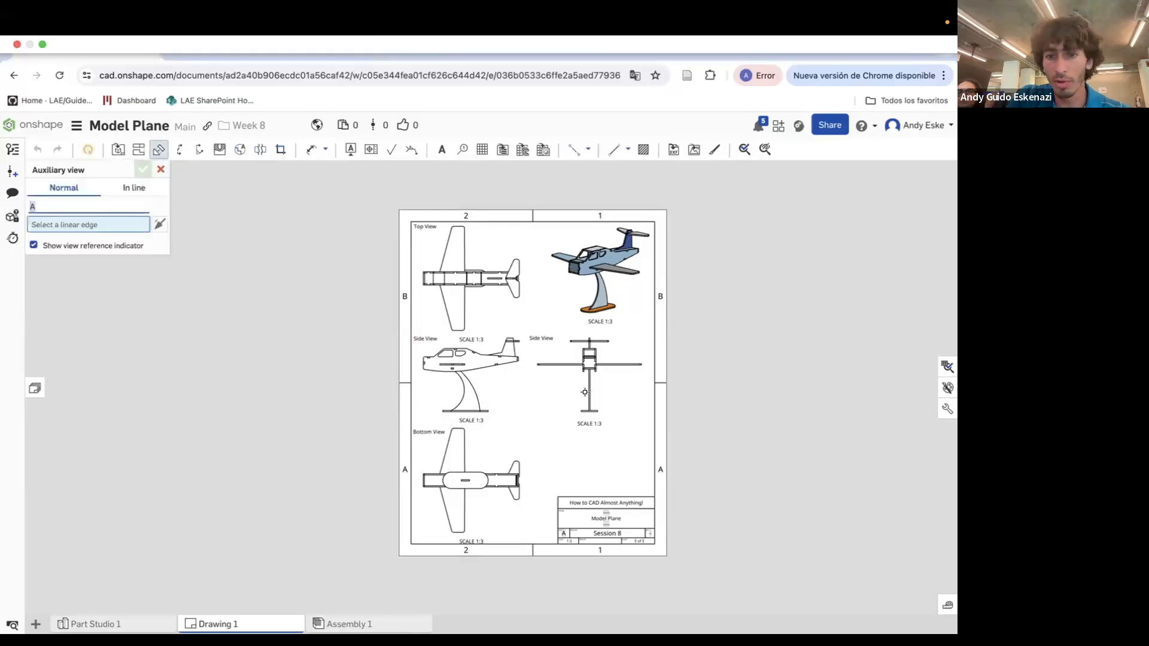
{"action": "left_click", "coordinate": [584, 381]}
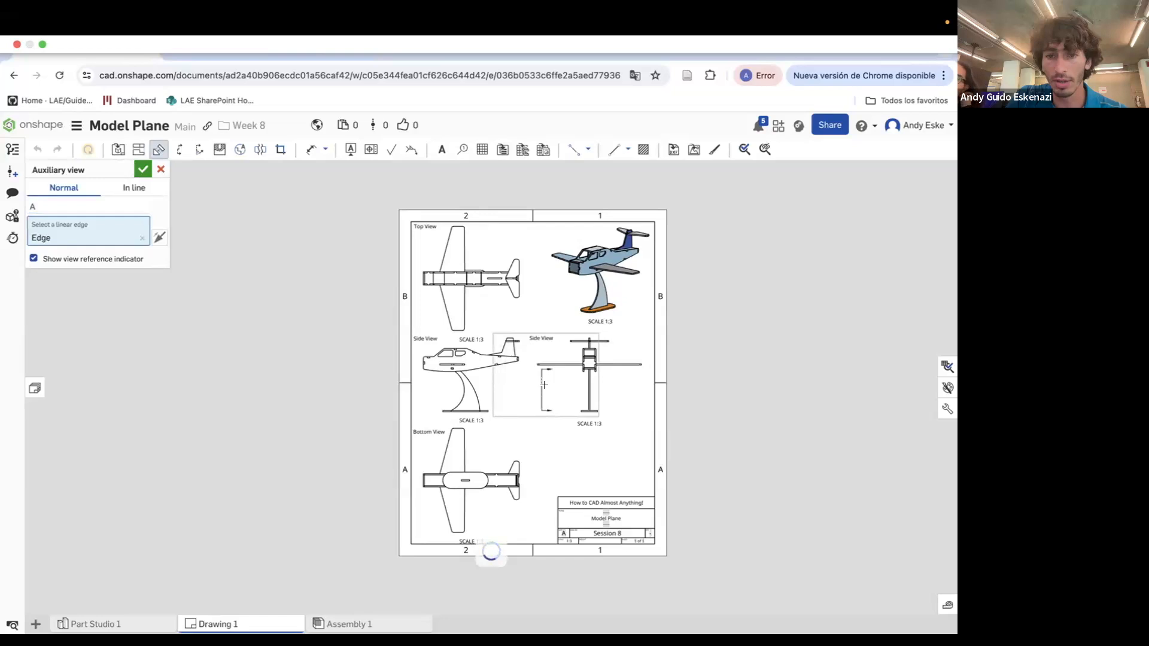
{"action": "left_click", "coordinate": [544, 385]}
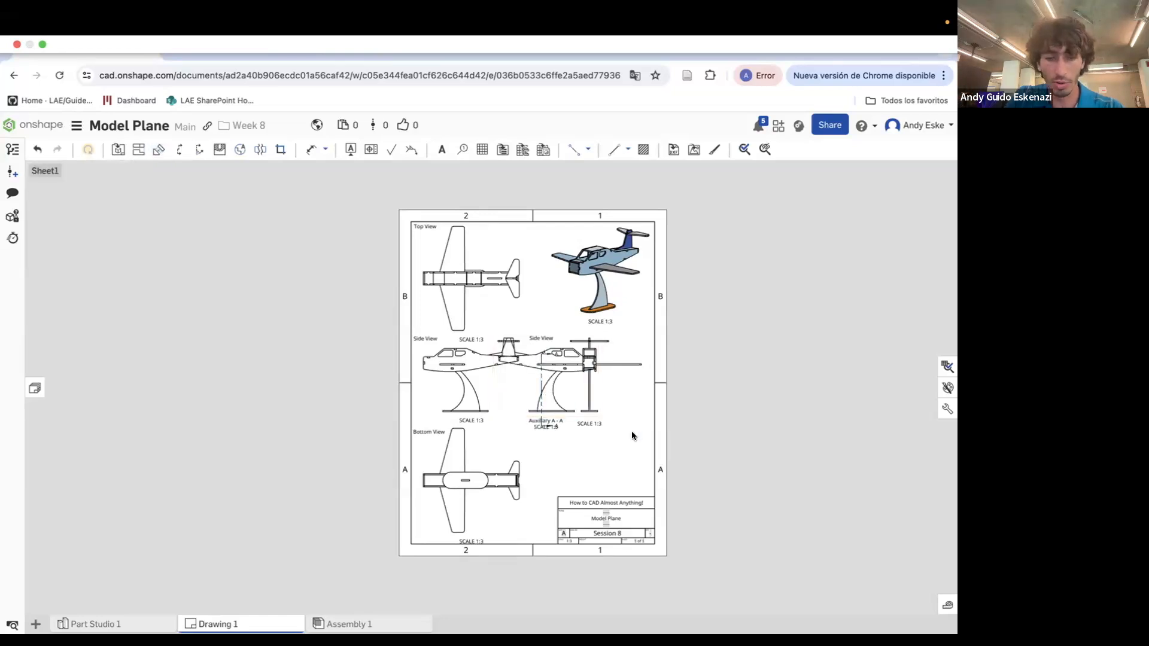
{"action": "key", "text": "ctrl+z"}
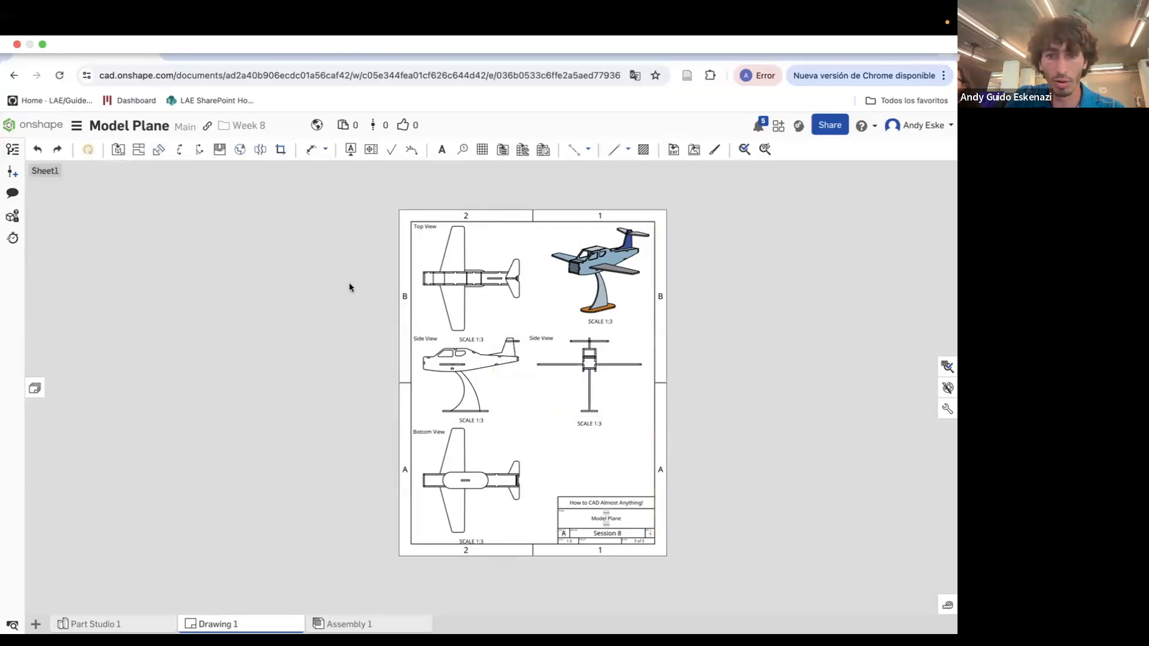
Project two views from the front-facing side view of the plane, one directly below it and one diagonally up beside the sheet
{"action": "left_click", "coordinate": [139, 155]}
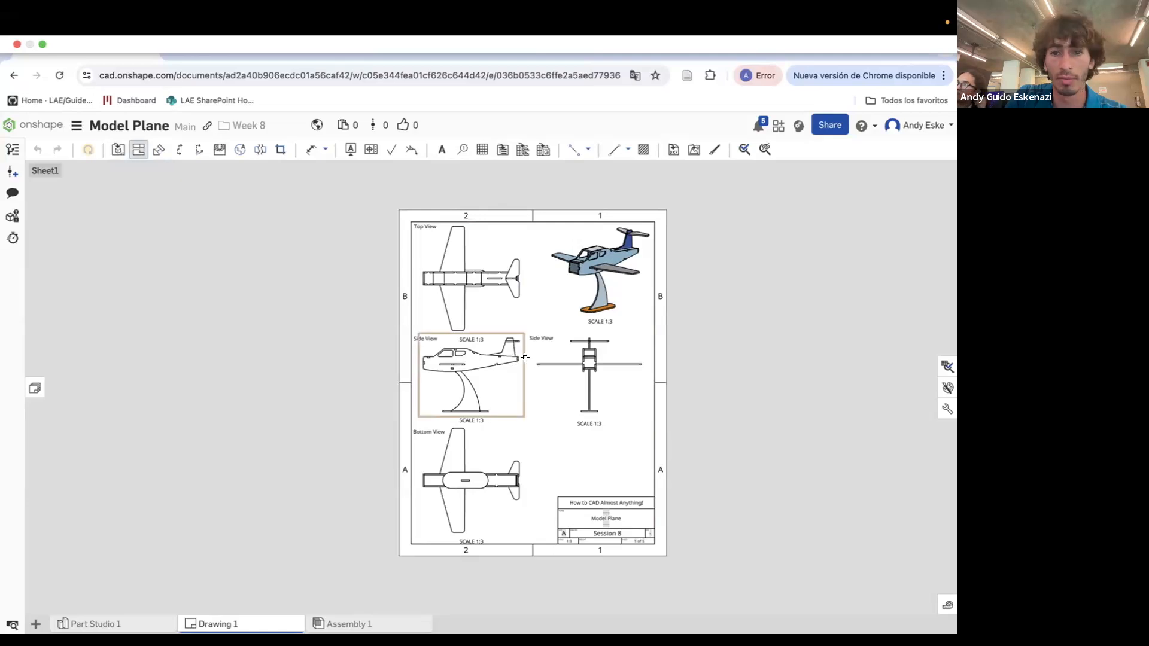
{"action": "left_click", "coordinate": [607, 387]}
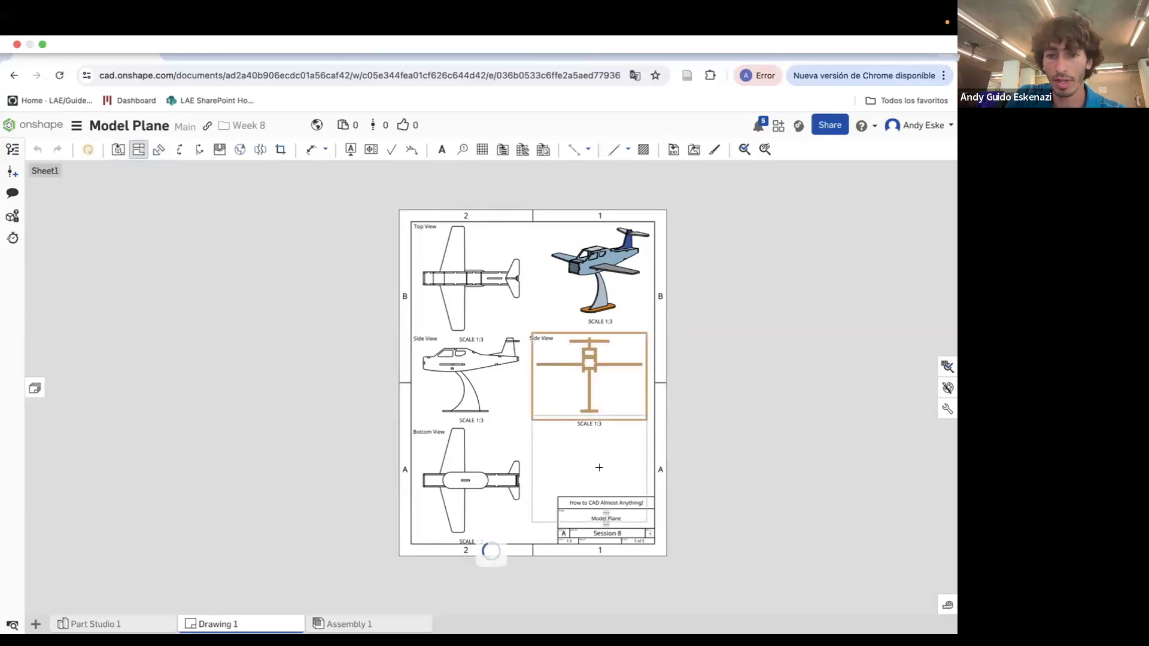
{"action": "left_click", "coordinate": [600, 467]}
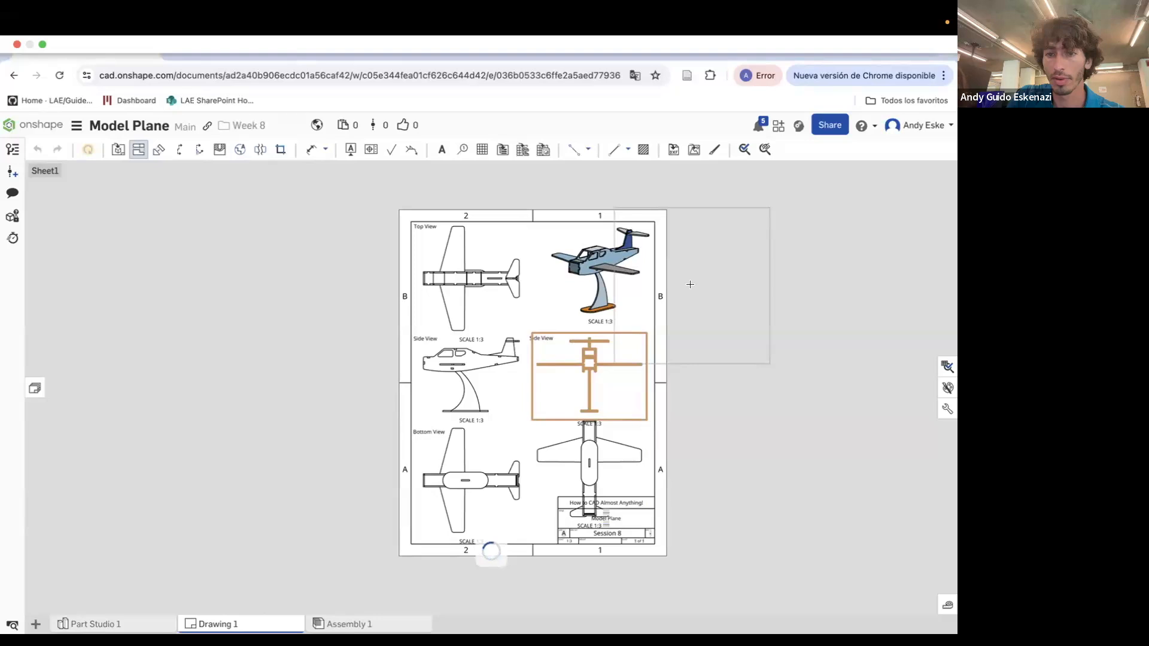
{"action": "left_click", "coordinate": [678, 279]}
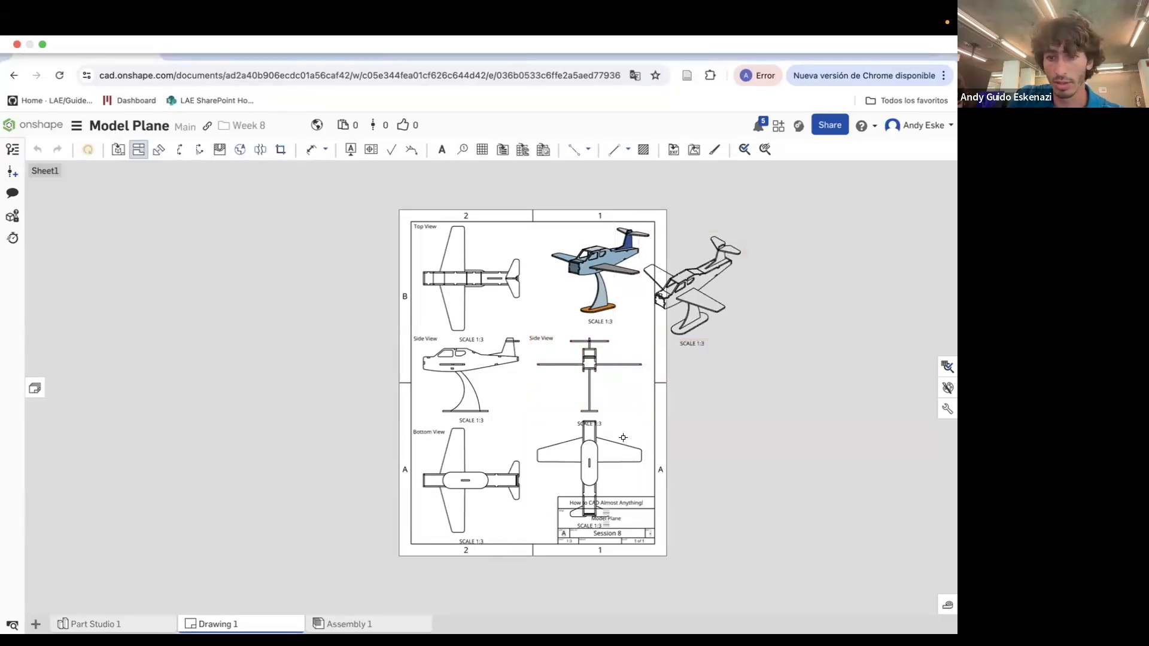
Delete the two extra projected views, the one overlapping the title block and the diagonal one beside the sheet
{"action": "mouse_move", "coordinate": [637, 514]}
{"action": "left_mouse_down"}
{"action": "mouse_move", "coordinate": [629, 477]}
{"action": "mouse_move", "coordinate": [633, 486]}
{"action": "left_mouse_up"}
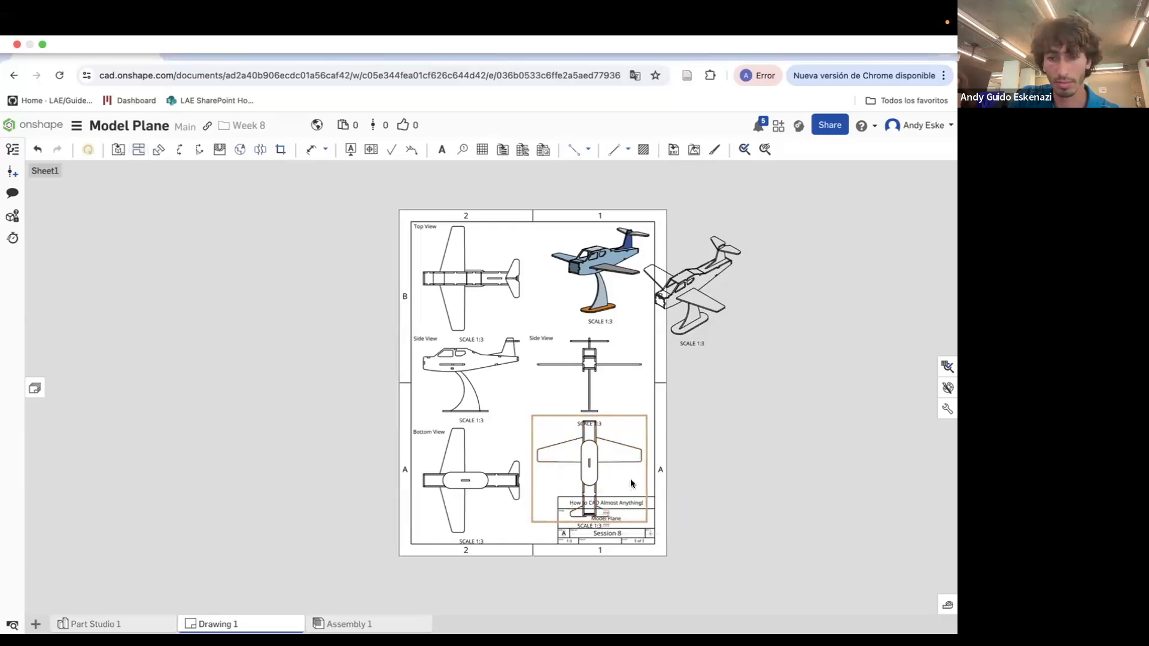
{"action": "right_click", "coordinate": [637, 479]}
{"action": "left_click", "coordinate": [662, 444]}
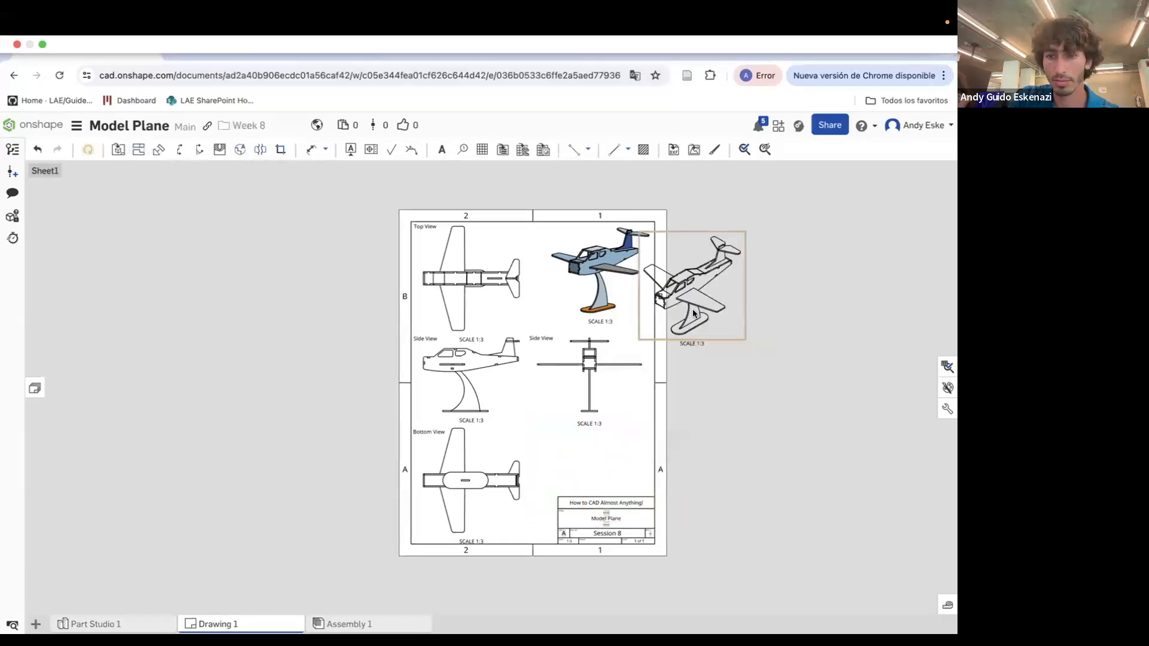
{"action": "right_click", "coordinate": [697, 293]}
{"action": "left_click", "coordinate": [731, 526]}
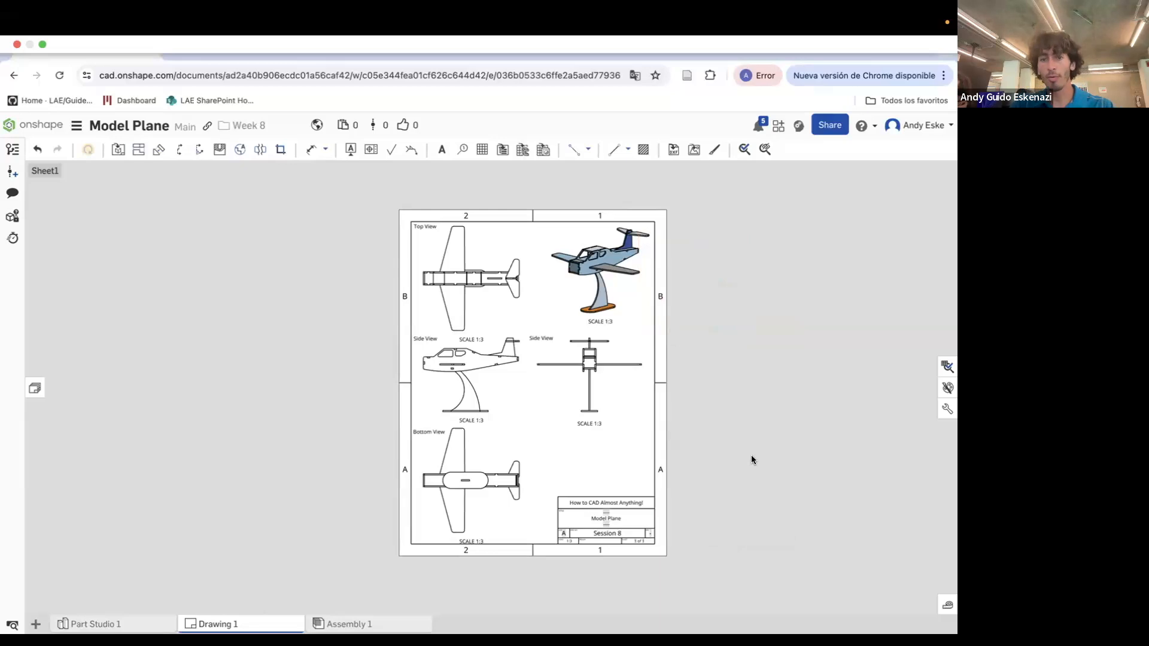
Attach a circular Table: Item No. callout to the upper wing's straight edge in the top view, with its balloon beside the wing
{"action": "left_click", "coordinate": [462, 154]}
{"action": "scroll", "coordinate": [456, 228], "scroll_direction": "up", "scroll_amount": 5}
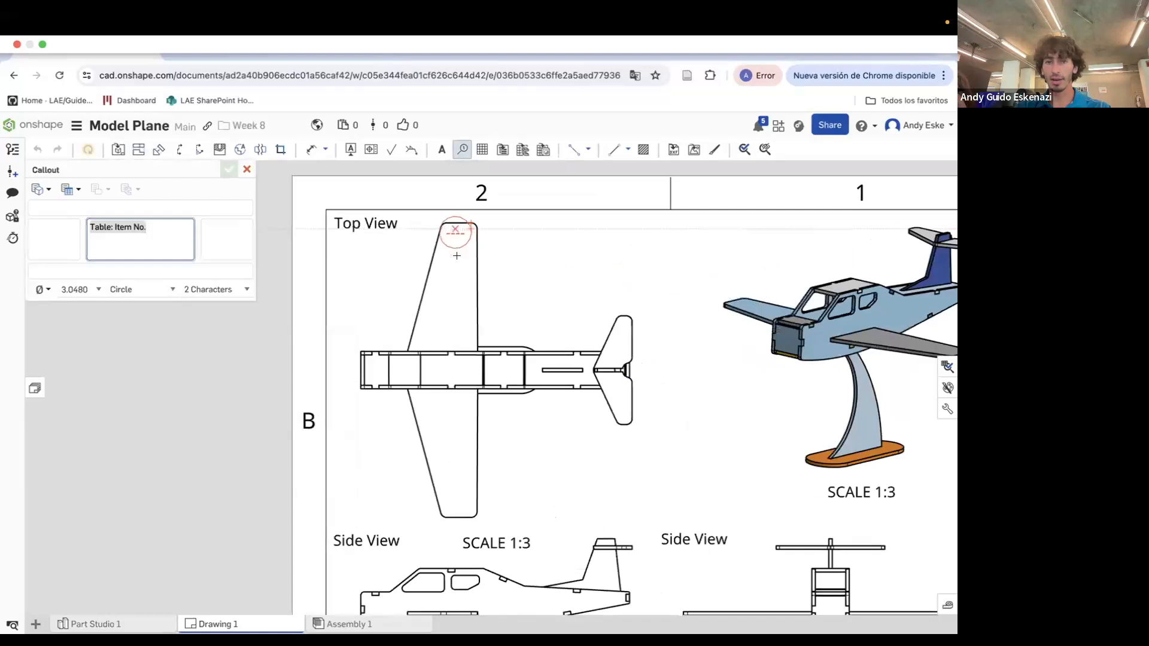
{"action": "scroll", "coordinate": [457, 256], "scroll_direction": "up", "scroll_amount": 2}
{"action": "left_click", "coordinate": [488, 266]}
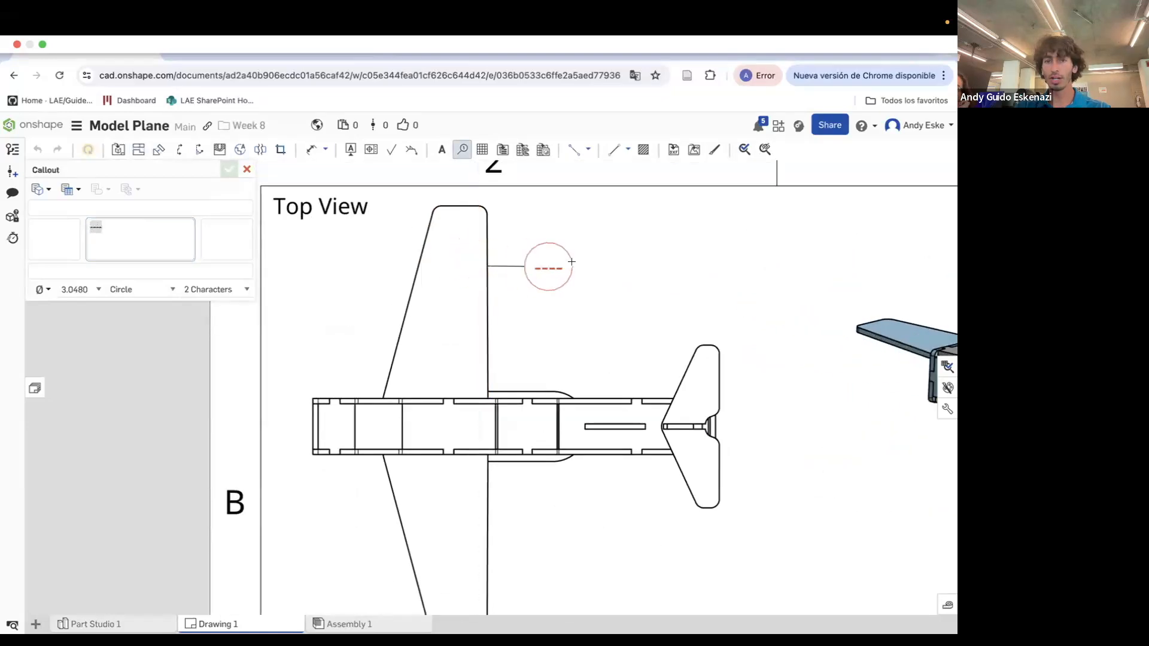
{"action": "left_click", "coordinate": [616, 243]}
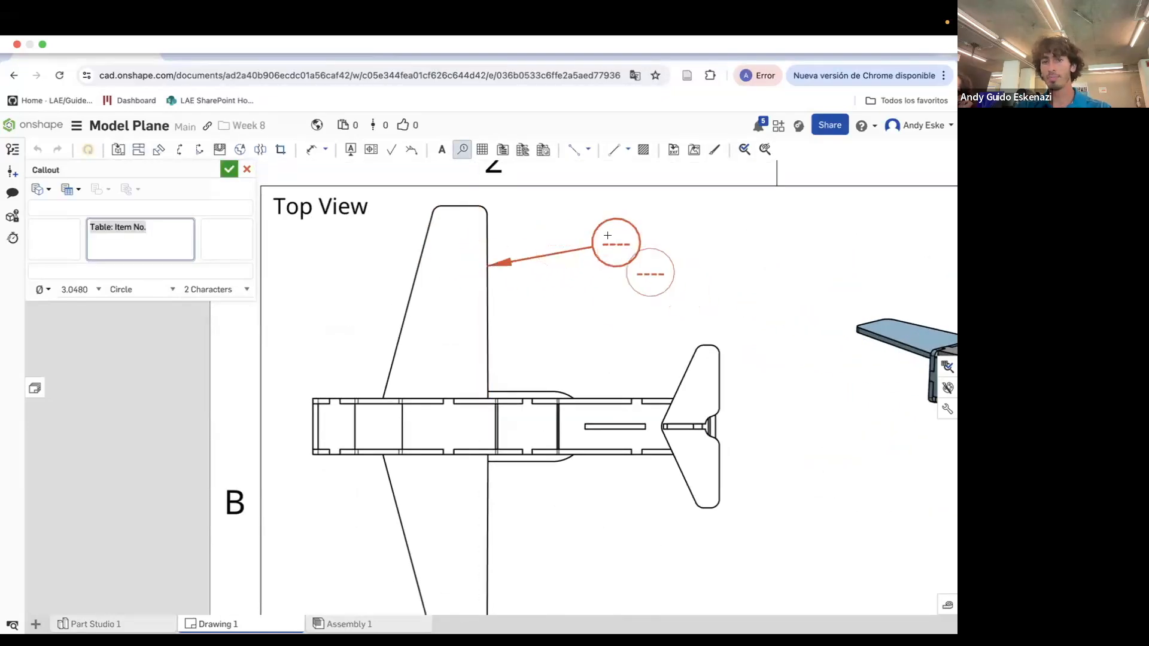
Add an item-number callout to the horizontal tail's outer edge in the top view, with its balloon beside the tail
{"action": "scroll", "coordinate": [692, 282], "scroll_direction": "down", "scroll_amount": 3}
{"action": "scroll", "coordinate": [682, 313], "scroll_direction": "up", "scroll_amount": 1}
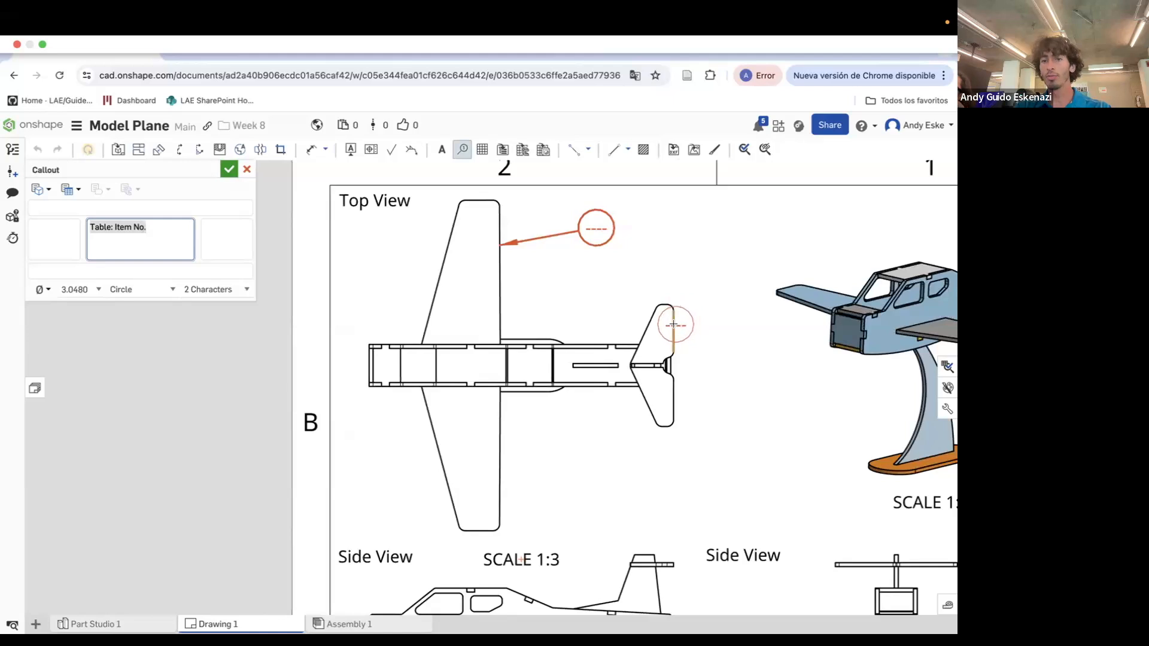
{"action": "left_click", "coordinate": [674, 324]}
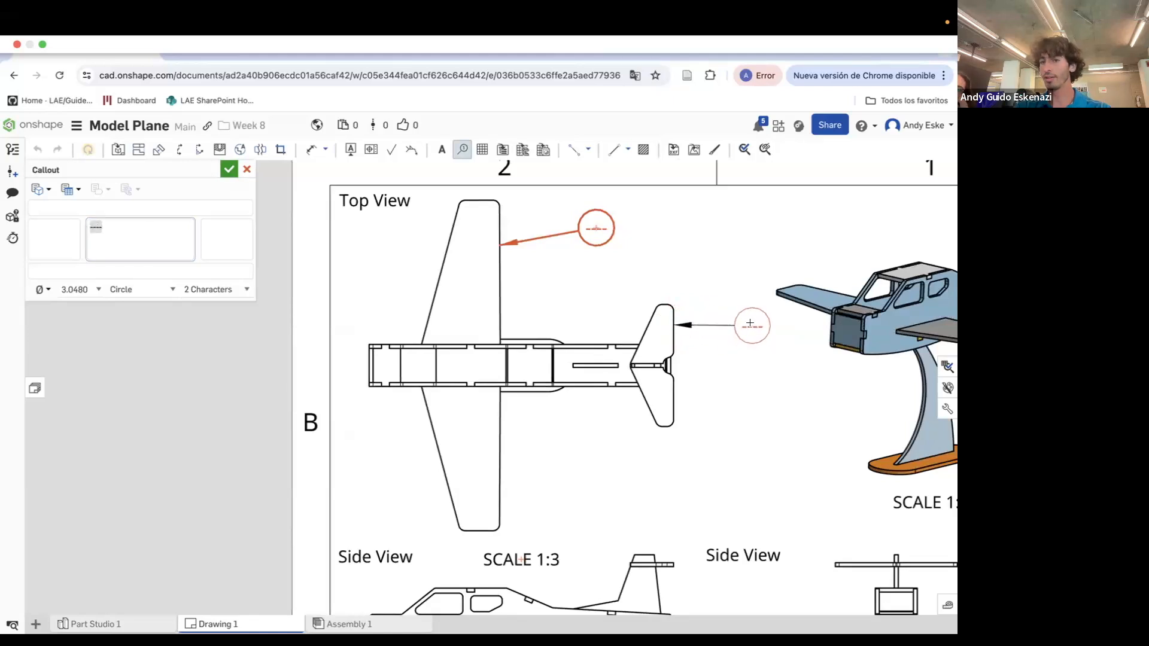
{"action": "left_click", "coordinate": [745, 324]}
{"action": "scroll", "coordinate": [688, 300], "scroll_direction": "down", "scroll_amount": 3}
{"action": "scroll", "coordinate": [617, 413], "scroll_direction": "up", "scroll_amount": 3}
{"action": "scroll", "coordinate": [603, 387], "scroll_direction": "down", "scroll_amount": 3}
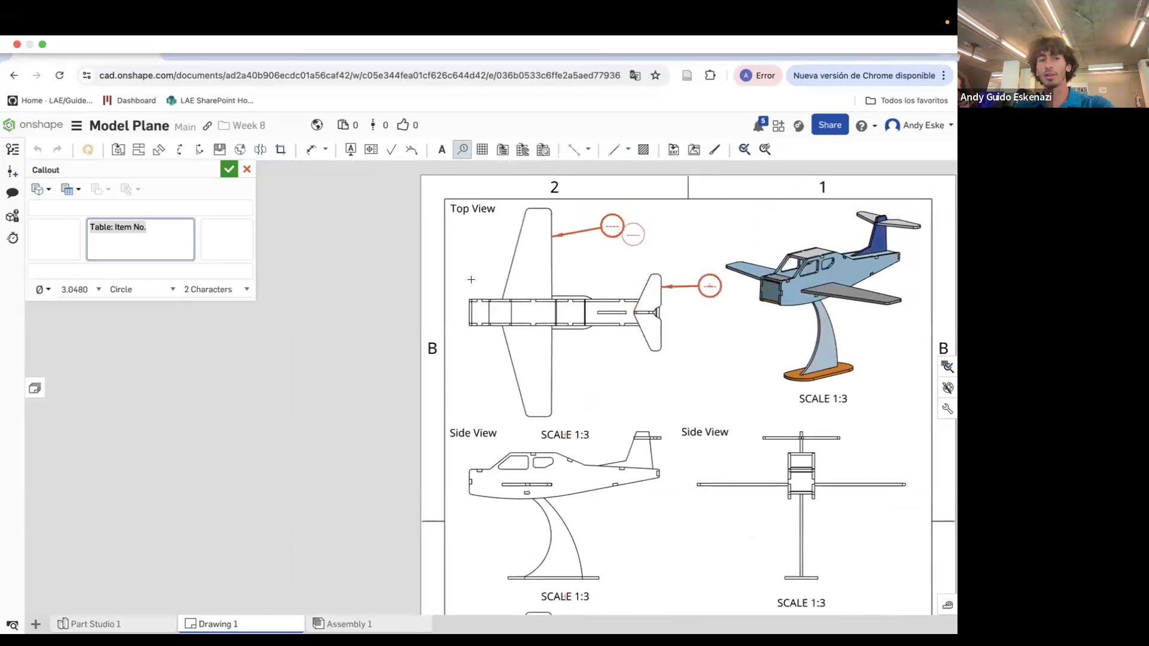
Add an item-number callout to the sloping edge behind the cabin roof in the side profile view, with its balloon above the fuselage
{"action": "scroll", "coordinate": [577, 449], "scroll_direction": "up", "scroll_amount": 5}
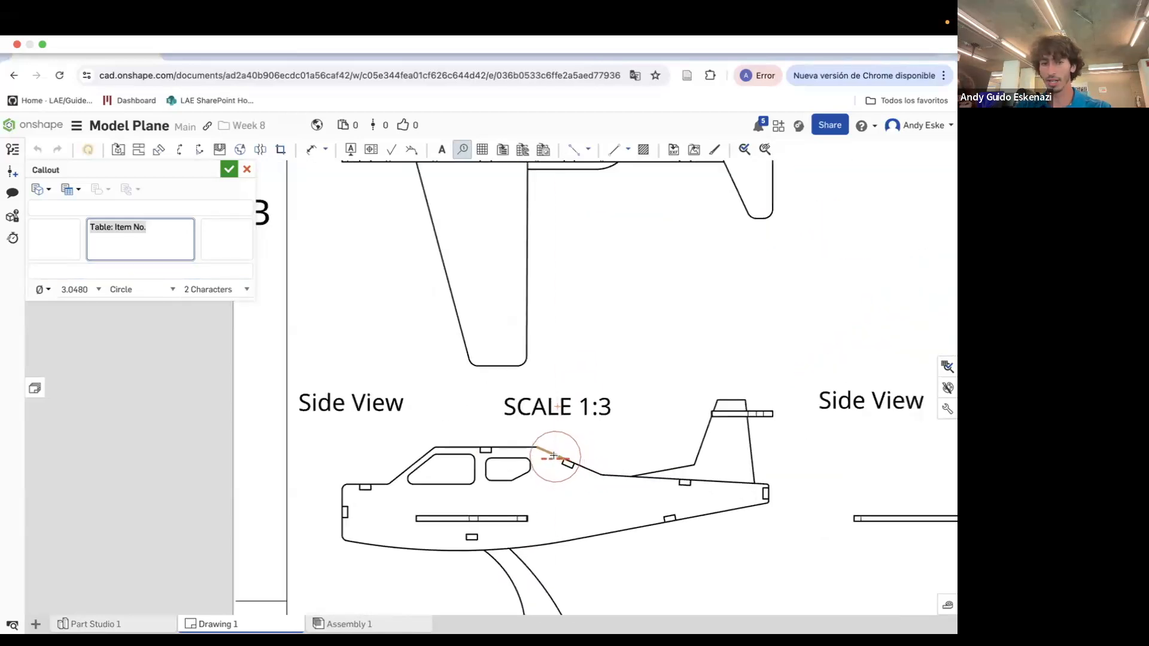
{"action": "left_click", "coordinate": [554, 453]}
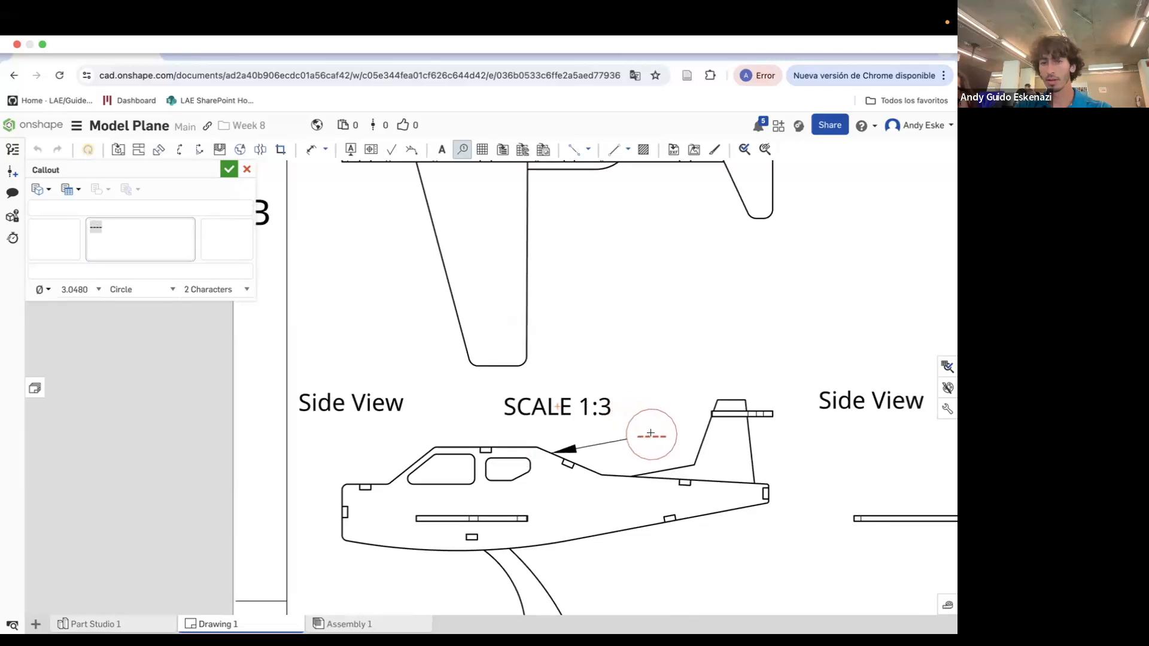
{"action": "left_click", "coordinate": [652, 434]}
Try to place an item-number callout on the open area inside the fuselage in the front-facing side view
{"action": "scroll", "coordinate": [635, 335], "scroll_direction": "down", "scroll_amount": 5}
{"action": "scroll", "coordinate": [820, 407], "scroll_direction": "up", "scroll_amount": 5}
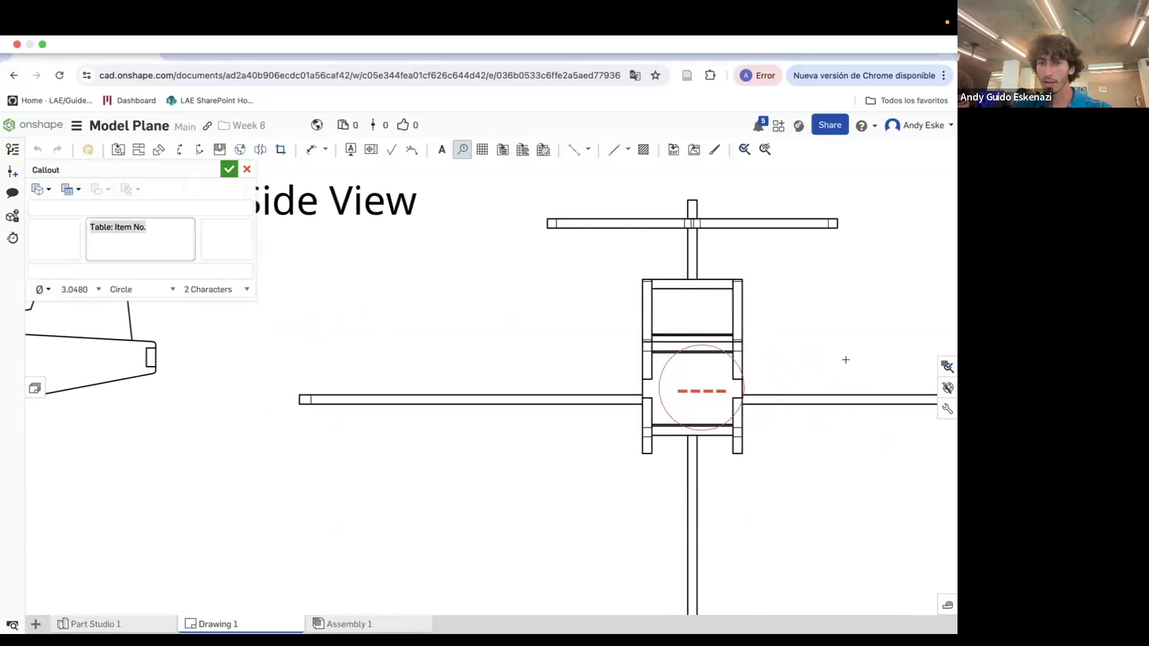
{"action": "left_click", "coordinate": [728, 376]}
{"action": "scroll", "coordinate": [809, 341], "scroll_direction": "down", "scroll_amount": 3}
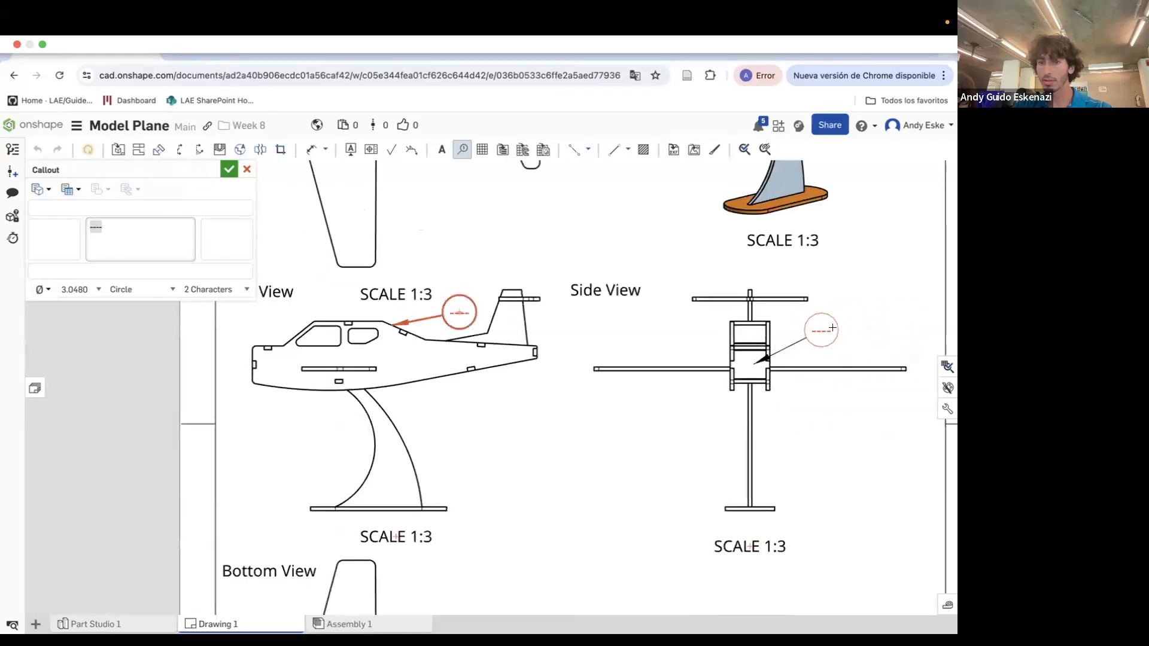
{"action": "left_click", "coordinate": [877, 326]}
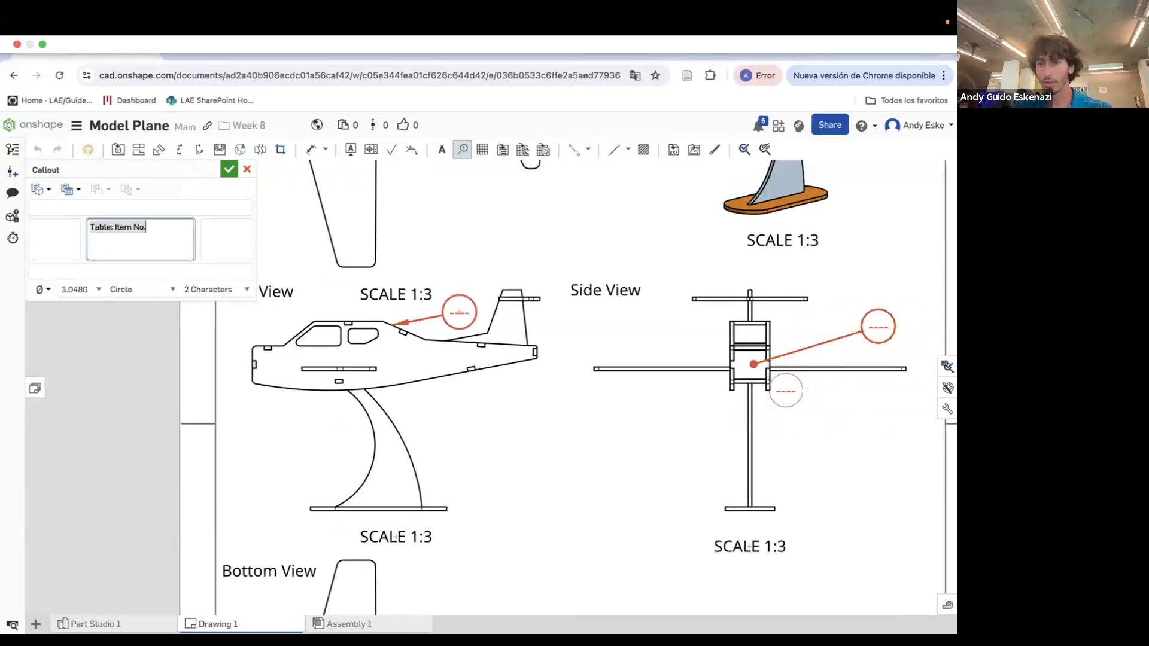
{"action": "key", "text": "Escape"}
{"action": "scroll", "coordinate": [778, 383], "scroll_direction": "up", "scroll_amount": 5}
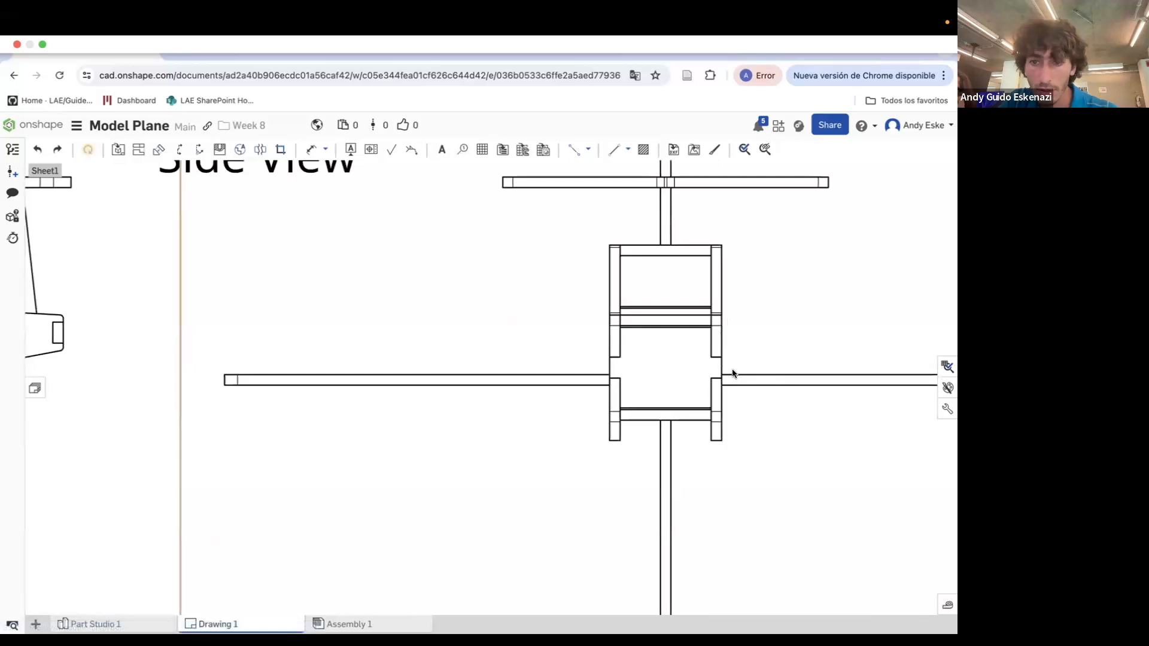
Attach an item-number callout to the fuselage's outer edge in the front-facing side view, with its balloon above the wing
{"action": "left_click", "coordinate": [461, 150]}
{"action": "scroll", "coordinate": [769, 335], "scroll_direction": "down", "scroll_amount": 5}
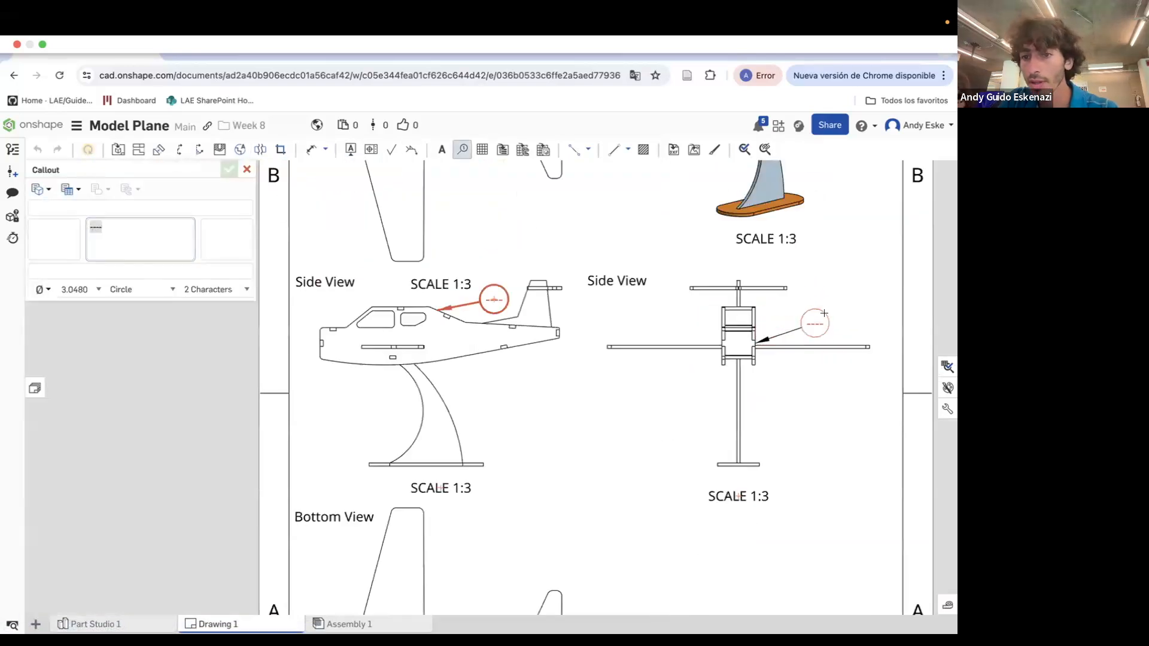
{"action": "left_click", "coordinate": [847, 307]}
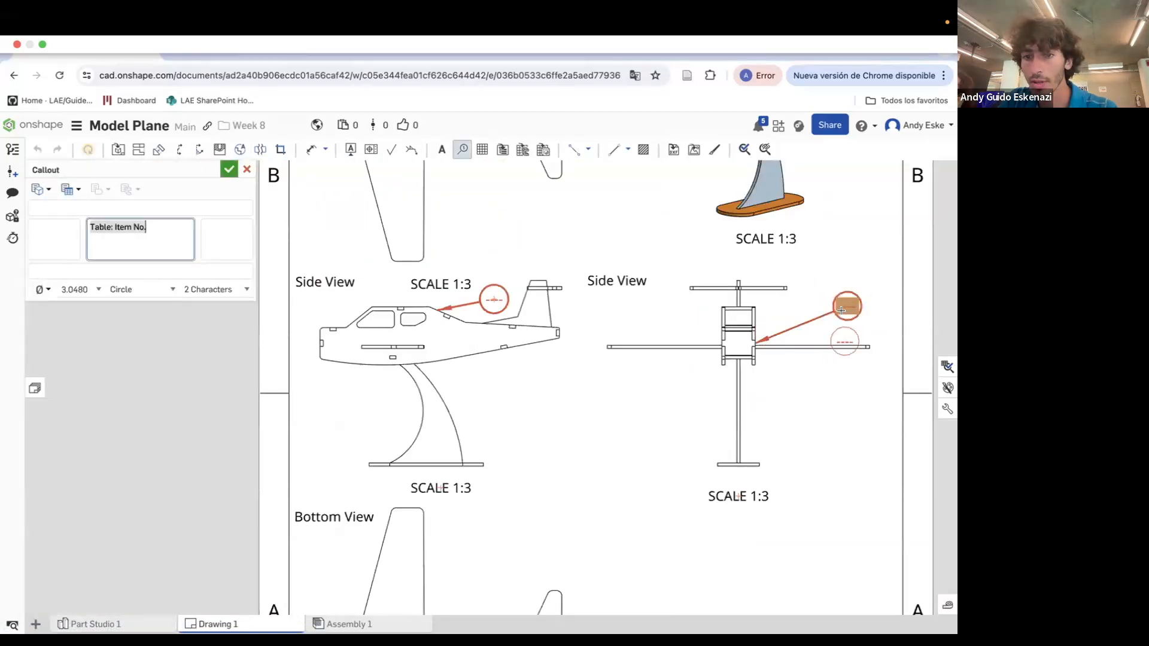
Examine the parts list in Part Studio 1 and identify the plane's vertical and horizontal tail pieces
{"action": "left_click", "coordinate": [148, 626]}
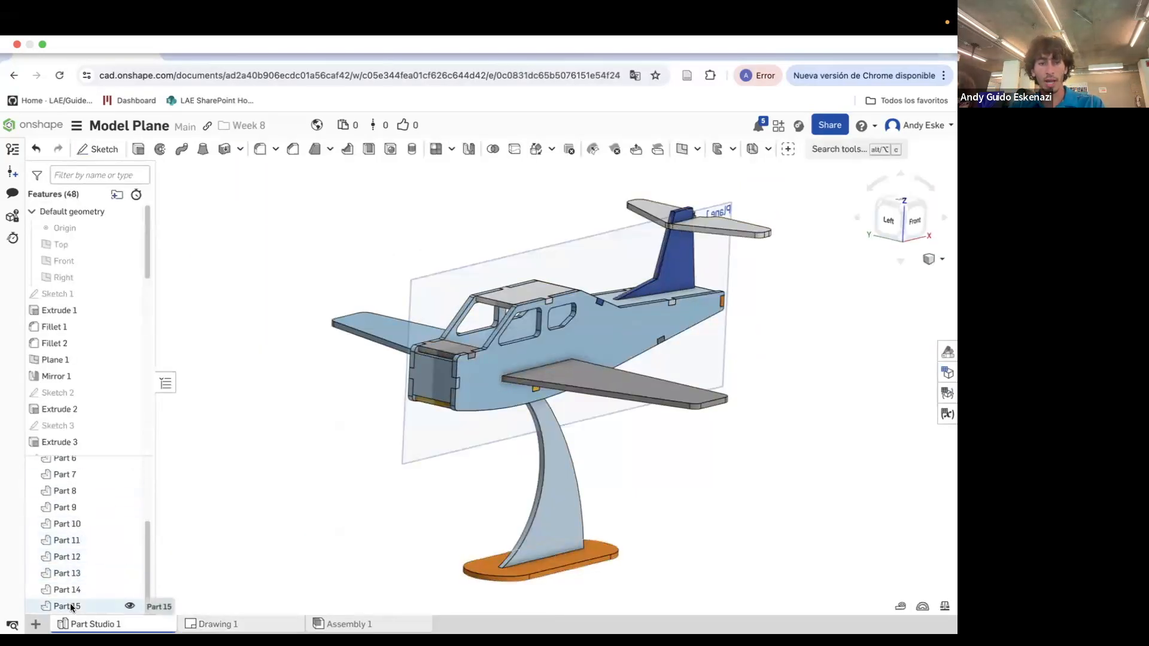
{"action": "scroll", "coordinate": [69, 610], "scroll_direction": "up", "scroll_amount": 3}
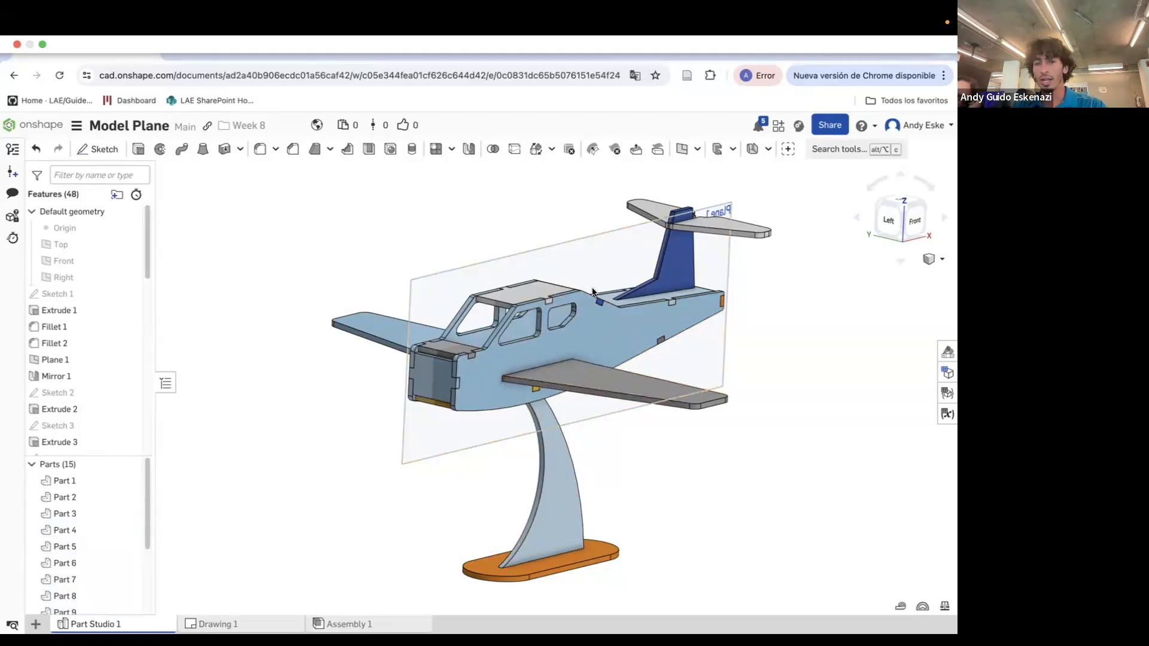
{"action": "left_click", "coordinate": [674, 251]}
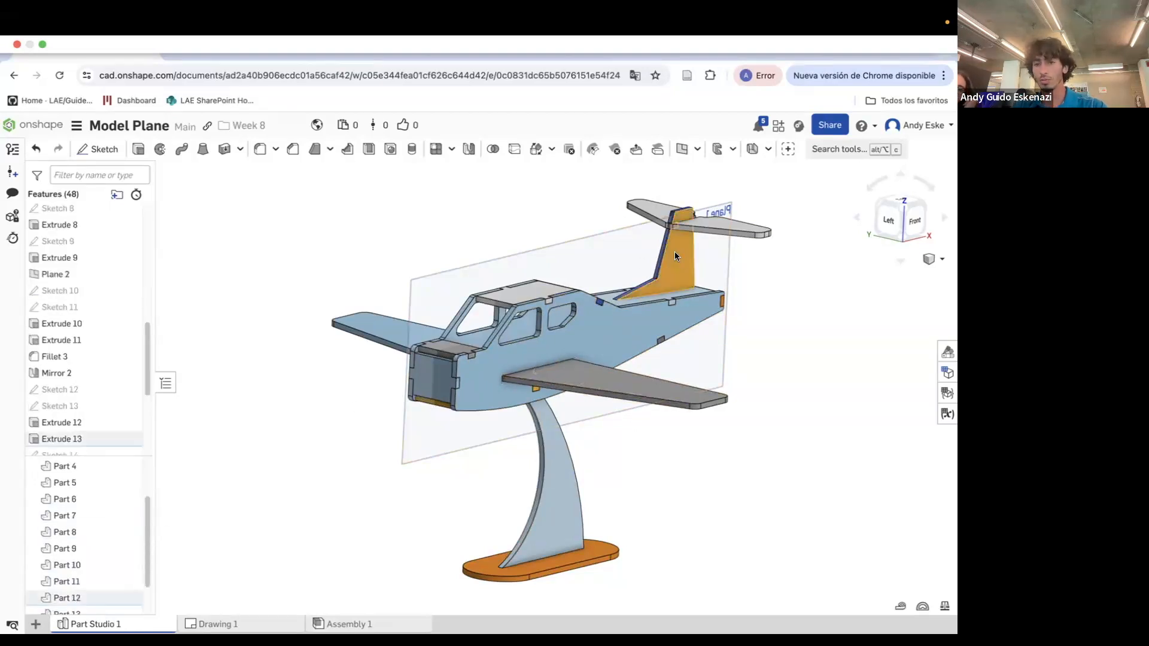
{"action": "left_click", "coordinate": [706, 222]}
{"action": "left_click", "coordinate": [499, 241]}
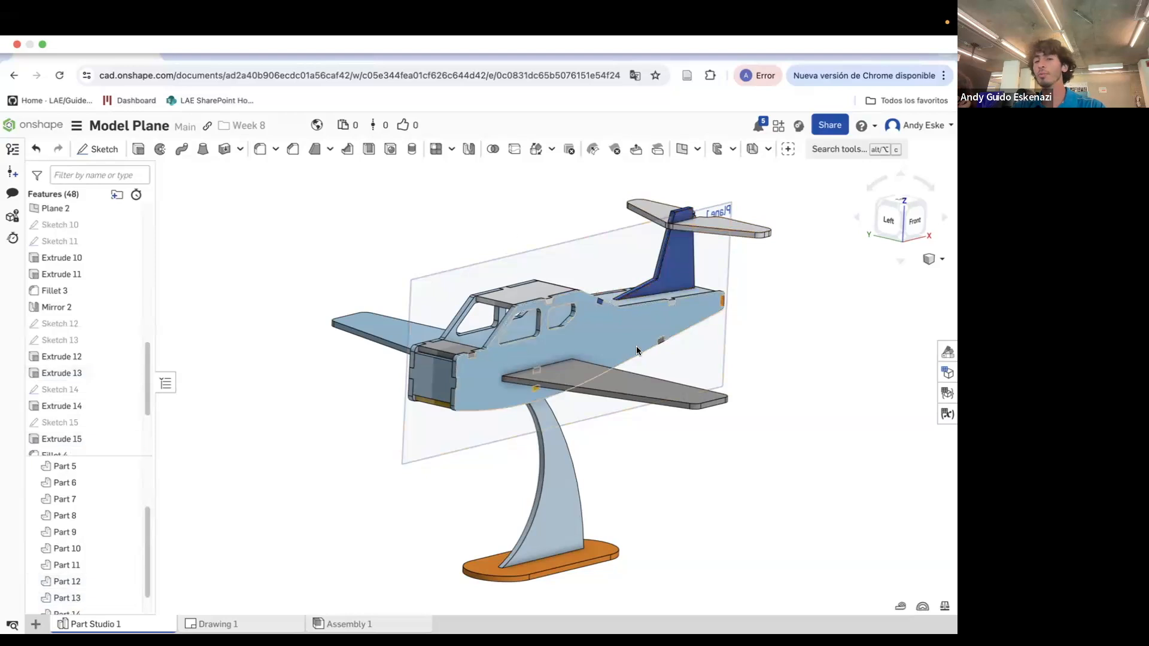
Return to Drawing 1 and add an item-number callout to the lower wing's straight edge in the top view
{"action": "left_click", "coordinate": [238, 625]}
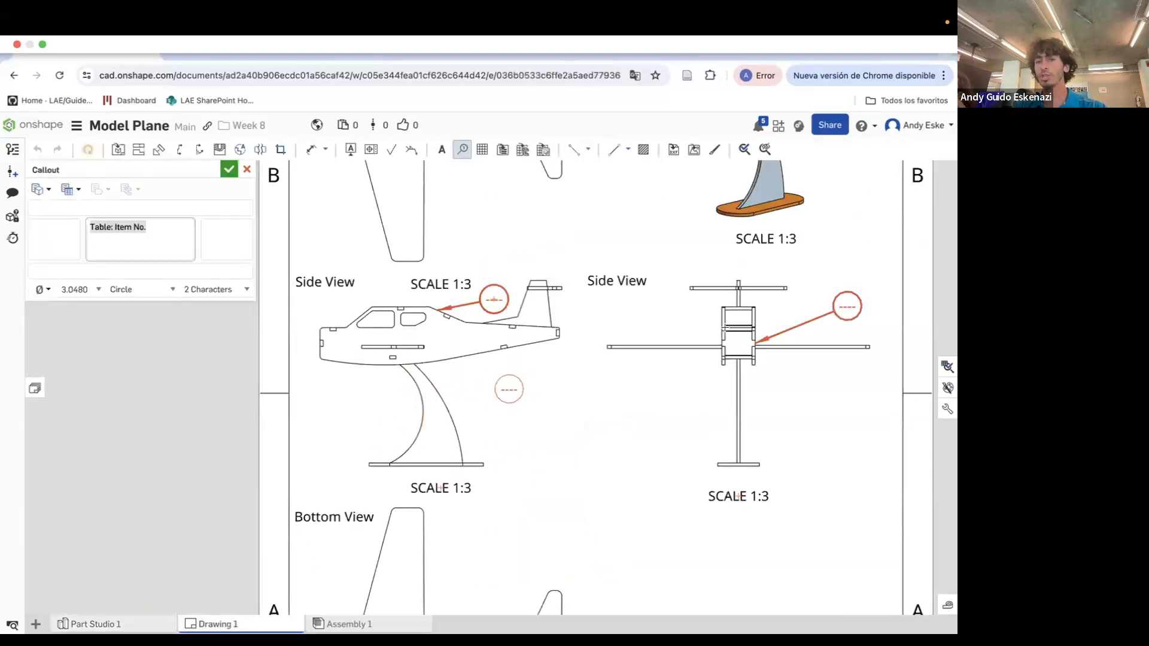
{"action": "scroll", "coordinate": [742, 385], "scroll_direction": "down", "scroll_amount": 8}
{"action": "scroll", "coordinate": [752, 280], "scroll_direction": "up", "scroll_amount": 3}
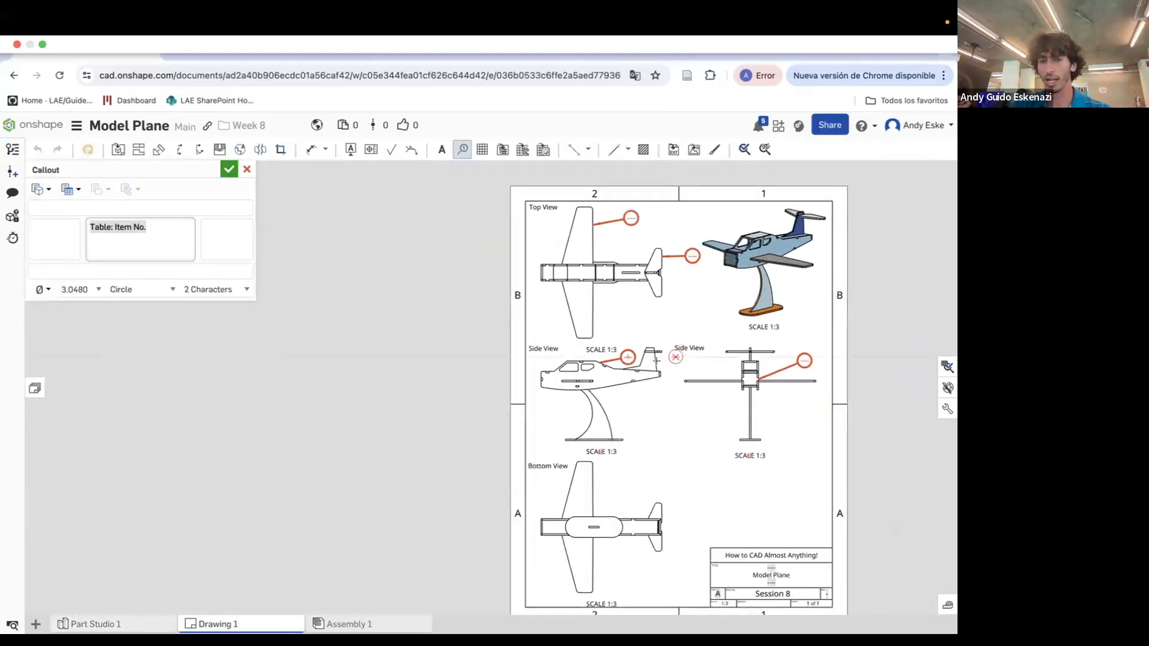
{"action": "scroll", "coordinate": [645, 247], "scroll_direction": "up", "scroll_amount": 2}
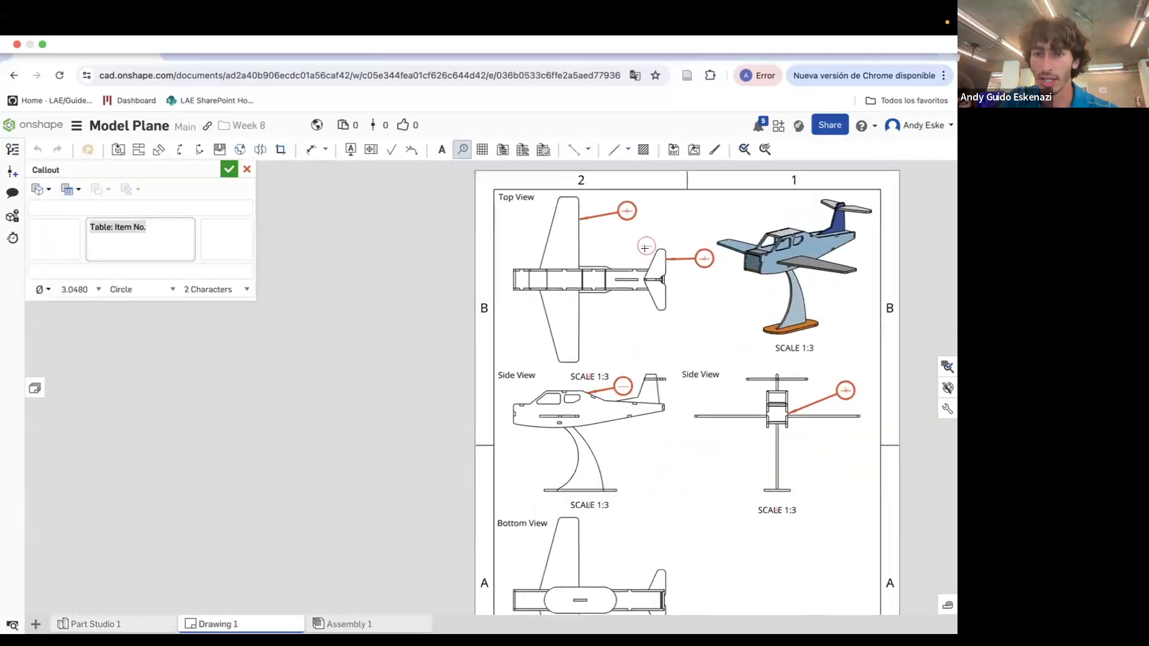
{"action": "left_click", "coordinate": [578, 326]}
{"action": "left_click", "coordinate": [625, 332]}
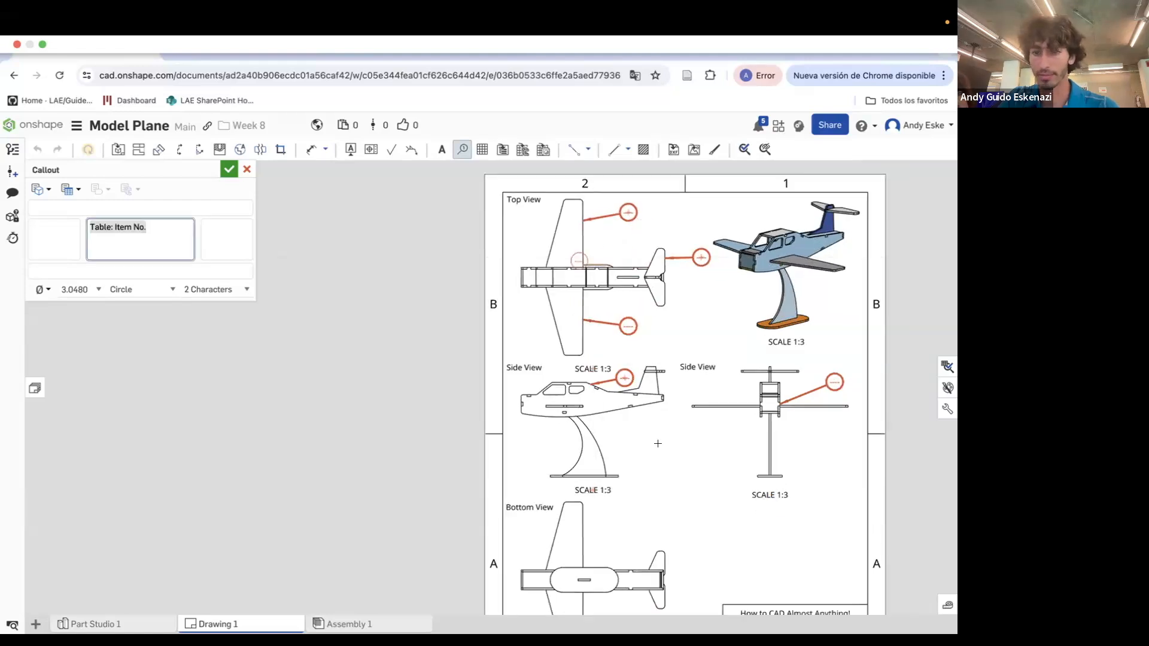
Add an item-number callout to the stand's base plate in the front-facing side view, with its balloon above and beside the base
{"action": "scroll", "coordinate": [753, 429], "scroll_direction": "up", "scroll_amount": 1}
{"action": "scroll", "coordinate": [753, 430], "scroll_direction": "up", "scroll_amount": 1}
{"action": "scroll", "coordinate": [725, 410], "scroll_direction": "down", "scroll_amount": 2}
{"action": "scroll", "coordinate": [841, 458], "scroll_direction": "up", "scroll_amount": 1}
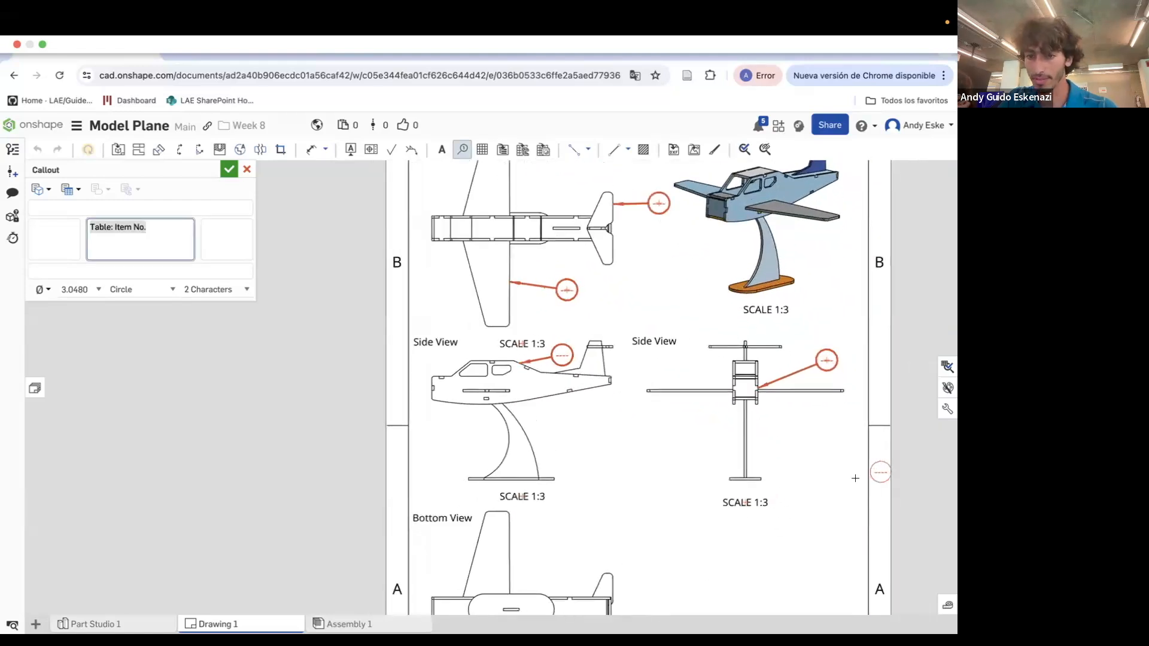
{"action": "scroll", "coordinate": [778, 432], "scroll_direction": "down", "scroll_amount": 2}
{"action": "scroll", "coordinate": [759, 485], "scroll_direction": "up", "scroll_amount": 2}
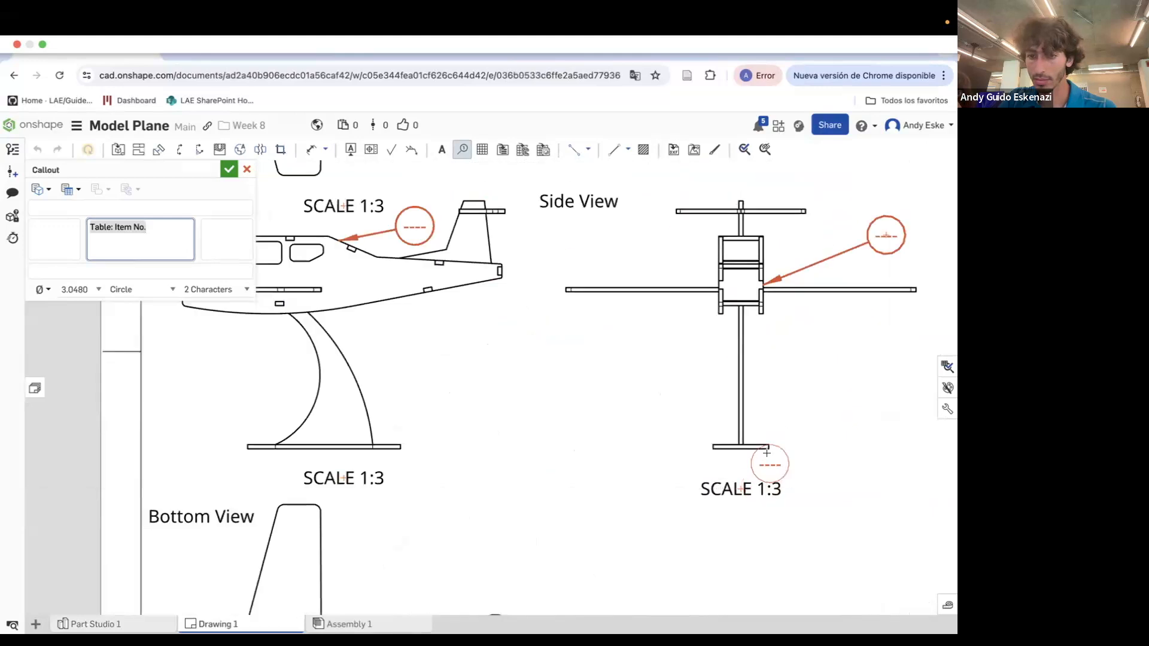
{"action": "left_click", "coordinate": [766, 442]}
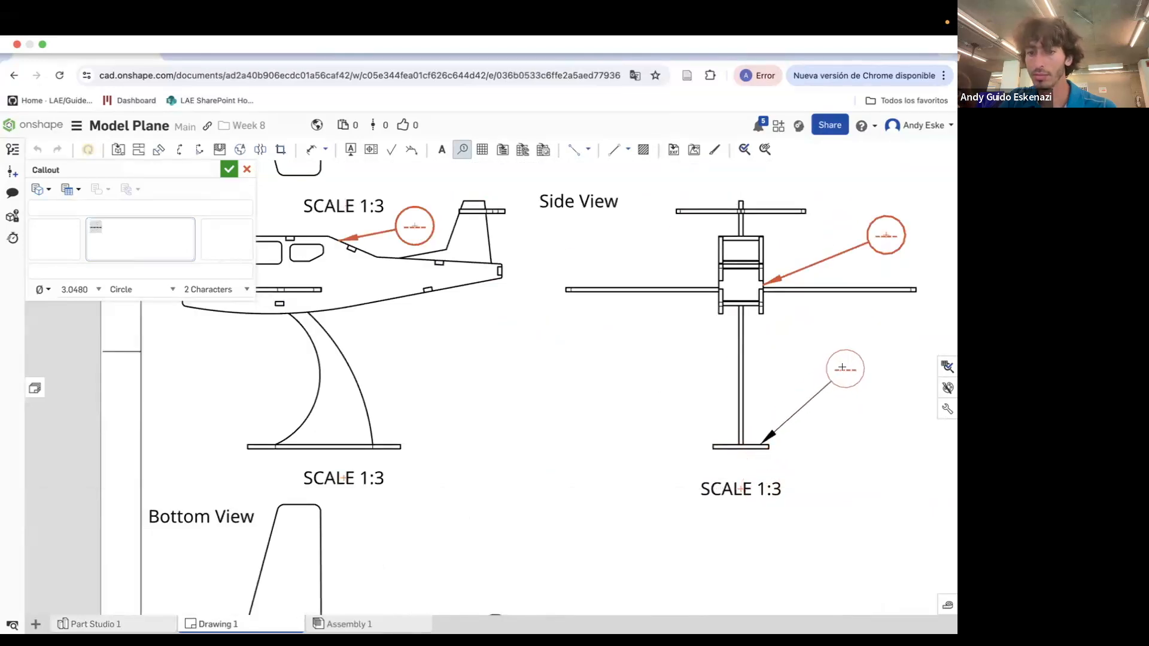
{"action": "left_click", "coordinate": [884, 365]}
Add an item-number callout to the stand's outer curved edge in the side profile view, with its balloon beside the stand
{"action": "scroll", "coordinate": [431, 389], "scroll_direction": "down", "scroll_amount": 3}
{"action": "scroll", "coordinate": [472, 363], "scroll_direction": "up", "scroll_amount": 3}
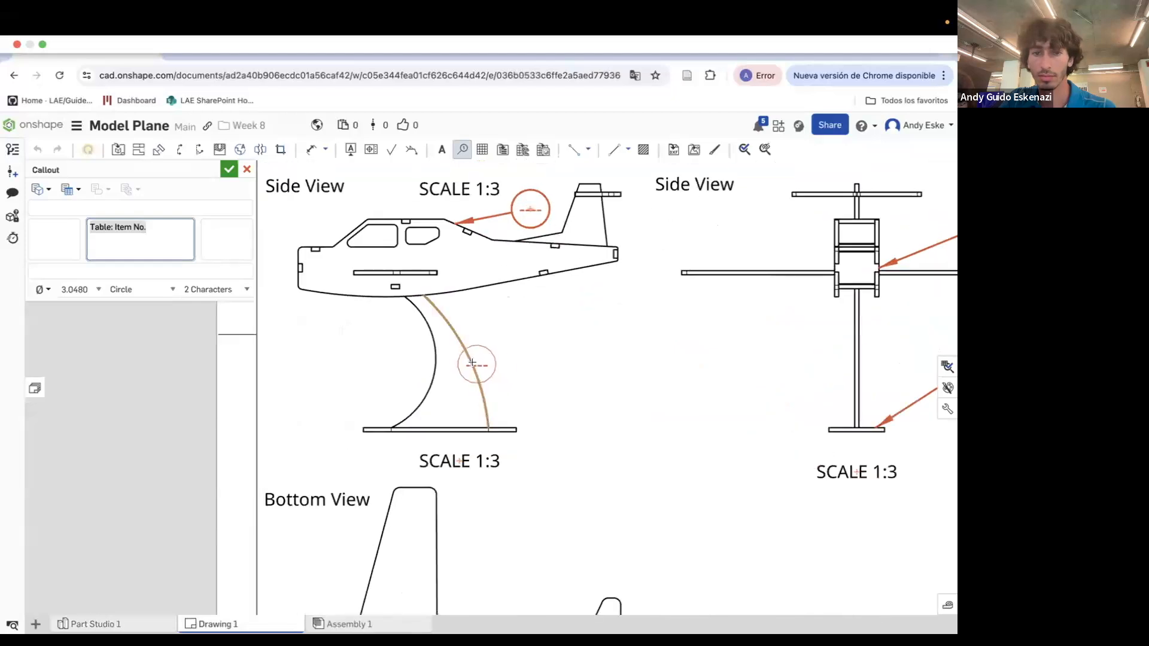
{"action": "left_click", "coordinate": [473, 363]}
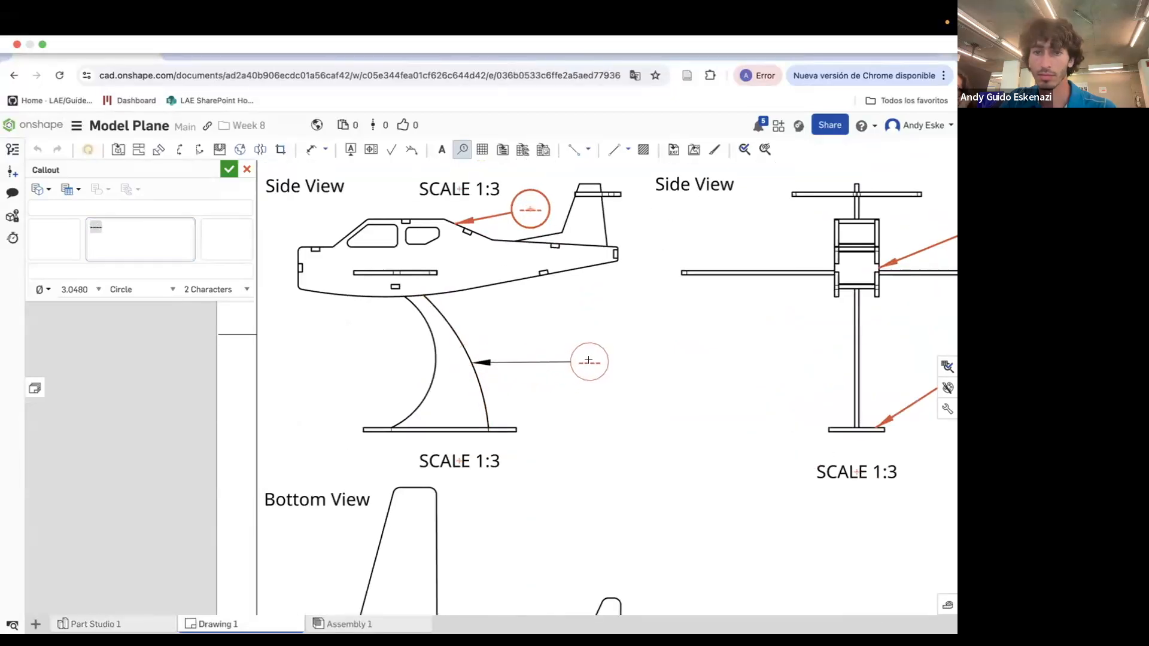
{"action": "left_click", "coordinate": [590, 362]}
{"action": "scroll", "coordinate": [644, 403], "scroll_direction": "down", "scroll_amount": 2}
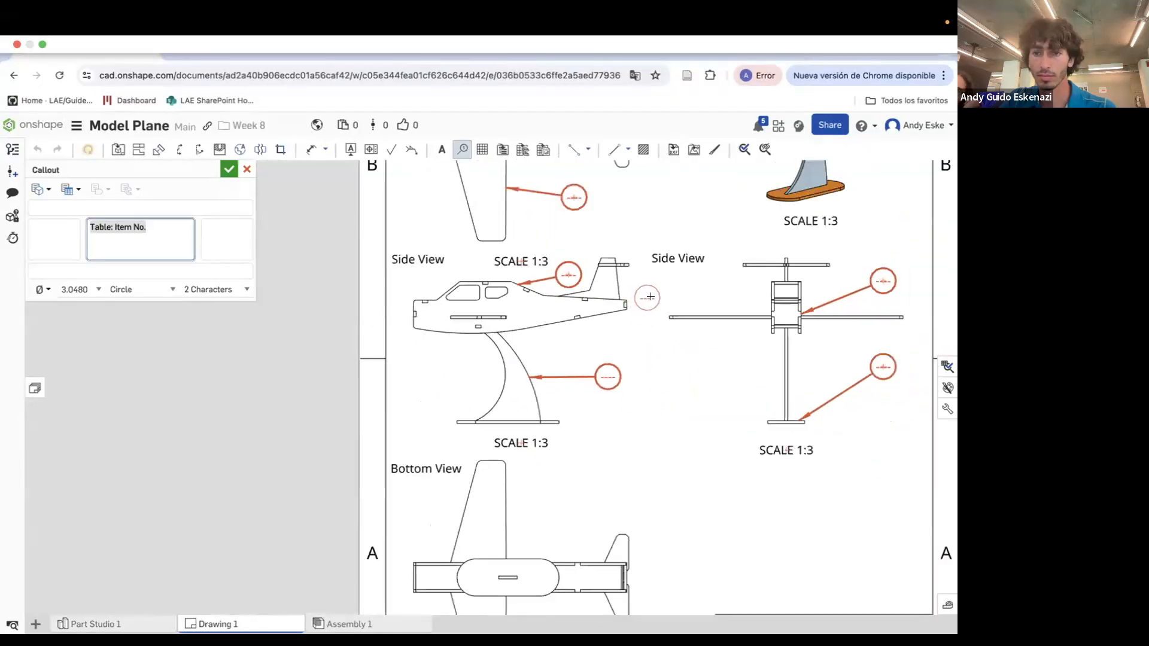
Add an item-number callout to the fuselage's rear end in the side profile view, with its balloon beyond the tail
{"action": "scroll", "coordinate": [649, 296], "scroll_direction": "down", "scroll_amount": 1}
{"action": "scroll", "coordinate": [643, 298], "scroll_direction": "up", "scroll_amount": 6}
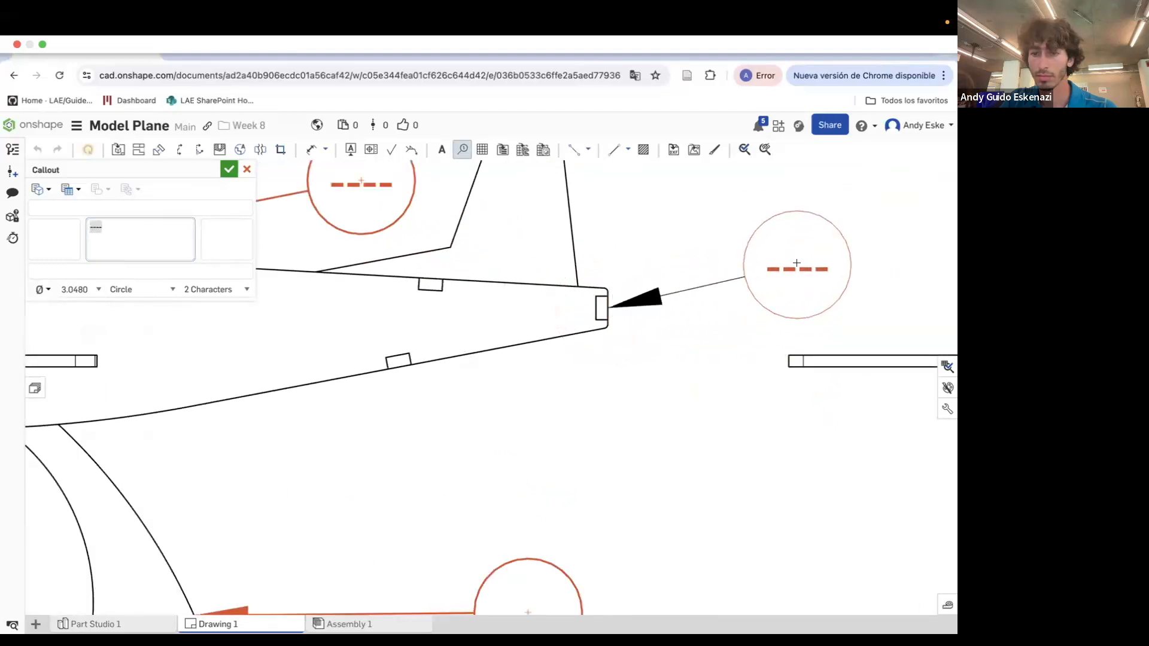
{"action": "left_click", "coordinate": [804, 261]}
Add an item-number callout to the slot on the nose's upper edge in the side profile view, with its balloon directly above
{"action": "scroll", "coordinate": [731, 299], "scroll_direction": "down", "scroll_amount": 1}
{"action": "scroll", "coordinate": [722, 307], "scroll_direction": "down", "scroll_amount": 5}
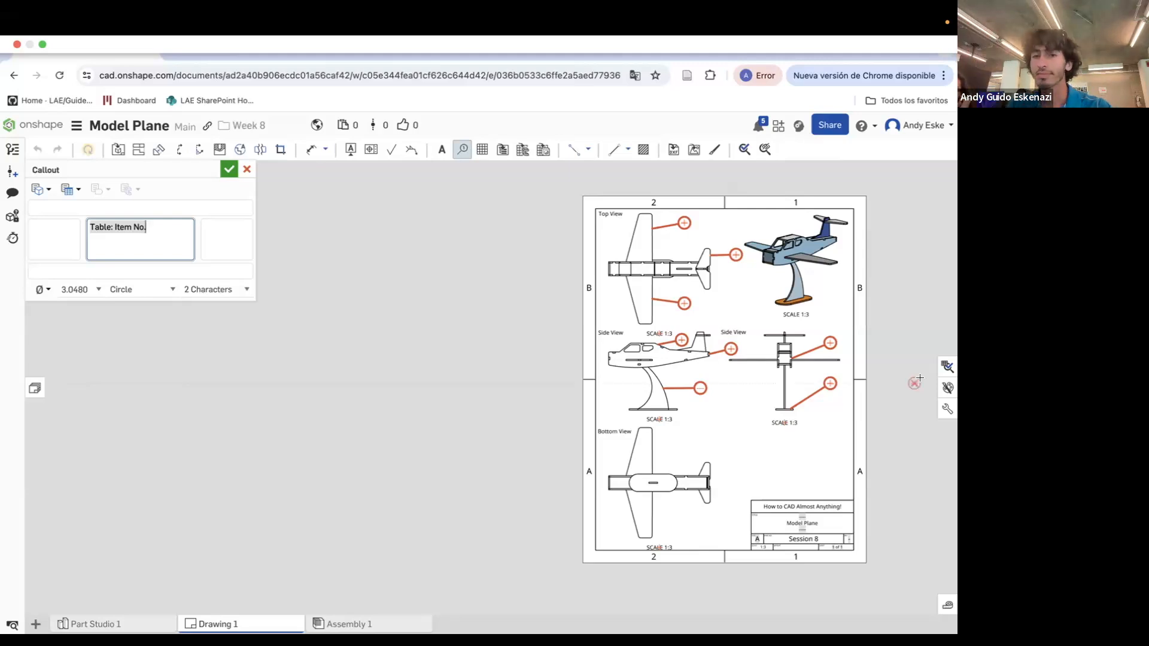
{"action": "scroll", "coordinate": [629, 360], "scroll_direction": "up", "scroll_amount": 5}
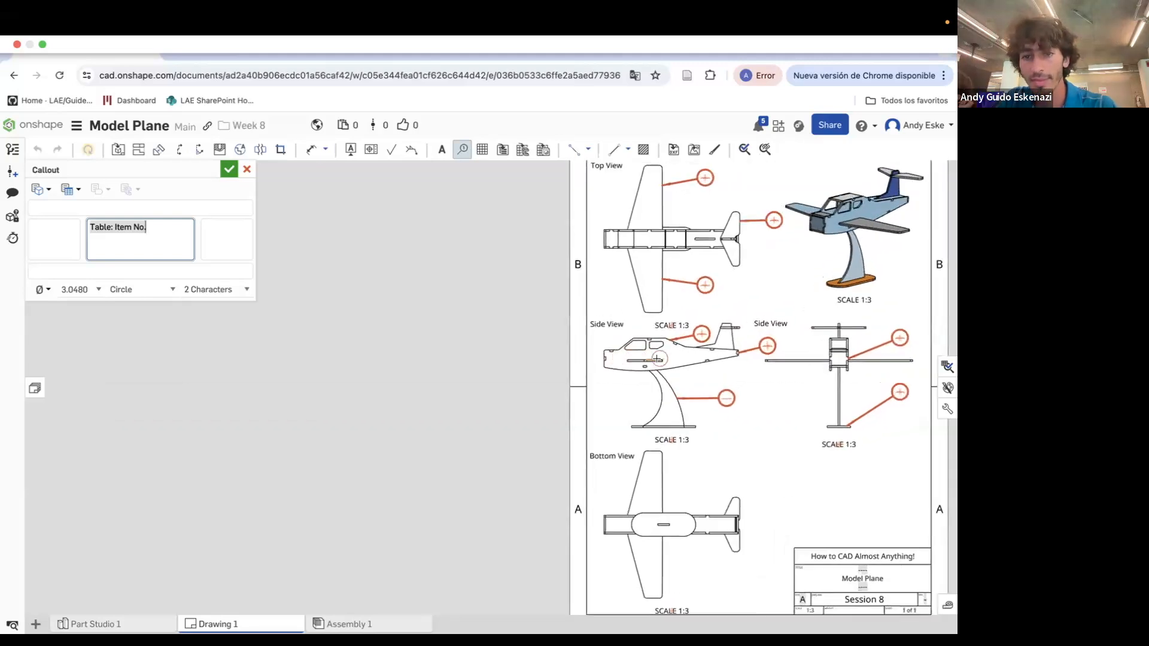
{"action": "scroll", "coordinate": [547, 360], "scroll_direction": "up", "scroll_amount": 5}
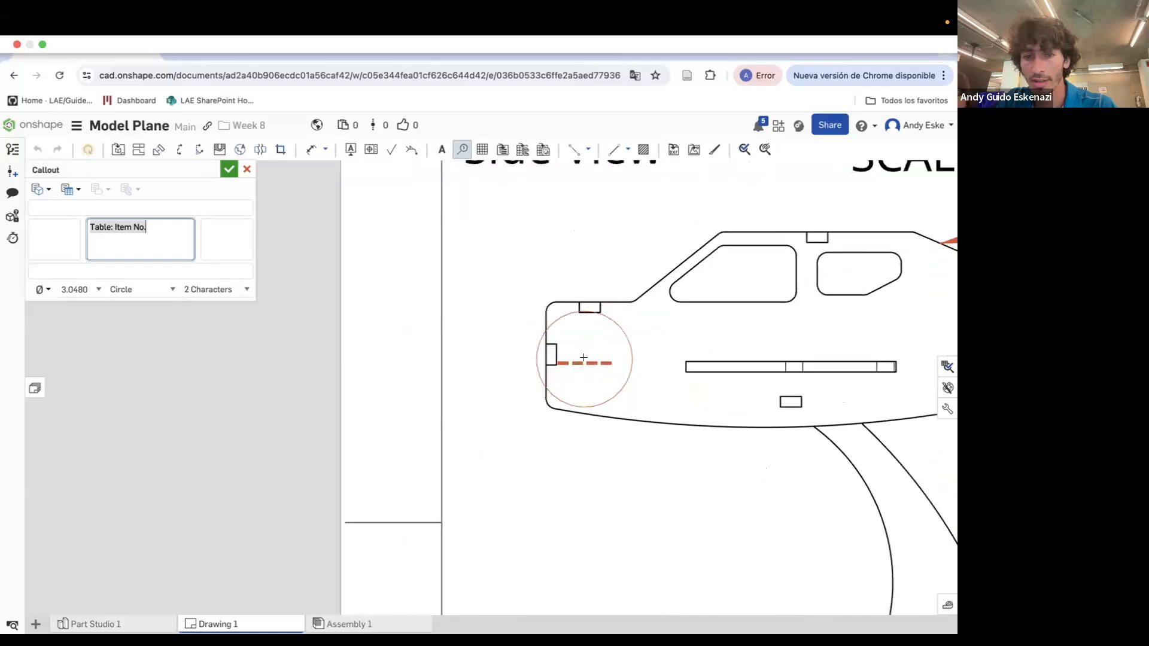
{"action": "left_click", "coordinate": [591, 303]}
{"action": "scroll", "coordinate": [588, 248], "scroll_direction": "down", "scroll_amount": 2}
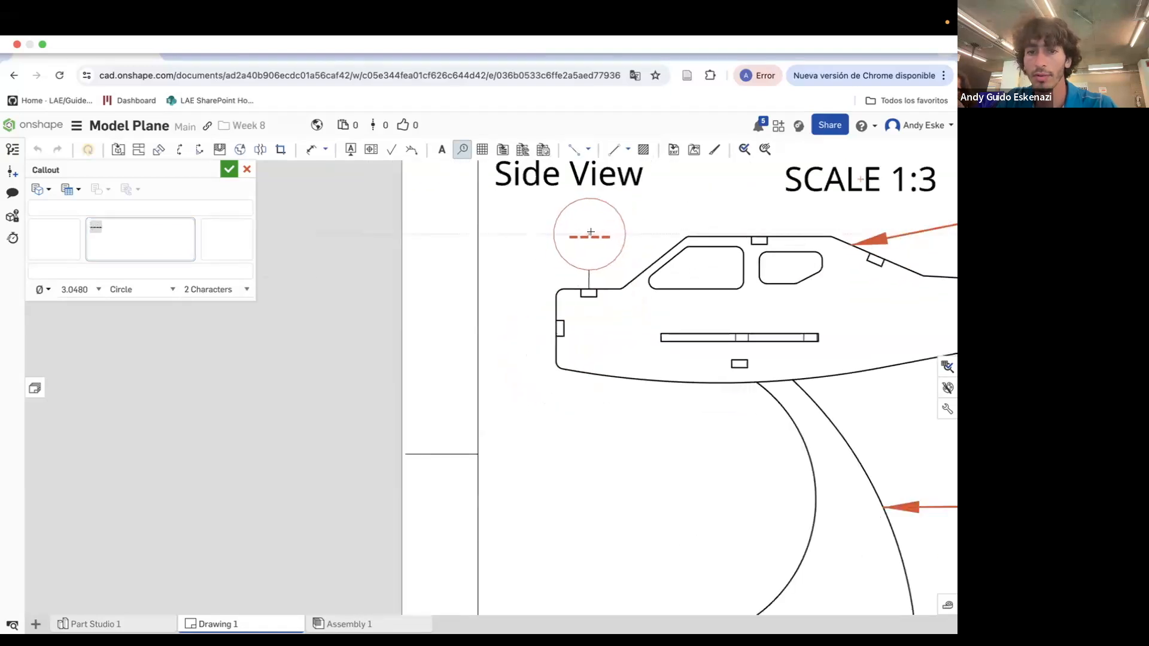
{"action": "left_click", "coordinate": [587, 231]}
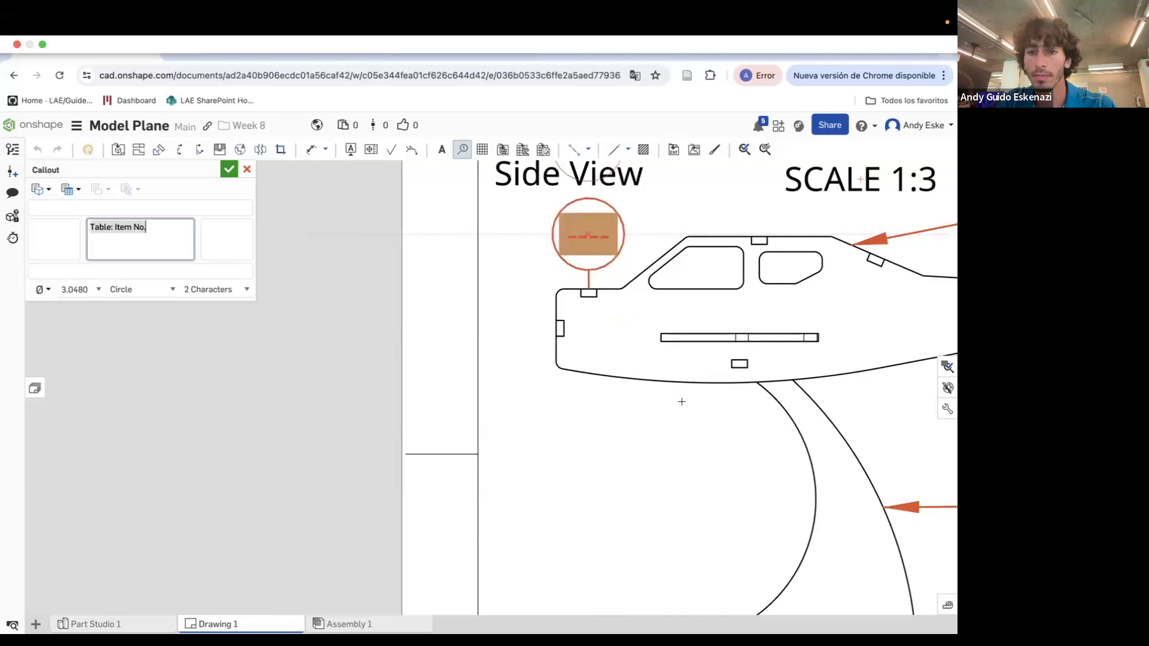
Add an item-number callout to the upper notch in the rear fuselage of the bottom view, with its balloon directly above
{"action": "scroll", "coordinate": [637, 390], "scroll_direction": "down", "scroll_amount": 3}
{"action": "scroll", "coordinate": [638, 398], "scroll_direction": "down", "scroll_amount": 2}
{"action": "scroll", "coordinate": [598, 527], "scroll_direction": "up", "scroll_amount": 6}
{"action": "scroll", "coordinate": [563, 509], "scroll_direction": "down", "scroll_amount": 3}
{"action": "scroll", "coordinate": [779, 470], "scroll_direction": "up", "scroll_amount": 6}
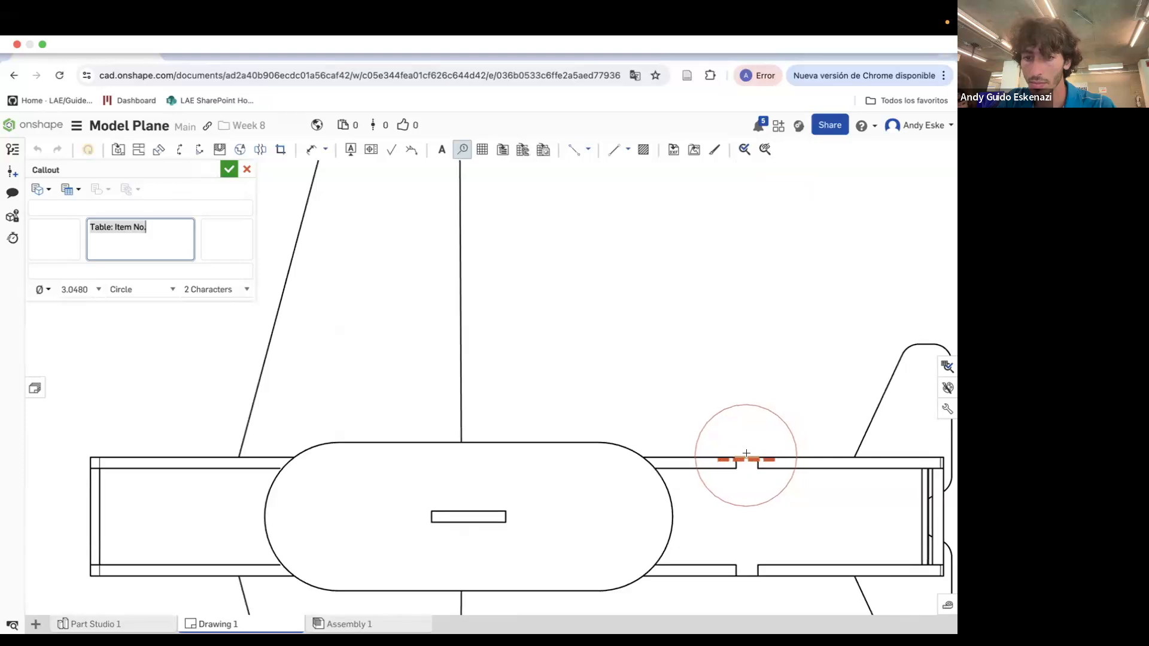
{"action": "left_click", "coordinate": [747, 459]}
{"action": "scroll", "coordinate": [748, 371], "scroll_direction": "down", "scroll_amount": 3}
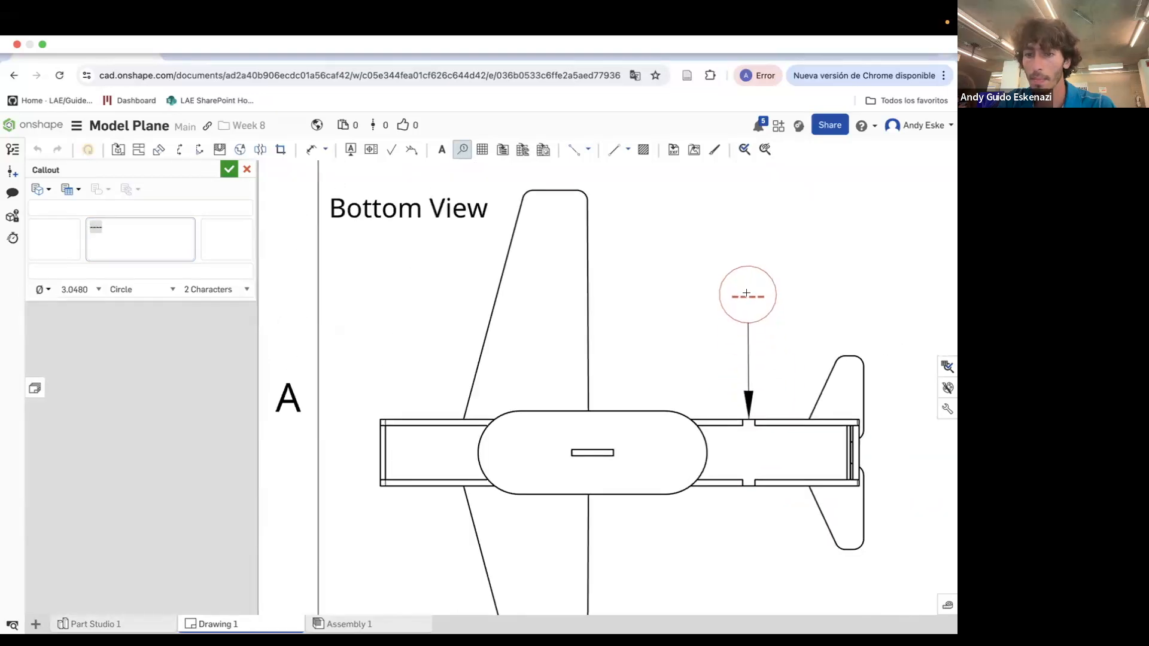
{"action": "left_click", "coordinate": [746, 295]}
Add an item-number callout to the lower fuselage edge near the nose in the bottom view, with its balloon below
{"action": "scroll", "coordinate": [790, 306], "scroll_direction": "down", "scroll_amount": 2}
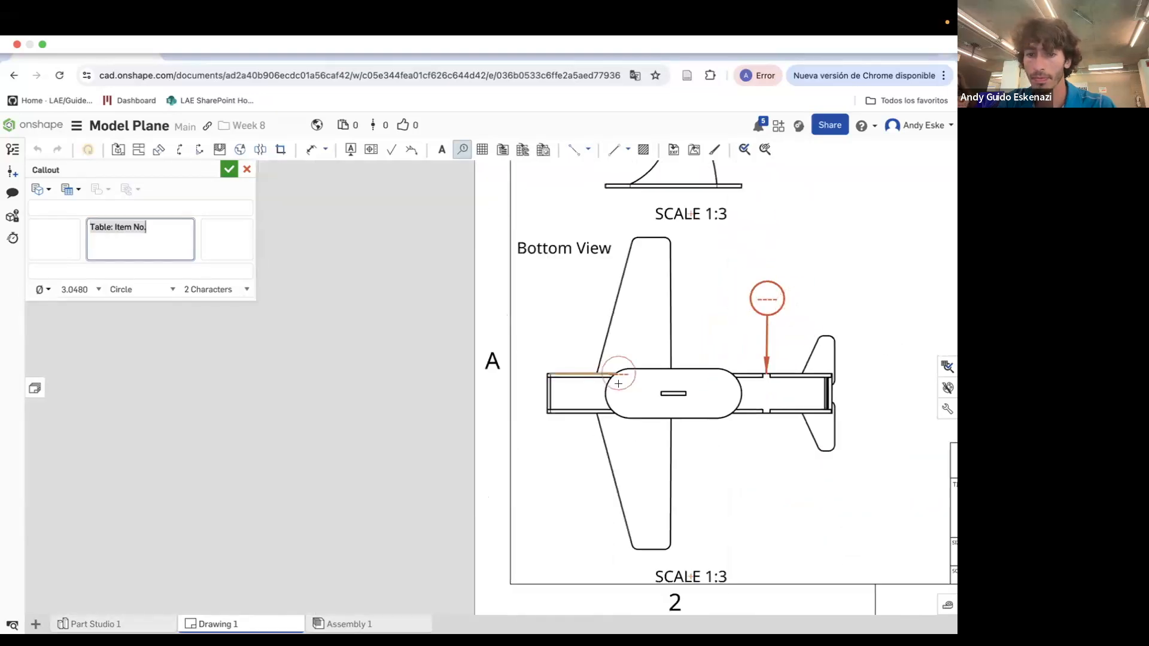
{"action": "scroll", "coordinate": [618, 383], "scroll_direction": "up", "scroll_amount": 1}
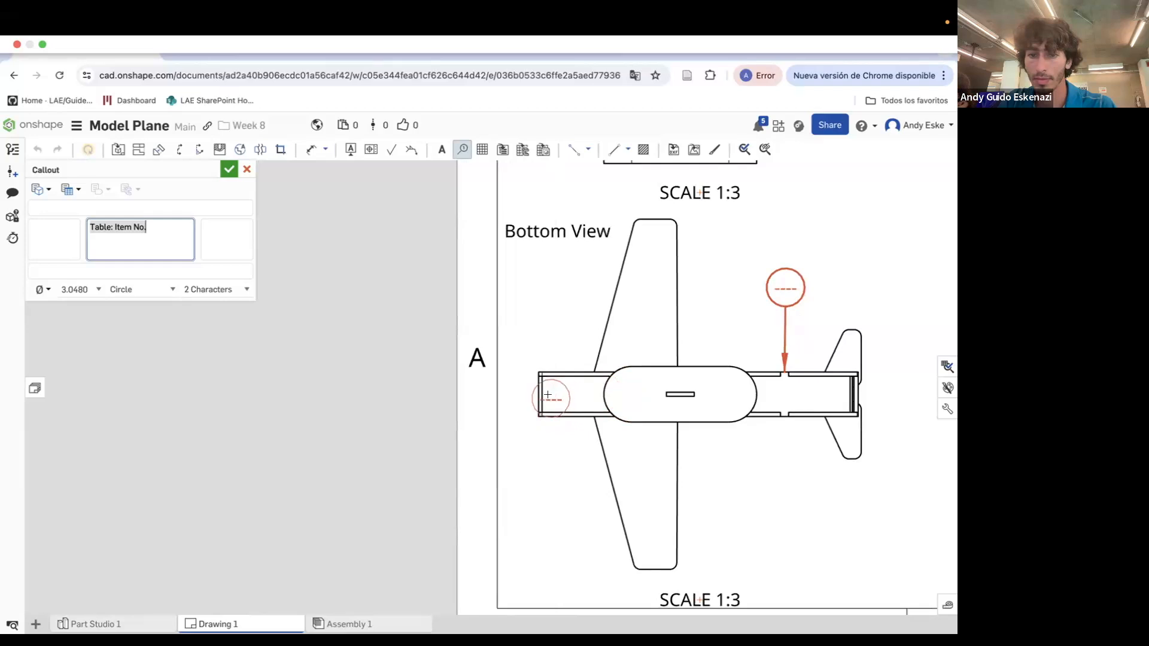
{"action": "left_click", "coordinate": [557, 410]}
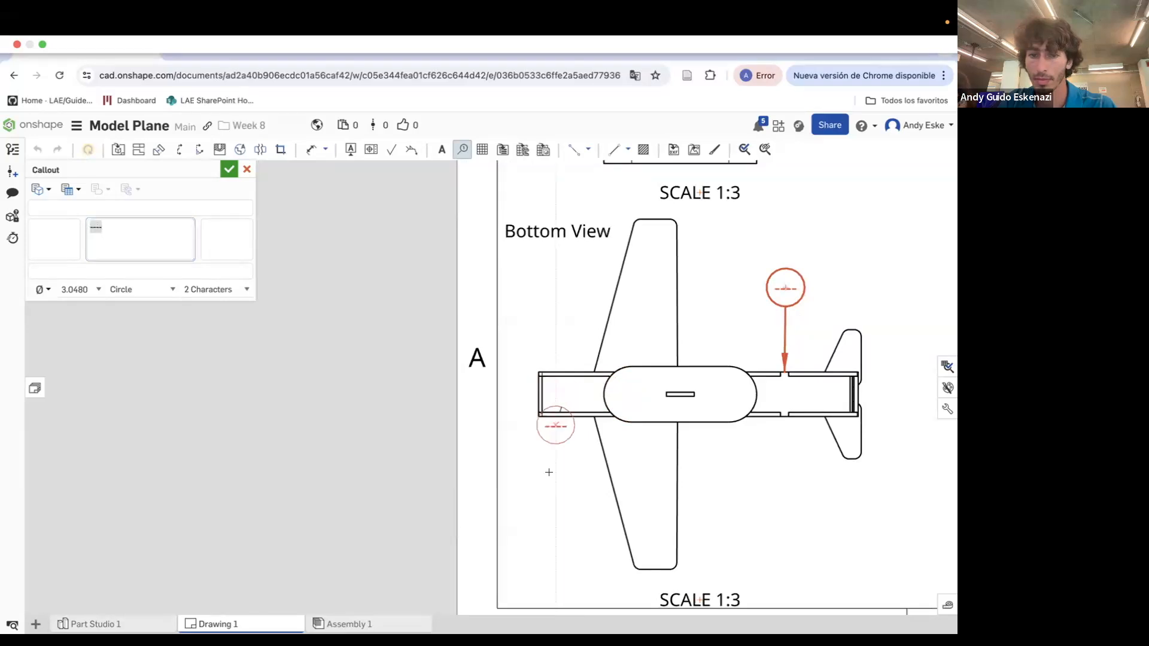
{"action": "left_click", "coordinate": [543, 496]}
Add an item-number callout to the base plate's end in the side profile view, aligning its balloon under the stand's balloon, and end the Callout command
{"action": "scroll", "coordinate": [548, 388], "scroll_direction": "down", "scroll_amount": 5}
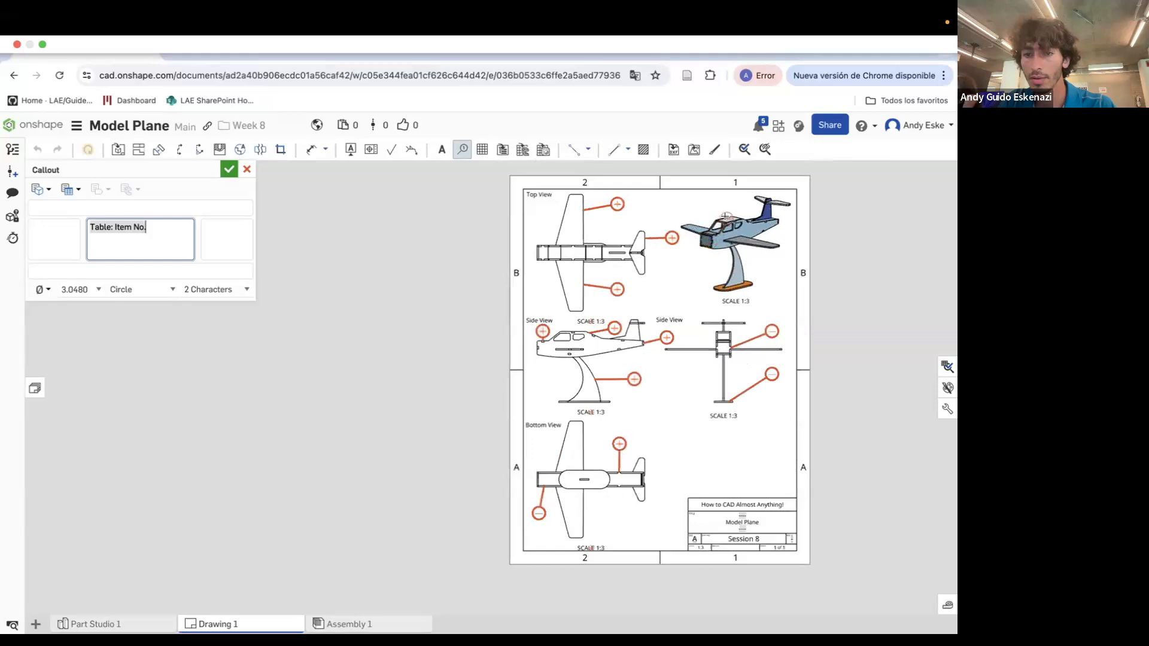
{"action": "scroll", "coordinate": [680, 400], "scroll_direction": "up", "scroll_amount": 2}
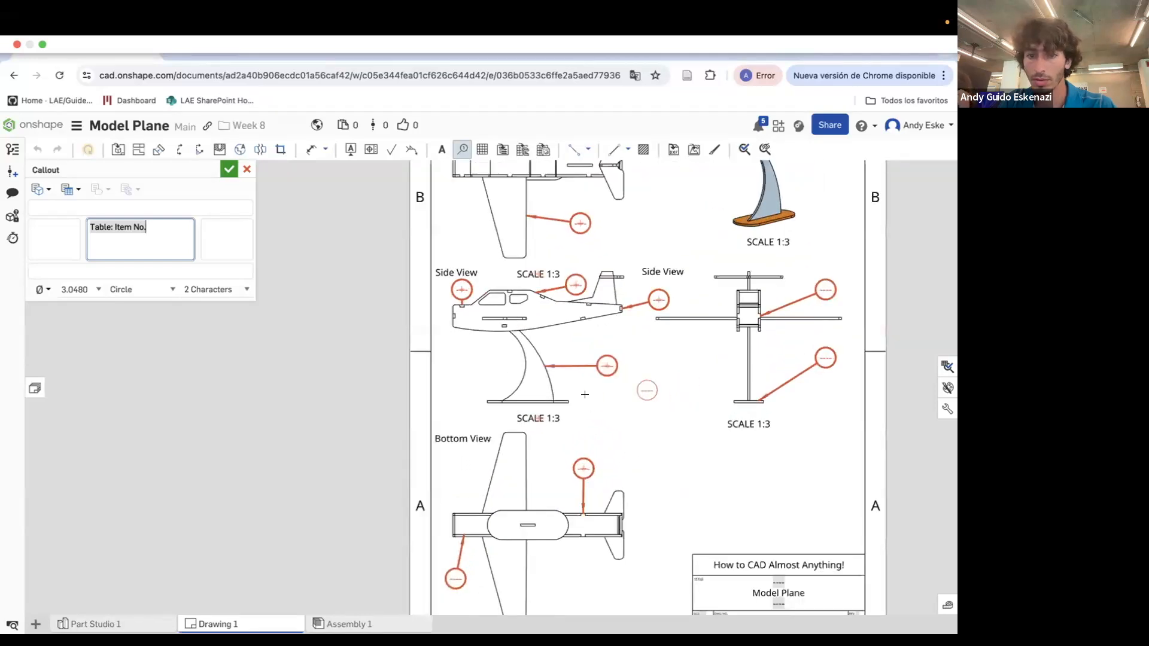
{"action": "scroll", "coordinate": [585, 395], "scroll_direction": "up", "scroll_amount": 6}
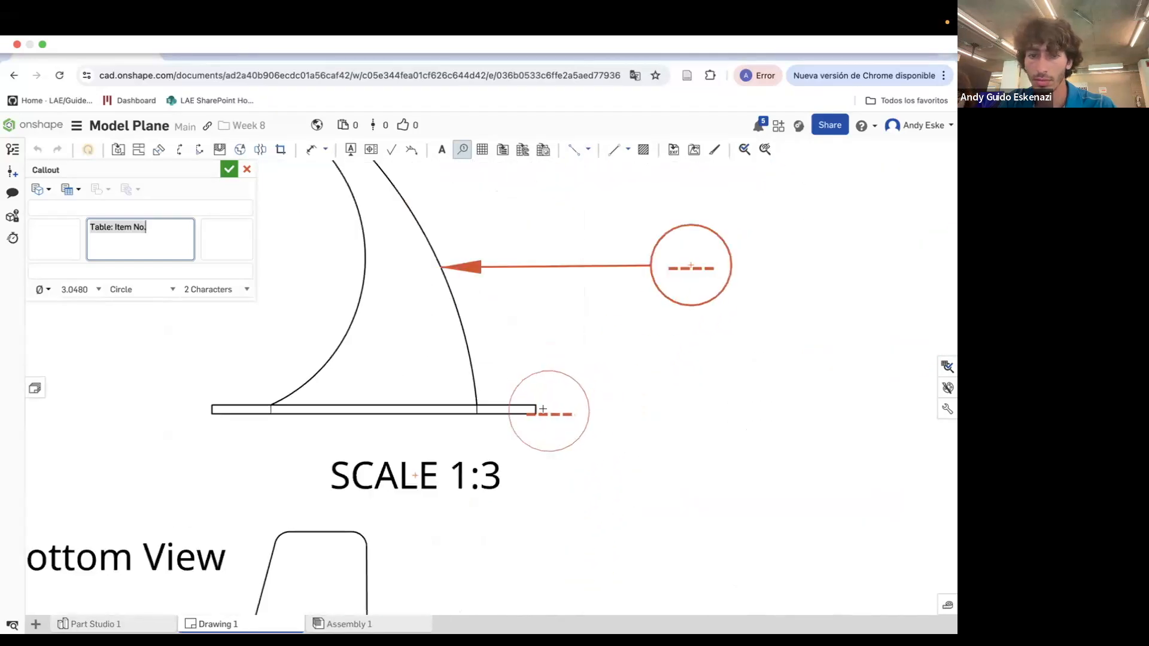
{"action": "left_click", "coordinate": [538, 411]}
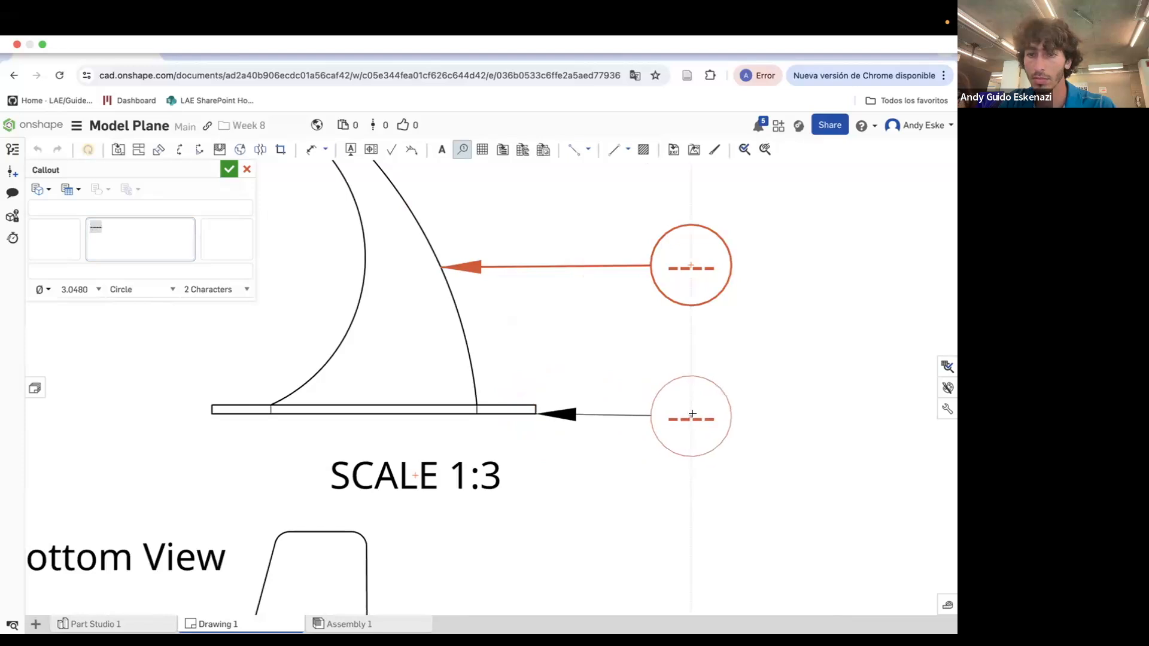
{"action": "left_click", "coordinate": [693, 414]}
{"action": "scroll", "coordinate": [674, 437], "scroll_direction": "down", "scroll_amount": 5}
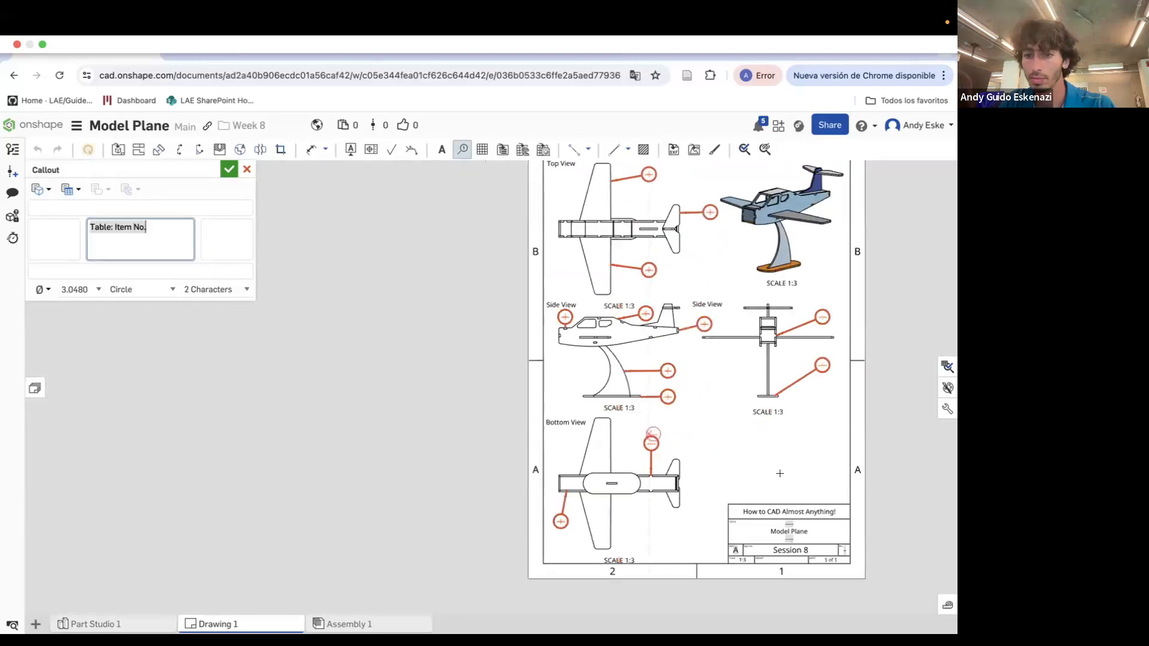
{"action": "scroll", "coordinate": [766, 468], "scroll_direction": "down", "scroll_amount": 1}
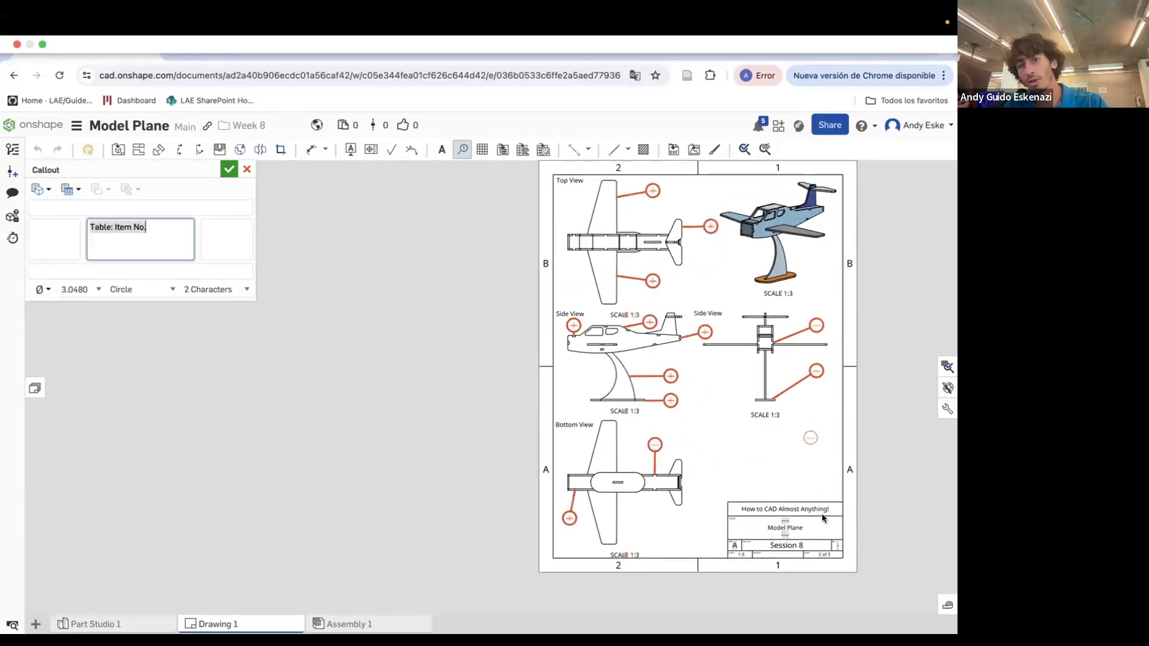
{"action": "key", "text": "Escape"}
Replace the item-number text of the upper wing's callout in the top view with 1
{"action": "scroll", "coordinate": [792, 312], "scroll_direction": "up", "scroll_amount": 5}
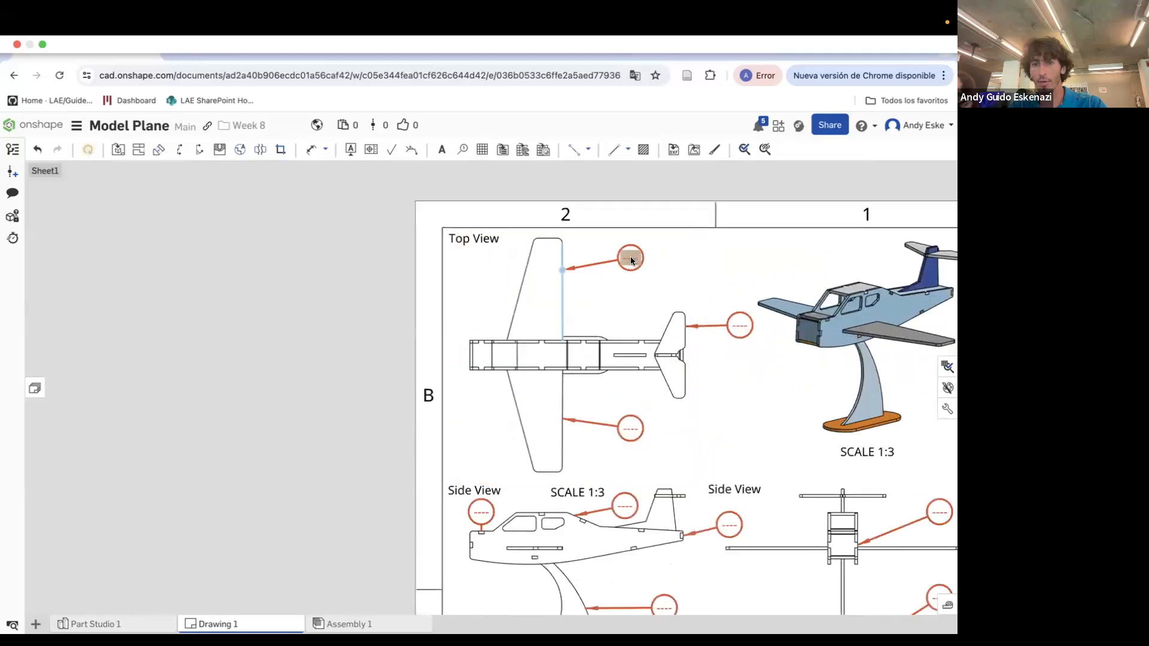
{"action": "double_click", "coordinate": [632, 261]}
{"action": "double_click", "coordinate": [102, 225]}
{"action": "type", "text": "1"}
{"action": "left_click", "coordinate": [228, 170]}
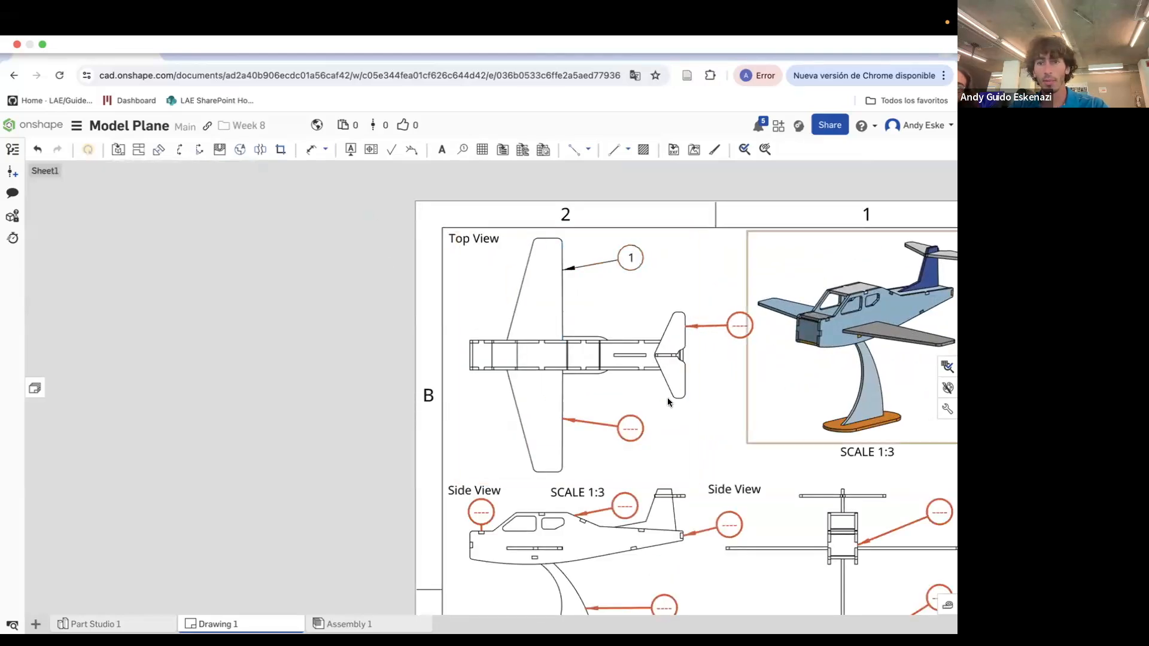
Set the lower wing's callout to 1 and the horizontal tail's callout to 2 in the top view
{"action": "double_click", "coordinate": [631, 422]}
{"action": "type", "text": "1"}
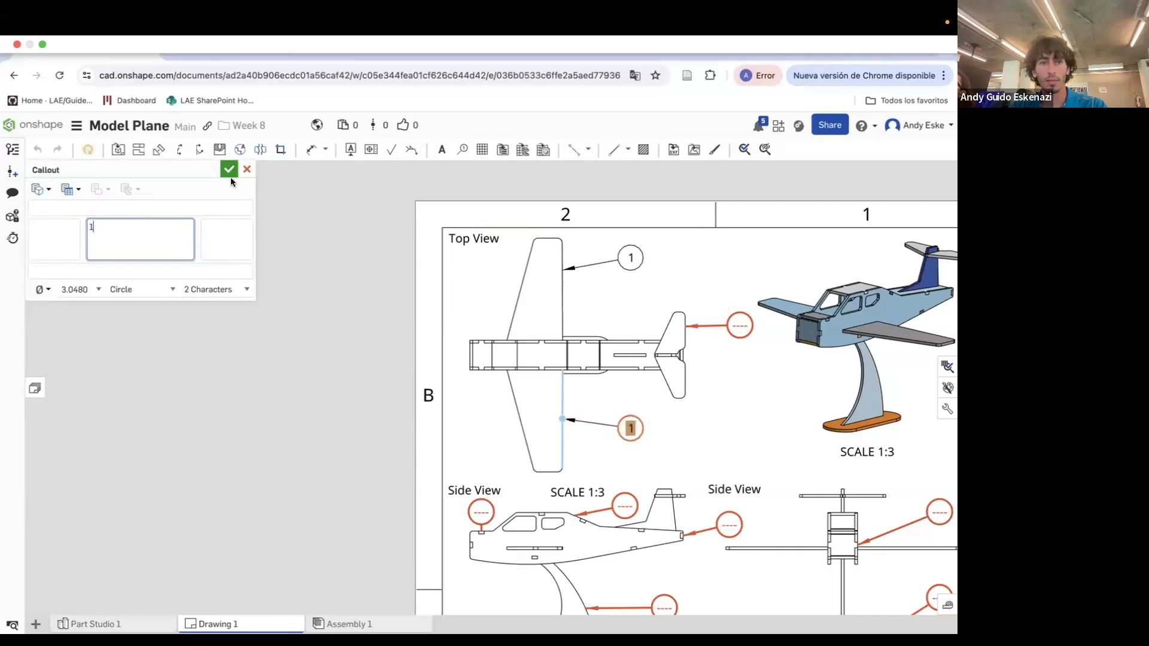
{"action": "left_click", "coordinate": [228, 169]}
{"action": "double_click", "coordinate": [738, 326]}
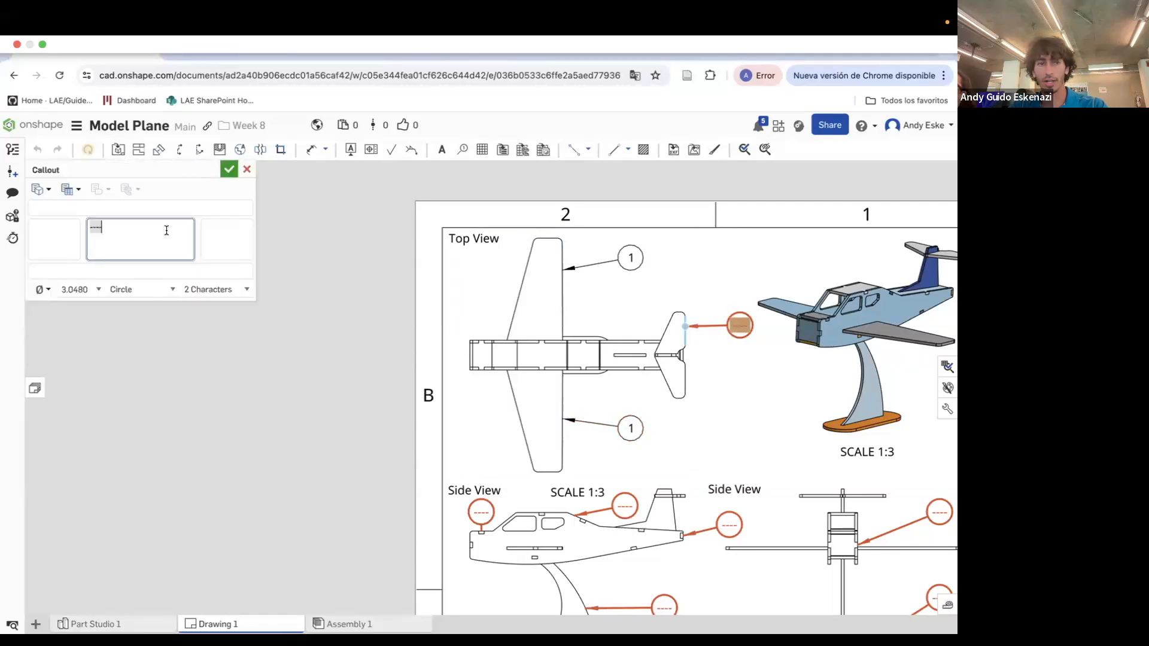
{"action": "left_click", "coordinate": [228, 170]}
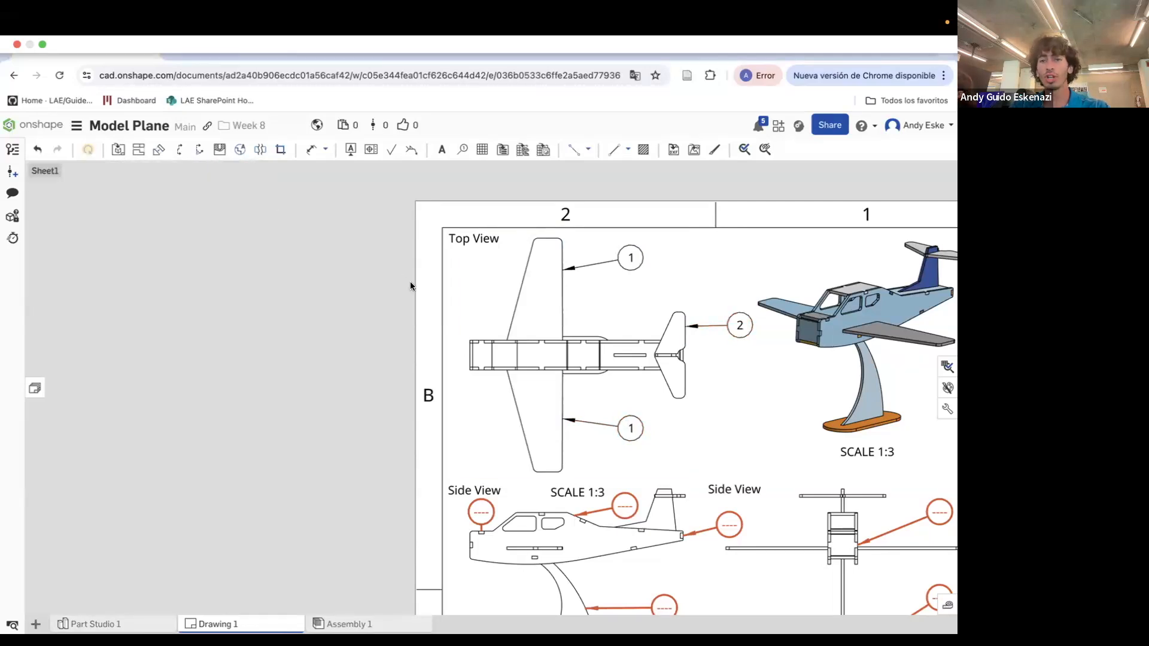
In the side profile view, set the nose callout to 3 and the callout behind the cockpit to 4
{"action": "scroll", "coordinate": [483, 385], "scroll_direction": "down", "scroll_amount": 3}
{"action": "scroll", "coordinate": [515, 417], "scroll_direction": "up", "scroll_amount": 2}
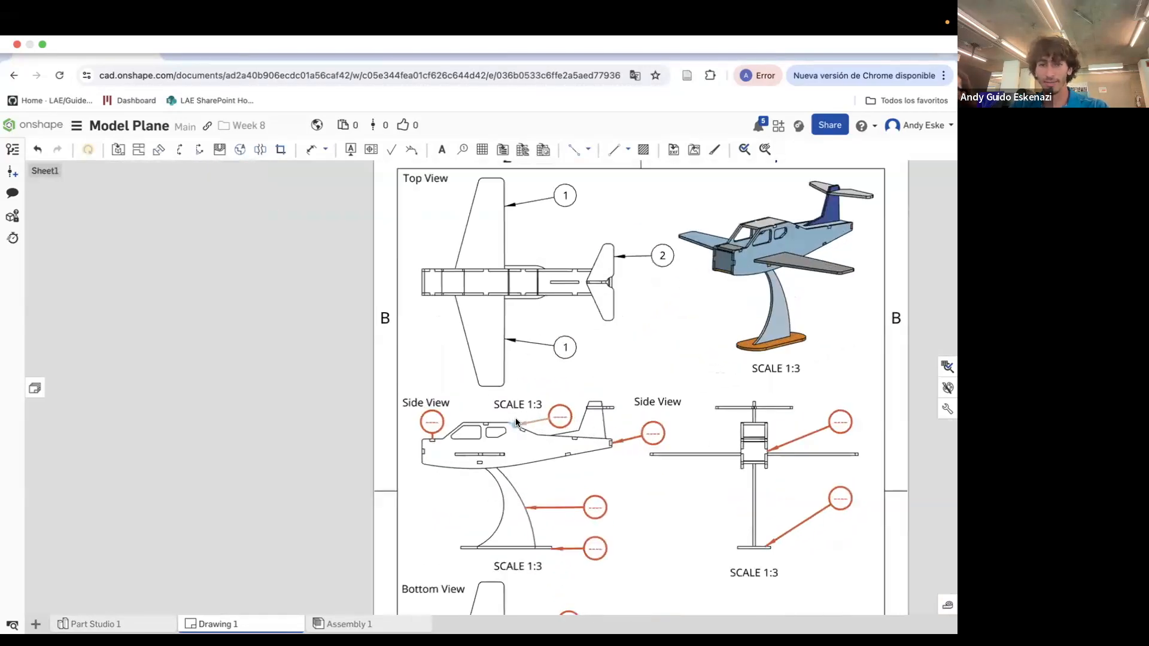
{"action": "double_click", "coordinate": [431, 422]}
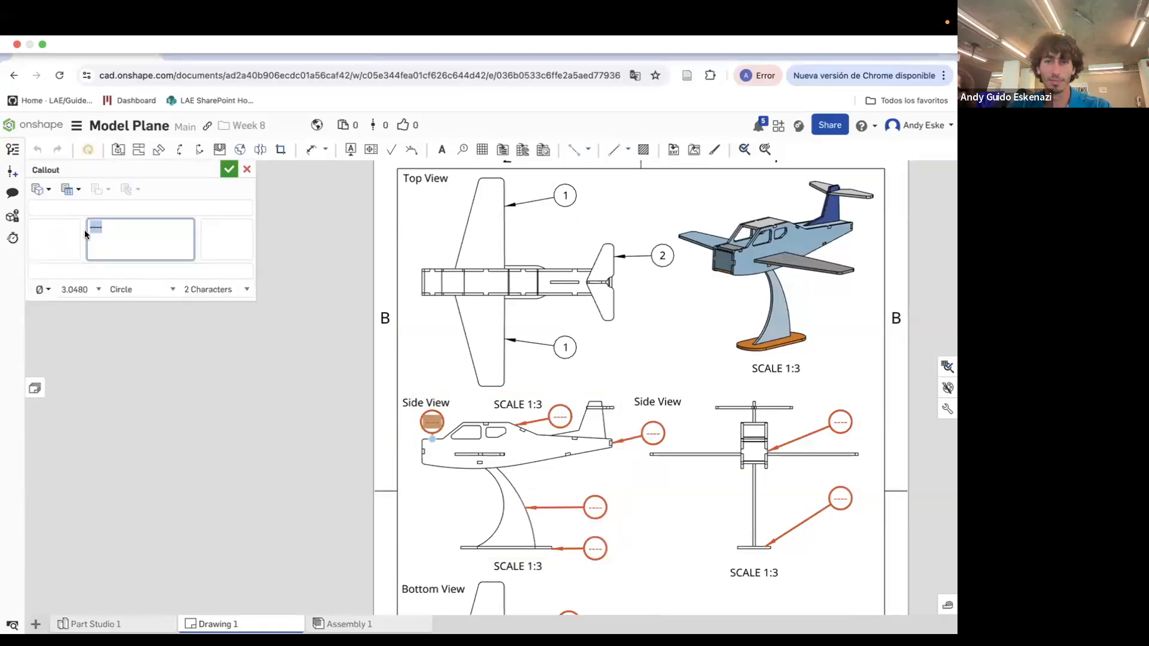
{"action": "type", "text": "3"}
{"action": "left_click", "coordinate": [228, 170]}
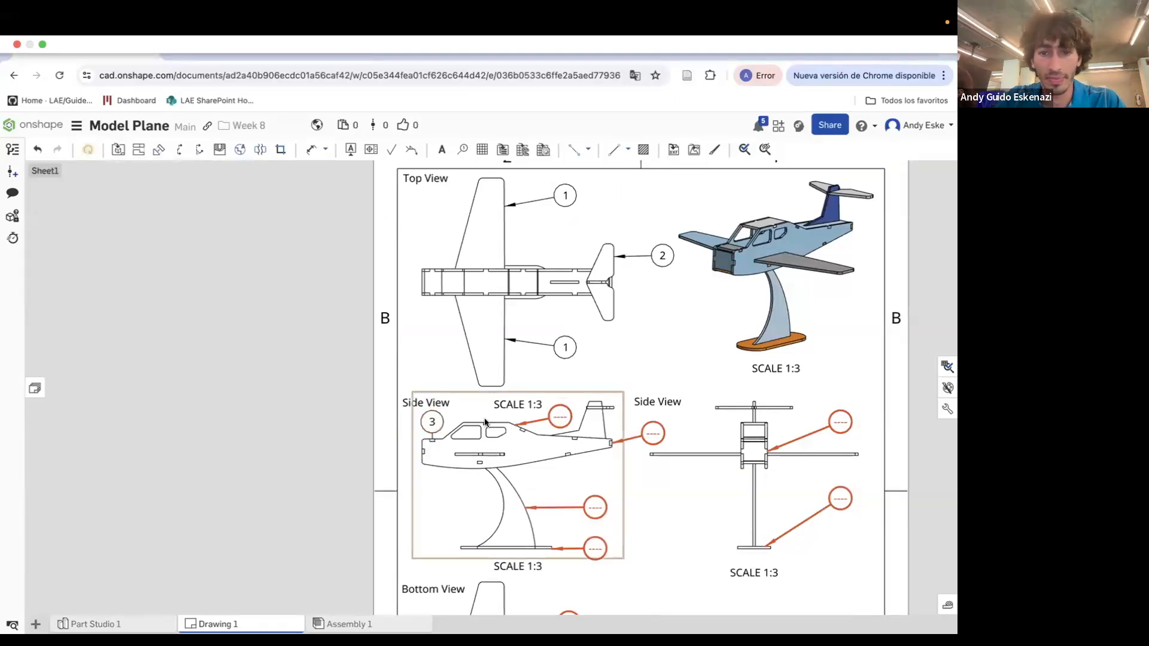
{"action": "double_click", "coordinate": [554, 414]}
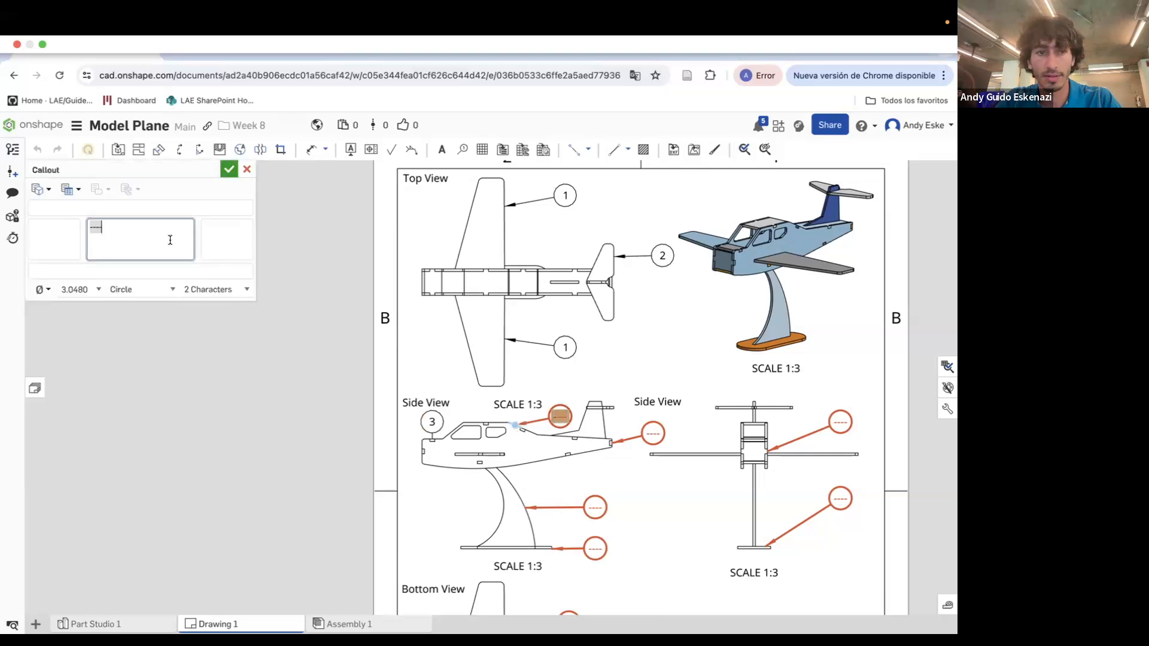
{"action": "type", "text": "4"}
{"action": "key", "text": "Return"}
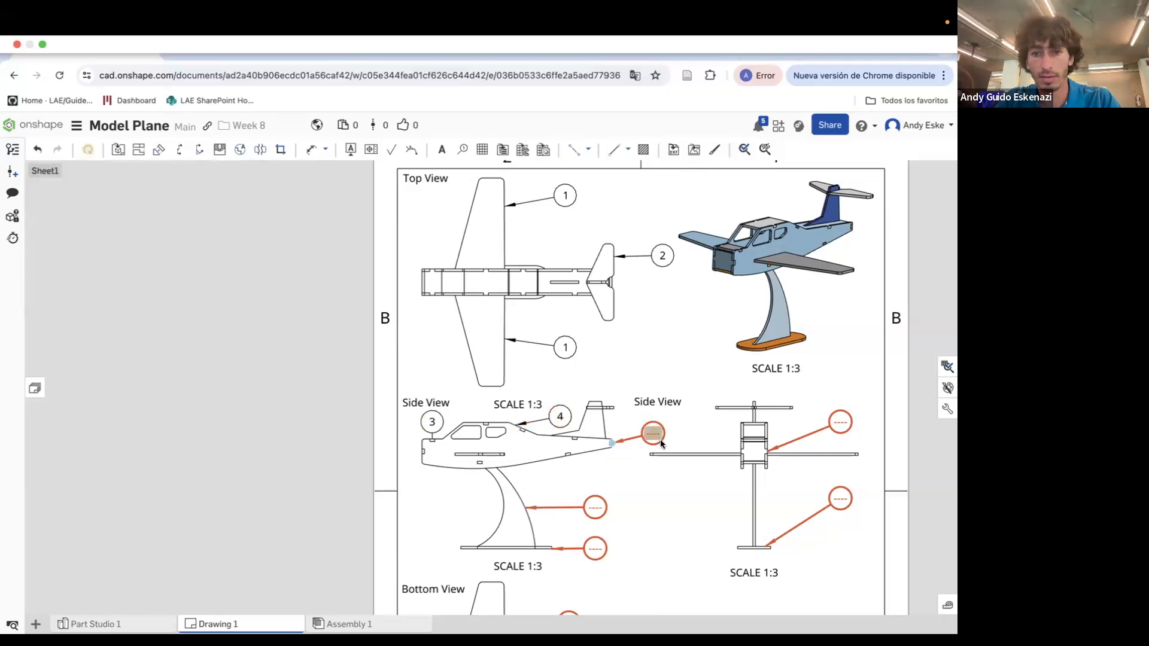
Set the fuselage's rear-end callout in the side profile view to 5 and the fuselage callout in the front-facing view to 6
{"action": "double_click", "coordinate": [655, 435]}
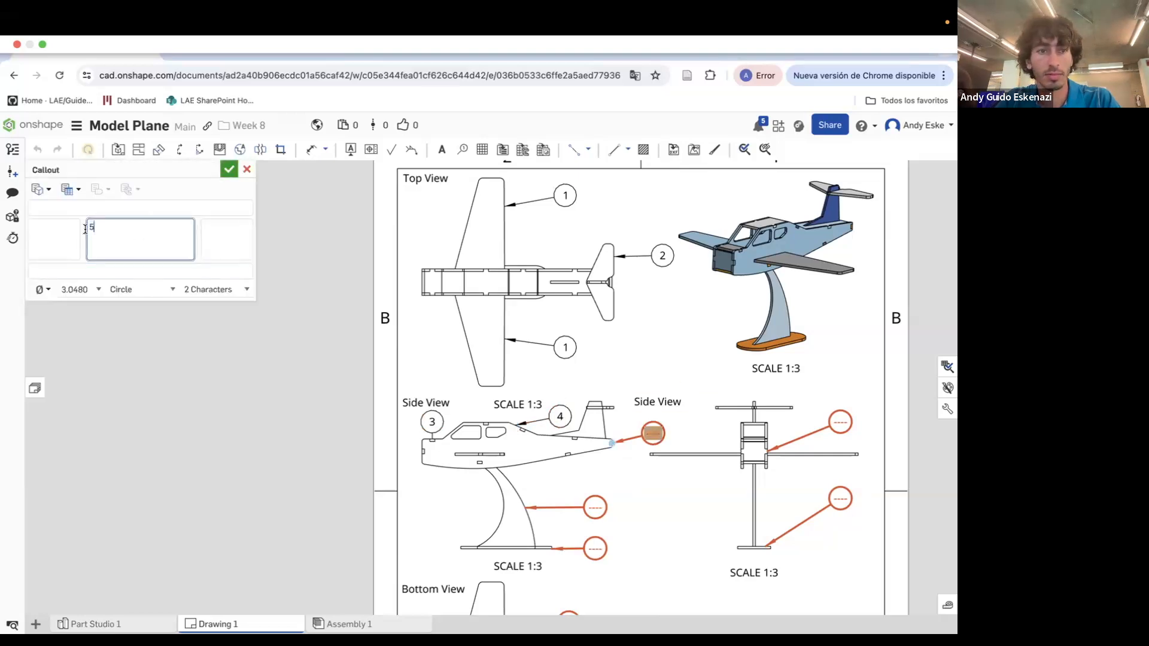
{"action": "left_click", "coordinate": [228, 170]}
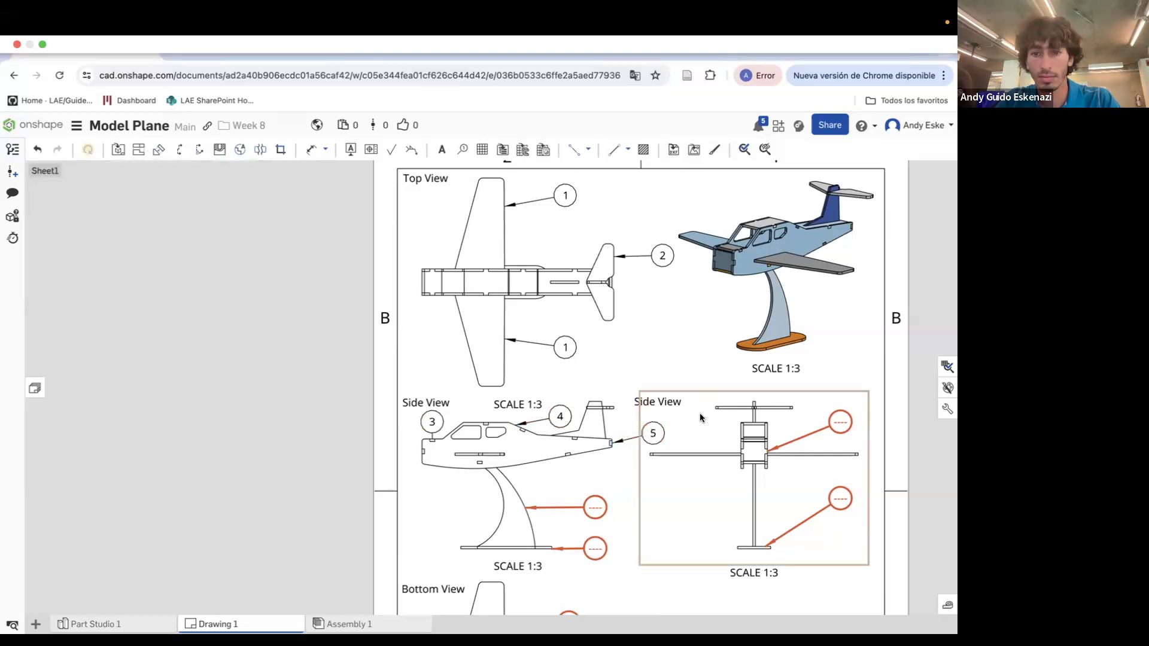
{"action": "double_click", "coordinate": [838, 422]}
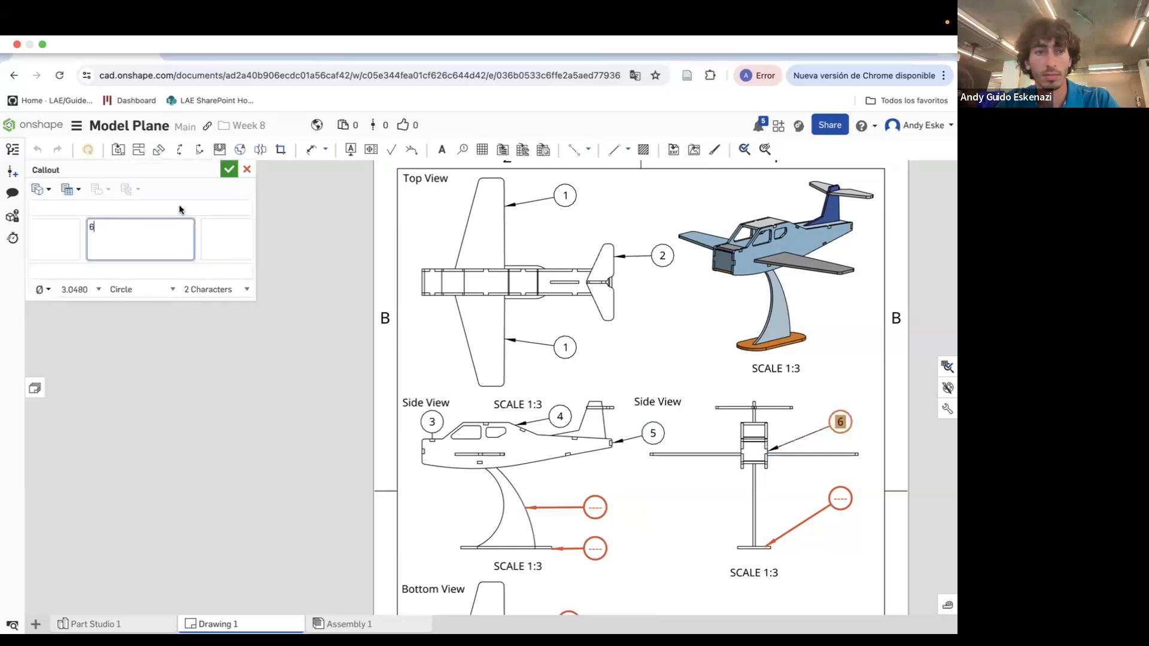
{"action": "left_click", "coordinate": [228, 170]}
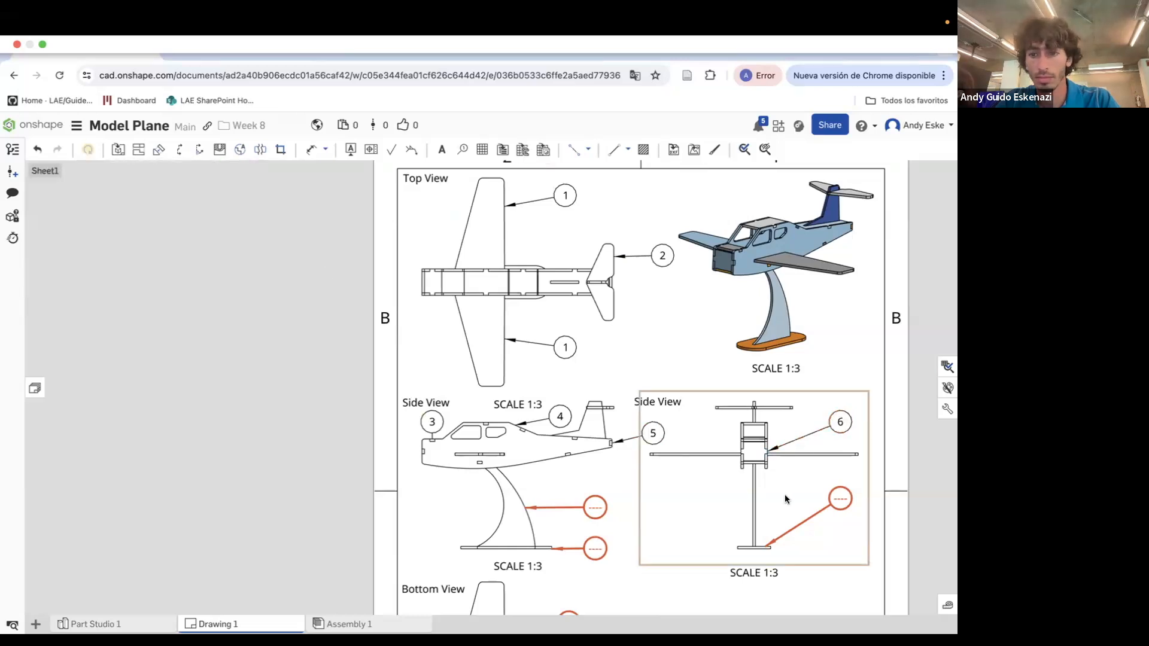
Set the callout on the stand's curved edge and the front-facing view's base plate callout both to 8
{"action": "double_click", "coordinate": [597, 509]}
{"action": "type", "text": "8"}
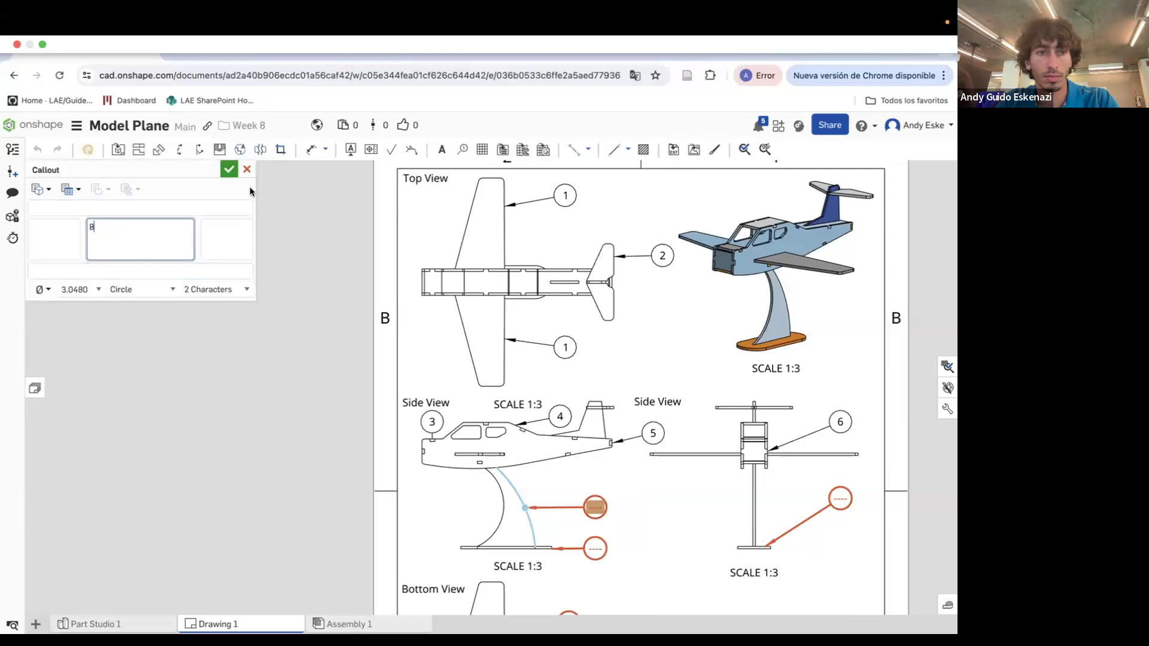
{"action": "left_click", "coordinate": [228, 170]}
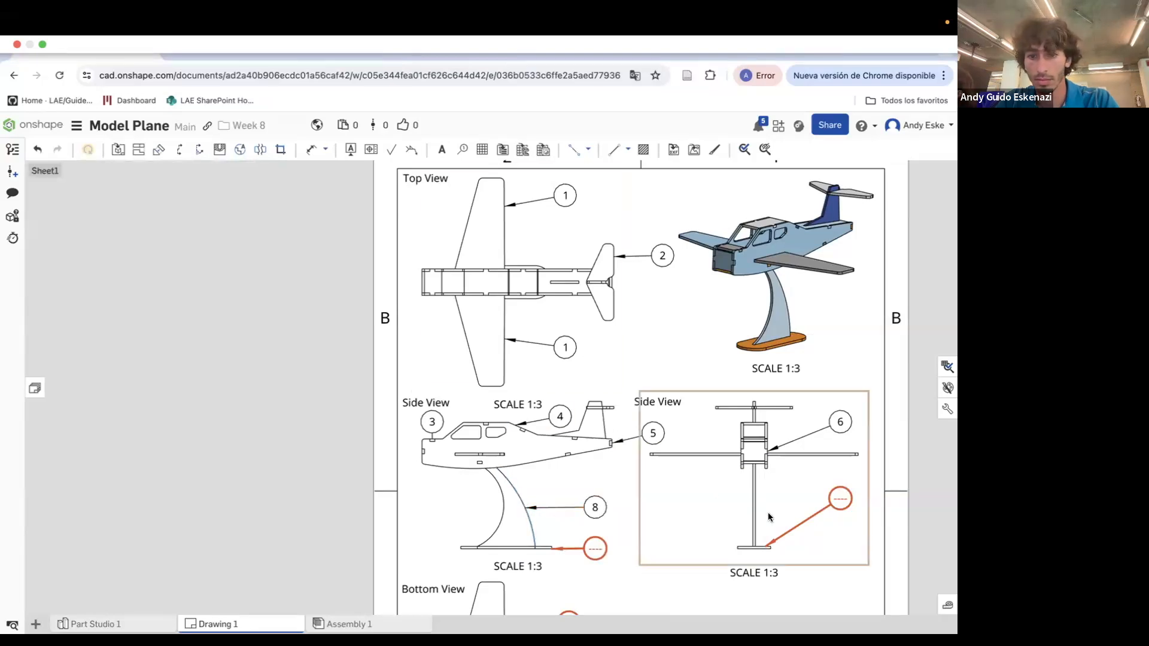
{"action": "double_click", "coordinate": [841, 499]}
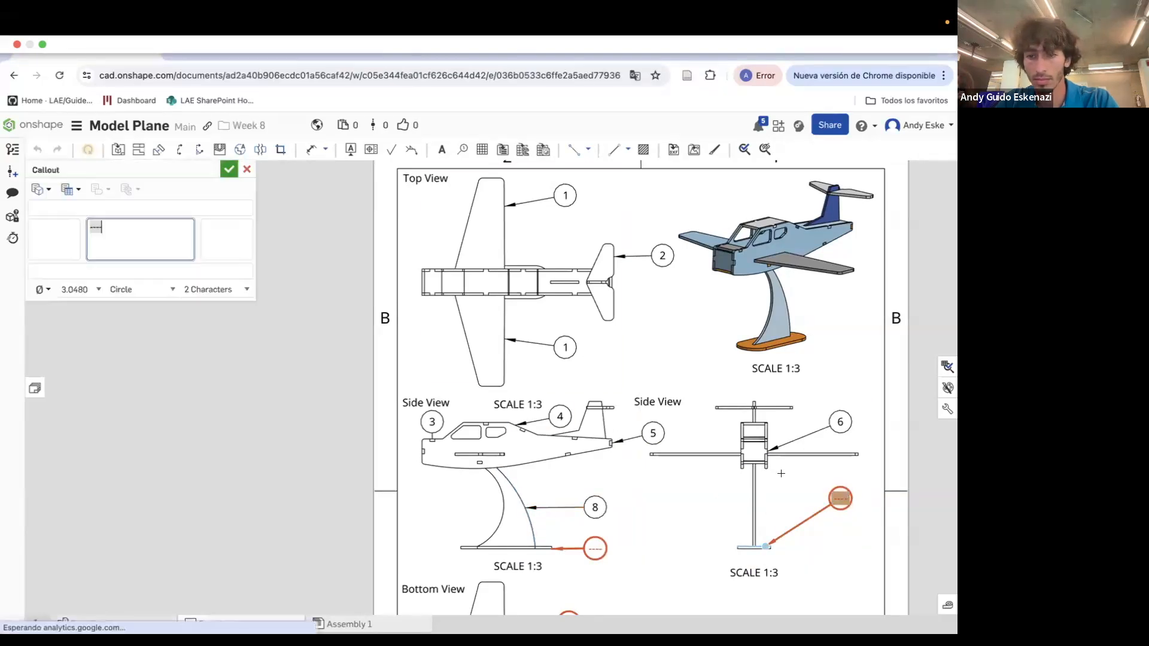
{"action": "type", "text": "8"}
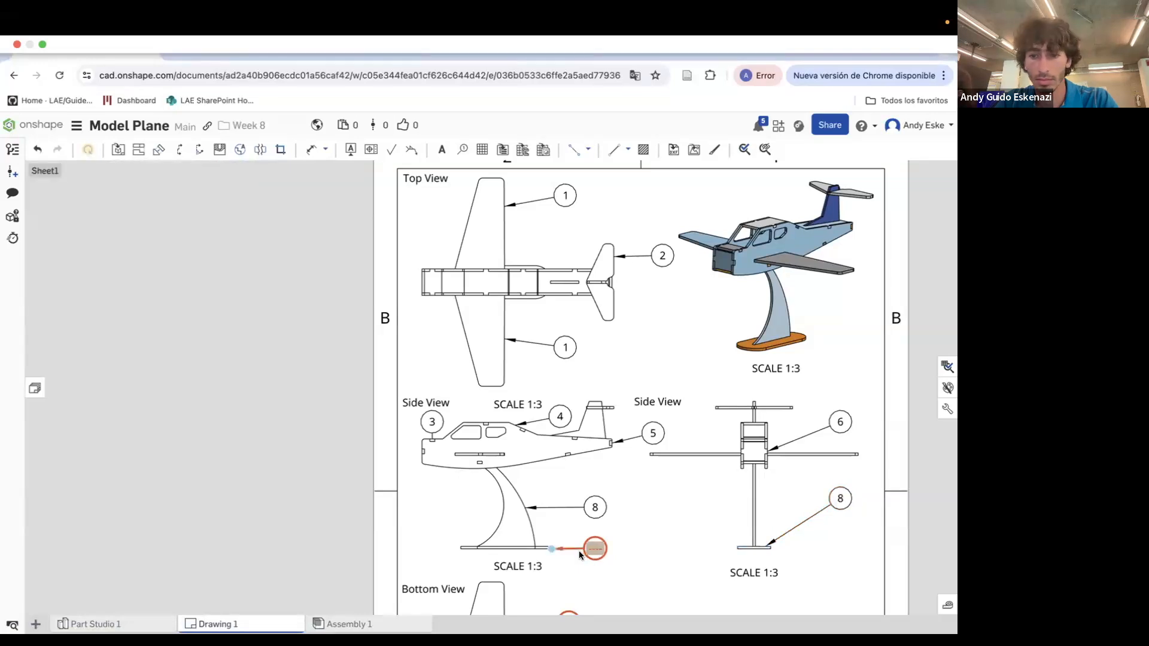
Set the base plate's callout to 9 in both the front-facing view and the side profile view
{"action": "double_click", "coordinate": [841, 499]}
{"action": "type", "text": "9"}
{"action": "left_click", "coordinate": [229, 170]}
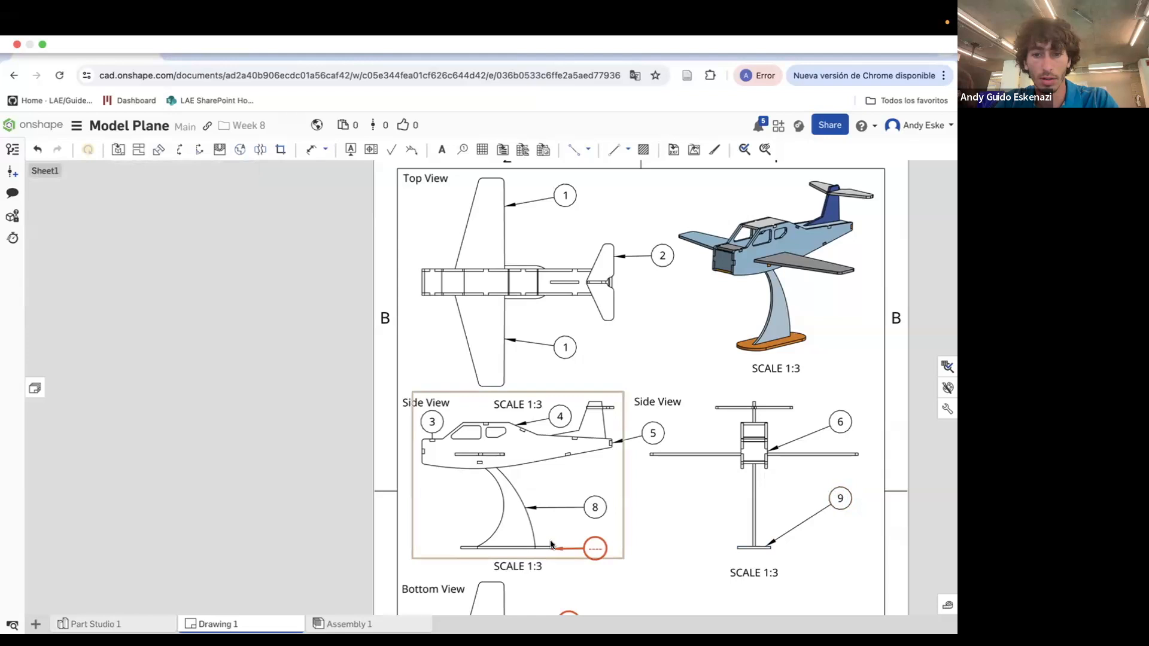
{"action": "double_click", "coordinate": [594, 552]}
{"action": "type", "text": "9"}
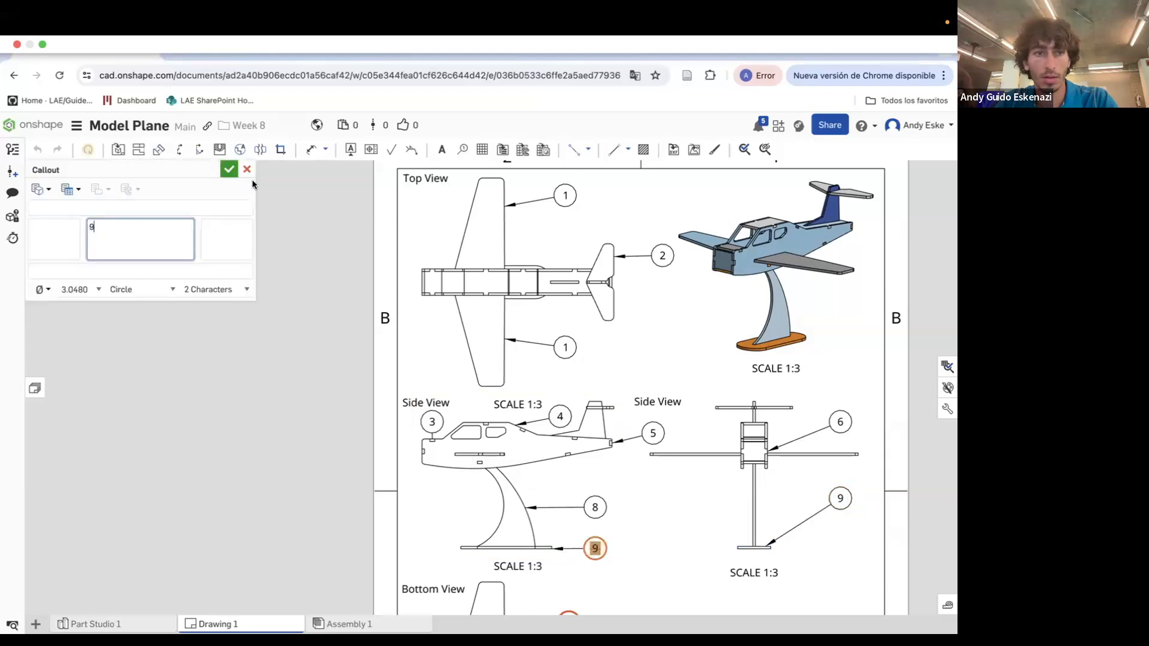
{"action": "left_click", "coordinate": [228, 169]}
In the bottom view, set the callout above the rear fuselage to 10 and the one below the nose to 11
{"action": "scroll", "coordinate": [518, 317], "scroll_direction": "down", "scroll_amount": 5}
{"action": "scroll", "coordinate": [537, 445], "scroll_direction": "up", "scroll_amount": 5}
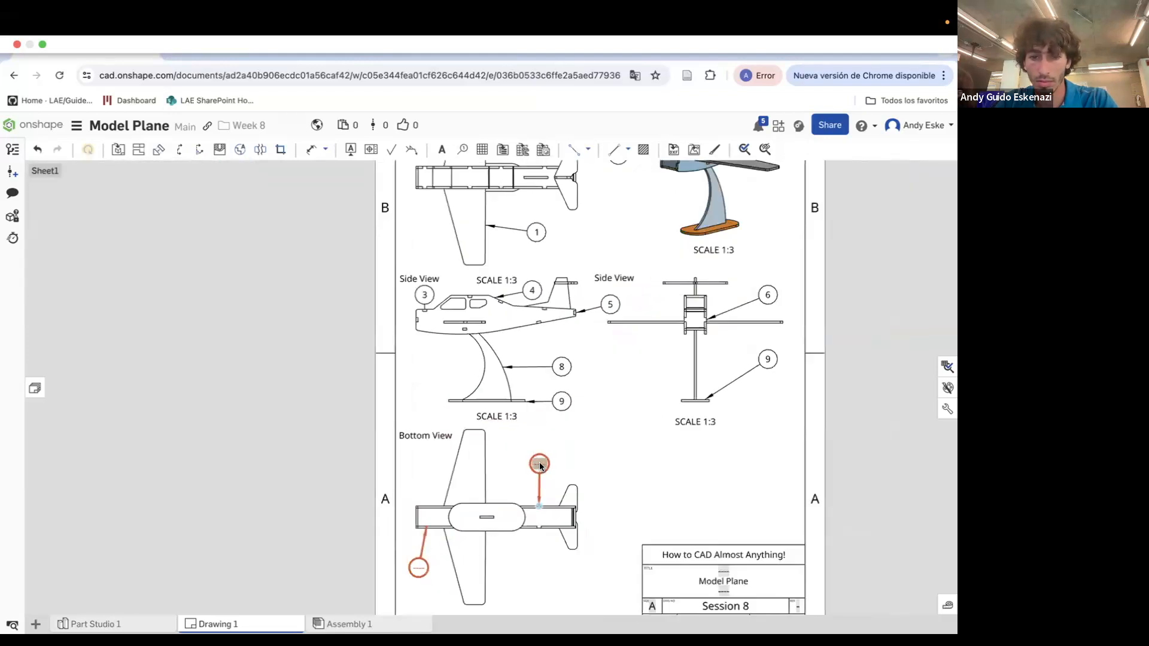
{"action": "double_click", "coordinate": [540, 463]}
{"action": "left_click_drag", "start_coordinate": [126, 225], "coordinate": [98, 225]}
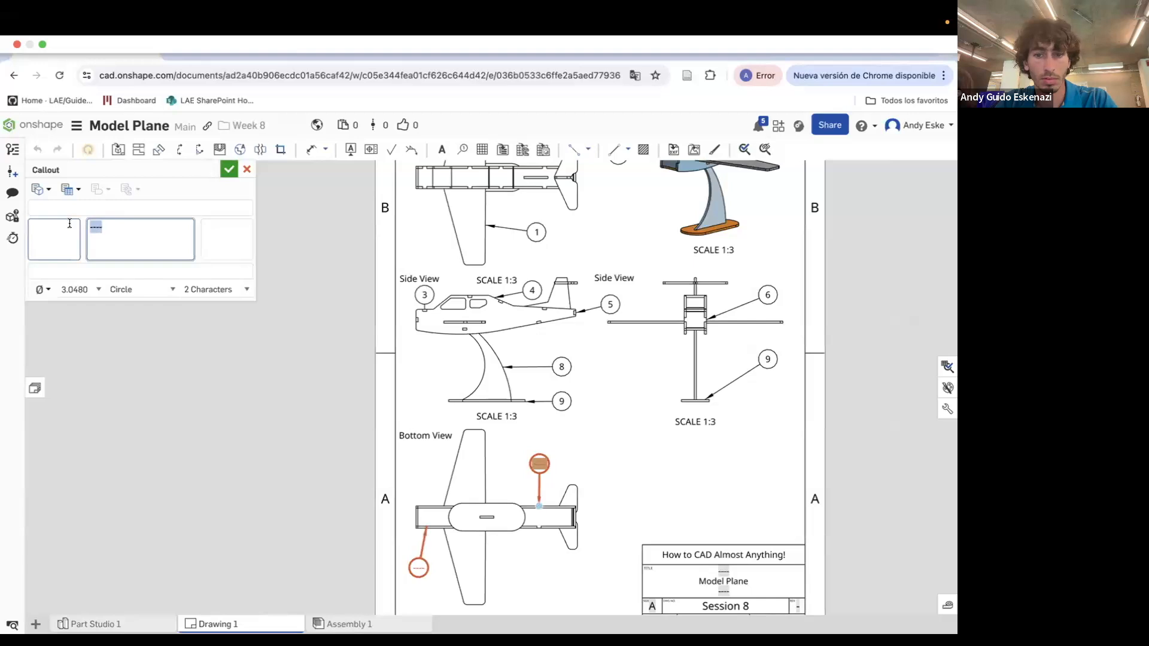
{"action": "type", "text": "10"}
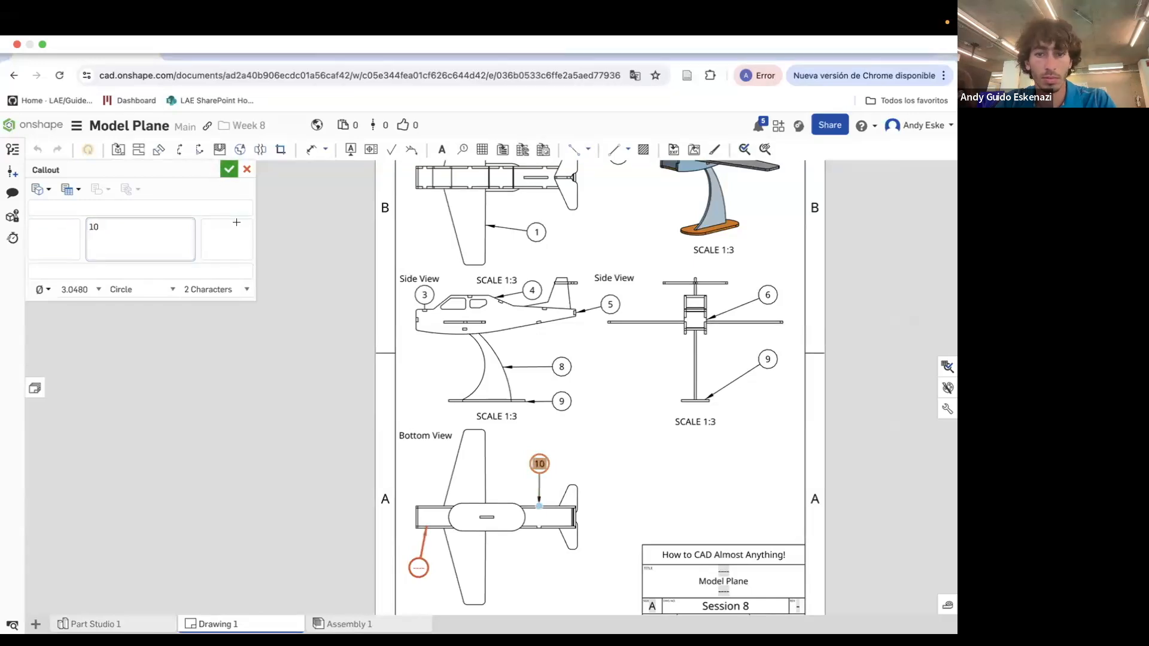
{"action": "left_click", "coordinate": [228, 169]}
{"action": "double_click", "coordinate": [418, 566]}
{"action": "double_click", "coordinate": [137, 233]}
{"action": "type", "text": "11"}
{"action": "left_click", "coordinate": [229, 170]}
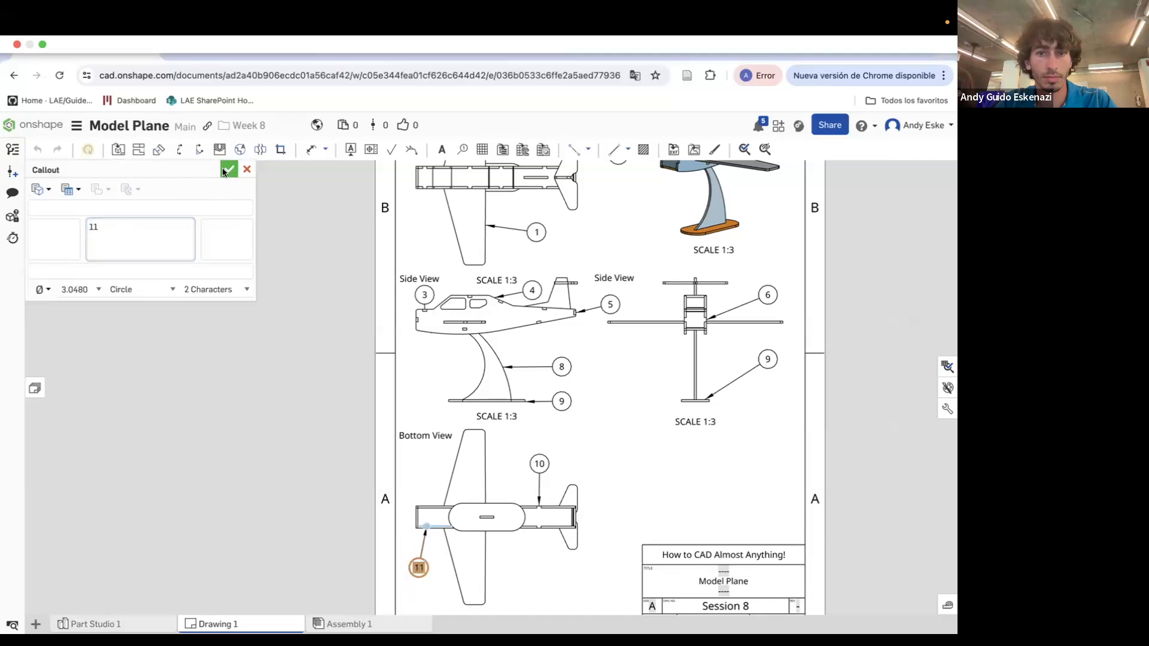
Shift the front-facing view's label slightly to the right, further away from callout 5
{"action": "key", "text": "f"}
{"action": "scroll", "coordinate": [539, 410], "scroll_direction": "up", "scroll_amount": 1}
{"action": "scroll", "coordinate": [626, 460], "scroll_direction": "down", "scroll_amount": 1}
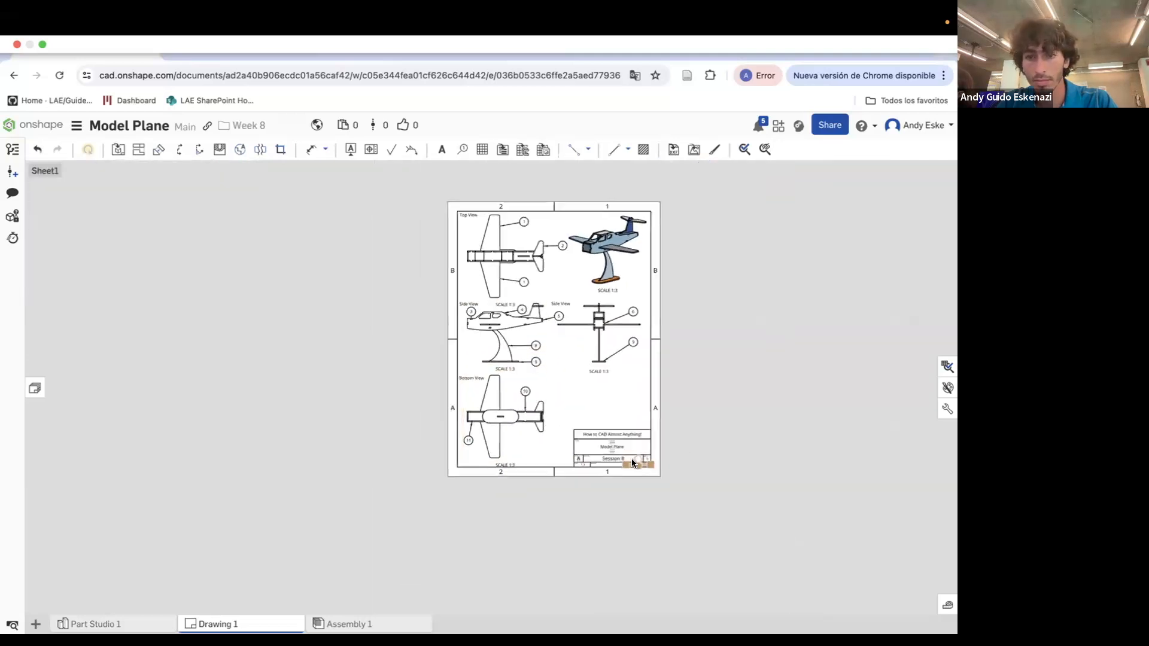
{"action": "scroll", "coordinate": [570, 283], "scroll_direction": "up", "scroll_amount": 2}
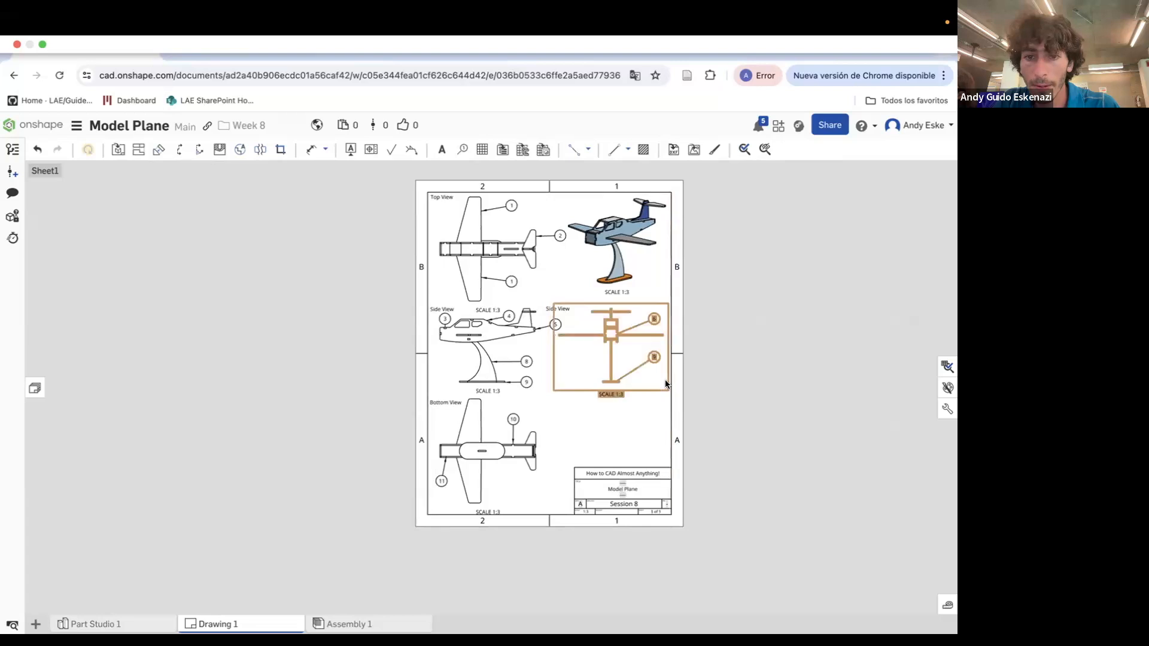
{"action": "scroll", "coordinate": [567, 312], "scroll_direction": "up", "scroll_amount": 4}
{"action": "left_click_drag", "start_coordinate": [563, 307], "coordinate": [581, 306]}
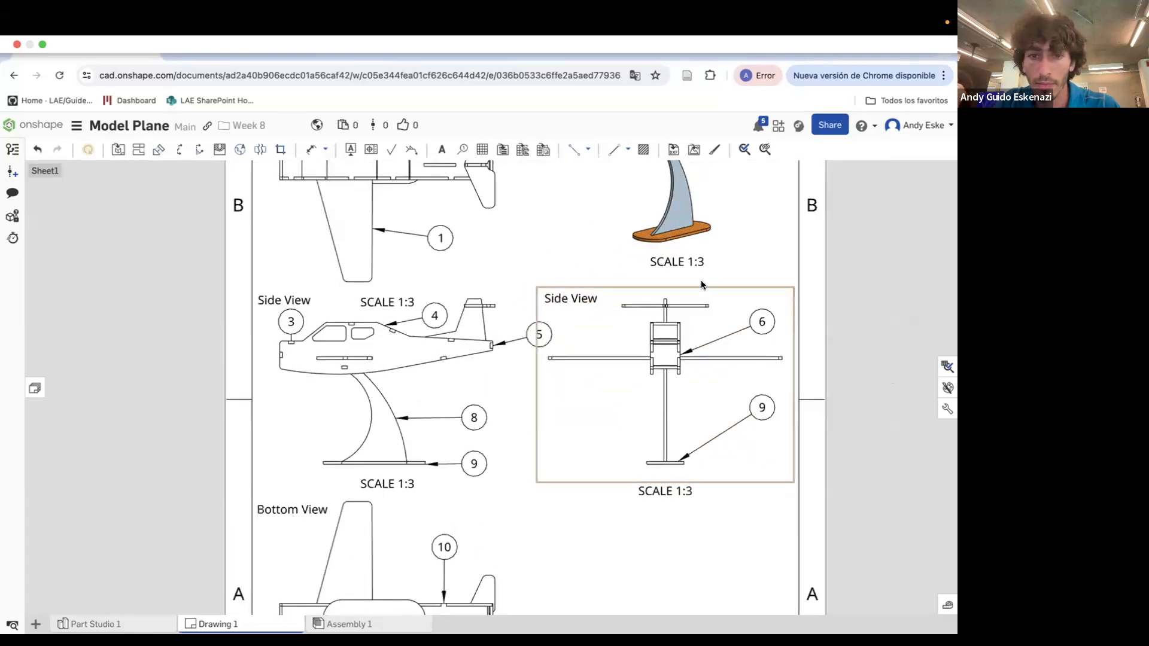
Change the text of the front-facing view's label to Front View
{"action": "scroll", "coordinate": [707, 281], "scroll_direction": "down", "scroll_amount": 1}
{"action": "left_click", "coordinate": [572, 298]}
{"action": "double_click", "coordinate": [572, 299]}
{"action": "left_click_drag", "start_coordinate": [575, 298], "coordinate": [547, 297]}
{"action": "type", "text": "Front"}
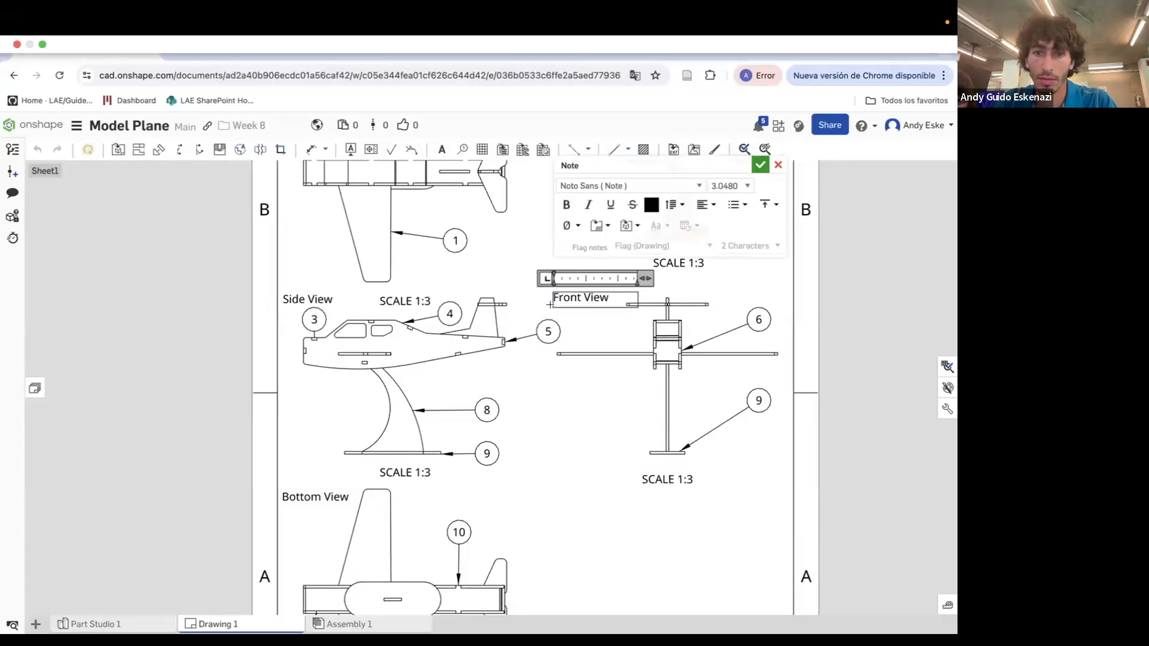
{"action": "left_click", "coordinate": [878, 323]}
{"action": "scroll", "coordinate": [802, 289], "scroll_direction": "down", "scroll_amount": 2}
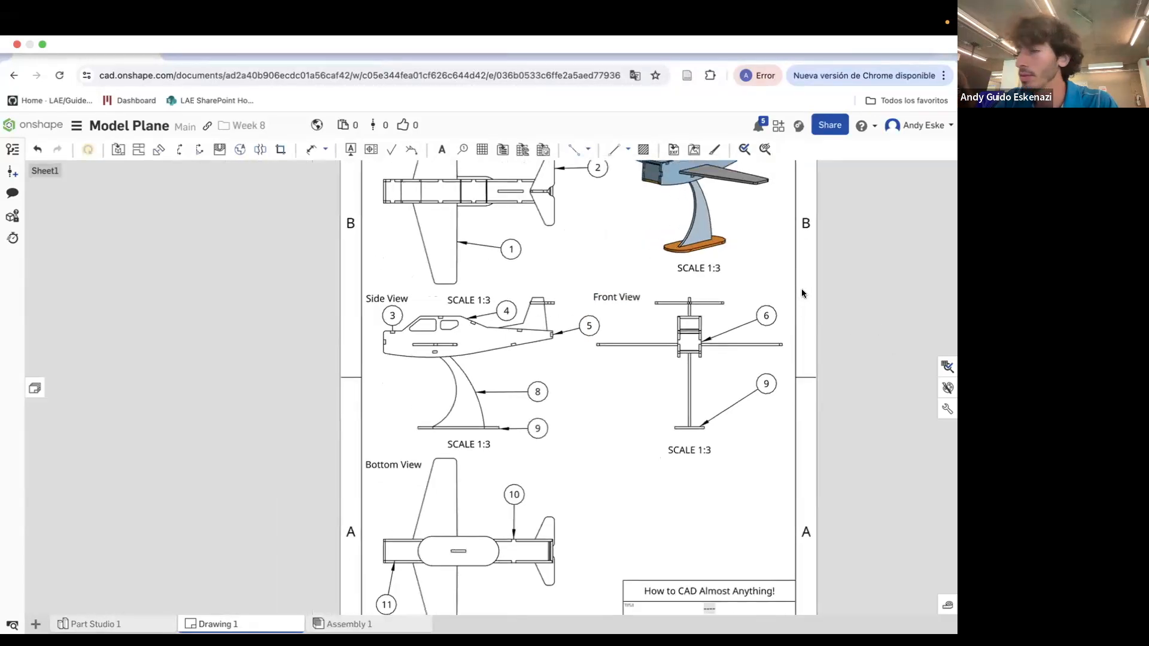
Start inserting a table on the drawing sheet
{"action": "left_click", "coordinate": [481, 150]}
{"action": "scroll", "coordinate": [688, 413], "scroll_direction": "down", "scroll_amount": 1}
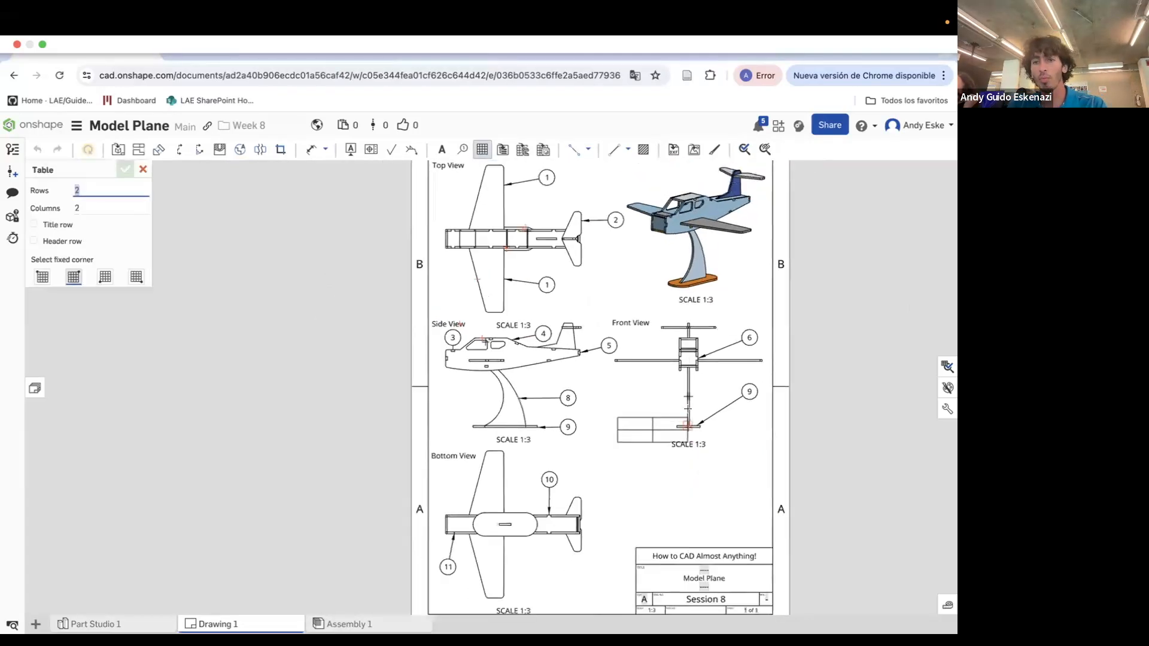
Insert a table with 7 rows and 6 columns between the front view and the title block
{"action": "scroll", "coordinate": [733, 443], "scroll_direction": "down", "scroll_amount": 1}
{"action": "scroll", "coordinate": [745, 485], "scroll_direction": "down", "scroll_amount": 1}
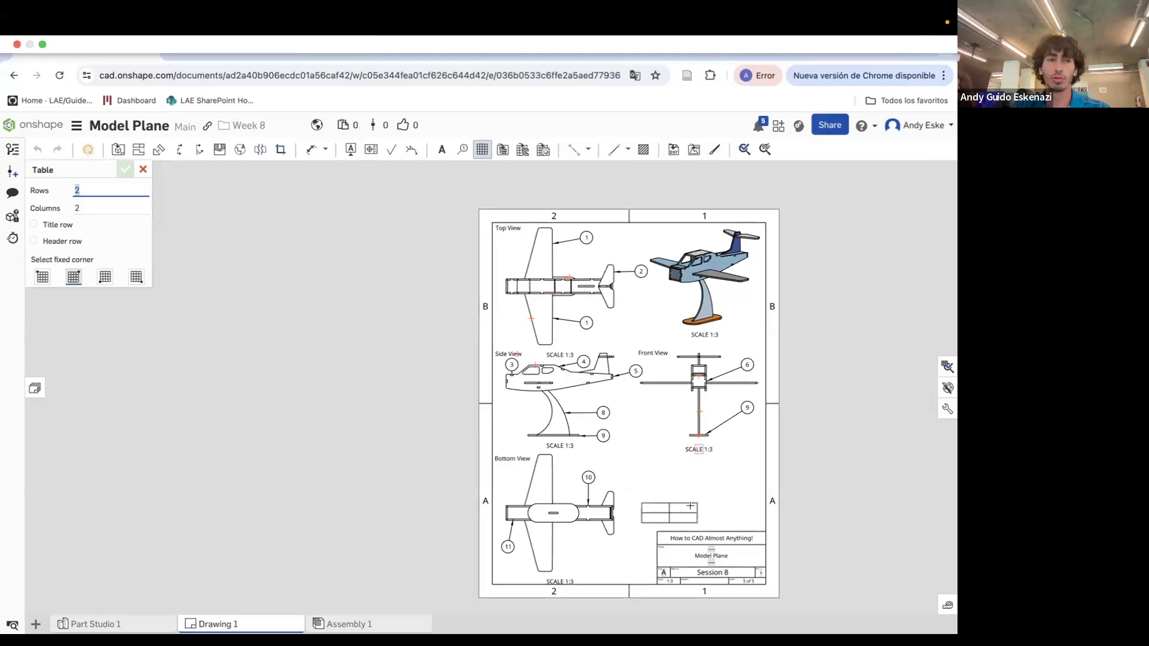
{"action": "left_click", "coordinate": [78, 208]}
{"action": "type", "text": "7"}
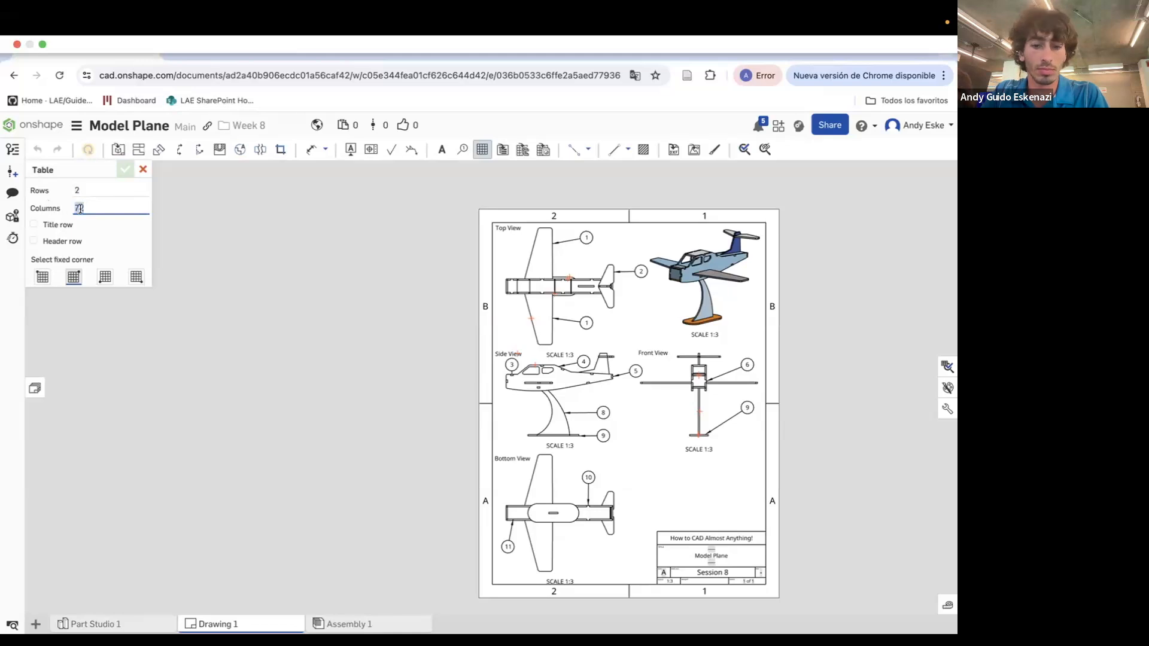
{"action": "left_click", "coordinate": [81, 191]}
{"action": "type", "text": "7"}
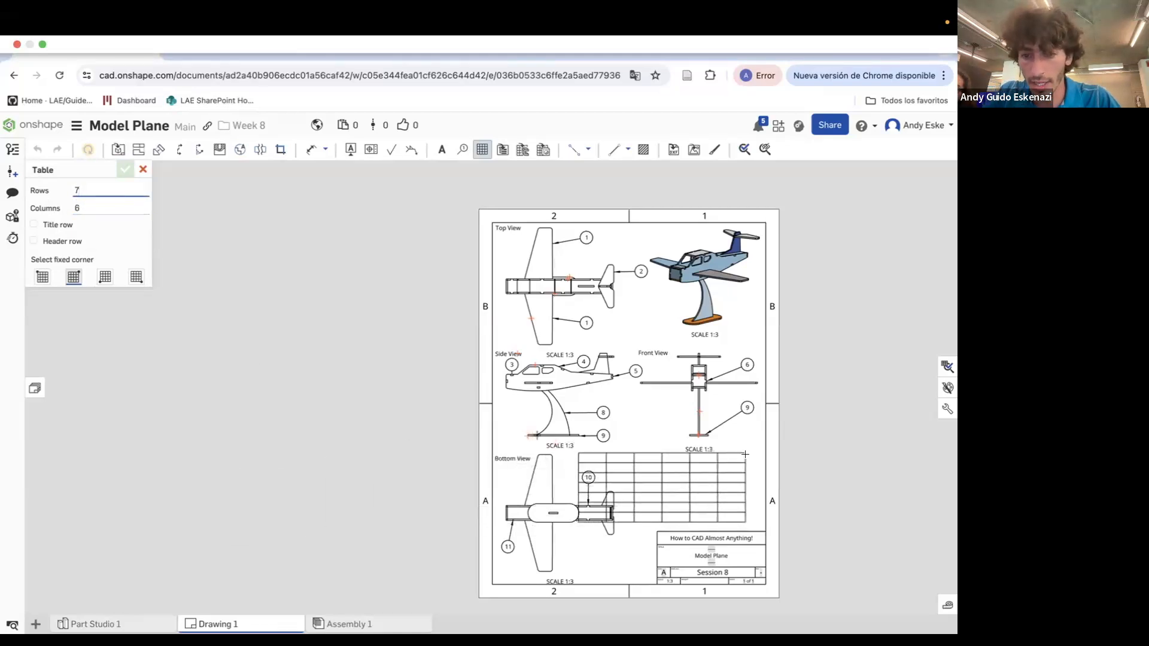
{"action": "scroll", "coordinate": [763, 473], "scroll_direction": "down", "scroll_amount": 1}
{"action": "scroll", "coordinate": [763, 473], "scroll_direction": "up", "scroll_amount": 5}
{"action": "scroll", "coordinate": [805, 399], "scroll_direction": "down", "scroll_amount": 5}
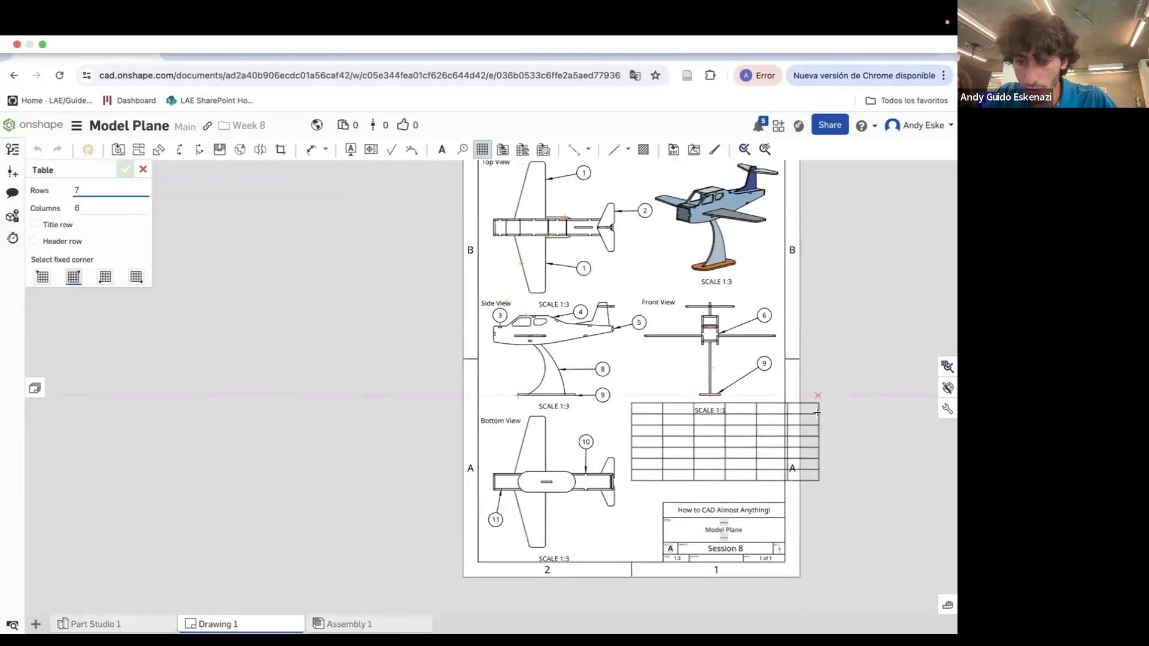
{"action": "scroll", "coordinate": [814, 419], "scroll_direction": "up", "scroll_amount": 1}
{"action": "left_click", "coordinate": [815, 418]}
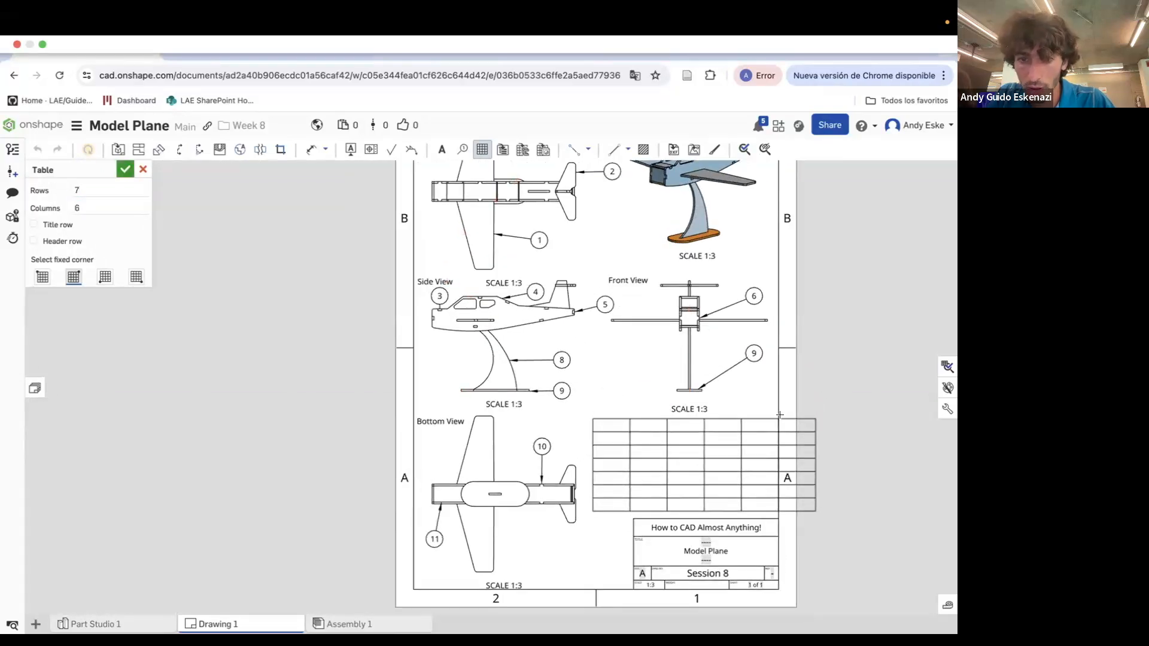
{"action": "left_click", "coordinate": [125, 170]}
Enter the heading "Item" in the first and fourth cells of the table's top row
{"action": "scroll", "coordinate": [486, 447], "scroll_direction": "down", "scroll_amount": 2}
{"action": "scroll", "coordinate": [571, 418], "scroll_direction": "up", "scroll_amount": 5}
{"action": "type", "text": "Item"}
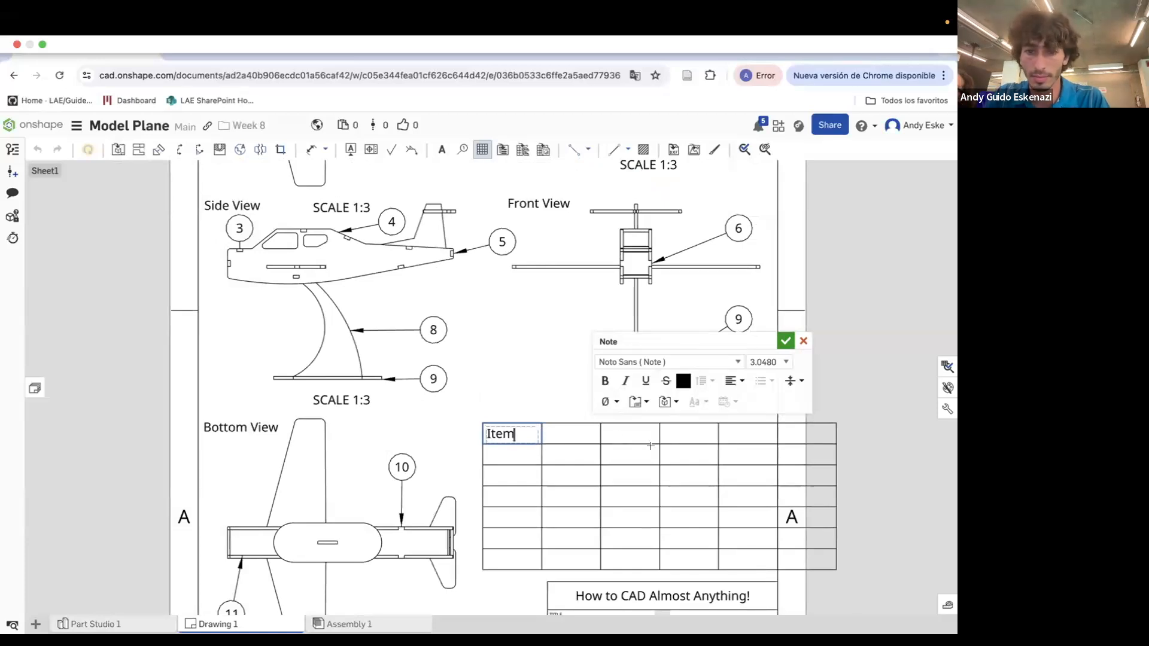
{"action": "left_click", "coordinate": [679, 438]}
{"action": "double_click", "coordinate": [521, 436]}
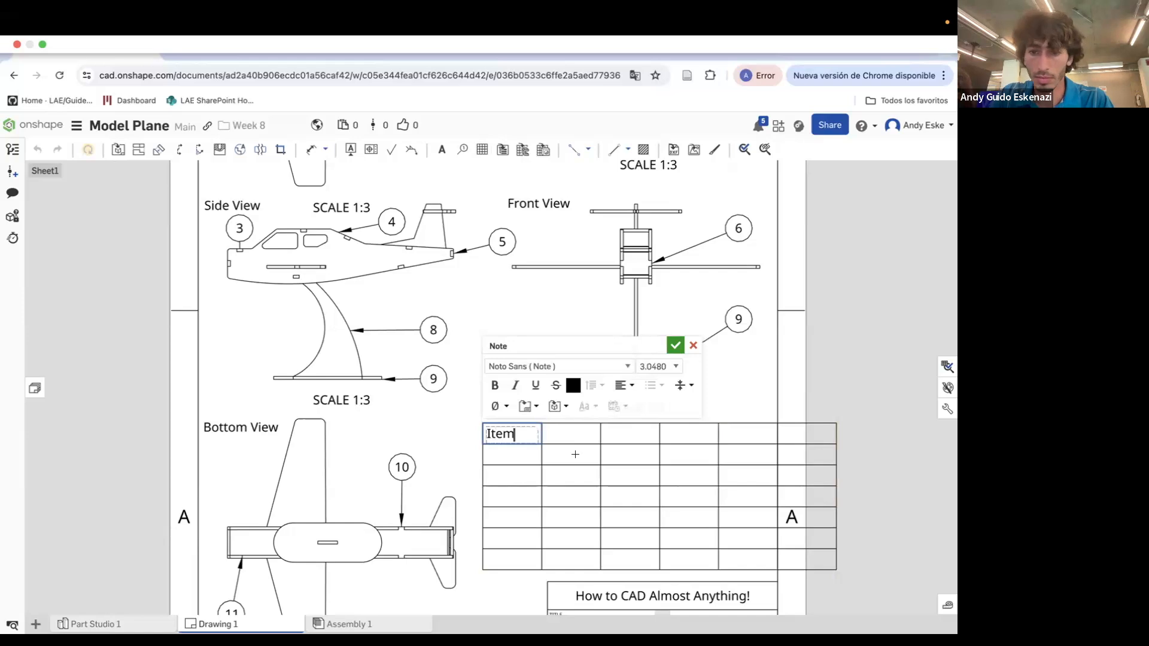
{"action": "left_click", "coordinate": [688, 437]}
{"action": "double_click", "coordinate": [681, 434]}
{"action": "type", "text": "Item"}
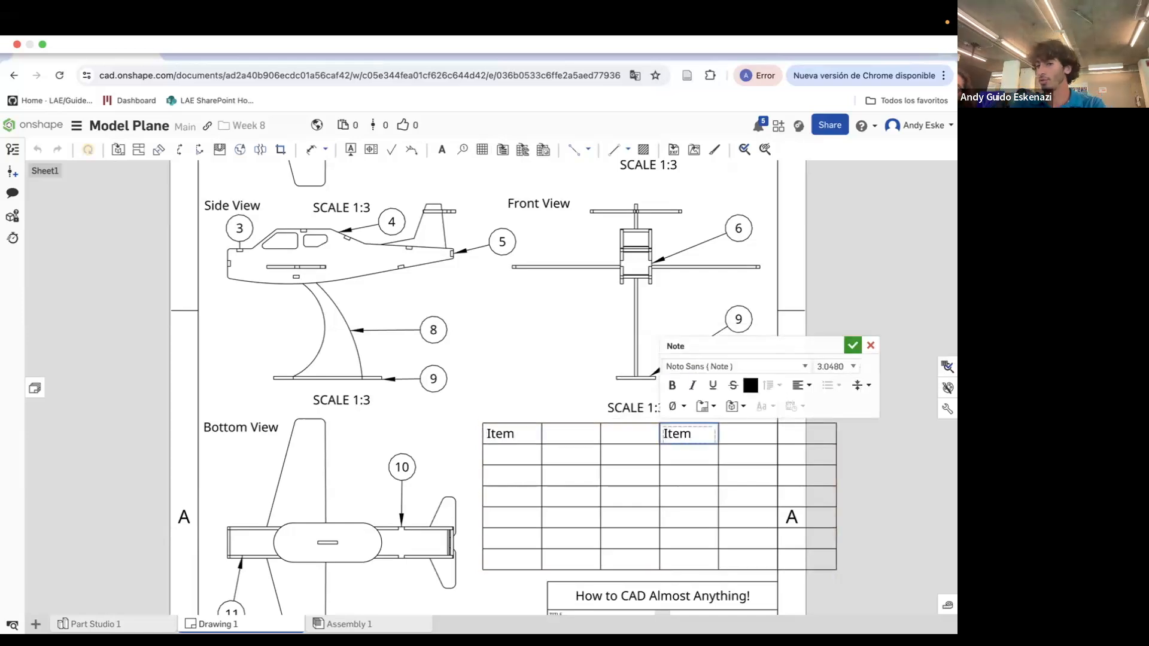
Enter the heading "Name" in the second and fifth cells of the table's top row
{"action": "left_click", "coordinate": [554, 434]}
{"action": "double_click", "coordinate": [555, 433]}
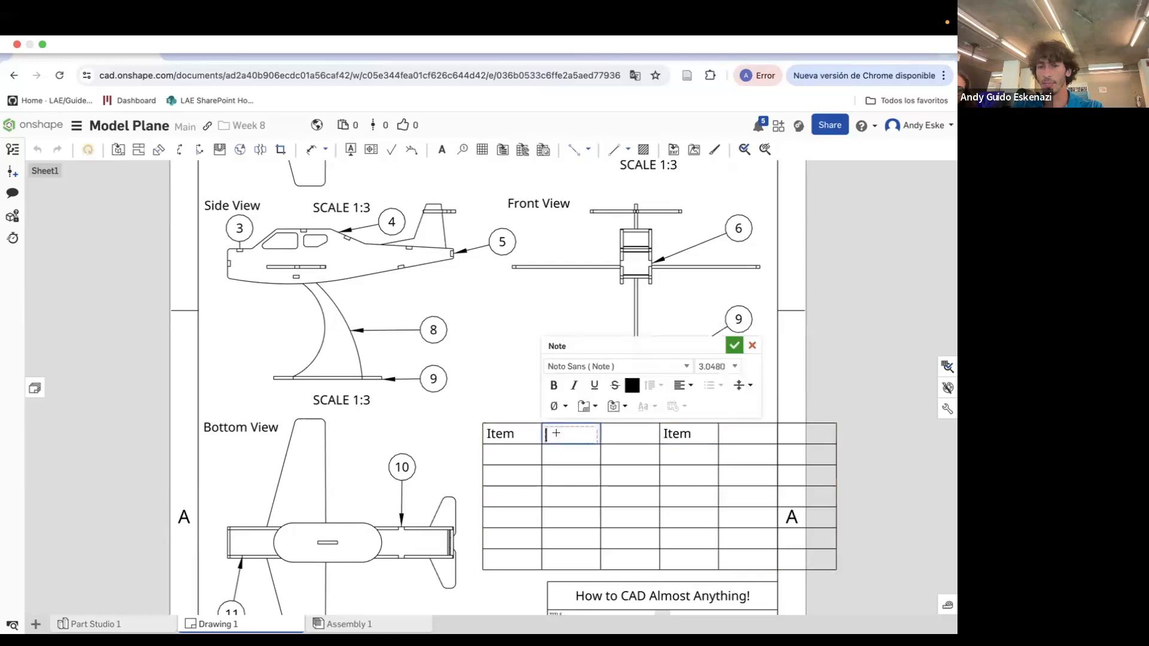
{"action": "type", "text": "Name"}
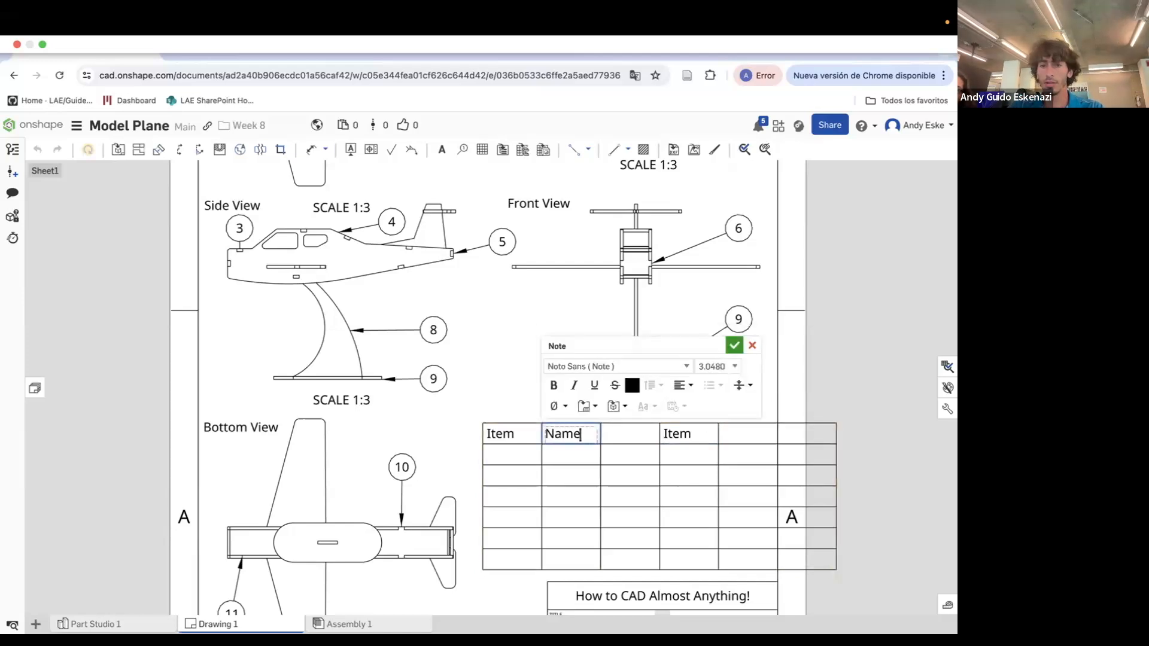
{"action": "left_click", "coordinate": [751, 435]}
{"action": "double_click", "coordinate": [747, 435]}
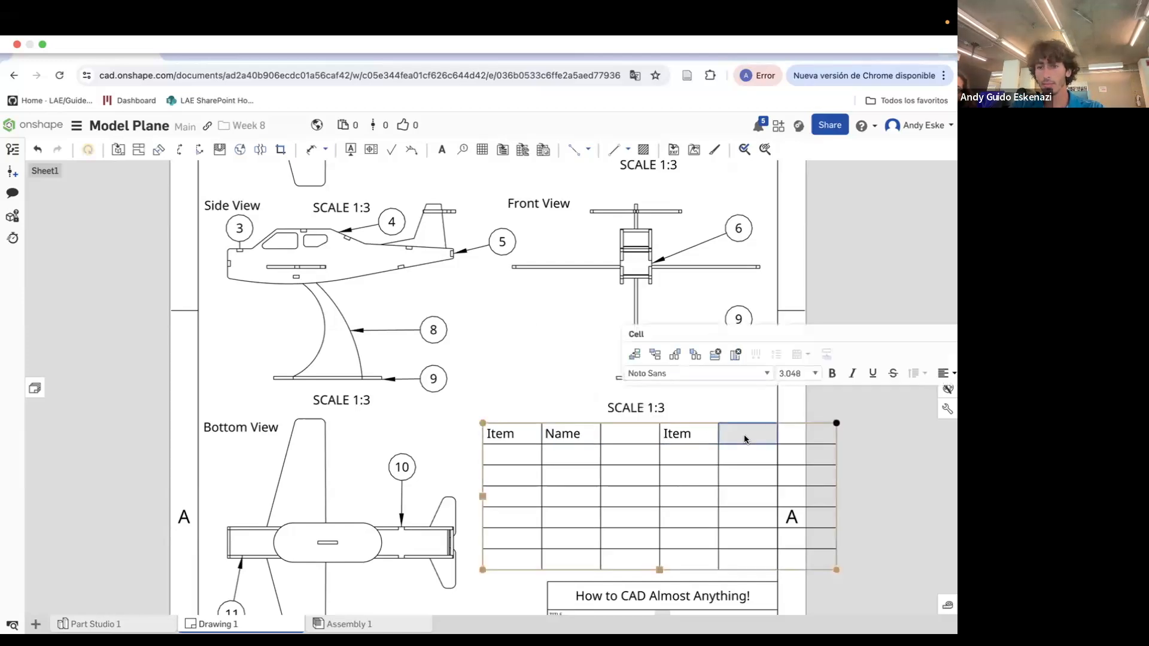
{"action": "type", "text": "Name"}
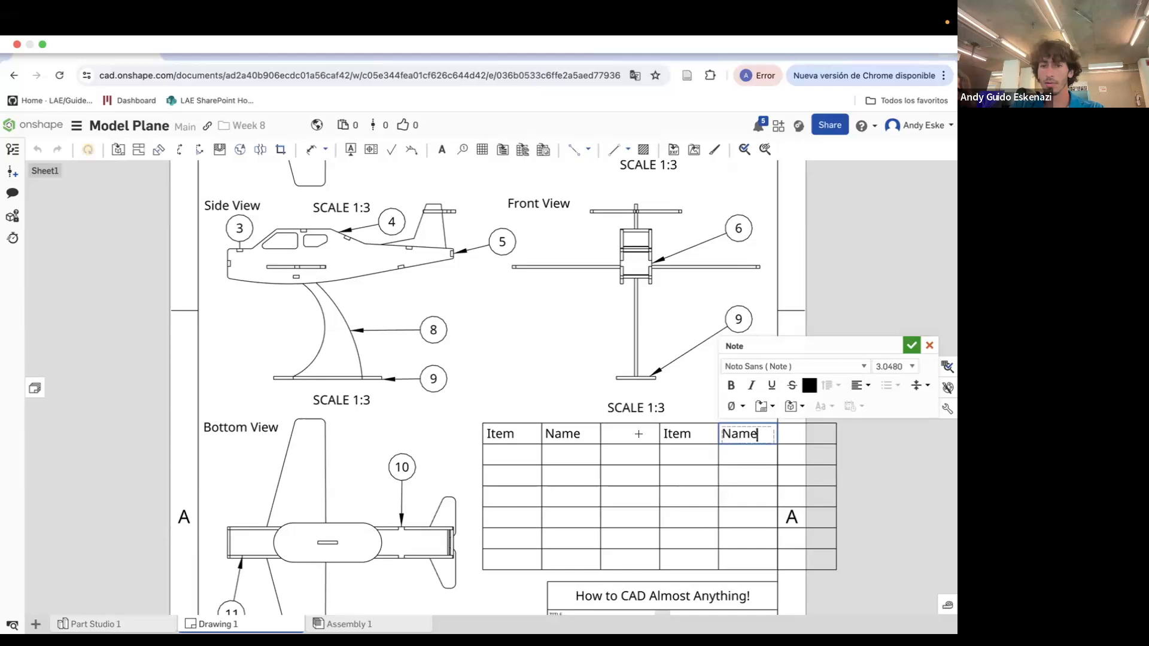
Enter the heading "QTY" in the third and sixth cells of the table's top row
{"action": "left_click", "coordinate": [636, 436]}
{"action": "double_click", "coordinate": [634, 436]}
{"action": "type", "text": "QTY"}
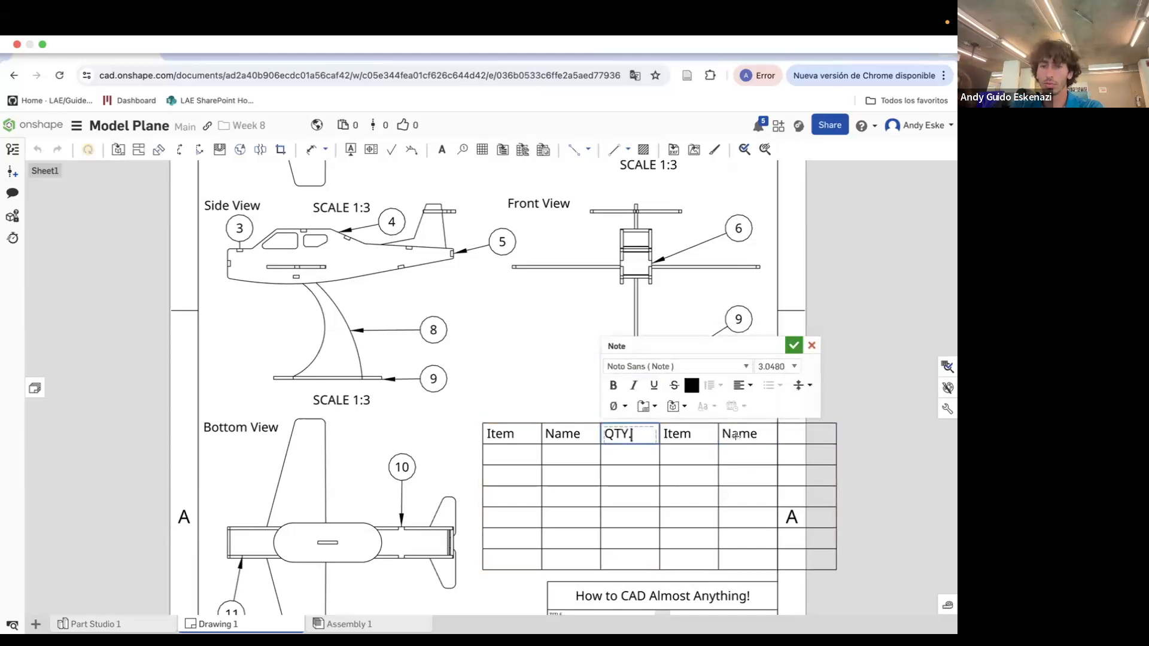
{"action": "left_click", "coordinate": [794, 433]}
{"action": "double_click", "coordinate": [794, 434]}
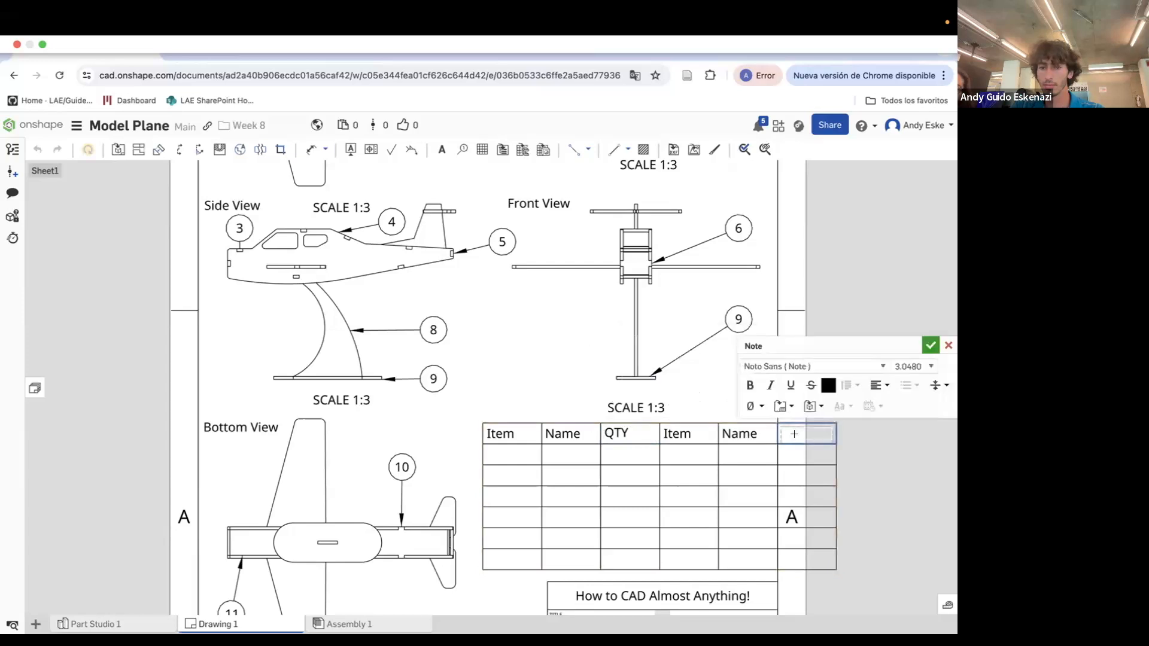
{"action": "type", "text": "QTY"}
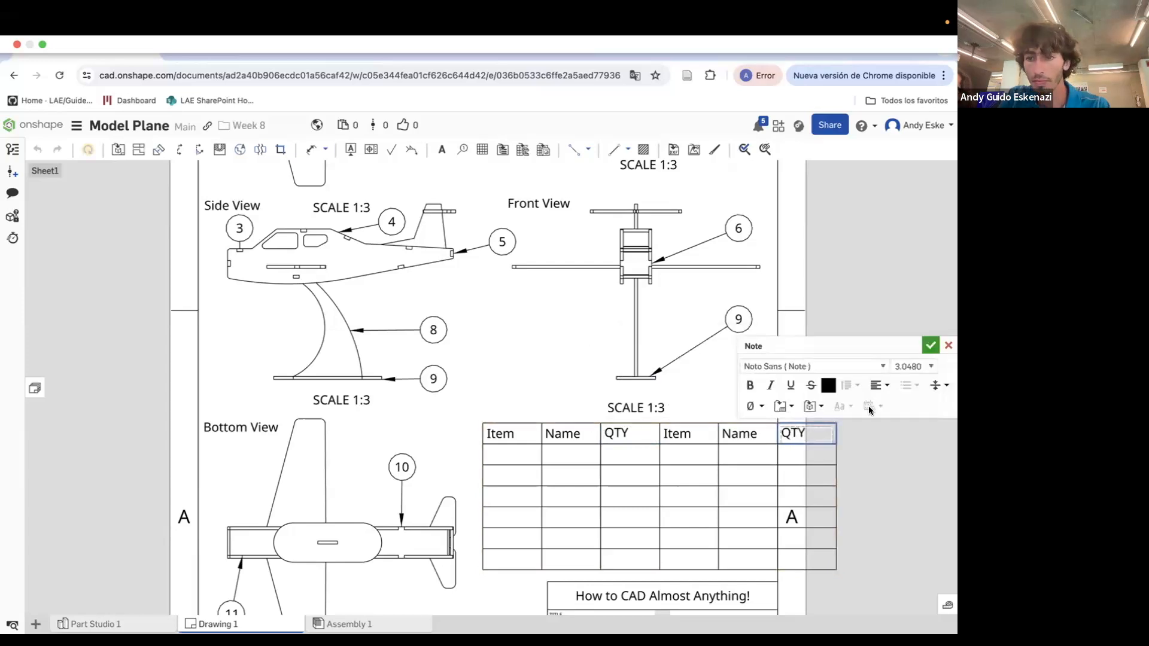
{"action": "left_click", "coordinate": [931, 346]}
Narrow the first Item column, widen the first Name column, and shift the table inside the sheet border
{"action": "mouse_move", "coordinate": [537, 435]}
{"action": "left_mouse_down"}
{"action": "mouse_move", "coordinate": [521, 435]}
{"action": "mouse_move", "coordinate": [538, 435]}
{"action": "left_mouse_up"}
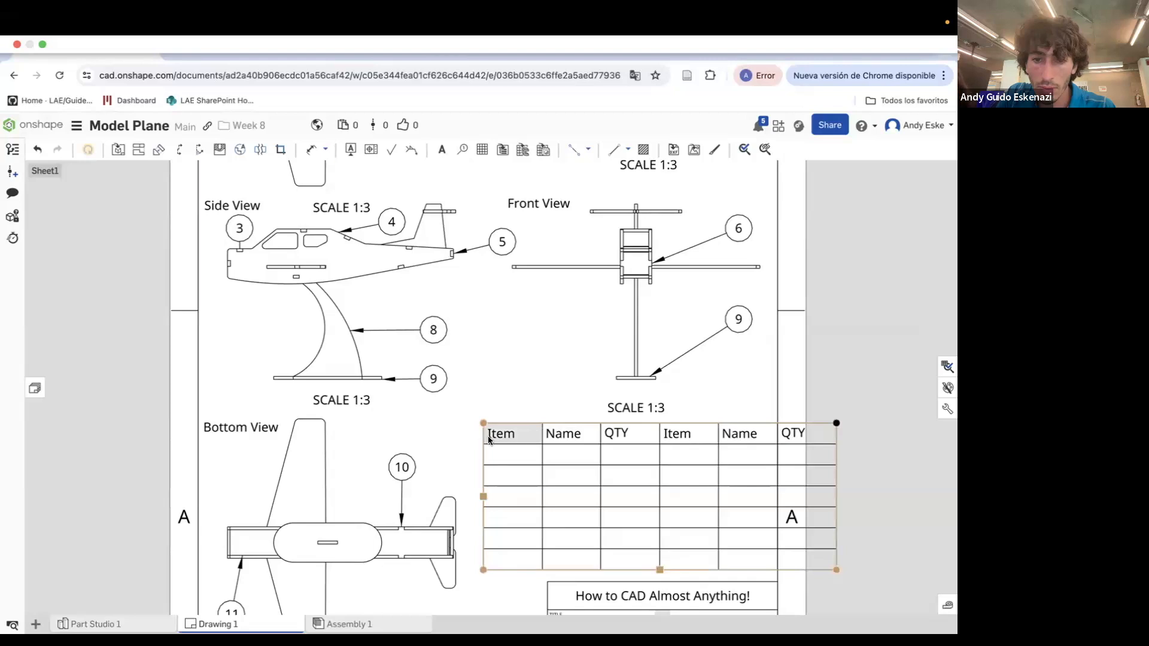
{"action": "left_click_drag", "start_coordinate": [484, 495], "coordinate": [511, 494]}
{"action": "left_click_drag", "start_coordinate": [564, 436], "coordinate": [537, 465]}
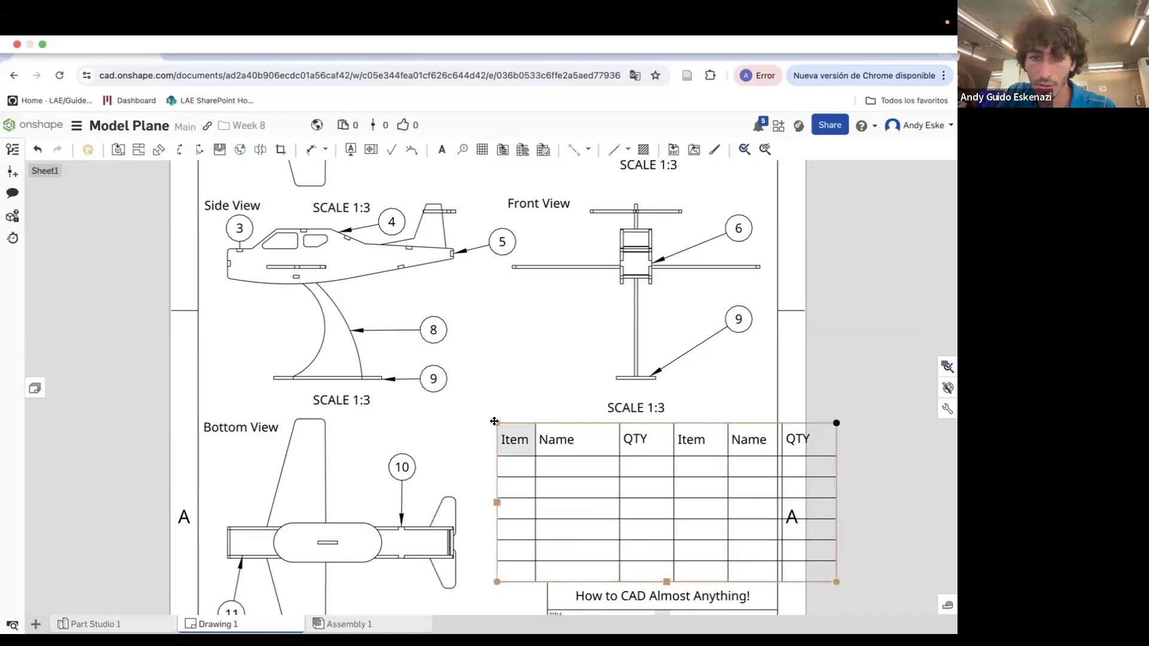
{"action": "left_click_drag", "start_coordinate": [540, 491], "coordinate": [437, 421]}
{"action": "scroll", "coordinate": [667, 446], "scroll_direction": "up", "scroll_amount": 1}
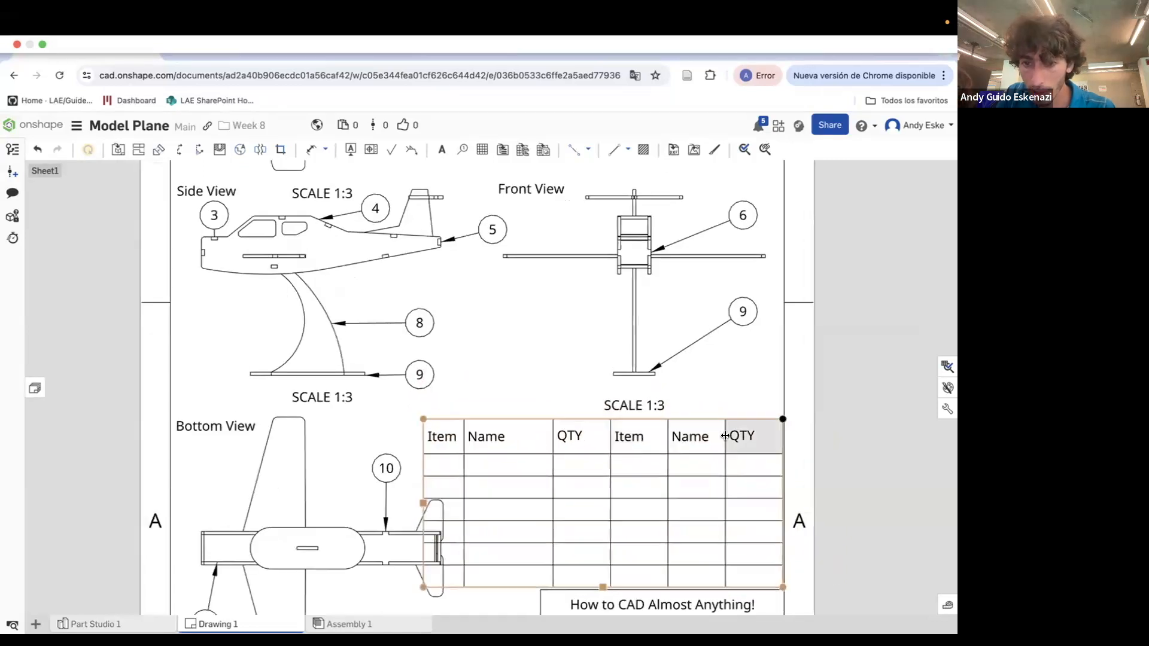
Narrow the second Item column and both QTY columns, and move the front view's scale label up clear of the table
{"action": "left_click_drag", "start_coordinate": [725, 434], "coordinate": [745, 435]}
{"action": "left_click_drag", "start_coordinate": [421, 418], "coordinate": [415, 416]}
{"action": "left_click_drag", "start_coordinate": [632, 406], "coordinate": [632, 392]}
{"action": "left_click_drag", "start_coordinate": [662, 436], "coordinate": [638, 436]}
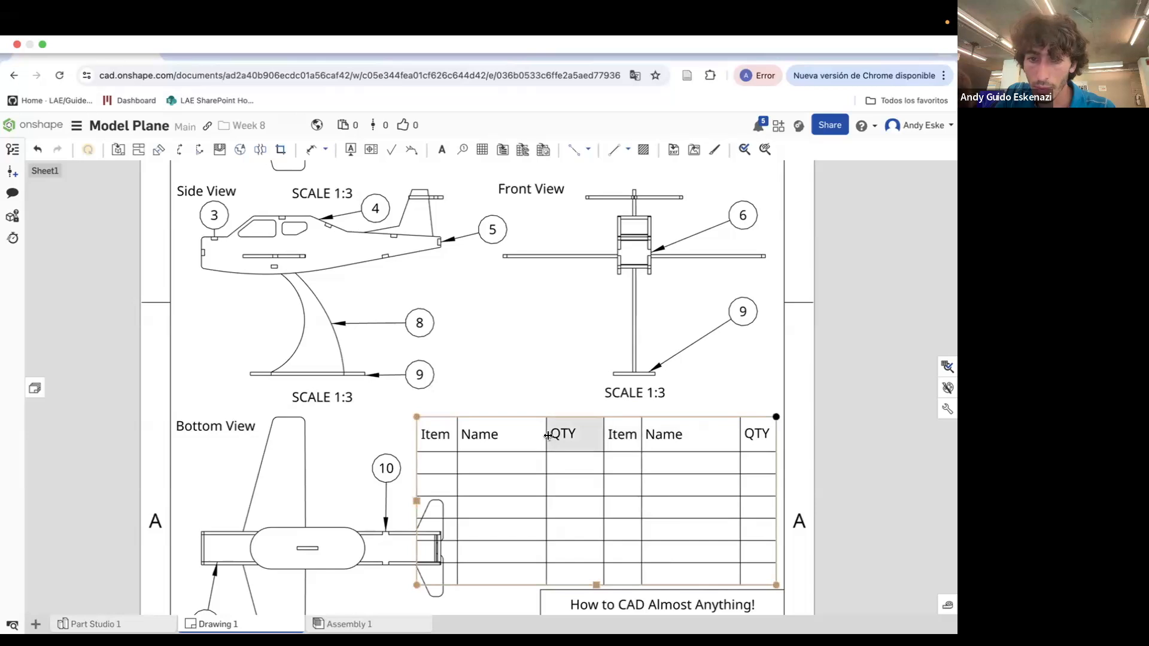
{"action": "left_click_drag", "start_coordinate": [549, 439], "coordinate": [570, 439]}
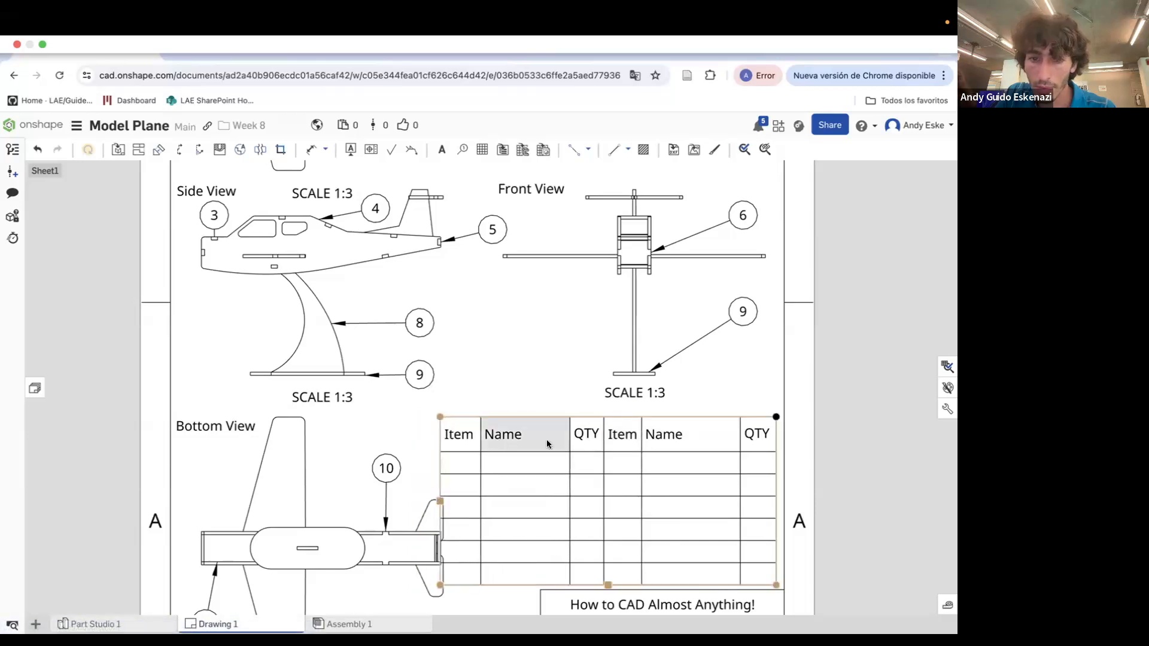
Number the six rows under the first Item heading from 1 to 6
{"action": "scroll", "coordinate": [653, 439], "scroll_direction": "down", "scroll_amount": 3}
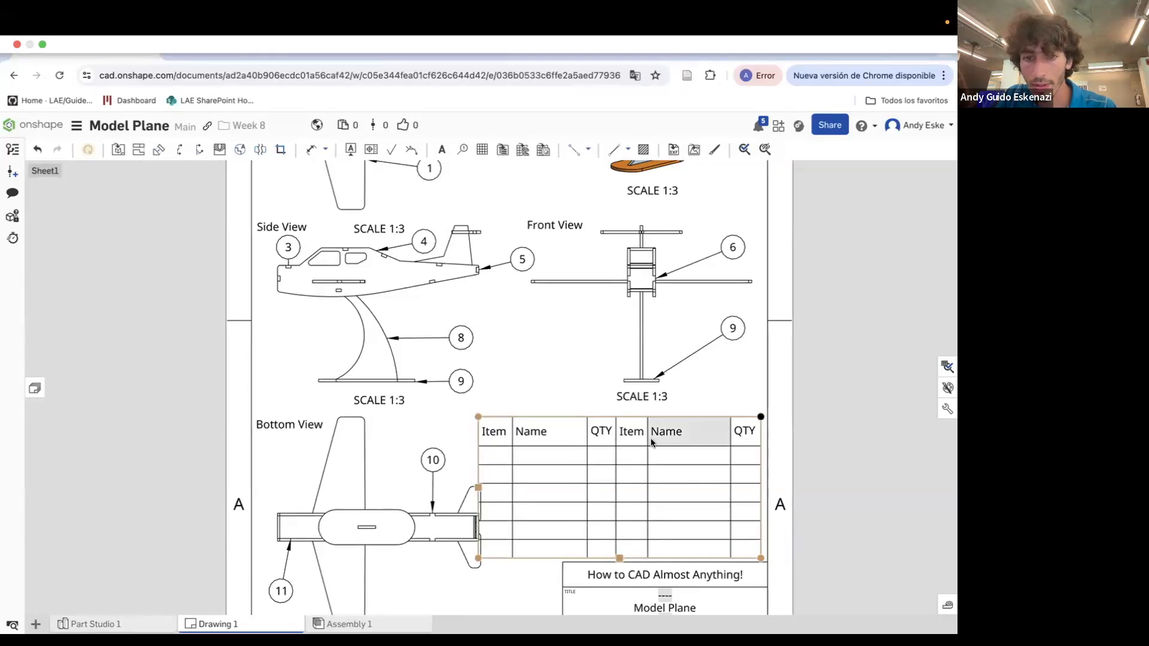
{"action": "double_click", "coordinate": [503, 459]}
{"action": "type", "text": "1"}
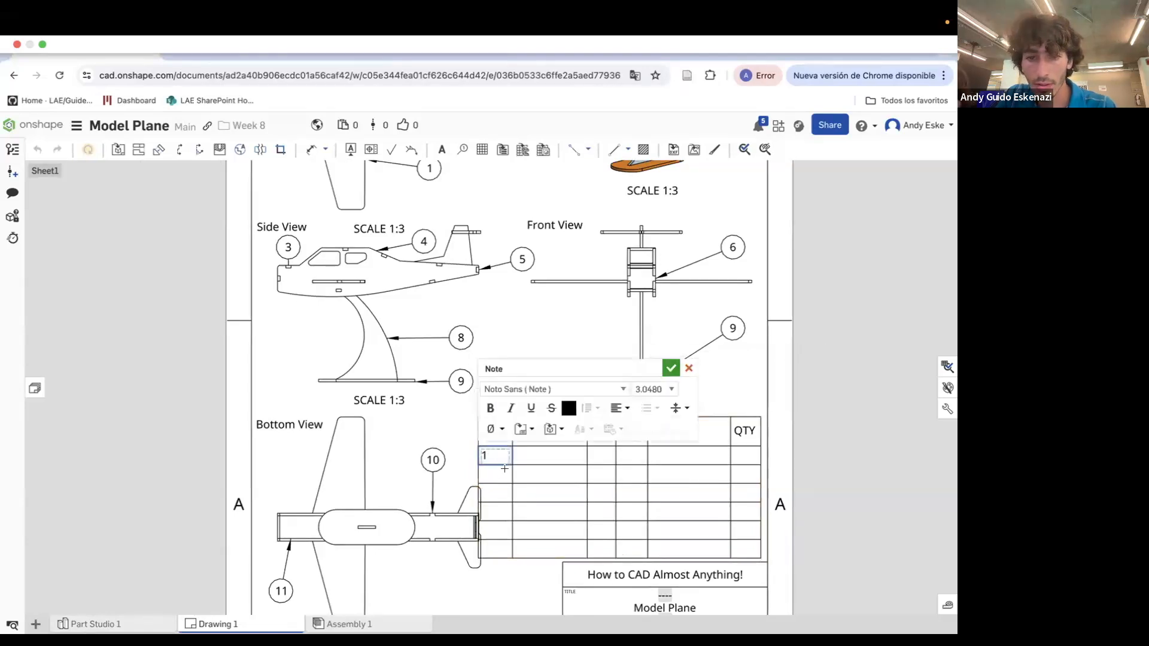
{"action": "left_click", "coordinate": [501, 474]}
{"action": "double_click", "coordinate": [501, 474]}
{"action": "type", "text": "2"}
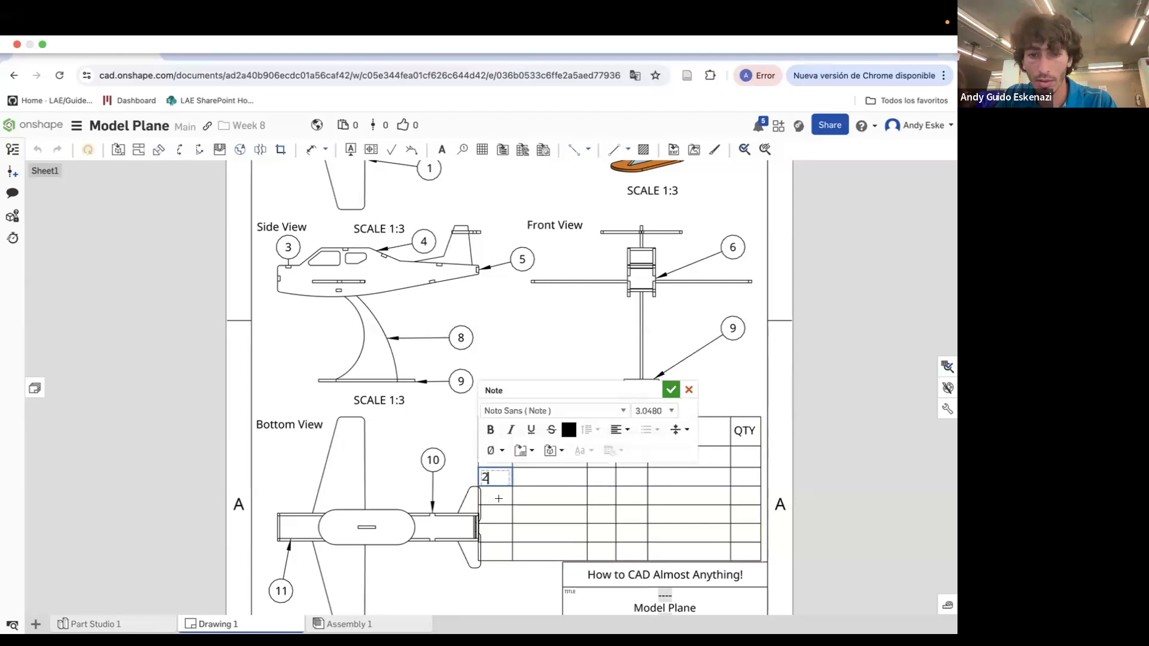
{"action": "left_click", "coordinate": [499, 502]}
{"action": "double_click", "coordinate": [498, 502]}
{"action": "type", "text": "3"}
{"action": "left_click", "coordinate": [499, 518]}
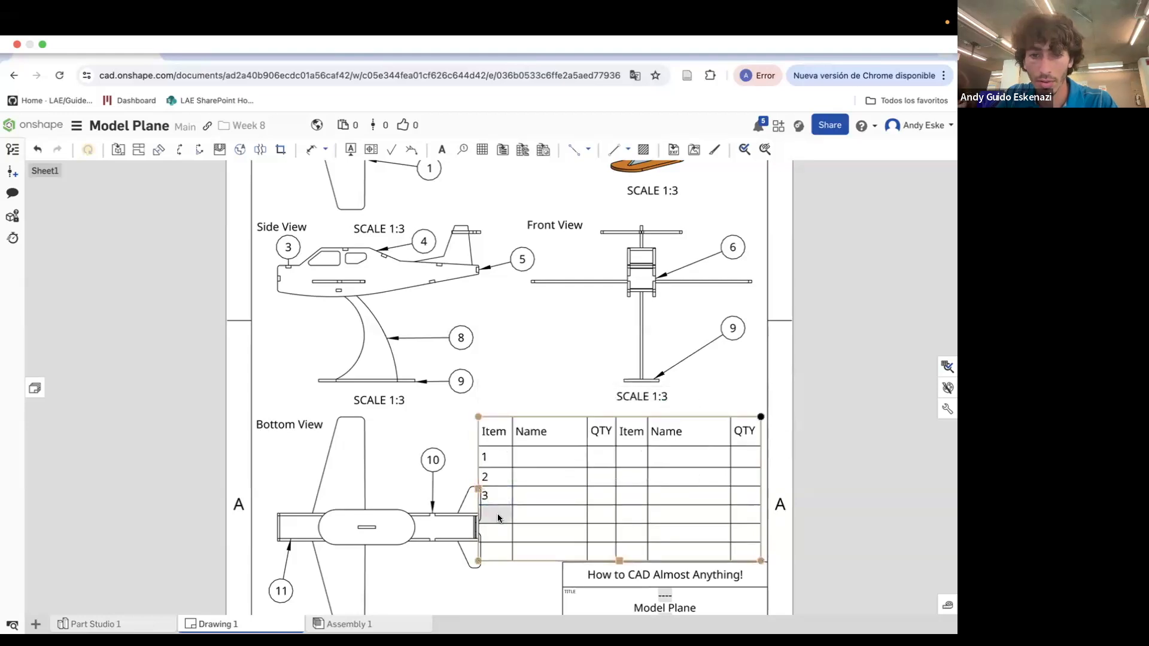
{"action": "double_click", "coordinate": [498, 516]}
{"action": "type", "text": "4"}
{"action": "left_click", "coordinate": [499, 533]}
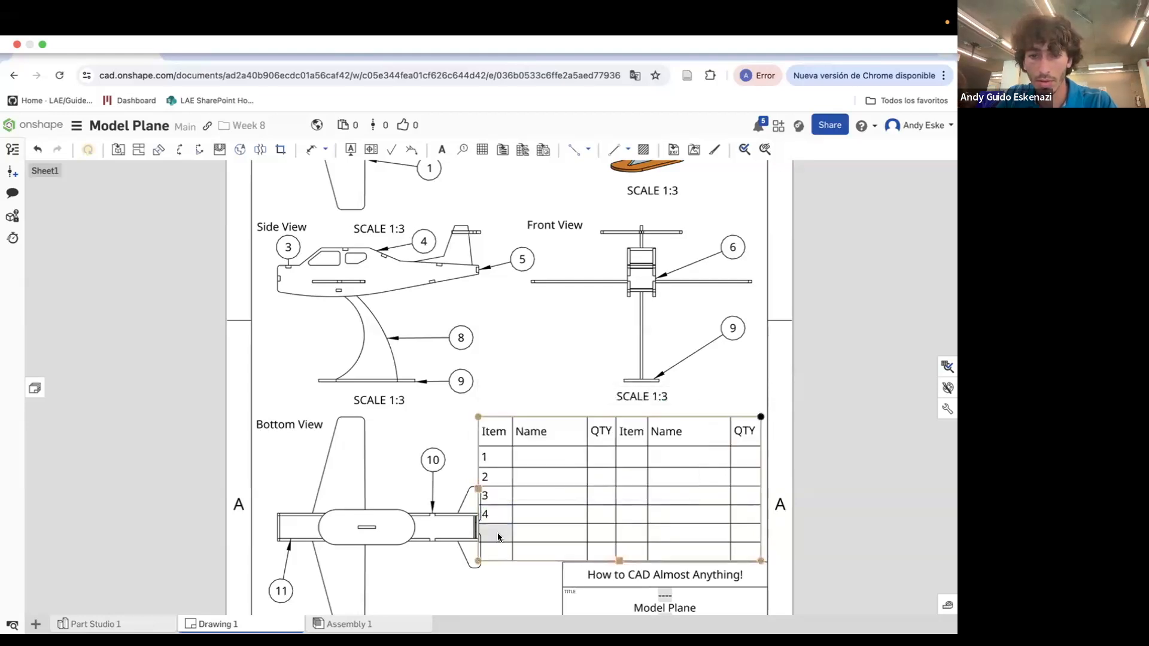
{"action": "double_click", "coordinate": [495, 533]}
{"action": "type", "text": "5"}
{"action": "left_click", "coordinate": [496, 549]}
{"action": "double_click", "coordinate": [496, 550]}
{"action": "type", "text": "6"}
Number the rows under the second Item heading from 7 to 11, leaving the last cell empty
{"action": "left_click", "coordinate": [632, 455]}
{"action": "double_click", "coordinate": [631, 454]}
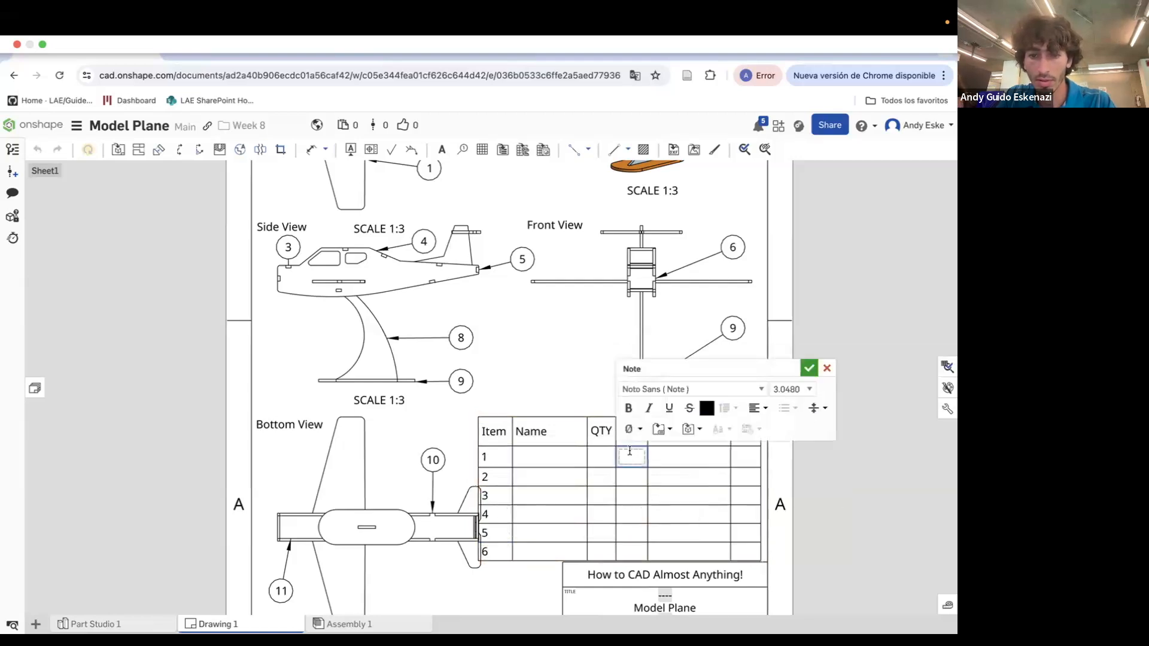
{"action": "type", "text": "7"}
{"action": "left_click", "coordinate": [629, 476]}
{"action": "double_click", "coordinate": [628, 477]}
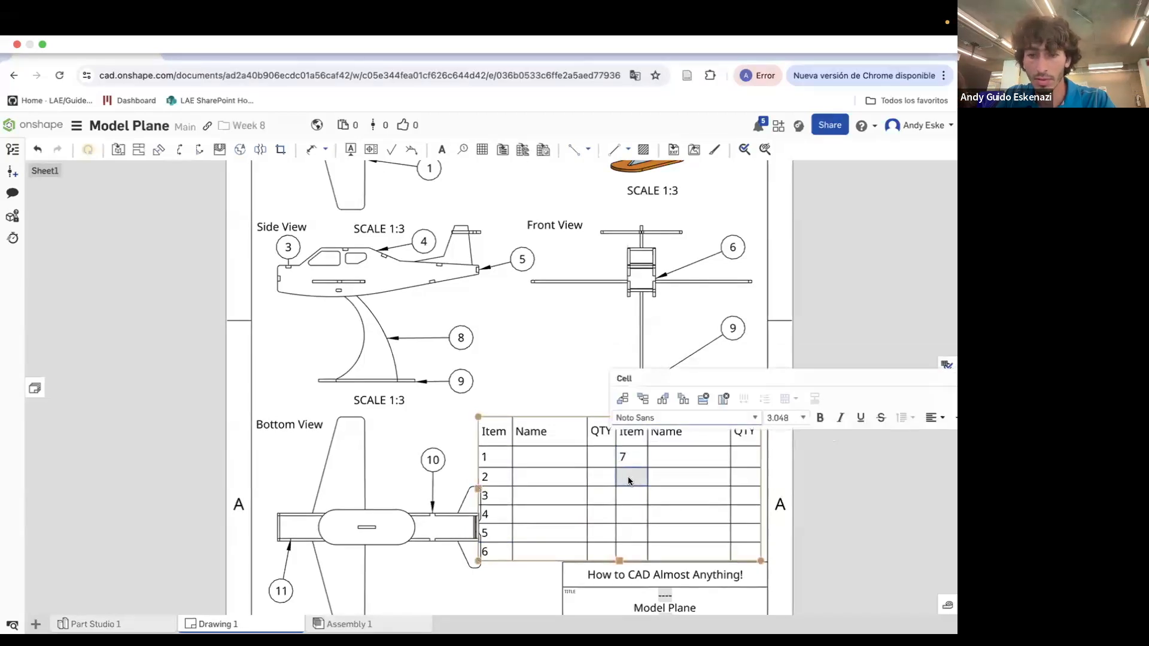
{"action": "left_click", "coordinate": [631, 495]}
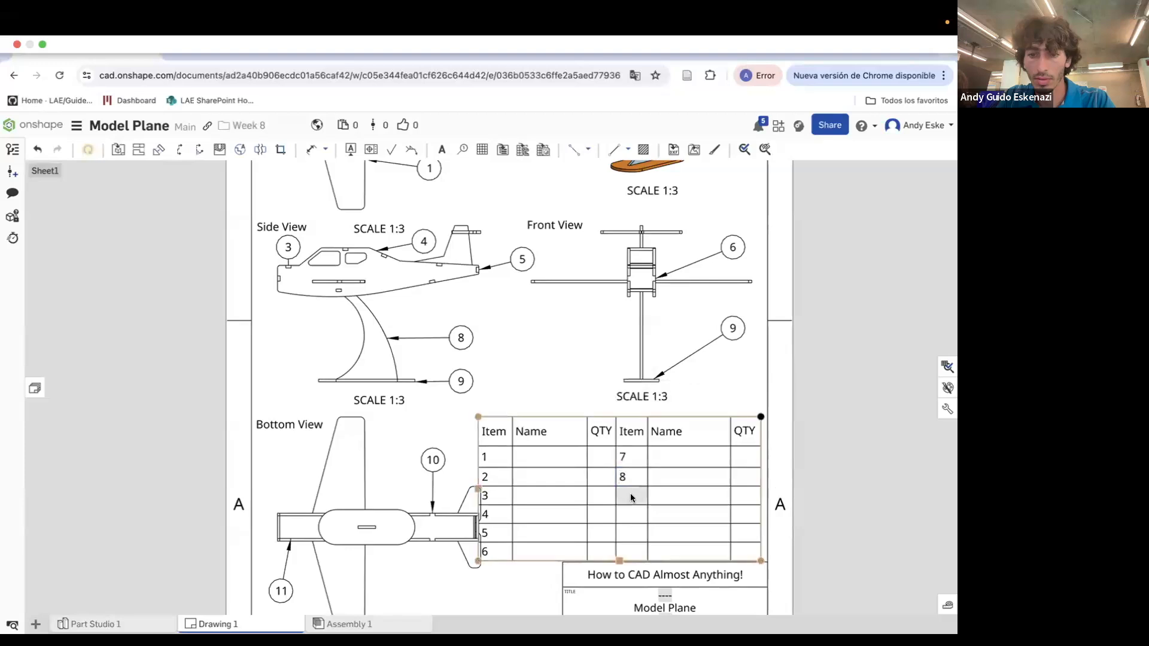
{"action": "double_click", "coordinate": [632, 495]}
{"action": "left_click", "coordinate": [631, 514]}
{"action": "double_click", "coordinate": [630, 514]}
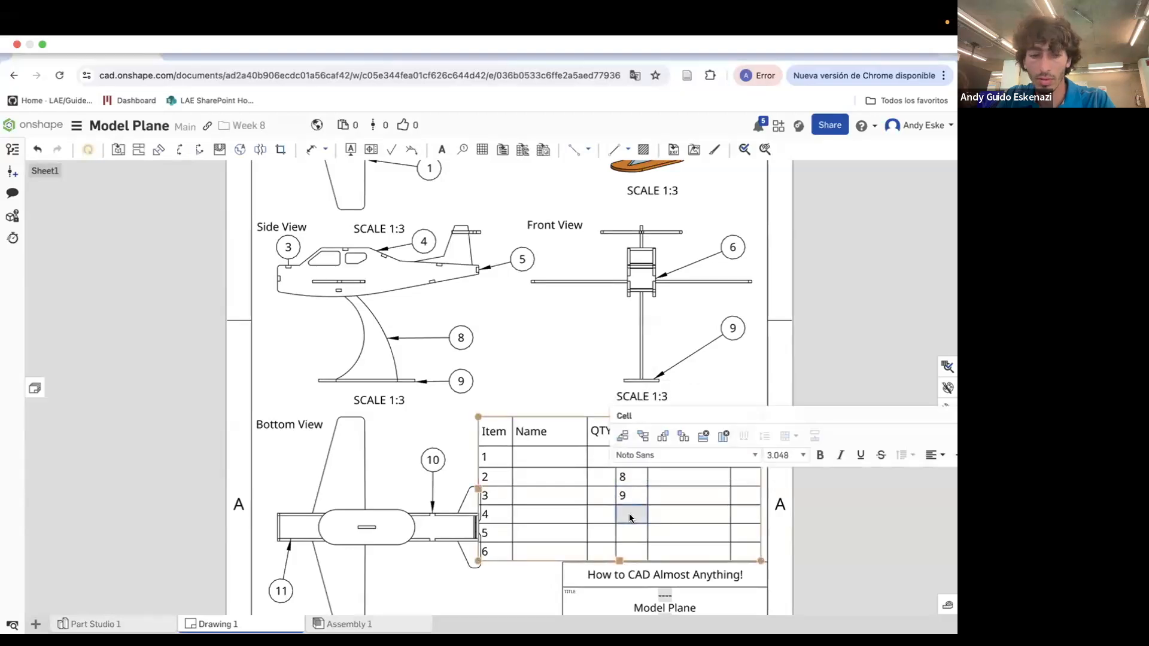
{"action": "type", "text": "10"}
{"action": "left_click", "coordinate": [631, 532]}
{"action": "double_click", "coordinate": [631, 532]}
{"action": "type", "text": "11"}
{"action": "left_click", "coordinate": [632, 554]}
{"action": "double_click", "coordinate": [631, 555]}
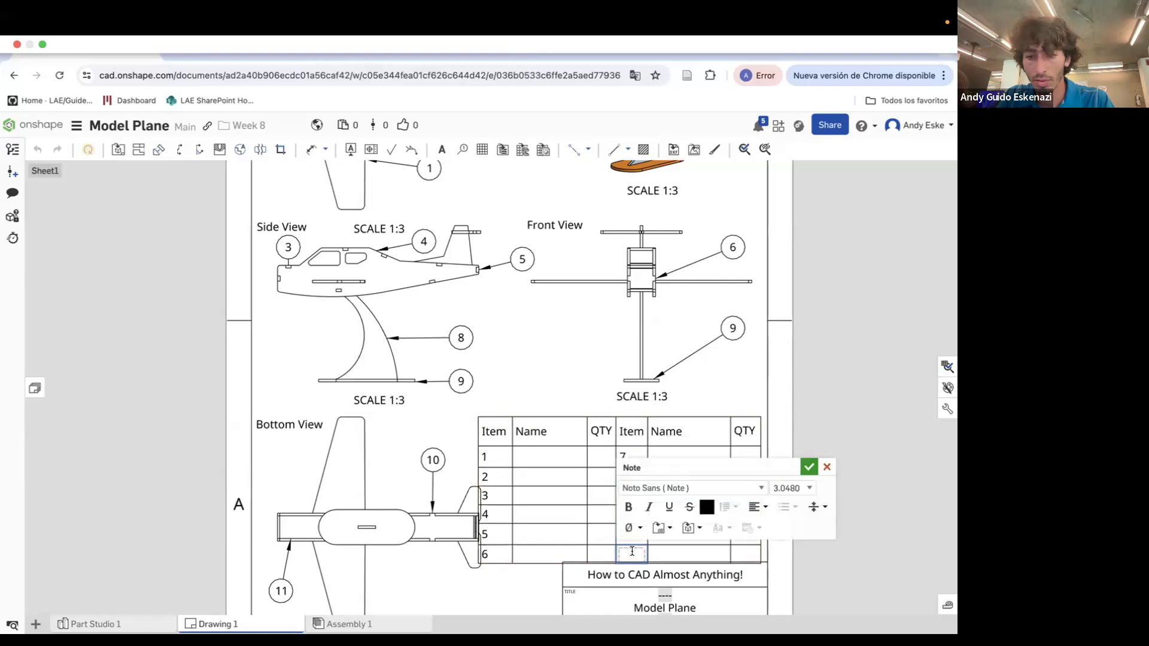
{"action": "left_click", "coordinate": [829, 437]}
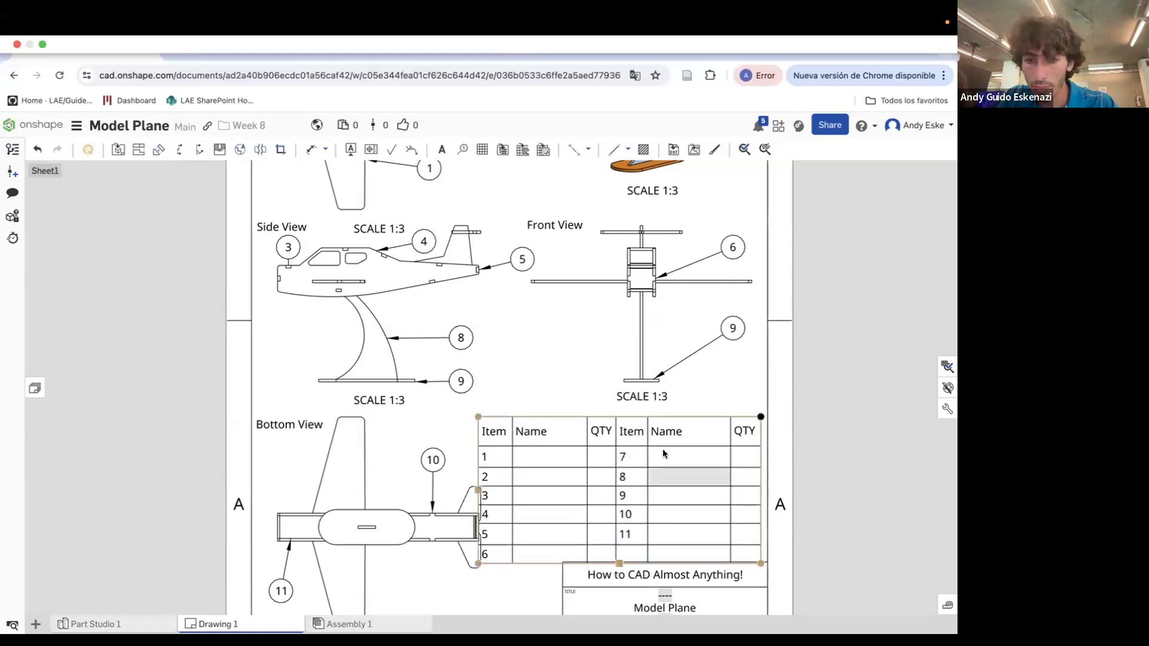
{"action": "left_click", "coordinate": [637, 560]}
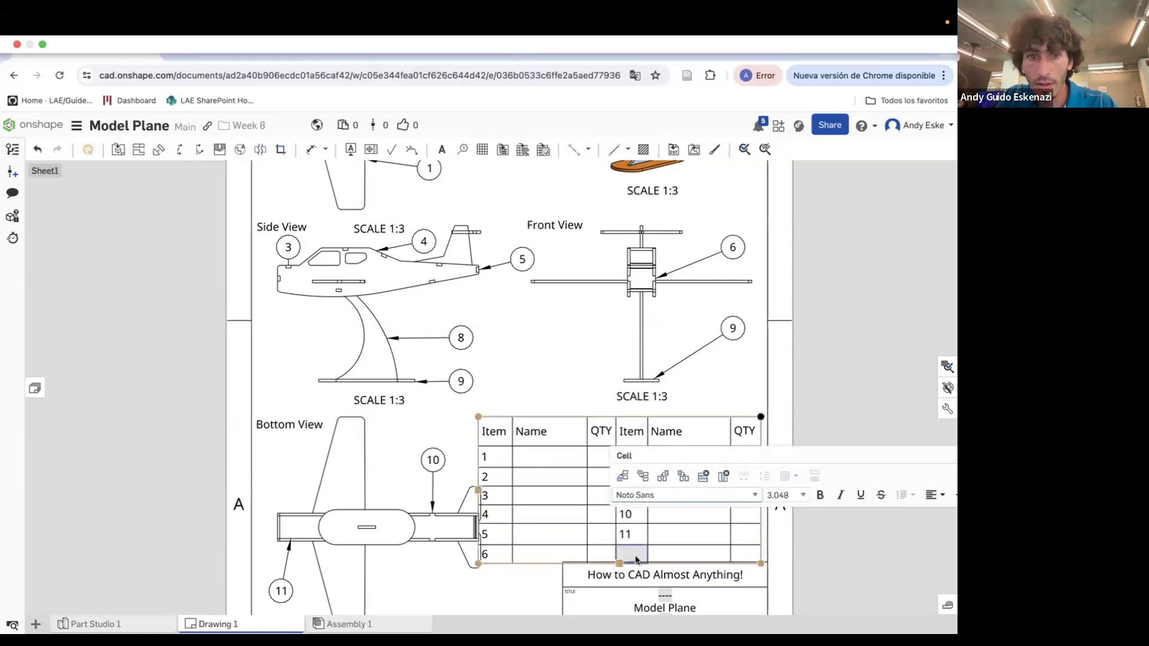
{"action": "left_click", "coordinate": [636, 560]}
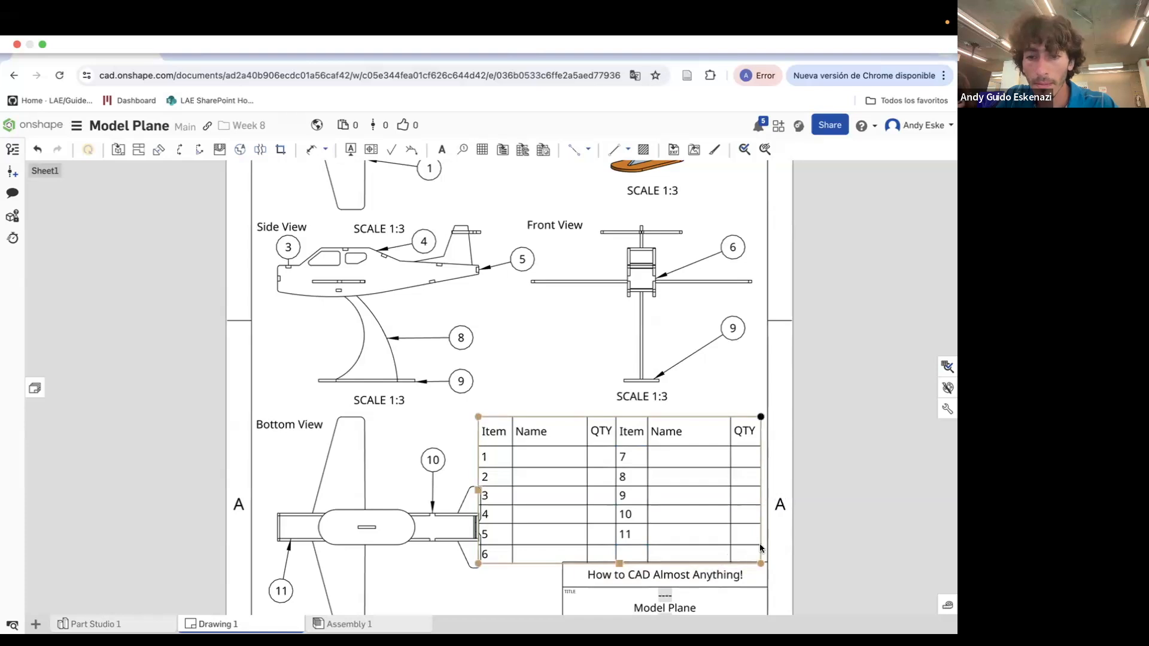
Slightly widen the Item columns, narrow the Name columns, and align the table with the sheet border just above the title block
{"action": "left_click_drag", "start_coordinate": [478, 417], "coordinate": [527, 429]}
{"action": "double_click", "coordinate": [508, 428]}
{"action": "key", "text": "Escape"}
{"action": "left_click_drag", "start_coordinate": [654, 430], "coordinate": [694, 432]}
{"action": "left_click_drag", "start_coordinate": [689, 431], "coordinate": [654, 436]}
{"action": "scroll", "coordinate": [664, 400], "scroll_direction": "down", "scroll_amount": 3}
{"action": "scroll", "coordinate": [665, 400], "scroll_direction": "down", "scroll_amount": 3}
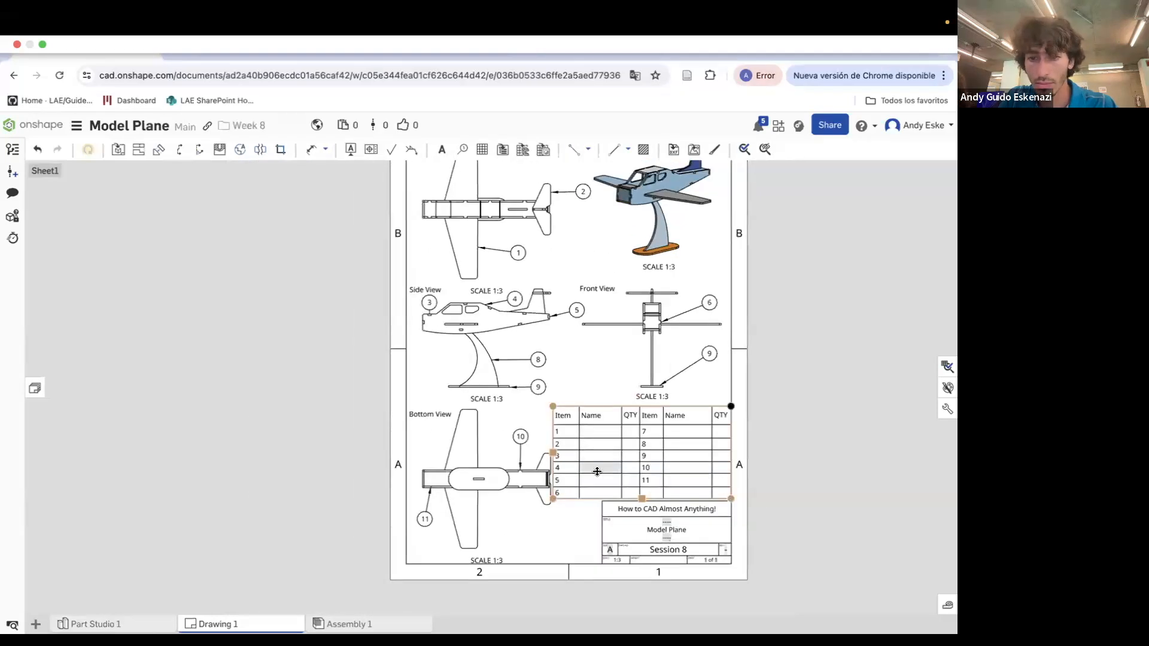
{"action": "left_click", "coordinate": [546, 485]}
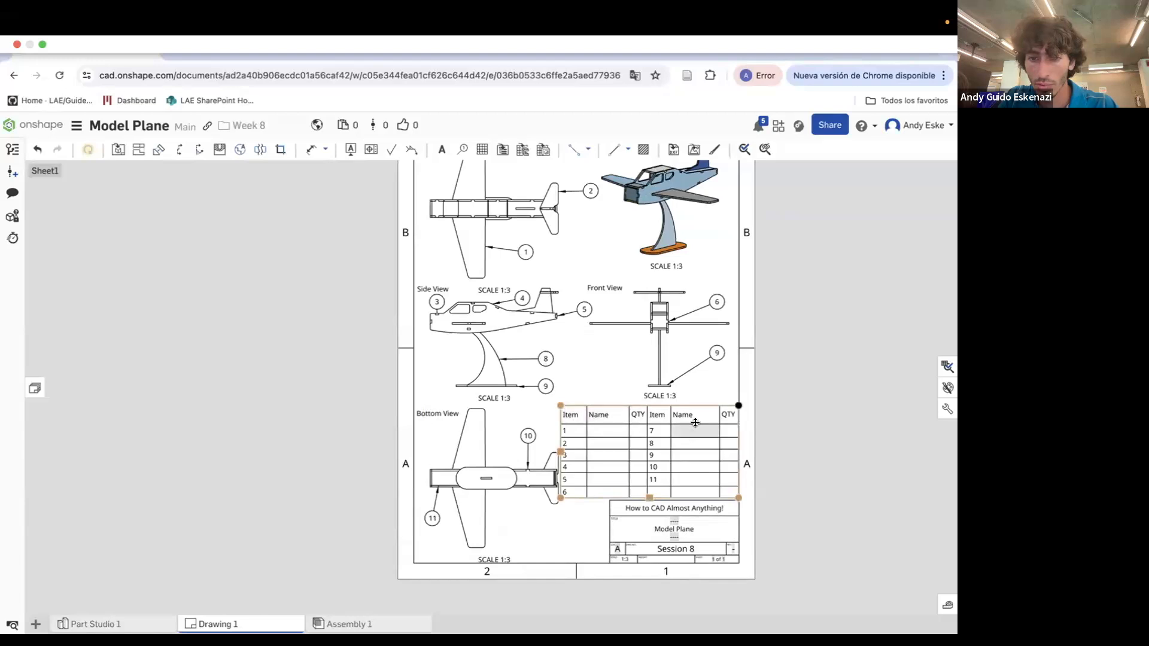
Adjust the column boundaries so the Name columns are slightly narrower, and nudge the table just inside the sheet border
{"action": "scroll", "coordinate": [695, 424], "scroll_direction": "up", "scroll_amount": 3}
{"action": "left_click_drag", "start_coordinate": [658, 408], "coordinate": [670, 409]}
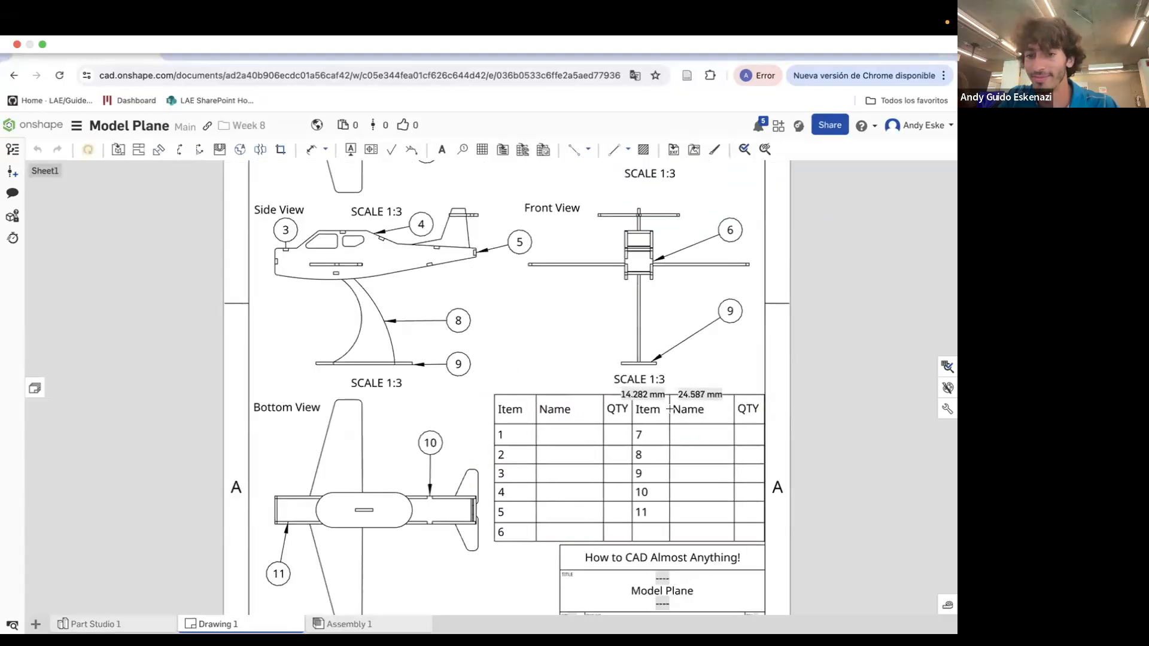
{"action": "left_click_drag", "start_coordinate": [543, 409], "coordinate": [497, 393]}
{"action": "left_click", "coordinate": [556, 416]}
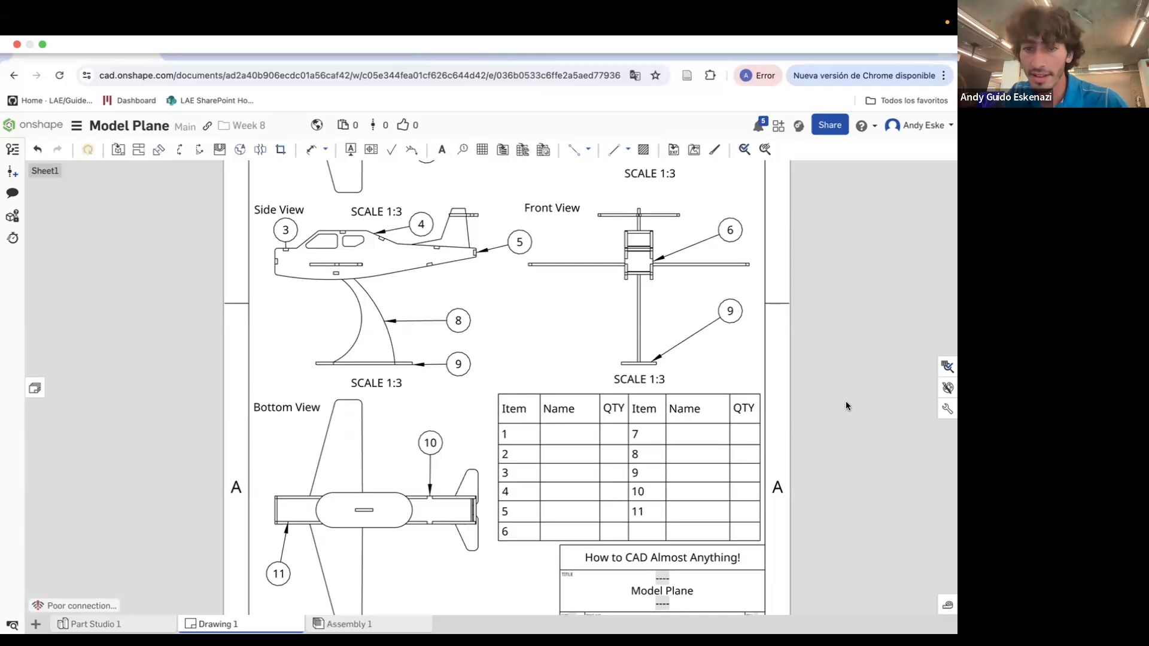
Fill in item 1 of the parts table with the name Wing and a quantity of 2
{"action": "scroll", "coordinate": [562, 434], "scroll_direction": "down", "scroll_amount": 3}
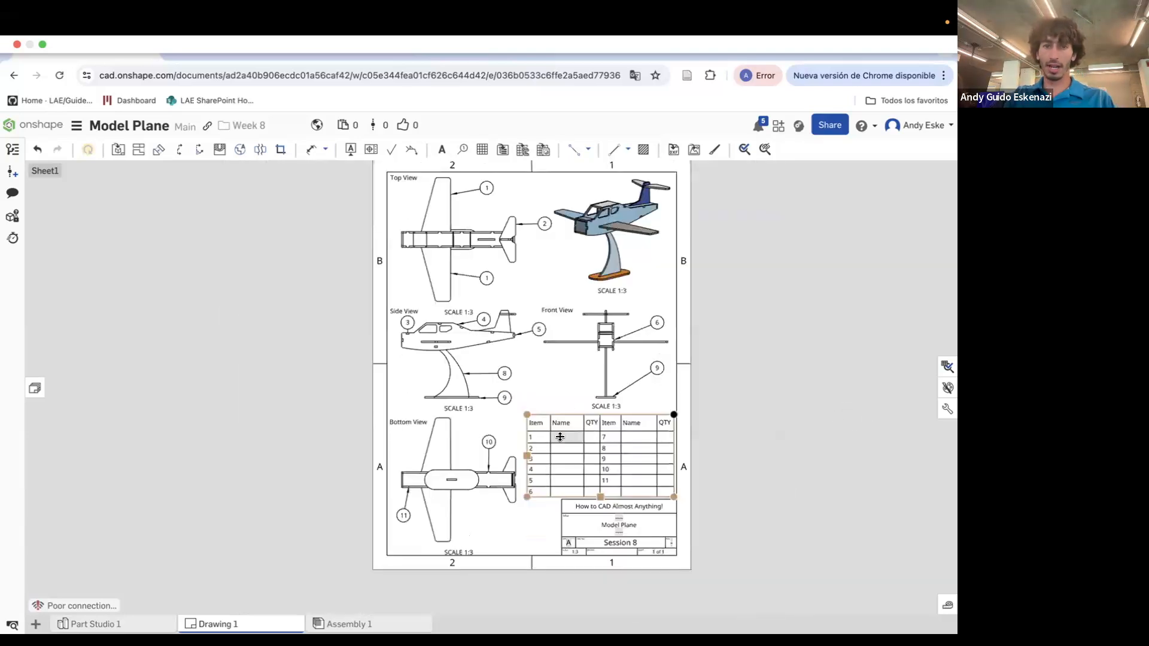
{"action": "scroll", "coordinate": [561, 437], "scroll_direction": "up", "scroll_amount": 2}
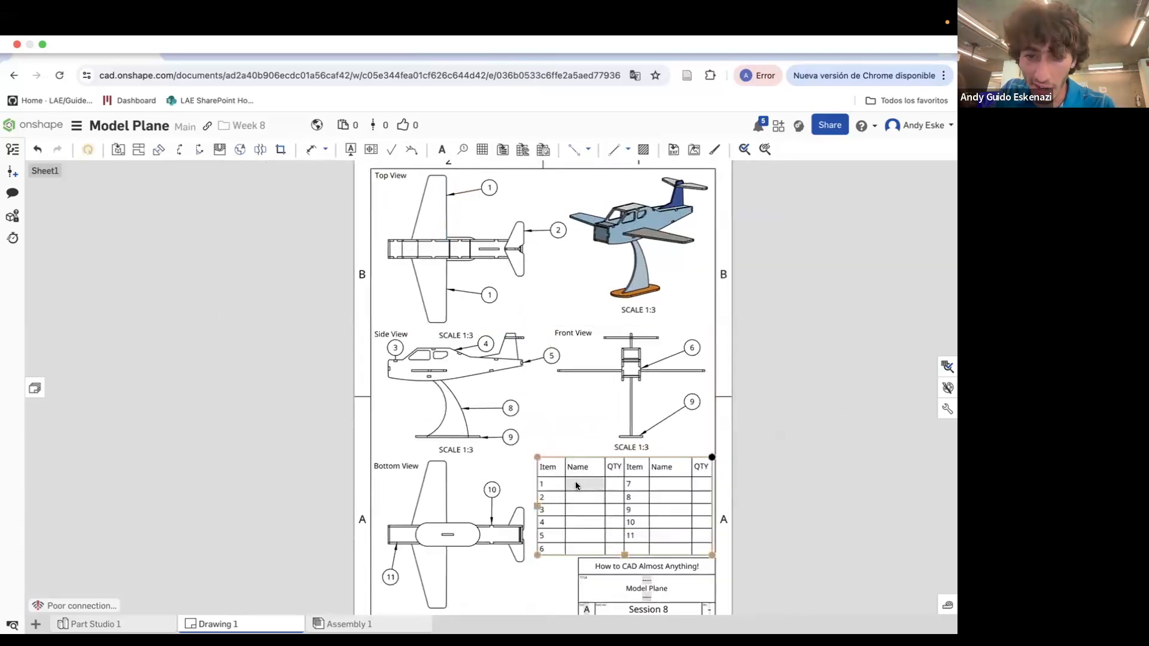
{"action": "double_click", "coordinate": [576, 483]}
{"action": "type", "text": "Wing"}
{"action": "left_click", "coordinate": [612, 482]}
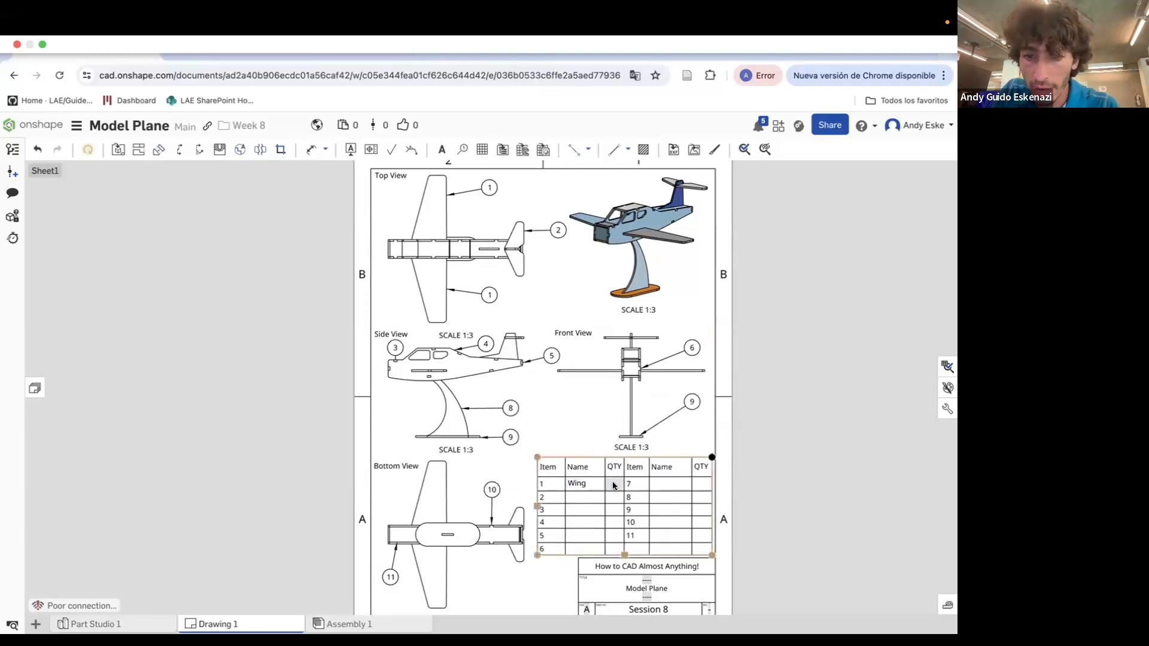
{"action": "double_click", "coordinate": [613, 482]}
{"action": "type", "text": "2"}
{"action": "left_click", "coordinate": [637, 516]}
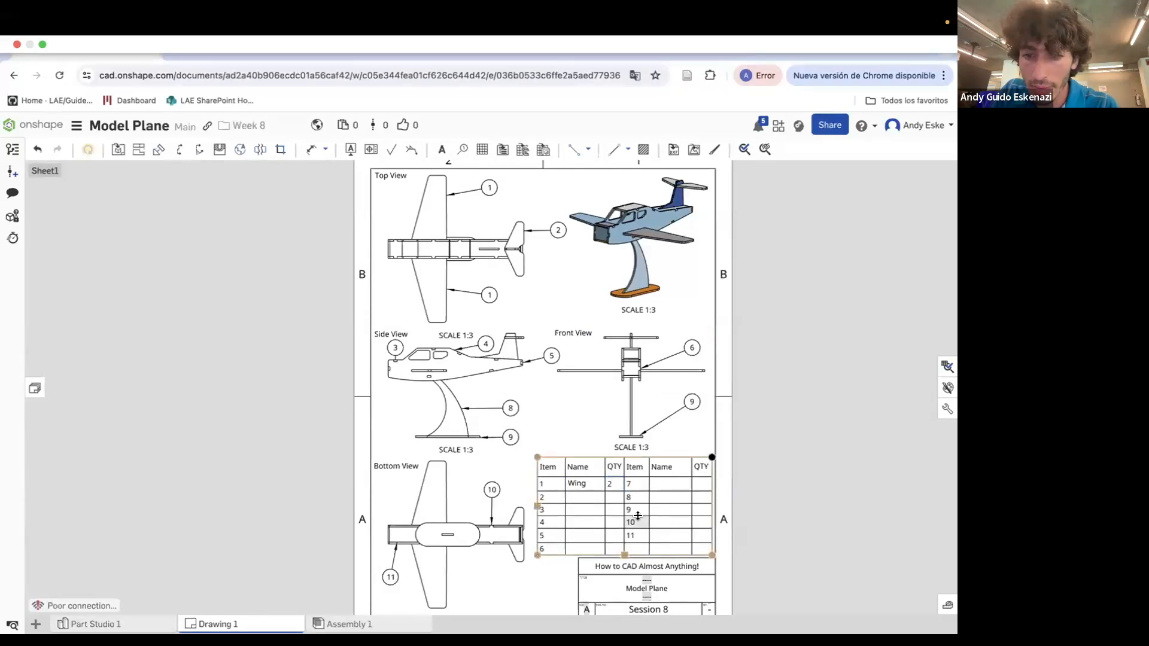
Fill in item 2 of the parts table with the name Elevator and a quantity of 1
{"action": "double_click", "coordinate": [573, 497]}
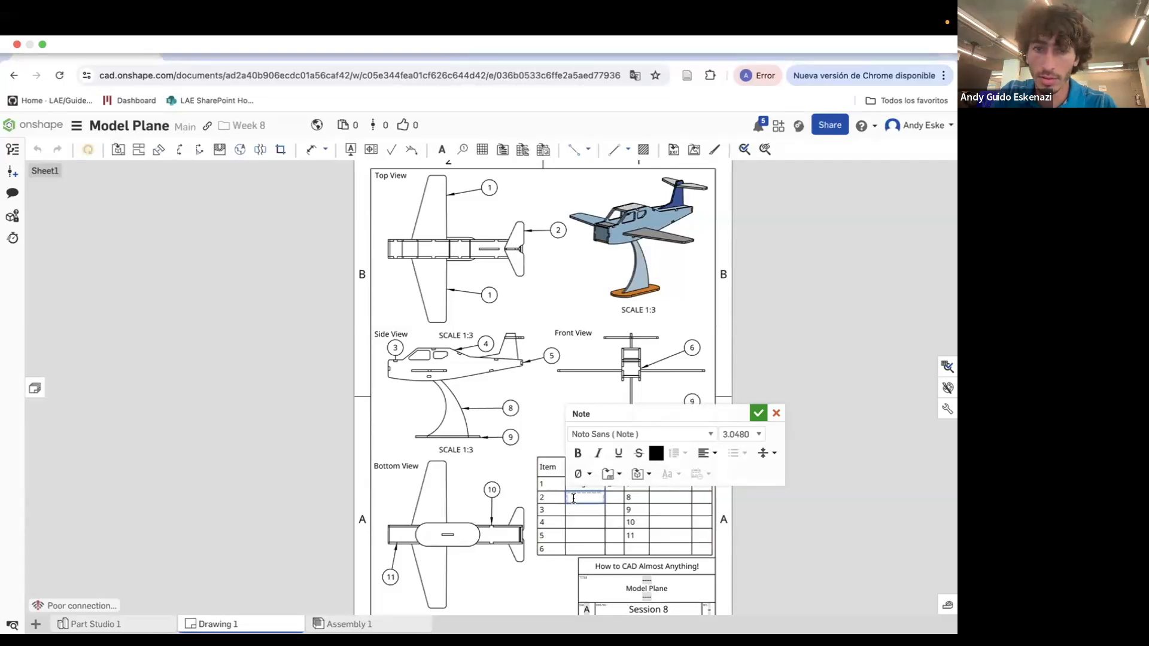
{"action": "type", "text": "Elevator"}
{"action": "double_click", "coordinate": [614, 499]}
{"action": "double_click", "coordinate": [572, 511]}
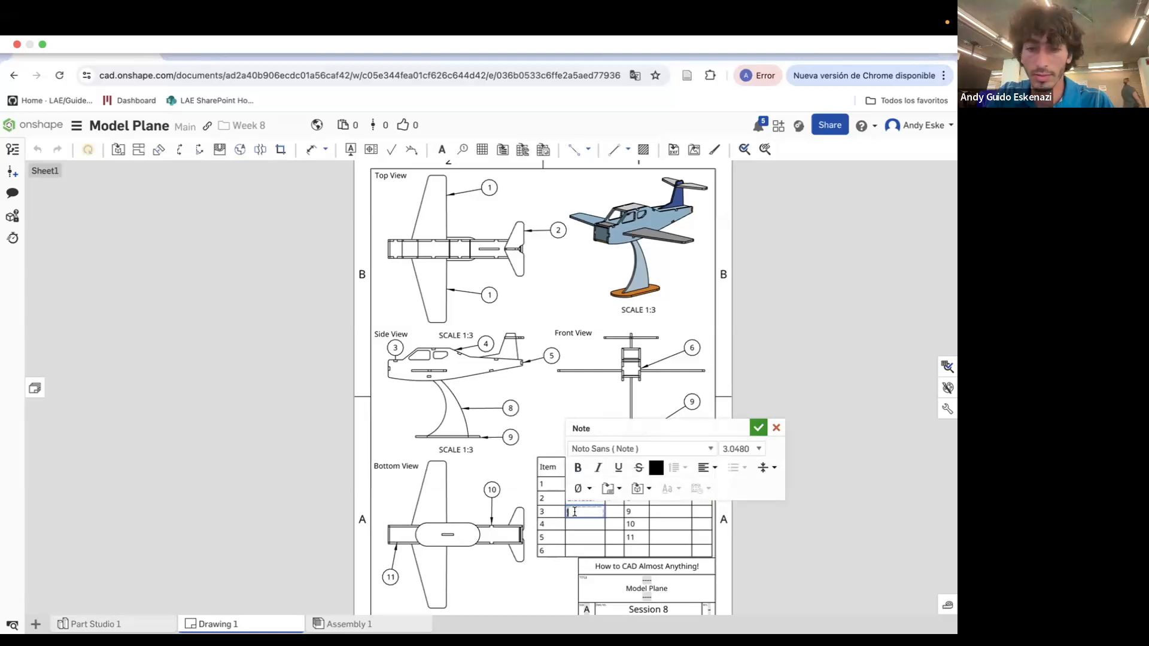
{"action": "type", "text": "F"}
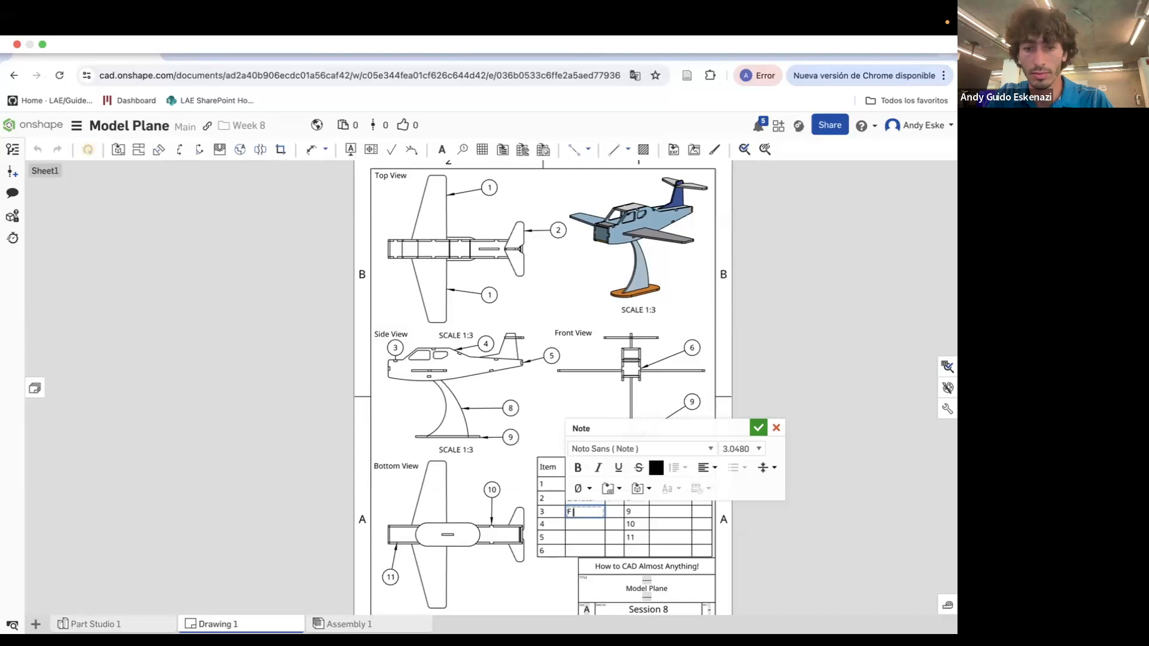
{"action": "type", "text": "ront Cove"}
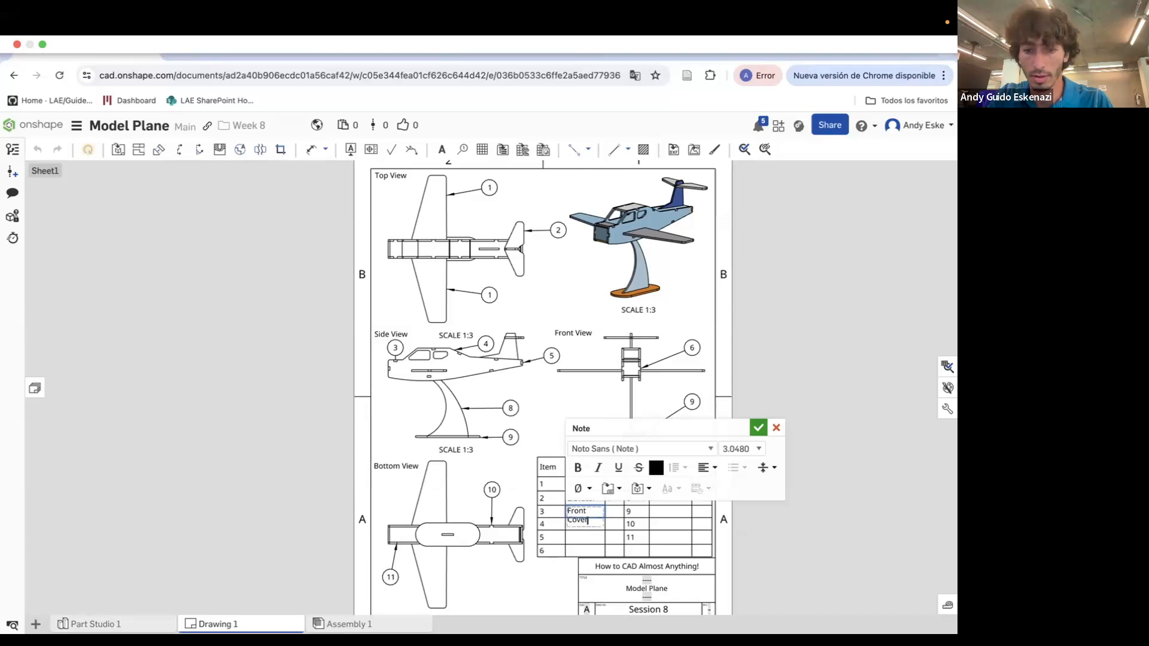
{"action": "type", "text": "r"}
{"action": "key", "text": "BackSpace"}
{"action": "key", "text": "BackSpace"}
{"action": "key", "text": "BackSpace"}
{"action": "key", "text": "BackSpace"}
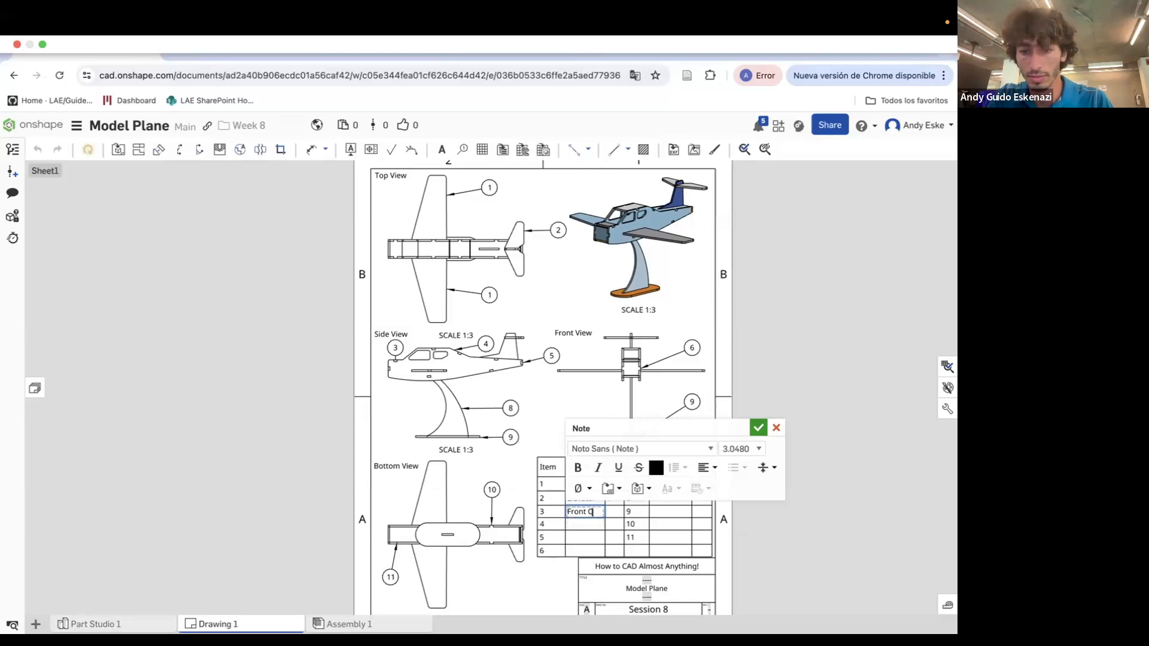
{"action": "key", "text": "BackSpace"}
{"action": "key", "text": "BackSpace"}
{"action": "key", "text": "BackSpace"}
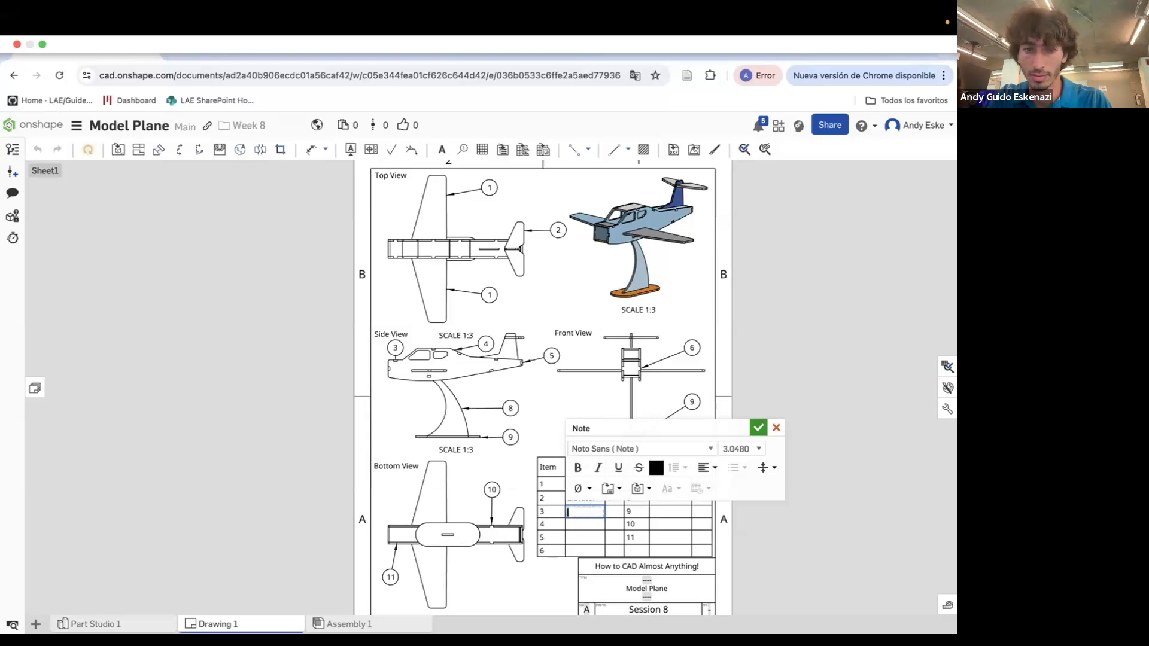
Fill in item 3 of the parts table with the name Nose Top and a quantity of 1
{"action": "type", "text": "Nos"}
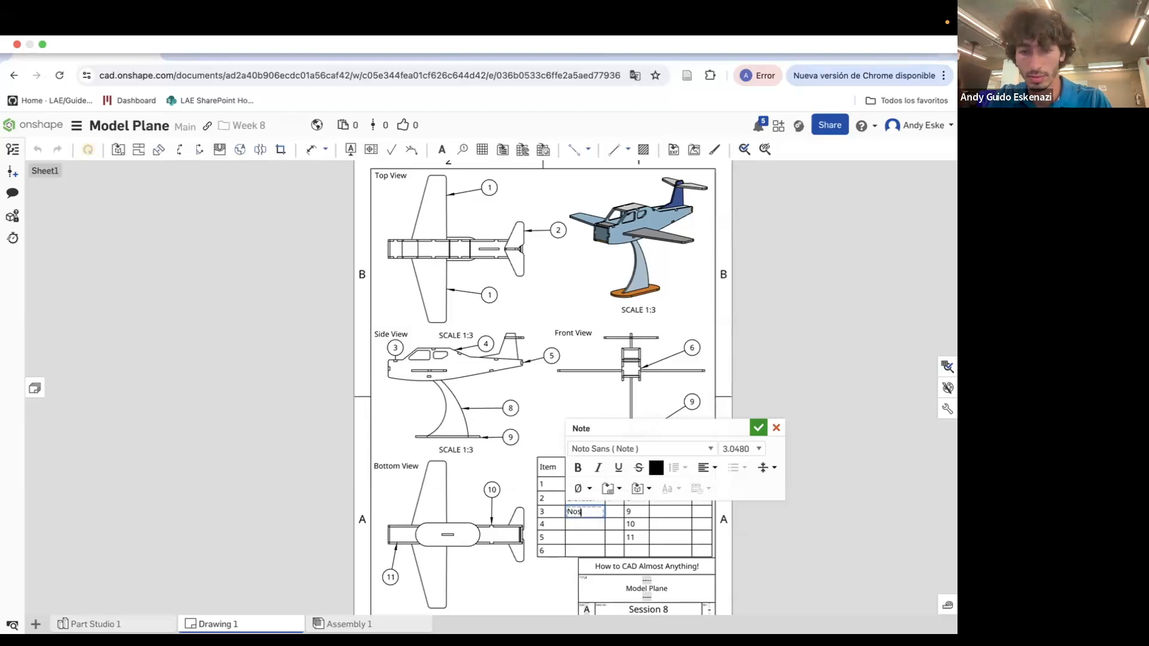
{"action": "type", "text": "e CO"}
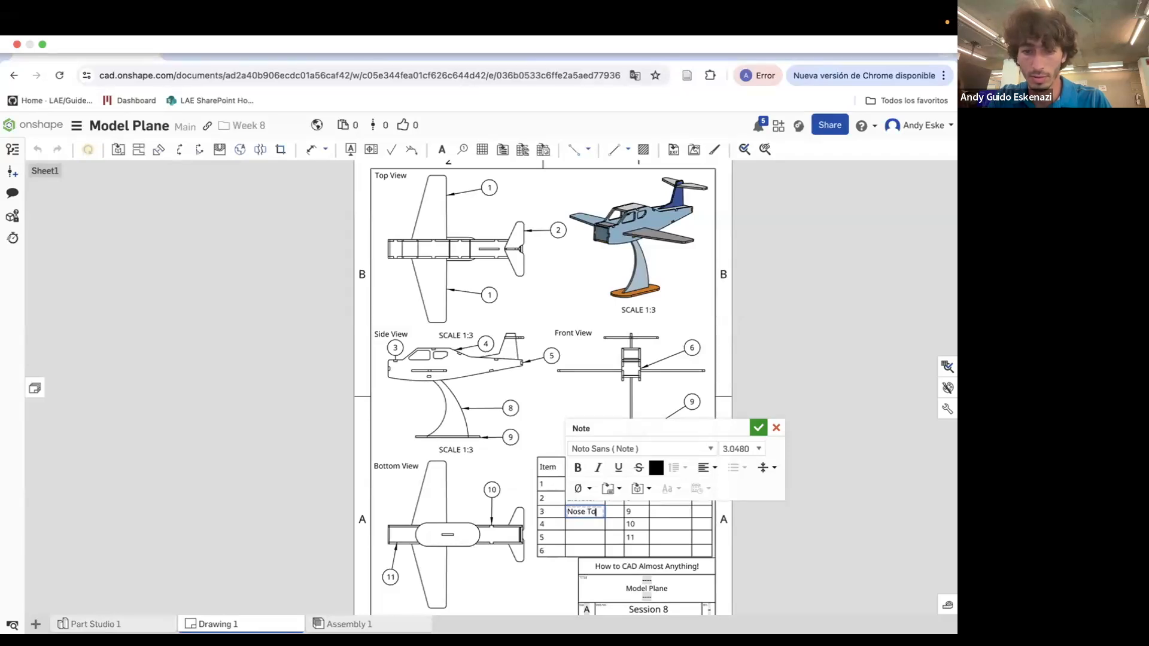
{"action": "type", "text": "p"}
{"action": "left_click", "coordinate": [613, 510]}
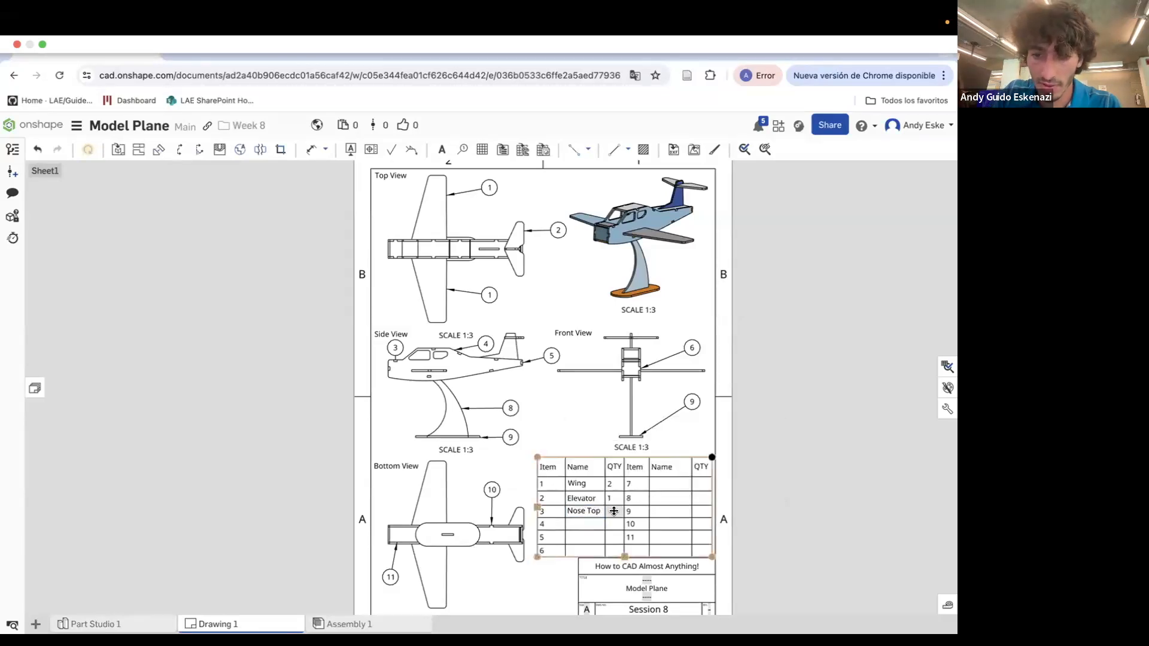
{"action": "double_click", "coordinate": [613, 510]}
{"action": "type", "text": "1"}
{"action": "left_click", "coordinate": [587, 524]}
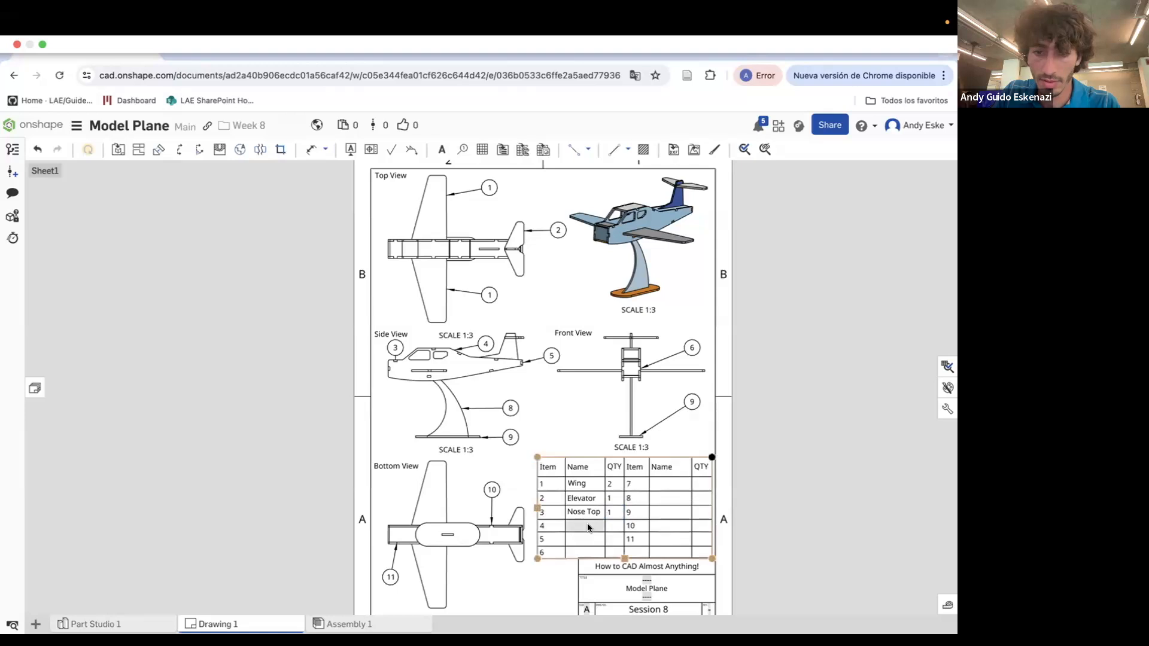
Fill in item 4 of the parts table with the name Back Top and a quantity of 1
{"action": "double_click", "coordinate": [587, 523]}
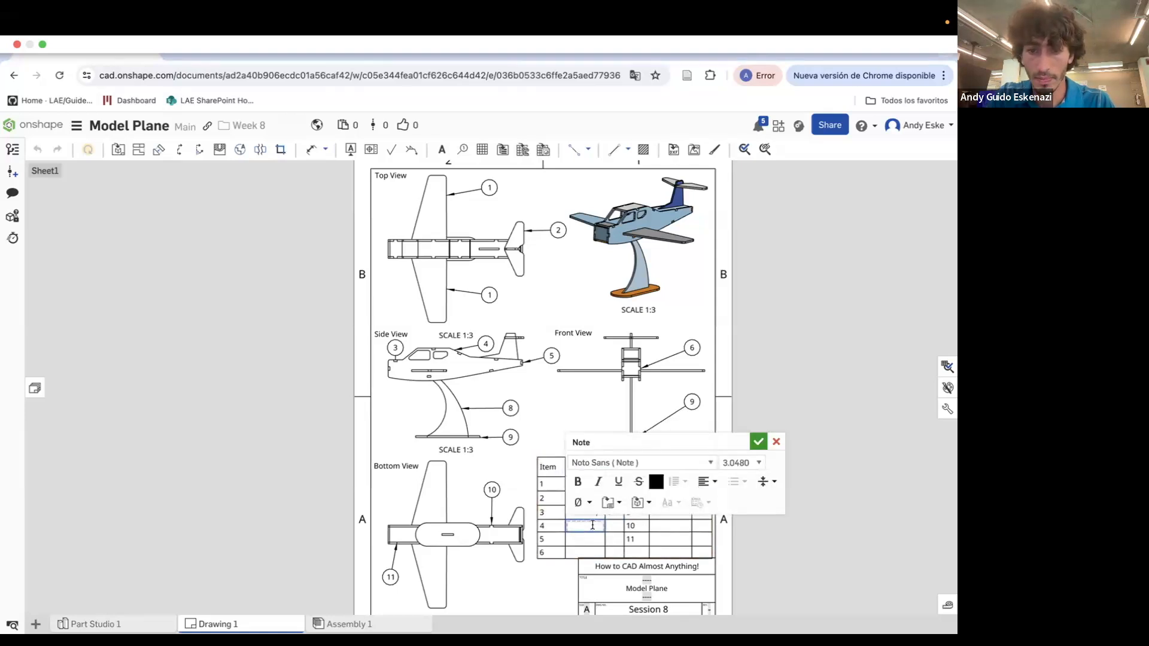
{"action": "type", "text": "Back T"}
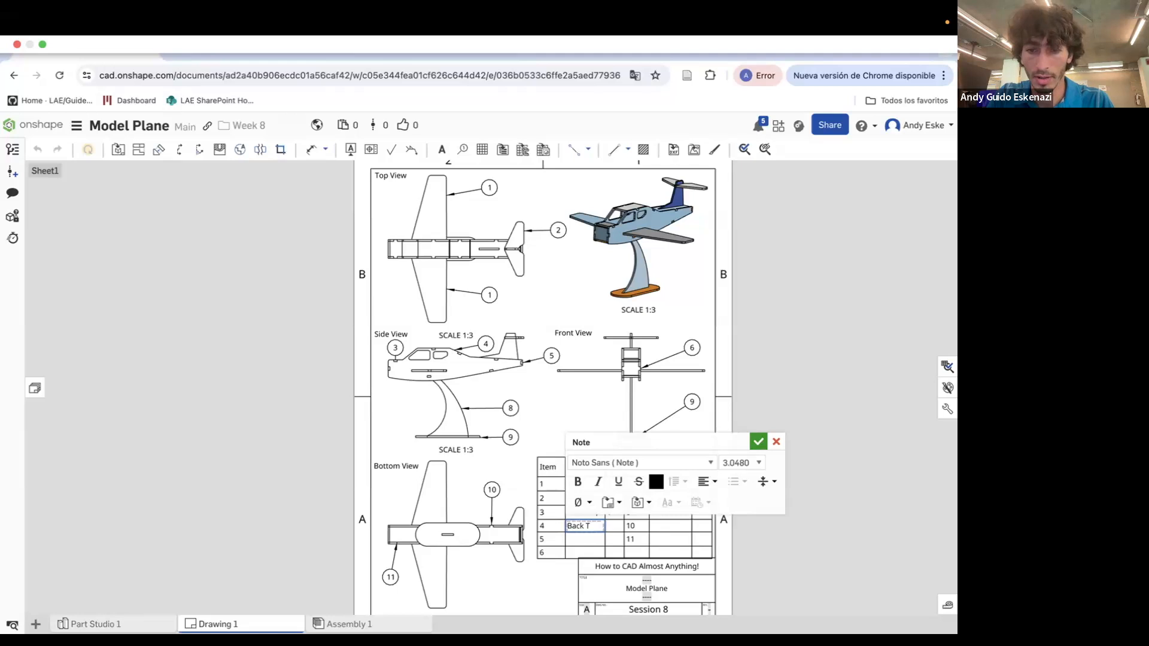
{"action": "type", "text": "op"}
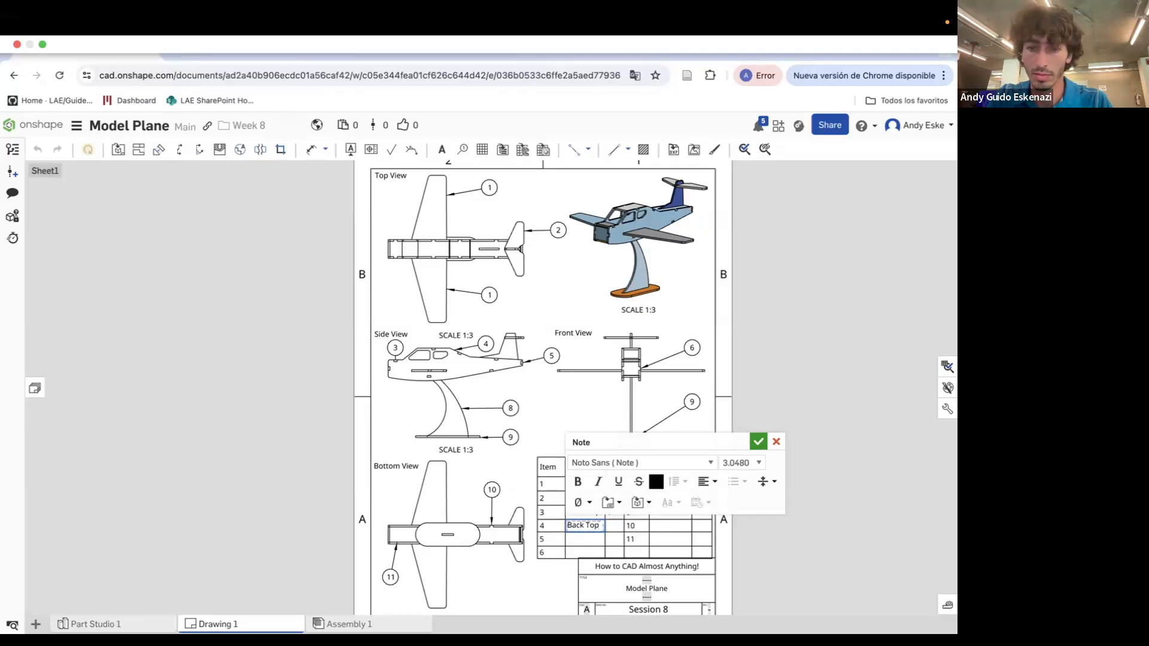
{"action": "key", "text": "BackSpace"}
{"action": "key", "text": "BackSpace"}
{"action": "key", "text": "BackSpace"}
{"action": "key", "text": "BackSpace"}
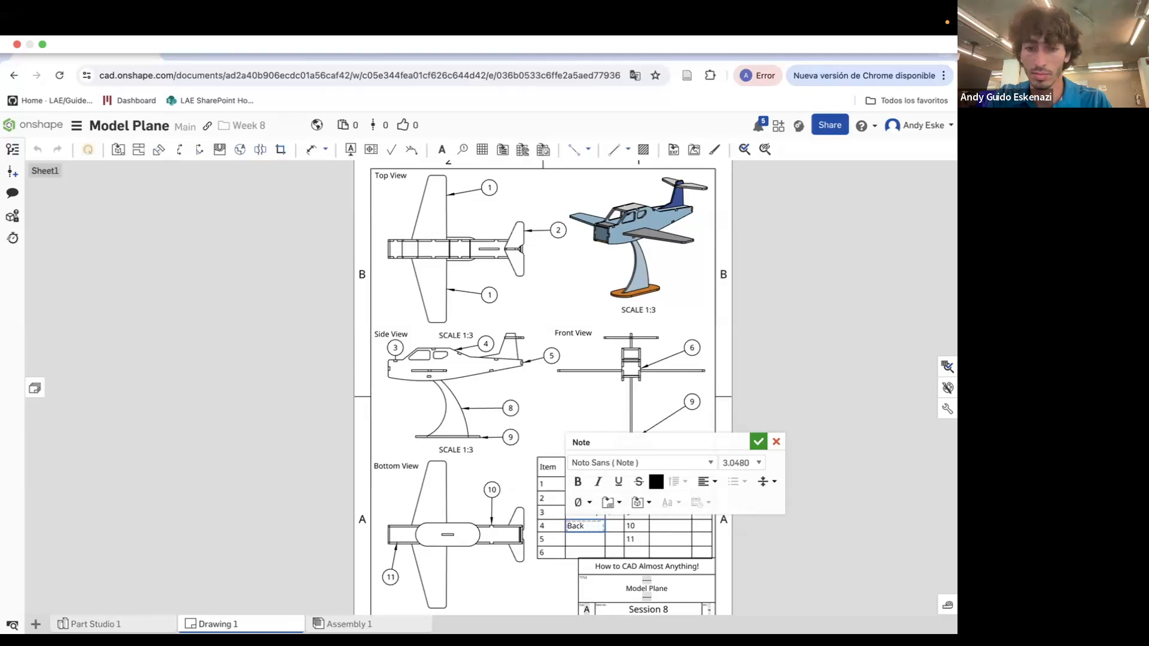
{"action": "type", "text": "Top"}
{"action": "left_click", "coordinate": [610, 528]}
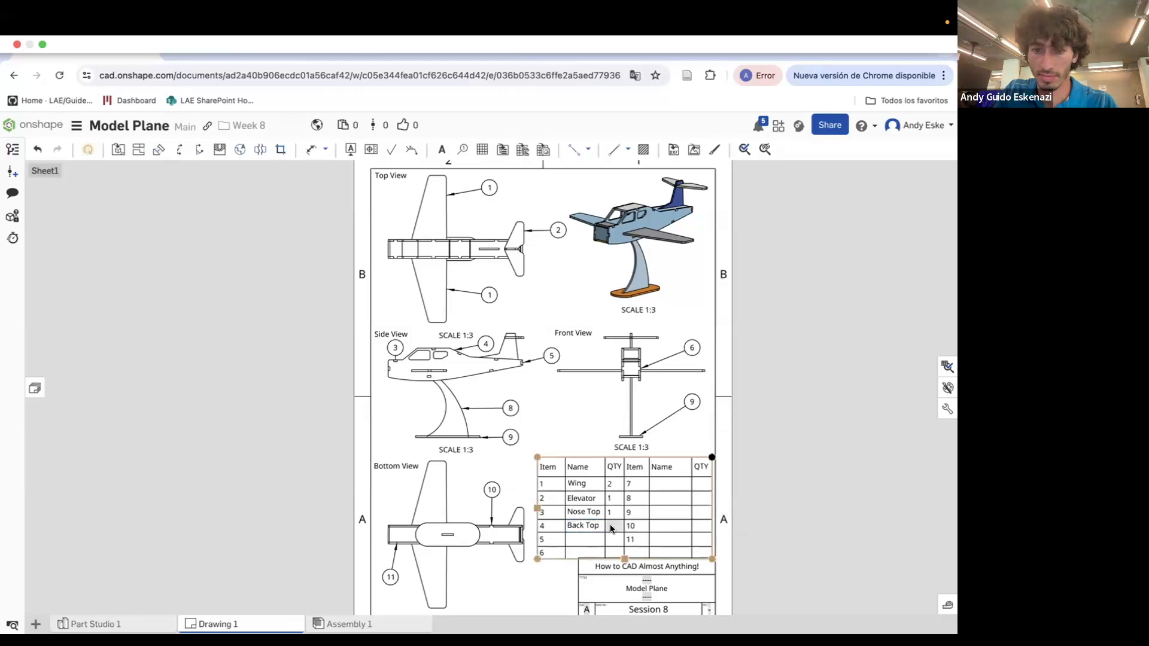
{"action": "double_click", "coordinate": [610, 524]}
{"action": "type", "text": "1"}
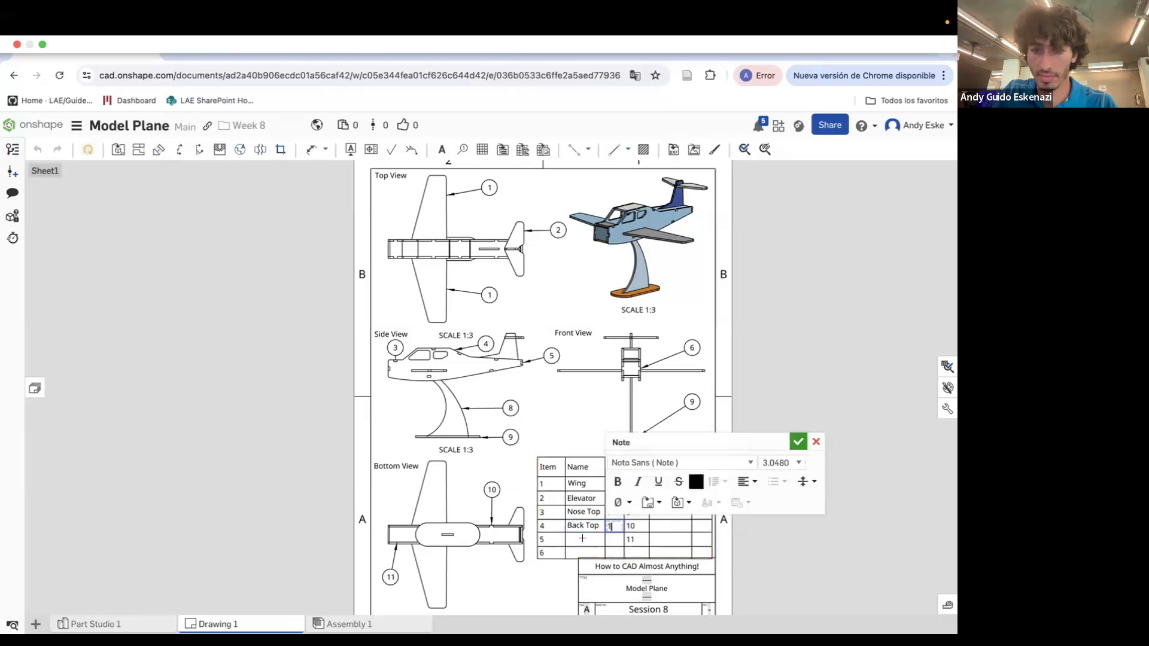
Enter Back as the name of item 5 in the parts table
{"action": "left_click", "coordinate": [582, 538]}
{"action": "double_click", "coordinate": [583, 538]}
{"action": "type", "text": "Back"}
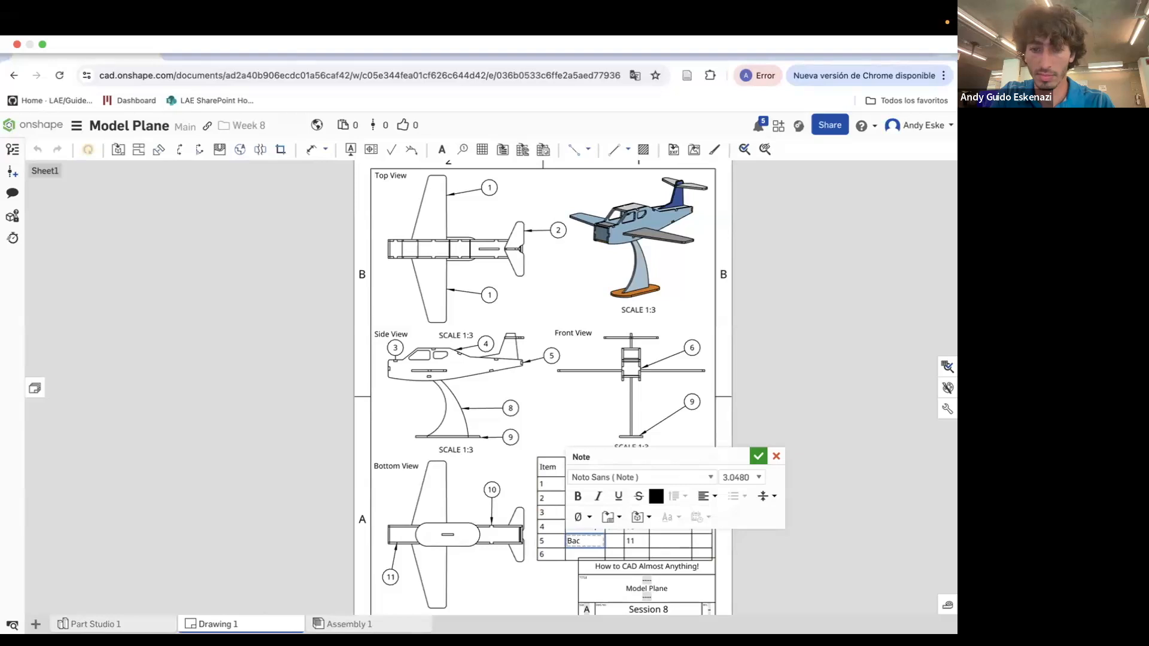
Enter Nose as the name of item 6 in the parts table
{"action": "left_click", "coordinate": [572, 553]}
{"action": "double_click", "coordinate": [572, 554]}
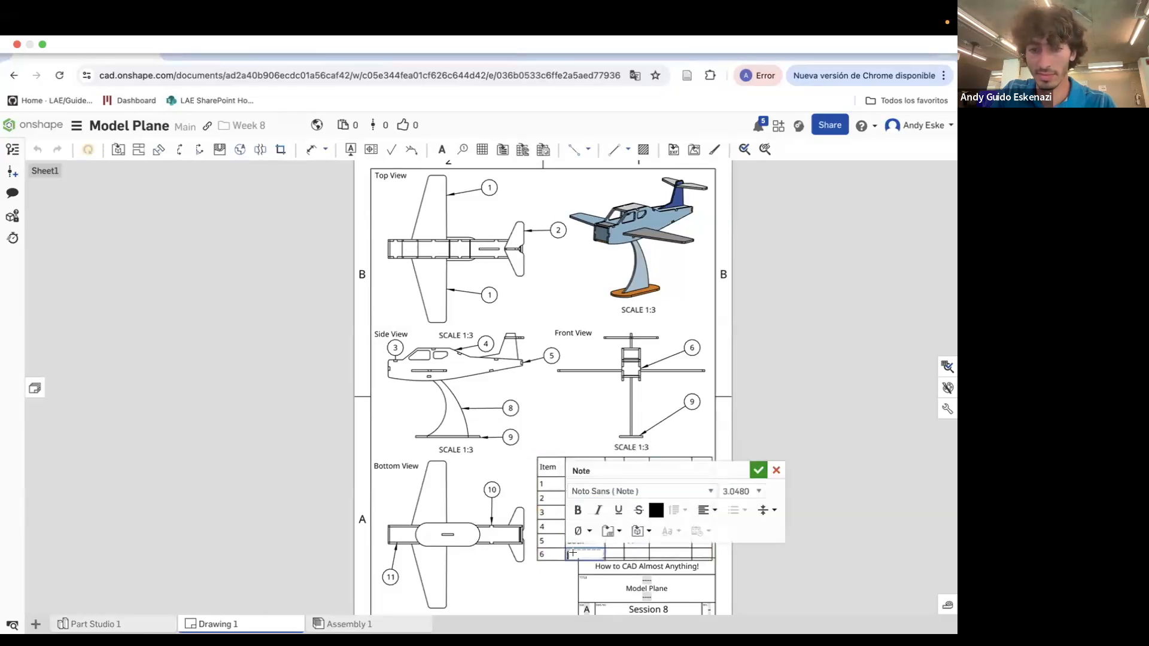
{"action": "type", "text": "F"}
{"action": "type", "text": "Nose"}
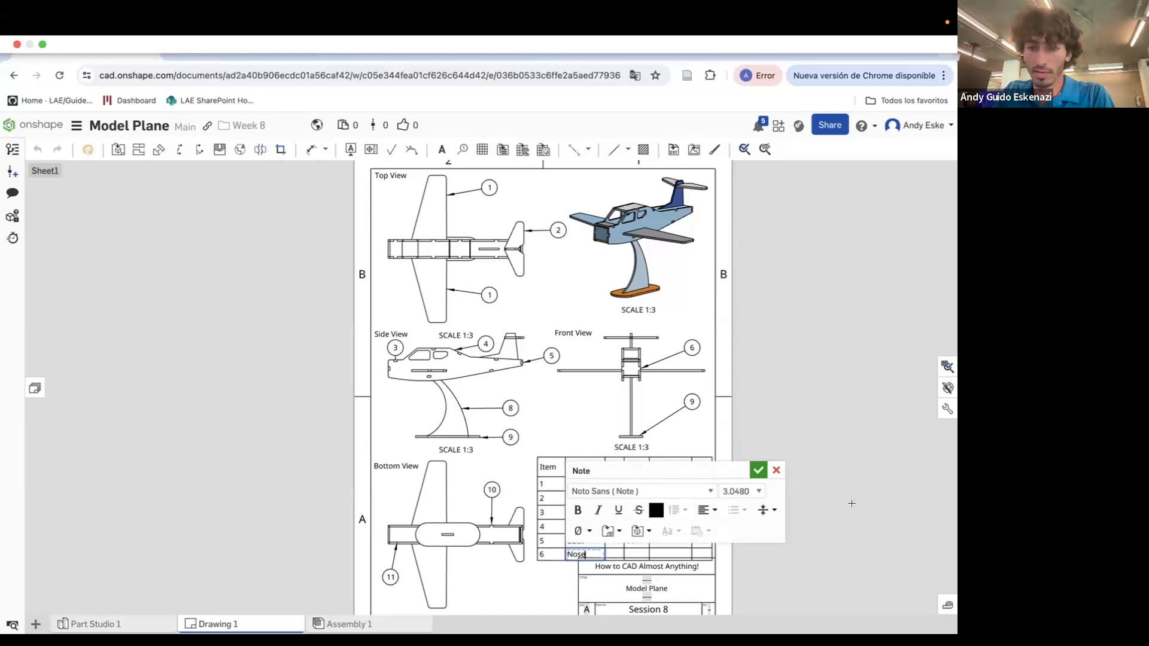
Replace the name of item 5 in the parts table with Cone
{"action": "left_click", "coordinate": [579, 541]}
{"action": "double_click", "coordinate": [584, 542]}
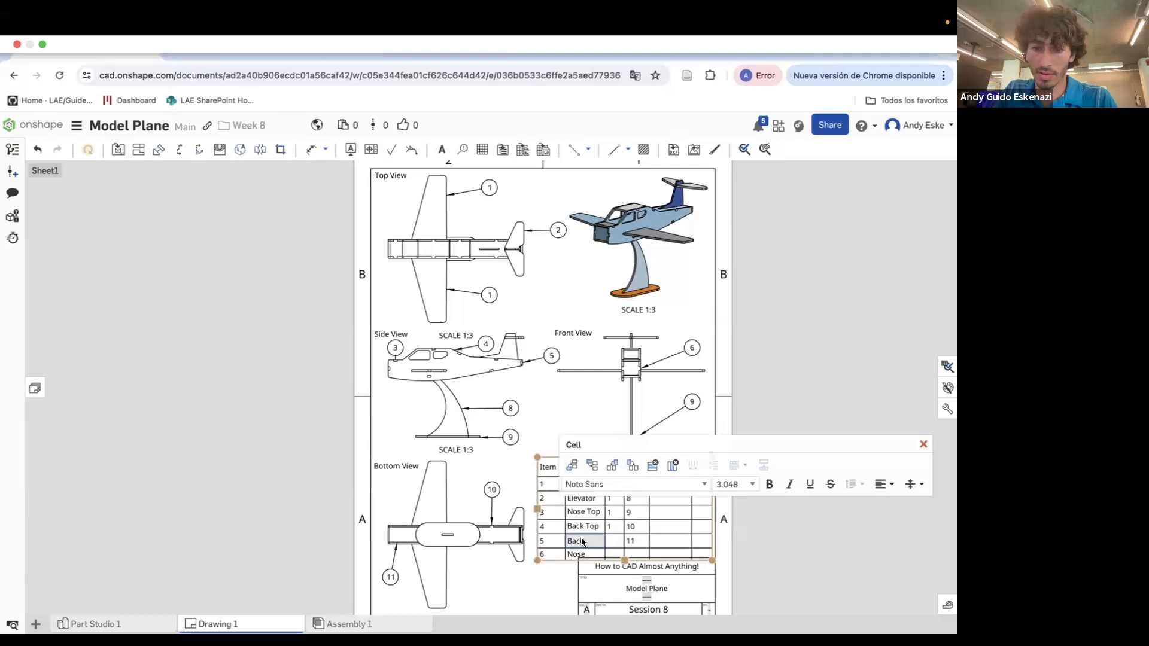
{"action": "left_click_drag", "start_coordinate": [584, 541], "coordinate": [567, 540]}
{"action": "key", "text": "Right"}
{"action": "type", "text": "CV"}
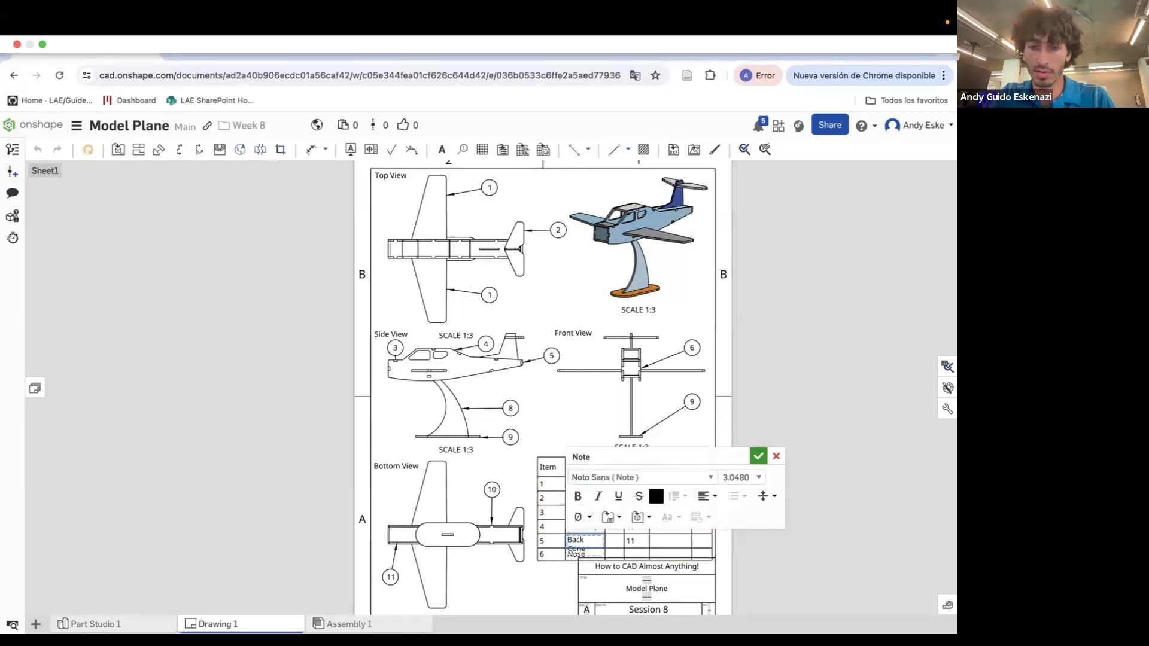
{"action": "key", "text": "BackSpace"}
{"action": "key", "text": "BackSpace"}
{"action": "key", "text": "BackSpace"}
{"action": "key", "text": "BackSpace"}
{"action": "type", "text": "Cone"}
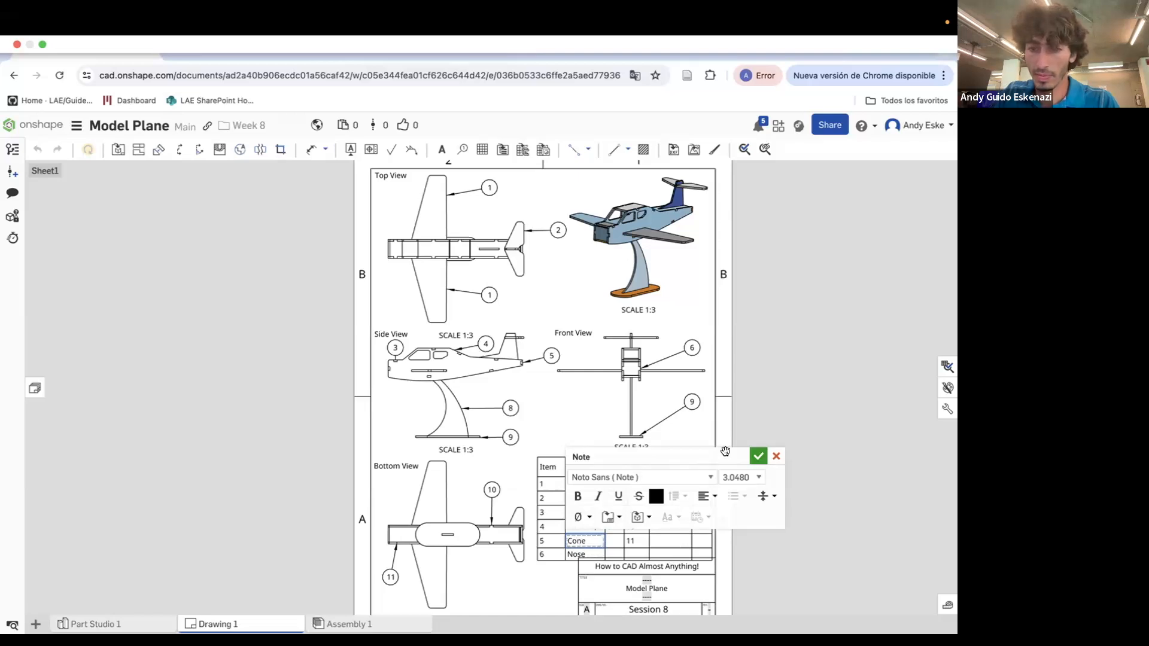
{"action": "left_click", "coordinate": [758, 457]}
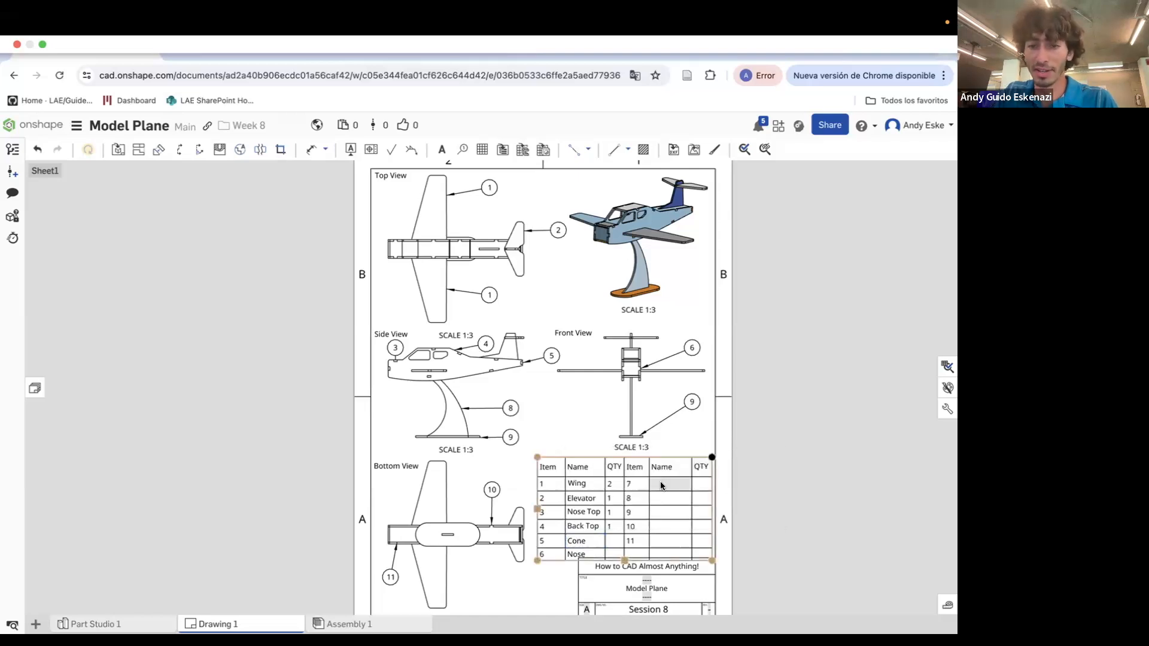
Set the quantities of items 5 and 6 in the parts table to 1 each
{"action": "double_click", "coordinate": [612, 544]}
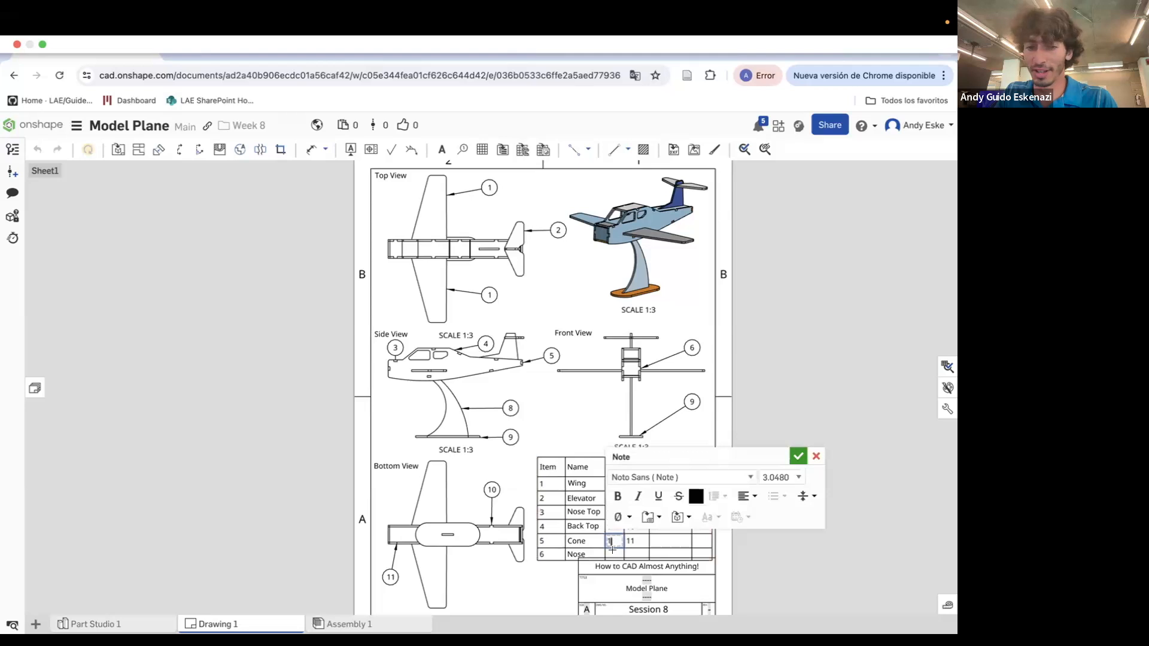
{"action": "left_click", "coordinate": [613, 550]}
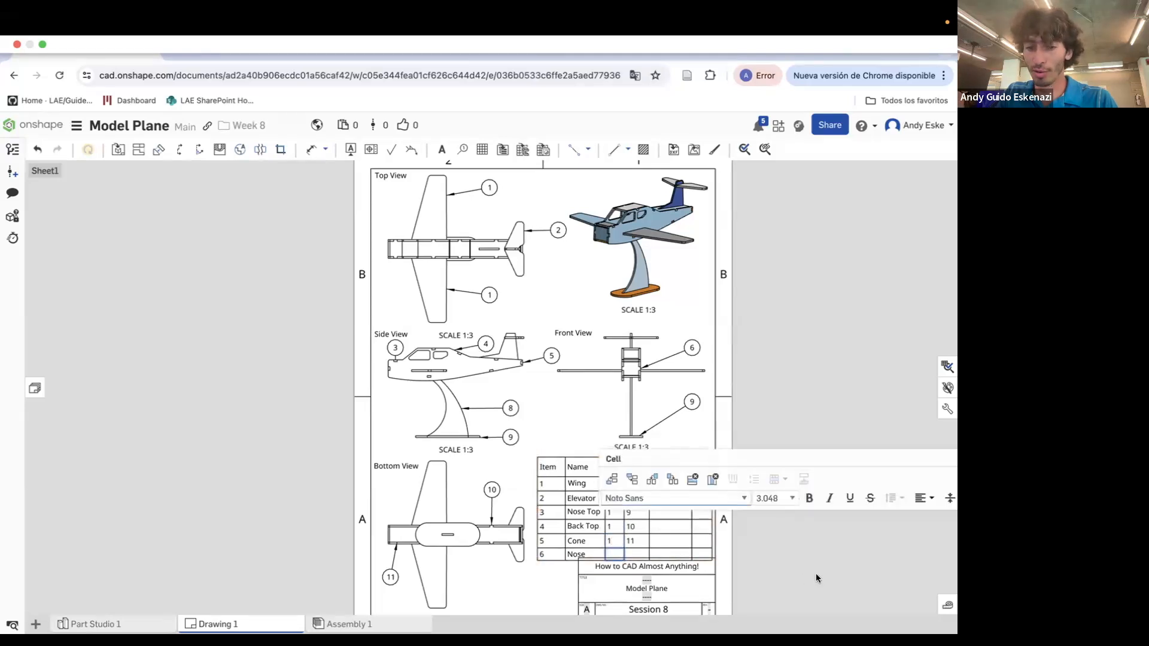
{"action": "left_click", "coordinate": [612, 556]}
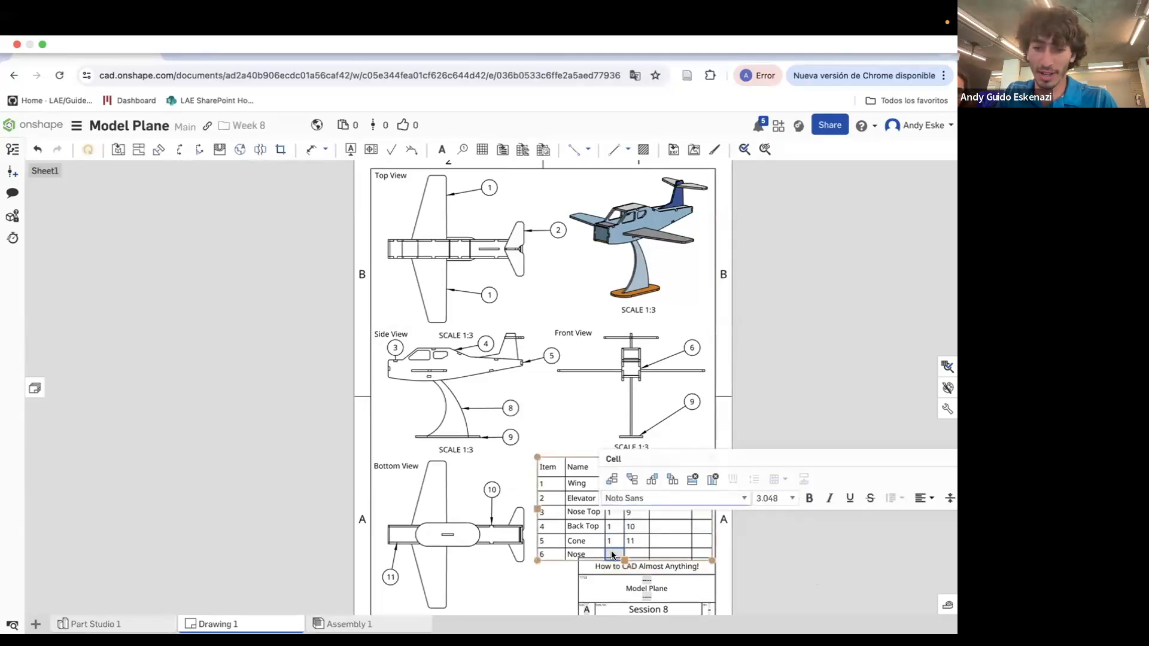
{"action": "double_click", "coordinate": [612, 555]}
{"action": "type", "text": "1"}
{"action": "left_click", "coordinate": [621, 511]}
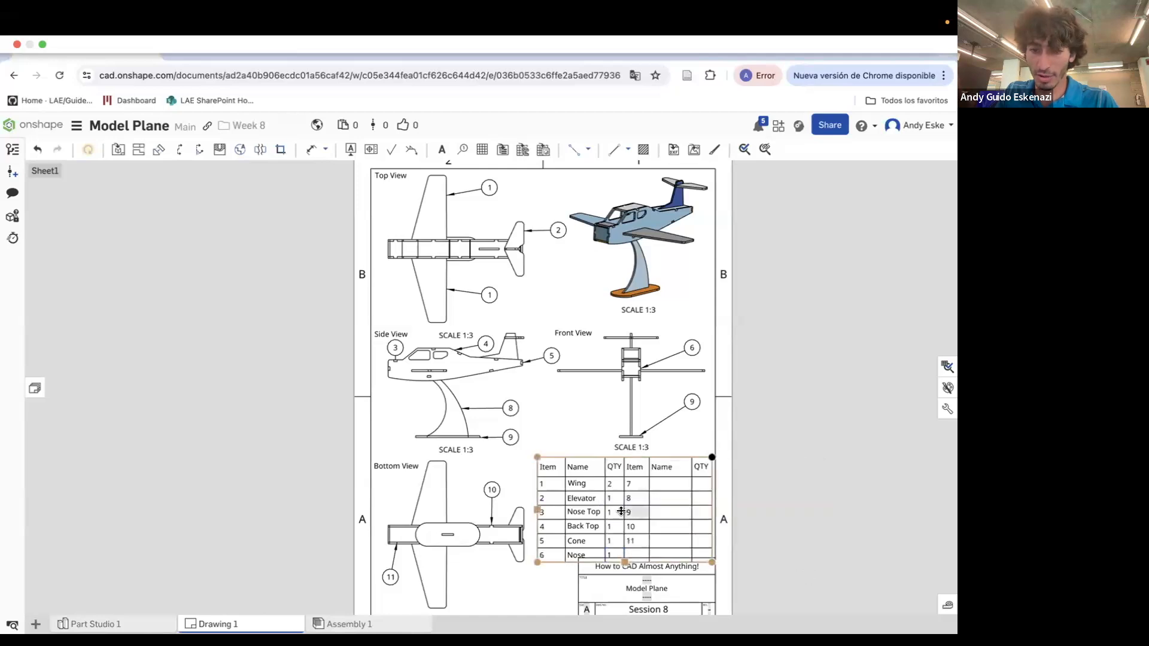
Move the parts table up clear of the title block, and place the front view's scale label beside the stand below callout 9
{"action": "left_click_drag", "start_coordinate": [537, 458], "coordinate": [538, 447]}
{"action": "scroll", "coordinate": [606, 403], "scroll_direction": "up", "scroll_amount": 5}
{"action": "left_click_drag", "start_coordinate": [741, 446], "coordinate": [745, 437]}
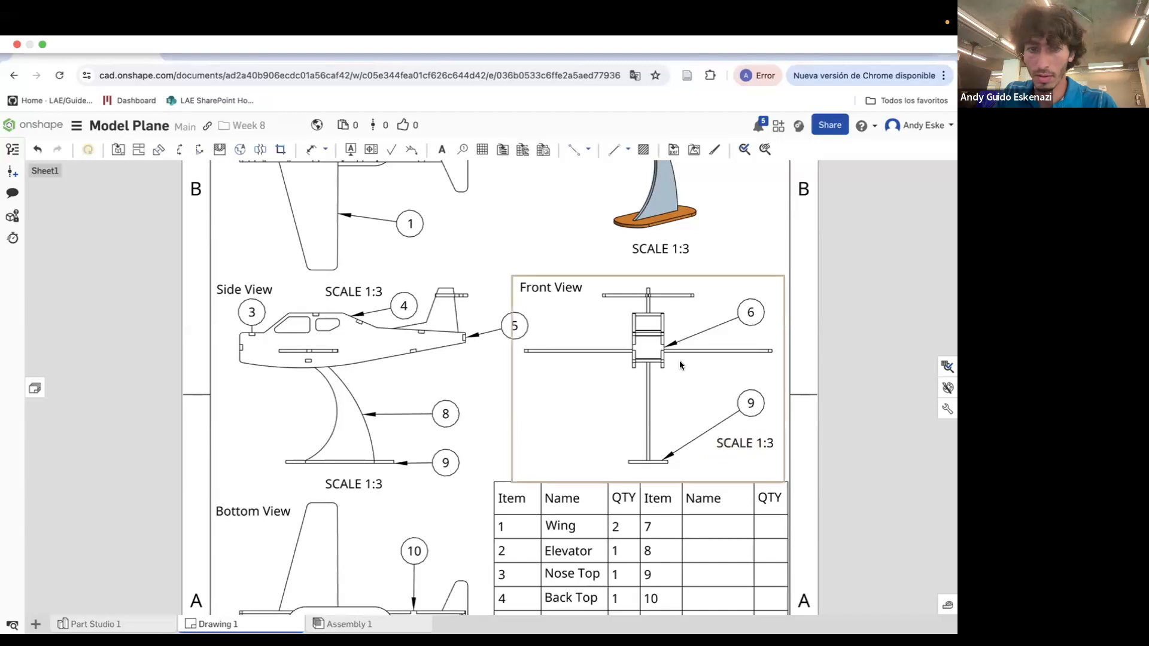
{"action": "scroll", "coordinate": [685, 361], "scroll_direction": "down", "scroll_amount": 3}
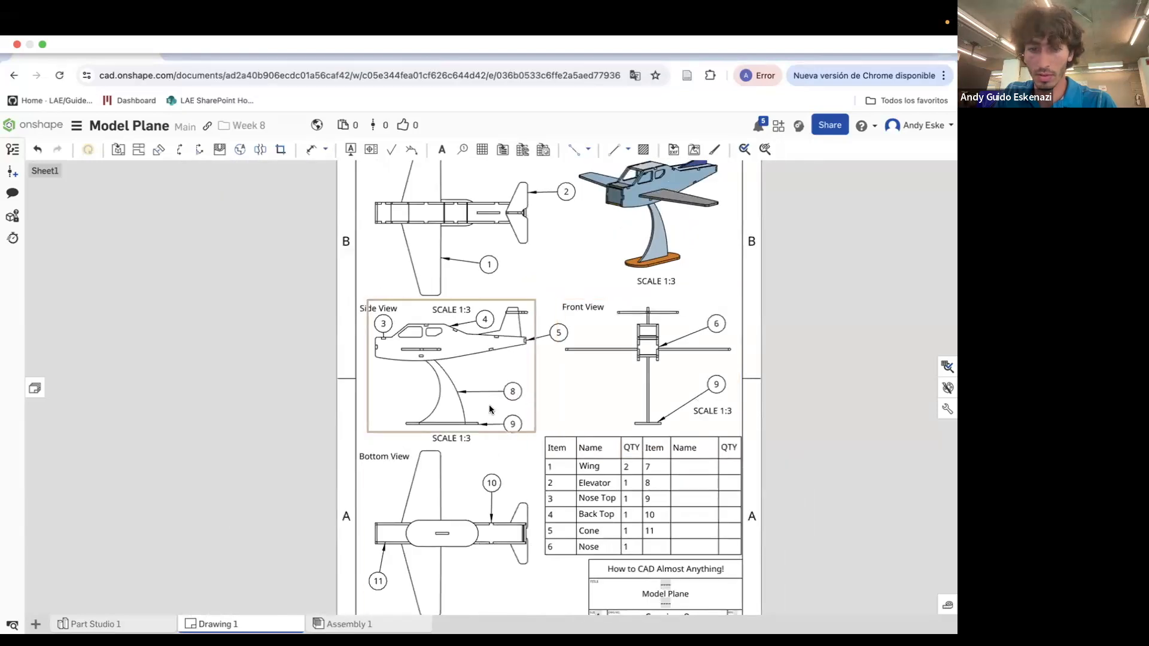
Move the scale labels of the top, side and bottom views to the lower right of their views, clear of the geometry
{"action": "scroll", "coordinate": [490, 409], "scroll_direction": "down", "scroll_amount": 2}
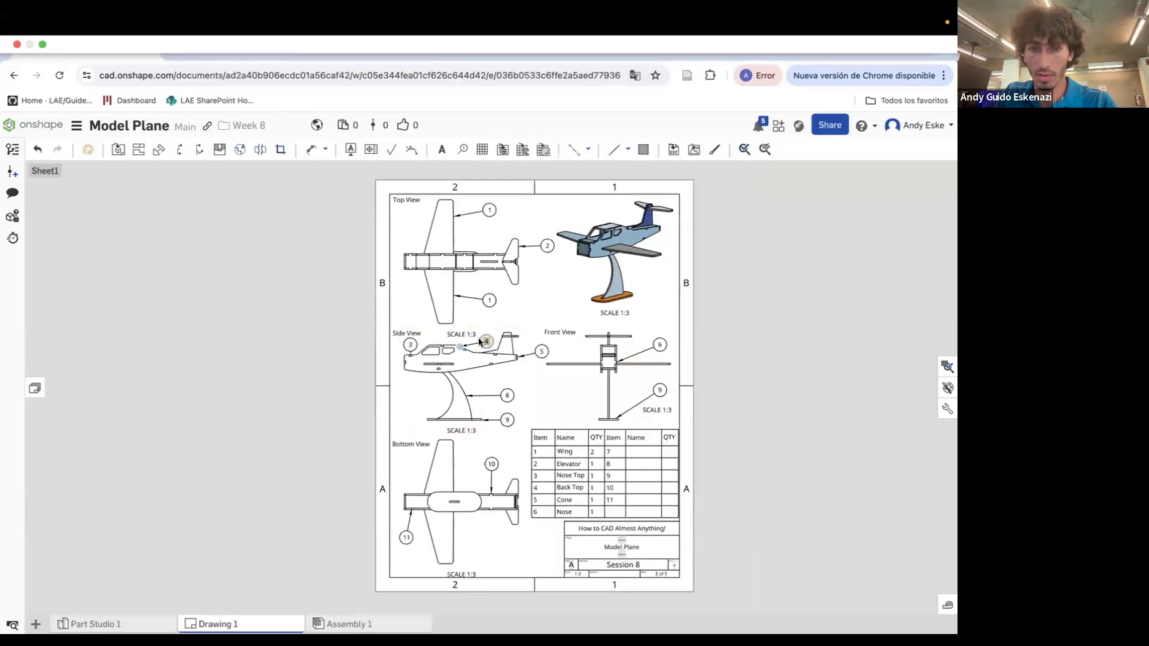
{"action": "left_click_drag", "start_coordinate": [485, 325], "coordinate": [521, 311]}
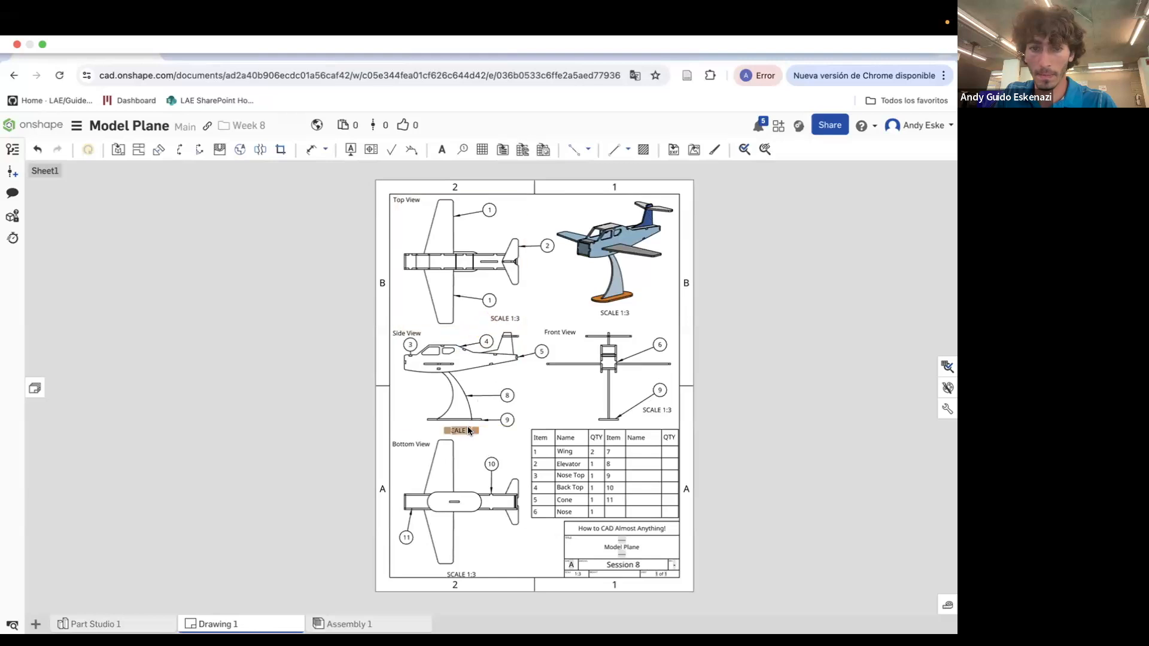
{"action": "left_click_drag", "start_coordinate": [503, 437], "coordinate": [508, 436]}
{"action": "left_click_drag", "start_coordinate": [455, 574], "coordinate": [490, 573]}
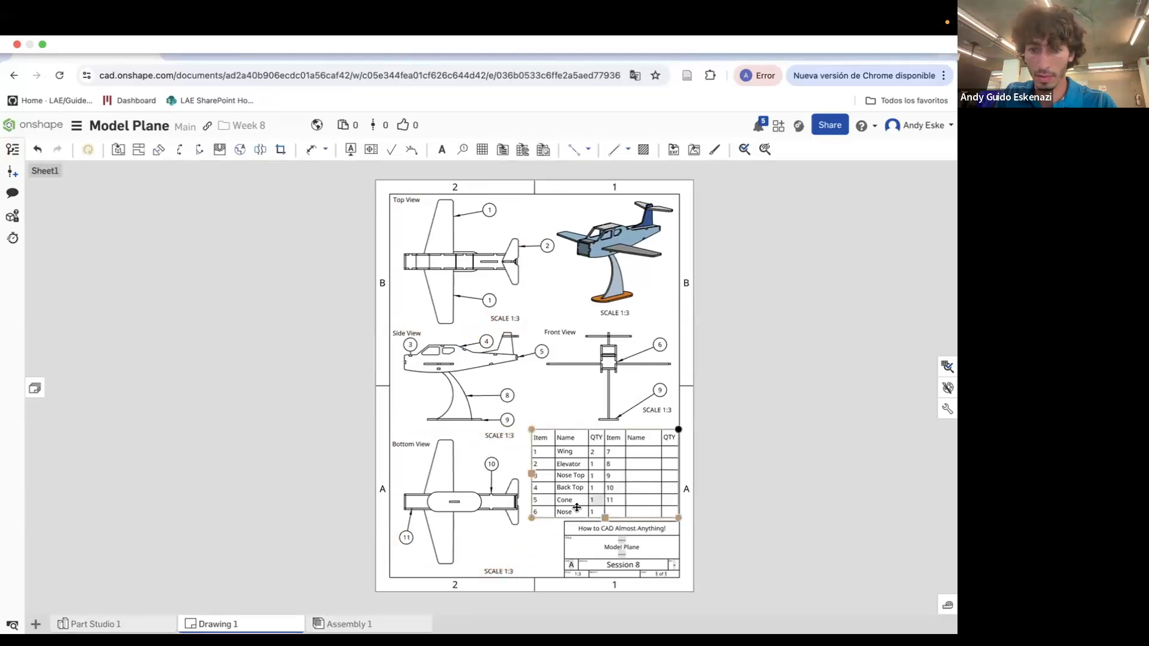
{"action": "scroll", "coordinate": [593, 519], "scroll_direction": "up", "scroll_amount": 2}
{"action": "left_click", "coordinate": [659, 431]}
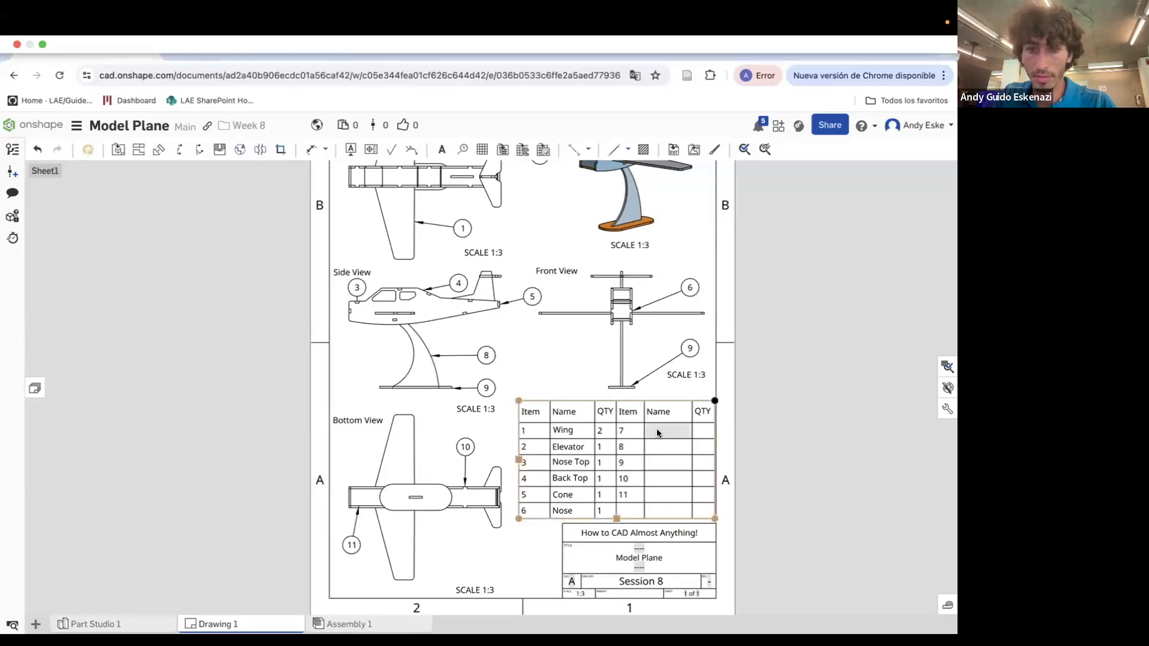
{"action": "left_click", "coordinate": [777, 515]}
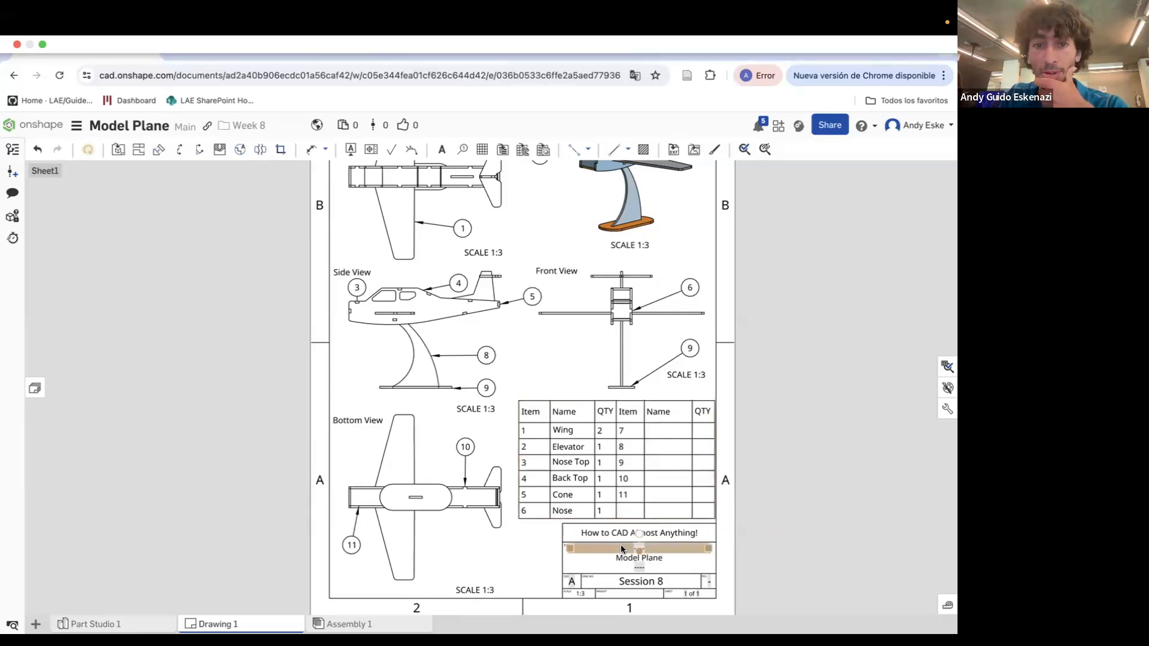
{"action": "scroll", "coordinate": [620, 544], "scroll_direction": "down", "scroll_amount": 1}
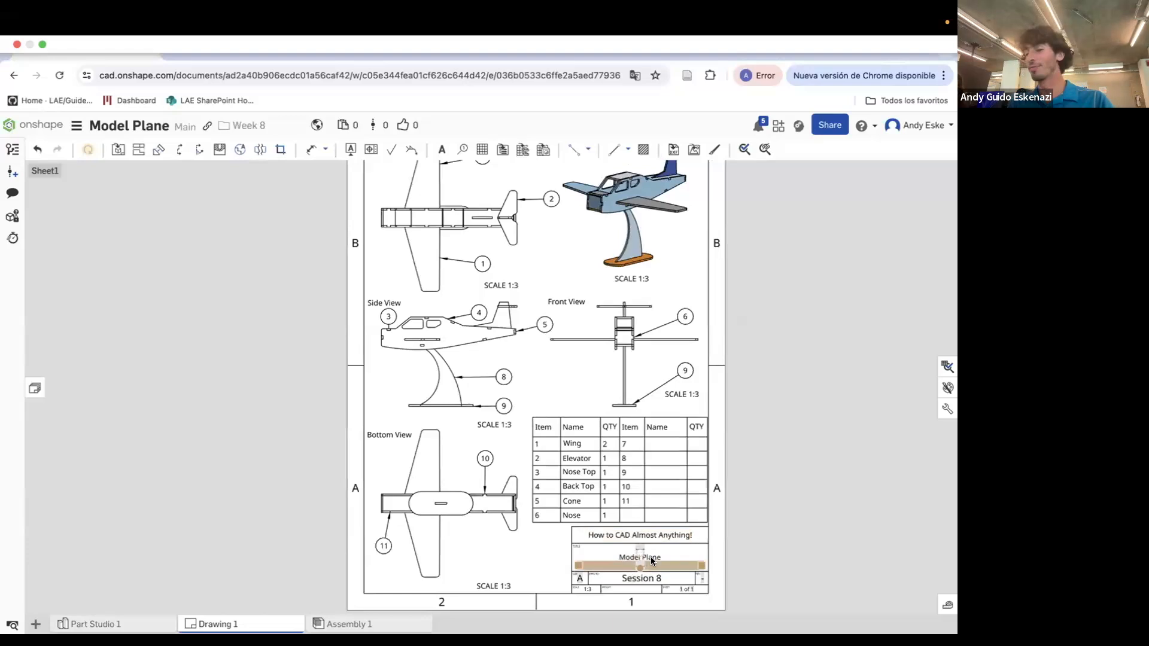
Renumber the stand callout in the side view as 7 and the base callouts in the front and side views as 8
{"action": "double_click", "coordinate": [504, 377]}
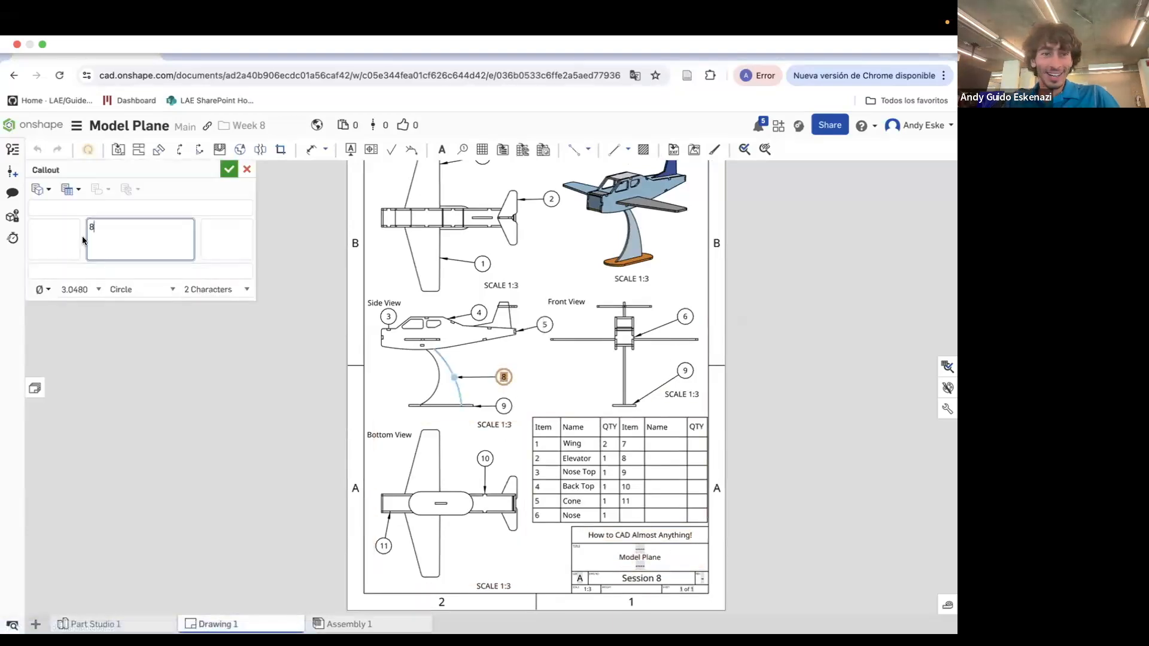
{"action": "type", "text": "7"}
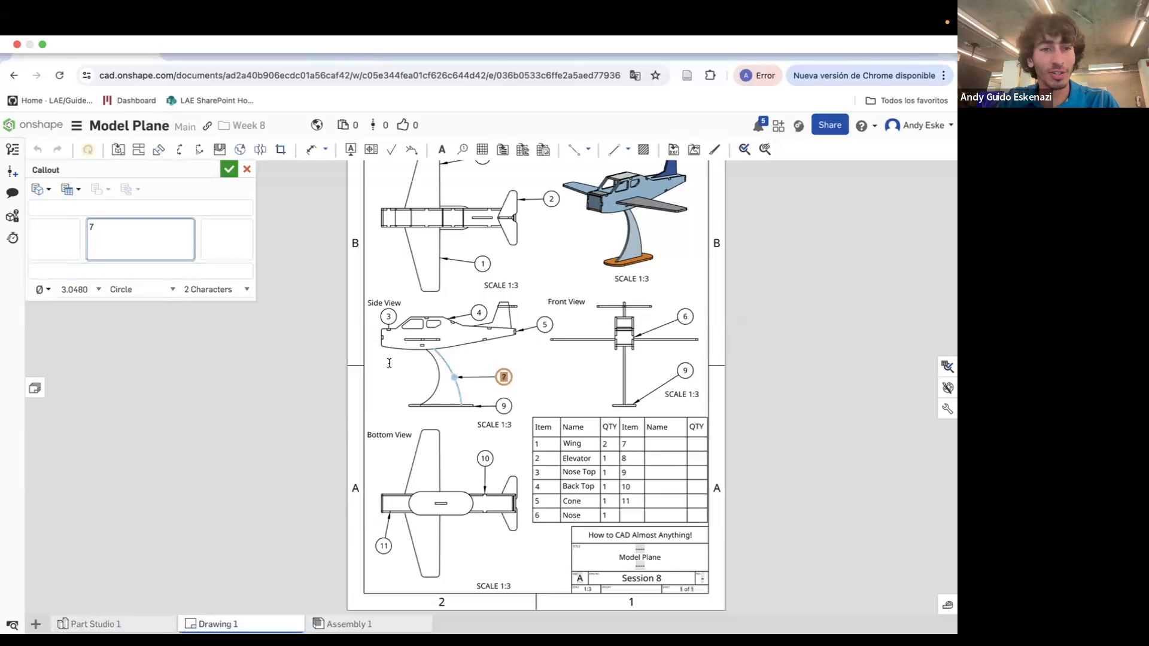
{"action": "left_click", "coordinate": [230, 170]}
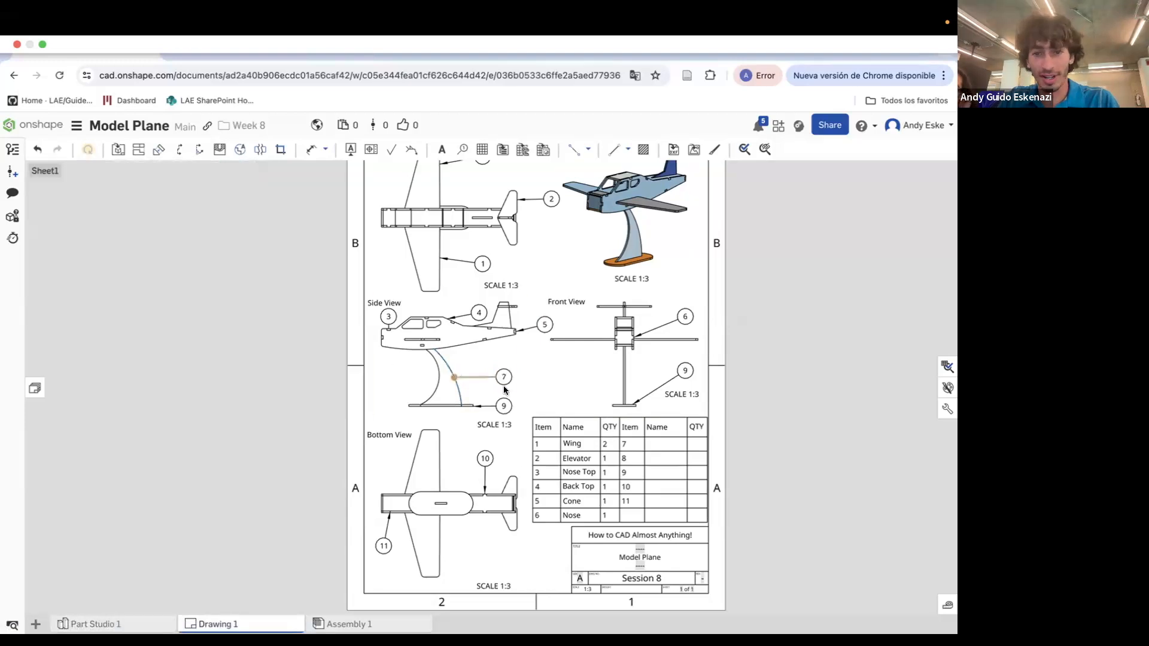
{"action": "double_click", "coordinate": [683, 371]}
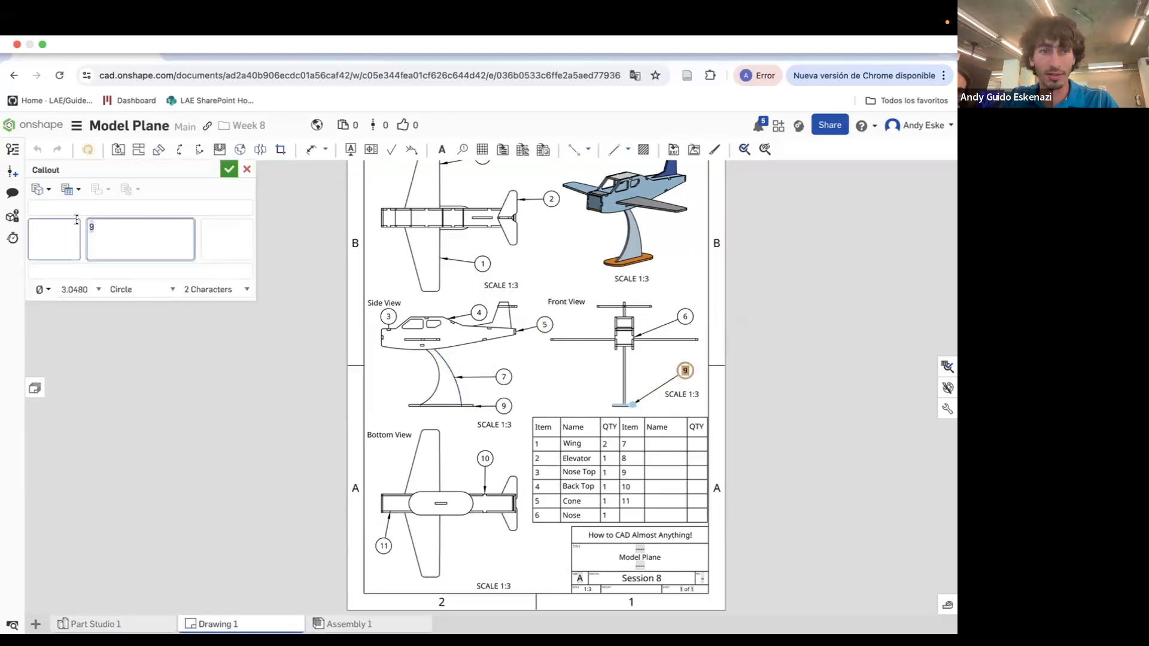
{"action": "type", "text": "8"}
{"action": "left_click", "coordinate": [229, 170]}
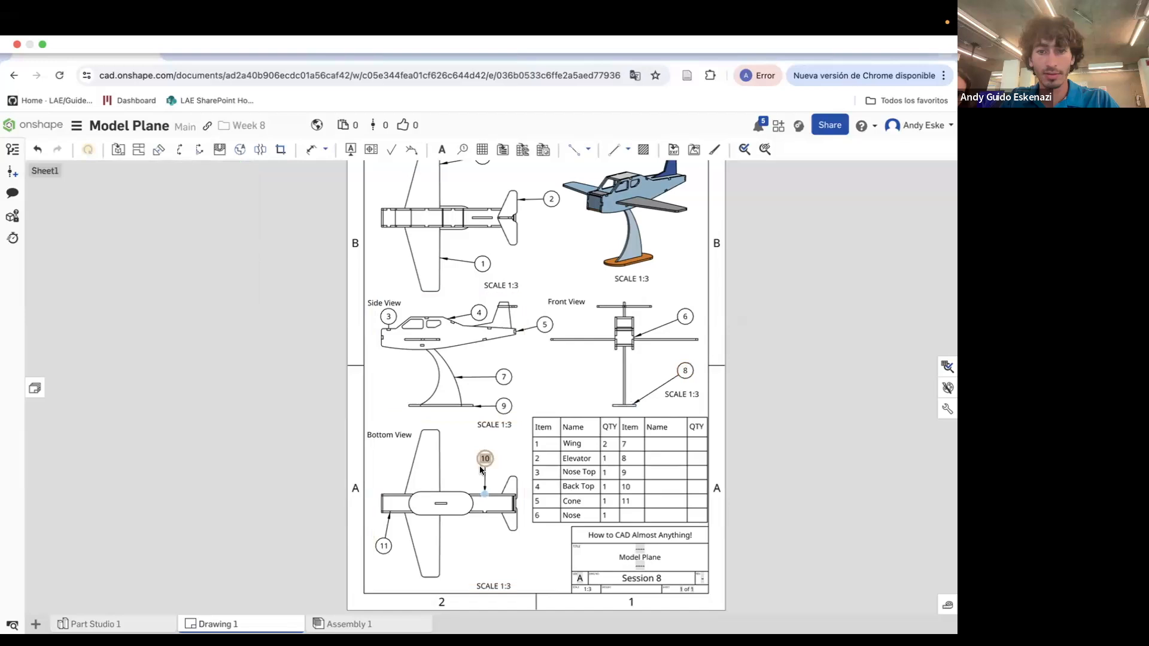
{"action": "double_click", "coordinate": [504, 407]}
{"action": "type", "text": "8"}
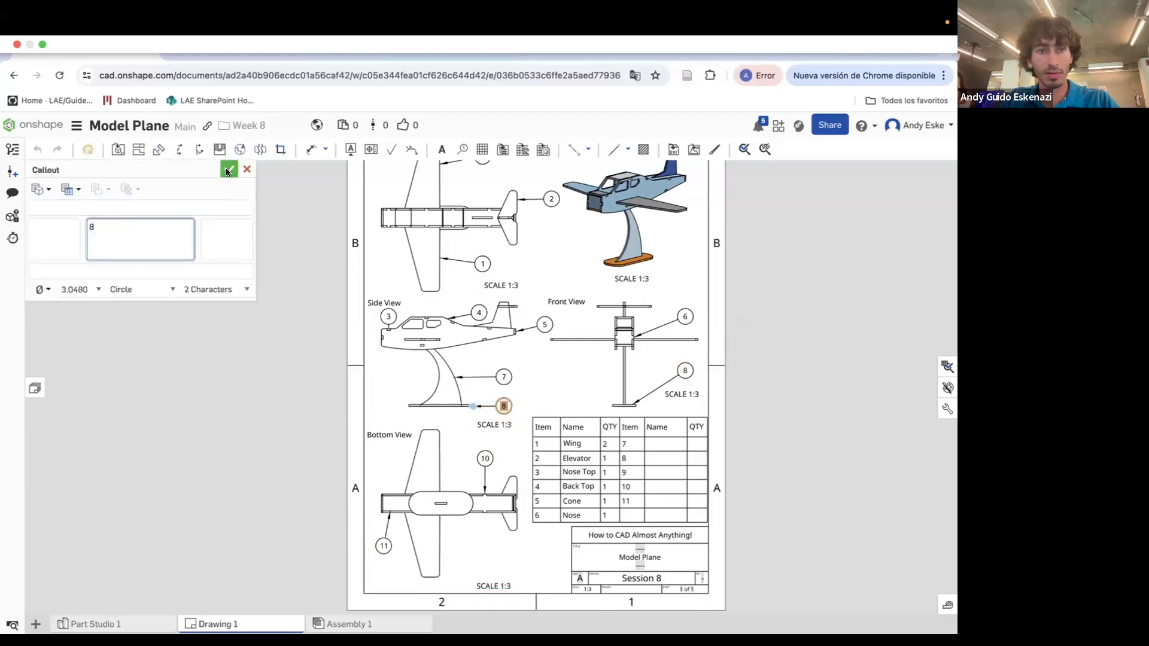
{"action": "left_click", "coordinate": [228, 171]}
Renumber the bottom view's callouts as 9 for the rear fuselage part and 10 for the front one
{"action": "double_click", "coordinate": [485, 458]}
{"action": "left_click", "coordinate": [143, 265]}
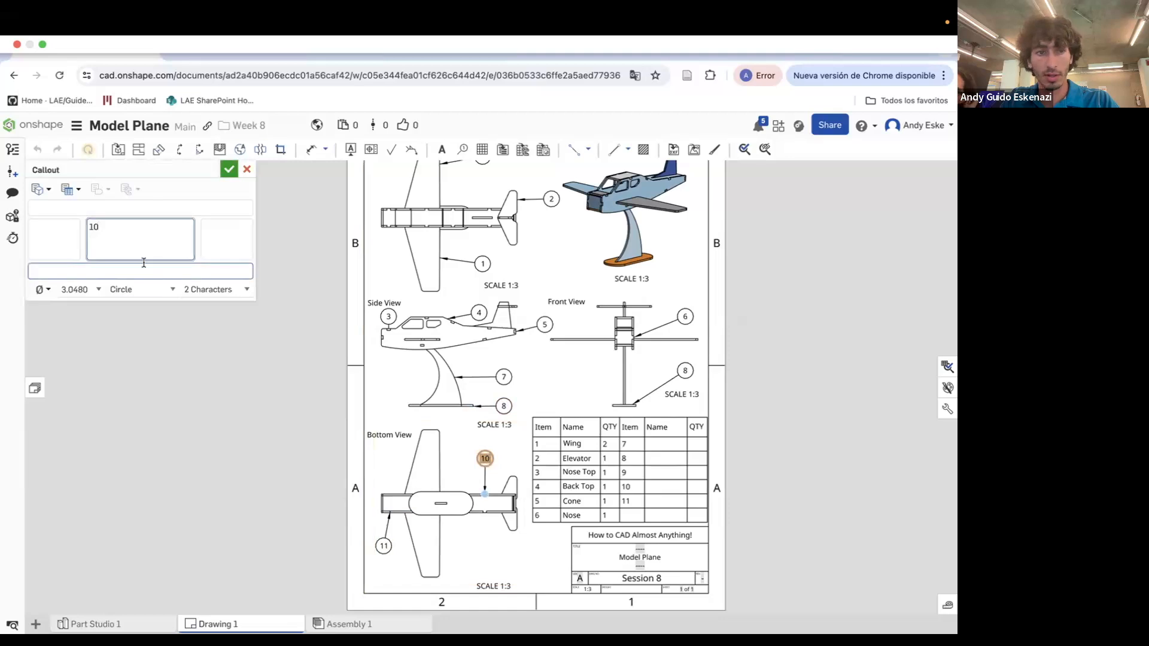
{"action": "double_click", "coordinate": [91, 228]}
{"action": "type", "text": "9"}
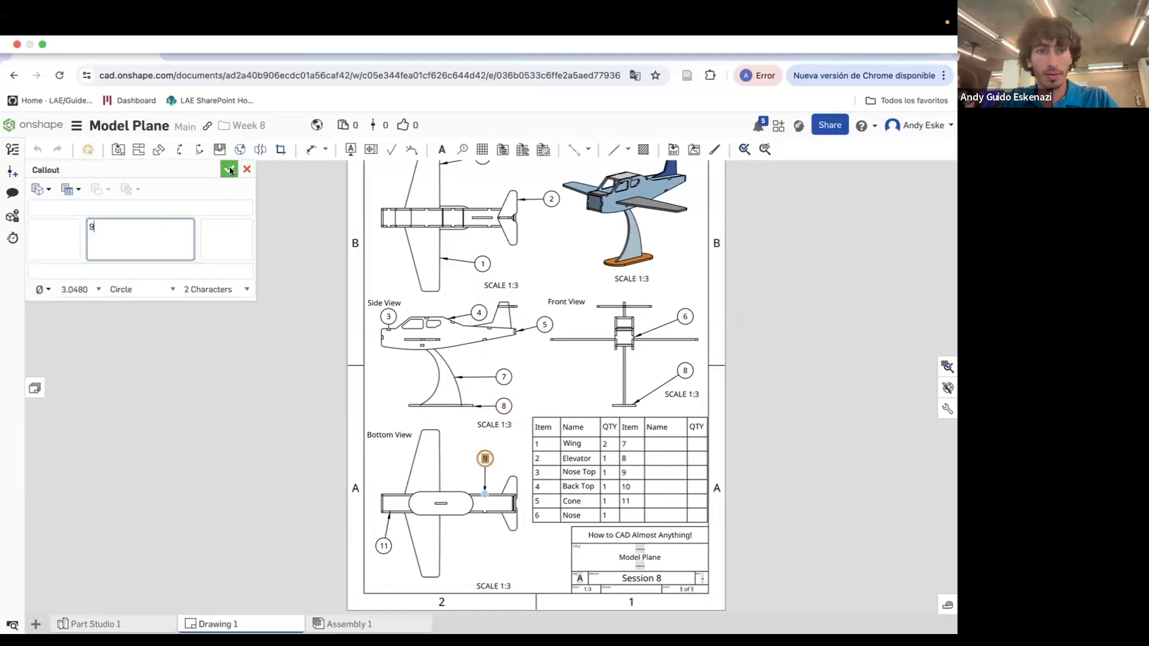
{"action": "left_click", "coordinate": [229, 172]}
{"action": "double_click", "coordinate": [383, 546]}
{"action": "left_click", "coordinate": [107, 267]}
{"action": "double_click", "coordinate": [93, 227]}
{"action": "type", "text": "10"}
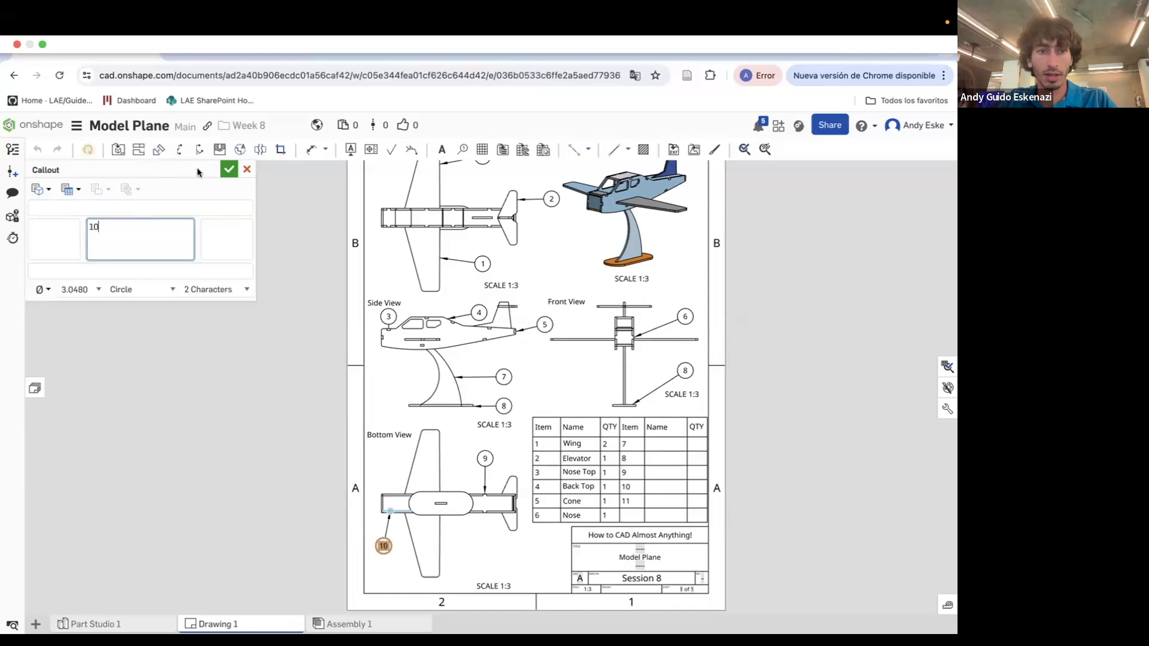
{"action": "left_click", "coordinate": [228, 170]}
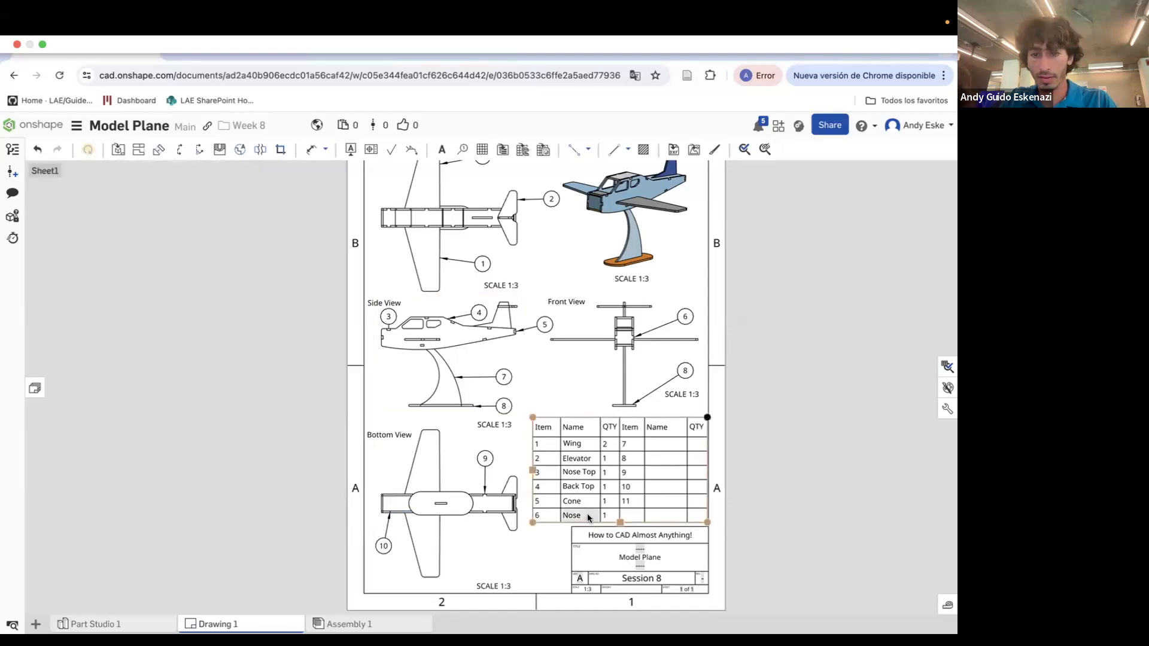
Renumber the second Item column of the parts table as 6 through 10
{"action": "double_click", "coordinate": [631, 446]}
{"action": "type", "text": "6"}
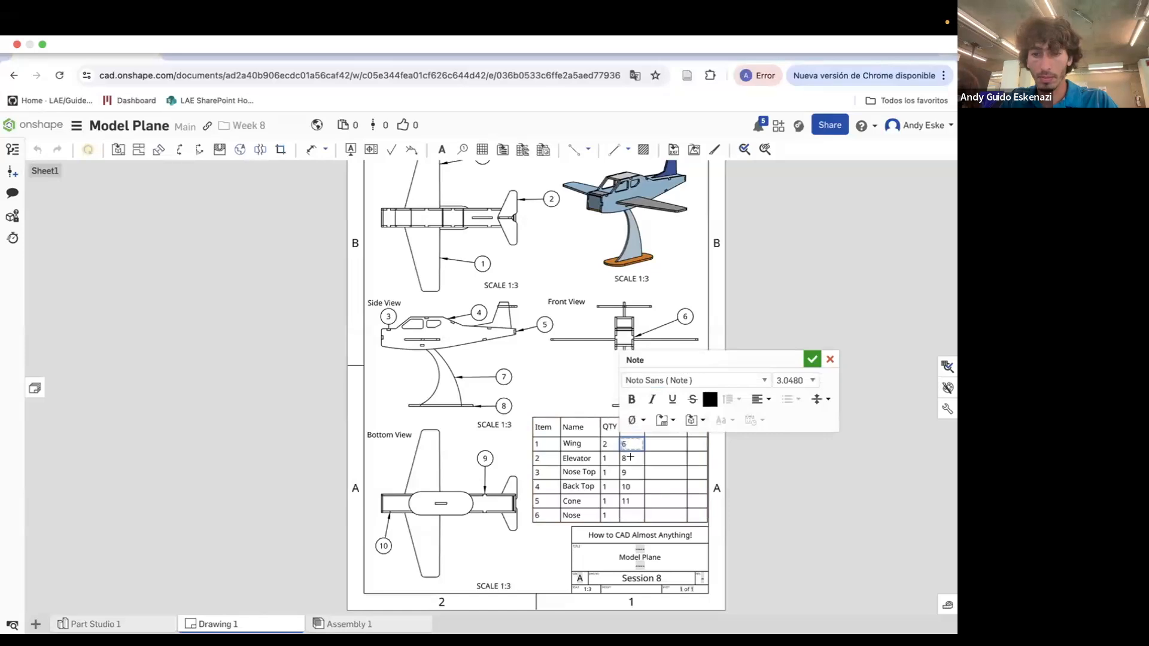
{"action": "double_click", "coordinate": [631, 458]}
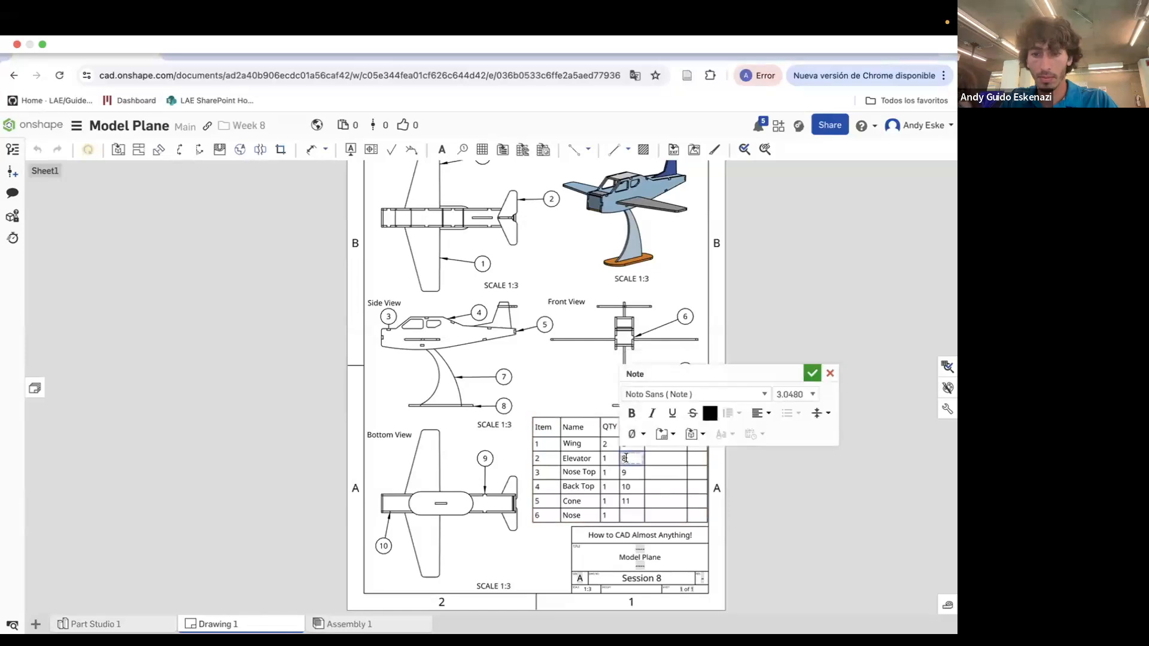
{"action": "double_click", "coordinate": [632, 473]}
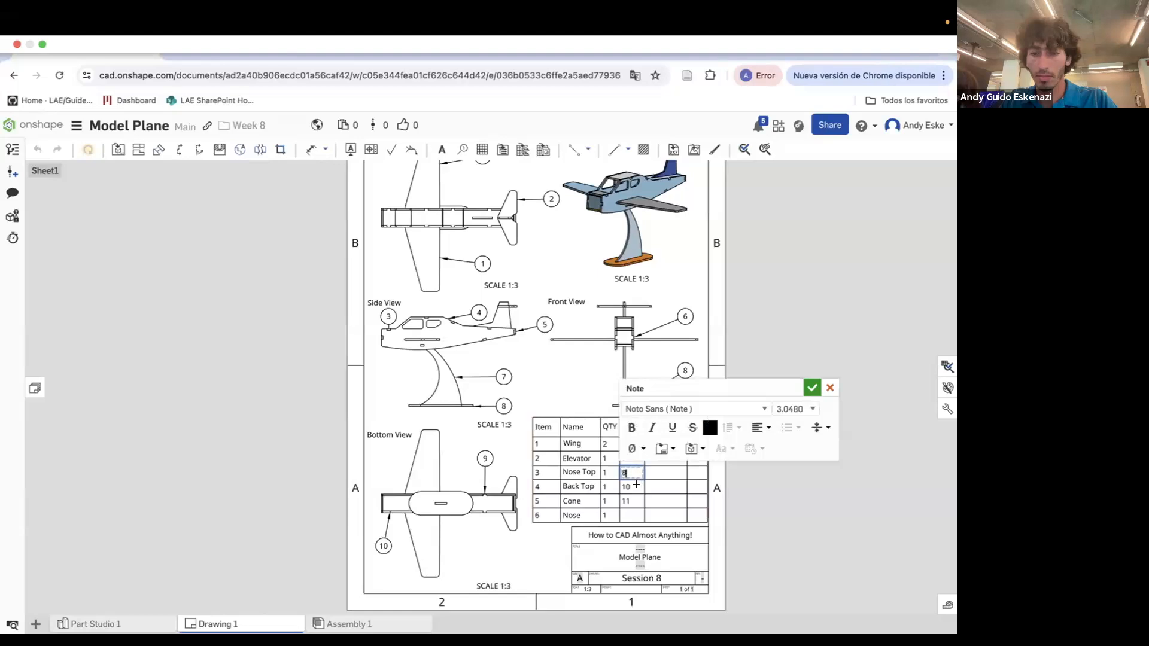
{"action": "double_click", "coordinate": [631, 486]}
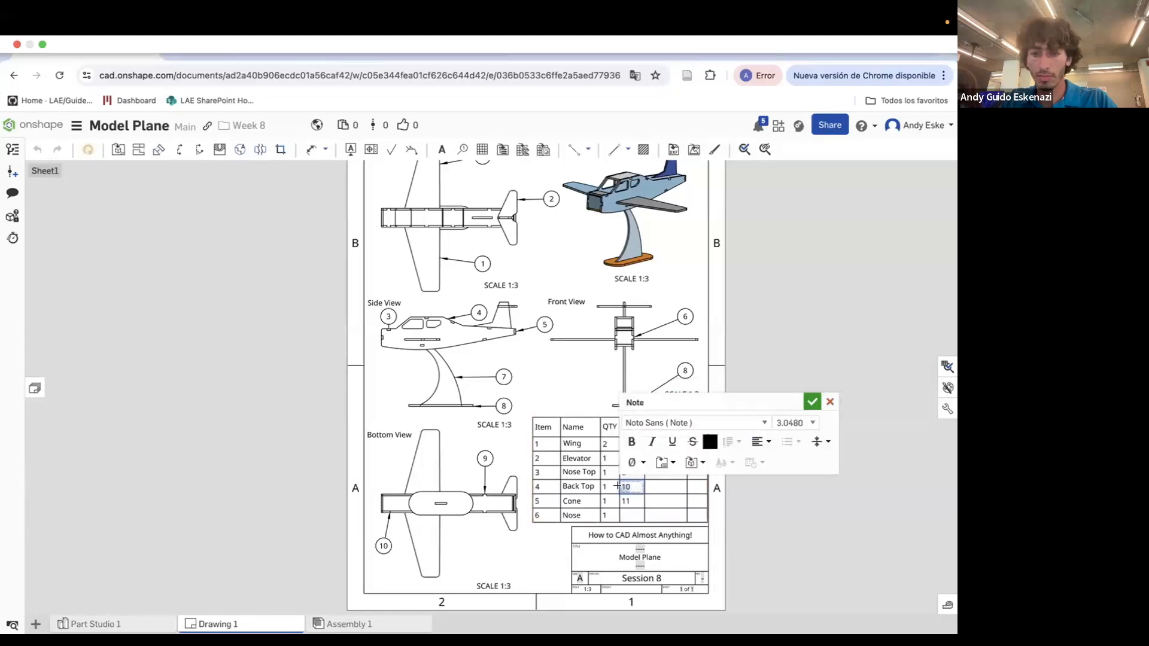
{"action": "left_click", "coordinate": [627, 502]}
{"action": "double_click", "coordinate": [627, 502]}
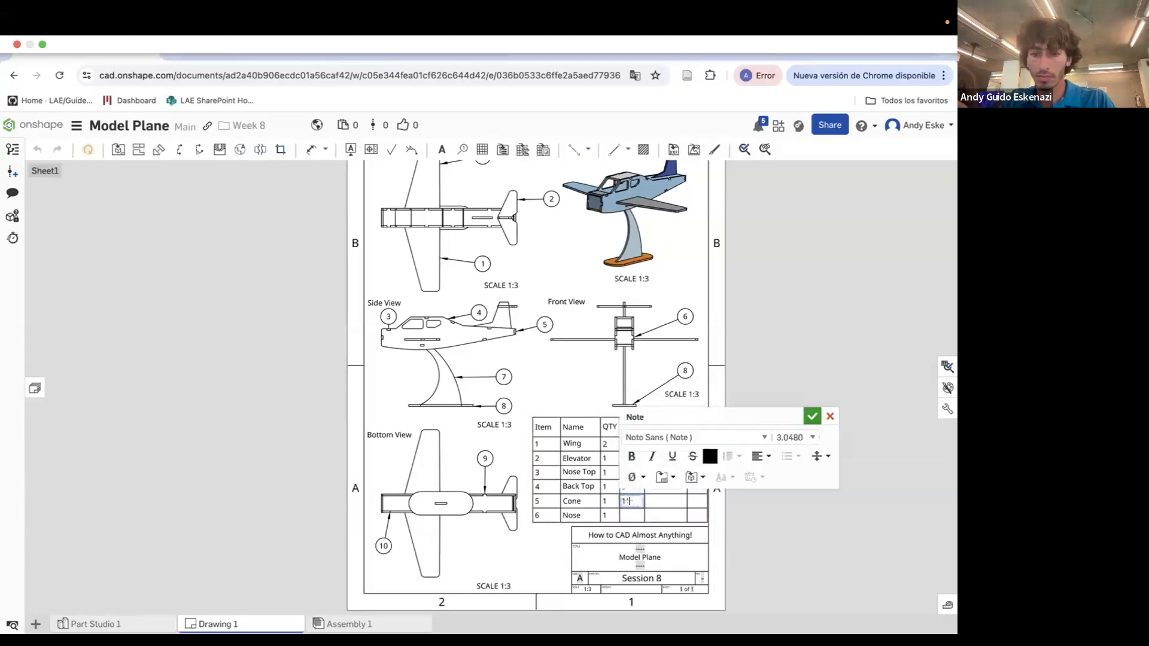
{"action": "type", "text": "0"}
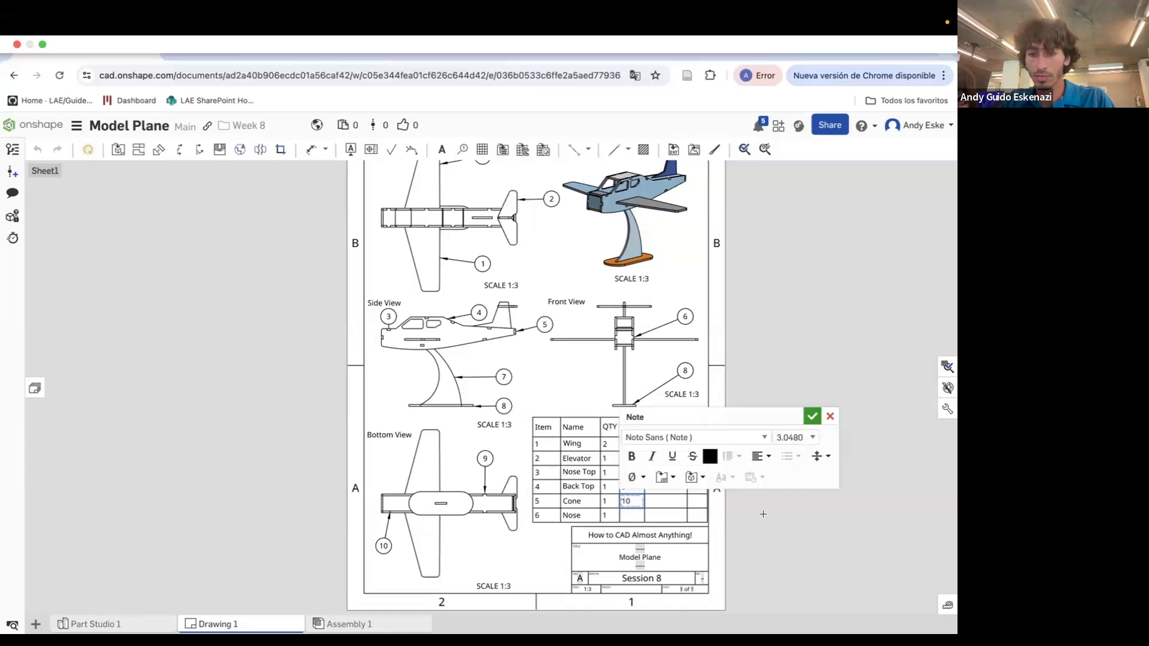
{"action": "left_click", "coordinate": [688, 511]}
Remove the last row of the parts table, which holds the item 6 Nose entry
{"action": "left_click", "coordinate": [554, 516]}
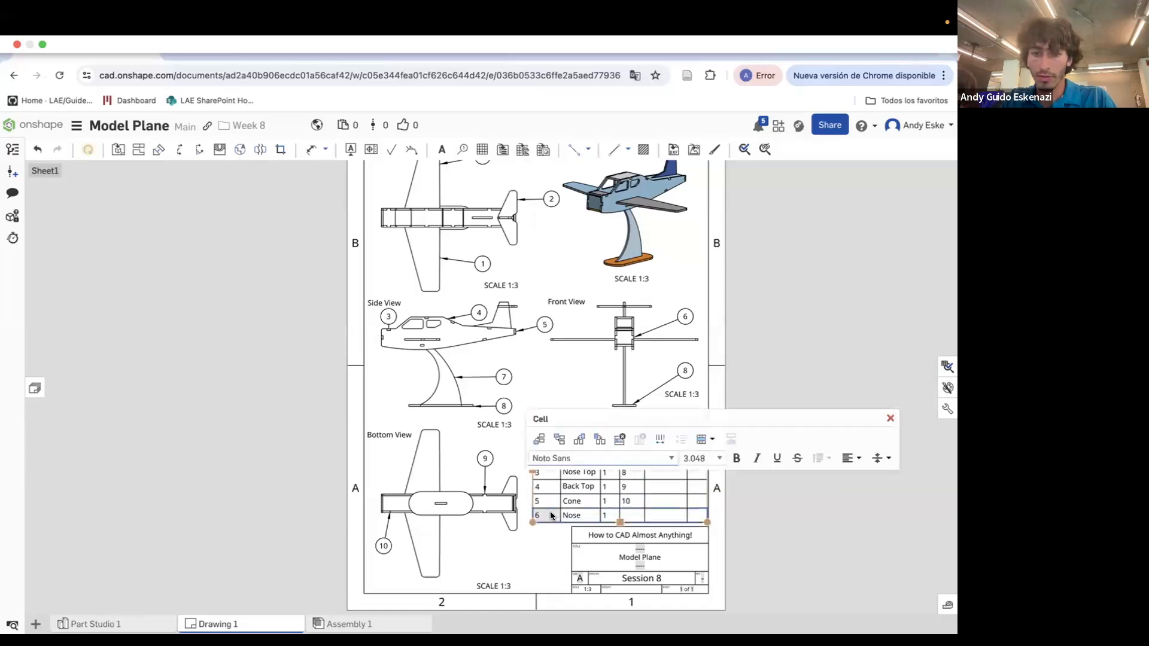
{"action": "right_click", "coordinate": [556, 515]}
{"action": "mouse_move", "coordinate": [558, 517]}
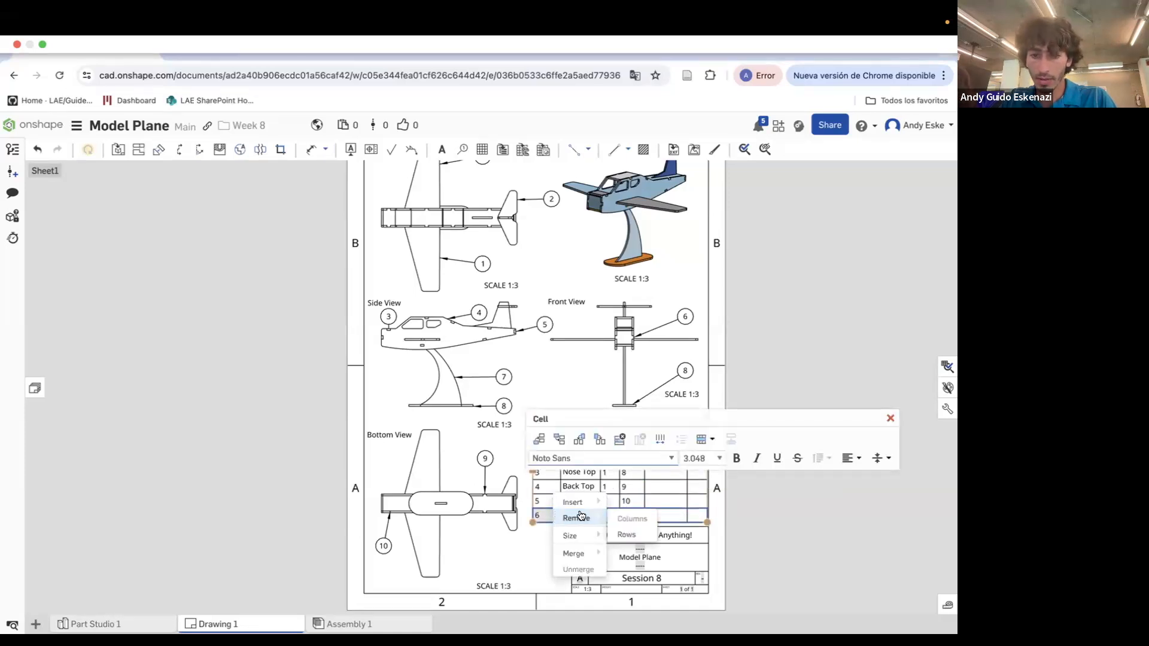
{"action": "left_click", "coordinate": [626, 534]}
{"action": "left_click", "coordinate": [804, 539]}
Enter Nose and Stand as the names of items 6 and 7 in the second half of the parts table
{"action": "left_click", "coordinate": [656, 448]}
{"action": "double_click", "coordinate": [657, 448]}
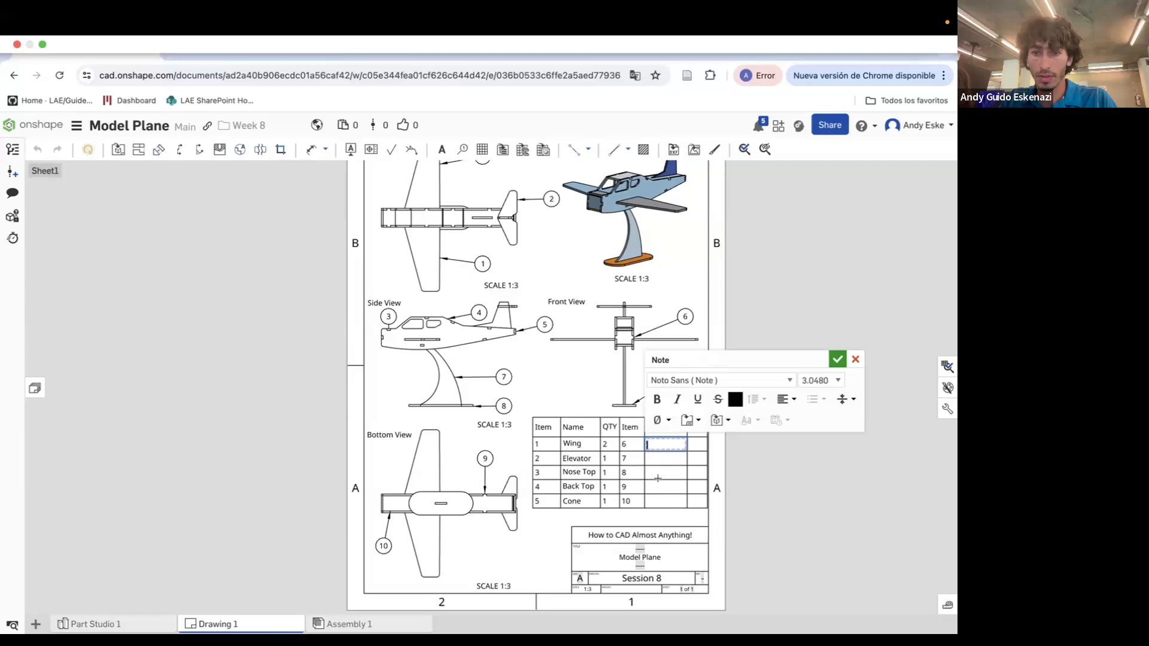
{"action": "type", "text": "nose"}
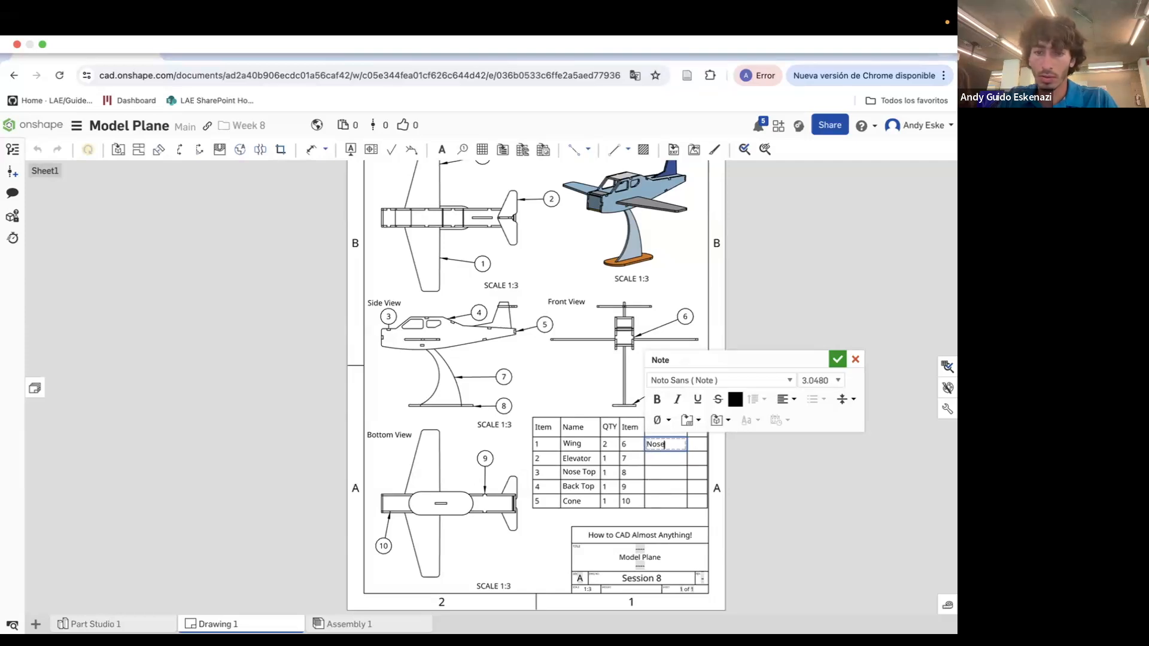
{"action": "left_click", "coordinate": [658, 462]}
{"action": "double_click", "coordinate": [658, 458]}
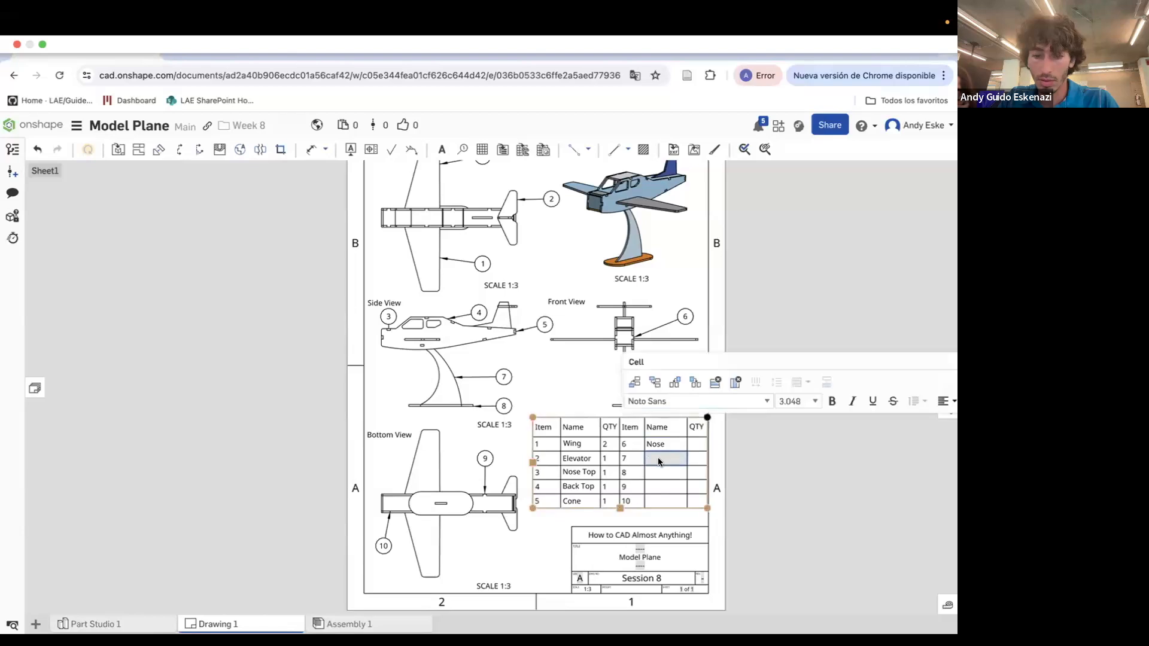
{"action": "type", "text": "Stand"}
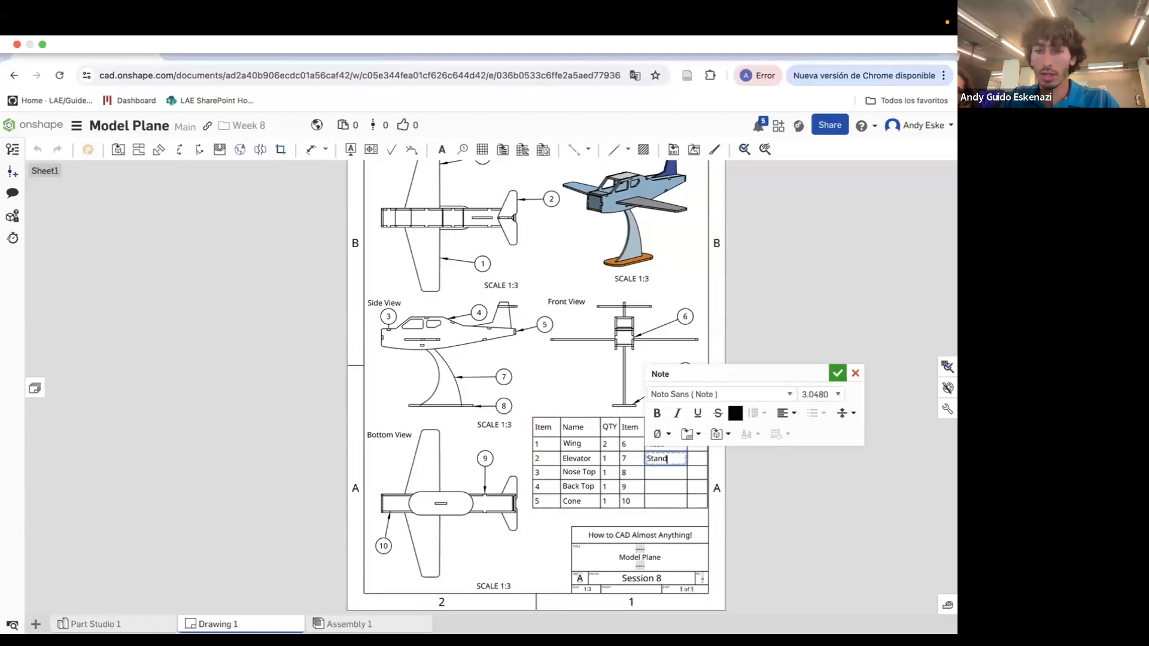
Enter Base as the name of item 8 in the parts table and leave item 9's name empty
{"action": "left_click", "coordinate": [659, 471]}
{"action": "double_click", "coordinate": [658, 471]}
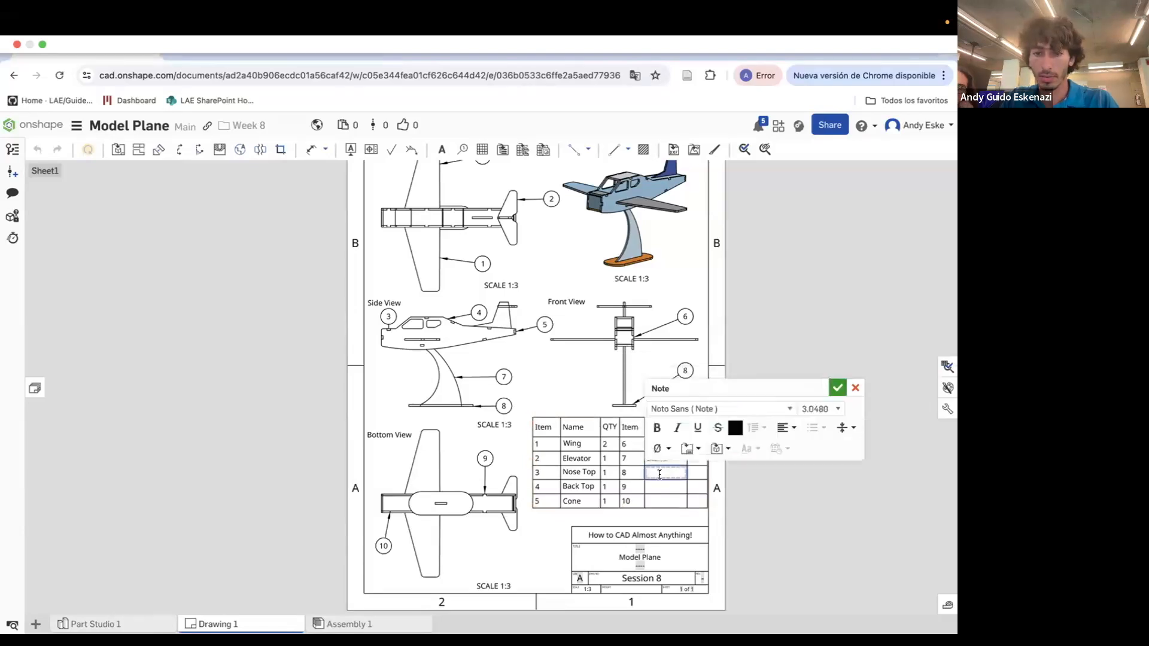
{"action": "type", "text": "Base"}
{"action": "left_click", "coordinate": [658, 486]}
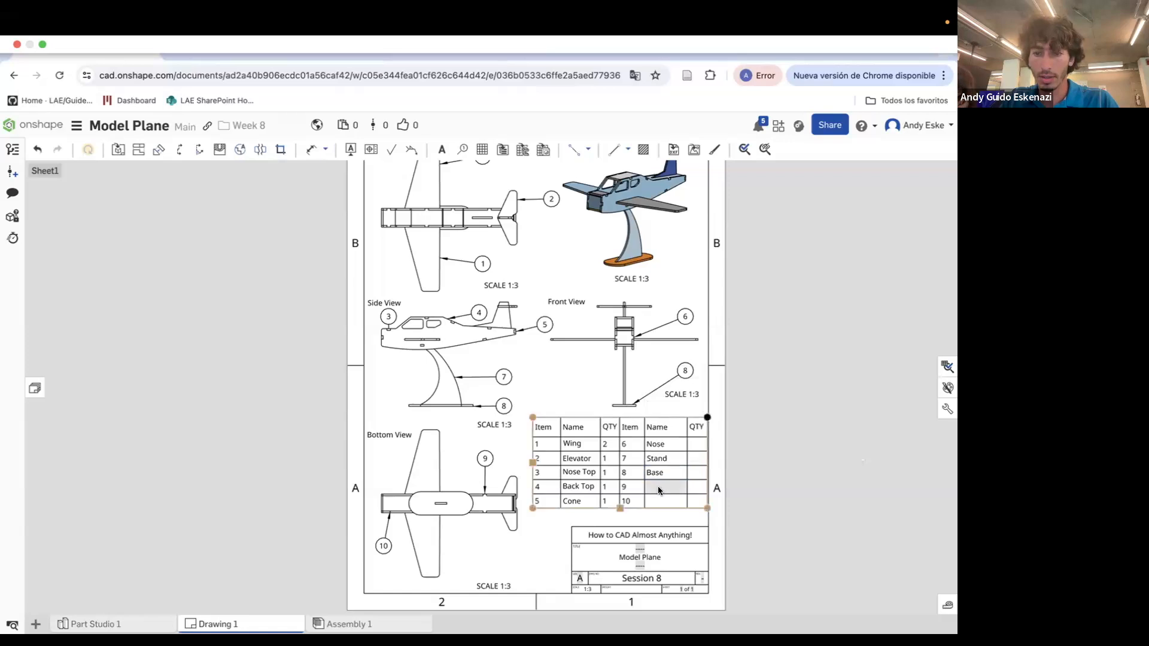
{"action": "double_click", "coordinate": [659, 486]}
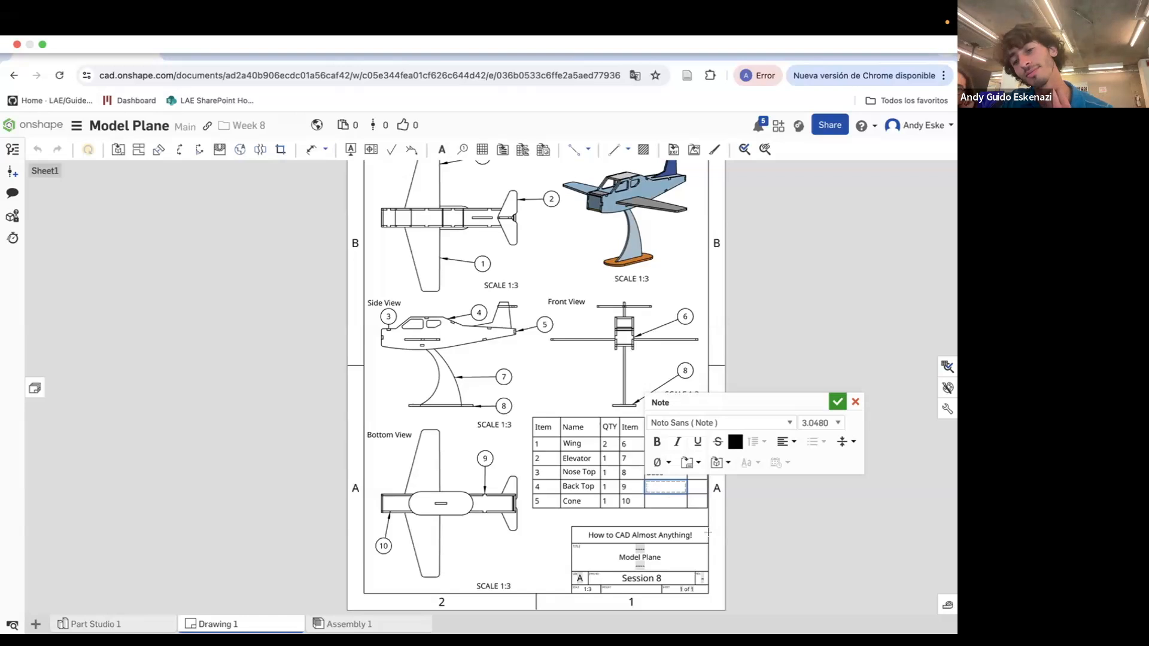
{"action": "left_click", "coordinate": [785, 545]}
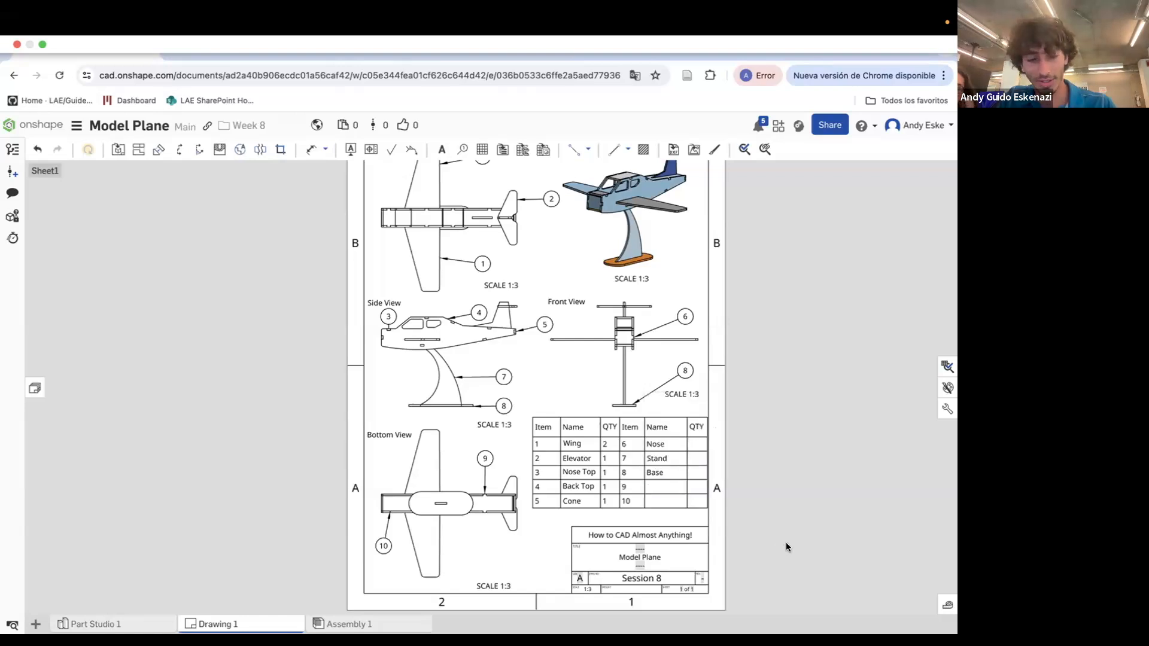
Undo the table's name entries, row removal and item renumbering, plus the callout renumbering and the bottom view's scale label move
{"action": "key", "text": "super+z"}
{"action": "key", "text": "super+z"}
{"action": "key", "text": "super+z"}
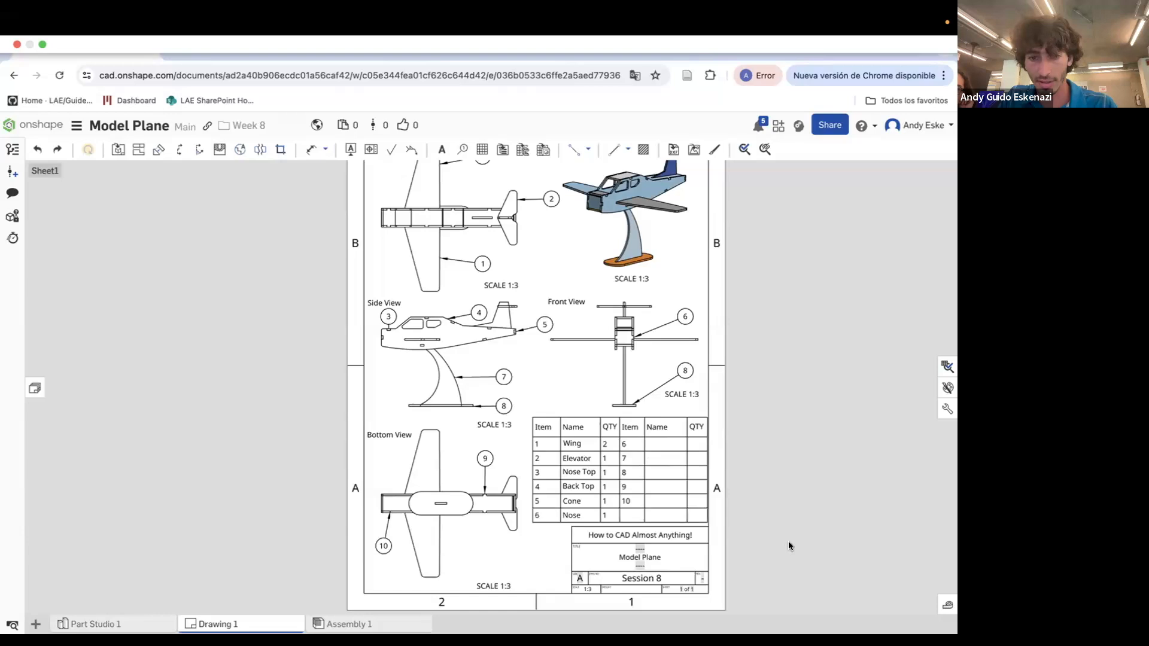
{"action": "key", "text": "super+z"}
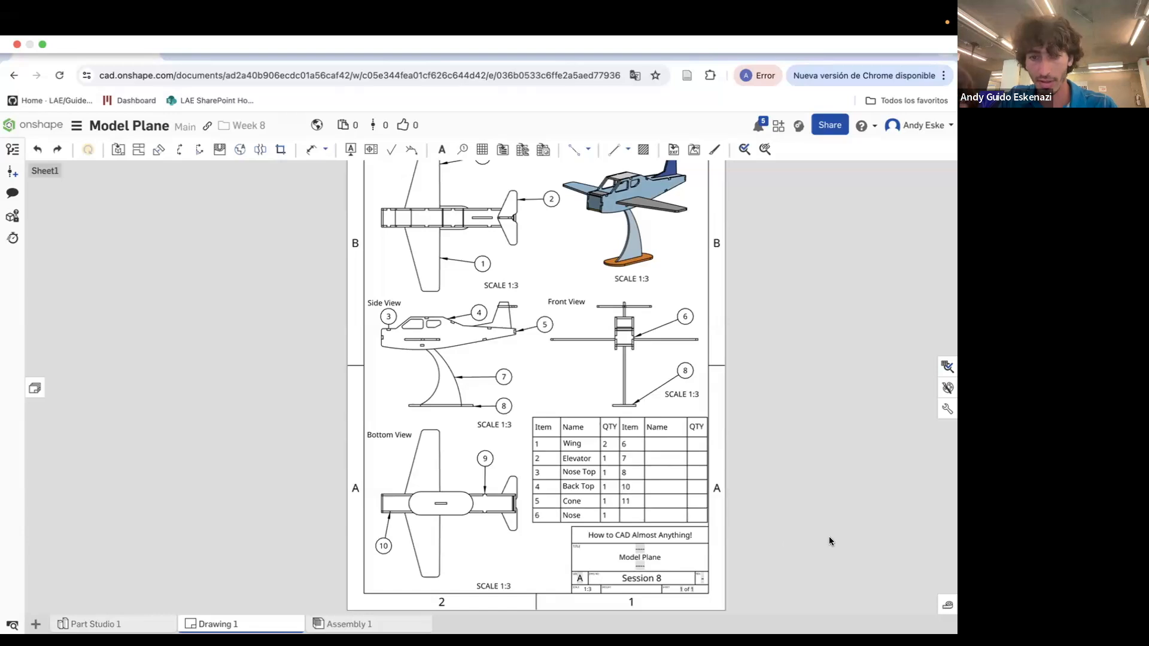
{"action": "key", "text": "super+z"}
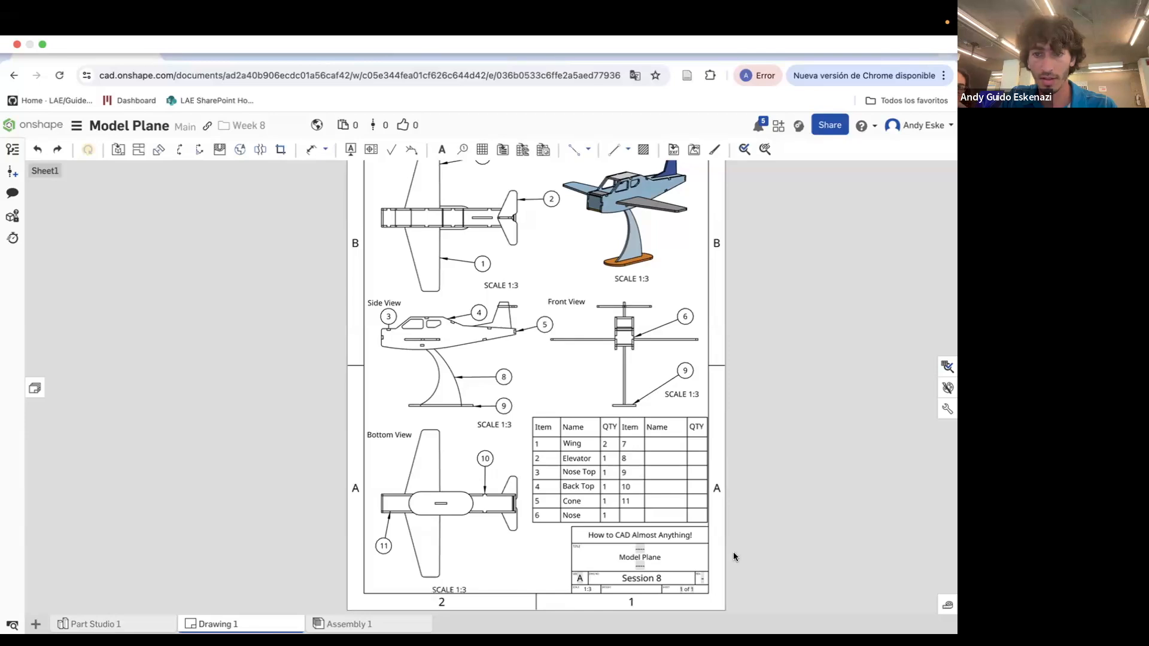
Line up the bottom view's scale label with the other scale labels and move the front view's callout 6 to the fuselage's upper corner
{"action": "left_click_drag", "start_coordinate": [455, 588], "coordinate": [500, 583]}
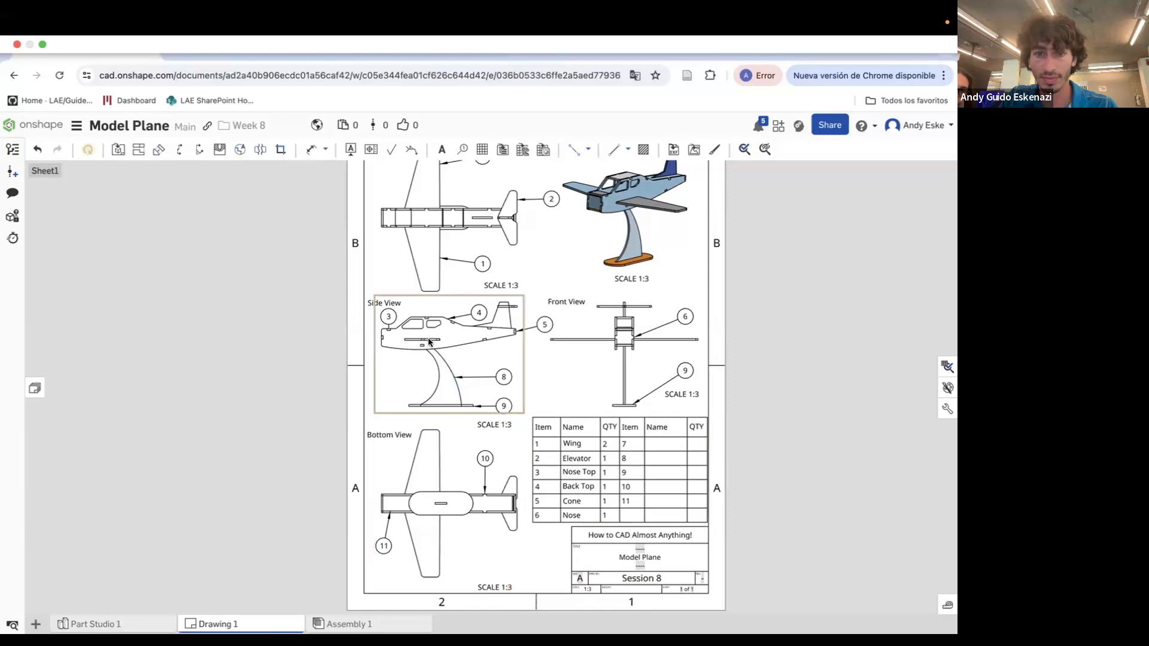
{"action": "scroll", "coordinate": [623, 328], "scroll_direction": "up", "scroll_amount": 3}
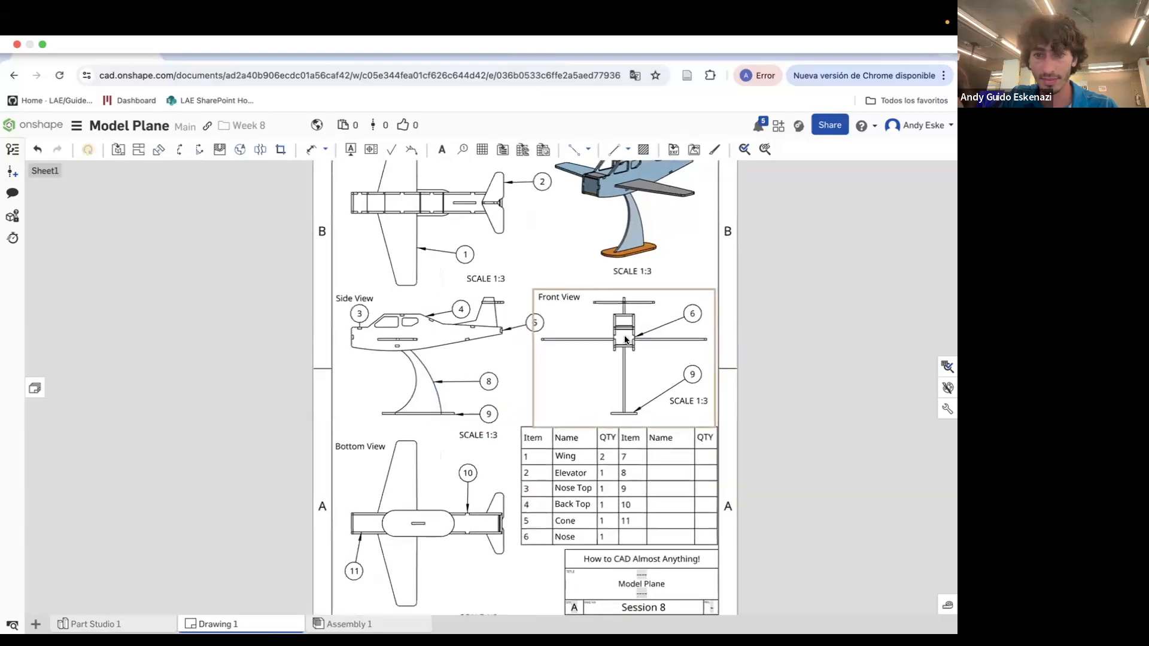
{"action": "scroll", "coordinate": [621, 306], "scroll_direction": "up", "scroll_amount": 4}
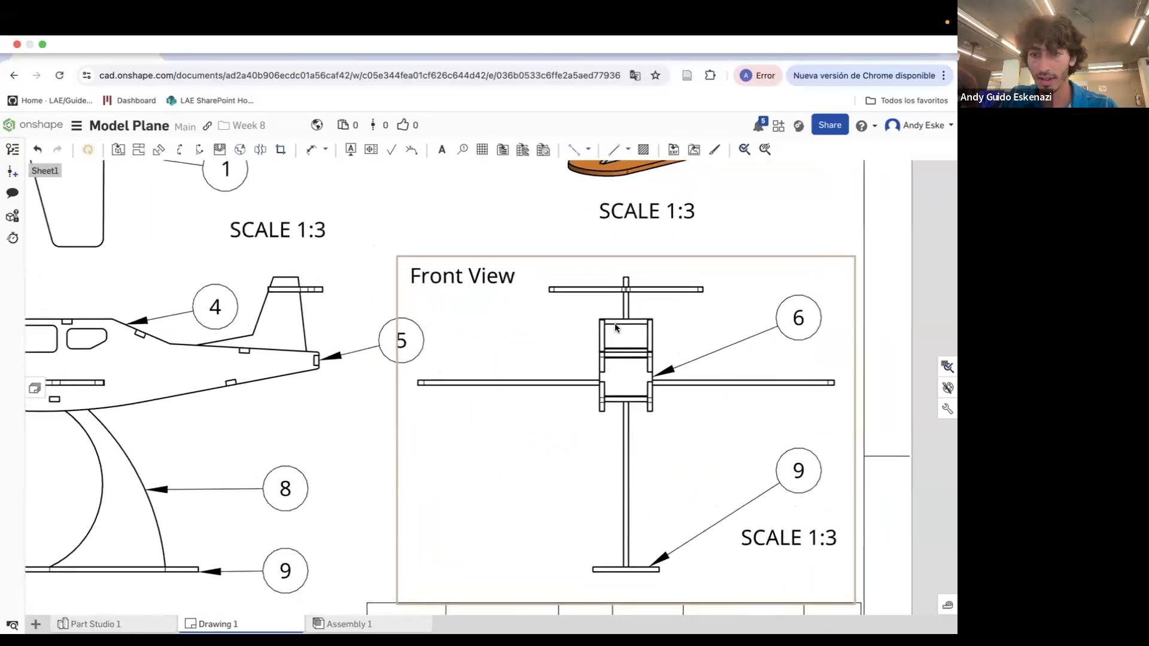
{"action": "left_click_drag", "start_coordinate": [658, 371], "coordinate": [651, 317]}
{"action": "left_click_drag", "start_coordinate": [796, 317], "coordinate": [773, 267]}
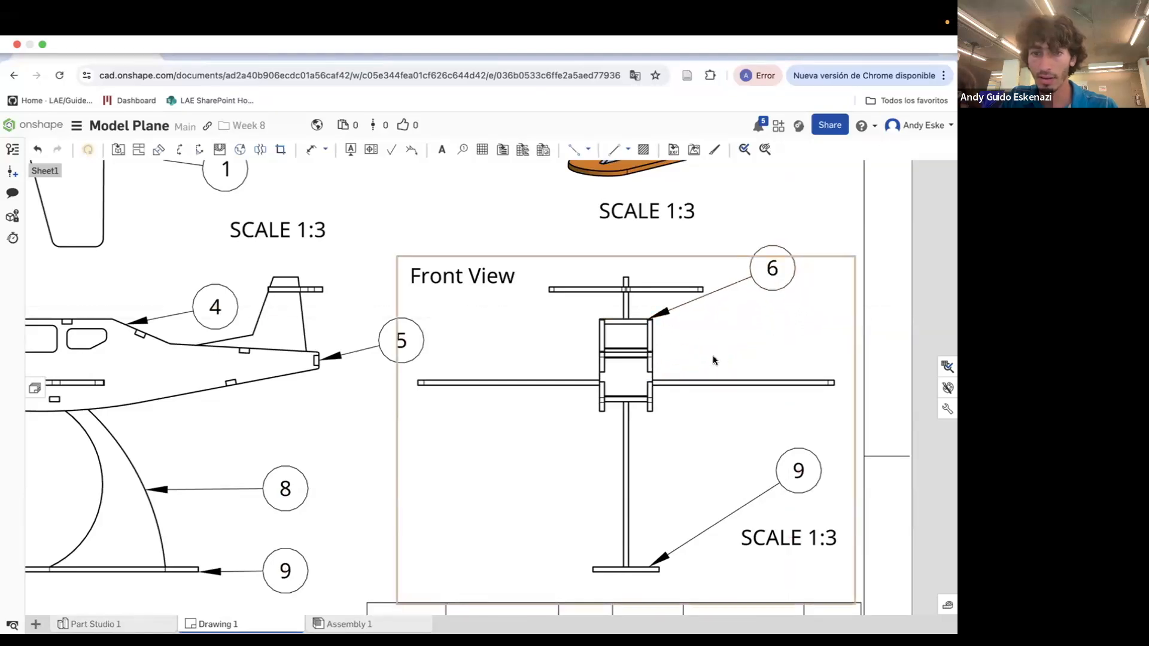
Add a callout numbered 7 pointing to the side of the fuselage in the front view, placed below callout 6
{"action": "left_click", "coordinate": [462, 149]}
{"action": "left_click", "coordinate": [652, 376]}
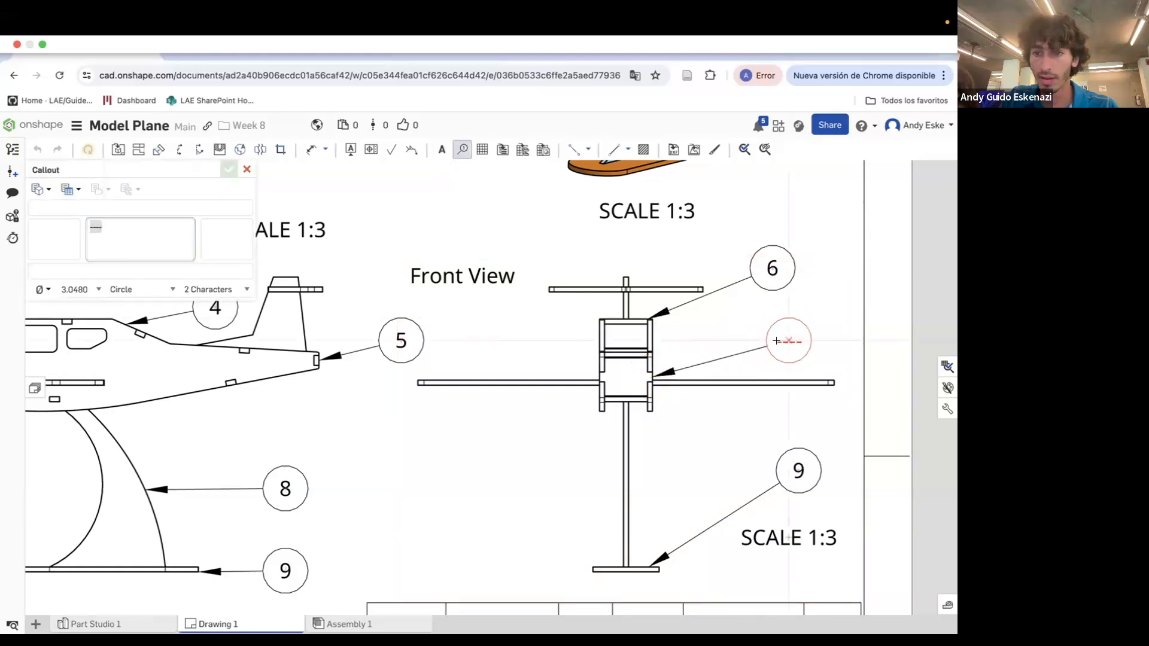
{"action": "left_click", "coordinate": [774, 342]}
{"action": "left_click_drag", "start_coordinate": [165, 233], "coordinate": [76, 223]}
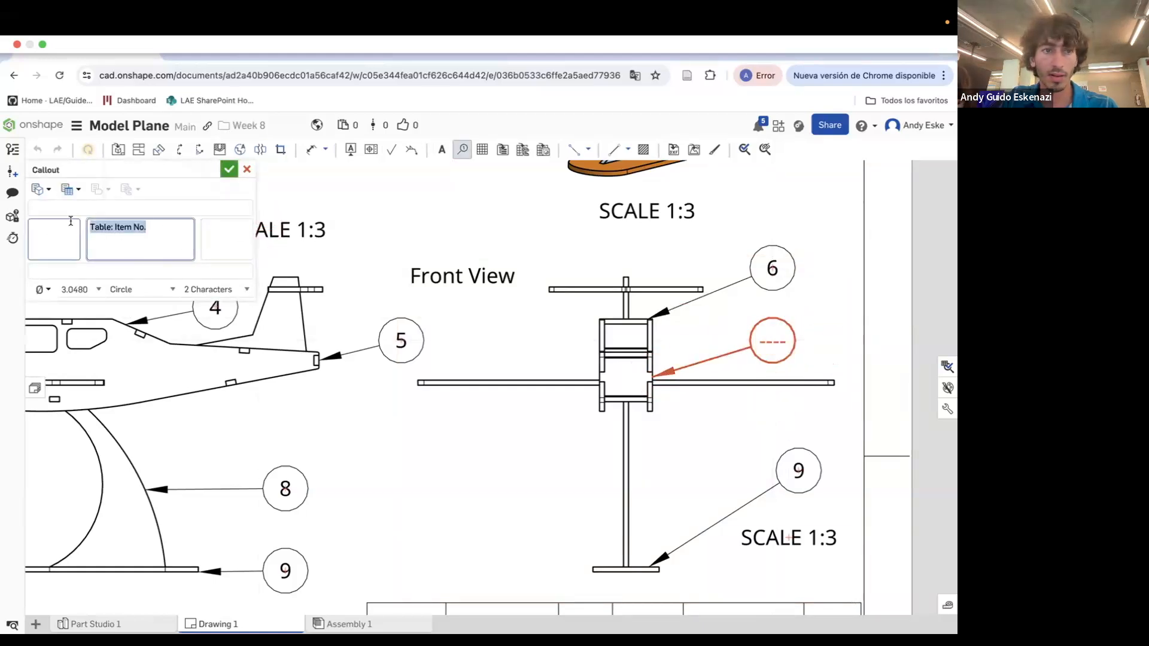
{"action": "left_click", "coordinate": [229, 168]}
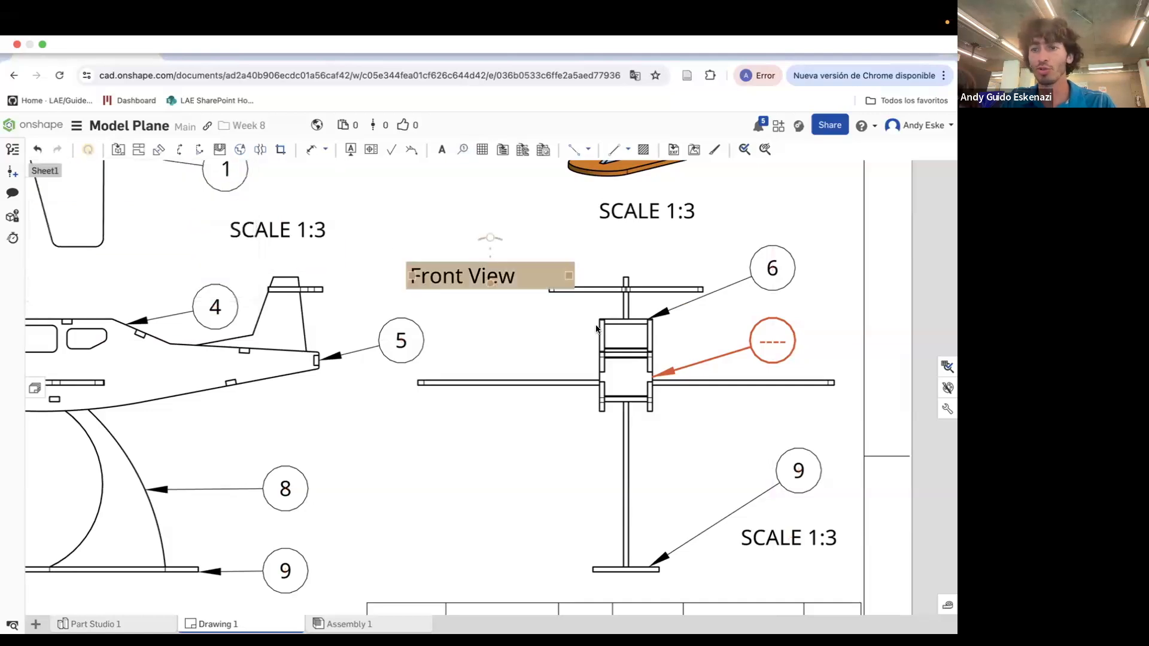
{"action": "double_click", "coordinate": [773, 341]}
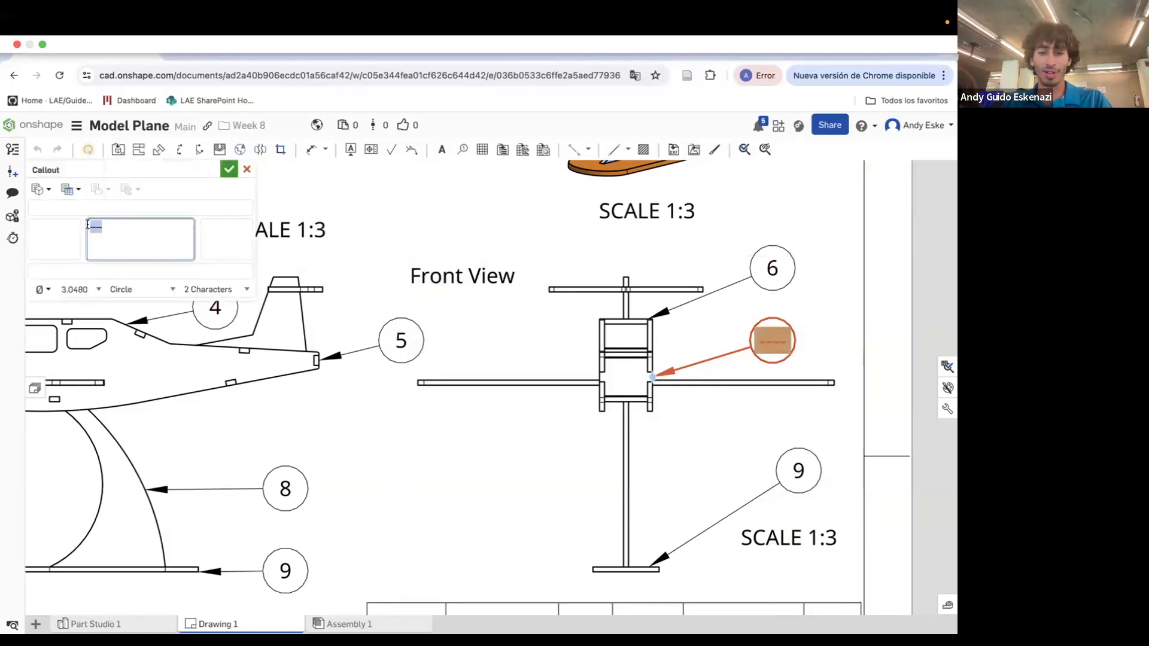
{"action": "type", "text": "7"}
{"action": "left_click", "coordinate": [229, 169]}
Delete callout 6 from the front view
{"action": "scroll", "coordinate": [790, 347], "scroll_direction": "down", "scroll_amount": 5}
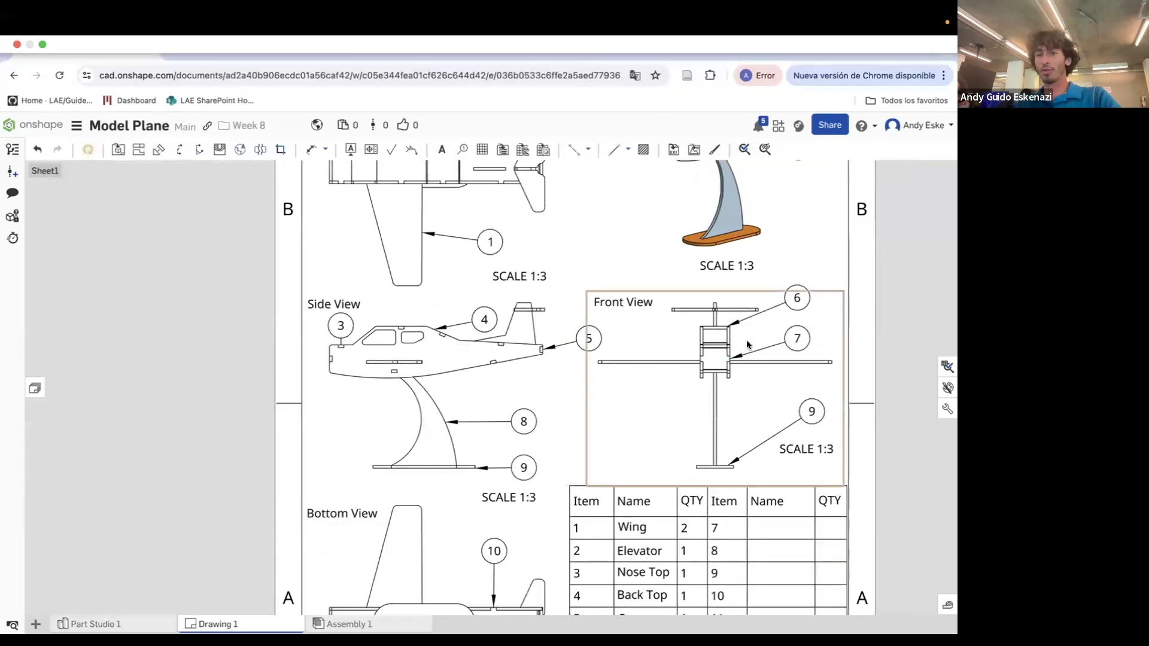
{"action": "scroll", "coordinate": [728, 323], "scroll_direction": "up", "scroll_amount": 3}
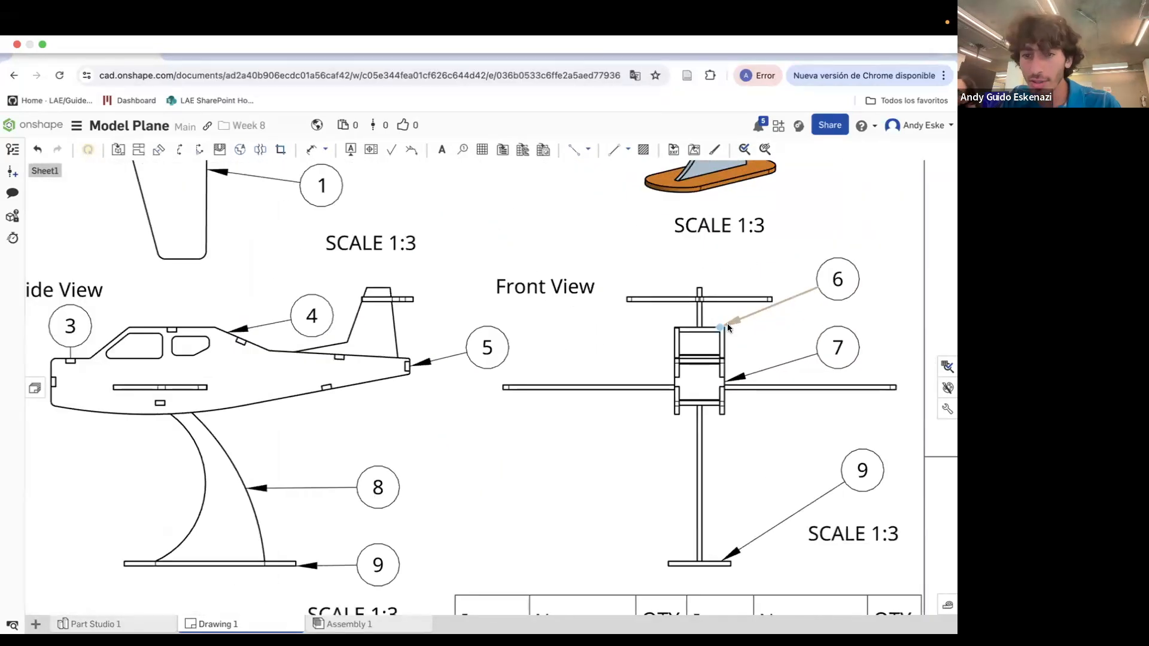
{"action": "right_click", "coordinate": [831, 295]}
{"action": "left_click", "coordinate": [873, 429]}
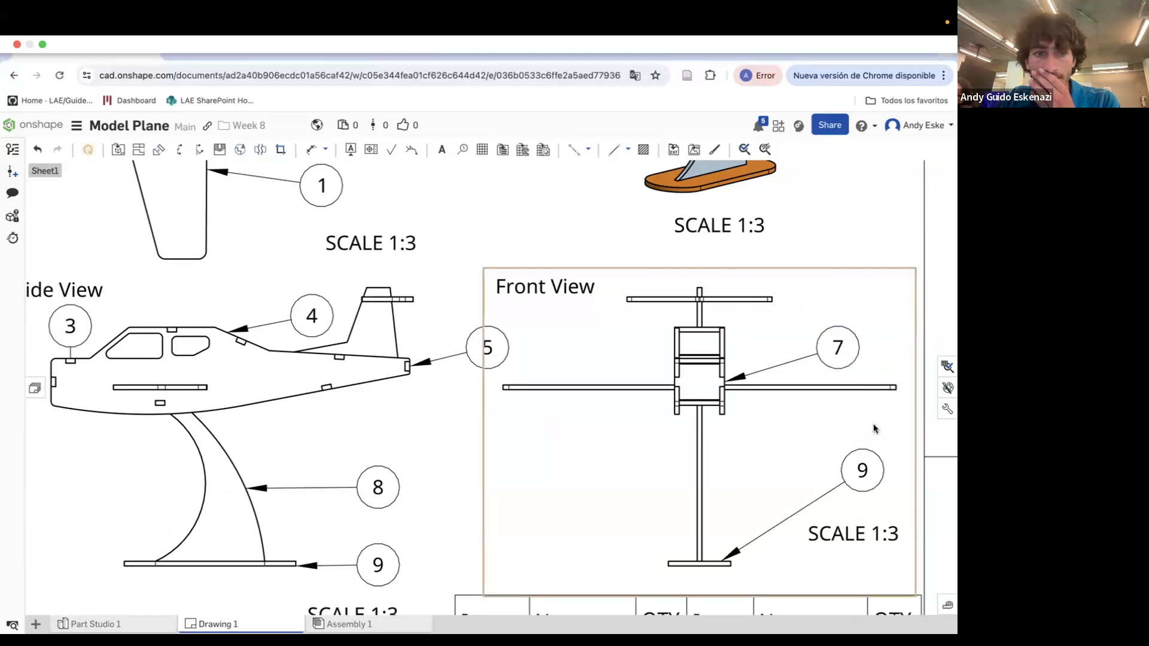
Move the side view's callout 4 higher above the fuselage and renumber the tail-end callout as 6
{"action": "left_click_drag", "start_coordinate": [310, 314], "coordinate": [266, 264]}
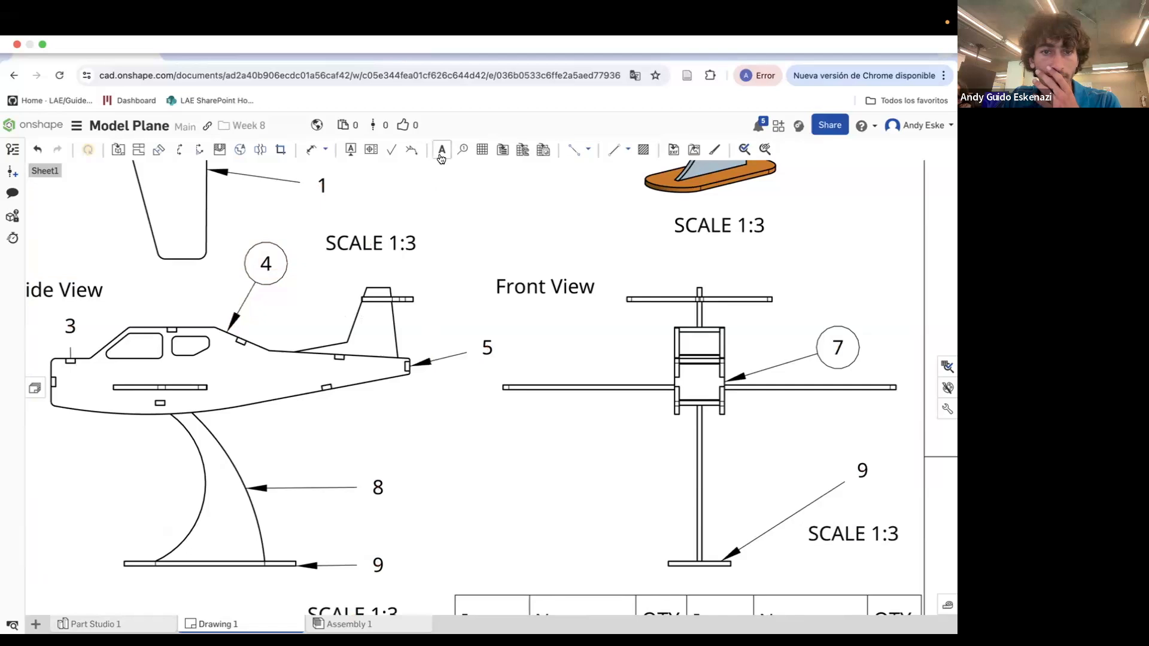
{"action": "double_click", "coordinate": [488, 346]}
{"action": "type", "text": "6"}
{"action": "left_click", "coordinate": [223, 170]}
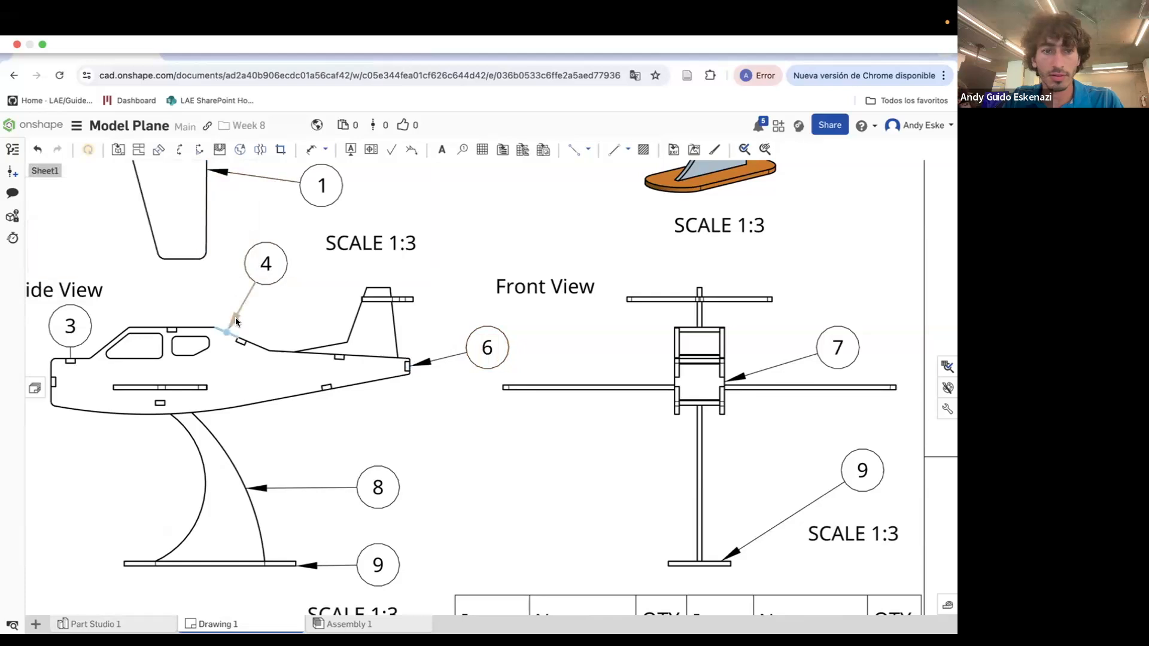
Add a callout numbered 5 in the side view, pointing to the sloped edge behind the cabin, between callout 4 and the tail
{"action": "left_click", "coordinate": [462, 149]}
{"action": "scroll", "coordinate": [270, 312], "scroll_direction": "up", "scroll_amount": 3}
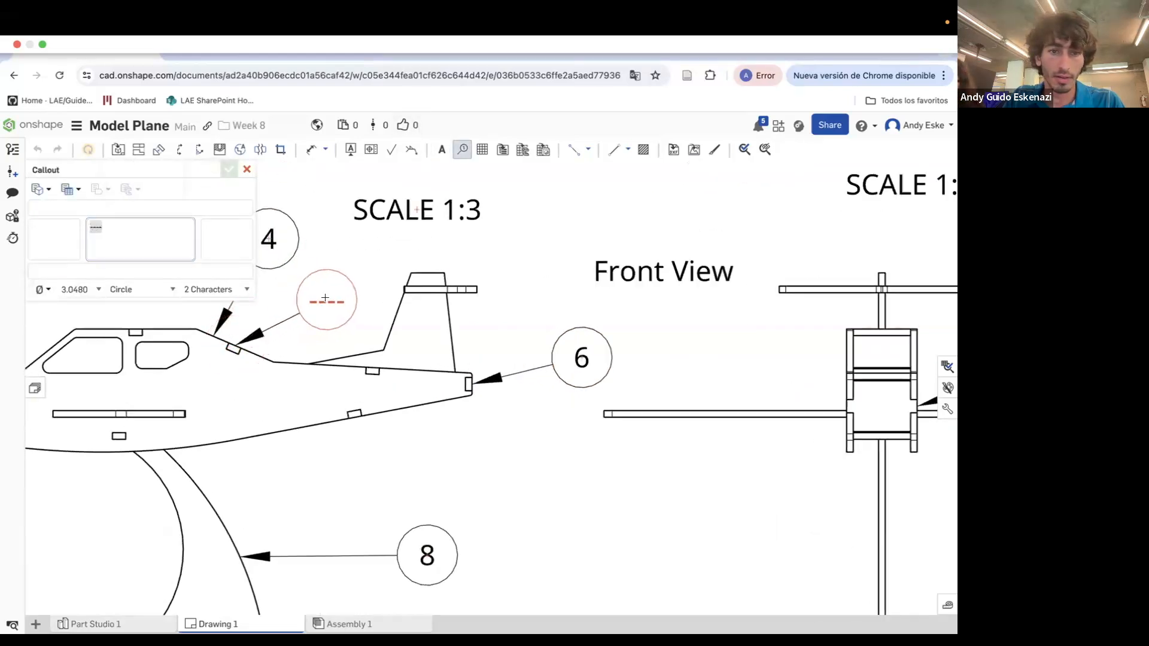
{"action": "left_click", "coordinate": [329, 301]}
{"action": "left_click", "coordinate": [98, 267]}
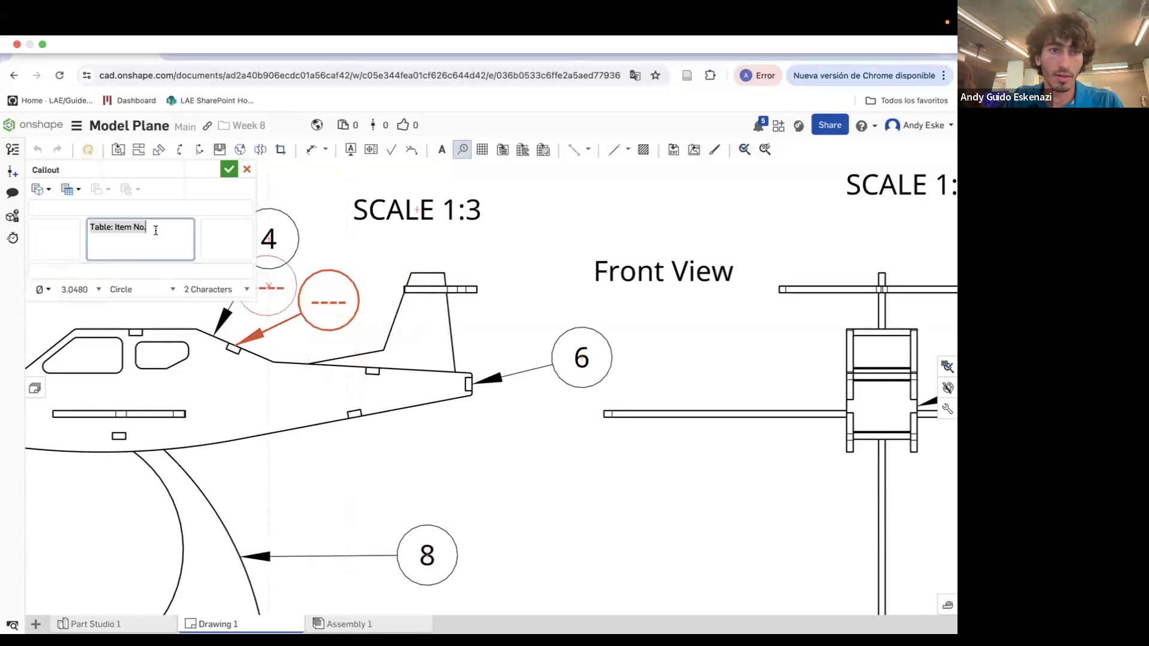
{"action": "left_click_drag", "start_coordinate": [154, 230], "coordinate": [66, 225]}
{"action": "type", "text": "5"}
{"action": "left_click", "coordinate": [228, 170]}
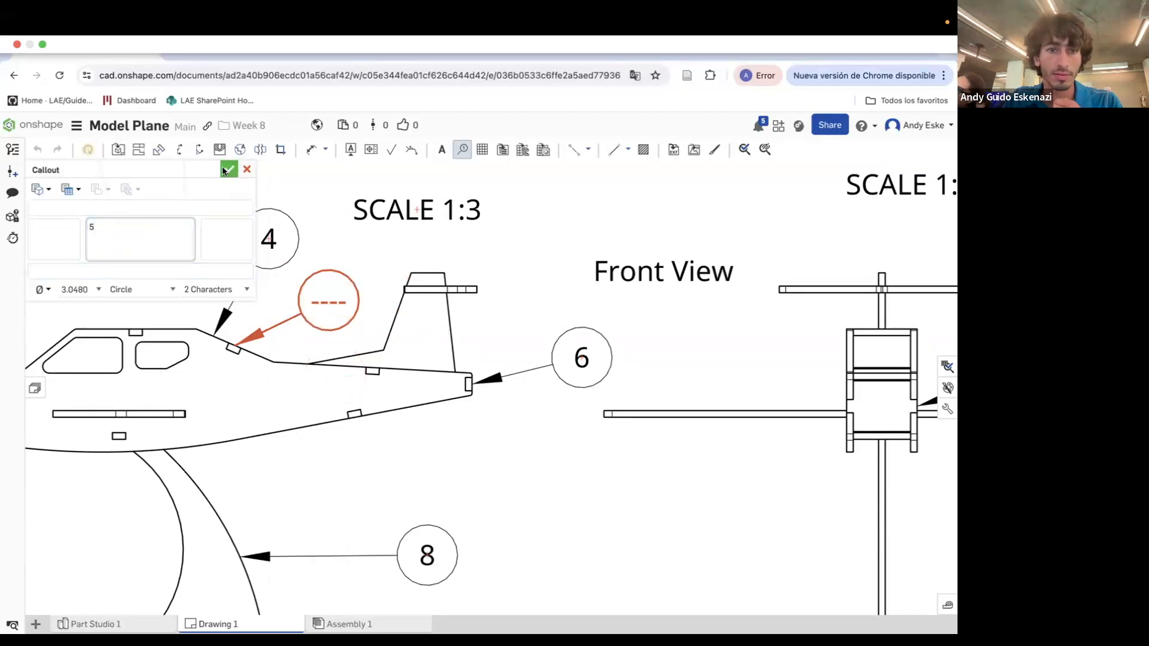
{"action": "scroll", "coordinate": [421, 244], "scroll_direction": "down", "scroll_amount": 3}
{"action": "double_click", "coordinate": [347, 285]}
{"action": "left_click_drag", "start_coordinate": [129, 222], "coordinate": [93, 221]}
{"action": "type", "text": "5"}
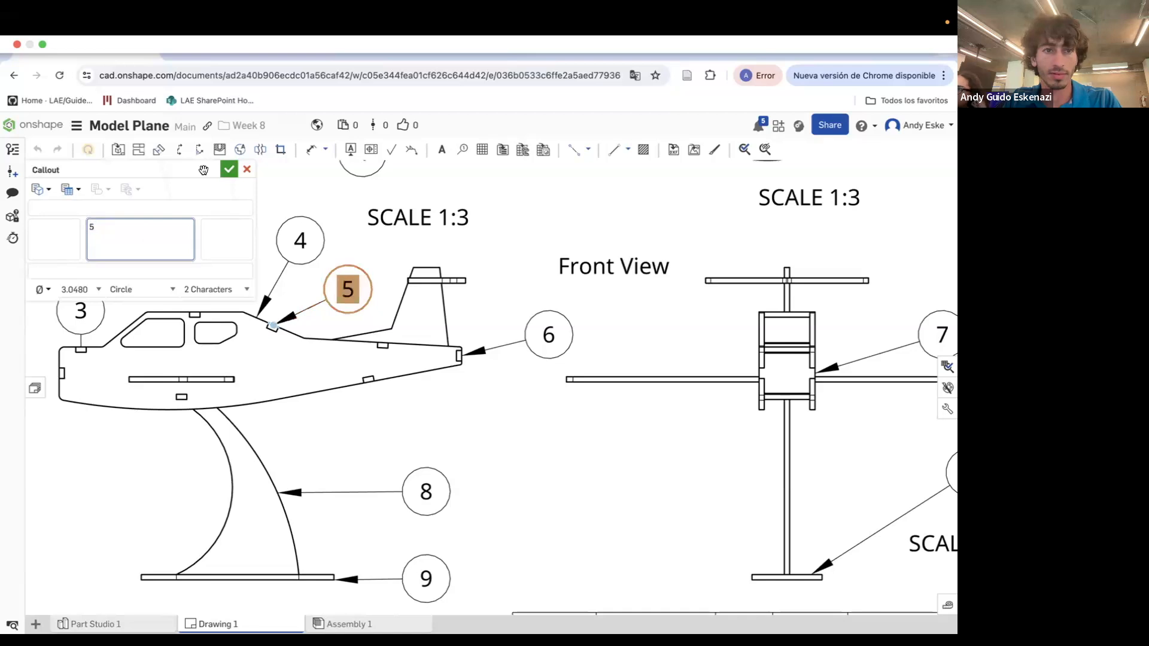
{"action": "left_click", "coordinate": [222, 174]}
Change the name of item 5 in the parts table to Back Top
{"action": "scroll", "coordinate": [405, 295], "scroll_direction": "down", "scroll_amount": 3}
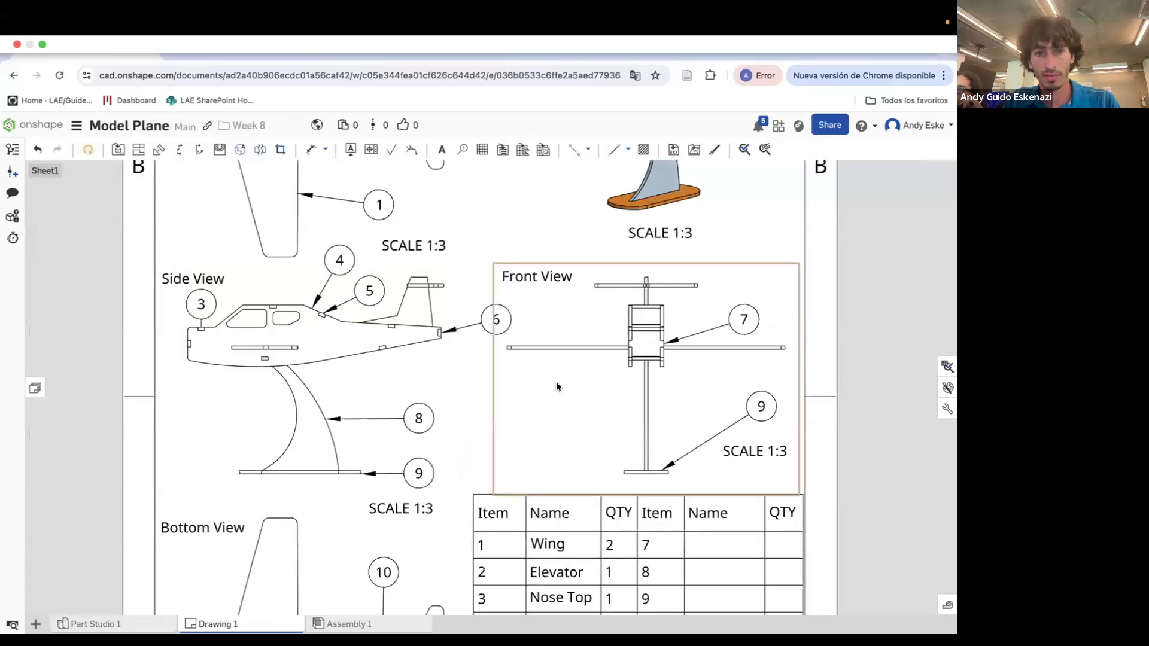
{"action": "scroll", "coordinate": [551, 322], "scroll_direction": "down", "scroll_amount": 3}
{"action": "left_click", "coordinate": [566, 535]}
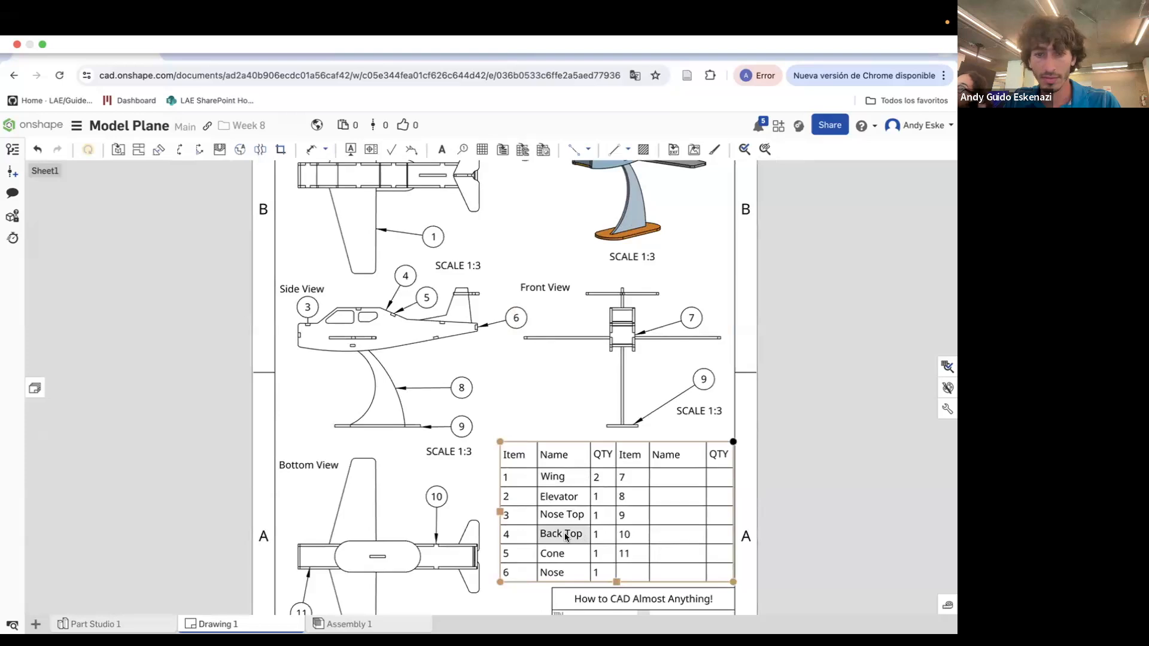
{"action": "left_click", "coordinate": [525, 556]}
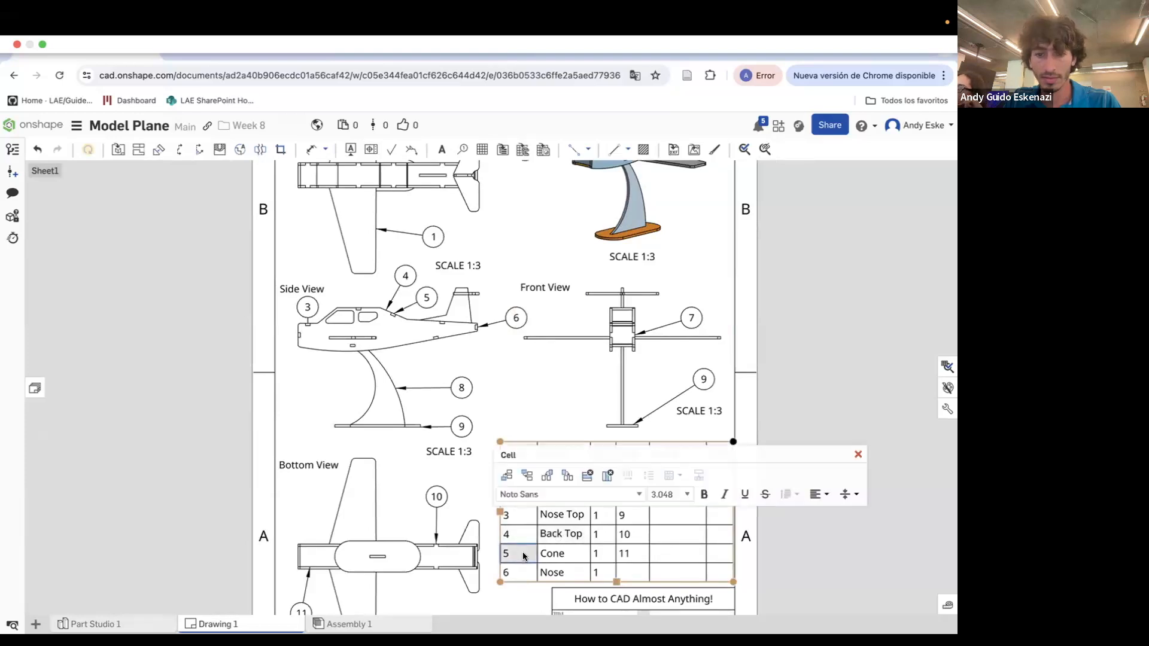
{"action": "double_click", "coordinate": [525, 556]}
{"action": "double_click", "coordinate": [553, 551]}
{"action": "double_click", "coordinate": [568, 553]}
{"action": "type", "text": "Back Top"}
{"action": "left_click", "coordinate": [817, 507]}
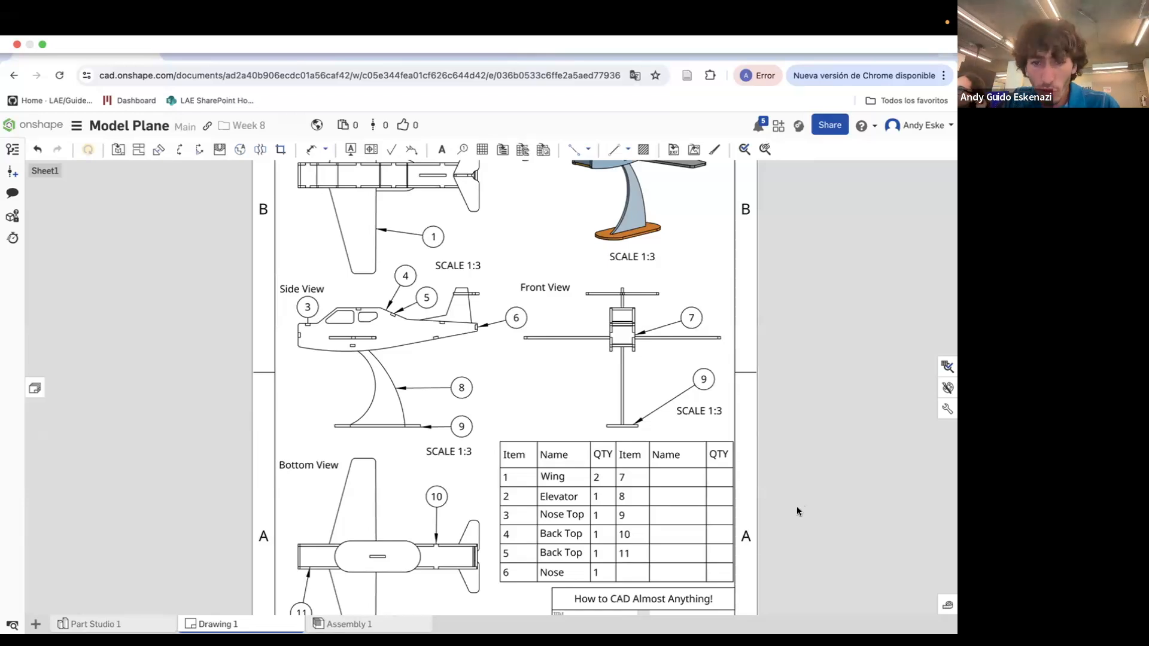
Renumber the side view's tail-end callout as 7 and move its balloon slightly lower, level with the part it points to
{"action": "scroll", "coordinate": [620, 481], "scroll_direction": "down", "scroll_amount": 1}
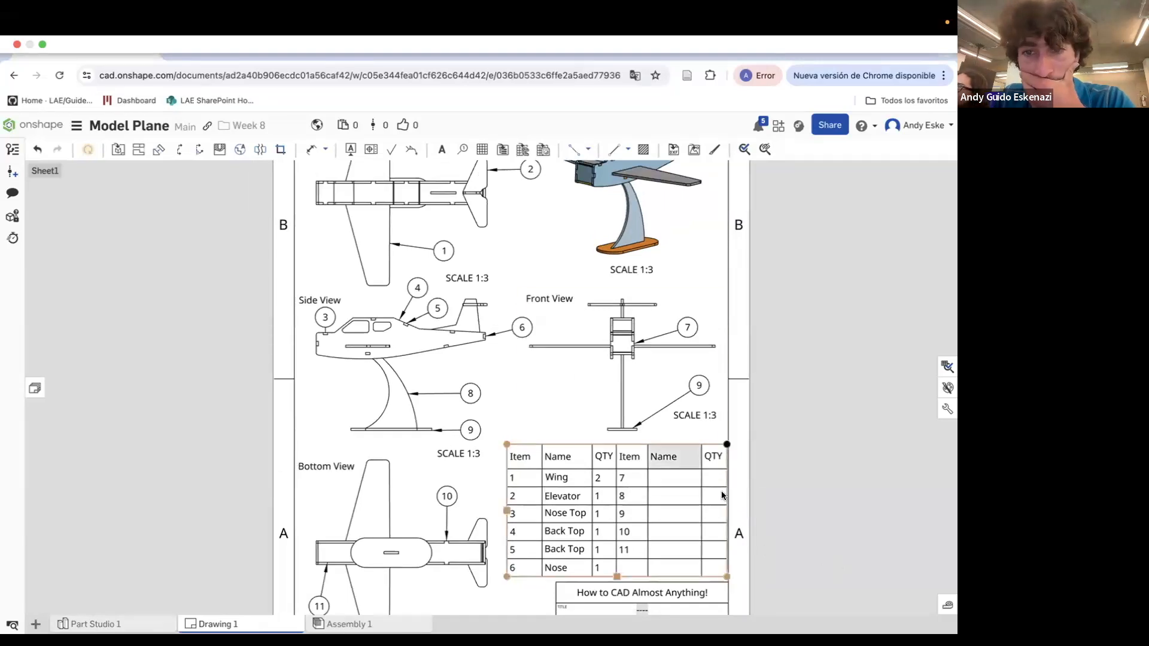
{"action": "scroll", "coordinate": [499, 342], "scroll_direction": "up", "scroll_amount": 3}
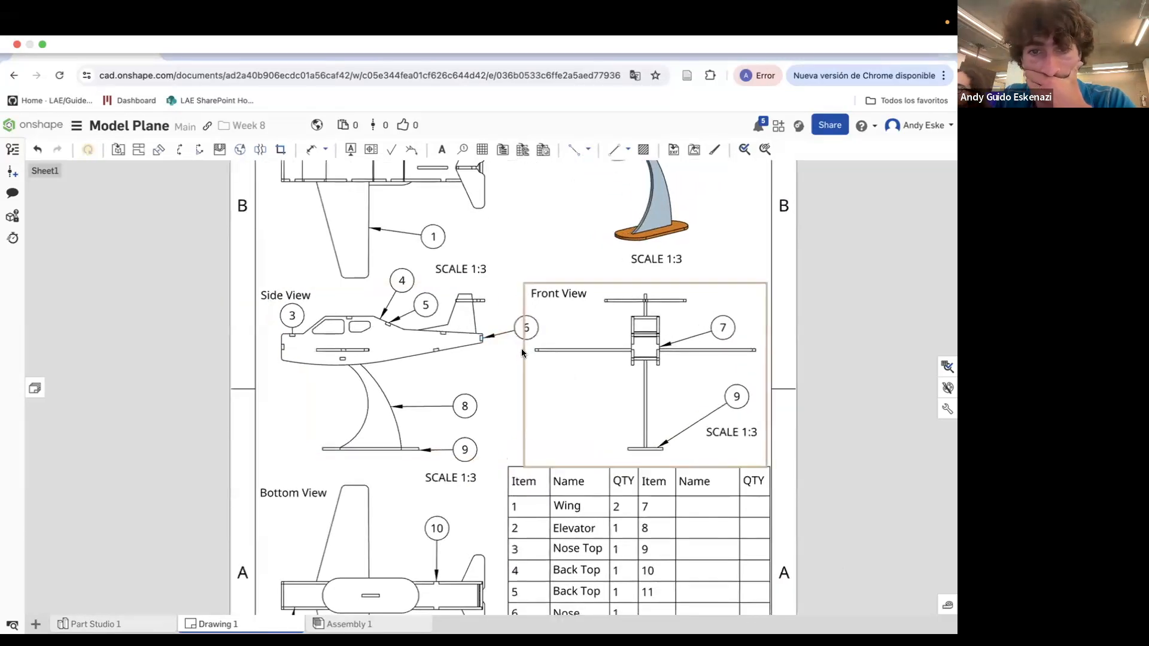
{"action": "scroll", "coordinate": [526, 333], "scroll_direction": "up", "scroll_amount": 3}
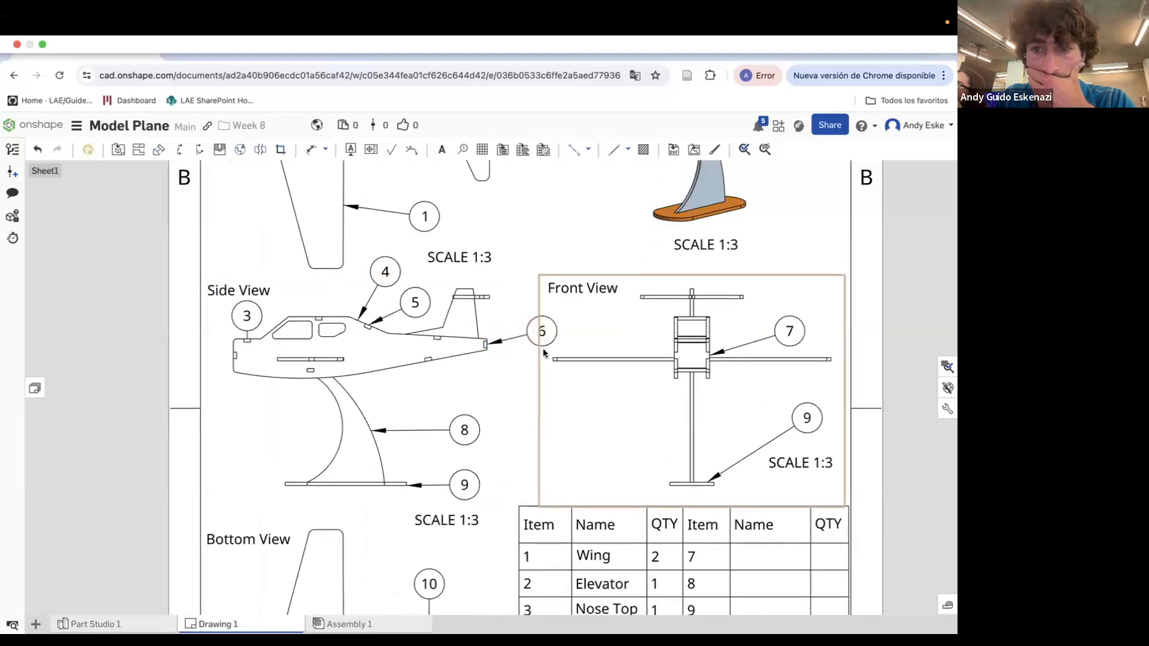
{"action": "scroll", "coordinate": [542, 347], "scroll_direction": "down", "scroll_amount": 3}
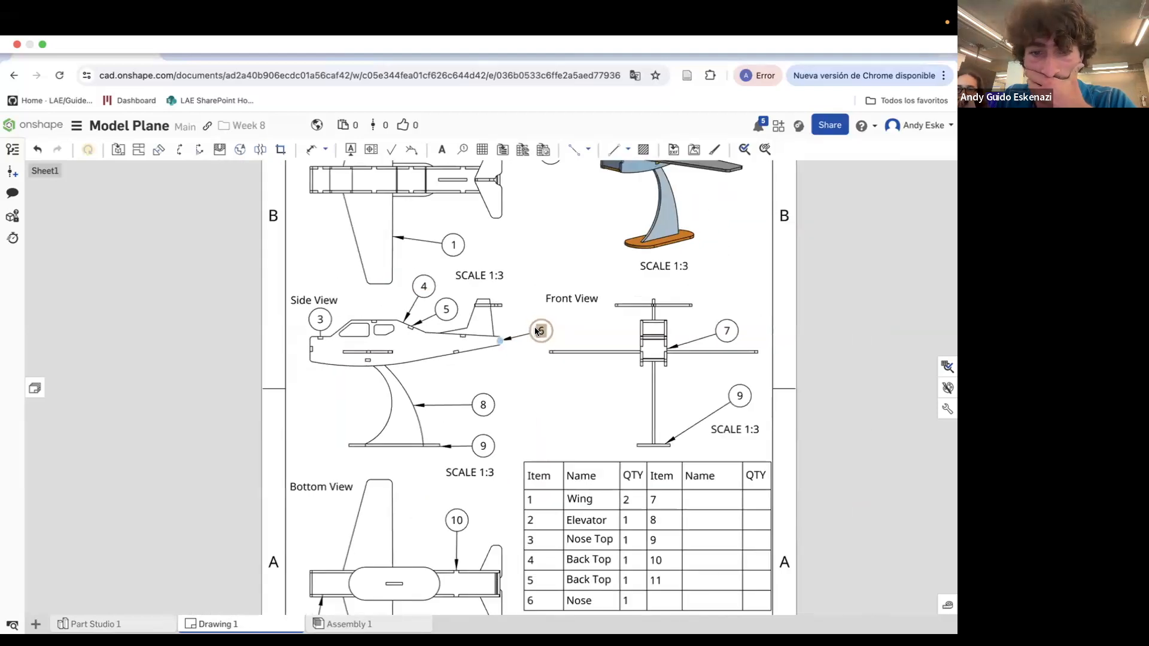
{"action": "scroll", "coordinate": [540, 336], "scroll_direction": "up", "scroll_amount": 3}
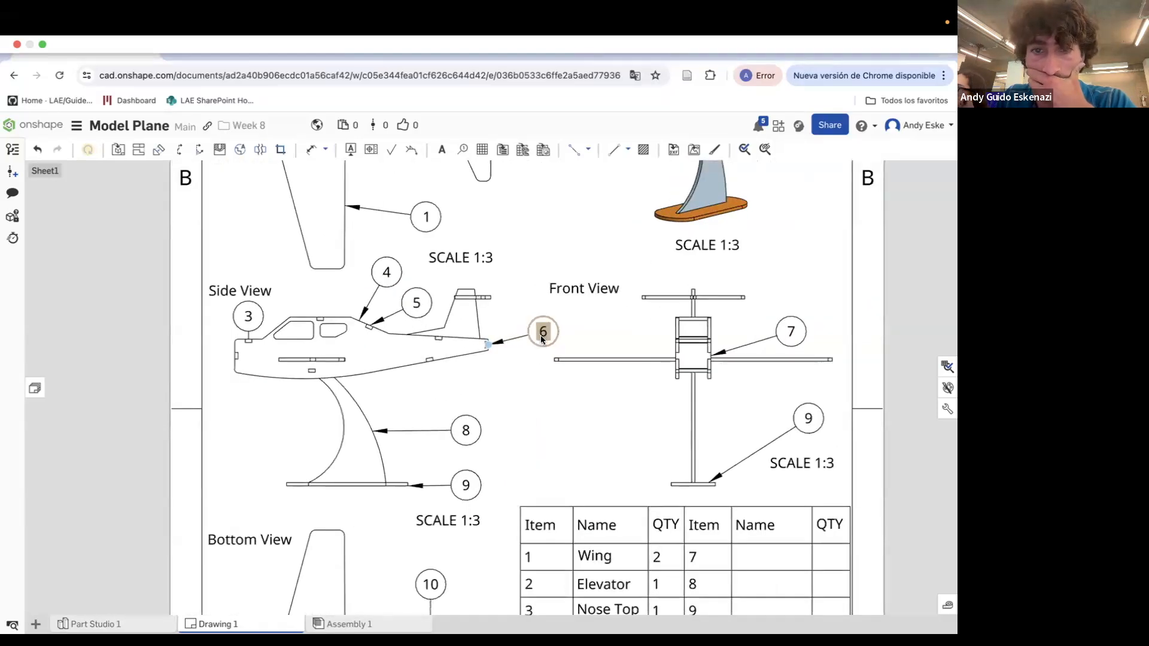
{"action": "double_click", "coordinate": [543, 333]}
{"action": "type", "text": "7"}
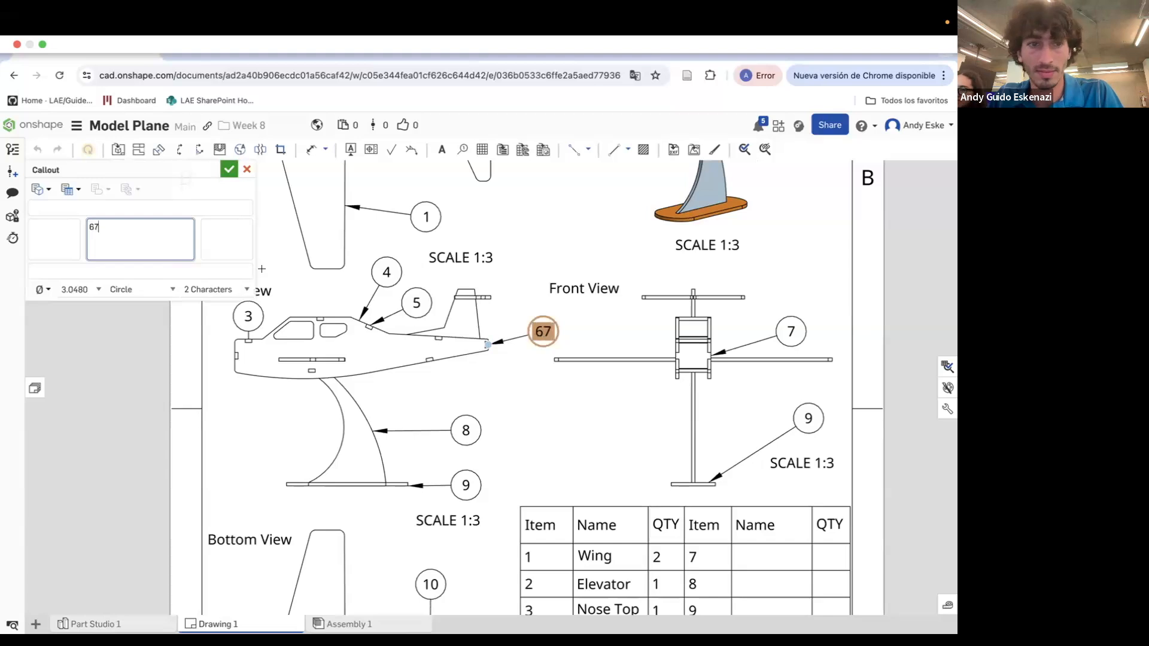
{"action": "left_click_drag", "start_coordinate": [85, 222], "coordinate": [74, 217]}
{"action": "type", "text": "7"}
{"action": "left_click", "coordinate": [229, 171]}
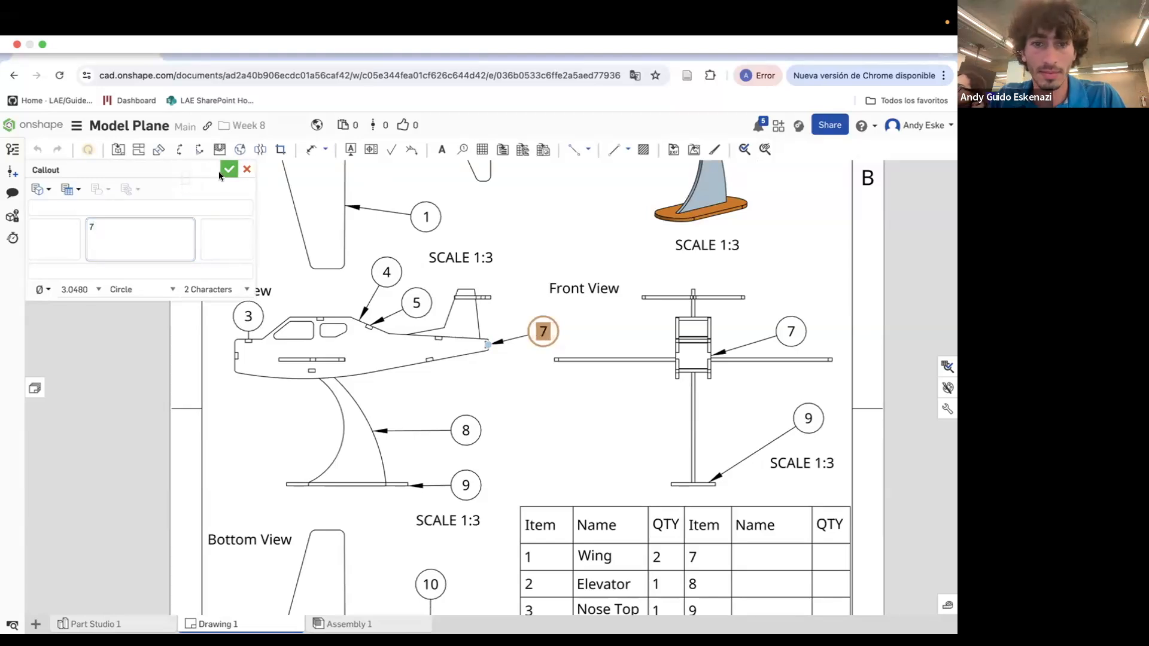
{"action": "left_click_drag", "start_coordinate": [539, 330], "coordinate": [531, 344]}
Add a callout to the rear edge of the vertical tail in the side view, with its balloon above callout 7
{"action": "left_click", "coordinate": [463, 149]}
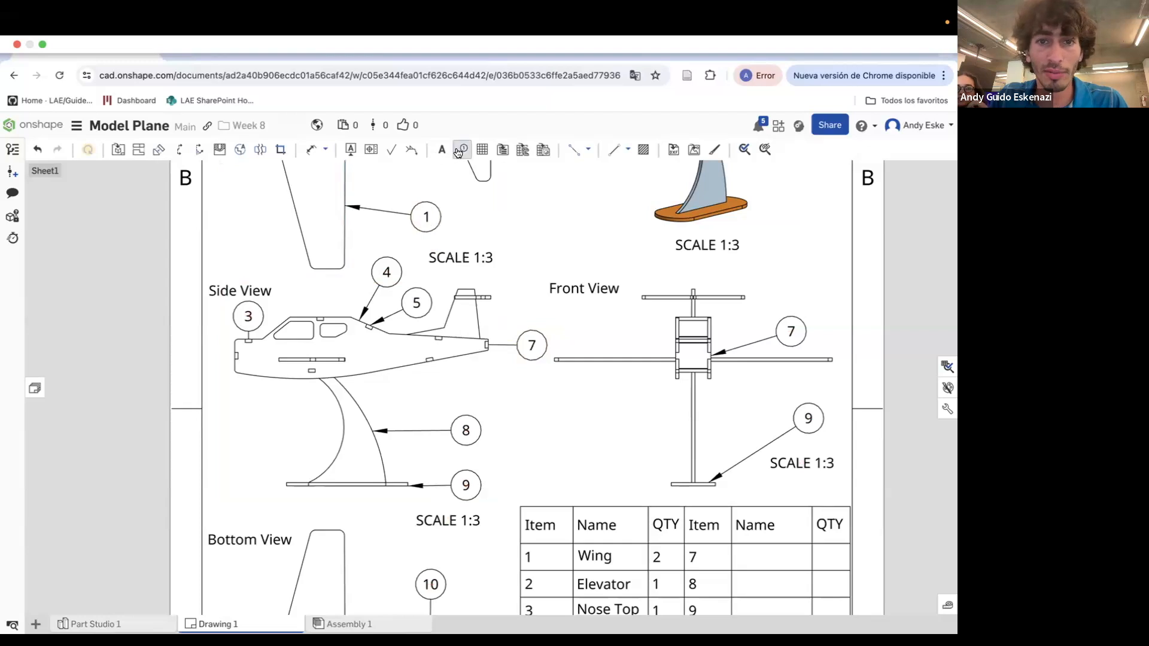
{"action": "scroll", "coordinate": [476, 320], "scroll_direction": "up", "scroll_amount": 1}
{"action": "left_click", "coordinate": [477, 317]}
{"action": "scroll", "coordinate": [492, 314], "scroll_direction": "up", "scroll_amount": 3}
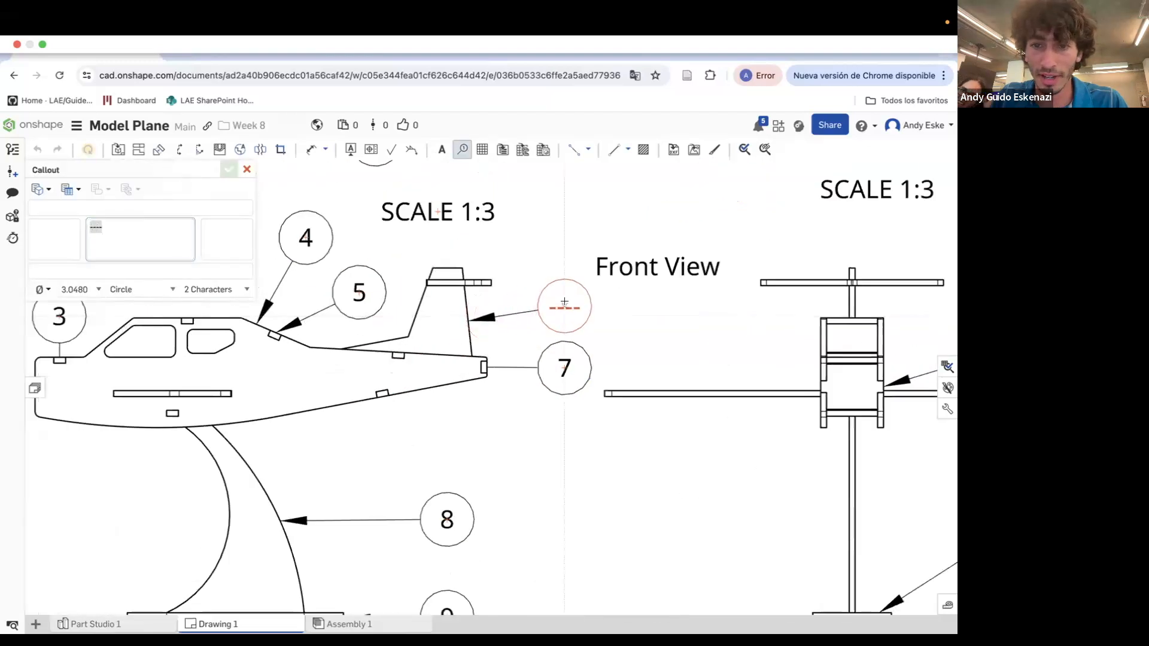
{"action": "left_click", "coordinate": [560, 292]}
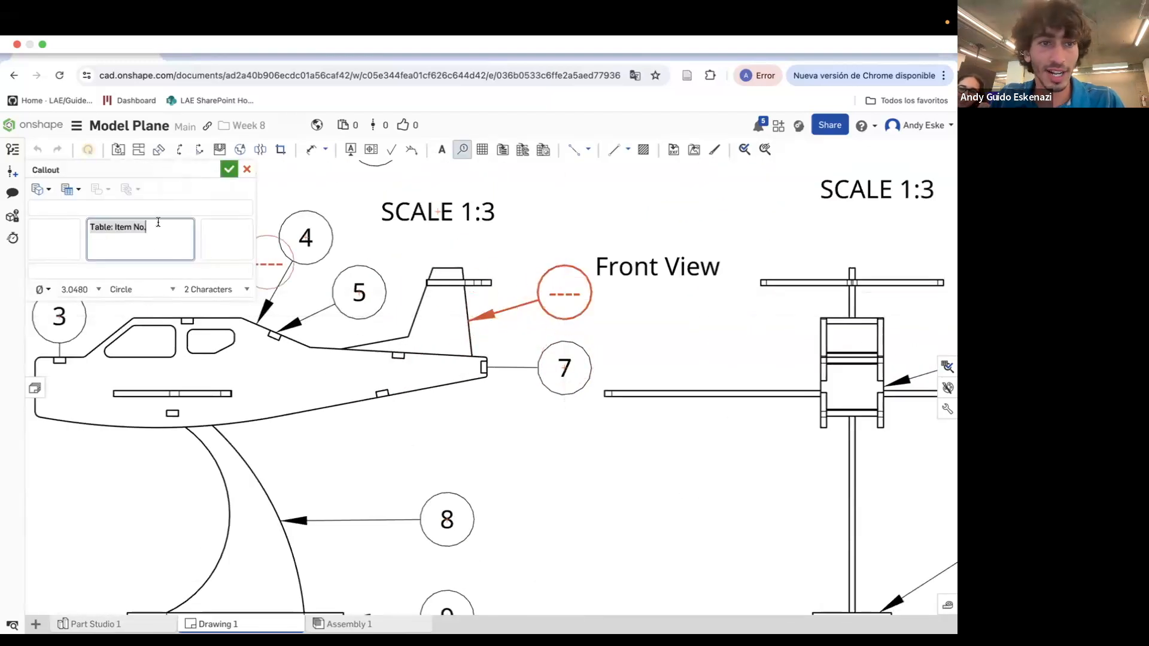
{"action": "key", "text": "BackSpace"}
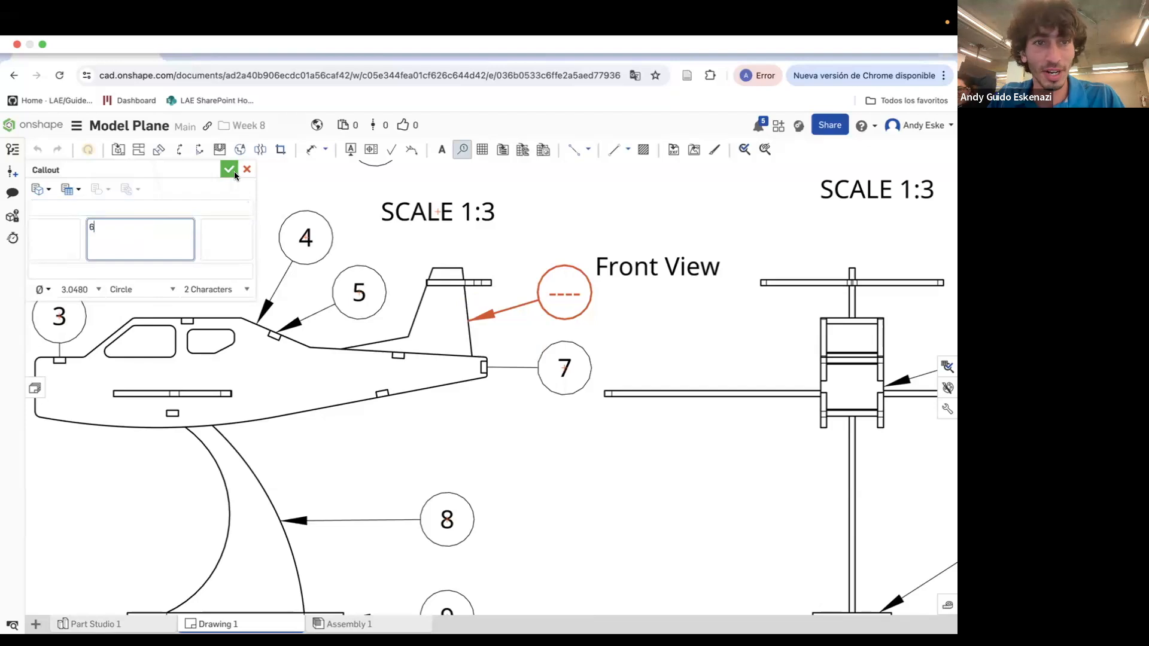
{"action": "left_click", "coordinate": [229, 169]}
Set the number of the vertical tail's callout in the side view to 6
{"action": "scroll", "coordinate": [533, 328], "scroll_direction": "down", "scroll_amount": 3}
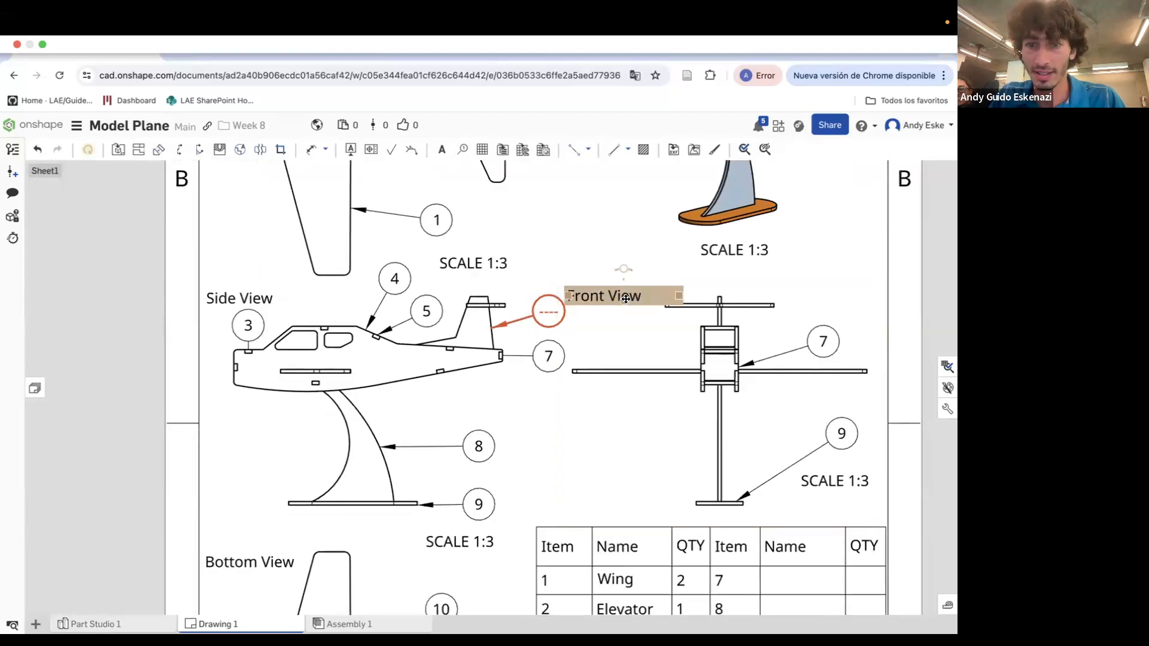
{"action": "double_click", "coordinate": [548, 311]}
{"action": "double_click", "coordinate": [90, 226]}
{"action": "type", "text": "86"}
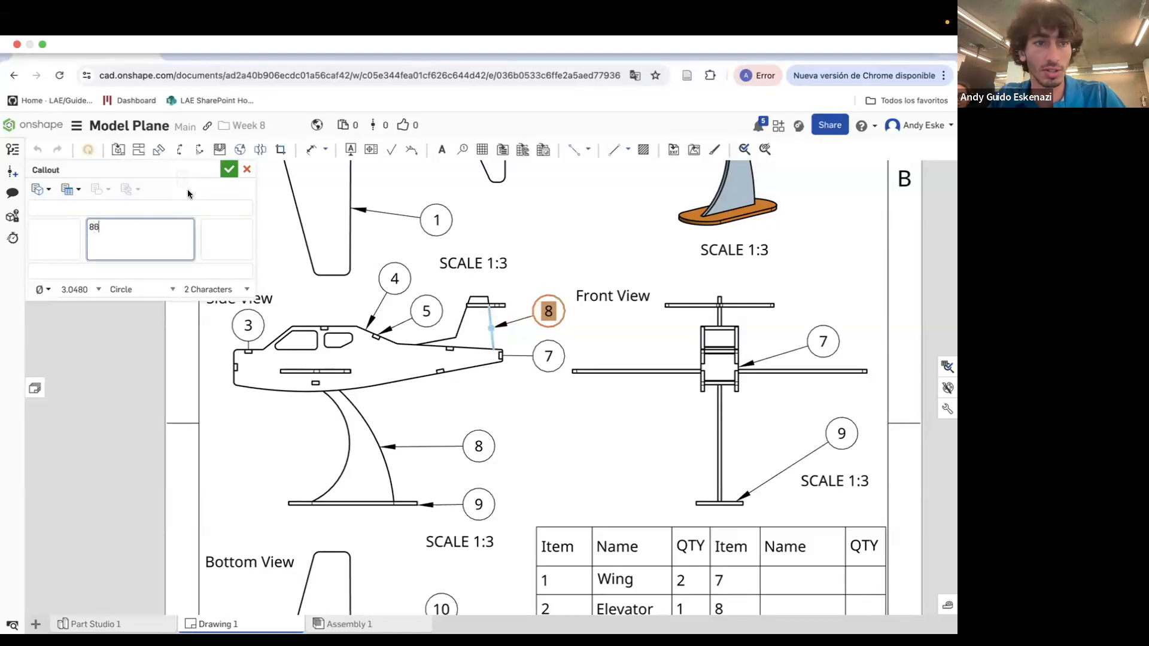
{"action": "key", "text": "BackSpace"}
{"action": "type", "text": "6"}
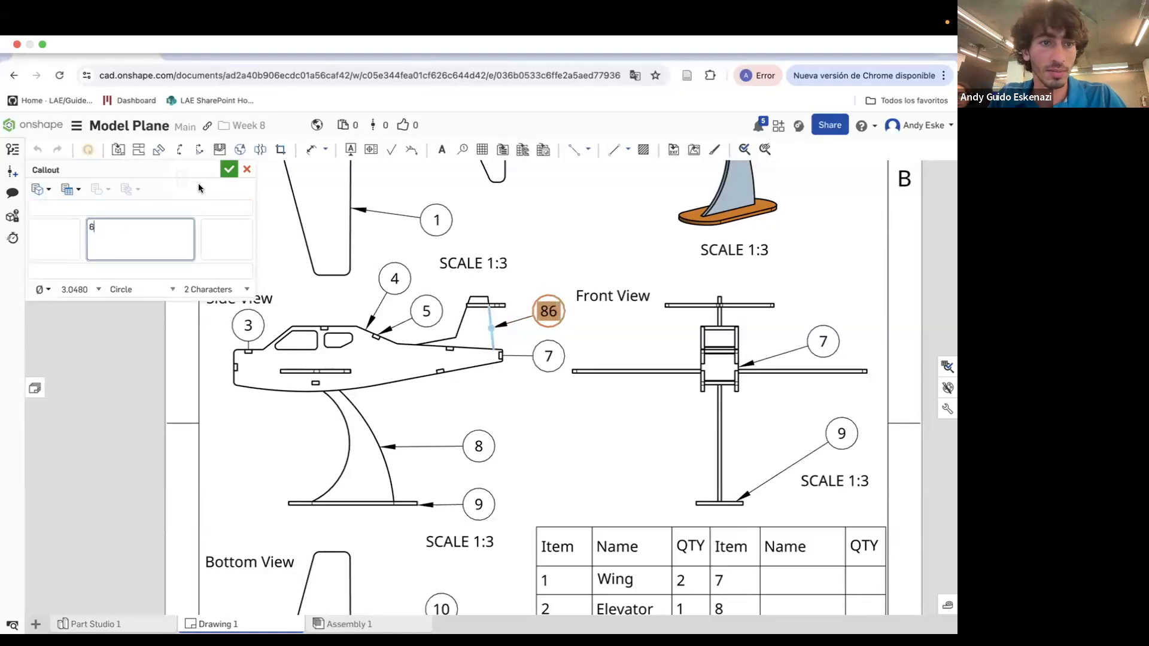
{"action": "left_click", "coordinate": [228, 170]}
In the parts table, change item 4's name to Fuselage and its quantity to 2
{"action": "scroll", "coordinate": [505, 288], "scroll_direction": "down", "scroll_amount": 3}
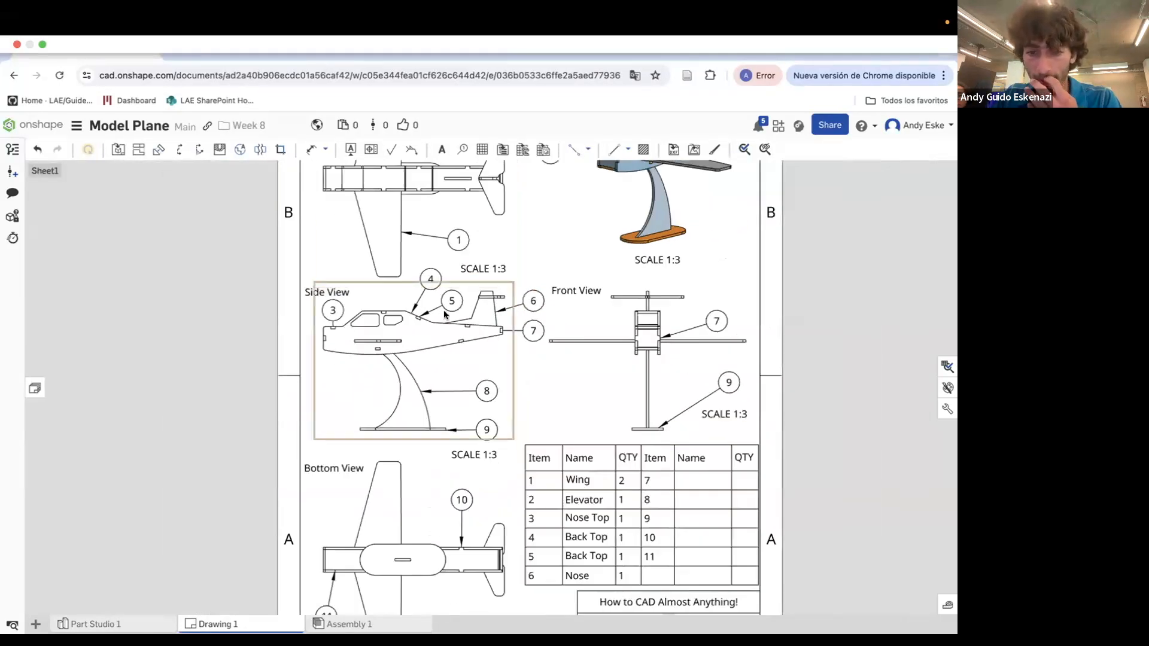
{"action": "double_click", "coordinate": [589, 542]}
{"action": "key", "text": "ctrl+a"}
{"action": "type", "text": "Fuselage"}
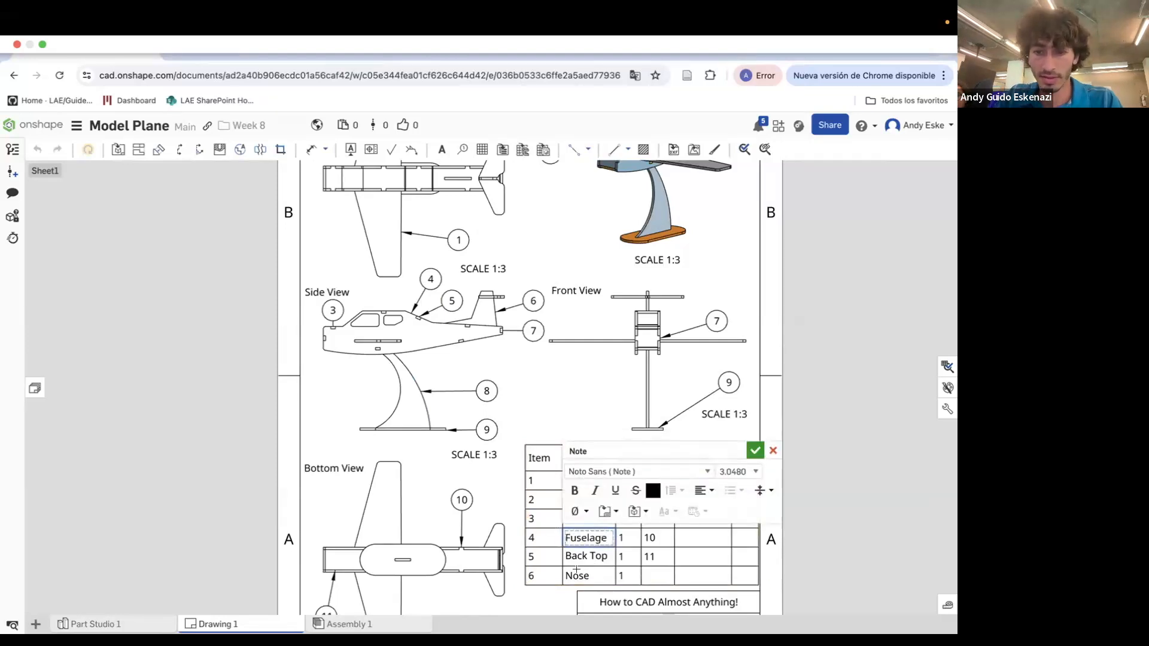
{"action": "left_click", "coordinate": [625, 541]}
{"action": "double_click", "coordinate": [623, 539]}
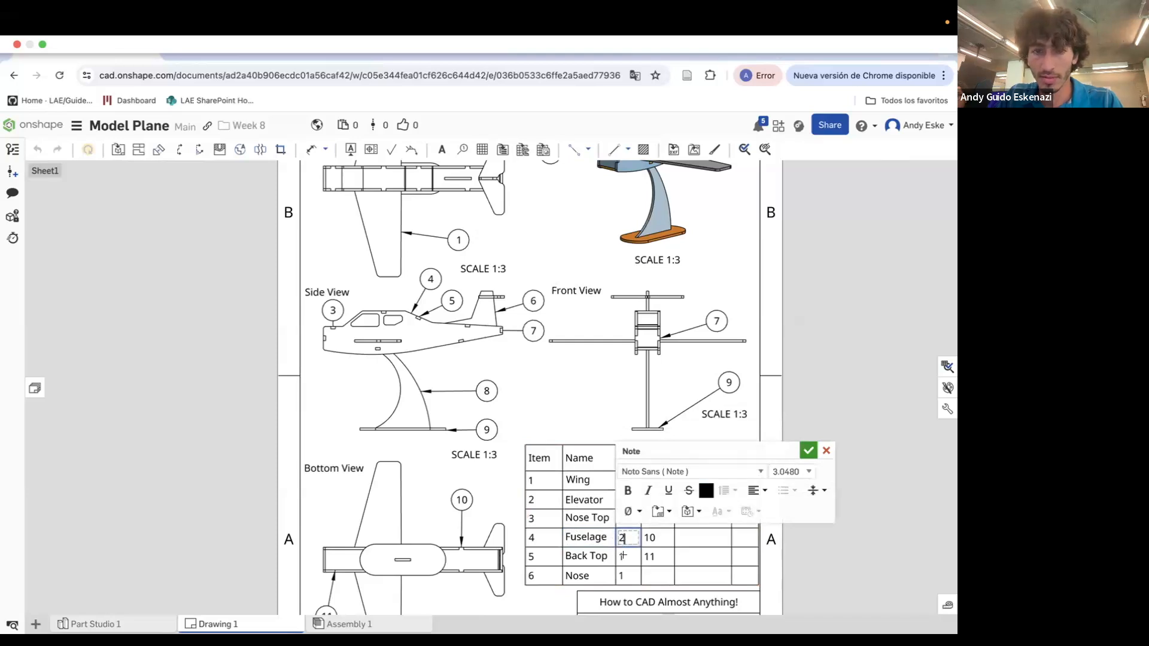
{"action": "type", "text": "2"}
Change the name of item 6 in the parts table to Tail
{"action": "left_click", "coordinate": [590, 577]}
{"action": "double_click", "coordinate": [590, 577]}
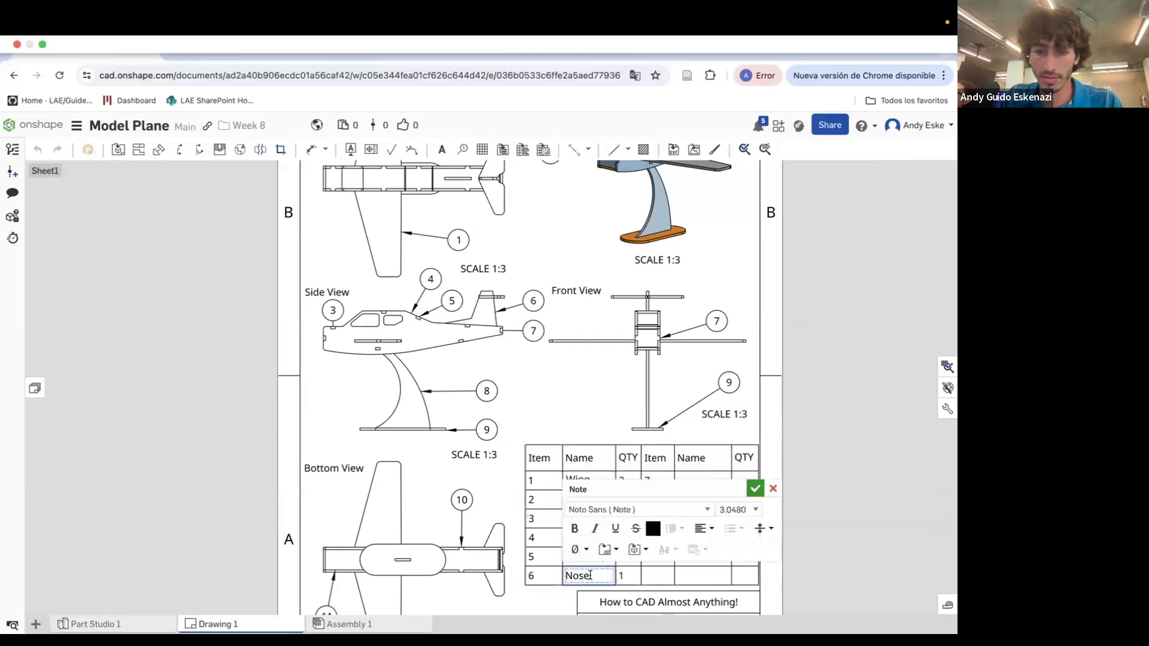
{"action": "type", "text": "Tail"}
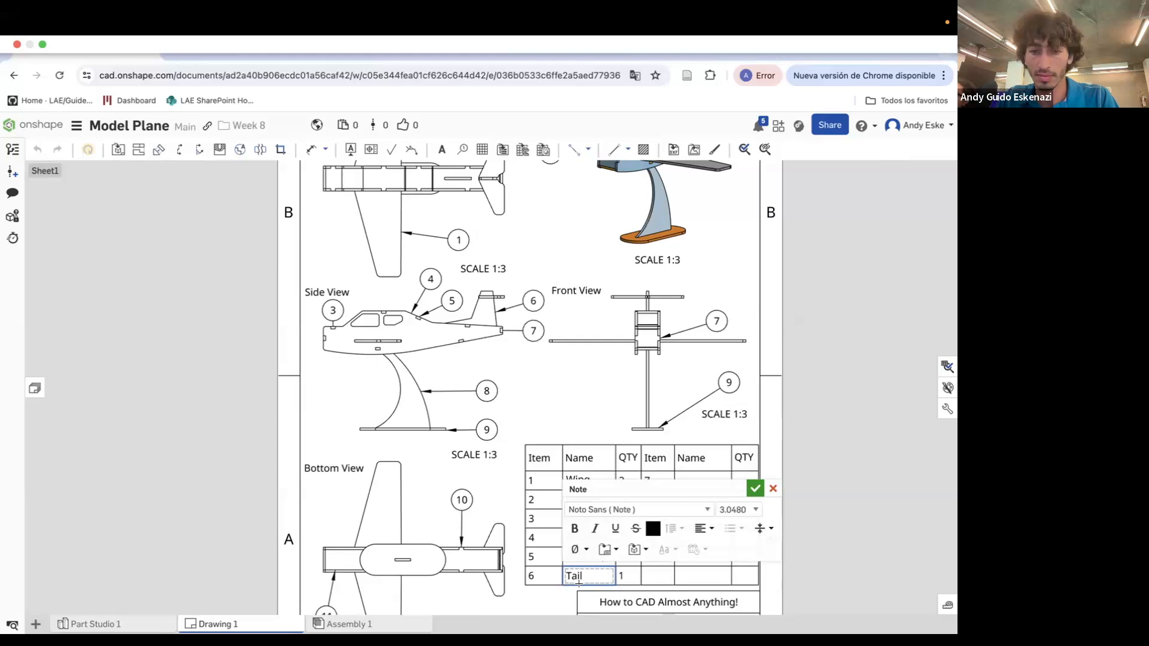
{"action": "left_click", "coordinate": [857, 513]}
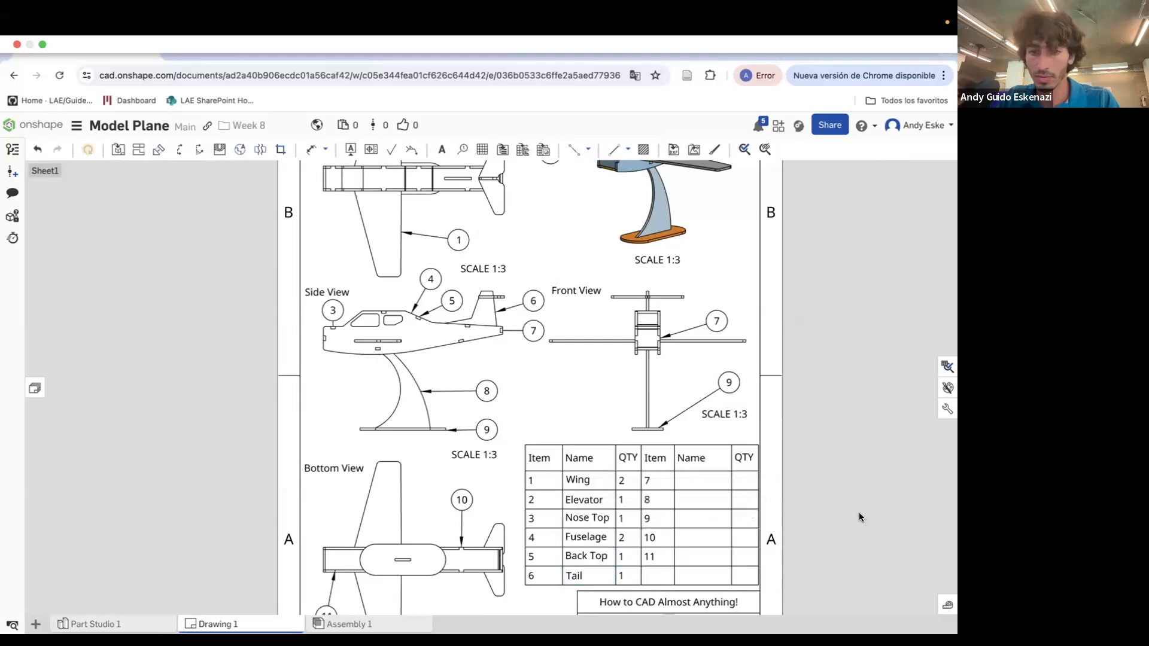
Enter Nose as the name of item 7 in the parts table
{"action": "double_click", "coordinate": [702, 481]}
{"action": "type", "text": "Nose"}
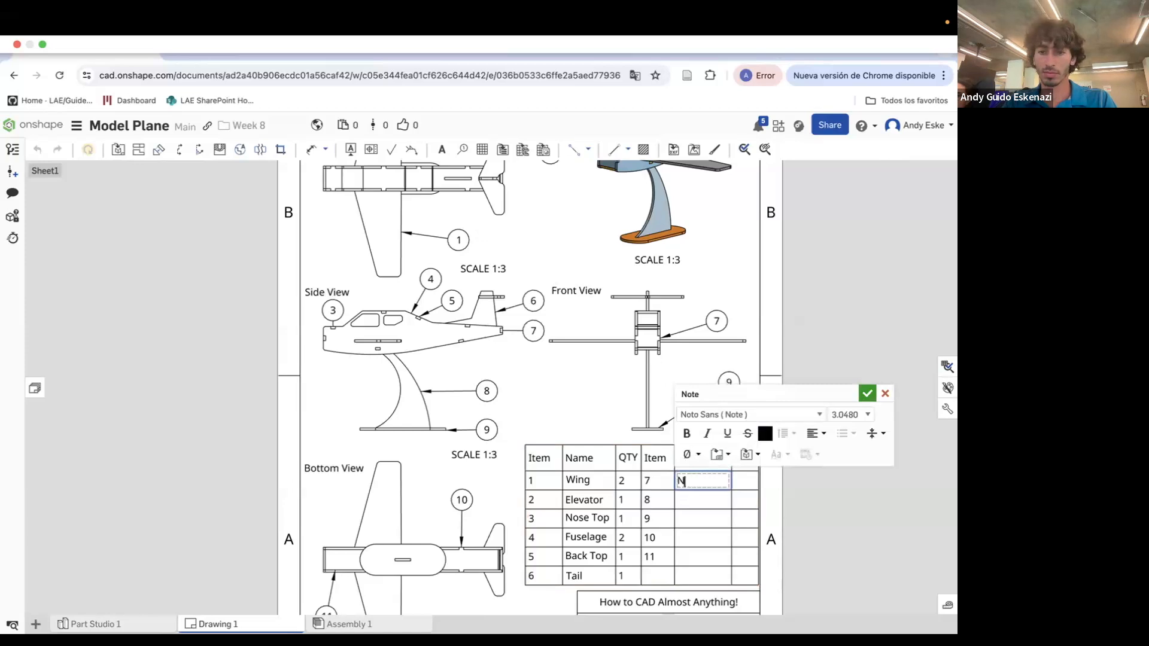
{"action": "left_click", "coordinate": [944, 538]}
{"action": "left_click", "coordinate": [695, 504]}
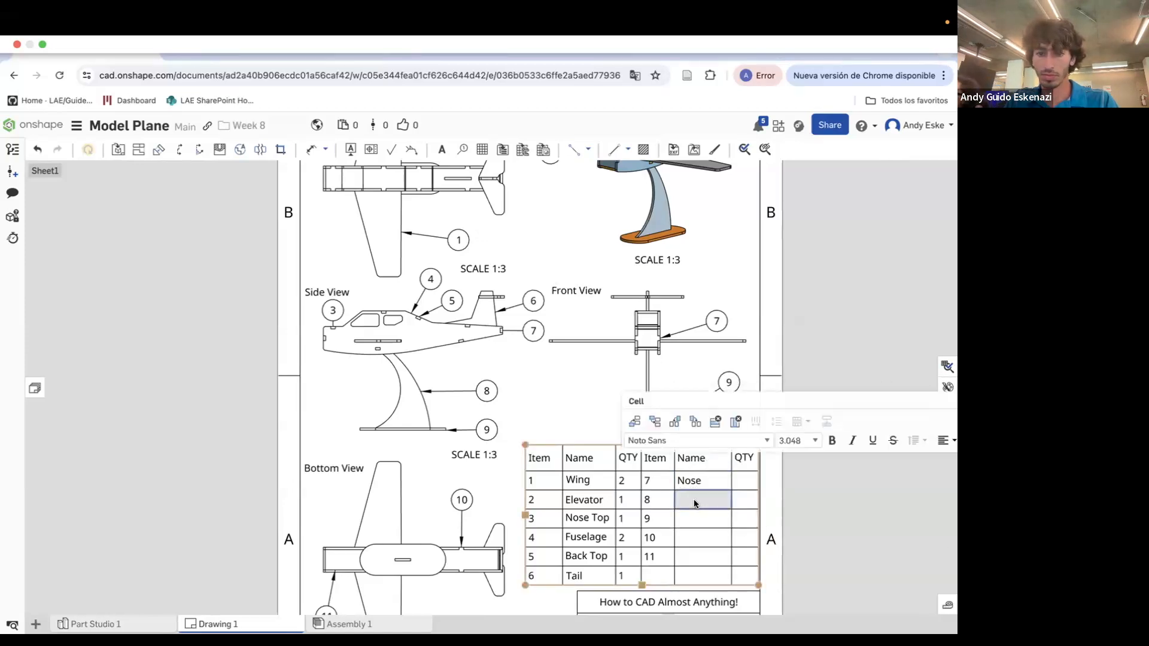
{"action": "double_click", "coordinate": [696, 503]}
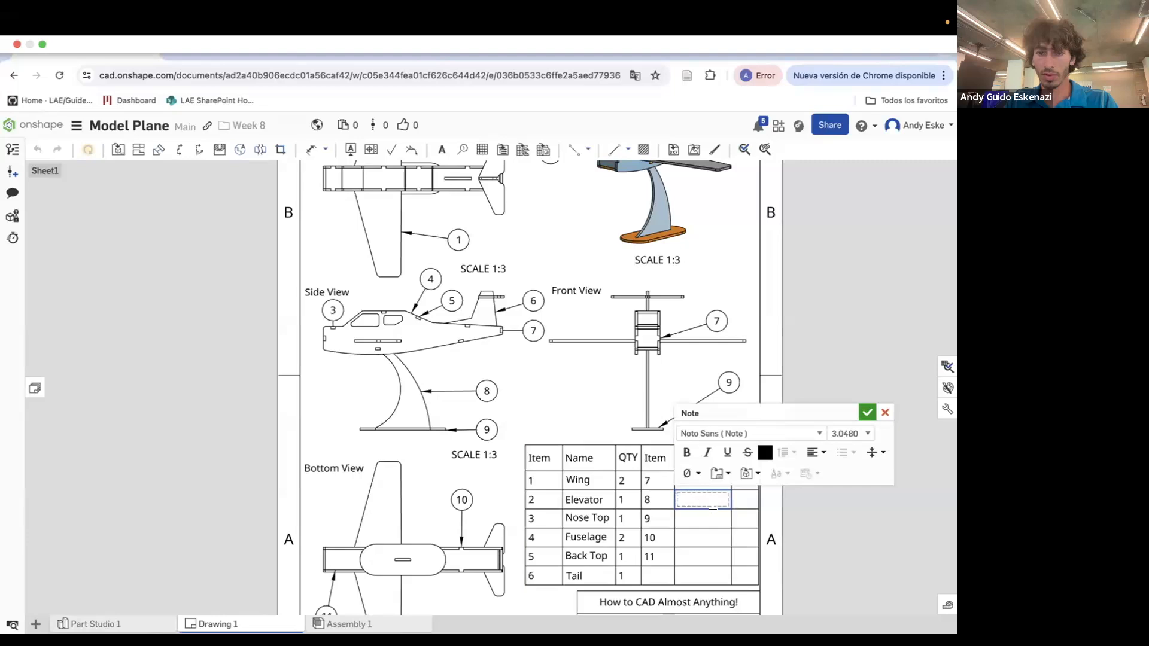
{"action": "left_click", "coordinate": [830, 537]}
Change the name of item 7 in the parts table to Cone
{"action": "left_click", "coordinate": [694, 482]}
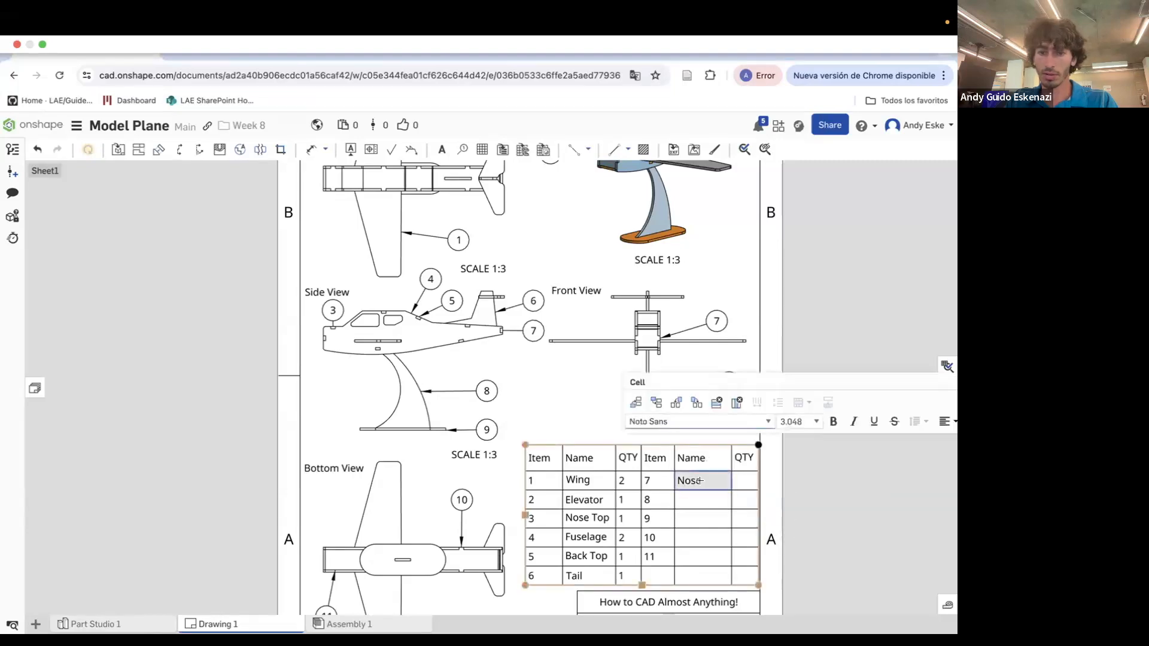
{"action": "double_click", "coordinate": [696, 481]}
{"action": "double_click", "coordinate": [695, 481]}
{"action": "type", "text": "Cone"}
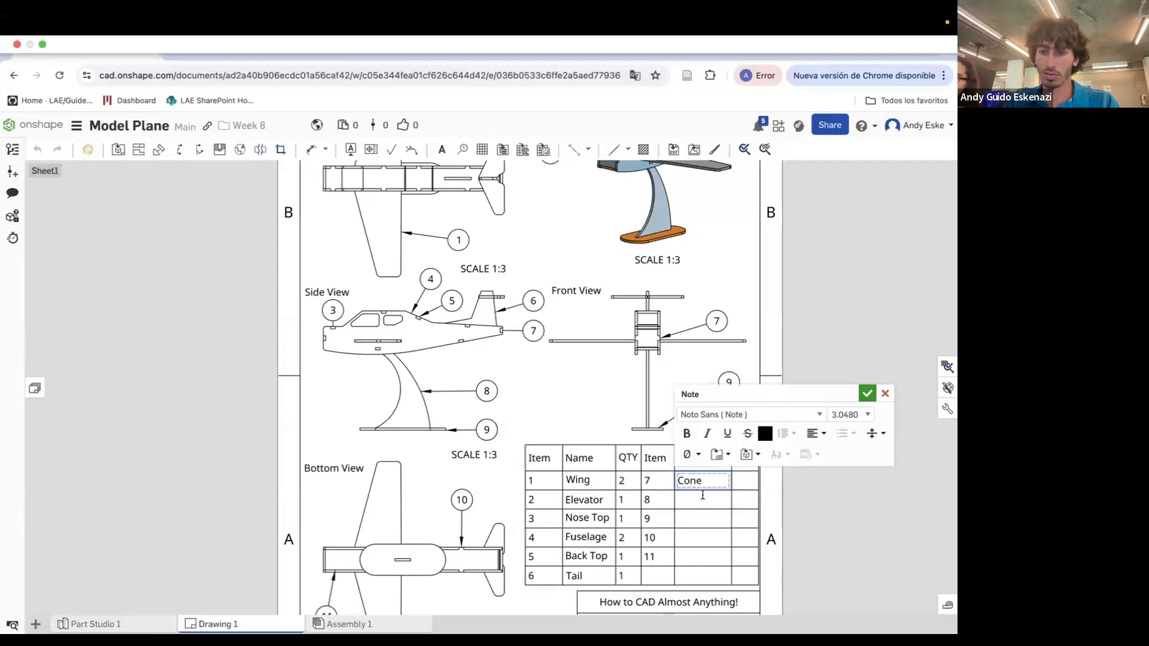
Renumber the front view's fuselage callout as 8
{"action": "left_click", "coordinate": [718, 322]}
{"action": "double_click", "coordinate": [717, 323]}
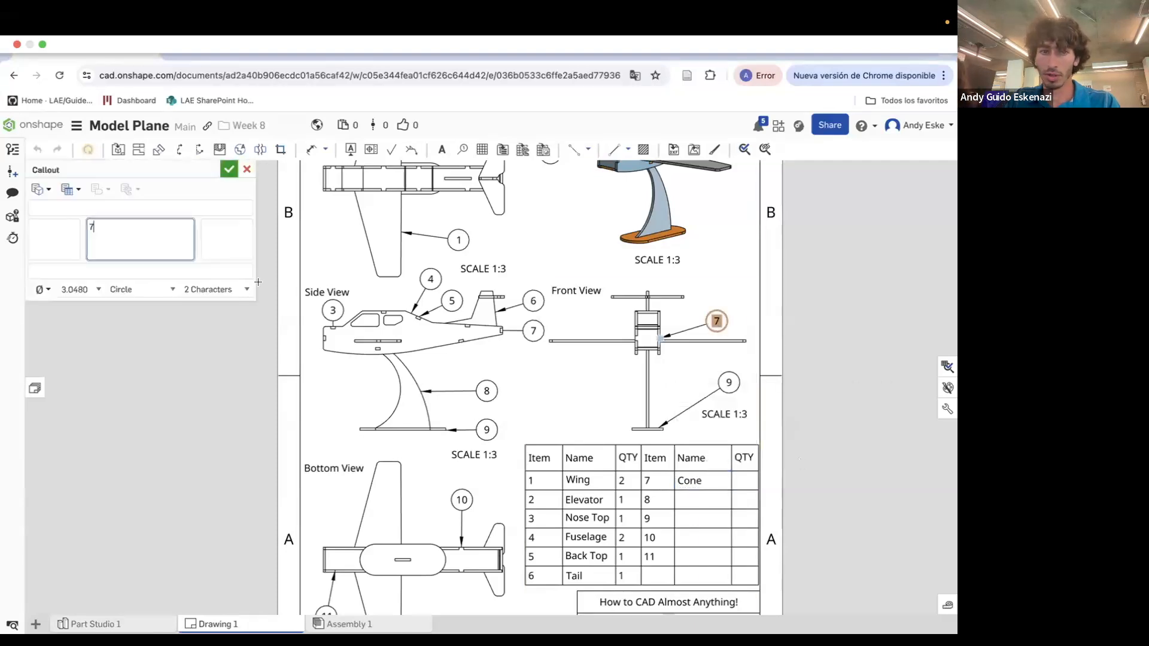
{"action": "key", "text": "BackSpace"}
{"action": "type", "text": "8"}
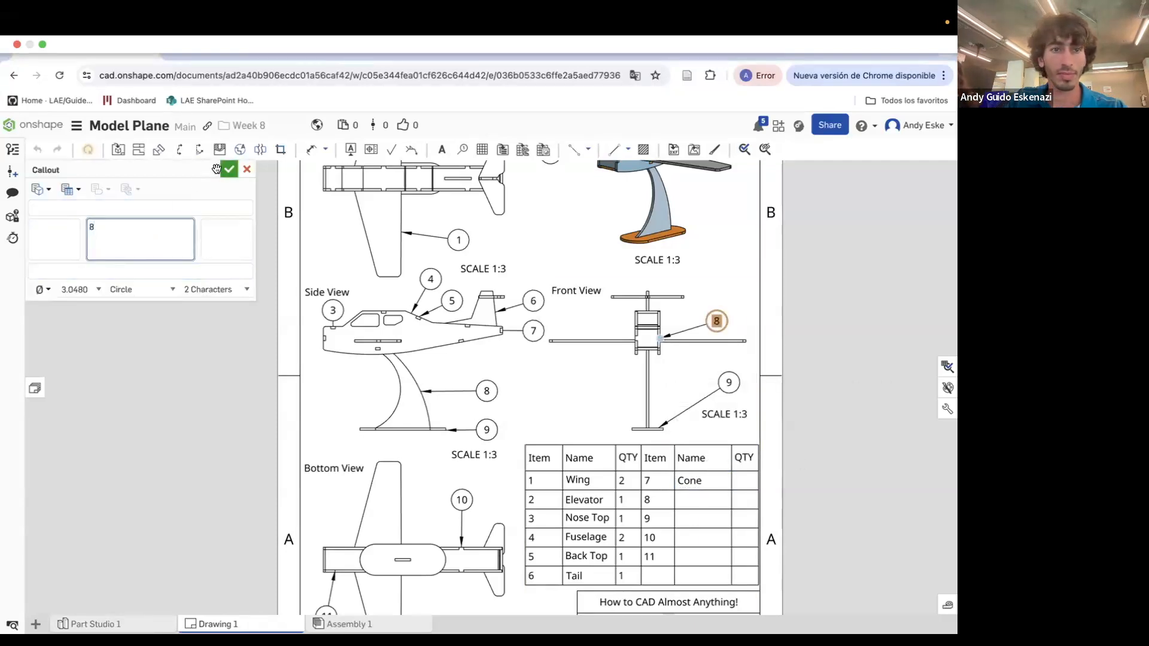
{"action": "left_click", "coordinate": [229, 170]}
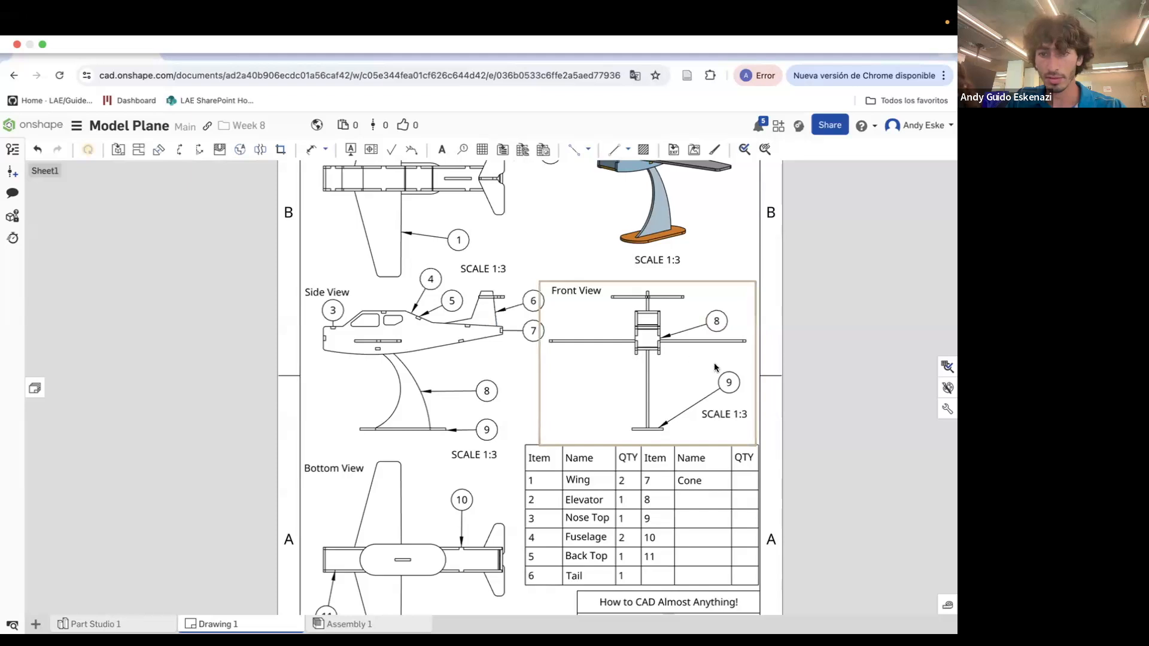
Renumber the callout on the curved stand in the side view as 9
{"action": "double_click", "coordinate": [487, 391]}
{"action": "key", "text": "BackSpace"}
{"action": "type", "text": "9"}
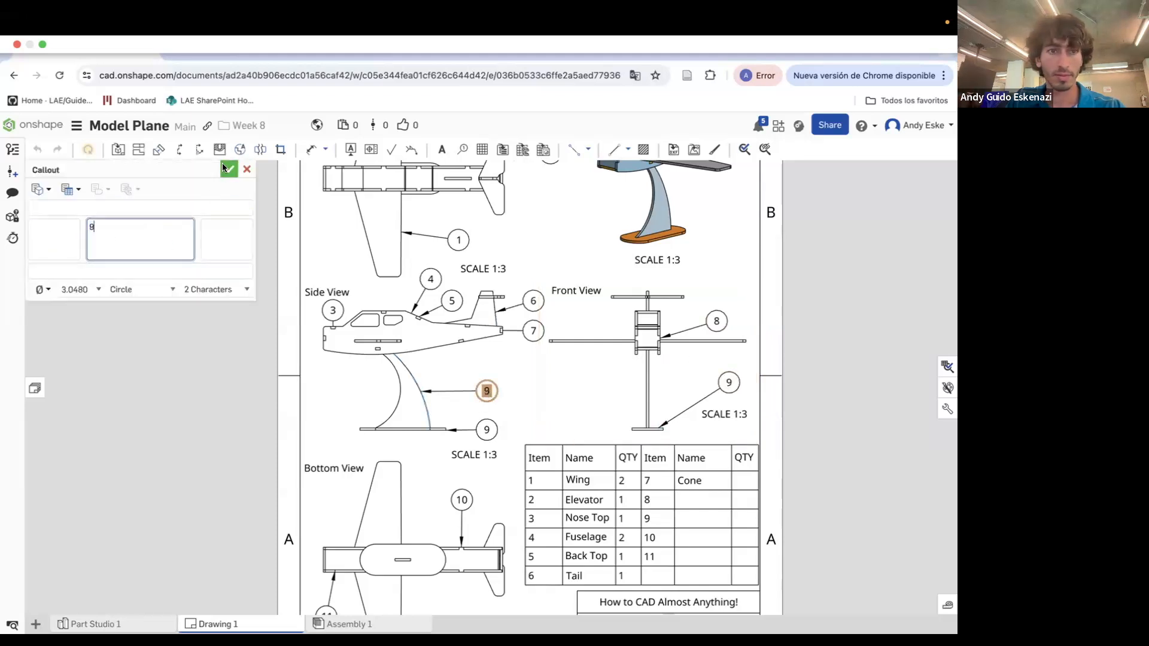
{"action": "left_click", "coordinate": [224, 169]}
Renumber the callouts pointing to the stand's flat base as 10 in both the side view and the front view
{"action": "double_click", "coordinate": [487, 430]}
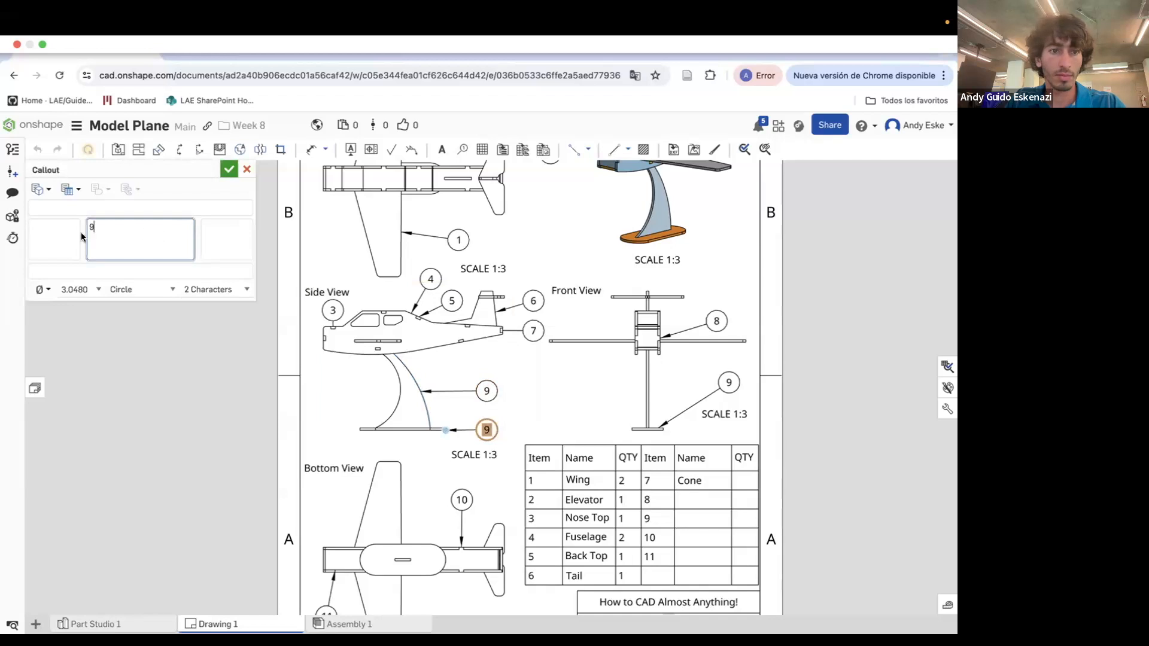
{"action": "key", "text": "BackSpace"}
{"action": "type", "text": "10"}
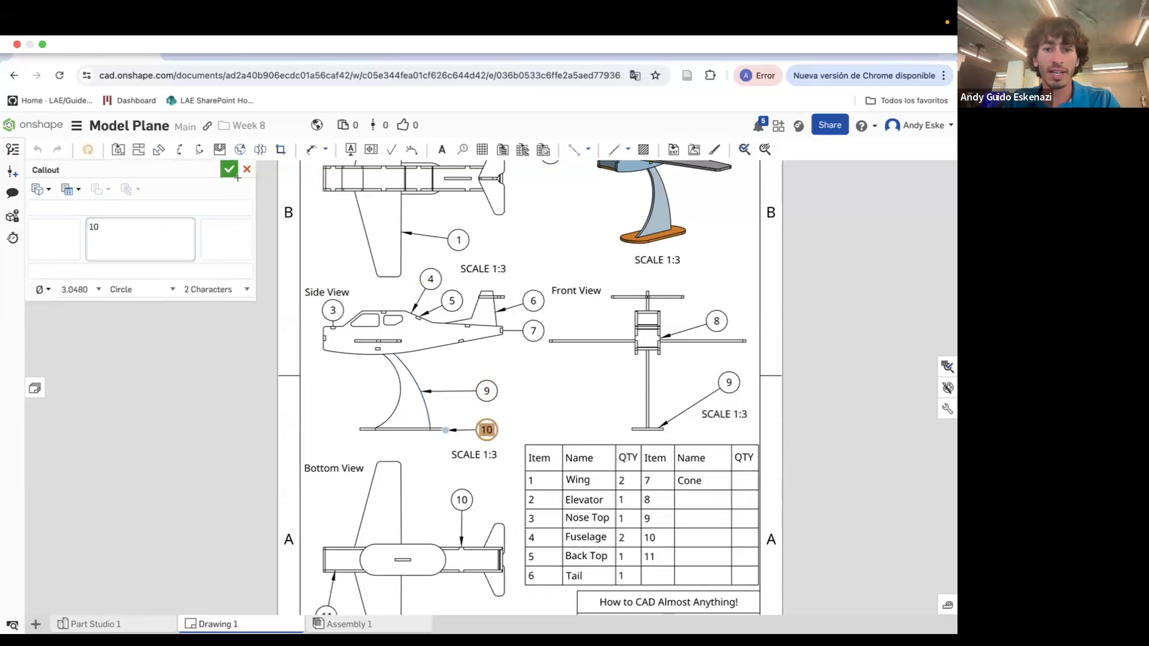
{"action": "left_click", "coordinate": [230, 170]}
{"action": "double_click", "coordinate": [724, 381]}
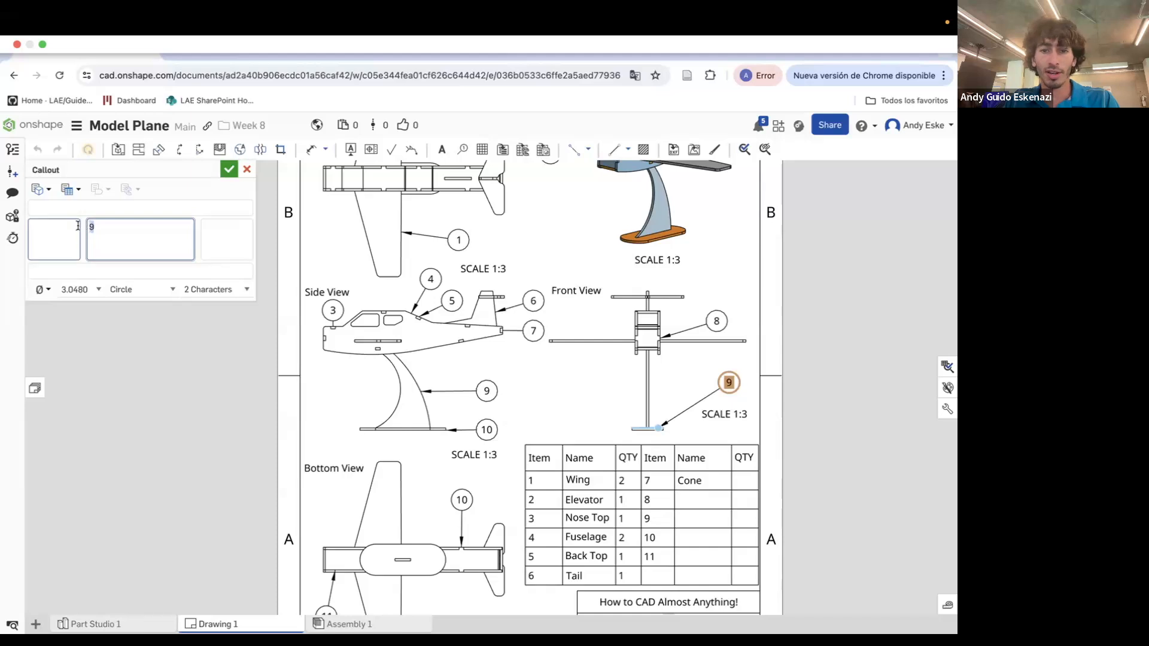
{"action": "type", "text": "10"}
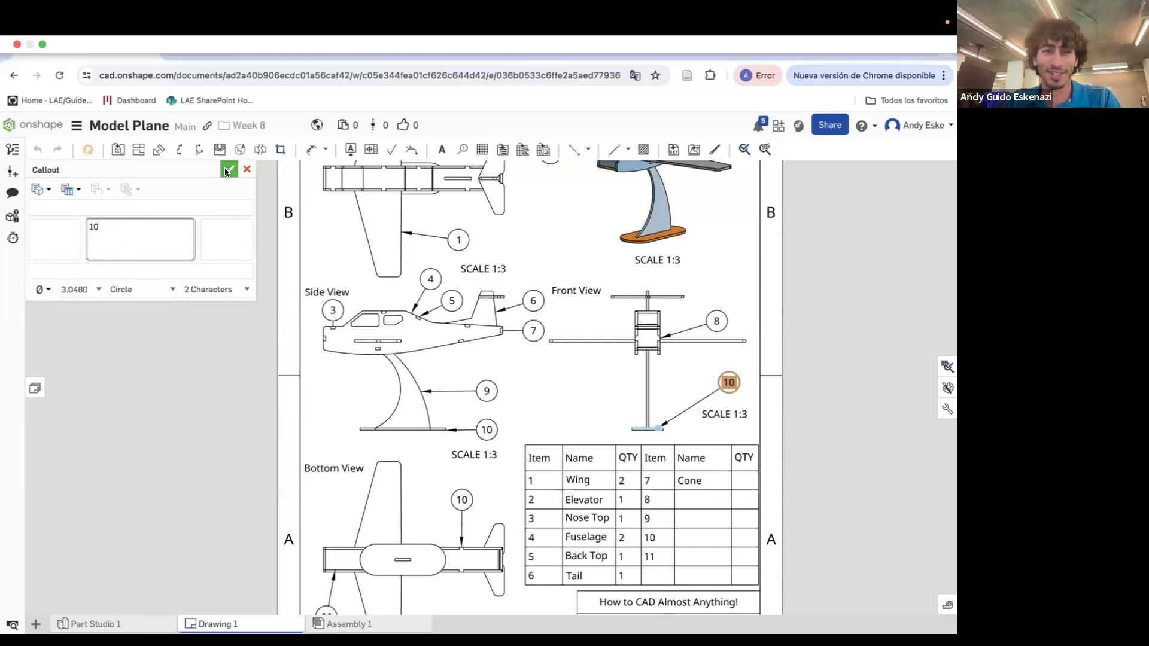
{"action": "left_click", "coordinate": [230, 170]}
Renumber the bottom view's callouts: 11 for the one above the rear fuselage and 12 for the one below the front
{"action": "scroll", "coordinate": [484, 333], "scroll_direction": "down", "scroll_amount": 2}
{"action": "scroll", "coordinate": [468, 470], "scroll_direction": "up", "scroll_amount": 1}
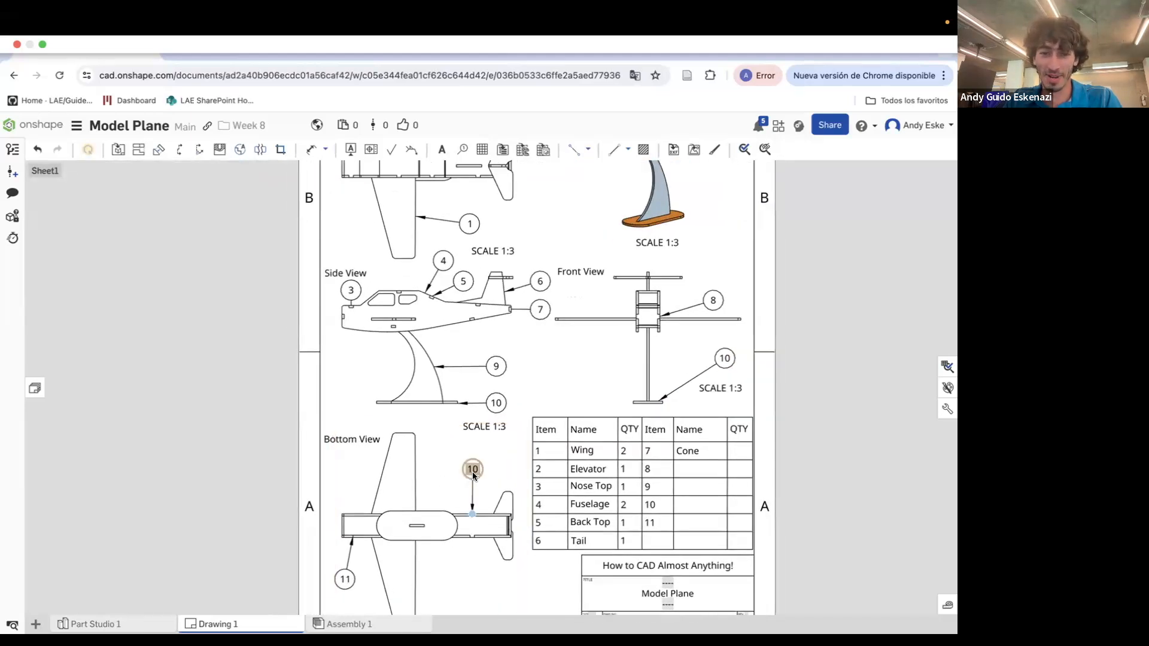
{"action": "double_click", "coordinate": [473, 470]}
{"action": "double_click", "coordinate": [106, 228]}
{"action": "type", "text": "11"}
{"action": "left_click", "coordinate": [230, 173]}
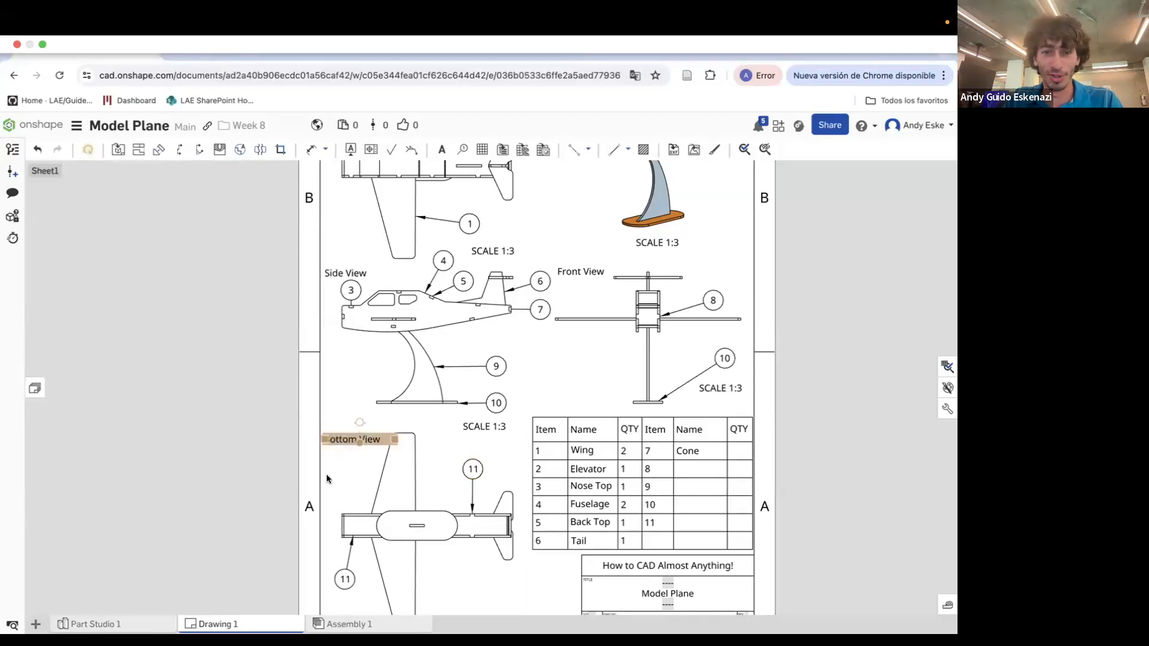
{"action": "double_click", "coordinate": [345, 579]}
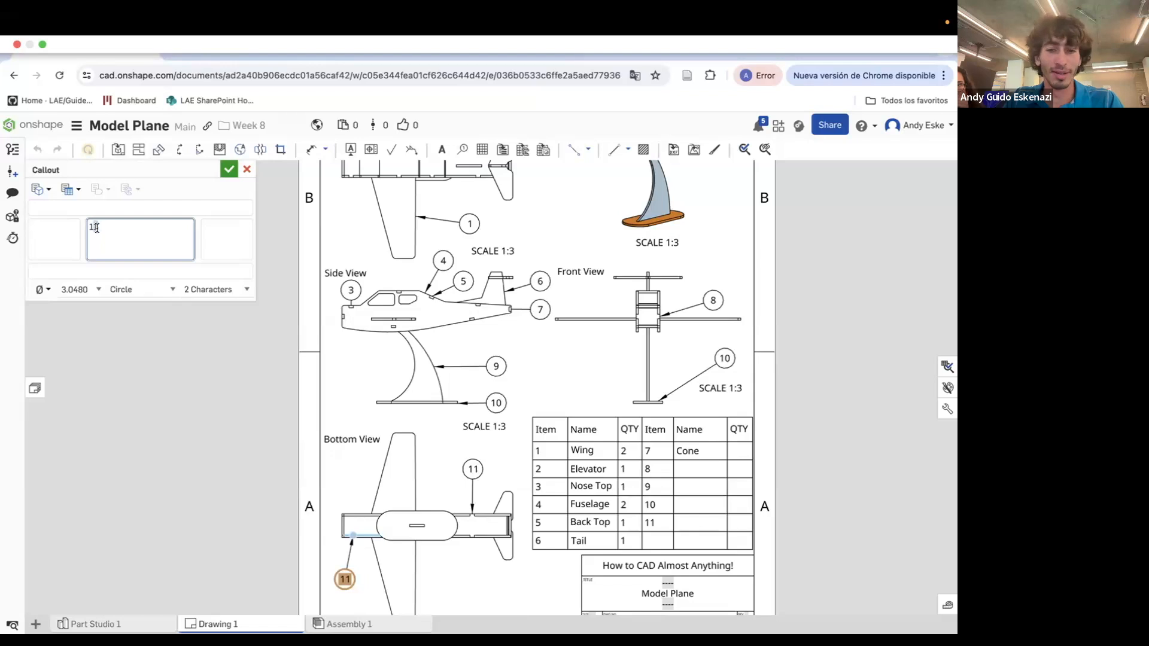
{"action": "type", "text": "12"}
{"action": "left_click", "coordinate": [230, 170]}
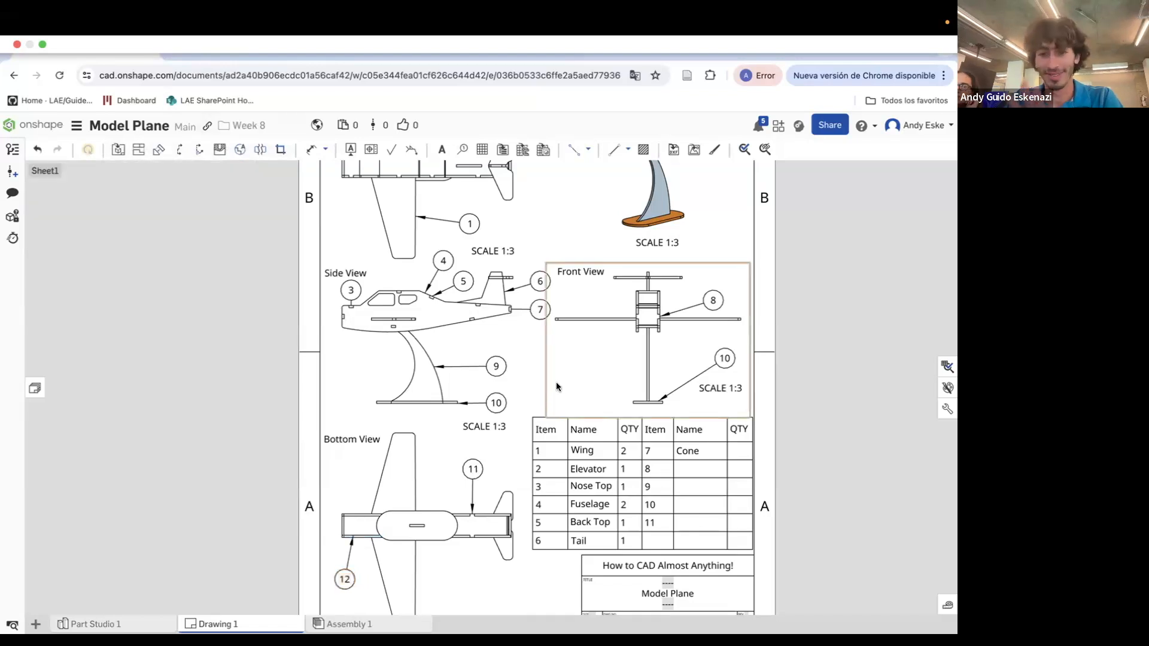
Enter item number 12 in the empty item cell of the parts table's last row
{"action": "double_click", "coordinate": [659, 539]}
{"action": "type", "text": "12"}
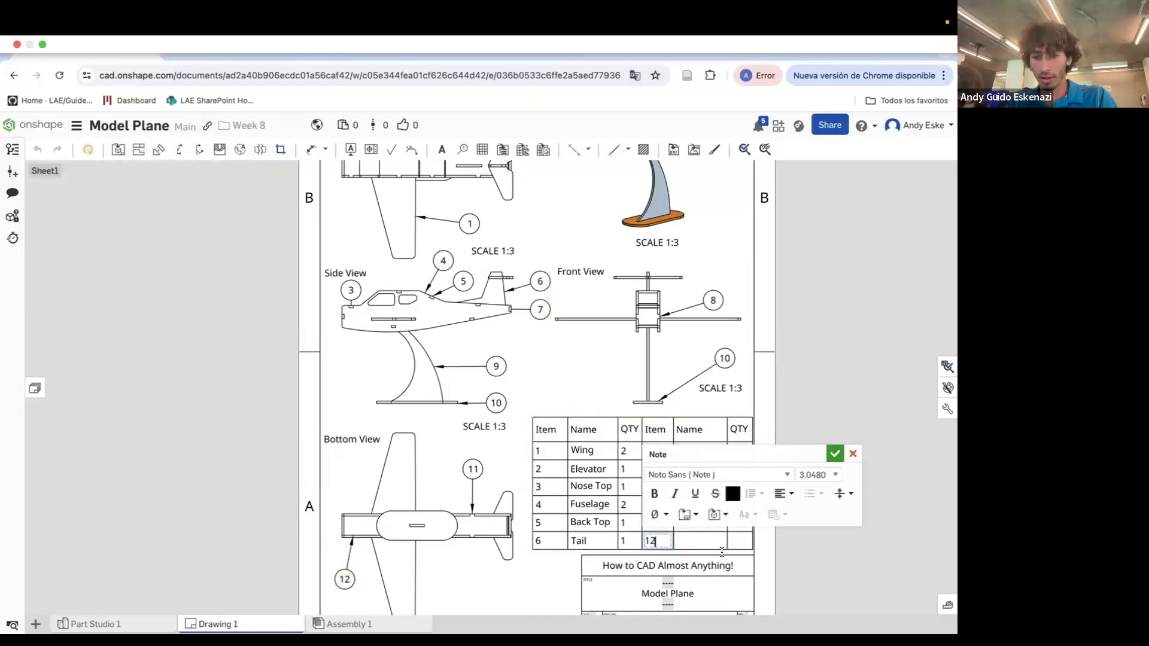
{"action": "left_click", "coordinate": [837, 565]}
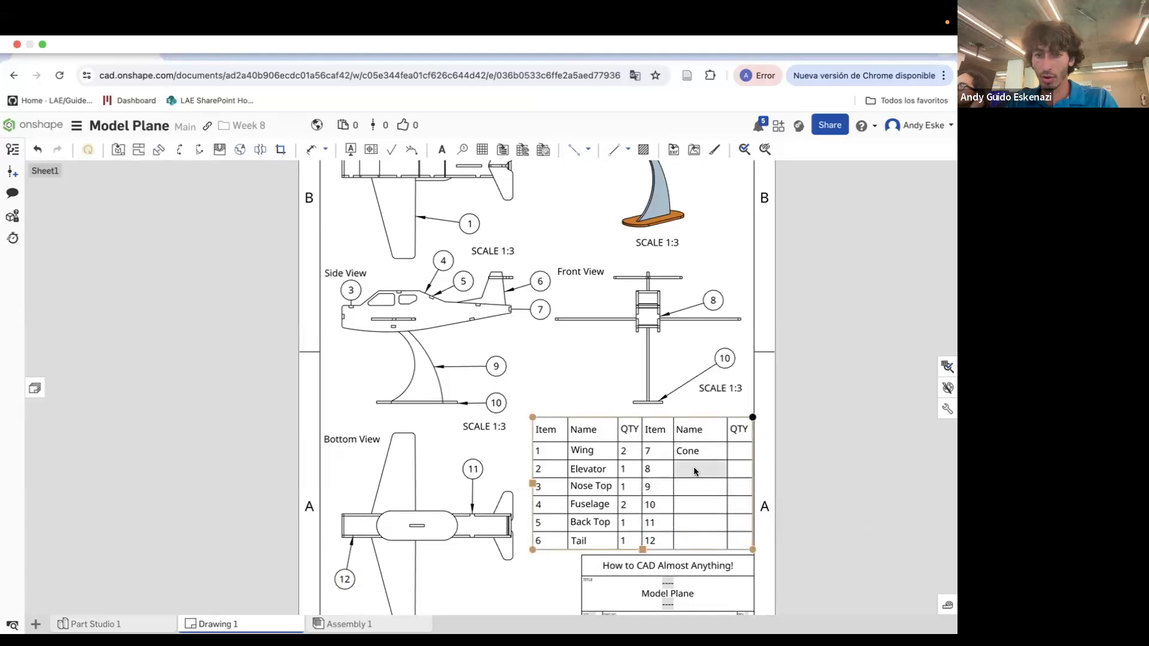
Name item 8 Nose and item 9 Stand in the parts table
{"action": "double_click", "coordinate": [695, 469]}
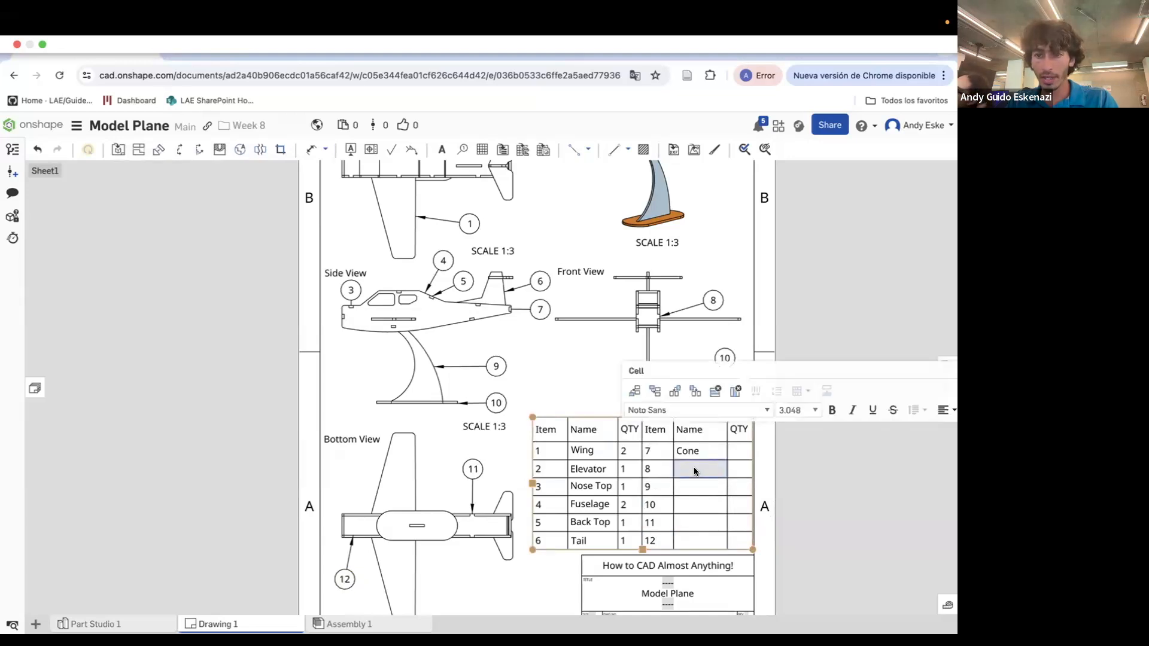
{"action": "type", "text": "Nose"}
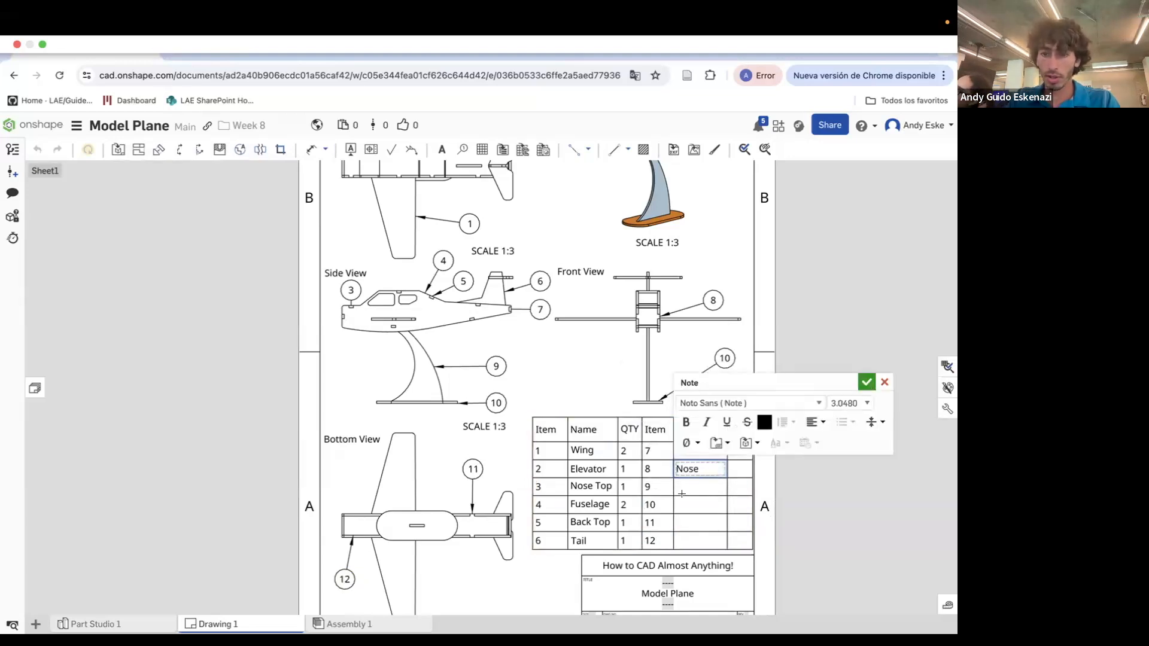
{"action": "double_click", "coordinate": [685, 490]}
{"action": "type", "text": "Stand"}
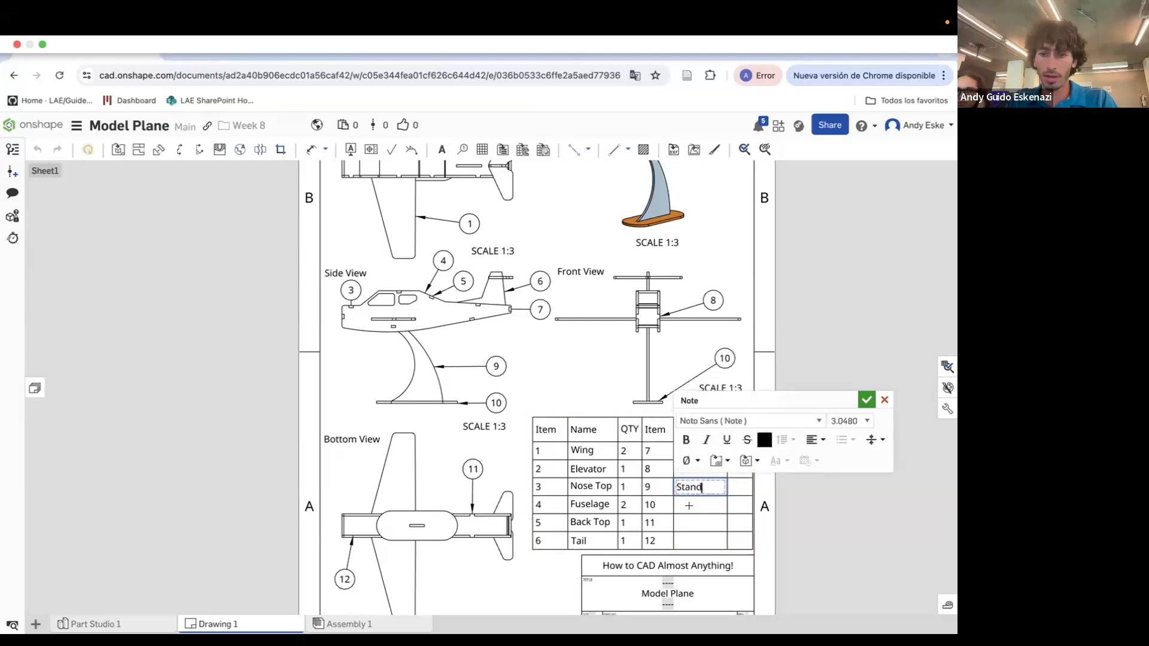
Name item 10 Base and item 11 Bottom R in the parts table
{"action": "double_click", "coordinate": [693, 505]}
{"action": "type", "text": "Base"}
{"action": "double_click", "coordinate": [691, 520]}
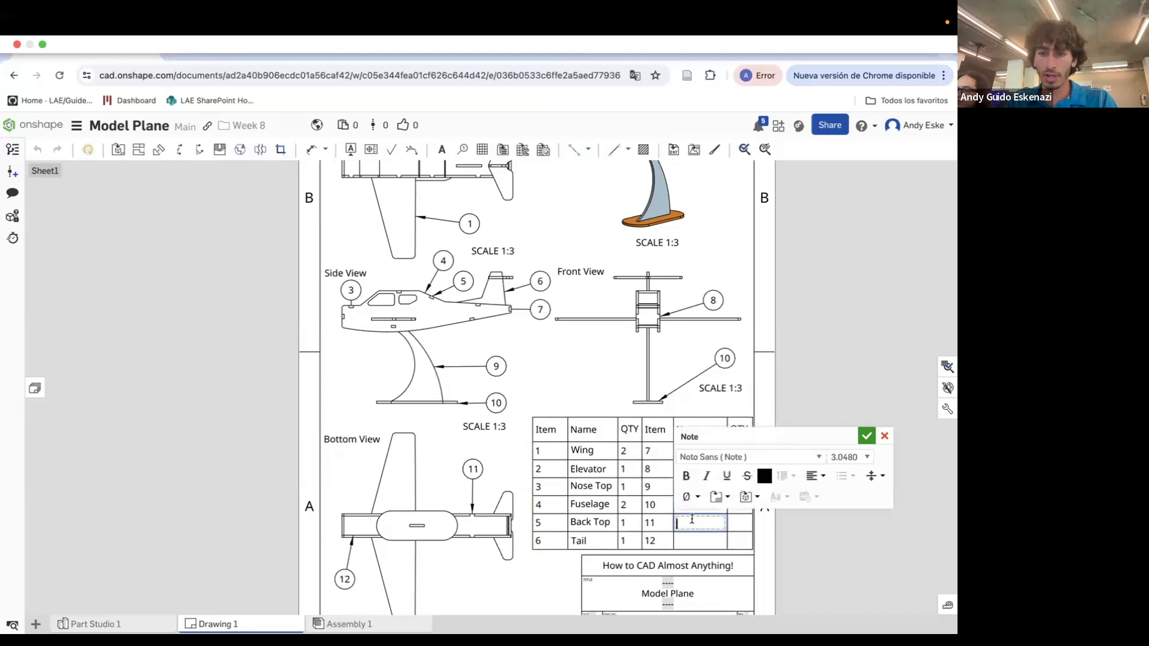
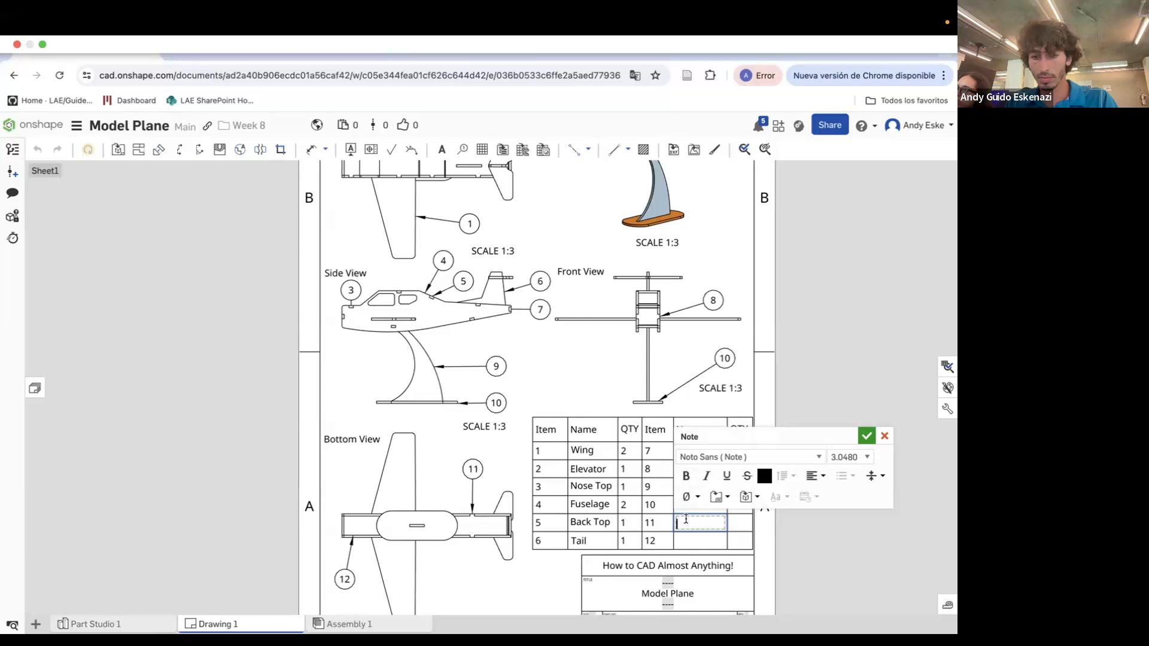
{"action": "key", "text": "BackSpace"}
{"action": "type", "text": "Ba"}
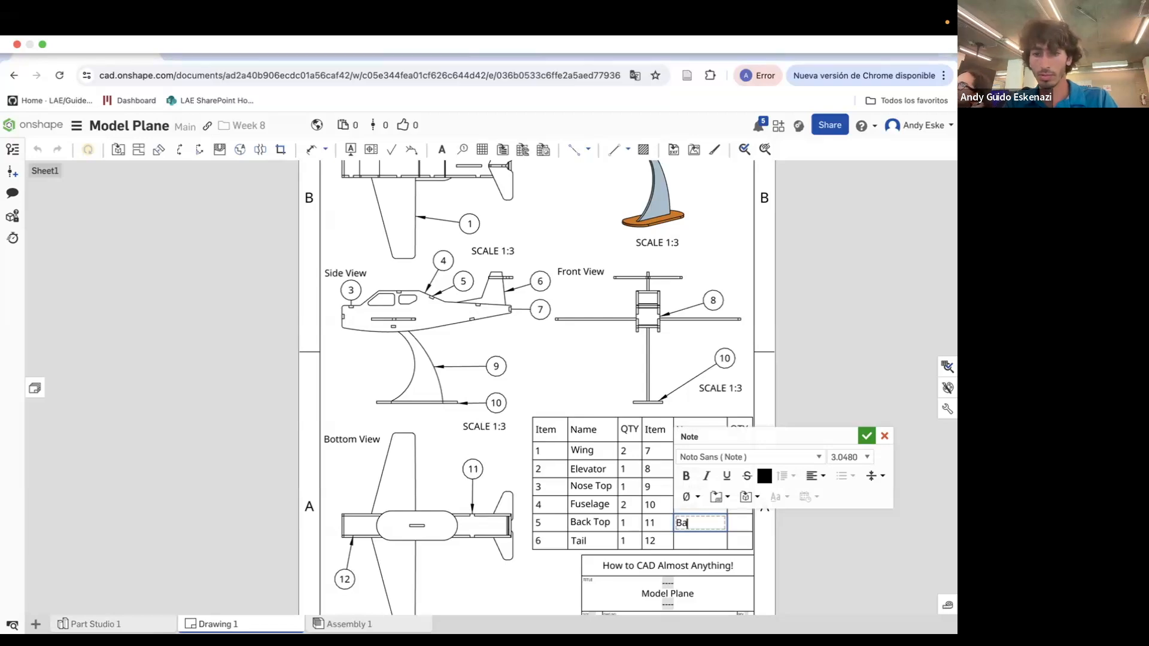
{"action": "type", "text": "ttom"}
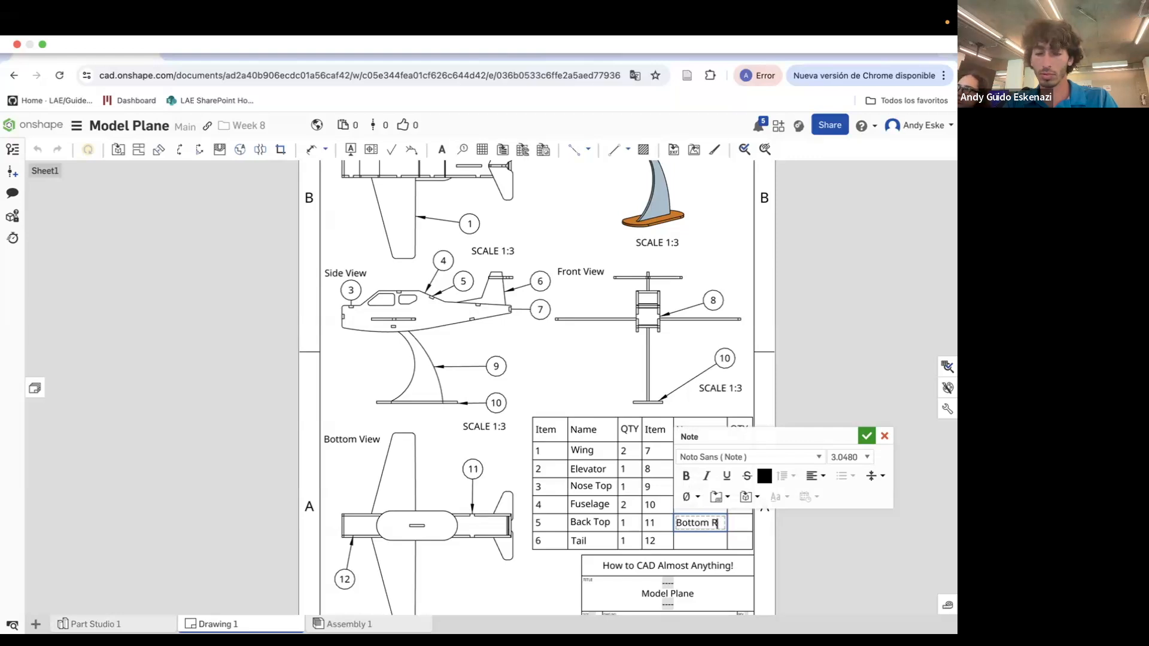
{"action": "type", "text": " R"}
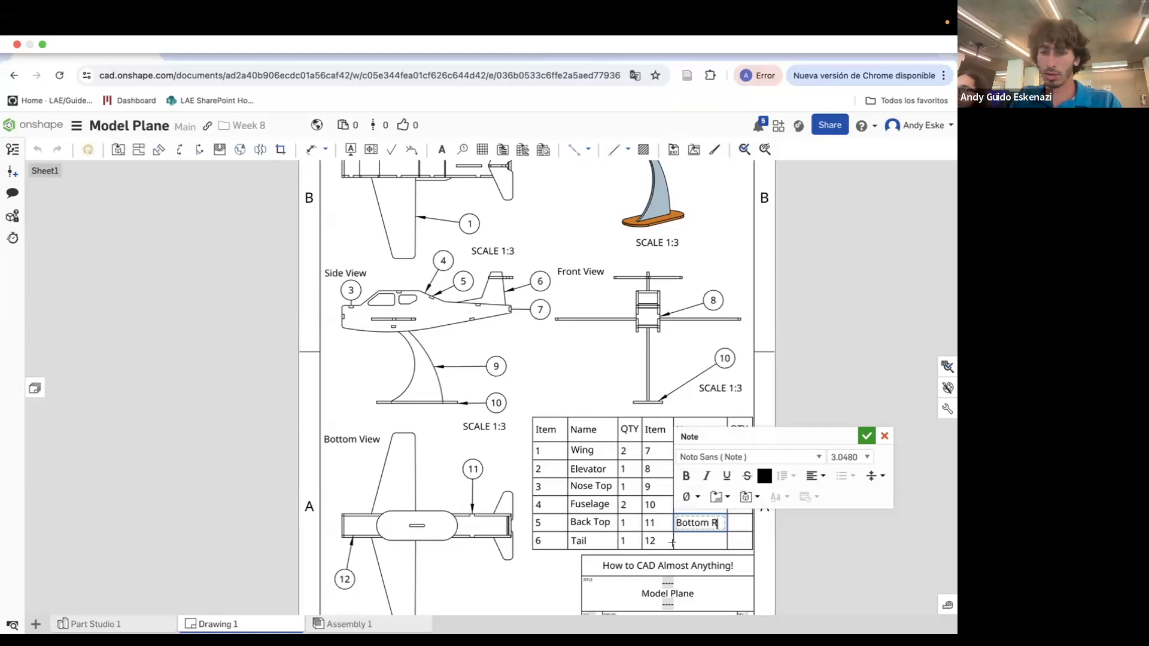
Name item 12 Bottom L in the last row of the parts table
{"action": "left_click", "coordinate": [692, 546]}
{"action": "double_click", "coordinate": [692, 542]}
{"action": "type", "text": "Bo"}
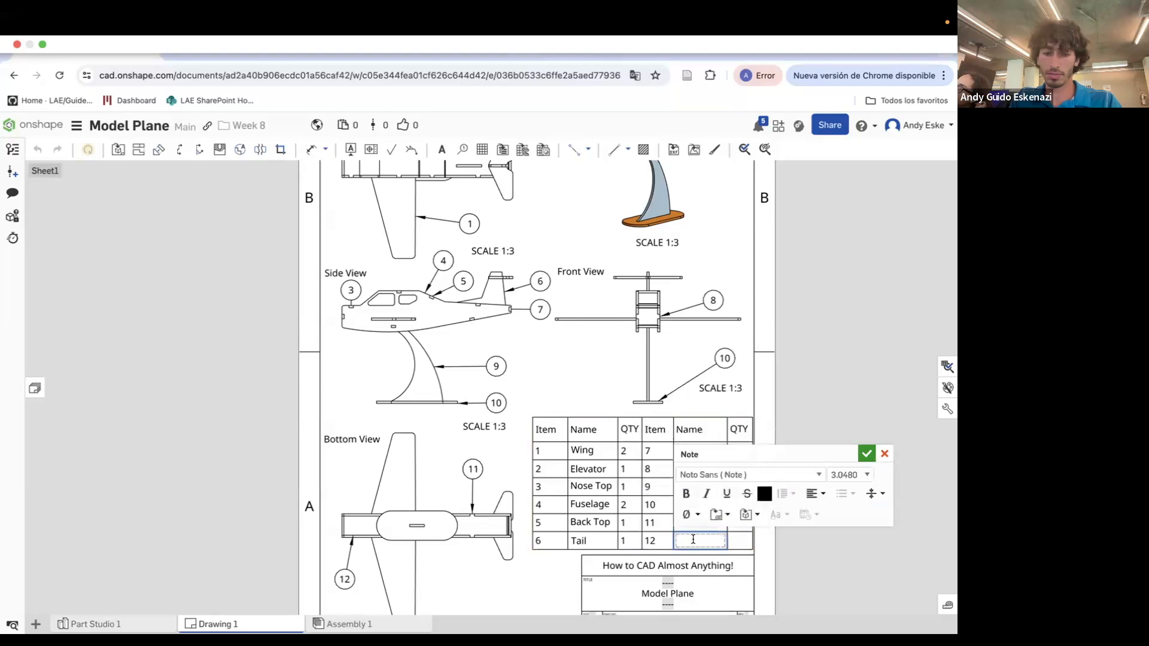
{"action": "type", "text": "ttom L"}
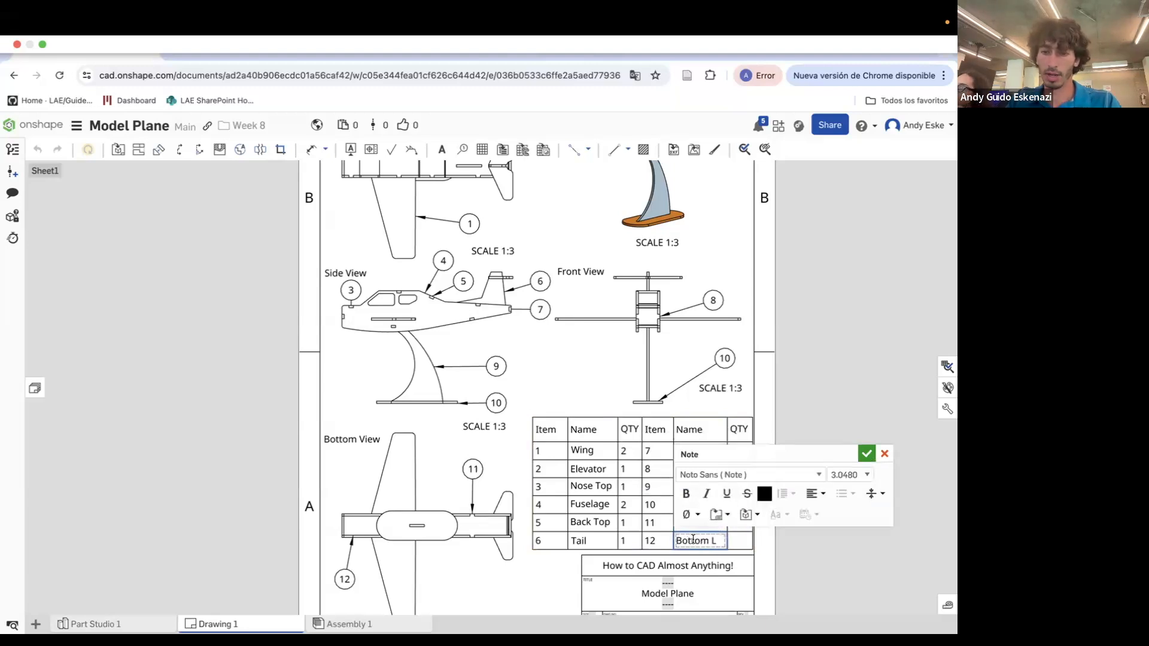
{"action": "left_click", "coordinate": [848, 554]}
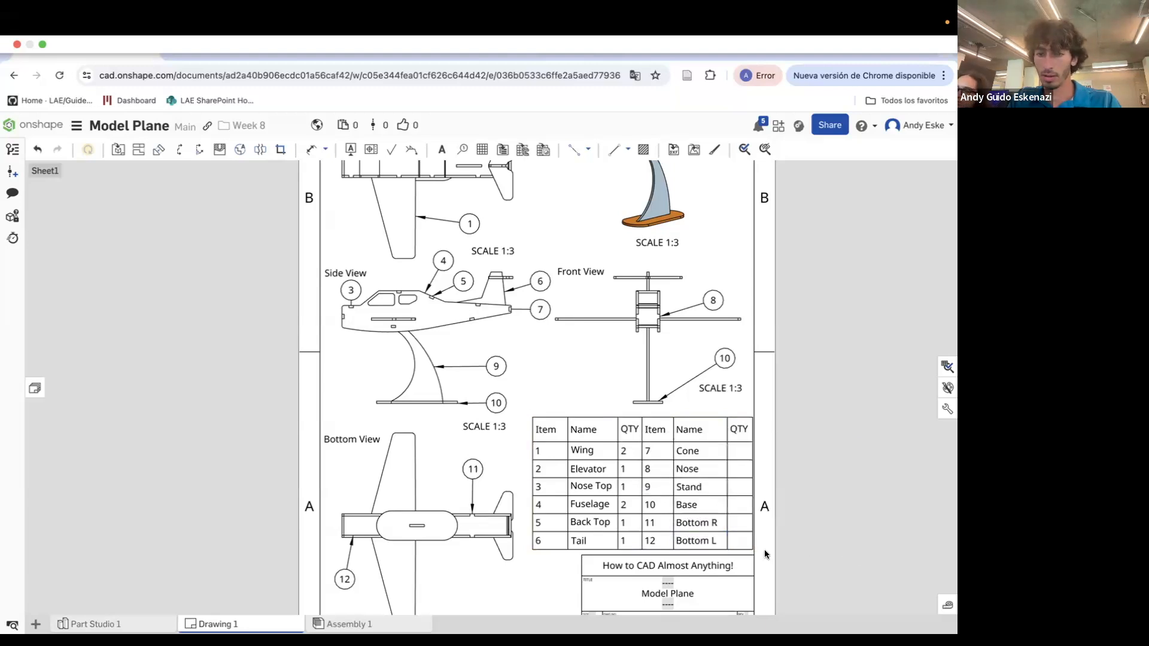
Enter a quantity of 1 for Bottom R, Bottom L and Base in the parts table
{"action": "double_click", "coordinate": [738, 520]}
{"action": "type", "text": "1"}
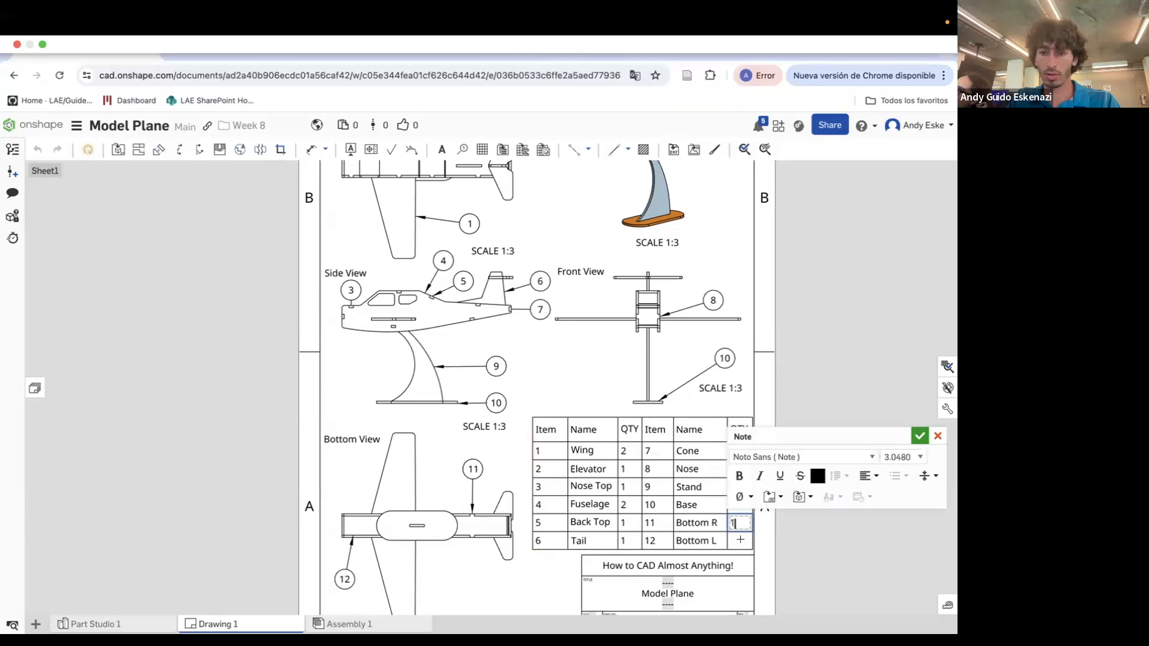
{"action": "double_click", "coordinate": [740, 539]}
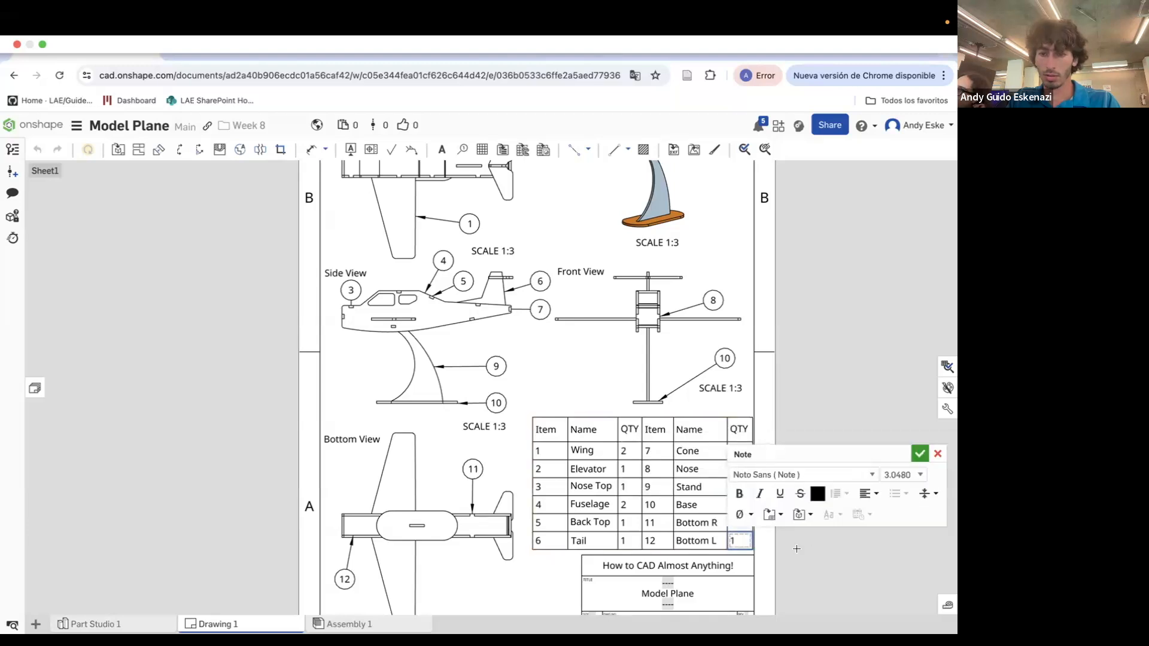
{"action": "left_click", "coordinate": [738, 509]}
{"action": "double_click", "coordinate": [738, 506]}
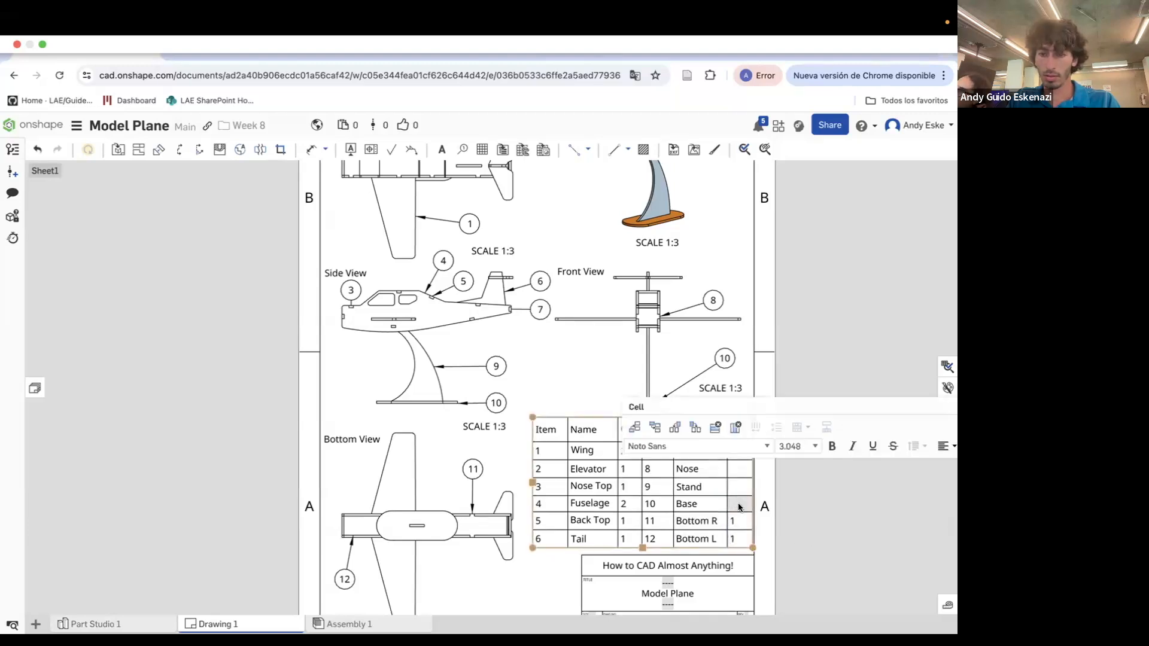
{"action": "type", "text": "1"}
Enter a quantity of 1 for Stand, Nose and Cone in the parts table
{"action": "double_click", "coordinate": [739, 486]}
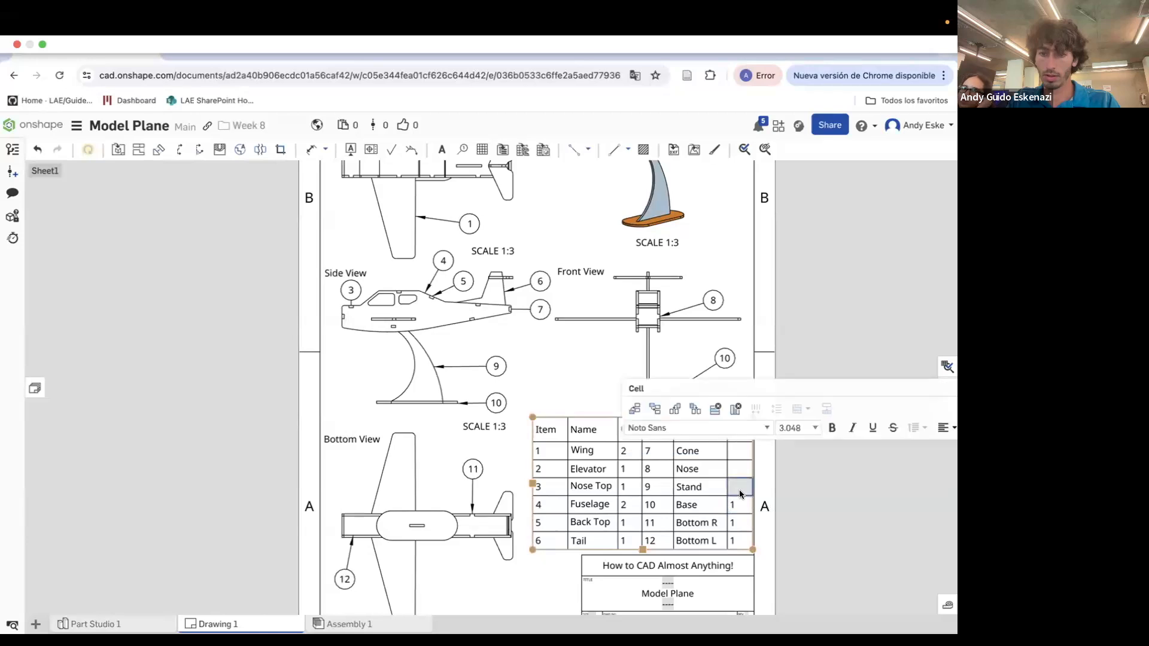
{"action": "type", "text": "1"}
{"action": "left_click", "coordinate": [766, 504]}
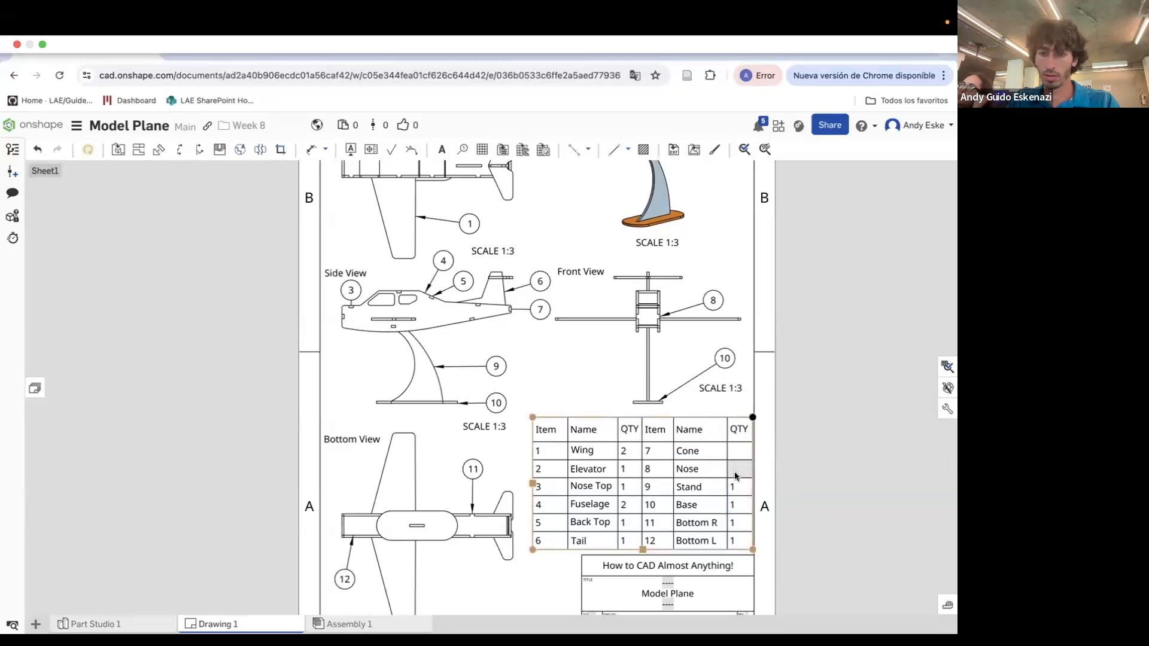
{"action": "double_click", "coordinate": [740, 469]}
{"action": "type", "text": "1"}
{"action": "left_click", "coordinate": [820, 509]}
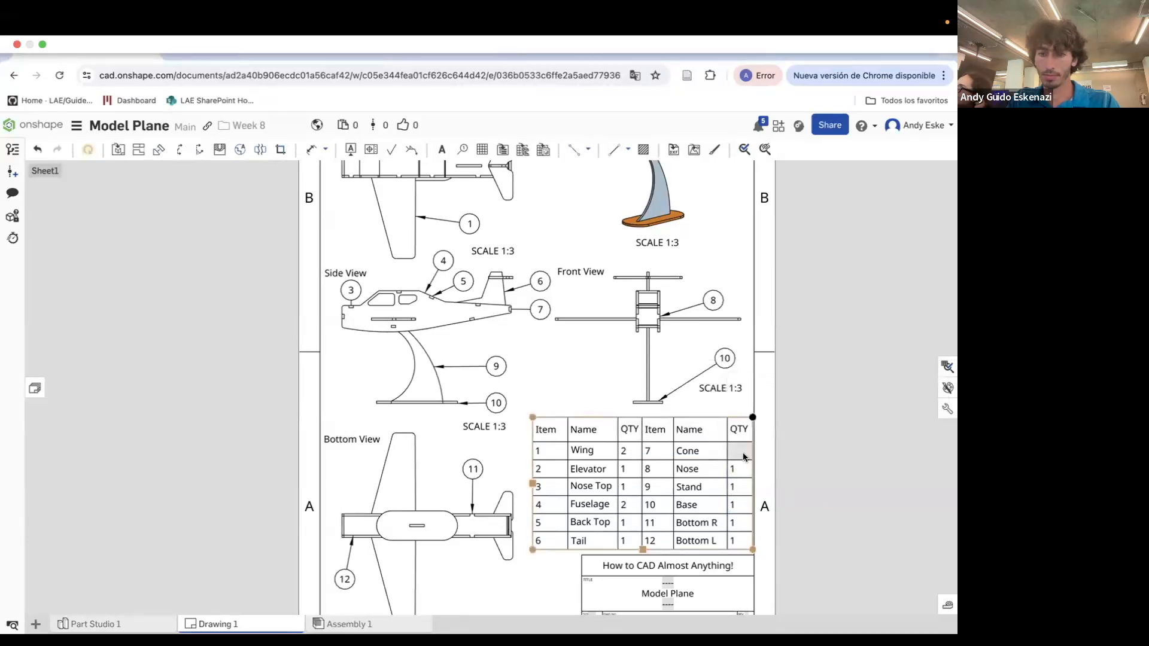
{"action": "double_click", "coordinate": [740, 451]}
{"action": "type", "text": "1"}
{"action": "left_click", "coordinate": [853, 504]}
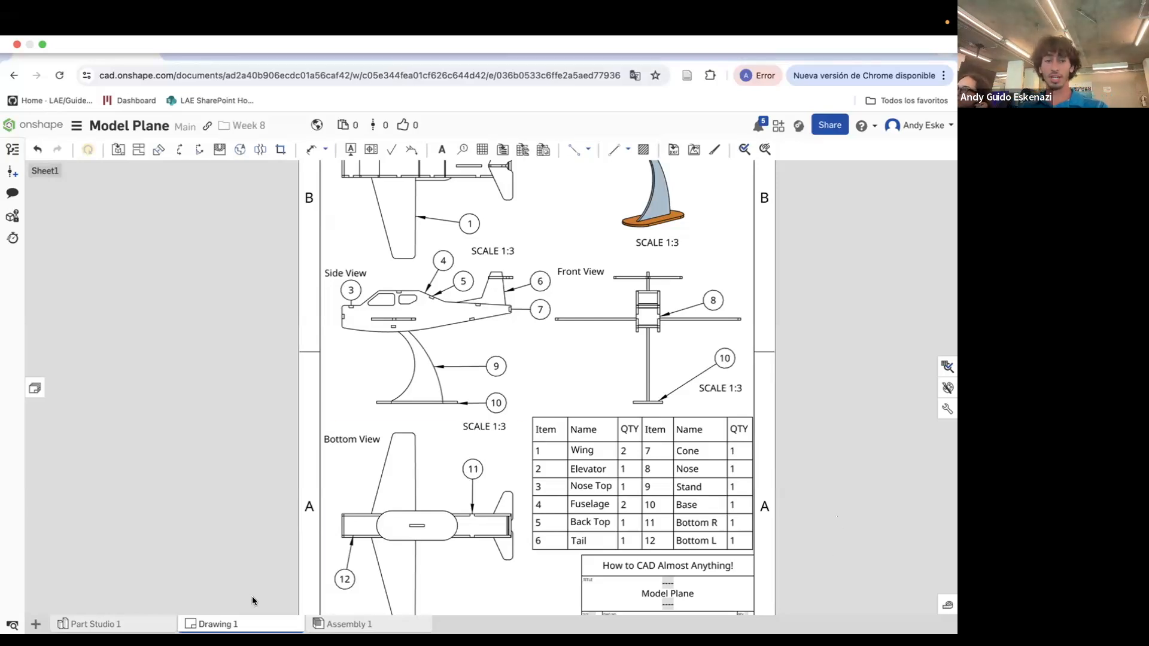
Look at the parts list in Part Studio 1 and return to Drawing 1 to review the whole sheet
{"action": "left_click", "coordinate": [150, 624]}
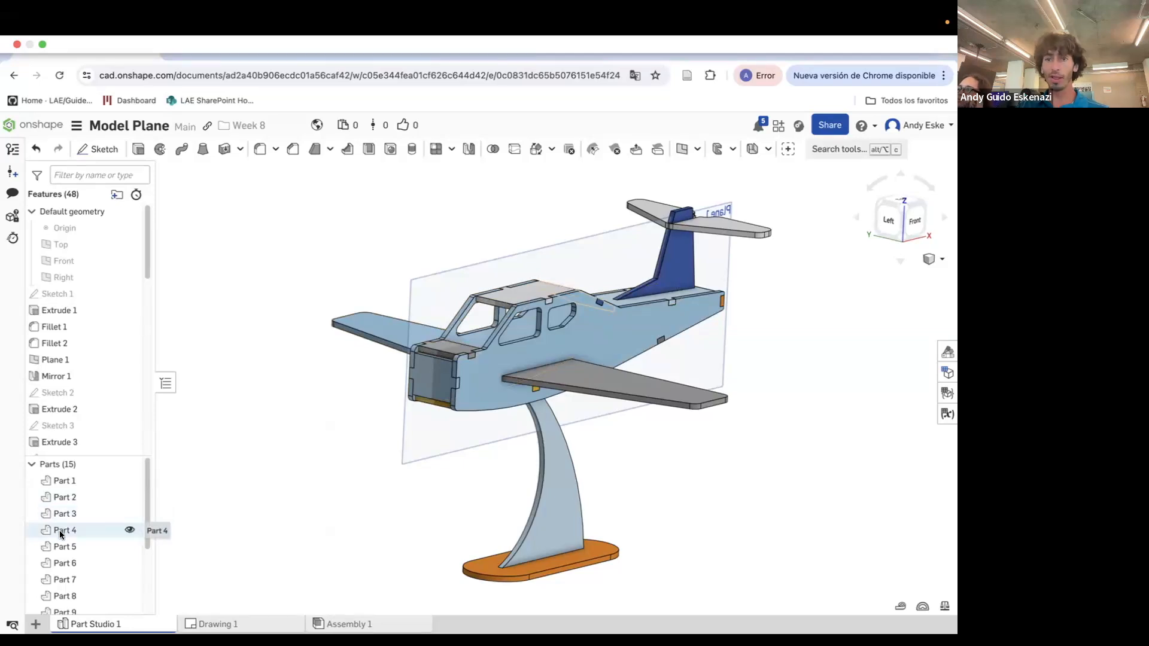
{"action": "left_click", "coordinate": [259, 627]}
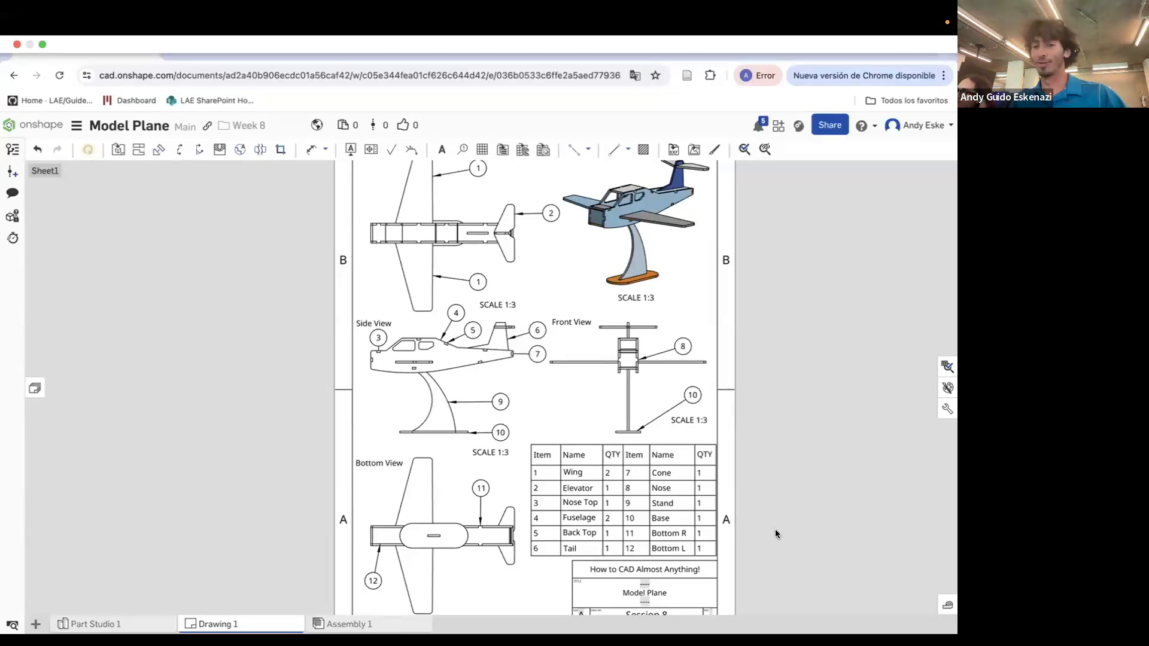
{"action": "scroll", "coordinate": [775, 530], "scroll_direction": "down", "scroll_amount": 4}
{"action": "scroll", "coordinate": [785, 413], "scroll_direction": "up", "scroll_amount": 2}
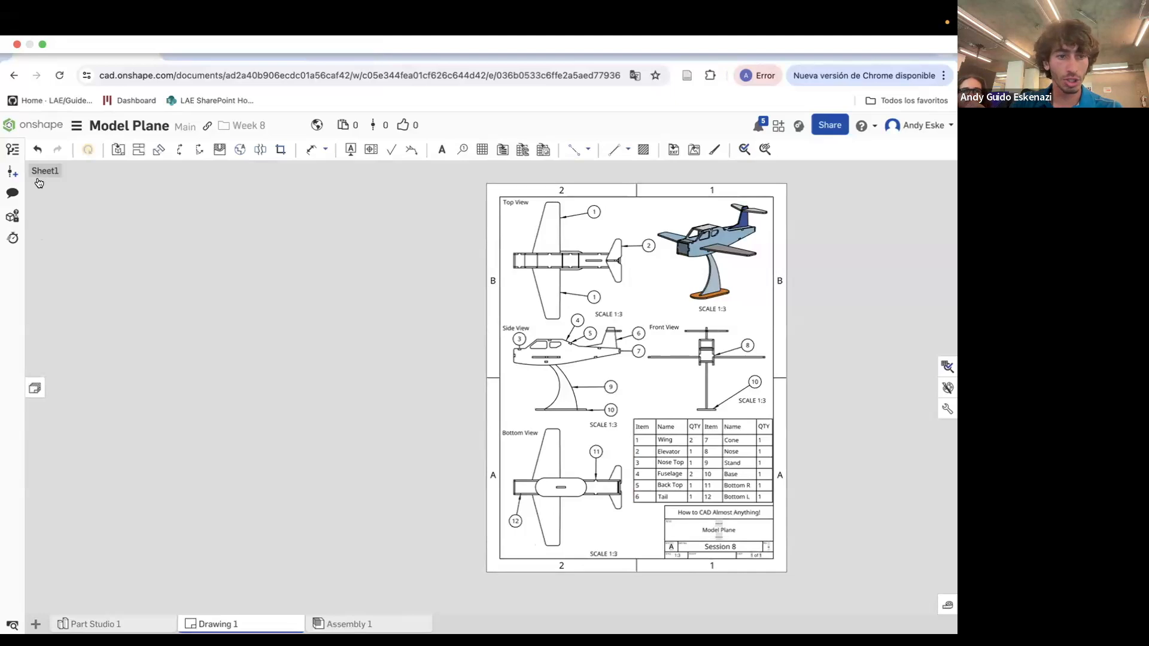
Show the drawing's sheet list and insert a second, blank sheet
{"action": "left_click", "coordinate": [34, 387]}
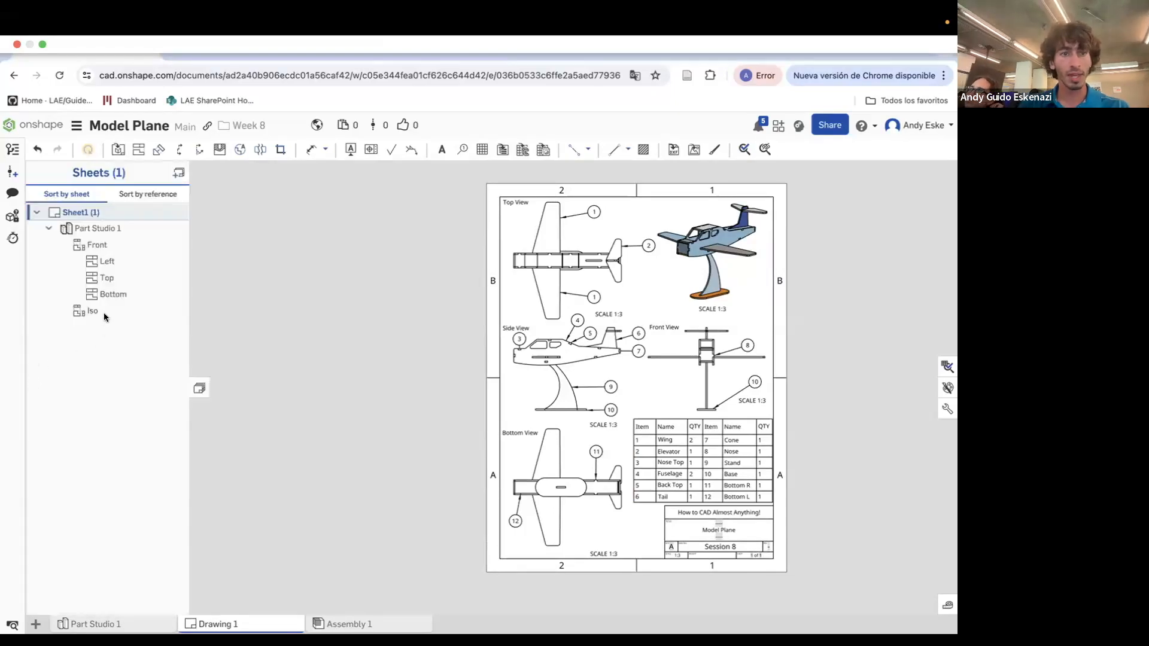
{"action": "right_click", "coordinate": [98, 214]}
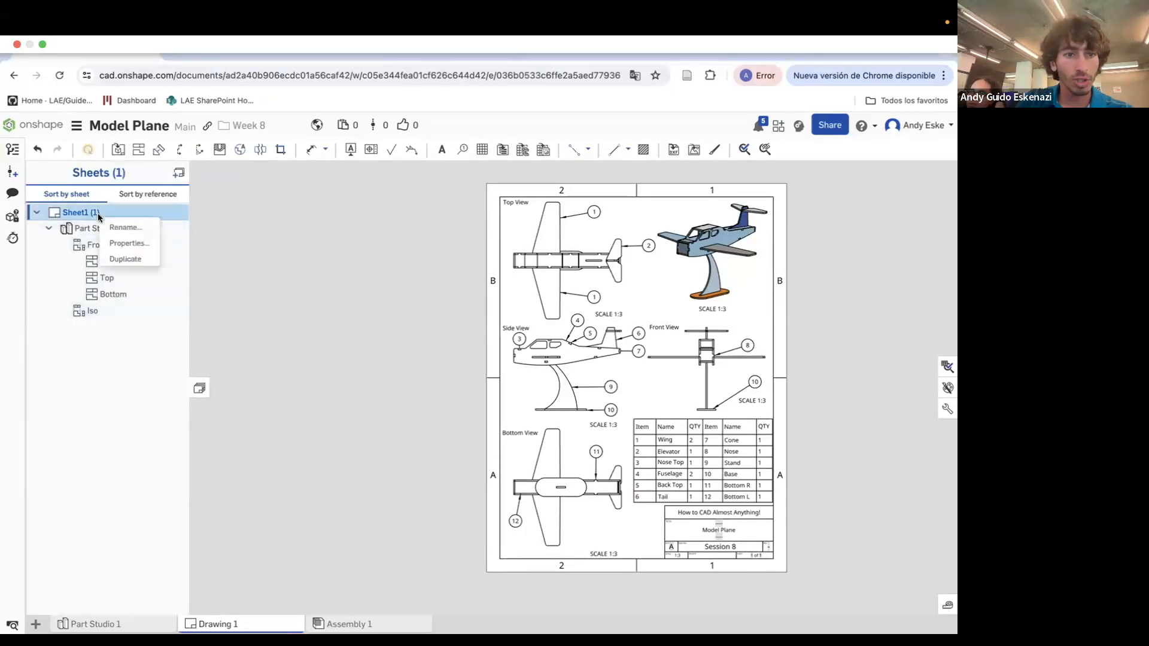
{"action": "left_click", "coordinate": [238, 286]}
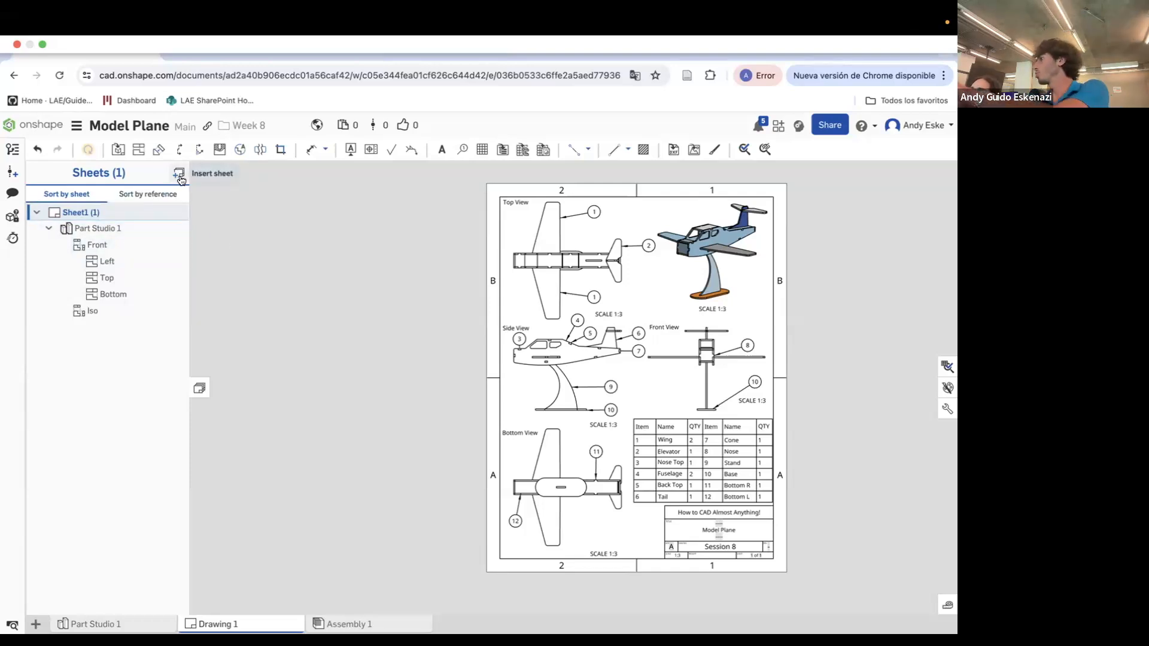
{"action": "left_click", "coordinate": [178, 175]}
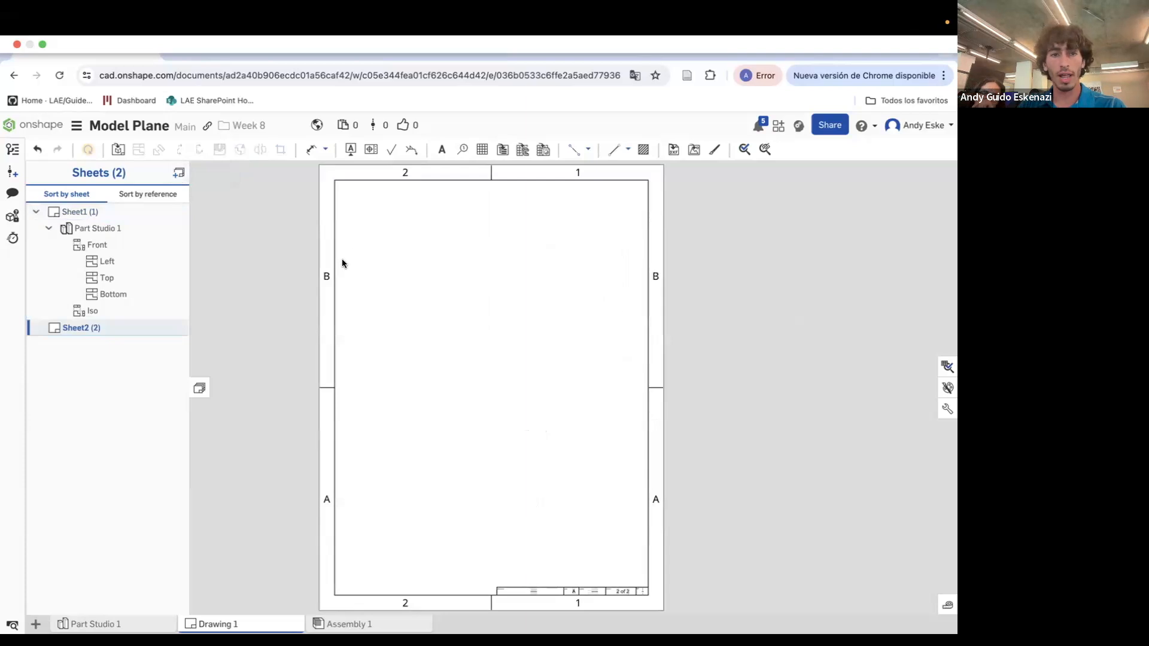
Choose Part 1 from Part Studio 1 as the source for a new view on Sheet2
{"action": "left_click", "coordinate": [119, 151]}
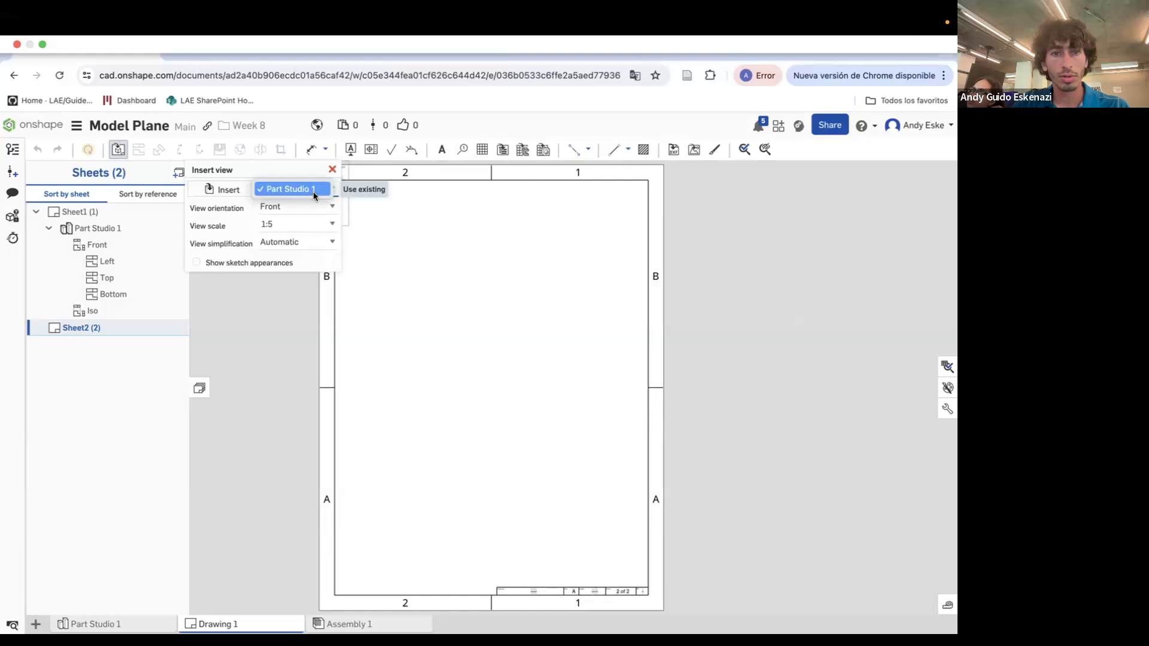
{"action": "left_click", "coordinate": [293, 189]}
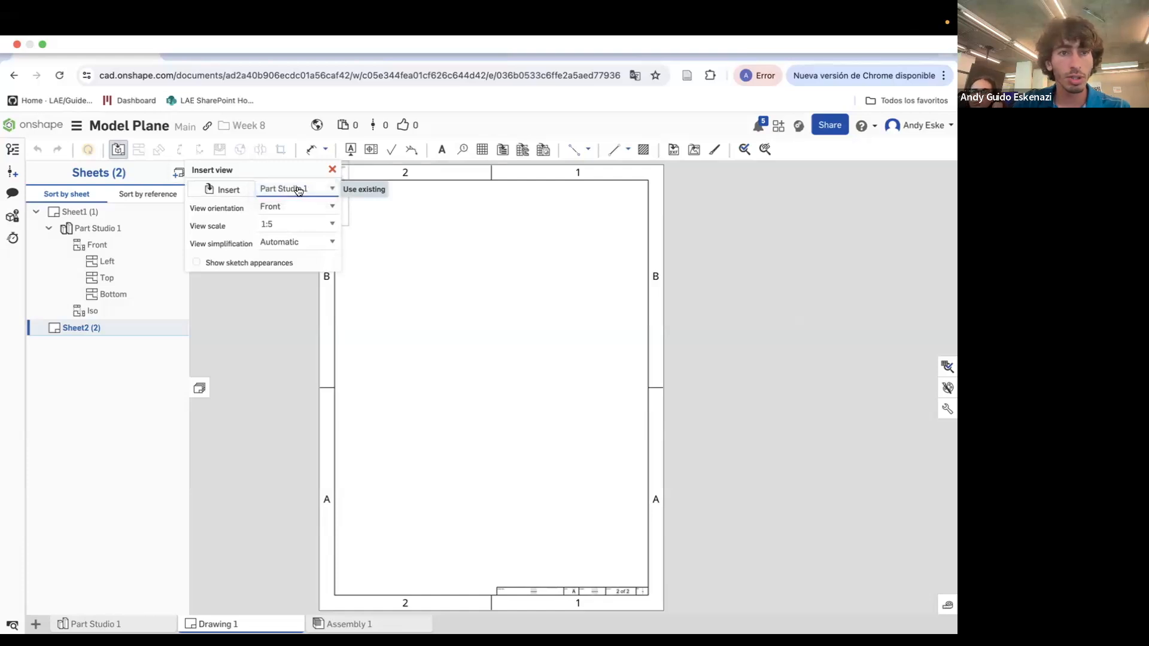
{"action": "left_click", "coordinate": [228, 190]}
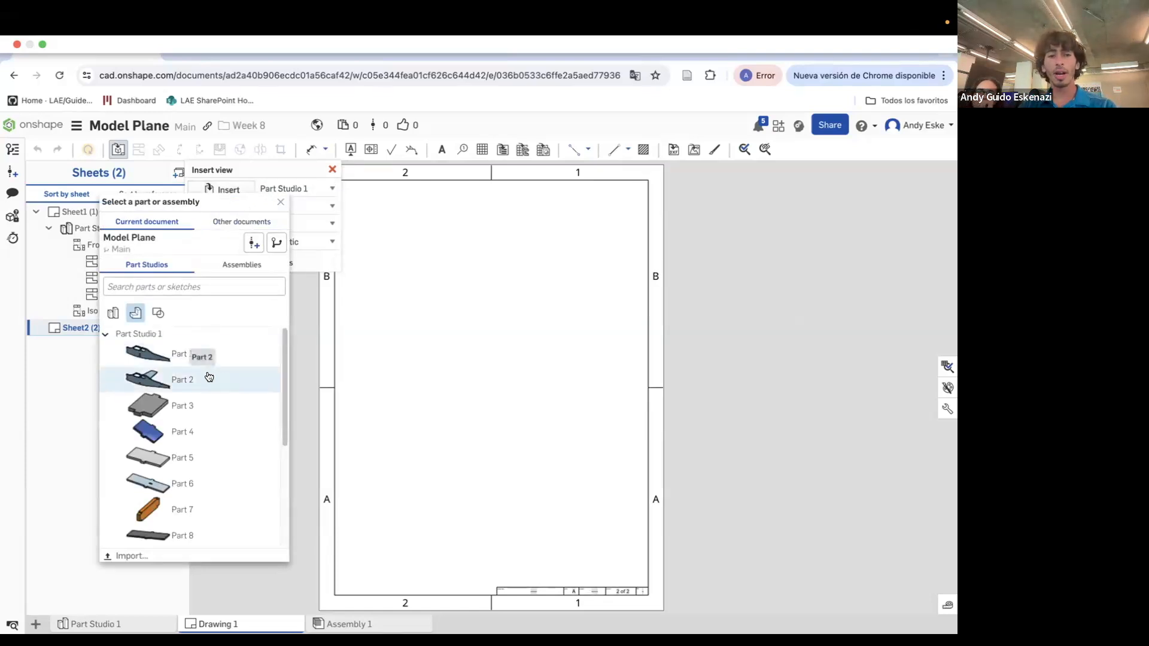
{"action": "scroll", "coordinate": [213, 464], "scroll_direction": "down", "scroll_amount": 5}
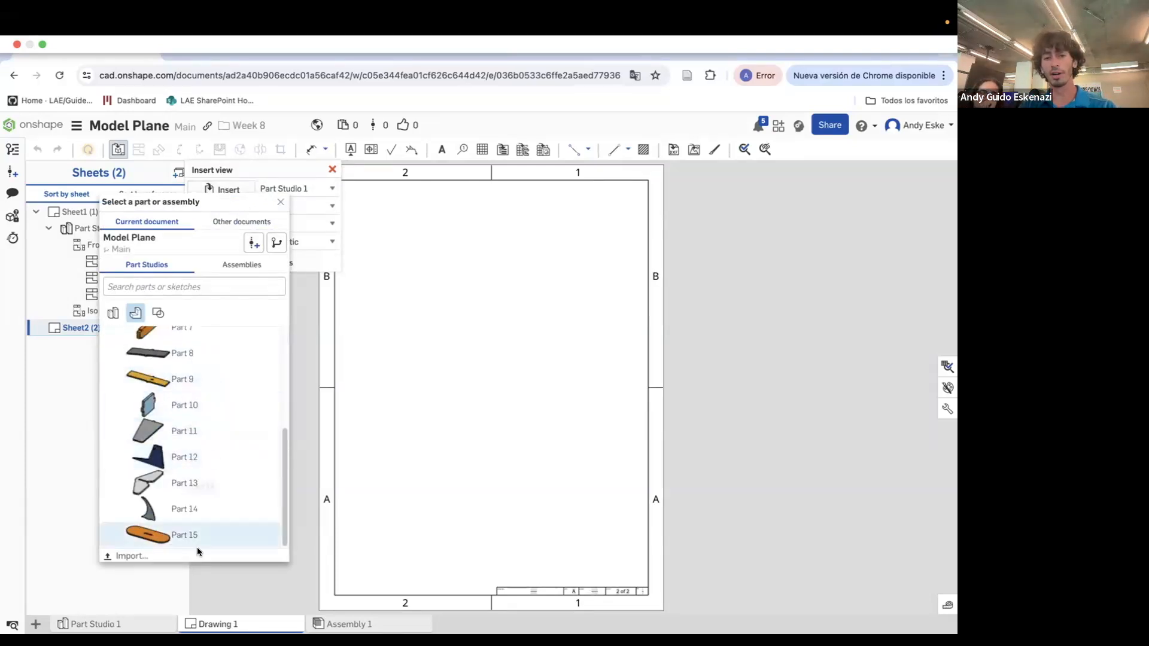
{"action": "scroll", "coordinate": [192, 480], "scroll_direction": "up", "scroll_amount": 5}
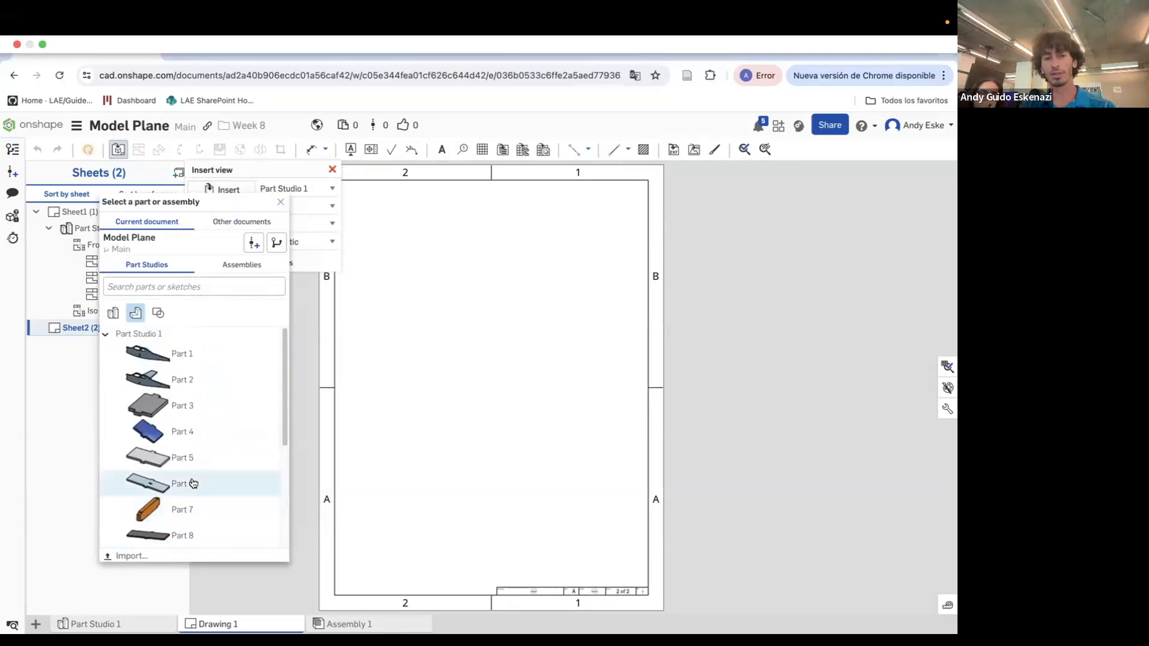
{"action": "left_click", "coordinate": [177, 358]}
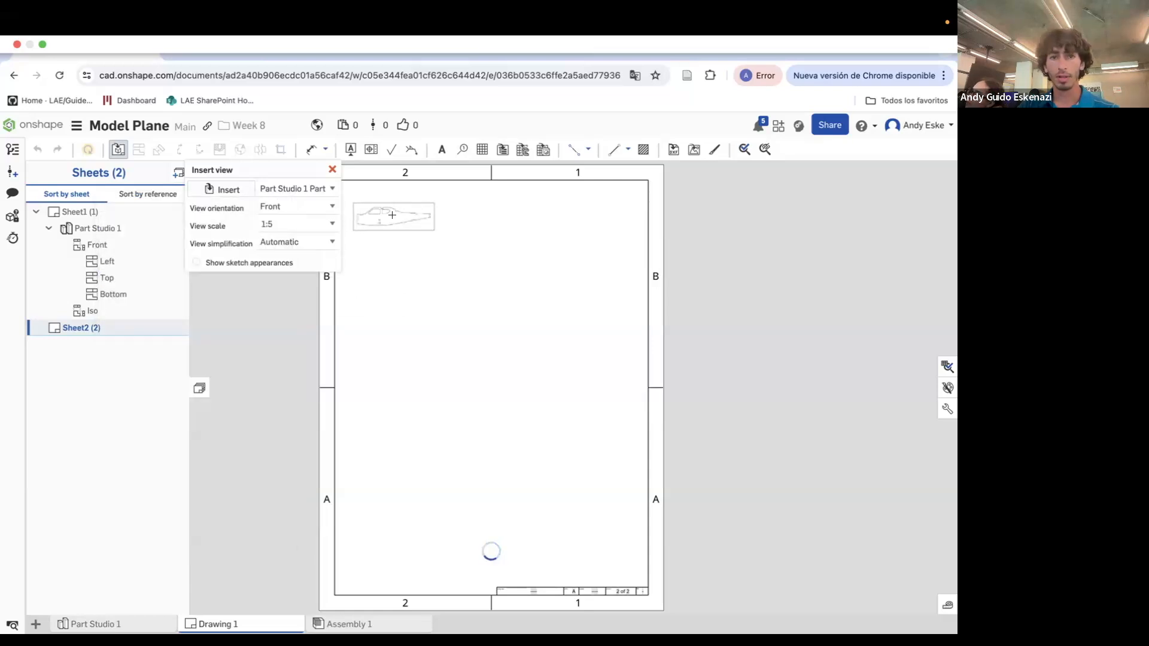
Set the view scale to 1:3 and place the front view of Part 1 in the upper-left corner of Sheet2
{"action": "left_click", "coordinate": [330, 225]}
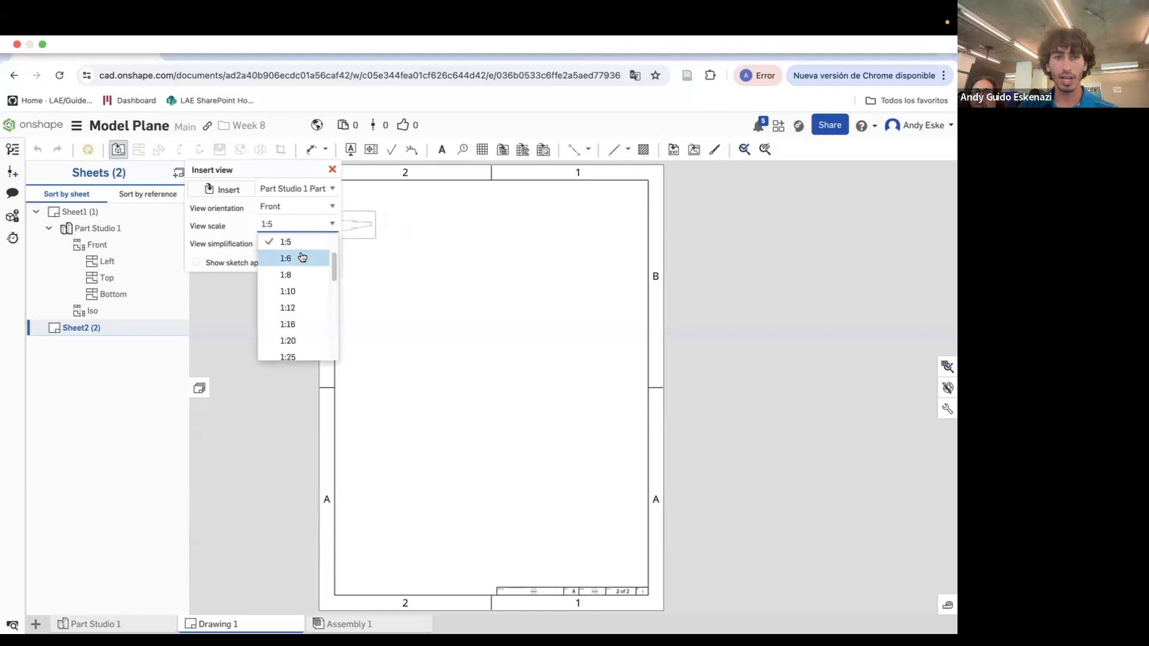
{"action": "scroll", "coordinate": [296, 343], "scroll_direction": "down", "scroll_amount": 1}
{"action": "scroll", "coordinate": [293, 343], "scroll_direction": "up", "scroll_amount": 2}
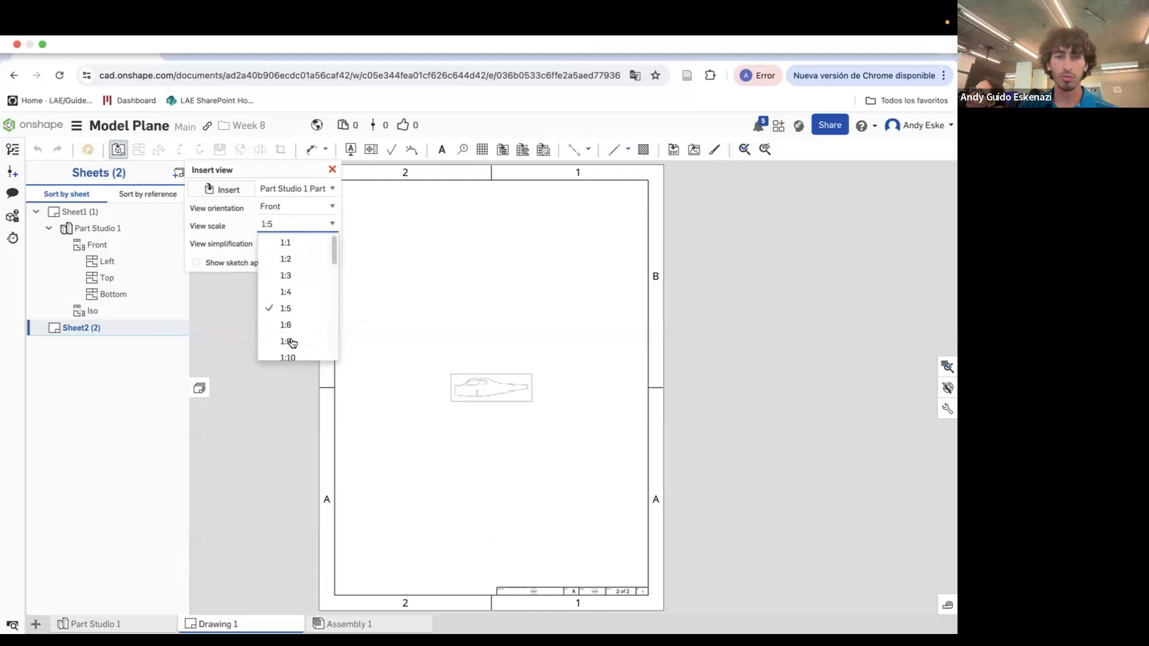
{"action": "left_click", "coordinate": [291, 293]}
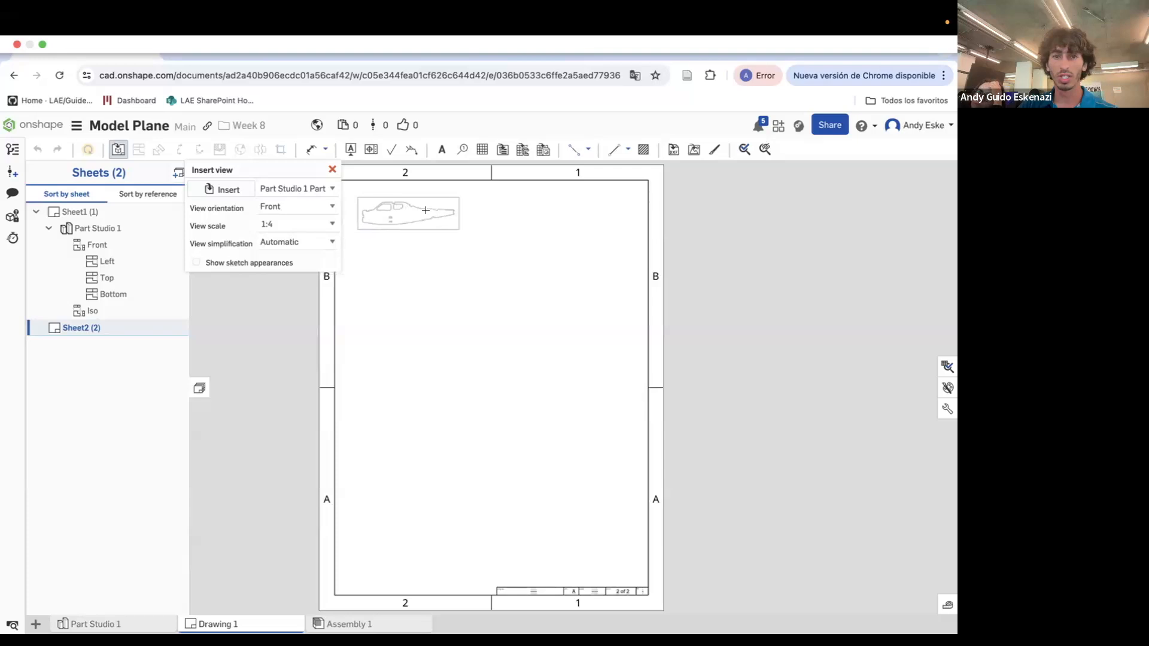
{"action": "left_click", "coordinate": [331, 226]}
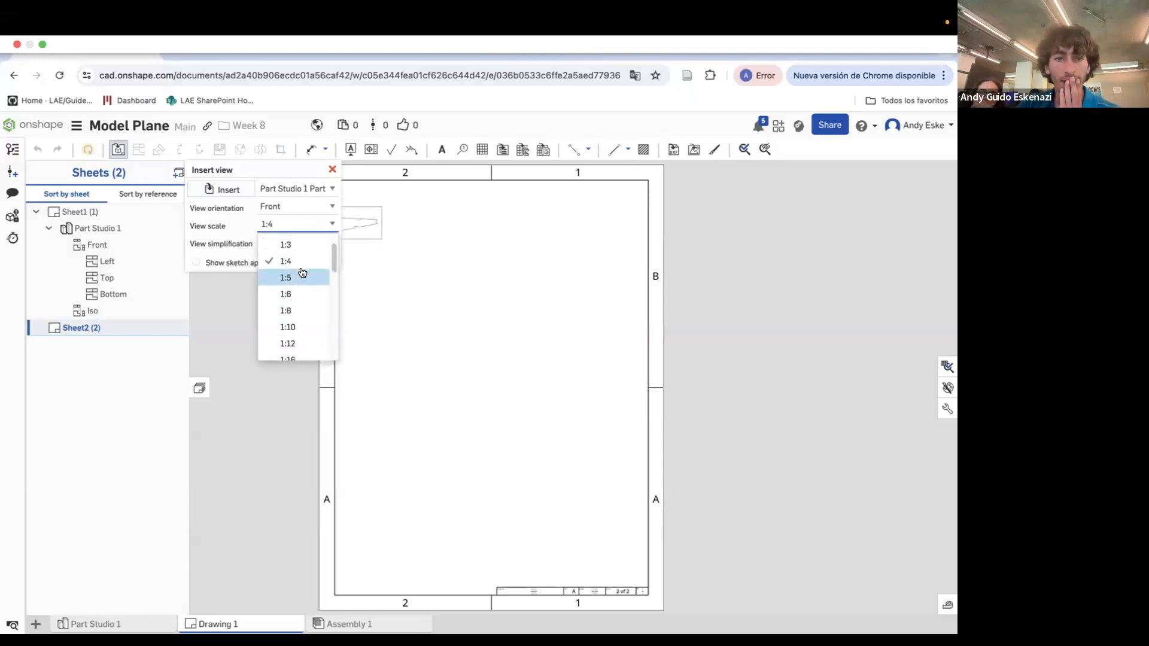
{"action": "left_click", "coordinate": [287, 245]}
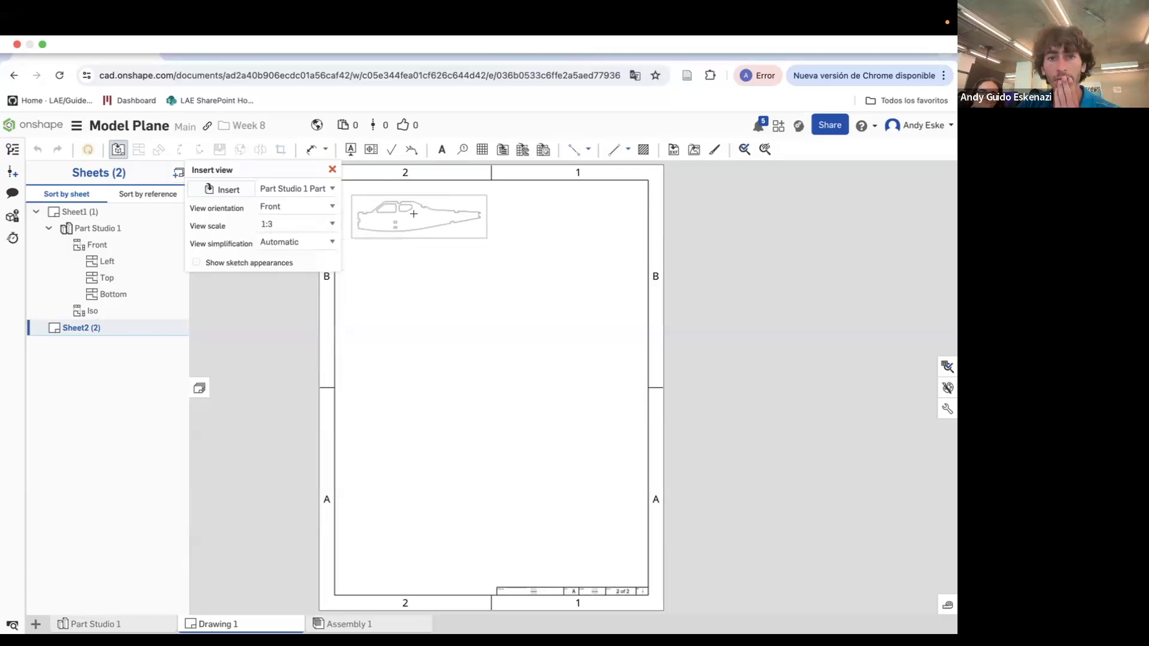
{"action": "left_click", "coordinate": [413, 214]}
{"action": "left_click", "coordinate": [547, 255]}
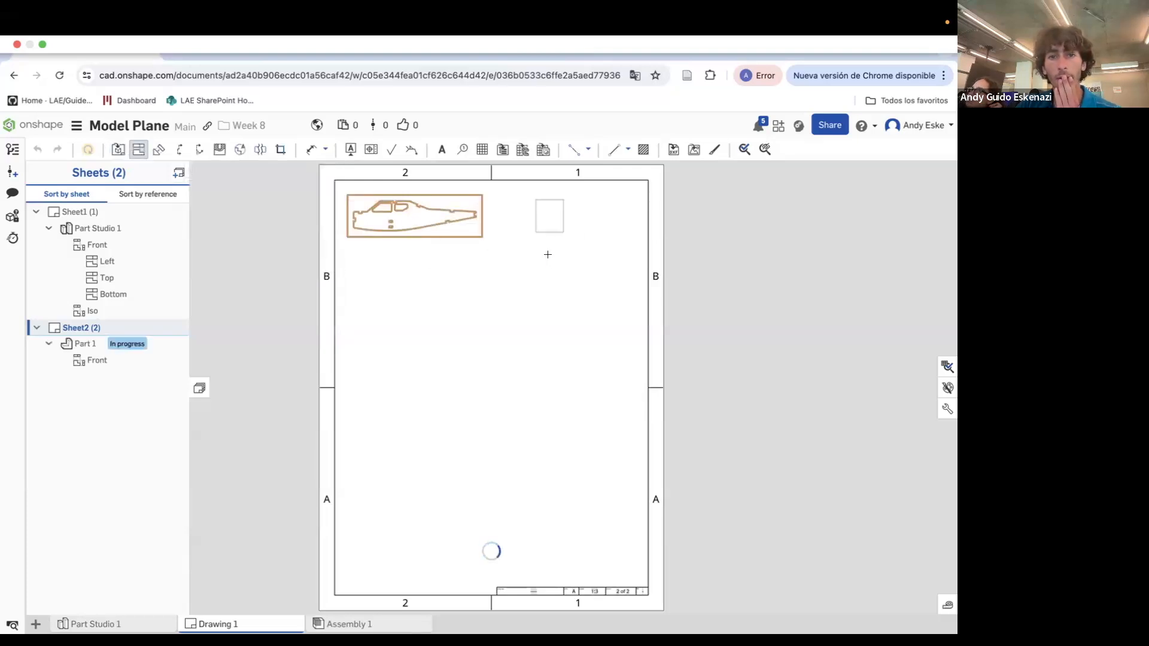
Insert a 1:3 front view of Part 3 on Sheet2 below the Part 1 view and project its bottom view beneath it
{"action": "left_click", "coordinate": [118, 149]}
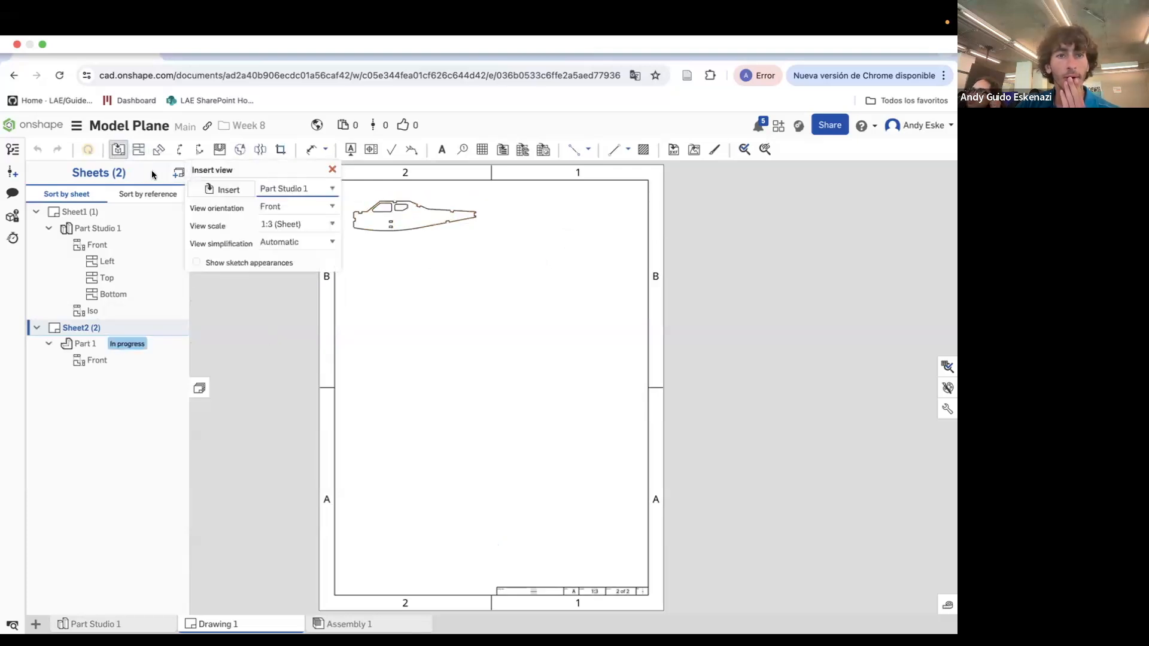
{"action": "left_click", "coordinate": [211, 190]}
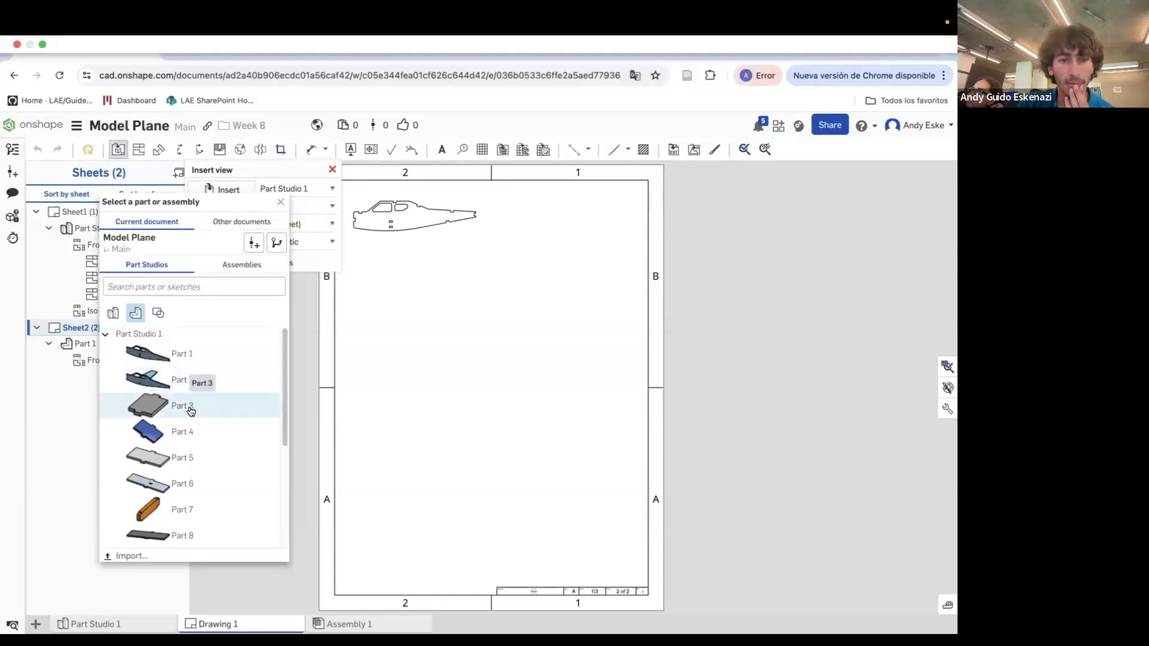
{"action": "left_click", "coordinate": [222, 409]}
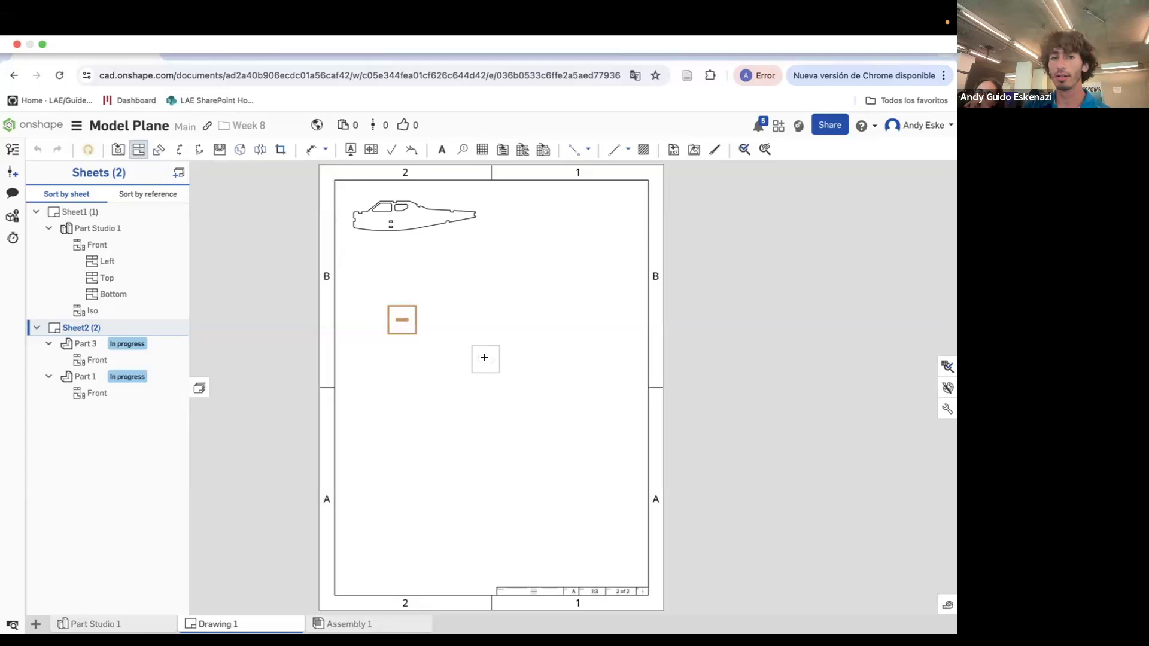
{"action": "scroll", "coordinate": [411, 329], "scroll_direction": "up", "scroll_amount": 3}
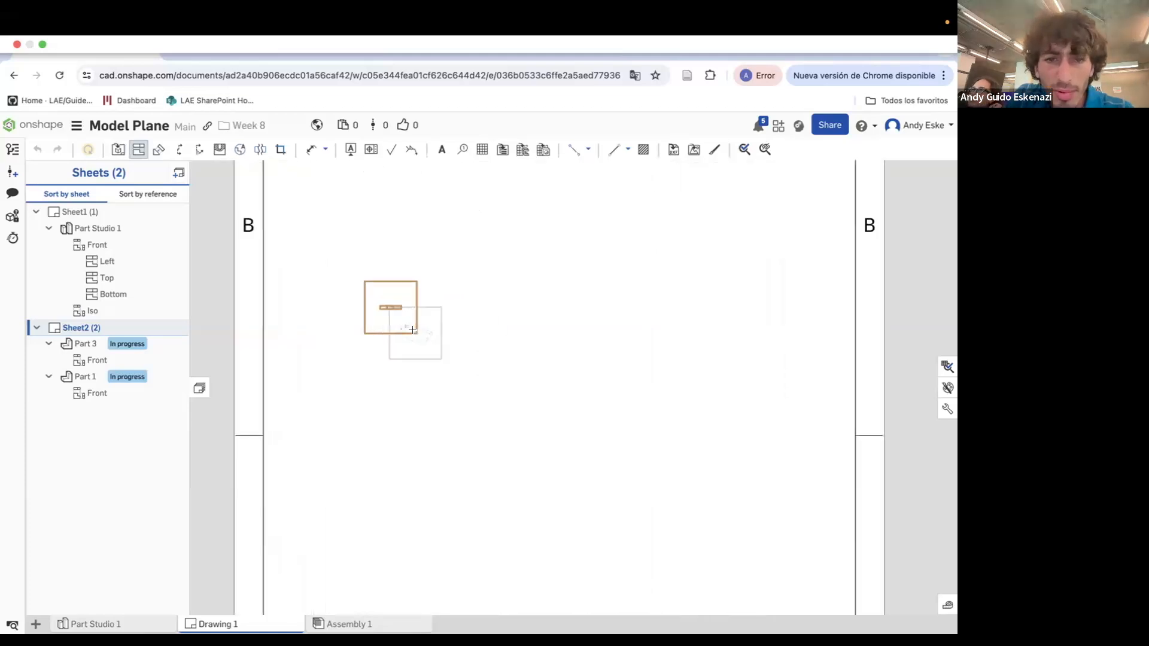
{"action": "scroll", "coordinate": [413, 330], "scroll_direction": "up", "scroll_amount": 5}
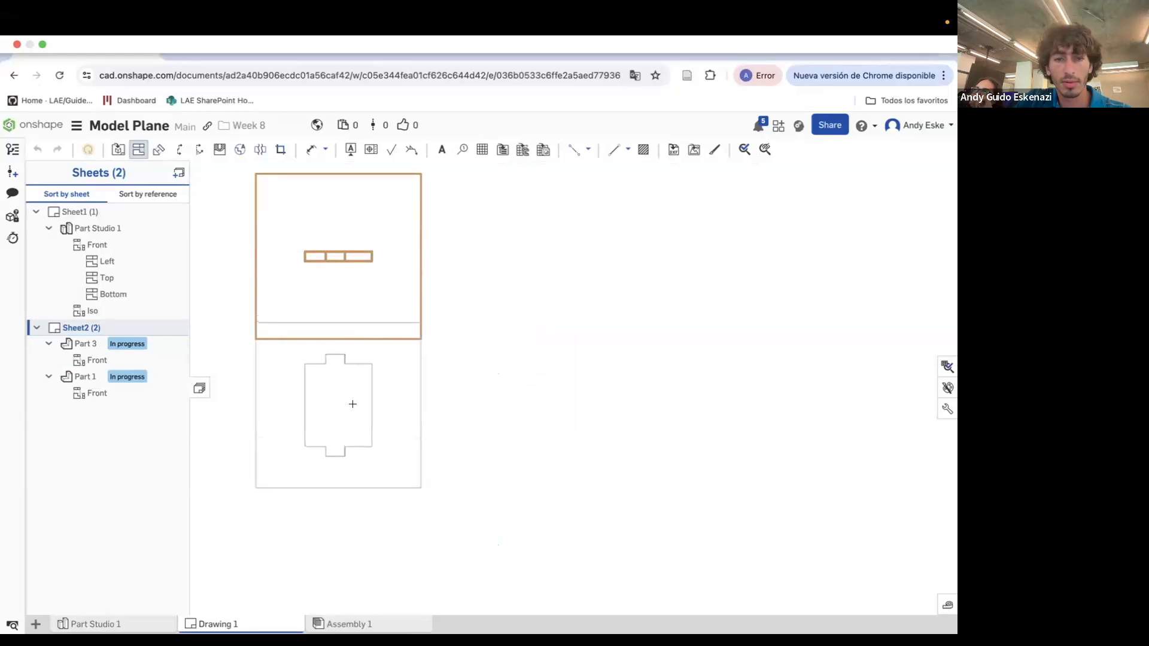
{"action": "scroll", "coordinate": [509, 416], "scroll_direction": "down", "scroll_amount": 3}
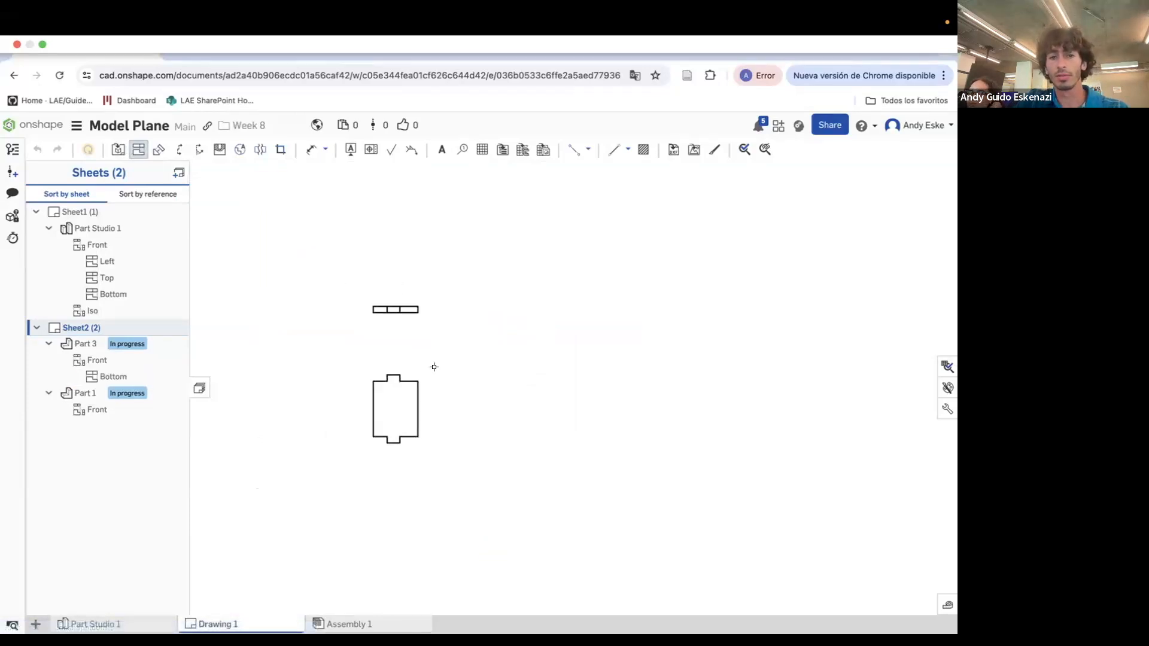
Delete Part 3's front view from Sheet2
{"action": "right_click", "coordinate": [404, 321]}
{"action": "left_click", "coordinate": [482, 520]}
{"action": "scroll", "coordinate": [482, 515], "scroll_direction": "down", "scroll_amount": 3}
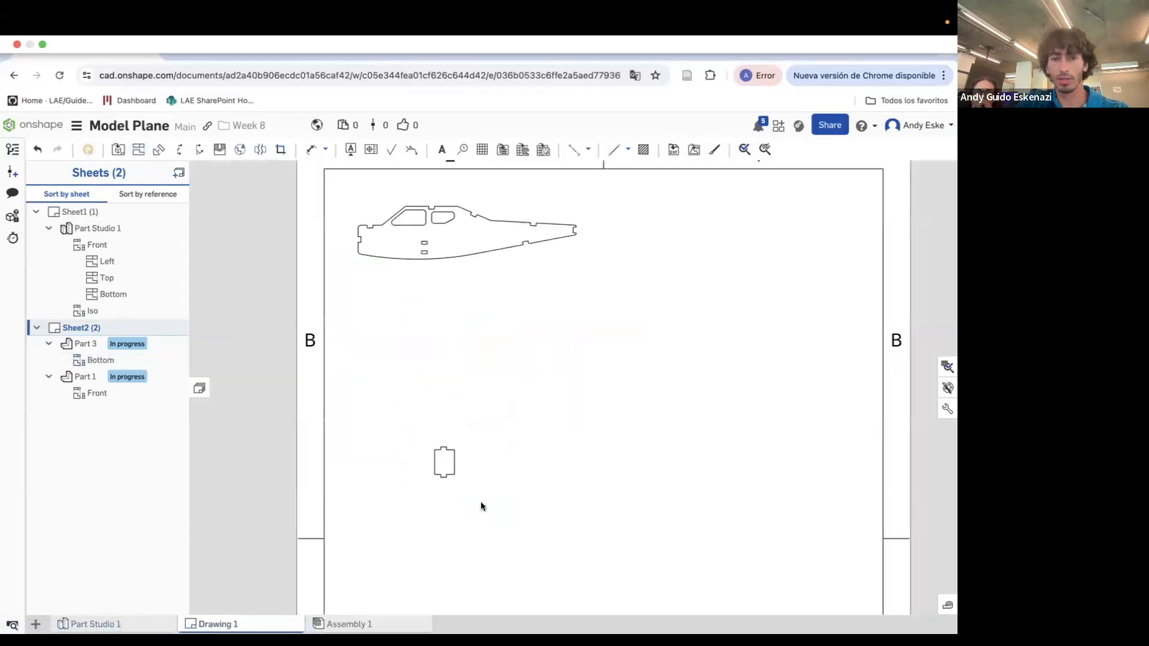
Rearrange Sheet2 so Part 3's bottom view sits in the upper-left area with the Part 1 front view just below it
{"action": "left_click_drag", "start_coordinate": [464, 473], "coordinate": [463, 350]}
{"action": "left_click_drag", "start_coordinate": [477, 286], "coordinate": [552, 541]}
{"action": "mouse_move", "coordinate": [467, 360]}
{"action": "left_mouse_down"}
{"action": "mouse_move", "coordinate": [536, 421]}
{"action": "mouse_move", "coordinate": [522, 439]}
{"action": "mouse_move", "coordinate": [444, 446]}
{"action": "mouse_move", "coordinate": [461, 461]}
{"action": "left_mouse_up"}
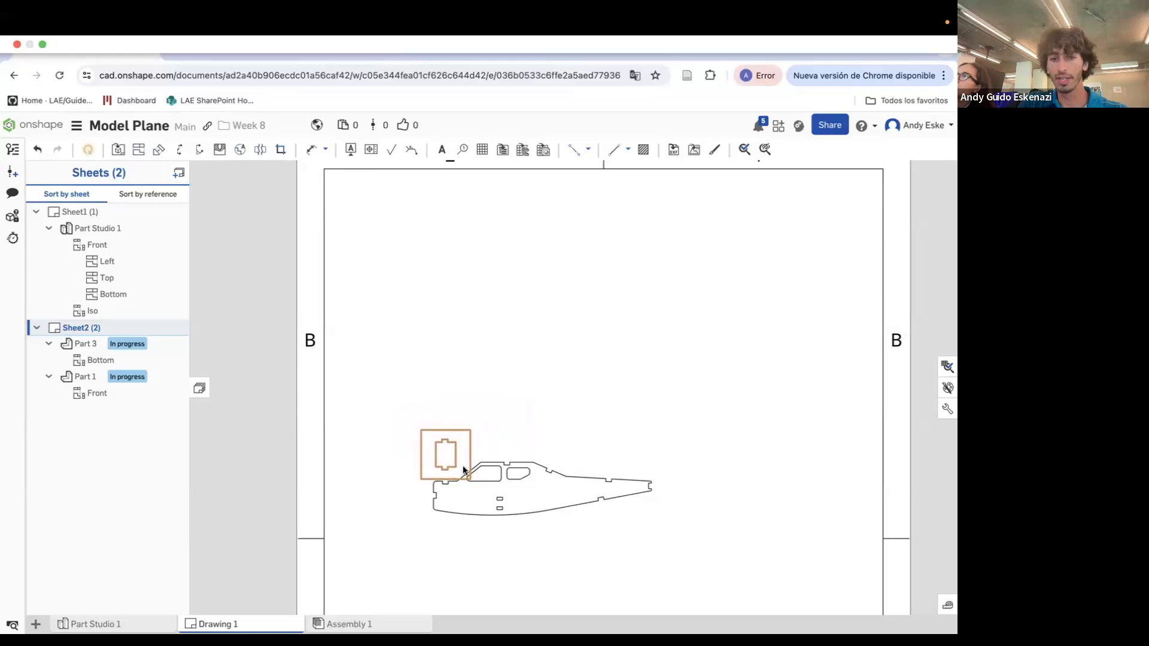
{"action": "scroll", "coordinate": [497, 381], "scroll_direction": "down", "scroll_amount": 3}
{"action": "left_click_drag", "start_coordinate": [478, 421], "coordinate": [476, 294]}
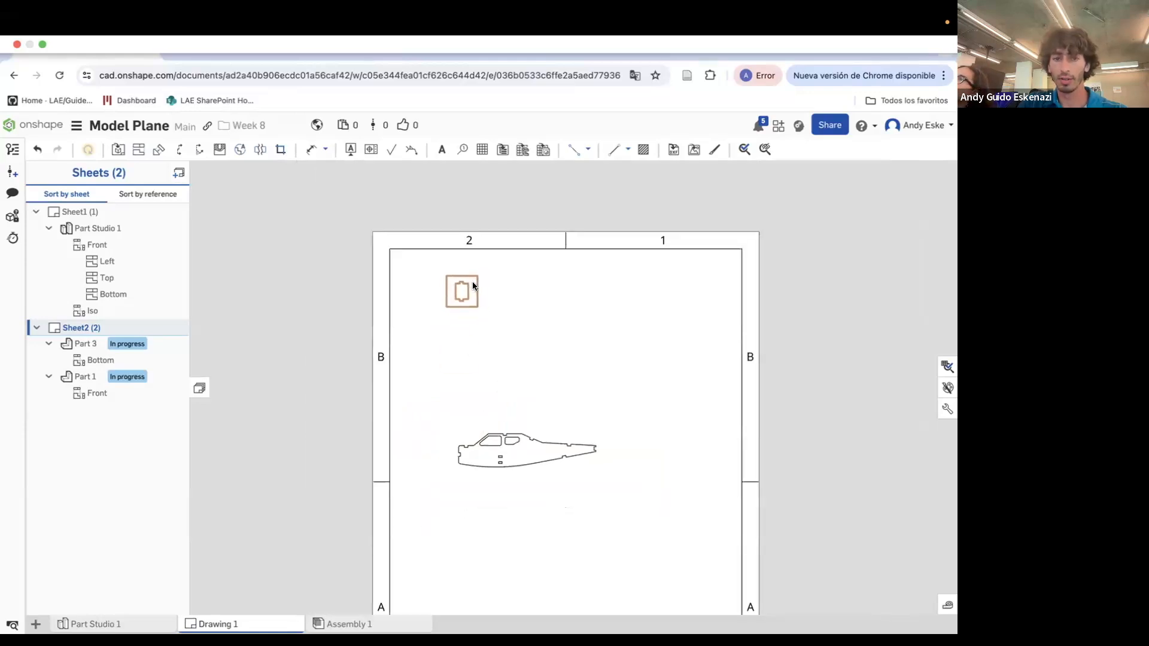
{"action": "left_click_drag", "start_coordinate": [546, 474], "coordinate": [544, 357]}
{"action": "scroll", "coordinate": [509, 311], "scroll_direction": "up", "scroll_amount": 2}
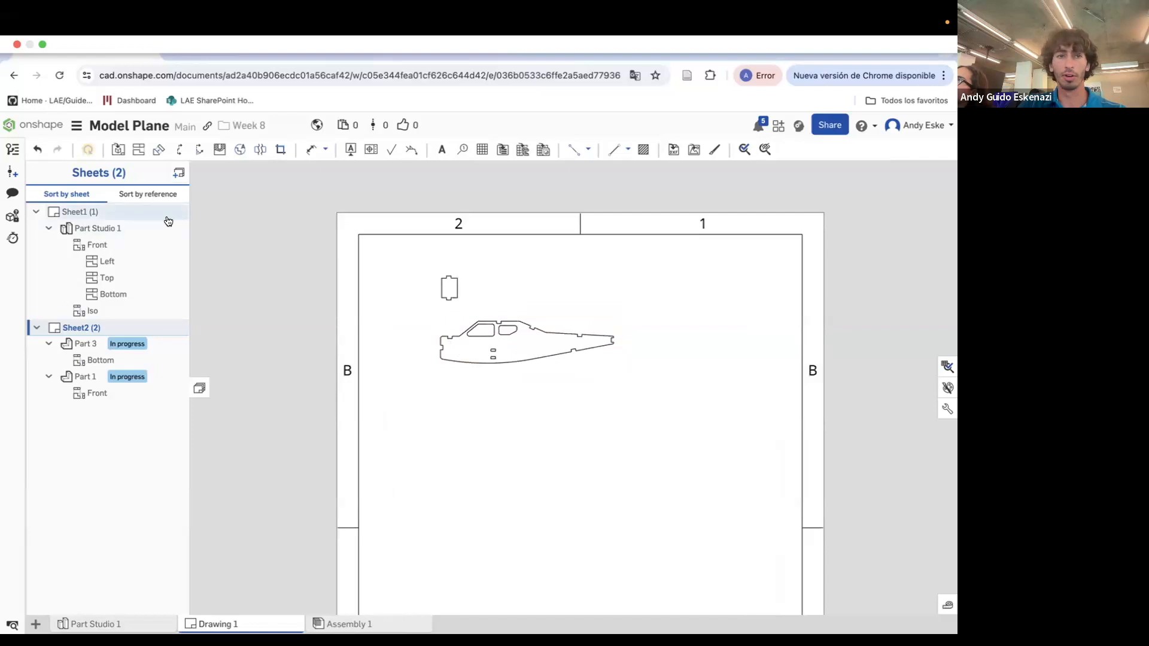
Highlight Parts 2, 3 and 4 in Part Studio 1 to identify each one on the model, and return to Drawing 1
{"action": "left_click", "coordinate": [118, 149]}
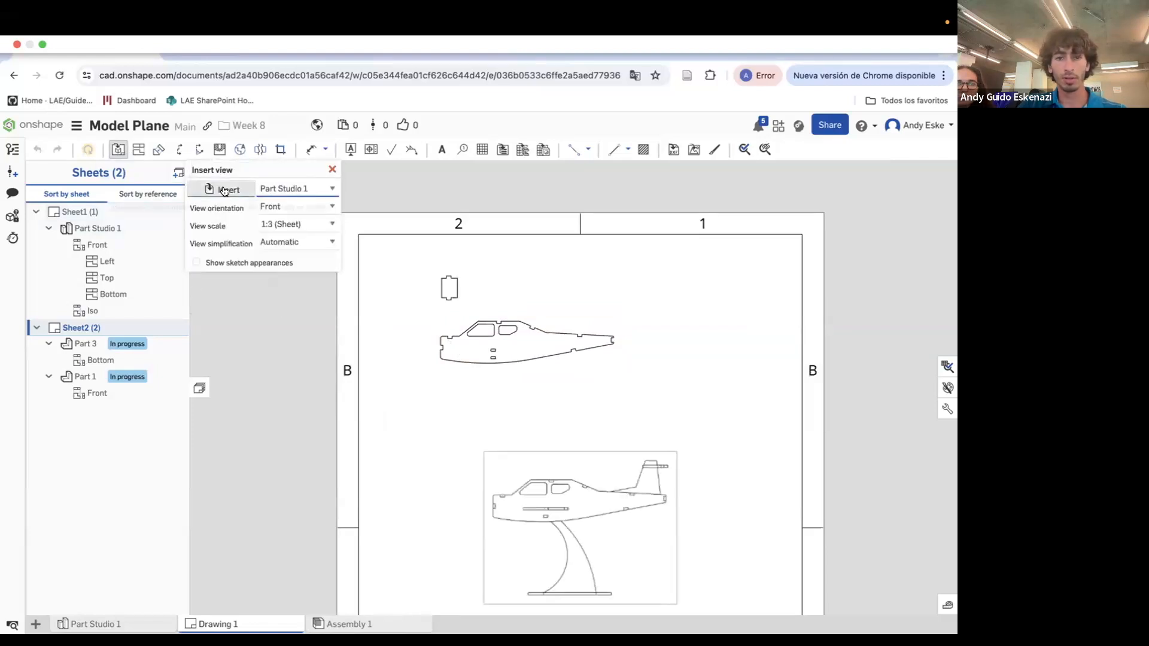
{"action": "left_click", "coordinate": [224, 190]}
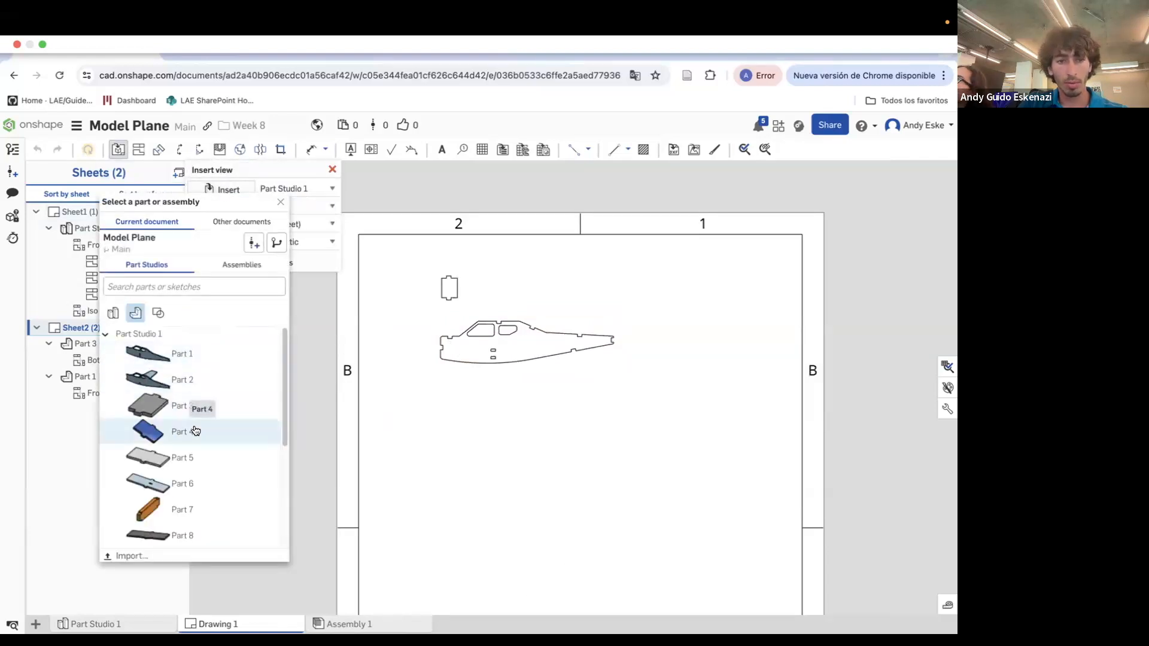
{"action": "left_click", "coordinate": [114, 624]}
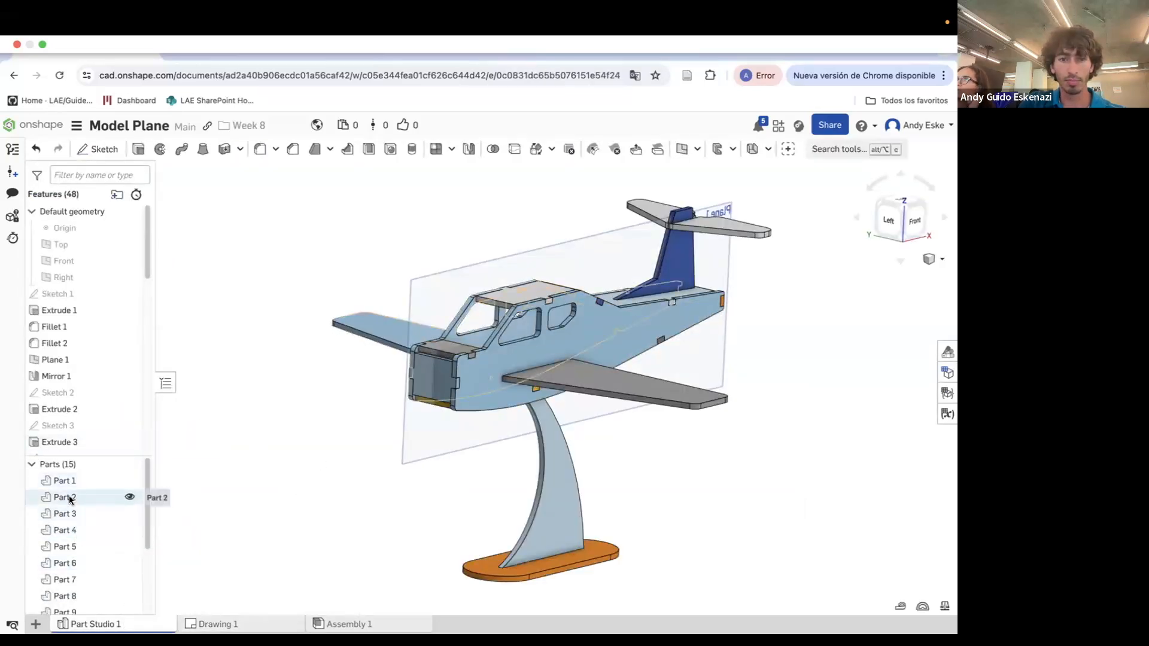
{"action": "left_click", "coordinate": [64, 497]}
{"action": "left_click", "coordinate": [231, 500]}
{"action": "left_click", "coordinate": [87, 513]}
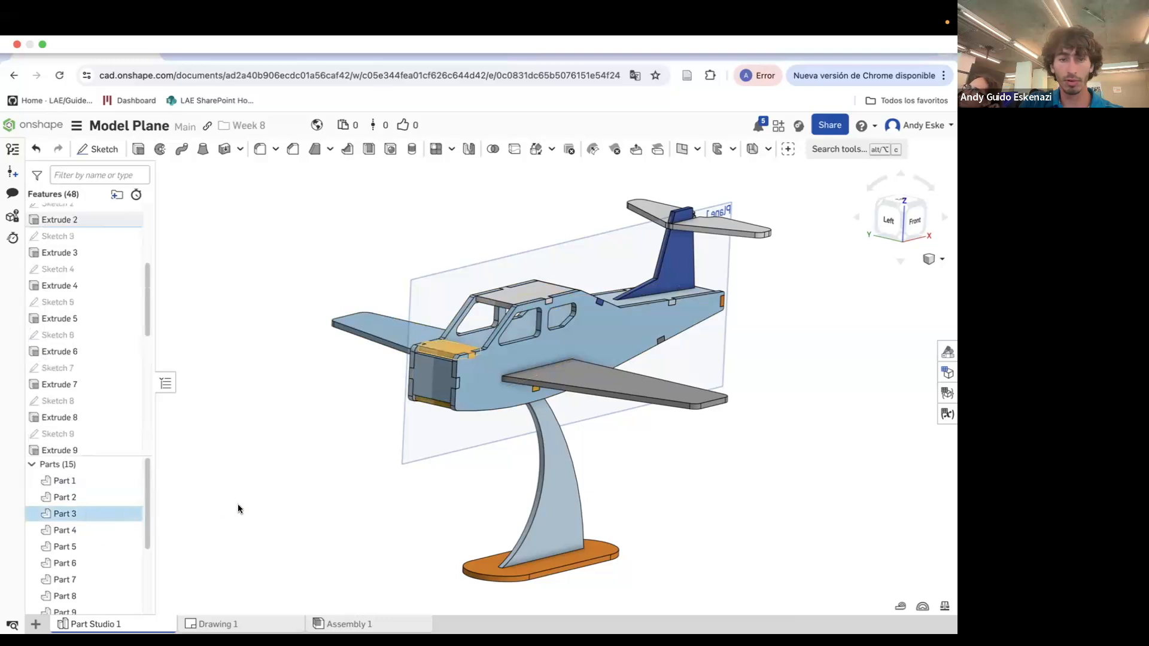
{"action": "left_click", "coordinate": [238, 504]}
{"action": "left_click", "coordinate": [77, 529]}
{"action": "left_click", "coordinate": [260, 541]}
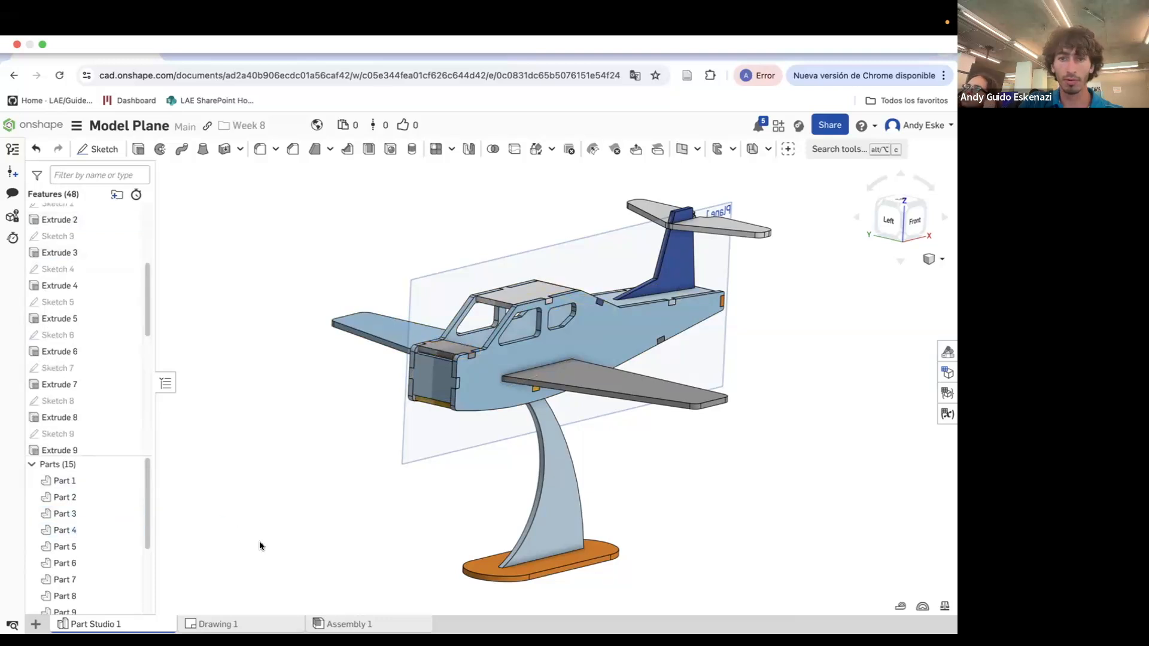
{"action": "left_click", "coordinate": [233, 624]}
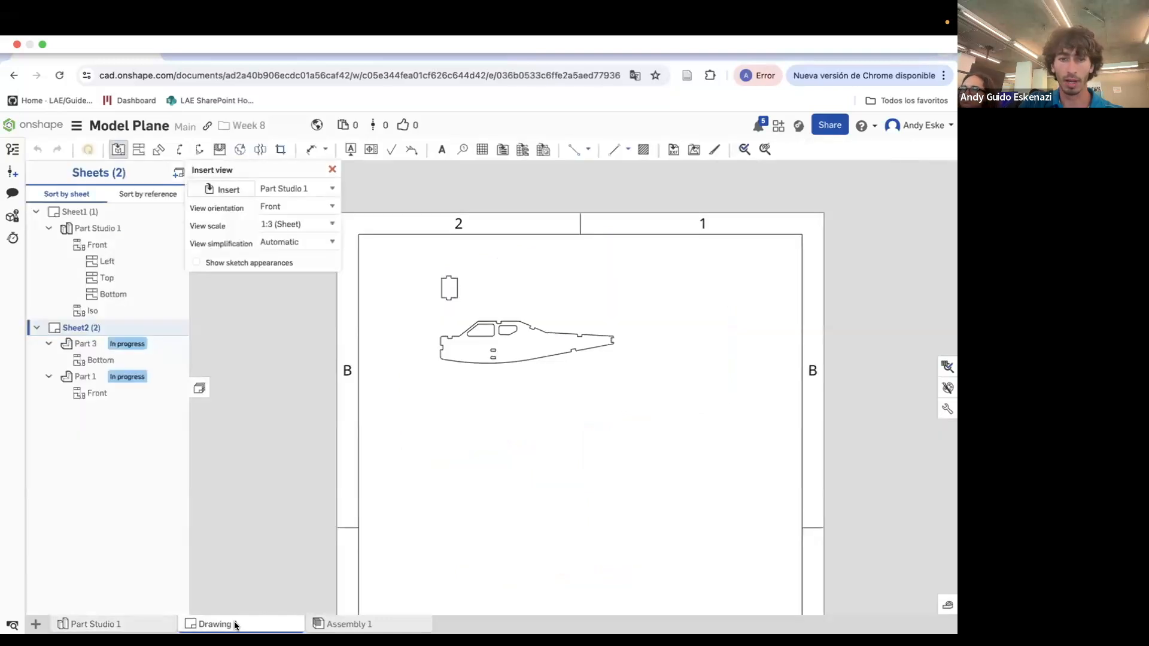
Insert a front view of Part 4 at 1:3 scale to the right of the Part 3 view on Sheet2
{"action": "left_click", "coordinate": [221, 190]}
{"action": "left_click", "coordinate": [221, 410]}
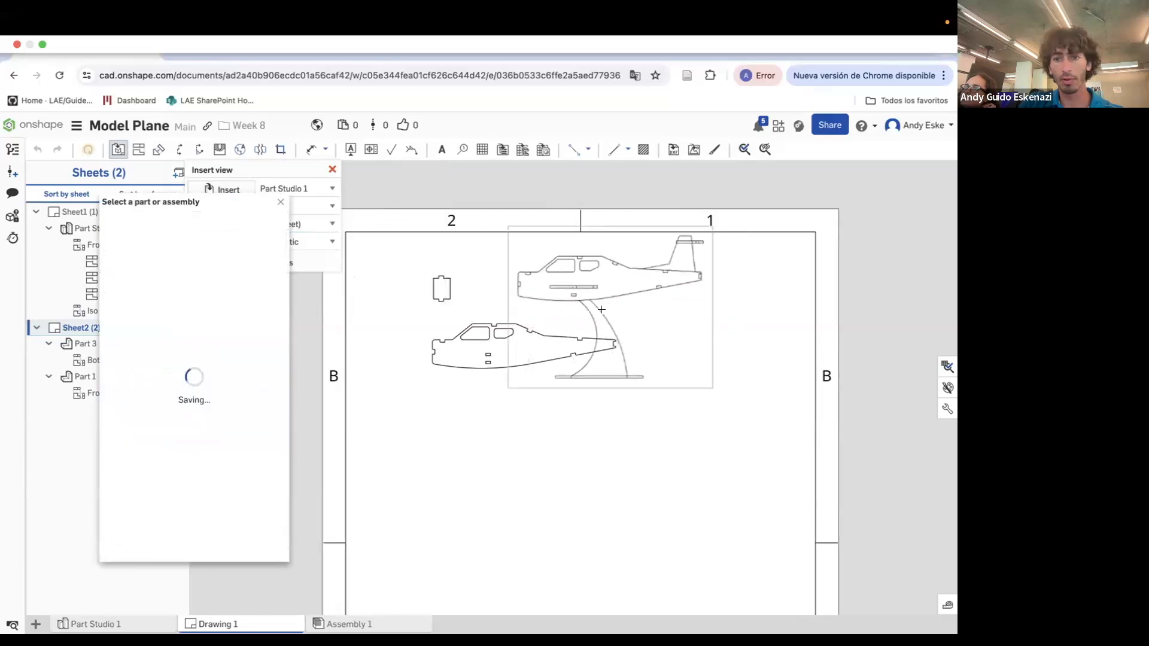
{"action": "left_click", "coordinate": [286, 205]}
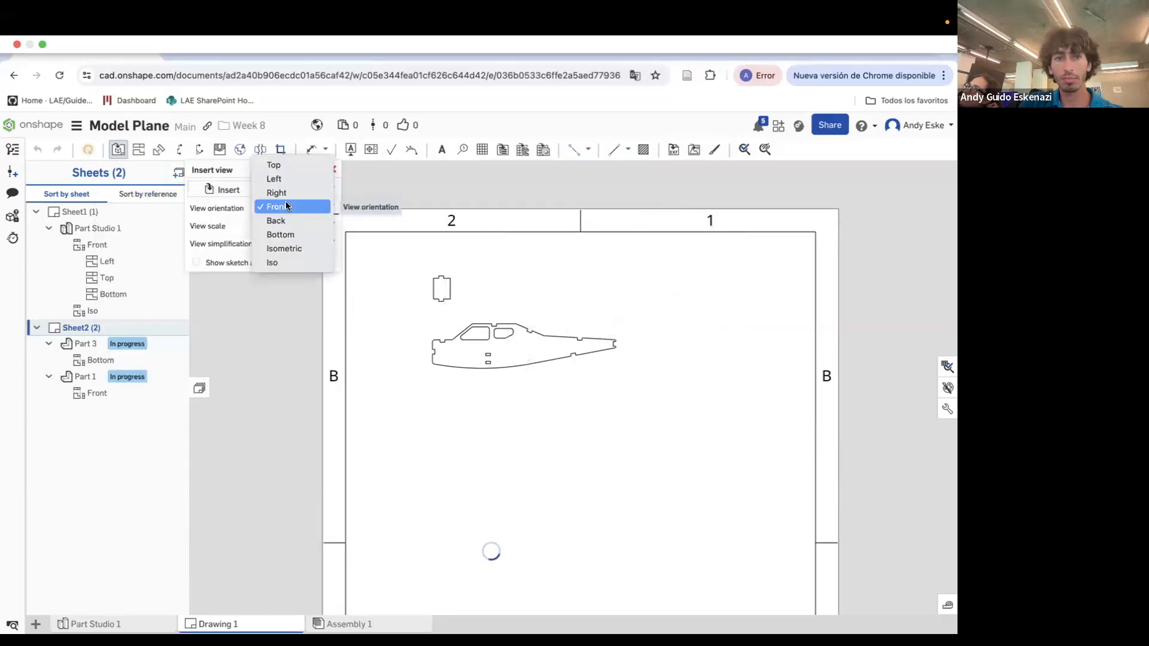
{"action": "left_click", "coordinate": [286, 206]}
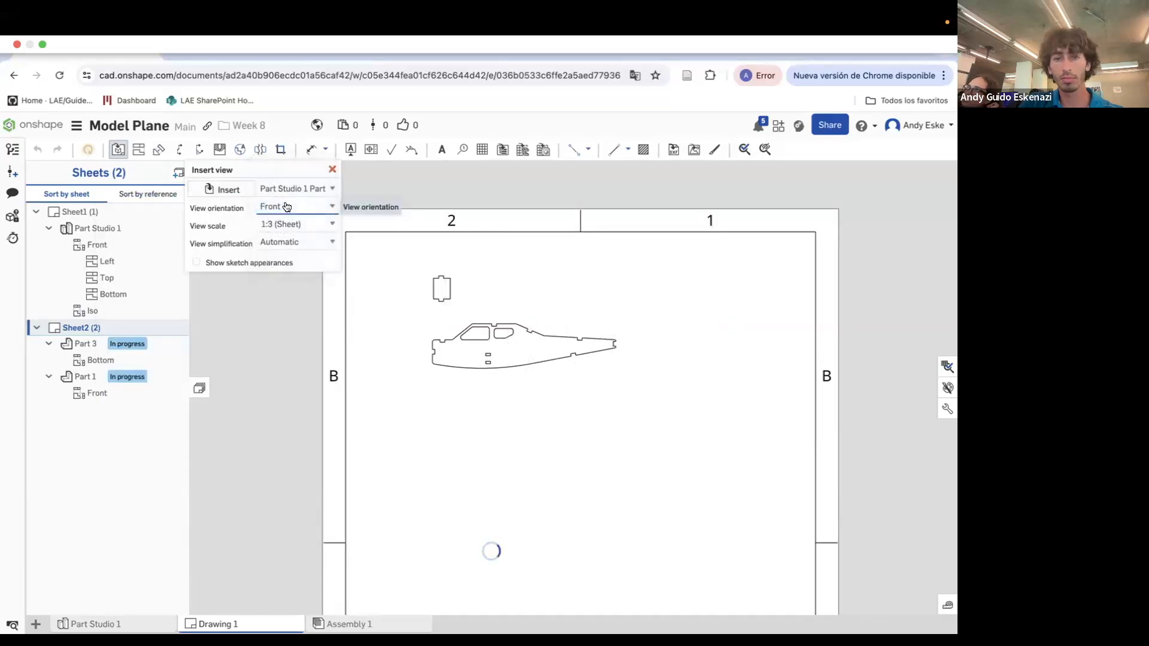
{"action": "left_click", "coordinate": [611, 289]}
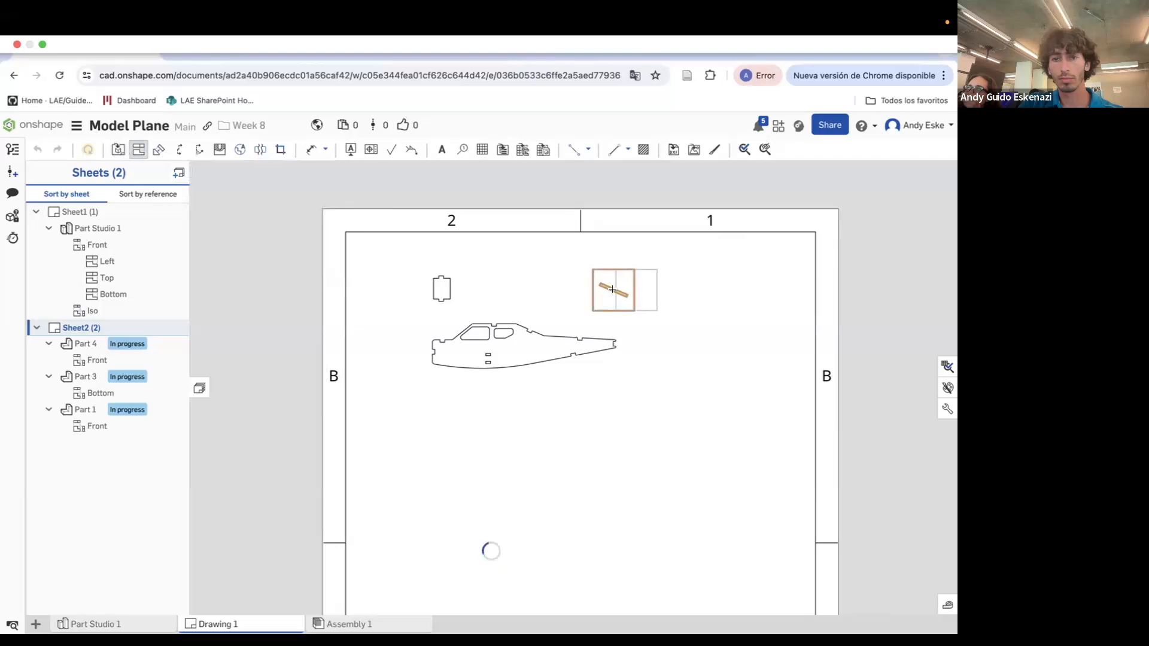
{"action": "scroll", "coordinate": [612, 289], "scroll_direction": "up", "scroll_amount": 2}
{"action": "key", "text": "Escape"}
Try projecting a bottom view beneath Part 4's front view, and undo the projected view
{"action": "left_click", "coordinate": [619, 273]}
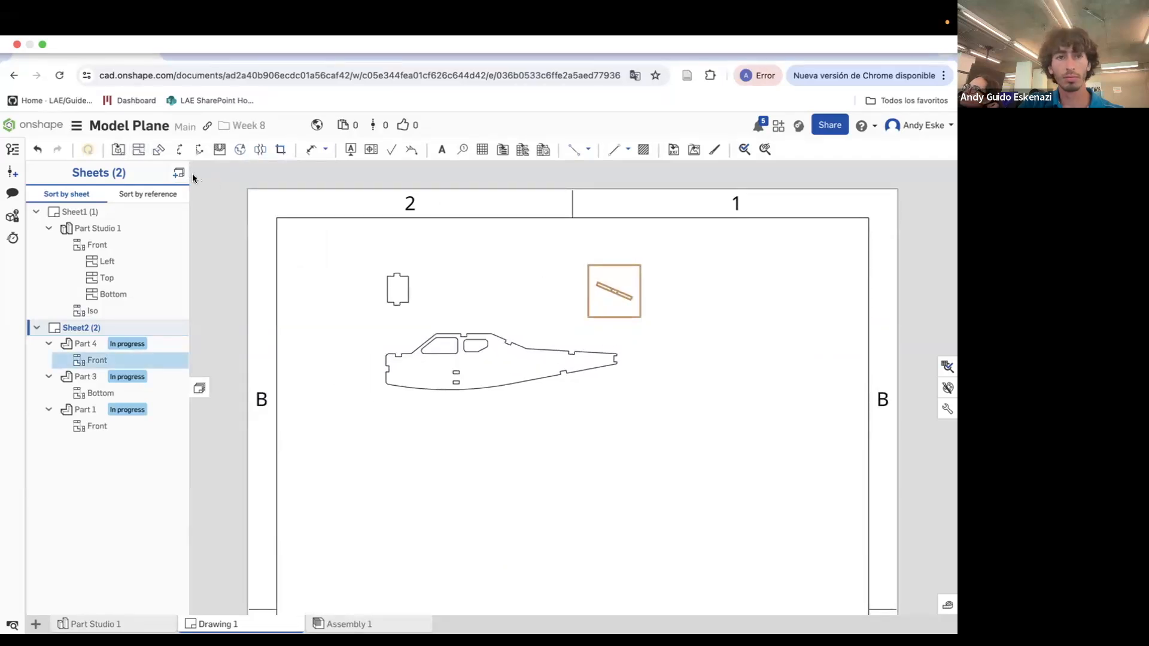
{"action": "left_click", "coordinate": [138, 149]}
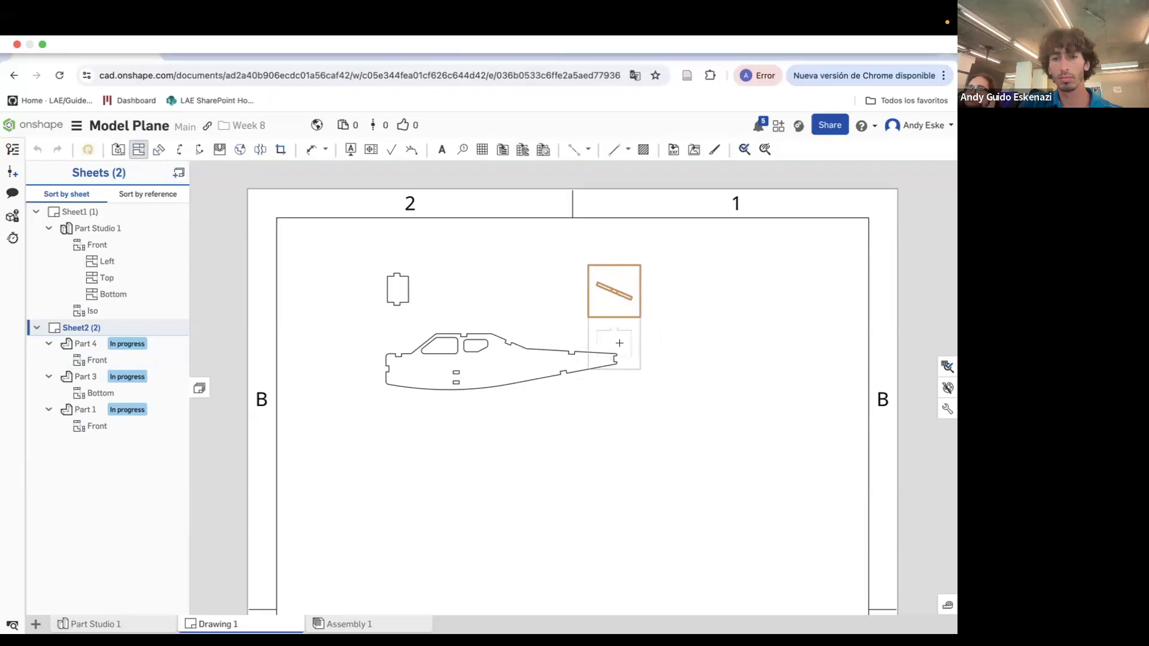
{"action": "left_click", "coordinate": [624, 343]}
{"action": "key", "text": "Escape"}
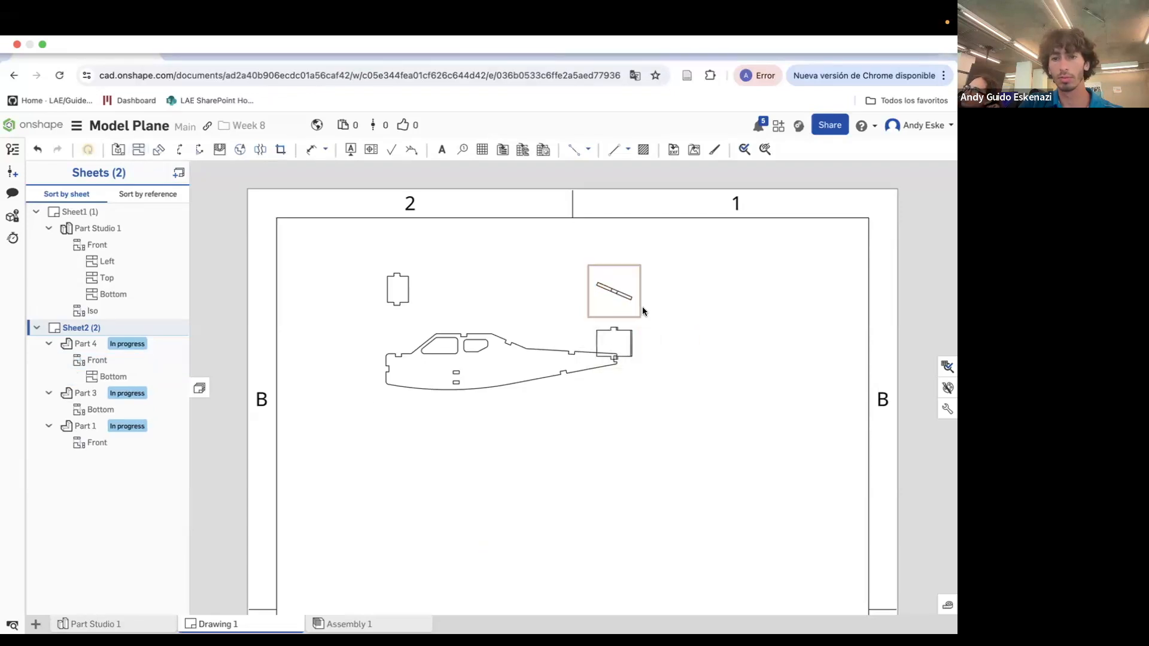
{"action": "key", "text": "super+z"}
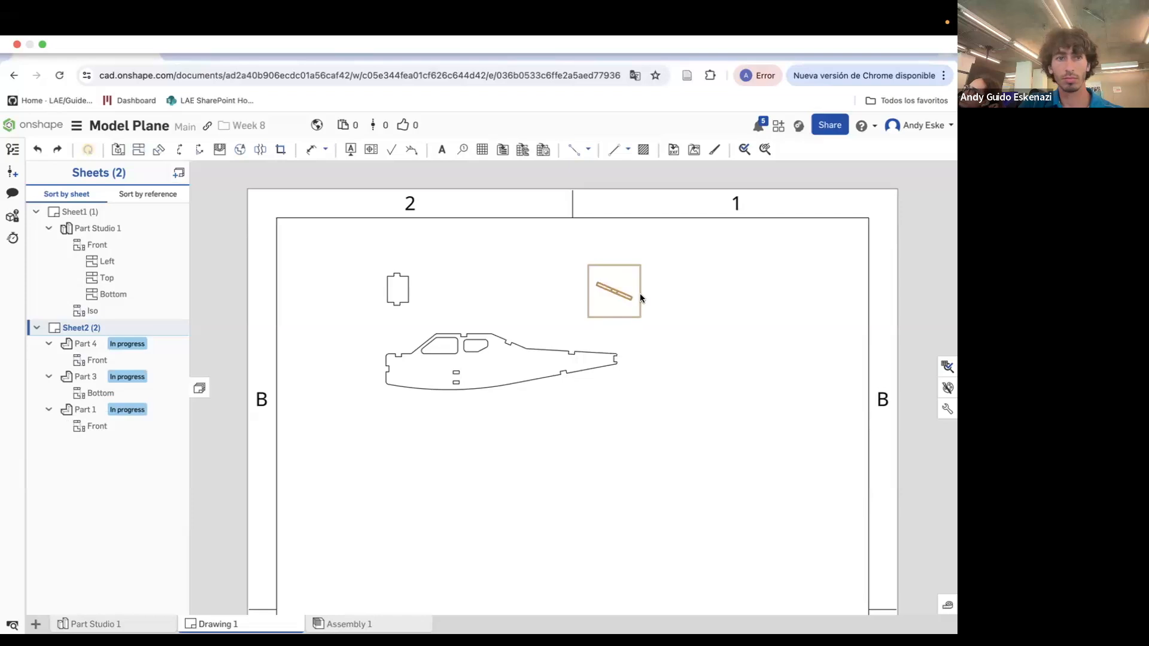
Preview other projections from Part 4's front view without placing one, and delete that front view
{"action": "left_click", "coordinate": [640, 294]}
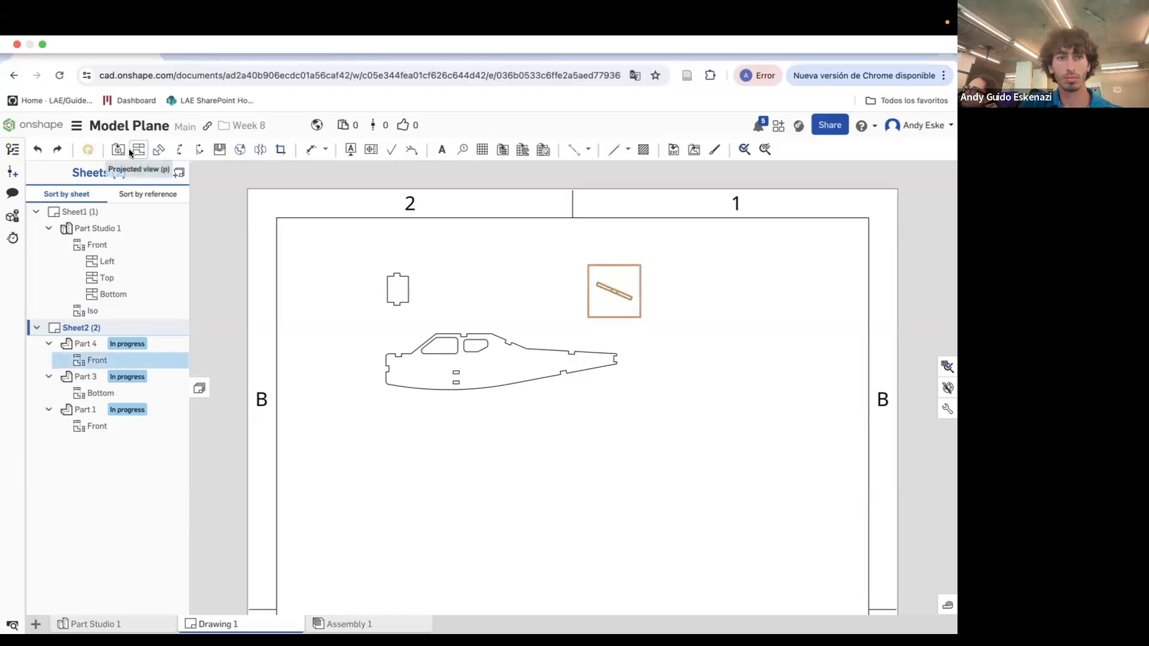
{"action": "left_click", "coordinate": [138, 150]}
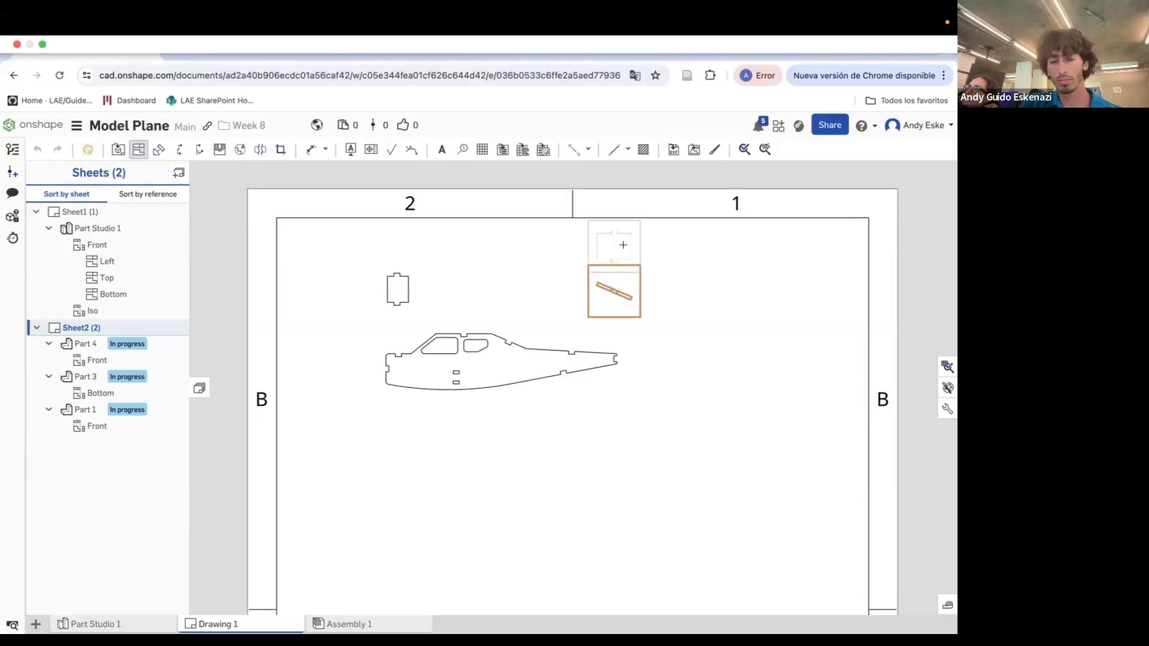
{"action": "scroll", "coordinate": [624, 246], "scroll_direction": "up", "scroll_amount": 3}
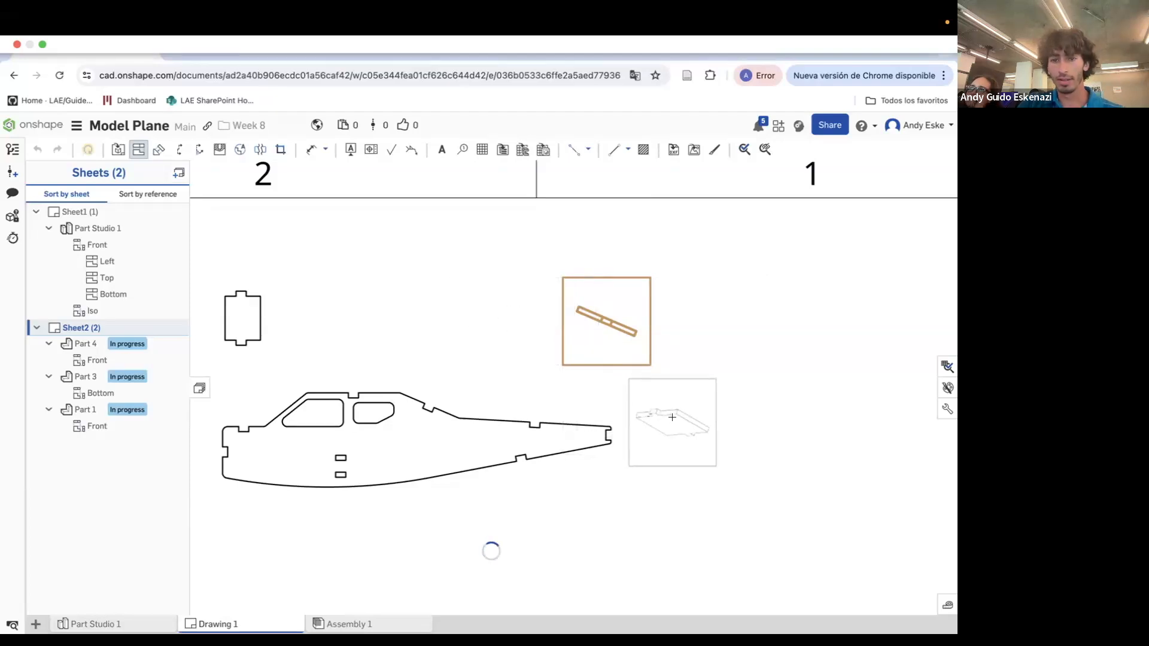
{"action": "key", "text": "Escape"}
{"action": "right_click", "coordinate": [639, 323]}
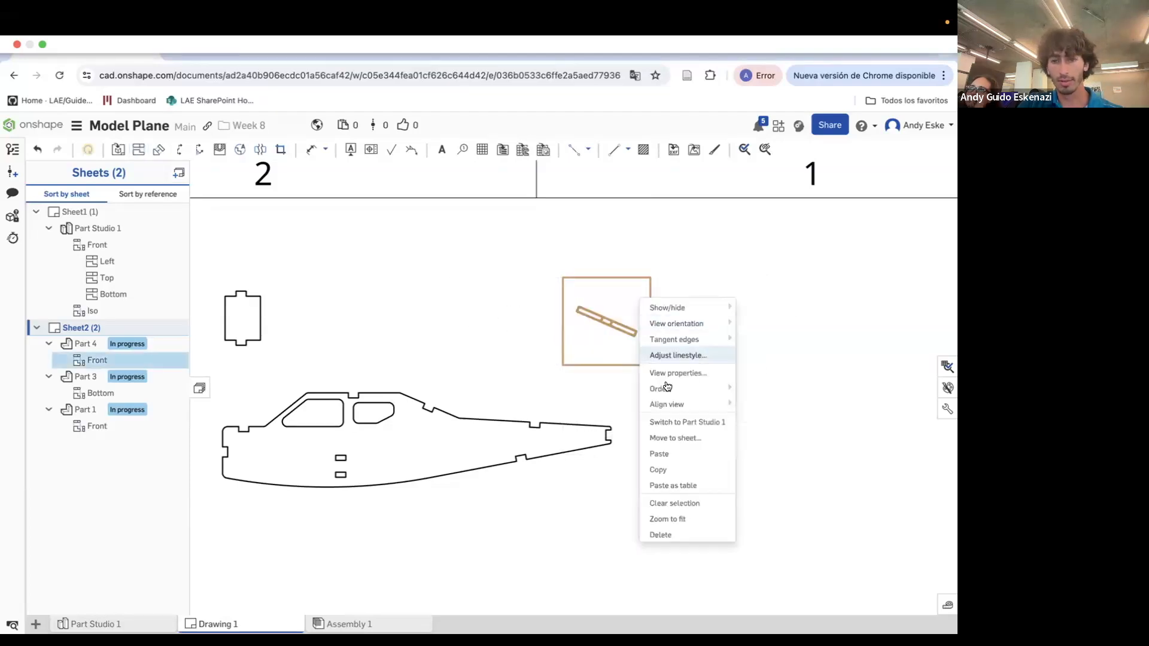
{"action": "left_click", "coordinate": [669, 534]}
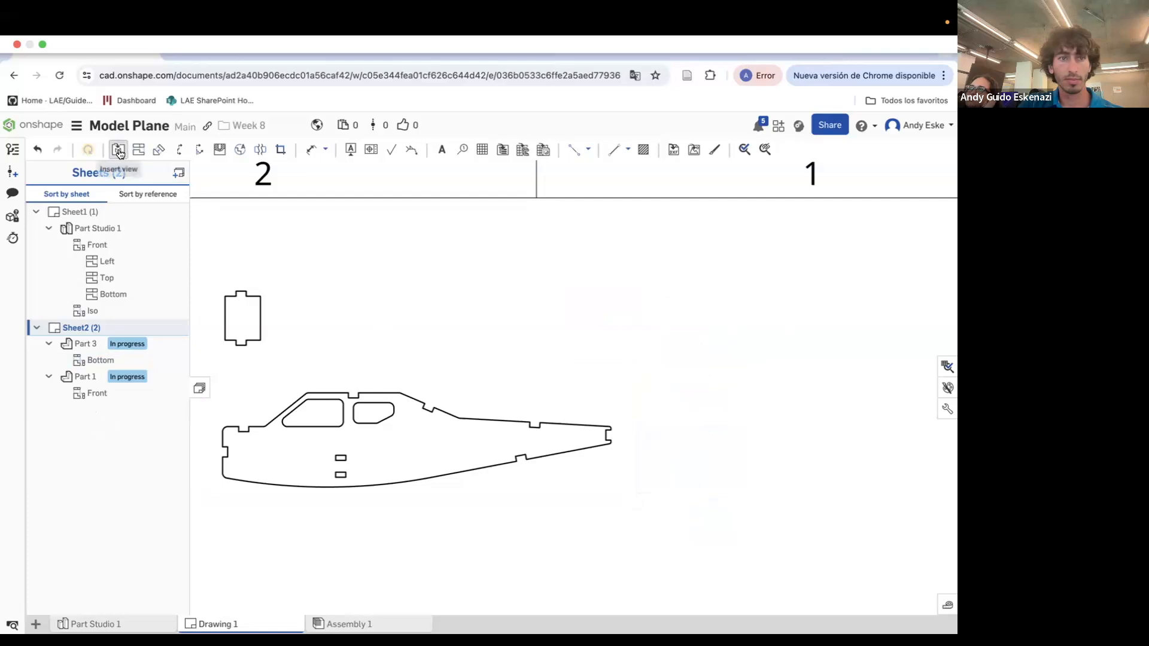
Insert an isometric view of Part 4 at 1:3 scale to the right of the Part 3 view on Sheet2
{"action": "left_click", "coordinate": [118, 150]}
{"action": "left_click", "coordinate": [227, 190]}
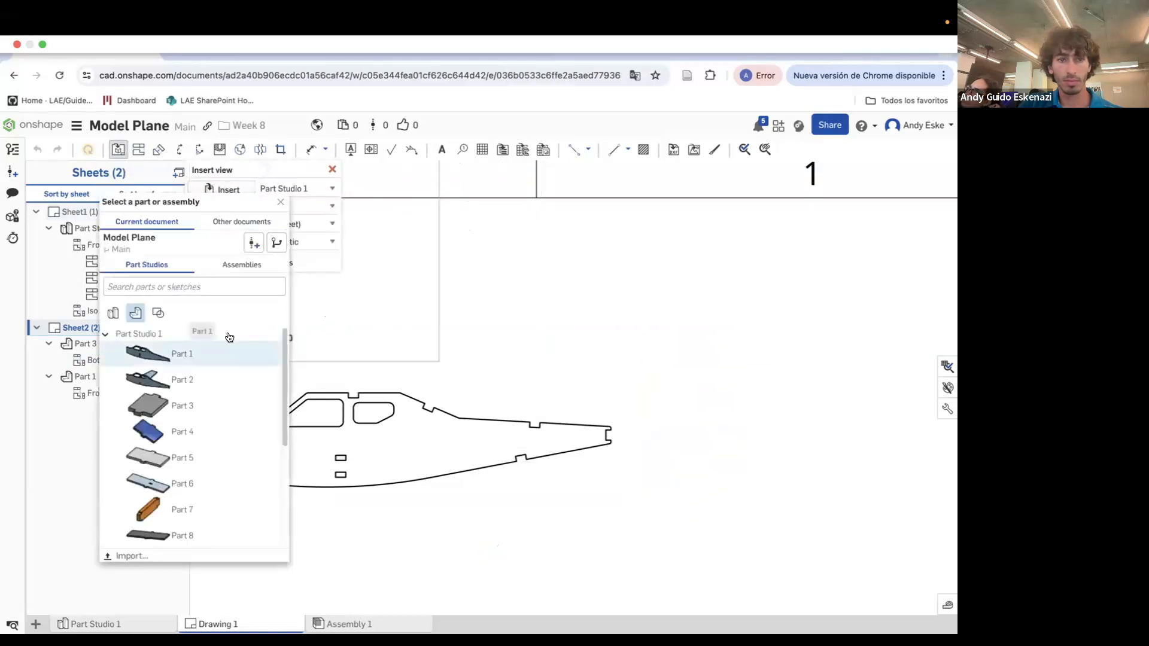
{"action": "left_click", "coordinate": [202, 429]}
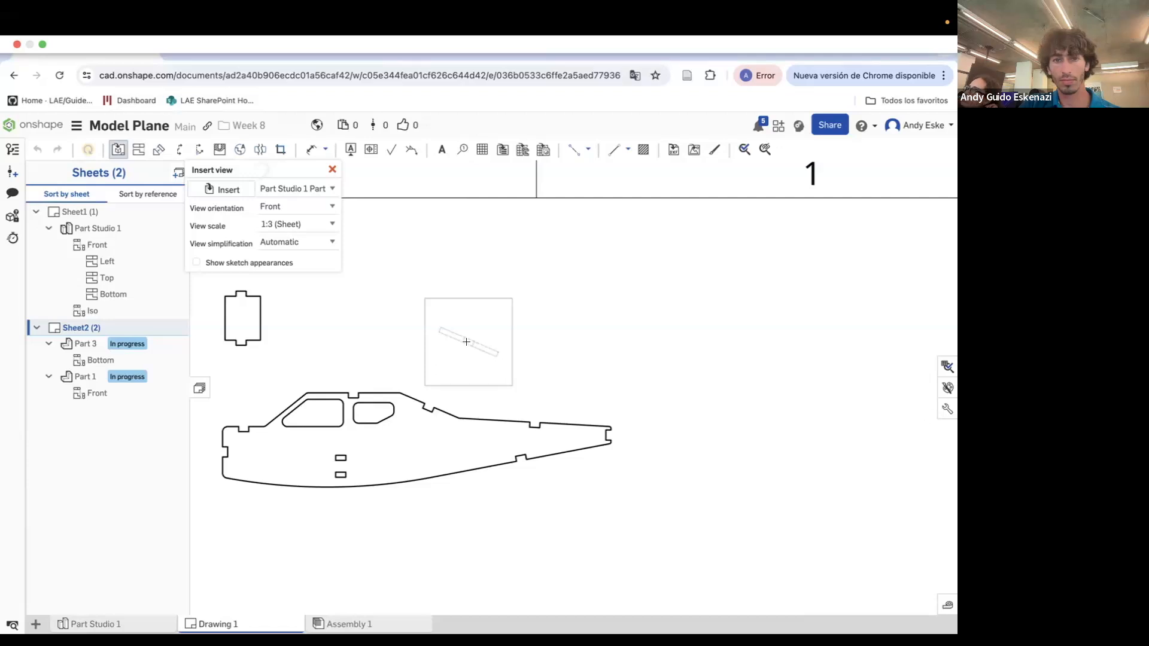
{"action": "left_click", "coordinate": [295, 207]}
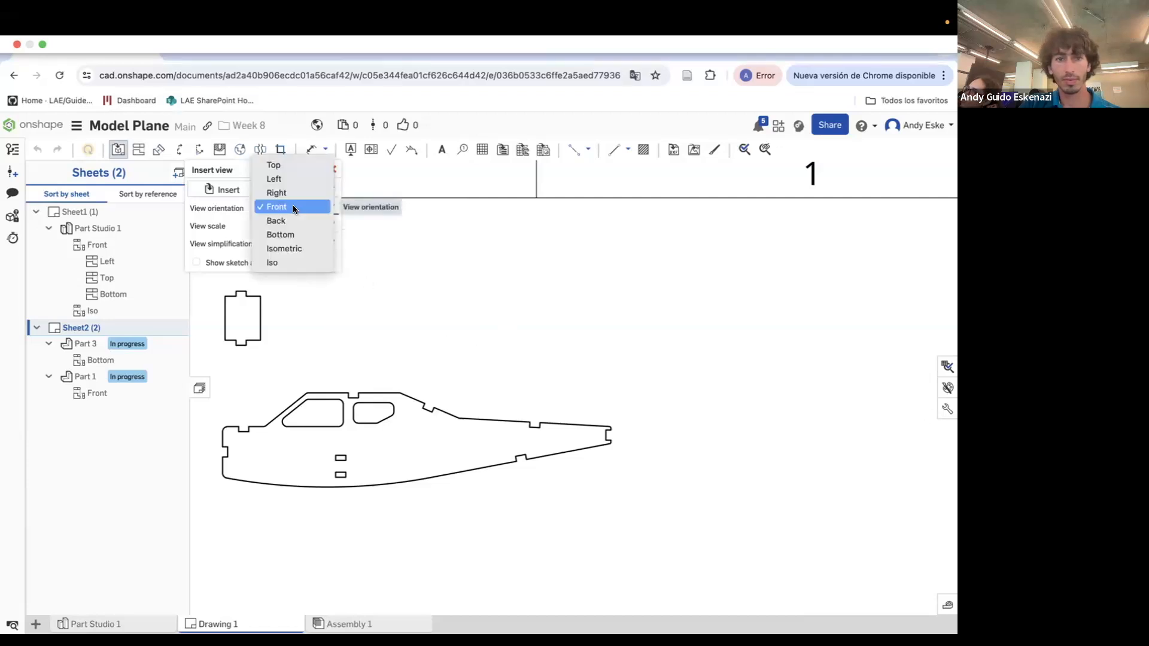
{"action": "left_click", "coordinate": [289, 194]}
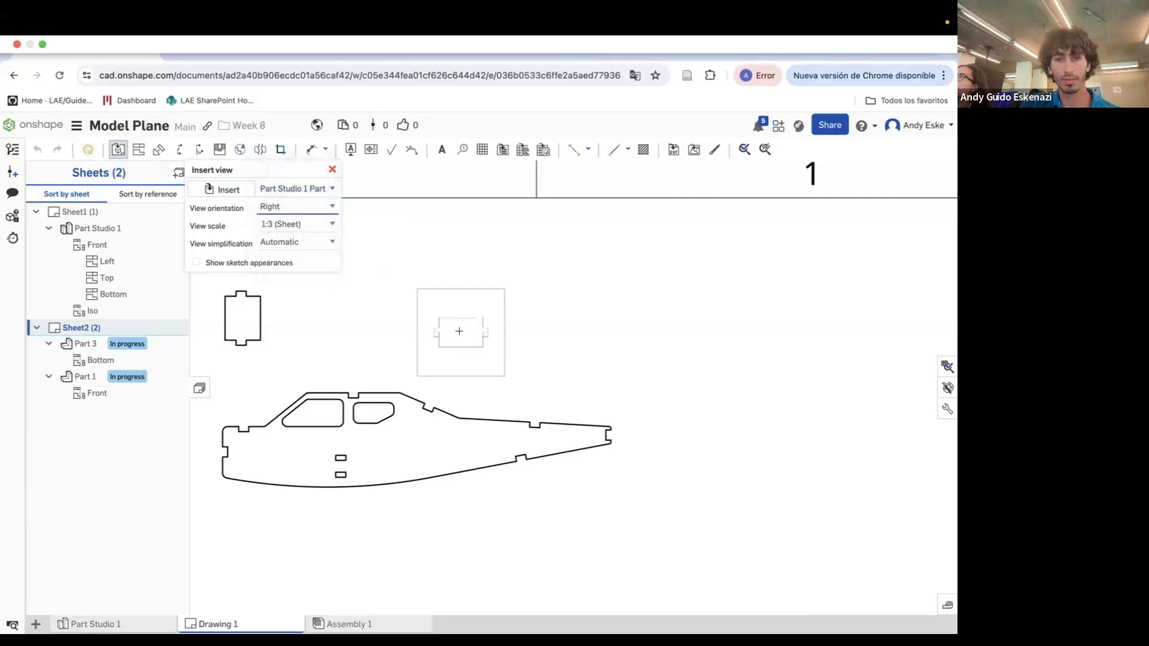
{"action": "left_click", "coordinate": [287, 209]}
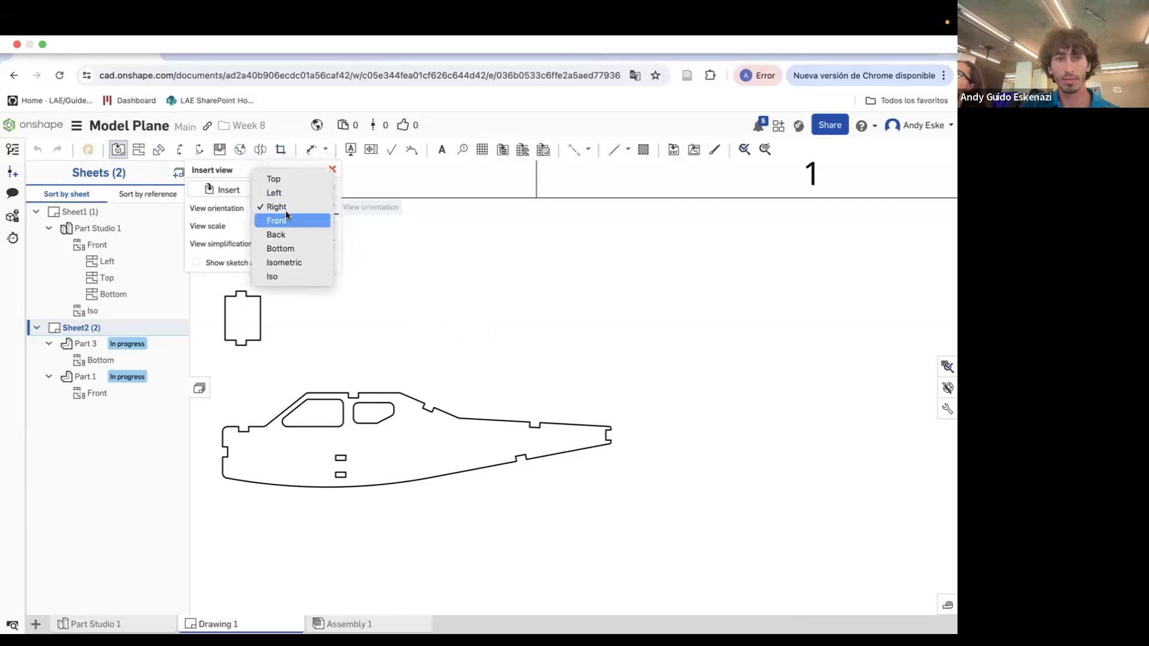
{"action": "left_click", "coordinate": [295, 261]}
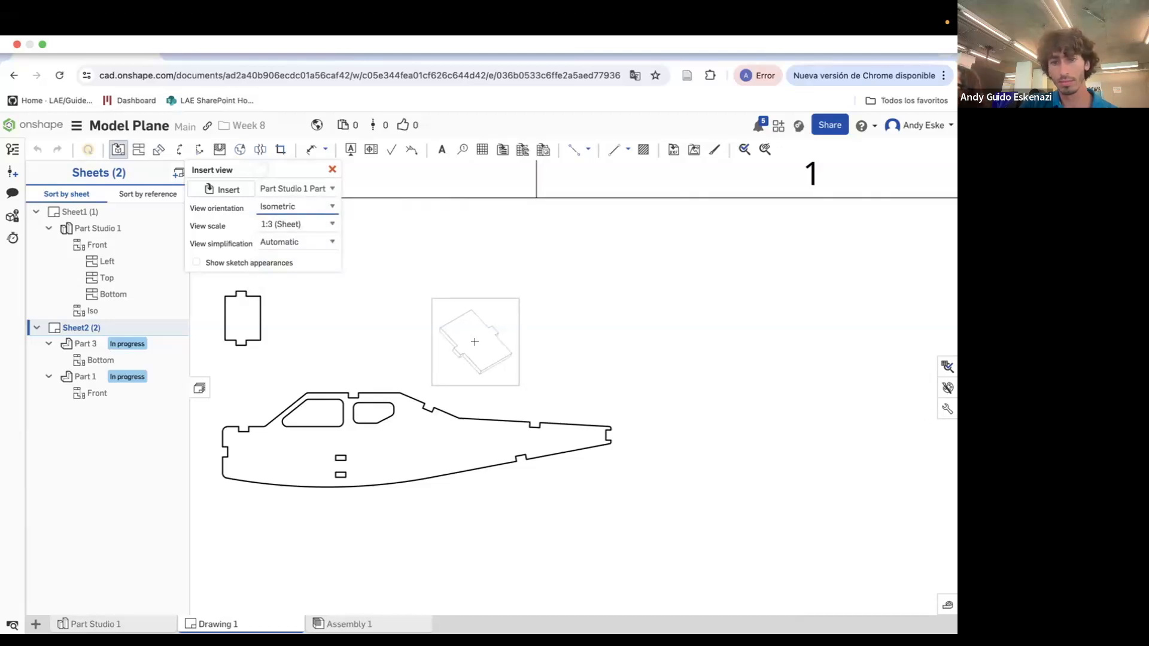
{"action": "left_click", "coordinate": [475, 342]}
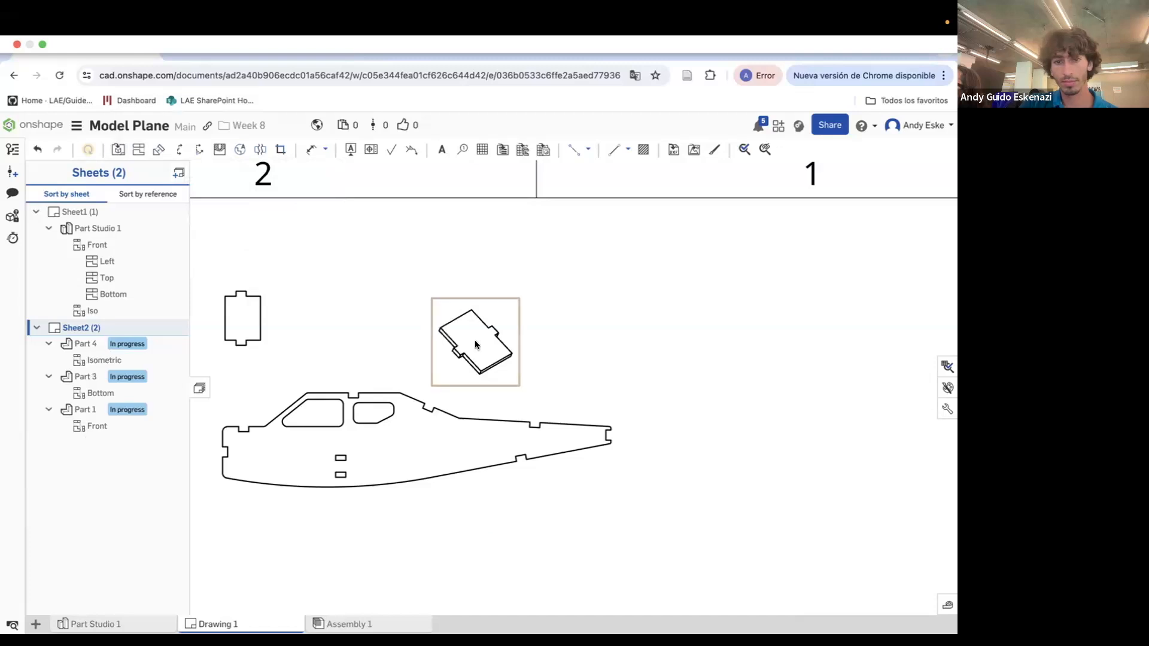
Delete the Part 4, Part 3 and Part 1 views from Sheet2
{"action": "scroll", "coordinate": [503, 274], "scroll_direction": "down", "scroll_amount": 3}
{"action": "scroll", "coordinate": [394, 294], "scroll_direction": "up", "scroll_amount": 1}
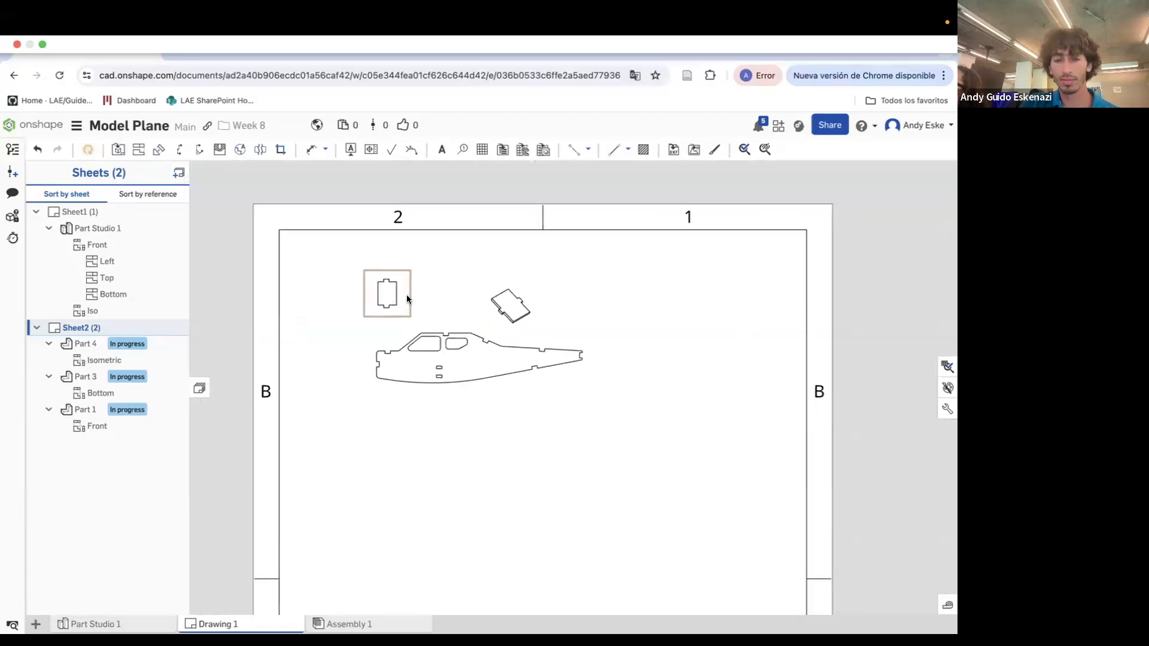
{"action": "right_click", "coordinate": [526, 315]}
{"action": "key", "text": "Delete"}
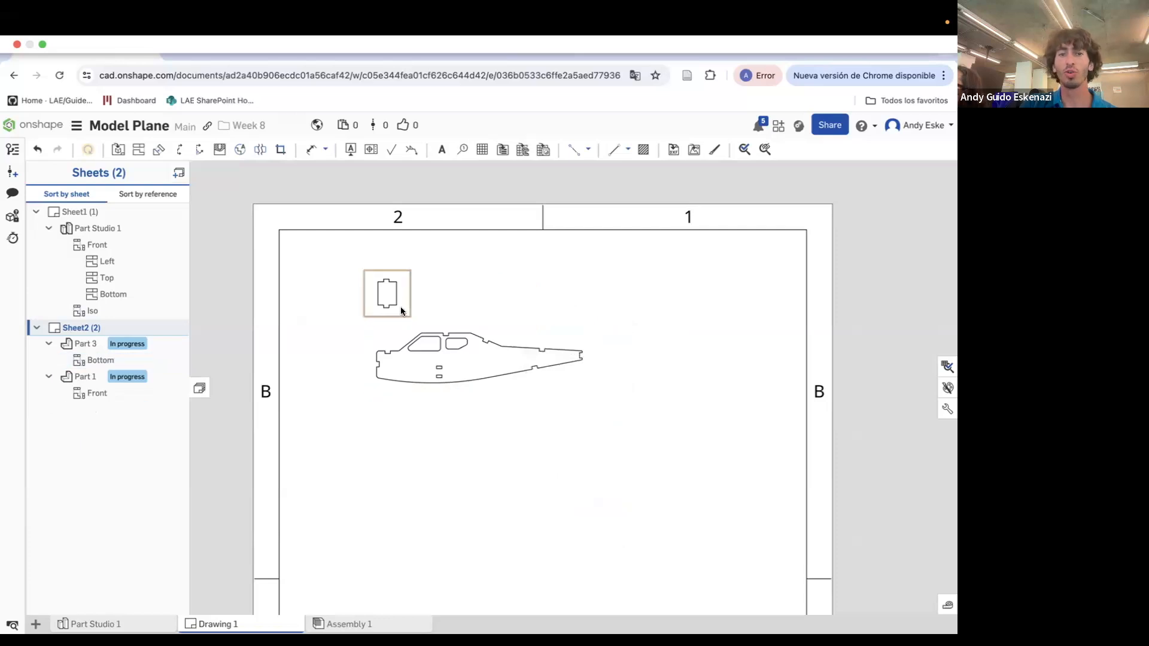
{"action": "right_click", "coordinate": [401, 306]}
{"action": "left_click", "coordinate": [455, 525]}
{"action": "right_click", "coordinate": [512, 383]}
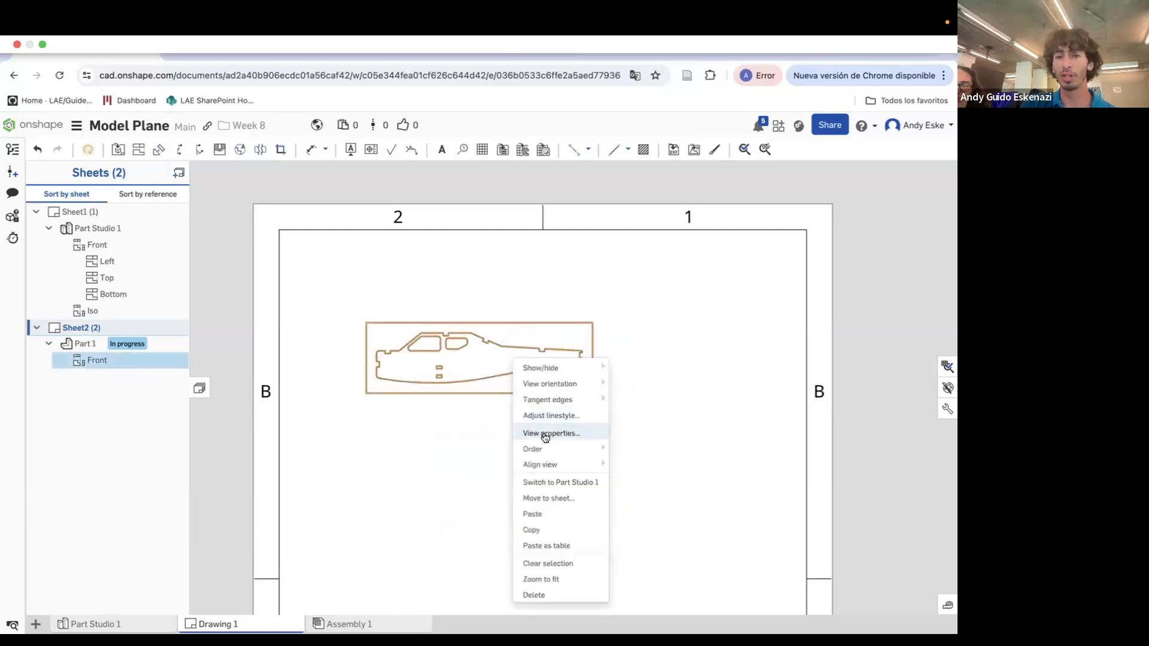
{"action": "left_click", "coordinate": [531, 595]}
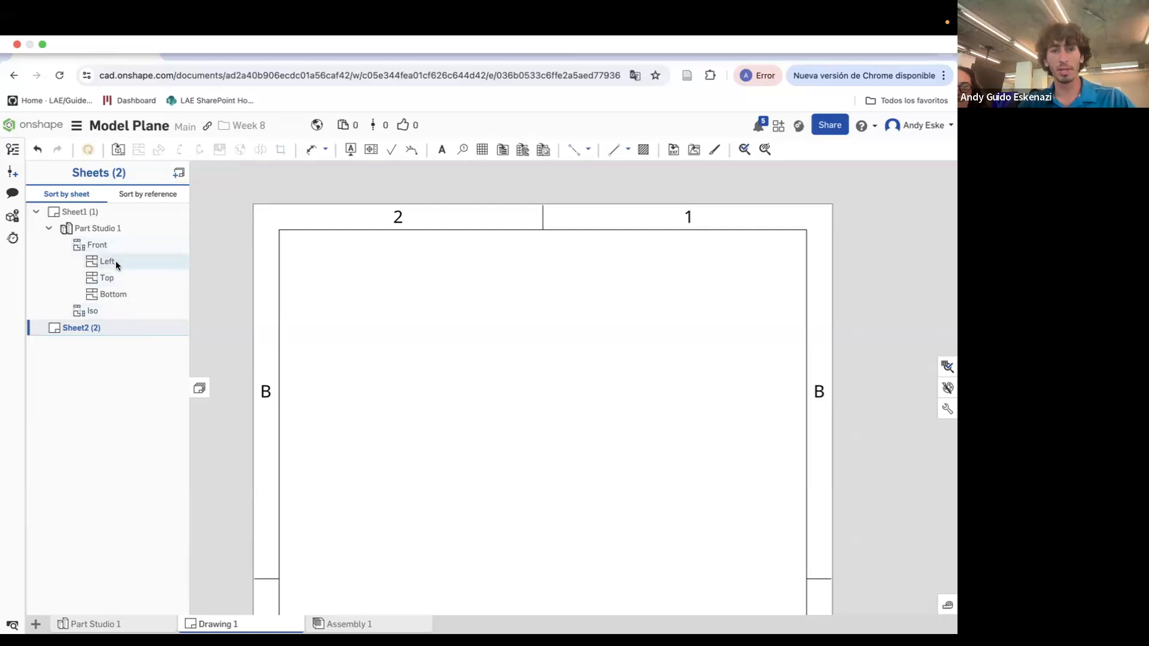
{"action": "scroll", "coordinate": [332, 253], "scroll_direction": "down", "scroll_amount": 5}
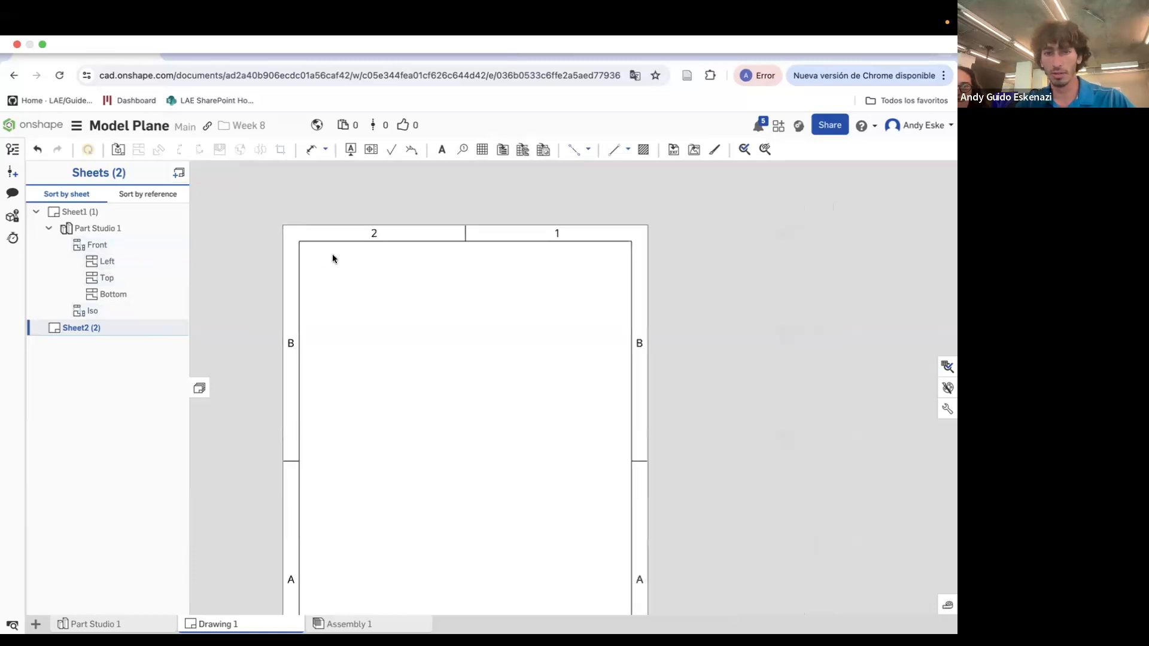
{"action": "left_click", "coordinate": [118, 149]}
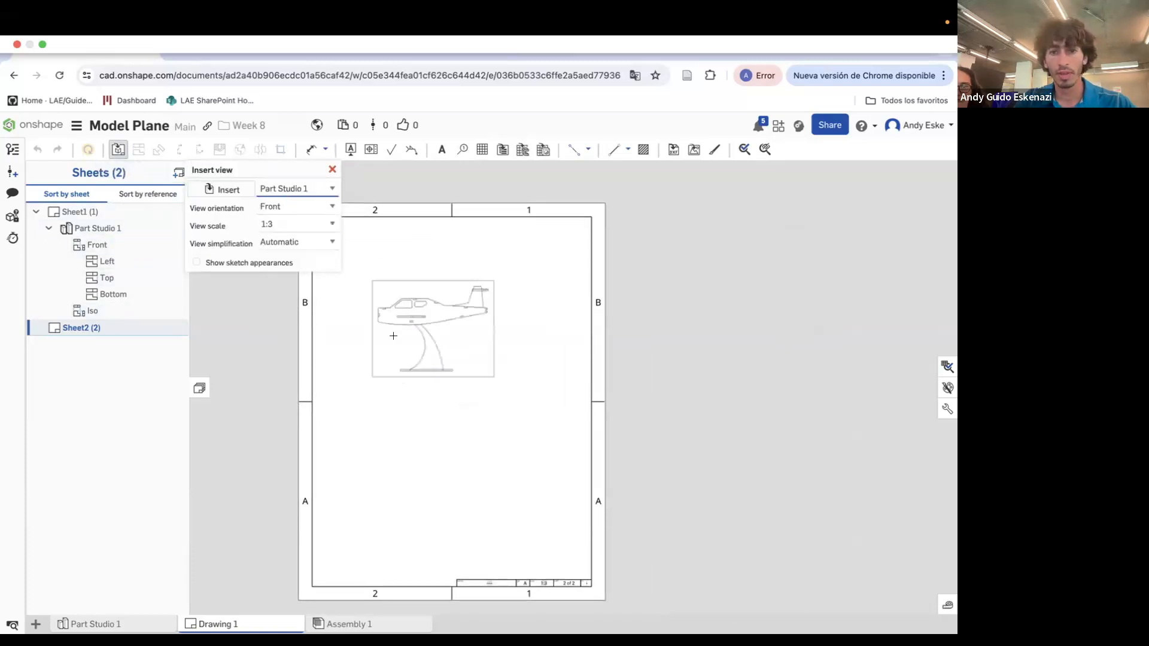
{"action": "left_click", "coordinate": [332, 170]}
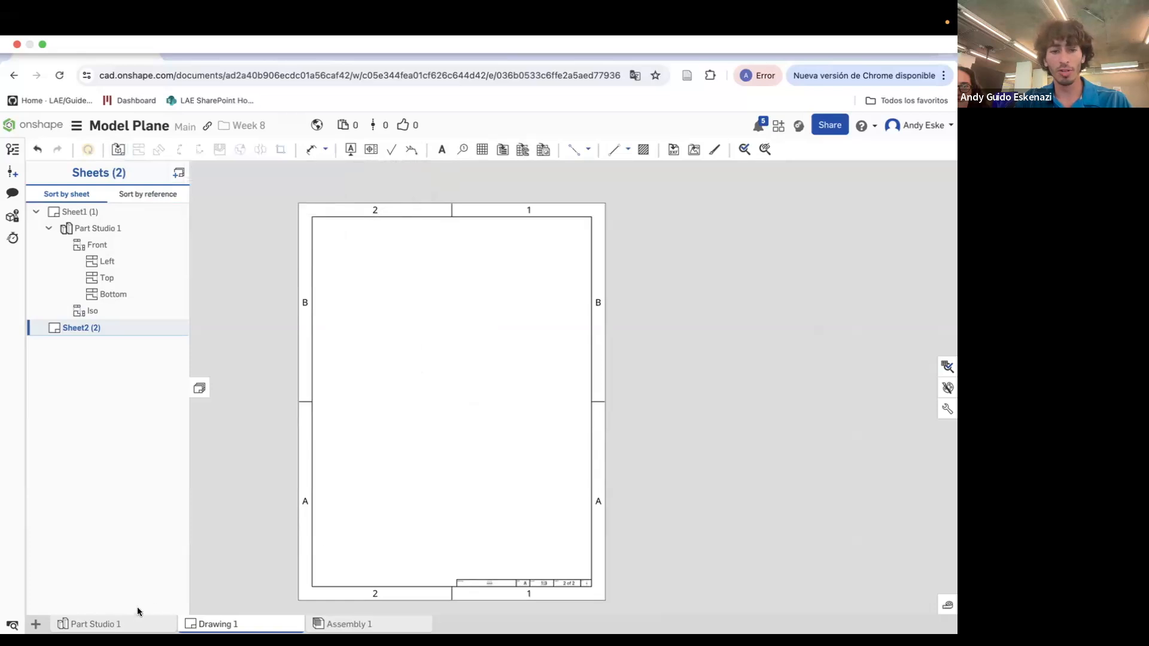
Examine the configuration options and the part appearances of the plane model in Part Studio 1, and narrow the appearances list
{"action": "left_click", "coordinate": [96, 624]}
{"action": "scroll", "coordinate": [665, 359], "scroll_direction": "down", "scroll_amount": 2}
{"action": "right_click_drag", "start_coordinate": [741, 343], "coordinate": [726, 343]}
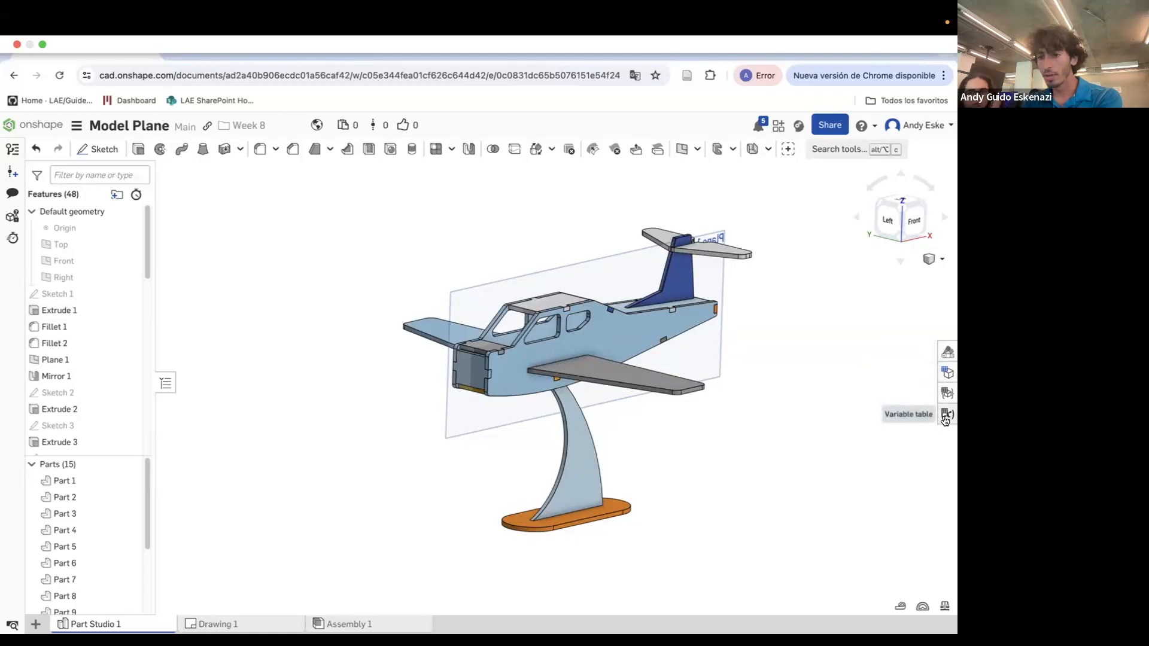
{"action": "left_click", "coordinate": [947, 375]}
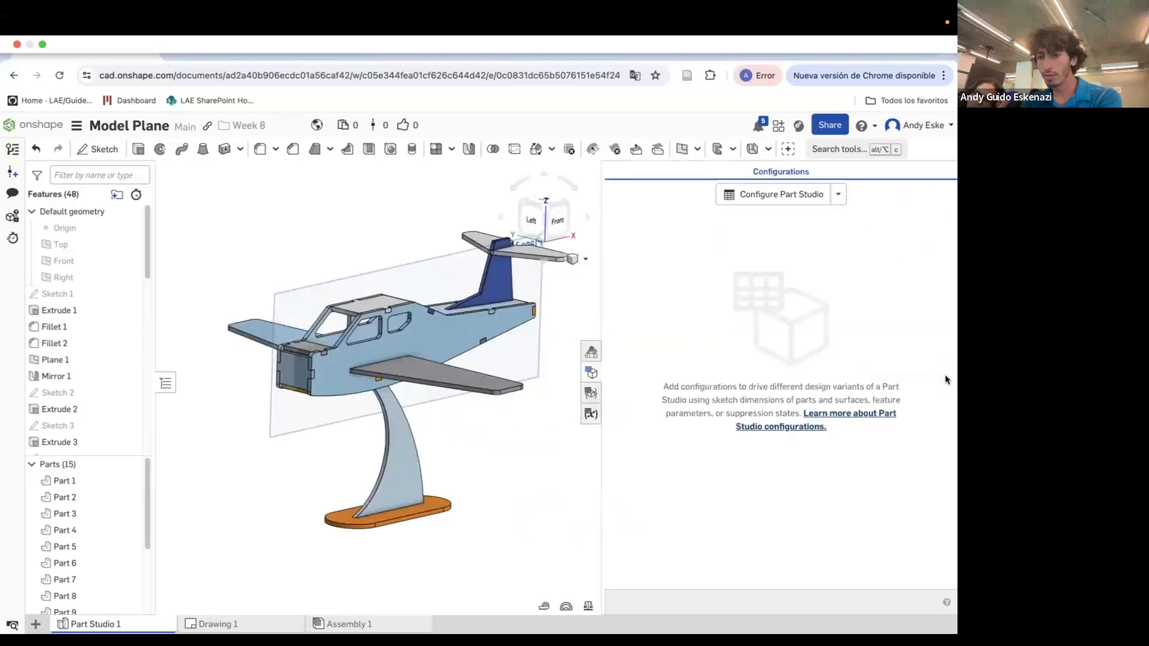
{"action": "left_click", "coordinate": [838, 195]}
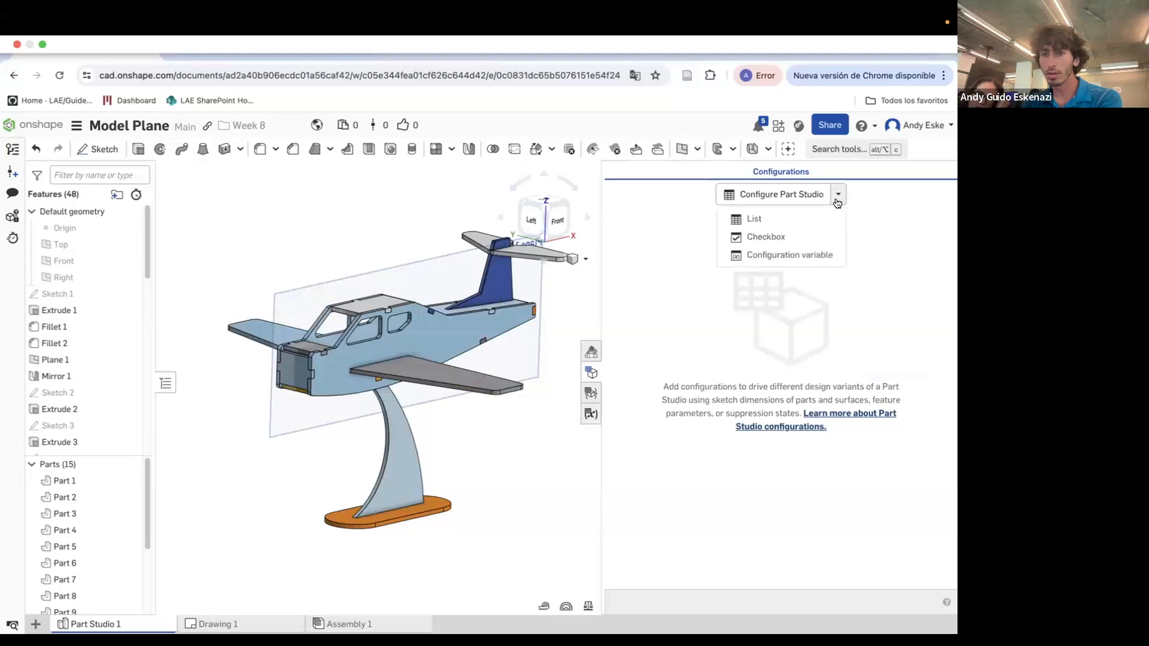
{"action": "left_click", "coordinate": [594, 354]}
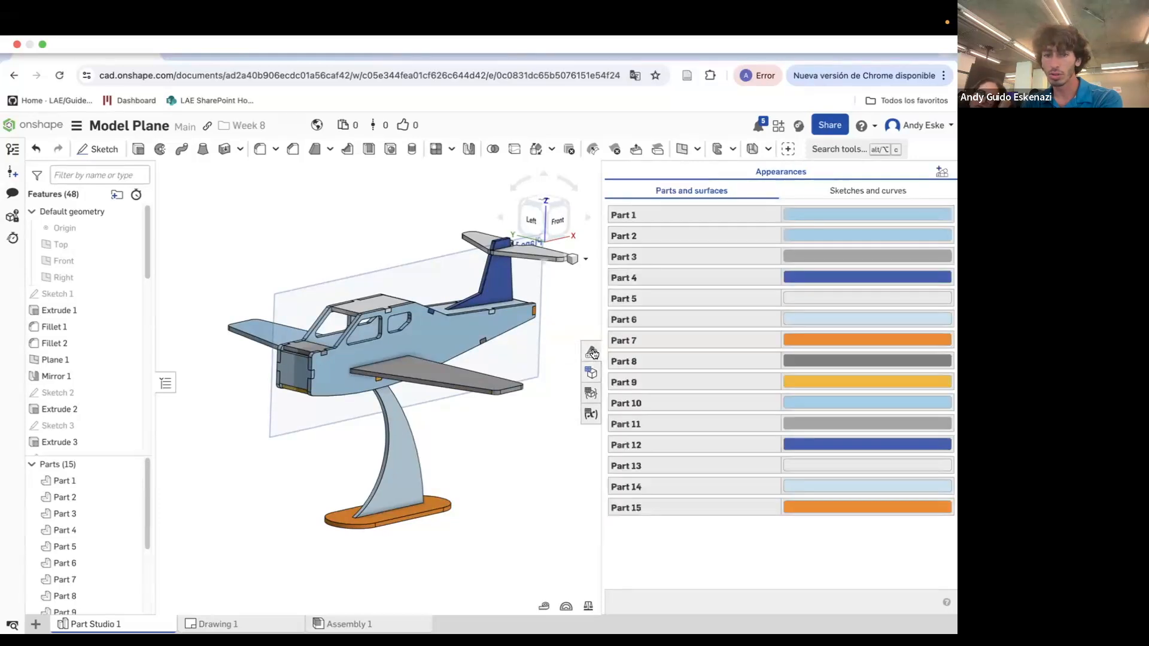
{"action": "left_click_drag", "start_coordinate": [597, 306], "coordinate": [816, 302]}
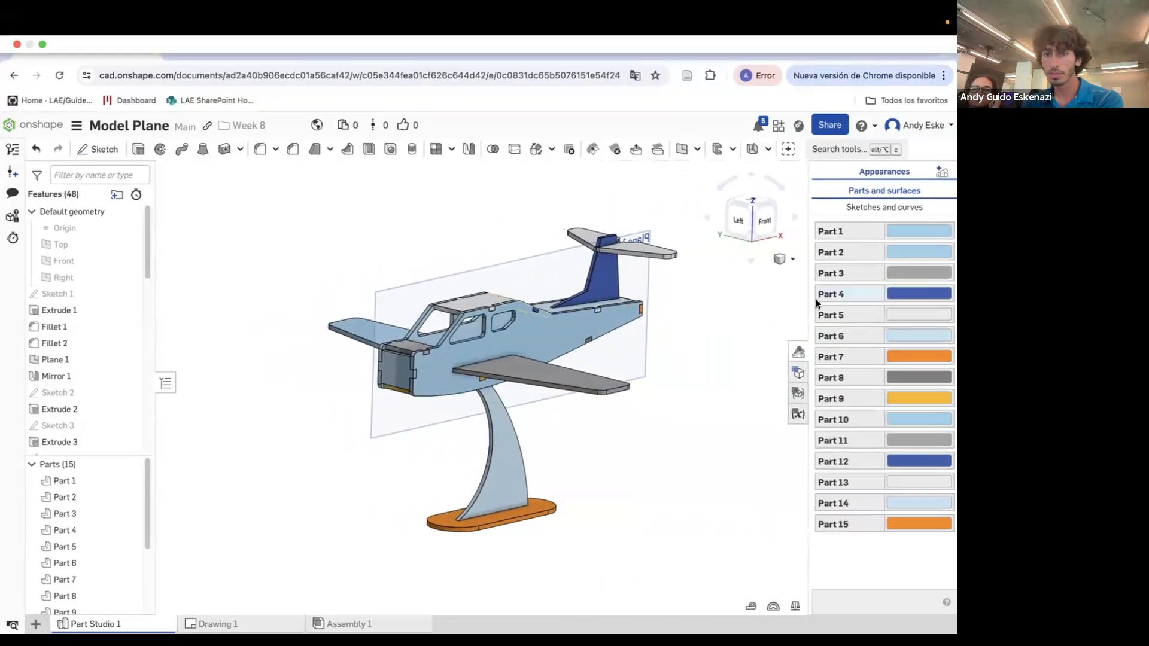
Check the view and display options available for the plane model without changing any of them
{"action": "left_click", "coordinate": [794, 260]}
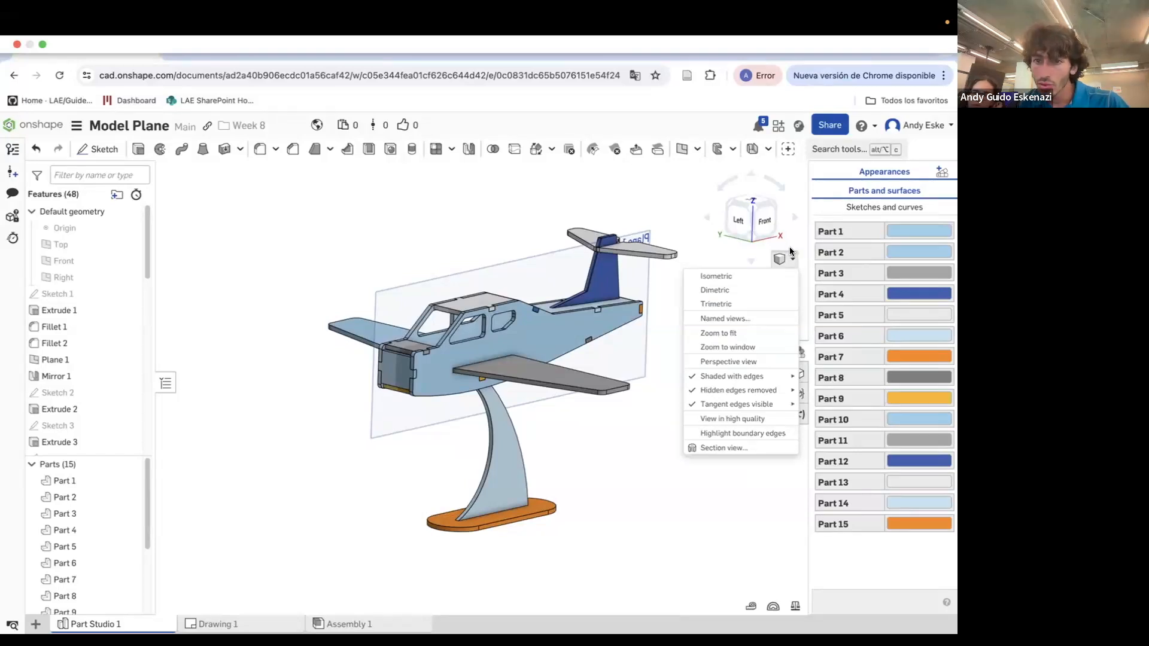
{"action": "right_click", "coordinate": [696, 299]}
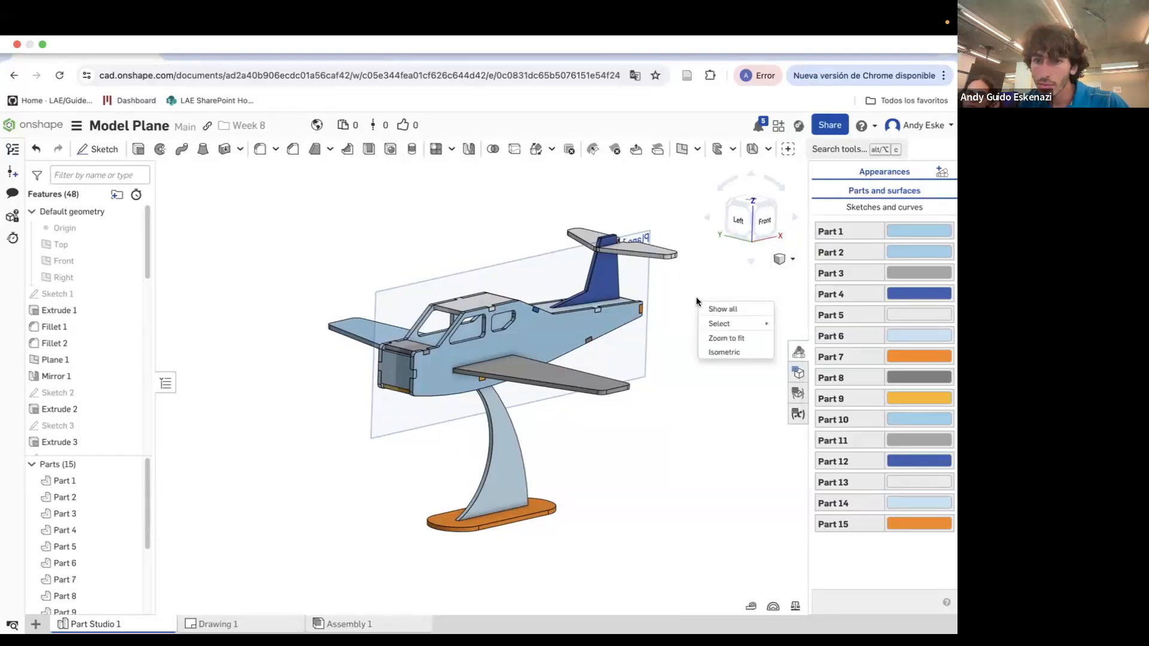
{"action": "left_click", "coordinate": [793, 259]}
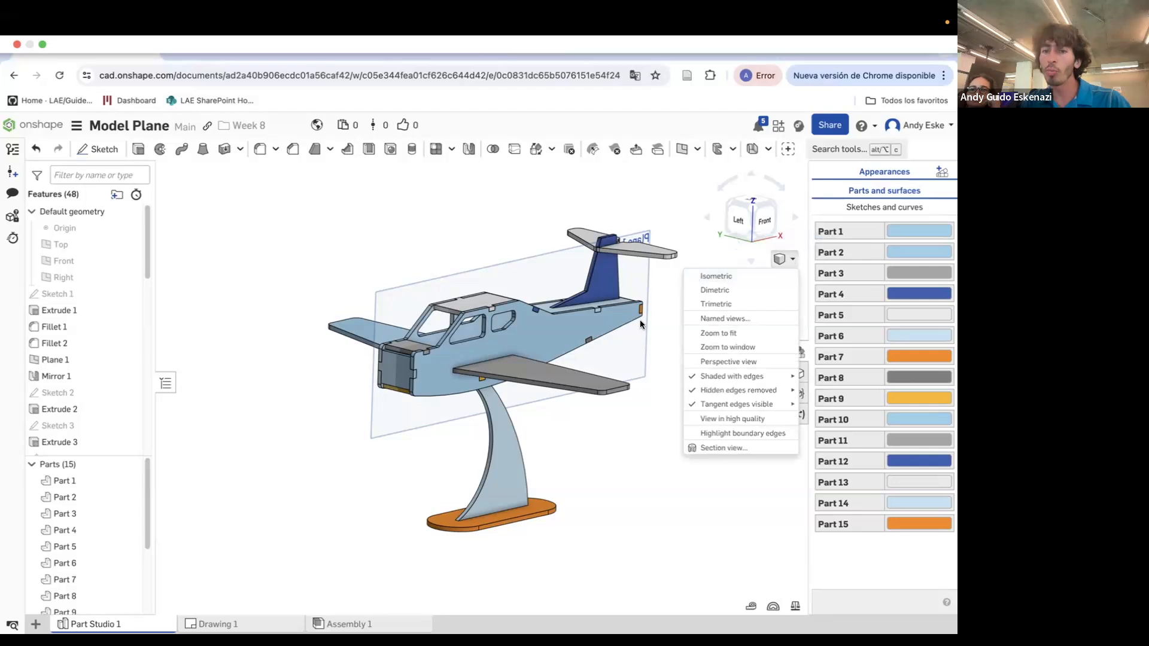
{"action": "left_click", "coordinate": [668, 292]}
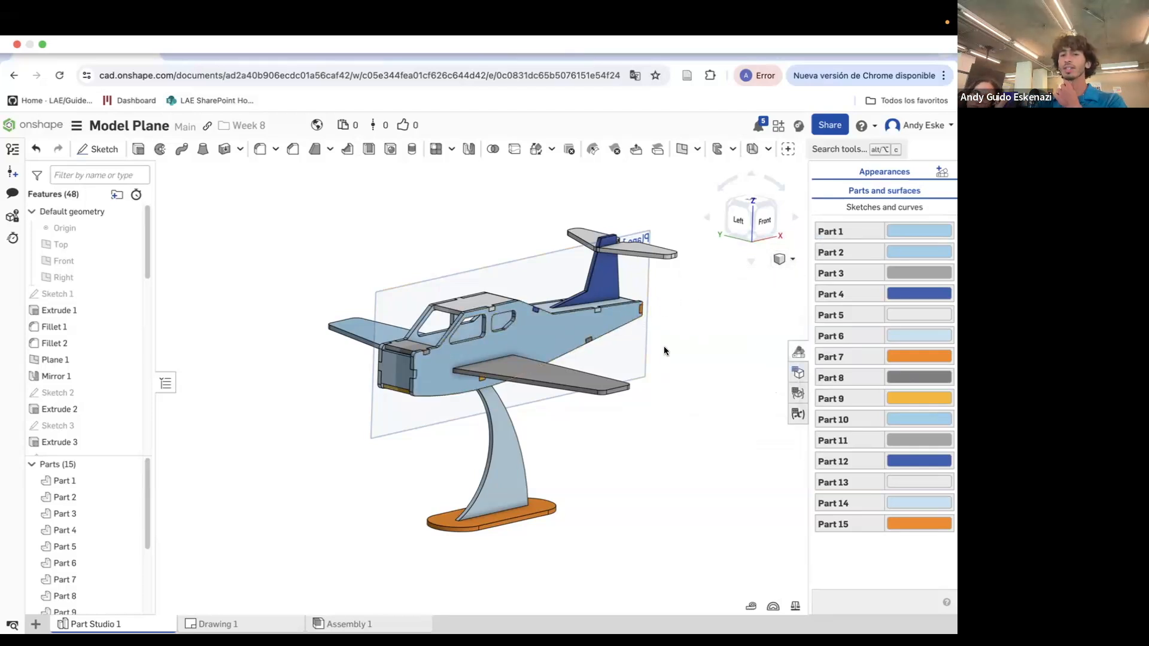
Look at Assembly 1 and Part Studio 1, and return to Sheet2 of Drawing 1
{"action": "left_click", "coordinate": [347, 625]}
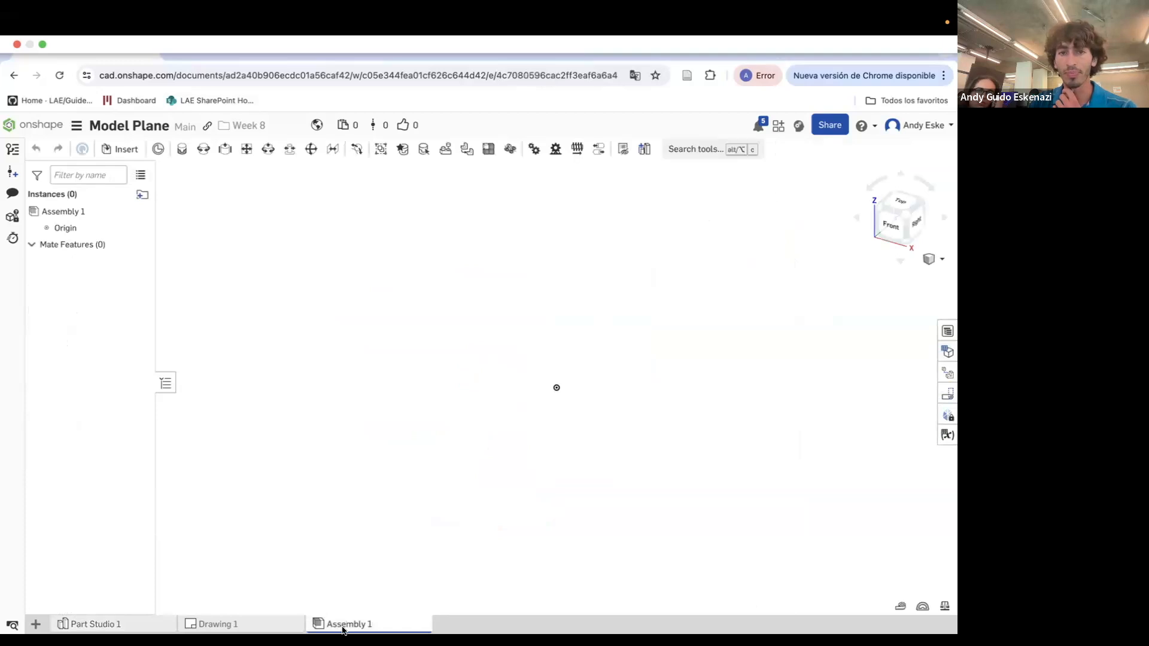
{"action": "left_click", "coordinate": [213, 624]}
{"action": "left_click", "coordinate": [96, 624]}
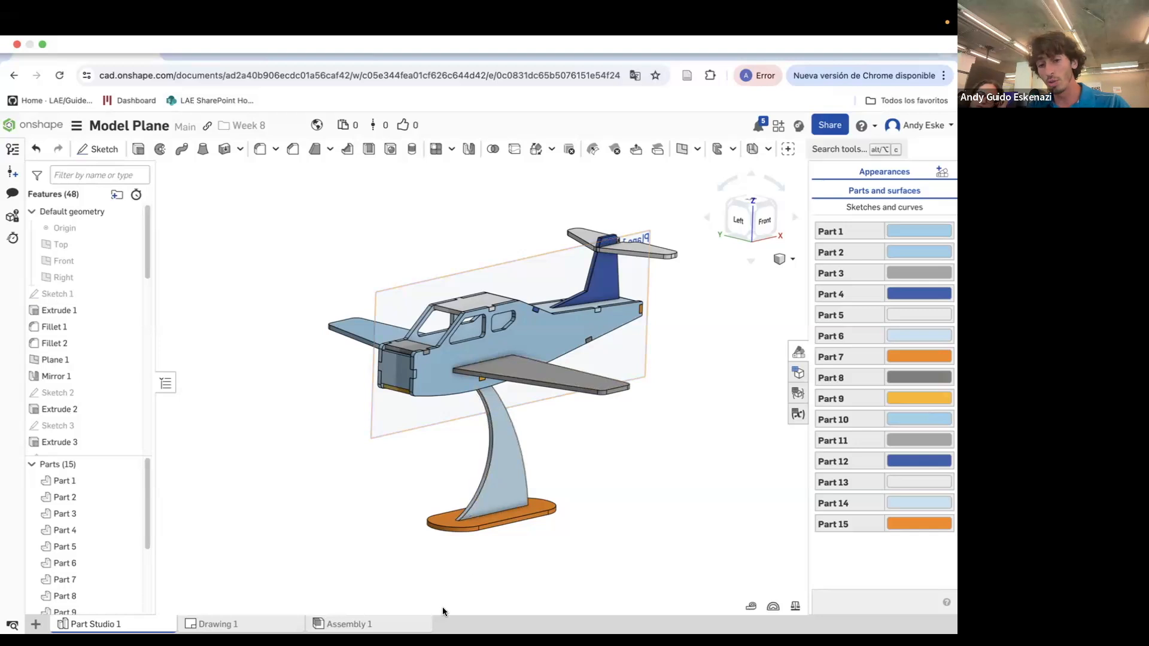
{"action": "left_click", "coordinate": [349, 624]}
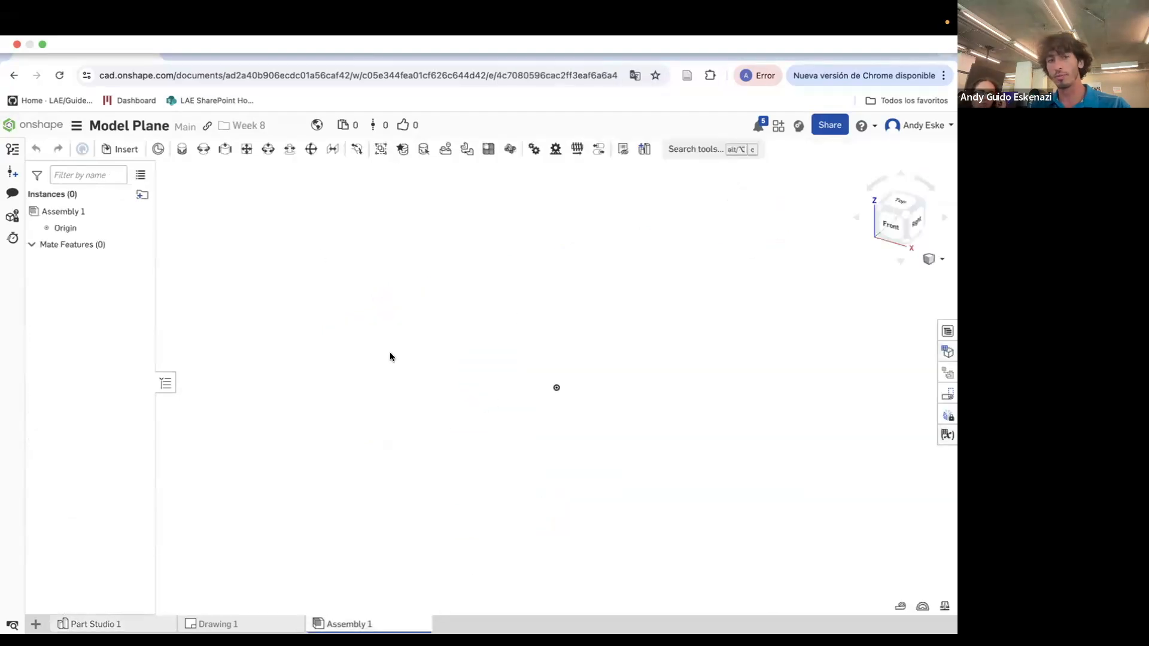
{"action": "left_click", "coordinate": [282, 626]}
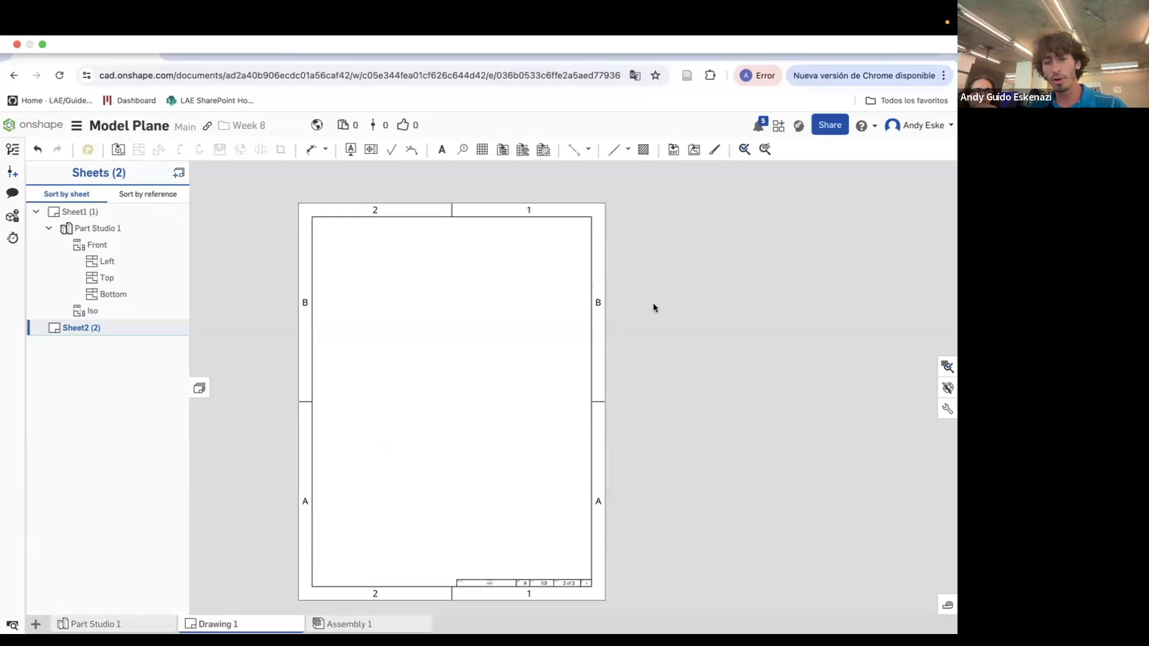
Insert a front view of the whole Part Studio 1 at 1:3 scale near the middle of Sheet2
{"action": "left_click", "coordinate": [117, 156]}
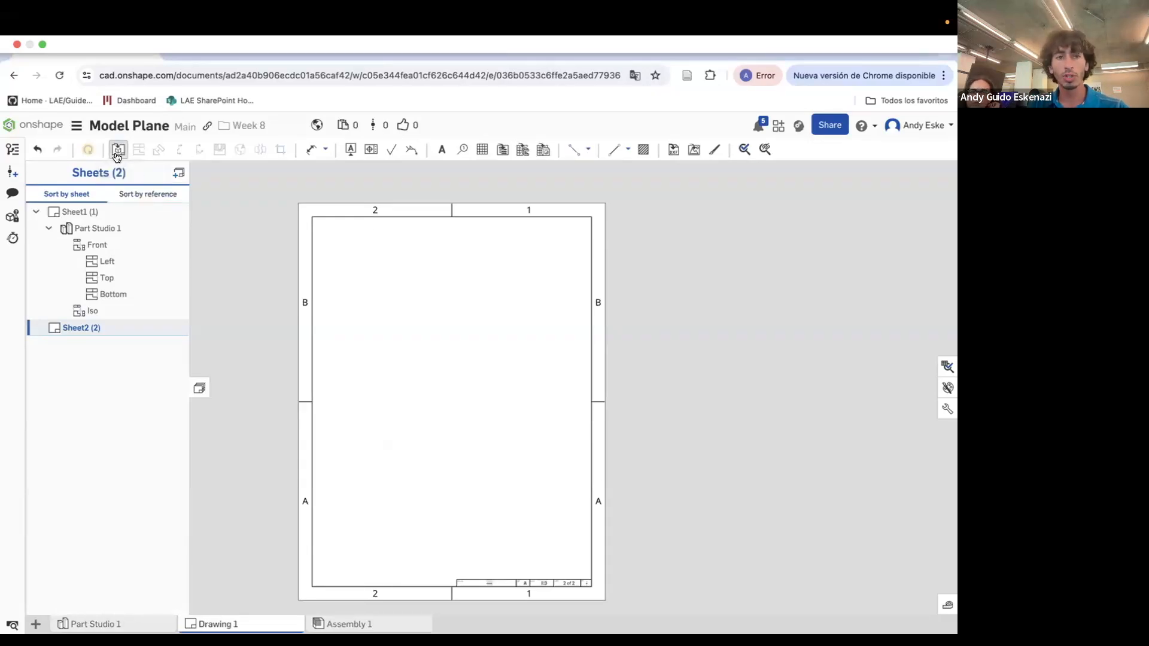
{"action": "left_click", "coordinate": [298, 189]}
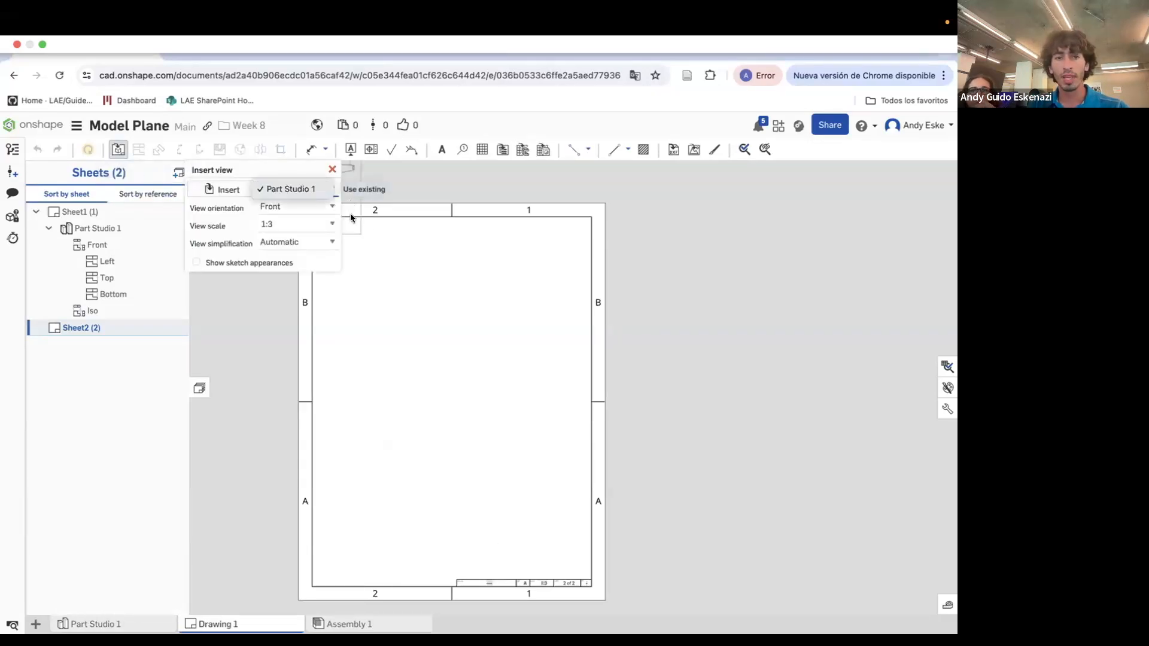
{"action": "left_click", "coordinate": [221, 190]}
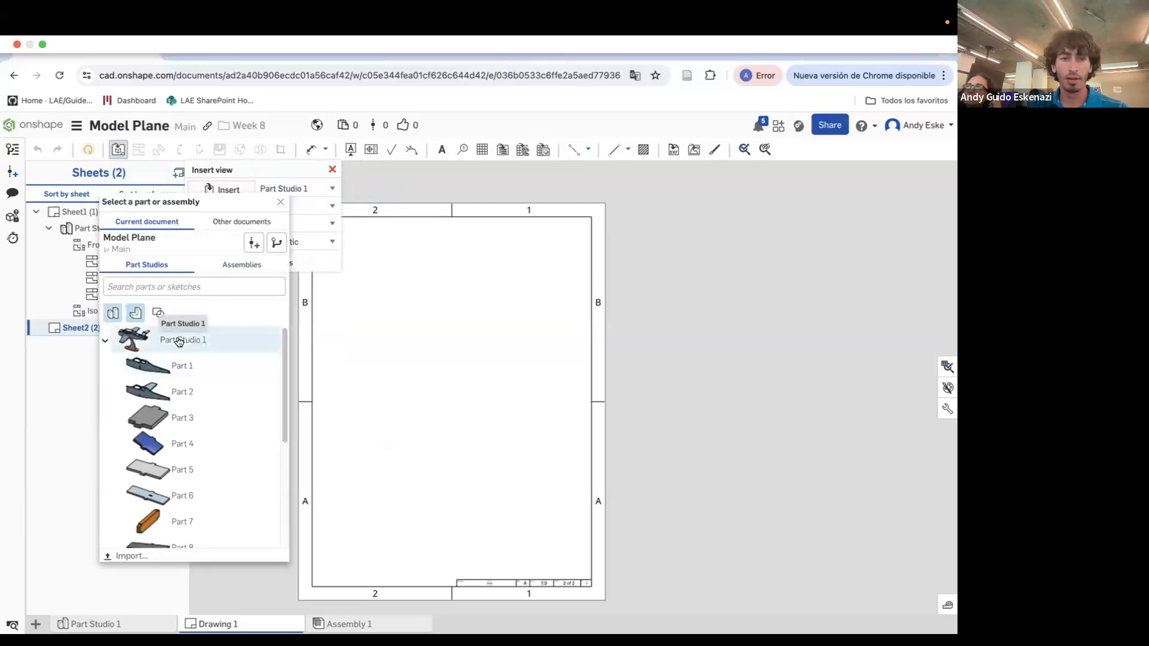
{"action": "left_click", "coordinate": [234, 348]}
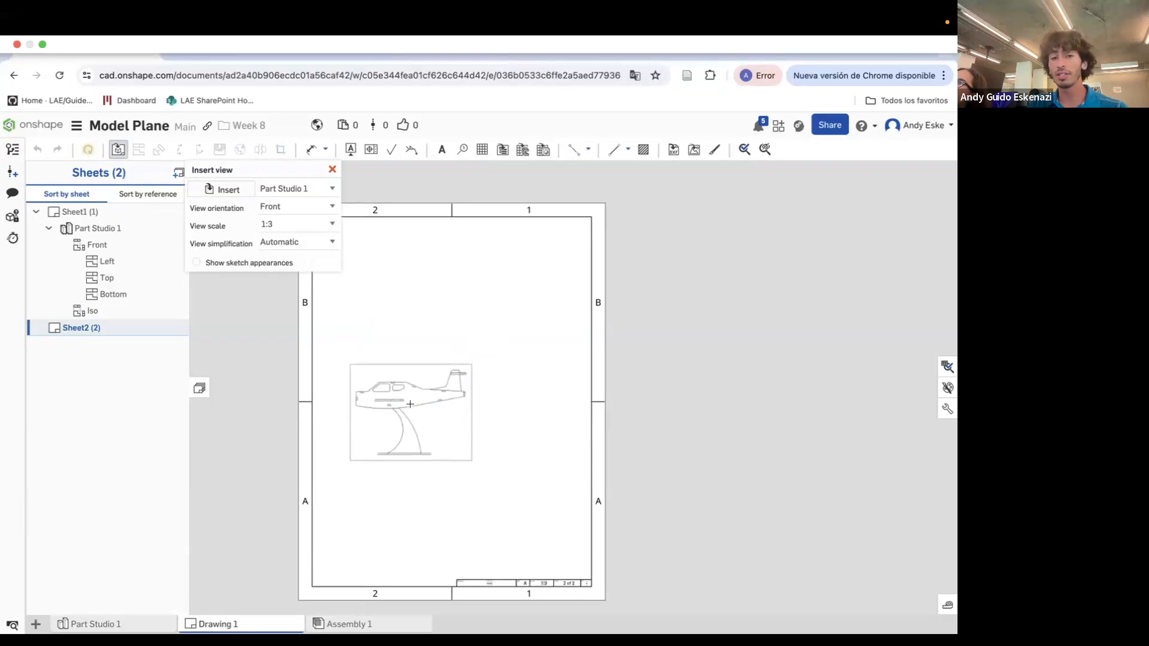
{"action": "left_click", "coordinate": [410, 401]}
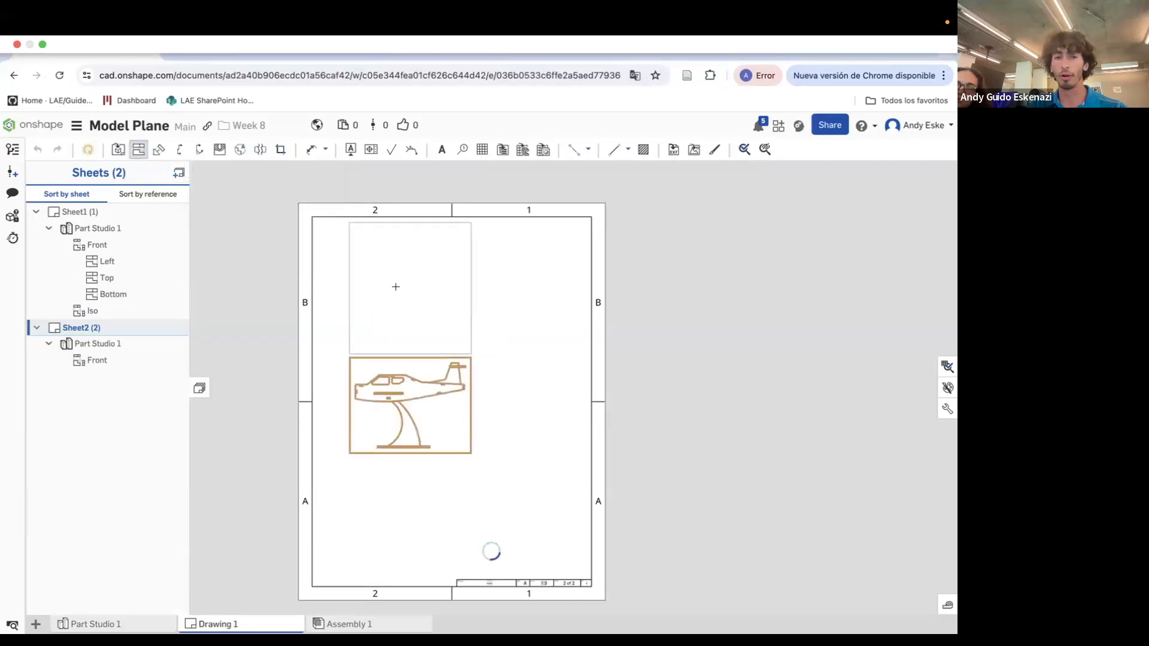
Project top, bottom and right views from the plane's front view and reposition the views to fit inside the sheet border
{"action": "left_click", "coordinate": [395, 286]}
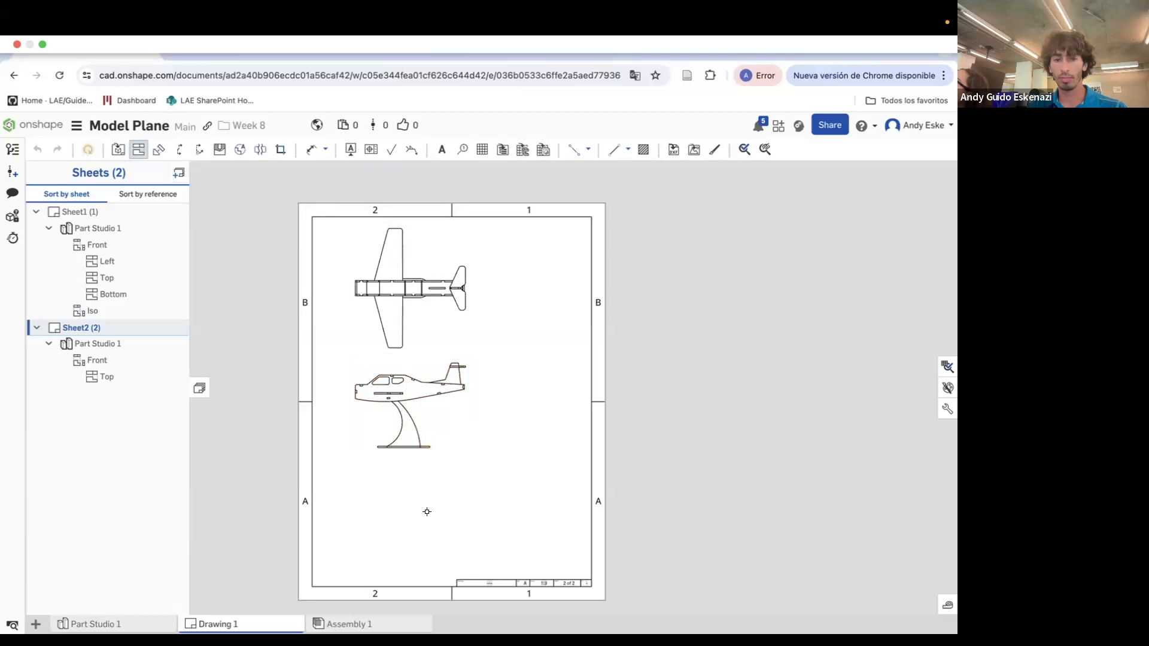
{"action": "left_click", "coordinate": [409, 523]}
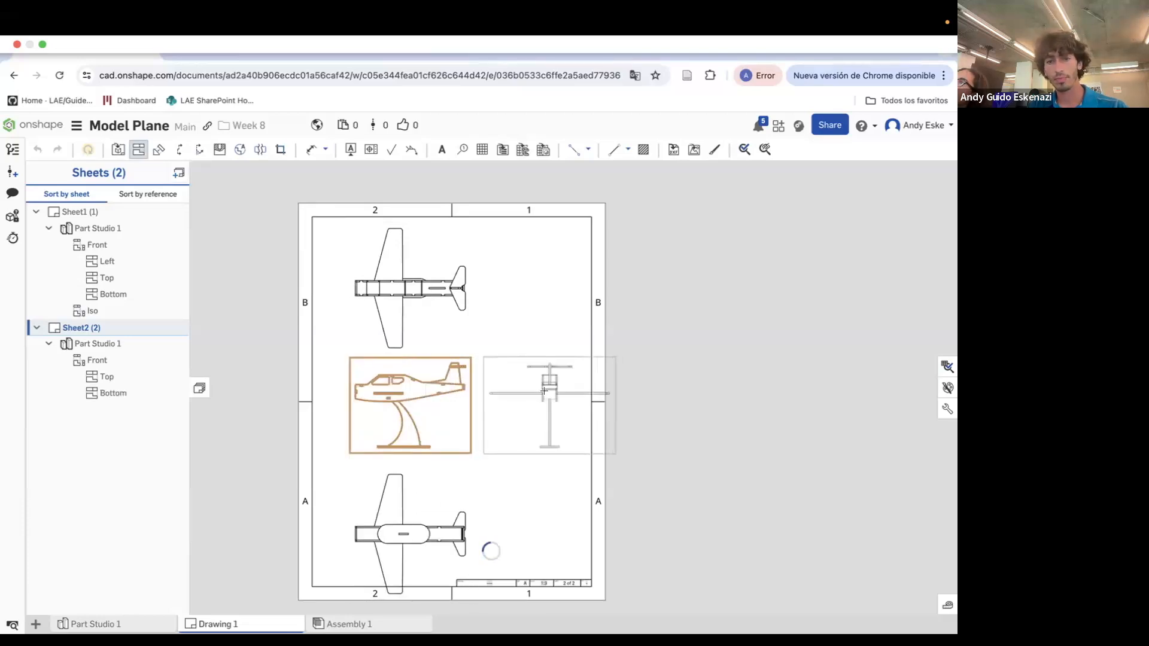
{"action": "left_click", "coordinate": [543, 391]}
{"action": "left_click", "coordinate": [545, 373]}
{"action": "left_click_drag", "start_coordinate": [465, 437], "coordinate": [449, 464]}
{"action": "left_click_drag", "start_coordinate": [525, 439], "coordinate": [472, 430]}
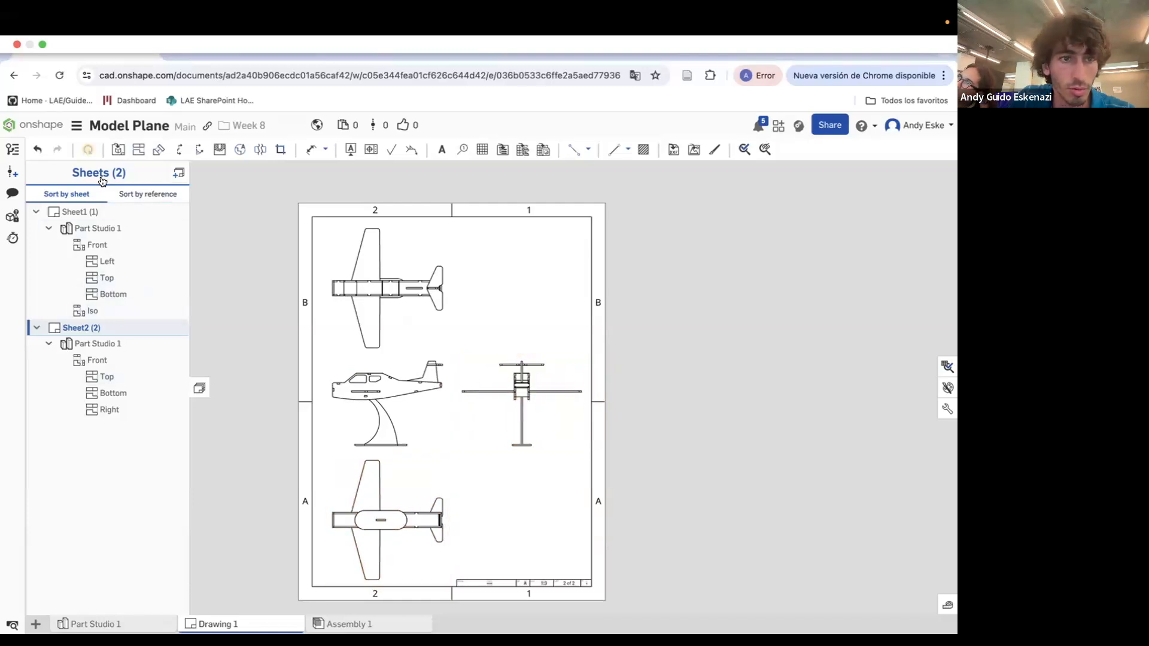
Copy the SCALE 1:3 note from Sheet1 and paste it onto Sheet2 between the top and front views
{"action": "left_click", "coordinate": [86, 212]}
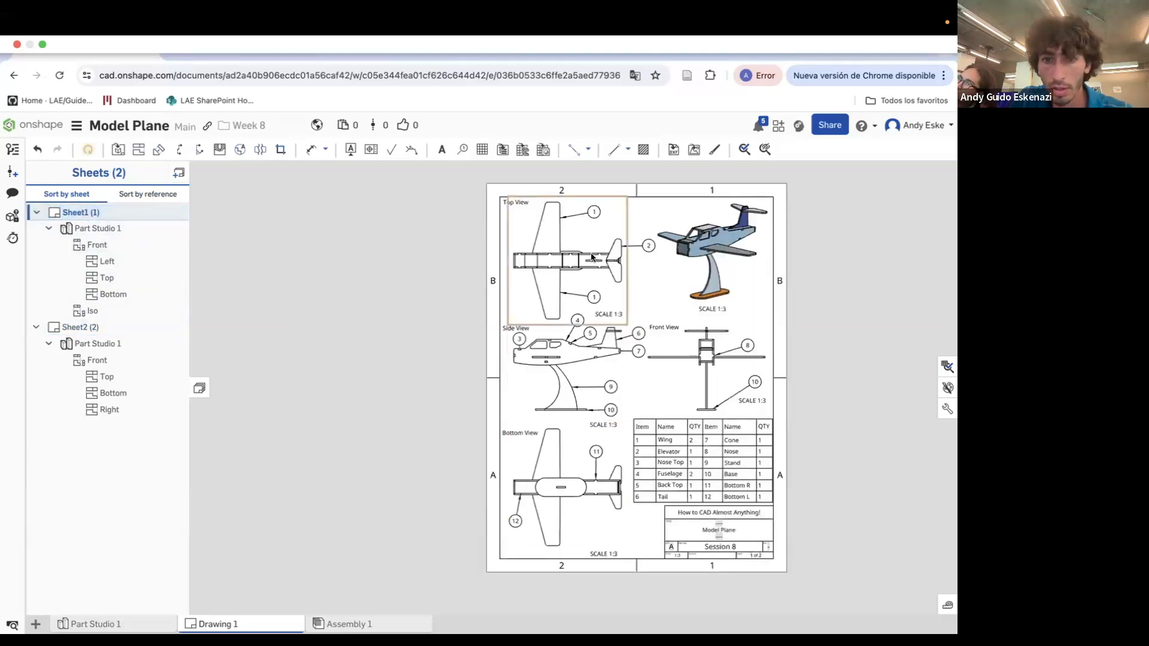
{"action": "scroll", "coordinate": [622, 354], "scroll_direction": "up", "scroll_amount": 2}
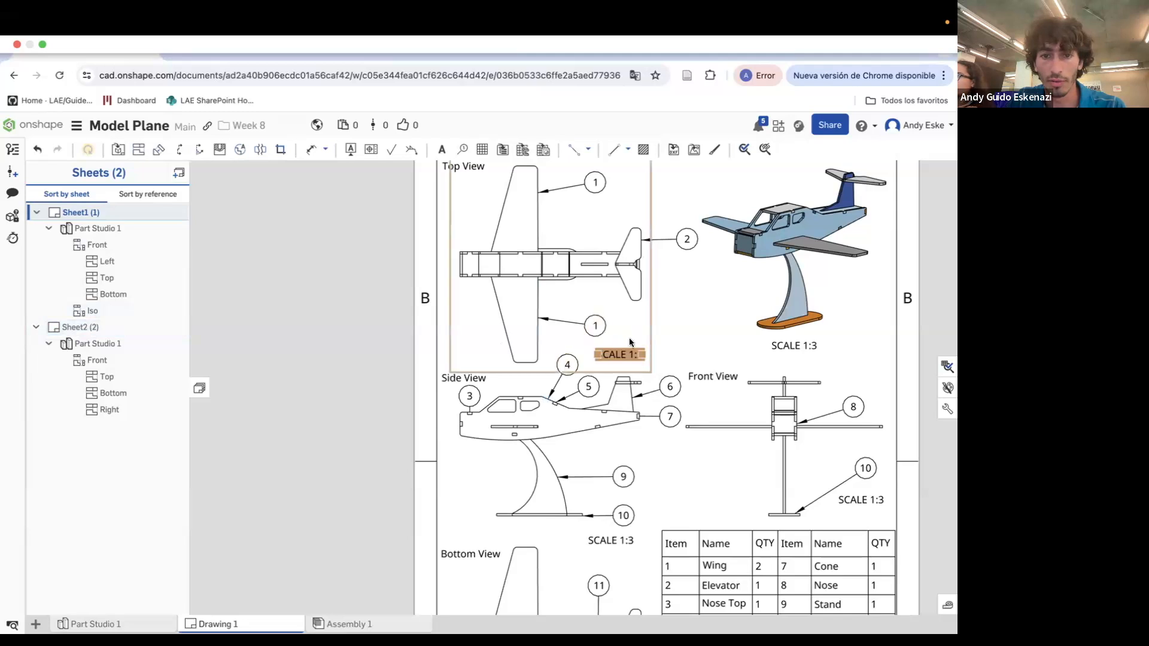
{"action": "left_click", "coordinate": [81, 328]}
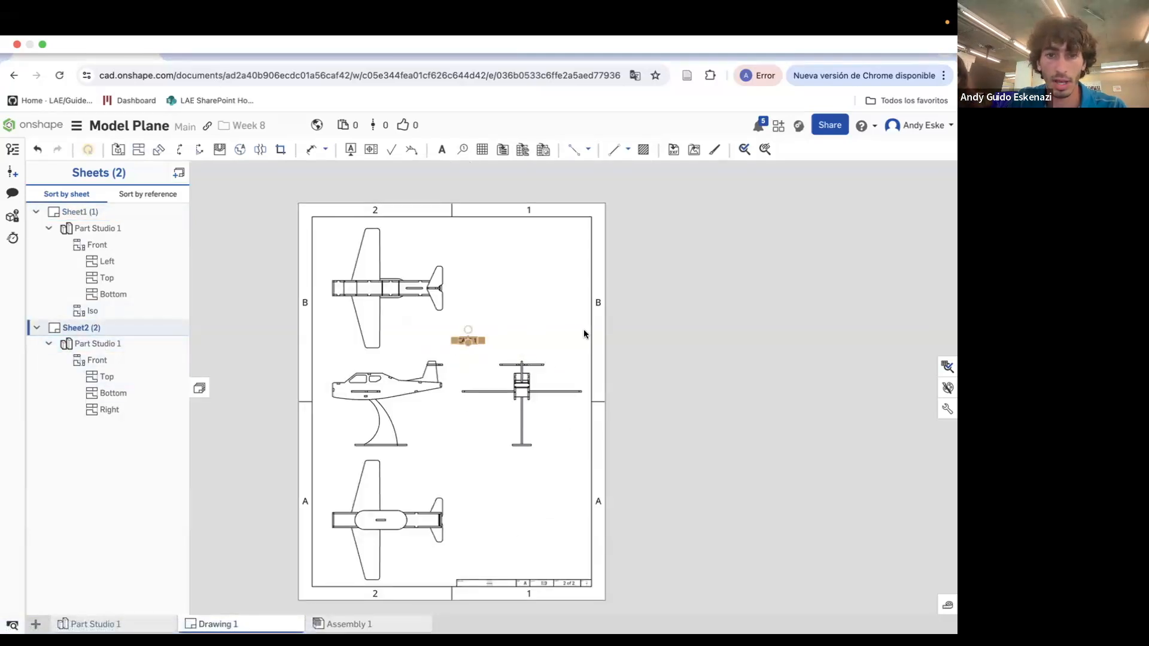
Copy the "Top View" label from Sheet1 and place it above the plane's top view on Sheet2
{"action": "left_click", "coordinate": [95, 229]}
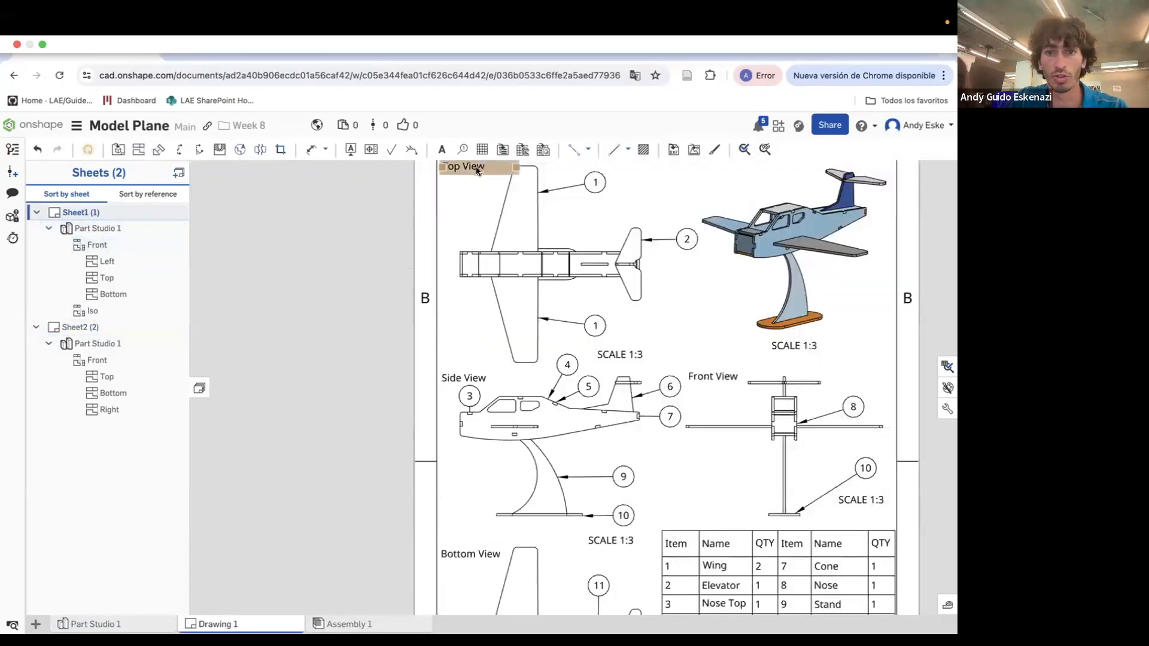
{"action": "left_click", "coordinate": [105, 328]}
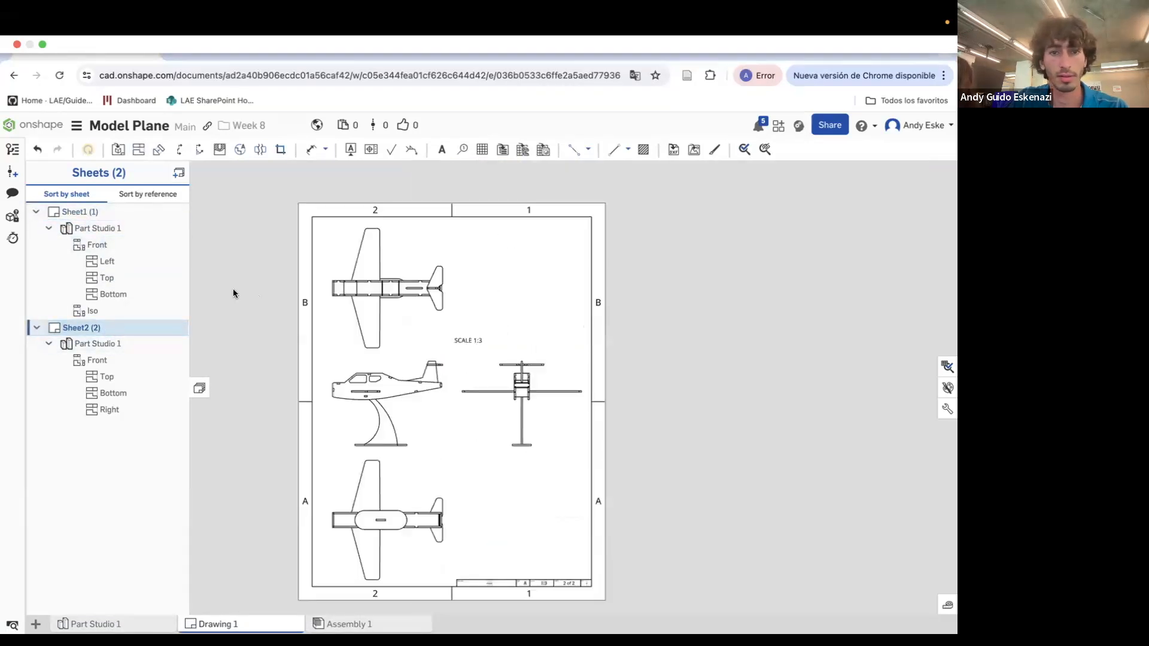
{"action": "scroll", "coordinate": [343, 231], "scroll_direction": "up", "scroll_amount": 5}
{"action": "mouse_move", "coordinate": [367, 208]}
{"action": "left_mouse_down"}
{"action": "mouse_move", "coordinate": [275, 242]}
{"action": "mouse_move", "coordinate": [279, 234]}
{"action": "left_mouse_up"}
{"action": "type", "text": "Top View"}
{"action": "scroll", "coordinate": [429, 313], "scroll_direction": "down", "scroll_amount": 5}
Place a copy of the "Top View" label above the plane's side view and change its text to "Side View"
{"action": "left_click_drag", "start_coordinate": [356, 276], "coordinate": [344, 560]}
{"action": "double_click", "coordinate": [346, 562]}
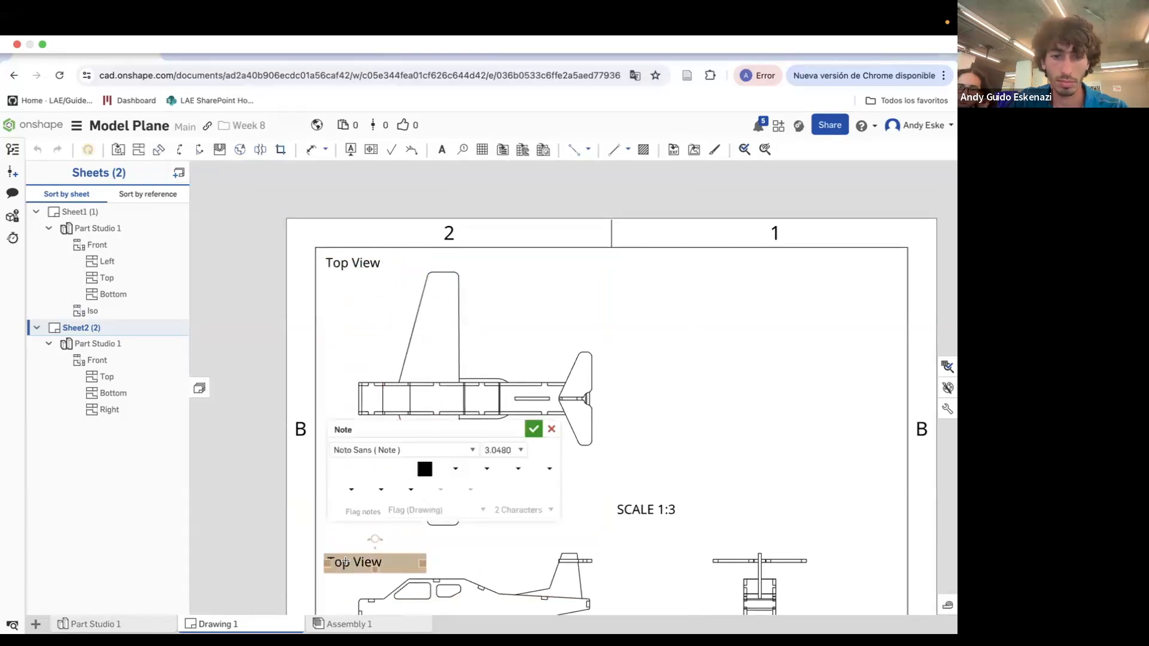
{"action": "double_click", "coordinate": [341, 562]}
{"action": "type", "text": "Side"}
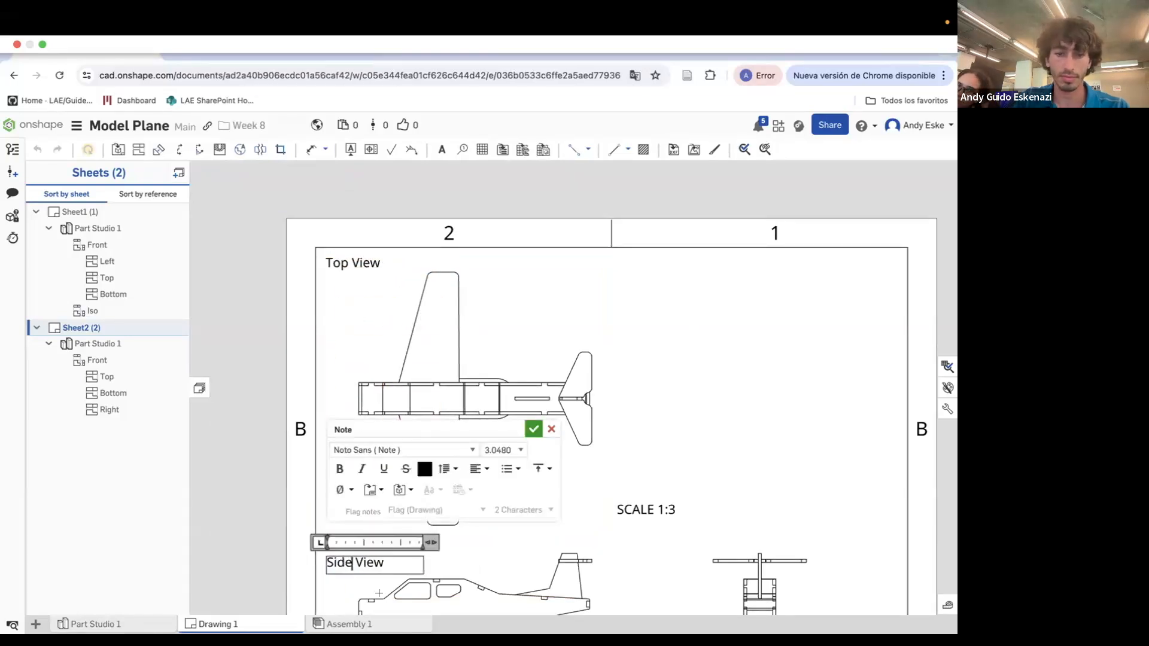
{"action": "left_click", "coordinate": [265, 491]}
{"action": "scroll", "coordinate": [329, 411], "scroll_direction": "down", "scroll_amount": 5}
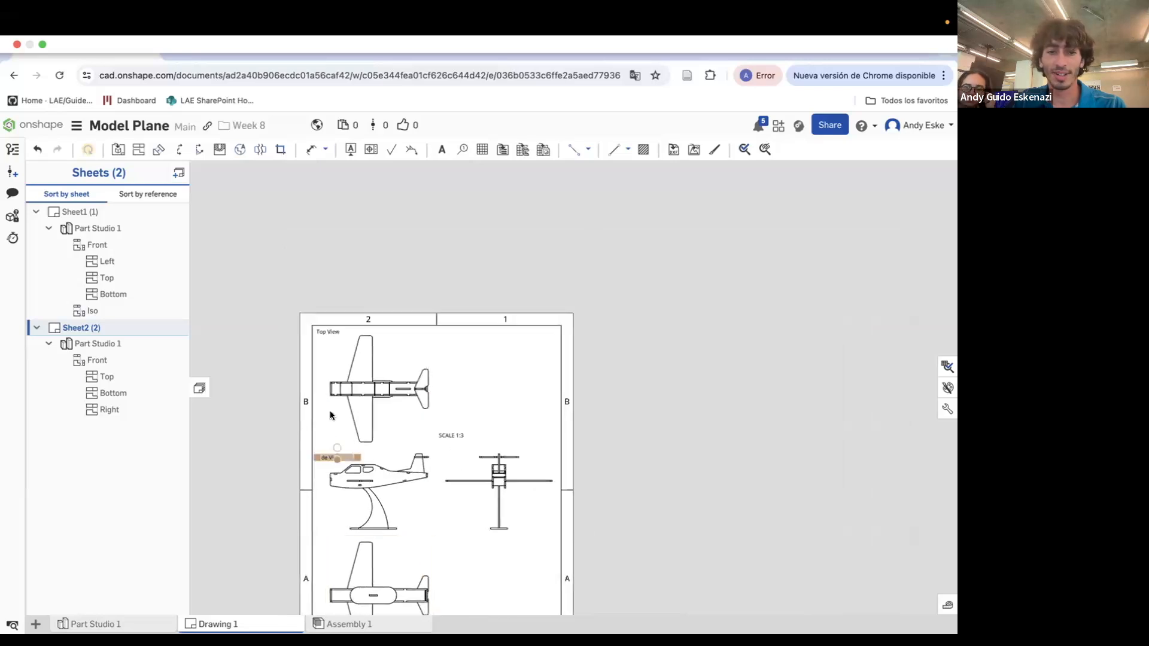
Place a copy of the "Side View" label beside the plane's bottom view and change its text to "Bottom View"
{"action": "scroll", "coordinate": [326, 462], "scroll_direction": "up", "scroll_amount": 5}
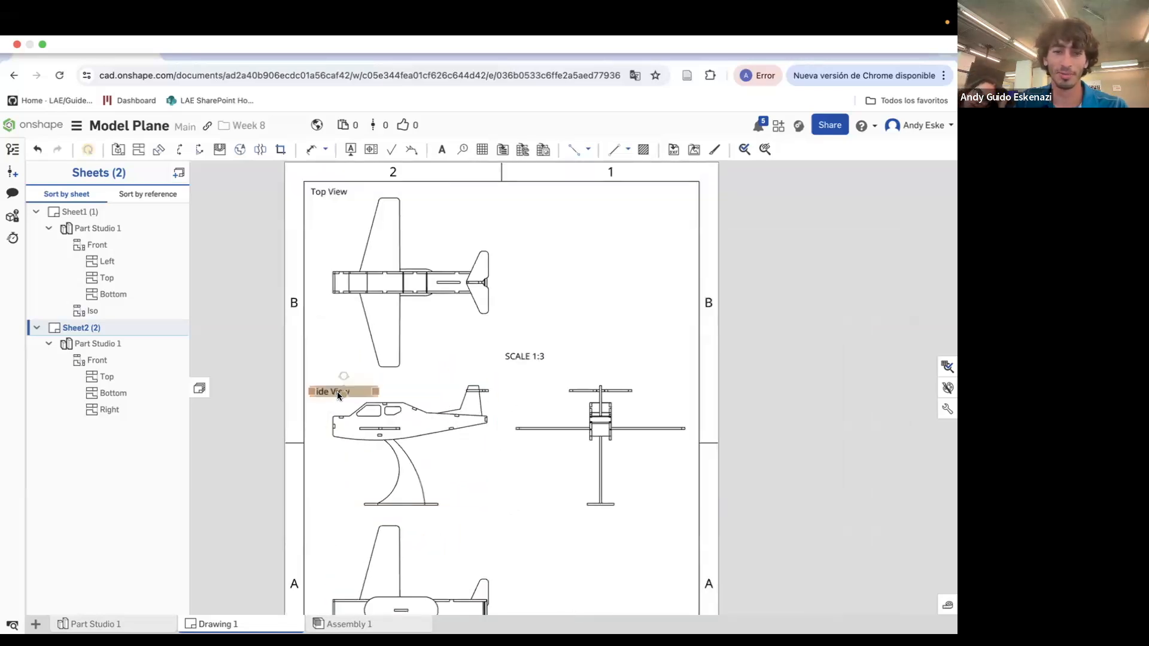
{"action": "left_click", "coordinate": [333, 397]}
{"action": "key", "text": "super+c"}
{"action": "key", "text": "super+v"}
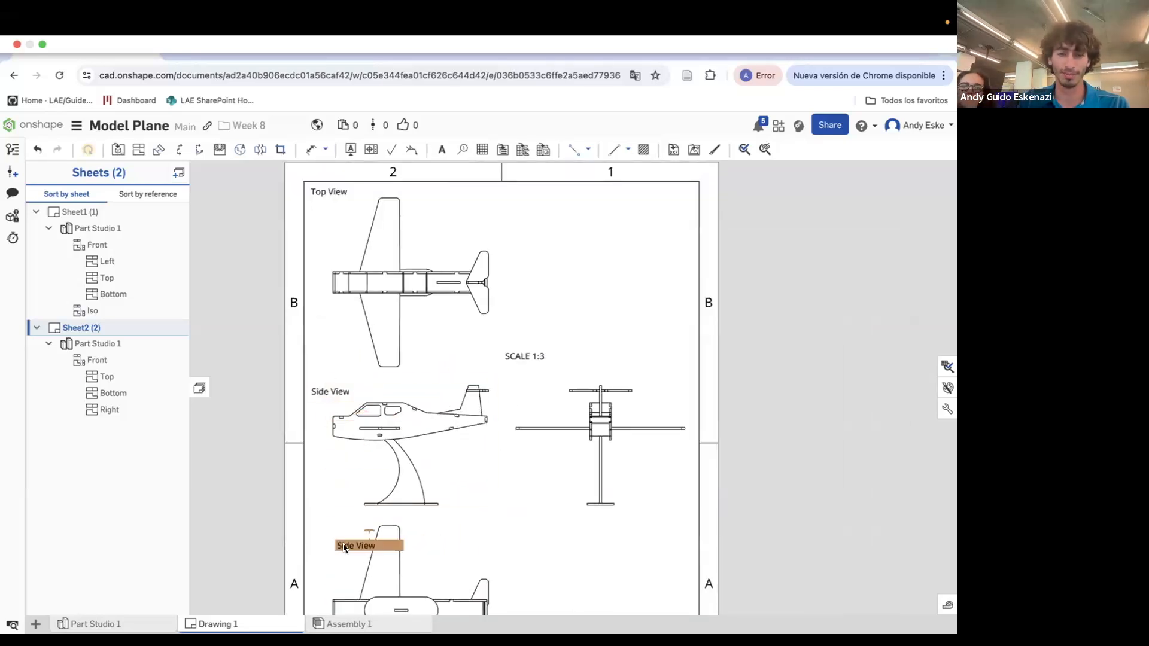
{"action": "left_click", "coordinate": [321, 533]}
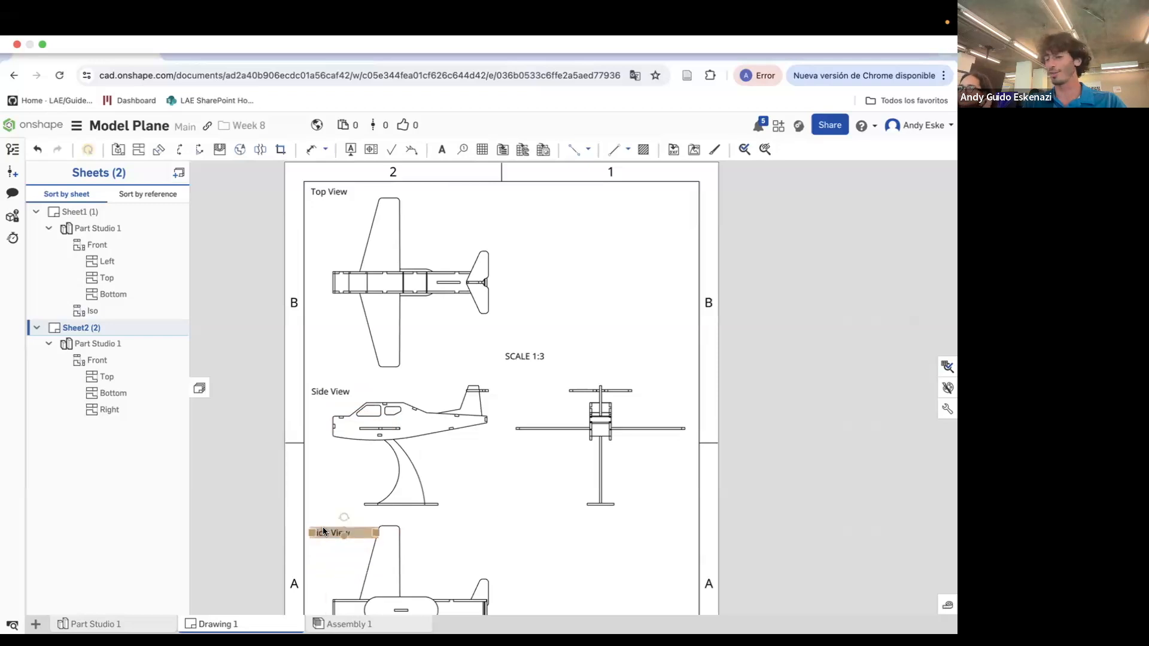
{"action": "scroll", "coordinate": [308, 429], "scroll_direction": "down", "scroll_amount": 1}
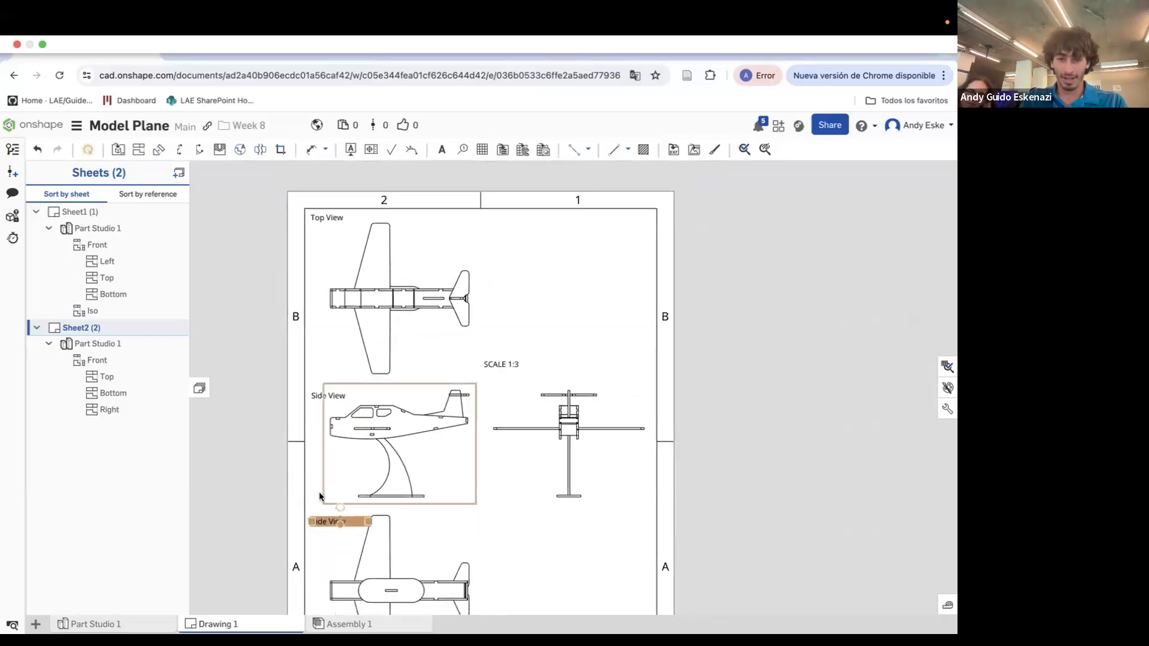
{"action": "double_click", "coordinate": [322, 521]}
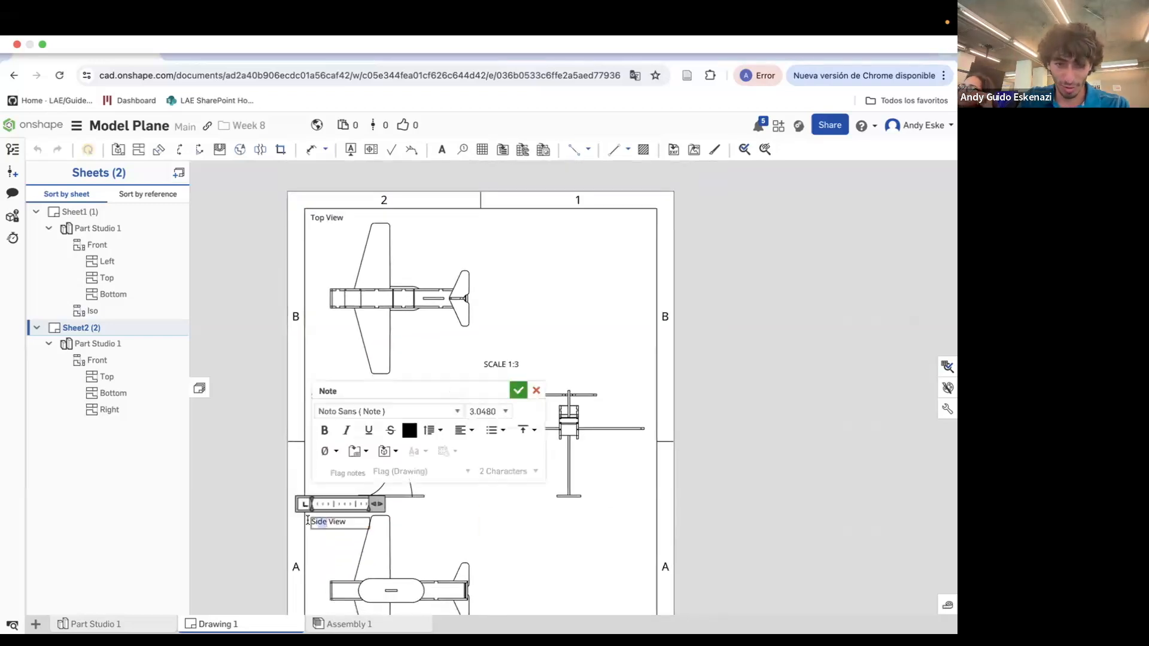
{"action": "type", "text": "Bottom"}
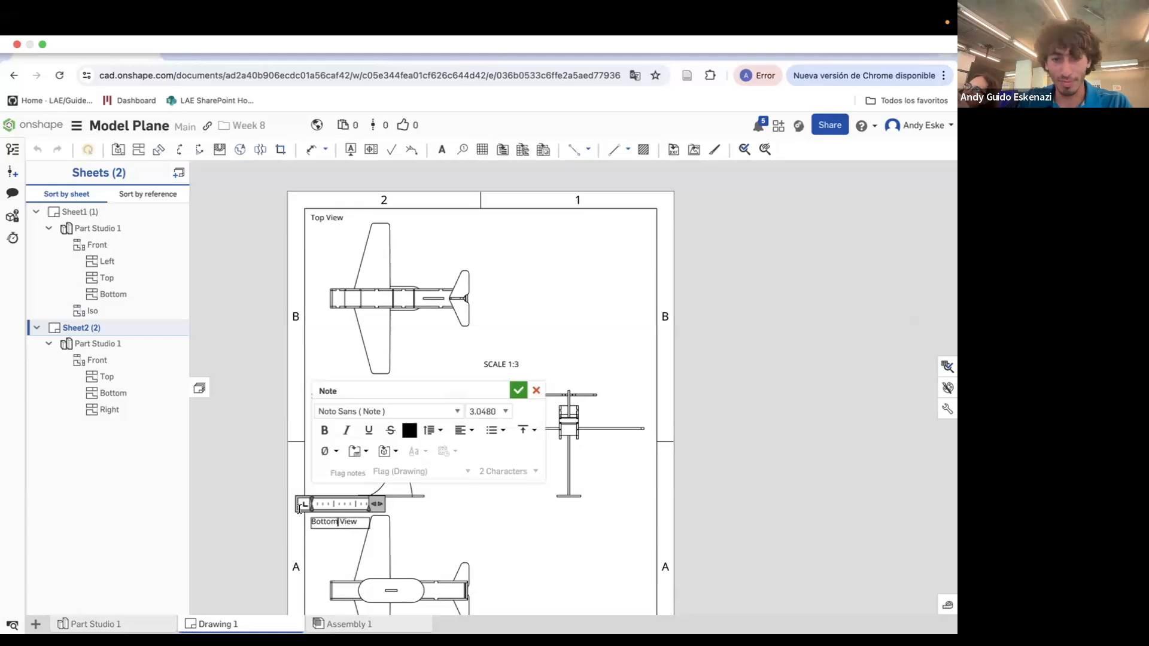
{"action": "left_click", "coordinate": [240, 495]}
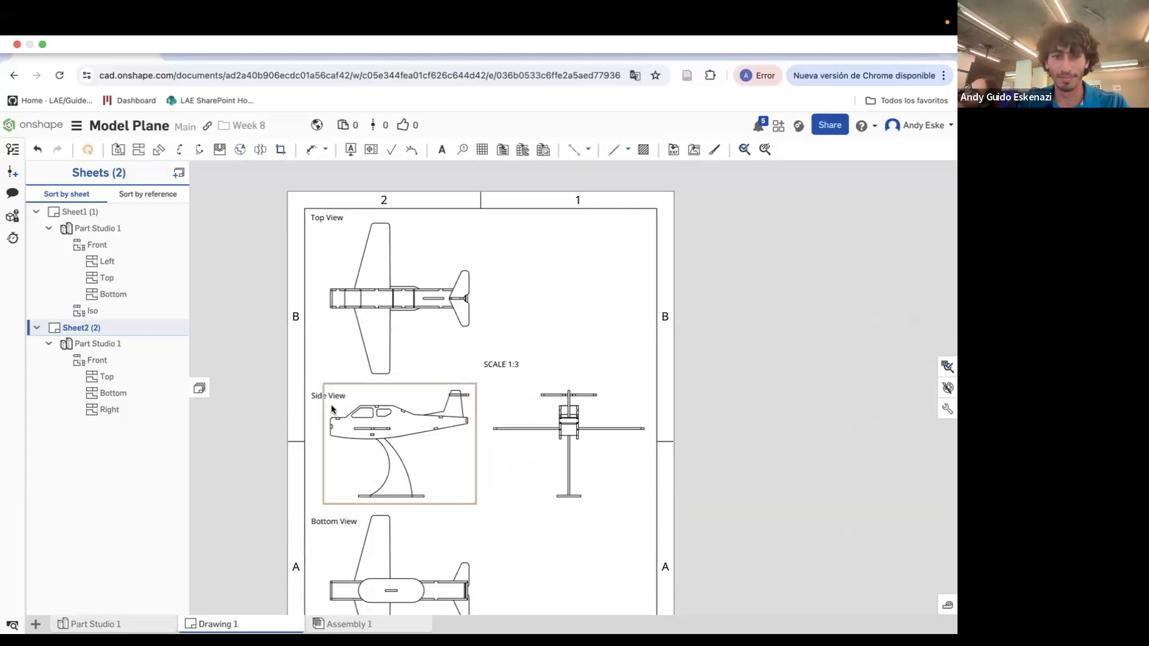
Place another copy of the "Side View" label beside the nose-on view of the plane and change its text to "Front View"
{"action": "key", "text": "ctrl+v"}
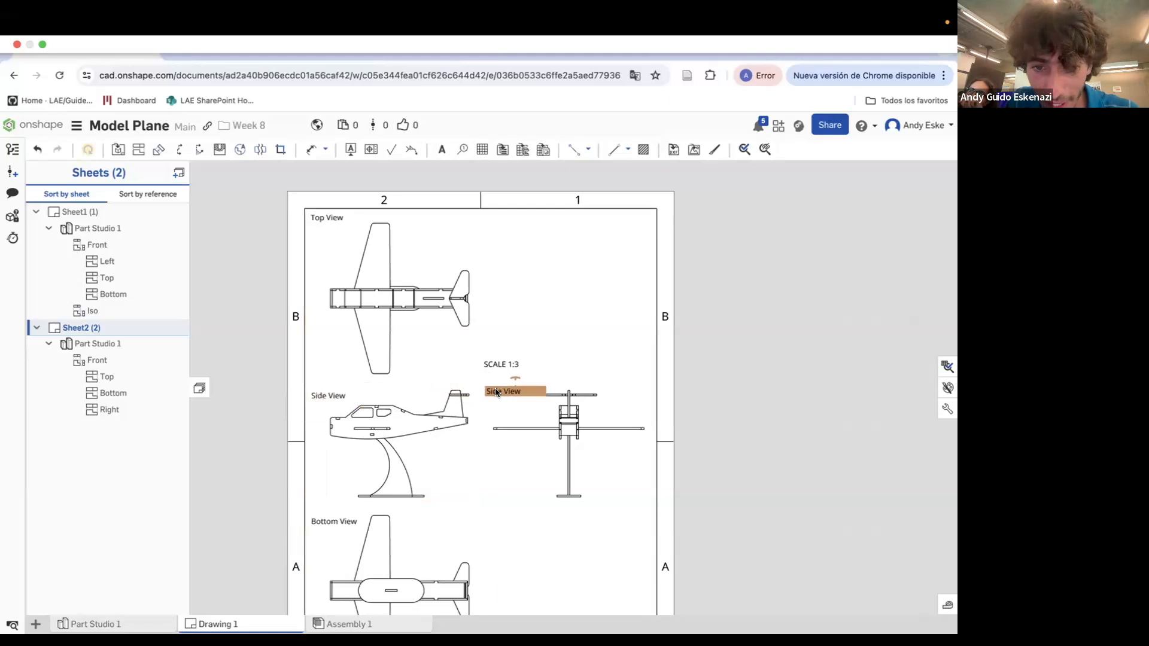
{"action": "left_click", "coordinate": [497, 389]}
{"action": "left_click_drag", "start_coordinate": [502, 392], "coordinate": [477, 392]}
{"action": "type", "text": "Front"}
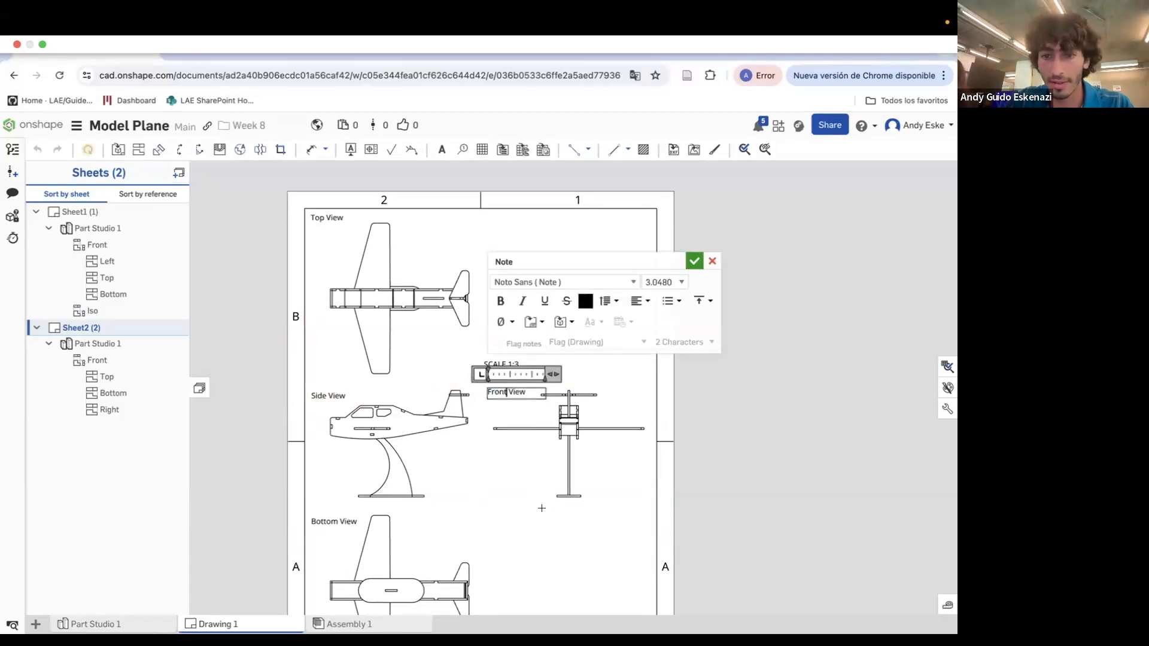
{"action": "left_click", "coordinate": [644, 445]}
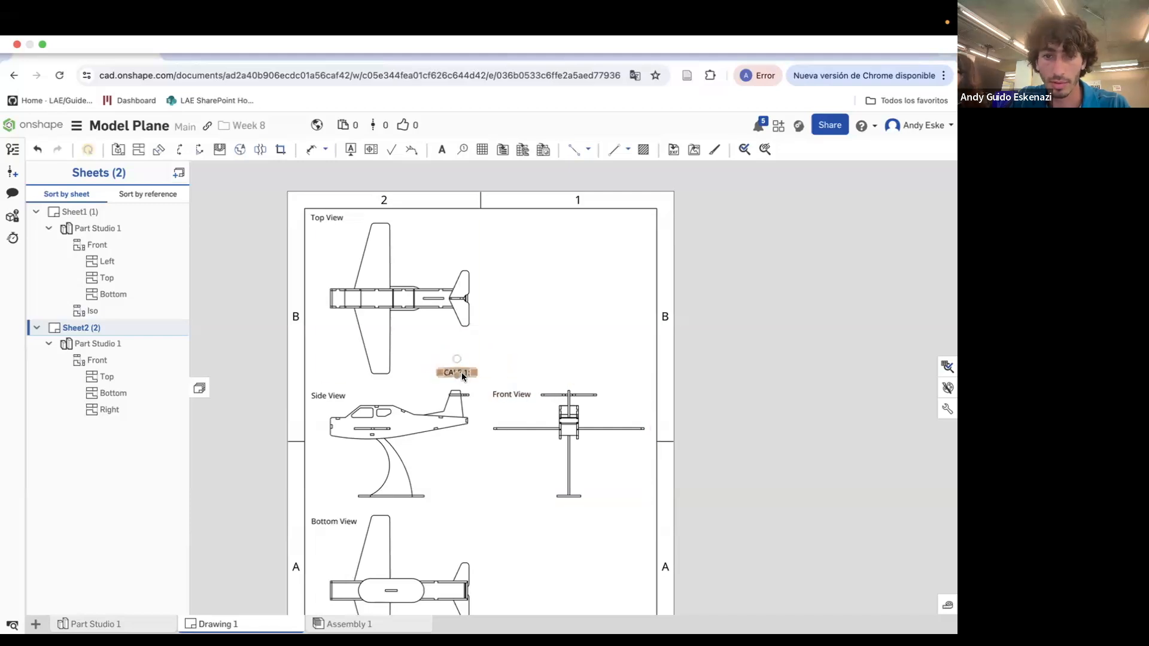
Place copies of the SCALE 1:3 note so that the top, side, bottom and front views each have one at their lower corner
{"action": "double_click", "coordinate": [464, 375]}
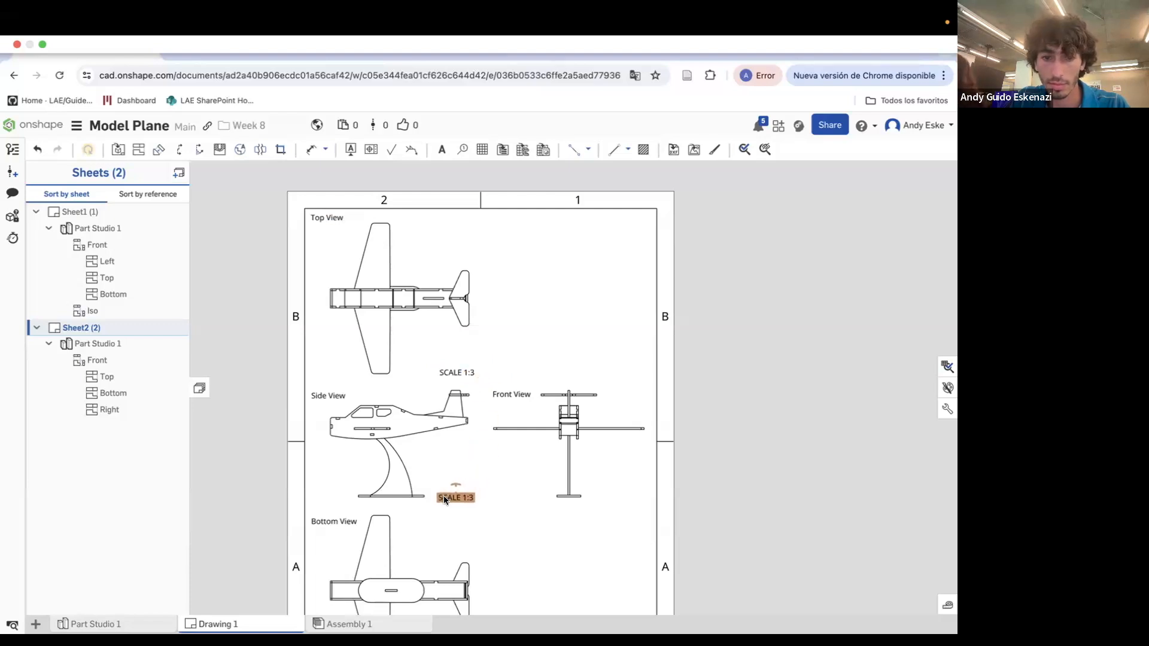
{"action": "scroll", "coordinate": [486, 393], "scroll_direction": "down", "scroll_amount": 3}
{"action": "scroll", "coordinate": [494, 485], "scroll_direction": "up", "scroll_amount": 3}
{"action": "double_click", "coordinate": [469, 443]}
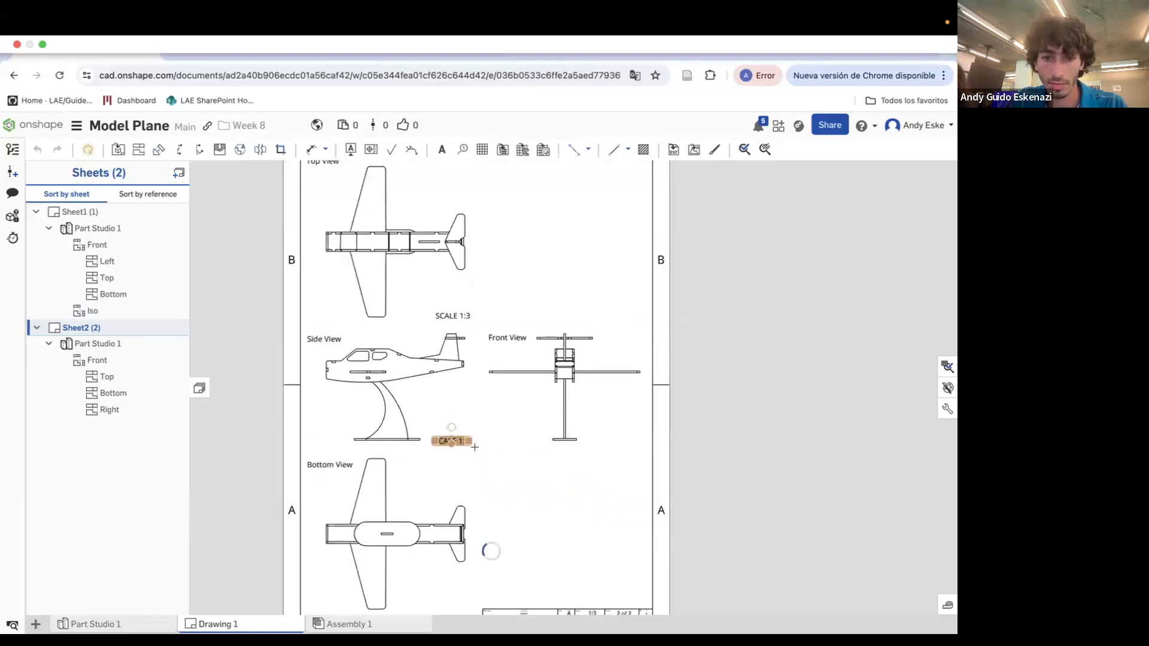
{"action": "scroll", "coordinate": [452, 583], "scroll_direction": "down", "scroll_amount": 3}
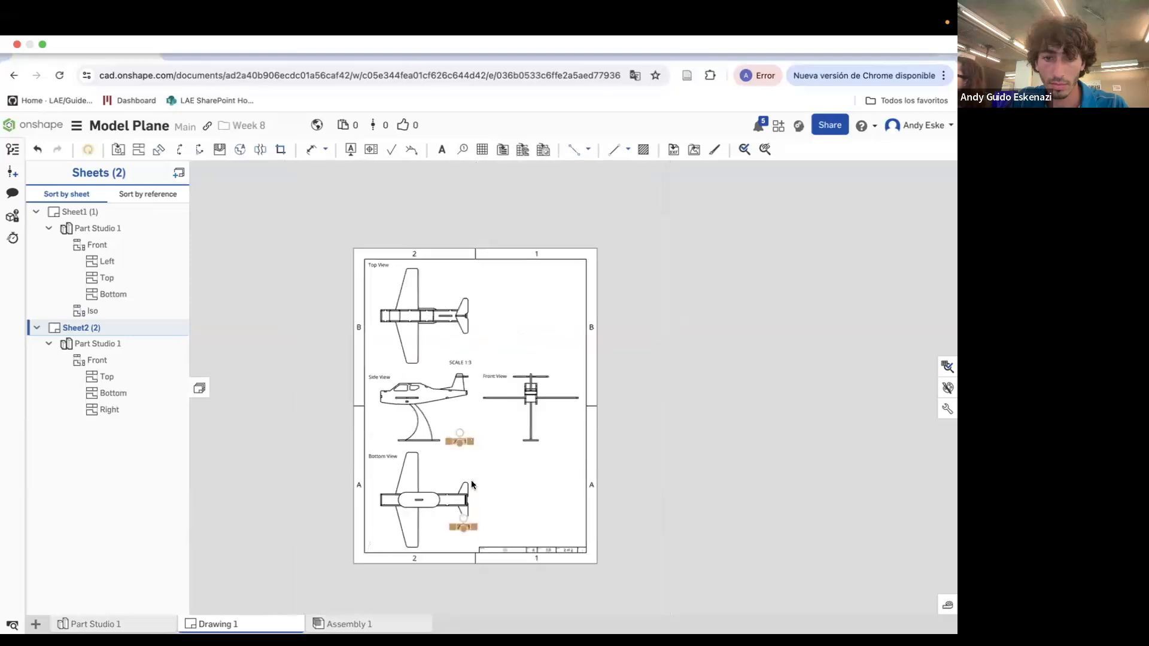
{"action": "scroll", "coordinate": [472, 509], "scroll_direction": "up", "scroll_amount": 3}
{"action": "left_click_drag", "start_coordinate": [472, 537], "coordinate": [630, 394]}
{"action": "scroll", "coordinate": [770, 363], "scroll_direction": "down", "scroll_amount": 3}
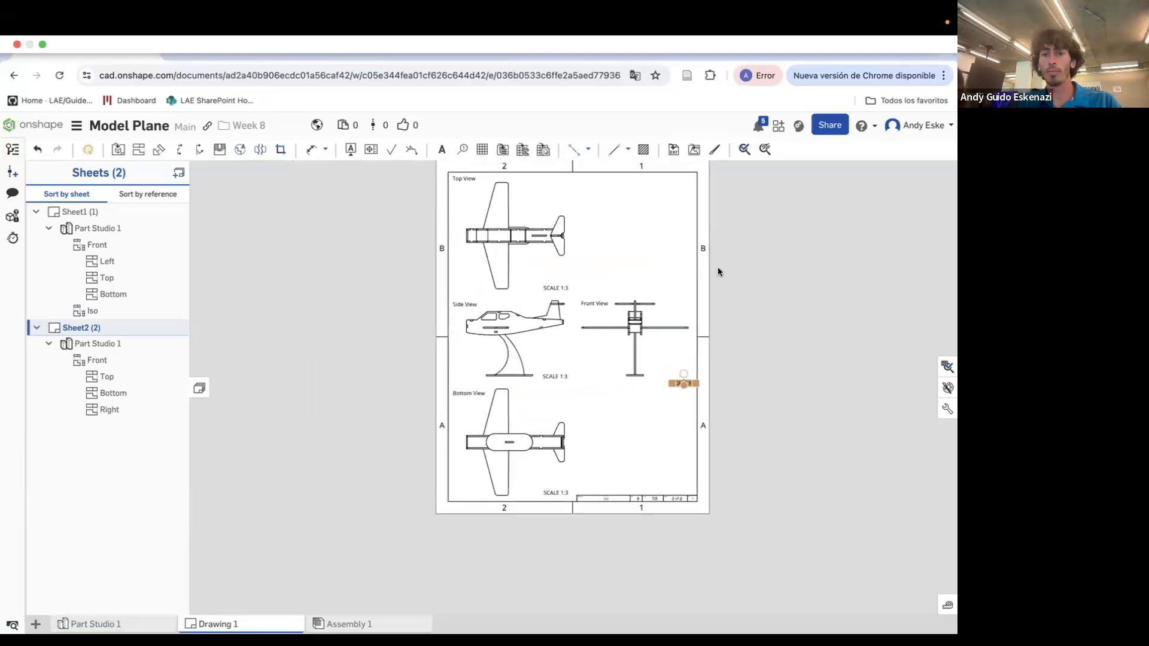
Dimension the wingspan tip to tip below the Front View, and shift that view's SCALE 1:3 note slightly
{"action": "scroll", "coordinate": [717, 269], "scroll_direction": "up", "scroll_amount": 4}
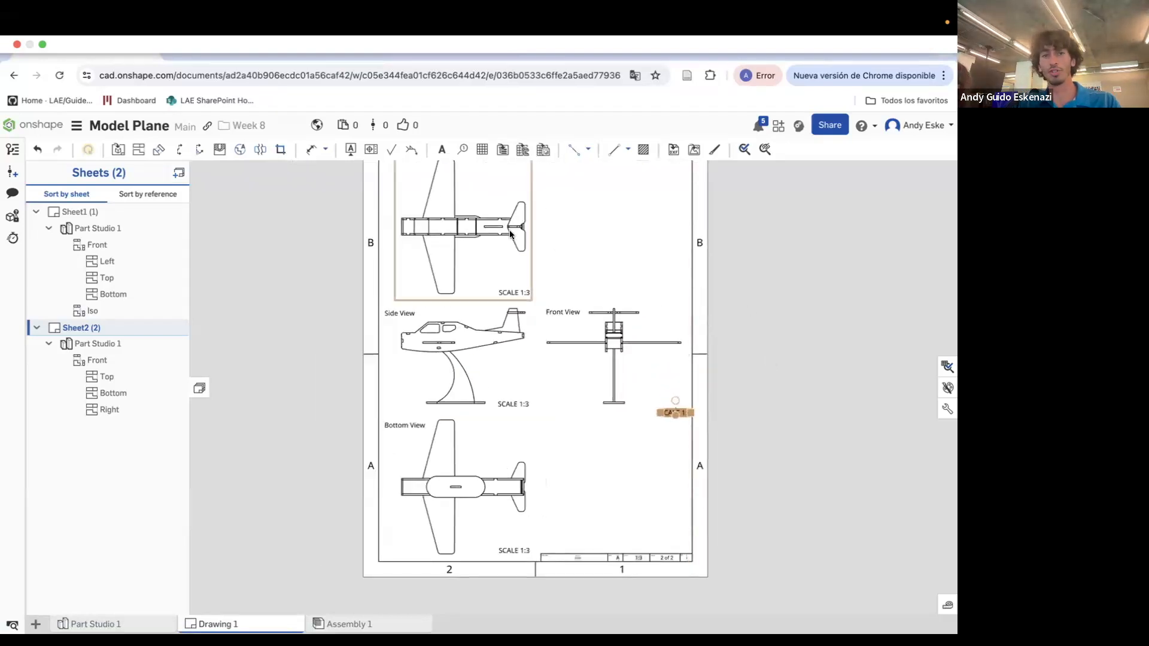
{"action": "left_click", "coordinate": [311, 150]}
{"action": "scroll", "coordinate": [541, 338], "scroll_direction": "up", "scroll_amount": 8}
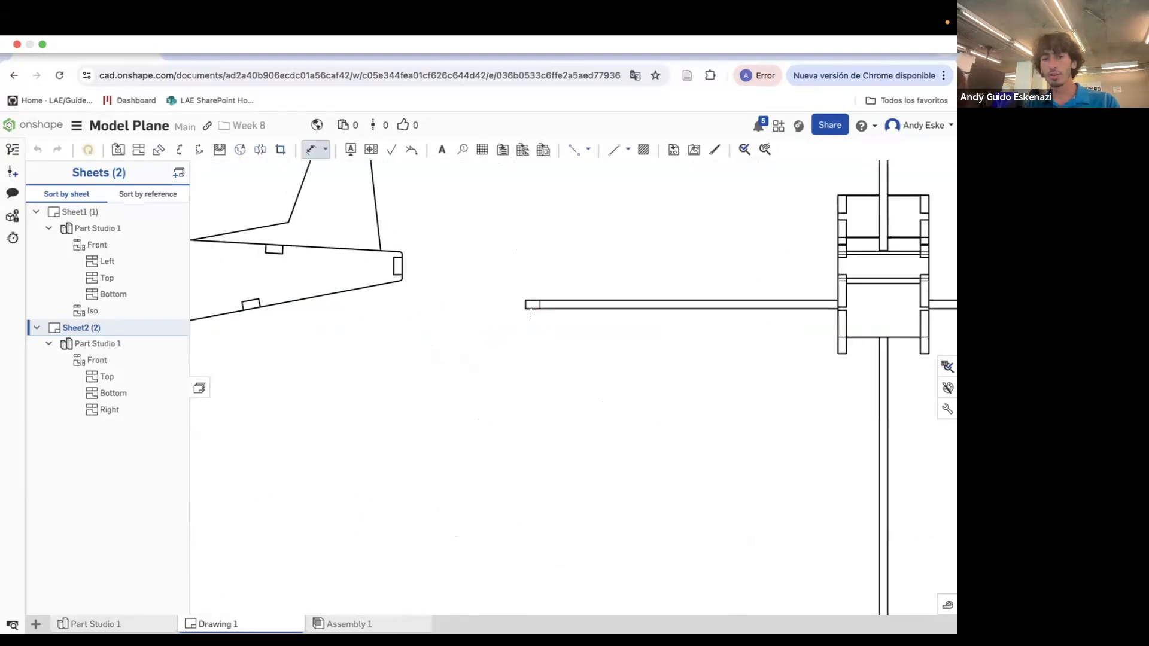
{"action": "scroll", "coordinate": [425, 321], "scroll_direction": "down", "scroll_amount": 8}
{"action": "scroll", "coordinate": [639, 312], "scroll_direction": "up", "scroll_amount": 8}
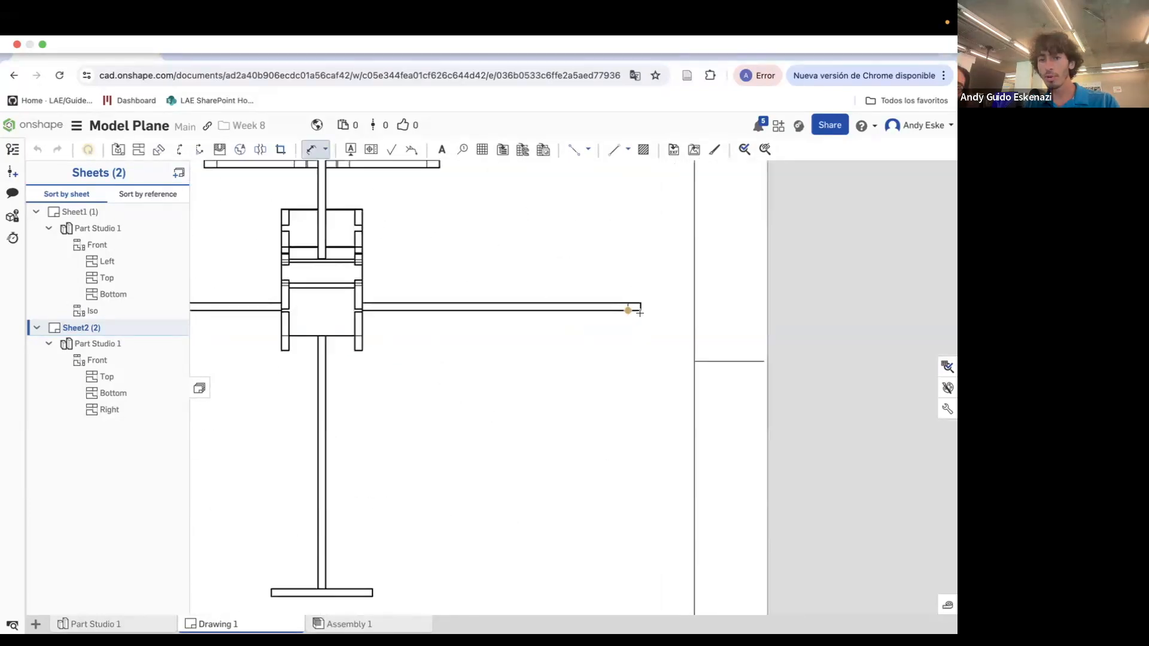
{"action": "left_click", "coordinate": [638, 309]}
{"action": "scroll", "coordinate": [638, 309], "scroll_direction": "down", "scroll_amount": 5}
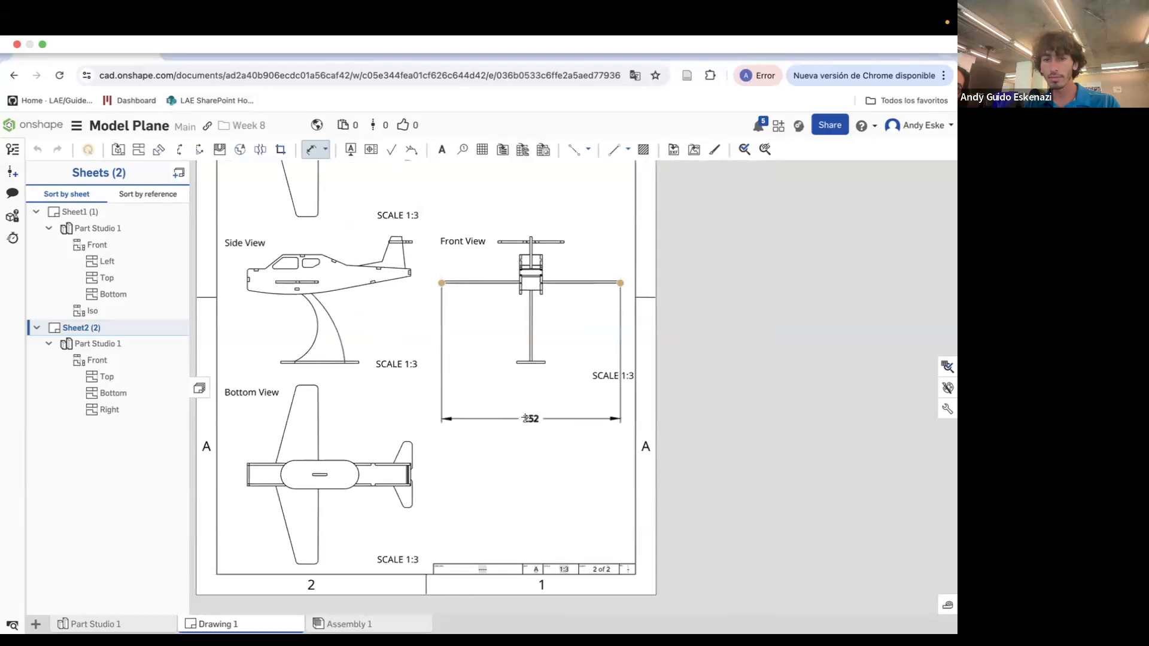
{"action": "left_click", "coordinate": [525, 418]}
{"action": "scroll", "coordinate": [617, 387], "scroll_direction": "up", "scroll_amount": 2}
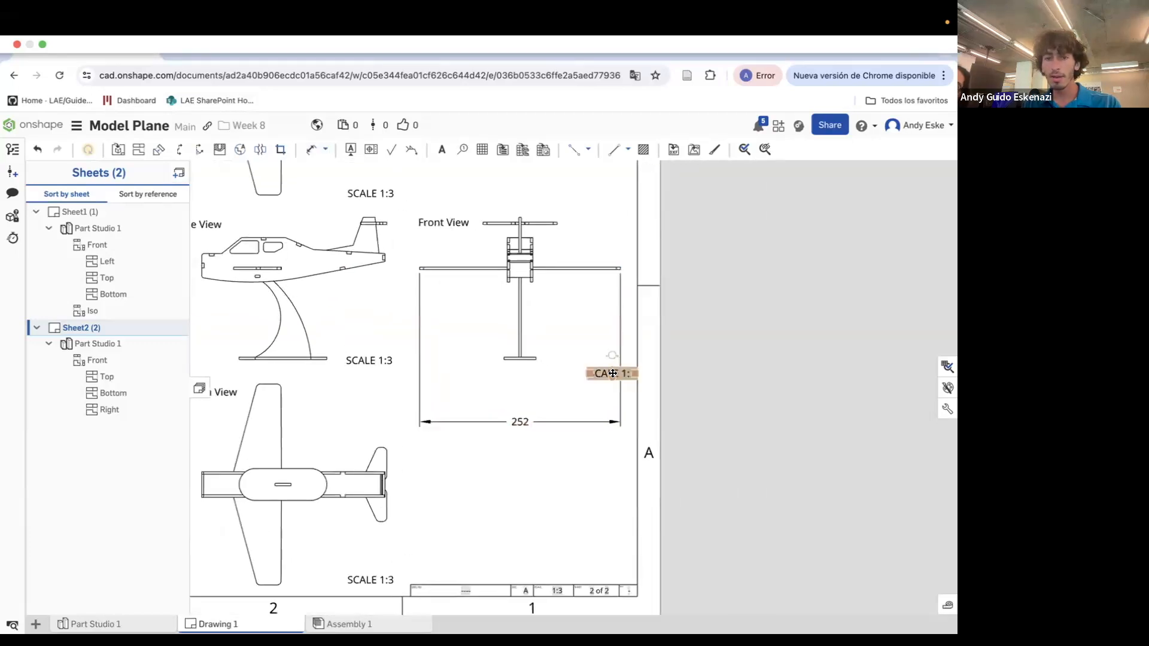
{"action": "left_click_drag", "start_coordinate": [594, 366], "coordinate": [595, 362]}
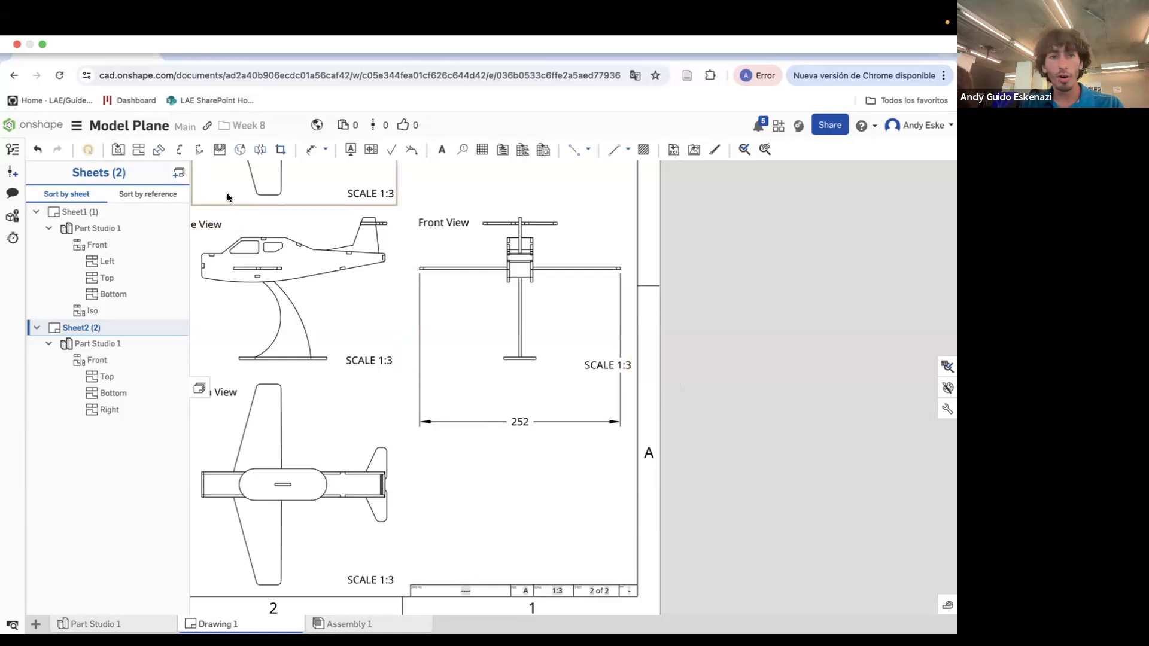
Add the note "All units are in mm." on a single line just above Sheet2's title block
{"action": "left_click", "coordinate": [442, 150]}
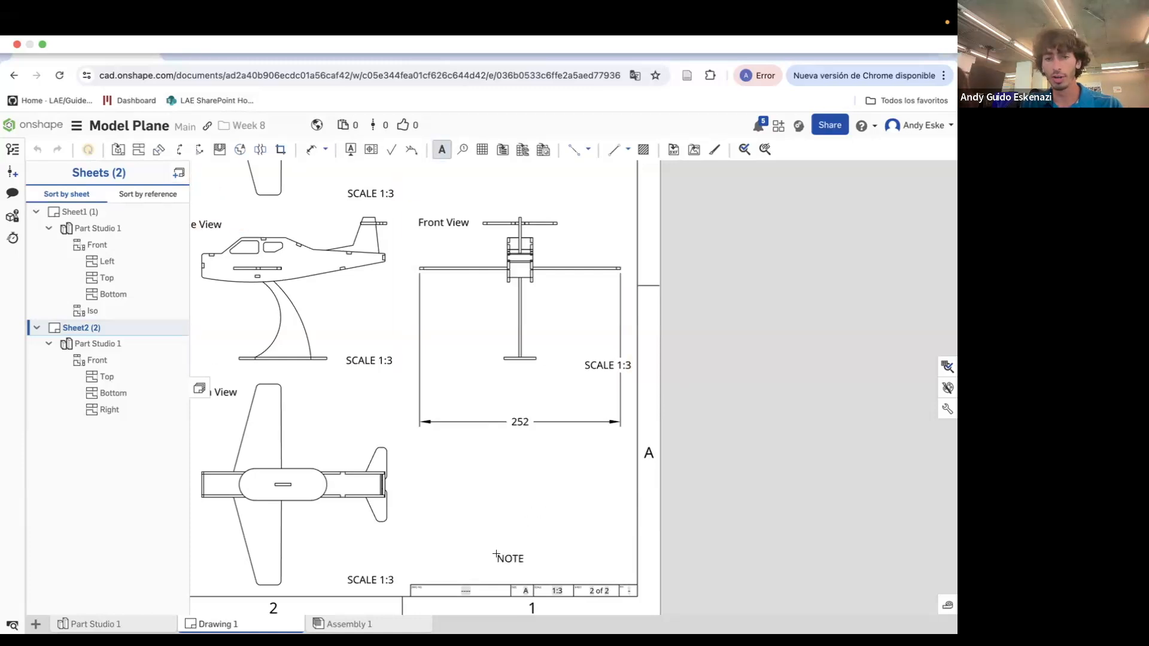
{"action": "left_click", "coordinate": [496, 555]}
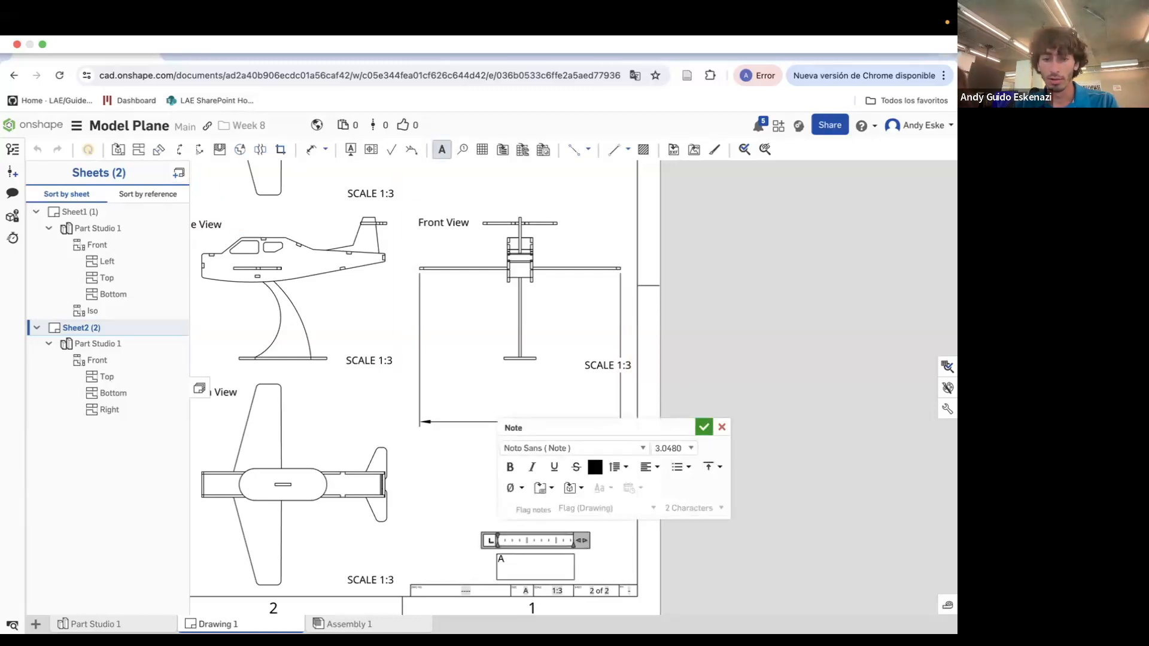
{"action": "type", "text": "All units are in mm."}
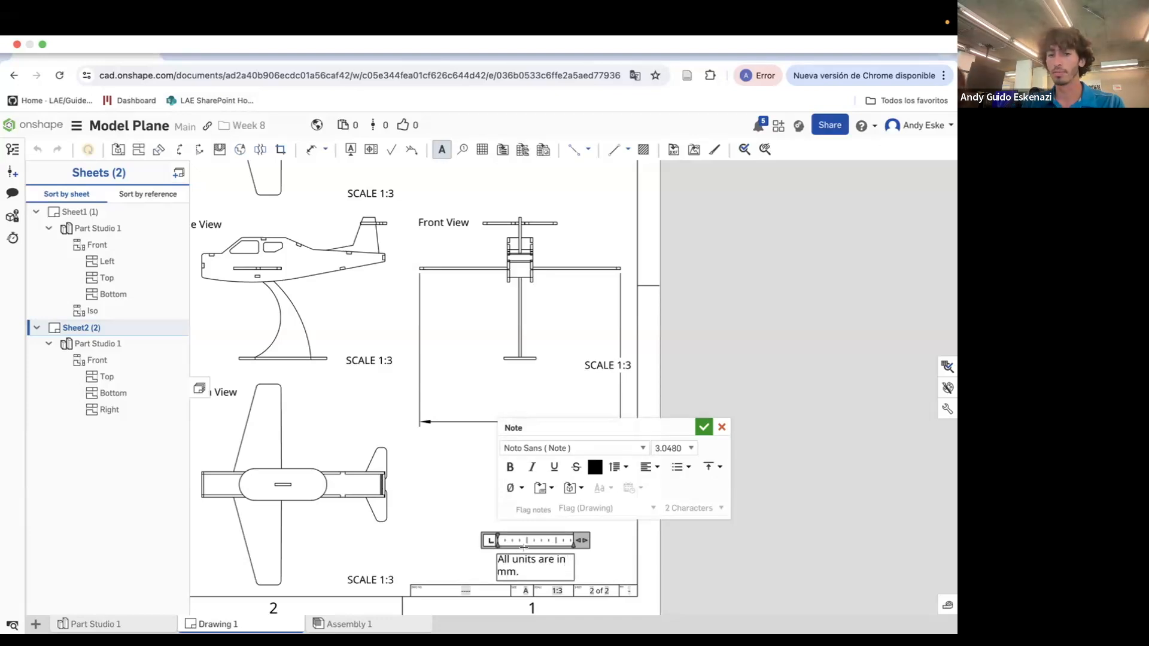
{"action": "left_click", "coordinate": [703, 426]}
{"action": "key", "text": "Escape"}
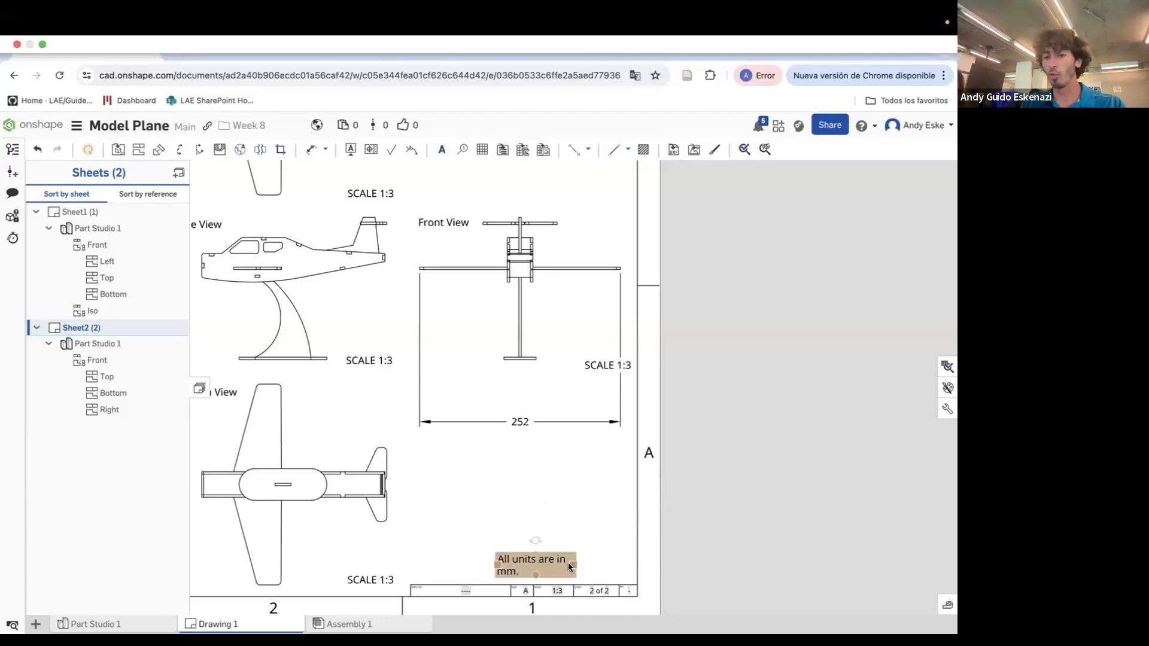
{"action": "left_click_drag", "start_coordinate": [608, 560], "coordinate": [642, 577]}
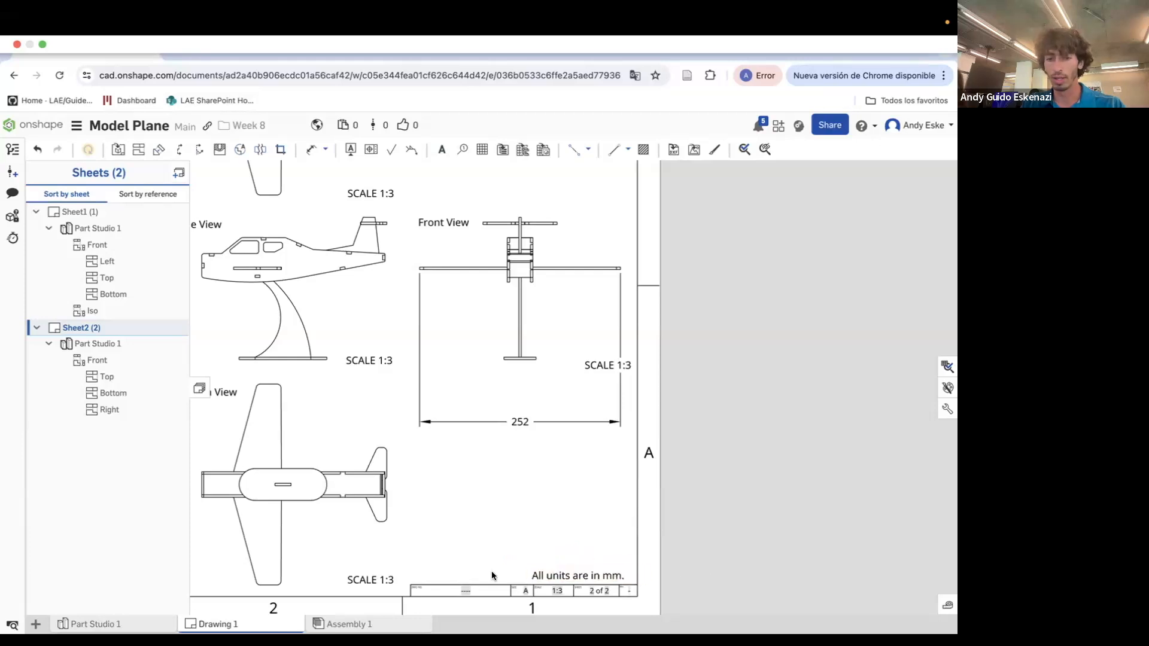
Set the drawing number in Sheet2's title block to "Session 8 - 2"
{"action": "scroll", "coordinate": [460, 599], "scroll_direction": "up", "scroll_amount": 5}
{"action": "double_click", "coordinate": [474, 579]}
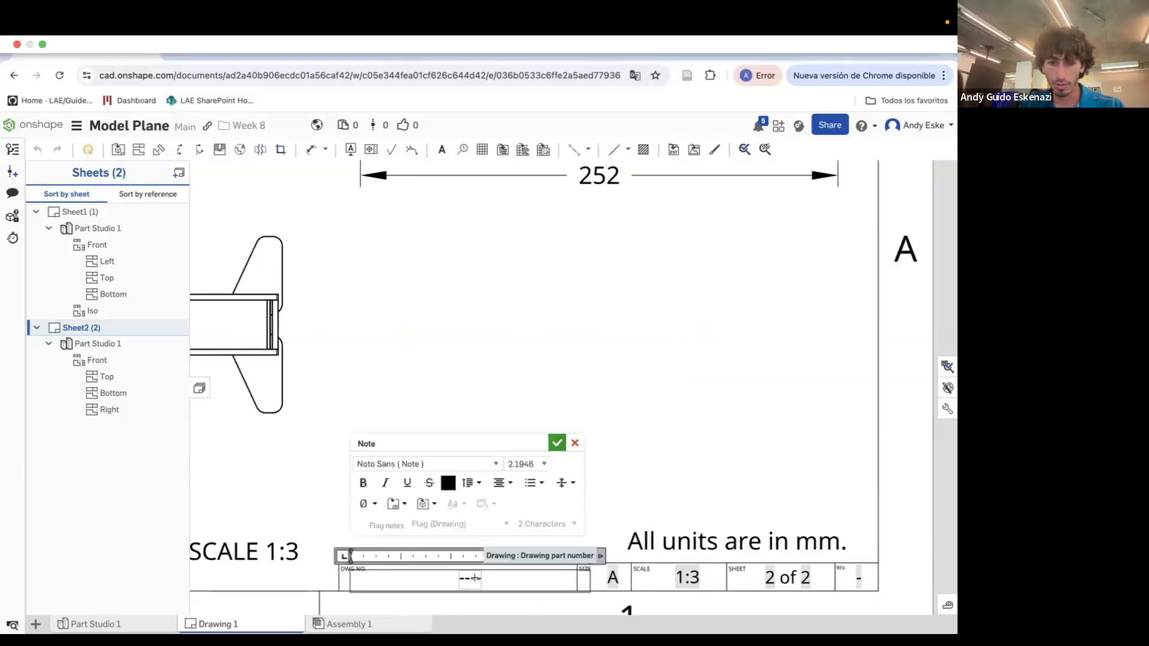
{"action": "double_click", "coordinate": [471, 578]}
{"action": "type", "text": "Session 8 - 2"}
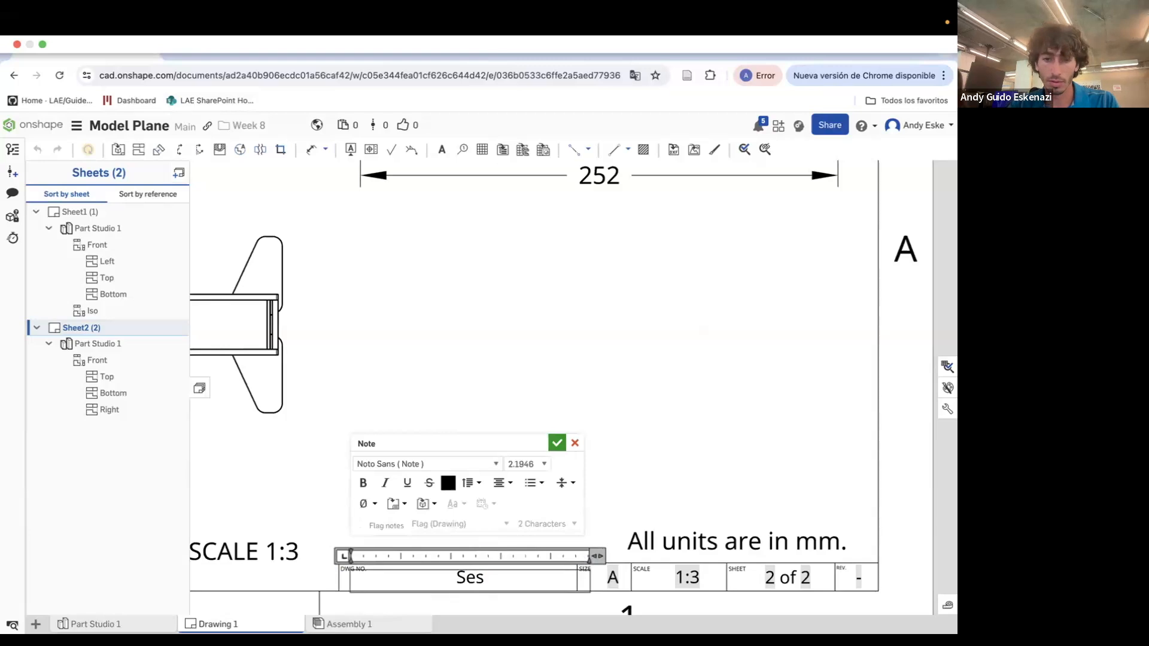
{"action": "left_click", "coordinate": [557, 443]}
{"action": "scroll", "coordinate": [645, 543], "scroll_direction": "down", "scroll_amount": 5}
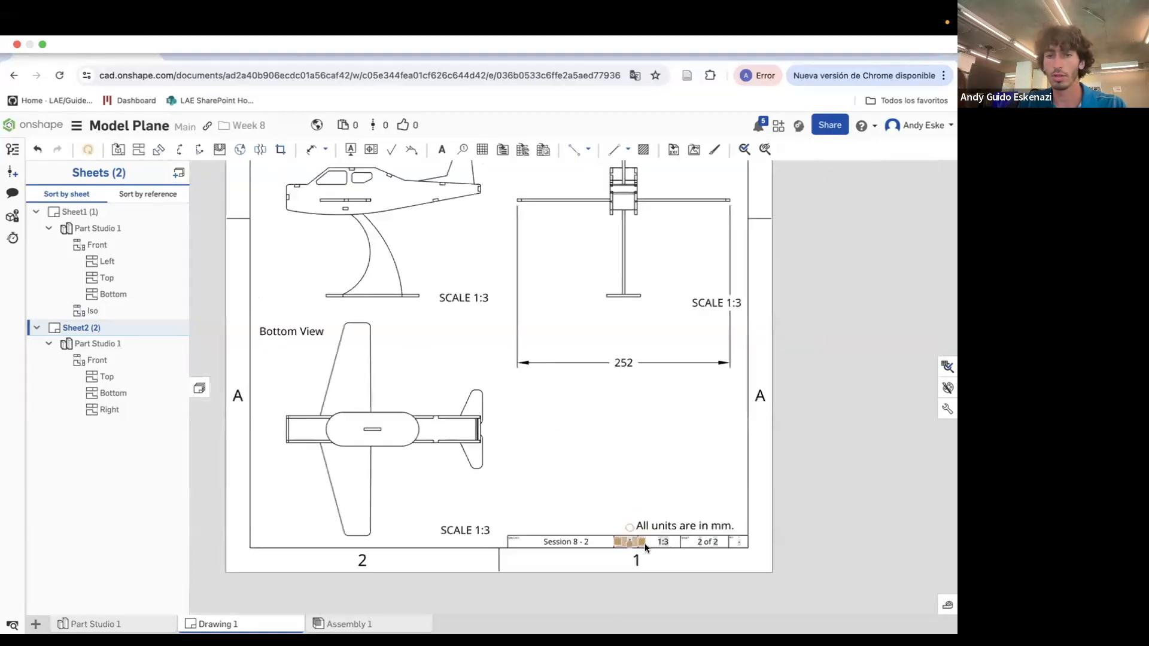
Insert an Iso view of Part Studio 1 at 1:3 in the empty area beside Sheet2's Top View
{"action": "scroll", "coordinate": [645, 543], "scroll_direction": "down", "scroll_amount": 2}
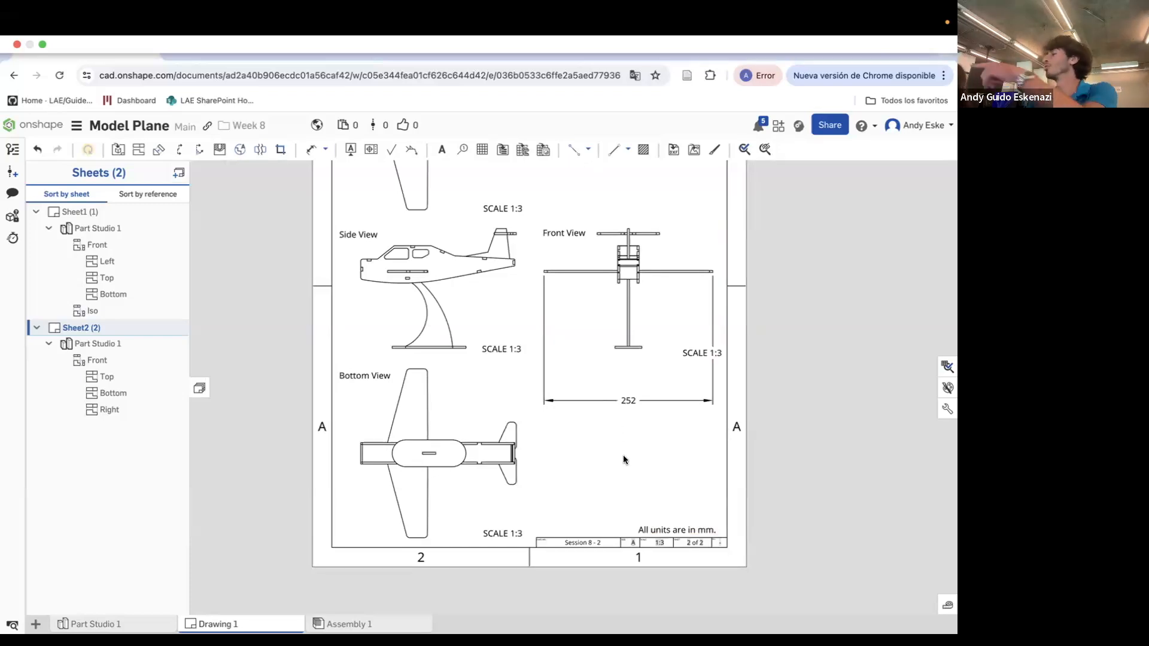
{"action": "scroll", "coordinate": [704, 431], "scroll_direction": "down", "scroll_amount": 3}
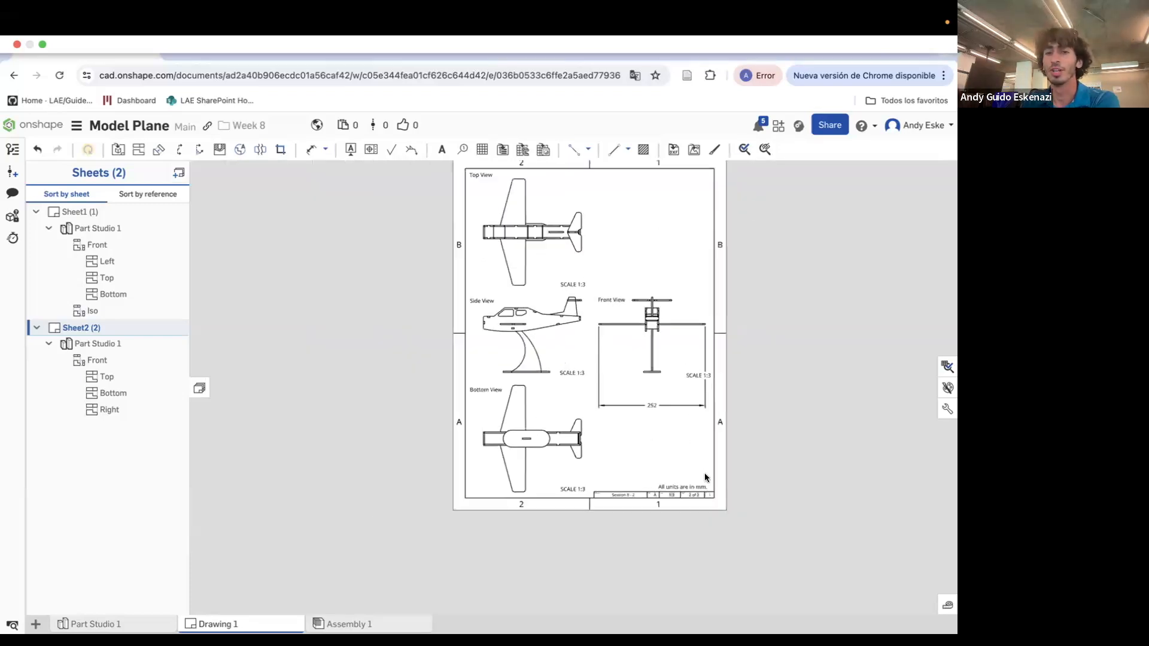
{"action": "scroll", "coordinate": [664, 210], "scroll_direction": "up", "scroll_amount": 4}
{"action": "scroll", "coordinate": [673, 206], "scroll_direction": "up", "scroll_amount": 1}
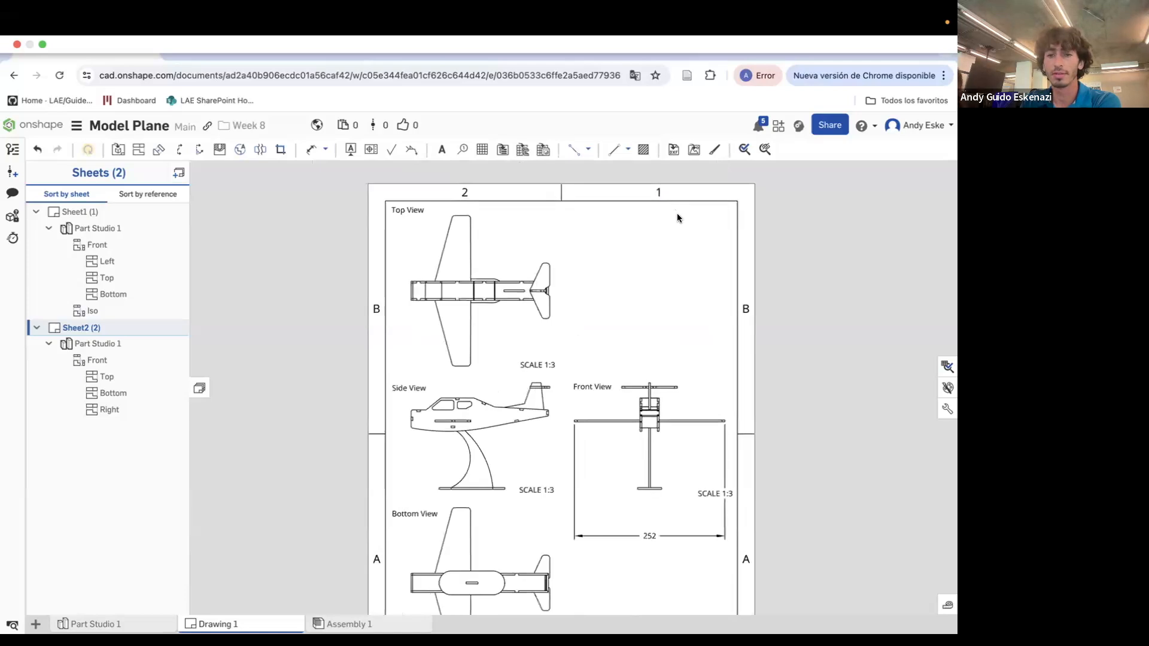
{"action": "left_click", "coordinate": [118, 150]}
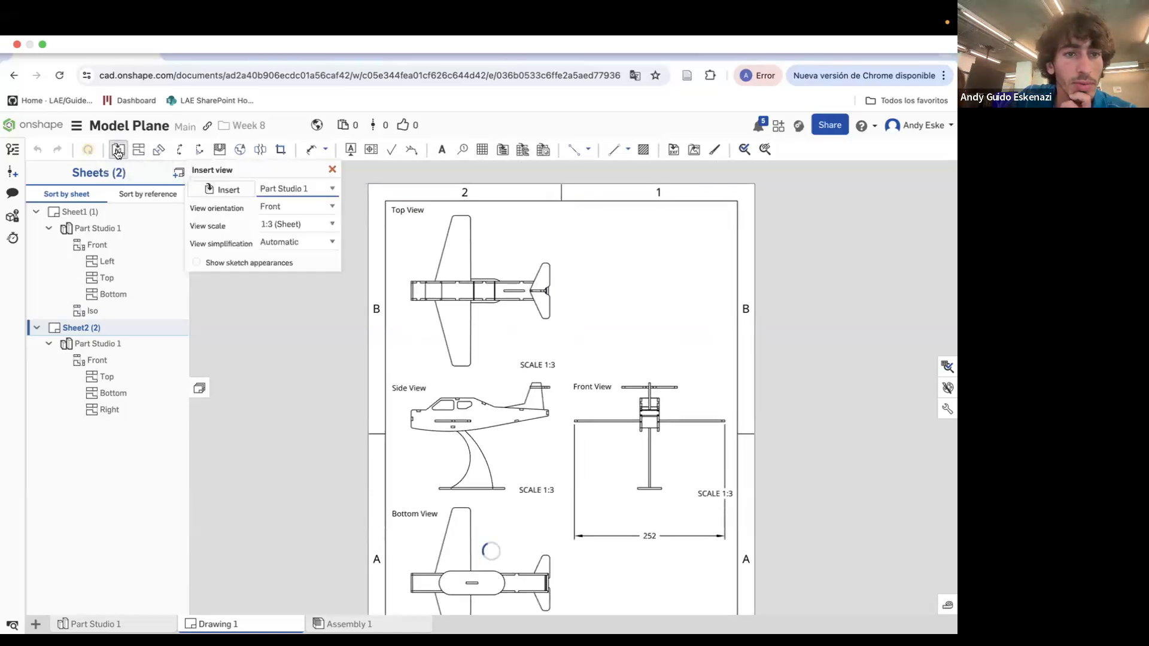
{"action": "left_click", "coordinate": [296, 207]}
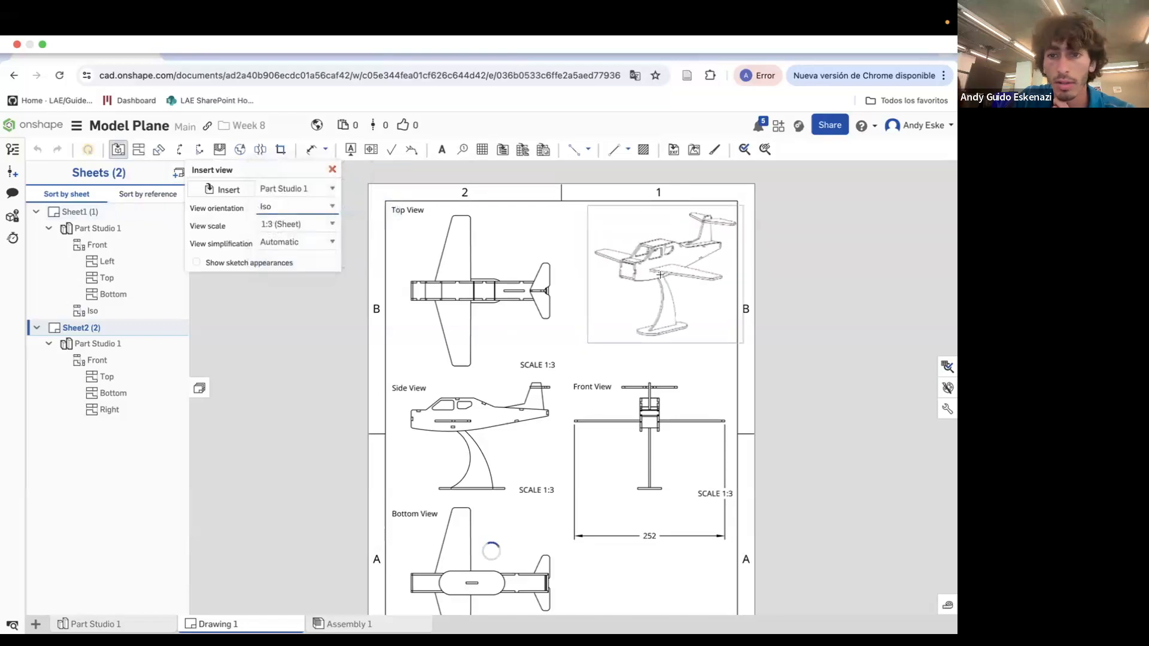
{"action": "left_click", "coordinate": [657, 270]}
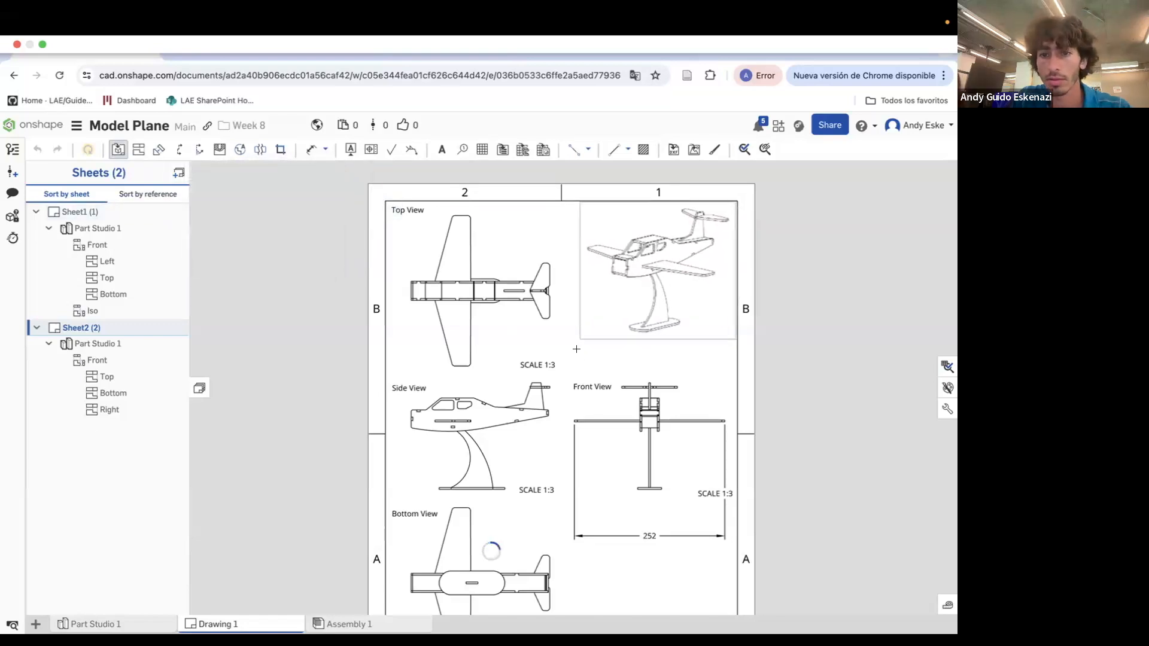
Display Sheet2's isometric view as a shaded view
{"action": "scroll", "coordinate": [599, 311], "scroll_direction": "up", "scroll_amount": 3}
{"action": "right_click", "coordinate": [657, 342]}
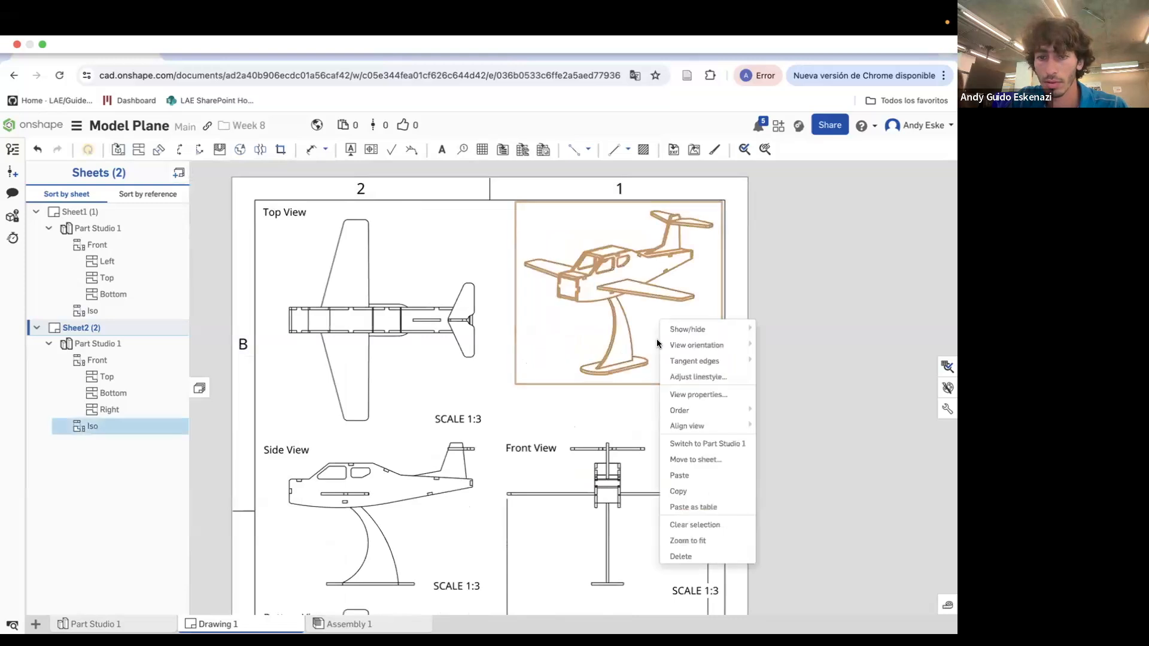
{"action": "mouse_move", "coordinate": [688, 329]}
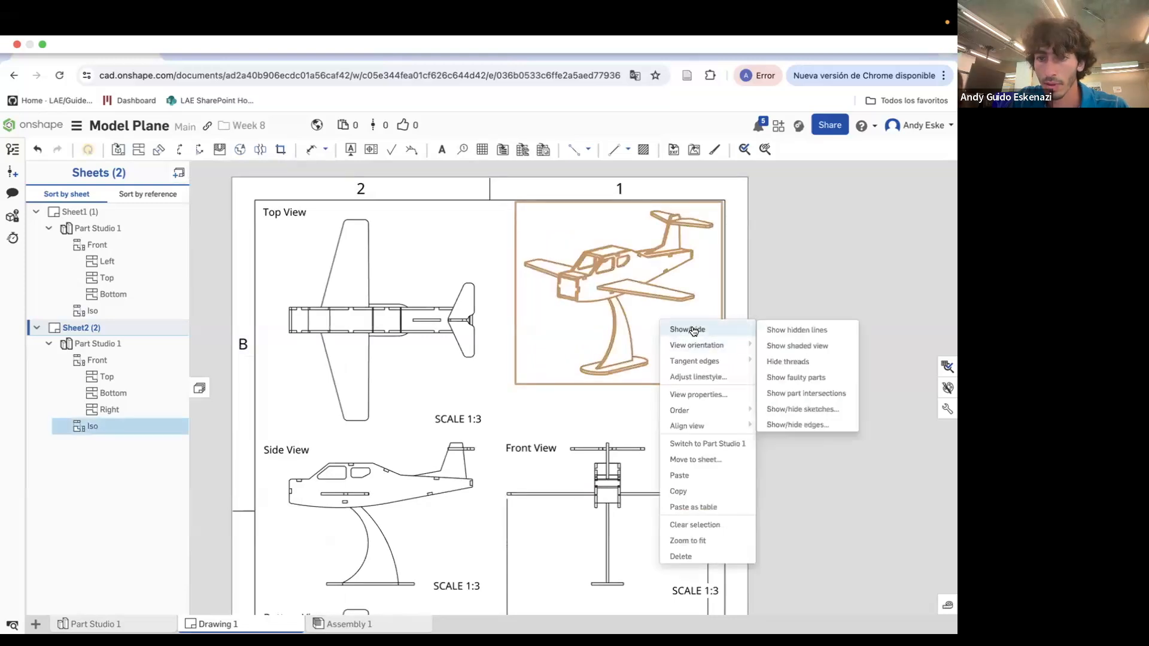
{"action": "left_click", "coordinate": [815, 345]}
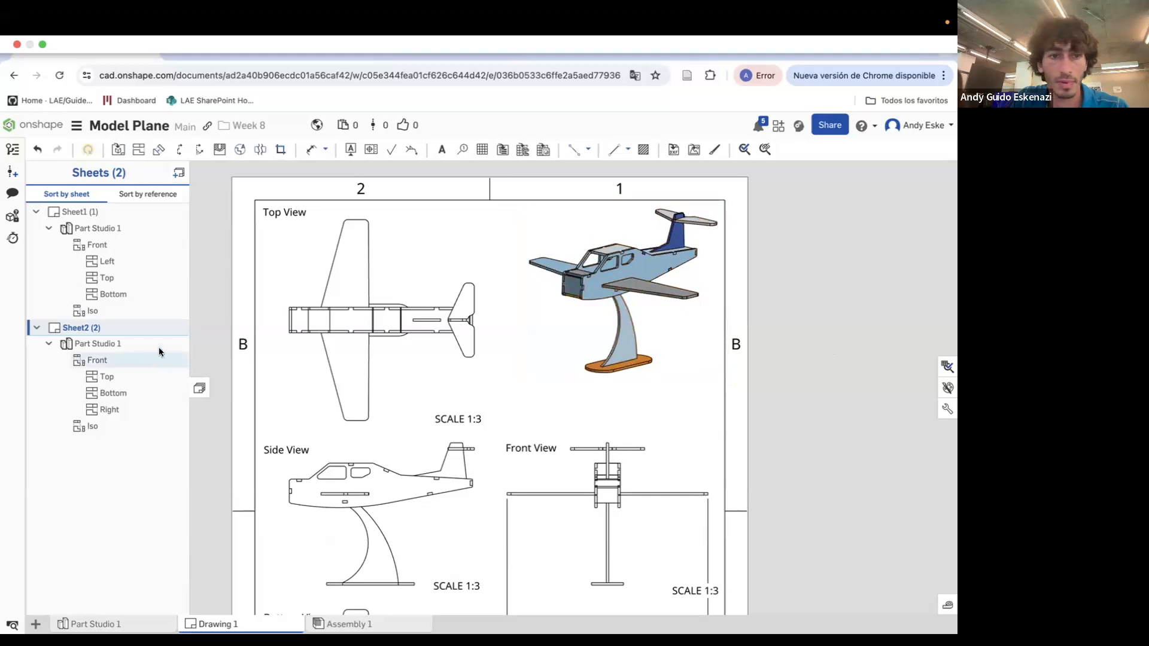
On Sheet1, place a copy of the "Front View" label above the isometric view and change its text to "Isometric View"
{"action": "left_click", "coordinate": [113, 227]}
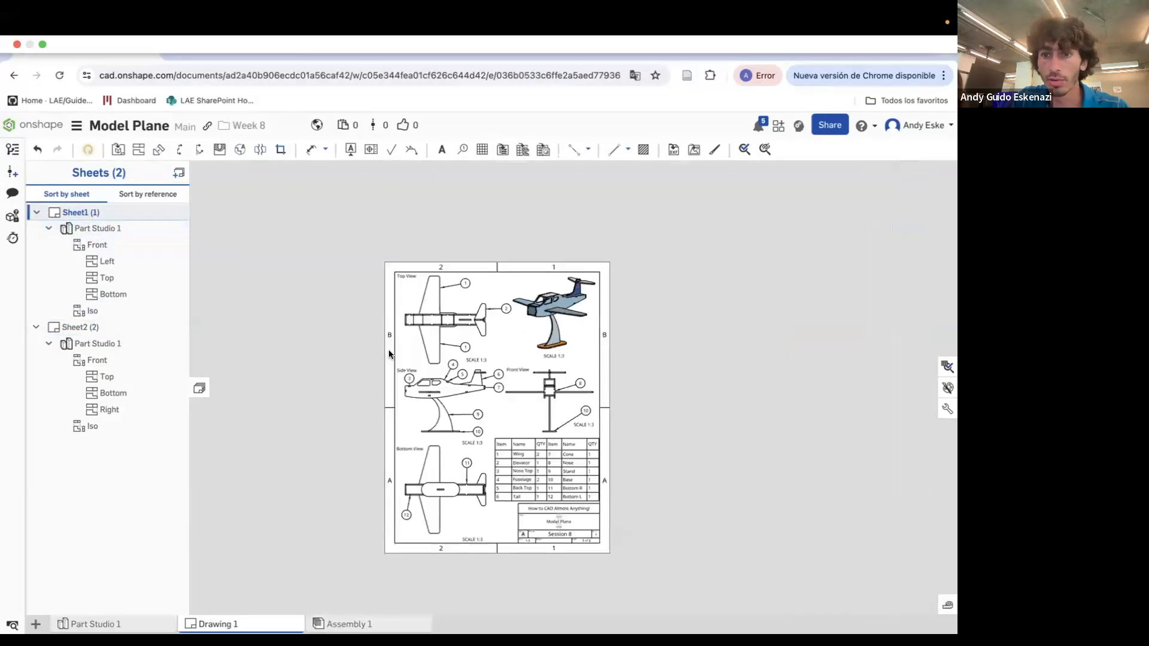
{"action": "scroll", "coordinate": [389, 354], "scroll_direction": "up", "scroll_amount": 3}
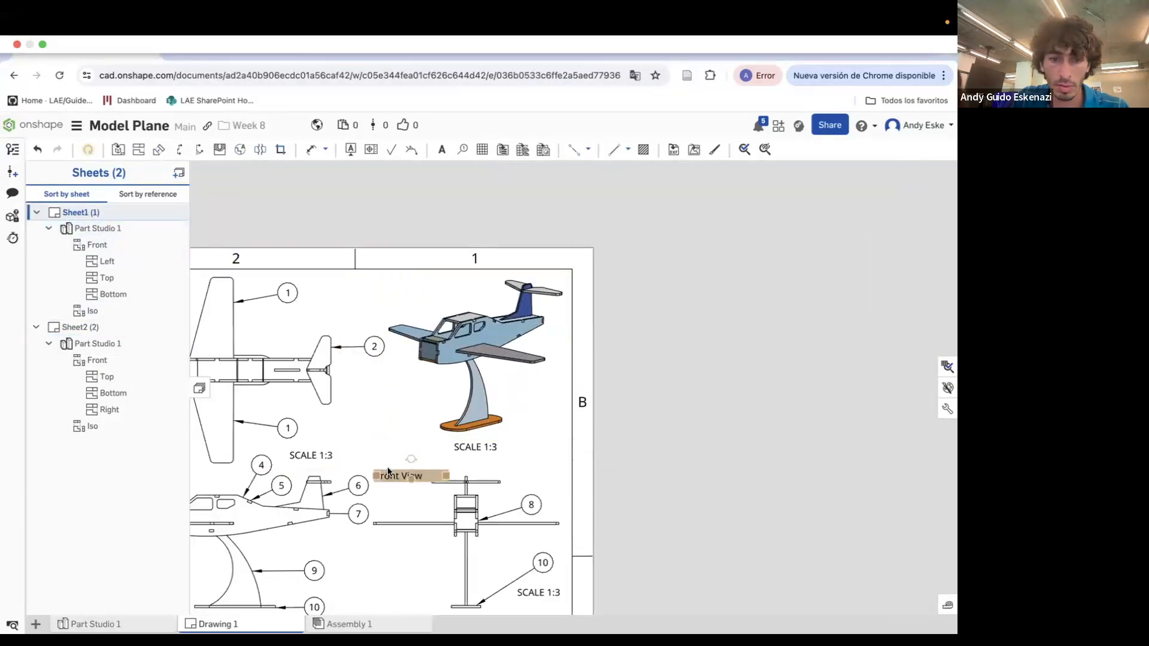
{"action": "left_click_drag", "start_coordinate": [386, 475], "coordinate": [368, 286]}
{"action": "double_click", "coordinate": [378, 285]}
{"action": "type", "text": "Isometric View"}
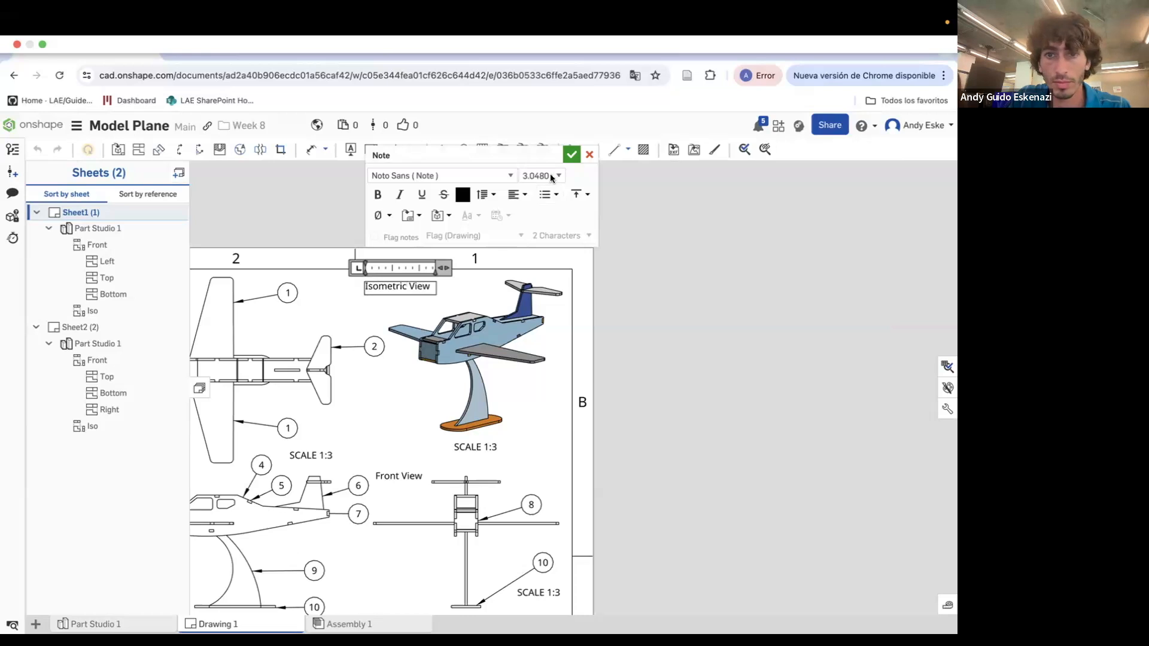
{"action": "left_click", "coordinate": [571, 154]}
{"action": "scroll", "coordinate": [491, 284], "scroll_direction": "down", "scroll_amount": 3}
{"action": "left_click_drag", "start_coordinate": [491, 286], "coordinate": [490, 281]}
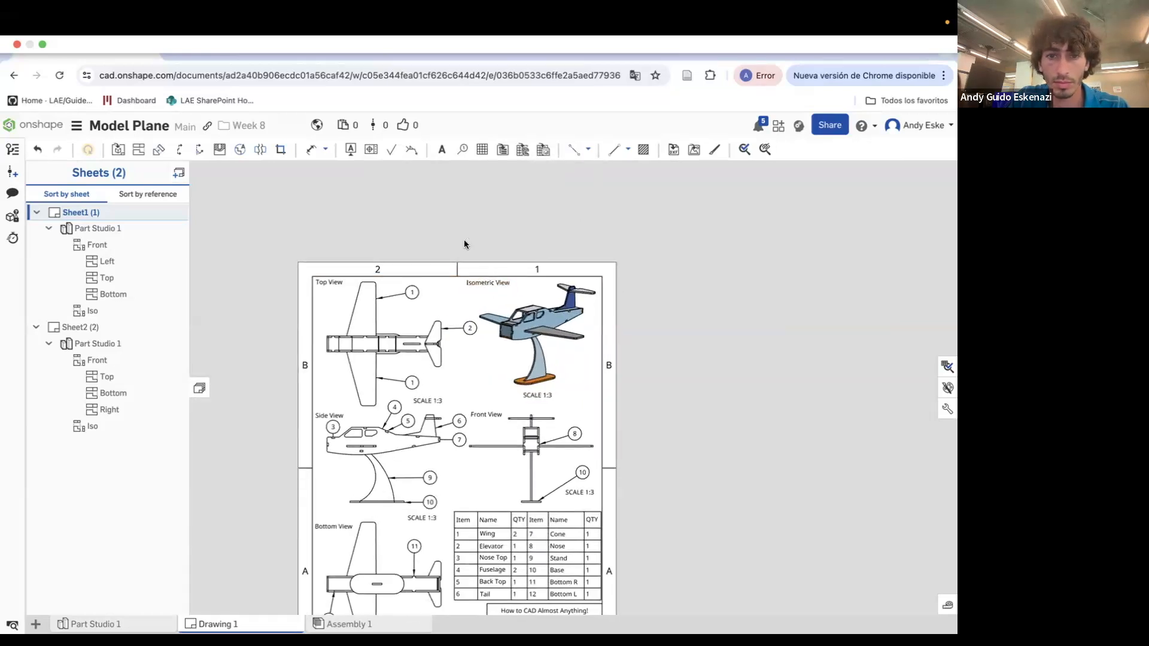
Change the drawing number in Sheet1's title block to "Session 8 - 1"
{"action": "scroll", "coordinate": [440, 231], "scroll_direction": "down", "scroll_amount": 3}
{"action": "scroll", "coordinate": [519, 472], "scroll_direction": "up", "scroll_amount": 3}
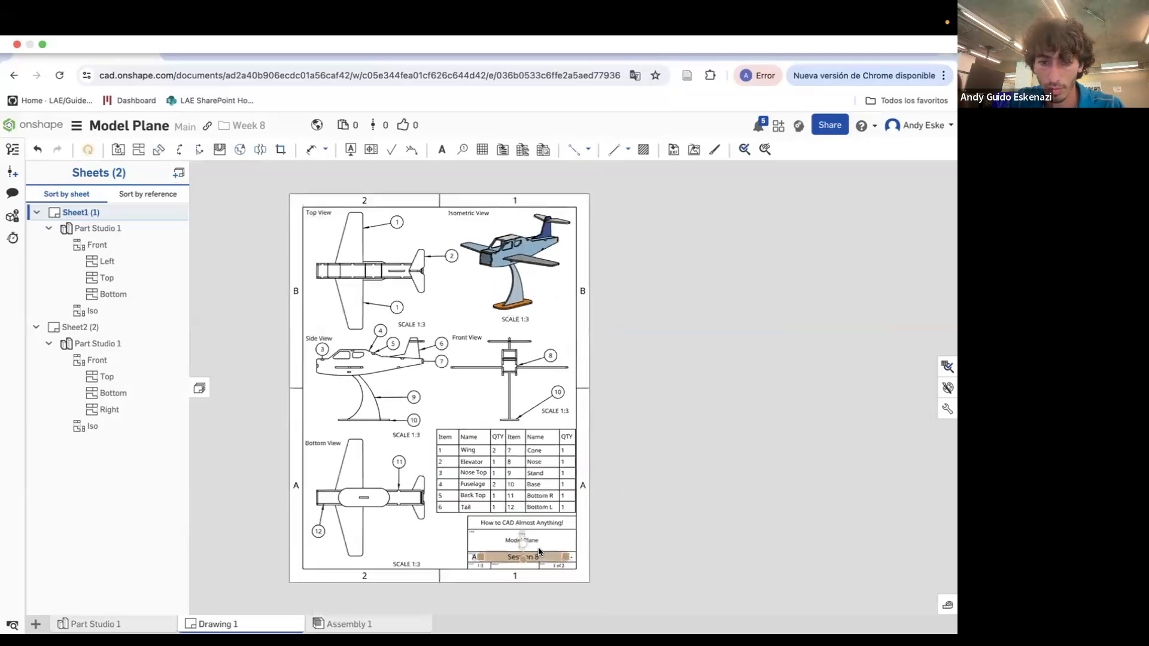
{"action": "scroll", "coordinate": [557, 597], "scroll_direction": "up", "scroll_amount": 3}
{"action": "double_click", "coordinate": [541, 579]}
{"action": "type", "text": "- 1"}
{"action": "scroll", "coordinate": [541, 570], "scroll_direction": "down", "scroll_amount": 1}
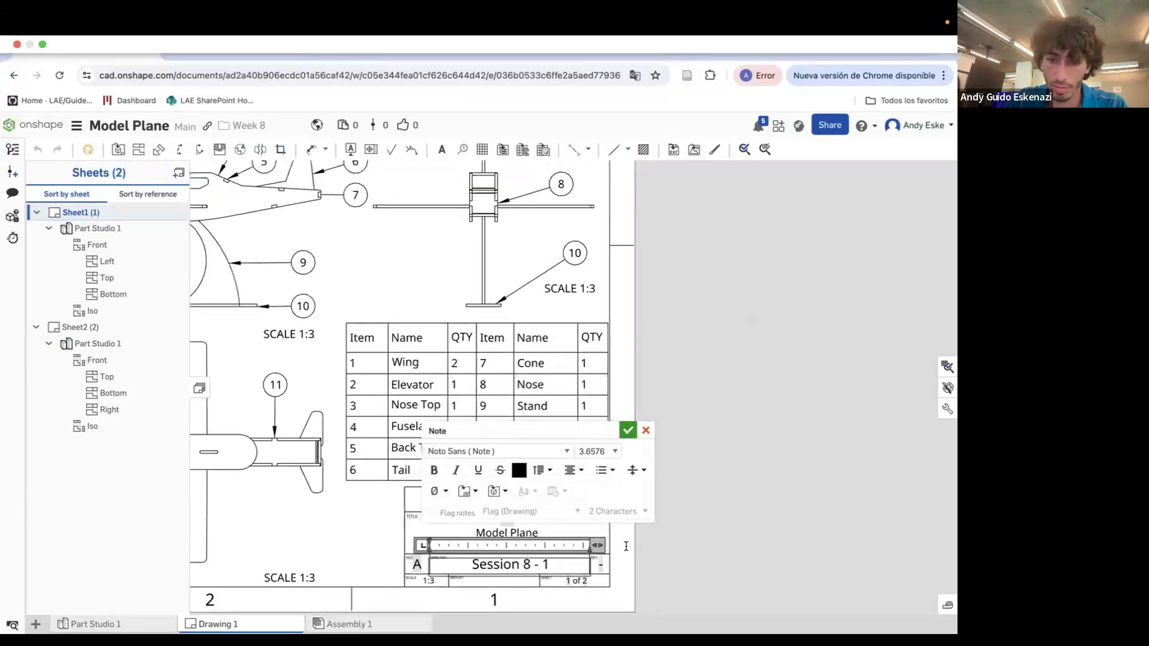
{"action": "left_click", "coordinate": [628, 432]}
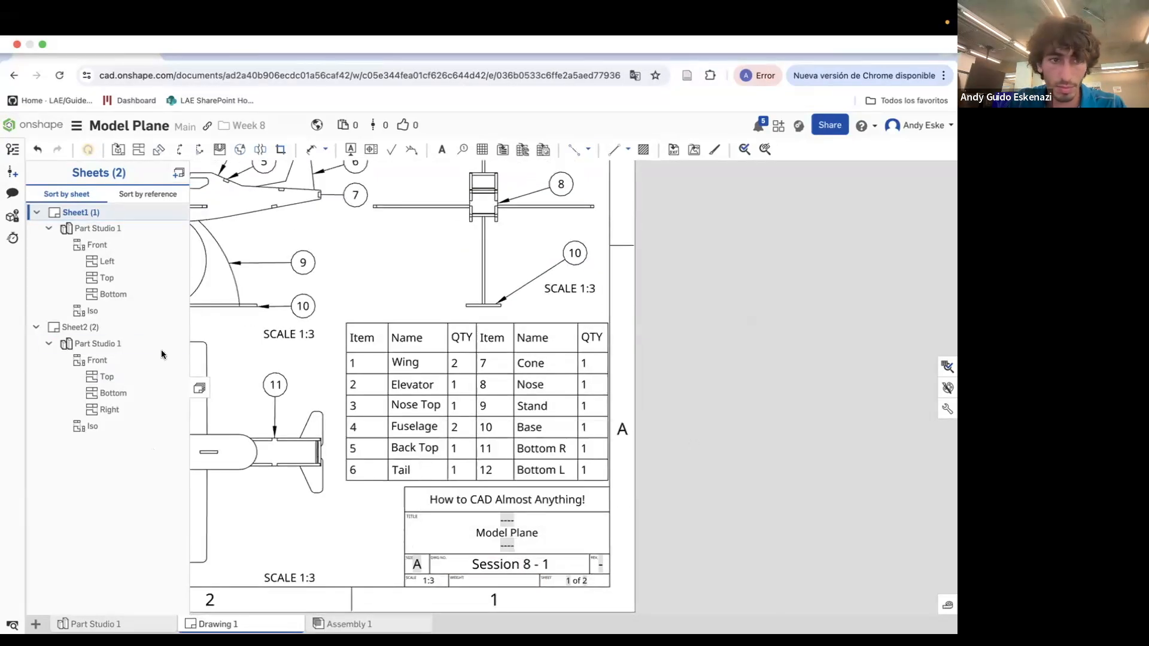
On Sheet2, place a copy of the "Front View" label above the isometric view and change its text to "Isometric View"
{"action": "left_click", "coordinate": [81, 327]}
{"action": "left_click", "coordinate": [524, 447]}
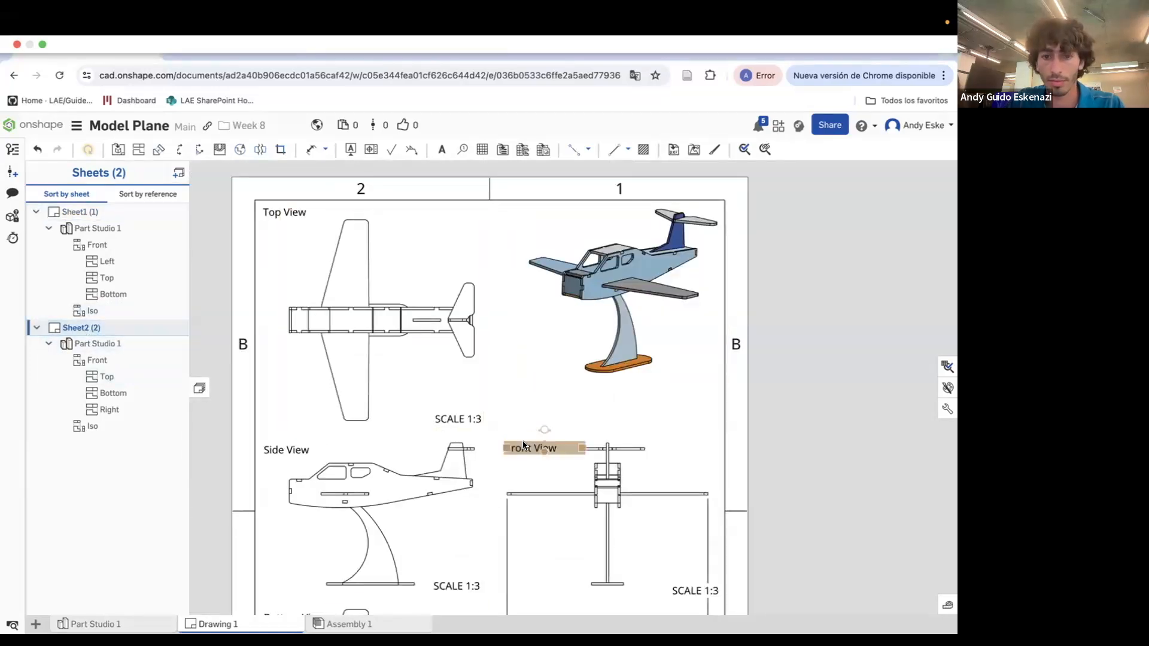
{"action": "left_click_drag", "start_coordinate": [522, 446], "coordinate": [519, 216]}
{"action": "double_click", "coordinate": [519, 217]}
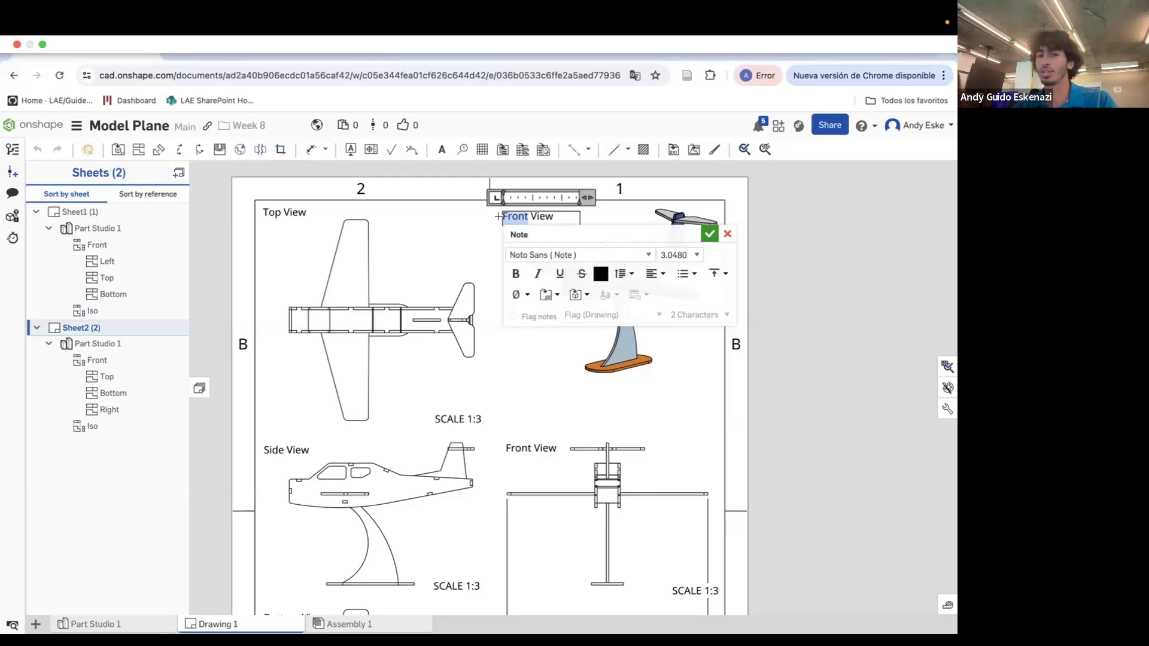
{"action": "type", "text": "Isometric"}
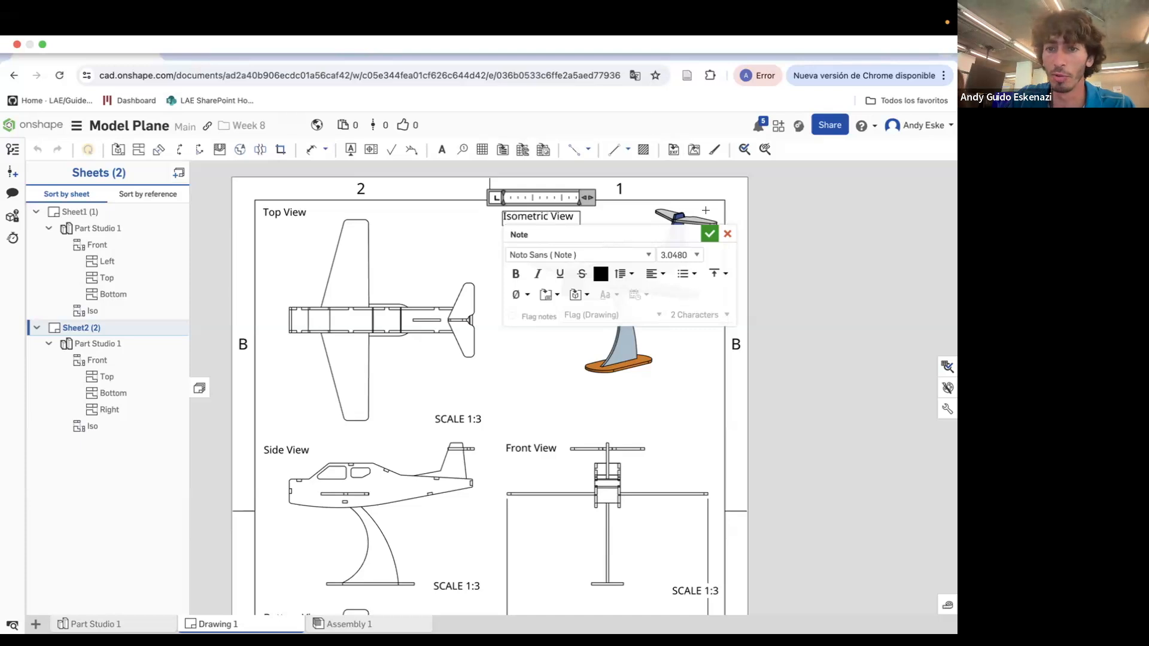
{"action": "left_click", "coordinate": [709, 234]}
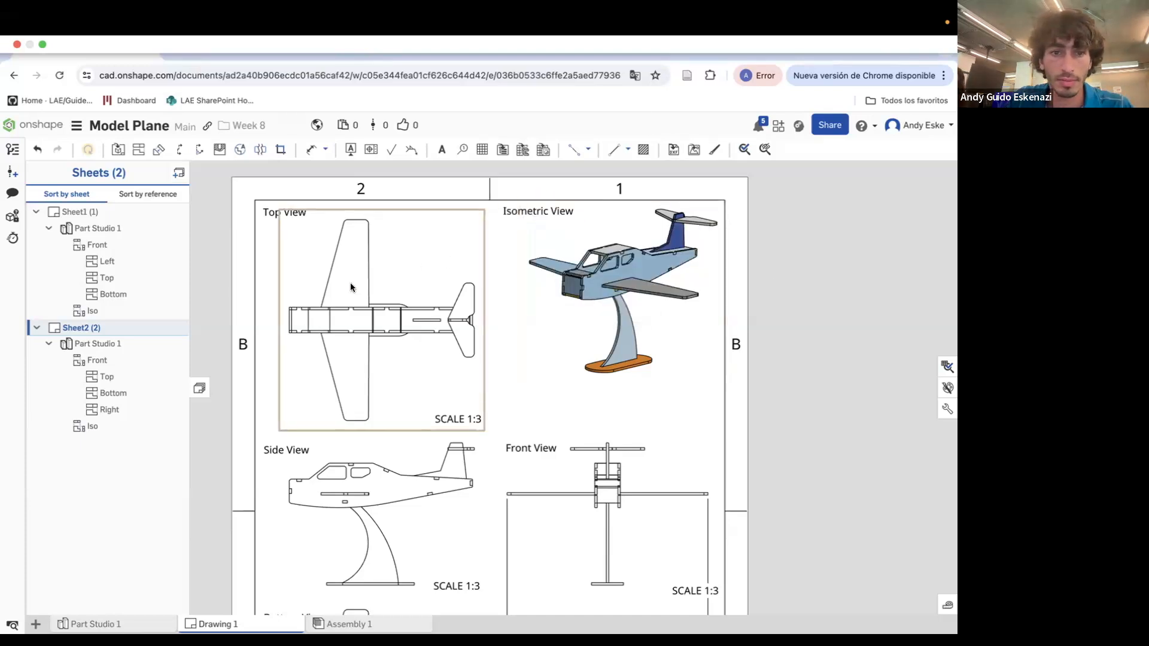
In Sheet2's Top View, dimension the wing's root width above the plane and the tailplane's span beside the tail
{"action": "scroll", "coordinate": [326, 232], "scroll_direction": "up", "scroll_amount": 2}
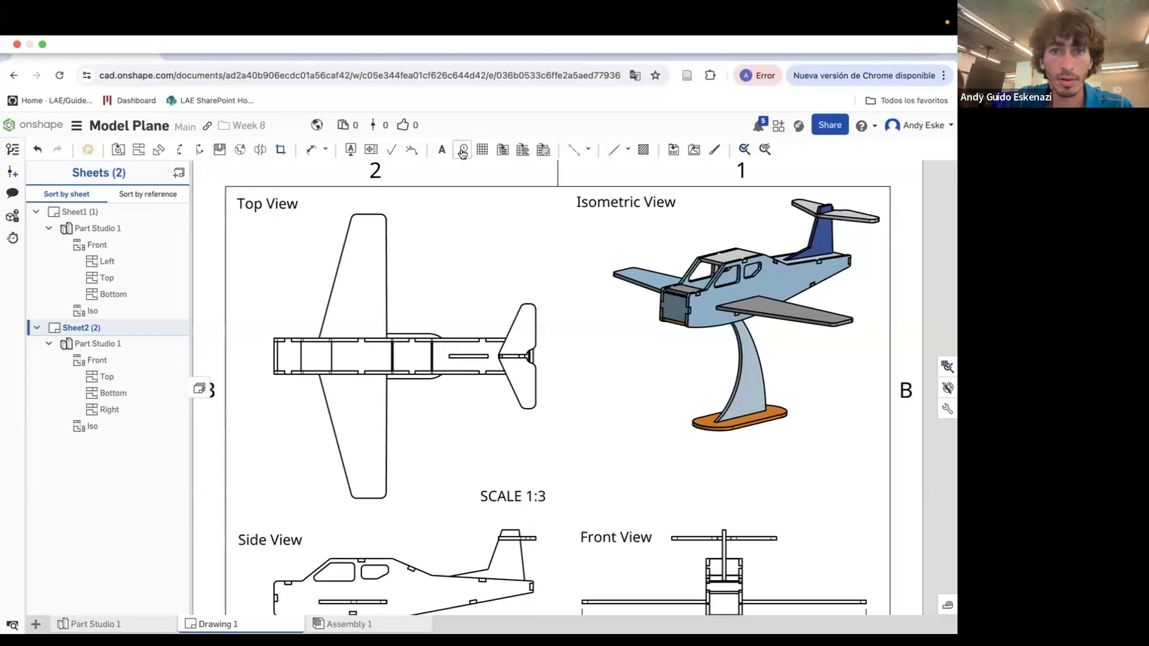
{"action": "left_click", "coordinate": [305, 154]}
{"action": "scroll", "coordinate": [319, 337], "scroll_direction": "up", "scroll_amount": 1}
{"action": "left_click", "coordinate": [391, 338]}
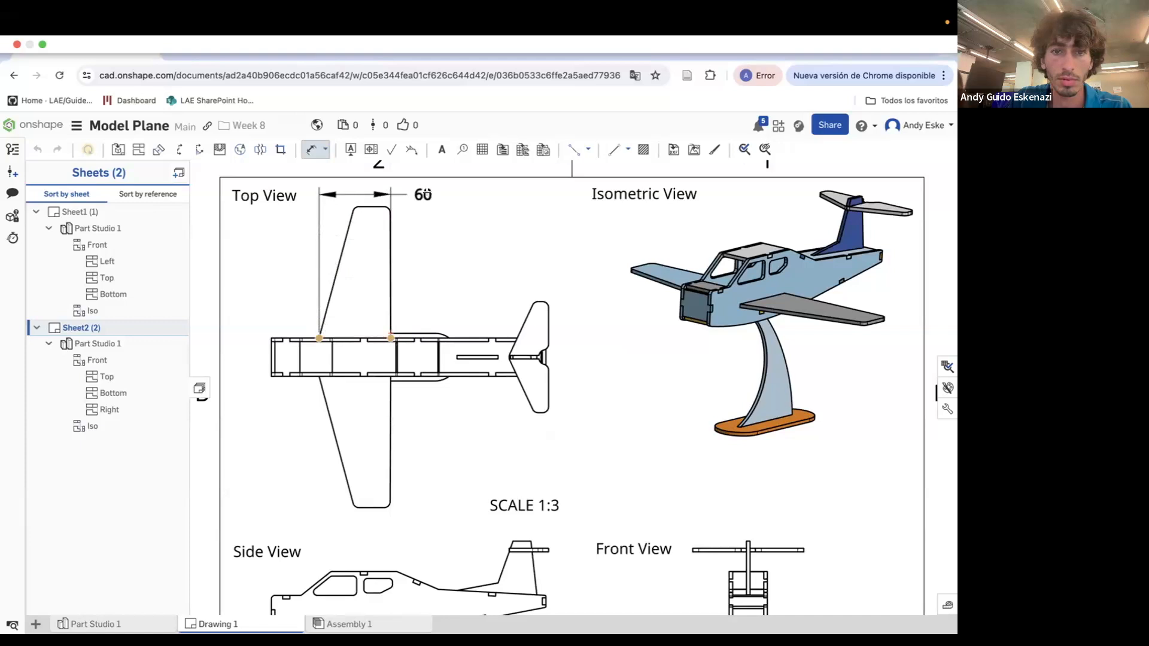
{"action": "left_click", "coordinate": [438, 194]}
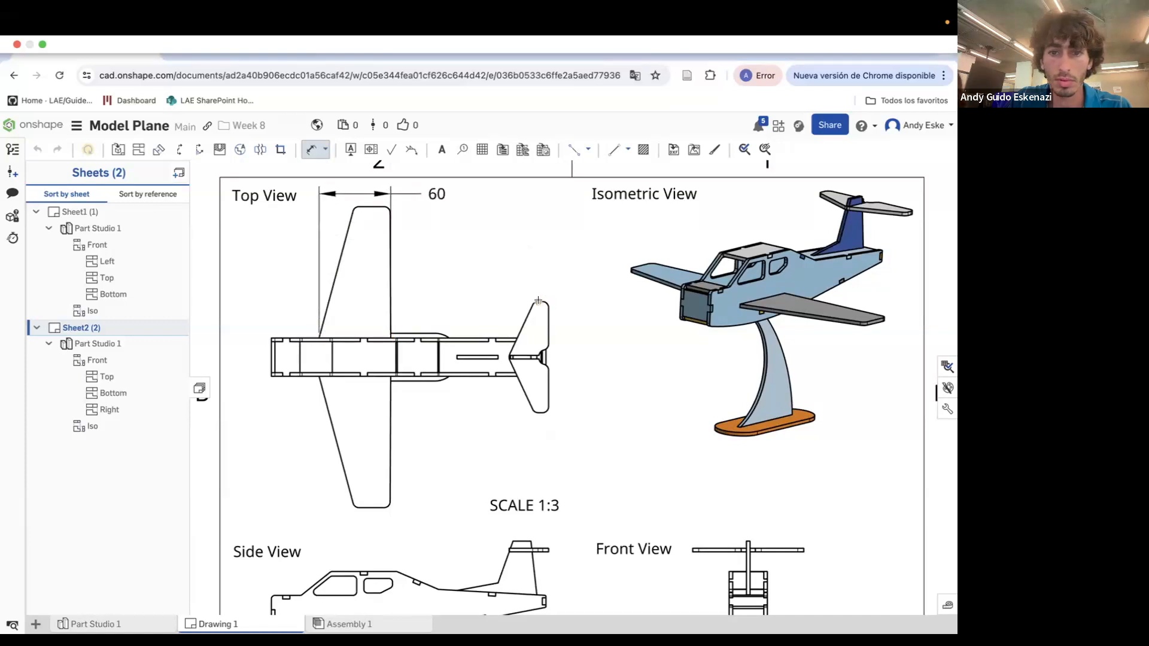
{"action": "left_click", "coordinate": [538, 413]}
{"action": "left_click", "coordinate": [596, 357]}
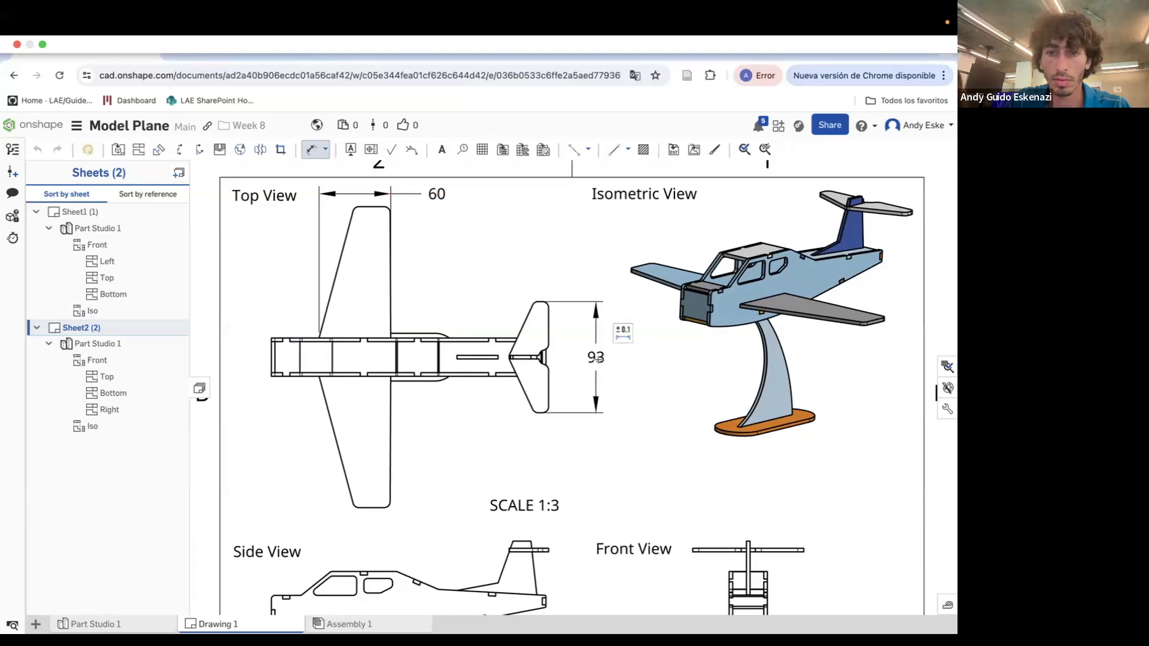
Dimension the plane's length from nose to tail below the Top View, and shift that view's SCALE 1:3 note slightly
{"action": "left_click", "coordinate": [272, 357]}
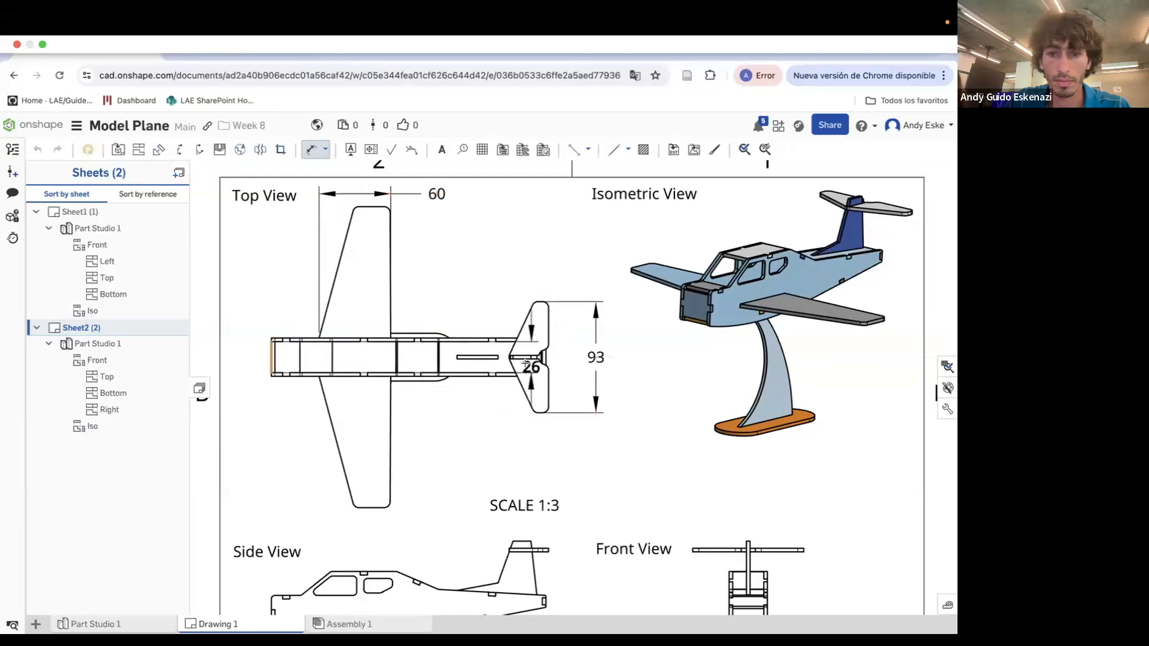
{"action": "left_click", "coordinate": [546, 358]}
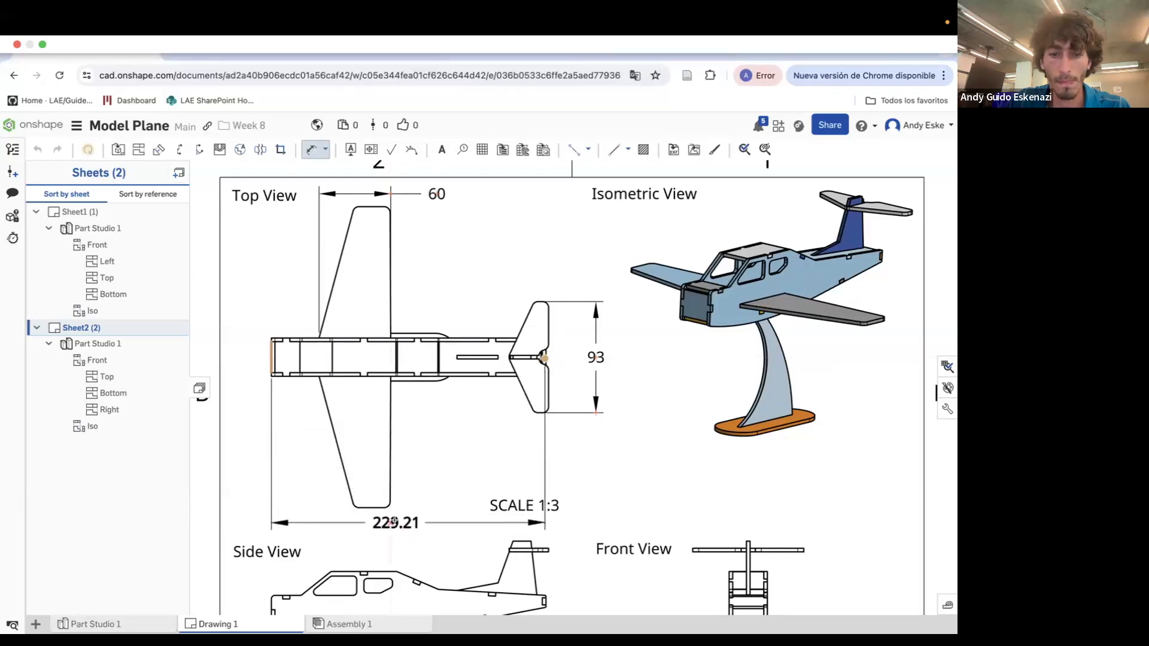
{"action": "left_click", "coordinate": [398, 523]}
{"action": "key", "text": "Escape"}
{"action": "left_click_drag", "start_coordinate": [547, 506], "coordinate": [563, 478]}
Dimension the overall height in the Side View, from the tail fin's top edge to the stand's base
{"action": "scroll", "coordinate": [531, 375], "scroll_direction": "down", "scroll_amount": 5}
{"action": "scroll", "coordinate": [495, 443], "scroll_direction": "down", "scroll_amount": 2}
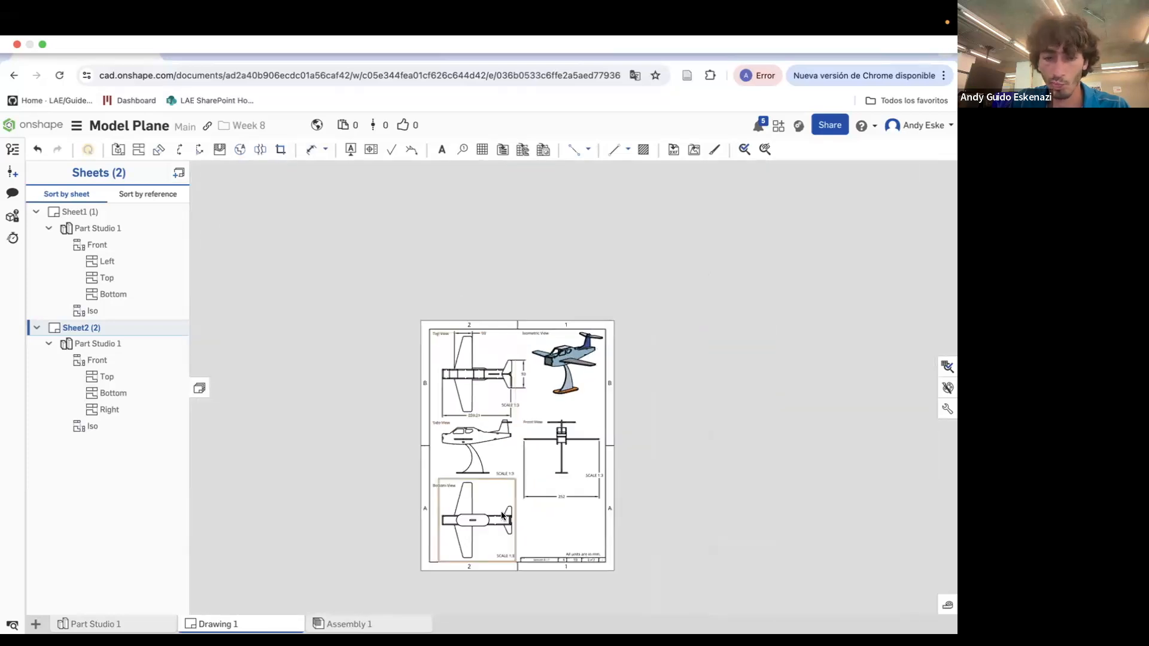
{"action": "scroll", "coordinate": [545, 493], "scroll_direction": "up", "scroll_amount": 5}
{"action": "scroll", "coordinate": [531, 362], "scroll_direction": "up", "scroll_amount": 2}
{"action": "scroll", "coordinate": [532, 362], "scroll_direction": "up", "scroll_amount": 2}
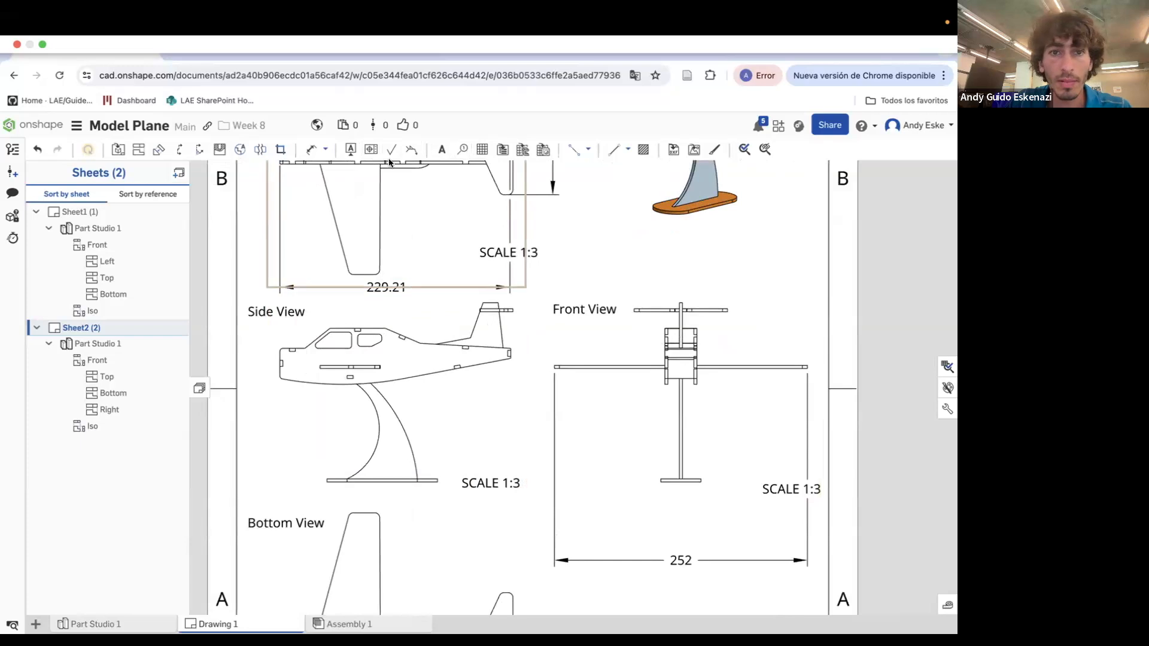
{"action": "left_click", "coordinate": [311, 149]}
{"action": "left_click", "coordinate": [493, 302]}
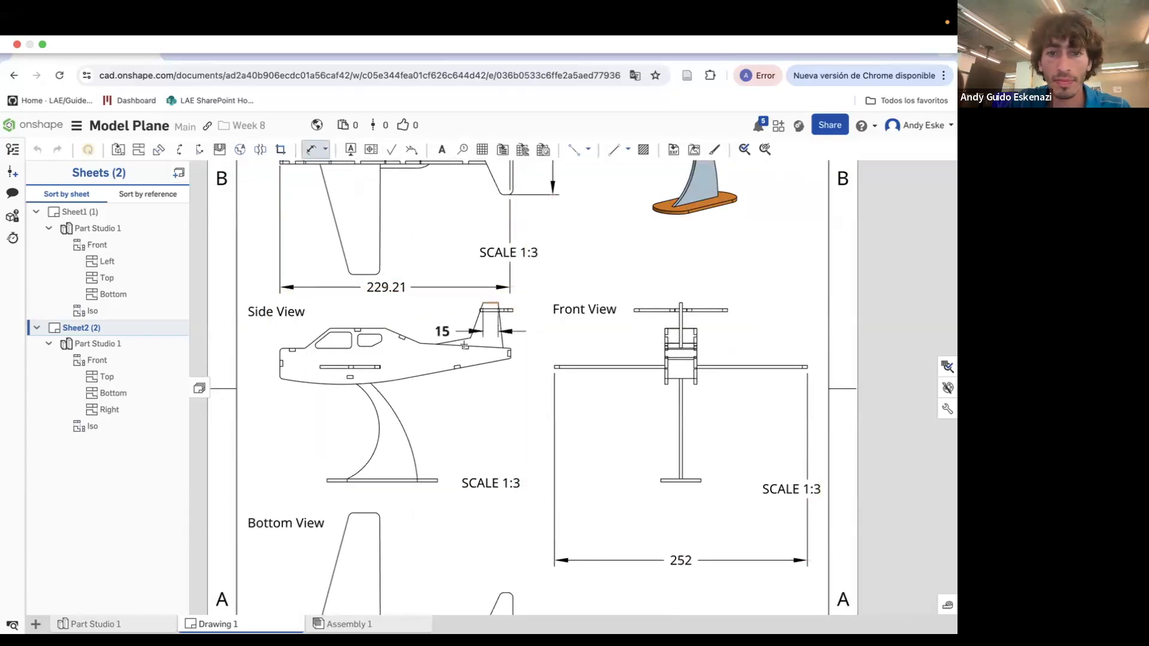
{"action": "left_click", "coordinate": [425, 481]}
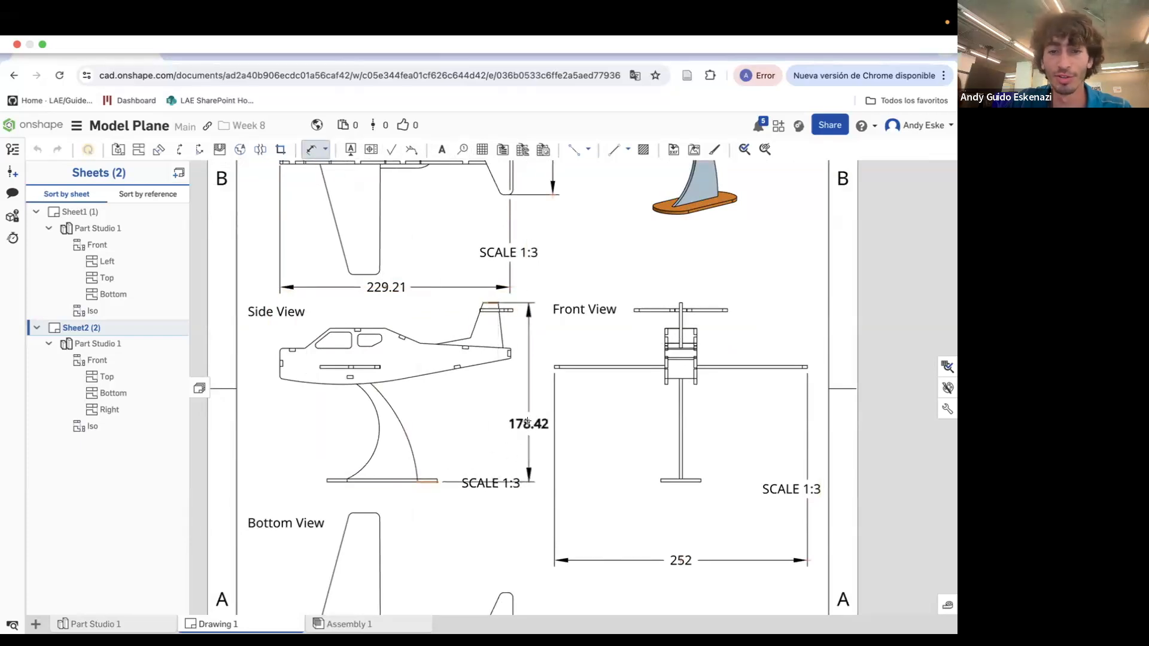
{"action": "left_click", "coordinate": [528, 399]}
Dimension the height of the fuselage's nose in the Side View and shift the "Side View" label slightly upward
{"action": "scroll", "coordinate": [282, 358], "scroll_direction": "up", "scroll_amount": 3}
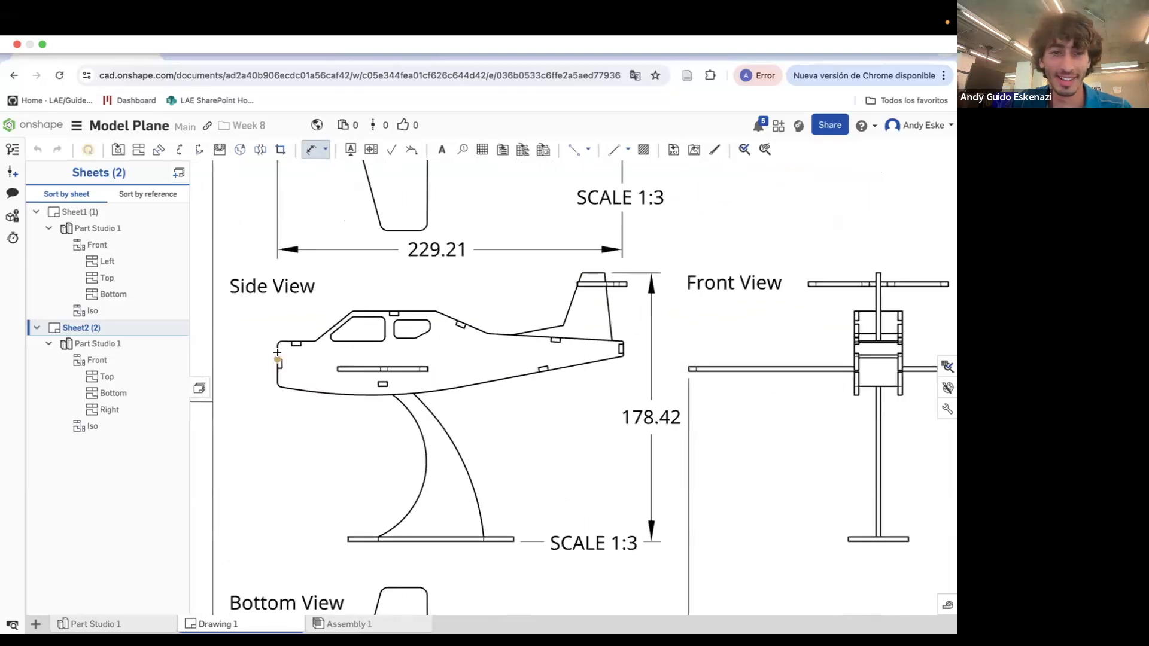
{"action": "left_click", "coordinate": [281, 387]}
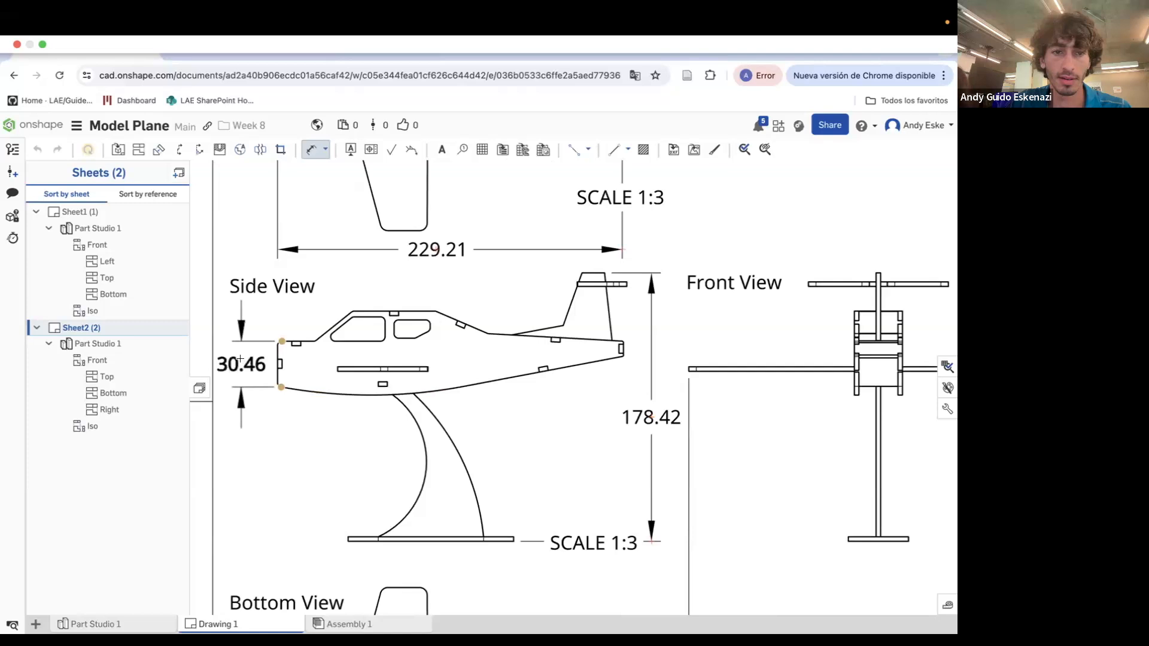
{"action": "left_click", "coordinate": [240, 359]}
{"action": "key", "text": "Escape"}
{"action": "left_click_drag", "start_coordinate": [271, 288], "coordinate": [271, 283]}
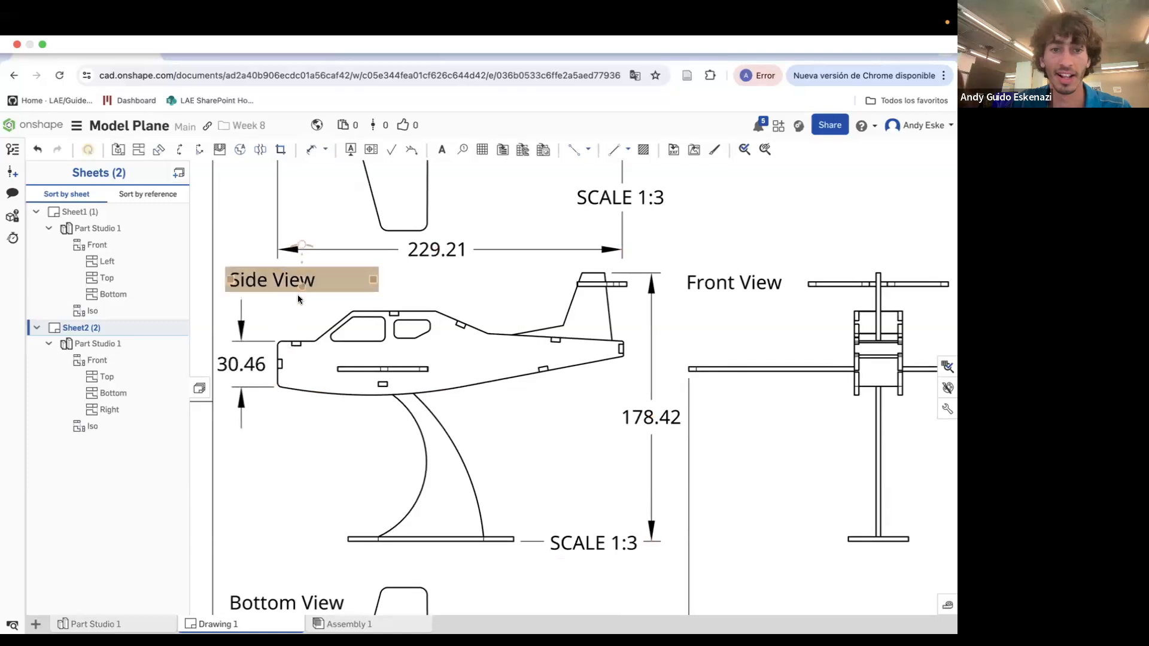
Move the Side View slightly lower on Sheet2 to leave more room beneath the Top View's length dimension
{"action": "scroll", "coordinate": [297, 295], "scroll_direction": "down", "scroll_amount": 6}
{"action": "scroll", "coordinate": [468, 397], "scroll_direction": "up", "scroll_amount": 3}
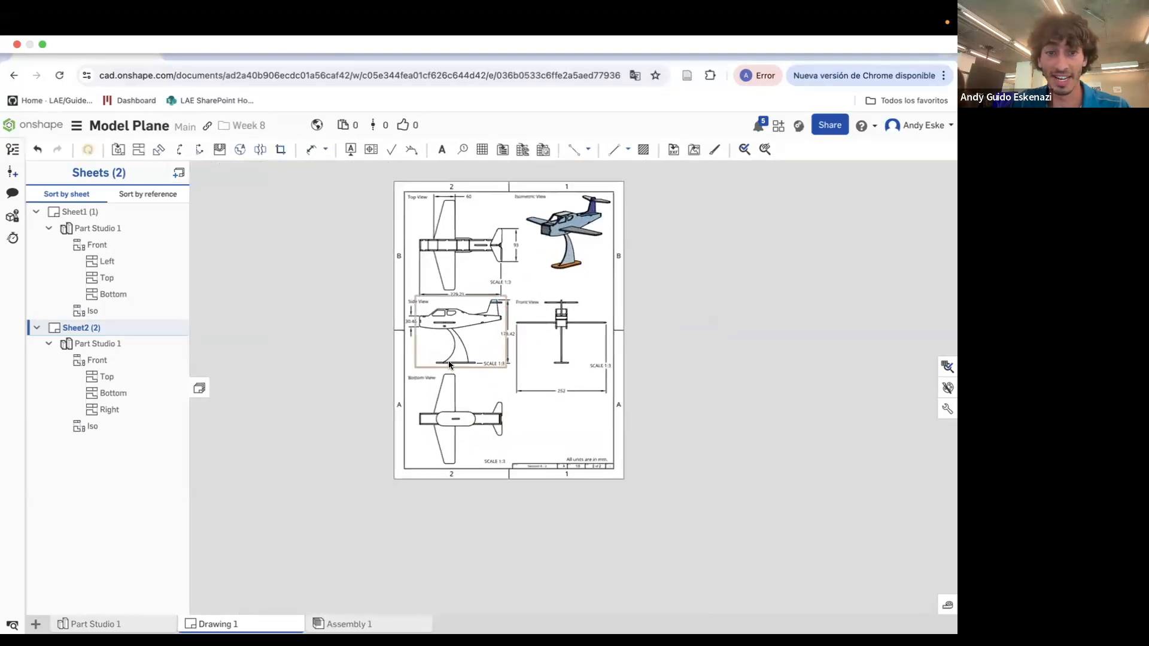
{"action": "left_click", "coordinate": [518, 359]}
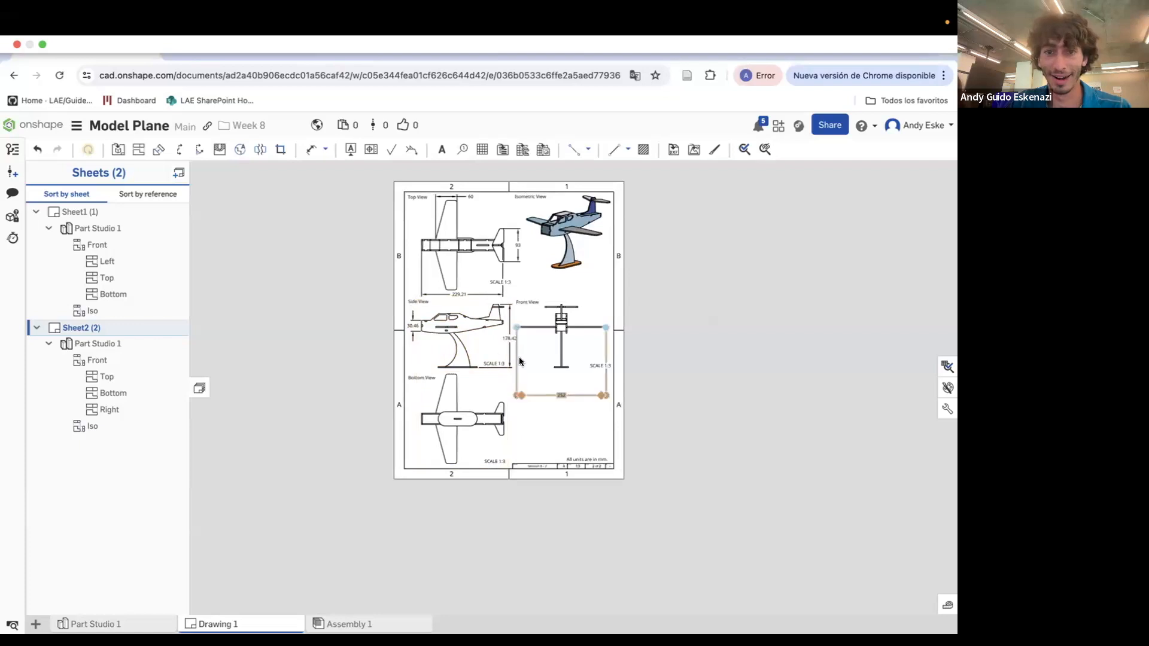
Dimension the stand base's width in the Bottom View, between its two straight long edges, with the value above the rear fuselage
{"action": "scroll", "coordinate": [482, 438], "scroll_direction": "up", "scroll_amount": 2}
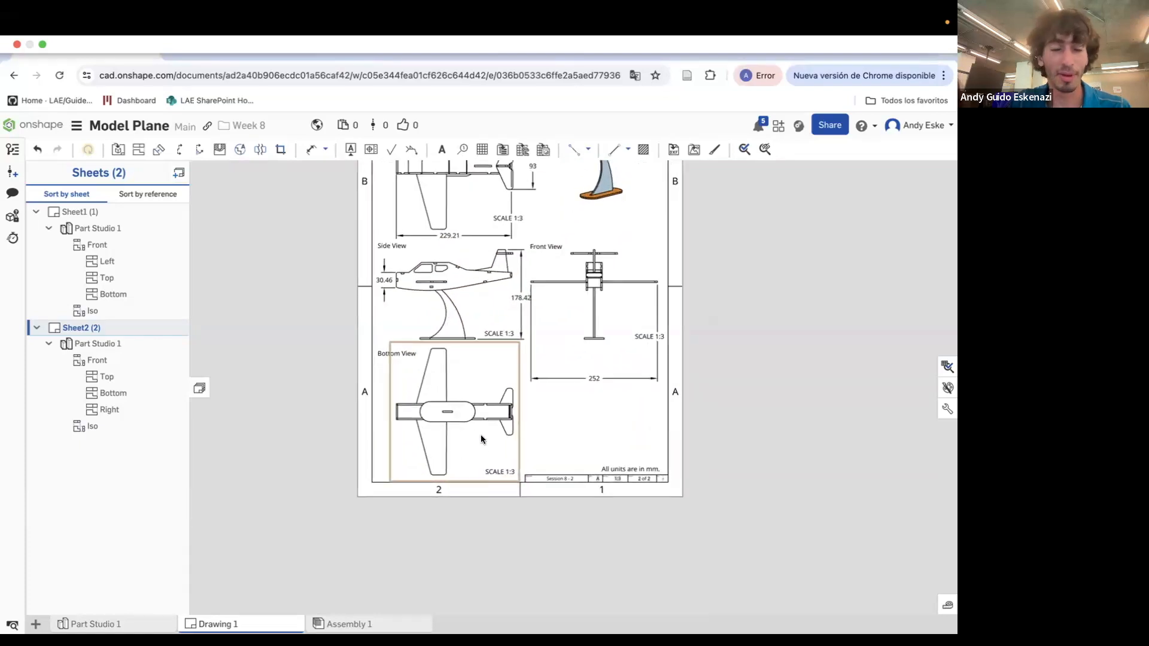
{"action": "left_click", "coordinate": [311, 149]}
{"action": "scroll", "coordinate": [438, 435], "scroll_direction": "up", "scroll_amount": 5}
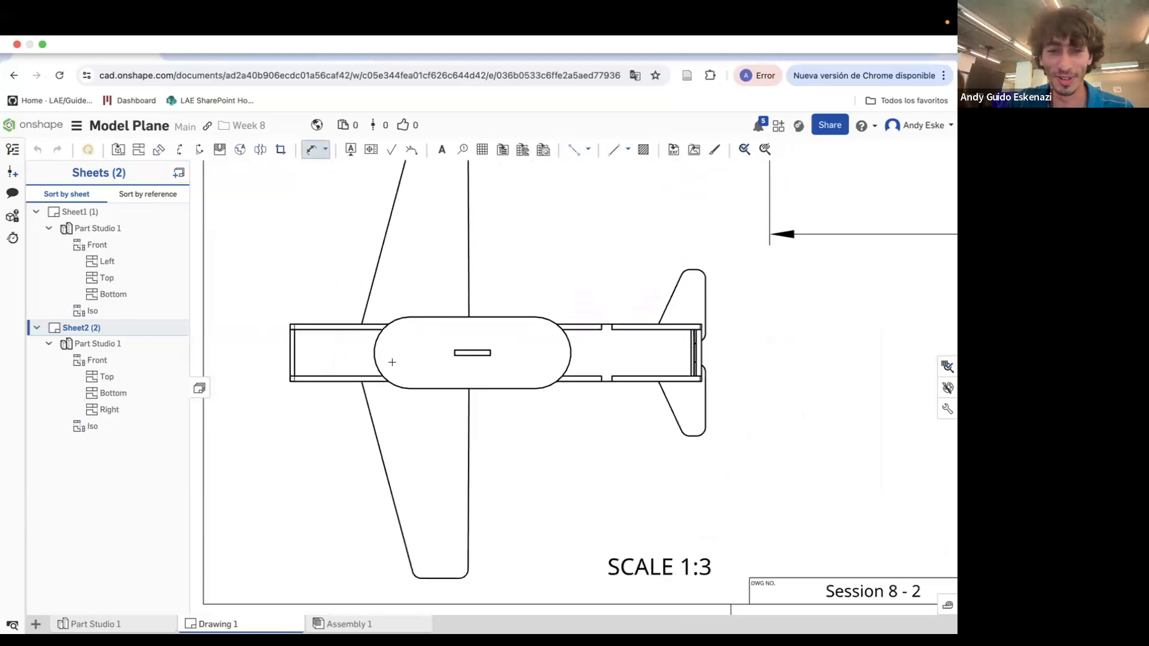
{"action": "left_click", "coordinate": [494, 317]}
{"action": "left_click", "coordinate": [497, 389]}
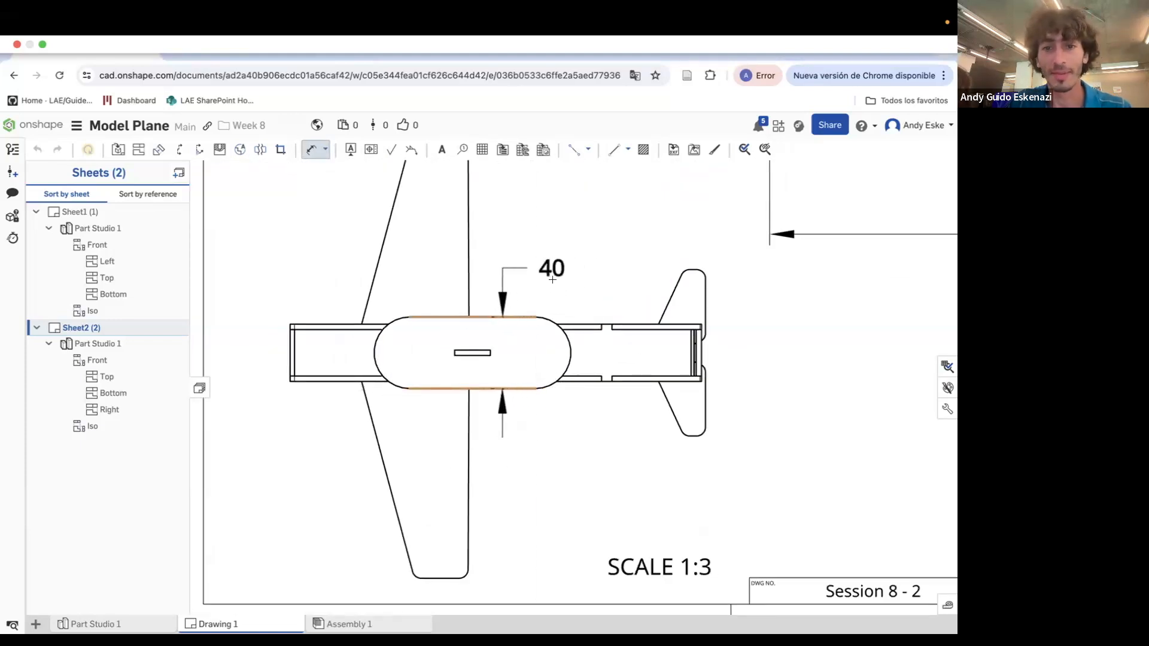
{"action": "left_click", "coordinate": [566, 297]}
{"action": "scroll", "coordinate": [508, 435], "scroll_direction": "down", "scroll_amount": 5}
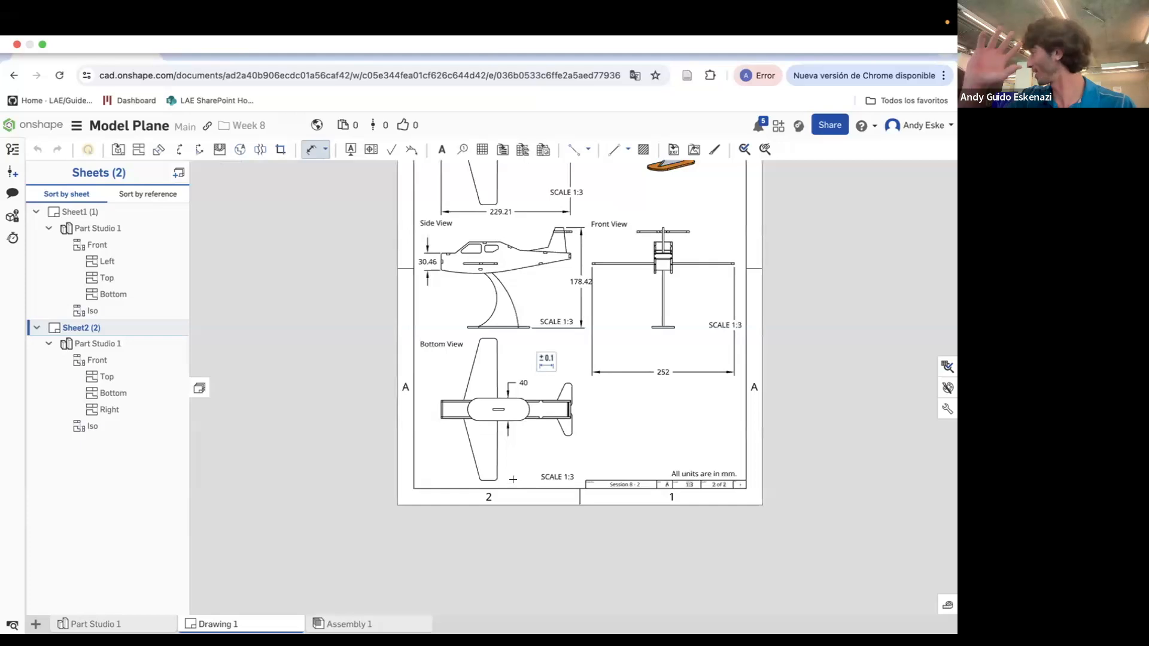
Dimension the stand's height in the Front View, from the fuselage's underside to the base's upper edge, beside the post
{"action": "scroll", "coordinate": [539, 467], "scroll_direction": "down", "scroll_amount": 1}
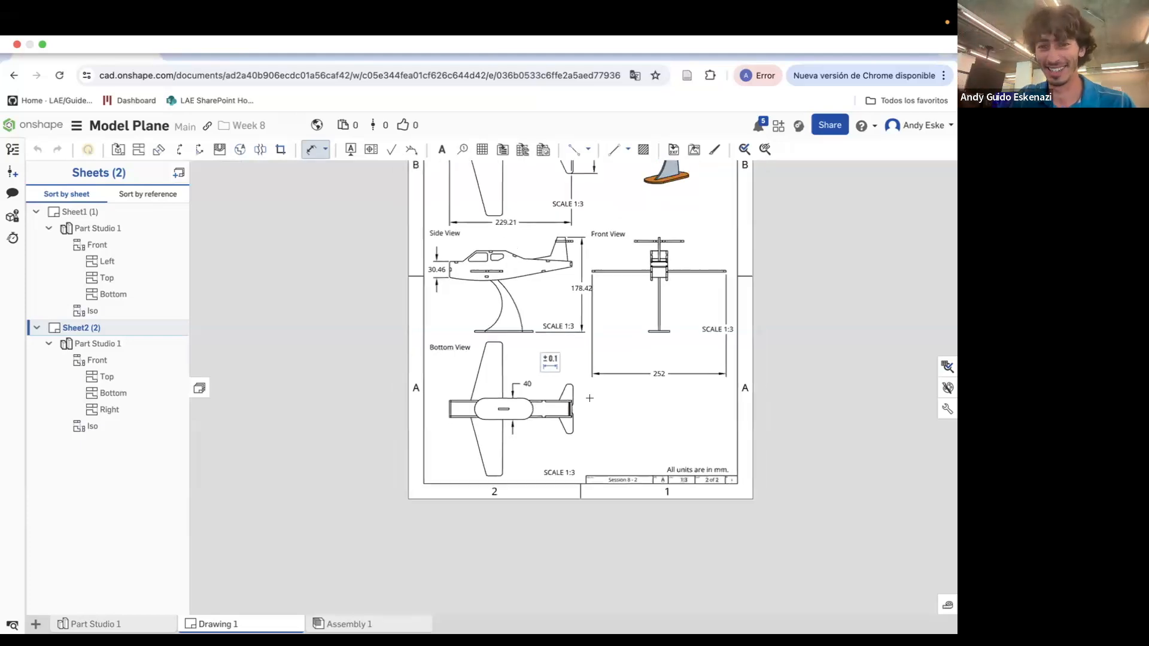
{"action": "scroll", "coordinate": [662, 290], "scroll_direction": "up", "scroll_amount": 8}
{"action": "left_click", "coordinate": [650, 271]}
{"action": "left_click", "coordinate": [661, 511]}
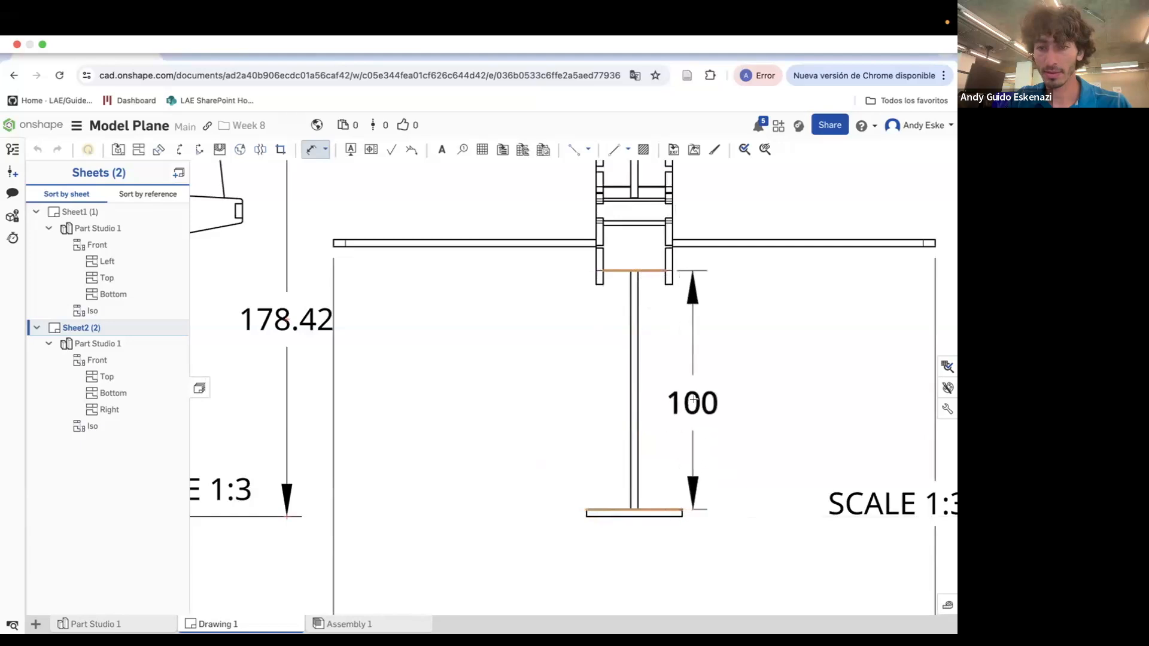
{"action": "left_click", "coordinate": [728, 382]}
{"action": "scroll", "coordinate": [727, 383], "scroll_direction": "down", "scroll_amount": 6}
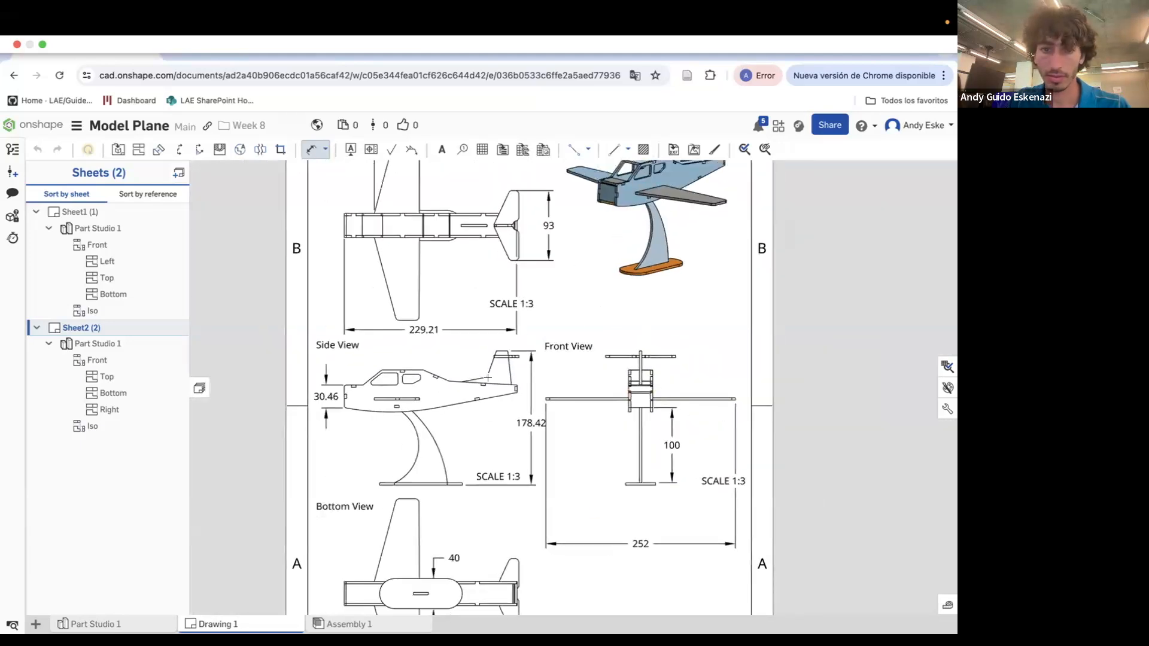
{"action": "scroll", "coordinate": [473, 372], "scroll_direction": "up", "scroll_amount": 3}
{"action": "left_click", "coordinate": [504, 331]}
{"action": "left_click", "coordinate": [506, 391]}
{"action": "key", "text": "Escape"}
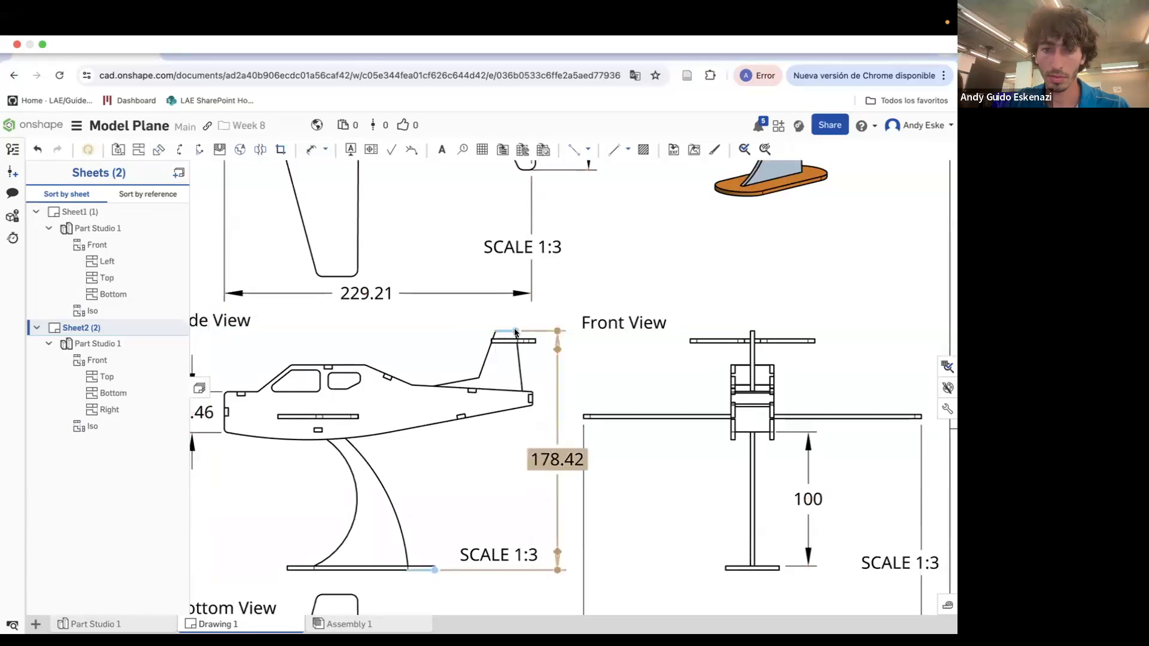
Dimension the tail fin's rear edge height in the Side View and move the overall height dimension farther away from the plane
{"action": "key", "text": "d"}
{"action": "scroll", "coordinate": [517, 331], "scroll_direction": "up", "scroll_amount": 2}
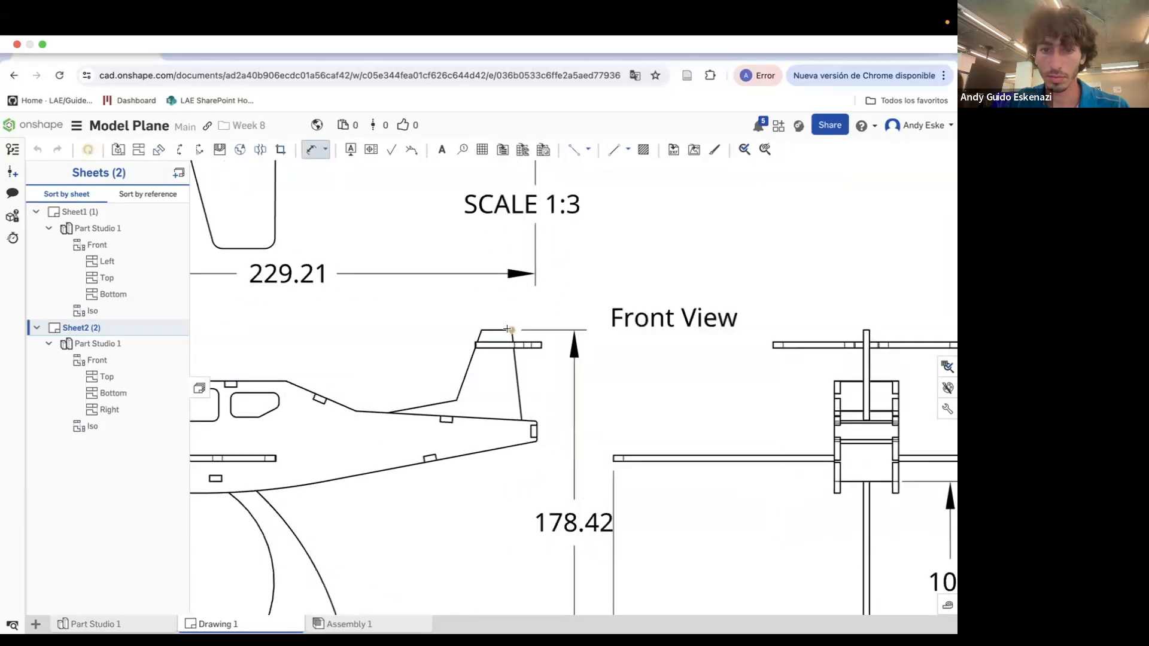
{"action": "left_click", "coordinate": [521, 419]}
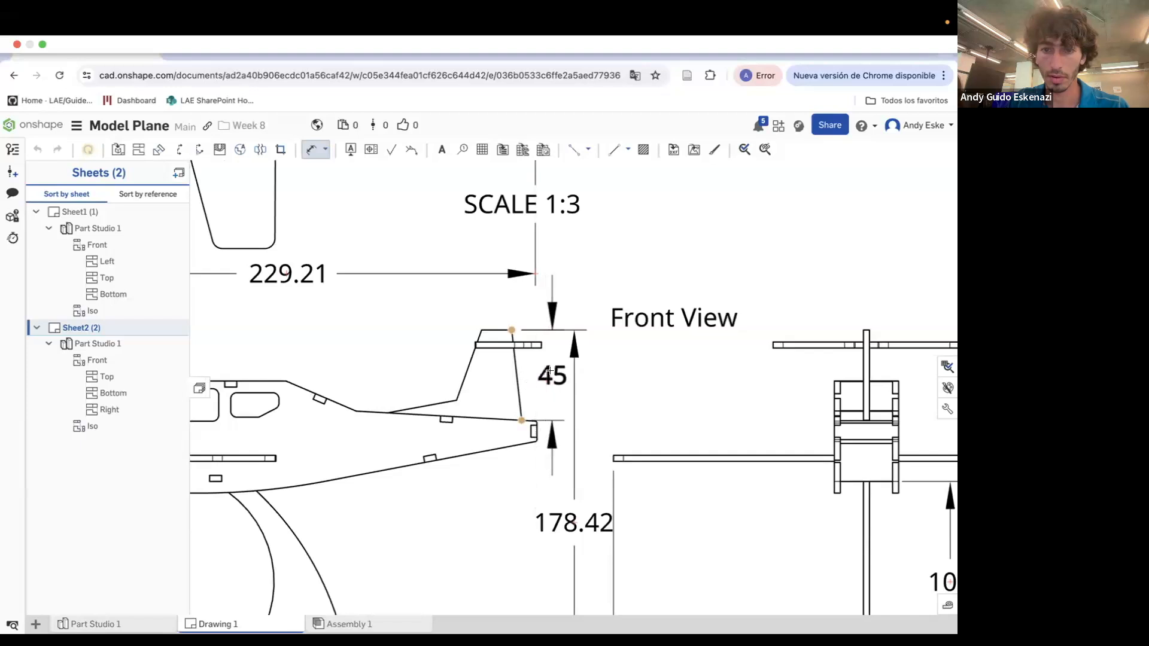
{"action": "left_click", "coordinate": [549, 371]}
{"action": "key", "text": "Escape"}
{"action": "left_click_drag", "start_coordinate": [587, 518], "coordinate": [617, 519]}
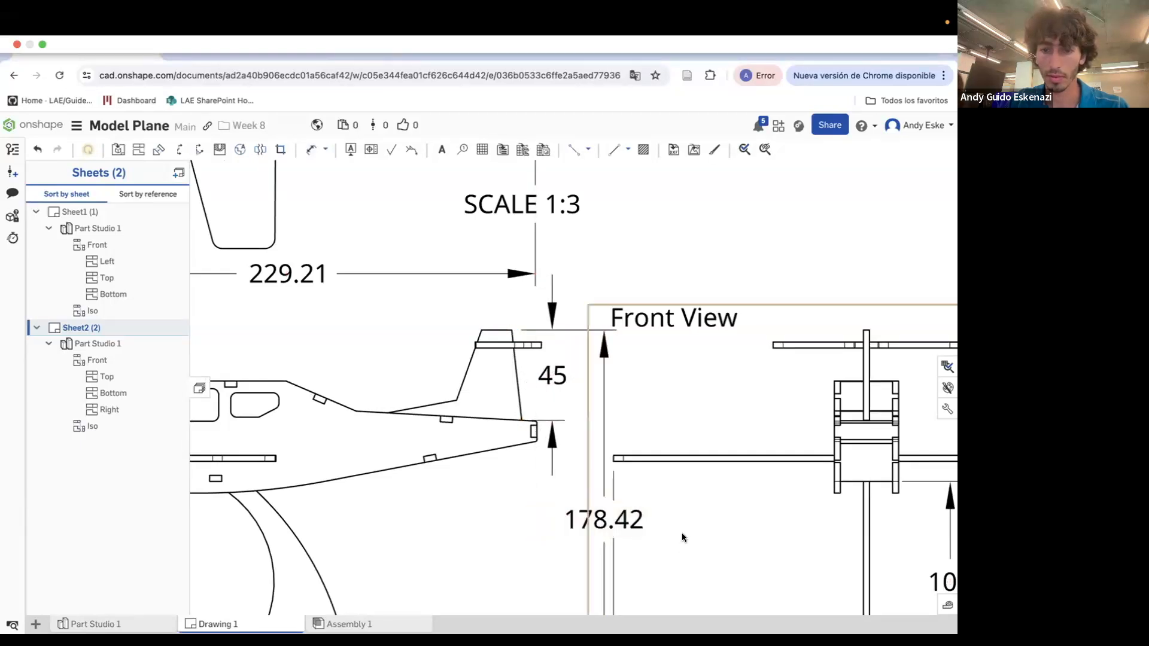
{"action": "scroll", "coordinate": [587, 432], "scroll_direction": "down", "scroll_amount": 5}
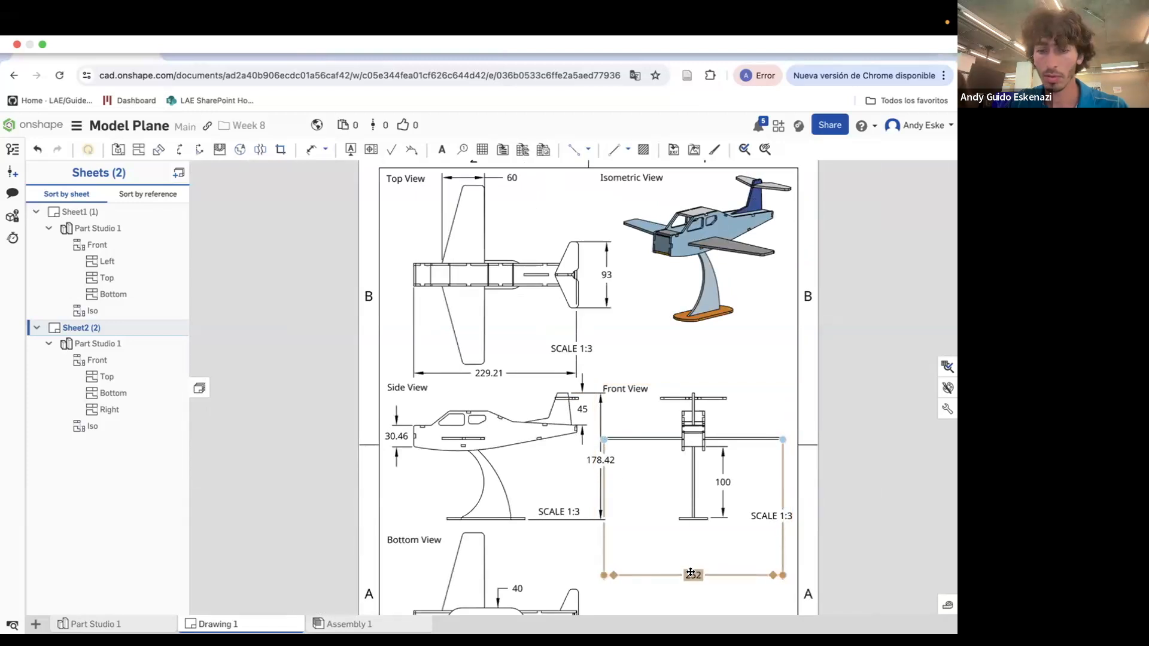
Delete the wingspan dimension from the Front View and dimension the full wingspan in the Top View, lined up beside the elevator's dimension
{"action": "right_click", "coordinate": [690, 574]}
{"action": "left_click", "coordinate": [711, 542]}
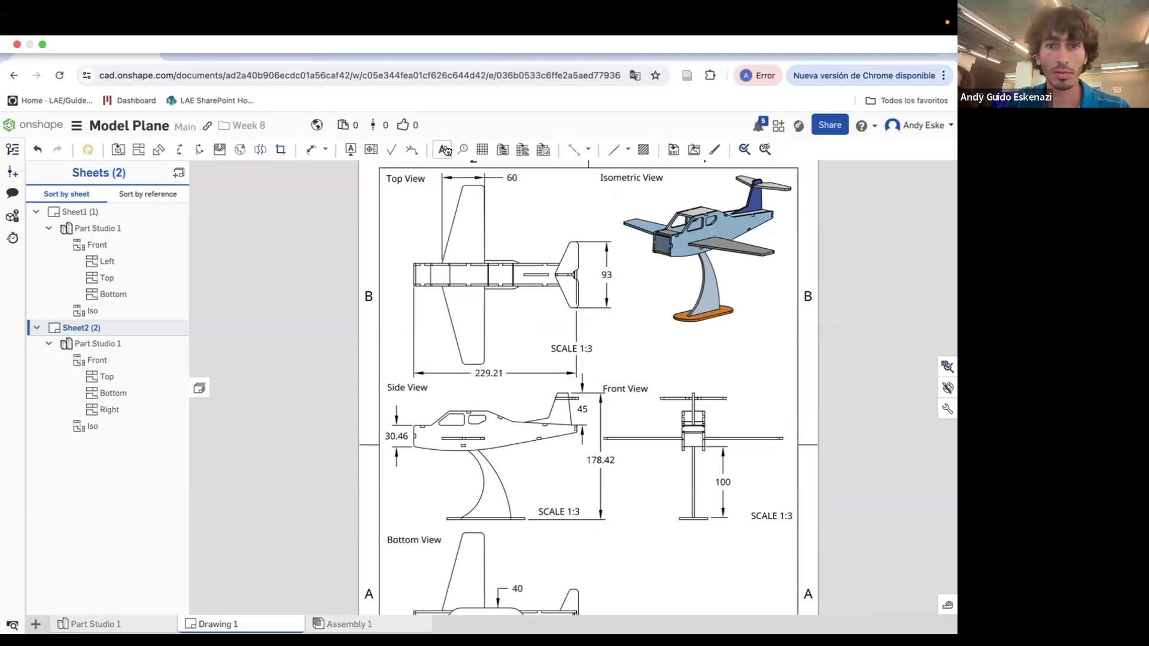
{"action": "key", "text": "d"}
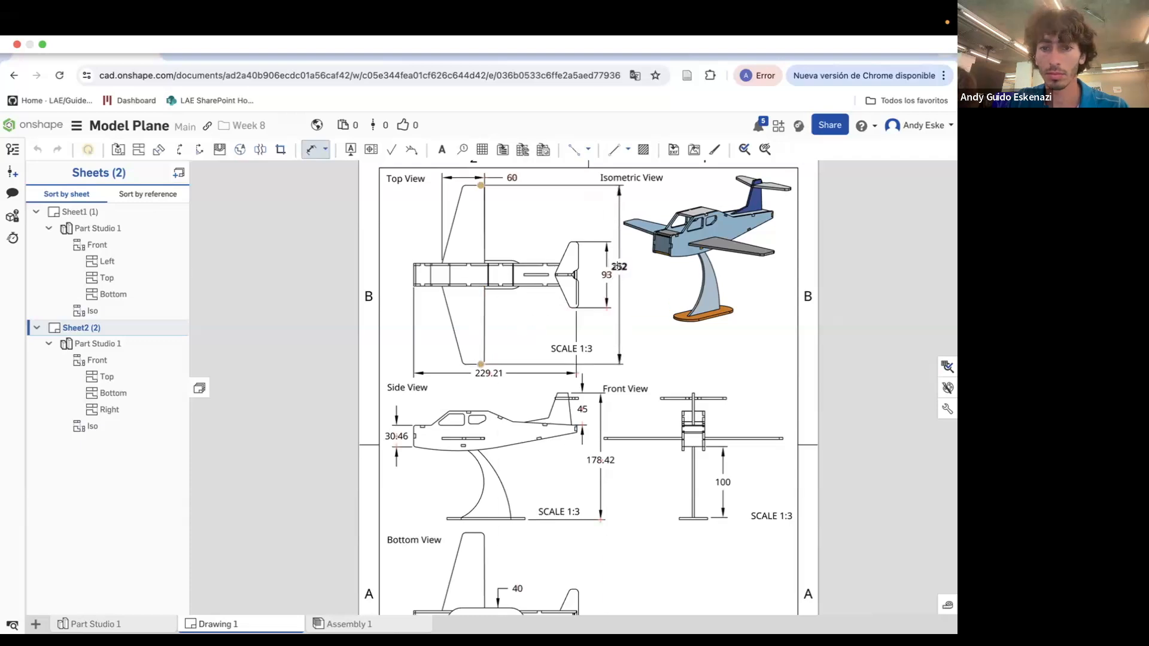
{"action": "left_click", "coordinate": [622, 269]}
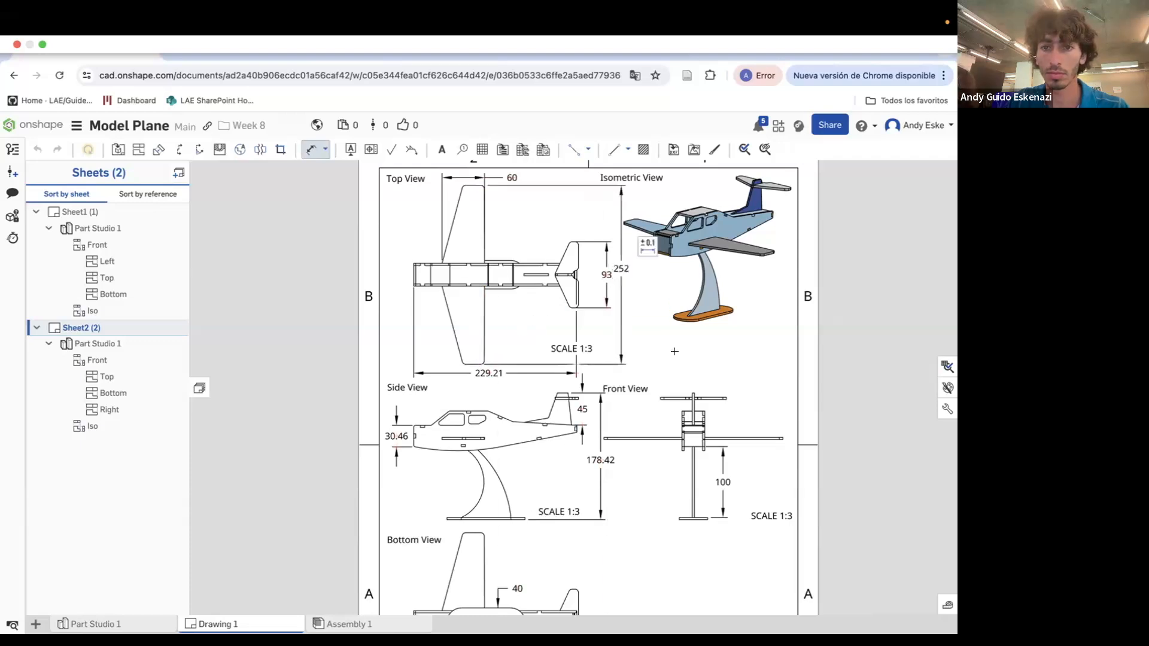
{"action": "key", "text": "Escape"}
{"action": "left_click_drag", "start_coordinate": [624, 269], "coordinate": [626, 275]}
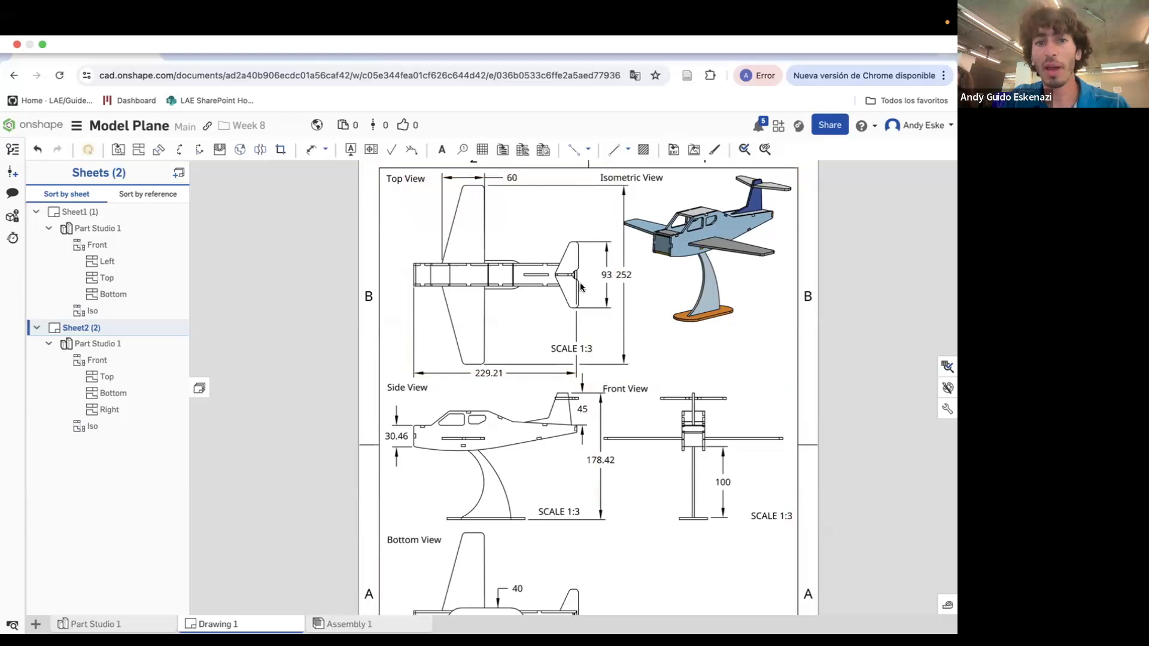
{"action": "key", "text": "f"}
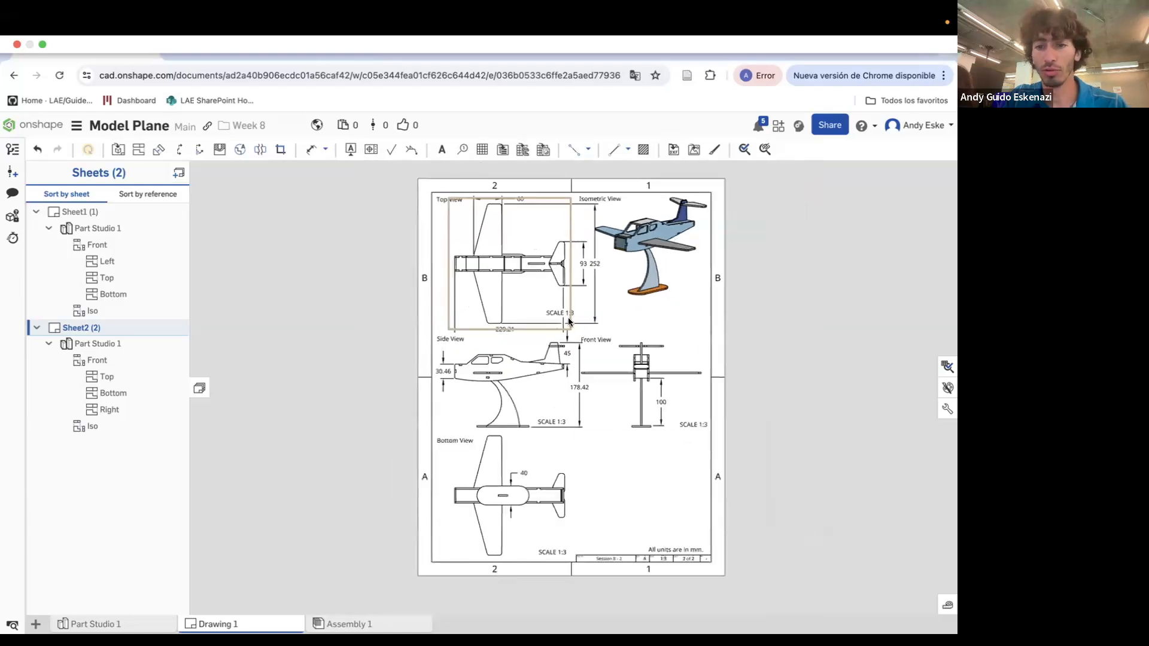
{"action": "left_click", "coordinate": [153, 626]}
{"action": "left_click", "coordinate": [214, 624]}
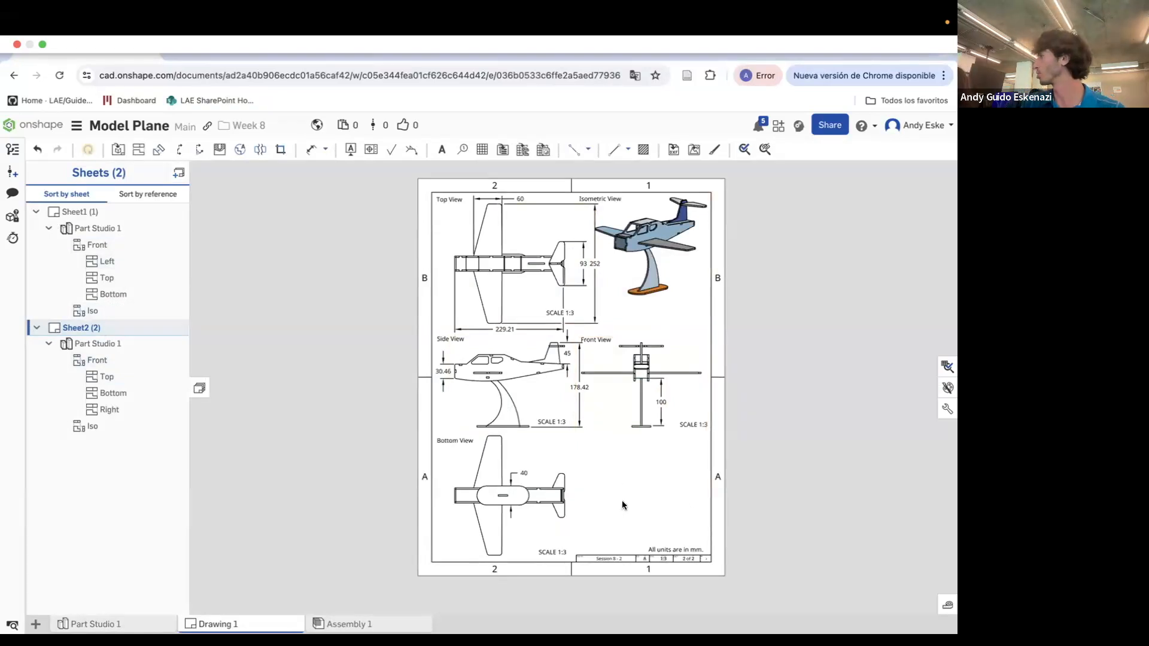
{"action": "scroll", "coordinate": [647, 495], "scroll_direction": "up", "scroll_amount": 2}
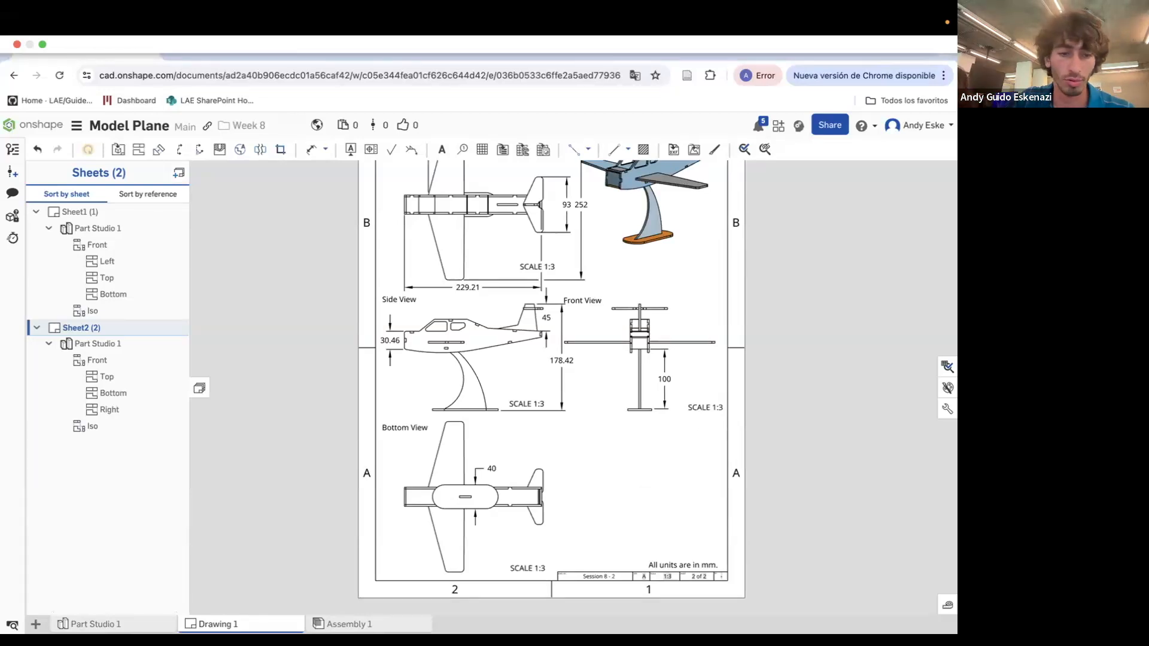
{"action": "left_click", "coordinate": [90, 624]}
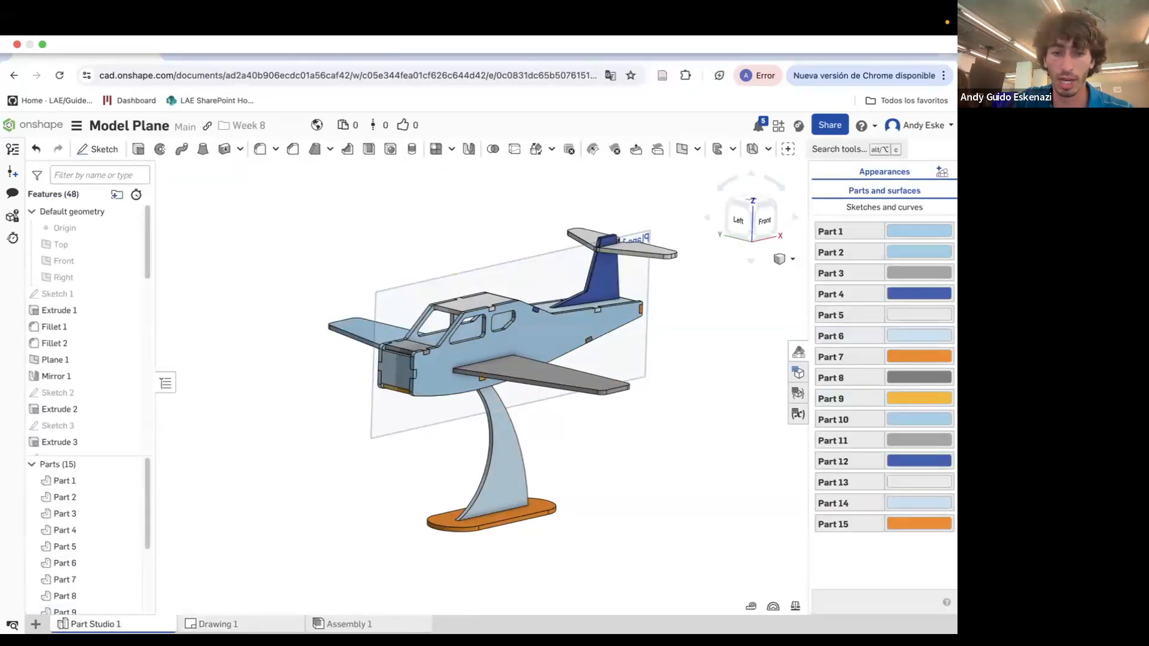
{"action": "left_click", "coordinate": [349, 625]}
{"action": "left_click", "coordinate": [228, 626]}
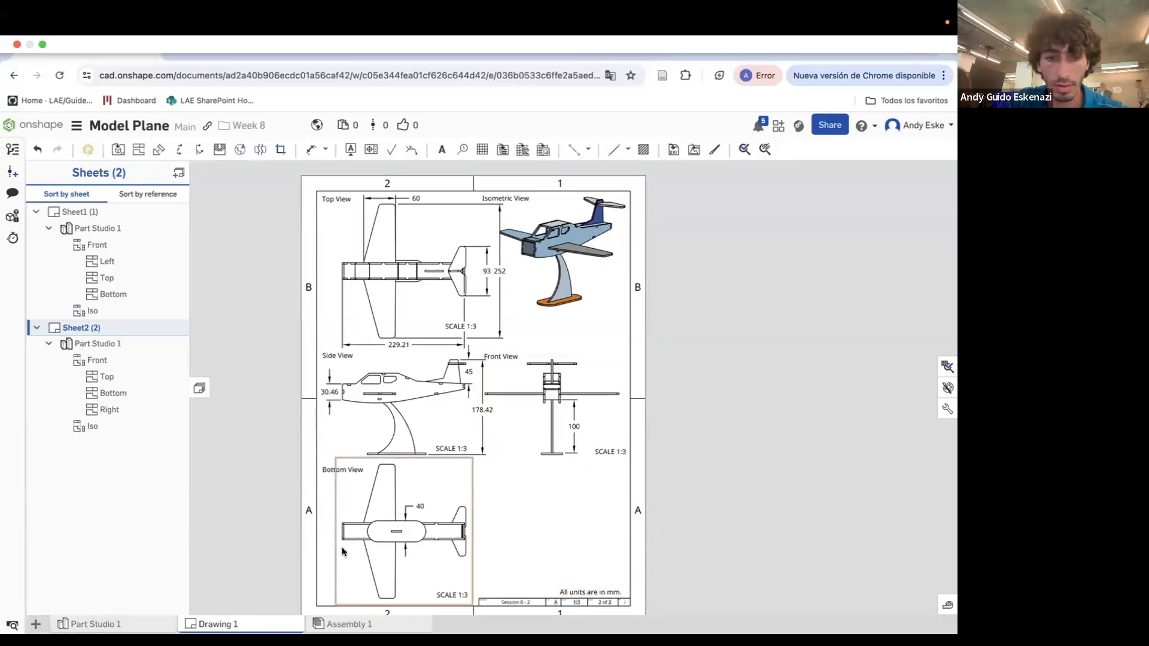
Dimension the fuselage width between its outer long edges in the Bottom View, placing the dimension beyond the tail
{"action": "scroll", "coordinate": [455, 544], "scroll_direction": "up", "scroll_amount": 5}
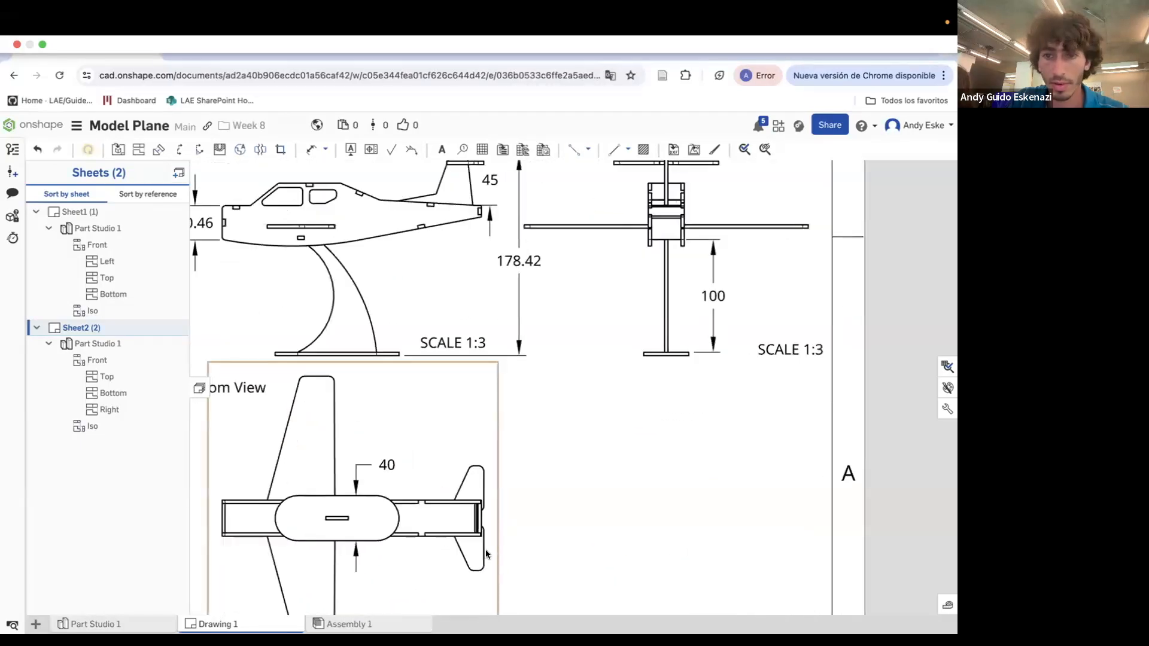
{"action": "left_click", "coordinate": [311, 149]}
{"action": "left_click", "coordinate": [436, 498]}
{"action": "left_click", "coordinate": [446, 535]}
{"action": "left_click", "coordinate": [543, 518]}
{"action": "scroll", "coordinate": [243, 451], "scroll_direction": "down", "scroll_amount": 3}
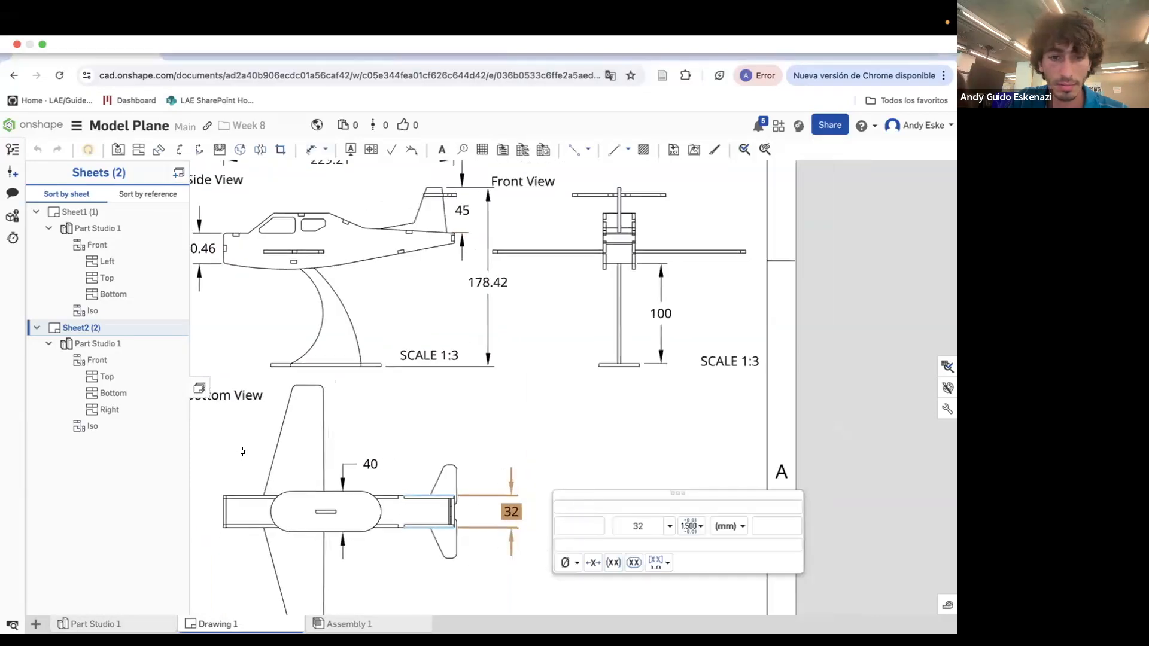
{"action": "scroll", "coordinate": [531, 458], "scroll_direction": "down", "scroll_amount": 1}
{"action": "scroll", "coordinate": [530, 452], "scroll_direction": "down", "scroll_amount": 3}
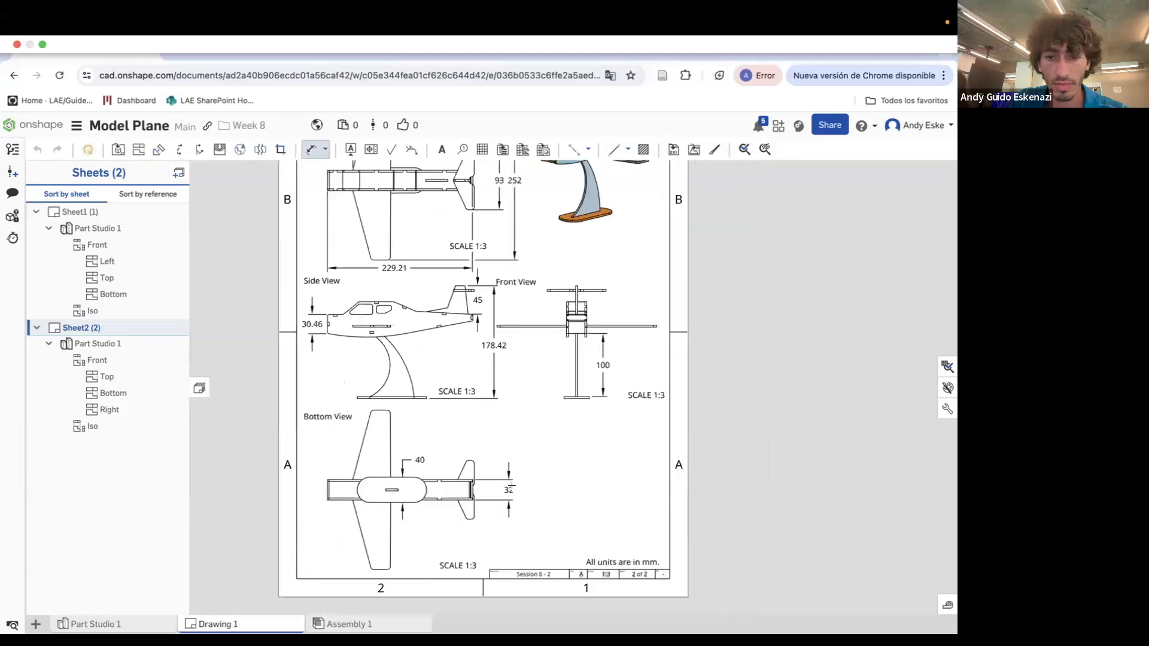
Open the fuselage-width dimension for editing, try a suffix of 4 on it and remove the suffix
{"action": "scroll", "coordinate": [533, 479], "scroll_direction": "up", "scroll_amount": 5}
{"action": "double_click", "coordinate": [537, 486]}
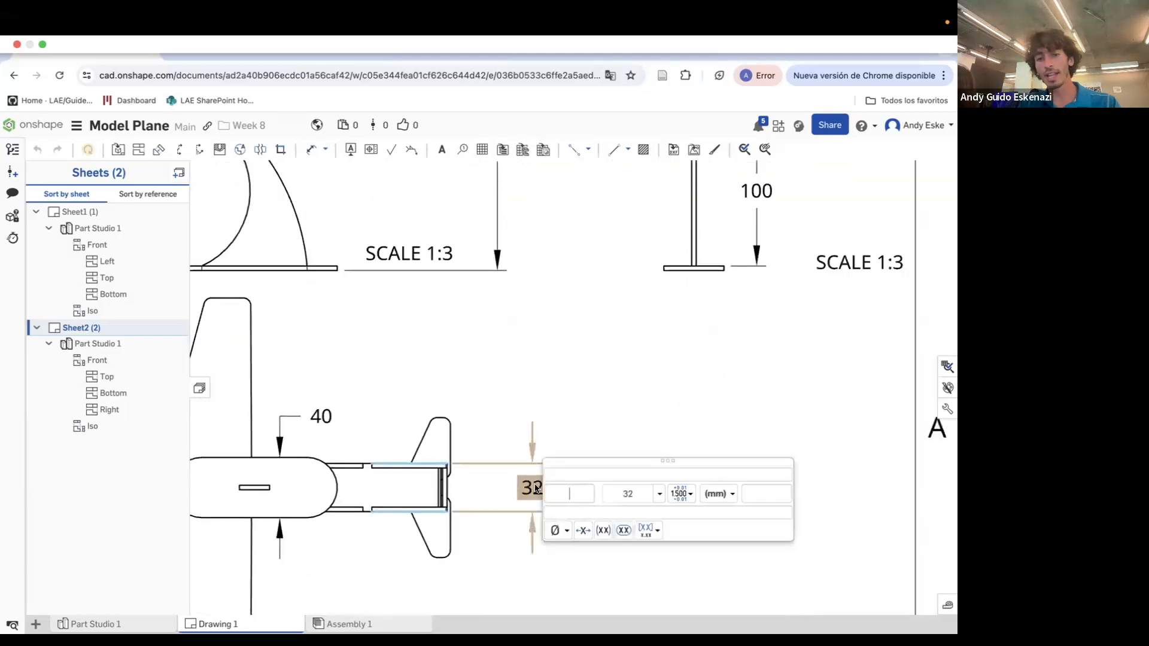
{"action": "left_click_drag", "start_coordinate": [602, 459], "coordinate": [656, 421]}
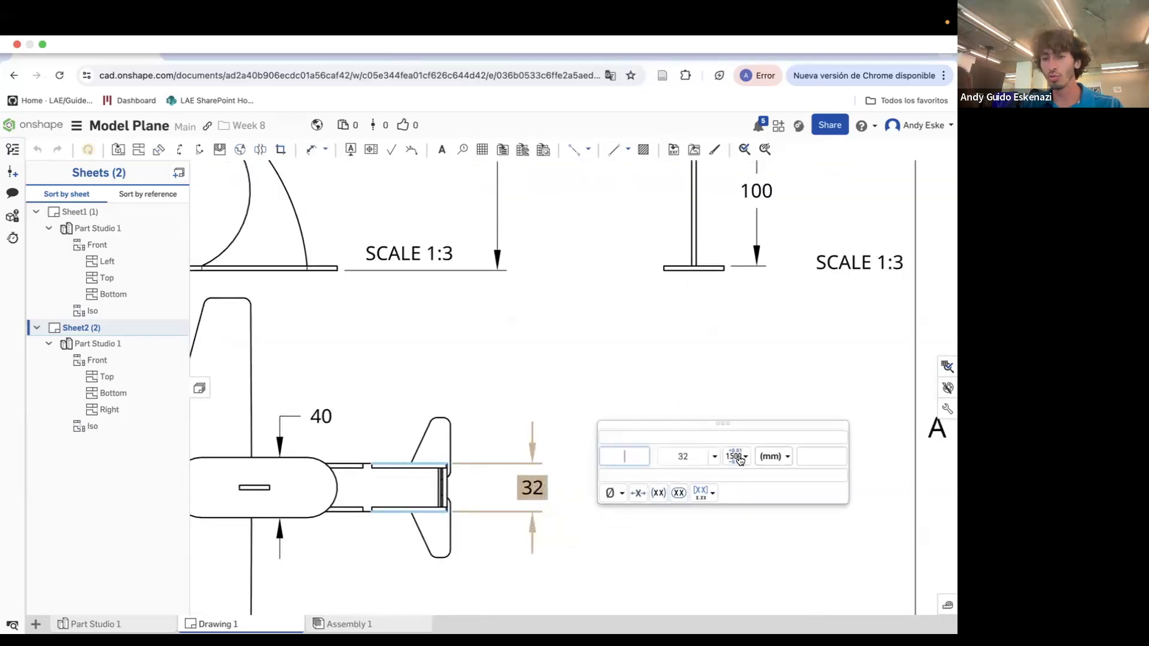
{"action": "left_click", "coordinate": [738, 457]}
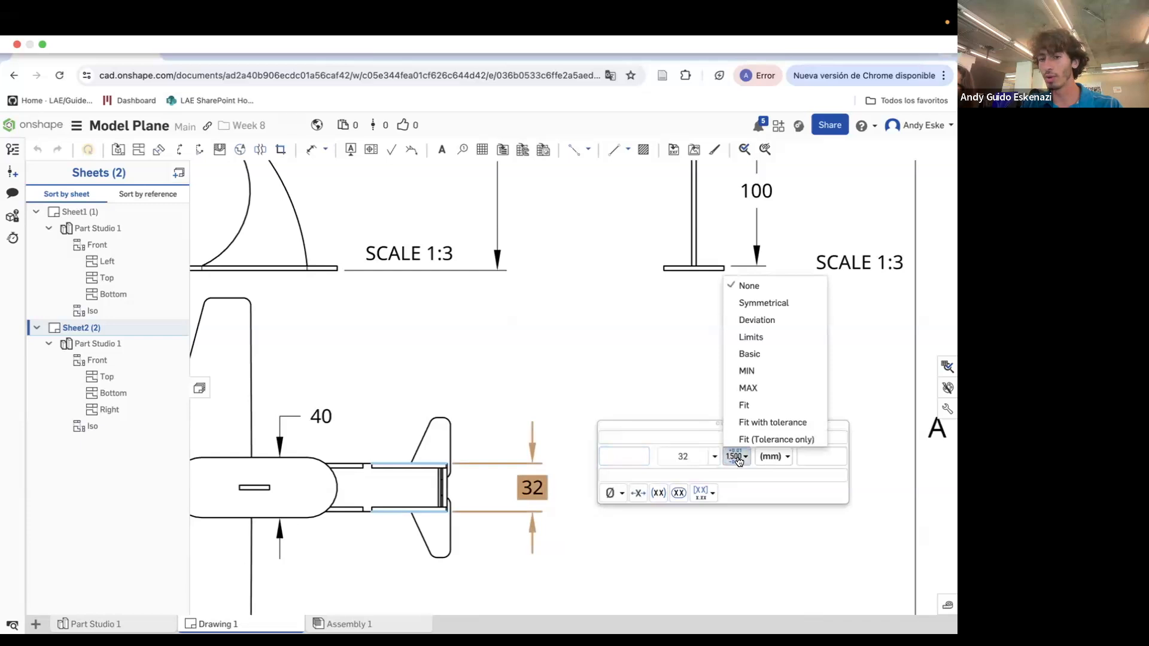
{"action": "left_click", "coordinate": [738, 458]}
{"action": "left_click", "coordinate": [808, 455]}
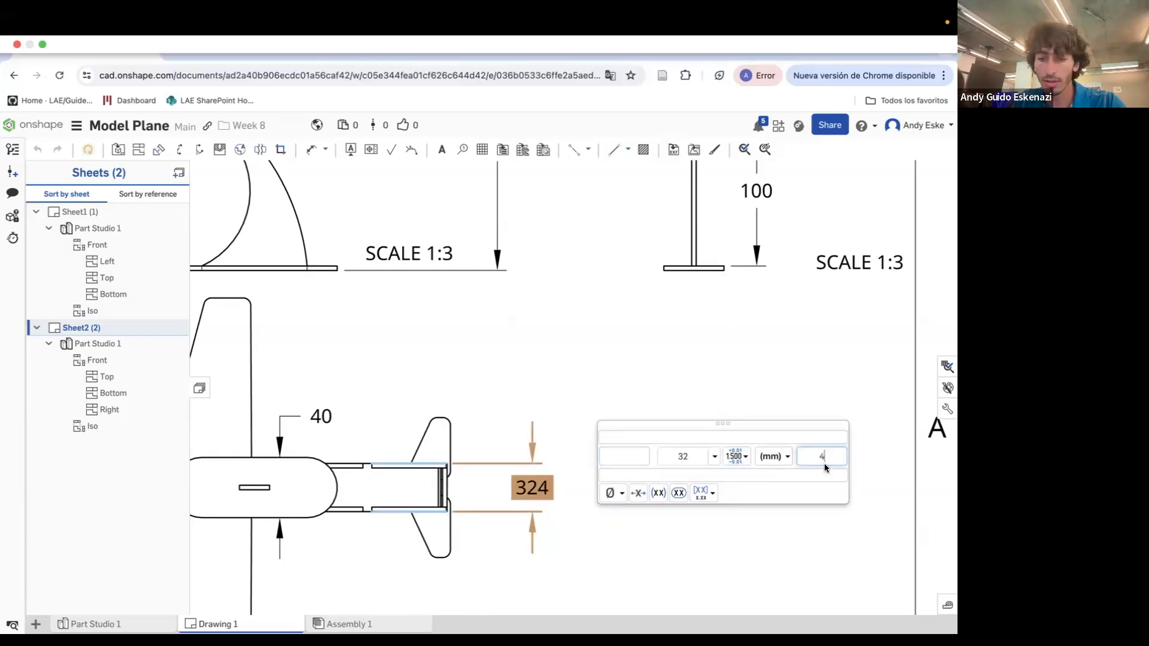
{"action": "key", "text": "BackSpace"}
{"action": "left_click", "coordinate": [646, 461]}
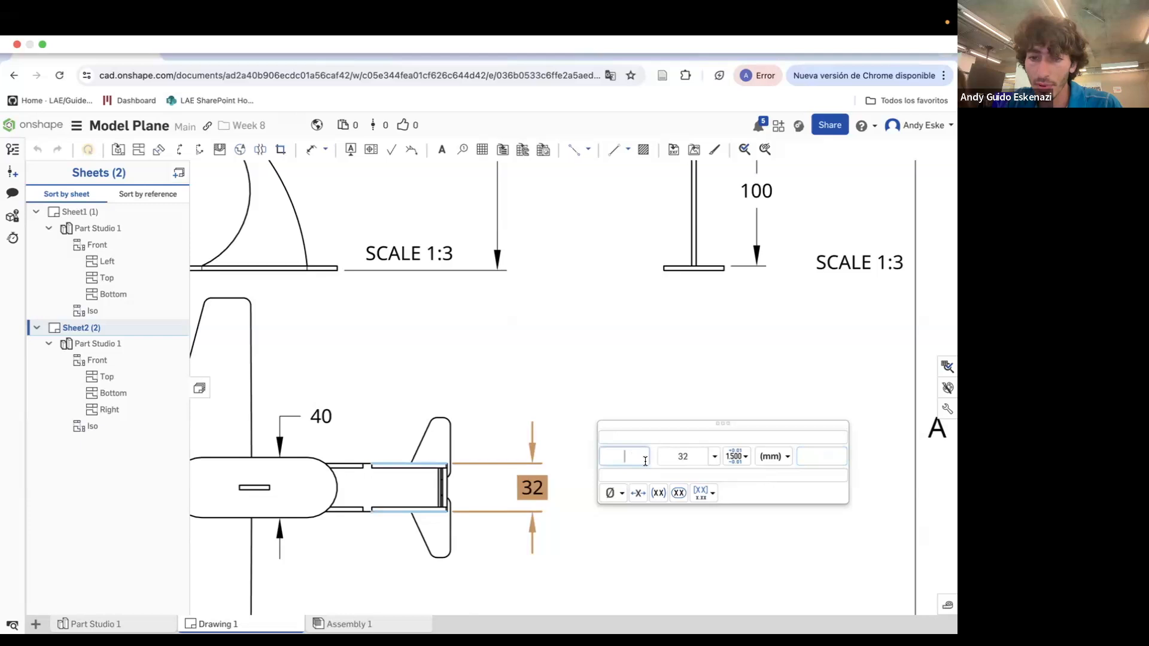
Try the Limits, Symmetrical and MAX tolerance types on the fuselage-width dimension and set the tolerance back to None
{"action": "left_click", "coordinate": [740, 461]}
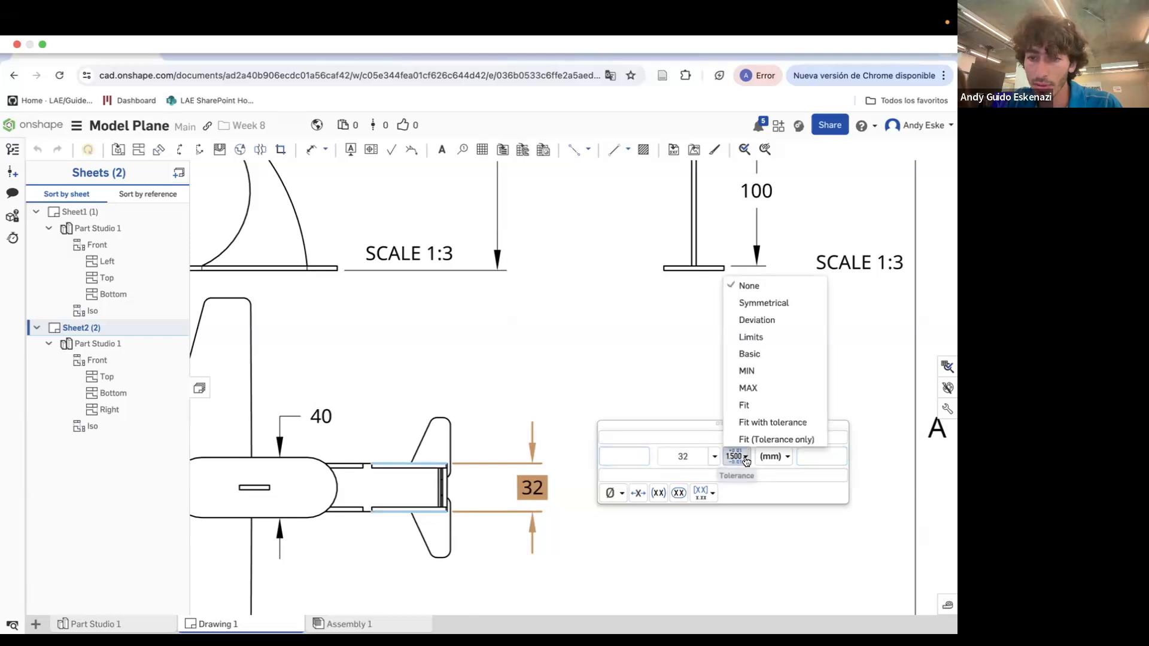
{"action": "left_click", "coordinate": [752, 337]}
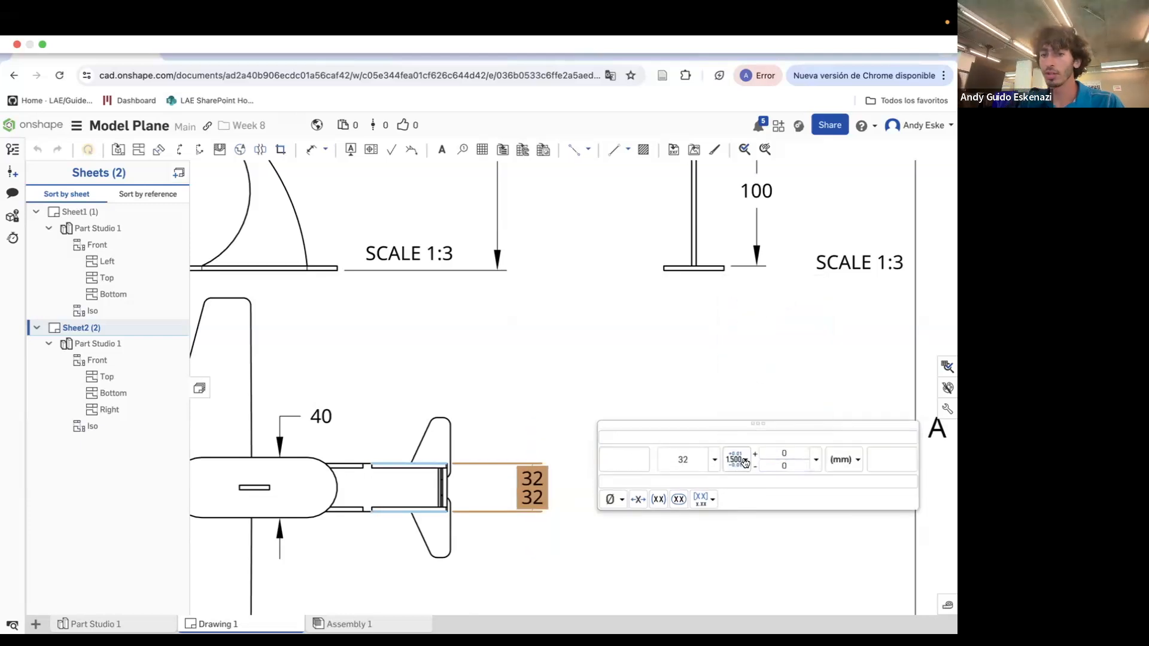
{"action": "left_click", "coordinate": [745, 463]}
{"action": "left_click", "coordinate": [766, 302]}
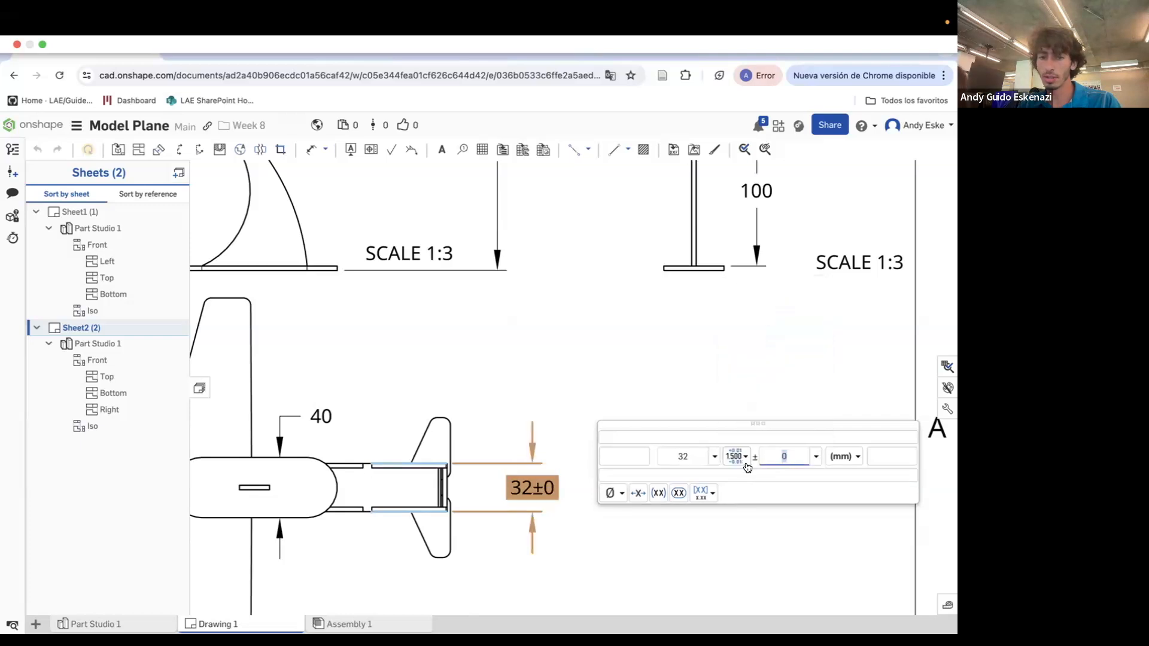
{"action": "left_click", "coordinate": [741, 459]}
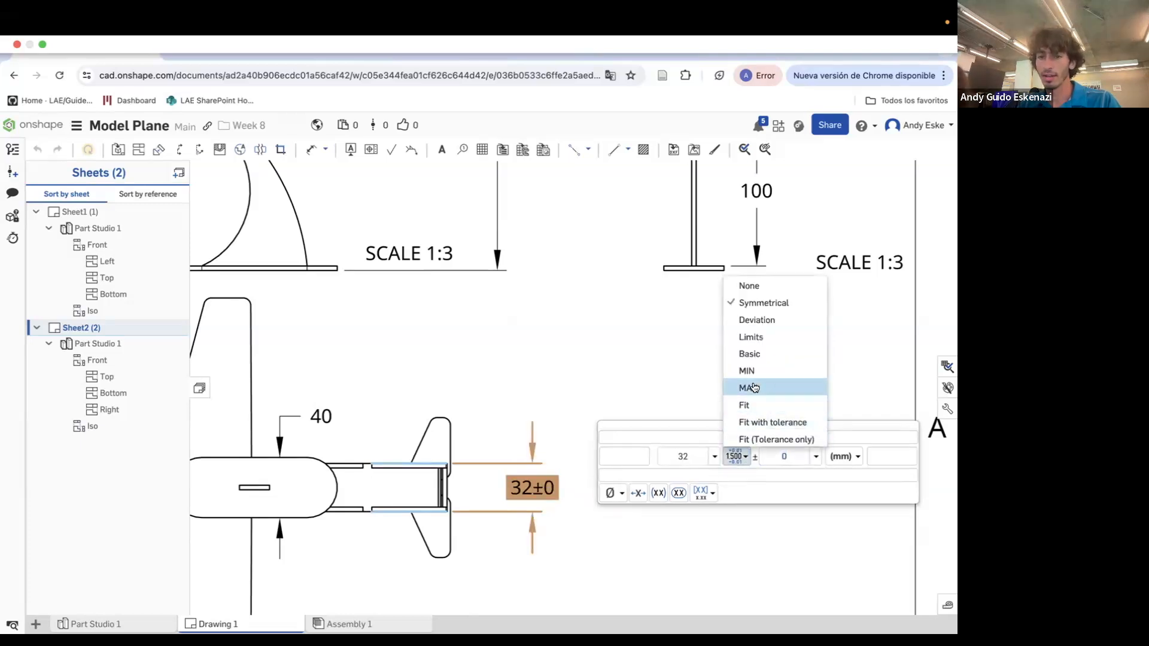
{"action": "left_click", "coordinate": [755, 402]}
{"action": "left_click", "coordinate": [740, 459]}
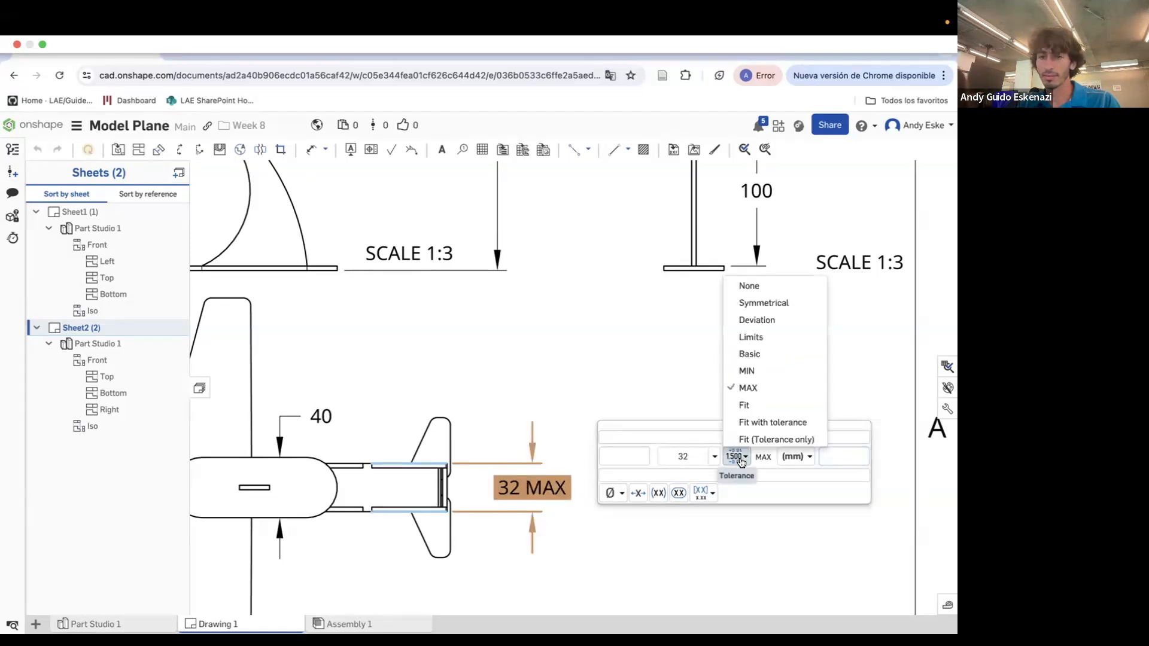
{"action": "left_click", "coordinate": [755, 286]}
{"action": "left_click", "coordinate": [795, 392]}
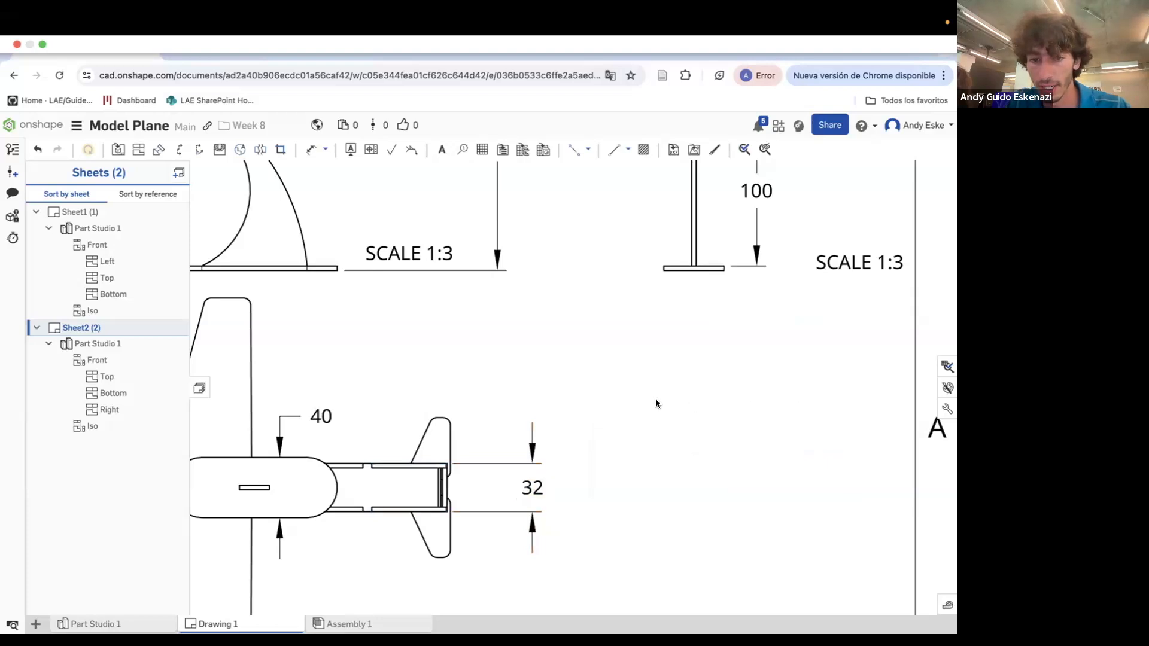
{"action": "scroll", "coordinate": [642, 400], "scroll_direction": "down", "scroll_amount": 5}
{"action": "scroll", "coordinate": [637, 479], "scroll_direction": "down", "scroll_amount": 2}
{"action": "scroll", "coordinate": [634, 505], "scroll_direction": "down", "scroll_amount": 3}
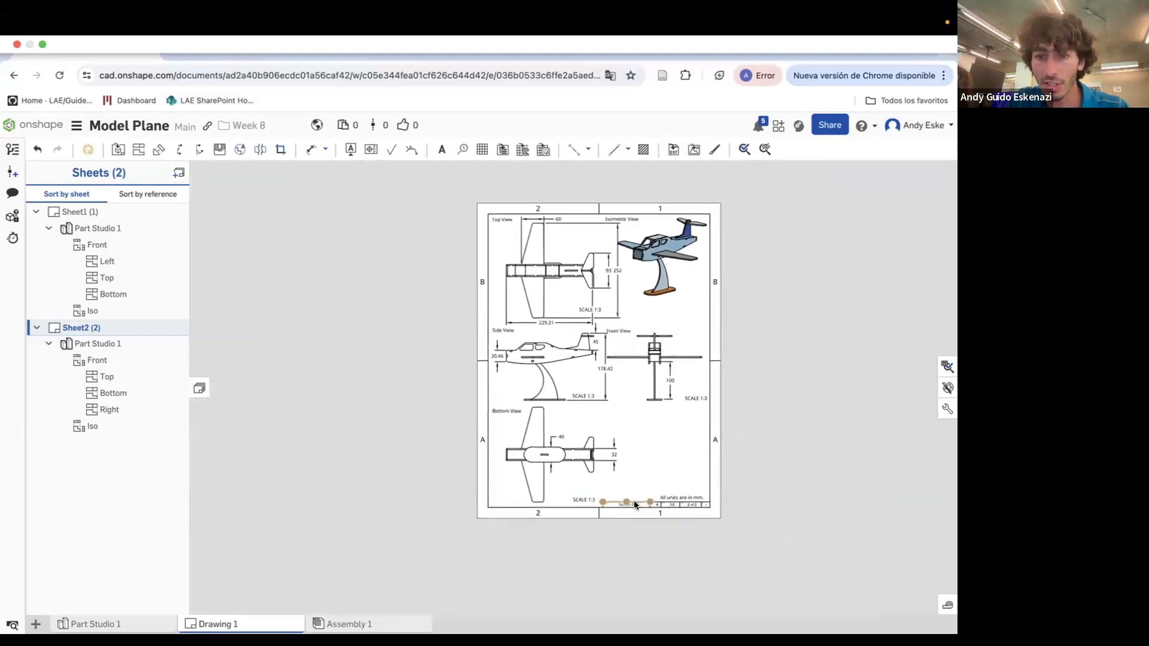
{"action": "scroll", "coordinate": [749, 343], "scroll_direction": "up", "scroll_amount": 2}
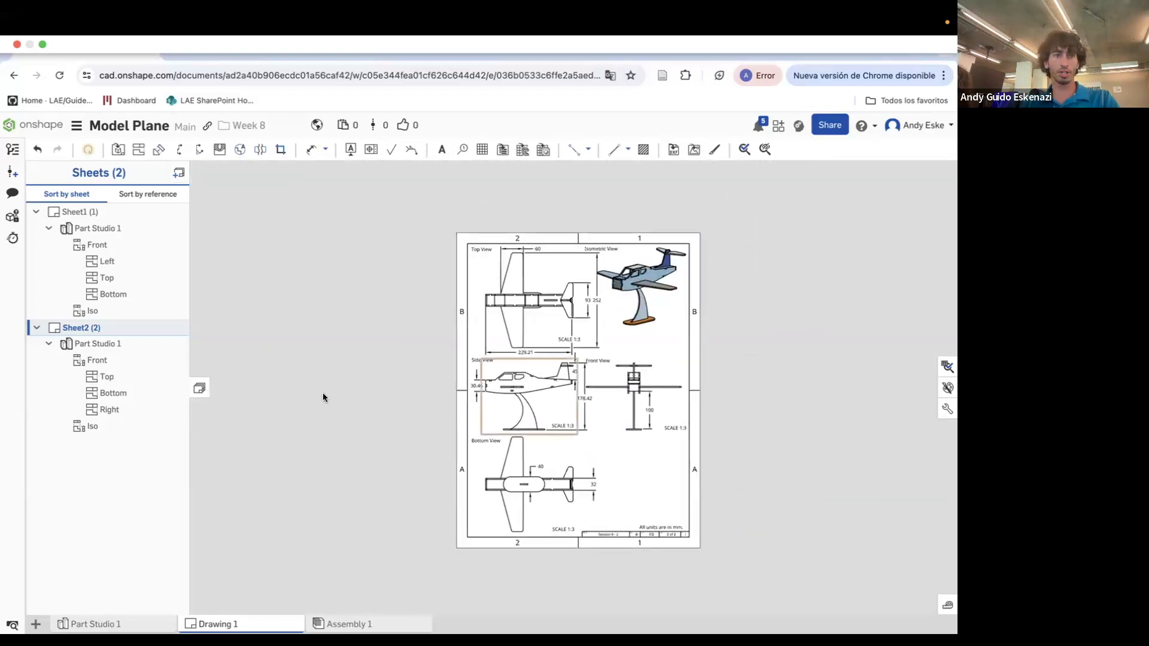
{"action": "right_click", "coordinate": [99, 331]}
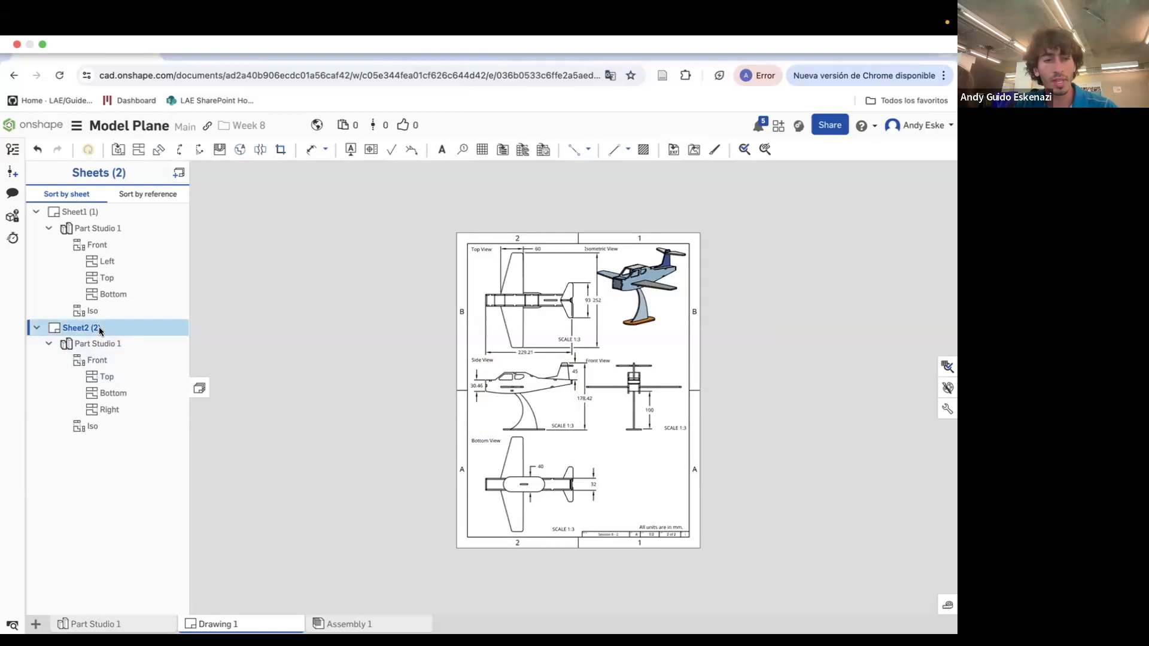
{"action": "left_click", "coordinate": [296, 315]}
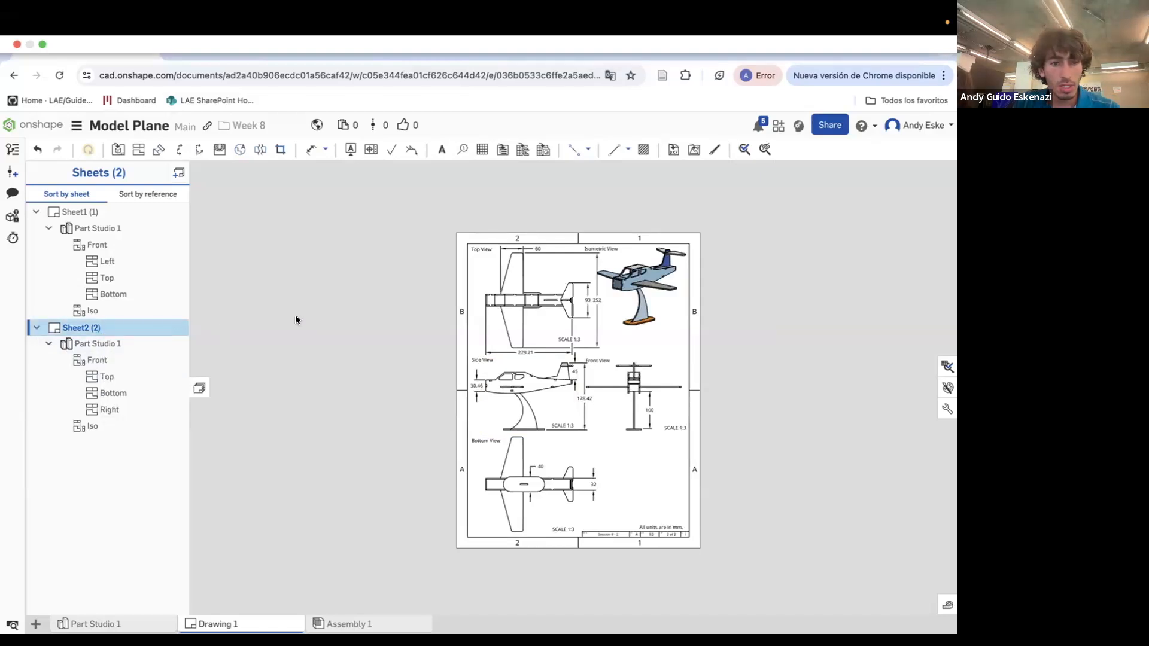
{"action": "right_click", "coordinate": [80, 214]}
{"action": "left_click", "coordinate": [292, 246]}
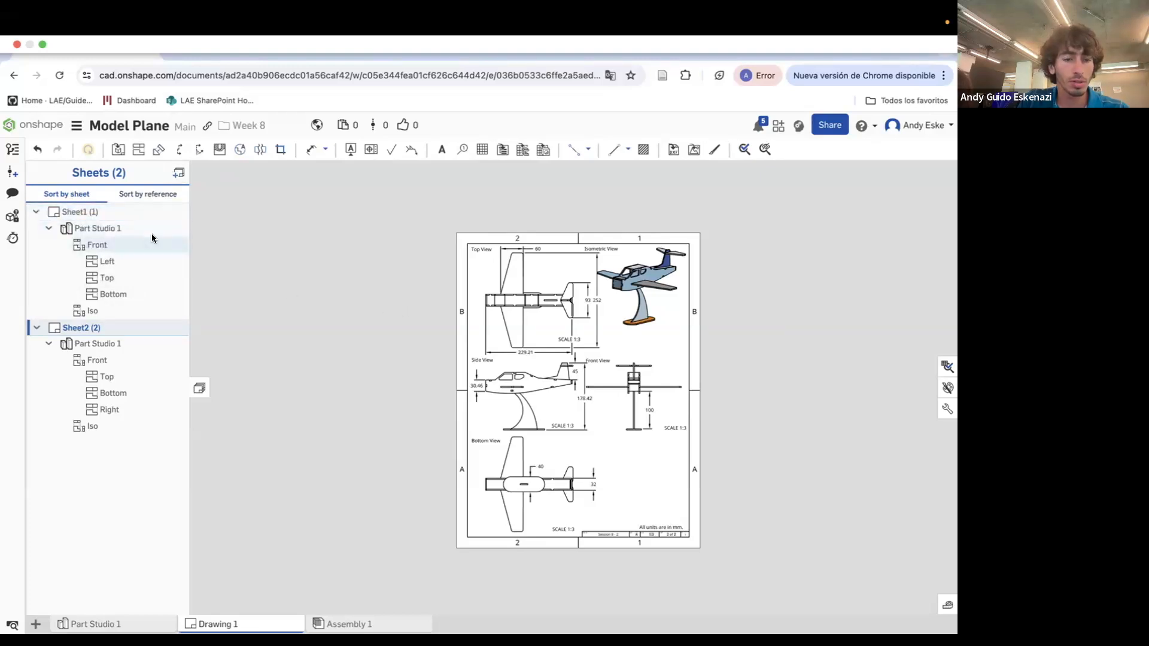
View the export settings for Drawing 1 with PDF as the format and close them without exporting
{"action": "right_click", "coordinate": [264, 627]}
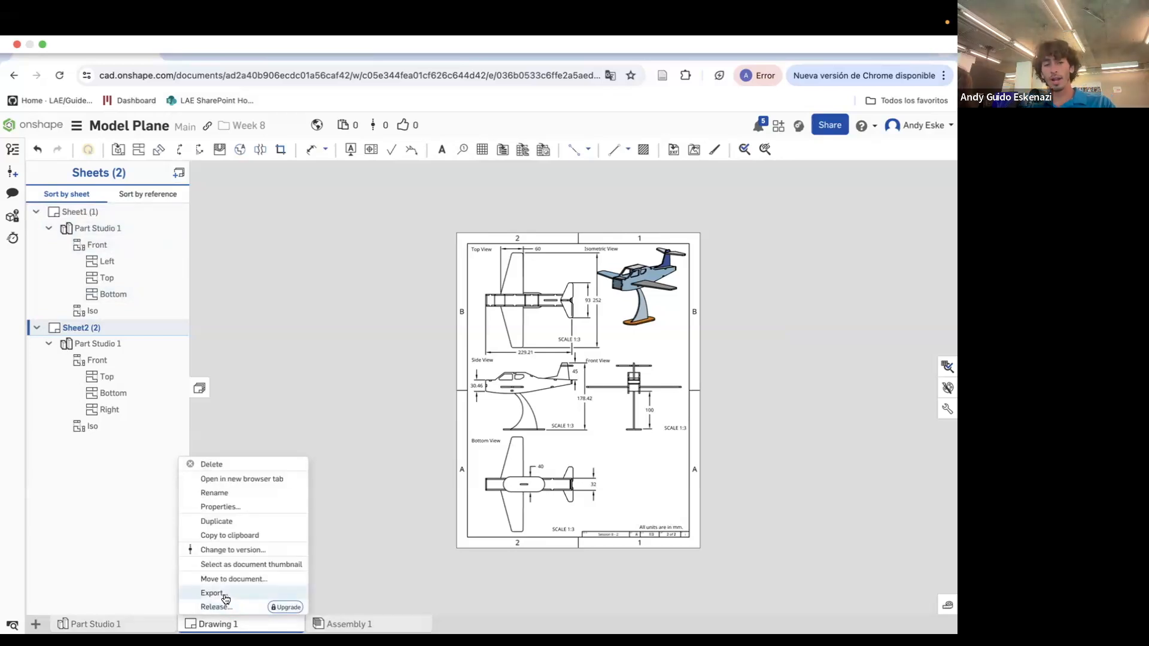
{"action": "left_click", "coordinate": [226, 599]}
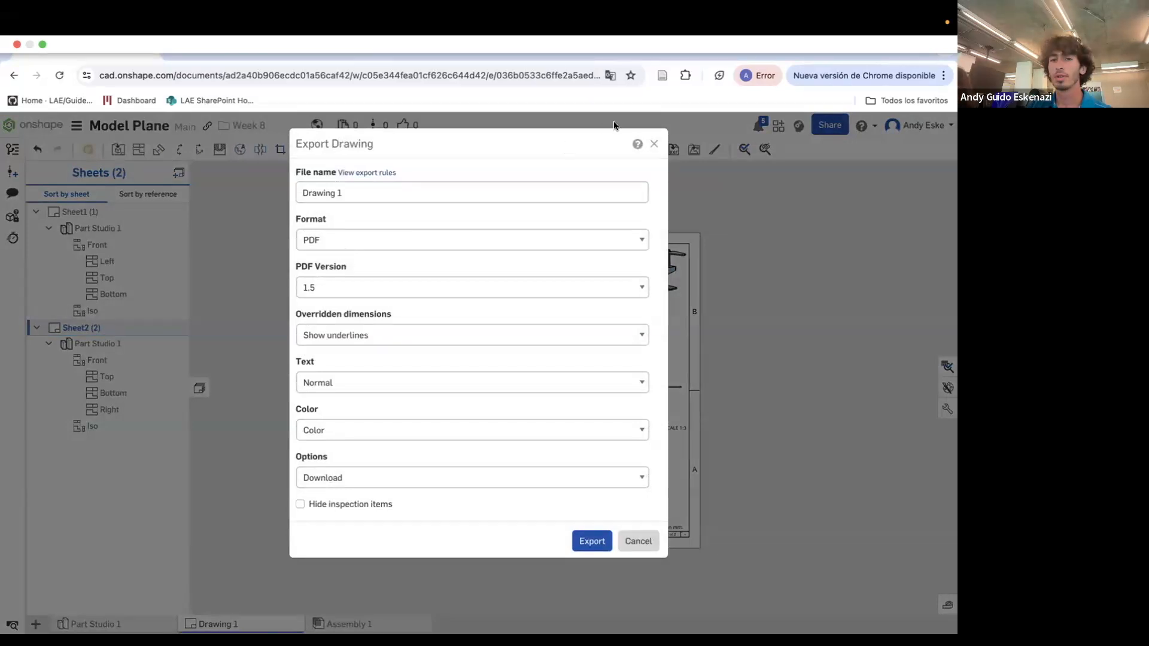
{"action": "left_click", "coordinate": [652, 144]}
Check the model in Part Studio 1 and display Sheet1 of Drawing 1 with its numbered callouts and parts table
{"action": "scroll", "coordinate": [731, 316], "scroll_direction": "up", "scroll_amount": 3}
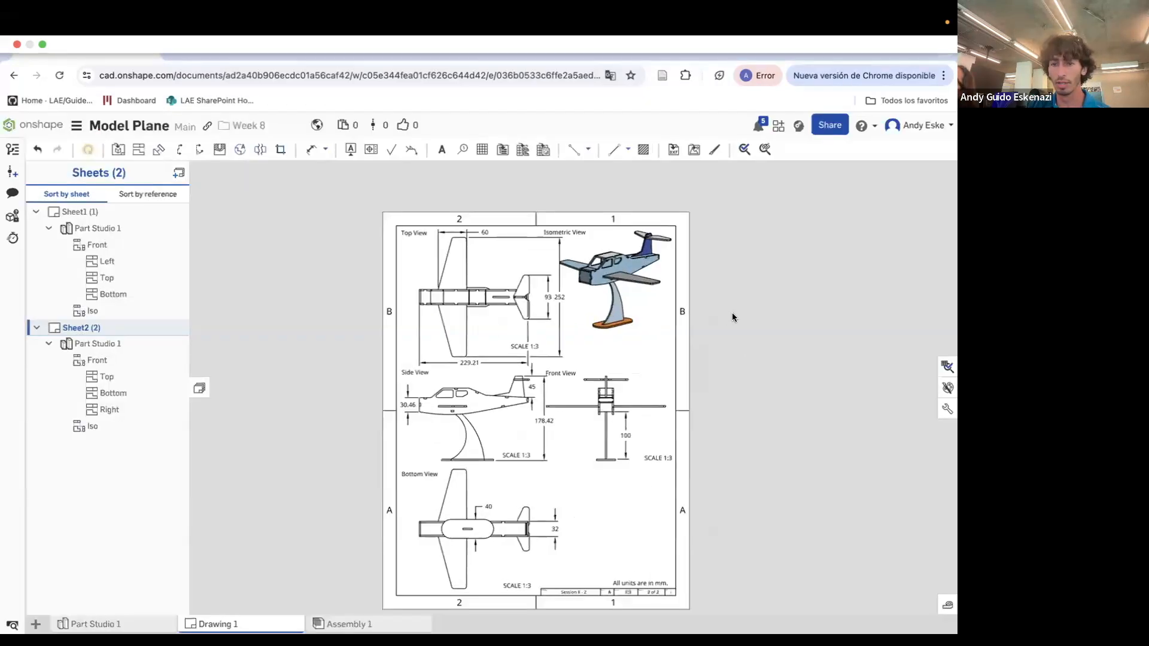
{"action": "scroll", "coordinate": [550, 316], "scroll_direction": "down", "scroll_amount": 1}
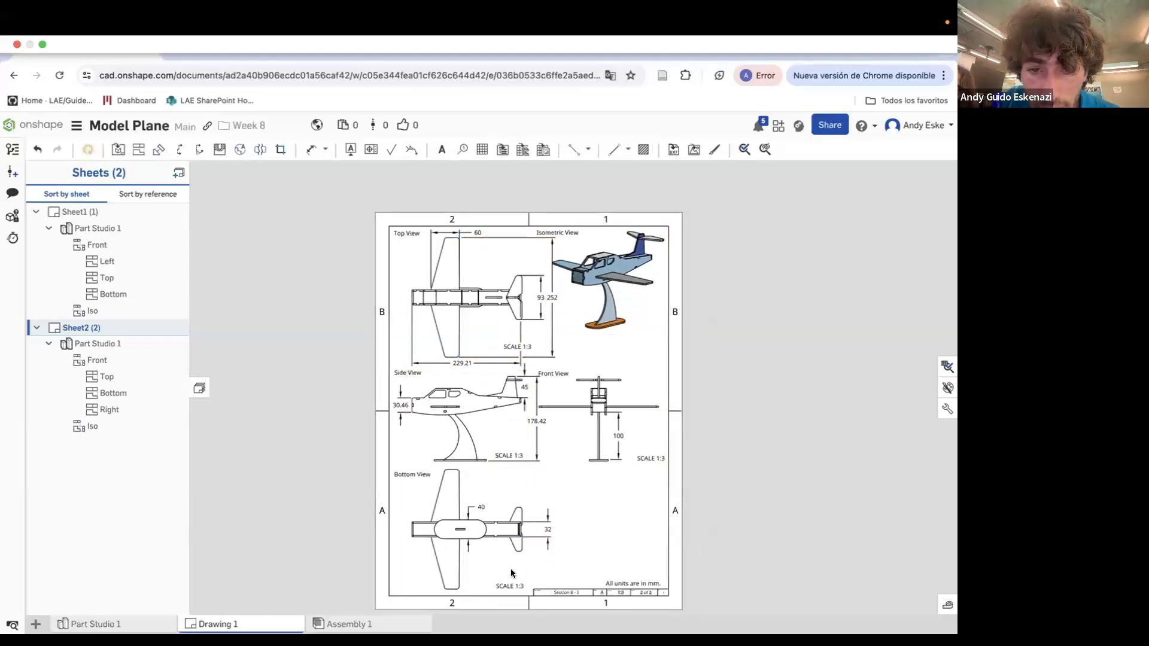
{"action": "scroll", "coordinate": [560, 556], "scroll_direction": "up", "scroll_amount": 1}
{"action": "left_click", "coordinate": [146, 626]}
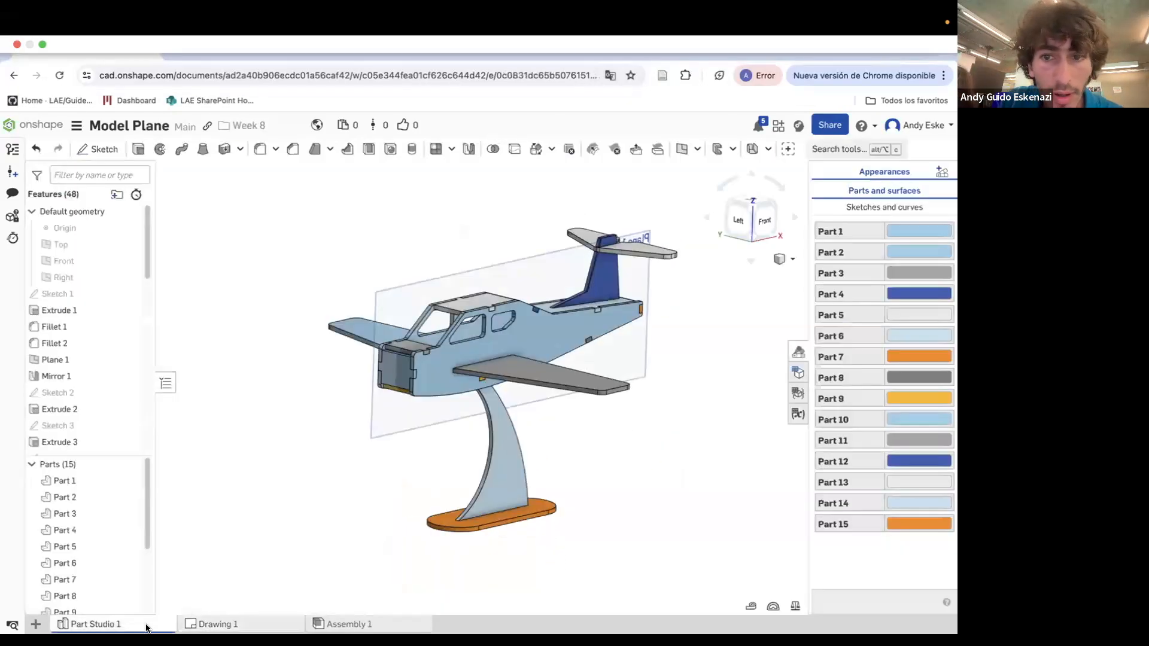
{"action": "left_click", "coordinate": [218, 625]}
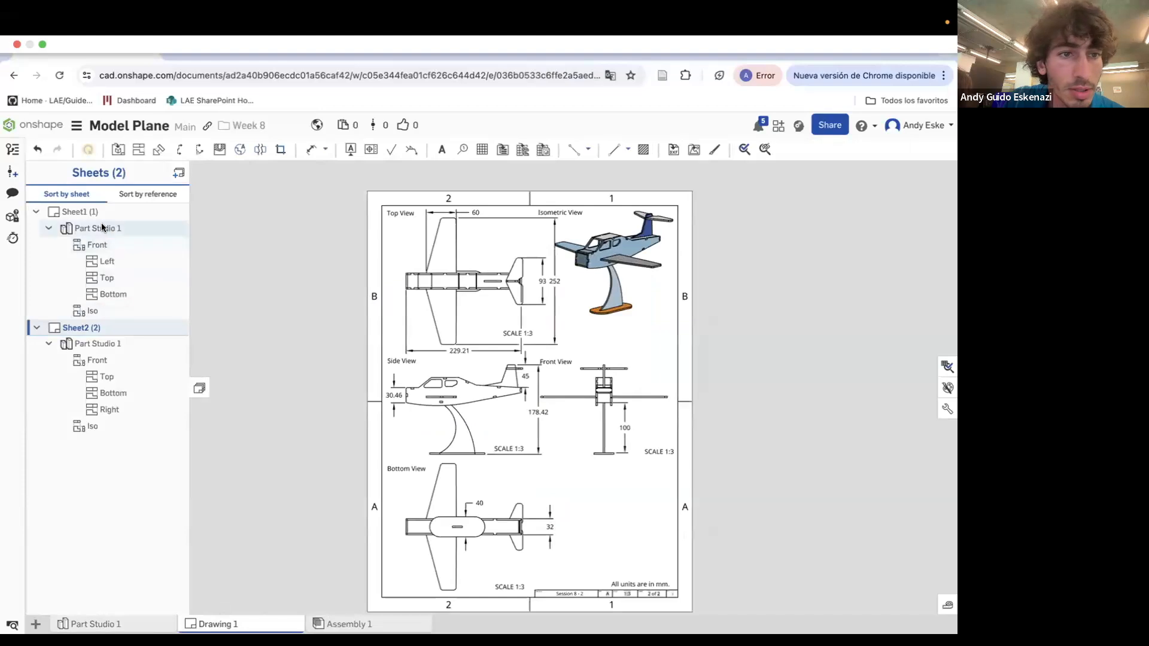
{"action": "scroll", "coordinate": [879, 550], "scroll_direction": "down", "scroll_amount": 5}
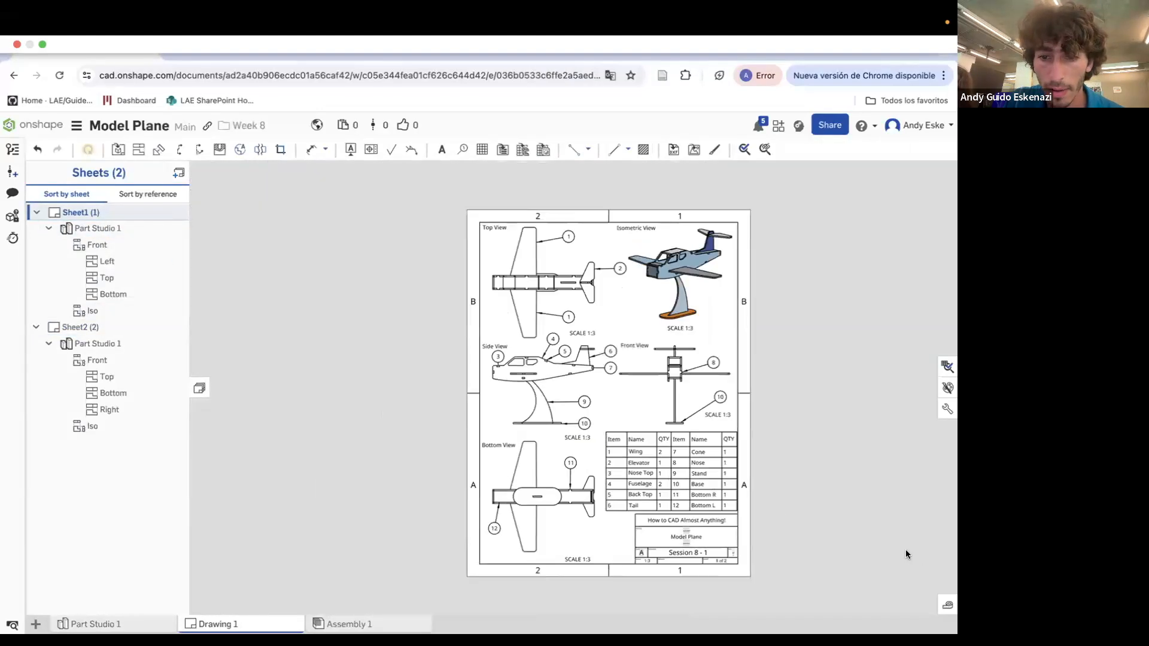
Add the note "Note: plane roof not listed as a BOM item." on Sheet1 beneath the bottom view's tail, beside the title block
{"action": "scroll", "coordinate": [713, 517], "scroll_direction": "up", "scroll_amount": 3}
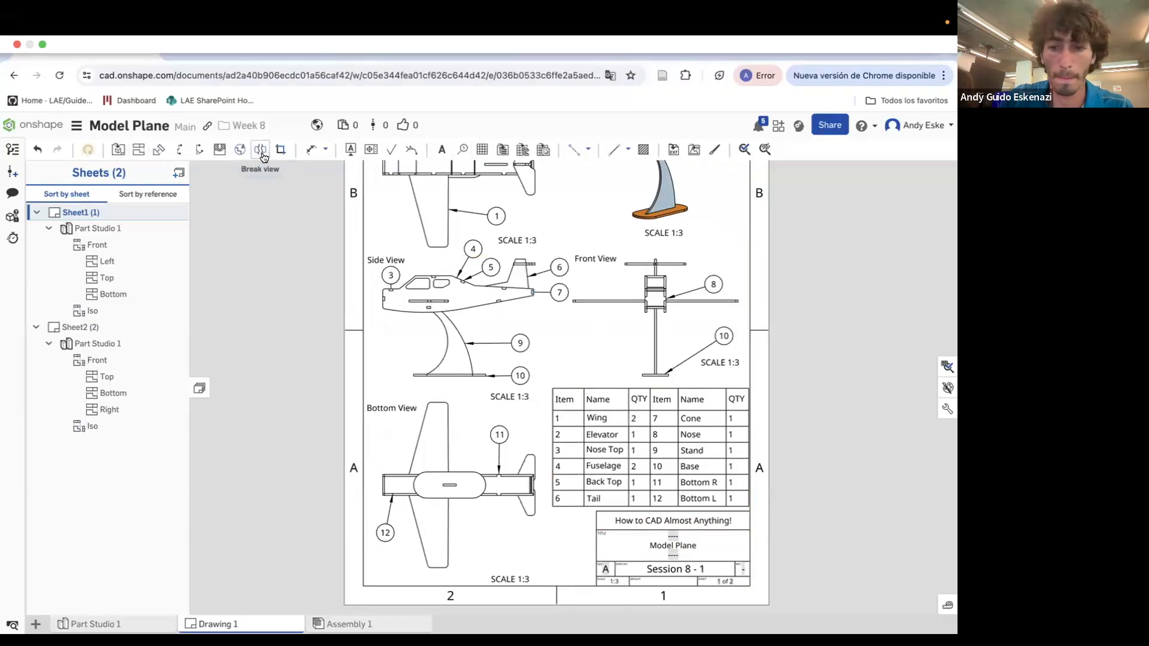
{"action": "left_click", "coordinate": [442, 149]}
{"action": "left_click", "coordinate": [500, 544]}
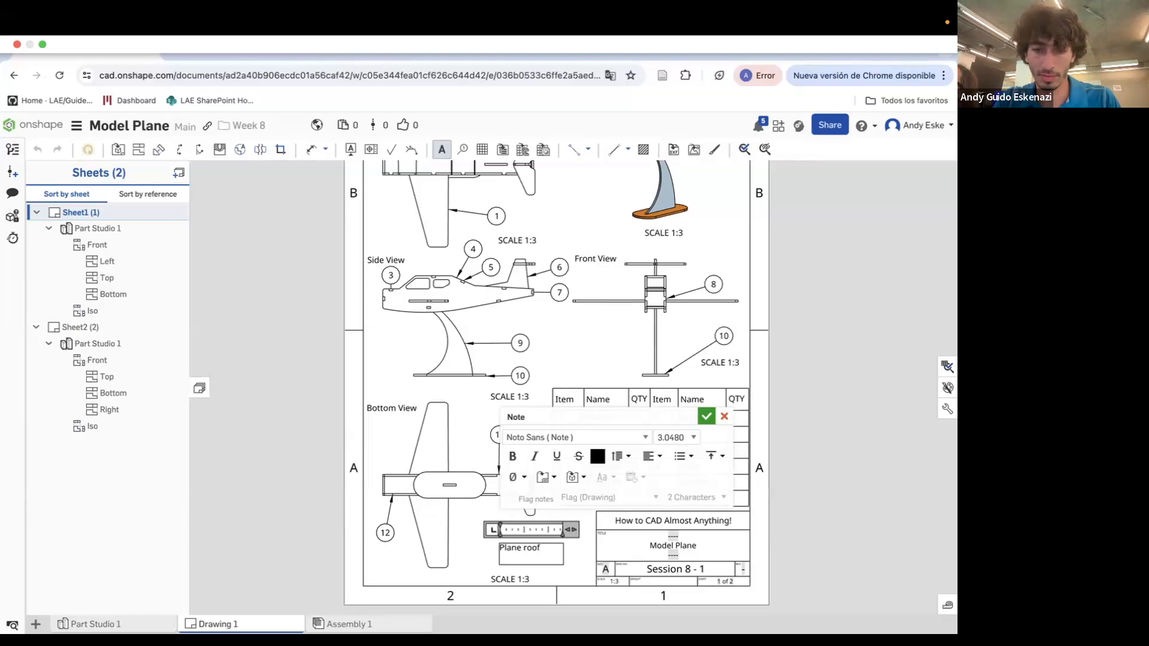
{"action": "key", "text": "BackSpace"}
{"action": "key", "text": "BackSpace"}
{"action": "key", "text": "BackSpace"}
{"action": "key", "text": "BackSpace"}
{"action": "key", "text": "BackSpace"}
{"action": "key", "text": "BackSpace"}
{"action": "key", "text": "BackSpace"}
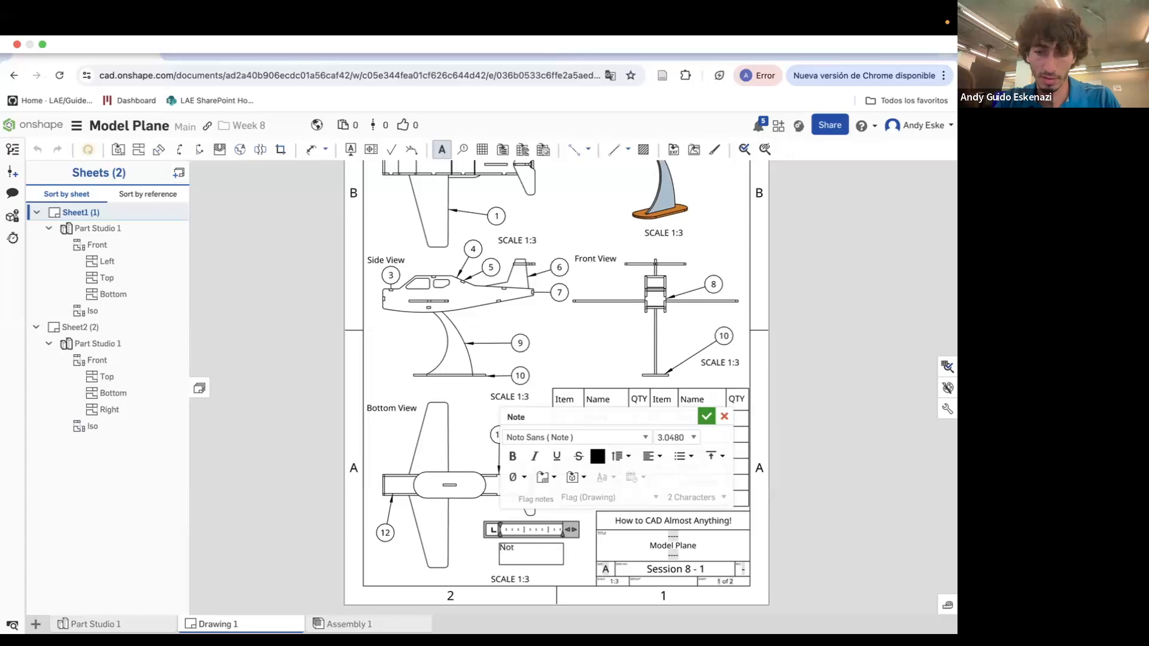
{"action": "type", "text": "plane roof"}
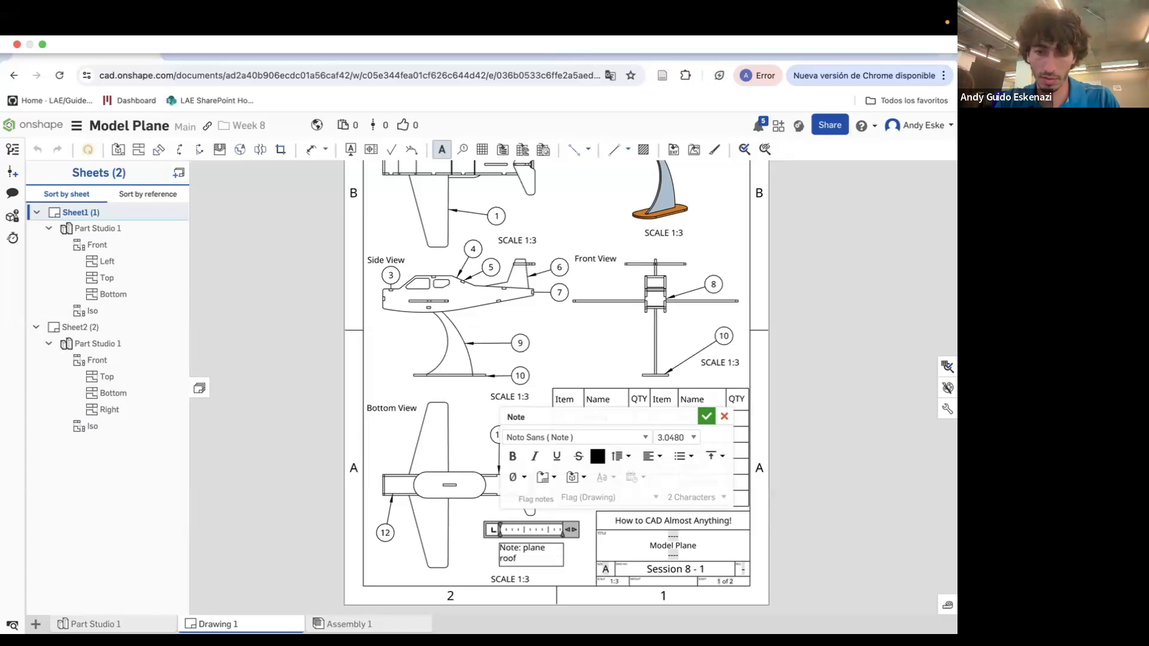
{"action": "type", "text": " not listed as"}
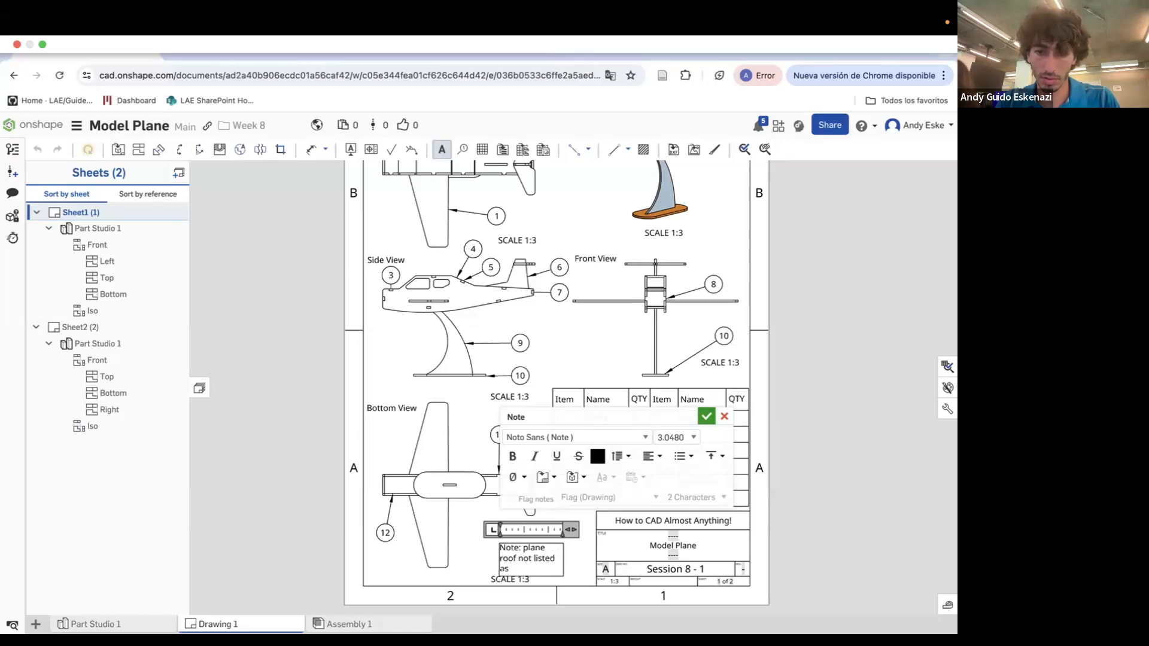
{"action": "type", "text": " a BOM item."}
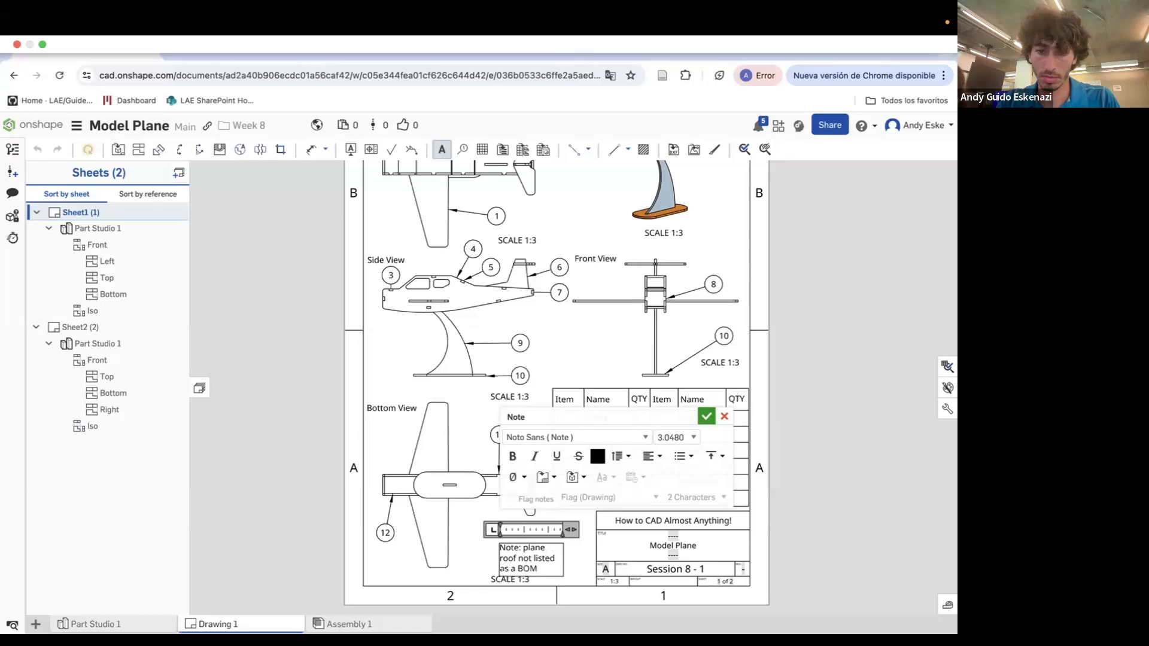
Underline the word "Note" in the new note and finish the note
{"action": "double_click", "coordinate": [508, 548]}
{"action": "left_click", "coordinate": [558, 459]}
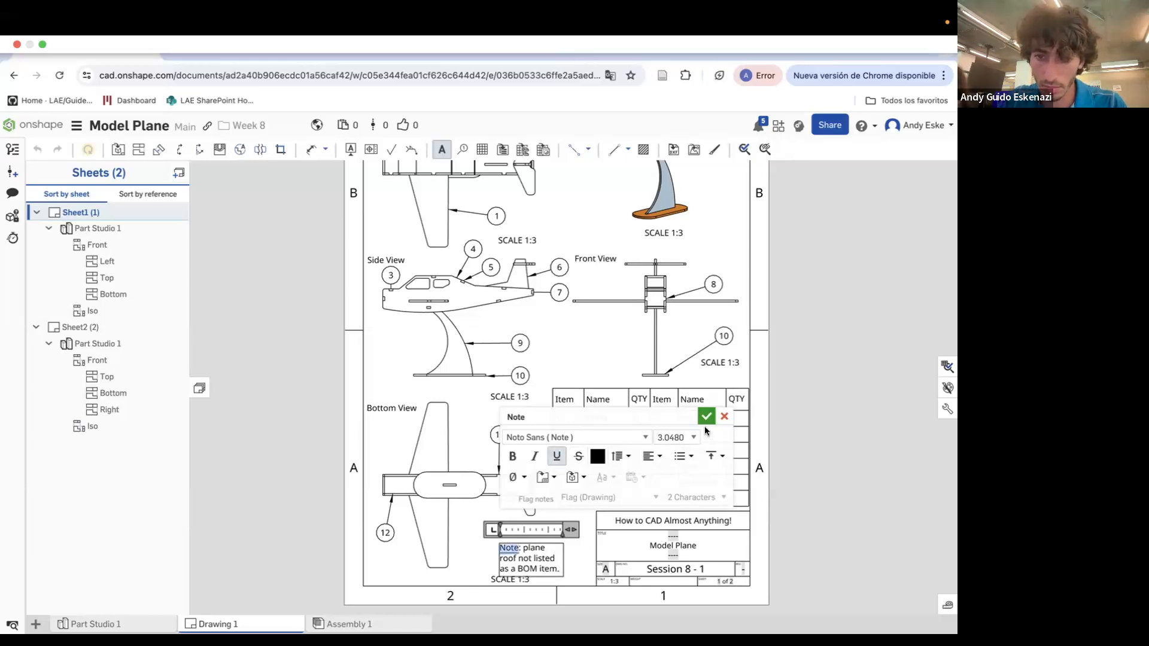
{"action": "left_click", "coordinate": [706, 414]}
{"action": "key", "text": "Escape"}
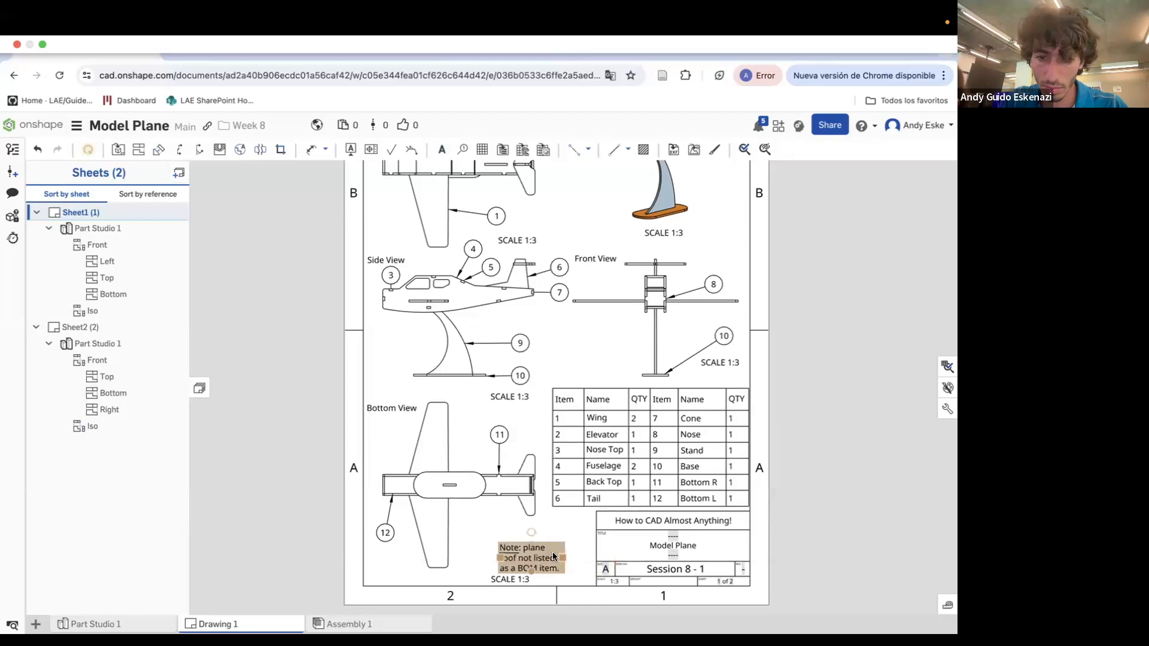
Adjust the width of the BOM note and reposition it between the bottom view and the title block
{"action": "left_click_drag", "start_coordinate": [565, 559], "coordinate": [584, 548]}
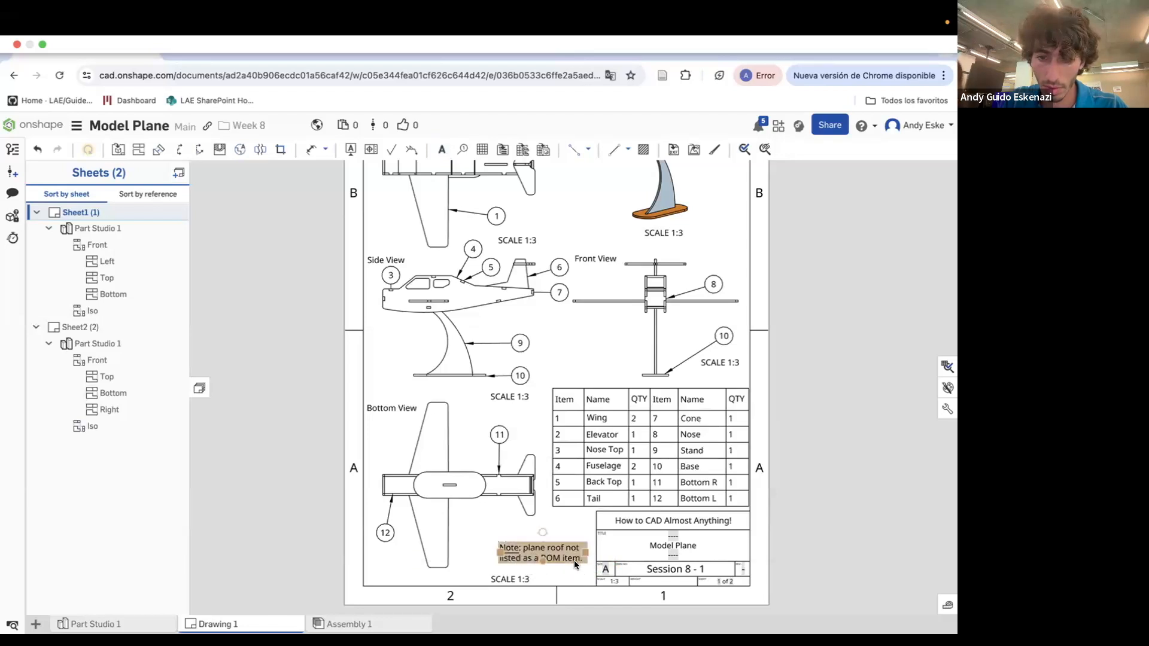
{"action": "mouse_move", "coordinate": [574, 558]}
{"action": "left_mouse_down"}
{"action": "mouse_move", "coordinate": [580, 550]}
{"action": "mouse_move", "coordinate": [444, 582]}
{"action": "mouse_move", "coordinate": [584, 550]}
{"action": "left_mouse_up"}
{"action": "left_click_drag", "start_coordinate": [507, 546], "coordinate": [564, 560]}
{"action": "left_click", "coordinate": [570, 603]}
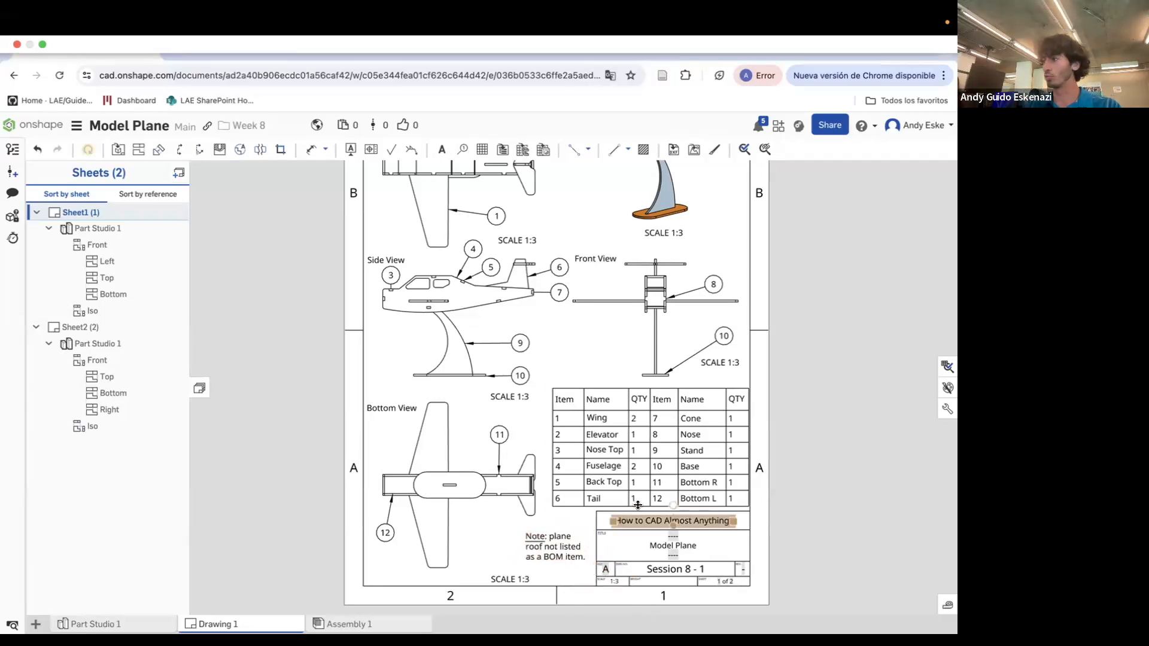
{"action": "scroll", "coordinate": [608, 449], "scroll_direction": "down", "scroll_amount": 1}
{"action": "left_click", "coordinate": [611, 446]}
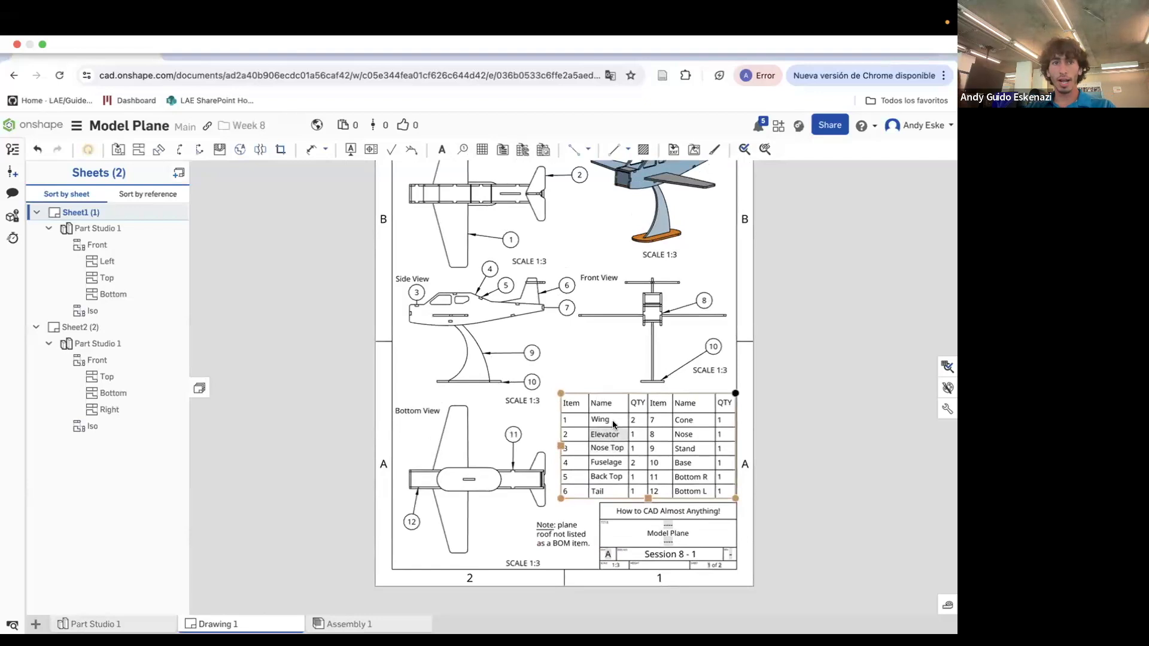
Switch to the Session 8 presentation in PowerPoint and present from the wooden airplane slide through the Model Cessna 154 slide to the closing Questions slide
{"action": "left_click", "coordinate": [43, 44]}
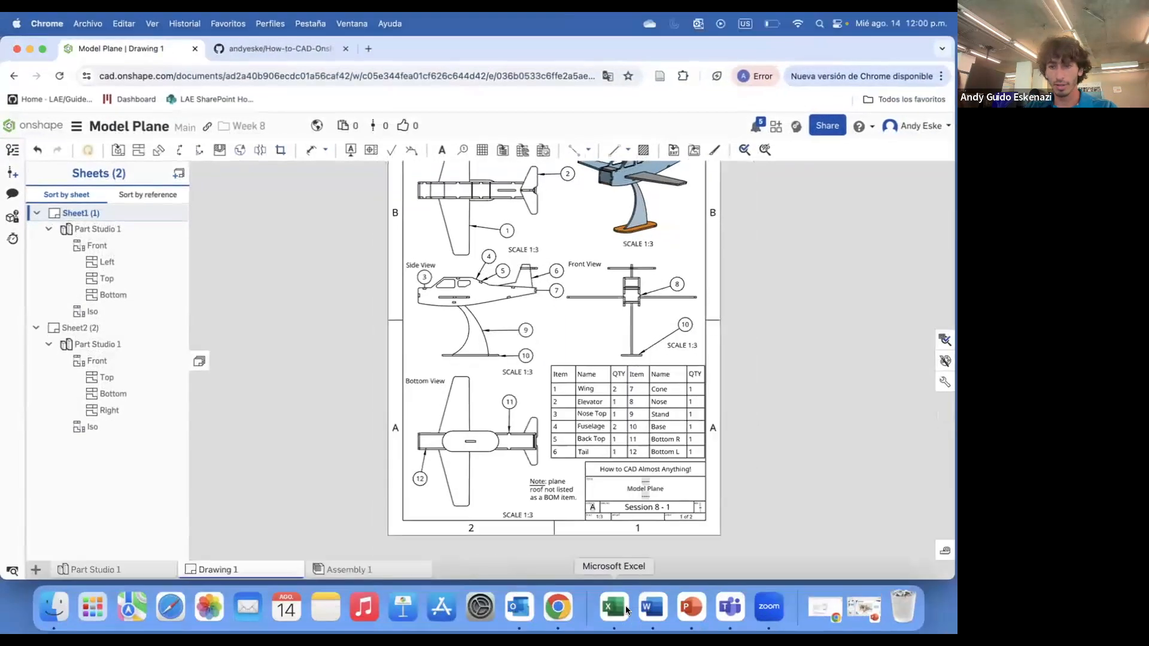
{"action": "left_click", "coordinate": [692, 608]}
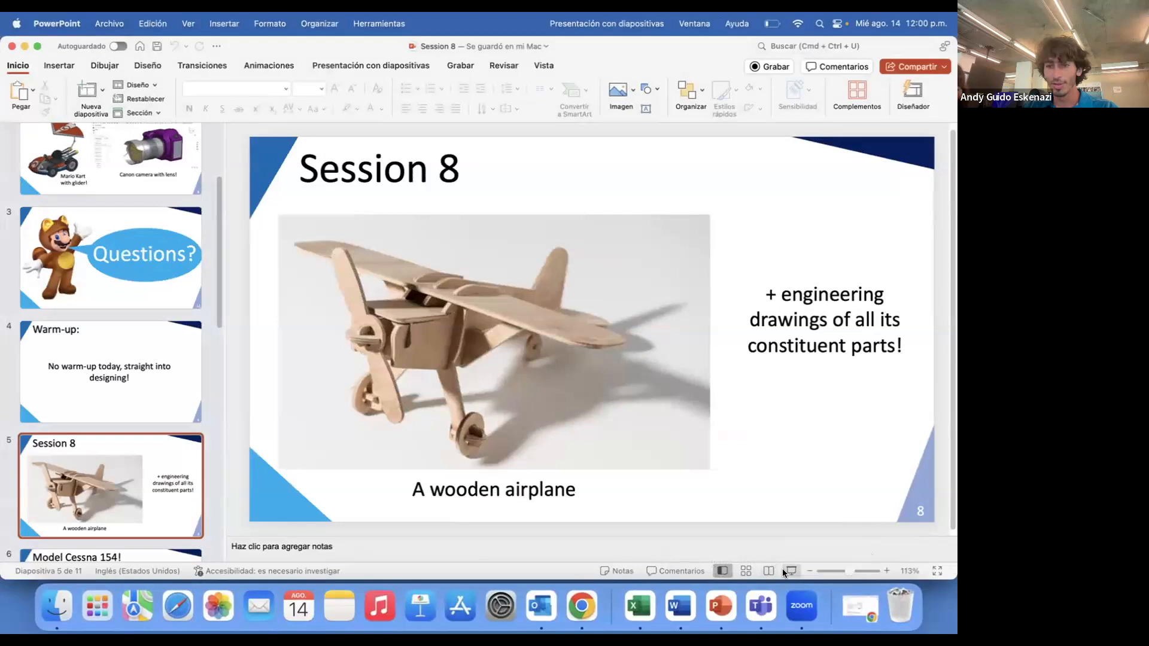
{"action": "left_click", "coordinate": [782, 571]}
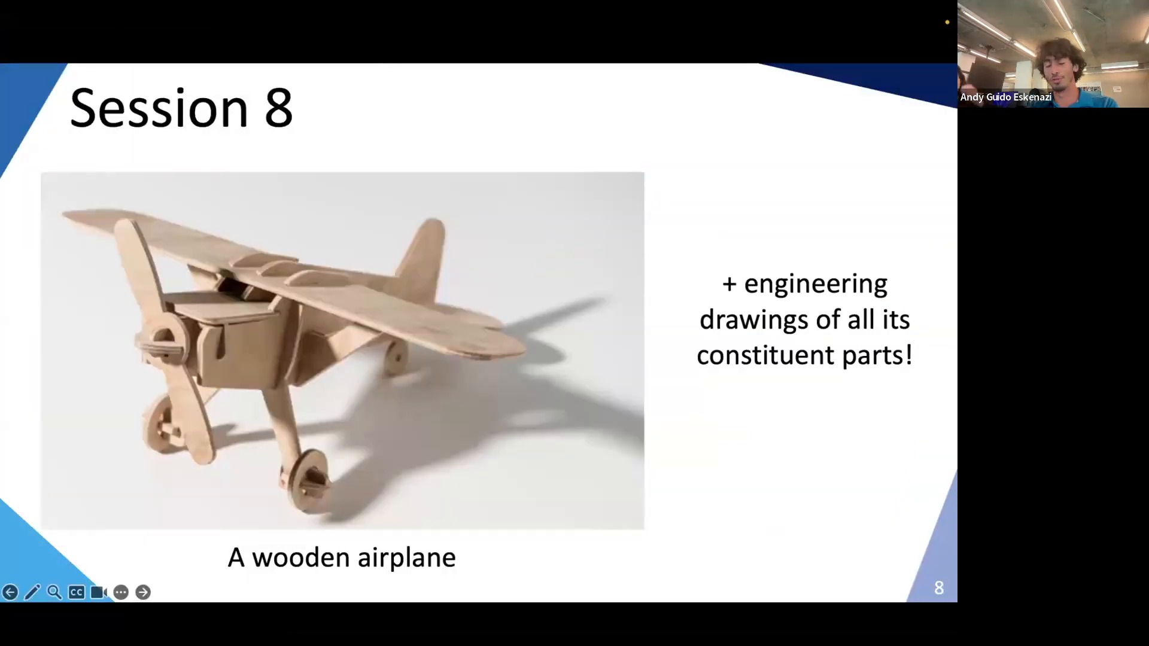
{"action": "key", "text": "Right"}
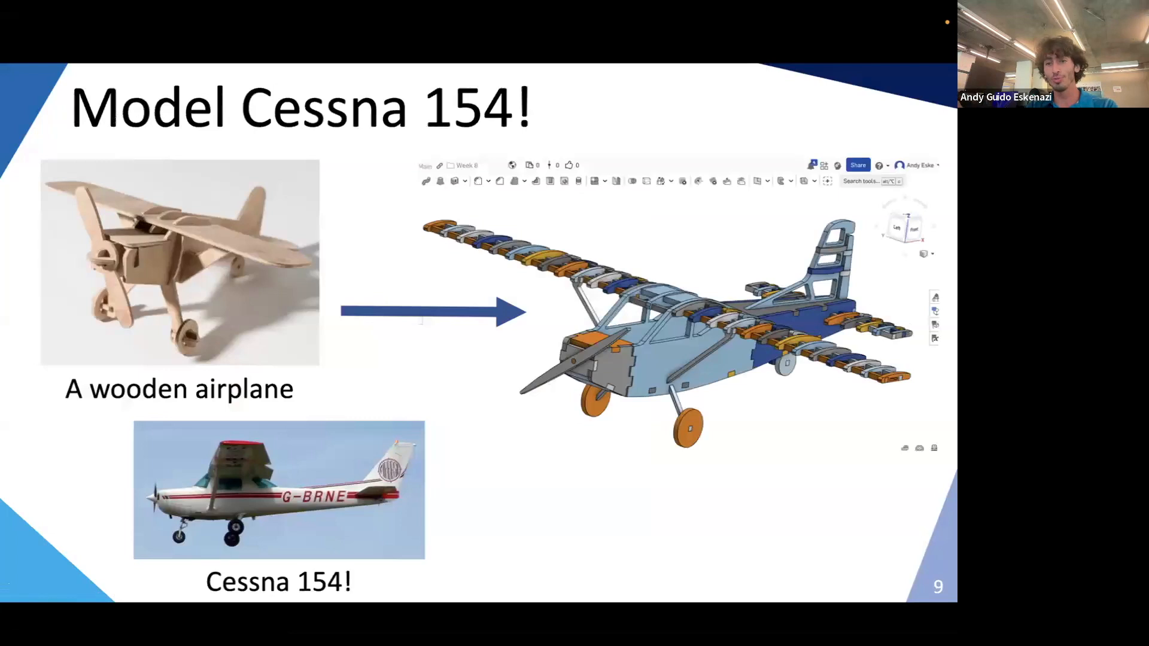
{"action": "key", "text": "Right"}
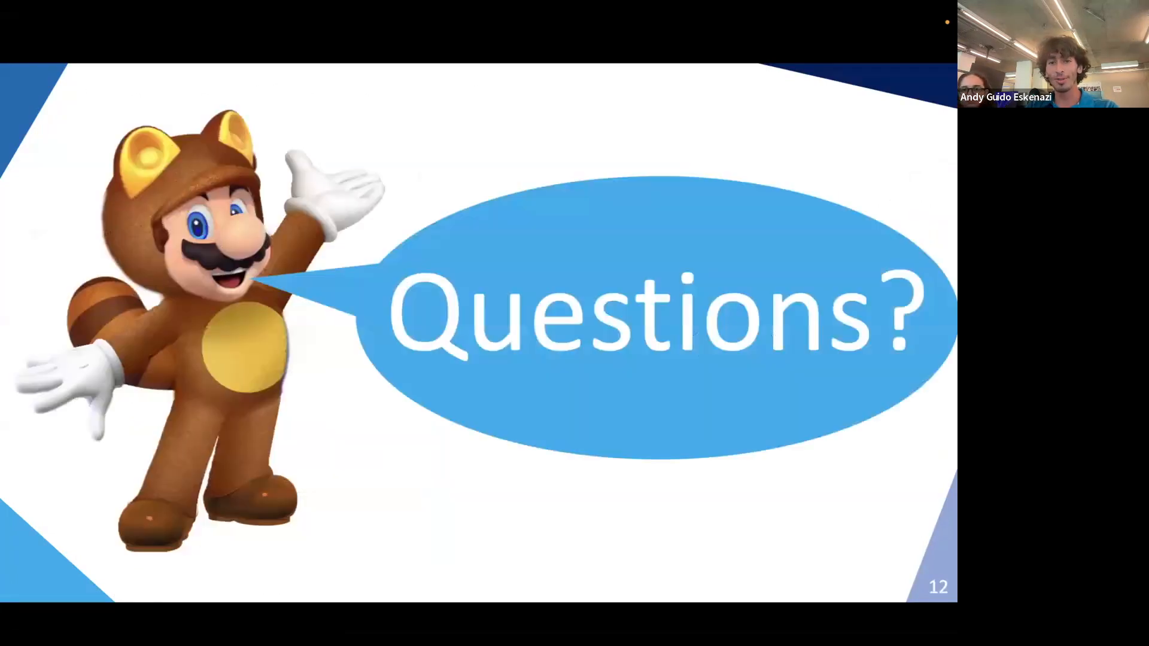
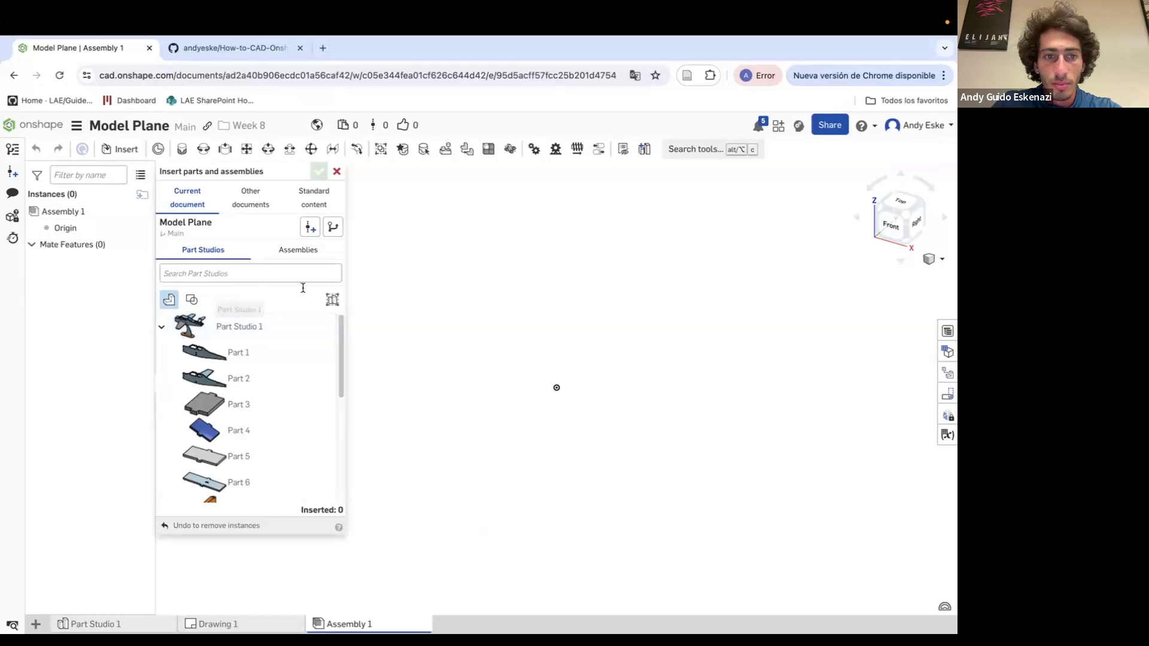
Insert all parts of Part Studio 1 into Assembly 1
{"action": "left_click", "coordinate": [305, 250]}
{"action": "left_click", "coordinate": [222, 251]}
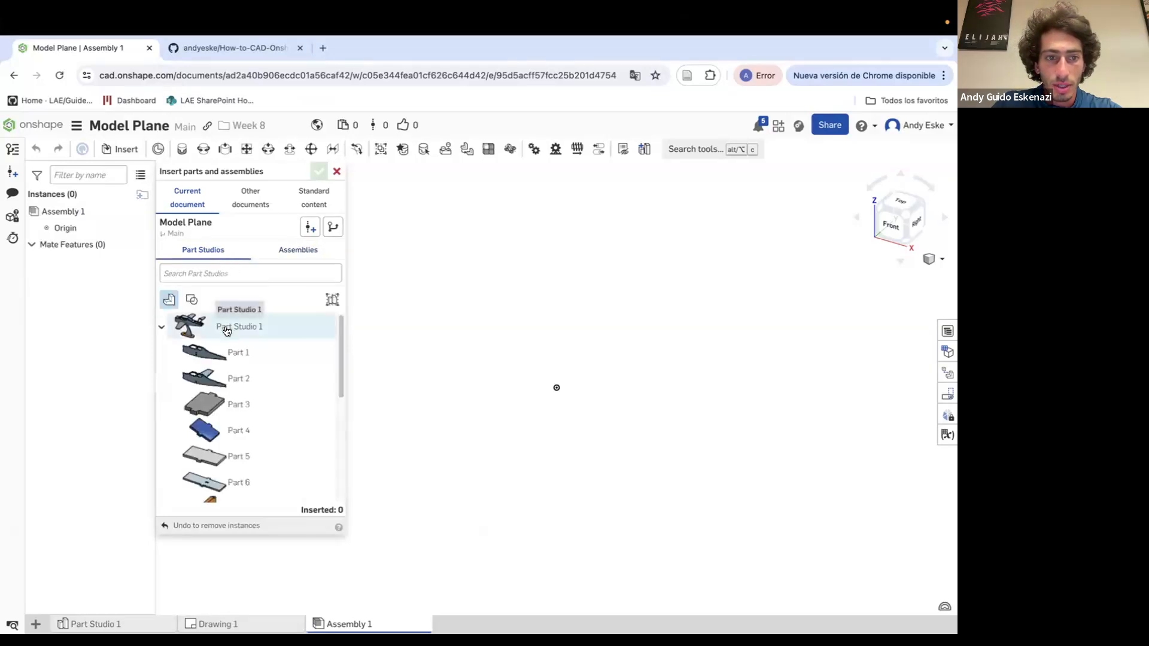
{"action": "left_click", "coordinate": [225, 326]}
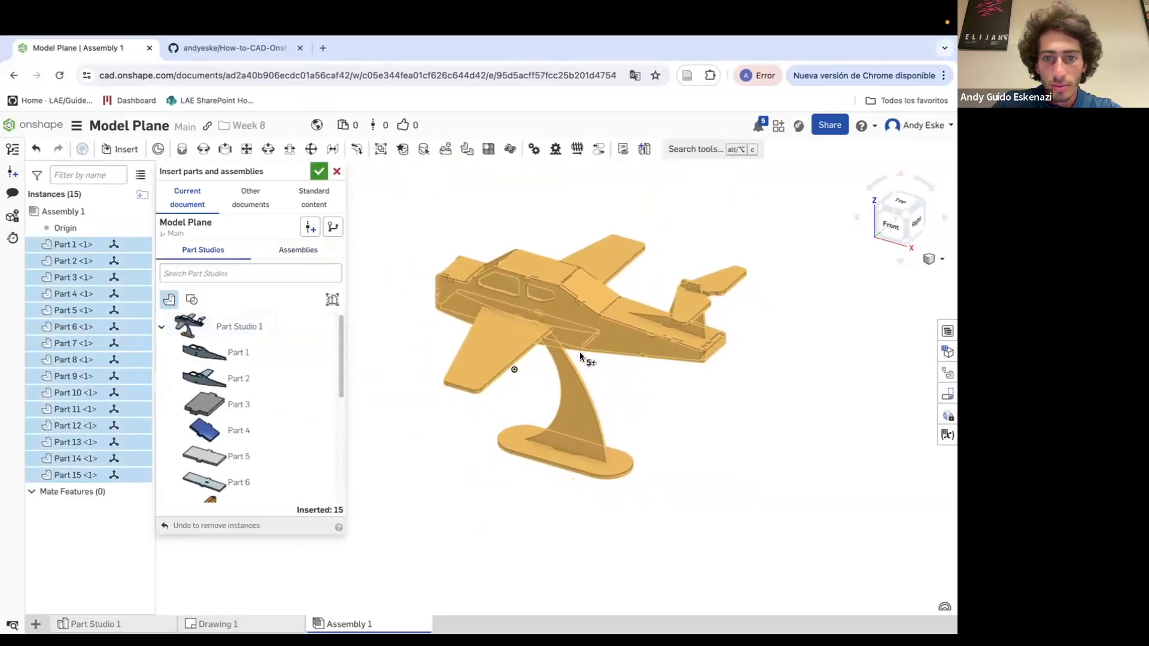
{"action": "left_click", "coordinate": [562, 360]}
{"action": "left_click", "coordinate": [319, 173]}
Try moving the near fuselage side and the cabin roof away from the plane, undoing each move
{"action": "right_click_drag", "start_coordinate": [331, 391], "coordinate": [364, 426]}
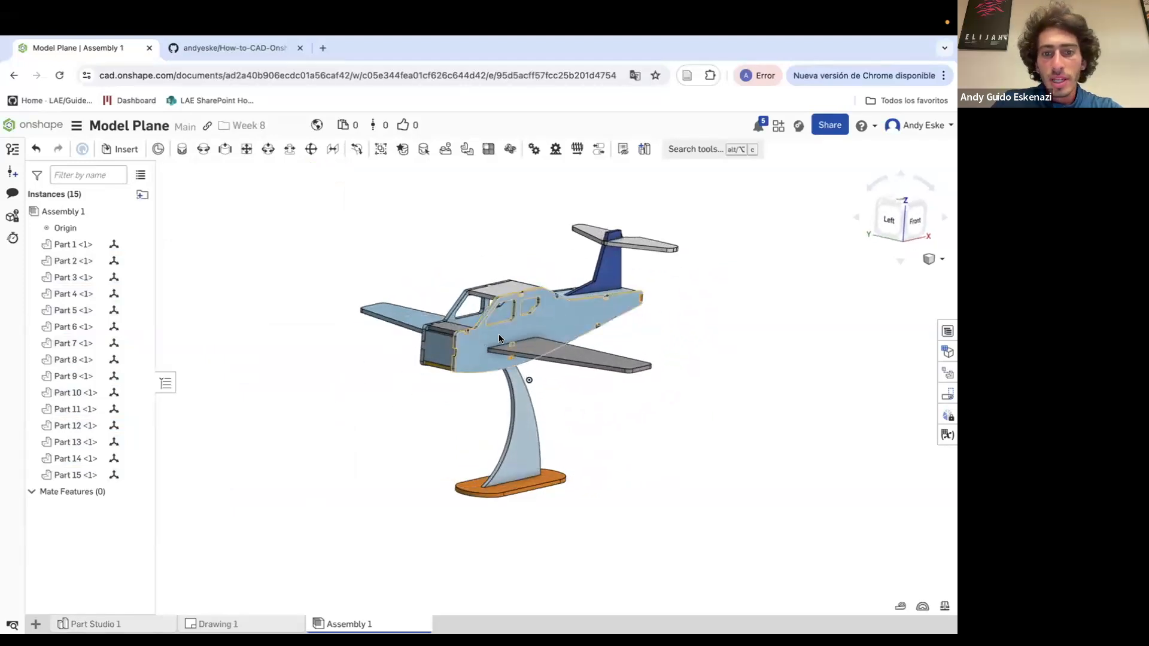
{"action": "left_click_drag", "start_coordinate": [565, 323], "coordinate": [782, 416]}
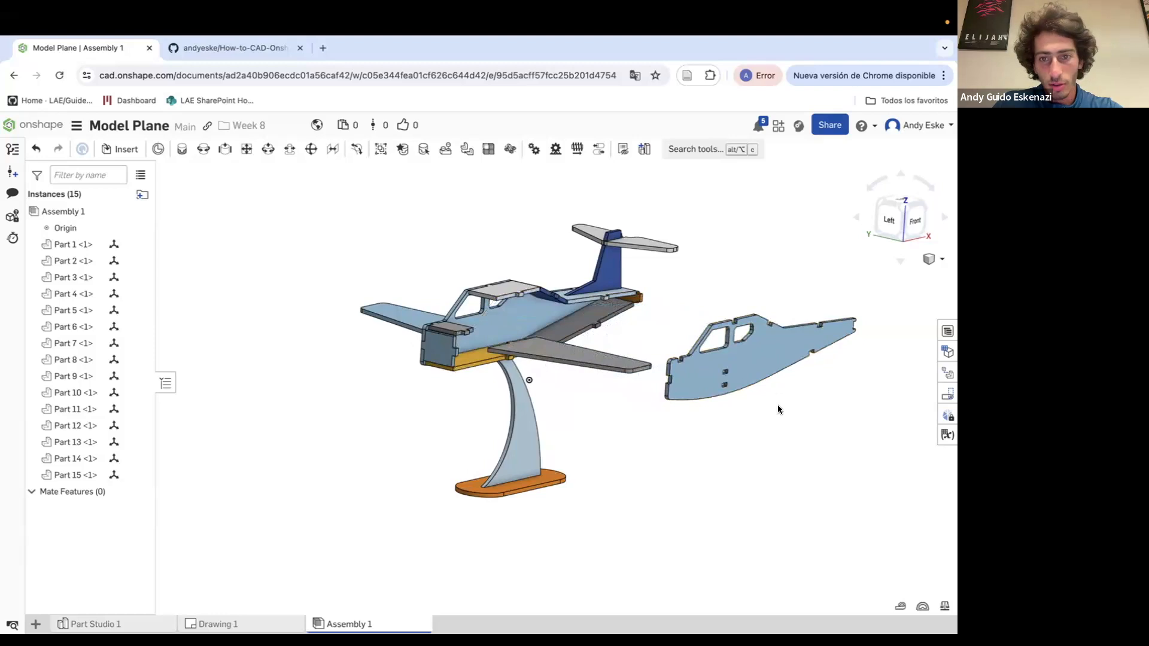
{"action": "key", "text": "ctrl+z"}
{"action": "scroll", "coordinate": [547, 294], "scroll_direction": "up", "scroll_amount": 3}
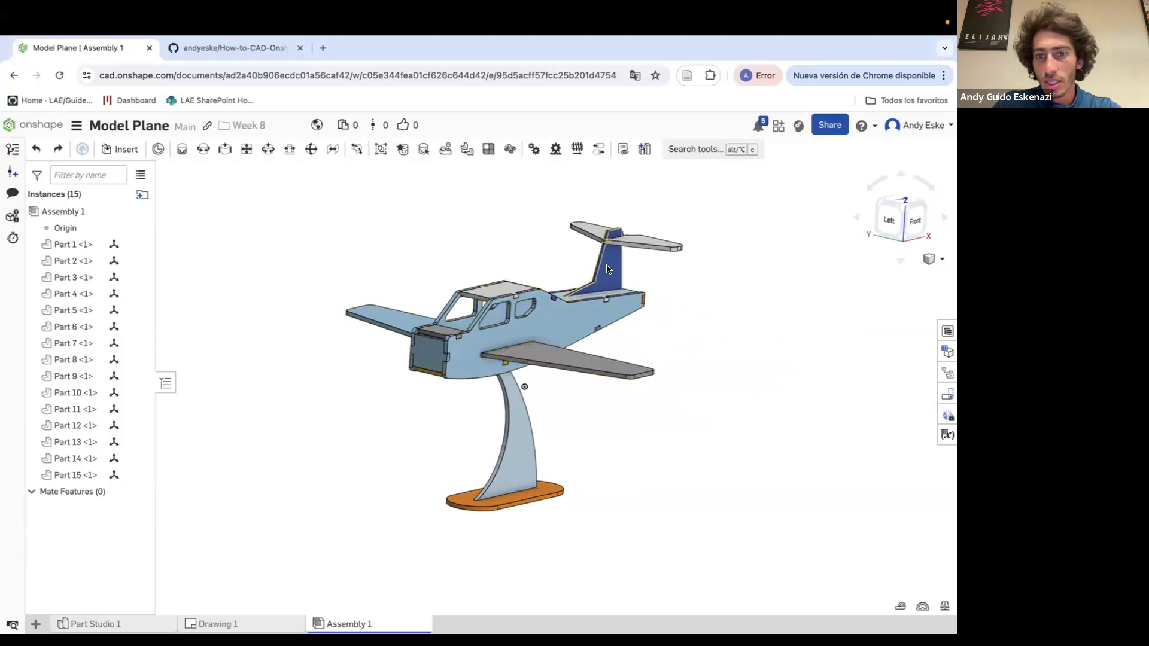
{"action": "left_click_drag", "start_coordinate": [441, 305], "coordinate": [442, 217]}
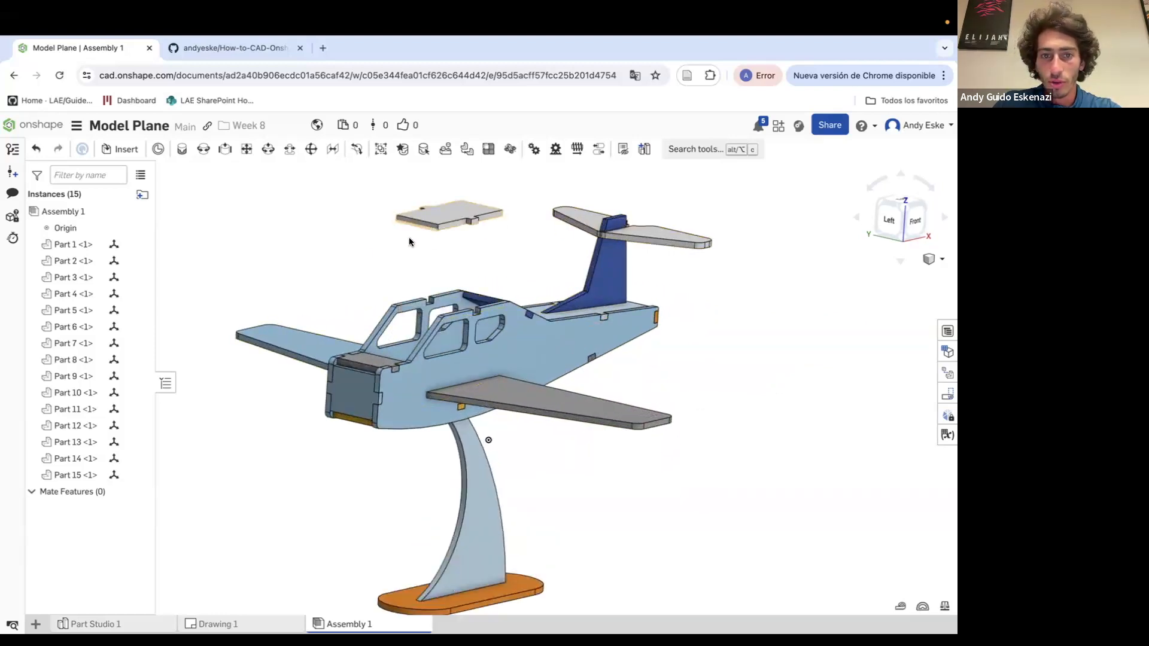
{"action": "key", "text": "ctrl+z"}
Try moving the opposite fuselage side together with its attached wing away from the plane, and undo the move
{"action": "right_click_drag", "start_coordinate": [346, 272], "coordinate": [438, 382]}
{"action": "left_click", "coordinate": [438, 382]}
{"action": "left_click", "coordinate": [72, 261]}
{"action": "left_click", "coordinate": [71, 261]}
{"action": "left_click", "coordinate": [269, 311]}
{"action": "left_click", "coordinate": [402, 378]}
{"action": "left_click", "coordinate": [710, 325]}
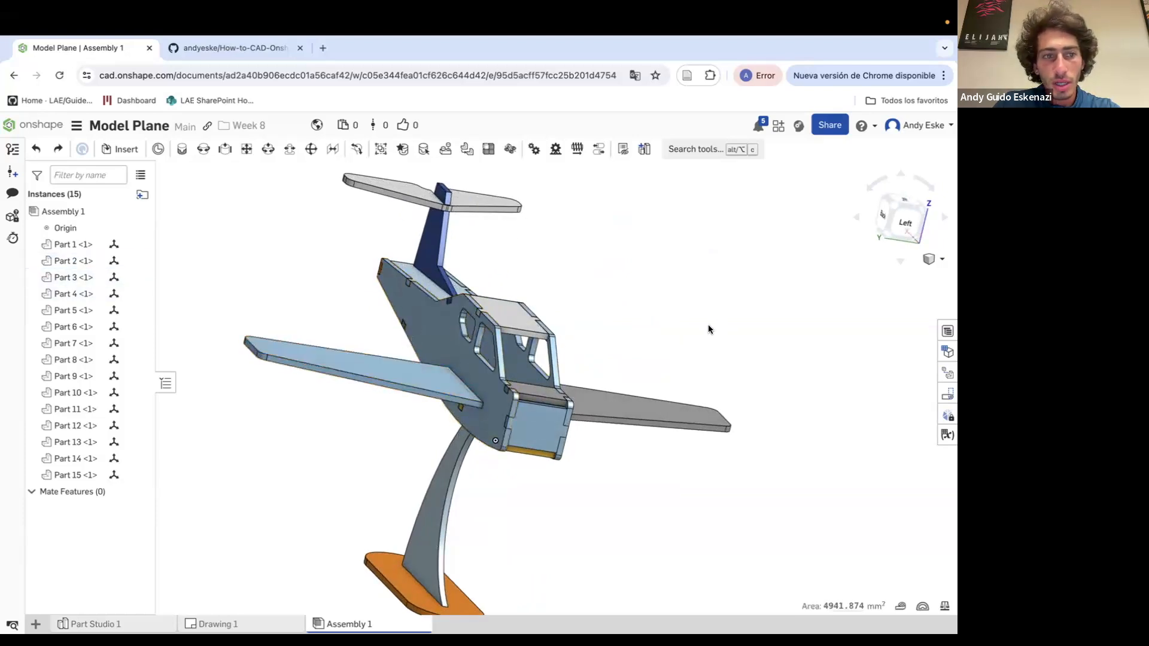
{"action": "left_click_drag", "start_coordinate": [483, 407], "coordinate": [341, 377]}
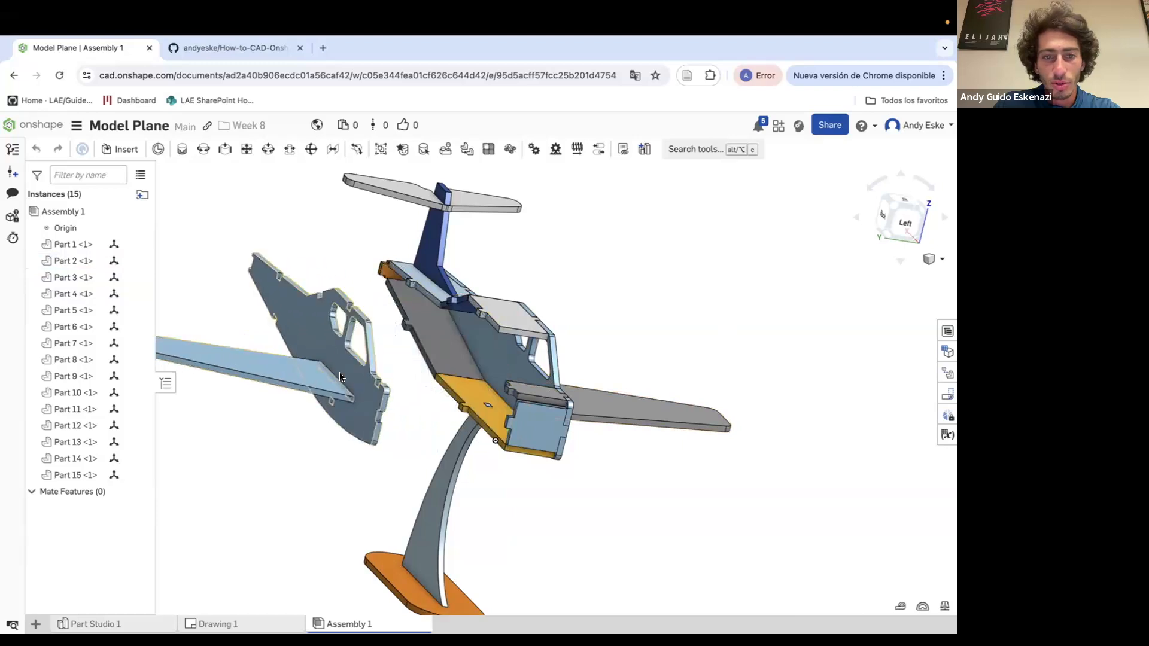
{"action": "key", "text": "shift+3"}
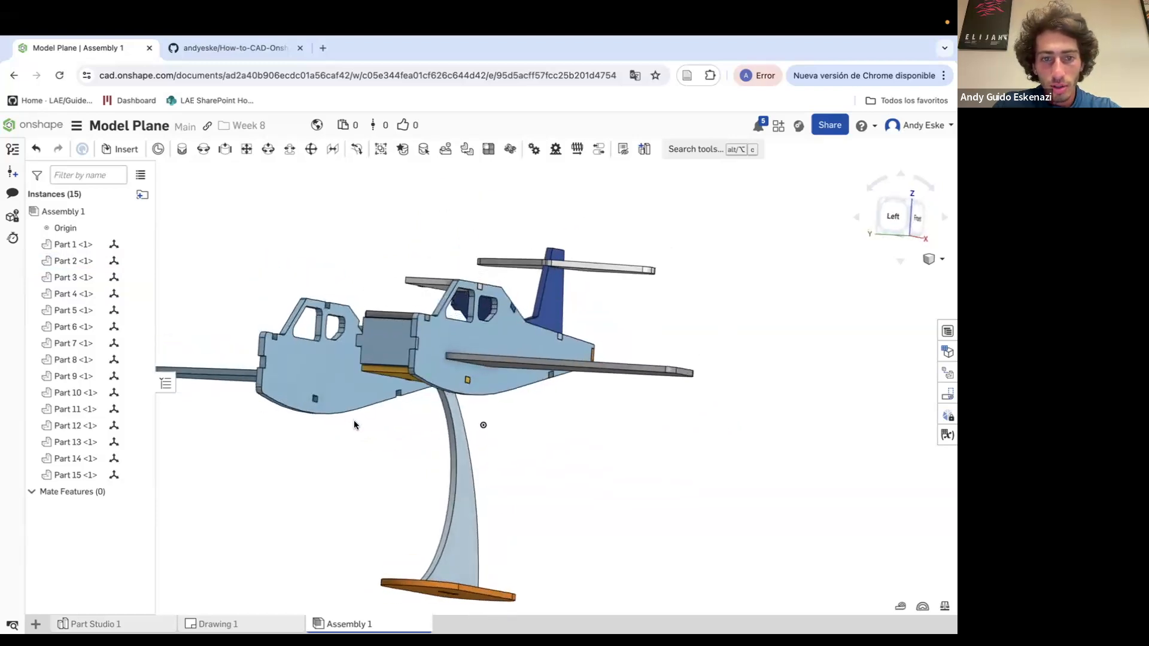
{"action": "key", "text": "super+z"}
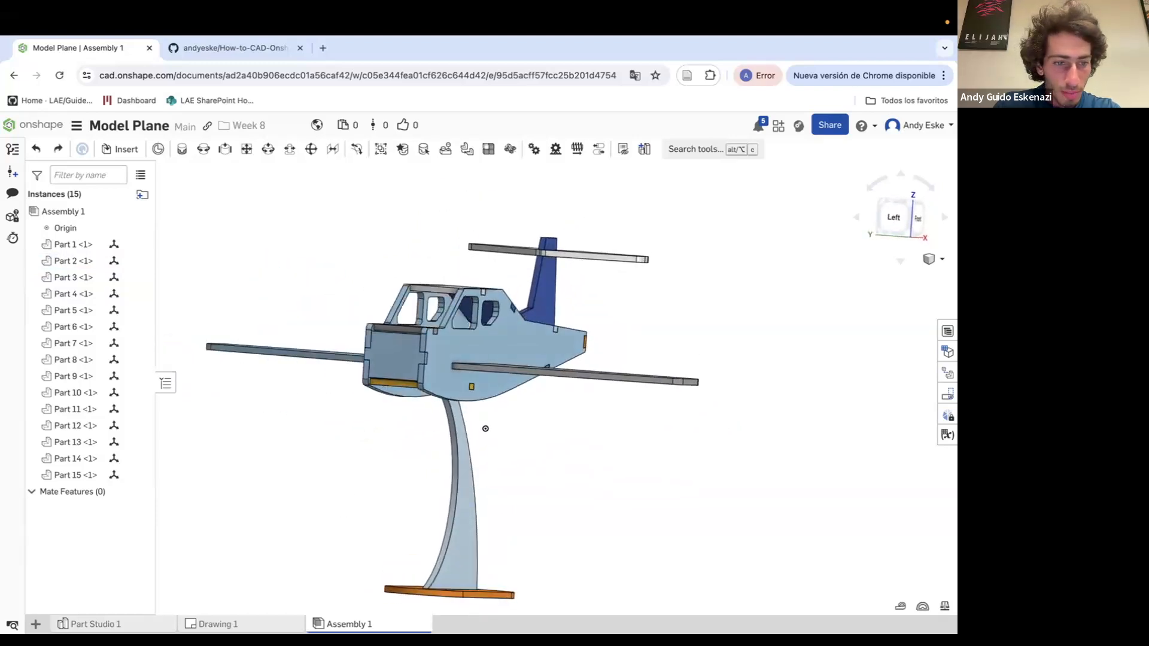
Edit Mirror 2 in Part Studio 1 to create the mirrored wing as a New part instead of adding it to Part 2
{"action": "left_click", "coordinate": [96, 624]}
{"action": "right_click_drag", "start_coordinate": [436, 326], "coordinate": [483, 343]}
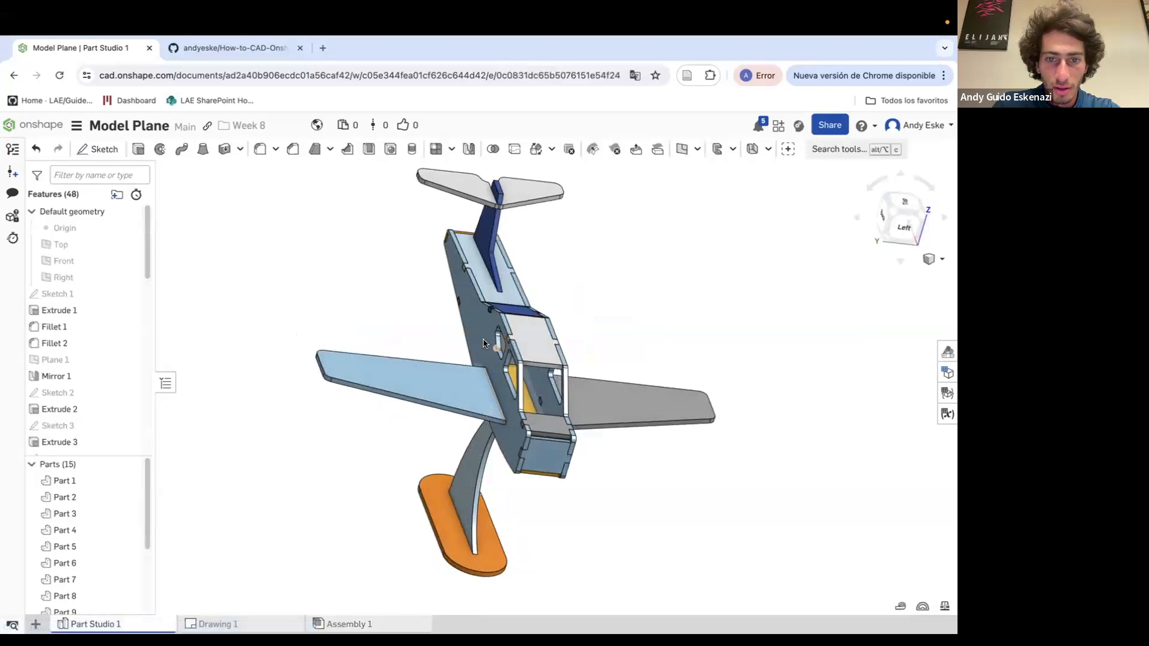
{"action": "left_click", "coordinate": [457, 383]}
{"action": "scroll", "coordinate": [78, 389], "scroll_direction": "down", "scroll_amount": 10}
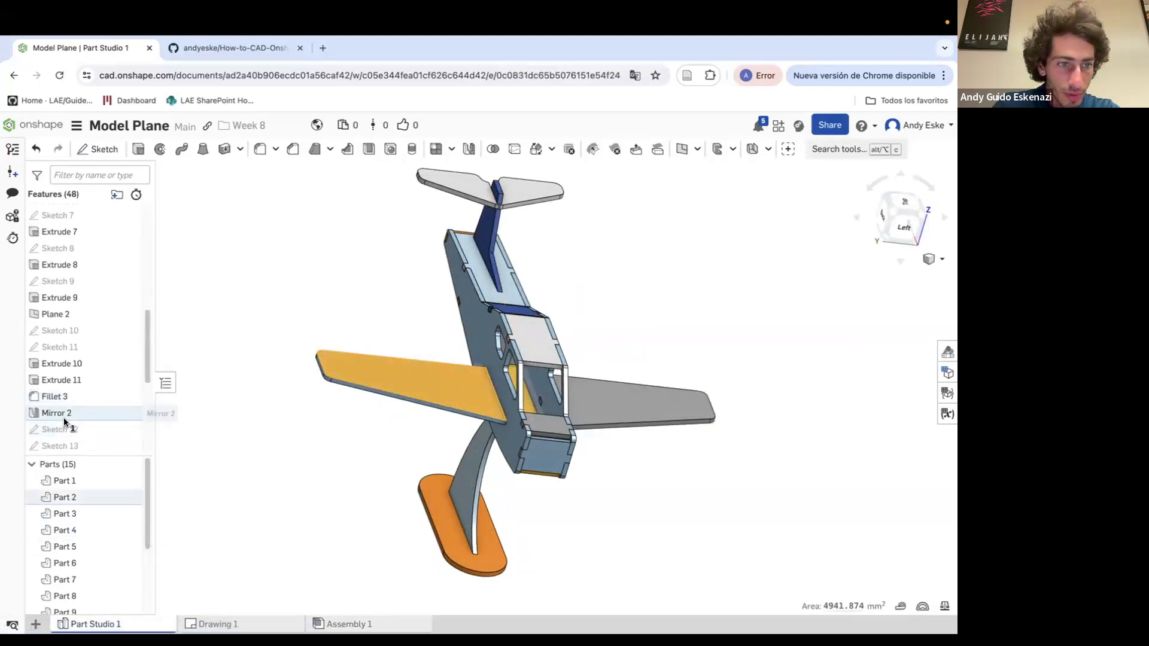
{"action": "right_click", "coordinate": [65, 420]}
{"action": "left_click", "coordinate": [94, 440]}
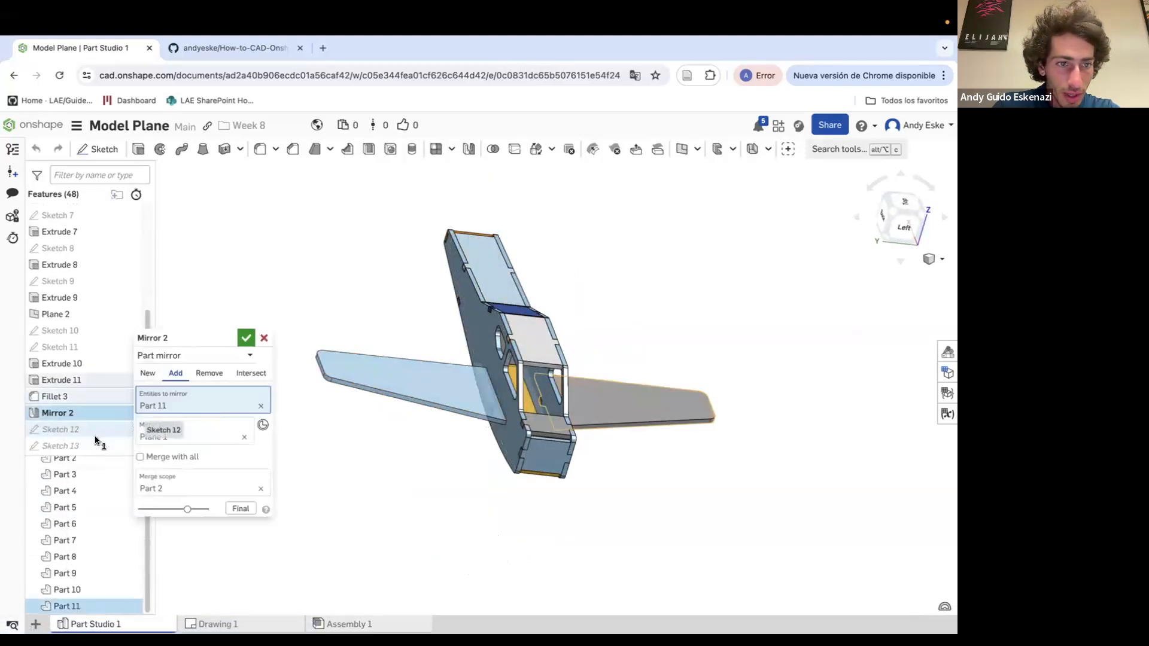
{"action": "left_click", "coordinate": [148, 374]}
{"action": "left_click", "coordinate": [246, 338]}
{"action": "right_click_drag", "start_coordinate": [296, 284], "coordinate": [572, 383]}
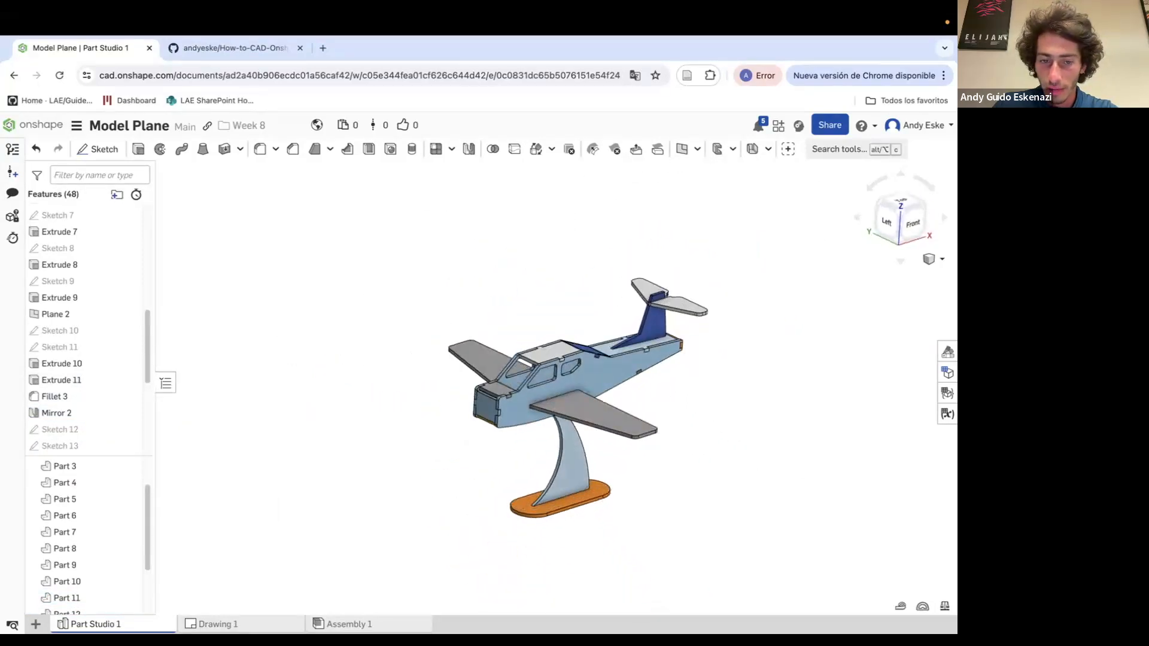
Check the updated plane in Assembly 1 and highlight Part 1 from its instance list
{"action": "left_click", "coordinate": [350, 624]}
{"action": "right_click_drag", "start_coordinate": [320, 505], "coordinate": [374, 406]}
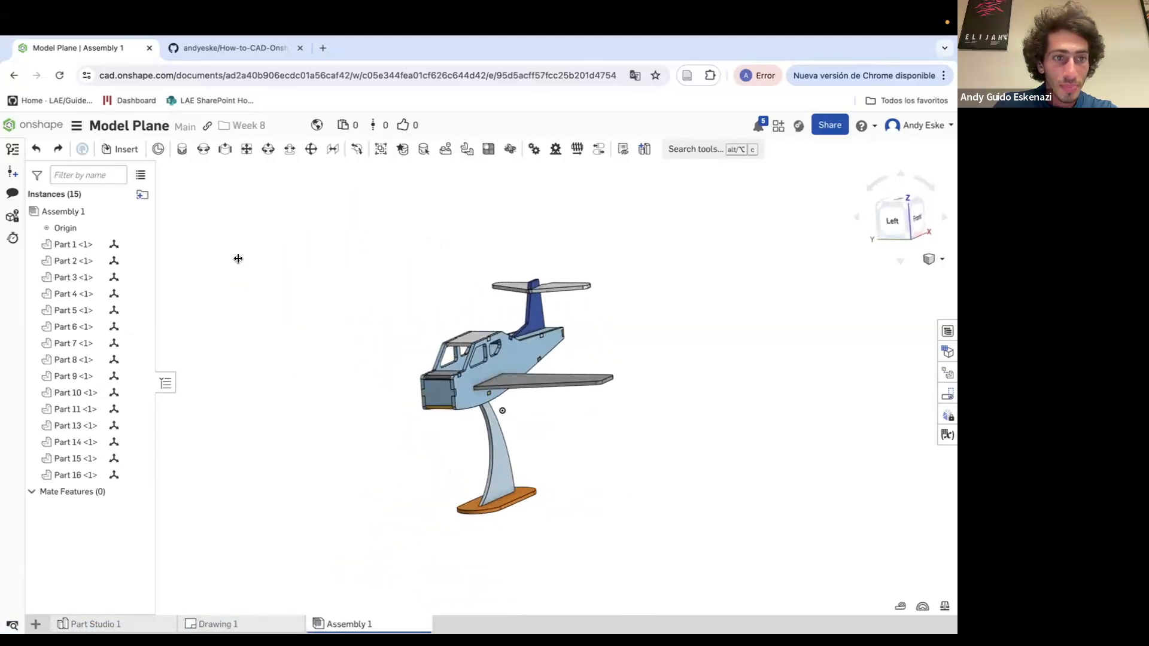
{"action": "right_click", "coordinate": [73, 214]}
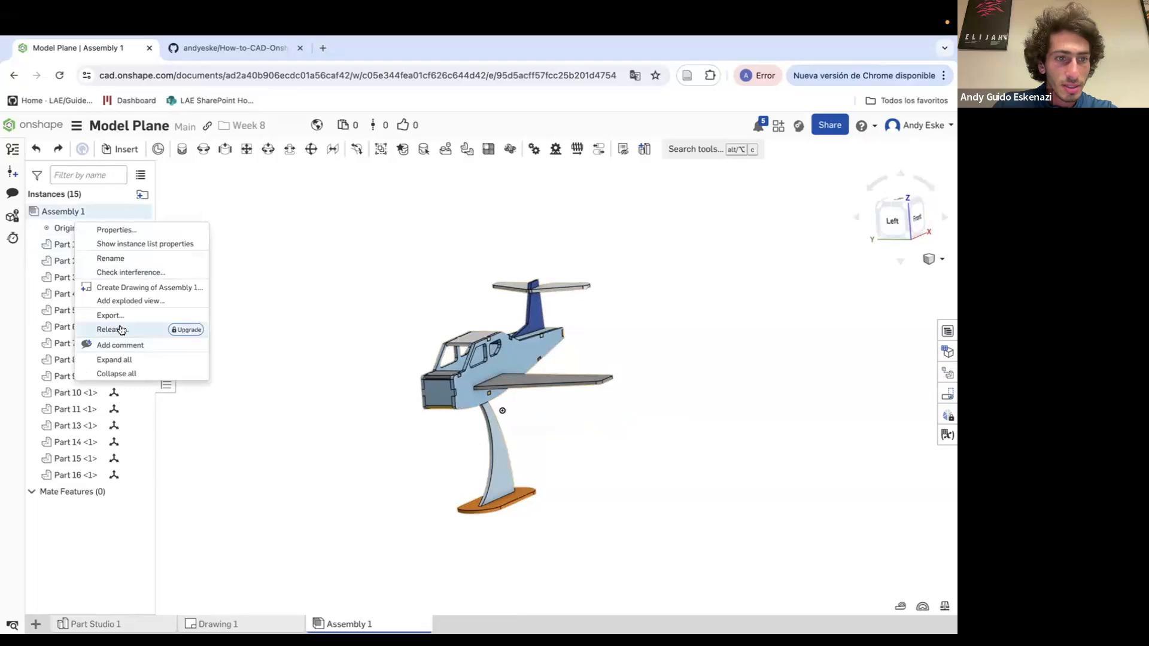
{"action": "left_click", "coordinate": [344, 296]}
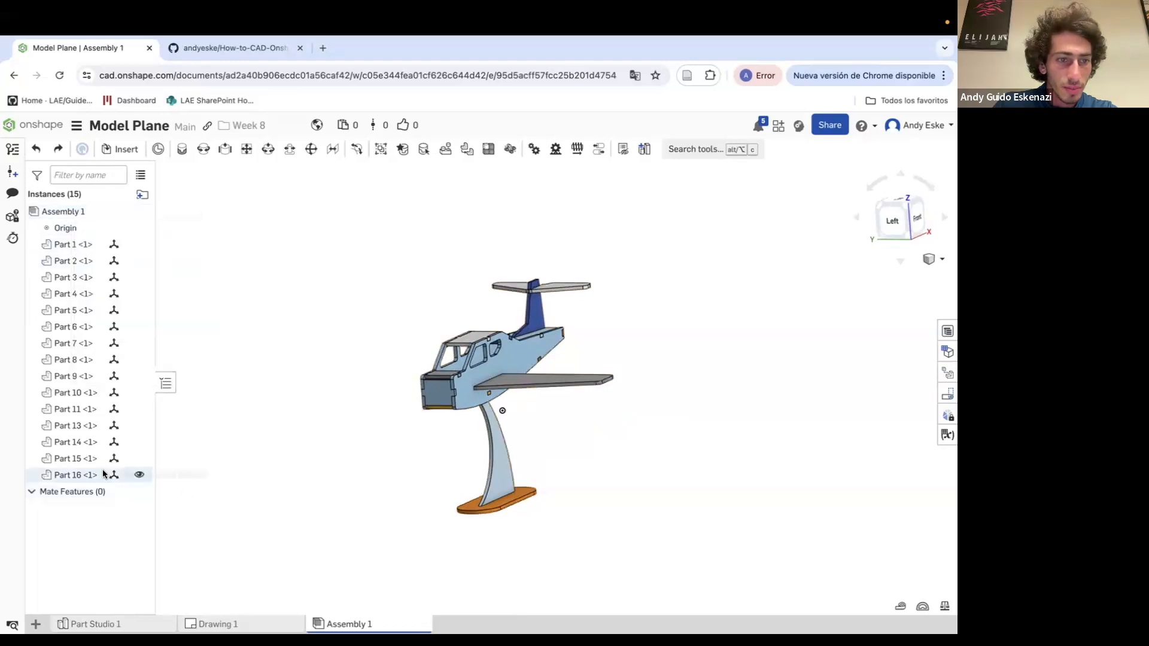
{"action": "left_click", "coordinate": [65, 245]}
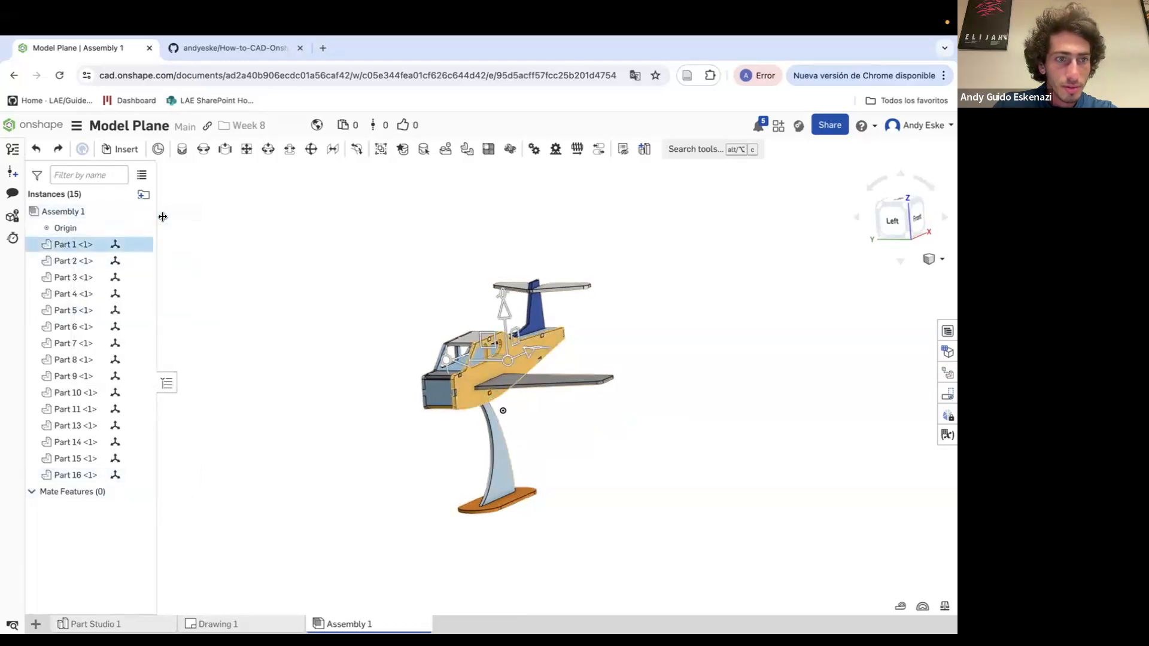
{"action": "right_click", "coordinate": [366, 626]}
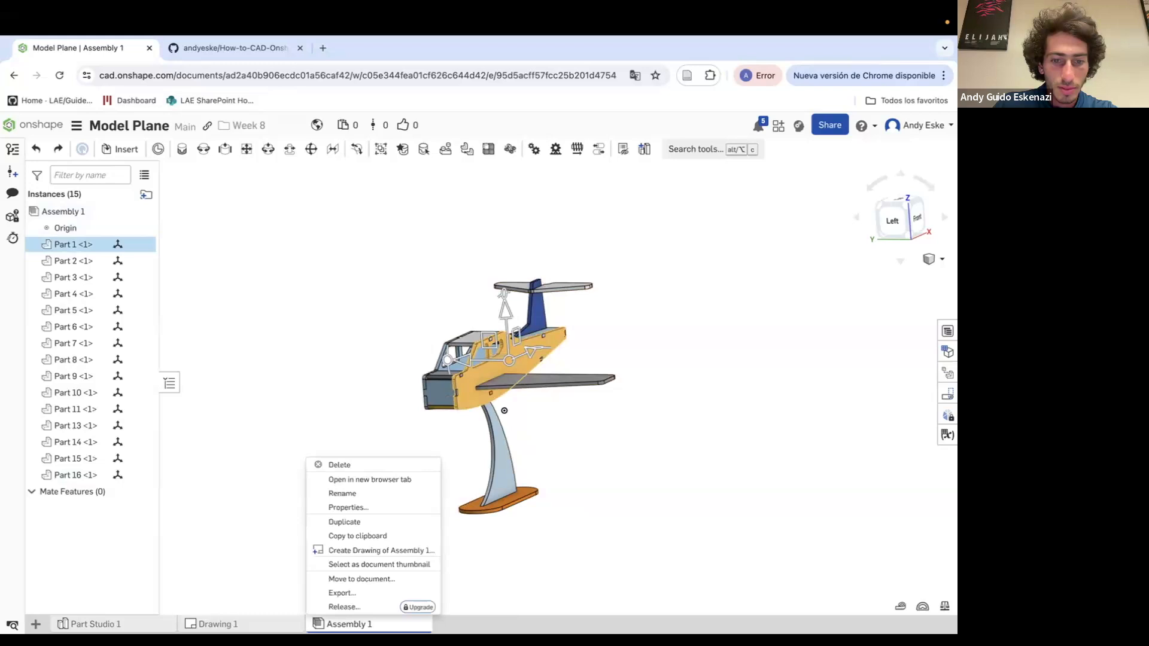
{"action": "left_click", "coordinate": [353, 606]}
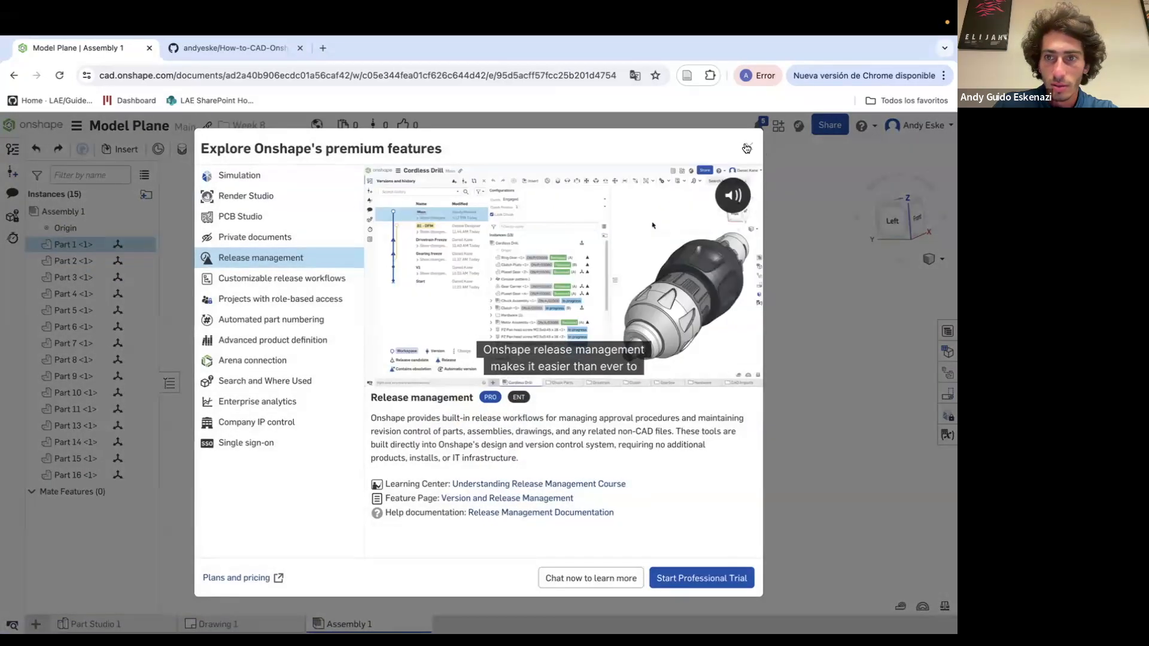
{"action": "left_click", "coordinate": [746, 149]}
Delete Assembly 1 and create a new, empty assembly in the document
{"action": "right_click", "coordinate": [392, 626]}
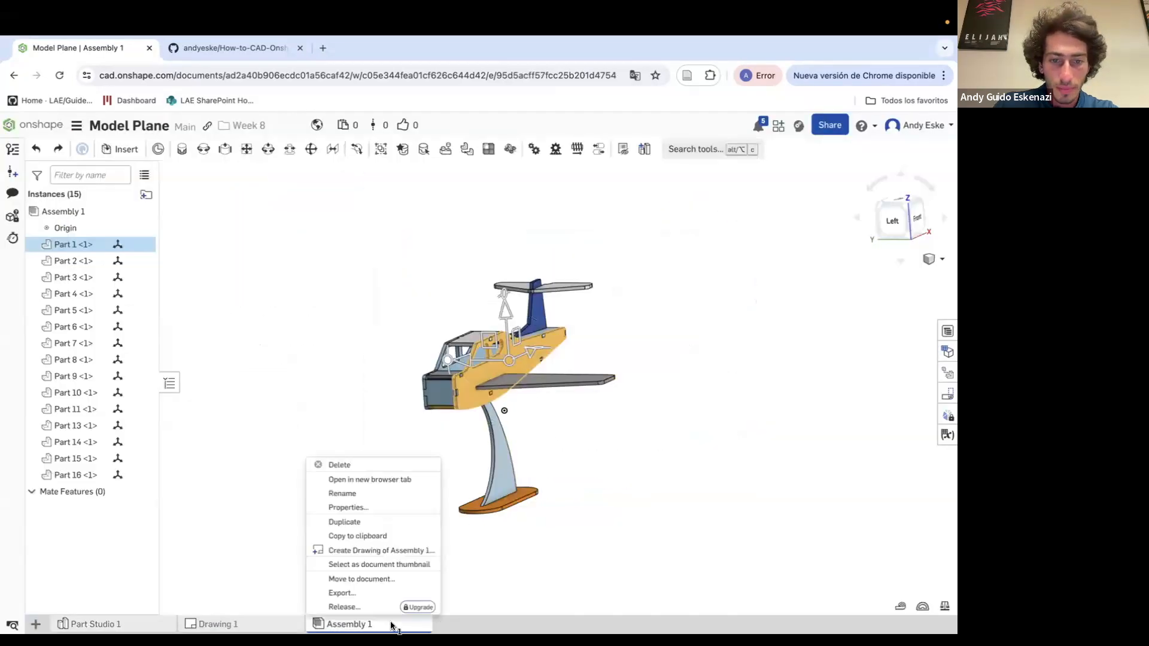
{"action": "left_click", "coordinate": [340, 465]}
{"action": "left_click", "coordinate": [36, 624]}
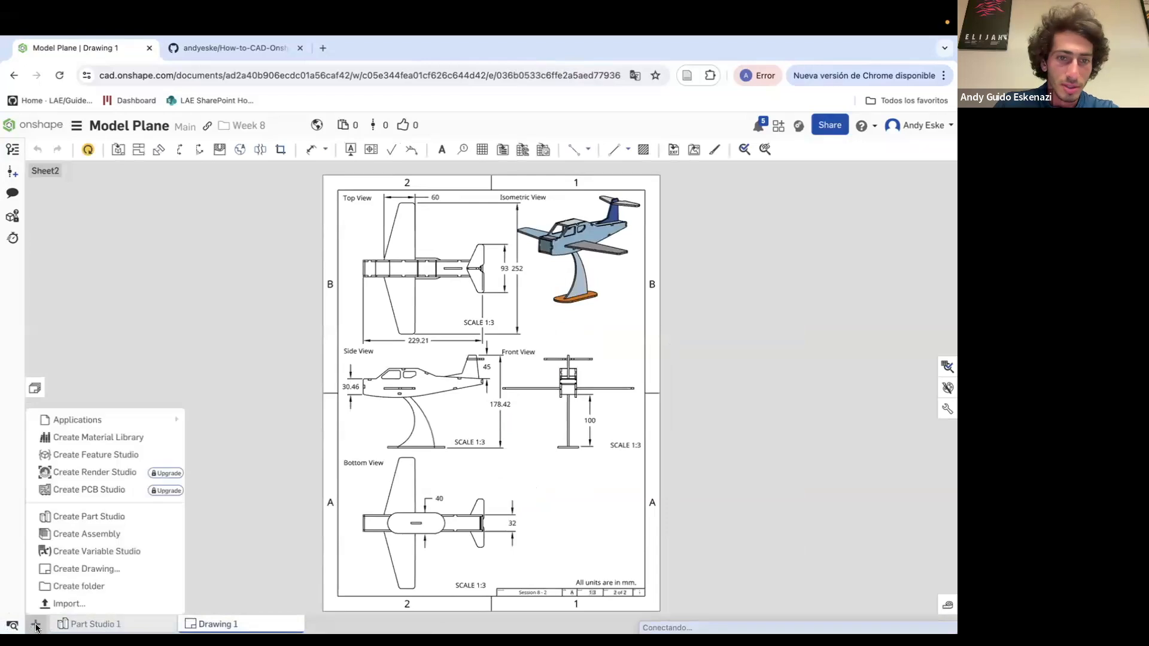
{"action": "left_click", "coordinate": [121, 535]}
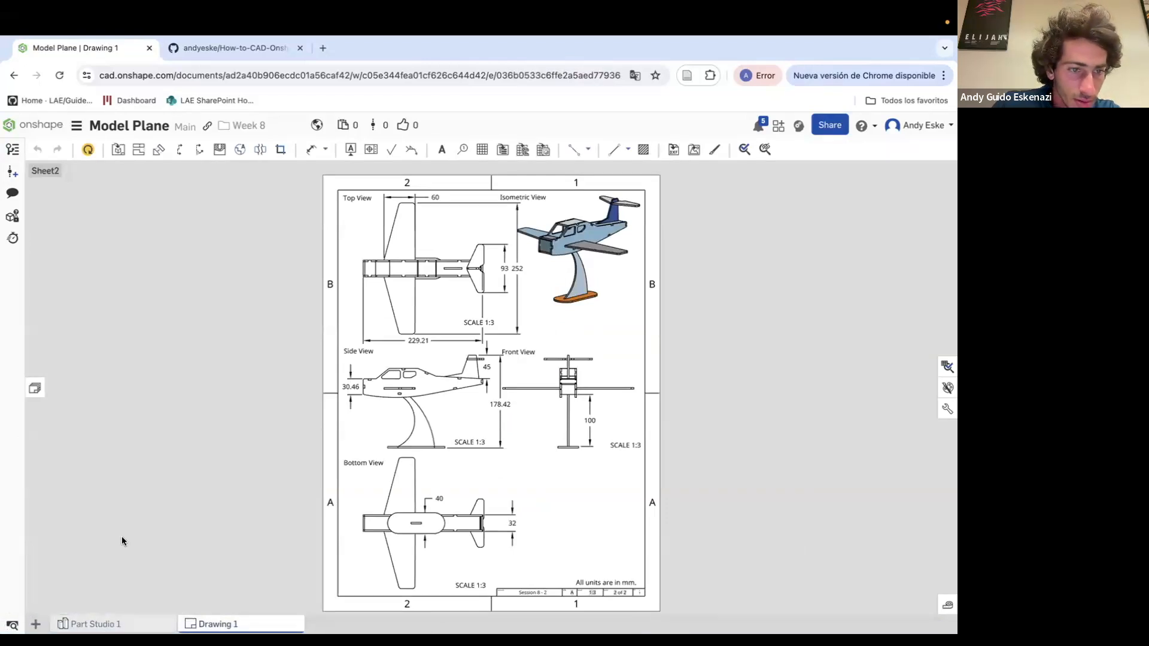
Insert all parts of Part Studio 1 into the new assembly together
{"action": "left_click", "coordinate": [119, 155]}
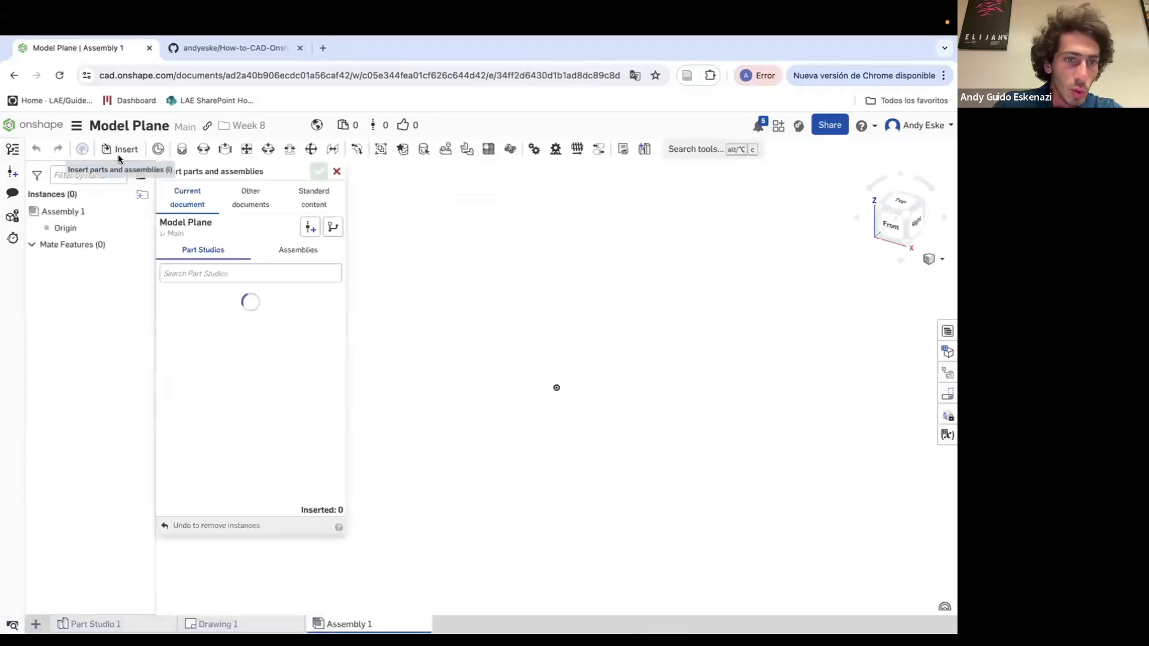
{"action": "left_click", "coordinate": [257, 324]}
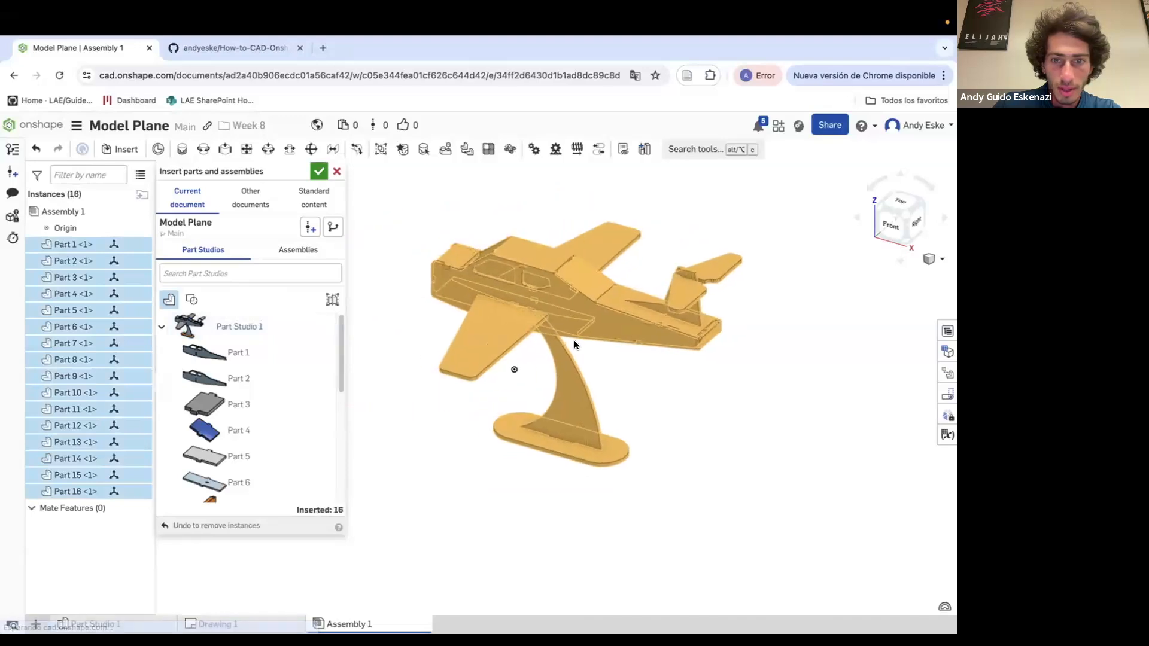
{"action": "left_click", "coordinate": [574, 344]}
{"action": "left_click", "coordinate": [318, 173]}
Add a new exploded view to Assembly 1
{"action": "right_click_drag", "start_coordinate": [347, 321], "coordinate": [451, 220]}
{"action": "scroll", "coordinate": [448, 234], "scroll_direction": "up", "scroll_amount": 2}
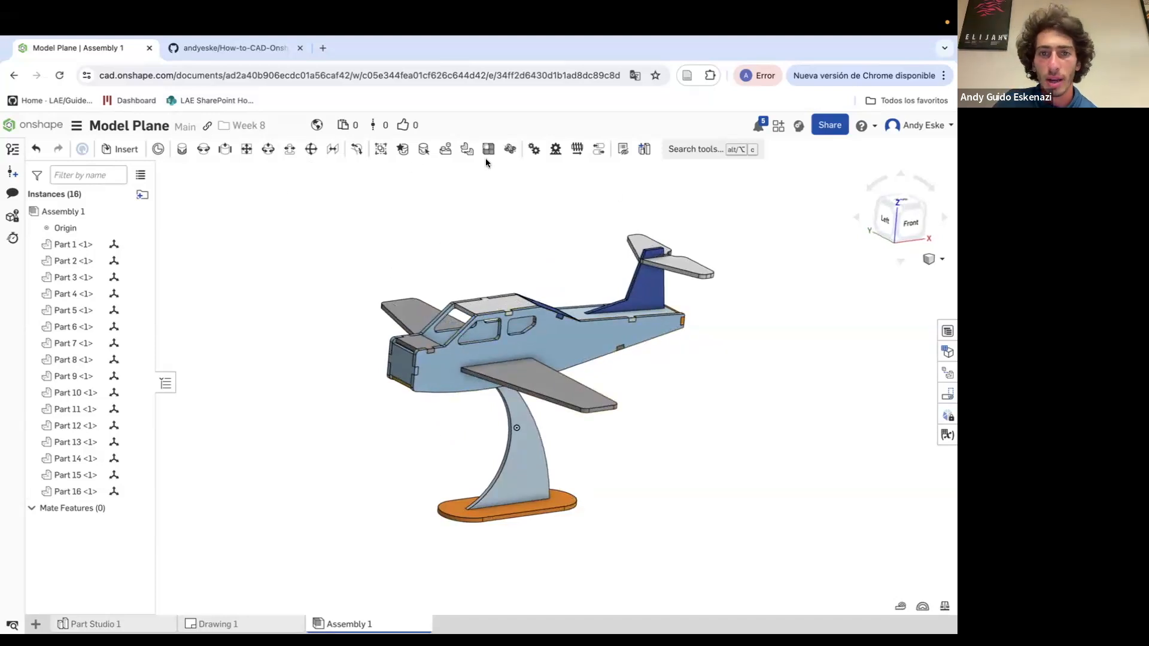
{"action": "right_click_drag", "start_coordinate": [435, 344], "coordinate": [699, 419]}
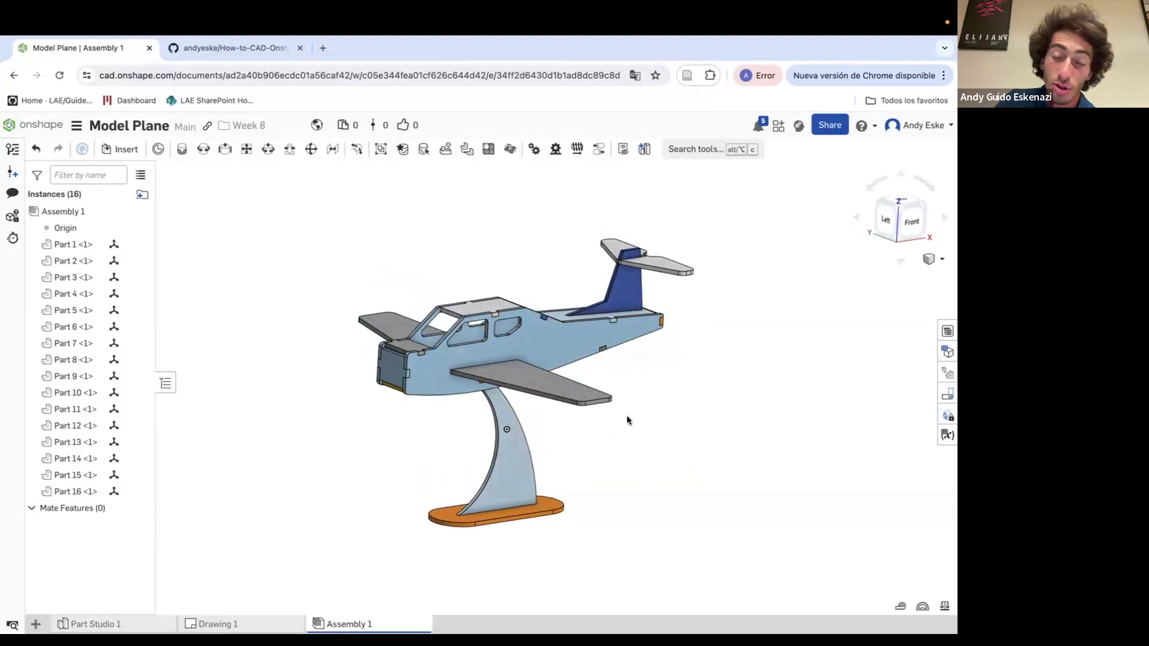
{"action": "right_click_drag", "start_coordinate": [595, 410], "coordinate": [606, 409]}
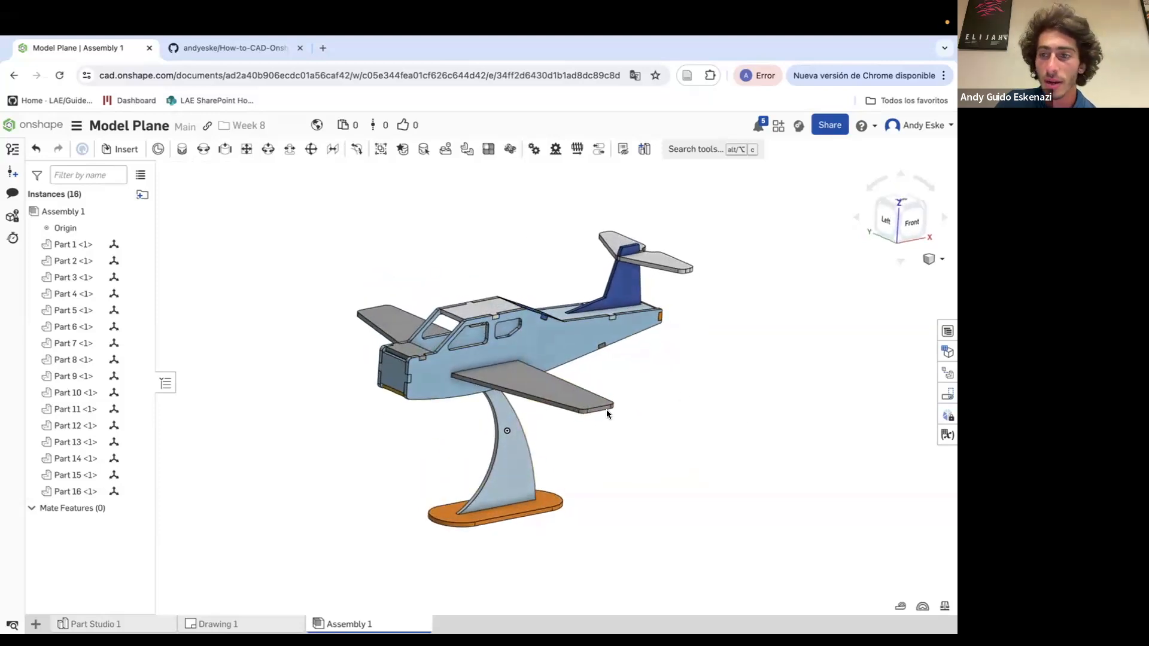
{"action": "left_click", "coordinate": [948, 375]}
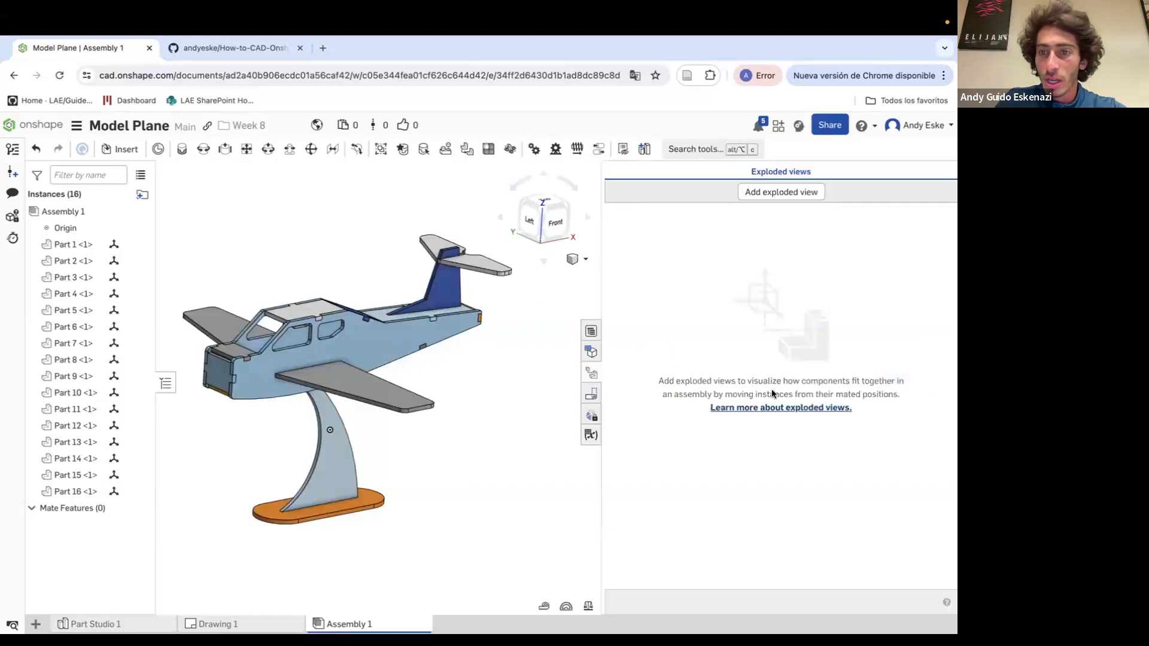
{"action": "left_click", "coordinate": [781, 191]}
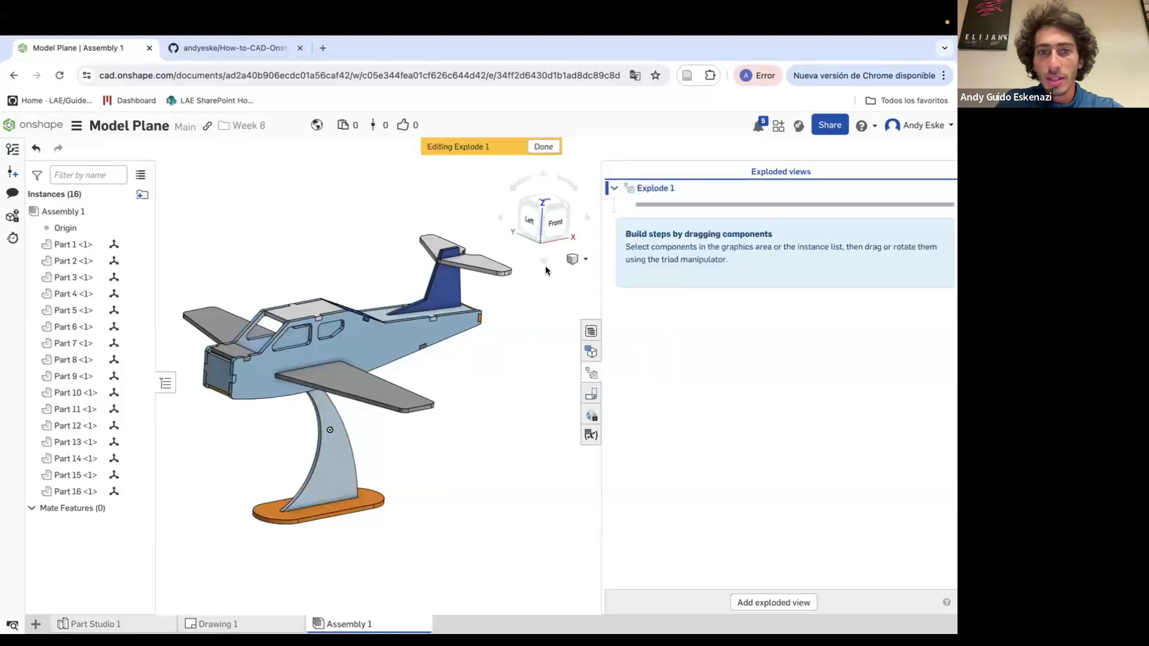
Add an explode step moving the far fuselage side and its wing (Parts 2 and 12) outward about 64 mm
{"action": "scroll", "coordinate": [342, 268], "scroll_direction": "down", "scroll_amount": 5}
{"action": "scroll", "coordinate": [263, 308], "scroll_direction": "up", "scroll_amount": 5}
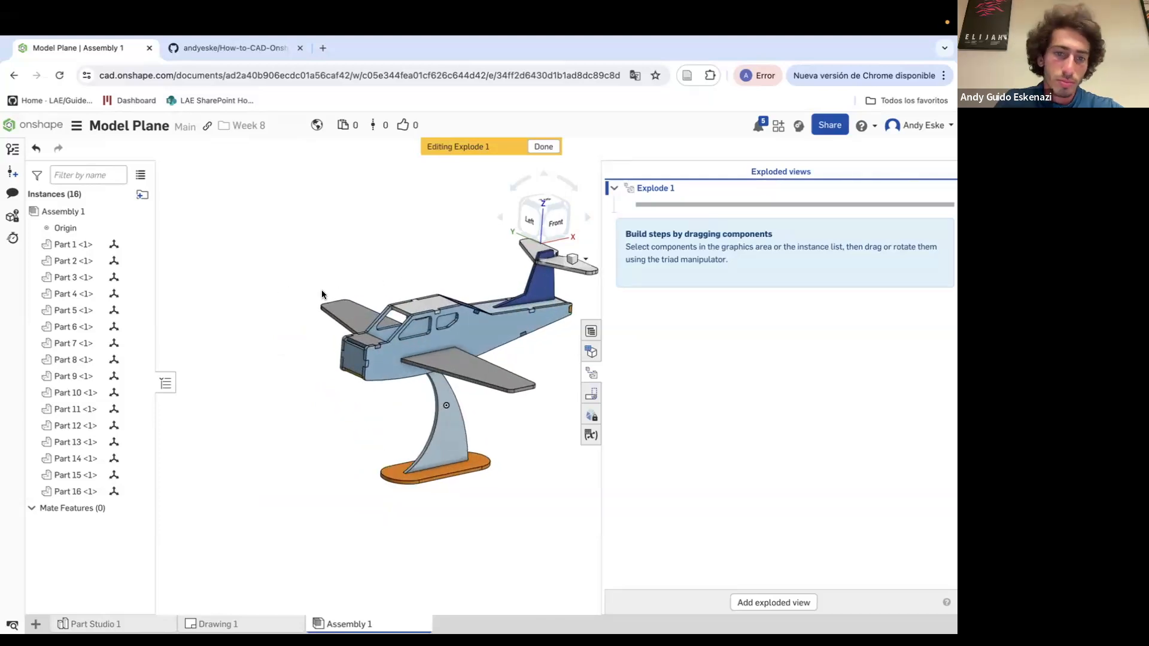
{"action": "left_click", "coordinate": [375, 329]}
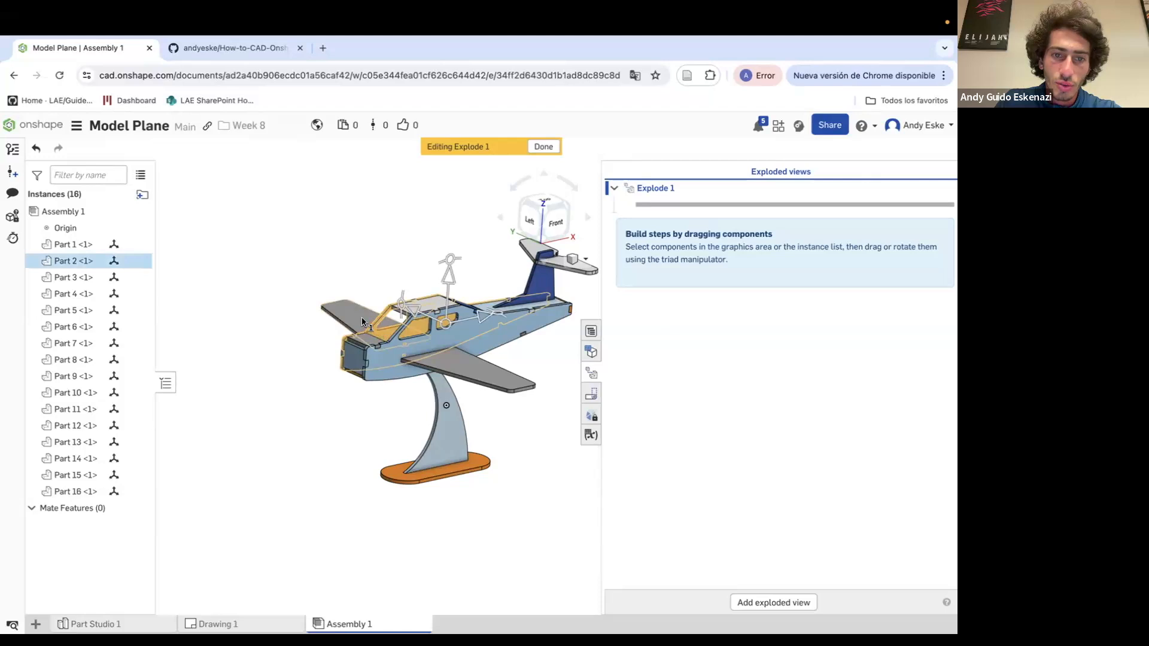
{"action": "left_click", "coordinate": [363, 322]}
{"action": "left_click_drag", "start_coordinate": [395, 307], "coordinate": [360, 293]}
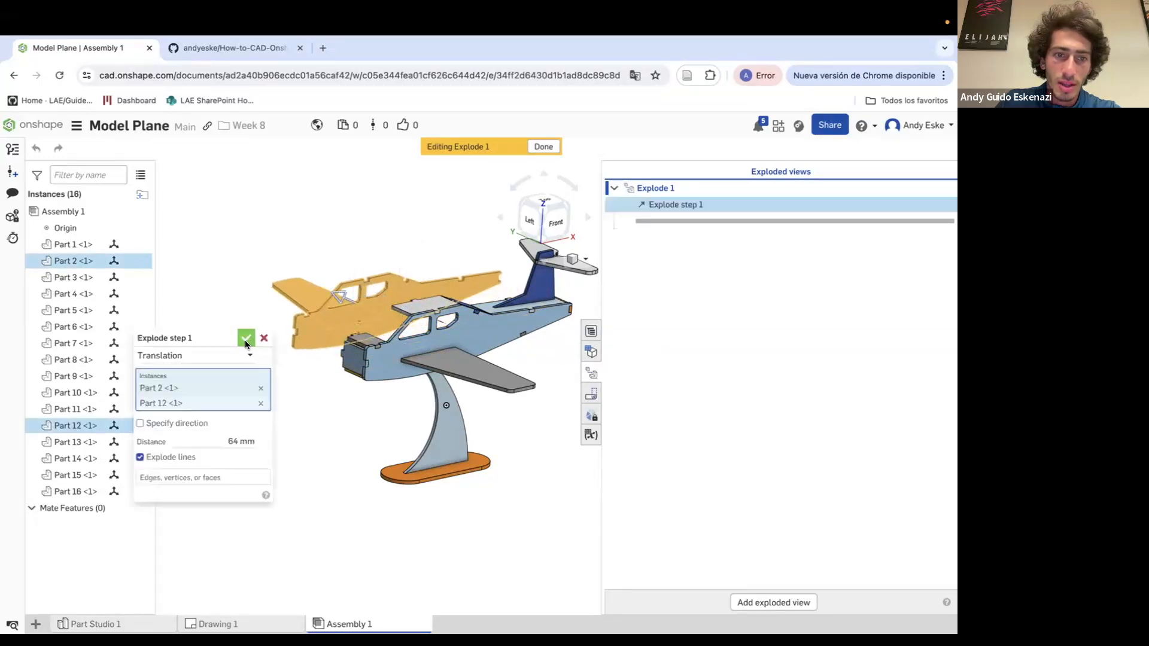
{"action": "left_click", "coordinate": [246, 340]}
Add an explode step moving the far wing (Part 12) further outward from its fuselage side
{"action": "left_click", "coordinate": [292, 295]}
{"action": "left_click", "coordinate": [347, 231]}
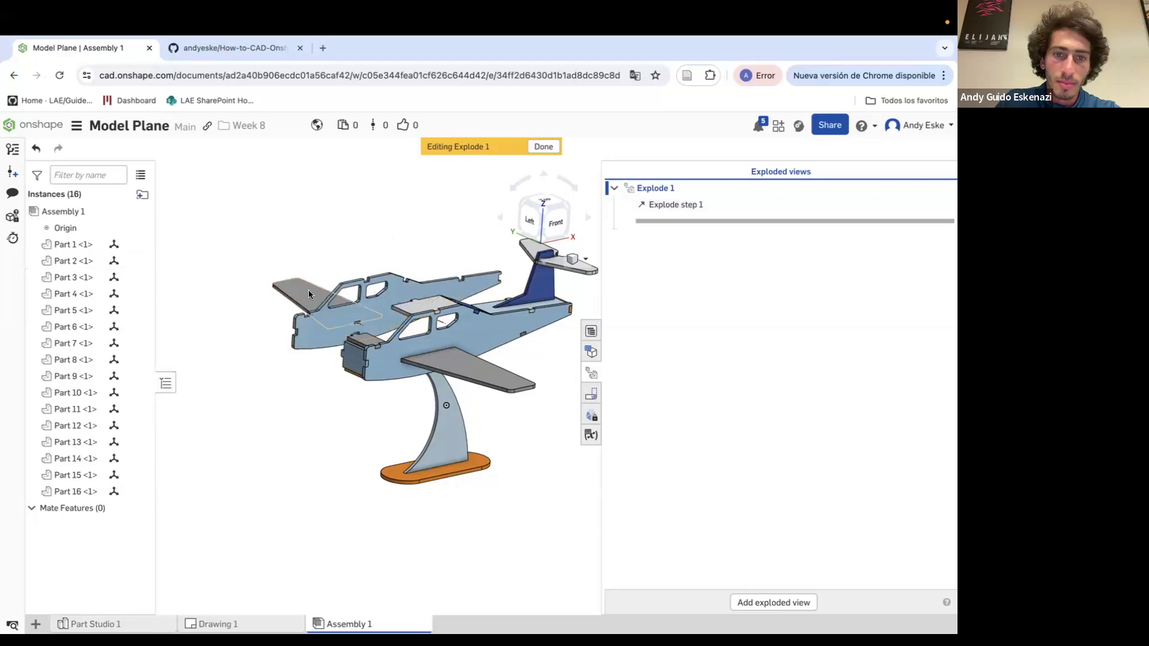
{"action": "left_click", "coordinate": [313, 277]}
{"action": "left_click_drag", "start_coordinate": [280, 289], "coordinate": [223, 256]}
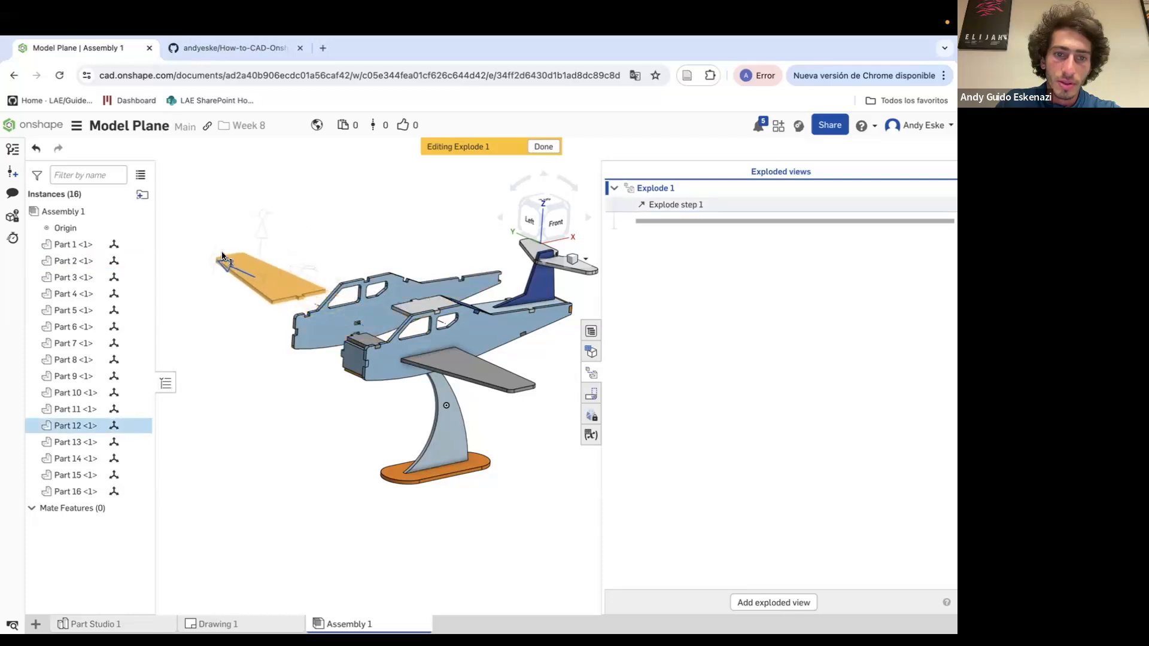
{"action": "left_click", "coordinate": [245, 339]}
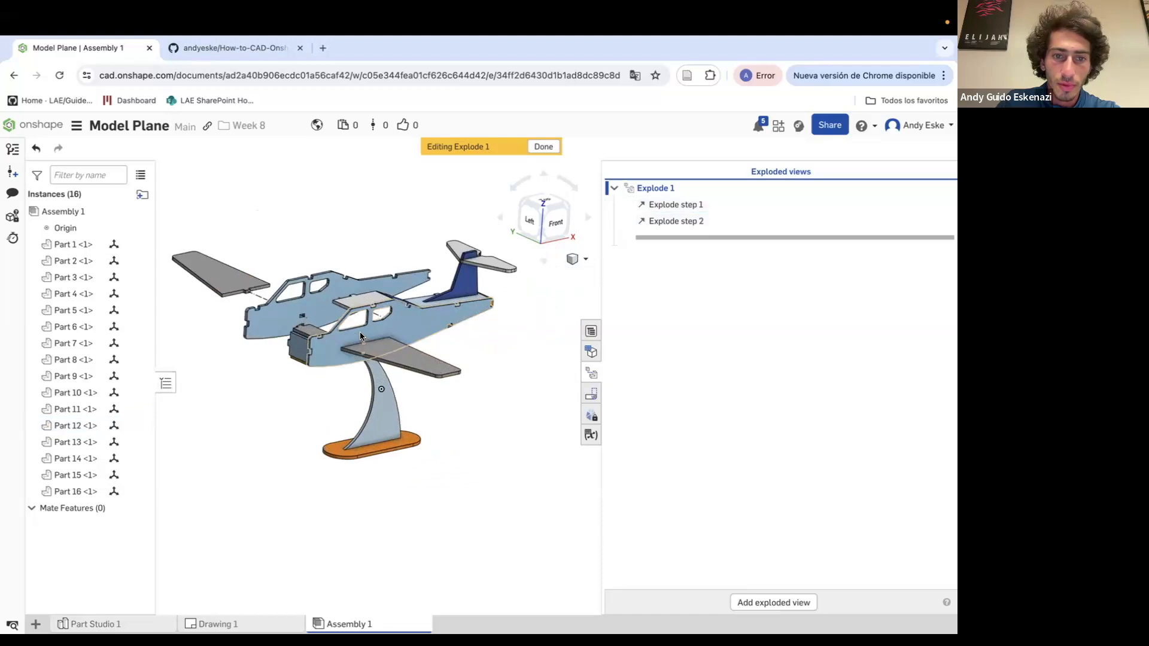
Add an explode step moving the near fuselage side and its wing (Parts 1 and 11) outward about 126 mm
{"action": "left_click", "coordinate": [374, 345]}
{"action": "left_click", "coordinate": [383, 357]}
{"action": "left_click_drag", "start_coordinate": [384, 358], "coordinate": [446, 377]}
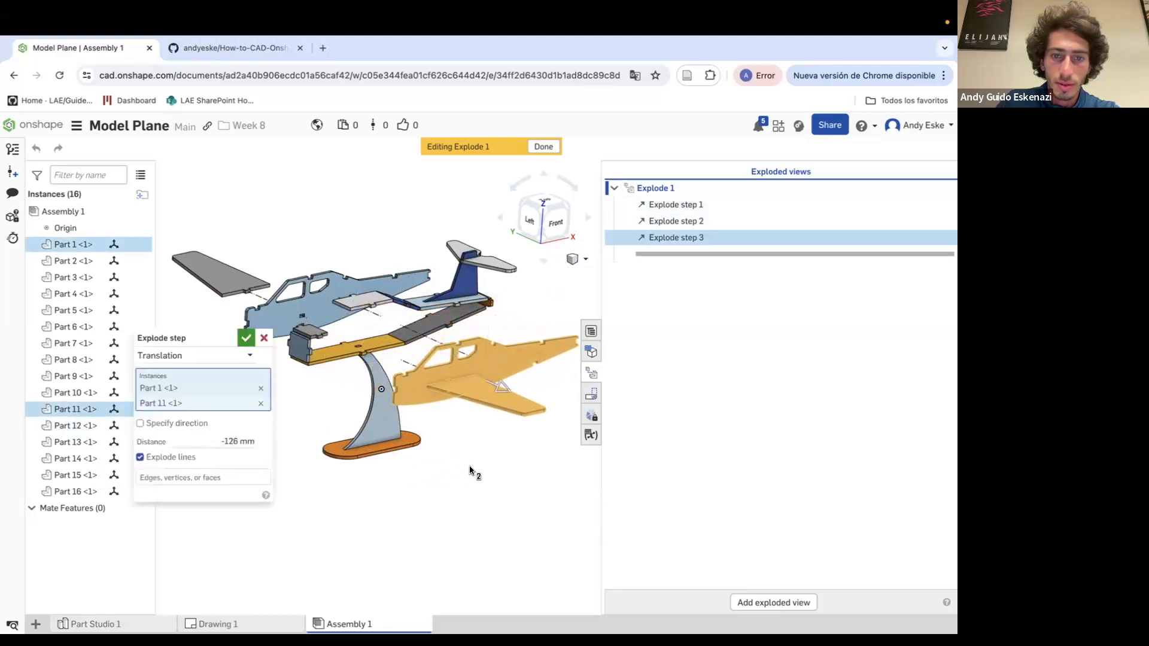
{"action": "left_click", "coordinate": [248, 335]}
Add an explode step moving the near wing (Part 11) further outward from its fuselage side
{"action": "left_click", "coordinate": [471, 385]}
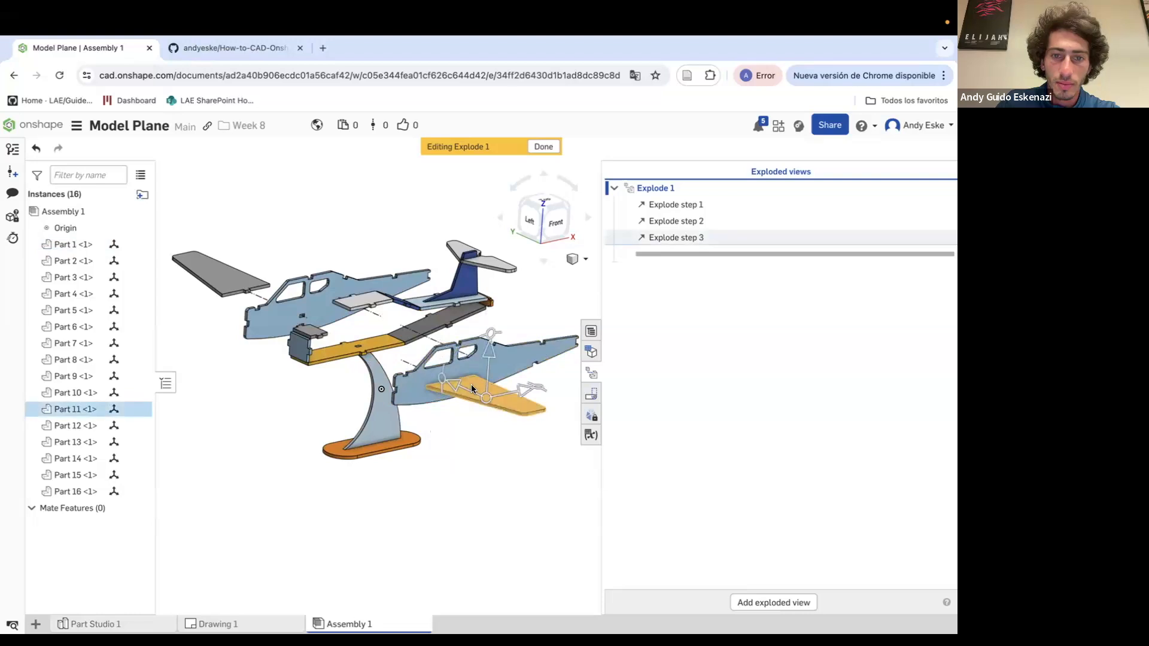
{"action": "left_click_drag", "start_coordinate": [455, 386], "coordinate": [506, 427]}
{"action": "left_click", "coordinate": [246, 340]}
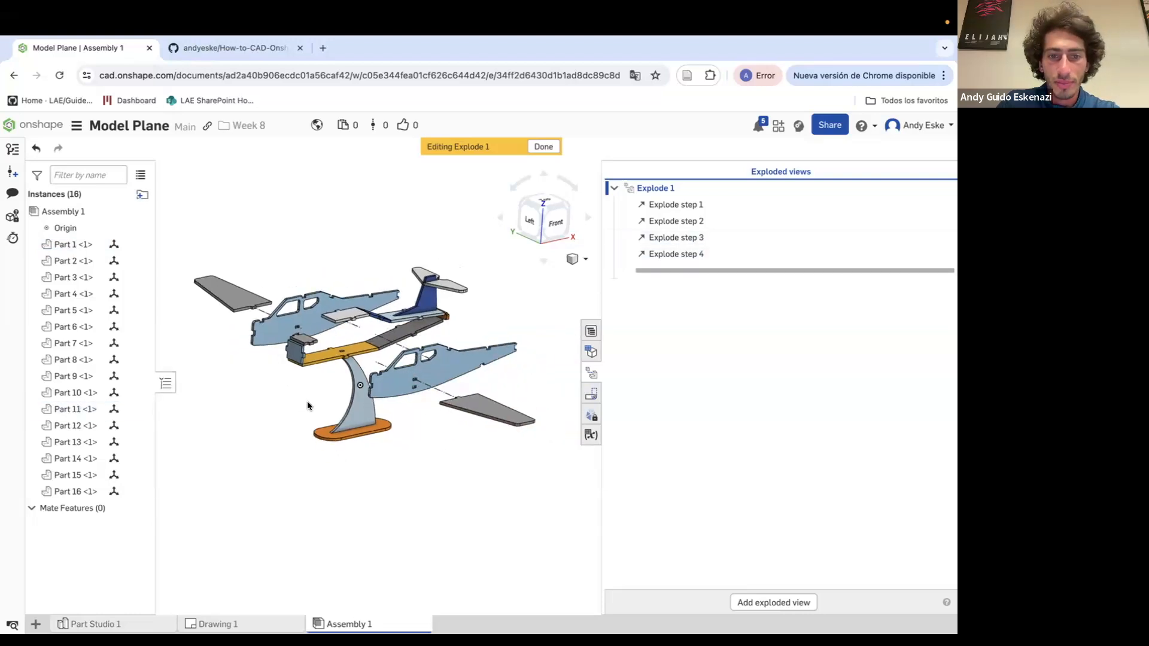
Add an explode step lowering the stand and its base (Parts 15 and 16) about 82 mm below the plane
{"action": "left_click", "coordinate": [361, 404]}
{"action": "left_click", "coordinate": [365, 434]}
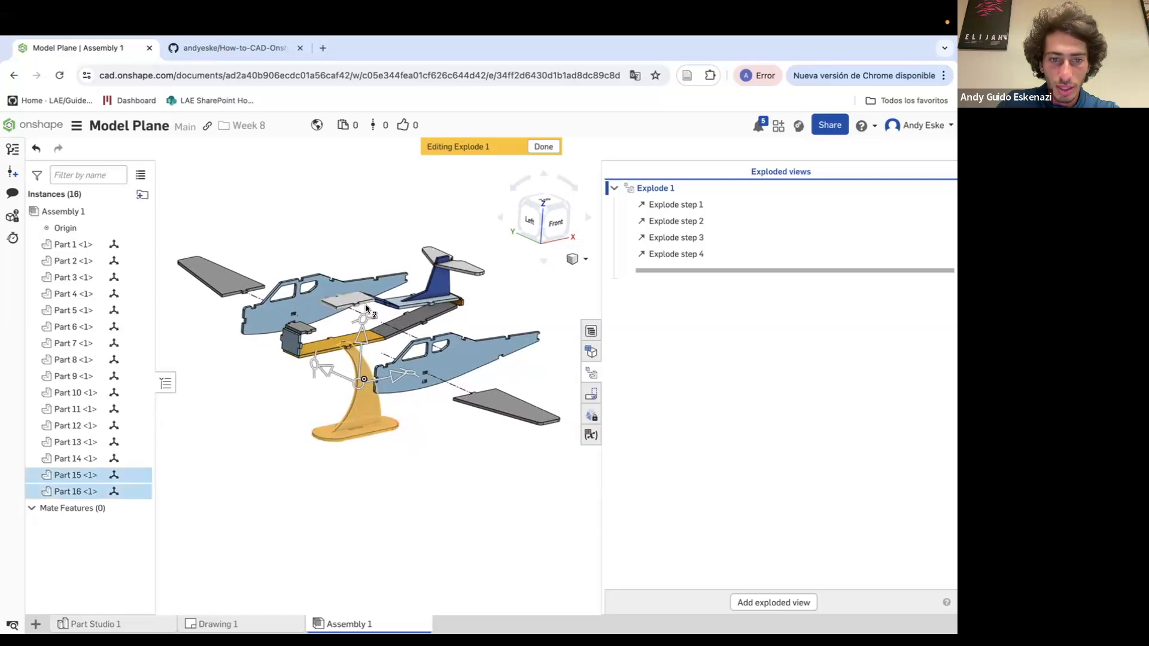
{"action": "left_click_drag", "start_coordinate": [364, 342], "coordinate": [372, 412]}
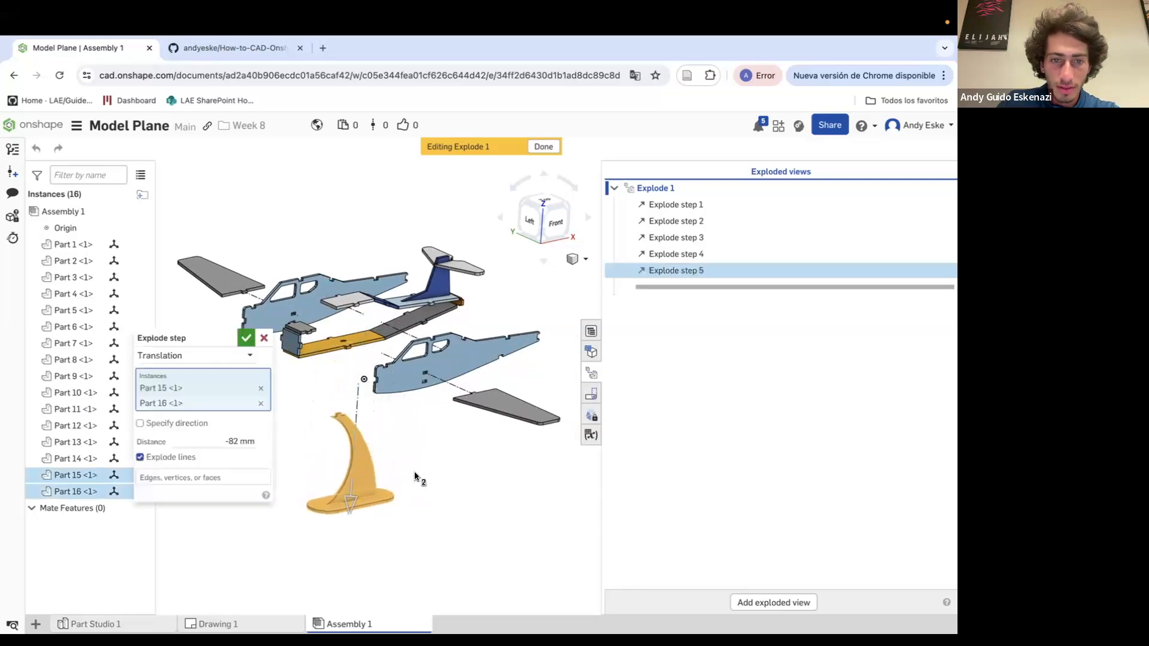
{"action": "left_click", "coordinate": [246, 337]}
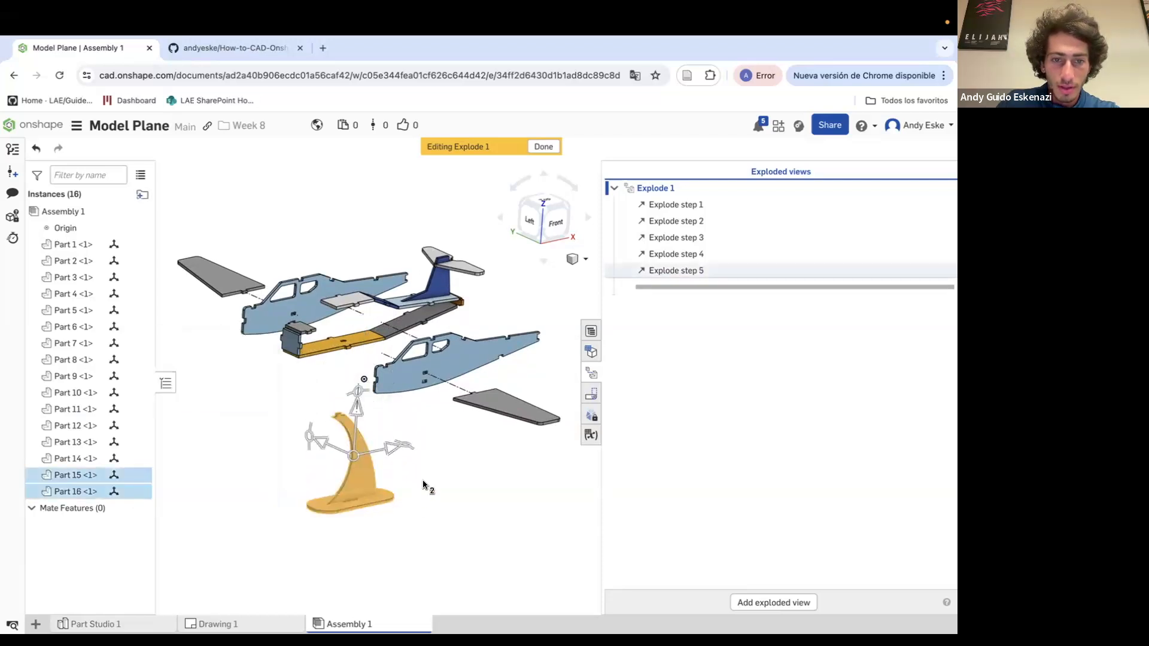
{"action": "left_click", "coordinate": [423, 482]}
Add an explode step lowering the orange base (Part 16) away from the curved stand
{"action": "left_click", "coordinate": [382, 498]}
{"action": "left_click_drag", "start_coordinate": [355, 450], "coordinate": [352, 498]}
{"action": "left_click", "coordinate": [247, 336]}
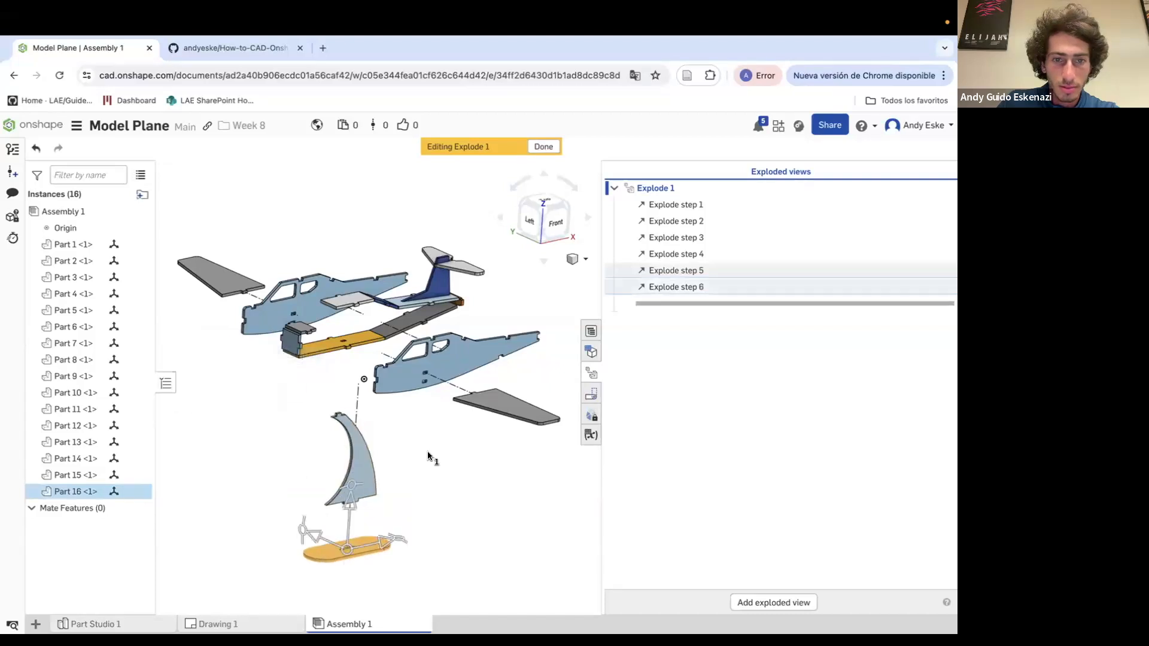
Explode the nose plate and the hood piece (Parts 10 and 3) forward together, and raise the hood piece above the nose plate
{"action": "scroll", "coordinate": [295, 354], "scroll_direction": "up", "scroll_amount": 3}
{"action": "left_click", "coordinate": [299, 356]}
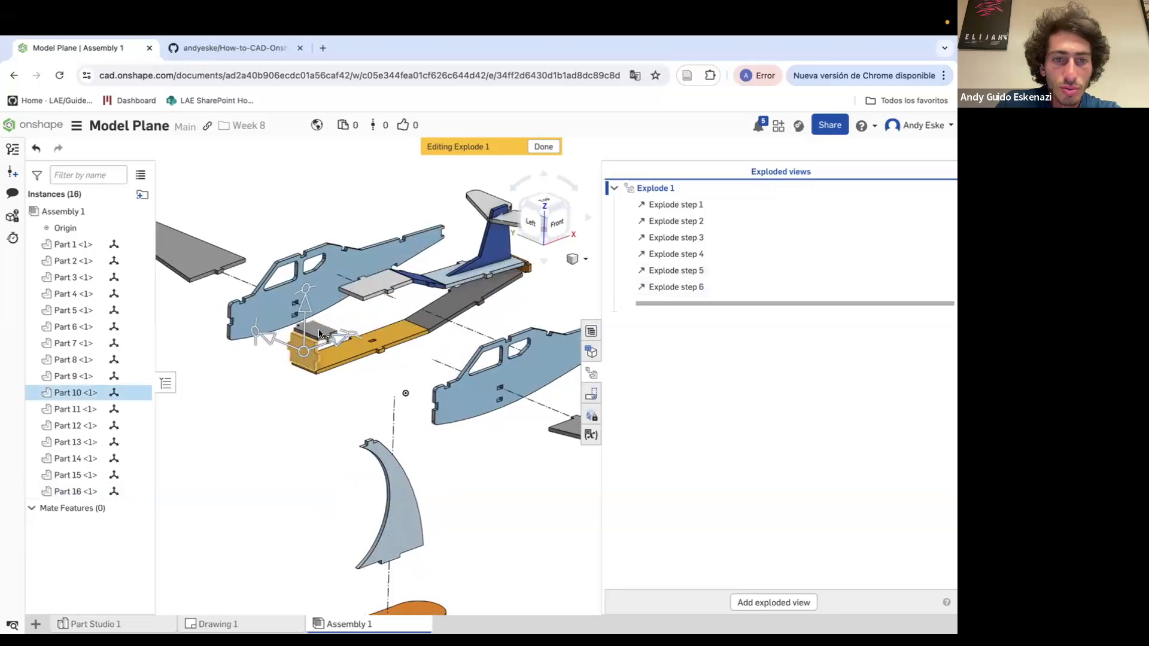
{"action": "left_click", "coordinate": [300, 328]}
{"action": "left_click_drag", "start_coordinate": [340, 339], "coordinate": [226, 377]}
{"action": "left_click_drag", "start_coordinate": [197, 341], "coordinate": [115, 442]}
{"action": "scroll", "coordinate": [174, 459], "scroll_direction": "up", "scroll_amount": 1}
{"action": "left_click", "coordinate": [163, 439]}
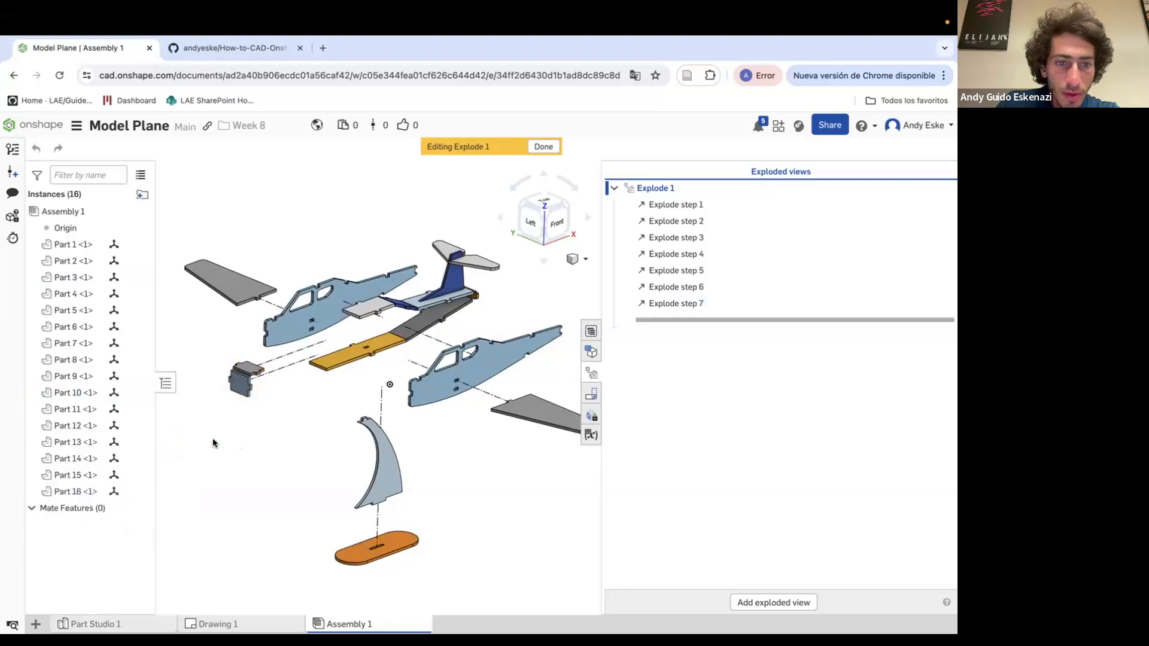
{"action": "left_click_drag", "start_coordinate": [249, 316], "coordinate": [247, 293]}
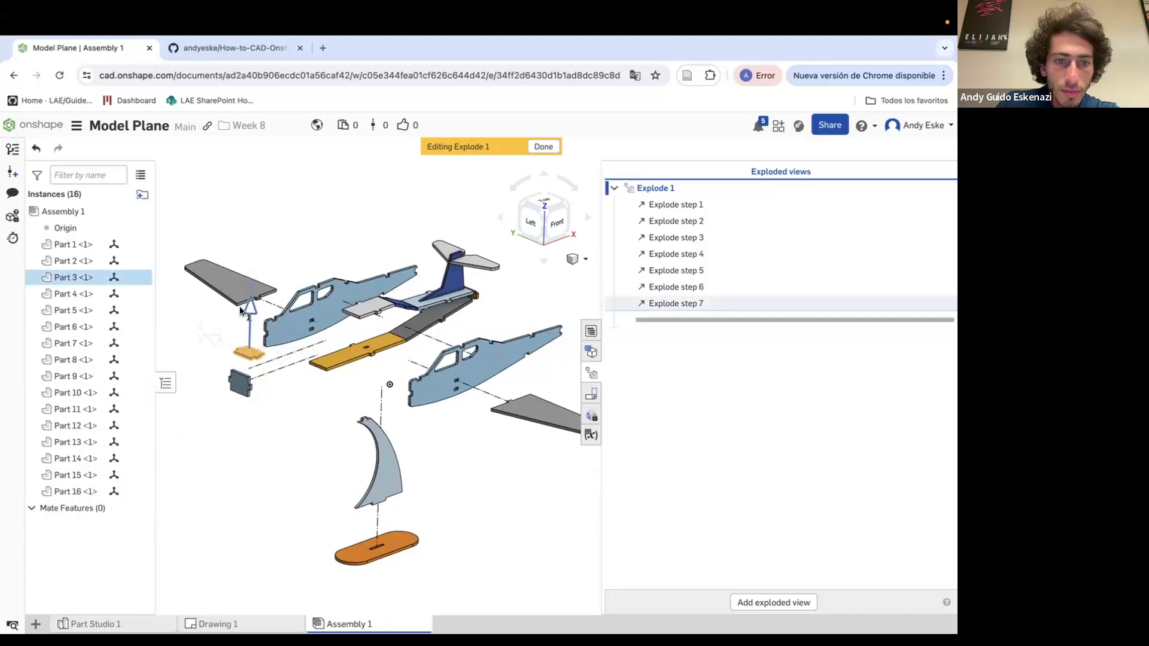
{"action": "left_click", "coordinate": [164, 440]}
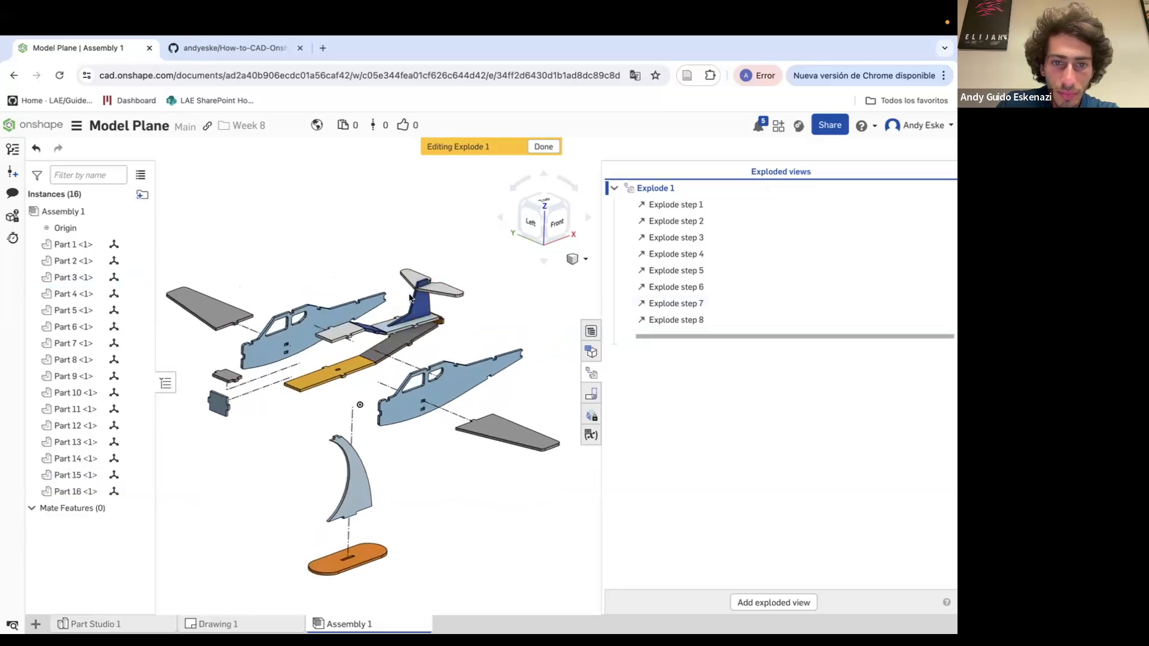
Add an explode step moving the tail group (Parts 6, 7, 13 and 14) about 118 mm rearward
{"action": "scroll", "coordinate": [411, 297], "scroll_direction": "up", "scroll_amount": 2}
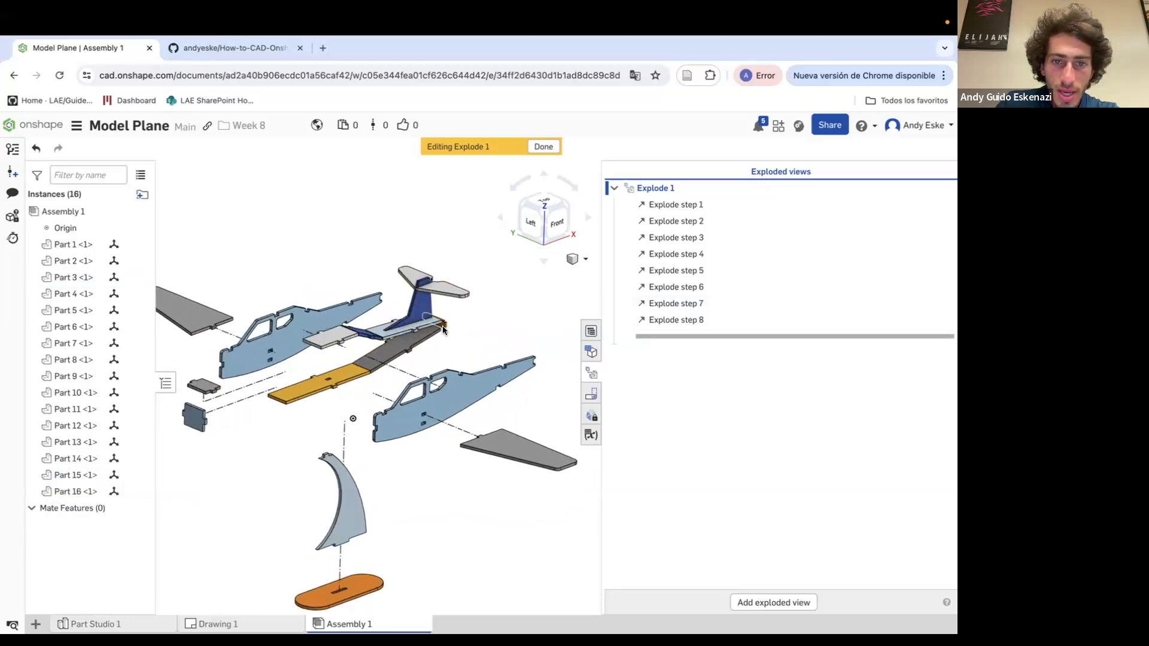
{"action": "left_click", "coordinate": [442, 328]}
{"action": "left_click", "coordinate": [415, 322]}
{"action": "left_click", "coordinate": [419, 301]}
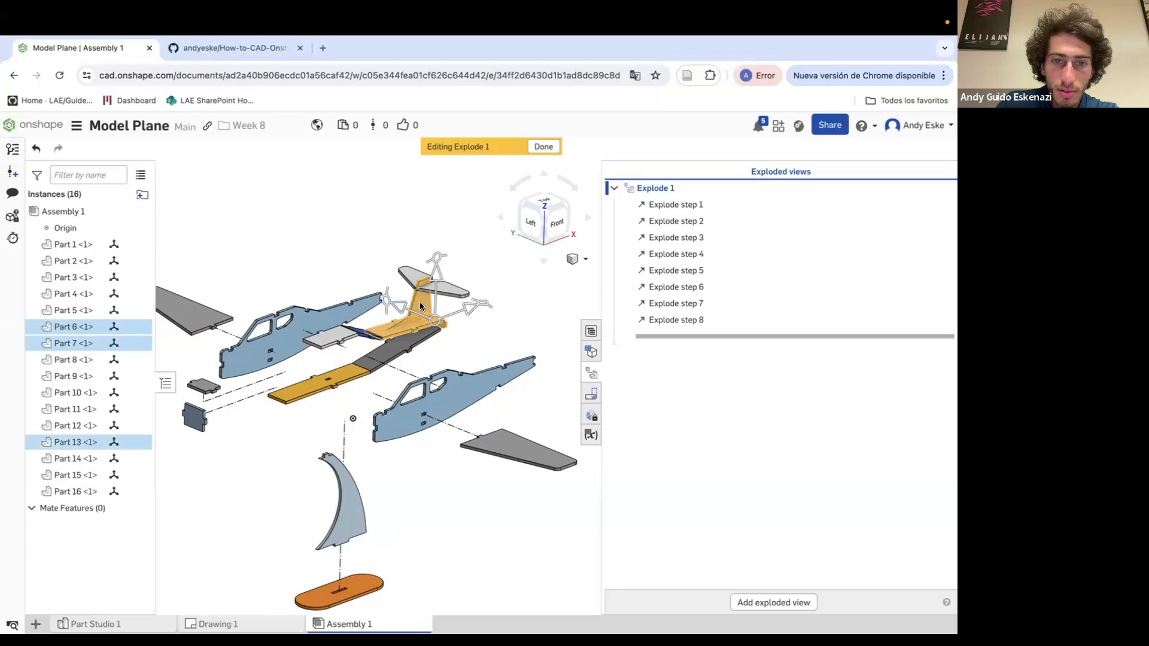
{"action": "left_click", "coordinate": [451, 293]}
{"action": "left_click_drag", "start_coordinate": [477, 307], "coordinate": [558, 277]}
{"action": "scroll", "coordinate": [416, 323], "scroll_direction": "down", "scroll_amount": 2}
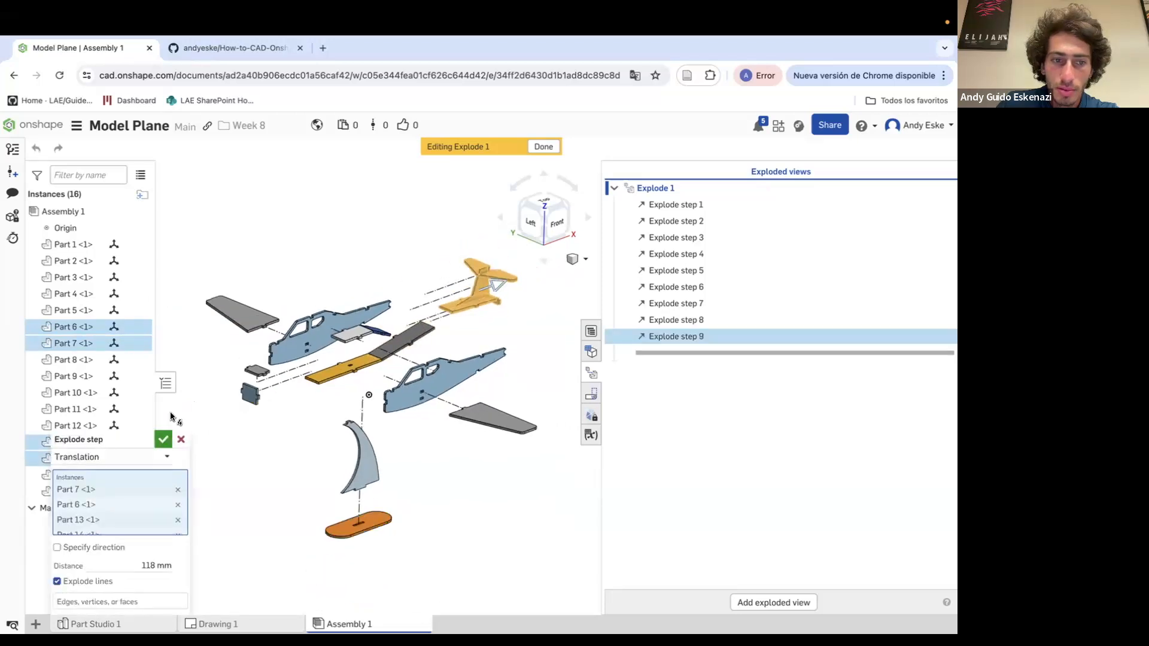
{"action": "left_click", "coordinate": [165, 439]}
Add an explode step raising the whole tail group about 44 mm
{"action": "left_click_drag", "start_coordinate": [490, 260], "coordinate": [487, 228]}
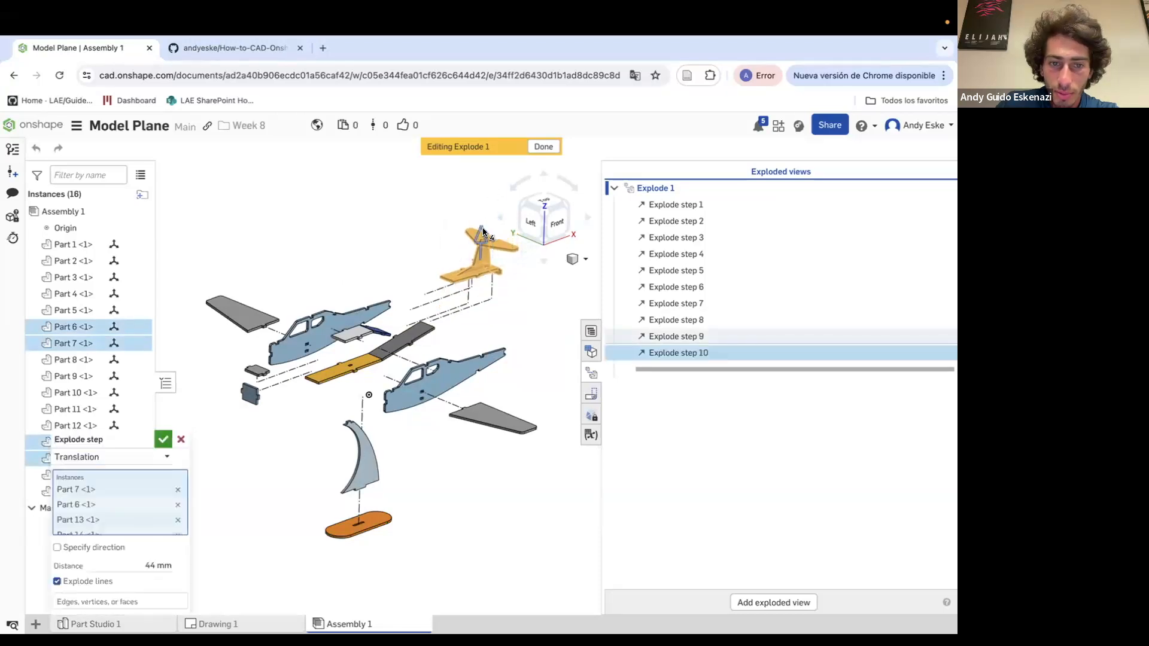
{"action": "left_click", "coordinate": [162, 439]}
{"action": "left_click", "coordinate": [520, 303]}
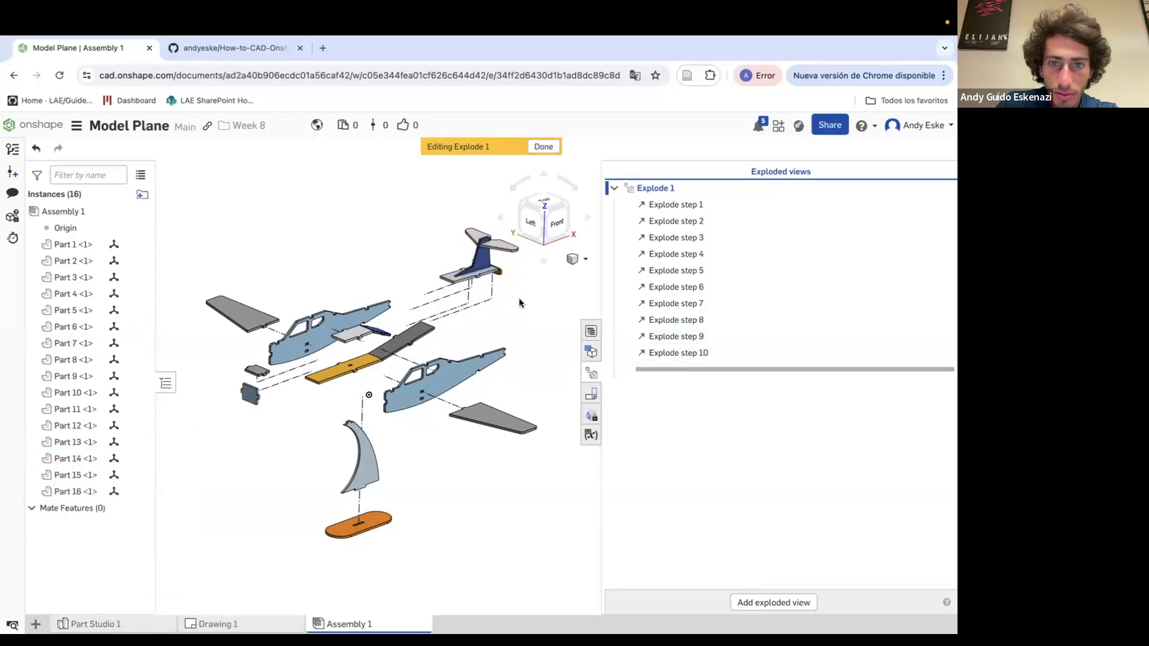
Add an explode step moving the horizontal stabilizer (Part 14) forward, clear of the blue tail fin
{"action": "left_click", "coordinate": [473, 237]}
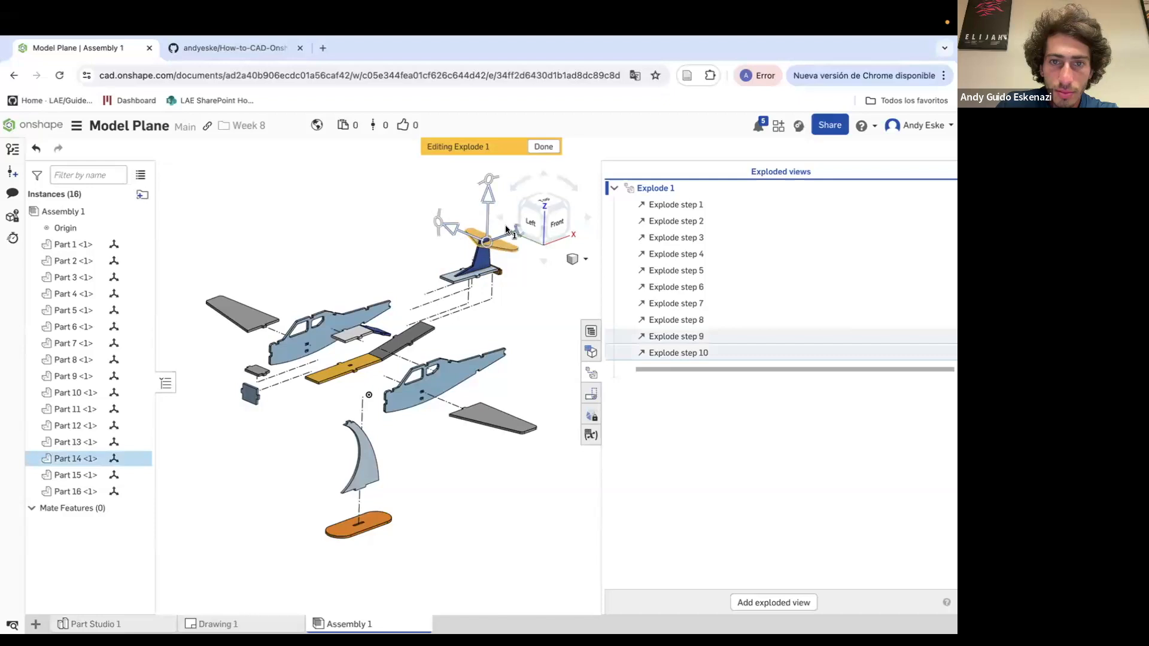
{"action": "left_click_drag", "start_coordinate": [517, 236], "coordinate": [478, 257]}
{"action": "left_click", "coordinate": [163, 439]}
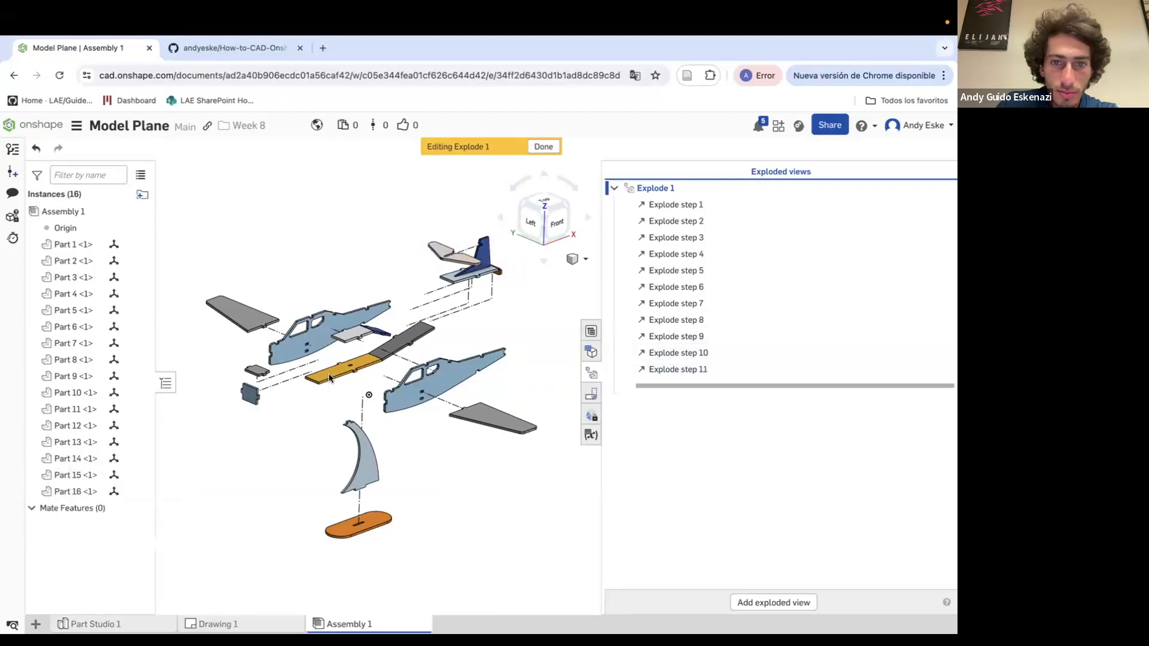
Add an explode step moving the small orange tail block (Part 7) about 34 mm rearward
{"action": "scroll", "coordinate": [505, 273], "scroll_direction": "up", "scroll_amount": 2}
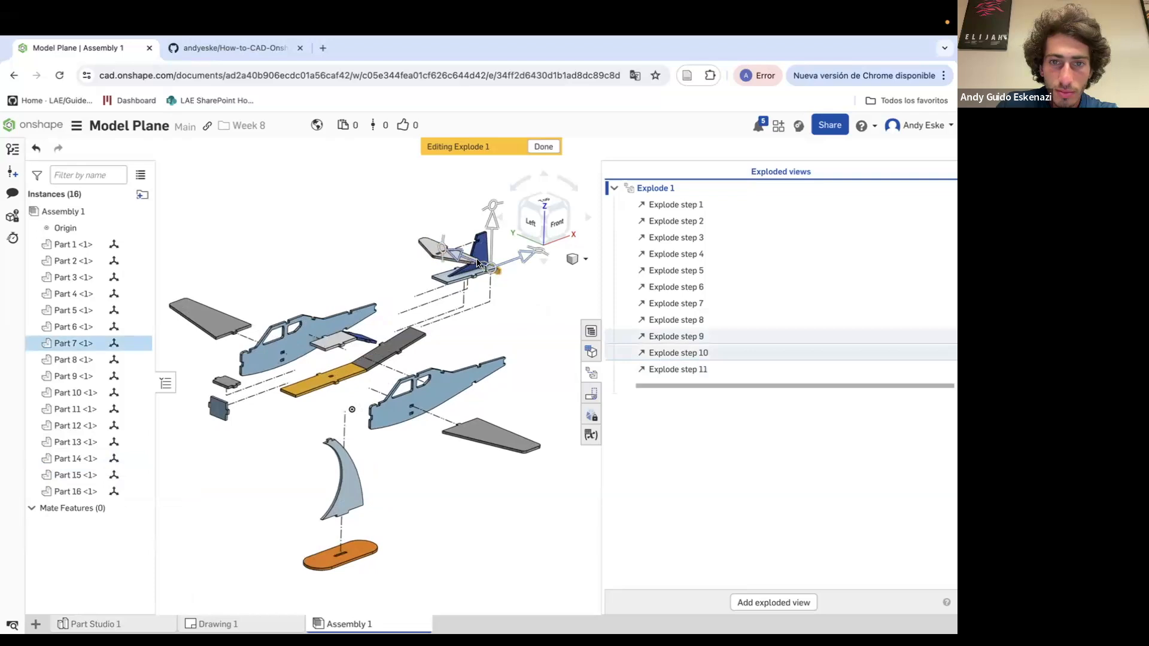
{"action": "left_click_drag", "start_coordinate": [530, 254], "coordinate": [541, 251]}
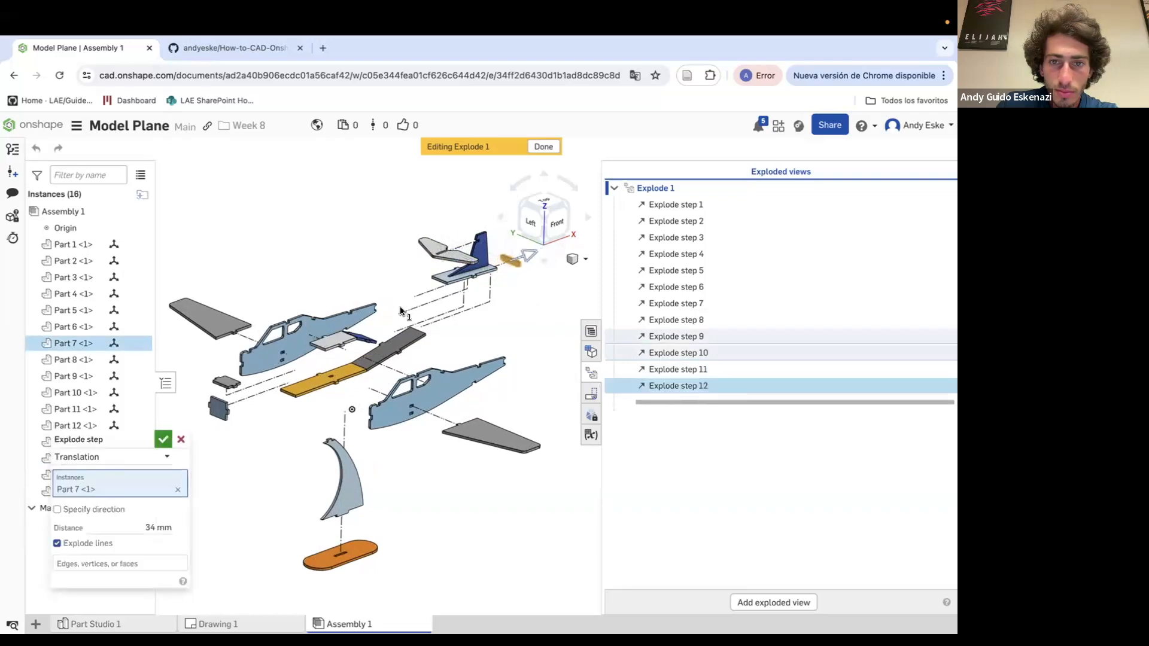
{"action": "left_click", "coordinate": [170, 436]}
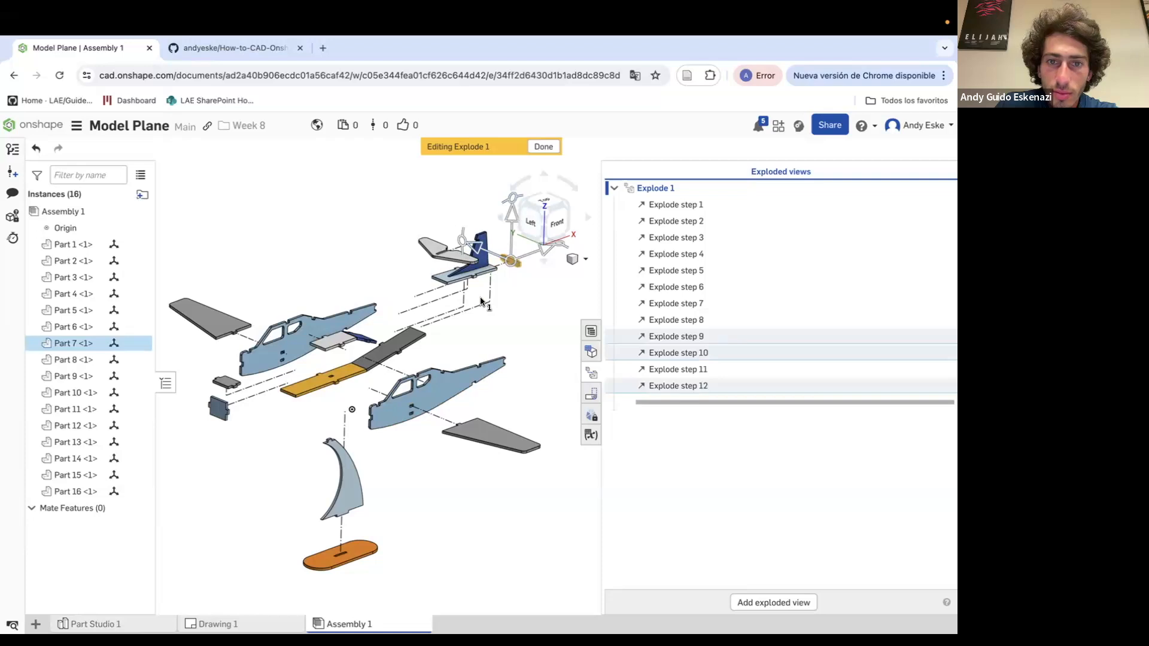
Add an explode step lowering the light blue tail plate (Part 6) below the tail fin
{"action": "left_click", "coordinate": [474, 277]}
{"action": "left_click_drag", "start_coordinate": [462, 241], "coordinate": [485, 311]}
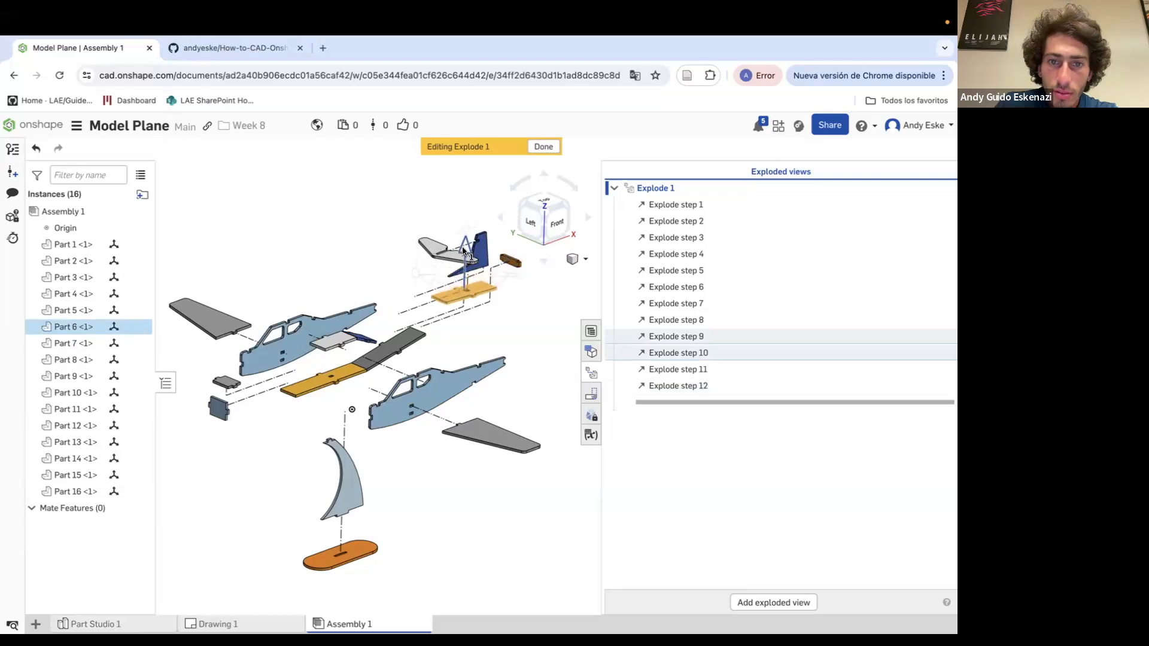
{"action": "left_click", "coordinate": [180, 441]}
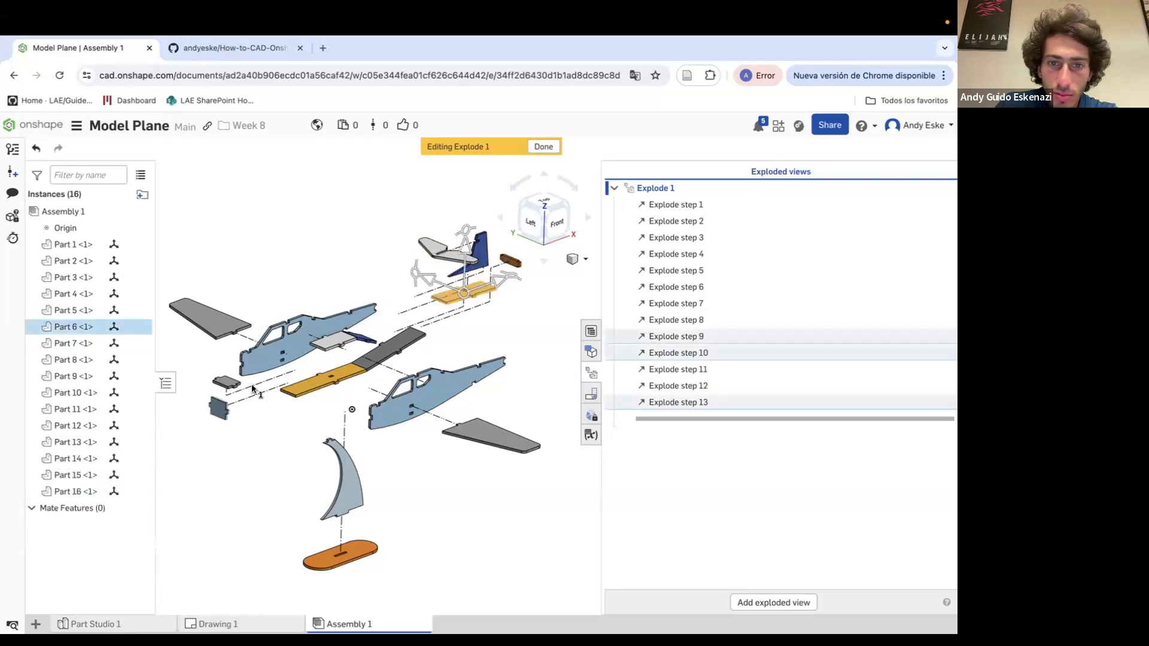
{"action": "scroll", "coordinate": [489, 305], "scroll_direction": "up", "scroll_amount": 5}
{"action": "scroll", "coordinate": [413, 286], "scroll_direction": "down", "scroll_amount": 6}
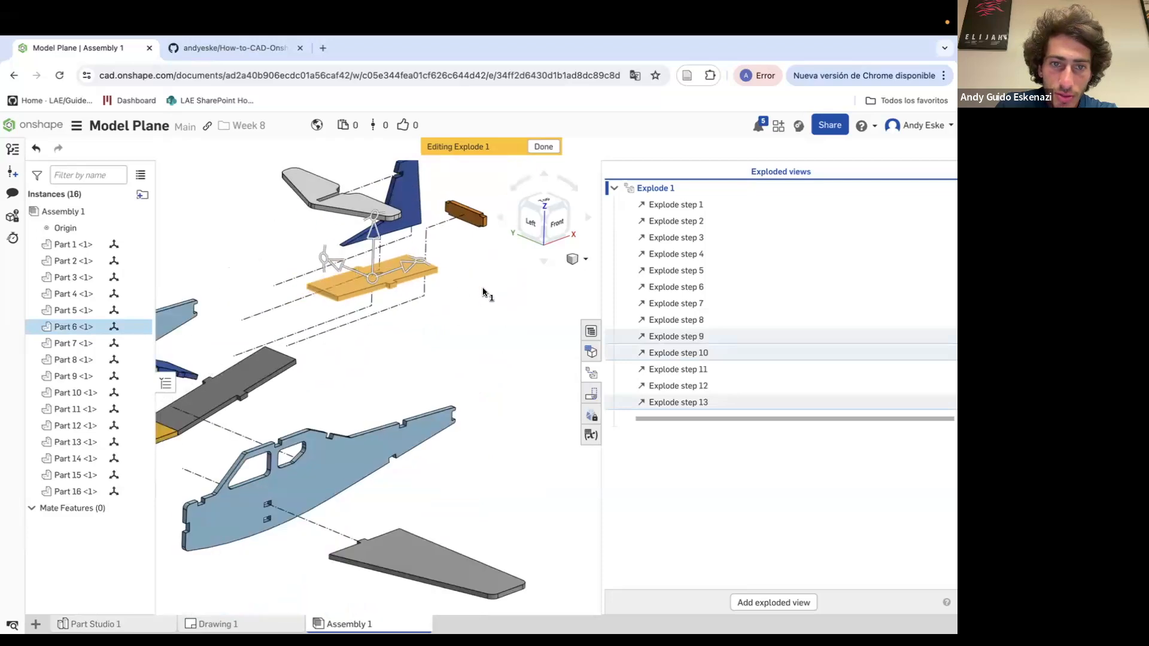
{"action": "scroll", "coordinate": [433, 309], "scroll_direction": "down", "scroll_amount": 1}
{"action": "left_click", "coordinate": [465, 308]}
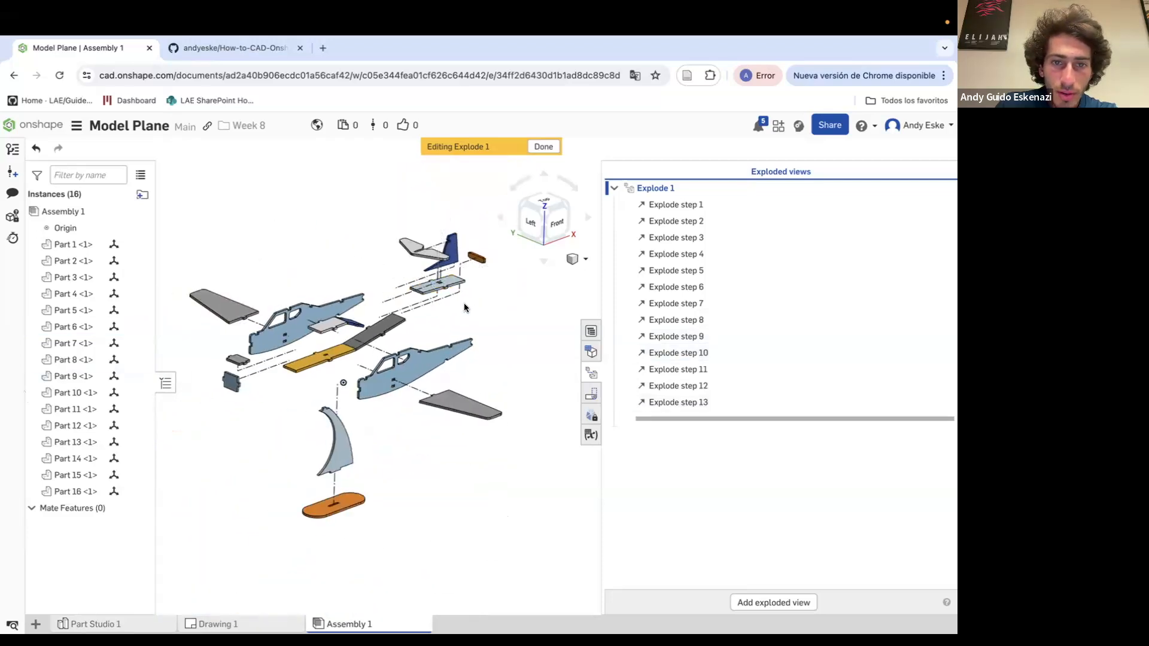
Explode the small blue piece behind the cockpit (Part 4) rearward and raise it about 48 mm
{"action": "scroll", "coordinate": [292, 339], "scroll_direction": "up", "scroll_amount": 2}
{"action": "left_click", "coordinate": [377, 322]}
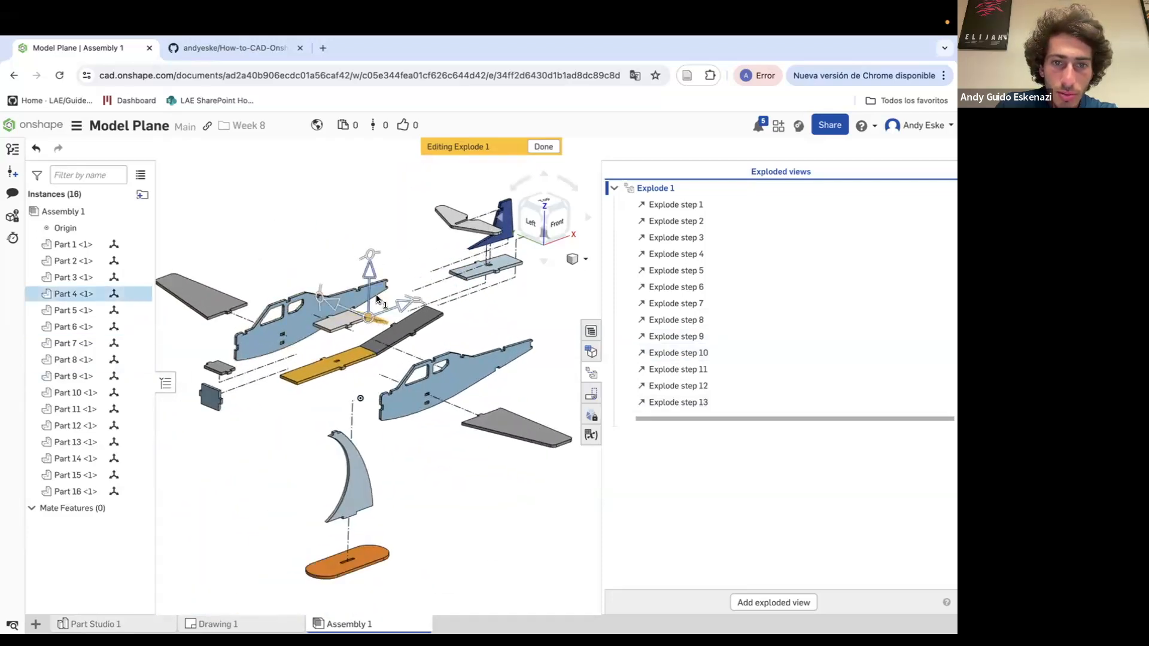
{"action": "left_click_drag", "start_coordinate": [422, 283], "coordinate": [440, 270]}
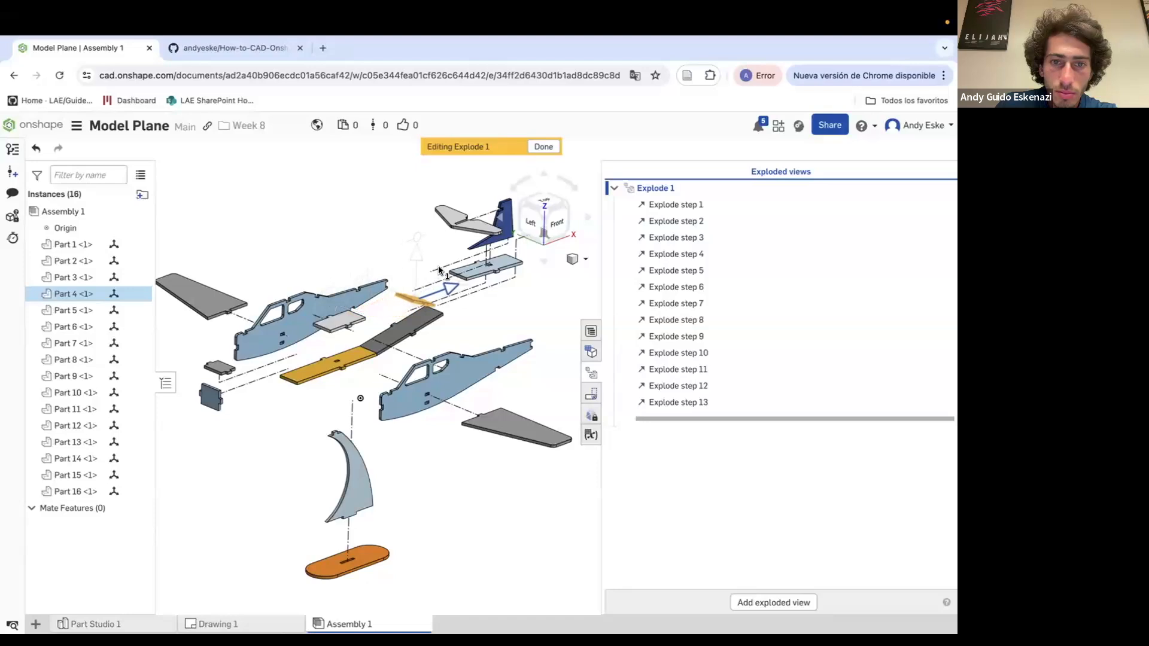
{"action": "left_click", "coordinate": [168, 440]}
{"action": "left_click", "coordinate": [401, 307]}
{"action": "left_click_drag", "start_coordinate": [396, 260], "coordinate": [394, 219]}
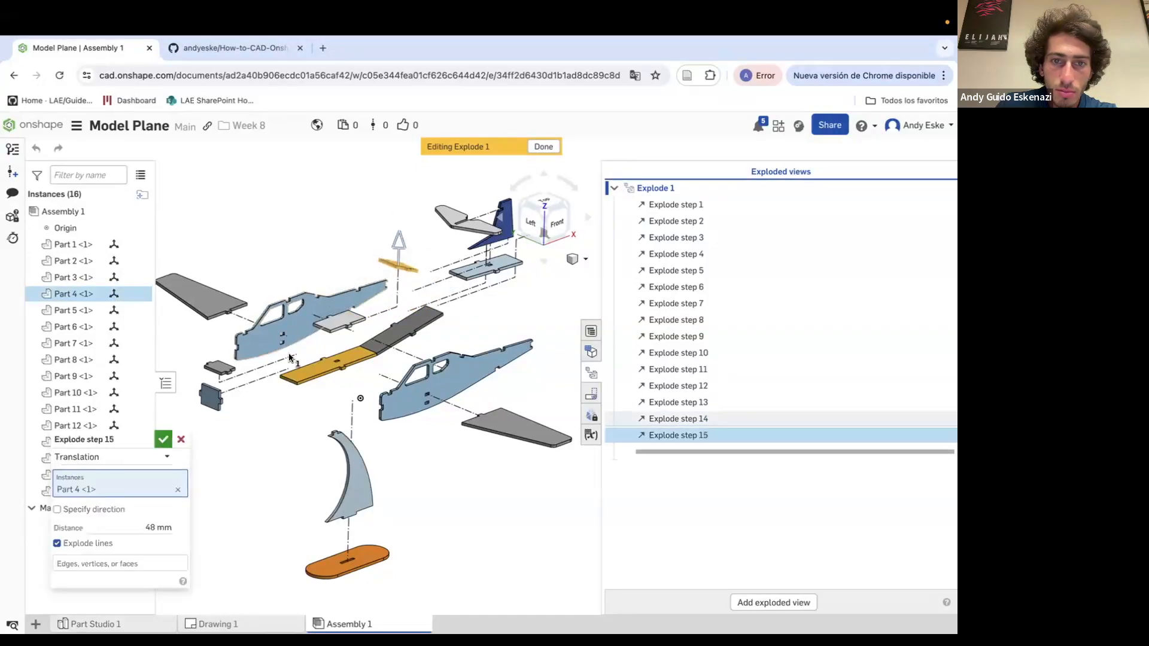
{"action": "left_click", "coordinate": [163, 439]}
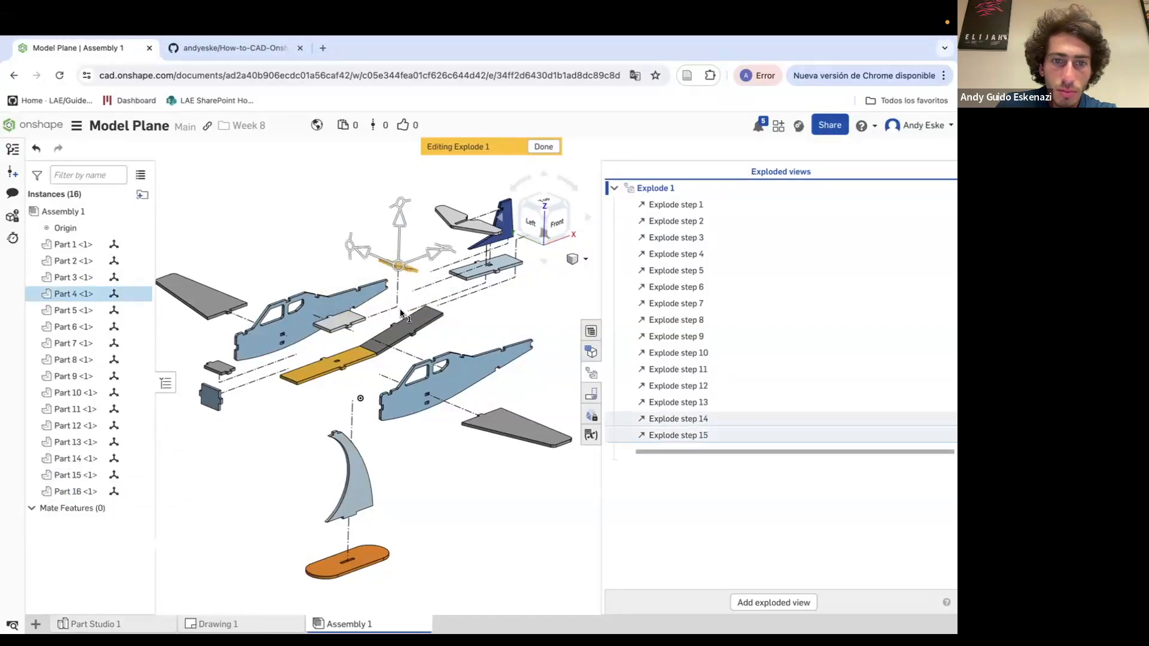
Add an explode step raising the light grey cockpit roof plate (Part 5) about 56 mm
{"action": "left_click", "coordinate": [338, 241]}
{"action": "left_click", "coordinate": [341, 322]}
{"action": "left_click_drag", "start_coordinate": [334, 281], "coordinate": [334, 237]}
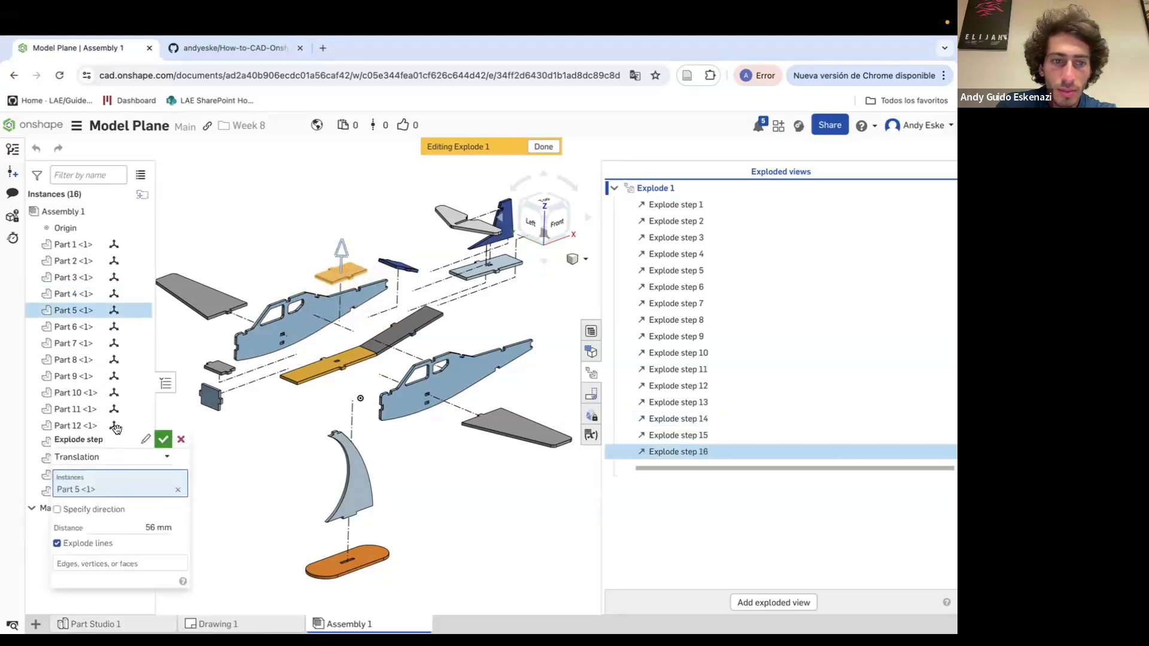
{"action": "left_click", "coordinate": [162, 439]}
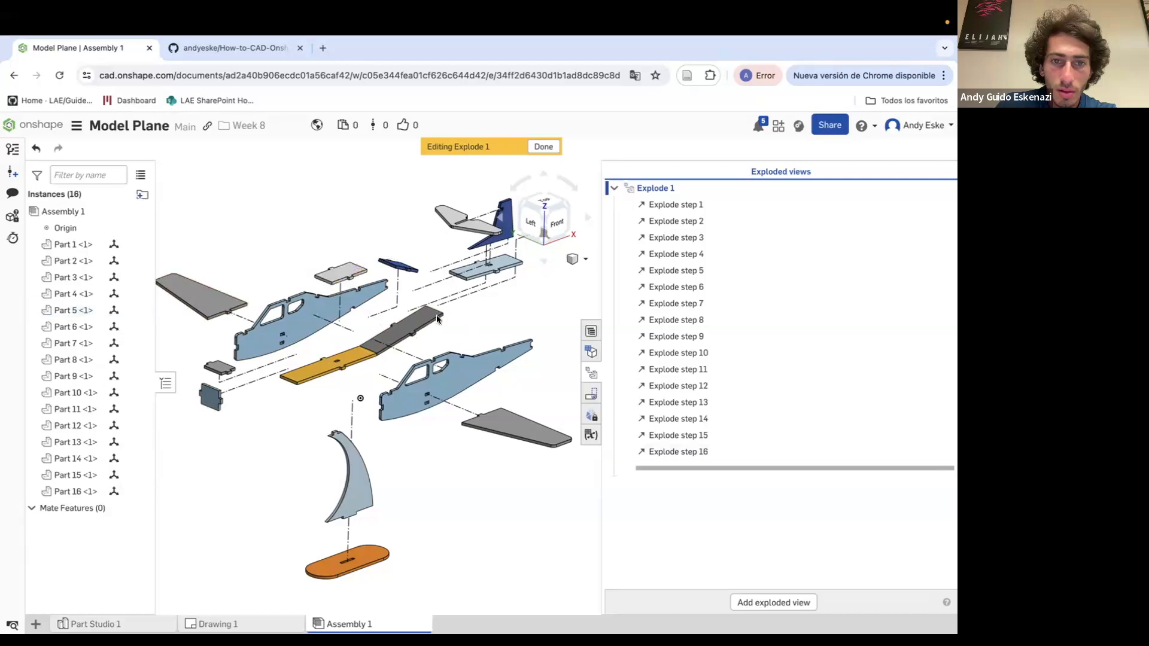
Explode the dark grey floor plate (Part 8) rearward from the yellow plate and lower it about 11 mm
{"action": "left_click", "coordinate": [413, 326]}
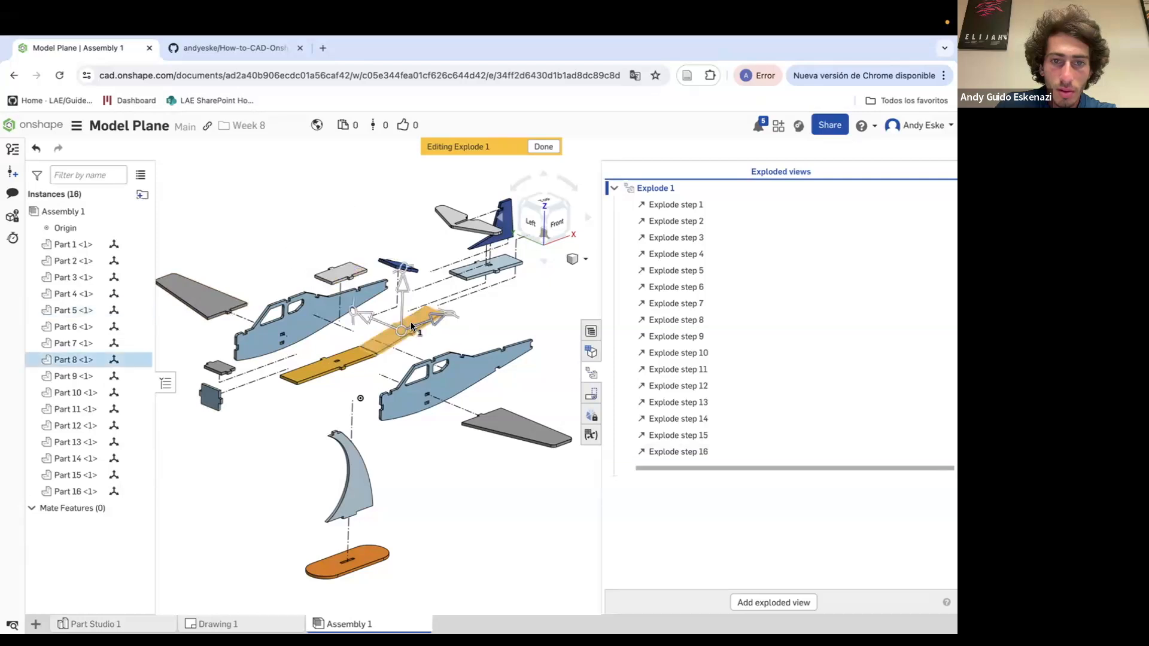
{"action": "left_click", "coordinate": [461, 312]}
{"action": "left_click", "coordinate": [163, 441]}
{"action": "left_click_drag", "start_coordinate": [430, 281], "coordinate": [428, 294]}
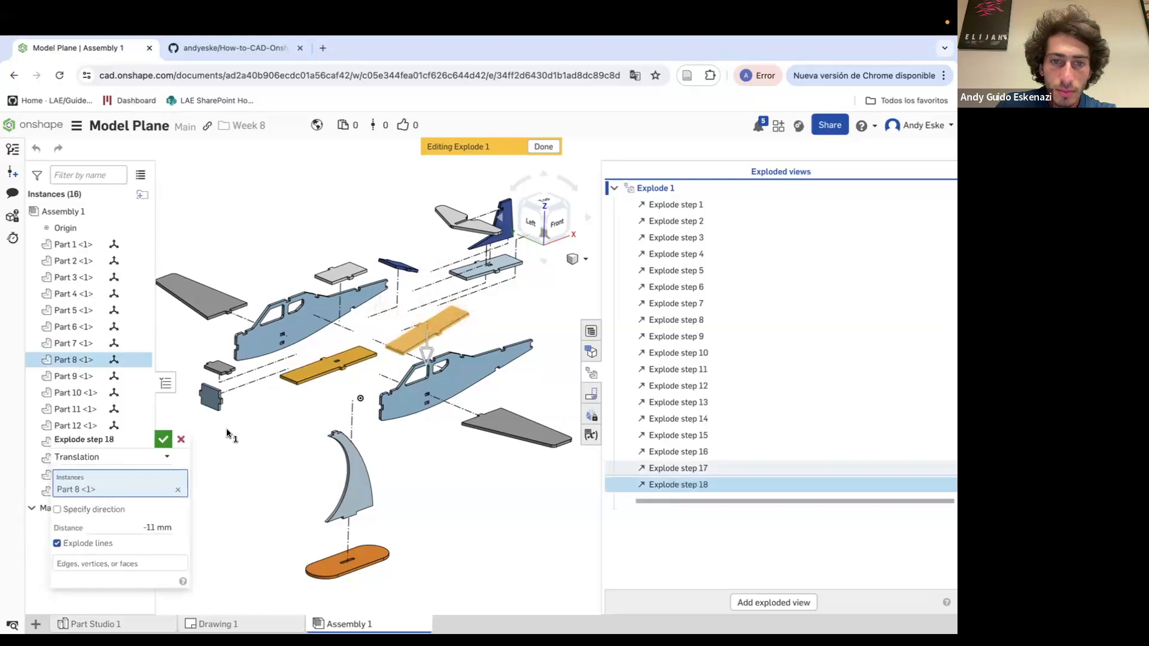
{"action": "left_click", "coordinate": [163, 440]}
Check the layout of all separated parts and finish editing Explode 1
{"action": "scroll", "coordinate": [334, 356], "scroll_direction": "down", "scroll_amount": 2}
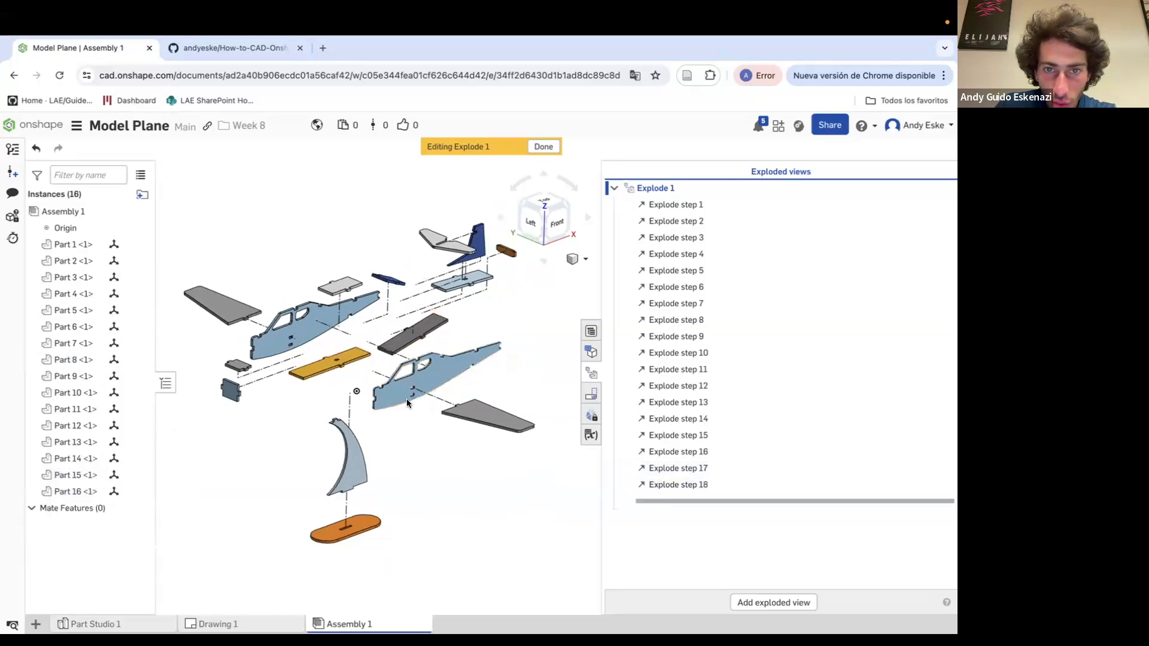
{"action": "scroll", "coordinate": [365, 227], "scroll_direction": "up", "scroll_amount": 1}
{"action": "right_click_drag", "start_coordinate": [285, 242], "coordinate": [267, 241]}
{"action": "scroll", "coordinate": [201, 246], "scroll_direction": "up", "scroll_amount": 1}
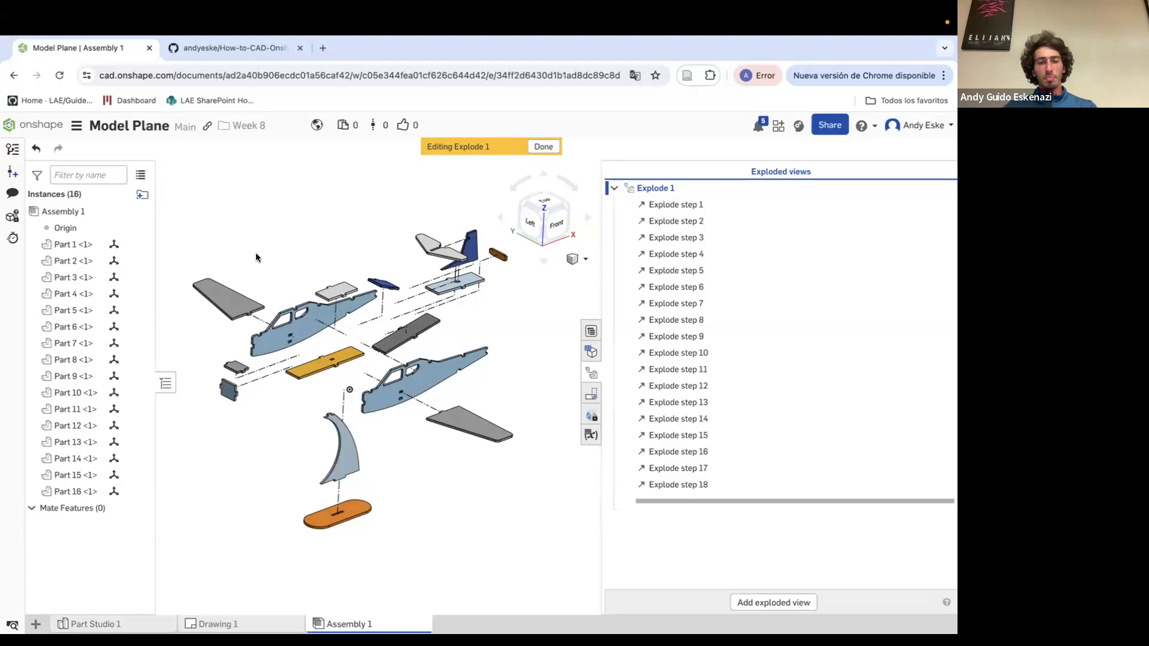
{"action": "left_click", "coordinate": [543, 146]}
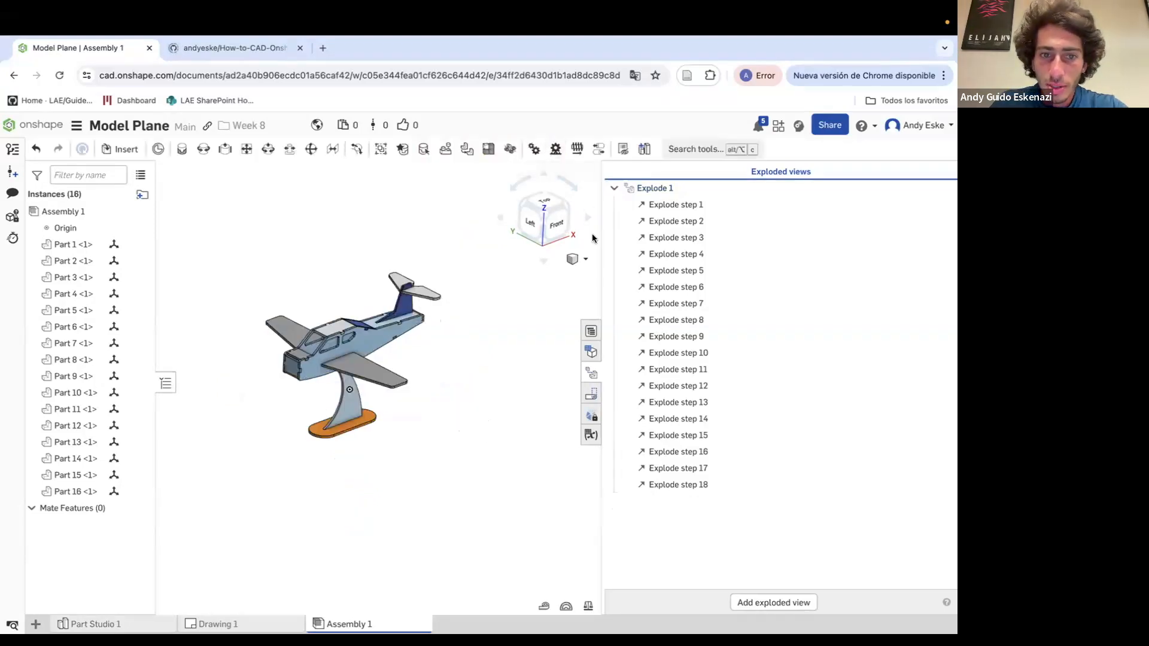
{"action": "right_click", "coordinate": [660, 187]}
{"action": "left_click", "coordinate": [707, 201]}
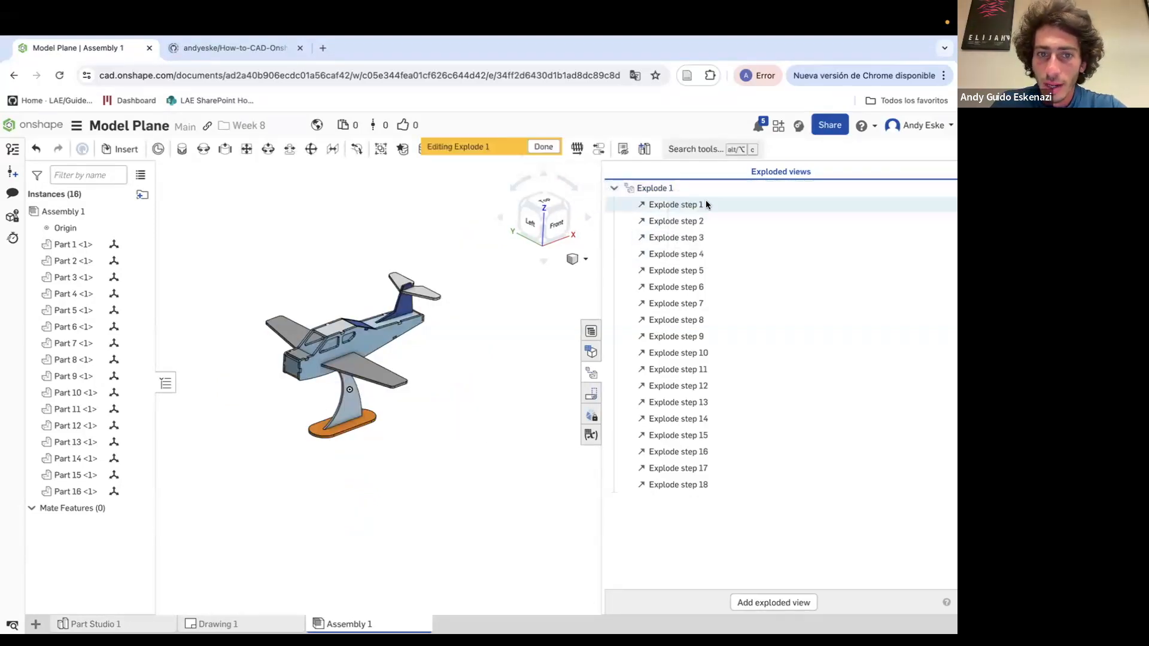
{"action": "left_click", "coordinate": [533, 148]}
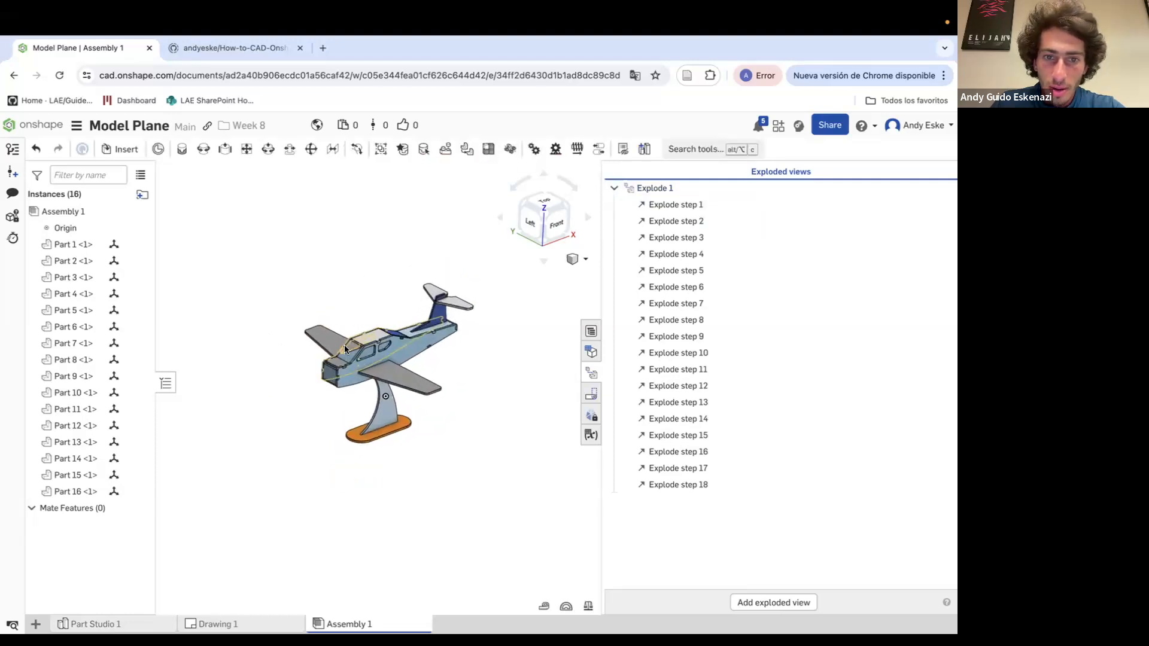
Activate Explode 1, save the current orientation as a named view, and finish editing the exploded view
{"action": "right_click", "coordinate": [658, 190]}
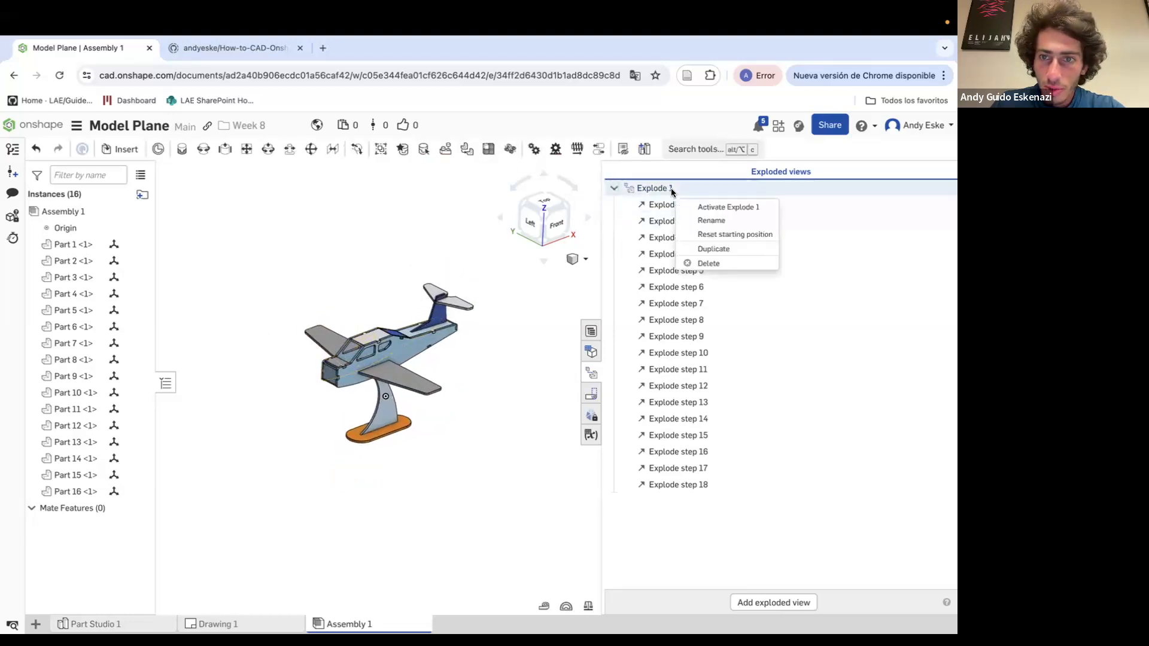
{"action": "left_click", "coordinate": [723, 208]}
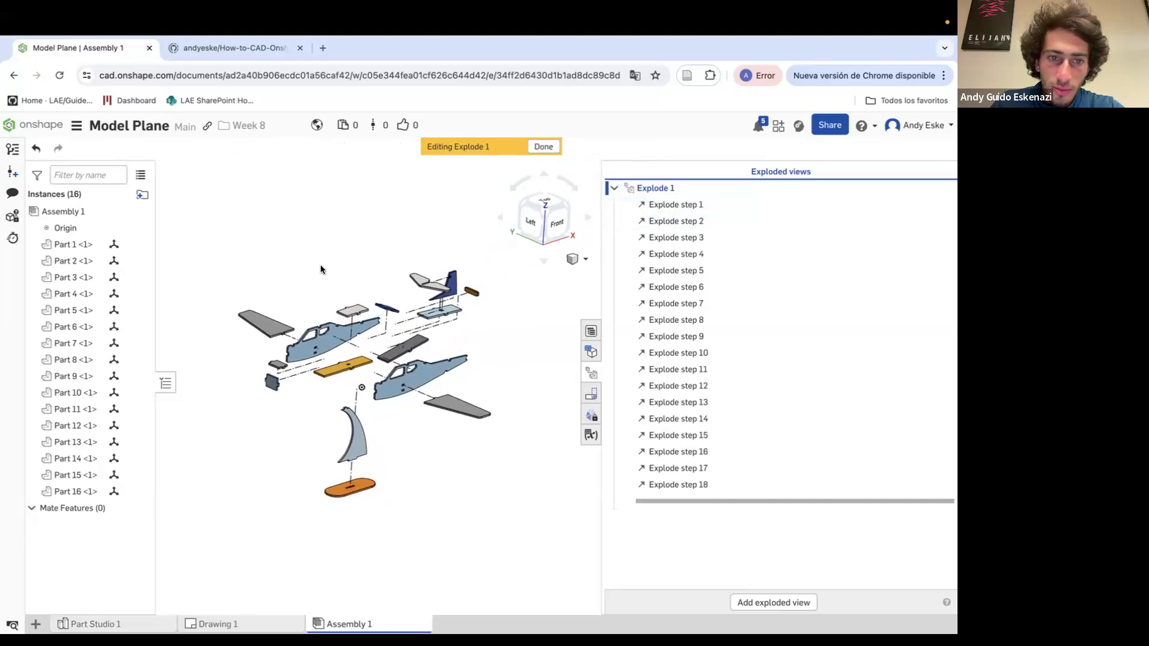
{"action": "left_click", "coordinate": [582, 259]}
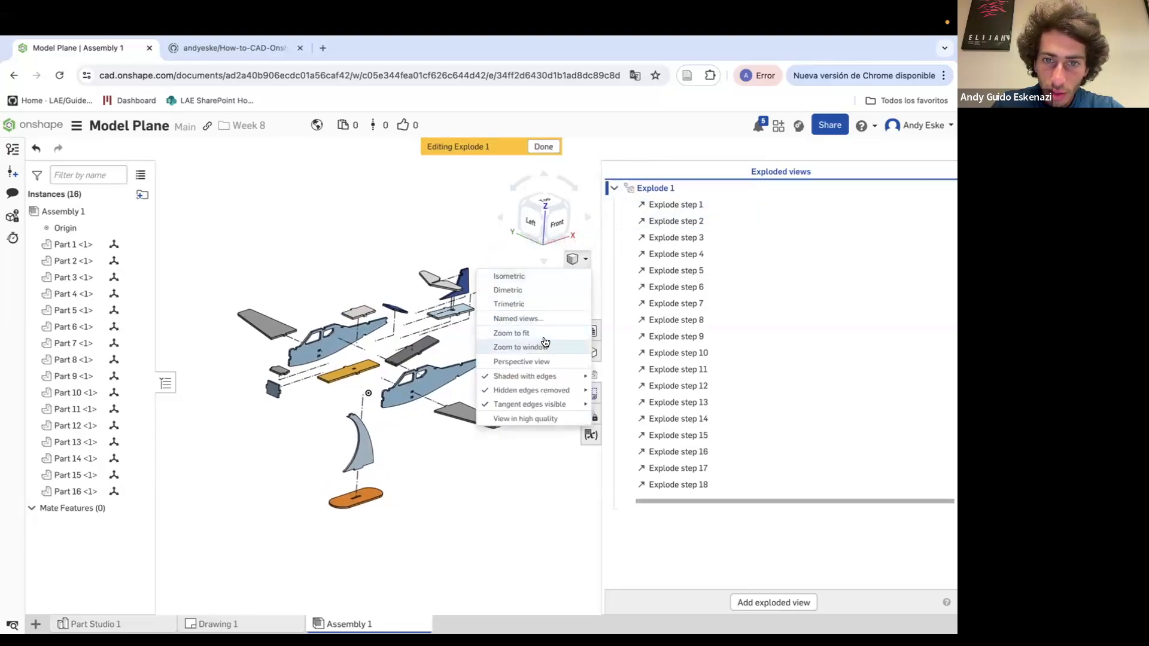
{"action": "left_click", "coordinate": [527, 318]}
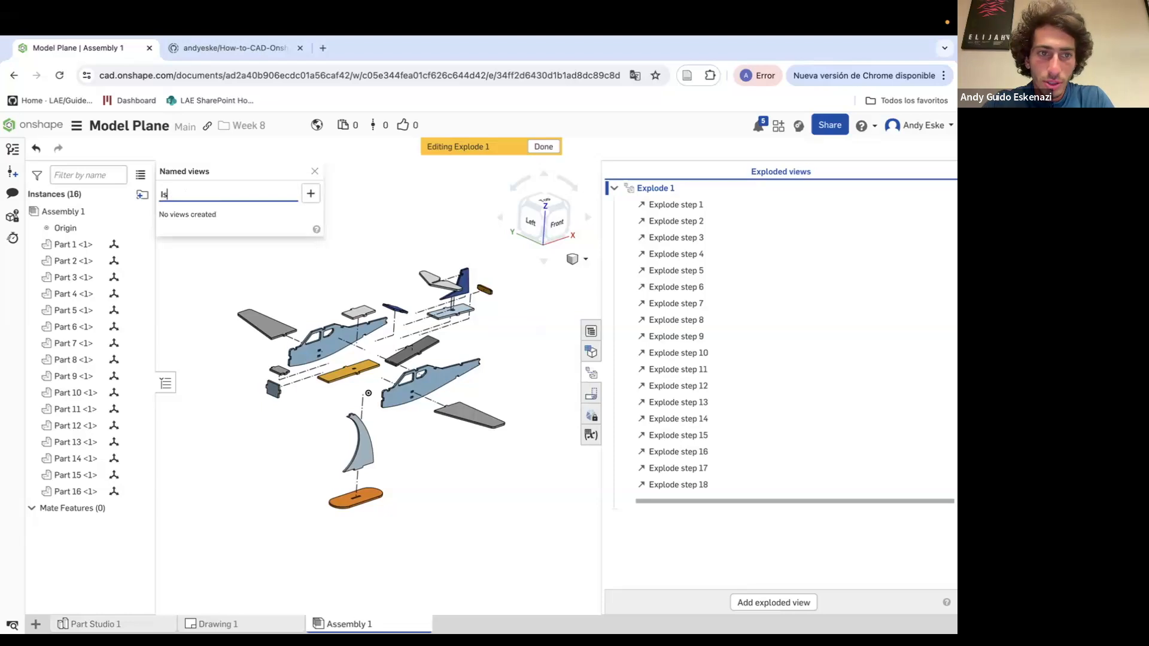
{"action": "left_click", "coordinate": [311, 194]}
{"action": "left_click", "coordinate": [315, 172]}
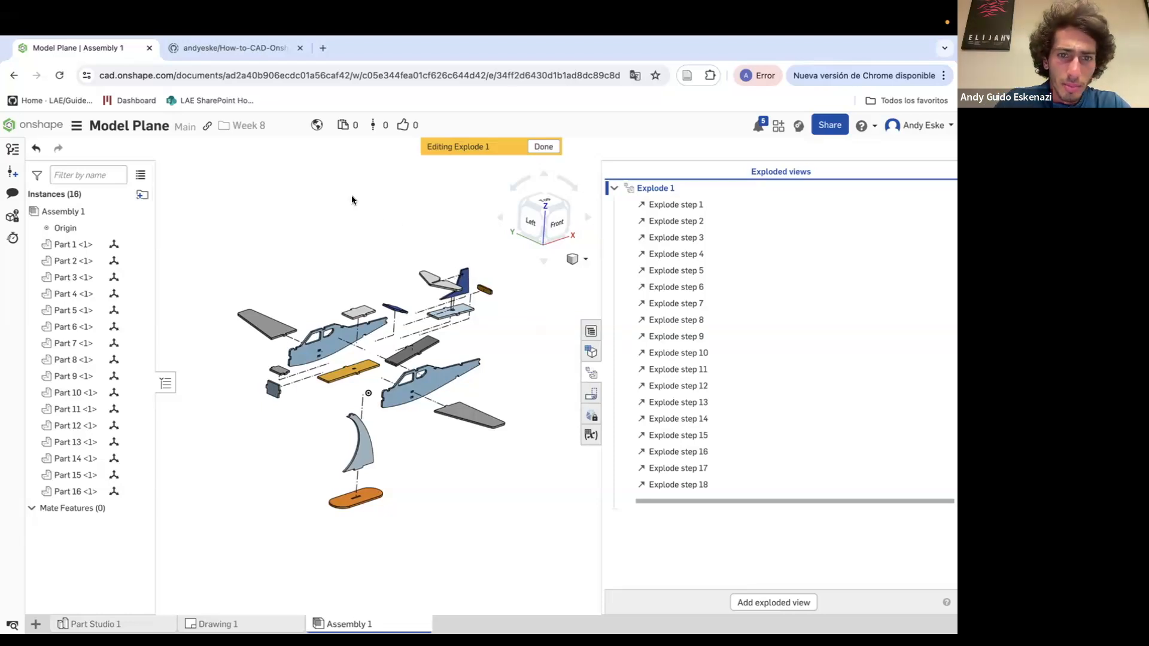
{"action": "left_click", "coordinate": [543, 147]}
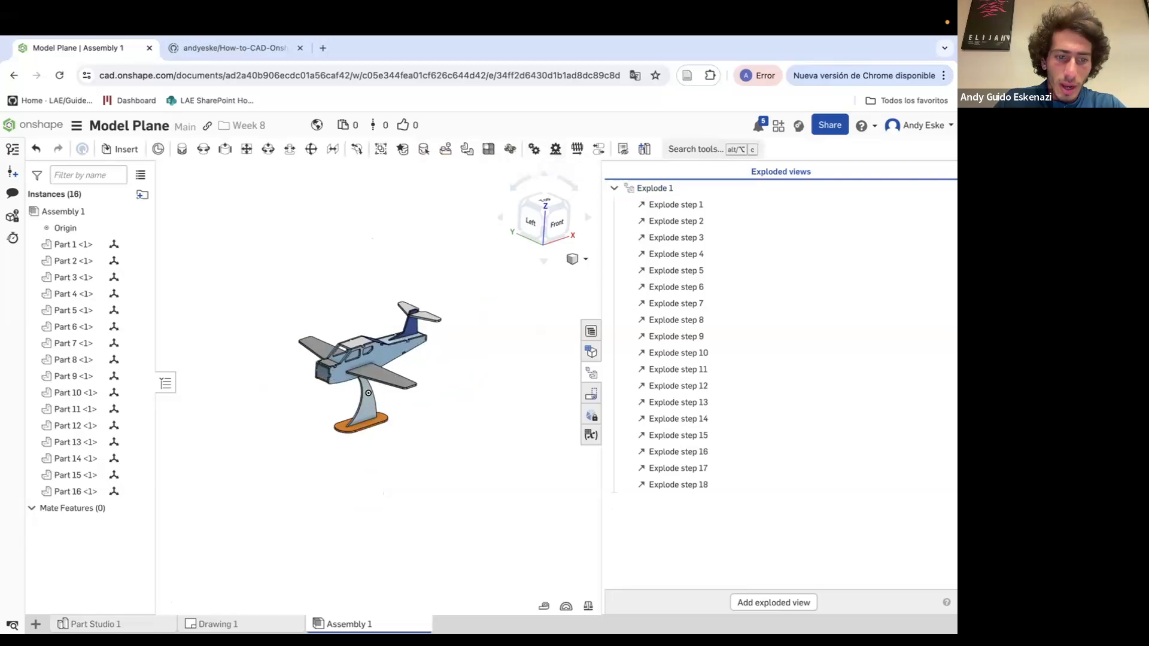
Open Drawing 1 and add a third sheet to it
{"action": "left_click", "coordinate": [215, 624]}
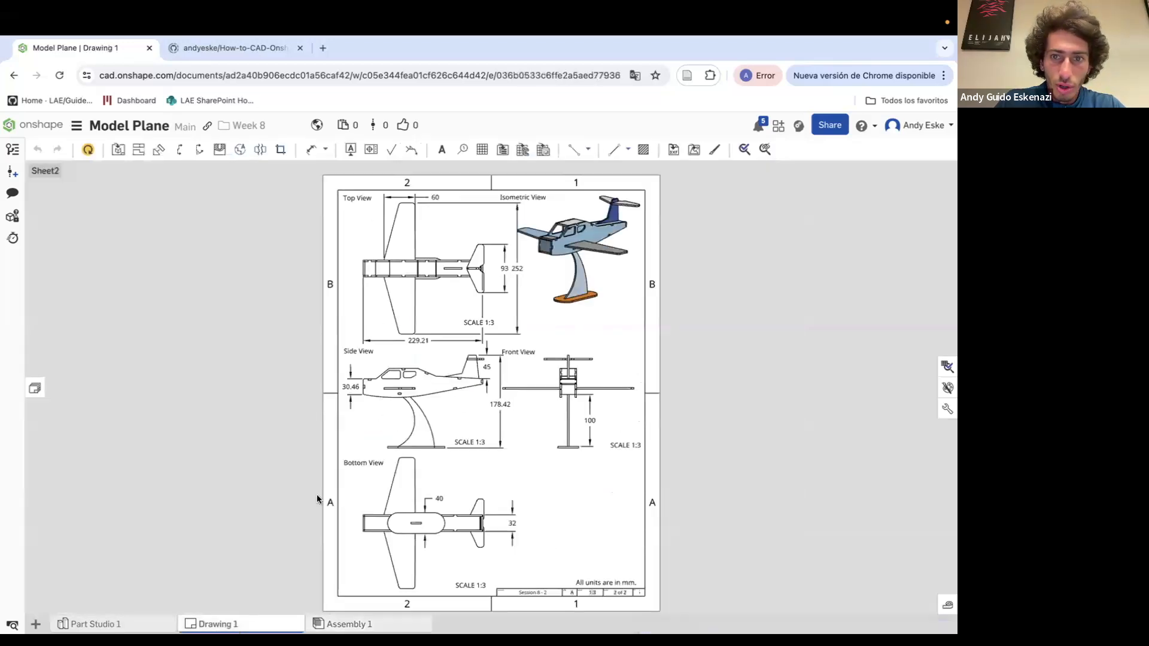
{"action": "left_click", "coordinate": [35, 389]}
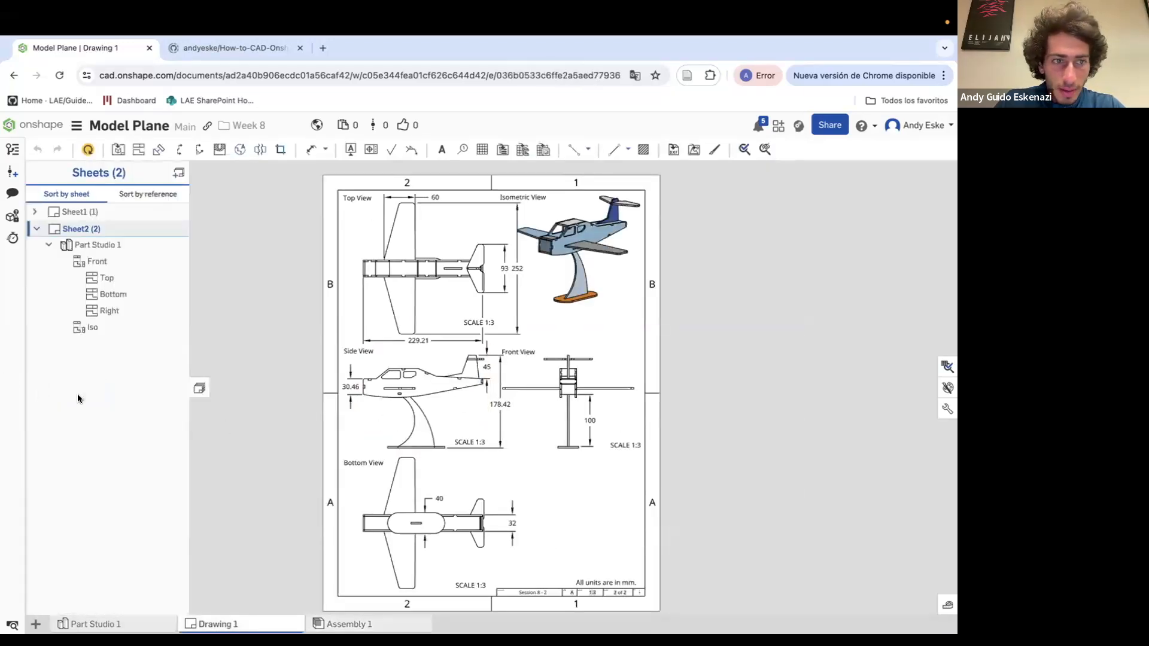
{"action": "left_click", "coordinate": [179, 173]}
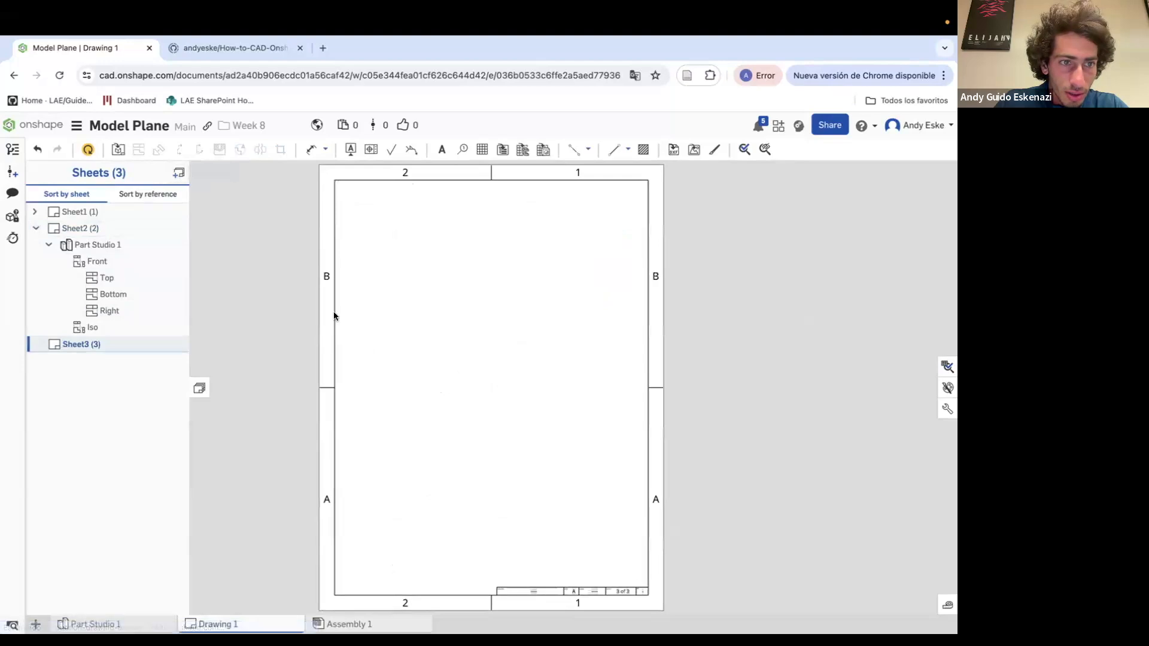
Start inserting a view of Assembly 1 on Sheet3, using the Iso2 orientation and the Explode 1 position
{"action": "left_click", "coordinate": [118, 150]}
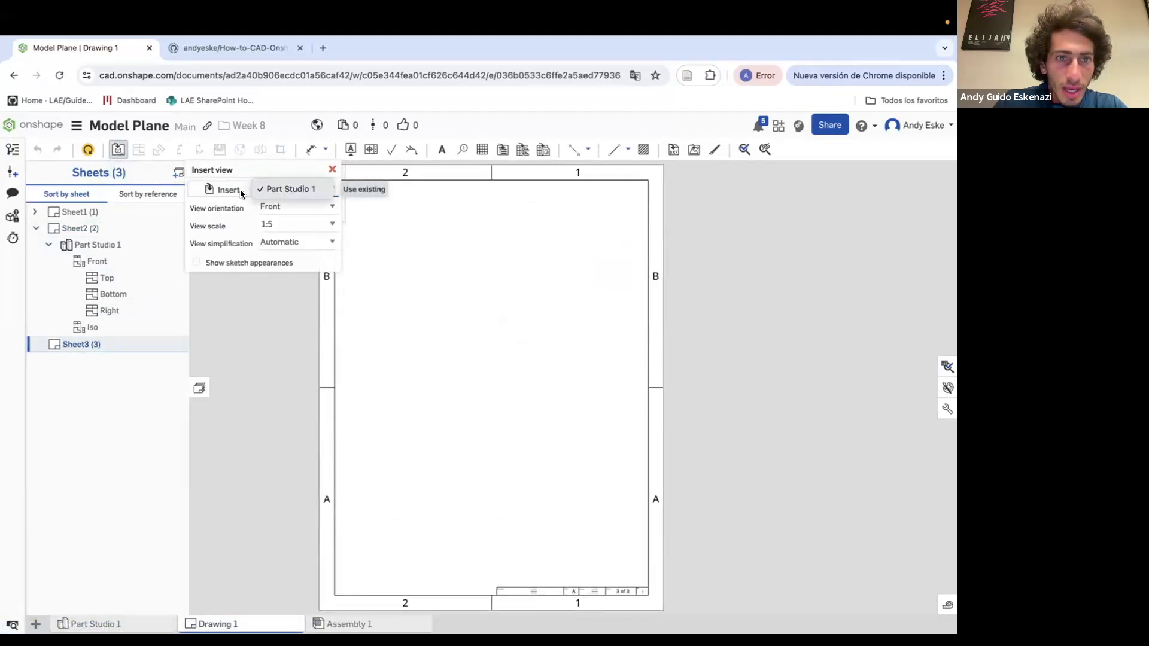
{"action": "left_click", "coordinate": [222, 189]}
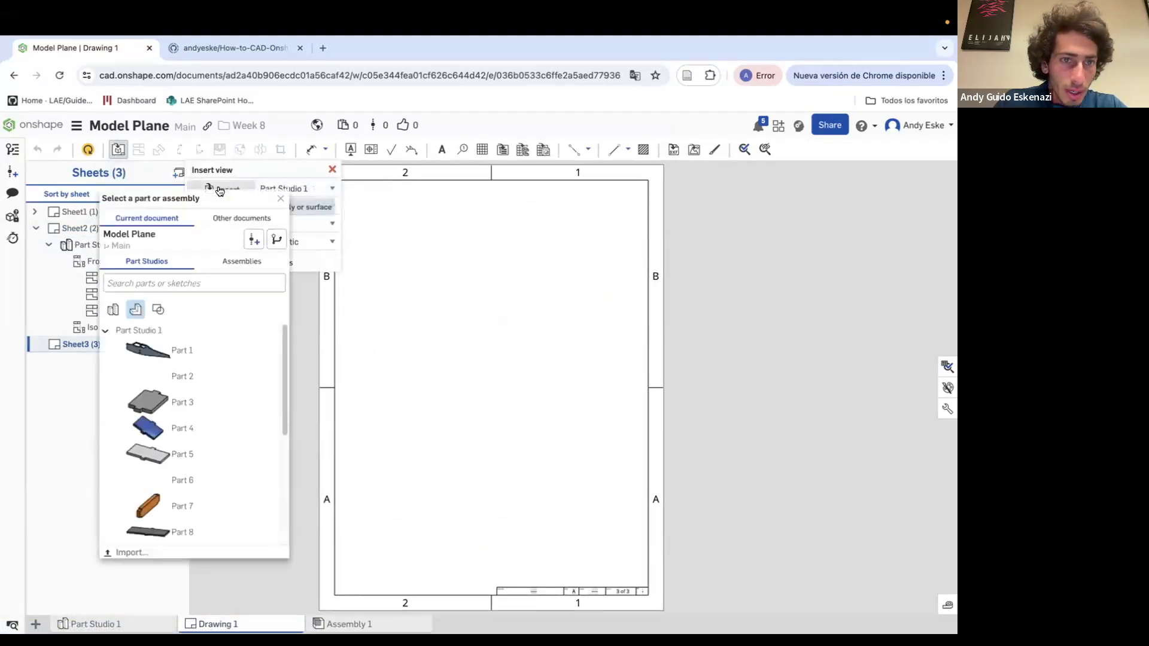
{"action": "left_click", "coordinate": [228, 262]}
{"action": "left_click", "coordinate": [164, 312]}
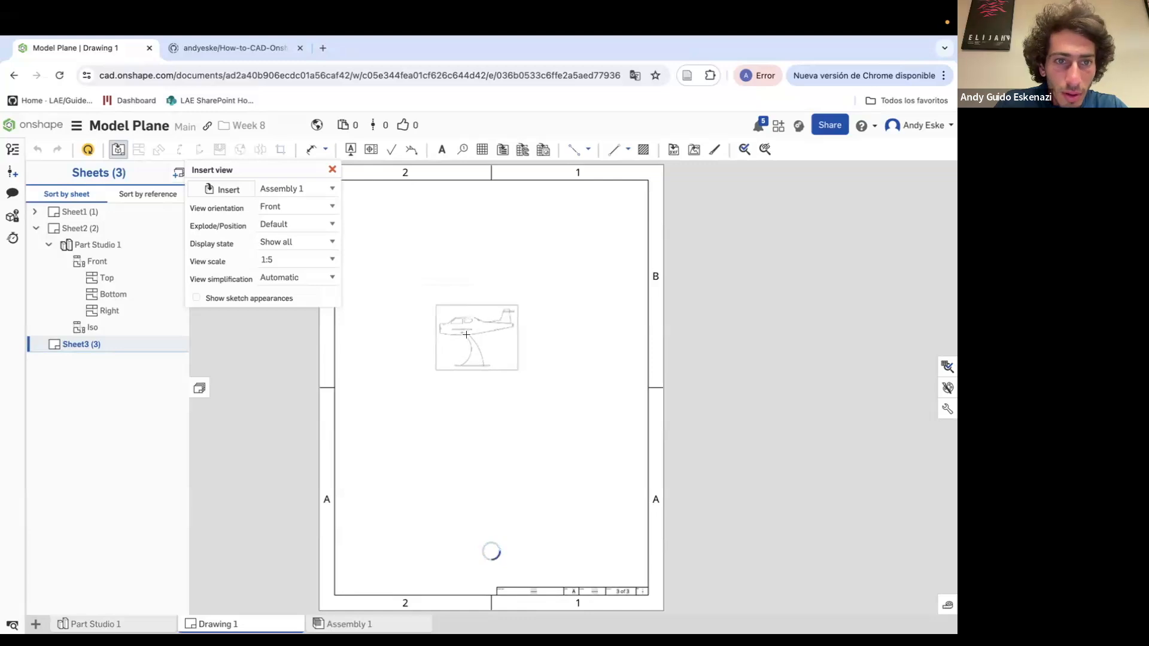
{"action": "left_click", "coordinate": [290, 224]}
{"action": "left_click", "coordinate": [286, 240]}
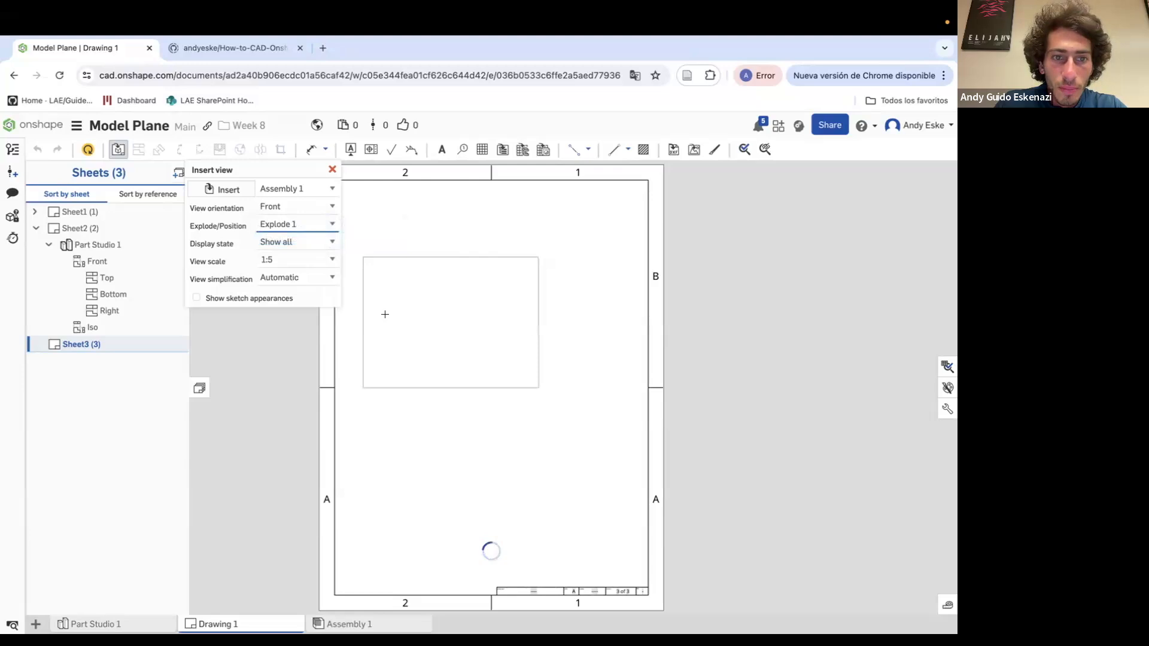
{"action": "left_click", "coordinate": [290, 209]}
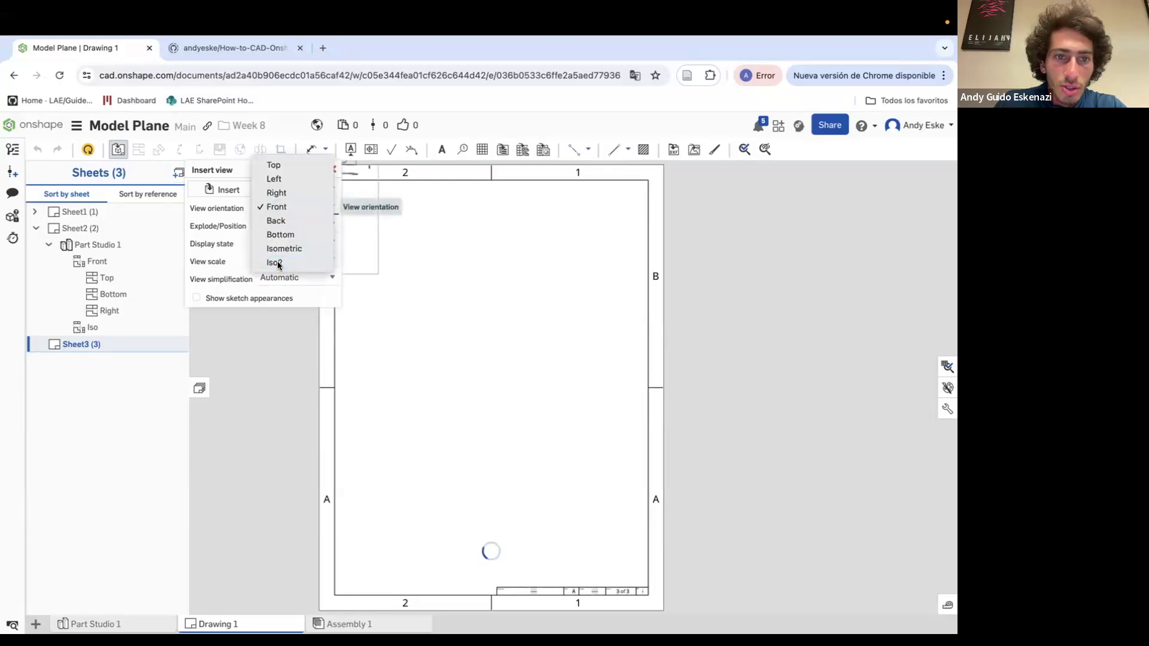
{"action": "left_click", "coordinate": [277, 263]}
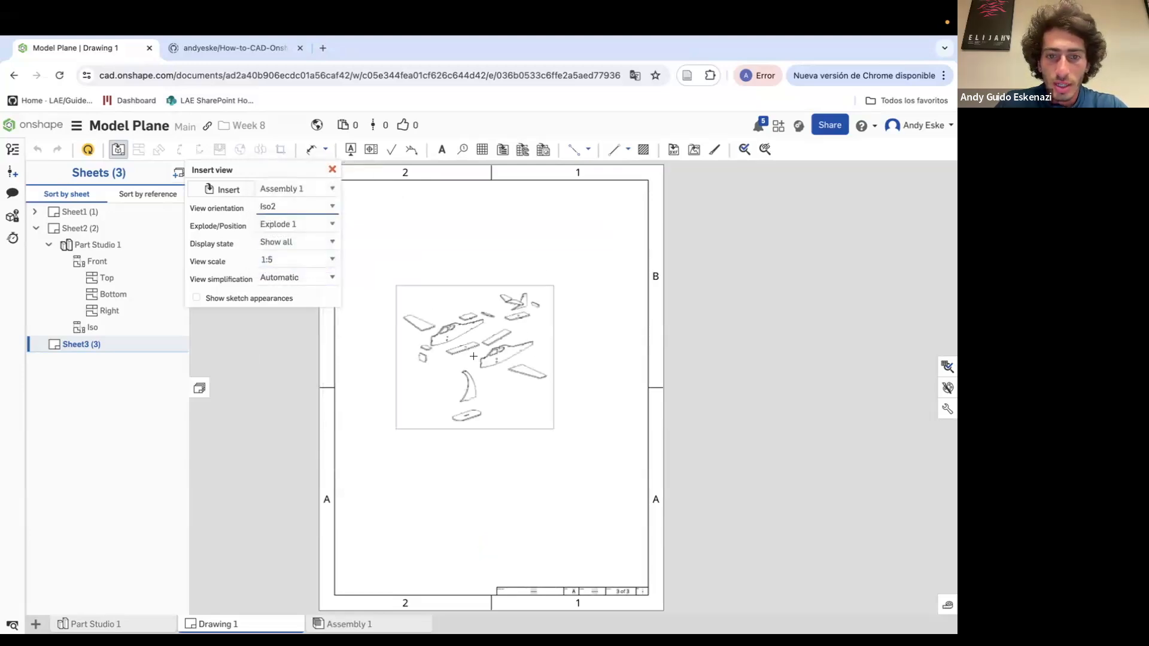
Set the exploded view's scale to 1:3 and place it in the middle of the sheet
{"action": "left_click", "coordinate": [319, 260]}
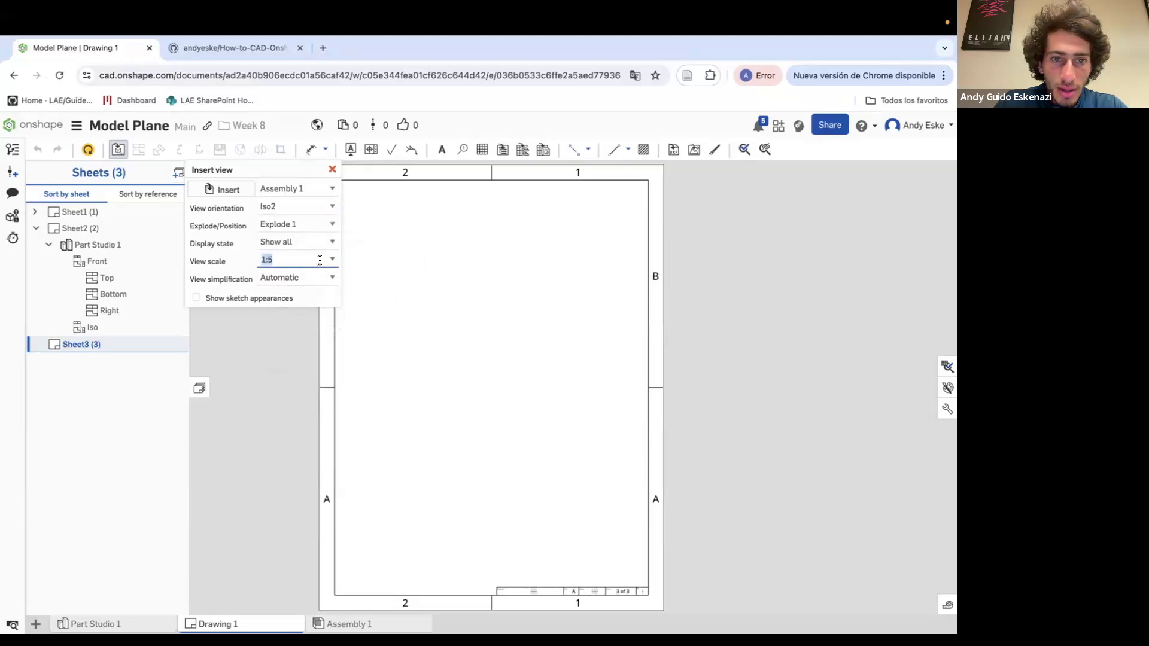
{"action": "left_click", "coordinate": [329, 261]}
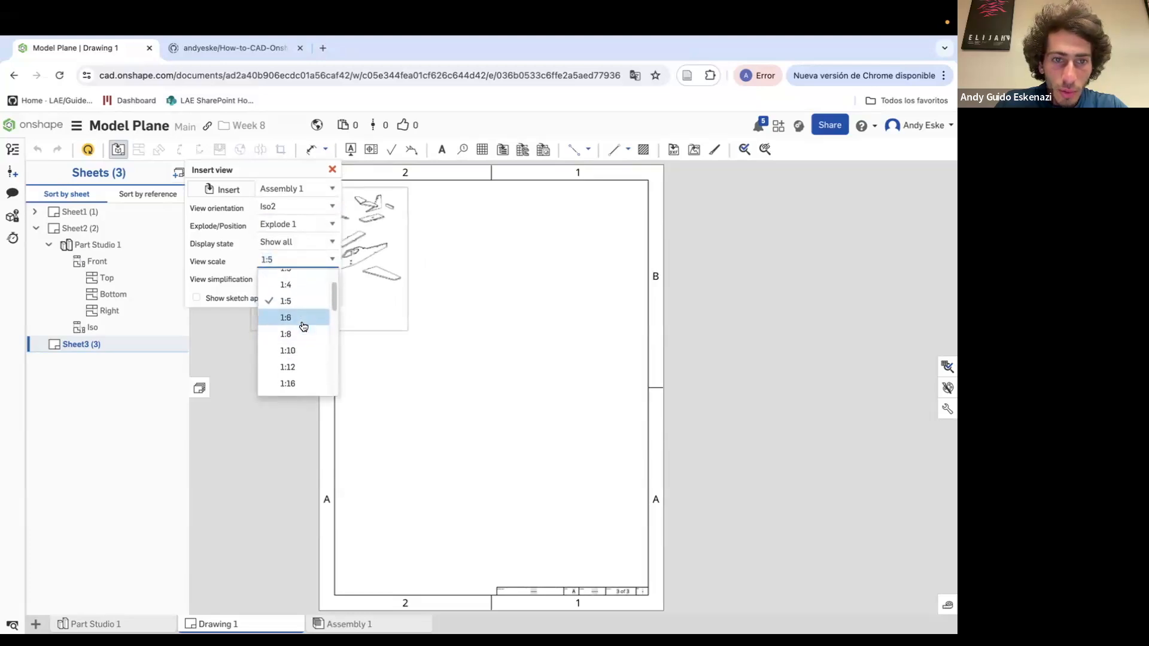
{"action": "left_click", "coordinate": [288, 299]}
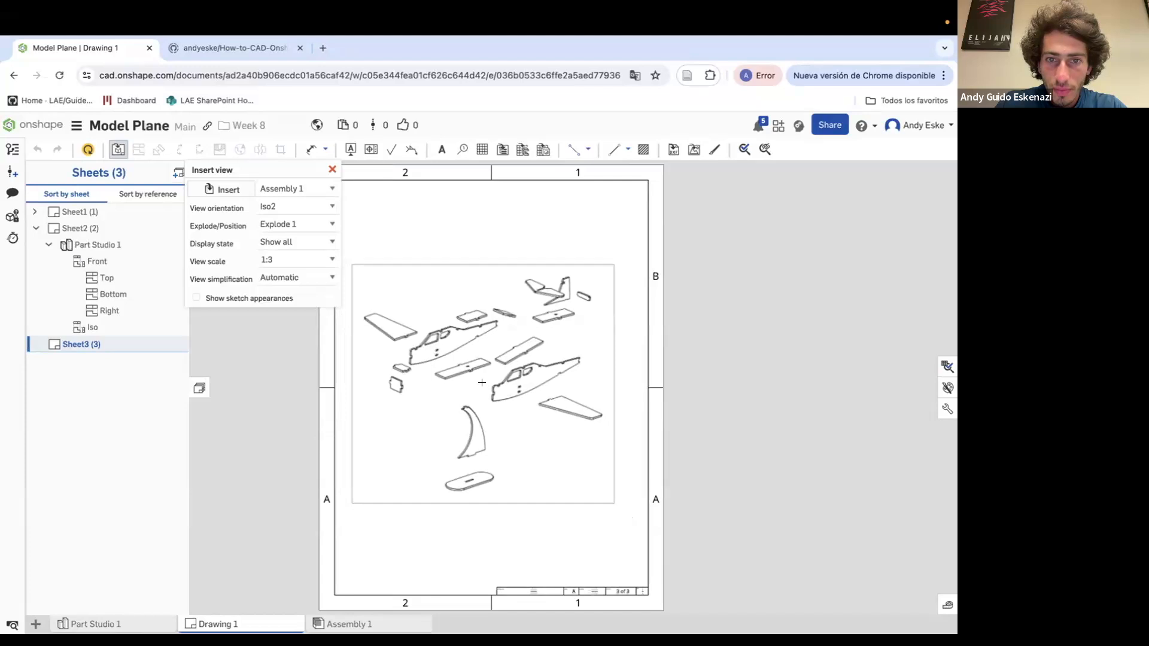
{"action": "left_click", "coordinate": [329, 261]}
{"action": "scroll", "coordinate": [311, 303], "scroll_direction": "up", "scroll_amount": 1}
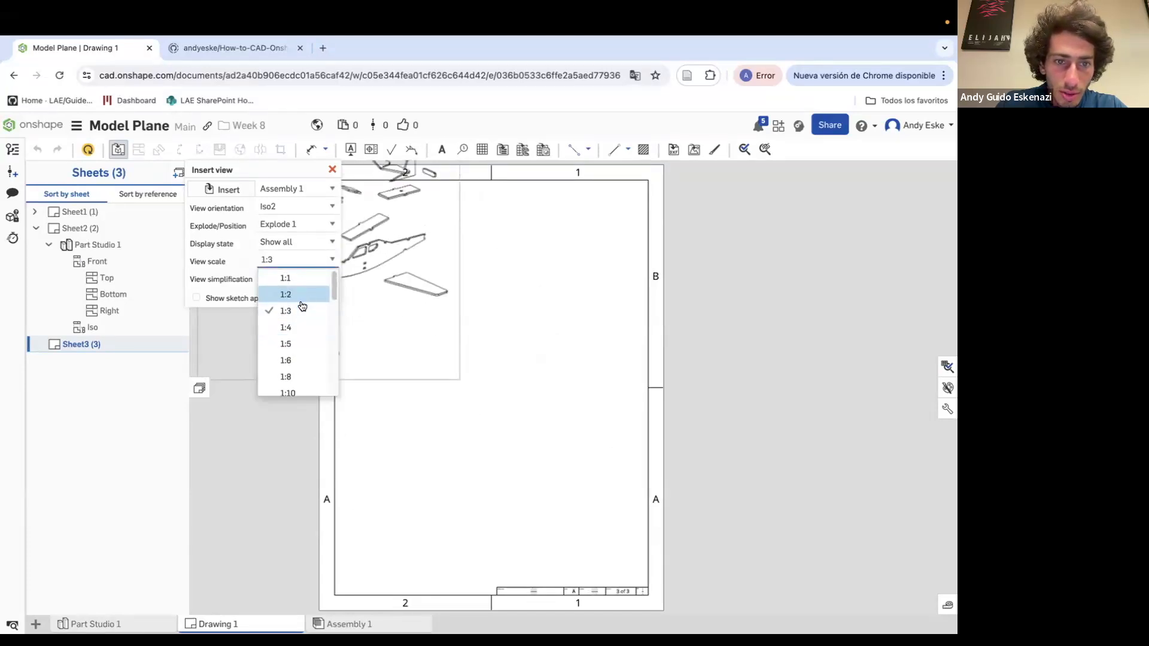
{"action": "left_click", "coordinate": [322, 298]}
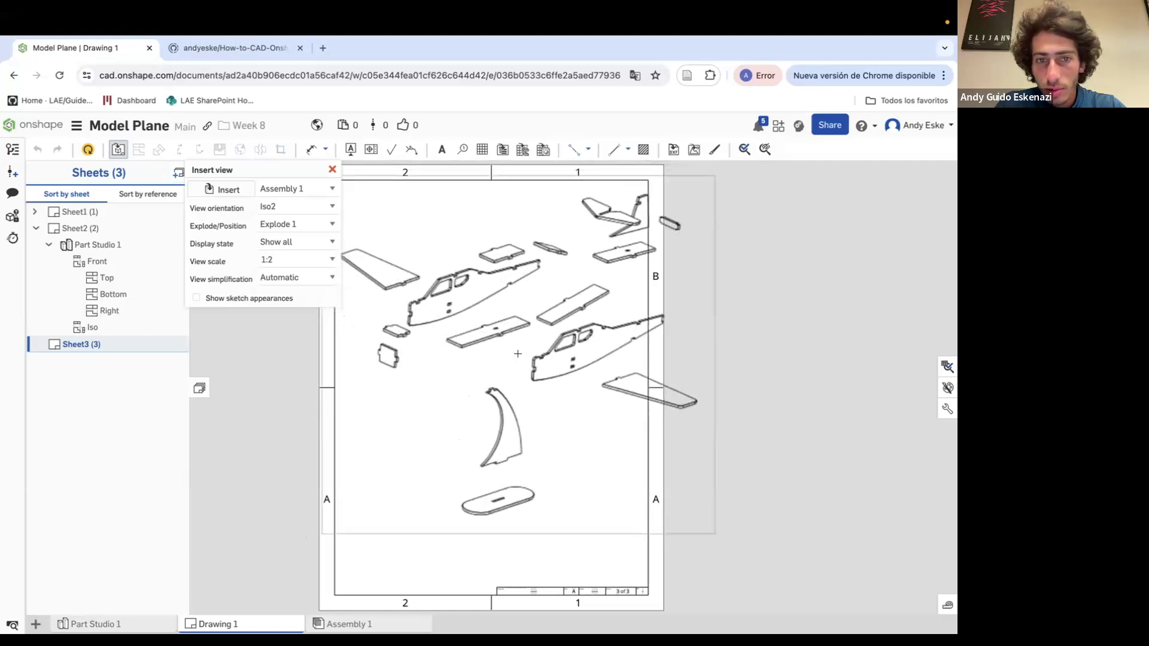
{"action": "left_click", "coordinate": [328, 262]}
{"action": "left_click", "coordinate": [295, 293]}
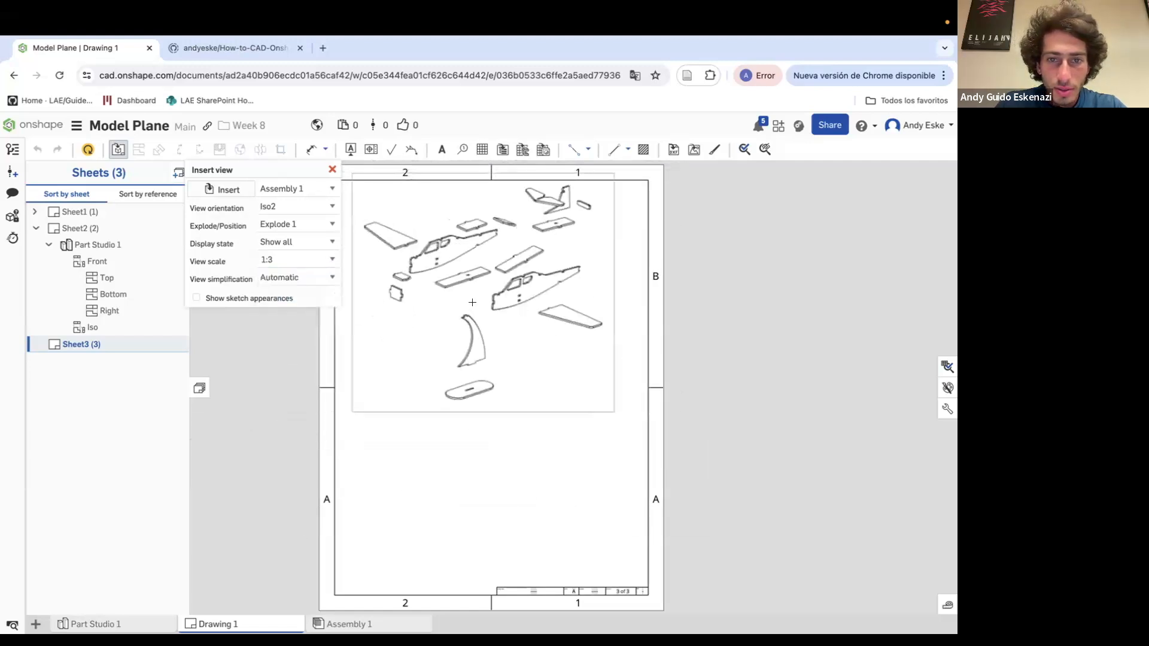
{"action": "scroll", "coordinate": [474, 300], "scroll_direction": "up", "scroll_amount": 3}
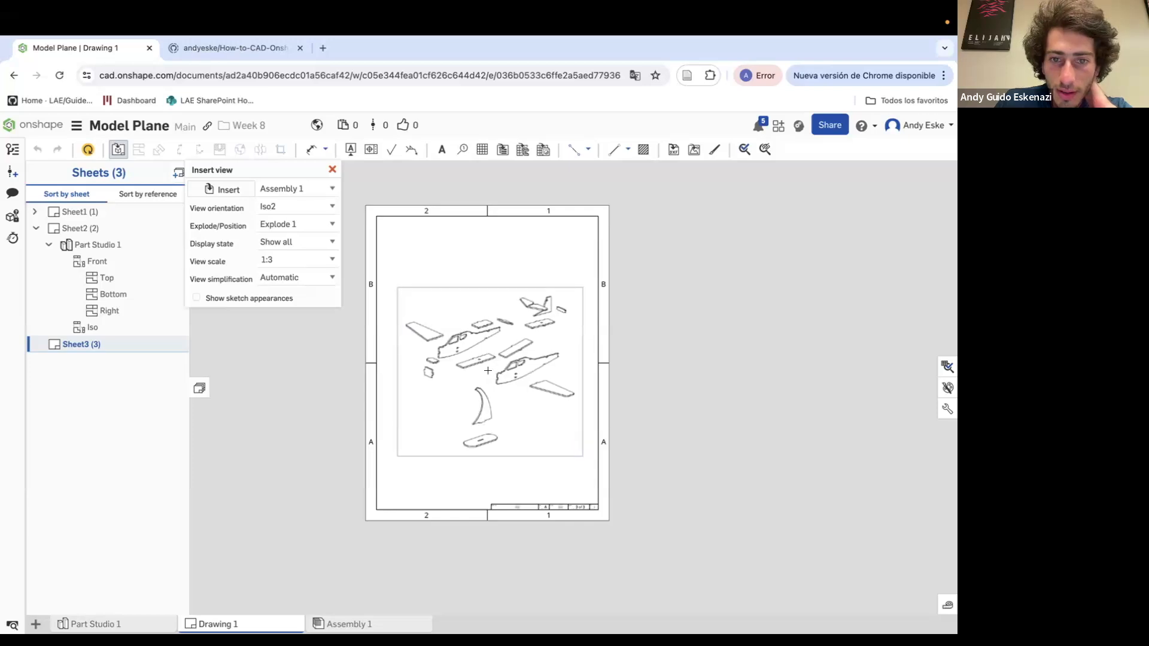
{"action": "left_click", "coordinate": [487, 370]}
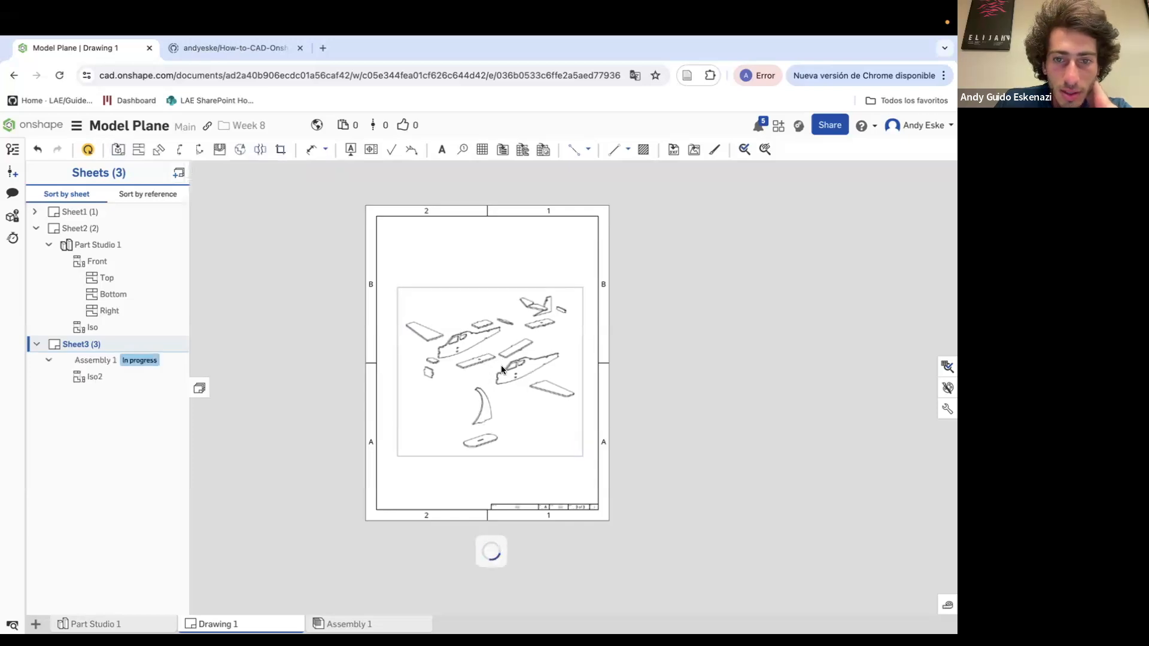
{"action": "scroll", "coordinate": [513, 272], "scroll_direction": "up", "scroll_amount": 2}
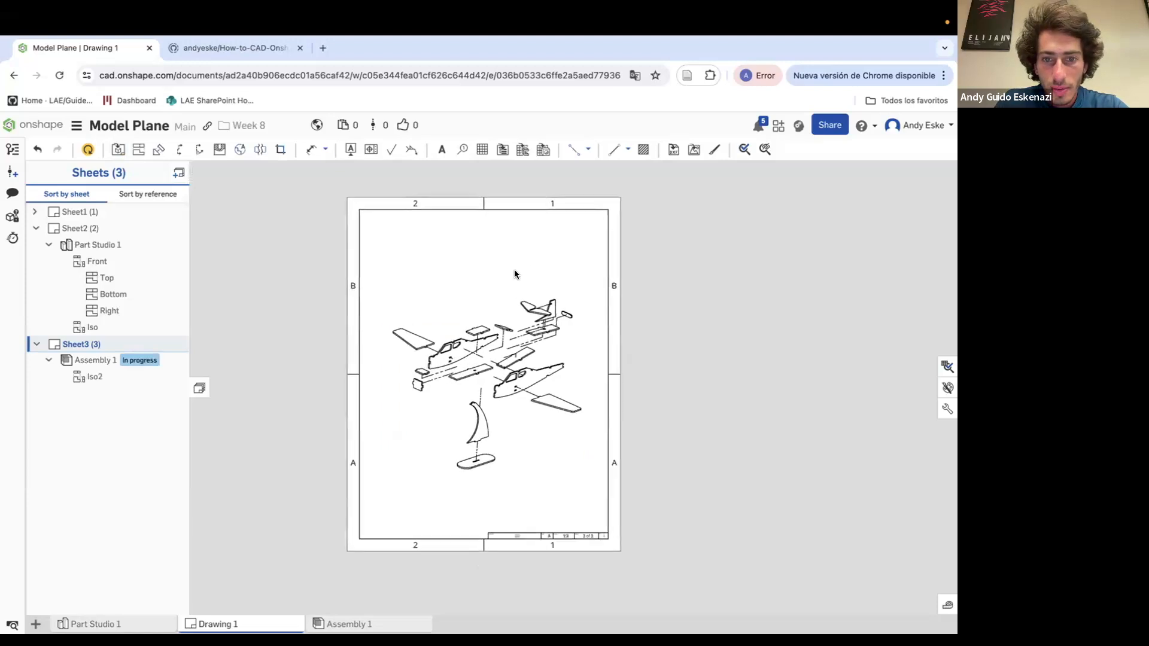
Switch to the How-to-CAD-Onshape GitHub page and examine the LEGO boat assembly drawing in its README
{"action": "left_click", "coordinate": [233, 49]}
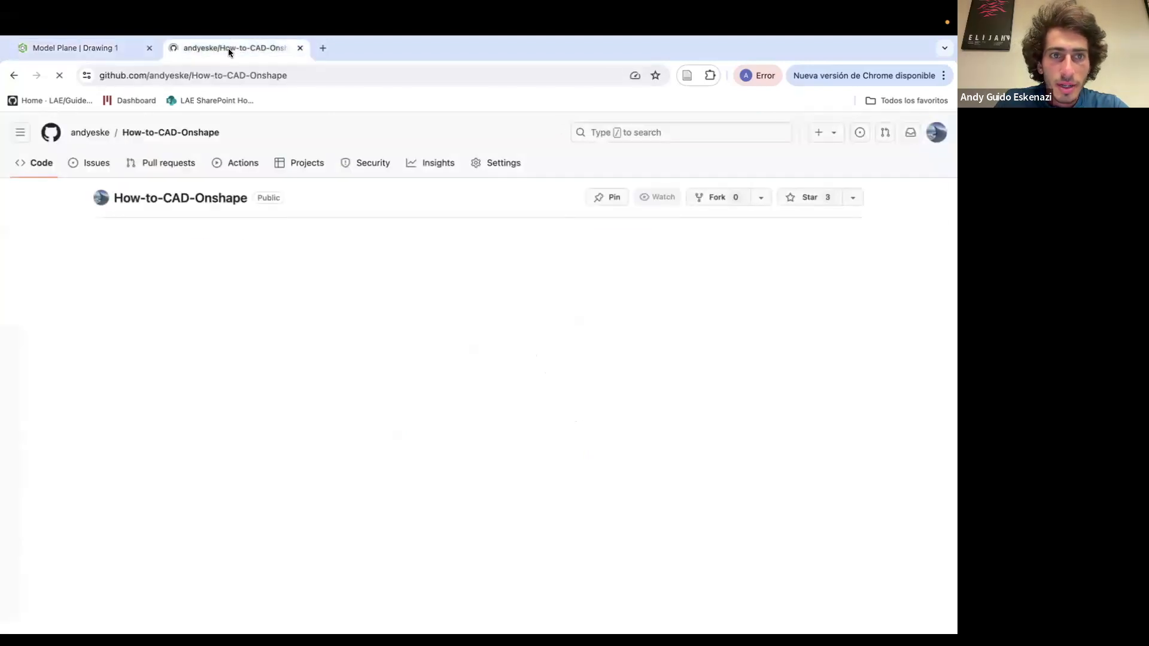
{"action": "scroll", "coordinate": [335, 320], "scroll_direction": "down", "scroll_amount": 10}
{"action": "scroll", "coordinate": [340, 317], "scroll_direction": "down", "scroll_amount": 20}
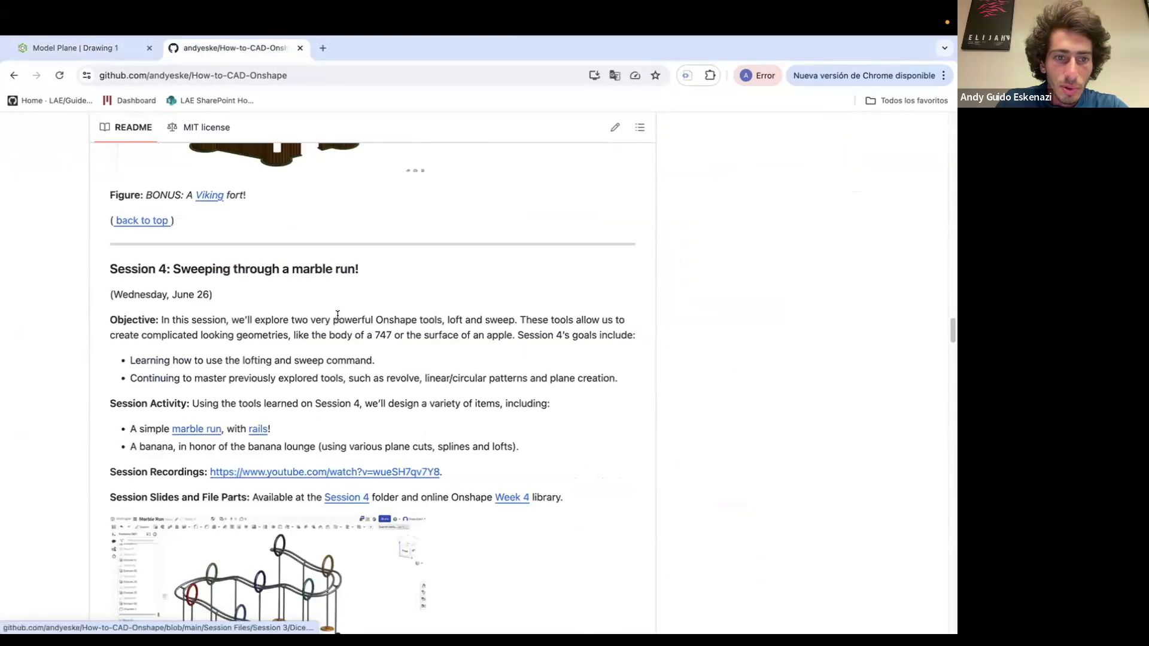
{"action": "scroll", "coordinate": [331, 308], "scroll_direction": "down", "scroll_amount": 10}
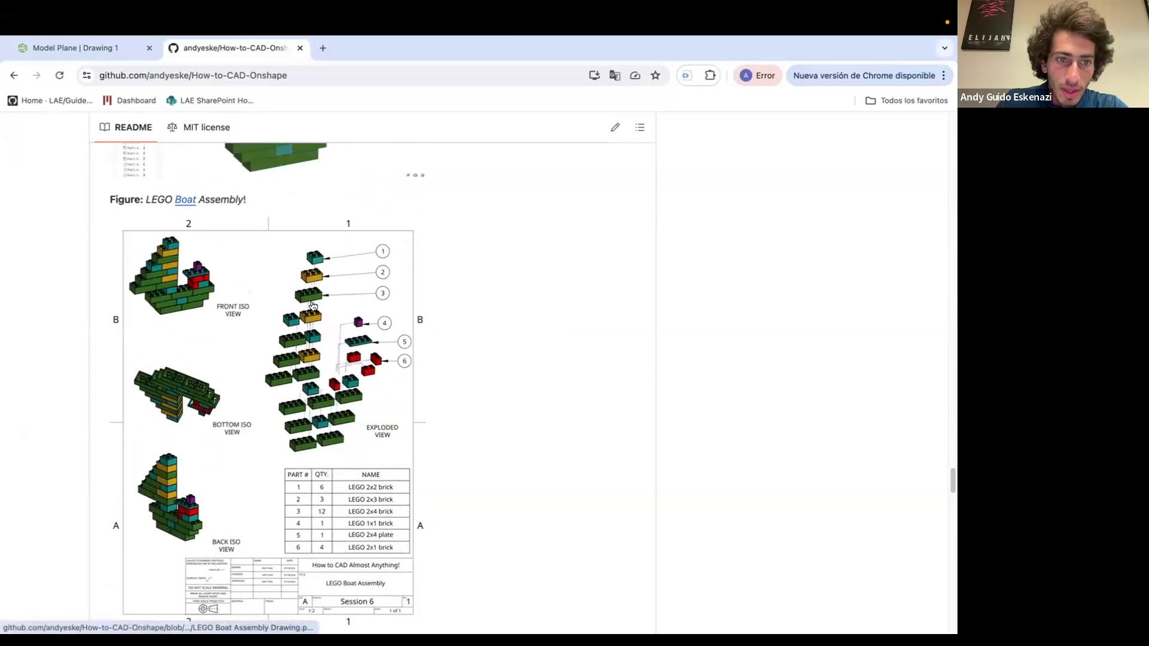
Return to the Onshape drawing and display the exploded plane view with shaded part colours
{"action": "left_click", "coordinate": [89, 48]}
{"action": "left_click", "coordinate": [579, 372]}
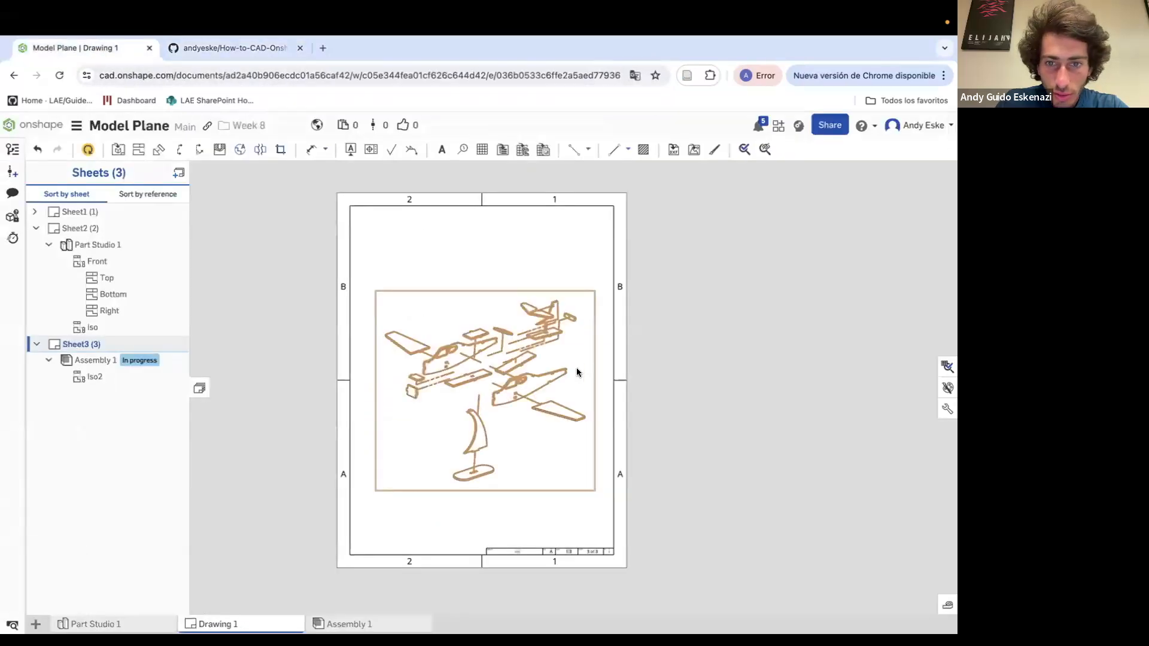
{"action": "right_click", "coordinate": [577, 373]}
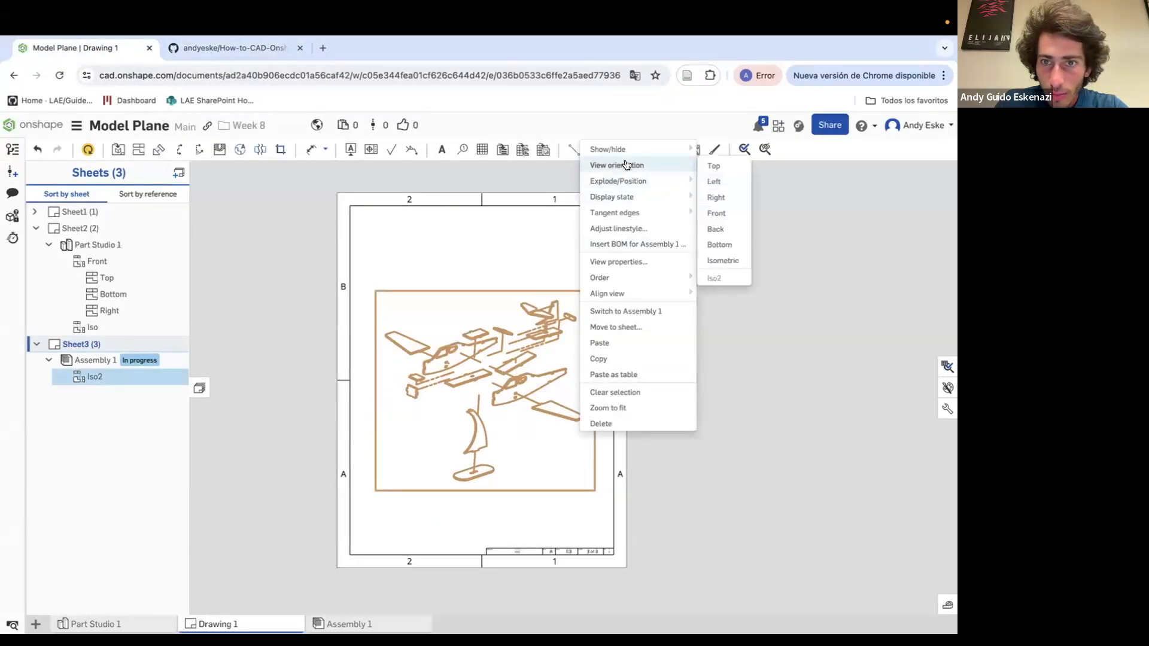
{"action": "mouse_move", "coordinate": [625, 151]}
{"action": "left_click", "coordinate": [743, 166]}
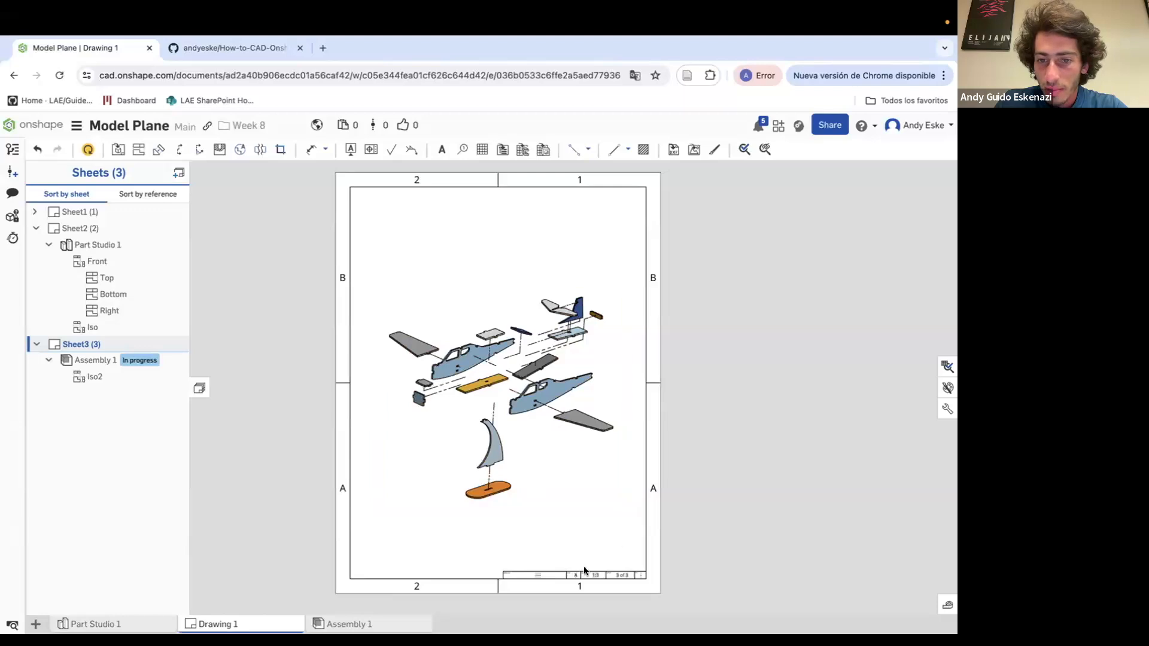
Review the views, dimensions and parts table on Sheet2 and Sheet1
{"action": "left_click", "coordinate": [91, 229]}
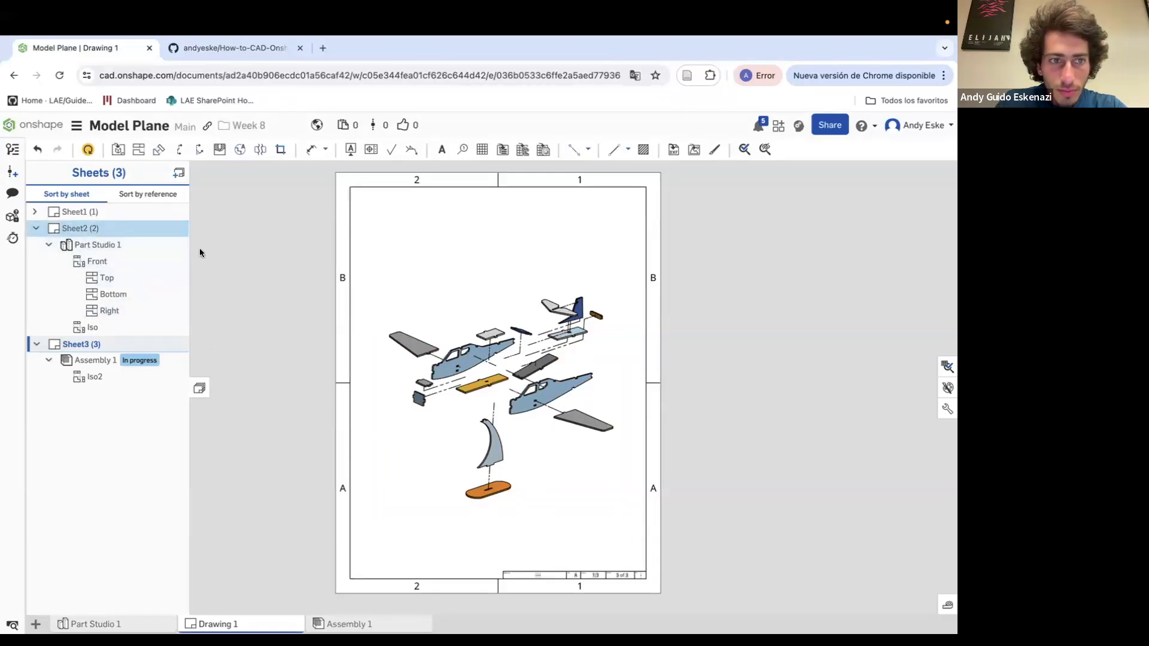
{"action": "double_click", "coordinate": [124, 228]}
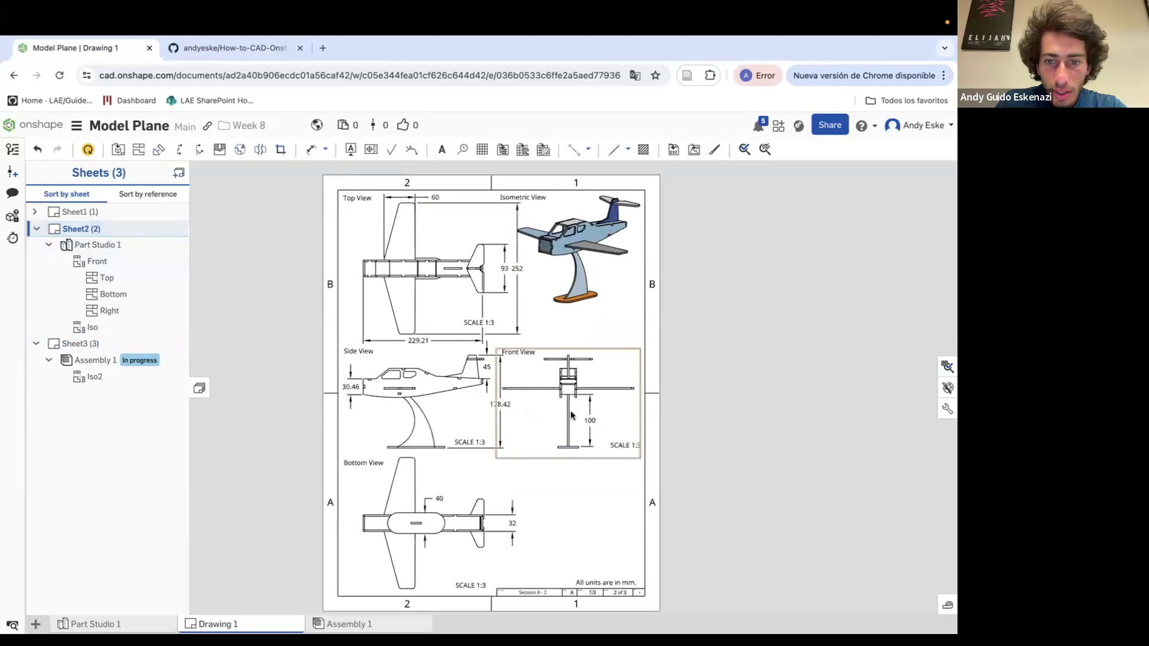
{"action": "double_click", "coordinate": [84, 212]}
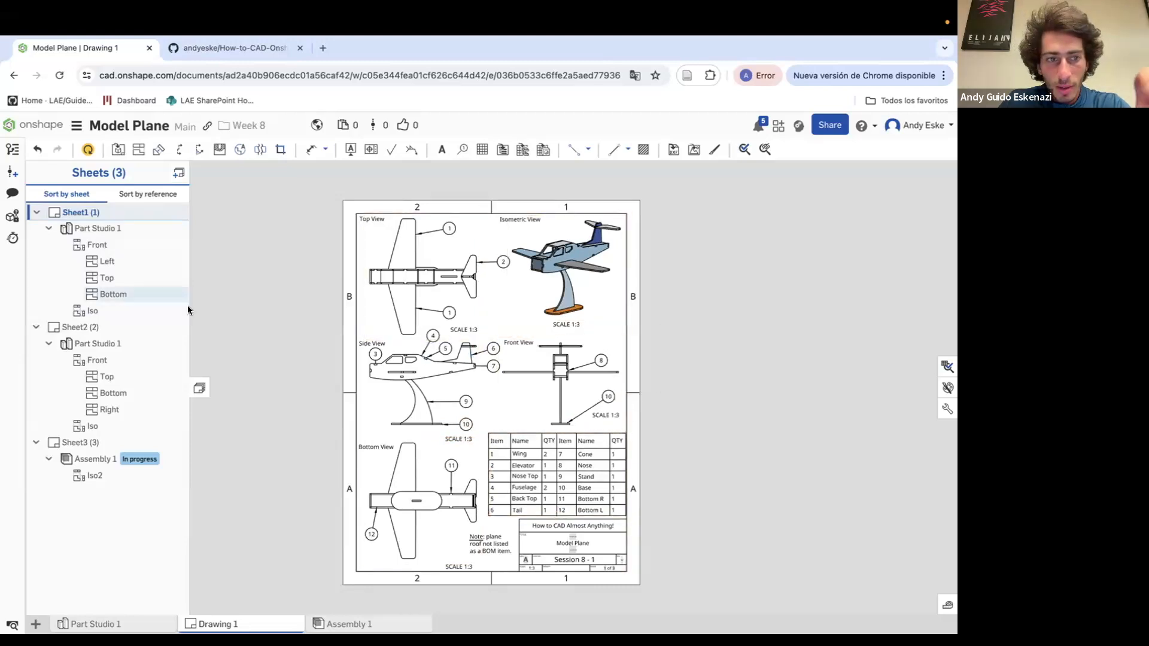
{"action": "left_click", "coordinate": [94, 327]}
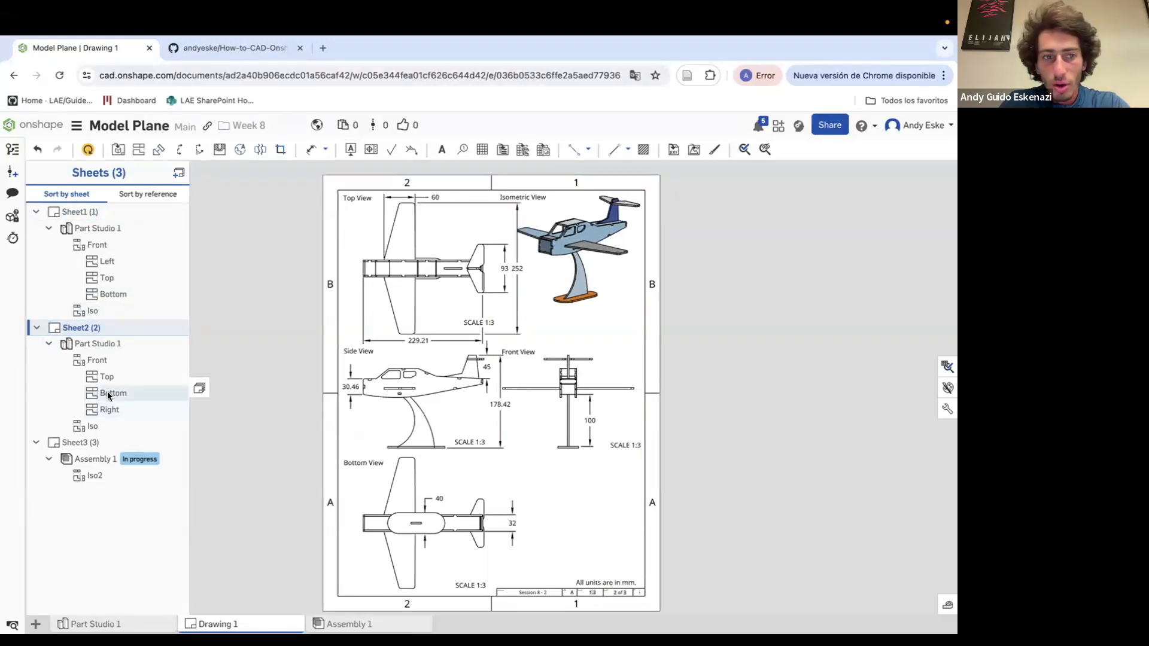
Copy the parts table from Sheet1 to Sheet3 beside the stand, and move the exploded view higher on the sheet
{"action": "left_click", "coordinate": [84, 212]}
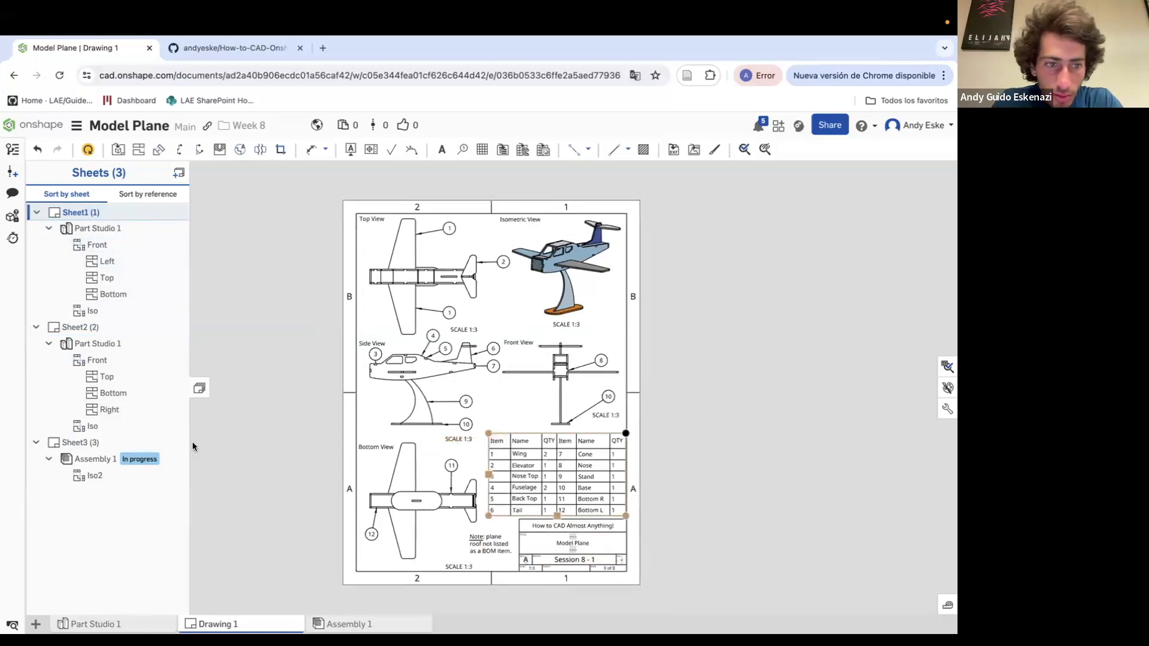
{"action": "left_click", "coordinate": [105, 446]}
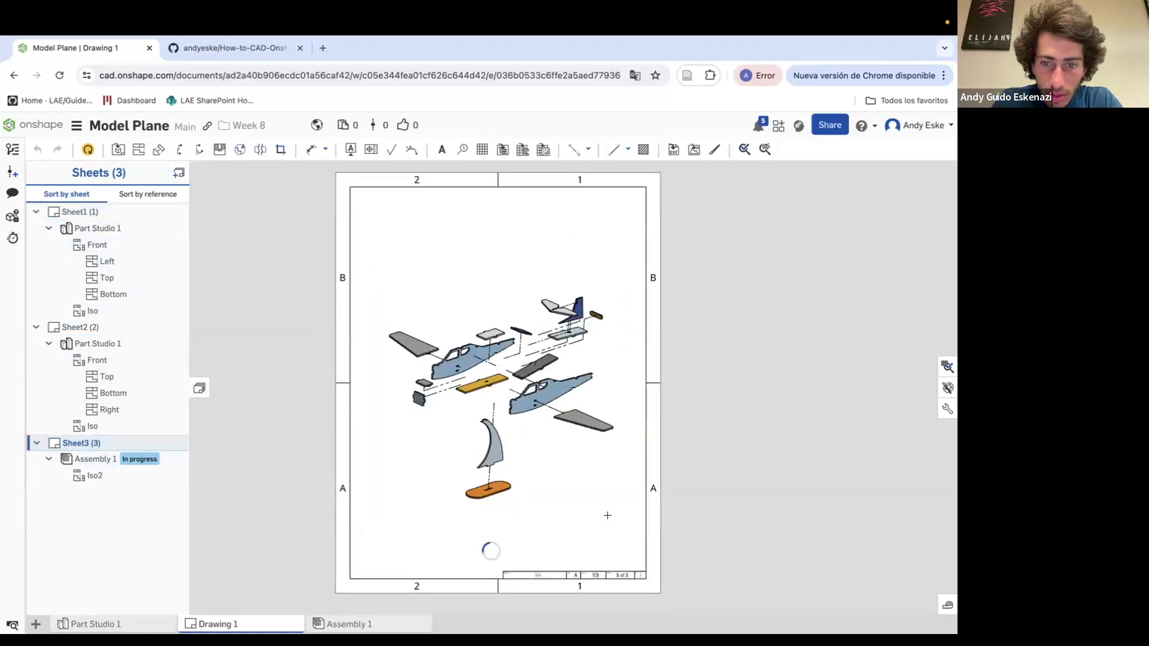
{"action": "left_click_drag", "start_coordinate": [608, 426], "coordinate": [533, 468]}
{"action": "left_click", "coordinate": [532, 469]}
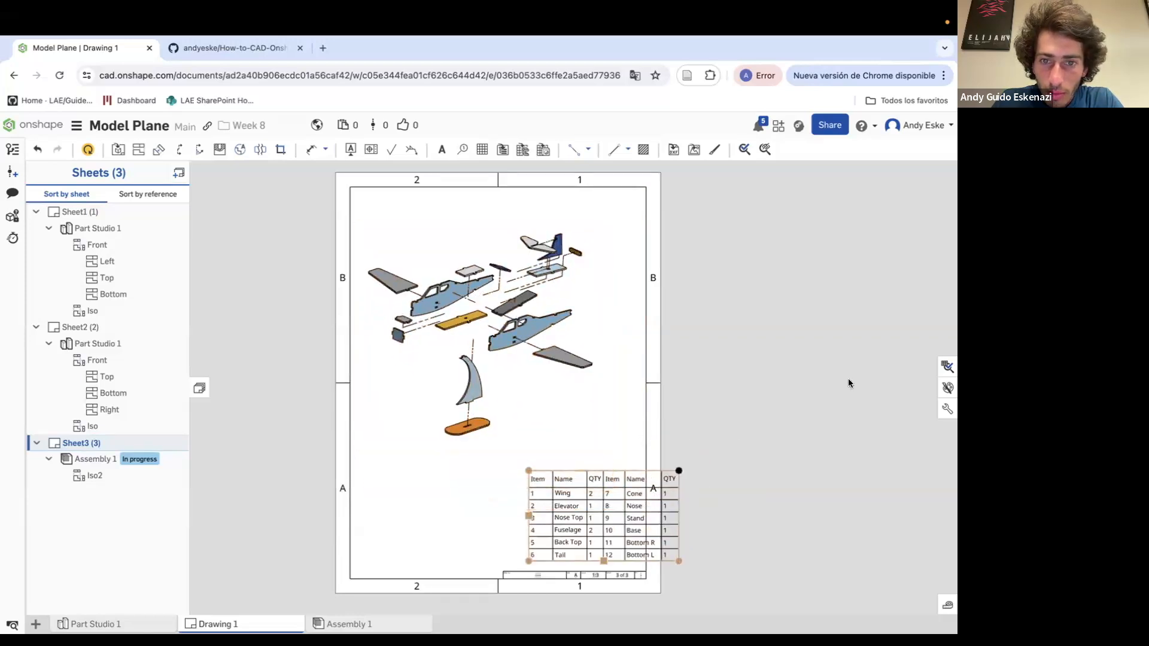
{"action": "scroll", "coordinate": [597, 476], "scroll_direction": "up", "scroll_amount": 3}
{"action": "left_click_drag", "start_coordinate": [493, 467], "coordinate": [485, 371]}
Paste a second copy of the parts table below the orange base on Sheet3
{"action": "left_click", "coordinate": [696, 392]}
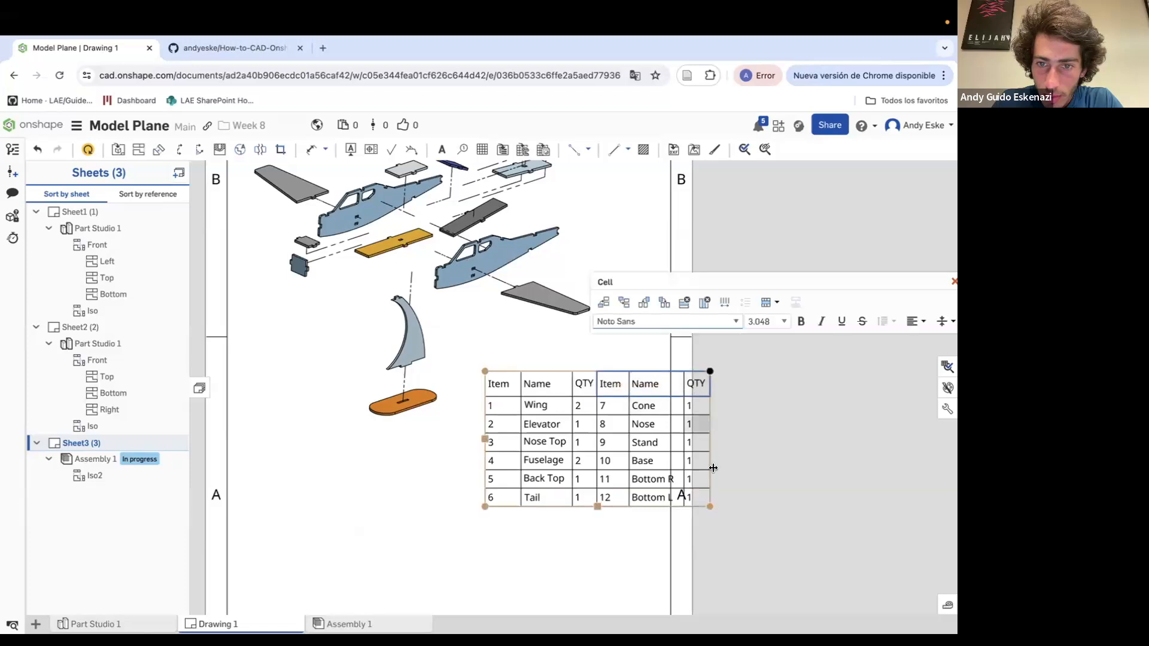
{"action": "left_click", "coordinate": [784, 498]}
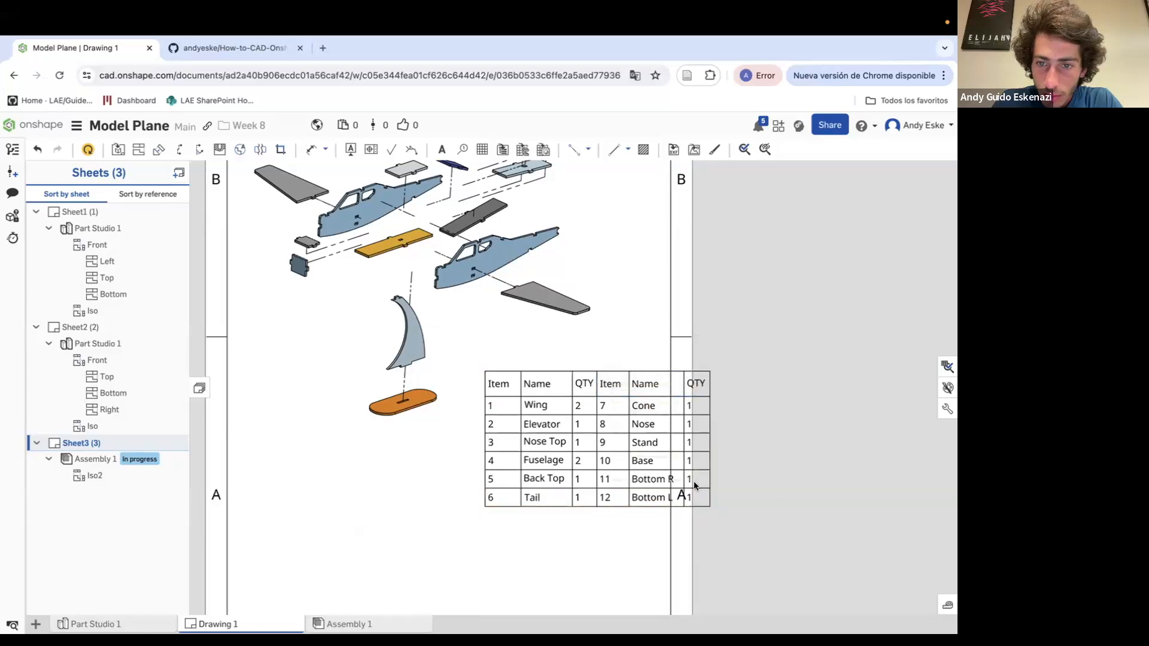
{"action": "left_click", "coordinate": [695, 498]}
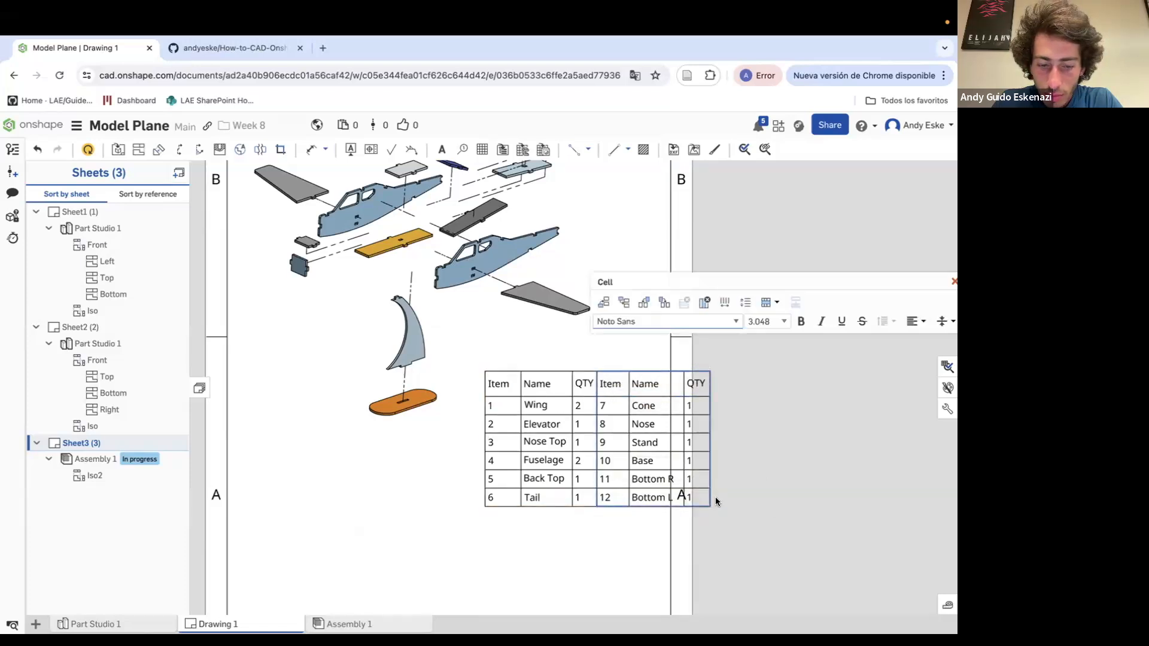
{"action": "left_click", "coordinate": [486, 533]}
{"action": "key", "text": "super+v"}
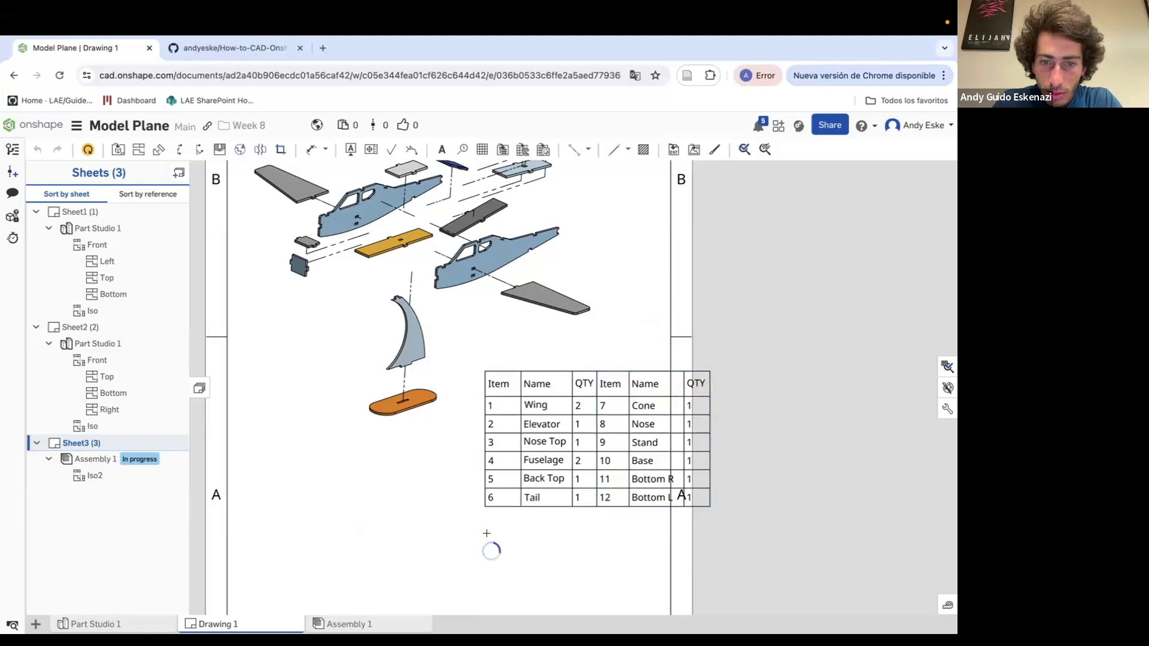
{"action": "left_click_drag", "start_coordinate": [488, 401], "coordinate": [243, 456]}
Remove the second Item, Name and QTY columns from the parts table beside the stand and move the table inside the sheet border
{"action": "left_click", "coordinate": [641, 442]}
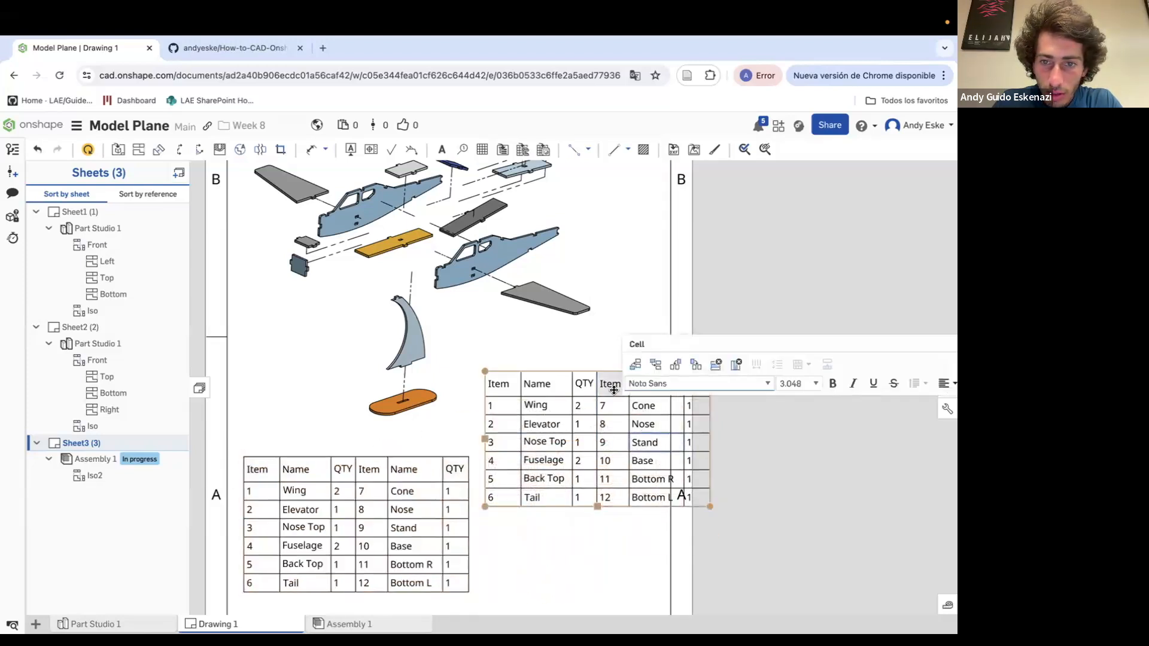
{"action": "left_click_drag", "start_coordinate": [608, 385], "coordinate": [689, 490]}
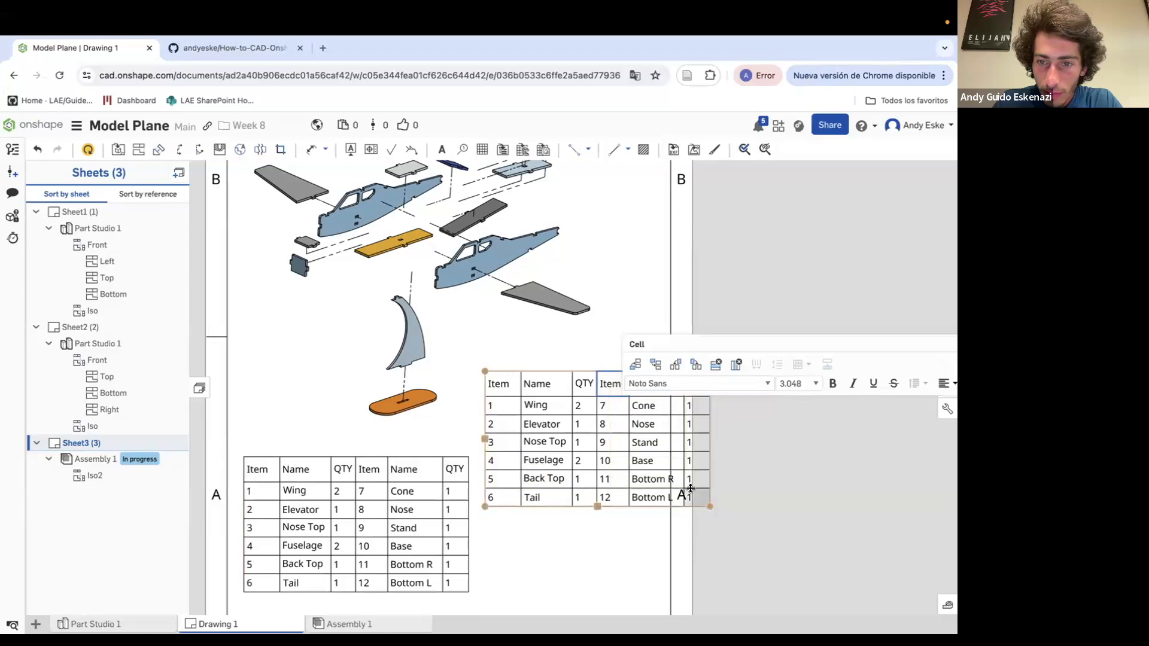
{"action": "right_click", "coordinate": [608, 385]}
{"action": "mouse_move", "coordinate": [609, 388]}
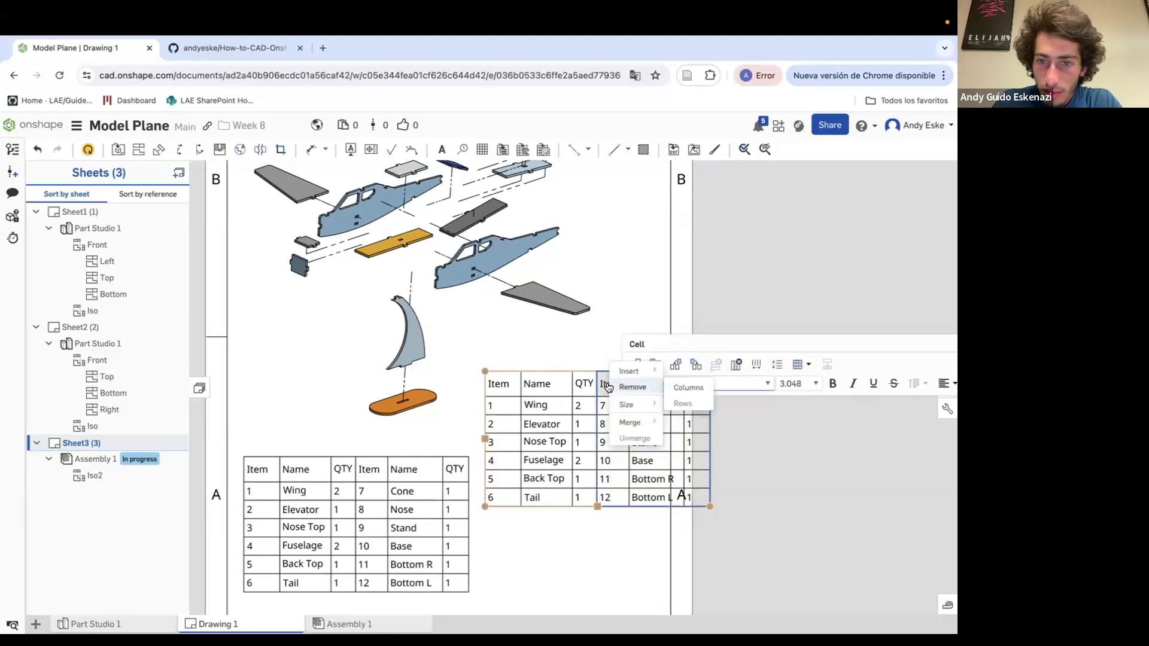
{"action": "left_click", "coordinate": [686, 388]}
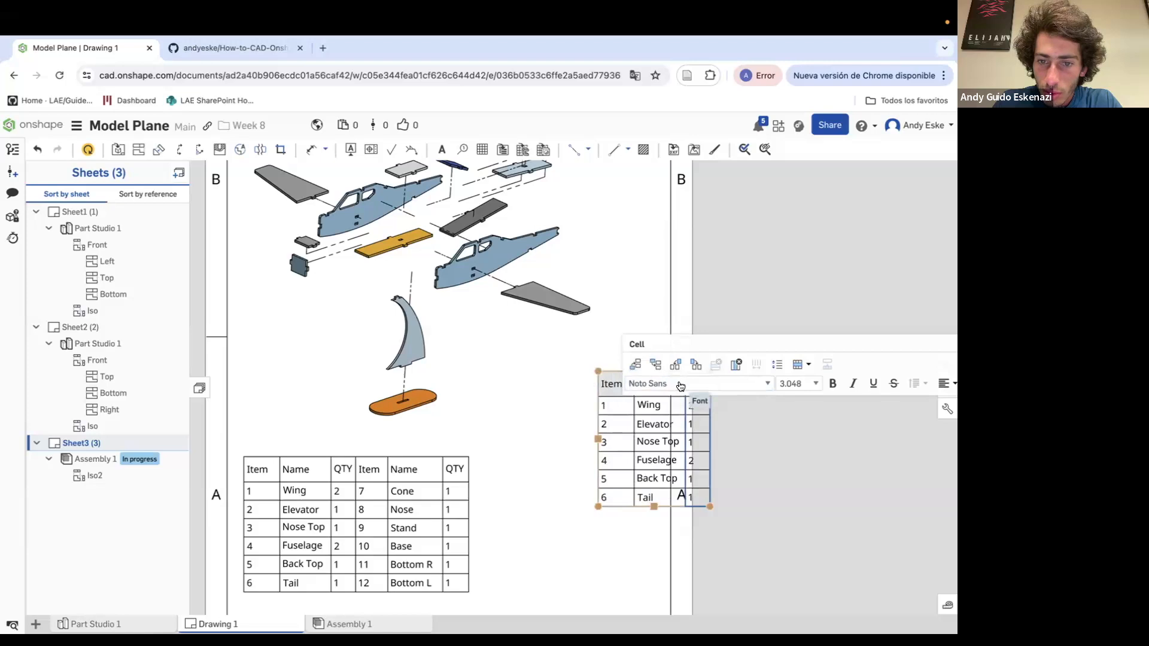
{"action": "left_click", "coordinate": [774, 471]}
{"action": "left_click_drag", "start_coordinate": [599, 371], "coordinate": [534, 361]}
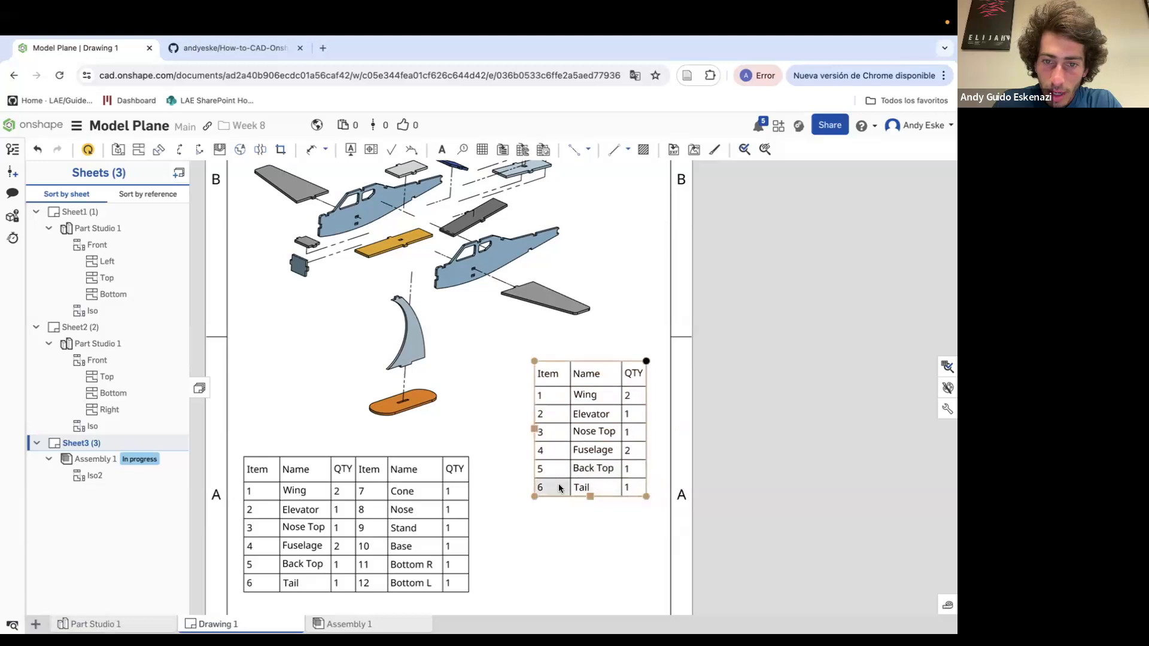
Add seven blank rows below the Tail row of the three-column parts table and move the table up to fit
{"action": "left_click", "coordinate": [559, 486]}
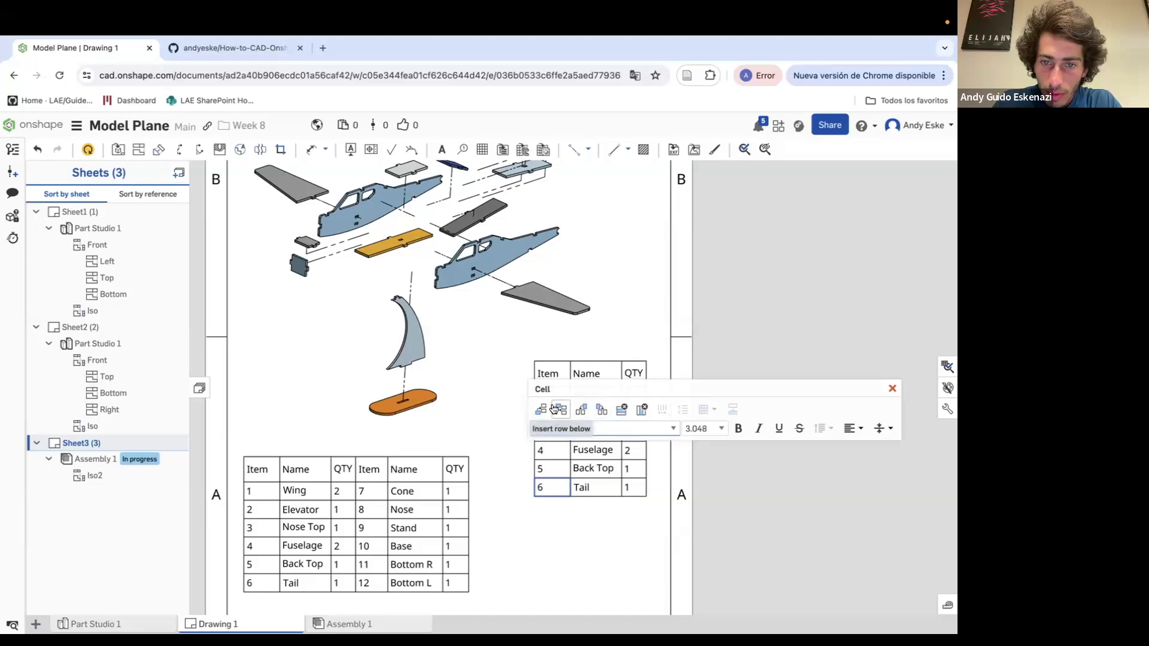
{"action": "left_click", "coordinate": [555, 410]}
{"action": "left_click", "coordinate": [556, 410]}
{"action": "left_click", "coordinate": [556, 410]}
{"action": "left_click", "coordinate": [556, 409]}
{"action": "left_click_drag", "start_coordinate": [533, 359], "coordinate": [543, 333]}
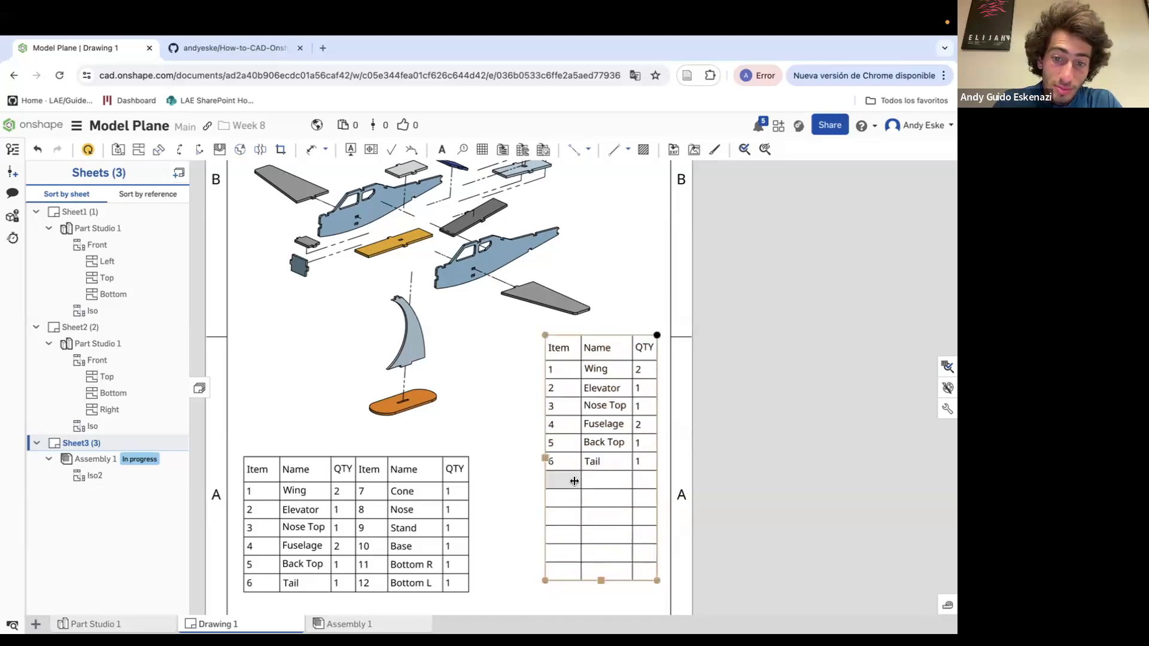
{"action": "left_click", "coordinate": [565, 567]}
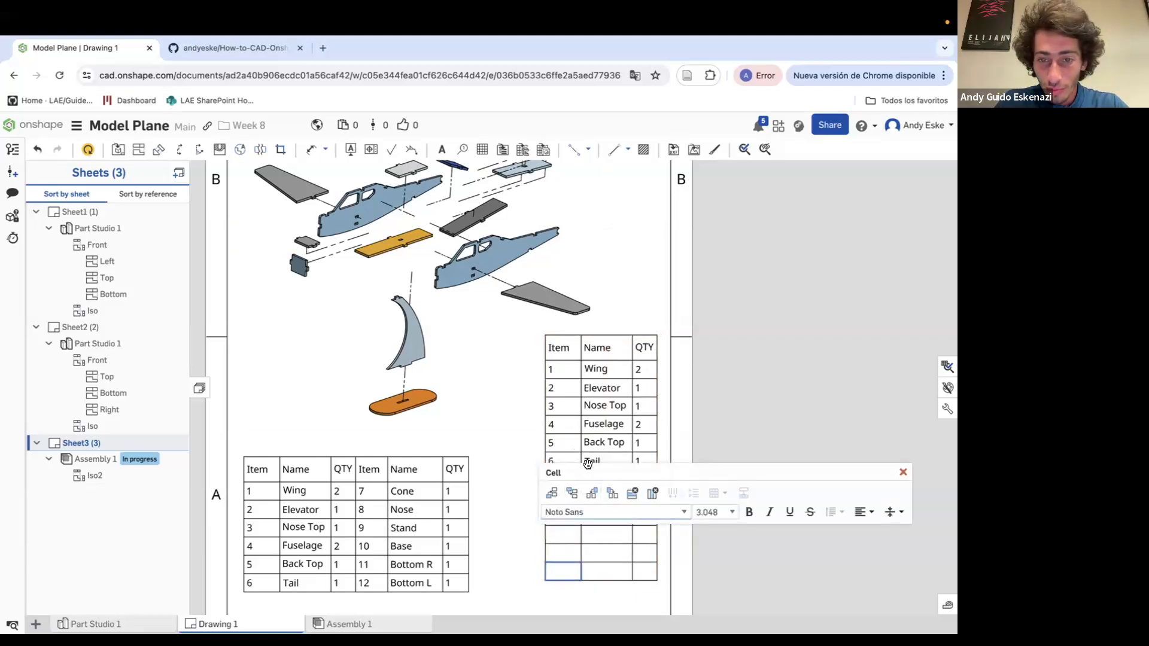
{"action": "left_click_drag", "start_coordinate": [575, 471], "coordinate": [701, 441]}
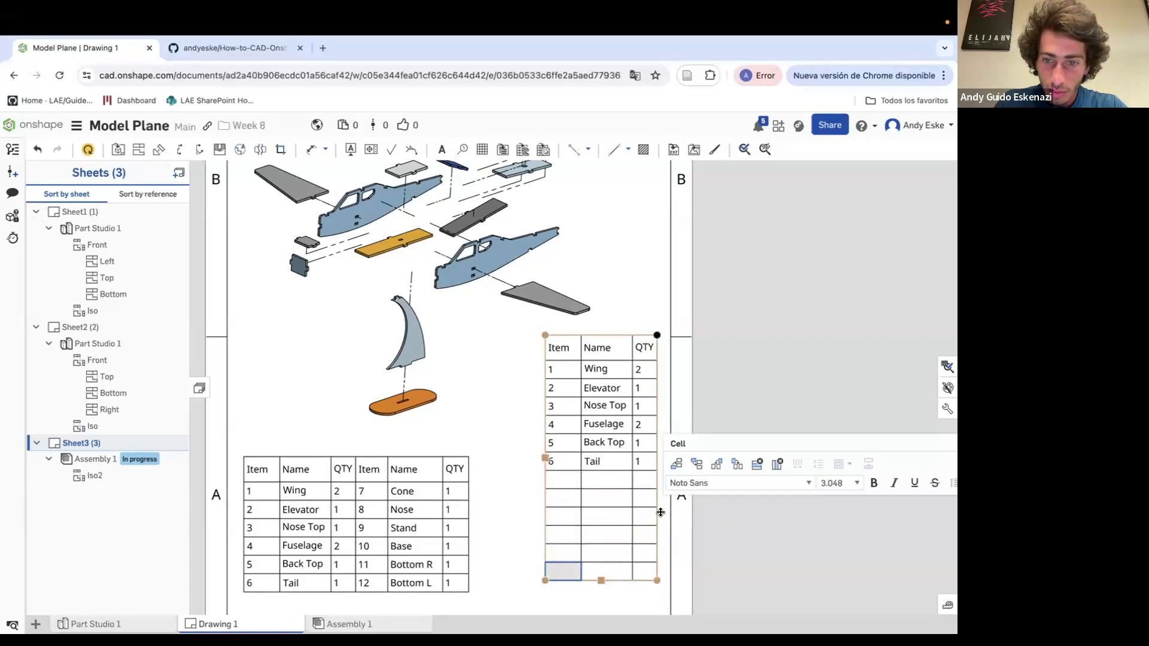
{"action": "left_click", "coordinate": [698, 466]}
{"action": "left_click", "coordinate": [616, 475]}
Number the blank rows 7 through 13 in the Item column of the three-column parts table
{"action": "double_click", "coordinate": [561, 482]}
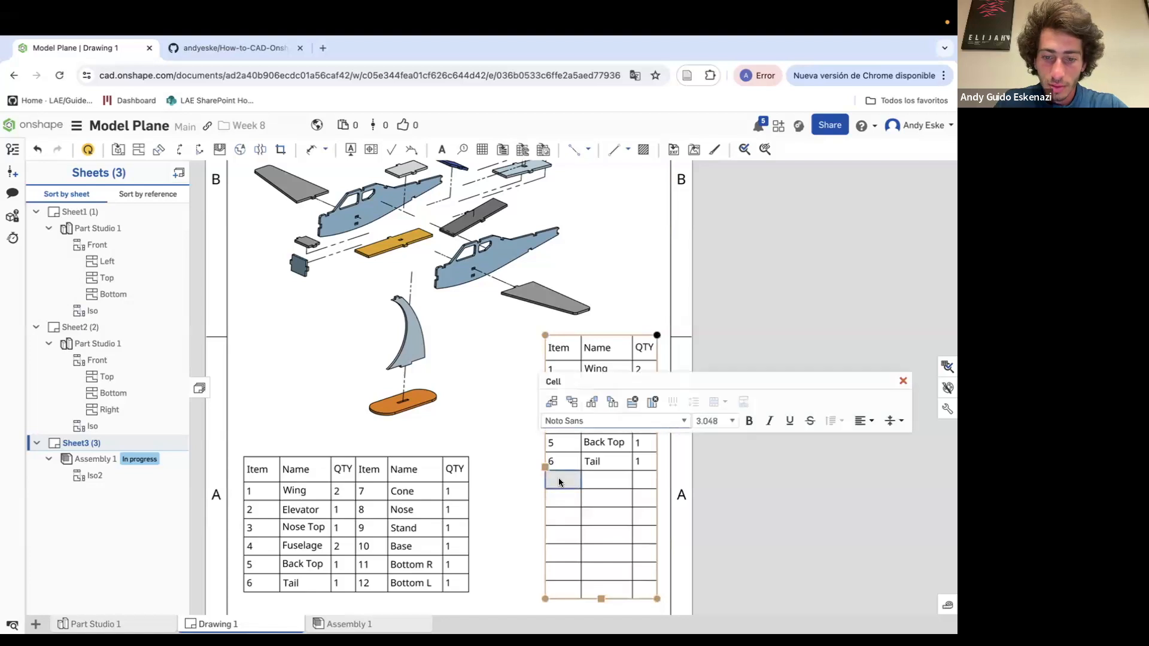
{"action": "type", "text": "7"}
{"action": "double_click", "coordinate": [556, 500]}
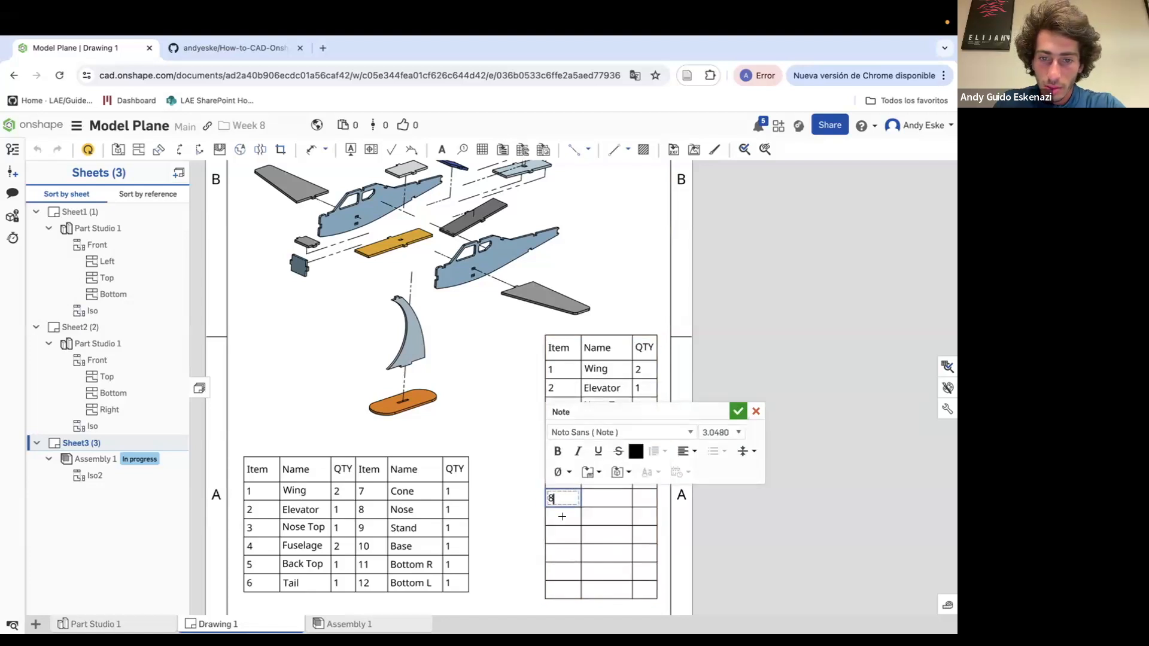
{"action": "double_click", "coordinate": [562, 516]}
{"action": "double_click", "coordinate": [561, 534]}
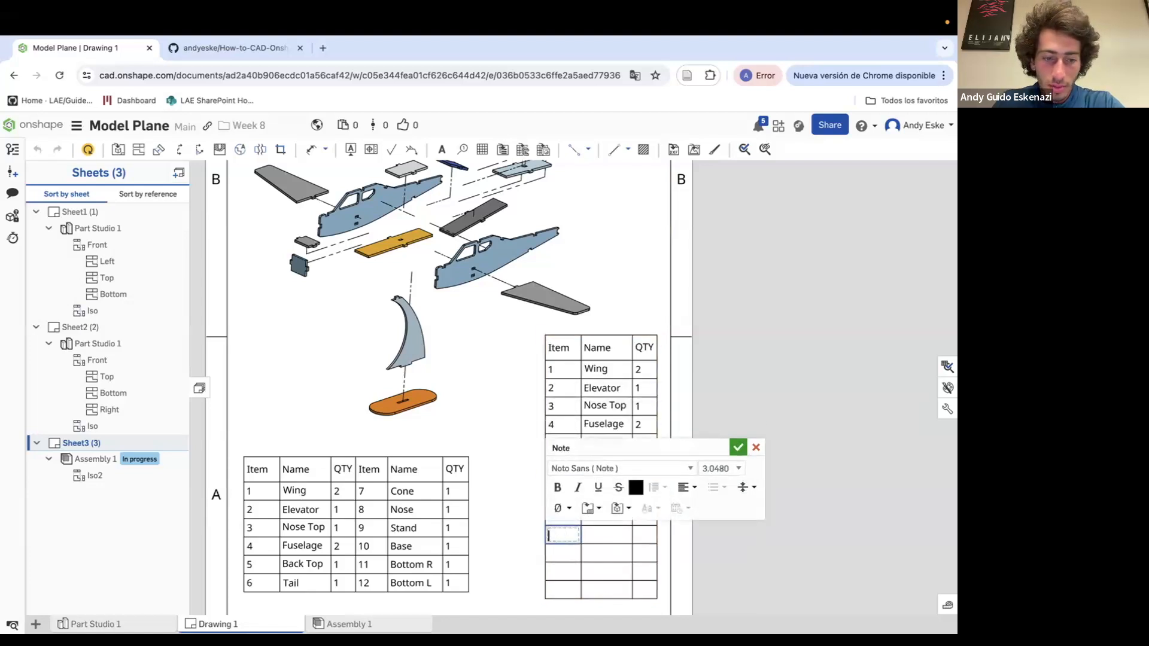
{"action": "type", "text": "10"}
{"action": "double_click", "coordinate": [556, 551]}
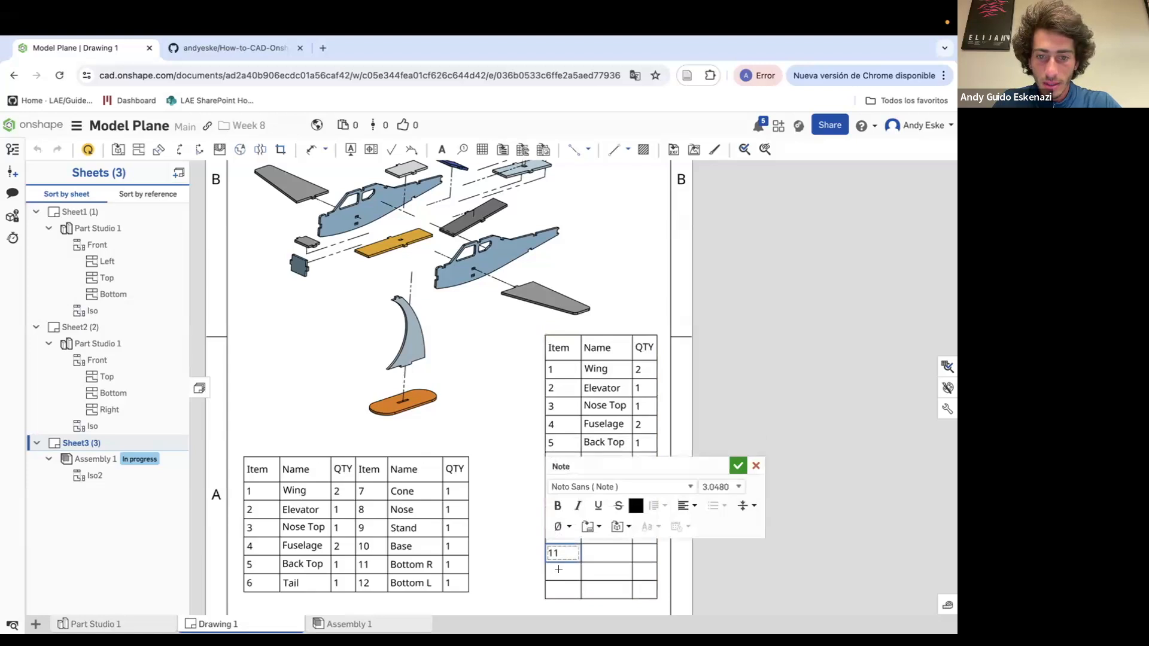
{"action": "type", "text": "11"}
{"action": "double_click", "coordinate": [559, 569]}
{"action": "type", "text": "12"}
{"action": "double_click", "coordinate": [558, 590]}
{"action": "type", "text": "13"}
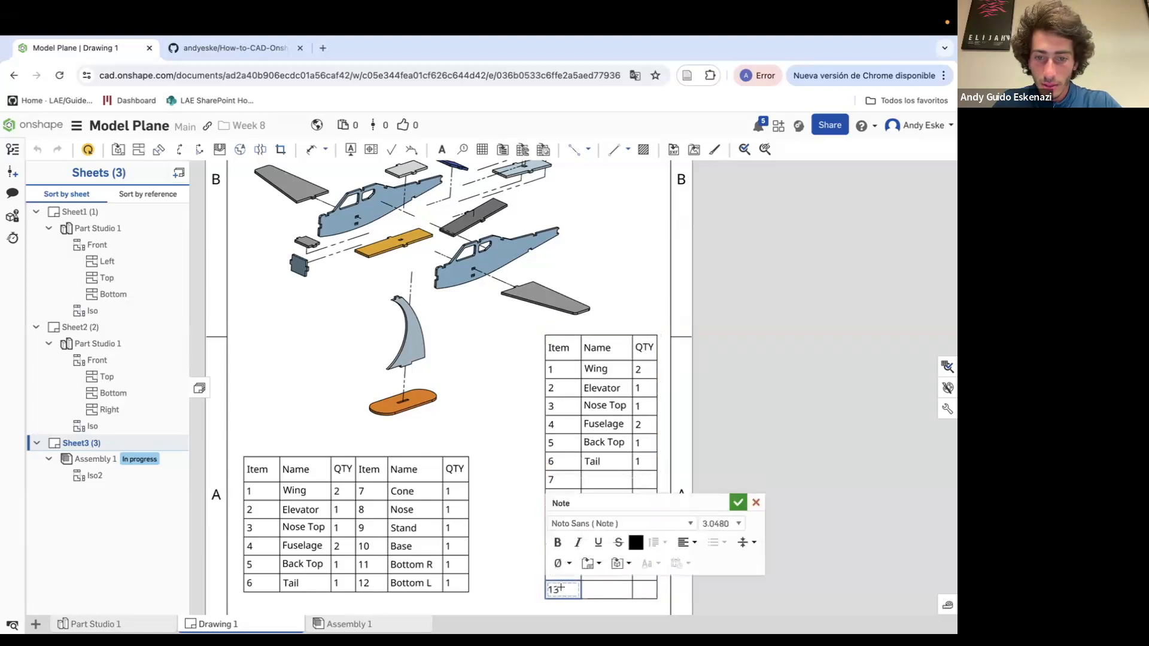
Name items 7, 8 and 9 of the three-column parts table Cone, Nose and Stand
{"action": "left_click", "coordinate": [601, 484]}
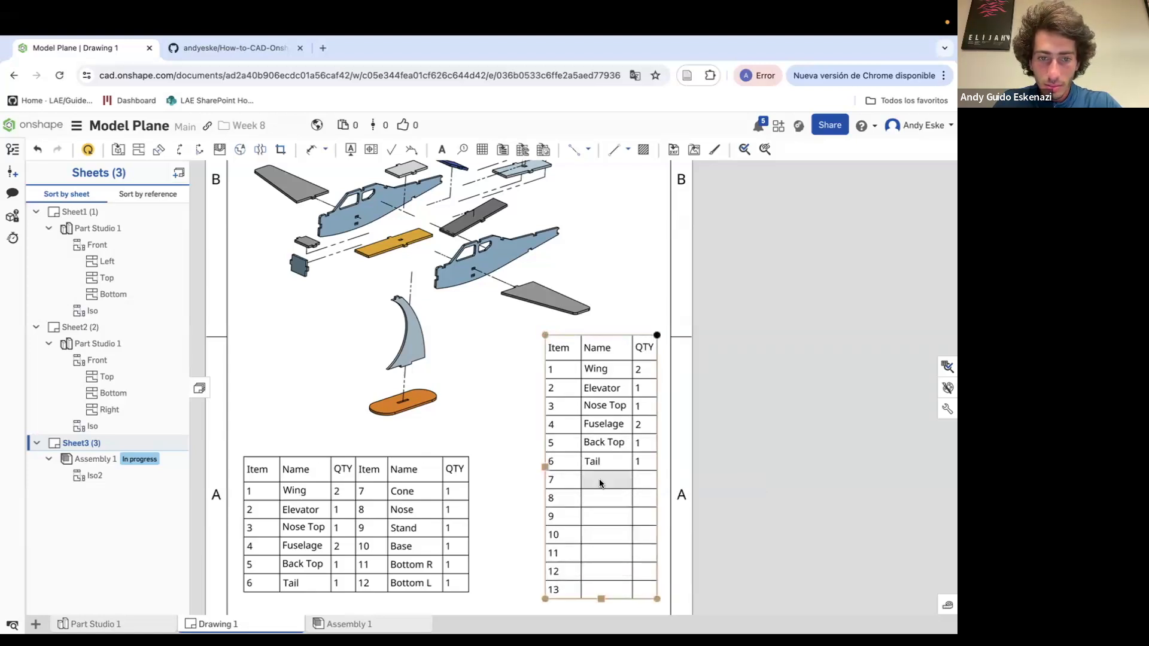
{"action": "double_click", "coordinate": [601, 484]}
{"action": "type", "text": "q"}
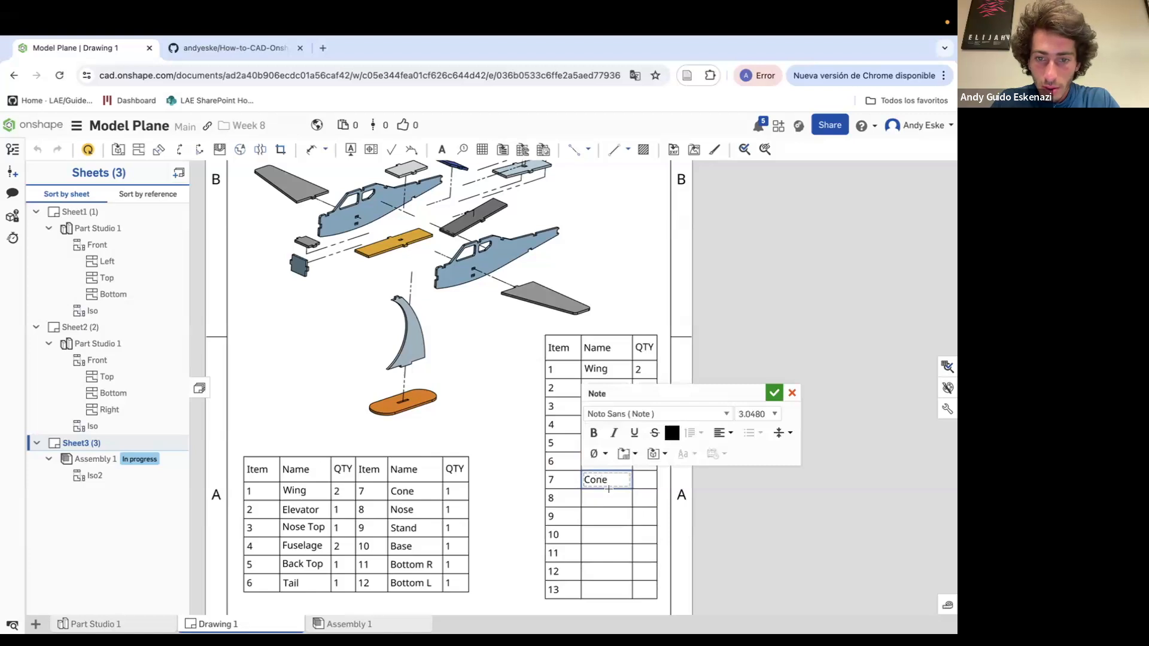
{"action": "double_click", "coordinate": [609, 498]}
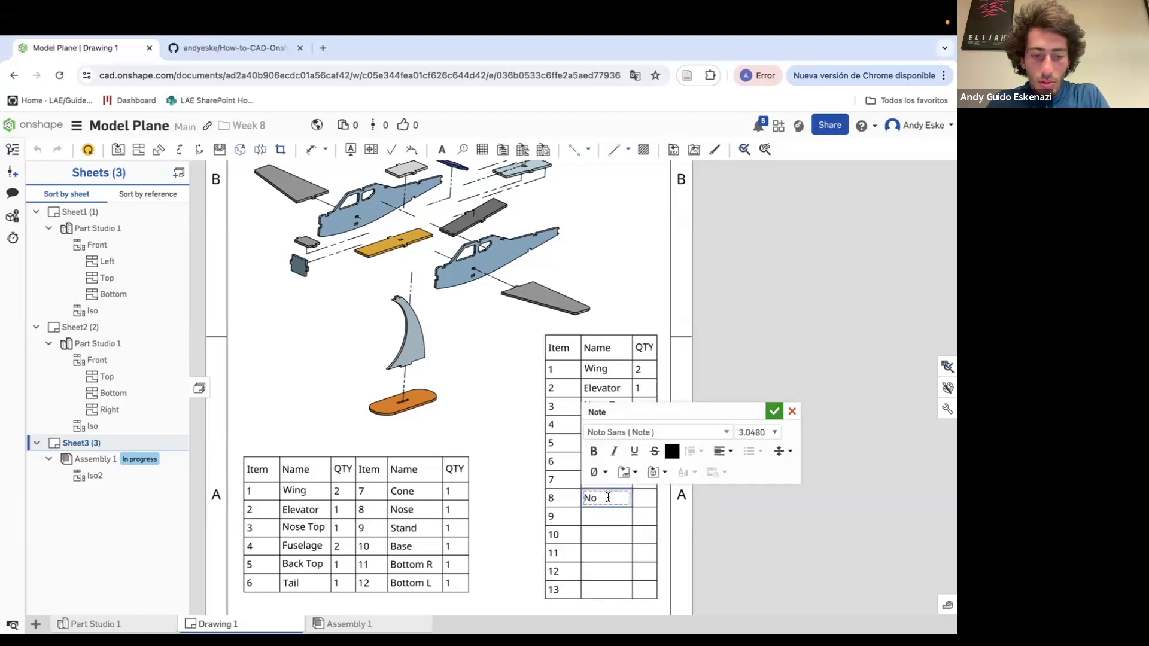
{"action": "type", "text": "Nose"}
{"action": "left_click", "coordinate": [598, 520]}
{"action": "double_click", "coordinate": [597, 519]}
{"action": "type", "text": "Stand"}
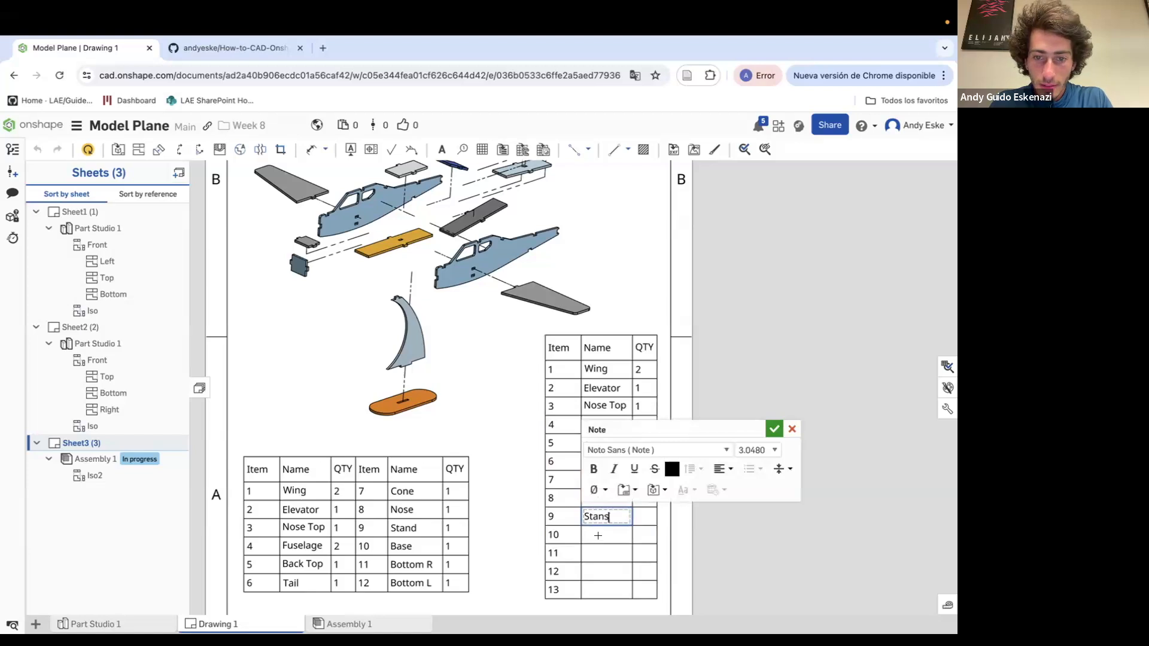
Name items 10 to 13 of the parts table Base, Bottom R, Bottom L and Roof
{"action": "left_click", "coordinate": [601, 533]}
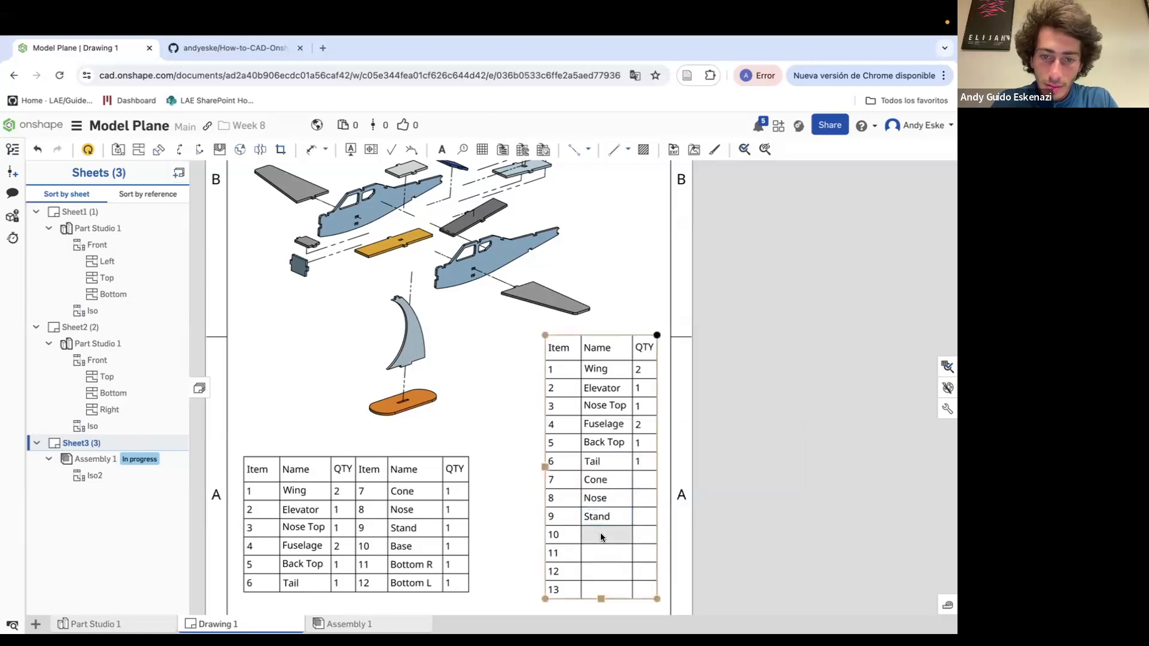
{"action": "double_click", "coordinate": [601, 533]}
{"action": "type", "text": "Base"}
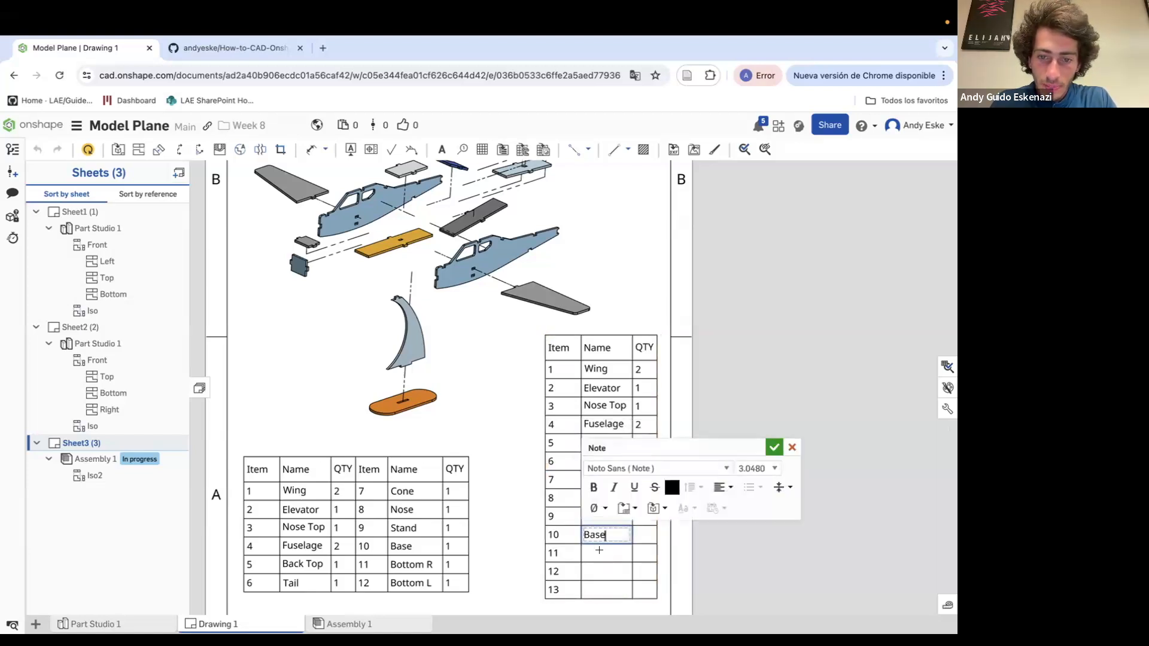
{"action": "left_click", "coordinate": [600, 551]}
{"action": "double_click", "coordinate": [600, 551]}
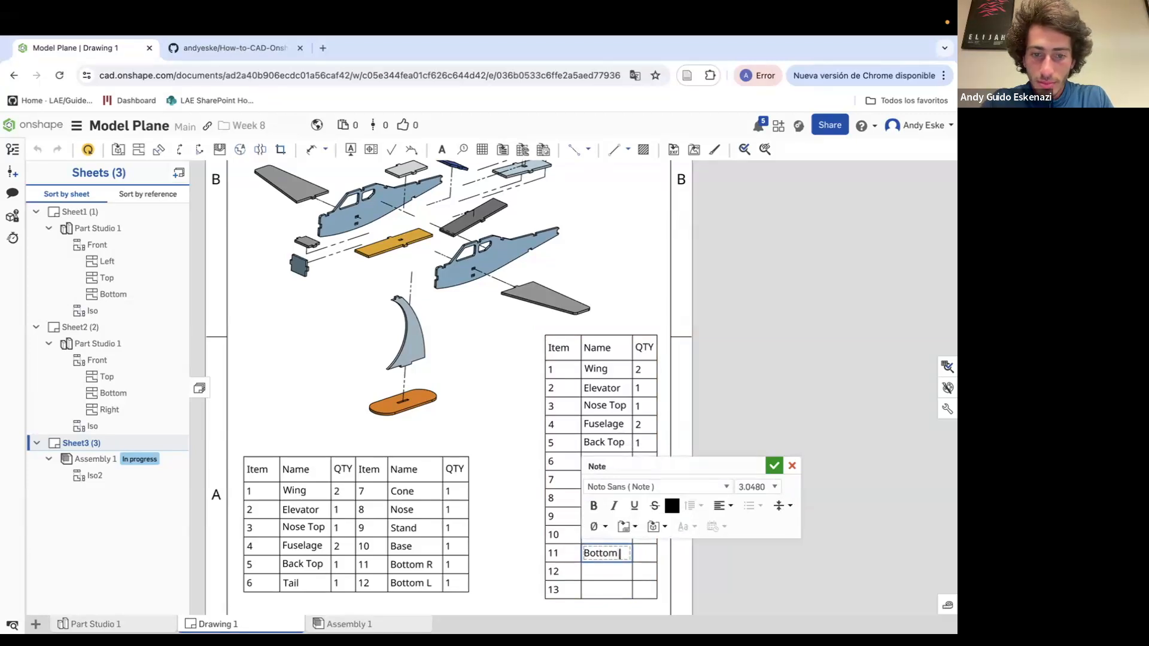
{"action": "double_click", "coordinate": [597, 571]}
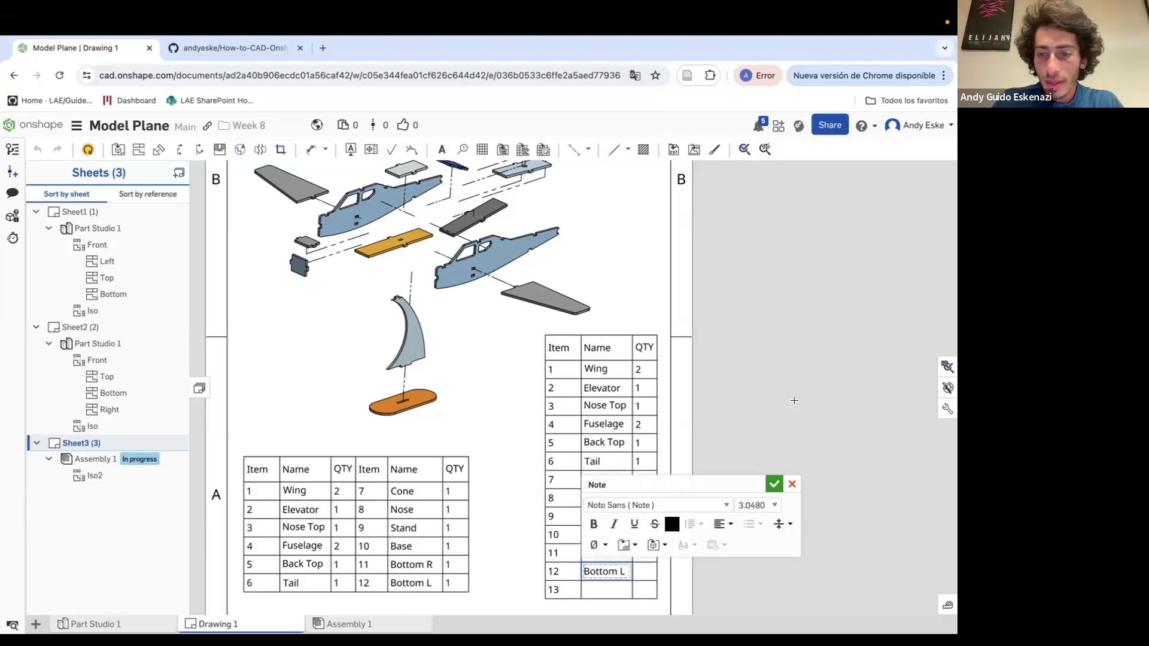
{"action": "left_click", "coordinate": [740, 469]}
{"action": "double_click", "coordinate": [605, 590]}
{"action": "type", "text": "Roof"}
{"action": "left_click", "coordinate": [733, 416]}
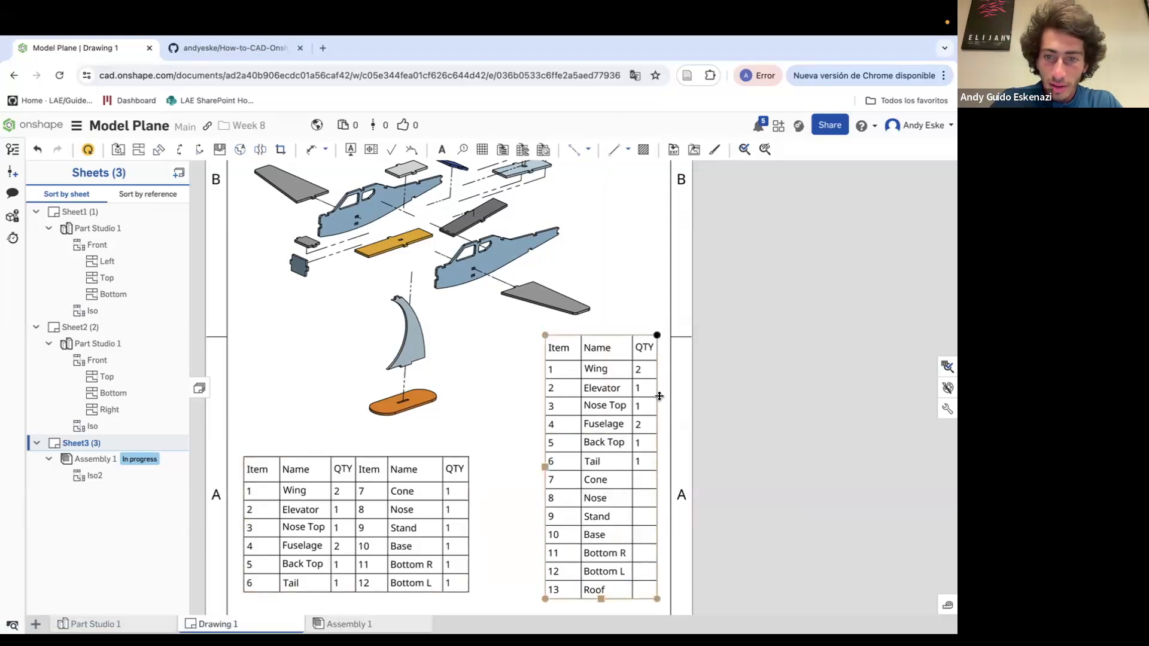
Enter a quantity of 1 for each of items 7 to 13 in the parts table
{"action": "double_click", "coordinate": [635, 481]}
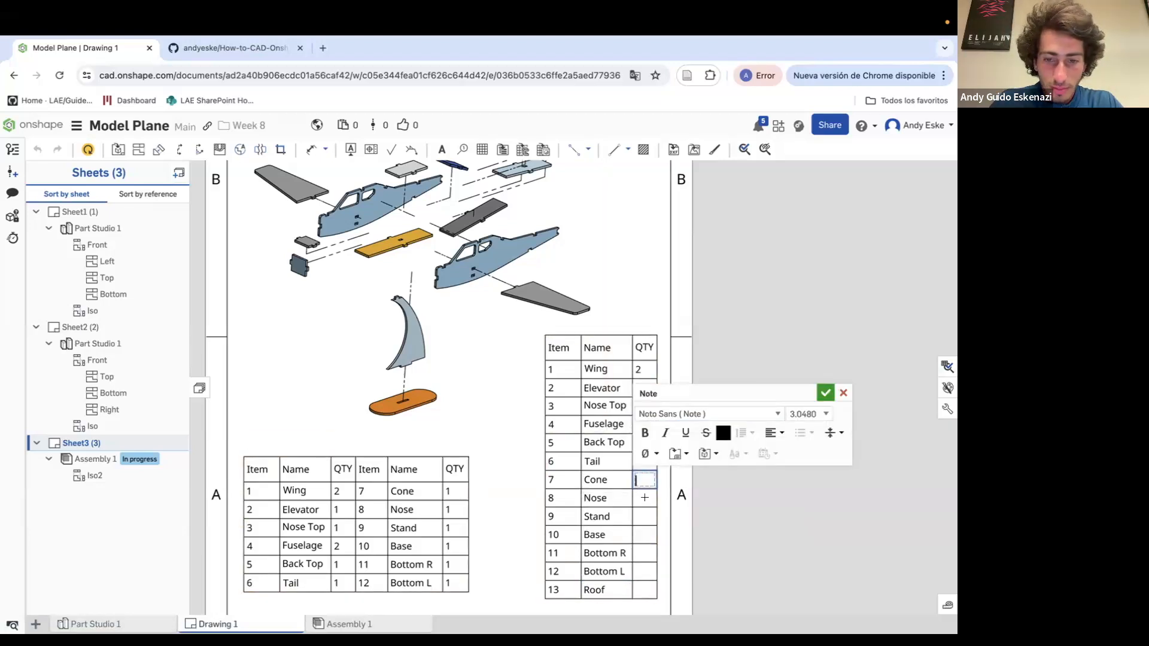
{"action": "double_click", "coordinate": [643, 500]}
{"action": "double_click", "coordinate": [644, 515]}
{"action": "type", "text": "1"}
{"action": "double_click", "coordinate": [645, 534]}
{"action": "type", "text": "1"}
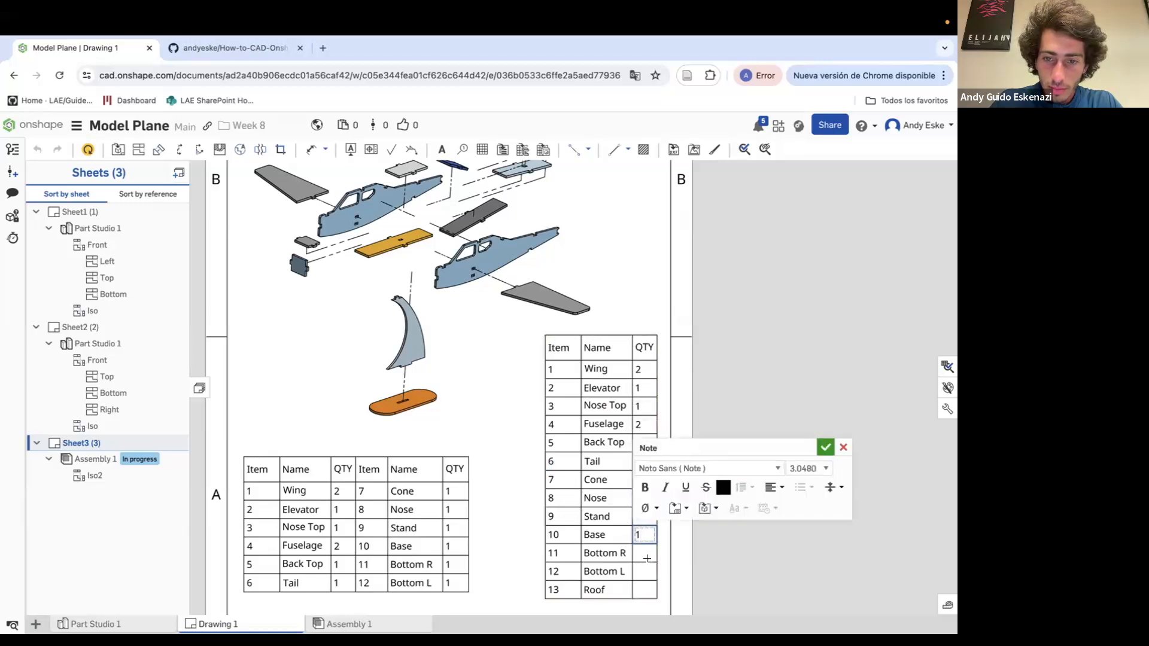
{"action": "left_click", "coordinate": [646, 566]}
{"action": "double_click", "coordinate": [644, 553]}
{"action": "type", "text": "1"}
{"action": "double_click", "coordinate": [640, 571]}
{"action": "type", "text": "1"}
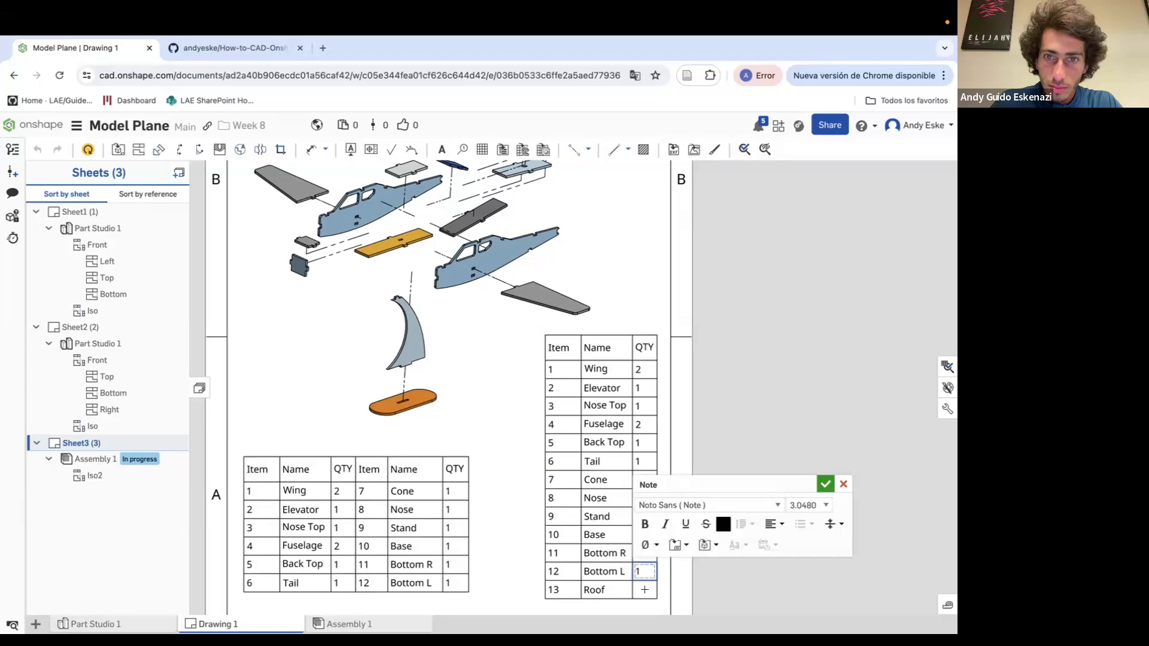
{"action": "double_click", "coordinate": [645, 589]}
{"action": "type", "text": "1"}
{"action": "left_click", "coordinate": [716, 600]}
Delete the six-column copy of the parts table below the orange base
{"action": "scroll", "coordinate": [692, 487], "scroll_direction": "down", "scroll_amount": 3}
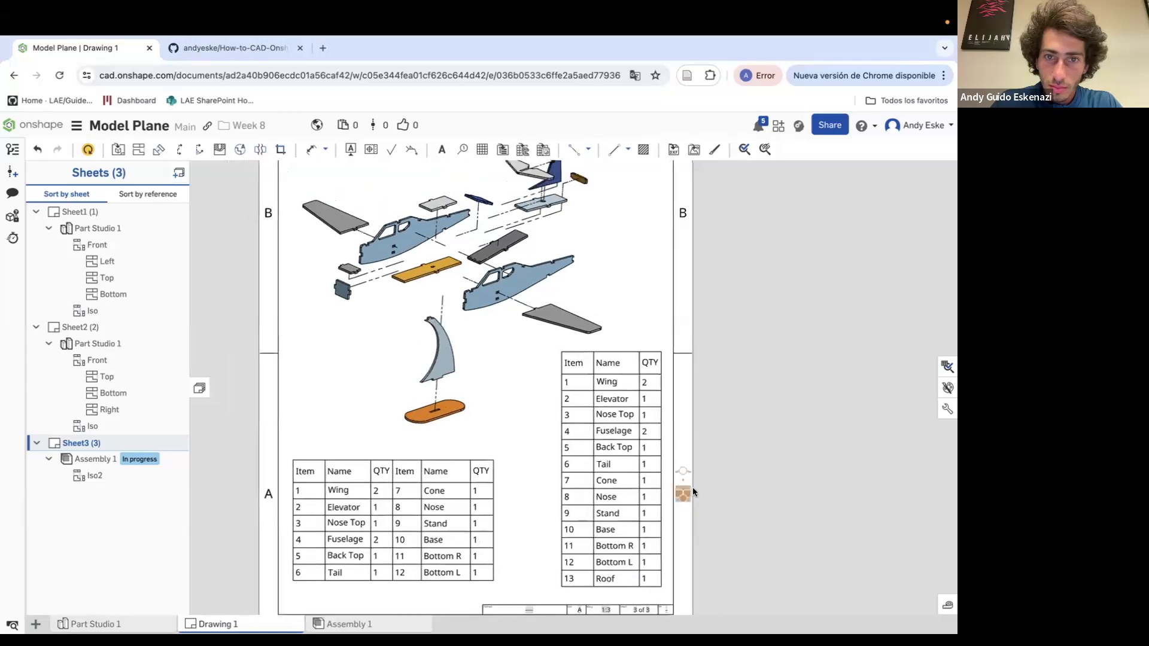
{"action": "scroll", "coordinate": [604, 204], "scroll_direction": "up", "scroll_amount": 1}
{"action": "left_click", "coordinate": [320, 477]}
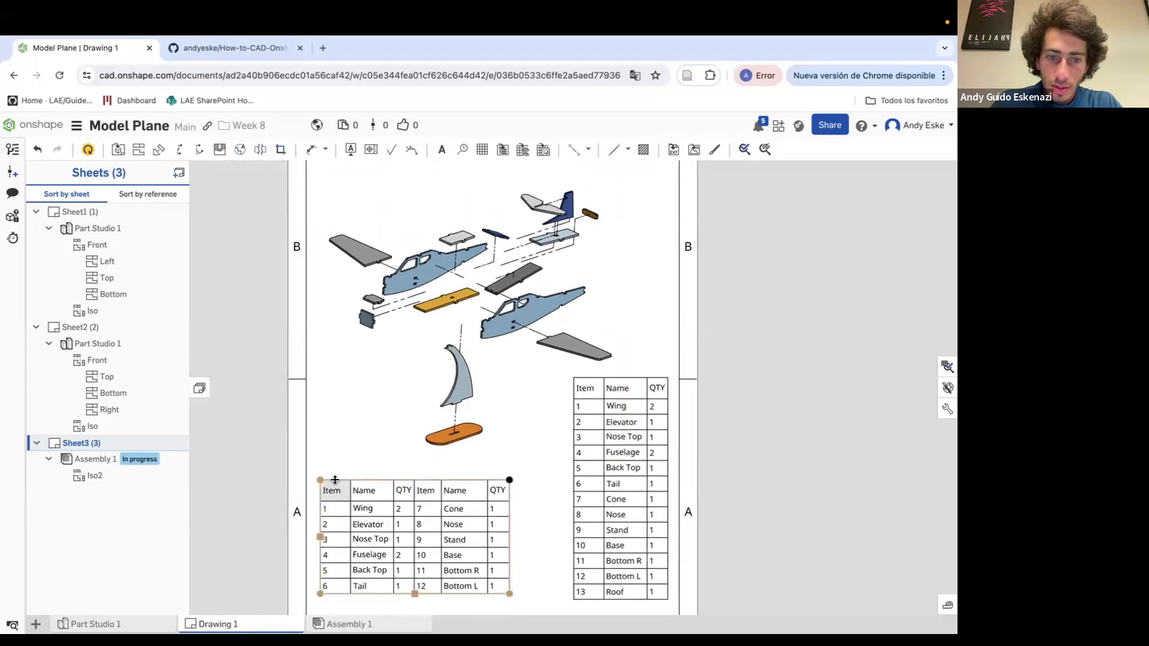
{"action": "right_click", "coordinate": [322, 478]}
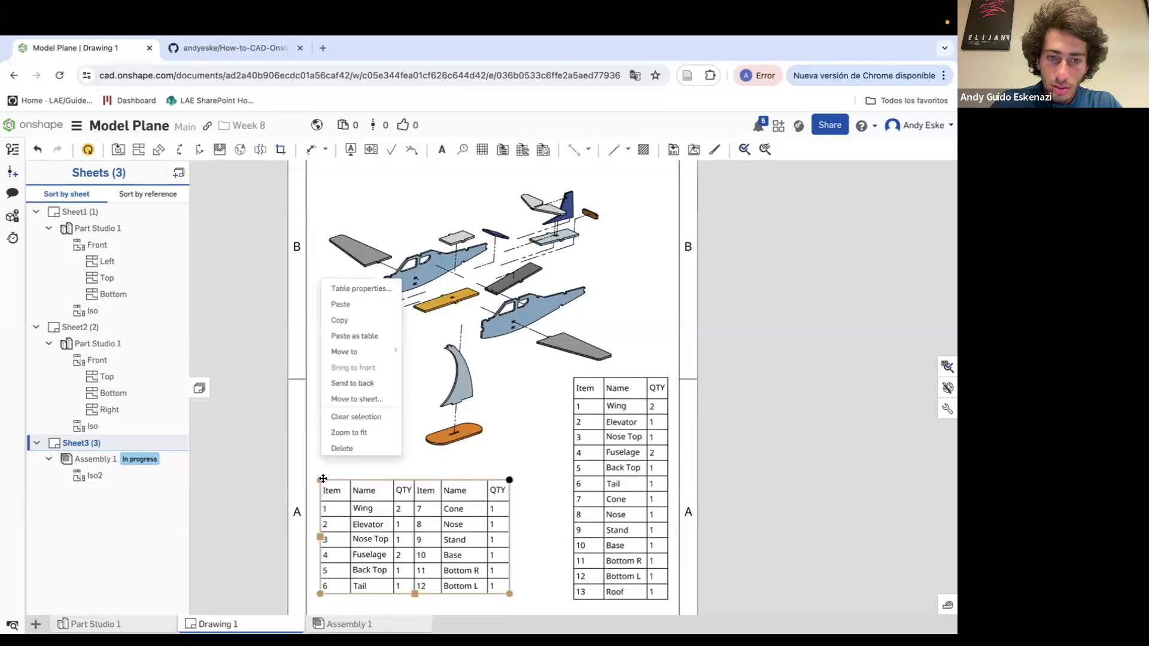
{"action": "left_click", "coordinate": [342, 449]}
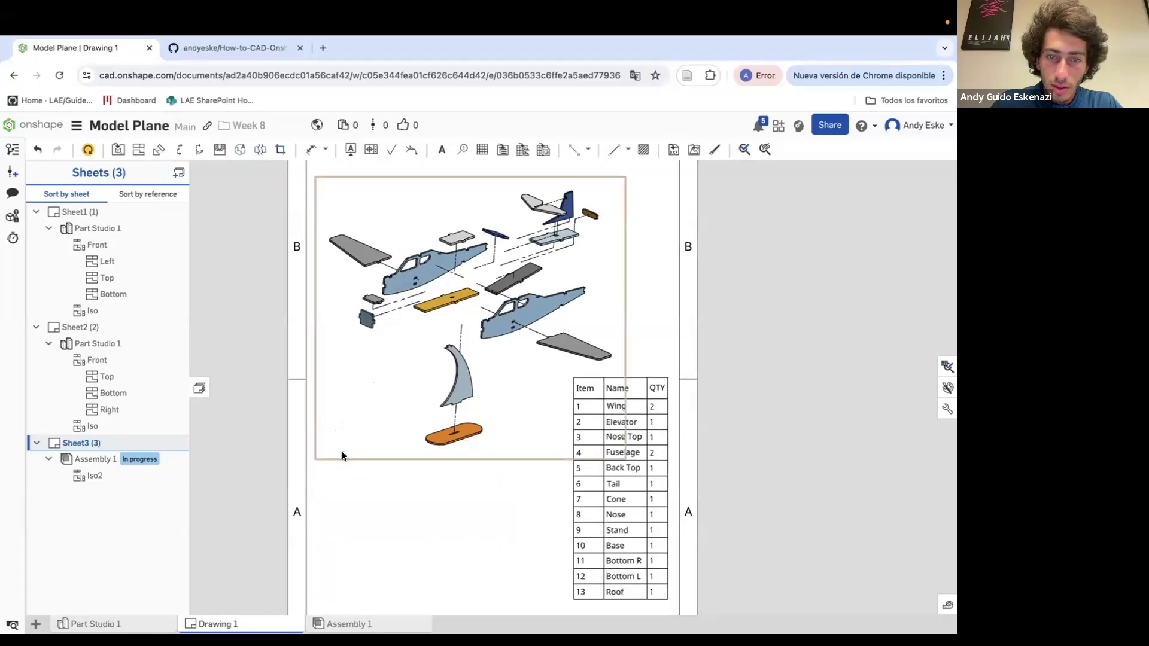
Move the 13-item parts table into the sheet's lower right corner, just above the title block
{"action": "left_click", "coordinate": [623, 508]}
{"action": "scroll", "coordinate": [624, 507], "scroll_direction": "up", "scroll_amount": 2}
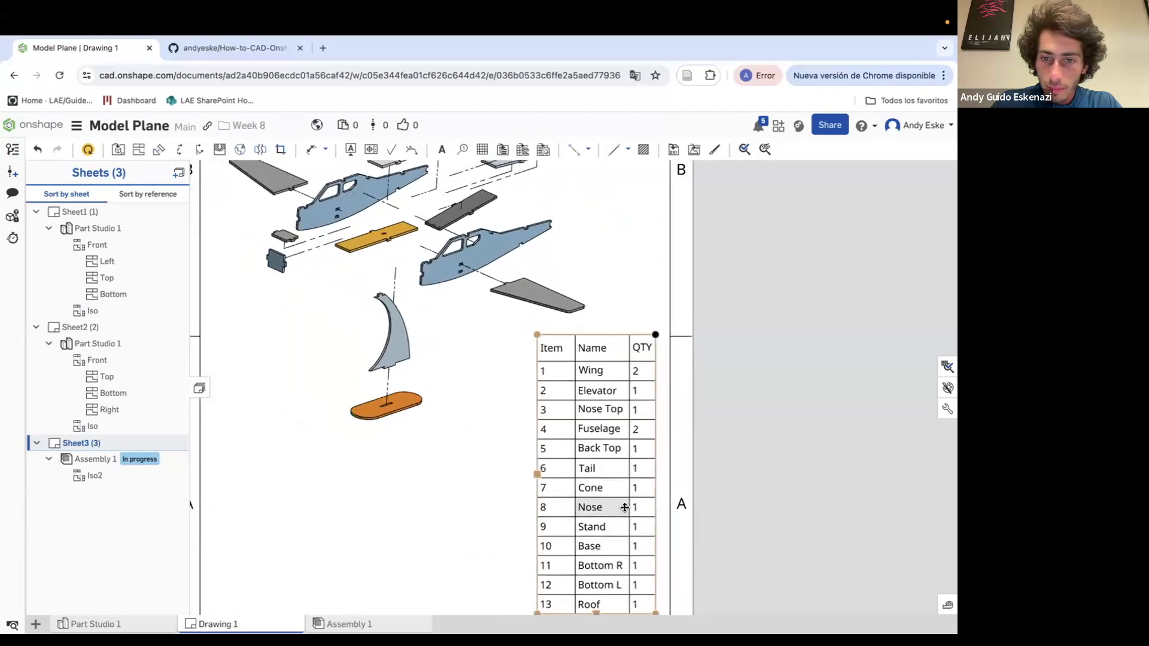
{"action": "scroll", "coordinate": [536, 336], "scroll_direction": "down", "scroll_amount": 3}
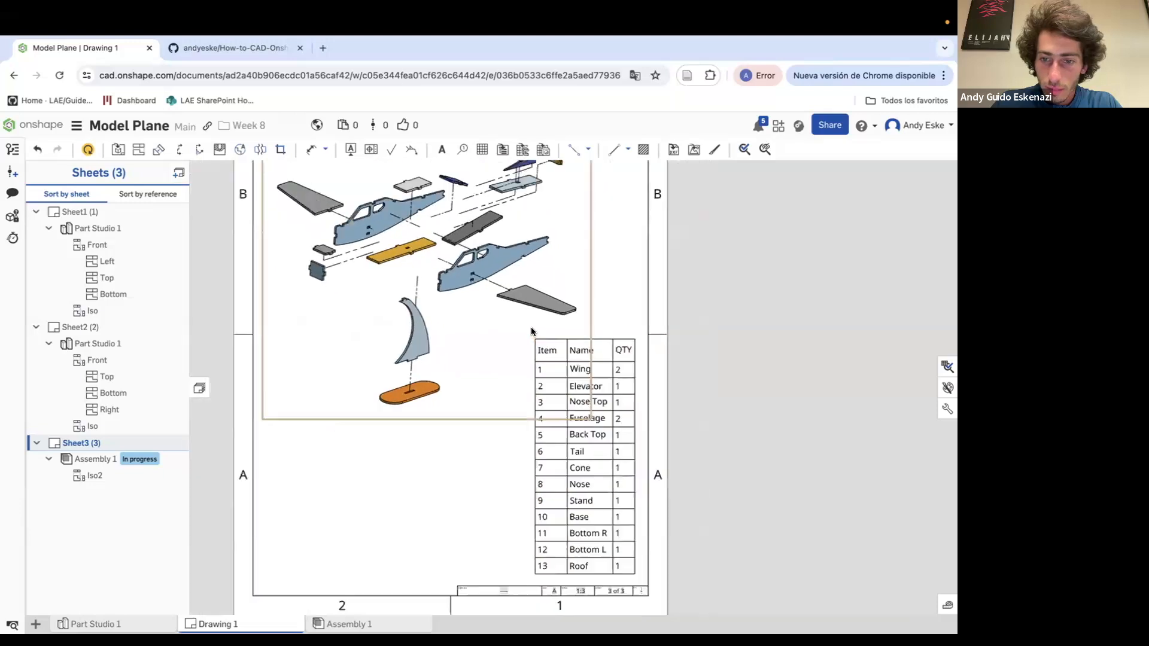
{"action": "scroll", "coordinate": [607, 448], "scroll_direction": "up", "scroll_amount": 3}
{"action": "left_click_drag", "start_coordinate": [480, 228], "coordinate": [488, 233]}
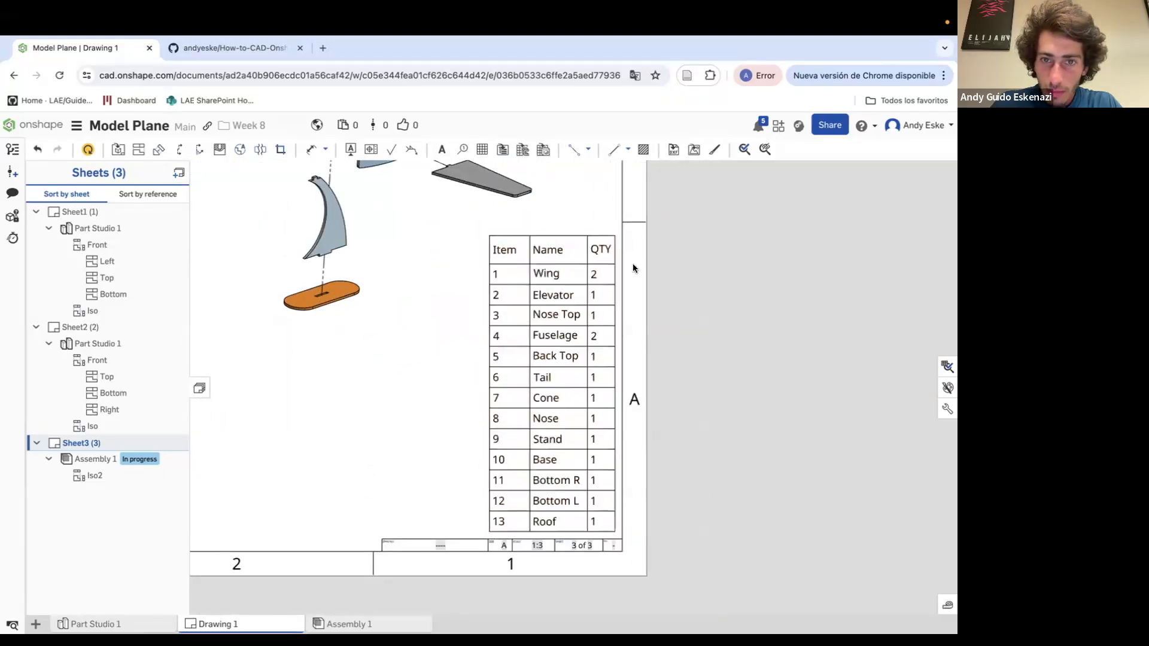
Shift the exploded plane view slightly down and to the left on Sheet3
{"action": "scroll", "coordinate": [688, 293], "scroll_direction": "down", "scroll_amount": 5}
{"action": "scroll", "coordinate": [616, 279], "scroll_direction": "up", "scroll_amount": 4}
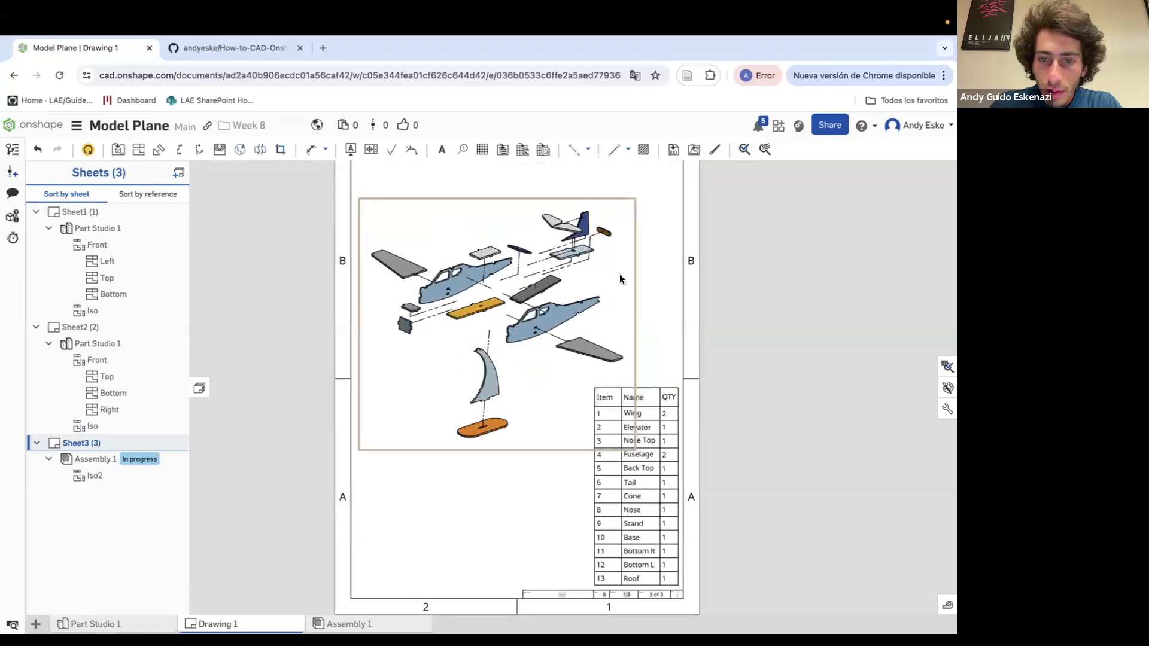
{"action": "left_click_drag", "start_coordinate": [613, 287], "coordinate": [612, 286]}
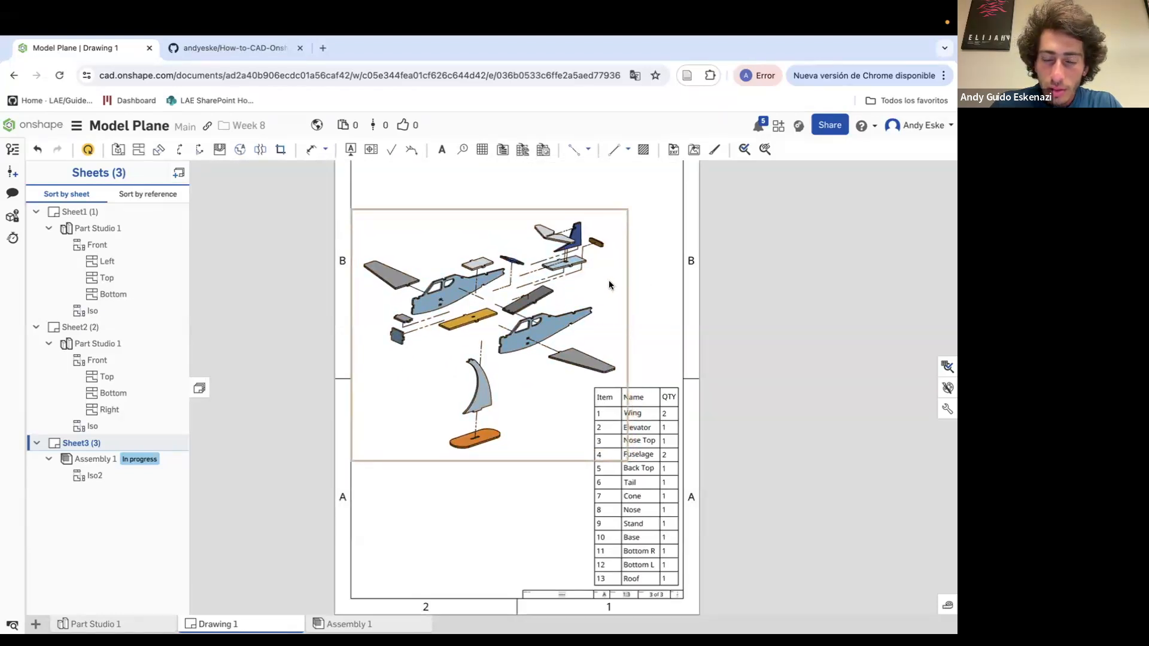
Switch to Assembly 1, open Explode 1 for editing, and compare its orientation with the exploded view on Sheet3
{"action": "left_click", "coordinate": [356, 624]}
{"action": "right_click", "coordinate": [680, 190]}
{"action": "left_click", "coordinate": [700, 203]}
{"action": "mouse_move", "coordinate": [371, 364]}
{"action": "right_mouse_down"}
{"action": "mouse_move", "coordinate": [372, 349]}
{"action": "mouse_move", "coordinate": [372, 369]}
{"action": "right_mouse_up"}
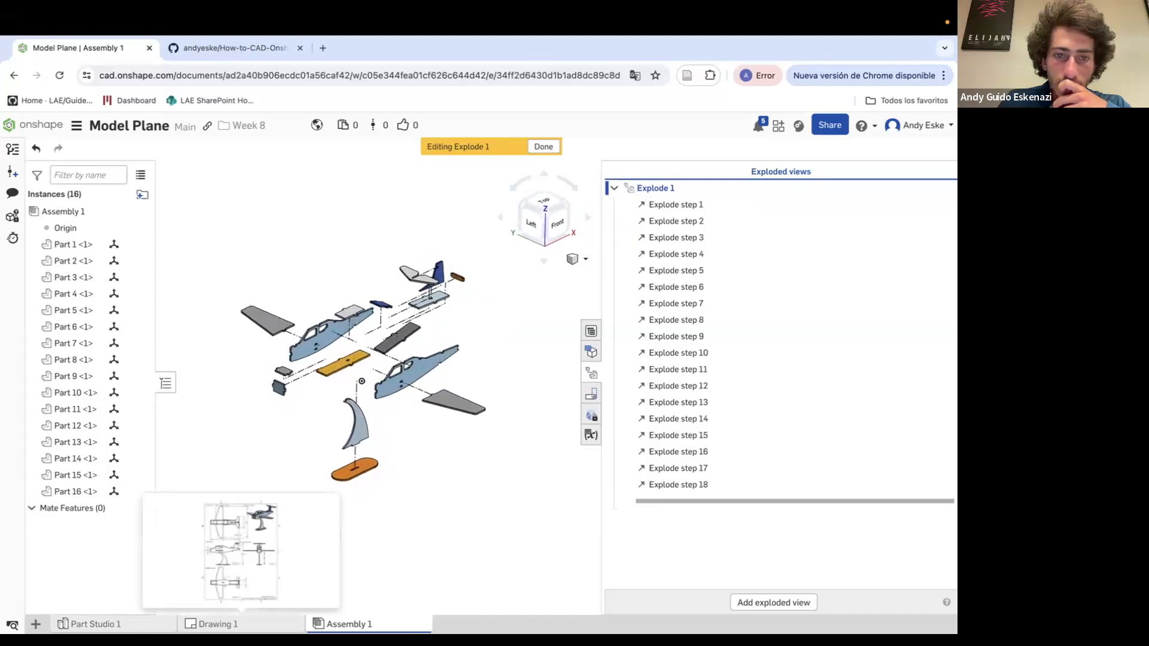
{"action": "left_click", "coordinate": [242, 627]}
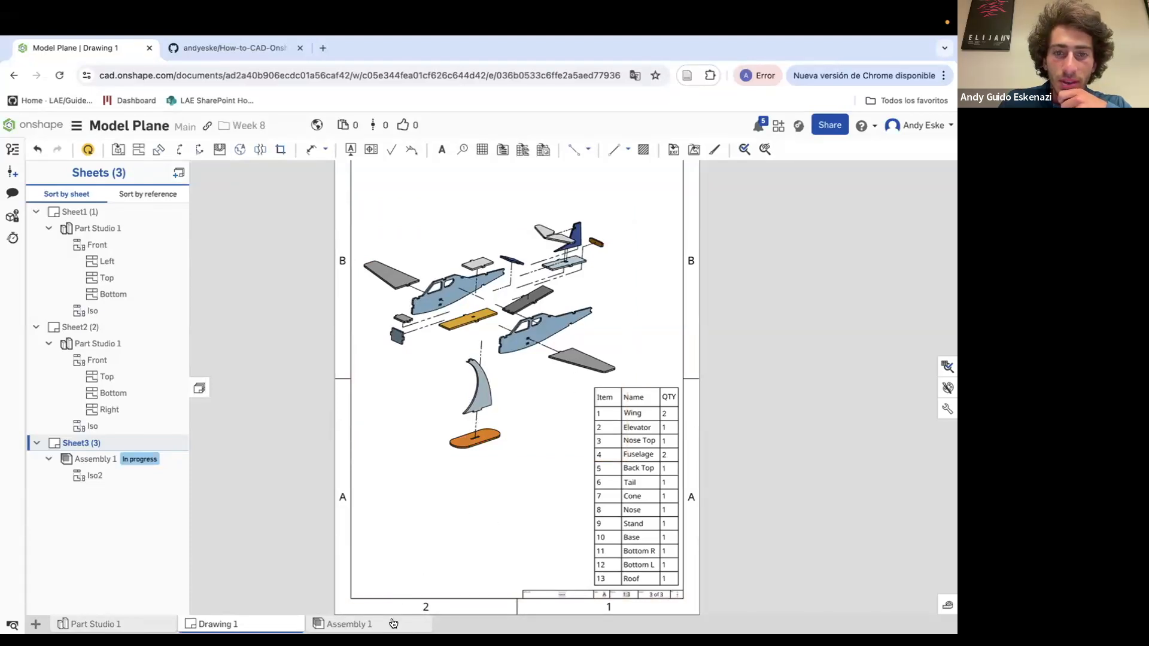
Orient the exploded plane in Assembly 1 at a slightly different isometric angle and save it as named view Iso3
{"action": "left_click", "coordinate": [350, 624]}
{"action": "mouse_move", "coordinate": [423, 480]}
{"action": "right_mouse_down"}
{"action": "mouse_move", "coordinate": [418, 461]}
{"action": "mouse_move", "coordinate": [414, 480]}
{"action": "right_mouse_up"}
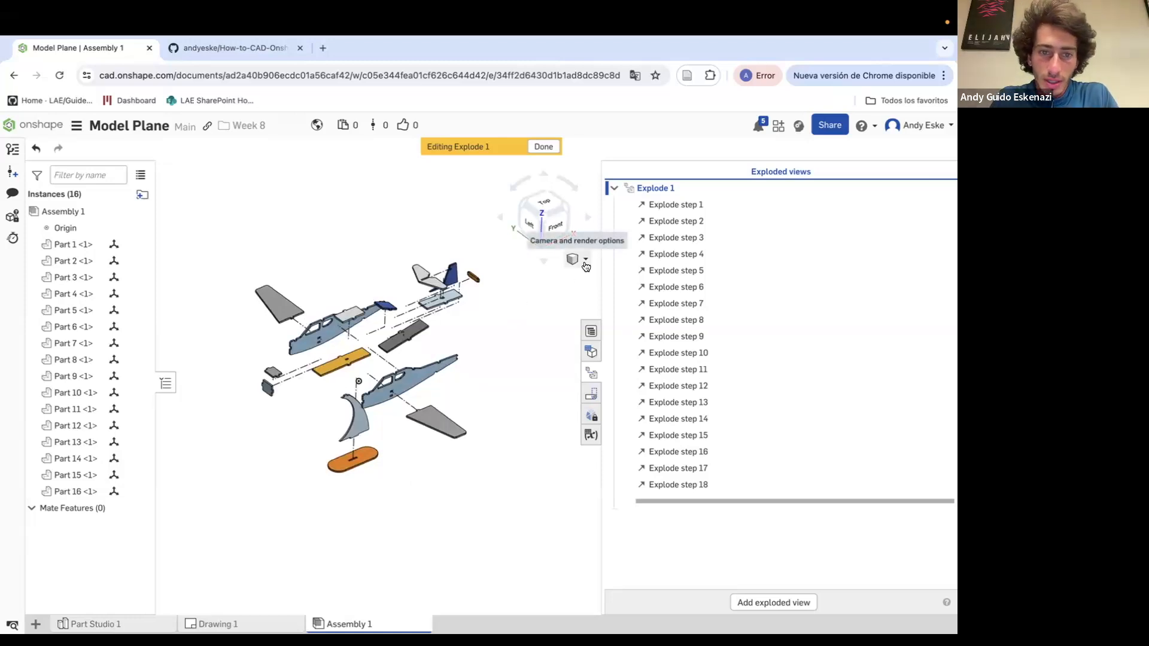
{"action": "right_click_drag", "start_coordinate": [311, 421], "coordinate": [317, 393]}
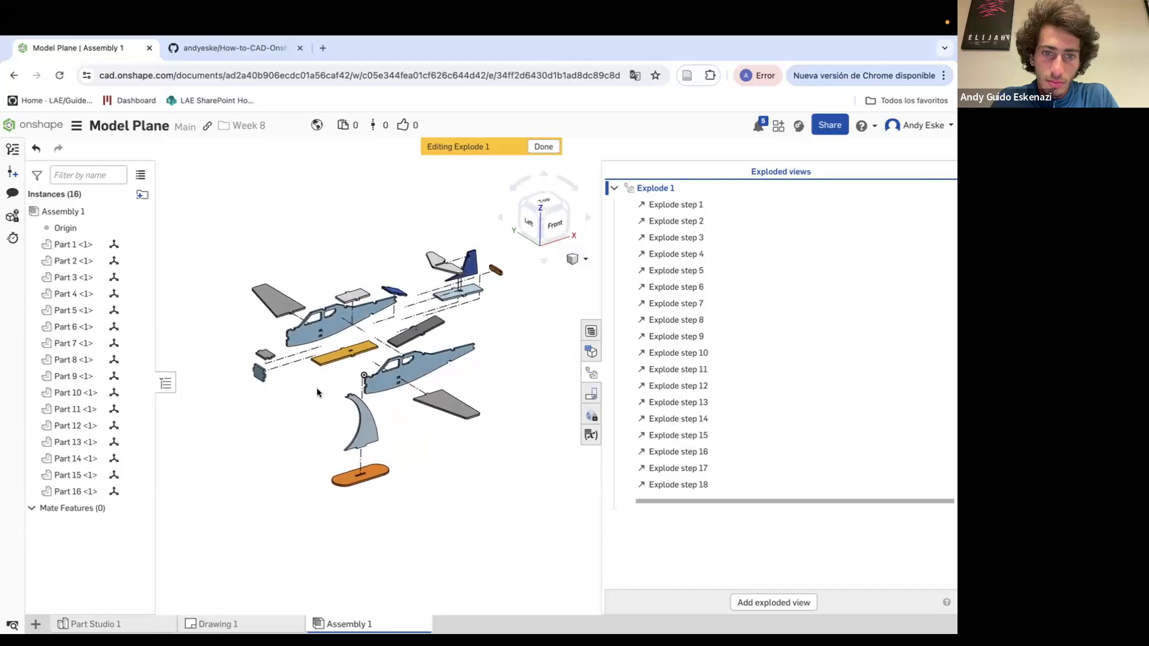
{"action": "right_click_drag", "start_coordinate": [349, 493], "coordinate": [430, 433]}
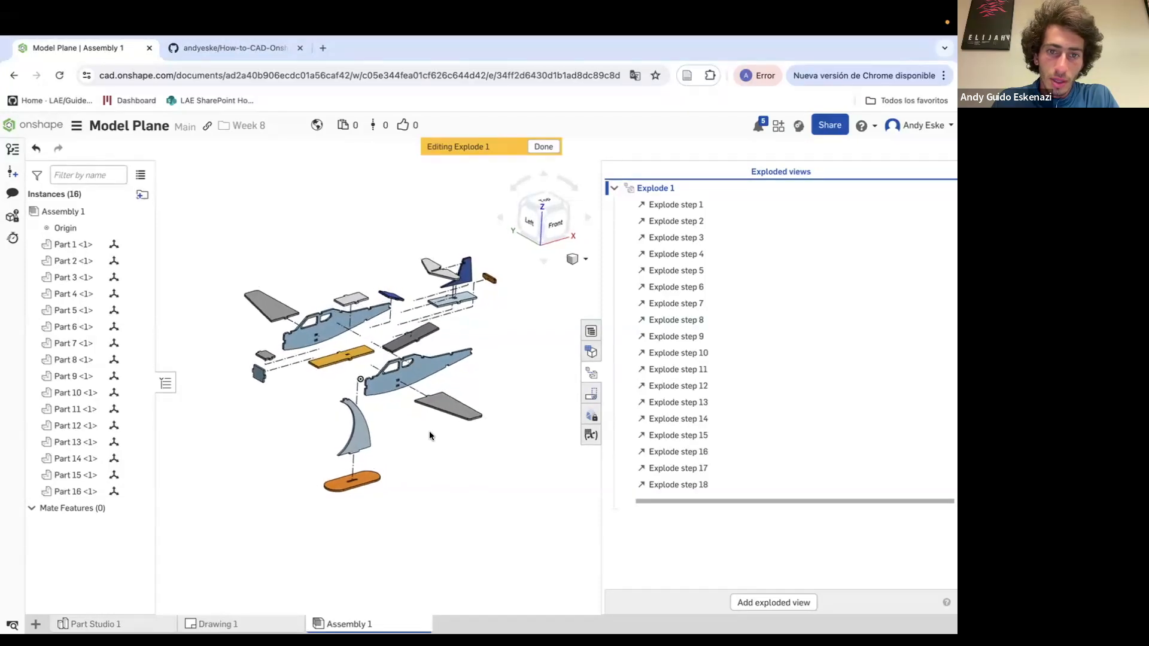
{"action": "left_click", "coordinate": [576, 260]}
{"action": "left_click", "coordinate": [532, 320]}
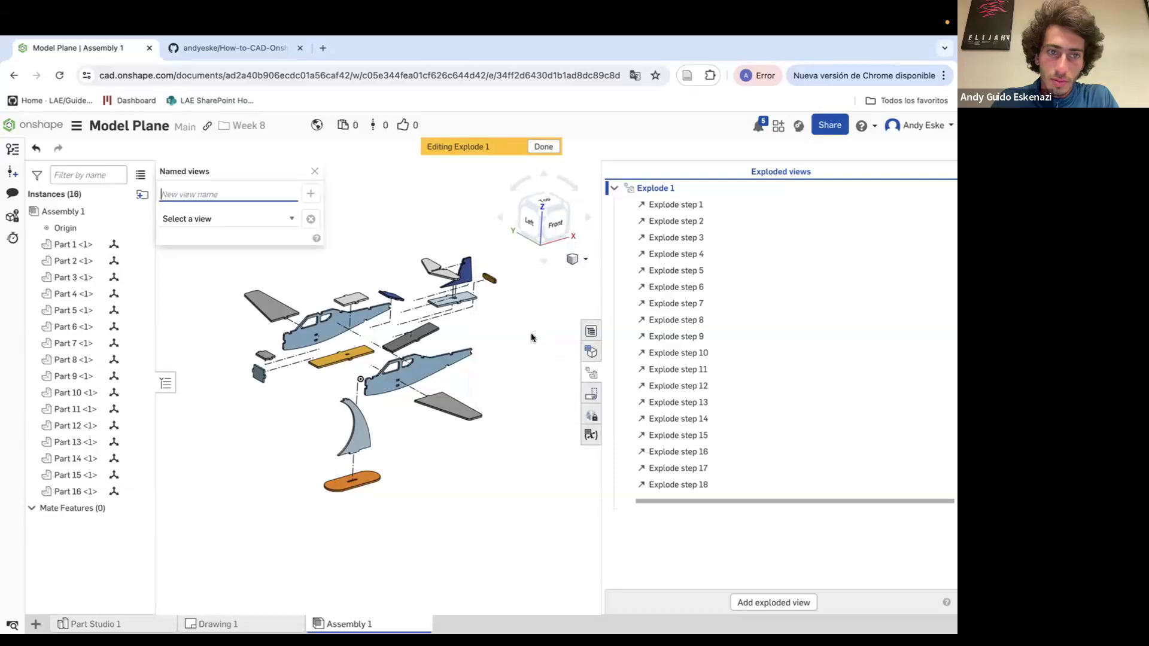
{"action": "type", "text": "Iso"}
{"action": "left_click", "coordinate": [311, 193]}
{"action": "left_click", "coordinate": [314, 172]}
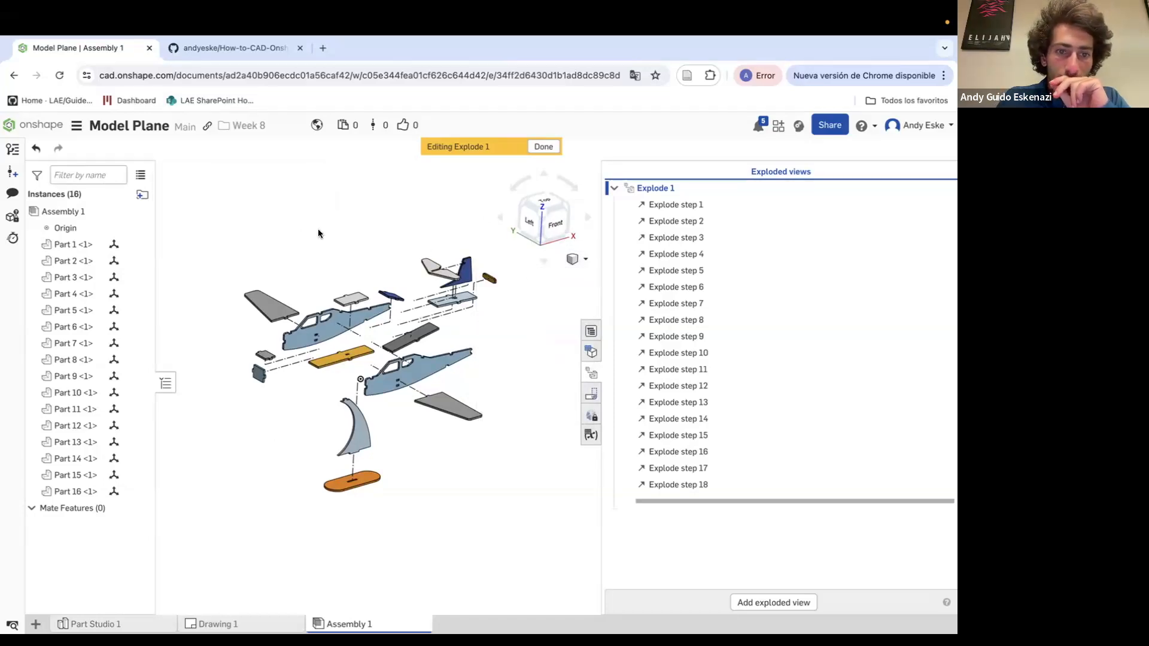
Try the Iso3 orientation on Sheet3's exploded view in Drawing 1, and switch the orientation back to Iso2
{"action": "left_click", "coordinate": [215, 625]}
{"action": "right_click", "coordinate": [421, 411]}
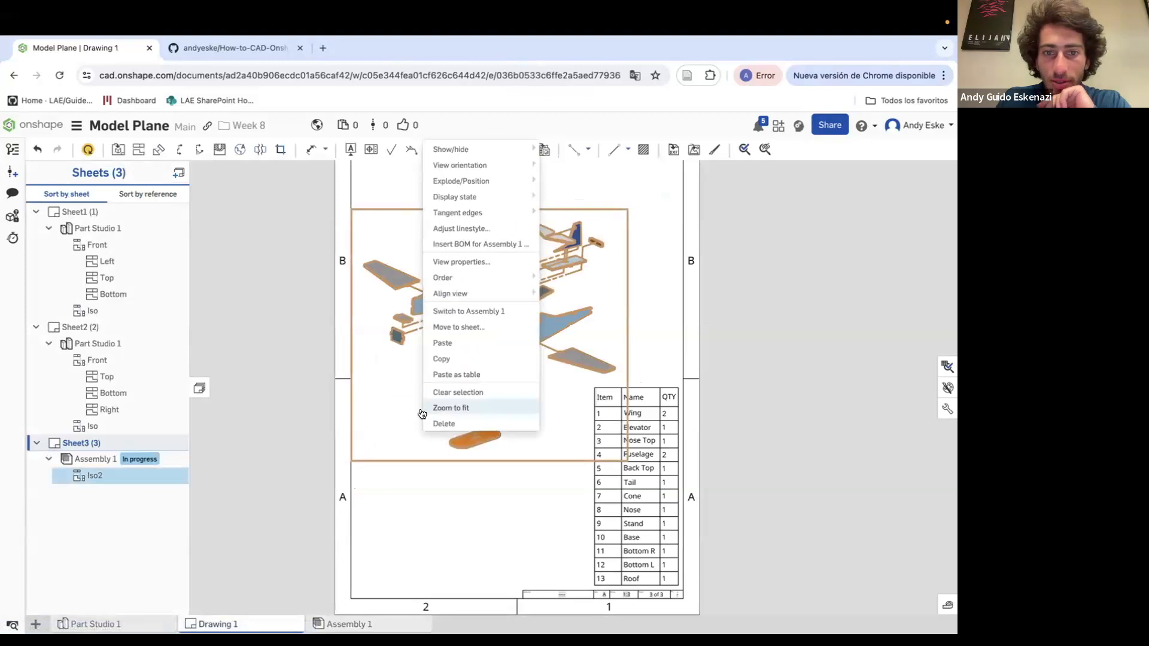
{"action": "double_click", "coordinate": [394, 432]}
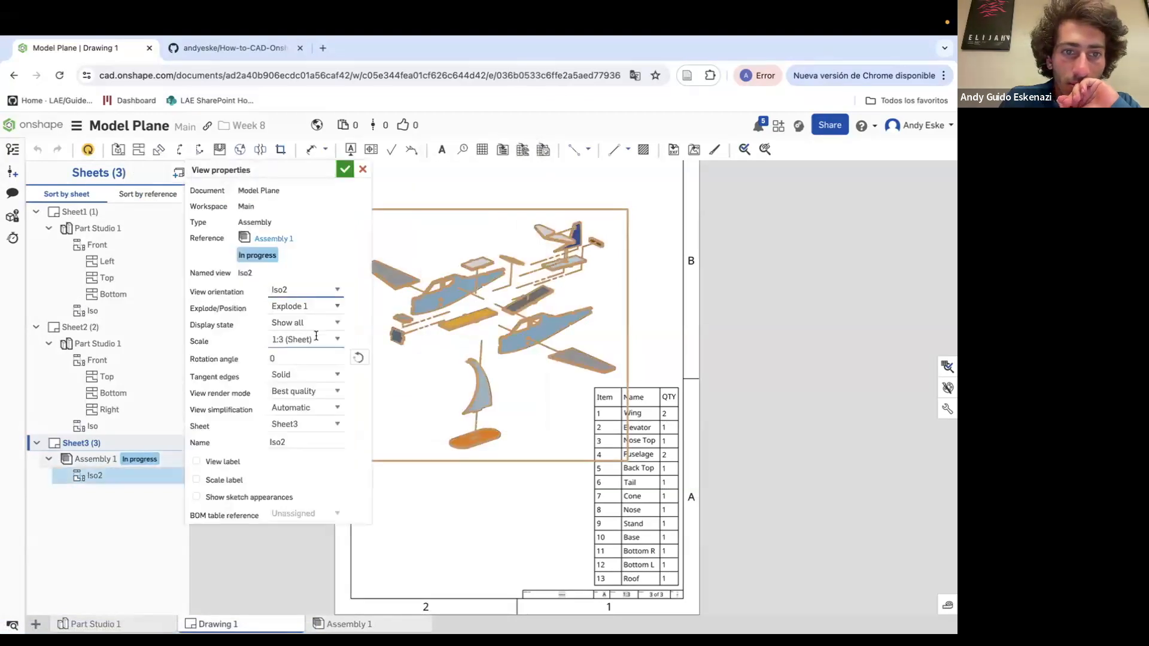
{"action": "left_click", "coordinate": [303, 290]}
{"action": "left_click", "coordinate": [292, 303]}
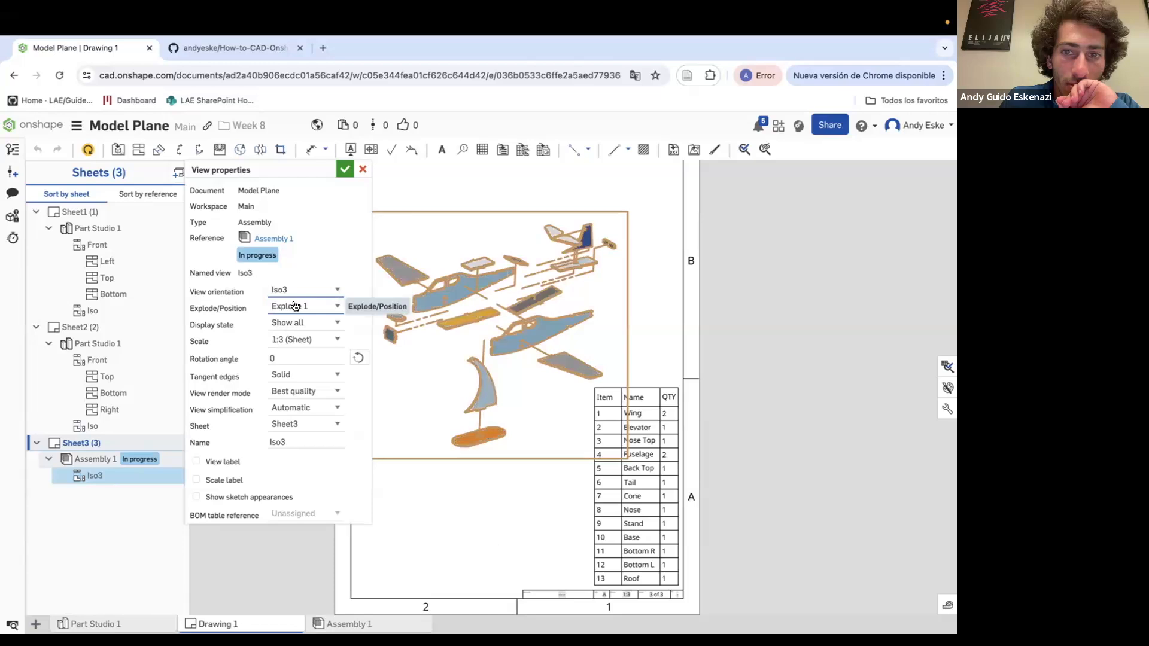
{"action": "left_click", "coordinate": [298, 291]}
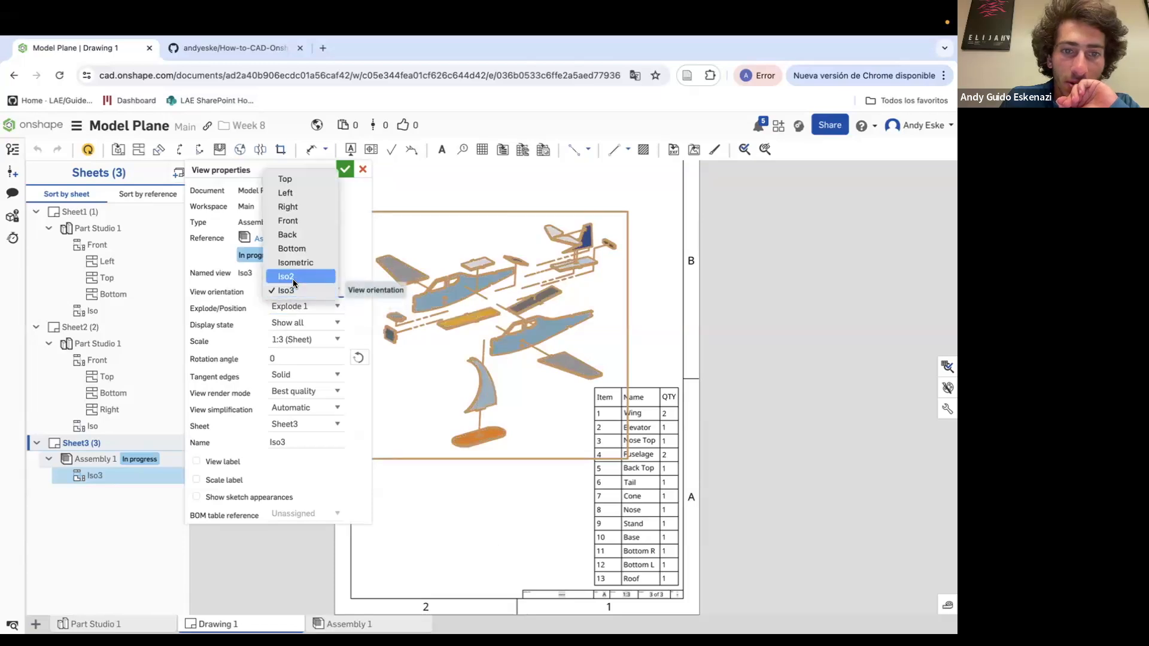
{"action": "left_click", "coordinate": [293, 277]}
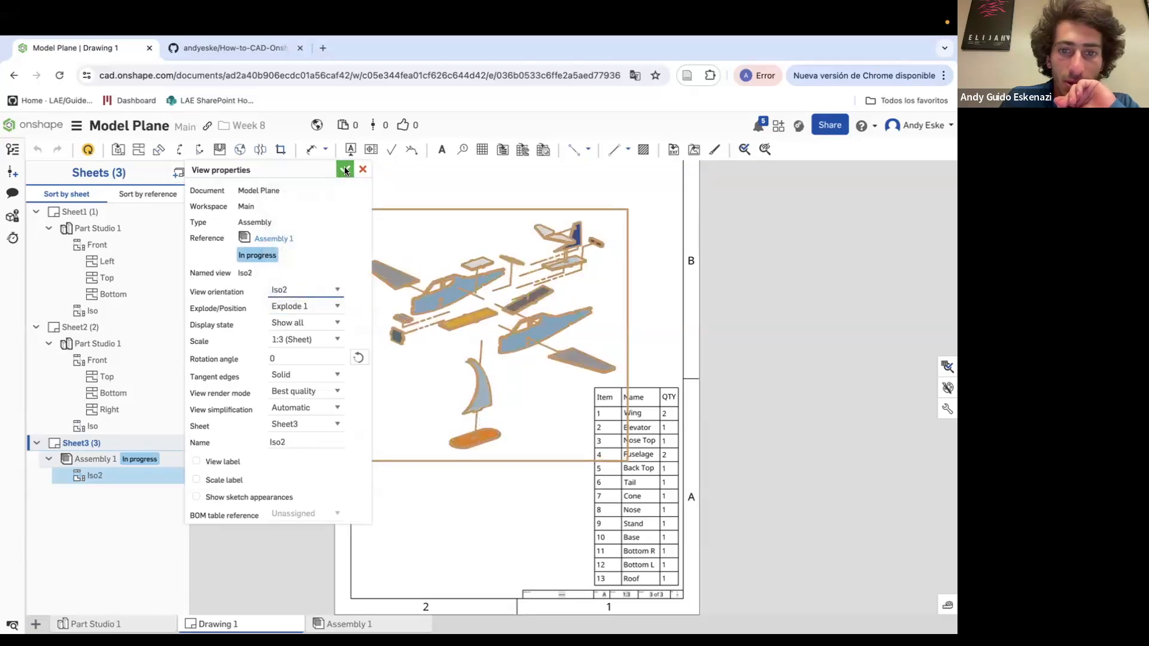
Try a 1:2 scale for the exploded plane view on Sheet3
{"action": "left_click", "coordinate": [304, 340]}
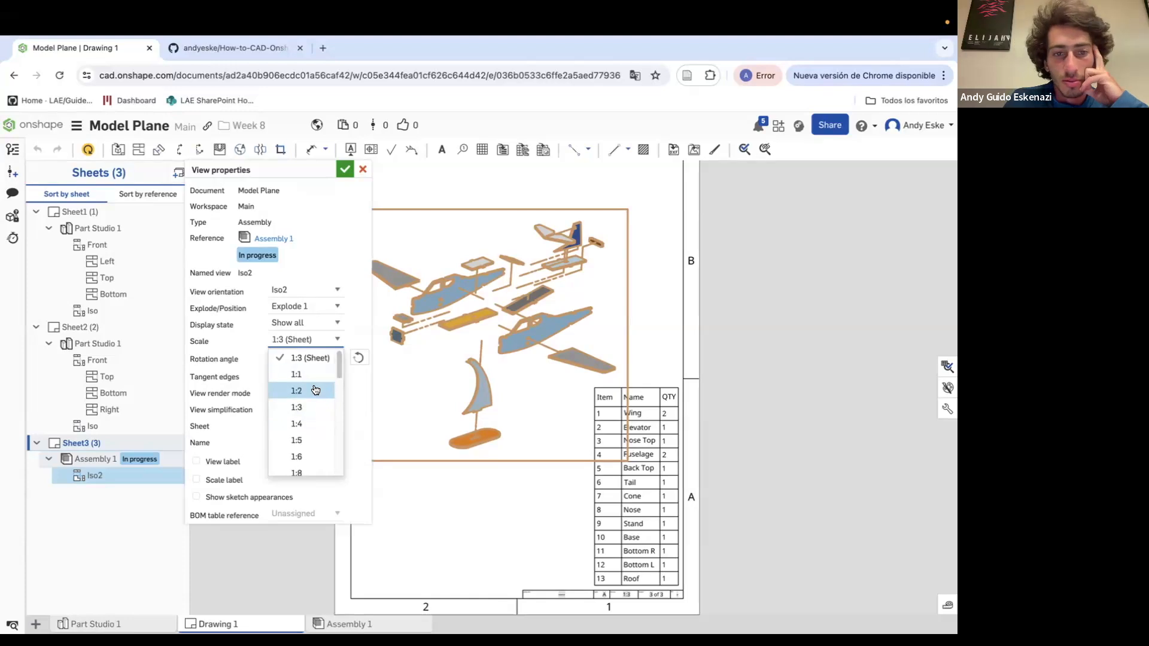
{"action": "left_click", "coordinate": [332, 386]}
{"action": "scroll", "coordinate": [630, 396], "scroll_direction": "up", "scroll_amount": 2}
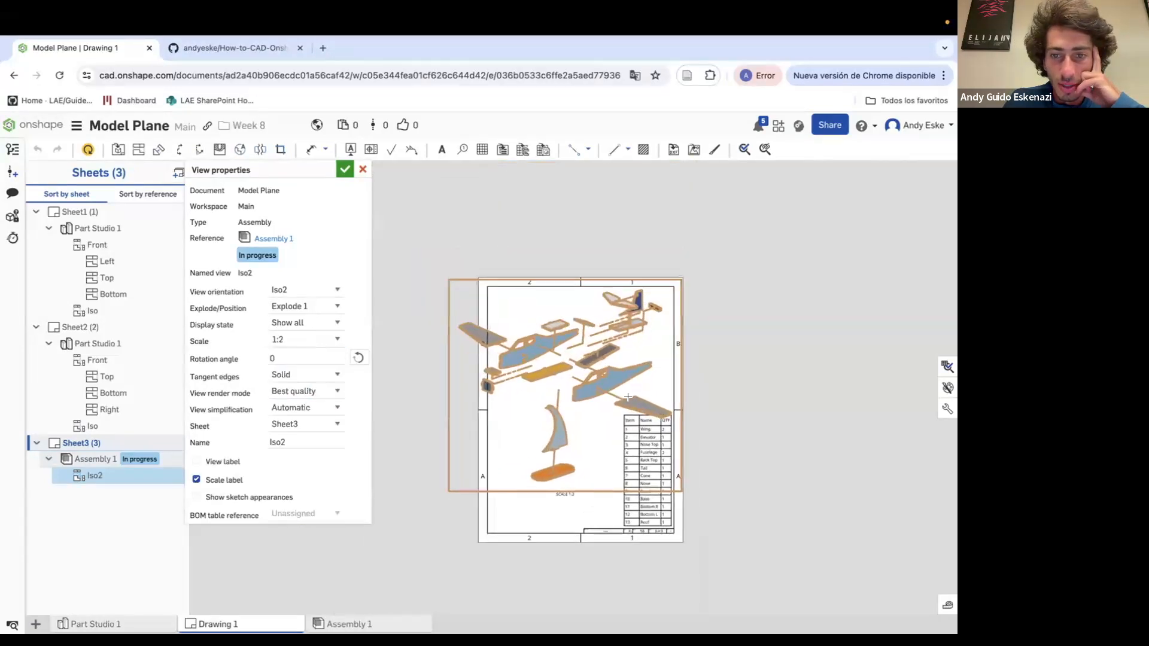
Set the exploded view's scale to 1:3 and apply its view properties
{"action": "left_click", "coordinate": [339, 340]}
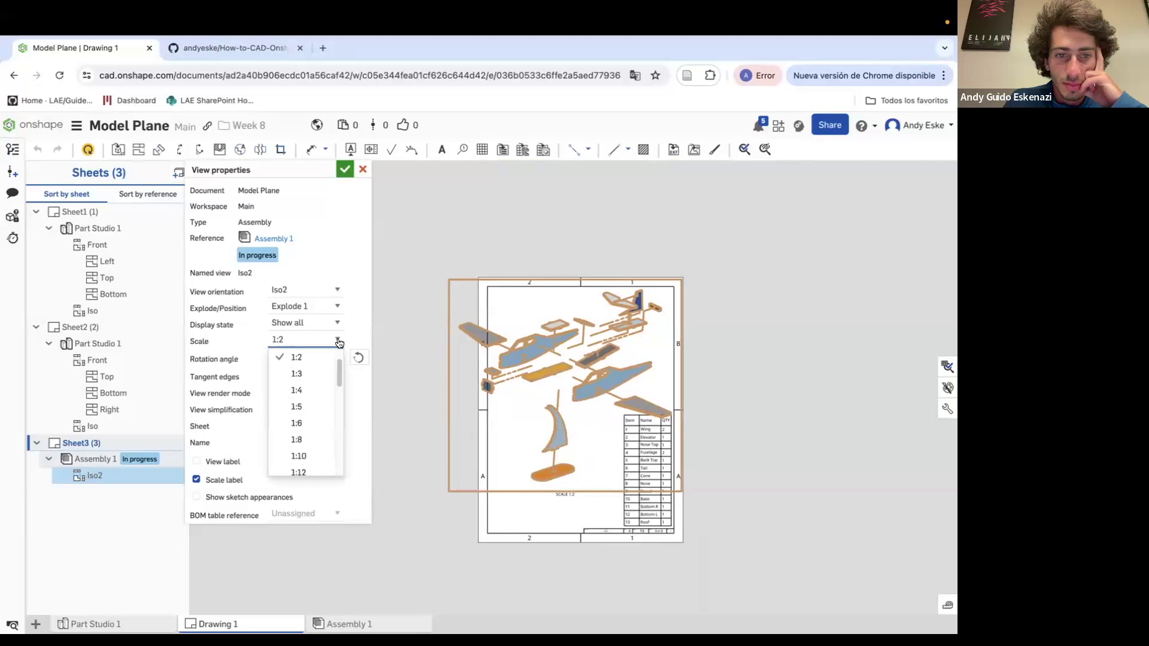
{"action": "left_click", "coordinate": [314, 372]}
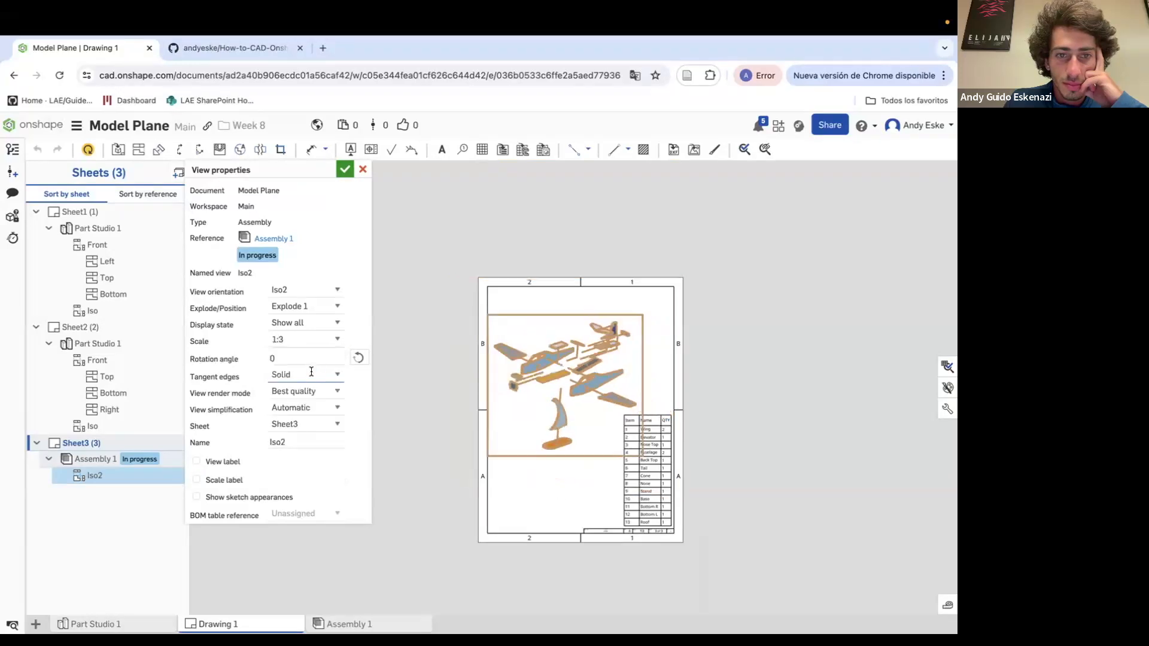
{"action": "left_click", "coordinate": [345, 171]}
Move the exploded plane view slightly up and to the right, near the upper border of Sheet3
{"action": "scroll", "coordinate": [635, 383], "scroll_direction": "up", "scroll_amount": 1}
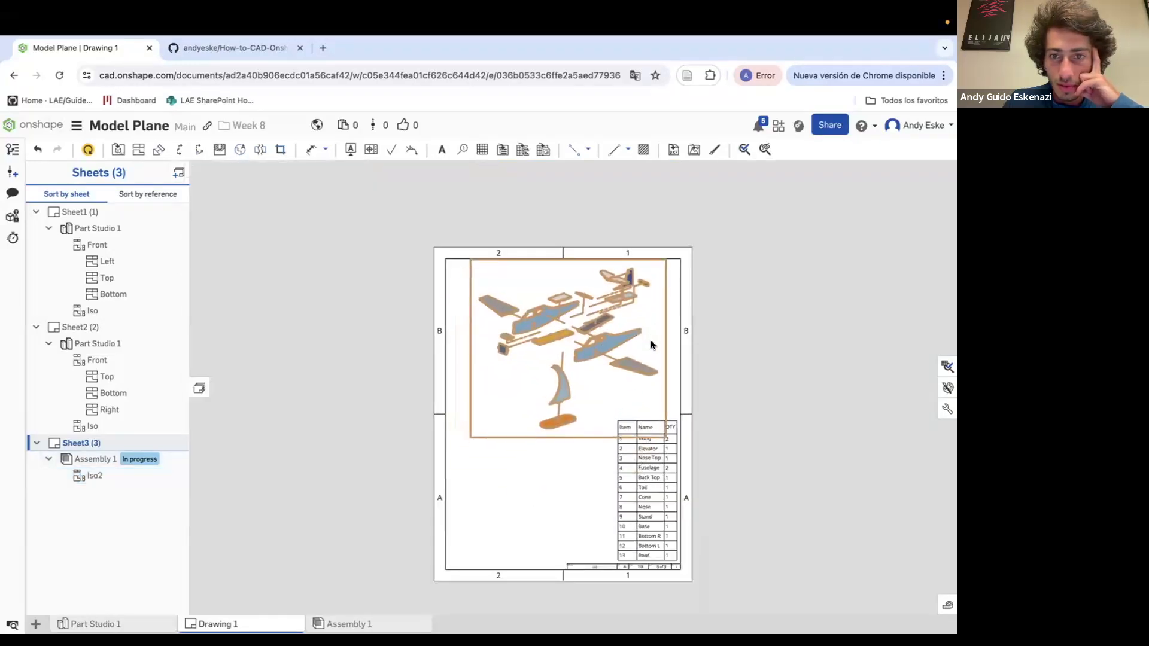
{"action": "left_click", "coordinate": [681, 357]}
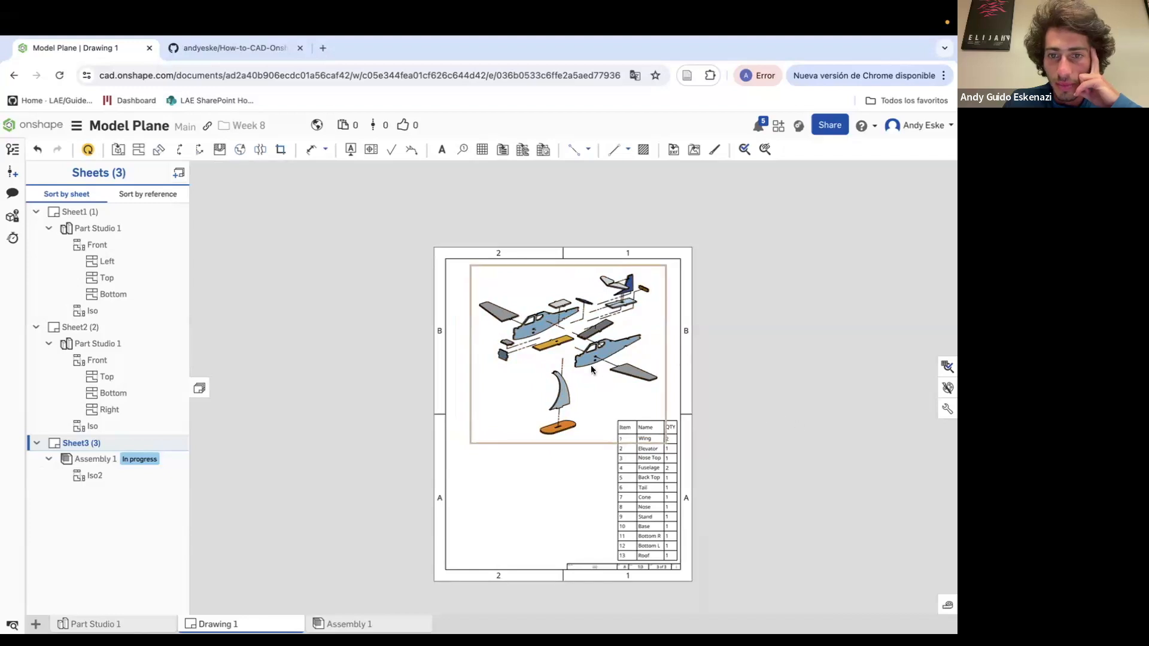
{"action": "scroll", "coordinate": [583, 364], "scroll_direction": "down", "scroll_amount": 1}
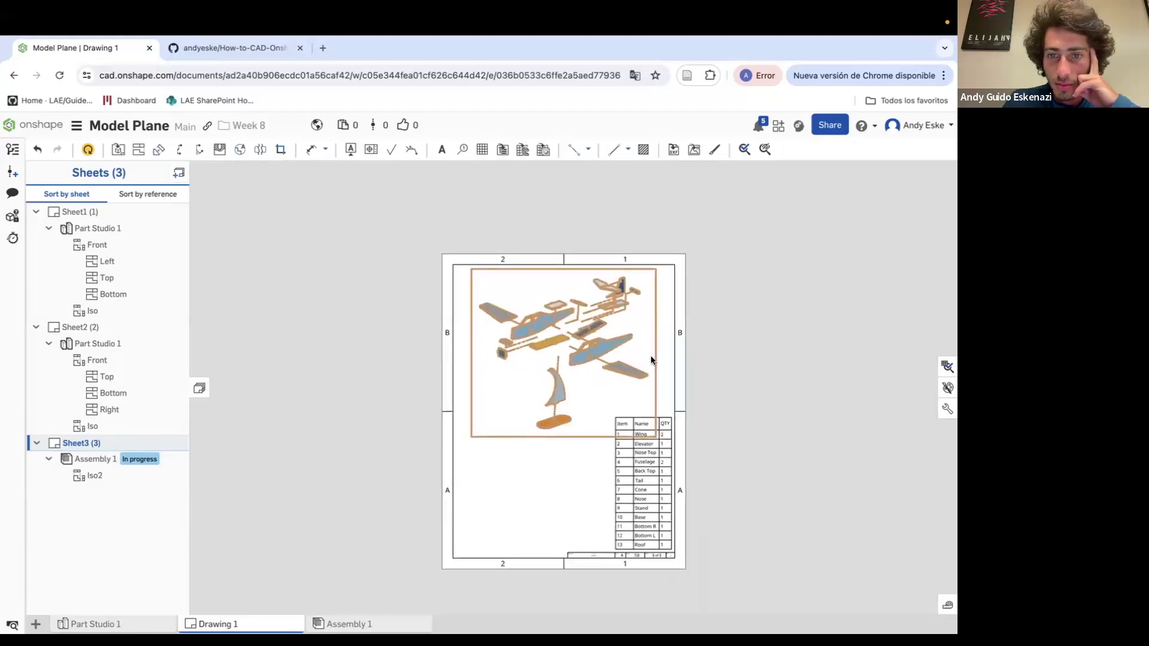
{"action": "scroll", "coordinate": [572, 537], "scroll_direction": "up", "scroll_amount": 1}
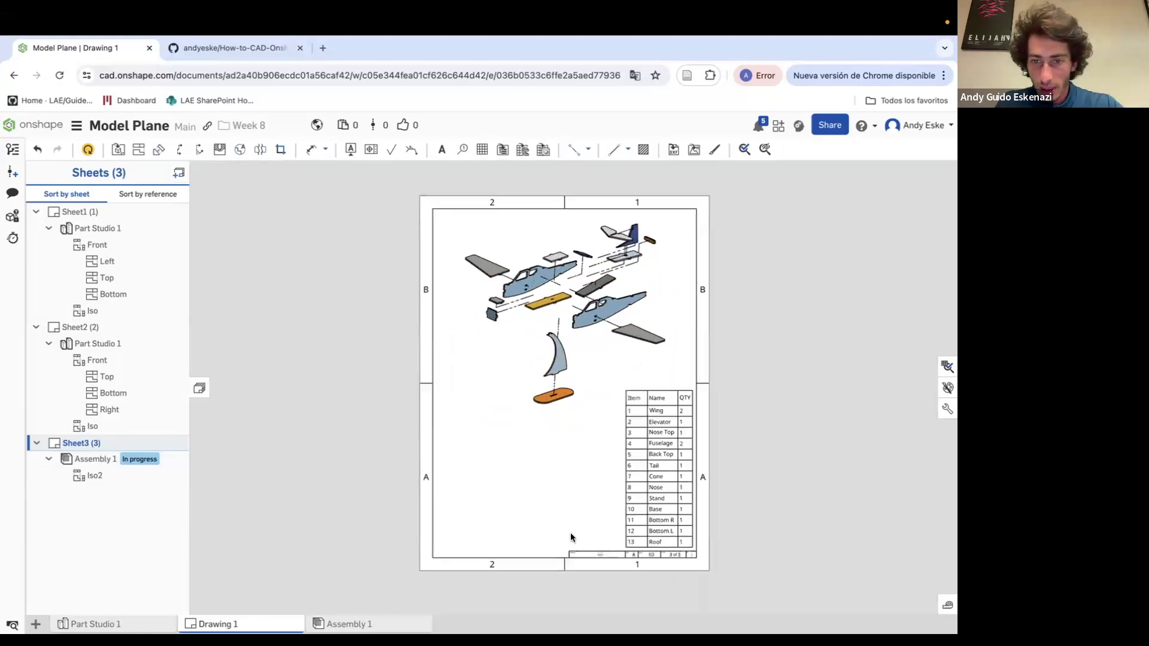
{"action": "scroll", "coordinate": [568, 509], "scroll_direction": "up", "scroll_amount": 1}
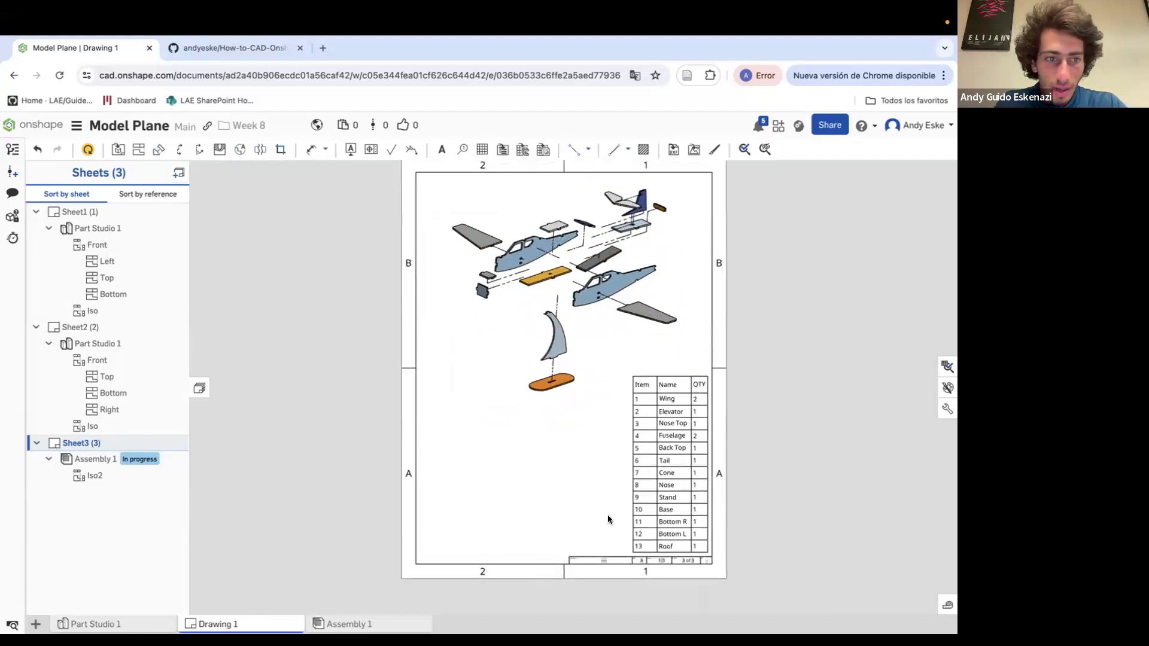
Try inserting a view of Assembly 1 on Sheet3 with the Isometric orientation
{"action": "left_click", "coordinate": [116, 149]}
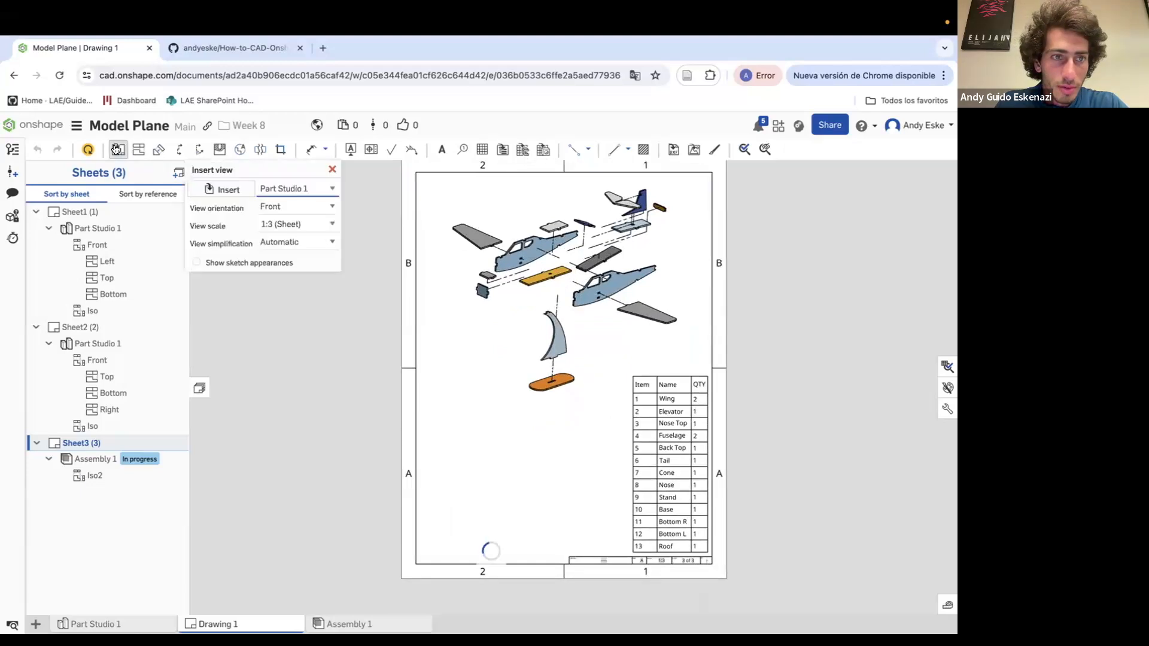
{"action": "left_click", "coordinate": [230, 190]}
{"action": "left_click", "coordinate": [229, 271]}
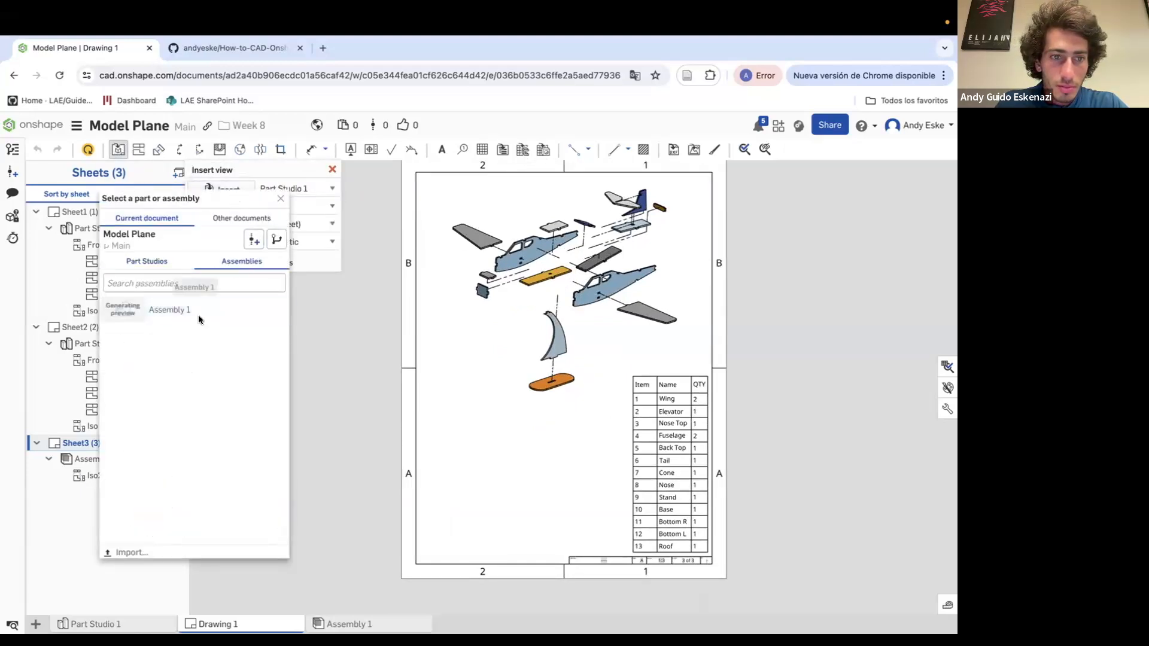
{"action": "left_click", "coordinate": [171, 303]}
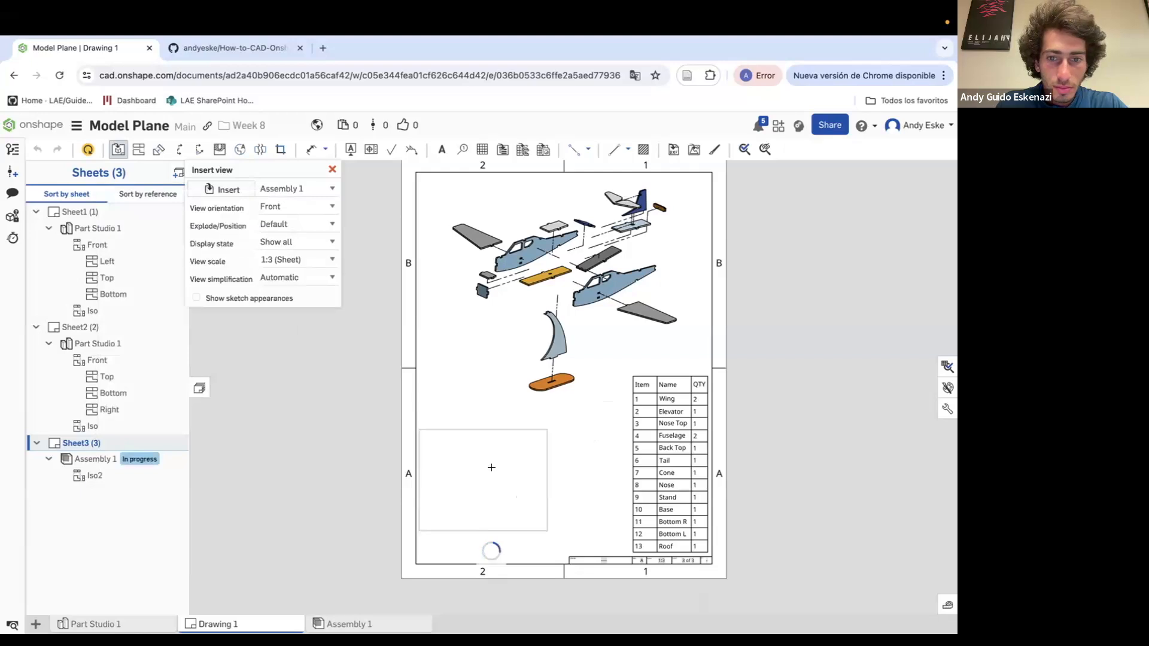
{"action": "left_click", "coordinate": [301, 209]}
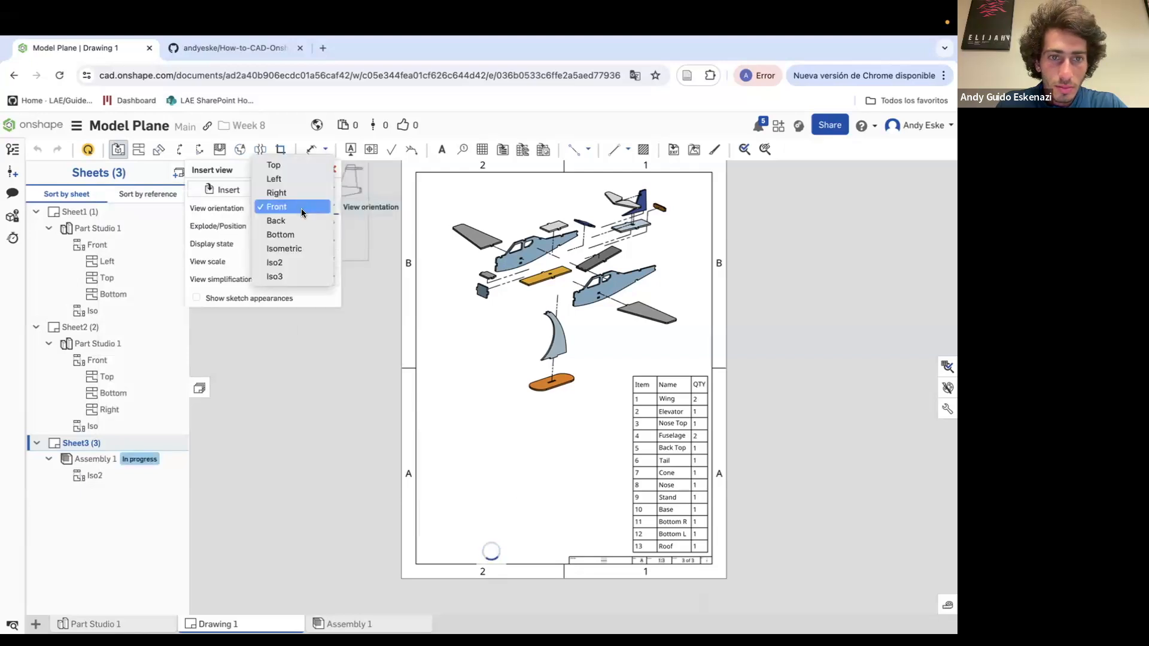
{"action": "left_click", "coordinate": [286, 247]}
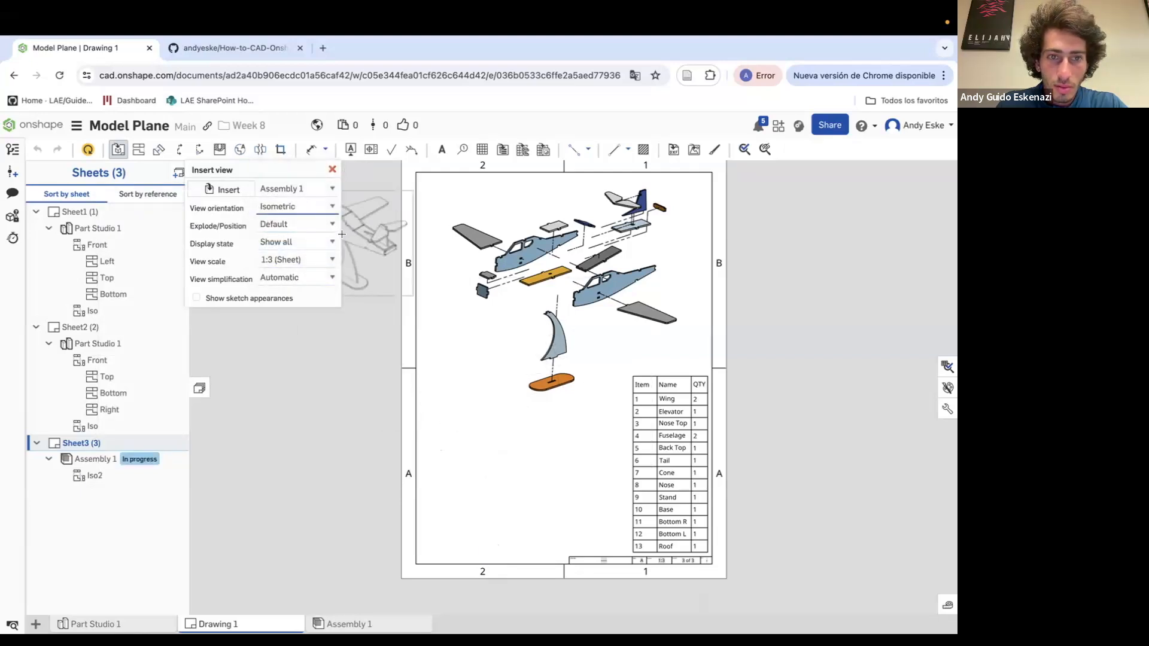
{"action": "left_click", "coordinate": [292, 212]}
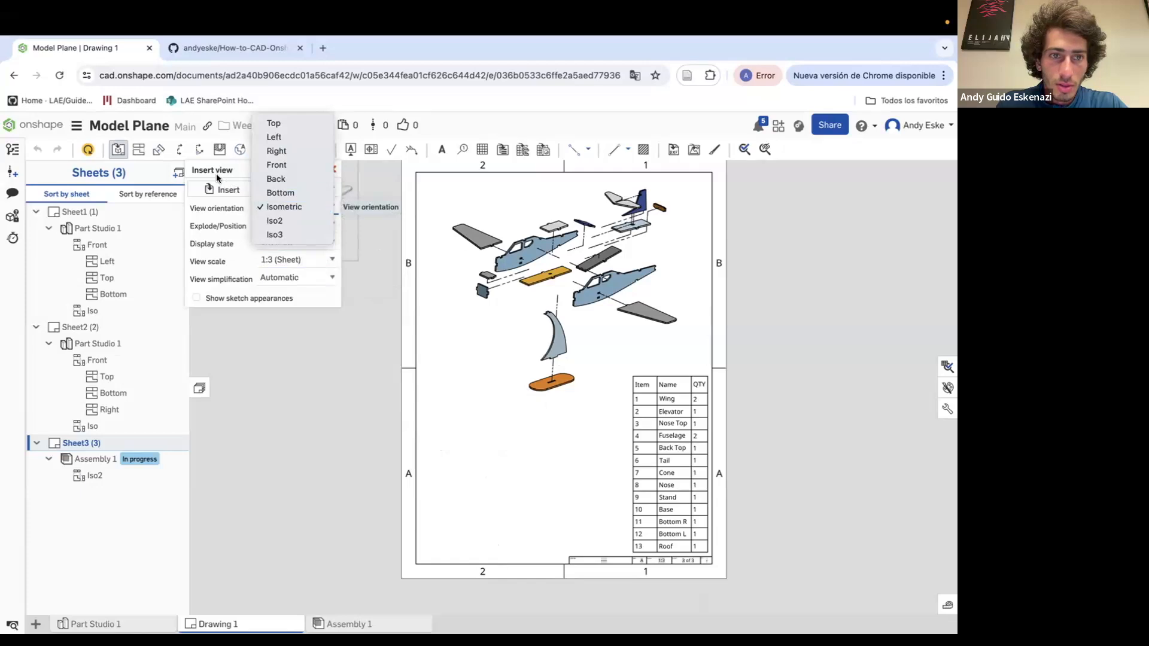
{"action": "left_click", "coordinate": [246, 173]}
Insert a view of Part Studio 1 with the Iso orientation at 1:3 scale in Sheet3's empty lower left corner
{"action": "left_click", "coordinate": [263, 191]}
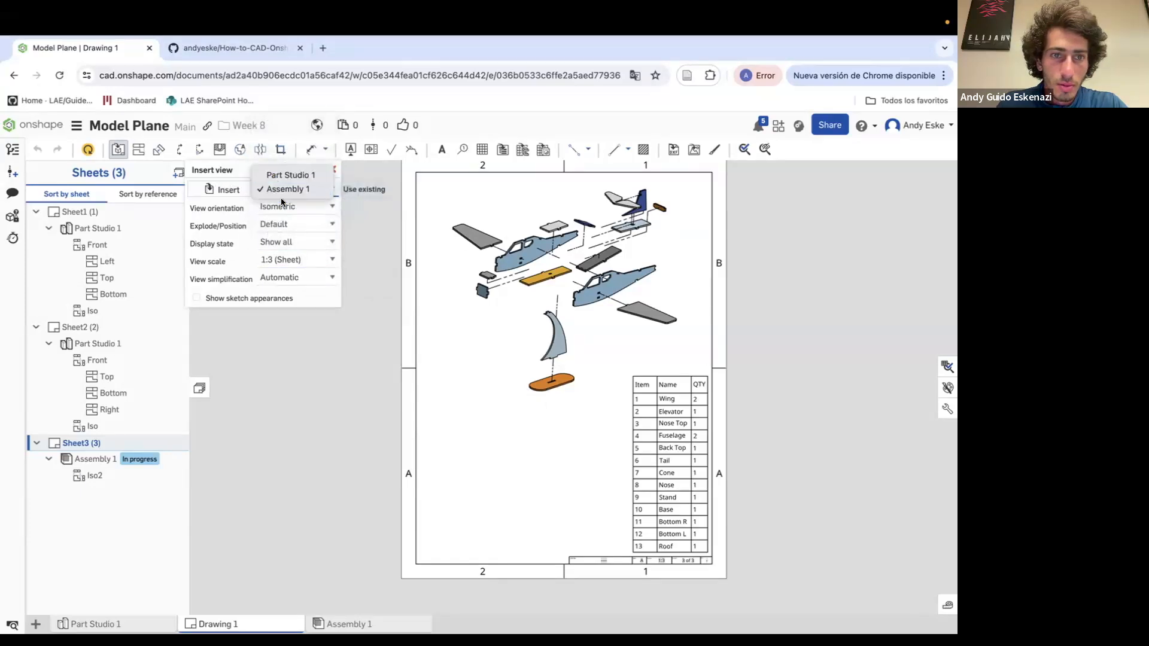
{"action": "left_click", "coordinate": [281, 173]}
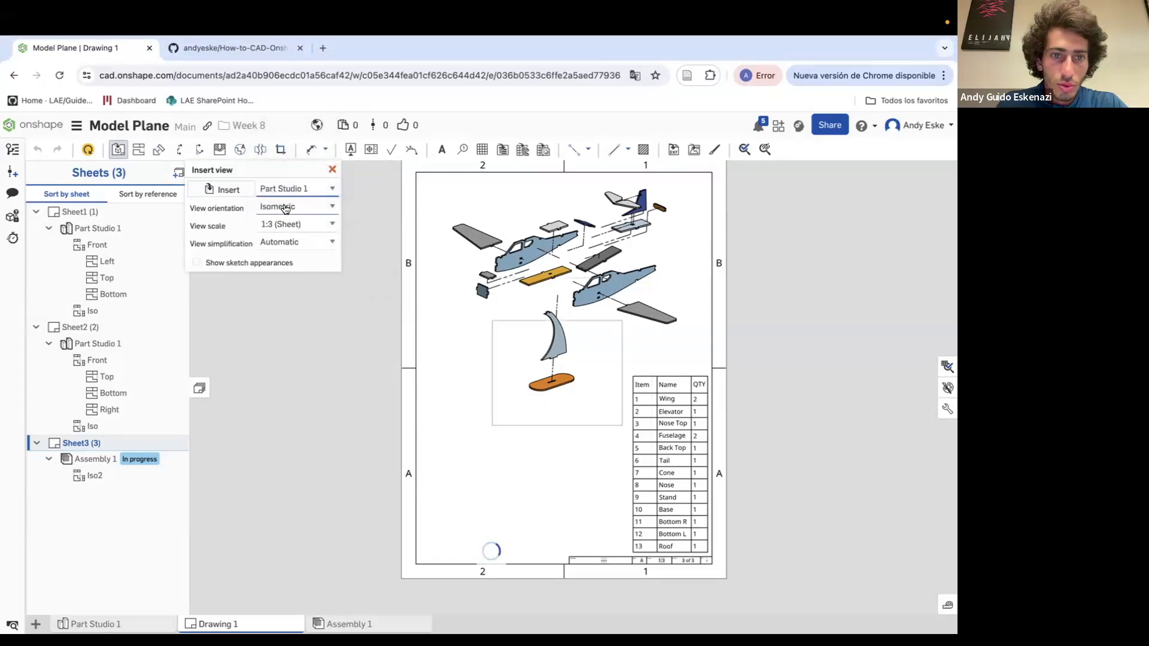
{"action": "left_click", "coordinate": [285, 208]}
{"action": "left_click", "coordinate": [276, 220]}
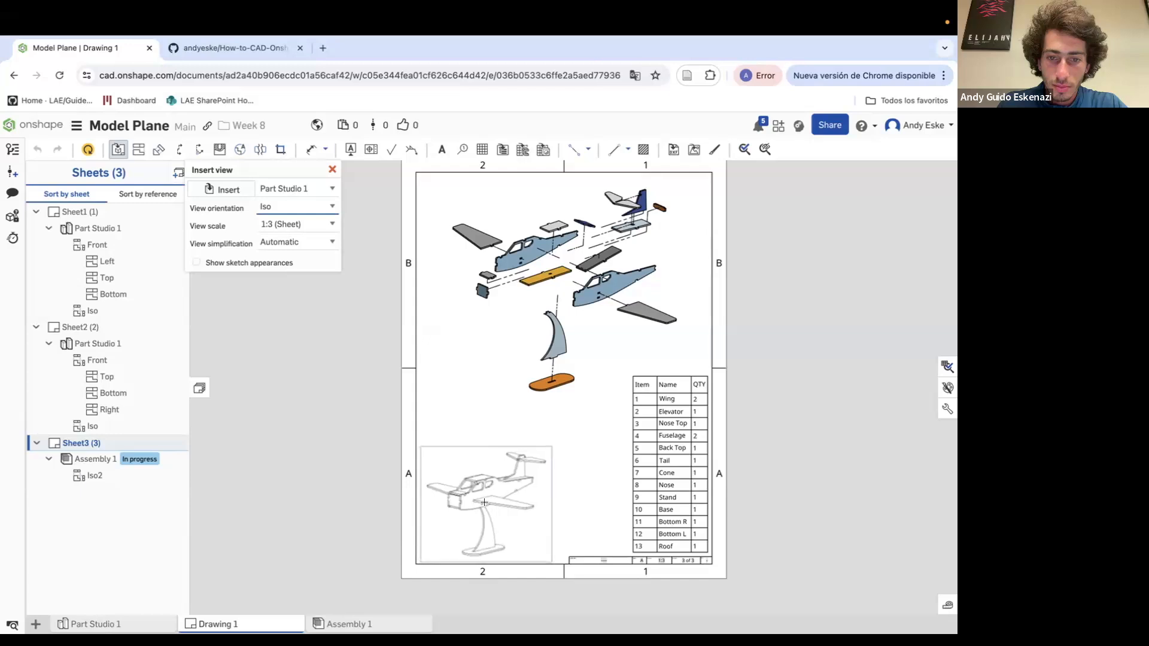
{"action": "left_click", "coordinate": [483, 504]}
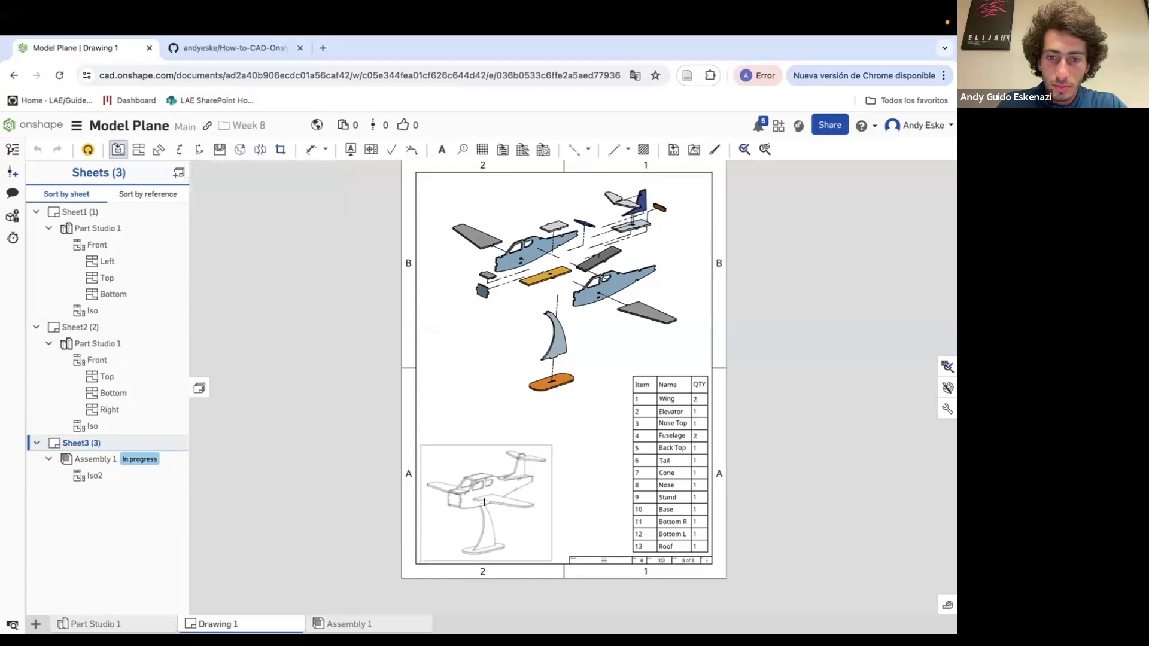
Show the new assembled plane view in Sheet3's lower left corner as shaded
{"action": "left_click", "coordinate": [544, 495]}
{"action": "right_click", "coordinate": [543, 495]}
{"action": "mouse_move", "coordinate": [608, 237]}
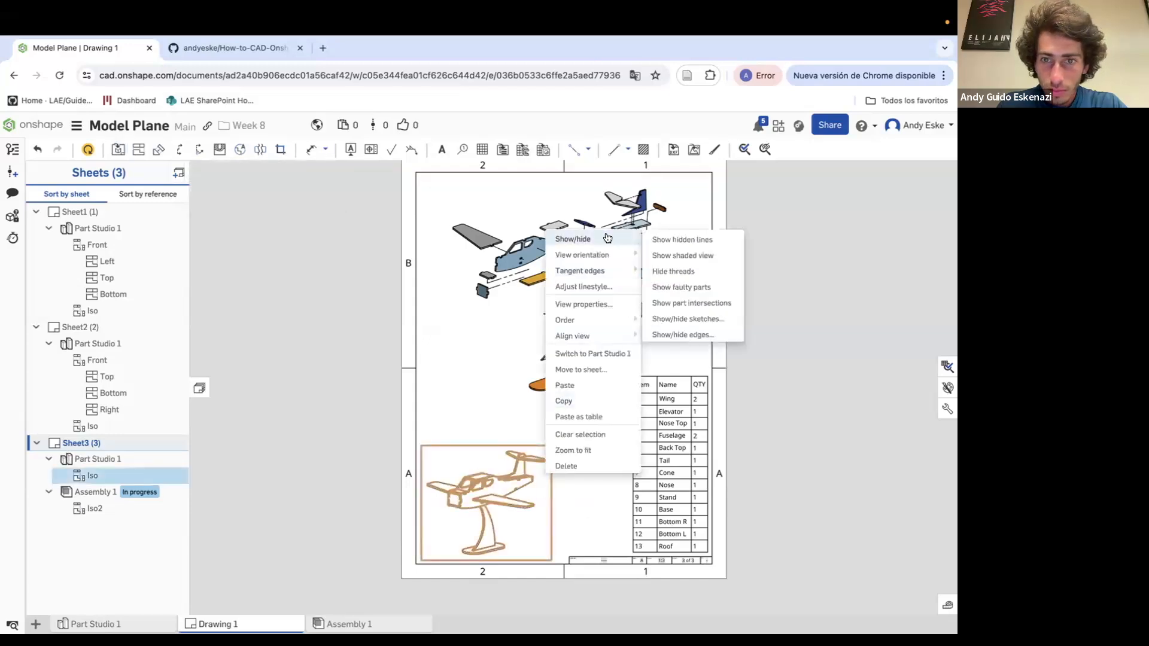
{"action": "left_click", "coordinate": [683, 256]}
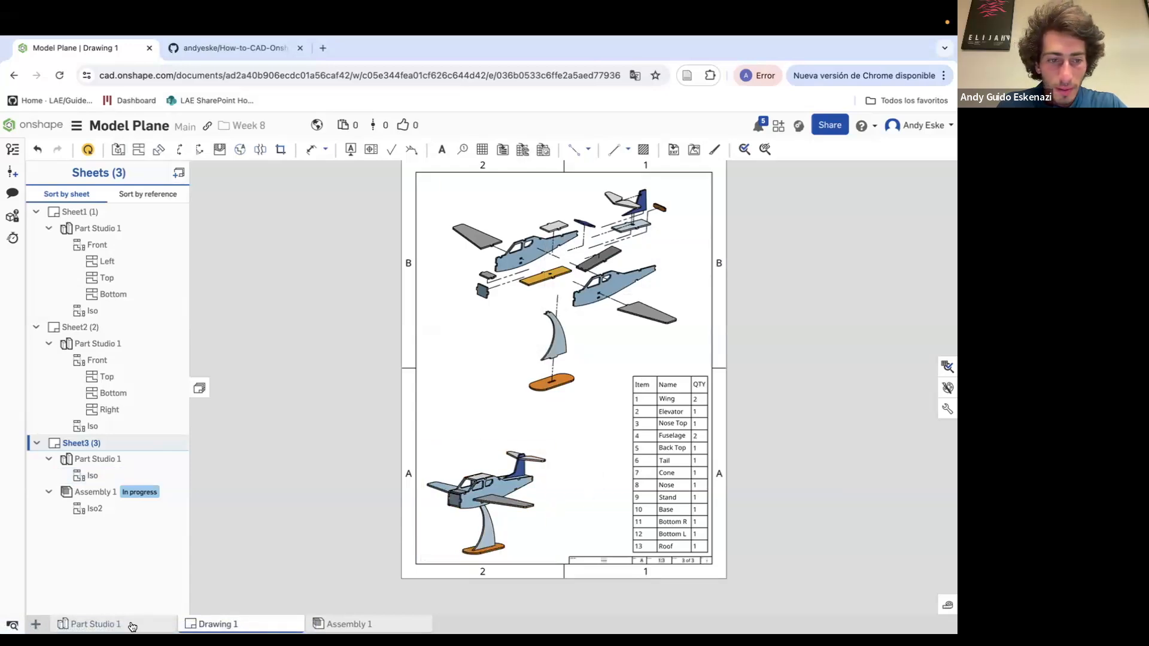
Examine the LEGO Boat Assembly example drawing on the GitHub page and return to Drawing 1
{"action": "left_click", "coordinate": [276, 40]}
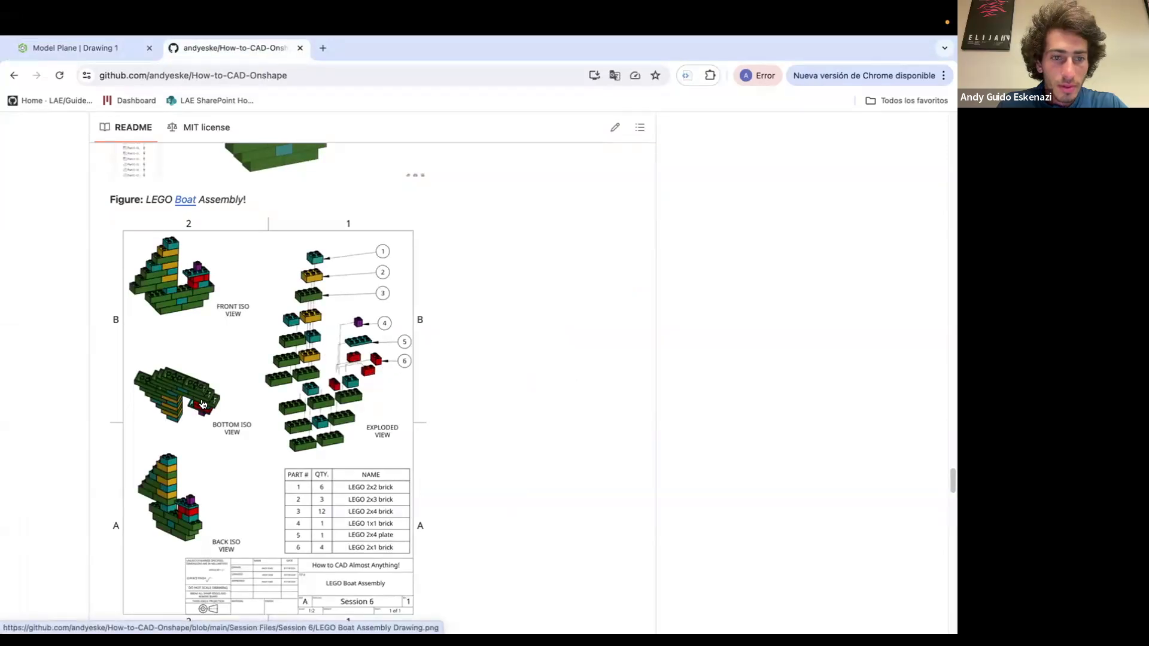
{"action": "left_click", "coordinate": [88, 48]}
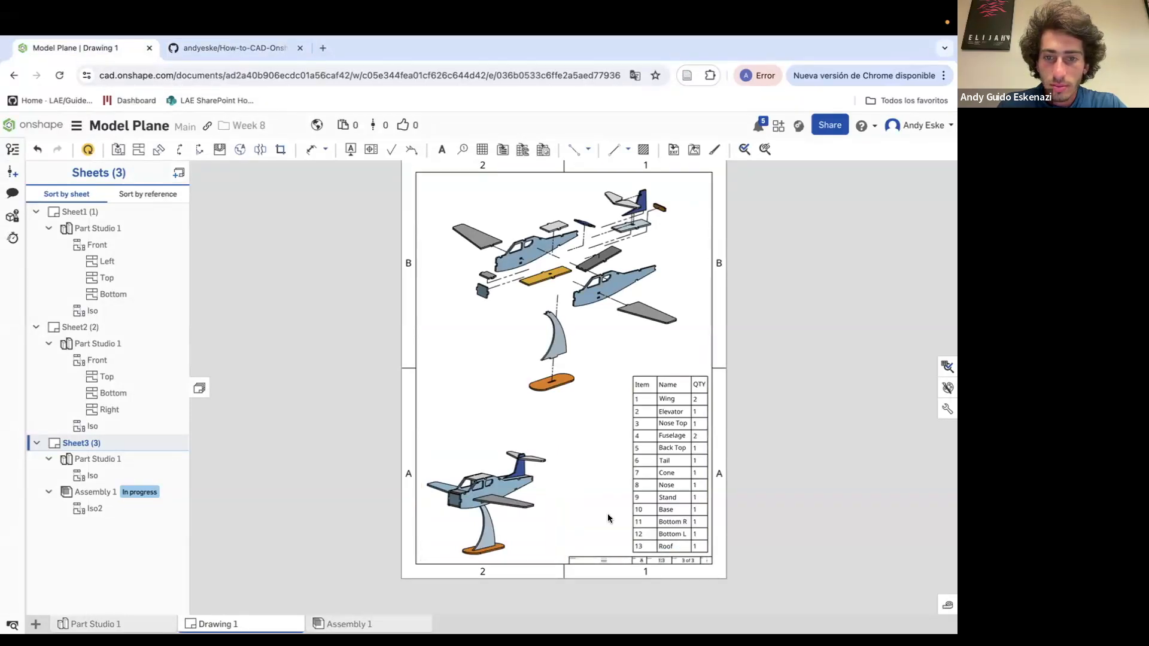
Move the assembled plane view on Sheet3 closer to the parts table and set its scale to 1:2
{"action": "left_click_drag", "start_coordinate": [549, 501], "coordinate": [608, 488]}
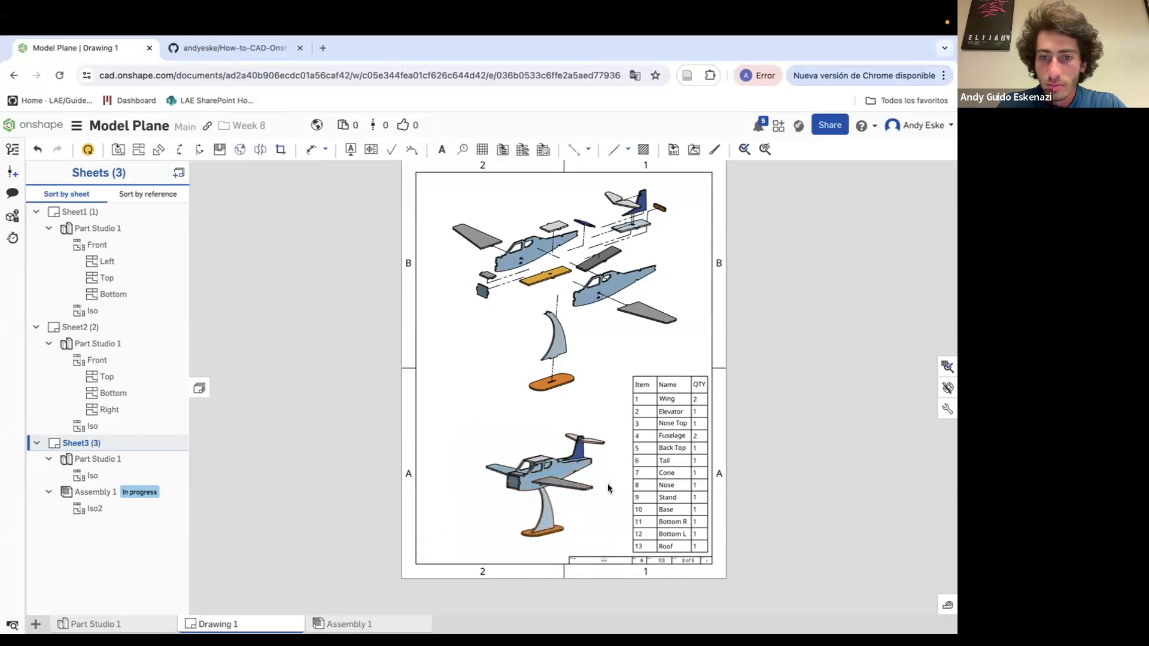
{"action": "scroll", "coordinate": [546, 381], "scroll_direction": "down", "scroll_amount": 5}
{"action": "scroll", "coordinate": [702, 380], "scroll_direction": "up", "scroll_amount": 3}
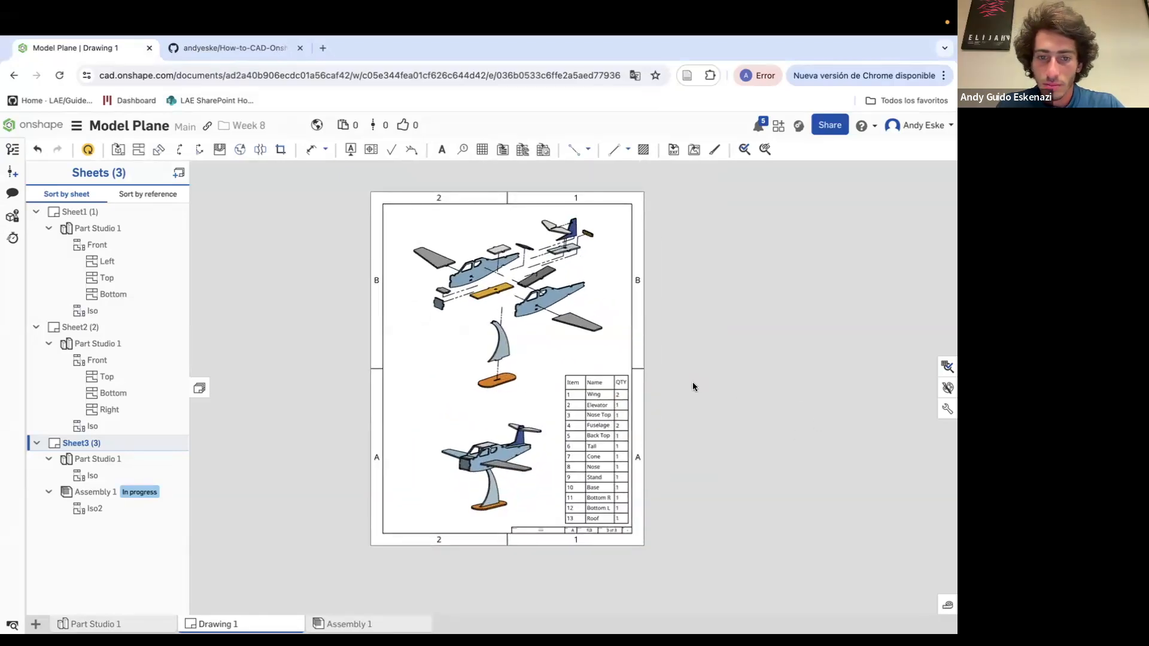
{"action": "left_click", "coordinate": [545, 455]}
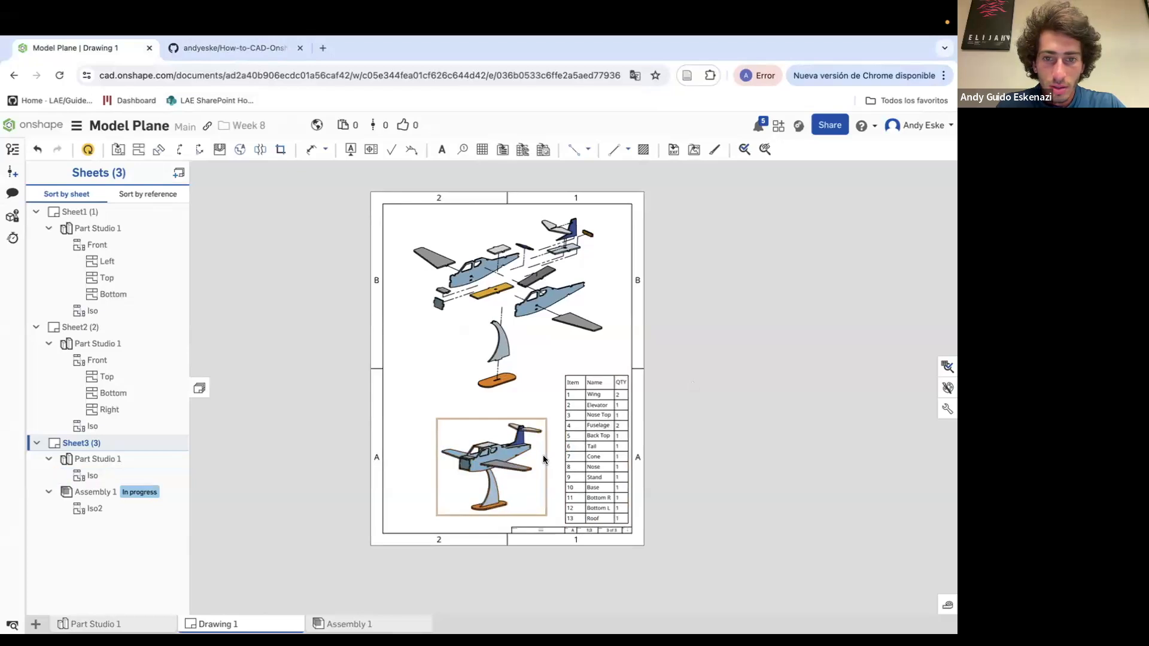
{"action": "double_click", "coordinate": [544, 455]}
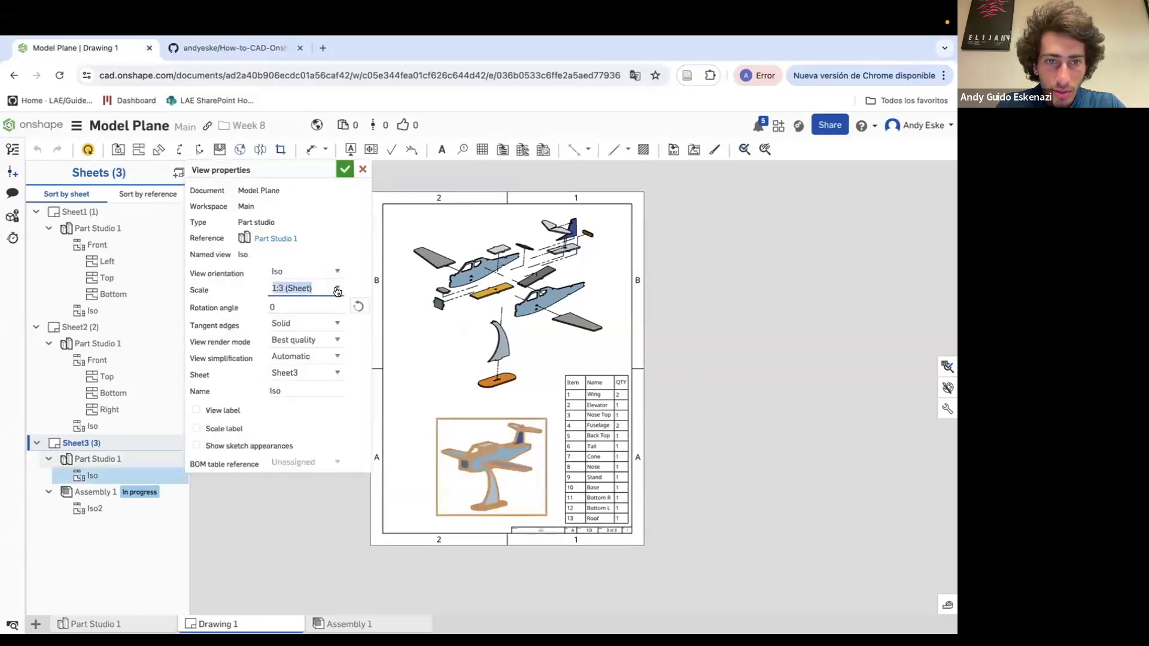
{"action": "left_click", "coordinate": [317, 294]}
{"action": "left_click", "coordinate": [307, 339]}
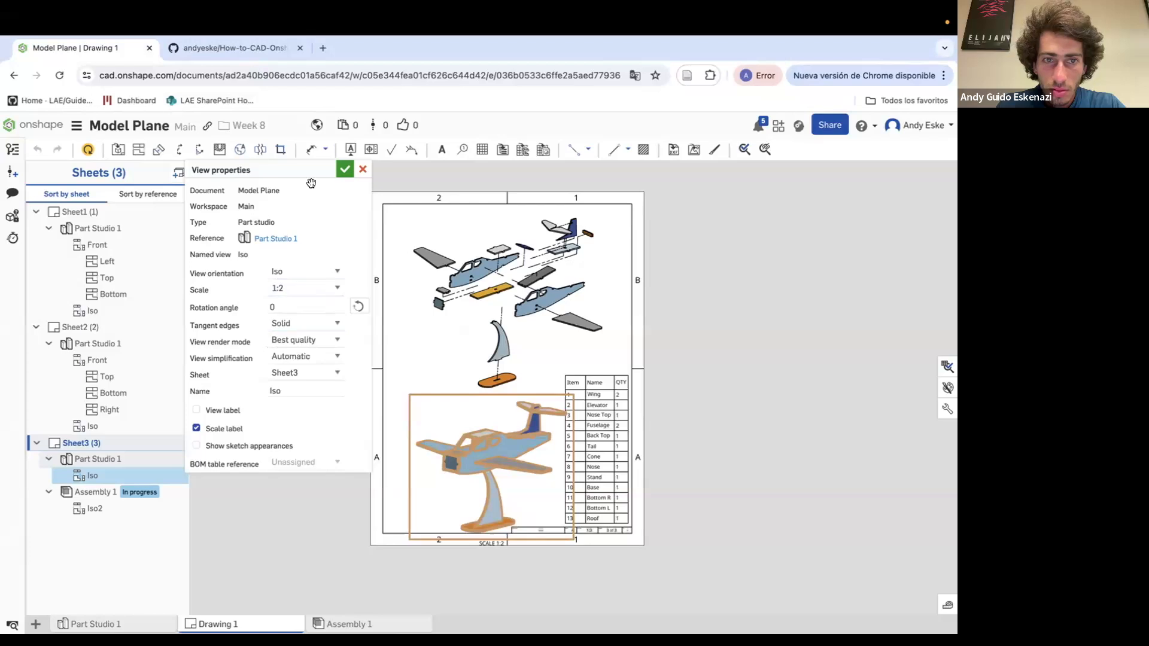
{"action": "left_click", "coordinate": [345, 169]}
Reposition the assembled view beside the parts table, its scale label left of the stand, and the exploded view nearer the sheet's upper right
{"action": "left_click_drag", "start_coordinate": [525, 477], "coordinate": [497, 465]}
{"action": "left_click_drag", "start_coordinate": [489, 525], "coordinate": [435, 490]}
{"action": "left_click_drag", "start_coordinate": [540, 484], "coordinate": [543, 495]}
{"action": "left_click_drag", "start_coordinate": [547, 288], "coordinate": [547, 283]}
{"action": "scroll", "coordinate": [464, 257], "scroll_direction": "up", "scroll_amount": 2}
{"action": "left_click_drag", "start_coordinate": [476, 522], "coordinate": [472, 520]}
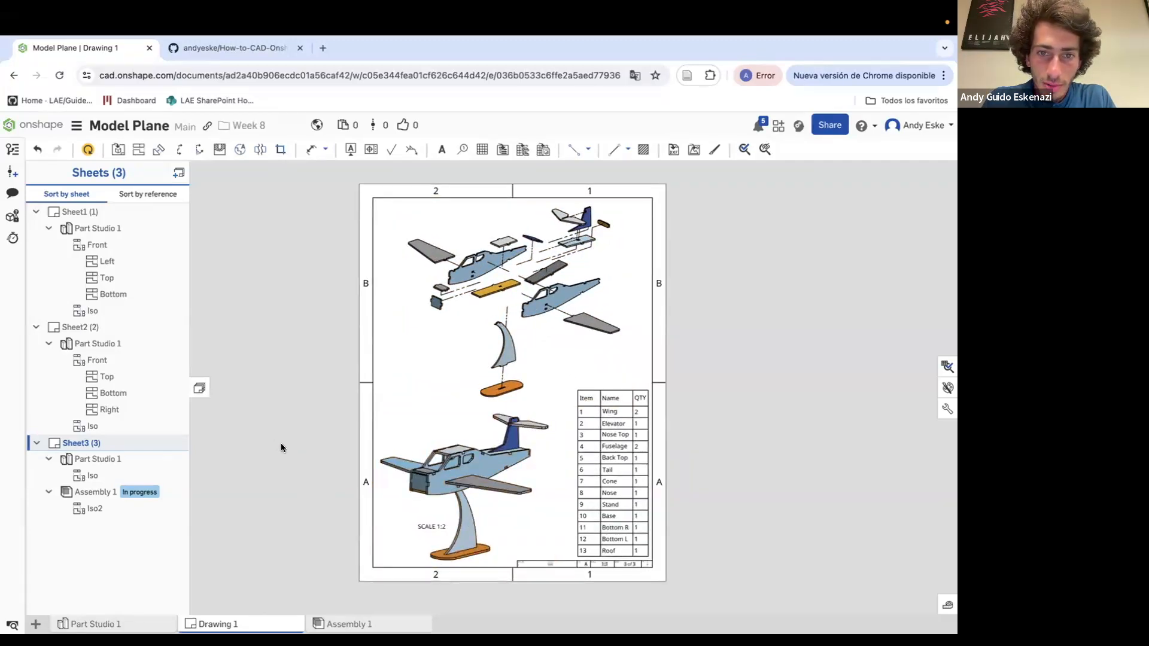
{"action": "left_click_drag", "start_coordinate": [561, 323], "coordinate": [579, 329]}
{"action": "left_click_drag", "start_coordinate": [479, 476], "coordinate": [480, 475]}
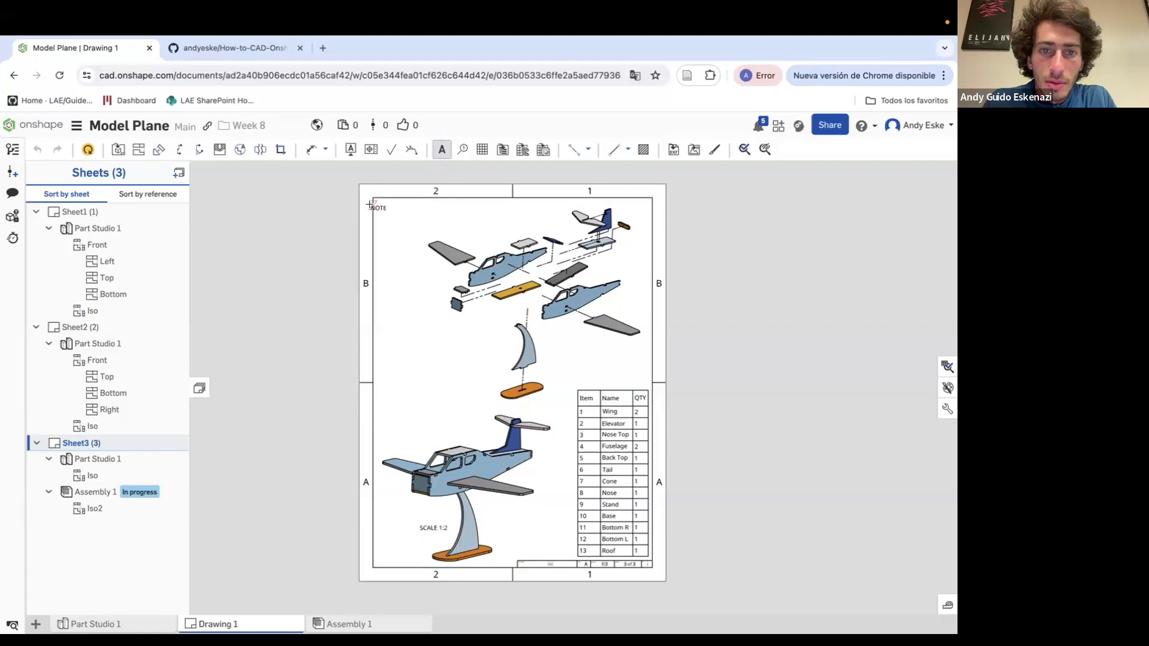
Add the note "Exploded Model Plane View" above the exploded view and a matching note "Built Model Plane View" above the assembled view
{"action": "left_click", "coordinate": [382, 204]}
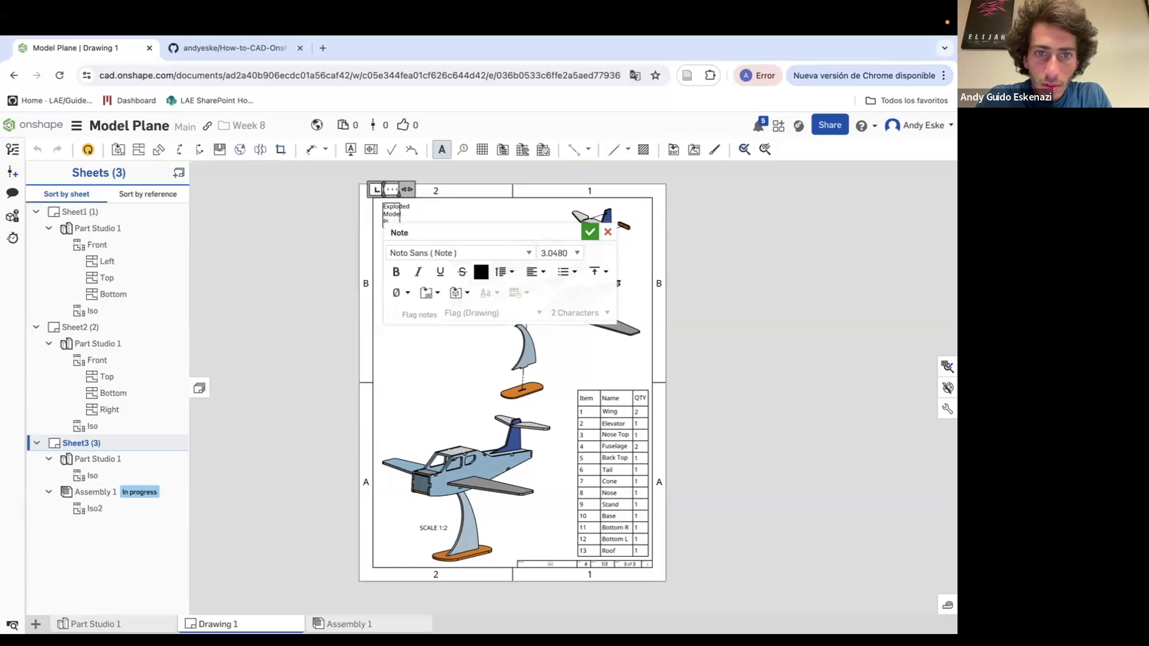
{"action": "left_click", "coordinate": [589, 233]}
{"action": "left_click_drag", "start_coordinate": [409, 219], "coordinate": [391, 417]}
{"action": "double_click", "coordinate": [393, 415]}
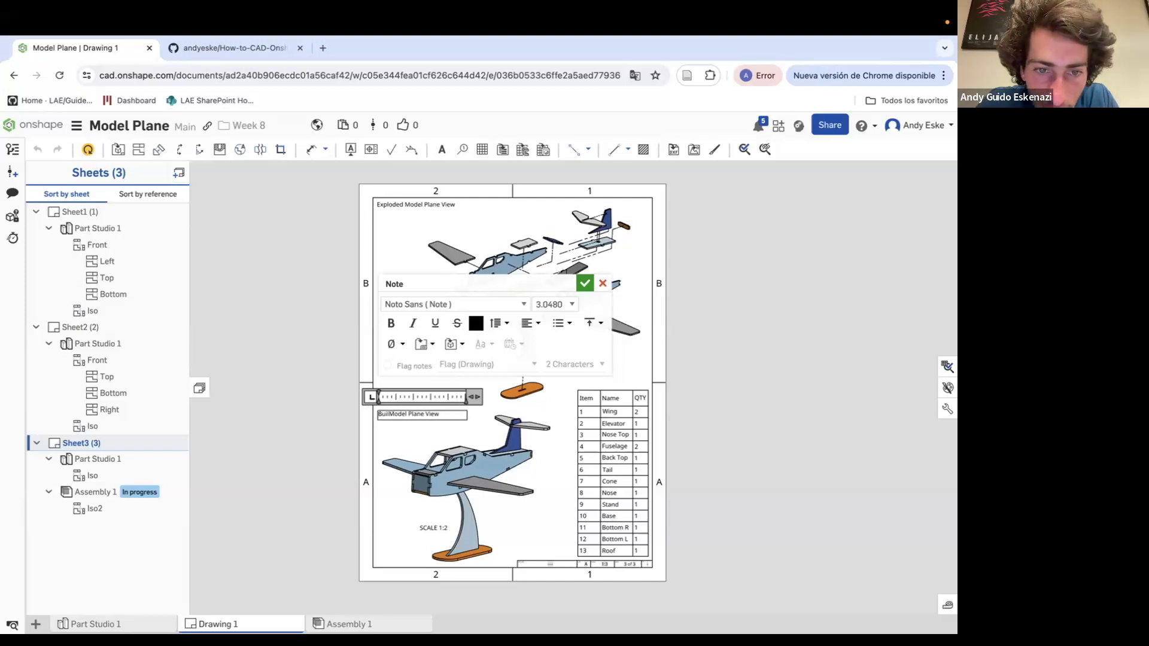
{"action": "left_click", "coordinate": [340, 434]}
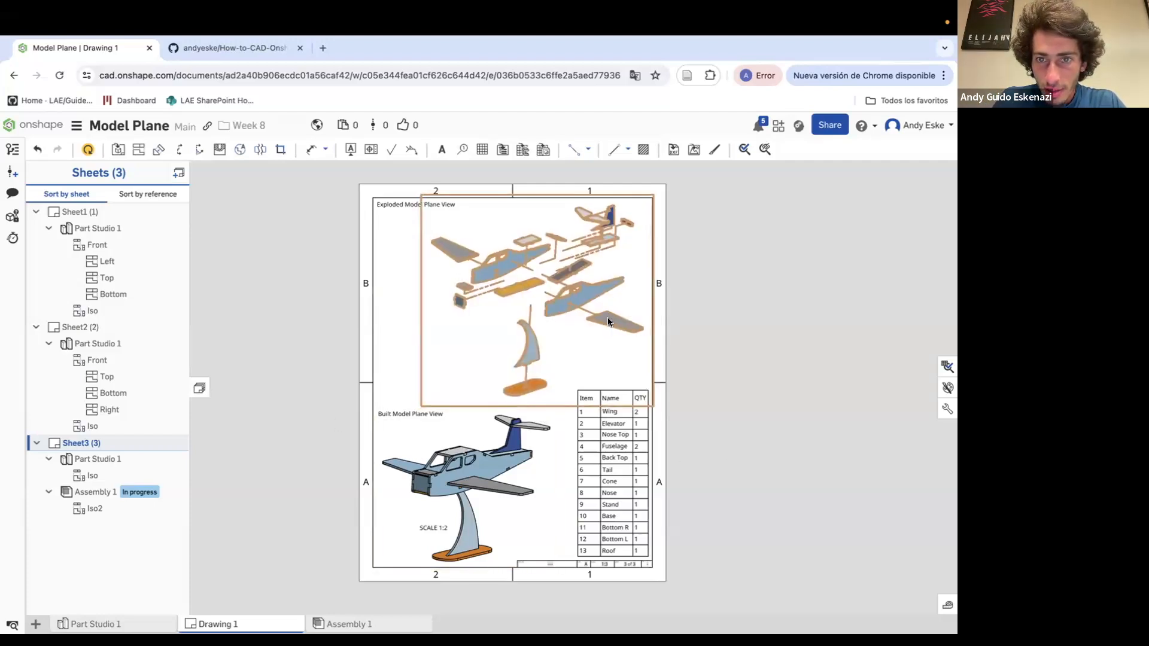
Add a circular Table: Item No. callout pointing to the upper left wing in the exploded view
{"action": "scroll", "coordinate": [688, 348], "scroll_direction": "up", "scroll_amount": 3}
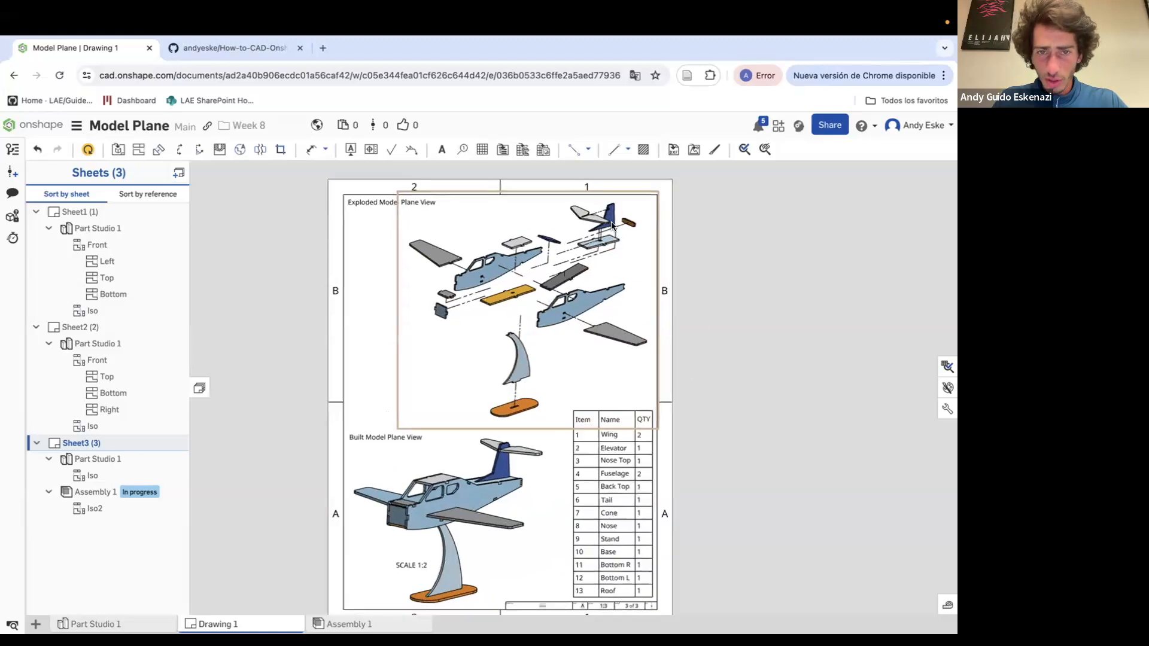
{"action": "scroll", "coordinate": [694, 336], "scroll_direction": "up", "scroll_amount": 3}
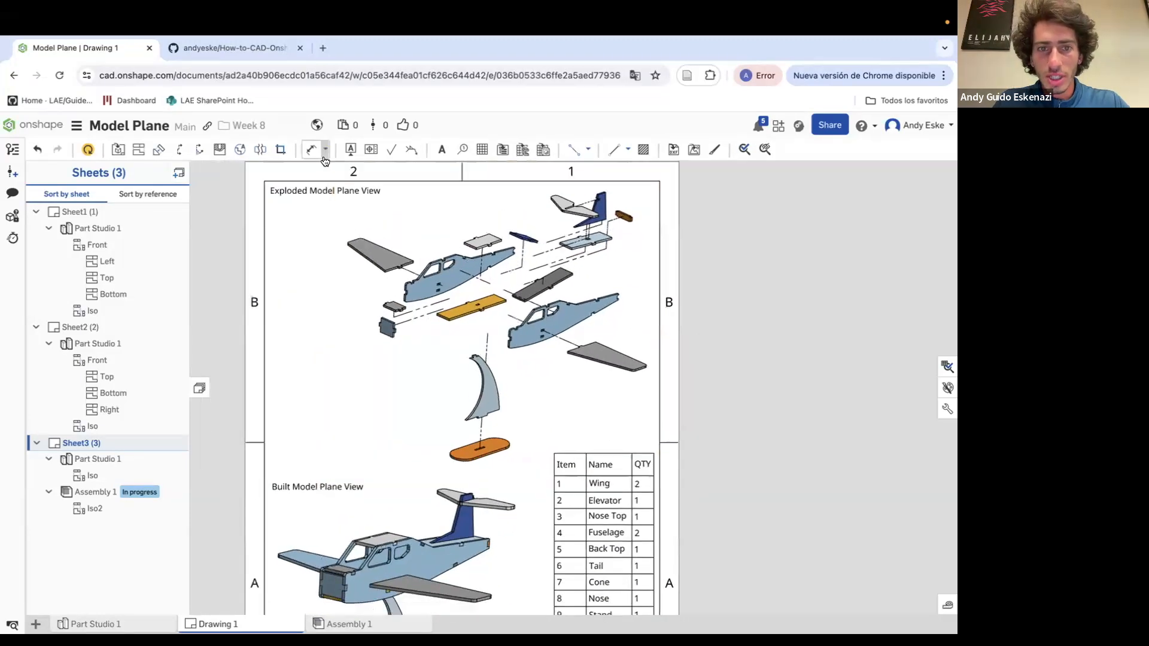
{"action": "left_click", "coordinate": [463, 149]}
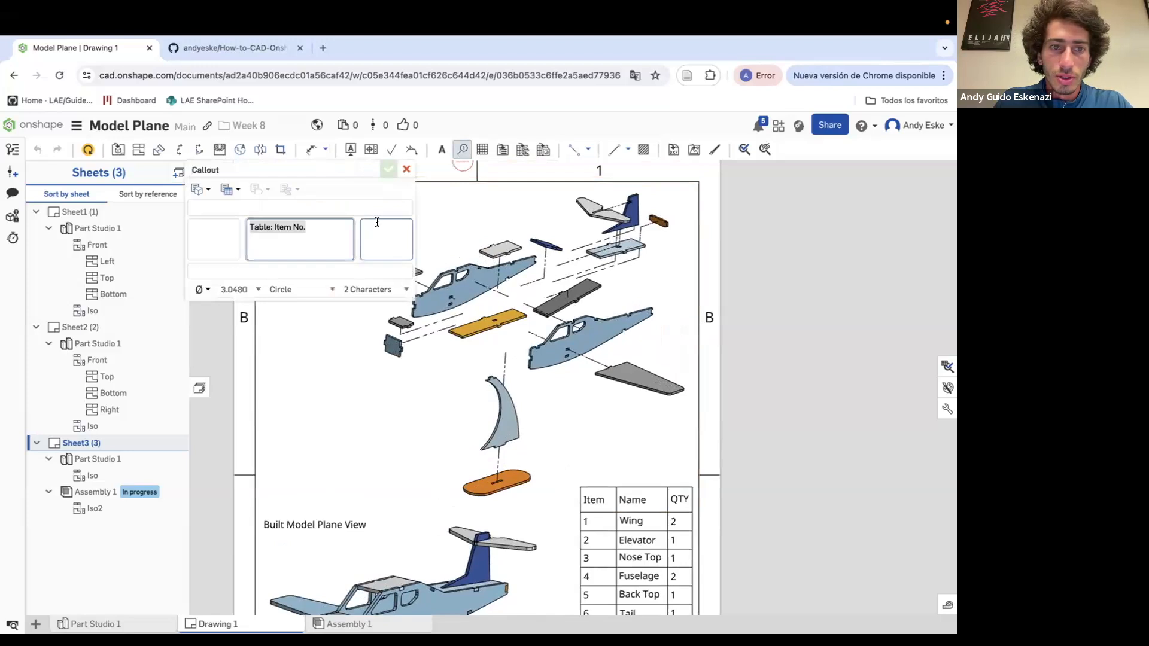
{"action": "left_click_drag", "start_coordinate": [324, 172], "coordinate": [164, 220]}
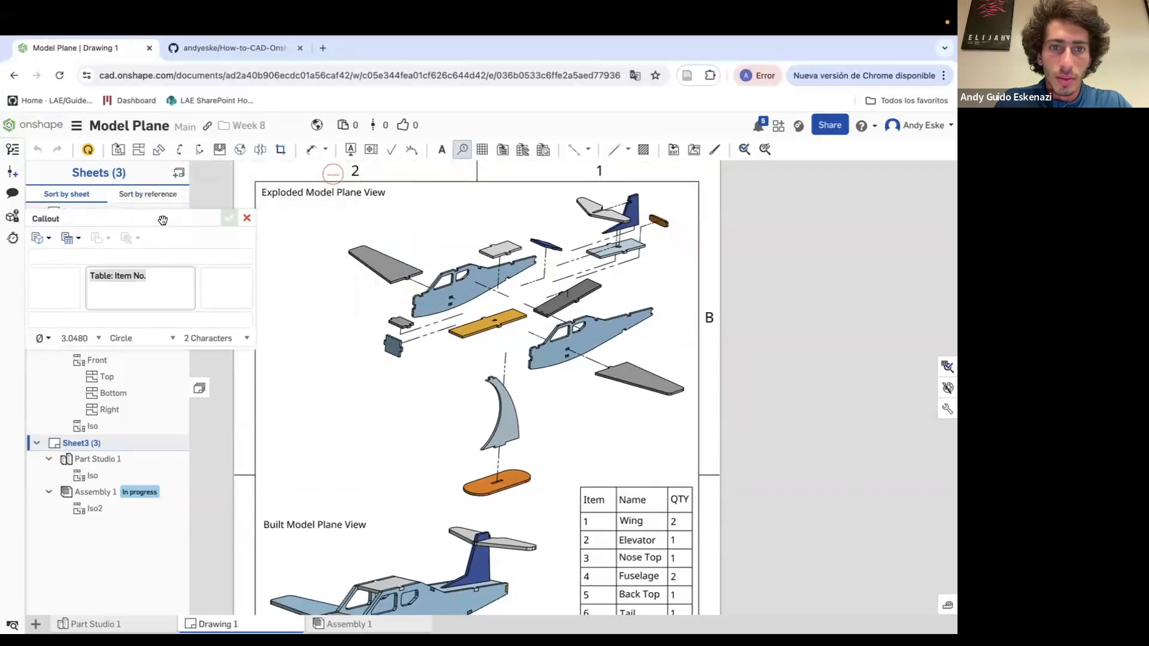
{"action": "left_click", "coordinate": [391, 248]}
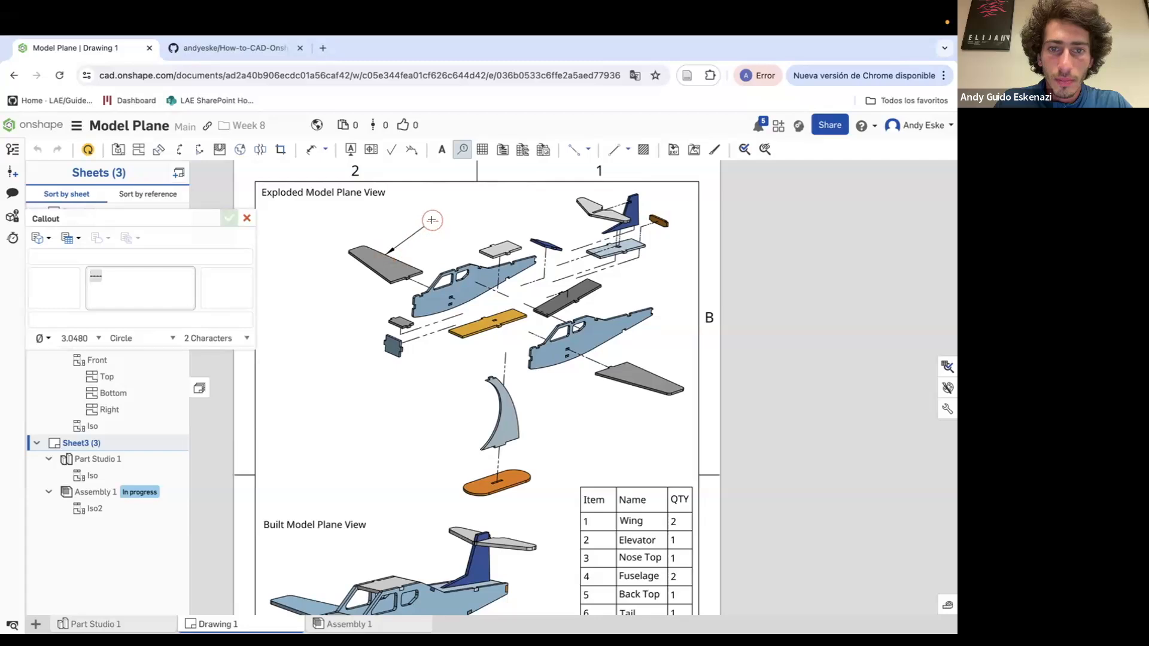
{"action": "left_click", "coordinate": [432, 220]}
Try placing item-number callouts directly above the light grey rectangular panel and the small blue piece in the exploded view
{"action": "left_click", "coordinate": [500, 241]}
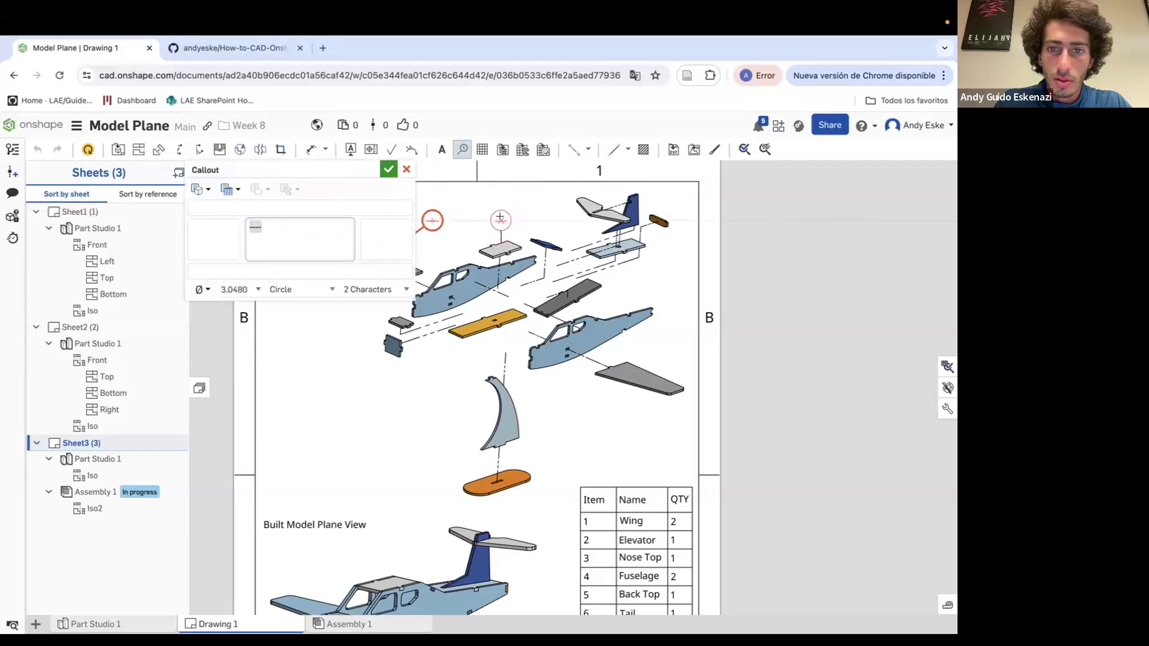
{"action": "left_click", "coordinate": [501, 221]}
{"action": "scroll", "coordinate": [546, 246], "scroll_direction": "up", "scroll_amount": 5}
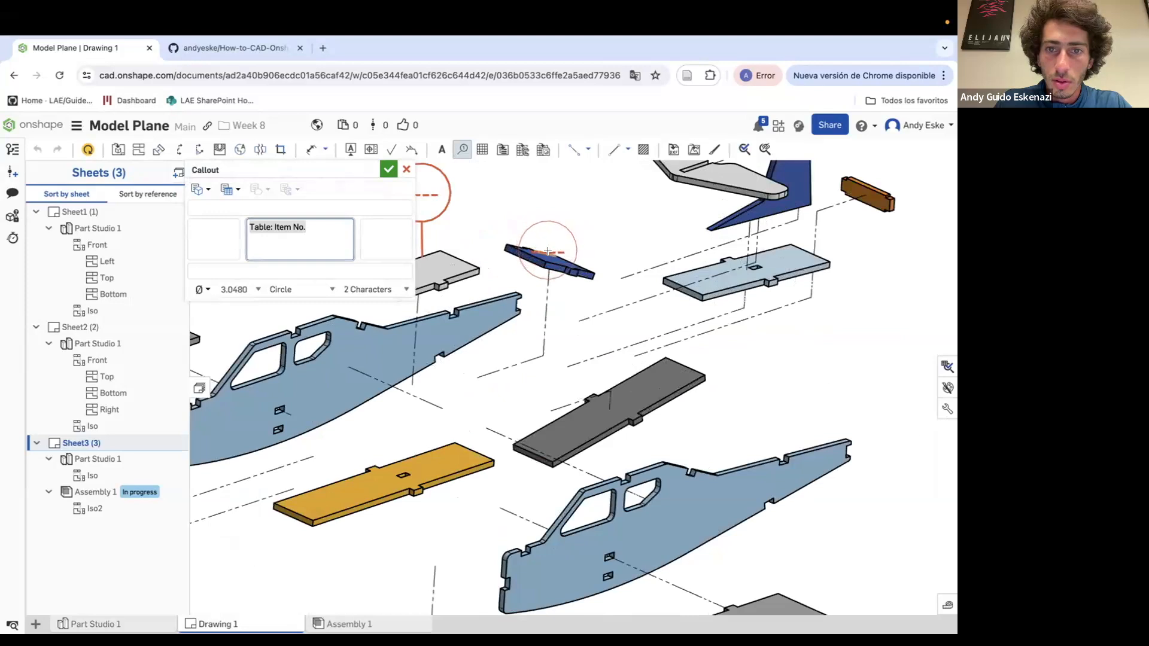
{"action": "left_click", "coordinate": [547, 251]}
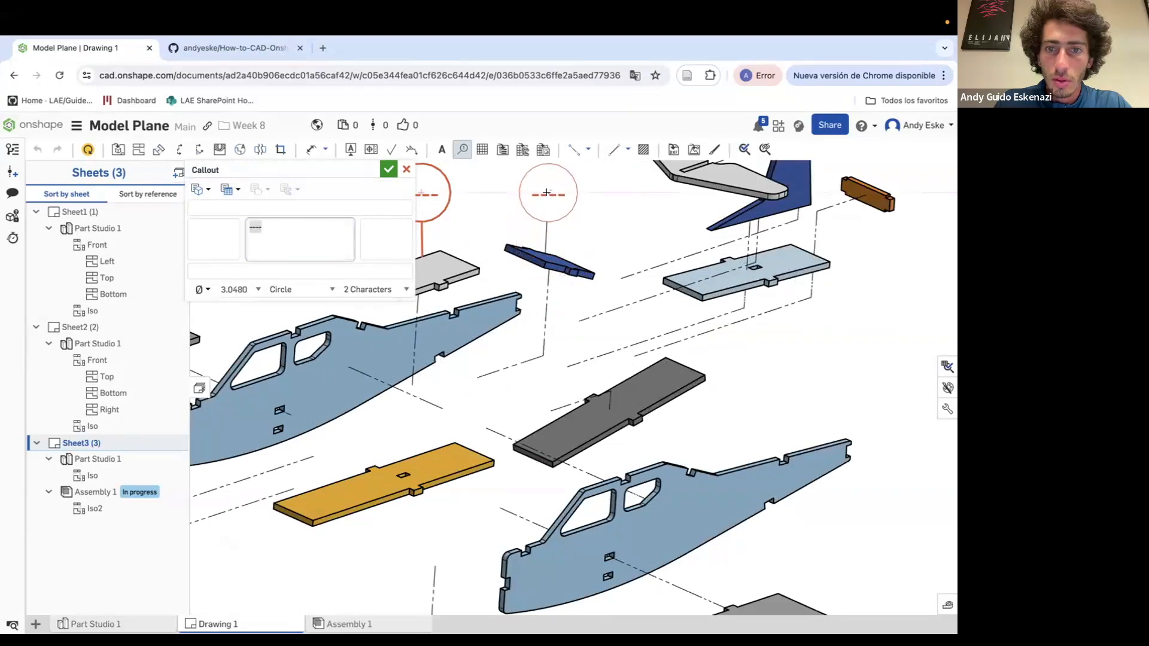
{"action": "left_click", "coordinate": [547, 193]}
{"action": "scroll", "coordinate": [479, 235], "scroll_direction": "down", "scroll_amount": 3}
{"action": "scroll", "coordinate": [527, 206], "scroll_direction": "up", "scroll_amount": 1}
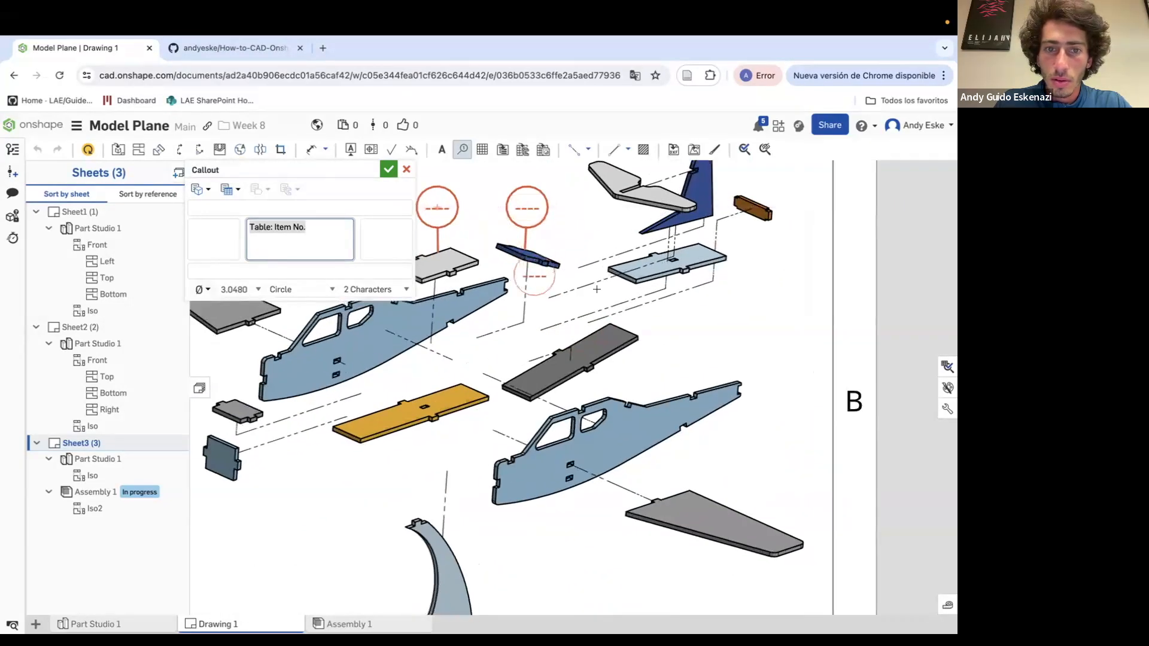
{"action": "scroll", "coordinate": [597, 289], "scroll_direction": "down", "scroll_amount": 5}
{"action": "scroll", "coordinate": [622, 253], "scroll_direction": "up", "scroll_amount": 5}
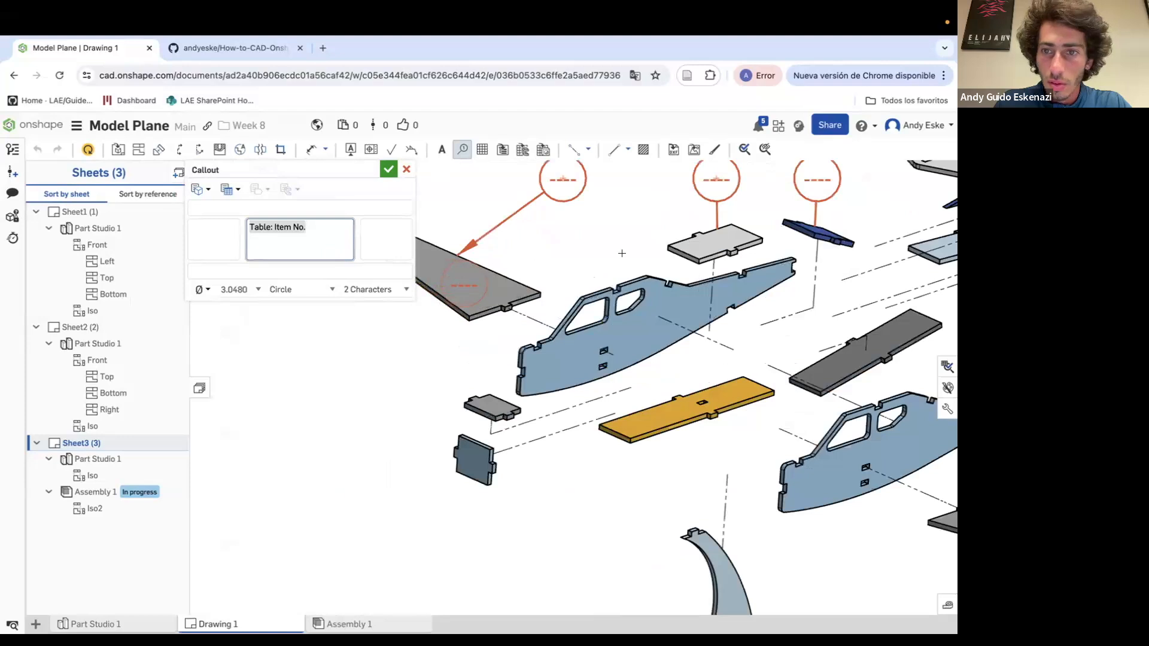
{"action": "scroll", "coordinate": [707, 251], "scroll_direction": "up", "scroll_amount": 4}
{"action": "key", "text": "Escape"}
{"action": "scroll", "coordinate": [620, 280], "scroll_direction": "down", "scroll_amount": 3}
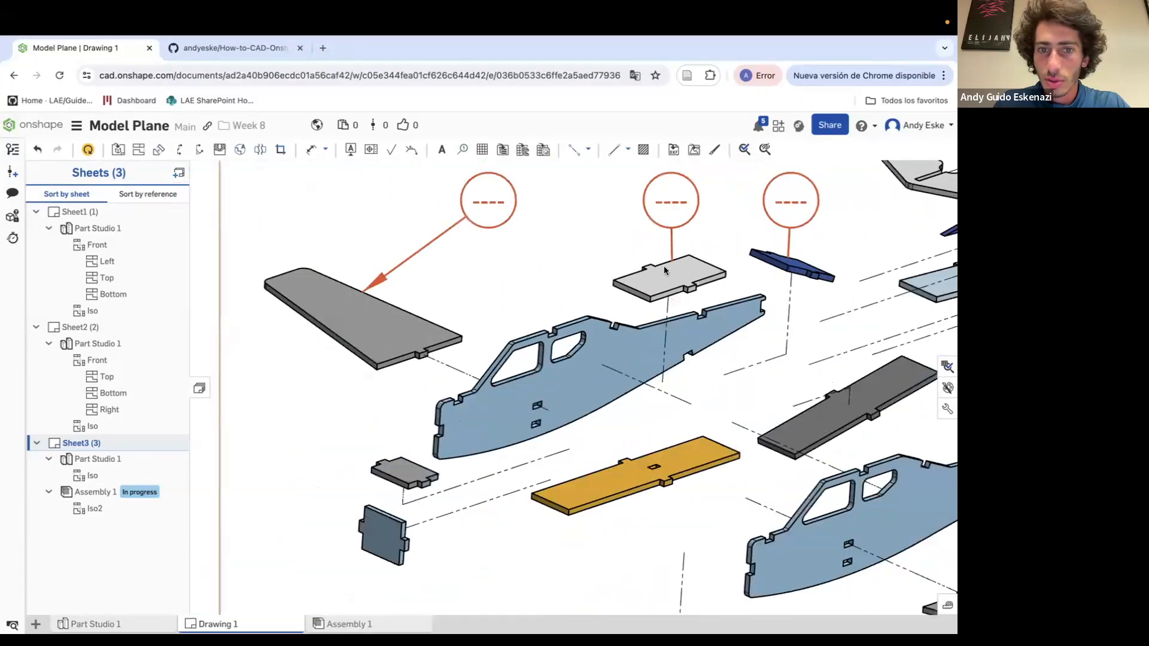
Delete the item-number callouts above the light grey rectangular panel and the small blue piece
{"action": "right_click", "coordinate": [683, 215]}
{"action": "left_click", "coordinate": [722, 362]}
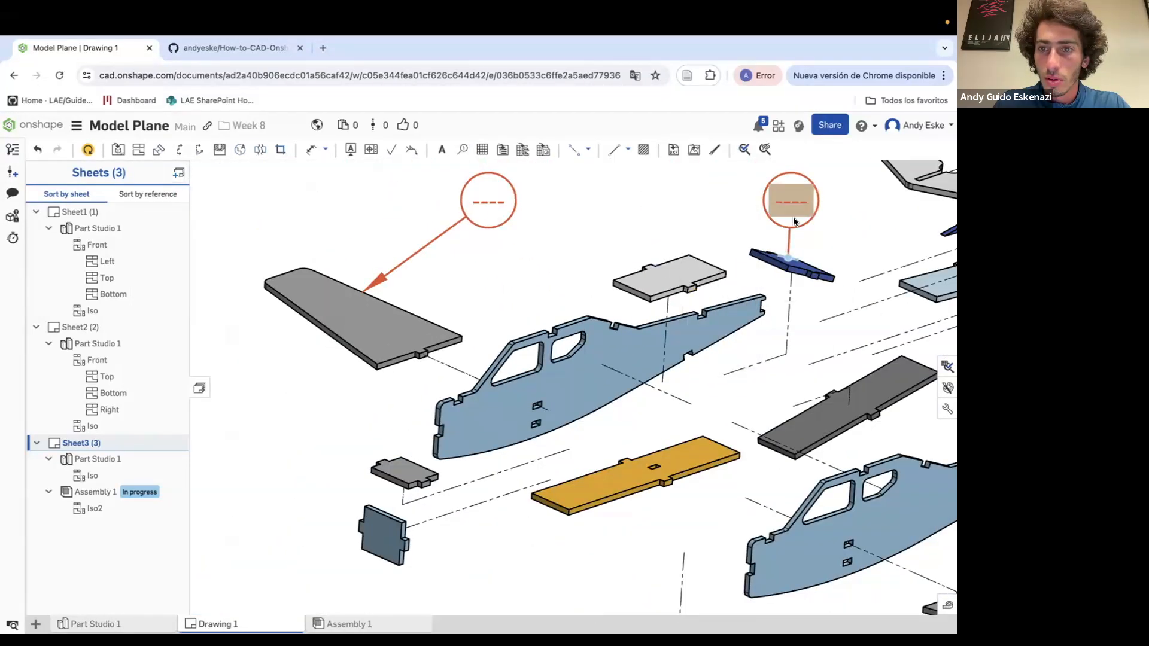
{"action": "right_click", "coordinate": [794, 222]}
{"action": "left_click", "coordinate": [829, 353]}
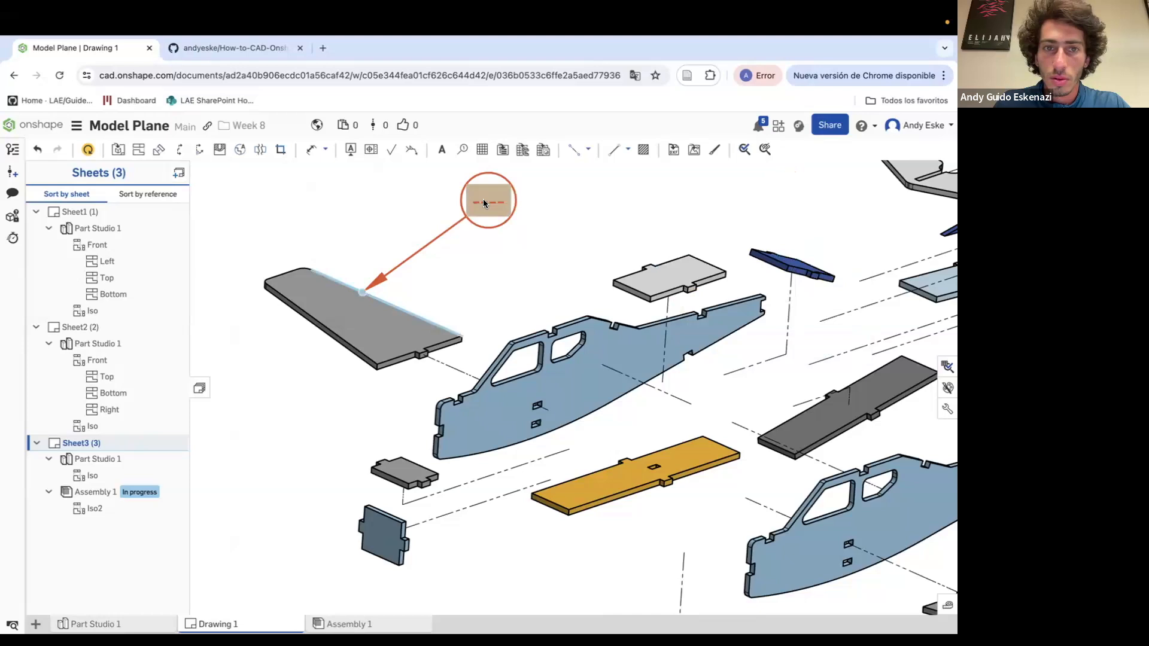
Add an item-number callout with an arrow to the light grey rectangular panel's edge and raise the wing's callout level with it
{"action": "left_click", "coordinate": [457, 149]}
{"action": "left_click", "coordinate": [627, 275]}
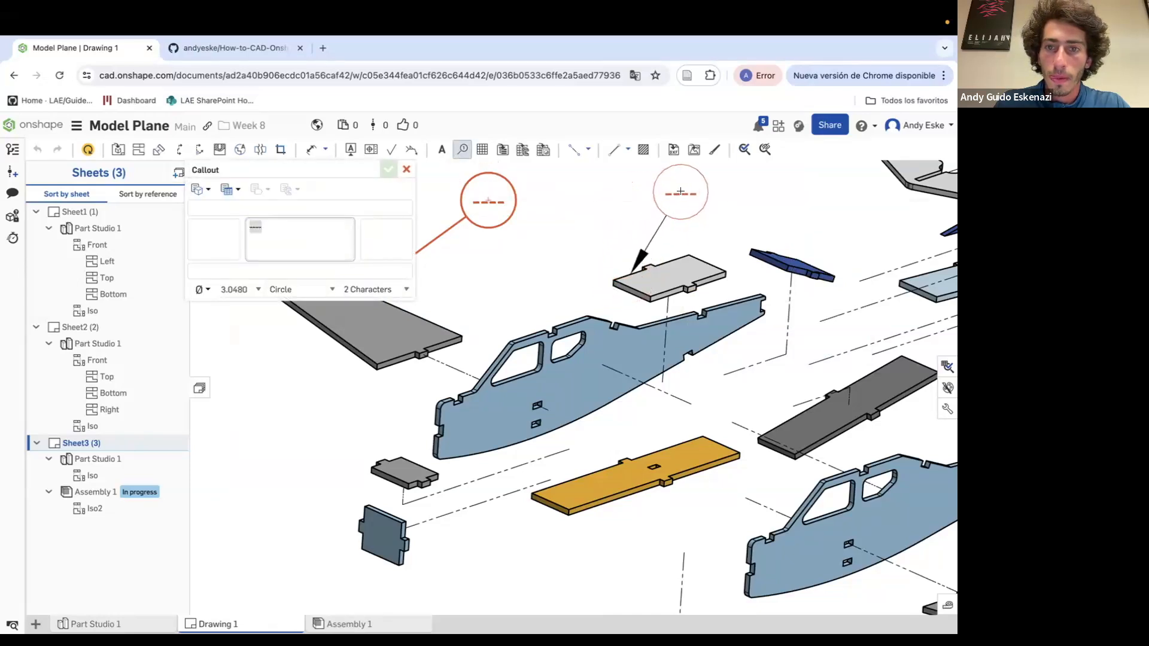
{"action": "scroll", "coordinate": [622, 242], "scroll_direction": "down", "scroll_amount": 1}
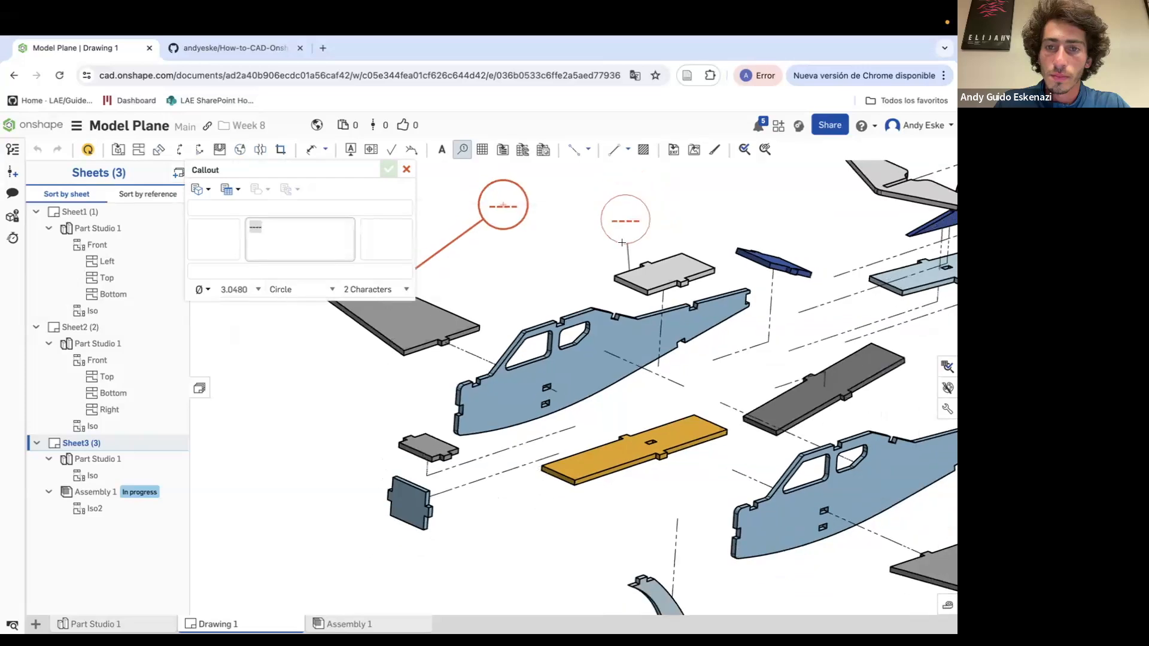
{"action": "scroll", "coordinate": [623, 242], "scroll_direction": "down", "scroll_amount": 3}
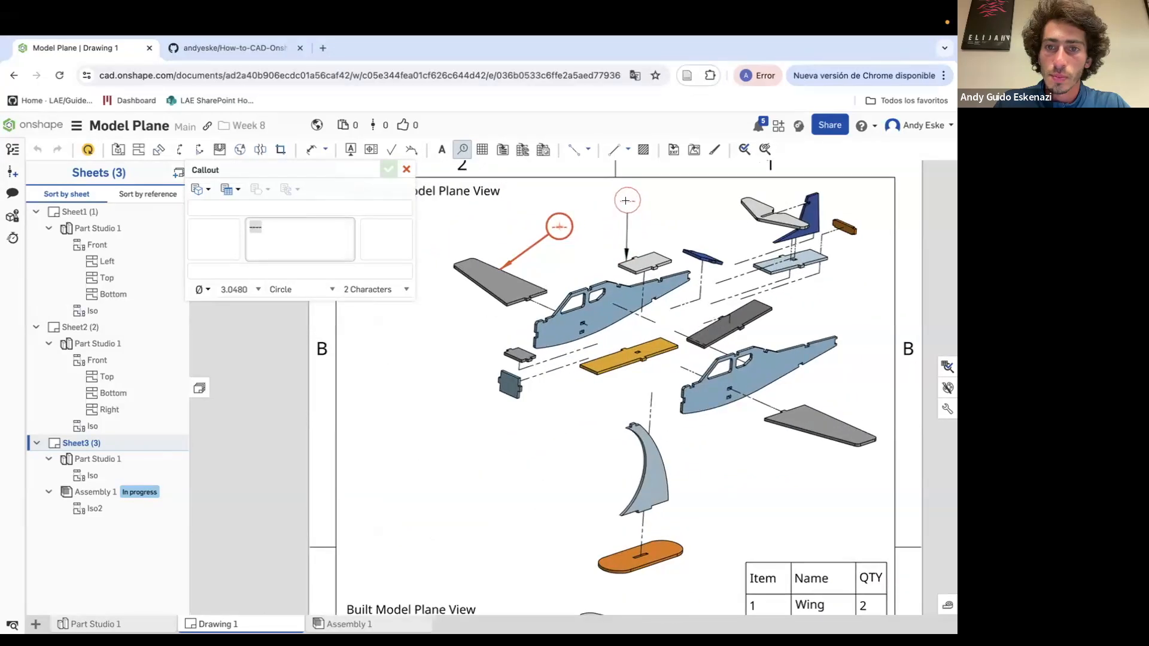
{"action": "left_click", "coordinate": [624, 201]}
{"action": "left_click_drag", "start_coordinate": [572, 221], "coordinate": [561, 201]}
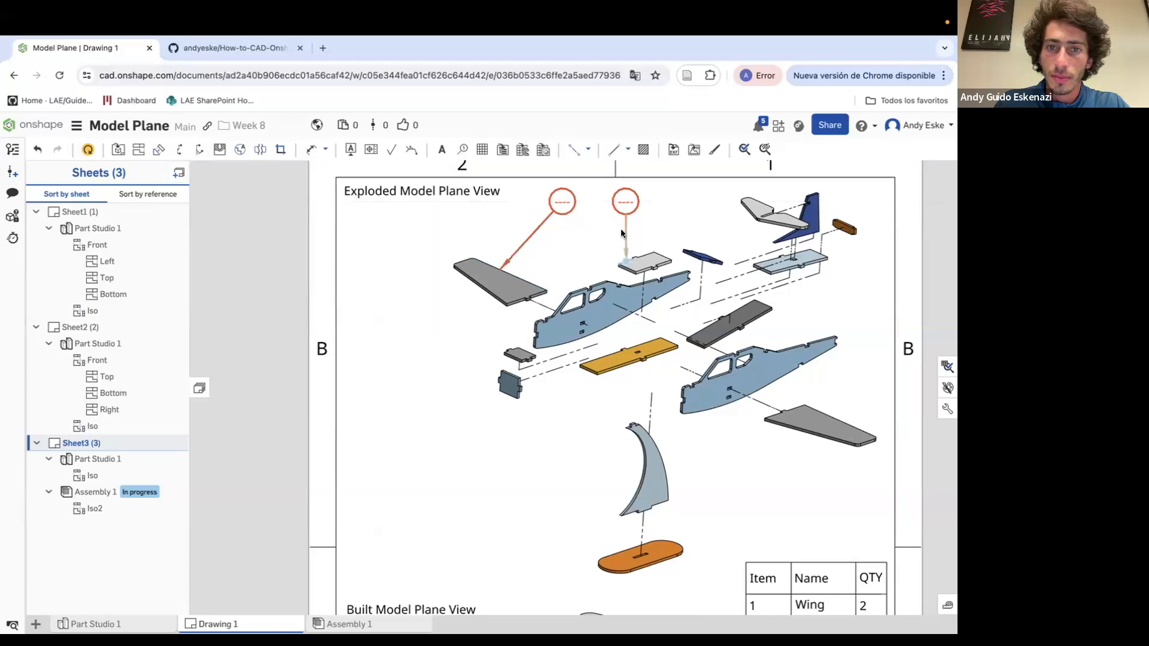
Add item-number callouts with arrows pointing to the small blue piece and the light grey elevator in the exploded view
{"action": "left_click", "coordinate": [463, 149]}
{"action": "scroll", "coordinate": [697, 273], "scroll_direction": "up", "scroll_amount": 5}
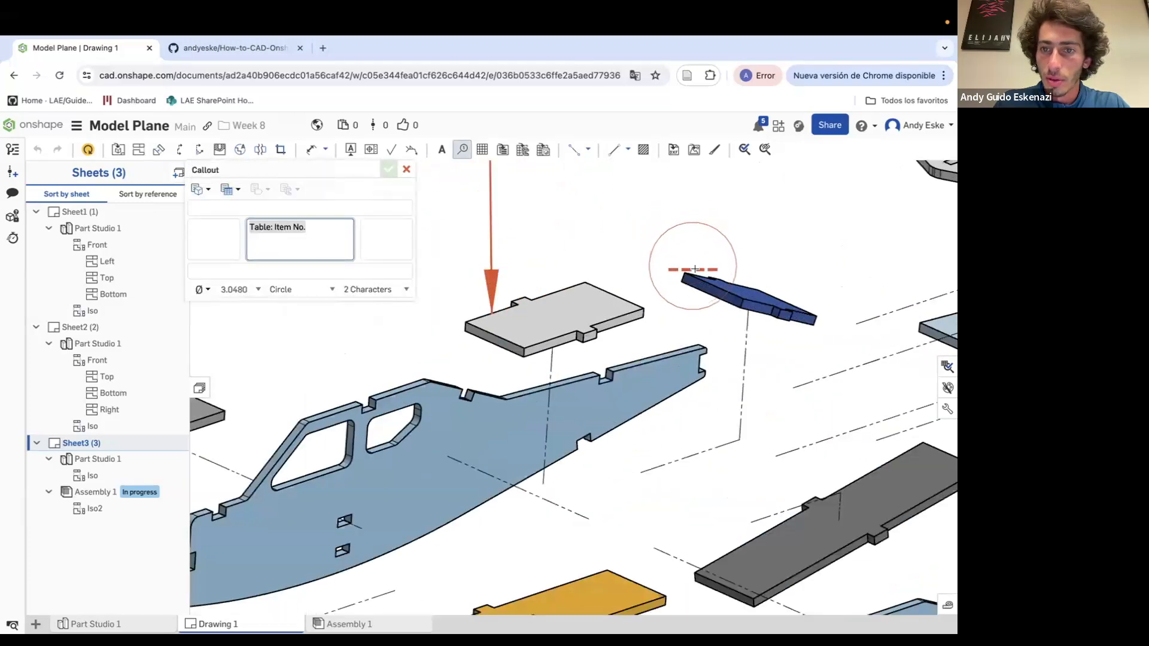
{"action": "scroll", "coordinate": [697, 273], "scroll_direction": "down", "scroll_amount": 5}
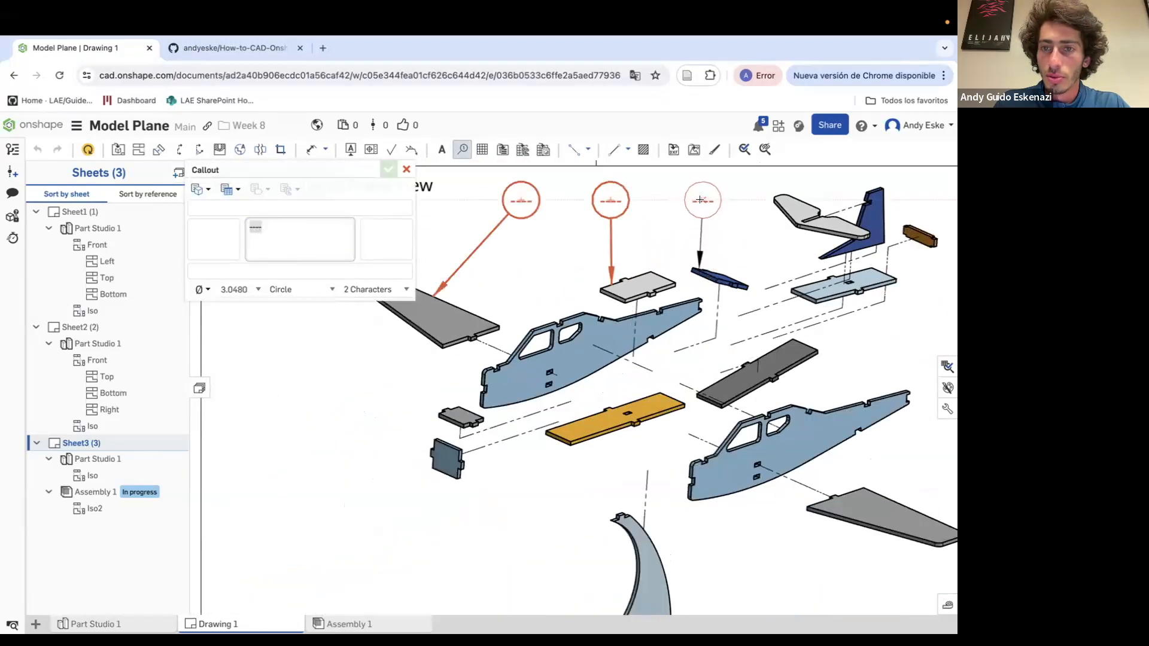
{"action": "left_click", "coordinate": [697, 200]}
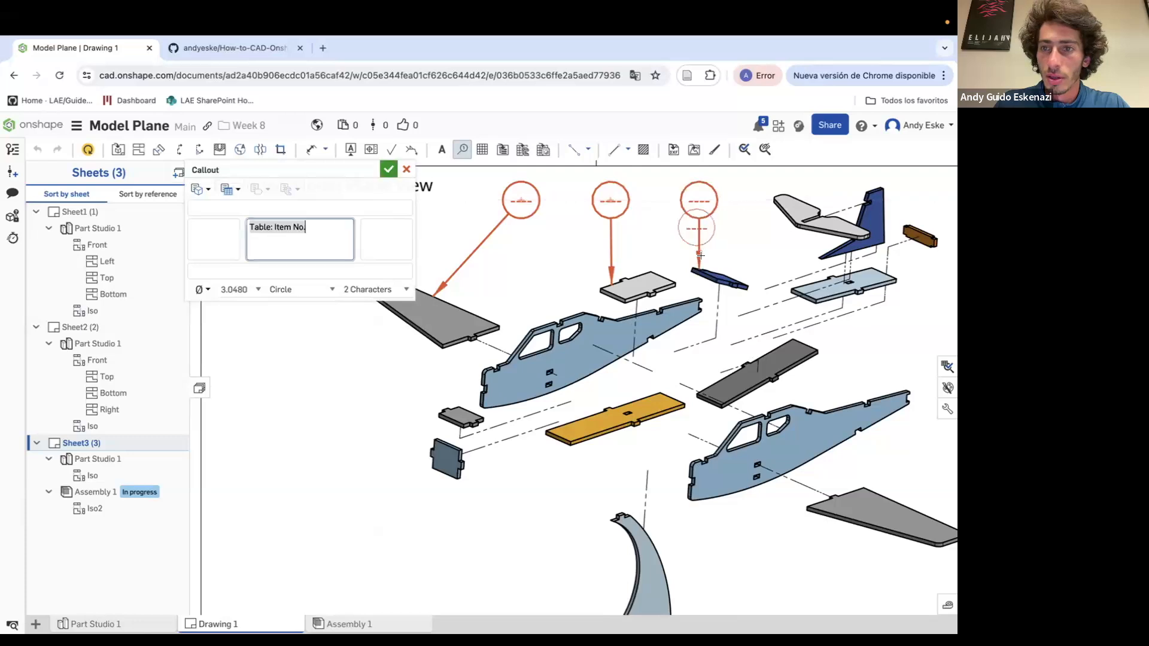
{"action": "scroll", "coordinate": [593, 252], "scroll_direction": "down", "scroll_amount": 3}
{"action": "scroll", "coordinate": [733, 225], "scroll_direction": "up", "scroll_amount": 3}
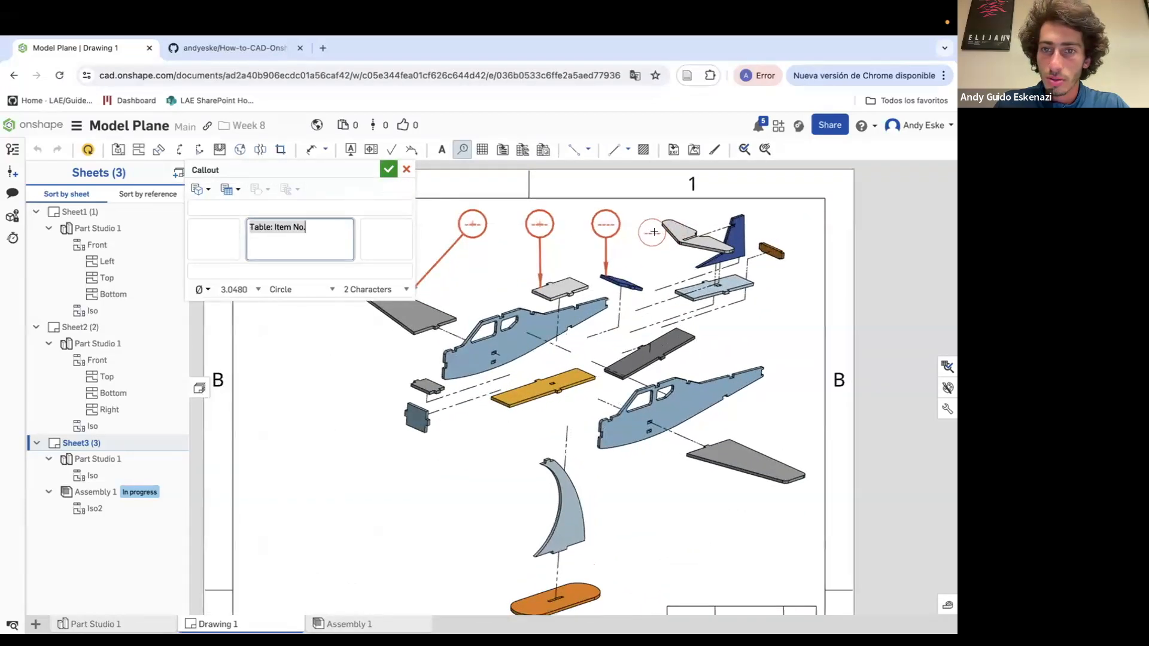
{"action": "left_click", "coordinate": [664, 234]}
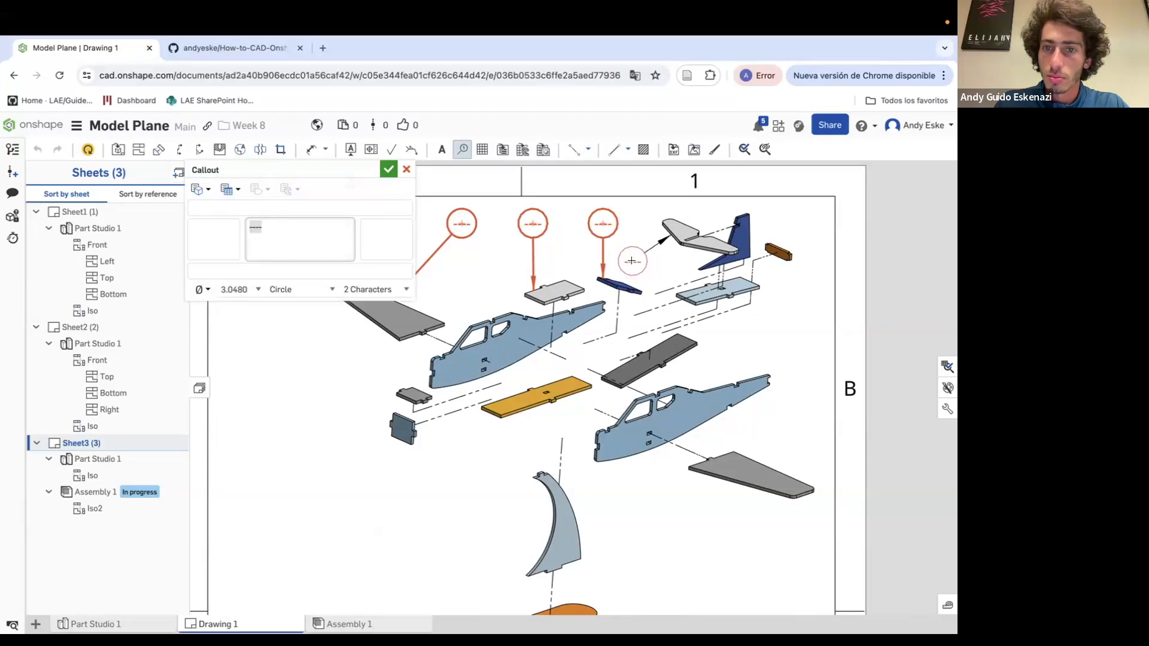
{"action": "left_click", "coordinate": [632, 261]}
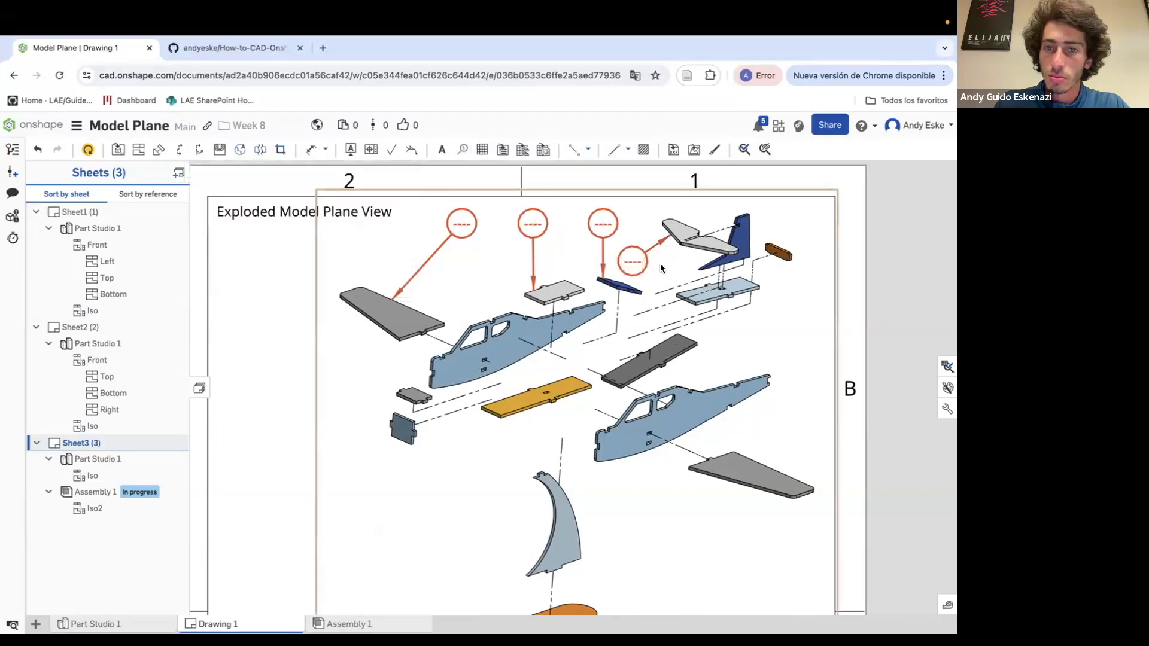
Line up the callouts of the light grey panel, small blue piece and elevator in one evenly spaced row with the wing's callout
{"action": "left_click_drag", "start_coordinate": [532, 224], "coordinate": [513, 223]}
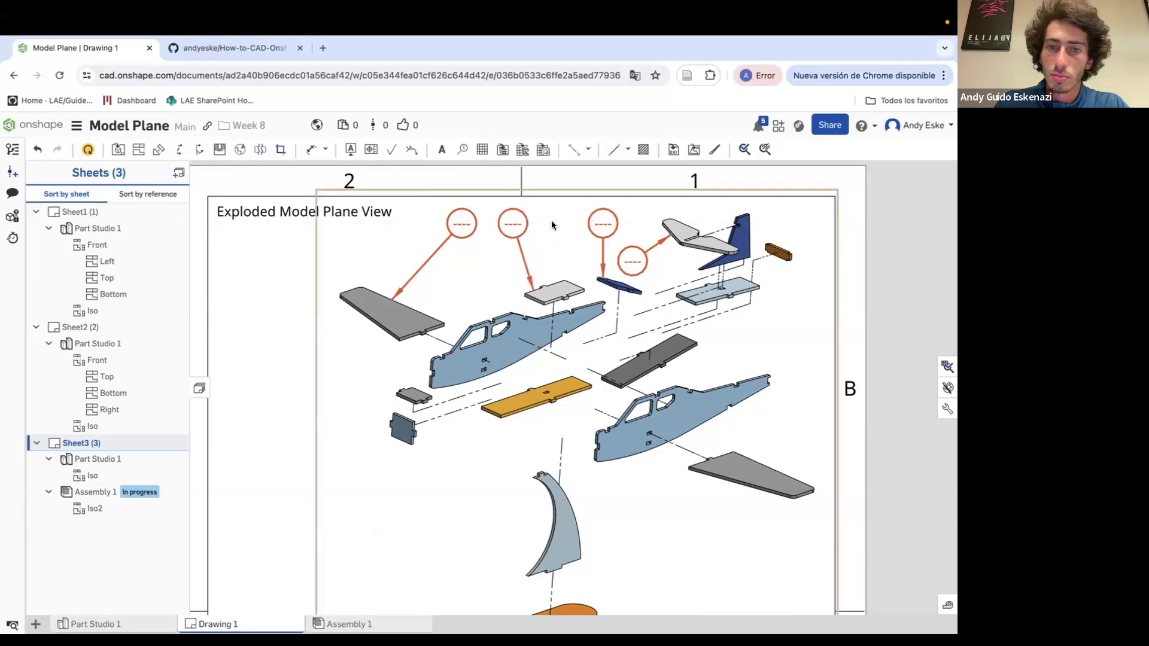
{"action": "left_click_drag", "start_coordinate": [596, 221], "coordinate": [561, 223]}
{"action": "left_click_drag", "start_coordinate": [632, 262], "coordinate": [604, 222]}
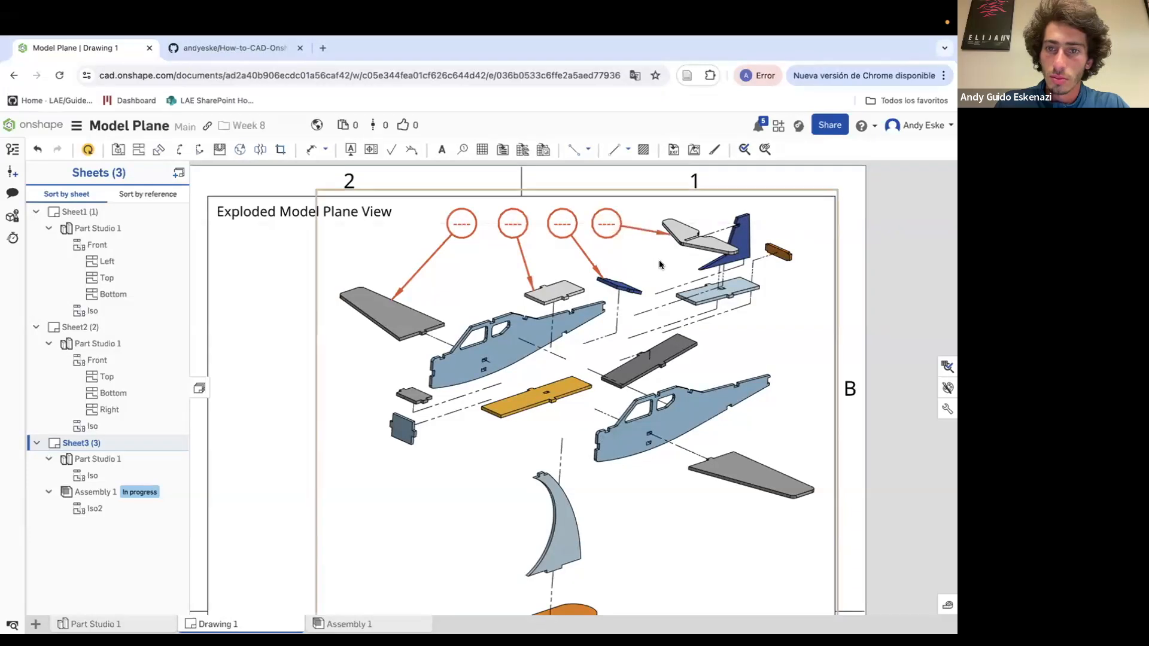
Add item-number callouts with arrows to the dark blue tail fin and the small brown piece in the exploded view
{"action": "scroll", "coordinate": [522, 228], "scroll_direction": "down", "scroll_amount": 2}
{"action": "scroll", "coordinate": [782, 216], "scroll_direction": "up", "scroll_amount": 1}
{"action": "scroll", "coordinate": [782, 220], "scroll_direction": "up", "scroll_amount": 1}
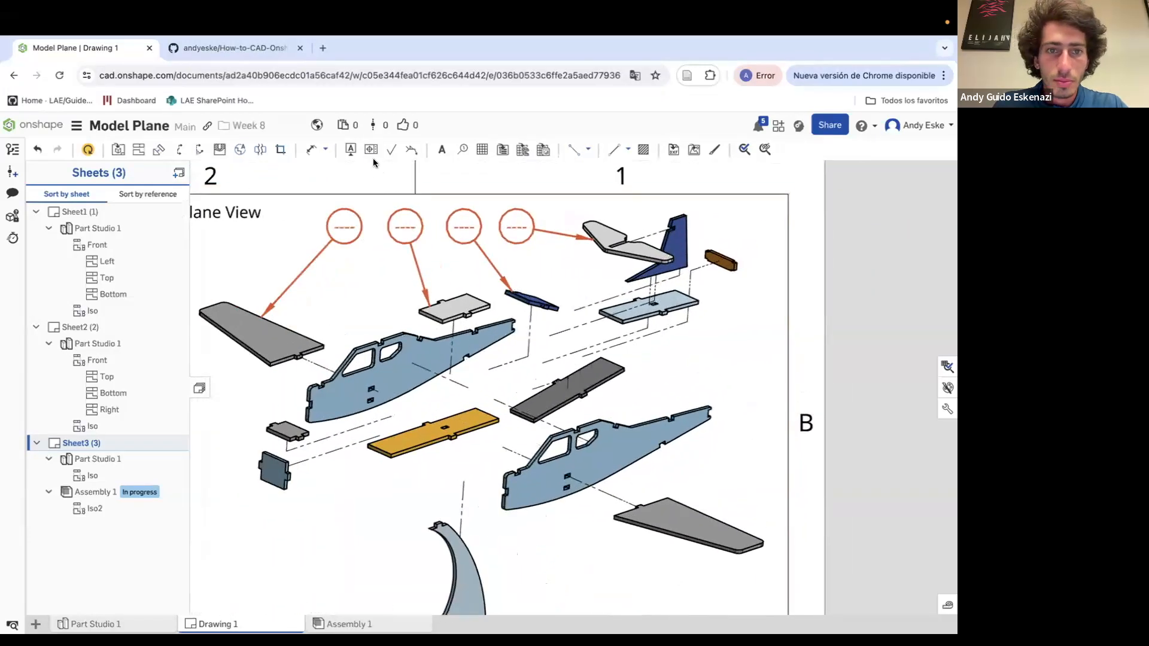
{"action": "left_click", "coordinate": [463, 149]}
{"action": "left_click", "coordinate": [688, 239]}
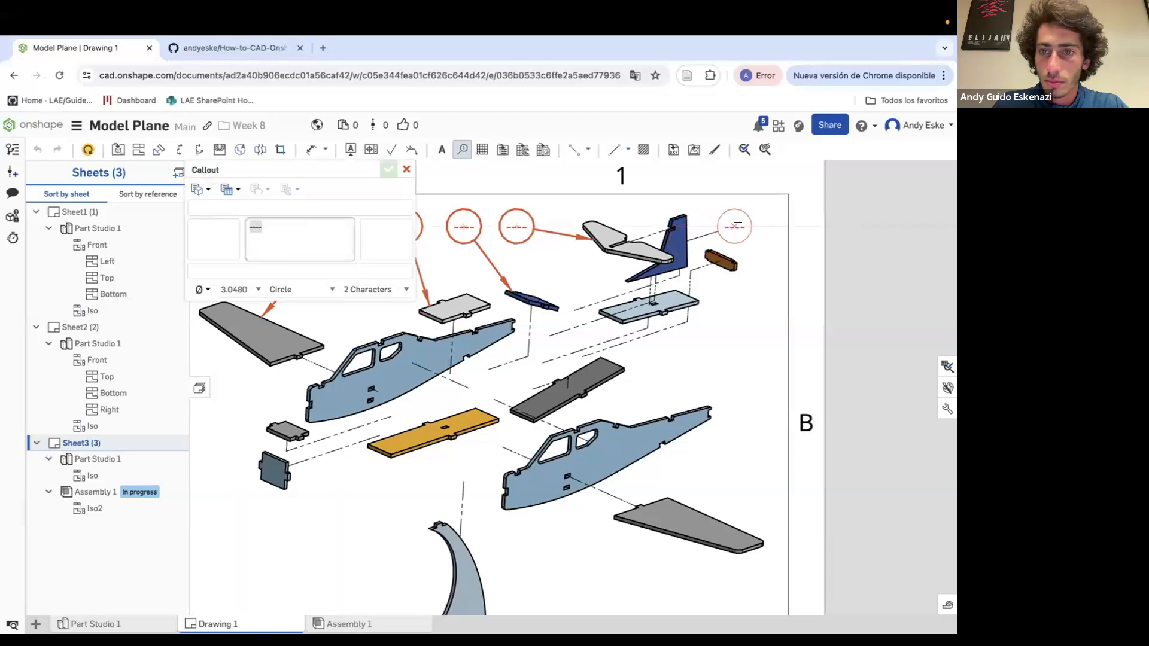
{"action": "left_click", "coordinate": [749, 225]}
{"action": "left_click", "coordinate": [729, 272]}
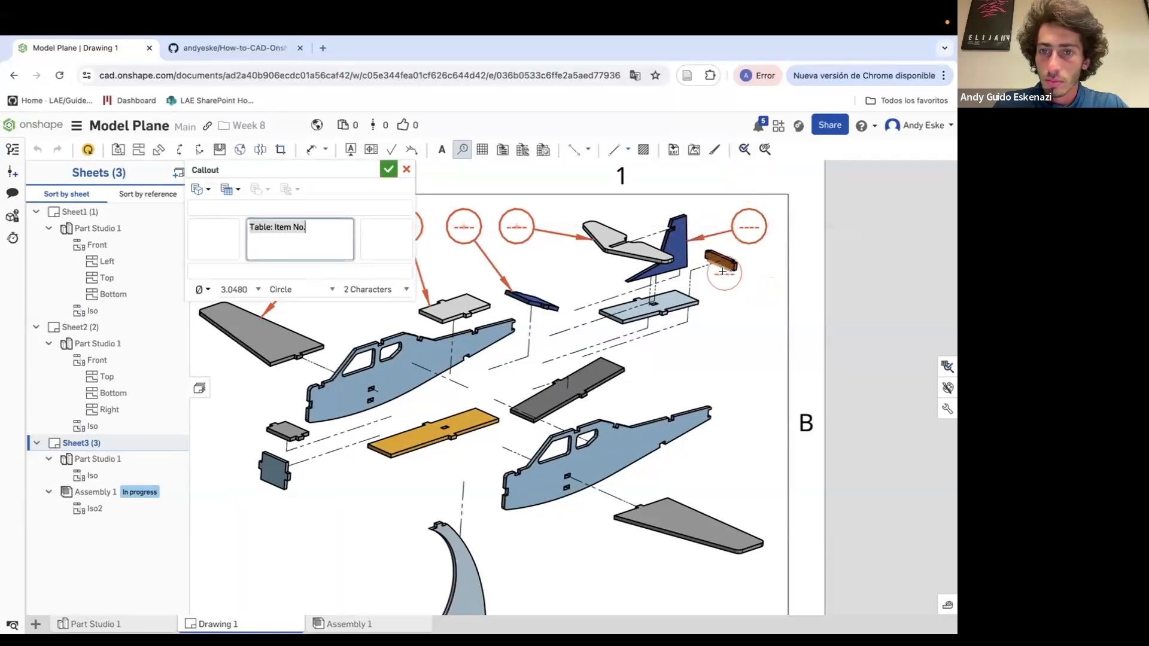
{"action": "left_click", "coordinate": [749, 336]}
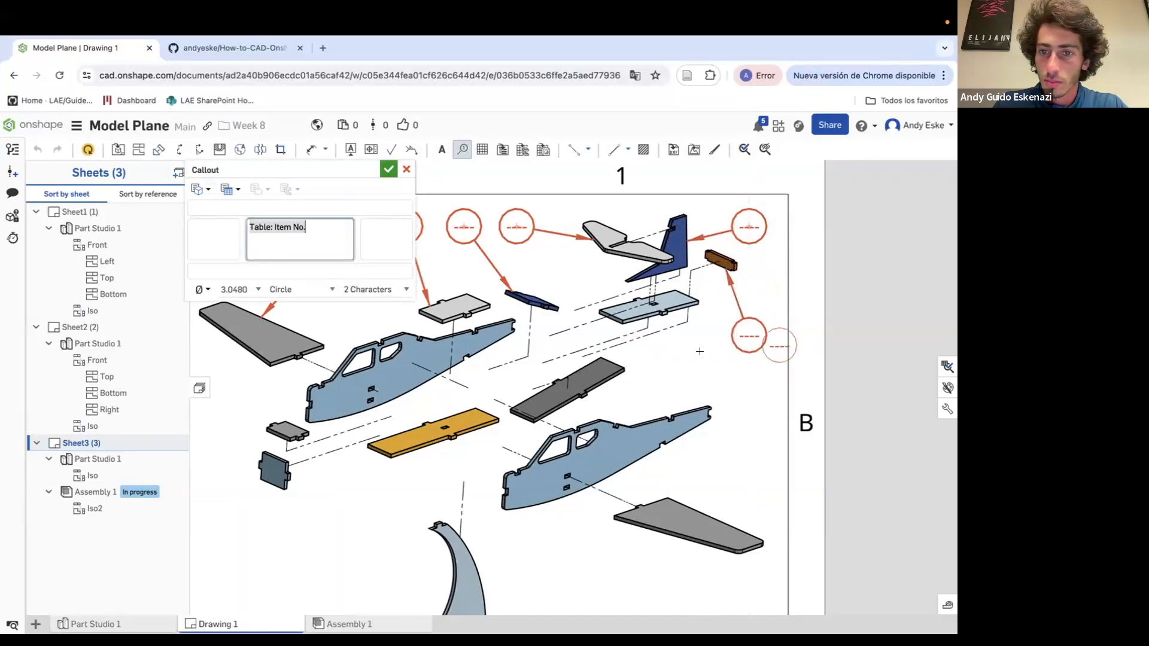
Add item-number callouts for the light blue panel, front fuselage side and lower grey wing, in a column under the brown piece's callout
{"action": "left_click", "coordinate": [645, 324]}
{"action": "left_click", "coordinate": [748, 389]}
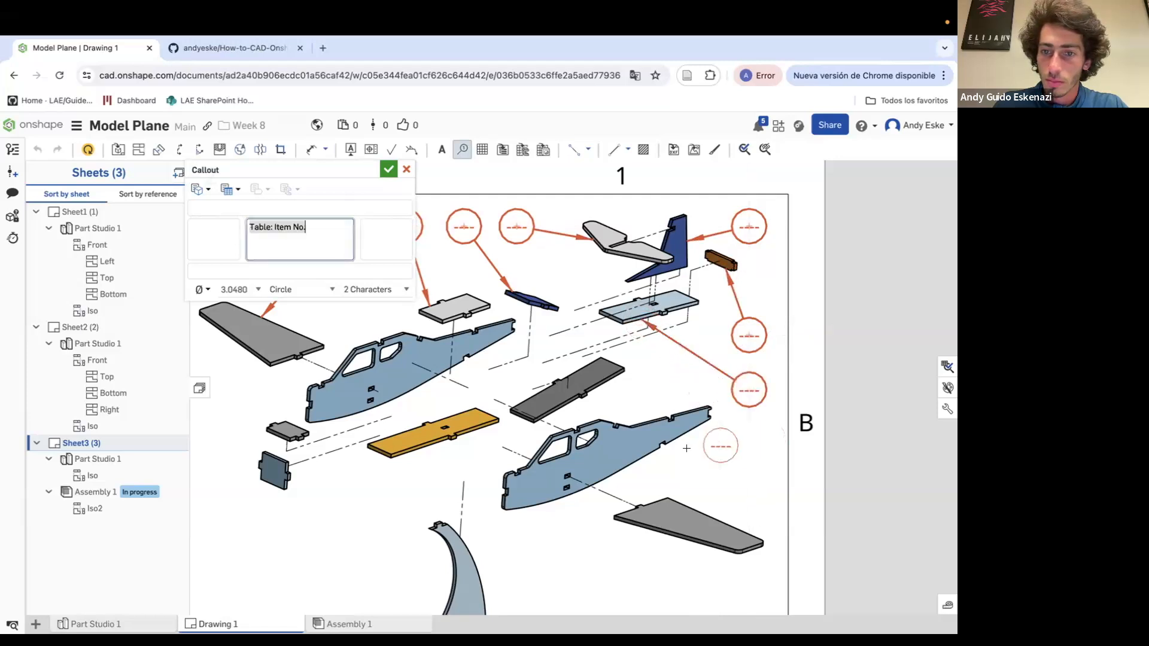
{"action": "left_click", "coordinate": [686, 436]}
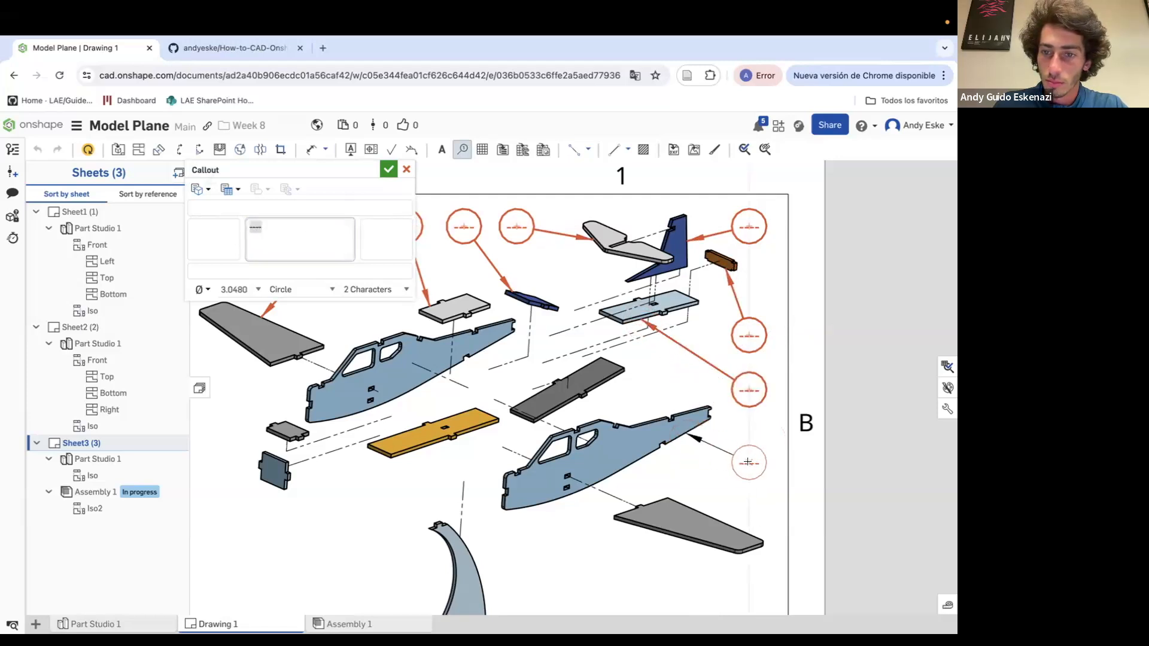
{"action": "left_click", "coordinate": [749, 463]}
{"action": "left_click", "coordinate": [696, 544]}
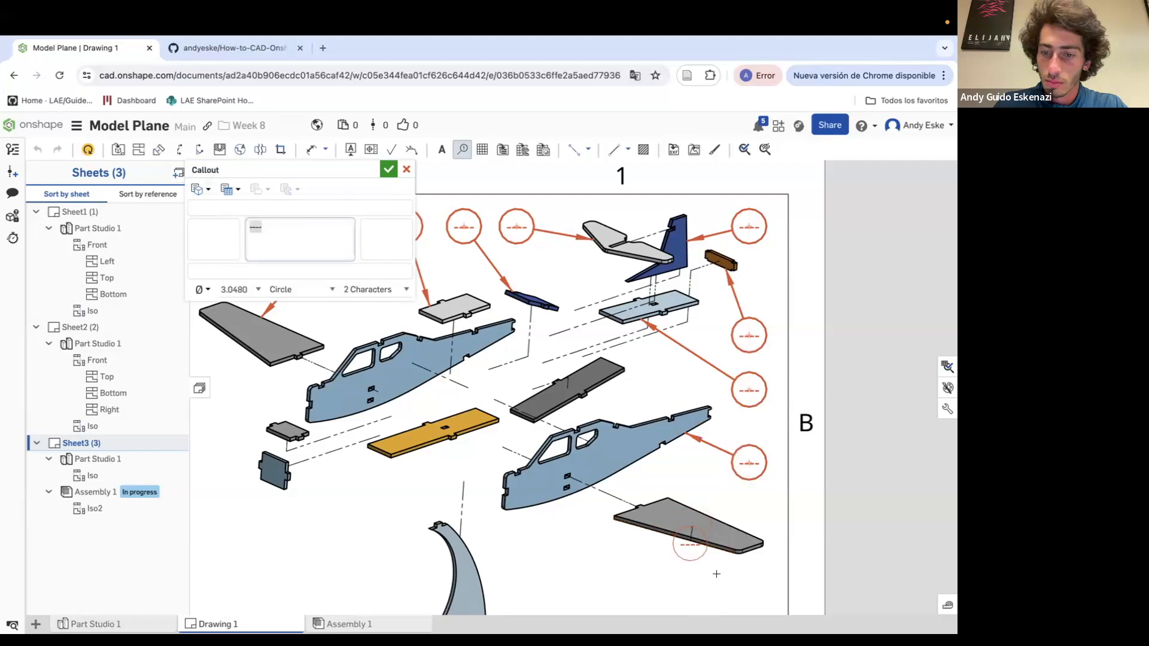
{"action": "left_click", "coordinate": [748, 601]}
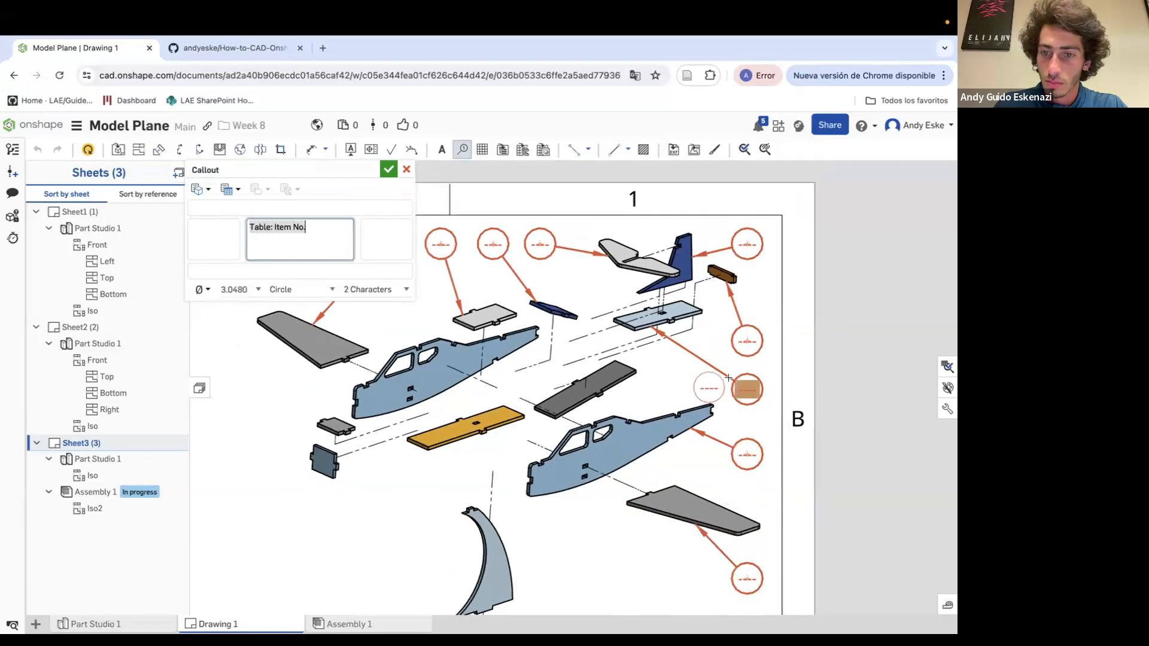
Add an item-number callout to the left of the rear fuselage side, with its arrow on the nose edge
{"action": "scroll", "coordinate": [761, 383], "scroll_direction": "down", "scroll_amount": 3}
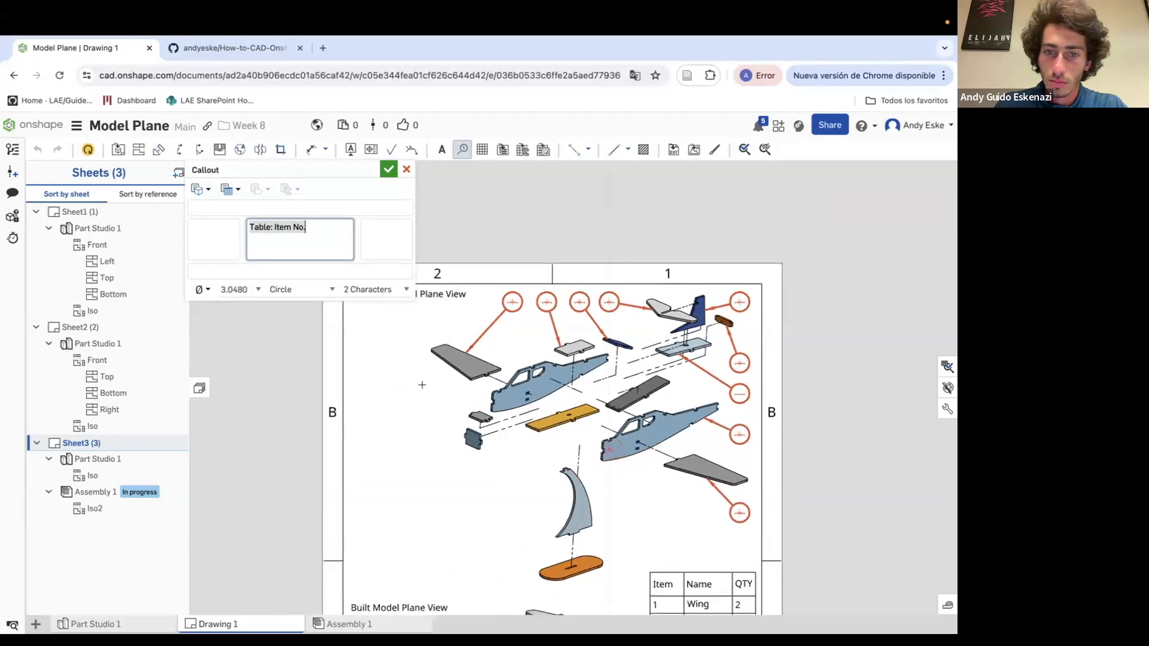
{"action": "scroll", "coordinate": [422, 387], "scroll_direction": "up", "scroll_amount": 1}
{"action": "scroll", "coordinate": [426, 395], "scroll_direction": "up", "scroll_amount": 1}
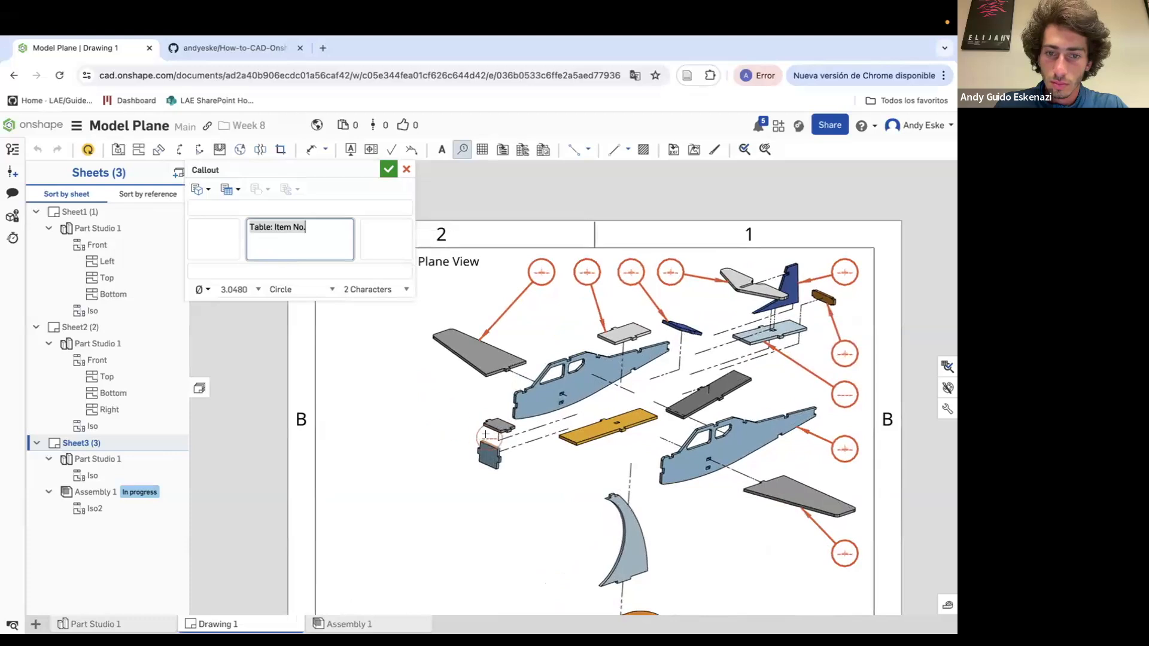
{"action": "scroll", "coordinate": [513, 397], "scroll_direction": "up", "scroll_amount": 2}
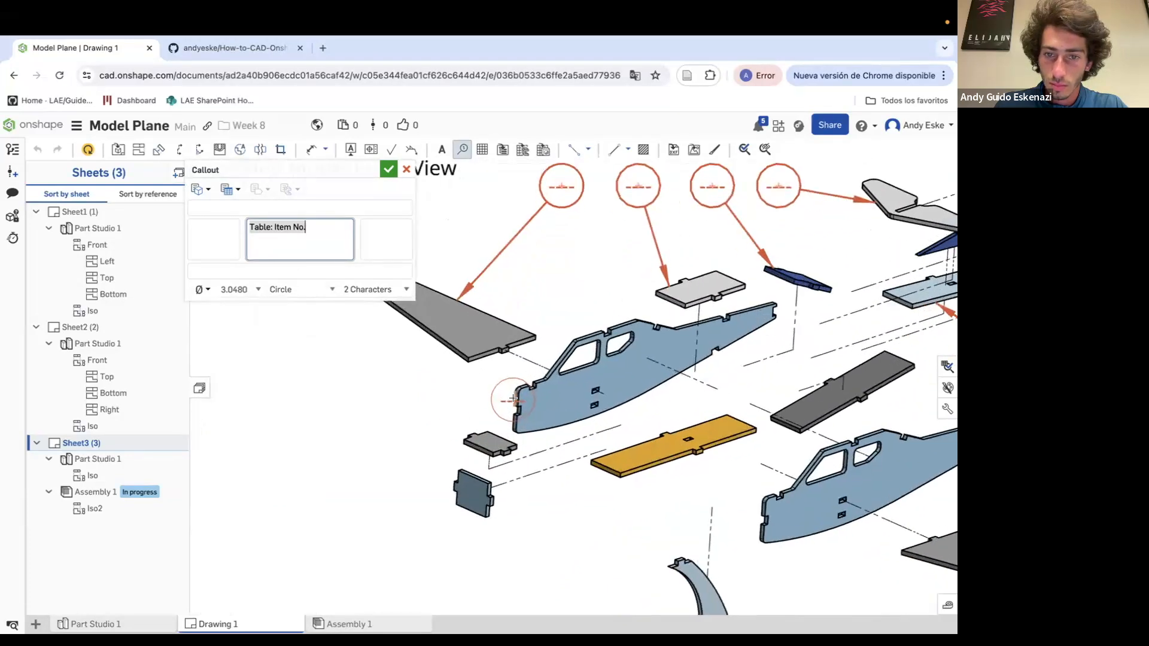
{"action": "left_click", "coordinate": [512, 397]}
{"action": "scroll", "coordinate": [365, 396], "scroll_direction": "down", "scroll_amount": 3}
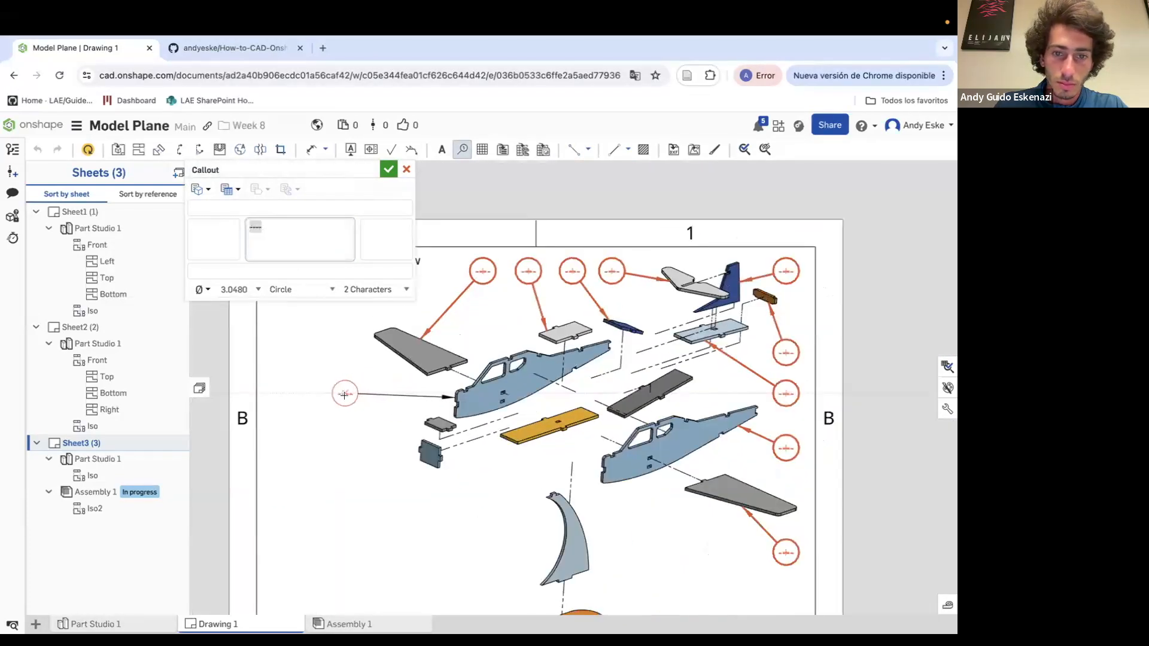
{"action": "left_click", "coordinate": [344, 394]}
Add item-number callouts to the small grey nose top and the nose plate, and align the rear fuselage callout vertically with them
{"action": "scroll", "coordinate": [391, 428], "scroll_direction": "up", "scroll_amount": 1}
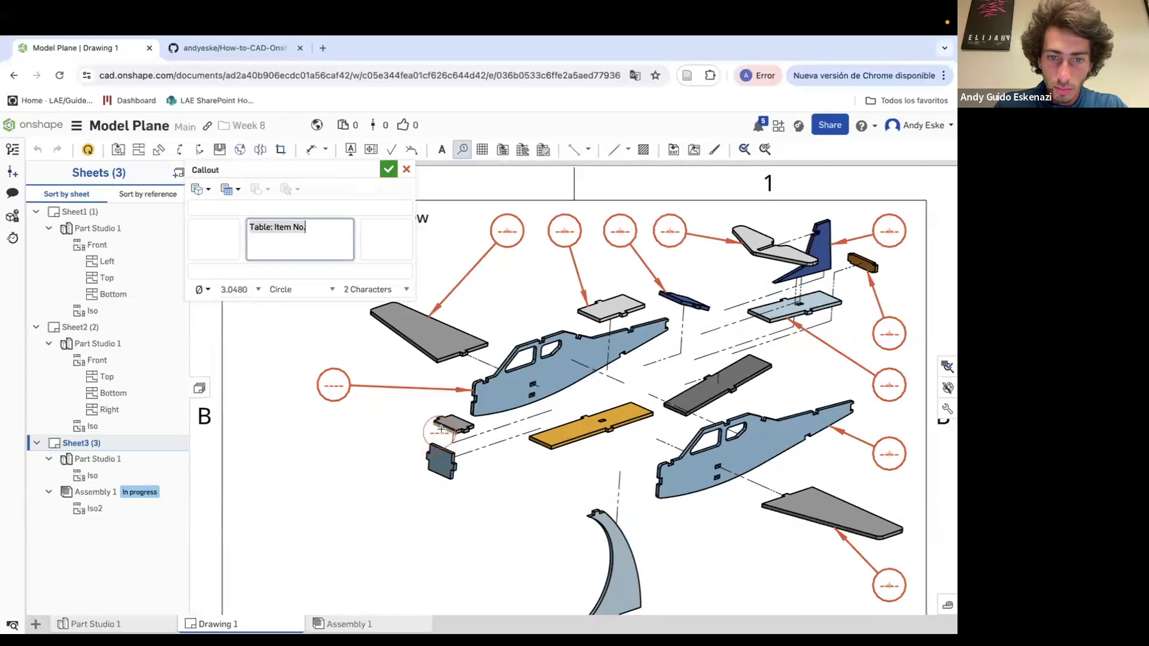
{"action": "left_click", "coordinate": [441, 429]}
{"action": "left_click", "coordinate": [329, 435]}
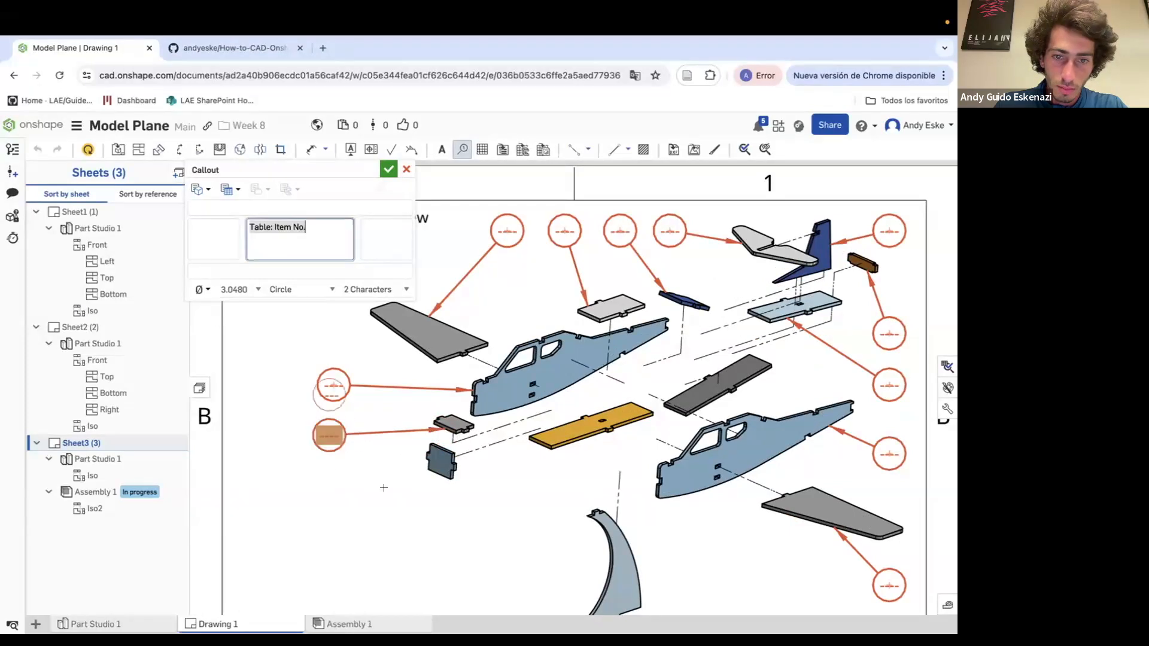
{"action": "left_click", "coordinate": [433, 477]}
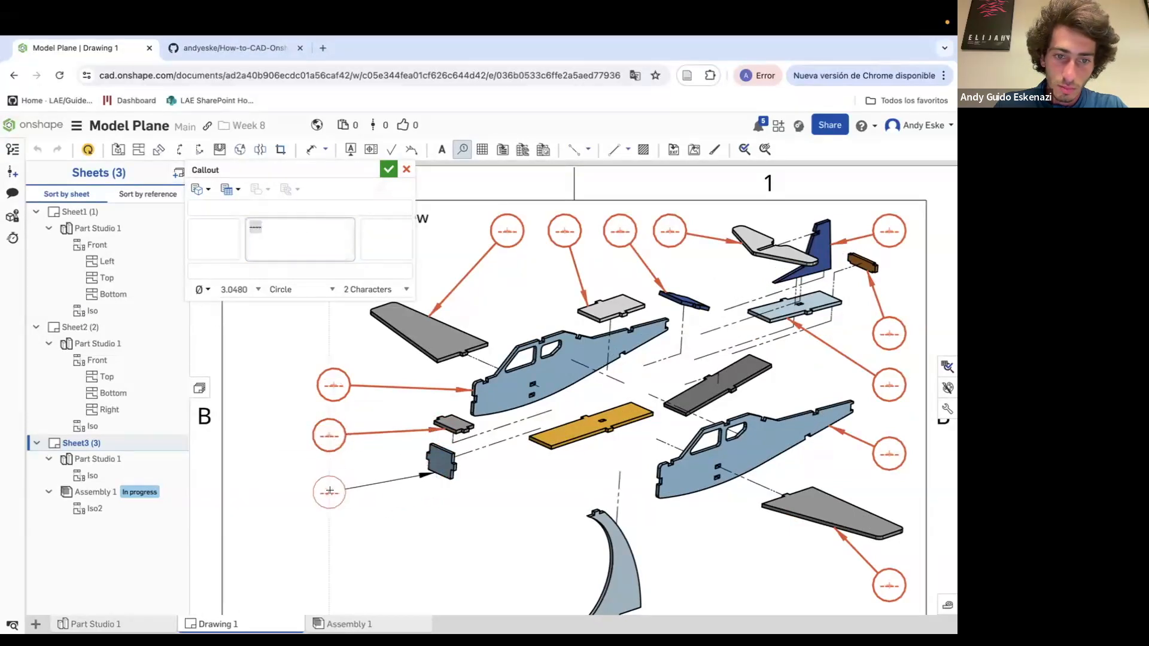
{"action": "left_click", "coordinate": [329, 493]}
{"action": "key", "text": "Escape"}
{"action": "left_click_drag", "start_coordinate": [340, 398], "coordinate": [324, 385]}
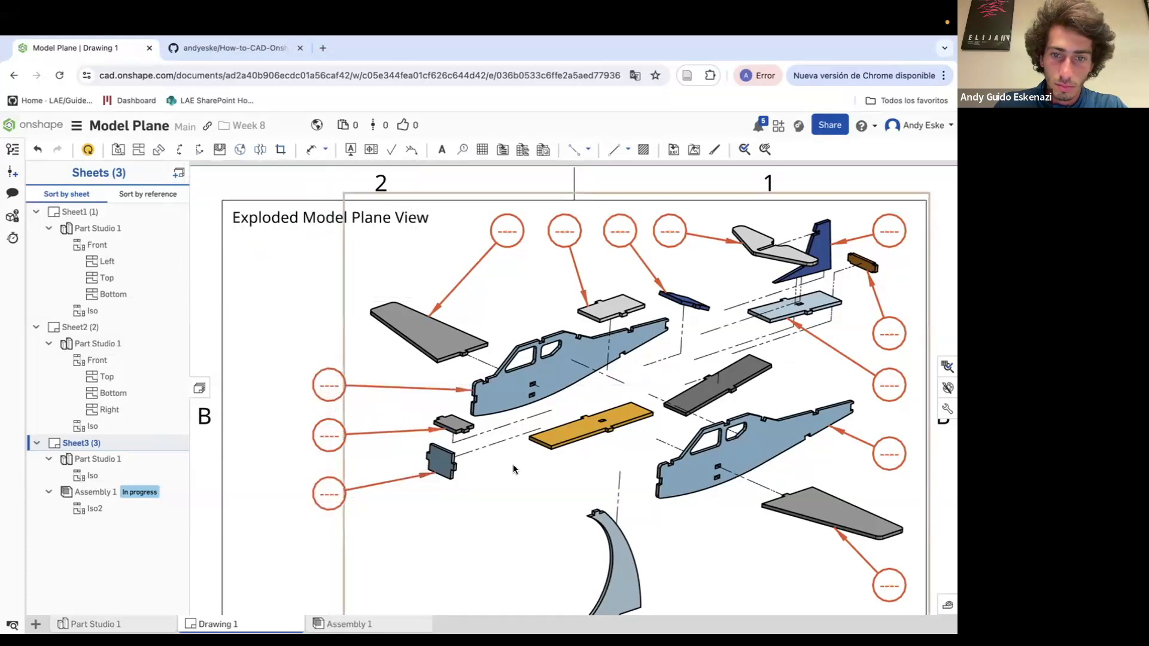
Add item-number callouts for the yellow panel and the dark grey panel, stacked below the nose plate's callout
{"action": "left_click", "coordinate": [462, 149]}
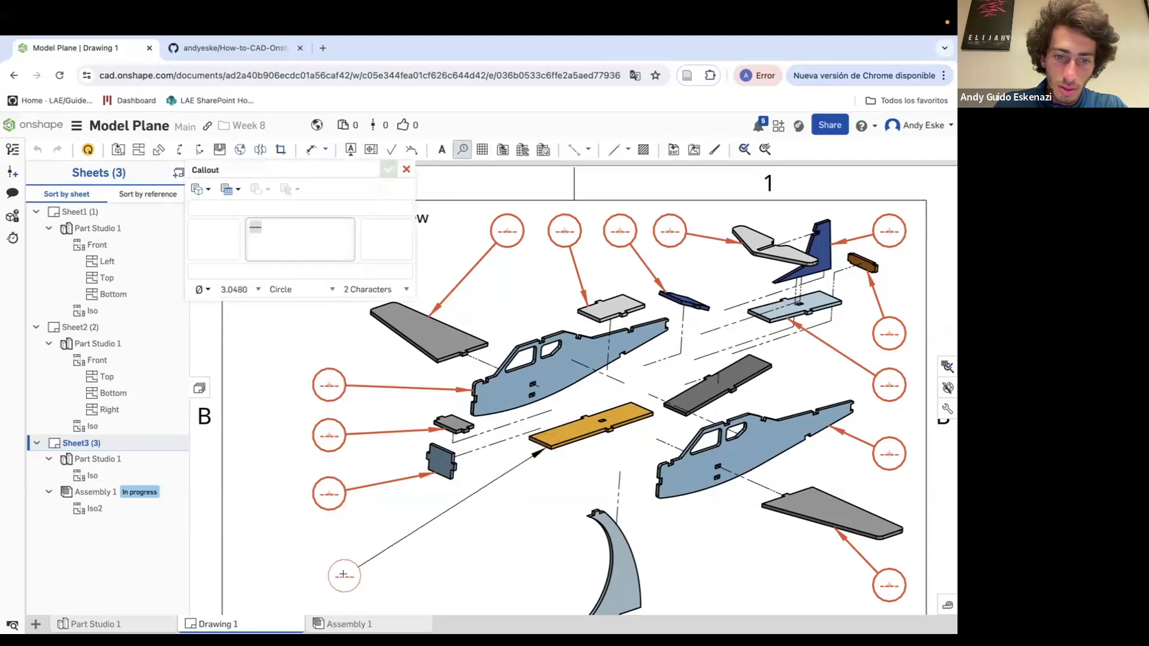
{"action": "left_click", "coordinate": [330, 570]}
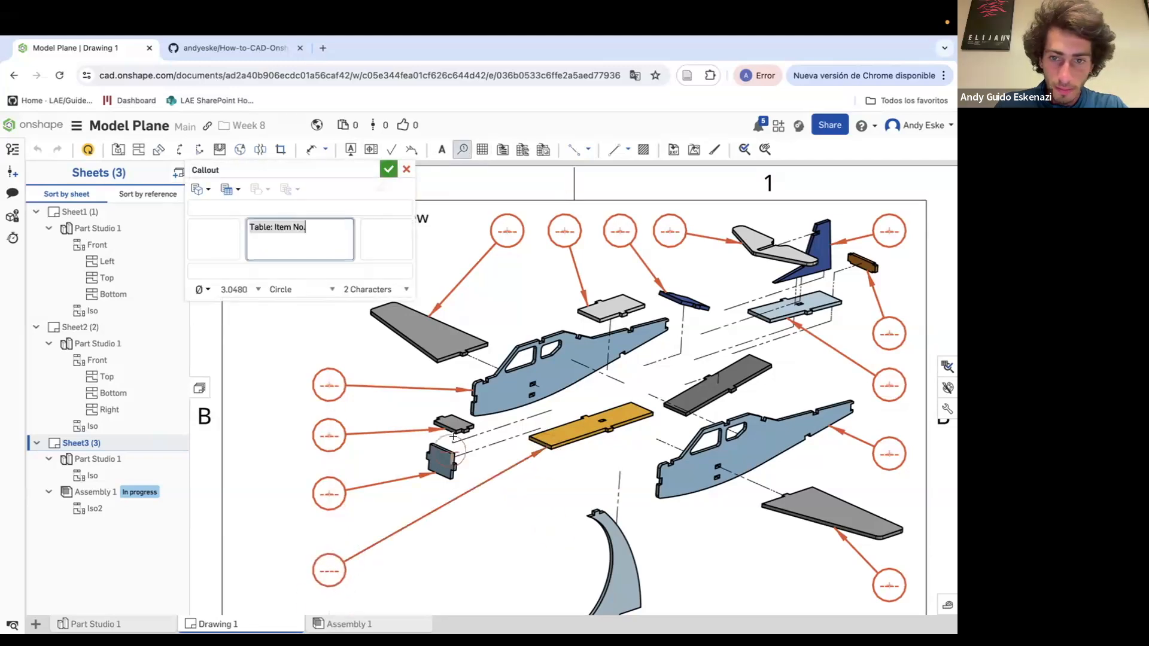
{"action": "scroll", "coordinate": [467, 455], "scroll_direction": "down", "scroll_amount": 3}
{"action": "scroll", "coordinate": [596, 430], "scroll_direction": "up", "scroll_amount": 2}
{"action": "scroll", "coordinate": [596, 429], "scroll_direction": "up", "scroll_amount": 1}
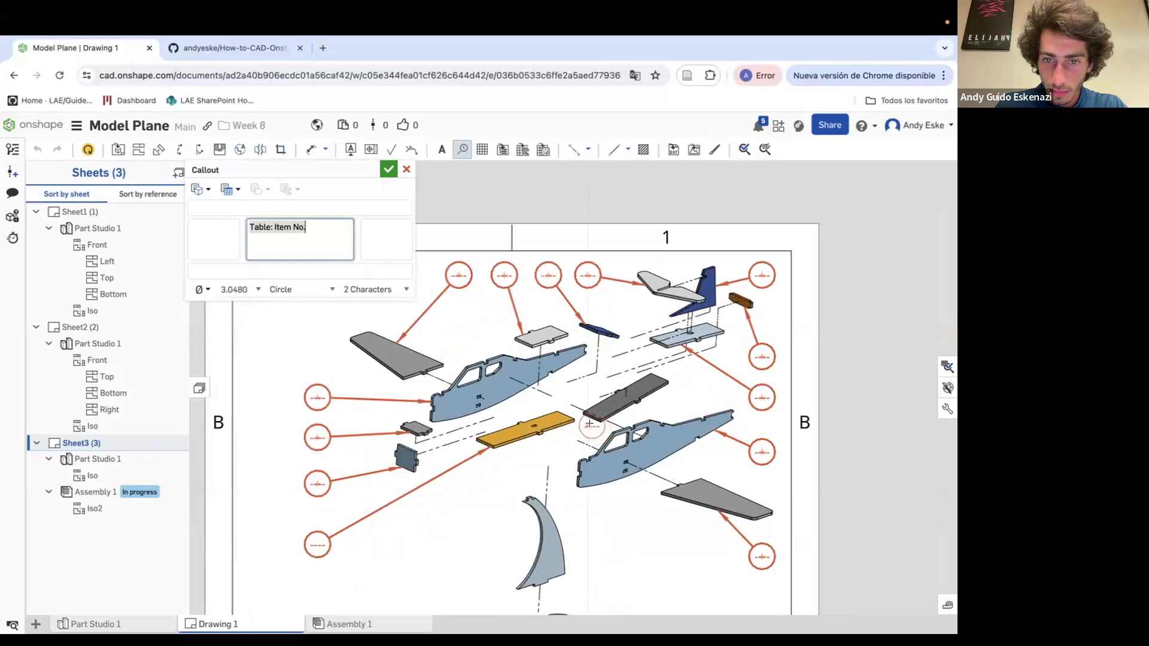
{"action": "left_click", "coordinate": [587, 422]}
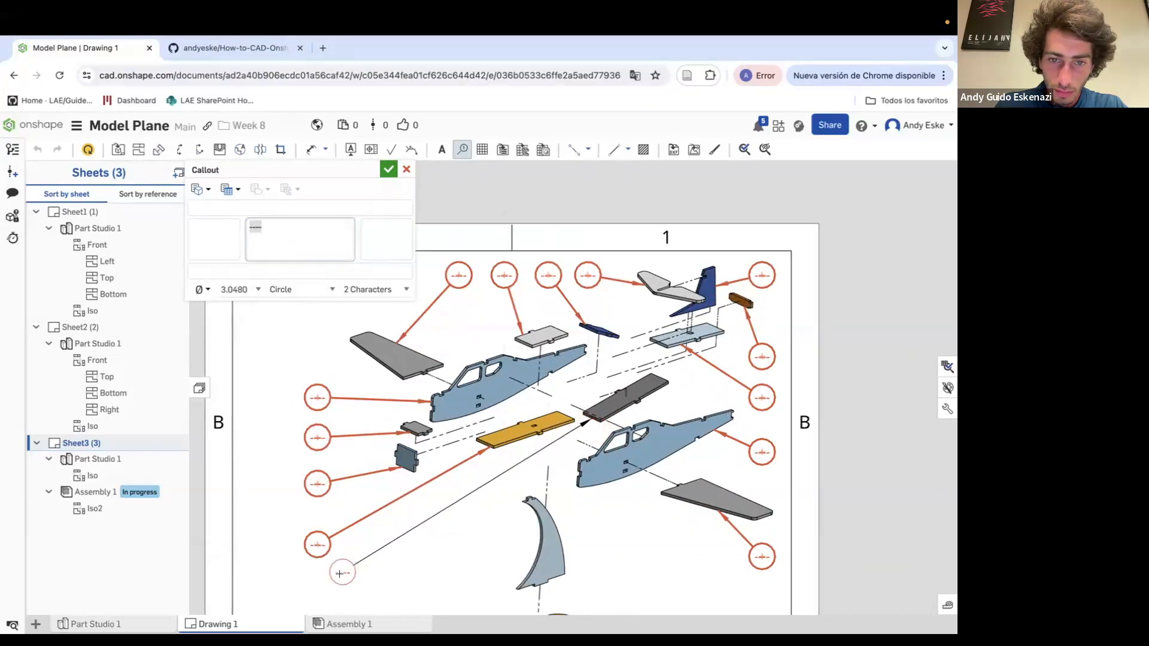
{"action": "left_click", "coordinate": [317, 585]}
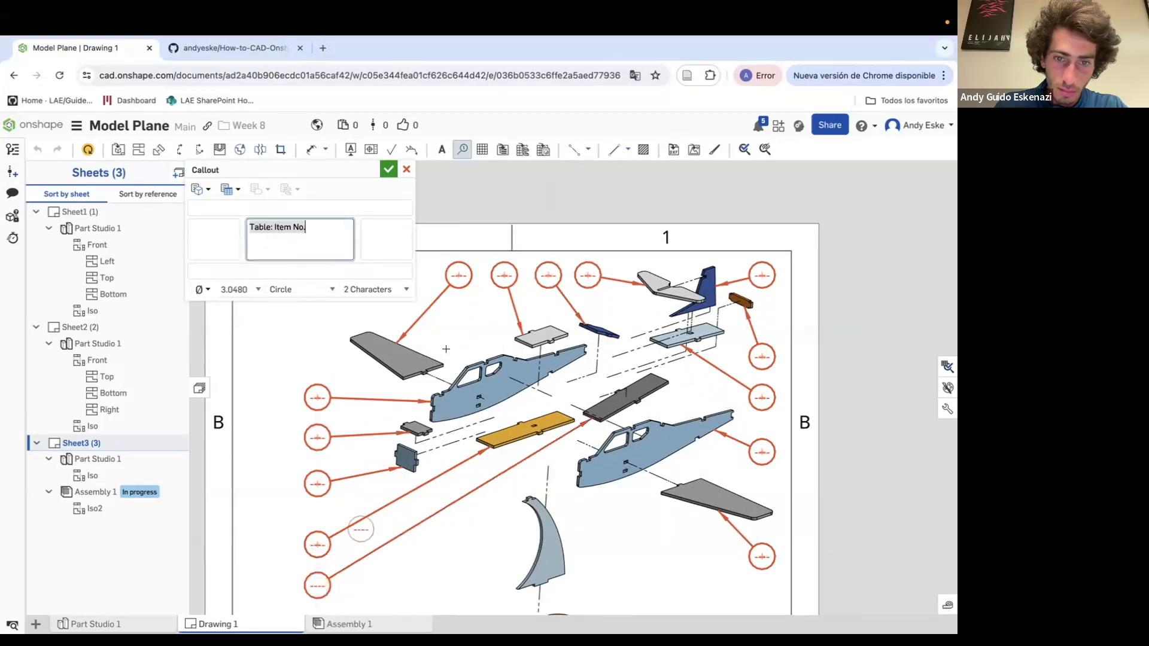
Add item-number callouts with arrows to the curved stand and the orange base, in line with the existing callout columns
{"action": "scroll", "coordinate": [442, 435], "scroll_direction": "down", "scroll_amount": 3}
{"action": "scroll", "coordinate": [441, 435], "scroll_direction": "up", "scroll_amount": 3}
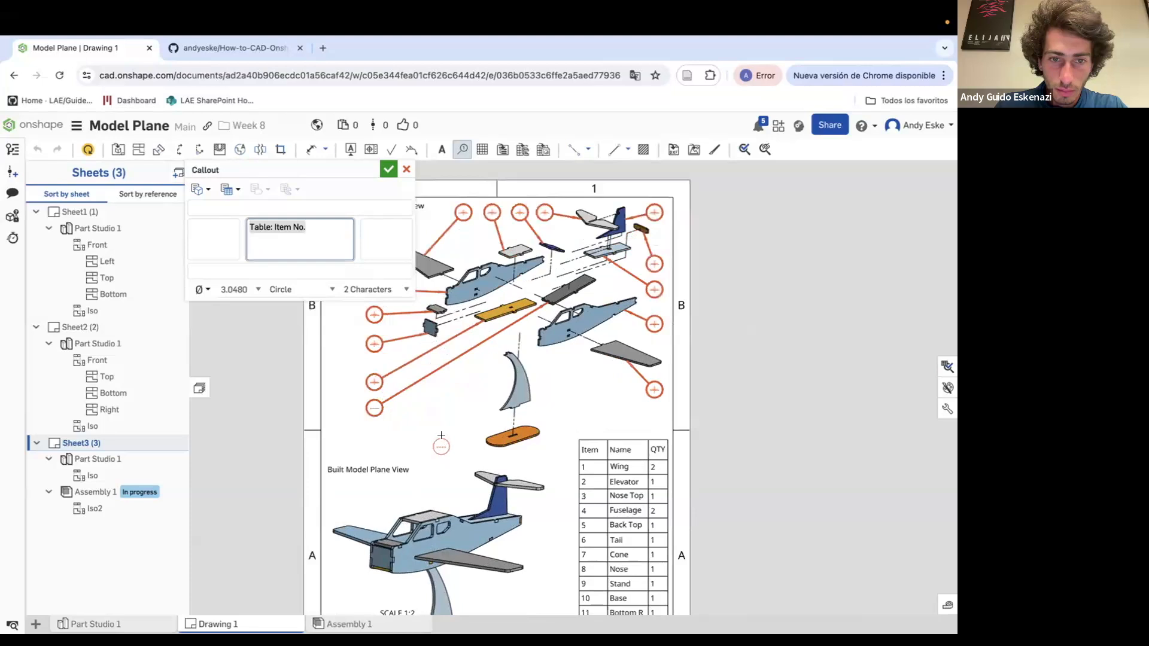
{"action": "left_click", "coordinate": [525, 386]}
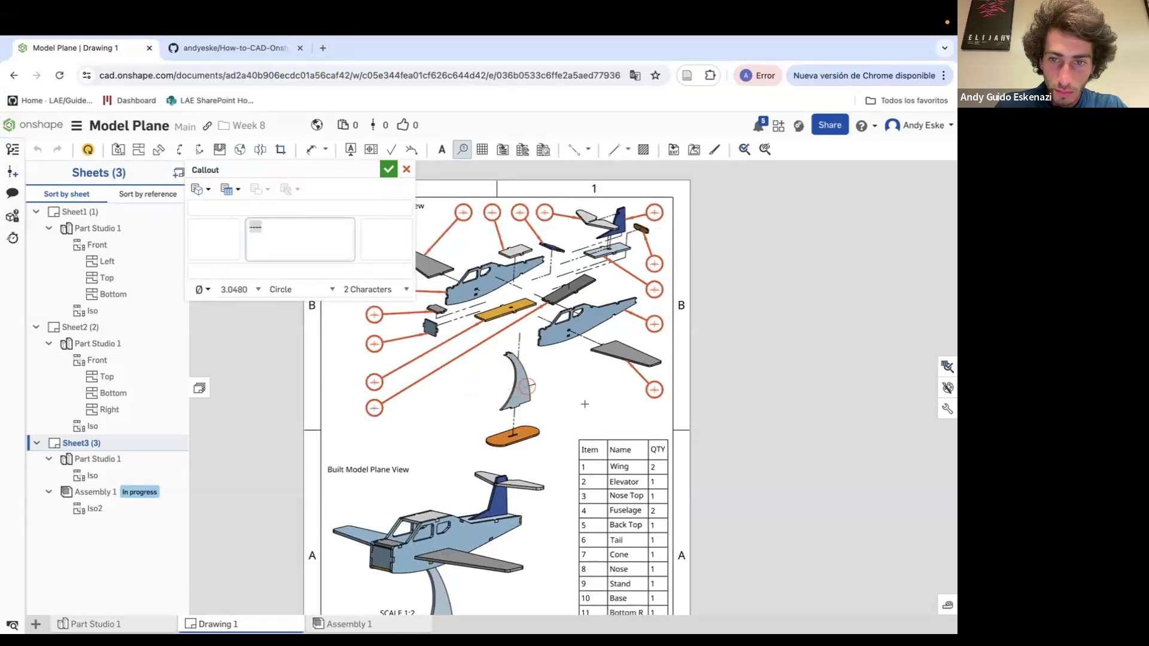
{"action": "left_click", "coordinate": [654, 414]}
{"action": "left_click", "coordinate": [486, 445]}
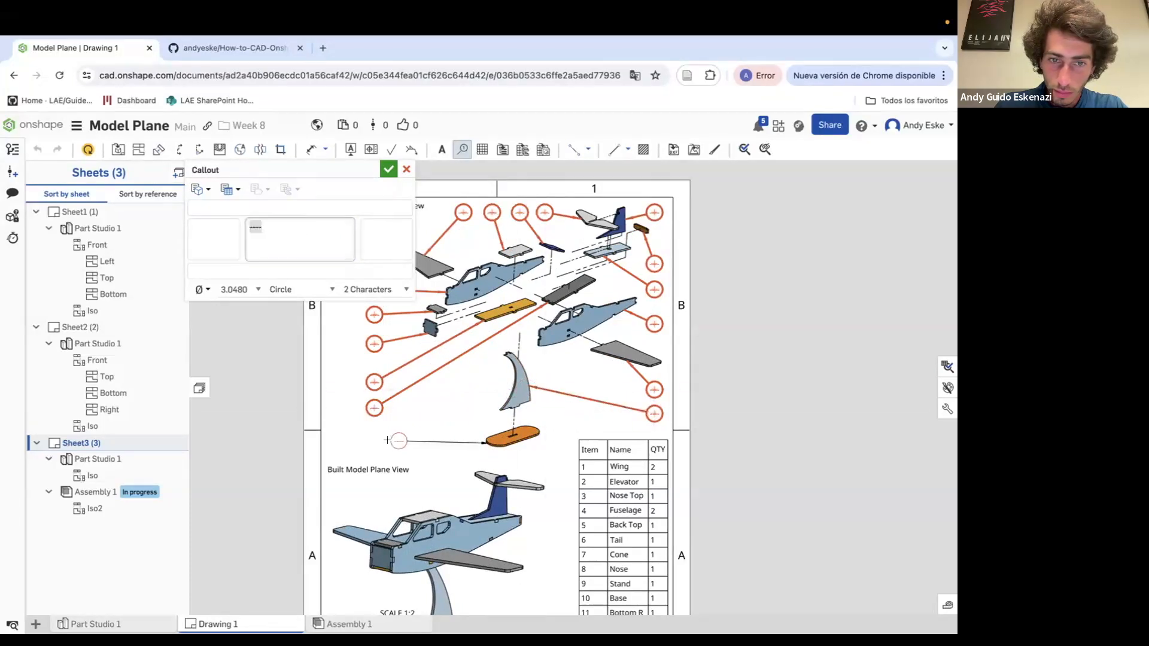
{"action": "left_click", "coordinate": [374, 440]}
{"action": "scroll", "coordinate": [609, 459], "scroll_direction": "down", "scroll_amount": 2}
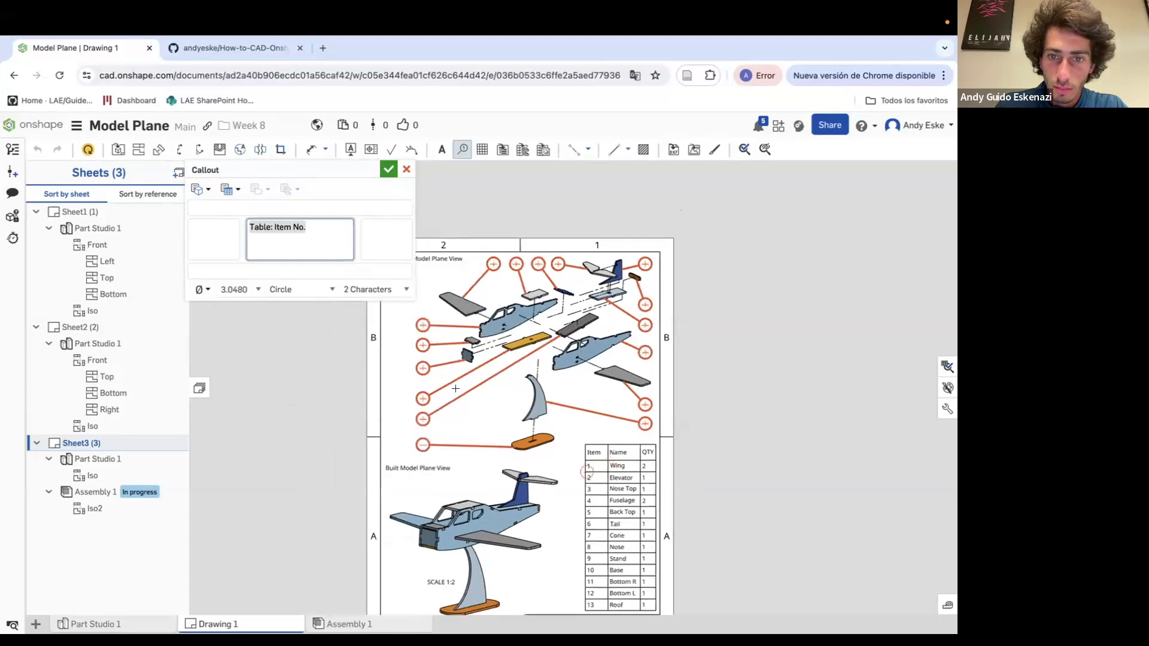
{"action": "left_click", "coordinate": [389, 170]}
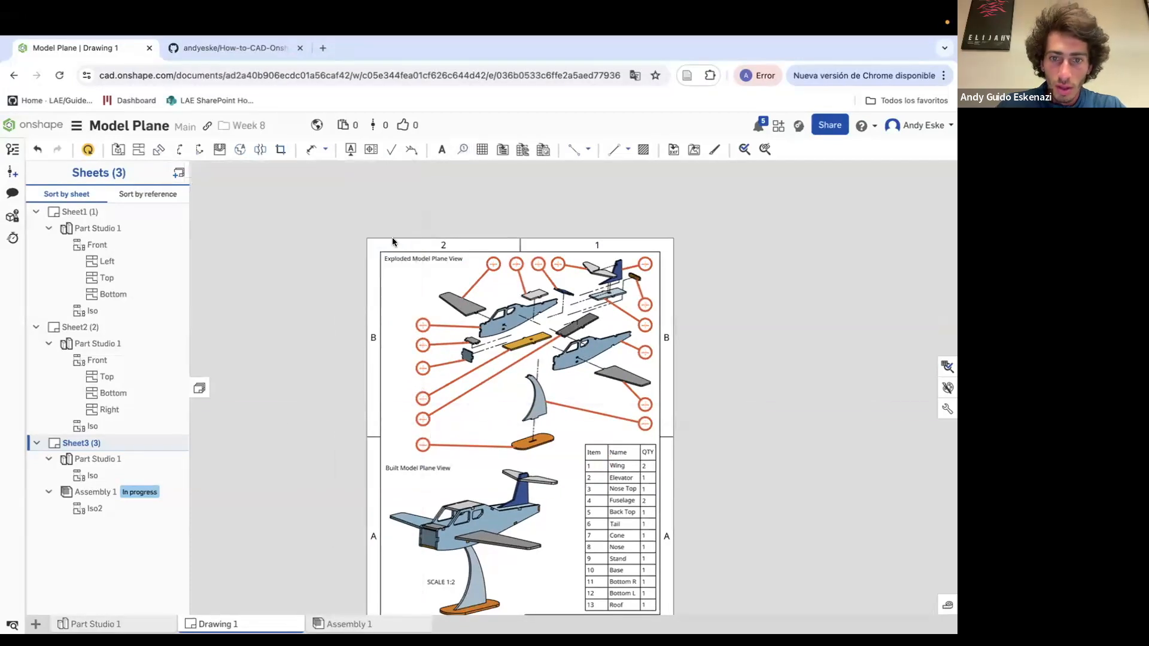
Replace the placeholder text of both grey wings' callouts with item number 1
{"action": "scroll", "coordinate": [623, 479], "scroll_direction": "up", "scroll_amount": 2}
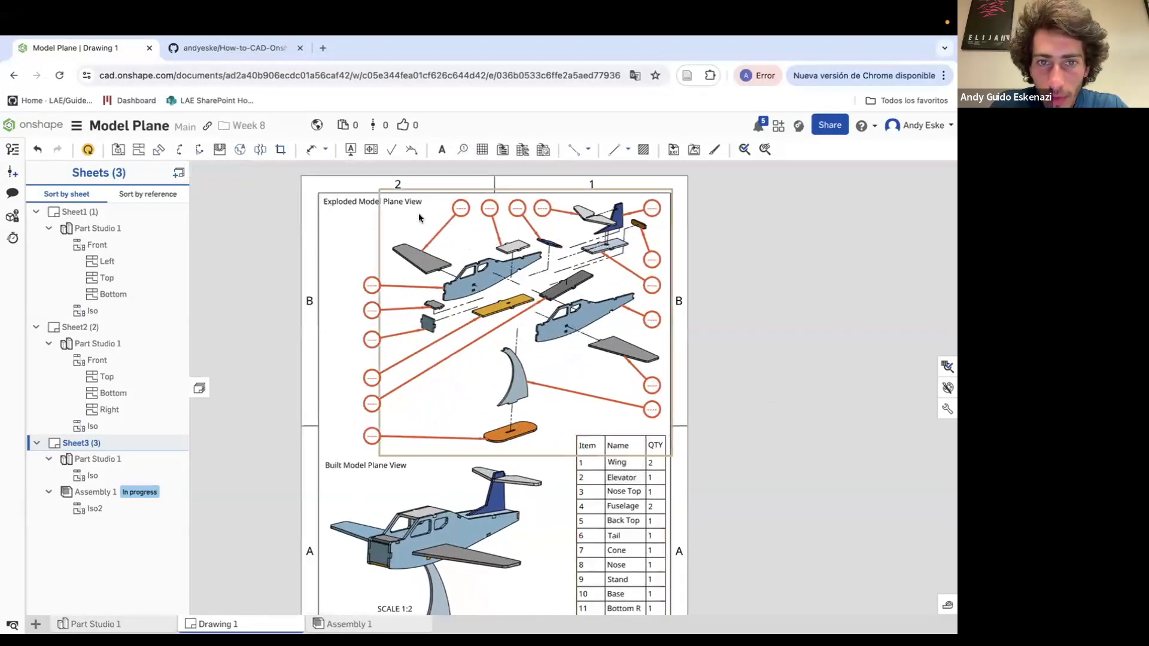
{"action": "double_click", "coordinate": [461, 207]}
{"action": "type", "text": "1"}
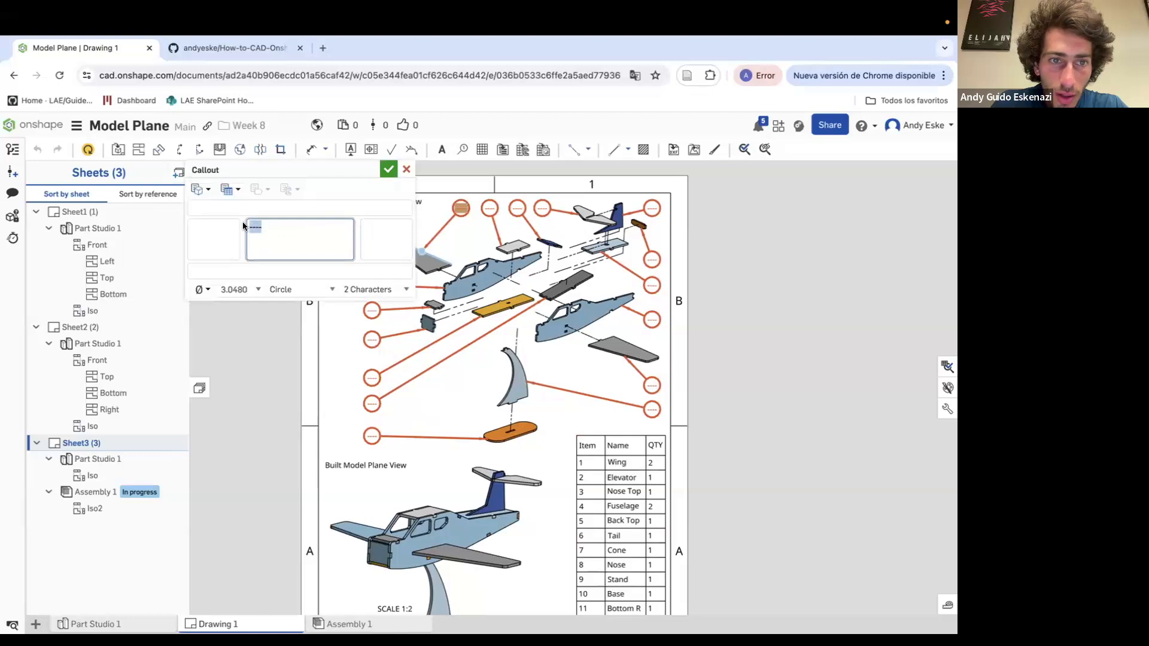
{"action": "left_click", "coordinate": [389, 169]}
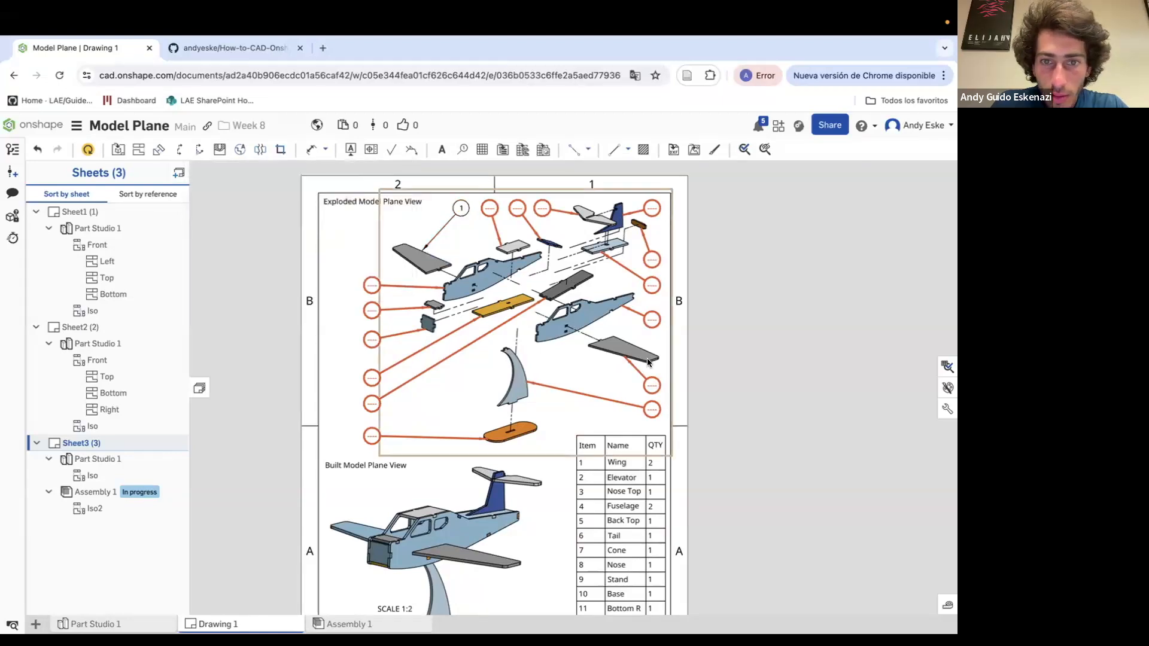
{"action": "double_click", "coordinate": [655, 387]}
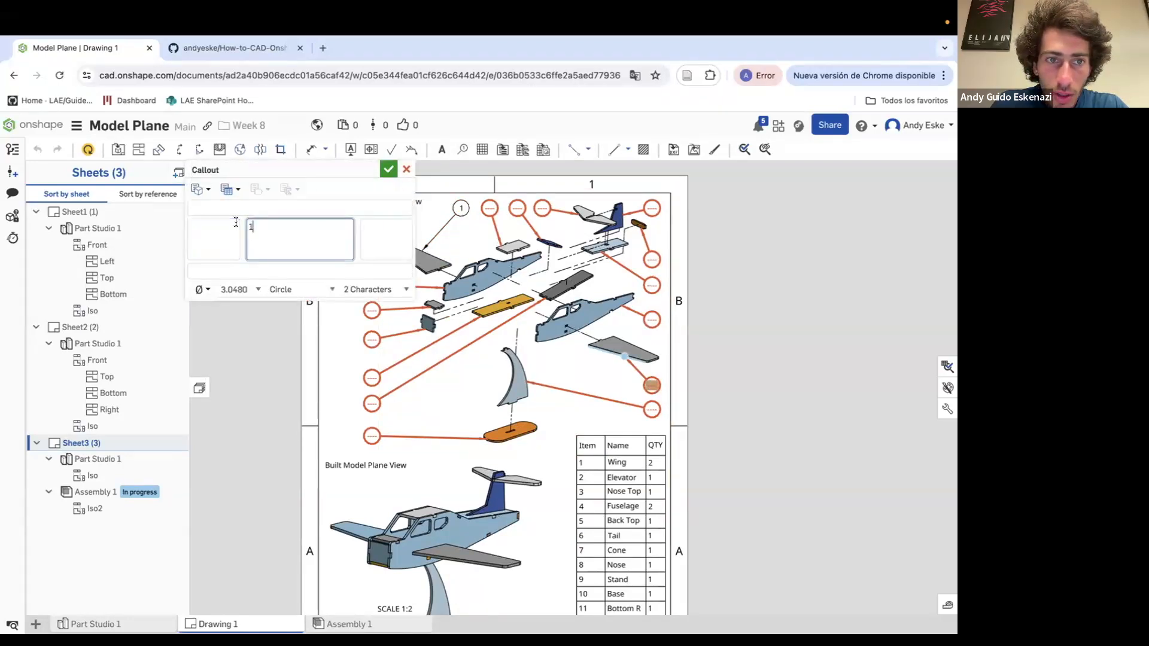
{"action": "left_click", "coordinate": [388, 170]}
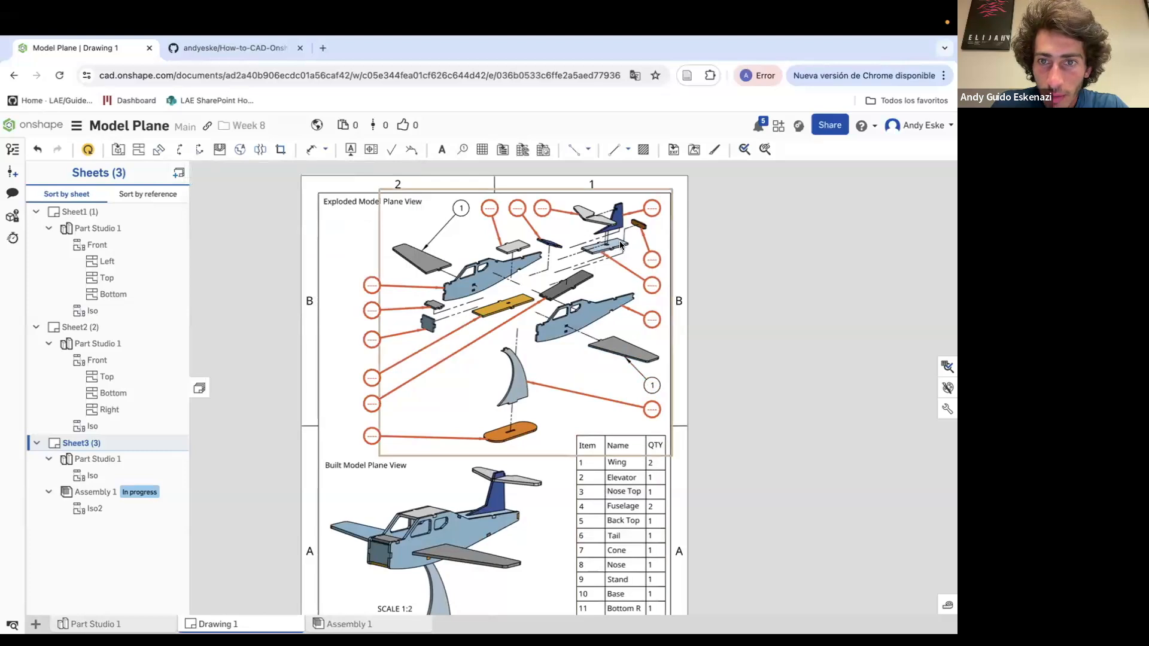
Set the elevator's callout in the exploded view to item number 2 and the nose top's callout to 3
{"action": "double_click", "coordinate": [540, 208]}
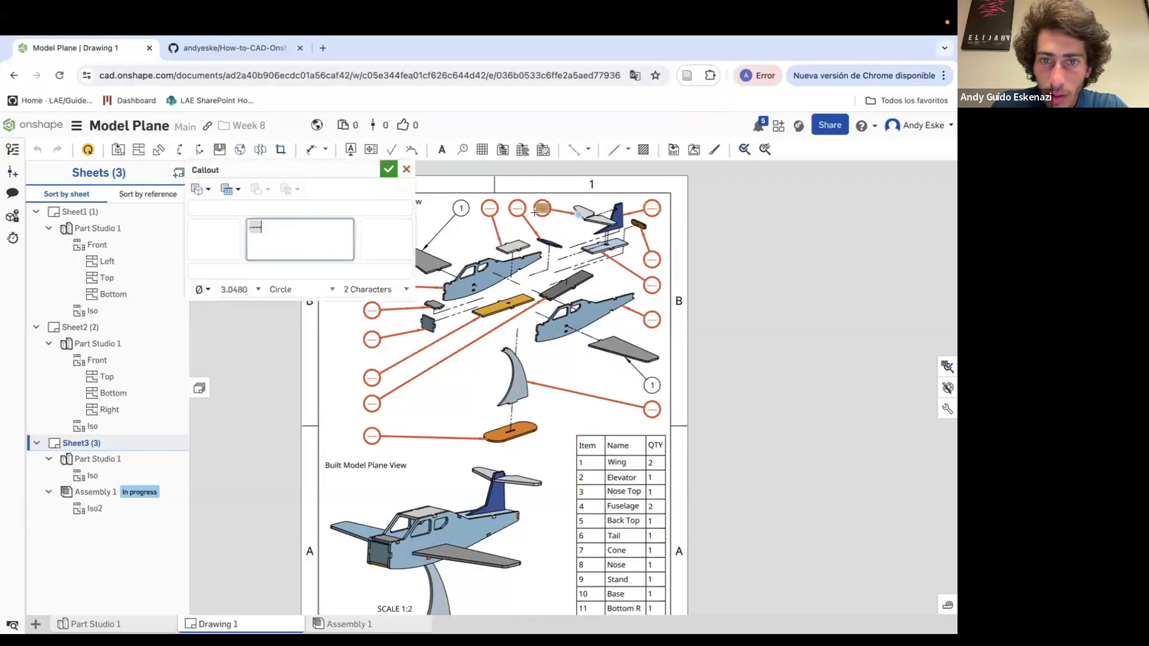
{"action": "type", "text": "2"}
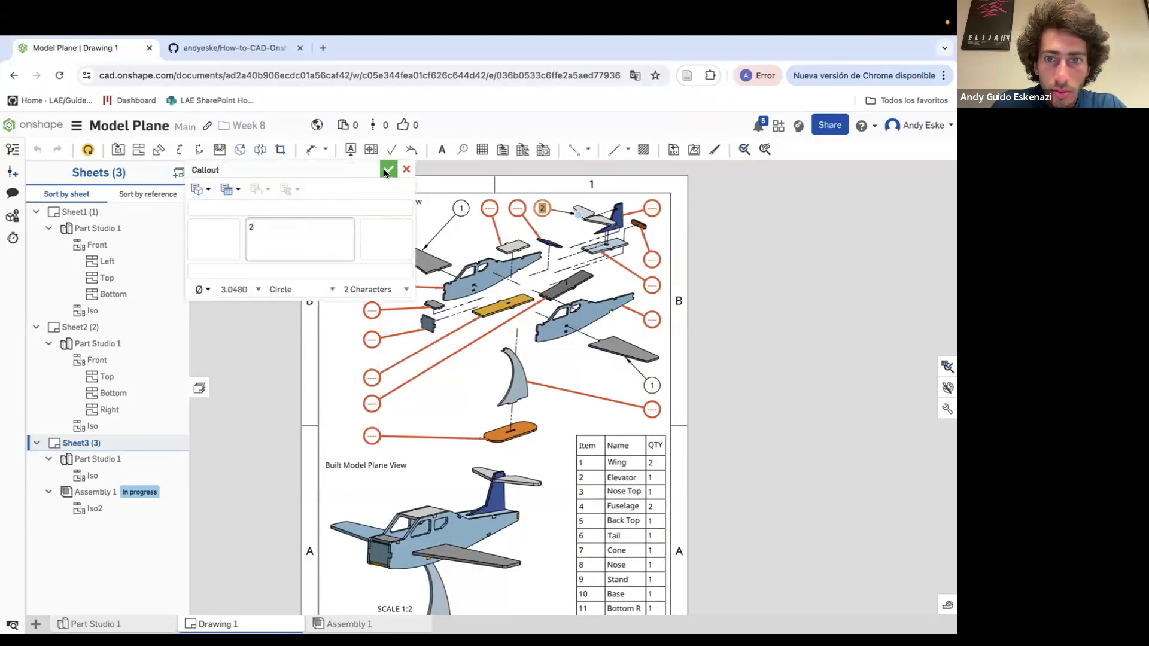
{"action": "left_click", "coordinate": [389, 169]}
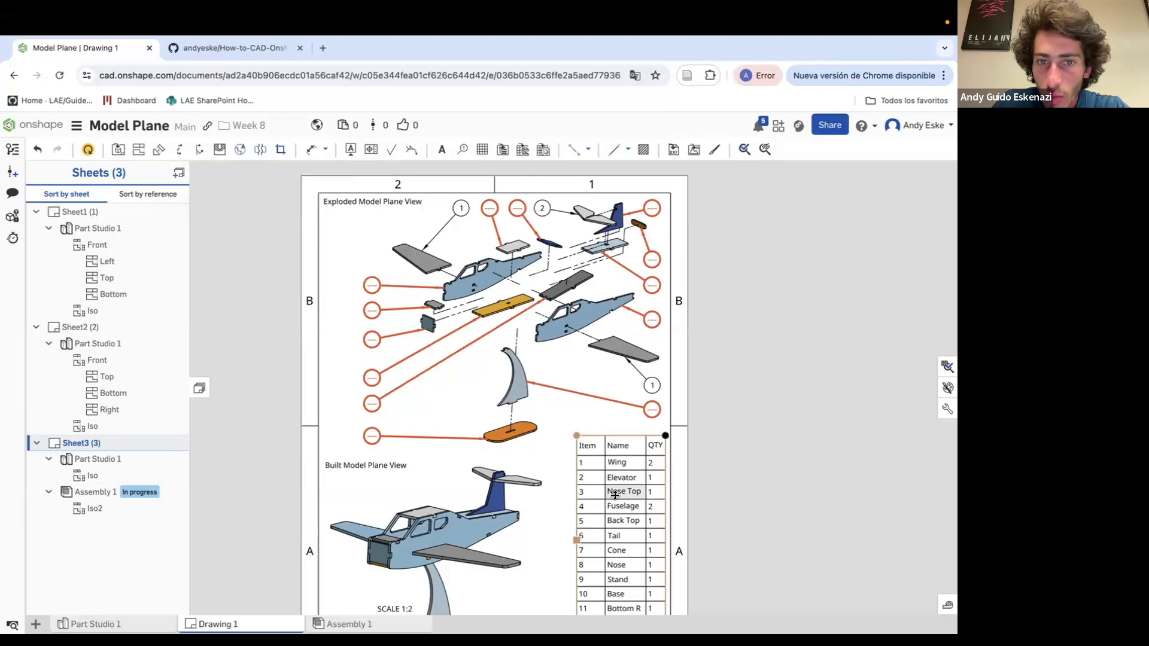
{"action": "double_click", "coordinate": [369, 312]}
{"action": "double_click", "coordinate": [251, 227]}
{"action": "type", "text": "3"}
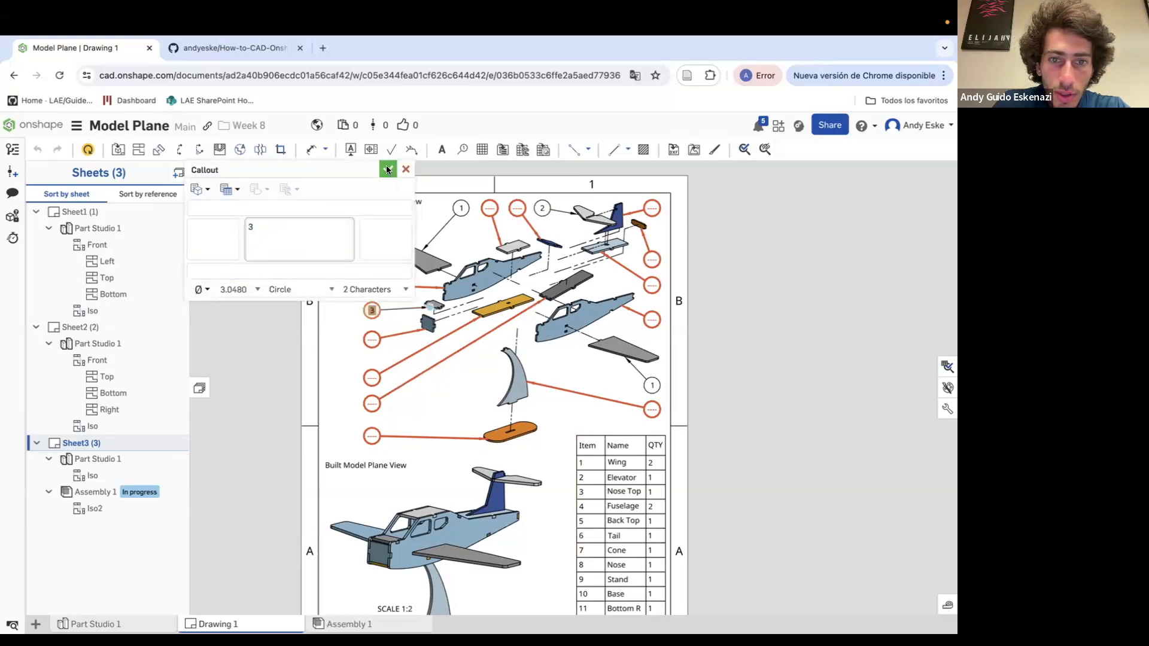
{"action": "left_click", "coordinate": [388, 170]}
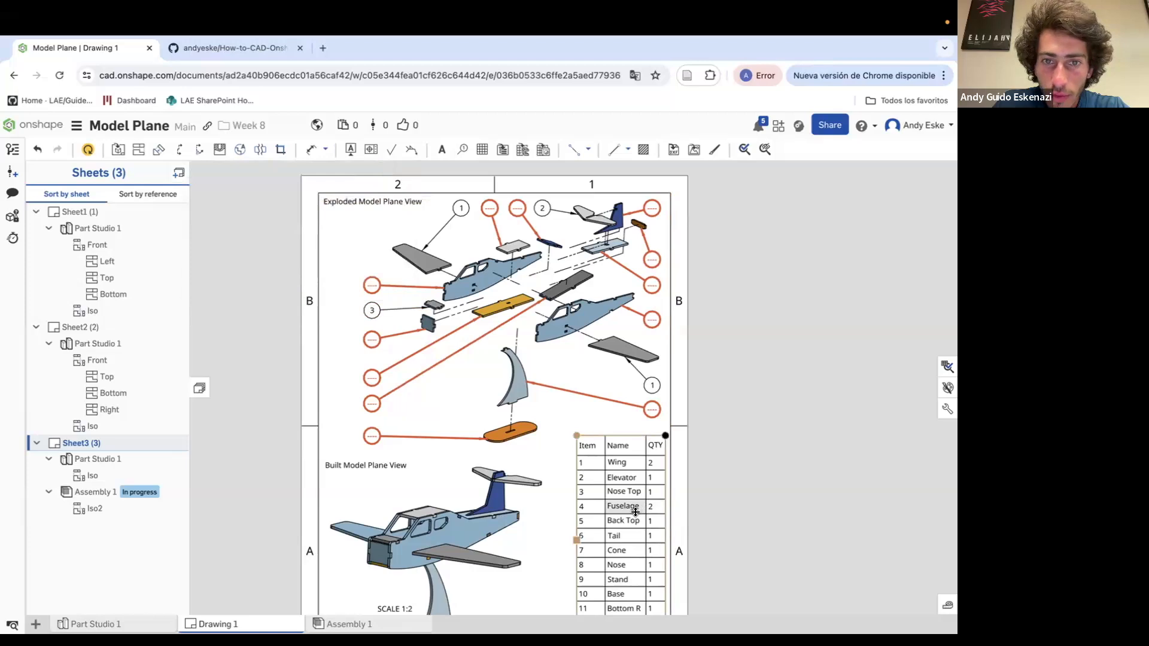
Replace the placeholder text of both blue fuselage sides' callouts with item number 4
{"action": "double_click", "coordinate": [367, 286]}
{"action": "key", "text": "ctrl+a"}
{"action": "type", "text": "4"}
{"action": "left_click", "coordinate": [389, 170]}
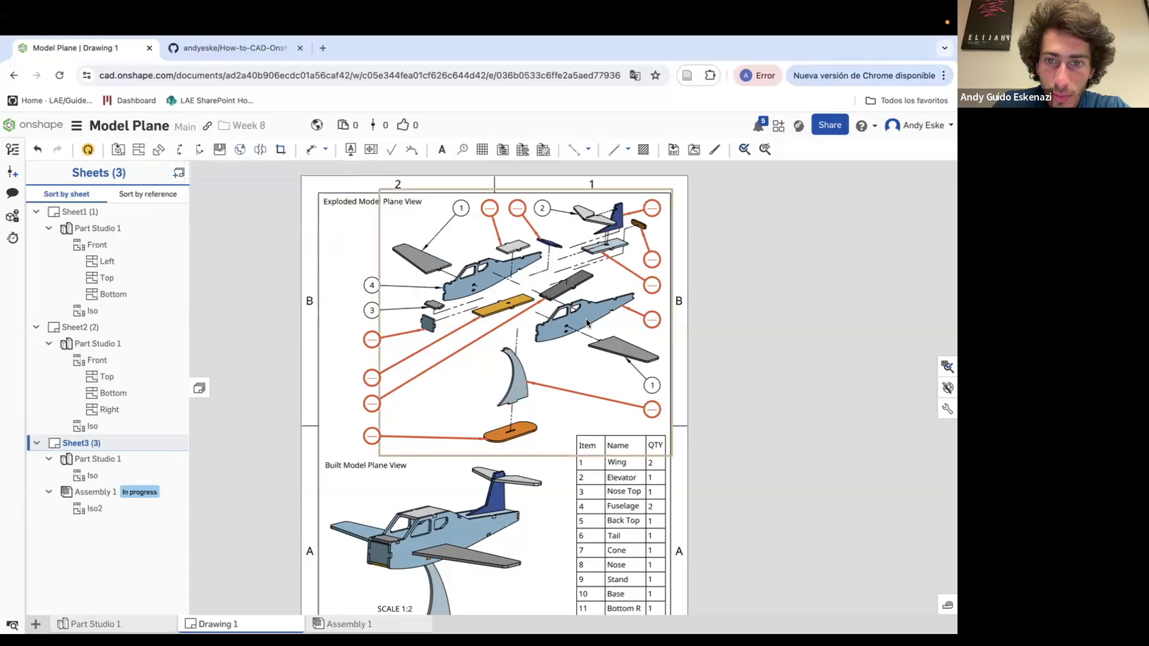
{"action": "double_click", "coordinate": [653, 322]}
{"action": "type", "text": "4"}
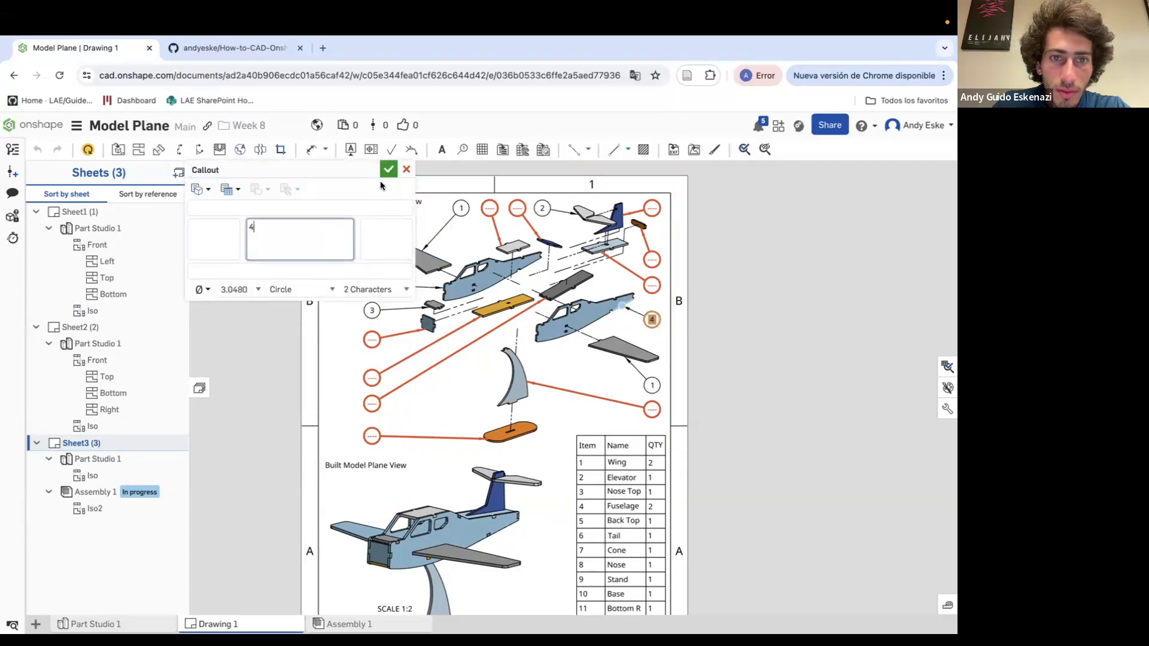
{"action": "left_click", "coordinate": [388, 169]}
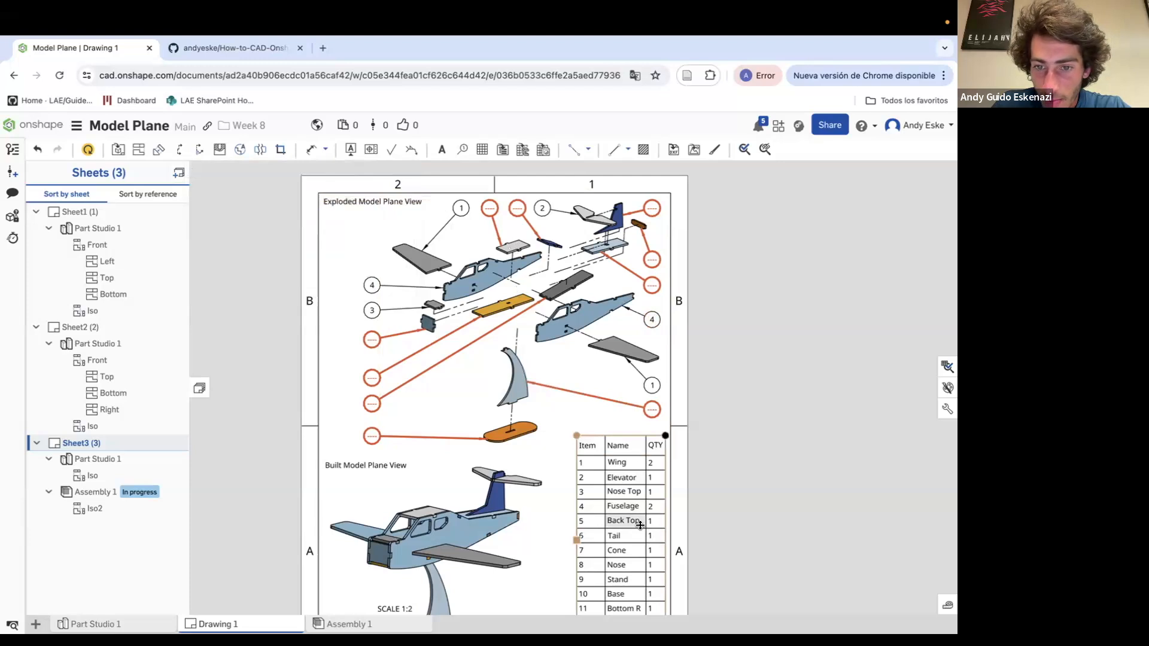
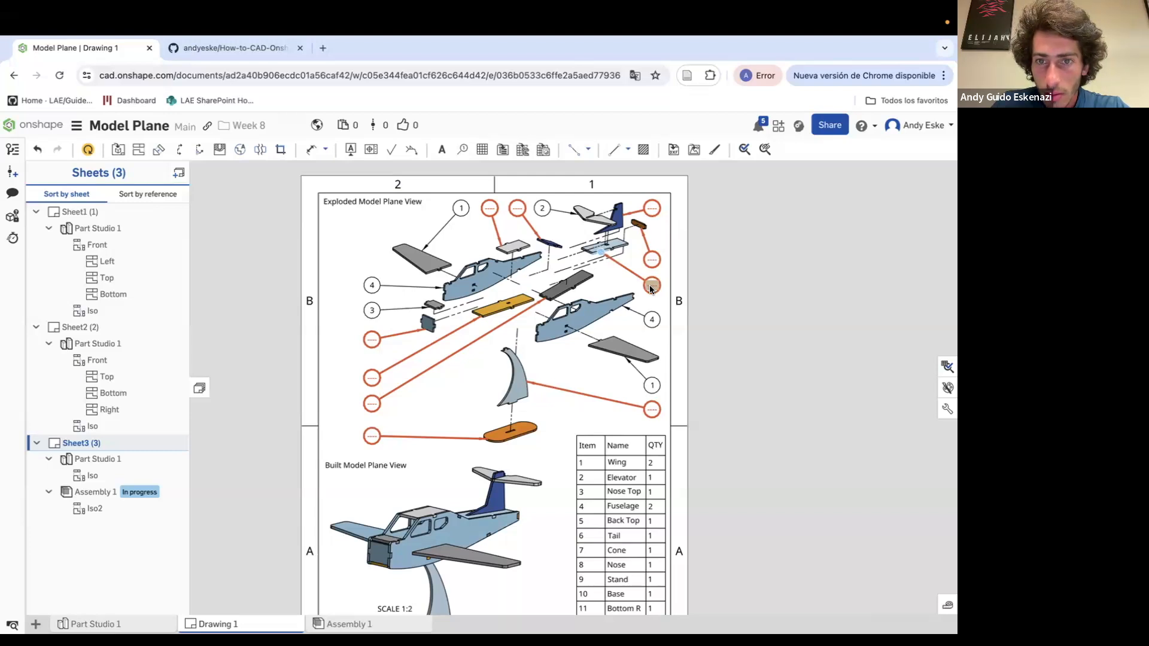
Set the callout of the light grey roof panel in the exploded view to item number 13
{"action": "scroll", "coordinate": [650, 286], "scroll_direction": "down", "scroll_amount": 2}
{"action": "scroll", "coordinate": [591, 502], "scroll_direction": "down", "scroll_amount": 2}
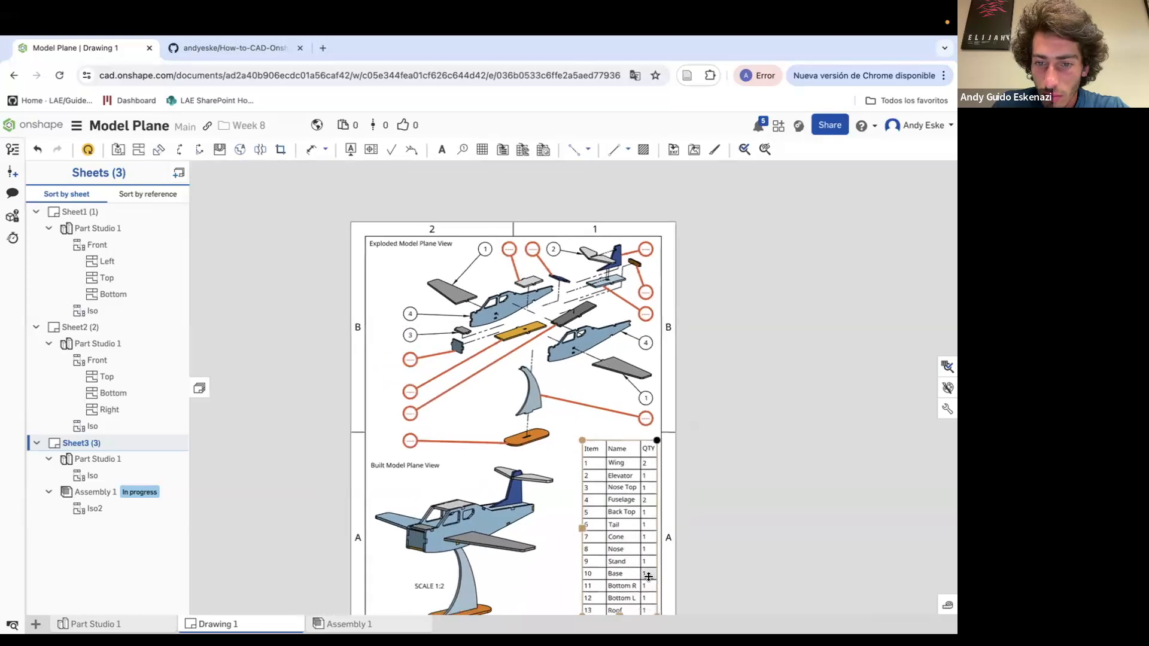
{"action": "scroll", "coordinate": [644, 584], "scroll_direction": "up", "scroll_amount": 3}
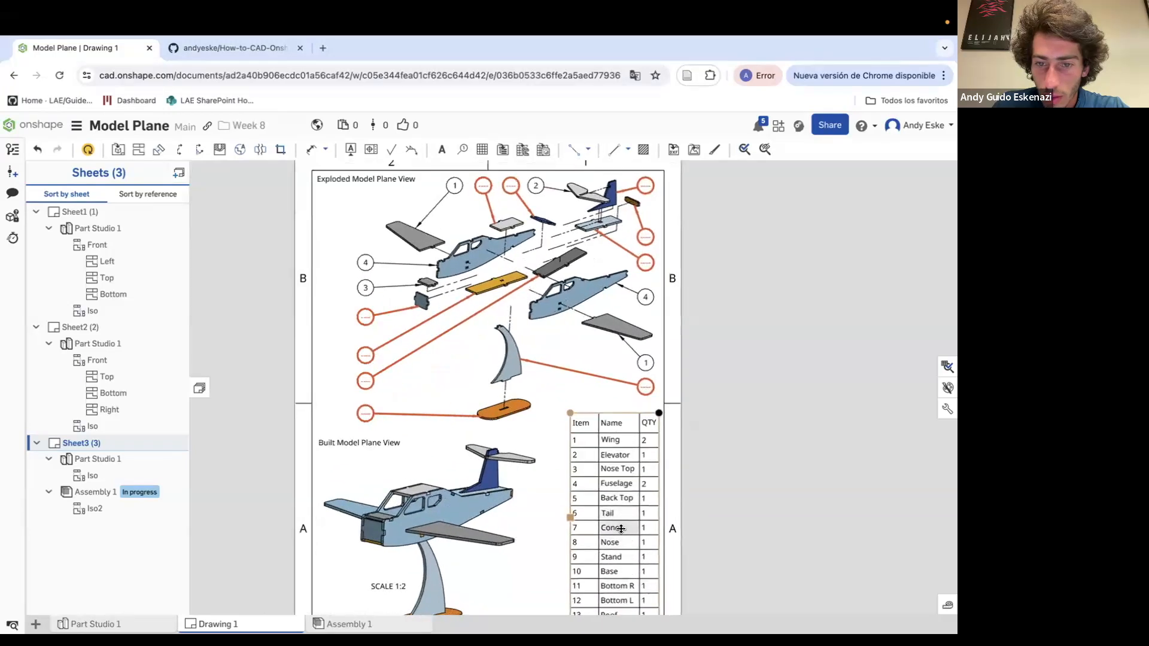
{"action": "scroll", "coordinate": [599, 519], "scroll_direction": "down", "scroll_amount": 2}
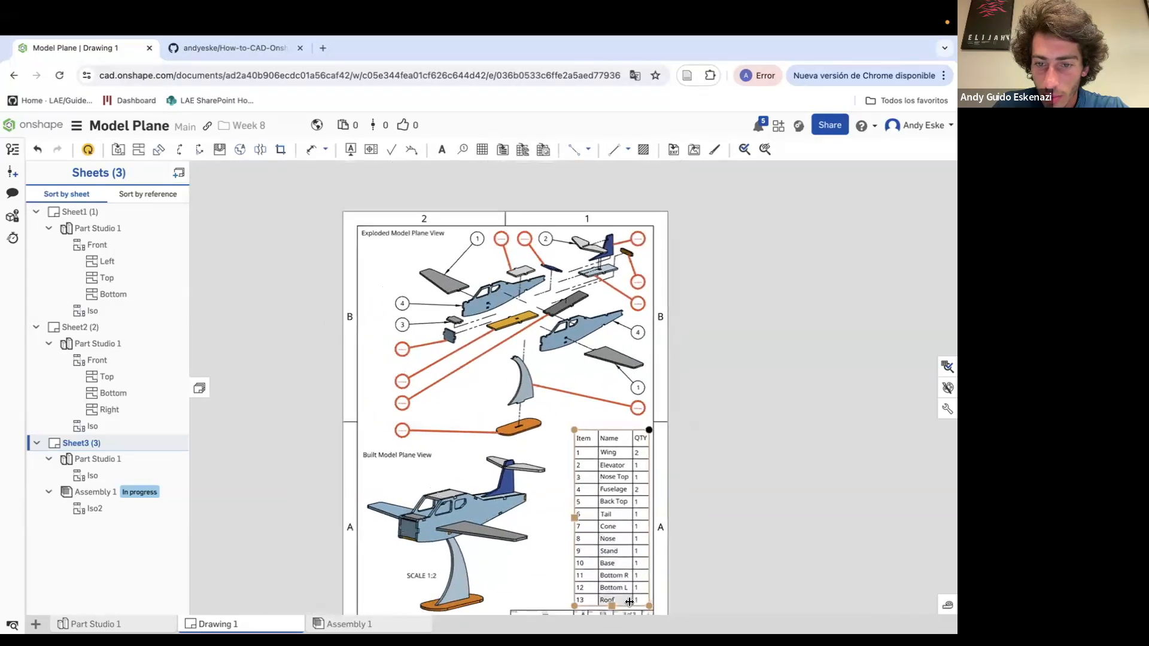
{"action": "scroll", "coordinate": [630, 601], "scroll_direction": "up", "scroll_amount": 2}
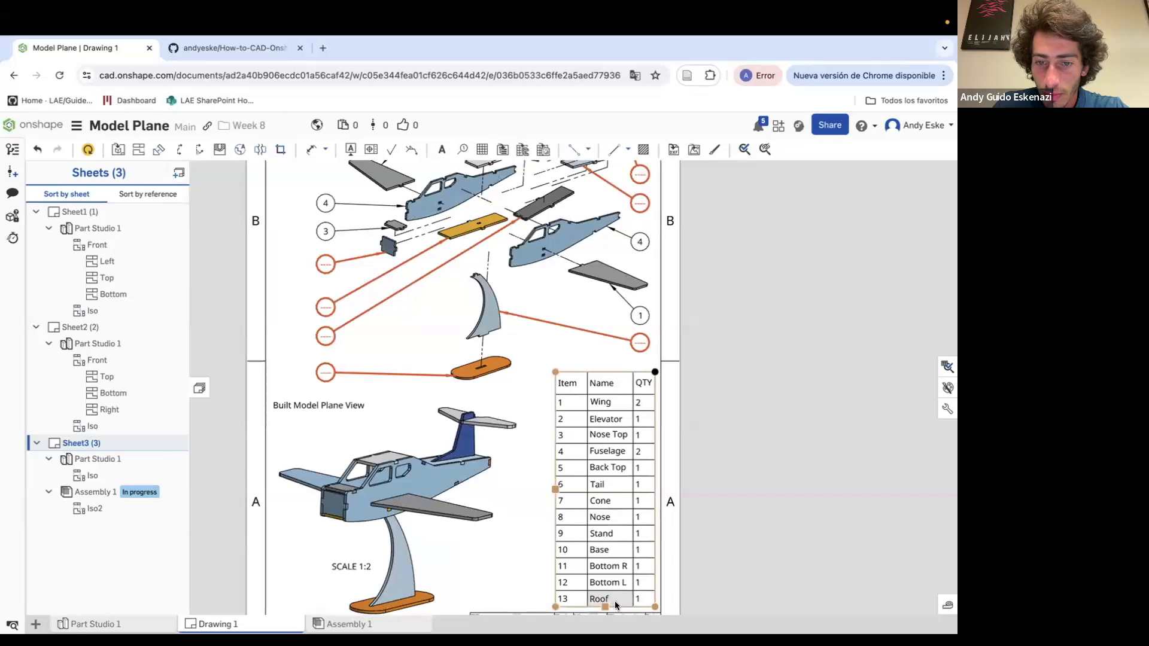
{"action": "scroll", "coordinate": [544, 515], "scroll_direction": "down", "scroll_amount": 2}
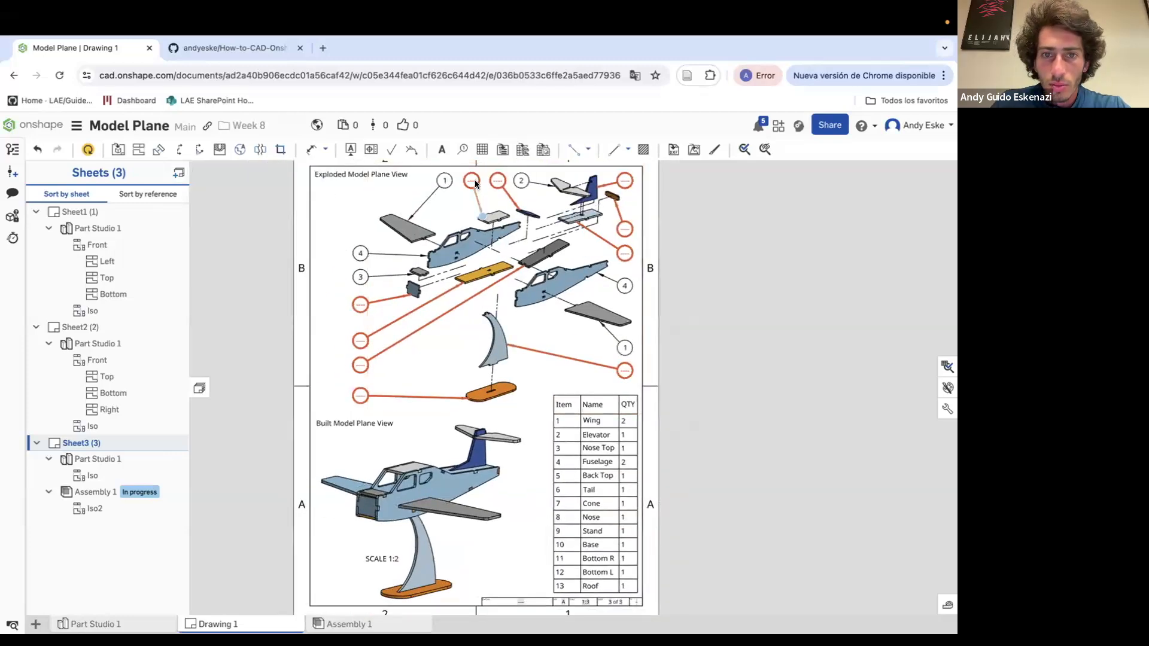
{"action": "double_click", "coordinate": [472, 181]}
{"action": "type", "text": "13"}
{"action": "left_click", "coordinate": [388, 169]}
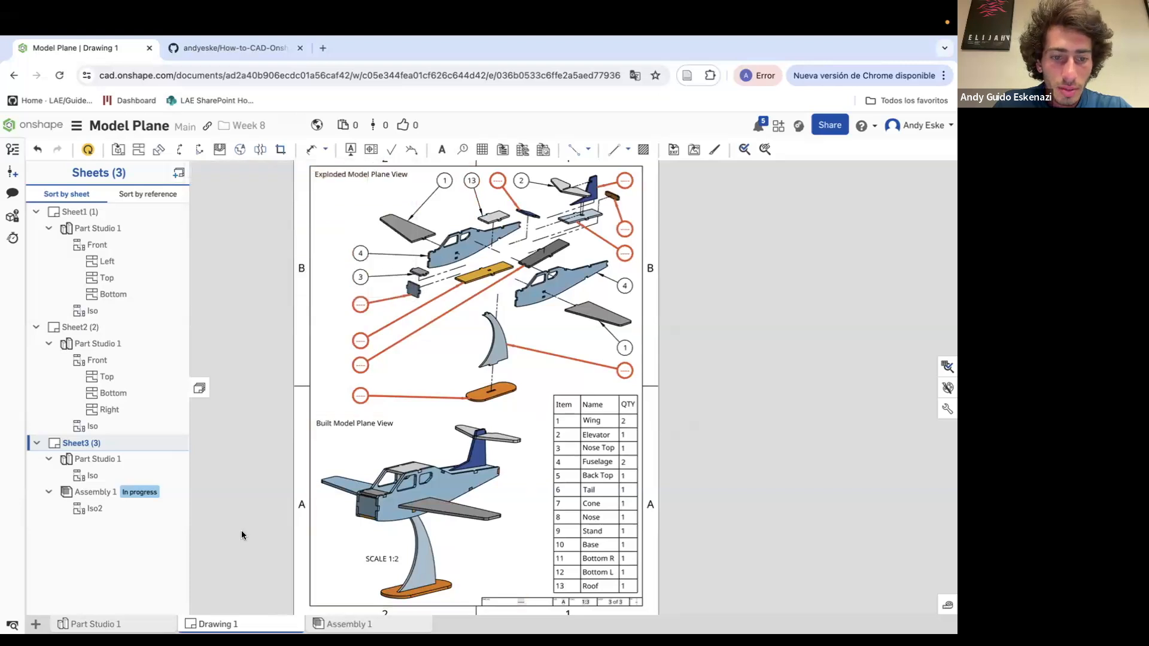
Open Sheet1 and check the side view's part callouts and the note about the unlisted plane roof
{"action": "left_click", "coordinate": [97, 230]}
{"action": "scroll", "coordinate": [429, 354], "scroll_direction": "up", "scroll_amount": 5}
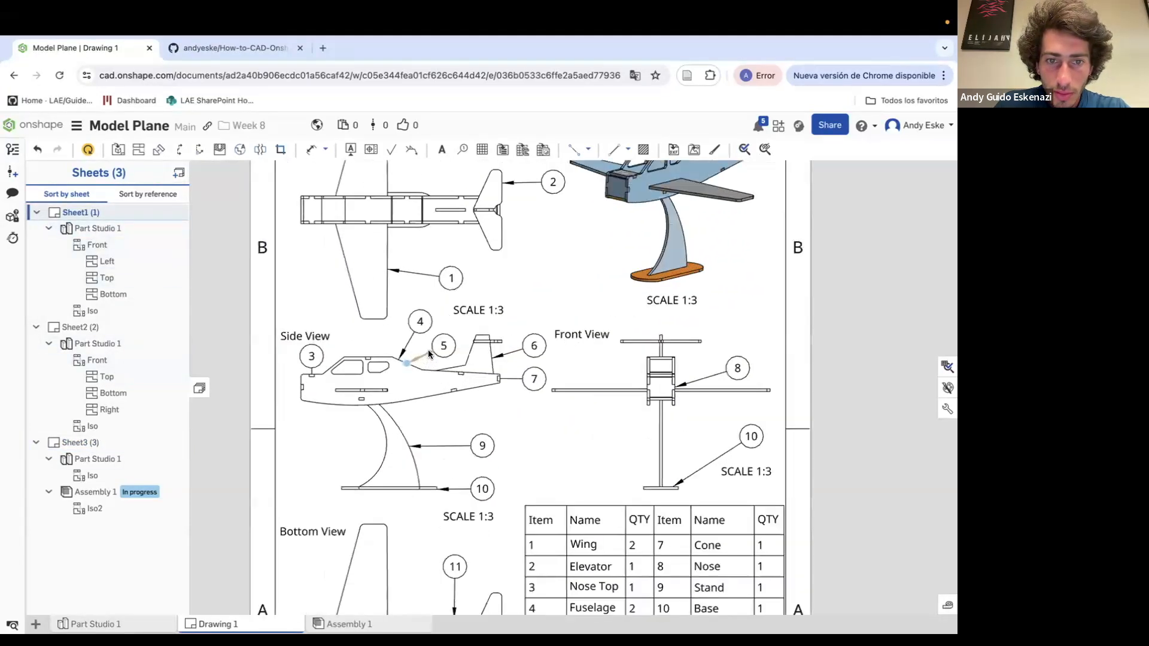
{"action": "scroll", "coordinate": [429, 355], "scroll_direction": "up", "scroll_amount": 3}
{"action": "scroll", "coordinate": [463, 378], "scroll_direction": "up", "scroll_amount": 1}
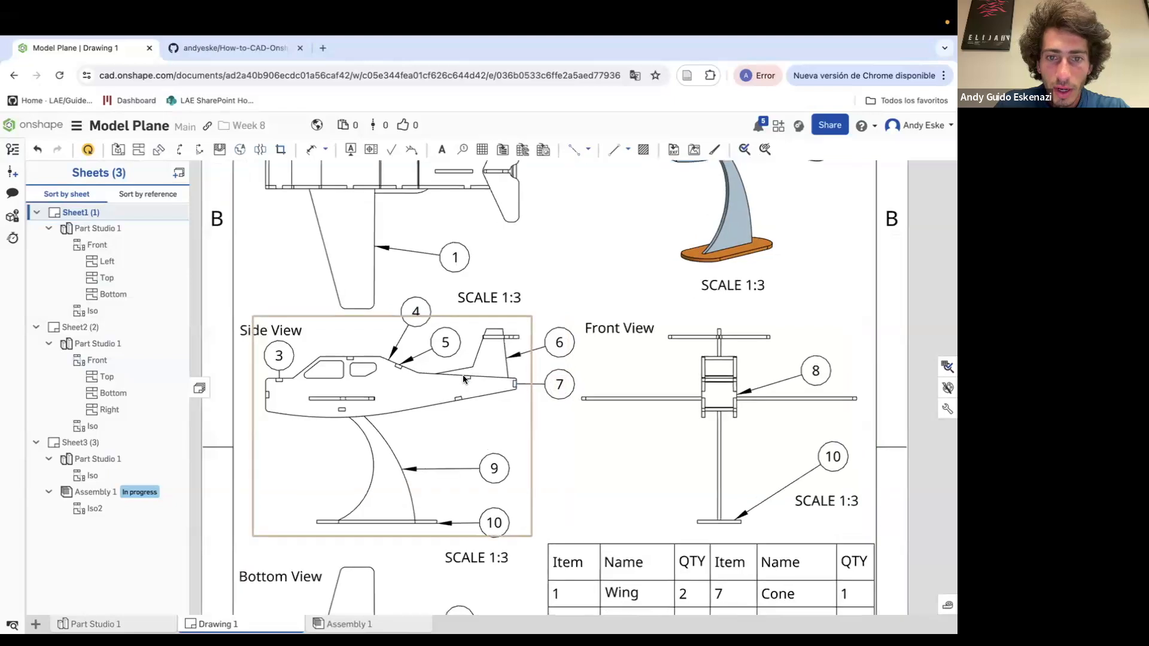
{"action": "scroll", "coordinate": [463, 377], "scroll_direction": "up", "scroll_amount": 4}
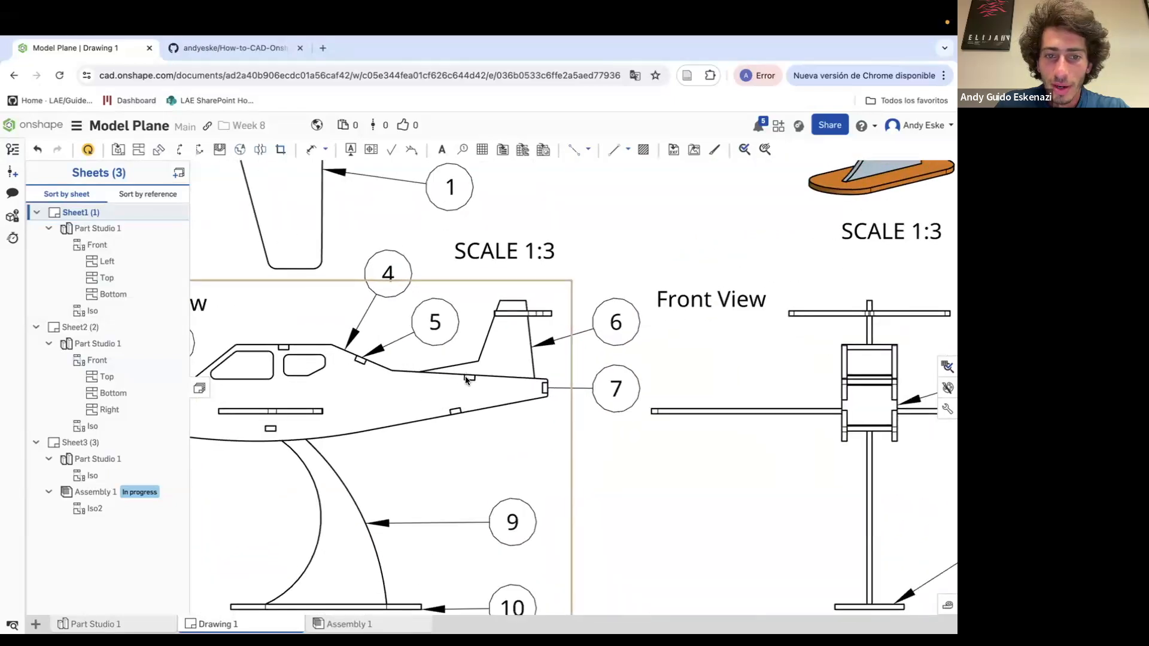
{"action": "scroll", "coordinate": [464, 377], "scroll_direction": "down", "scroll_amount": 10}
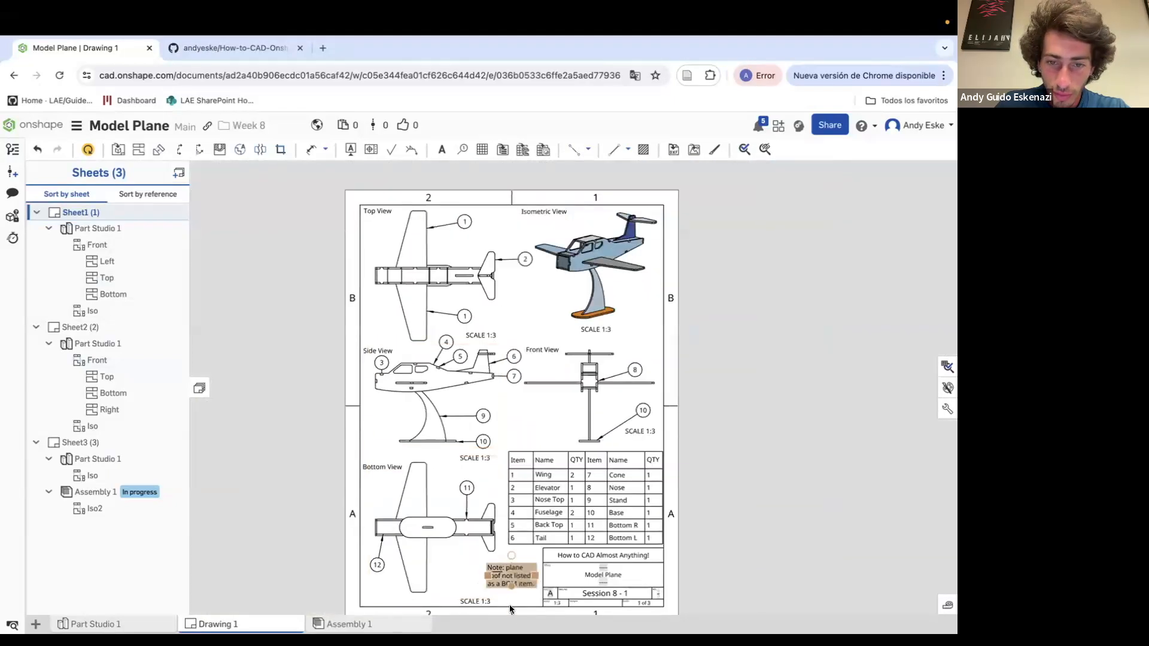
{"action": "scroll", "coordinate": [511, 577], "scroll_direction": "up", "scroll_amount": 3}
{"action": "scroll", "coordinate": [512, 577], "scroll_direction": "up", "scroll_amount": 3}
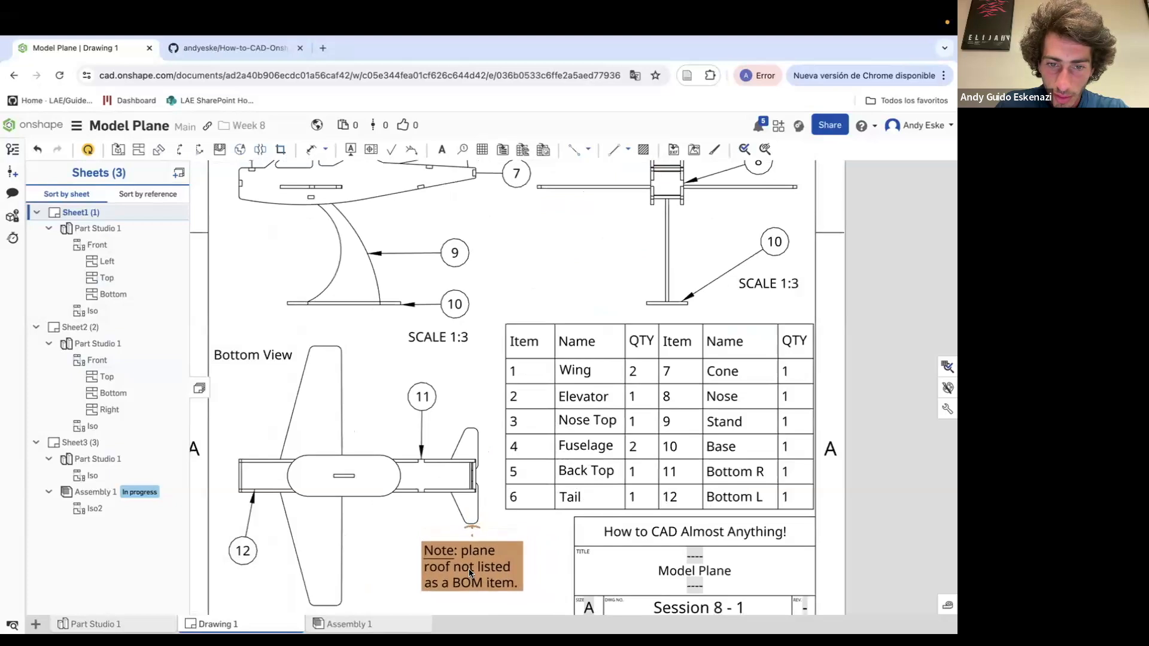
{"action": "double_click", "coordinate": [453, 572]}
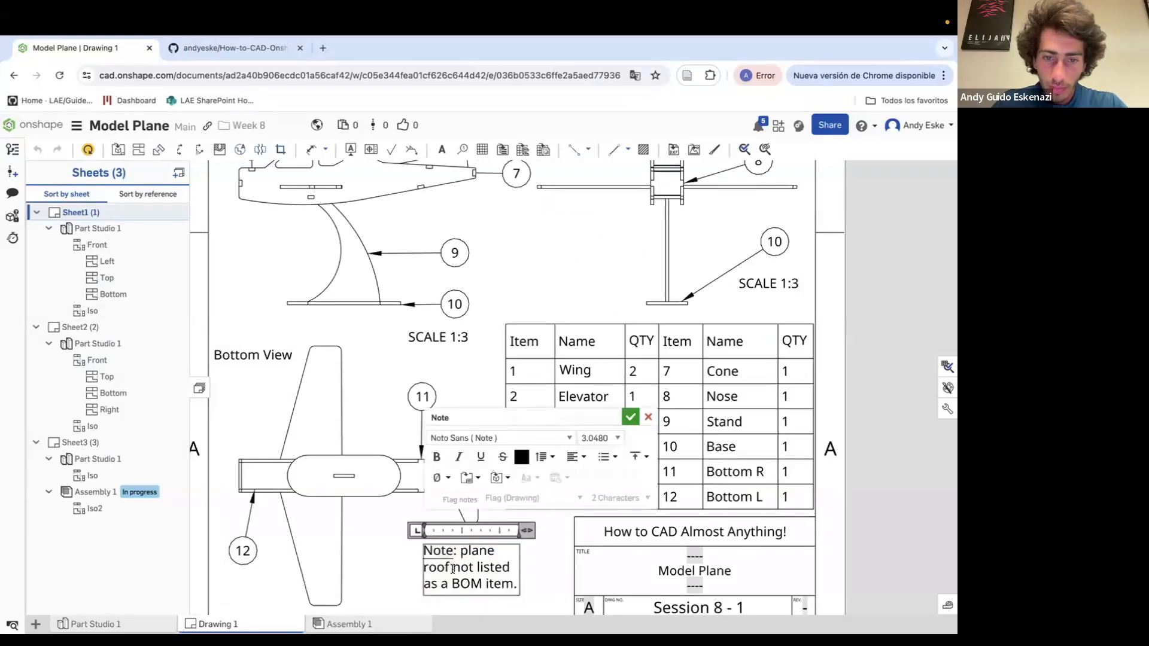
{"action": "type", "text": "and"}
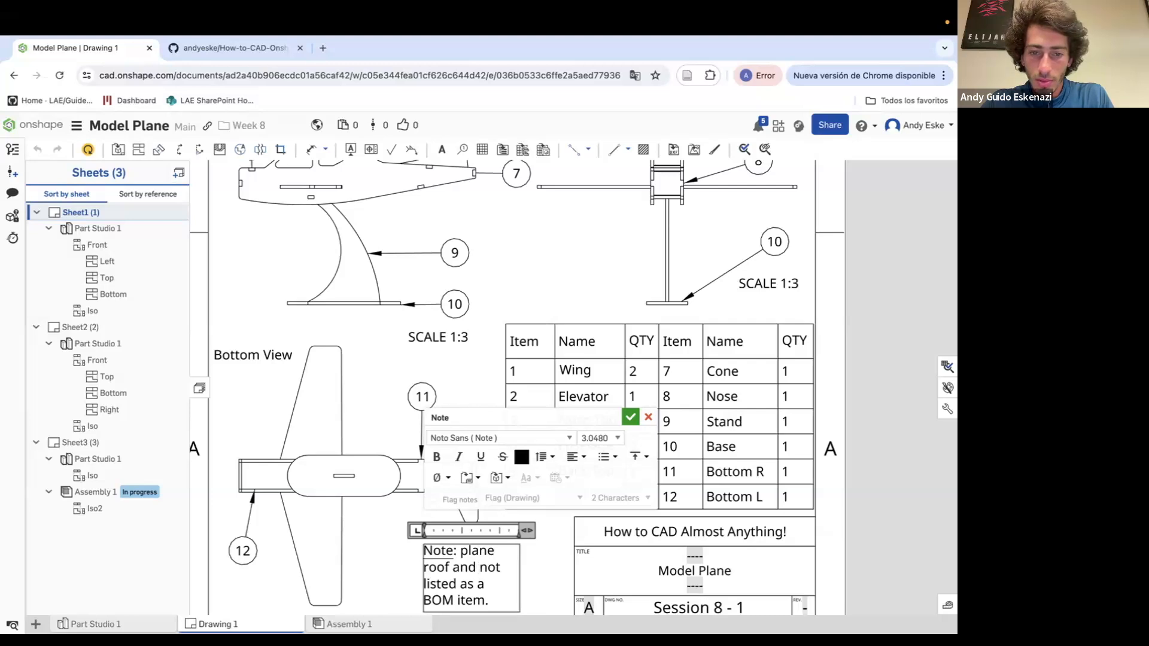
{"action": "type", "text": " ta"}
{"action": "key", "text": "BackSpace"}
{"action": "key", "text": "BackSpace"}
{"action": "key", "text": "BackSpace"}
{"action": "key", "text": "BackSpace"}
{"action": "key", "text": "BackSpace"}
{"action": "key", "text": "BackSpace"}
{"action": "key", "text": "BackSpace"}
{"action": "key", "text": "BackSpace"}
{"action": "key", "text": "BackSpace"}
{"action": "key", "text": "BackSpace"}
{"action": "key", "text": "BackSpace"}
{"action": "key", "text": "BackSpace"}
{"action": "key", "text": "BackSpace"}
{"action": "type", "text": "and tai"}
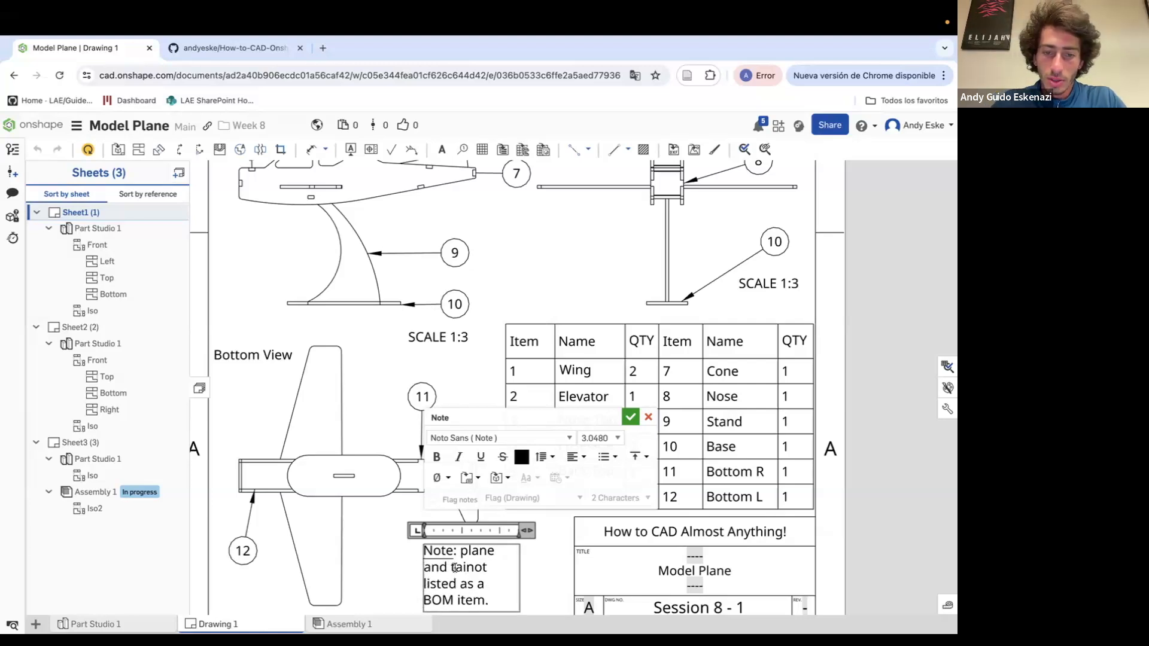
{"action": "key", "text": "Escape"}
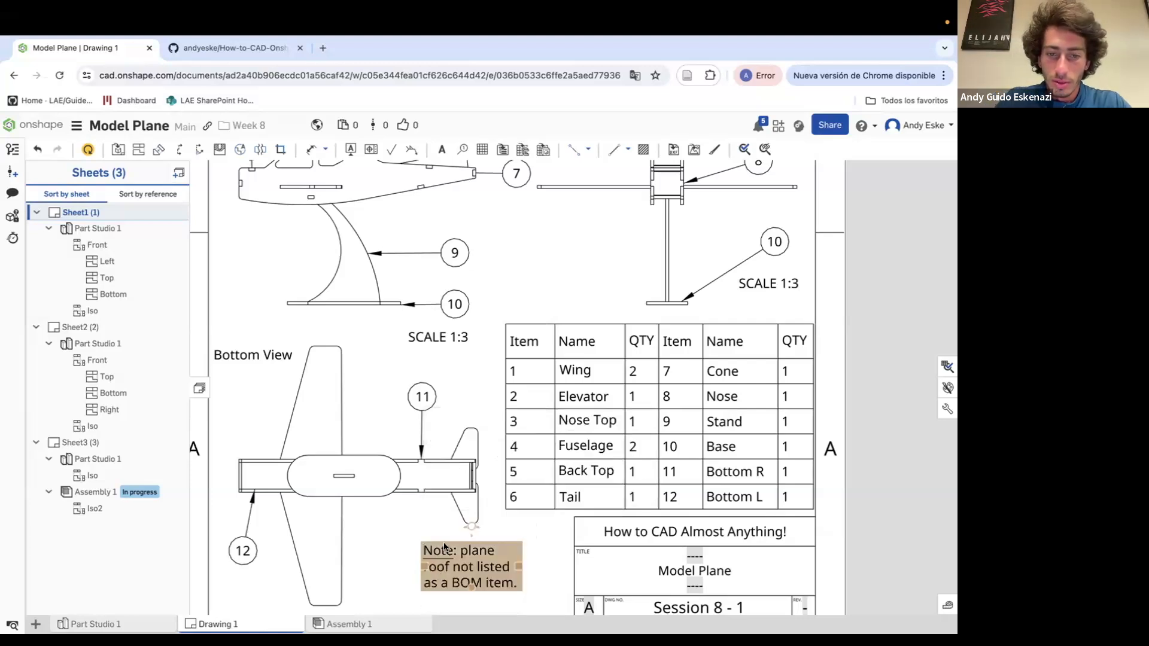
Delete the note about the plane roof not being listed in the BOM and move the parts table slightly up
{"action": "right_click", "coordinate": [446, 551]}
{"action": "left_click", "coordinate": [497, 518]}
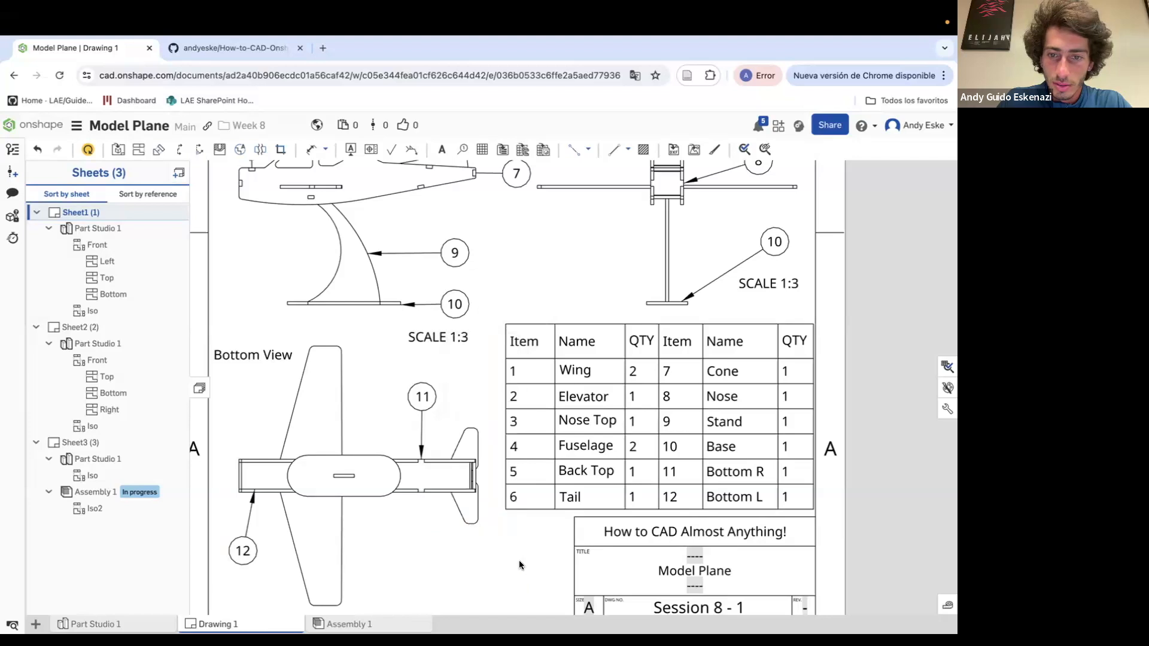
{"action": "scroll", "coordinate": [551, 529], "scroll_direction": "down", "scroll_amount": 3}
{"action": "scroll", "coordinate": [552, 529], "scroll_direction": "down", "scroll_amount": 1}
{"action": "left_click", "coordinate": [550, 509]}
{"action": "scroll", "coordinate": [550, 509], "scroll_direction": "up", "scroll_amount": 2}
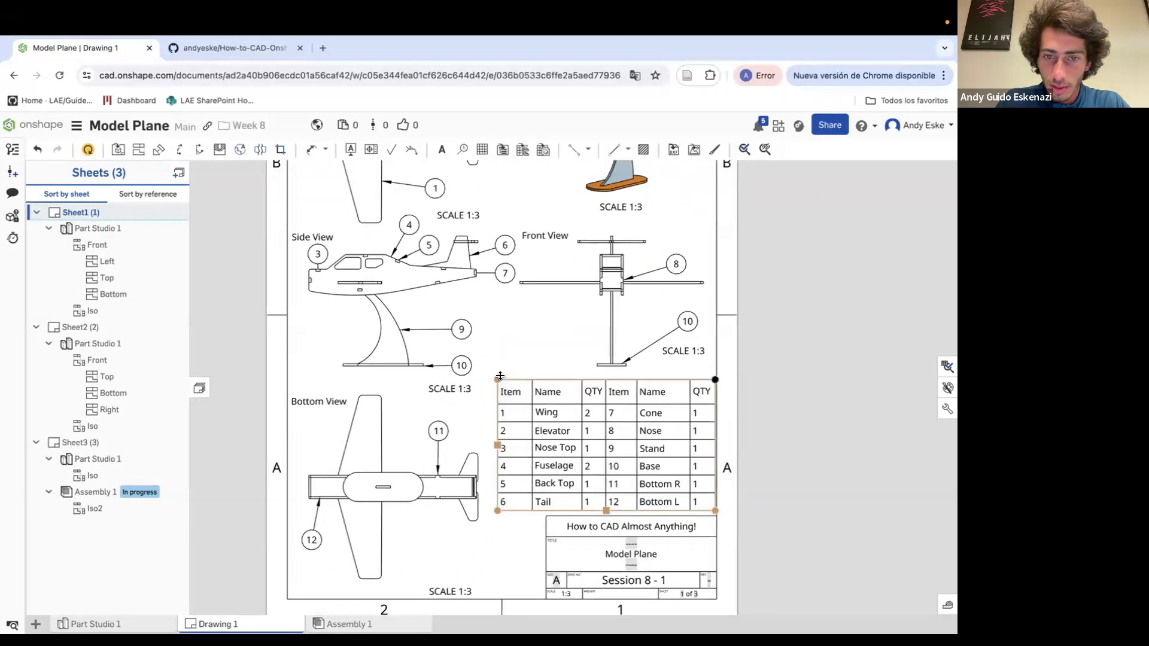
{"action": "left_click_drag", "start_coordinate": [497, 376], "coordinate": [493, 371]}
Insert an empty row below item 6 at the end of Sheet1's parts table
{"action": "right_click", "coordinate": [520, 495]}
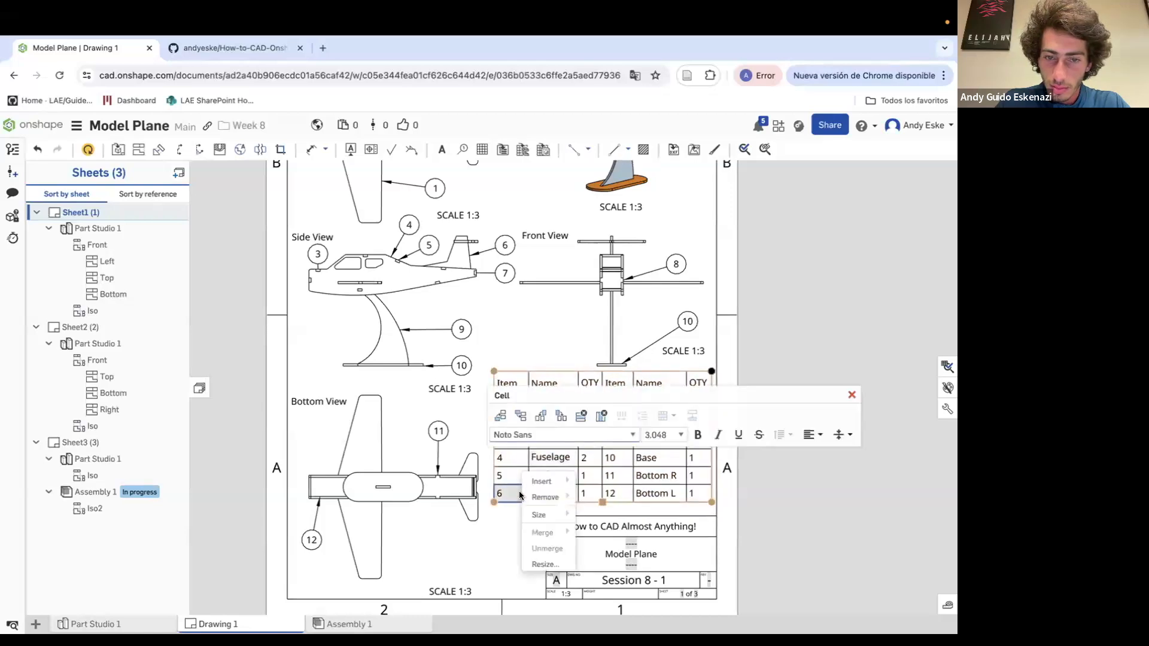
{"action": "mouse_move", "coordinate": [549, 488]}
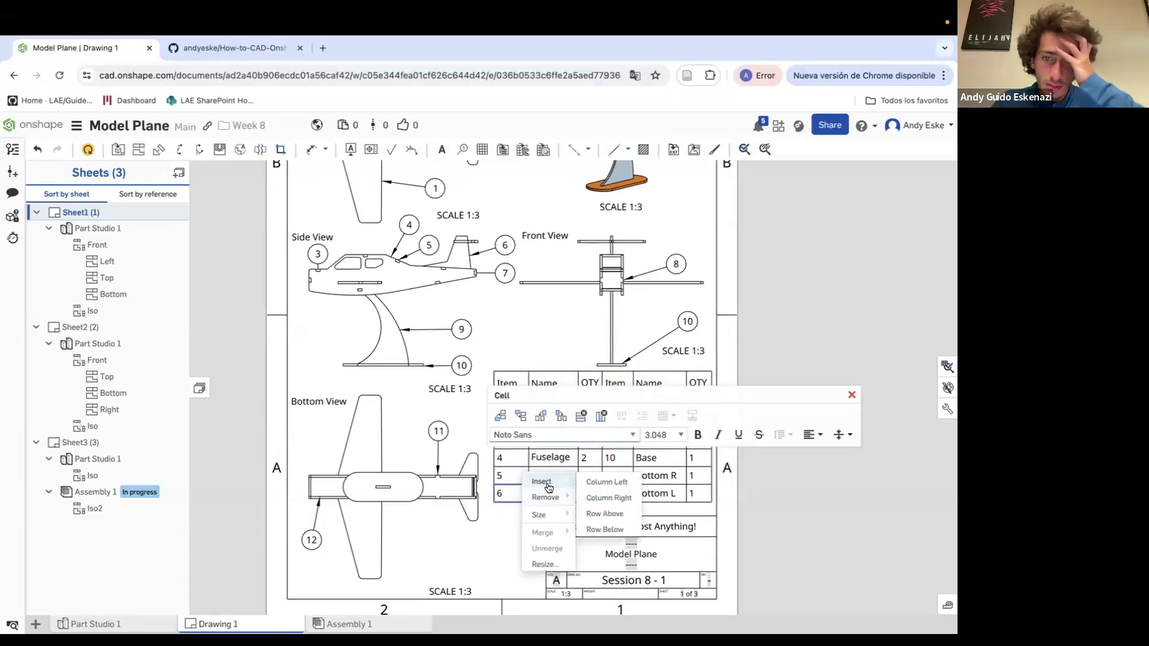
{"action": "left_click", "coordinate": [605, 529]}
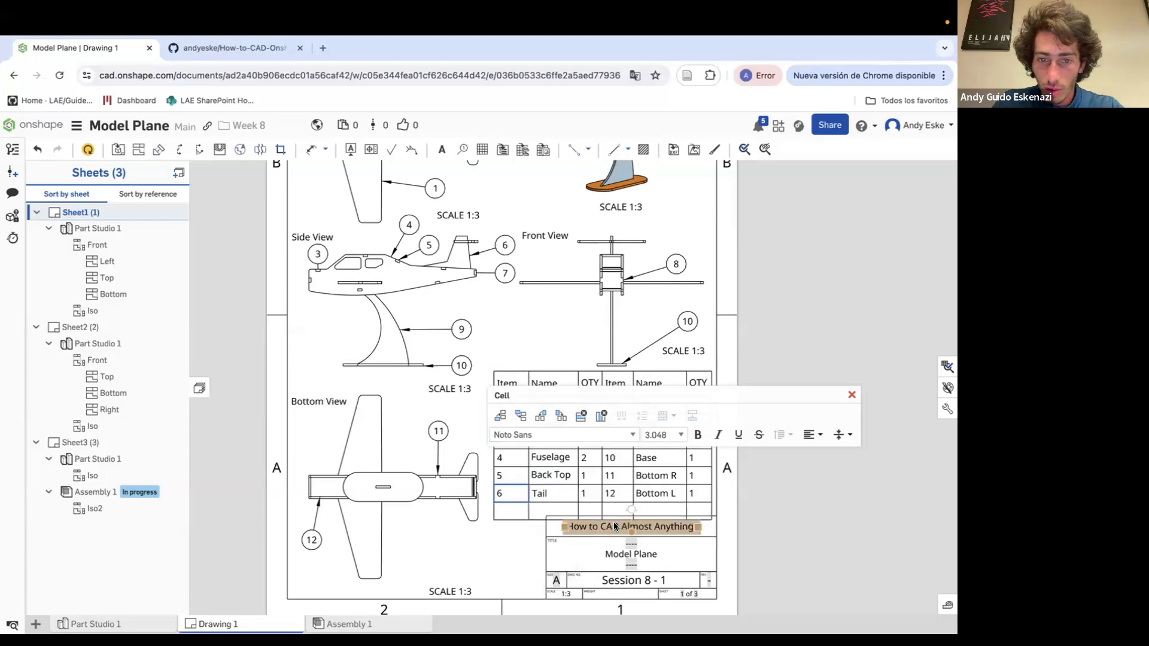
{"action": "left_click", "coordinate": [785, 520]}
Move the front view and the side view slightly up to make room above the parts table
{"action": "scroll", "coordinate": [732, 535], "scroll_direction": "down", "scroll_amount": 1}
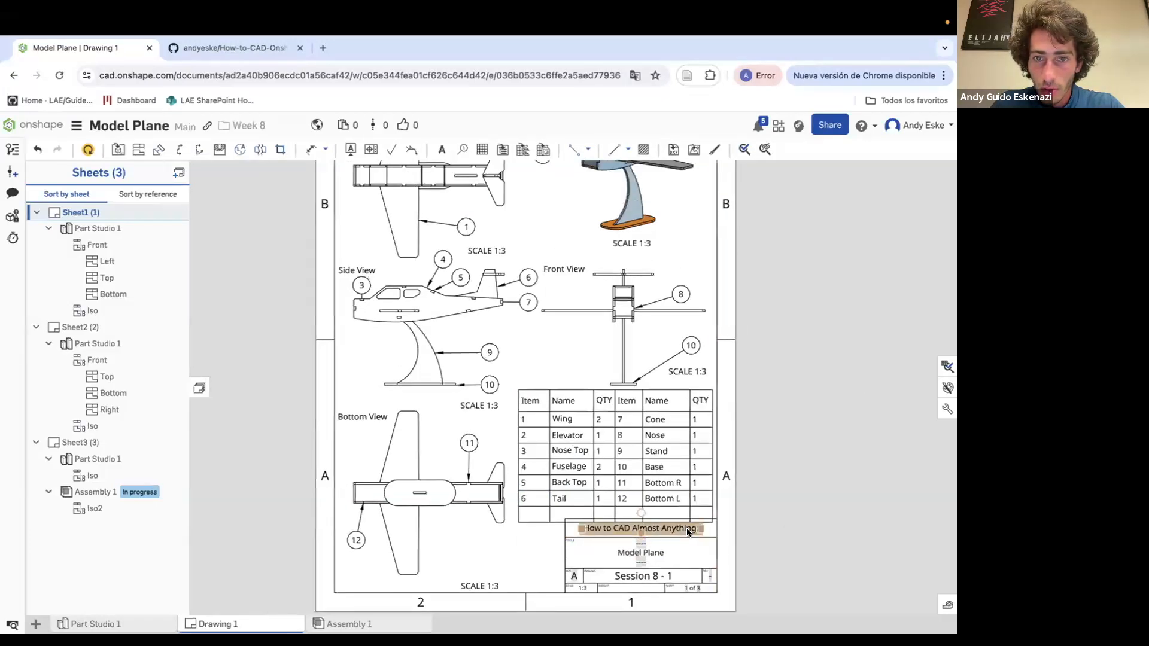
{"action": "left_click_drag", "start_coordinate": [699, 329], "coordinate": [706, 312]}
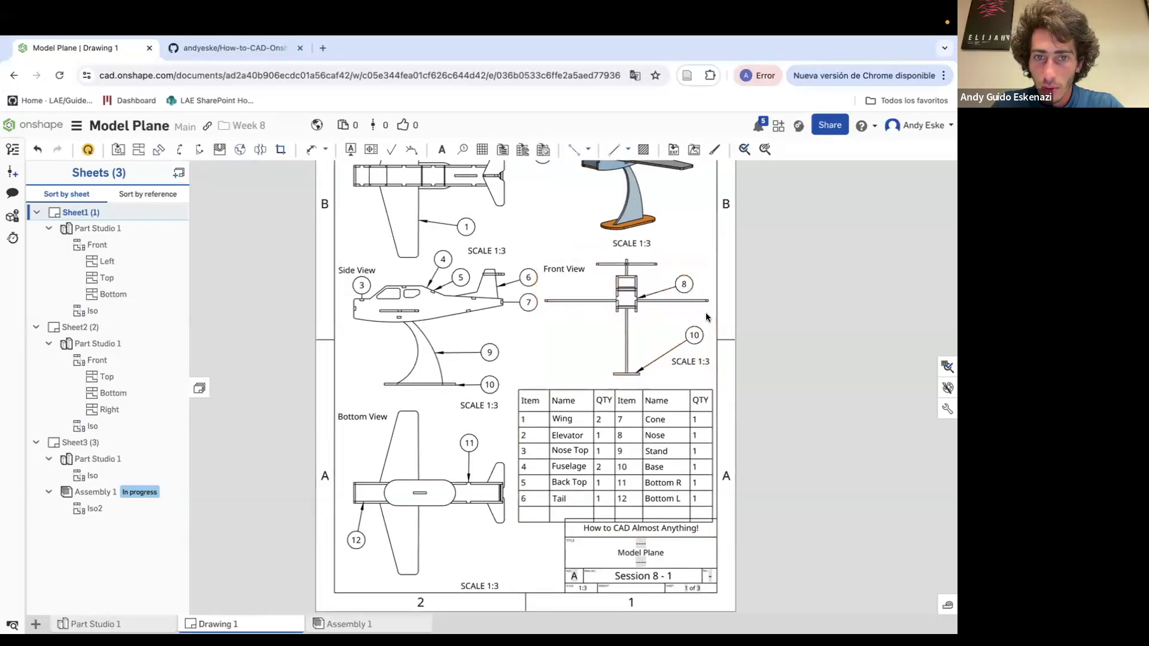
{"action": "scroll", "coordinate": [536, 393], "scroll_direction": "down", "scroll_amount": 3}
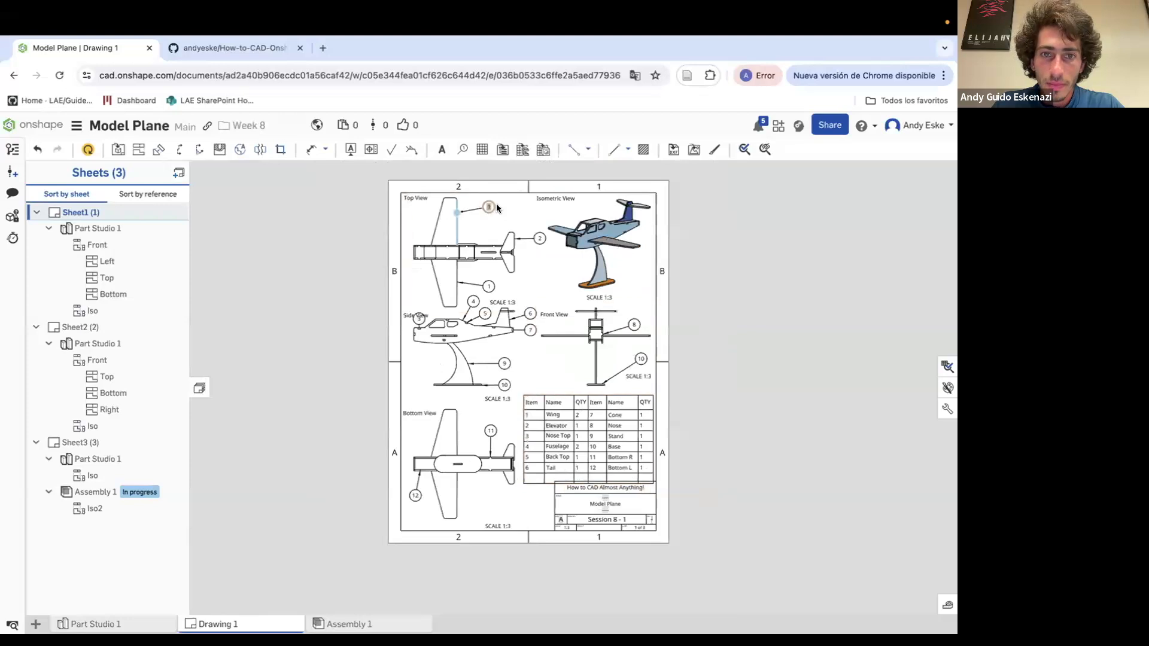
Move the top view's SCALE 1:3 label up beside the lower wing's callout, clear of the side view
{"action": "scroll", "coordinate": [498, 216], "scroll_direction": "up", "scroll_amount": 2}
{"action": "scroll", "coordinate": [503, 224], "scroll_direction": "up", "scroll_amount": 1}
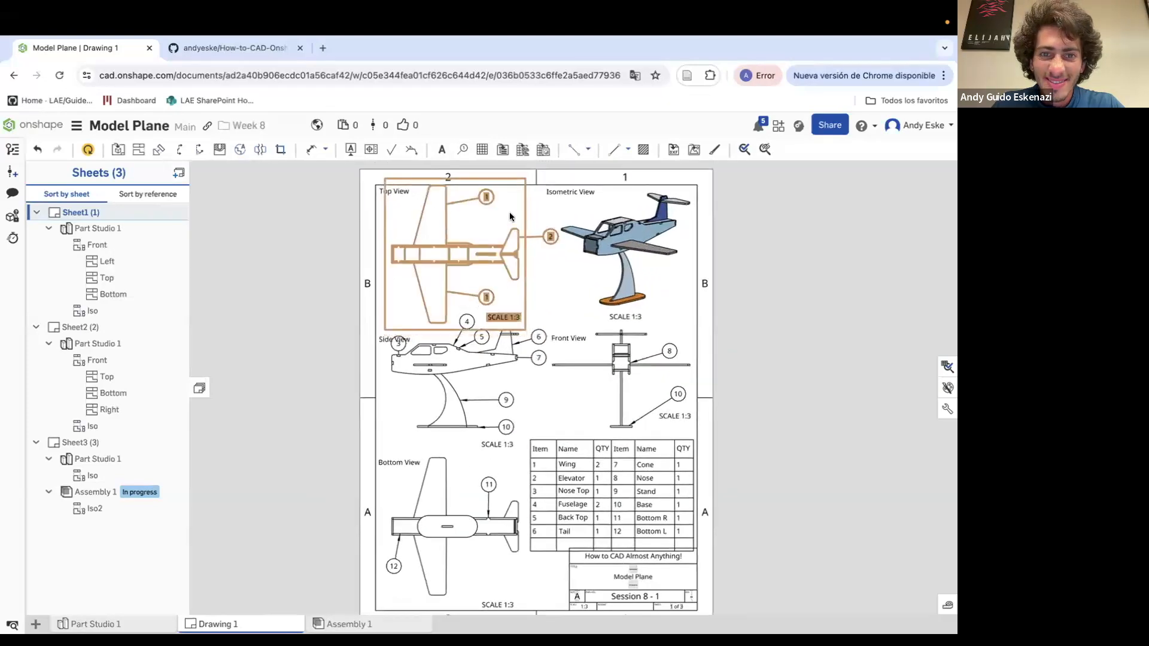
{"action": "scroll", "coordinate": [510, 323], "scroll_direction": "up", "scroll_amount": 2}
{"action": "left_click_drag", "start_coordinate": [510, 323], "coordinate": [529, 289]}
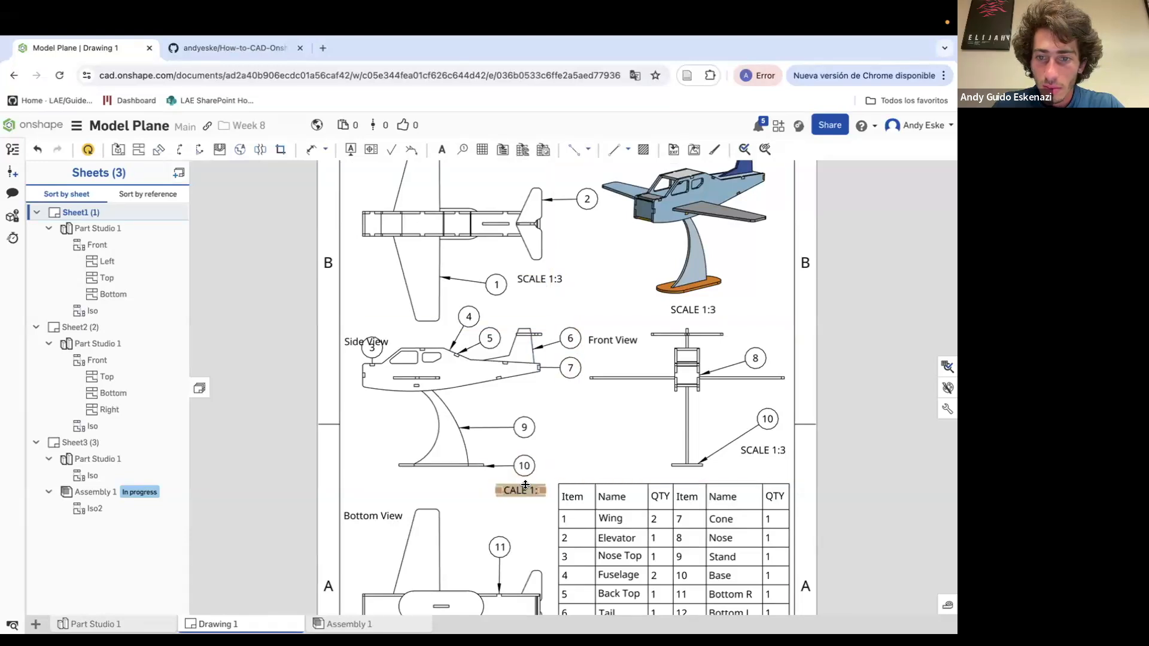
Move Sheet1's parts table slightly up and reduce its header row height to about 7.1 mm
{"action": "scroll", "coordinate": [606, 409], "scroll_direction": "up", "scroll_amount": 1}
{"action": "scroll", "coordinate": [606, 409], "scroll_direction": "down", "scroll_amount": 4}
{"action": "scroll", "coordinate": [607, 521], "scroll_direction": "up", "scroll_amount": 4}
{"action": "scroll", "coordinate": [575, 383], "scroll_direction": "up", "scroll_amount": 1}
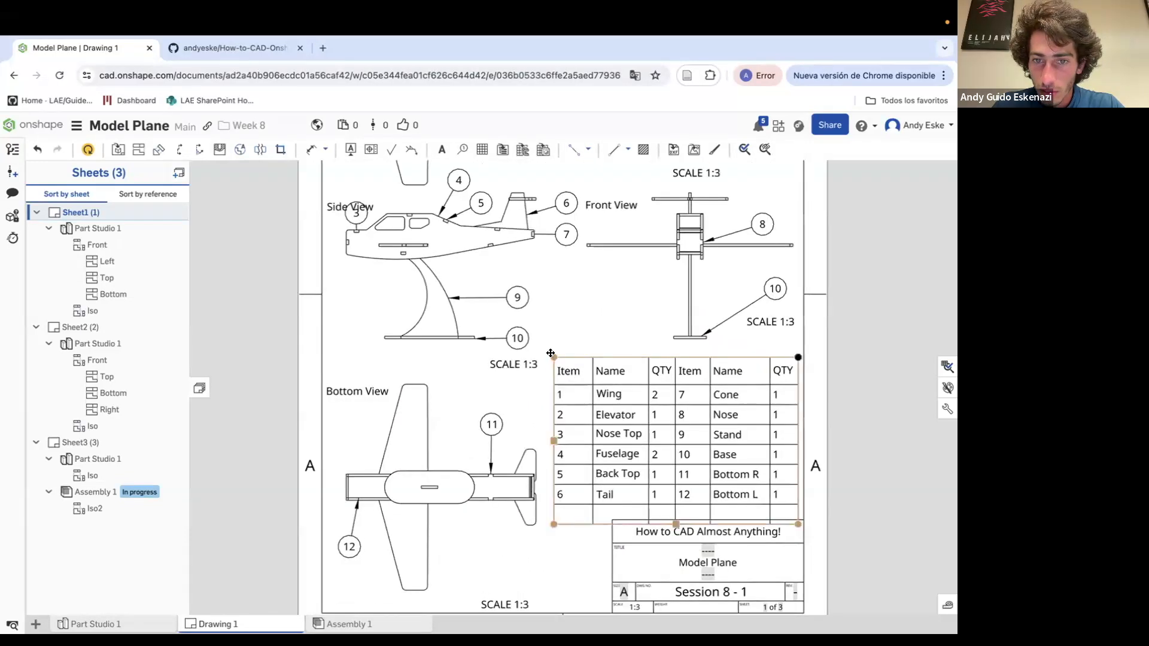
{"action": "left_click_drag", "start_coordinate": [552, 354], "coordinate": [553, 346]}
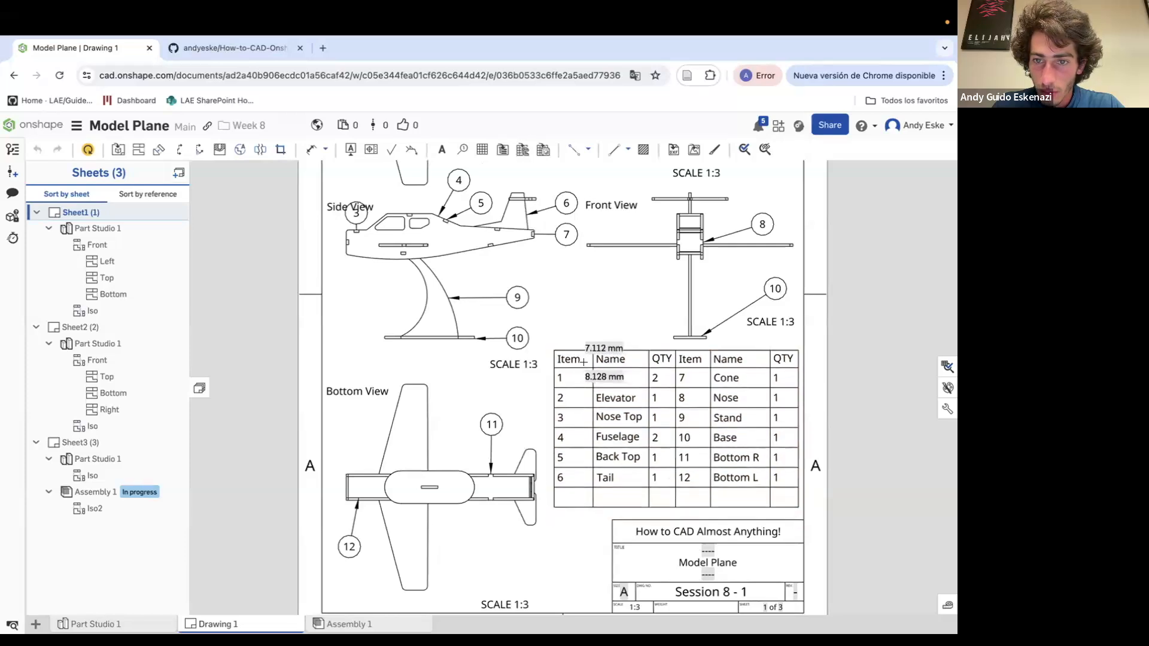
{"action": "left_click_drag", "start_coordinate": [581, 387], "coordinate": [583, 373]}
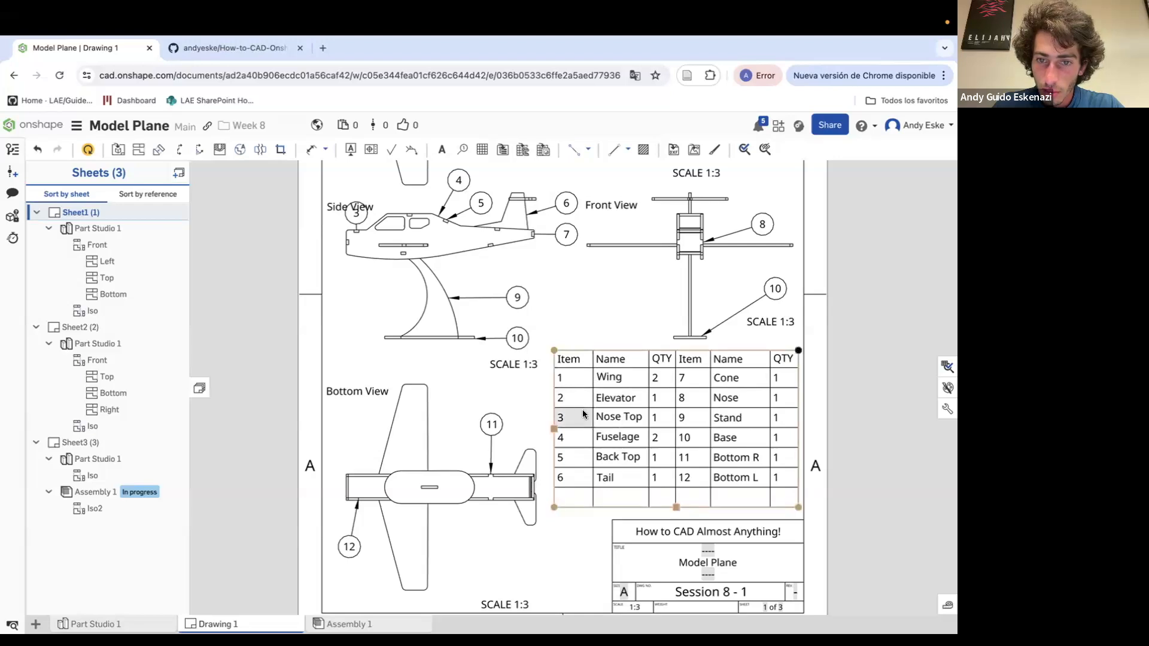
Center the text horizontally in the parts table's header and filled rows, from item 1 through item 12
{"action": "left_click_drag", "start_coordinate": [599, 408], "coordinate": [584, 426]}
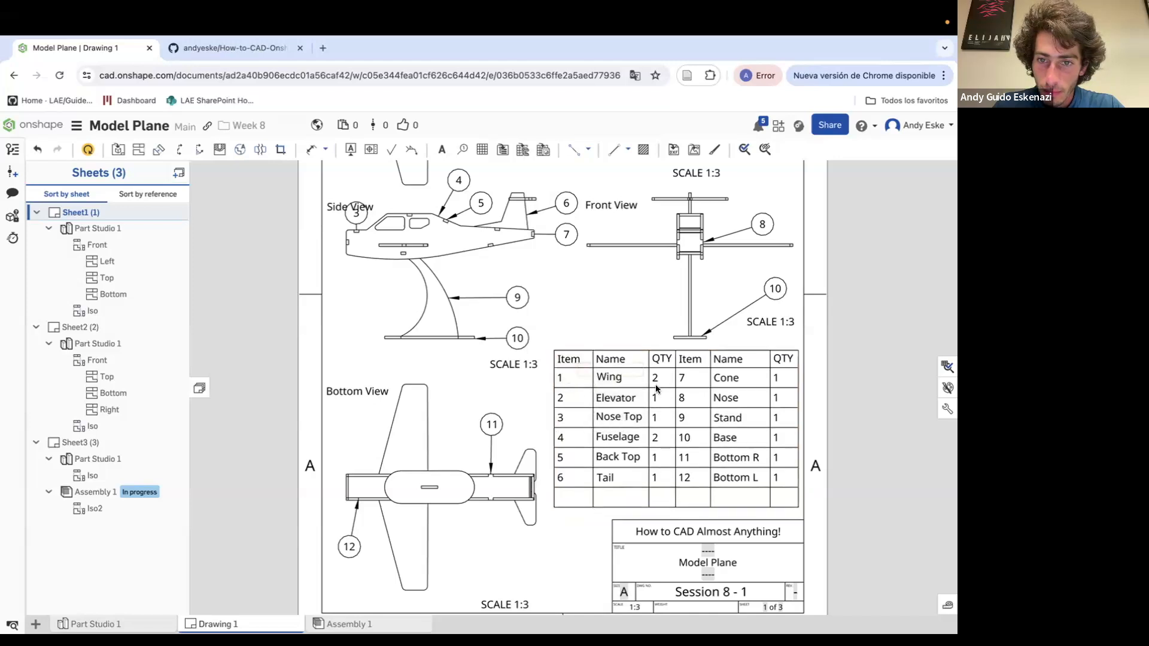
{"action": "left_click", "coordinate": [793, 483]}
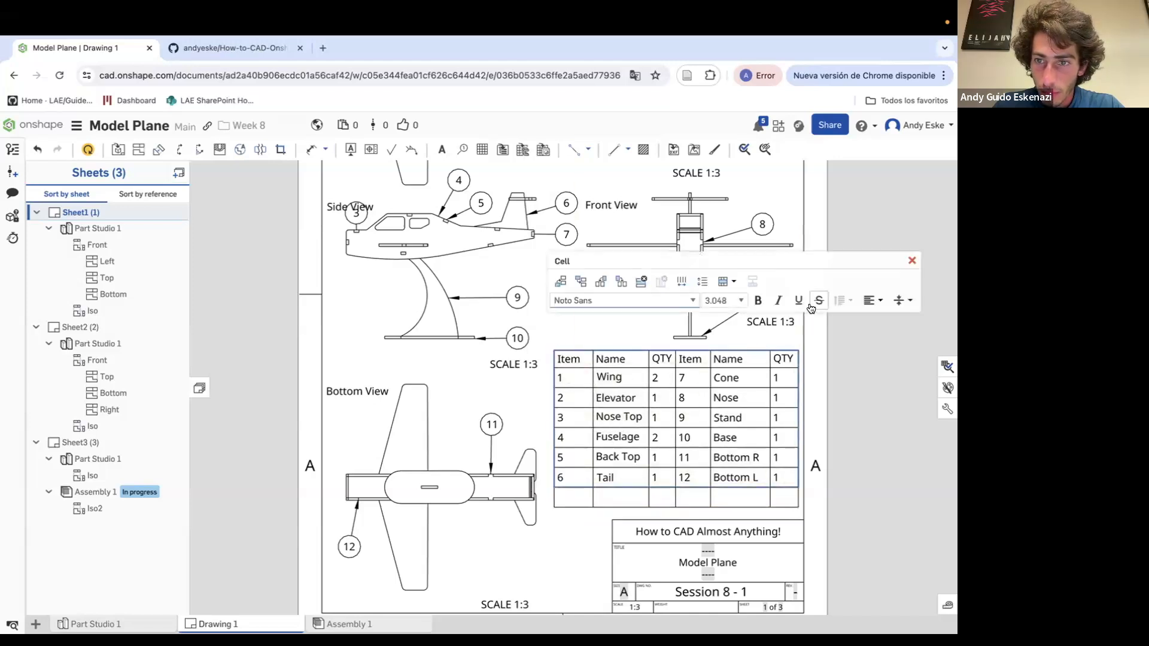
{"action": "left_click", "coordinate": [884, 303]}
{"action": "left_click", "coordinate": [890, 340]}
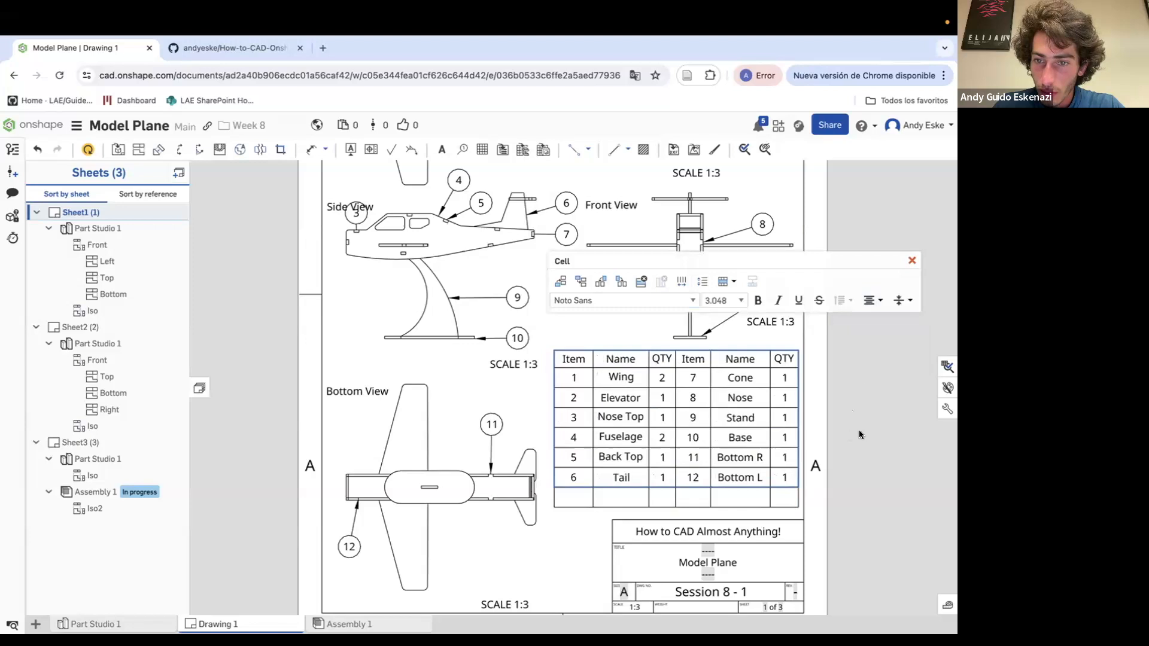
{"action": "left_click", "coordinate": [862, 430]}
Fill the first half of the parts table's empty row with item 7, name Cone and quantity 1
{"action": "left_click", "coordinate": [576, 494]}
{"action": "double_click", "coordinate": [576, 494]}
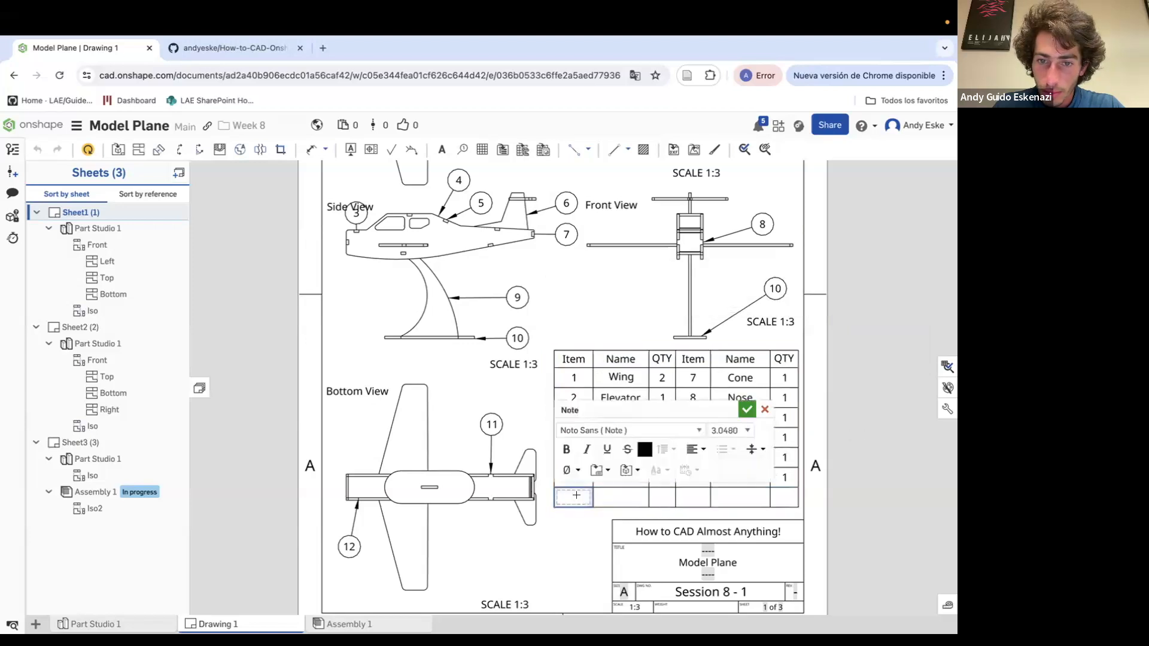
{"action": "left_click", "coordinate": [874, 439]}
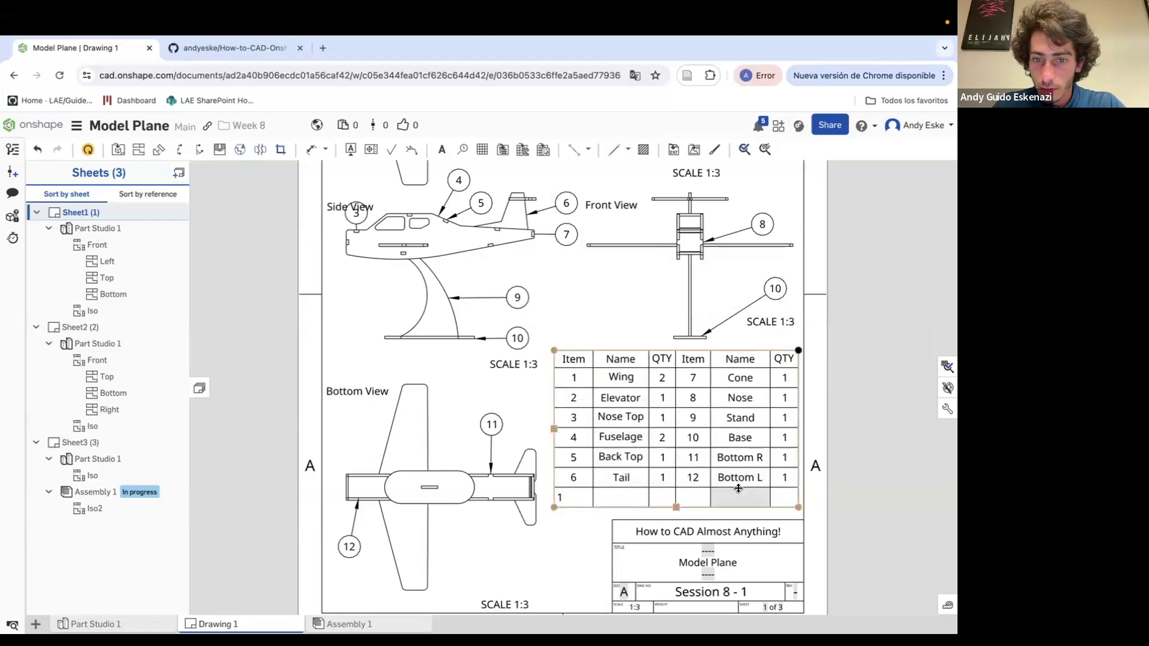
{"action": "double_click", "coordinate": [564, 498]}
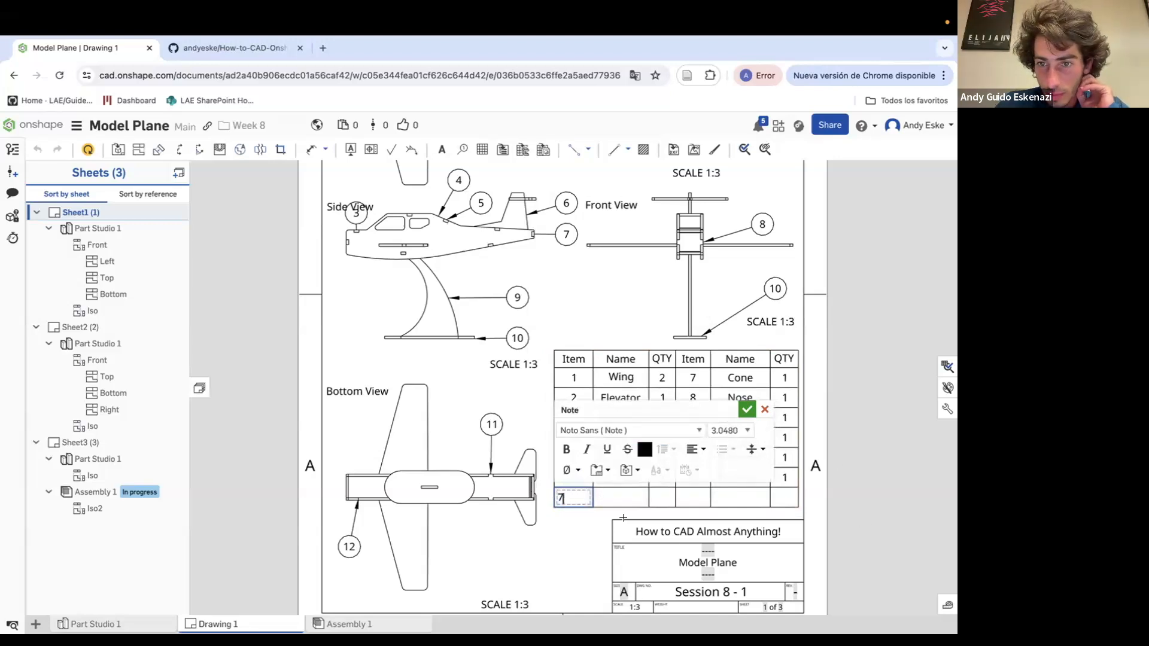
{"action": "left_click", "coordinate": [607, 504]}
{"action": "double_click", "coordinate": [611, 503]}
{"action": "type", "text": "Cone"}
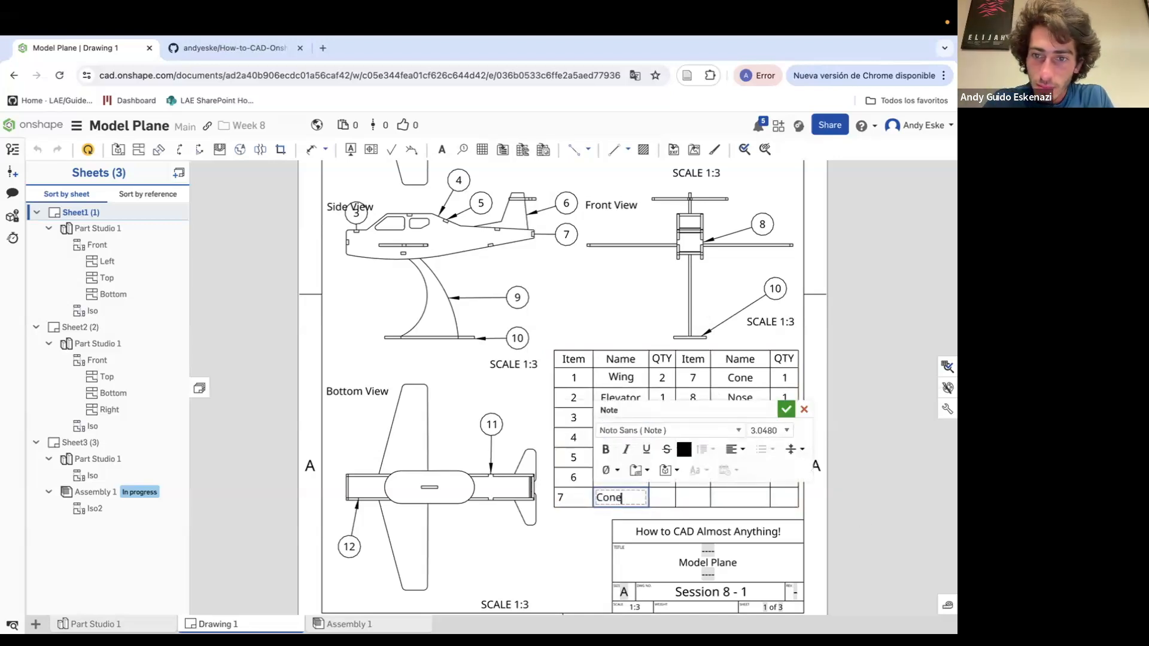
{"action": "left_click", "coordinate": [651, 497]}
{"action": "double_click", "coordinate": [658, 497]}
{"action": "type", "text": "1"}
{"action": "left_click", "coordinate": [897, 542]}
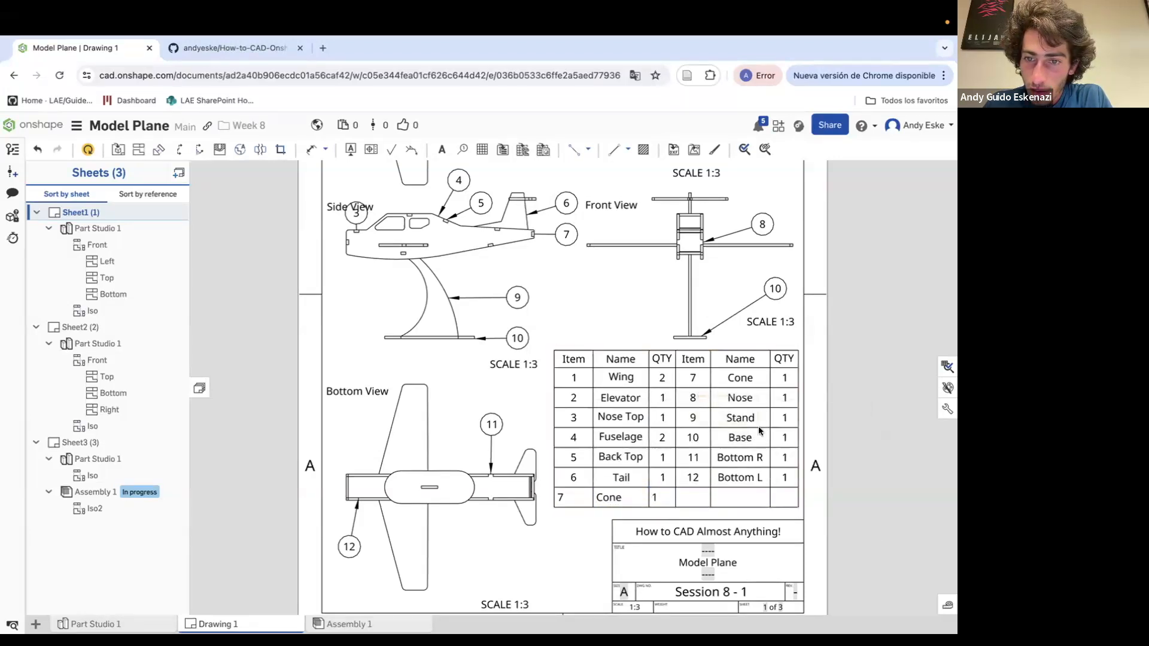
Select the parts table's second block of item, name and quantity cells, from item 12 up towards item 7
{"action": "left_click", "coordinate": [785, 479]}
{"action": "left_click_drag", "start_coordinate": [786, 479], "coordinate": [702, 384]}
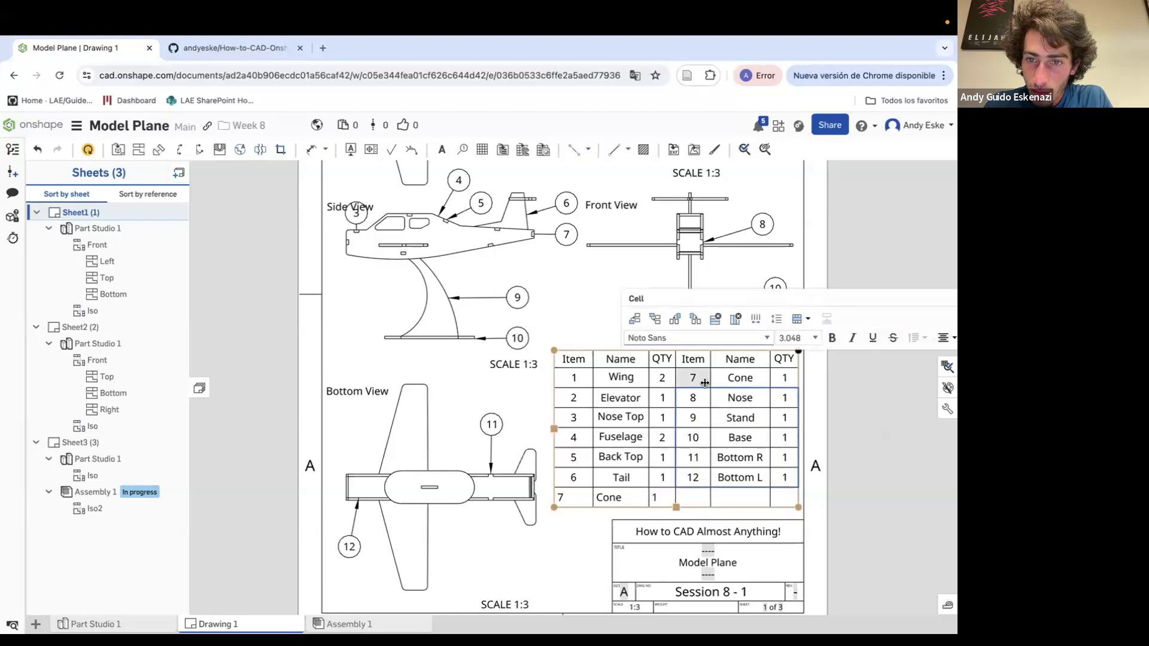
Renumber the first four rows of the parts table's second Item column as 8, 9, 10 and 11
{"action": "left_click", "coordinate": [700, 381]}
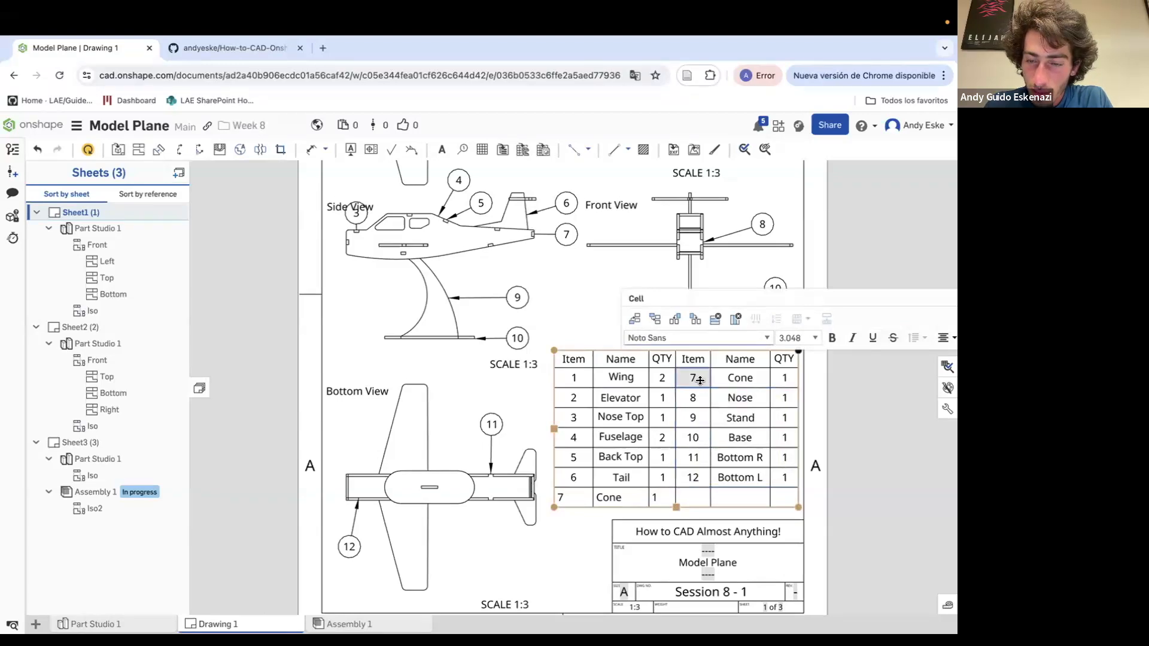
{"action": "double_click", "coordinate": [695, 376]}
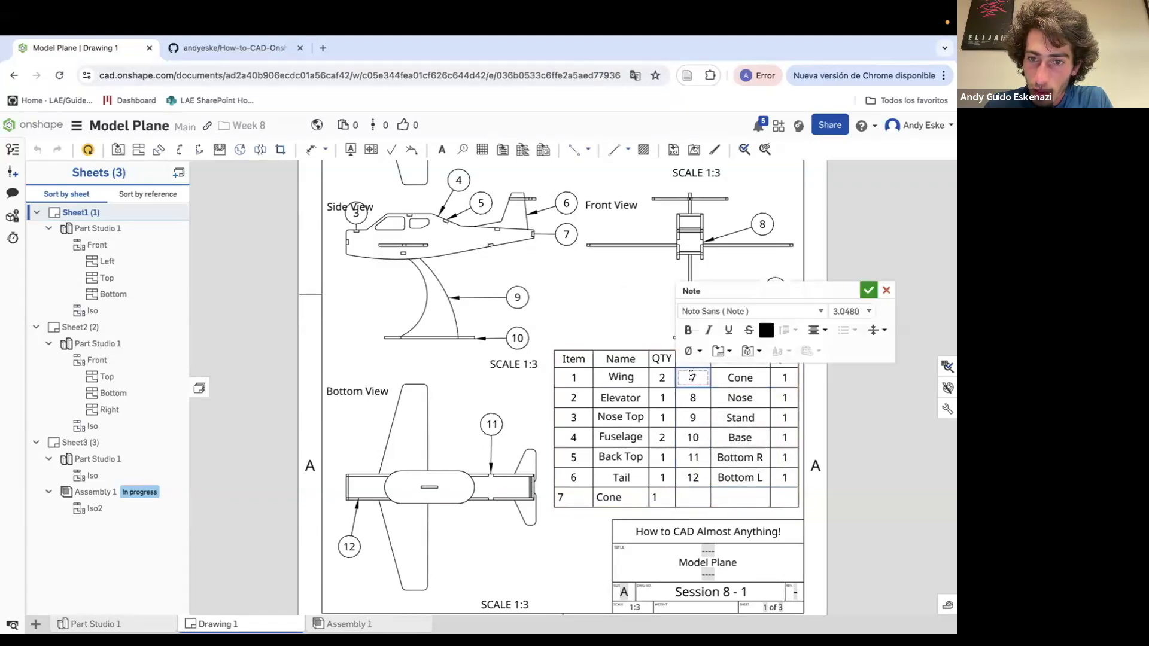
{"action": "type", "text": "8"}
{"action": "left_click", "coordinate": [691, 397]}
{"action": "type", "text": "9"}
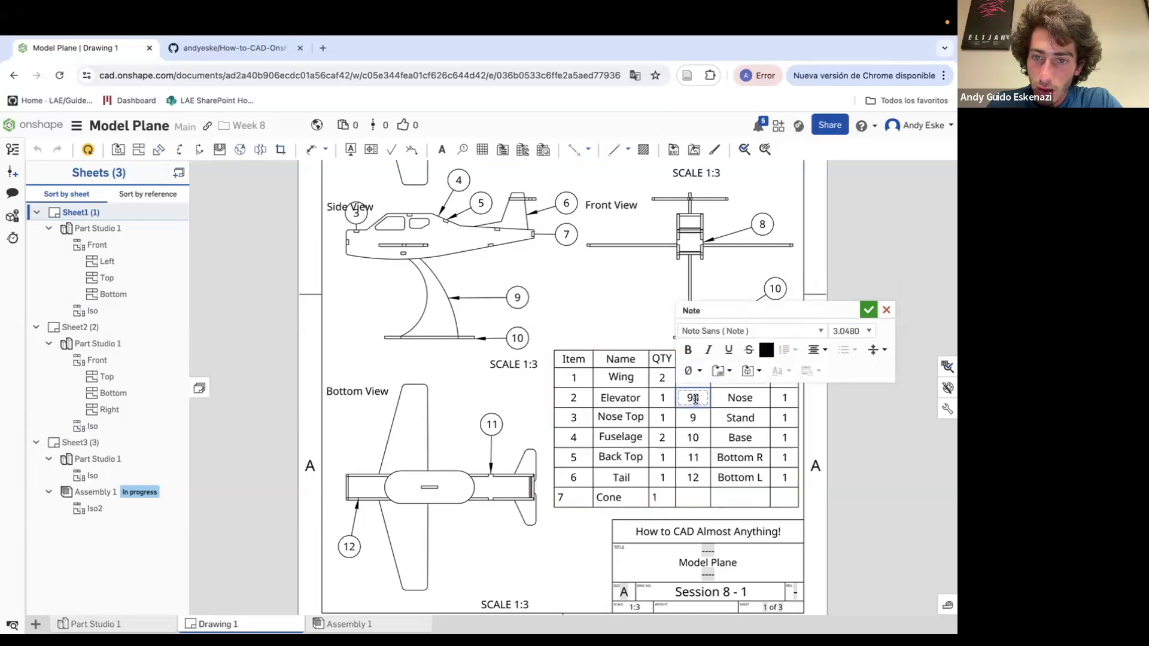
{"action": "left_click", "coordinate": [694, 414]}
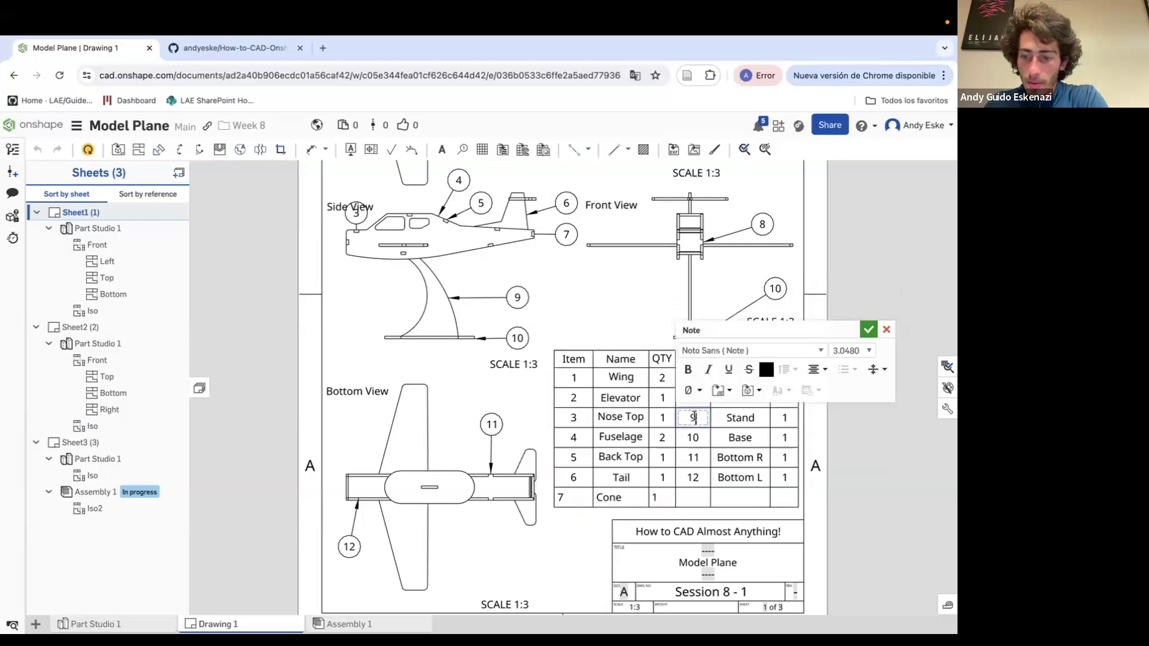
{"action": "type", "text": "10"}
{"action": "left_click", "coordinate": [693, 437]}
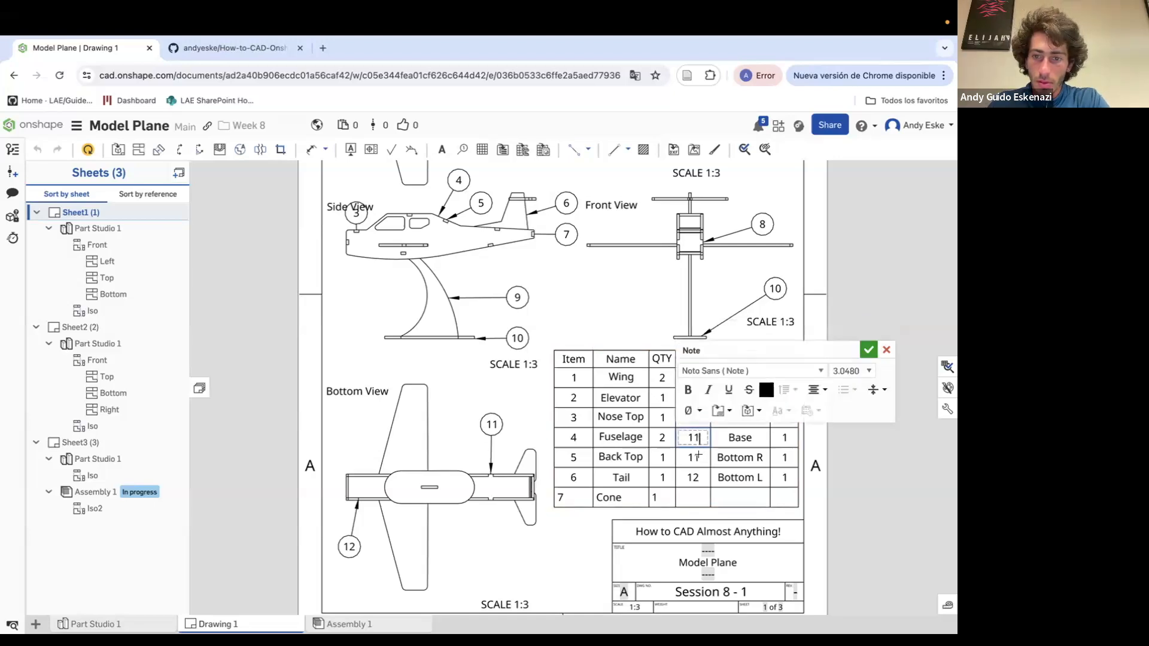
{"action": "type", "text": "11"}
Number the last three rows of the parts table's second Item column as 12, 13 and 14
{"action": "left_click", "coordinate": [698, 456]}
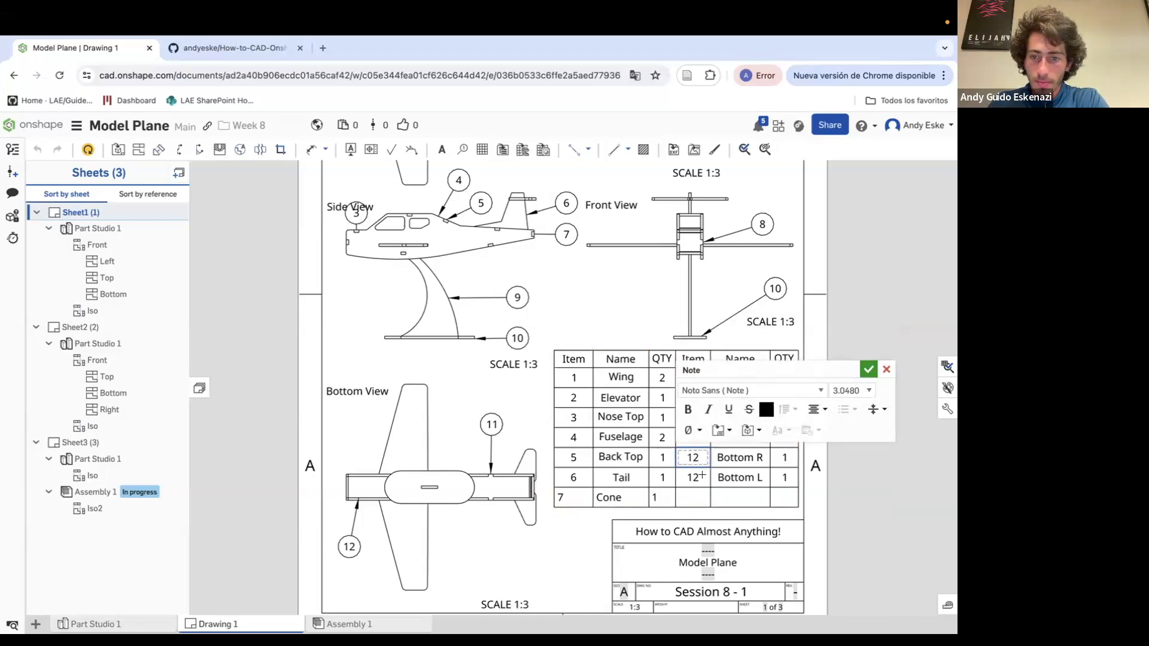
{"action": "type", "text": "12"}
{"action": "left_click", "coordinate": [698, 478]}
{"action": "type", "text": "13"}
{"action": "left_click", "coordinate": [696, 494]}
{"action": "type", "text": "14"}
{"action": "left_click", "coordinate": [906, 540]}
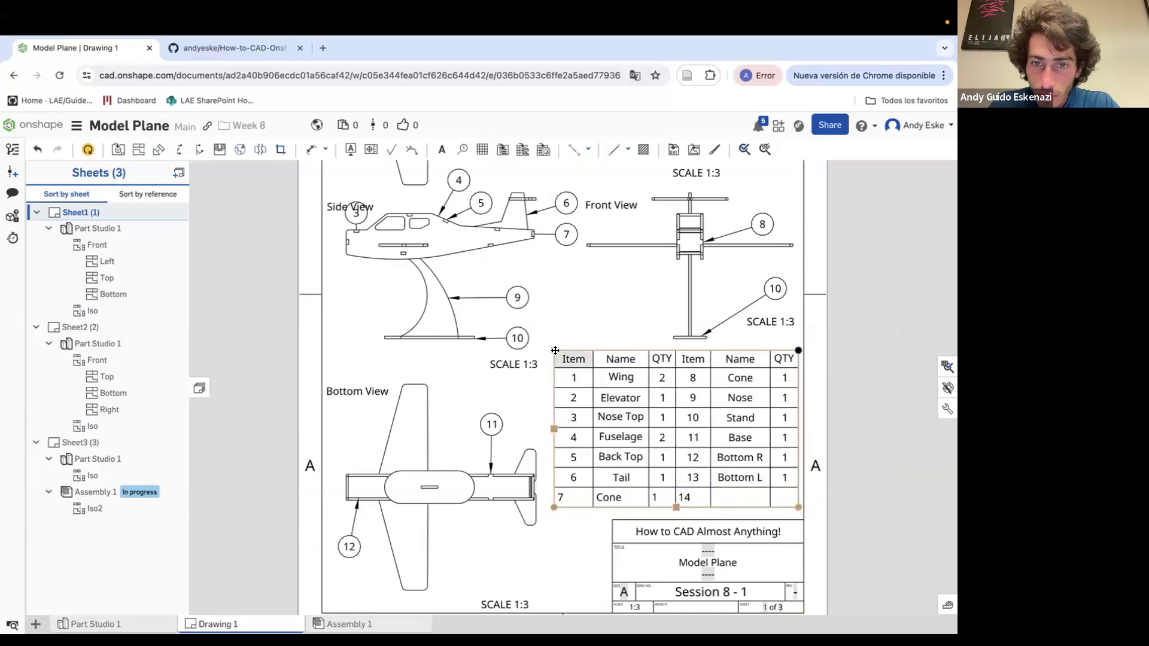
Center the item number 14 horizontally in its cell of the parts table
{"action": "left_click_drag", "start_coordinate": [555, 356], "coordinate": [555, 359]}
{"action": "scroll", "coordinate": [783, 452], "scroll_direction": "down", "scroll_amount": 1}
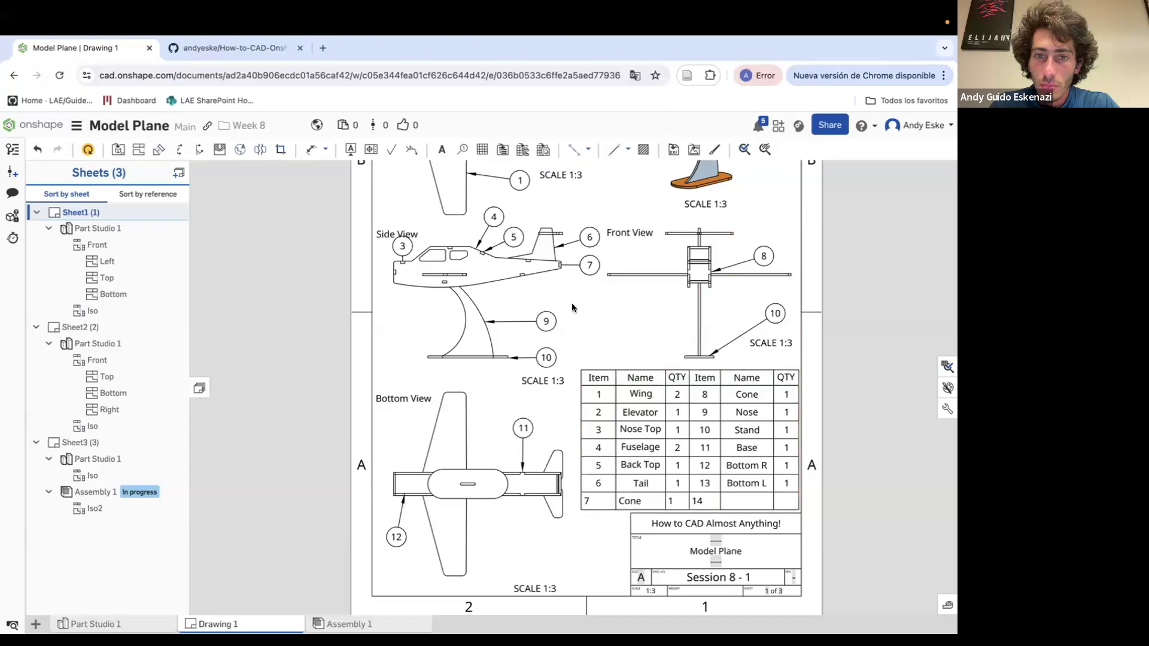
{"action": "scroll", "coordinate": [570, 309], "scroll_direction": "down", "scroll_amount": 2}
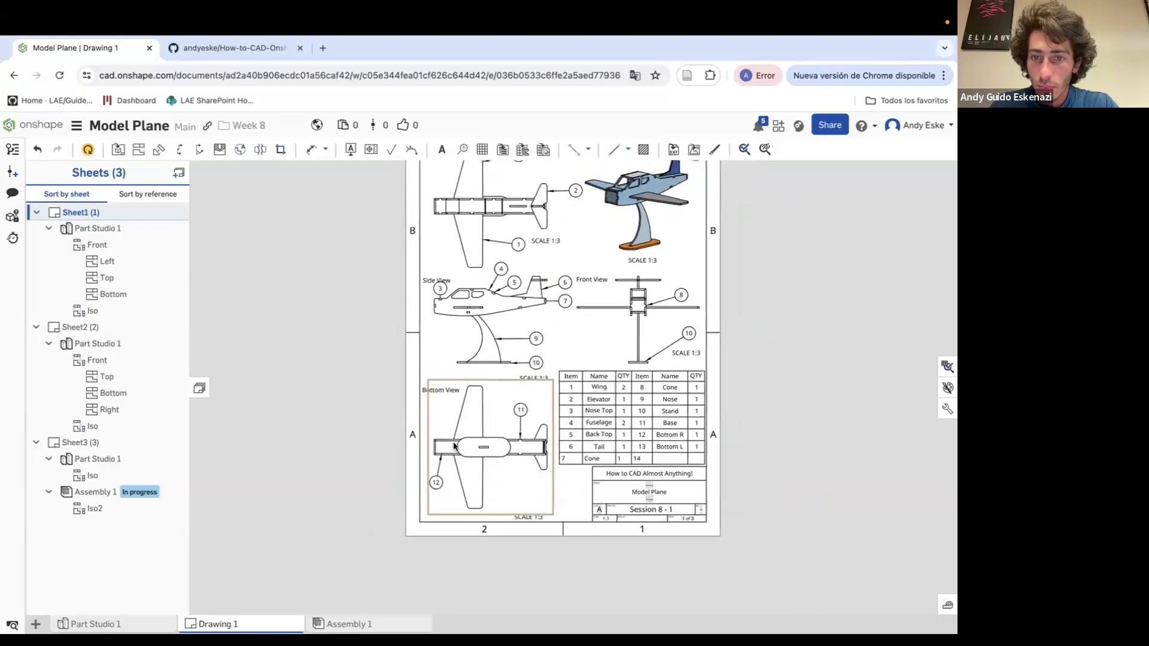
{"action": "scroll", "coordinate": [458, 298], "scroll_direction": "up", "scroll_amount": 3}
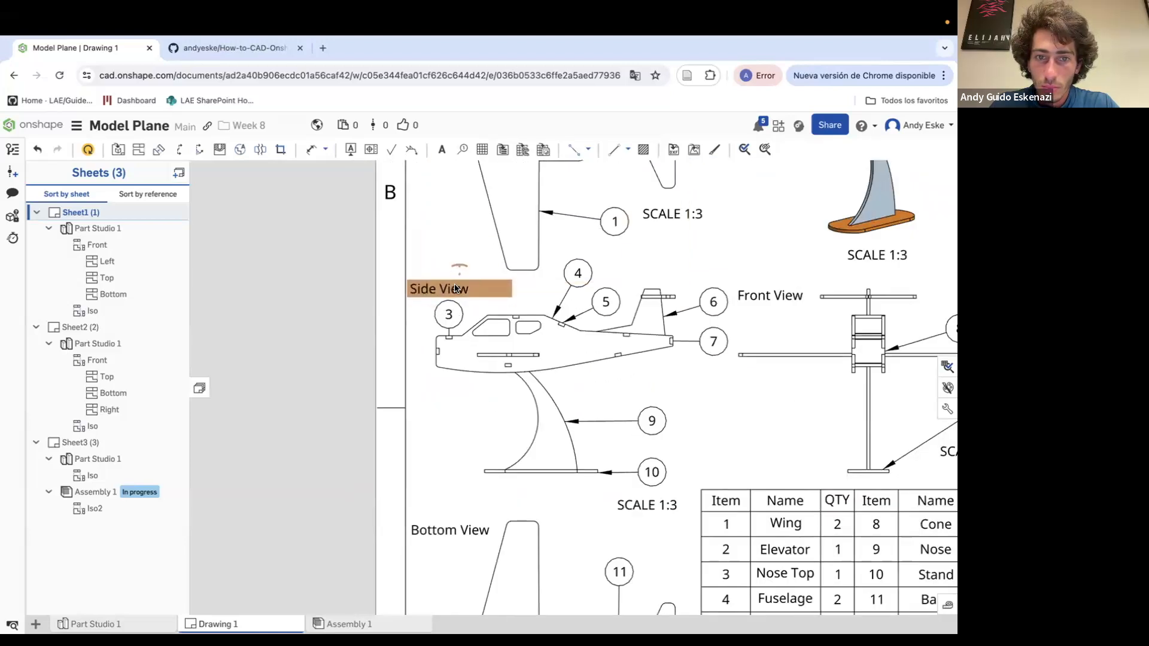
{"action": "scroll", "coordinate": [289, 263], "scroll_direction": "down", "scroll_amount": 4}
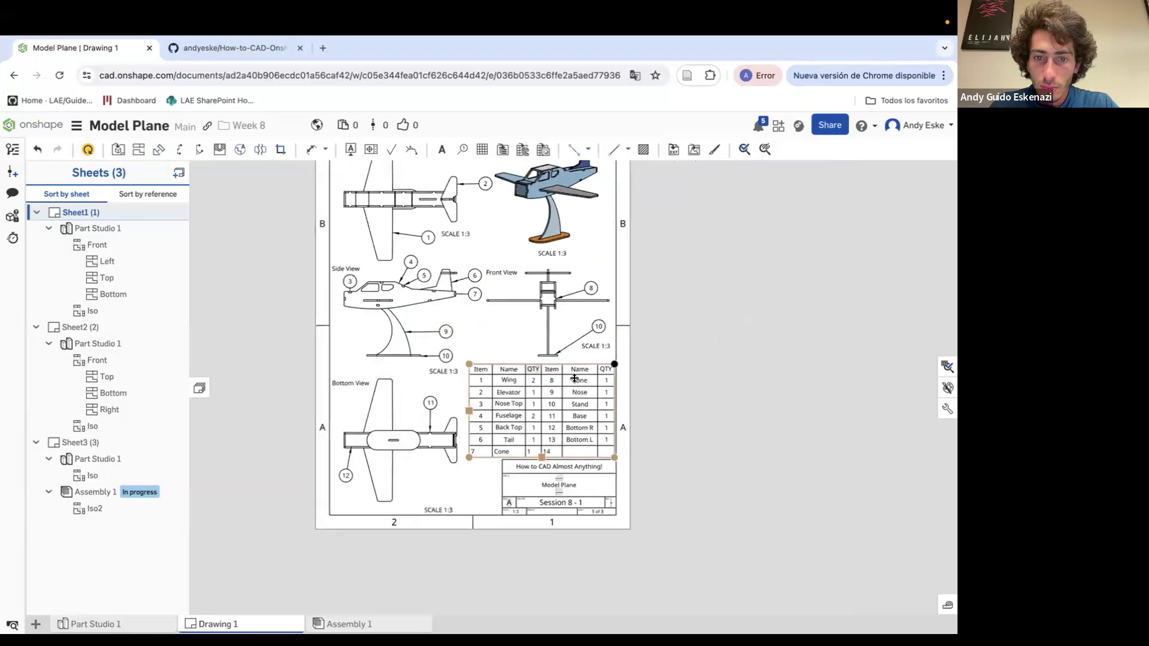
{"action": "scroll", "coordinate": [545, 473], "scroll_direction": "up", "scroll_amount": 5}
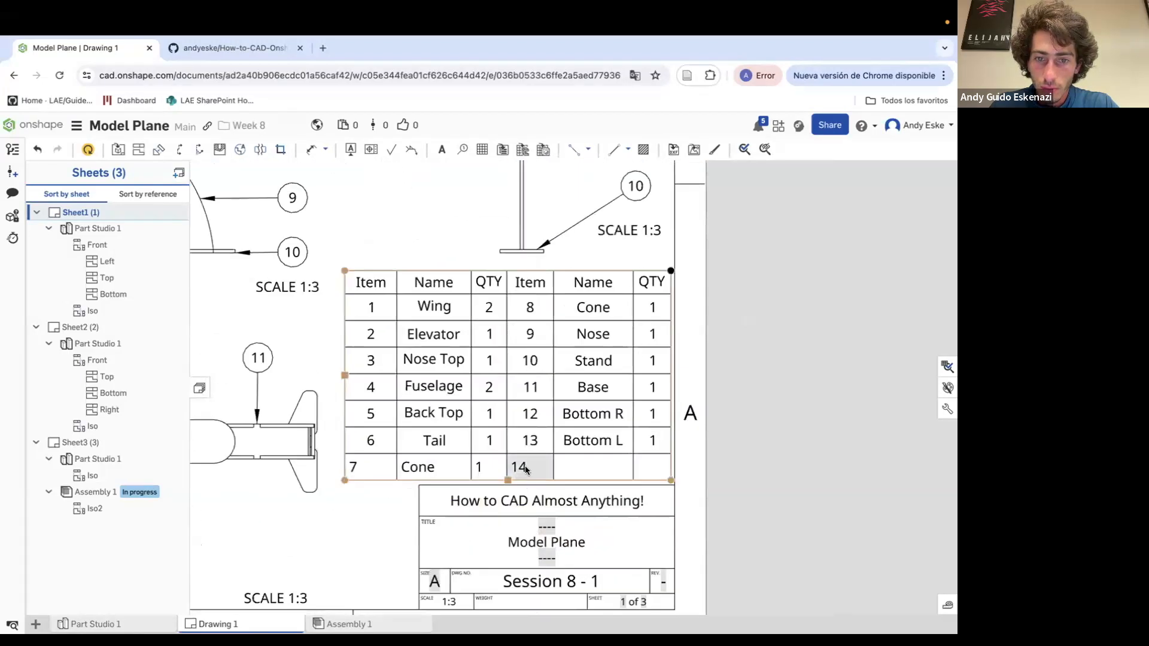
{"action": "double_click", "coordinate": [525, 466]}
{"action": "left_click", "coordinate": [826, 404]}
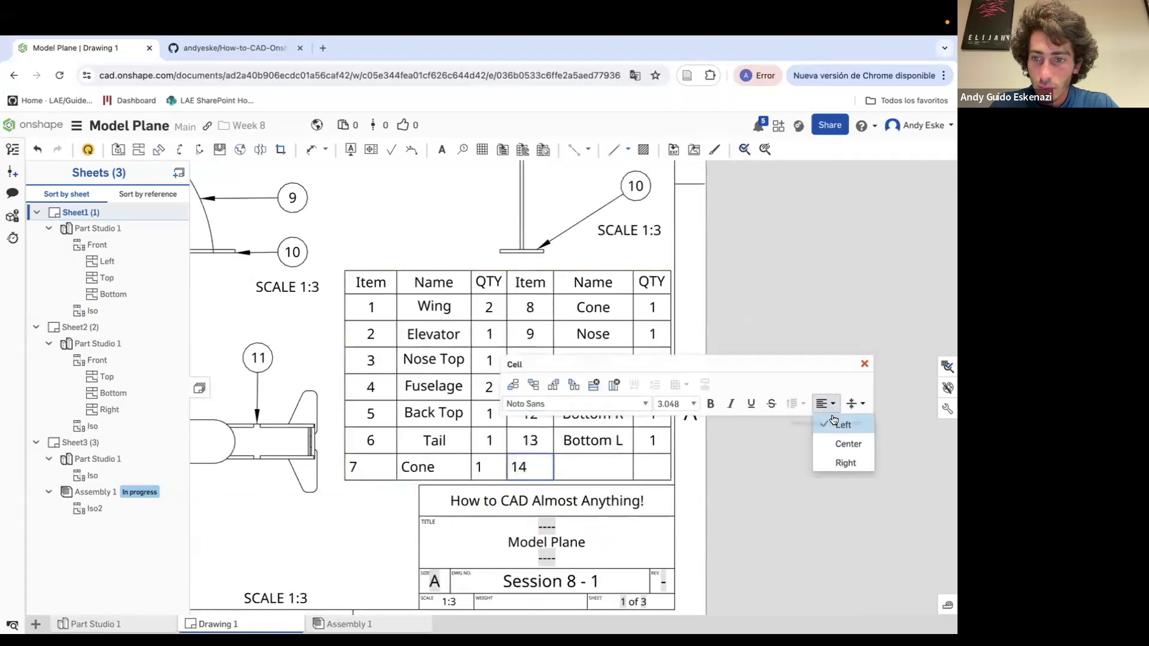
{"action": "left_click", "coordinate": [848, 444]}
{"action": "left_click", "coordinate": [805, 495]}
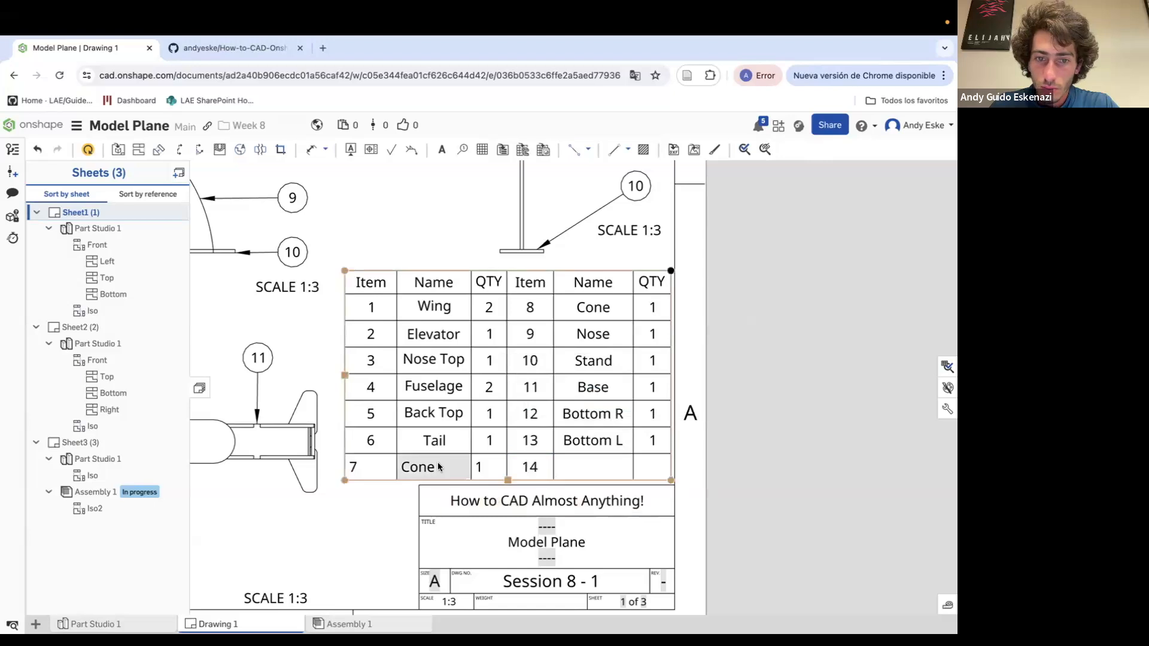
Rename item 8 as Nose and item 9 as Stand in the parts table
{"action": "double_click", "coordinate": [598, 310]}
{"action": "key", "text": "ctrl+a"}
{"action": "type", "text": "Nose"}
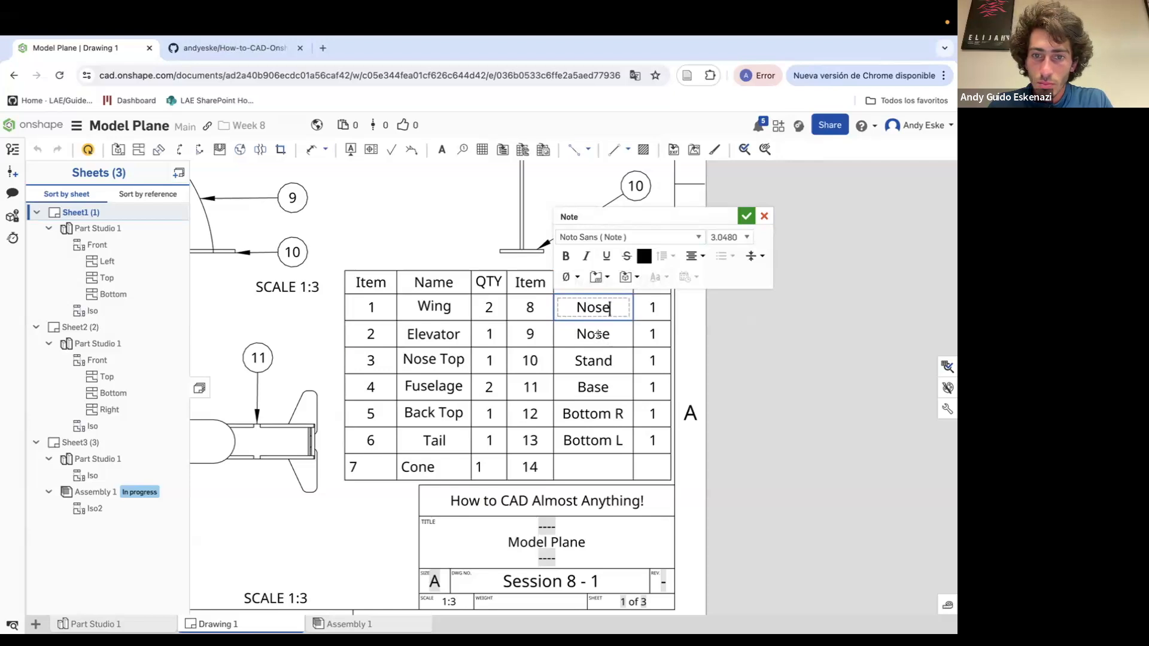
{"action": "double_click", "coordinate": [598, 334]}
{"action": "key", "text": "ctrl+a"}
{"action": "type", "text": "S"}
{"action": "type", "text": "tans"}
{"action": "key", "text": "BackSpace"}
{"action": "type", "text": "d"}
{"action": "left_click", "coordinate": [595, 363]}
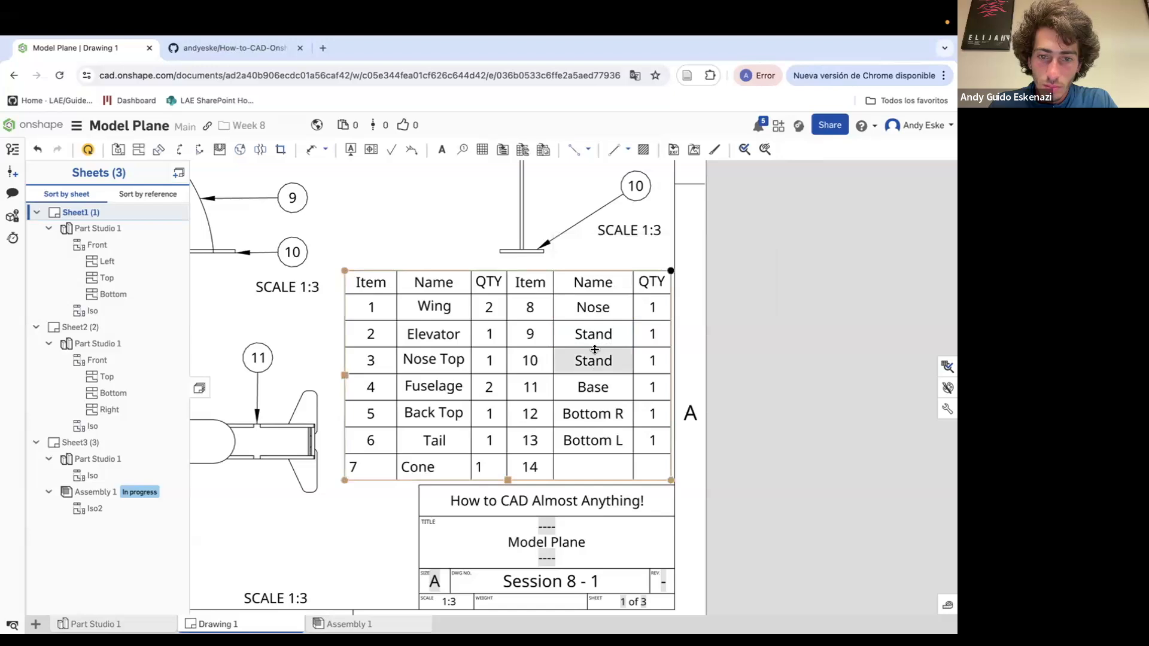
Rename item 10 as Base and item 11 as Bottom R in the parts table
{"action": "double_click", "coordinate": [594, 359]}
{"action": "left_click_drag", "start_coordinate": [615, 360], "coordinate": [568, 359]}
{"action": "type", "text": "Base"}
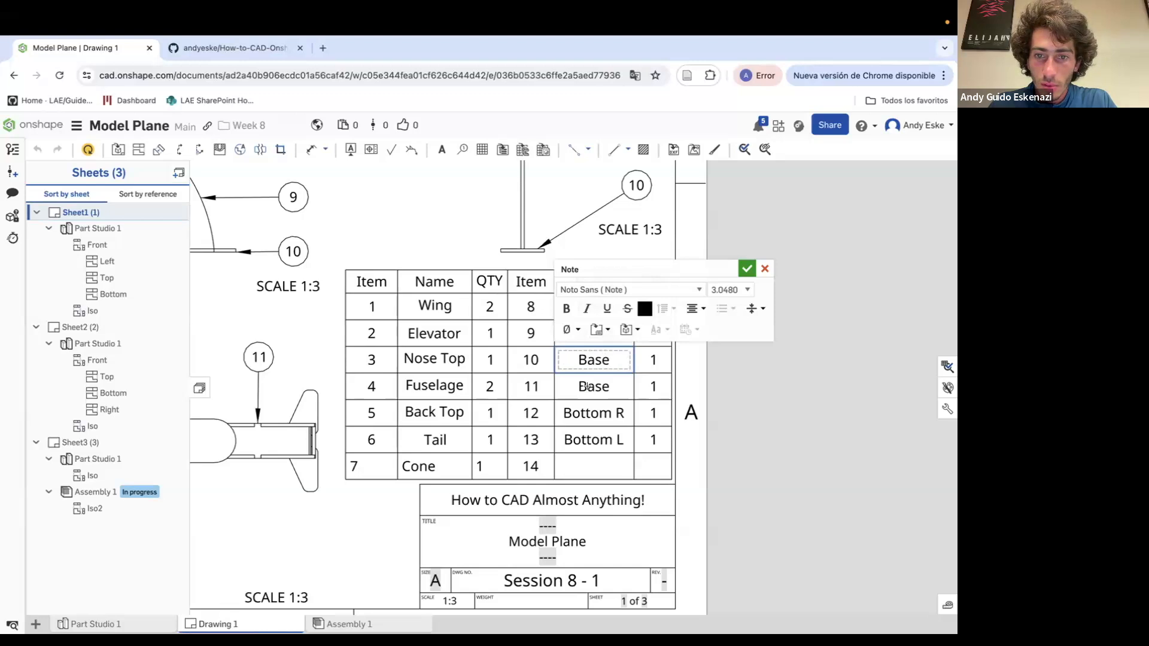
{"action": "left_click", "coordinate": [602, 386]}
{"action": "double_click", "coordinate": [602, 386]}
{"action": "left_click_drag", "start_coordinate": [606, 388], "coordinate": [578, 388]}
{"action": "type", "text": "Bottom R"}
Change the name of item 12 in the parts table to Bottom L
{"action": "left_click", "coordinate": [617, 416]}
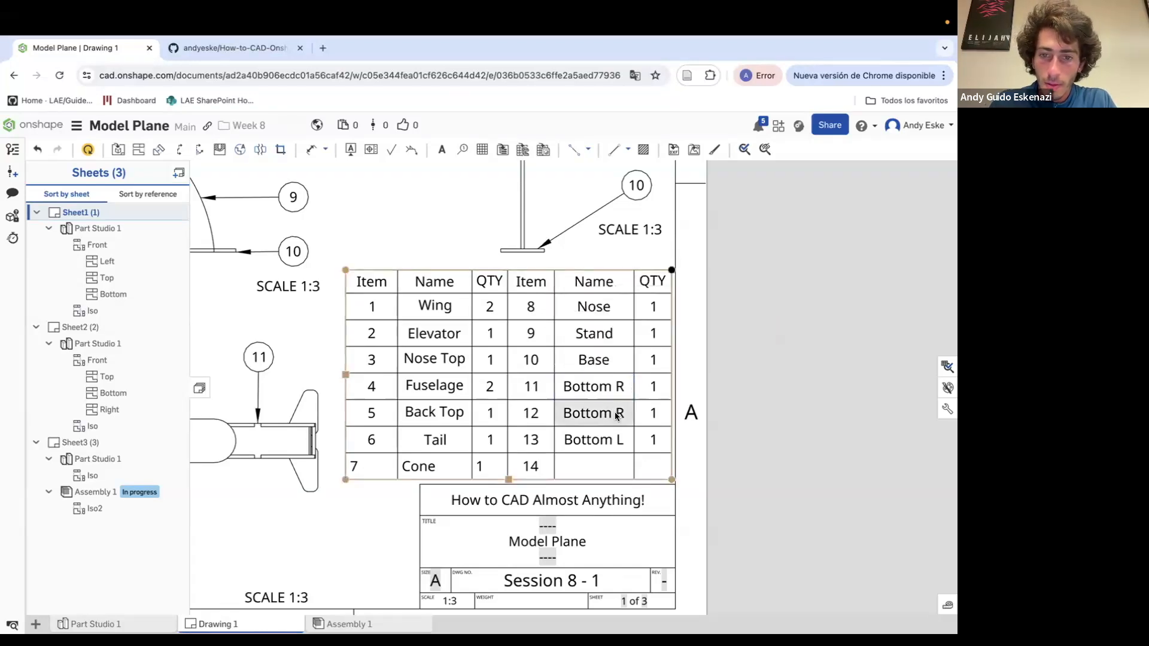
{"action": "double_click", "coordinate": [622, 416]}
{"action": "key", "text": "BackSpace"}
{"action": "type", "text": "L"}
Replace the name of item 13 in the parts table with Roof P
{"action": "left_click", "coordinate": [612, 442]}
{"action": "double_click", "coordinate": [612, 441]}
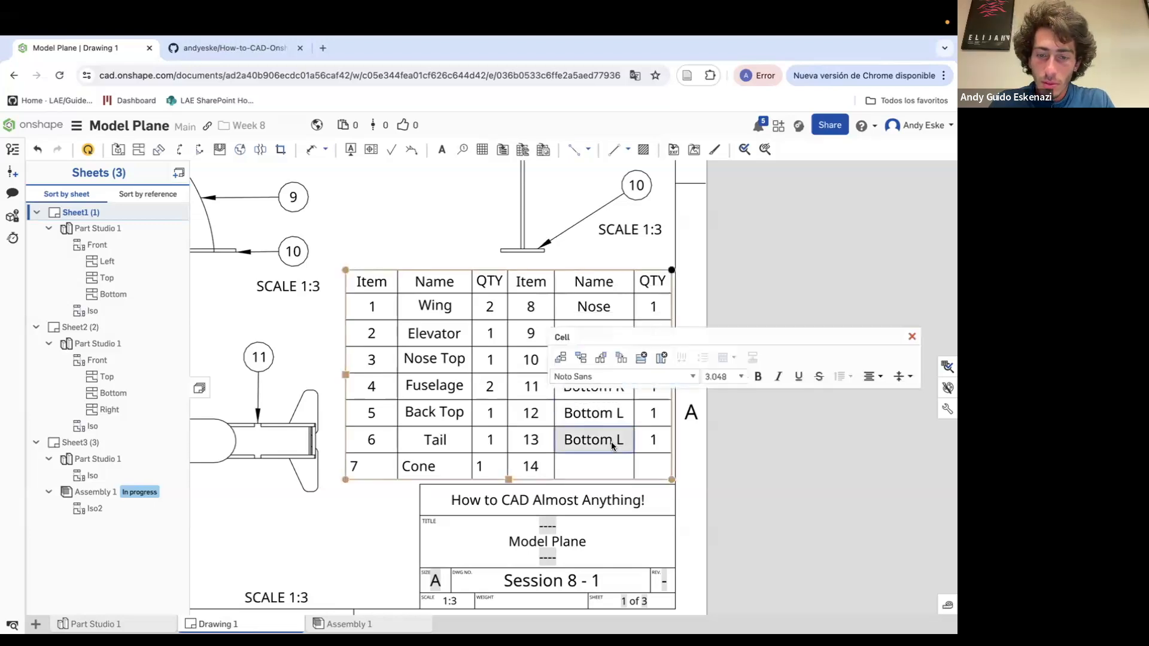
{"action": "left_click_drag", "start_coordinate": [625, 441], "coordinate": [556, 441]}
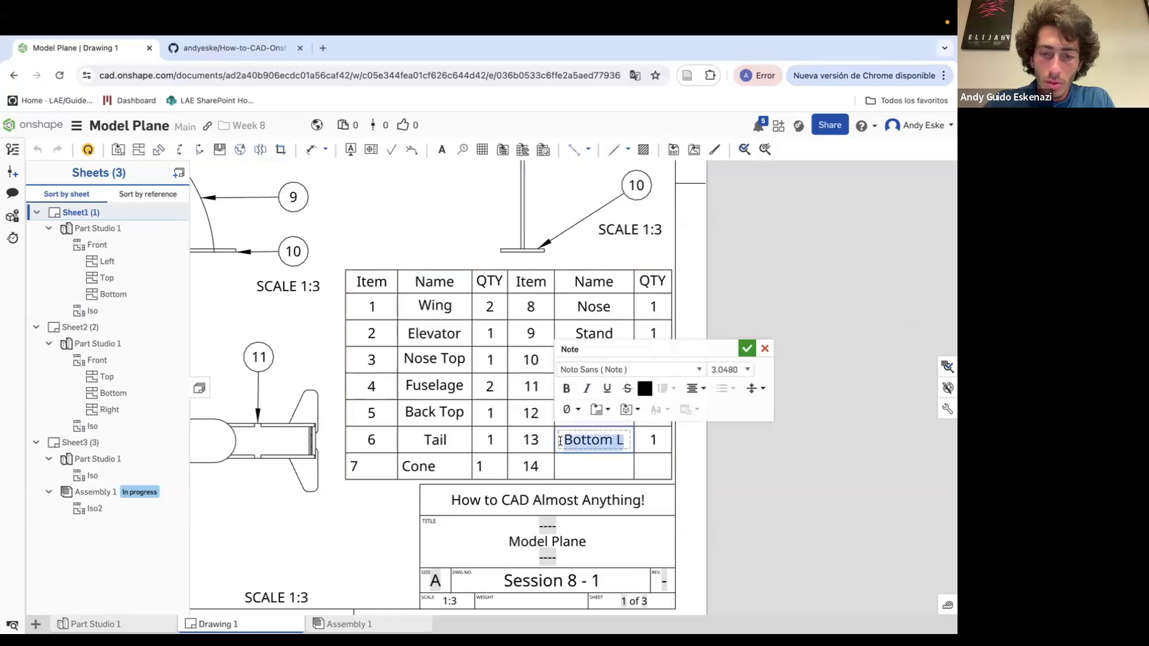
{"action": "type", "text": "Roof"}
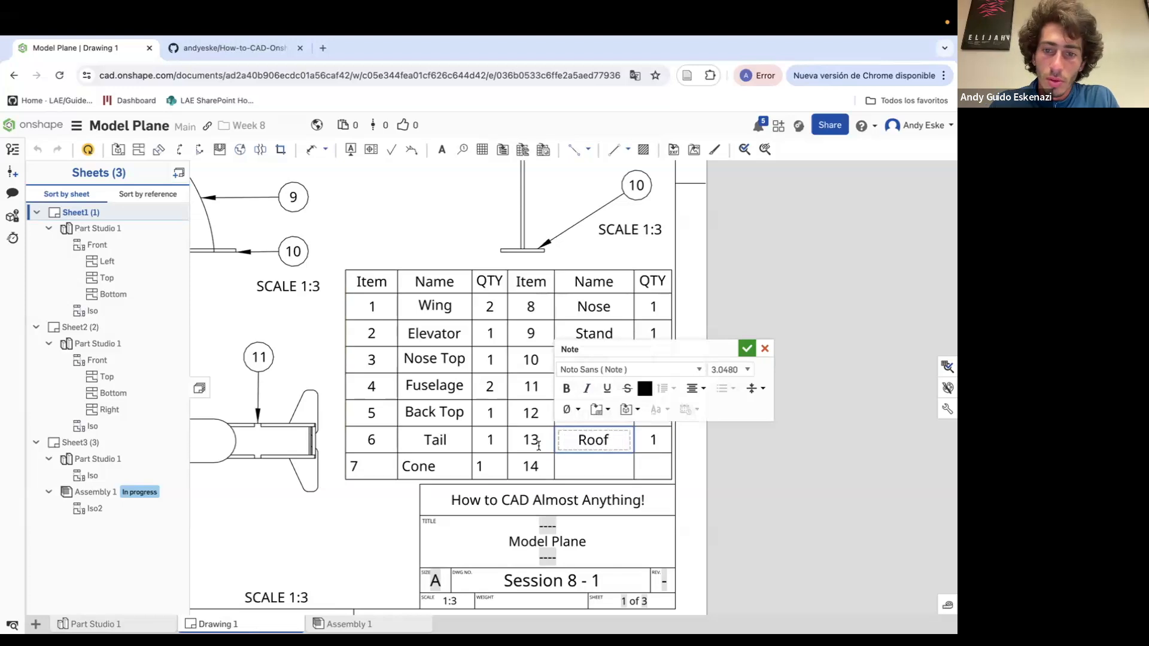
{"action": "scroll", "coordinate": [604, 529], "scroll_direction": "down", "scroll_amount": 2}
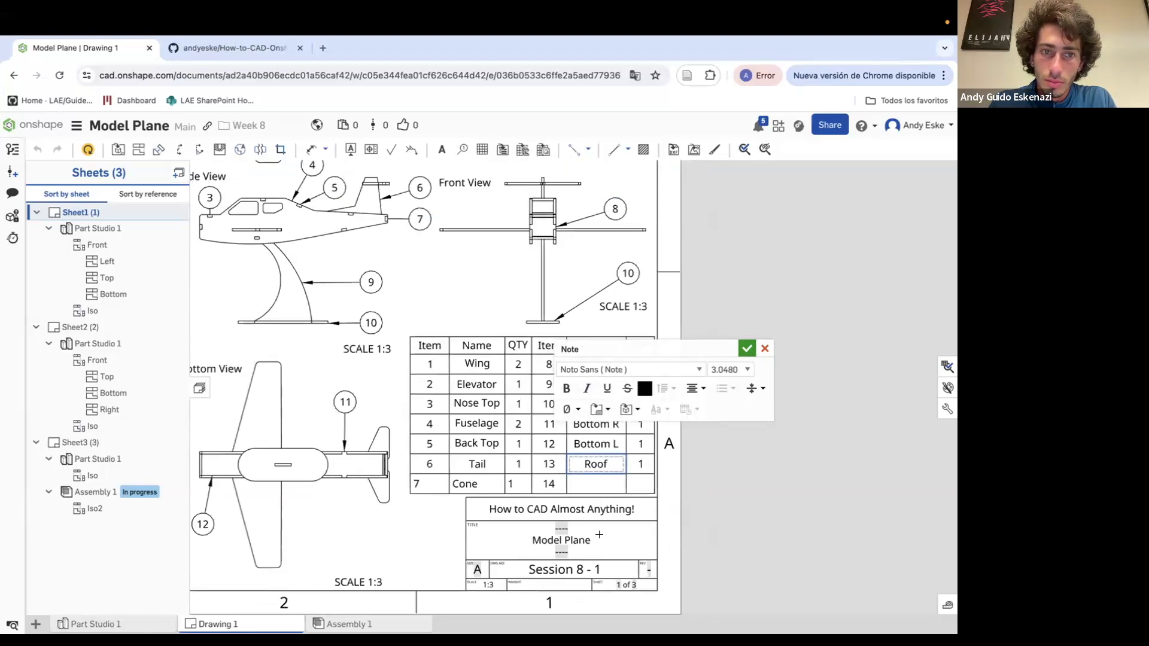
{"action": "scroll", "coordinate": [599, 534], "scroll_direction": "down", "scroll_amount": 1}
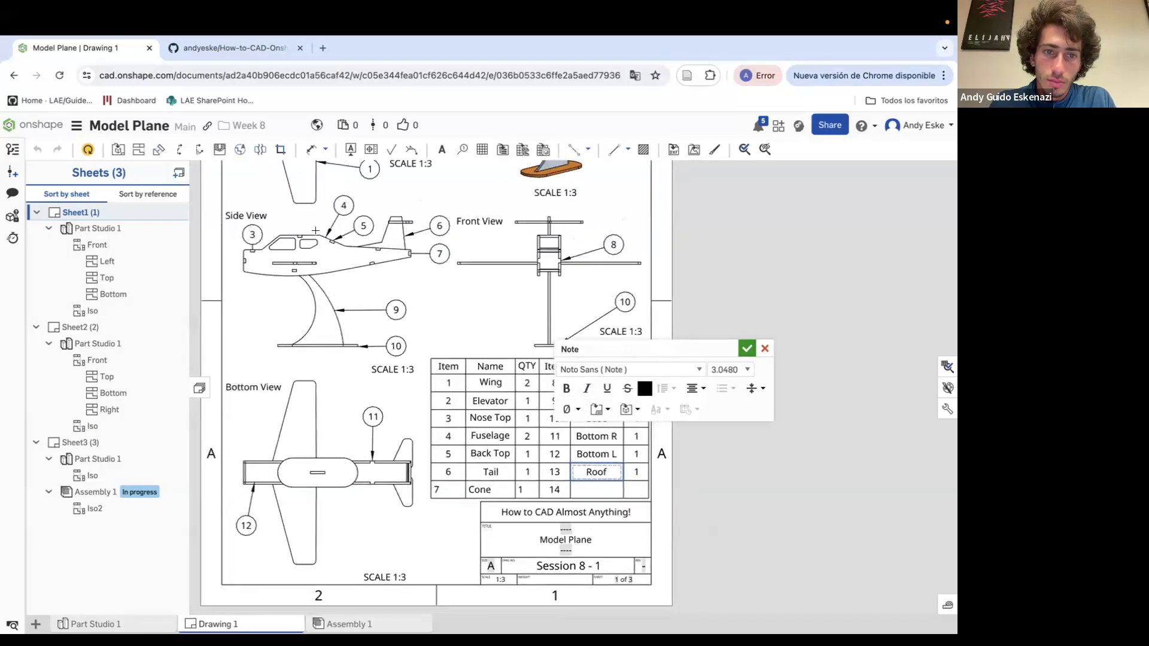
{"action": "scroll", "coordinate": [315, 231], "scroll_direction": "up", "scroll_amount": 1}
{"action": "type", "text": "P"}
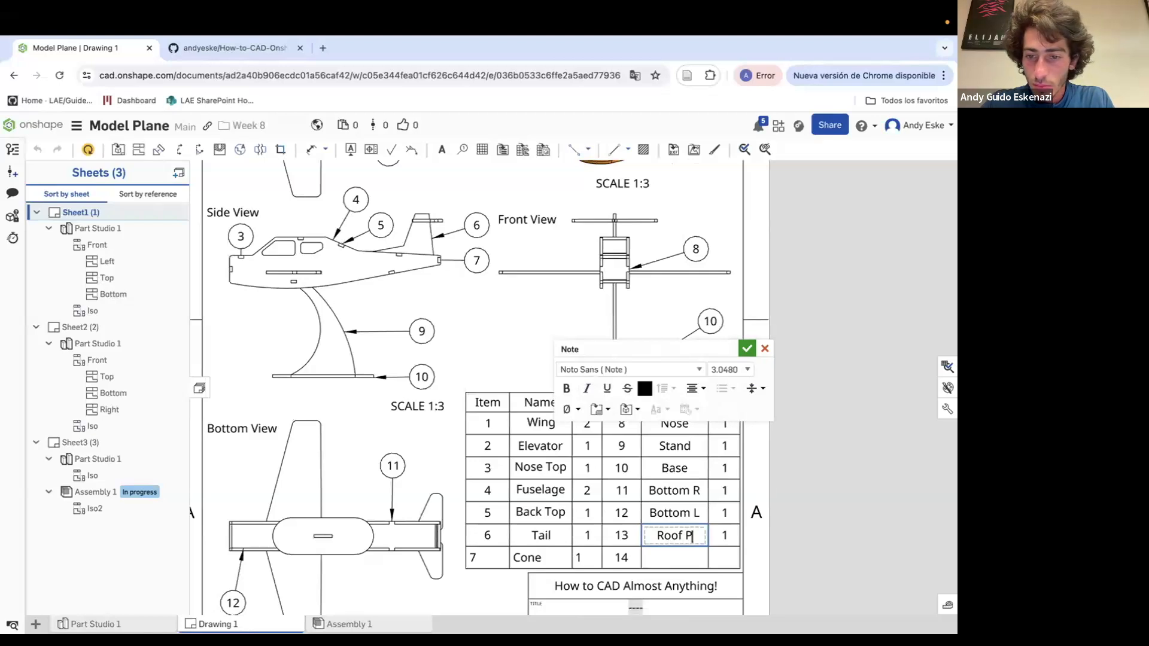
Enter Roof T as the name of item 14 in the empty last-row cell
{"action": "double_click", "coordinate": [662, 556]}
{"action": "type", "text": "Roof T"}
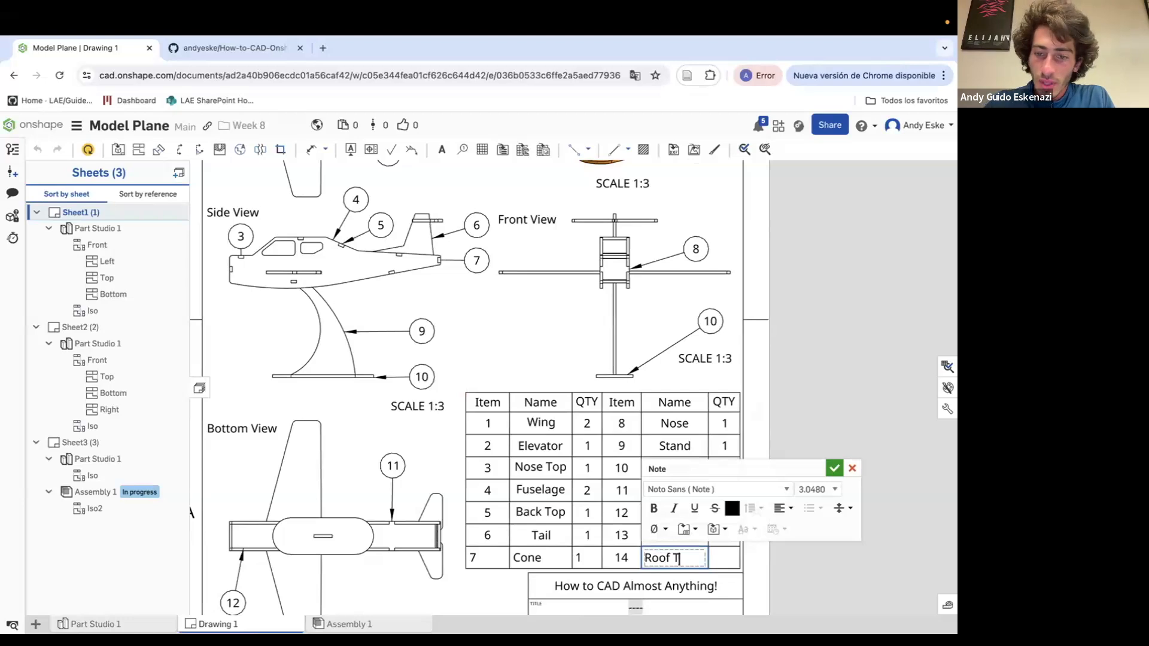
{"action": "left_click", "coordinate": [684, 538]}
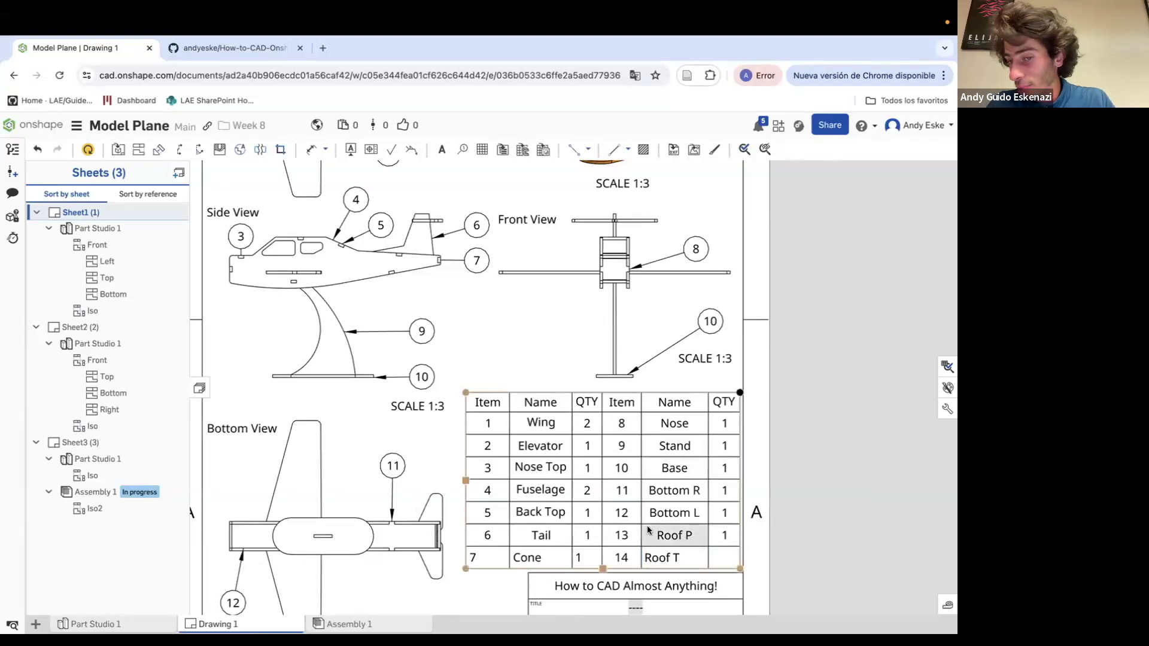
Center the text horizontally in the lower rows of the parts table and enter quantity 1 for item 14
{"action": "left_click", "coordinate": [728, 565]}
{"action": "left_click", "coordinate": [787, 431]}
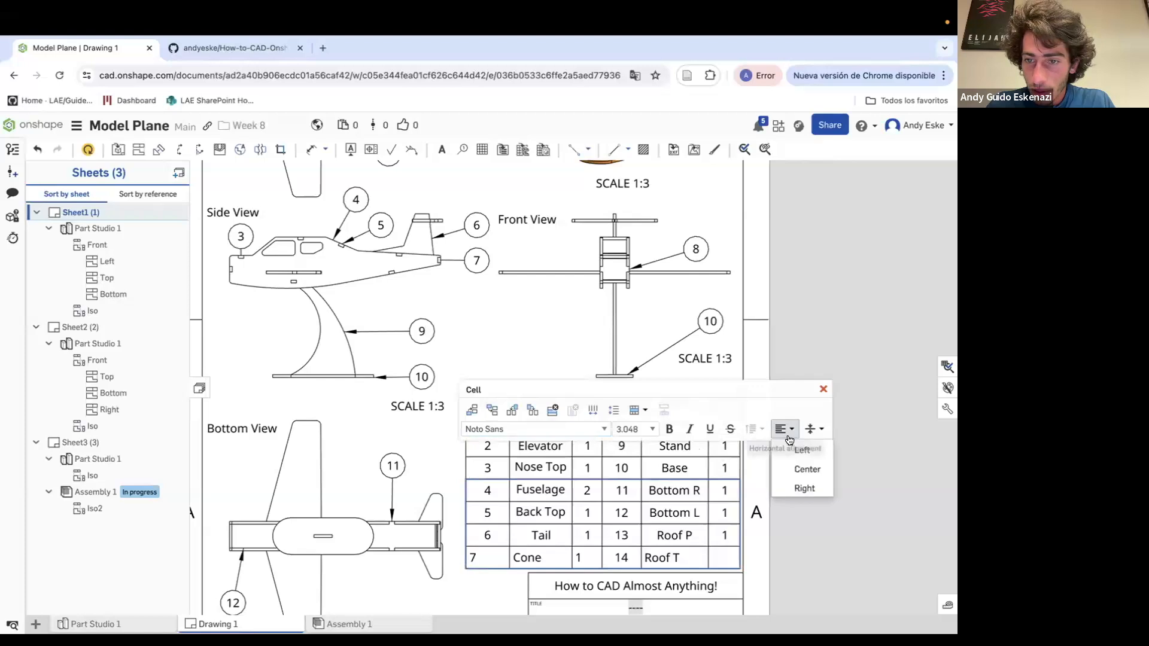
{"action": "left_click", "coordinate": [807, 469]}
{"action": "key", "text": "Escape"}
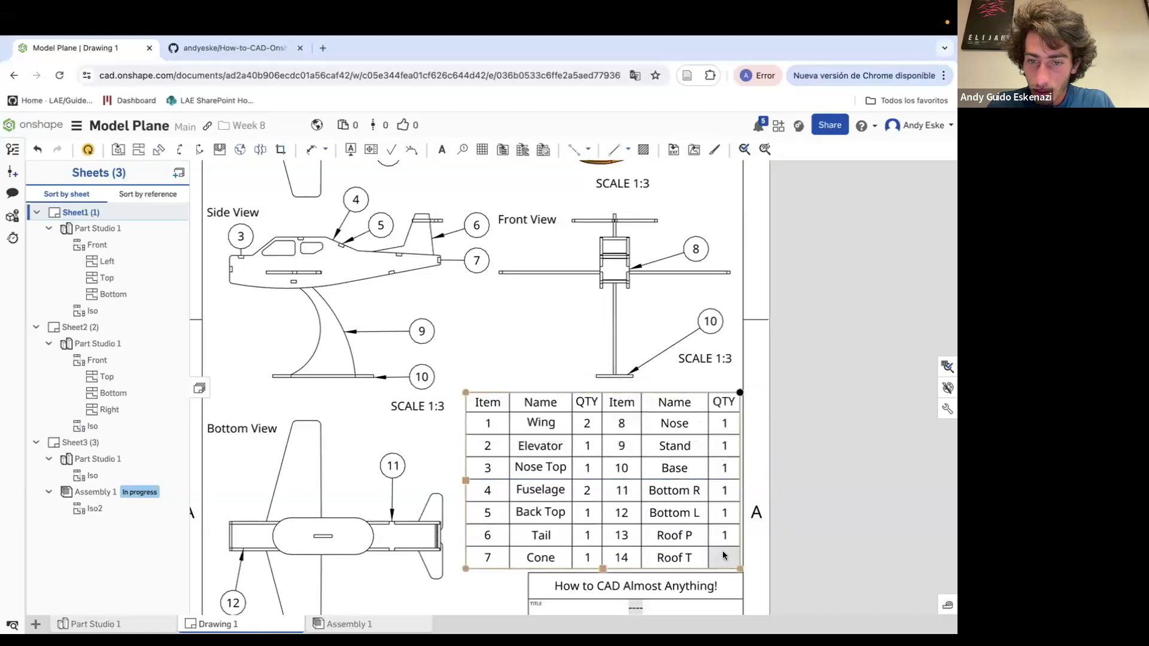
{"action": "double_click", "coordinate": [723, 555]}
{"action": "left_click", "coordinate": [840, 576]}
Add a circular callout with the text 13 above the side view, pointing to the tab on the plane's roof
{"action": "scroll", "coordinate": [847, 535], "scroll_direction": "down", "scroll_amount": 2}
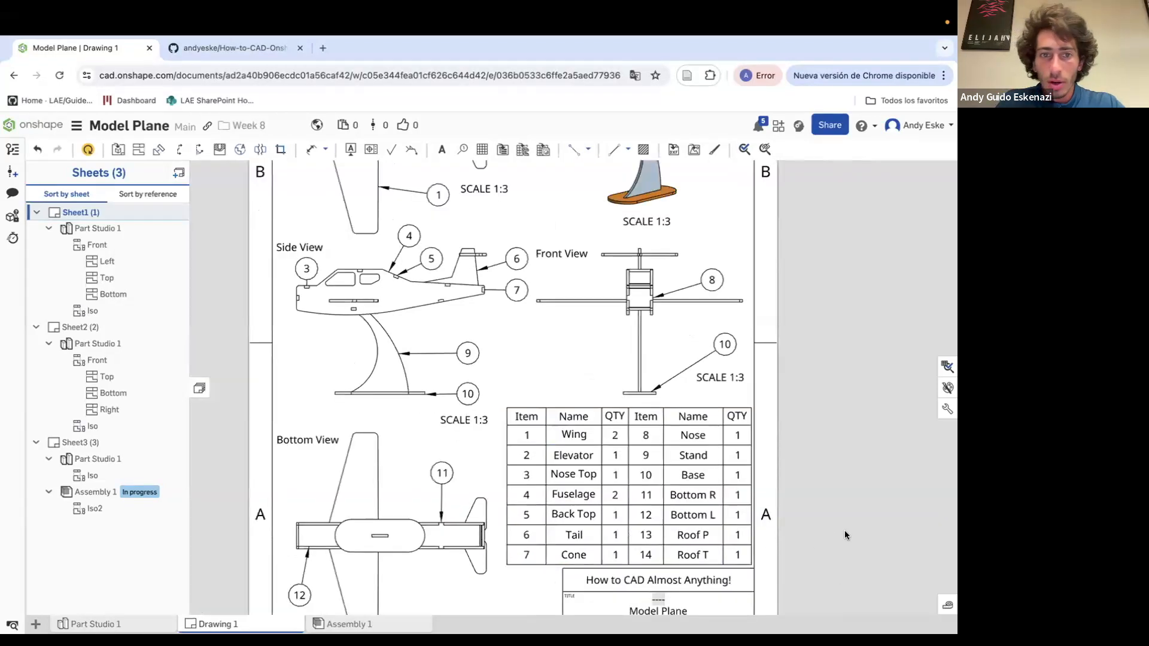
{"action": "scroll", "coordinate": [404, 267], "scroll_direction": "up", "scroll_amount": 4}
{"action": "scroll", "coordinate": [404, 265], "scroll_direction": "up", "scroll_amount": 2}
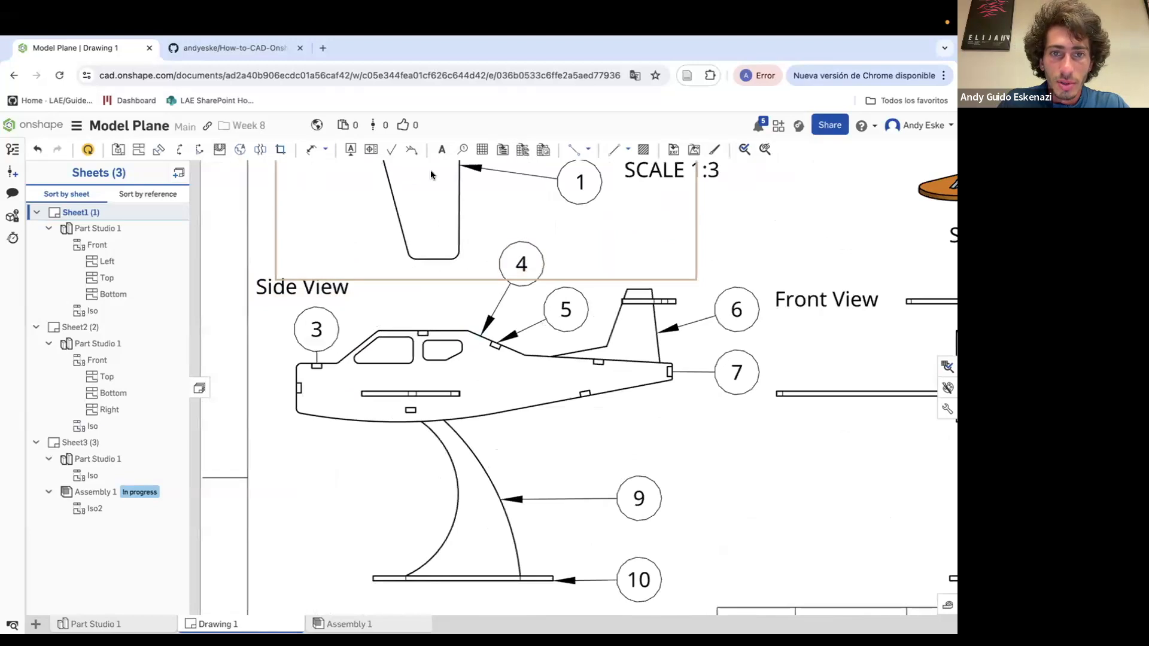
{"action": "left_click", "coordinate": [462, 149]}
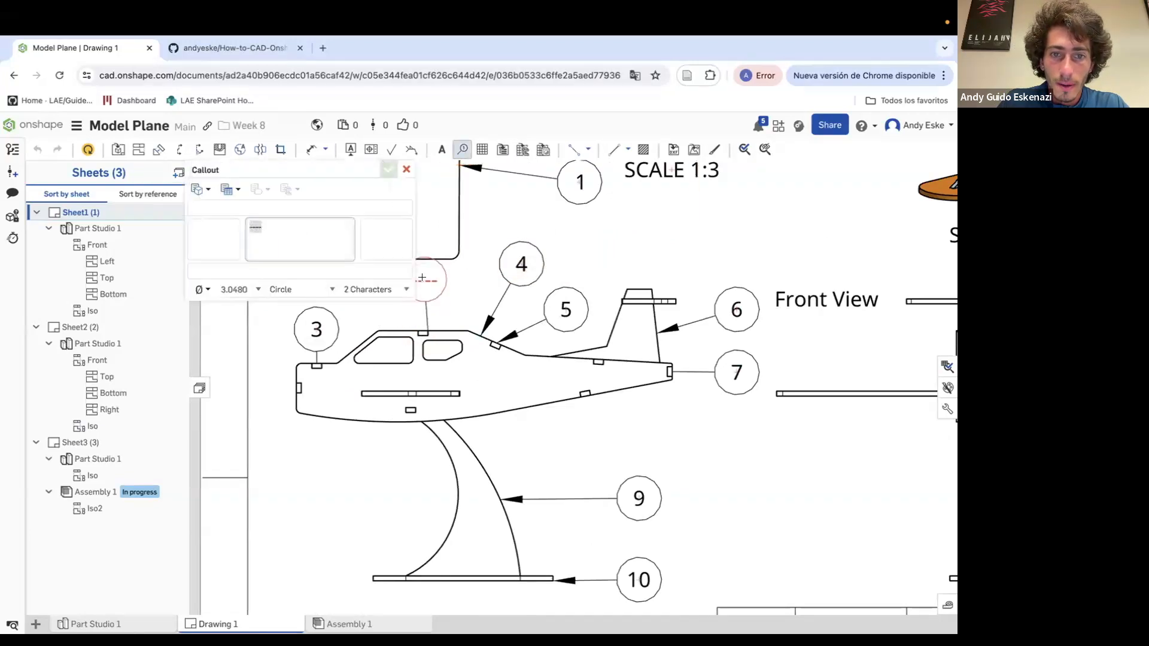
{"action": "scroll", "coordinate": [480, 304], "scroll_direction": "down", "scroll_amount": 2}
{"action": "scroll", "coordinate": [482, 305], "scroll_direction": "down", "scroll_amount": 3}
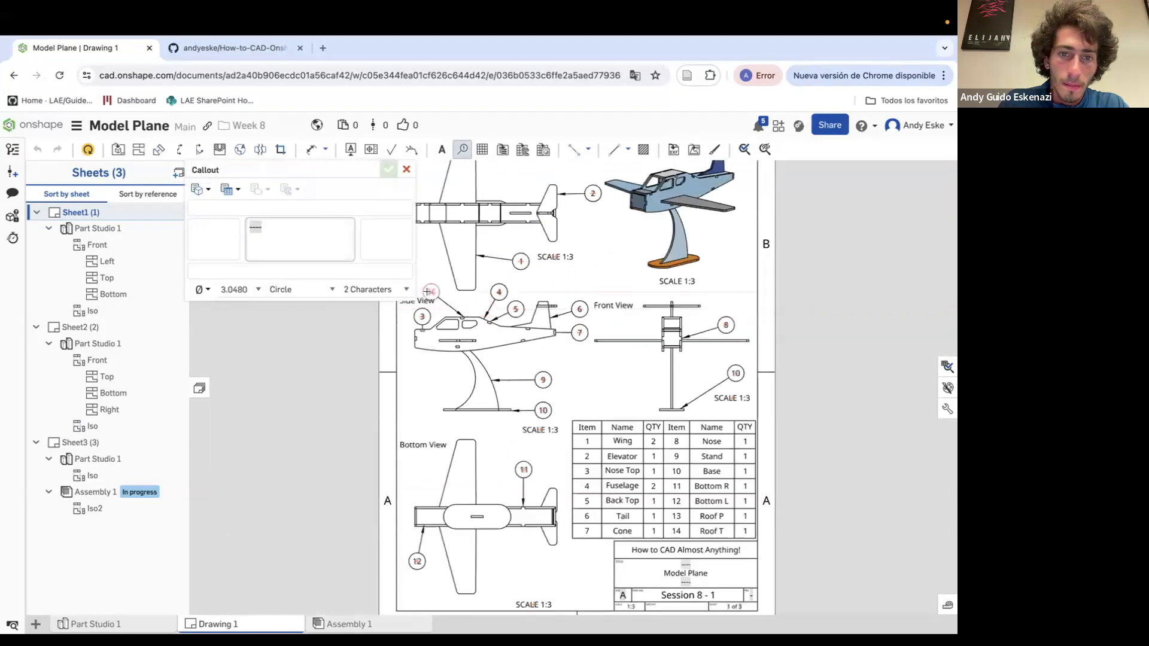
{"action": "scroll", "coordinate": [425, 282], "scroll_direction": "up", "scroll_amount": 2}
{"action": "left_click", "coordinate": [422, 265]}
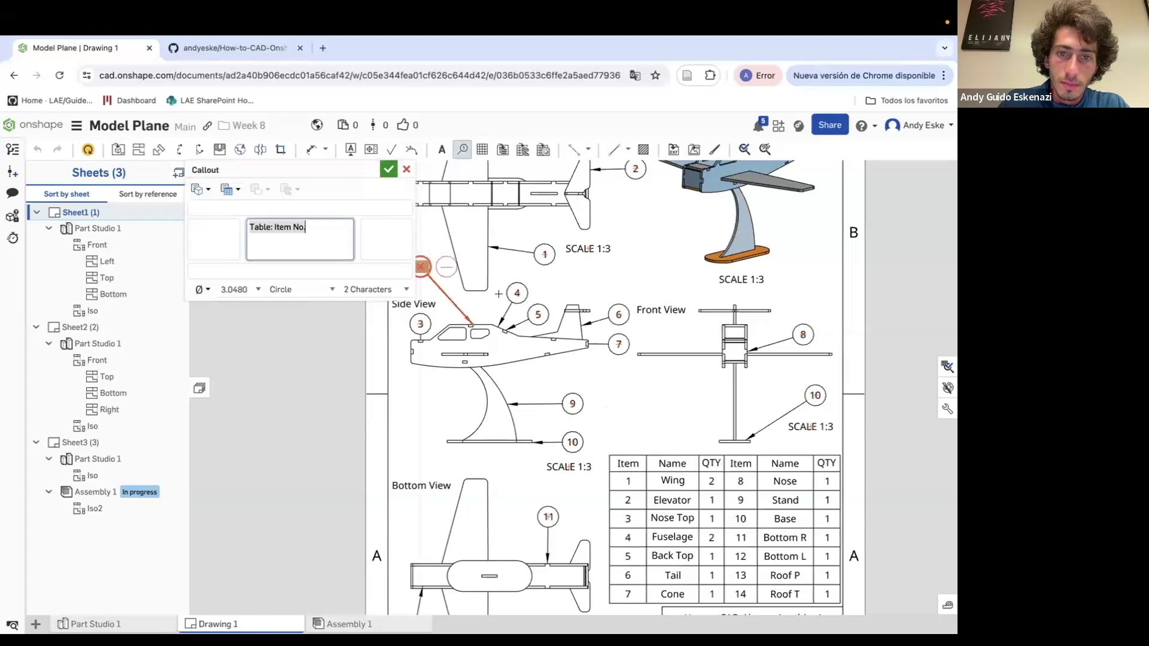
{"action": "left_click", "coordinate": [235, 226]}
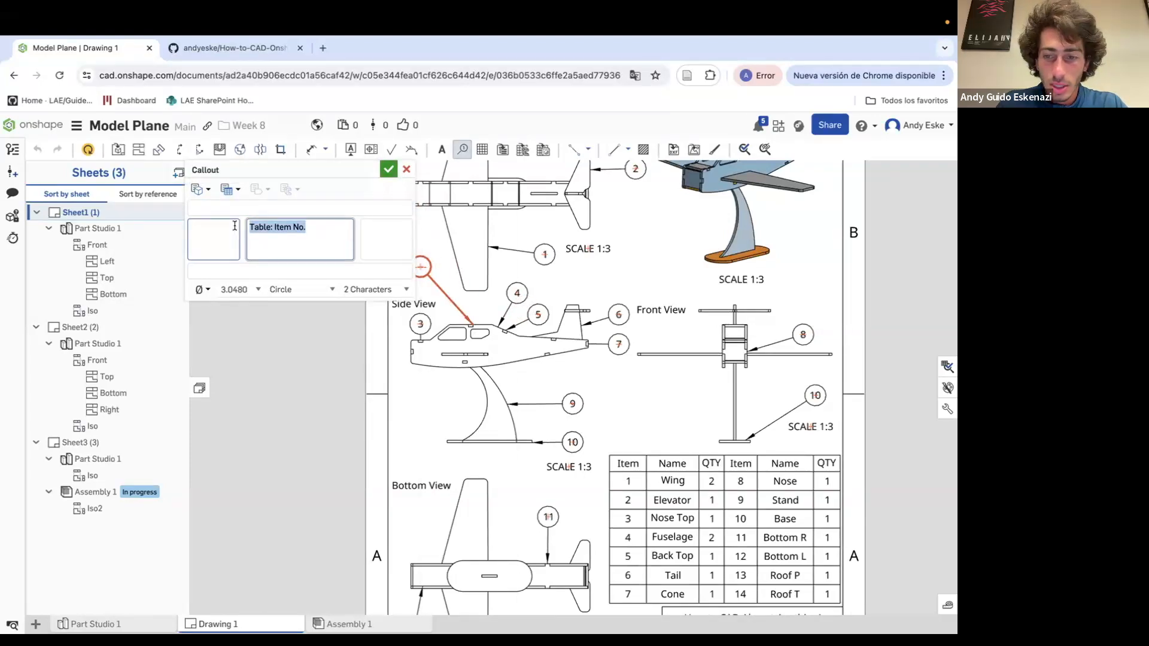
{"action": "type", "text": "13"}
{"action": "left_click", "coordinate": [388, 169]}
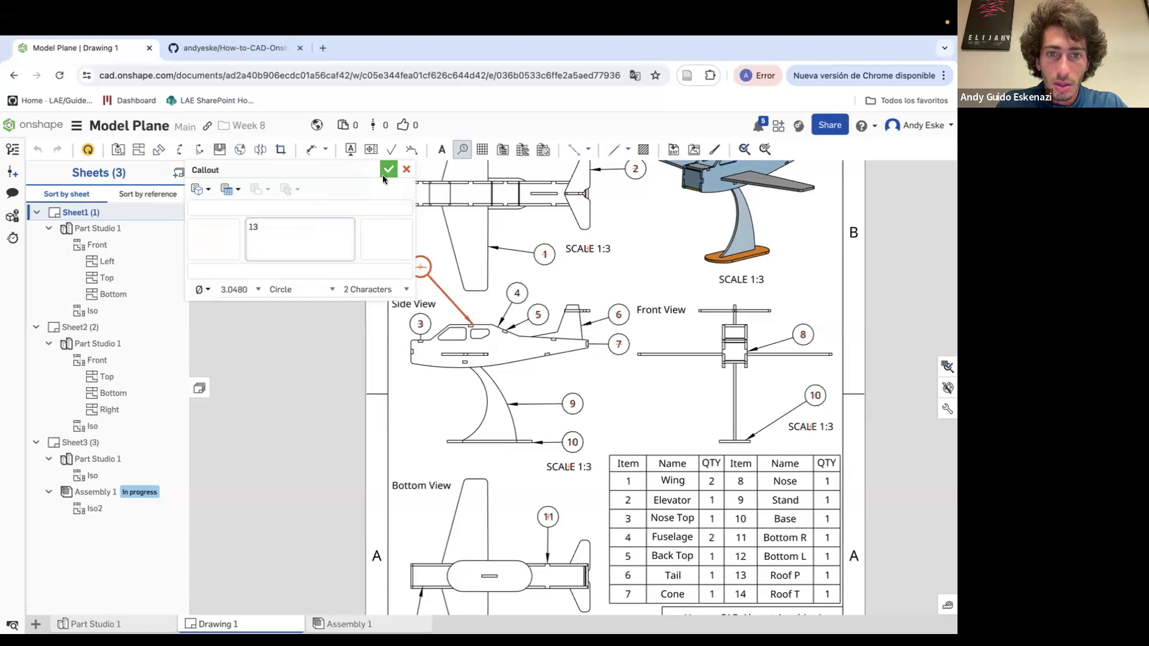
Replace the placeholder text of the new roof-tab callout above the side view with 13
{"action": "double_click", "coordinate": [411, 270]}
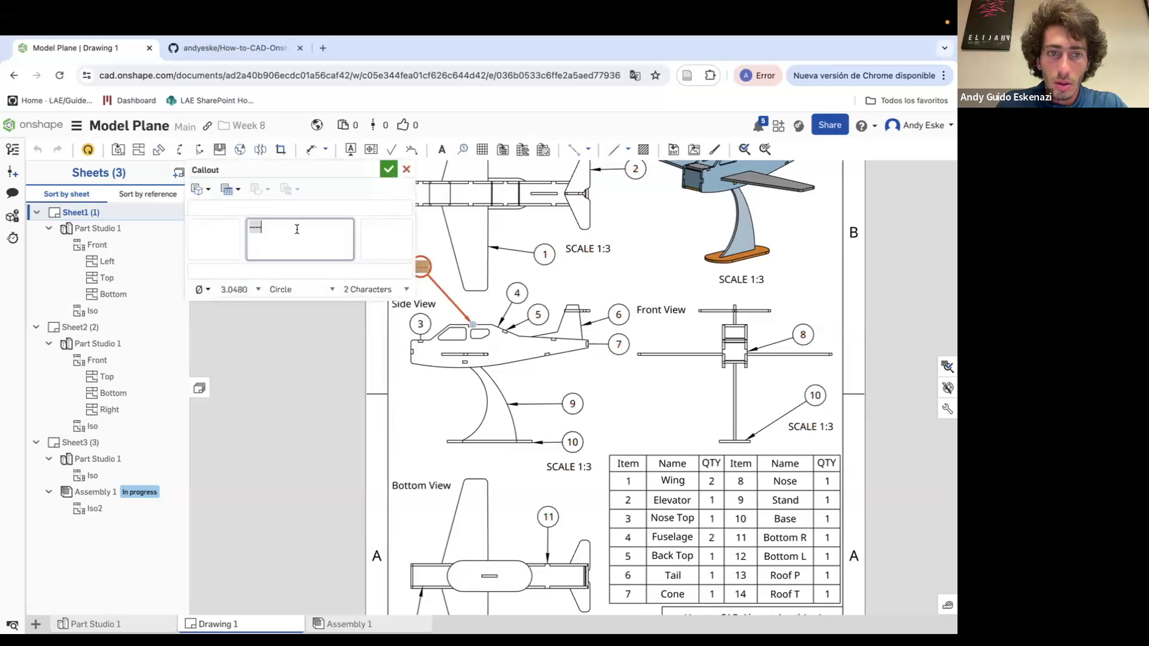
{"action": "left_click", "coordinate": [389, 169]}
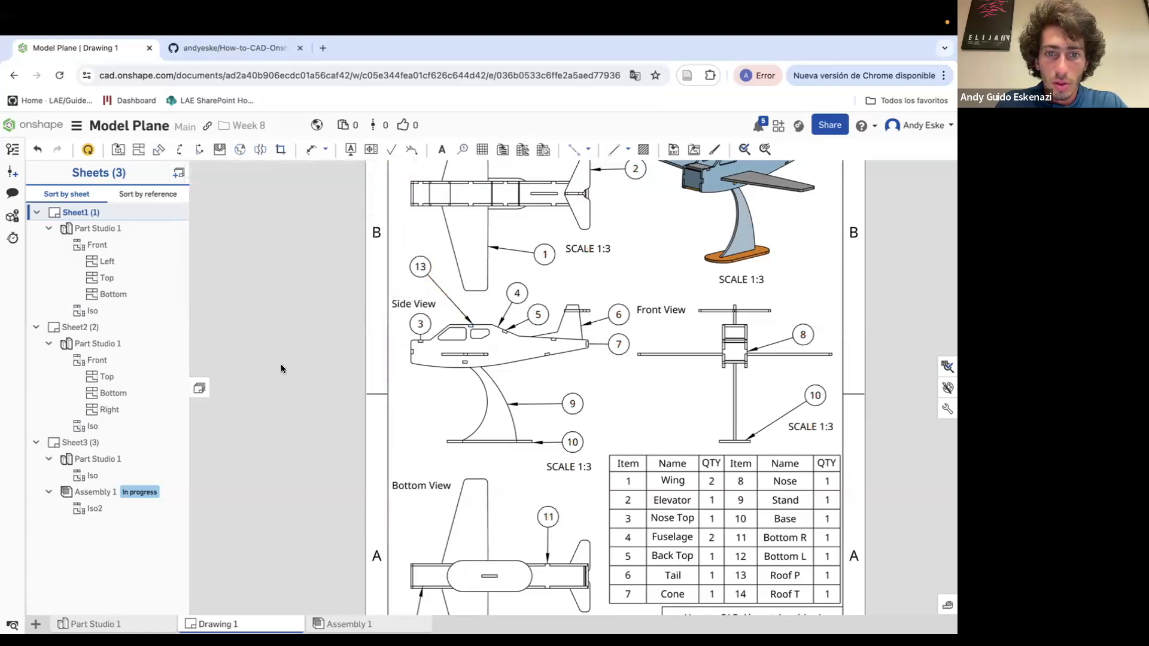
Move the Side View label up beside the top view's lower wing and bring callout 13 down to just above callout 3
{"action": "scroll", "coordinate": [209, 355], "scroll_direction": "up", "scroll_amount": 3}
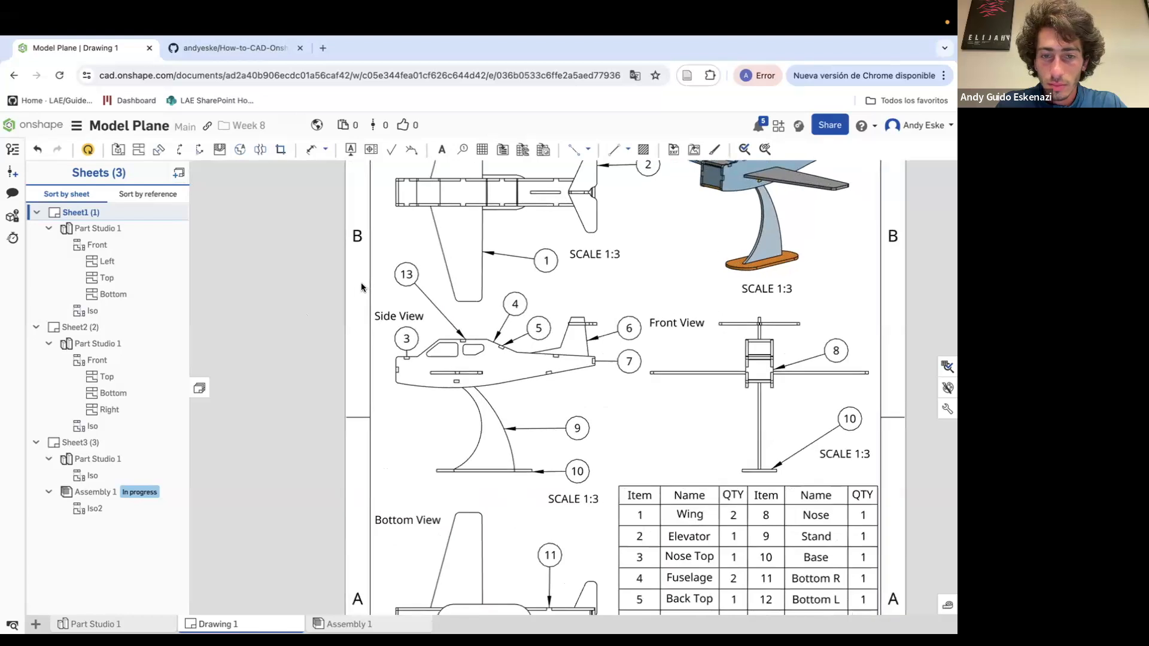
{"action": "scroll", "coordinate": [428, 312], "scroll_direction": "up", "scroll_amount": 3}
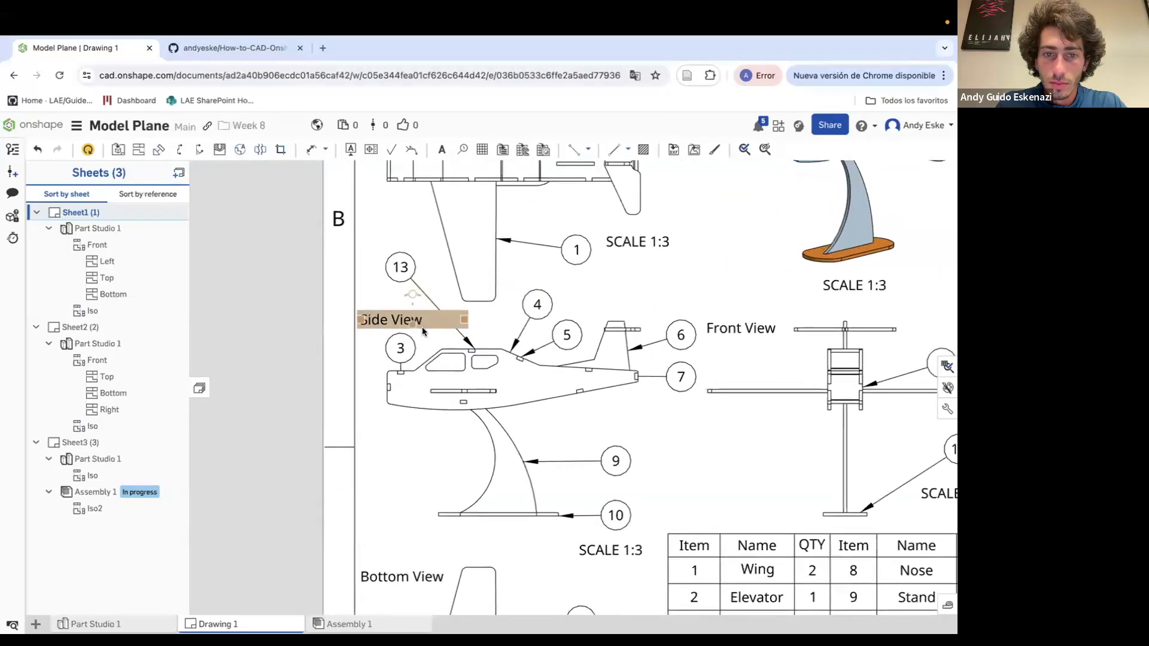
{"action": "scroll", "coordinate": [425, 336], "scroll_direction": "down", "scroll_amount": 1}
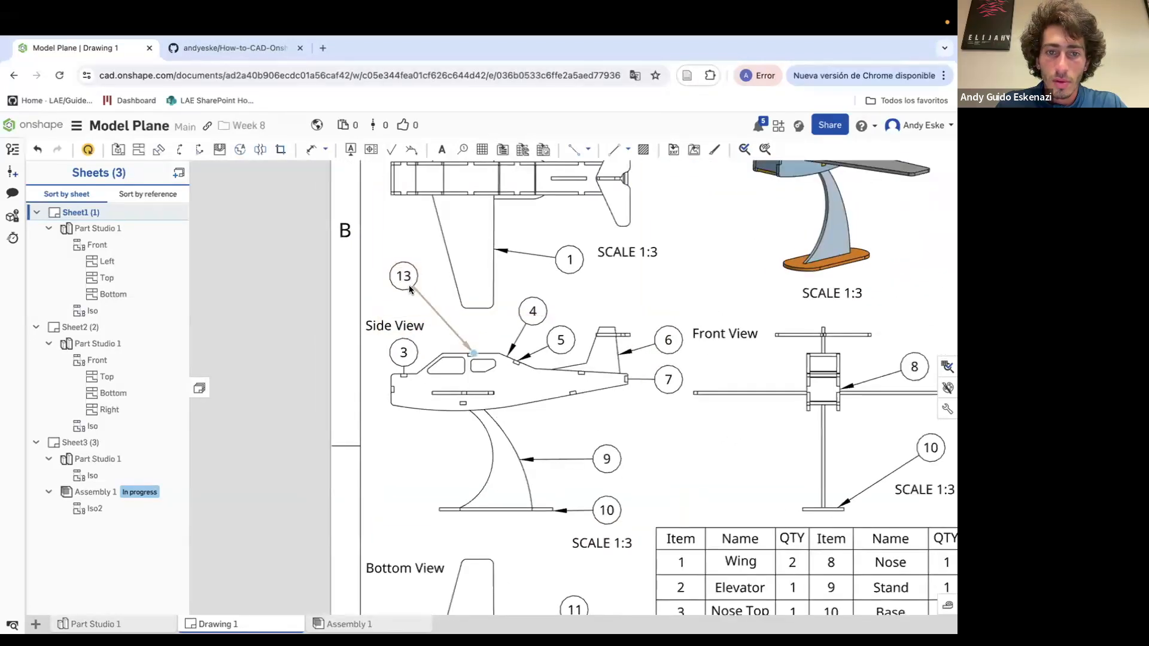
{"action": "left_click", "coordinate": [379, 325]}
{"action": "left_click_drag", "start_coordinate": [378, 324], "coordinate": [393, 232]}
{"action": "left_click_drag", "start_coordinate": [402, 272], "coordinate": [400, 321]}
{"action": "left_click_drag", "start_coordinate": [387, 241], "coordinate": [371, 298]}
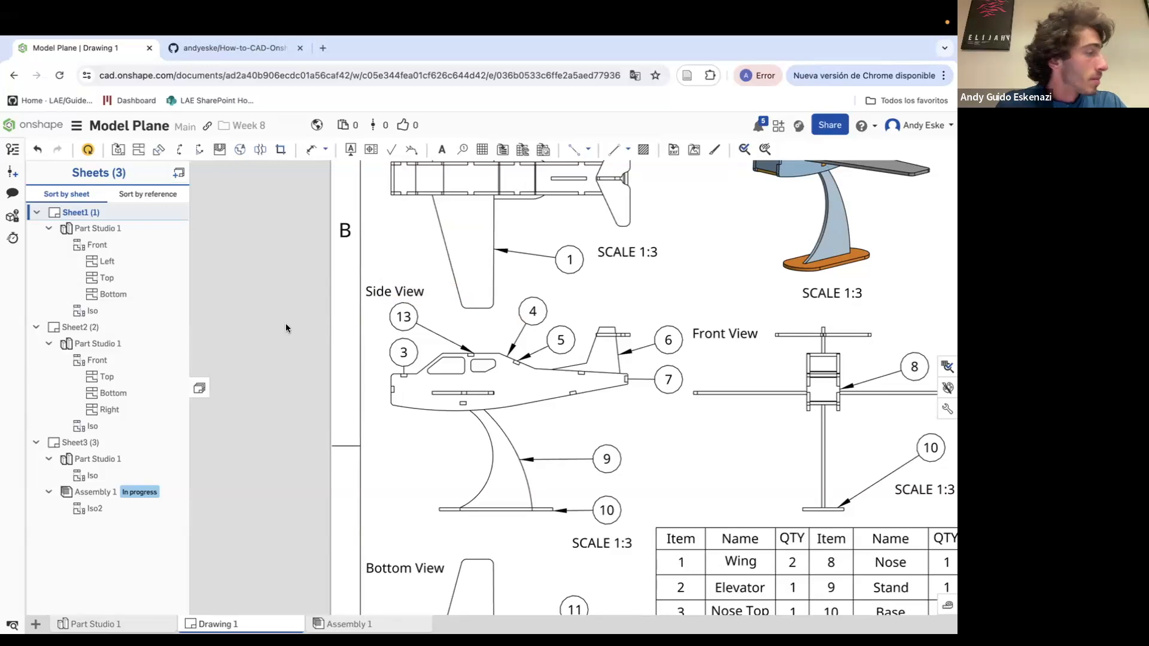
{"action": "left_click_drag", "start_coordinate": [416, 286], "coordinate": [417, 282]}
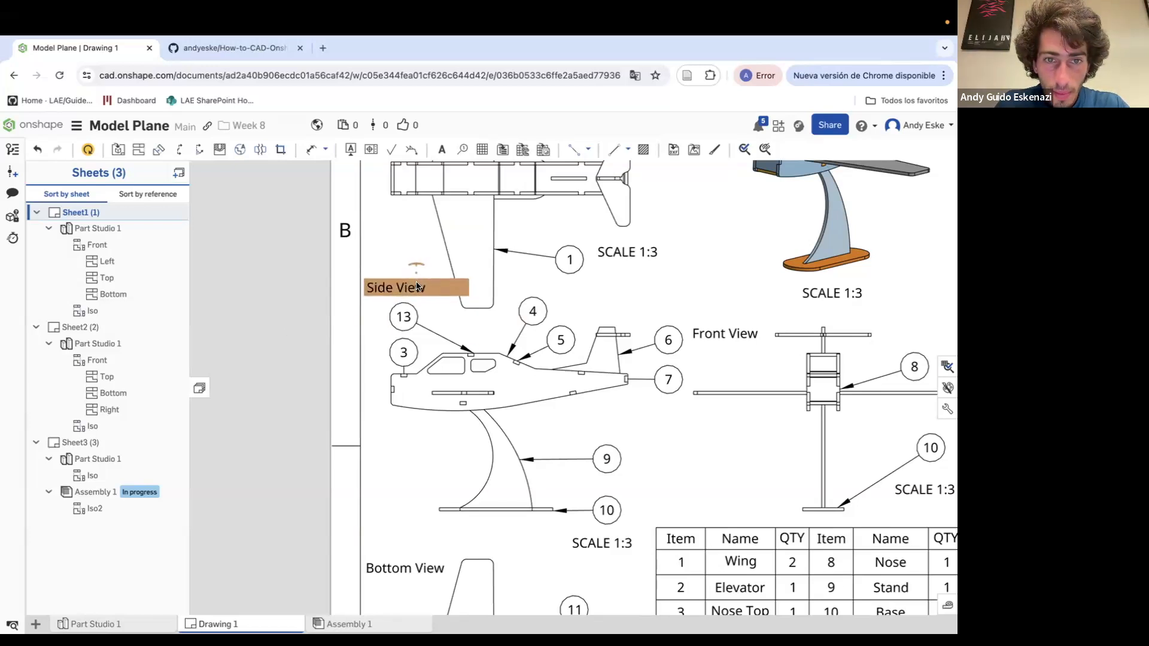
Add a circular callout with the text 14 below callout 7, pointing to the tab on the rear fuselage's upper edge in the side view
{"action": "scroll", "coordinate": [381, 353], "scroll_direction": "down", "scroll_amount": 5}
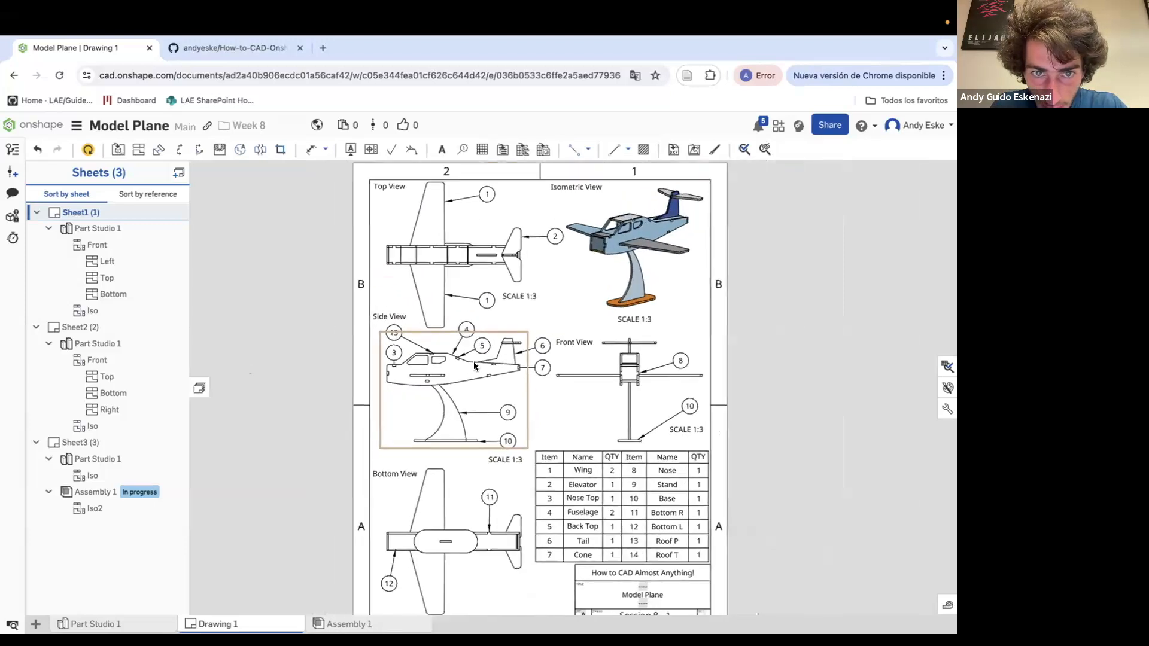
{"action": "scroll", "coordinate": [595, 409], "scroll_direction": "up", "scroll_amount": 2}
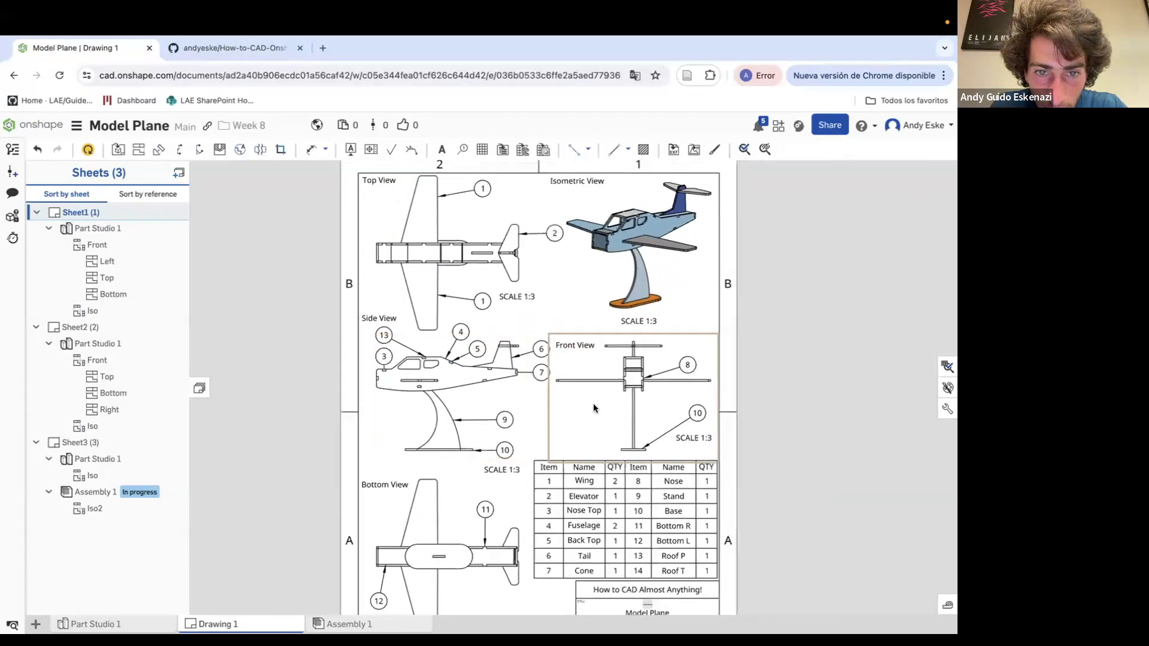
{"action": "scroll", "coordinate": [613, 392], "scroll_direction": "down", "scroll_amount": 3}
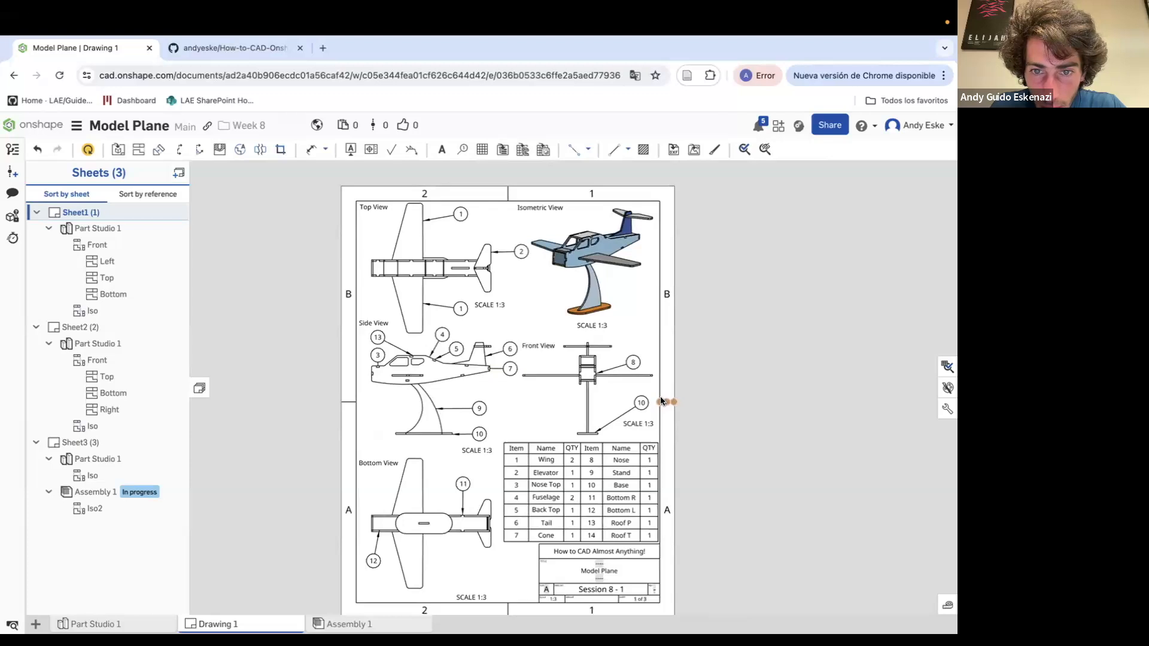
{"action": "scroll", "coordinate": [563, 427], "scroll_direction": "up", "scroll_amount": 1}
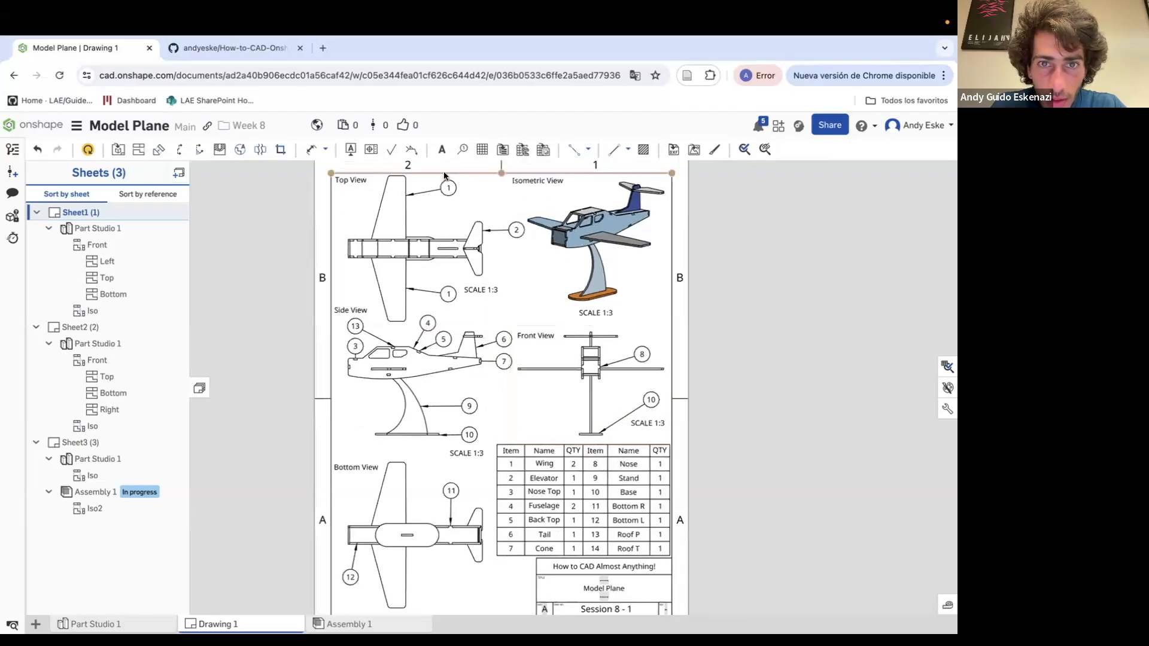
{"action": "left_click", "coordinate": [462, 150]}
{"action": "scroll", "coordinate": [455, 359], "scroll_direction": "up", "scroll_amount": 2}
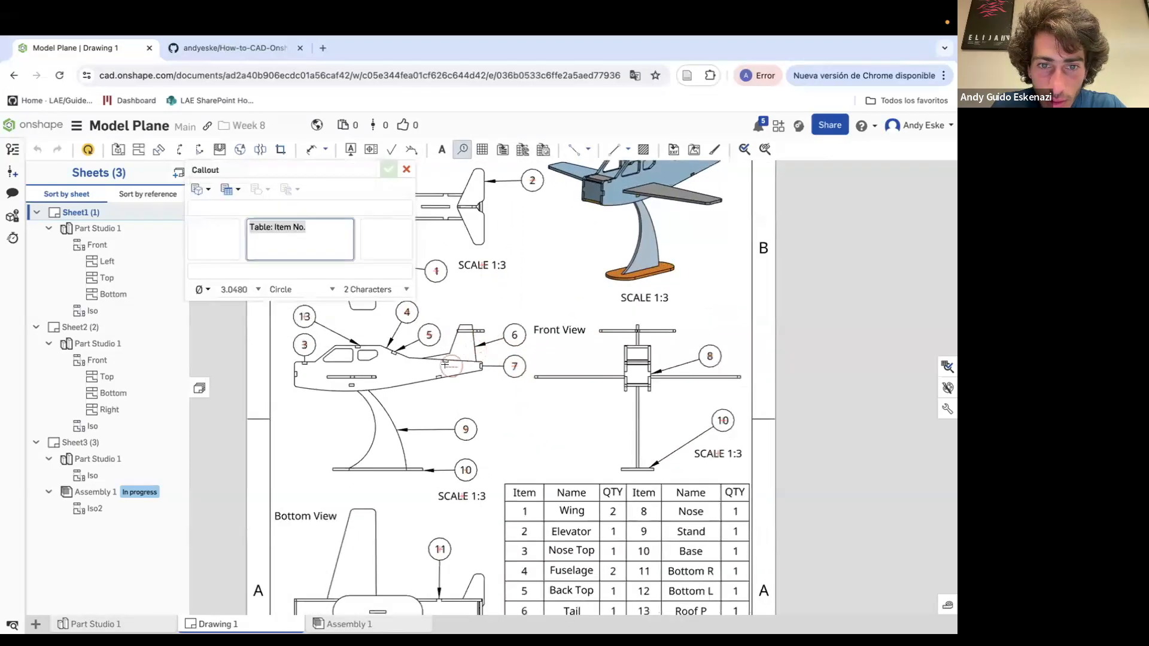
{"action": "scroll", "coordinate": [445, 364], "scroll_direction": "up", "scroll_amount": 5}
{"action": "left_click", "coordinate": [444, 345]}
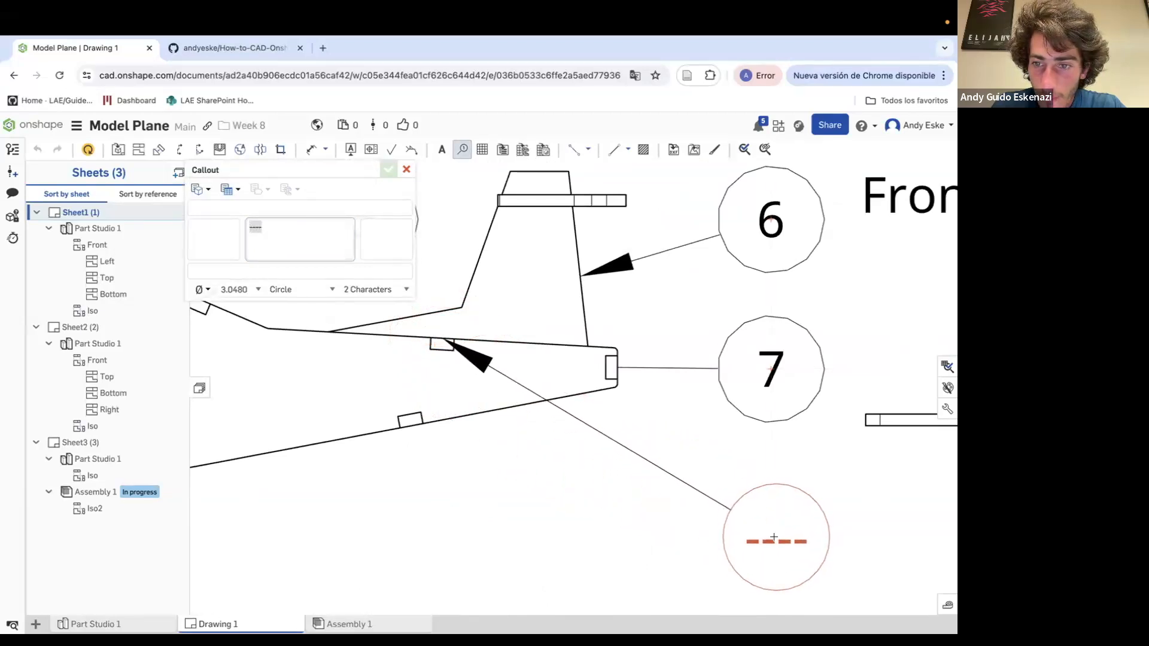
{"action": "left_click", "coordinate": [774, 538]}
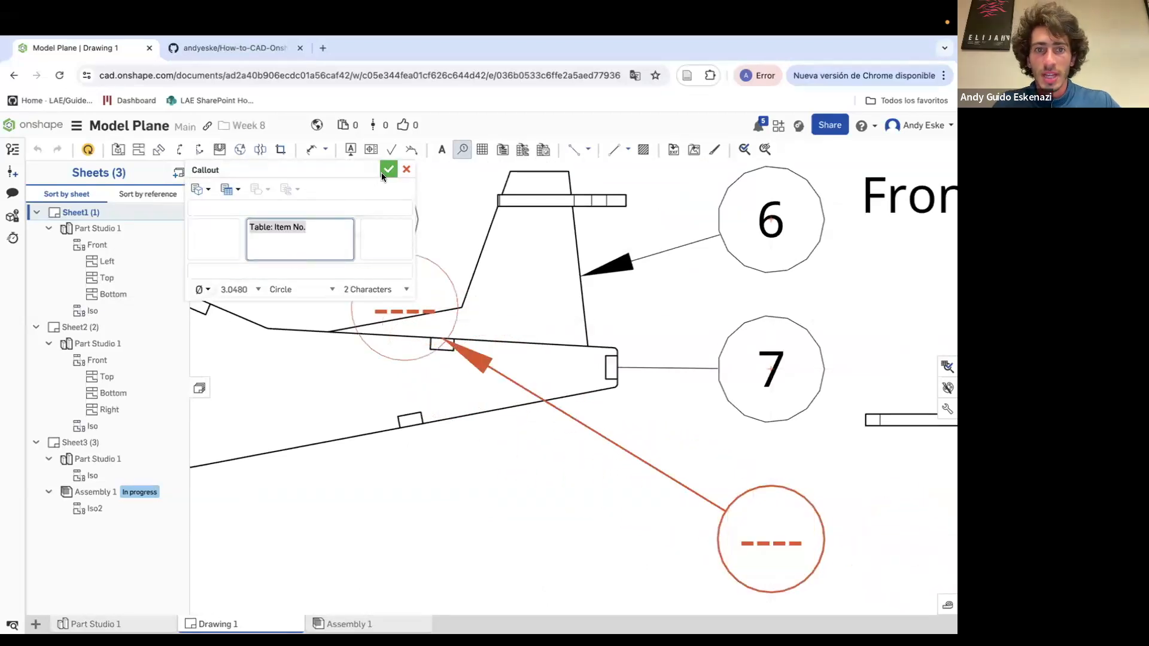
{"action": "left_click", "coordinate": [383, 172]}
{"action": "double_click", "coordinate": [789, 519]}
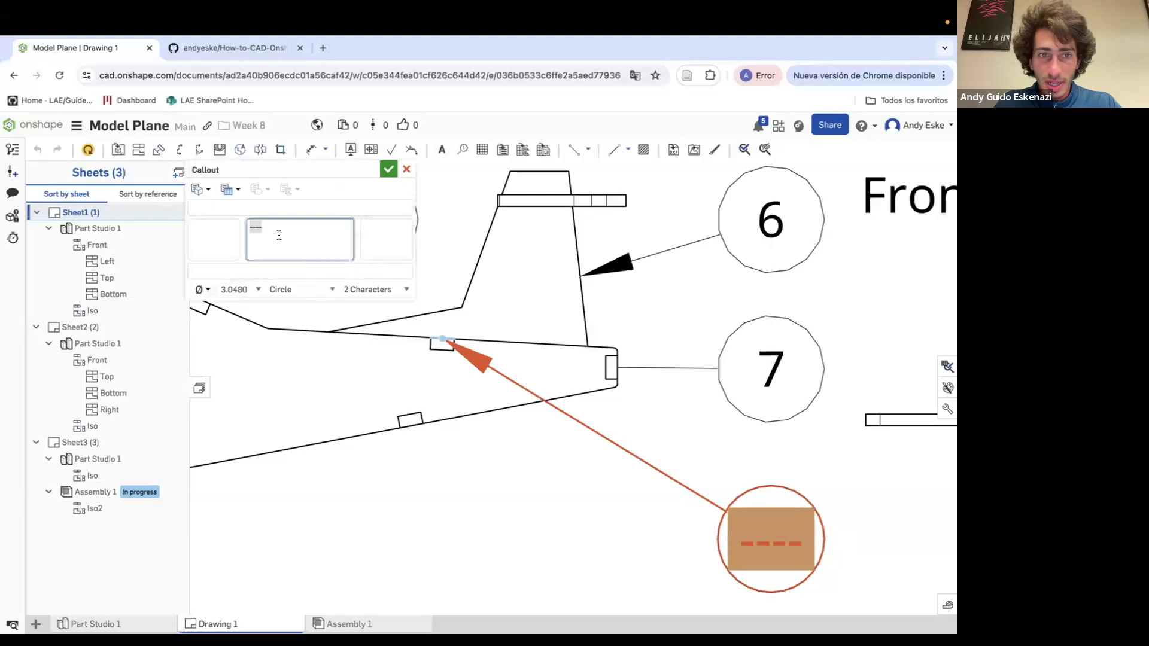
{"action": "type", "text": "14"}
{"action": "key", "text": "Return"}
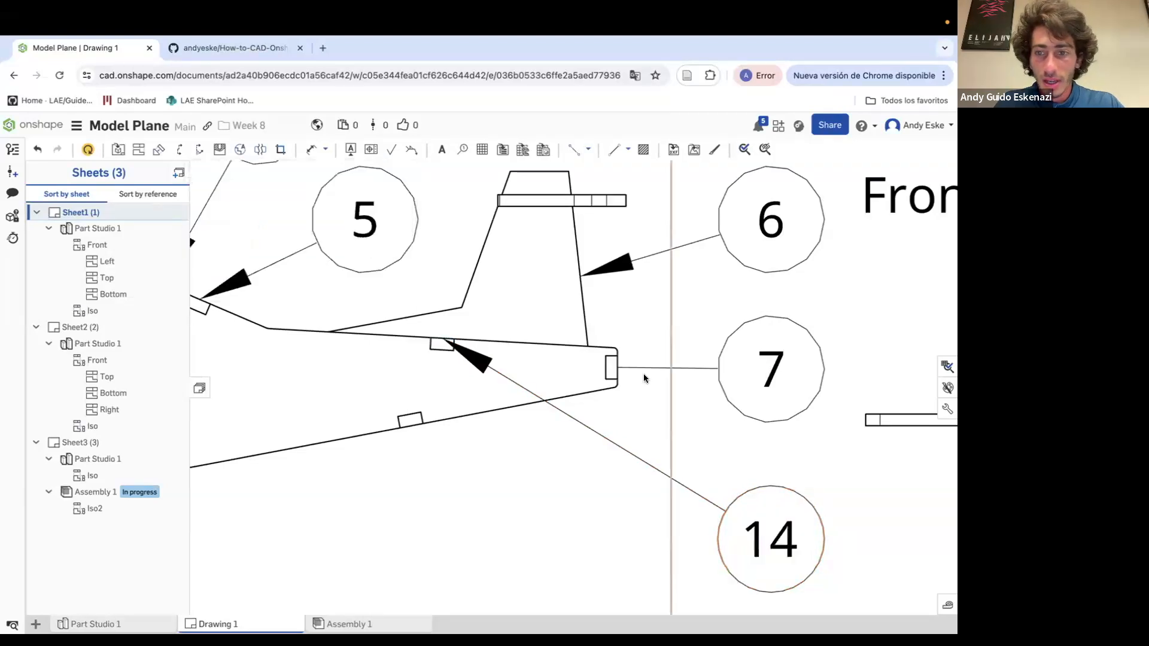
Open Sheet3 and insert a new row below item 13 in its parts table
{"action": "scroll", "coordinate": [644, 374], "scroll_direction": "down", "scroll_amount": 5}
{"action": "scroll", "coordinate": [346, 329], "scroll_direction": "down", "scroll_amount": 5}
{"action": "scroll", "coordinate": [666, 416], "scroll_direction": "up", "scroll_amount": 2}
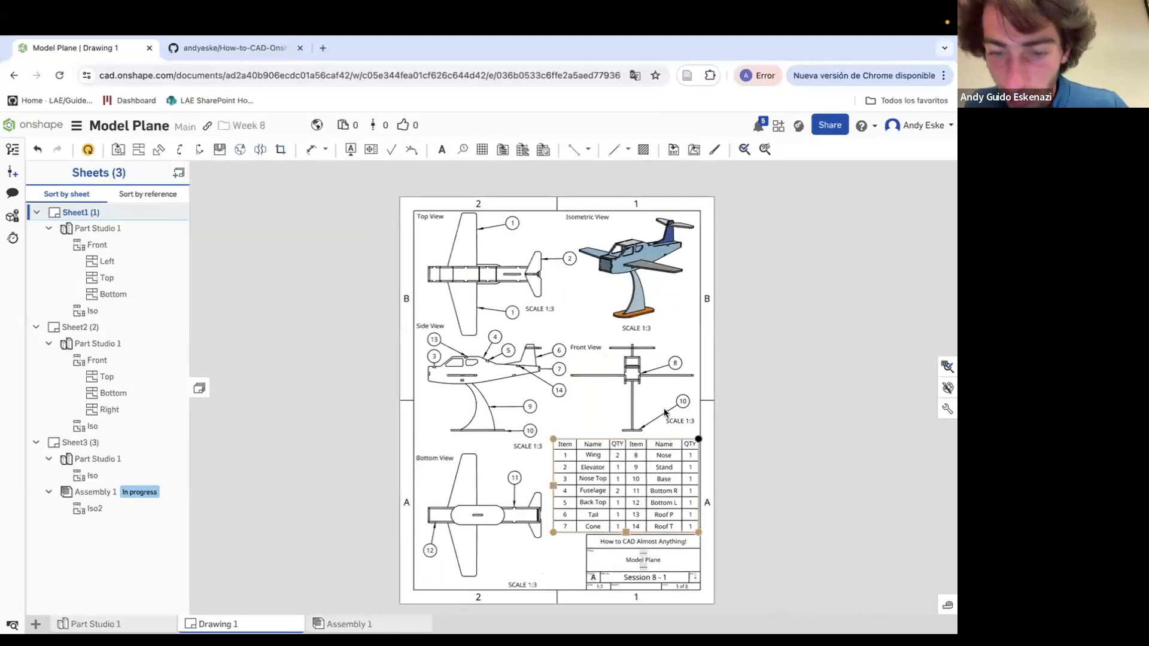
{"action": "scroll", "coordinate": [788, 538], "scroll_direction": "up", "scroll_amount": 1}
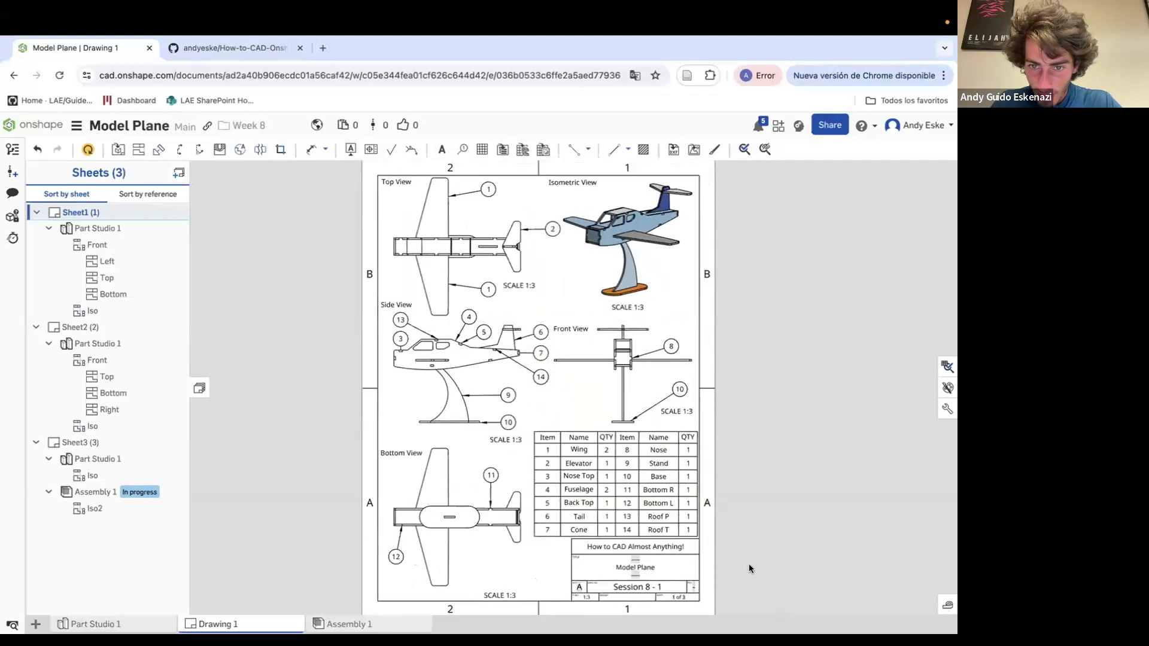
{"action": "scroll", "coordinate": [613, 472], "scroll_direction": "down", "scroll_amount": 1}
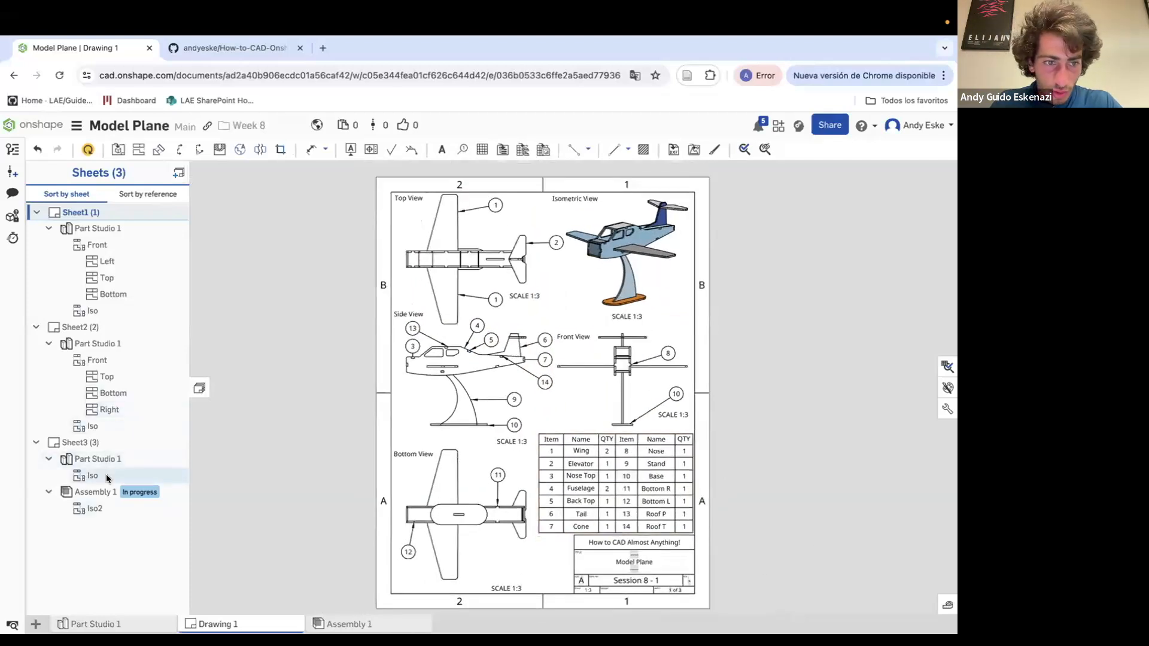
{"action": "left_click", "coordinate": [85, 441]}
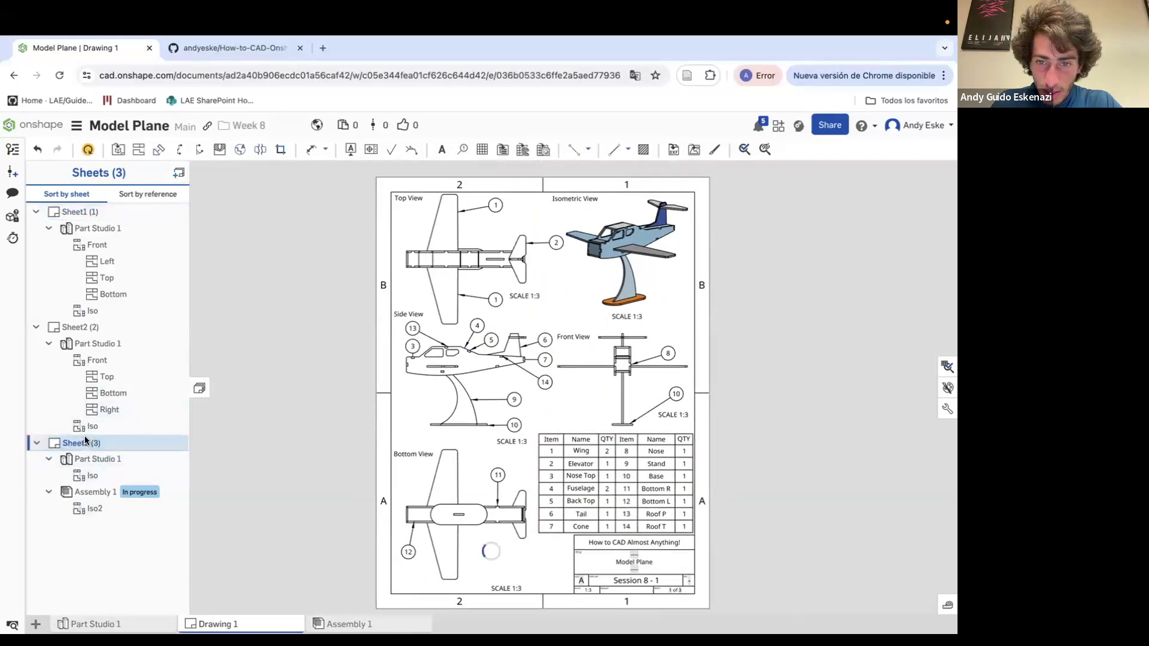
{"action": "left_click_drag", "start_coordinate": [600, 587], "coordinate": [550, 384]}
{"action": "right_click", "coordinate": [570, 576]}
{"action": "left_click", "coordinate": [570, 575]}
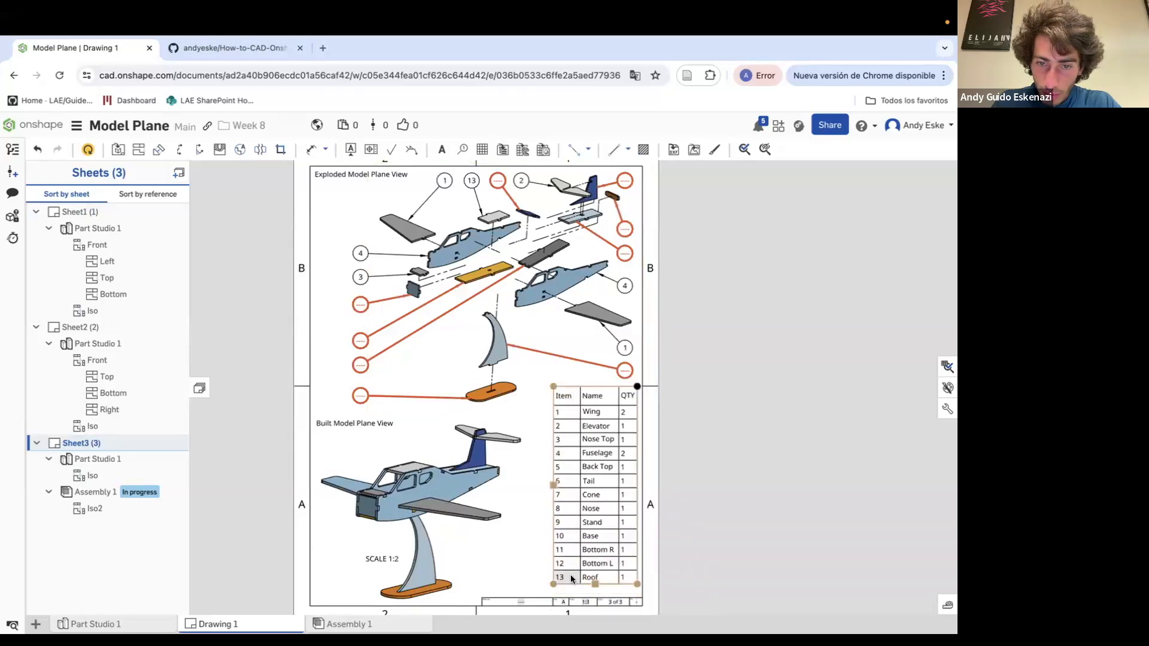
{"action": "left_click", "coordinate": [571, 576]}
{"action": "left_click", "coordinate": [580, 502]}
Enter 14 as the item number in the new last row and rename item 13 as Roof P
{"action": "double_click", "coordinate": [572, 590]}
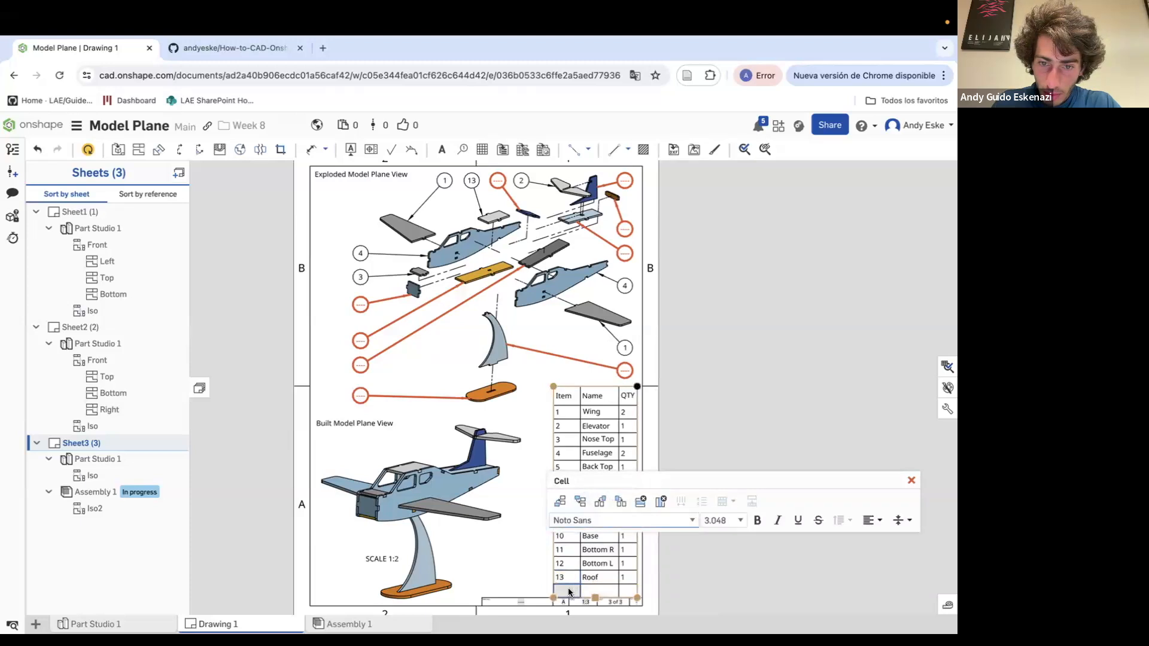
{"action": "left_click", "coordinate": [601, 578]}
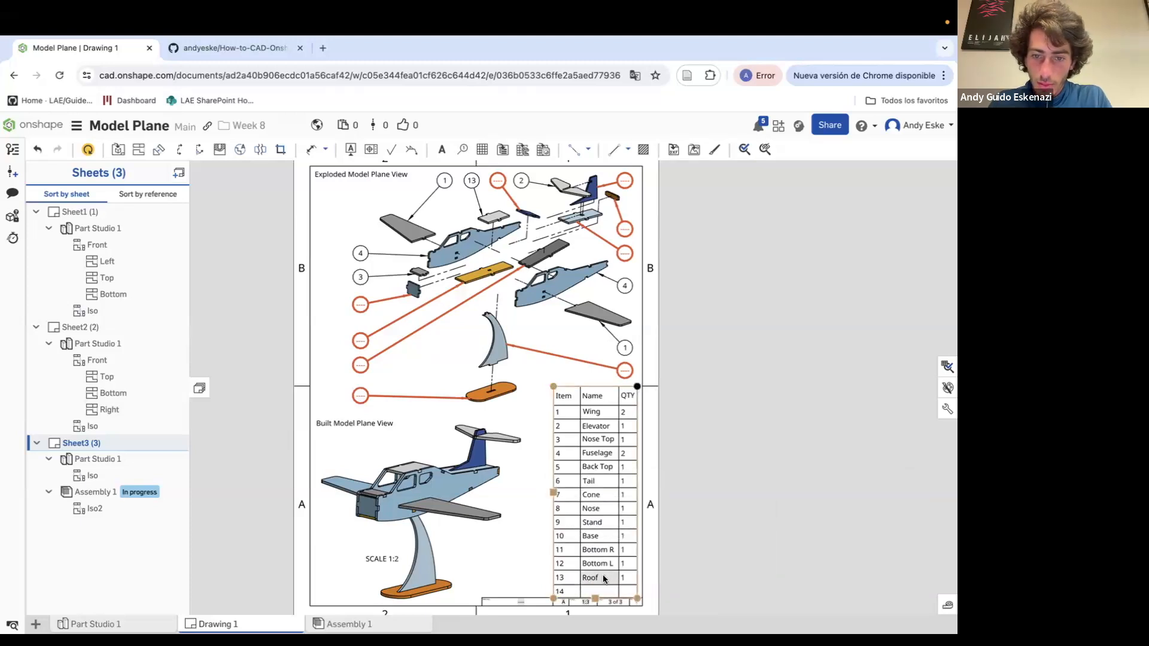
{"action": "double_click", "coordinate": [602, 577]}
{"action": "type", "text": "F"}
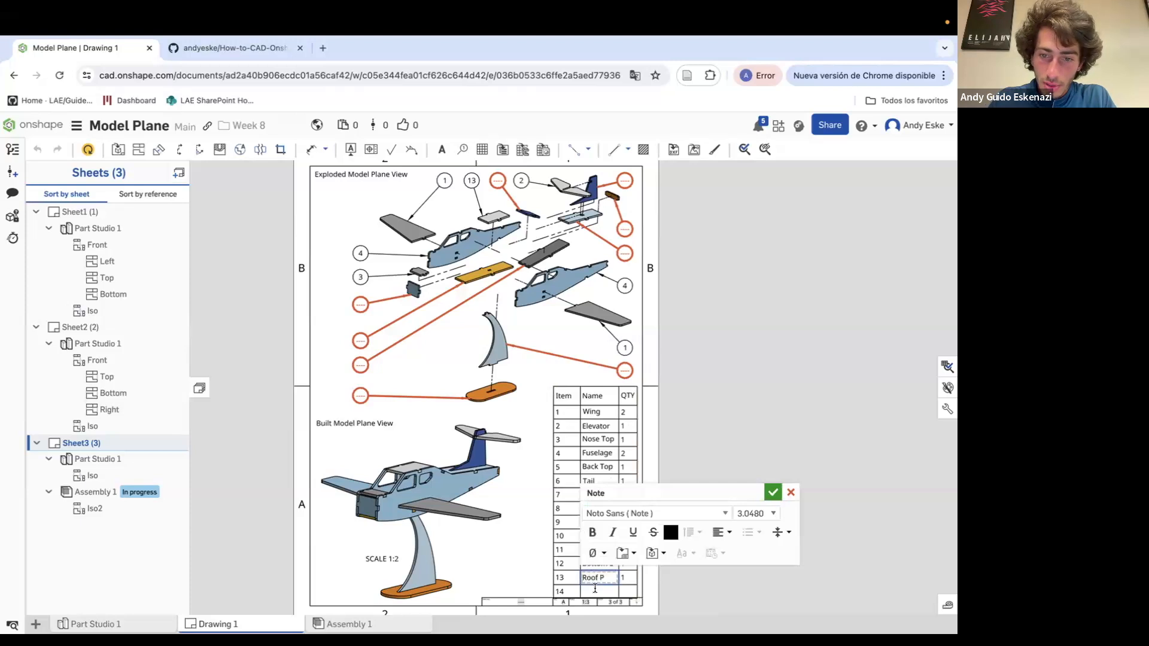
Give item 14 the name Roof T and quantity 1, and shift the parts table slightly up off the title block
{"action": "left_click", "coordinate": [595, 588]}
{"action": "double_click", "coordinate": [594, 588]}
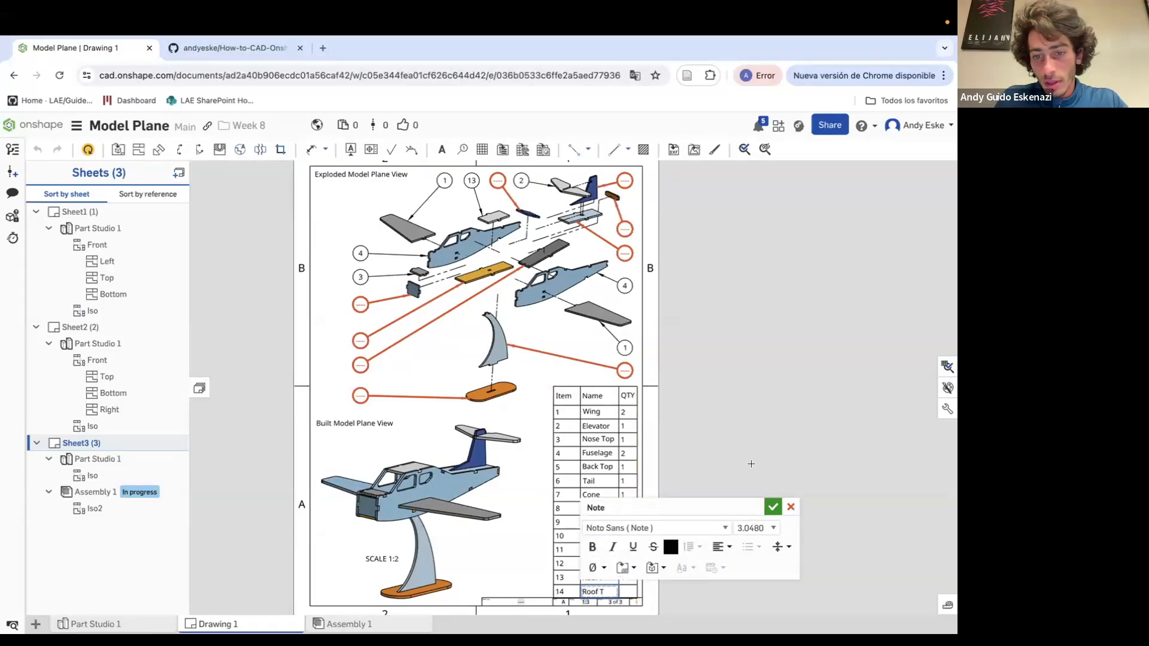
{"action": "left_click", "coordinate": [629, 582]}
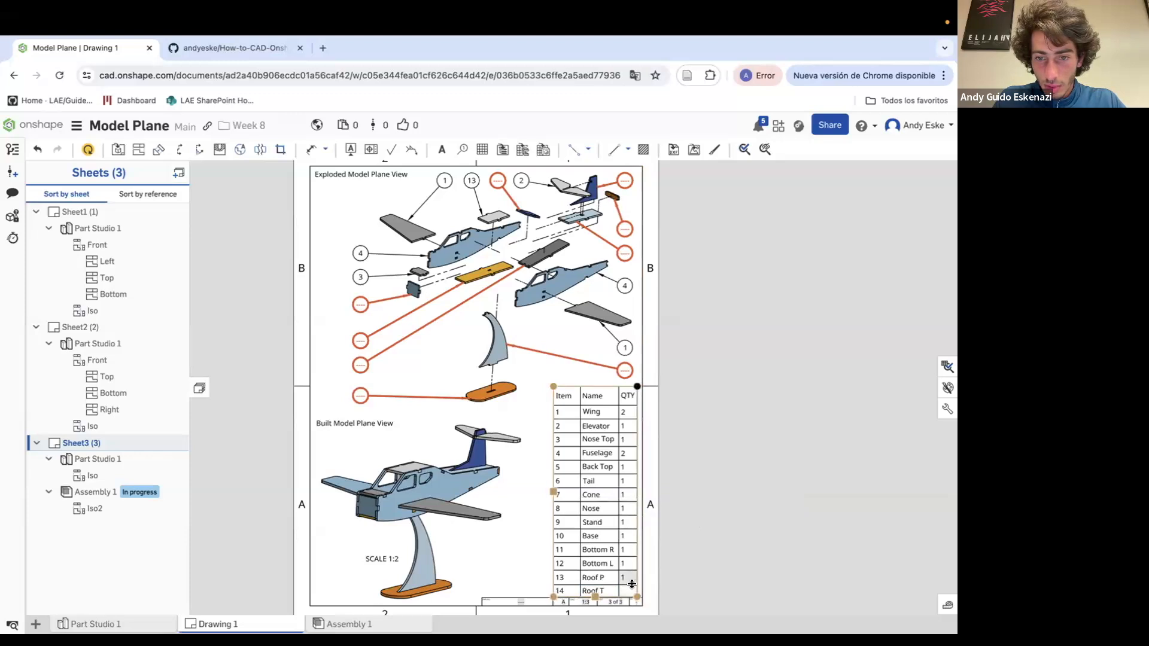
{"action": "double_click", "coordinate": [627, 590]}
{"action": "type", "text": "1"}
{"action": "left_click", "coordinate": [710, 601]}
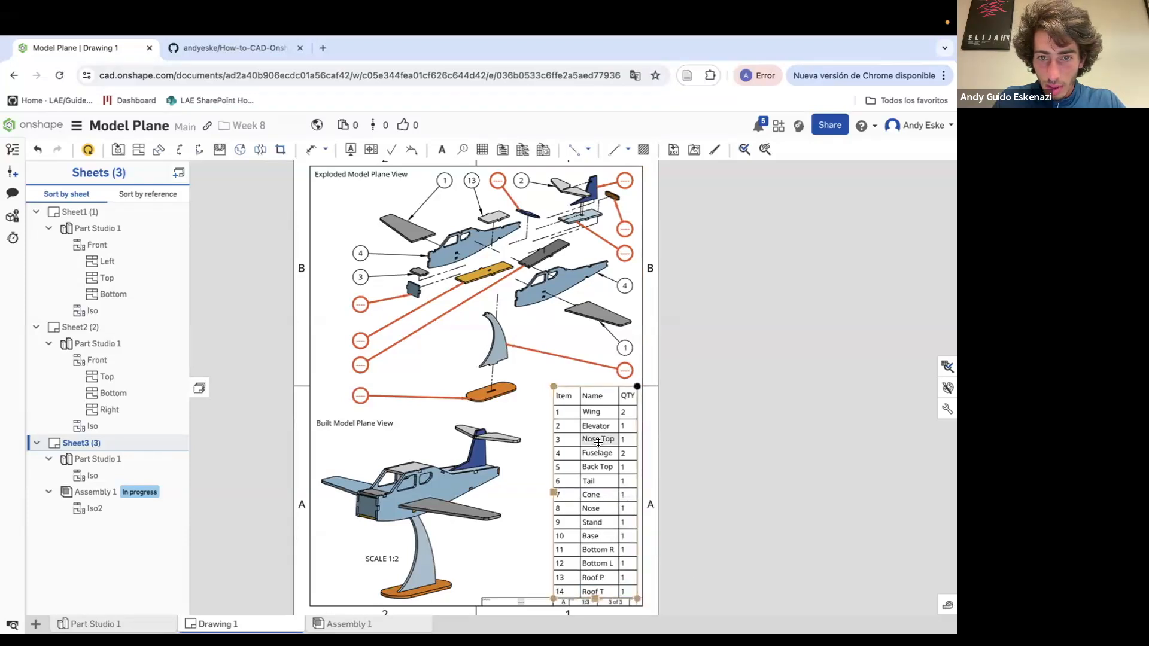
{"action": "left_click_drag", "start_coordinate": [550, 379], "coordinate": [551, 381]}
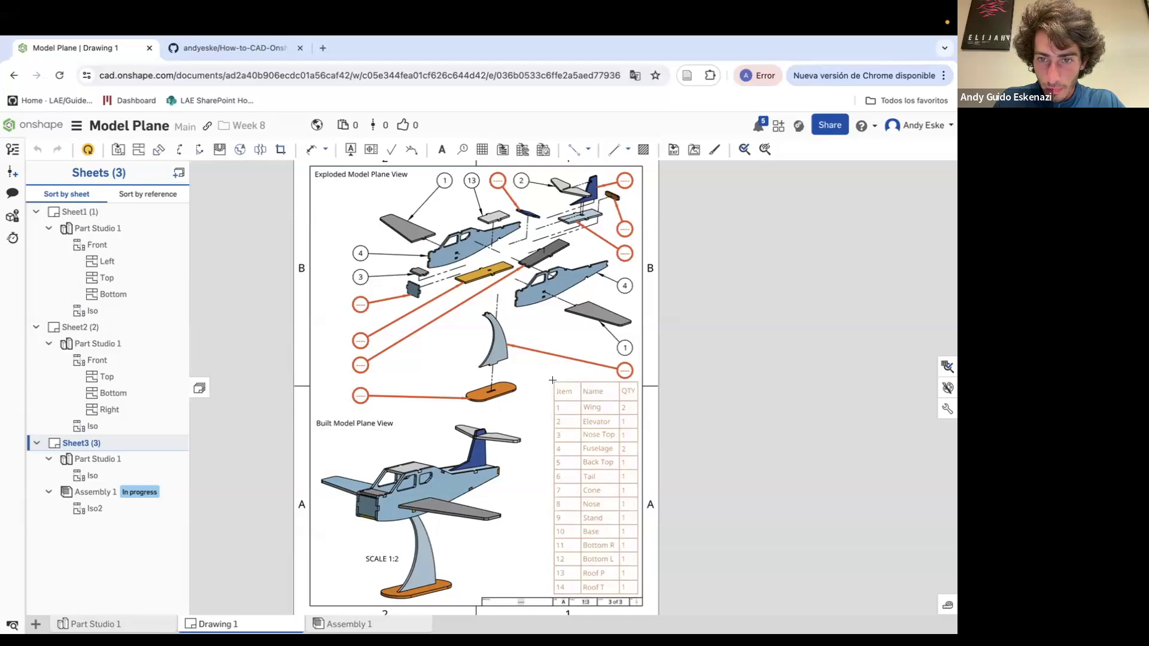
Set the callout of the light-blue rear roof panel in the exploded view to 14
{"action": "scroll", "coordinate": [552, 381], "scroll_direction": "down", "scroll_amount": 3}
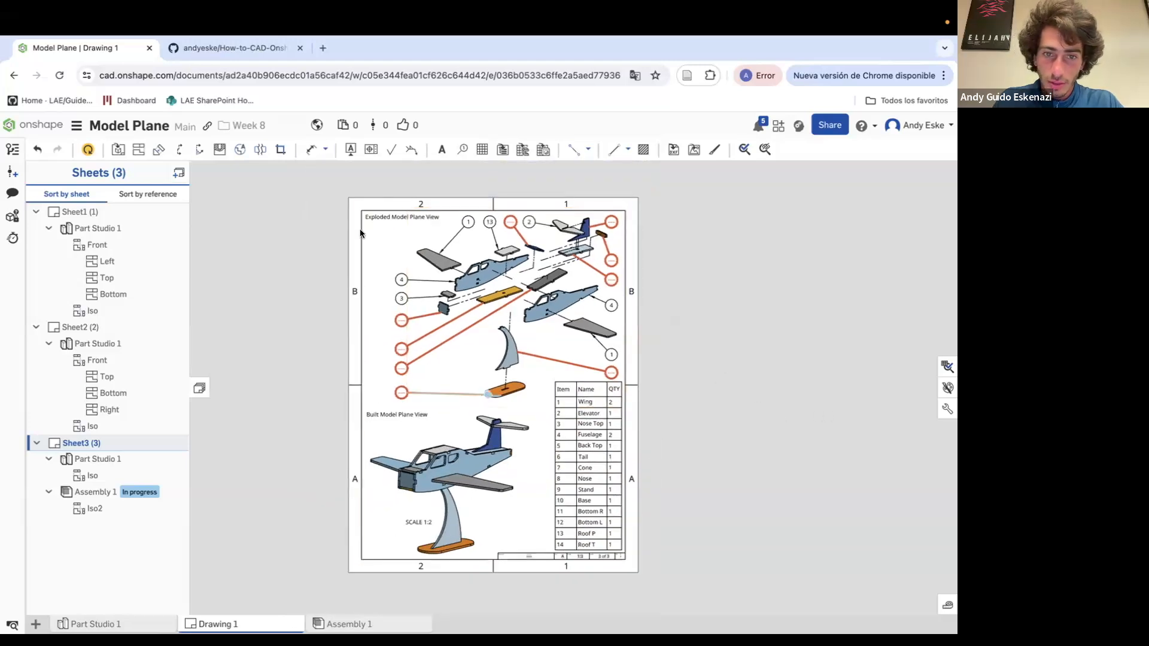
{"action": "scroll", "coordinate": [656, 295], "scroll_direction": "up", "scroll_amount": 3}
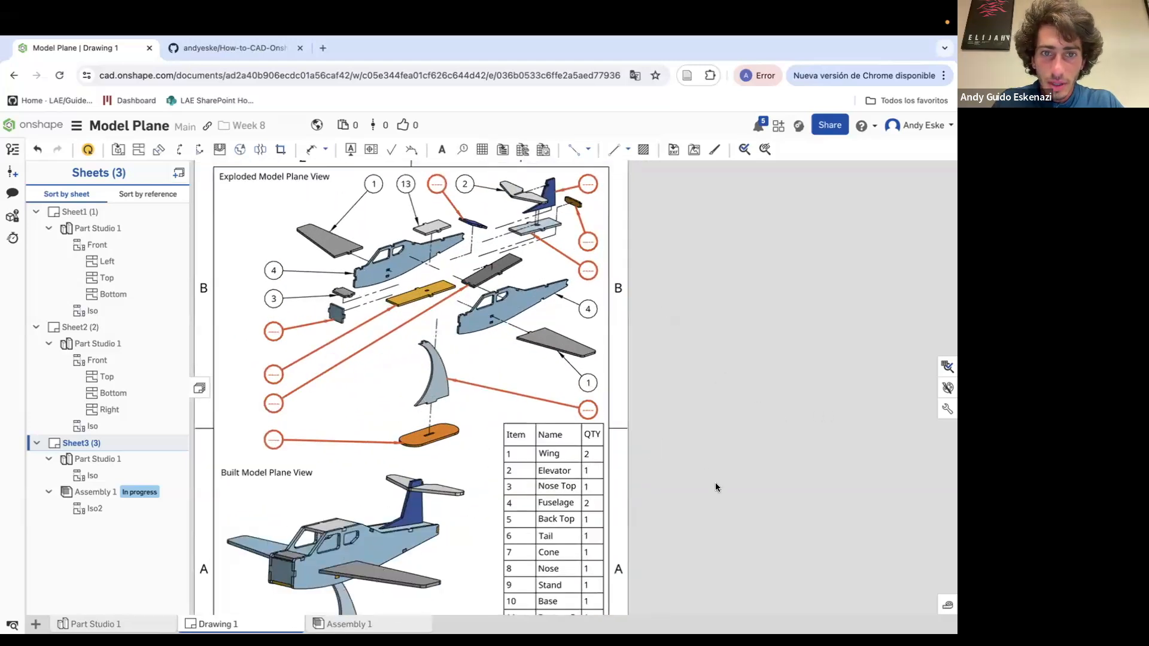
{"action": "scroll", "coordinate": [716, 485], "scroll_direction": "down", "scroll_amount": 1}
{"action": "scroll", "coordinate": [486, 238], "scroll_direction": "up", "scroll_amount": 1}
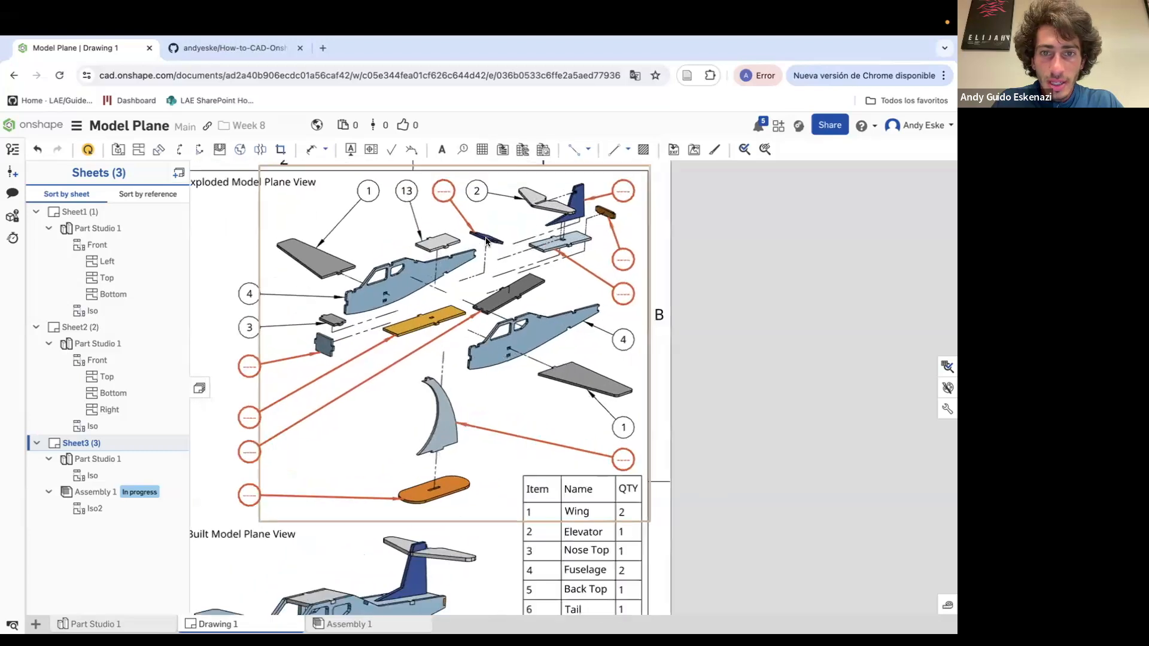
{"action": "double_click", "coordinate": [621, 293]}
{"action": "type", "text": "14"}
{"action": "left_click", "coordinate": [389, 169]}
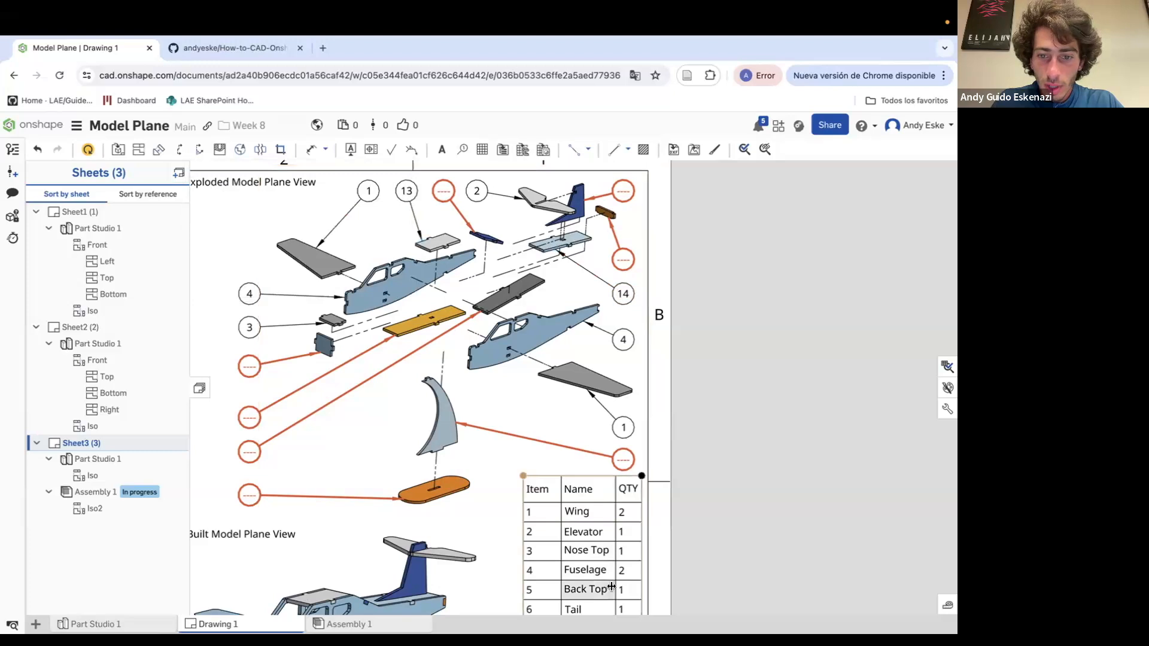
Set the callout of the small dark-blue Back Top part in the exploded view to 5
{"action": "double_click", "coordinate": [437, 187]}
{"action": "type", "text": "5"}
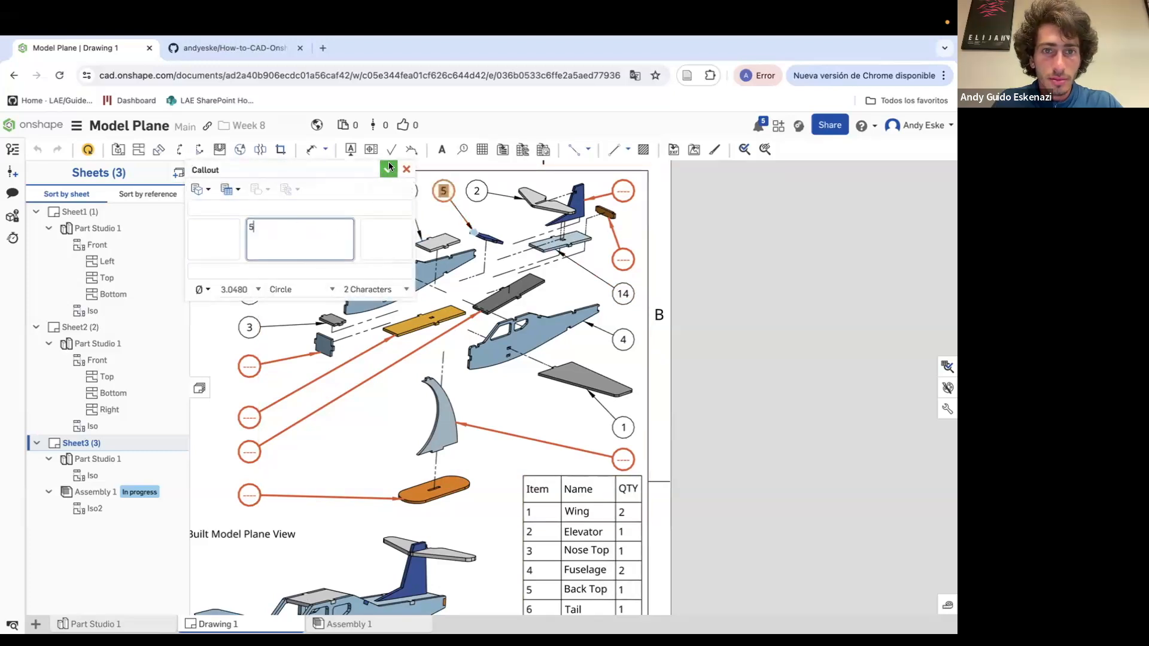
{"action": "left_click", "coordinate": [389, 168]}
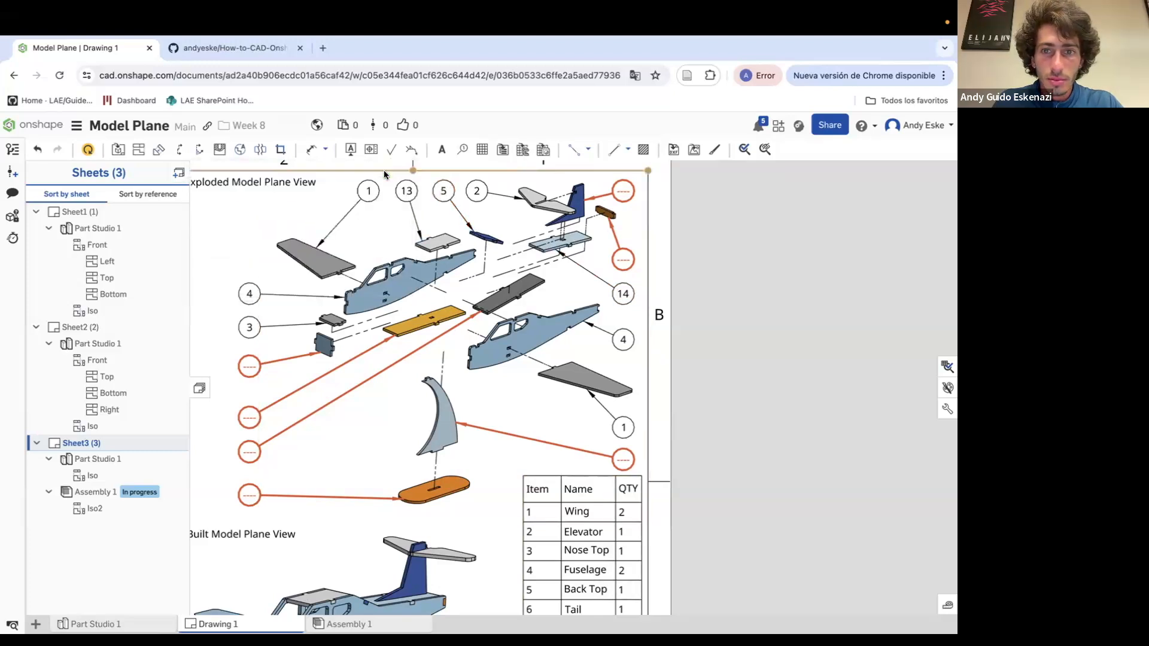
In the exploded view, set the callout of the small brown Cone part to 7 and the dark-blue Tail's callout to 6
{"action": "double_click", "coordinate": [626, 259]}
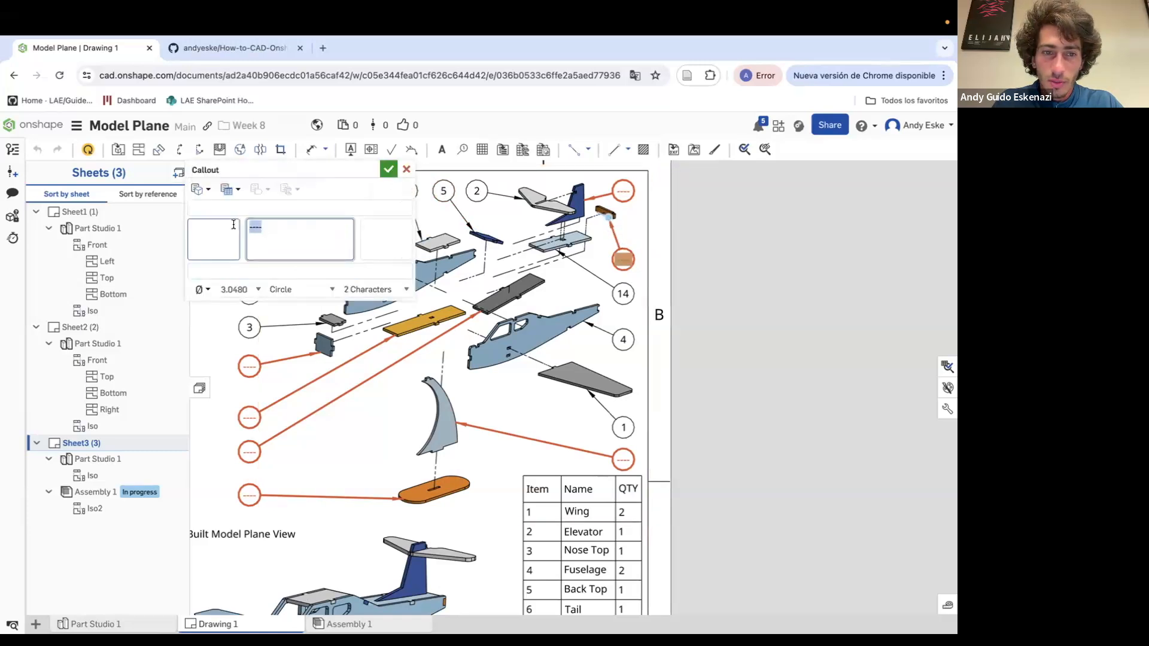
{"action": "scroll", "coordinate": [673, 363], "scroll_direction": "down", "scroll_amount": 2}
{"action": "type", "text": "7"}
{"action": "left_click", "coordinate": [389, 170]}
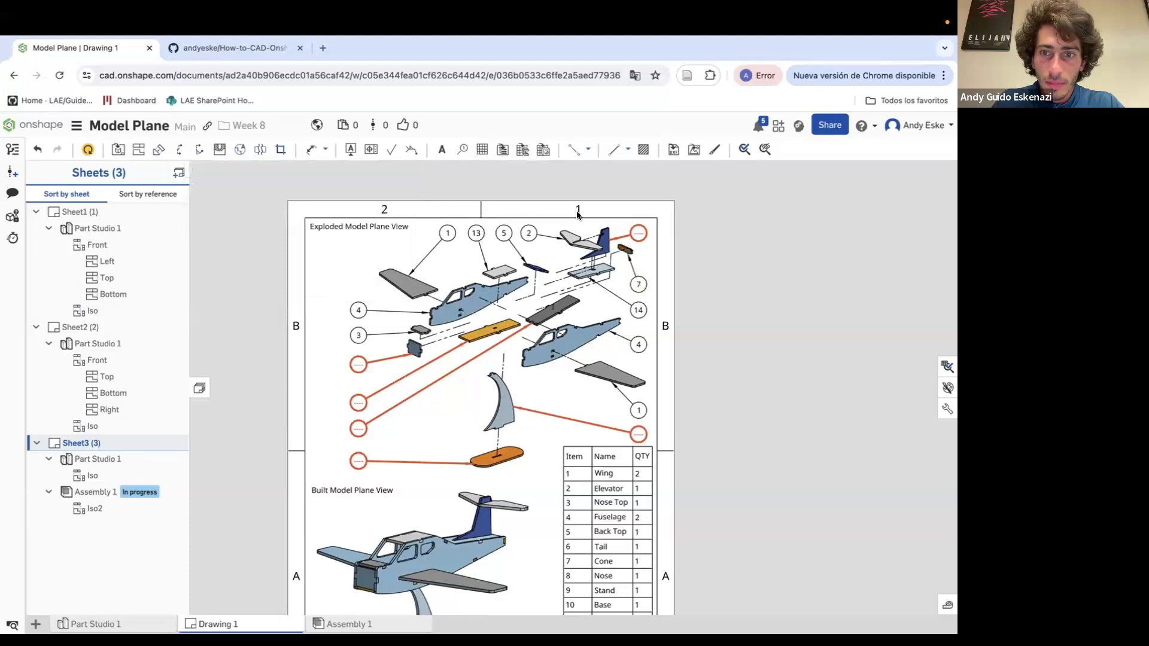
{"action": "double_click", "coordinate": [640, 234]}
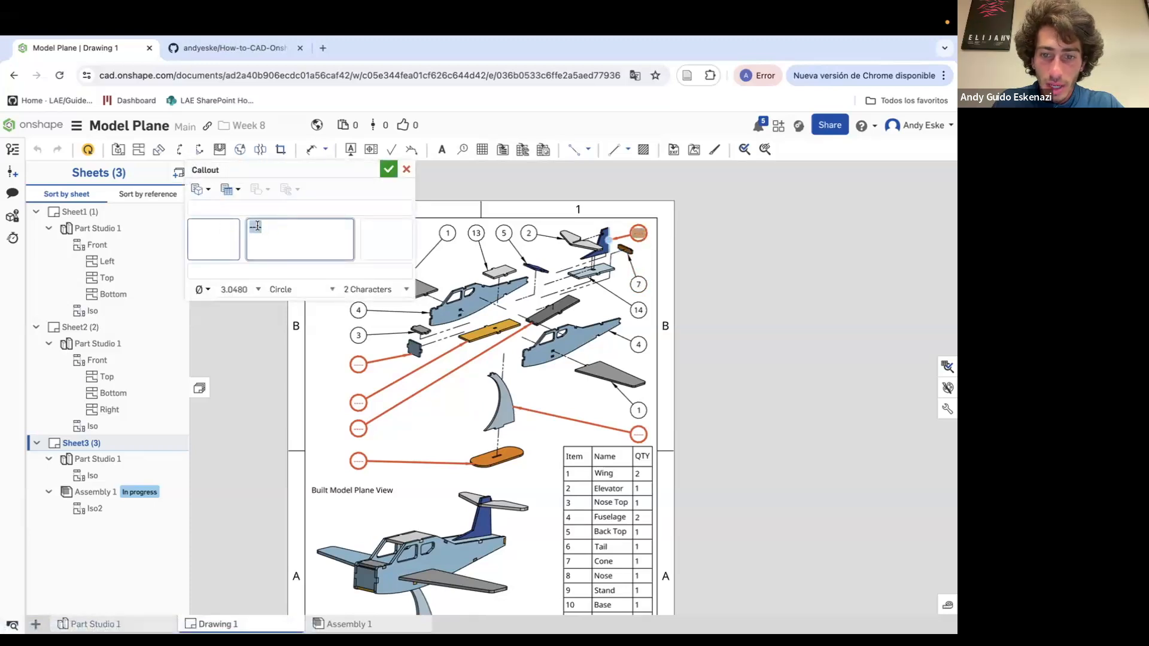
{"action": "type", "text": "6"}
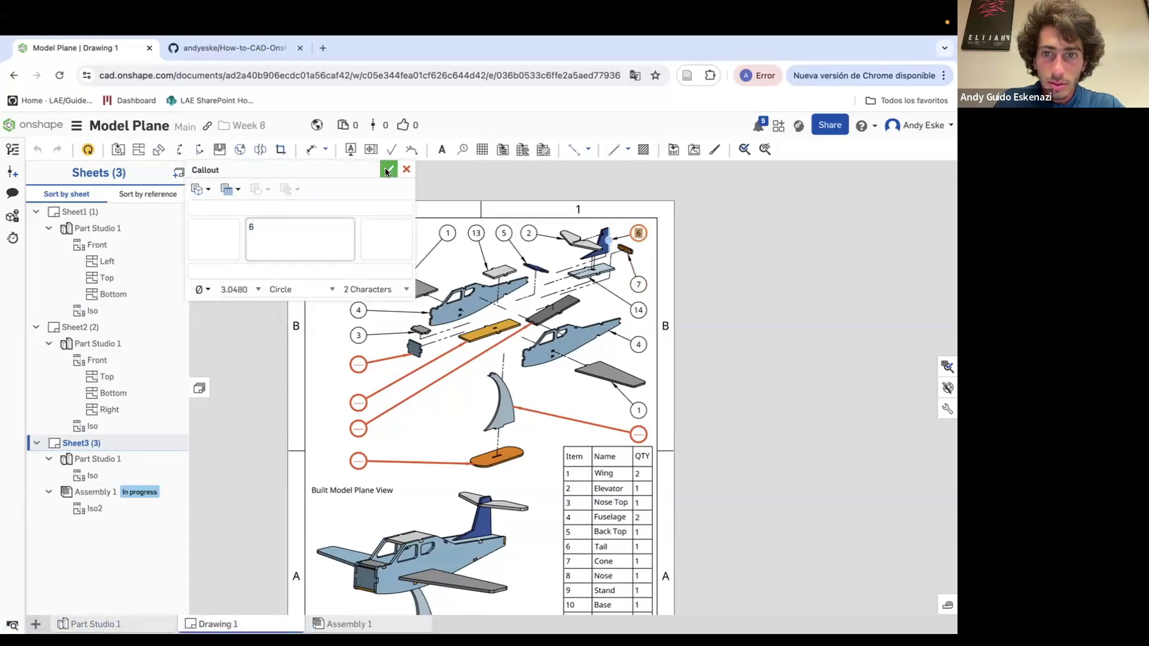
{"action": "left_click", "coordinate": [389, 170]}
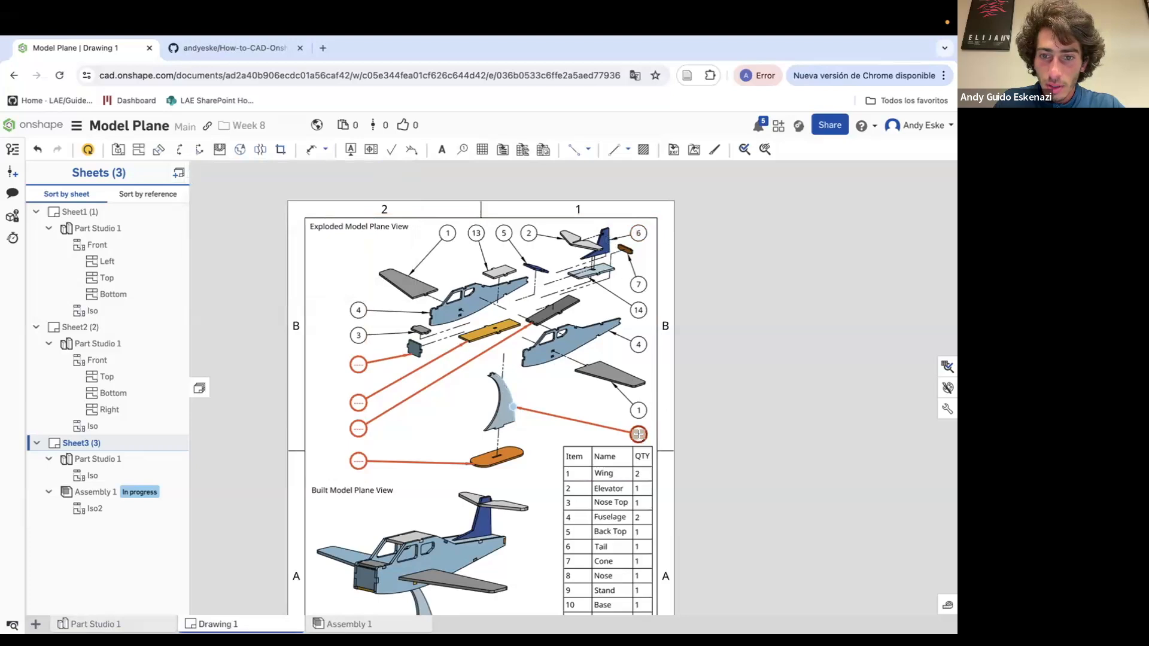
Set the curved Stand's callout to 9 and the orange Base's callout to 10 in the exploded view
{"action": "double_click", "coordinate": [639, 434]}
{"action": "type", "text": "9"}
{"action": "left_click", "coordinate": [389, 170]}
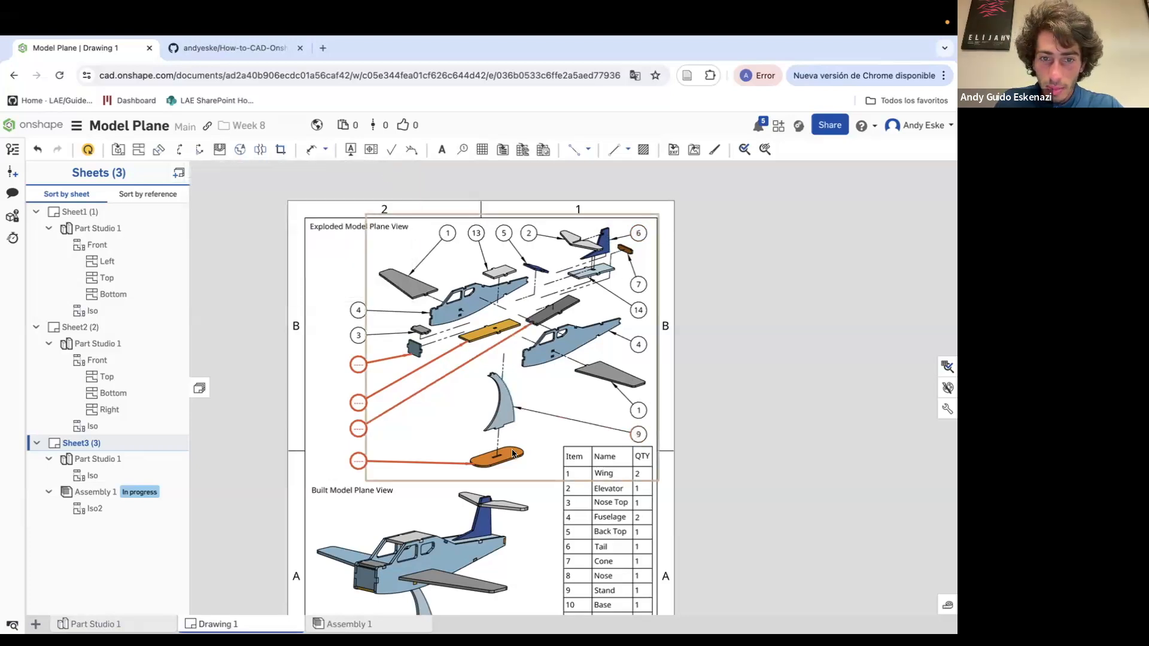
{"action": "double_click", "coordinate": [358, 461]}
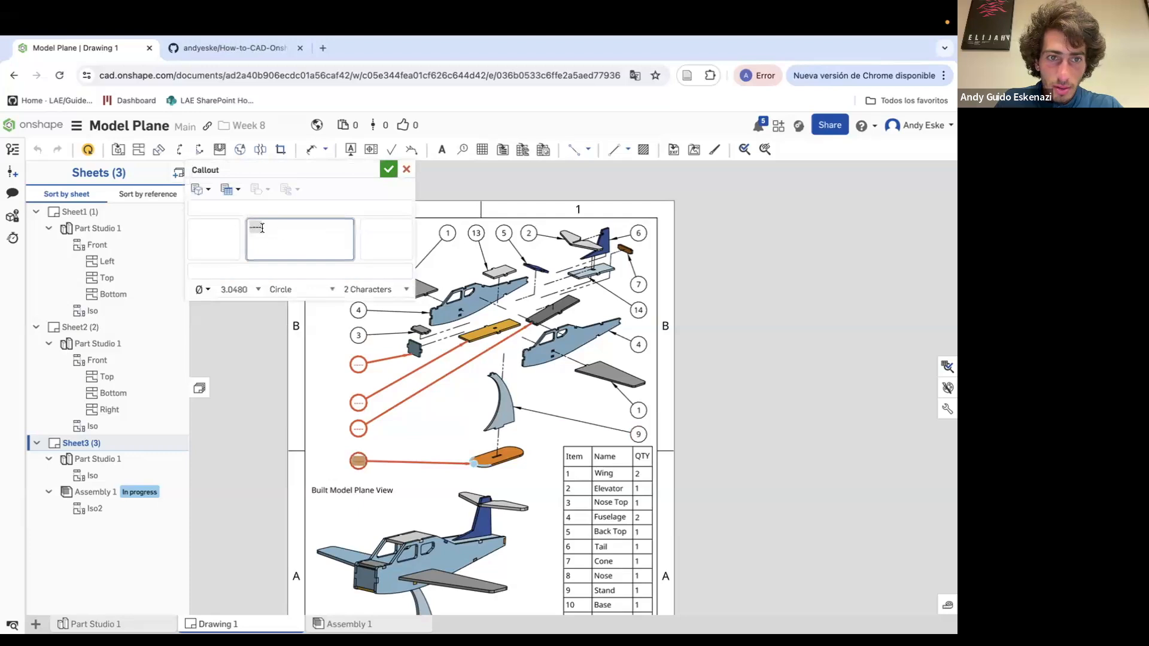
{"action": "type", "text": "10"}
{"action": "left_click", "coordinate": [388, 169]}
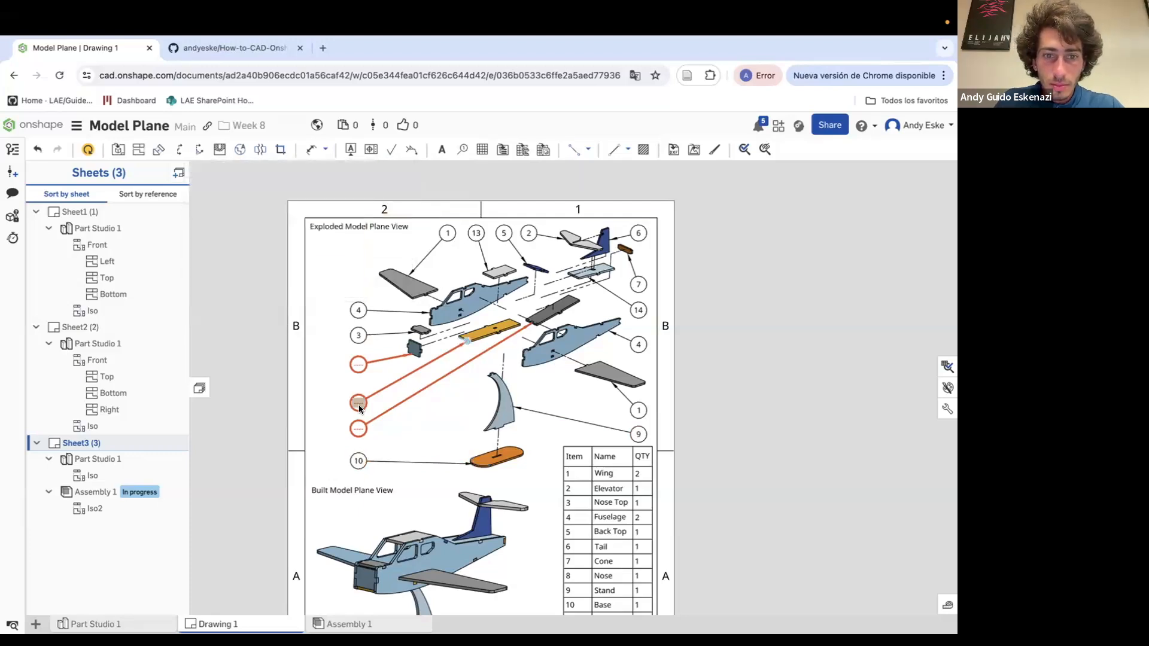
Set the callout of the dark-grey bottom panel in the exploded view to 11
{"action": "double_click", "coordinate": [358, 428]}
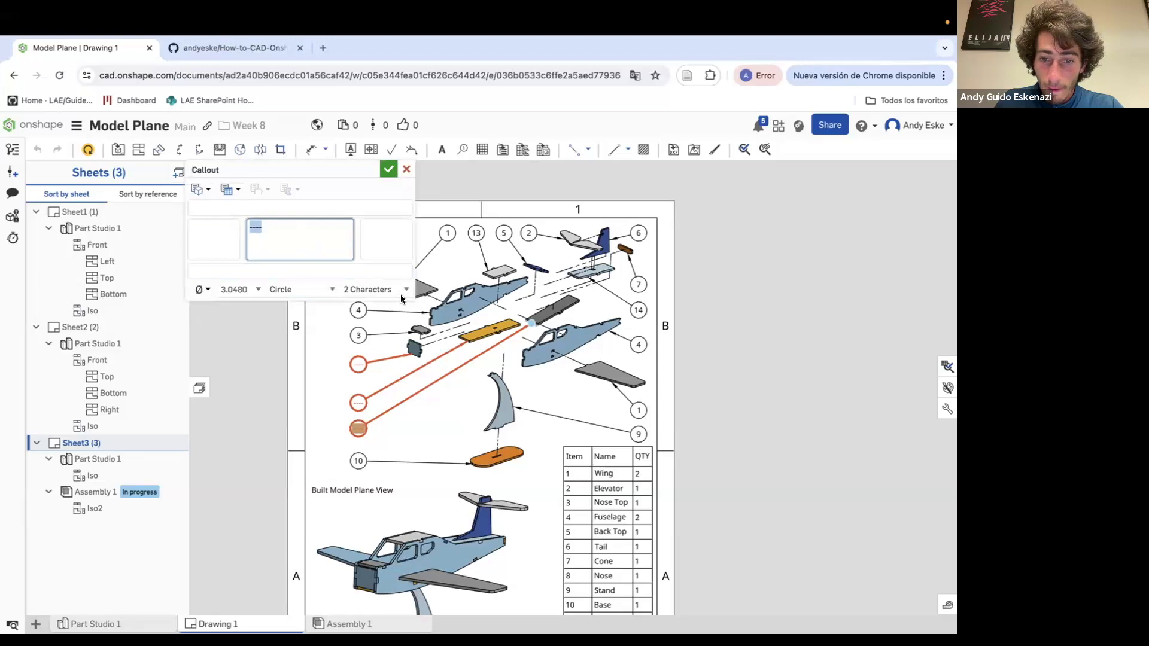
{"action": "scroll", "coordinate": [644, 573], "scroll_direction": "down", "scroll_amount": 5}
{"action": "scroll", "coordinate": [643, 573], "scroll_direction": "up", "scroll_amount": 3}
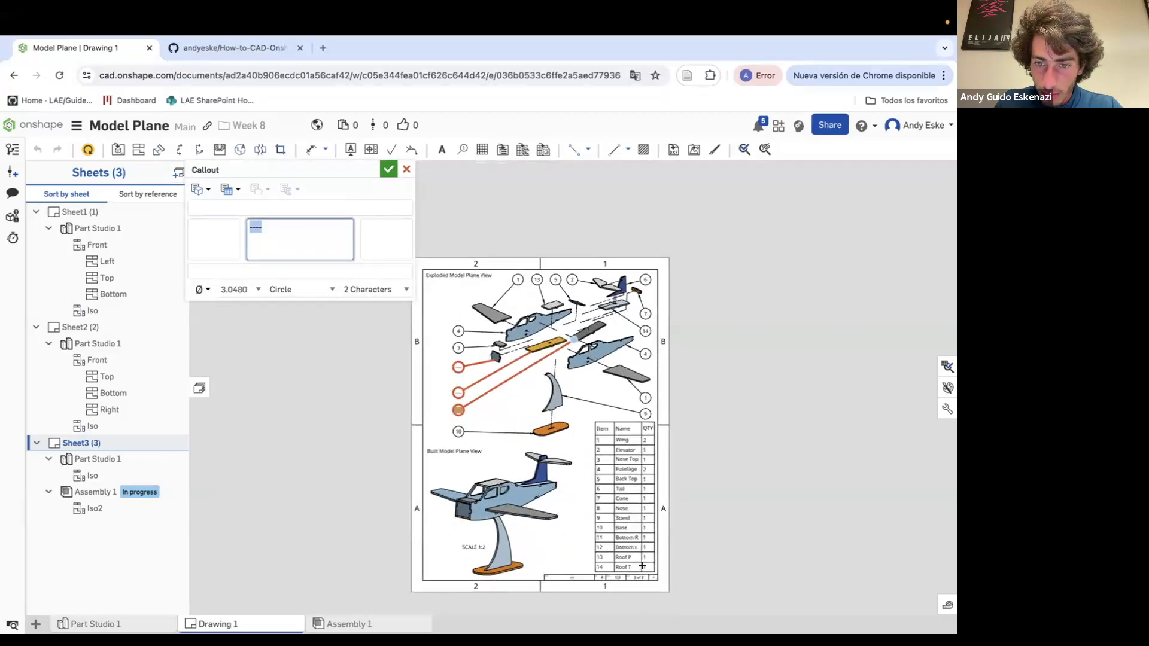
{"action": "left_click", "coordinate": [389, 170]}
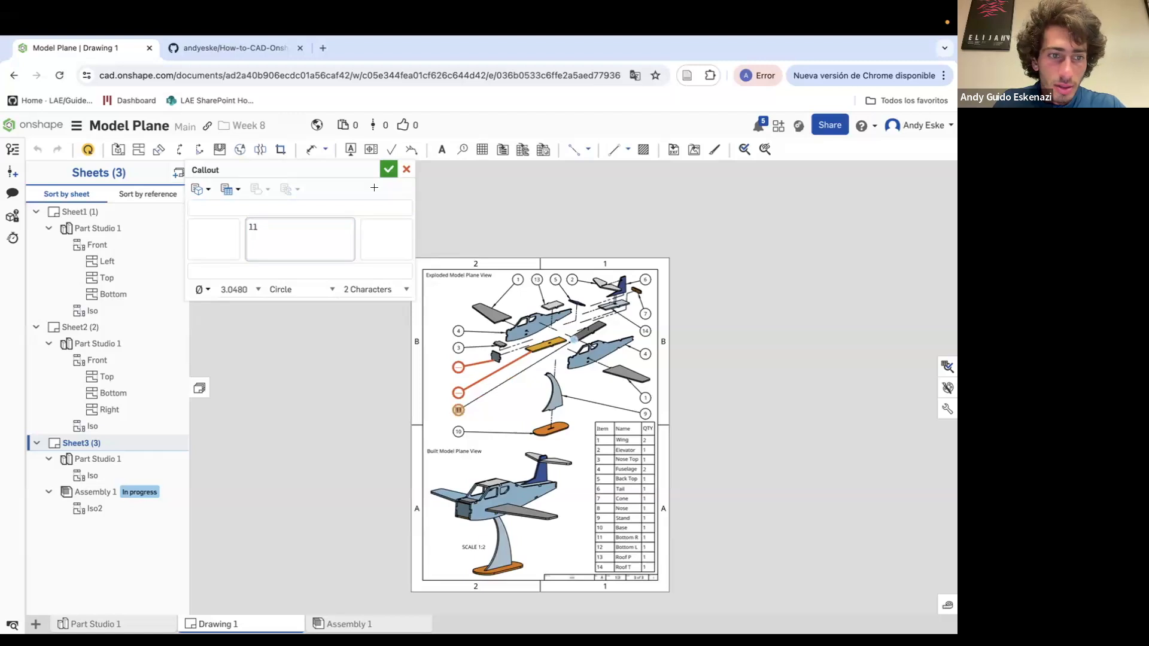
Check the bottom panels' numbering on Sheet1 and set the yellow bottom panel's callout in Sheet3's exploded view to 12
{"action": "left_click", "coordinate": [103, 231]}
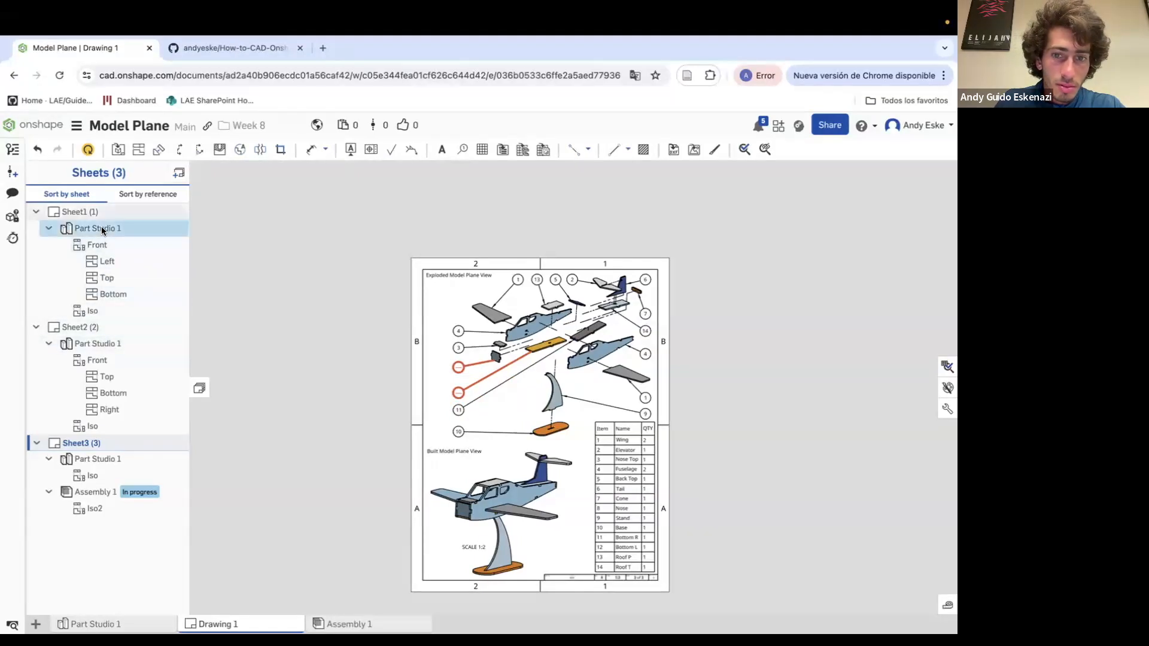
{"action": "scroll", "coordinate": [473, 262], "scroll_direction": "up", "scroll_amount": 1}
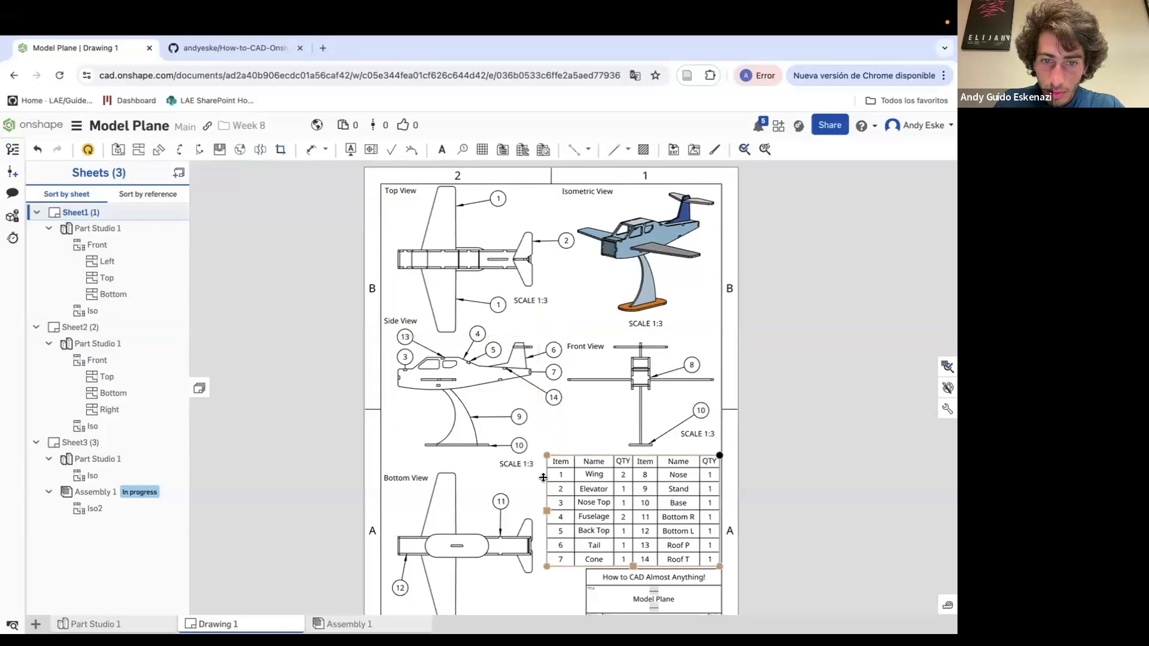
{"action": "left_click", "coordinate": [646, 549]}
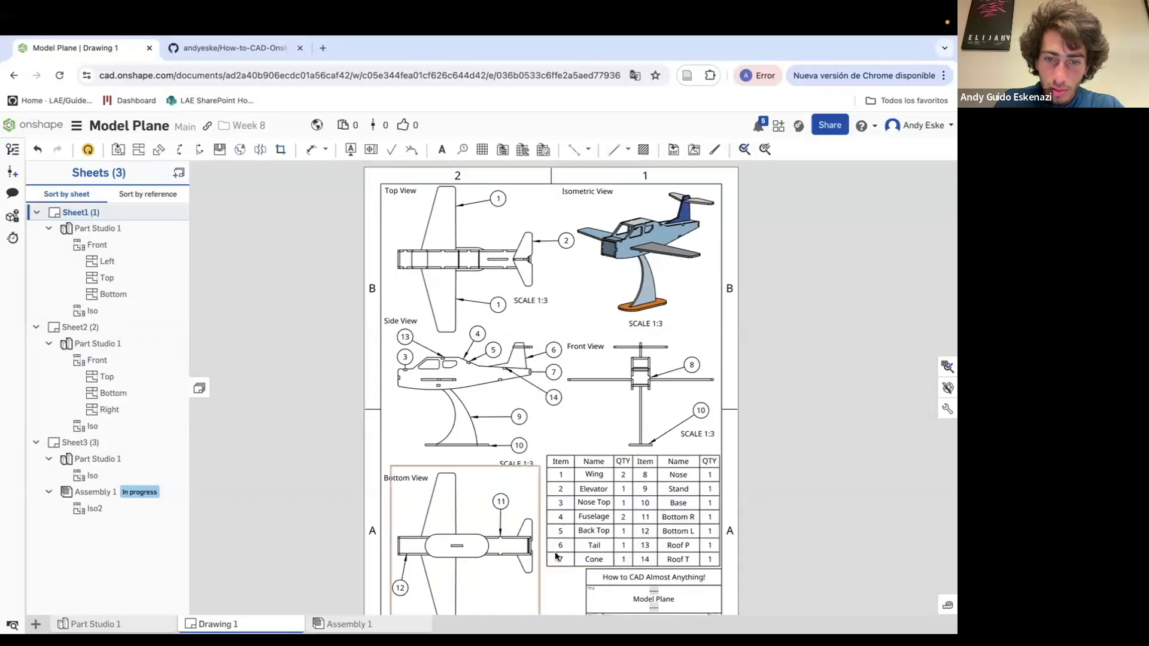
{"action": "left_click", "coordinate": [85, 446]}
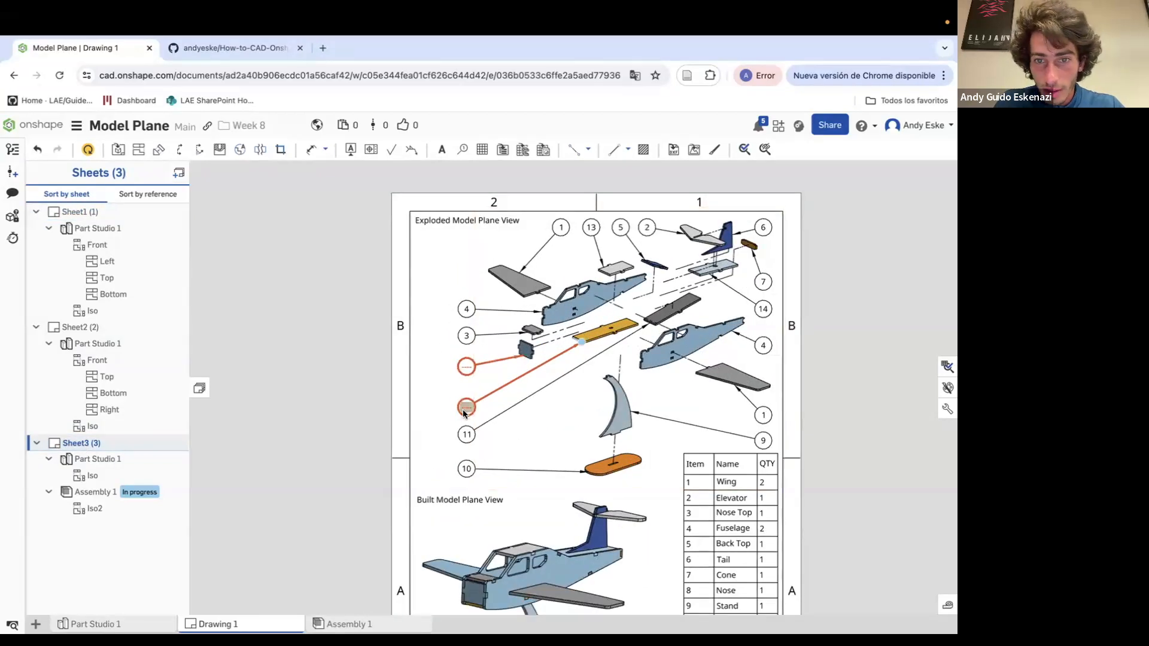
{"action": "double_click", "coordinate": [467, 407]}
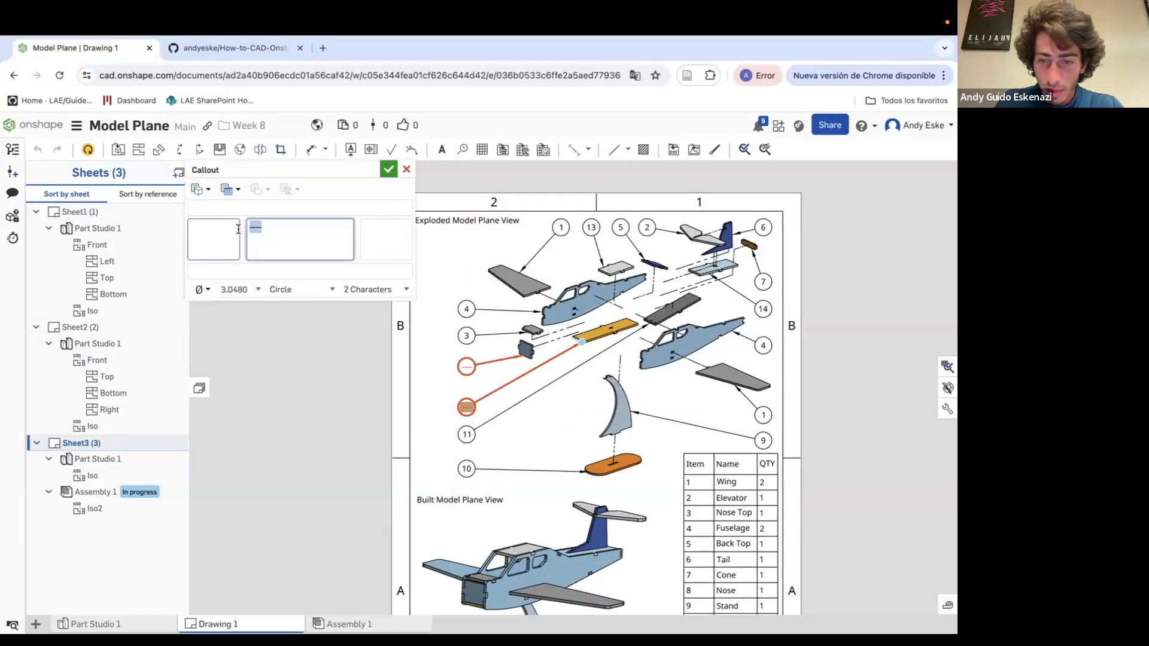
{"action": "scroll", "coordinate": [689, 425], "scroll_direction": "down", "scroll_amount": 3}
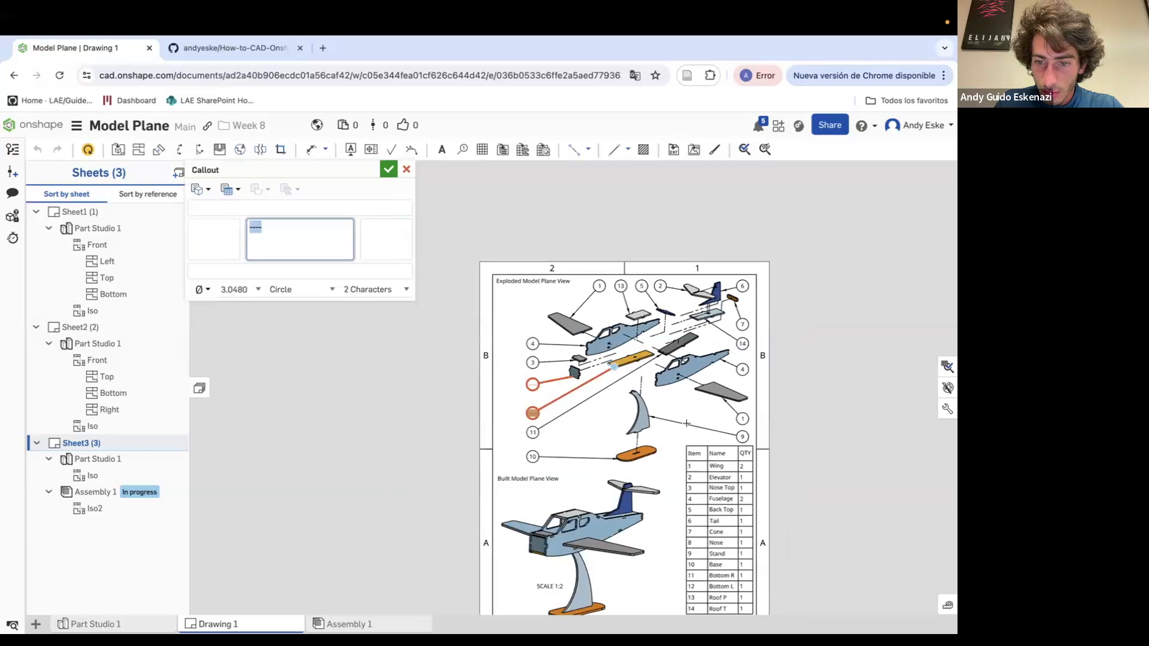
{"action": "left_click", "coordinate": [387, 173]}
Set the callout of the small Nose plate in the exploded view to 8
{"action": "double_click", "coordinate": [531, 384]}
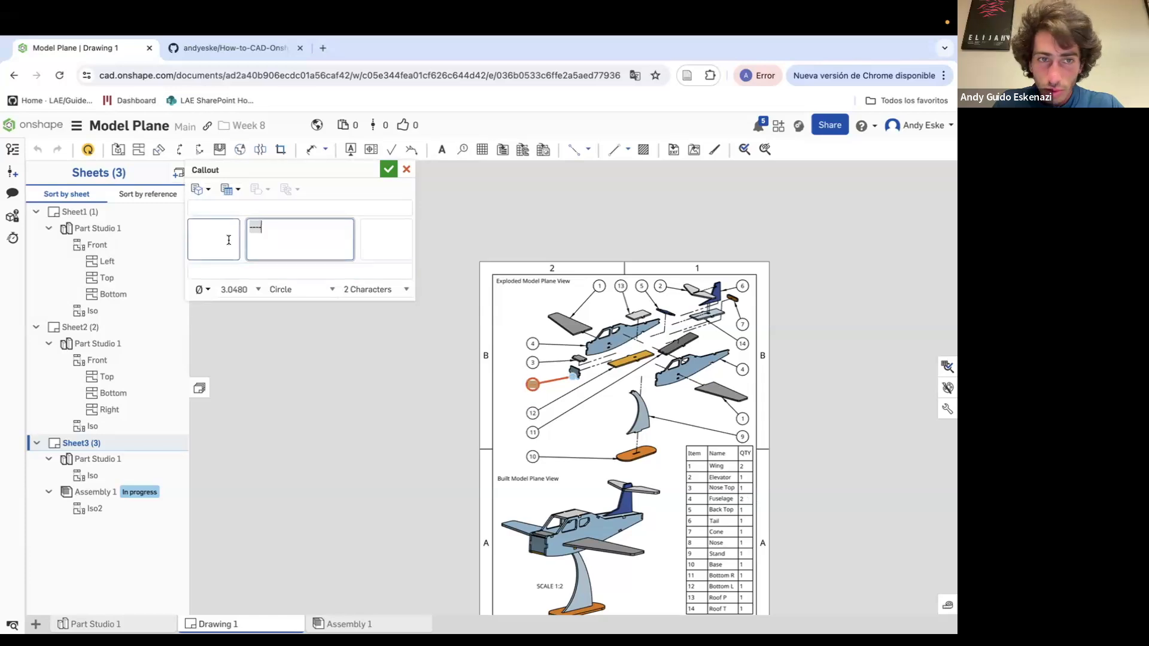
{"action": "left_click", "coordinate": [388, 169]}
{"action": "scroll", "coordinate": [341, 272], "scroll_direction": "down", "scroll_amount": 2}
{"action": "scroll", "coordinate": [565, 368], "scroll_direction": "up", "scroll_amount": 1}
{"action": "scroll", "coordinate": [624, 439], "scroll_direction": "up", "scroll_amount": 2}
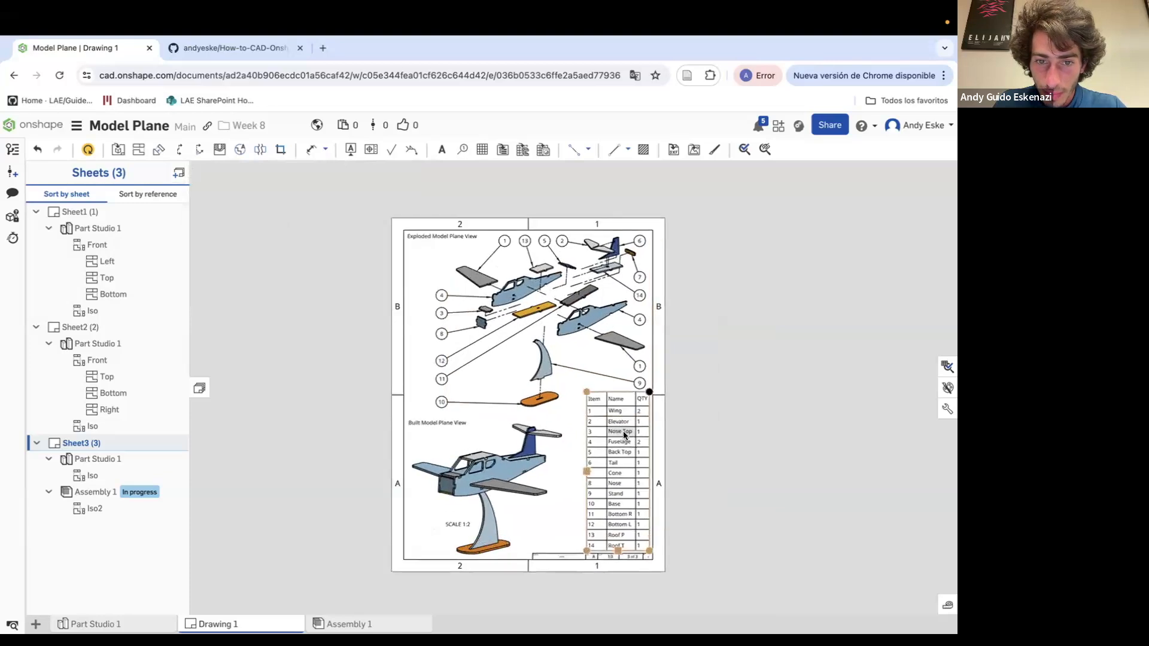
Check Sheet2's title block for the naming pattern and fill in Sheet3's title block with Session 8 - 3
{"action": "left_click", "coordinate": [600, 522]}
{"action": "scroll", "coordinate": [584, 569], "scroll_direction": "up", "scroll_amount": 3}
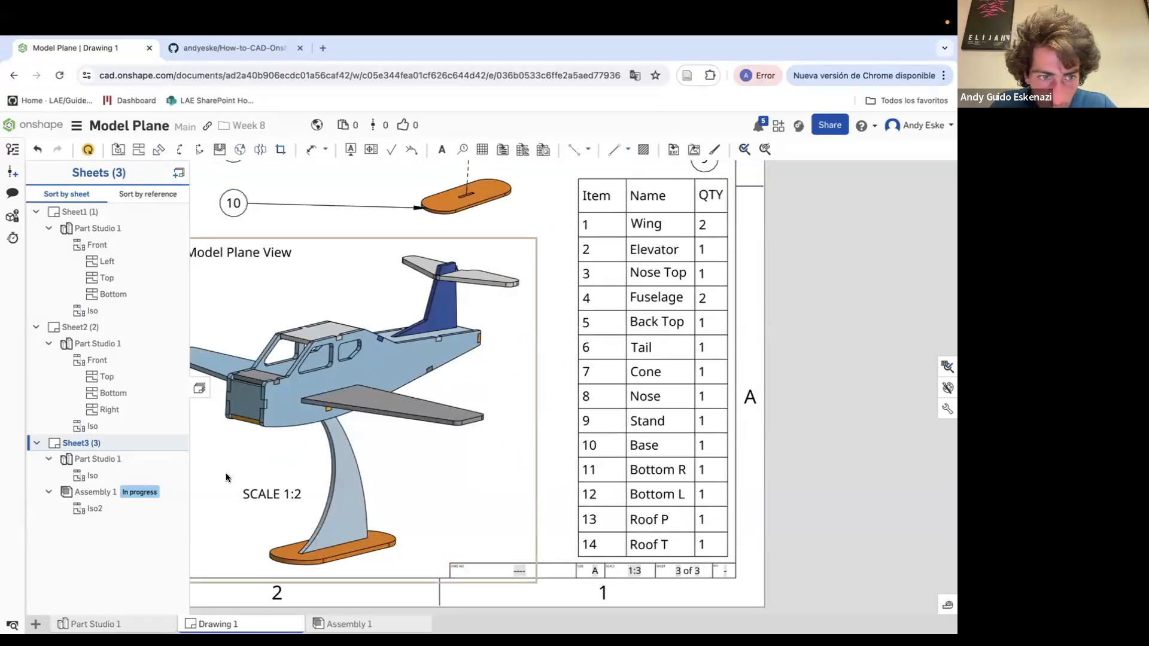
{"action": "left_click", "coordinate": [88, 331]}
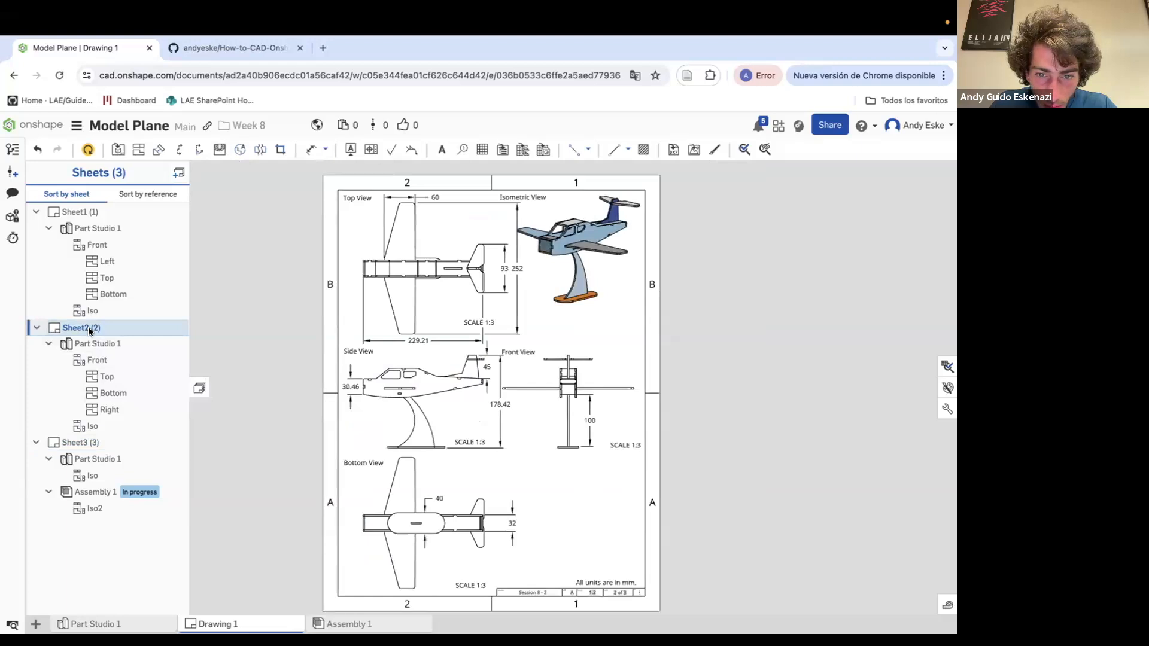
{"action": "left_click", "coordinate": [77, 443]}
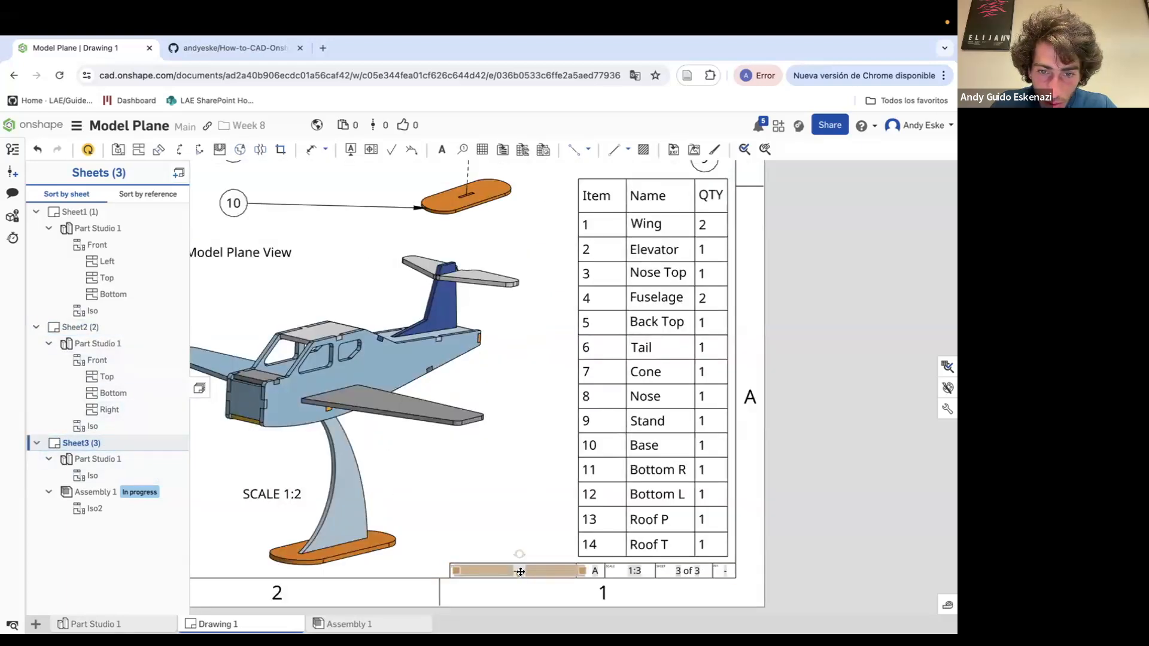
{"action": "double_click", "coordinate": [520, 572]}
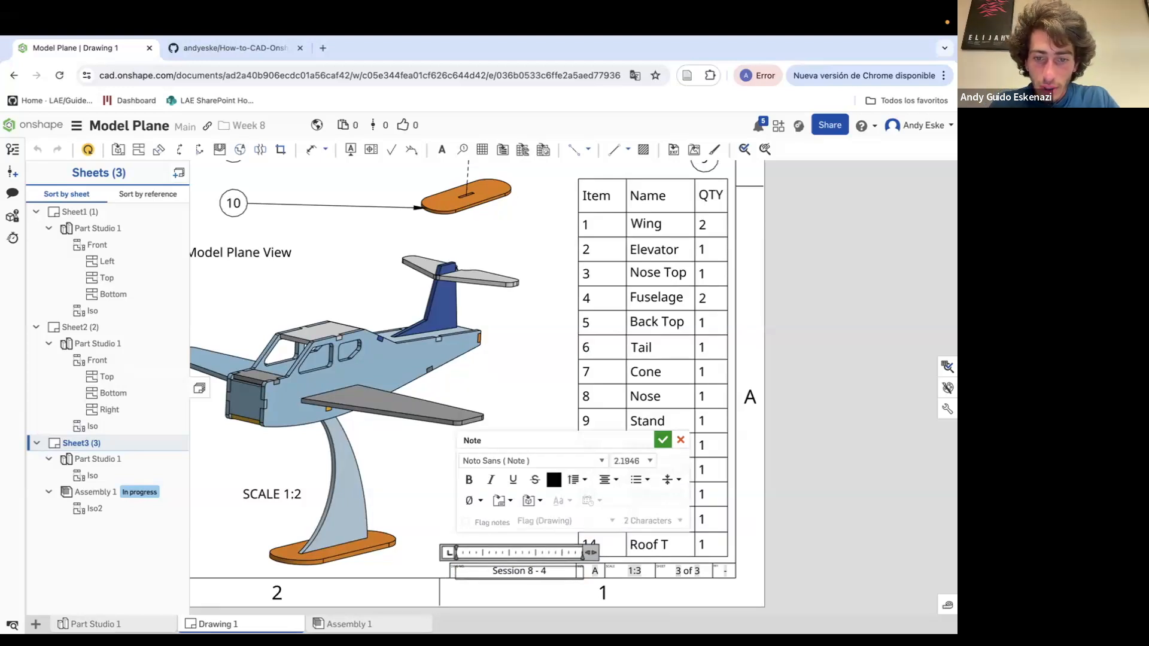
{"action": "left_click", "coordinate": [663, 441]}
{"action": "scroll", "coordinate": [850, 477], "scroll_direction": "down", "scroll_amount": 3}
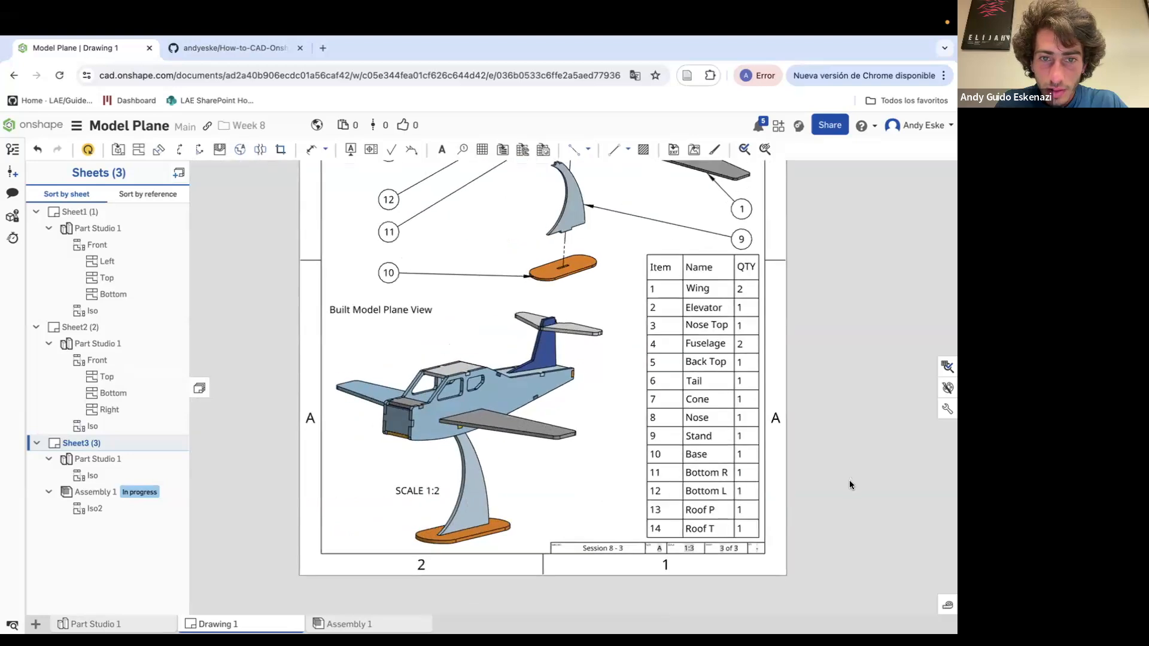
Copy the SCALE 1:2 note from the built model view and place the copy below the front fuselage panel in the exploded view
{"action": "scroll", "coordinate": [849, 480], "scroll_direction": "down", "scroll_amount": 1}
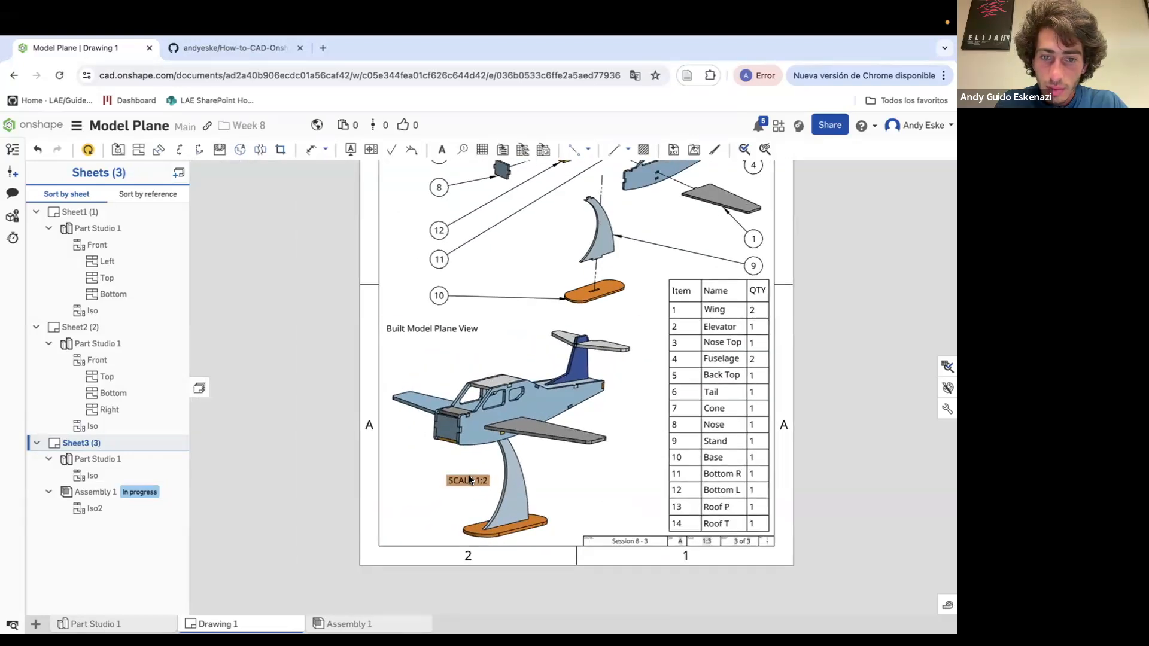
{"action": "scroll", "coordinate": [492, 527], "scroll_direction": "down", "scroll_amount": 5}
{"action": "scroll", "coordinate": [411, 517], "scroll_direction": "up", "scroll_amount": 2}
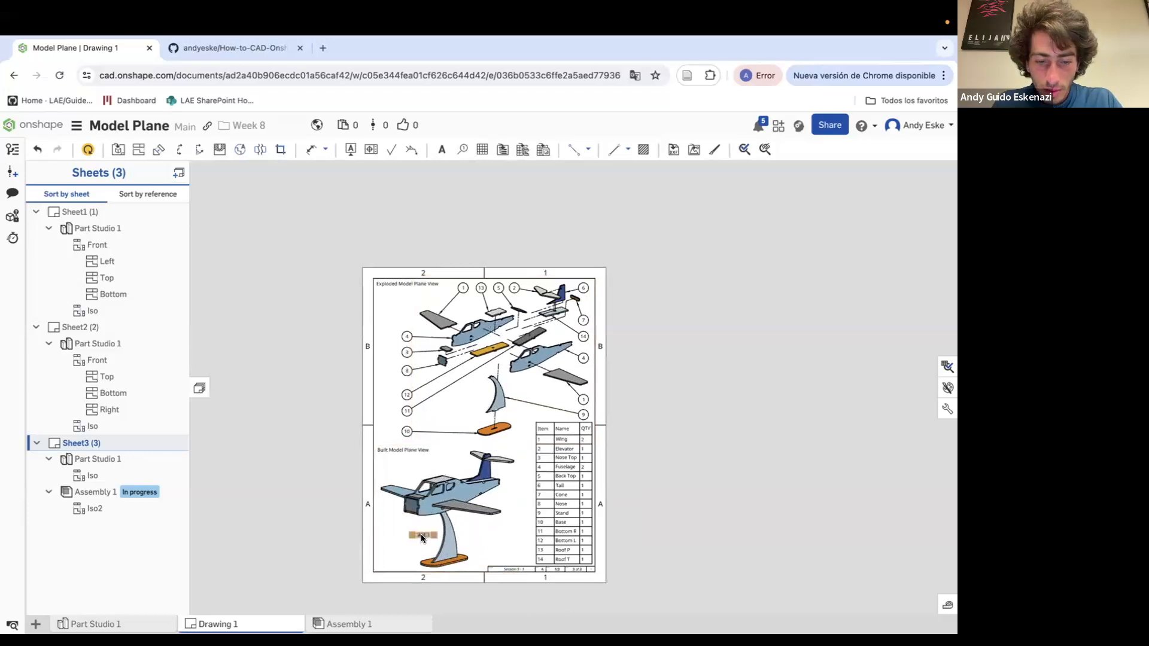
{"action": "left_click_drag", "start_coordinate": [422, 537], "coordinate": [430, 549]}
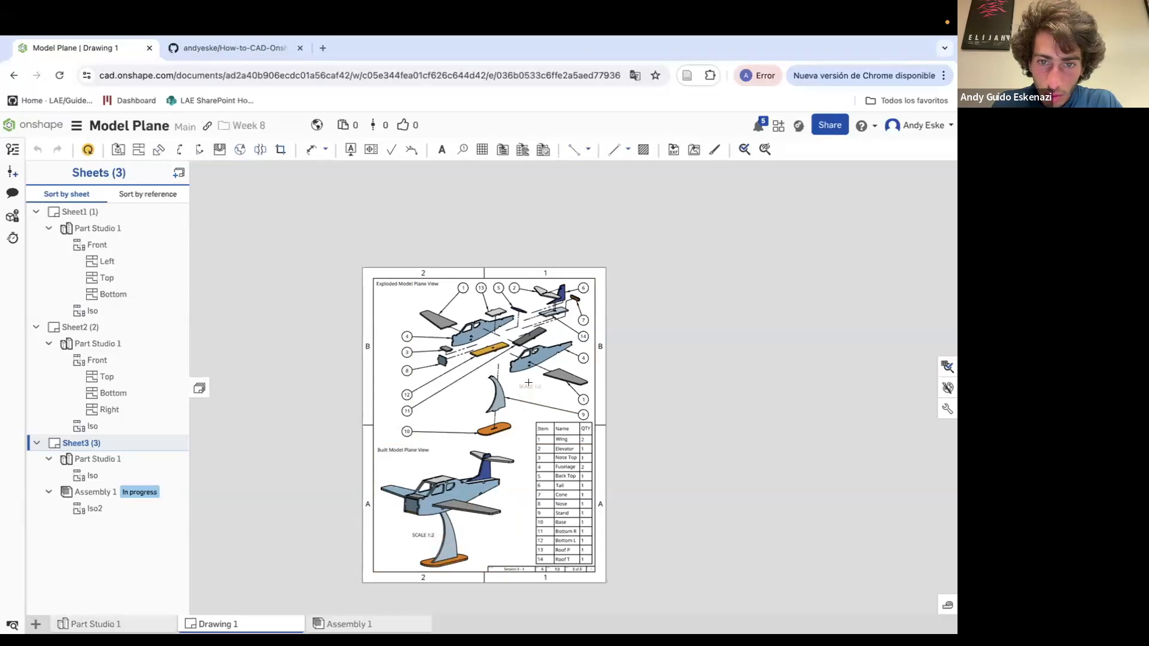
{"action": "scroll", "coordinate": [529, 382], "scroll_direction": "up", "scroll_amount": 10}
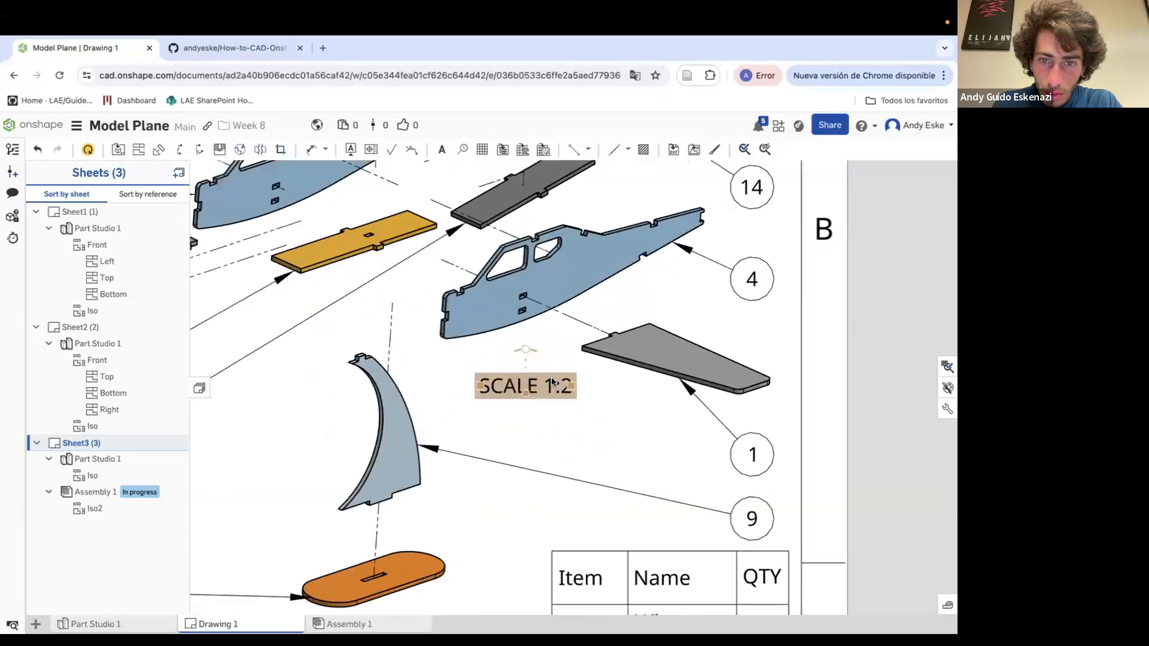
Change the copied scale note in the exploded view to SCALE 1:3
{"action": "double_click", "coordinate": [575, 387]}
{"action": "key", "text": "BackSpace"}
{"action": "type", "text": "4"}
{"action": "key", "text": "BackSpace"}
{"action": "type", "text": "3"}
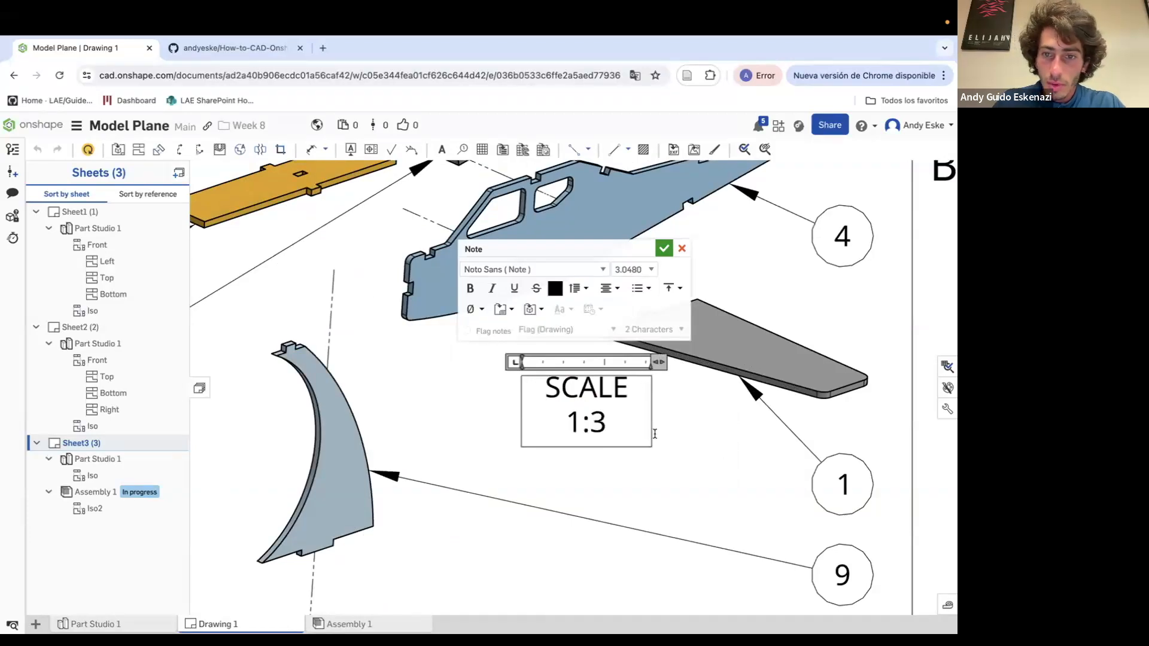
{"action": "left_click", "coordinate": [664, 247]}
{"action": "scroll", "coordinate": [646, 405], "scroll_direction": "down", "scroll_amount": 5}
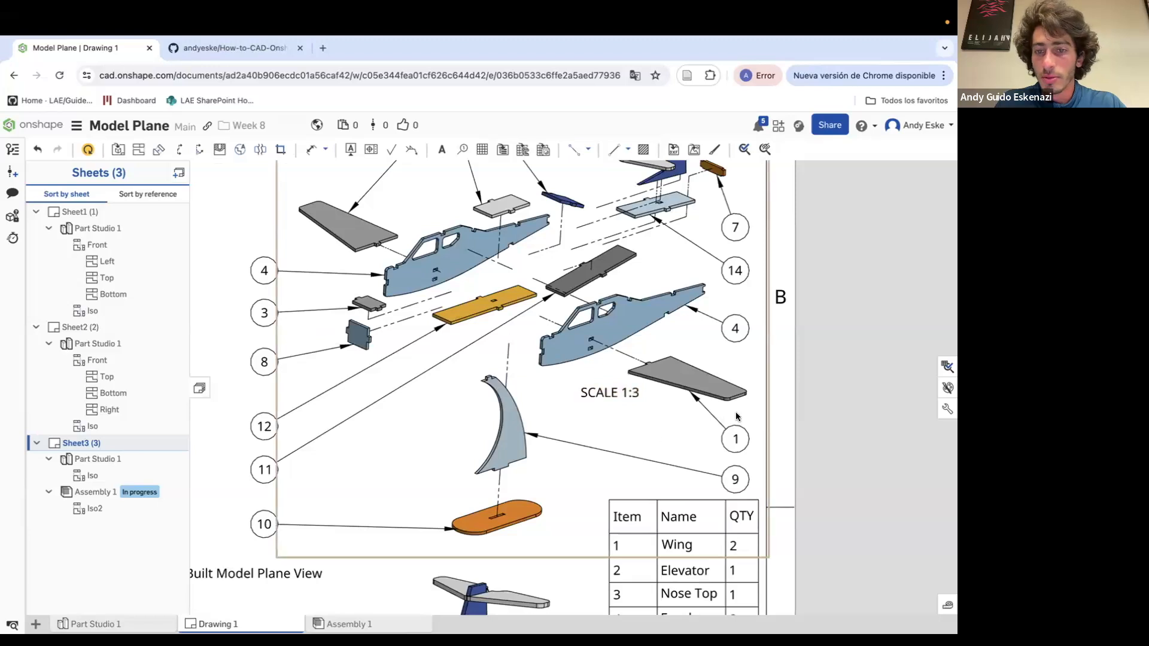
{"action": "key", "text": "f"}
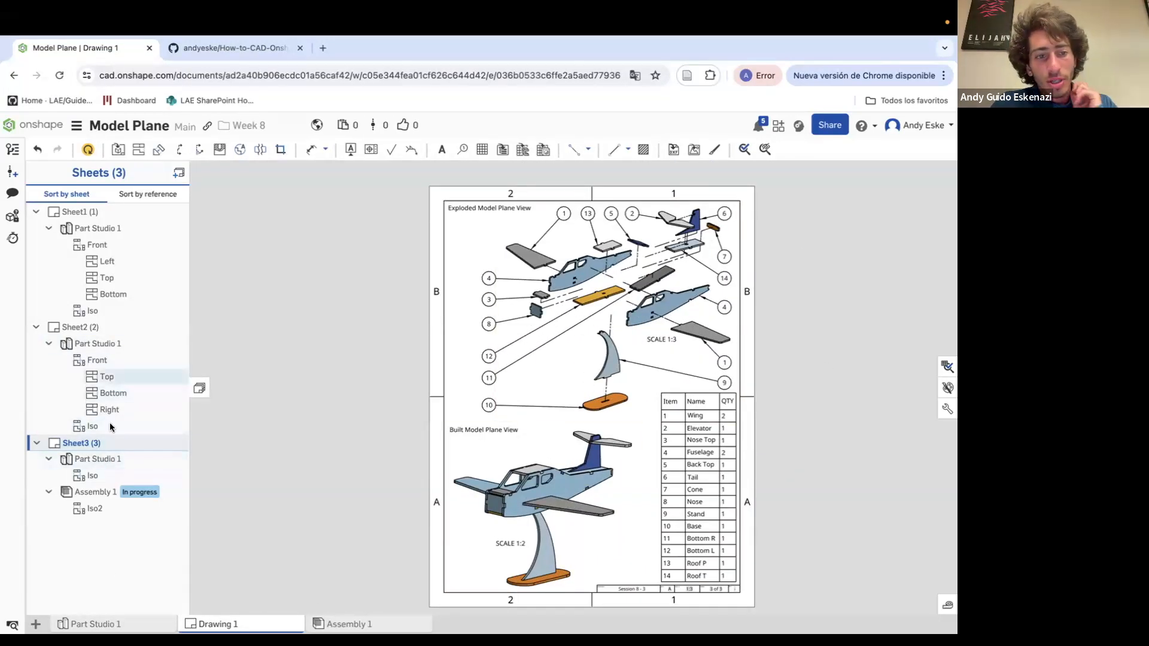
{"action": "right_click", "coordinate": [247, 627]}
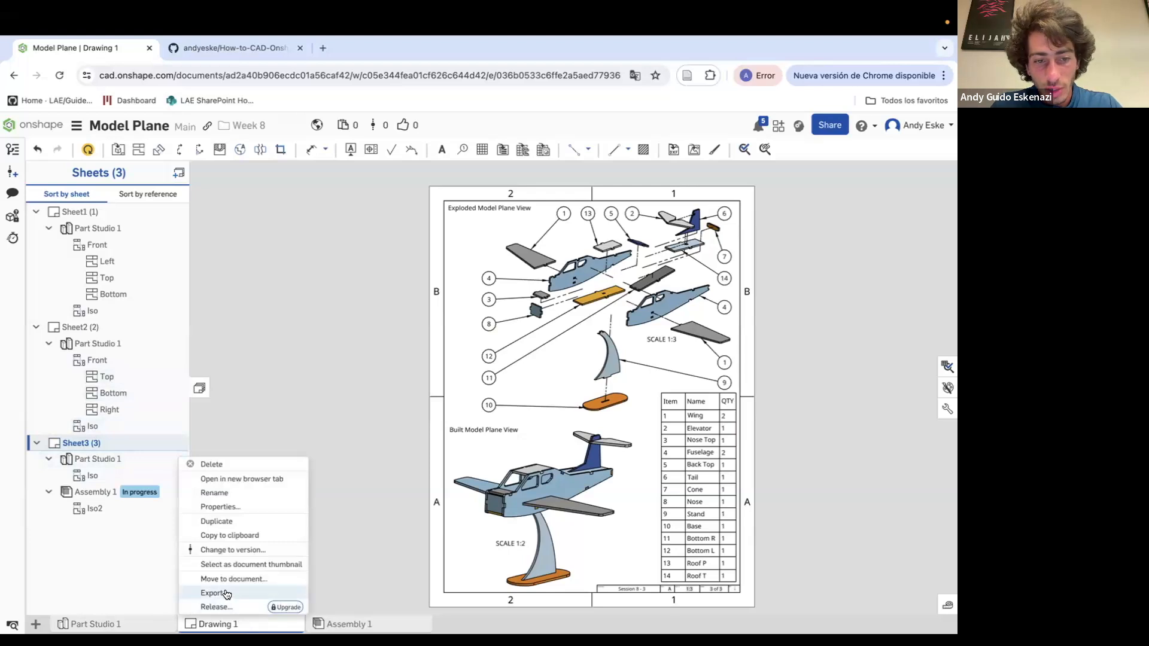
{"action": "left_click", "coordinate": [413, 434]}
{"action": "left_click", "coordinate": [380, 623]}
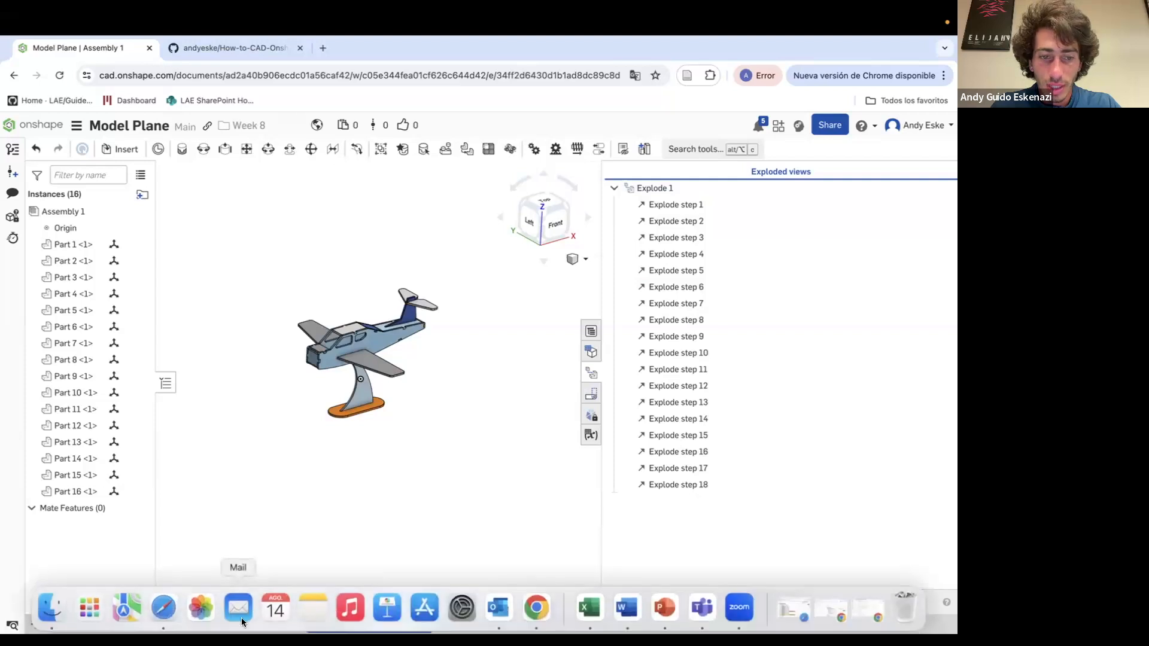
{"action": "left_click", "coordinate": [225, 625]}
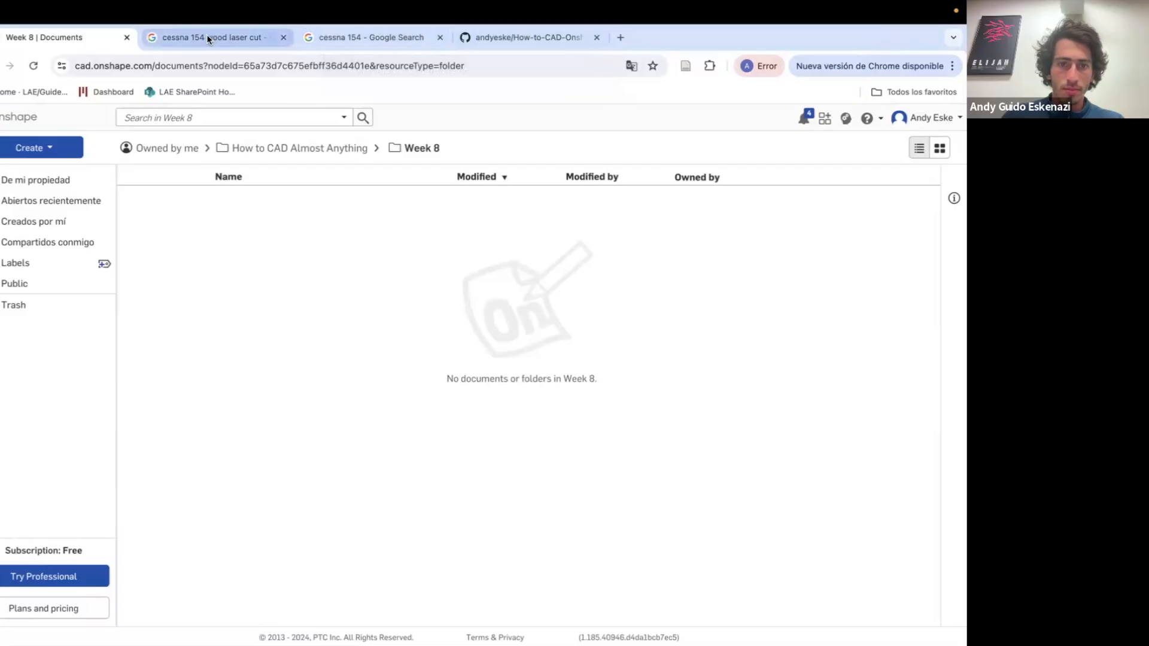
Switch to the Google image results for "cessna 154 wood laser cut" to view reference planes
{"action": "left_click", "coordinate": [215, 38]}
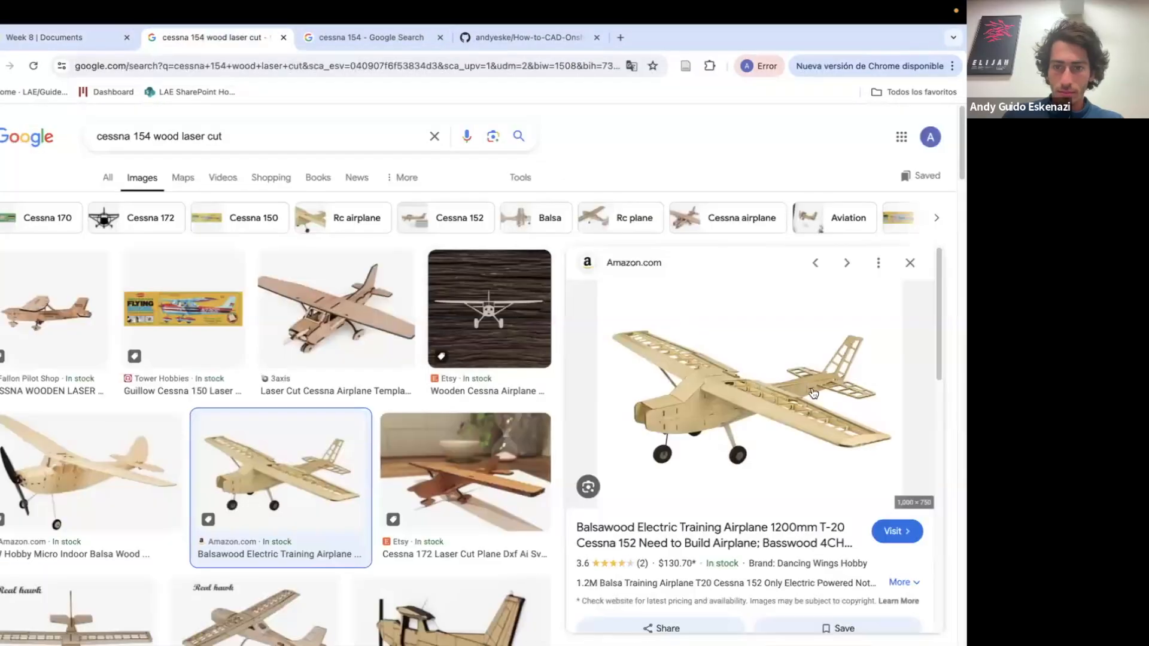
Switch from the Google image results to Onshape and create a public document named Cessna 154 in the Week 8 folder
{"action": "left_click", "coordinate": [383, 37]}
{"action": "left_click", "coordinate": [60, 37]}
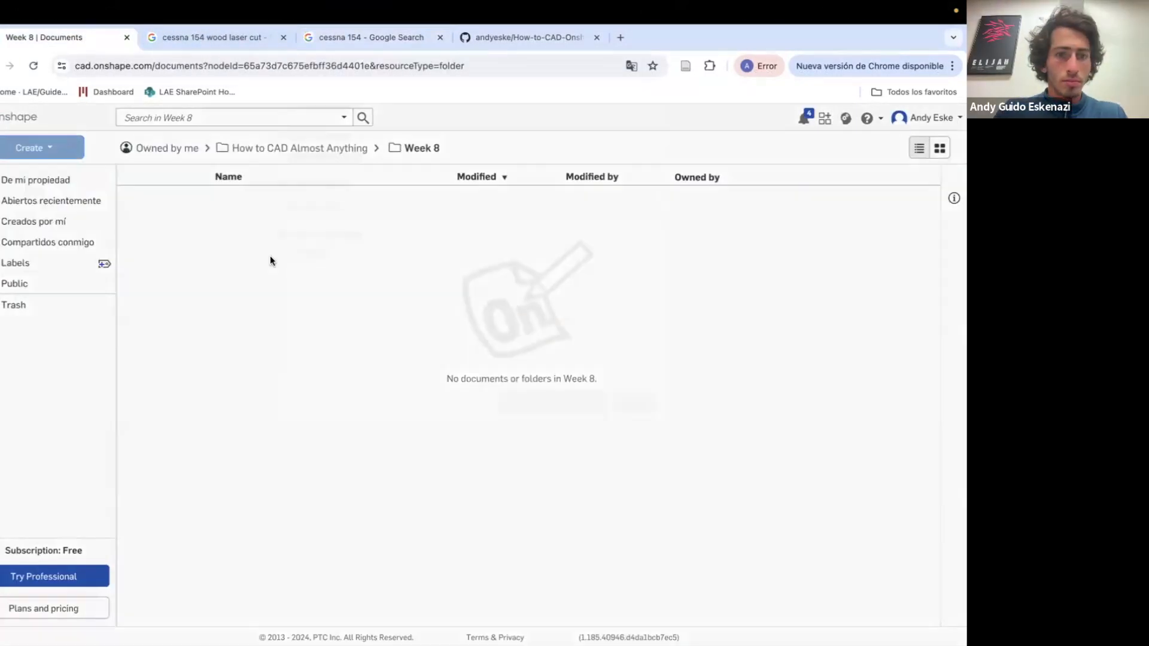
{"action": "type", "text": "Cessna 154"}
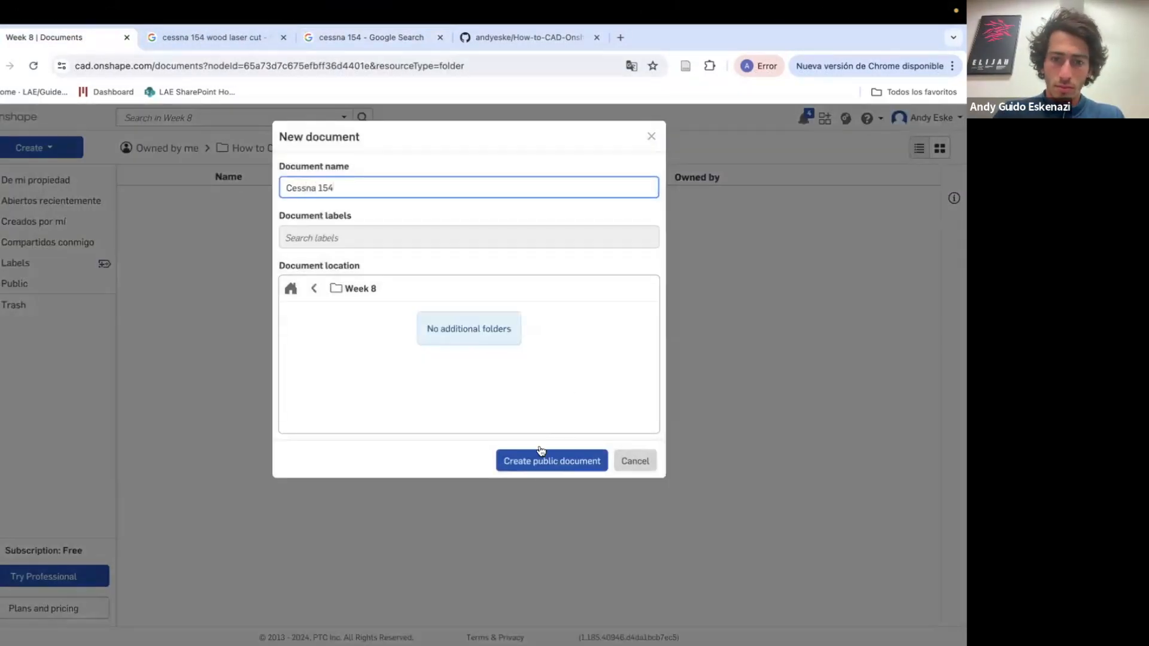
{"action": "left_click", "coordinate": [541, 457]}
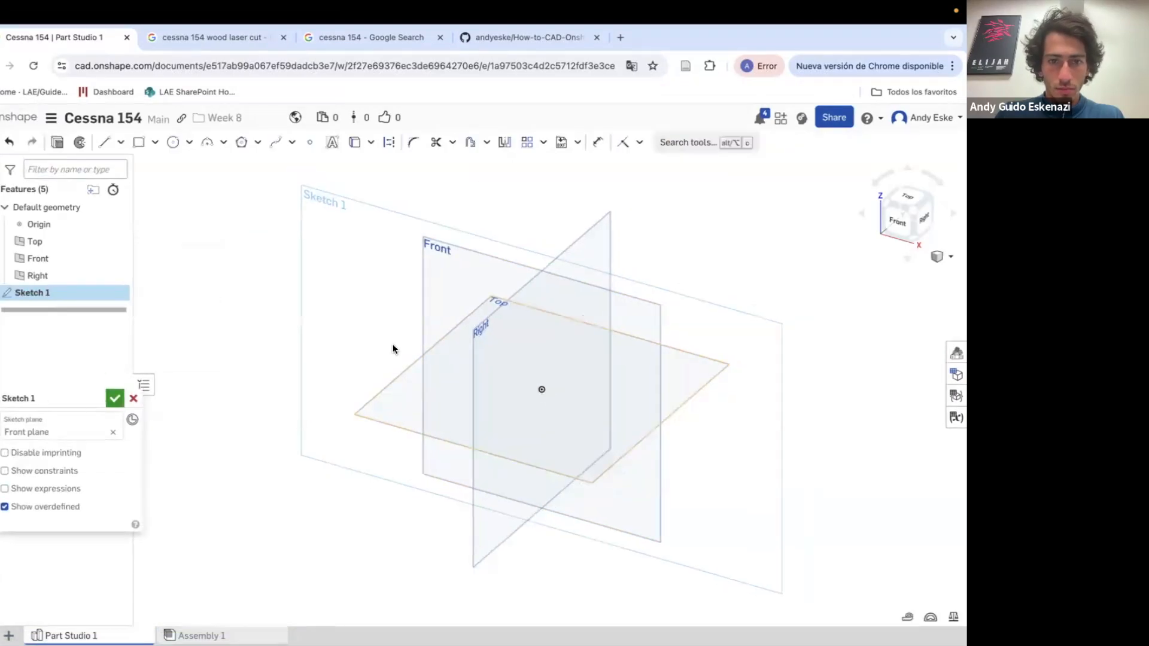
In the Front plane sketch, draw a horizontal construction line leftwards from the origin and dimension it to 50 mm
{"action": "key", "text": "n"}
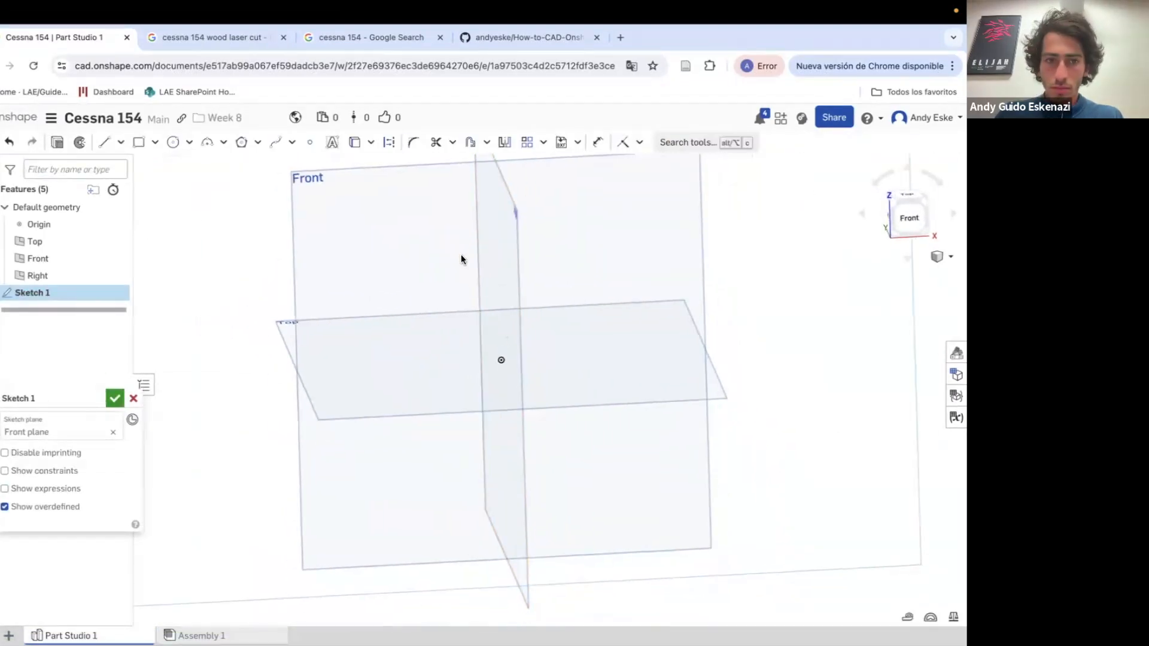
{"action": "left_click", "coordinate": [121, 142]}
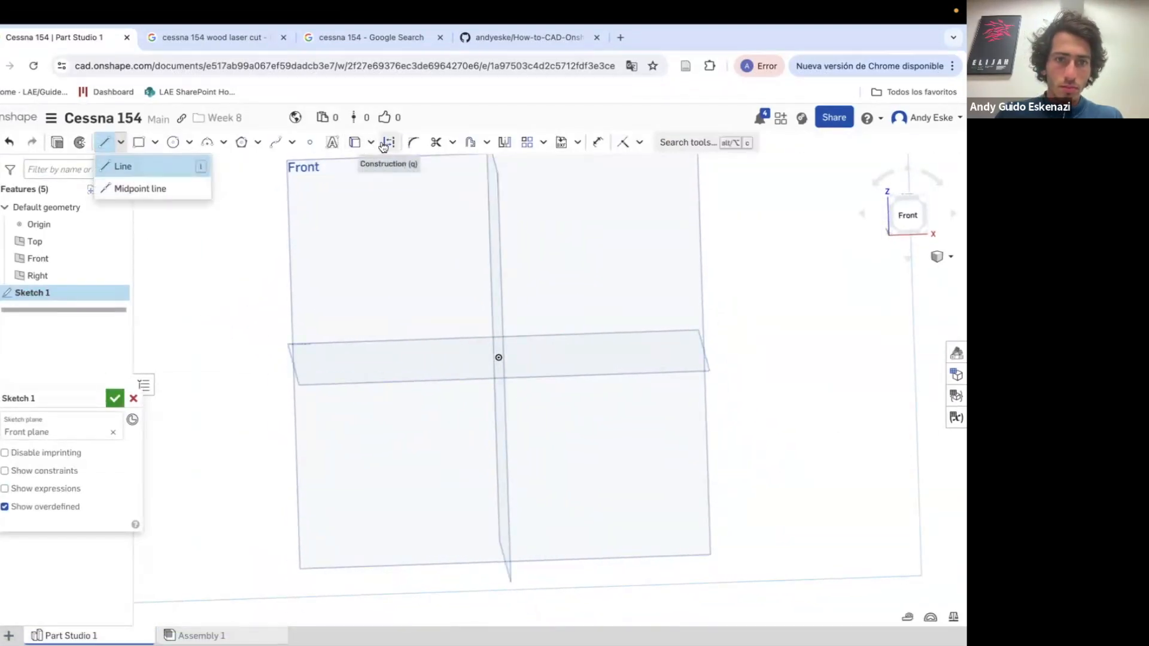
{"action": "left_click", "coordinate": [389, 143]}
{"action": "left_click", "coordinate": [498, 357]}
{"action": "left_click", "coordinate": [344, 364]}
{"action": "scroll", "coordinate": [326, 344], "scroll_direction": "up", "scroll_amount": 1}
{"action": "key", "text": "d"}
{"action": "left_click", "coordinate": [400, 366]}
{"action": "left_click", "coordinate": [419, 416]}
{"action": "type", "text": "50"}
{"action": "key", "text": "Return"}
{"action": "scroll", "coordinate": [429, 359], "scroll_direction": "down", "scroll_amount": 2}
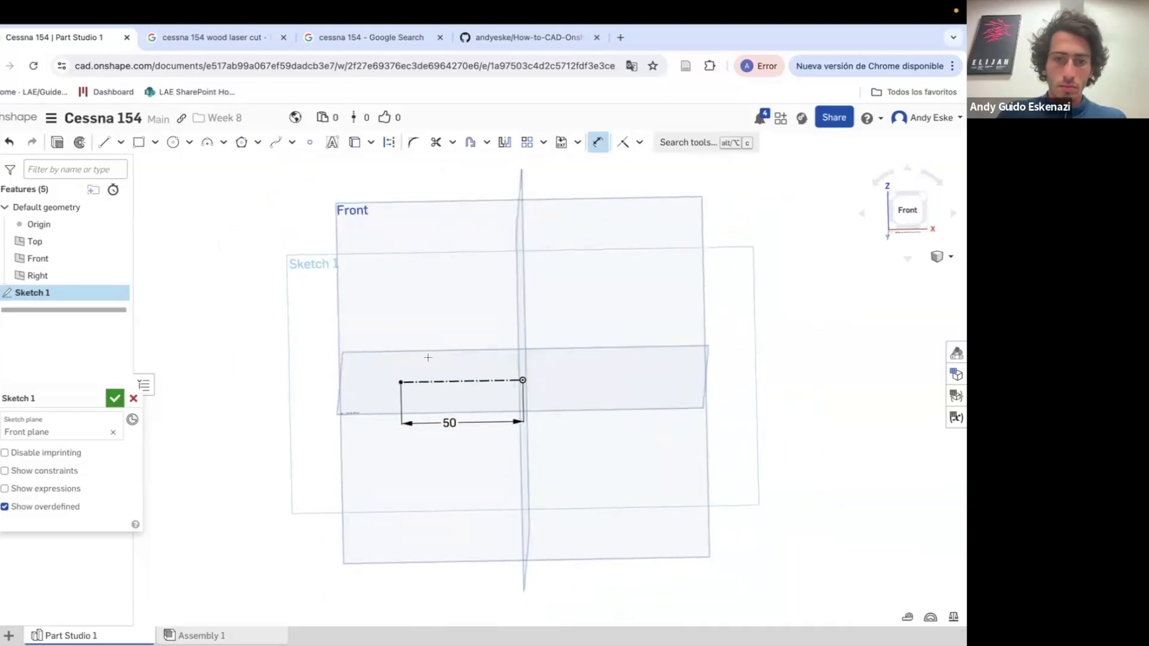
{"action": "scroll", "coordinate": [423, 346], "scroll_direction": "up", "scroll_amount": 4}
{"action": "scroll", "coordinate": [378, 330], "scroll_direction": "down", "scroll_amount": 2}
{"action": "scroll", "coordinate": [378, 329], "scroll_direction": "up", "scroll_amount": 2}
{"action": "left_click", "coordinate": [122, 147]}
{"action": "left_click", "coordinate": [390, 145]}
{"action": "left_click", "coordinate": [105, 143]}
{"action": "left_click", "coordinate": [409, 416]}
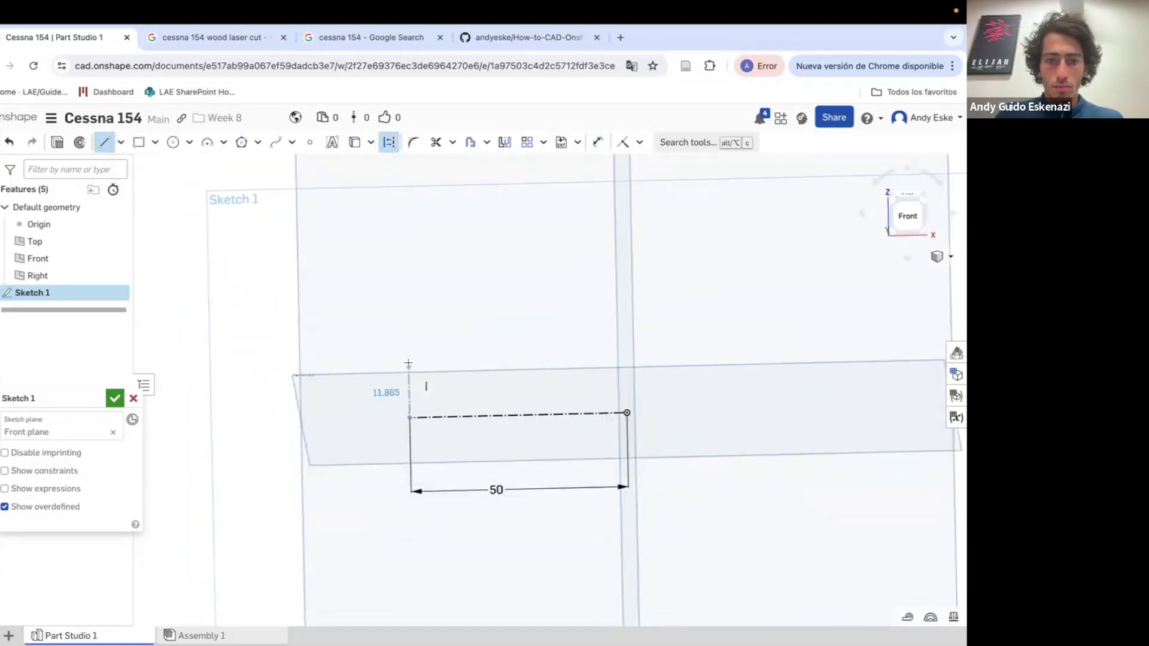
{"action": "key", "text": "Escape"}
Draw a vertical line upwards from the base line's left end, dimension it to 20 mm and make it construction geometry
{"action": "left_click", "coordinate": [105, 143]}
{"action": "left_click", "coordinate": [410, 418]}
{"action": "left_click", "coordinate": [408, 339]}
{"action": "key", "text": "Escape"}
{"action": "key", "text": "d"}
{"action": "left_click", "coordinate": [409, 367]}
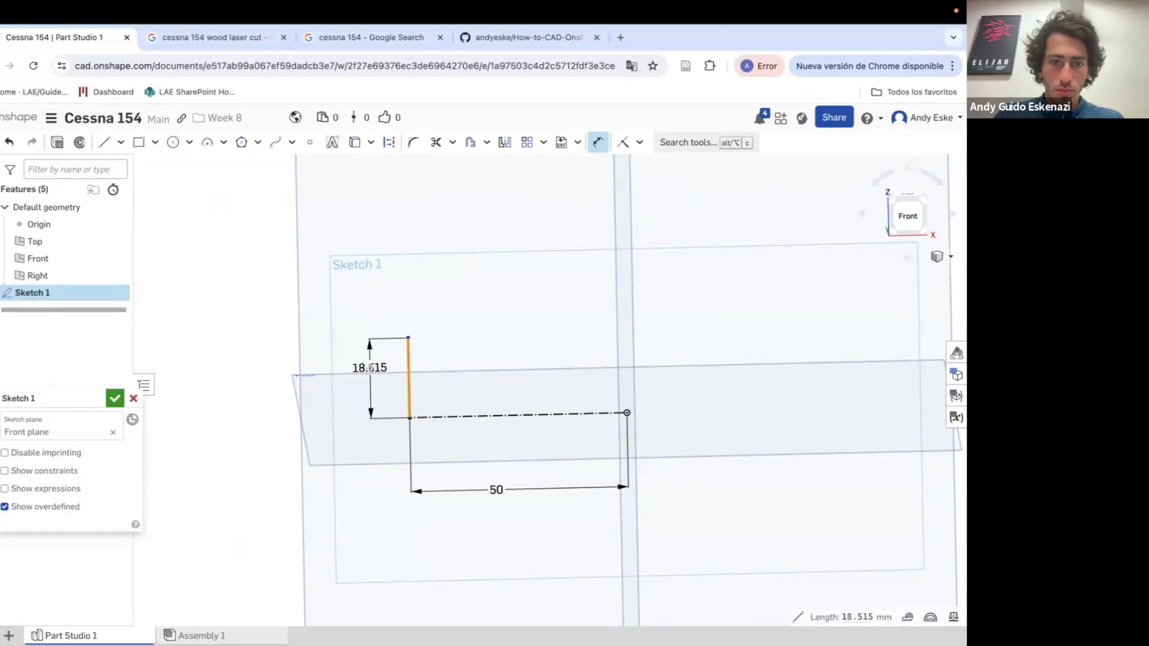
{"action": "left_click", "coordinate": [370, 370]}
{"action": "type", "text": "20"}
{"action": "key", "text": "Return"}
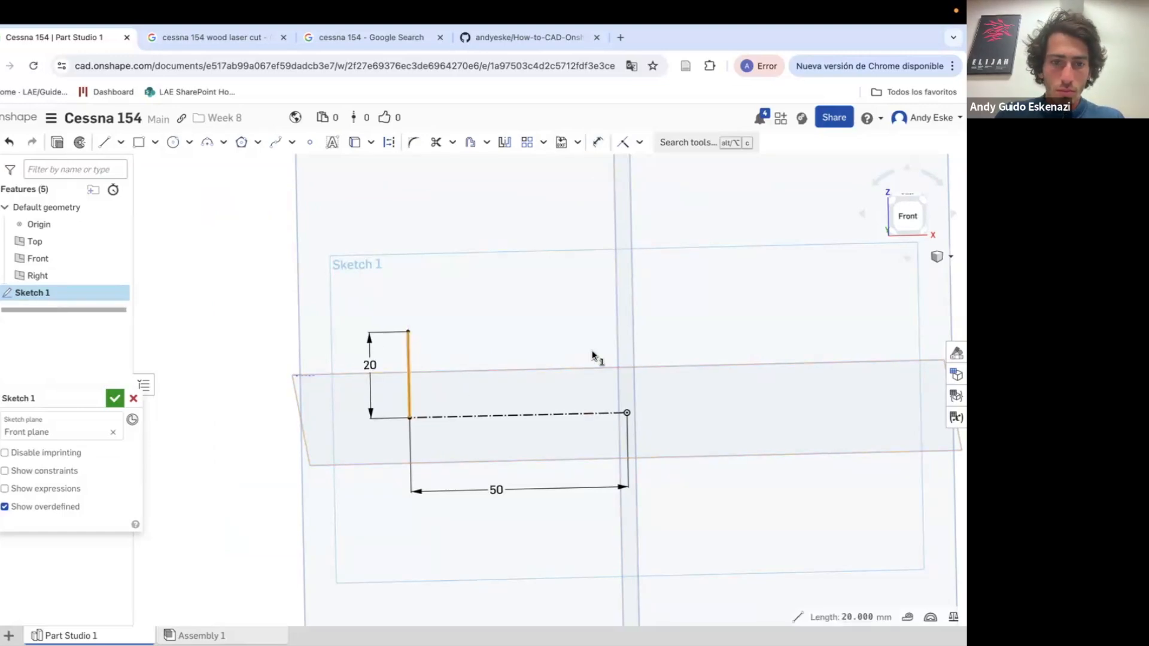
{"action": "key", "text": "q"}
Draw a short horizontal and a rising diagonal construction line from the nose line's upper end, and dimension the horizontal one to 5 mm
{"action": "key", "text": "l"}
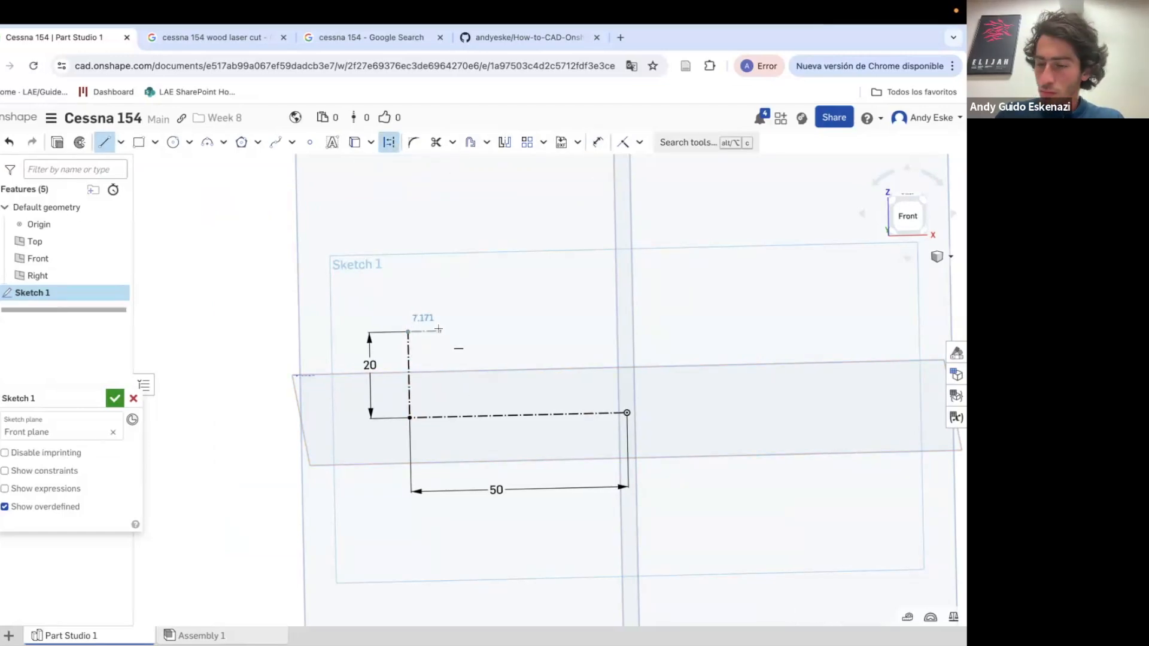
{"action": "left_click", "coordinate": [446, 330]}
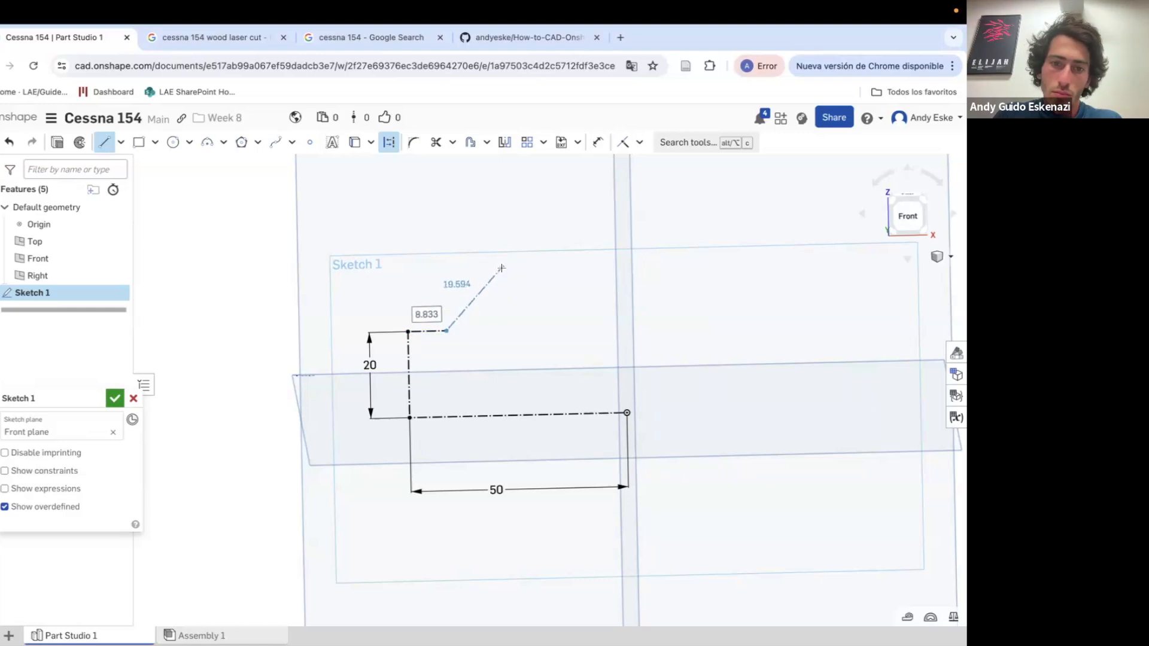
{"action": "left_click", "coordinate": [502, 274]}
{"action": "key", "text": "d"}
{"action": "left_click", "coordinate": [429, 331]}
{"action": "left_click", "coordinate": [441, 373]}
{"action": "type", "text": "5"}
{"action": "key", "text": "Return"}
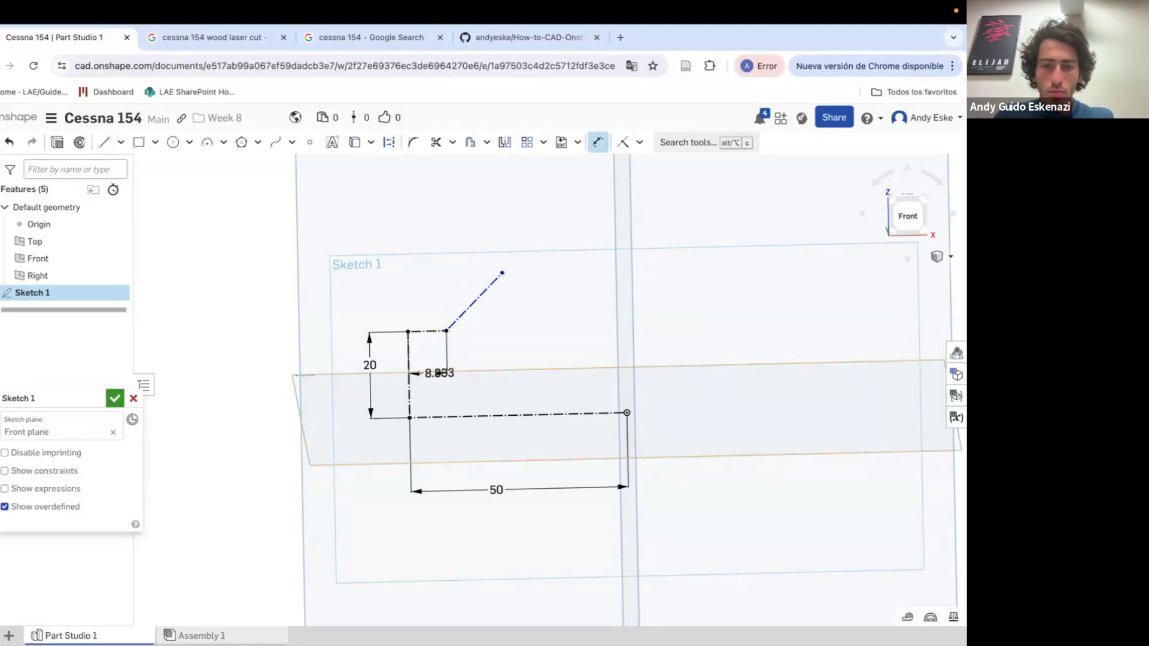
{"action": "key", "text": "Escape"}
Close the triangle under the diagonal with construction lines for its base and rear side, and make those two lines perpendicular
{"action": "left_click", "coordinate": [105, 143]}
{"action": "left_click", "coordinate": [383, 150]}
{"action": "left_click", "coordinate": [430, 331]}
{"action": "left_click", "coordinate": [491, 330]}
{"action": "left_click", "coordinate": [485, 273]}
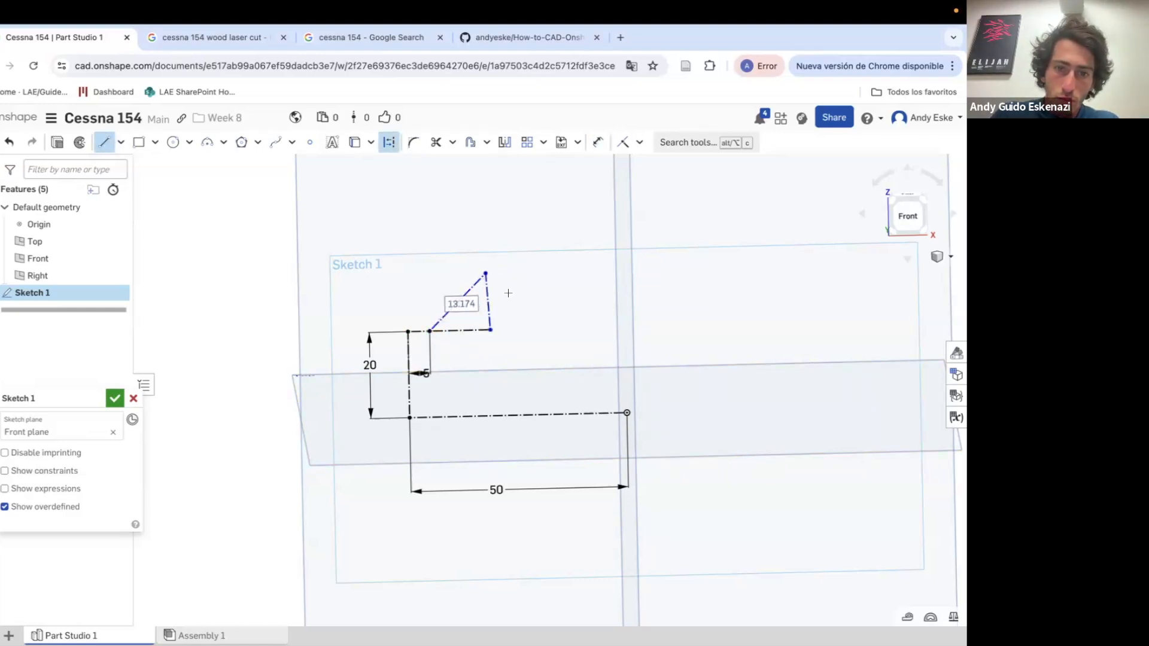
{"action": "key", "text": "Escape"}
{"action": "left_click", "coordinate": [639, 144]}
{"action": "left_click", "coordinate": [622, 301]}
{"action": "left_click", "coordinate": [488, 305]}
{"action": "left_click", "coordinate": [473, 330]}
Dimension the windshield triangle's base to 15 mm and its vertical side to 12 mm
{"action": "key", "text": "d"}
{"action": "left_click", "coordinate": [474, 330]}
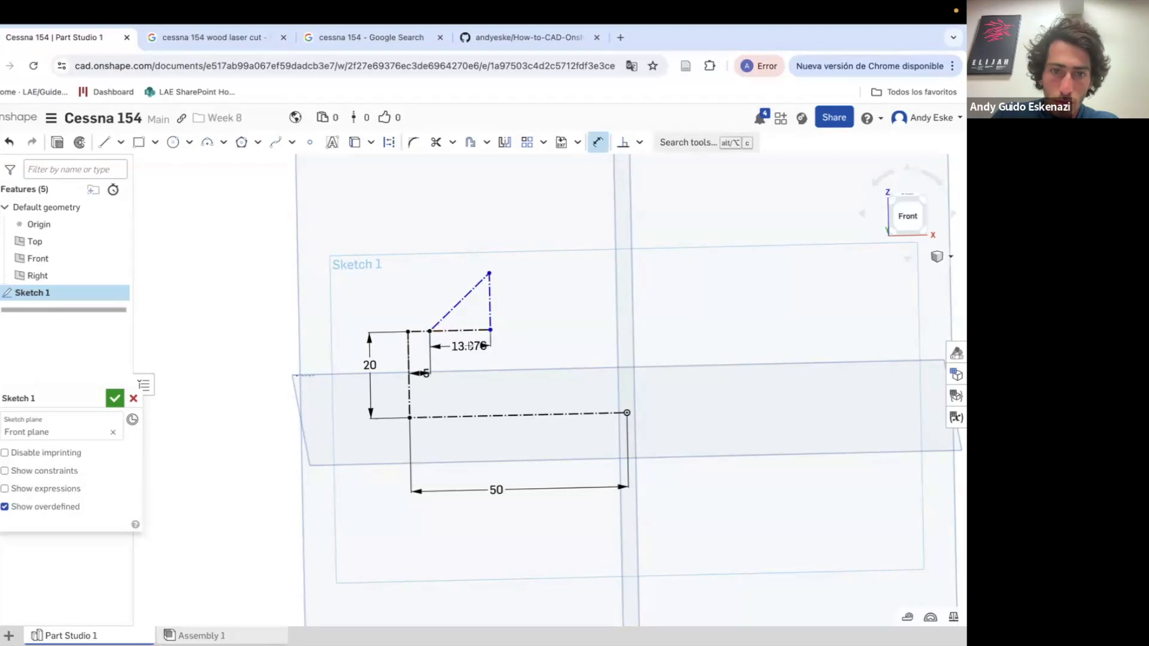
{"action": "left_click", "coordinate": [483, 347]}
{"action": "type", "text": "15"}
{"action": "key", "text": "Return"}
{"action": "type", "text": "12"}
{"action": "key", "text": "Return"}
Draw construction lines for the roof, about 25 mm long, the step down behind it, the rear section and the sloped underside back to the origin
{"action": "key", "text": "l"}
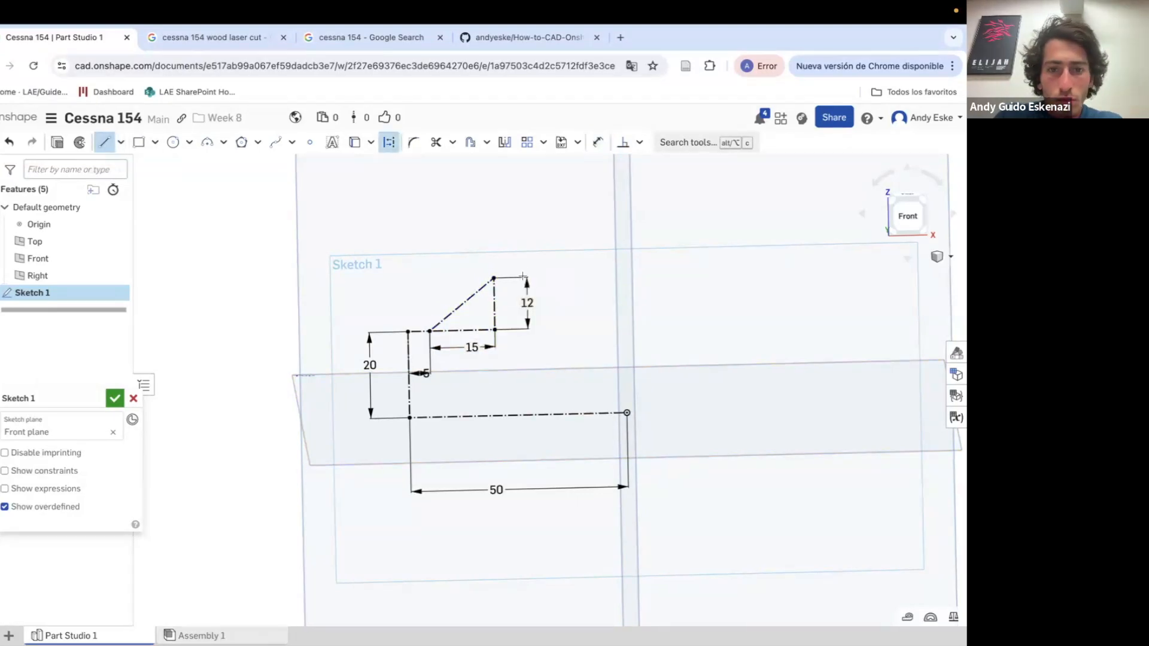
{"action": "left_click", "coordinate": [603, 275]}
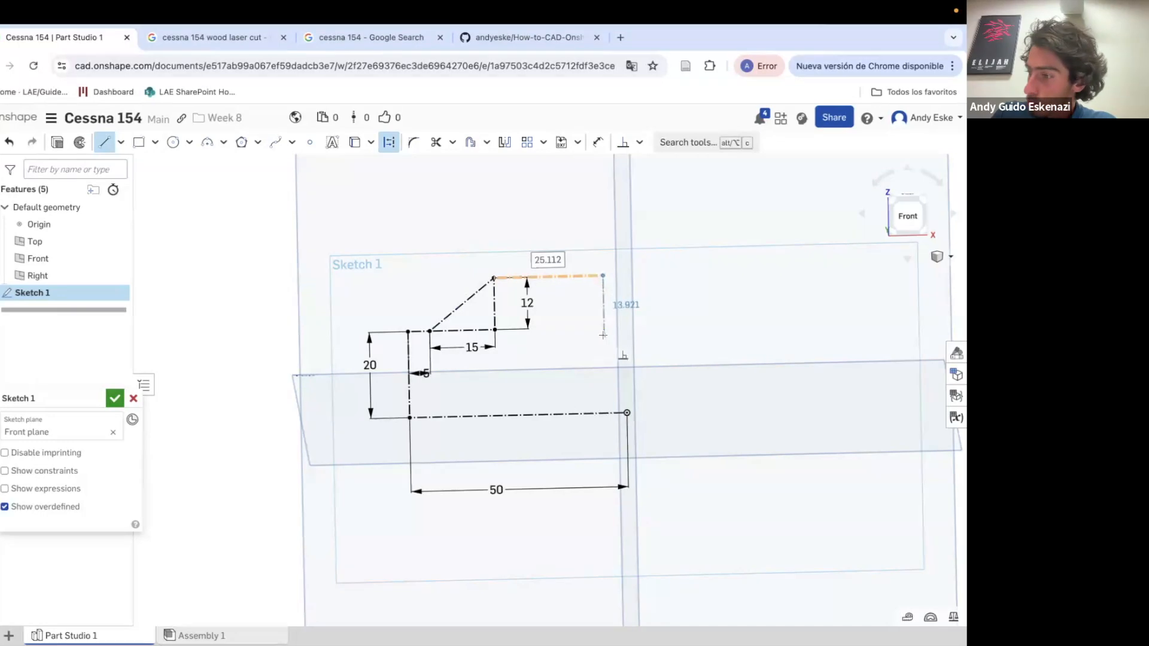
{"action": "left_click", "coordinate": [604, 314]}
{"action": "left_click", "coordinate": [708, 312]}
{"action": "left_click", "coordinate": [709, 401]}
{"action": "left_click", "coordinate": [627, 413]}
Dimension the rear vertical edge, the step behind the roof at 9 mm and the rear upper edge at 20 mm
{"action": "key", "text": "d"}
{"action": "left_click", "coordinate": [710, 367]}
{"action": "left_click", "coordinate": [742, 367]}
{"action": "key", "text": "Return"}
{"action": "left_click", "coordinate": [604, 294]}
{"action": "left_click", "coordinate": [590, 293]}
{"action": "type", "text": "9"}
{"action": "key", "text": "Return"}
{"action": "left_click", "coordinate": [649, 314]}
{"action": "left_click", "coordinate": [648, 342]}
{"action": "type", "text": "20"}
{"action": "key", "text": "Return"}
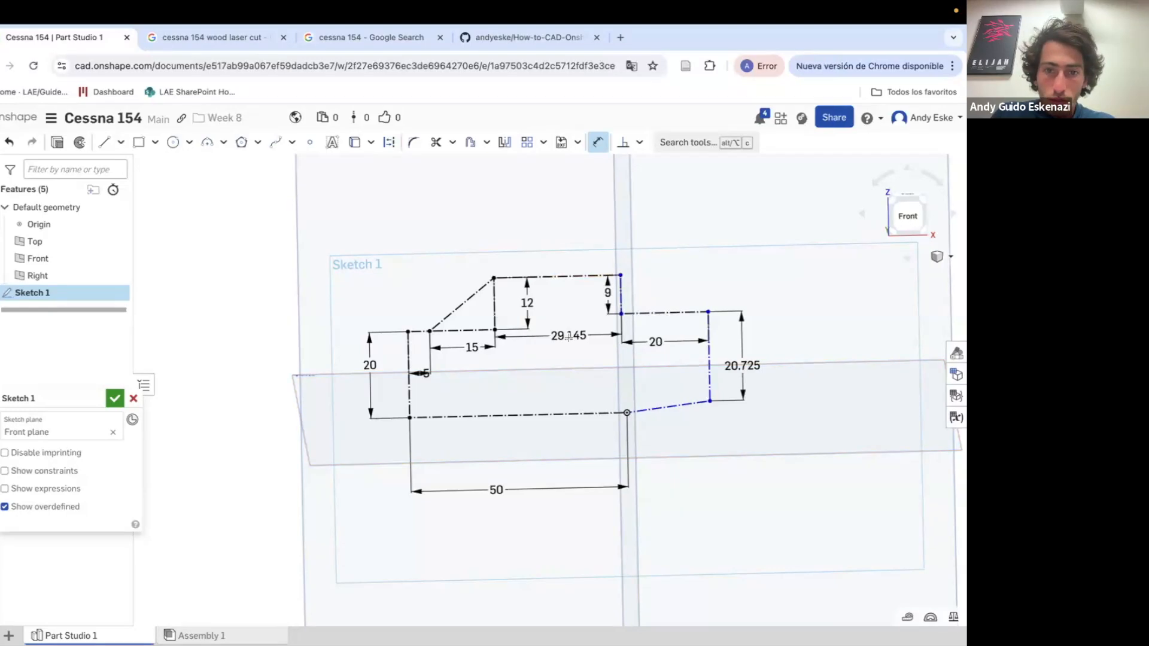
Set the roof length to 30 mm, the rear upper edge to 25 mm and the rear vertical edge to 20 mm
{"action": "double_click", "coordinate": [569, 337]}
{"action": "type", "text": "30"}
{"action": "key", "text": "Return"}
{"action": "double_click", "coordinate": [611, 358]}
{"action": "type", "text": "25"}
{"action": "key", "text": "Return"}
{"action": "double_click", "coordinate": [718, 378]}
{"action": "type", "text": "20"}
{"action": "key", "text": "Return"}
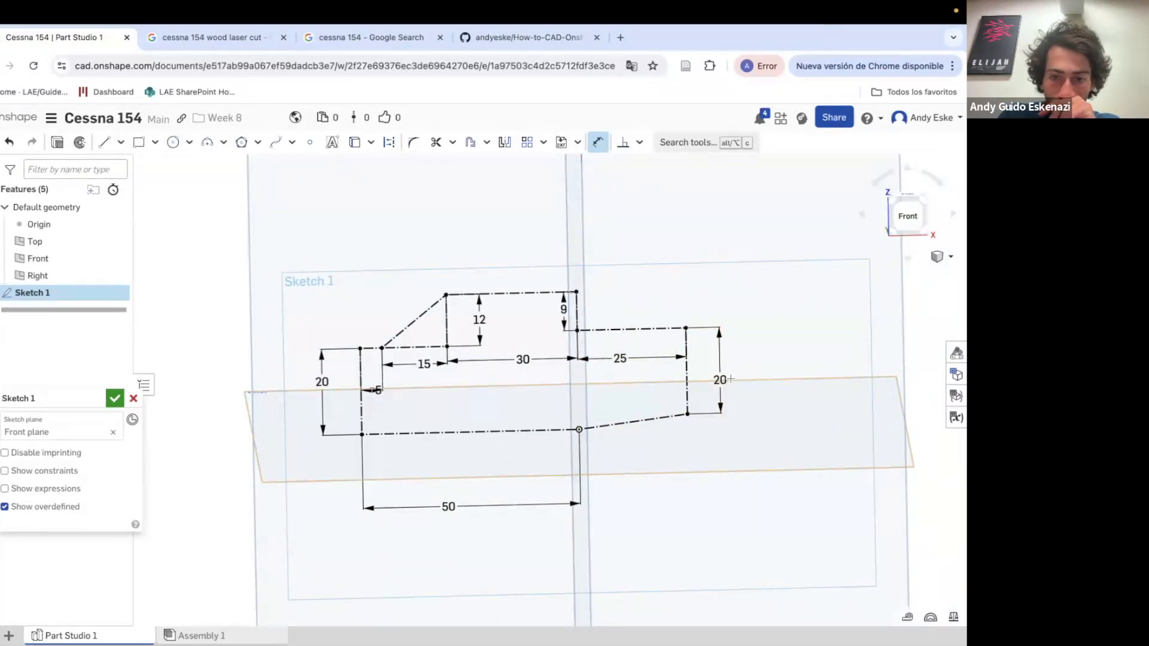
Draw a three-point arc bulging slightly downwards from the nose's lower corner to the origin as the fuselage belly
{"action": "scroll", "coordinate": [363, 331], "scroll_direction": "up", "scroll_amount": 1}
{"action": "left_click", "coordinate": [207, 143]}
{"action": "left_click", "coordinate": [362, 447]}
{"action": "left_click", "coordinate": [608, 442]}
{"action": "scroll", "coordinate": [470, 456], "scroll_direction": "up", "scroll_amount": 2}
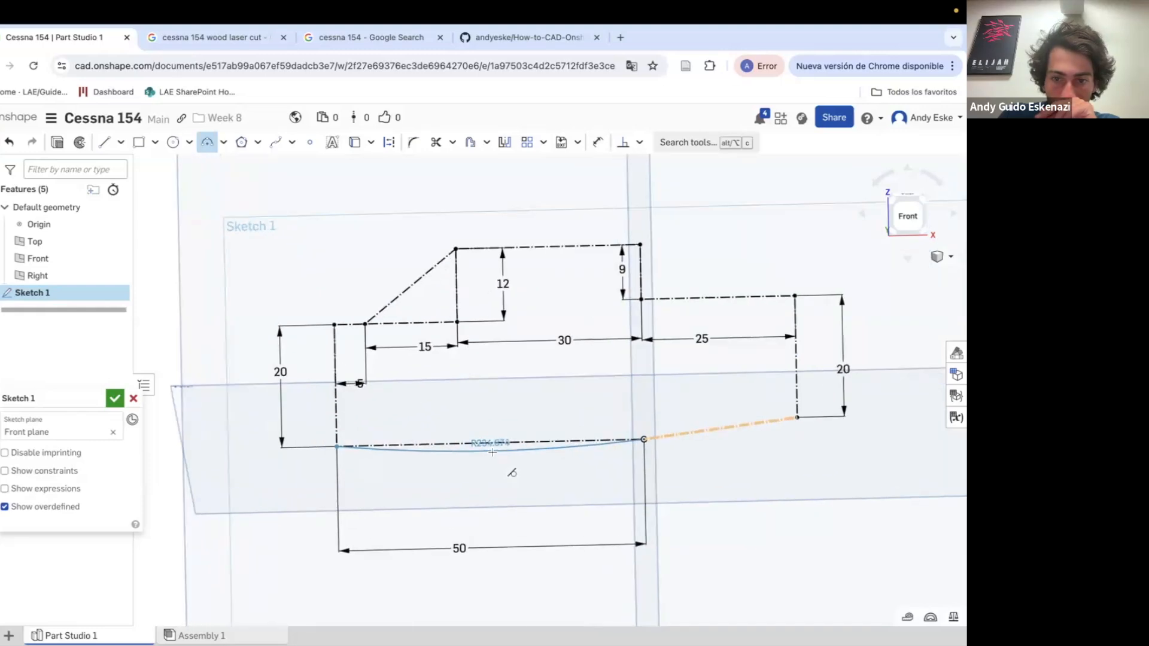
{"action": "left_click", "coordinate": [493, 453]}
{"action": "key", "text": "Escape"}
Draw a solid line over the sloped underside from the origin to the rear edge's lower end
{"action": "scroll", "coordinate": [646, 434], "scroll_direction": "up", "scroll_amount": 5}
{"action": "scroll", "coordinate": [563, 482], "scroll_direction": "down", "scroll_amount": 5}
{"action": "key", "text": "l"}
{"action": "left_click", "coordinate": [584, 475]}
{"action": "left_click", "coordinate": [737, 453]}
{"action": "key", "text": "Escape"}
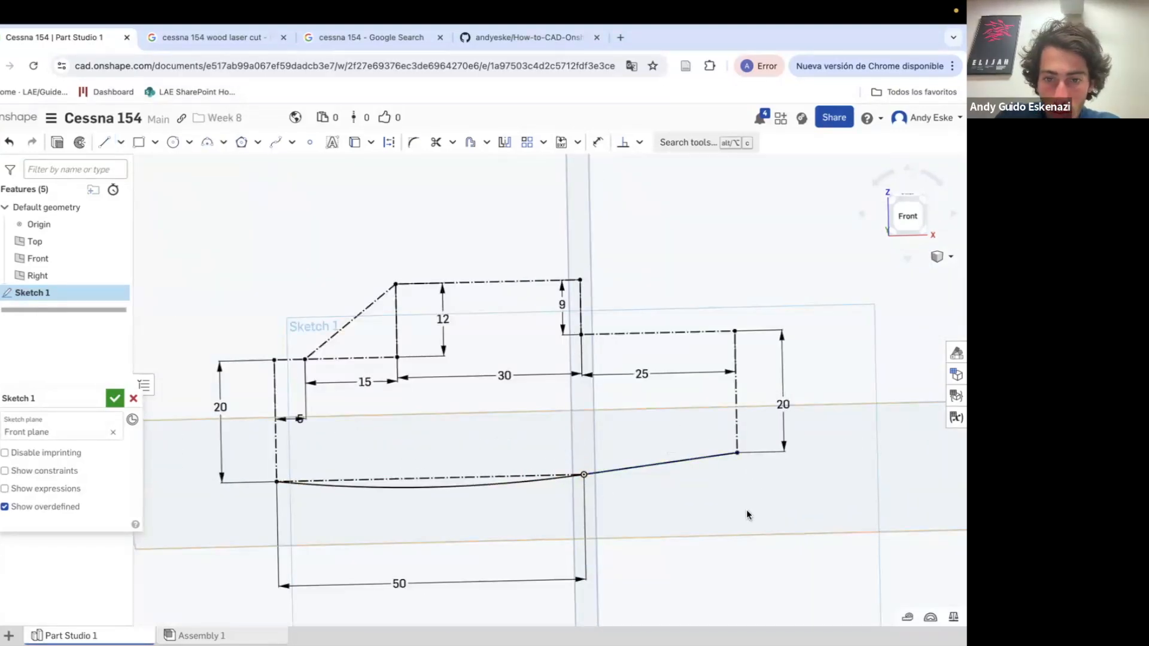
Draw a three-point arc bulging upwards between the two ends of the roof construction line
{"action": "middle_click_drag", "start_coordinate": [747, 516], "coordinate": [789, 546]}
{"action": "key", "text": "a"}
{"action": "left_click", "coordinate": [438, 315]}
{"action": "left_click", "coordinate": [623, 312]}
{"action": "left_click", "coordinate": [583, 298]}
{"action": "key", "text": "Escape"}
Dimension the roof arc's radius, trying 30, 32 and 33 mm
{"action": "key", "text": "d"}
{"action": "left_click", "coordinate": [546, 294]}
{"action": "left_click", "coordinate": [532, 300]}
{"action": "type", "text": "30"}
{"action": "key", "text": "Return"}
{"action": "double_click", "coordinate": [534, 295]}
{"action": "type", "text": "32"}
{"action": "key", "text": "Return"}
{"action": "double_click", "coordinate": [532, 296]}
{"action": "type", "text": "33"}
{"action": "key", "text": "Return"}
{"action": "key", "text": "Escape"}
Draw a solid sloping line from the roof arc's rear end to the upper end of the rear edge
{"action": "left_click", "coordinate": [105, 143]}
{"action": "left_click", "coordinate": [623, 312]}
{"action": "left_click", "coordinate": [777, 362]}
{"action": "key", "text": "Escape"}
Delete the roof arc's radius dimension and make the arc tangent to the sloping line behind it
{"action": "right_click", "coordinate": [533, 296]}
{"action": "left_click", "coordinate": [595, 441]}
{"action": "left_click", "coordinate": [640, 142]}
{"action": "left_click", "coordinate": [651, 234]}
{"action": "left_click", "coordinate": [594, 301]}
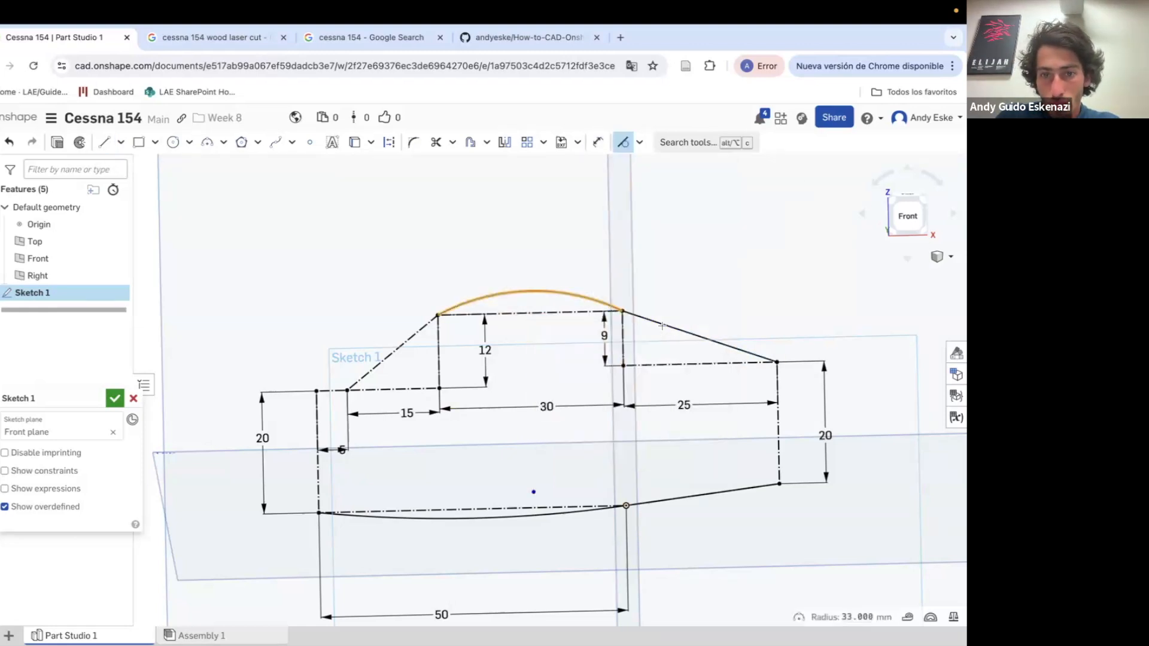
{"action": "left_click", "coordinate": [663, 326]}
{"action": "key", "text": "Escape"}
Trace the windshield diagonal and the short upper edge of the nose with solid lines
{"action": "scroll", "coordinate": [317, 335], "scroll_direction": "up", "scroll_amount": 5}
{"action": "key", "text": "l"}
{"action": "left_click", "coordinate": [533, 300]}
{"action": "left_click", "coordinate": [371, 434]}
{"action": "left_click", "coordinate": [316, 435]}
{"action": "left_click", "coordinate": [371, 434]}
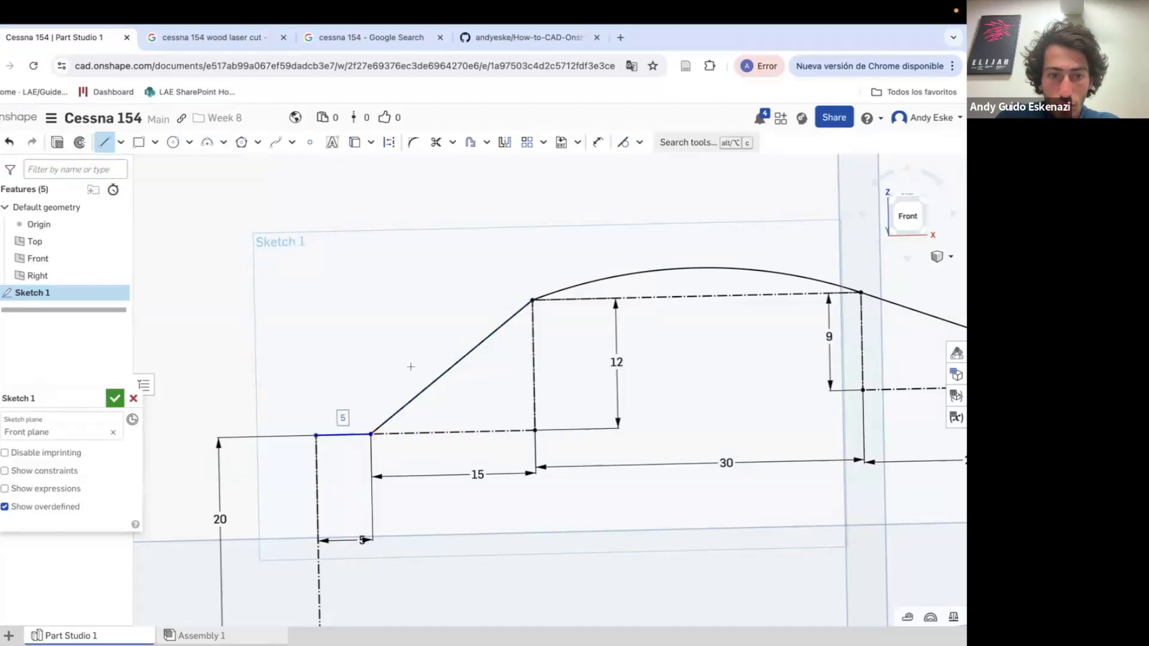
Draw the nose's front edge as a continuous solid outline with two rectangular notches cut into the fuselage
{"action": "scroll", "coordinate": [411, 366], "scroll_direction": "down", "scroll_amount": 3}
{"action": "left_click", "coordinate": [382, 324]}
{"action": "left_click", "coordinate": [383, 353]}
{"action": "left_click", "coordinate": [402, 354]}
{"action": "left_click", "coordinate": [402, 389]}
{"action": "left_click", "coordinate": [384, 388]}
{"action": "left_click", "coordinate": [385, 421]}
{"action": "left_click", "coordinate": [404, 421]}
{"action": "left_click", "coordinate": [404, 449]}
{"action": "left_click", "coordinate": [385, 449]}
{"action": "left_click", "coordinate": [386, 486]}
{"action": "key", "text": "Escape"}
Apply equal constraints to the vertical edges of the two nose notches and the front edge segments between and below them
{"action": "scroll", "coordinate": [402, 440], "scroll_direction": "up", "scroll_amount": 5}
{"action": "key", "text": "e"}
{"action": "left_click", "coordinate": [402, 318]}
{"action": "left_click", "coordinate": [406, 430]}
{"action": "left_click", "coordinate": [370, 375]}
{"action": "left_click", "coordinate": [369, 477]}
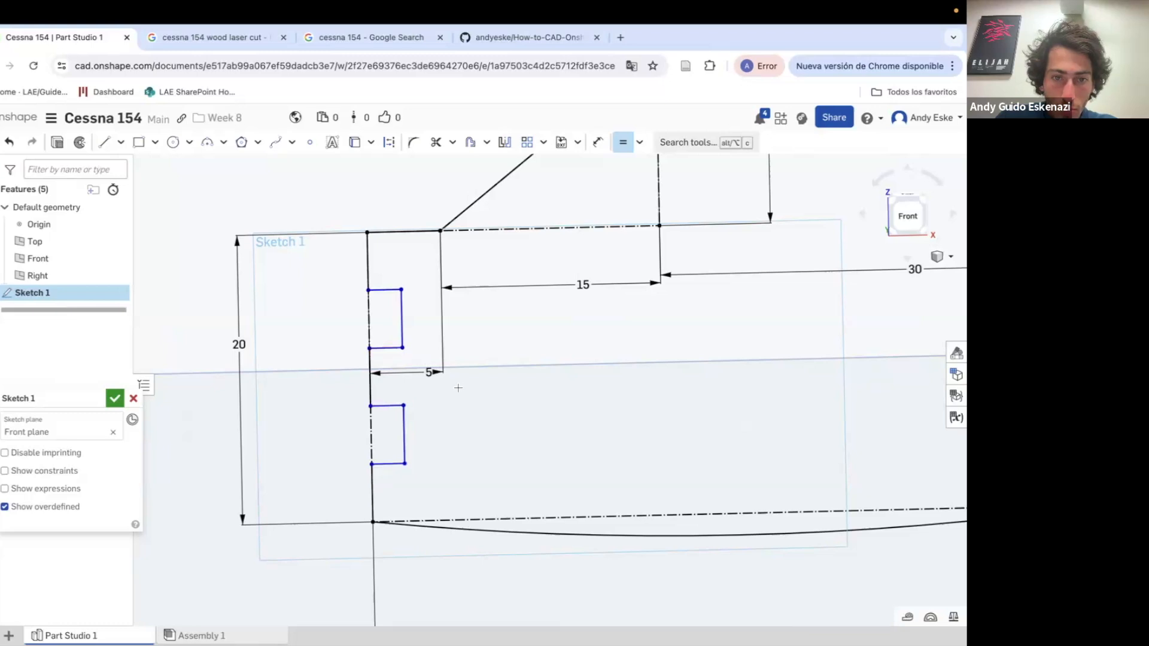
Dimension the nose's lowest front edge segment as 4 mm and the lower notch's depth as 2 mm
{"action": "key", "text": "d"}
{"action": "left_click", "coordinate": [373, 492]}
{"action": "left_click", "coordinate": [345, 491]}
{"action": "key", "text": "Return"}
{"action": "key", "text": "d"}
{"action": "key", "text": "d"}
{"action": "left_click", "coordinate": [390, 464]}
{"action": "left_click", "coordinate": [393, 494]}
{"action": "key", "text": "Return"}
{"action": "scroll", "coordinate": [471, 520], "scroll_direction": "down", "scroll_amount": 5}
{"action": "scroll", "coordinate": [385, 457], "scroll_direction": "up", "scroll_amount": 4}
Reopen the notch depth dimension, look up "in to mm" on Google, and return to Onshape to accept the 2 mm depth
{"action": "double_click", "coordinate": [392, 457]}
{"action": "left_click", "coordinate": [620, 38]}
{"action": "type", "text": "in to mm"}
{"action": "key", "text": "Return"}
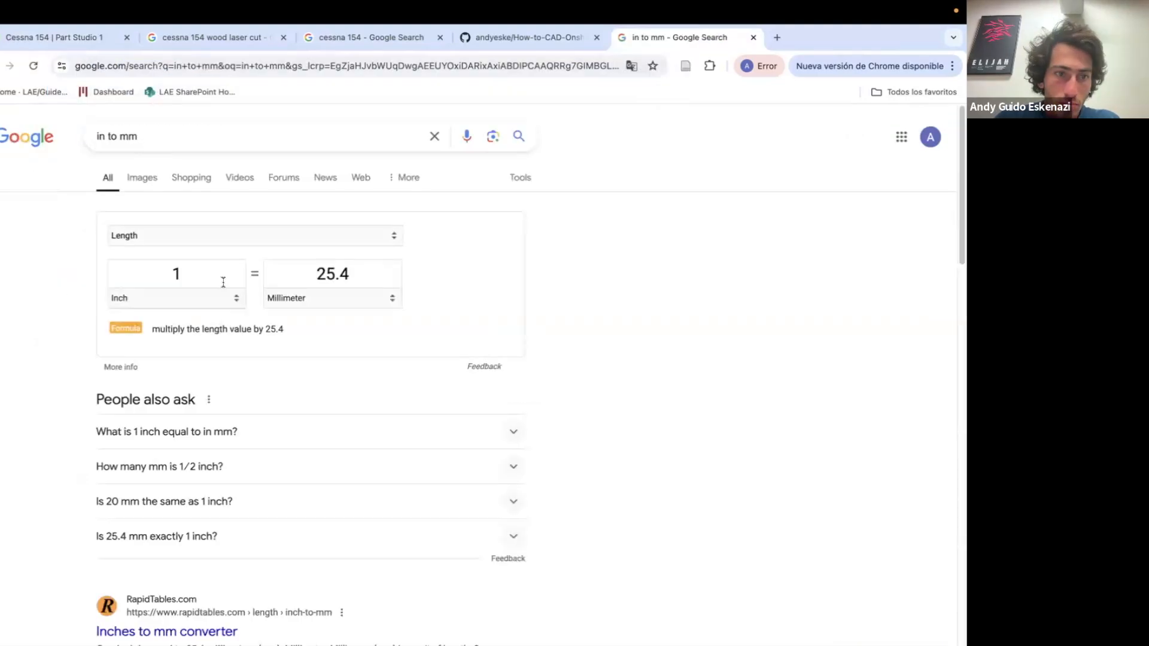
{"action": "left_click", "coordinate": [23, 39]}
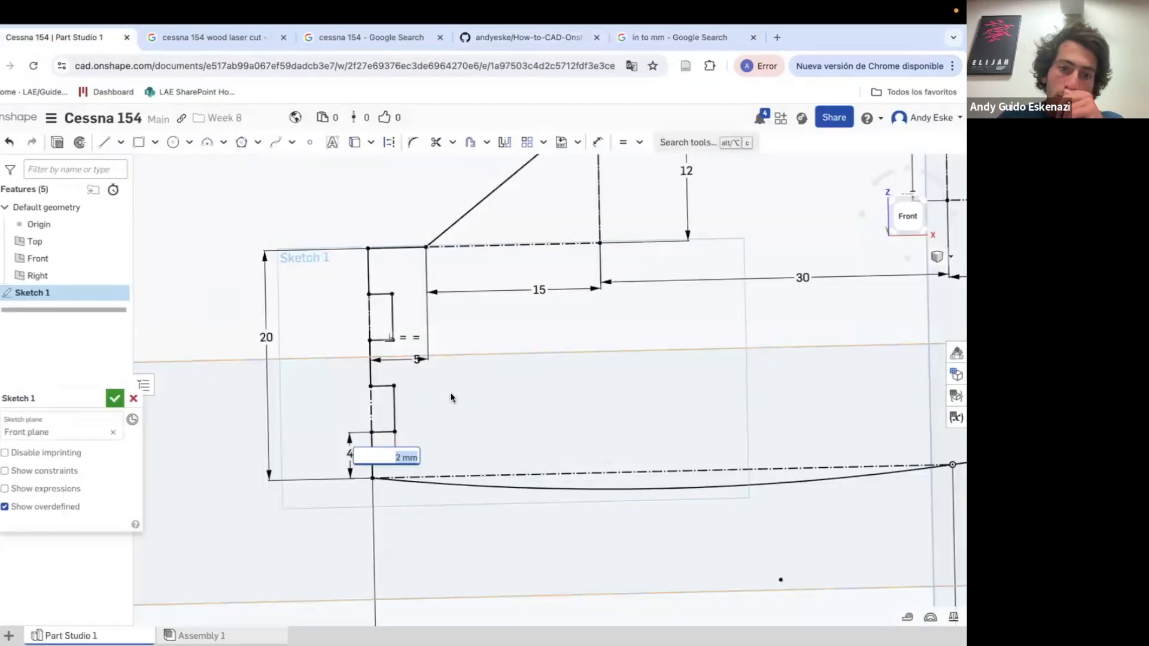
{"action": "key", "text": "Return"}
{"action": "scroll", "coordinate": [361, 335], "scroll_direction": "down", "scroll_amount": 5}
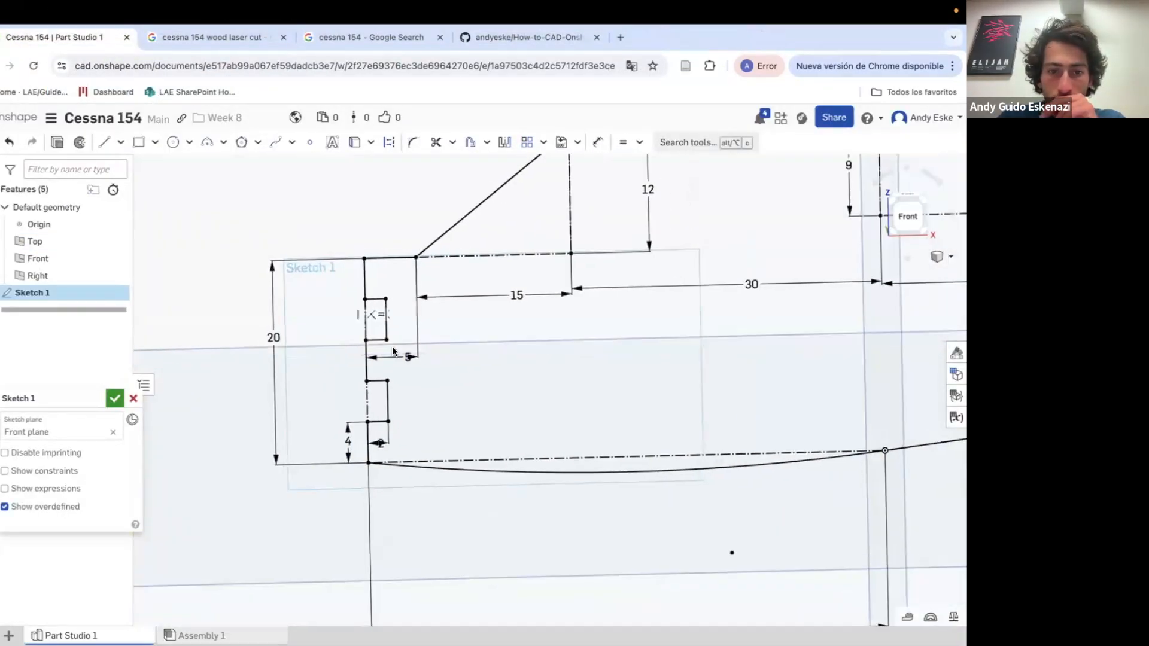
Draw the fuselage's rear edge as a continuous solid outline with two rectangular notches cut inward
{"action": "scroll", "coordinate": [361, 348], "scroll_direction": "down", "scroll_amount": 3}
{"action": "scroll", "coordinate": [756, 288], "scroll_direction": "up", "scroll_amount": 8}
{"action": "key", "text": "l"}
{"action": "left_click", "coordinate": [671, 272]}
{"action": "left_click", "coordinate": [671, 336]}
{"action": "left_click", "coordinate": [639, 337]}
{"action": "left_click", "coordinate": [639, 407]}
{"action": "left_click", "coordinate": [671, 406]}
{"action": "left_click", "coordinate": [670, 475]}
{"action": "left_click", "coordinate": [642, 476]}
{"action": "left_click", "coordinate": [642, 532]}
{"action": "left_click", "coordinate": [671, 531]}
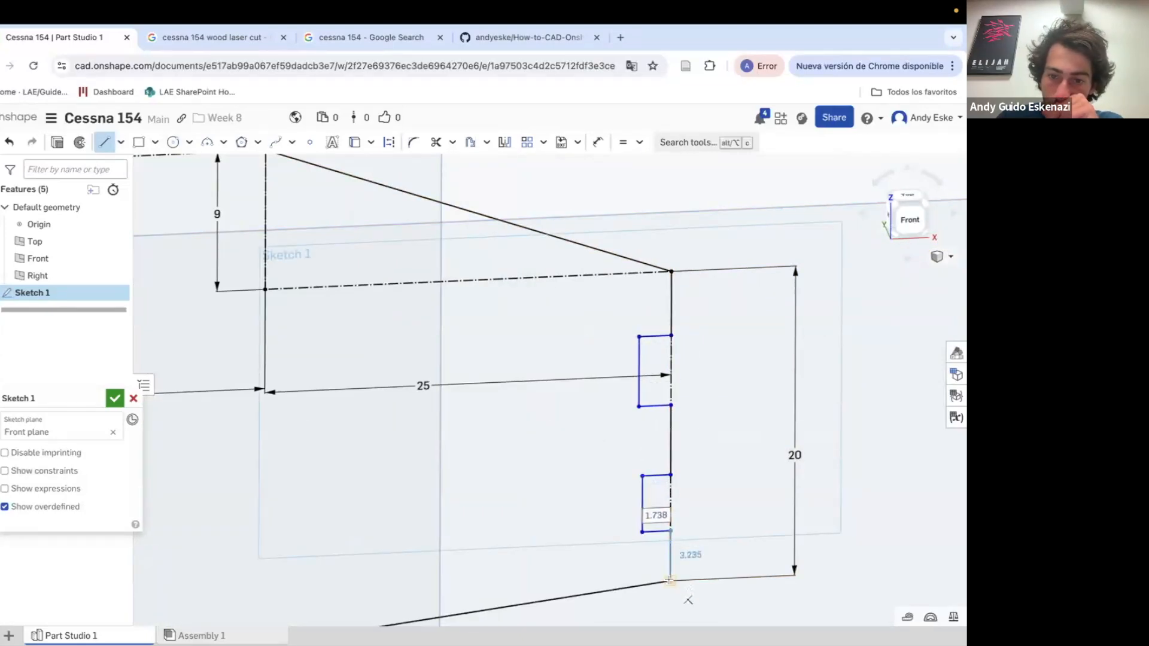
{"action": "left_click", "coordinate": [671, 581]}
Apply equal constraints to the vertical edges of the rear notches and the rear edge segments
{"action": "key", "text": "e"}
{"action": "left_click", "coordinate": [639, 371]}
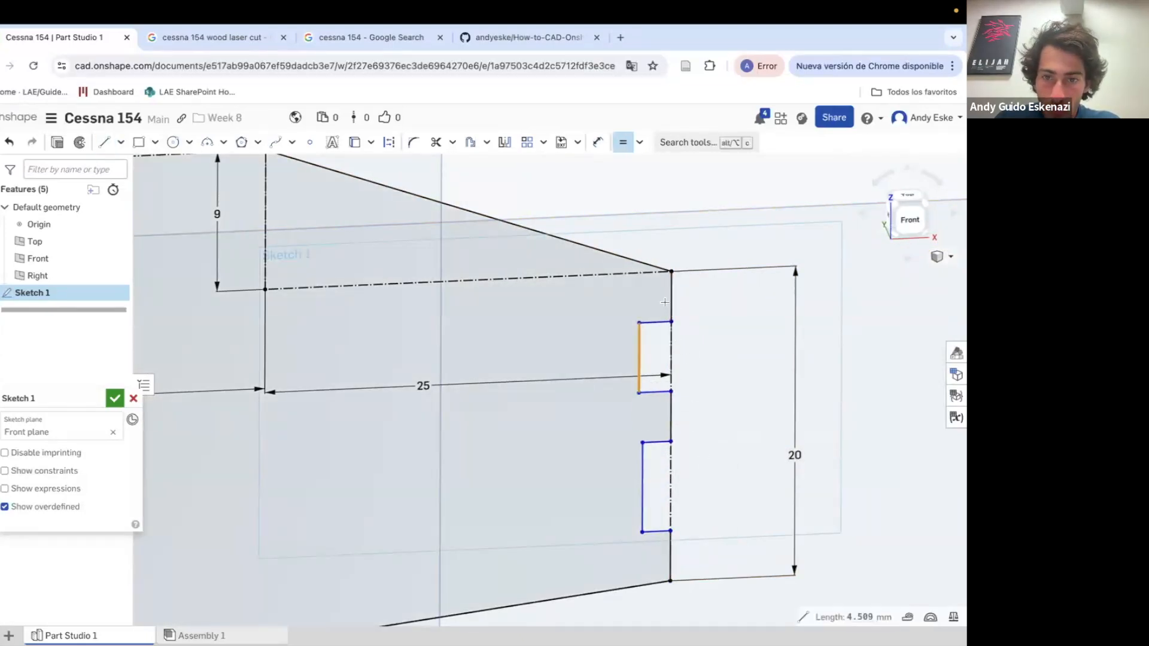
{"action": "left_click", "coordinate": [643, 503]}
Try to dimension the rear edge's lowest segment as 4 mm, and undo it
{"action": "key", "text": "d"}
{"action": "left_click", "coordinate": [671, 546]}
{"action": "left_click", "coordinate": [707, 544]}
{"action": "key", "text": "Return"}
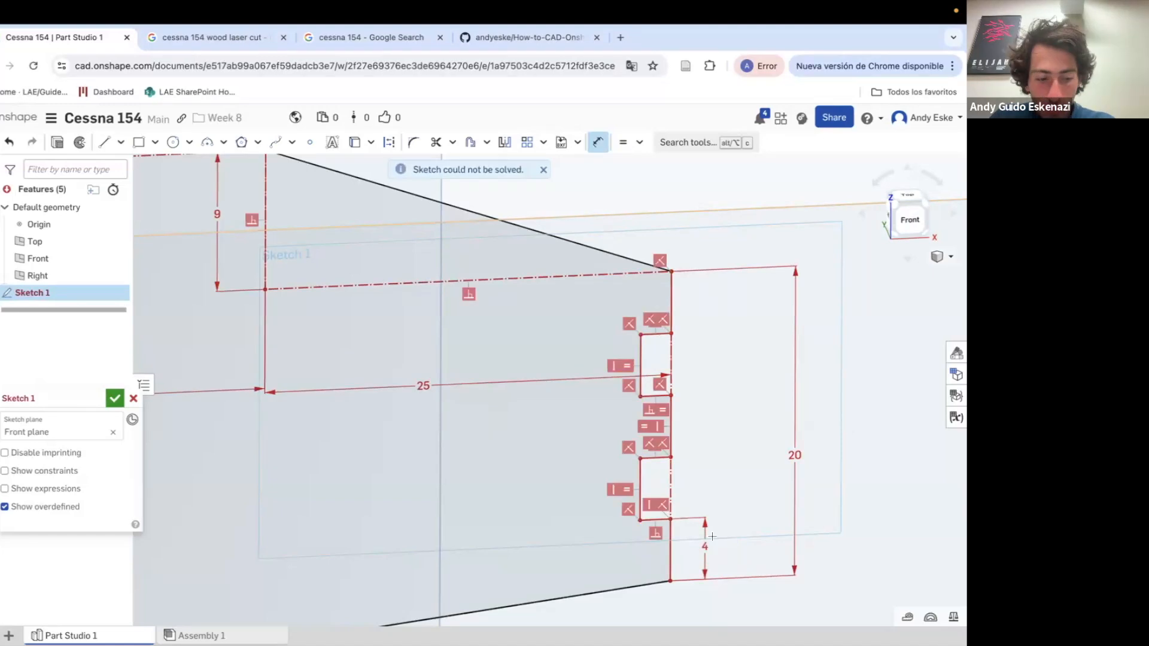
{"action": "key", "text": "Escape"}
{"action": "key", "text": "super+z"}
Dimension the lower rear notch's depth as 2 mm
{"action": "key", "text": "d"}
{"action": "left_click", "coordinate": [656, 520]}
{"action": "left_click", "coordinate": [655, 541]}
{"action": "type", "text": "2"}
{"action": "key", "text": "Return"}
{"action": "key", "text": "Escape"}
{"action": "left_click", "coordinate": [646, 494]}
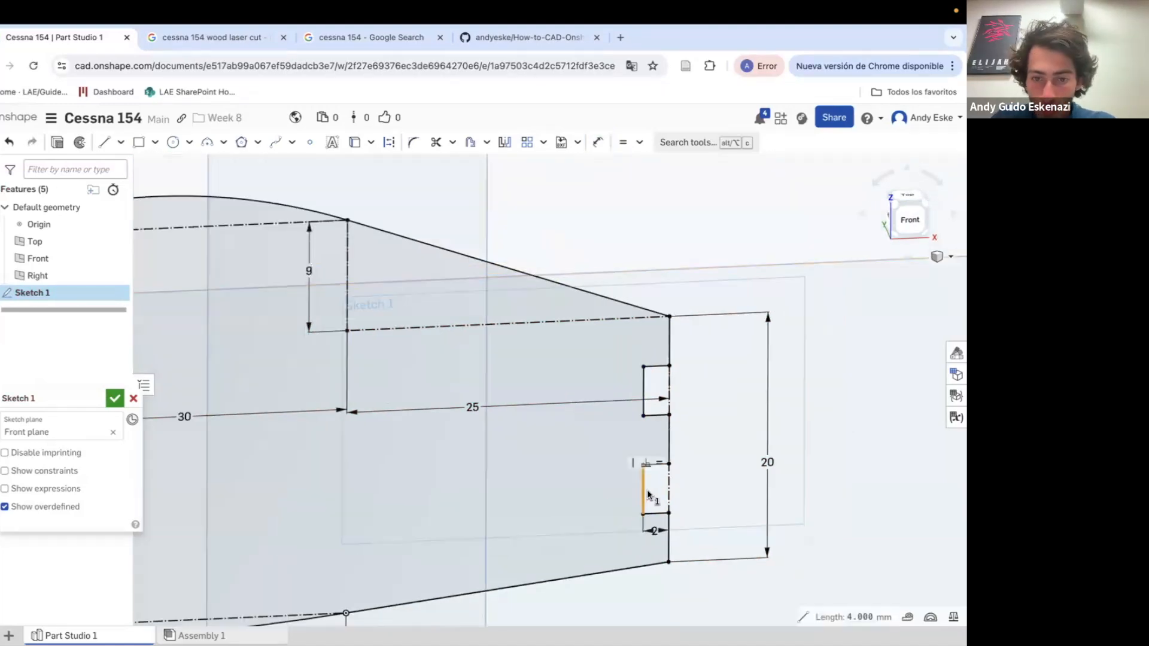
Hide the default planes around the fuselage sketch
{"action": "scroll", "coordinate": [742, 475], "scroll_direction": "down", "scroll_amount": 8}
{"action": "key", "text": "p"}
{"action": "scroll", "coordinate": [622, 490], "scroll_direction": "up", "scroll_amount": 8}
{"action": "scroll", "coordinate": [569, 467], "scroll_direction": "down", "scroll_amount": 4}
{"action": "mouse_move", "coordinate": [539, 453]}
{"action": "right_mouse_down"}
{"action": "mouse_move", "coordinate": [567, 446]}
{"action": "mouse_move", "coordinate": [537, 448]}
{"action": "right_mouse_up"}
{"action": "scroll", "coordinate": [477, 372], "scroll_direction": "up", "scroll_amount": 4}
Sketch a four-sided front window behind the windshield, with a slanted edge about 15 mm long and a base about 27 mm long
{"action": "left_click", "coordinate": [104, 142]}
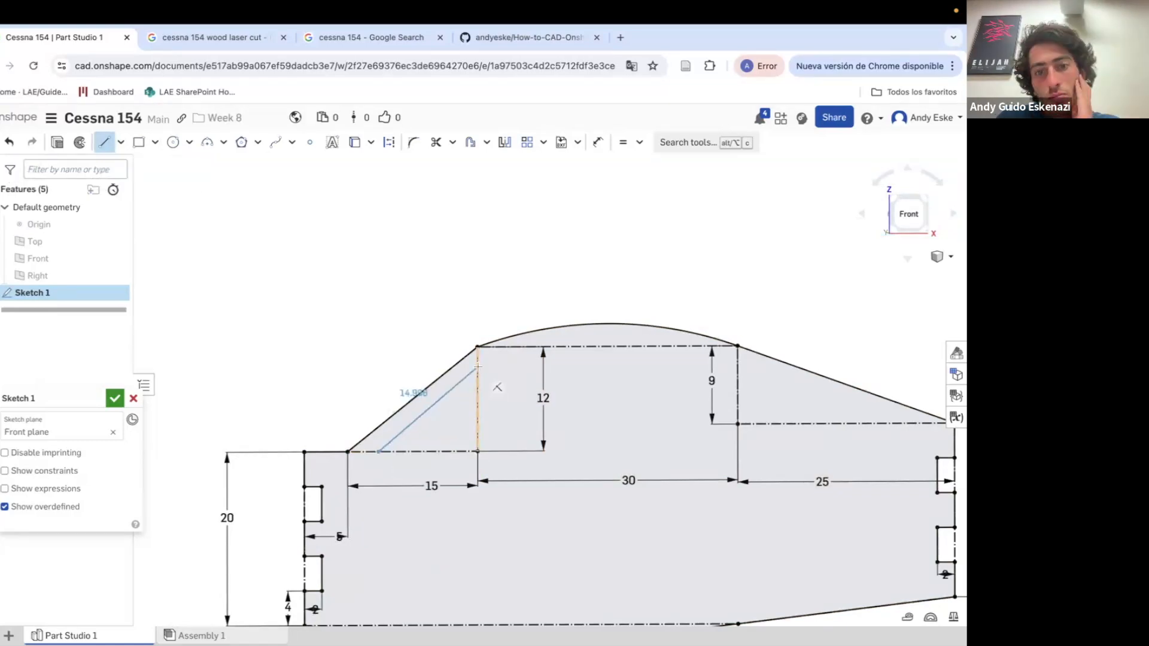
{"action": "left_click", "coordinate": [478, 367]}
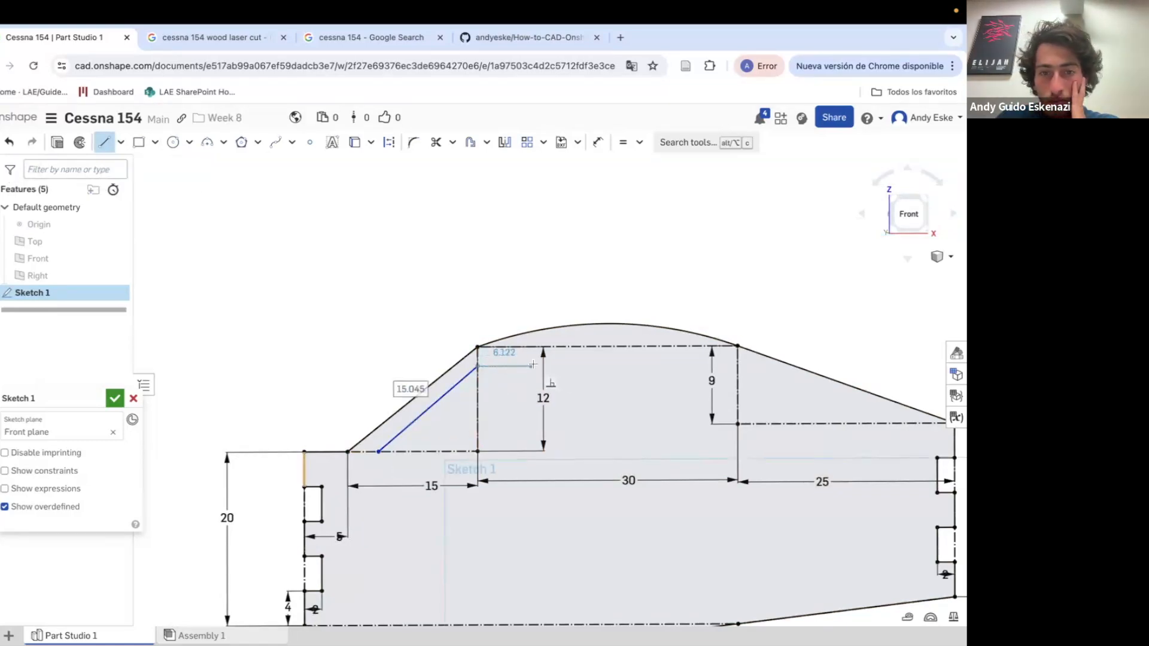
{"action": "left_click", "coordinate": [614, 367]}
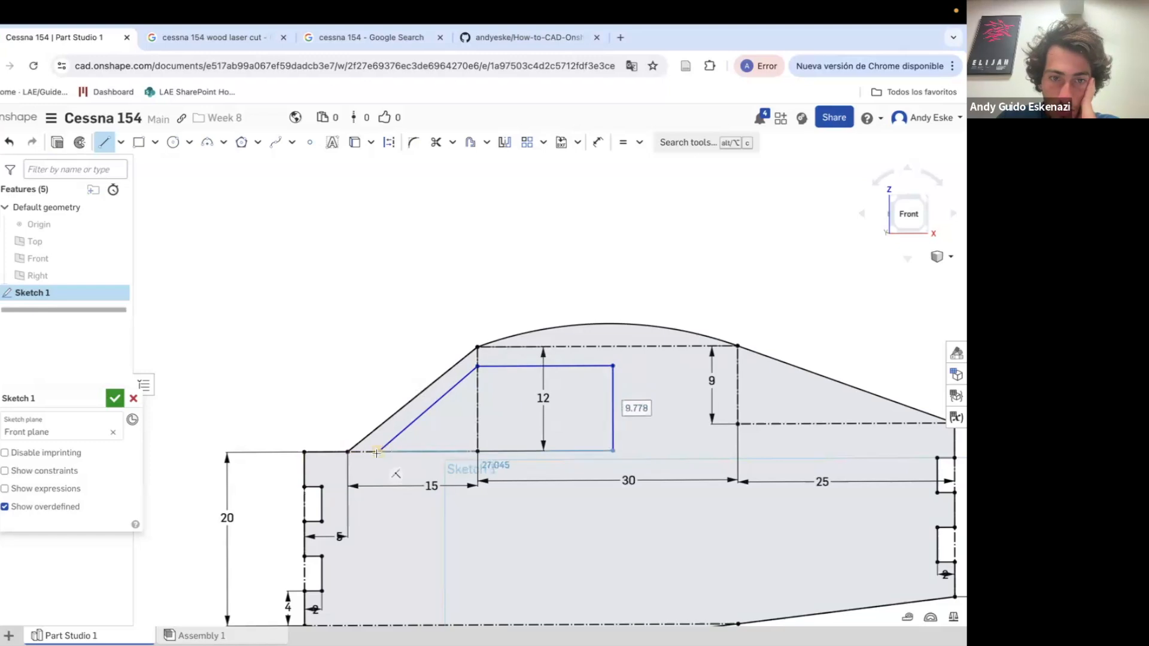
{"action": "left_click", "coordinate": [613, 451]}
{"action": "scroll", "coordinate": [347, 452], "scroll_direction": "up", "scroll_amount": 1}
Try a 2 mm horizontal dimension between the windshield's base and the front window's lower front corner, and undo it
{"action": "left_click", "coordinate": [334, 466]}
{"action": "left_click", "coordinate": [371, 465]}
{"action": "left_click", "coordinate": [361, 491]}
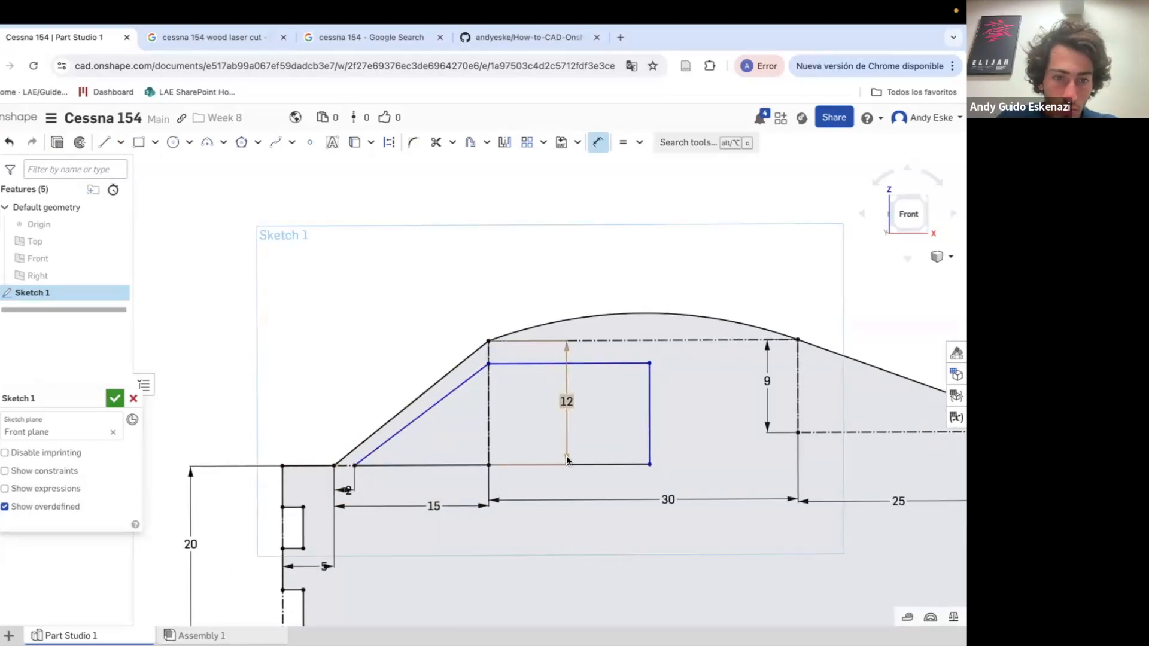
{"action": "key", "text": "ctrl+z"}
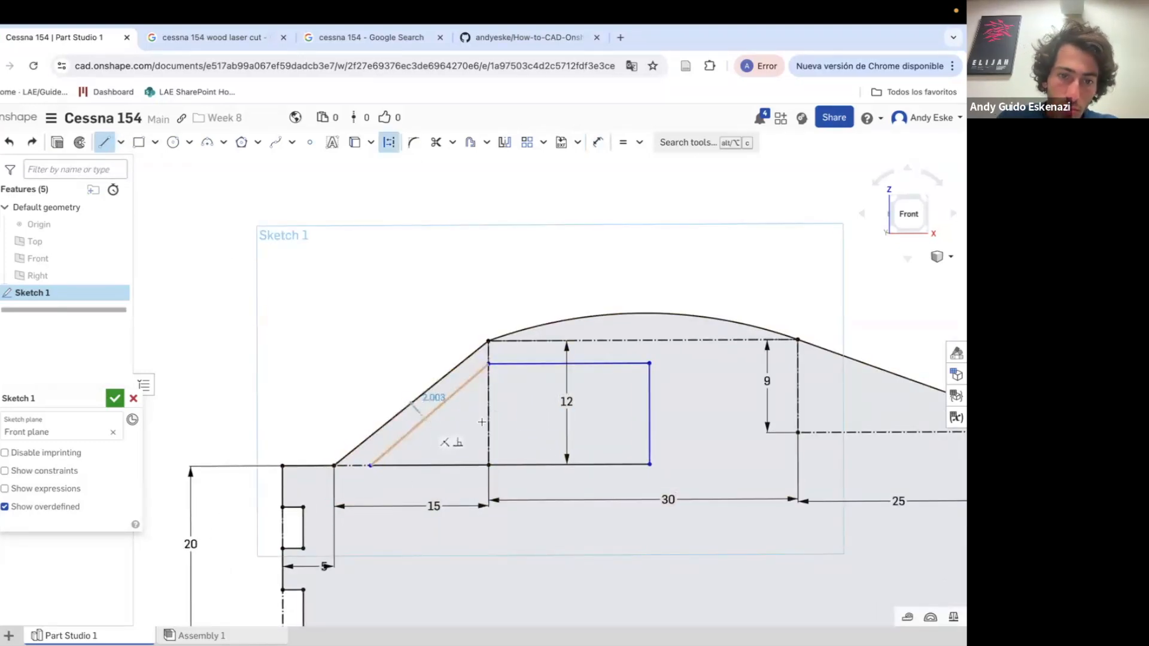
Add a construction line between the windshield edge and the front window's slanted edge, and constrain it perpendicular
{"action": "left_click", "coordinate": [423, 417]}
{"action": "key", "text": "Escape"}
{"action": "scroll", "coordinate": [414, 387], "scroll_direction": "up", "scroll_amount": 2}
{"action": "left_click", "coordinate": [639, 144]}
{"action": "left_click", "coordinate": [649, 304]}
{"action": "left_click", "coordinate": [420, 420]}
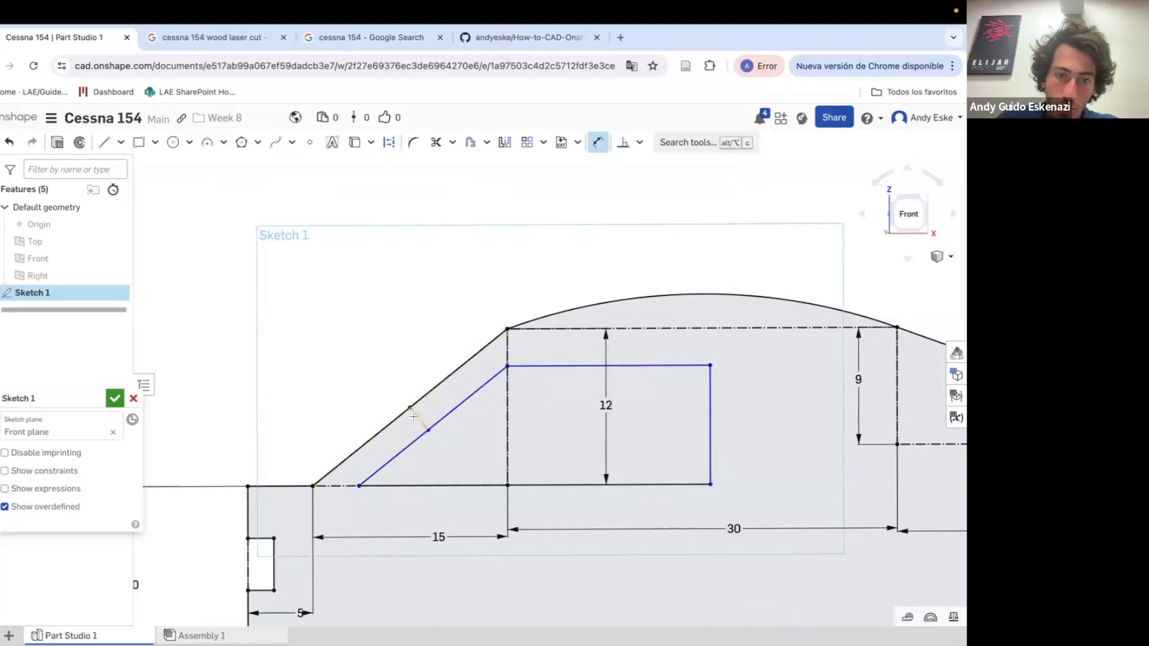
Dimension the gap between the windshield and the front window, and set the window's base length to 25 mm
{"action": "scroll", "coordinate": [567, 390], "scroll_direction": "down", "scroll_amount": 1}
{"action": "left_click", "coordinate": [443, 480]}
{"action": "type", "text": "25"}
{"action": "key", "text": "Return"}
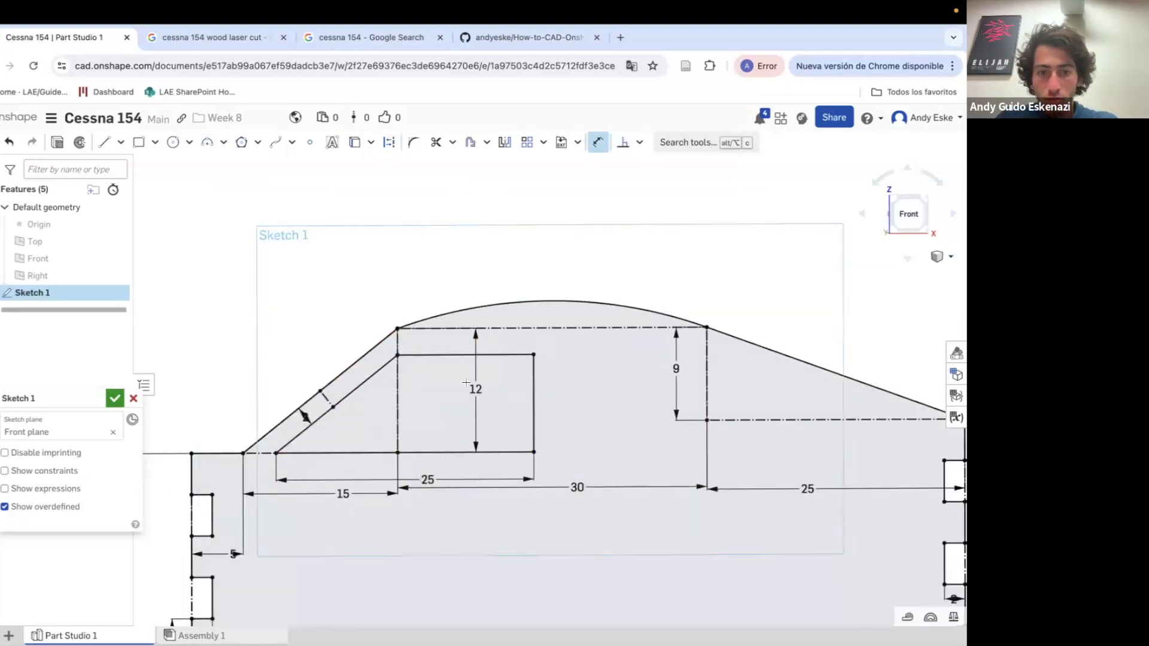
Sketch the rear window's slanted upper edge, about 21 mm long, beneath the sloping line behind the roof
{"action": "scroll", "coordinate": [479, 479], "scroll_direction": "down", "scroll_amount": 3}
{"action": "scroll", "coordinate": [429, 392], "scroll_direction": "up", "scroll_amount": 5}
{"action": "scroll", "coordinate": [430, 392], "scroll_direction": "down", "scroll_amount": 4}
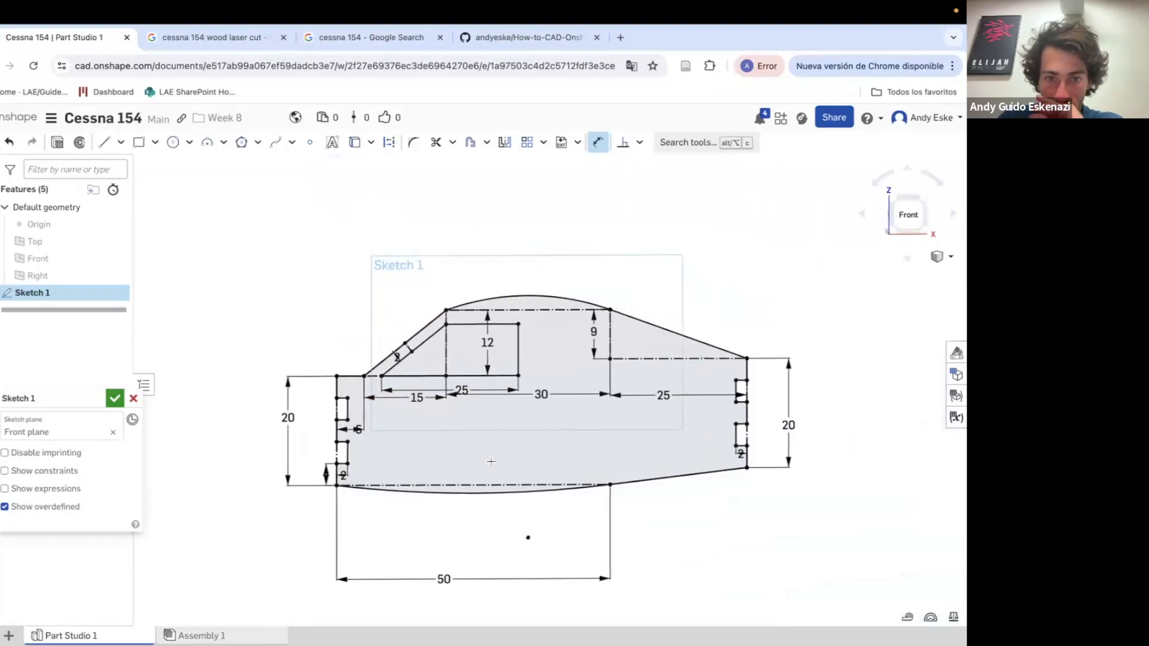
{"action": "scroll", "coordinate": [671, 339], "scroll_direction": "up", "scroll_amount": 2}
{"action": "key", "text": "l"}
{"action": "left_click", "coordinate": [740, 365]}
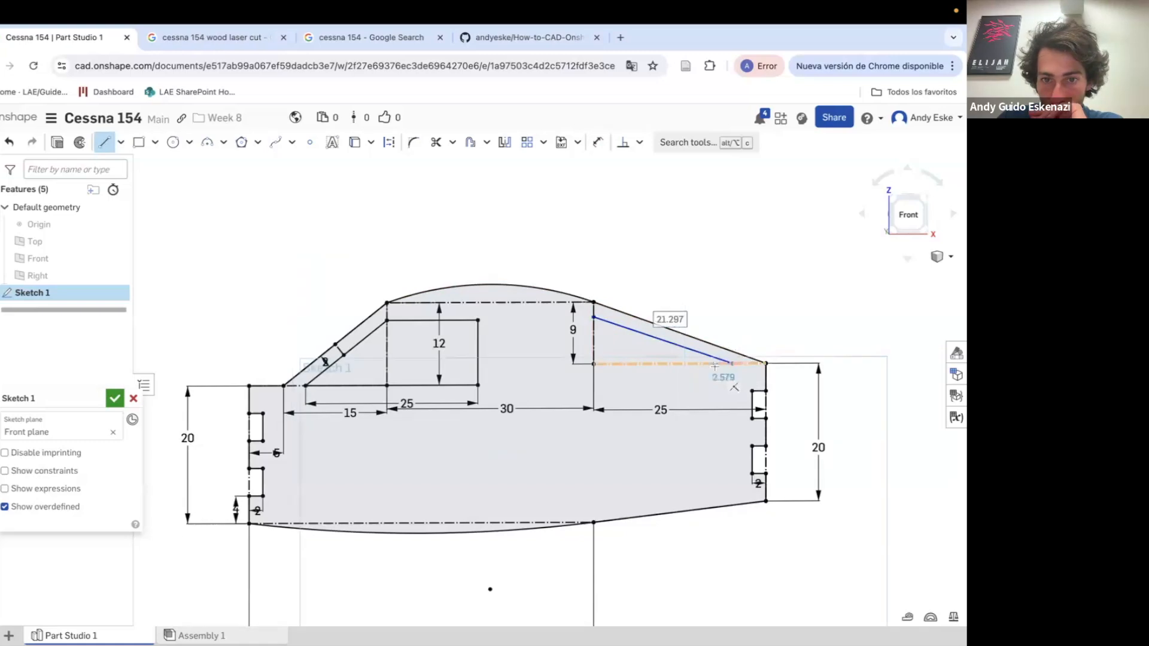
Space the rear window's slanted edge 2 mm from the sloping outline using a perpendicular construction line
{"action": "scroll", "coordinate": [739, 365], "scroll_direction": "up", "scroll_amount": 3}
{"action": "left_click", "coordinate": [607, 322]}
{"action": "left_click", "coordinate": [612, 299]}
{"action": "key", "text": "Escape"}
{"action": "left_click", "coordinate": [623, 142]}
{"action": "left_click", "coordinate": [620, 302]}
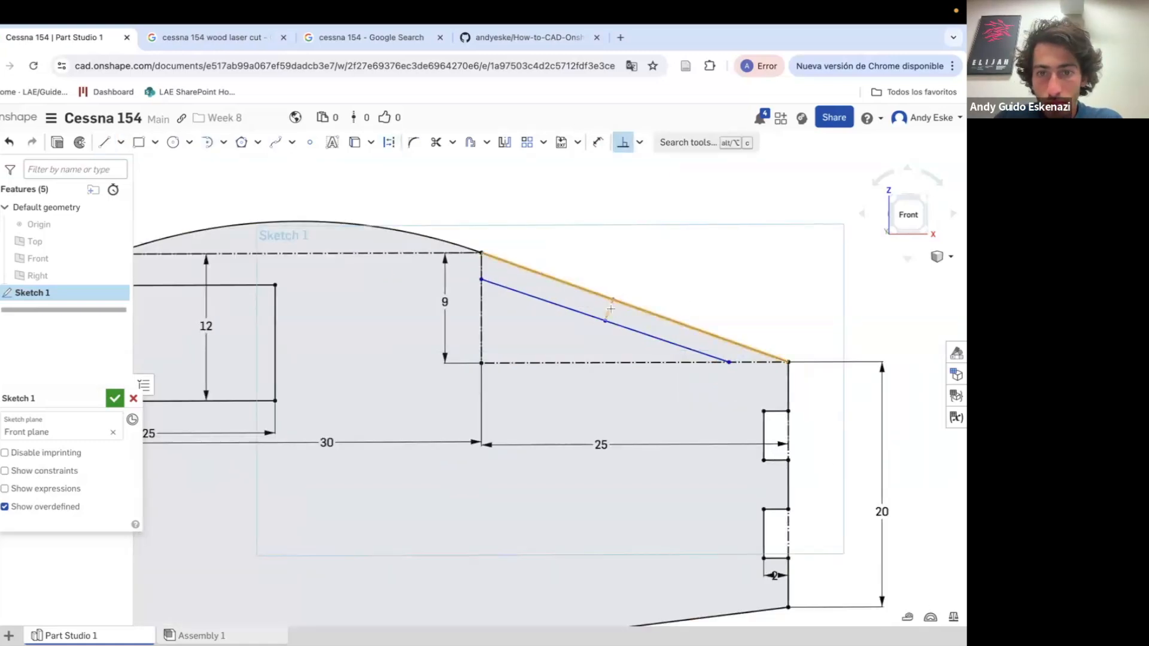
{"action": "type", "text": "2"}
{"action": "key", "text": "Return"}
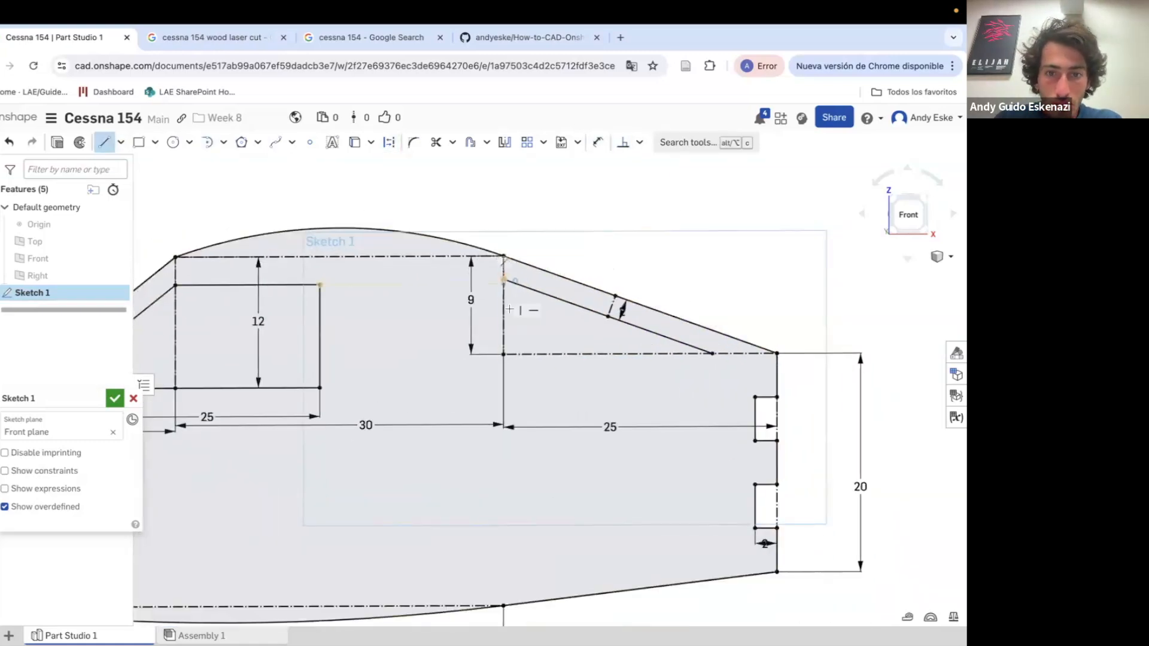
Close the triangular rear window outline and sketch a five-sided middle window about 12 mm wide with a chamfered lower rear corner
{"action": "scroll", "coordinate": [495, 284], "scroll_direction": "down", "scroll_amount": 5}
{"action": "scroll", "coordinate": [495, 283], "scroll_direction": "up", "scroll_amount": 4}
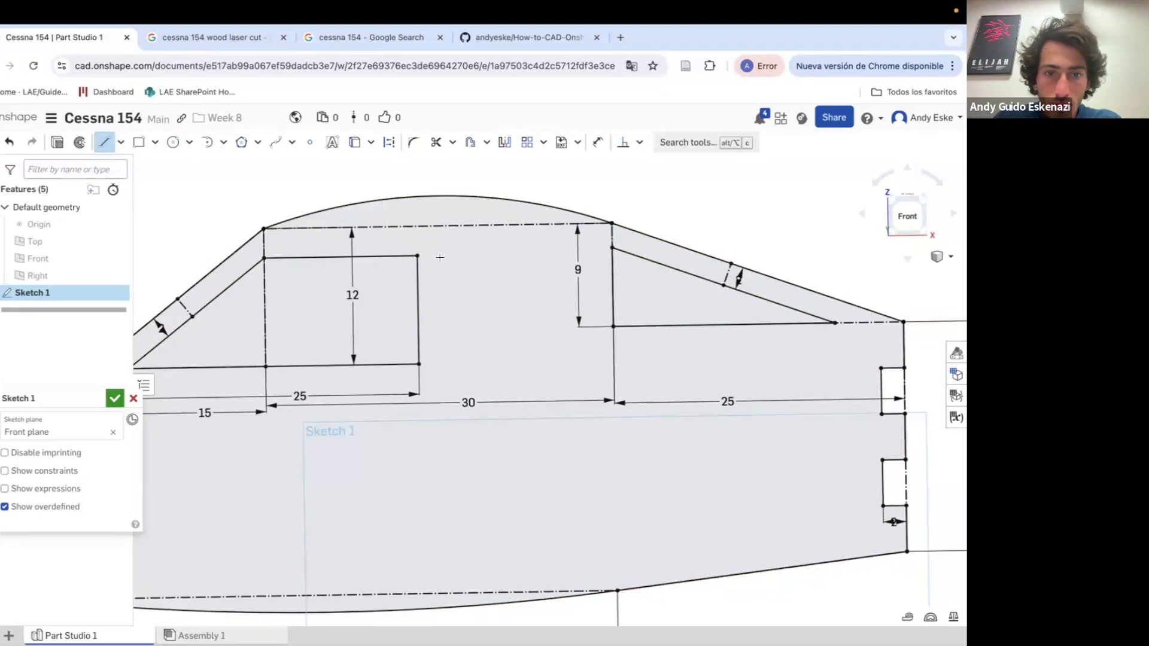
{"action": "left_click", "coordinate": [446, 364]}
{"action": "left_click", "coordinate": [537, 363]}
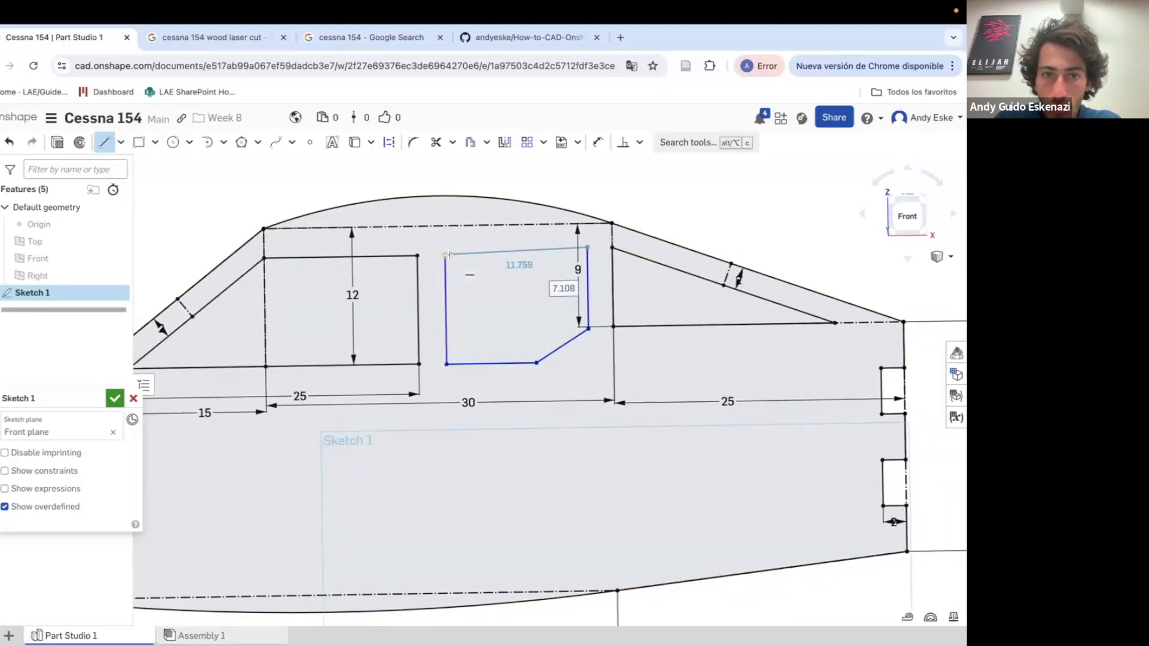
Link the middle window's corners to the neighbouring windows with construction lines and align them using parallel and equal constraints
{"action": "left_click", "coordinate": [389, 142]}
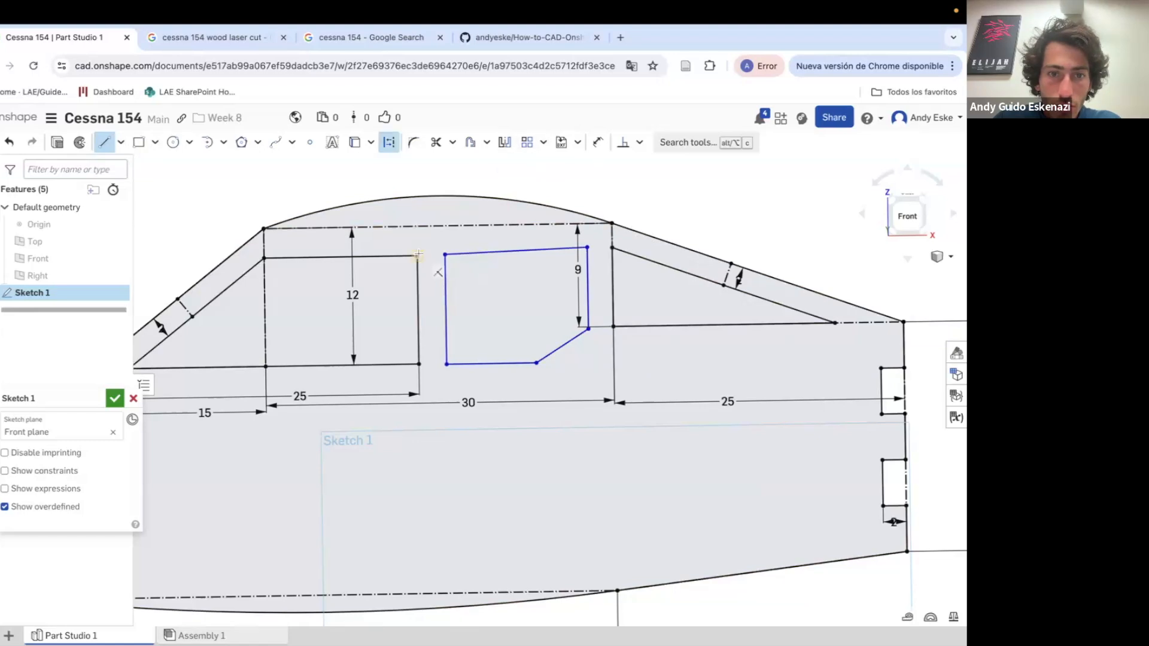
{"action": "left_click", "coordinate": [611, 325]}
{"action": "scroll", "coordinate": [583, 234], "scroll_direction": "up", "scroll_amount": 2}
{"action": "left_click", "coordinate": [640, 141]}
{"action": "left_click", "coordinate": [658, 210]}
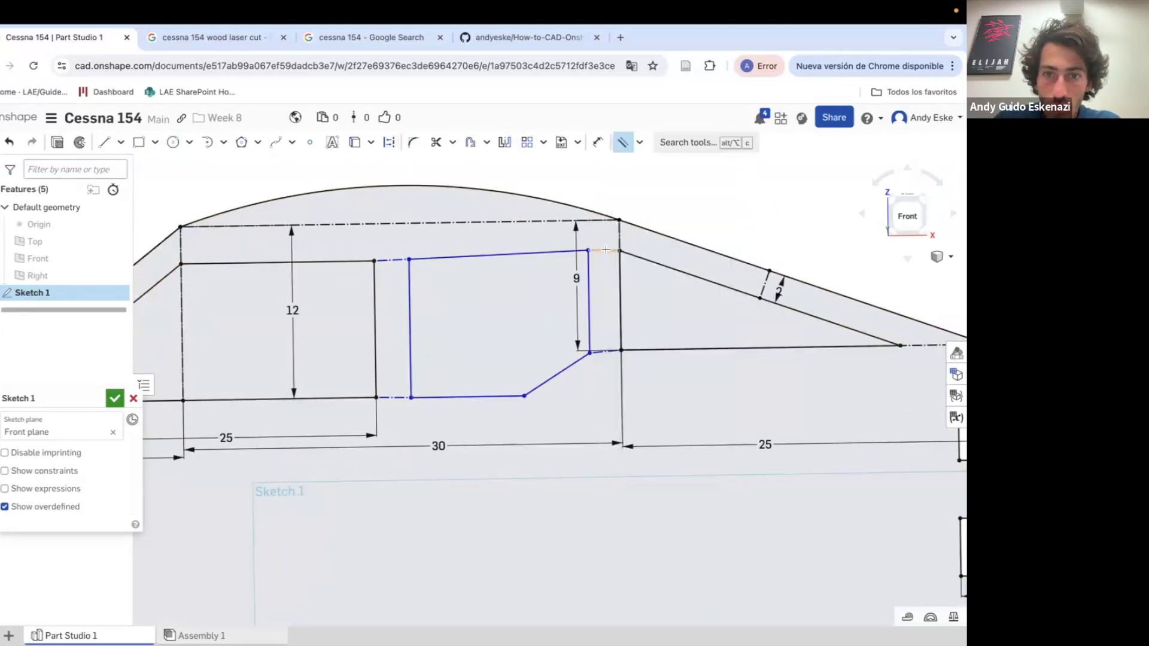
{"action": "left_click", "coordinate": [633, 347]}
{"action": "key", "text": "e"}
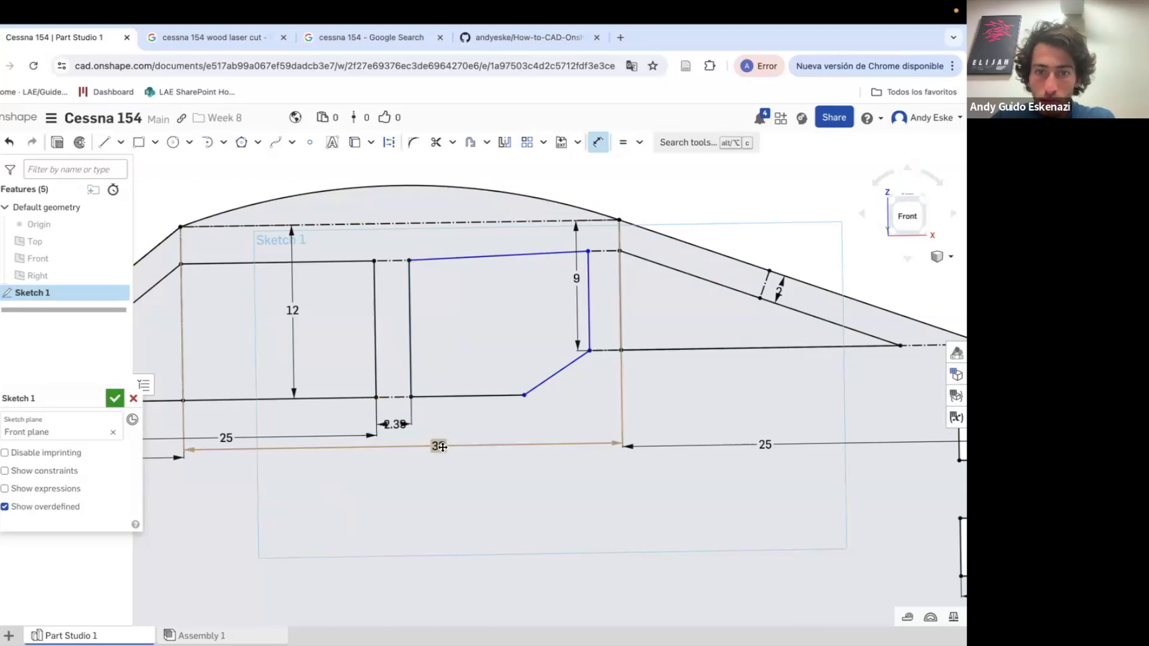
Set the gaps on both sides of the middle window to 2 mm and its bottom edge length to 5 mm
{"action": "key", "text": "Escape"}
{"action": "left_click", "coordinate": [606, 350]}
{"action": "key", "text": "d"}
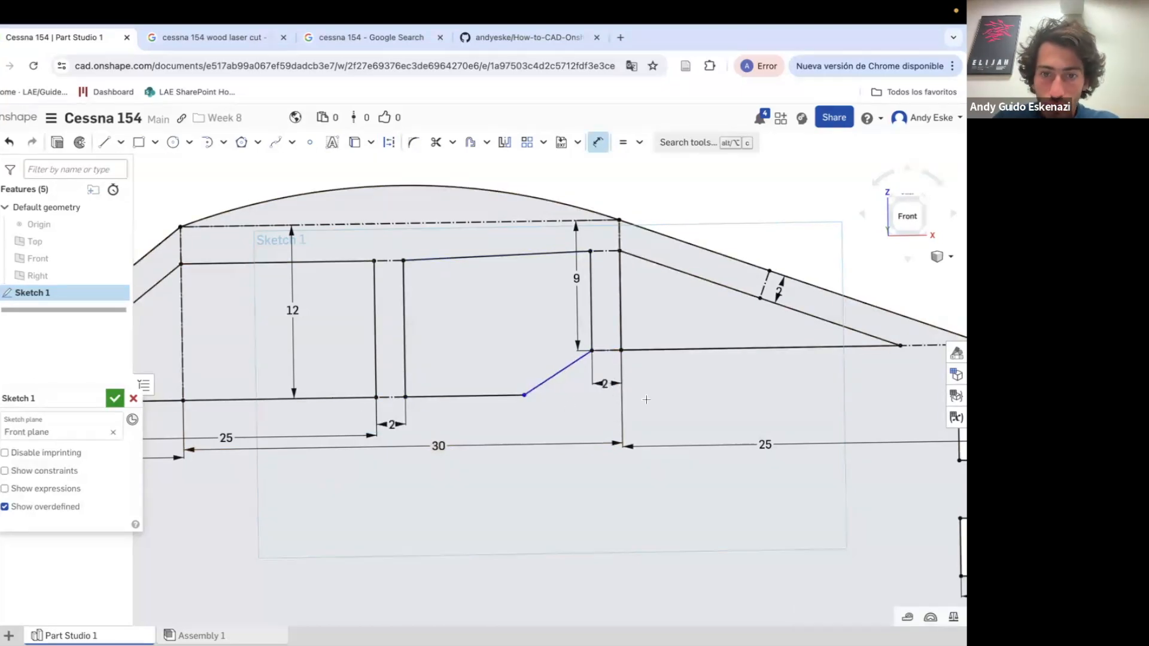
{"action": "left_click", "coordinate": [453, 419]}
{"action": "type", "text": "5"}
{"action": "key", "text": "Return"}
Extrude the fuselage profile, excluding the windows, as a new solid with a blind depth of 2 mm
{"action": "scroll", "coordinate": [575, 371], "scroll_direction": "down", "scroll_amount": 5}
{"action": "right_click_drag", "start_coordinate": [569, 365], "coordinate": [532, 329]}
{"action": "scroll", "coordinate": [531, 329], "scroll_direction": "down", "scroll_amount": 2}
{"action": "left_click", "coordinate": [57, 143]}
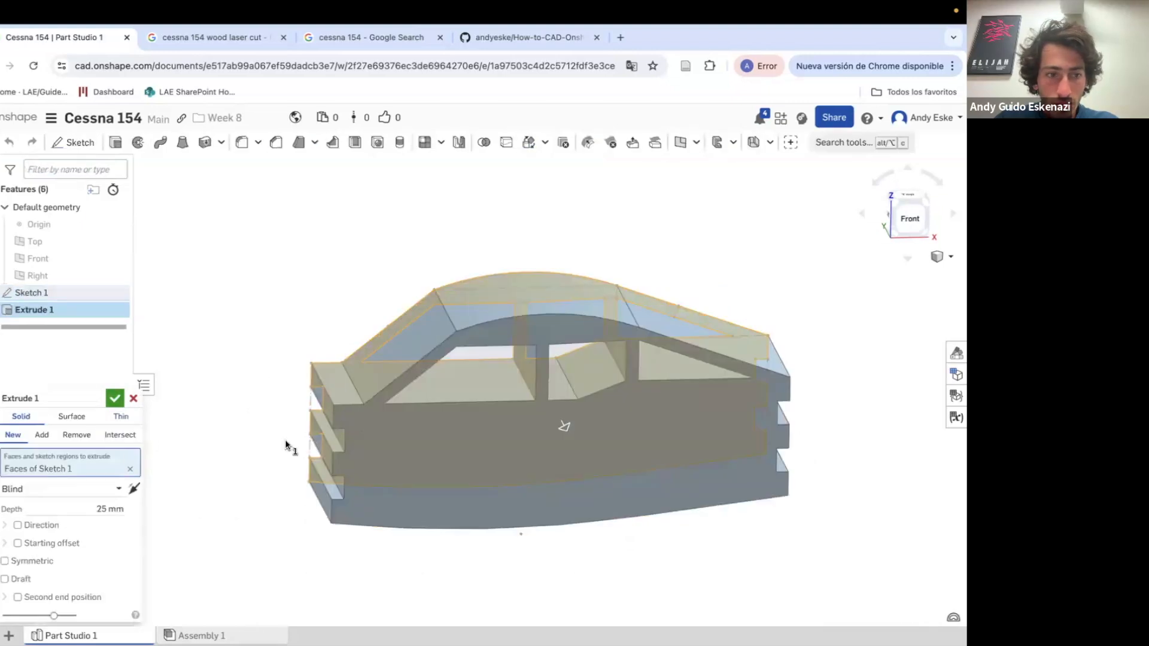
{"action": "left_click", "coordinate": [109, 507]}
{"action": "type", "text": "2"}
{"action": "key", "text": "Return"}
Start a fillet with a 1 mm radius on the front window's lower front corner
{"action": "scroll", "coordinate": [359, 350], "scroll_direction": "up", "scroll_amount": 3}
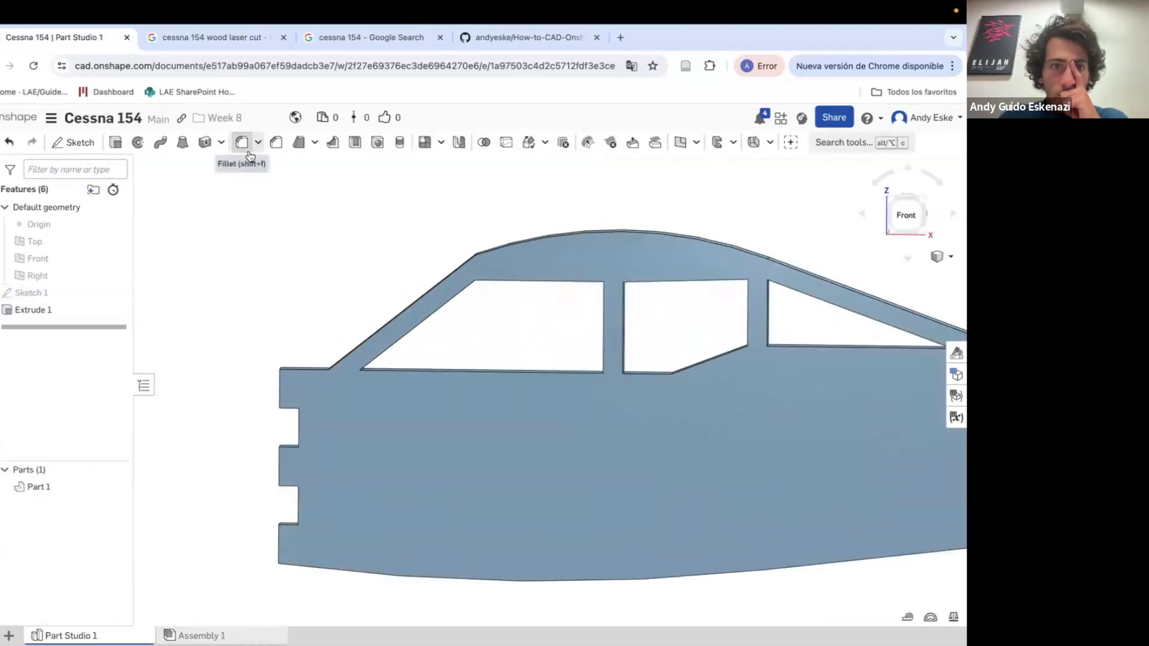
{"action": "left_click", "coordinate": [242, 142]}
{"action": "scroll", "coordinate": [451, 355], "scroll_direction": "up", "scroll_amount": 4}
{"action": "left_click", "coordinate": [450, 355]}
{"action": "left_click", "coordinate": [110, 527]}
{"action": "type", "text": "1"}
{"action": "scroll", "coordinate": [519, 349], "scroll_direction": "down", "scroll_amount": 3}
{"action": "scroll", "coordinate": [508, 303], "scroll_direction": "up", "scroll_amount": 2}
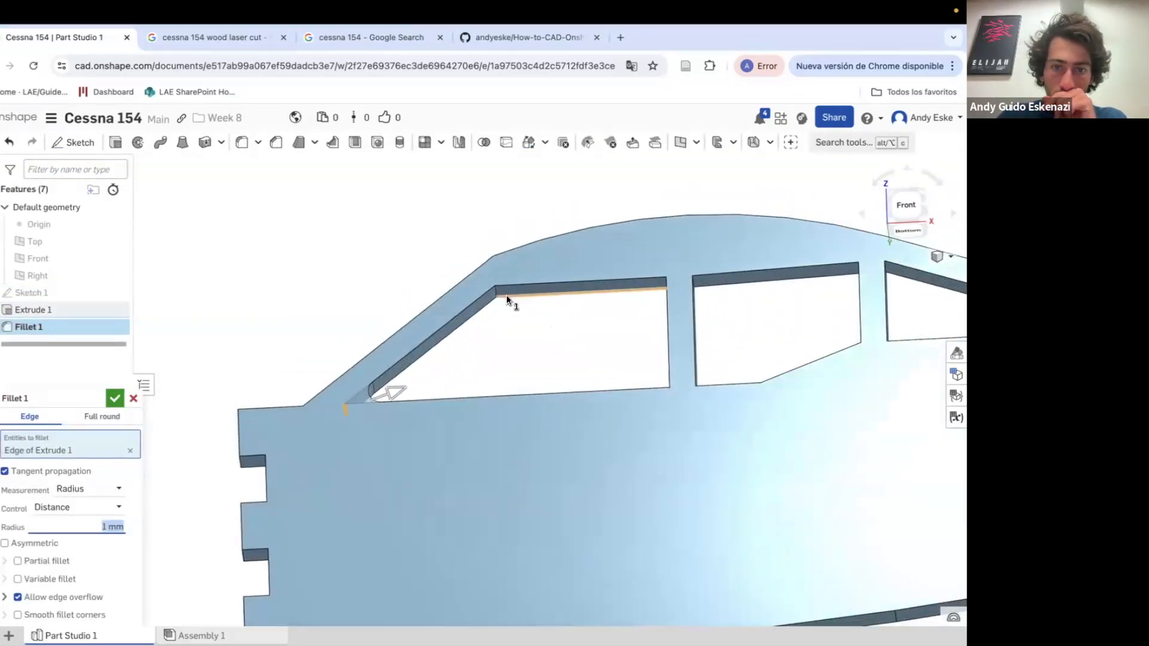
Add the remaining corner edges of all three windows to the 1 mm fillet and accept it
{"action": "left_click", "coordinate": [509, 303]}
{"action": "right_click_drag", "start_coordinate": [508, 303], "coordinate": [474, 300]}
{"action": "left_click", "coordinate": [613, 394]}
{"action": "right_click_drag", "start_coordinate": [613, 394], "coordinate": [680, 361]}
{"action": "left_click", "coordinate": [680, 362]}
{"action": "left_click", "coordinate": [719, 252]}
{"action": "right_click_drag", "start_coordinate": [719, 253], "coordinate": [475, 367]}
{"action": "left_click", "coordinate": [700, 343]}
{"action": "left_click", "coordinate": [698, 236]}
{"action": "scroll", "coordinate": [239, 461], "scroll_direction": "up", "scroll_amount": 3}
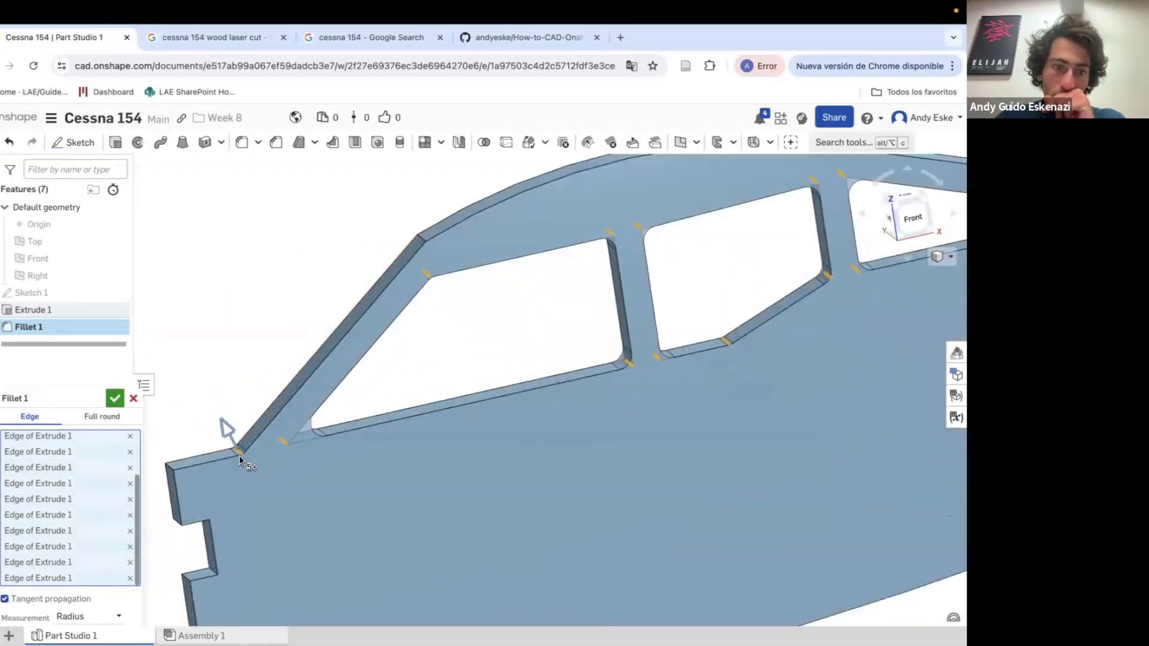
{"action": "scroll", "coordinate": [66, 444], "scroll_direction": "down", "scroll_amount": 3}
{"action": "left_click", "coordinate": [108, 512]}
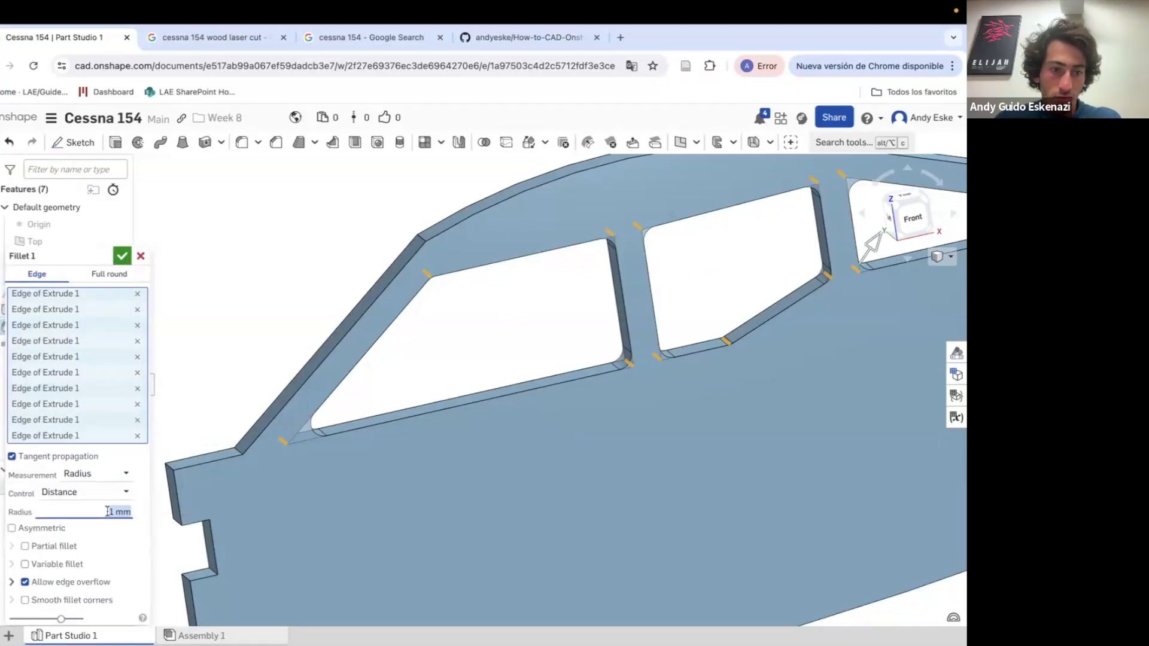
{"action": "left_click", "coordinate": [130, 261]}
{"action": "scroll", "coordinate": [405, 249], "scroll_direction": "down", "scroll_amount": 5}
{"action": "scroll", "coordinate": [326, 223], "scroll_direction": "up", "scroll_amount": 3}
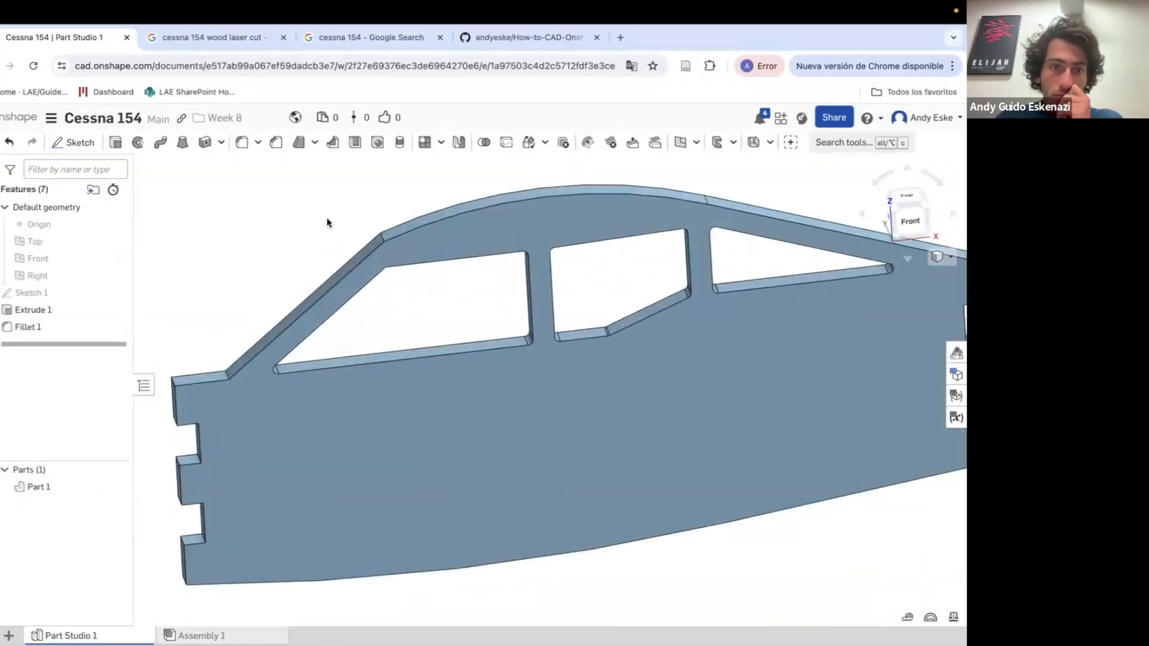
Start another fillet on the windshield's base and roof corner edges with a 3 mm radius
{"action": "key", "text": "shift+f"}
{"action": "left_click", "coordinate": [227, 377]}
{"action": "left_click", "coordinate": [219, 355]}
{"action": "type", "text": "3"}
{"action": "scroll", "coordinate": [552, 332], "scroll_direction": "down", "scroll_amount": 2}
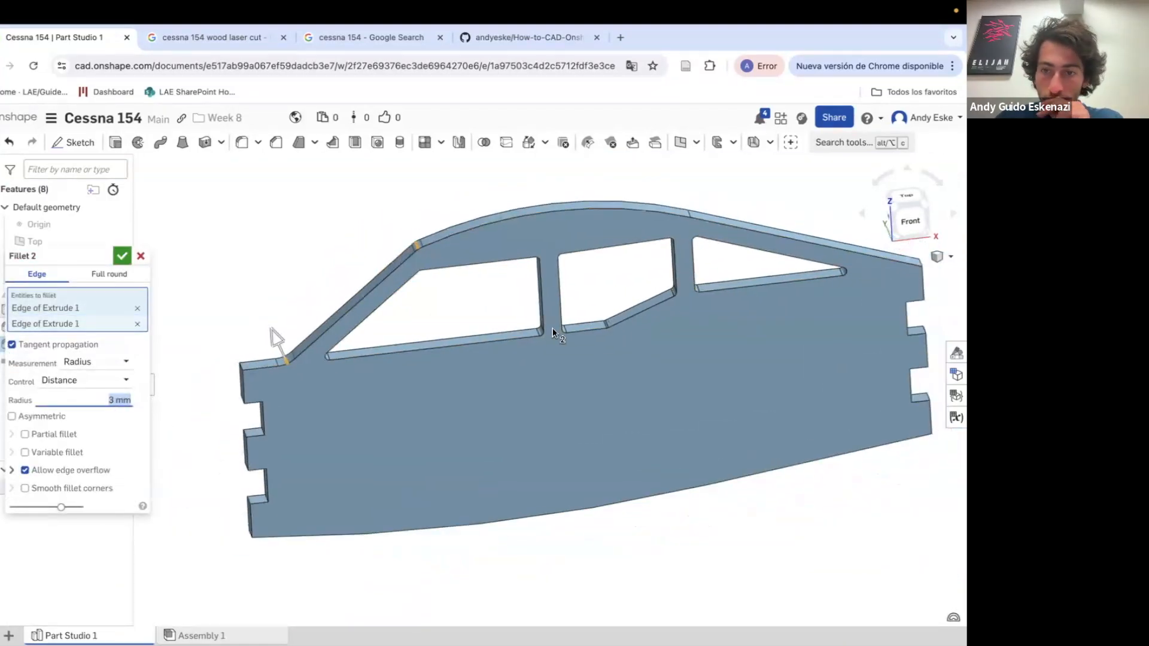
Try adding the nose's upper and lower corners and the tail's lower corner to the fillet with a 2 mm radius
{"action": "left_click", "coordinate": [267, 388]}
{"action": "left_click", "coordinate": [253, 534]}
{"action": "scroll", "coordinate": [253, 534], "scroll_direction": "down", "scroll_amount": 3}
{"action": "right_click_drag", "start_coordinate": [712, 521], "coordinate": [628, 493]}
{"action": "left_click", "coordinate": [728, 482]}
{"action": "right_click_drag", "start_coordinate": [243, 296], "coordinate": [282, 306]}
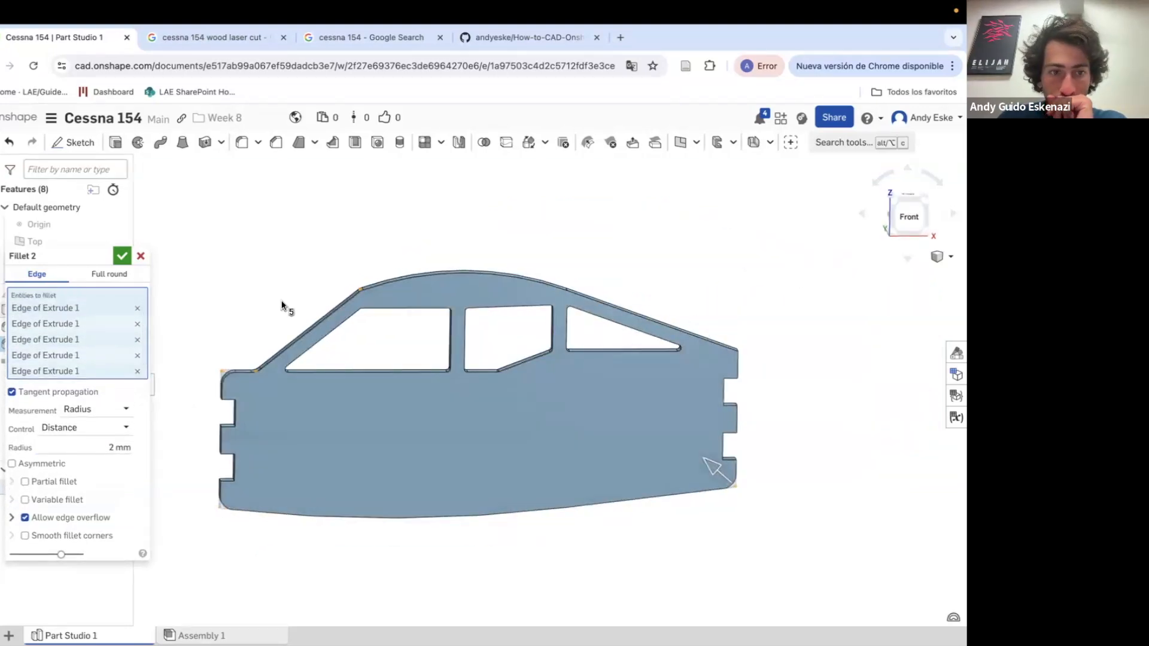
Remove all selected edges from the second fillet
{"action": "left_click", "coordinate": [137, 324]}
{"action": "left_click", "coordinate": [137, 324]}
{"action": "double_click", "coordinate": [137, 325]}
{"action": "left_click", "coordinate": [137, 309]}
Fillet the windshield's base and roof corner edges with a 5 mm radius and accept the feature
{"action": "scroll", "coordinate": [266, 360], "scroll_direction": "up", "scroll_amount": 3}
{"action": "right_click_drag", "start_coordinate": [256, 348], "coordinate": [262, 375]}
{"action": "left_click", "coordinate": [247, 394]}
{"action": "left_click", "coordinate": [434, 258]}
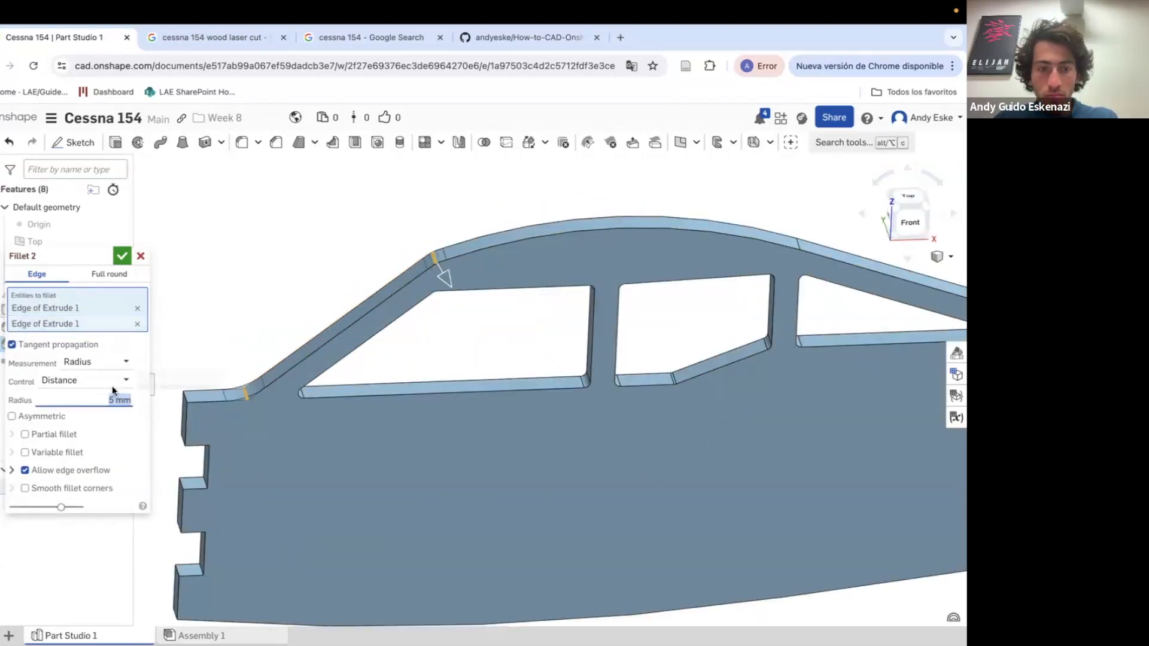
{"action": "scroll", "coordinate": [157, 289], "scroll_direction": "down", "scroll_amount": 3}
{"action": "key", "text": "Return"}
{"action": "right_click_drag", "start_coordinate": [157, 289], "coordinate": [449, 379]}
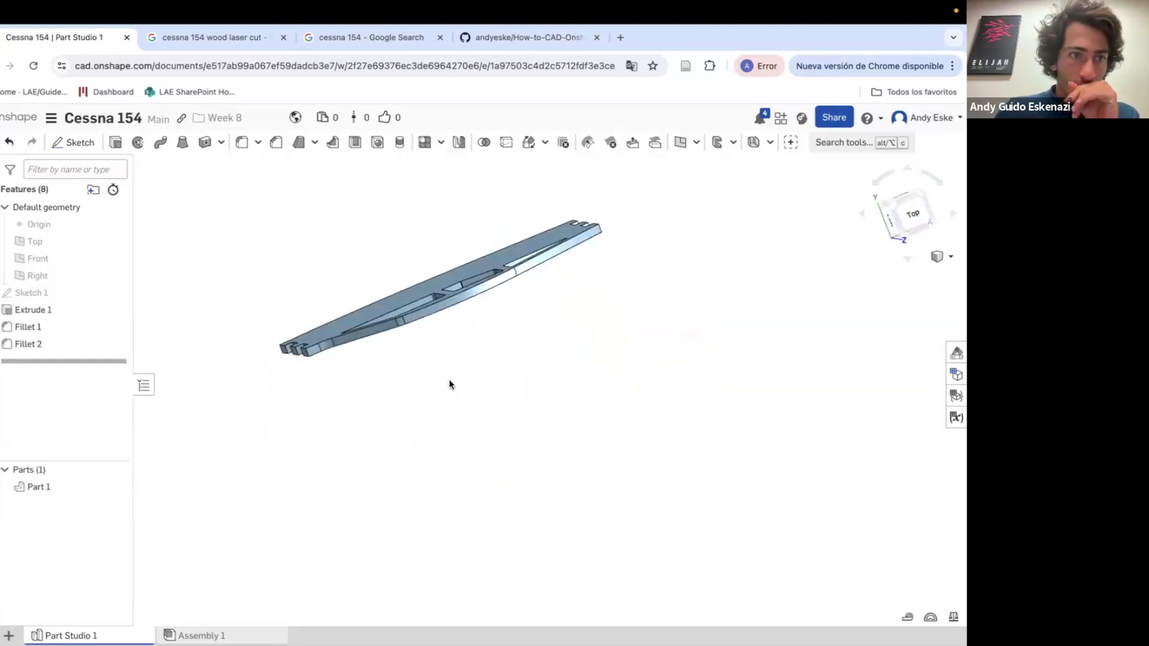
Create a plane offset 10 mm from the side panel's face
{"action": "left_click", "coordinate": [680, 144]}
{"action": "left_click", "coordinate": [377, 299]}
{"action": "right_click_drag", "start_coordinate": [378, 300], "coordinate": [325, 356]}
{"action": "type", "text": "10"}
{"action": "key", "text": "Return"}
{"action": "double_click", "coordinate": [46, 362]}
{"action": "type", "text": "10"}
{"action": "key", "text": "Return"}
Start a sketch on the small horizontal notch face at the nose of the side panel
{"action": "left_click", "coordinate": [686, 143]}
{"action": "scroll", "coordinate": [301, 396], "scroll_direction": "up", "scroll_amount": 5}
{"action": "key", "text": "Escape"}
{"action": "key", "text": "shift+s"}
{"action": "left_click", "coordinate": [405, 362]}
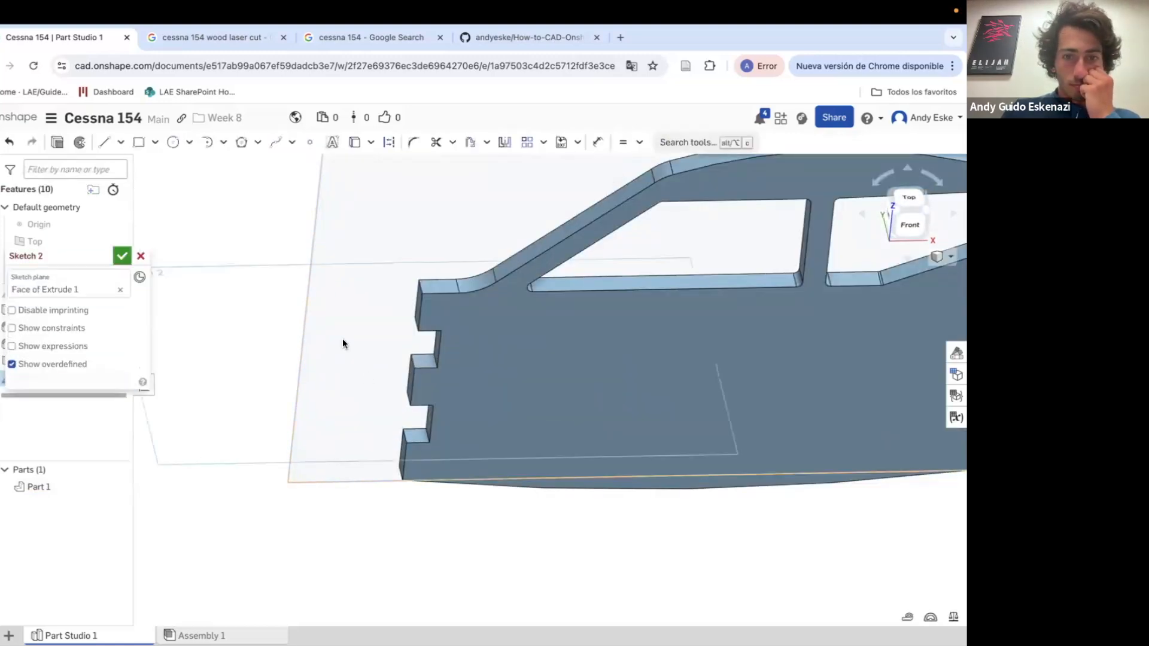
{"action": "scroll", "coordinate": [364, 329], "scroll_direction": "down", "scroll_amount": 3}
{"action": "scroll", "coordinate": [364, 329], "scroll_direction": "down", "scroll_amount": 2}
{"action": "right_click_drag", "start_coordinate": [364, 329], "coordinate": [266, 299]}
{"action": "scroll", "coordinate": [266, 300], "scroll_direction": "up", "scroll_amount": 3}
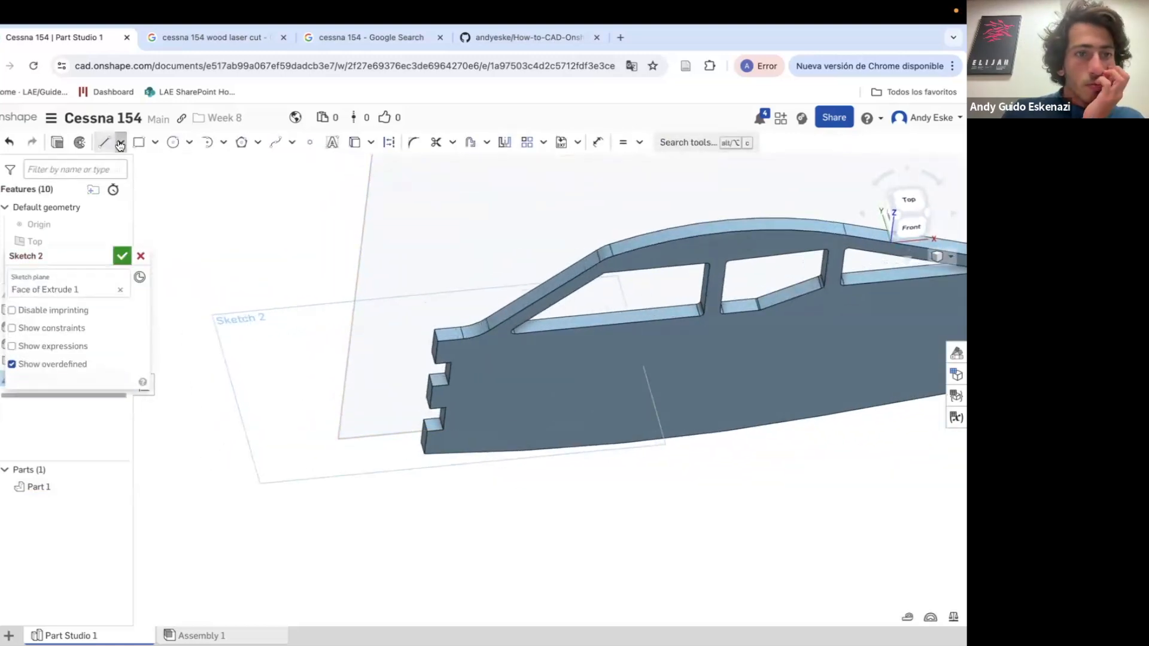
Draw construction lines from the nose corner across to the offset plane and forward along it, dimensioning the first at 10 mm
{"action": "left_click", "coordinate": [389, 143]}
{"action": "left_click", "coordinate": [310, 334]}
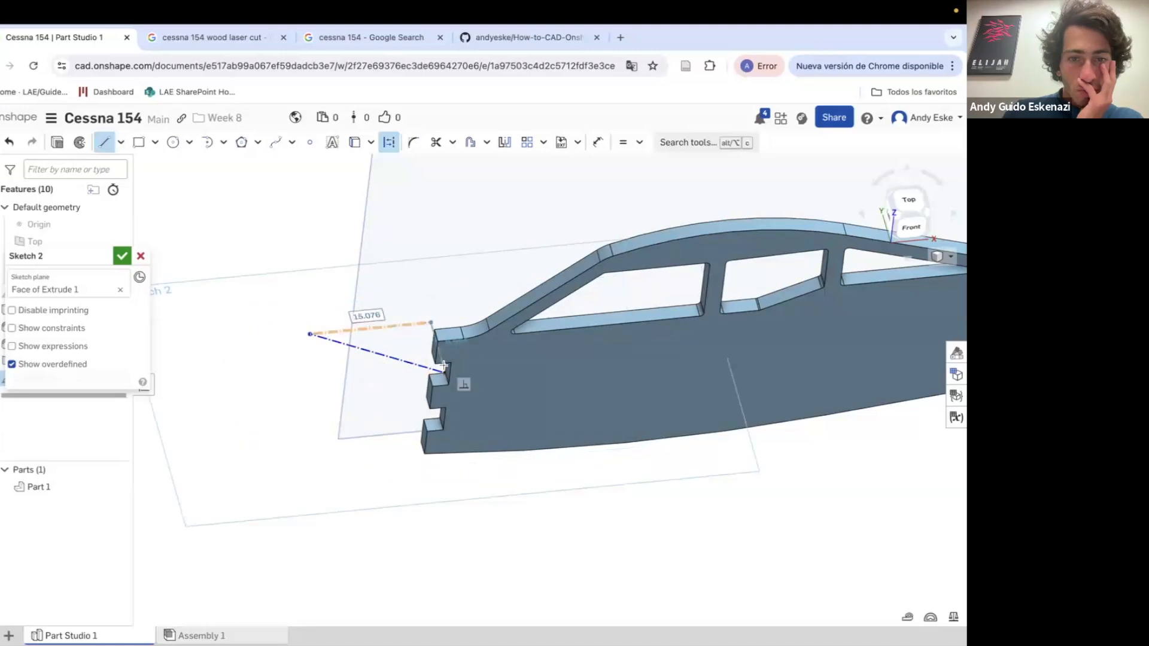
{"action": "left_click", "coordinate": [461, 324]}
{"action": "type", "text": "10"}
{"action": "key", "text": "Return"}
Replace the diagonal construction line with a 6 mm line at the front end and a new diagonal back to the nose corner
{"action": "right_click_drag", "start_coordinate": [388, 248], "coordinate": [382, 297]}
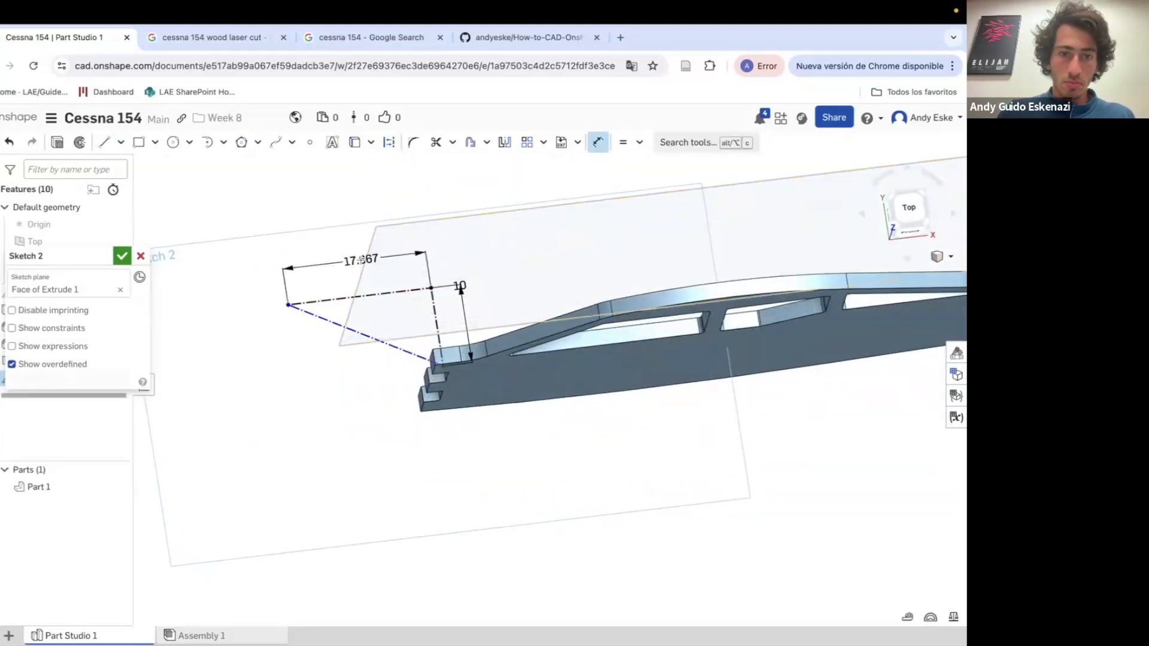
{"action": "right_click", "coordinate": [353, 319]}
{"action": "left_click", "coordinate": [359, 623]}
{"action": "left_click", "coordinate": [104, 142]}
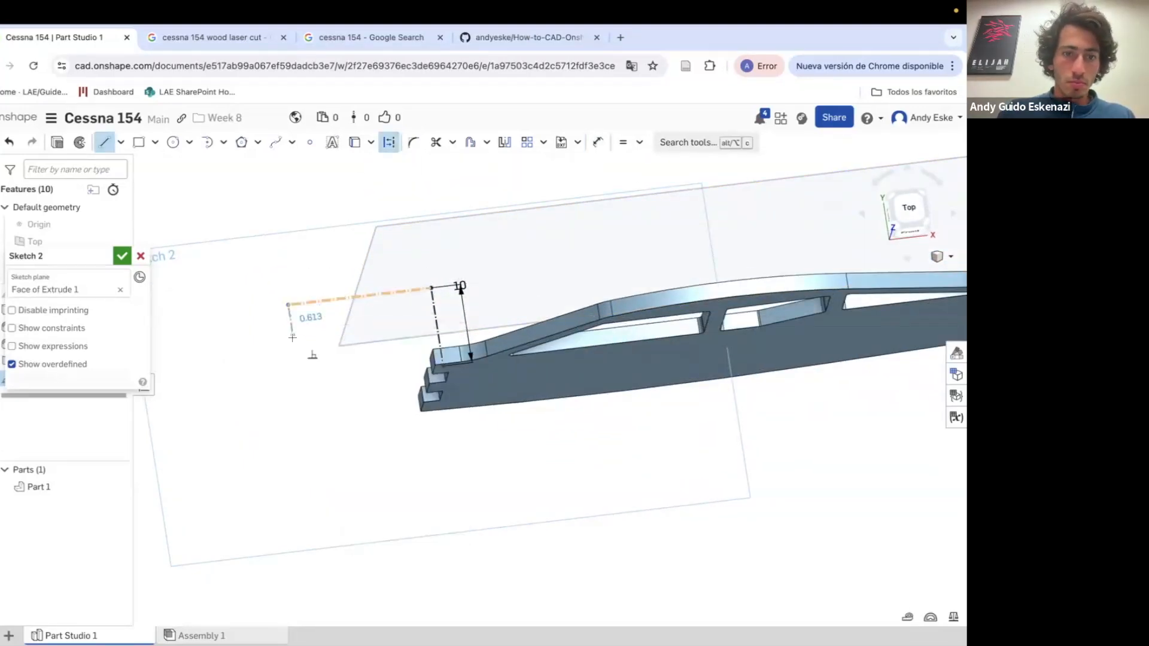
{"action": "left_click", "coordinate": [385, 144]}
{"action": "left_click", "coordinate": [295, 352]}
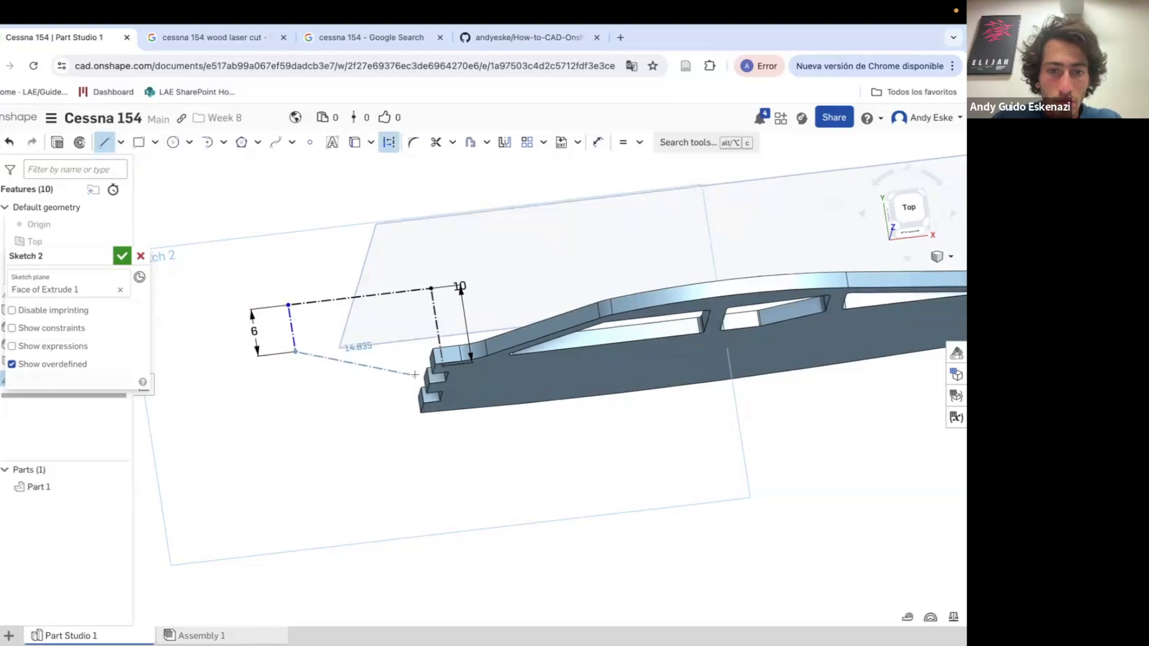
{"action": "left_click", "coordinate": [442, 365]}
Set the forward construction line's length to 20 mm
{"action": "right_click_drag", "start_coordinate": [365, 381], "coordinate": [337, 350]}
{"action": "scroll", "coordinate": [337, 351], "scroll_direction": "up", "scroll_amount": 4}
{"action": "right_click_drag", "start_coordinate": [497, 413], "coordinate": [548, 385]}
{"action": "key", "text": "n"}
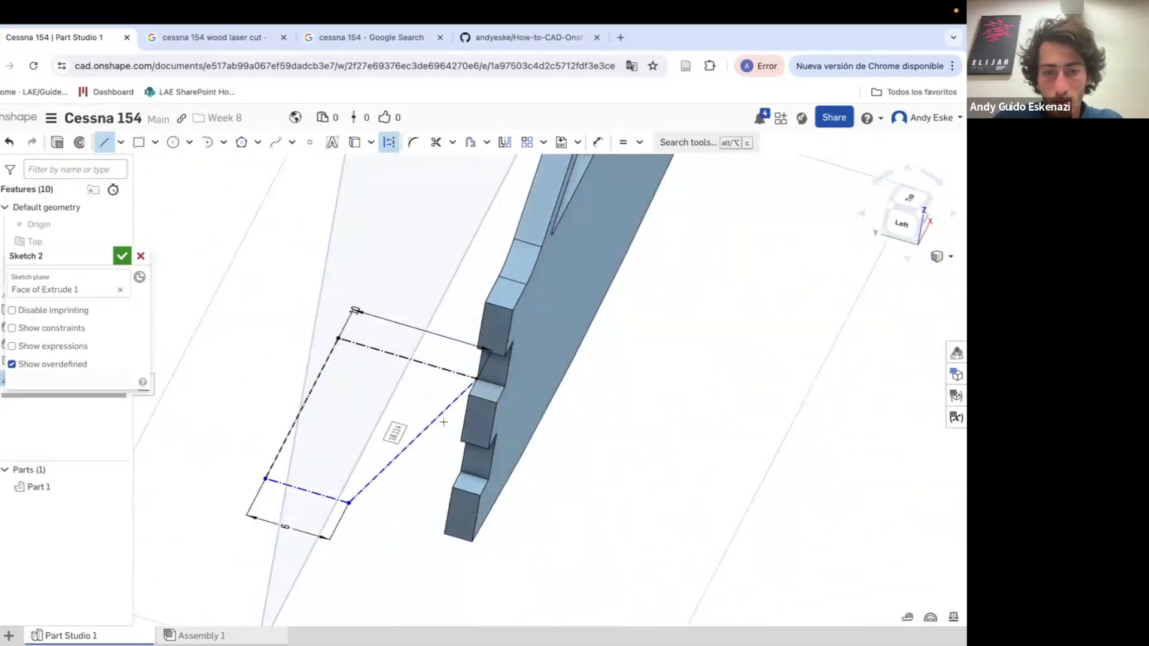
{"action": "key", "text": "d"}
{"action": "left_click", "coordinate": [397, 293]}
{"action": "left_click", "coordinate": [392, 262]}
{"action": "type", "text": "20"}
{"action": "key", "text": "Return"}
Trace the diagonal with a solid line and close a thin four-sided profile for the nose panel on its outer side
{"action": "mouse_move", "coordinate": [400, 344]}
{"action": "right_mouse_down"}
{"action": "mouse_move", "coordinate": [585, 265]}
{"action": "mouse_move", "coordinate": [412, 355]}
{"action": "mouse_move", "coordinate": [509, 383]}
{"action": "mouse_move", "coordinate": [528, 355]}
{"action": "right_mouse_up"}
{"action": "scroll", "coordinate": [412, 355], "scroll_direction": "up", "scroll_amount": 4}
{"action": "left_click", "coordinate": [559, 372]}
{"action": "key", "text": "Escape"}
{"action": "right_click_drag", "start_coordinate": [361, 405], "coordinate": [598, 270]}
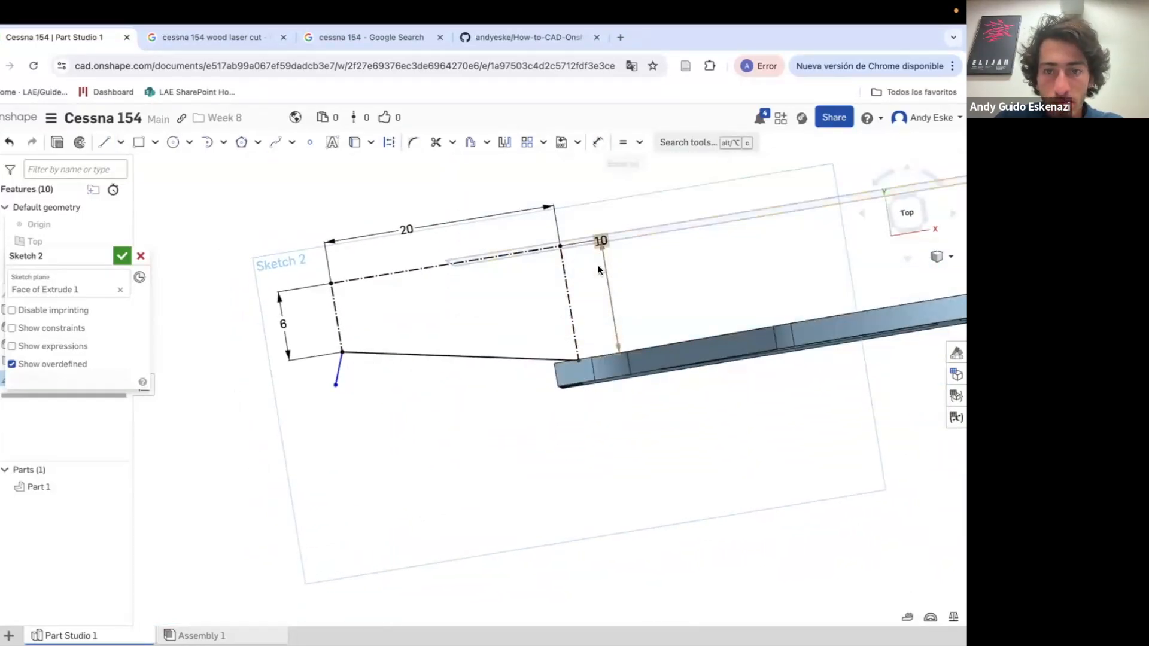
{"action": "left_click", "coordinate": [571, 409]}
{"action": "left_click", "coordinate": [336, 385]}
Make the profile's short end perpendicular to the diagonal and dimension the nose panel's thickness
{"action": "left_click", "coordinate": [640, 143]}
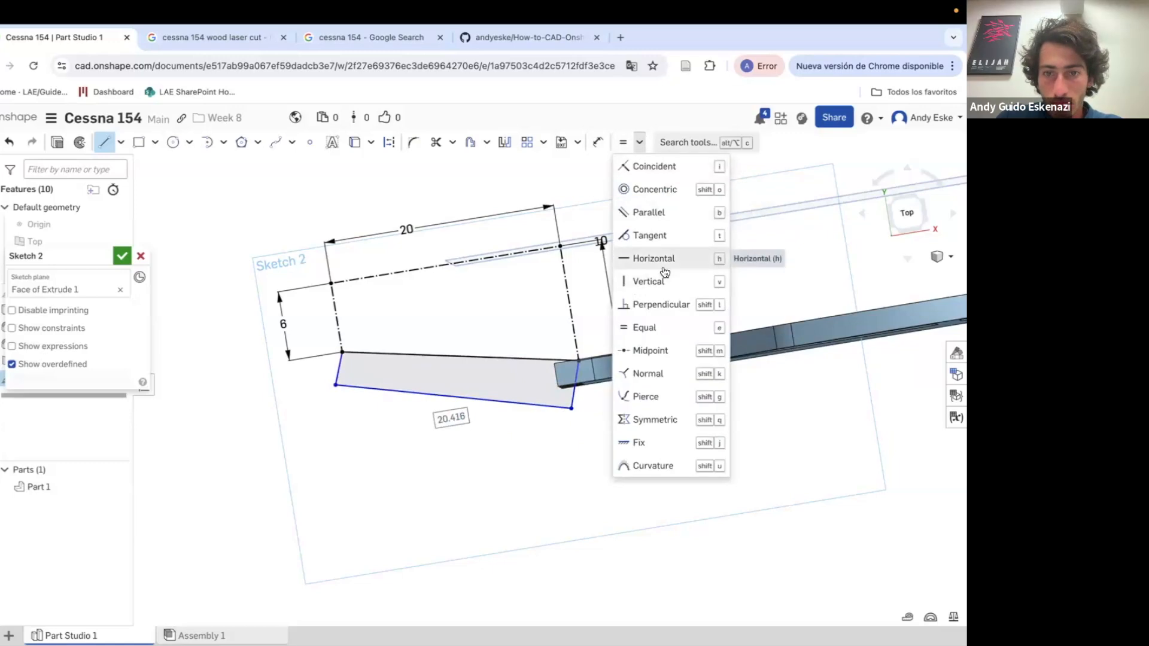
{"action": "left_click", "coordinate": [660, 305]}
{"action": "type", "text": "3"}
{"action": "key", "text": "Return"}
Extrude the nose profile as a new part, ending its first direction at the side panel's nose geometry
{"action": "right_click_drag", "start_coordinate": [419, 509], "coordinate": [529, 399]}
{"action": "left_click", "coordinate": [57, 145]}
{"action": "left_click", "coordinate": [27, 293]}
{"action": "left_click", "coordinate": [37, 347]}
{"action": "left_click", "coordinate": [35, 392]}
{"action": "left_click", "coordinate": [576, 337]}
{"action": "scroll", "coordinate": [398, 410], "scroll_direction": "down", "scroll_amount": 1}
Add a second extrude direction reaching the opposite end of the side panel's nose and accept the feature
{"action": "left_click", "coordinate": [25, 473]}
{"action": "right_click_drag", "start_coordinate": [371, 527], "coordinate": [461, 413]}
{"action": "scroll", "coordinate": [536, 539], "scroll_direction": "up", "scroll_amount": 4}
{"action": "left_click", "coordinate": [72, 491]}
{"action": "left_click", "coordinate": [71, 580]}
{"action": "left_click", "coordinate": [530, 533]}
{"action": "scroll", "coordinate": [526, 535], "scroll_direction": "down", "scroll_amount": 4}
{"action": "right_click_drag", "start_coordinate": [503, 330], "coordinate": [526, 377]}
{"action": "left_click", "coordinate": [122, 256]}
{"action": "scroll", "coordinate": [449, 318], "scroll_direction": "up", "scroll_amount": 2}
{"action": "mouse_move", "coordinate": [449, 317]}
{"action": "right_mouse_down"}
{"action": "mouse_move", "coordinate": [455, 401]}
{"action": "mouse_move", "coordinate": [362, 380]}
{"action": "mouse_move", "coordinate": [357, 341]}
{"action": "right_mouse_up"}
{"action": "scroll", "coordinate": [457, 401], "scroll_direction": "up", "scroll_amount": 3}
{"action": "left_click", "coordinate": [80, 147]}
{"action": "left_click", "coordinate": [362, 386]}
{"action": "scroll", "coordinate": [363, 386], "scroll_direction": "down", "scroll_amount": 2}
{"action": "scroll", "coordinate": [428, 367], "scroll_direction": "up", "scroll_amount": 2}
{"action": "scroll", "coordinate": [429, 366], "scroll_direction": "down", "scroll_amount": 3}
{"action": "scroll", "coordinate": [358, 336], "scroll_direction": "up", "scroll_amount": 4}
{"action": "left_click", "coordinate": [121, 143]}
{"action": "left_click", "coordinate": [140, 256]}
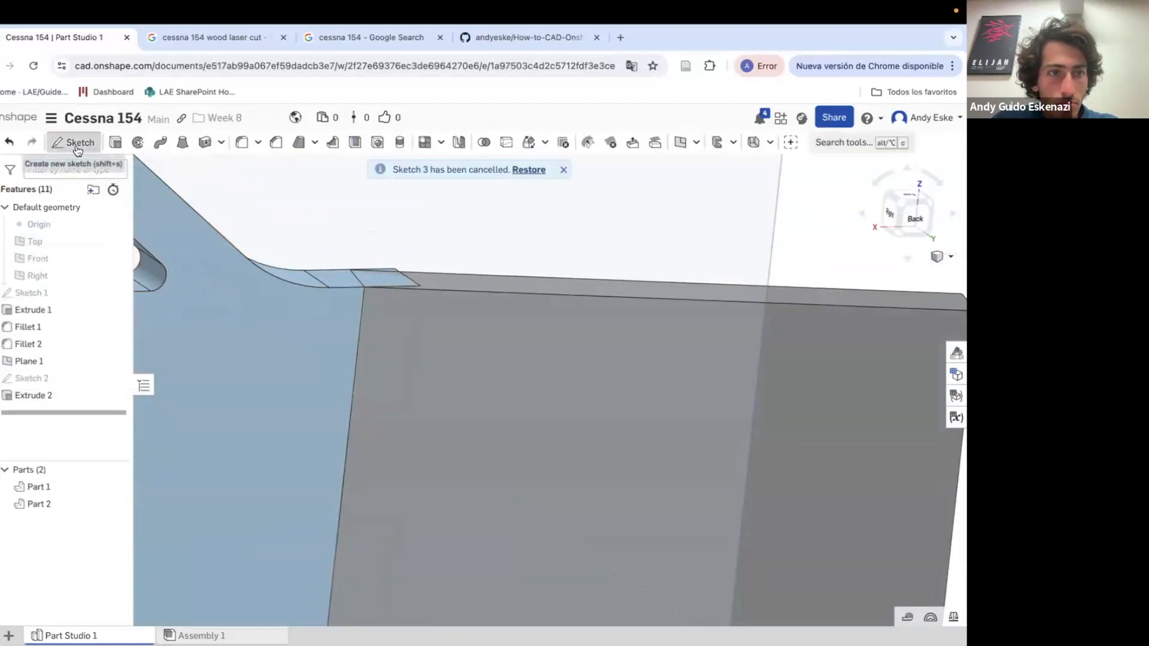
Sketch two construction rectangles on the nose panel's inner face along the edge that meets the side panel
{"action": "left_click", "coordinate": [78, 146]}
{"action": "right_click_drag", "start_coordinate": [456, 305], "coordinate": [361, 287]}
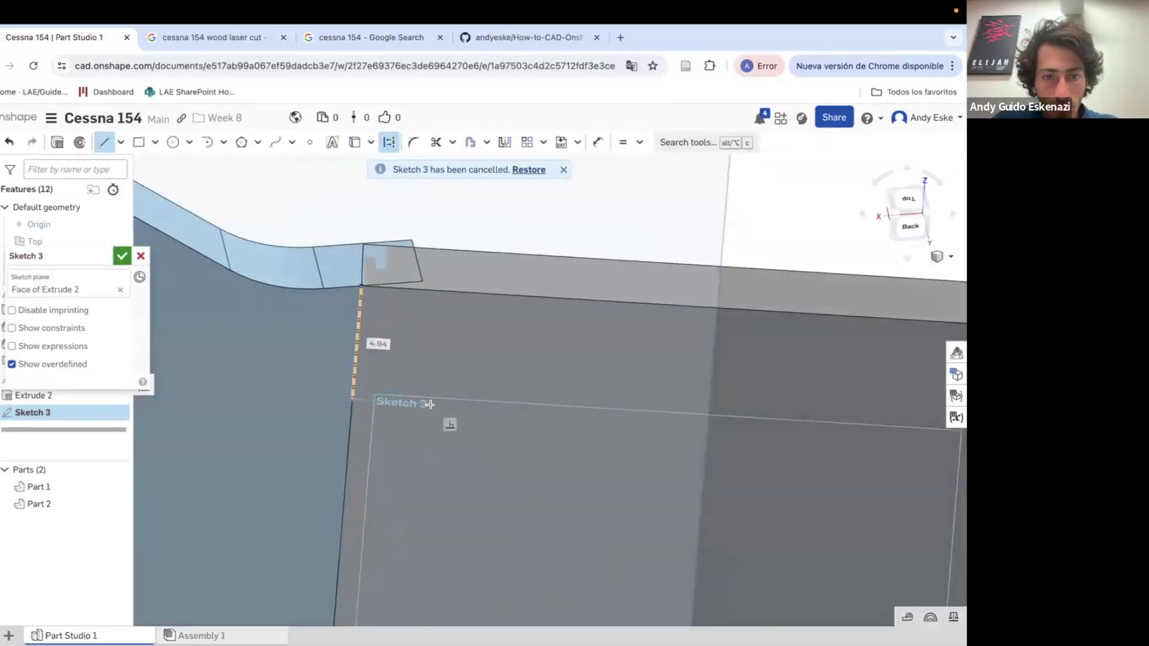
{"action": "left_click", "coordinate": [344, 513]}
{"action": "scroll", "coordinate": [385, 473], "scroll_direction": "down", "scroll_amount": 3}
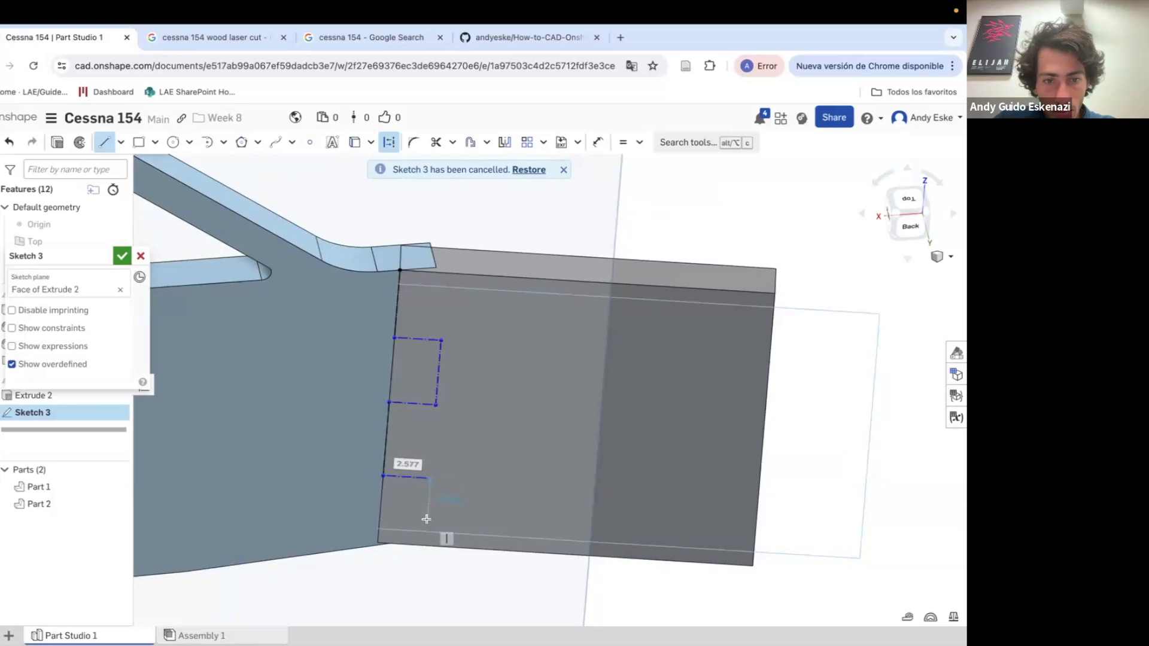
{"action": "scroll", "coordinate": [398, 487], "scroll_direction": "up", "scroll_amount": 2}
Trace both construction rectangles with solid lines along the nose panel's joining edge
{"action": "left_click", "coordinate": [105, 148]}
{"action": "left_click", "coordinate": [394, 309]}
{"action": "left_click", "coordinate": [451, 312]}
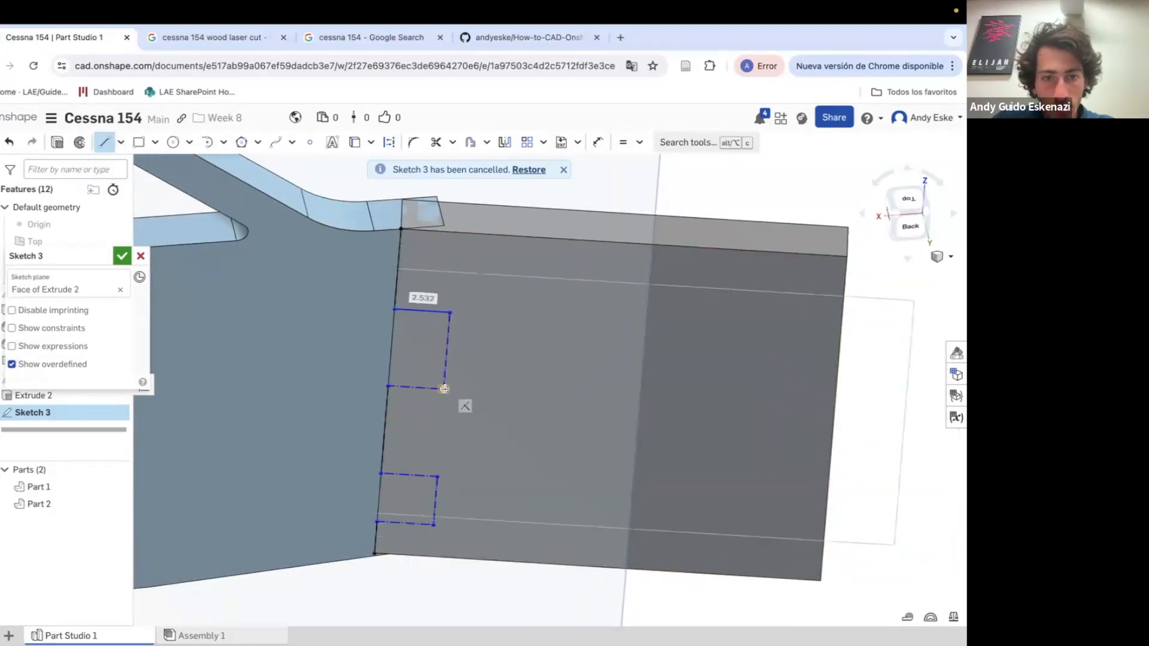
{"action": "left_click", "coordinate": [393, 309]}
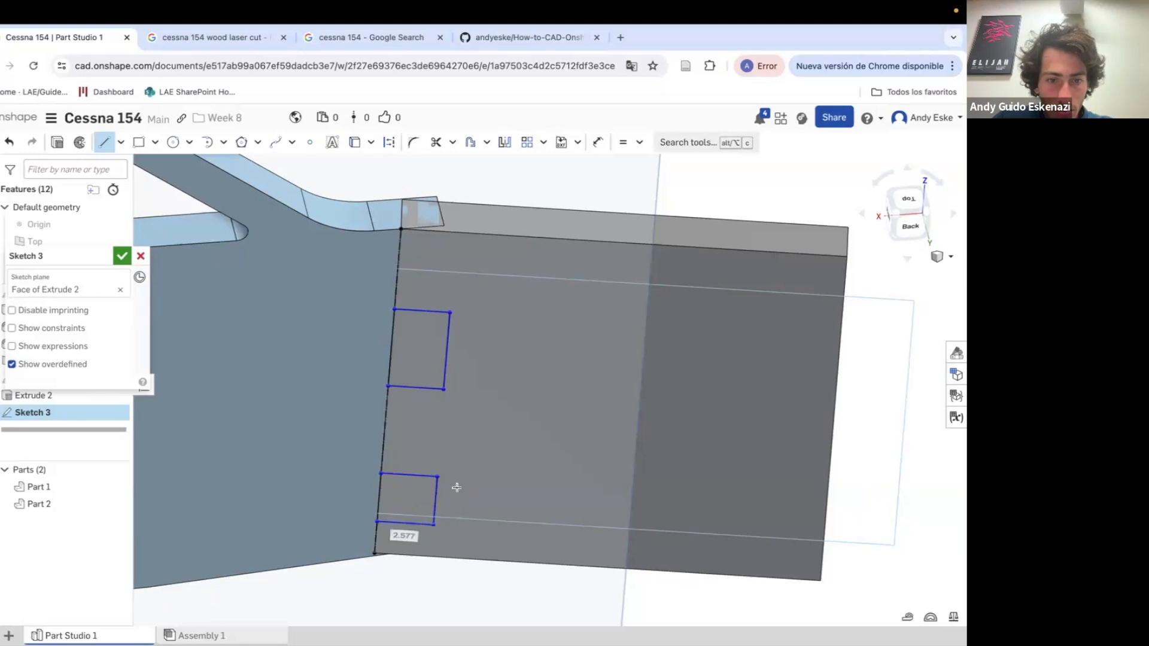
{"action": "scroll", "coordinate": [457, 488], "scroll_direction": "down", "scroll_amount": 3}
{"action": "scroll", "coordinate": [422, 541], "scroll_direction": "up", "scroll_amount": 3}
Apply equal constraints to the rectangle heights and the gaps along the joining edge
{"action": "key", "text": "e"}
{"action": "left_click", "coordinate": [410, 470]}
{"action": "left_click", "coordinate": [418, 378]}
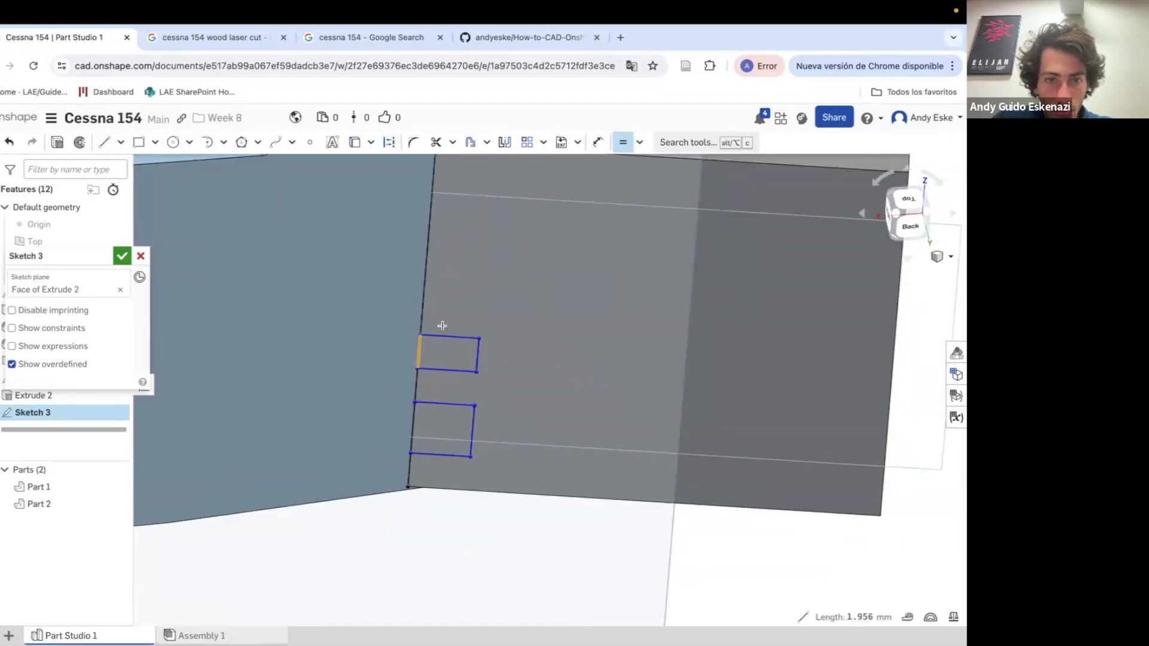
{"action": "scroll", "coordinate": [442, 327], "scroll_direction": "down", "scroll_amount": 4}
{"action": "left_click", "coordinate": [434, 312]}
{"action": "key", "text": "Escape"}
{"action": "scroll", "coordinate": [438, 257], "scroll_direction": "up", "scroll_amount": 1}
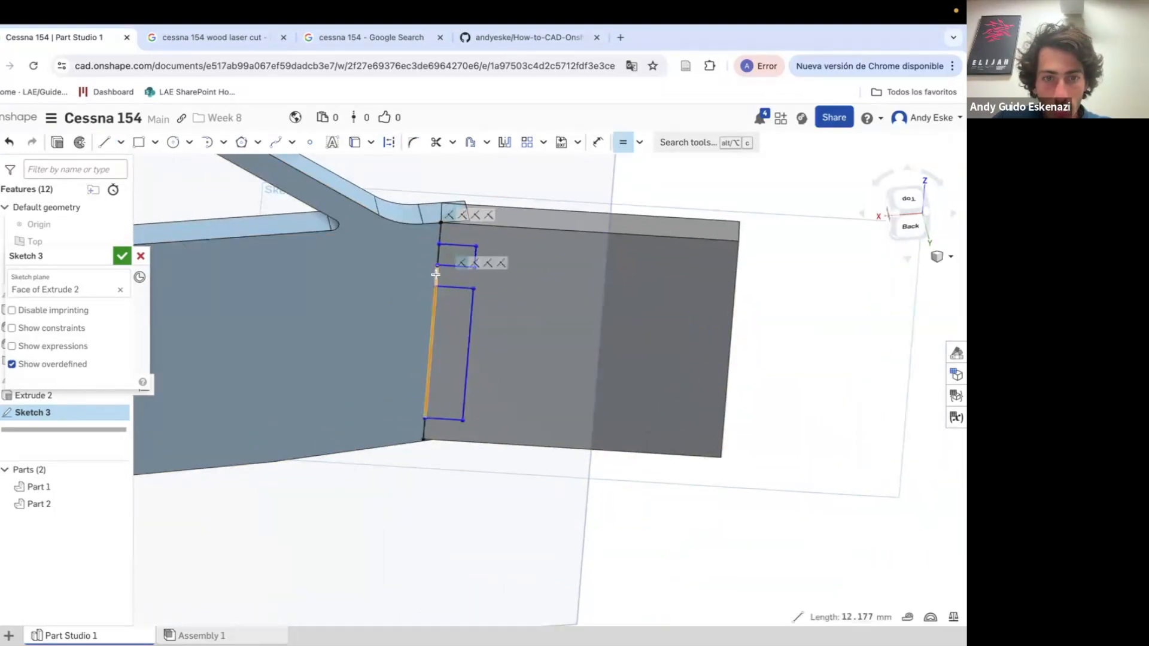
{"action": "left_click", "coordinate": [436, 274]}
{"action": "key", "text": "Escape"}
Set the rectangles' depth to 2 mm and complete the outline of the end regions along the joining edge
{"action": "type", "text": "2"}
{"action": "key", "text": "Return"}
{"action": "right_click_drag", "start_coordinate": [482, 335], "coordinate": [490, 303]}
{"action": "scroll", "coordinate": [488, 287], "scroll_direction": "up", "scroll_amount": 3}
{"action": "key", "text": "Escape"}
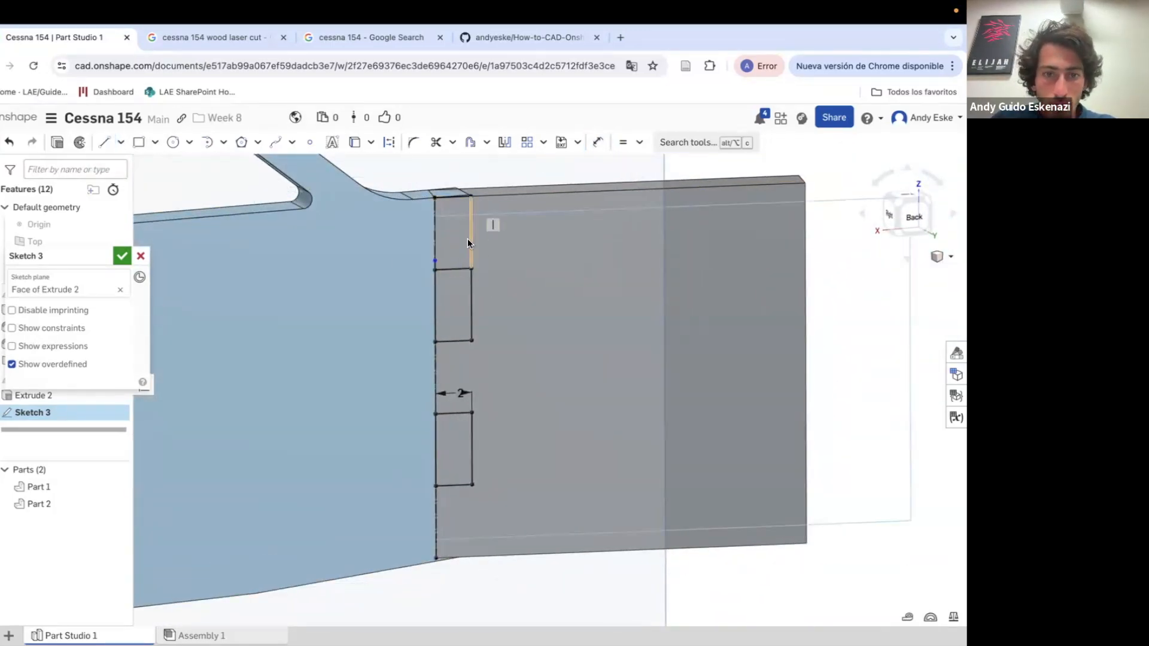
{"action": "left_click", "coordinate": [434, 558]}
Cut the upper, middle and lower edge regions out of the nose panel with an extrude, leaving two interlocking tabs
{"action": "key", "text": "shift+e"}
{"action": "left_click", "coordinate": [138, 326]}
{"action": "left_click", "coordinate": [454, 235]}
{"action": "left_click", "coordinate": [460, 373]}
{"action": "left_click", "coordinate": [456, 520]}
{"action": "mouse_move", "coordinate": [598, 431]}
{"action": "right_mouse_down"}
{"action": "mouse_move", "coordinate": [335, 311]}
{"action": "mouse_move", "coordinate": [380, 278]}
{"action": "mouse_move", "coordinate": [329, 249]}
{"action": "mouse_move", "coordinate": [357, 282]}
{"action": "mouse_move", "coordinate": [361, 273]}
{"action": "mouse_move", "coordinate": [362, 360]}
{"action": "right_mouse_up"}
{"action": "left_click", "coordinate": [84, 293]}
{"action": "left_click", "coordinate": [124, 256]}
Sketch a triangle on the nose panel's outer face, from partway up the front edge to the lower rear corner
{"action": "scroll", "coordinate": [361, 272], "scroll_direction": "up", "scroll_amount": 3}
{"action": "key", "text": "shift+s"}
{"action": "left_click", "coordinate": [362, 359]}
{"action": "scroll", "coordinate": [361, 359], "scroll_direction": "up", "scroll_amount": 2}
{"action": "key", "text": "l"}
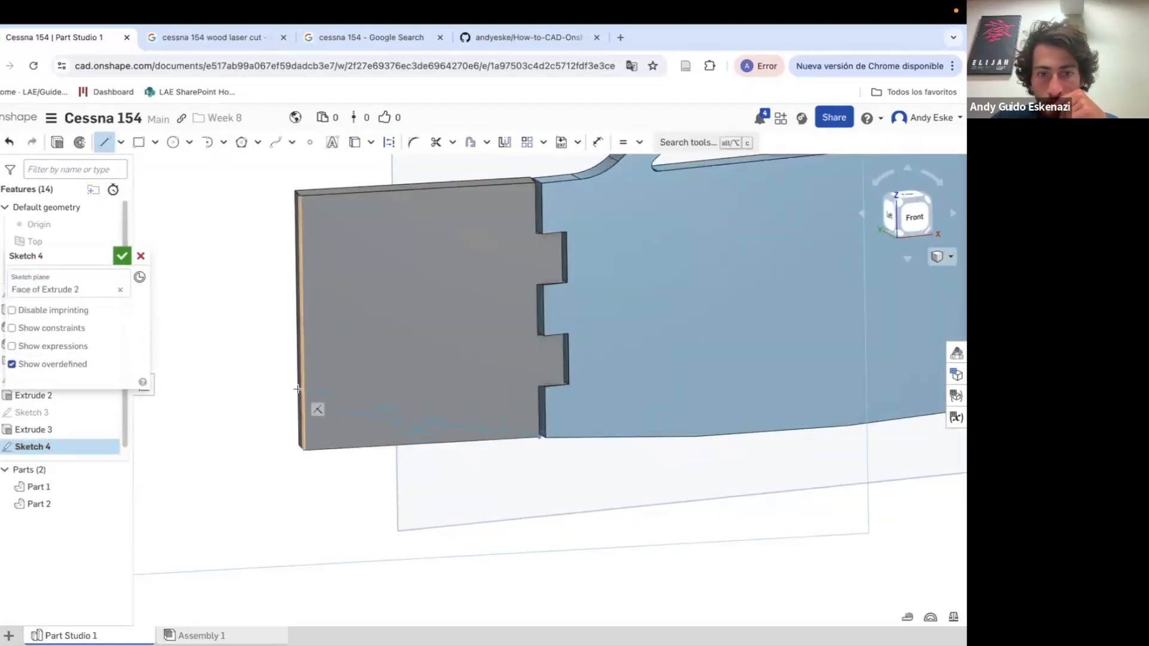
{"action": "left_click", "coordinate": [301, 366]}
{"action": "left_click", "coordinate": [303, 450]}
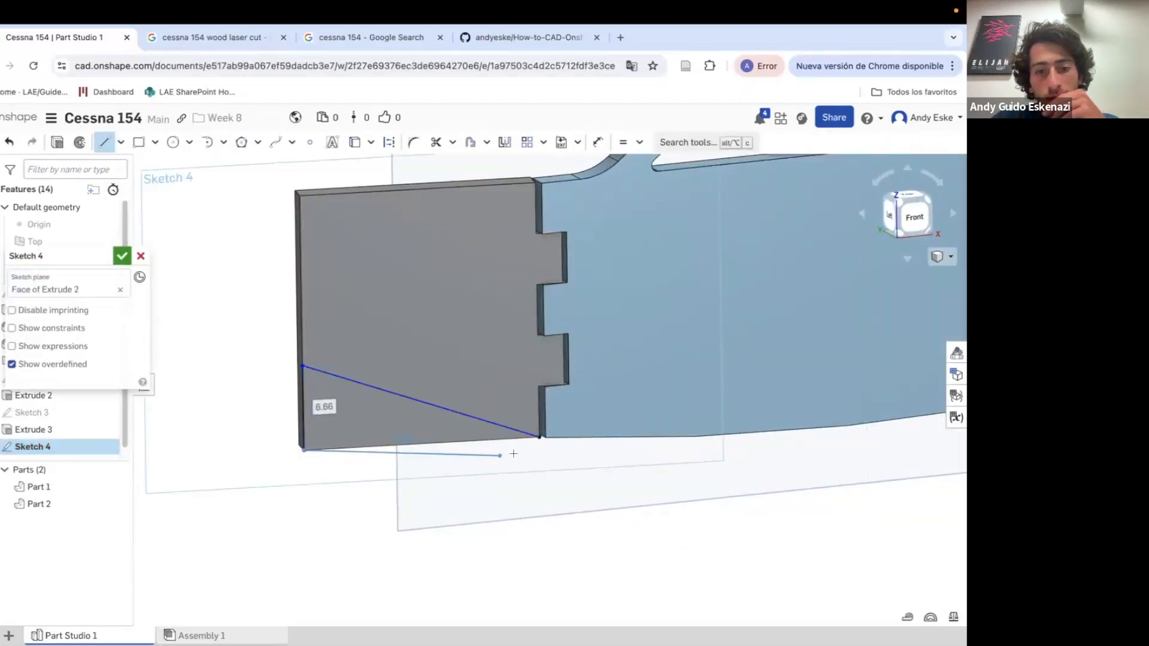
{"action": "left_click", "coordinate": [540, 437]}
Dimension the triangle's height at the front edge and cut the triangle off the nose panel with an extrude
{"action": "scroll", "coordinate": [536, 526], "scroll_direction": "down", "scroll_amount": 1}
{"action": "key", "text": "d"}
{"action": "left_click", "coordinate": [317, 416]}
{"action": "left_click", "coordinate": [258, 412]}
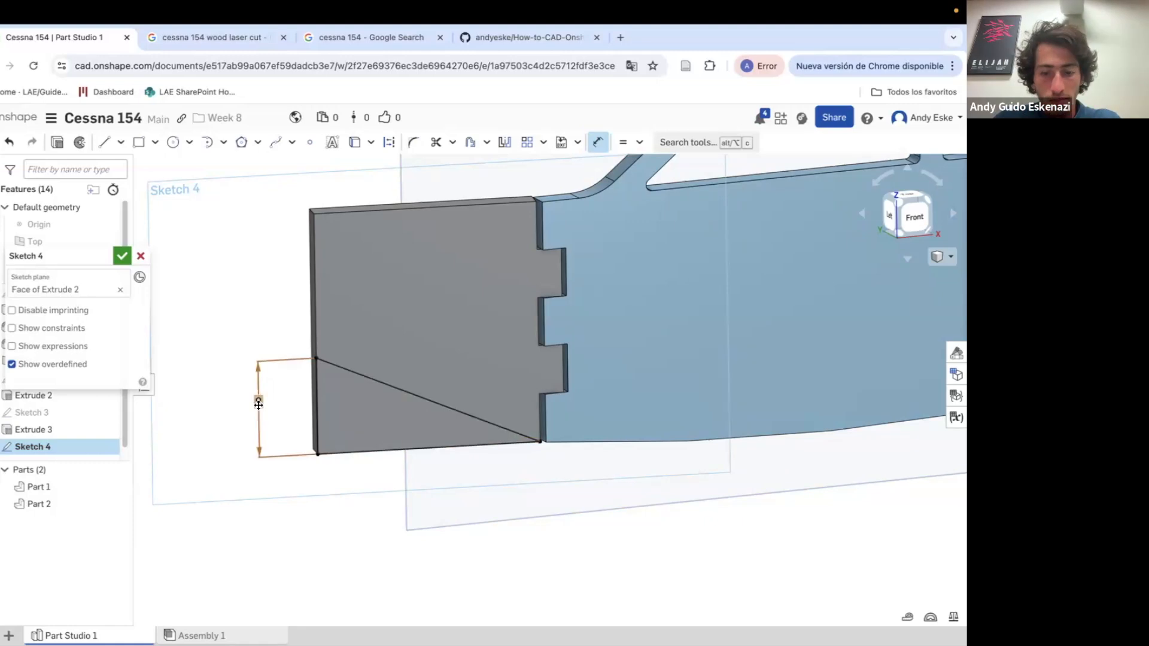
{"action": "key", "text": "shift+e"}
{"action": "left_click", "coordinate": [84, 298]}
{"action": "left_click", "coordinate": [120, 257]}
Fillet the nose panel's upper and lower front corner edges with a 2 mm radius
{"action": "key", "text": "shift+f"}
{"action": "left_click", "coordinate": [269, 261]}
{"action": "left_click", "coordinate": [138, 309]}
{"action": "right_click_drag", "start_coordinate": [242, 224], "coordinate": [264, 241]}
{"action": "scroll", "coordinate": [267, 240], "scroll_direction": "up", "scroll_amount": 3}
{"action": "left_click", "coordinate": [273, 246]}
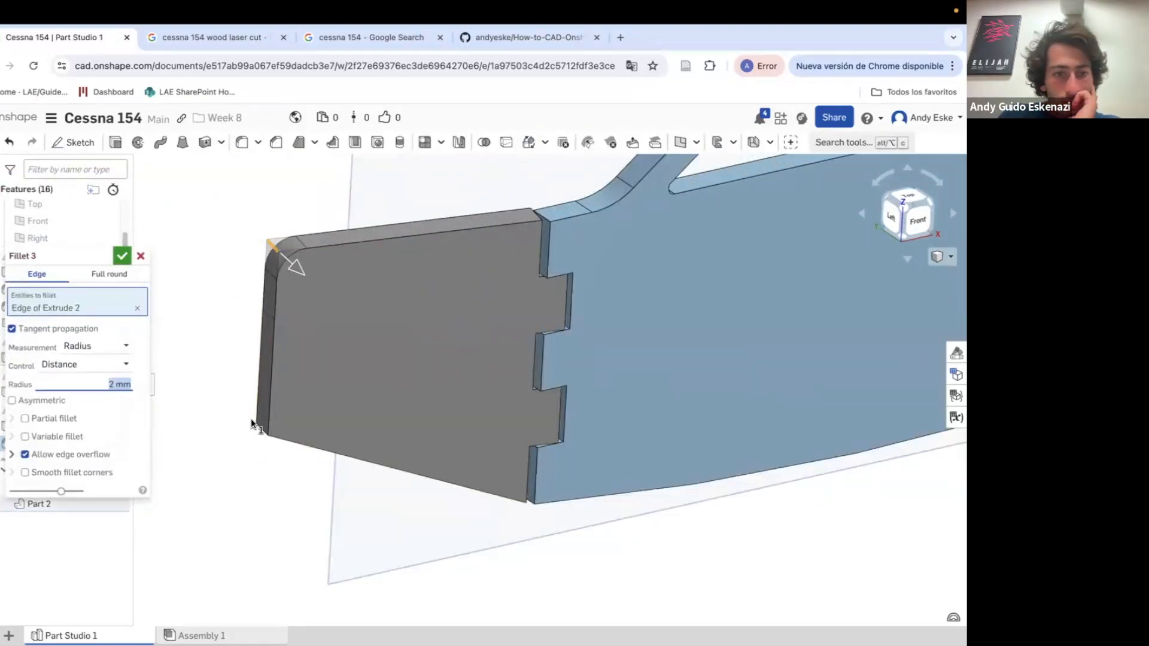
{"action": "left_click", "coordinate": [261, 430]}
{"action": "scroll", "coordinate": [258, 419], "scroll_direction": "down", "scroll_amount": 3}
{"action": "right_click_drag", "start_coordinate": [236, 344], "coordinate": [205, 308]}
{"action": "left_click", "coordinate": [122, 256]}
Start a sketch on the nose panel's outer face and view it straight on
{"action": "scroll", "coordinate": [218, 317], "scroll_direction": "down", "scroll_amount": 5}
{"action": "mouse_move", "coordinate": [287, 323]}
{"action": "right_mouse_down"}
{"action": "mouse_move", "coordinate": [343, 312]}
{"action": "mouse_move", "coordinate": [257, 382]}
{"action": "mouse_move", "coordinate": [256, 332]}
{"action": "right_mouse_up"}
{"action": "scroll", "coordinate": [257, 332], "scroll_direction": "up", "scroll_amount": 5}
{"action": "left_click", "coordinate": [256, 332]}
{"action": "left_click", "coordinate": [73, 142]}
{"action": "scroll", "coordinate": [149, 229], "scroll_direction": "up", "scroll_amount": 3}
{"action": "right_click_drag", "start_coordinate": [240, 291], "coordinate": [358, 319]}
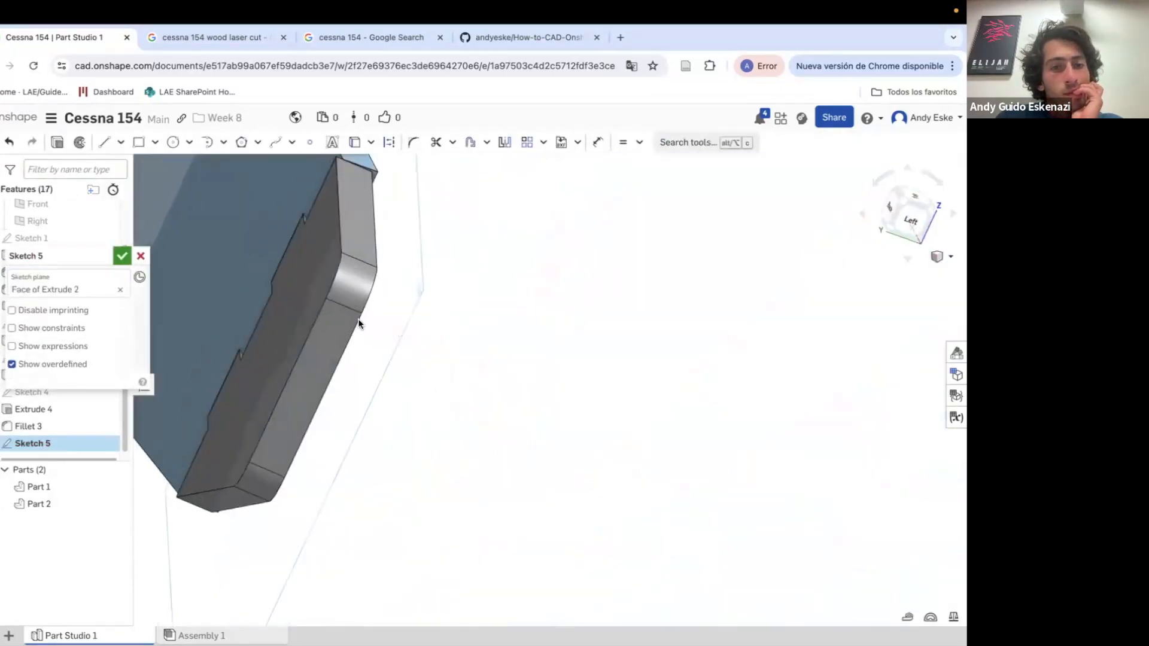
{"action": "key", "text": "n"}
Draw a 2 mm horizontal construction line inward from the middle of the nose panel's front edge
{"action": "key", "text": "l"}
{"action": "left_click_drag", "start_coordinate": [310, 392], "coordinate": [353, 392]}
{"action": "key", "text": "super+z"}
{"action": "key", "text": "l"}
{"action": "left_click", "coordinate": [389, 142]}
{"action": "left_click", "coordinate": [311, 392]}
{"action": "left_click", "coordinate": [343, 392]}
{"action": "key", "text": "Escape"}
Draw a short construction line inward from the middle of the slanted lower edge and make it perpendicular to that edge
{"action": "scroll", "coordinate": [317, 231], "scroll_direction": "down", "scroll_amount": 2}
{"action": "left_click_drag", "start_coordinate": [471, 500], "coordinate": [479, 475]}
{"action": "key", "text": "Escape"}
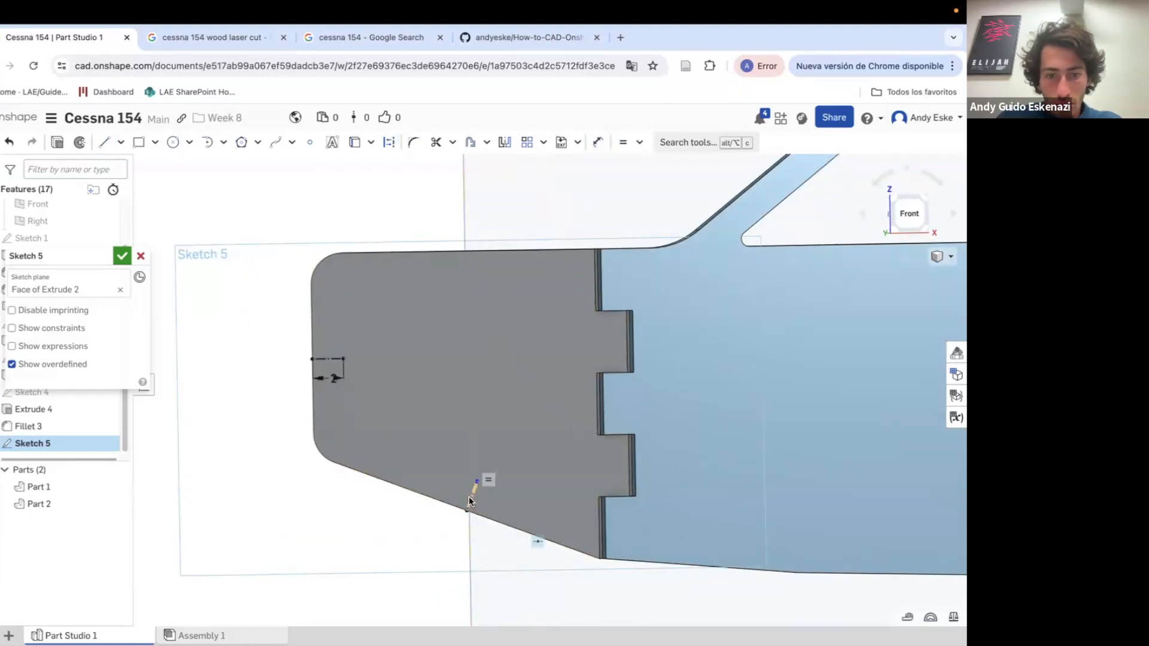
{"action": "left_click", "coordinate": [640, 142]}
{"action": "left_click", "coordinate": [642, 307]}
{"action": "left_click", "coordinate": [473, 496]}
{"action": "left_click", "coordinate": [453, 506]}
Draw a center-point rectangle around the 2 mm construction line at the nose panel's front edge
{"action": "left_click", "coordinate": [155, 142]}
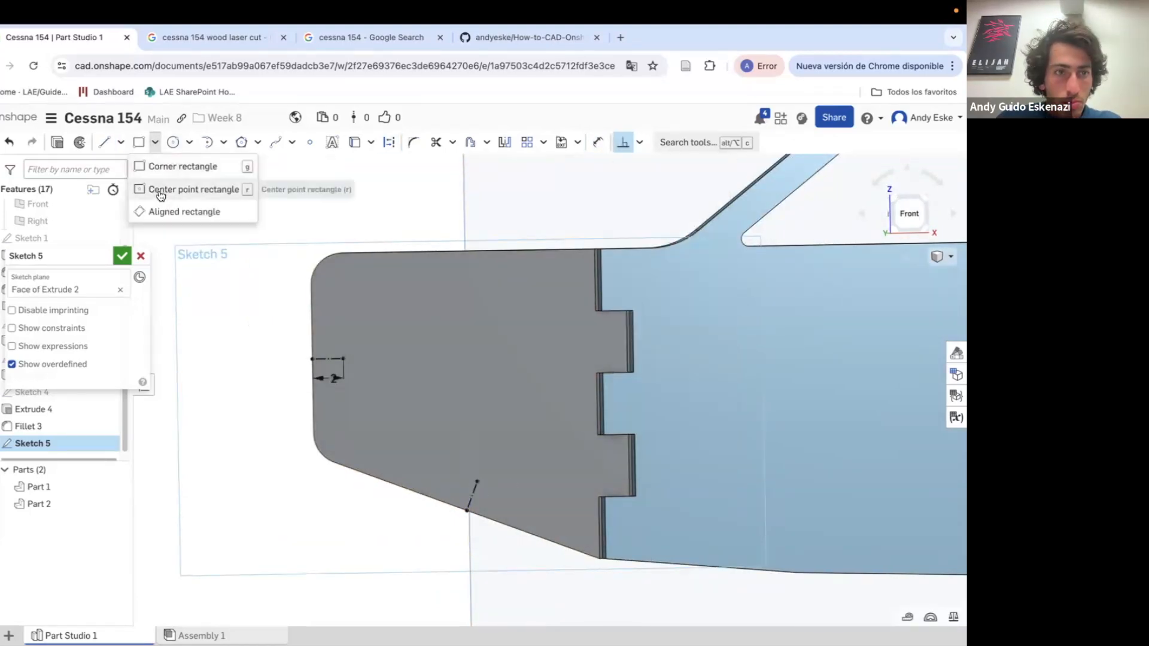
{"action": "left_click", "coordinate": [161, 190]}
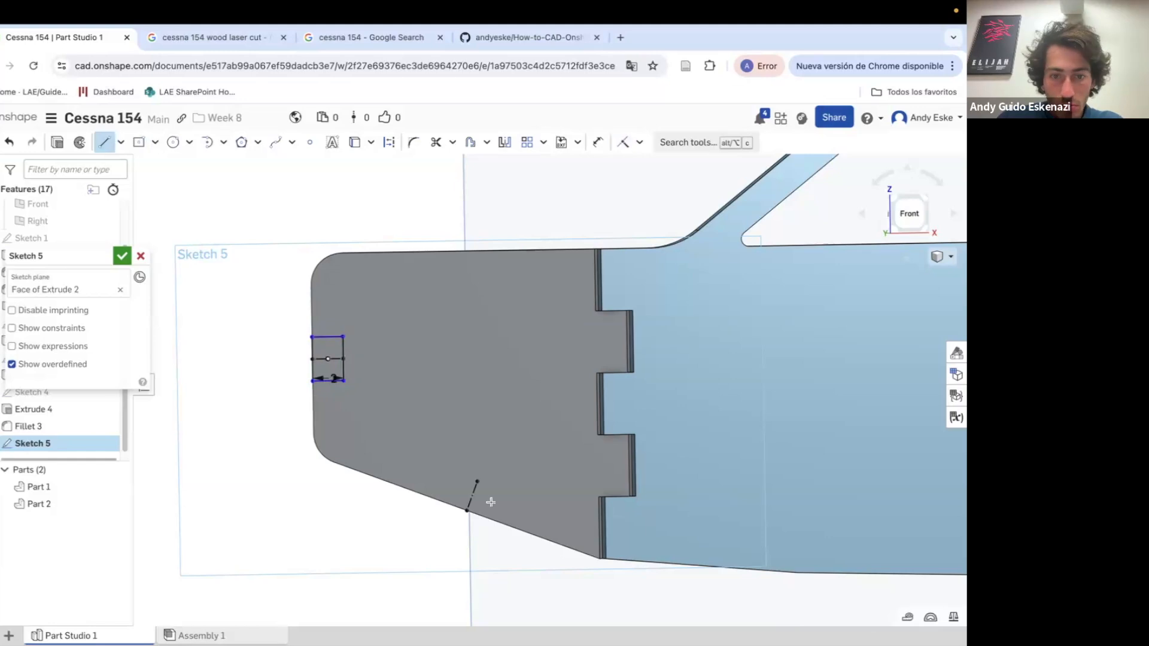
Outline a rectangle around the slanted lower edge's construction line and set the front edge rectangle's height to 4 mm
{"action": "key", "text": "super+z"}
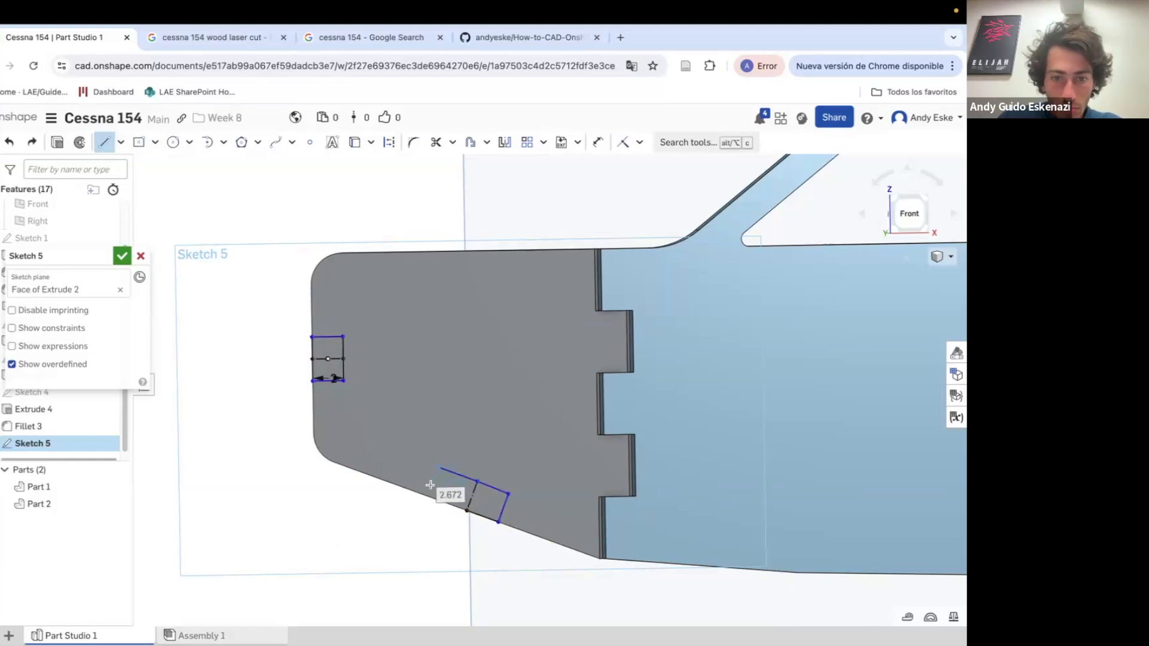
{"action": "scroll", "coordinate": [312, 335], "scroll_direction": "up", "scroll_amount": 5}
{"action": "key", "text": "d"}
{"action": "left_click", "coordinate": [393, 385]}
{"action": "left_click", "coordinate": [462, 381]}
{"action": "type", "text": "4"}
{"action": "key", "text": "Return"}
{"action": "scroll", "coordinate": [608, 353], "scroll_direction": "down", "scroll_amount": 5}
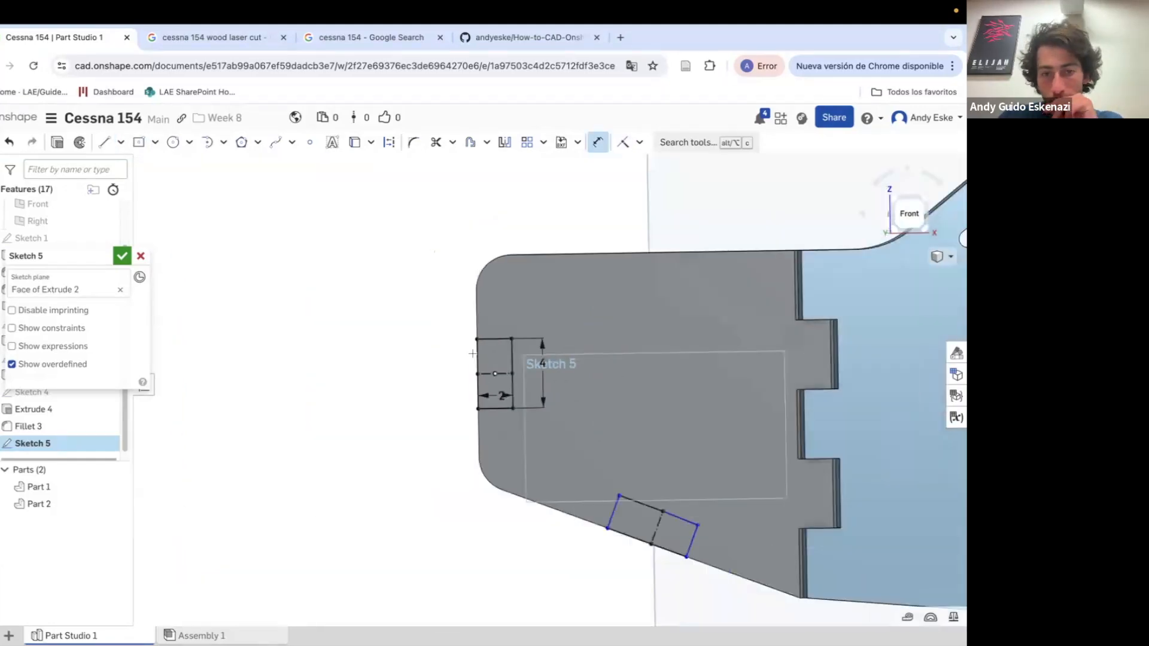
Constrain the slanted rectangle's sides to be parallel and its two halves equal, and set the half length to 2 mm
{"action": "scroll", "coordinate": [686, 542], "scroll_direction": "up", "scroll_amount": 3}
{"action": "left_click", "coordinate": [639, 142]}
{"action": "left_click", "coordinate": [659, 214]}
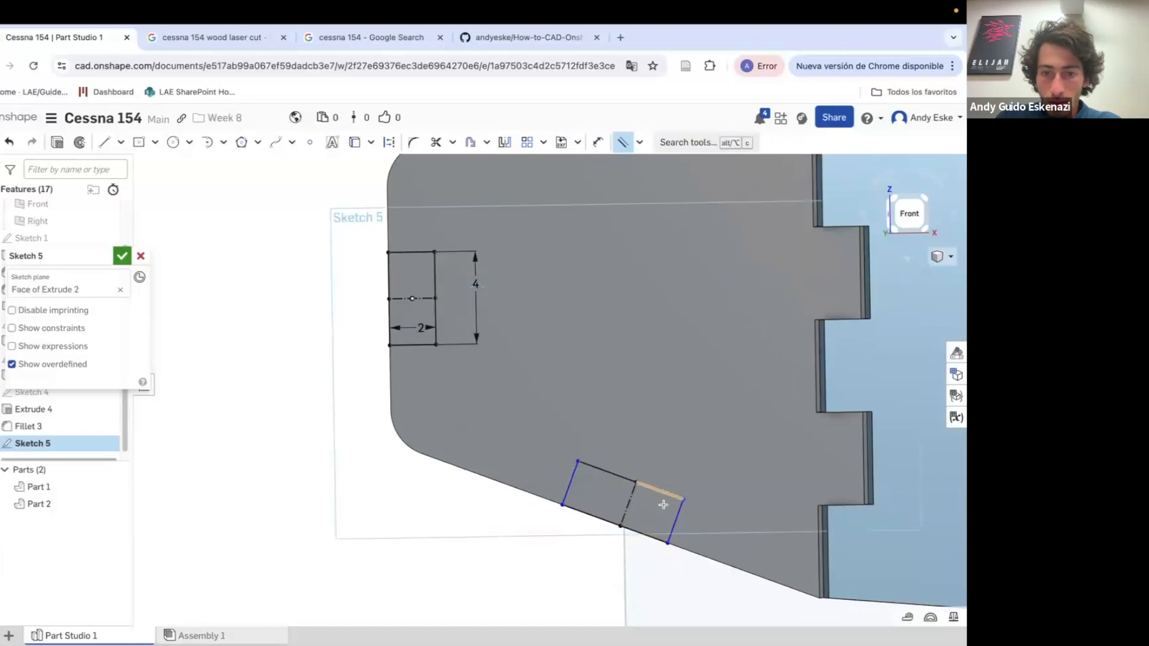
{"action": "left_click", "coordinate": [625, 441]}
{"action": "type", "text": "2"}
{"action": "key", "text": "Return"}
{"action": "scroll", "coordinate": [605, 390], "scroll_direction": "down", "scroll_amount": 4}
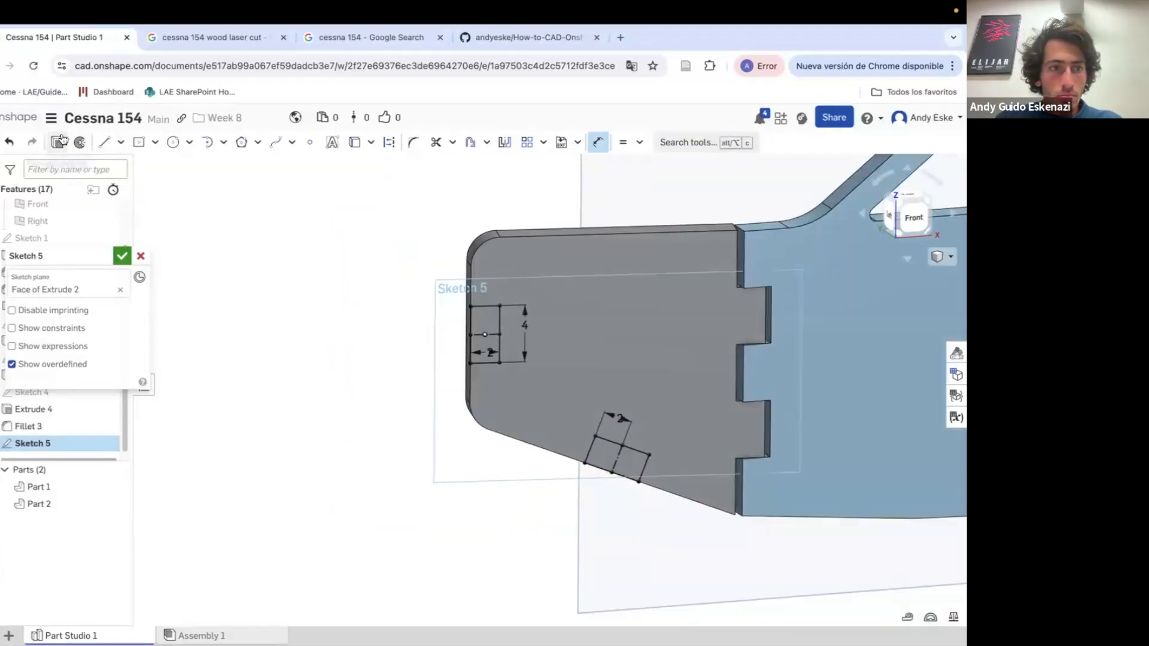
Cut both sketched rectangles out of the nose panel with a Remove extrude to form the front and lower notches
{"action": "left_click", "coordinate": [57, 142]}
{"action": "left_click", "coordinate": [86, 291]}
{"action": "left_click", "coordinate": [122, 257]}
{"action": "scroll", "coordinate": [267, 316], "scroll_direction": "down", "scroll_amount": 5}
{"action": "scroll", "coordinate": [267, 316], "scroll_direction": "down", "scroll_amount": 5}
{"action": "mouse_move", "coordinate": [266, 316]}
{"action": "right_mouse_down"}
{"action": "mouse_move", "coordinate": [265, 352]}
{"action": "mouse_move", "coordinate": [288, 338]}
{"action": "right_mouse_up"}
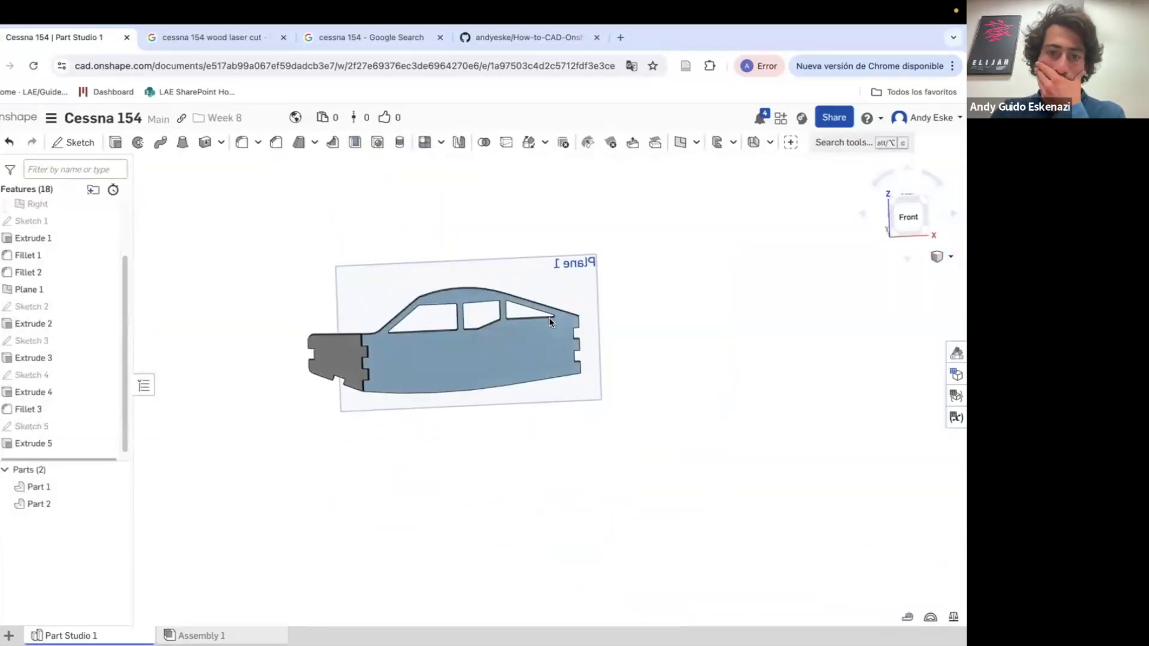
Start a sketch on the notch face at the fuselage's rear end and draw a closed construction outline extending about 40 mm rearward
{"action": "right_click_drag", "start_coordinate": [549, 320], "coordinate": [611, 343]}
{"action": "scroll", "coordinate": [610, 343], "scroll_direction": "up", "scroll_amount": 3}
{"action": "key", "text": "shift+s"}
{"action": "left_click", "coordinate": [537, 362]}
{"action": "scroll", "coordinate": [546, 356], "scroll_direction": "up", "scroll_amount": 5}
{"action": "scroll", "coordinate": [677, 429], "scroll_direction": "down", "scroll_amount": 5}
{"action": "mouse_move", "coordinate": [677, 429]}
{"action": "right_mouse_down"}
{"action": "mouse_move", "coordinate": [631, 431]}
{"action": "mouse_move", "coordinate": [641, 398]}
{"action": "right_mouse_up"}
{"action": "scroll", "coordinate": [638, 413], "scroll_direction": "up", "scroll_amount": 4}
{"action": "left_click", "coordinate": [106, 147]}
{"action": "left_click", "coordinate": [594, 412]}
{"action": "scroll", "coordinate": [610, 397], "scroll_direction": "down", "scroll_amount": 5}
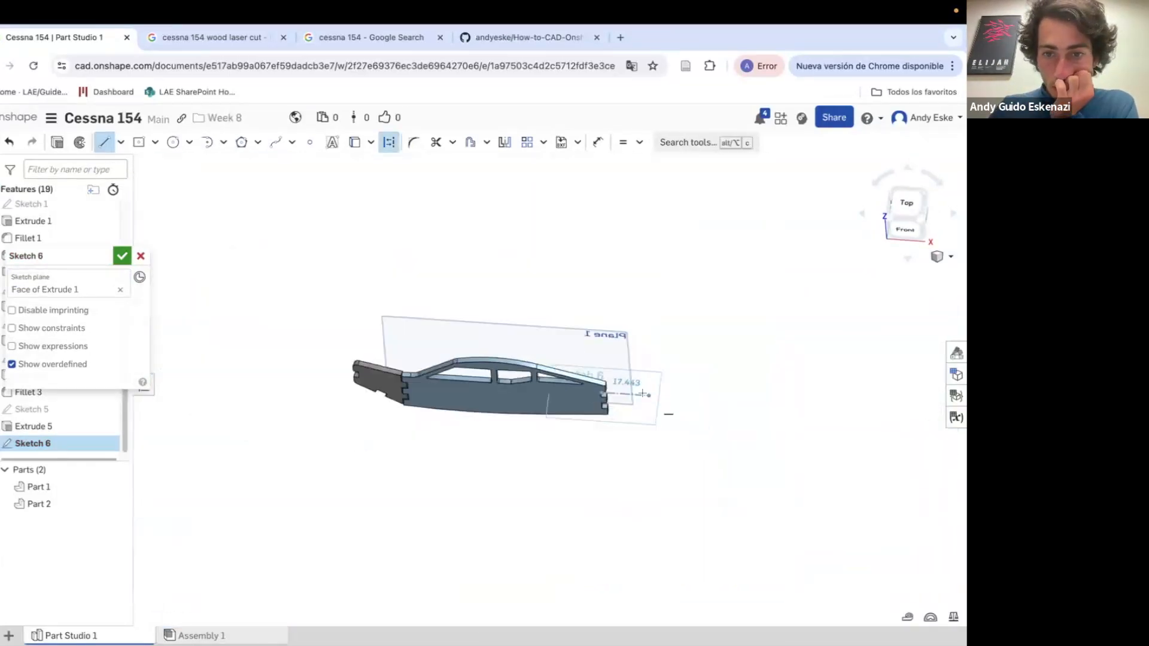
{"action": "scroll", "coordinate": [643, 398], "scroll_direction": "up", "scroll_amount": 4}
{"action": "left_click", "coordinate": [830, 388]}
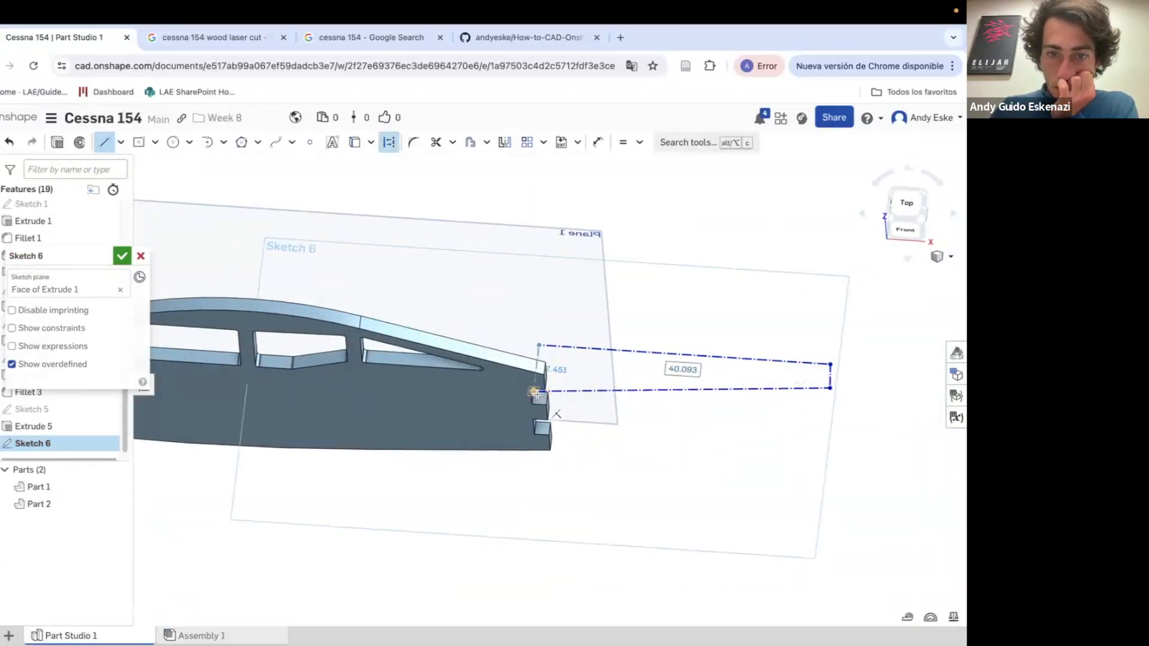
Set the construction outline's edge at the fuselage to 10 mm and its rear end edge to 2 mm
{"action": "scroll", "coordinate": [509, 347], "scroll_direction": "up", "scroll_amount": 2}
{"action": "left_click", "coordinate": [520, 357]}
{"action": "type", "text": "10"}
{"action": "key", "text": "Return"}
{"action": "scroll", "coordinate": [503, 324], "scroll_direction": "down", "scroll_amount": 5}
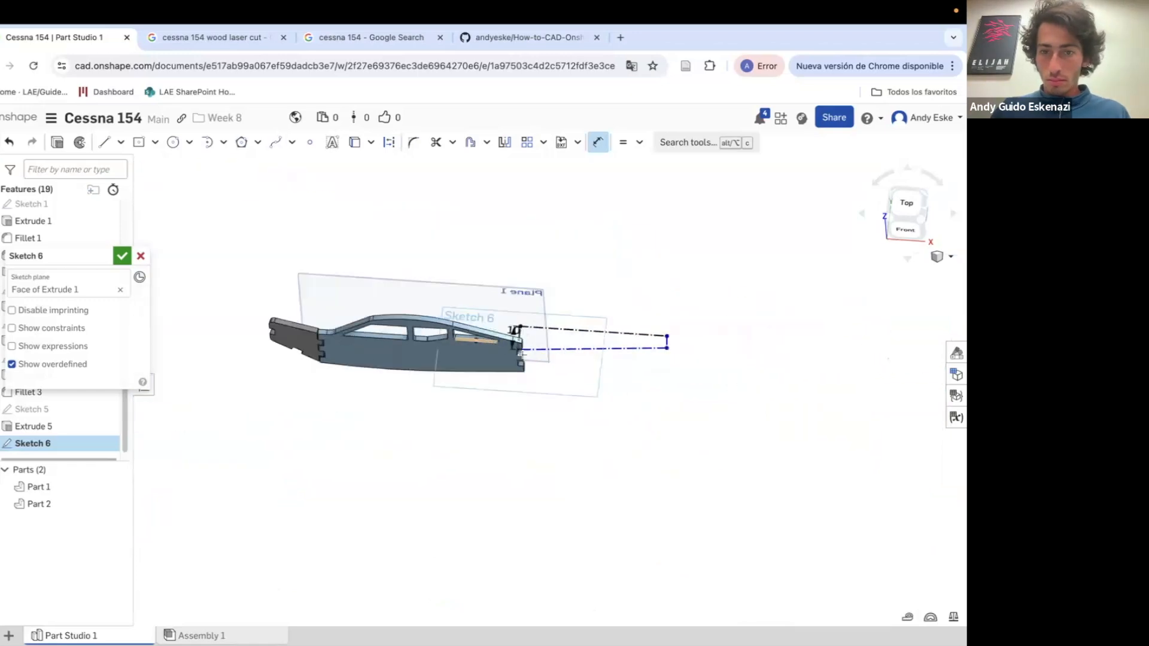
{"action": "scroll", "coordinate": [668, 337], "scroll_direction": "up", "scroll_amount": 5}
{"action": "key", "text": "Escape"}
{"action": "key", "text": "d"}
{"action": "left_click", "coordinate": [661, 351]}
{"action": "left_click", "coordinate": [692, 353]}
{"action": "type", "text": "2"}
{"action": "key", "text": "Return"}
Set the length of the long construction line to 70 mm
{"action": "scroll", "coordinate": [666, 369], "scroll_direction": "down", "scroll_amount": 3}
{"action": "key", "text": "d"}
{"action": "left_click", "coordinate": [622, 324]}
{"action": "type", "text": "40"}
{"action": "key", "text": "Return"}
{"action": "scroll", "coordinate": [621, 326], "scroll_direction": "down", "scroll_amount": 4}
{"action": "double_click", "coordinate": [567, 319]}
{"action": "type", "text": "60"}
{"action": "key", "text": "Return"}
Draw the tail panel's long, thin closed profile with solid lines along the slanted side of the construction outline
{"action": "mouse_move", "coordinate": [566, 320]}
{"action": "right_mouse_down"}
{"action": "mouse_move", "coordinate": [527, 298]}
{"action": "mouse_move", "coordinate": [549, 323]}
{"action": "mouse_move", "coordinate": [557, 367]}
{"action": "mouse_move", "coordinate": [517, 357]}
{"action": "mouse_move", "coordinate": [526, 425]}
{"action": "right_mouse_up"}
{"action": "scroll", "coordinate": [598, 381], "scroll_direction": "up", "scroll_amount": 3}
{"action": "scroll", "coordinate": [407, 387], "scroll_direction": "up", "scroll_amount": 5}
{"action": "key", "text": "l"}
{"action": "left_click", "coordinate": [443, 359]}
{"action": "right_click_drag", "start_coordinate": [446, 362], "coordinate": [461, 453]}
{"action": "left_click", "coordinate": [460, 453]}
{"action": "scroll", "coordinate": [459, 450], "scroll_direction": "down", "scroll_amount": 6}
{"action": "scroll", "coordinate": [644, 426], "scroll_direction": "up", "scroll_amount": 3}
{"action": "key", "text": "Escape"}
{"action": "key", "text": "l"}
{"action": "left_click", "coordinate": [350, 456]}
{"action": "left_click", "coordinate": [712, 426]}
{"action": "left_click", "coordinate": [710, 411]}
{"action": "left_click", "coordinate": [350, 430]}
{"action": "scroll", "coordinate": [345, 433], "scroll_direction": "up", "scroll_amount": 5}
Make the profile's end edge at the fuselage perpendicular to its inner long edge and set the rear end edge to 2 mm
{"action": "left_click", "coordinate": [639, 142]}
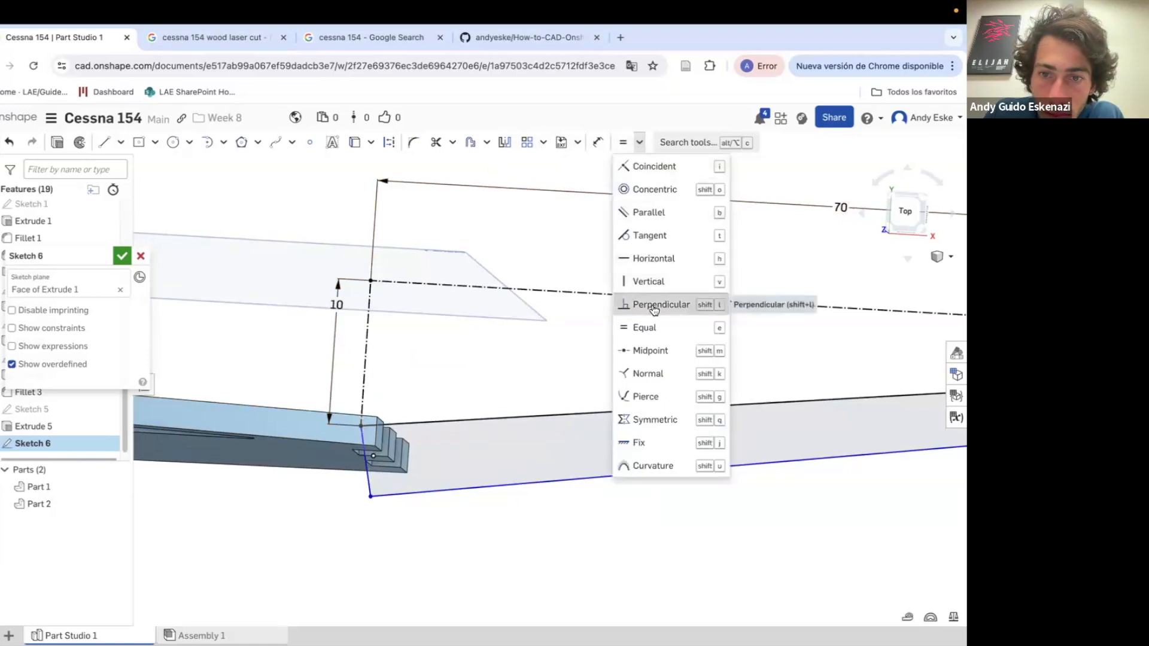
{"action": "left_click", "coordinate": [655, 309]}
{"action": "left_click", "coordinate": [370, 458]}
{"action": "left_click", "coordinate": [392, 422]}
{"action": "scroll", "coordinate": [335, 432], "scroll_direction": "down", "scroll_amount": 5}
{"action": "scroll", "coordinate": [784, 419], "scroll_direction": "up", "scroll_amount": 5}
{"action": "type", "text": "2"}
{"action": "key", "text": "Return"}
{"action": "scroll", "coordinate": [777, 378], "scroll_direction": "down", "scroll_amount": 3}
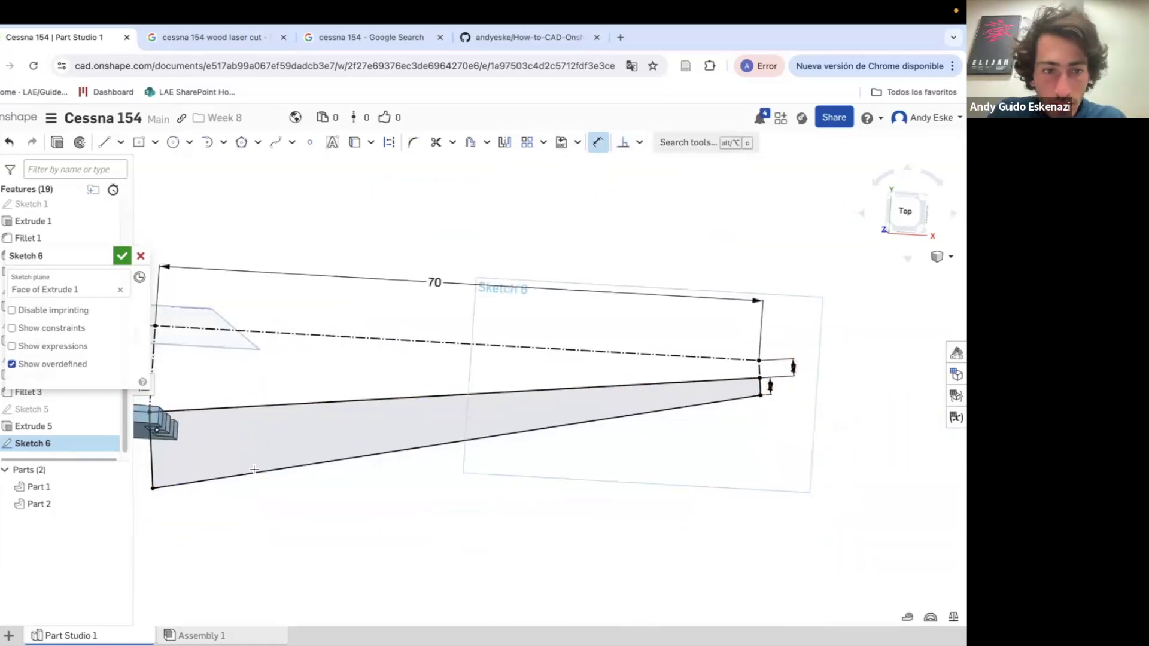
Undo the last change, then detach the profile's two outer edges from each other at the corner near the fuselage
{"action": "left_click", "coordinate": [742, 396]}
{"action": "key", "text": "Escape"}
{"action": "key", "text": "super+z"}
{"action": "scroll", "coordinate": [281, 494], "scroll_direction": "down", "scroll_amount": 2}
{"action": "right_click", "coordinate": [195, 474]}
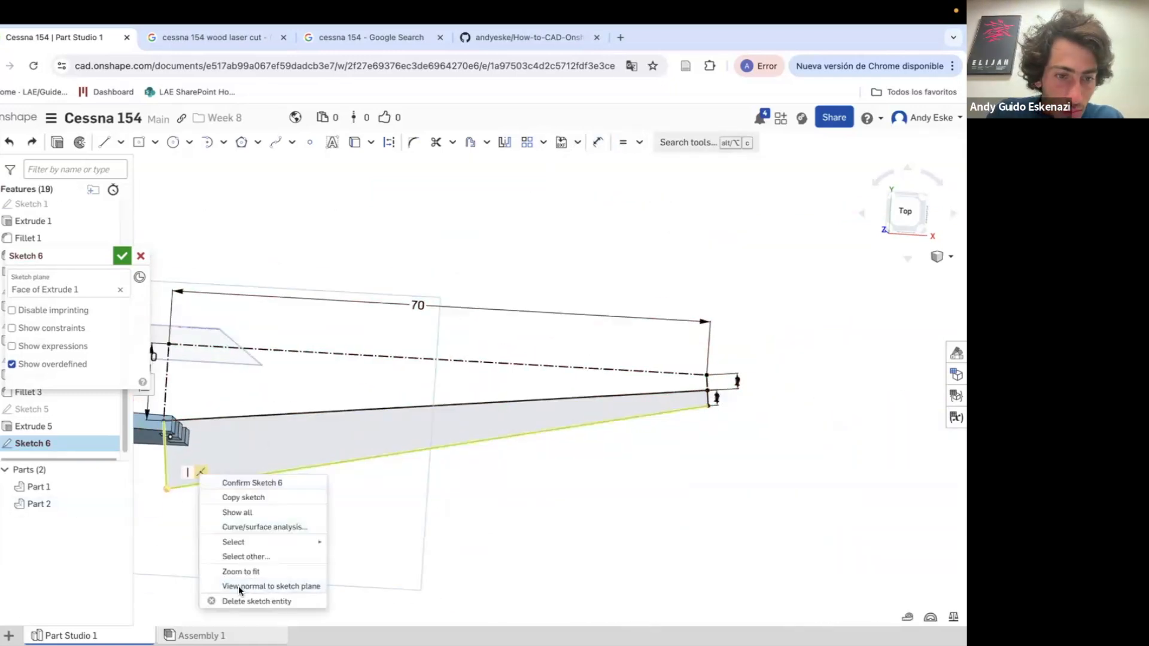
{"action": "left_click", "coordinate": [241, 601]}
{"action": "left_click_drag", "start_coordinate": [167, 489], "coordinate": [205, 493]}
{"action": "right_click", "coordinate": [167, 468]}
{"action": "left_click", "coordinate": [210, 458]}
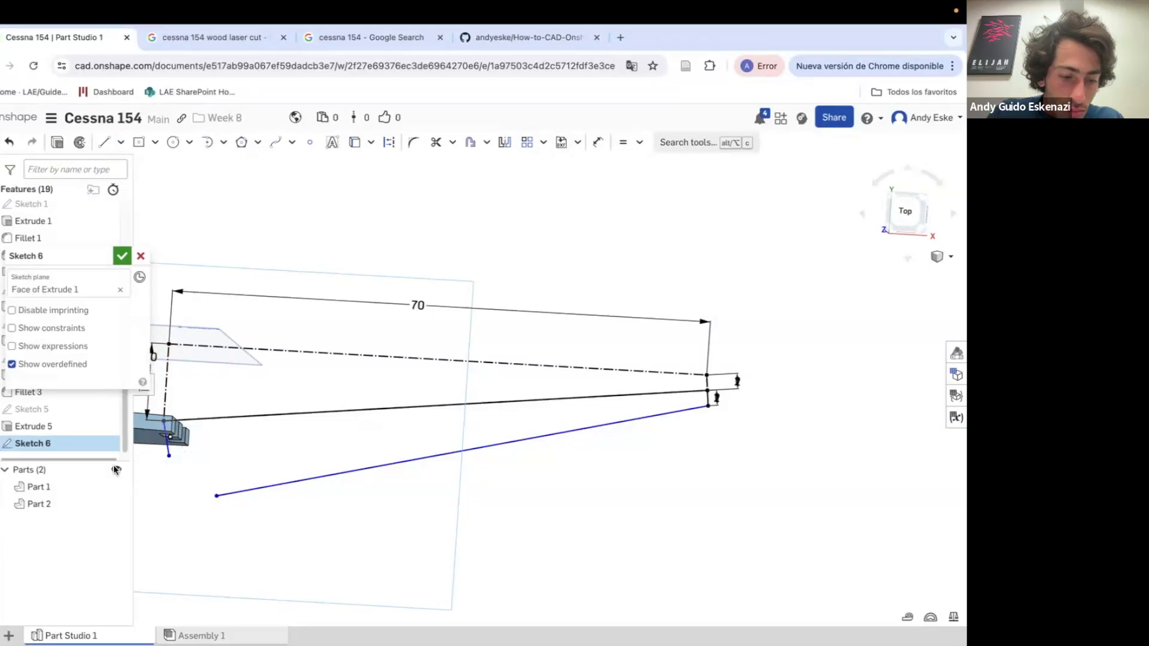
Rejoin the outer corner near the fuselage, move it close to the fuselage end, and make the profile's corner perpendicular
{"action": "right_click_drag", "start_coordinate": [168, 460], "coordinate": [189, 414]}
{"action": "scroll", "coordinate": [189, 414], "scroll_direction": "up", "scroll_amount": 1}
{"action": "left_click", "coordinate": [224, 496]}
{"action": "key", "text": "Escape"}
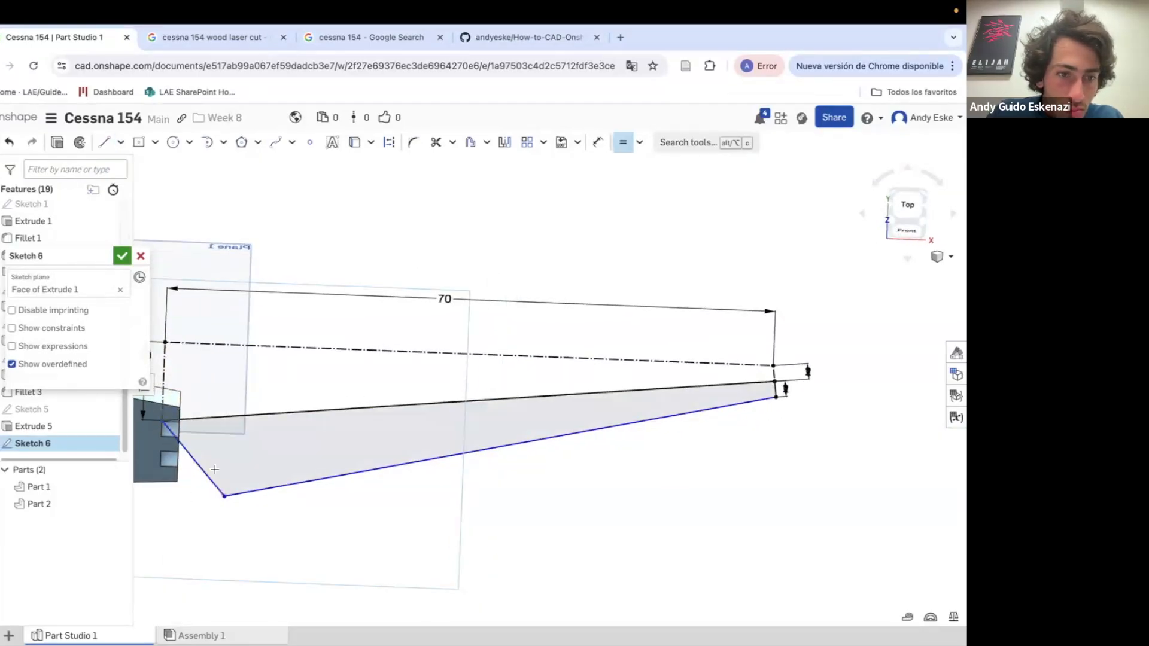
{"action": "left_click_drag", "start_coordinate": [224, 496], "coordinate": [172, 432]}
{"action": "left_click", "coordinate": [640, 143]}
{"action": "scroll", "coordinate": [375, 393], "scroll_direction": "down", "scroll_amount": 2}
{"action": "right_click_drag", "start_coordinate": [376, 394], "coordinate": [354, 377]}
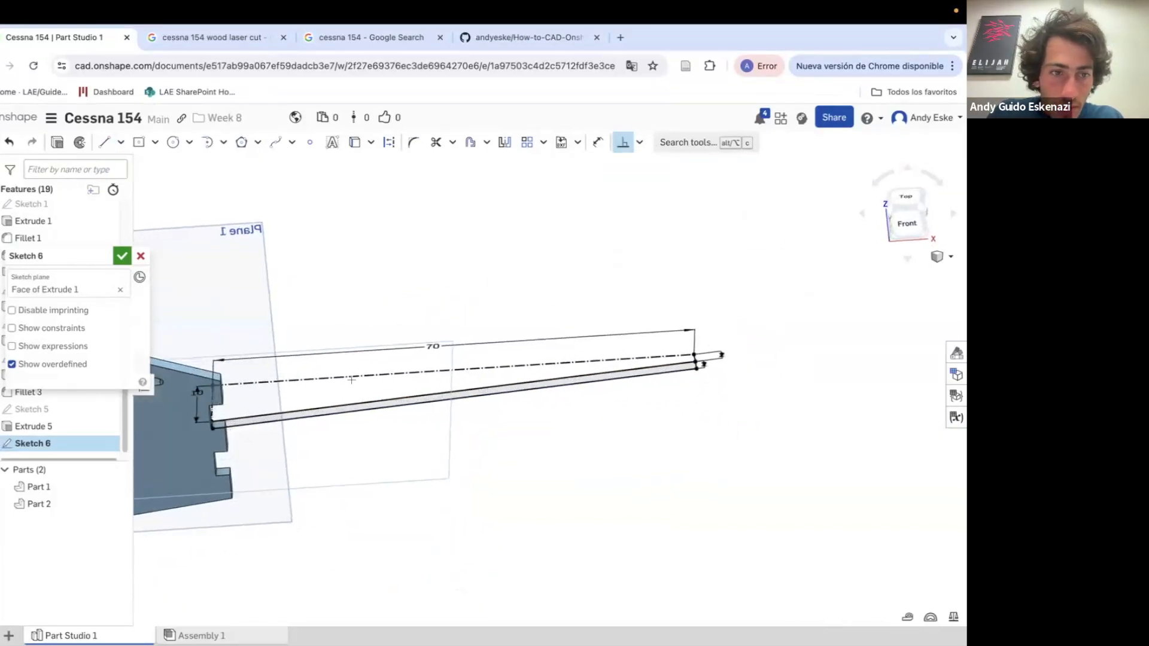
Extrude the thin profile as a new part up to the fuselage's upper rear vertex, with a second end up to its lower rear vertex
{"action": "key", "text": "shift+e"}
{"action": "scroll", "coordinate": [223, 400], "scroll_direction": "up", "scroll_amount": 4}
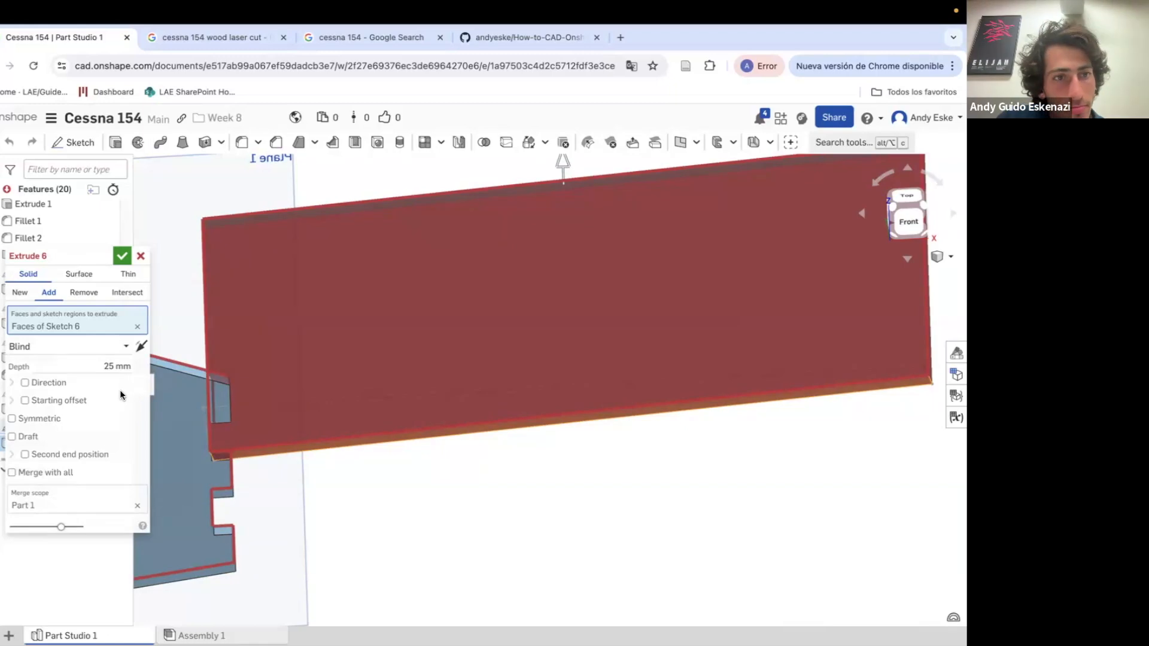
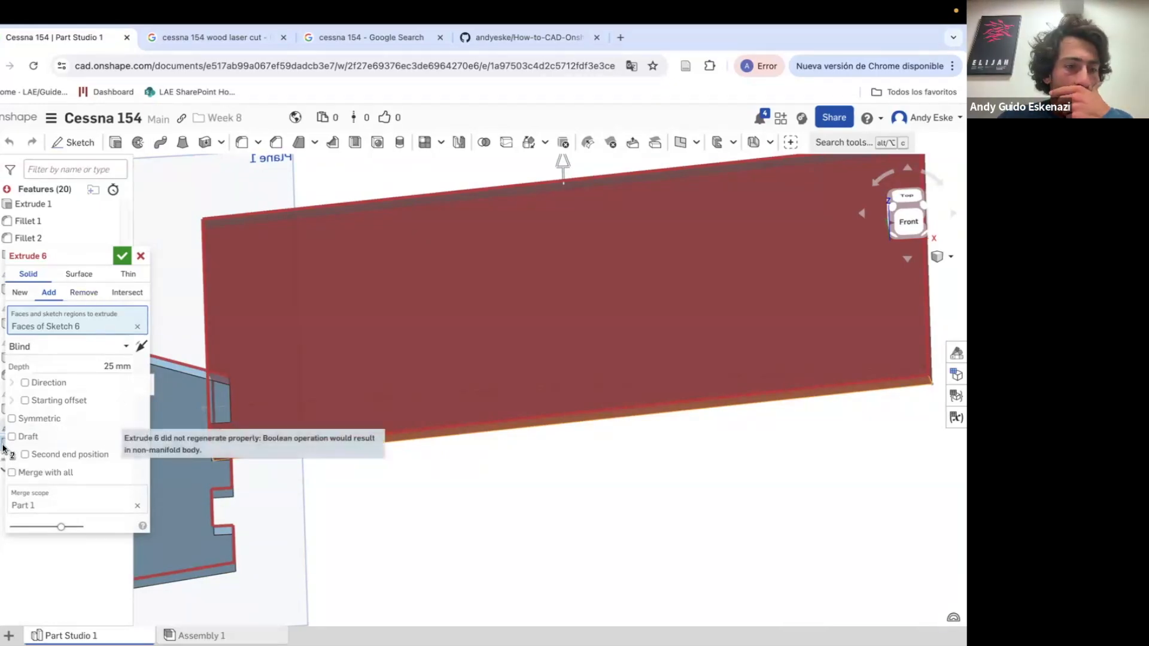
{"action": "left_click", "coordinate": [20, 292]}
{"action": "left_click", "coordinate": [66, 347]}
{"action": "left_click", "coordinate": [51, 436]}
{"action": "left_click", "coordinate": [25, 474]}
{"action": "left_click", "coordinate": [66, 491]}
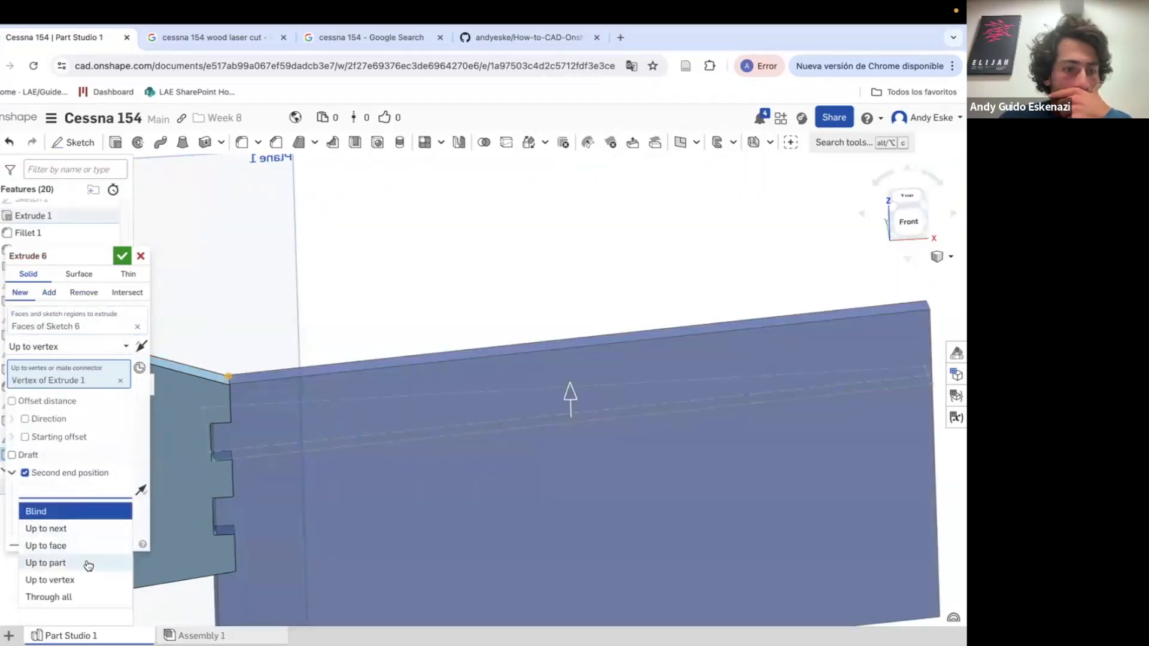
{"action": "left_click", "coordinate": [60, 580]}
{"action": "left_click", "coordinate": [236, 572]}
{"action": "left_click", "coordinate": [122, 256]}
{"action": "scroll", "coordinate": [419, 311], "scroll_direction": "down", "scroll_amount": 3}
{"action": "mouse_move", "coordinate": [431, 324]}
{"action": "right_mouse_down"}
{"action": "mouse_move", "coordinate": [414, 302]}
{"action": "mouse_move", "coordinate": [377, 312]}
{"action": "mouse_move", "coordinate": [441, 375]}
{"action": "mouse_move", "coordinate": [501, 359]}
{"action": "right_mouse_up"}
{"action": "left_click", "coordinate": [79, 148]}
{"action": "scroll", "coordinate": [446, 335], "scroll_direction": "down", "scroll_amount": 3}
{"action": "scroll", "coordinate": [501, 359], "scroll_direction": "up", "scroll_amount": 4}
{"action": "left_click", "coordinate": [463, 338]}
{"action": "left_click", "coordinate": [139, 256]}
Start a sketch on the tail panel's inner face and draw five stacked corner rectangles along its edge at the fuselage
{"action": "left_click", "coordinate": [79, 147]}
{"action": "scroll", "coordinate": [419, 353], "scroll_direction": "down", "scroll_amount": 3}
{"action": "right_click_drag", "start_coordinate": [413, 353], "coordinate": [527, 358]}
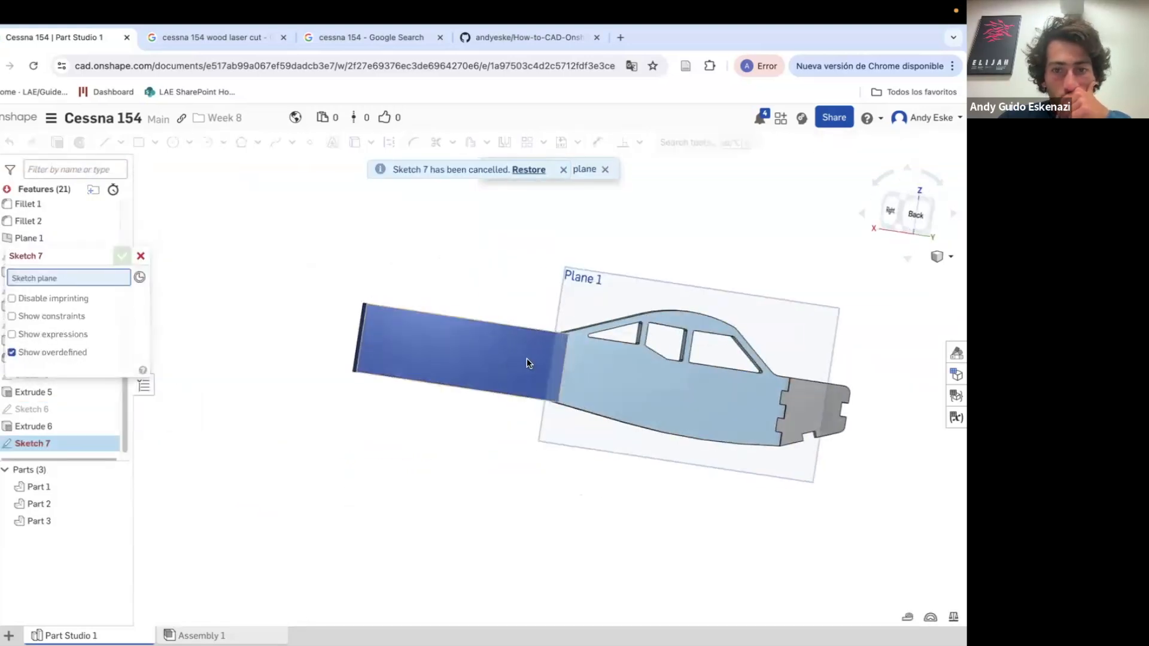
{"action": "left_click", "coordinate": [530, 359]}
{"action": "scroll", "coordinate": [548, 352], "scroll_direction": "up", "scroll_amount": 5}
{"action": "left_click", "coordinate": [155, 143]}
{"action": "left_click", "coordinate": [157, 167]}
{"action": "left_click", "coordinate": [590, 302]}
{"action": "left_click", "coordinate": [554, 362]}
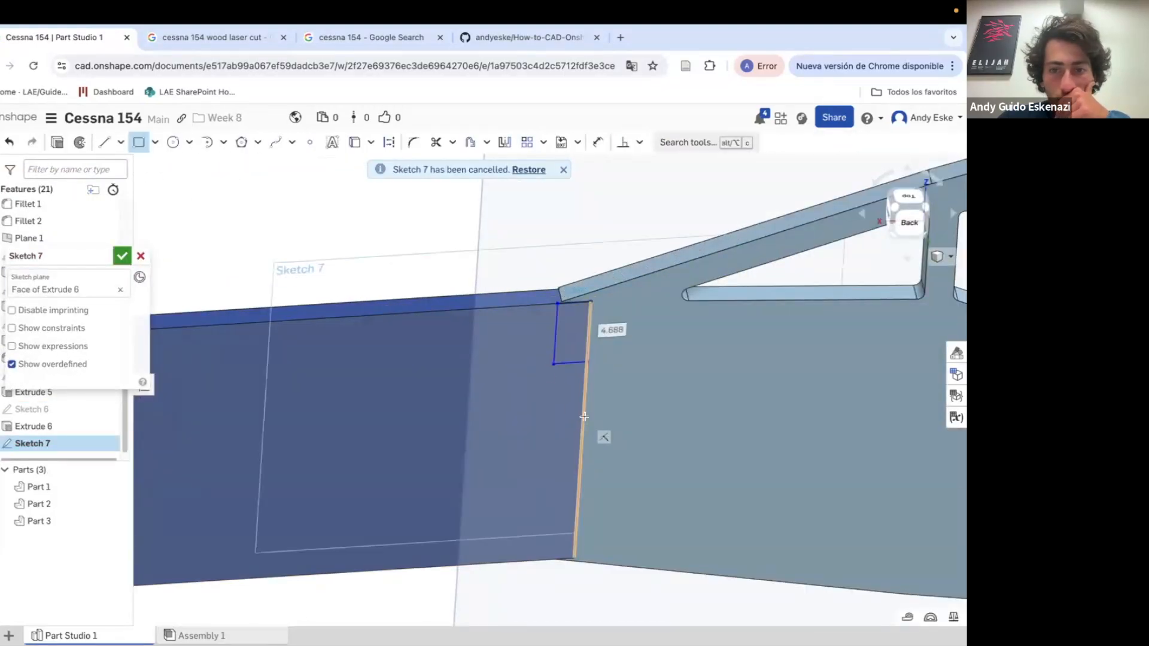
{"action": "scroll", "coordinate": [514, 443], "scroll_direction": "up", "scroll_amount": 3}
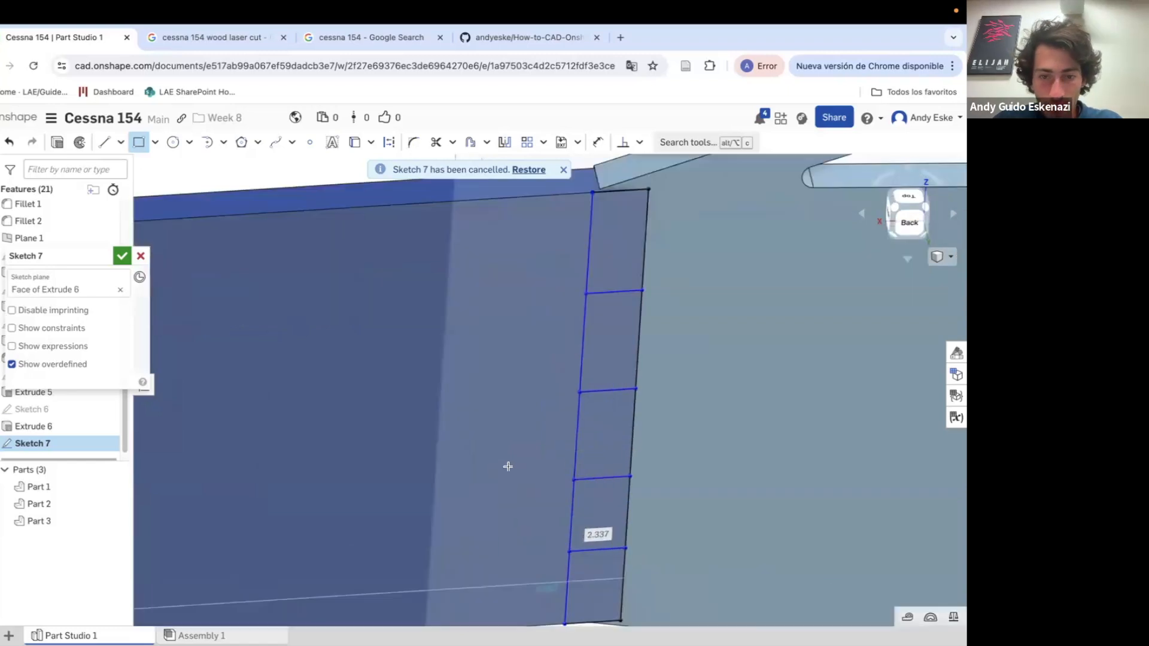
Make the five stacked rectangles equal in height and set their width to 2 mm
{"action": "left_click", "coordinate": [578, 400]}
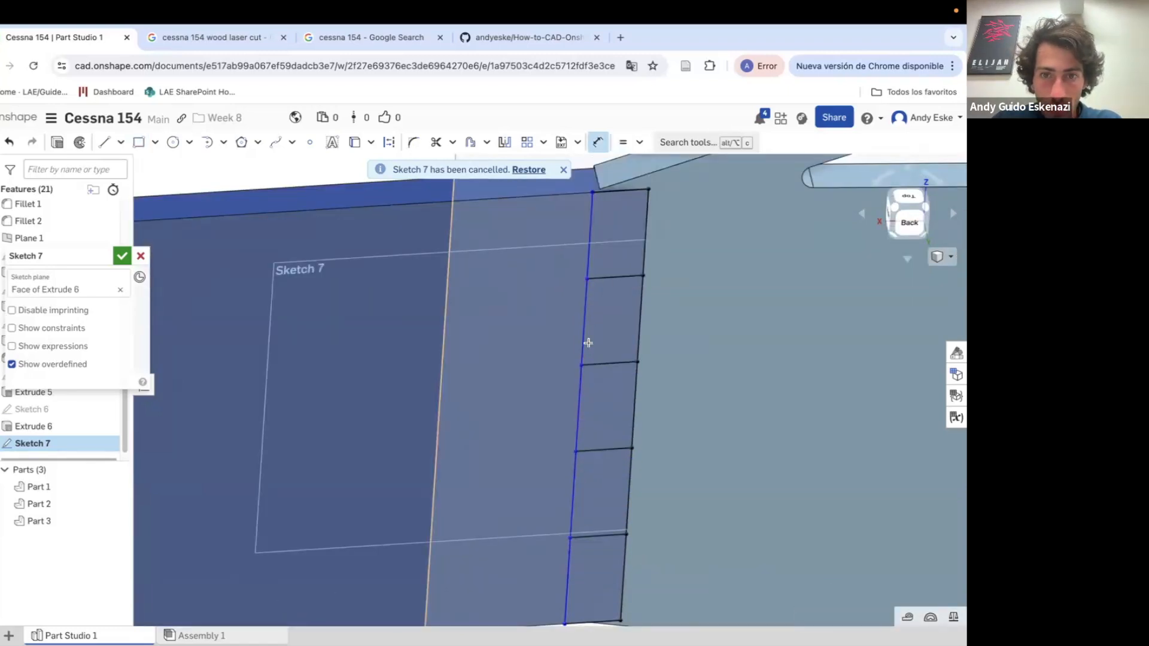
{"action": "left_click", "coordinate": [587, 343]}
{"action": "key", "text": "d"}
{"action": "left_click", "coordinate": [608, 364]}
{"action": "left_click", "coordinate": [613, 356]}
{"action": "type", "text": "2"}
{"action": "key", "text": "Return"}
{"action": "right_click_drag", "start_coordinate": [613, 357], "coordinate": [591, 309]}
Cut the first, third and fifth rectangles out of the tail panel's front edge with a Remove extrude
{"action": "left_click", "coordinate": [57, 142]}
{"action": "left_click", "coordinate": [83, 293]}
{"action": "left_click", "coordinate": [617, 314]}
{"action": "left_click", "coordinate": [137, 328]}
{"action": "left_click", "coordinate": [138, 328]}
{"action": "left_click", "coordinate": [138, 328]}
{"action": "left_click", "coordinate": [138, 328]}
{"action": "left_click", "coordinate": [623, 264]}
{"action": "left_click", "coordinate": [584, 419]}
{"action": "left_click", "coordinate": [540, 531]}
{"action": "left_click", "coordinate": [122, 256]}
Sketch a taper along the tail panel's lower edge with an 8 mm dimension and cut it away with a Remove extrude
{"action": "scroll", "coordinate": [539, 335], "scroll_direction": "down", "scroll_amount": 5}
{"action": "mouse_move", "coordinate": [455, 323]}
{"action": "right_mouse_down"}
{"action": "mouse_move", "coordinate": [647, 300]}
{"action": "mouse_move", "coordinate": [560, 279]}
{"action": "mouse_move", "coordinate": [588, 355]}
{"action": "mouse_move", "coordinate": [521, 297]}
{"action": "mouse_move", "coordinate": [557, 282]}
{"action": "right_mouse_up"}
{"action": "key", "text": "shift+s"}
{"action": "left_click", "coordinate": [587, 358]}
{"action": "type", "text": "8"}
{"action": "key", "text": "Return"}
{"action": "left_click", "coordinate": [57, 142]}
{"action": "left_click", "coordinate": [87, 292]}
{"action": "left_click", "coordinate": [123, 256]}
Start a sketch on the tail panel's side face and outline a thin triangular taper along its upper edge to the rear end
{"action": "left_click", "coordinate": [73, 143]}
{"action": "left_click", "coordinate": [566, 300]}
{"action": "scroll", "coordinate": [566, 265], "scroll_direction": "up", "scroll_amount": 5}
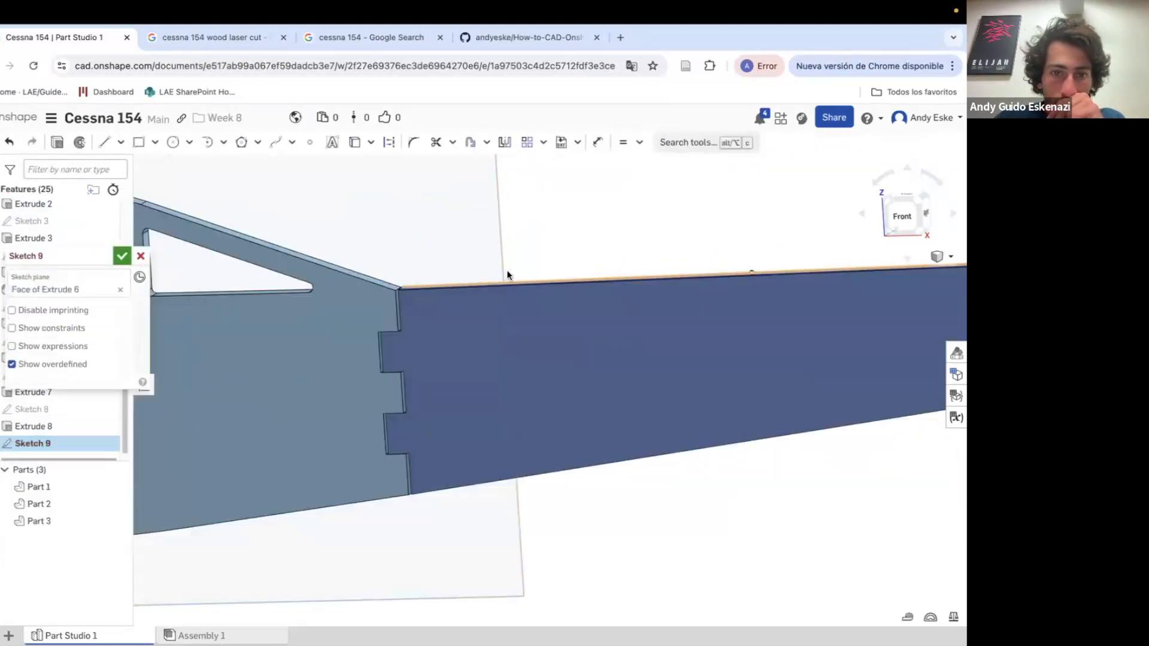
{"action": "left_click", "coordinate": [400, 291]}
{"action": "scroll", "coordinate": [485, 310], "scroll_direction": "down", "scroll_amount": 3}
{"action": "left_click", "coordinate": [473, 299]}
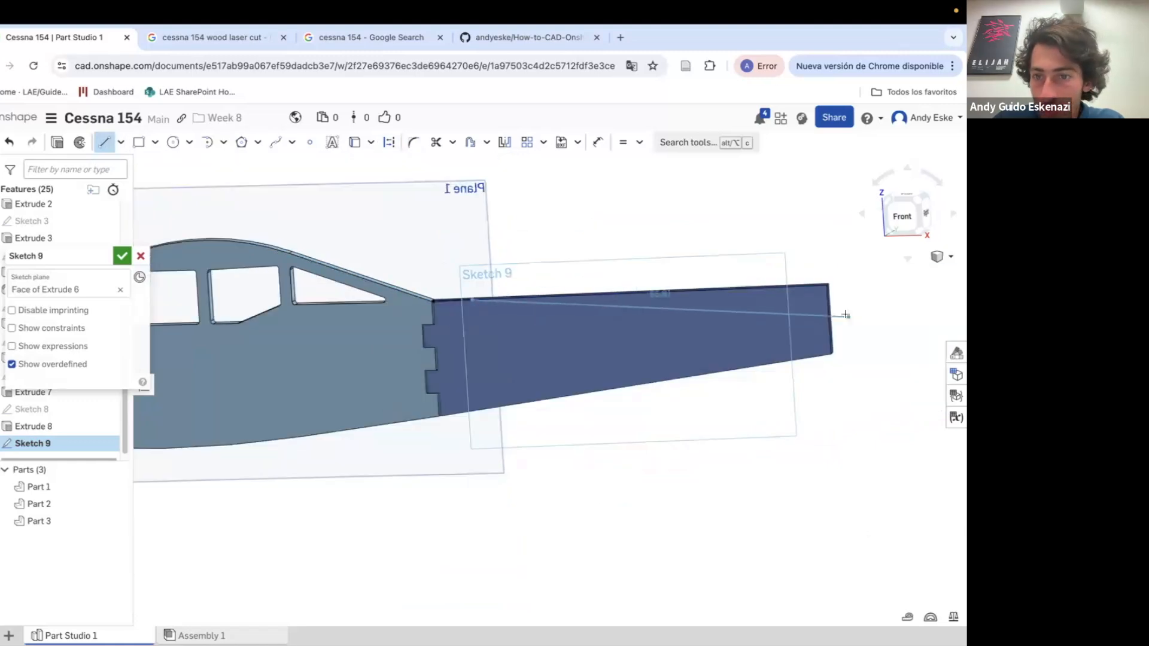
{"action": "left_click", "coordinate": [827, 298]}
{"action": "left_click", "coordinate": [828, 285]}
{"action": "left_click", "coordinate": [473, 299]}
Set the upper taper's height at the rear end to 2 mm and cut it away with a Remove extrude
{"action": "key", "text": "d"}
{"action": "left_click", "coordinate": [831, 294]}
{"action": "left_click", "coordinate": [863, 300]}
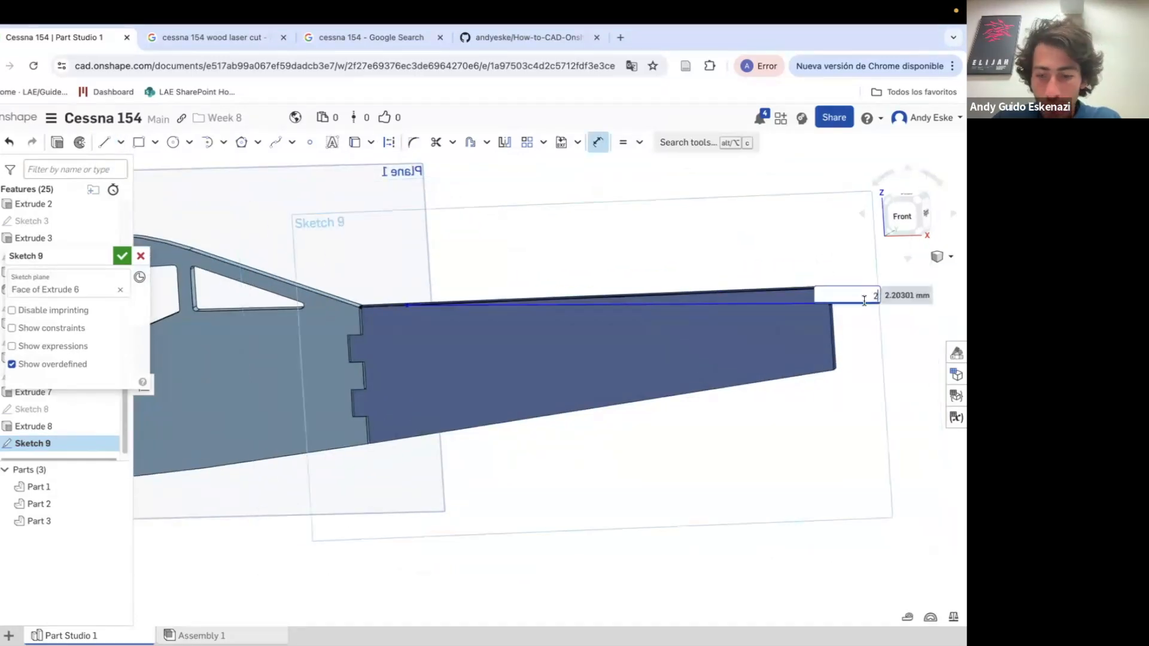
{"action": "key", "text": "Return"}
{"action": "scroll", "coordinate": [439, 303], "scroll_direction": "up", "scroll_amount": 4}
{"action": "key", "text": "shift+e"}
{"action": "scroll", "coordinate": [428, 323], "scroll_direction": "down", "scroll_amount": 5}
{"action": "key", "text": "Return"}
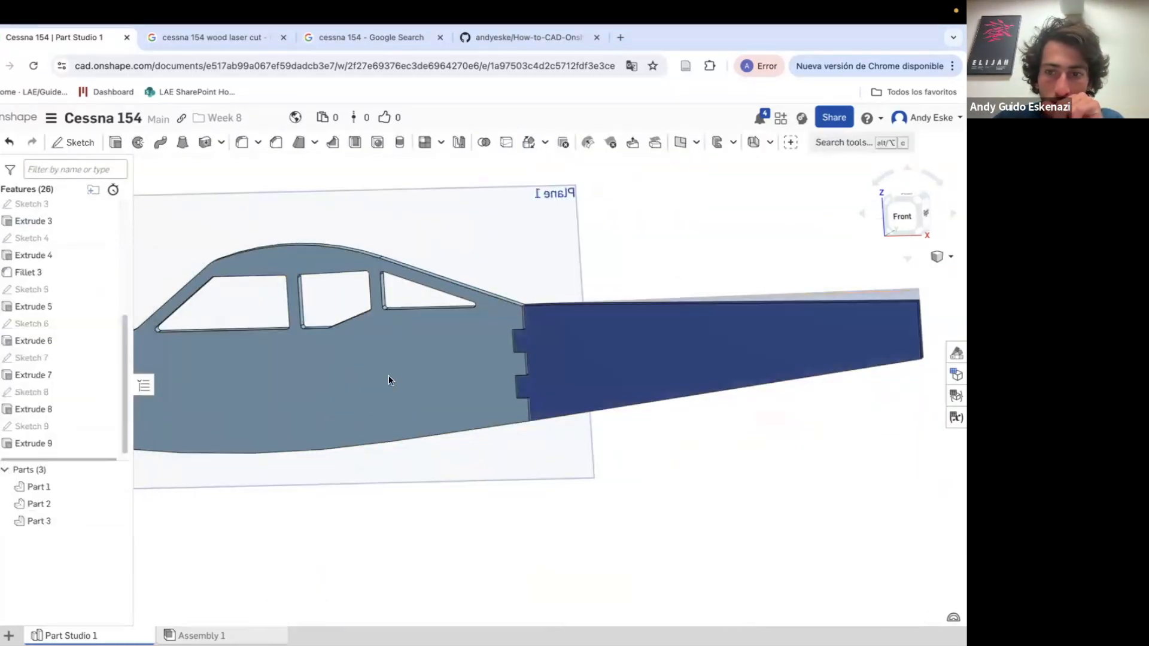
Fillet the tail panel's upper and lower rear corners with a 2 mm radius
{"action": "scroll", "coordinate": [622, 448], "scroll_direction": "down", "scroll_amount": 3}
{"action": "scroll", "coordinate": [677, 441], "scroll_direction": "up", "scroll_amount": 8}
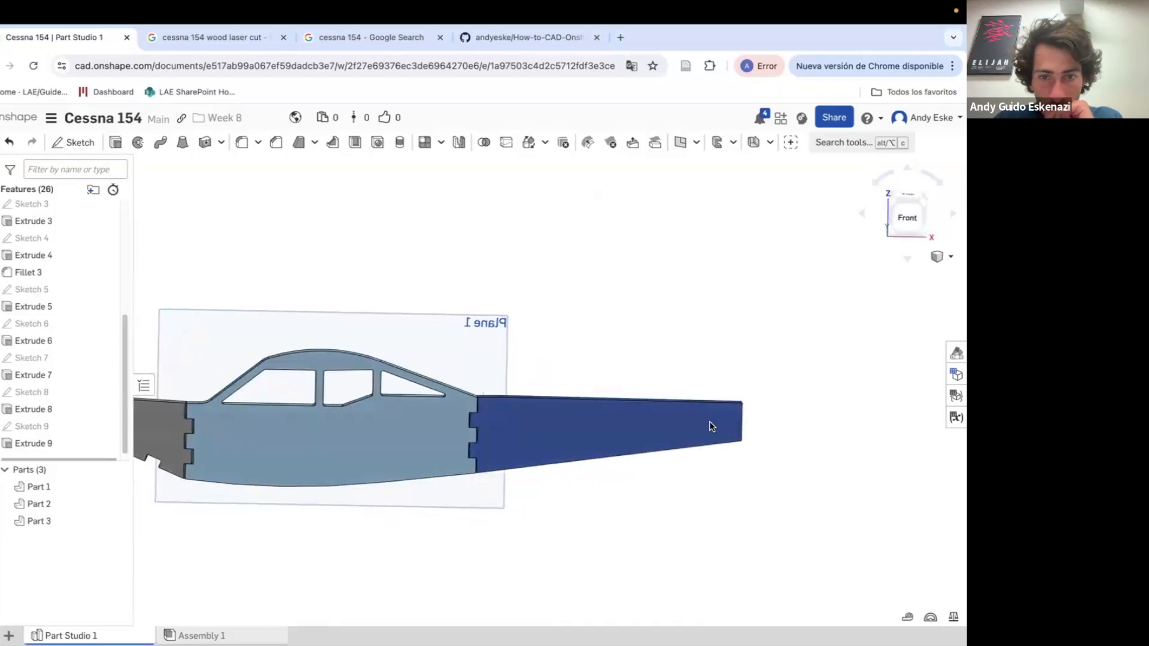
{"action": "key", "text": "shift+f"}
{"action": "left_click", "coordinate": [742, 359]}
{"action": "left_click", "coordinate": [741, 481]}
{"action": "scroll", "coordinate": [681, 415], "scroll_direction": "down", "scroll_amount": 5}
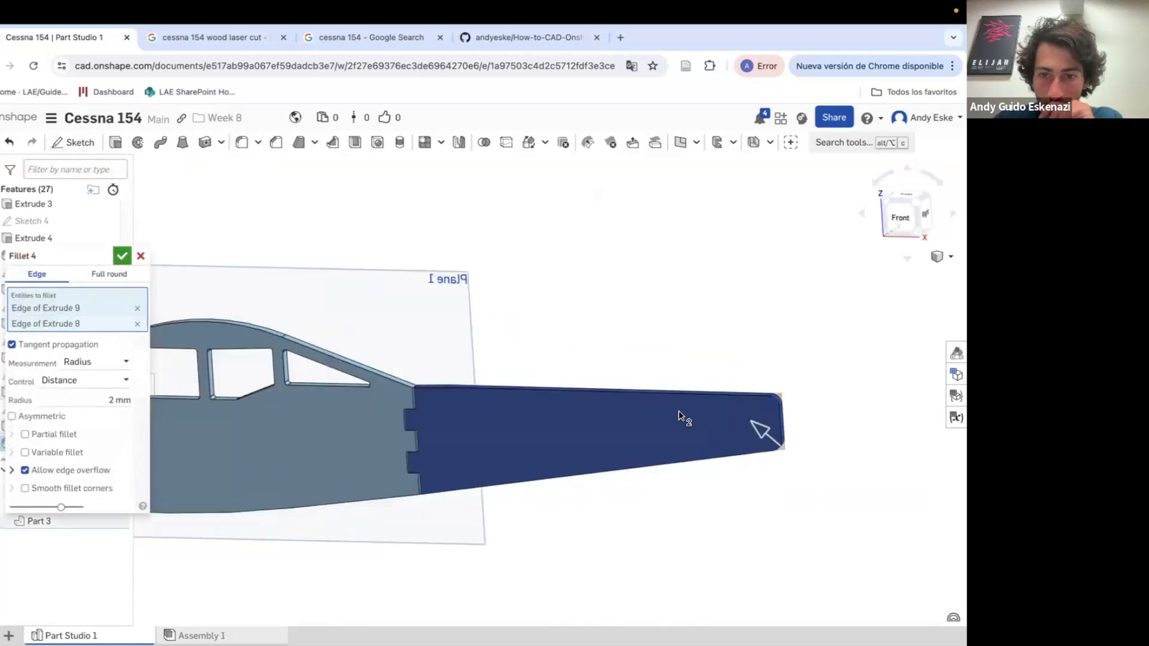
{"action": "key", "text": "Return"}
Sketch on the tail panel's side face, adding a short line inward from the rear edge and three equal segments along the lower edge
{"action": "key", "text": "shift+s"}
{"action": "scroll", "coordinate": [725, 437], "scroll_direction": "up", "scroll_amount": 5}
{"action": "mouse_move", "coordinate": [696, 388]}
{"action": "right_mouse_down"}
{"action": "mouse_move", "coordinate": [469, 393]}
{"action": "mouse_move", "coordinate": [323, 158]}
{"action": "right_mouse_up"}
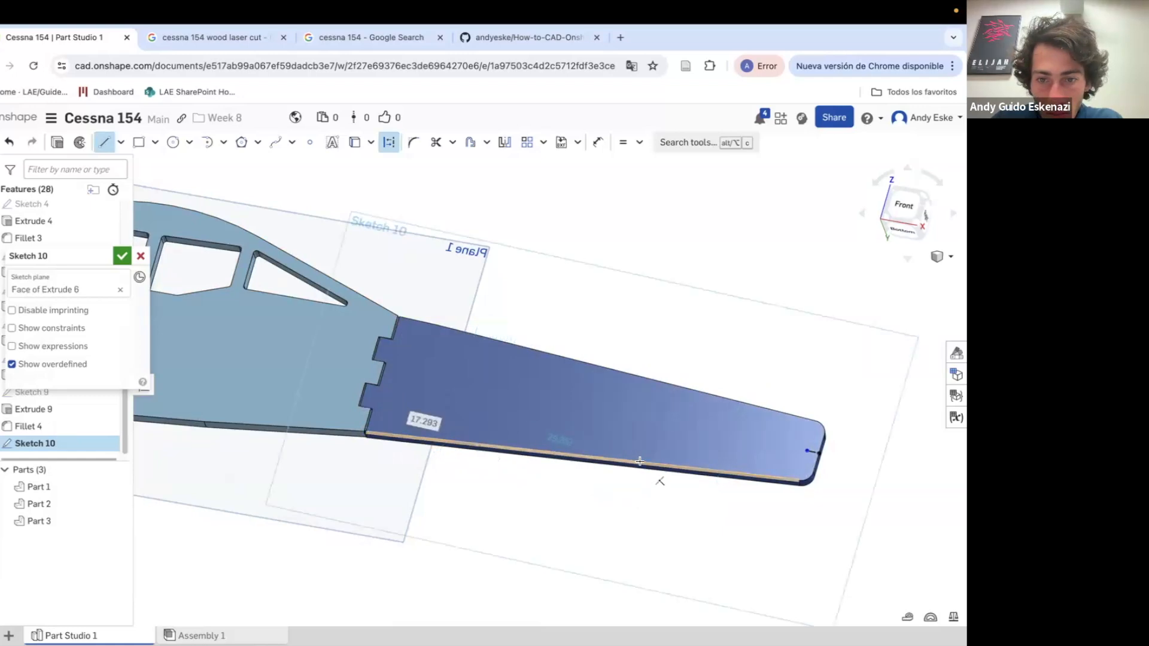
{"action": "key", "text": "e"}
{"action": "scroll", "coordinate": [593, 433], "scroll_direction": "up", "scroll_amount": 2}
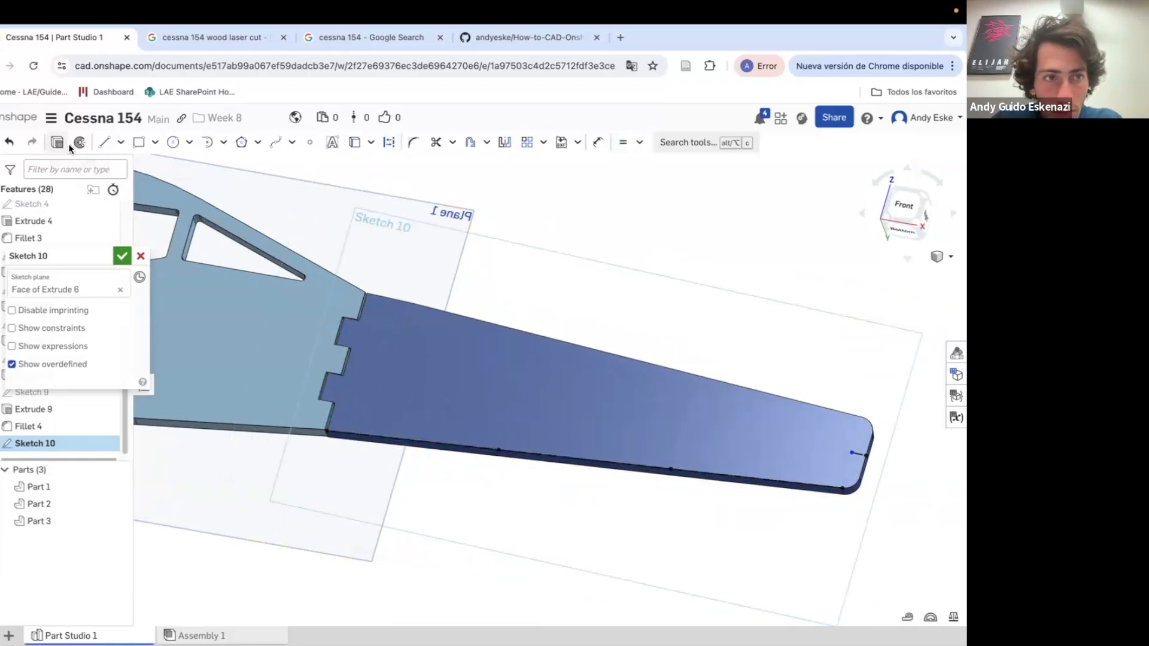
Draw short perpendicular construction lines inward from the two division points on the lower edge and make them equal
{"action": "left_click", "coordinate": [499, 432]}
{"action": "left_click", "coordinate": [104, 143]}
{"action": "left_click", "coordinate": [673, 448]}
{"action": "key", "text": "e"}
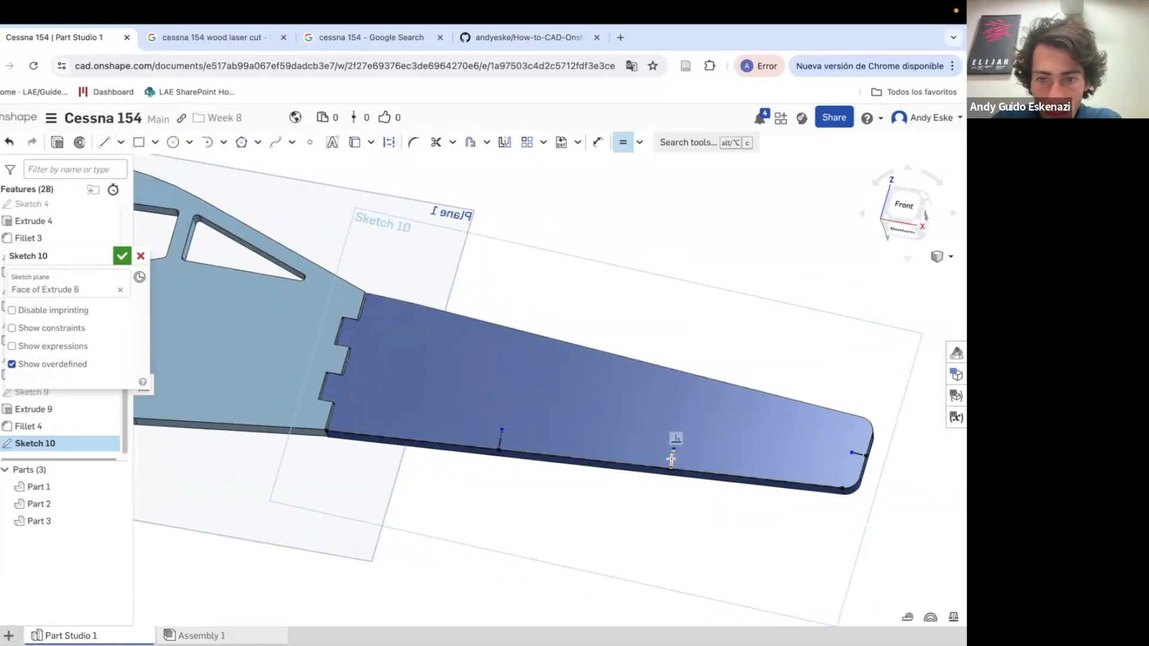
Draw a center-point rectangle 2 mm deep and 4 mm high on the rear edge as a notch outline
{"action": "scroll", "coordinate": [874, 428], "scroll_direction": "up", "scroll_amount": 2}
{"action": "left_click", "coordinate": [154, 142]}
{"action": "left_click", "coordinate": [180, 188]}
{"action": "scroll", "coordinate": [862, 449], "scroll_direction": "up", "scroll_amount": 1}
{"action": "left_click", "coordinate": [866, 447]}
{"action": "scroll", "coordinate": [862, 455], "scroll_direction": "up", "scroll_amount": 2}
{"action": "type", "text": "4"}
{"action": "scroll", "coordinate": [721, 379], "scroll_direction": "down", "scroll_amount": 3}
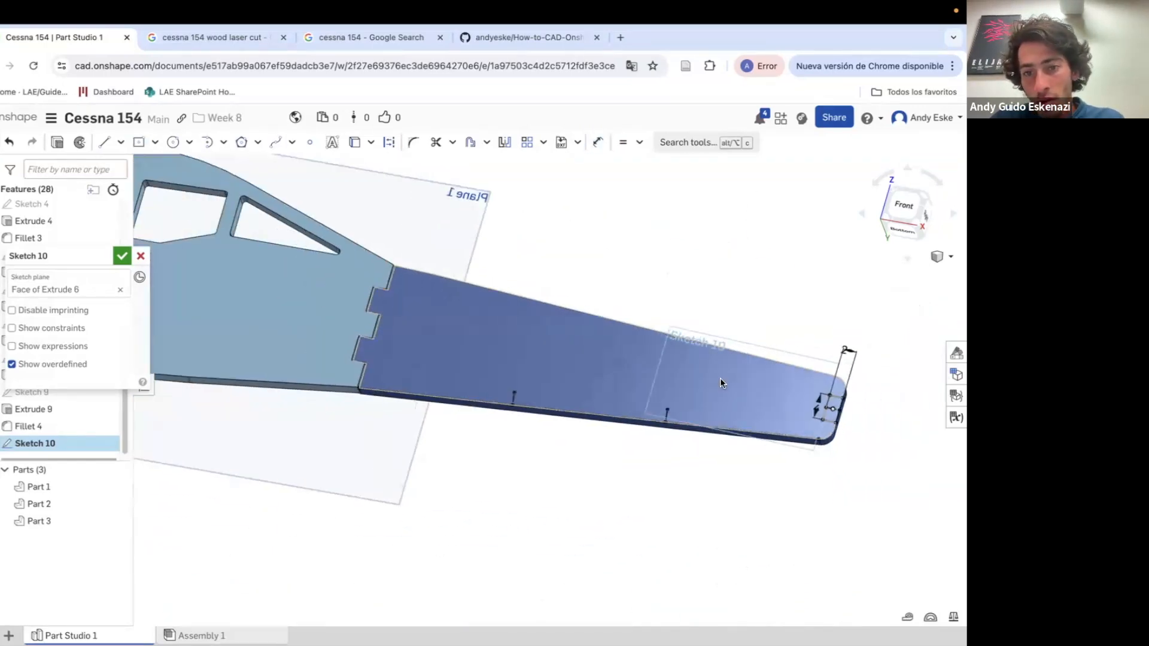
Draw rectangular notch outlines around the two construction lines on the tail panel's lower edge
{"action": "scroll", "coordinate": [500, 411], "scroll_direction": "up", "scroll_amount": 5}
{"action": "left_click", "coordinate": [104, 142]}
{"action": "left_click", "coordinate": [556, 443]}
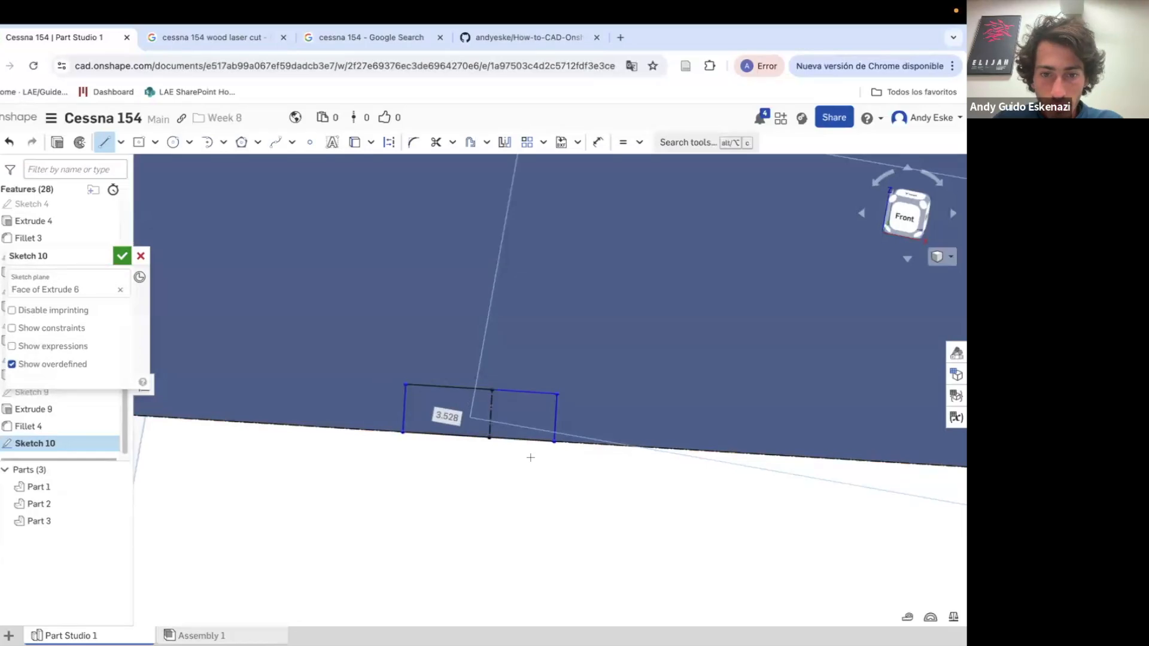
{"action": "scroll", "coordinate": [530, 458], "scroll_direction": "up", "scroll_amount": 2}
{"action": "right_click_drag", "start_coordinate": [531, 458], "coordinate": [418, 436]}
{"action": "scroll", "coordinate": [389, 432], "scroll_direction": "down", "scroll_amount": 4}
{"action": "scroll", "coordinate": [666, 431], "scroll_direction": "up", "scroll_amount": 3}
{"action": "key", "text": "super+z"}
{"action": "left_click", "coordinate": [705, 424]}
{"action": "key", "text": "Escape"}
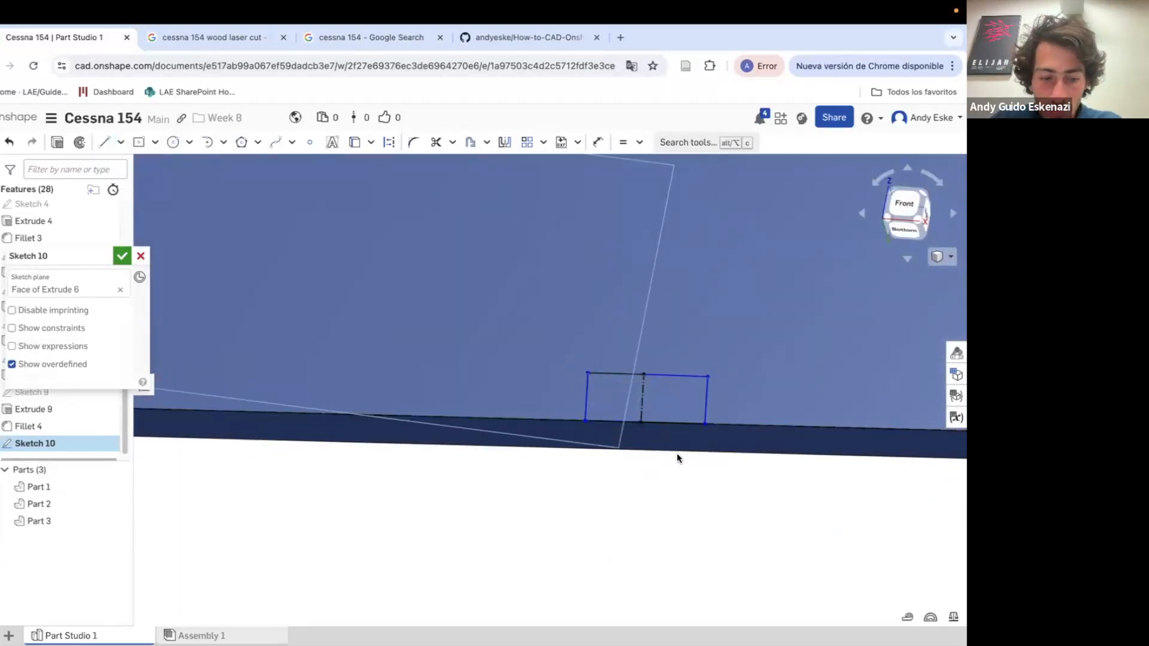
Square up the lower-edge notch outlines with parallel and perpendicular constraints
{"action": "left_click", "coordinate": [643, 144]}
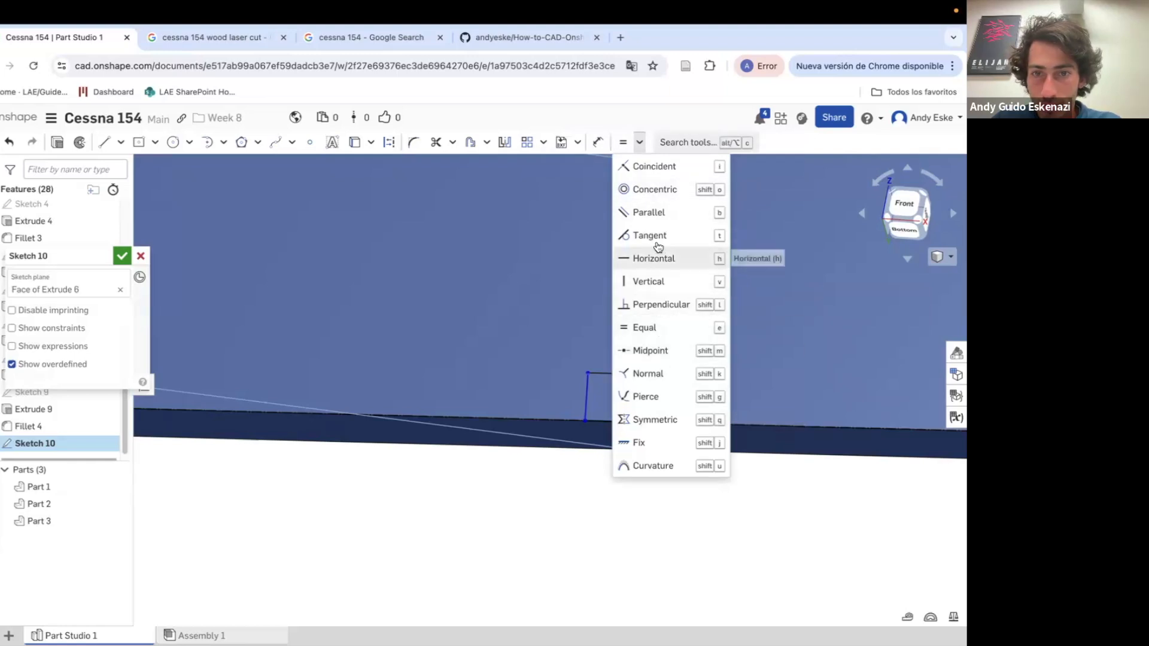
{"action": "left_click", "coordinate": [647, 210]}
{"action": "right_click_drag", "start_coordinate": [719, 375], "coordinate": [549, 371]}
{"action": "left_click", "coordinate": [639, 141]}
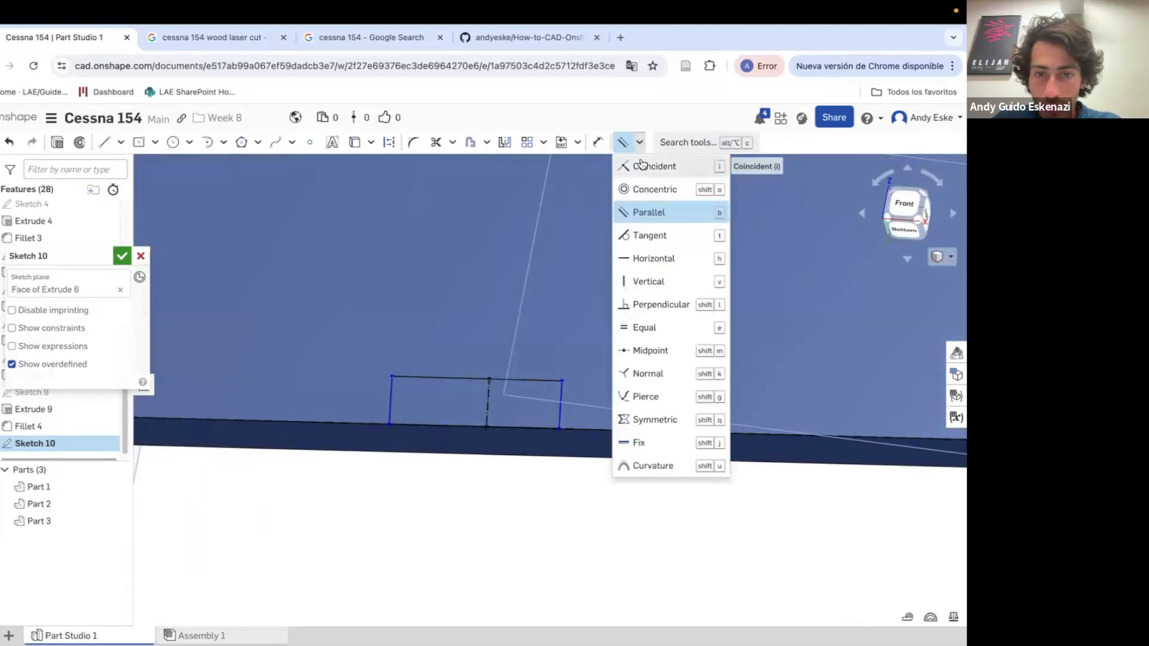
{"action": "left_click", "coordinate": [665, 303]}
{"action": "left_click", "coordinate": [527, 380]}
{"action": "scroll", "coordinate": [487, 392], "scroll_direction": "down", "scroll_amount": 3}
Make the halves of the lower-edge notches equal and set the half-width to 2 mm
{"action": "left_click", "coordinate": [435, 376]}
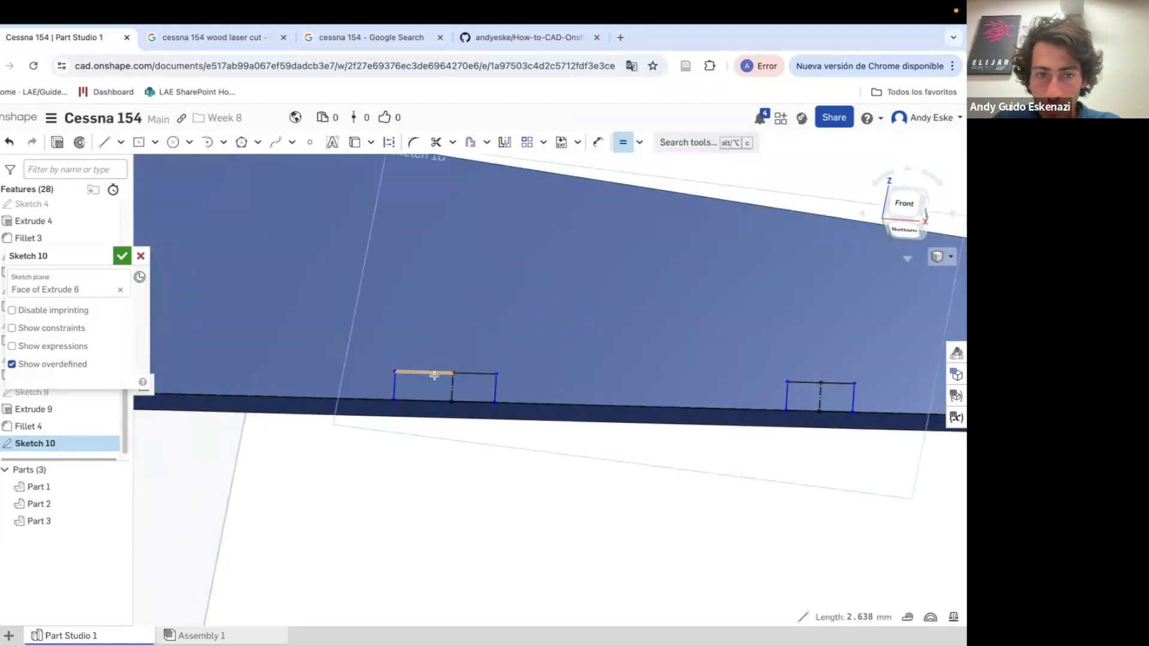
{"action": "type", "text": "2"}
{"action": "key", "text": "Return"}
{"action": "left_click", "coordinate": [805, 382]}
Cut the rear notch and the two lower-edge notches out of the tail panel with a Remove extrude
{"action": "left_click", "coordinate": [57, 142]}
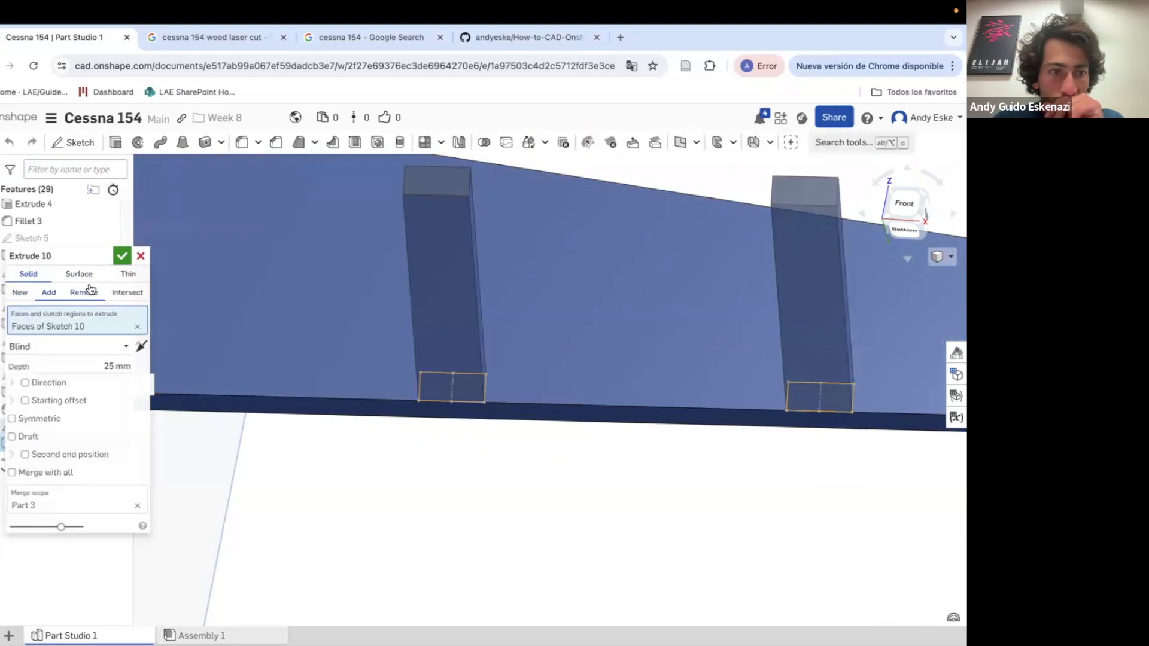
{"action": "left_click", "coordinate": [88, 291]}
{"action": "left_click", "coordinate": [122, 256]}
{"action": "scroll", "coordinate": [480, 360], "scroll_direction": "down", "scroll_amount": 6}
{"action": "mouse_move", "coordinate": [479, 365]}
{"action": "right_mouse_down"}
{"action": "mouse_move", "coordinate": [403, 359]}
{"action": "mouse_move", "coordinate": [490, 379]}
{"action": "right_mouse_up"}
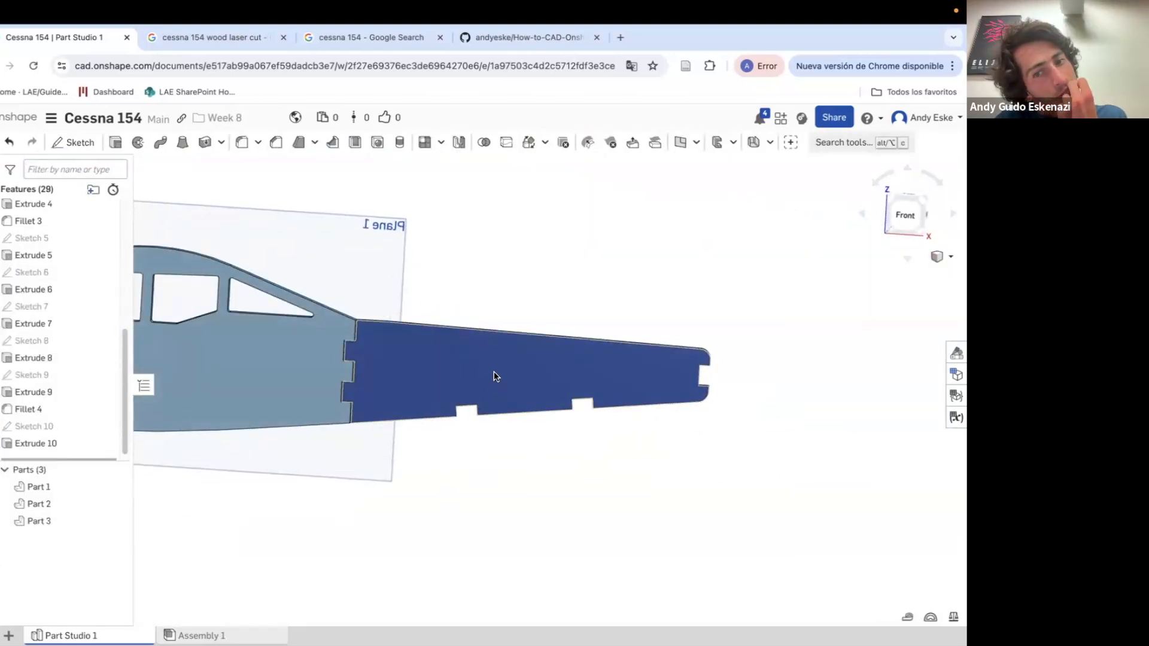
Reopen the notch sketch and draw construction segments along the tail panel's upper edge, dividing it into three equal parts
{"action": "right_click", "coordinate": [36, 426]}
{"action": "left_click", "coordinate": [78, 85]}
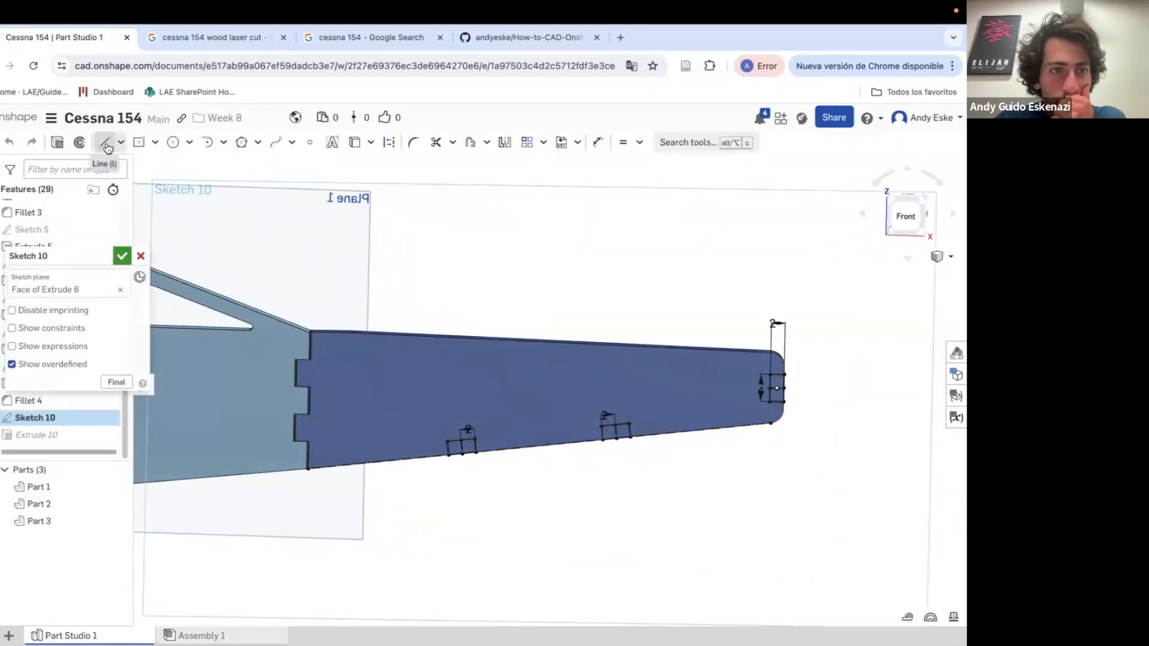
{"action": "left_click", "coordinate": [352, 334]}
{"action": "left_click", "coordinate": [773, 352]}
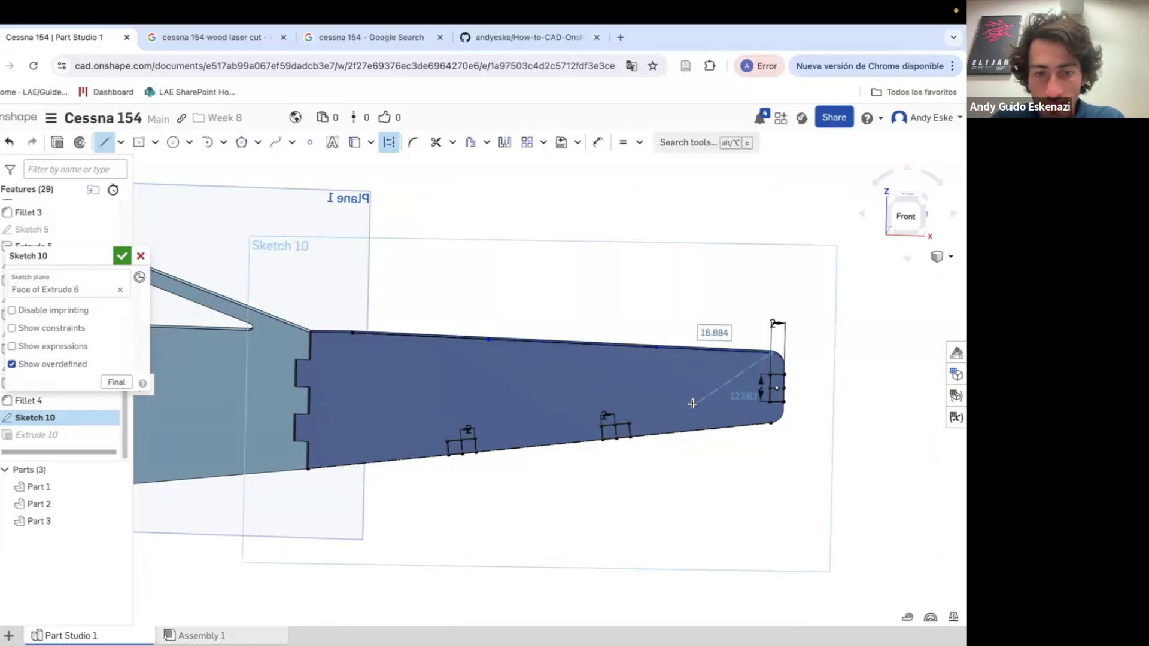
{"action": "scroll", "coordinate": [522, 388], "scroll_direction": "up", "scroll_amount": 3}
Draw short construction lines inward from the two division points, perpendicular to the upper edge
{"action": "key", "text": "l"}
{"action": "left_click", "coordinate": [456, 364]}
{"action": "key", "text": "Escape"}
{"action": "key", "text": "l"}
{"action": "left_click", "coordinate": [671, 347]}
{"action": "left_click", "coordinate": [668, 374]}
{"action": "key", "text": "Escape"}
Make the two upper construction lines equal and set their length to 2 mm
{"action": "left_click", "coordinate": [670, 364]}
{"action": "left_click", "coordinate": [462, 355]}
{"action": "key", "text": "e"}
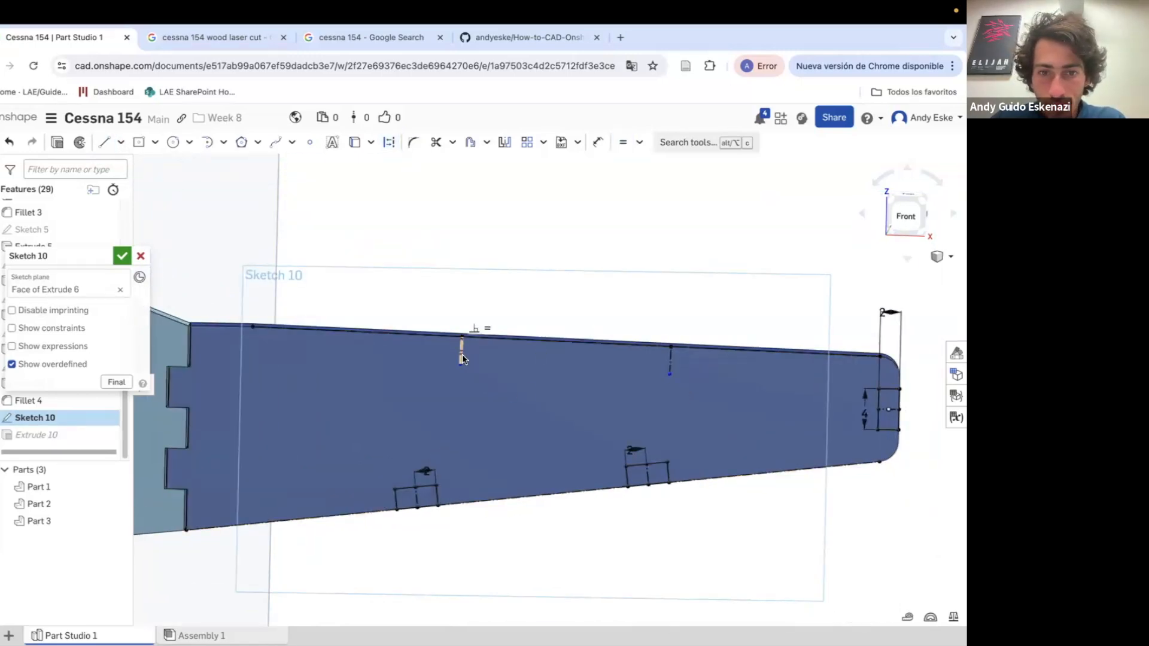
{"action": "left_click", "coordinate": [489, 354]}
{"action": "type", "text": "2"}
{"action": "key", "text": "Return"}
Draw rectangular notch outlines around the two construction lines on the upper edge
{"action": "scroll", "coordinate": [476, 322], "scroll_direction": "up", "scroll_amount": 4}
{"action": "key", "text": "l"}
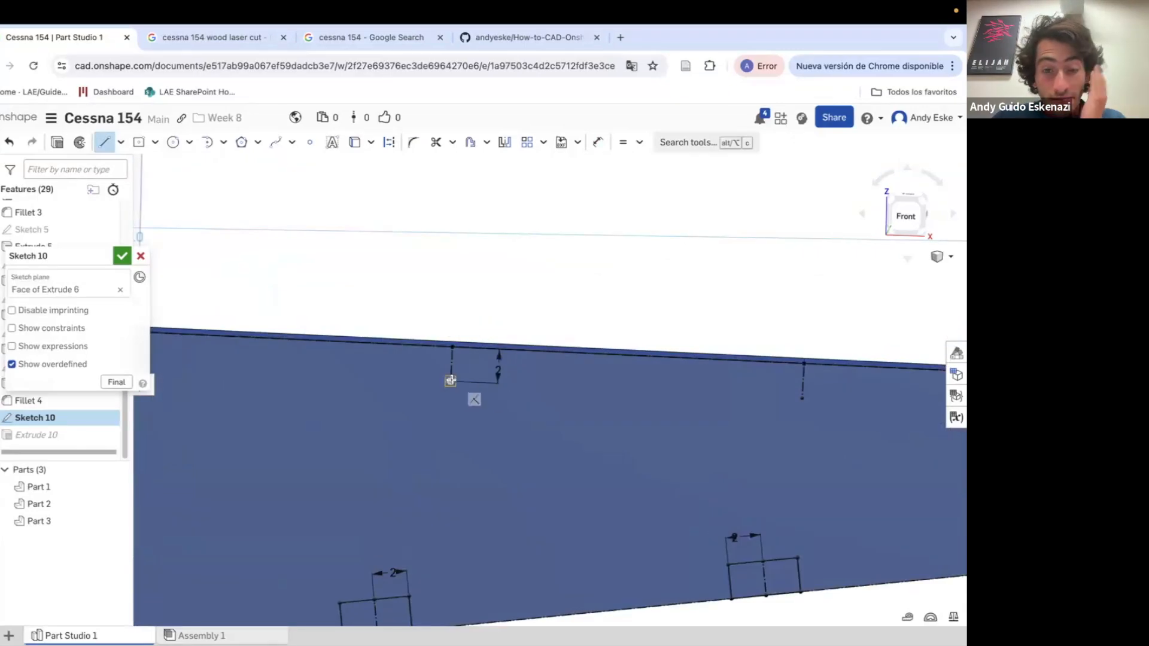
{"action": "left_click", "coordinate": [451, 382]}
{"action": "left_click", "coordinate": [484, 383]}
{"action": "left_click", "coordinate": [484, 348]}
{"action": "left_click", "coordinate": [837, 400]}
{"action": "left_click", "coordinate": [838, 365]}
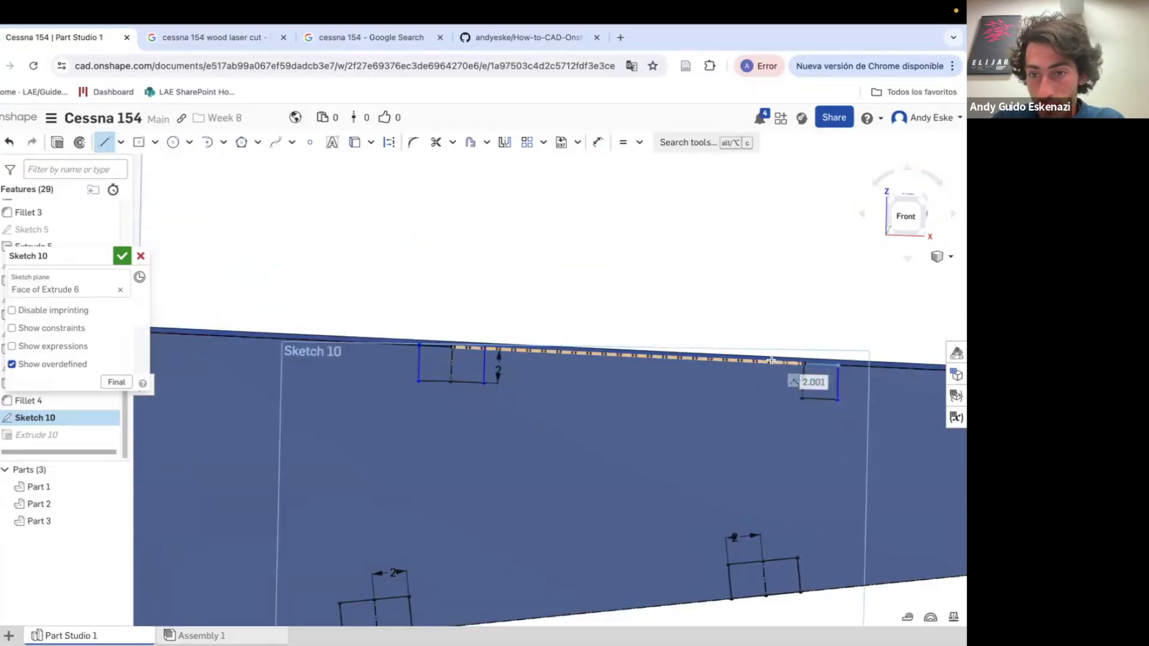
Try to constrain the upper-edge notch outlines with equal and parallel relations, and undo the last constraint
{"action": "left_click", "coordinate": [639, 142]}
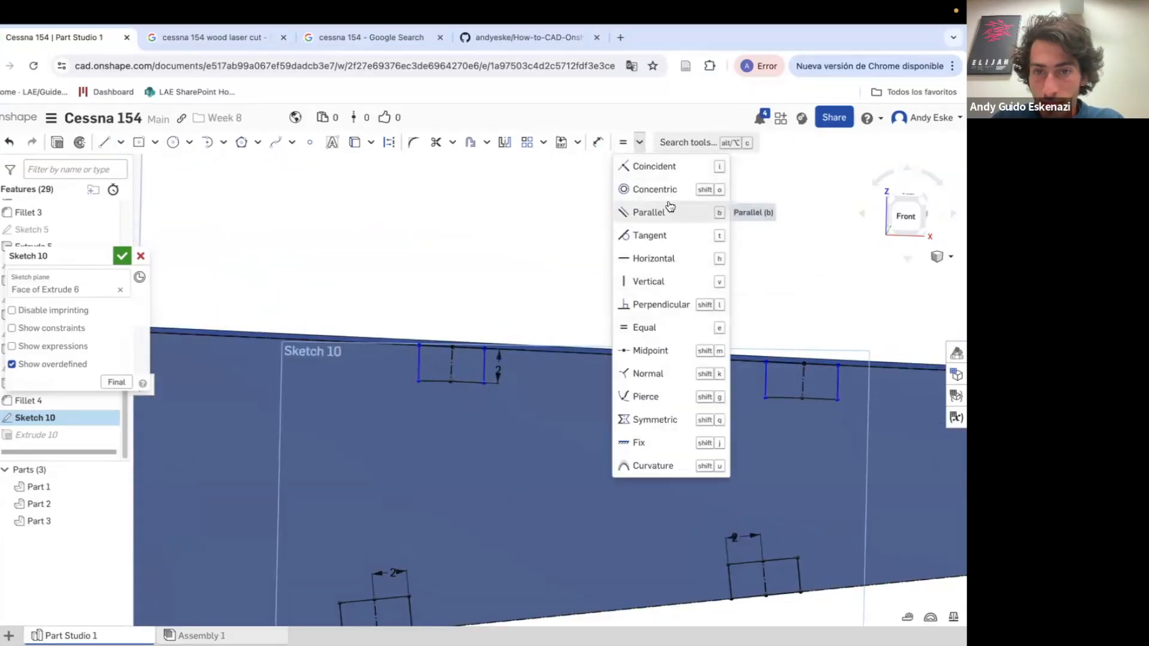
{"action": "left_click", "coordinate": [671, 280]}
{"action": "key", "text": "e"}
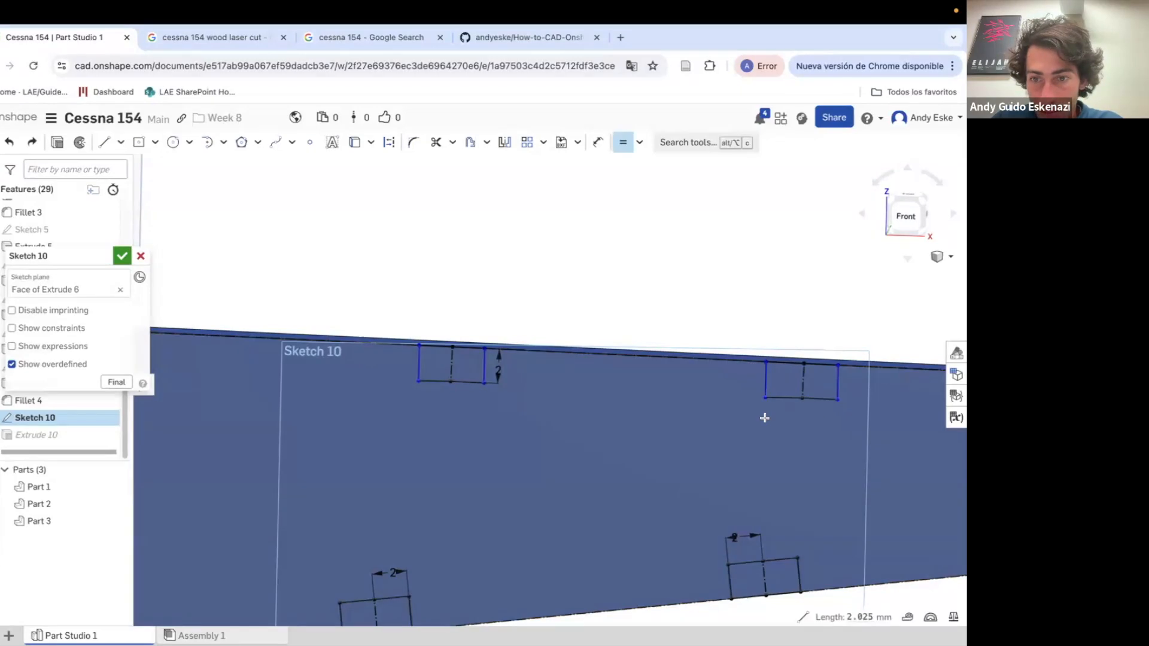
{"action": "left_click", "coordinate": [639, 142]}
{"action": "left_click", "coordinate": [664, 214]}
{"action": "left_click", "coordinate": [483, 369]}
{"action": "left_click", "coordinate": [433, 383]}
{"action": "key", "text": "super+z"}
{"action": "key", "text": "Escape"}
{"action": "scroll", "coordinate": [451, 368], "scroll_direction": "up", "scroll_amount": 5}
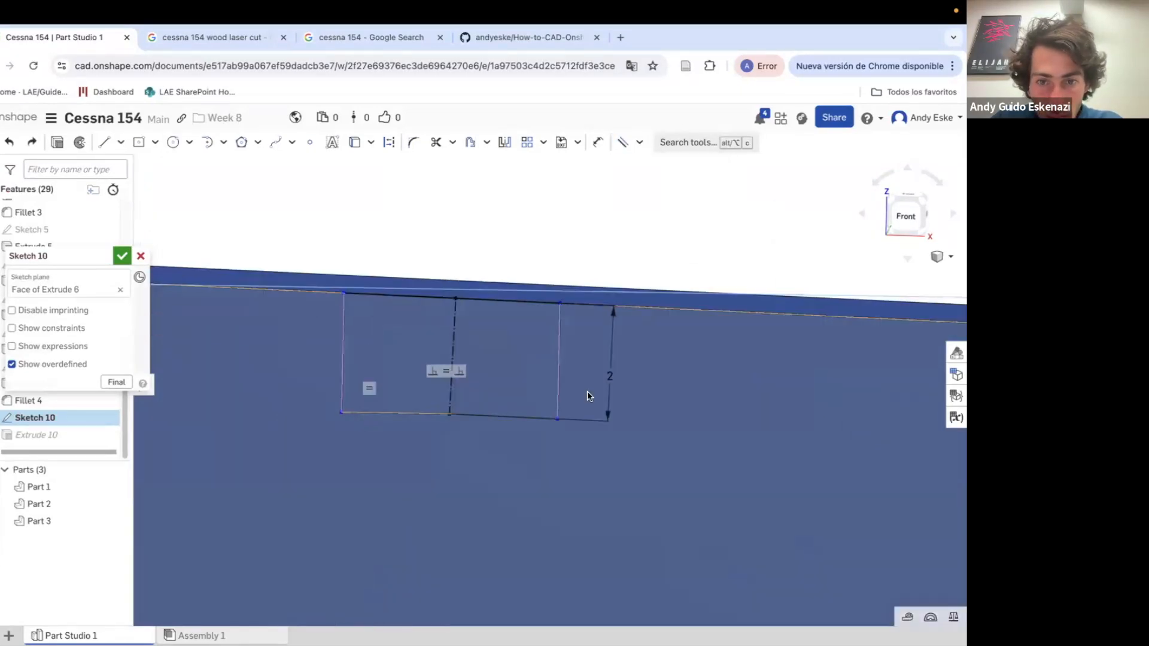
Delete the badly constrained outline lines of the upper-edge notches
{"action": "mouse_move", "coordinate": [341, 413]}
{"action": "left_mouse_down"}
{"action": "mouse_move", "coordinate": [330, 380]}
{"action": "mouse_move", "coordinate": [342, 395]}
{"action": "left_mouse_up"}
{"action": "left_click", "coordinate": [361, 413]}
{"action": "key", "text": "Delete"}
{"action": "left_click", "coordinate": [331, 364]}
{"action": "key", "text": "Delete"}
{"action": "scroll", "coordinate": [485, 440], "scroll_direction": "down", "scroll_amount": 8}
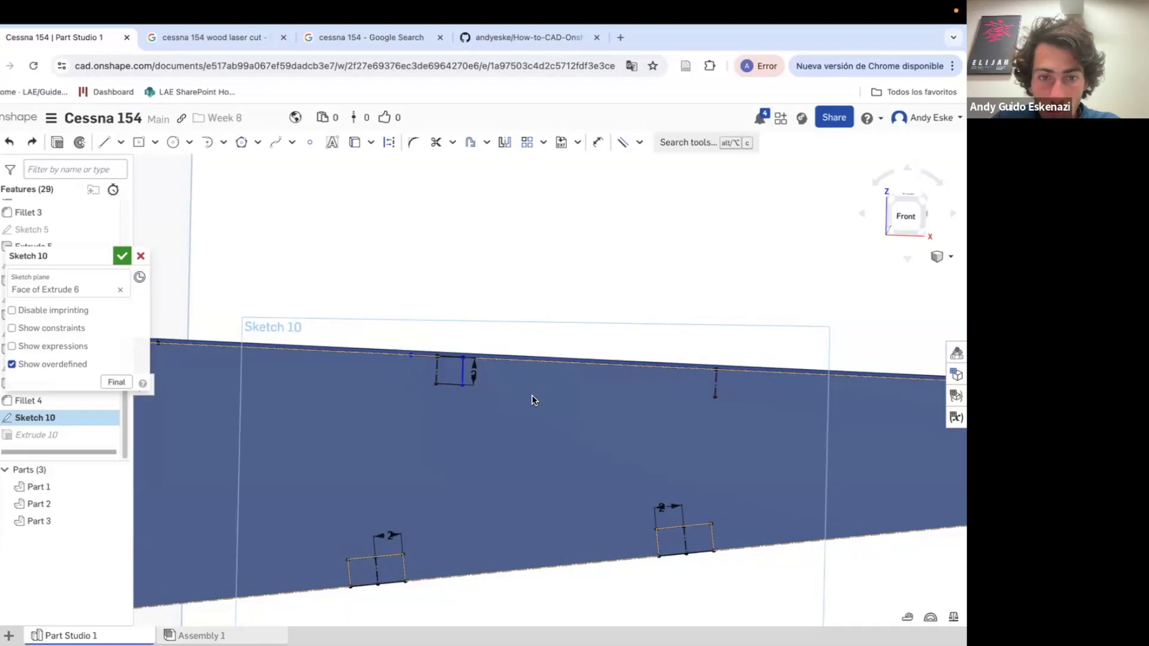
Draw the rectangular outline of the first upper-edge notch around its 2 mm construction line
{"action": "scroll", "coordinate": [436, 386], "scroll_direction": "up", "scroll_amount": 3}
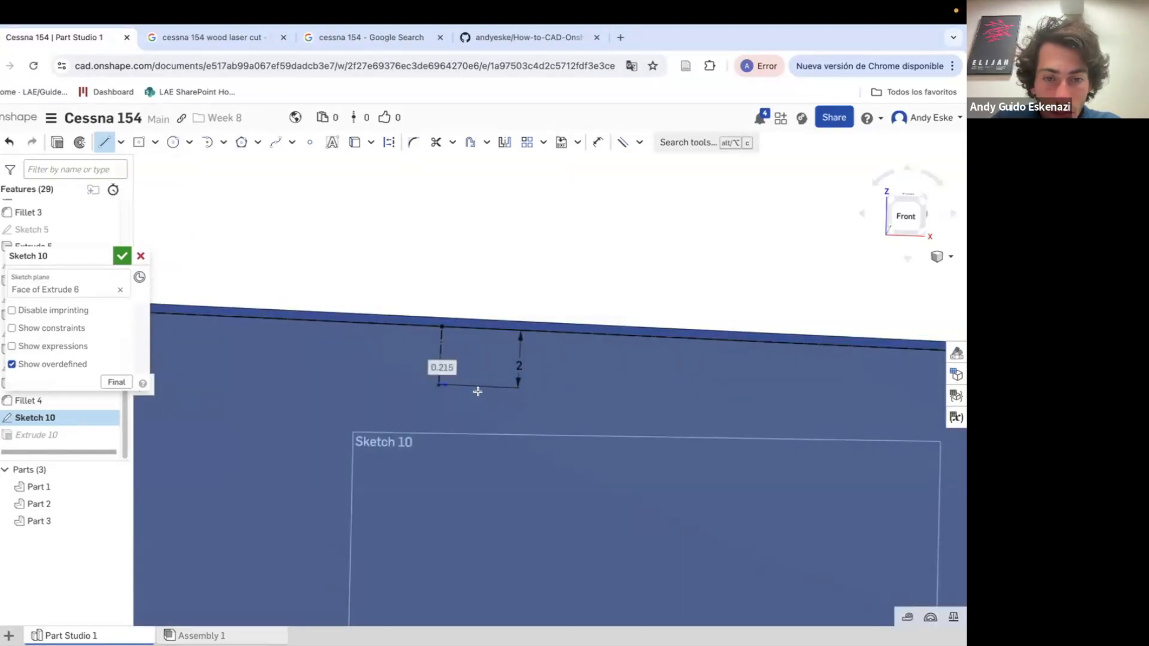
{"action": "scroll", "coordinate": [478, 392], "scroll_direction": "up", "scroll_amount": 4}
{"action": "left_click", "coordinate": [511, 386]}
{"action": "left_click", "coordinate": [518, 246]}
{"action": "left_click", "coordinate": [350, 239]}
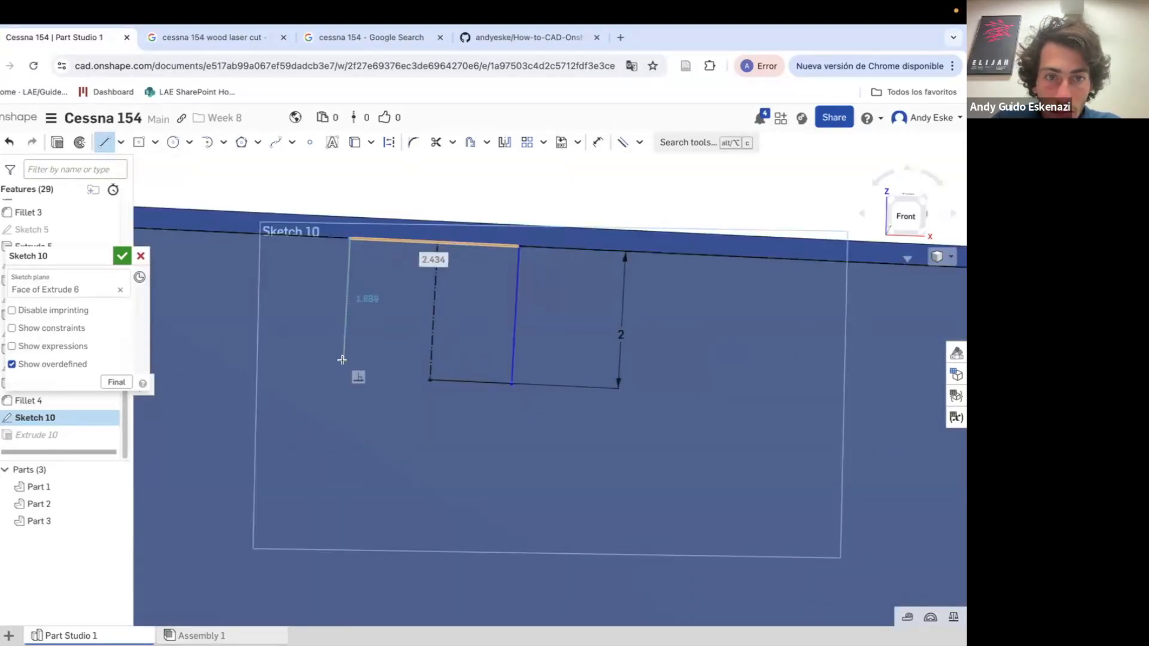
{"action": "left_click", "coordinate": [430, 382]}
{"action": "key", "text": "Escape"}
Try to constrain the two bottom segments of the first upper notch, and undo the last changes
{"action": "scroll", "coordinate": [429, 382], "scroll_direction": "up", "scroll_amount": 3}
{"action": "left_click_drag", "start_coordinate": [303, 371], "coordinate": [314, 372]}
{"action": "right_click_drag", "start_coordinate": [386, 377], "coordinate": [402, 385]}
{"action": "left_click", "coordinate": [623, 142]}
{"action": "left_click", "coordinate": [479, 378]}
{"action": "left_click", "coordinate": [416, 373]}
{"action": "key", "text": "super+z"}
{"action": "key", "text": "super+z"}
{"action": "key", "text": "super+z"}
Redraw the first upper notch's bottom line from the construction line to its left side and make both sides parallel
{"action": "scroll", "coordinate": [454, 443], "scroll_direction": "down", "scroll_amount": 3}
{"action": "key", "text": "l"}
{"action": "left_click", "coordinate": [438, 394]}
{"action": "left_click", "coordinate": [337, 387]}
{"action": "key", "text": "Escape"}
{"action": "left_click", "coordinate": [640, 142]}
{"action": "left_click", "coordinate": [647, 215]}
{"action": "left_click", "coordinate": [545, 301]}
{"action": "left_click", "coordinate": [341, 321]}
Make the notch's bottom segment equal to its side line and set the half width to 2 mm
{"action": "left_click", "coordinate": [640, 143]}
{"action": "left_click", "coordinate": [655, 303]}
{"action": "left_click", "coordinate": [541, 373]}
{"action": "left_click", "coordinate": [484, 395]}
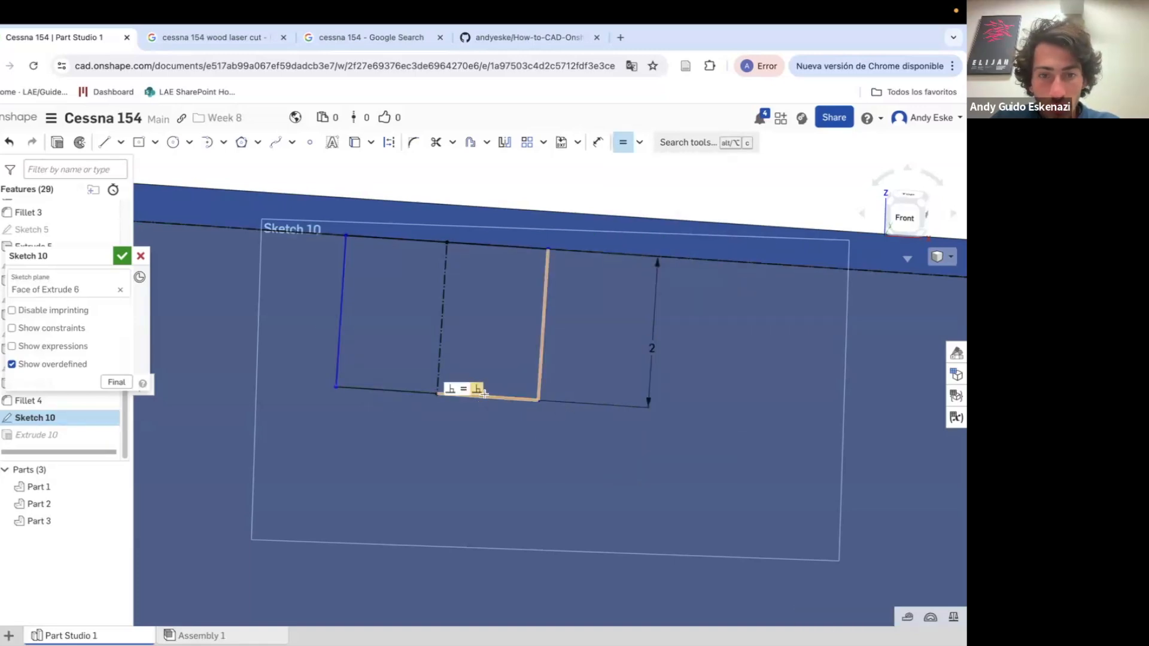
{"action": "type", "text": "2"}
{"action": "key", "text": "Return"}
{"action": "key", "text": "Escape"}
Draw the rectangular outline of the second upper-edge notch around its construction line
{"action": "scroll", "coordinate": [514, 514], "scroll_direction": "down", "scroll_amount": 5}
{"action": "scroll", "coordinate": [865, 469], "scroll_direction": "up", "scroll_amount": 3}
{"action": "left_click", "coordinate": [105, 142]}
{"action": "left_click", "coordinate": [686, 406]}
{"action": "left_click", "coordinate": [754, 411]}
{"action": "left_click", "coordinate": [623, 312]}
{"action": "left_click", "coordinate": [761, 321]}
{"action": "left_click", "coordinate": [756, 412]}
Make the second upper notch's bottom segment equal in length to its side line
{"action": "left_click", "coordinate": [640, 144]}
{"action": "left_click", "coordinate": [656, 304]}
{"action": "left_click", "coordinate": [756, 385]}
{"action": "left_click", "coordinate": [721, 409]}
{"action": "key", "text": "d"}
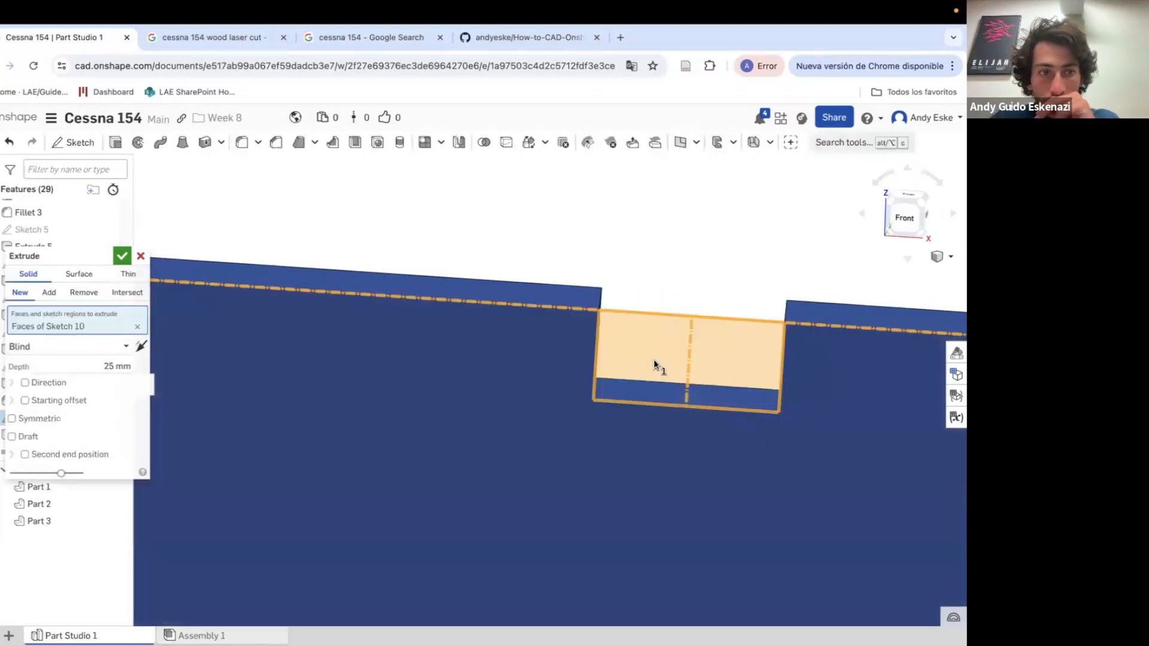
Cut the upper-edge notches through the tail panel by confirming the extrude with the sketch's notch regions
{"action": "left_click", "coordinate": [122, 256]}
{"action": "scroll", "coordinate": [505, 304], "scroll_direction": "up", "scroll_amount": 5}
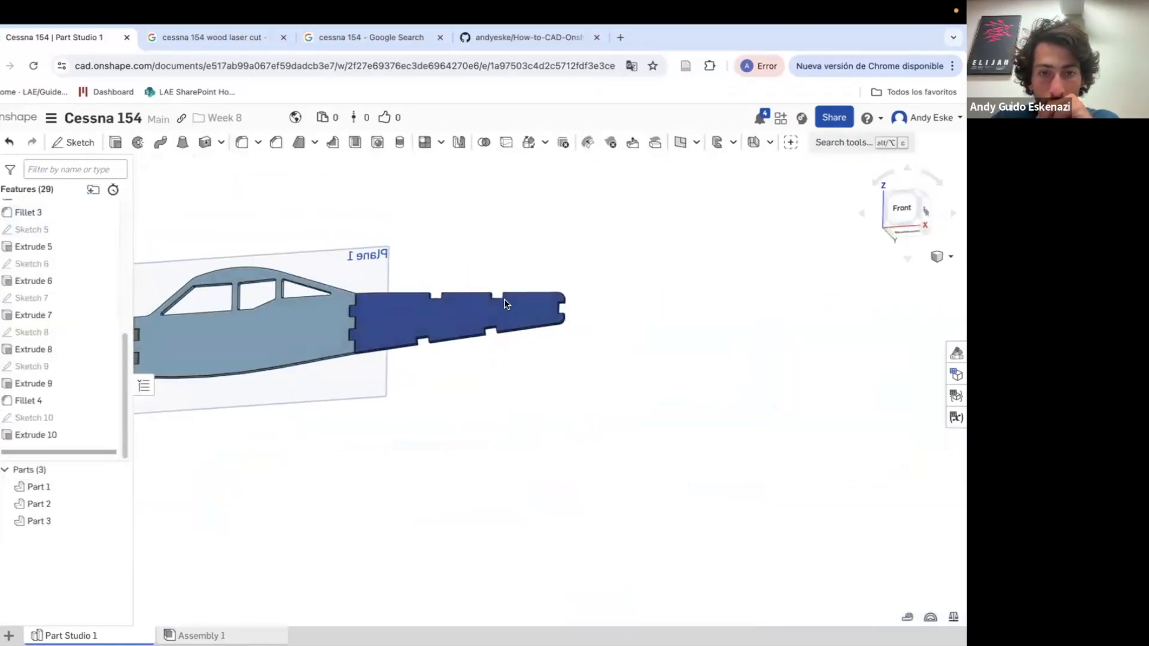
{"action": "right_click_drag", "start_coordinate": [504, 304], "coordinate": [542, 331]}
{"action": "scroll", "coordinate": [542, 331], "scroll_direction": "down", "scroll_amount": 5}
{"action": "scroll", "coordinate": [540, 331], "scroll_direction": "up", "scroll_amount": 5}
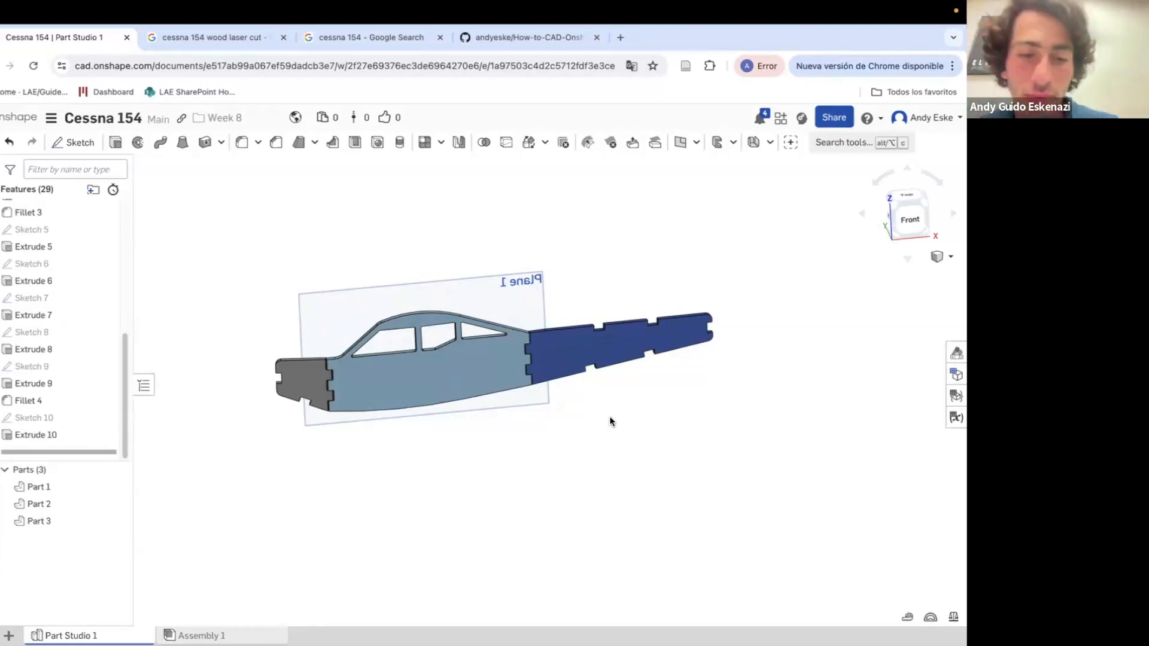
Edit the fuselage side's Sketch 1 and add a 2 mm construction line rising from the middle of the lower chord
{"action": "scroll", "coordinate": [38, 228], "scroll_direction": "up", "scroll_amount": 5}
{"action": "right_click", "coordinate": [45, 229]}
{"action": "left_click", "coordinate": [77, 256]}
{"action": "scroll", "coordinate": [302, 381], "scroll_direction": "up", "scroll_amount": 3}
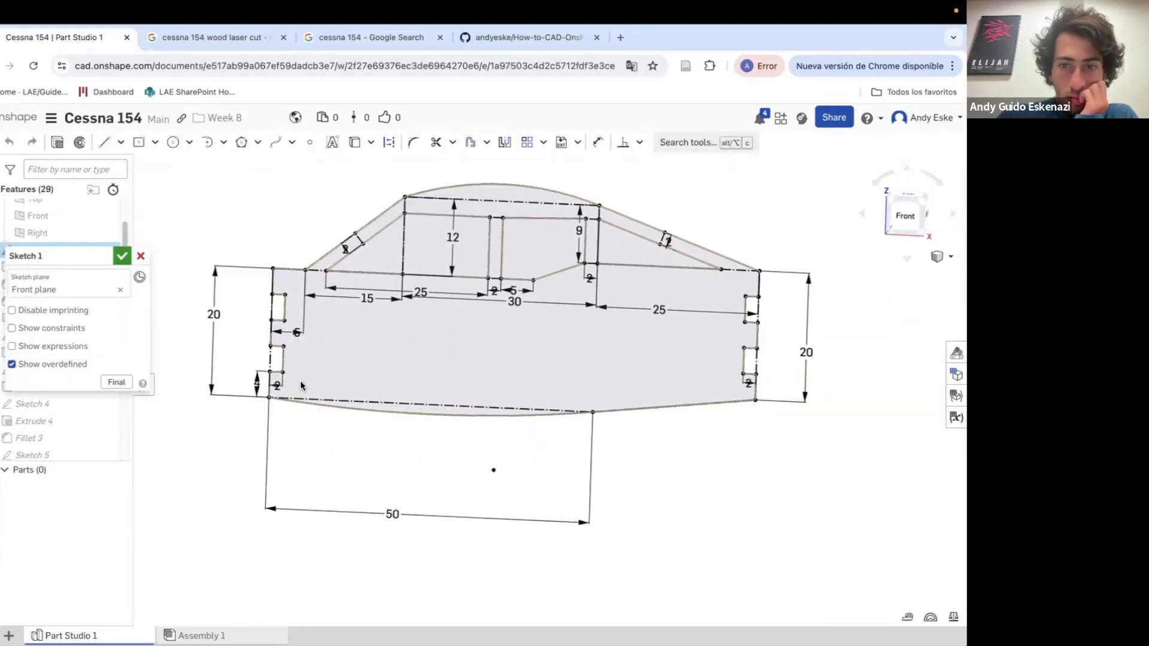
{"action": "left_click", "coordinate": [121, 143]}
{"action": "scroll", "coordinate": [432, 384], "scroll_direction": "up", "scroll_amount": 1}
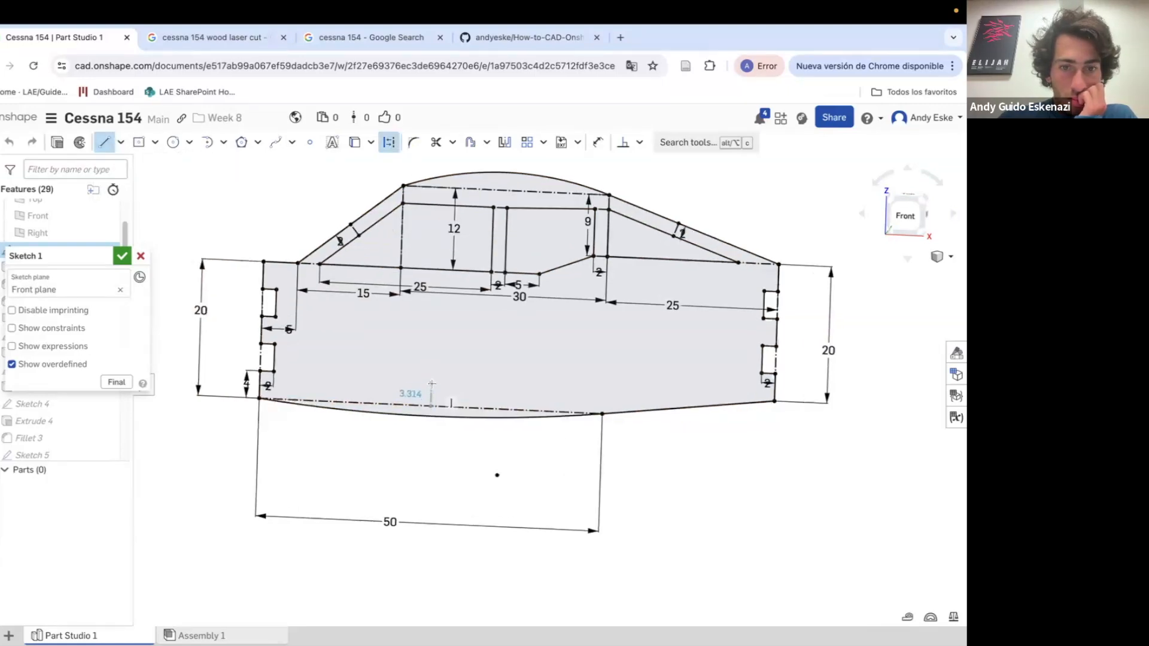
{"action": "left_click", "coordinate": [430, 381]}
{"action": "key", "text": "d"}
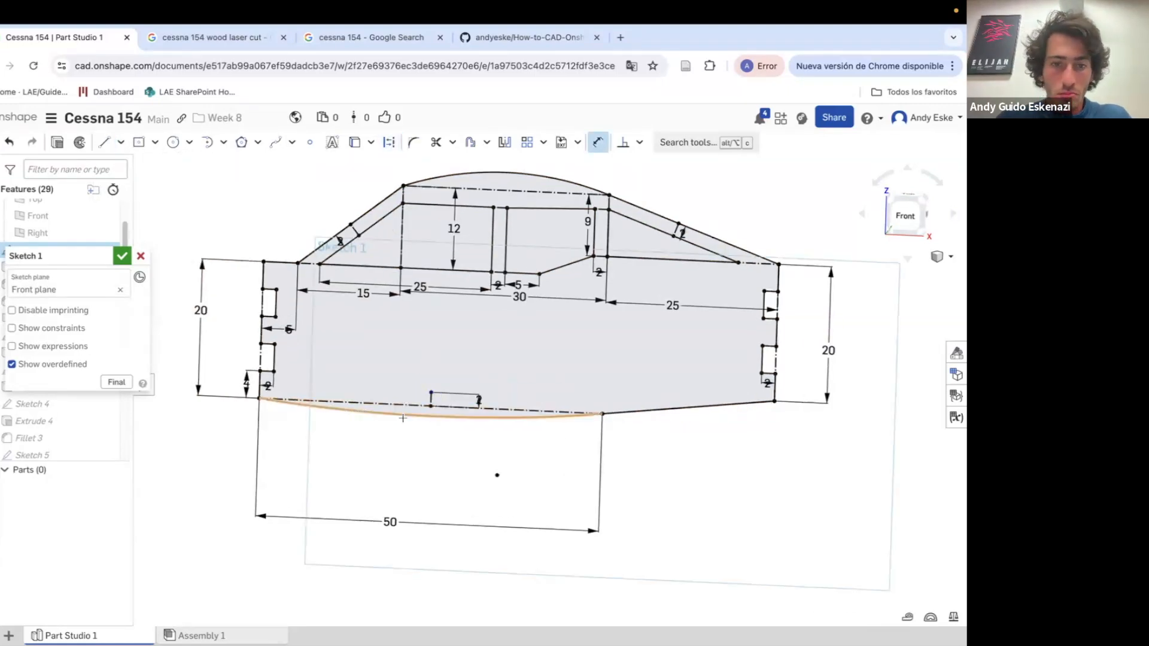
Draw construction lines extending 10 mm to either side of the short line and centre a slot rectangle on each end
{"action": "scroll", "coordinate": [404, 412], "scroll_direction": "up", "scroll_amount": 5}
{"action": "left_click", "coordinate": [121, 142]}
{"action": "left_click", "coordinate": [389, 143]}
{"action": "left_click", "coordinate": [105, 142]}
{"action": "left_click", "coordinate": [449, 392]}
{"action": "left_click", "coordinate": [596, 395]}
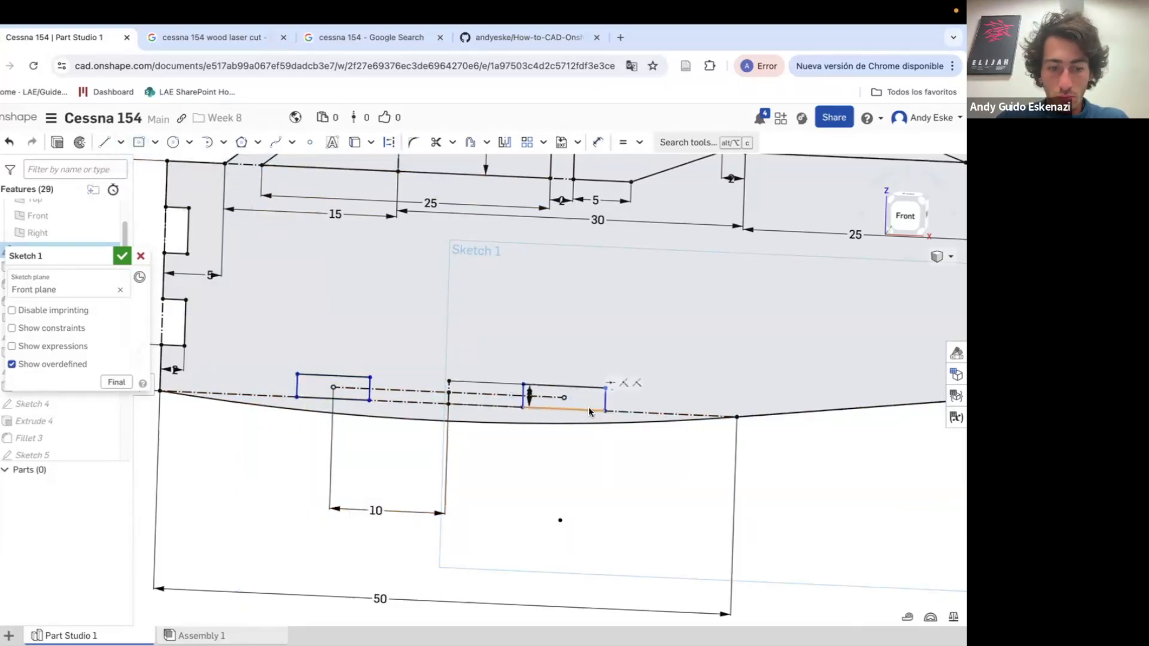
Set the width of the slot rectangle near the lower edge to 4 mm
{"action": "left_click", "coordinate": [355, 377]}
{"action": "key", "text": "d"}
{"action": "left_click", "coordinate": [353, 377]}
{"action": "left_click", "coordinate": [345, 323]}
{"action": "type", "text": "4"}
{"action": "key", "text": "Return"}
{"action": "scroll", "coordinate": [361, 318], "scroll_direction": "down", "scroll_amount": 5}
Draw a 2 mm construction line perpendicular to the straight rear part of the fuselage's lower edge
{"action": "right_click_drag", "start_coordinate": [441, 354], "coordinate": [563, 296]}
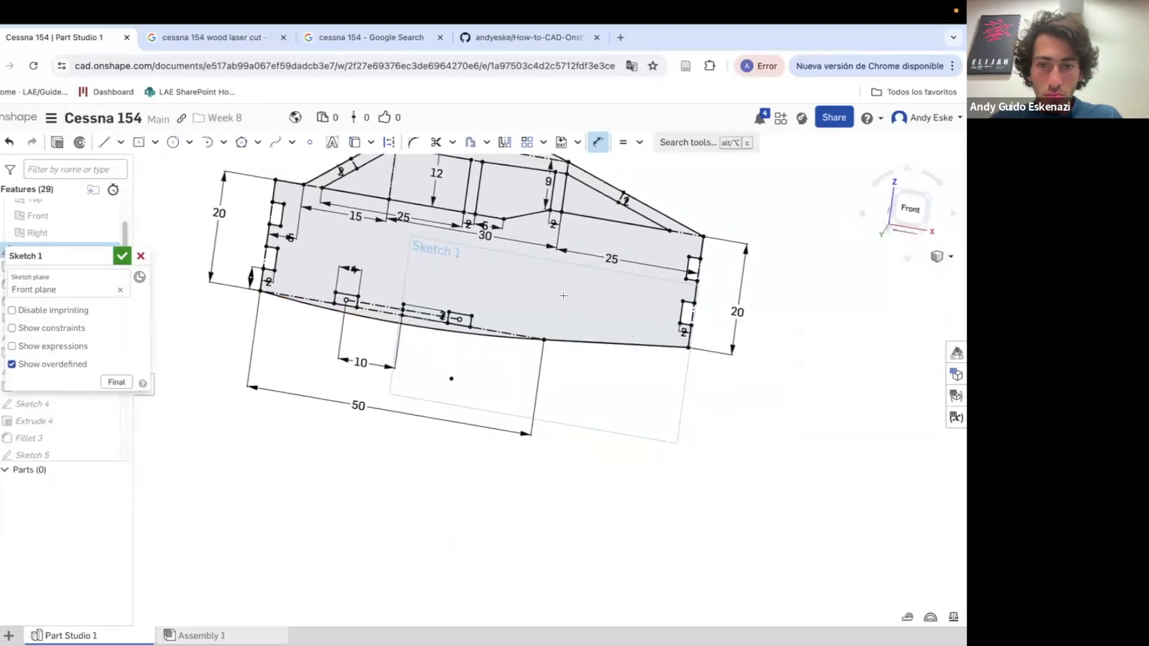
{"action": "scroll", "coordinate": [638, 302], "scroll_direction": "up", "scroll_amount": 1}
{"action": "left_click_drag", "start_coordinate": [605, 365], "coordinate": [606, 340]}
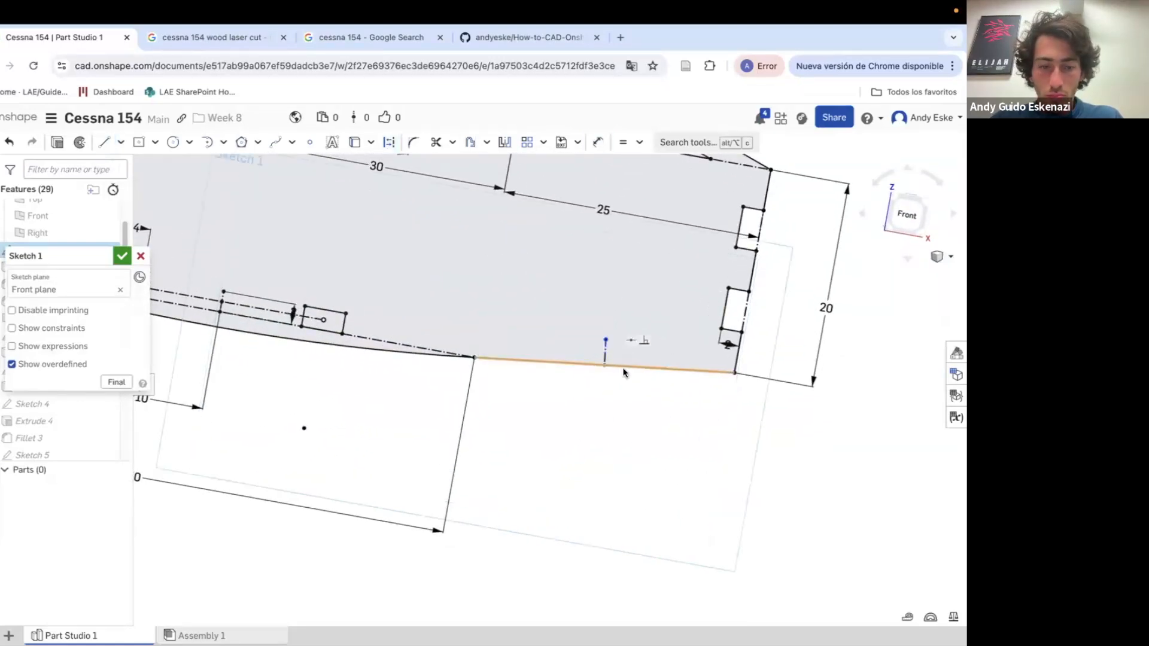
{"action": "type", "text": "2"}
{"action": "key", "text": "Return"}
Draw the notch's top line to both sides of the rear construction line and set its half width to 2 mm
{"action": "left_click", "coordinate": [104, 142]}
{"action": "scroll", "coordinate": [681, 369], "scroll_direction": "up", "scroll_amount": 3}
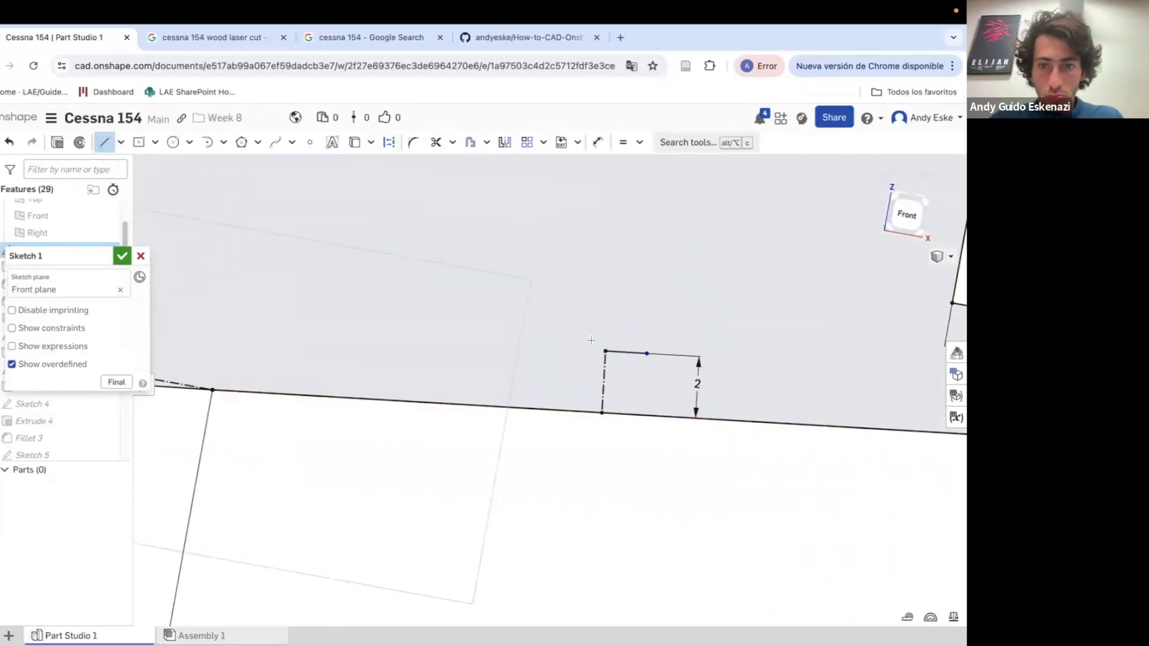
{"action": "key", "text": "d"}
{"action": "left_click", "coordinate": [561, 349]}
{"action": "left_click", "coordinate": [606, 352]}
{"action": "left_click", "coordinate": [568, 312]}
{"action": "type", "text": "2"}
{"action": "key", "text": "Return"}
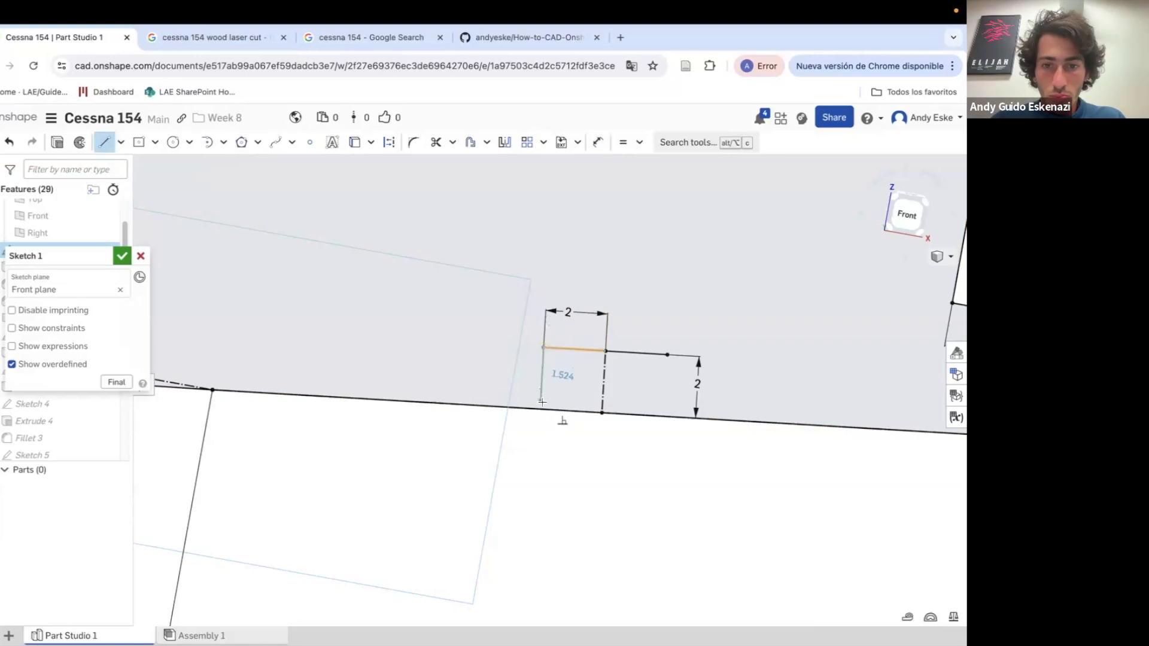
Close the rear notch outline with side lines down to the lower edge and finish the fuselage sketch
{"action": "key", "text": "Escape"}
{"action": "left_click", "coordinate": [104, 141]}
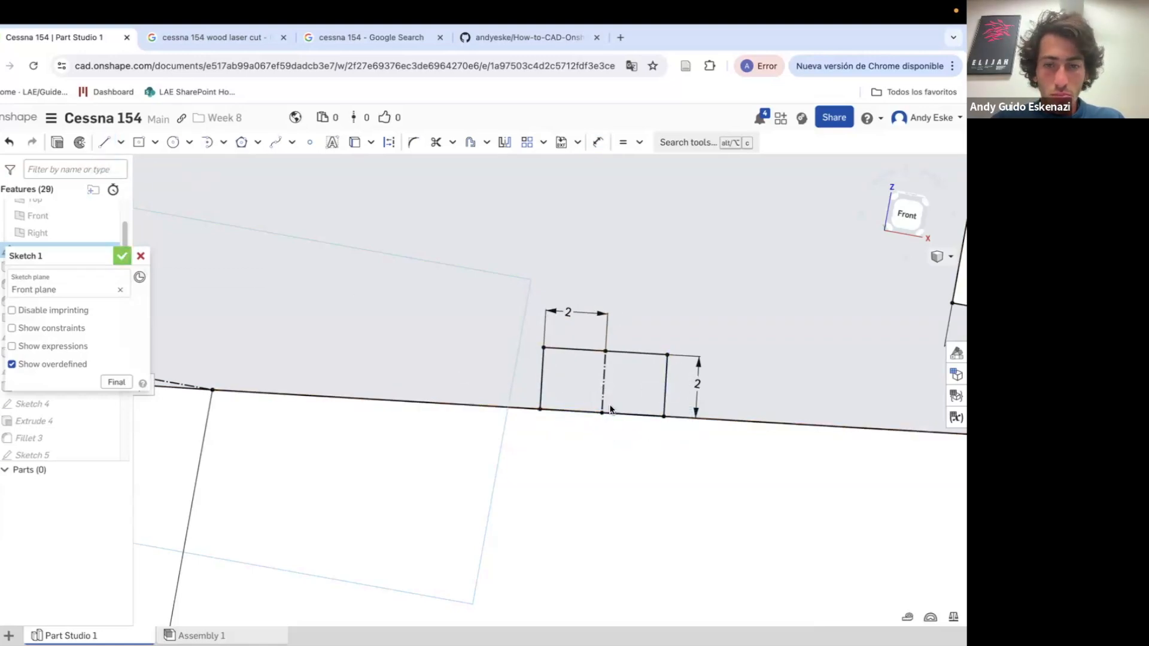
{"action": "left_click", "coordinate": [122, 257]}
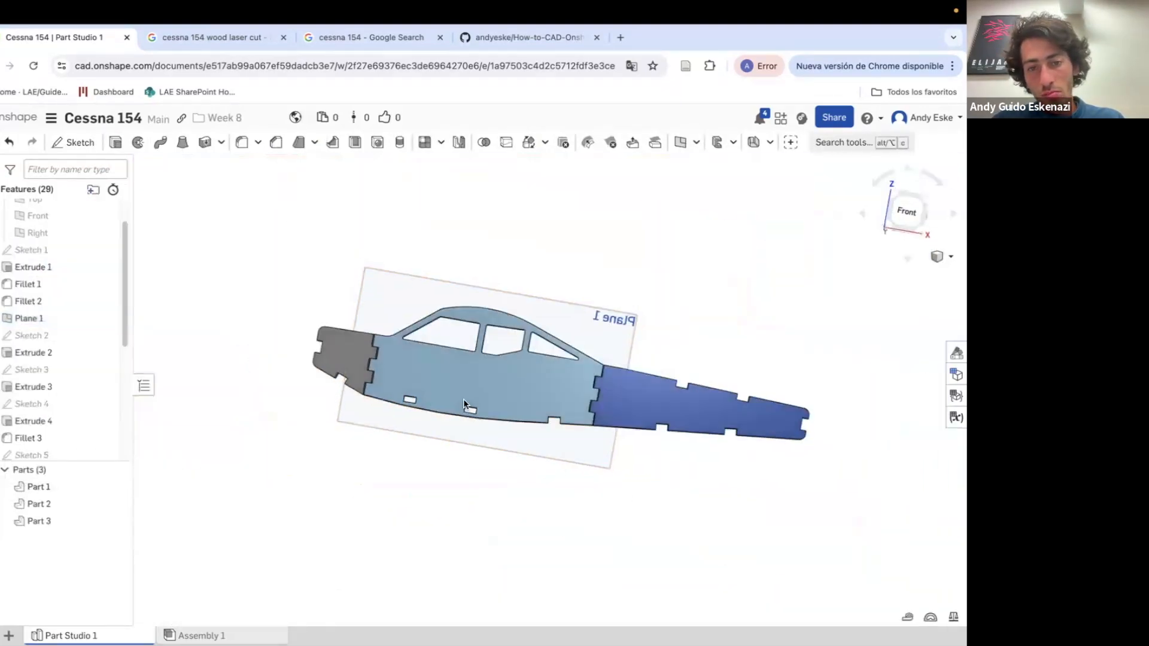
{"action": "right_click_drag", "start_coordinate": [680, 358], "coordinate": [454, 379]}
Mirror the nose, fuselage and tail panels about Plane 1
{"action": "left_click", "coordinate": [458, 142]}
{"action": "left_click", "coordinate": [374, 392]}
{"action": "left_click", "coordinate": [530, 389]}
{"action": "left_click", "coordinate": [601, 368]}
{"action": "left_click", "coordinate": [67, 377]}
{"action": "left_click", "coordinate": [414, 317]}
{"action": "left_click", "coordinate": [122, 256]}
Sketch a four-sided outline spanning both nose panels on the notch face at the front of the nose
{"action": "mouse_move", "coordinate": [290, 282]}
{"action": "right_mouse_down"}
{"action": "mouse_move", "coordinate": [388, 318]}
{"action": "mouse_move", "coordinate": [480, 321]}
{"action": "mouse_move", "coordinate": [336, 354]}
{"action": "mouse_move", "coordinate": [359, 395]}
{"action": "right_mouse_up"}
{"action": "scroll", "coordinate": [336, 354], "scroll_direction": "up", "scroll_amount": 5}
{"action": "left_click", "coordinate": [74, 142]}
{"action": "left_click", "coordinate": [419, 481]}
{"action": "right_click_drag", "start_coordinate": [384, 467], "coordinate": [444, 488]}
{"action": "key", "text": "l"}
{"action": "key", "text": "n"}
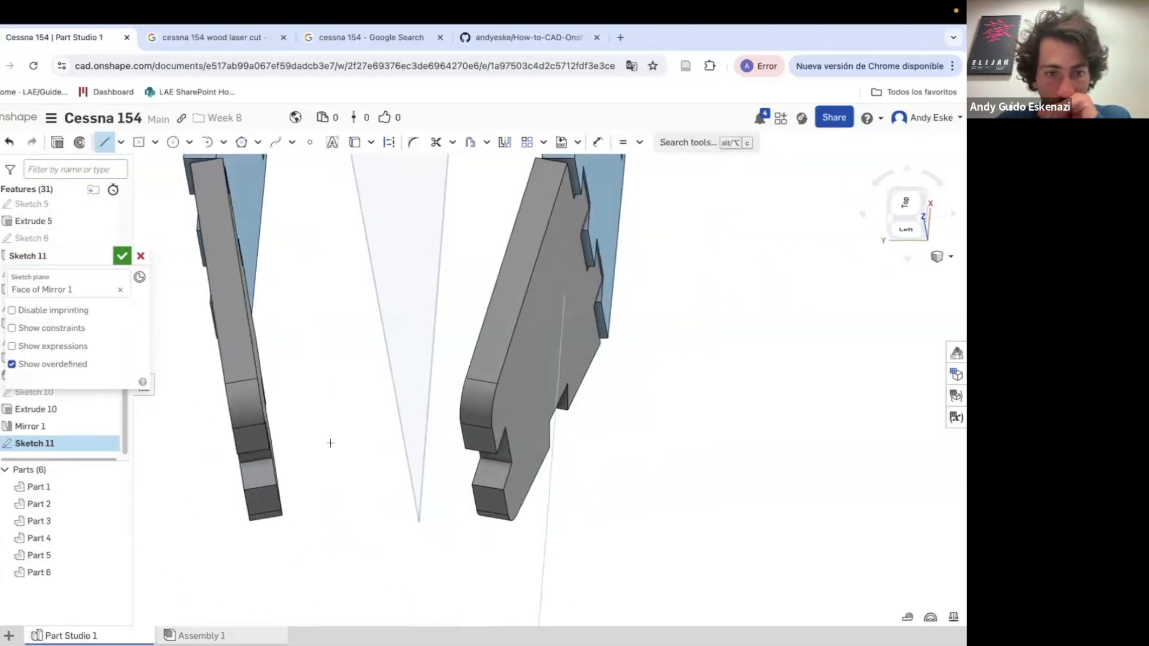
{"action": "right_click_drag", "start_coordinate": [511, 521], "coordinate": [514, 554]}
{"action": "left_click", "coordinate": [513, 553]}
{"action": "left_click", "coordinate": [206, 540]}
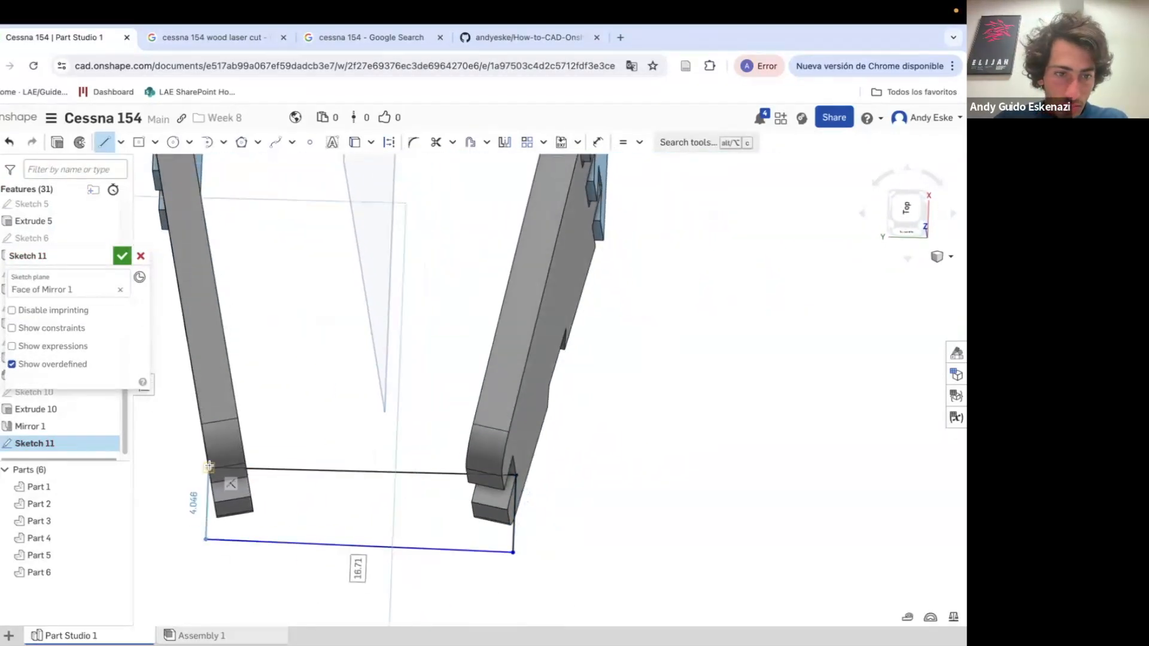
{"action": "left_click", "coordinate": [208, 468]}
Undo the last change to the outline's side and delete its front line
{"action": "key", "text": "d"}
{"action": "left_click", "coordinate": [207, 507]}
{"action": "key", "text": "super+z"}
{"action": "right_click_drag", "start_coordinate": [241, 502], "coordinate": [246, 537]}
{"action": "right_click", "coordinate": [236, 548]}
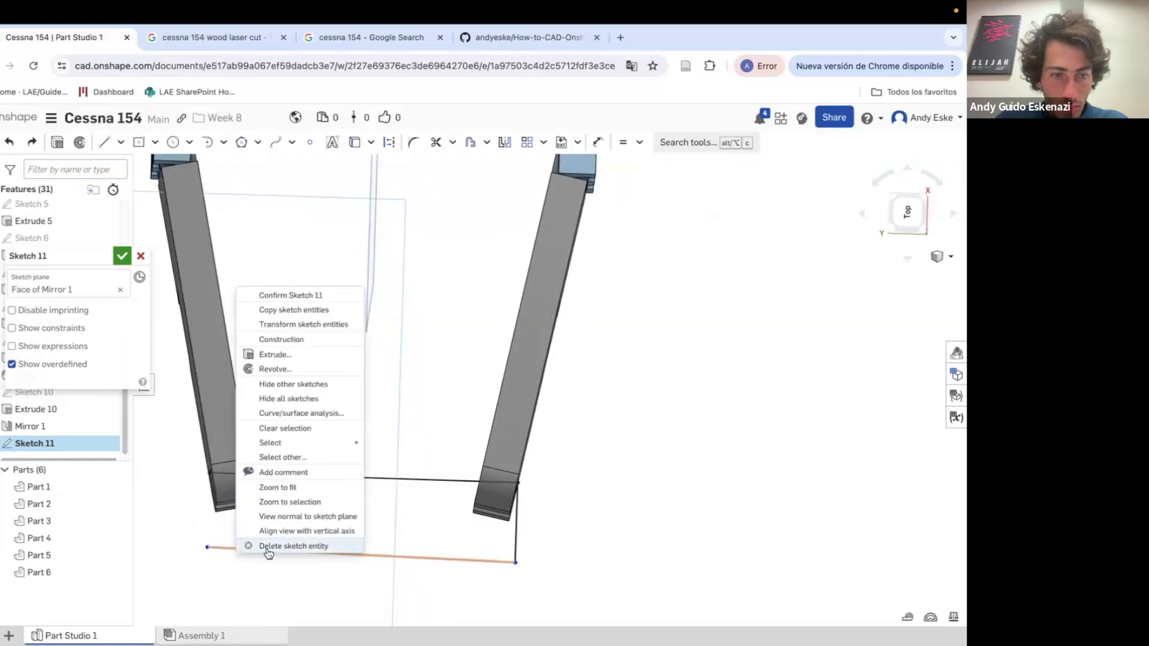
{"action": "left_click", "coordinate": [267, 546]}
Redraw the front line to close the outline, make its two sides equal and dimension their length
{"action": "key", "text": "l"}
{"action": "left_click", "coordinate": [207, 545]}
{"action": "left_click", "coordinate": [516, 562]}
{"action": "key", "text": "e"}
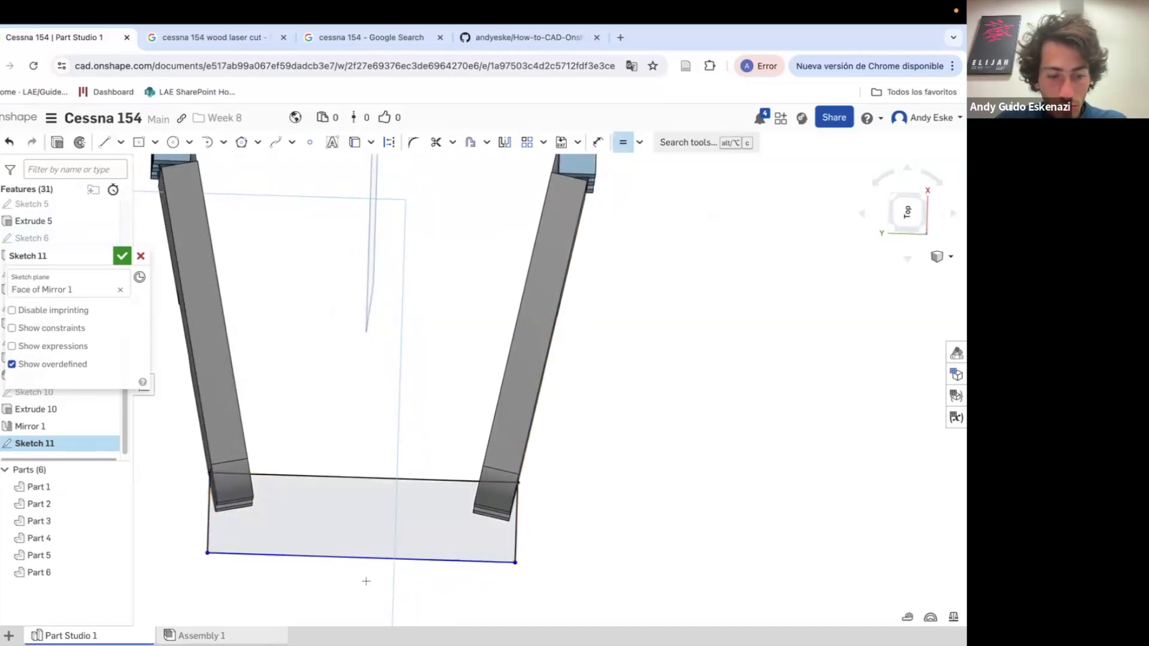
{"action": "key", "text": "Return"}
Extrude the nose outline up to a lower corner vertex of the nose panel, with an up-to-vertex second end position
{"action": "right_click_drag", "start_coordinate": [588, 529], "coordinate": [297, 482]}
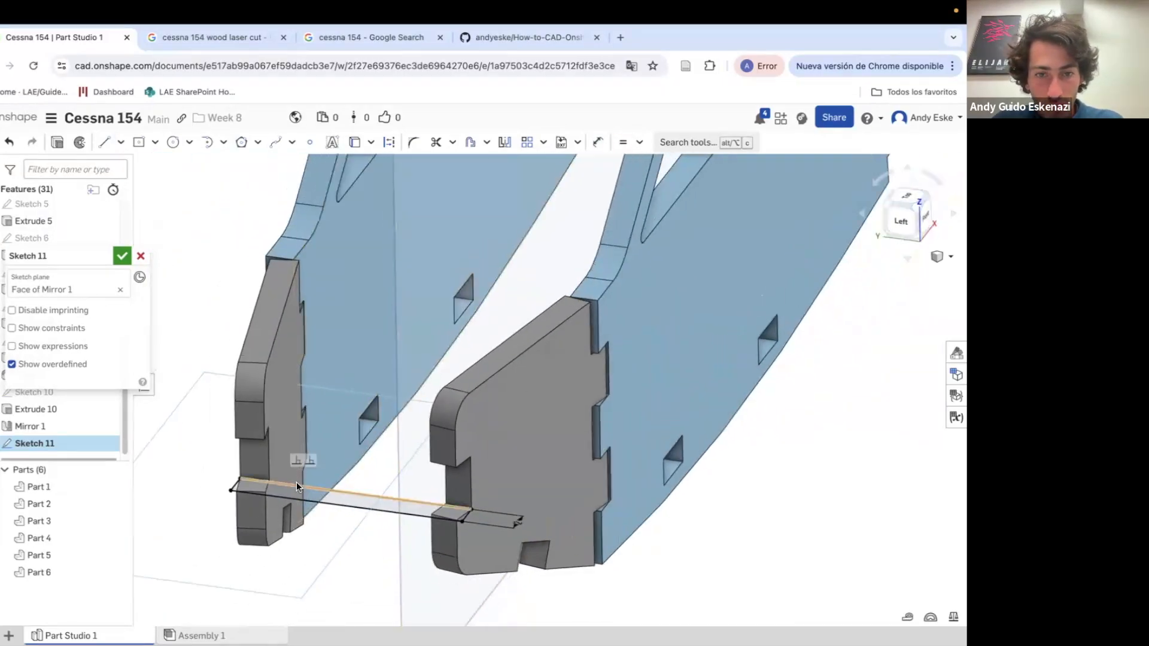
{"action": "right_click_drag", "start_coordinate": [404, 557], "coordinate": [378, 567]}
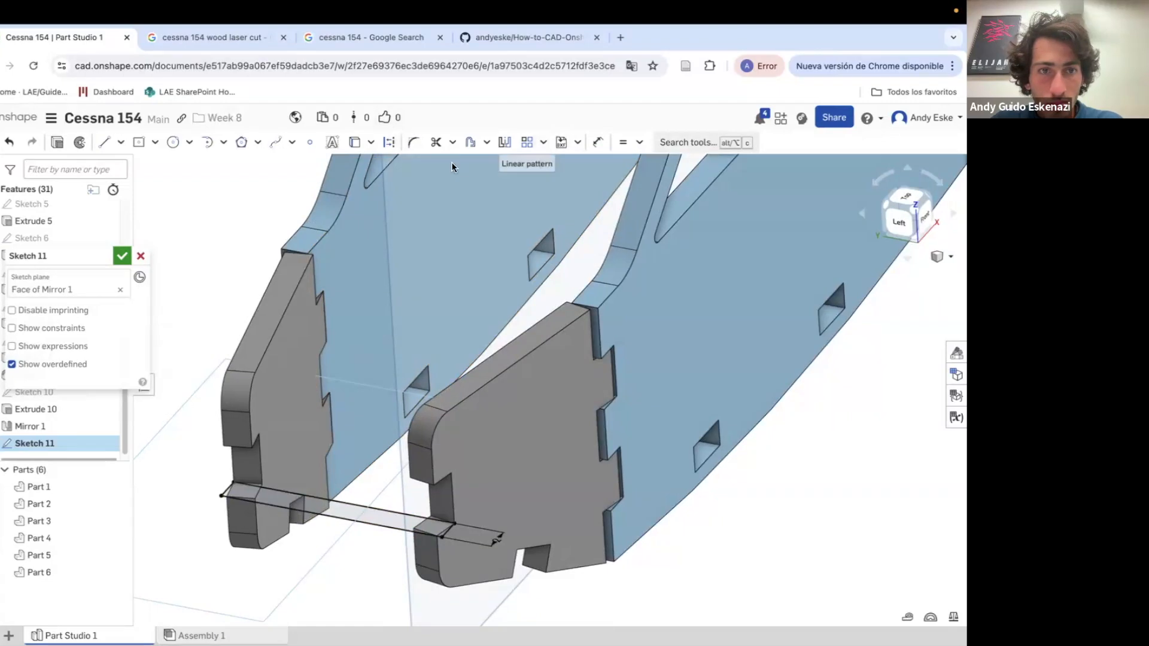
{"action": "left_click", "coordinate": [57, 142]}
{"action": "left_click", "coordinate": [66, 346]}
{"action": "left_click", "coordinate": [36, 433]}
{"action": "left_click", "coordinate": [440, 574]}
{"action": "left_click", "coordinate": [24, 473]}
{"action": "left_click", "coordinate": [72, 491]}
{"action": "left_click", "coordinate": [45, 579]}
{"action": "left_click", "coordinate": [439, 573]}
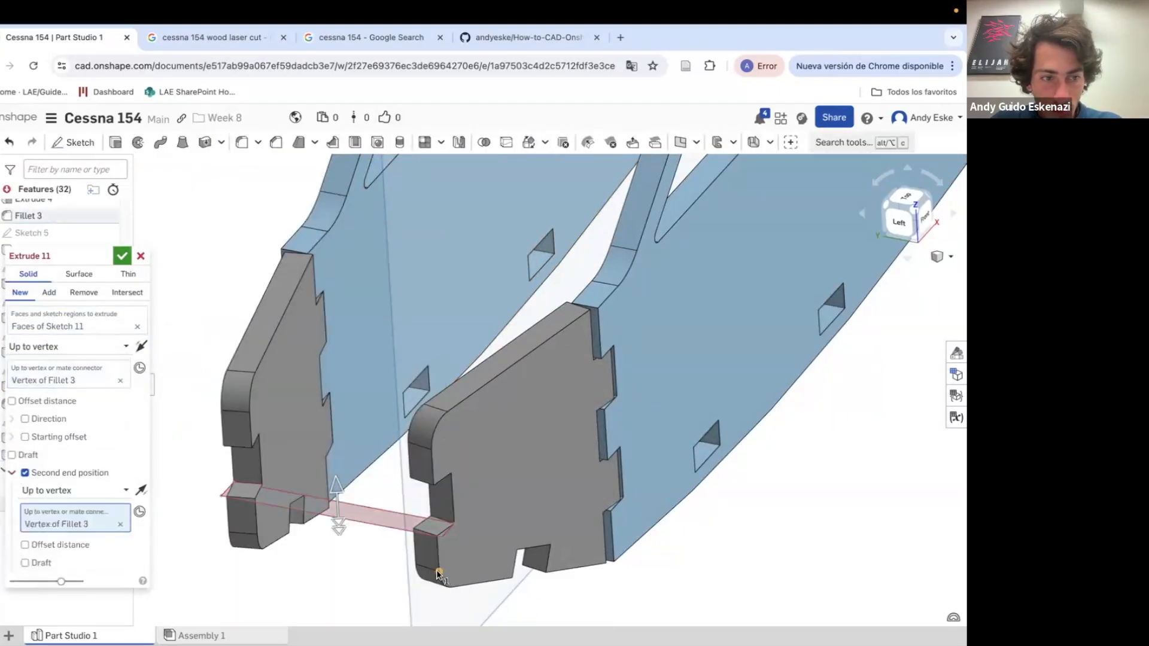
Try picking other end vertices on the mirrored nose panel with the second end position turned off
{"action": "left_click", "coordinate": [121, 526]}
{"action": "right_click_drag", "start_coordinate": [261, 525], "coordinate": [259, 498]}
{"action": "left_click", "coordinate": [259, 496]}
{"action": "left_click", "coordinate": [25, 473]}
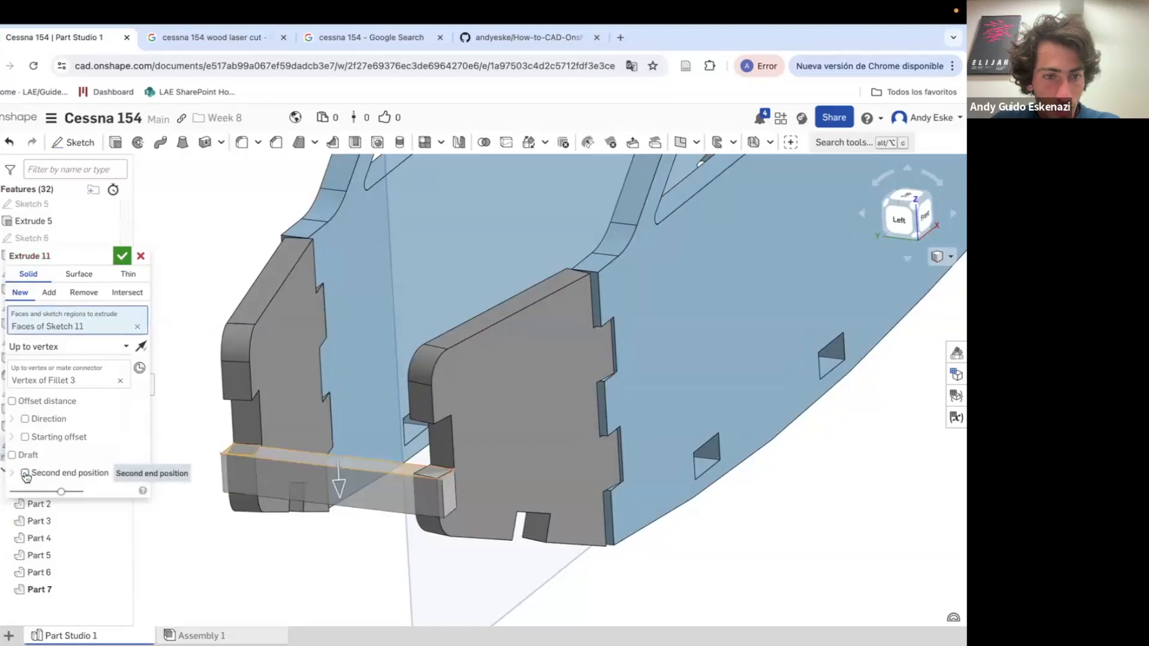
{"action": "left_click", "coordinate": [121, 380]}
{"action": "left_click", "coordinate": [248, 363]}
End the plate's extrusion at the mirrored nose panel's upper vertex and its second end position at the lower vertex
{"action": "left_click", "coordinate": [26, 473]}
{"action": "left_click", "coordinate": [120, 527]}
{"action": "left_click", "coordinate": [120, 380]}
{"action": "left_click", "coordinate": [248, 365]}
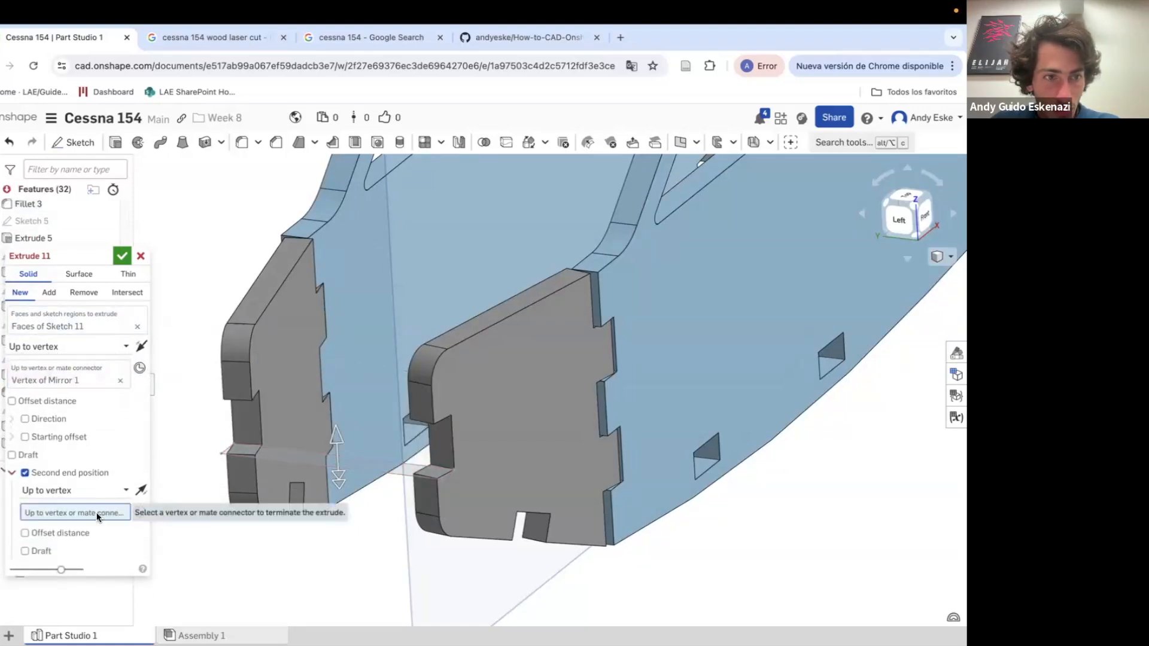
{"action": "left_click", "coordinate": [257, 496]}
{"action": "key", "text": "Return"}
Start a sketch on the new nose plate's front face and draw a construction line inward from each side edge
{"action": "scroll", "coordinate": [415, 390], "scroll_direction": "up", "scroll_amount": 5}
{"action": "scroll", "coordinate": [359, 353], "scroll_direction": "down", "scroll_amount": 7}
{"action": "mouse_move", "coordinate": [258, 300]}
{"action": "right_mouse_down"}
{"action": "mouse_move", "coordinate": [310, 310]}
{"action": "mouse_move", "coordinate": [355, 400]}
{"action": "mouse_move", "coordinate": [421, 354]}
{"action": "right_mouse_up"}
{"action": "key", "text": "shift+s"}
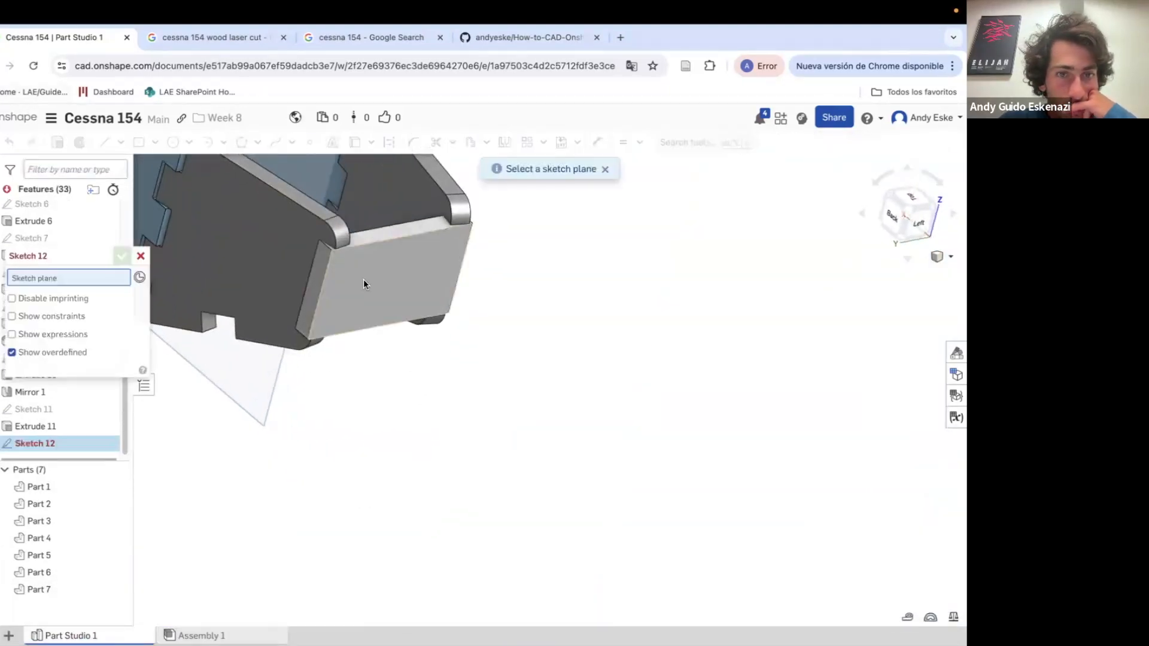
{"action": "left_click", "coordinate": [364, 279]}
{"action": "left_click", "coordinate": [120, 142]}
{"action": "left_click", "coordinate": [389, 143]}
{"action": "left_click", "coordinate": [120, 142]}
{"action": "left_click", "coordinate": [123, 167]}
{"action": "left_click", "coordinate": [298, 314]}
{"action": "left_click", "coordinate": [333, 311]}
{"action": "left_click", "coordinate": [389, 143]}
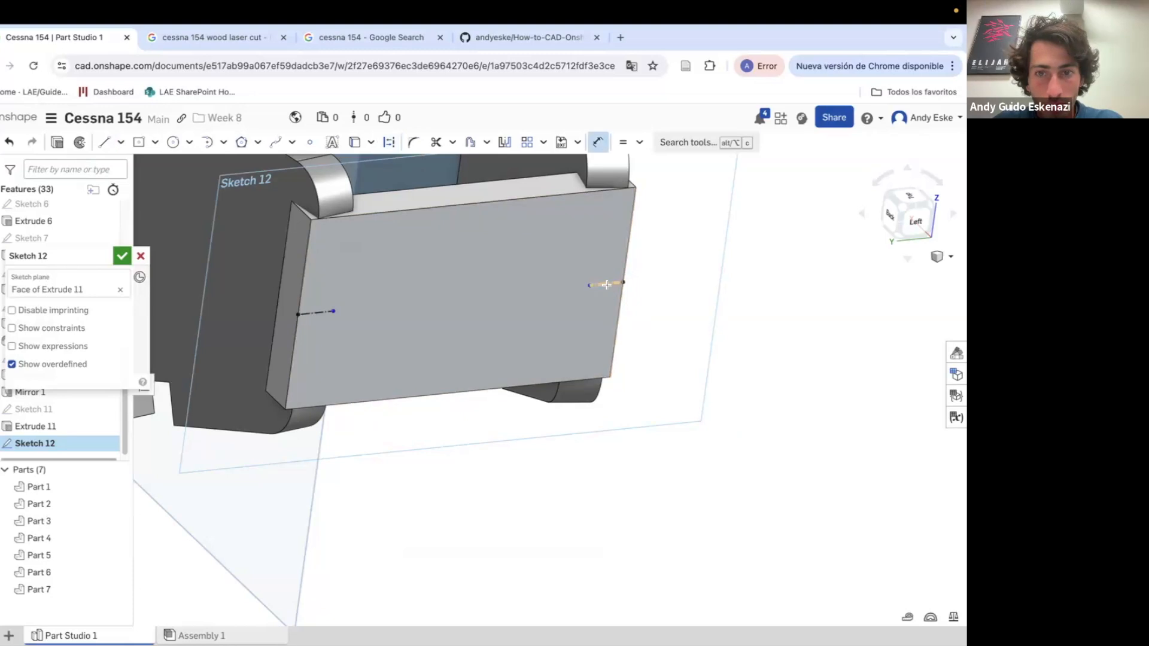
Set the construction lines' length to 2 mm and draw rectangles centred on them, the first one 4 mm high
{"action": "key", "text": "d"}
{"action": "left_click", "coordinate": [317, 313]}
{"action": "left_click", "coordinate": [330, 354]}
{"action": "key", "text": "Return"}
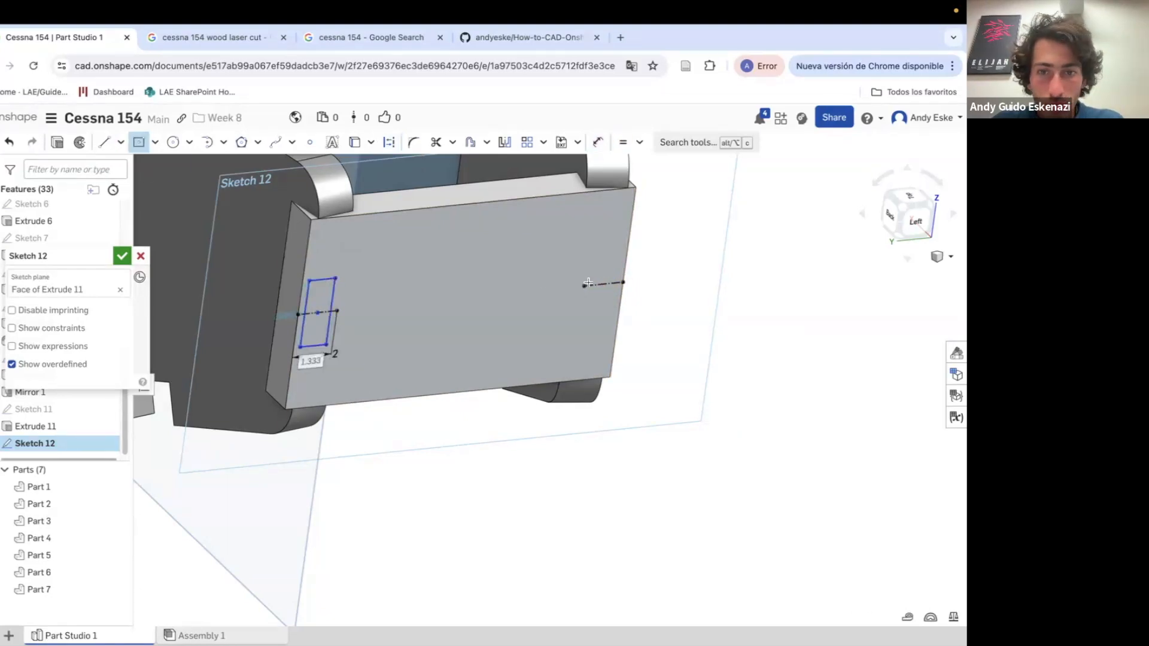
{"action": "key", "text": "d"}
{"action": "left_click", "coordinate": [330, 309]}
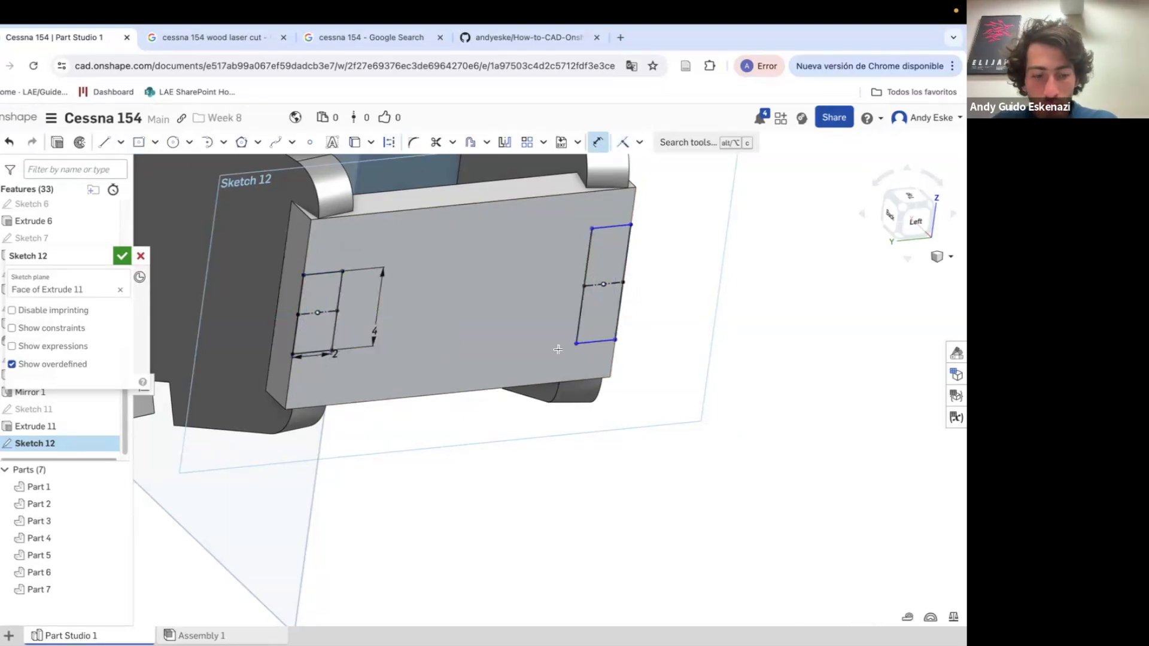
Make the two side rectangles equal in height and draw rectangles filling the front plate's corners above and below them
{"action": "key", "text": "e"}
{"action": "left_click", "coordinate": [580, 321]}
{"action": "left_click", "coordinate": [339, 299]}
{"action": "left_click", "coordinate": [139, 142]}
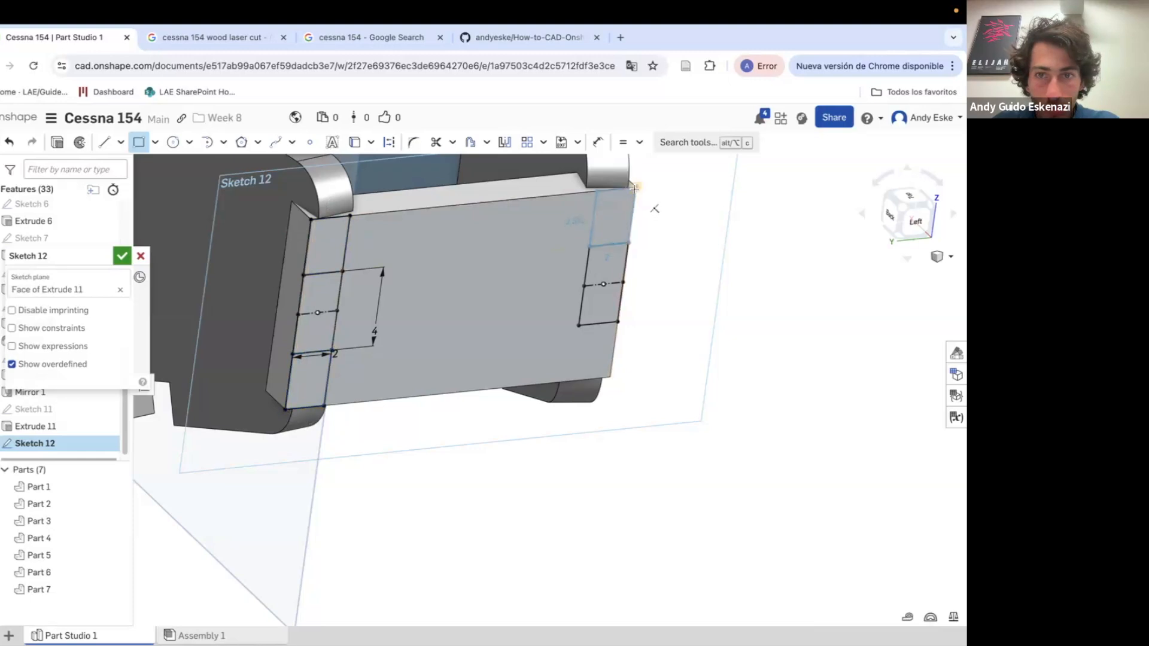
Cut only the four corner rectangles out of the front plate with a 25 mm Remove extrude
{"action": "left_click", "coordinate": [58, 143]}
{"action": "left_click", "coordinate": [84, 293]}
{"action": "left_click", "coordinate": [318, 247]}
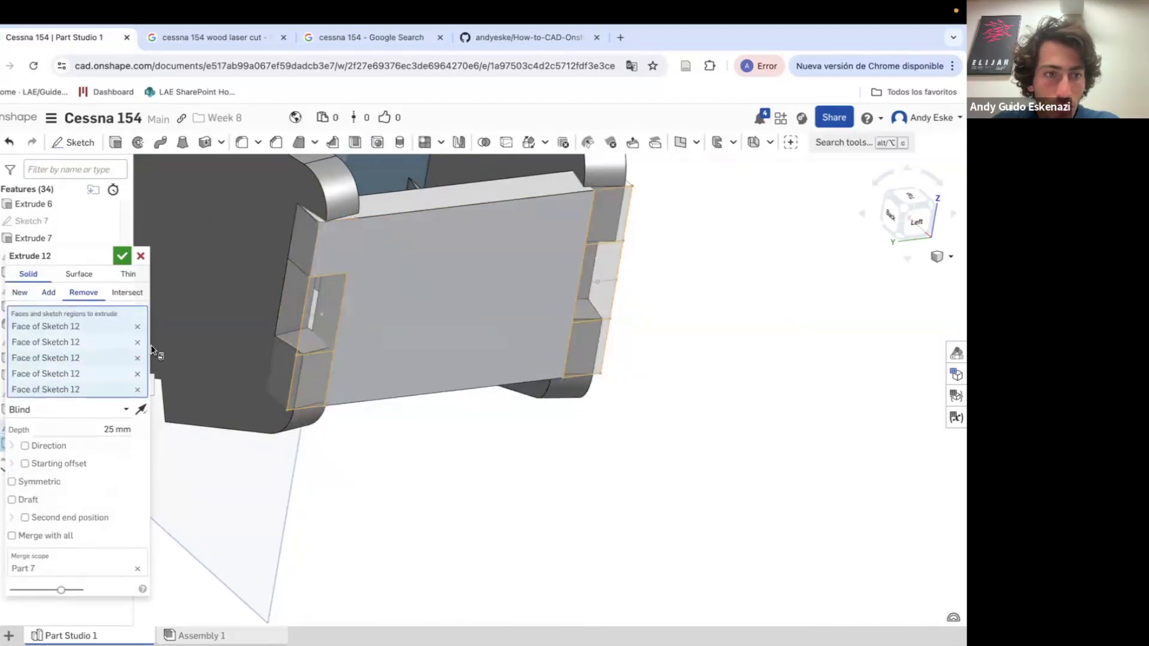
{"action": "left_click", "coordinate": [139, 327]}
{"action": "left_click", "coordinate": [138, 327]}
{"action": "left_click", "coordinate": [138, 326]}
{"action": "left_click", "coordinate": [138, 326]}
{"action": "left_click", "coordinate": [138, 327]}
{"action": "left_click", "coordinate": [329, 247]}
{"action": "left_click", "coordinate": [308, 382]}
{"action": "left_click", "coordinate": [597, 340]}
{"action": "left_click", "coordinate": [610, 216]}
{"action": "right_click_drag", "start_coordinate": [599, 257], "coordinate": [343, 279]}
{"action": "left_click", "coordinate": [122, 257]}
Edit the front plate's tab sketch and set the tab width dimension to 2.5 mm
{"action": "mouse_move", "coordinate": [399, 216]}
{"action": "right_mouse_down"}
{"action": "mouse_move", "coordinate": [371, 259]}
{"action": "mouse_move", "coordinate": [354, 244]}
{"action": "right_mouse_up"}
{"action": "scroll", "coordinate": [387, 239], "scroll_direction": "up", "scroll_amount": 5}
{"action": "right_click", "coordinate": [48, 424]}
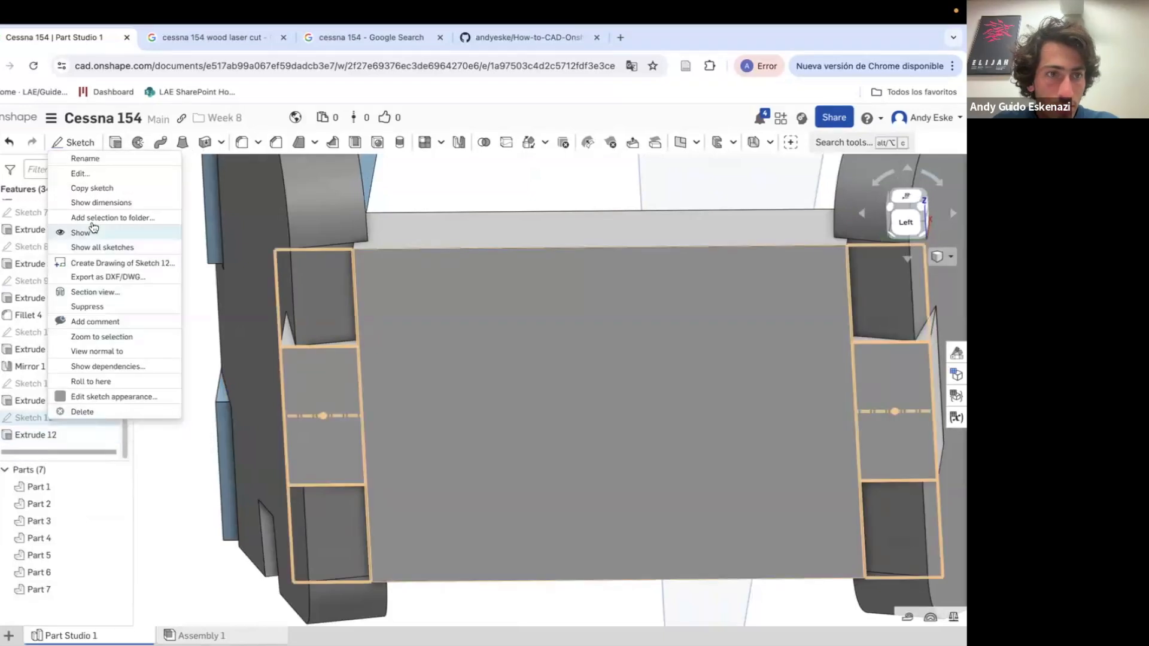
{"action": "left_click", "coordinate": [89, 175]}
{"action": "type", "text": "2.5"}
{"action": "key", "text": "Return"}
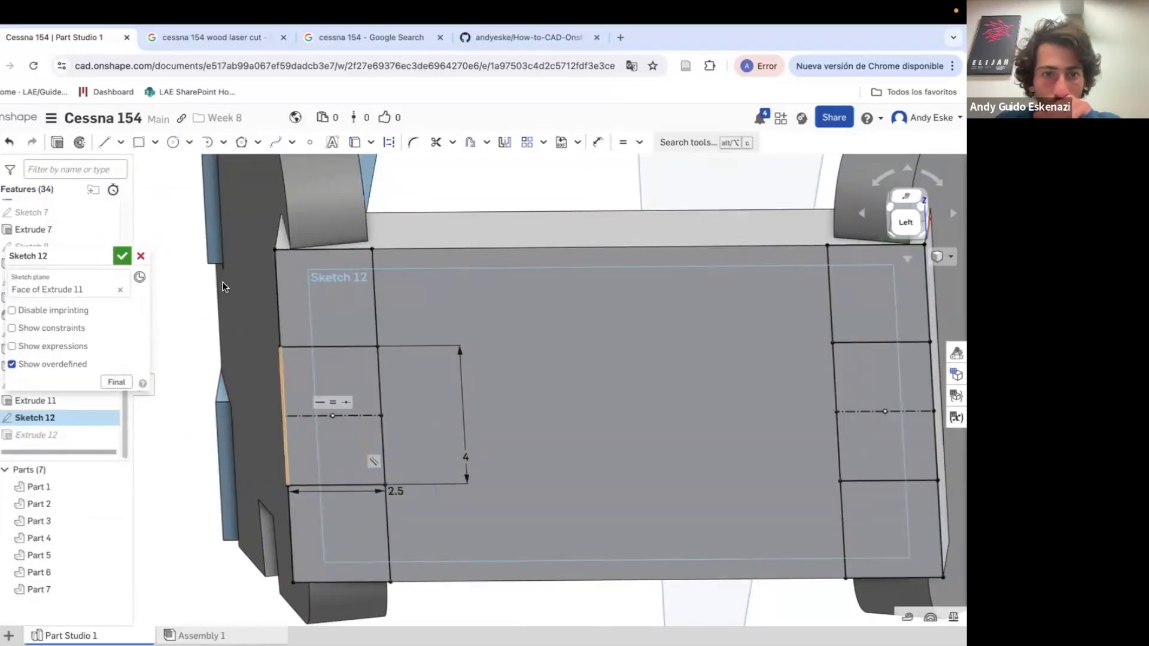
{"action": "left_click", "coordinate": [122, 256]}
{"action": "mouse_move", "coordinate": [349, 303]}
{"action": "right_mouse_down"}
{"action": "mouse_move", "coordinate": [382, 352]}
{"action": "mouse_move", "coordinate": [410, 310]}
{"action": "mouse_move", "coordinate": [495, 346]}
{"action": "mouse_move", "coordinate": [530, 318]}
{"action": "right_mouse_up"}
{"action": "scroll", "coordinate": [382, 352], "scroll_direction": "down", "scroll_amount": 5}
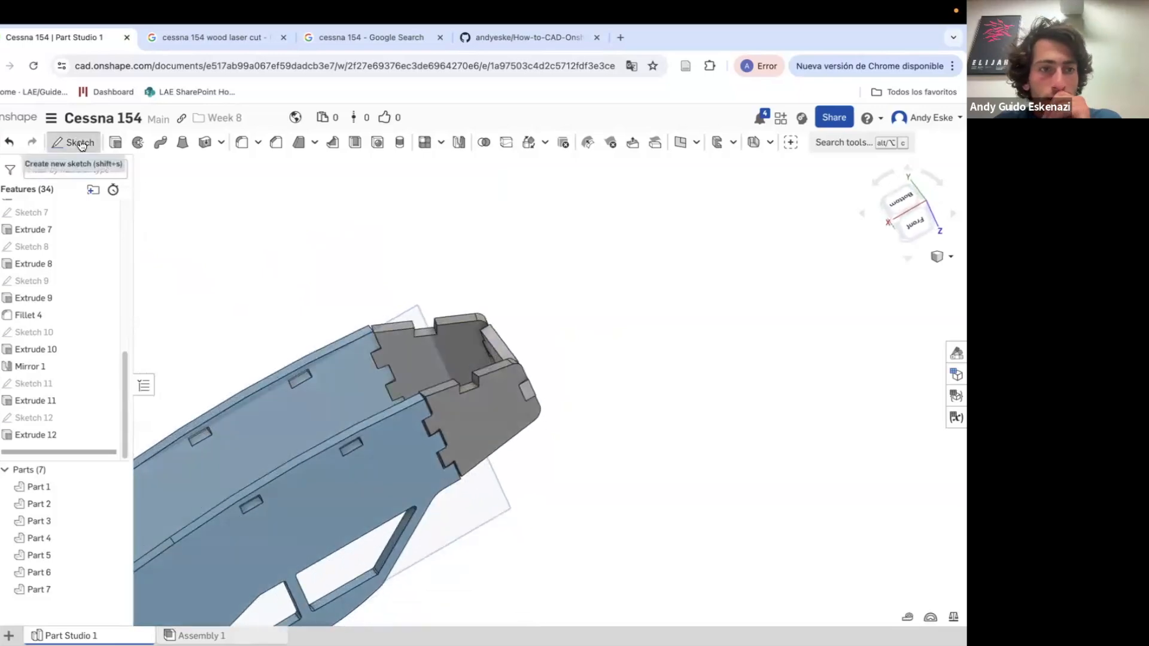
{"action": "left_click", "coordinate": [73, 141]}
{"action": "mouse_move", "coordinate": [478, 359]}
{"action": "right_mouse_down"}
{"action": "mouse_move", "coordinate": [522, 361]}
{"action": "mouse_move", "coordinate": [450, 364]}
{"action": "mouse_move", "coordinate": [419, 335]}
{"action": "mouse_move", "coordinate": [437, 303]}
{"action": "mouse_move", "coordinate": [523, 303]}
{"action": "mouse_move", "coordinate": [553, 371]}
{"action": "mouse_move", "coordinate": [458, 304]}
{"action": "mouse_move", "coordinate": [451, 312]}
{"action": "right_mouse_up"}
{"action": "left_click", "coordinate": [120, 142]}
{"action": "left_click", "coordinate": [140, 256]}
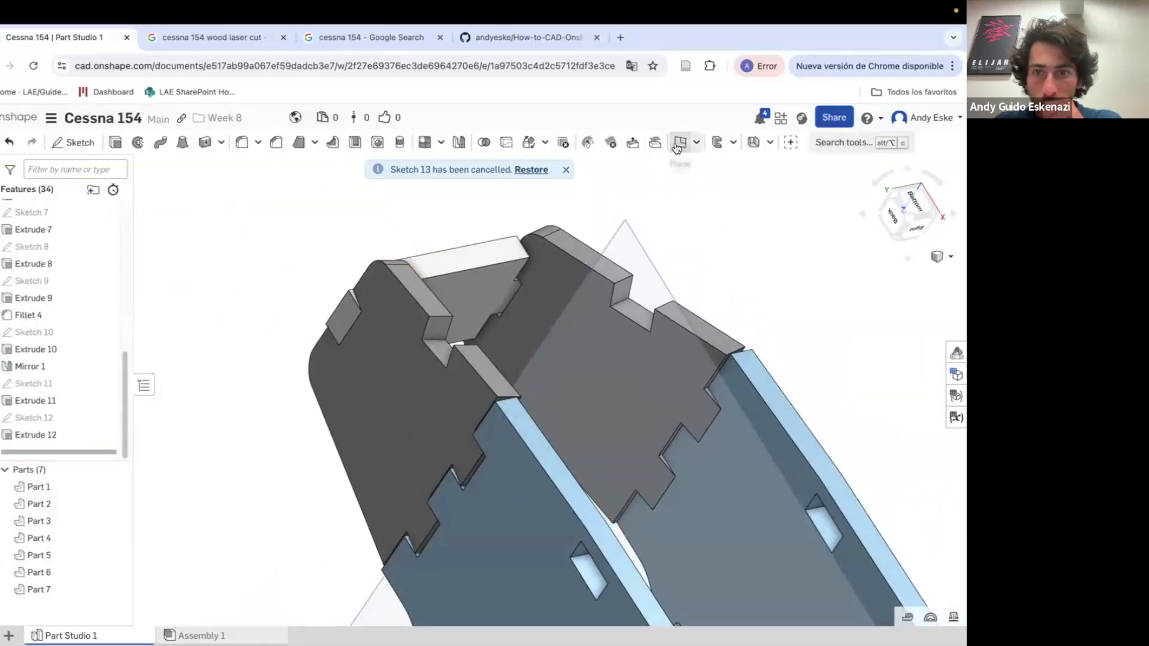
Try to build a plane through corner vertices of the nose panels' lower notches
{"action": "left_click", "coordinate": [680, 143]}
{"action": "left_click", "coordinate": [90, 294]}
{"action": "left_click", "coordinate": [446, 340]}
{"action": "left_click", "coordinate": [611, 308]}
{"action": "right_click_drag", "start_coordinate": [611, 308], "coordinate": [580, 342]}
{"action": "left_click", "coordinate": [668, 318]}
{"action": "left_click", "coordinate": [144, 258]}
{"action": "mouse_move", "coordinate": [401, 270]}
{"action": "right_mouse_down"}
{"action": "mouse_move", "coordinate": [472, 284]}
{"action": "mouse_move", "coordinate": [382, 263]}
{"action": "right_mouse_up"}
{"action": "right_click", "coordinate": [29, 455]}
{"action": "left_click", "coordinate": [53, 449]}
Create a three-point plane through two notch corners of the mirrored nose panel and one of the opposite panel
{"action": "left_click", "coordinate": [682, 144]}
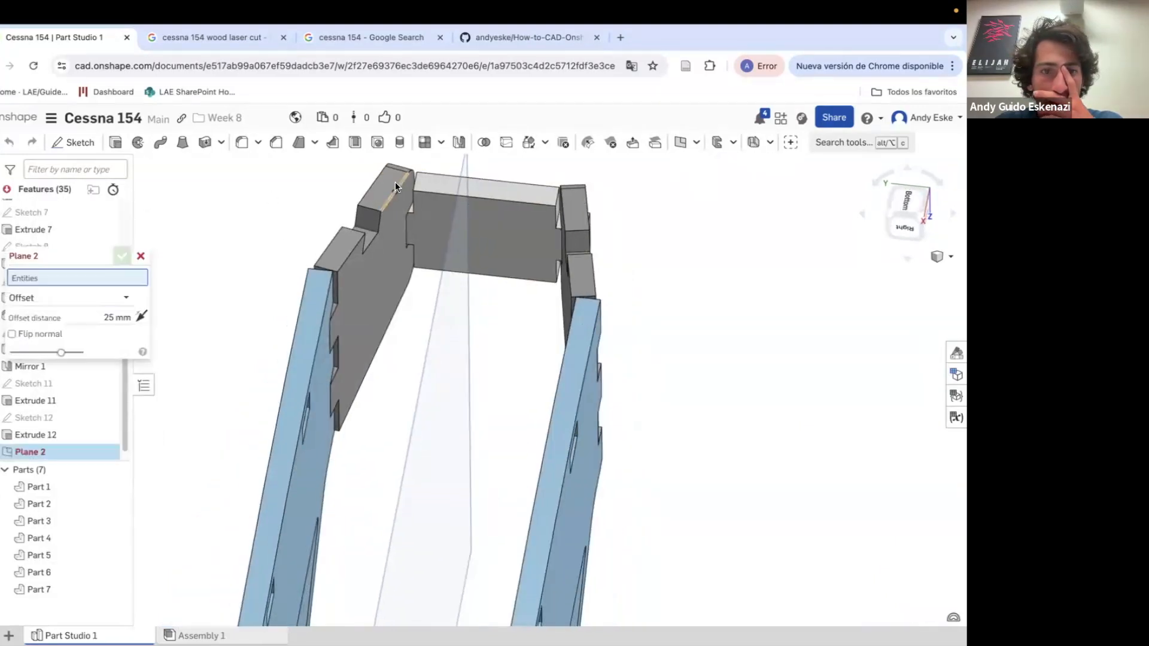
{"action": "left_click", "coordinate": [50, 297]}
{"action": "left_click", "coordinate": [679, 307]}
{"action": "left_click", "coordinate": [122, 256]}
{"action": "scroll", "coordinate": [190, 289], "scroll_direction": "down", "scroll_amount": 3}
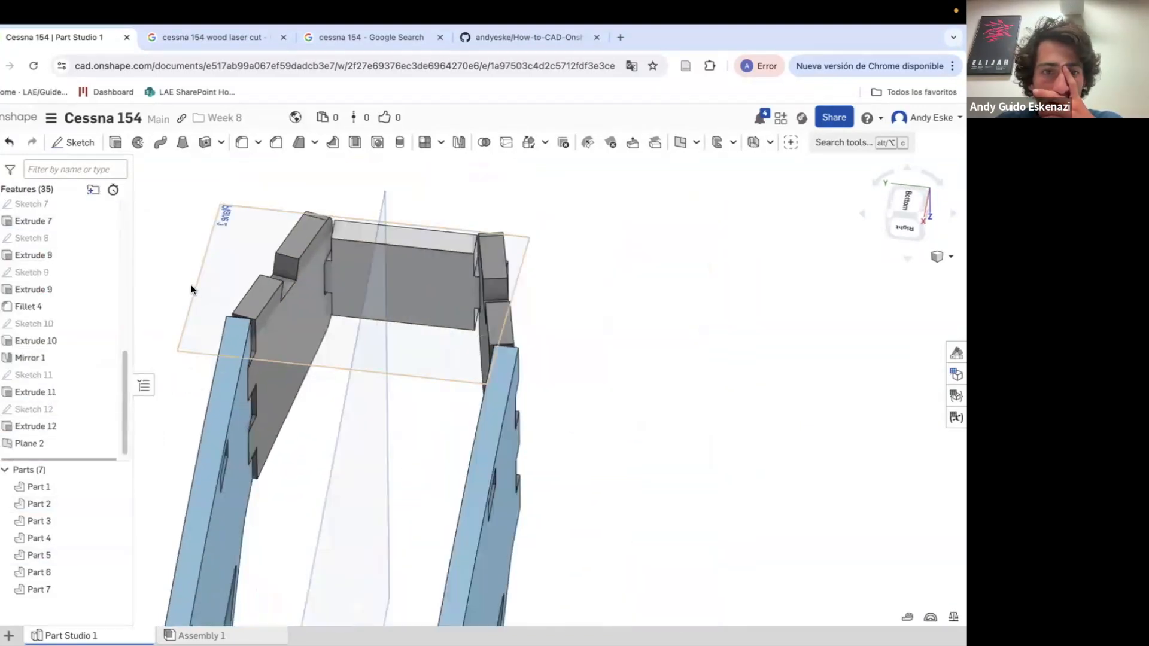
{"action": "left_click", "coordinate": [74, 143]}
{"action": "left_click", "coordinate": [290, 363]}
{"action": "scroll", "coordinate": [364, 354], "scroll_direction": "up", "scroll_amount": 4}
{"action": "mouse_move", "coordinate": [365, 354]}
{"action": "right_mouse_down"}
{"action": "mouse_move", "coordinate": [346, 308]}
{"action": "mouse_move", "coordinate": [353, 347]}
{"action": "right_mouse_up"}
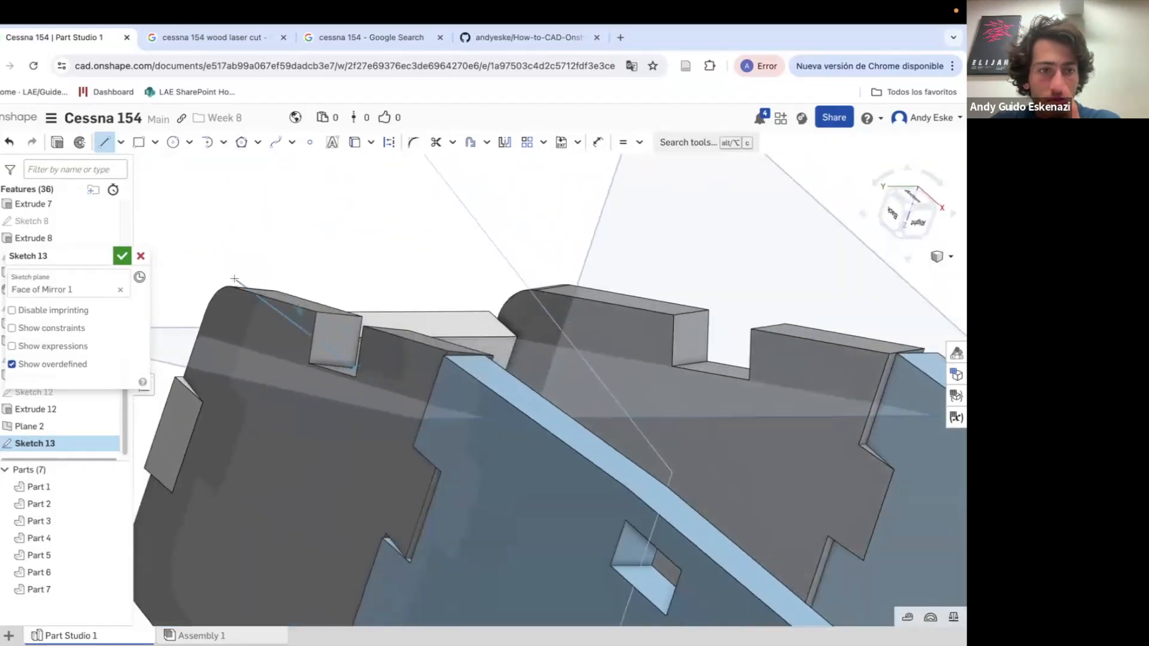
{"action": "left_click", "coordinate": [141, 255]}
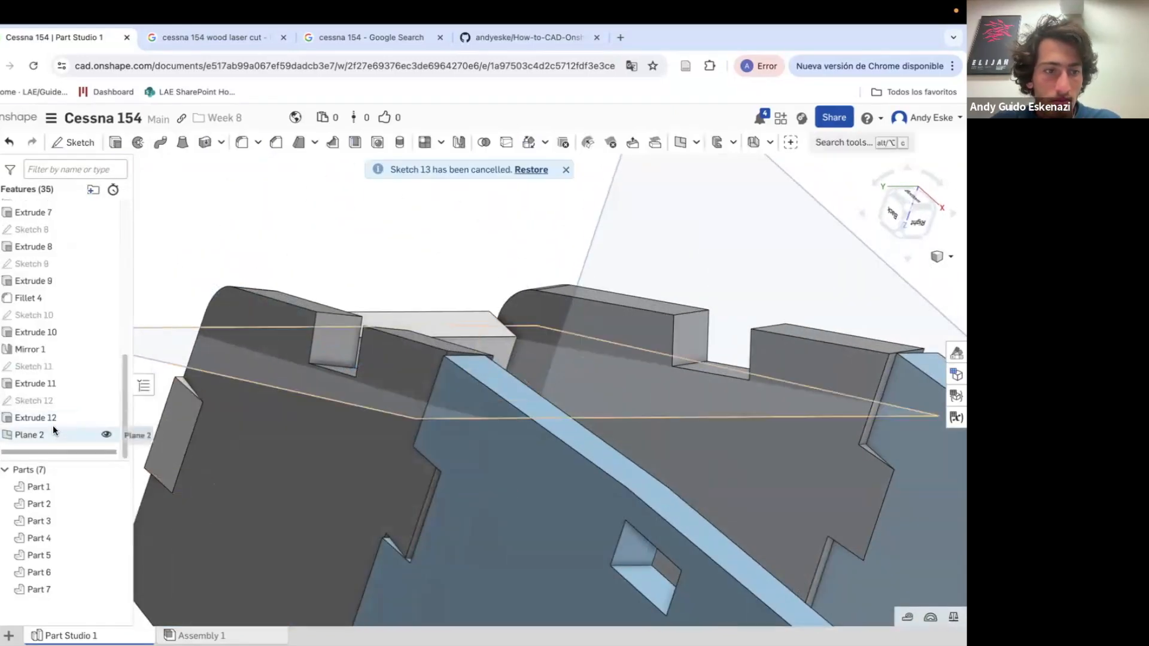
{"action": "double_click", "coordinate": [52, 431]}
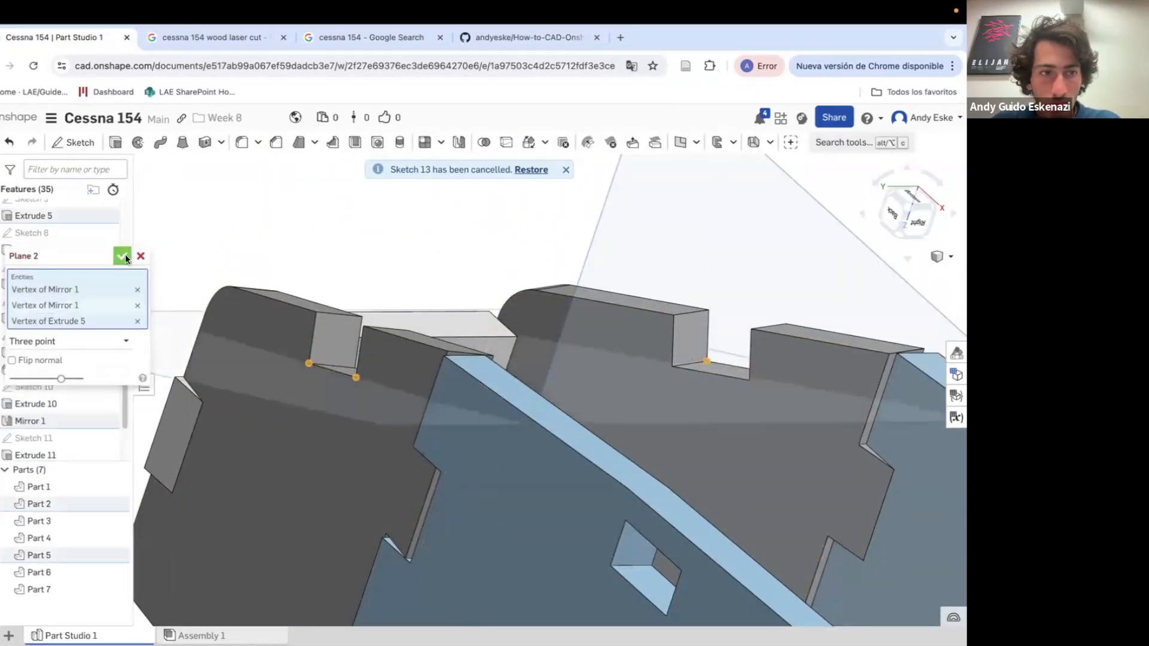
{"action": "left_click", "coordinate": [122, 256]}
Start a sketch on the new three-point plane and project the lower notch edges of the nose panels into it
{"action": "left_click", "coordinate": [67, 142]}
{"action": "scroll", "coordinate": [379, 376], "scroll_direction": "down", "scroll_amount": 4}
{"action": "right_click_drag", "start_coordinate": [379, 376], "coordinate": [455, 454]}
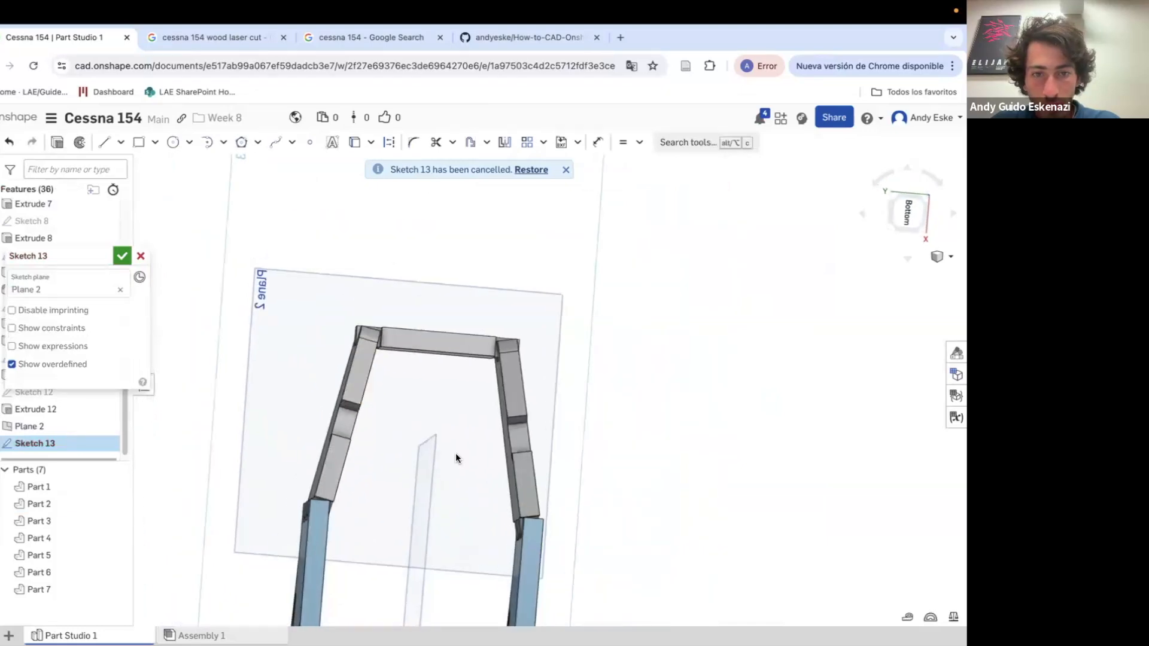
{"action": "scroll", "coordinate": [455, 453], "scroll_direction": "up", "scroll_amount": 5}
{"action": "key", "text": "u"}
{"action": "scroll", "coordinate": [301, 367], "scroll_direction": "up", "scroll_amount": 1}
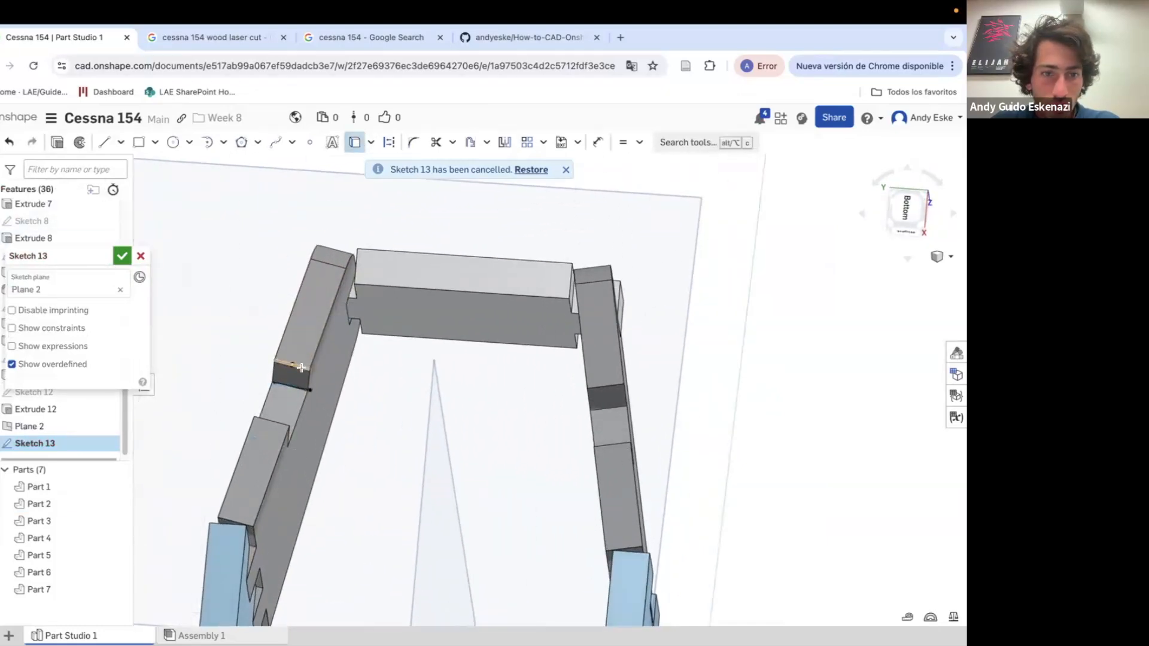
{"action": "mouse_move", "coordinate": [617, 411]}
{"action": "right_mouse_down"}
{"action": "mouse_move", "coordinate": [577, 457]}
{"action": "mouse_move", "coordinate": [372, 477]}
{"action": "mouse_move", "coordinate": [322, 367]}
{"action": "right_mouse_up"}
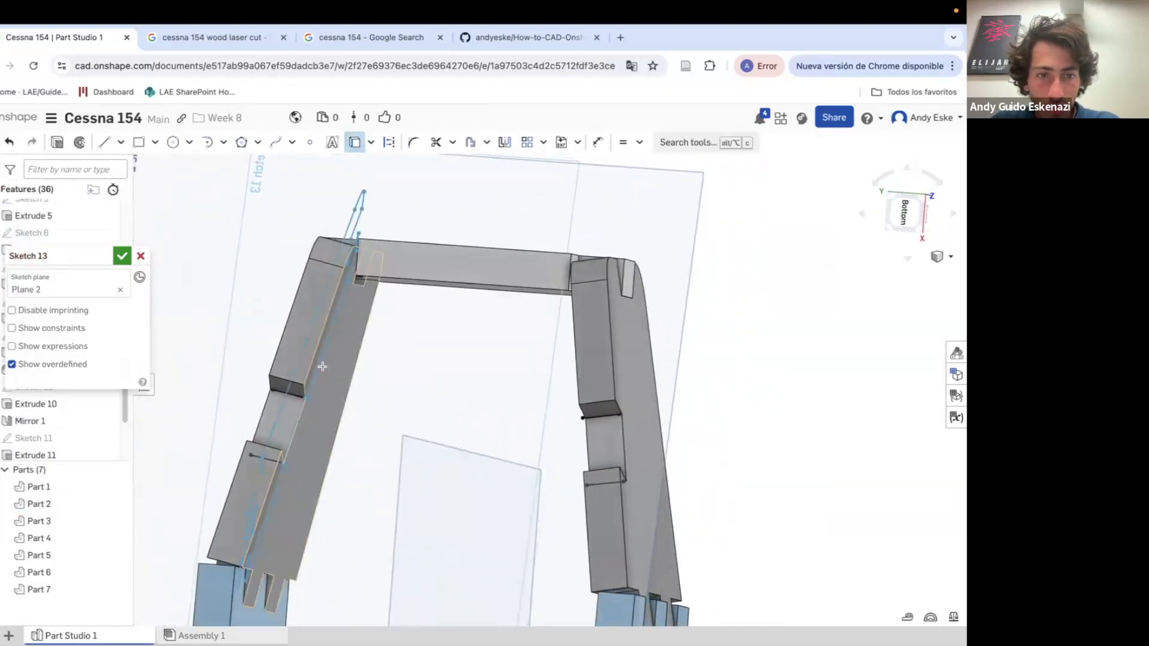
Project the remaining nose panel edges and close the bottom plate's outline with lines across its front and rear
{"action": "scroll", "coordinate": [573, 331], "scroll_direction": "up", "scroll_amount": 5}
{"action": "scroll", "coordinate": [595, 470], "scroll_direction": "down", "scroll_amount": 8}
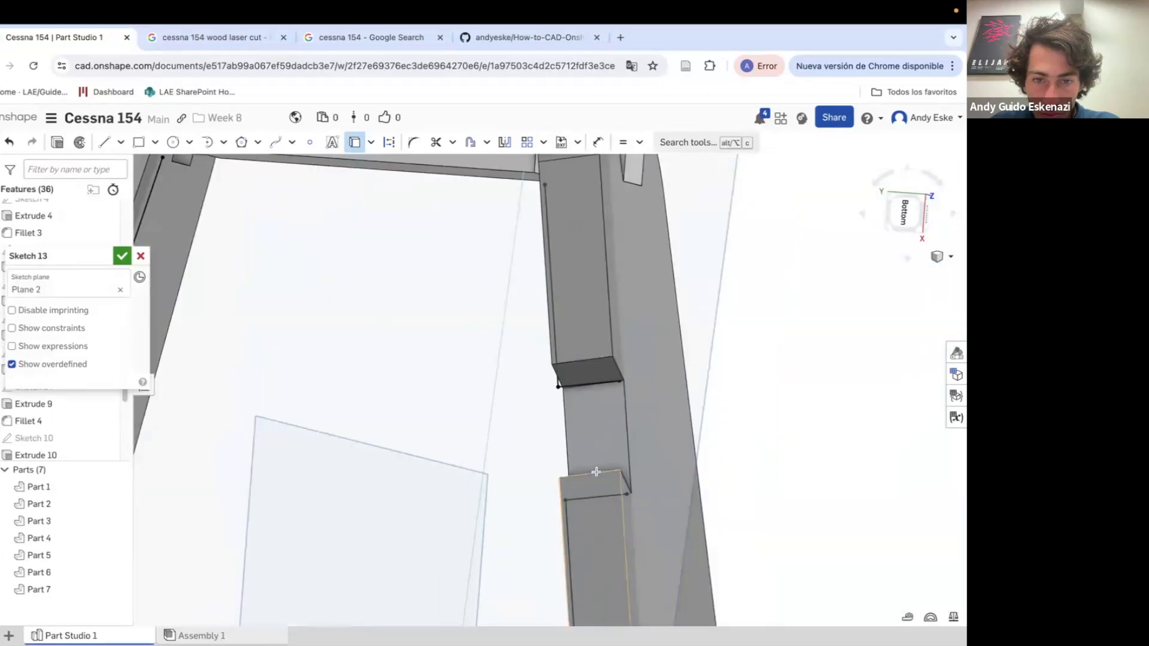
{"action": "scroll", "coordinate": [363, 506], "scroll_direction": "up", "scroll_amount": 3}
{"action": "right_click_drag", "start_coordinate": [596, 470], "coordinate": [395, 410]}
{"action": "right_click_drag", "start_coordinate": [587, 367], "coordinate": [359, 508]}
{"action": "left_click", "coordinate": [337, 516]}
{"action": "mouse_move", "coordinate": [651, 441]}
{"action": "right_mouse_down"}
{"action": "mouse_move", "coordinate": [328, 411]}
{"action": "mouse_move", "coordinate": [405, 439]}
{"action": "right_mouse_up"}
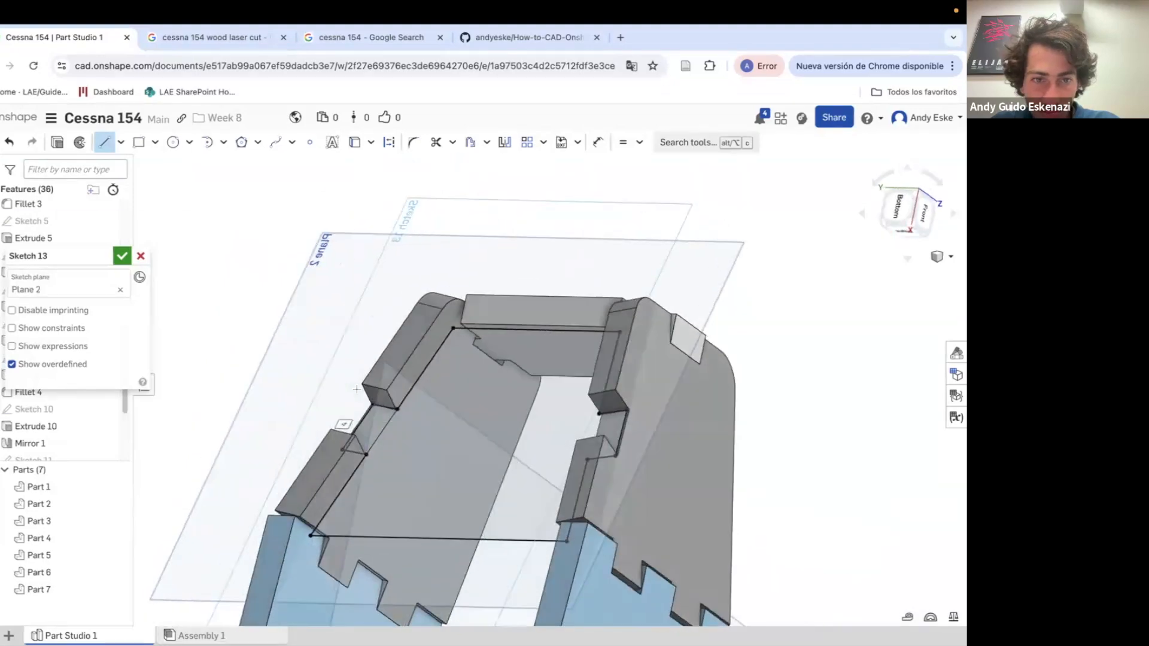
Extrude the closed outline as a new bottom nose plate and hide its sketch plane
{"action": "key", "text": "shift+e"}
{"action": "mouse_move", "coordinate": [363, 398]}
{"action": "right_mouse_down"}
{"action": "mouse_move", "coordinate": [480, 400]}
{"action": "mouse_move", "coordinate": [484, 460]}
{"action": "mouse_move", "coordinate": [456, 345]}
{"action": "mouse_move", "coordinate": [455, 359]}
{"action": "mouse_move", "coordinate": [363, 395]}
{"action": "mouse_move", "coordinate": [535, 413]}
{"action": "mouse_move", "coordinate": [393, 461]}
{"action": "mouse_move", "coordinate": [422, 292]}
{"action": "mouse_move", "coordinate": [349, 236]}
{"action": "mouse_move", "coordinate": [389, 285]}
{"action": "mouse_move", "coordinate": [378, 296]}
{"action": "mouse_move", "coordinate": [359, 282]}
{"action": "mouse_move", "coordinate": [434, 299]}
{"action": "right_mouse_up"}
{"action": "scroll", "coordinate": [422, 292], "scroll_direction": "up", "scroll_amount": 5}
{"action": "key", "text": "Return"}
{"action": "scroll", "coordinate": [422, 292], "scroll_direction": "down", "scroll_amount": 8}
{"action": "key", "text": "y"}
{"action": "scroll", "coordinate": [393, 291], "scroll_direction": "down", "scroll_amount": 4}
{"action": "scroll", "coordinate": [434, 299], "scroll_direction": "down", "scroll_amount": 4}
{"action": "scroll", "coordinate": [505, 469], "scroll_direction": "up", "scroll_amount": 10}
{"action": "scroll", "coordinate": [82, 369], "scroll_direction": "up", "scroll_amount": 4}
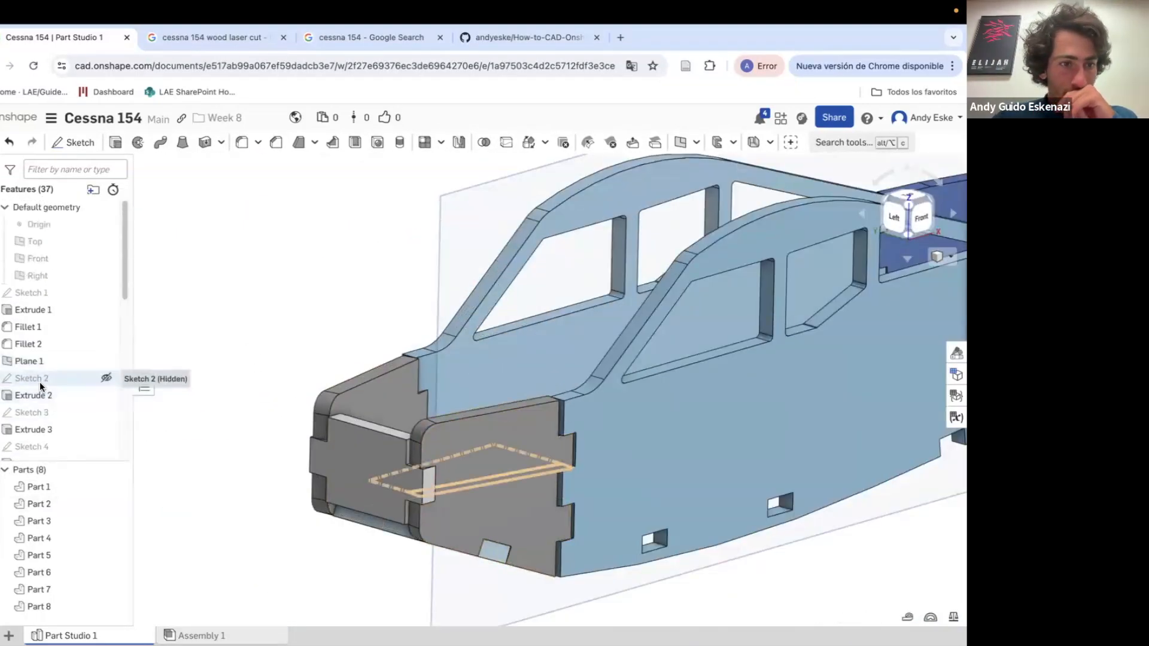
{"action": "right_click", "coordinate": [45, 413]}
{"action": "left_click", "coordinate": [52, 444]}
{"action": "scroll", "coordinate": [52, 443], "scroll_direction": "down", "scroll_amount": 3}
{"action": "right_click", "coordinate": [84, 331]}
{"action": "left_click", "coordinate": [116, 359]}
{"action": "left_click", "coordinate": [124, 256]}
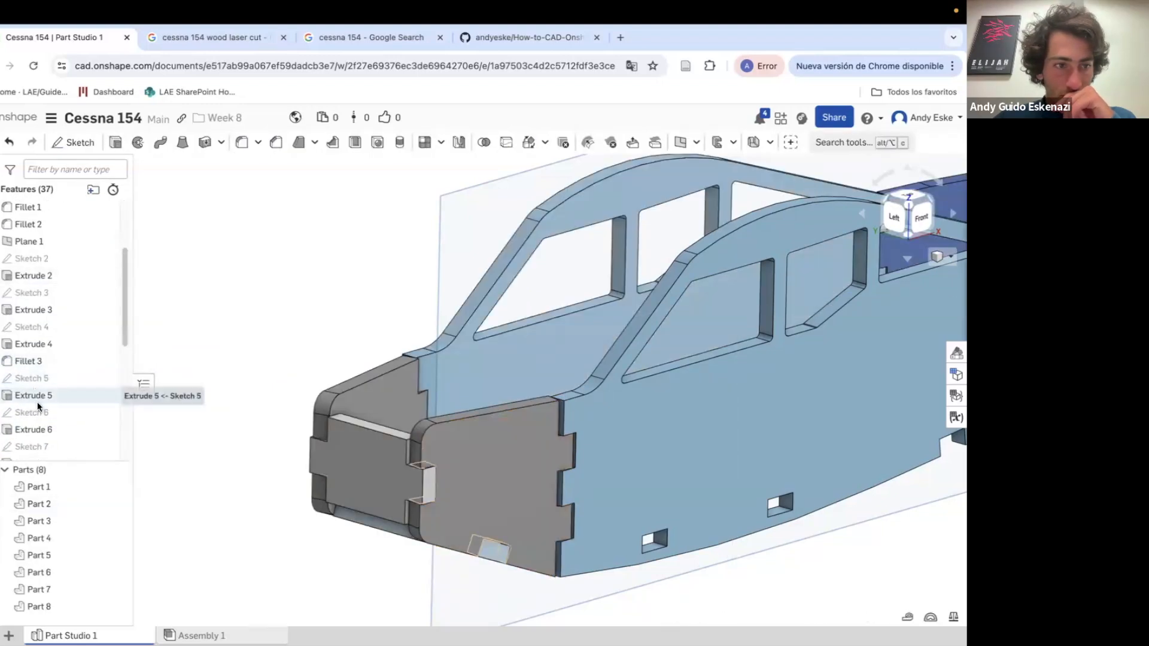
Edit the nose panel's notch sketch and add a 2 mm deep rectangular notch centred on the construction line at its top edge
{"action": "double_click", "coordinate": [26, 378]}
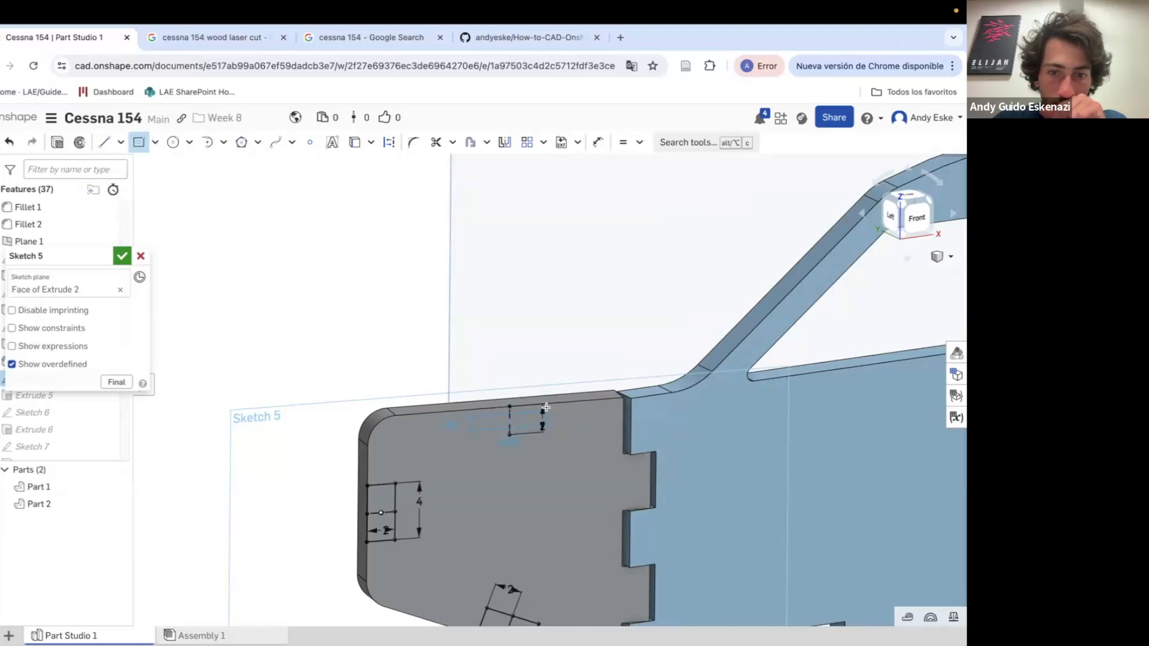
{"action": "left_click", "coordinate": [546, 405]}
{"action": "key", "text": "d"}
{"action": "scroll", "coordinate": [500, 452], "scroll_direction": "up", "scroll_amount": 1}
{"action": "left_click", "coordinate": [496, 435]}
{"action": "left_click", "coordinate": [493, 476]}
{"action": "left_click", "coordinate": [123, 257]}
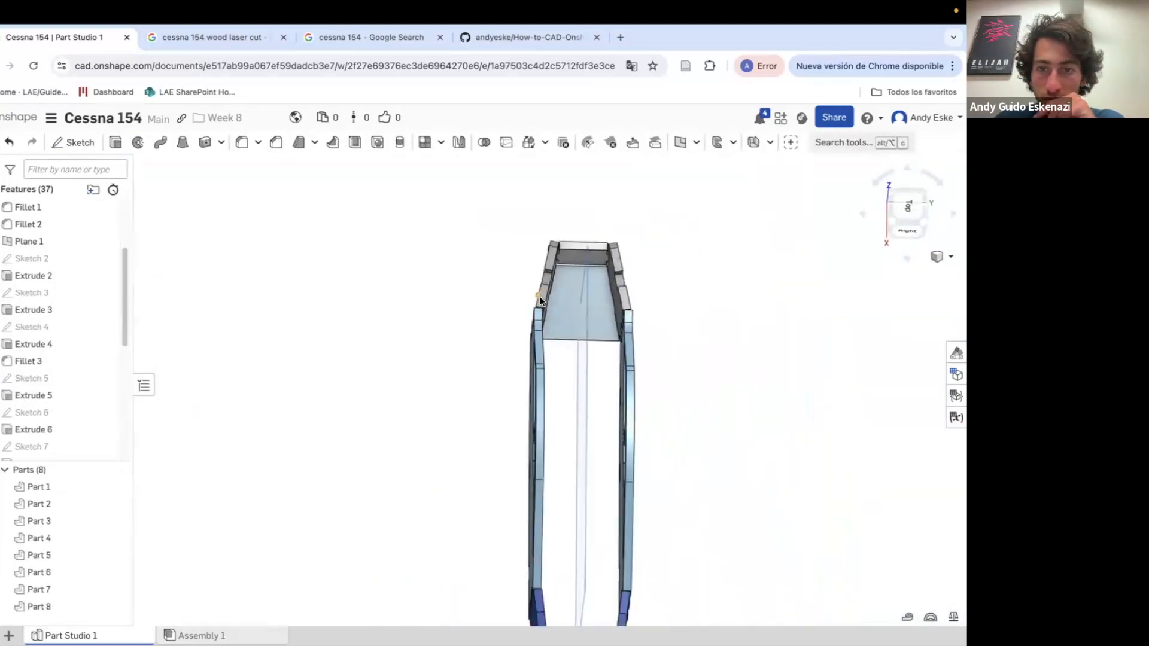
Start a sketch on the nose panel's top notch face and draw a construction line across to the opposite notch
{"action": "key", "text": "shift+s"}
{"action": "left_click", "coordinate": [486, 314]}
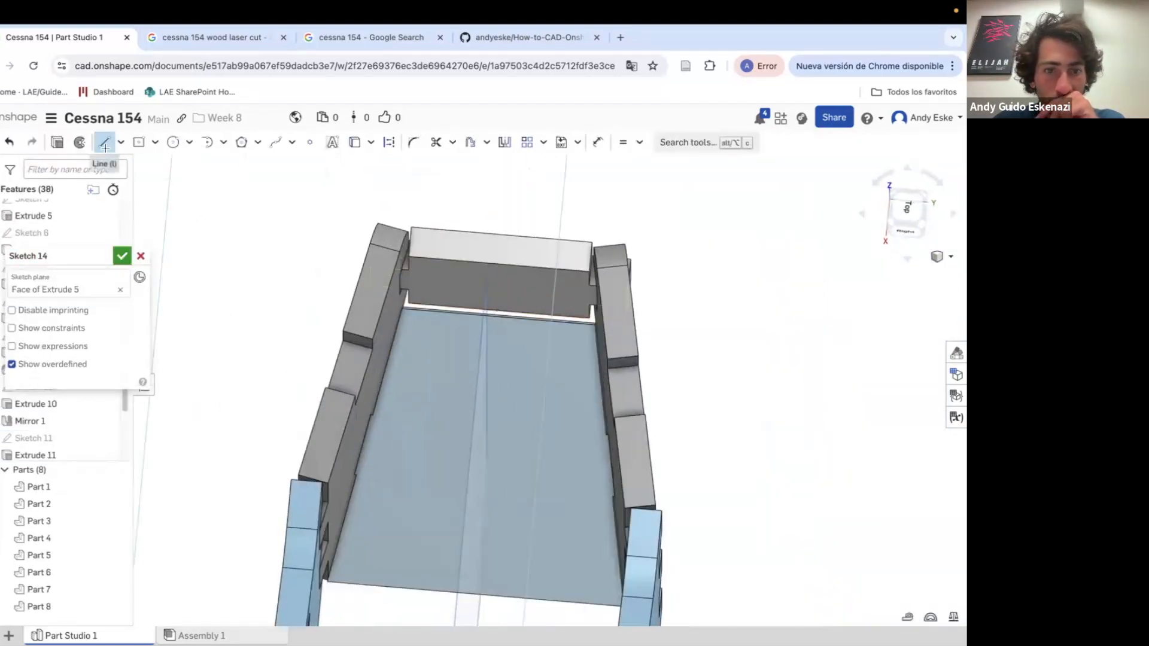
{"action": "left_click", "coordinate": [606, 371]}
{"action": "right_click_drag", "start_coordinate": [606, 371], "coordinate": [593, 440]}
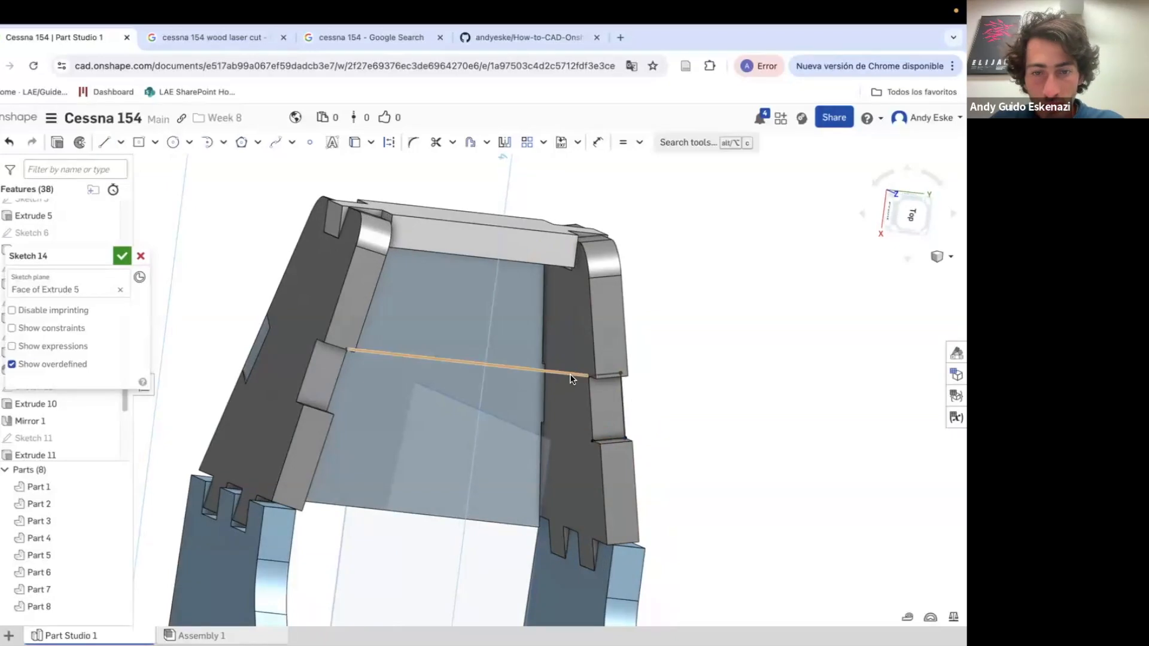
{"action": "left_click", "coordinate": [388, 147]}
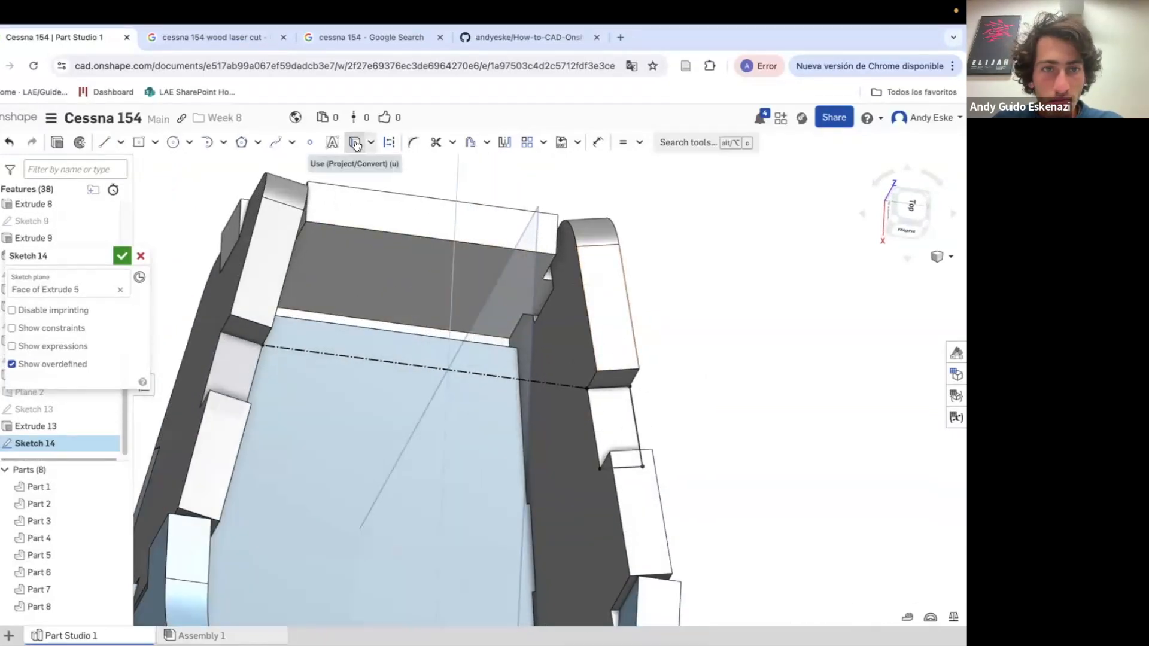
Project the top notch edges and complete the dimensioned top plate outline with lines between the two nose panels
{"action": "left_click", "coordinate": [249, 422]}
{"action": "mouse_move", "coordinate": [249, 422]}
{"action": "right_mouse_down"}
{"action": "mouse_move", "coordinate": [224, 353]}
{"action": "mouse_move", "coordinate": [173, 320]}
{"action": "mouse_move", "coordinate": [168, 263]}
{"action": "right_mouse_up"}
{"action": "left_click", "coordinate": [106, 143]}
{"action": "scroll", "coordinate": [274, 197], "scroll_direction": "down", "scroll_amount": 4}
{"action": "mouse_move", "coordinate": [273, 196]}
{"action": "right_mouse_down"}
{"action": "mouse_move", "coordinate": [317, 165]}
{"action": "mouse_move", "coordinate": [300, 321]}
{"action": "right_mouse_up"}
{"action": "scroll", "coordinate": [209, 290], "scroll_direction": "up", "scroll_amount": 5}
{"action": "right_click_drag", "start_coordinate": [209, 289], "coordinate": [647, 529]}
{"action": "left_click", "coordinate": [263, 402]}
{"action": "key", "text": "d"}
{"action": "left_click", "coordinate": [283, 431]}
{"action": "key", "text": "Return"}
Extrude the top plate's outline as a new part 3 mm deep
{"action": "mouse_move", "coordinate": [413, 431]}
{"action": "right_mouse_down"}
{"action": "mouse_move", "coordinate": [423, 415]}
{"action": "mouse_move", "coordinate": [346, 393]}
{"action": "mouse_move", "coordinate": [450, 439]}
{"action": "right_mouse_up"}
{"action": "key", "text": "shift+e"}
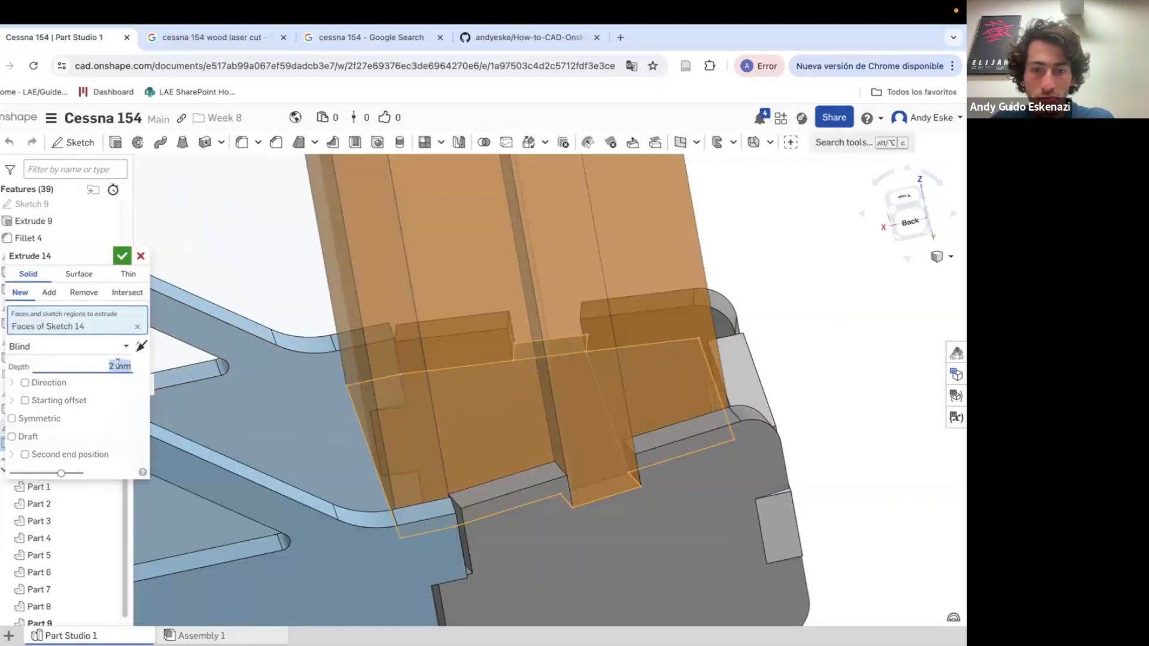
{"action": "type", "text": "3"}
{"action": "key", "text": "Return"}
Inspect the fuselage with its new top nose plate from several sides
{"action": "scroll", "coordinate": [752, 220], "scroll_direction": "down", "scroll_amount": 5}
{"action": "right_click_drag", "start_coordinate": [752, 221], "coordinate": [599, 395]}
{"action": "scroll", "coordinate": [606, 285], "scroll_direction": "down", "scroll_amount": 3}
{"action": "scroll", "coordinate": [527, 386], "scroll_direction": "up", "scroll_amount": 5}
{"action": "right_click_drag", "start_coordinate": [527, 387], "coordinate": [348, 362]}
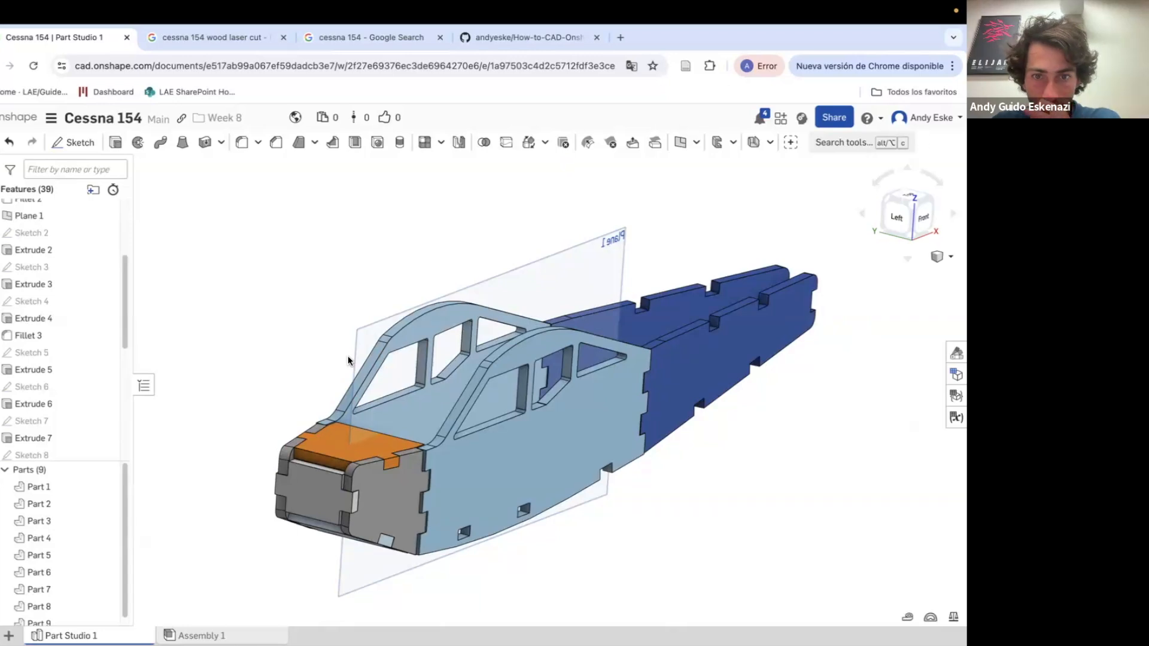
{"action": "scroll", "coordinate": [772, 375], "scroll_direction": "down", "scroll_amount": 4}
Create a three-point plane through two upper notch corners of one tail panel and one on the opposite panel
{"action": "scroll", "coordinate": [812, 386], "scroll_direction": "up", "scroll_amount": 5}
{"action": "right_click_drag", "start_coordinate": [725, 364], "coordinate": [619, 456]}
{"action": "scroll", "coordinate": [619, 457], "scroll_direction": "up", "scroll_amount": 5}
{"action": "left_click", "coordinate": [696, 143]}
{"action": "left_click", "coordinate": [688, 164]}
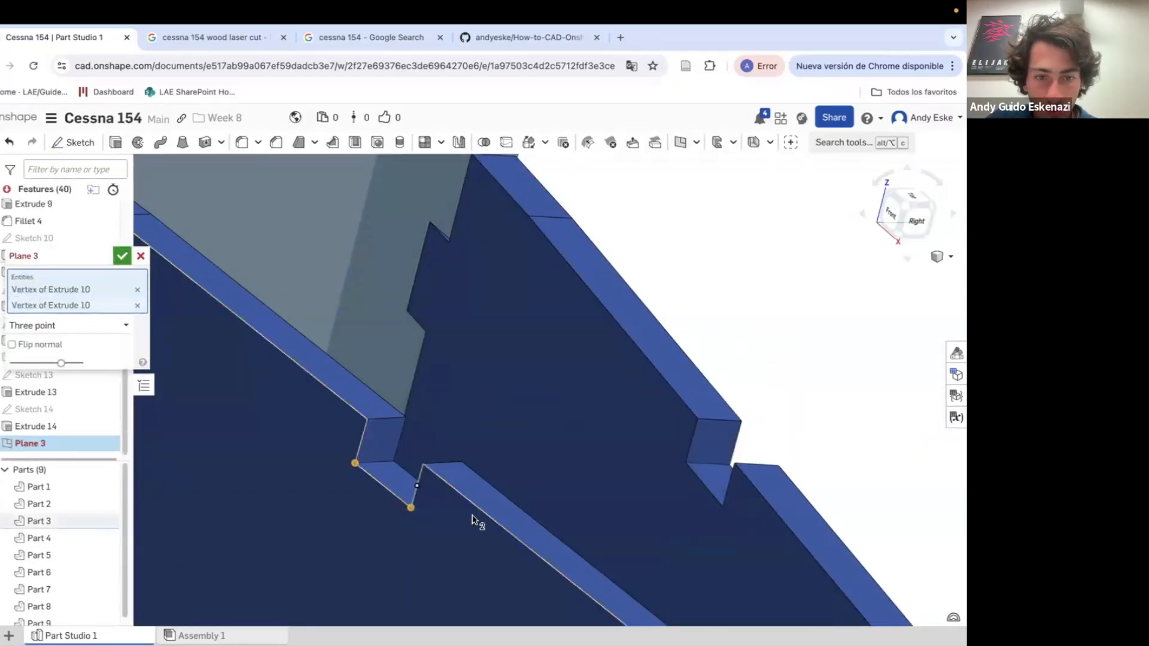
{"action": "left_click", "coordinate": [731, 465]}
{"action": "left_click", "coordinate": [122, 256]}
Start a sketch on the new tail plane, viewed face-on, and project one tail panel's front notch edges
{"action": "scroll", "coordinate": [629, 353], "scroll_direction": "down", "scroll_amount": 5}
{"action": "mouse_move", "coordinate": [629, 341]}
{"action": "right_mouse_down"}
{"action": "mouse_move", "coordinate": [538, 374]}
{"action": "mouse_move", "coordinate": [541, 413]}
{"action": "right_mouse_up"}
{"action": "scroll", "coordinate": [542, 389], "scroll_direction": "up", "scroll_amount": 5}
{"action": "left_click", "coordinate": [548, 371]}
{"action": "left_click", "coordinate": [73, 143]}
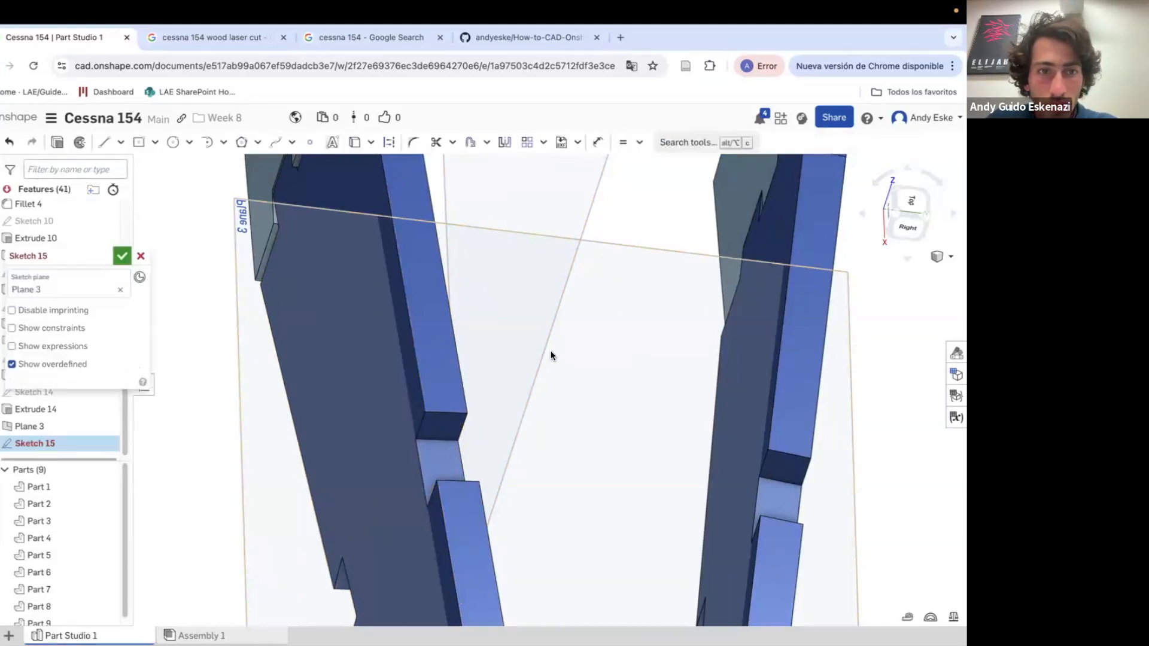
{"action": "key", "text": "n"}
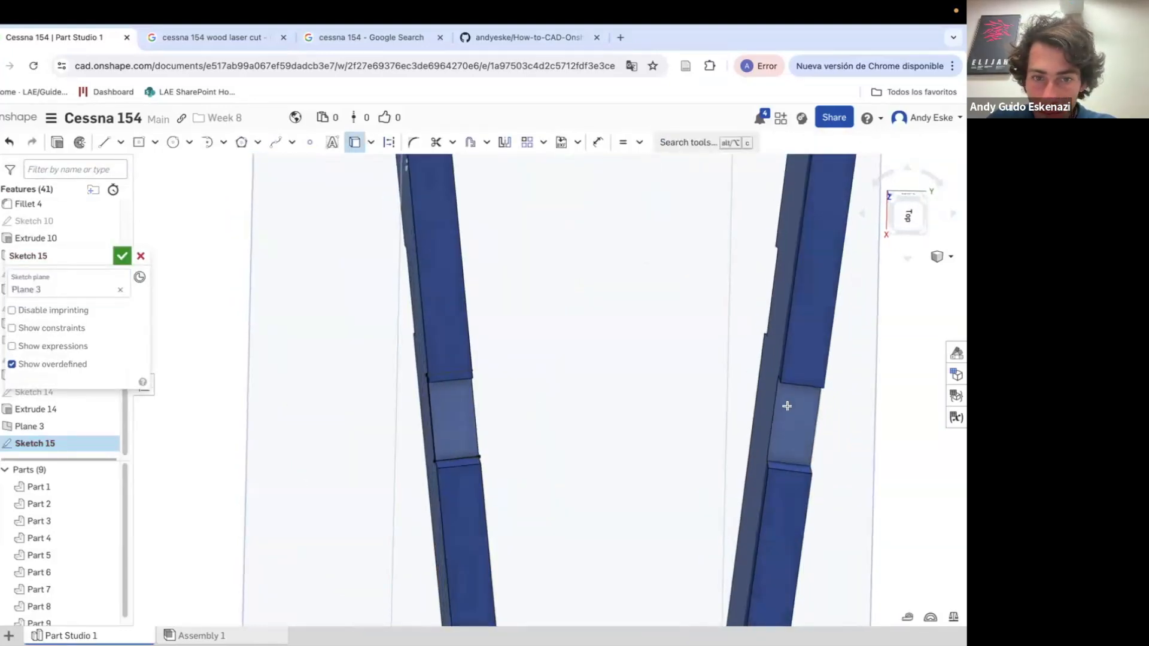
Project the opposite tail panel's notch edges and those of the next pair of notches into the sketch
{"action": "right_click_drag", "start_coordinate": [739, 477], "coordinate": [533, 467]}
{"action": "scroll", "coordinate": [532, 467], "scroll_direction": "down", "scroll_amount": 5}
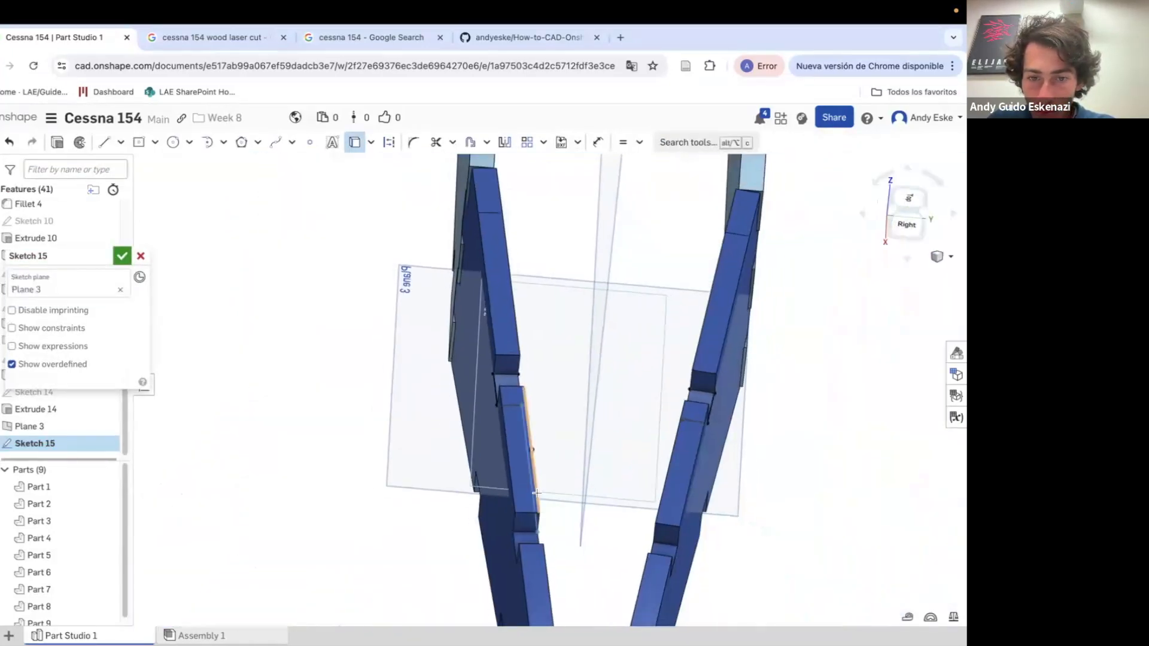
{"action": "scroll", "coordinate": [510, 535], "scroll_direction": "up", "scroll_amount": 5}
{"action": "right_click_drag", "start_coordinate": [510, 535], "coordinate": [498, 336]}
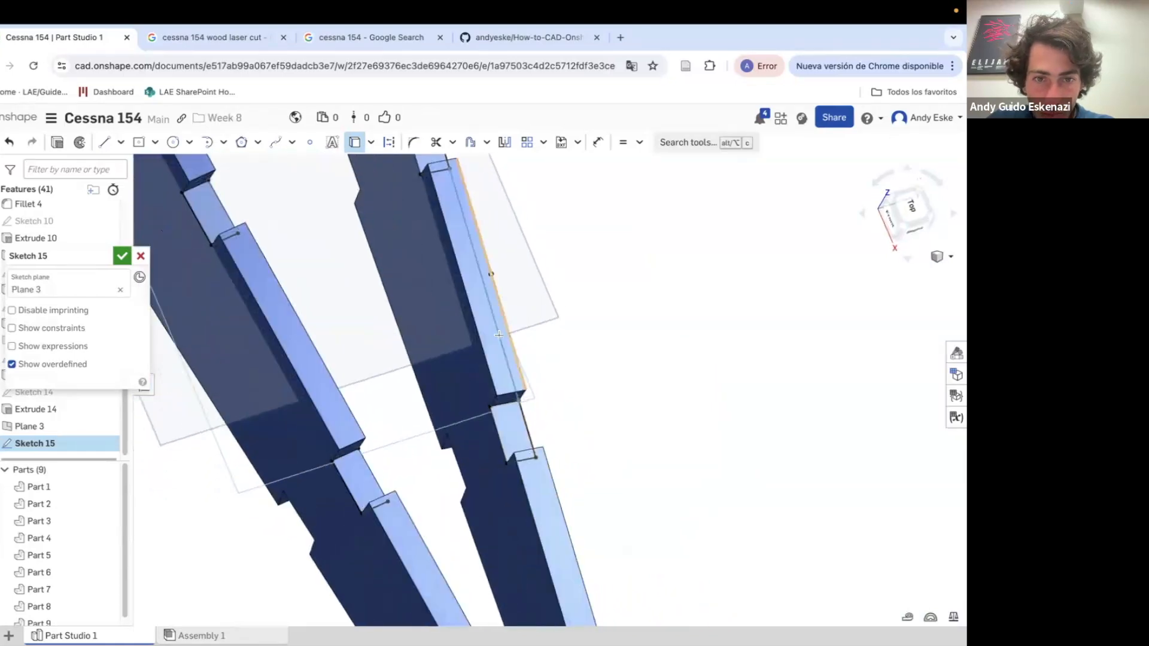
{"action": "left_click", "coordinate": [551, 509]}
Try to delete the unwanted projected edge running along the tail panel
{"action": "right_click_drag", "start_coordinate": [551, 509], "coordinate": [637, 397]}
{"action": "scroll", "coordinate": [457, 379], "scroll_direction": "up", "scroll_amount": 5}
{"action": "scroll", "coordinate": [639, 336], "scroll_direction": "down", "scroll_amount": 8}
{"action": "right_click", "coordinate": [637, 397]}
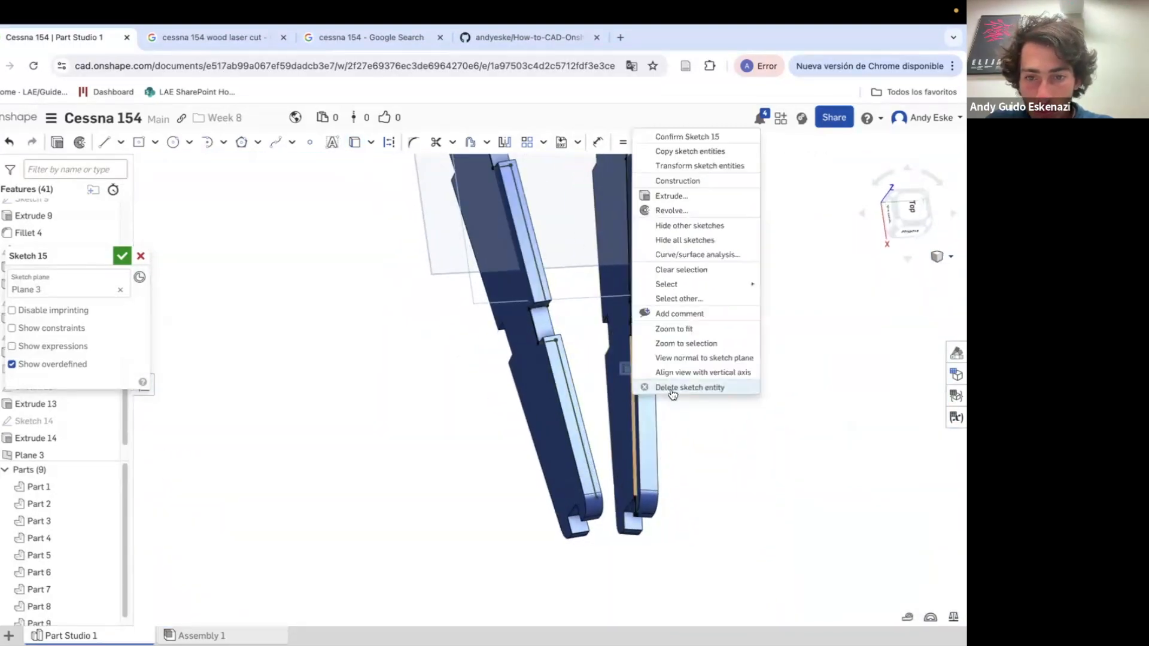
{"action": "key", "text": "Escape"}
{"action": "scroll", "coordinate": [647, 488], "scroll_direction": "up", "scroll_amount": 5}
{"action": "scroll", "coordinate": [646, 488], "scroll_direction": "up", "scroll_amount": 5}
{"action": "right_click", "coordinate": [631, 472]}
{"action": "left_click", "coordinate": [659, 462]}
{"action": "scroll", "coordinate": [682, 447], "scroll_direction": "down", "scroll_amount": 5}
{"action": "scroll", "coordinate": [509, 427], "scroll_direction": "down", "scroll_amount": 5}
Cancel the tail plane sketch and restore it
{"action": "left_click", "coordinate": [140, 256]}
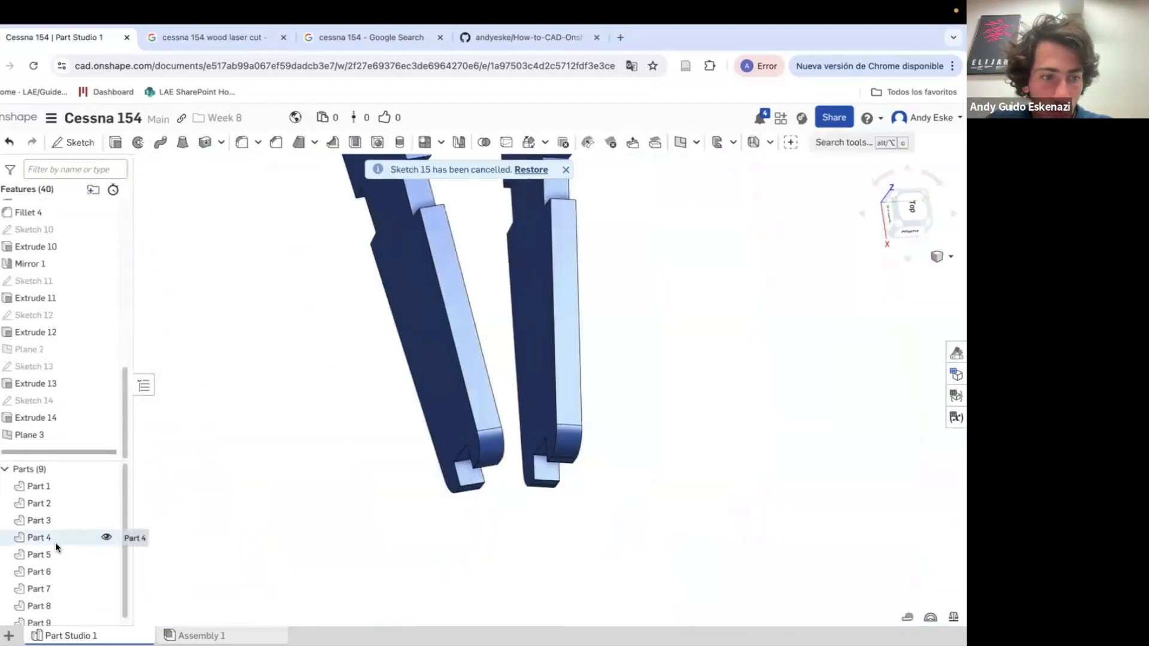
{"action": "scroll", "coordinate": [273, 527], "scroll_direction": "down", "scroll_amount": 4}
{"action": "left_click", "coordinate": [532, 170]}
{"action": "scroll", "coordinate": [346, 296], "scroll_direction": "up", "scroll_amount": 5}
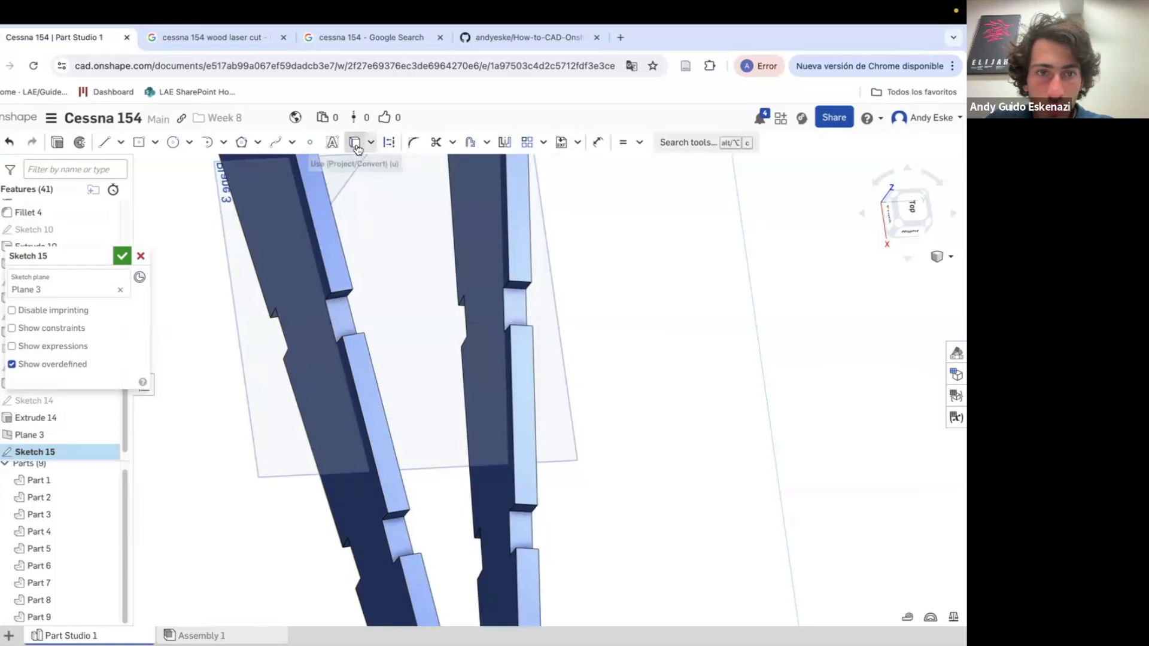
Project the remaining notch edges of both tail panels into the sketch on the upper tail plane
{"action": "scroll", "coordinate": [522, 293], "scroll_direction": "up", "scroll_amount": 5}
{"action": "right_click_drag", "start_coordinate": [517, 353], "coordinate": [467, 413]}
{"action": "scroll", "coordinate": [488, 394], "scroll_direction": "down", "scroll_amount": 5}
{"action": "scroll", "coordinate": [519, 479], "scroll_direction": "up", "scroll_amount": 5}
{"action": "right_click_drag", "start_coordinate": [518, 480], "coordinate": [538, 541]}
{"action": "scroll", "coordinate": [503, 443], "scroll_direction": "down", "scroll_amount": 5}
{"action": "scroll", "coordinate": [392, 463], "scroll_direction": "up", "scroll_amount": 5}
{"action": "right_click_drag", "start_coordinate": [392, 462], "coordinate": [419, 407]}
{"action": "scroll", "coordinate": [401, 298], "scroll_direction": "down", "scroll_amount": 5}
{"action": "scroll", "coordinate": [387, 314], "scroll_direction": "up", "scroll_amount": 4}
{"action": "scroll", "coordinate": [387, 314], "scroll_direction": "down", "scroll_amount": 5}
{"action": "scroll", "coordinate": [360, 295], "scroll_direction": "up", "scroll_amount": 4}
{"action": "scroll", "coordinate": [449, 397], "scroll_direction": "down", "scroll_amount": 4}
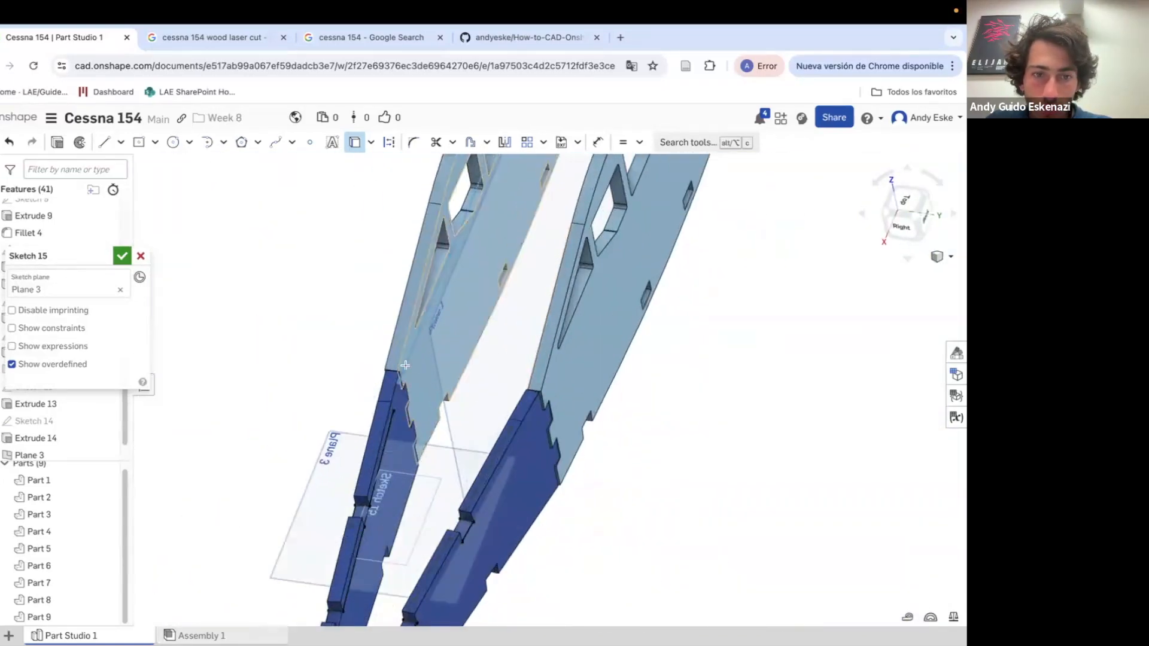
Draw a line across between the cabin panels ahead of the tail joint, with equal side lines about 6.4 mm long
{"action": "scroll", "coordinate": [384, 412], "scroll_direction": "up", "scroll_amount": 5}
{"action": "right_click_drag", "start_coordinate": [603, 441], "coordinate": [424, 389]}
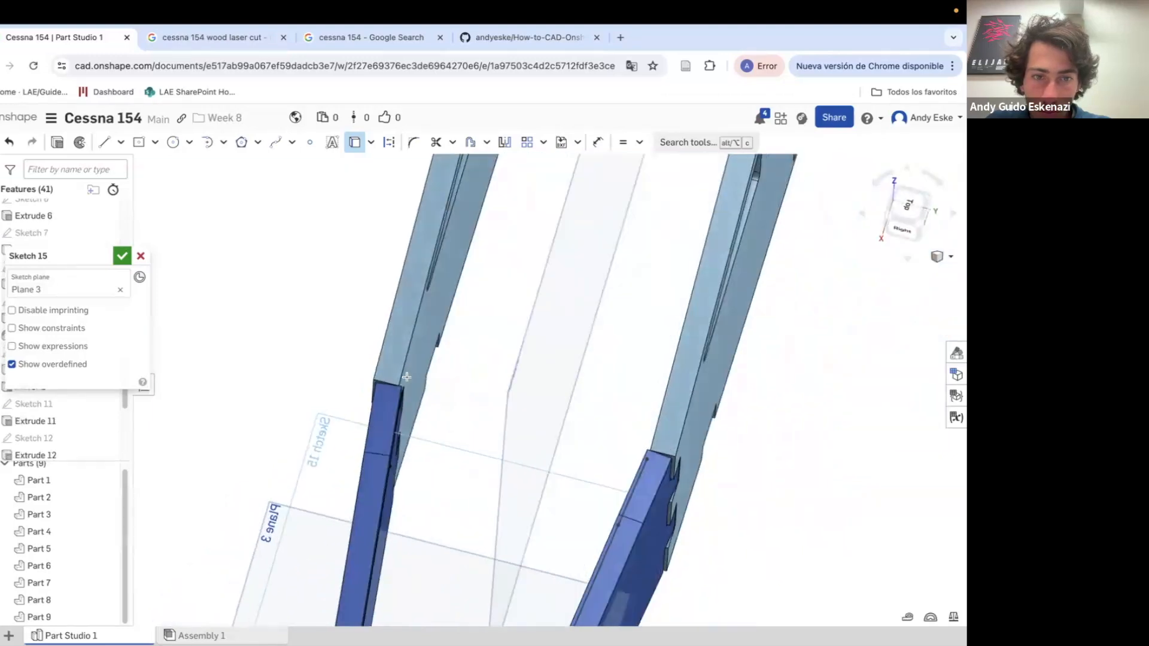
{"action": "key", "text": "l"}
{"action": "left_click", "coordinate": [432, 316]}
{"action": "right_click_drag", "start_coordinate": [433, 317], "coordinate": [690, 390]}
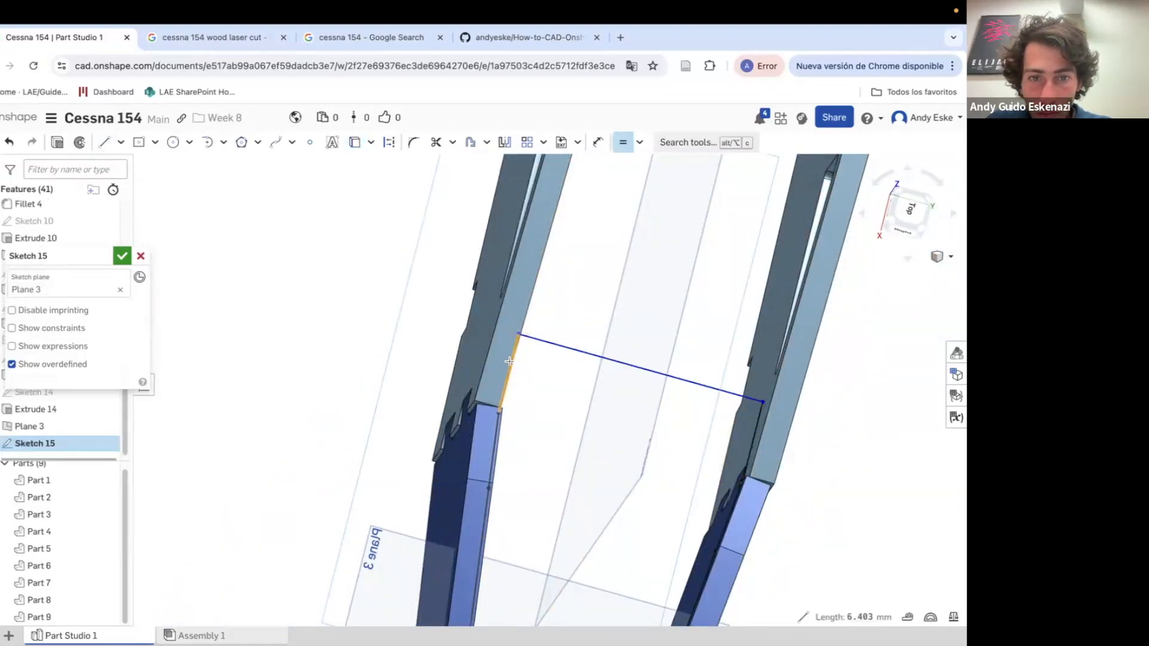
Bridge the small gaps between the projected notch corners with short lines along the tail panels
{"action": "right_click_drag", "start_coordinate": [532, 359], "coordinate": [439, 393]}
{"action": "scroll", "coordinate": [549, 267], "scroll_direction": "up", "scroll_amount": 10}
{"action": "scroll", "coordinate": [549, 267], "scroll_direction": "down", "scroll_amount": 10}
{"action": "scroll", "coordinate": [566, 396], "scroll_direction": "up", "scroll_amount": 10}
{"action": "scroll", "coordinate": [567, 396], "scroll_direction": "up", "scroll_amount": 3}
{"action": "left_click", "coordinate": [105, 143]}
{"action": "scroll", "coordinate": [656, 321], "scroll_direction": "down", "scroll_amount": 10}
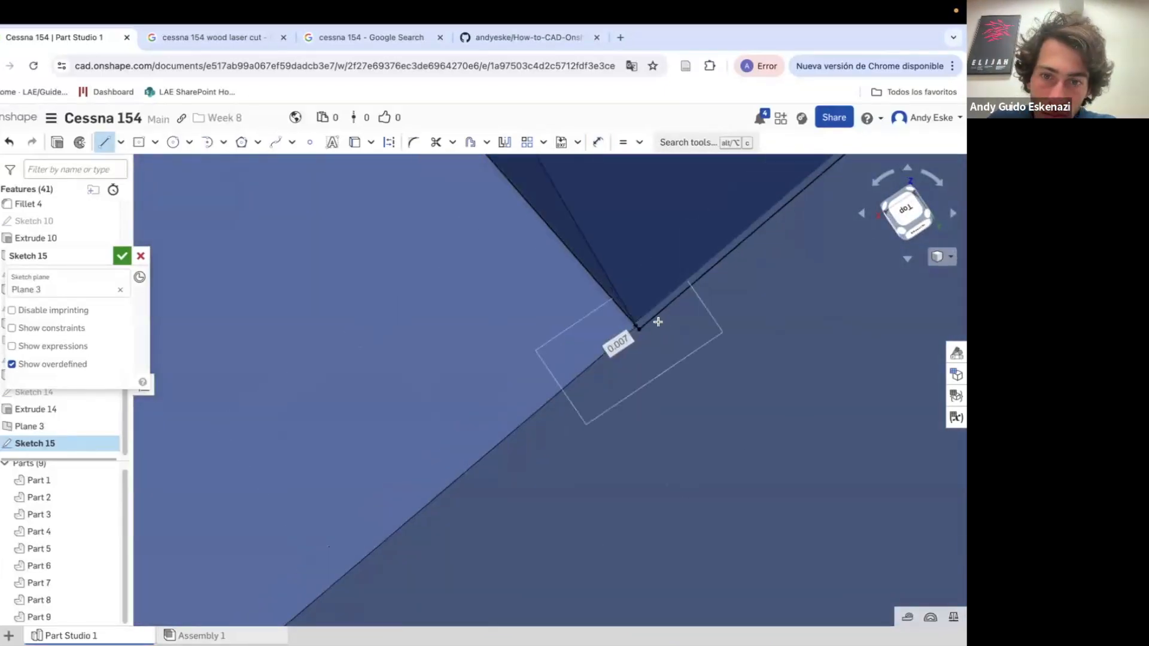
{"action": "scroll", "coordinate": [373, 503], "scroll_direction": "up", "scroll_amount": 10}
{"action": "scroll", "coordinate": [448, 439], "scroll_direction": "down", "scroll_amount": 10}
{"action": "scroll", "coordinate": [577, 475], "scroll_direction": "up", "scroll_amount": 10}
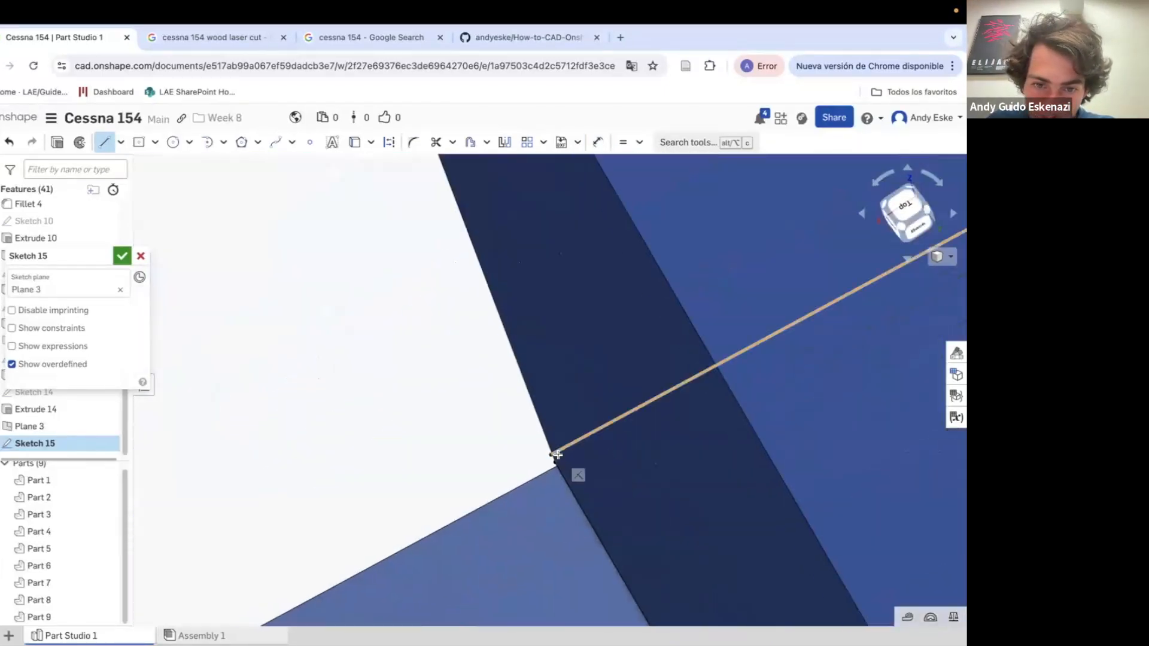
Join the remaining notch edges back to the tail tip and close the plate outline with a line between the panels
{"action": "scroll", "coordinate": [495, 347], "scroll_direction": "down", "scroll_amount": 10}
{"action": "scroll", "coordinate": [213, 508], "scroll_direction": "up", "scroll_amount": 10}
{"action": "scroll", "coordinate": [351, 429], "scroll_direction": "down", "scroll_amount": 10}
{"action": "scroll", "coordinate": [279, 453], "scroll_direction": "up", "scroll_amount": 10}
{"action": "scroll", "coordinate": [279, 454], "scroll_direction": "down", "scroll_amount": 10}
{"action": "scroll", "coordinate": [287, 252], "scroll_direction": "up", "scroll_amount": 10}
{"action": "scroll", "coordinate": [307, 415], "scroll_direction": "down", "scroll_amount": 10}
{"action": "scroll", "coordinate": [364, 409], "scroll_direction": "up", "scroll_amount": 10}
{"action": "scroll", "coordinate": [364, 409], "scroll_direction": "down", "scroll_amount": 10}
{"action": "scroll", "coordinate": [347, 485], "scroll_direction": "up", "scroll_amount": 5}
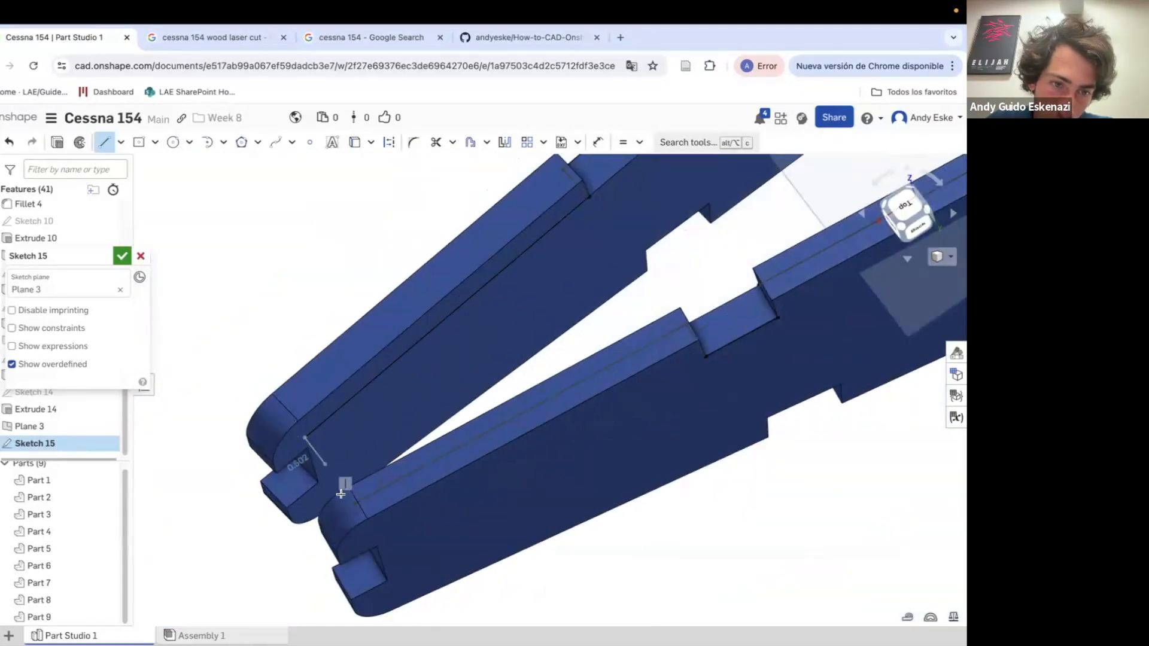
Extrude the closed tail outline as a new 2 mm plate in the opposite direction
{"action": "type", "text": "3"}
{"action": "key", "text": "Return"}
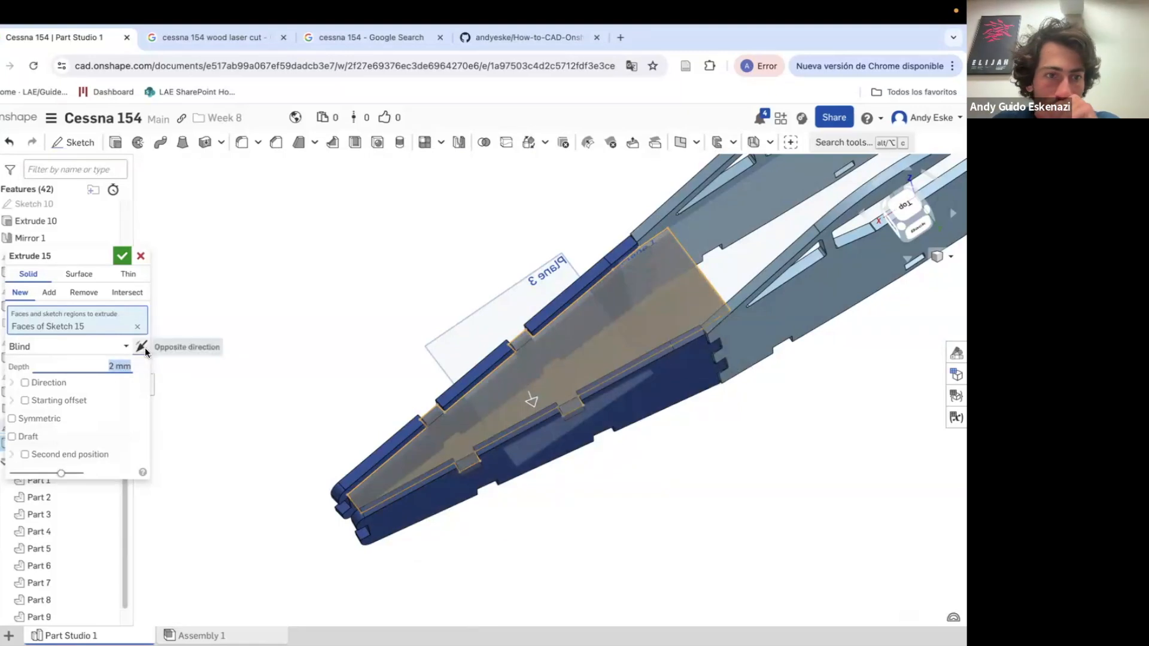
{"action": "left_click", "coordinate": [142, 349]}
{"action": "left_click", "coordinate": [121, 256]}
Create a three-point plane through the notch corners on the underside of the tail panels
{"action": "scroll", "coordinate": [438, 405], "scroll_direction": "down", "scroll_amount": 10}
{"action": "right_click_drag", "start_coordinate": [437, 405], "coordinate": [464, 204]}
{"action": "scroll", "coordinate": [495, 293], "scroll_direction": "up", "scroll_amount": 3}
{"action": "scroll", "coordinate": [685, 452], "scroll_direction": "up", "scroll_amount": 5}
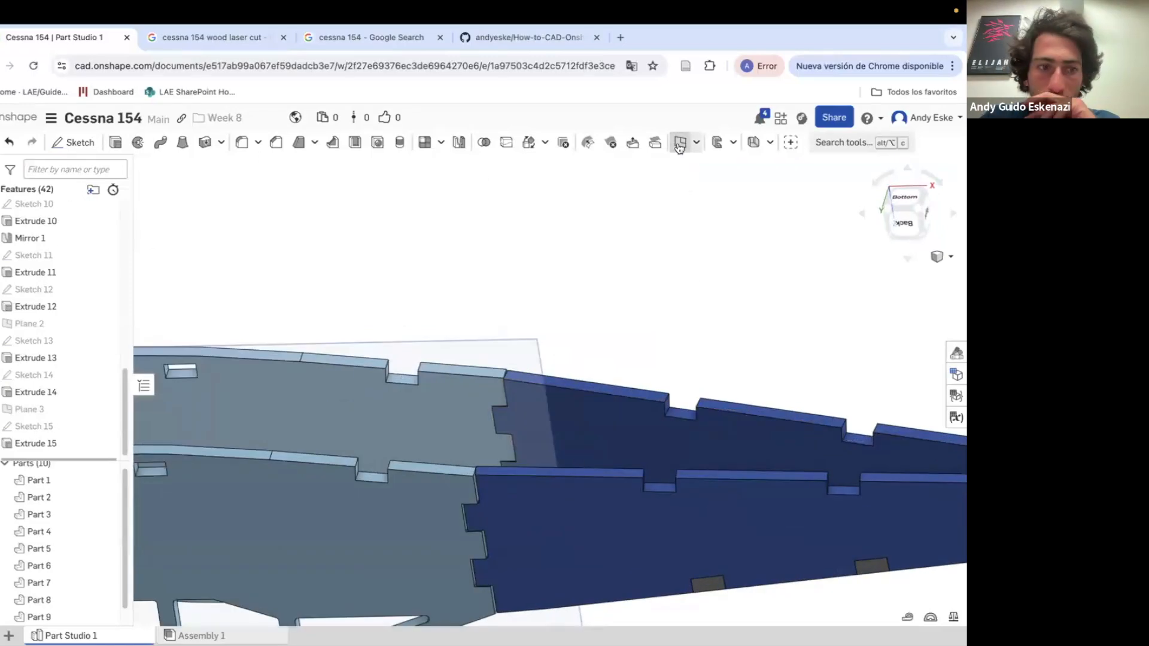
{"action": "left_click", "coordinate": [679, 145]}
{"action": "scroll", "coordinate": [664, 497], "scroll_direction": "up", "scroll_amount": 3}
{"action": "left_click", "coordinate": [631, 486]}
{"action": "left_click", "coordinate": [685, 488]}
{"action": "left_click", "coordinate": [714, 365]}
{"action": "scroll", "coordinate": [623, 422], "scroll_direction": "down", "scroll_amount": 5}
{"action": "left_click", "coordinate": [122, 257]}
{"action": "right_click_drag", "start_coordinate": [361, 360], "coordinate": [404, 388]}
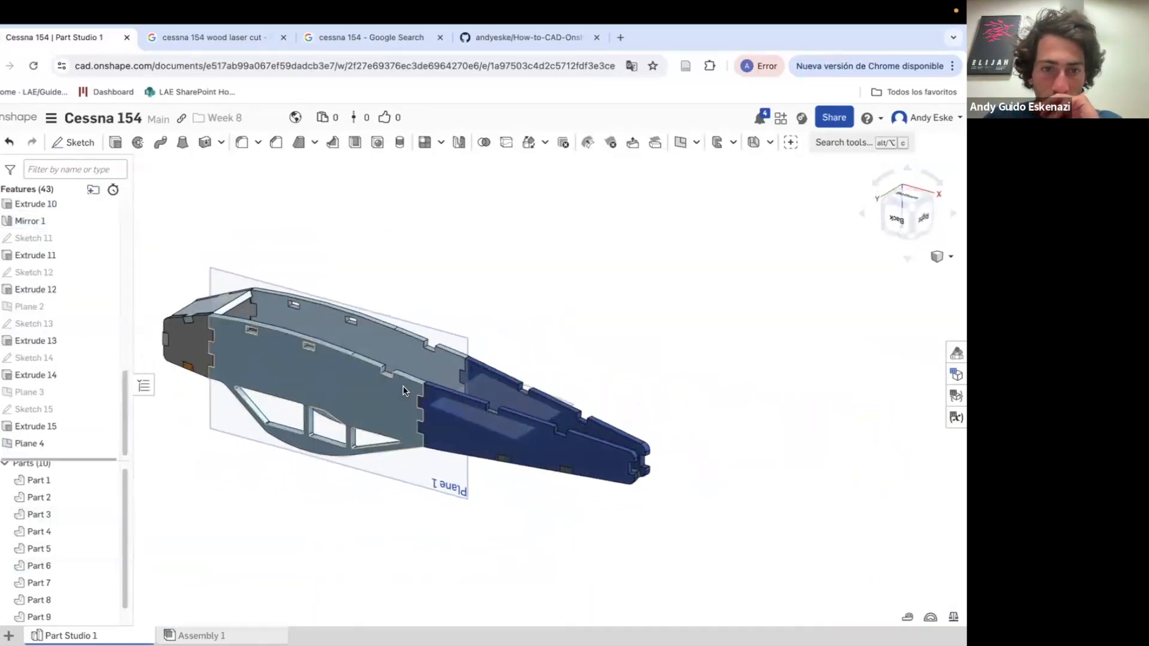
{"action": "scroll", "coordinate": [453, 398], "scroll_direction": "up", "scroll_amount": 5}
{"action": "left_click", "coordinate": [73, 143]}
{"action": "left_click", "coordinate": [654, 394]}
{"action": "scroll", "coordinate": [644, 399], "scroll_direction": "down", "scroll_amount": 5}
{"action": "left_click", "coordinate": [140, 256]}
Start a sketch on the new underside tail plane and project the notch edges of both tail panels into it
{"action": "left_click", "coordinate": [69, 145]}
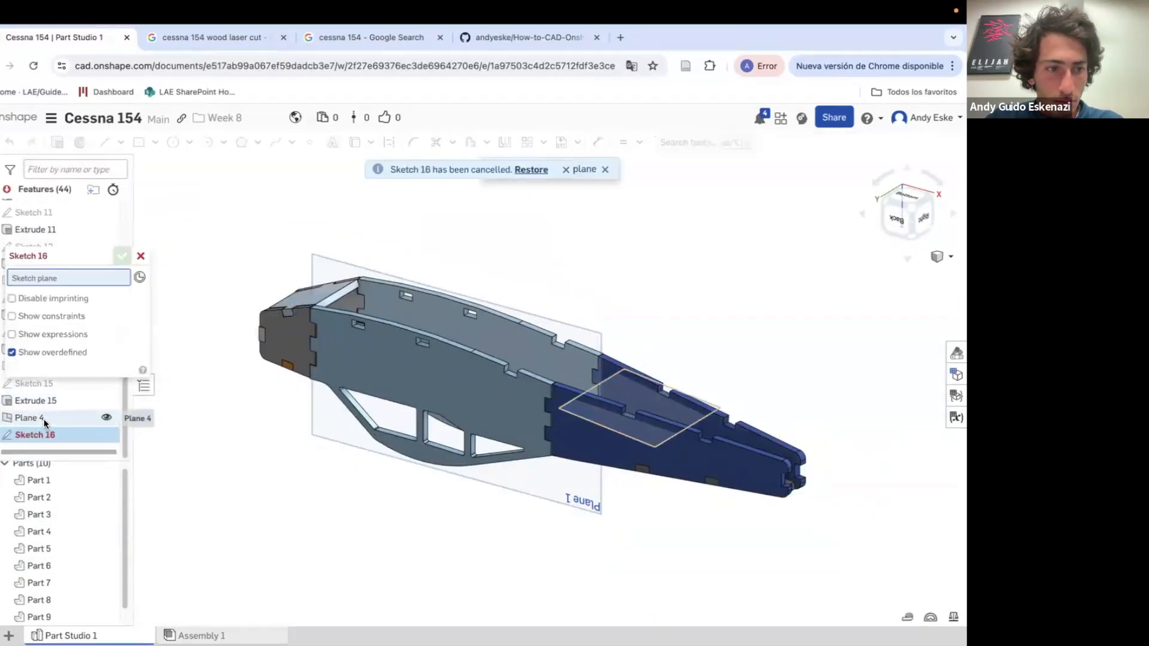
{"action": "left_click", "coordinate": [44, 419]}
{"action": "scroll", "coordinate": [585, 398], "scroll_direction": "up", "scroll_amount": 5}
{"action": "scroll", "coordinate": [619, 413], "scroll_direction": "up", "scroll_amount": 5}
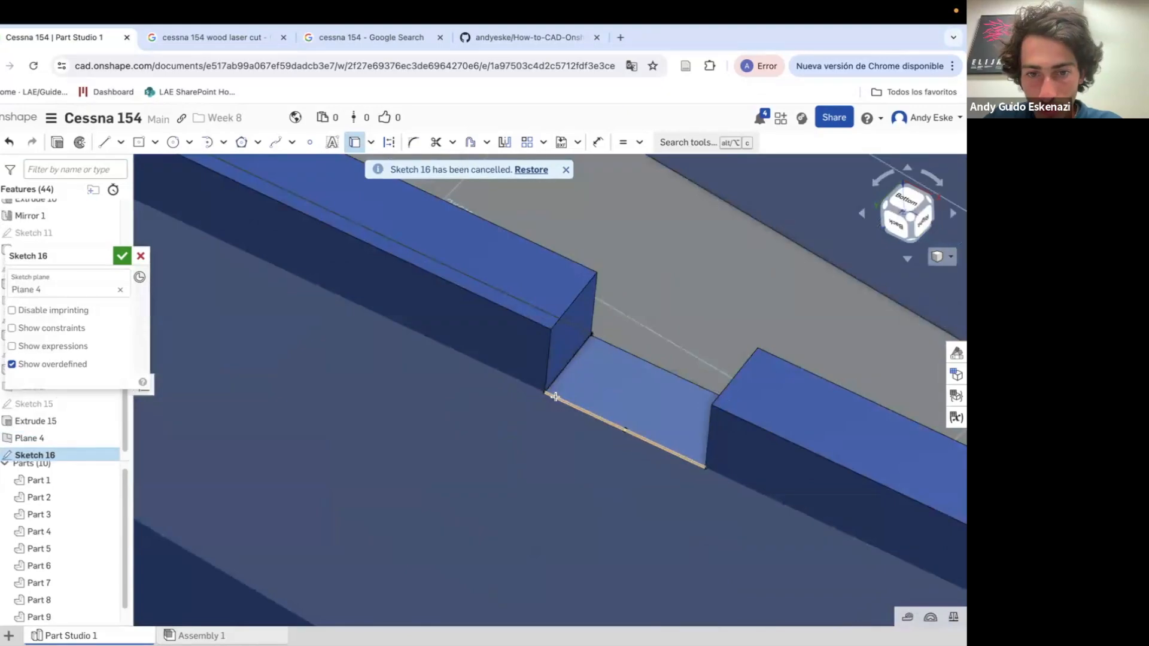
{"action": "scroll", "coordinate": [784, 371], "scroll_direction": "down", "scroll_amount": 4}
{"action": "scroll", "coordinate": [833, 458], "scroll_direction": "up", "scroll_amount": 4}
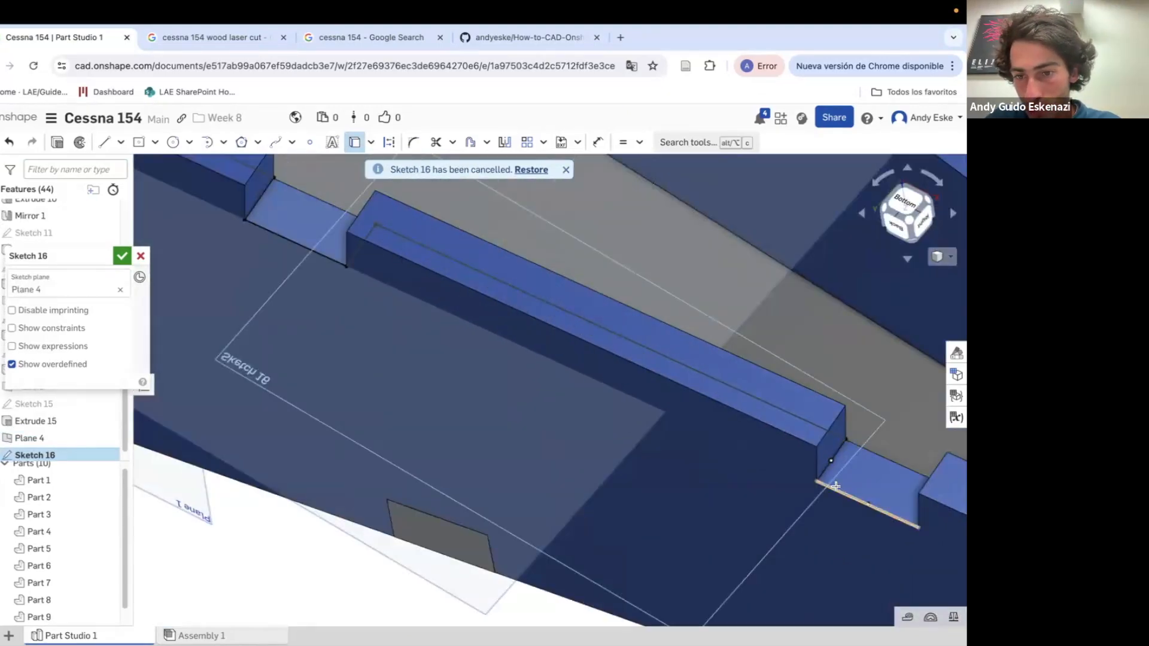
{"action": "right_click_drag", "start_coordinate": [836, 486], "coordinate": [862, 466]}
{"action": "scroll", "coordinate": [862, 461], "scroll_direction": "down", "scroll_amount": 5}
{"action": "scroll", "coordinate": [867, 422], "scroll_direction": "up", "scroll_amount": 8}
{"action": "left_click", "coordinate": [622, 357]}
{"action": "mouse_move", "coordinate": [623, 354]}
{"action": "right_mouse_down"}
{"action": "mouse_move", "coordinate": [614, 257]}
{"action": "mouse_move", "coordinate": [687, 357]}
{"action": "mouse_move", "coordinate": [741, 368]}
{"action": "right_mouse_up"}
{"action": "scroll", "coordinate": [687, 357], "scroll_direction": "down", "scroll_amount": 4}
{"action": "left_click", "coordinate": [611, 277]}
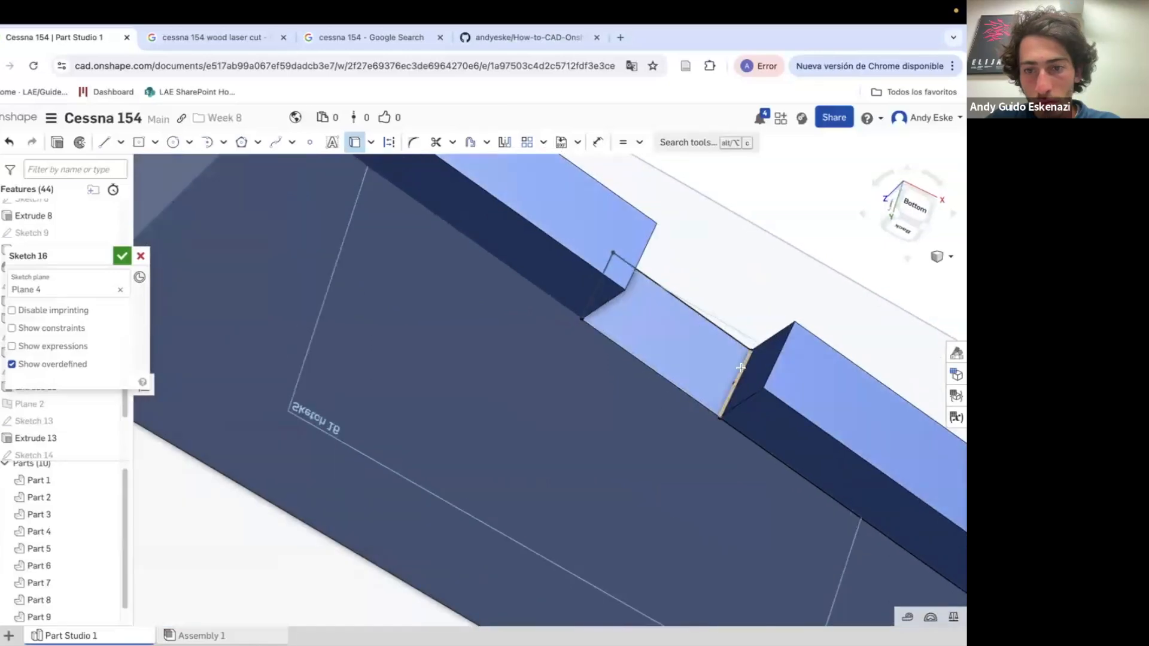
Draw a line across between the panels at the tail's front end and connect the projected notch corners with lines
{"action": "scroll", "coordinate": [564, 332], "scroll_direction": "down", "scroll_amount": 5}
{"action": "scroll", "coordinate": [526, 373], "scroll_direction": "up", "scroll_amount": 10}
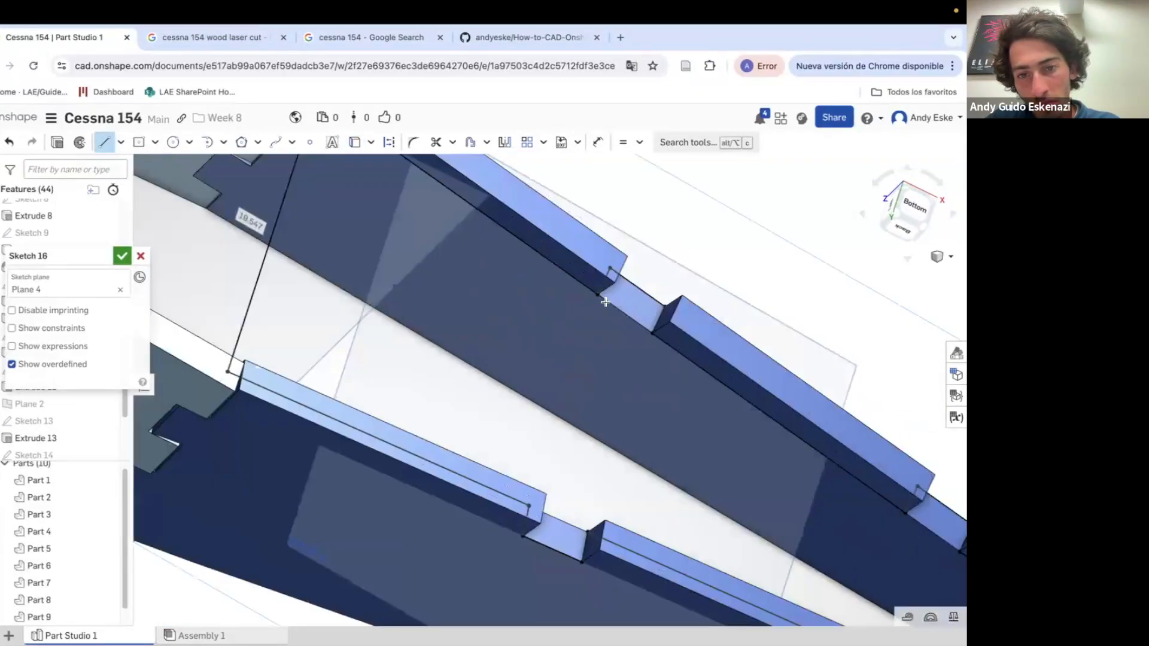
{"action": "scroll", "coordinate": [575, 381], "scroll_direction": "down", "scroll_amount": 8}
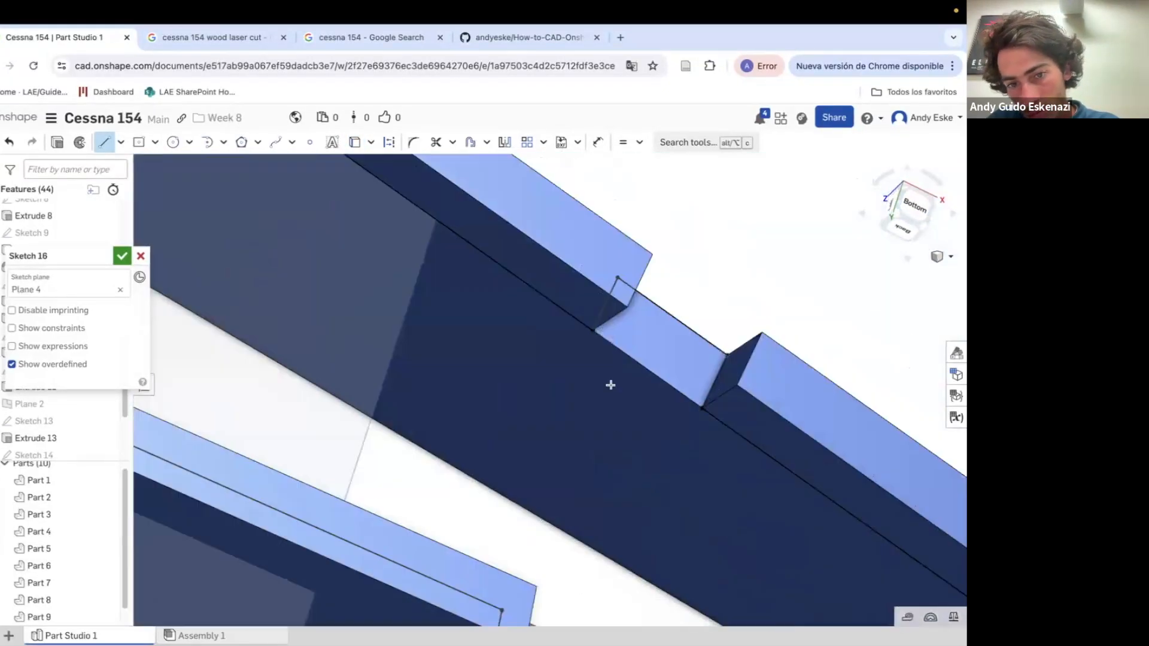
{"action": "scroll", "coordinate": [604, 389], "scroll_direction": "up", "scroll_amount": 8}
{"action": "left_click", "coordinate": [550, 462]}
{"action": "scroll", "coordinate": [553, 462], "scroll_direction": "down", "scroll_amount": 6}
{"action": "scroll", "coordinate": [692, 461], "scroll_direction": "up", "scroll_amount": 6}
{"action": "scroll", "coordinate": [748, 435], "scroll_direction": "down", "scroll_amount": 6}
Close the small gaps at the projected corners with short lines to complete the bottom tail plate outline
{"action": "scroll", "coordinate": [680, 487], "scroll_direction": "up", "scroll_amount": 8}
{"action": "scroll", "coordinate": [271, 367], "scroll_direction": "up", "scroll_amount": 5}
{"action": "left_click", "coordinate": [248, 362]}
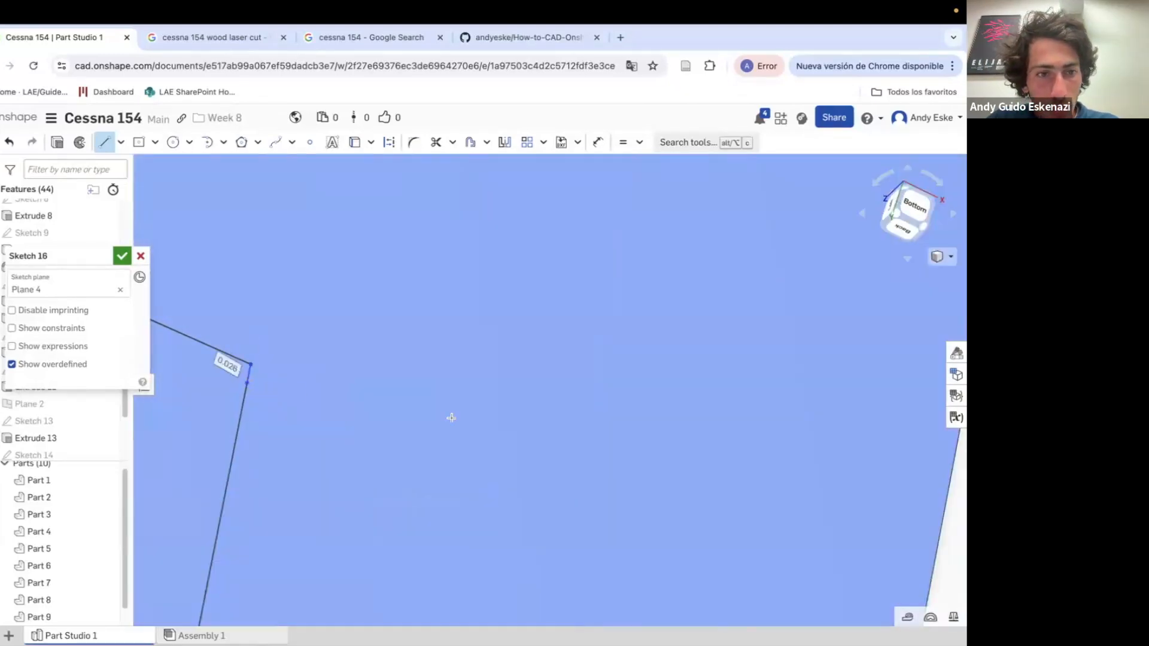
{"action": "scroll", "coordinate": [423, 390], "scroll_direction": "down", "scroll_amount": 8}
{"action": "scroll", "coordinate": [488, 428], "scroll_direction": "up", "scroll_amount": 8}
{"action": "left_click", "coordinate": [544, 438]}
{"action": "scroll", "coordinate": [526, 448], "scroll_direction": "down", "scroll_amount": 8}
{"action": "scroll", "coordinate": [304, 257], "scroll_direction": "up", "scroll_amount": 8}
{"action": "scroll", "coordinate": [304, 257], "scroll_direction": "down", "scroll_amount": 8}
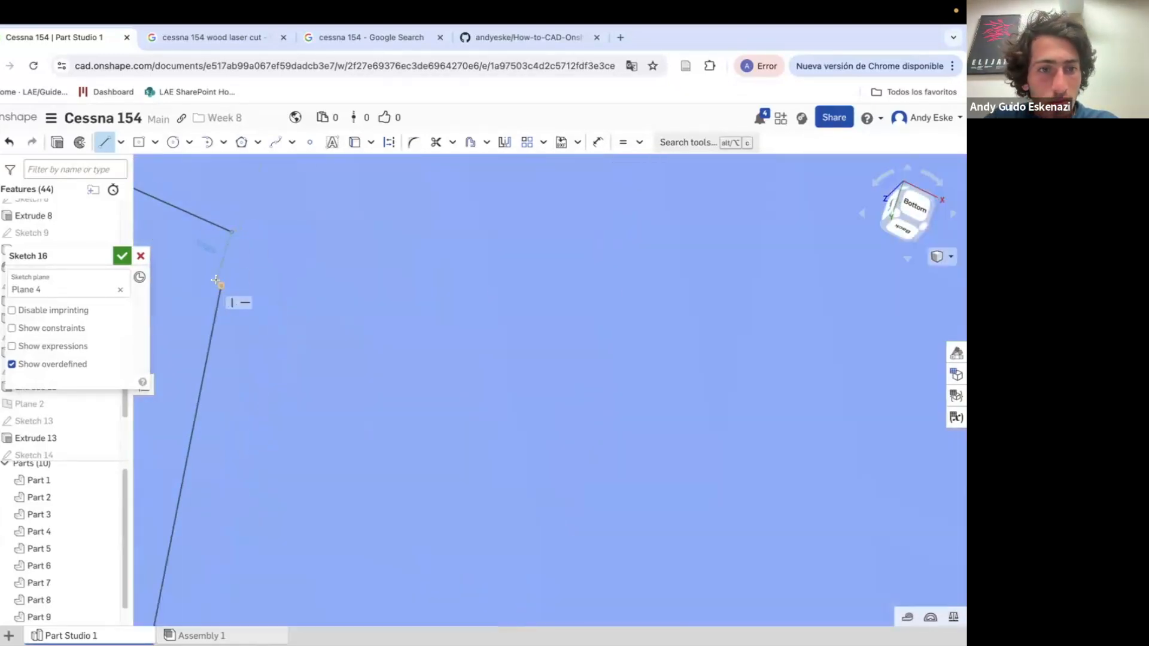
Extrude the bottom tail plate outline as a new plate in the opposite direction
{"action": "key", "text": "shift+e"}
{"action": "type", "text": "3"}
{"action": "left_click", "coordinate": [142, 346]}
{"action": "left_click", "coordinate": [122, 256]}
Sketch the end plate profile on the tail-end notch face, closing it with a line across both panels behind the tips
{"action": "scroll", "coordinate": [383, 359], "scroll_direction": "down", "scroll_amount": 8}
{"action": "right_click_drag", "start_coordinate": [384, 359], "coordinate": [422, 389]}
{"action": "scroll", "coordinate": [467, 328], "scroll_direction": "up", "scroll_amount": 8}
{"action": "right_click_drag", "start_coordinate": [533, 323], "coordinate": [443, 365]}
{"action": "scroll", "coordinate": [384, 377], "scroll_direction": "up", "scroll_amount": 8}
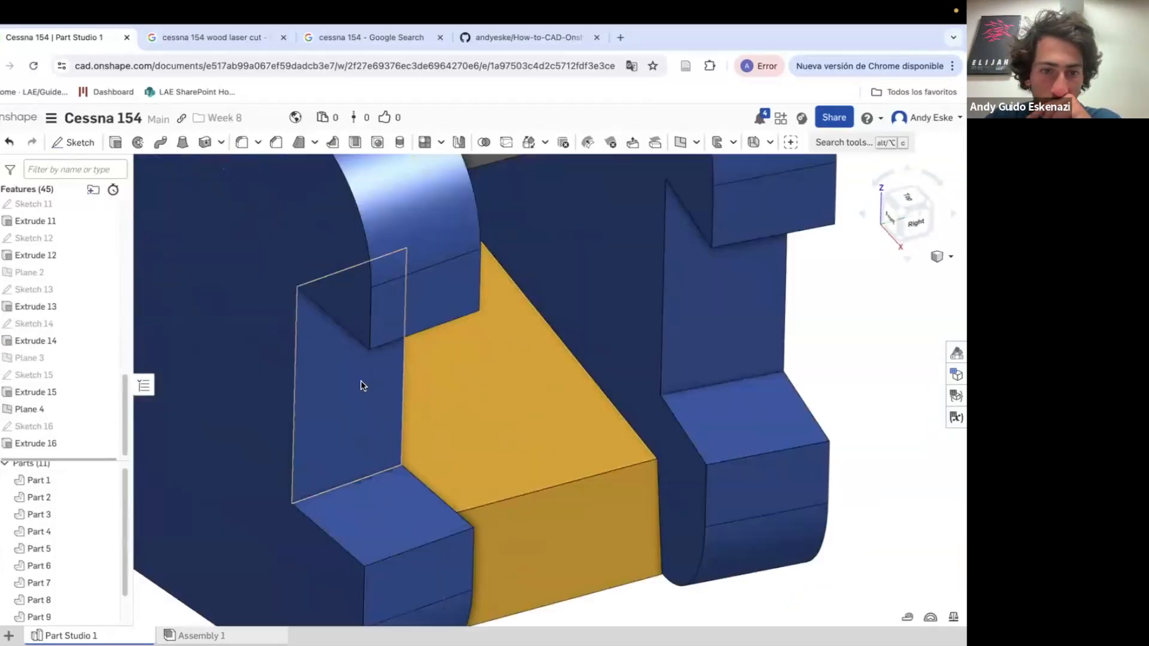
{"action": "left_click", "coordinate": [73, 142]}
{"action": "left_click", "coordinate": [420, 530]}
{"action": "left_click", "coordinate": [784, 372]}
{"action": "scroll", "coordinate": [784, 372], "scroll_direction": "down", "scroll_amount": 8}
{"action": "right_click_drag", "start_coordinate": [697, 335], "coordinate": [665, 399]}
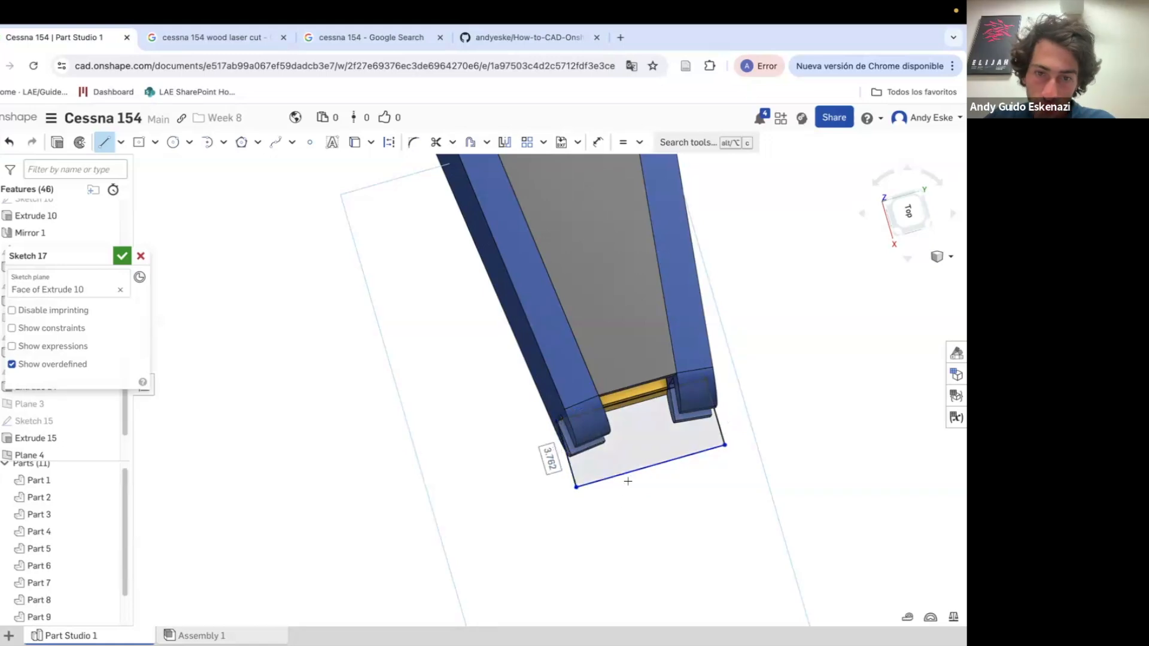
{"action": "key", "text": "Return"}
Extrude the tail-end profile in two directions up to selected limits on the tail, forming an end plate
{"action": "mouse_move", "coordinate": [546, 503]}
{"action": "right_mouse_down"}
{"action": "mouse_move", "coordinate": [568, 386]}
{"action": "mouse_move", "coordinate": [531, 364]}
{"action": "mouse_move", "coordinate": [544, 366]}
{"action": "right_mouse_up"}
{"action": "left_click", "coordinate": [57, 143]}
{"action": "left_click", "coordinate": [66, 346]}
{"action": "left_click", "coordinate": [45, 419]}
{"action": "left_click", "coordinate": [572, 385]}
{"action": "left_click", "coordinate": [24, 472]}
{"action": "left_click", "coordinate": [63, 490]}
{"action": "left_click", "coordinate": [69, 581]}
{"action": "left_click", "coordinate": [571, 484]}
{"action": "left_click", "coordinate": [122, 256]}
Sketch side tab rectangles 4 mm tall about construction midlines on the end plate's face, with a 2 mm dimension and corner rectangles
{"action": "scroll", "coordinate": [612, 370], "scroll_direction": "up", "scroll_amount": 5}
{"action": "scroll", "coordinate": [612, 370], "scroll_direction": "down", "scroll_amount": 5}
{"action": "left_click", "coordinate": [73, 143]}
{"action": "left_click", "coordinate": [542, 435]}
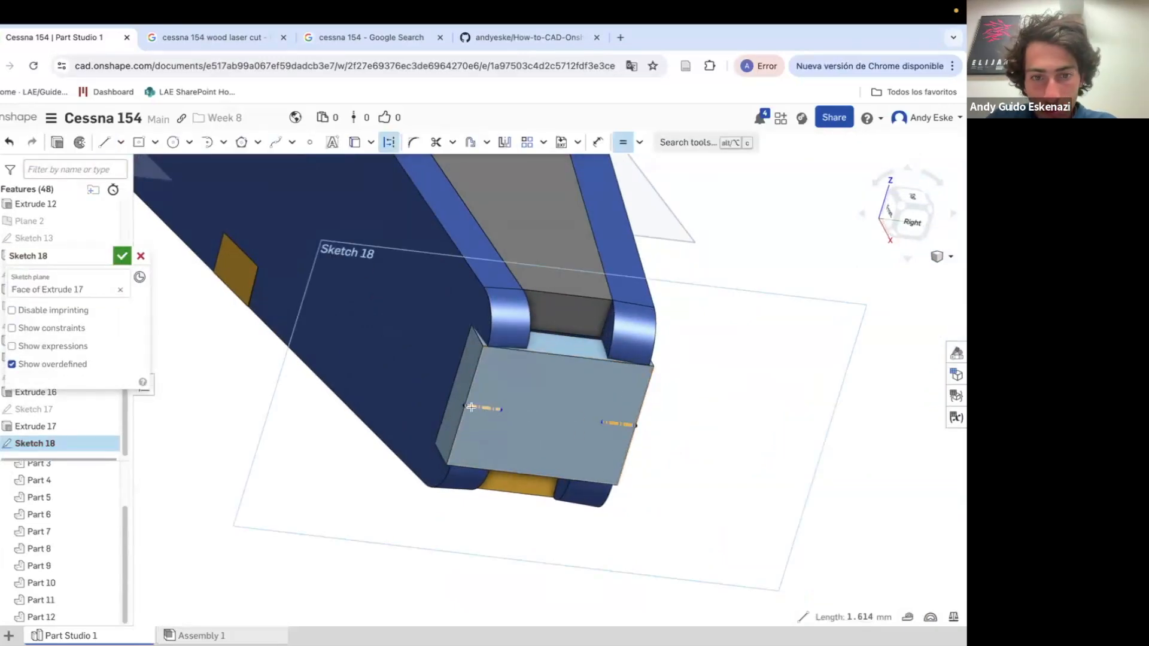
{"action": "left_click", "coordinate": [346, 473]}
{"action": "type", "text": "2"}
{"action": "key", "text": "Return"}
{"action": "scroll", "coordinate": [517, 397], "scroll_direction": "up", "scroll_amount": 2}
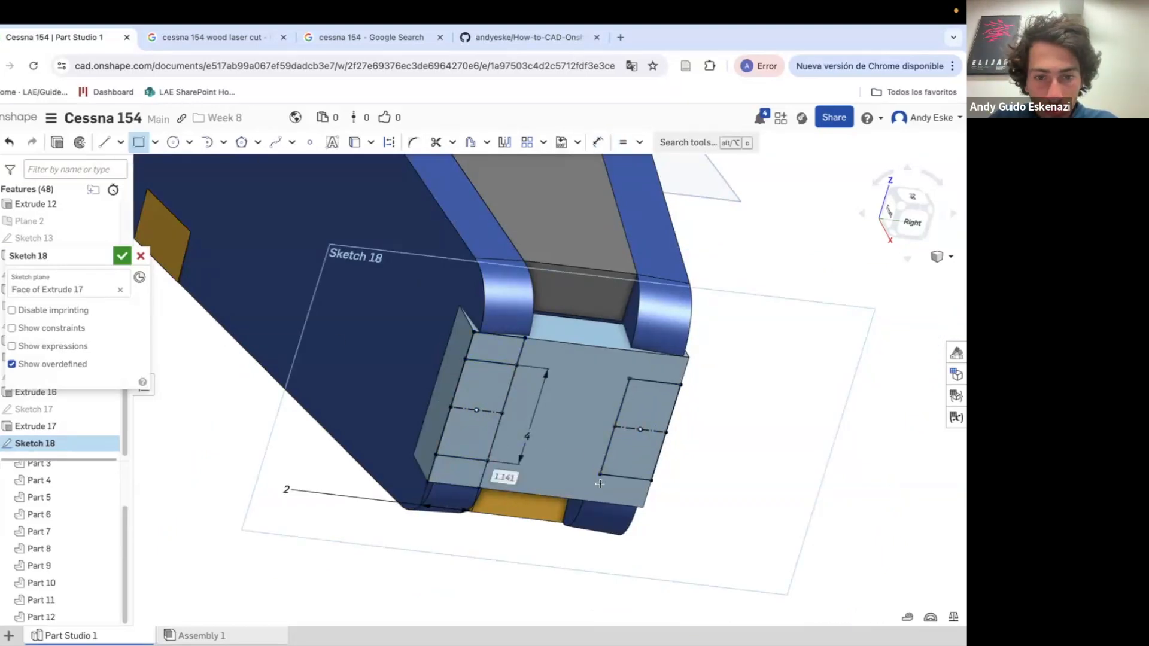
{"action": "scroll", "coordinate": [488, 299], "scroll_direction": "up", "scroll_amount": 1}
Cut away the four corner regions of the end plate with a Remove extrude, leaving a tab on each side
{"action": "left_click", "coordinate": [57, 143]}
{"action": "left_click", "coordinate": [137, 327]}
{"action": "left_click", "coordinate": [496, 356]}
{"action": "left_click", "coordinate": [460, 492]}
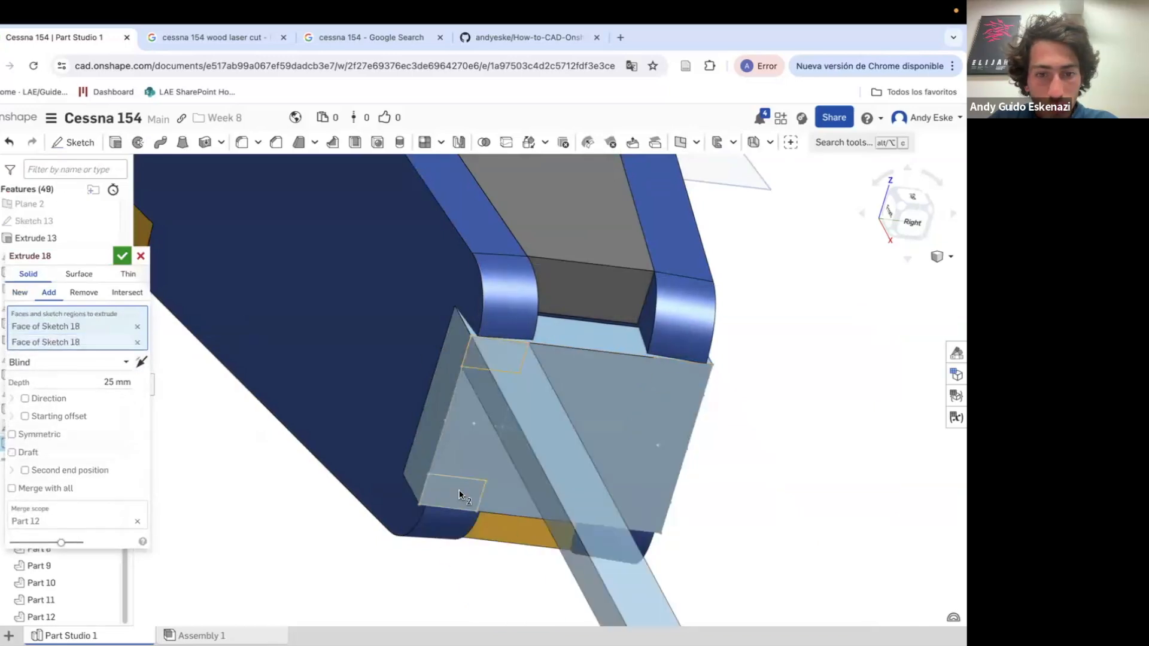
{"action": "left_click", "coordinate": [636, 515]}
{"action": "left_click", "coordinate": [661, 383]}
{"action": "left_click", "coordinate": [84, 292]}
{"action": "left_click", "coordinate": [123, 256]}
Create a plane offset 0.5 mm upward from the top inner face of the front side window
{"action": "scroll", "coordinate": [589, 412], "scroll_direction": "down", "scroll_amount": 3}
{"action": "right_click_drag", "start_coordinate": [589, 412], "coordinate": [436, 398]}
{"action": "scroll", "coordinate": [669, 424], "scroll_direction": "down", "scroll_amount": 5}
{"action": "scroll", "coordinate": [460, 408], "scroll_direction": "down", "scroll_amount": 3}
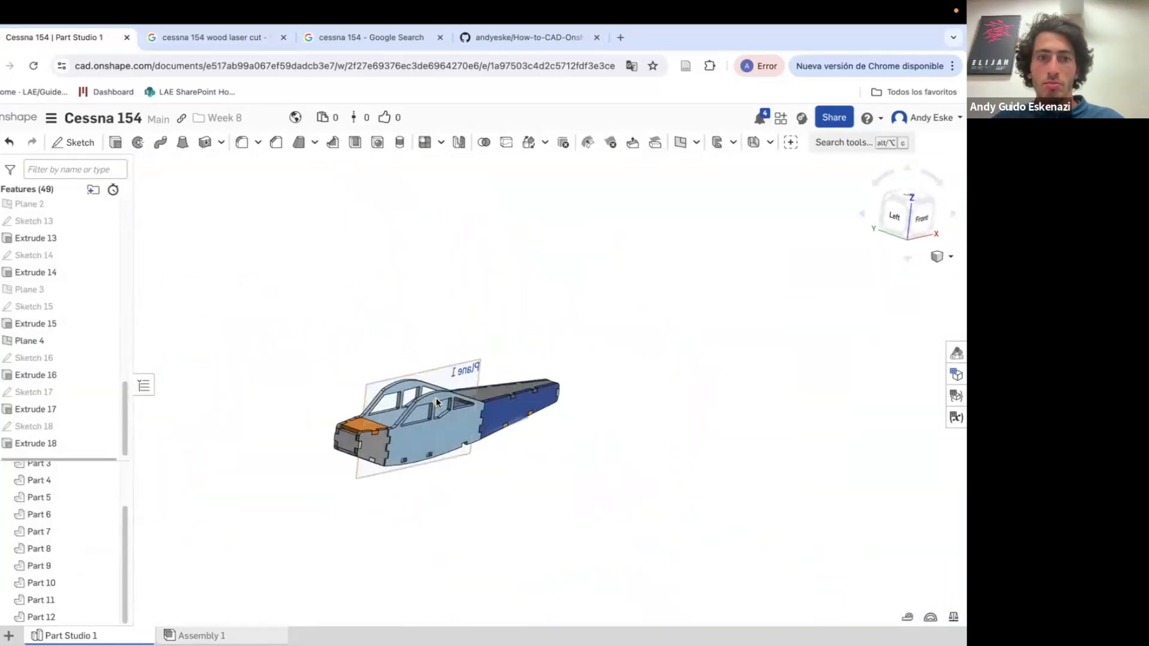
{"action": "scroll", "coordinate": [476, 415], "scroll_direction": "up", "scroll_amount": 2}
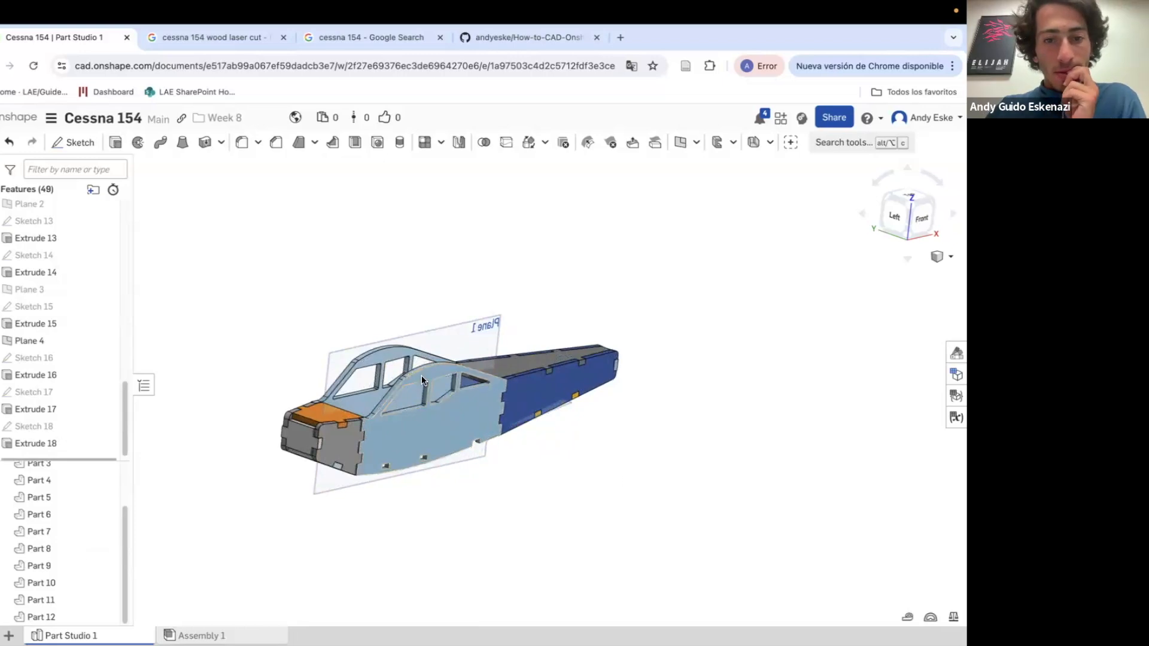
{"action": "key", "text": "n"}
{"action": "left_click", "coordinate": [680, 142]}
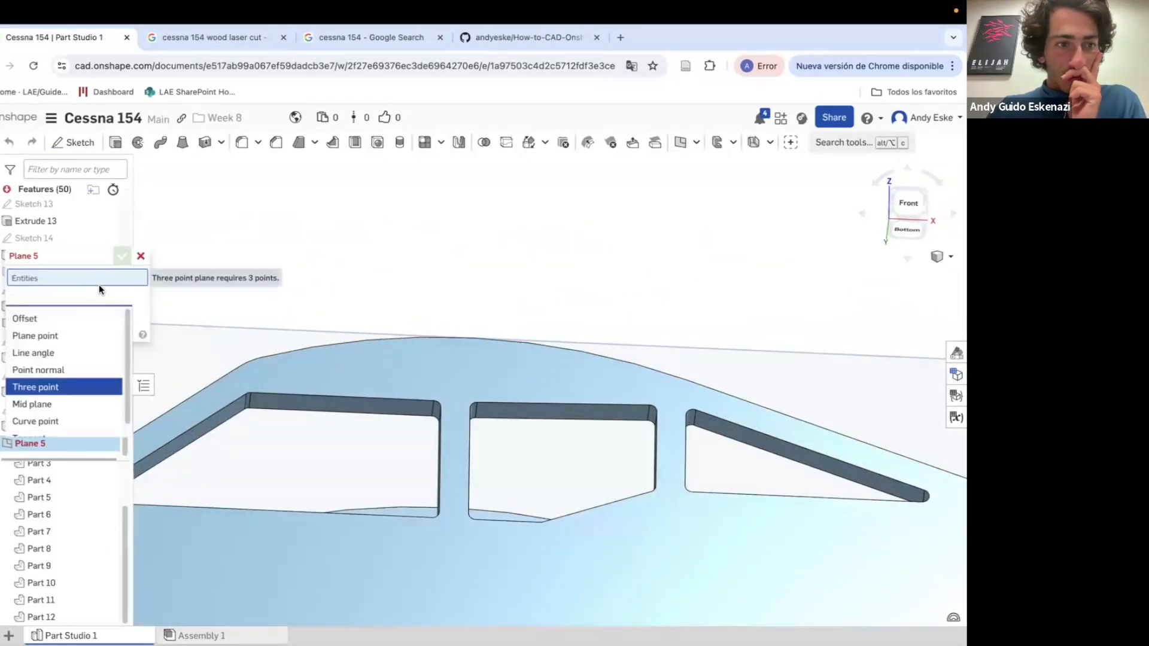
{"action": "left_click", "coordinate": [48, 320]}
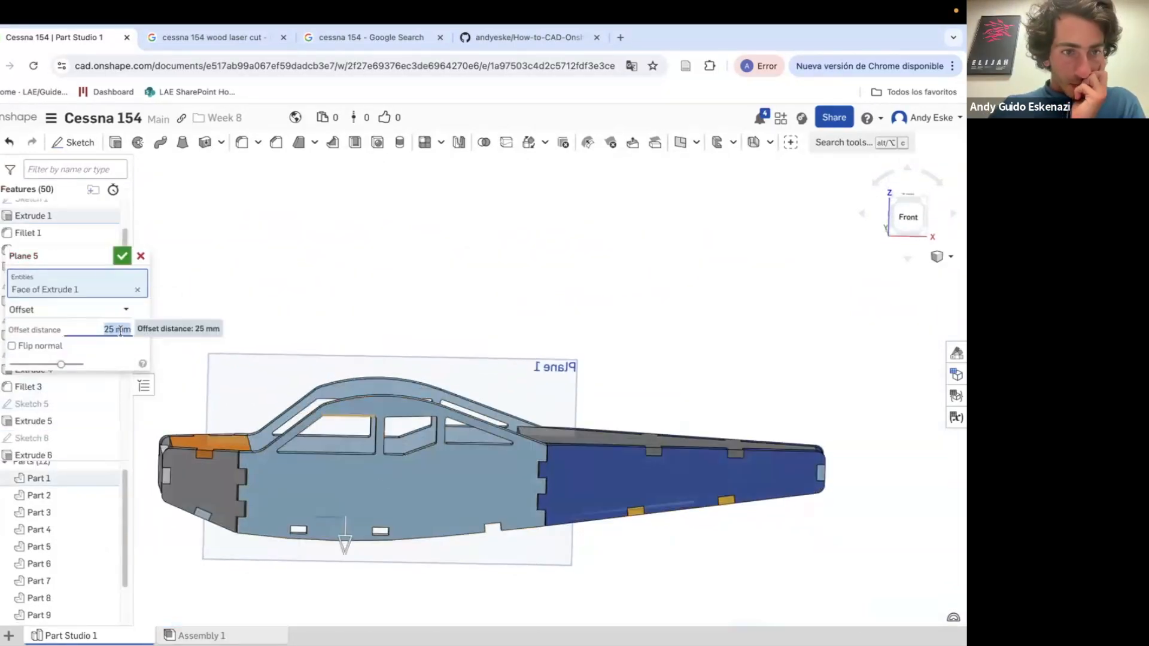
{"action": "left_click", "coordinate": [142, 329]}
{"action": "scroll", "coordinate": [353, 428], "scroll_direction": "up", "scroll_amount": 3}
{"action": "right_click_drag", "start_coordinate": [353, 428], "coordinate": [419, 413]}
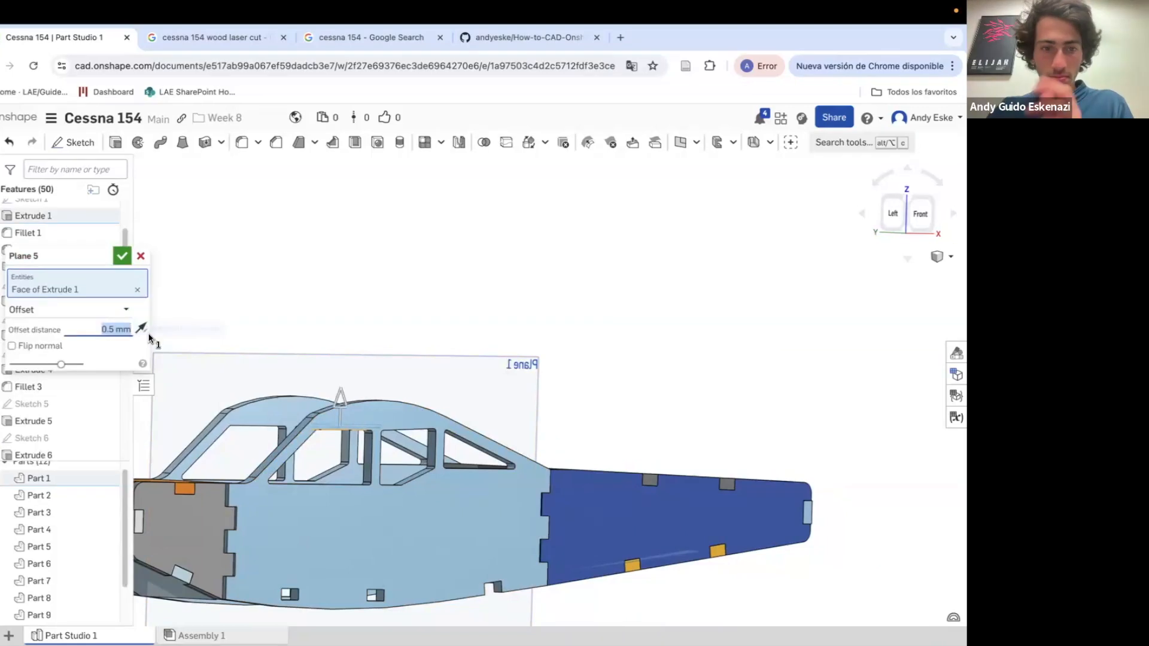
{"action": "left_click", "coordinate": [122, 256]}
Start a sketch on the new offset plane, project the top edges of the first two side windows and join them with a construction line
{"action": "scroll", "coordinate": [460, 336], "scroll_direction": "down", "scroll_amount": 3}
{"action": "right_click_drag", "start_coordinate": [413, 263], "coordinate": [464, 359]}
{"action": "left_click", "coordinate": [73, 143]}
{"action": "left_click", "coordinate": [59, 421]}
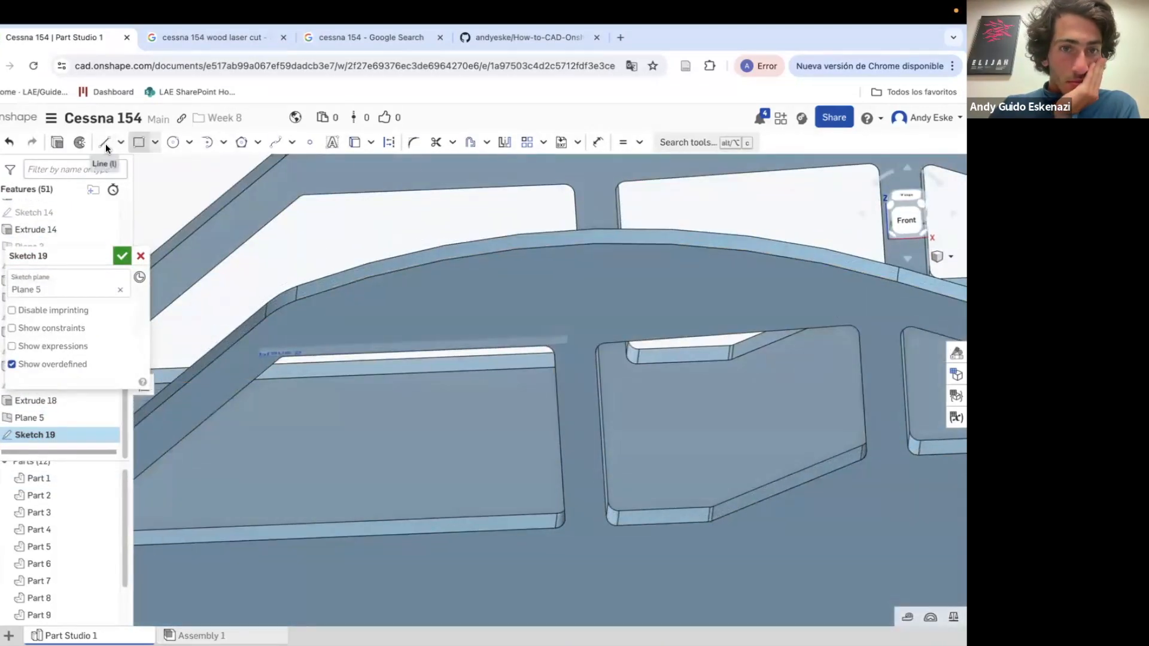
{"action": "left_click", "coordinate": [355, 146]}
{"action": "left_click", "coordinate": [494, 349]}
{"action": "left_click", "coordinate": [652, 340]}
{"action": "left_click", "coordinate": [104, 142]}
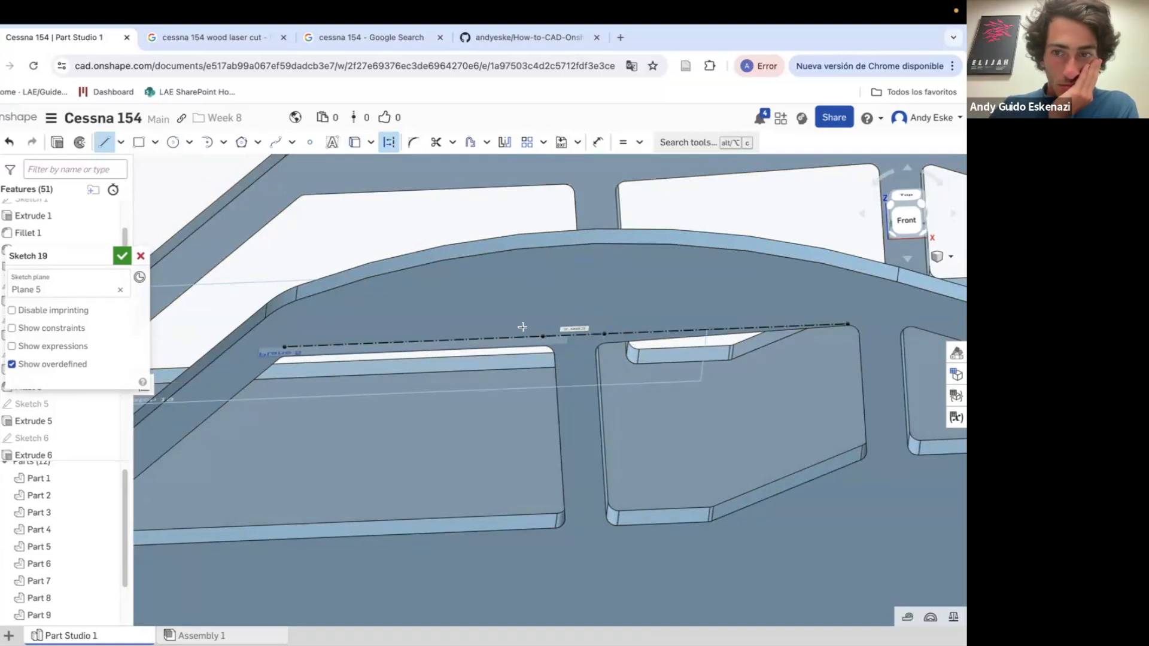
Draw two construction lines outward from the projected window-edge line, extending away from the fuselage toward the wing tip
{"action": "scroll", "coordinate": [522, 327], "scroll_direction": "down", "scroll_amount": 3}
{"action": "key", "text": "n"}
{"action": "left_click", "coordinate": [515, 263]}
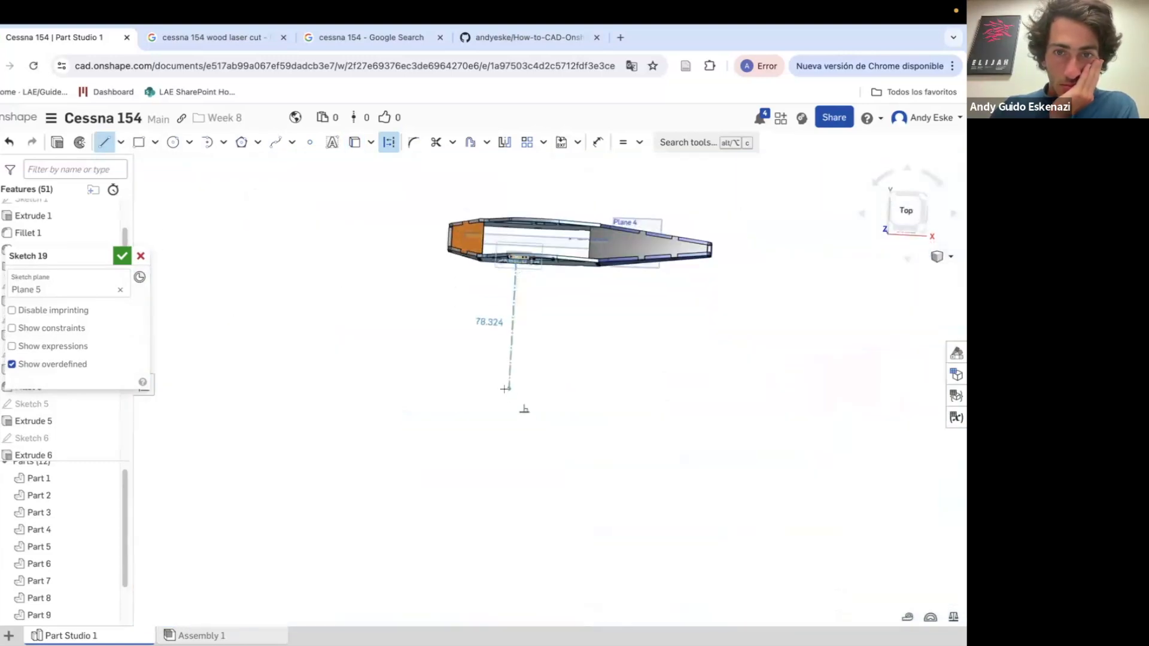
{"action": "left_click", "coordinate": [510, 397]}
{"action": "scroll", "coordinate": [518, 328], "scroll_direction": "up", "scroll_amount": 5}
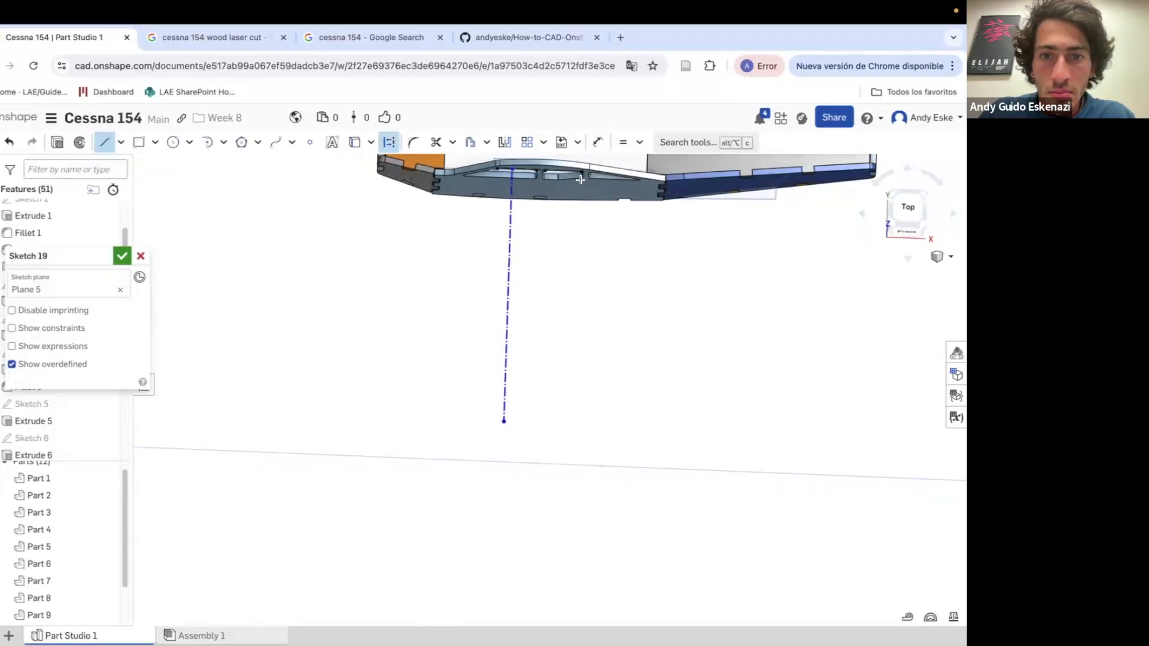
{"action": "left_click", "coordinate": [552, 581]}
{"action": "key", "text": "Escape"}
Try to make an outward construction line perpendicular to the window-edge line, and undo the last changes
{"action": "left_click", "coordinate": [639, 143]}
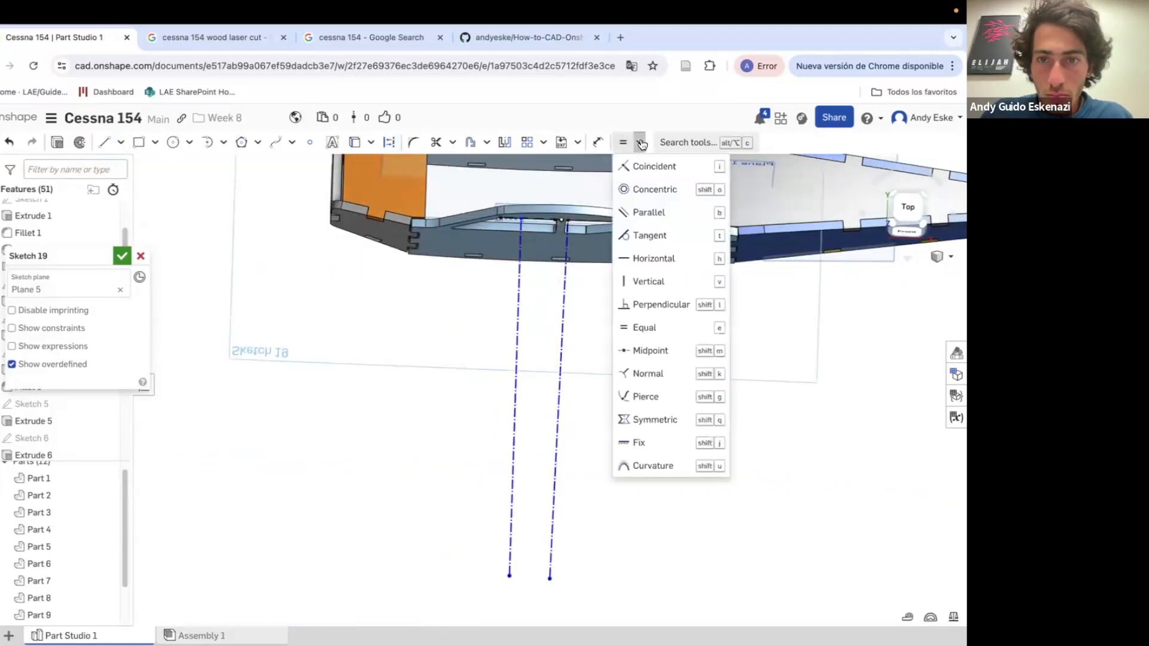
{"action": "left_click", "coordinate": [662, 305]}
{"action": "scroll", "coordinate": [570, 224], "scroll_direction": "up", "scroll_amount": 5}
{"action": "left_click", "coordinate": [590, 214]}
{"action": "left_click", "coordinate": [551, 282]}
{"action": "key", "text": "super+z"}
{"action": "key", "text": "super+z"}
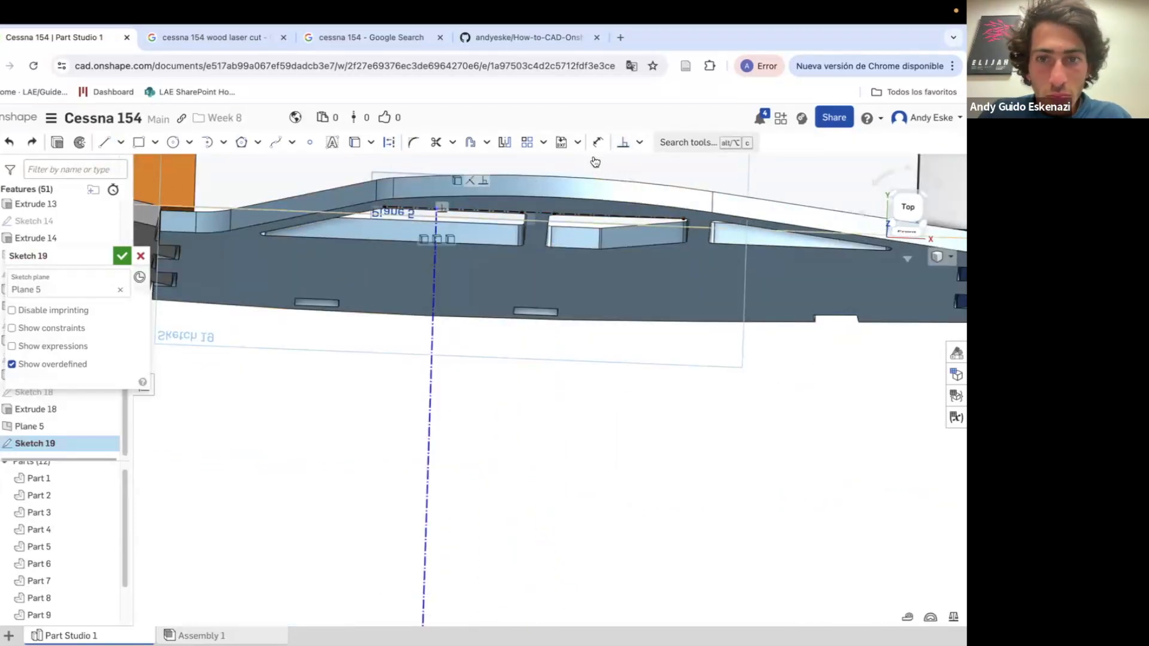
Adjust the front outward construction line and dimension its start 5 mm from the front window's forward corner
{"action": "left_click", "coordinate": [434, 281]}
{"action": "key", "text": "Escape"}
{"action": "scroll", "coordinate": [449, 283], "scroll_direction": "down", "scroll_amount": 5}
{"action": "mouse_move", "coordinate": [433, 610]}
{"action": "left_mouse_down"}
{"action": "mouse_move", "coordinate": [398, 593]}
{"action": "mouse_move", "coordinate": [436, 595]}
{"action": "left_mouse_up"}
{"action": "scroll", "coordinate": [501, 413], "scroll_direction": "down", "scroll_amount": 5}
{"action": "scroll", "coordinate": [497, 362], "scroll_direction": "up", "scroll_amount": 6}
{"action": "mouse_move", "coordinate": [500, 412]}
{"action": "right_mouse_down"}
{"action": "mouse_move", "coordinate": [497, 362]}
{"action": "mouse_move", "coordinate": [479, 362]}
{"action": "mouse_move", "coordinate": [462, 563]}
{"action": "right_mouse_up"}
{"action": "scroll", "coordinate": [455, 353], "scroll_direction": "up", "scroll_amount": 4}
{"action": "key", "text": "d"}
{"action": "left_click", "coordinate": [357, 358]}
{"action": "left_click", "coordinate": [428, 363]}
{"action": "left_click", "coordinate": [414, 351]}
{"action": "key", "text": "Return"}
{"action": "scroll", "coordinate": [478, 353], "scroll_direction": "down", "scroll_amount": 7}
Check the Cessna reference images and set the outward construction line's length to 100 mm
{"action": "key", "text": "Escape"}
{"action": "mouse_move", "coordinate": [423, 526]}
{"action": "right_mouse_down"}
{"action": "mouse_move", "coordinate": [586, 346]}
{"action": "mouse_move", "coordinate": [551, 366]}
{"action": "mouse_move", "coordinate": [553, 526]}
{"action": "right_mouse_up"}
{"action": "left_click", "coordinate": [377, 41]}
{"action": "left_click", "coordinate": [69, 38]}
{"action": "double_click", "coordinate": [615, 500]}
{"action": "type", "text": "100"}
{"action": "key", "text": "Return"}
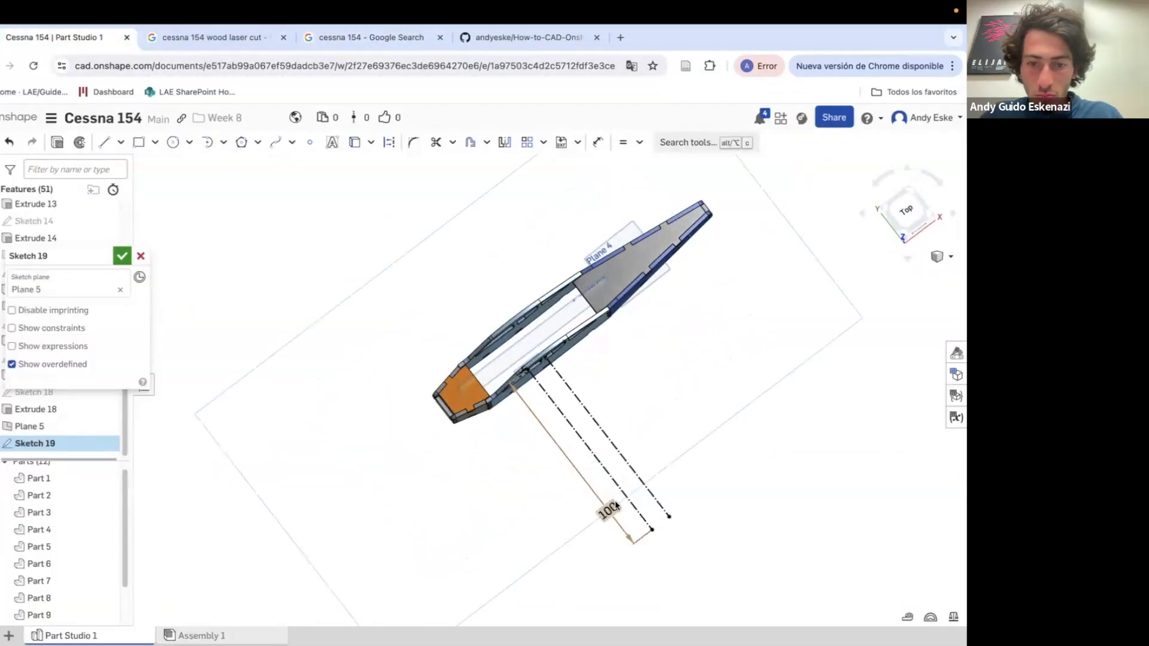
Draw a leading-edge construction line from the front window corner to the wing tip and apply a perpendicular constraint at the tip
{"action": "key", "text": "n"}
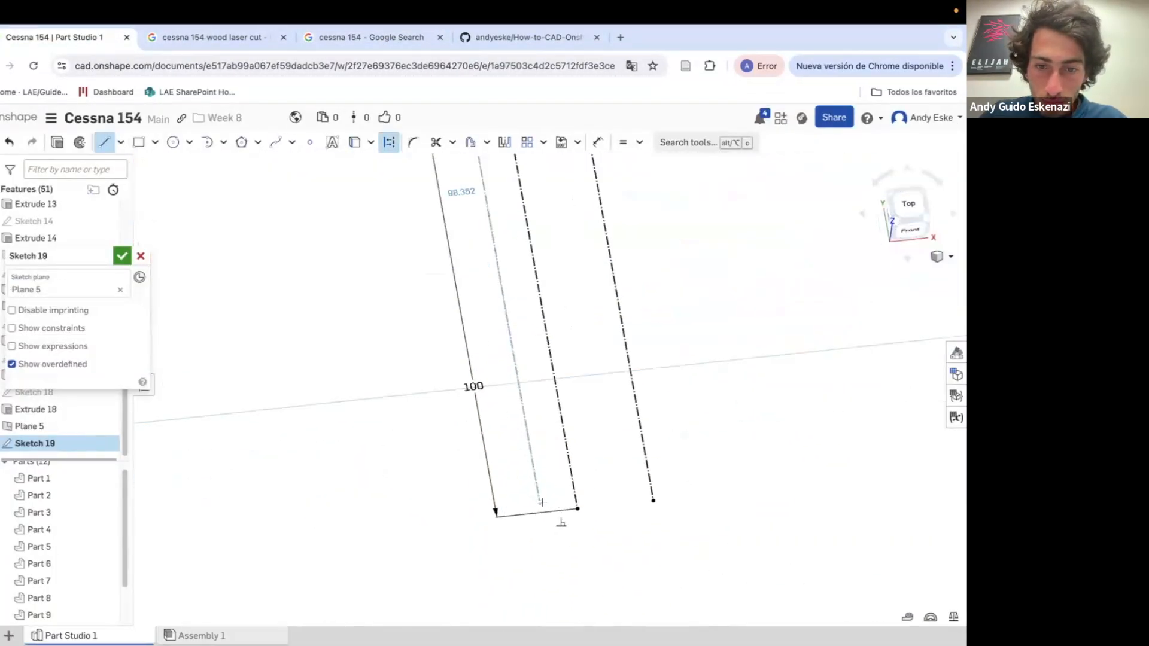
{"action": "left_click", "coordinate": [640, 142]}
{"action": "left_click", "coordinate": [662, 305]}
{"action": "left_click", "coordinate": [551, 364]}
{"action": "left_click", "coordinate": [555, 524]}
Dimension the gap between the leading-edge line's end and the adjacent construction line at the wing tip to 2 mm
{"action": "key", "text": "d"}
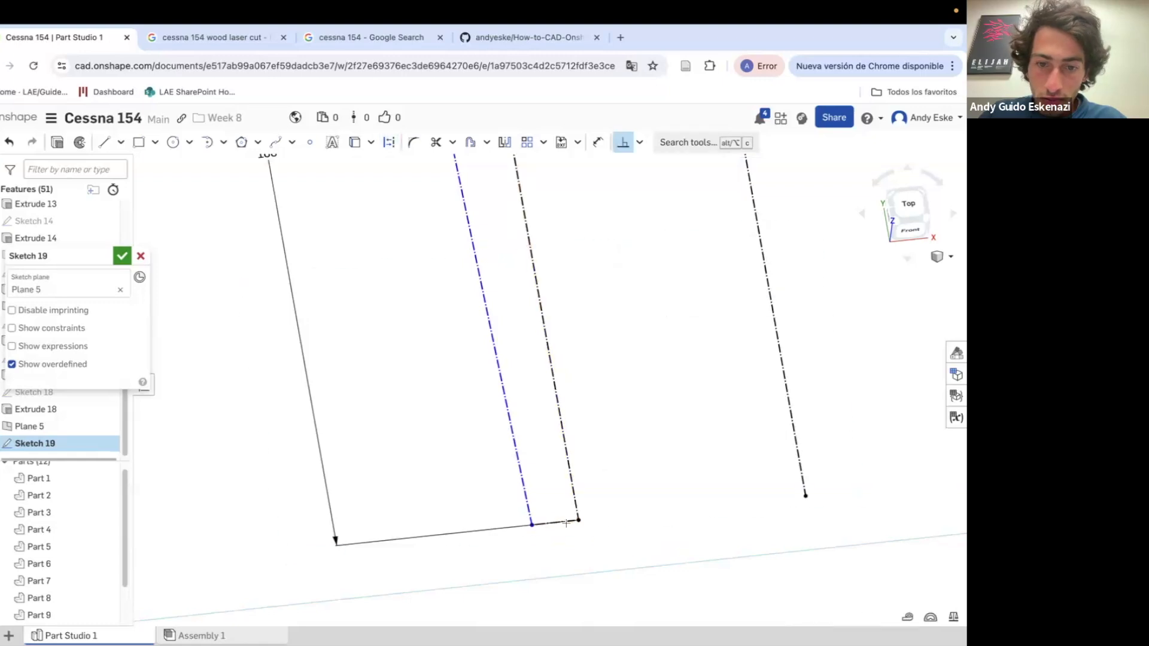
{"action": "left_click", "coordinate": [555, 523]}
{"action": "left_click", "coordinate": [564, 571]}
{"action": "type", "text": "2"}
{"action": "key", "text": "Return"}
Extend the wing-tip construction line across the outward lines to about 6 mm past the rear one
{"action": "key", "text": "l"}
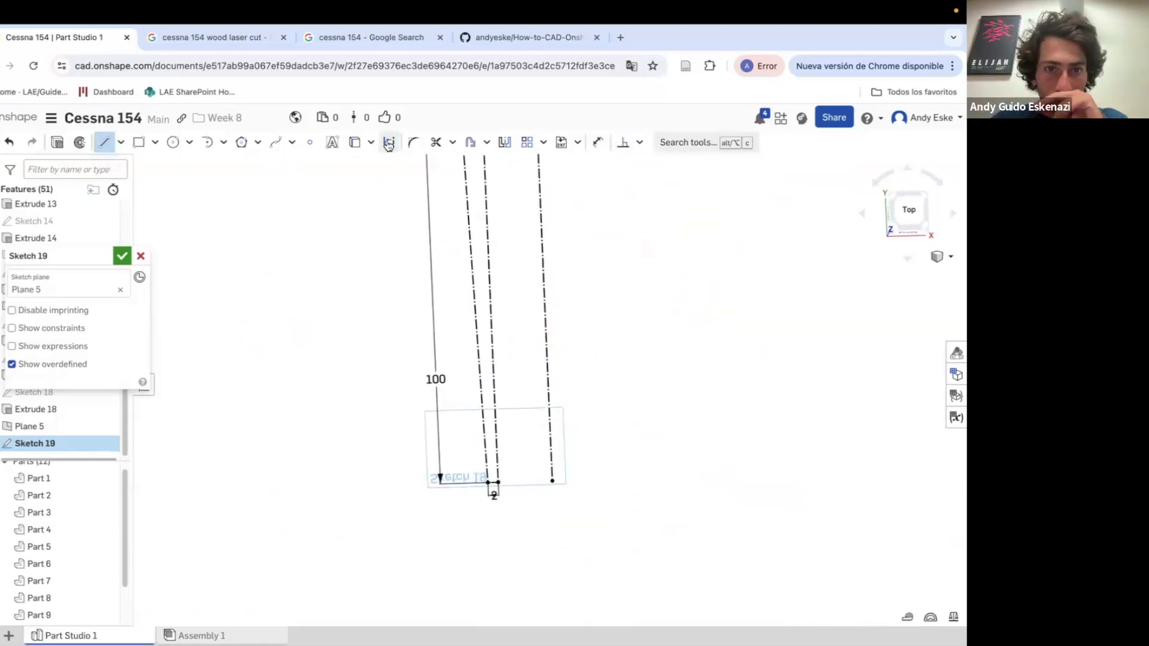
{"action": "left_click", "coordinate": [551, 481]}
{"action": "scroll", "coordinate": [605, 313], "scroll_direction": "down", "scroll_amount": 5}
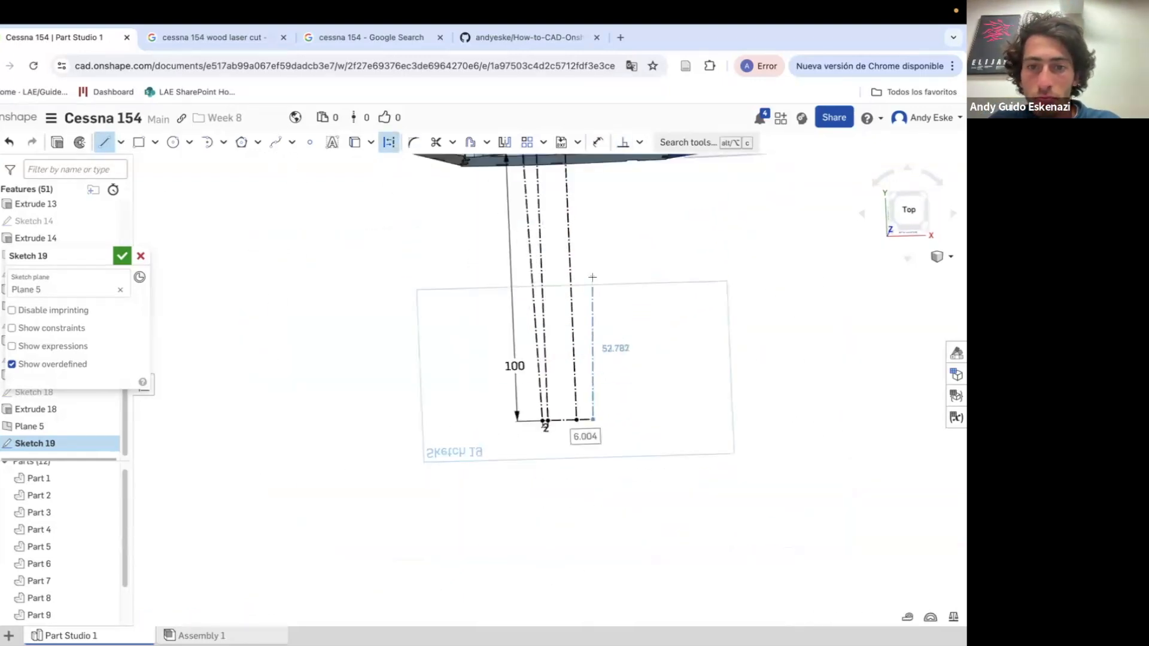
{"action": "key", "text": "Escape"}
Draw the trailing edge as a straight construction line about 45 mm long, followed by a slanted one about 55 mm long to the tip
{"action": "right_click_drag", "start_coordinate": [593, 277], "coordinate": [583, 239]}
{"action": "scroll", "coordinate": [582, 217], "scroll_direction": "up", "scroll_amount": 5}
{"action": "key", "text": "l"}
{"action": "key", "text": "q"}
{"action": "left_click", "coordinate": [629, 455]}
{"action": "scroll", "coordinate": [635, 440], "scroll_direction": "down", "scroll_amount": 5}
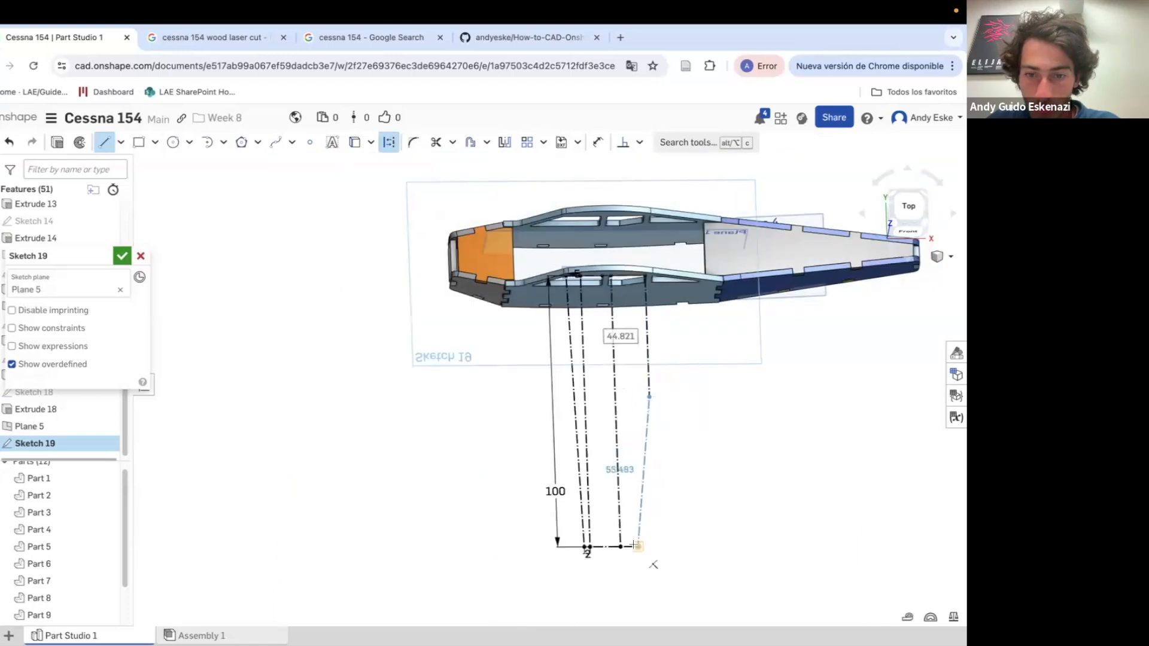
{"action": "left_click", "coordinate": [636, 545]}
{"action": "key", "text": "Escape"}
Set the tip segment between the rear outward line and the slanted trailing edge to 5 mm
{"action": "scroll", "coordinate": [646, 554], "scroll_direction": "up", "scroll_amount": 4}
{"action": "left_click", "coordinate": [607, 594]}
{"action": "type", "text": "5"}
{"action": "key", "text": "Return"}
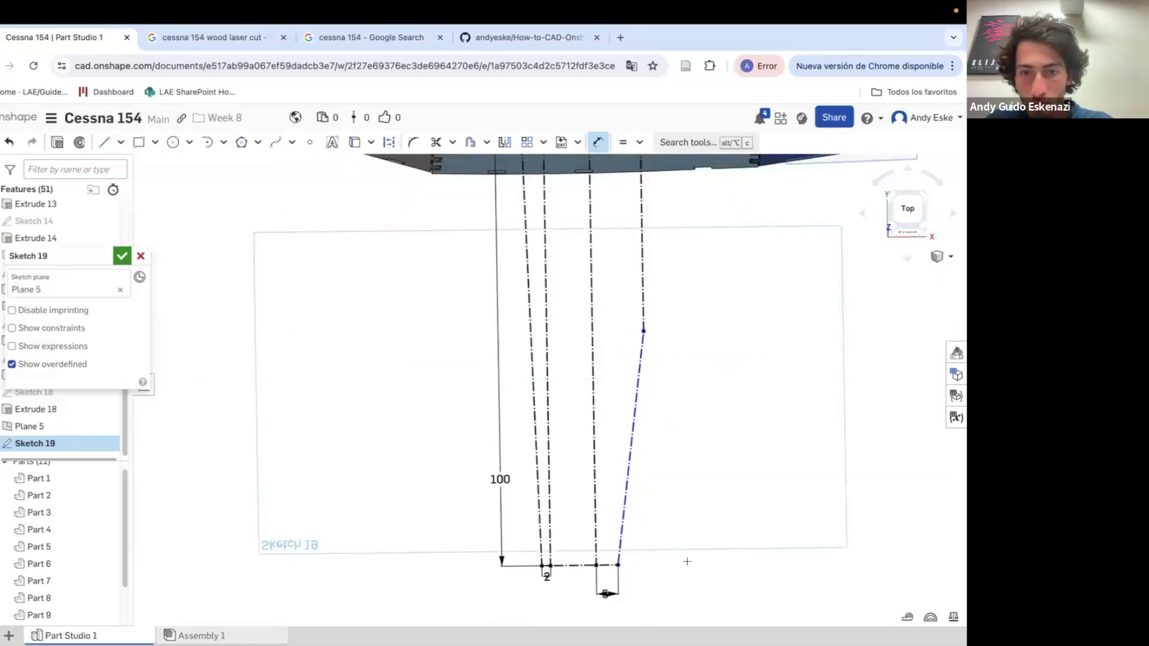
Check the reference images and dimension the straight part of the trailing edge to 50 mm
{"action": "scroll", "coordinate": [677, 535], "scroll_direction": "down", "scroll_amount": 5}
{"action": "key", "text": "Escape"}
{"action": "key", "text": "d"}
{"action": "left_click", "coordinate": [372, 37]}
{"action": "left_click", "coordinate": [60, 37]}
{"action": "key", "text": "Escape"}
{"action": "key", "text": "d"}
{"action": "left_click", "coordinate": [648, 359]}
{"action": "left_click", "coordinate": [664, 360]}
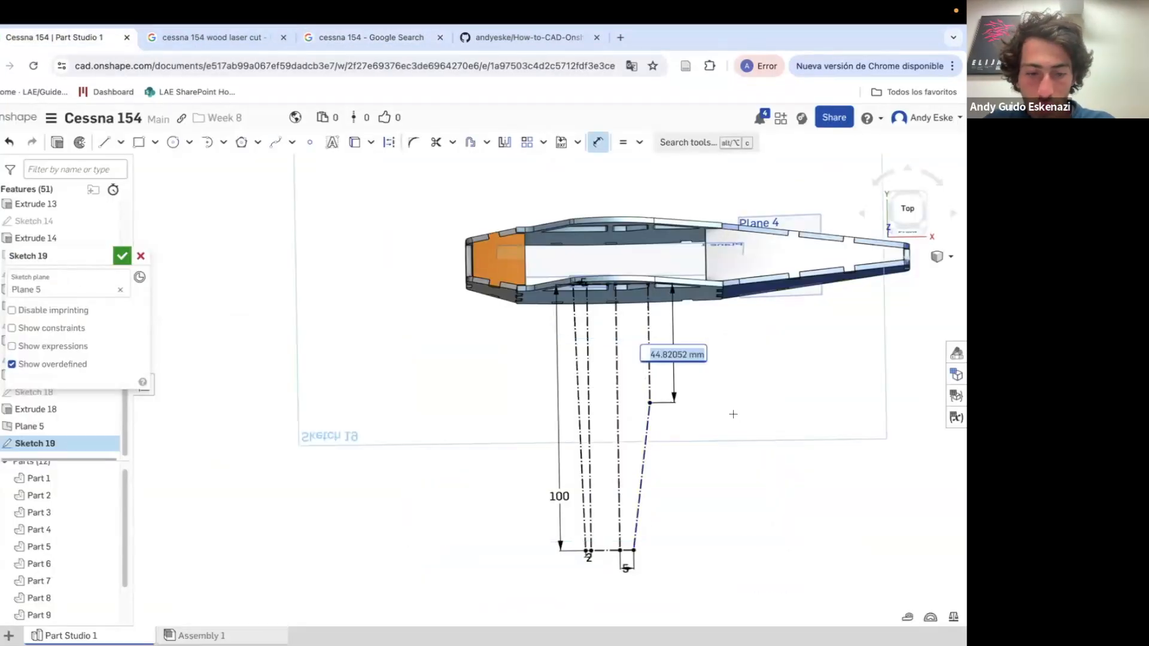
{"action": "type", "text": "50"}
{"action": "key", "text": "Return"}
Review the Cessna reference photo and draw a construction line across the wing at the trailing-edge break
{"action": "right_click_drag", "start_coordinate": [670, 371], "coordinate": [539, 299]}
{"action": "left_click", "coordinate": [384, 32]}
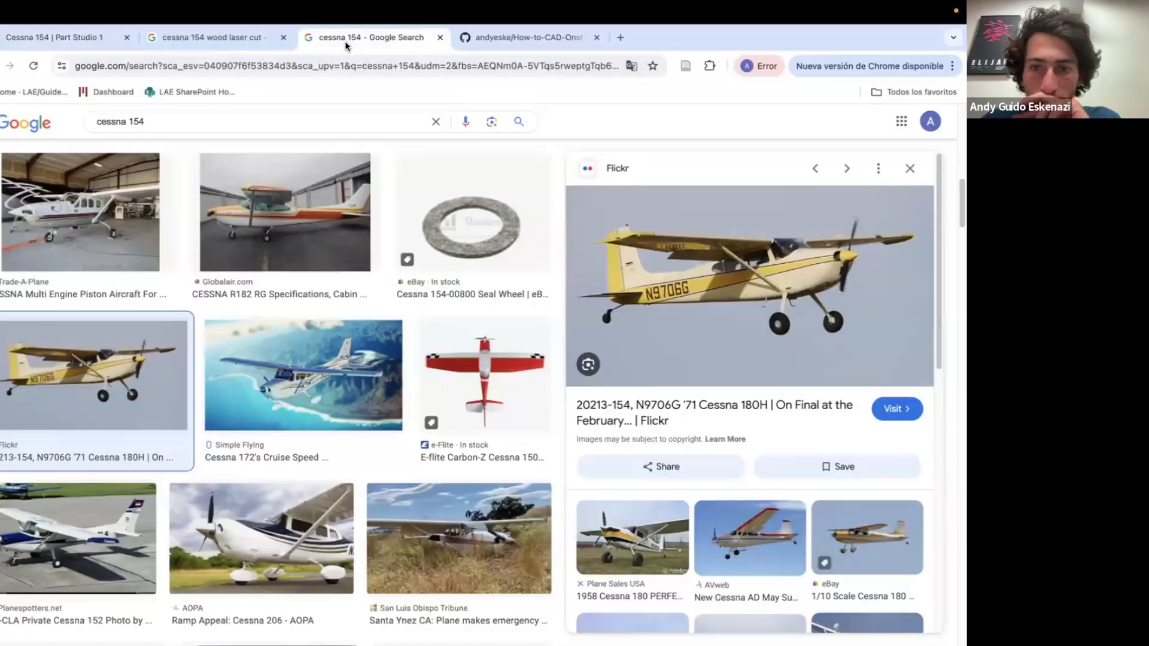
{"action": "left_click", "coordinate": [82, 39]}
{"action": "right_click_drag", "start_coordinate": [599, 360], "coordinate": [693, 385]}
{"action": "key", "text": "n"}
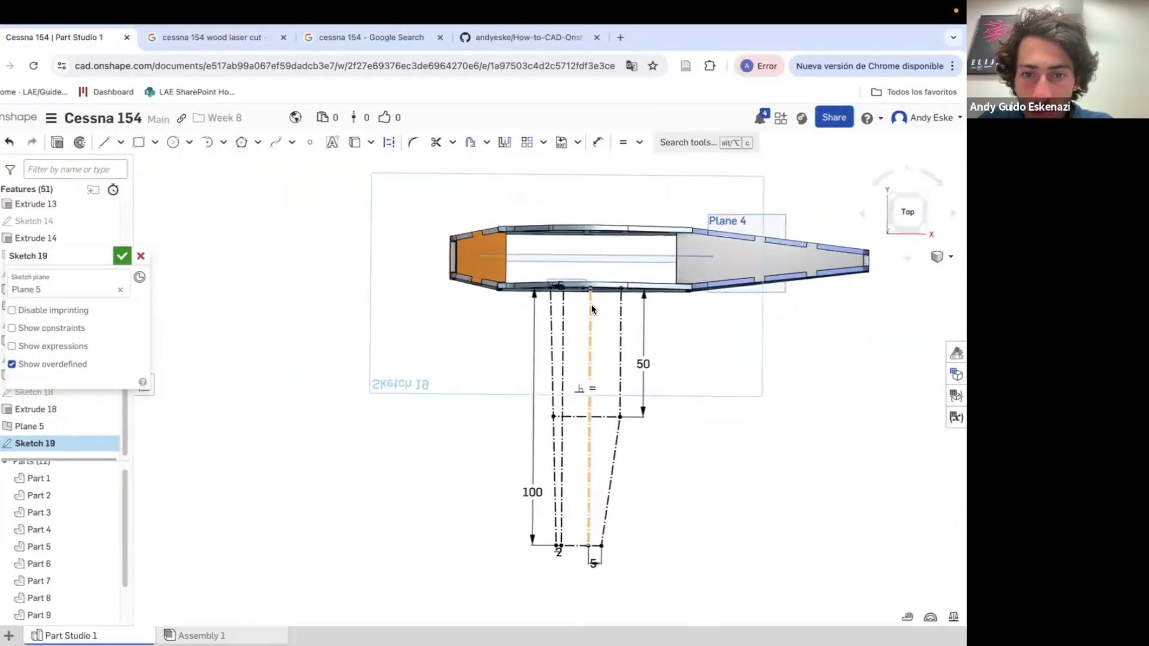
Draw five roughly evenly spaced construction lines from leading to trailing edge across the wing's inner section
{"action": "left_click", "coordinate": [634, 309]}
{"action": "key", "text": "Escape"}
{"action": "left_click_drag", "start_coordinate": [485, 351], "coordinate": [615, 351]}
{"action": "left_click", "coordinate": [549, 404]}
{"action": "key", "text": "Escape"}
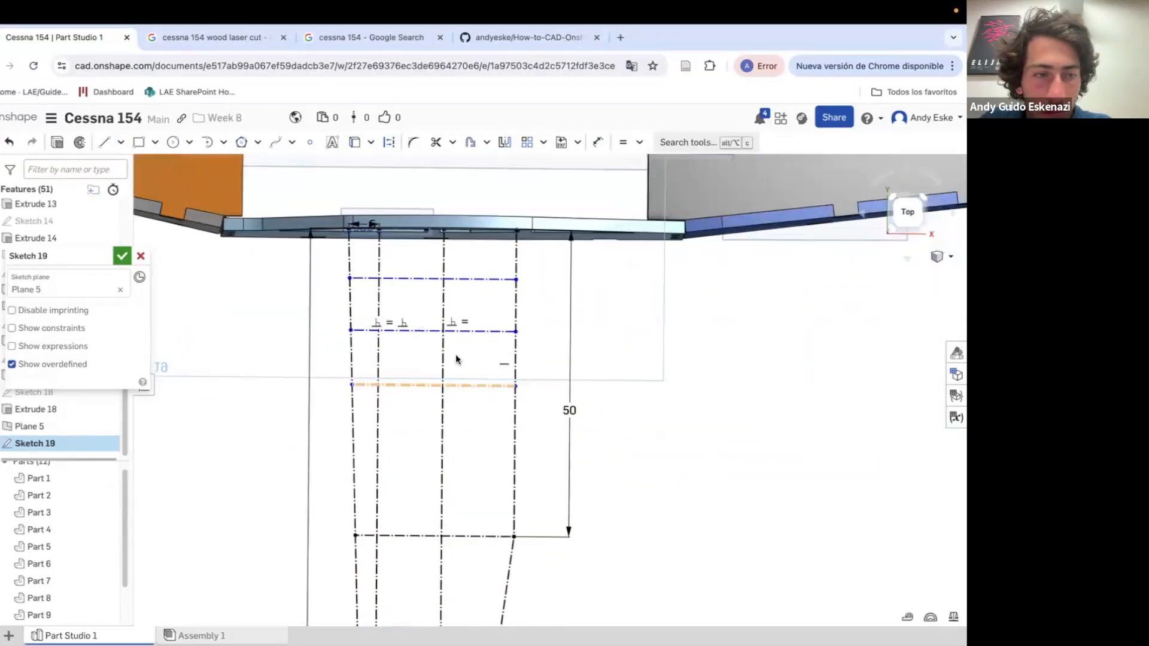
{"action": "left_click", "coordinate": [516, 440]}
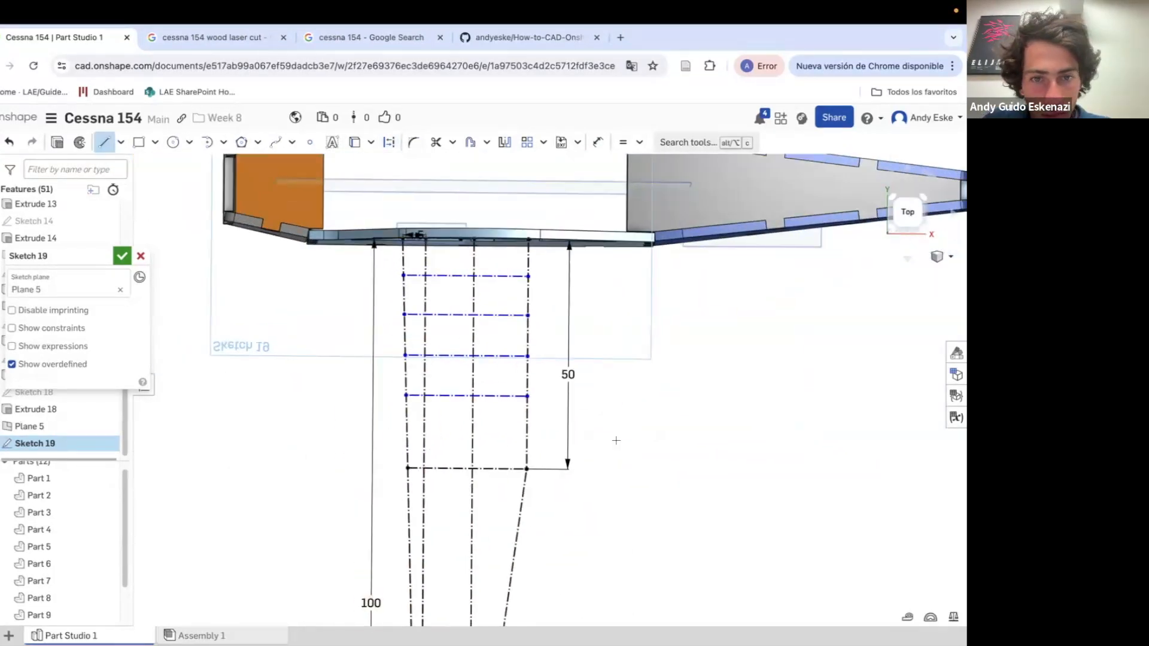
{"action": "left_click_drag", "start_coordinate": [406, 432], "coordinate": [528, 432]}
{"action": "scroll", "coordinate": [383, 341], "scroll_direction": "up", "scroll_amount": 2}
{"action": "key", "text": "Escape"}
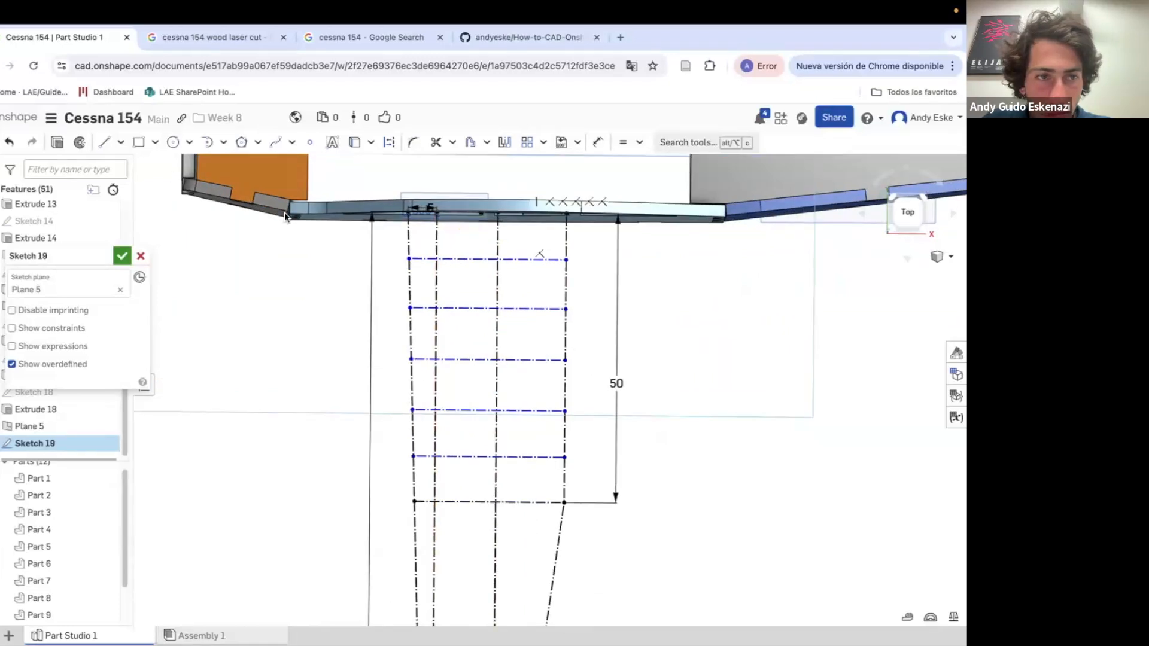
Sketch a construction rectangle at the wing root from the leading edge to the middle line and dimension its width to 2 mm
{"action": "scroll", "coordinate": [443, 269], "scroll_direction": "up", "scroll_amount": 3}
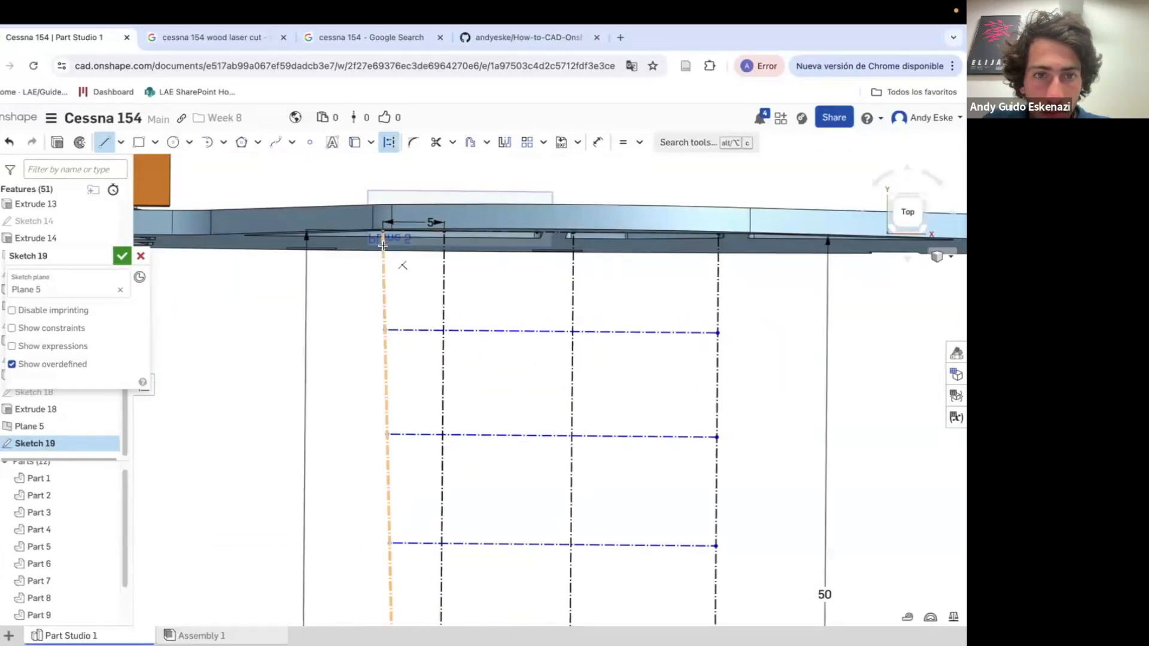
{"action": "right_click_drag", "start_coordinate": [382, 245], "coordinate": [384, 223]}
{"action": "left_click", "coordinate": [139, 143]}
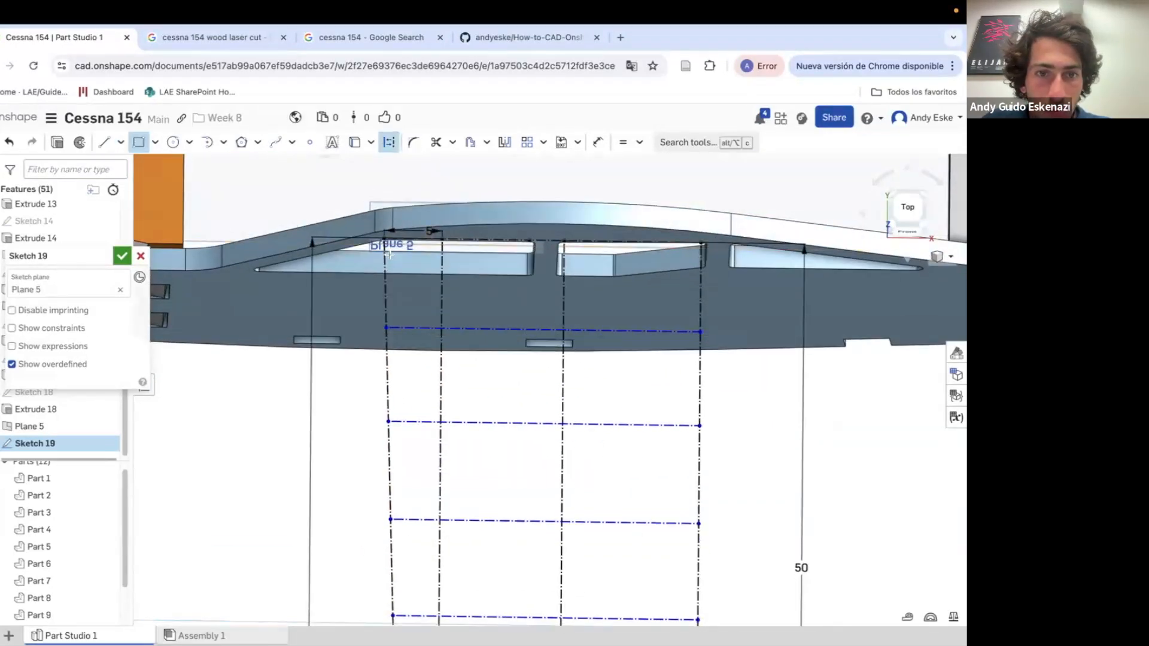
{"action": "left_click", "coordinate": [563, 258]}
{"action": "key", "text": "d"}
{"action": "scroll", "coordinate": [541, 245], "scroll_direction": "up", "scroll_amount": 3}
{"action": "left_click", "coordinate": [574, 252]}
{"action": "left_click", "coordinate": [600, 254]}
{"action": "type", "text": "2"}
{"action": "key", "text": "Return"}
Draw thin construction rectangles at the root and along the five rib lines, from the leading edge to just past the middle line
{"action": "right_click_drag", "start_coordinate": [574, 281], "coordinate": [539, 335]}
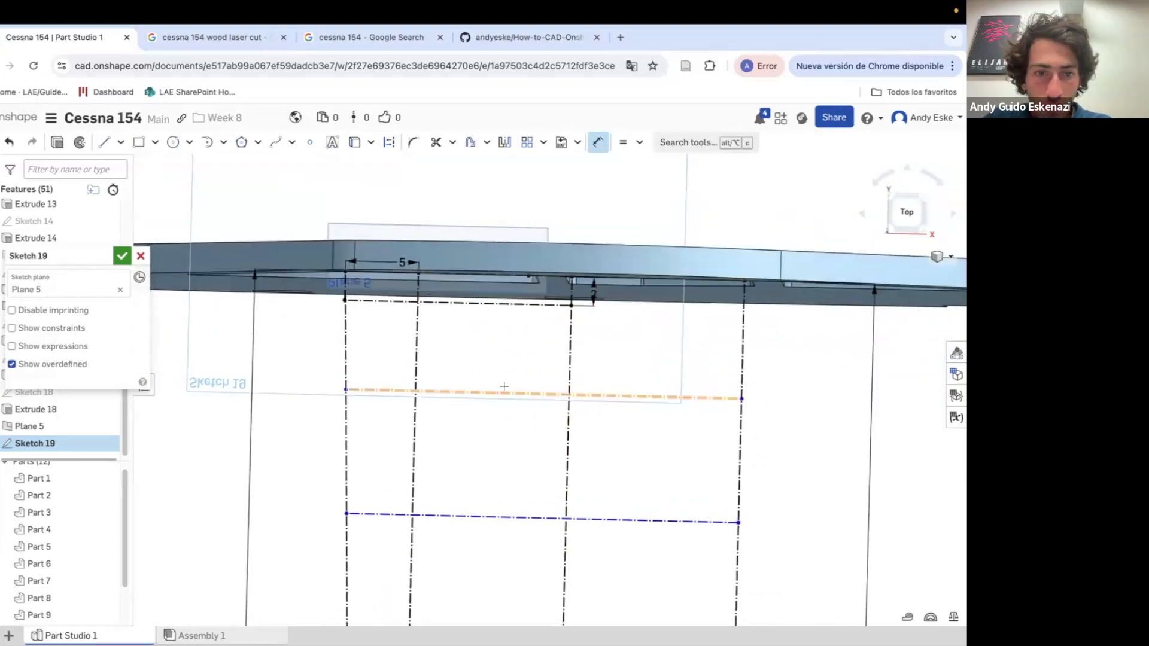
{"action": "key", "text": "r"}
{"action": "left_click", "coordinate": [346, 390]}
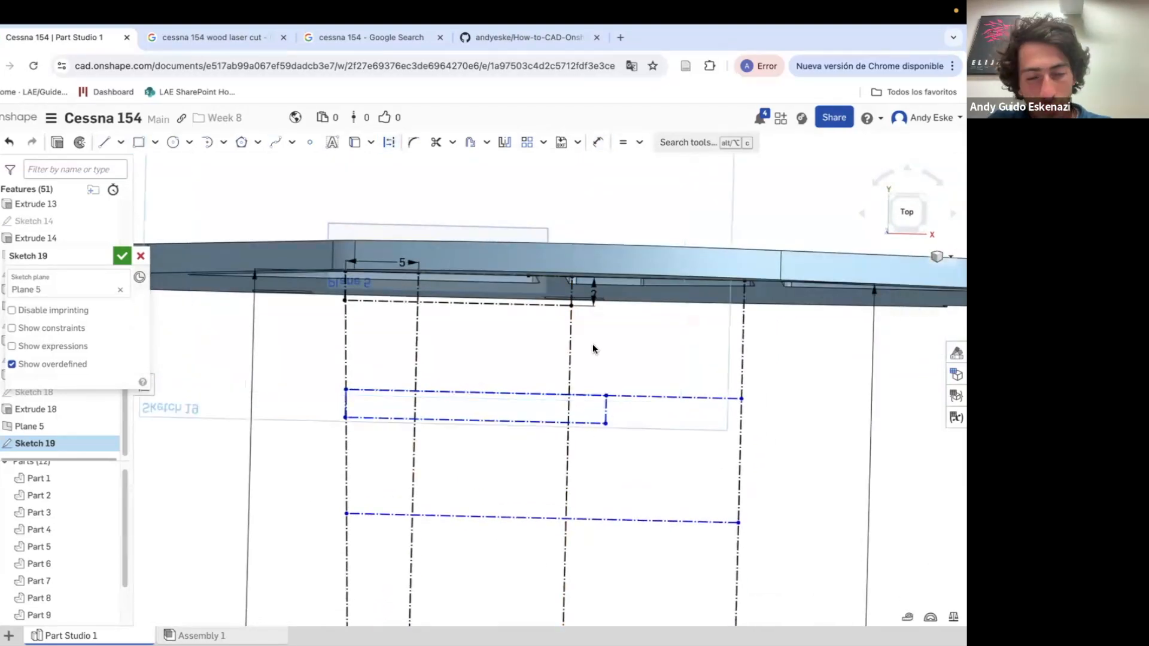
{"action": "key", "text": "Escape"}
{"action": "left_click", "coordinate": [608, 307]}
{"action": "left_click", "coordinate": [346, 389]}
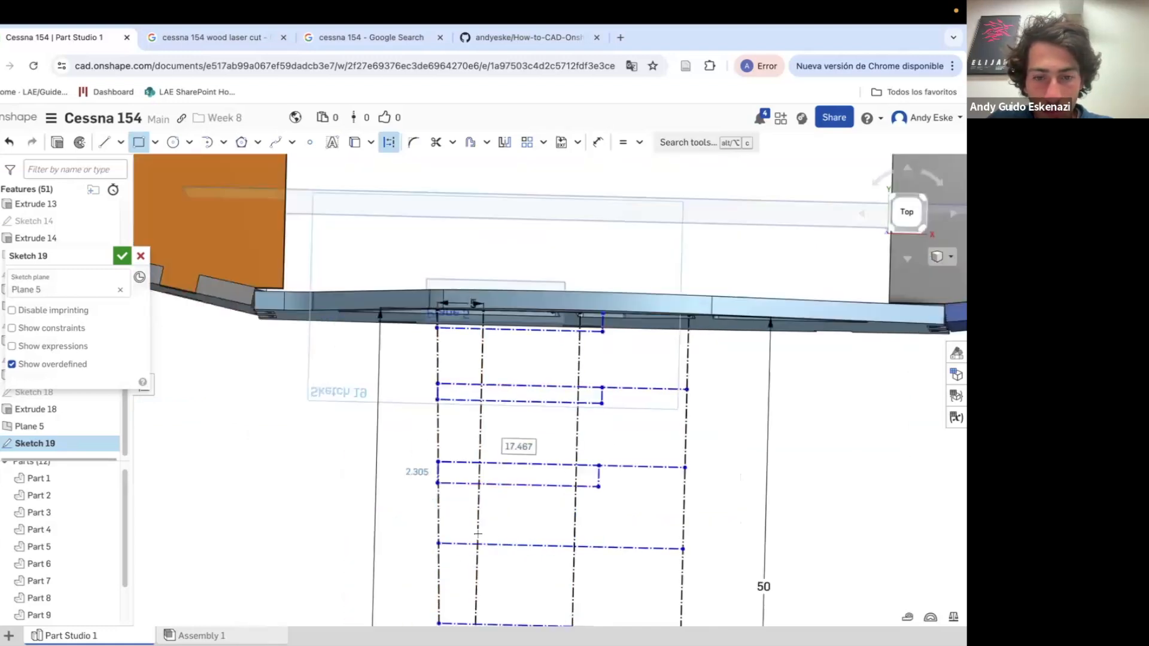
{"action": "scroll", "coordinate": [535, 518], "scroll_direction": "down", "scroll_amount": 5}
{"action": "scroll", "coordinate": [536, 518], "scroll_direction": "up", "scroll_amount": 5}
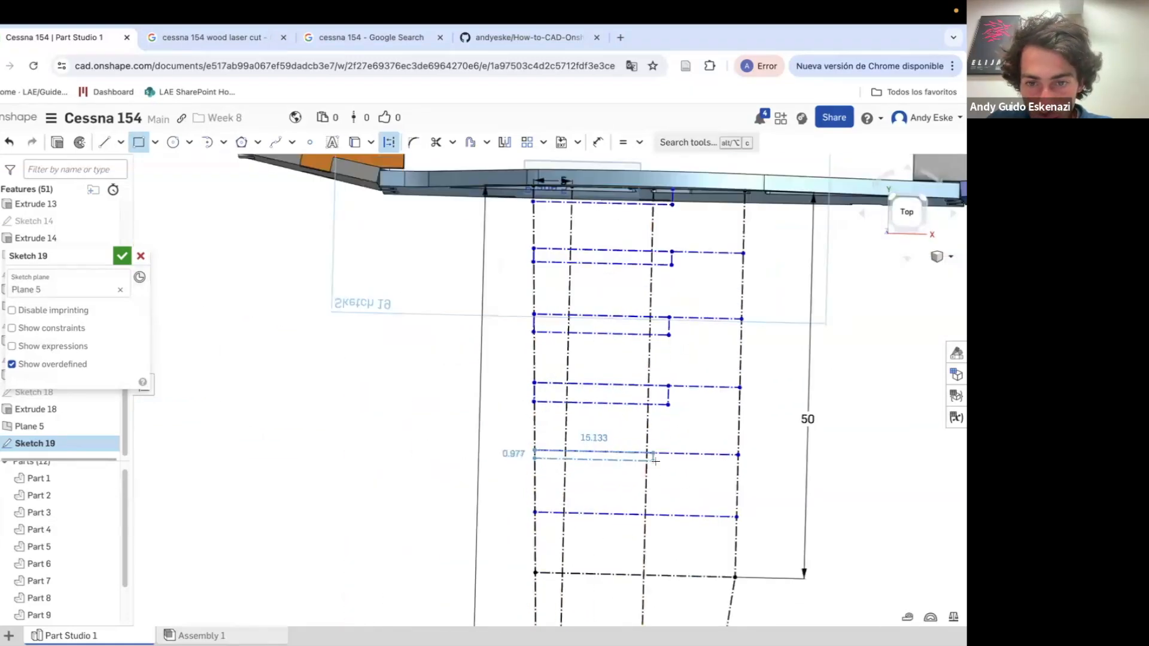
{"action": "left_click", "coordinate": [535, 518]}
Draw a construction rectangle about 26 by 3.3 mm outboard of the chord line at the trailing-edge break
{"action": "left_click", "coordinate": [534, 558]}
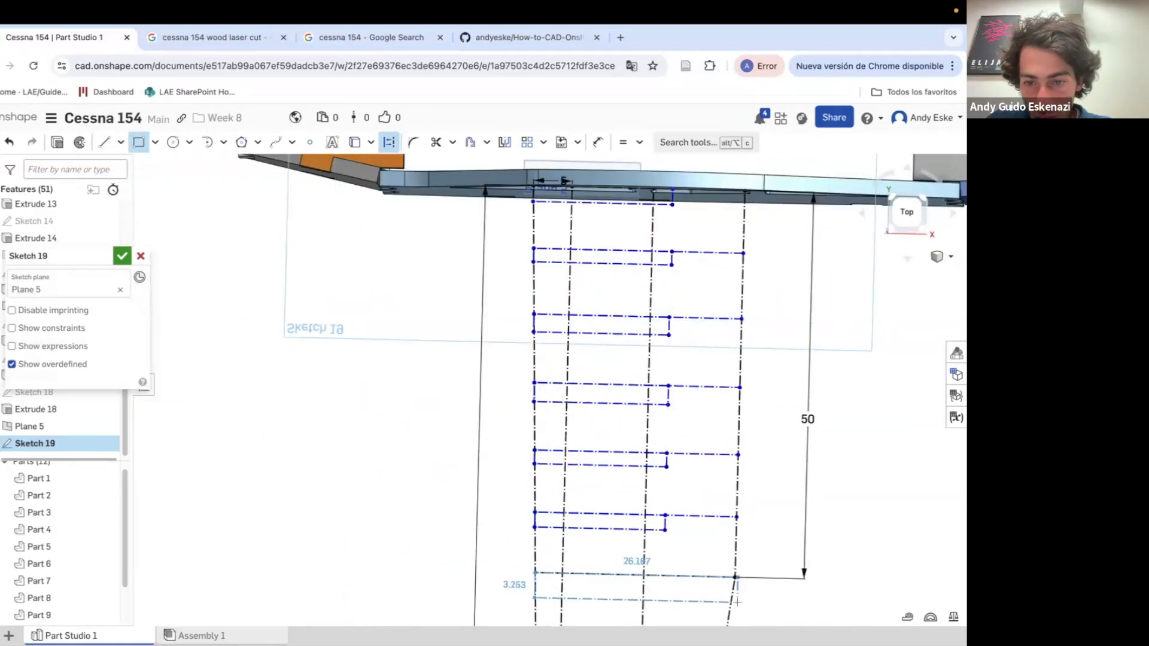
{"action": "left_click", "coordinate": [737, 603]}
{"action": "scroll", "coordinate": [749, 578], "scroll_direction": "down", "scroll_amount": 3}
{"action": "key", "text": "Escape"}
{"action": "scroll", "coordinate": [750, 570], "scroll_direction": "up", "scroll_amount": 8}
{"action": "scroll", "coordinate": [711, 503], "scroll_direction": "down", "scroll_amount": 3}
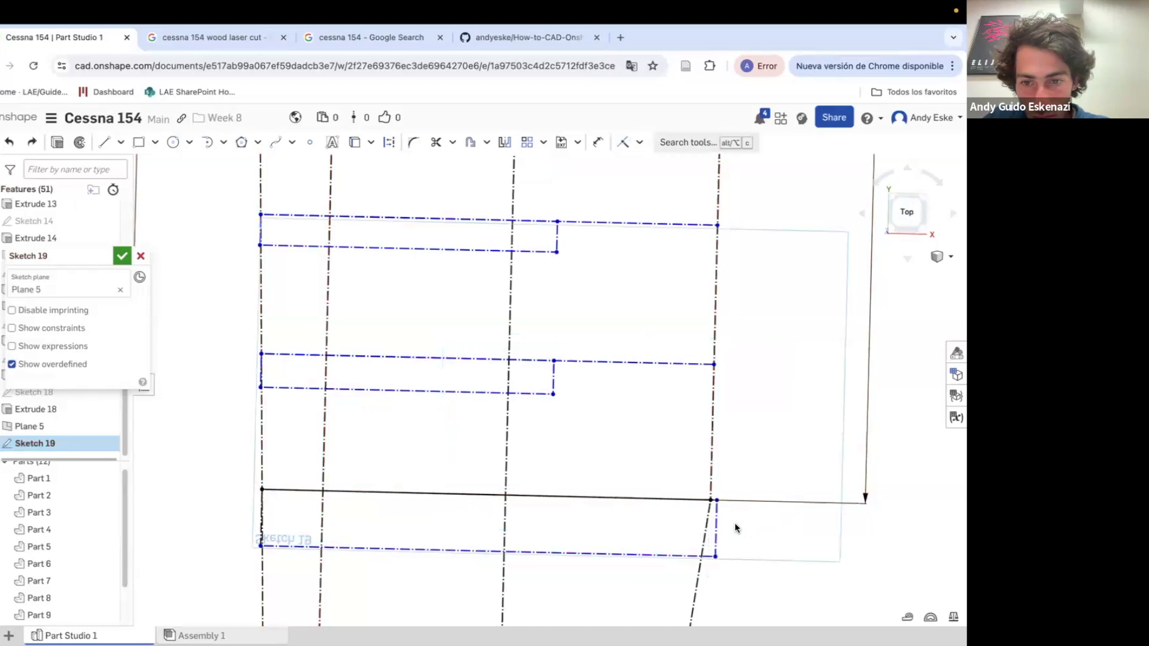
Try to attach the last rectangle's rear corner to the trailing-edge break point
{"action": "left_click", "coordinate": [711, 500]}
{"action": "key", "text": "Escape"}
{"action": "key", "text": "super+z"}
{"action": "left_click_drag", "start_coordinate": [690, 500], "coordinate": [711, 501]}
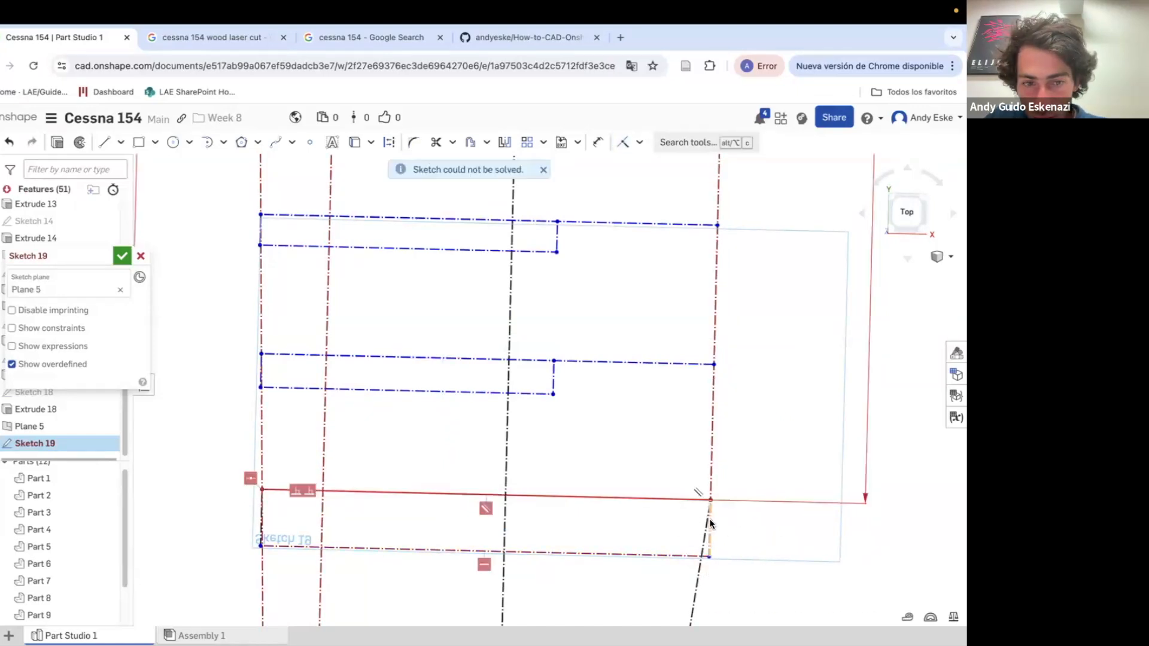
Undo the last two changes to the rib rectangle drawn below the 50 mm line in the wing sketch
{"action": "key", "text": "super+z"}
{"action": "key", "text": "super+z"}
{"action": "scroll", "coordinate": [623, 456], "scroll_direction": "down", "scroll_amount": 5}
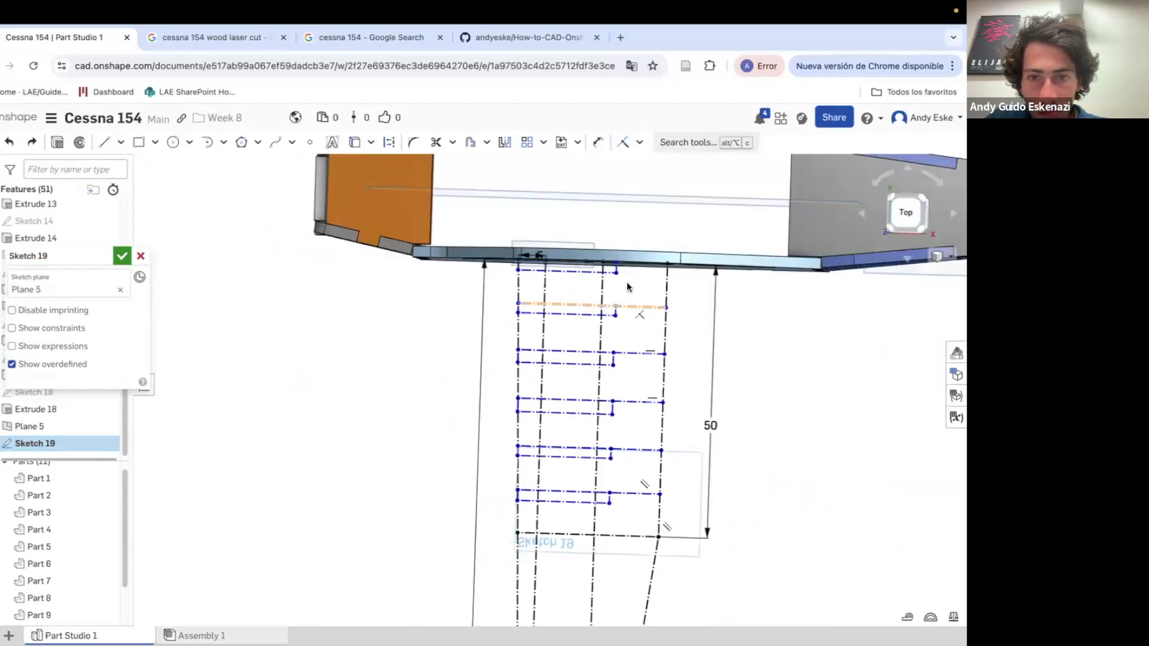
Draw construction segments joining the short rib ends from the wing root to the 50 mm line and make them parallel
{"action": "key", "text": "l"}
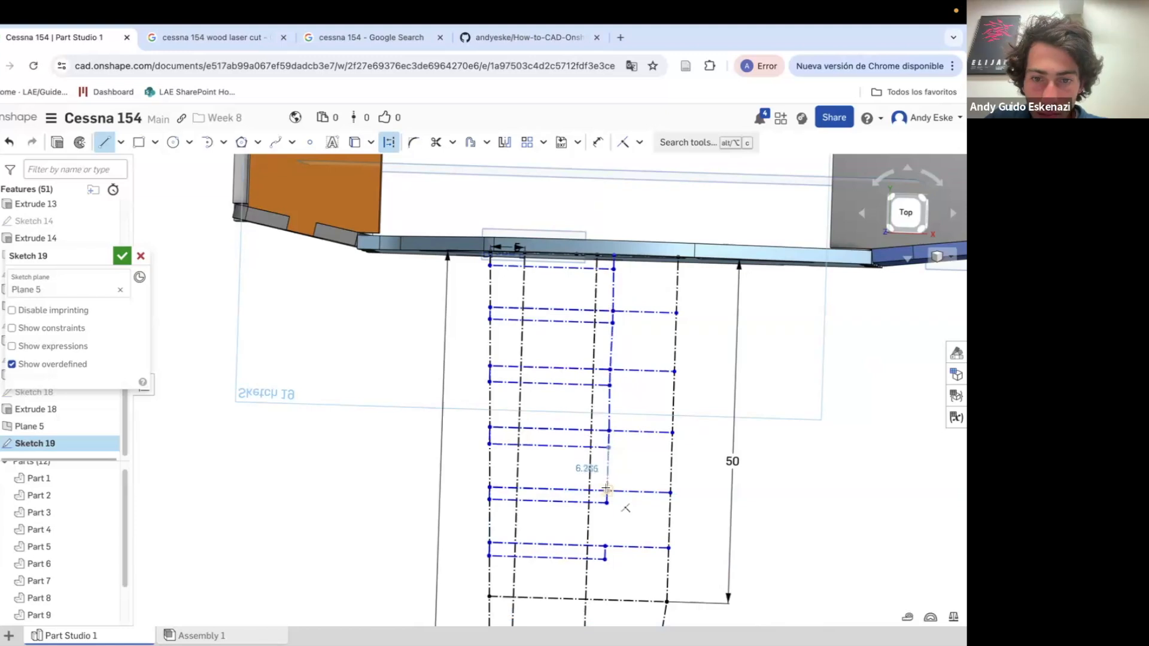
{"action": "scroll", "coordinate": [648, 299], "scroll_direction": "up", "scroll_amount": 5}
{"action": "left_click", "coordinate": [640, 142]}
{"action": "left_click", "coordinate": [654, 210]}
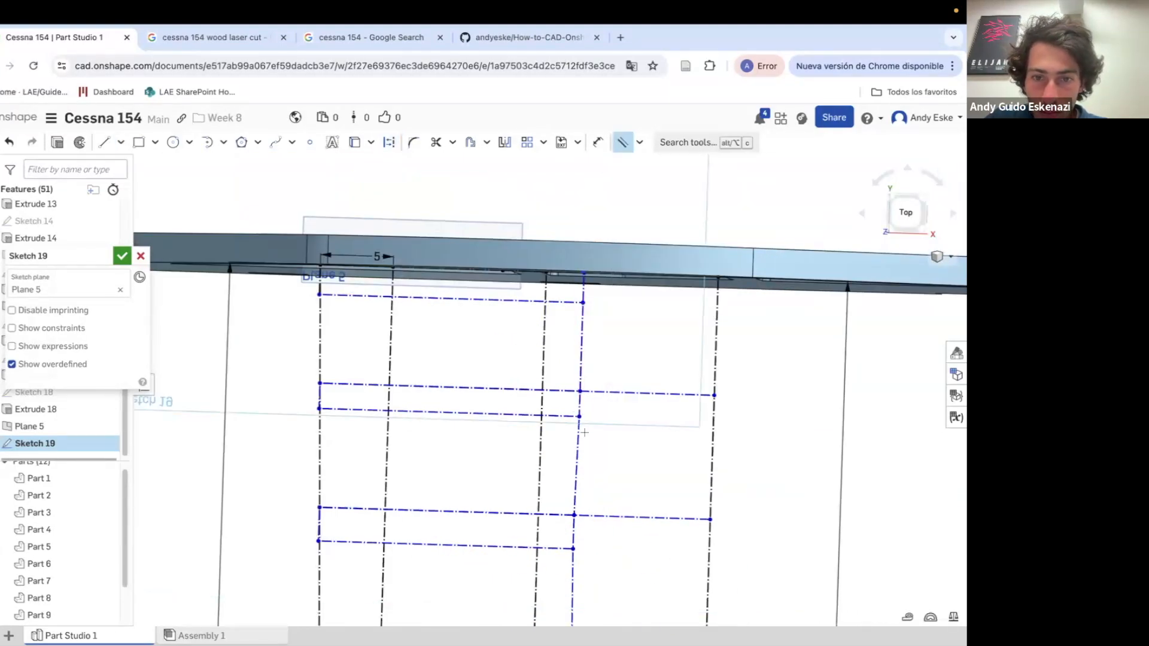
{"action": "left_click", "coordinate": [573, 529]}
{"action": "scroll", "coordinate": [573, 529], "scroll_direction": "down", "scroll_amount": 5}
{"action": "scroll", "coordinate": [595, 548], "scroll_direction": "up", "scroll_amount": 3}
{"action": "left_click", "coordinate": [559, 447]}
{"action": "left_click", "coordinate": [557, 488]}
{"action": "scroll", "coordinate": [560, 503], "scroll_direction": "down", "scroll_amount": 2}
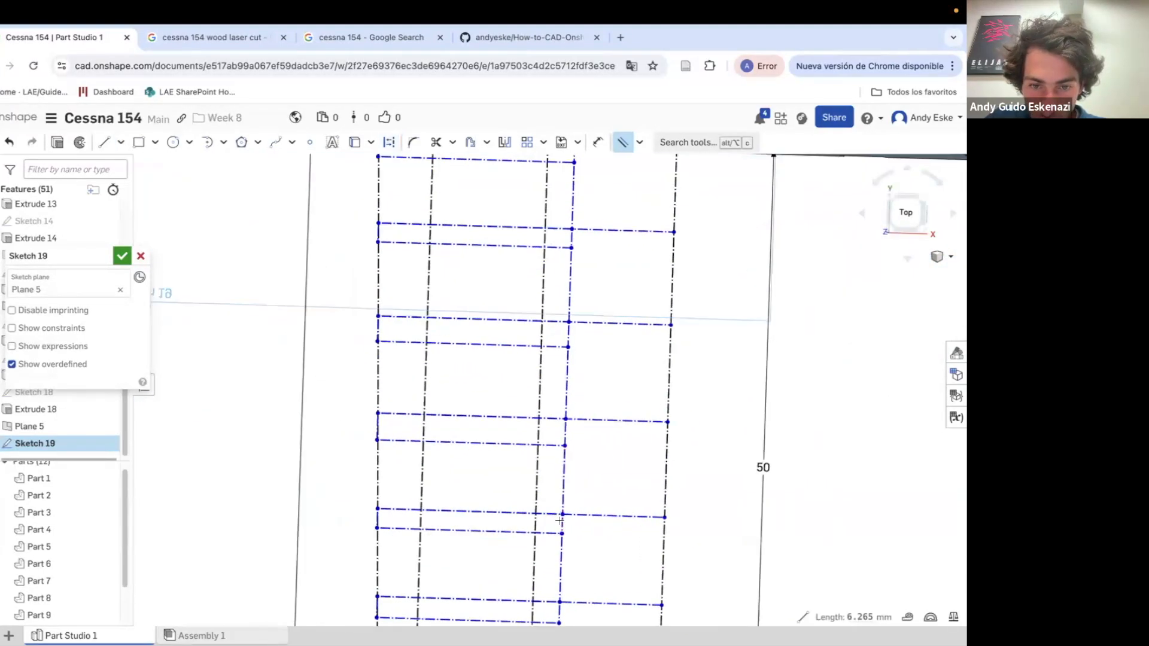
{"action": "left_click", "coordinate": [561, 522]}
{"action": "scroll", "coordinate": [564, 514], "scroll_direction": "up", "scroll_amount": 3}
{"action": "scroll", "coordinate": [616, 358], "scroll_direction": "down", "scroll_amount": 3}
{"action": "left_click", "coordinate": [572, 531]}
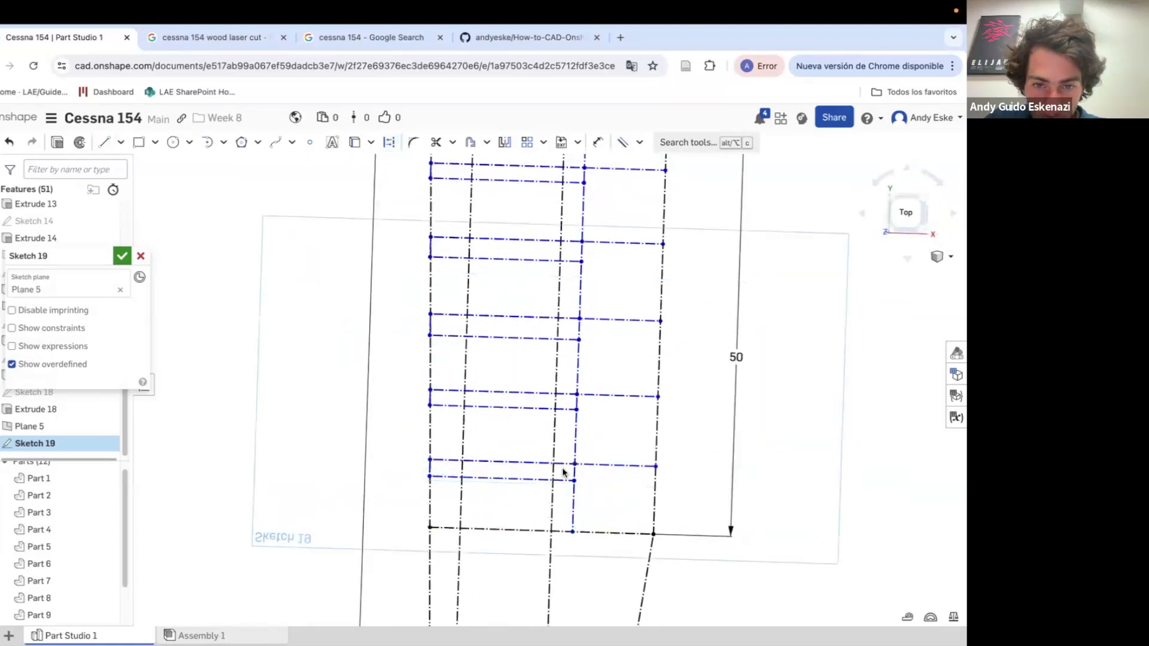
Make the inner ribs' thickness segments equal and dimension the rib thickness as 2 mm
{"action": "scroll", "coordinate": [563, 473], "scroll_direction": "up", "scroll_amount": 5}
{"action": "key", "text": "e"}
{"action": "left_click", "coordinate": [596, 465]}
{"action": "left_click", "coordinate": [601, 308]}
{"action": "left_click", "coordinate": [602, 312]}
{"action": "scroll", "coordinate": [616, 352], "scroll_direction": "down", "scroll_amount": 5}
{"action": "scroll", "coordinate": [597, 168], "scroll_direction": "up", "scroll_amount": 5}
{"action": "left_click", "coordinate": [597, 142]}
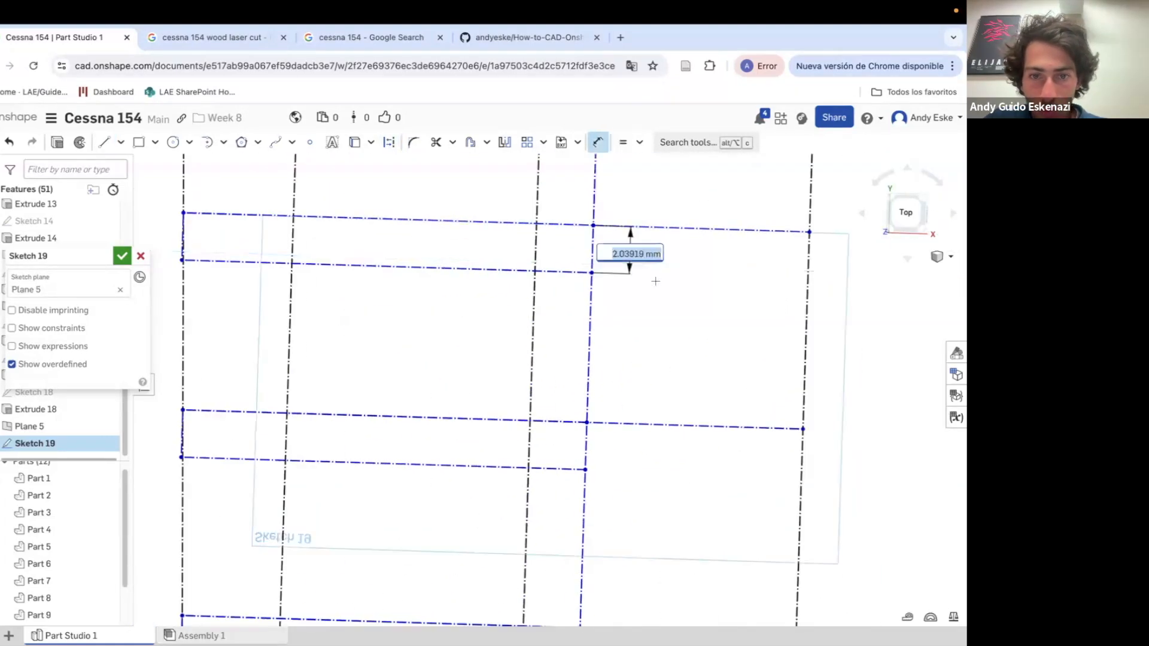
{"action": "scroll", "coordinate": [635, 297], "scroll_direction": "down", "scroll_amount": 5}
{"action": "mouse_move", "coordinate": [631, 293]}
{"action": "left_mouse_down"}
{"action": "mouse_move", "coordinate": [471, 286]}
{"action": "mouse_move", "coordinate": [630, 298]}
{"action": "left_mouse_up"}
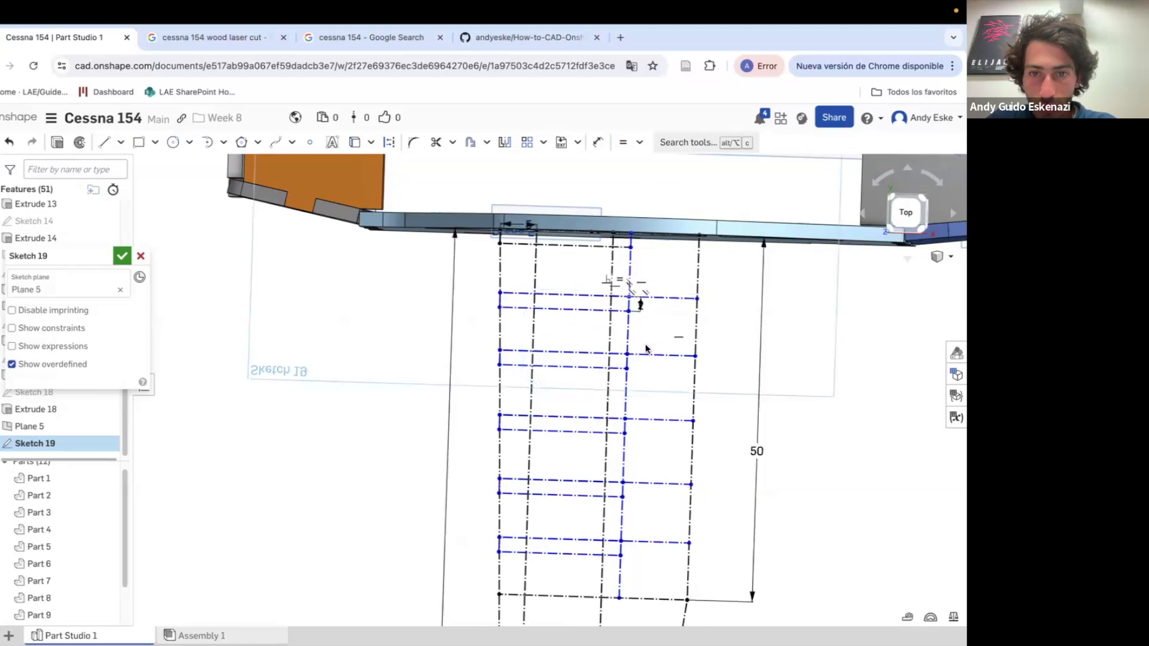
Make the spacing segments between the inner ribs equal in length and test the spacing by moving a rib
{"action": "left_click", "coordinate": [628, 342]}
{"action": "left_click", "coordinate": [624, 460]}
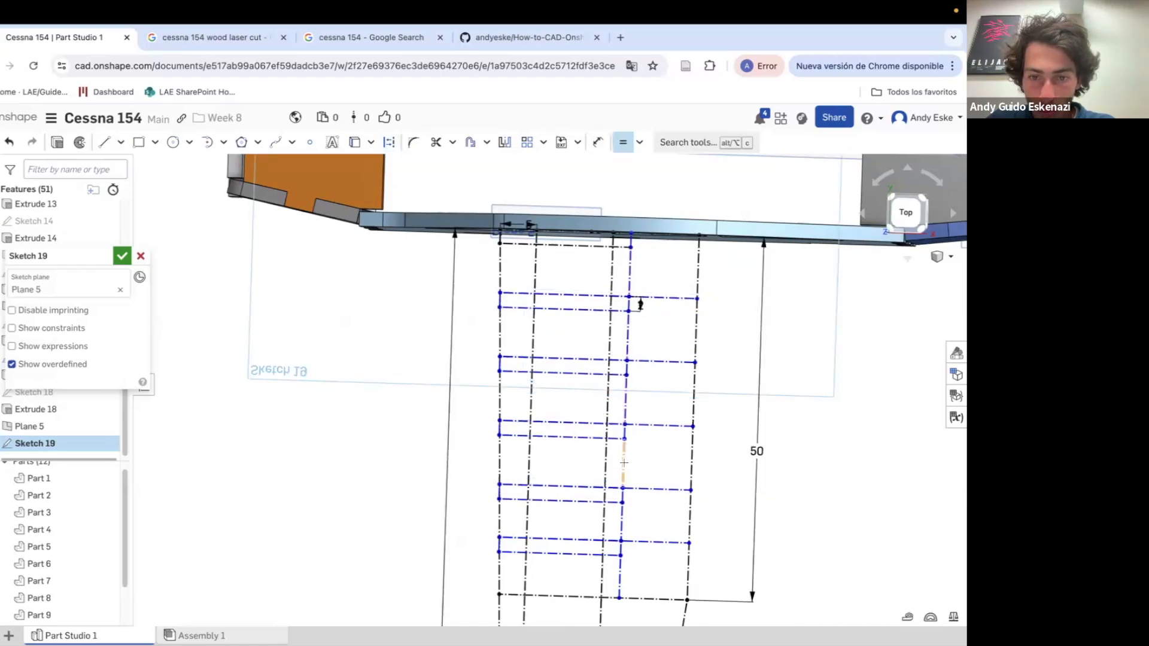
{"action": "left_click", "coordinate": [621, 522]}
{"action": "left_click", "coordinate": [620, 577]}
{"action": "key", "text": "Escape"}
{"action": "left_click_drag", "start_coordinate": [516, 307], "coordinate": [569, 296]}
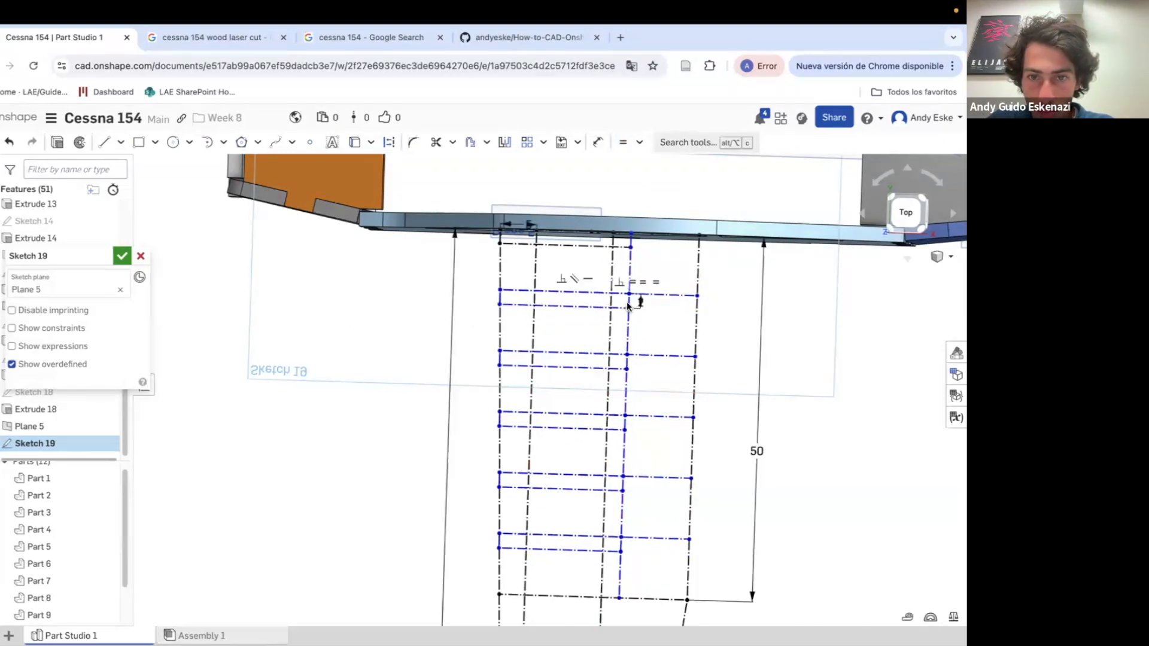
{"action": "key", "text": "super+z"}
Set the distance between the rear spar line and the line joining the rib ends to 3 mm
{"action": "left_click_drag", "start_coordinate": [631, 248], "coordinate": [641, 247]}
{"action": "left_click", "coordinate": [610, 506]}
{"action": "type", "text": "3"}
{"action": "key", "text": "Return"}
{"action": "scroll", "coordinate": [636, 431], "scroll_direction": "down", "scroll_amount": 5}
{"action": "mouse_move", "coordinate": [636, 553]}
{"action": "right_mouse_down"}
{"action": "mouse_move", "coordinate": [634, 429]}
{"action": "mouse_move", "coordinate": [591, 515]}
{"action": "right_mouse_up"}
{"action": "scroll", "coordinate": [591, 515], "scroll_direction": "up", "scroll_amount": 3}
{"action": "key", "text": "n"}
{"action": "left_click", "coordinate": [424, 395]}
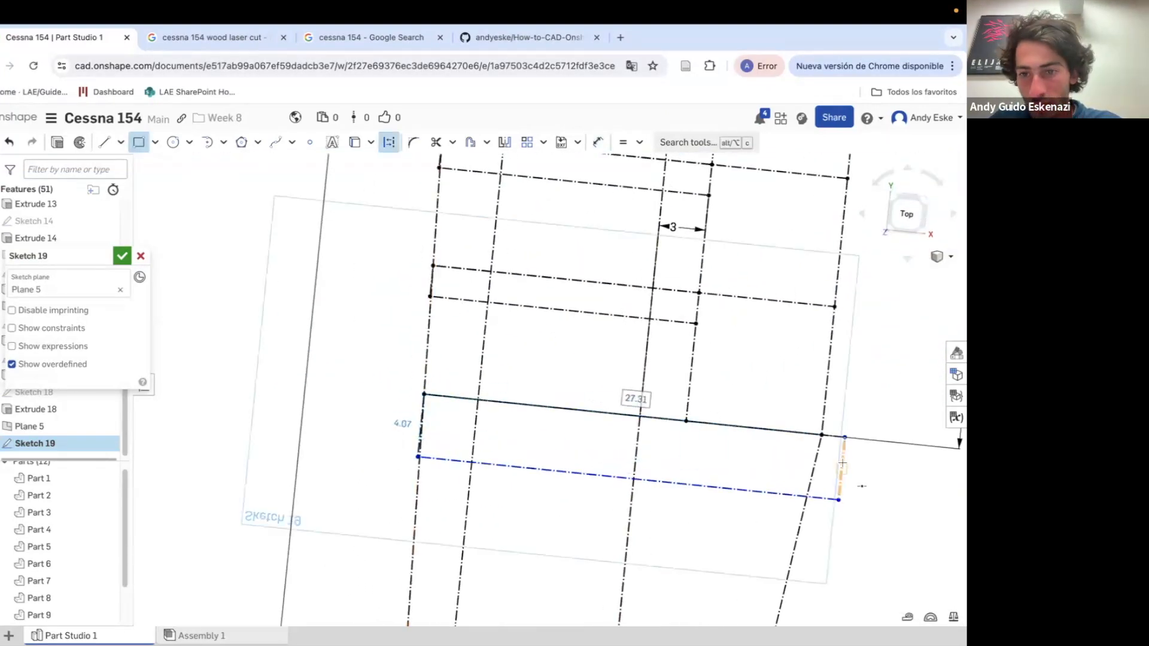
{"action": "left_click", "coordinate": [838, 500]}
{"action": "key", "text": "super+z"}
{"action": "left_click", "coordinate": [797, 436]}
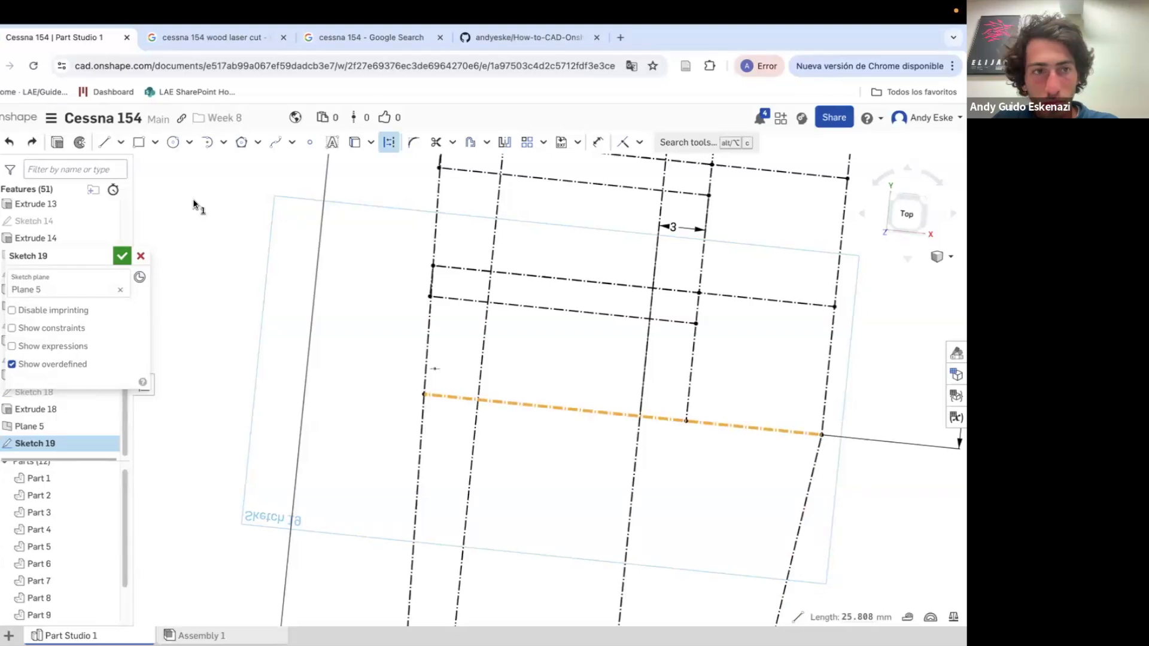
Draw three connected construction lines below the 50 mm line to close a full-width rib outline
{"action": "key", "text": "c"}
{"action": "left_click", "coordinate": [423, 396]}
{"action": "left_click", "coordinate": [418, 462]}
{"action": "left_click", "coordinate": [819, 503]}
{"action": "left_click", "coordinate": [822, 435]}
{"action": "key", "text": "Escape"}
Make the full-width rib's short outer edge perpendicular to the 50 mm line and set the rib thickness to 2 mm
{"action": "left_click", "coordinate": [640, 143]}
{"action": "left_click", "coordinate": [659, 304]}
{"action": "left_click", "coordinate": [820, 470]}
{"action": "left_click", "coordinate": [799, 432]}
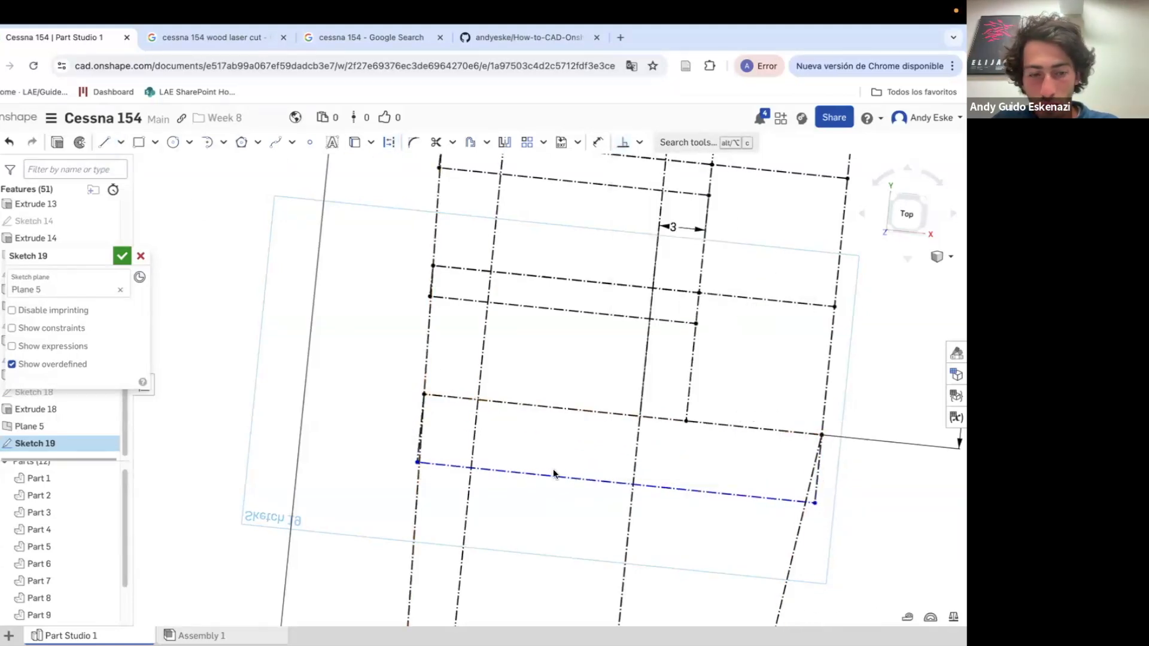
{"action": "type", "text": "2"}
{"action": "key", "text": "Return"}
{"action": "scroll", "coordinate": [557, 359], "scroll_direction": "down", "scroll_amount": 6}
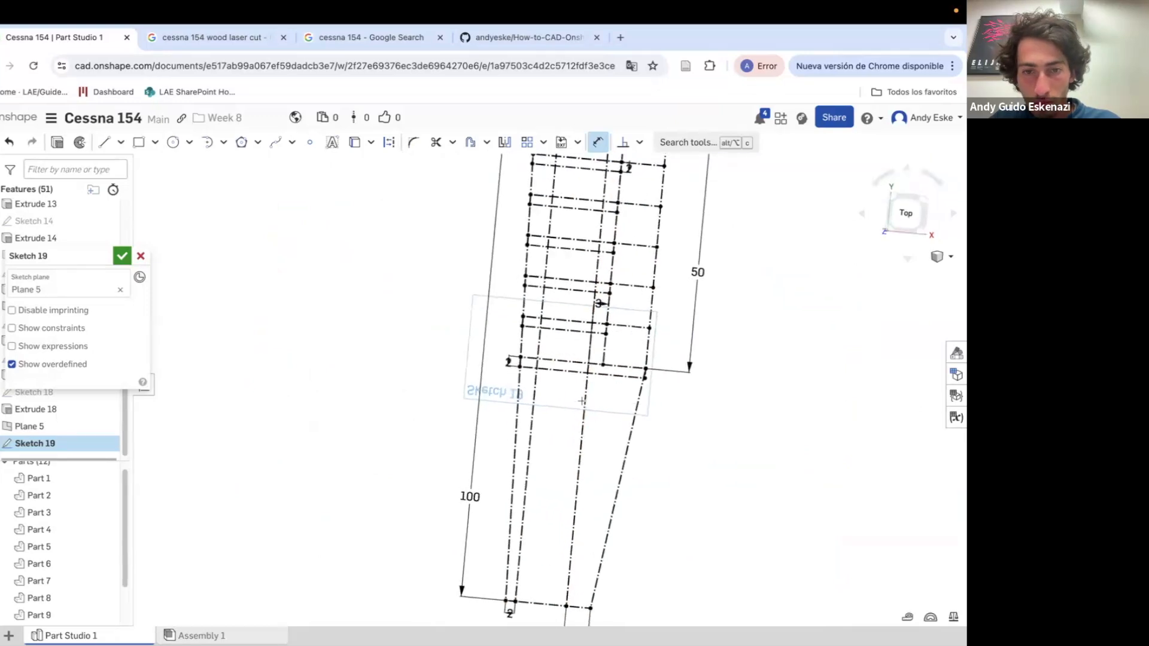
{"action": "scroll", "coordinate": [582, 399], "scroll_direction": "up", "scroll_amount": 3}
{"action": "left_click", "coordinate": [106, 144]}
{"action": "left_click_drag", "start_coordinate": [476, 390], "coordinate": [665, 406]}
{"action": "key", "text": "Escape"}
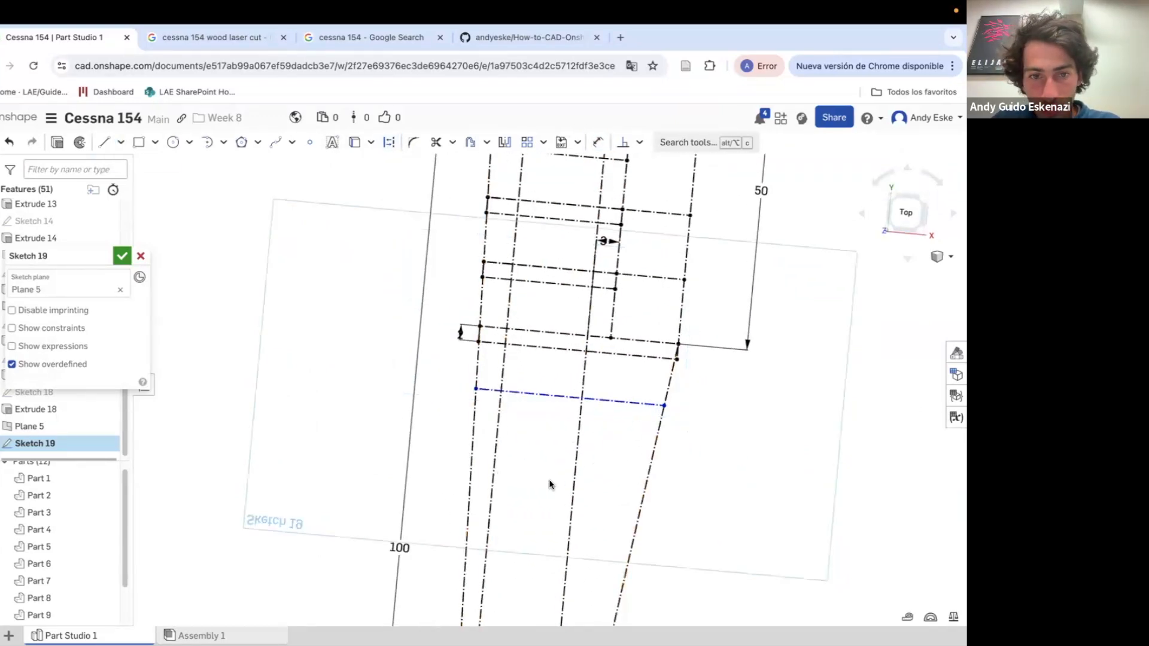
{"action": "left_click_drag", "start_coordinate": [472, 463], "coordinate": [649, 477]}
{"action": "key", "text": "Escape"}
{"action": "scroll", "coordinate": [620, 342], "scroll_direction": "down", "scroll_amount": 4}
{"action": "scroll", "coordinate": [647, 353], "scroll_direction": "up", "scroll_amount": 3}
{"action": "key", "text": "super+z"}
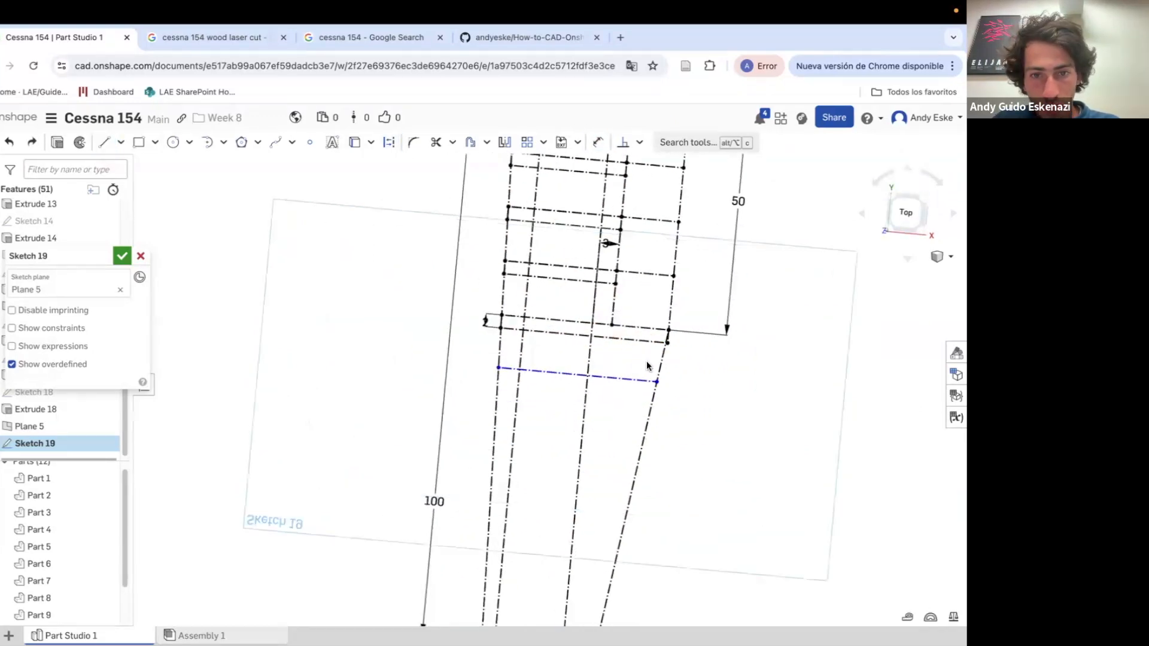
{"action": "key", "text": "Escape"}
Draw five construction lines across the tapered wing section, from the straight edge to the slanted edge
{"action": "left_click", "coordinate": [498, 372]}
{"action": "left_click", "coordinate": [656, 386]}
{"action": "left_click", "coordinate": [495, 431]}
{"action": "left_click", "coordinate": [643, 443]}
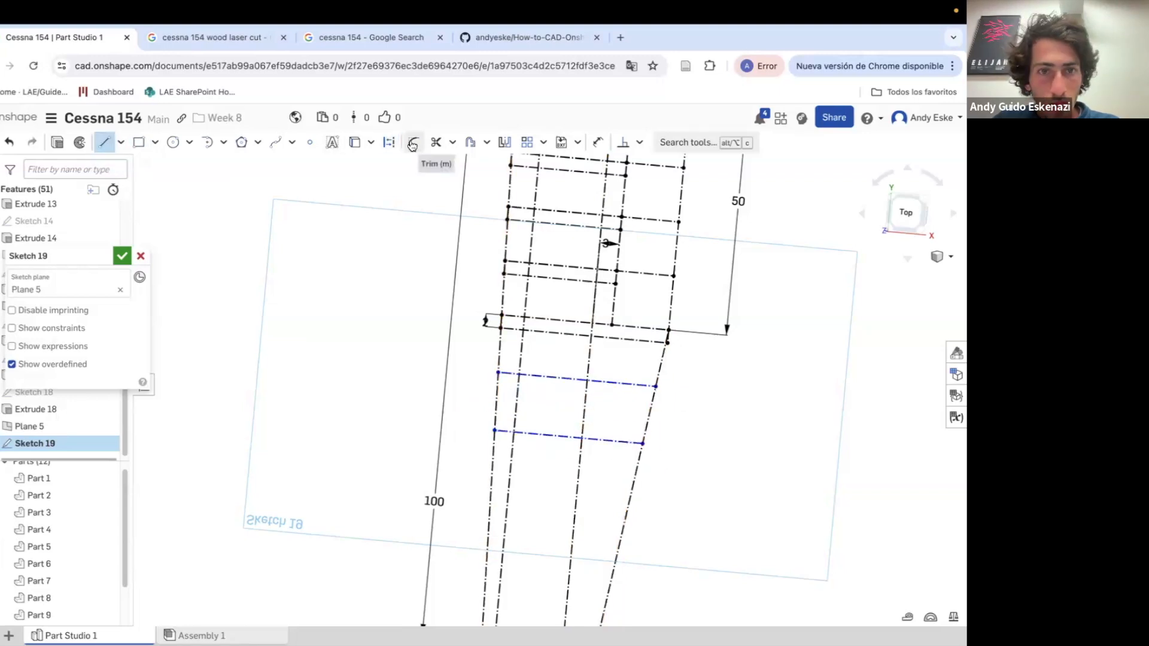
{"action": "left_click", "coordinate": [630, 496]}
{"action": "scroll", "coordinate": [628, 217], "scroll_direction": "down", "scroll_amount": 3}
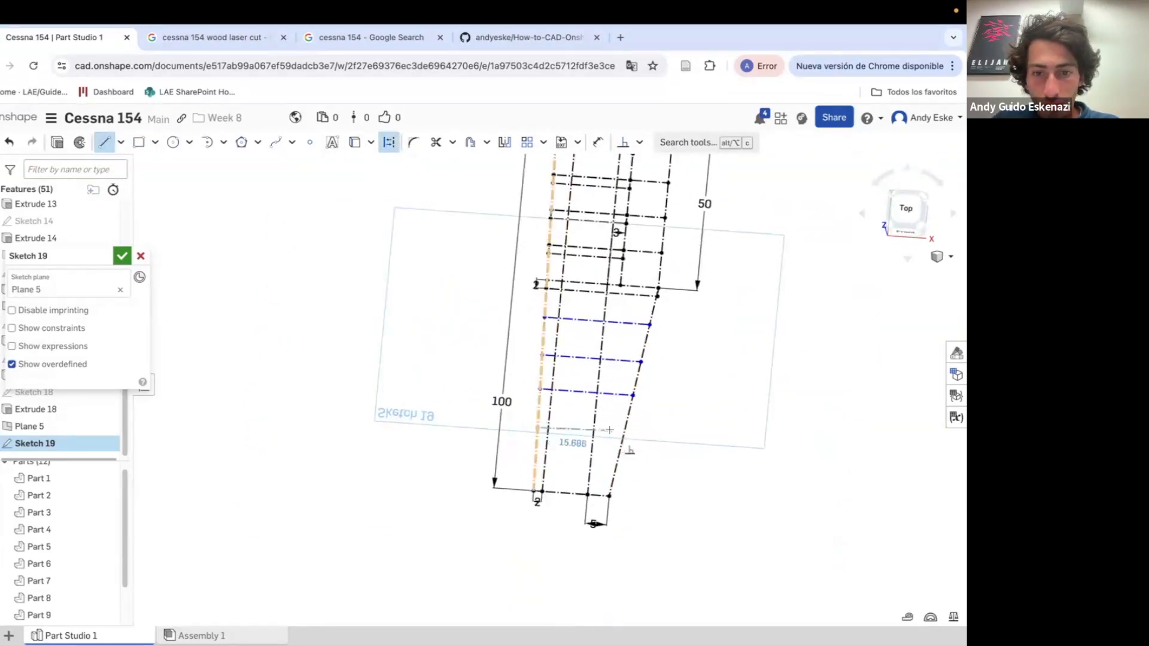
{"action": "left_click", "coordinate": [619, 431]}
{"action": "scroll", "coordinate": [631, 354], "scroll_direction": "up", "scroll_amount": 3}
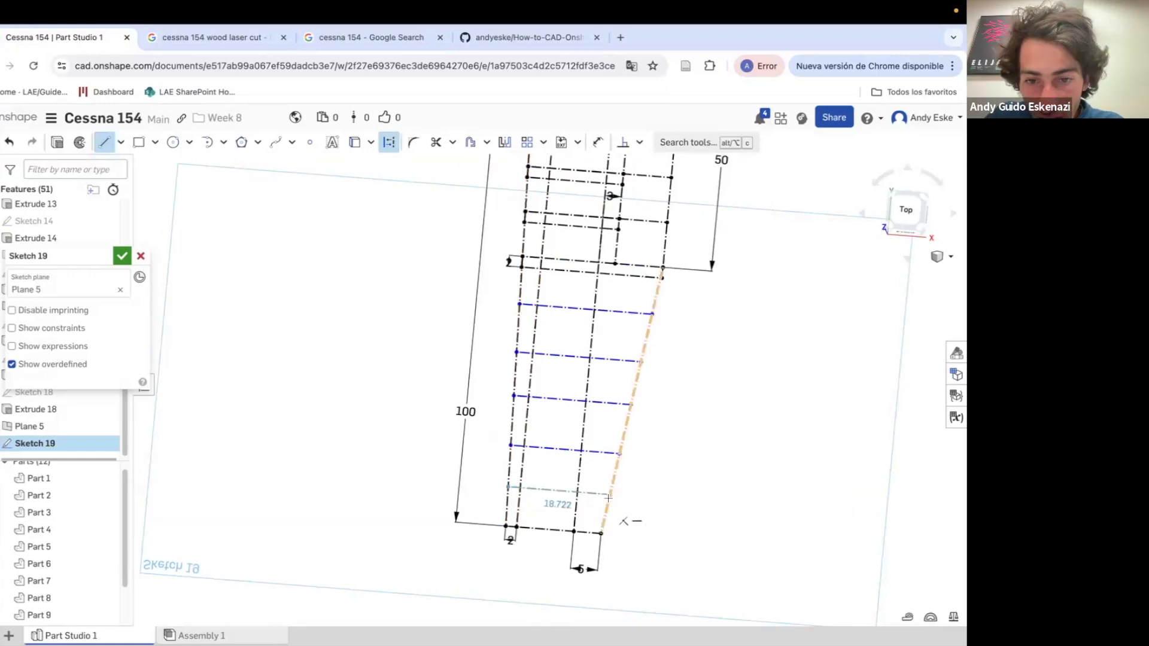
{"action": "left_click", "coordinate": [609, 498]}
{"action": "key", "text": "Escape"}
{"action": "scroll", "coordinate": [590, 287], "scroll_direction": "up", "scroll_amount": 3}
{"action": "scroll", "coordinate": [567, 454], "scroll_direction": "down", "scroll_amount": 2}
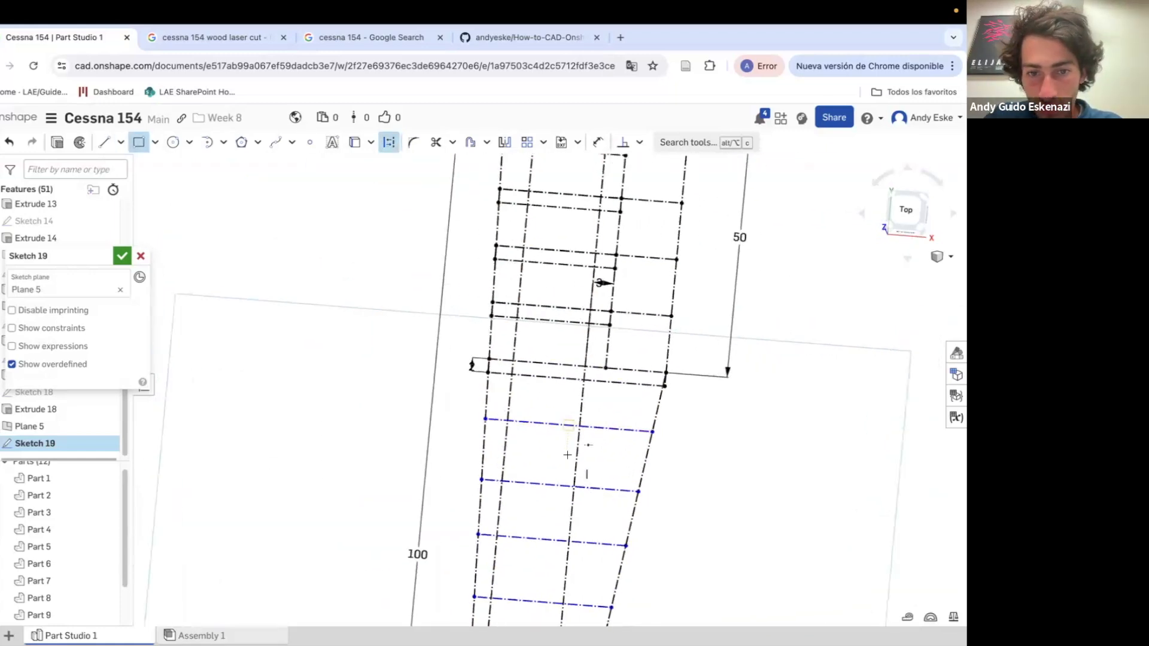
{"action": "left_click", "coordinate": [649, 477]}
{"action": "scroll", "coordinate": [659, 460], "scroll_direction": "up", "scroll_amount": 1}
{"action": "key", "text": "Escape"}
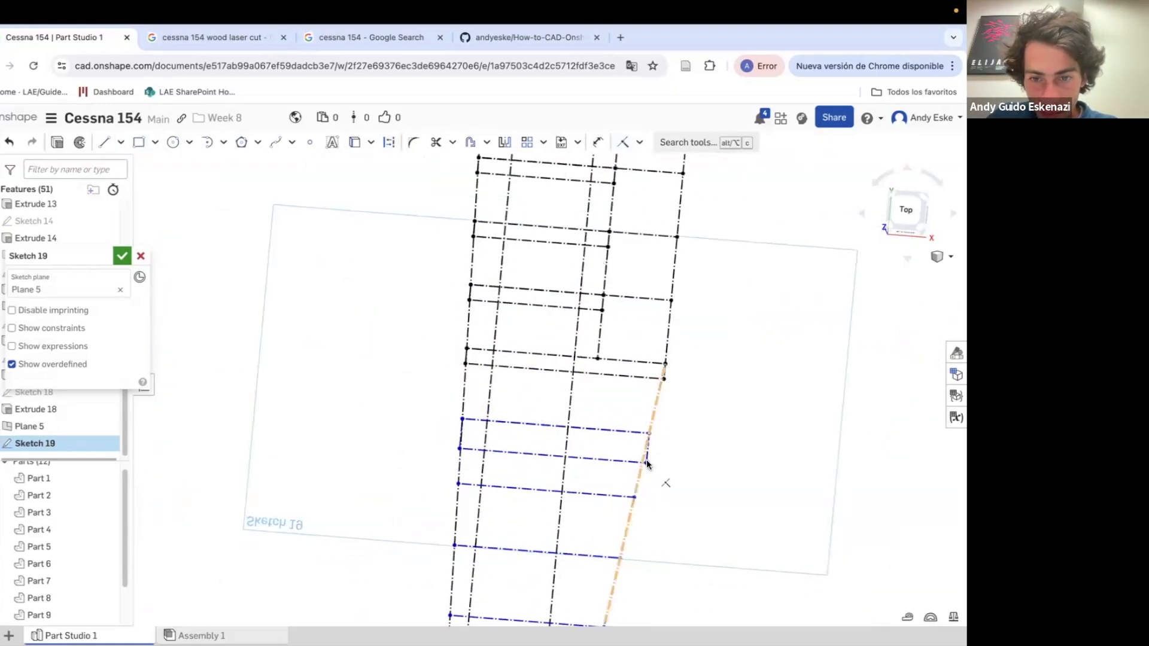
{"action": "scroll", "coordinate": [601, 442], "scroll_direction": "down", "scroll_amount": 1}
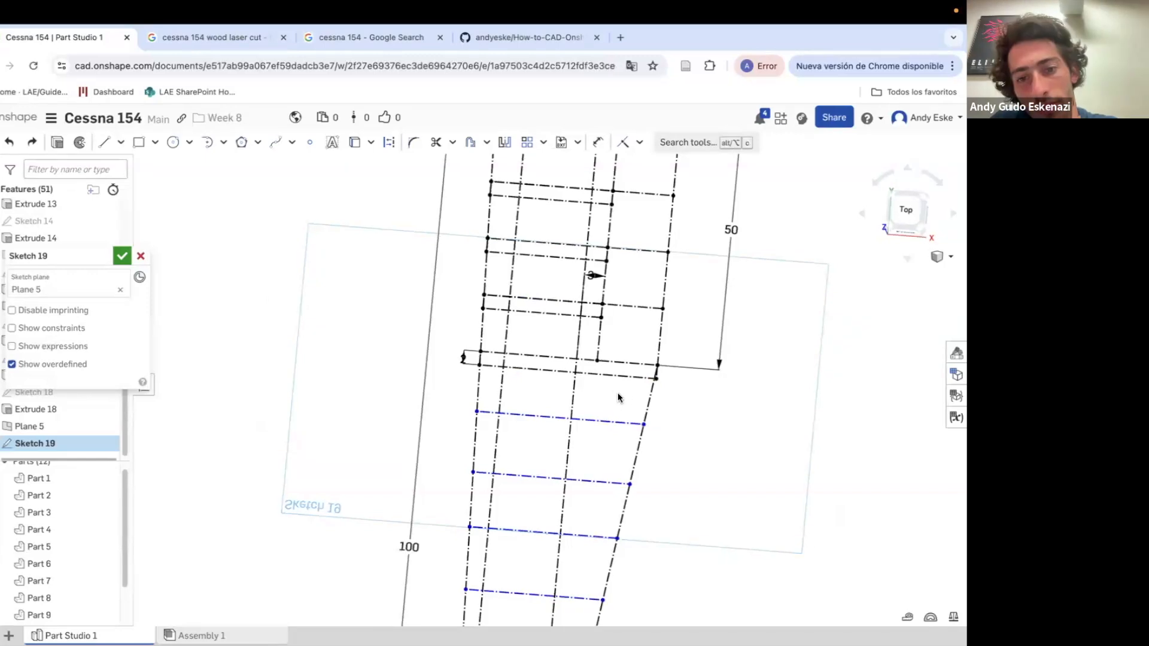
{"action": "scroll", "coordinate": [499, 426], "scroll_direction": "up", "scroll_amount": 2}
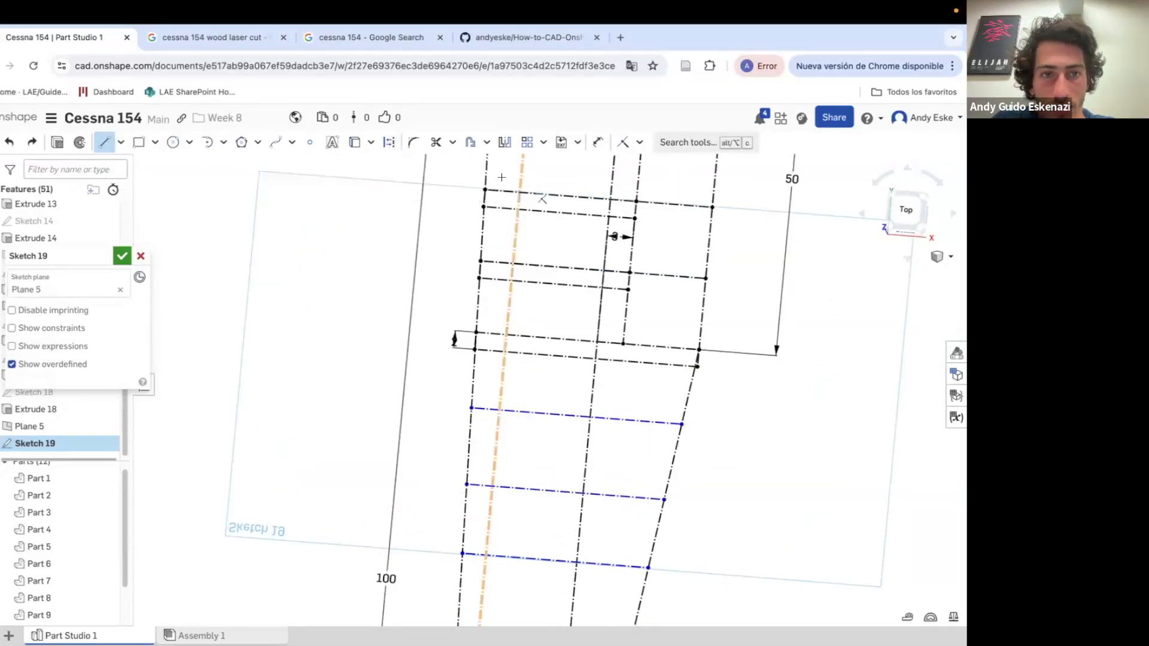
Draw five corner rectangles on the tapered section's rib lines, each extending past the slanted edge
{"action": "left_click", "coordinate": [157, 145]}
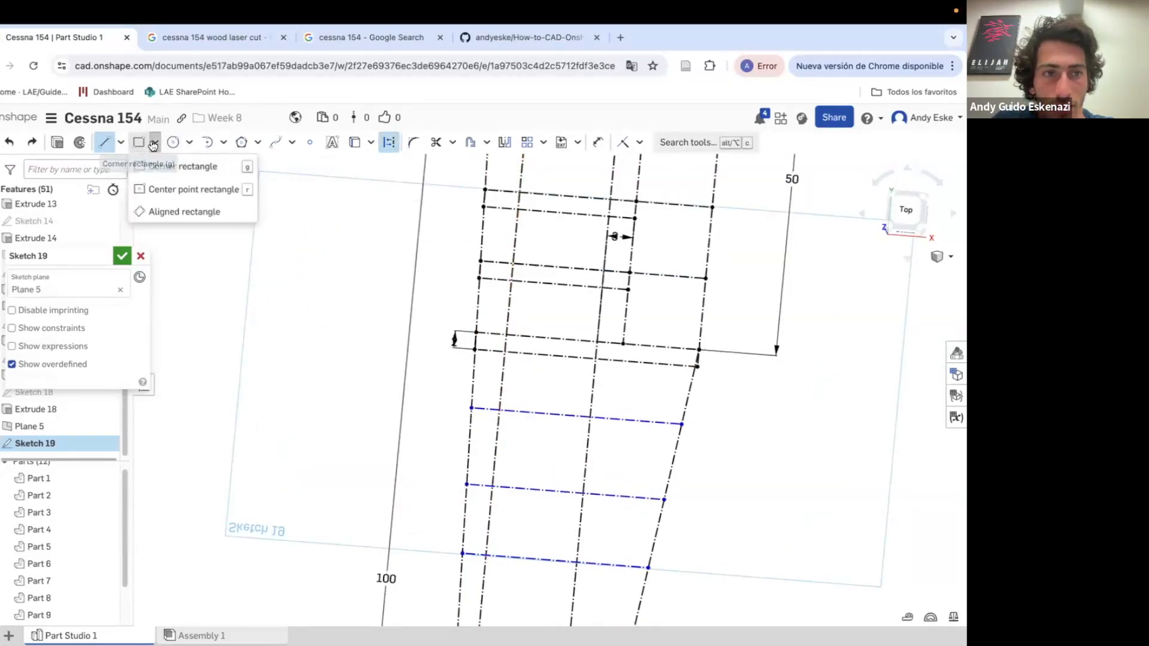
{"action": "left_click", "coordinate": [190, 167]}
{"action": "left_click", "coordinate": [472, 408]}
{"action": "left_click", "coordinate": [708, 459]}
{"action": "left_click", "coordinate": [467, 485]}
{"action": "left_click", "coordinate": [703, 526]}
{"action": "left_click", "coordinate": [462, 553]}
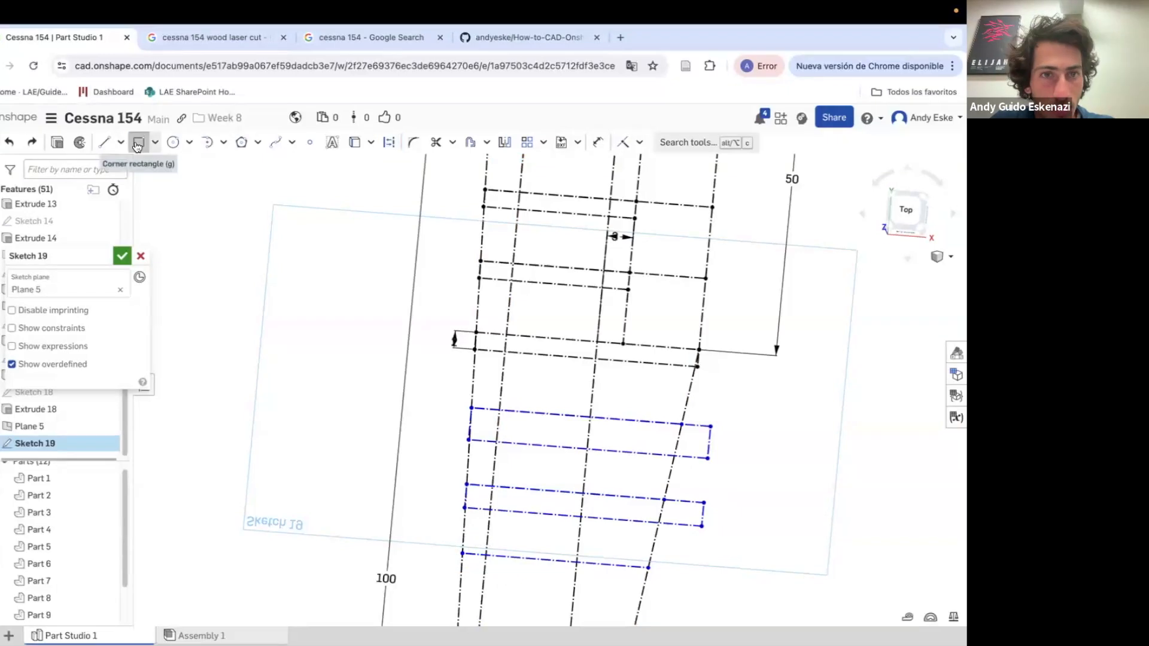
{"action": "left_click", "coordinate": [694, 593]}
{"action": "scroll", "coordinate": [623, 383], "scroll_direction": "down", "scroll_amount": 5}
{"action": "scroll", "coordinate": [602, 473], "scroll_direction": "up", "scroll_amount": 3}
{"action": "left_click", "coordinate": [515, 494]}
{"action": "left_click", "coordinate": [660, 515]}
{"action": "key", "text": "Escape"}
Draw lengthwise construction segments bridging the gaps between the tapered section's ribs, from the full-width rib to the wing tip
{"action": "scroll", "coordinate": [637, 324], "scroll_direction": "up", "scroll_amount": 4}
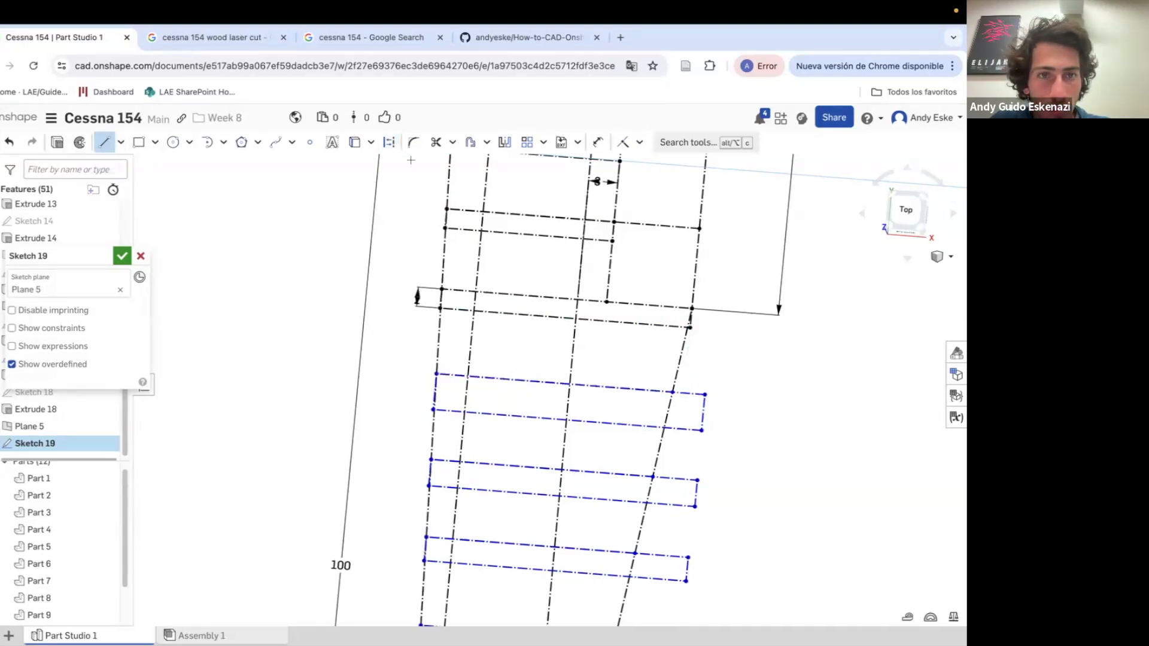
{"action": "left_click", "coordinate": [508, 378]}
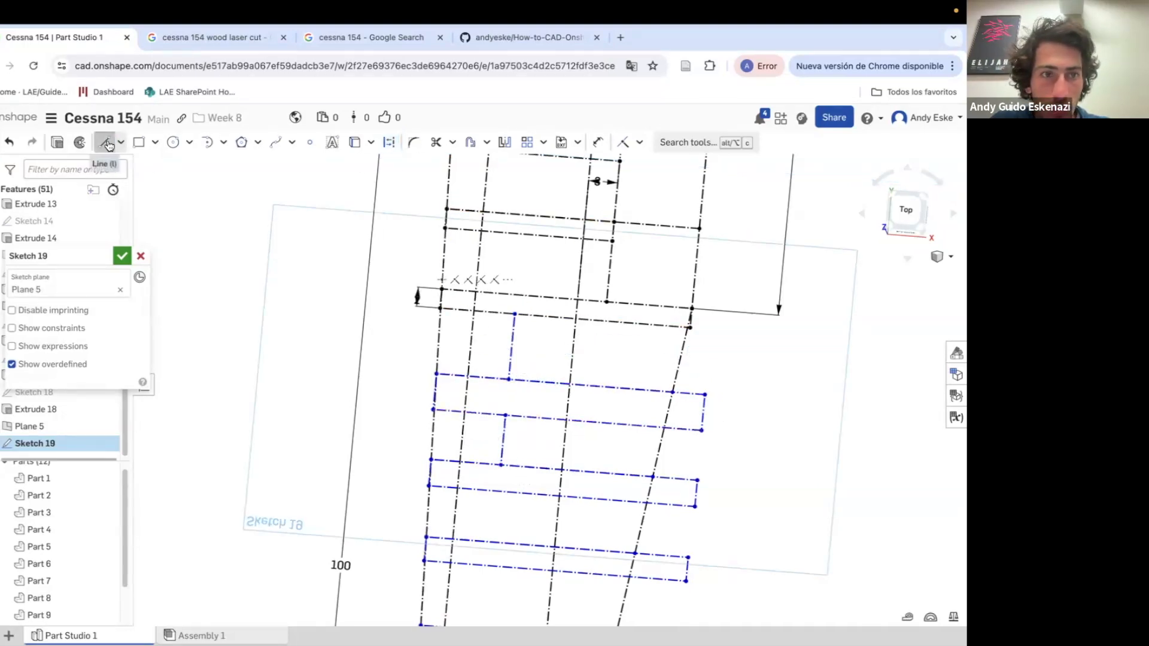
{"action": "left_click", "coordinate": [496, 541]}
{"action": "left_click", "coordinate": [379, 142]}
{"action": "left_click", "coordinate": [498, 492]}
{"action": "scroll", "coordinate": [521, 488], "scroll_direction": "down", "scroll_amount": 5}
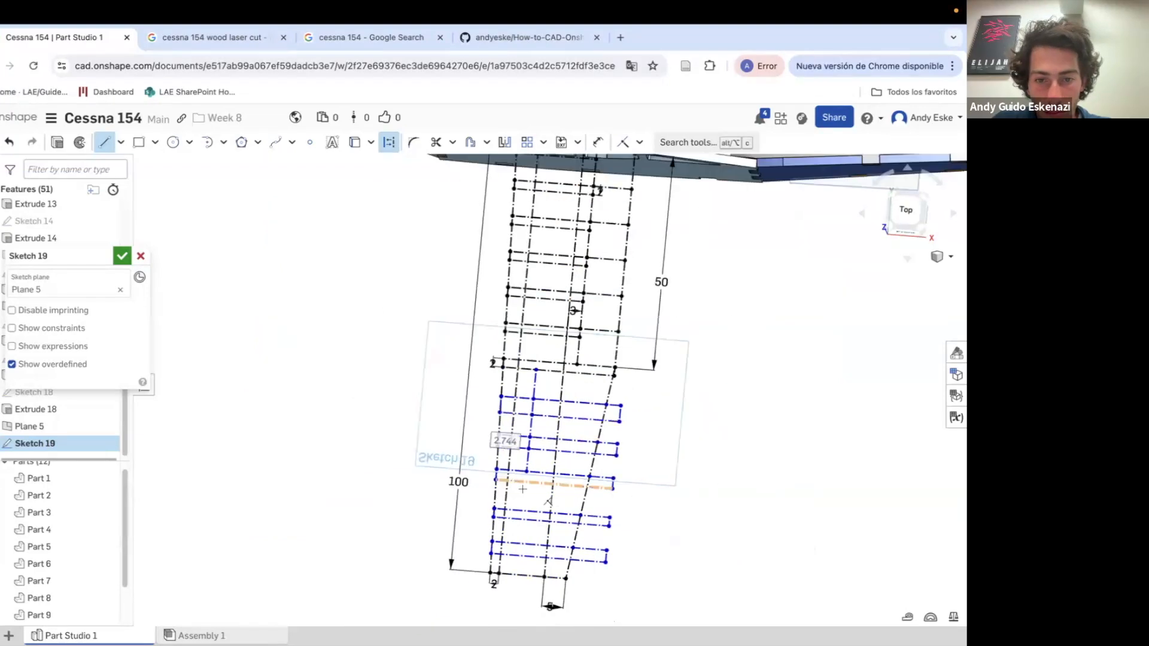
{"action": "scroll", "coordinate": [522, 488], "scroll_direction": "up", "scroll_amount": 5}
{"action": "left_click", "coordinate": [528, 473]}
{"action": "left_click", "coordinate": [520, 536]}
{"action": "left_click", "coordinate": [518, 555]}
{"action": "left_click", "coordinate": [514, 609]}
{"action": "scroll", "coordinate": [540, 532], "scroll_direction": "down", "scroll_amount": 3}
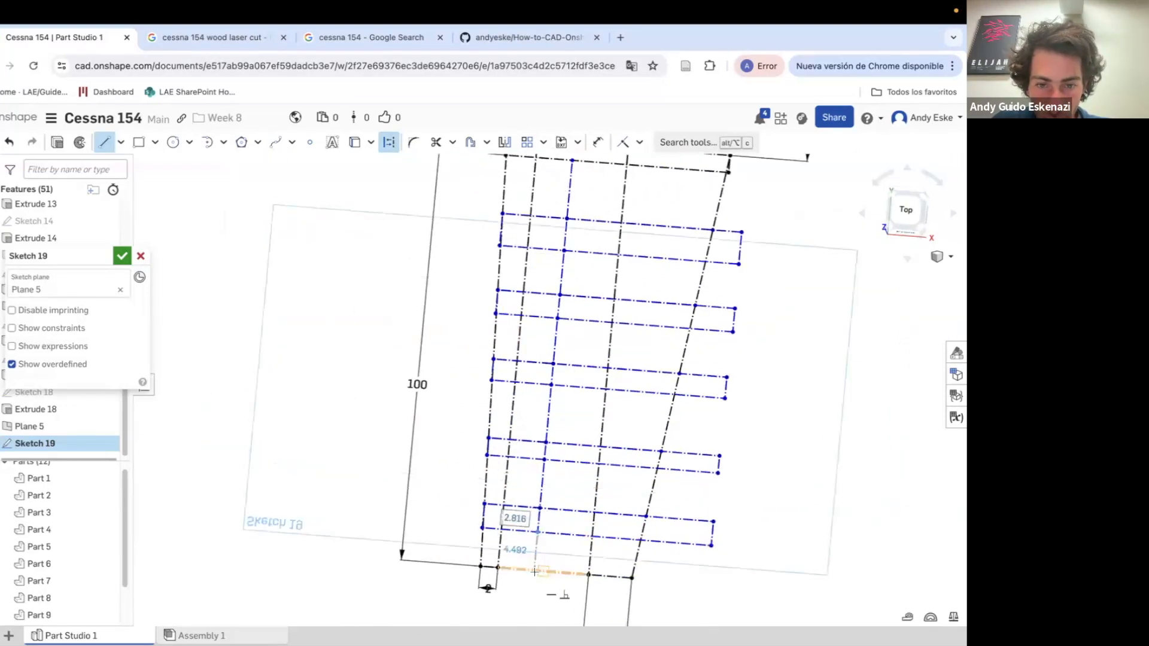
Apply Equal constraints to the tapered section's rib thicknesses and to the gap segments between the ribs
{"action": "scroll", "coordinate": [540, 533], "scroll_direction": "up", "scroll_amount": 5}
{"action": "key", "text": "e"}
{"action": "scroll", "coordinate": [556, 509], "scroll_direction": "down", "scroll_amount": 3}
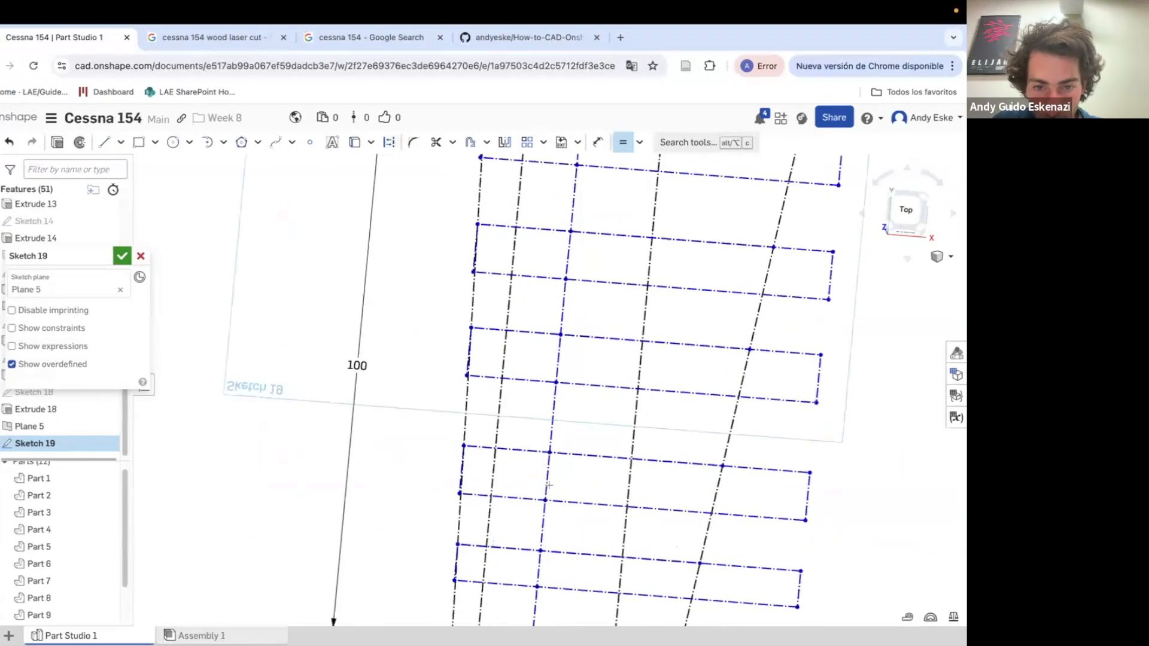
{"action": "left_click", "coordinate": [564, 323]}
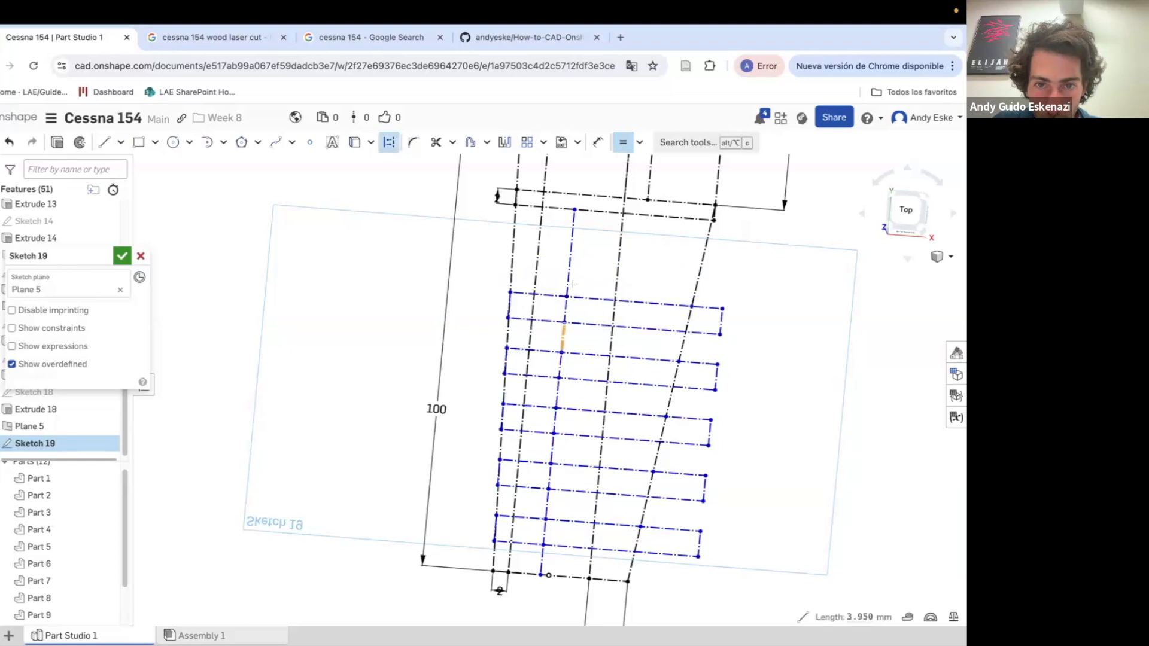
{"action": "left_click", "coordinate": [571, 258]}
{"action": "scroll", "coordinate": [587, 290], "scroll_direction": "down", "scroll_amount": 3}
{"action": "left_click", "coordinate": [621, 232]}
{"action": "key", "text": "super+z"}
Set the thickness of the tapered section's first rib to 2 mm
{"action": "scroll", "coordinate": [577, 283], "scroll_direction": "up", "scroll_amount": 3}
{"action": "key", "text": "d"}
{"action": "left_click", "coordinate": [761, 304]}
{"action": "type", "text": "2"}
{"action": "key", "text": "Return"}
Make the outer corners of the tapered section's first three ribs coincident with their intersections on the slanted edge
{"action": "scroll", "coordinate": [635, 359], "scroll_direction": "down", "scroll_amount": 3}
{"action": "mouse_move", "coordinate": [628, 413]}
{"action": "right_mouse_down"}
{"action": "mouse_move", "coordinate": [690, 345]}
{"action": "mouse_move", "coordinate": [629, 412]}
{"action": "right_mouse_up"}
{"action": "scroll", "coordinate": [627, 287], "scroll_direction": "up", "scroll_amount": 4}
{"action": "key", "text": "i"}
{"action": "left_click", "coordinate": [746, 310]}
{"action": "left_click", "coordinate": [718, 308]}
{"action": "left_click", "coordinate": [746, 381]}
{"action": "left_click", "coordinate": [708, 382]}
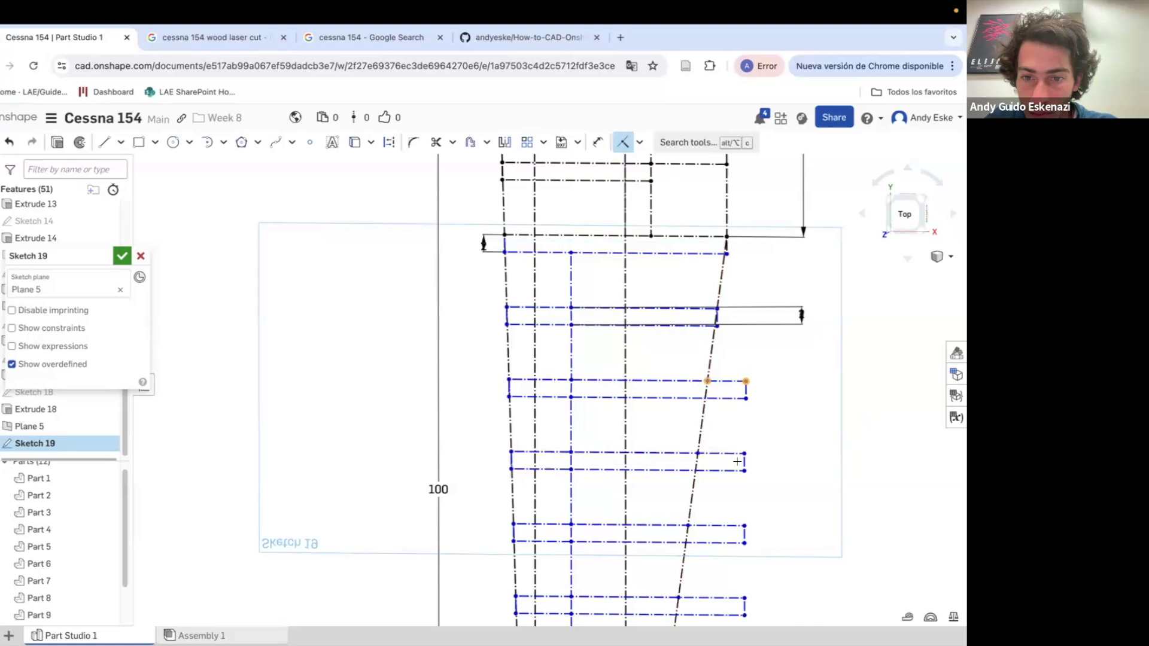
{"action": "left_click", "coordinate": [699, 453]}
Try to move the fourth tapered rib's outer corner onto the slanted edge
{"action": "scroll", "coordinate": [713, 418], "scroll_direction": "down", "scroll_amount": 3}
{"action": "scroll", "coordinate": [698, 533], "scroll_direction": "up", "scroll_amount": 4}
{"action": "key", "text": "Escape"}
{"action": "left_click_drag", "start_coordinate": [704, 469], "coordinate": [721, 456]}
{"action": "key", "text": "super+z"}
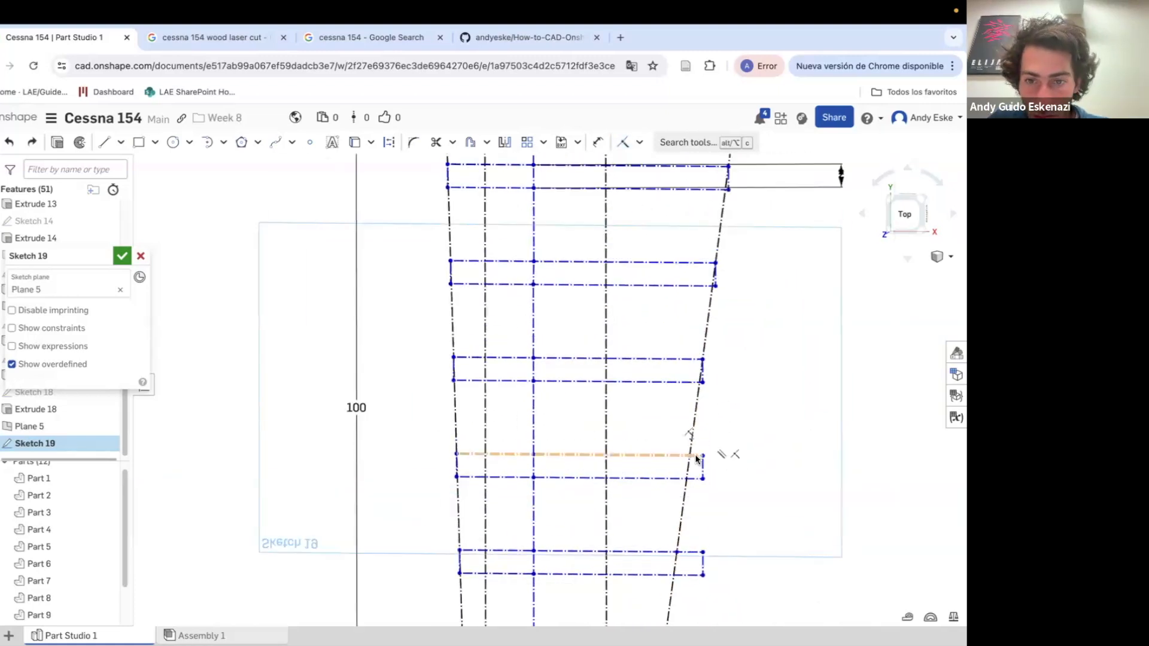
{"action": "key", "text": "i"}
{"action": "left_click", "coordinate": [765, 360]}
{"action": "key", "text": "super+z"}
{"action": "left_click", "coordinate": [703, 359]}
{"action": "scroll", "coordinate": [724, 369], "scroll_direction": "down", "scroll_amount": 3}
{"action": "scroll", "coordinate": [693, 498], "scroll_direction": "up", "scroll_amount": 3}
Draw a short construction line across each of the last two tapered ribs, starting where its upper edge meets the slanted edge
{"action": "left_click", "coordinate": [105, 143]}
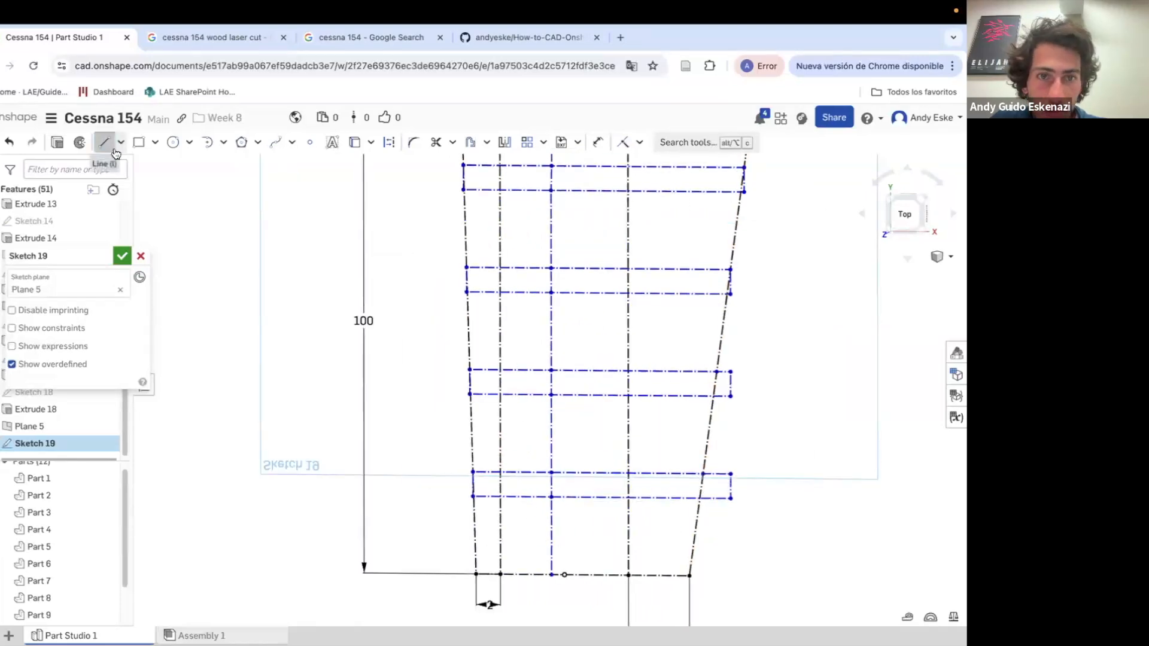
{"action": "left_click", "coordinate": [389, 143]}
{"action": "left_click", "coordinate": [703, 475]}
{"action": "scroll", "coordinate": [703, 497], "scroll_direction": "up", "scroll_amount": 4}
{"action": "left_click", "coordinate": [706, 508]}
{"action": "key", "text": "Escape"}
{"action": "key", "text": "l"}
{"action": "left_click", "coordinate": [732, 270]}
{"action": "scroll", "coordinate": [736, 299], "scroll_direction": "up", "scroll_amount": 3}
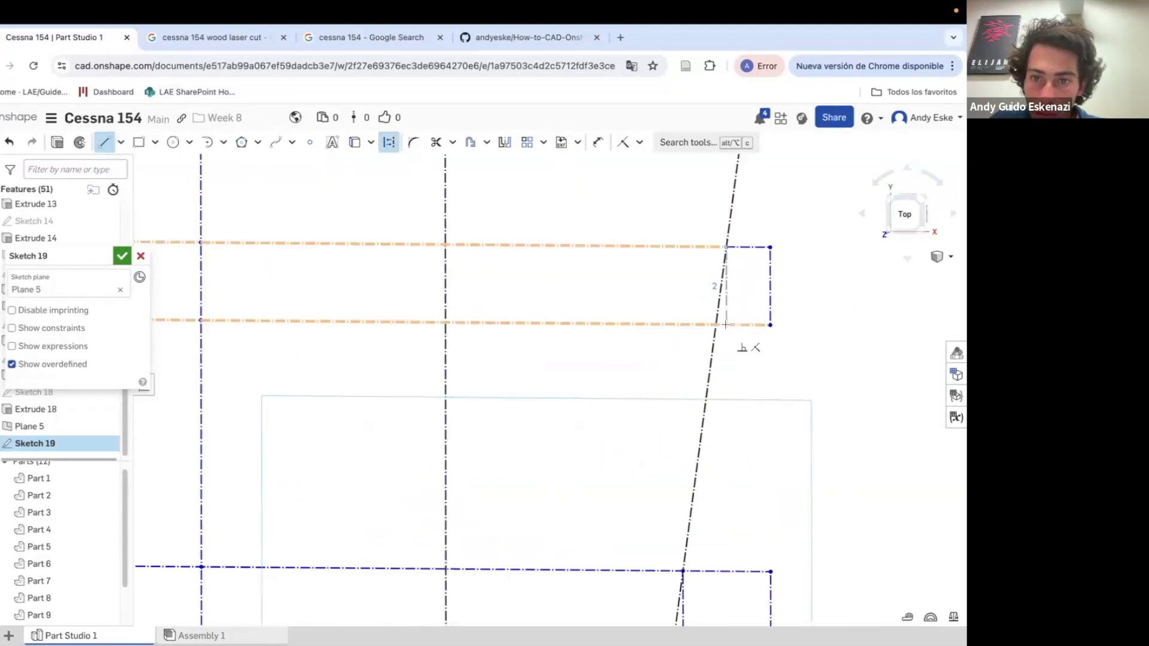
{"action": "left_click", "coordinate": [726, 325]}
{"action": "key", "text": "Escape"}
{"action": "scroll", "coordinate": [689, 326], "scroll_direction": "down", "scroll_amount": 10}
{"action": "right_click_drag", "start_coordinate": [664, 328], "coordinate": [668, 291]}
{"action": "key", "text": "n"}
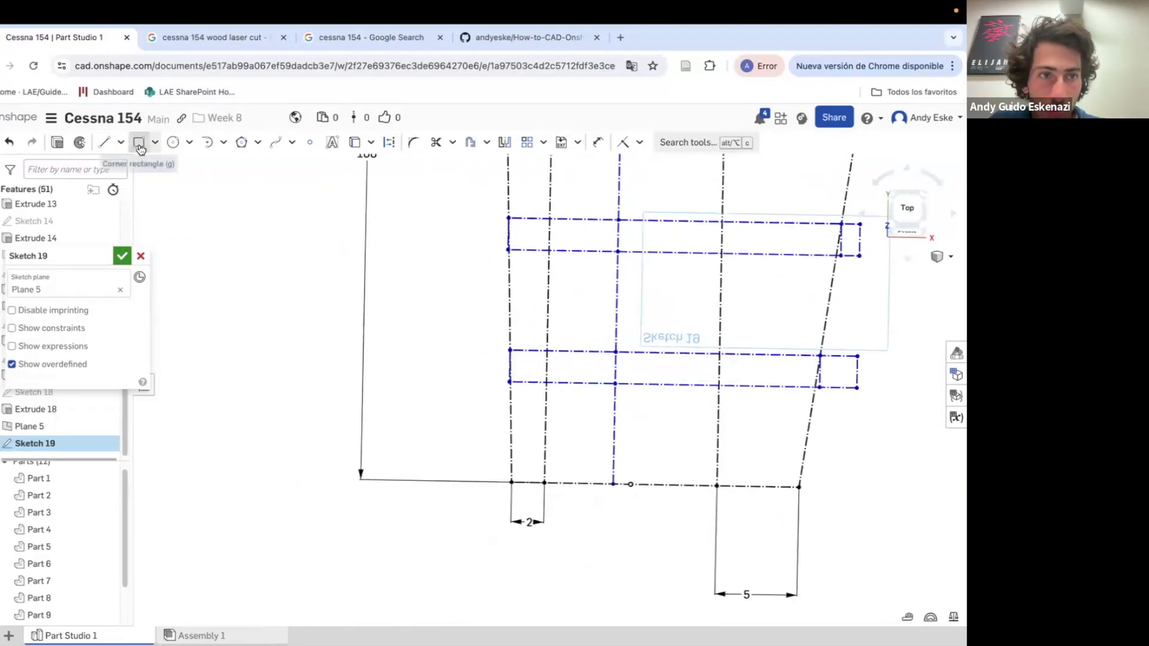
Draw a construction rectangle for the tip rib beyond the wing's tip edge and set its thickness to 2 mm
{"action": "left_click", "coordinate": [513, 484]}
{"action": "left_click", "coordinate": [771, 546]}
{"action": "key", "text": "i"}
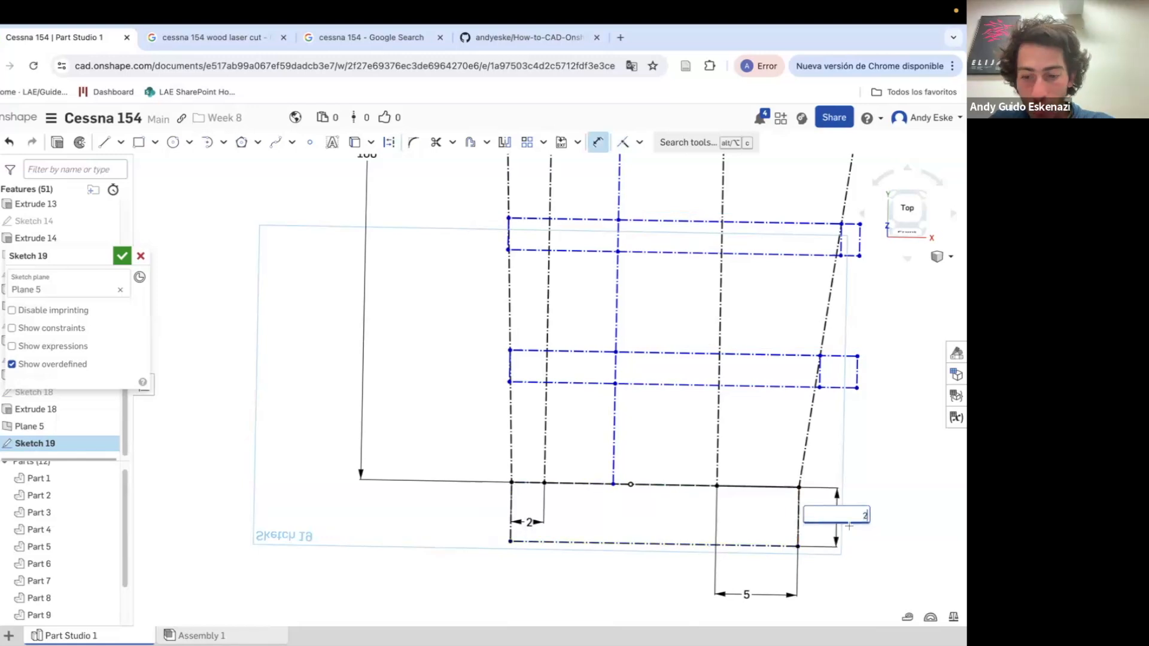
{"action": "key", "text": "Return"}
{"action": "key", "text": "Escape"}
{"action": "scroll", "coordinate": [756, 508], "scroll_direction": "down", "scroll_amount": 10}
{"action": "mouse_move", "coordinate": [681, 457]}
{"action": "right_mouse_down"}
{"action": "mouse_move", "coordinate": [712, 476]}
{"action": "mouse_move", "coordinate": [678, 472]}
{"action": "right_mouse_up"}
{"action": "scroll", "coordinate": [664, 286], "scroll_direction": "up", "scroll_amount": 10}
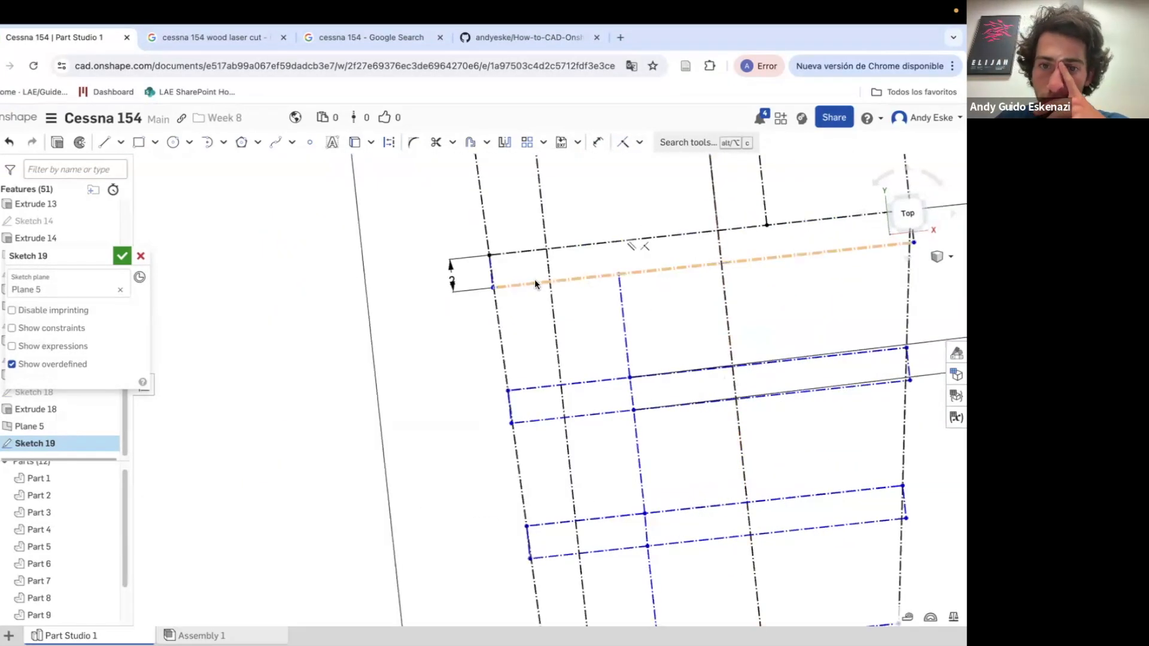
Place the tapered section's middle line 10 mm from the leading corner on the first rib and make its segments parallel
{"action": "scroll", "coordinate": [642, 284], "scroll_direction": "down", "scroll_amount": 3}
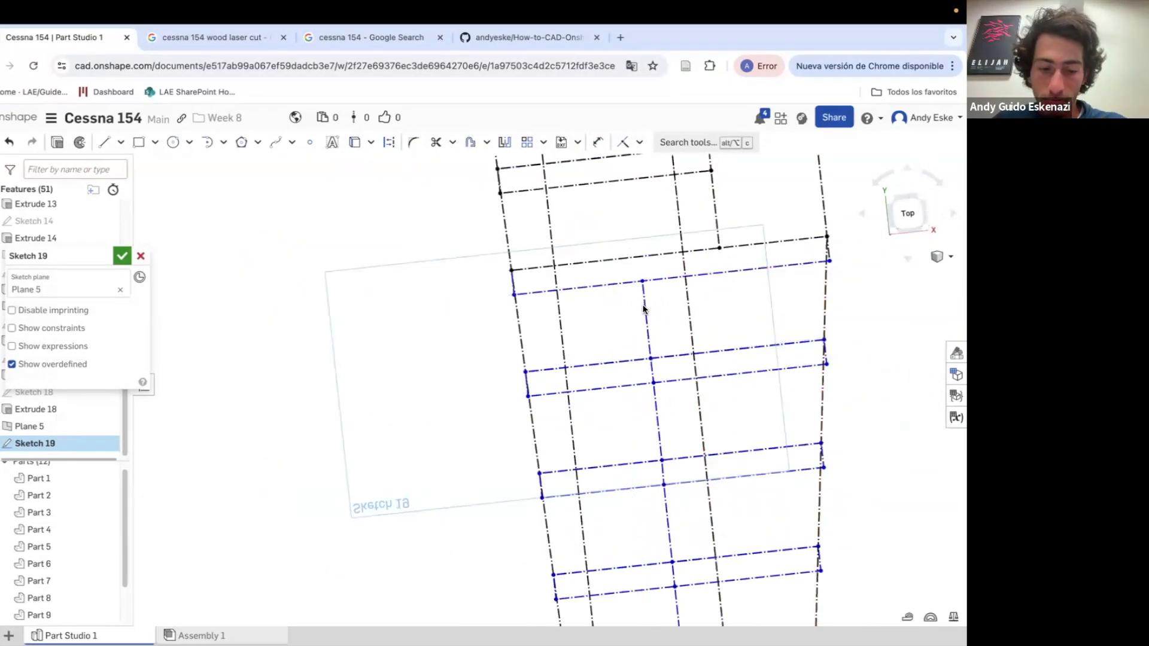
{"action": "key", "text": "d"}
{"action": "left_click", "coordinate": [595, 287]}
{"action": "left_click", "coordinate": [639, 142]}
{"action": "left_click", "coordinate": [653, 215]}
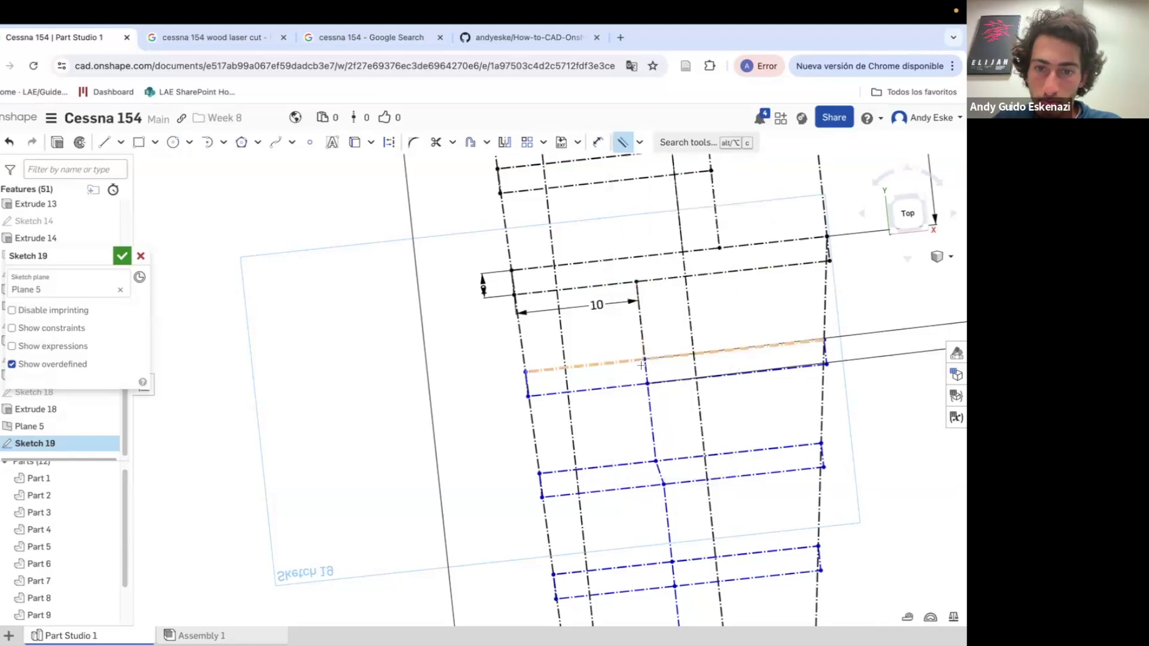
{"action": "left_click", "coordinate": [648, 404]}
Draw narrow construction rectangles for the front and rear spars, running along their existing lines from the wing root to the tip rib
{"action": "scroll", "coordinate": [598, 383], "scroll_direction": "down", "scroll_amount": 10}
{"action": "key", "text": "g"}
{"action": "scroll", "coordinate": [567, 224], "scroll_direction": "up", "scroll_amount": 10}
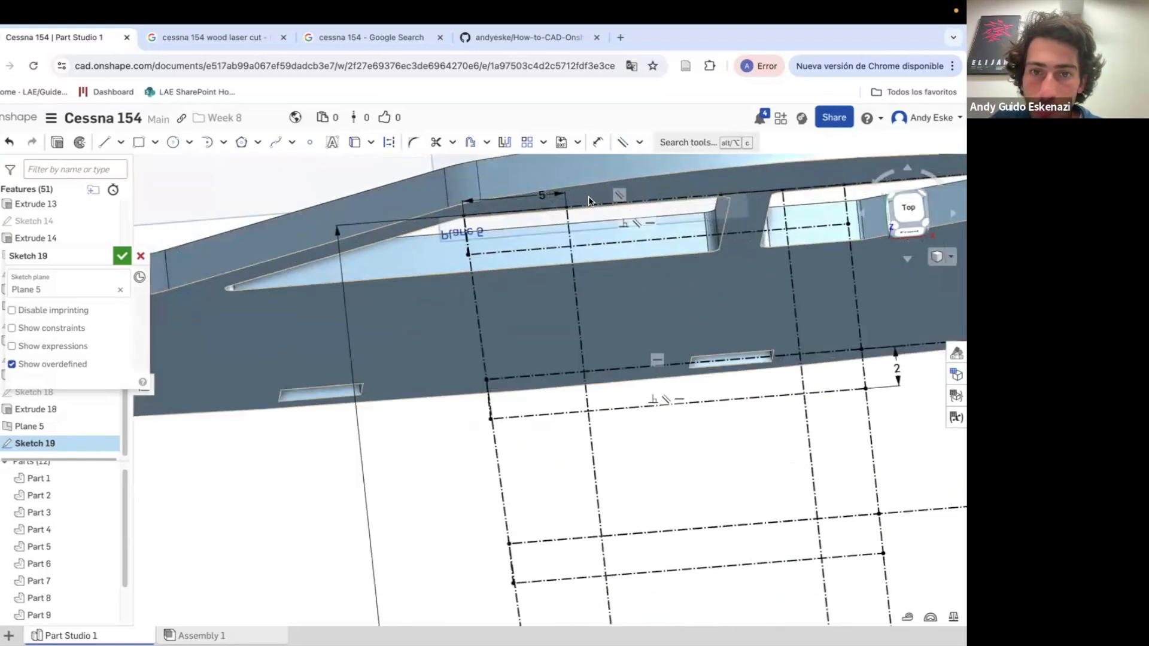
{"action": "scroll", "coordinate": [515, 214], "scroll_direction": "down", "scroll_amount": 10}
{"action": "scroll", "coordinate": [599, 299], "scroll_direction": "up", "scroll_amount": 8}
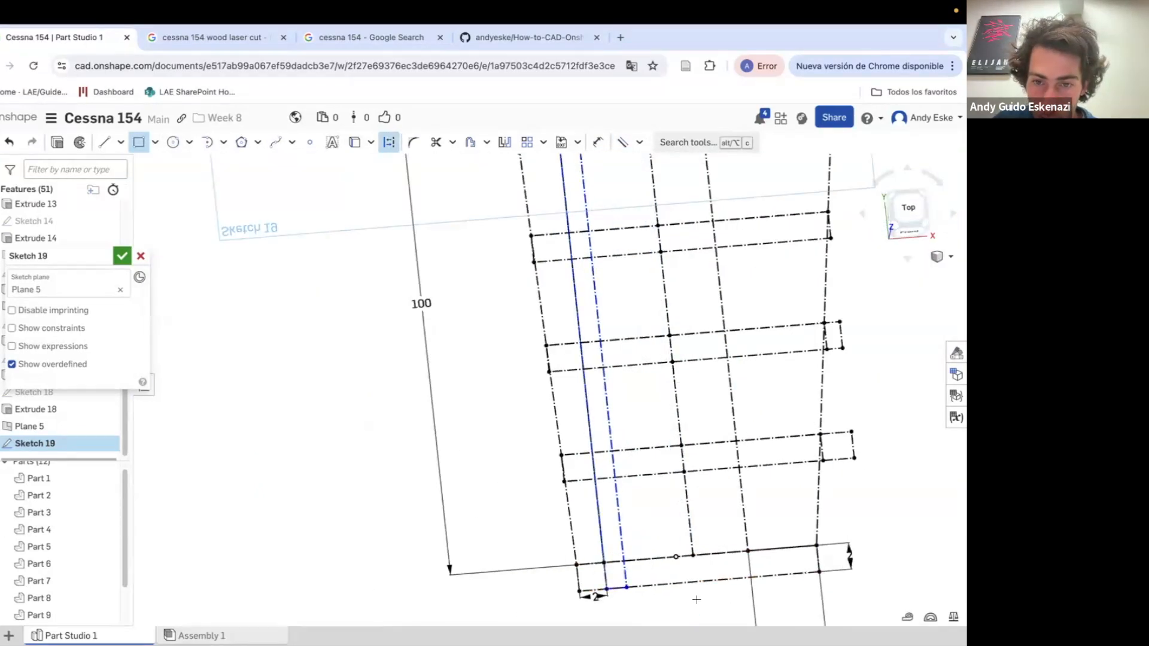
{"action": "scroll", "coordinate": [712, 309], "scroll_direction": "down", "scroll_amount": 4}
{"action": "scroll", "coordinate": [645, 204], "scroll_direction": "up", "scroll_amount": 5}
{"action": "left_click", "coordinate": [643, 198]}
{"action": "scroll", "coordinate": [637, 207], "scroll_direction": "down", "scroll_amount": 10}
{"action": "scroll", "coordinate": [636, 419], "scroll_direction": "up", "scroll_amount": 10}
{"action": "left_click", "coordinate": [674, 575]}
Dimension the widths of the spar rectangles at the tip and finish the sketch
{"action": "key", "text": "d"}
{"action": "scroll", "coordinate": [670, 539], "scroll_direction": "up", "scroll_amount": 3}
{"action": "scroll", "coordinate": [688, 479], "scroll_direction": "down", "scroll_amount": 3}
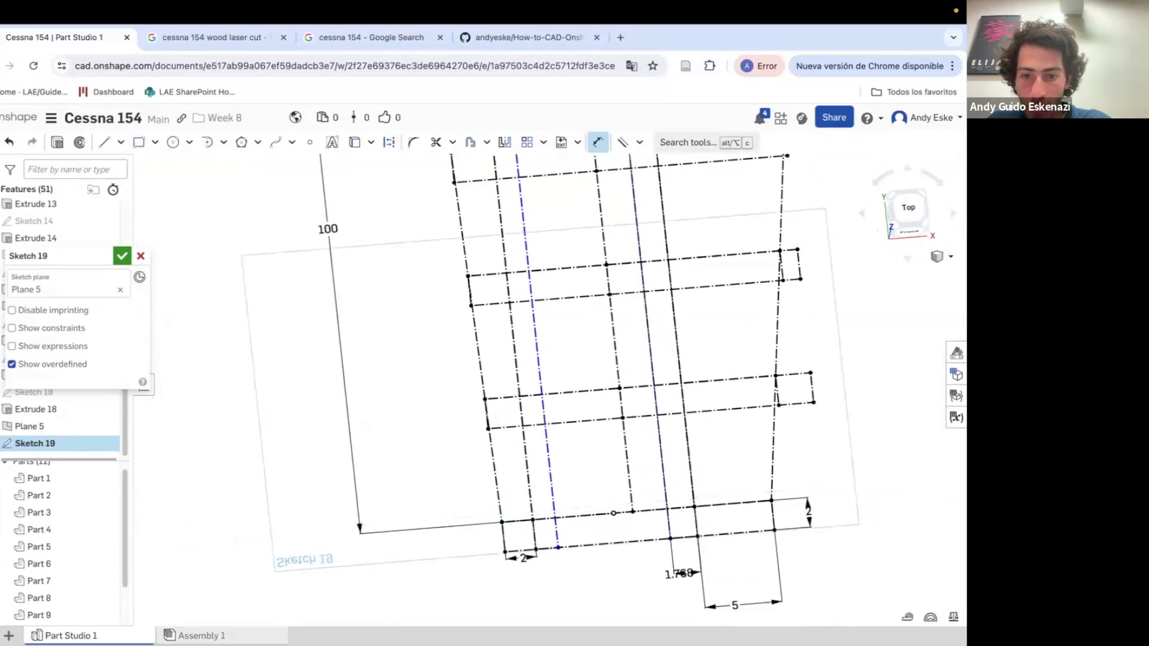
{"action": "scroll", "coordinate": [676, 484], "scroll_direction": "down", "scroll_amount": 8}
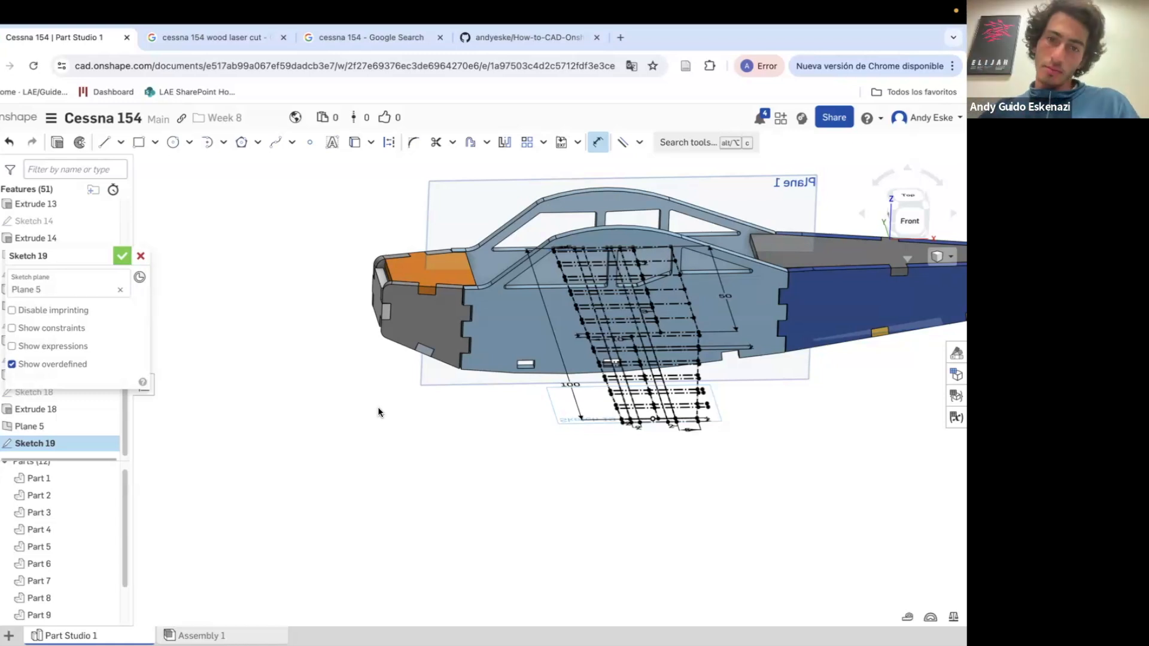
{"action": "key", "text": "Return"}
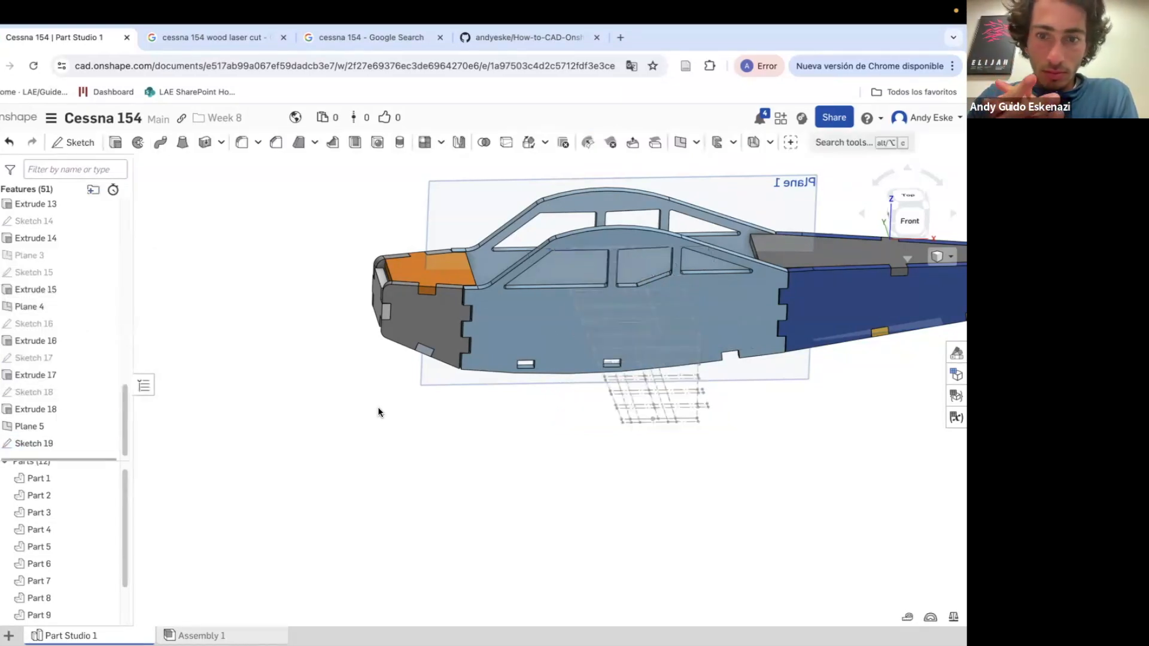
Reopen the wing layout sketch, Sketch 19, for editing
{"action": "scroll", "coordinate": [622, 302], "scroll_direction": "down", "scroll_amount": 3}
{"action": "right_click_drag", "start_coordinate": [616, 293], "coordinate": [651, 339]}
{"action": "scroll", "coordinate": [619, 305], "scroll_direction": "up", "scroll_amount": 5}
{"action": "scroll", "coordinate": [619, 302], "scroll_direction": "up", "scroll_amount": 4}
{"action": "scroll", "coordinate": [649, 329], "scroll_direction": "up", "scroll_amount": 3}
{"action": "scroll", "coordinate": [682, 278], "scroll_direction": "down", "scroll_amount": 3}
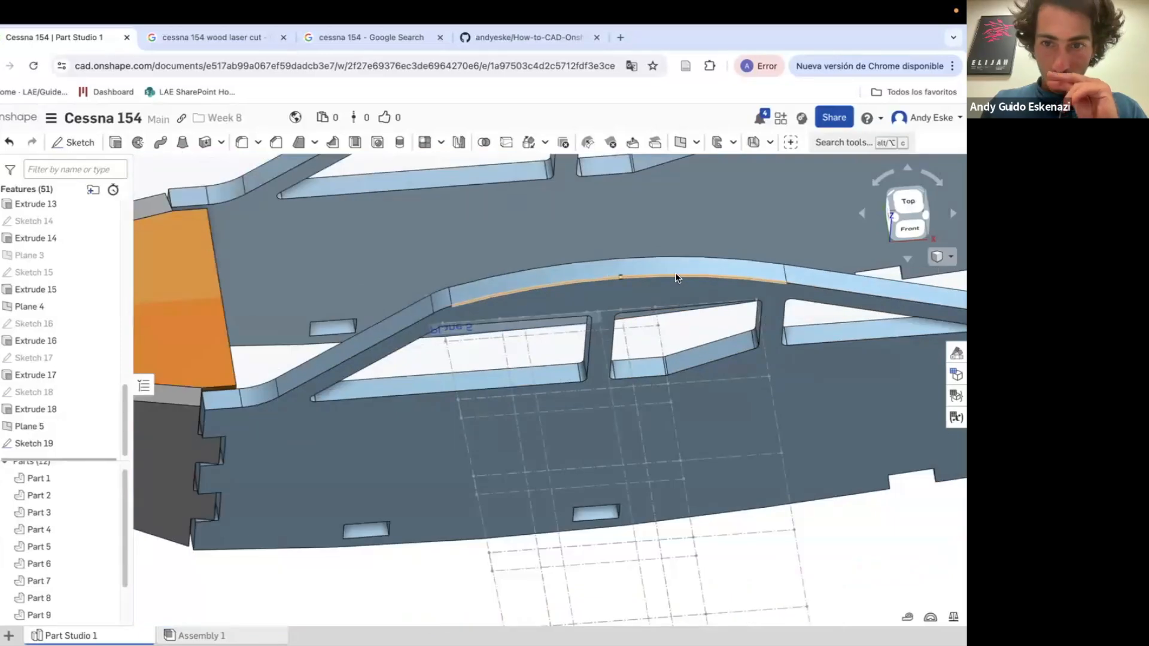
{"action": "right_click", "coordinate": [727, 324]}
{"action": "left_click", "coordinate": [766, 333]}
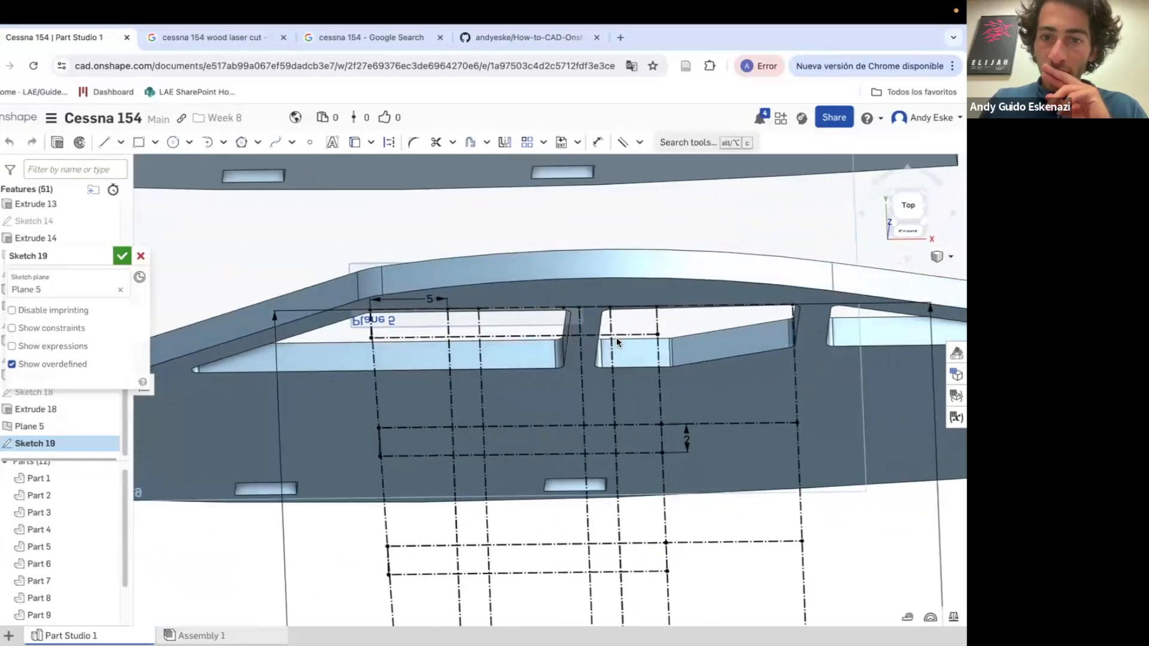
Draw a construction rectangle along the rear part of each of the six straight-section ribs, ending at the trailing edge
{"action": "left_click", "coordinate": [155, 142]}
{"action": "left_click", "coordinate": [180, 164]}
{"action": "left_click", "coordinate": [797, 362]}
{"action": "right_click_drag", "start_coordinate": [789, 476], "coordinate": [772, 512]}
{"action": "scroll", "coordinate": [772, 512], "scroll_direction": "down", "scroll_amount": 5}
{"action": "left_click", "coordinate": [634, 492]}
{"action": "left_click", "coordinate": [728, 510]}
{"action": "left_click", "coordinate": [636, 564]}
{"action": "left_click", "coordinate": [729, 579]}
{"action": "scroll", "coordinate": [654, 561], "scroll_direction": "down", "scroll_amount": 2}
{"action": "left_click", "coordinate": [650, 546]}
{"action": "left_click", "coordinate": [726, 559]}
{"action": "middle_click_drag", "start_coordinate": [665, 611], "coordinate": [650, 493]}
{"action": "scroll", "coordinate": [650, 493], "scroll_direction": "up", "scroll_amount": 2}
{"action": "left_click", "coordinate": [641, 481]}
{"action": "left_click", "coordinate": [736, 498]}
Make the heights of the six rear rectangles equal, dimension one of them, and finish the sketch
{"action": "scroll", "coordinate": [654, 418], "scroll_direction": "up", "scroll_amount": 3}
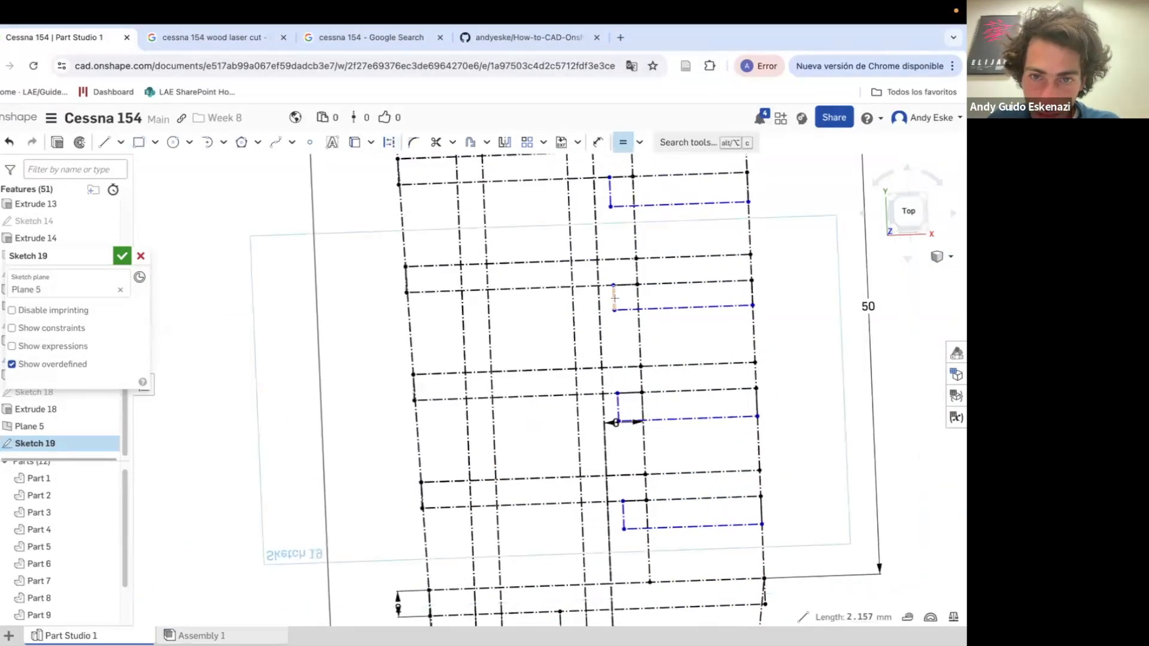
{"action": "scroll", "coordinate": [608, 189], "scroll_direction": "down", "scroll_amount": 5}
{"action": "scroll", "coordinate": [657, 229], "scroll_direction": "up", "scroll_amount": 4}
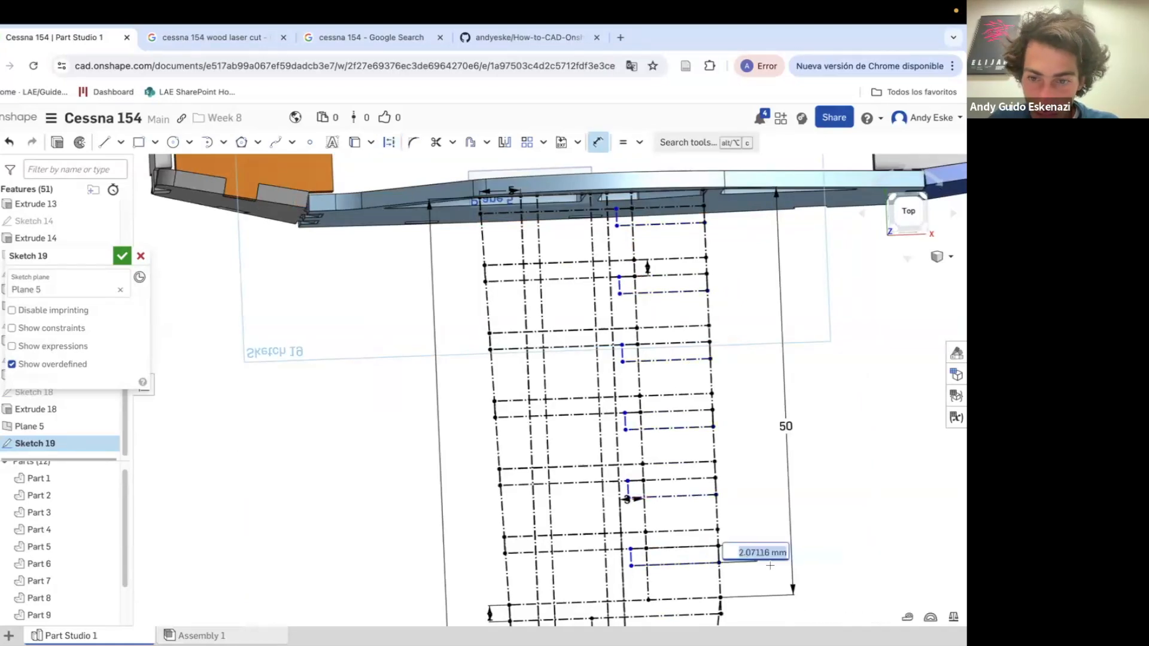
{"action": "left_click", "coordinate": [122, 259]}
Start a sketch on the fuselage side's outer face and draw a 2 mm high rectangle along the wing root line
{"action": "mouse_move", "coordinate": [356, 426]}
{"action": "right_mouse_down"}
{"action": "mouse_move", "coordinate": [449, 406]}
{"action": "mouse_move", "coordinate": [487, 256]}
{"action": "right_mouse_up"}
{"action": "scroll", "coordinate": [487, 254], "scroll_direction": "up", "scroll_amount": 3}
{"action": "key", "text": "shift+s"}
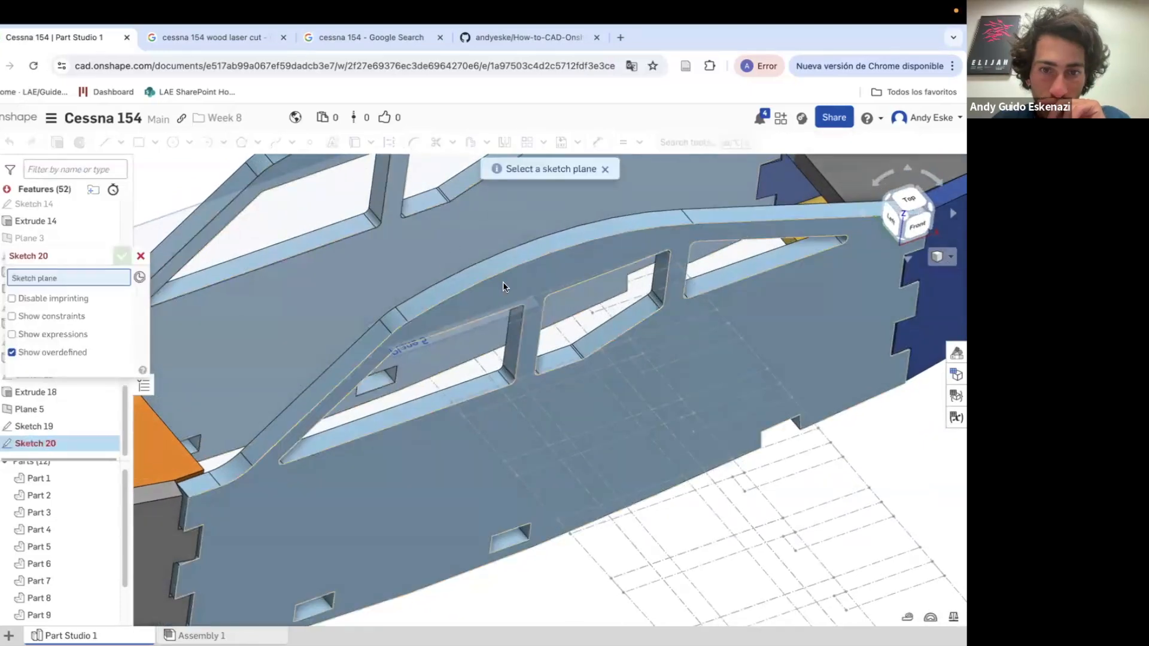
{"action": "left_click", "coordinate": [502, 287]}
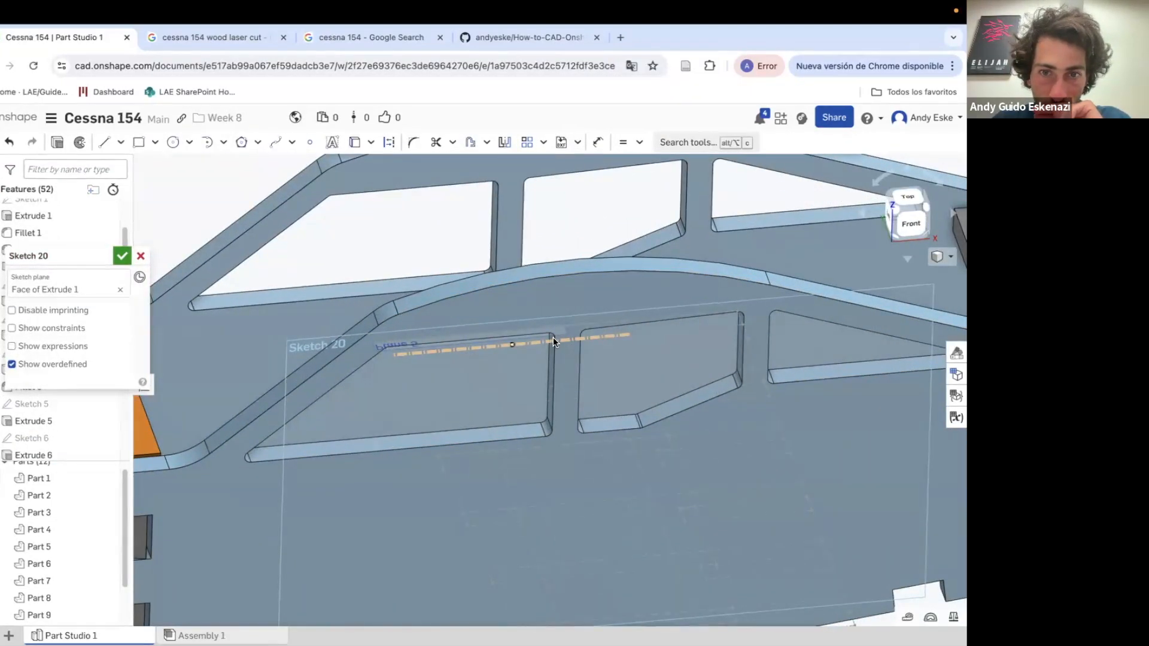
{"action": "left_click", "coordinate": [139, 141]}
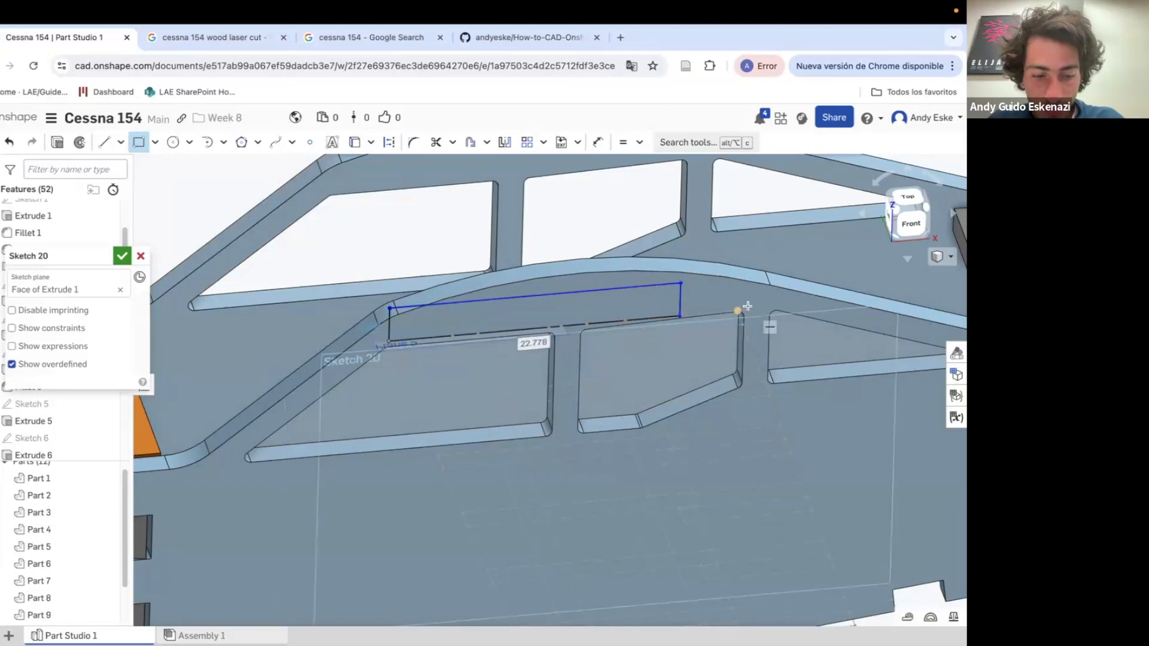
{"action": "key", "text": "i"}
{"action": "key", "text": "Return"}
Draw an arc joining the rectangle's upper corners below the cabin roof curve and dimension its radius
{"action": "scroll", "coordinate": [401, 249], "scroll_direction": "up", "scroll_amount": 2}
{"action": "left_click", "coordinate": [207, 142]}
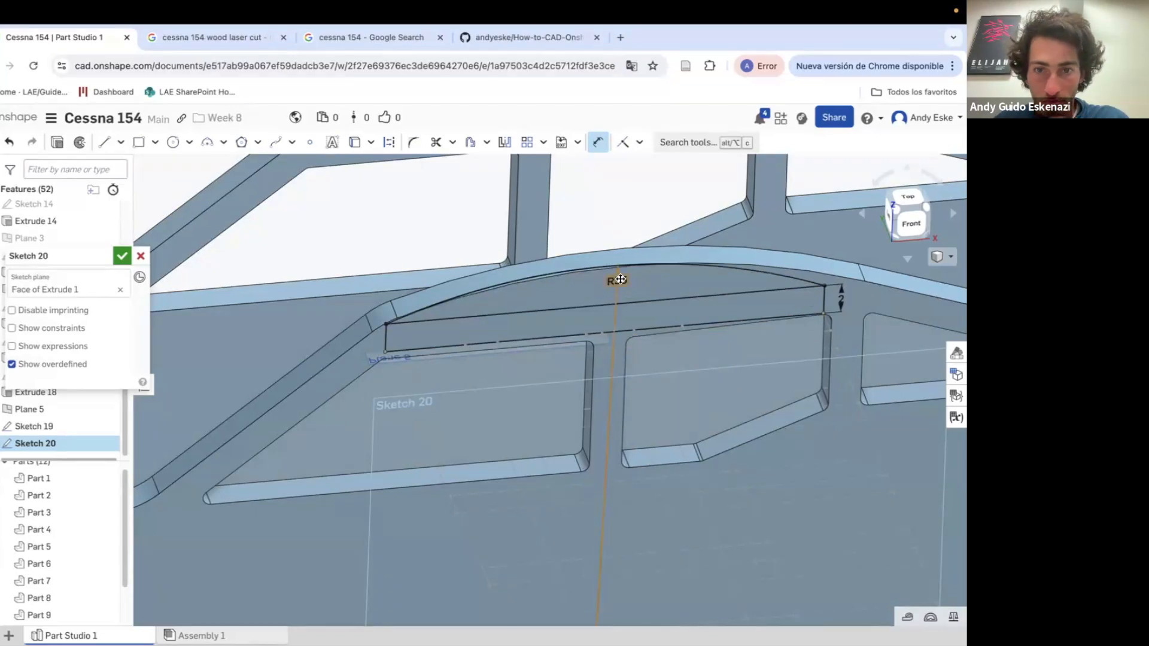
{"action": "scroll", "coordinate": [777, 340], "scroll_direction": "down", "scroll_amount": 3}
Extrude the arched rib profile by 2 mm as a new part
{"action": "key", "text": "shift+e"}
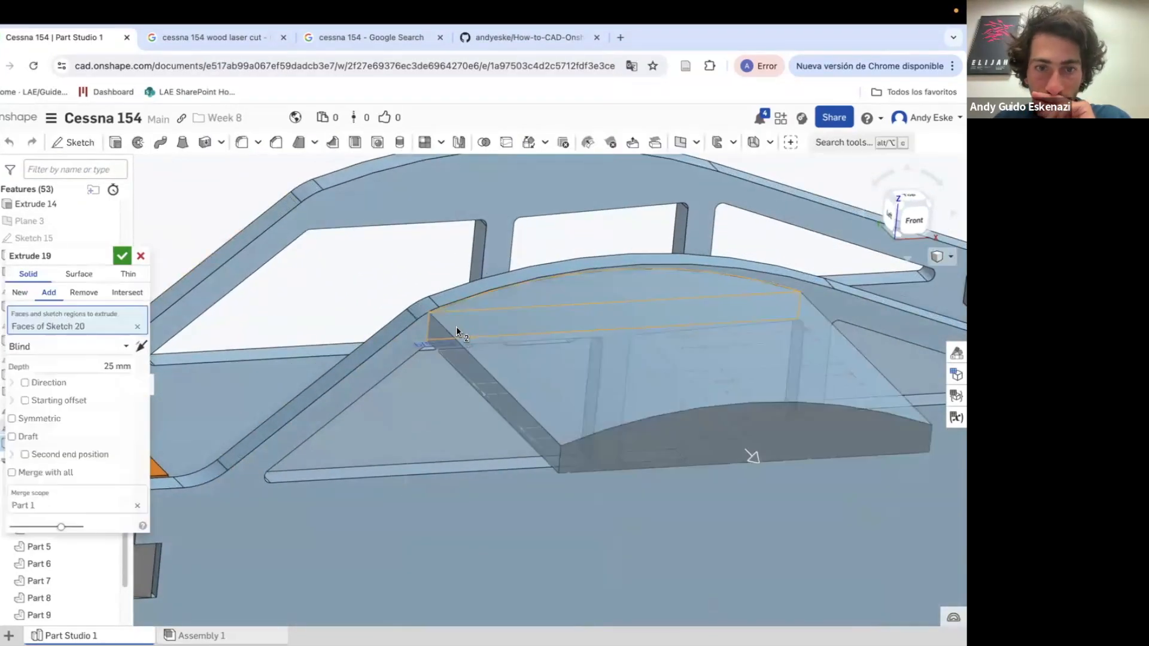
{"action": "left_click", "coordinate": [118, 367]}
{"action": "type", "text": "2"}
{"action": "key", "text": "Return"}
{"action": "left_click", "coordinate": [21, 293]}
{"action": "key", "text": "Return"}
Create a point-normal plane through the second straight rib's trailing corner, perpendicular to the spanwise spar line
{"action": "scroll", "coordinate": [349, 360], "scroll_direction": "down", "scroll_amount": 5}
{"action": "right_click_drag", "start_coordinate": [383, 326], "coordinate": [472, 321]}
{"action": "left_click", "coordinate": [681, 142]}
{"action": "left_click", "coordinate": [68, 298]}
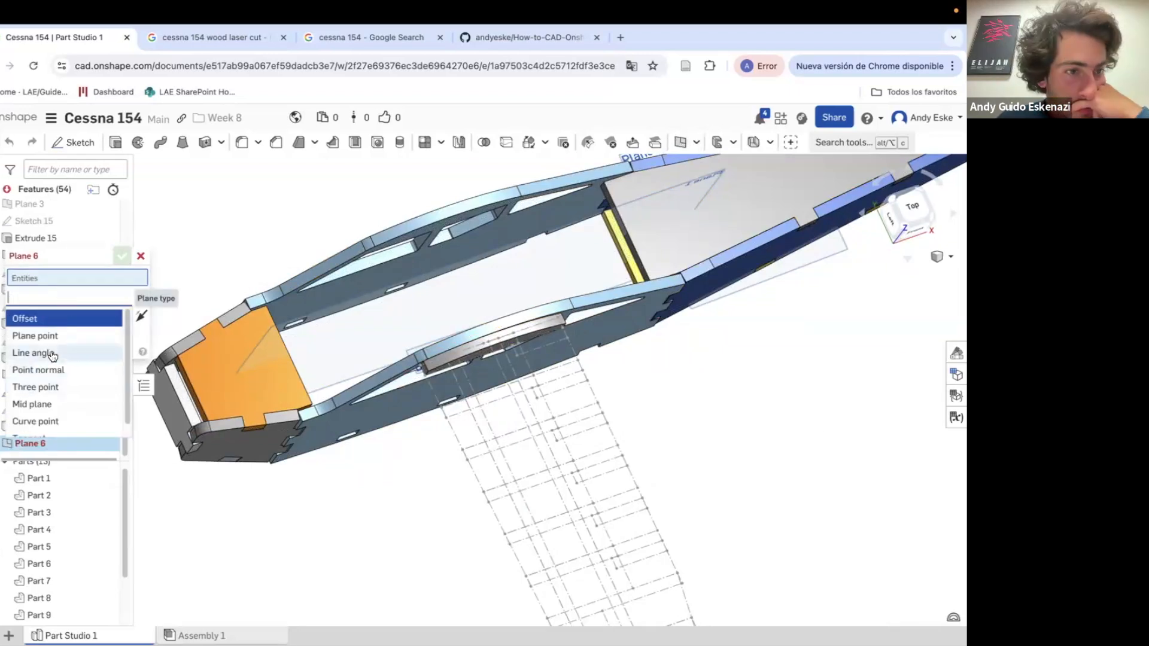
{"action": "left_click", "coordinate": [42, 369]}
{"action": "scroll", "coordinate": [419, 408], "scroll_direction": "up", "scroll_amount": 5}
{"action": "right_click_drag", "start_coordinate": [712, 306], "coordinate": [672, 318]}
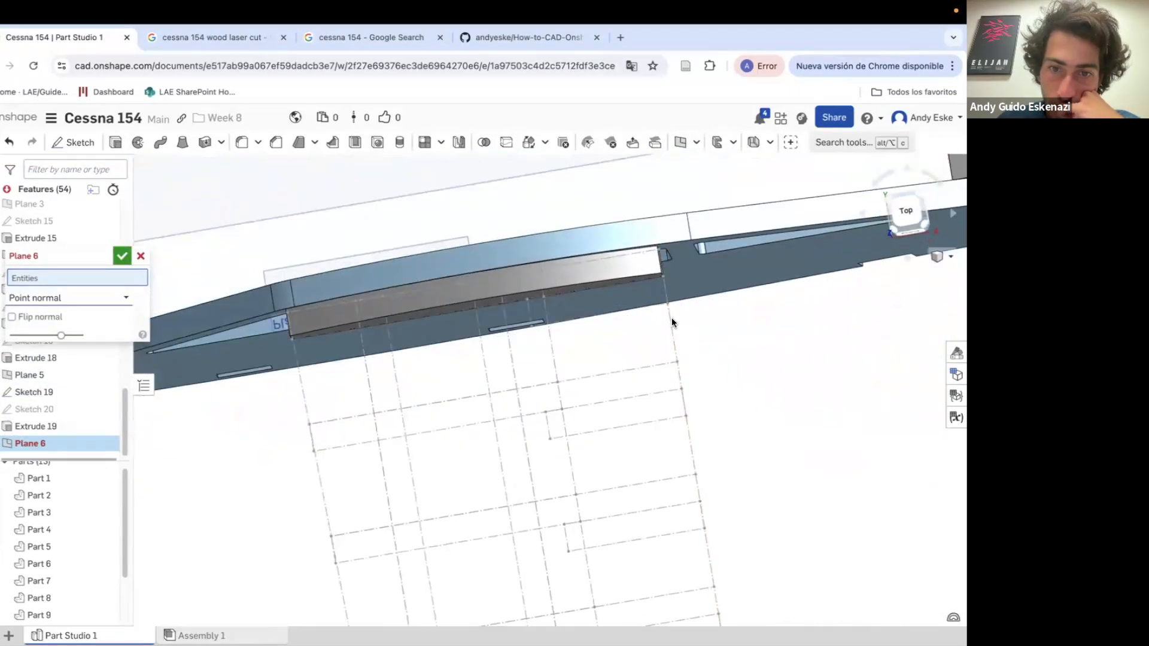
{"action": "left_click", "coordinate": [677, 361]}
{"action": "left_click", "coordinate": [516, 378]}
{"action": "scroll", "coordinate": [514, 388], "scroll_direction": "down", "scroll_amount": 5}
{"action": "right_click_drag", "start_coordinate": [515, 387], "coordinate": [567, 403]}
{"action": "scroll", "coordinate": [566, 407], "scroll_direction": "down", "scroll_amount": 1}
{"action": "left_click", "coordinate": [123, 256]}
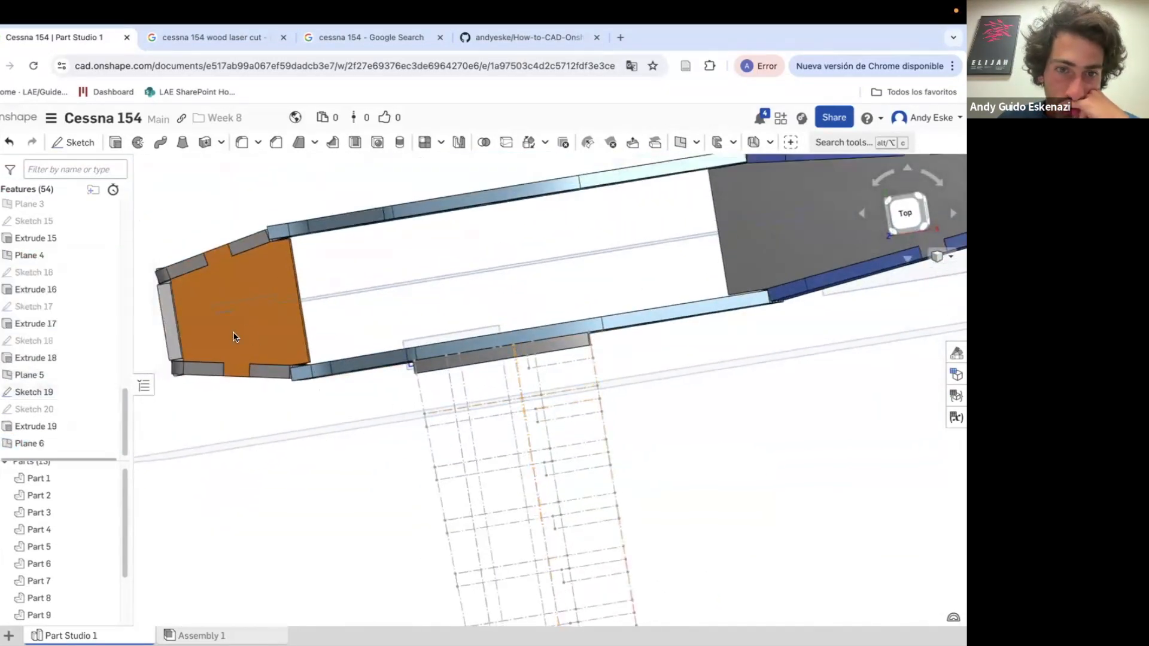
Create point-normal planes through the trailing corners of the third and fourth straight ribs
{"action": "scroll", "coordinate": [599, 401], "scroll_direction": "down", "scroll_amount": 3}
{"action": "left_click", "coordinate": [681, 142]}
{"action": "left_click", "coordinate": [612, 433]}
{"action": "left_click", "coordinate": [541, 440]}
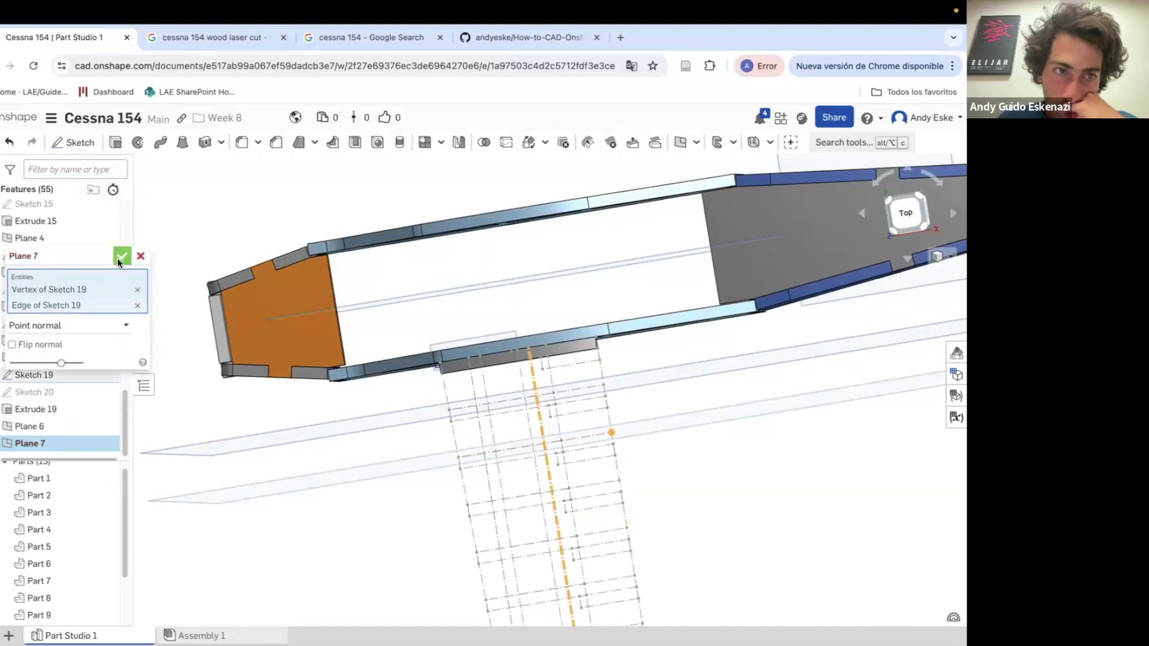
{"action": "left_click", "coordinate": [121, 257]}
{"action": "left_click", "coordinate": [680, 142]}
{"action": "left_click", "coordinate": [620, 480]}
{"action": "left_click", "coordinate": [550, 484]}
{"action": "left_click", "coordinate": [122, 256]}
Create point-normal planes through the trailing corners of the fifth and sixth straight ribs
{"action": "left_click", "coordinate": [681, 143]}
{"action": "left_click", "coordinate": [627, 528]}
{"action": "left_click", "coordinate": [557, 532]}
{"action": "left_click", "coordinate": [122, 256]}
{"action": "left_click", "coordinate": [681, 143]}
{"action": "left_click", "coordinate": [635, 576]}
{"action": "left_click", "coordinate": [565, 579]}
{"action": "left_click", "coordinate": [122, 256]}
Create point-normal planes at the trailing edge of the first two tapered-section ribs
{"action": "scroll", "coordinate": [588, 553], "scroll_direction": "up", "scroll_amount": 3}
{"action": "left_click", "coordinate": [680, 142]}
{"action": "left_click", "coordinate": [588, 471]}
{"action": "left_click", "coordinate": [495, 479]}
{"action": "left_click", "coordinate": [122, 256]}
{"action": "left_click", "coordinate": [680, 143]}
{"action": "left_click", "coordinate": [589, 529]}
{"action": "left_click", "coordinate": [507, 526]}
{"action": "left_click", "coordinate": [122, 256]}
Create point-normal planes at the third and fourth tapered-section ribs
{"action": "left_click", "coordinate": [681, 143]}
{"action": "left_click", "coordinate": [635, 452]}
{"action": "left_click", "coordinate": [615, 462]}
{"action": "left_click", "coordinate": [122, 256]}
{"action": "left_click", "coordinate": [680, 142]}
{"action": "scroll", "coordinate": [552, 531], "scroll_direction": "up", "scroll_amount": 3}
{"action": "left_click", "coordinate": [608, 523]}
{"action": "left_click", "coordinate": [551, 531]}
{"action": "left_click", "coordinate": [123, 257]}
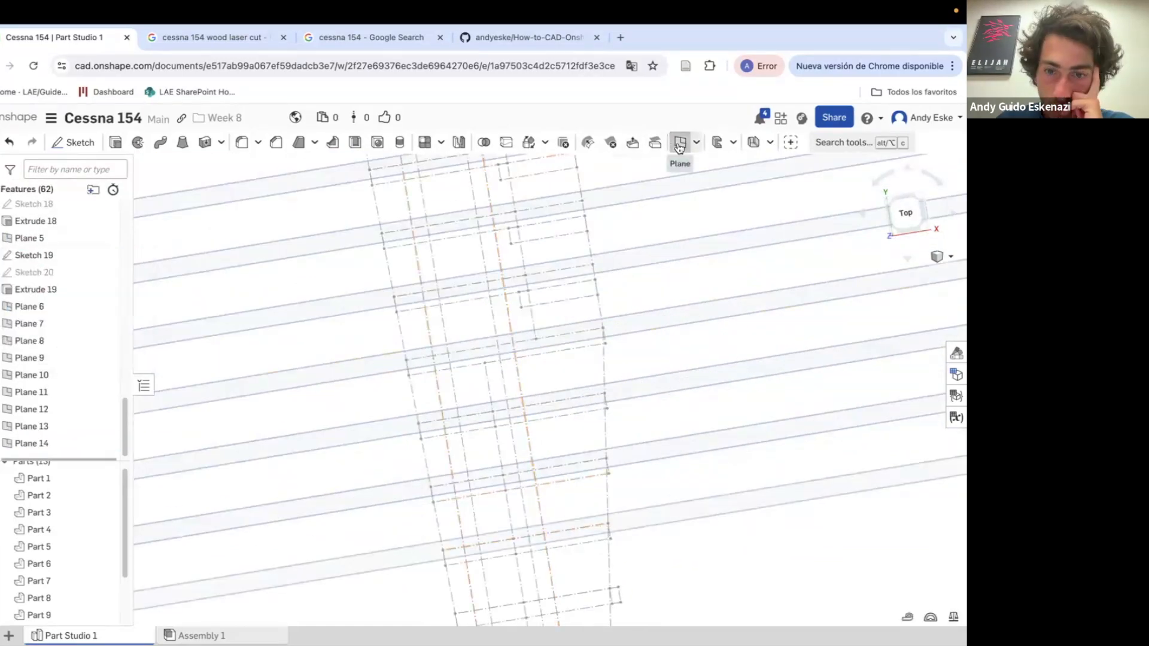
Create point-normal planes at the last two tapered-section ribs and at the tip rib
{"action": "left_click", "coordinate": [680, 142]}
{"action": "left_click", "coordinate": [551, 483]}
{"action": "left_click", "coordinate": [491, 488]}
{"action": "left_click", "coordinate": [123, 256]}
{"action": "left_click", "coordinate": [681, 142]}
{"action": "left_click", "coordinate": [608, 549]}
{"action": "left_click", "coordinate": [539, 557]}
{"action": "left_click", "coordinate": [122, 256]}
{"action": "left_click", "coordinate": [681, 143]}
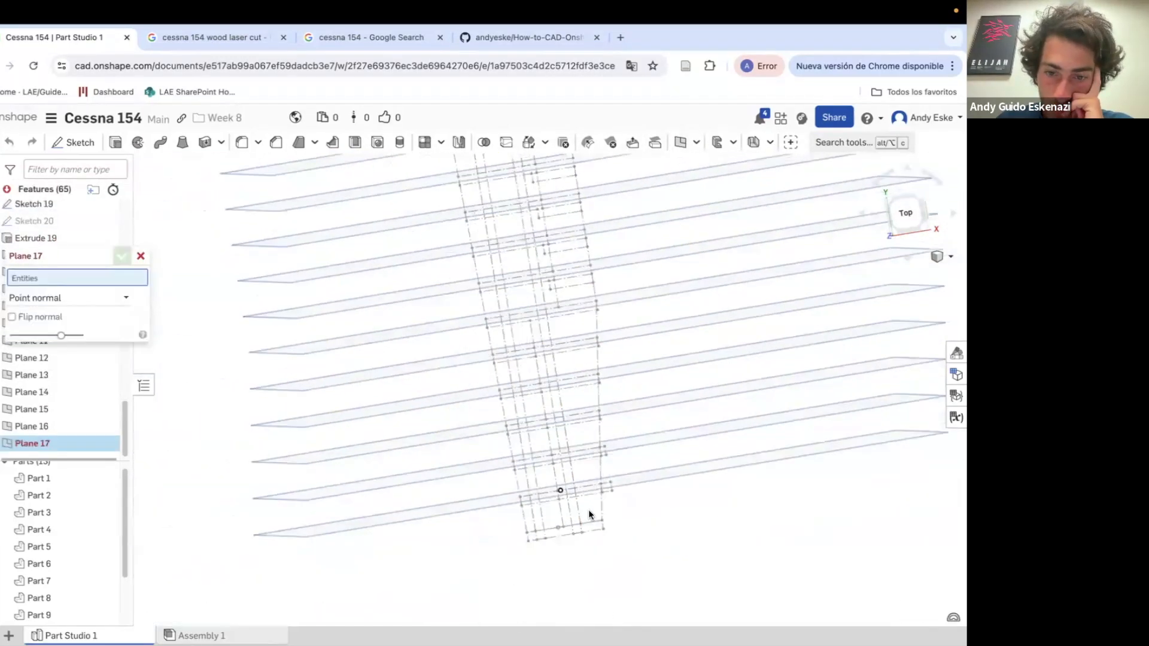
{"action": "left_click", "coordinate": [588, 509]}
{"action": "left_click", "coordinate": [539, 516]}
{"action": "left_click", "coordinate": [123, 256]}
Fillet the upper and lower edges at both ends of the extruded root rib with a 1 mm radius
{"action": "right_click_drag", "start_coordinate": [251, 335], "coordinate": [404, 286]}
{"action": "scroll", "coordinate": [405, 285], "scroll_direction": "up", "scroll_amount": 5}
{"action": "scroll", "coordinate": [405, 286], "scroll_direction": "up", "scroll_amount": 5}
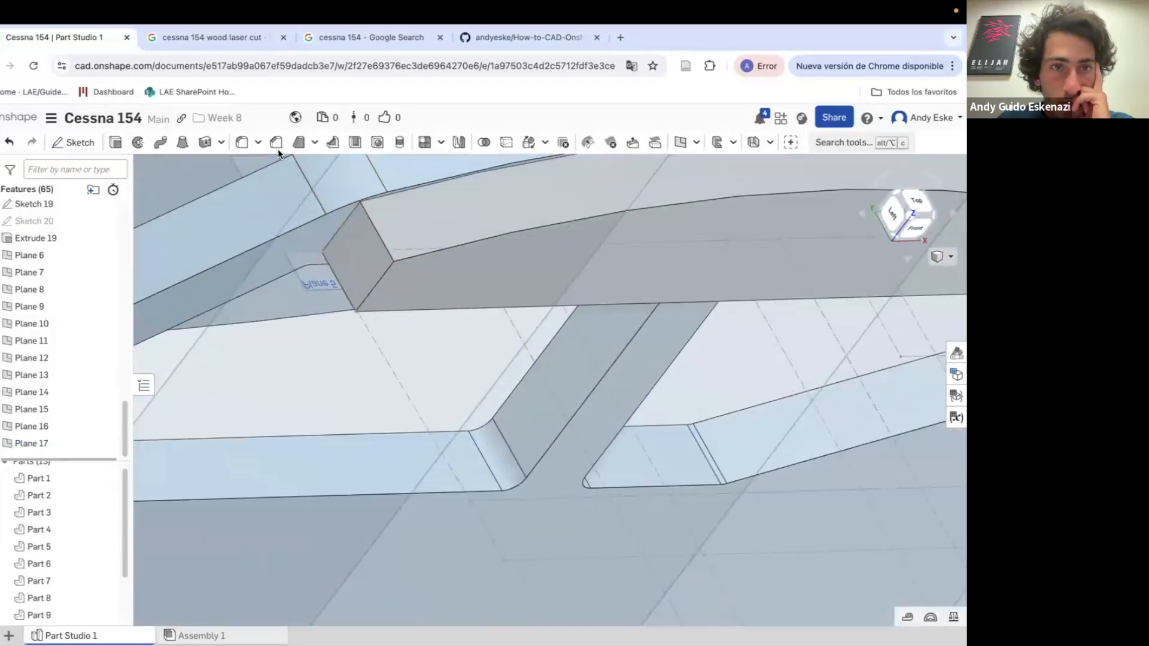
{"action": "left_click", "coordinate": [328, 281]}
{"action": "key", "text": "shift+f"}
{"action": "scroll", "coordinate": [335, 272], "scroll_direction": "up", "scroll_amount": 3}
{"action": "left_click", "coordinate": [348, 264]}
{"action": "right_click_drag", "start_coordinate": [347, 264], "coordinate": [282, 284]}
{"action": "scroll", "coordinate": [282, 284], "scroll_direction": "down", "scroll_amount": 3}
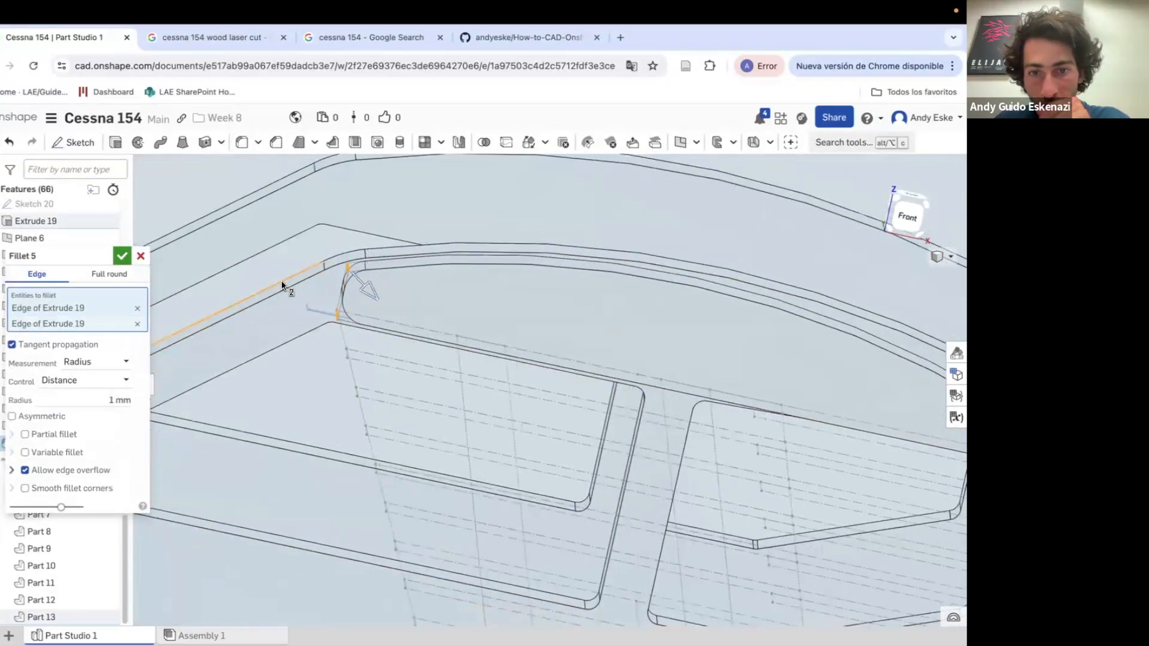
{"action": "scroll", "coordinate": [541, 329], "scroll_direction": "up", "scroll_amount": 5}
{"action": "left_click", "coordinate": [544, 331]}
{"action": "left_click", "coordinate": [547, 377]}
{"action": "left_click", "coordinate": [122, 256]}
Hide the rib reference planes from Plane 7 to Plane 17, leaving only Plane 6 of them shown
{"action": "scroll", "coordinate": [485, 303], "scroll_direction": "down", "scroll_amount": 10}
{"action": "right_click_drag", "start_coordinate": [485, 302], "coordinate": [386, 243]}
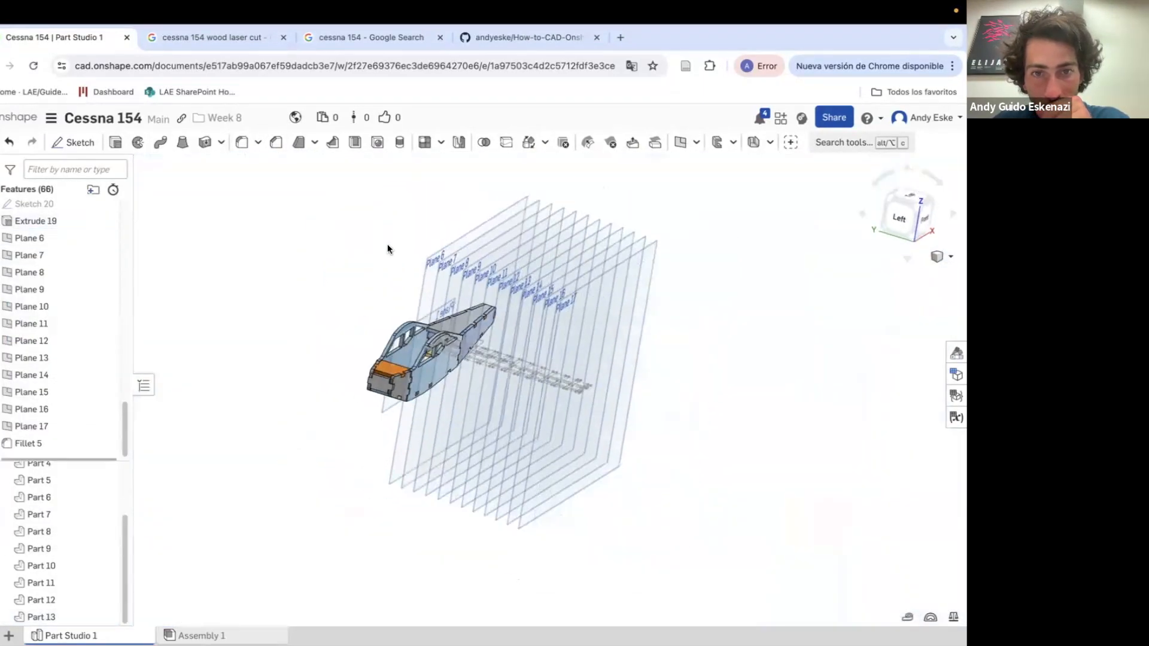
{"action": "scroll", "coordinate": [387, 243], "scroll_direction": "up", "scroll_amount": 3}
{"action": "left_click", "coordinate": [106, 255]}
{"action": "left_click", "coordinate": [106, 272]}
{"action": "left_click", "coordinate": [105, 324]}
{"action": "left_click", "coordinate": [106, 341]}
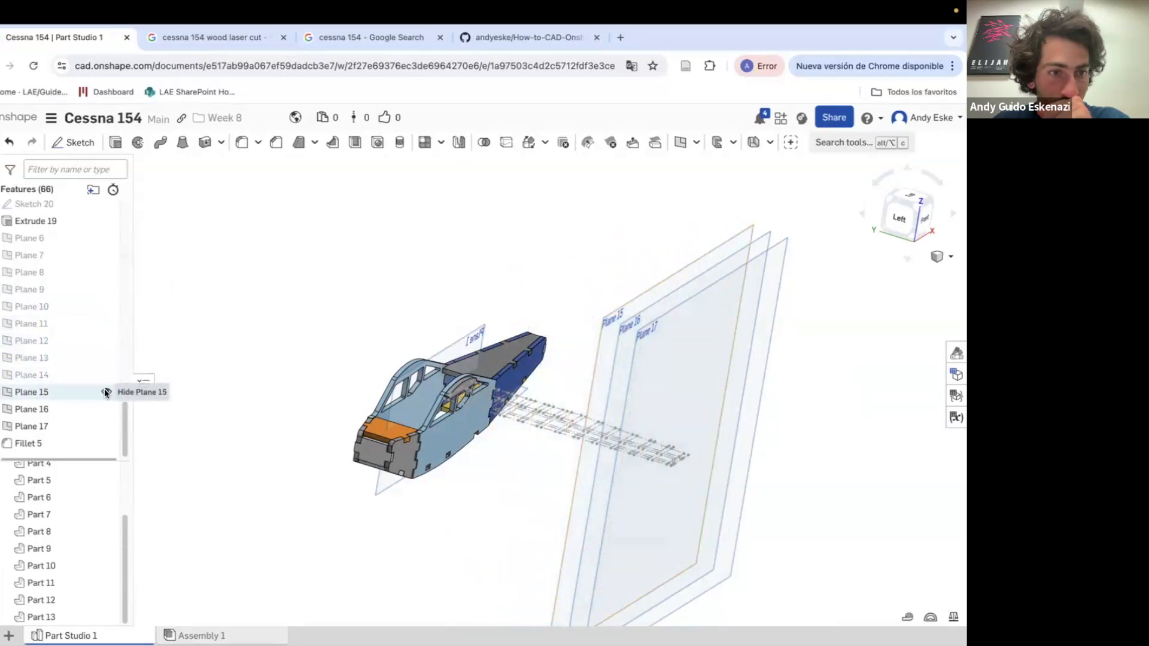
{"action": "left_click", "coordinate": [106, 392]}
{"action": "left_click", "coordinate": [106, 239]}
Sketch a thin rectangle on Plane 6 along the rib's width and make its corner coincident with the wing layout
{"action": "left_click", "coordinate": [74, 142]}
{"action": "left_click", "coordinate": [555, 291]}
{"action": "right_click_drag", "start_coordinate": [554, 291], "coordinate": [342, 392]}
{"action": "scroll", "coordinate": [343, 393], "scroll_direction": "up", "scroll_amount": 5}
{"action": "scroll", "coordinate": [342, 359], "scroll_direction": "up", "scroll_amount": 5}
{"action": "left_click", "coordinate": [479, 323]}
{"action": "left_click", "coordinate": [355, 143]}
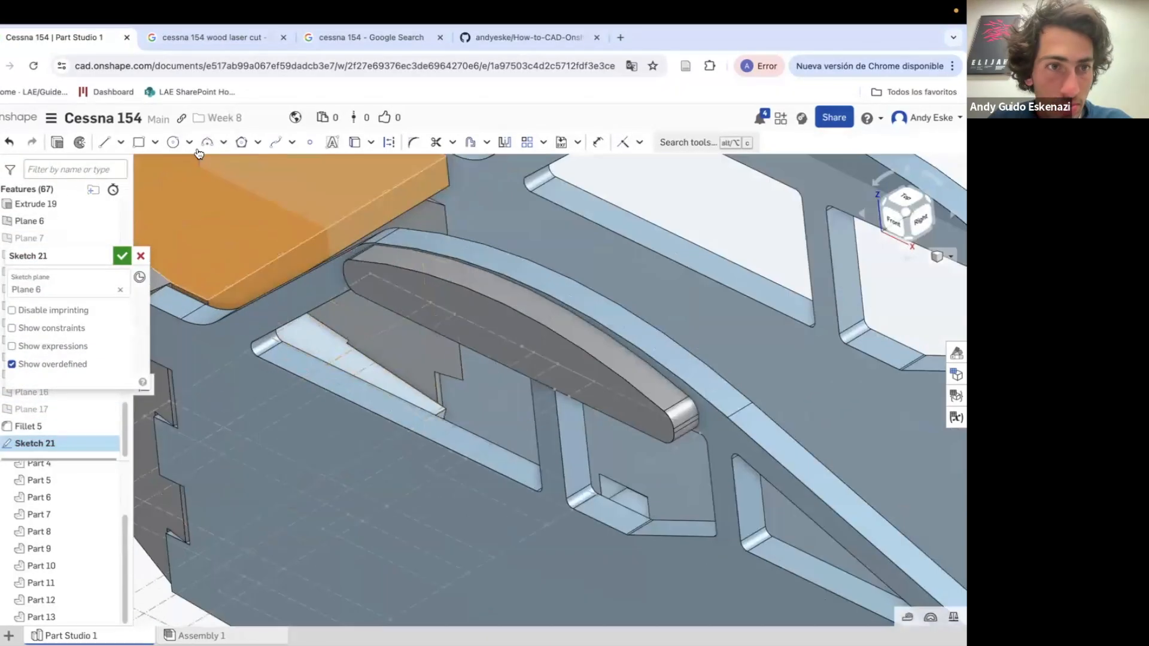
{"action": "left_click", "coordinate": [436, 351]}
{"action": "key", "text": "i"}
{"action": "left_click", "coordinate": [442, 413]}
{"action": "left_click", "coordinate": [546, 526]}
{"action": "scroll", "coordinate": [538, 509], "scroll_direction": "down", "scroll_amount": 4}
{"action": "mouse_move", "coordinate": [538, 479]}
{"action": "right_mouse_down"}
{"action": "mouse_move", "coordinate": [436, 415]}
{"action": "mouse_move", "coordinate": [557, 395]}
{"action": "right_mouse_up"}
Dimension the height of the thin rectangle on Plane 6
{"action": "key", "text": "d"}
{"action": "left_click", "coordinate": [189, 433]}
{"action": "left_click", "coordinate": [174, 433]}
{"action": "type", "text": "10"}
{"action": "key", "text": "Return"}
Cap the Plane 6 rectangle with a three-point arc, dimension its radius and extrude the closed rib profile 2 mm as a new part
{"action": "key", "text": "a"}
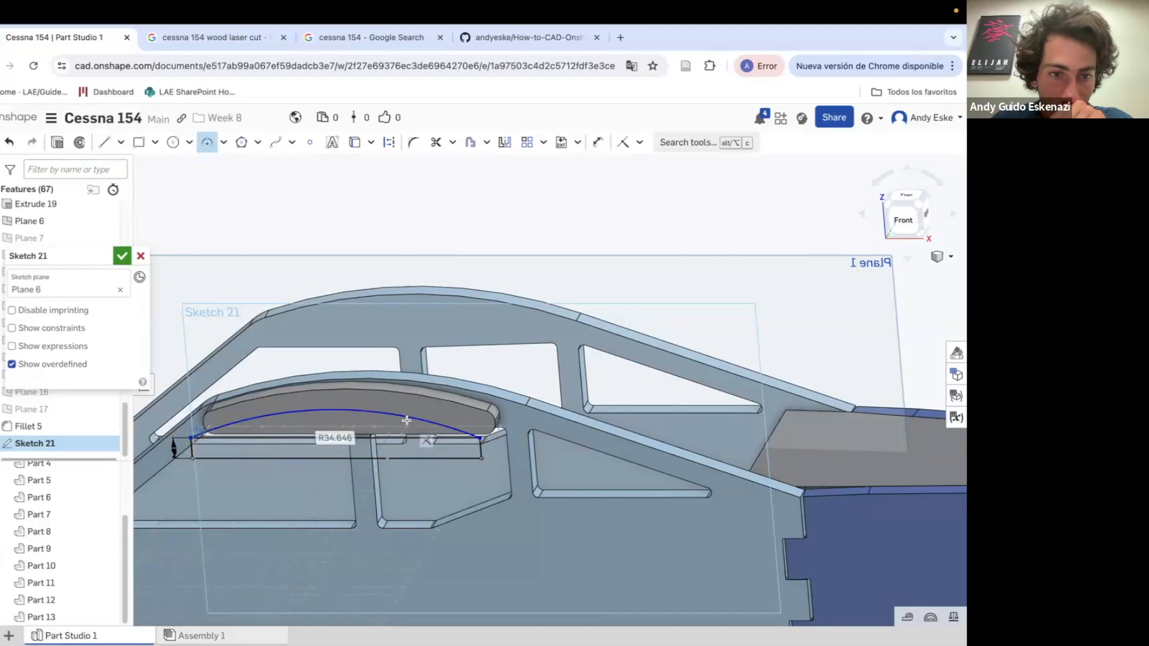
{"action": "scroll", "coordinate": [406, 421], "scroll_direction": "down", "scroll_amount": 2}
{"action": "key", "text": "d"}
{"action": "left_click", "coordinate": [374, 407]}
{"action": "left_click", "coordinate": [373, 413]}
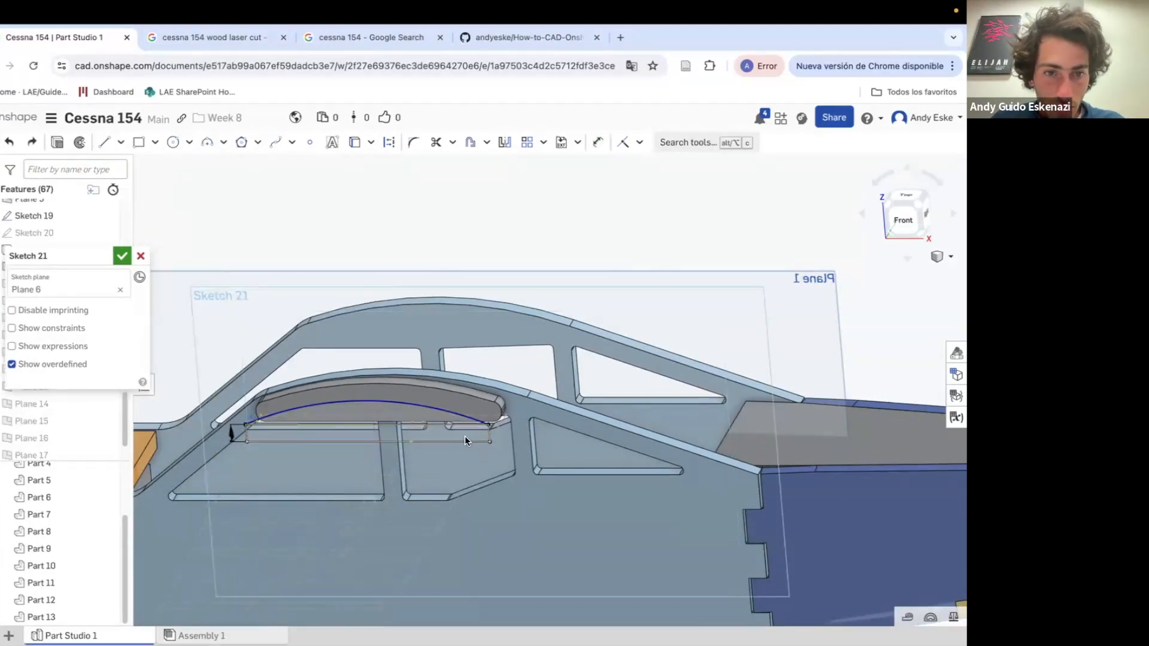
{"action": "key", "text": "d"}
{"action": "left_click", "coordinate": [433, 410]}
{"action": "left_click", "coordinate": [419, 403]}
{"action": "key", "text": "shift+e"}
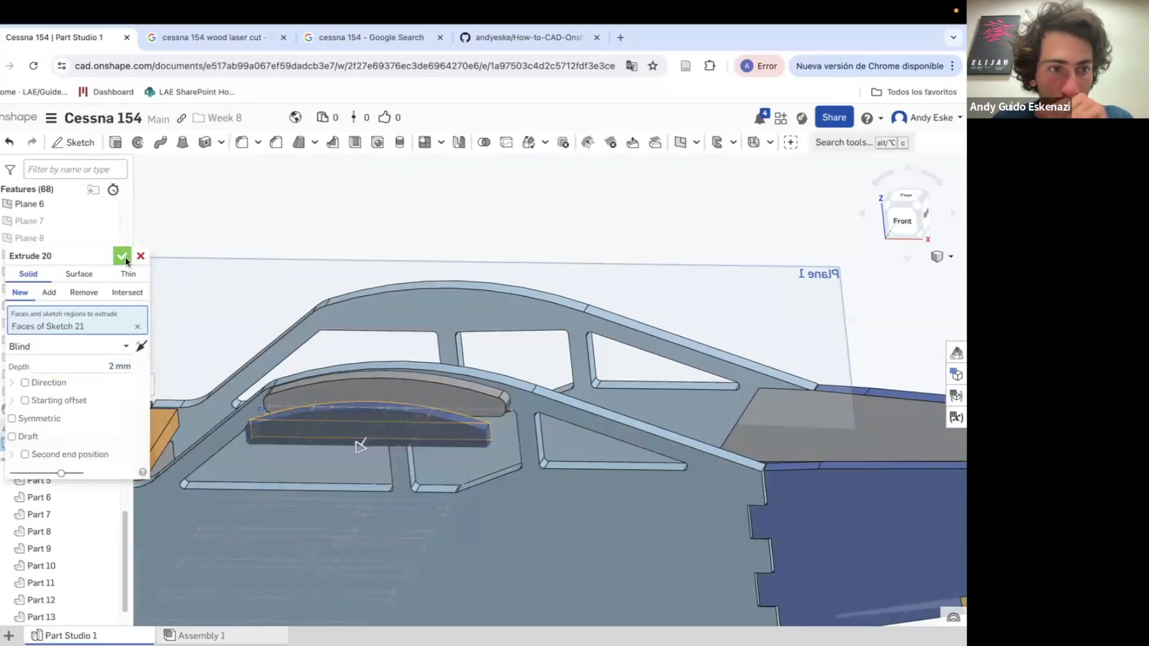
{"action": "left_click", "coordinate": [124, 257]}
Sketch a thin rectangle on Plane 7 along the next rib's width and make its corner coincident with the wing layout
{"action": "left_click", "coordinate": [74, 143]}
{"action": "scroll", "coordinate": [628, 352], "scroll_direction": "down", "scroll_amount": 10}
{"action": "left_click", "coordinate": [709, 283]}
{"action": "scroll", "coordinate": [569, 362], "scroll_direction": "up", "scroll_amount": 10}
{"action": "right_click_drag", "start_coordinate": [497, 395], "coordinate": [526, 461]}
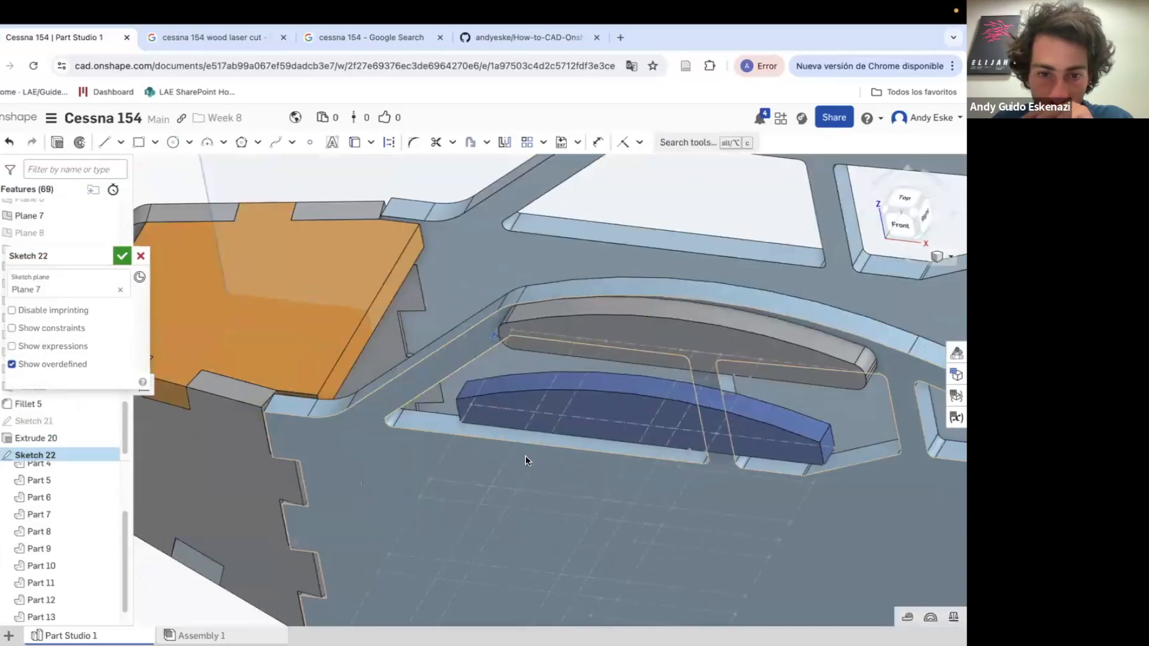
{"action": "right_click_drag", "start_coordinate": [664, 356], "coordinate": [680, 379]}
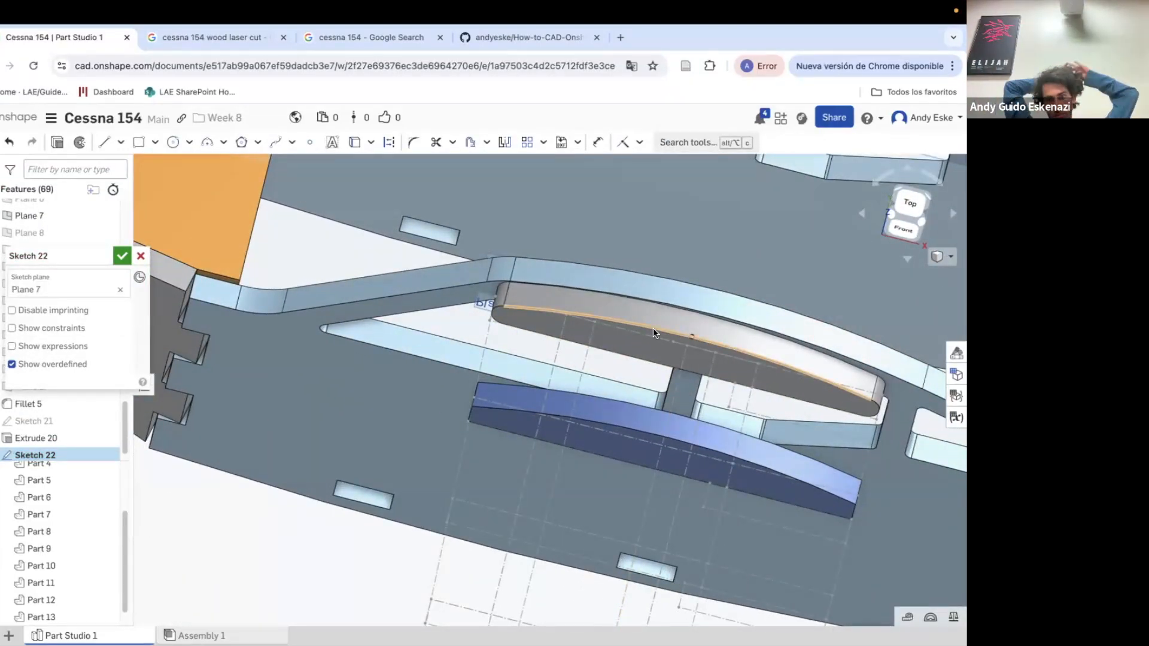
{"action": "scroll", "coordinate": [654, 333], "scroll_direction": "down", "scroll_amount": 10}
{"action": "mouse_move", "coordinate": [682, 182]}
{"action": "right_mouse_down"}
{"action": "mouse_move", "coordinate": [602, 330]}
{"action": "mouse_move", "coordinate": [586, 293]}
{"action": "mouse_move", "coordinate": [585, 321]}
{"action": "right_mouse_up"}
{"action": "scroll", "coordinate": [585, 321], "scroll_direction": "up", "scroll_amount": 10}
{"action": "left_click", "coordinate": [585, 322]}
{"action": "key", "text": "i"}
{"action": "left_click", "coordinate": [580, 364]}
{"action": "left_click", "coordinate": [657, 384]}
Dimension the Plane 7 rectangle's height, cap it with a dimensioned arc and extrude the rib profile 2 mm
{"action": "key", "text": "d"}
{"action": "left_click", "coordinate": [325, 277]}
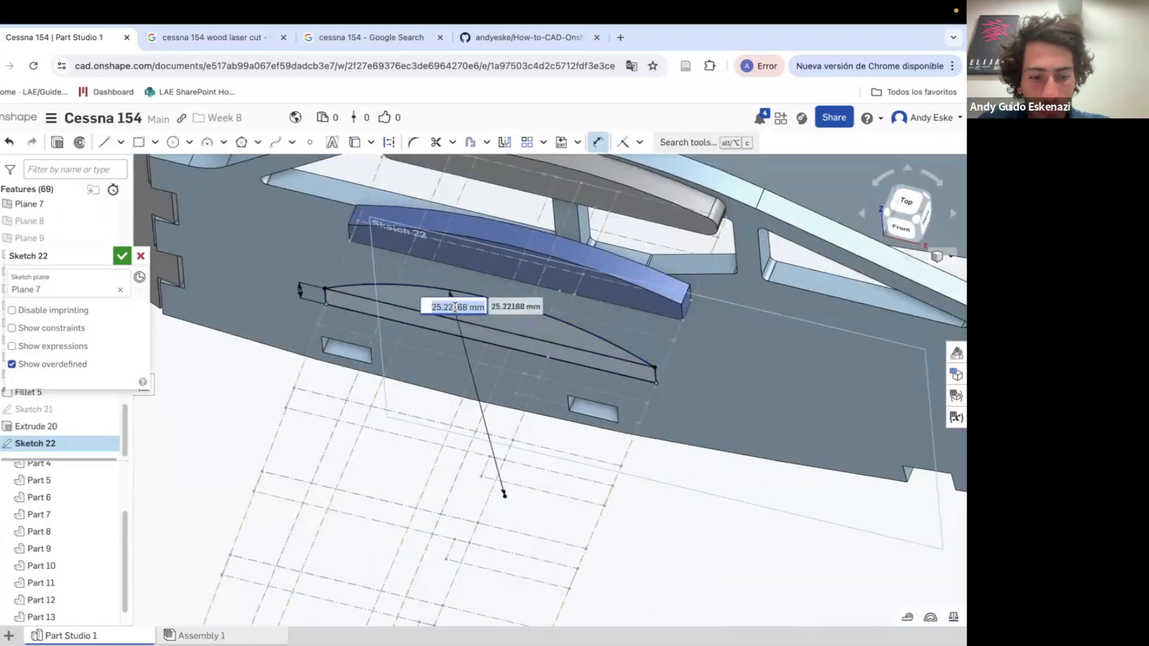
{"action": "left_click", "coordinate": [110, 365]}
{"action": "type", "text": "2"}
{"action": "left_click", "coordinate": [121, 256]}
Show Plane 8 in place of Plane 7 and sketch a thin rectangle on it along the next rib's width
{"action": "scroll", "coordinate": [96, 274], "scroll_direction": "up", "scroll_amount": 3}
{"action": "left_click", "coordinate": [107, 302]}
{"action": "left_click", "coordinate": [106, 319]}
{"action": "left_click", "coordinate": [73, 143]}
{"action": "scroll", "coordinate": [293, 365], "scroll_direction": "down", "scroll_amount": 10}
{"action": "left_click", "coordinate": [503, 490]}
{"action": "scroll", "coordinate": [314, 364], "scroll_direction": "up", "scroll_amount": 10}
{"action": "left_click", "coordinate": [139, 142]}
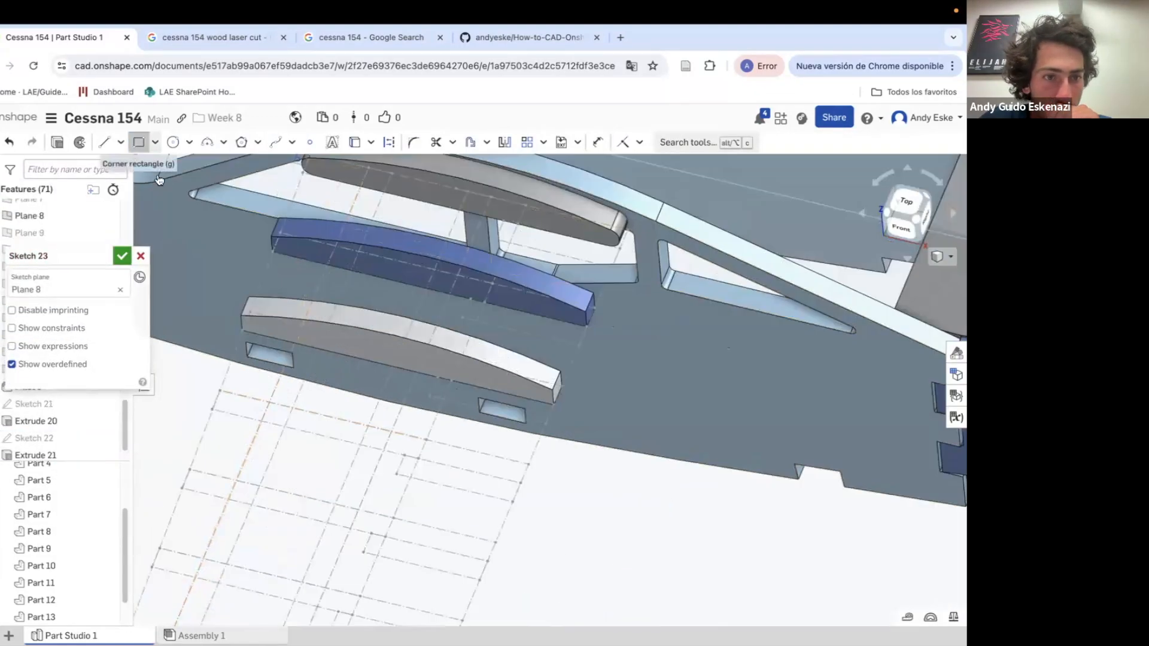
{"action": "left_click", "coordinate": [465, 429]}
Set the height of the Plane 8 rectangle to 2 mm
{"action": "key", "text": "d"}
{"action": "left_click", "coordinate": [208, 381]}
{"action": "type", "text": "2"}
{"action": "key", "text": "Return"}
Cap the Plane 8 rectangle with a three-point arc and extrude the profile to the same thickness as the neighbouring ribs
{"action": "scroll", "coordinate": [212, 383], "scroll_direction": "up", "scroll_amount": 3}
{"action": "key", "text": "a"}
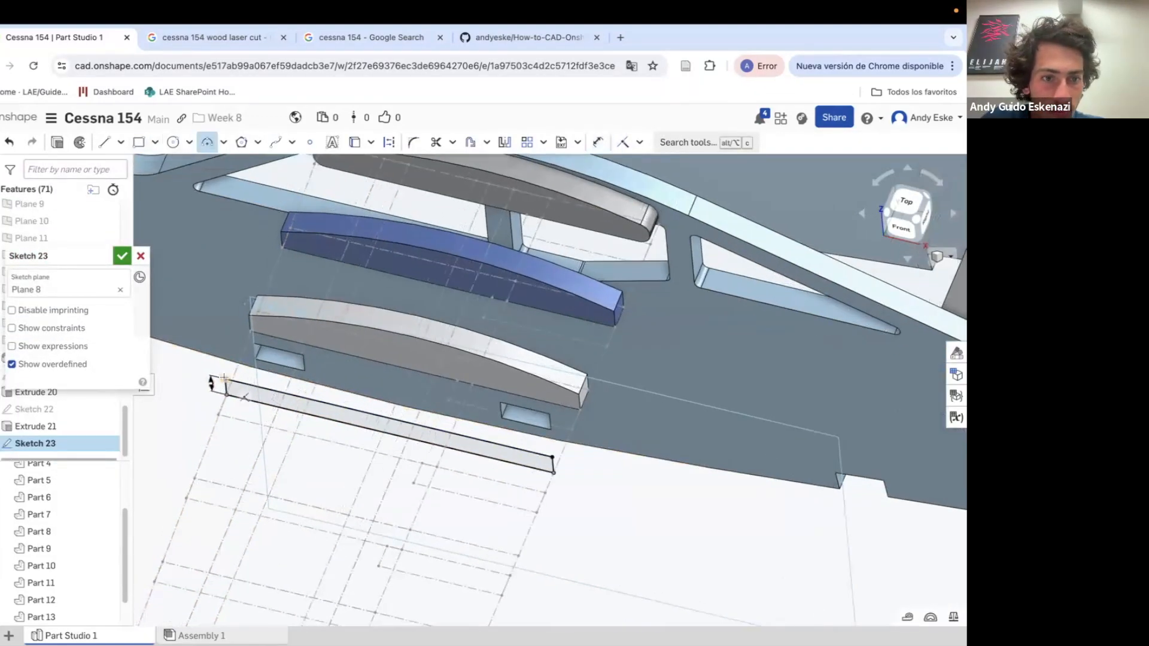
{"action": "left_click", "coordinate": [225, 379]}
{"action": "left_click", "coordinate": [552, 457]}
{"action": "left_click", "coordinate": [410, 390]}
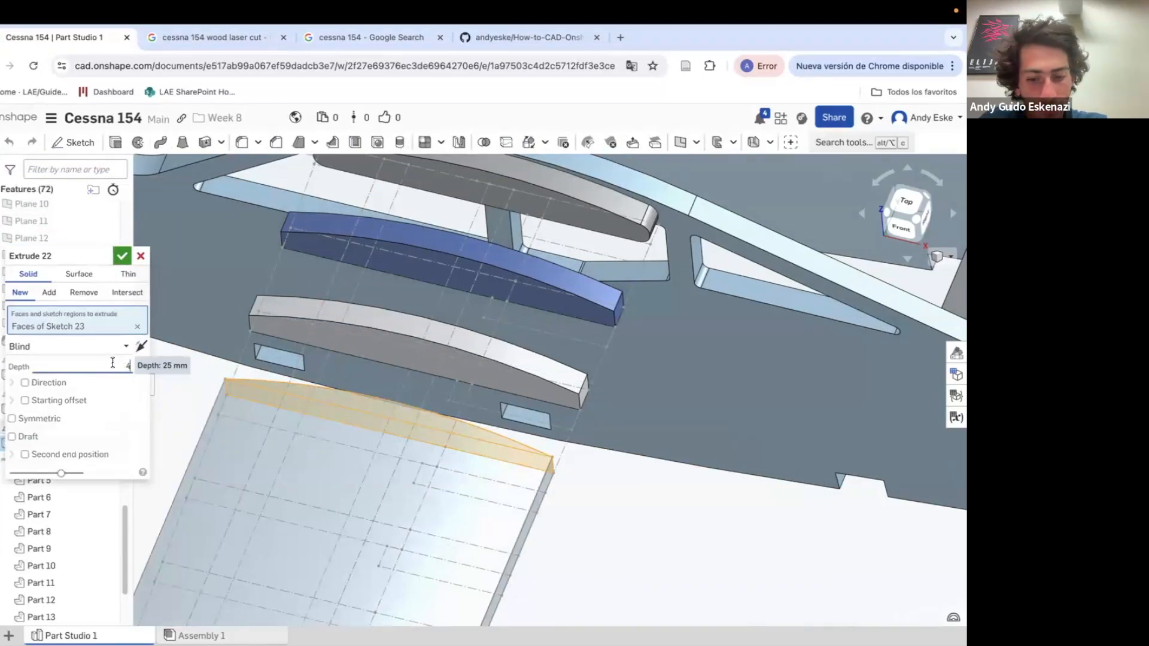
{"action": "type", "text": "3"}
{"action": "left_click", "coordinate": [122, 257]}
Show Plane 9 in place of Plane 8 and sketch a thin rectangle on it, with its corner coincident with the wing layout
{"action": "scroll", "coordinate": [200, 361], "scroll_direction": "down", "scroll_amount": 5}
{"action": "scroll", "coordinate": [96, 240], "scroll_direction": "up", "scroll_amount": 1}
{"action": "left_click", "coordinate": [107, 215]}
{"action": "left_click", "coordinate": [107, 232]}
{"action": "left_click", "coordinate": [107, 215]}
{"action": "left_click", "coordinate": [73, 143]}
{"action": "left_click", "coordinate": [523, 529]}
{"action": "scroll", "coordinate": [210, 390], "scroll_direction": "up", "scroll_amount": 5}
{"action": "key", "text": "g"}
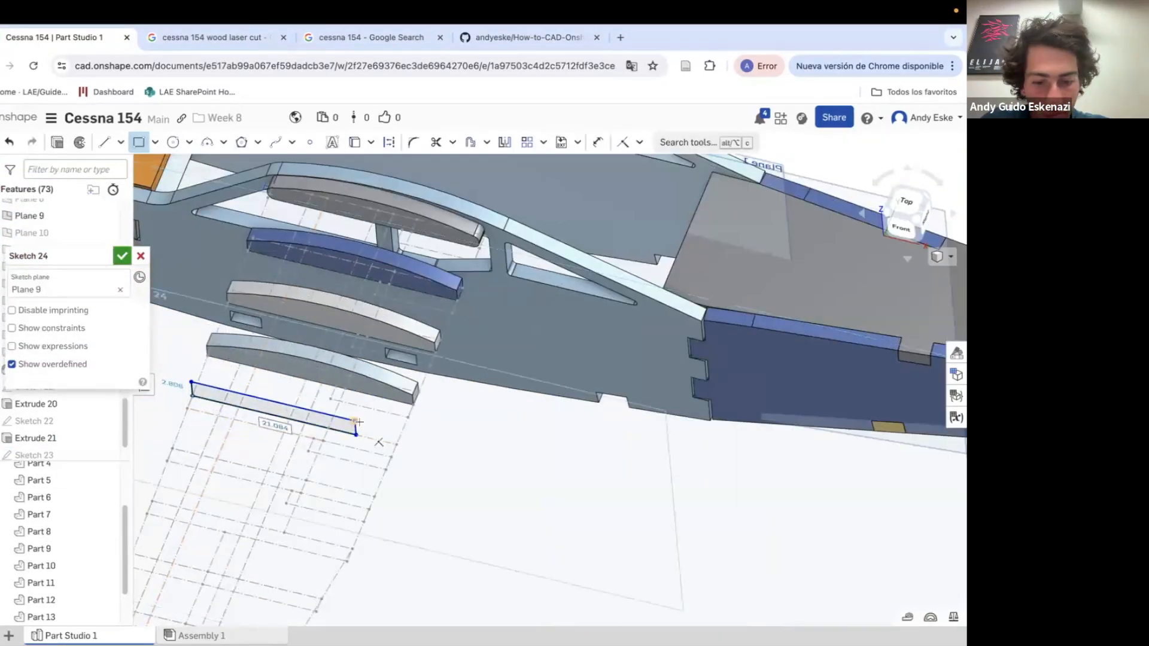
{"action": "key", "text": "i"}
{"action": "left_click", "coordinate": [356, 435]}
{"action": "left_click", "coordinate": [397, 444]}
Dimension the height of the thin rectangle on Plane 9
{"action": "scroll", "coordinate": [465, 454], "scroll_direction": "down", "scroll_amount": 3}
{"action": "scroll", "coordinate": [223, 416], "scroll_direction": "up", "scroll_amount": 5}
{"action": "key", "text": "d"}
{"action": "left_click", "coordinate": [294, 417]}
{"action": "left_click", "coordinate": [262, 411]}
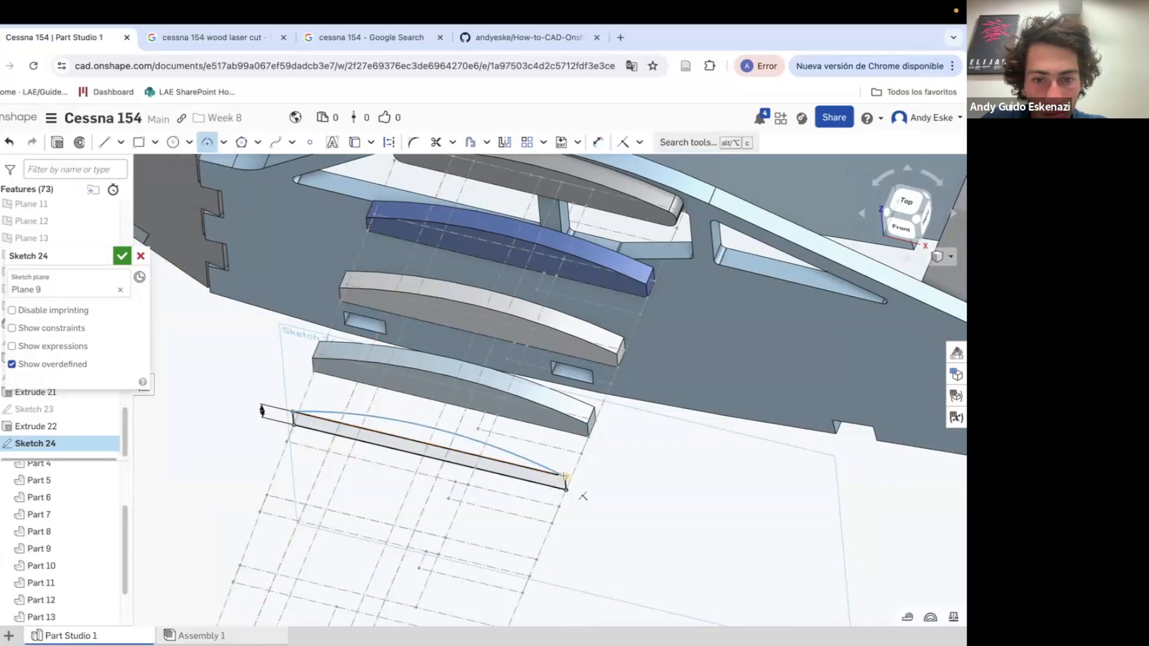
Cap the Plane 9 rectangle with a three-point arc between its upper corners and dimension the arc's radius
{"action": "left_click", "coordinate": [564, 476]}
{"action": "left_click", "coordinate": [407, 408]}
{"action": "key", "text": "d"}
{"action": "scroll", "coordinate": [398, 443], "scroll_direction": "up", "scroll_amount": 4}
{"action": "left_click", "coordinate": [400, 412]}
{"action": "type", "text": "100"}
{"action": "key", "text": "Return"}
Extrude the Plane 9 rib profile as a new part with the same thickness as the neighbouring ribs
{"action": "left_click", "coordinate": [57, 142]}
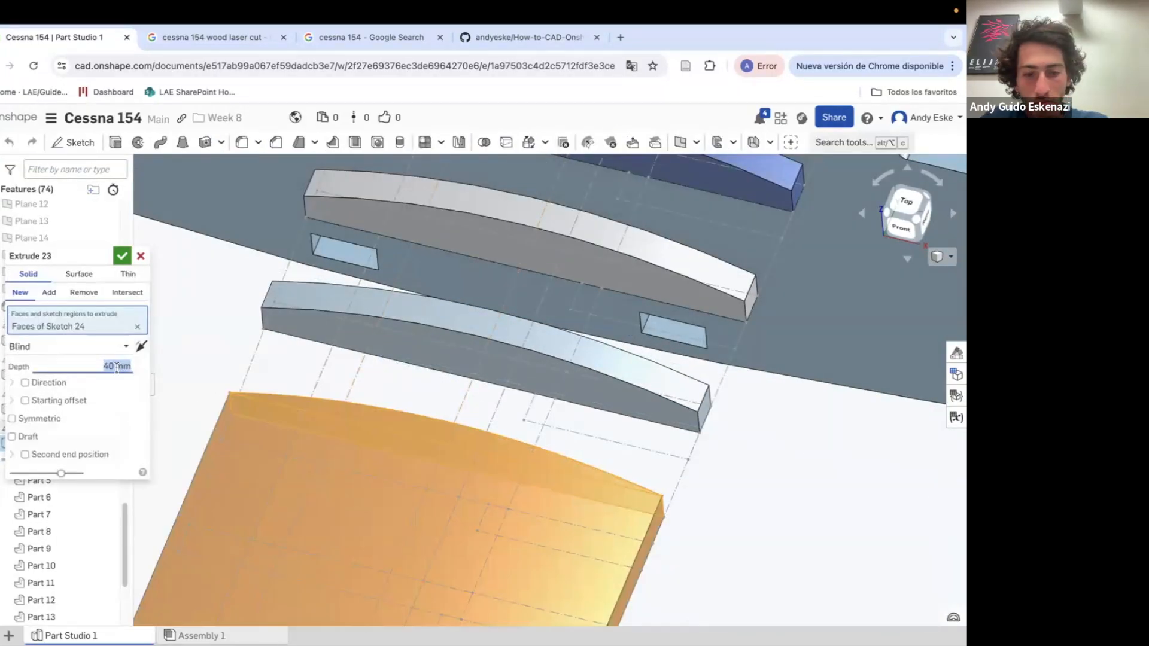
{"action": "type", "text": "3"}
{"action": "key", "text": "Return"}
Show Plane 10, sketch a thin rectangle on it along the next rib's width and dimension the rectangle's height
{"action": "scroll", "coordinate": [148, 228], "scroll_direction": "down", "scroll_amount": 3}
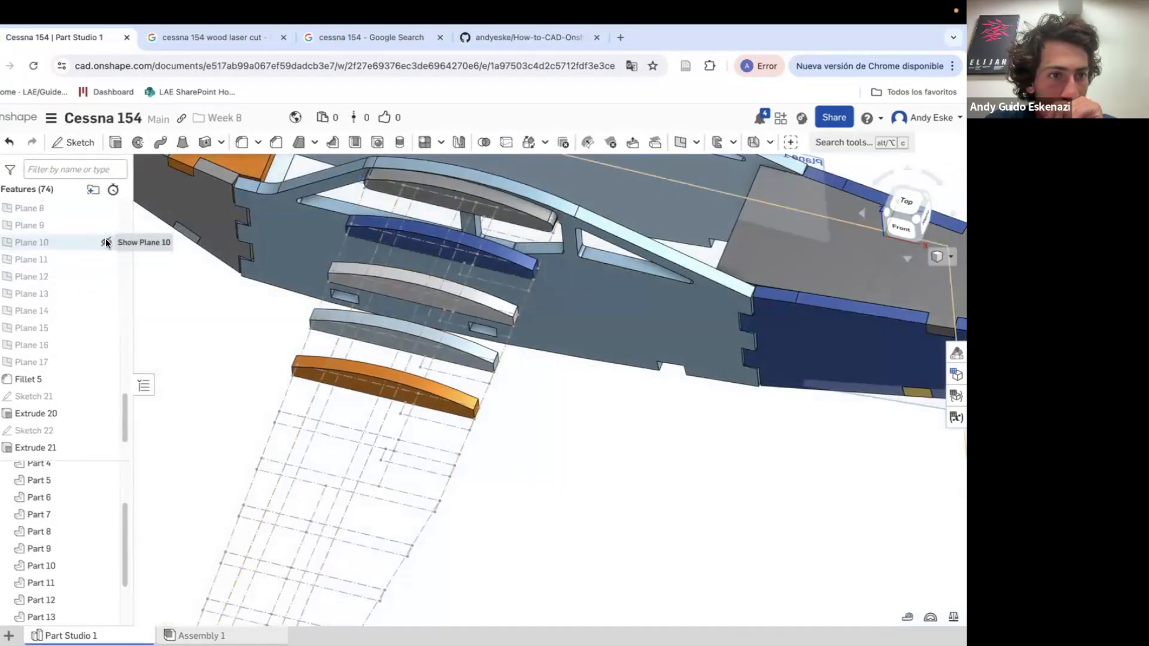
{"action": "left_click", "coordinate": [105, 243]}
{"action": "left_click", "coordinate": [73, 142]}
{"action": "left_click", "coordinate": [211, 360]}
{"action": "scroll", "coordinate": [390, 395], "scroll_direction": "down", "scroll_amount": 5}
{"action": "scroll", "coordinate": [347, 384], "scroll_direction": "up", "scroll_amount": 5}
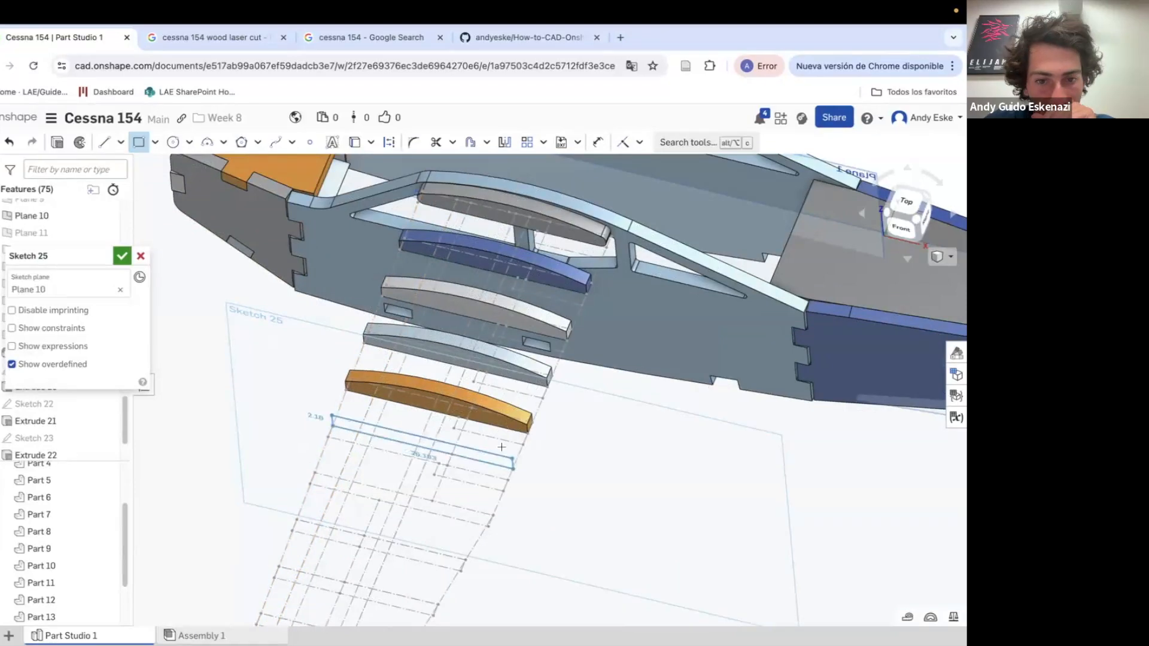
{"action": "key", "text": "d"}
{"action": "scroll", "coordinate": [318, 388], "scroll_direction": "up", "scroll_amount": 3}
{"action": "left_click", "coordinate": [341, 434]}
{"action": "left_click", "coordinate": [312, 435]}
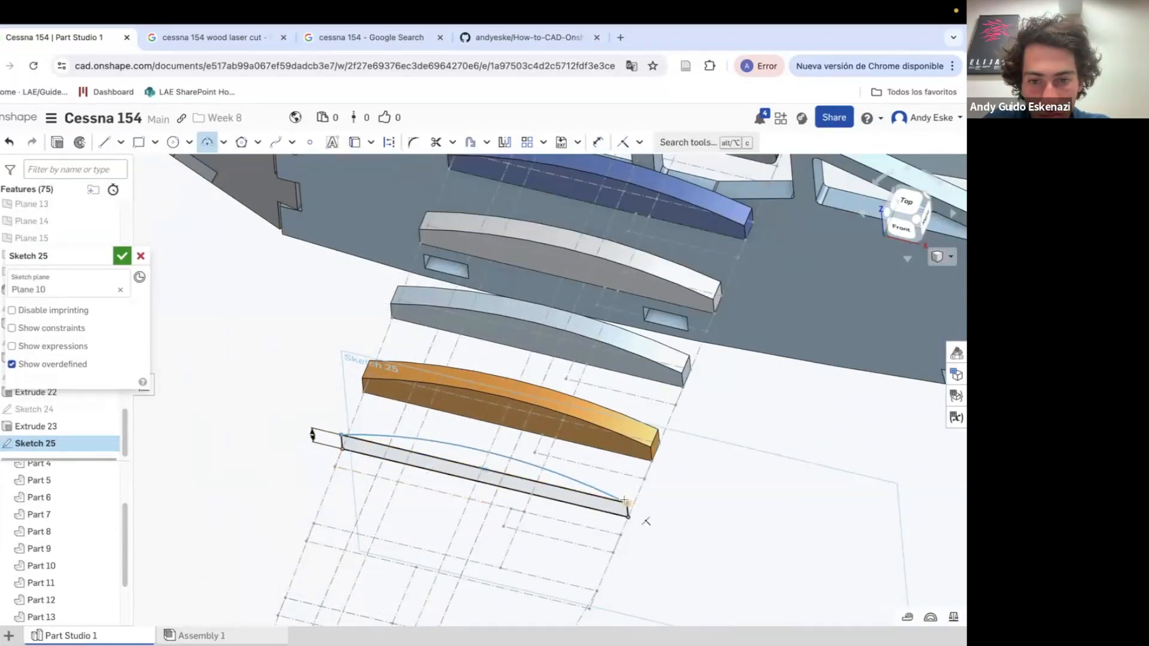
Cap the Plane 10 rectangle with a three-point arc between its upper corners and dimension the arc's radius
{"action": "left_click", "coordinate": [627, 503]}
{"action": "left_click", "coordinate": [470, 425]}
{"action": "key", "text": "d"}
{"action": "left_click", "coordinate": [449, 411]}
{"action": "left_click", "coordinate": [397, 498]}
{"action": "type", "text": "60"}
{"action": "key", "text": "Return"}
Extrude the Plane 10 rib profile as a new part with the same thickness as the neighbouring ribs
{"action": "left_click", "coordinate": [57, 142]}
{"action": "type", "text": "3"}
{"action": "left_click", "coordinate": [122, 257]}
Show Plane 11 in place of Plane 10 and sketch a thin rectangle on it, with its corner coincident with the wing layout
{"action": "scroll", "coordinate": [297, 367], "scroll_direction": "down", "scroll_amount": 5}
{"action": "scroll", "coordinate": [120, 288], "scroll_direction": "up", "scroll_amount": 2}
{"action": "left_click", "coordinate": [106, 239]}
{"action": "left_click", "coordinate": [106, 256]}
{"action": "left_click", "coordinate": [73, 143]}
{"action": "left_click", "coordinate": [240, 378]}
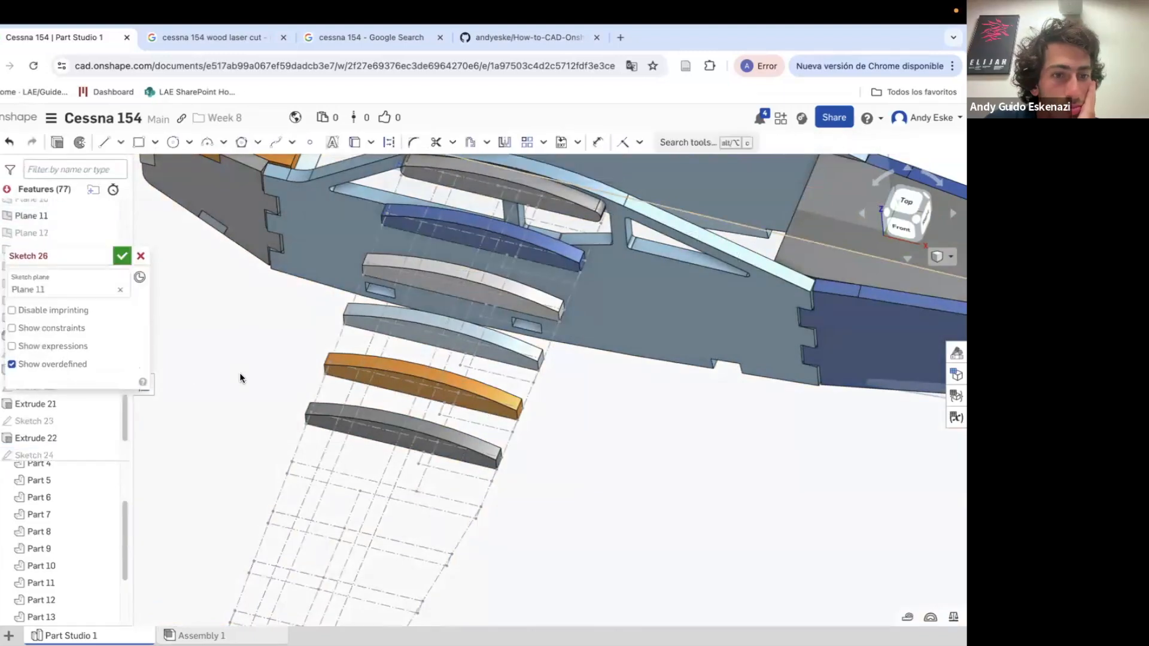
{"action": "left_click", "coordinate": [293, 460]}
{"action": "scroll", "coordinate": [421, 492], "scroll_direction": "up", "scroll_amount": 5}
{"action": "left_click", "coordinate": [492, 487]}
{"action": "key", "text": "i"}
{"action": "left_click", "coordinate": [538, 522]}
Set the Plane 11 rectangle's height to 2 mm and cap it with a three-point arc of 40 mm radius
{"action": "type", "text": "d2"}
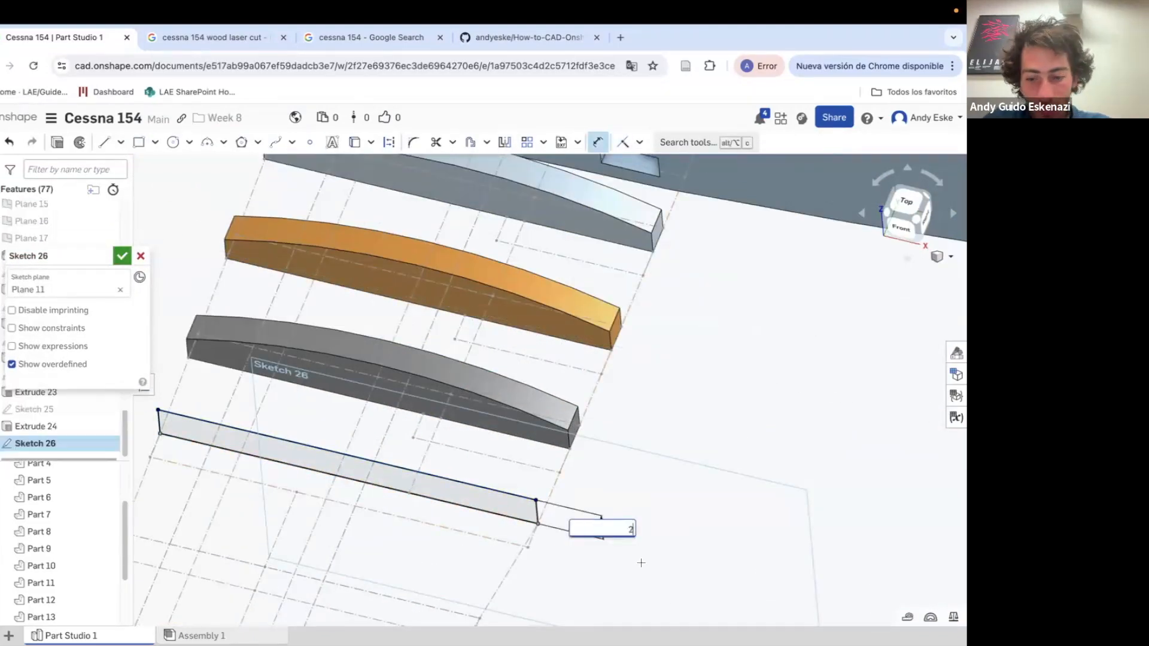
{"action": "left_click", "coordinate": [207, 143]}
{"action": "left_click", "coordinate": [636, 532]}
{"action": "key", "text": "d"}
{"action": "left_click", "coordinate": [423, 459]}
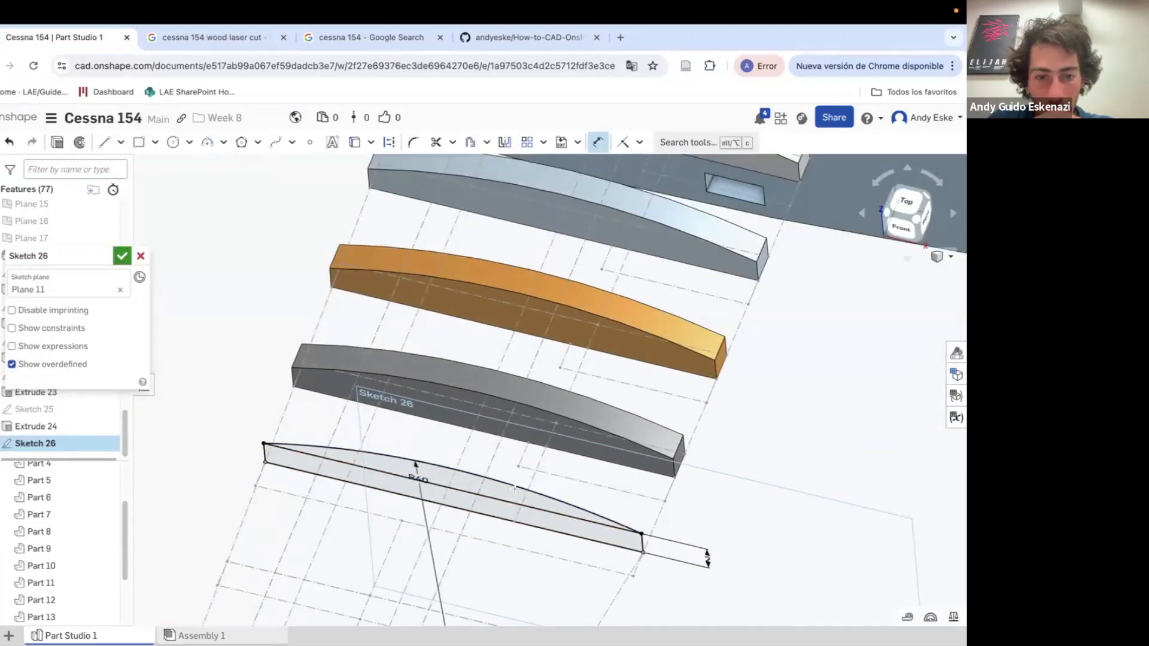
Extrude the Plane 11 rib profile 2 mm as a new part
{"action": "scroll", "coordinate": [515, 489], "scroll_direction": "down", "scroll_amount": 2}
{"action": "key", "text": "shift+e"}
{"action": "left_click", "coordinate": [122, 366]}
{"action": "type", "text": "2"}
{"action": "key", "text": "Return"}
{"action": "key", "text": "Return"}
Show Plane 12 in place of Plane 11 and sketch a thin rectangle on it, with its corner coincident with the wing layout
{"action": "scroll", "coordinate": [419, 329], "scroll_direction": "down", "scroll_amount": 5}
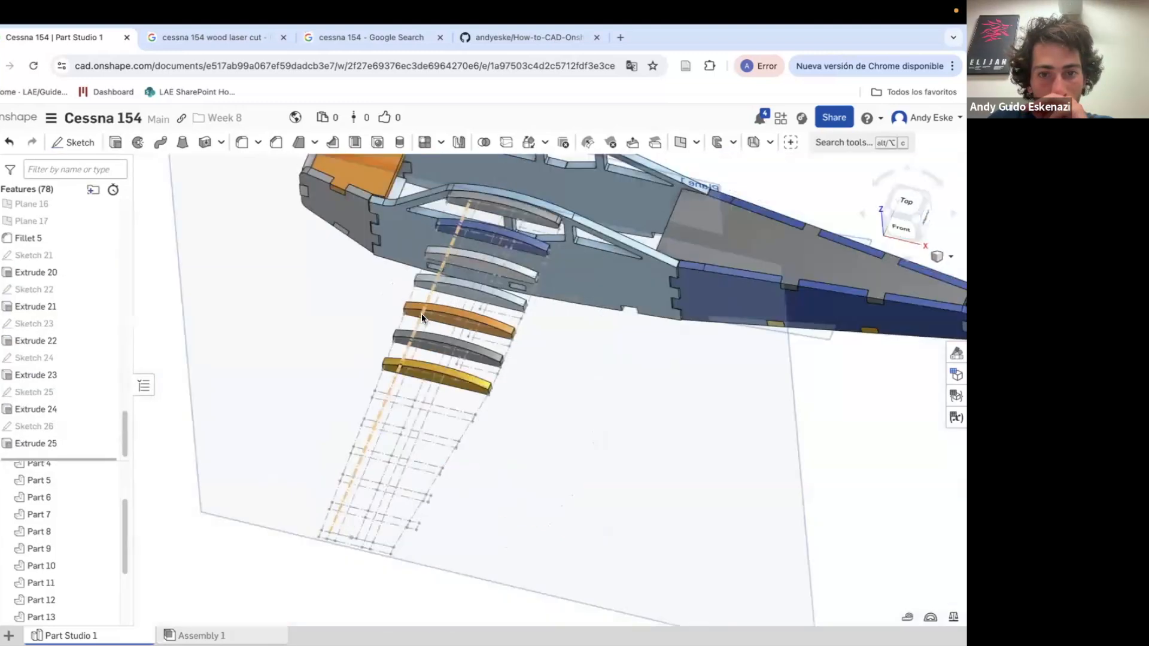
{"action": "scroll", "coordinate": [365, 353], "scroll_direction": "up", "scroll_amount": 4}
{"action": "scroll", "coordinate": [112, 323], "scroll_direction": "up", "scroll_amount": 4}
{"action": "left_click", "coordinate": [107, 351]}
{"action": "left_click", "coordinate": [107, 367]}
{"action": "left_click", "coordinate": [74, 143]}
{"action": "scroll", "coordinate": [72, 216], "scroll_direction": "up", "scroll_amount": 2}
{"action": "left_click", "coordinate": [60, 216]}
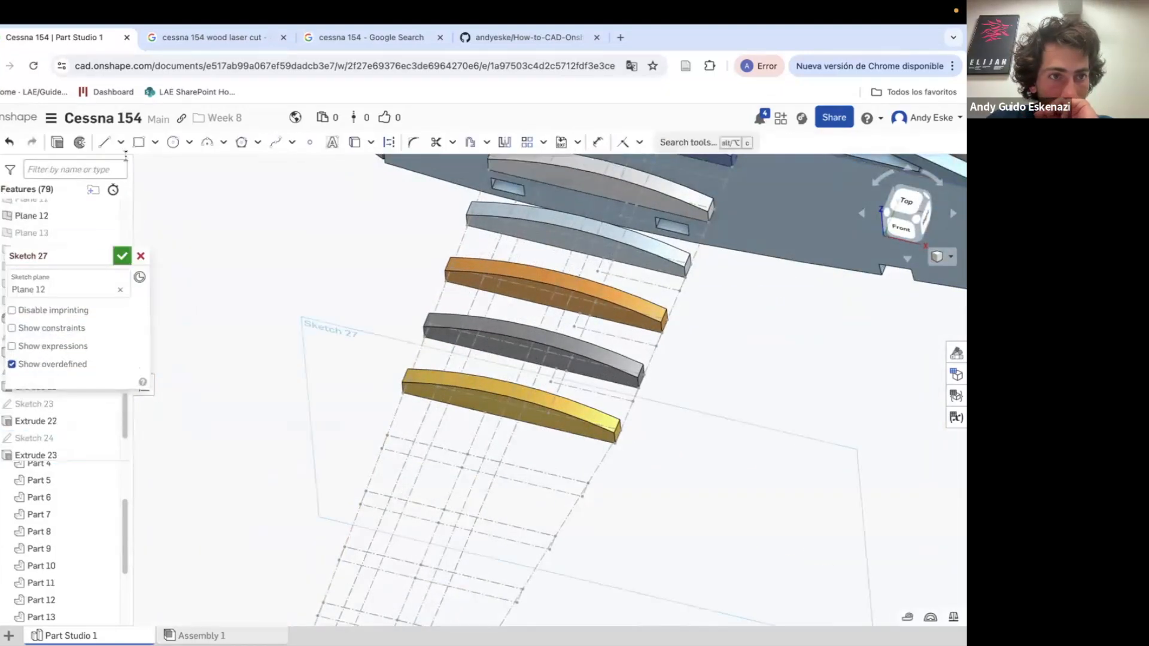
{"action": "left_click", "coordinate": [575, 480]}
{"action": "left_click", "coordinate": [589, 483]}
Set the Plane 12 rectangle's height to 2 mm and cap it with a three-point arc of 40 mm radius
{"action": "key", "text": "d"}
{"action": "scroll", "coordinate": [369, 439], "scroll_direction": "up", "scroll_amount": 2}
{"action": "left_click", "coordinate": [390, 421]}
{"action": "left_click", "coordinate": [354, 422]}
{"action": "type", "text": "2"}
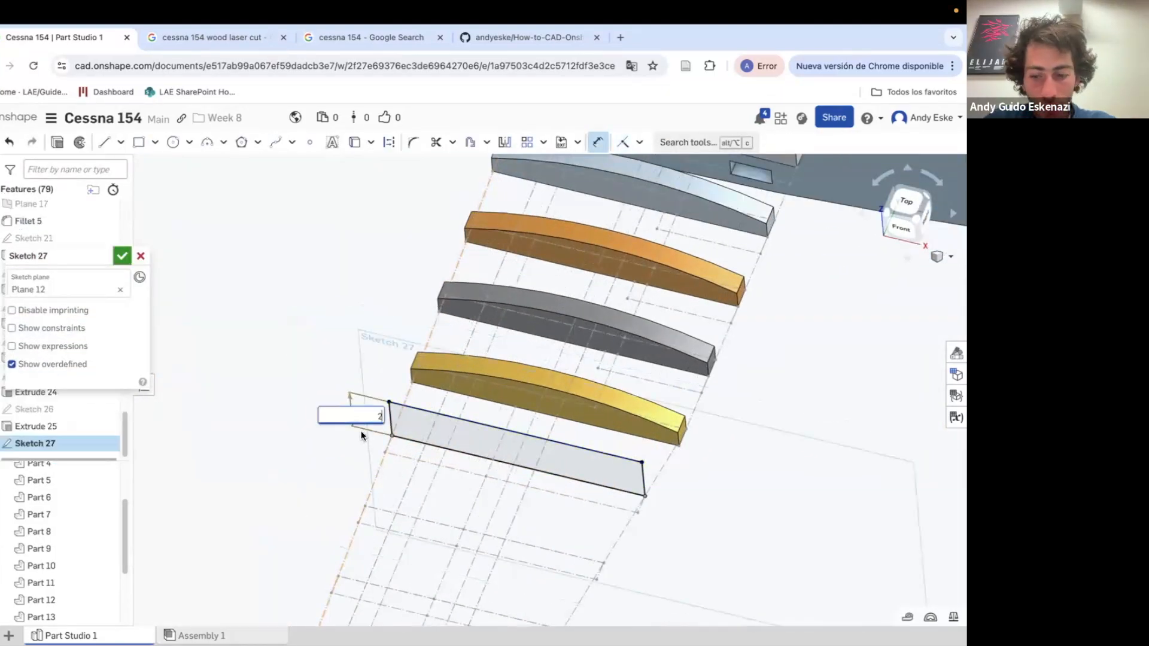
{"action": "left_click", "coordinate": [617, 470]}
{"action": "scroll", "coordinate": [509, 454], "scroll_direction": "up", "scroll_amount": 3}
{"action": "key", "text": "u"}
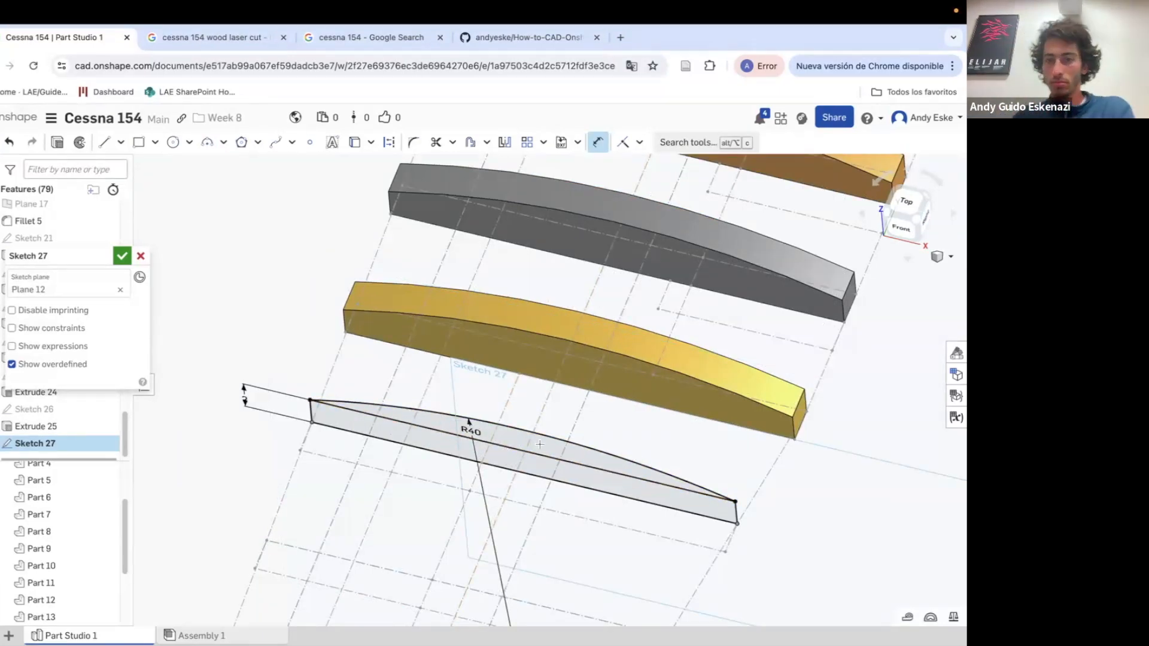
Extrude the Plane 12 rib profile as a new part with the same thickness as the neighbouring ribs
{"action": "key", "text": "shift+e"}
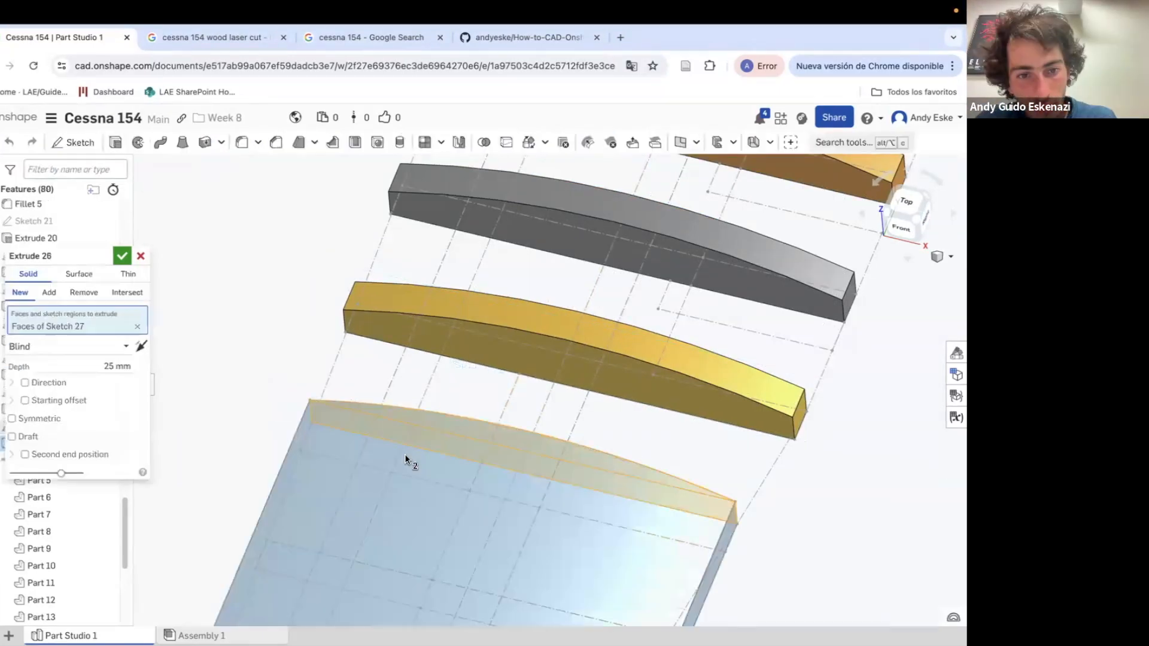
{"action": "triple_click", "coordinate": [120, 365]}
{"action": "type", "text": "3"}
{"action": "key", "text": "Return"}
{"action": "key", "text": "Return"}
Show Plane 13 in place of Plane 12 and sketch a thin rectangle on it, with its corner coincident with the wing layout
{"action": "scroll", "coordinate": [234, 278], "scroll_direction": "down", "scroll_amount": 4}
{"action": "middle_click_drag", "start_coordinate": [270, 397], "coordinate": [526, 473]}
{"action": "scroll", "coordinate": [525, 473], "scroll_direction": "up", "scroll_amount": 1}
{"action": "scroll", "coordinate": [102, 377], "scroll_direction": "up", "scroll_amount": 4}
{"action": "left_click", "coordinate": [106, 358]}
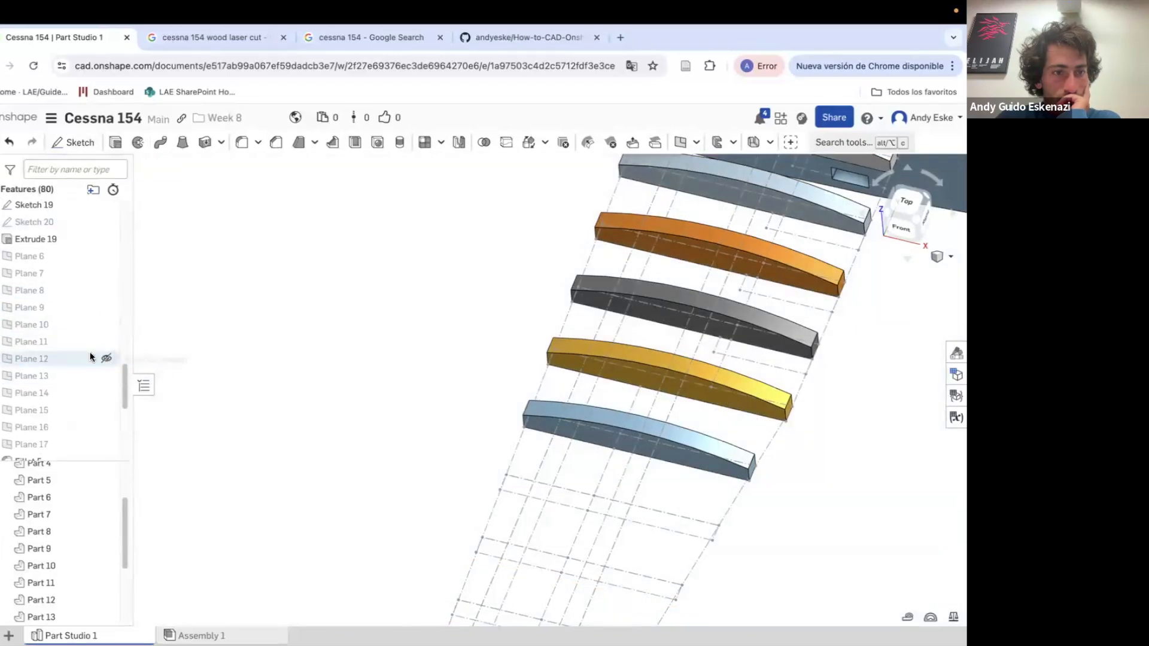
{"action": "left_click", "coordinate": [106, 376]}
{"action": "key", "text": "shift+s"}
{"action": "left_click", "coordinate": [453, 423]}
{"action": "key", "text": "g"}
{"action": "left_click", "coordinate": [719, 525]}
{"action": "scroll", "coordinate": [457, 459], "scroll_direction": "up", "scroll_amount": 3}
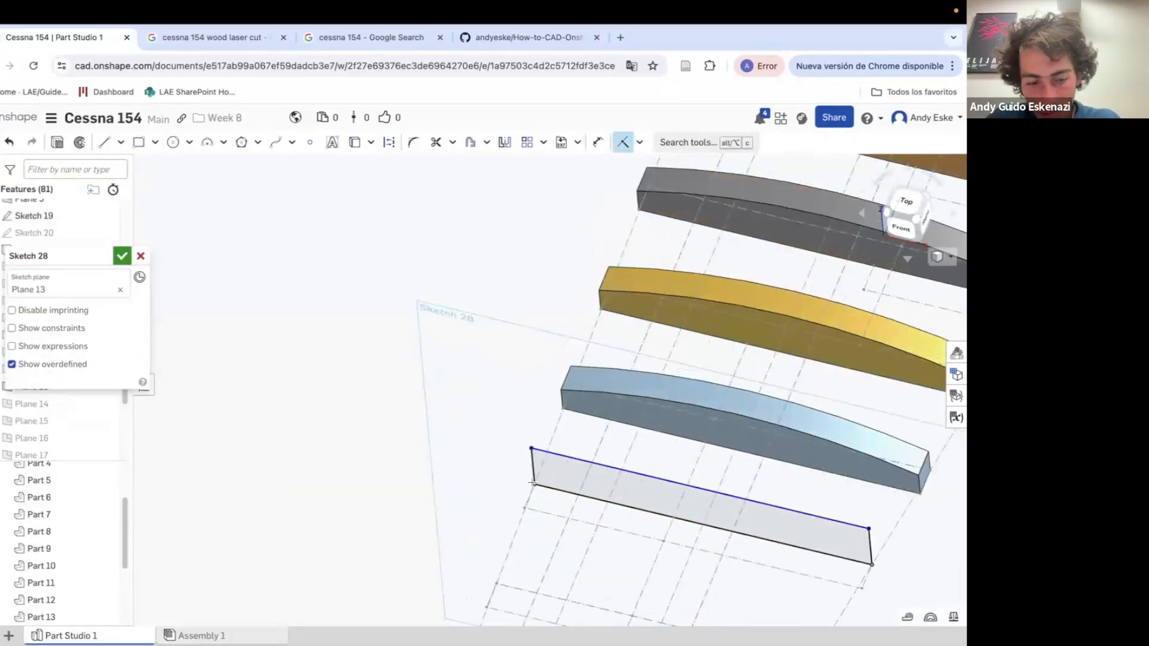
Dimension the Plane 13 rectangle's height like the neighbouring ribs and cap it with a three-point arc, dimensioning the arc's radius
{"action": "key", "text": "d"}
{"action": "left_click", "coordinate": [532, 466]}
{"action": "left_click", "coordinate": [493, 462]}
{"action": "type", "text": "3"}
{"action": "key", "text": "Return"}
{"action": "left_click", "coordinate": [207, 143]}
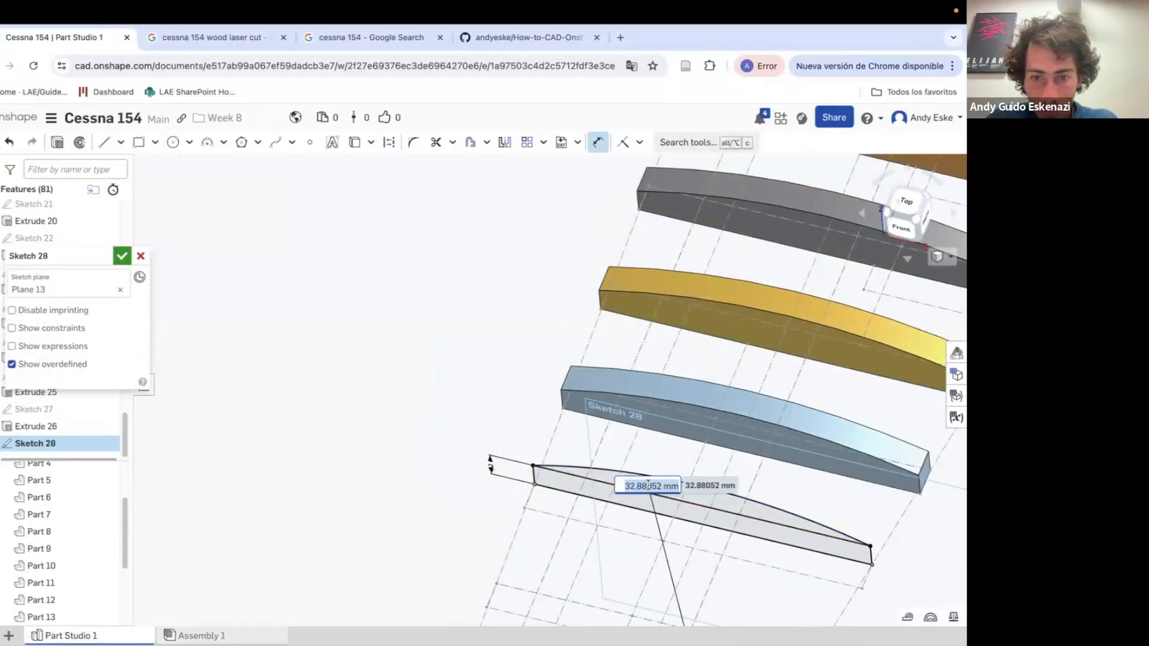
Extrude the Plane 13 rib profile as a new part with the same thickness as the neighbouring ribs
{"action": "left_click", "coordinate": [55, 144]}
{"action": "type", "text": "3"}
{"action": "key", "text": "Return"}
{"action": "key", "text": "Return"}
Show Plane 14 in place of Plane 13 and sketch a thin rectangle on it along the next rib line of the wing layout
{"action": "scroll", "coordinate": [105, 250], "scroll_direction": "up", "scroll_amount": 4}
{"action": "left_click", "coordinate": [106, 243]}
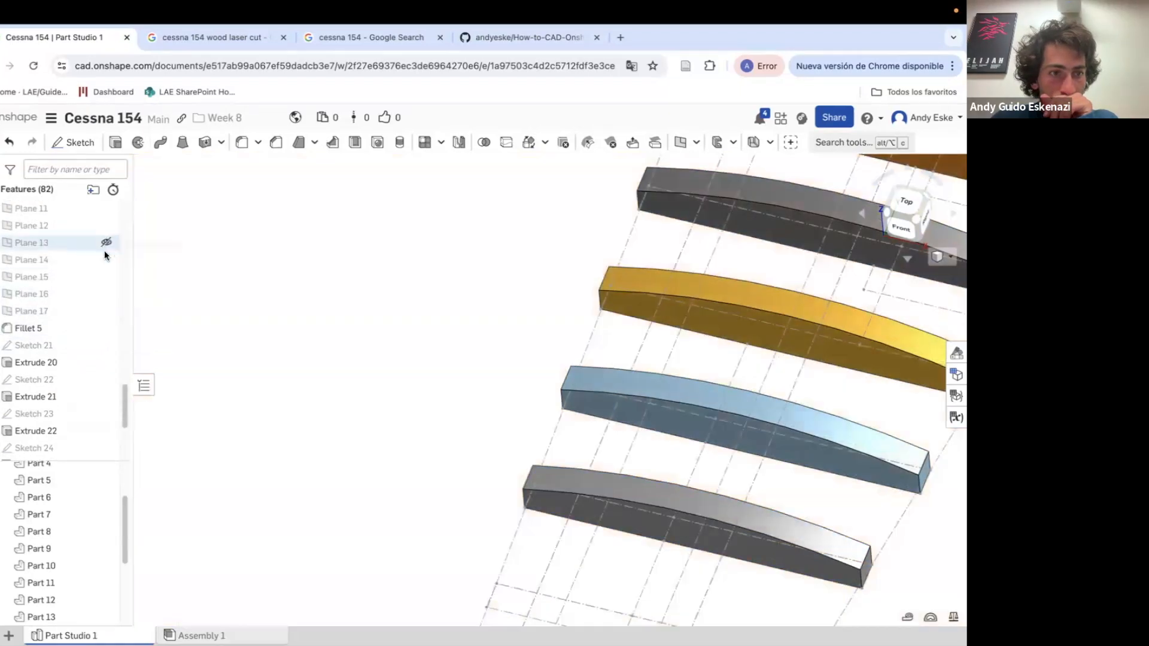
{"action": "left_click", "coordinate": [106, 259]}
{"action": "key", "text": "shift+s"}
{"action": "left_click", "coordinate": [431, 366]}
{"action": "scroll", "coordinate": [435, 448], "scroll_direction": "up", "scroll_amount": 2}
{"action": "key", "text": "g"}
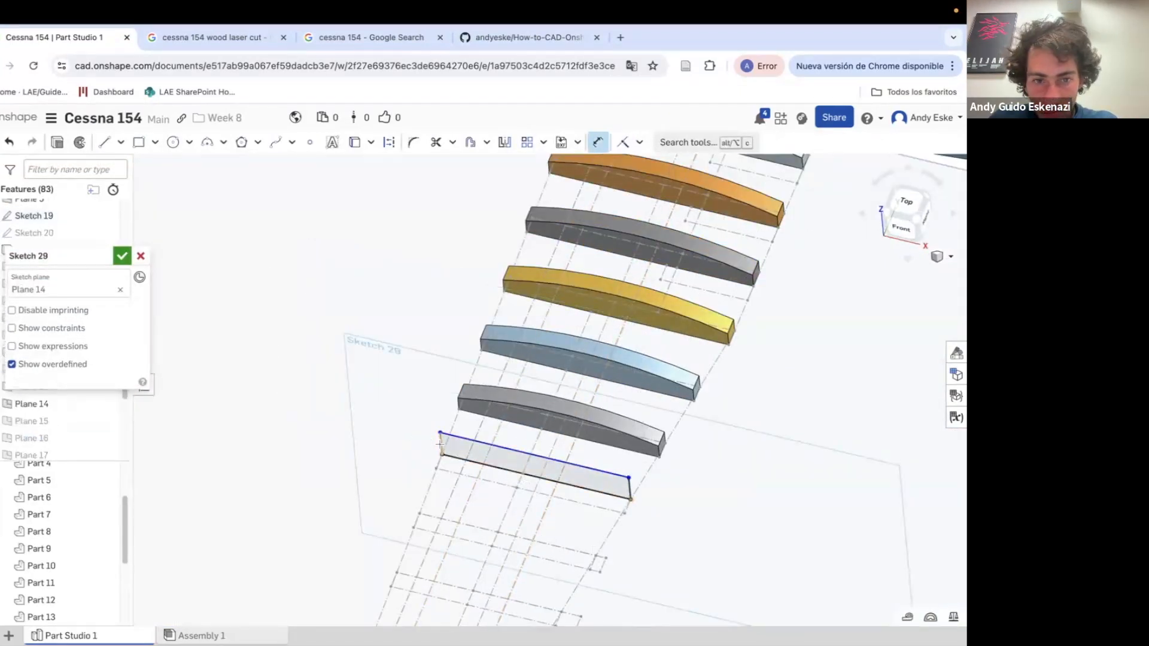
Dimension the Plane 14 rectangle's height like the neighbouring ribs and cap it with a three-point arc of 40 mm radius
{"action": "left_click", "coordinate": [441, 444]}
{"action": "left_click", "coordinate": [420, 444]}
{"action": "type", "text": "3"}
{"action": "key", "text": "Return"}
{"action": "scroll", "coordinate": [539, 458], "scroll_direction": "up", "scroll_amount": 2}
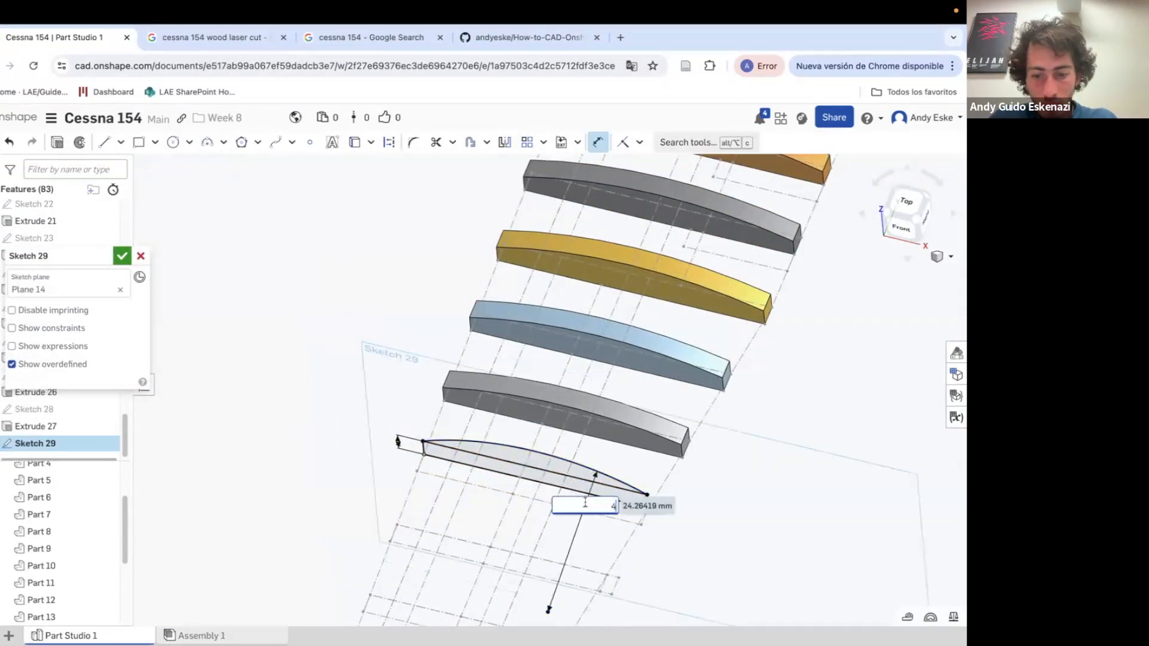
{"action": "type", "text": "0"}
{"action": "key", "text": "Return"}
Extrude the Plane 14 rib profile as a new part with the same thickness as the neighbouring ribs
{"action": "scroll", "coordinate": [472, 455], "scroll_direction": "up", "scroll_amount": 2}
{"action": "key", "text": "Return"}
{"action": "left_click", "coordinate": [115, 143]}
{"action": "type", "text": "3"}
{"action": "key", "text": "Return"}
{"action": "left_click", "coordinate": [122, 257]}
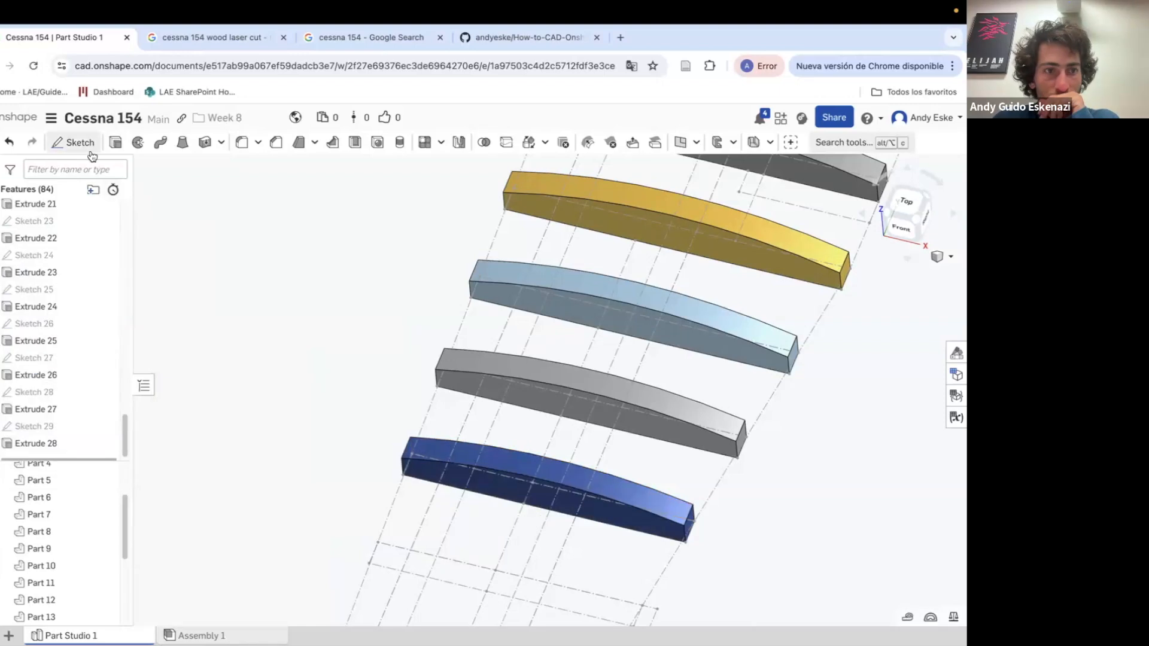
Show Plane 15 in place of Plane 14 and sketch a thin rectangle on it, making its free corner coincident with the wing layout
{"action": "left_click", "coordinate": [107, 324]}
{"action": "left_click", "coordinate": [107, 341]}
{"action": "left_click", "coordinate": [80, 143]}
{"action": "left_click", "coordinate": [383, 560]}
{"action": "key", "text": "g"}
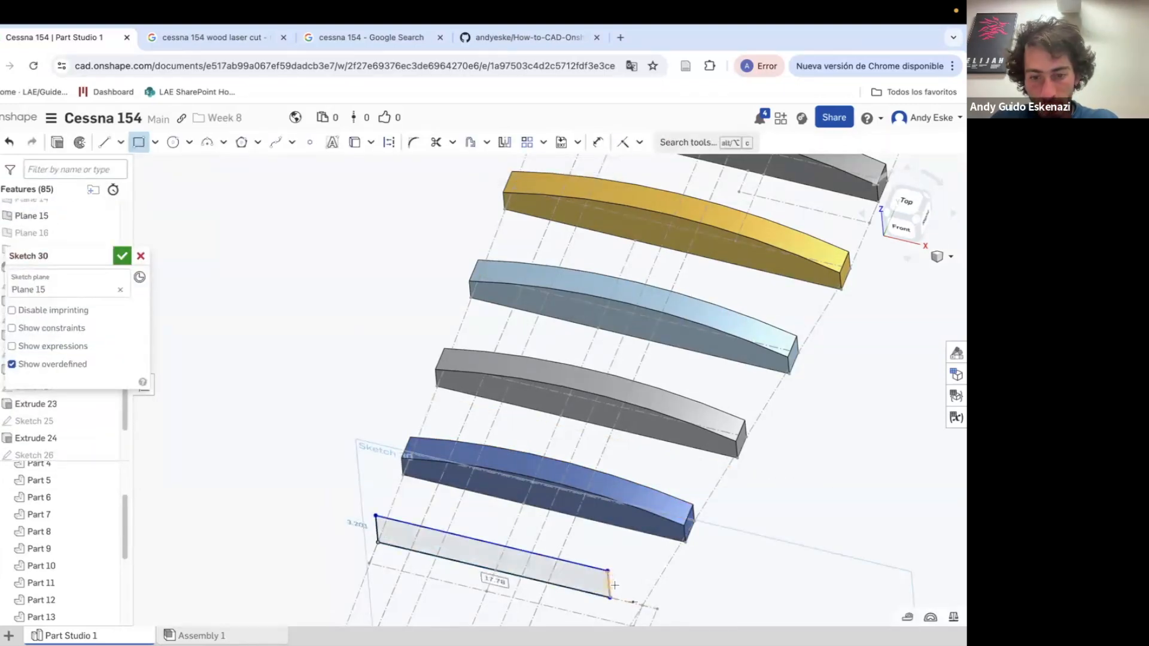
{"action": "key", "text": "i"}
{"action": "left_click", "coordinate": [611, 598]}
{"action": "left_click", "coordinate": [657, 609]}
Dimension the Plane 15 rectangle's height like the neighbouring ribs and cap it with a three-point arc
{"action": "scroll", "coordinate": [595, 555], "scroll_direction": "up", "scroll_amount": 2}
{"action": "key", "text": "d"}
{"action": "left_click", "coordinate": [336, 528]}
{"action": "left_click", "coordinate": [291, 520]}
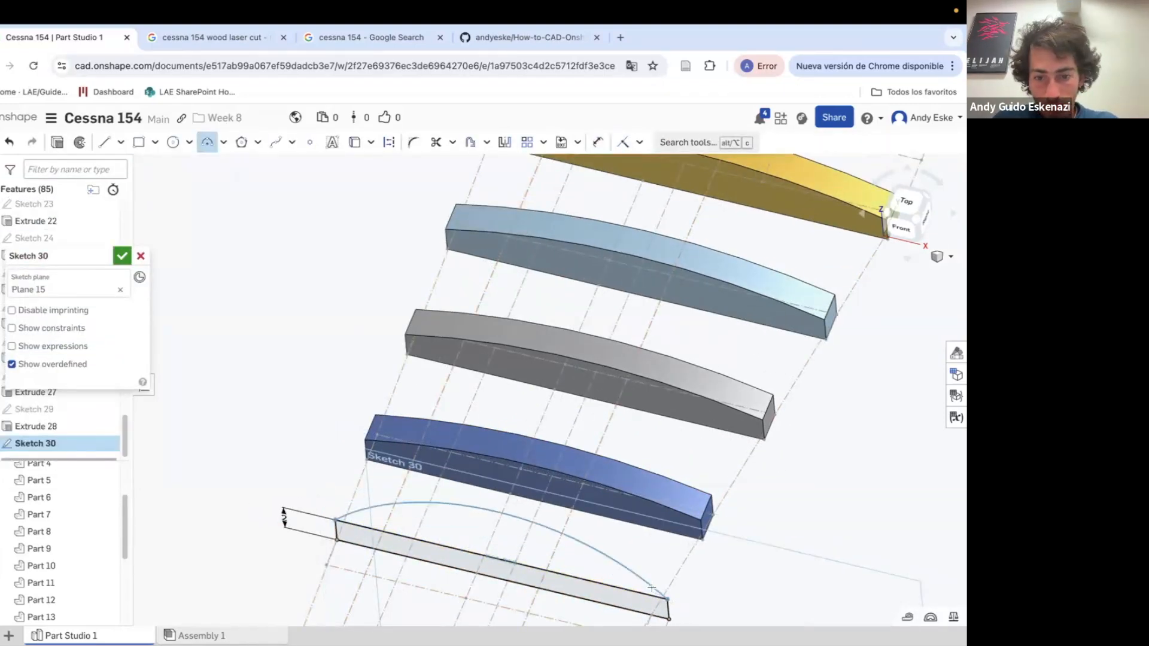
Extrude the Plane 15 rib profile as a new part with the same thickness as the neighbouring ribs
{"action": "left_click", "coordinate": [58, 144]}
{"action": "left_click", "coordinate": [93, 365]}
{"action": "type", "text": "3"}
{"action": "key", "text": "Return"}
{"action": "key", "text": "Return"}
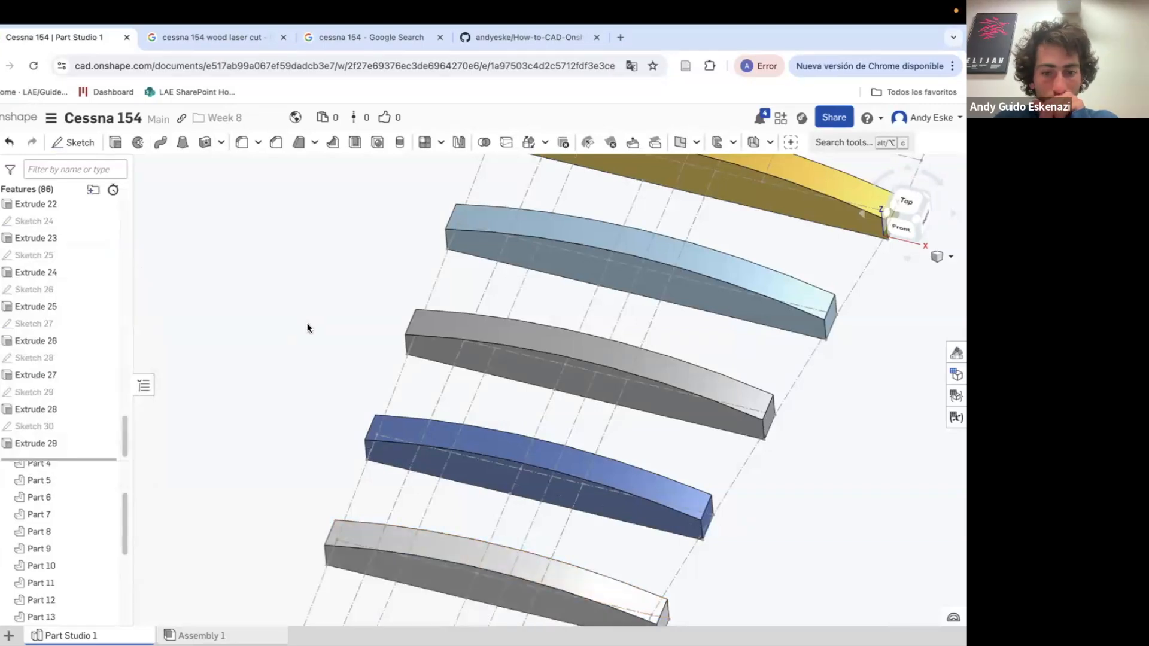
{"action": "scroll", "coordinate": [308, 326], "scroll_direction": "down", "scroll_amount": 5}
Show Plane 16 in place of Plane 15 and start a sketch on it
{"action": "scroll", "coordinate": [98, 282], "scroll_direction": "up", "scroll_amount": 4}
{"action": "left_click", "coordinate": [107, 287]}
{"action": "left_click", "coordinate": [107, 270]}
{"action": "left_click", "coordinate": [80, 143]}
{"action": "left_click", "coordinate": [290, 407]}
{"action": "scroll", "coordinate": [293, 404], "scroll_direction": "up", "scroll_amount": 3}
{"action": "left_click", "coordinate": [313, 444]}
{"action": "left_click", "coordinate": [465, 457]}
{"action": "mouse_move", "coordinate": [464, 457]}
{"action": "right_mouse_down"}
{"action": "mouse_move", "coordinate": [460, 442]}
{"action": "mouse_move", "coordinate": [390, 452]}
{"action": "mouse_move", "coordinate": [372, 426]}
{"action": "right_mouse_up"}
{"action": "key", "text": "Escape"}
{"action": "key", "text": "super+z"}
Sketch a thin rectangle on Plane 16 along its rib line and make its free corner coincident with the slanted wing outline
{"action": "key", "text": "g"}
{"action": "left_click", "coordinate": [269, 385]}
{"action": "left_click", "coordinate": [419, 406]}
{"action": "key", "text": "i"}
{"action": "left_click", "coordinate": [420, 428]}
{"action": "scroll", "coordinate": [442, 430], "scroll_direction": "up", "scroll_amount": 3}
{"action": "right_click_drag", "start_coordinate": [442, 430], "coordinate": [492, 492]}
{"action": "left_click", "coordinate": [520, 535]}
{"action": "scroll", "coordinate": [519, 514], "scroll_direction": "down", "scroll_amount": 1}
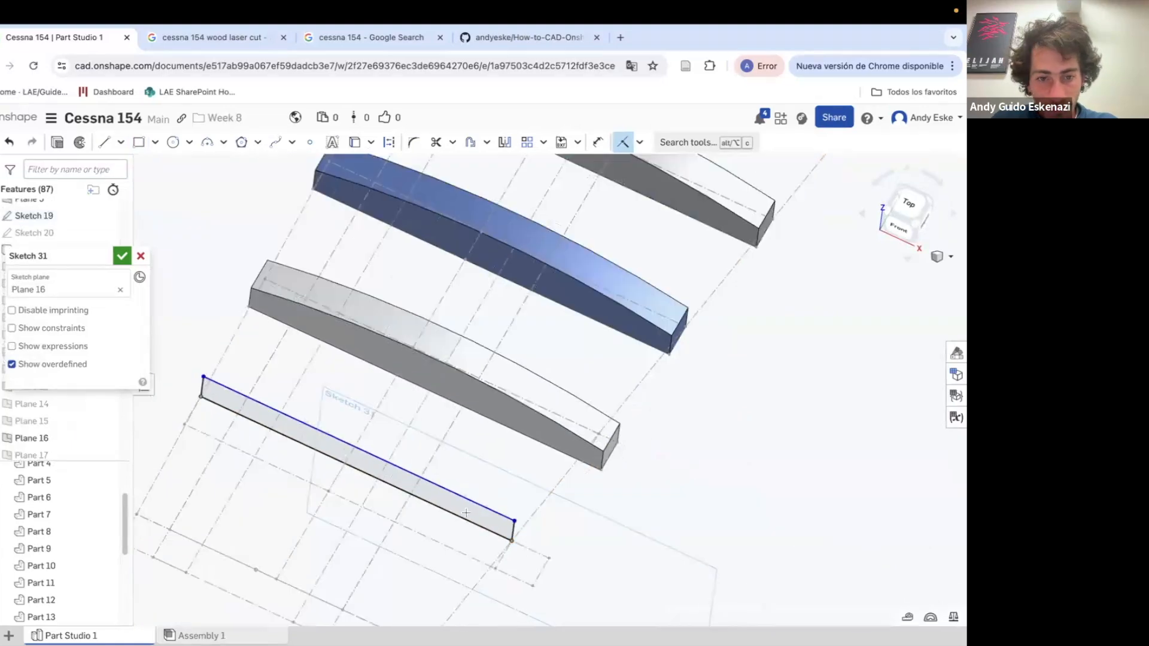
Dimension the Plane 16 rectangle's height like the neighbouring ribs and cap it with a three-point arc
{"action": "key", "text": "d"}
{"action": "left_click", "coordinate": [202, 387]}
{"action": "left_click", "coordinate": [182, 376]}
{"action": "left_click", "coordinate": [514, 521]}
{"action": "left_click", "coordinate": [364, 414]}
{"action": "key", "text": "u"}
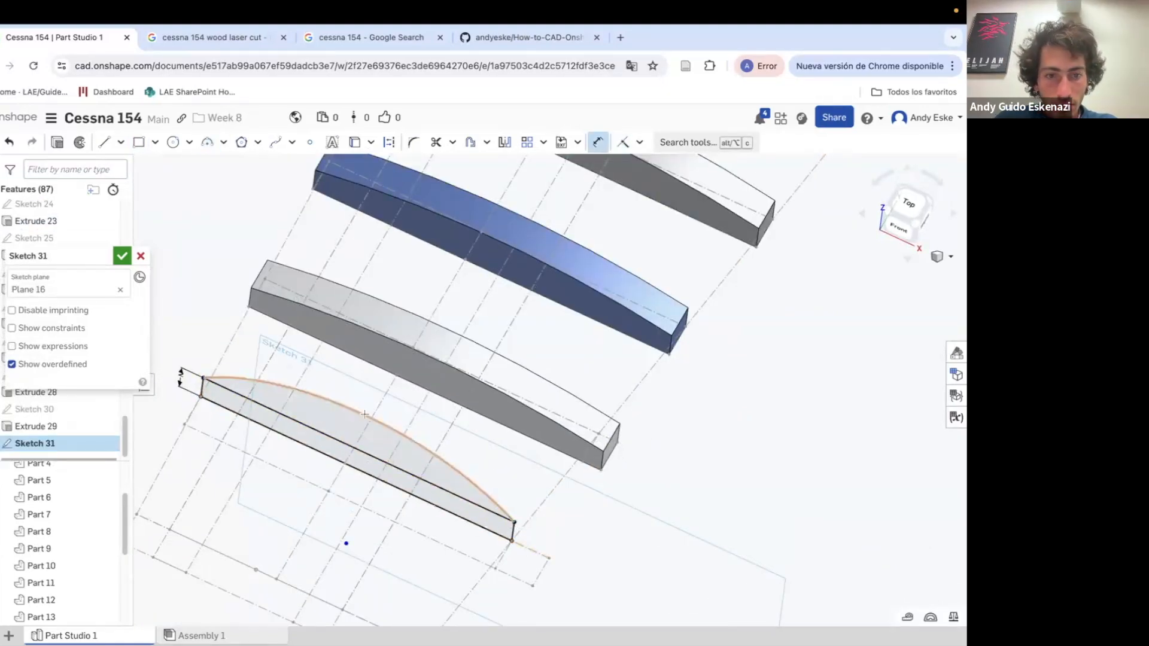
{"action": "key", "text": "Return"}
Extrude the Plane 16 rib profile 2 mm as a new part
{"action": "left_click", "coordinate": [57, 142]}
{"action": "left_click", "coordinate": [126, 365]}
{"action": "type", "text": "2"}
{"action": "key", "text": "Return"}
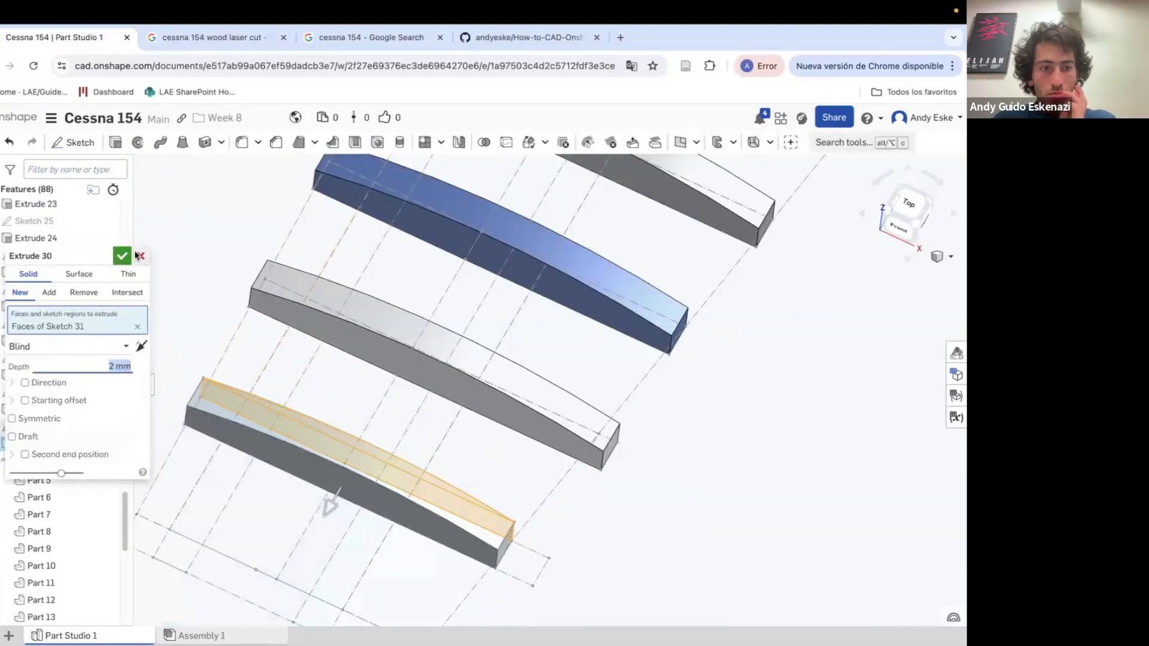
{"action": "left_click", "coordinate": [123, 256]}
Show Plane 17 and sketch a thin rectangle on it along the wing-tip rib line of the layout
{"action": "scroll", "coordinate": [105, 300], "scroll_direction": "up", "scroll_amount": 4}
{"action": "left_click", "coordinate": [31, 316]}
{"action": "left_click", "coordinate": [73, 142]}
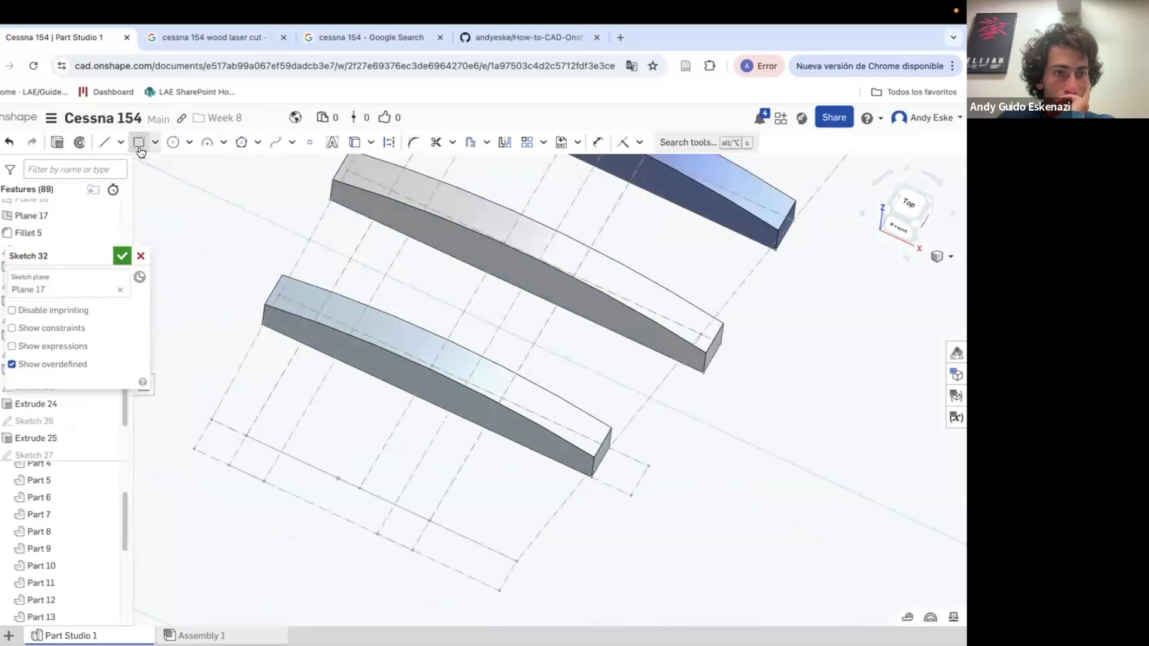
{"action": "left_click", "coordinate": [507, 525]}
{"action": "key", "text": "u"}
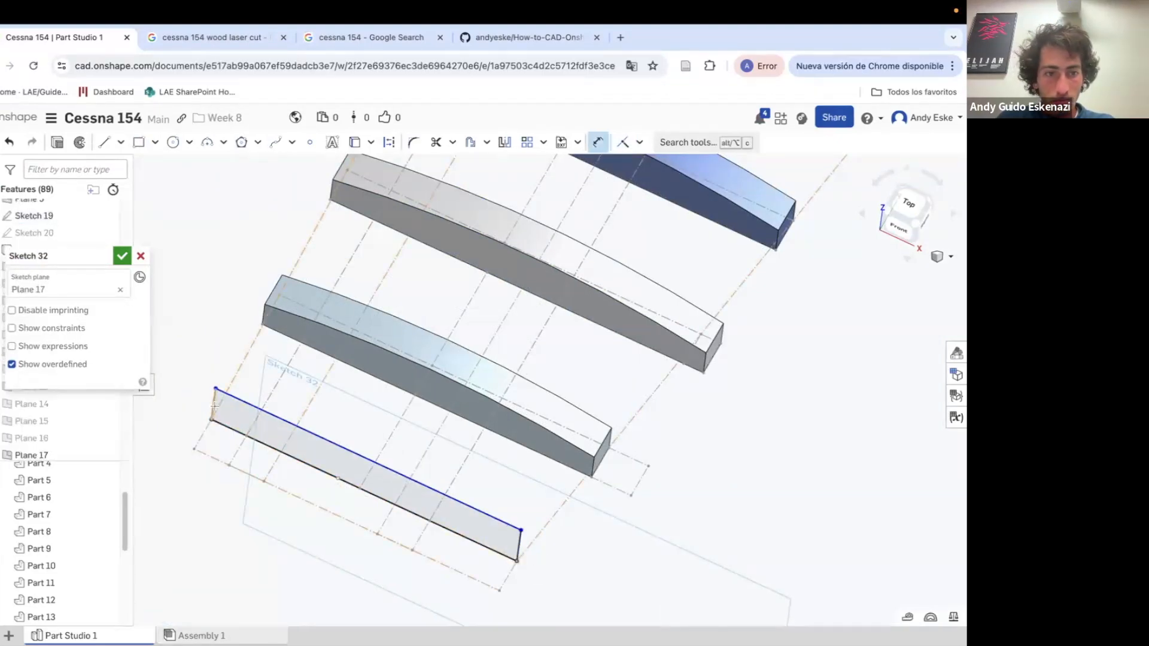
Dimension the Plane 17 rectangle's height and cap it with a three-point arc of 40 mm radius
{"action": "left_click", "coordinate": [214, 406]}
{"action": "left_click", "coordinate": [518, 542]}
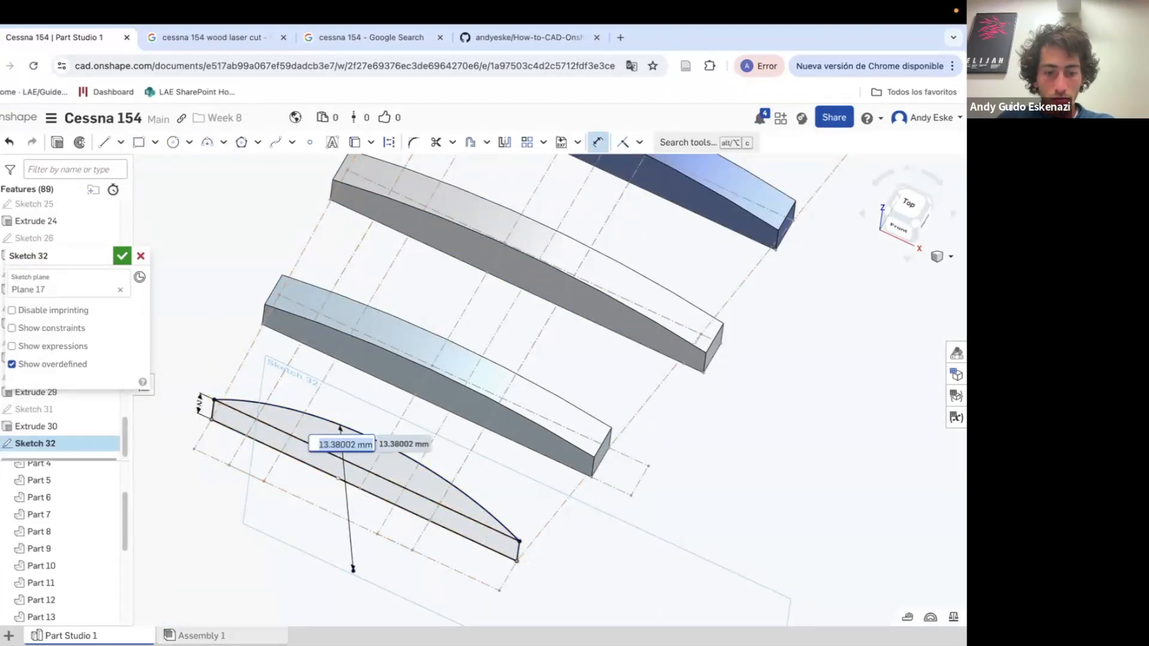
{"action": "type", "text": "40"}
{"action": "key", "text": "Return"}
Extrude the Plane 17 rib profile 2 mm as a new part and hide Plane 17
{"action": "key", "text": "Return"}
{"action": "key", "text": "shift+e"}
{"action": "left_click", "coordinate": [120, 365]}
{"action": "type", "text": "2"}
{"action": "left_click", "coordinate": [121, 257]}
{"action": "scroll", "coordinate": [415, 445], "scroll_direction": "down", "scroll_amount": 5}
{"action": "scroll", "coordinate": [110, 323], "scroll_direction": "up", "scroll_amount": 5}
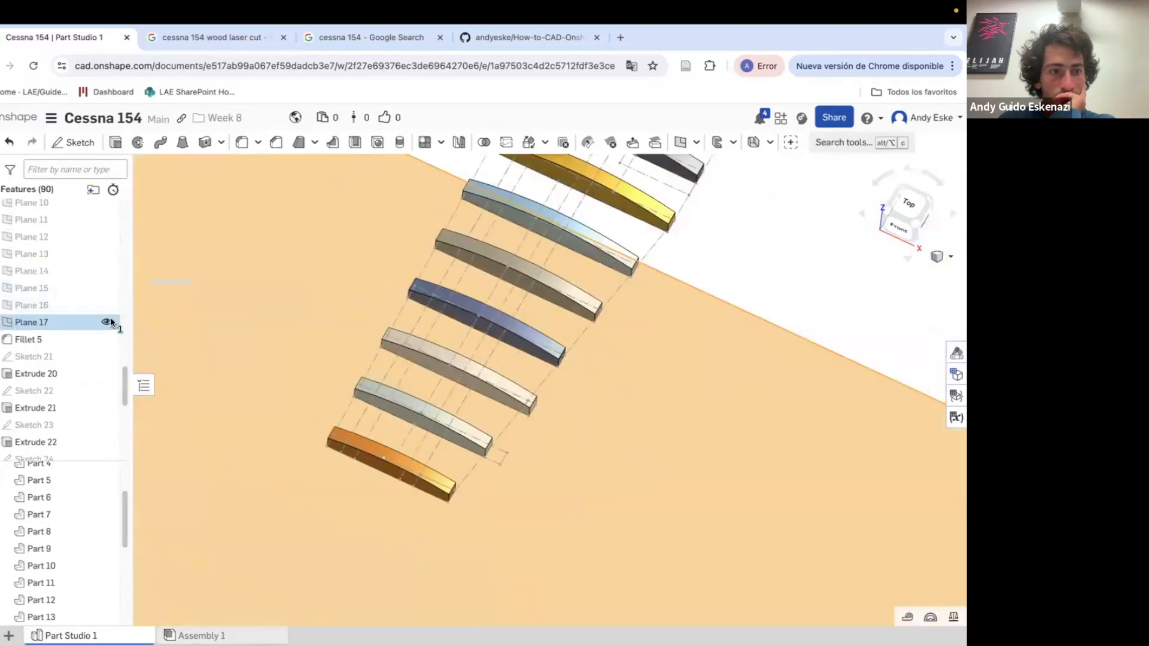
{"action": "left_click", "coordinate": [109, 323]}
Edit Sketch 30 on Plane 15 so the rectangle's lower end corner is coincident with the slanted wing outline
{"action": "scroll", "coordinate": [590, 428], "scroll_direction": "up", "scroll_amount": 5}
{"action": "left_click", "coordinate": [429, 386]}
{"action": "right_click", "coordinate": [88, 427]}
{"action": "left_click", "coordinate": [167, 175]}
{"action": "scroll", "coordinate": [473, 396], "scroll_direction": "up", "scroll_amount": 4}
{"action": "left_click", "coordinate": [480, 413]}
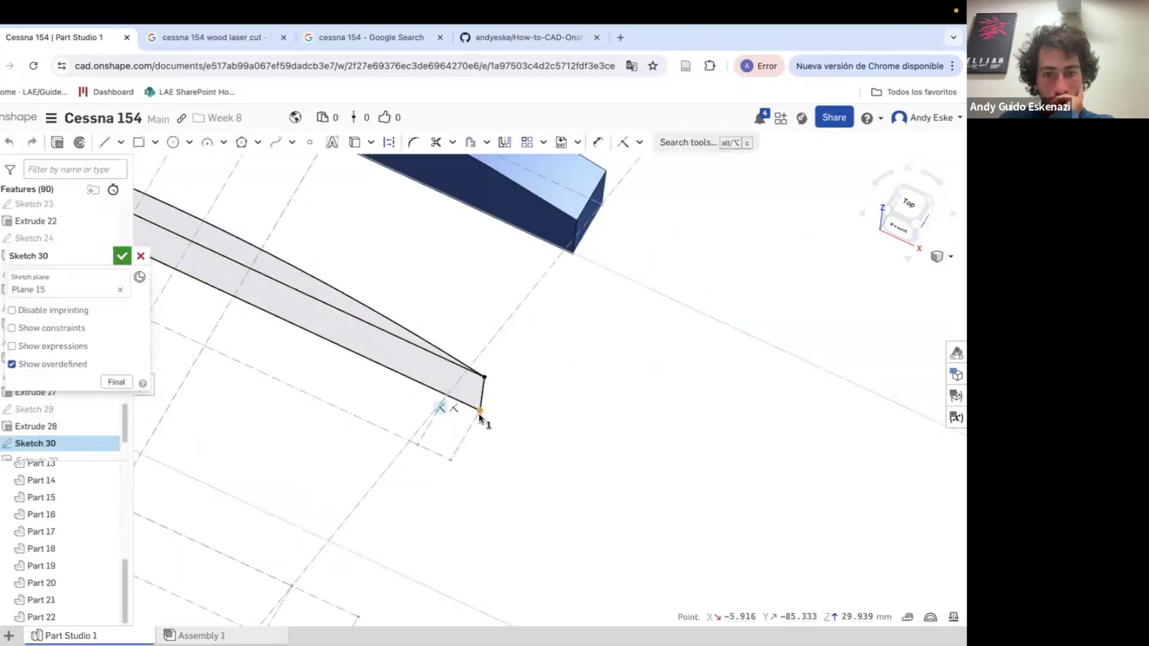
{"action": "mouse_move", "coordinate": [483, 394]}
{"action": "left_mouse_down"}
{"action": "mouse_move", "coordinate": [494, 398]}
{"action": "mouse_move", "coordinate": [439, 371]}
{"action": "left_mouse_up"}
{"action": "key", "text": "i"}
{"action": "left_click", "coordinate": [439, 390]}
{"action": "left_click", "coordinate": [447, 395]}
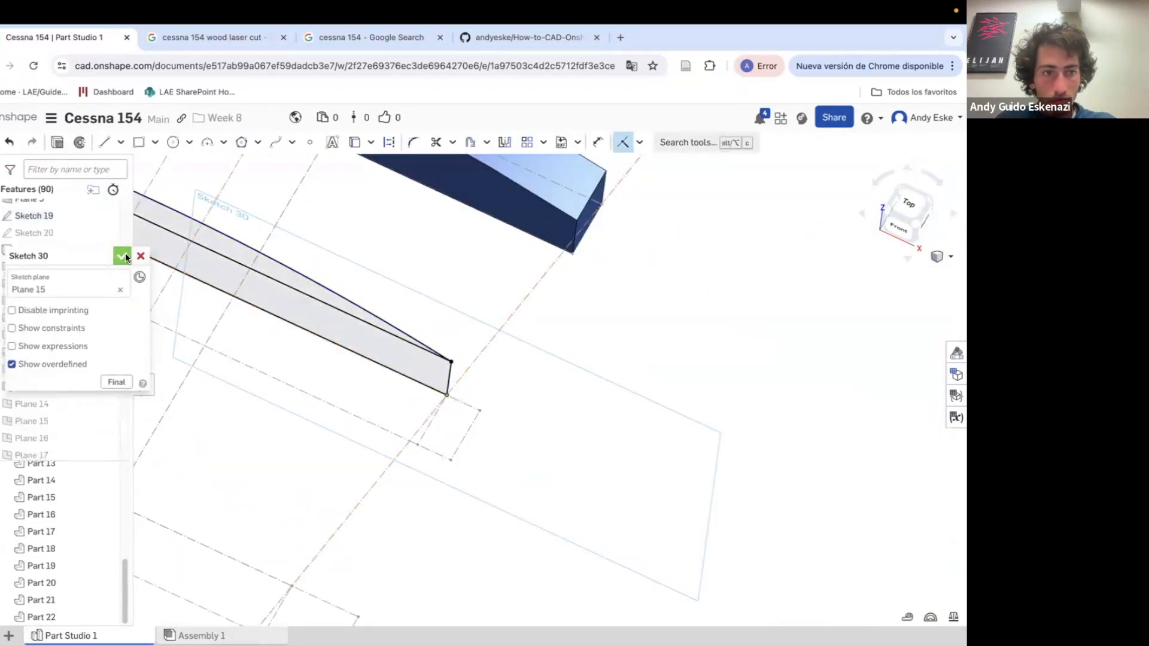
{"action": "left_click", "coordinate": [124, 255]}
Start a 1 mm radius fillet with the two edges at the −X end of the Extrude 20 rib
{"action": "scroll", "coordinate": [518, 364], "scroll_direction": "down", "scroll_amount": 5}
{"action": "right_click_drag", "start_coordinate": [519, 363], "coordinate": [599, 321]}
{"action": "scroll", "coordinate": [221, 282], "scroll_direction": "up", "scroll_amount": 5}
{"action": "key", "text": "shift+f"}
{"action": "left_click", "coordinate": [204, 308]}
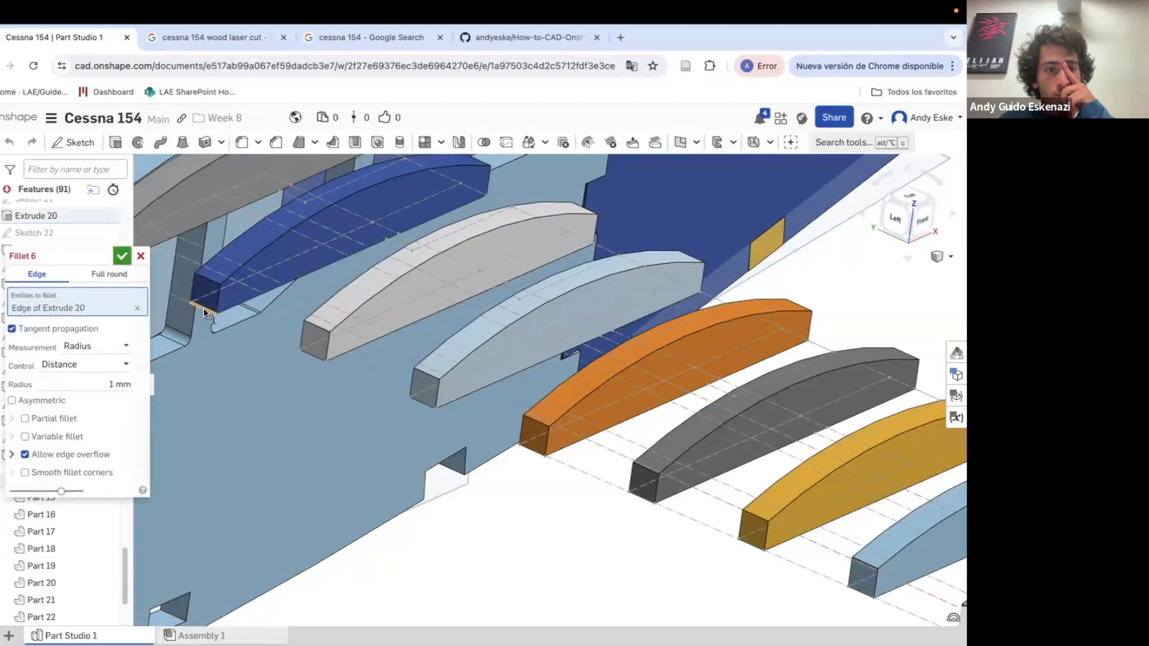
{"action": "right_click_drag", "start_coordinate": [477, 199], "coordinate": [502, 269]}
{"action": "scroll", "coordinate": [501, 269], "scroll_direction": "down", "scroll_amount": 5}
{"action": "scroll", "coordinate": [313, 308], "scroll_direction": "up", "scroll_amount": 5}
{"action": "left_click", "coordinate": [313, 306]}
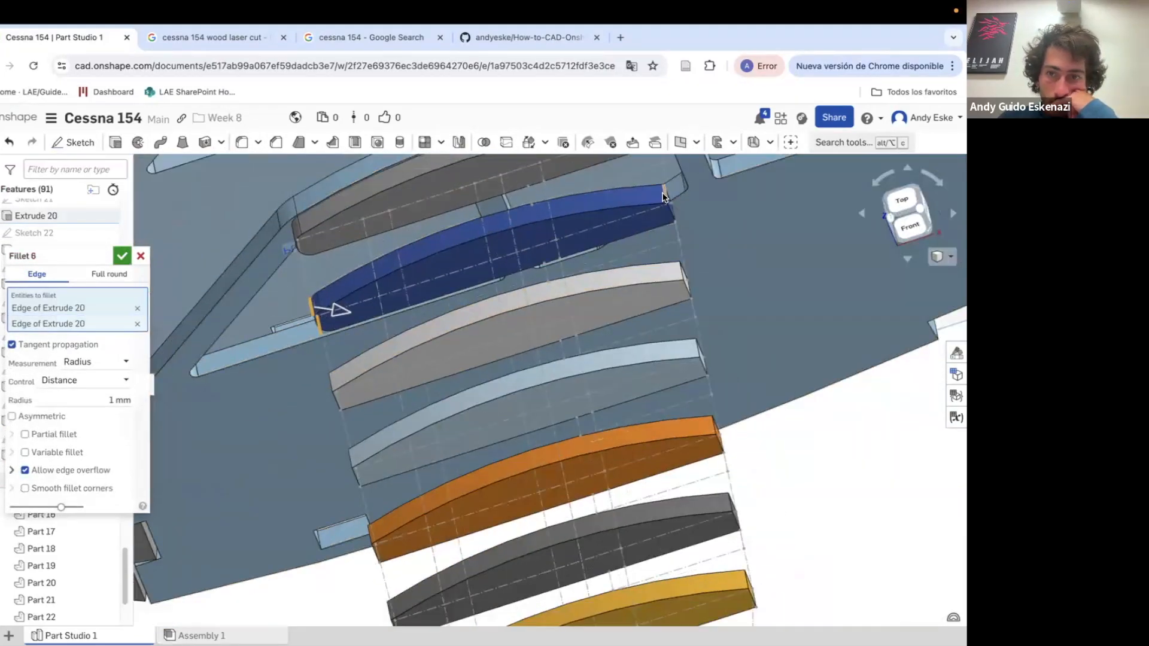
Add the +X end edges of the Extrude 20 and Extrude 21 ribs to the fillet
{"action": "scroll", "coordinate": [666, 191], "scroll_direction": "up", "scroll_amount": 4}
{"action": "left_click", "coordinate": [663, 187]}
{"action": "left_click", "coordinate": [677, 221]}
{"action": "left_click", "coordinate": [691, 325]}
{"action": "left_click", "coordinate": [701, 357]}
{"action": "right_click_drag", "start_coordinate": [700, 358], "coordinate": [661, 383]}
{"action": "scroll", "coordinate": [675, 419], "scroll_direction": "down", "scroll_amount": 4}
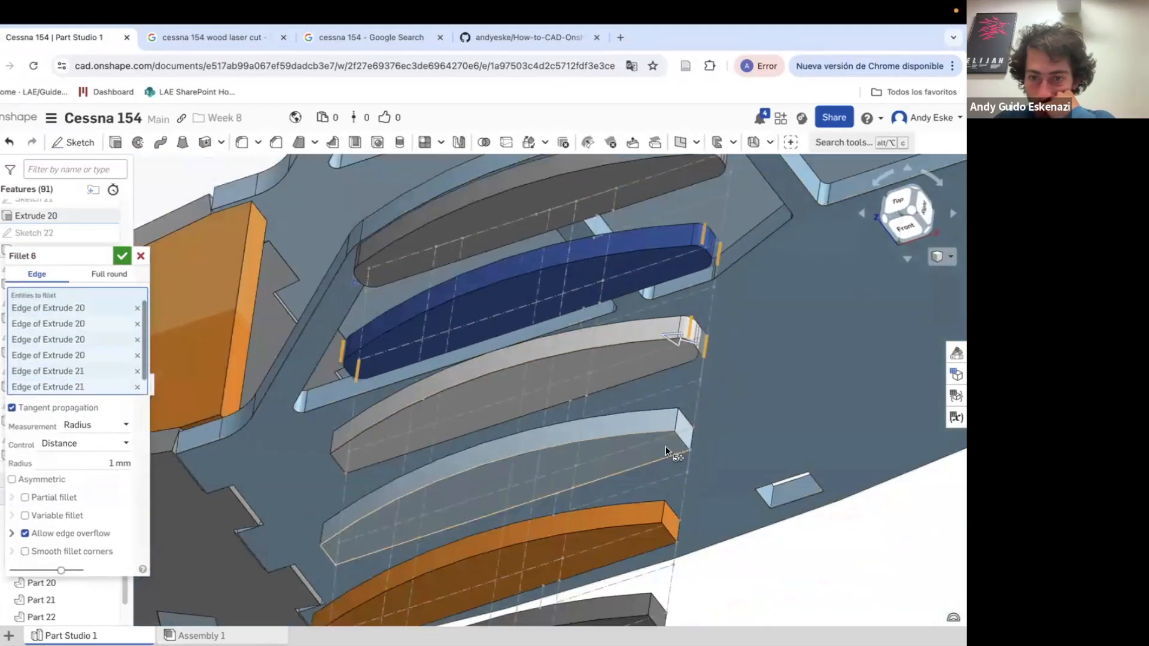
Add the +X end edges of the Extrude 22 and Extrude 23 ribs to the fillet
{"action": "scroll", "coordinate": [677, 448], "scroll_direction": "up", "scroll_amount": 4}
{"action": "left_click", "coordinate": [681, 410]}
{"action": "left_click", "coordinate": [704, 439]}
{"action": "left_click", "coordinate": [662, 548]}
{"action": "left_click", "coordinate": [685, 573]}
{"action": "right_click_drag", "start_coordinate": [681, 572], "coordinate": [650, 564]}
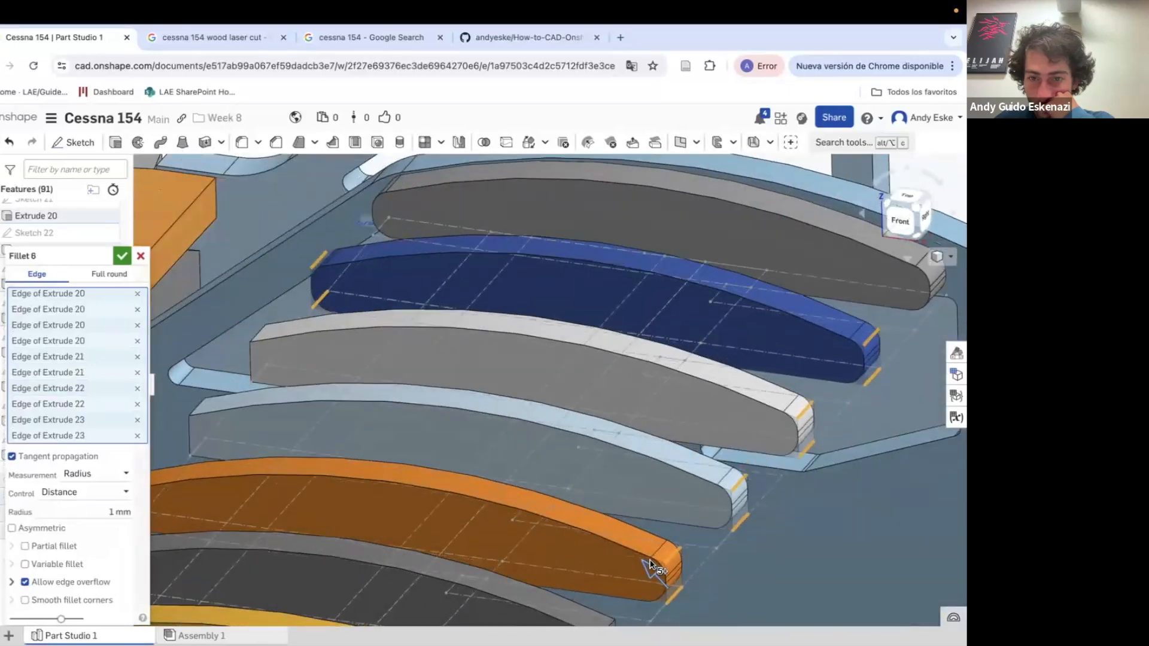
Add the +X end edges of the Extrude 24, 25 and 26 ribs to the fillet
{"action": "scroll", "coordinate": [651, 558], "scroll_direction": "down", "scroll_amount": 4}
{"action": "scroll", "coordinate": [657, 483], "scroll_direction": "up", "scroll_amount": 5}
{"action": "left_click", "coordinate": [660, 443]}
{"action": "left_click", "coordinate": [666, 530]}
{"action": "left_click", "coordinate": [571, 506]}
{"action": "left_click", "coordinate": [574, 566]}
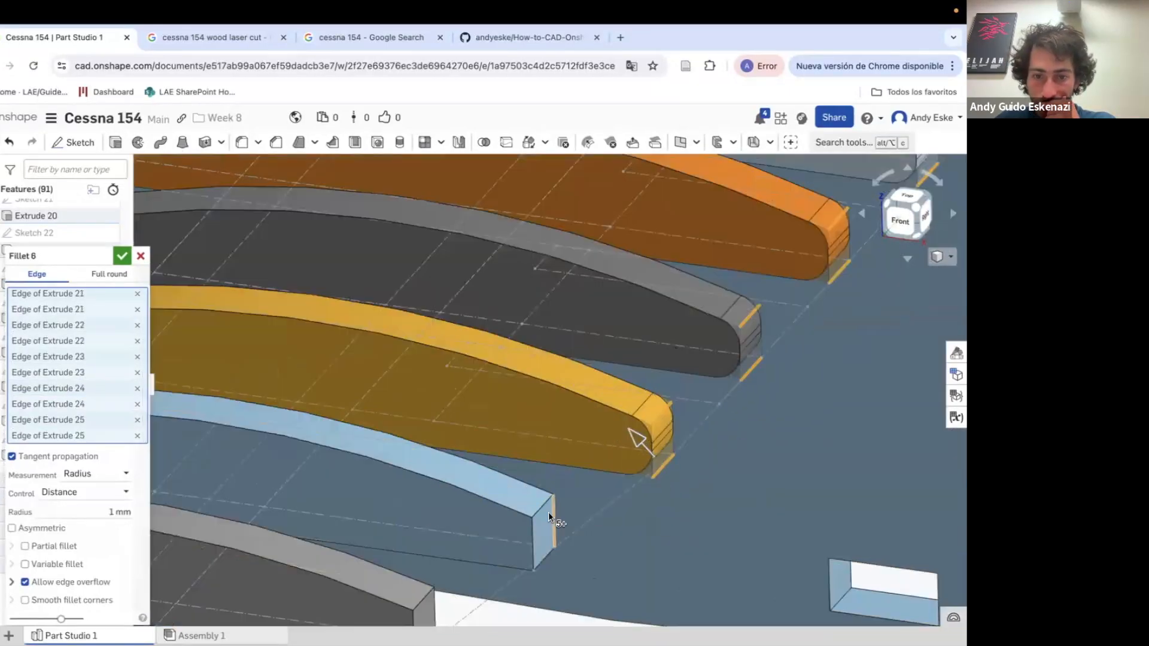
{"action": "left_click", "coordinate": [547, 510]}
{"action": "left_click", "coordinate": [544, 557]}
Add the +X end edges of the Extrude 27 and Extrude 28 ribs to the fillet
{"action": "scroll", "coordinate": [556, 515], "scroll_direction": "down", "scroll_amount": 4}
{"action": "scroll", "coordinate": [536, 514], "scroll_direction": "up", "scroll_amount": 4}
{"action": "left_click", "coordinate": [565, 471]}
{"action": "left_click", "coordinate": [562, 510]}
{"action": "left_click", "coordinate": [484, 532]}
{"action": "left_click", "coordinate": [483, 567]}
Add the +X end edges of the three outermost ribs, Extrude 29, 30 and 31, to the fillet
{"action": "scroll", "coordinate": [473, 528], "scroll_direction": "up", "scroll_amount": 5}
{"action": "left_click", "coordinate": [468, 483]}
{"action": "left_click", "coordinate": [470, 549]}
{"action": "left_click", "coordinate": [434, 460]}
{"action": "left_click", "coordinate": [439, 550]}
{"action": "scroll", "coordinate": [432, 527], "scroll_direction": "down", "scroll_amount": 5}
{"action": "scroll", "coordinate": [424, 487], "scroll_direction": "up", "scroll_amount": 4}
{"action": "left_click", "coordinate": [420, 484]}
{"action": "left_click", "coordinate": [427, 543]}
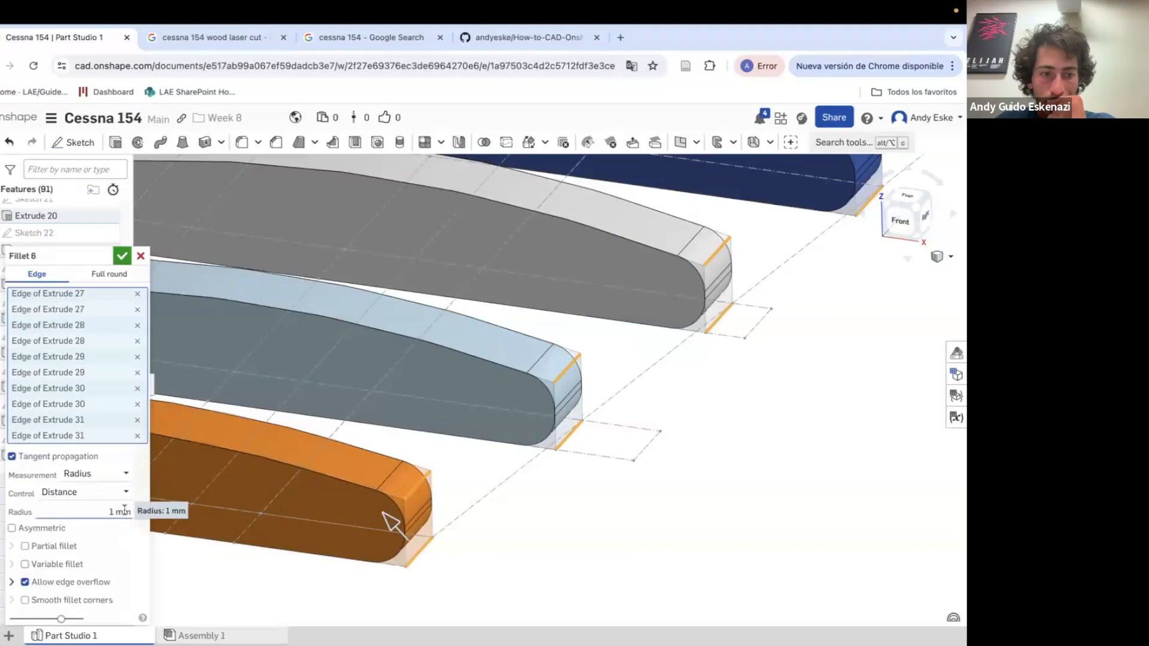
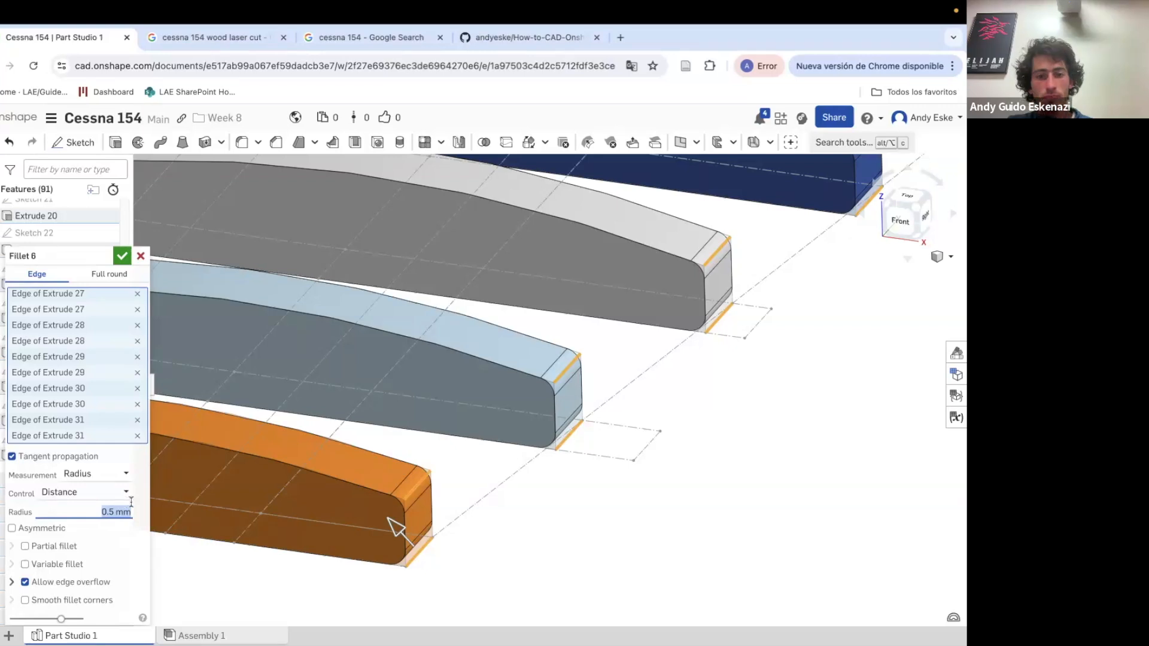
Try a different radius for the rib-end fillet and set it back to 1 mm
{"action": "type", "text": "2"}
{"action": "key", "text": "Return"}
{"action": "scroll", "coordinate": [410, 476], "scroll_direction": "down", "scroll_amount": 5}
{"action": "type", "text": "1"}
{"action": "key", "text": "Return"}
Add the −X end edges of the Extrude 31, 30, 29 and 28 ribs to the fillet
{"action": "scroll", "coordinate": [693, 399], "scroll_direction": "up", "scroll_amount": 10}
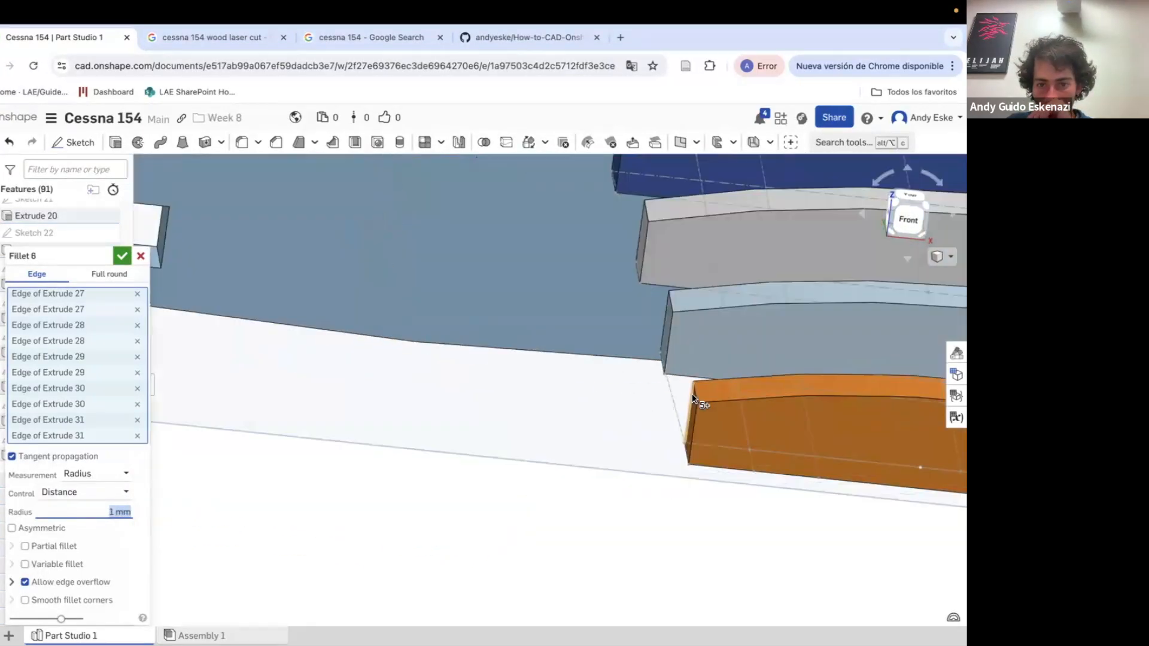
{"action": "left_click", "coordinate": [663, 364]}
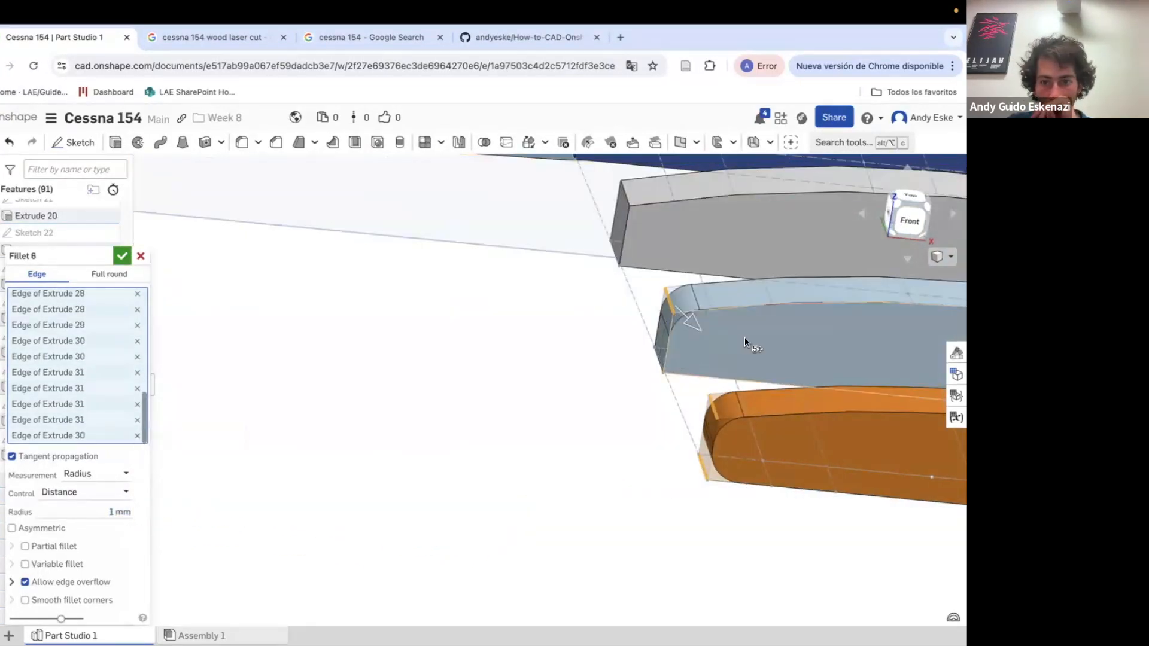
{"action": "right_click_drag", "start_coordinate": [745, 343], "coordinate": [796, 359]}
{"action": "left_click", "coordinate": [654, 363]}
{"action": "left_click", "coordinate": [526, 211]}
{"action": "left_click", "coordinate": [512, 276]}
{"action": "scroll", "coordinate": [380, 198], "scroll_direction": "up", "scroll_amount": 5}
{"action": "left_click", "coordinate": [425, 196]}
{"action": "left_click", "coordinate": [379, 306]}
{"action": "scroll", "coordinate": [469, 310], "scroll_direction": "down", "scroll_amount": 5}
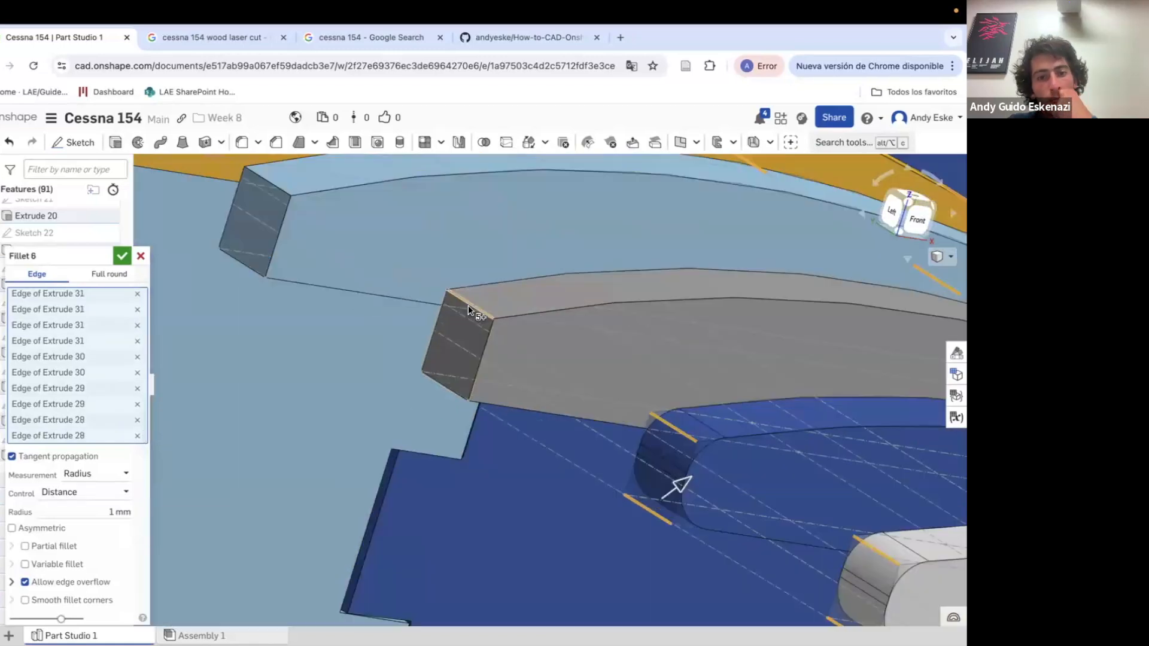
Add the −X end edges of the remaining ribs, Extrude 27 through Extrude 21, and finish the 1 mm fillet
{"action": "left_click", "coordinate": [264, 182]}
{"action": "left_click", "coordinate": [243, 263]}
{"action": "scroll", "coordinate": [321, 305], "scroll_direction": "down", "scroll_amount": 5}
{"action": "scroll", "coordinate": [299, 265], "scroll_direction": "up", "scroll_amount": 5}
{"action": "left_click", "coordinate": [413, 412]}
{"action": "left_click", "coordinate": [269, 260]}
{"action": "scroll", "coordinate": [287, 311], "scroll_direction": "down", "scroll_amount": 5}
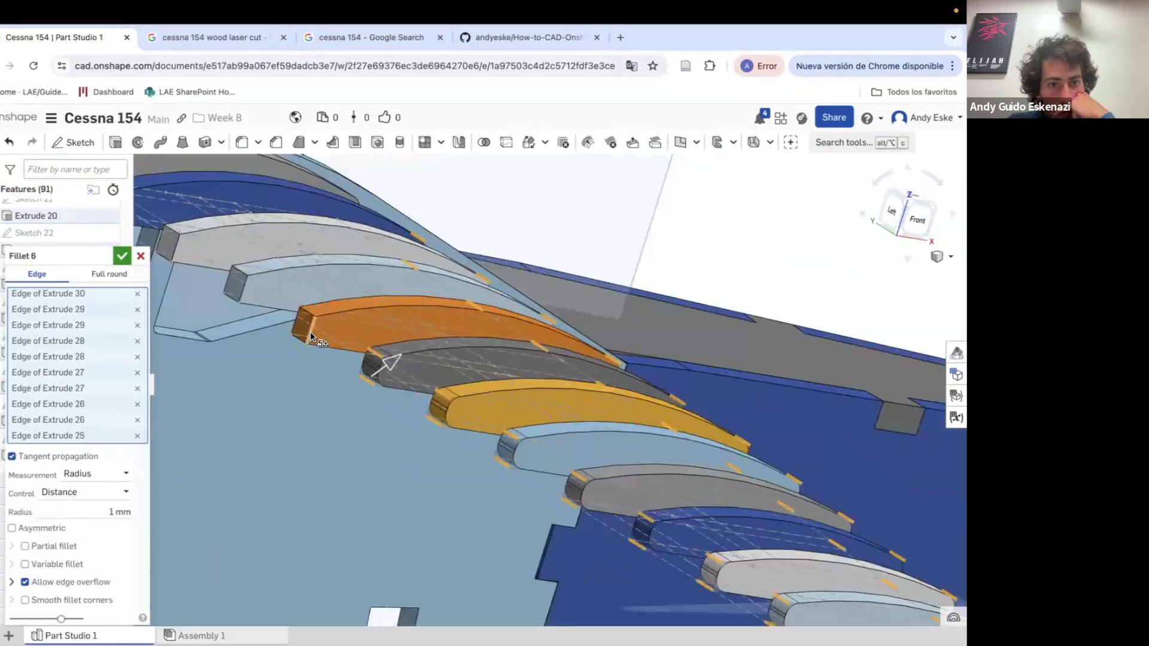
{"action": "scroll", "coordinate": [400, 392], "scroll_direction": "down", "scroll_amount": 5}
{"action": "scroll", "coordinate": [399, 392], "scroll_direction": "down", "scroll_amount": 10}
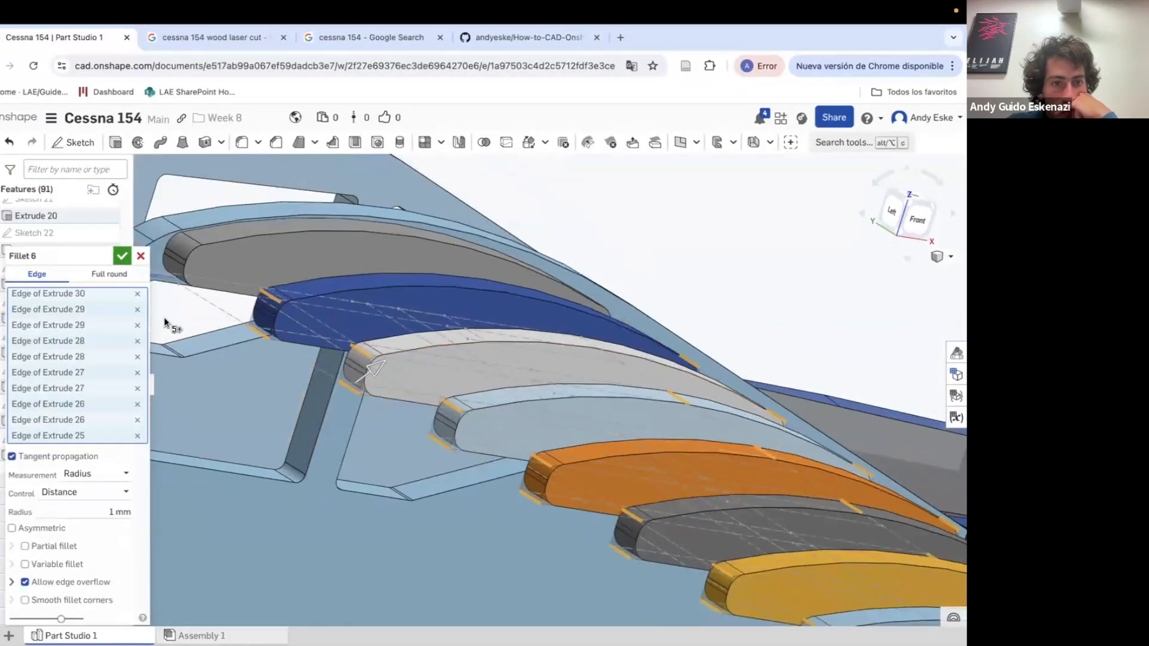
{"action": "key", "text": "Return"}
Sketch on the Extrude 19 rib's face a vertical dividing line and project the rounded outline of its +X end
{"action": "scroll", "coordinate": [291, 353], "scroll_direction": "down", "scroll_amount": 5}
{"action": "right_click_drag", "start_coordinate": [291, 353], "coordinate": [454, 324]}
{"action": "scroll", "coordinate": [467, 371], "scroll_direction": "up", "scroll_amount": 5}
{"action": "scroll", "coordinate": [458, 247], "scroll_direction": "down", "scroll_amount": 3}
{"action": "scroll", "coordinate": [652, 449], "scroll_direction": "up", "scroll_amount": 5}
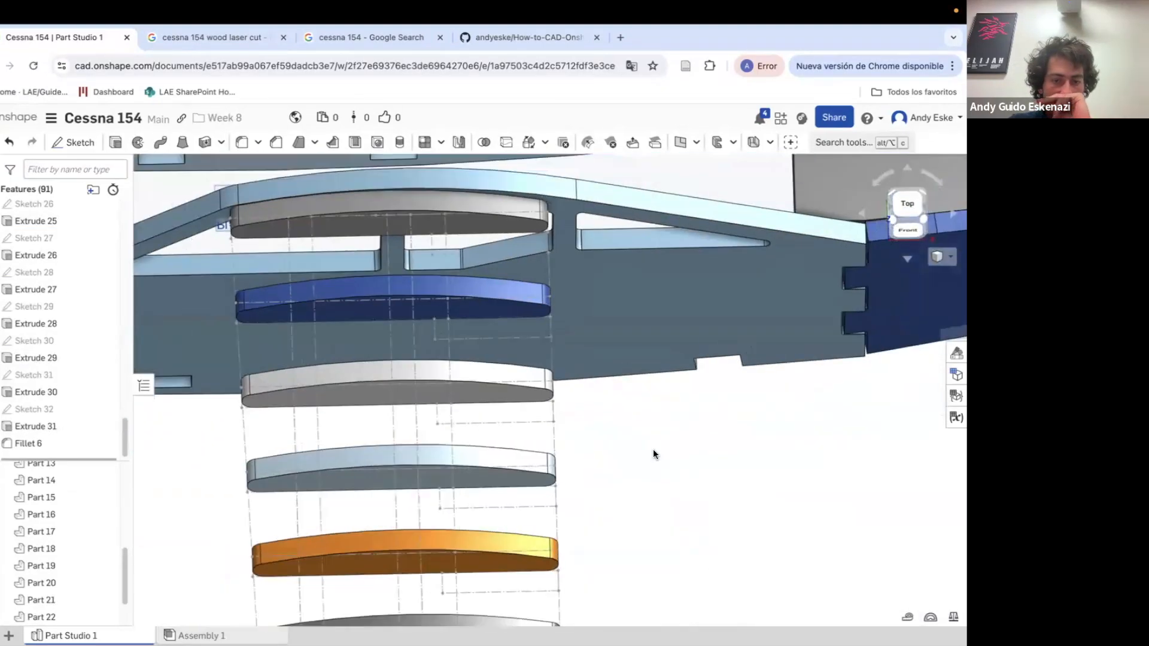
{"action": "scroll", "coordinate": [471, 311], "scroll_direction": "up", "scroll_amount": 3}
{"action": "key", "text": "shift+s"}
{"action": "left_click", "coordinate": [579, 311]}
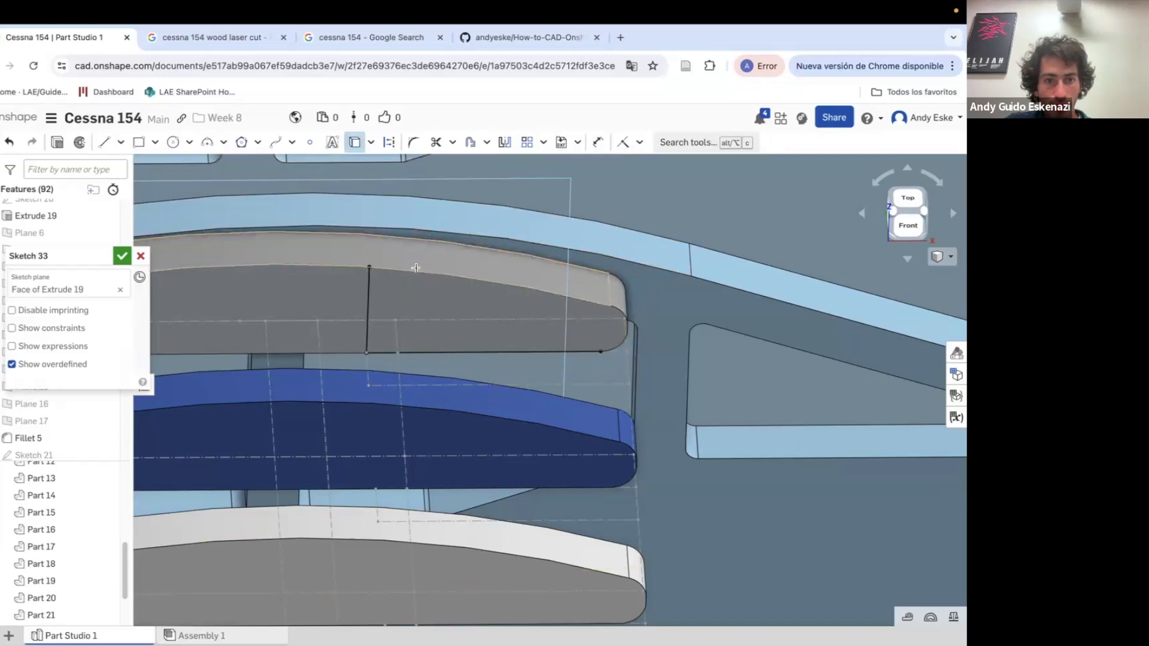
{"action": "scroll", "coordinate": [623, 332], "scroll_direction": "up", "scroll_amount": 6}
{"action": "left_click", "coordinate": [639, 304]}
{"action": "scroll", "coordinate": [628, 326], "scroll_direction": "down", "scroll_amount": 5}
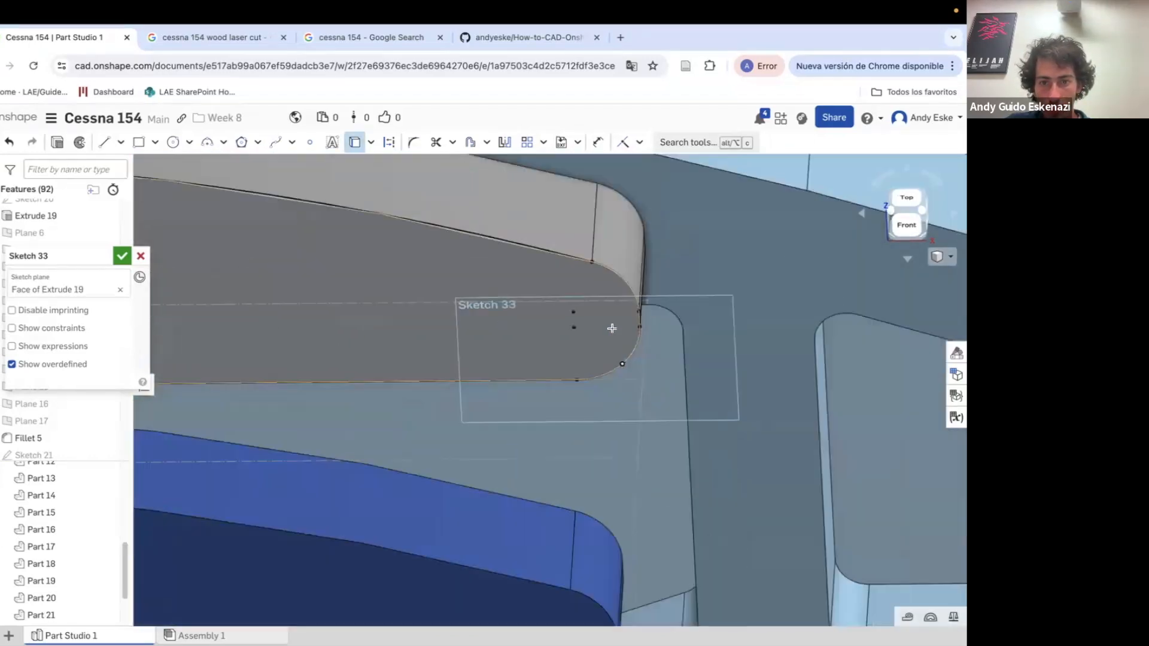
{"action": "right_click_drag", "start_coordinate": [383, 281], "coordinate": [301, 288]}
Extrude the sketched +X section of the Extrude 19 rib 2 mm as a new part
{"action": "key", "text": "shift+e"}
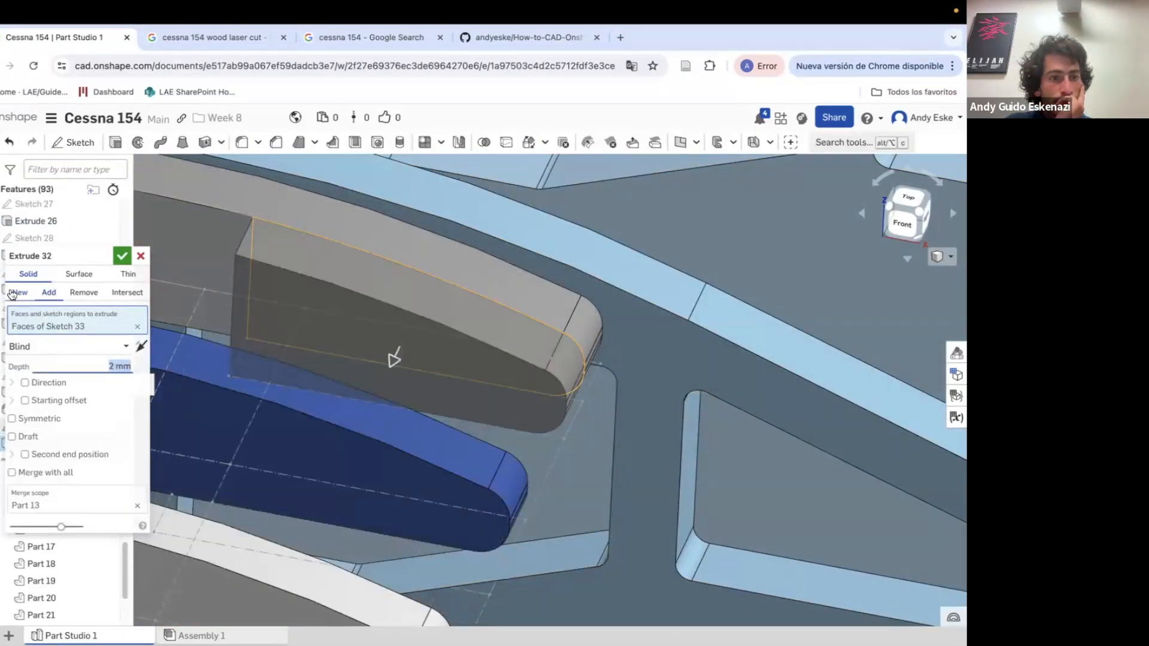
{"action": "left_click", "coordinate": [13, 294]}
{"action": "left_click", "coordinate": [122, 256]}
Start a sketch on the Extrude 20 rib's face and draw a vertical line from its arc to its lower edge
{"action": "scroll", "coordinate": [435, 321], "scroll_direction": "down", "scroll_amount": 5}
{"action": "right_click_drag", "start_coordinate": [435, 320], "coordinate": [428, 344]}
{"action": "scroll", "coordinate": [439, 340], "scroll_direction": "down", "scroll_amount": 4}
{"action": "right_click_drag", "start_coordinate": [438, 340], "coordinate": [500, 395]}
{"action": "scroll", "coordinate": [500, 395], "scroll_direction": "up", "scroll_amount": 5}
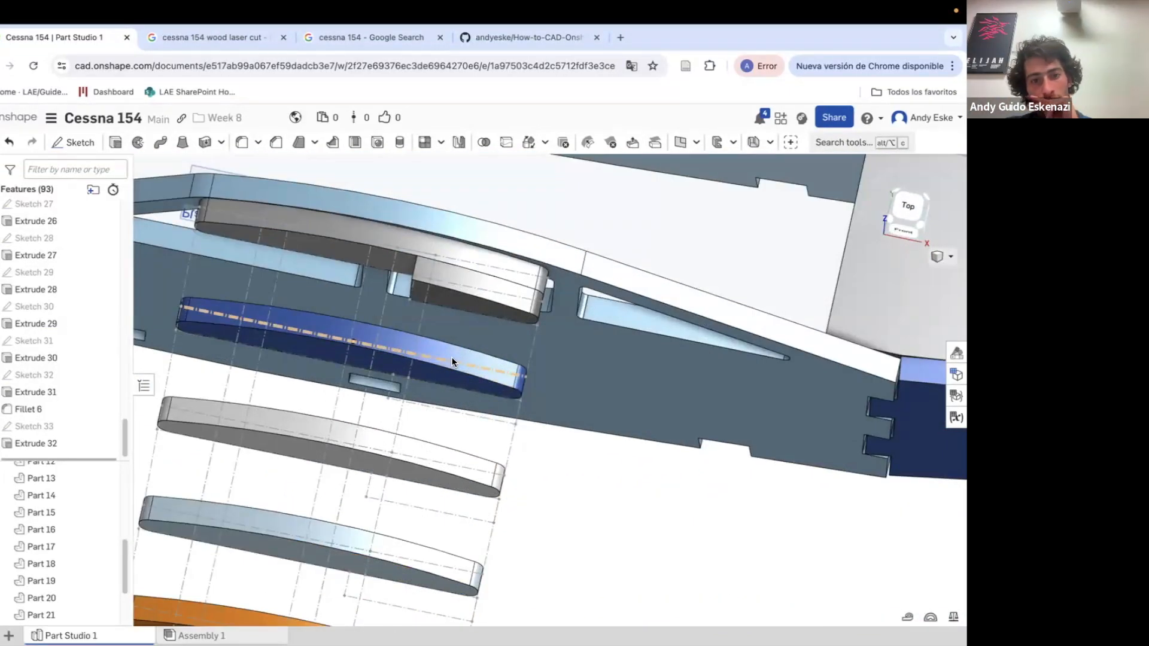
{"action": "left_click", "coordinate": [73, 143]}
{"action": "right_click_drag", "start_coordinate": [344, 413], "coordinate": [343, 376]}
{"action": "left_click", "coordinate": [343, 375]}
{"action": "scroll", "coordinate": [436, 377], "scroll_direction": "up", "scroll_amount": 5}
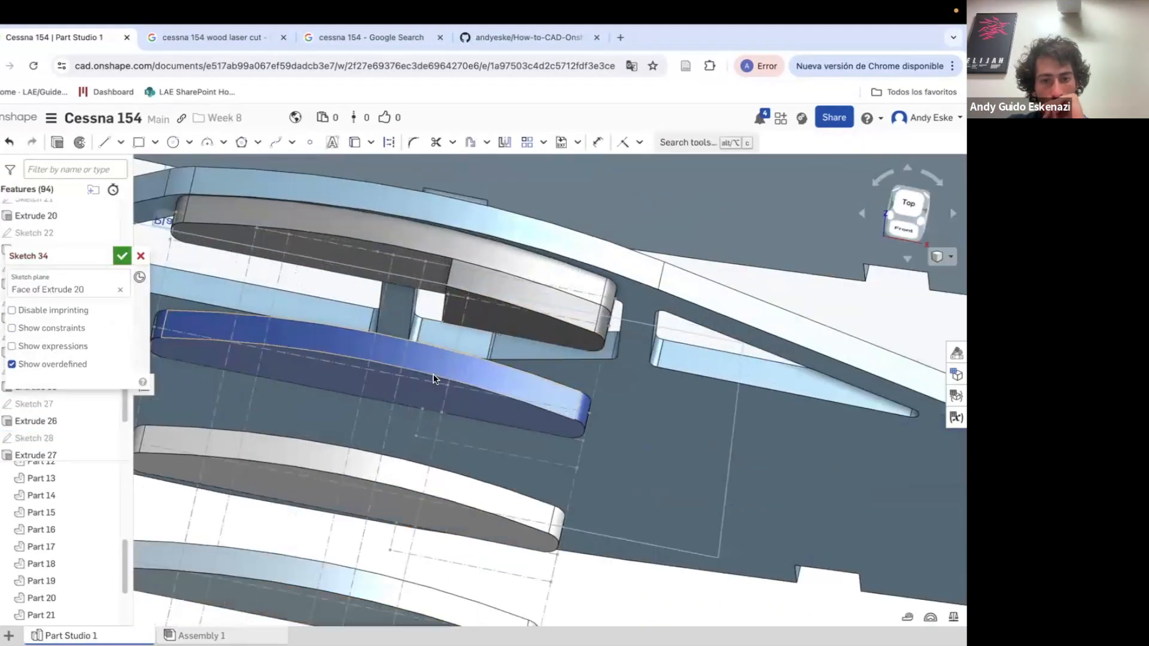
{"action": "left_click", "coordinate": [104, 143]}
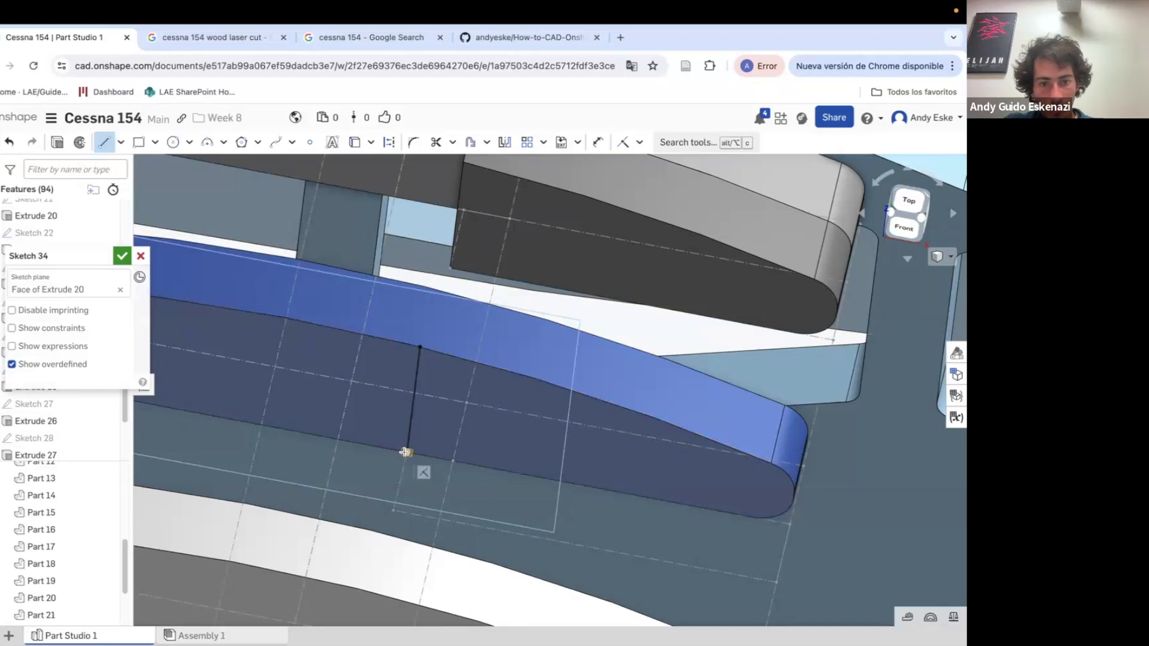
Project the rounded outline of the Extrude 20 rib's +X end into the sketch
{"action": "left_click", "coordinate": [771, 516]}
{"action": "right_click_drag", "start_coordinate": [832, 528], "coordinate": [796, 513]}
{"action": "scroll", "coordinate": [793, 509], "scroll_direction": "up", "scroll_amount": 8}
{"action": "left_click", "coordinate": [780, 464]}
{"action": "left_click", "coordinate": [744, 360]}
{"action": "left_click", "coordinate": [628, 277]}
{"action": "scroll", "coordinate": [700, 317], "scroll_direction": "down", "scroll_amount": 8}
Extrude the +X section of the Extrude 20 rib 2 mm as a new part
{"action": "left_click", "coordinate": [58, 143]}
{"action": "left_click", "coordinate": [122, 366]}
{"action": "type", "text": "3"}
{"action": "left_click", "coordinate": [51, 294]}
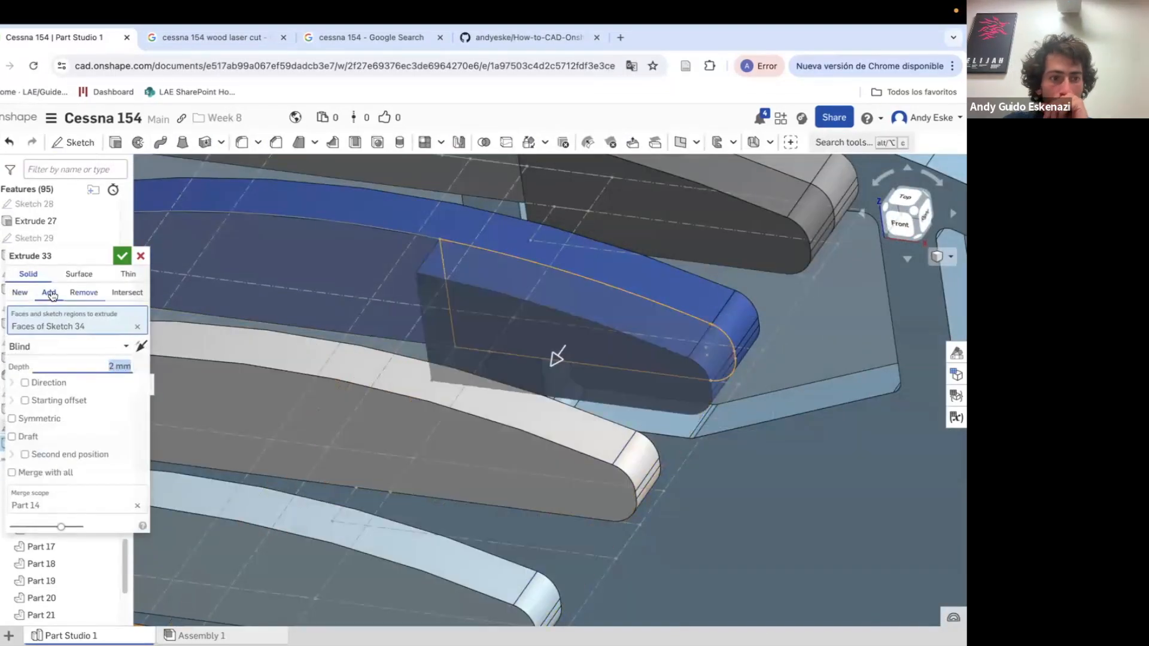
{"action": "left_click", "coordinate": [21, 293]}
{"action": "left_click", "coordinate": [122, 256]}
Start a sketch on the Extrude 21 rib's face and draw a vertical line across it, about 4.2 mm long
{"action": "scroll", "coordinate": [514, 380], "scroll_direction": "down", "scroll_amount": 8}
{"action": "scroll", "coordinate": [471, 389], "scroll_direction": "up", "scroll_amount": 2}
{"action": "scroll", "coordinate": [479, 390], "scroll_direction": "up", "scroll_amount": 4}
{"action": "left_click", "coordinate": [73, 143]}
{"action": "left_click", "coordinate": [504, 404]}
{"action": "scroll", "coordinate": [504, 404], "scroll_direction": "up", "scroll_amount": 4}
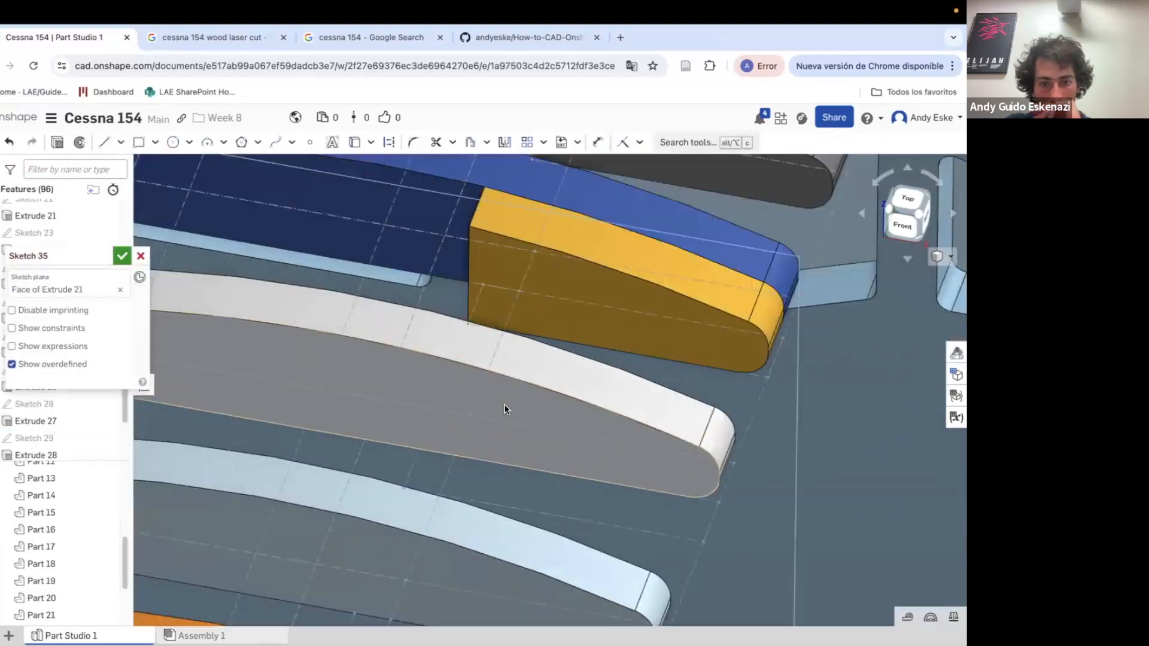
{"action": "right_click_drag", "start_coordinate": [504, 404], "coordinate": [529, 399]}
{"action": "left_click", "coordinate": [105, 143]}
{"action": "mouse_move", "coordinate": [419, 392]}
{"action": "right_mouse_down"}
{"action": "mouse_move", "coordinate": [409, 421]}
{"action": "mouse_move", "coordinate": [418, 389]}
{"action": "right_mouse_up"}
{"action": "left_click", "coordinate": [419, 333]}
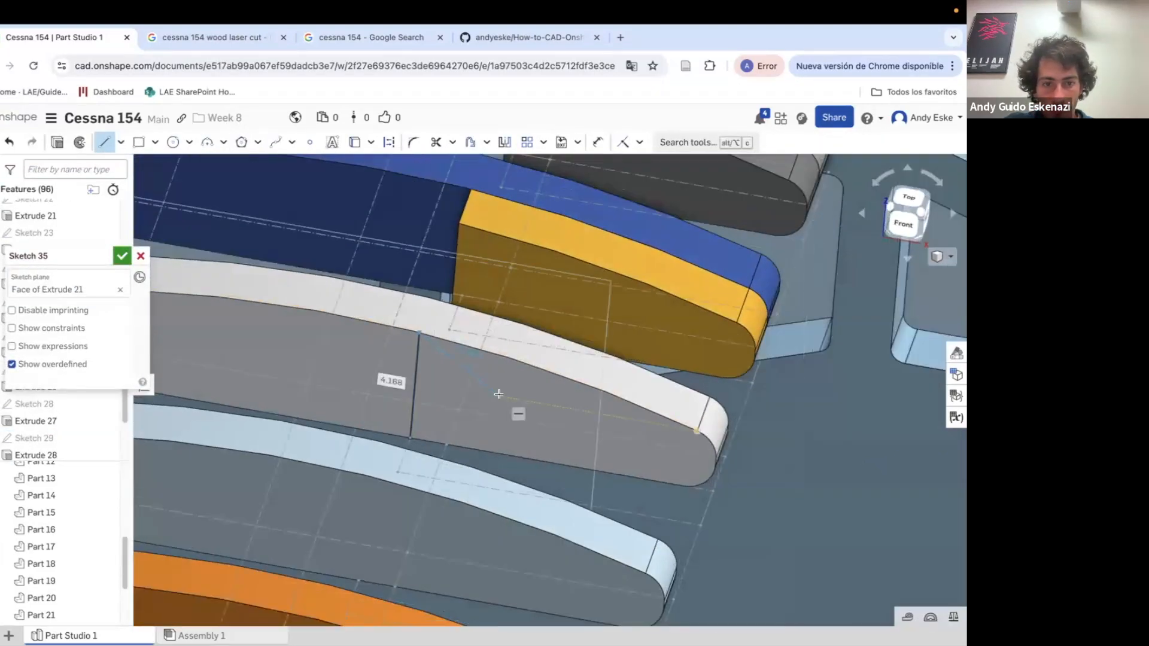
{"action": "left_click", "coordinate": [413, 439]}
{"action": "key", "text": "Escape"}
Project the rounded outline of the Extrude 21 rib's +X end into the sketch
{"action": "right_click_drag", "start_coordinate": [683, 466], "coordinate": [653, 468]}
{"action": "left_click", "coordinate": [355, 148]}
{"action": "scroll", "coordinate": [693, 479], "scroll_direction": "up", "scroll_amount": 2}
{"action": "left_click", "coordinate": [719, 477]}
{"action": "scroll", "coordinate": [725, 471], "scroll_direction": "up", "scroll_amount": 5}
{"action": "left_click", "coordinate": [733, 431]}
{"action": "left_click", "coordinate": [701, 327]}
{"action": "scroll", "coordinate": [665, 351], "scroll_direction": "down", "scroll_amount": 5}
Extrude the +X section of the Extrude 21 rib and edit the extrude to create a new part
{"action": "left_click", "coordinate": [57, 142]}
{"action": "key", "text": "Return"}
{"action": "scroll", "coordinate": [423, 334], "scroll_direction": "down", "scroll_amount": 5}
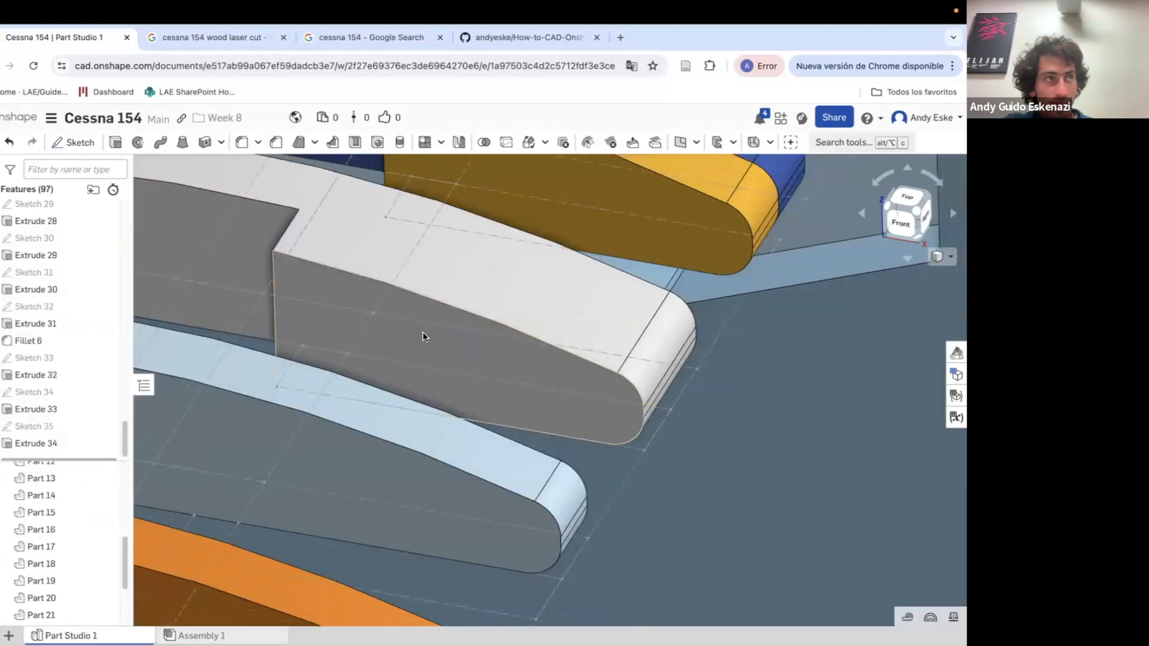
{"action": "double_click", "coordinate": [44, 444]}
{"action": "left_click", "coordinate": [21, 292]}
{"action": "left_click", "coordinate": [122, 256]}
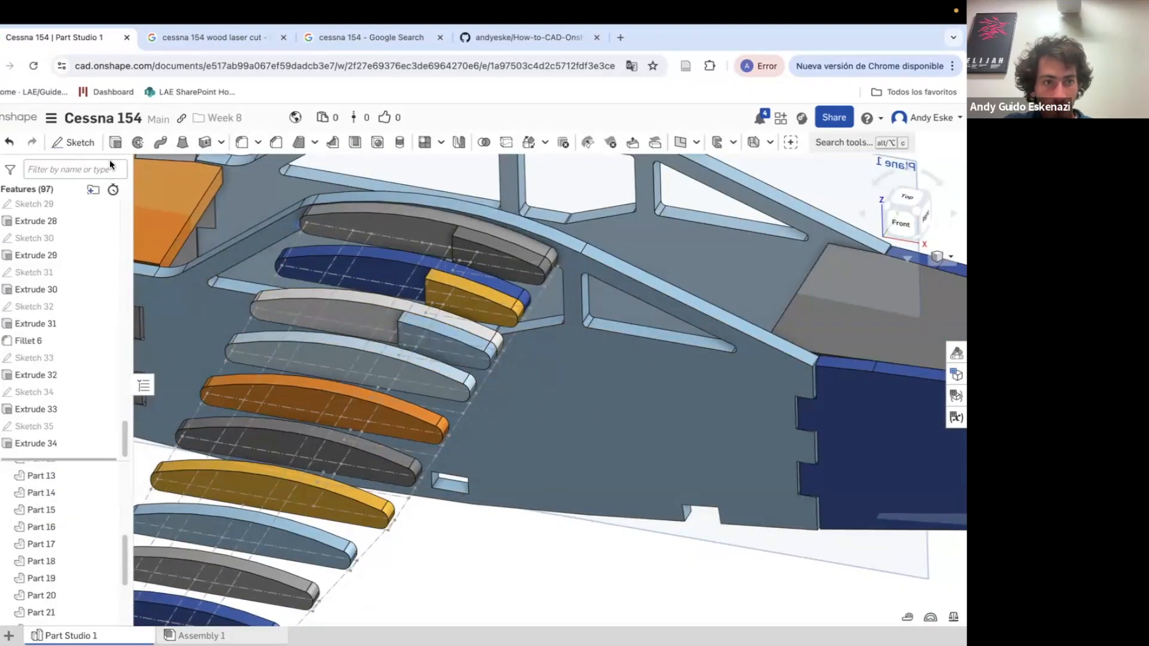
Start a sketch on the Extrude 22 rib's face and draw a vertical line from its arc to its lower edge
{"action": "left_click", "coordinate": [73, 143]}
{"action": "scroll", "coordinate": [386, 370], "scroll_direction": "up", "scroll_amount": 5}
{"action": "left_click", "coordinate": [387, 378]}
{"action": "right_click_drag", "start_coordinate": [386, 378], "coordinate": [377, 407]}
{"action": "key", "text": "l"}
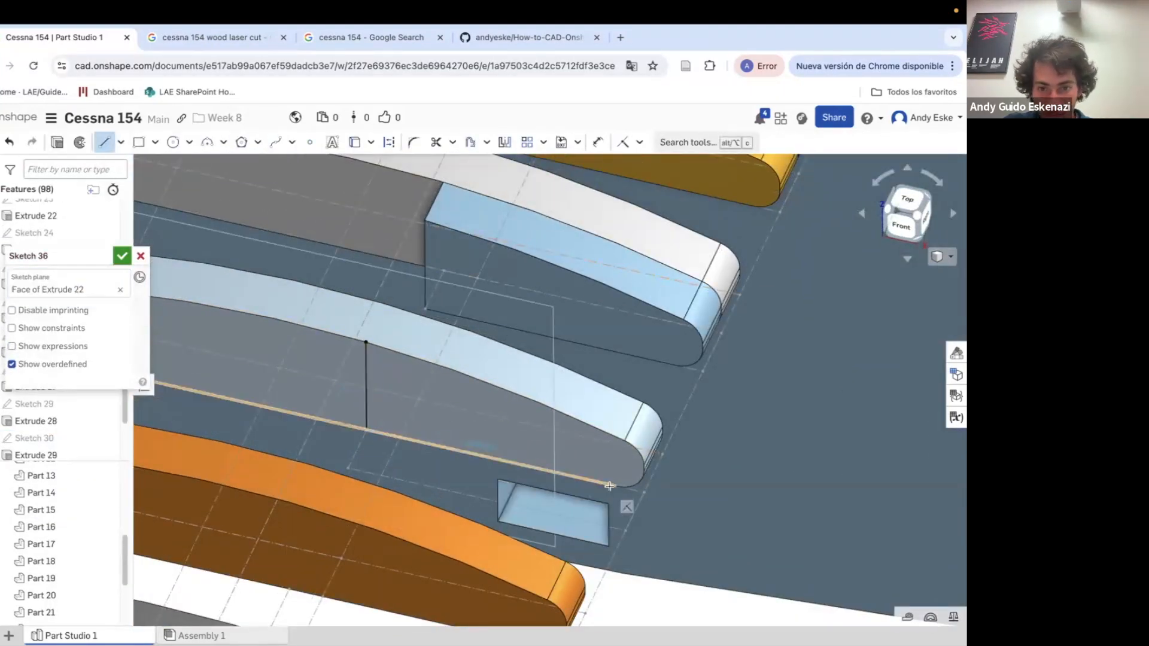
{"action": "key", "text": "Escape"}
Project the rounded outline of the Extrude 22 rib's +X end into the sketch
{"action": "scroll", "coordinate": [625, 458], "scroll_direction": "up", "scroll_amount": 3}
{"action": "left_click", "coordinate": [355, 144]}
{"action": "left_click", "coordinate": [646, 503]}
{"action": "scroll", "coordinate": [656, 480], "scroll_direction": "up", "scroll_amount": 5}
{"action": "left_click", "coordinate": [656, 480]}
{"action": "left_click", "coordinate": [633, 407]}
Extrude the +X section of the Extrude 22 rib as a new part
{"action": "left_click", "coordinate": [57, 143]}
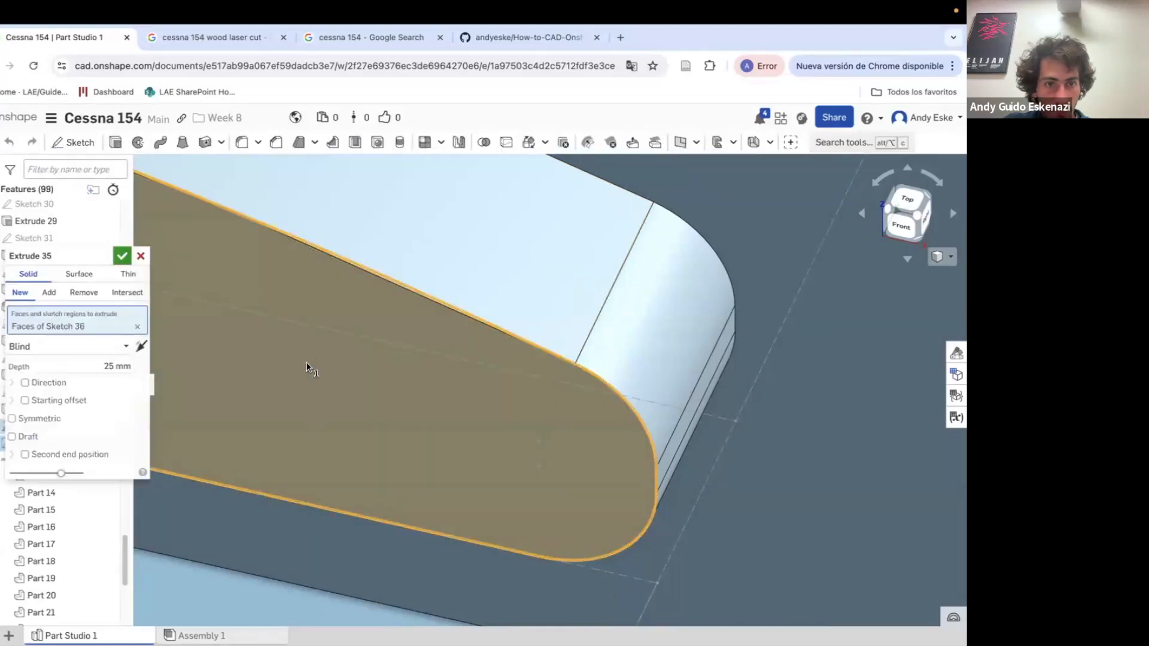
{"action": "scroll", "coordinate": [306, 366], "scroll_direction": "down", "scroll_amount": 3}
{"action": "key", "text": "Return"}
Sketch the +X end section on the Extrude 23 rib's face and extrude it 2 mm as a new part
{"action": "left_click", "coordinate": [72, 143]}
{"action": "left_click", "coordinate": [389, 395]}
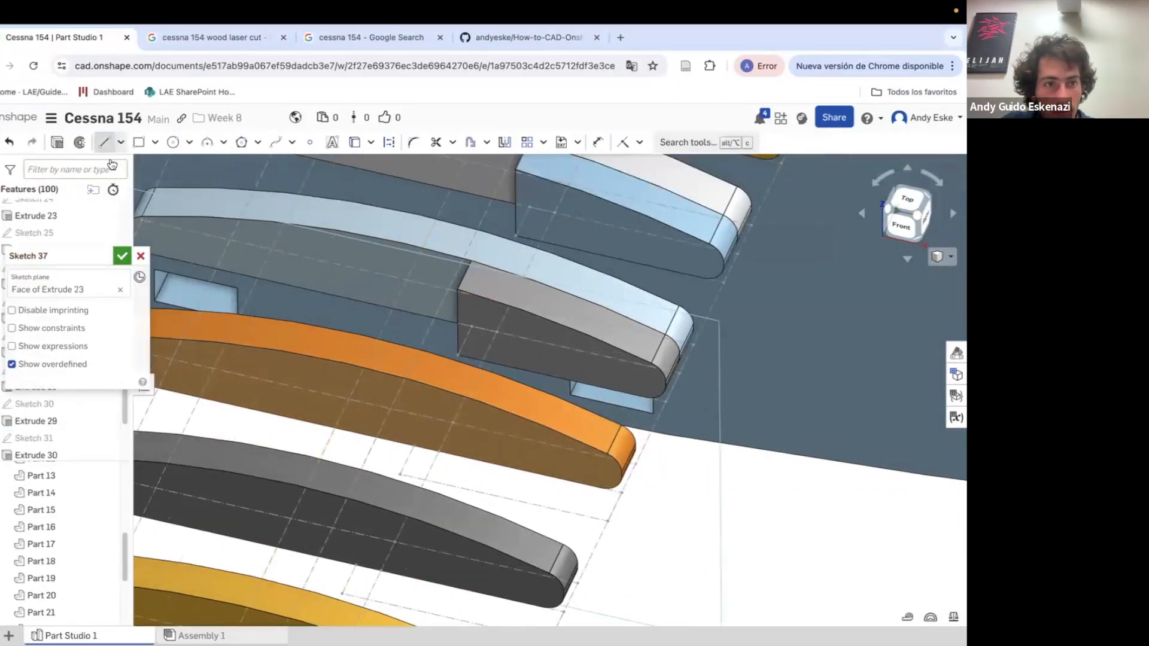
{"action": "left_click", "coordinate": [413, 381]}
{"action": "scroll", "coordinate": [439, 429], "scroll_direction": "up", "scroll_amount": 3}
{"action": "scroll", "coordinate": [726, 537], "scroll_direction": "up", "scroll_amount": 5}
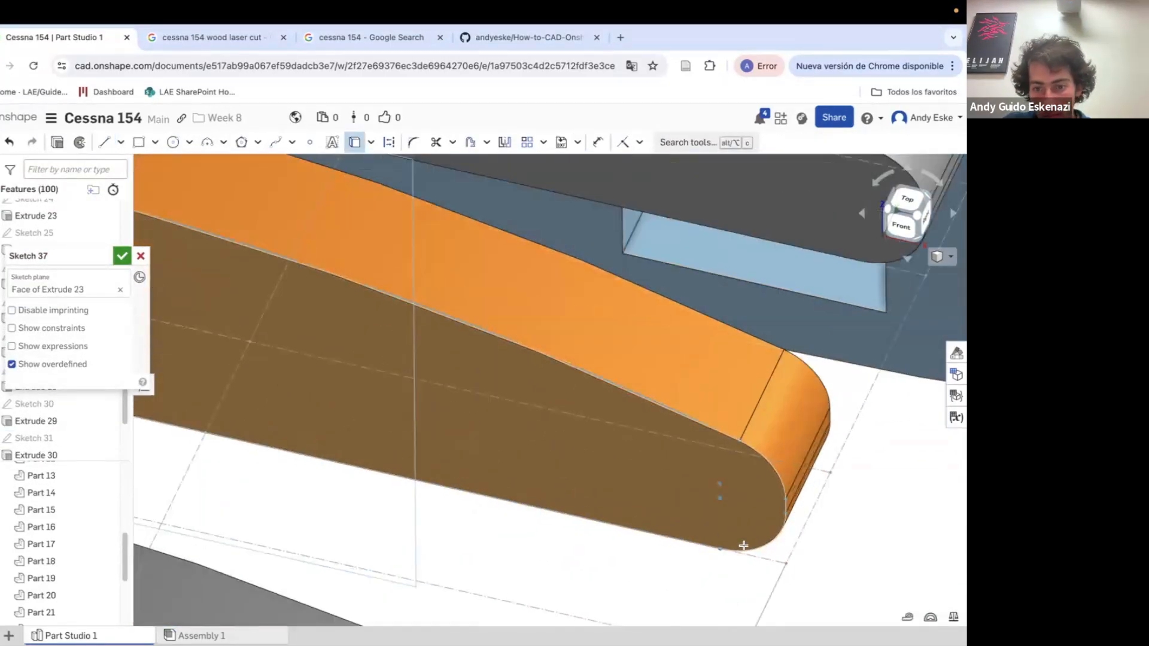
{"action": "key", "text": "u"}
{"action": "left_click", "coordinate": [54, 144]}
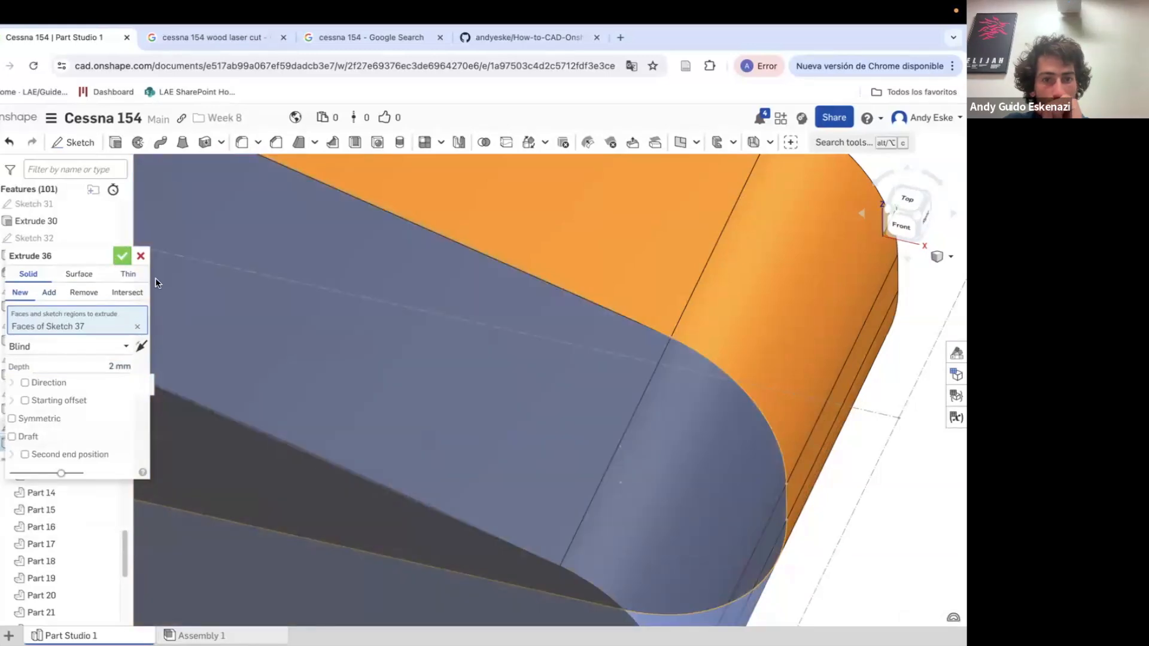
{"action": "key", "text": "Return"}
Sketch the +X end section on the Extrude 24 rib's face and extrude it as a new part
{"action": "scroll", "coordinate": [461, 434], "scroll_direction": "down", "scroll_amount": 5}
{"action": "key", "text": "shift+s"}
{"action": "left_click", "coordinate": [322, 384]}
{"action": "scroll", "coordinate": [258, 379], "scroll_direction": "up", "scroll_amount": 3}
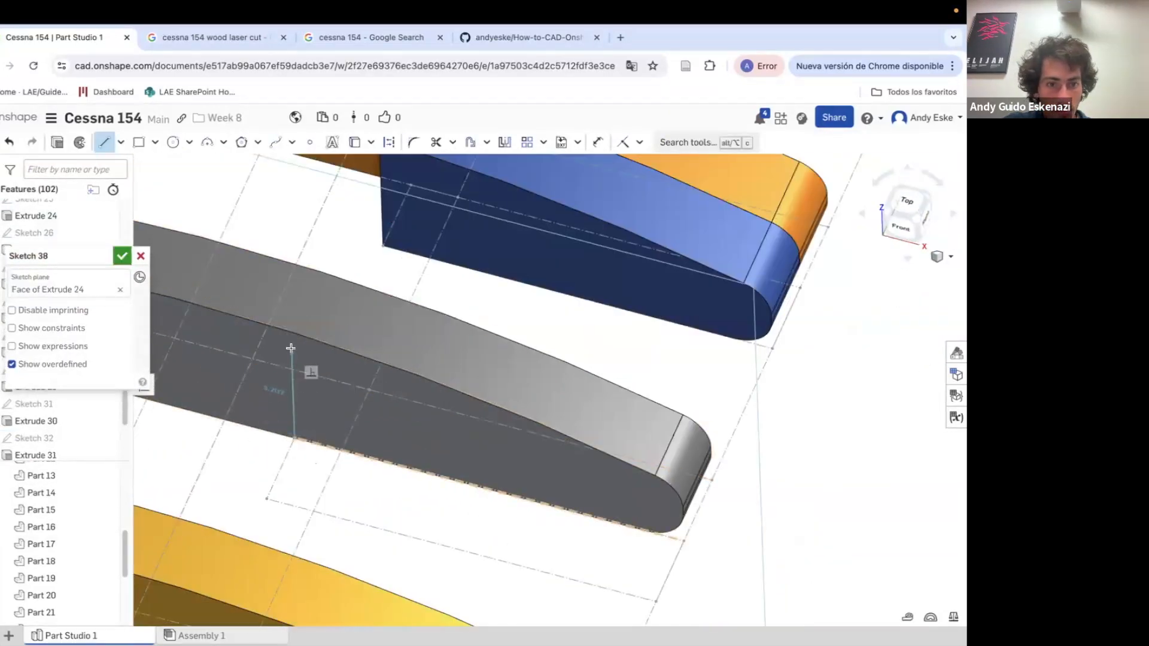
{"action": "scroll", "coordinate": [647, 532], "scroll_direction": "up", "scroll_amount": 5}
{"action": "key", "text": "u"}
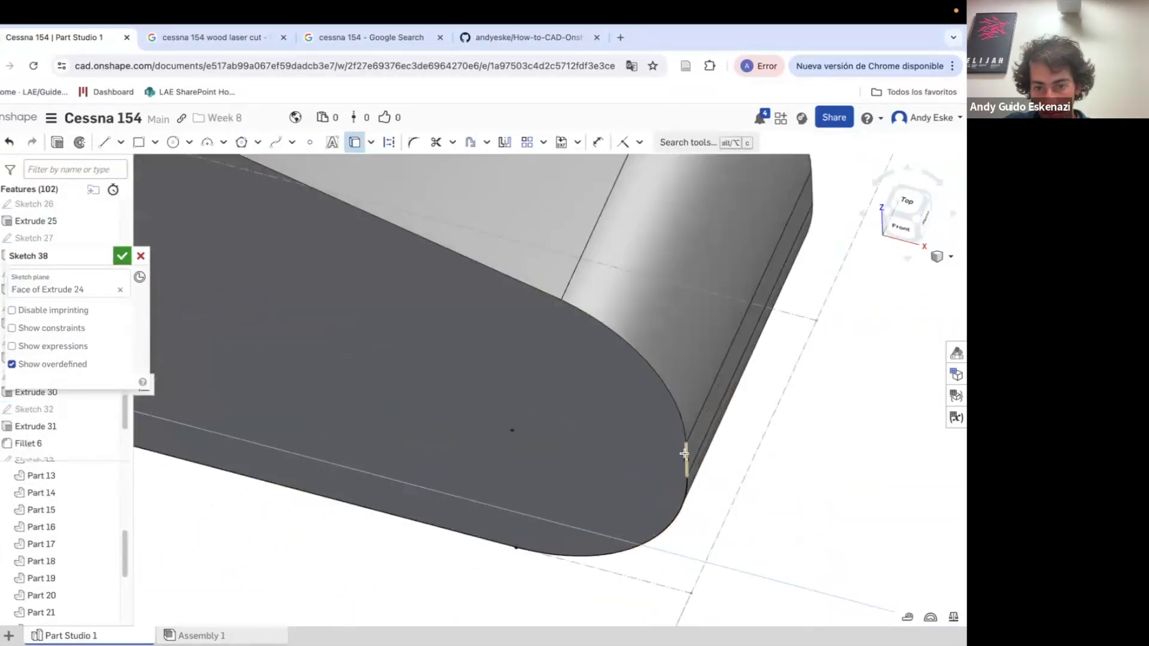
{"action": "key", "text": "shift+e"}
{"action": "key", "text": "Return"}
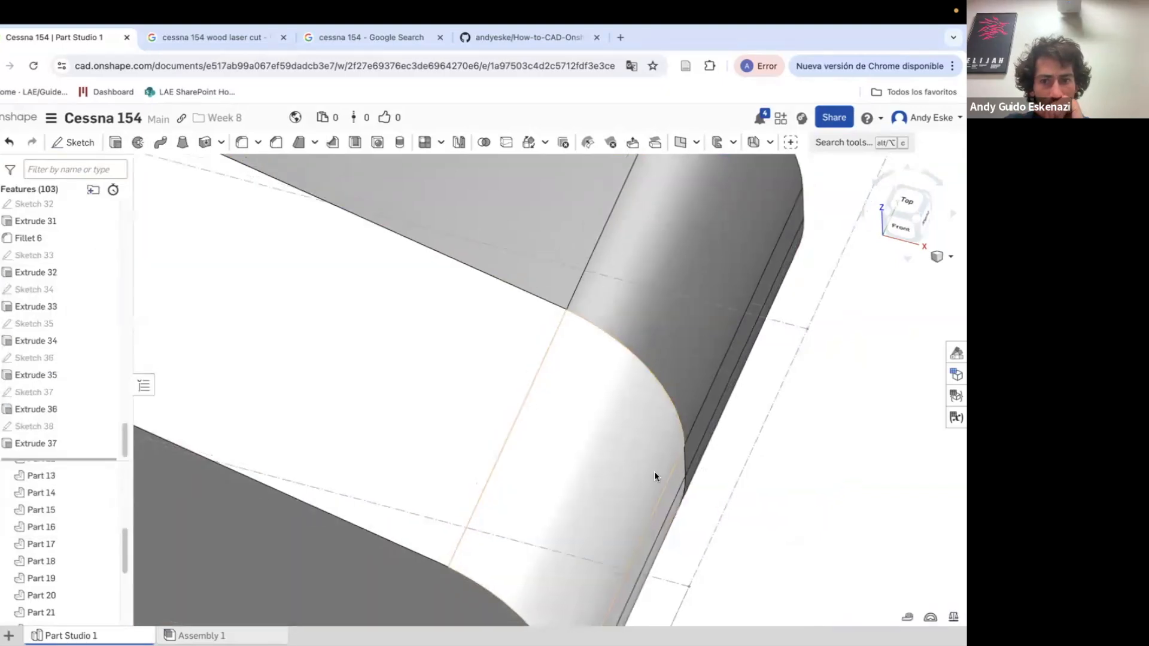
{"action": "scroll", "coordinate": [655, 472], "scroll_direction": "down", "scroll_amount": 10}
{"action": "scroll", "coordinate": [538, 447], "scroll_direction": "up", "scroll_amount": 5}
{"action": "left_click", "coordinate": [34, 425]}
{"action": "key", "text": "shift+e"}
{"action": "left_click_drag", "start_coordinate": [36, 257], "coordinate": [229, 257]}
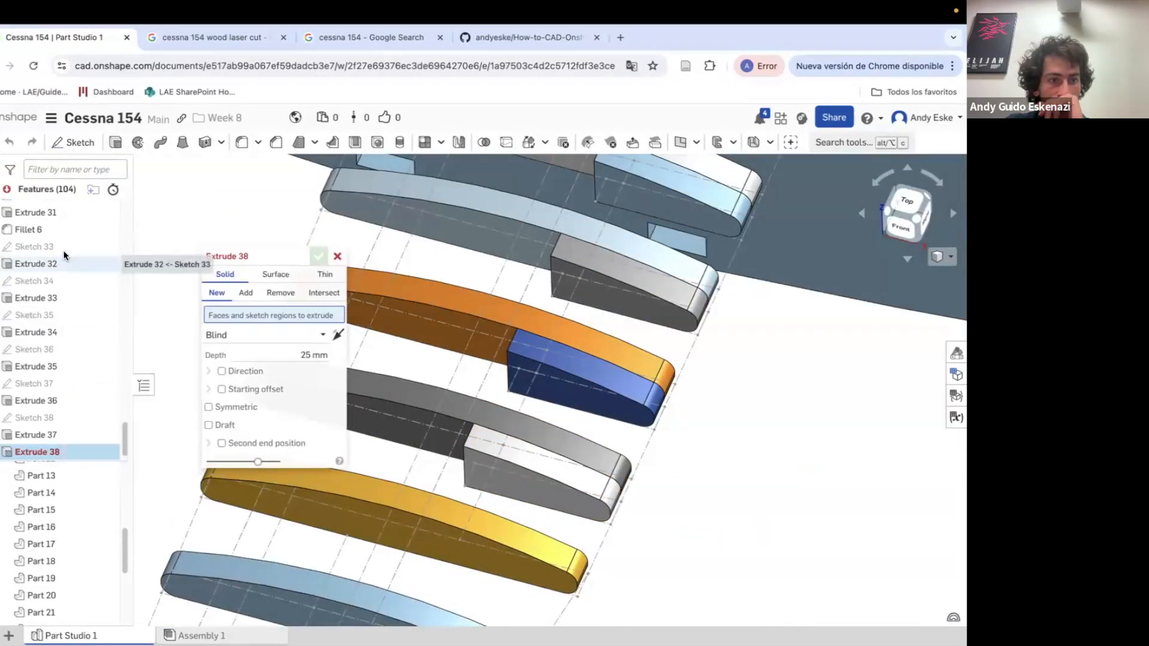
{"action": "left_click", "coordinate": [280, 292]}
{"action": "scroll", "coordinate": [455, 359], "scroll_direction": "down", "scroll_amount": 5}
{"action": "scroll", "coordinate": [454, 359], "scroll_direction": "up", "scroll_amount": 8}
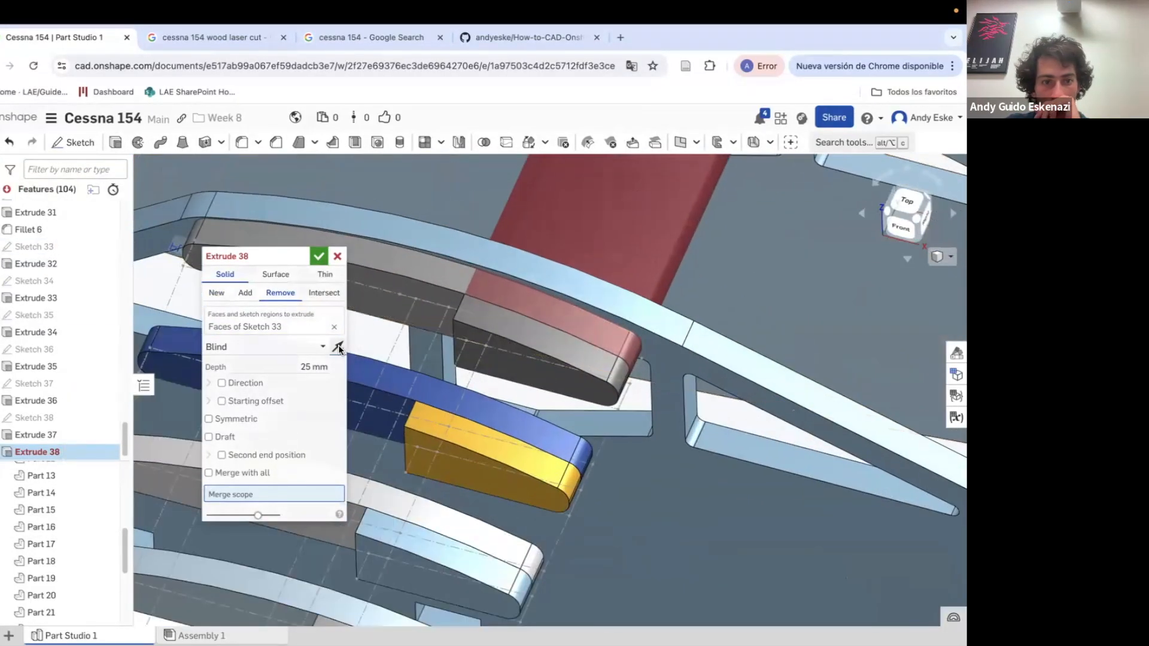
{"action": "left_click", "coordinate": [491, 356]}
{"action": "left_click", "coordinate": [320, 256]}
Start a 1 mm fillet on the inner-end edges of the Extrude 32 and Extrude 33 sections
{"action": "right_click_drag", "start_coordinate": [575, 335], "coordinate": [527, 347]}
{"action": "scroll", "coordinate": [428, 258], "scroll_direction": "up", "scroll_amount": 4}
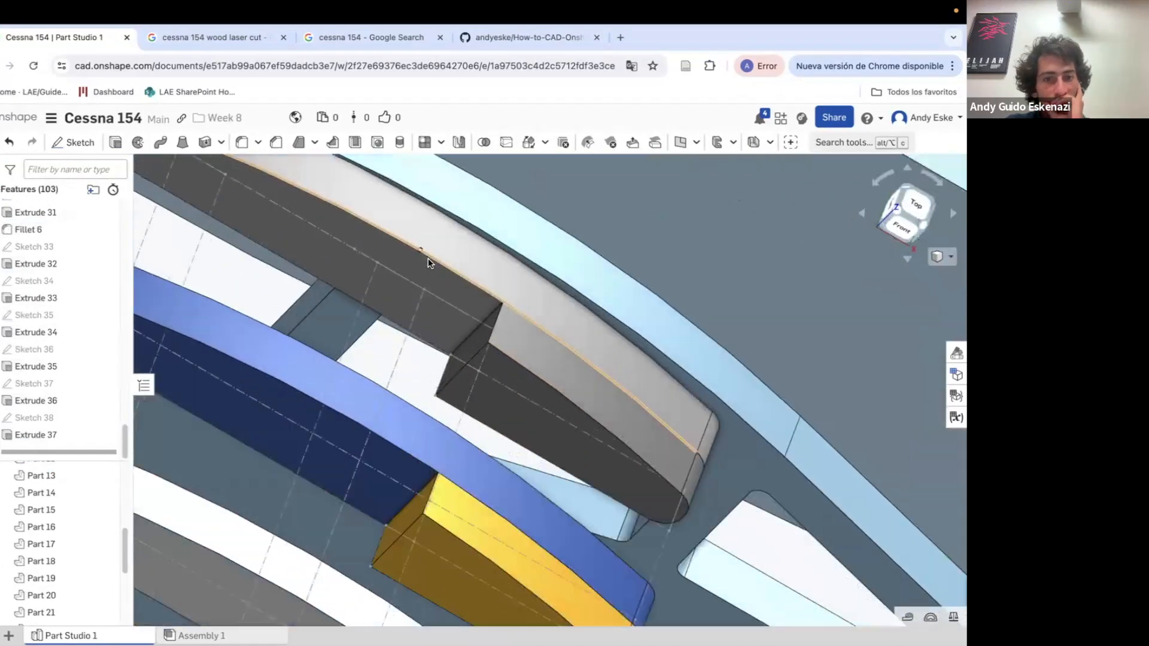
{"action": "right_click_drag", "start_coordinate": [428, 257], "coordinate": [397, 238]}
{"action": "left_click", "coordinate": [241, 142]}
{"action": "scroll", "coordinate": [449, 299], "scroll_direction": "up", "scroll_amount": 3}
{"action": "left_click", "coordinate": [514, 335]}
{"action": "left_click", "coordinate": [416, 375]}
{"action": "scroll", "coordinate": [416, 376], "scroll_direction": "down", "scroll_amount": 4}
{"action": "left_click", "coordinate": [403, 408]}
{"action": "left_click", "coordinate": [456, 383]}
Add the inner-end edges of the Extrude 34 and Extrude 35 sections to the 1 mm fillet
{"action": "scroll", "coordinate": [393, 497], "scroll_direction": "up", "scroll_amount": 4}
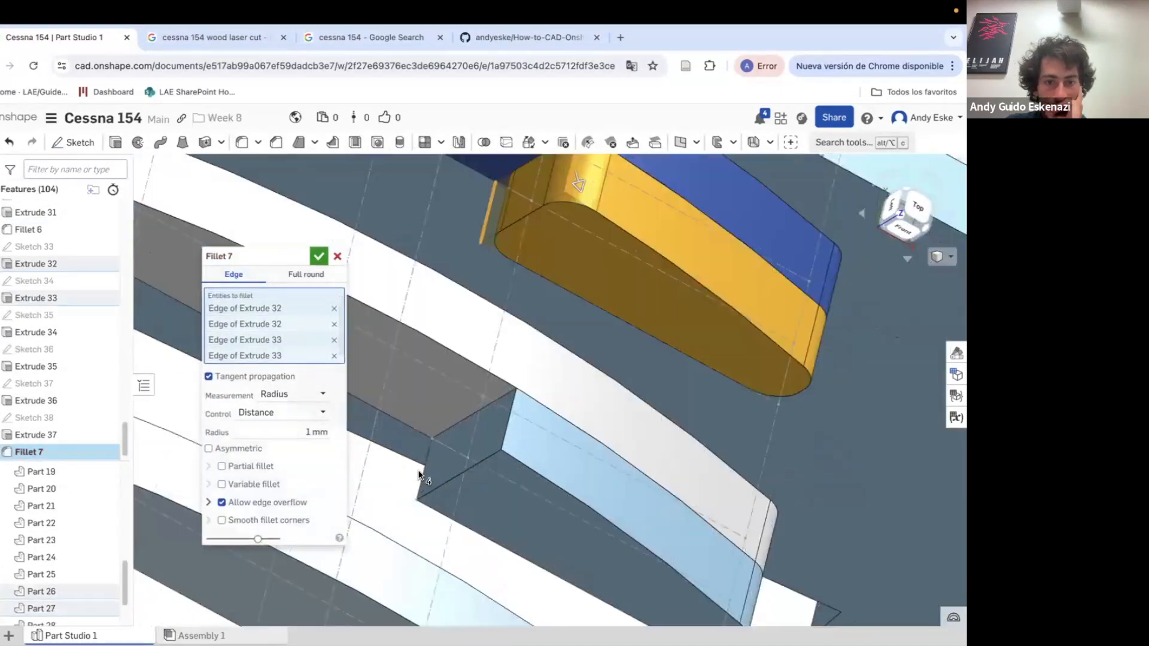
{"action": "left_click", "coordinate": [422, 471]}
{"action": "left_click", "coordinate": [429, 474]}
{"action": "left_click", "coordinate": [425, 471]}
{"action": "left_click", "coordinate": [508, 421]}
{"action": "scroll", "coordinate": [507, 443], "scroll_direction": "down", "scroll_amount": 4}
{"action": "left_click", "coordinate": [507, 458]}
{"action": "left_click", "coordinate": [575, 422]}
Include the inner-end edges of the remaining Extrude 36 and Extrude 37 sections and apply the fillet
{"action": "scroll", "coordinate": [567, 429], "scroll_direction": "down", "scroll_amount": 5}
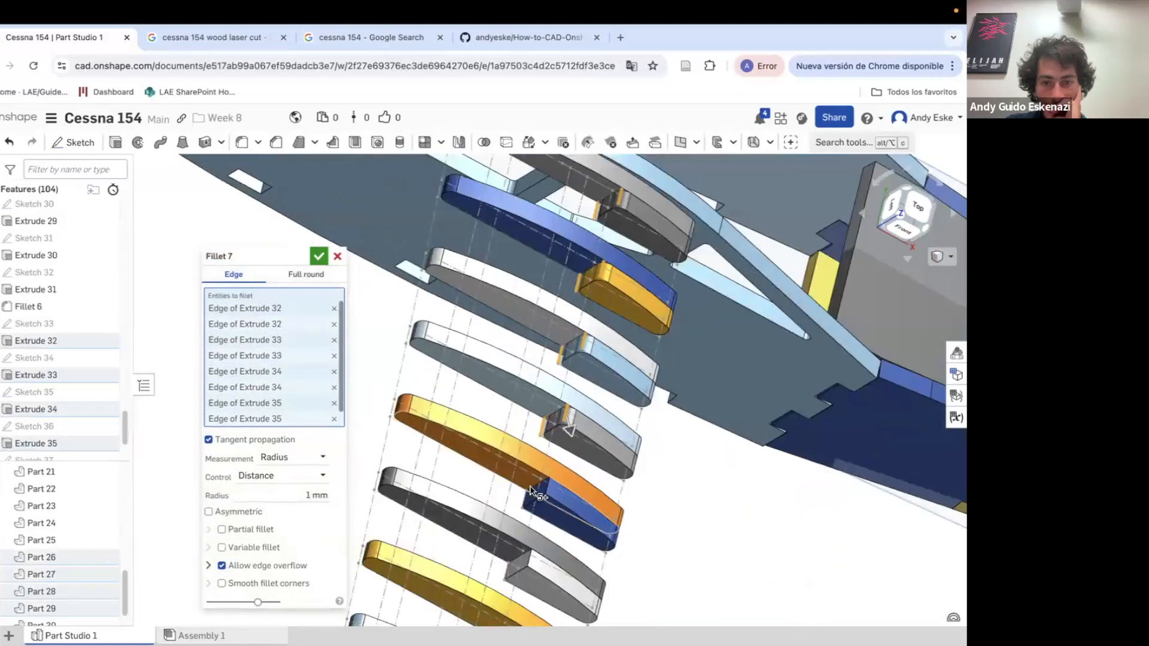
{"action": "scroll", "coordinate": [527, 479], "scroll_direction": "up", "scroll_amount": 5}
{"action": "left_click", "coordinate": [512, 522]}
{"action": "left_click", "coordinate": [581, 479]}
{"action": "scroll", "coordinate": [502, 590], "scroll_direction": "down", "scroll_amount": 5}
{"action": "key", "text": "Return"}
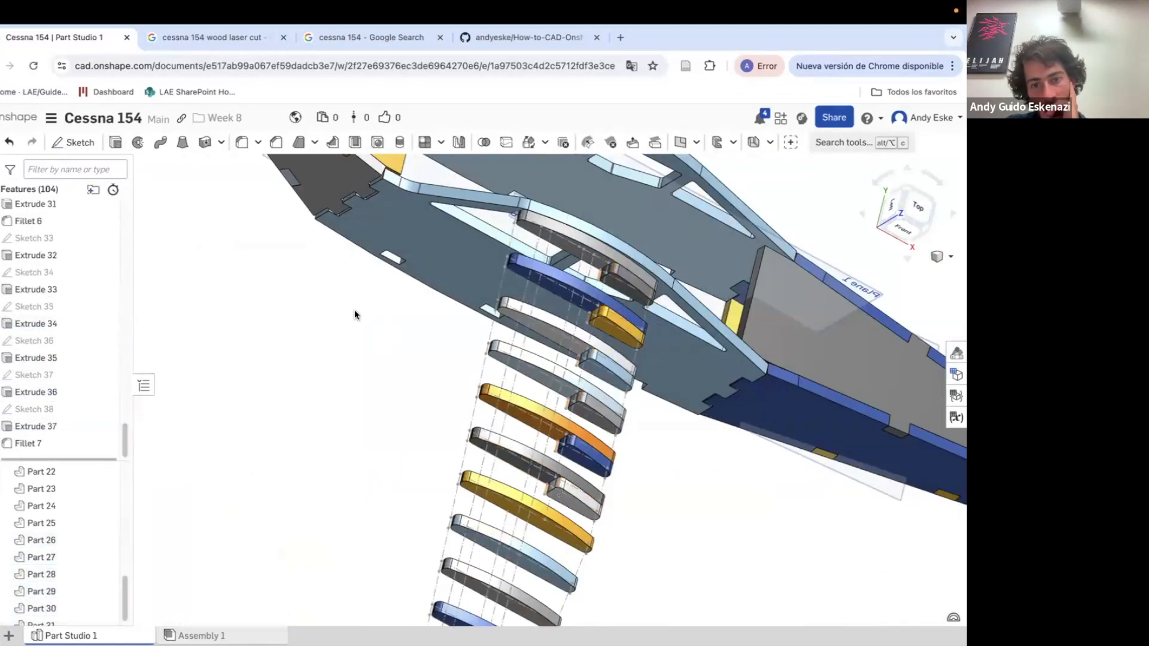
Sketch a 1 mm diameter circle near the inner end of the Extrude 37 section's face, centred on a 1.5 mm construction line
{"action": "scroll", "coordinate": [558, 550], "scroll_direction": "up", "scroll_amount": 5}
{"action": "scroll", "coordinate": [559, 550], "scroll_direction": "up", "scroll_amount": 4}
{"action": "left_click", "coordinate": [81, 143]}
{"action": "left_click", "coordinate": [526, 531]}
{"action": "scroll", "coordinate": [525, 531], "scroll_direction": "up", "scroll_amount": 5}
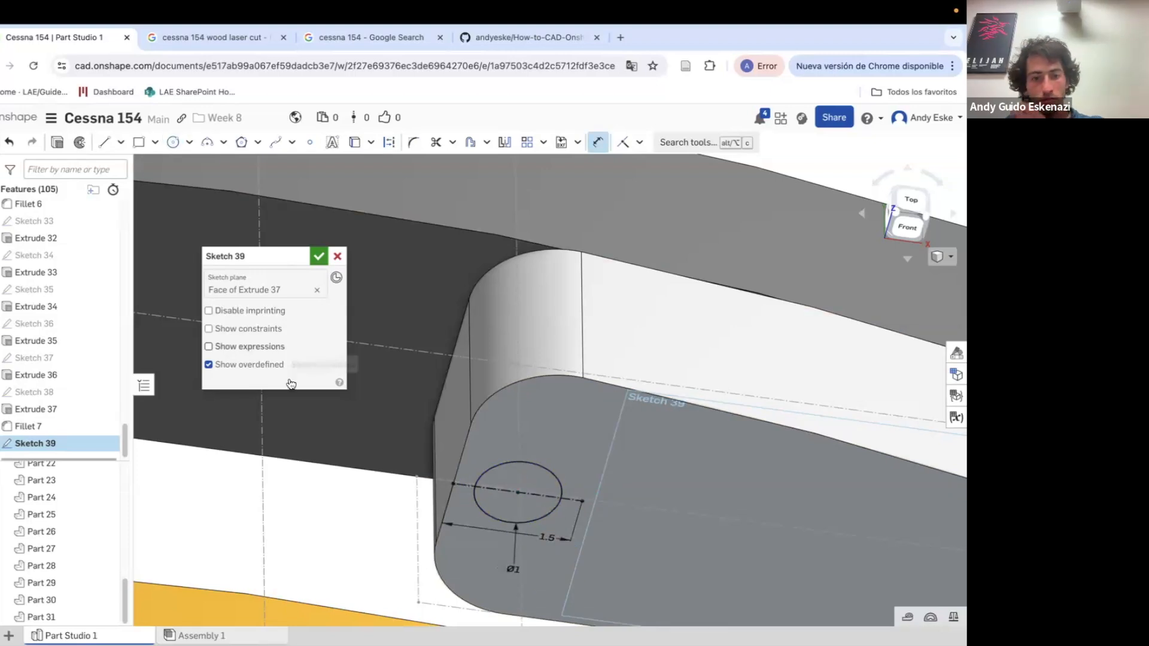
Start a Remove extrude of the circle with Parts 31, 18, 30 and 17 as merge scope
{"action": "left_click", "coordinate": [57, 142]}
{"action": "left_click", "coordinate": [280, 293]}
{"action": "left_click", "coordinate": [279, 495]}
{"action": "left_click", "coordinate": [462, 522]}
{"action": "left_click", "coordinate": [409, 443]}
{"action": "scroll", "coordinate": [450, 486], "scroll_direction": "down", "scroll_amount": 5}
{"action": "left_click", "coordinate": [569, 302]}
{"action": "left_click", "coordinate": [566, 185]}
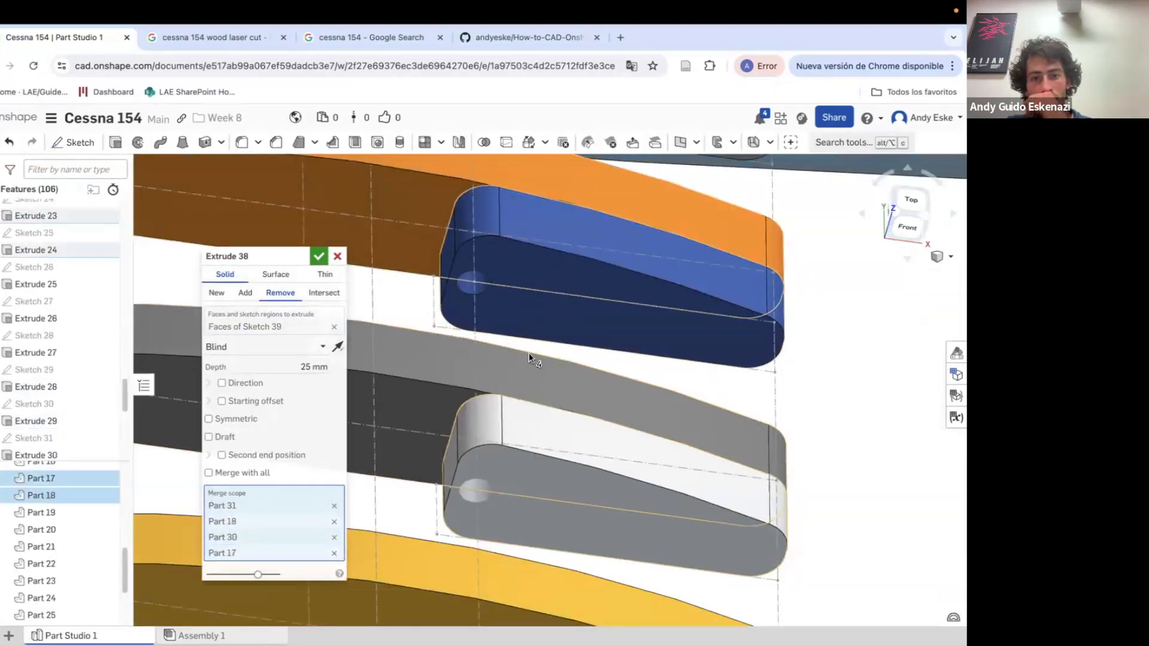
Add Parts 13 to 16 and 26 to 29 to the cut's merge scope and apply the extrude
{"action": "left_click", "coordinate": [554, 275]}
{"action": "left_click", "coordinate": [539, 235]}
{"action": "left_click", "coordinate": [548, 278]}
{"action": "left_click", "coordinate": [523, 218]}
{"action": "left_click", "coordinate": [509, 210]}
{"action": "left_click", "coordinate": [527, 287]}
{"action": "left_click", "coordinate": [515, 194]}
{"action": "left_click", "coordinate": [518, 254]}
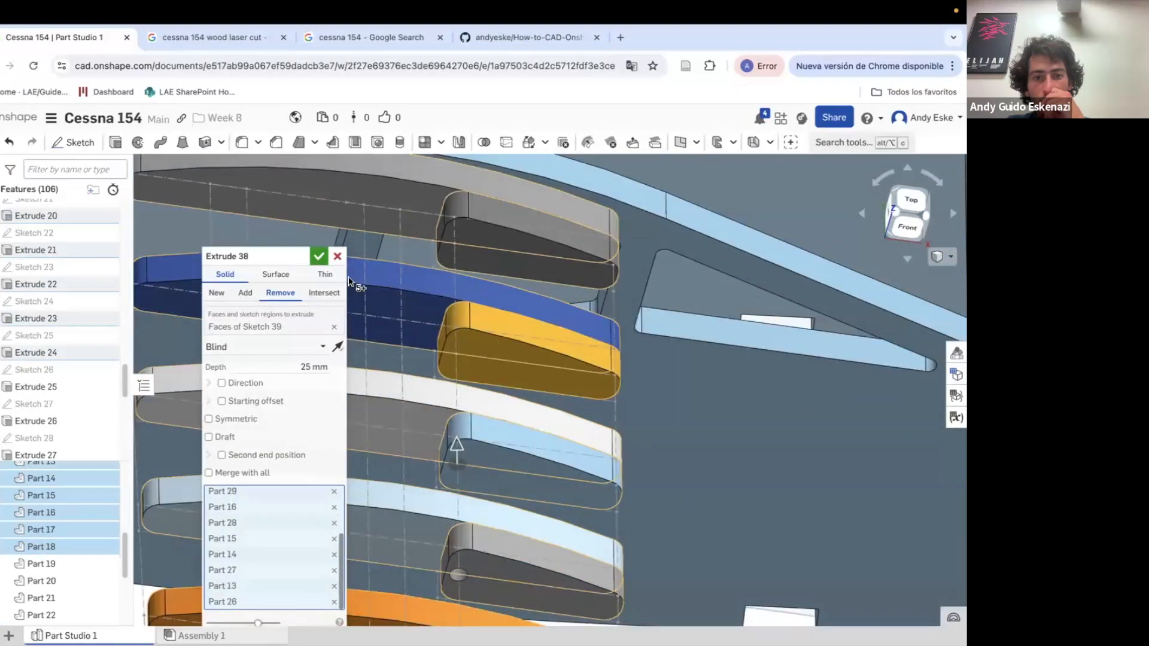
{"action": "left_click", "coordinate": [317, 257]}
Edit Extrude 38's end type so the hole cuts through all the selected ribs
{"action": "right_click", "coordinate": [53, 437]}
{"action": "left_click", "coordinate": [81, 465]}
{"action": "left_click", "coordinate": [314, 351]}
{"action": "left_click", "coordinate": [275, 453]}
{"action": "left_click", "coordinate": [318, 259]}
Start a sketch on the back face of the Extrude 24 rib and draw a vertical line beside the hole
{"action": "scroll", "coordinate": [359, 371], "scroll_direction": "down", "scroll_amount": 10}
{"action": "right_click_drag", "start_coordinate": [359, 371], "coordinate": [336, 428]}
{"action": "scroll", "coordinate": [343, 440], "scroll_direction": "up", "scroll_amount": 5}
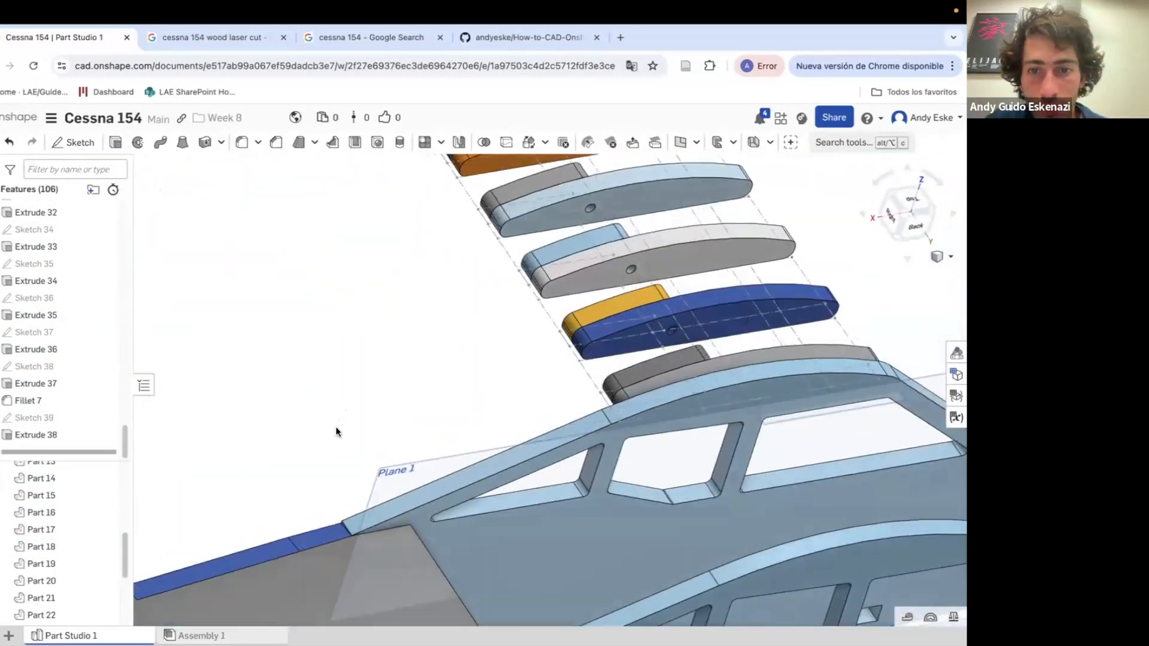
{"action": "scroll", "coordinate": [336, 426], "scroll_direction": "down", "scroll_amount": 5}
{"action": "scroll", "coordinate": [409, 215], "scroll_direction": "up", "scroll_amount": 8}
{"action": "scroll", "coordinate": [444, 345], "scroll_direction": "up", "scroll_amount": 3}
{"action": "mouse_move", "coordinate": [445, 345]}
{"action": "right_mouse_down"}
{"action": "mouse_move", "coordinate": [495, 344]}
{"action": "mouse_move", "coordinate": [464, 344]}
{"action": "right_mouse_up"}
{"action": "key", "text": "shift+s"}
{"action": "left_click", "coordinate": [464, 345]}
{"action": "scroll", "coordinate": [543, 313], "scroll_direction": "up", "scroll_amount": 5}
{"action": "scroll", "coordinate": [543, 313], "scroll_direction": "down", "scroll_amount": 6}
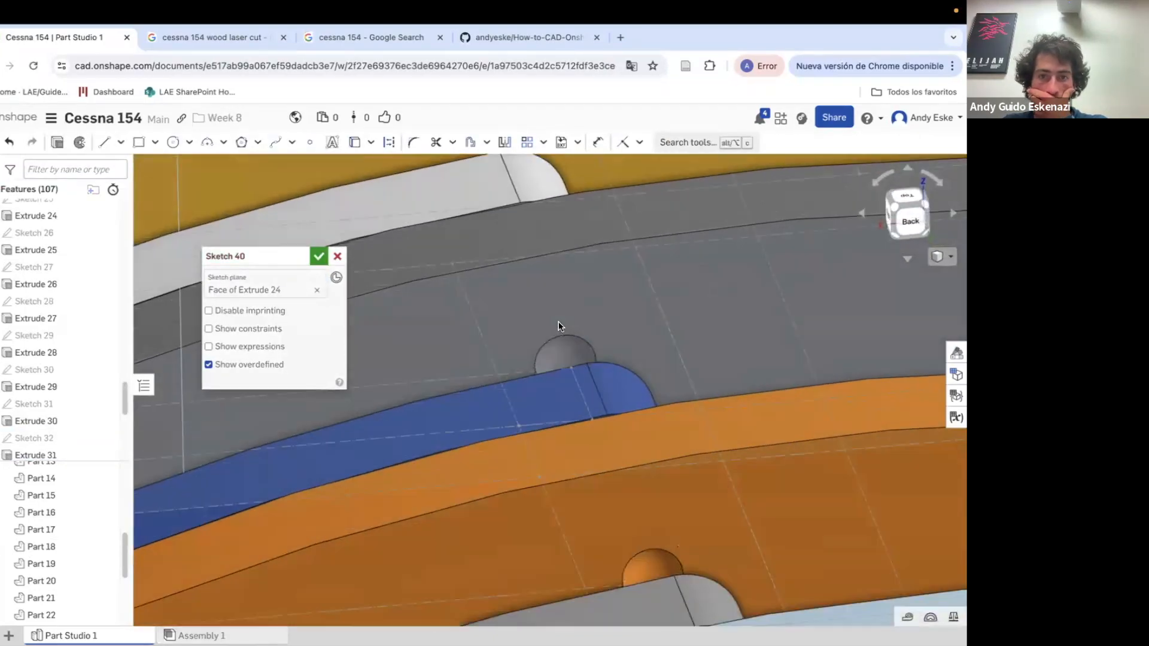
{"action": "scroll", "coordinate": [551, 332], "scroll_direction": "up", "scroll_amount": 4}
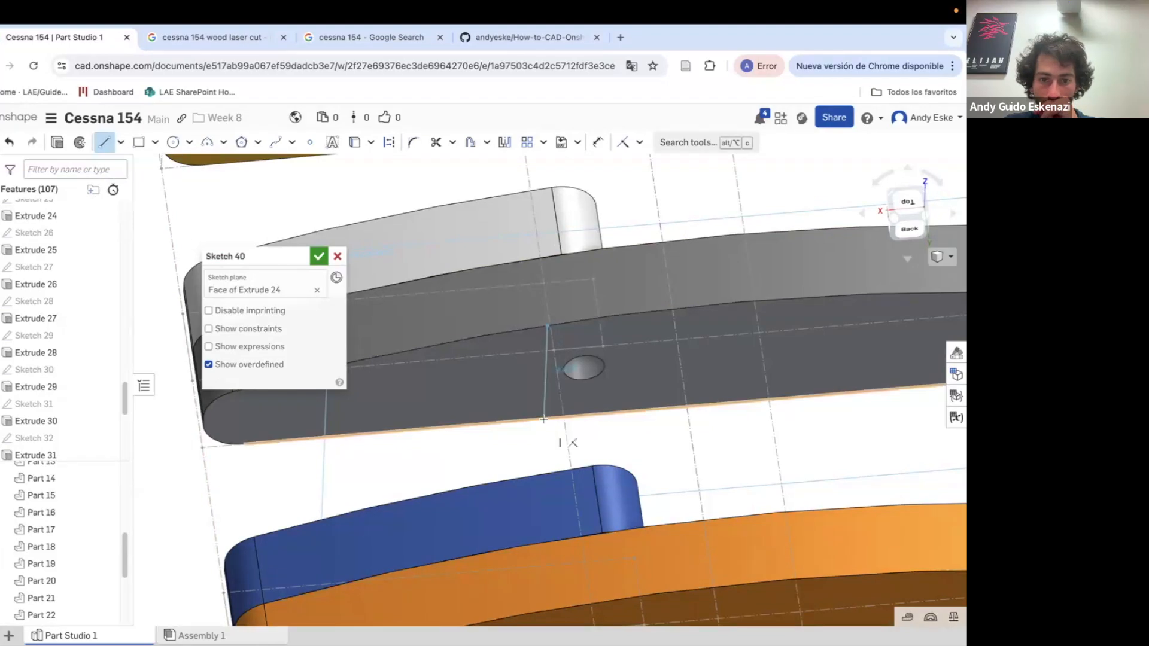
{"action": "scroll", "coordinate": [546, 347], "scroll_direction": "up", "scroll_amount": 3}
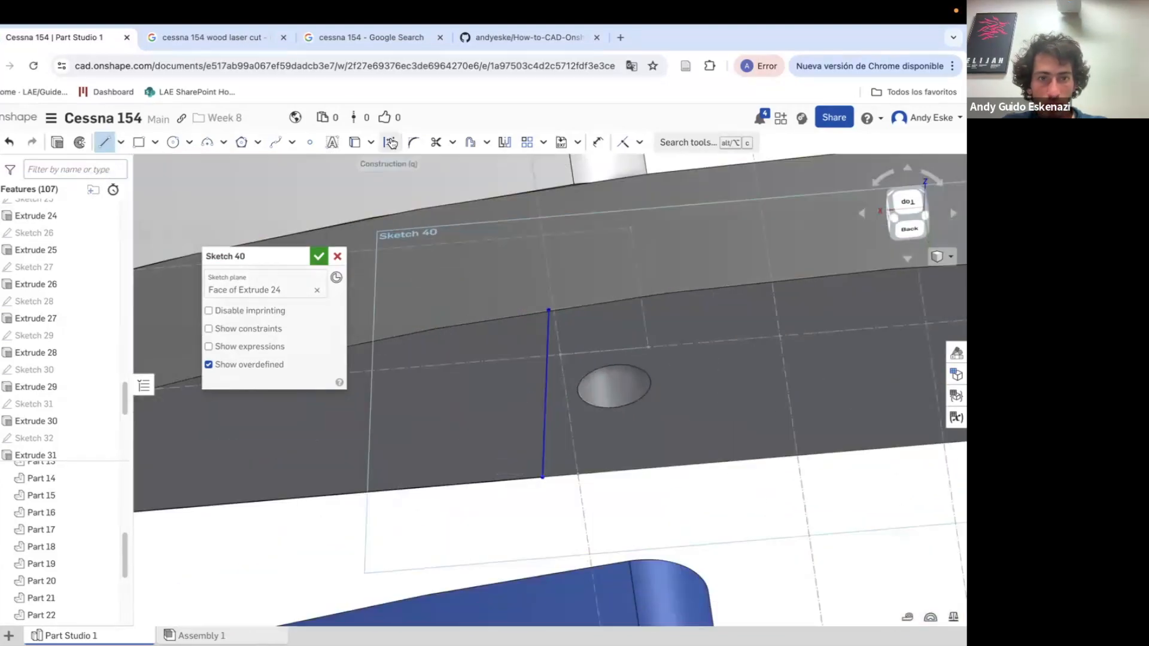
Connect the vertical line to the hole's centre with a construction line and dimension that distance to 0.75 mm
{"action": "left_click", "coordinate": [547, 391]}
{"action": "key", "text": "d"}
{"action": "left_click", "coordinate": [560, 391]}
{"action": "type", "text": "0.75"}
{"action": "key", "text": "Return"}
{"action": "scroll", "coordinate": [659, 385], "scroll_direction": "down", "scroll_amount": 6}
{"action": "scroll", "coordinate": [629, 389], "scroll_direction": "up", "scroll_amount": 4}
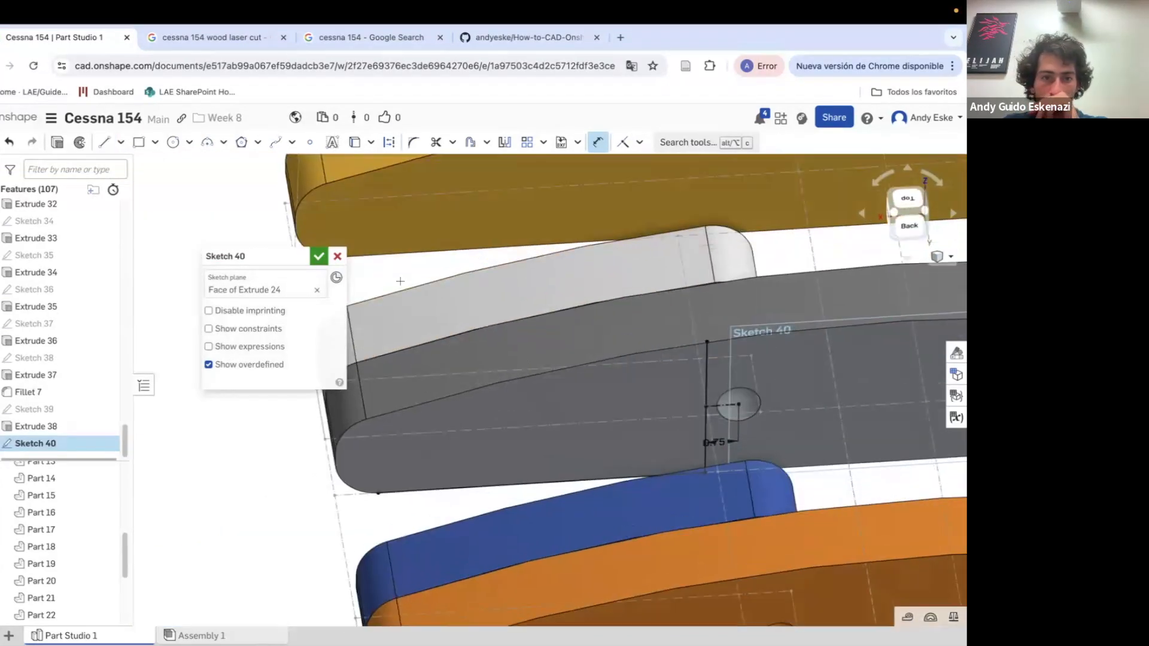
{"action": "right_click_drag", "start_coordinate": [731, 411], "coordinate": [707, 413]}
{"action": "left_click", "coordinate": [58, 143]}
{"action": "left_click", "coordinate": [334, 328]}
{"action": "left_click", "coordinate": [338, 256]}
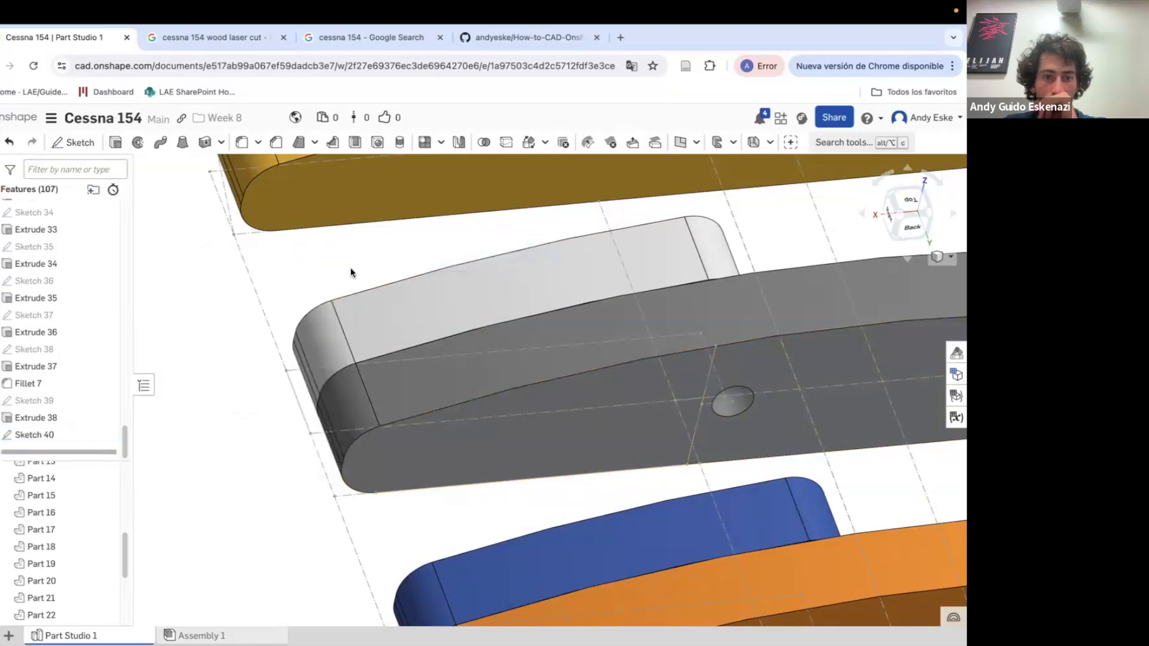
Edit Sketch 40 and project the rounded outline of the Extrude 24 rib's +X end
{"action": "right_click", "coordinate": [69, 437]}
{"action": "left_click", "coordinate": [101, 182]}
{"action": "scroll", "coordinate": [346, 458], "scroll_direction": "up", "scroll_amount": 8}
{"action": "left_click", "coordinate": [329, 413]}
{"action": "scroll", "coordinate": [353, 443], "scroll_direction": "down", "scroll_amount": 3}
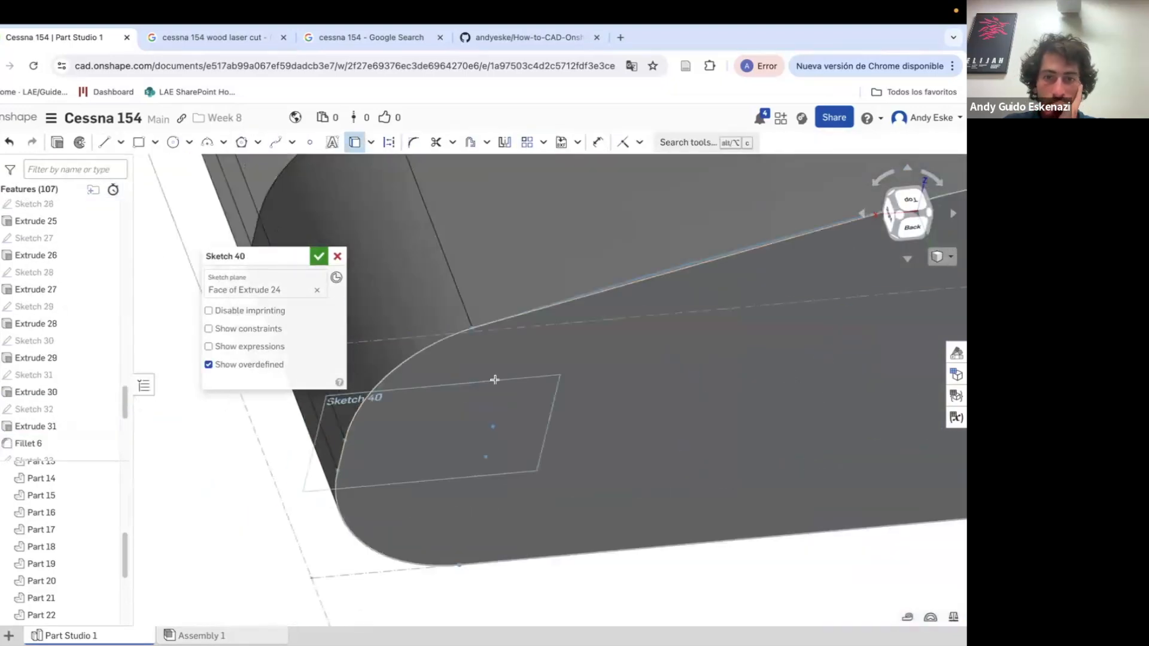
Cut the sketched +X section from the Extrude 24 rib with a Remove extrude
{"action": "left_click", "coordinate": [58, 143]}
{"action": "scroll", "coordinate": [467, 389], "scroll_direction": "down", "scroll_amount": 10}
{"action": "mouse_move", "coordinate": [630, 433]}
{"action": "right_mouse_down"}
{"action": "mouse_move", "coordinate": [644, 395]}
{"action": "mouse_move", "coordinate": [670, 419]}
{"action": "mouse_move", "coordinate": [620, 515]}
{"action": "mouse_move", "coordinate": [540, 373]}
{"action": "mouse_move", "coordinate": [476, 383]}
{"action": "right_mouse_up"}
{"action": "scroll", "coordinate": [643, 407], "scroll_direction": "down", "scroll_amount": 5}
{"action": "scroll", "coordinate": [619, 514], "scroll_direction": "up", "scroll_amount": 4}
{"action": "left_click", "coordinate": [274, 294]}
{"action": "left_click", "coordinate": [717, 292]}
{"action": "left_click", "coordinate": [319, 256]}
Sketch a vertical line on the back face of the Extrude 23 rib, dimensioned 0.75 mm from the hole's centre
{"action": "scroll", "coordinate": [455, 359], "scroll_direction": "down", "scroll_amount": 3}
{"action": "left_click", "coordinate": [73, 143]}
{"action": "left_click", "coordinate": [548, 446]}
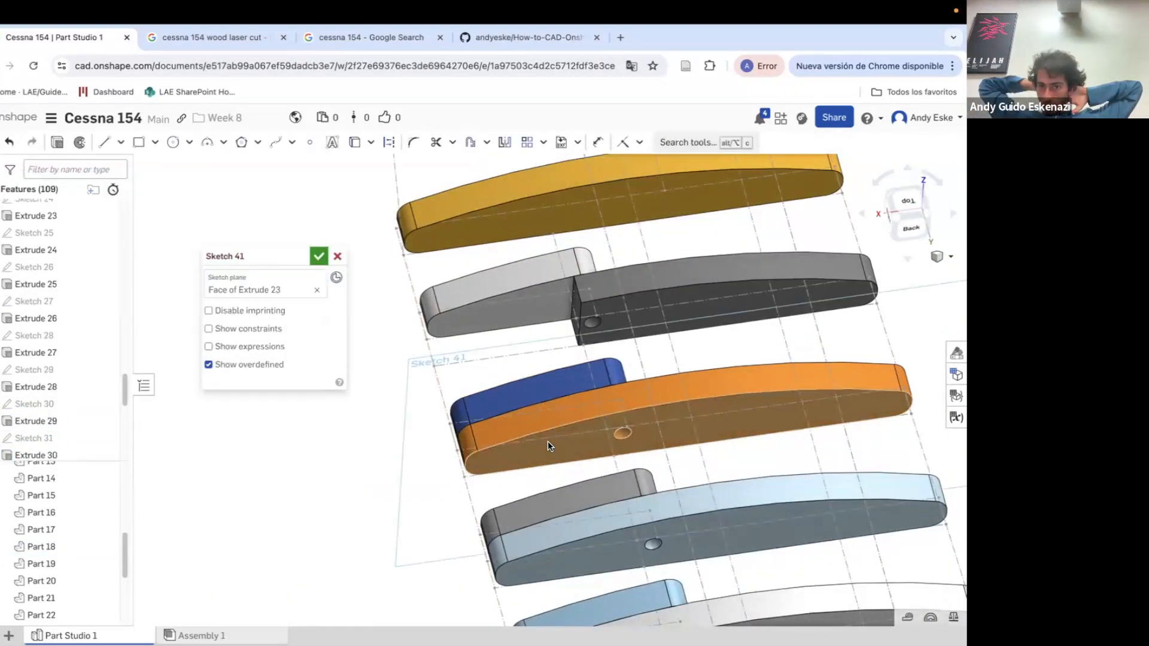
{"action": "scroll", "coordinate": [547, 443], "scroll_direction": "up", "scroll_amount": 4}
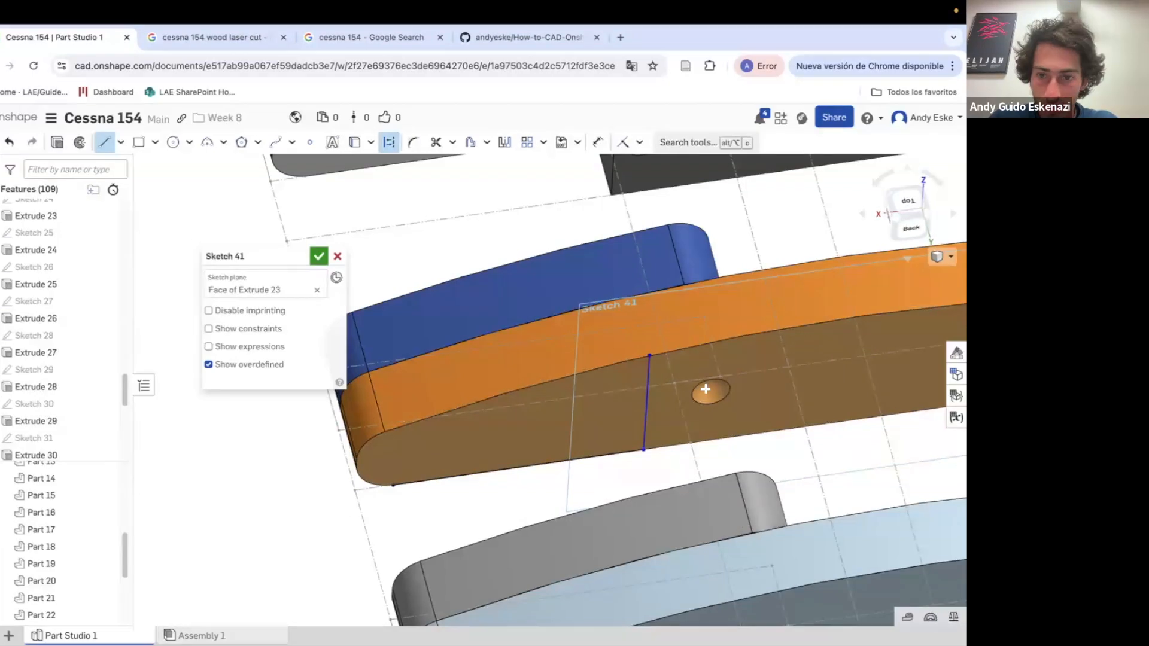
{"action": "key", "text": "d"}
{"action": "left_click", "coordinate": [672, 437]}
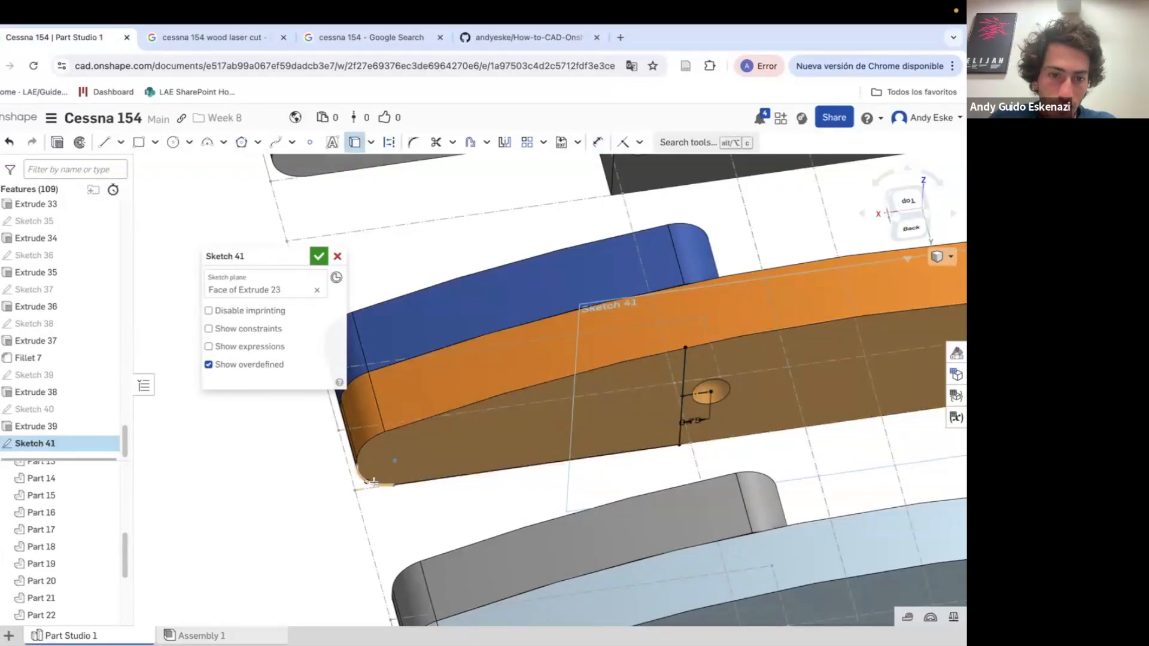
Project the Extrude 23 rib's rounded +X outline and cut that section from the rib with a 25 mm Remove extrude
{"action": "scroll", "coordinate": [374, 483], "scroll_direction": "up", "scroll_amount": 5}
{"action": "key", "text": "shift+e"}
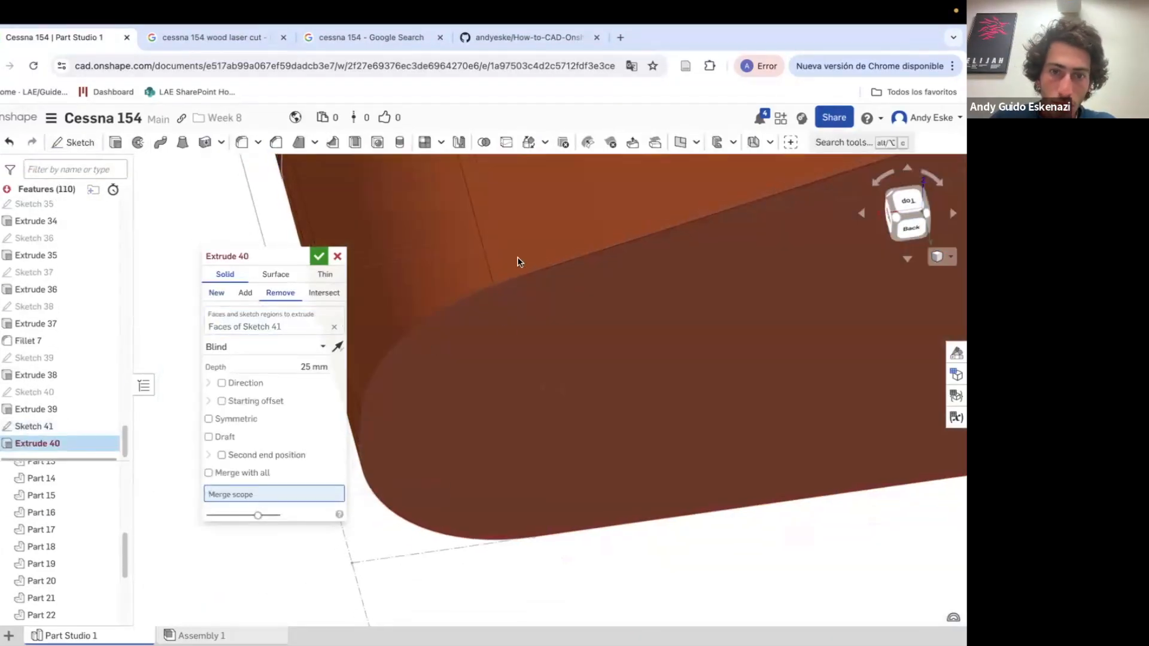
{"action": "left_click", "coordinate": [519, 262]}
{"action": "left_click", "coordinate": [319, 257]}
Sketch a vertical line on the back face of the Extrude 22 rib, dimensioned 0.75 mm from the hole's centre
{"action": "scroll", "coordinate": [331, 332], "scroll_direction": "down", "scroll_amount": 8}
{"action": "left_click", "coordinate": [74, 143]}
{"action": "left_click", "coordinate": [396, 382]}
{"action": "scroll", "coordinate": [404, 384], "scroll_direction": "up", "scroll_amount": 5}
{"action": "key", "text": "l"}
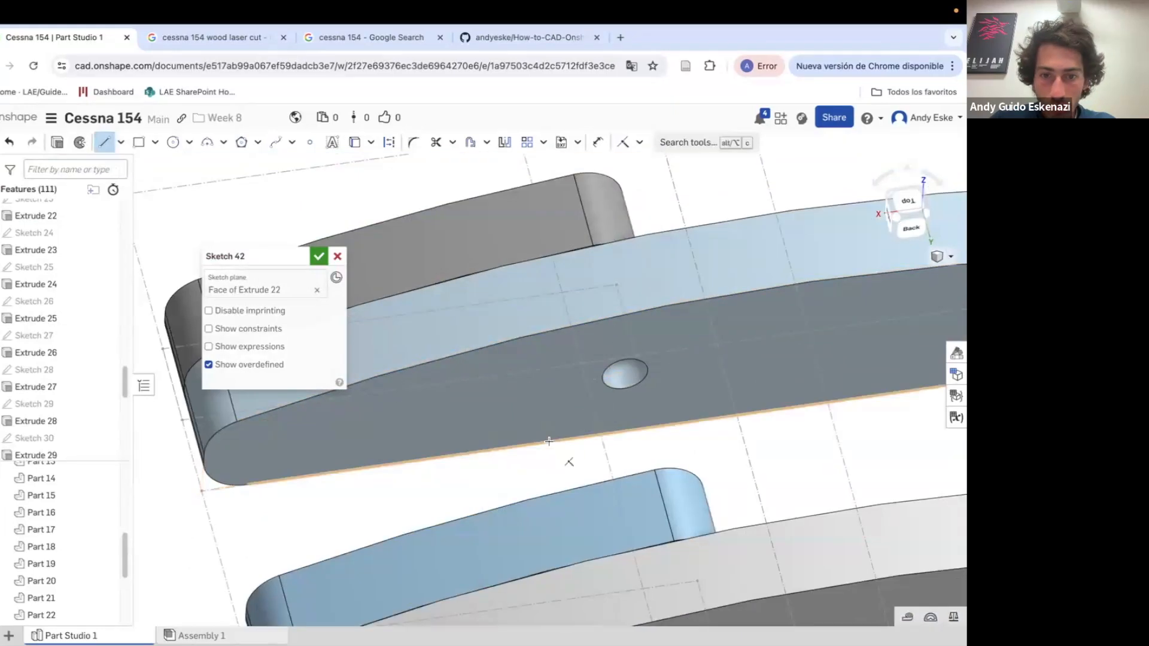
{"action": "key", "text": "d"}
{"action": "left_click", "coordinate": [579, 412]}
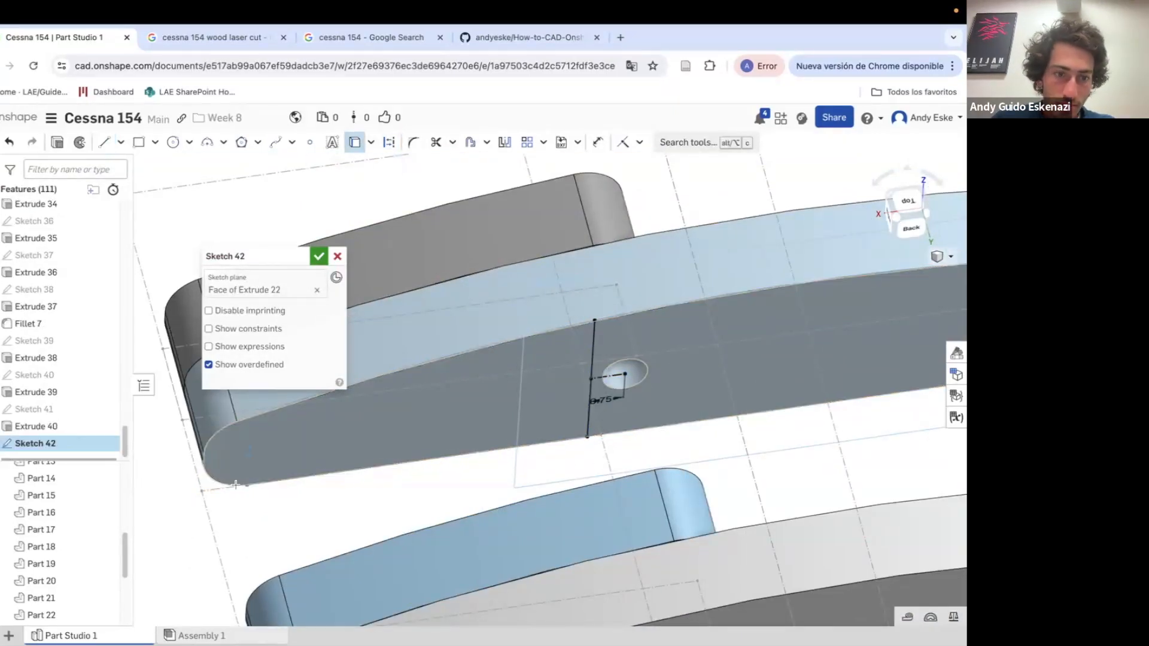
Project the Extrude 22 rib's rounded +X outline and cut that section from the rib with a 25 mm Remove extrude
{"action": "scroll", "coordinate": [235, 484], "scroll_direction": "up", "scroll_amount": 5}
{"action": "key", "text": "shift+e"}
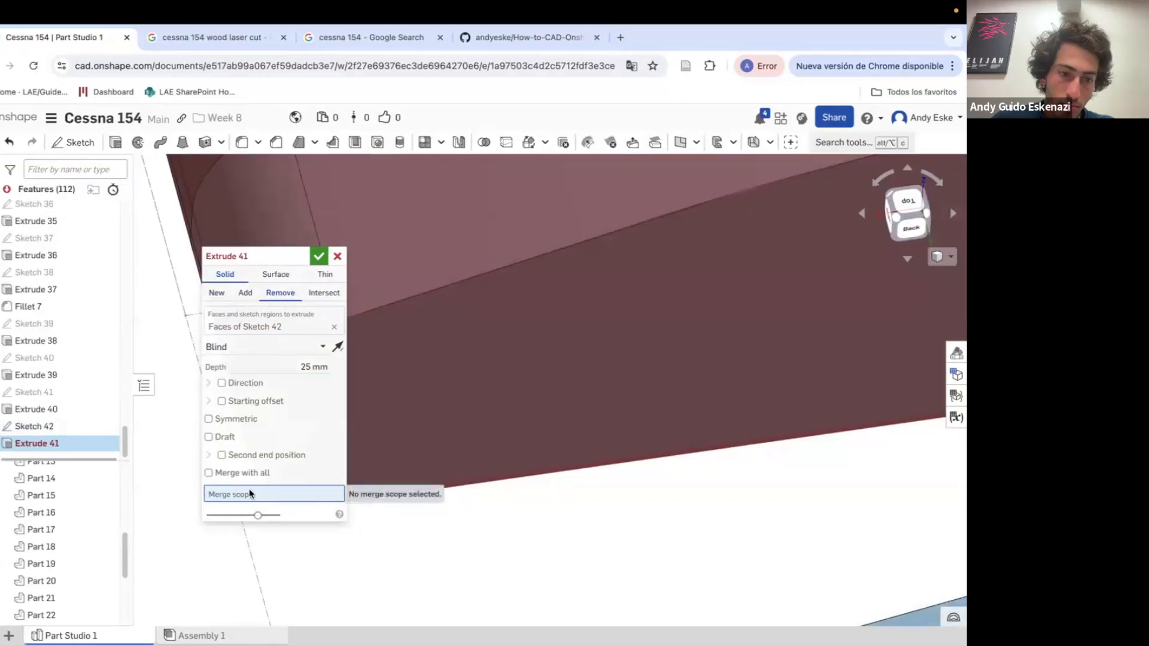
{"action": "key", "text": "Return"}
Start a sketch on the back face of the Extrude 21 rib and draw a vertical line beside the hole
{"action": "scroll", "coordinate": [434, 385], "scroll_direction": "down", "scroll_amount": 10}
{"action": "key", "text": "shift+s"}
{"action": "left_click", "coordinate": [483, 448]}
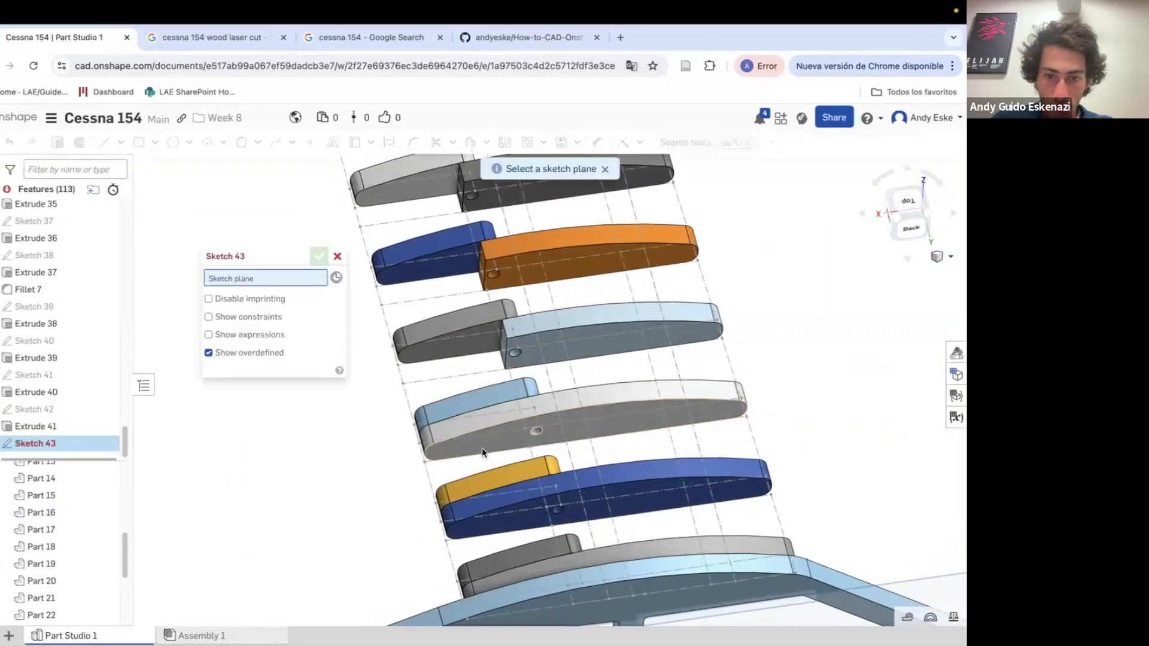
{"action": "scroll", "coordinate": [500, 455], "scroll_direction": "up", "scroll_amount": 5}
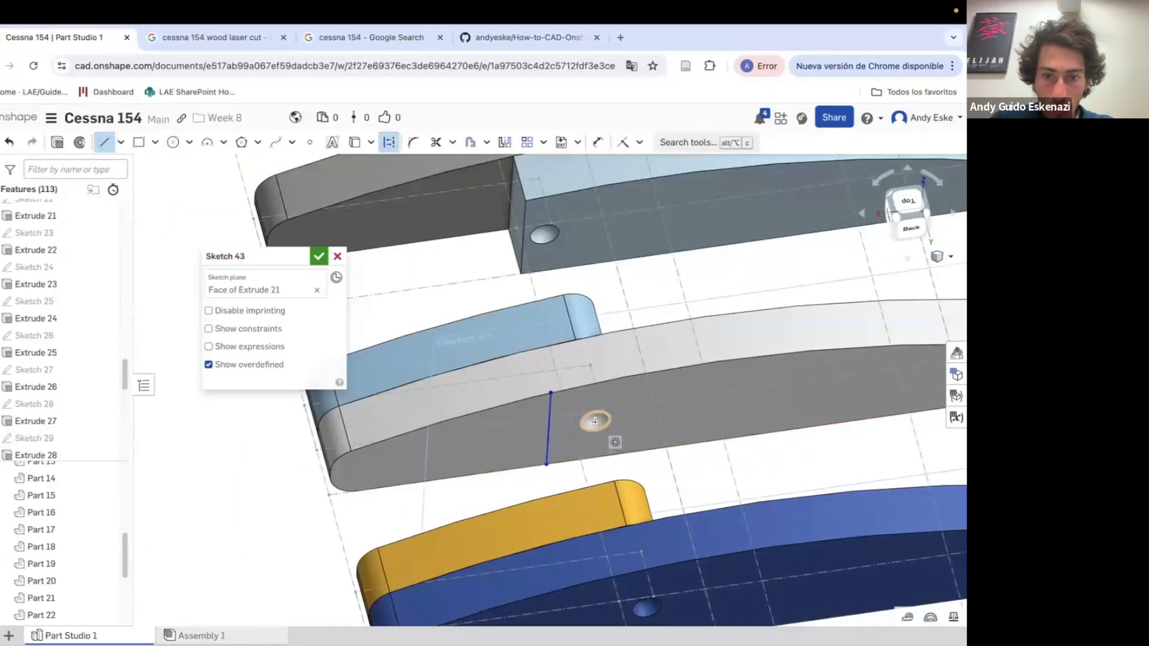
Add a construction line from the Extrude 21 rib's hole centre to the vertical line and dimension it to 0.75 mm
{"action": "left_click", "coordinate": [596, 422]}
{"action": "left_click", "coordinate": [549, 429]}
{"action": "scroll", "coordinate": [549, 430], "scroll_direction": "up", "scroll_amount": 5}
{"action": "key", "text": "d"}
{"action": "left_click", "coordinate": [578, 419]}
{"action": "left_click", "coordinate": [575, 445]}
{"action": "type", "text": ".75"}
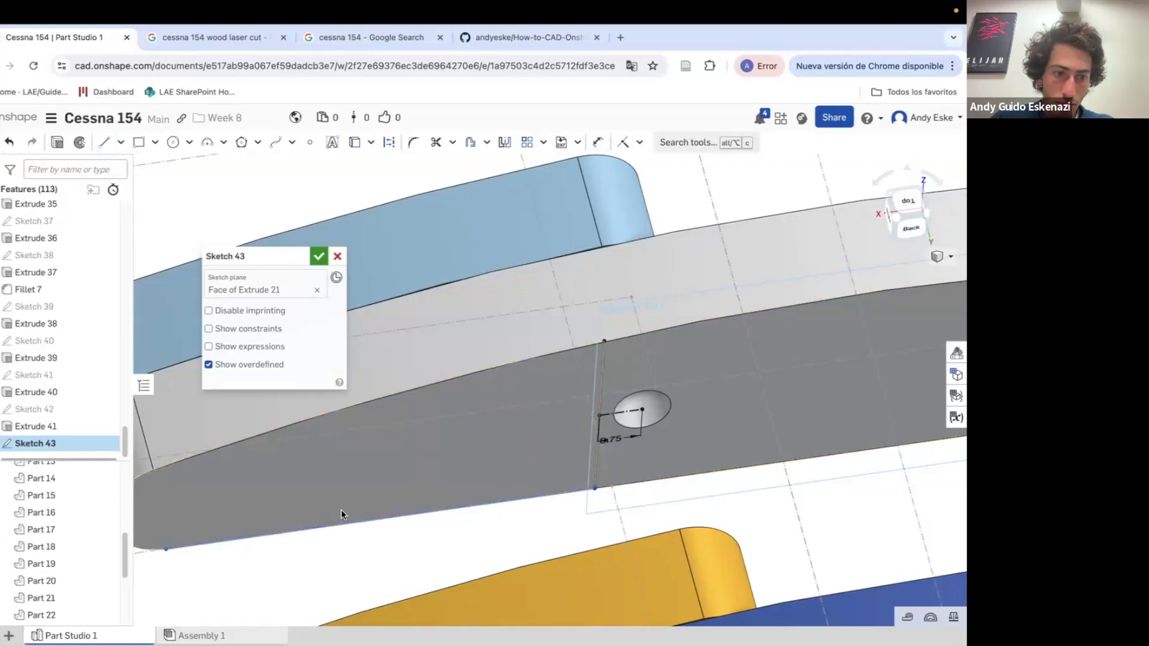
Project the rounded outline of the Extrude 21 rib's +X end into the sketch
{"action": "type", "text": "q"}
{"action": "scroll", "coordinate": [213, 513], "scroll_direction": "up", "scroll_amount": 5}
{"action": "scroll", "coordinate": [217, 504], "scroll_direction": "up", "scroll_amount": 5}
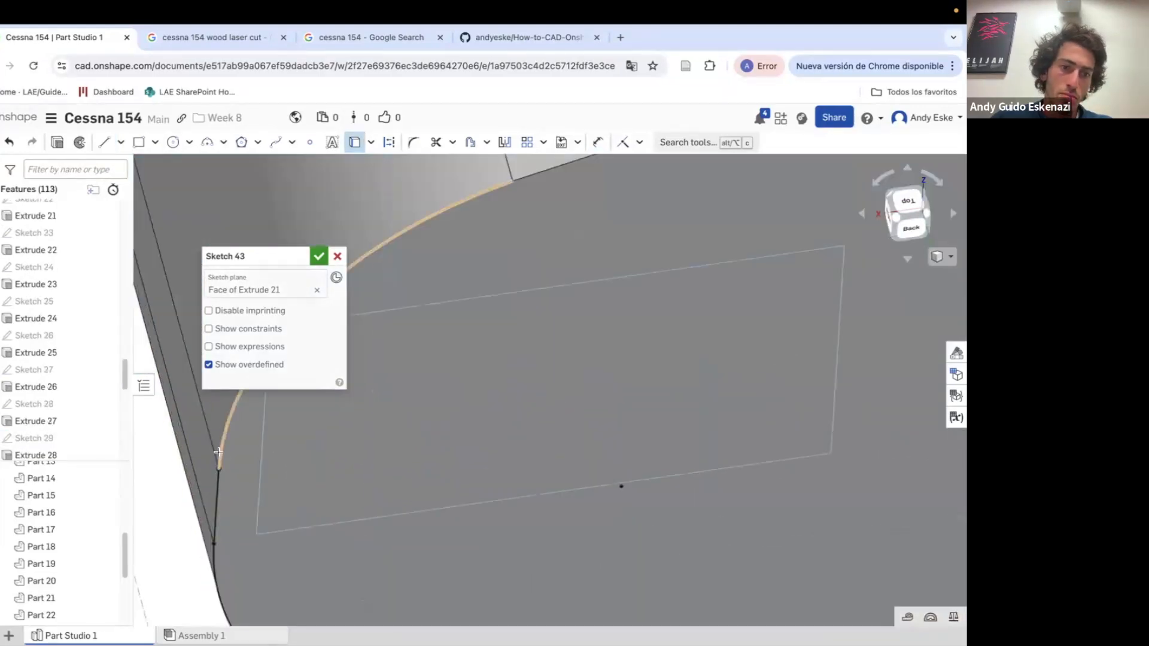
{"action": "left_click", "coordinate": [218, 458]}
{"action": "scroll", "coordinate": [218, 473], "scroll_direction": "down", "scroll_amount": 3}
Cut the sketched +X section from the Extrude 21 rib with a Remove extrude
{"action": "key", "text": "shift+e"}
{"action": "left_click", "coordinate": [280, 293]}
{"action": "left_click", "coordinate": [422, 292]}
{"action": "key", "text": "Return"}
{"action": "scroll", "coordinate": [398, 323], "scroll_direction": "down", "scroll_amount": 10}
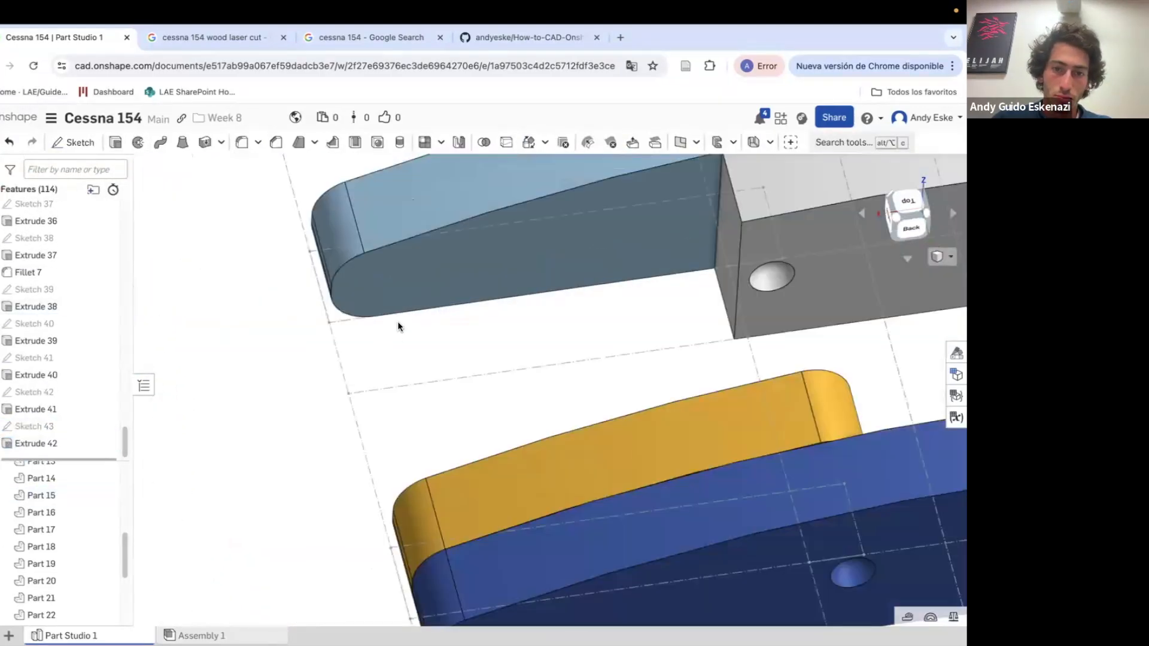
Start a sketch on the back face of the Extrude 20 rib and draw a vertical line beside the hole
{"action": "key", "text": "shift+s"}
{"action": "left_click", "coordinate": [487, 464]}
{"action": "scroll", "coordinate": [487, 465], "scroll_direction": "down", "scroll_amount": 2}
{"action": "left_click", "coordinate": [105, 142]}
{"action": "scroll", "coordinate": [546, 429], "scroll_direction": "up", "scroll_amount": 5}
{"action": "left_click", "coordinate": [506, 490]}
{"action": "left_click", "coordinate": [511, 392]}
{"action": "key", "text": "Escape"}
{"action": "scroll", "coordinate": [548, 442], "scroll_direction": "up", "scroll_amount": 3}
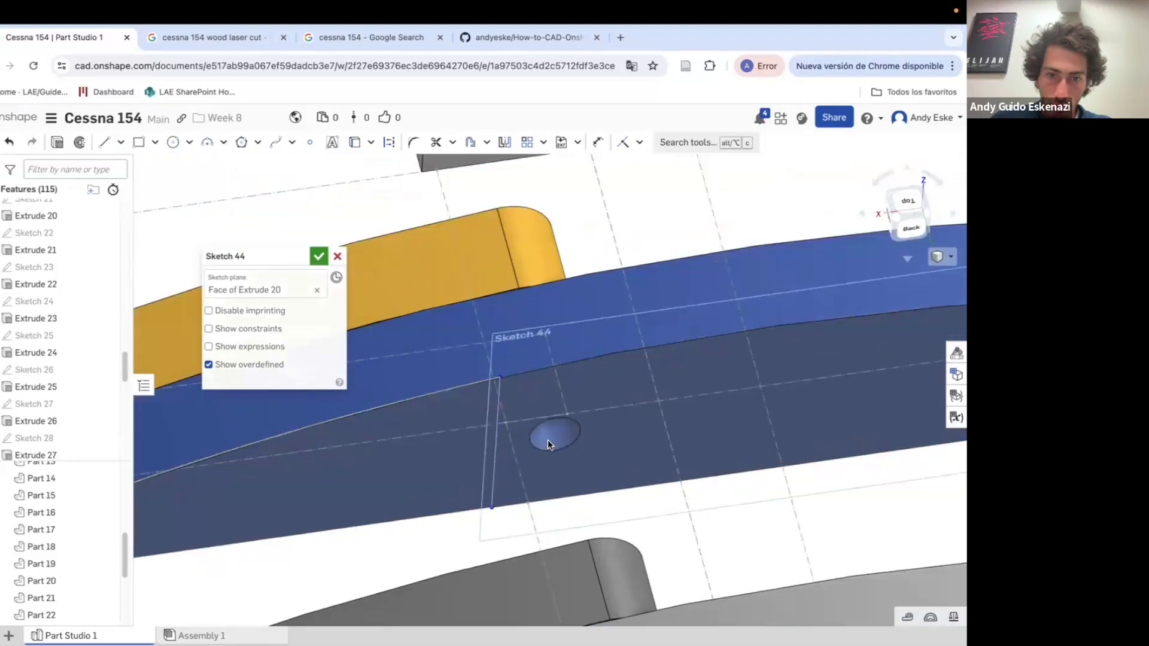
Dimension the vertical line 0.75 mm from the Extrude 20 rib's hole centre
{"action": "key", "text": "d"}
{"action": "left_click", "coordinate": [525, 439]}
{"action": "left_click", "coordinate": [563, 490]}
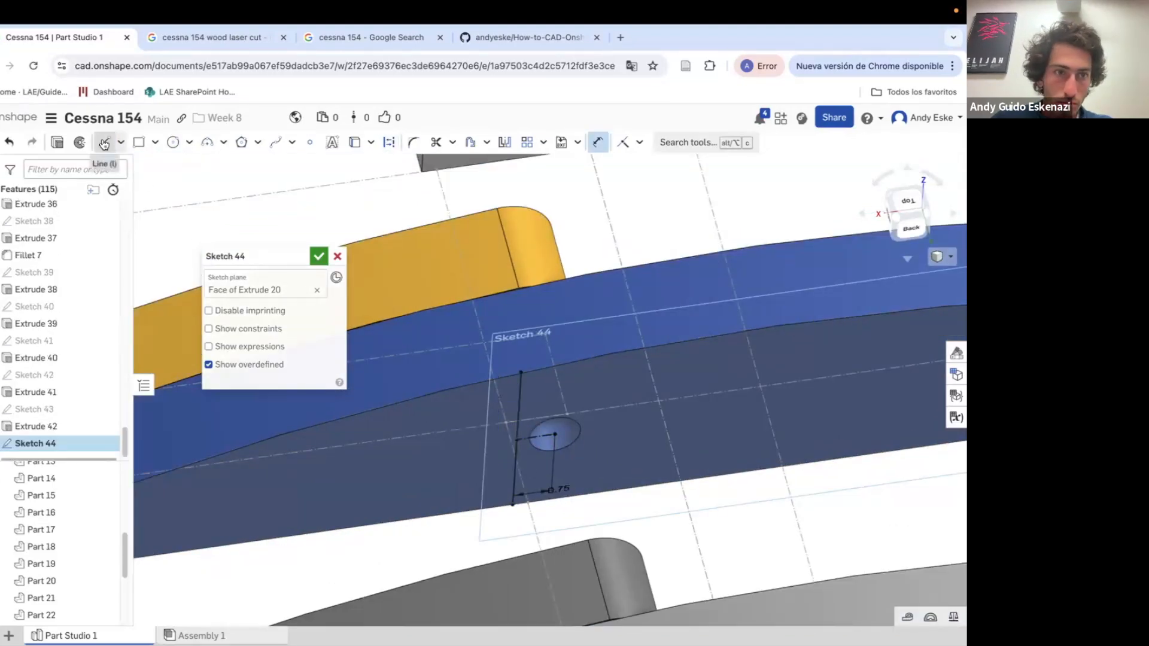
Draw a line from the vertical line's lower end and project the rounded outline of the Extrude 20 rib's +X end
{"action": "left_click", "coordinate": [105, 144]}
{"action": "left_click", "coordinate": [513, 505]}
{"action": "scroll", "coordinate": [565, 495], "scroll_direction": "down", "scroll_amount": 3}
{"action": "left_click", "coordinate": [358, 144]}
{"action": "scroll", "coordinate": [237, 543], "scroll_direction": "up", "scroll_amount": 4}
{"action": "left_click", "coordinate": [231, 537]}
{"action": "scroll", "coordinate": [183, 461], "scroll_direction": "up", "scroll_amount": 3}
{"action": "left_click", "coordinate": [203, 466]}
{"action": "left_click", "coordinate": [368, 356]}
Cut the sketched +X section from the Extrude 20 rib with a Remove extrude
{"action": "left_click", "coordinate": [57, 143]}
{"action": "left_click", "coordinate": [280, 293]}
{"action": "left_click", "coordinate": [383, 353]}
{"action": "left_click", "coordinate": [319, 256]}
Start a 1 mm radius fillet on the upper and lower cut-end edges of the Extrude 43, 42 and 41 cuts
{"action": "scroll", "coordinate": [371, 359], "scroll_direction": "down", "scroll_amount": 8}
{"action": "right_click_drag", "start_coordinate": [386, 389], "coordinate": [533, 445]}
{"action": "left_click", "coordinate": [241, 143]}
{"action": "scroll", "coordinate": [426, 399], "scroll_direction": "up", "scroll_amount": 5}
{"action": "left_click", "coordinate": [566, 313]}
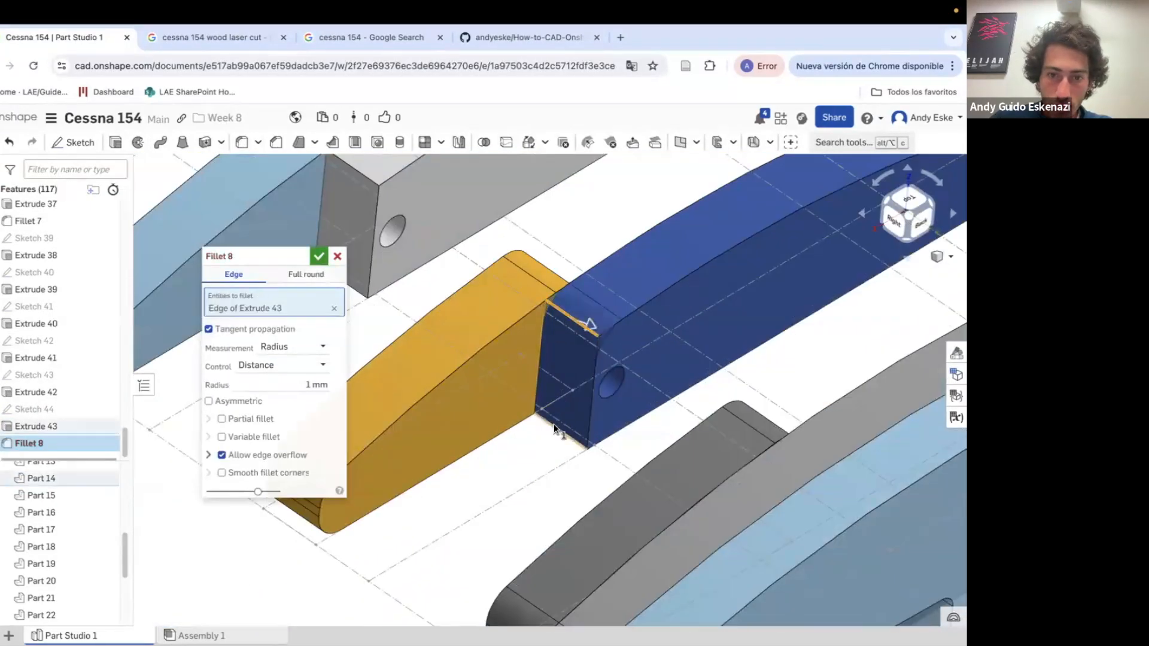
{"action": "left_click", "coordinate": [557, 427]}
{"action": "left_click", "coordinate": [361, 291]}
{"action": "left_click", "coordinate": [355, 169]}
{"action": "scroll", "coordinate": [530, 424], "scroll_direction": "down", "scroll_amount": 4}
{"action": "left_click", "coordinate": [305, 197]}
{"action": "scroll", "coordinate": [305, 197], "scroll_direction": "down", "scroll_amount": 4}
{"action": "left_click", "coordinate": [451, 287]}
{"action": "scroll", "coordinate": [451, 286], "scroll_direction": "down", "scroll_amount": 4}
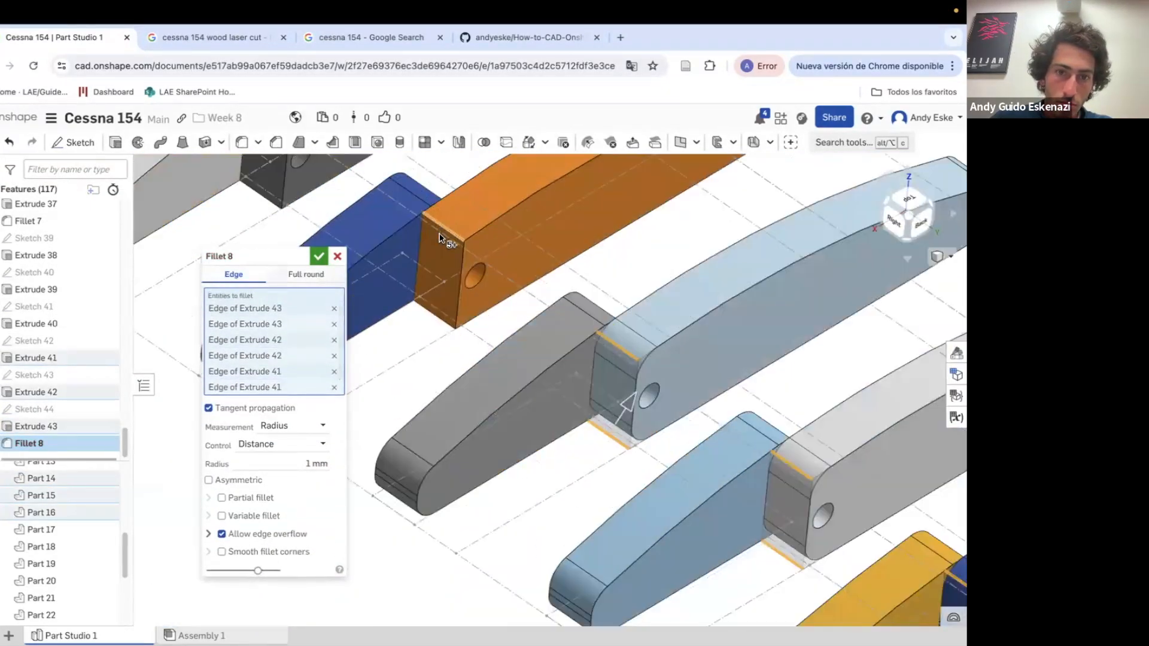
Add the remaining cut ribs' upper and lower end edges to the 1 mm fillet and accept it
{"action": "left_click", "coordinate": [448, 229]}
{"action": "left_click", "coordinate": [442, 308]}
{"action": "left_click", "coordinate": [394, 253]}
{"action": "left_click", "coordinate": [386, 326]}
{"action": "scroll", "coordinate": [436, 363], "scroll_direction": "down", "scroll_amount": 8}
{"action": "left_click", "coordinate": [319, 256]}
Start a sketch on the underside of the Extrude 19 root rib and draw two long rectangles spanning all the ribs
{"action": "mouse_move", "coordinate": [665, 326]}
{"action": "right_mouse_down"}
{"action": "mouse_move", "coordinate": [493, 362]}
{"action": "mouse_move", "coordinate": [638, 317]}
{"action": "mouse_move", "coordinate": [695, 226]}
{"action": "mouse_move", "coordinate": [661, 221]}
{"action": "right_mouse_up"}
{"action": "scroll", "coordinate": [279, 299], "scroll_direction": "up", "scroll_amount": 5}
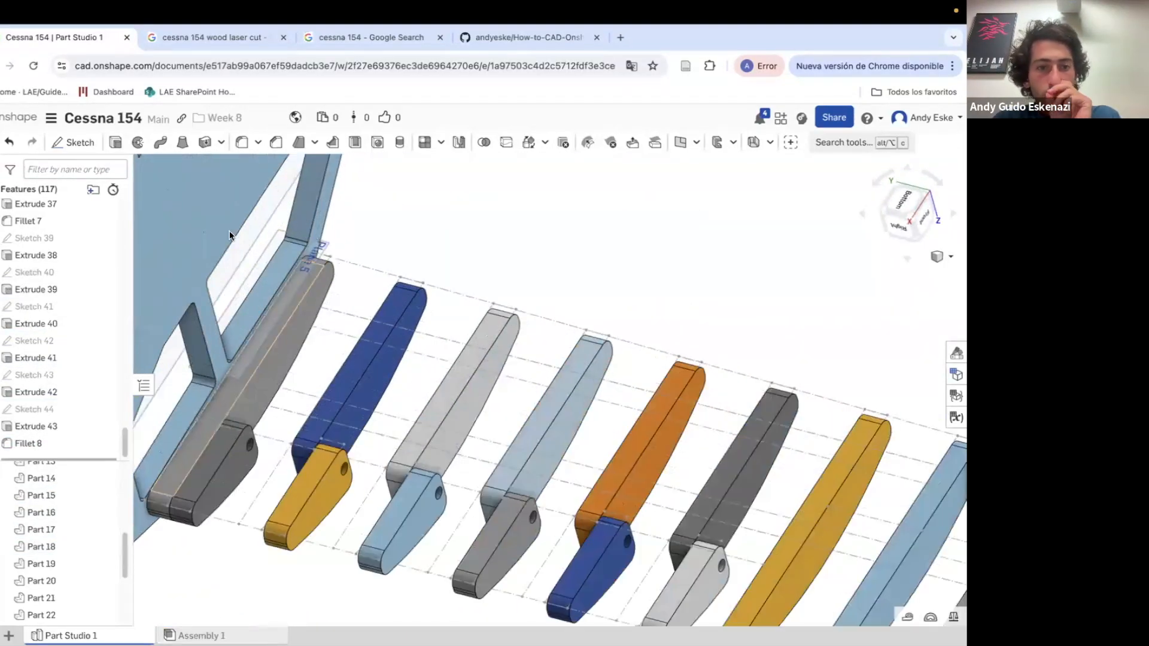
{"action": "left_click", "coordinate": [73, 142]}
{"action": "left_click", "coordinate": [283, 312]}
{"action": "scroll", "coordinate": [282, 312], "scroll_direction": "up", "scroll_amount": 3}
{"action": "scroll", "coordinate": [259, 350], "scroll_direction": "down", "scroll_amount": 5}
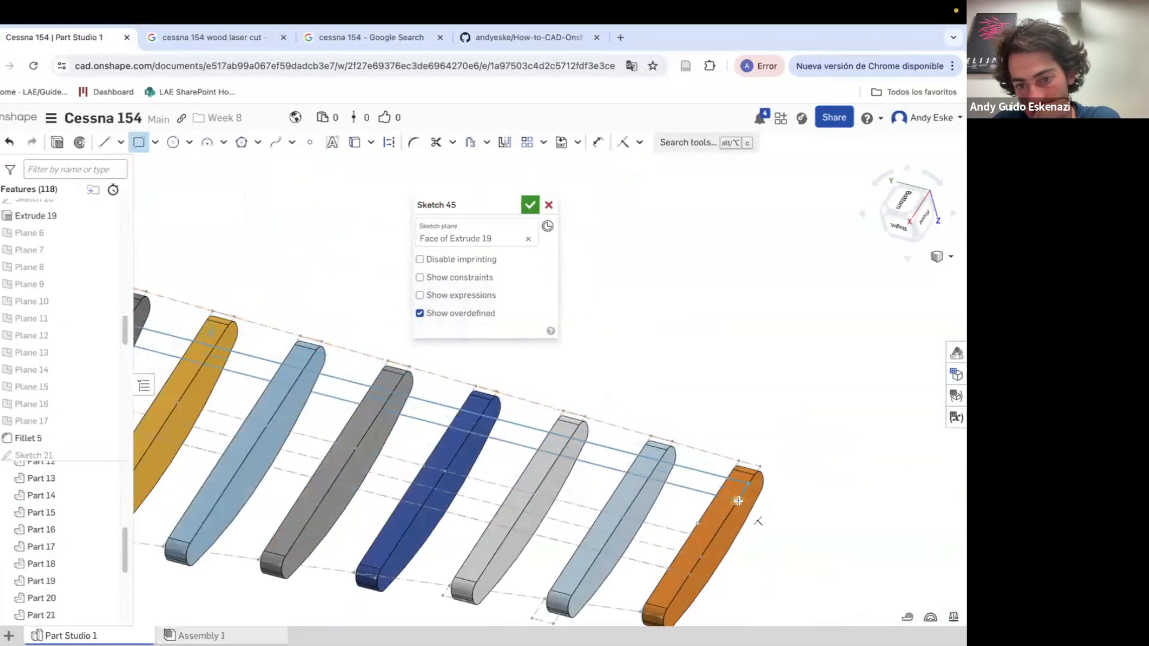
{"action": "scroll", "coordinate": [308, 373], "scroll_direction": "up", "scroll_amount": 6}
{"action": "left_click", "coordinate": [262, 355]}
{"action": "scroll", "coordinate": [269, 354], "scroll_direction": "down", "scroll_amount": 5}
{"action": "right_click_drag", "start_coordinate": [331, 419], "coordinate": [299, 450]}
{"action": "scroll", "coordinate": [317, 392], "scroll_direction": "up", "scroll_amount": 3}
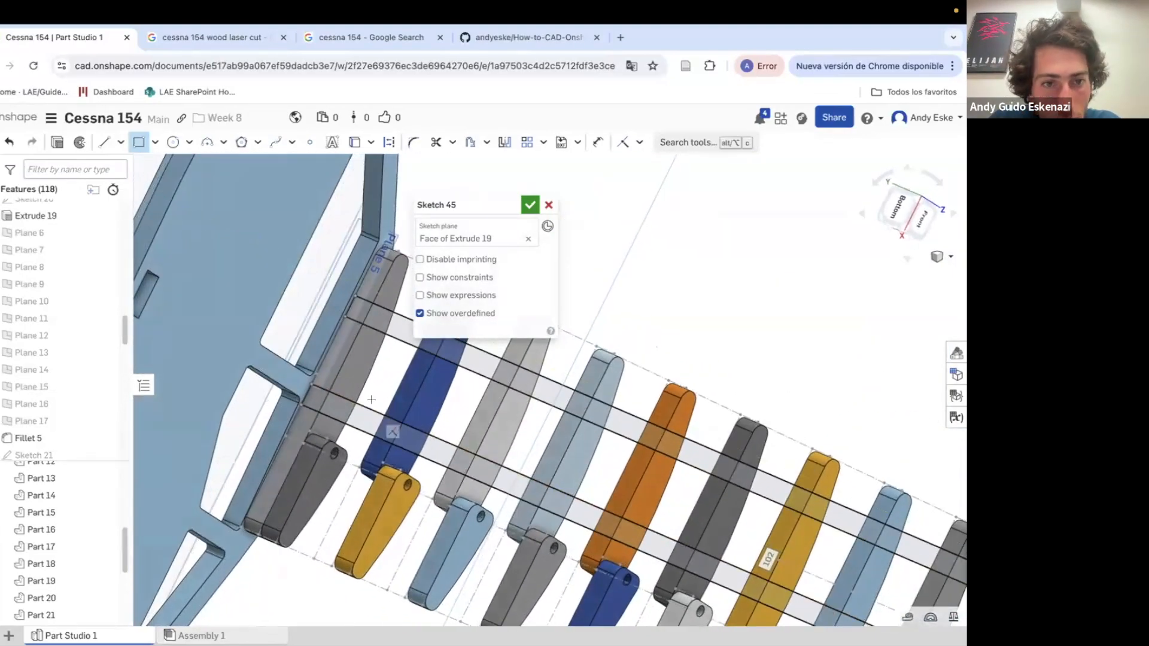
Cut both spanning rectangles 2 mm deep into all the wing ribs with a blind Remove extrude
{"action": "key", "text": "shift+e"}
{"action": "right_click_drag", "start_coordinate": [649, 395], "coordinate": [654, 335]}
{"action": "left_click", "coordinate": [652, 337]}
{"action": "left_click", "coordinate": [706, 362]}
{"action": "left_click", "coordinate": [759, 407]}
{"action": "left_click", "coordinate": [770, 415]}
{"action": "left_click", "coordinate": [837, 482]}
{"action": "left_click", "coordinate": [898, 548]}
{"action": "scroll", "coordinate": [770, 415], "scroll_direction": "down", "scroll_amount": 4}
{"action": "left_click", "coordinate": [825, 435]}
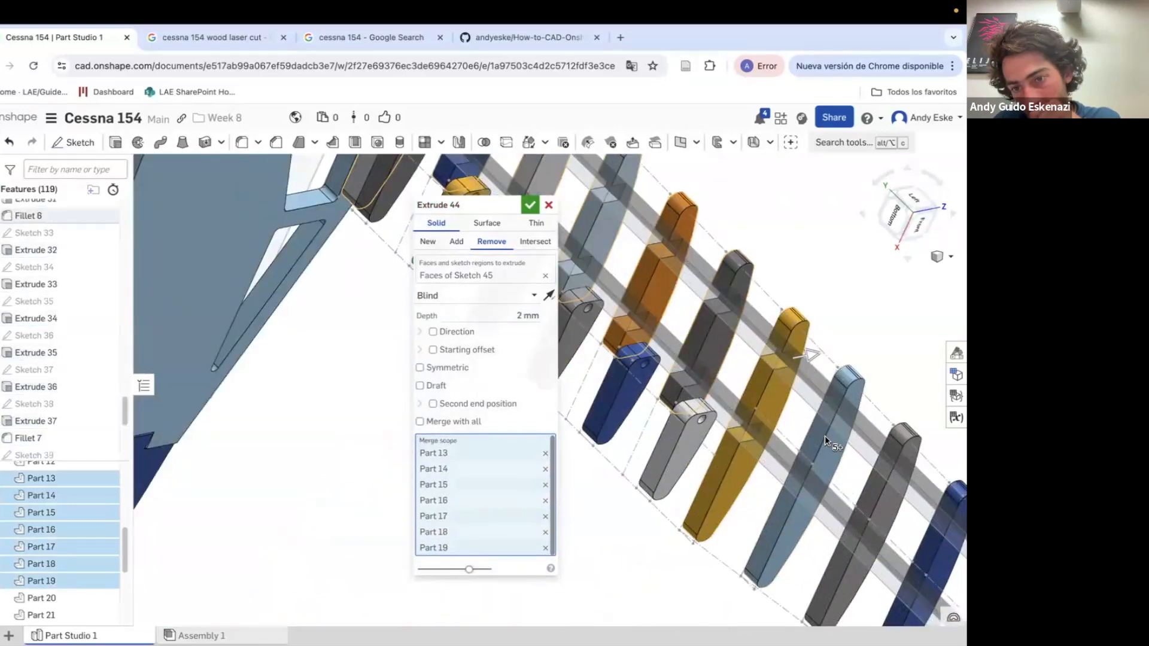
{"action": "left_click", "coordinate": [876, 476]}
{"action": "left_click", "coordinate": [931, 527]}
{"action": "left_click", "coordinate": [905, 498]}
{"action": "left_click", "coordinate": [863, 462]}
{"action": "left_click", "coordinate": [924, 513]}
{"action": "key", "text": "Return"}
Start a sketch on the Extrude 1 fuselage side beside the root rib and draw rectangles matching the rib's two notches
{"action": "scroll", "coordinate": [571, 461], "scroll_direction": "down", "scroll_amount": 4}
{"action": "right_click_drag", "start_coordinate": [571, 461], "coordinate": [548, 408]}
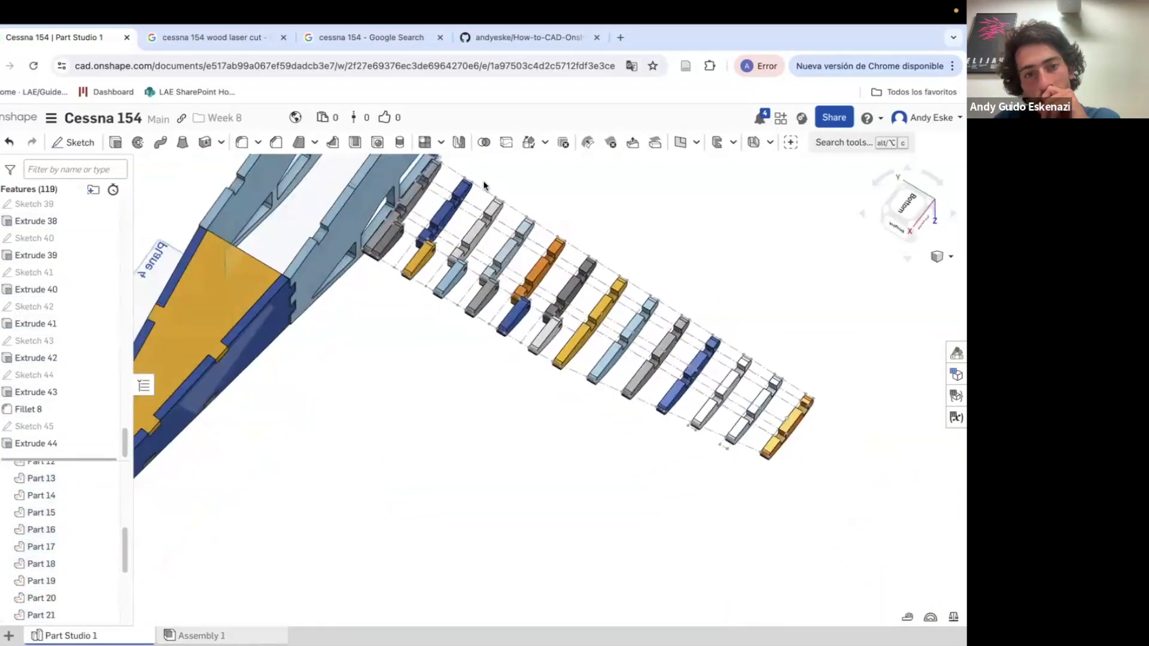
{"action": "scroll", "coordinate": [483, 181], "scroll_direction": "up", "scroll_amount": 6}
{"action": "right_click_drag", "start_coordinate": [337, 282], "coordinate": [313, 260]}
{"action": "scroll", "coordinate": [165, 249], "scroll_direction": "up", "scroll_amount": 5}
{"action": "key", "text": "shift+s"}
{"action": "left_click", "coordinate": [287, 299]}
{"action": "scroll", "coordinate": [256, 310], "scroll_direction": "down", "scroll_amount": 4}
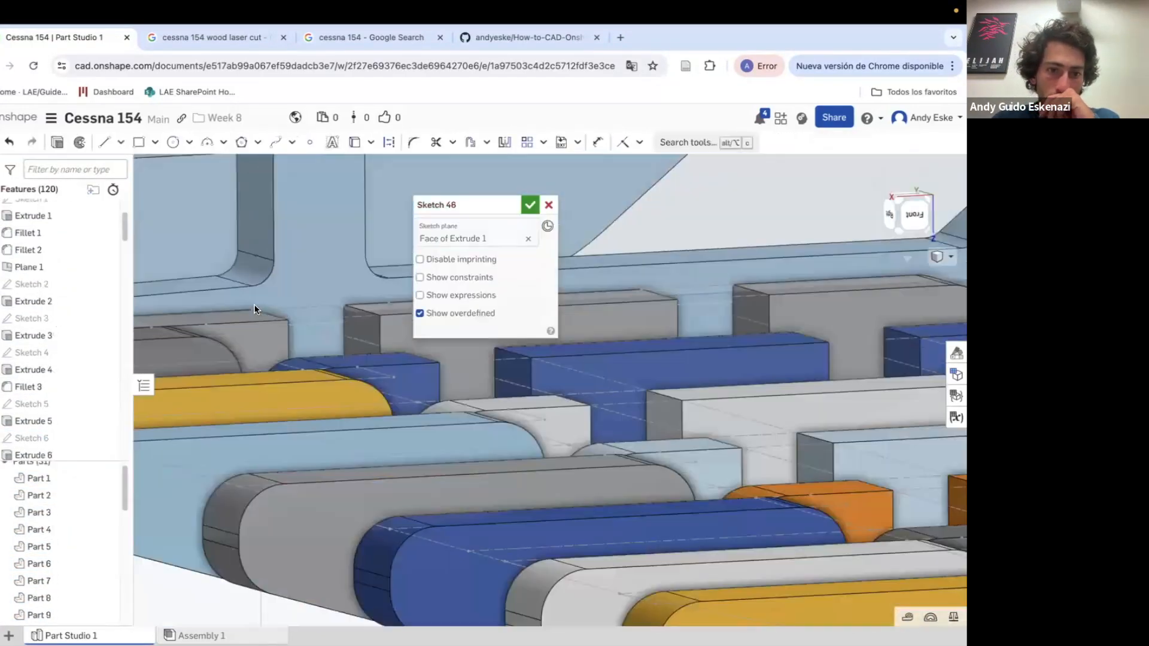
{"action": "scroll", "coordinate": [256, 310], "scroll_direction": "up", "scroll_amount": 5}
{"action": "left_click", "coordinate": [138, 142]}
{"action": "left_click", "coordinate": [262, 339]}
{"action": "right_click_drag", "start_coordinate": [336, 419], "coordinate": [371, 413]}
{"action": "left_click", "coordinate": [423, 510]}
{"action": "scroll", "coordinate": [360, 419], "scroll_direction": "down", "scroll_amount": 5}
{"action": "scroll", "coordinate": [408, 401], "scroll_direction": "up", "scroll_amount": 5}
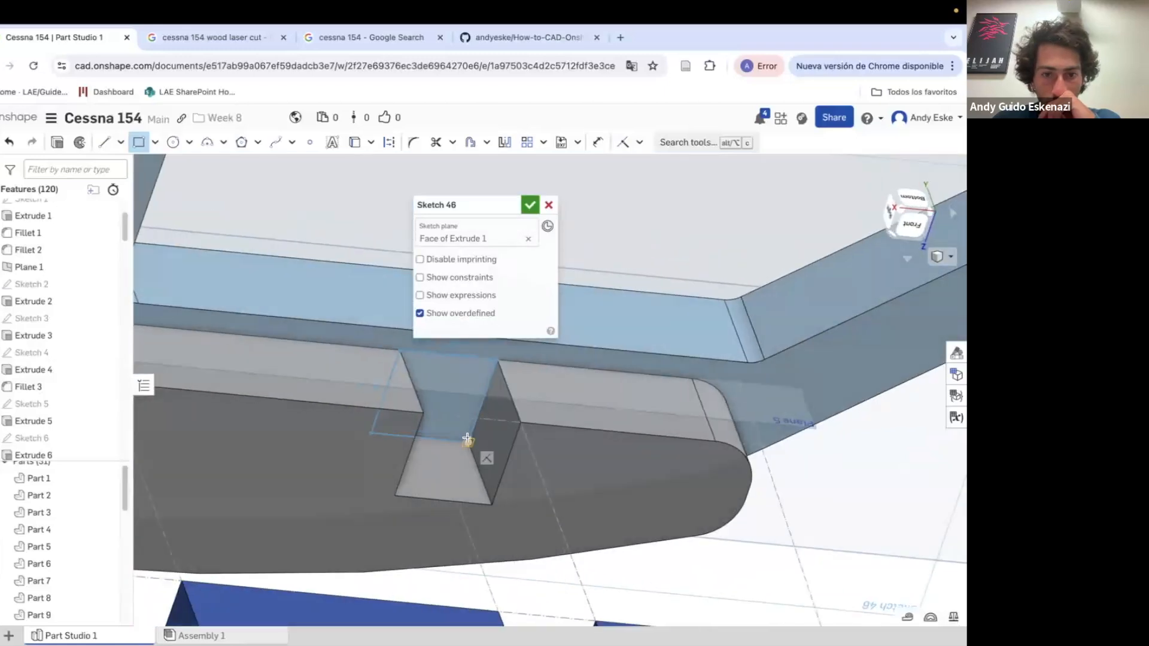
Cut the notch rectangles through the fuselage side with an extrude
{"action": "key", "text": "shift+e"}
{"action": "left_click", "coordinate": [530, 205]}
{"action": "scroll", "coordinate": [577, 331], "scroll_direction": "down", "scroll_amount": 6}
Start a sketch on the inner face of the fuselage side and draw corner rectangles over the two spar slots
{"action": "mouse_move", "coordinate": [577, 330]}
{"action": "right_mouse_down"}
{"action": "mouse_move", "coordinate": [472, 318]}
{"action": "mouse_move", "coordinate": [403, 328]}
{"action": "right_mouse_up"}
{"action": "scroll", "coordinate": [473, 318], "scroll_direction": "up", "scroll_amount": 5}
{"action": "key", "text": "shift+s"}
{"action": "left_click", "coordinate": [401, 366]}
{"action": "scroll", "coordinate": [401, 379], "scroll_direction": "up", "scroll_amount": 2}
{"action": "key", "text": "g"}
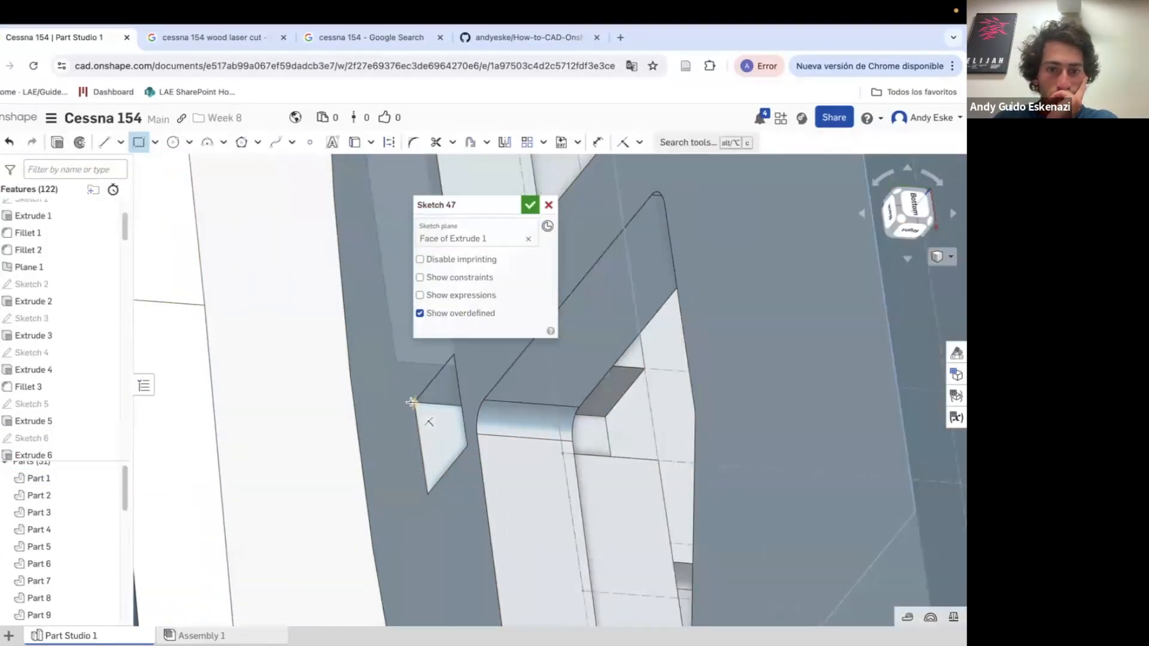
{"action": "right_click_drag", "start_coordinate": [399, 378], "coordinate": [386, 214]}
Extrude the slot rectangles as new spar bodies up to the Sketch 19 vertex at the outermost rib
{"action": "key", "text": "shift+e"}
{"action": "left_click", "coordinate": [429, 241]}
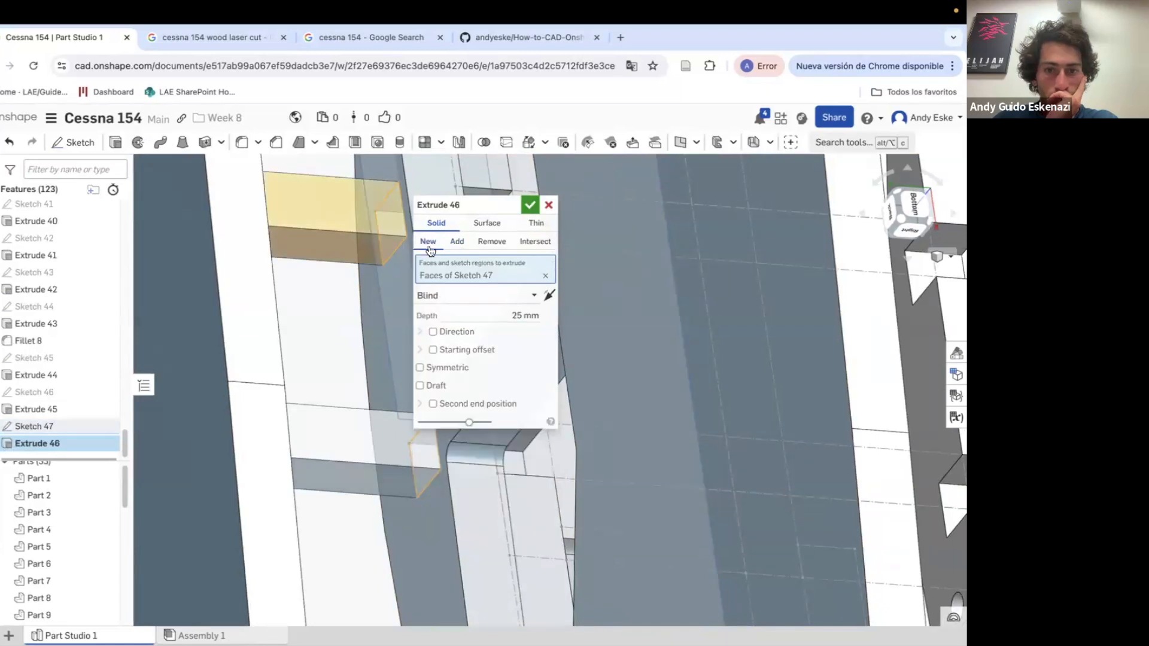
{"action": "scroll", "coordinate": [358, 343], "scroll_direction": "down", "scroll_amount": 4}
{"action": "left_click", "coordinate": [466, 295]}
{"action": "left_click", "coordinate": [444, 380]}
{"action": "scroll", "coordinate": [346, 379], "scroll_direction": "down", "scroll_amount": 8}
{"action": "right_click_drag", "start_coordinate": [693, 394], "coordinate": [713, 383]}
{"action": "scroll", "coordinate": [714, 383], "scroll_direction": "up", "scroll_amount": 8}
{"action": "left_click", "coordinate": [716, 384]}
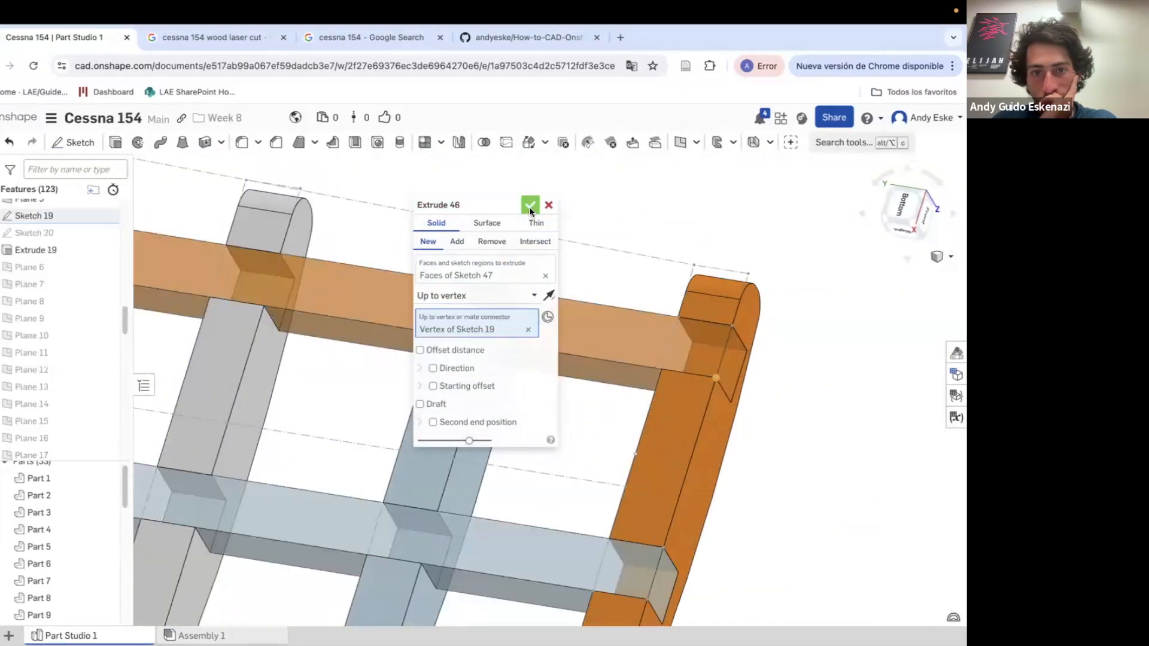
{"action": "left_click", "coordinate": [531, 206]}
Sketch on the Extrude 37 end section's front face a construction line at the rounded end and another from its midpoint to the hole centre
{"action": "scroll", "coordinate": [531, 285], "scroll_direction": "down", "scroll_amount": 8}
{"action": "right_click_drag", "start_coordinate": [531, 284], "coordinate": [424, 296]}
{"action": "scroll", "coordinate": [382, 296], "scroll_direction": "up", "scroll_amount": 5}
{"action": "right_click_drag", "start_coordinate": [440, 383], "coordinate": [468, 426]}
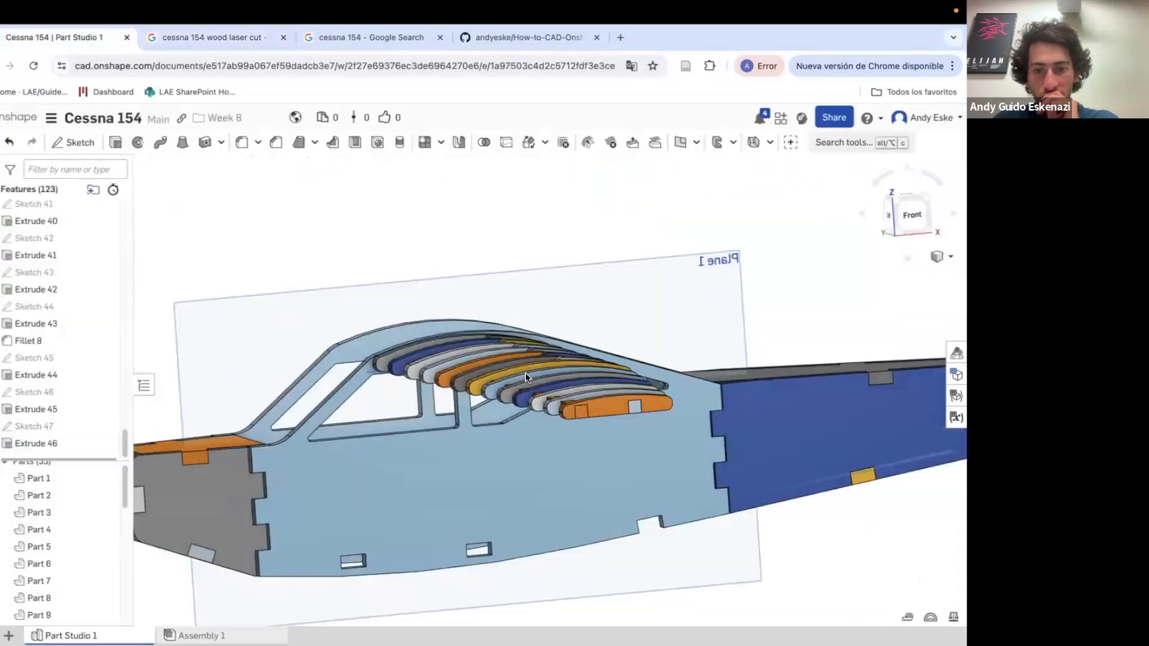
{"action": "scroll", "coordinate": [541, 314], "scroll_direction": "up", "scroll_amount": 5}
{"action": "mouse_move", "coordinate": [541, 314]}
{"action": "right_mouse_down"}
{"action": "mouse_move", "coordinate": [569, 343]}
{"action": "mouse_move", "coordinate": [543, 400]}
{"action": "mouse_move", "coordinate": [469, 448]}
{"action": "mouse_move", "coordinate": [475, 420]}
{"action": "right_mouse_up"}
{"action": "scroll", "coordinate": [544, 400], "scroll_direction": "up", "scroll_amount": 5}
{"action": "left_click", "coordinate": [73, 143]}
{"action": "left_click", "coordinate": [508, 414]}
{"action": "scroll", "coordinate": [508, 414], "scroll_direction": "up", "scroll_amount": 3}
{"action": "left_click", "coordinate": [105, 143]}
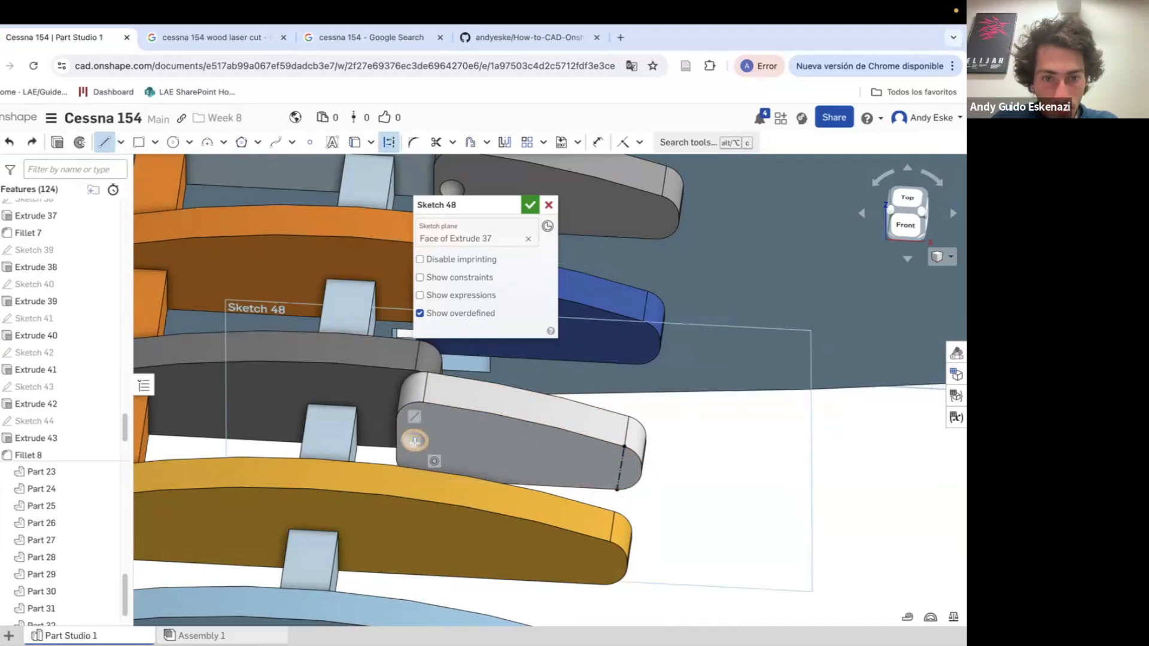
{"action": "scroll", "coordinate": [518, 460], "scroll_direction": "up", "scroll_amount": 3}
{"action": "left_click", "coordinate": [152, 143]}
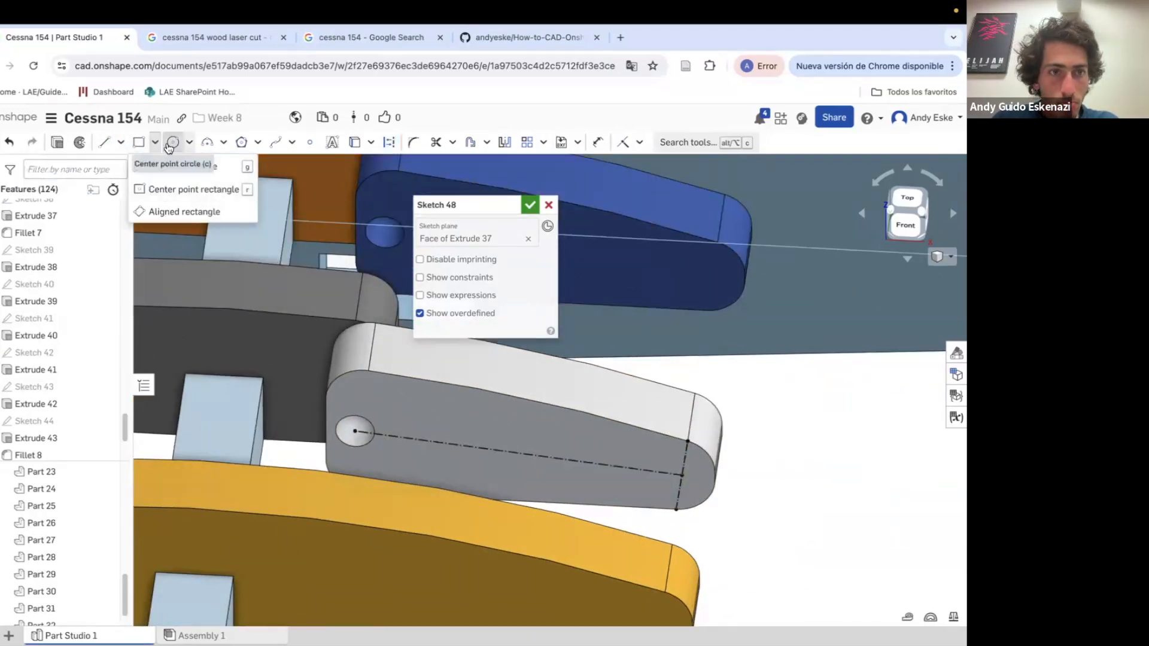
{"action": "left_click", "coordinate": [155, 143]}
{"action": "left_click", "coordinate": [154, 143]}
{"action": "left_click", "coordinate": [170, 164]}
{"action": "left_click", "coordinate": [640, 142]}
{"action": "left_click", "coordinate": [654, 213]}
{"action": "left_click", "coordinate": [534, 435]}
{"action": "left_click", "coordinate": [538, 455]}
{"action": "key", "text": "grave"}
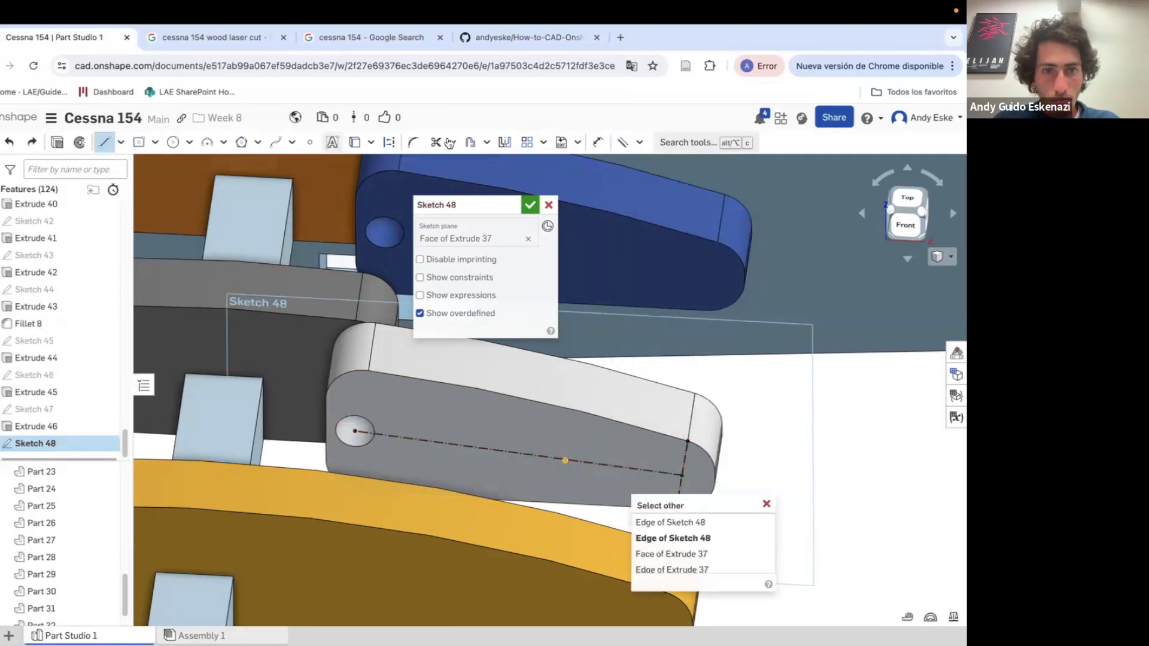
Draw a rectangle around the long construction line's midpoint, using parallel and perpendicular constraints to align its sides with that line
{"action": "scroll", "coordinate": [532, 453], "scroll_direction": "up", "scroll_amount": 5}
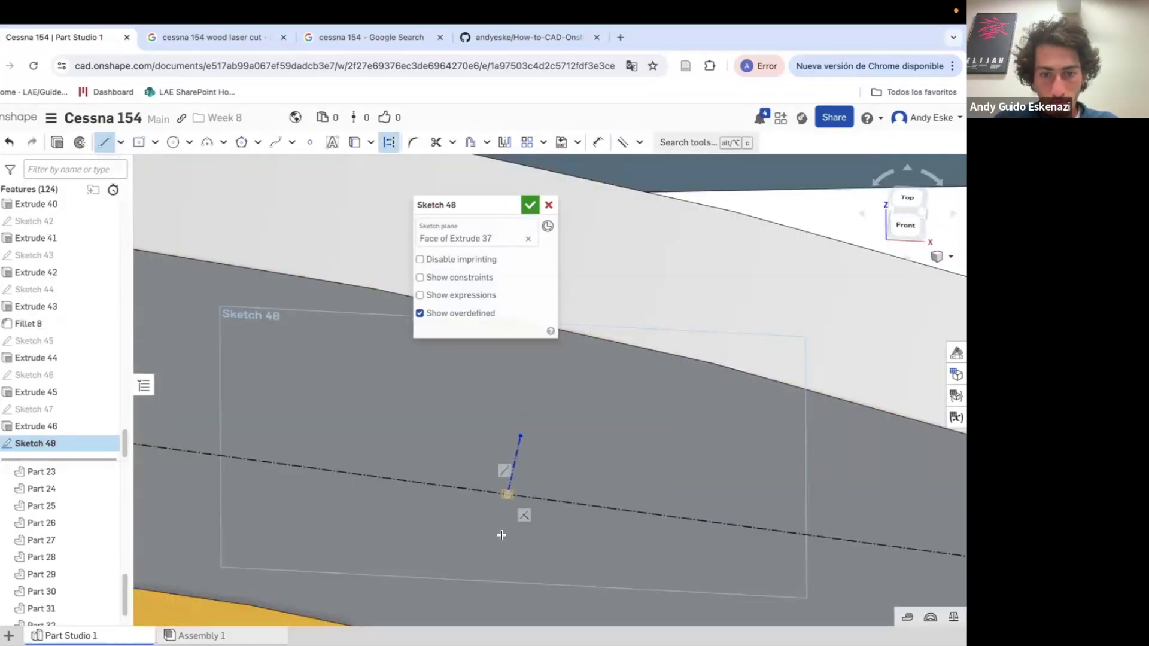
{"action": "left_click", "coordinate": [640, 143]}
{"action": "left_click", "coordinate": [655, 213]}
{"action": "left_click", "coordinate": [640, 142]}
{"action": "left_click", "coordinate": [654, 306]}
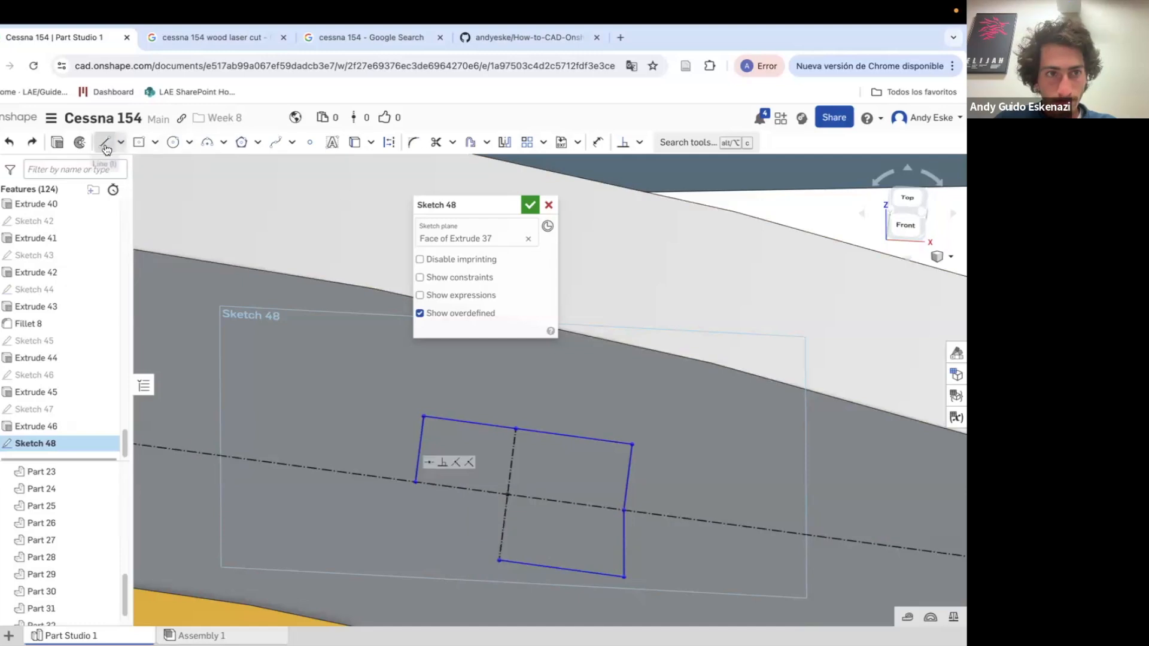
{"action": "left_click", "coordinate": [640, 143]}
{"action": "left_click", "coordinate": [655, 213]}
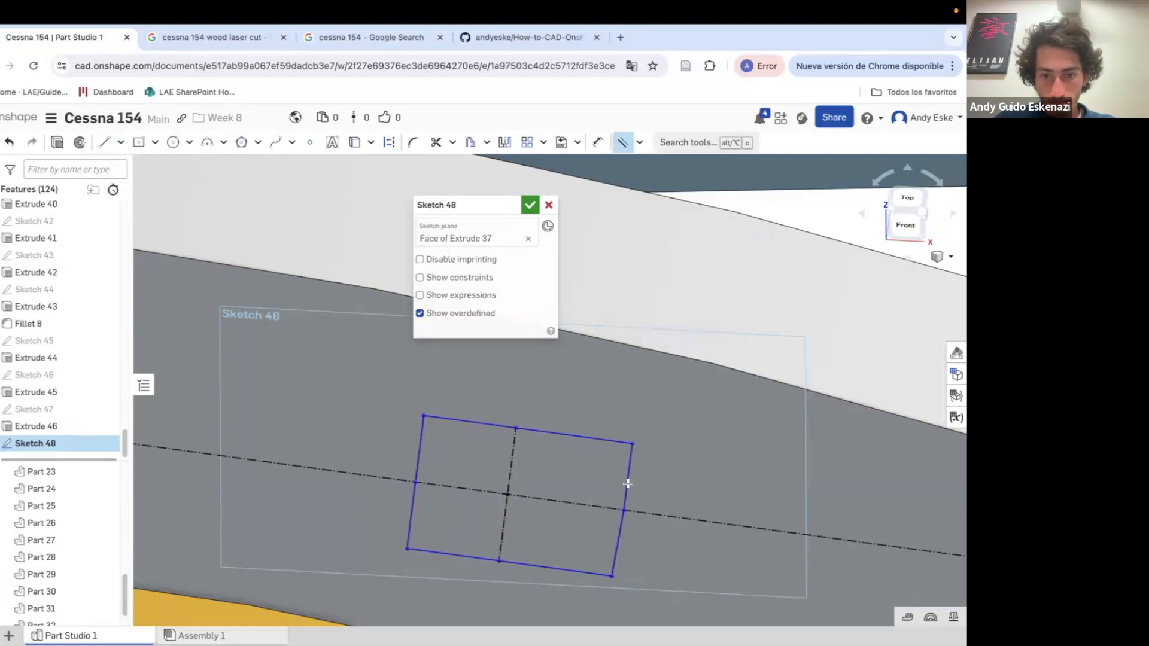
Dimension the height and length of the rectangle on the end section
{"action": "scroll", "coordinate": [479, 619], "scroll_direction": "down", "scroll_amount": 5}
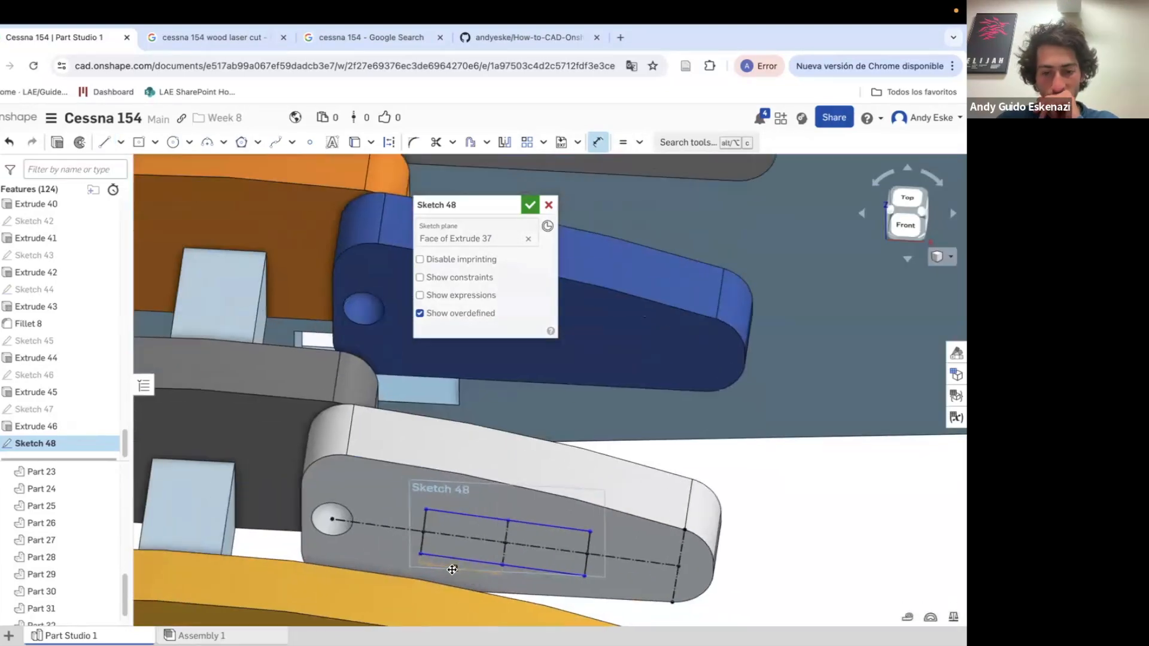
{"action": "key", "text": "Return"}
{"action": "scroll", "coordinate": [563, 476], "scroll_direction": "down", "scroll_amount": 5}
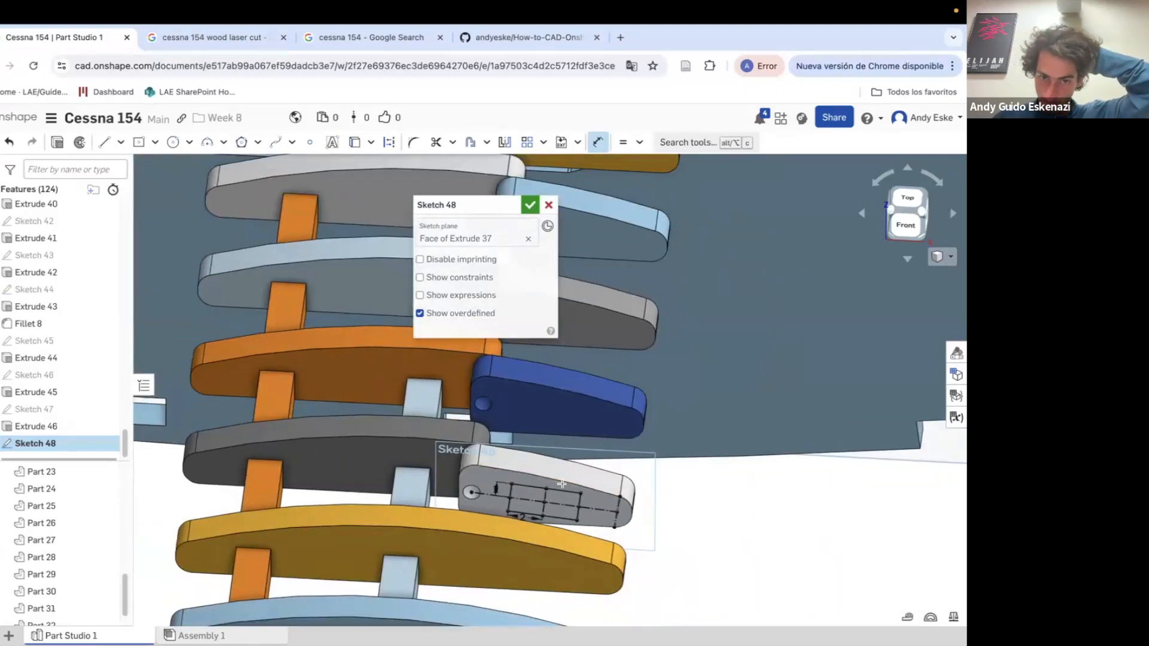
Set up a Remove extrude of the Sketch 48 rectangle, ending up to a vertex of Fillet 7 on the end sections
{"action": "right_click_drag", "start_coordinate": [335, 336], "coordinate": [228, 315]}
{"action": "left_click", "coordinate": [57, 143]}
{"action": "left_click", "coordinate": [492, 242]}
{"action": "scroll", "coordinate": [534, 519], "scroll_direction": "down", "scroll_amount": 3}
{"action": "scroll", "coordinate": [534, 518], "scroll_direction": "up", "scroll_amount": 5}
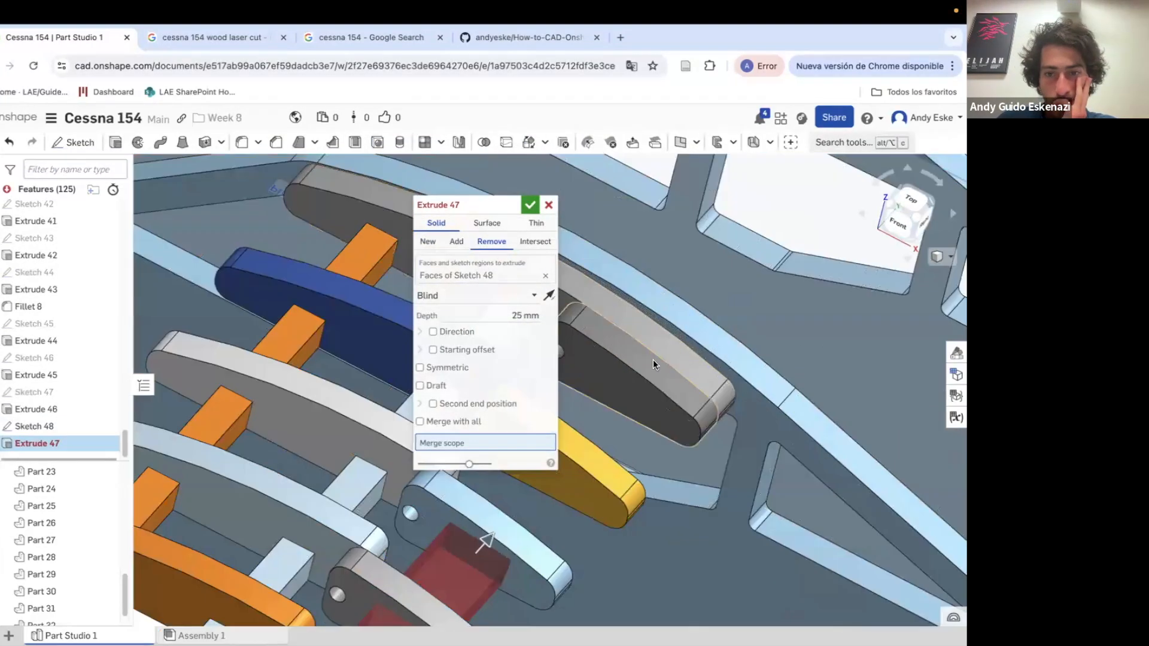
{"action": "left_click", "coordinate": [446, 386]}
{"action": "scroll", "coordinate": [673, 408], "scroll_direction": "down", "scroll_amount": 4}
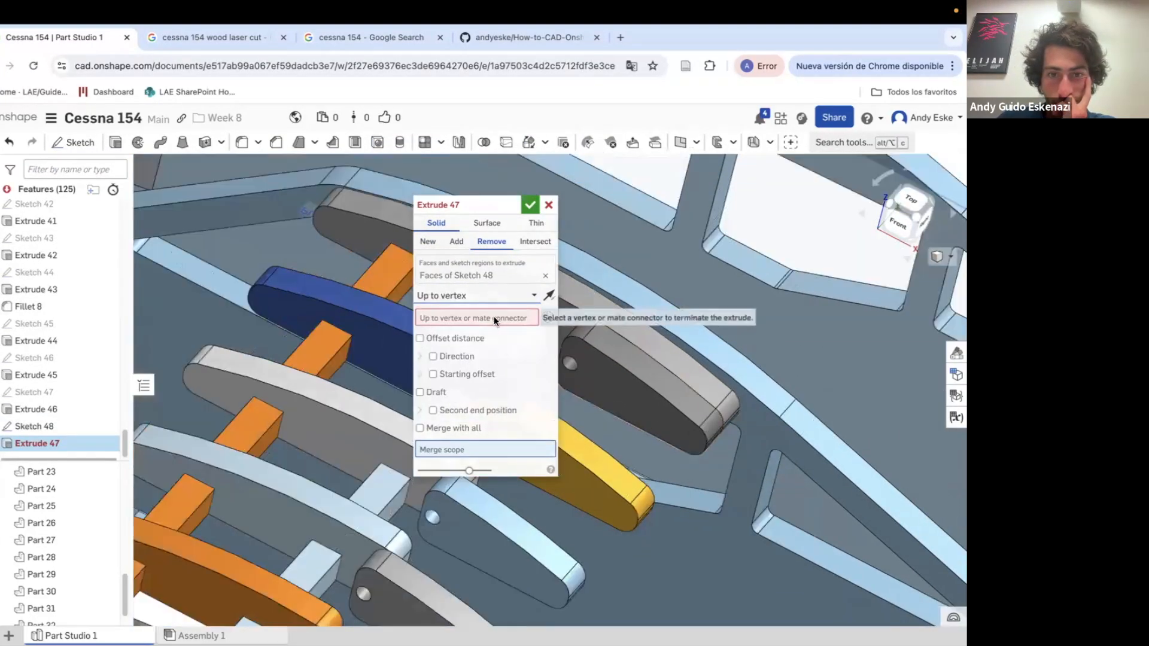
{"action": "left_click", "coordinate": [494, 317]}
{"action": "scroll", "coordinate": [718, 437], "scroll_direction": "up", "scroll_amount": 5}
{"action": "left_click", "coordinate": [781, 464]}
Add the six separate rib end sections, Parts 26 to 31, to the Remove extrude's merge scope
{"action": "left_click", "coordinate": [509, 462]}
{"action": "left_click", "coordinate": [556, 541]}
{"action": "left_click", "coordinate": [605, 453]}
{"action": "scroll", "coordinate": [605, 453], "scroll_direction": "down", "scroll_amount": 5}
{"action": "left_click", "coordinate": [532, 546]}
{"action": "left_click", "coordinate": [509, 575]}
{"action": "left_click", "coordinate": [488, 599]}
{"action": "left_click", "coordinate": [469, 612]}
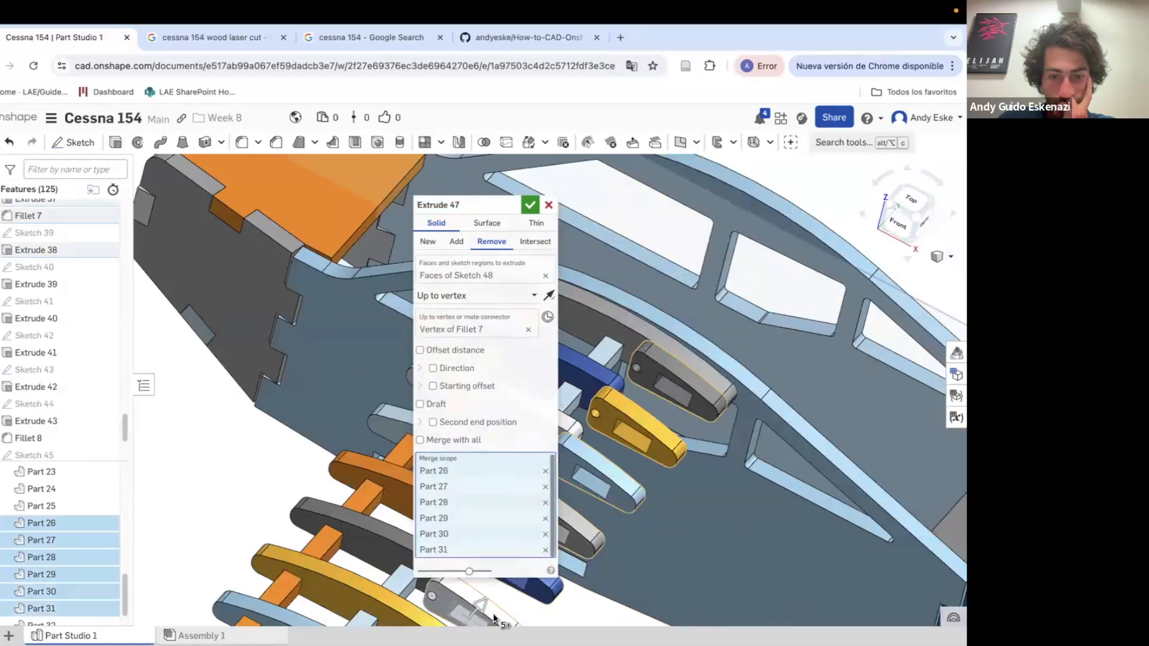
Accept the Remove extrude that cuts the rectangular openings through the six rib end sections
{"action": "scroll", "coordinate": [479, 604], "scroll_direction": "down", "scroll_amount": 3}
{"action": "left_click", "coordinate": [532, 206]}
{"action": "scroll", "coordinate": [639, 375], "scroll_direction": "up", "scroll_amount": 8}
Start a sketch on the outer face of the end section farthest from the fuselage and project the outline of its rectangular cutout
{"action": "mouse_move", "coordinate": [640, 376]}
{"action": "right_mouse_down"}
{"action": "mouse_move", "coordinate": [627, 352]}
{"action": "mouse_move", "coordinate": [305, 433]}
{"action": "right_mouse_up"}
{"action": "scroll", "coordinate": [627, 352], "scroll_direction": "down", "scroll_amount": 6}
{"action": "scroll", "coordinate": [359, 386], "scroll_direction": "up", "scroll_amount": 8}
{"action": "left_click", "coordinate": [74, 142]}
{"action": "left_click", "coordinate": [293, 458]}
{"action": "scroll", "coordinate": [356, 395], "scroll_direction": "down", "scroll_amount": 4}
{"action": "left_click", "coordinate": [155, 143]}
{"action": "left_click", "coordinate": [160, 167]}
{"action": "left_click", "coordinate": [347, 361]}
{"action": "left_click", "coordinate": [355, 142]}
{"action": "left_click", "coordinate": [347, 444]}
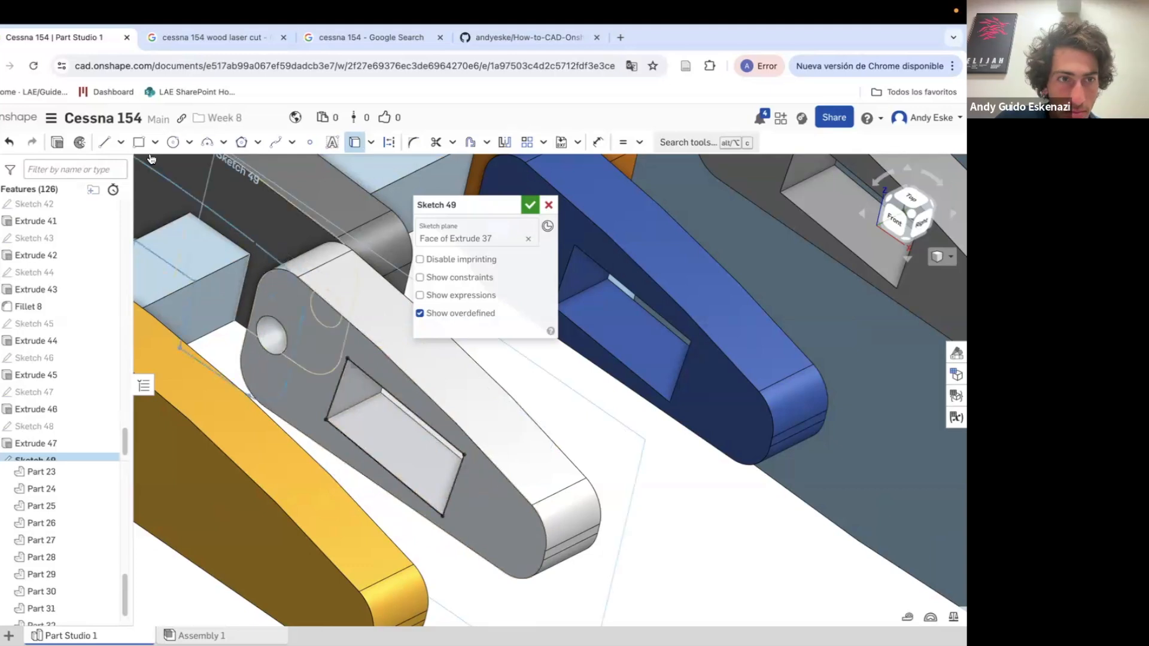
Extrude the projected rectangle as a new part through the end sections, ending up to a vertex of Fillet 7 nearest the fuselage
{"action": "key", "text": "shift+e"}
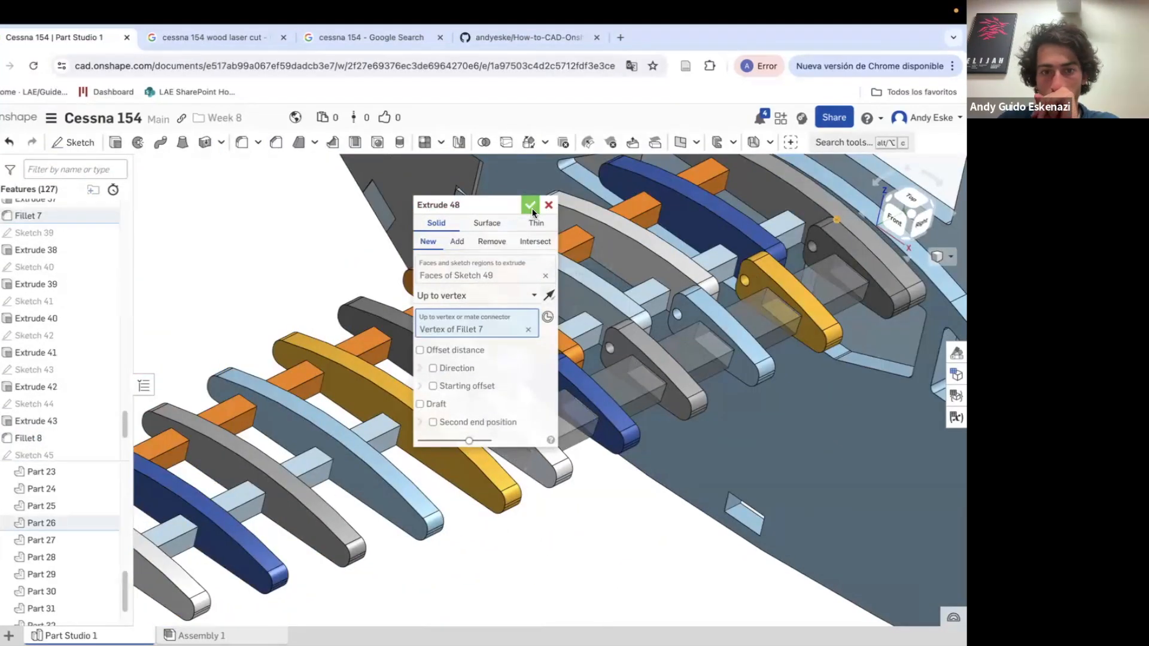
{"action": "left_click", "coordinate": [531, 206]}
{"action": "scroll", "coordinate": [595, 394], "scroll_direction": "down", "scroll_amount": 5}
{"action": "right_click_drag", "start_coordinate": [595, 394], "coordinate": [626, 337]}
{"action": "scroll", "coordinate": [638, 358], "scroll_direction": "up", "scroll_amount": 3}
{"action": "scroll", "coordinate": [604, 313], "scroll_direction": "up", "scroll_amount": 3}
{"action": "scroll", "coordinate": [628, 327], "scroll_direction": "up", "scroll_amount": 5}
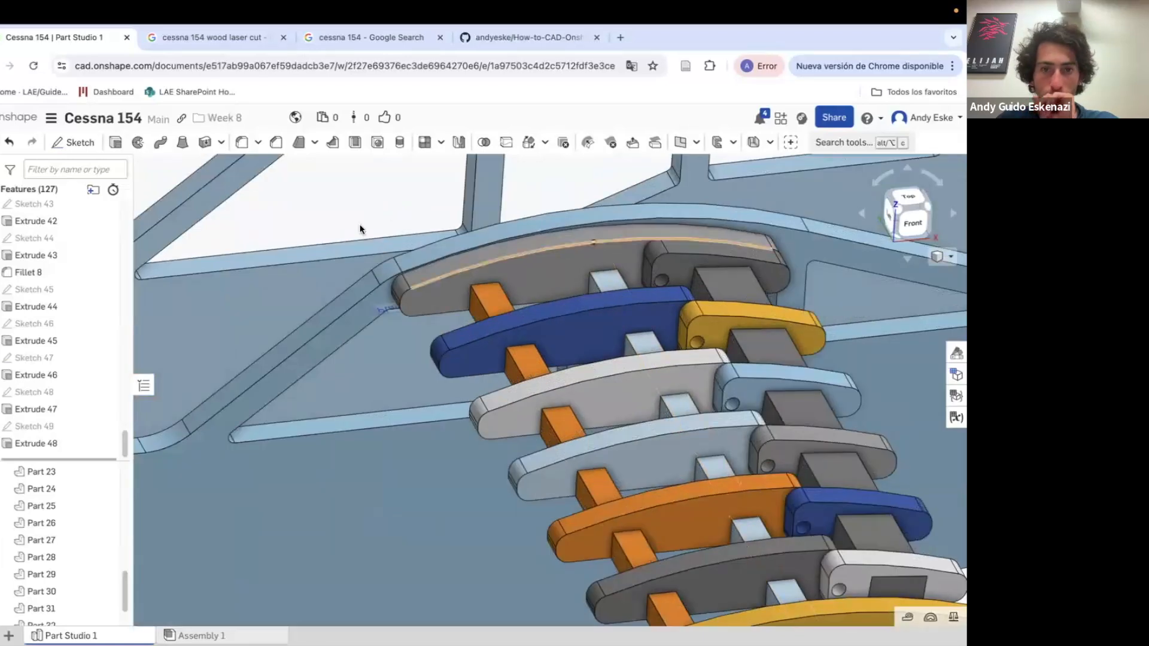
Start a sketch on the outer face of the outermost rib, viewed straight on
{"action": "left_click", "coordinate": [73, 143]}
{"action": "left_click_drag", "start_coordinate": [464, 207], "coordinate": [315, 224]}
{"action": "scroll", "coordinate": [634, 378], "scroll_direction": "down", "scroll_amount": 5}
{"action": "scroll", "coordinate": [740, 584], "scroll_direction": "up", "scroll_amount": 5}
{"action": "right_click_drag", "start_coordinate": [740, 584], "coordinate": [712, 542]}
{"action": "scroll", "coordinate": [712, 542], "scroll_direction": "down", "scroll_amount": 3}
{"action": "scroll", "coordinate": [712, 545], "scroll_direction": "up", "scroll_amount": 3}
{"action": "scroll", "coordinate": [715, 563], "scroll_direction": "down", "scroll_amount": 3}
{"action": "left_click", "coordinate": [719, 559]}
{"action": "scroll", "coordinate": [640, 499], "scroll_direction": "up", "scroll_amount": 5}
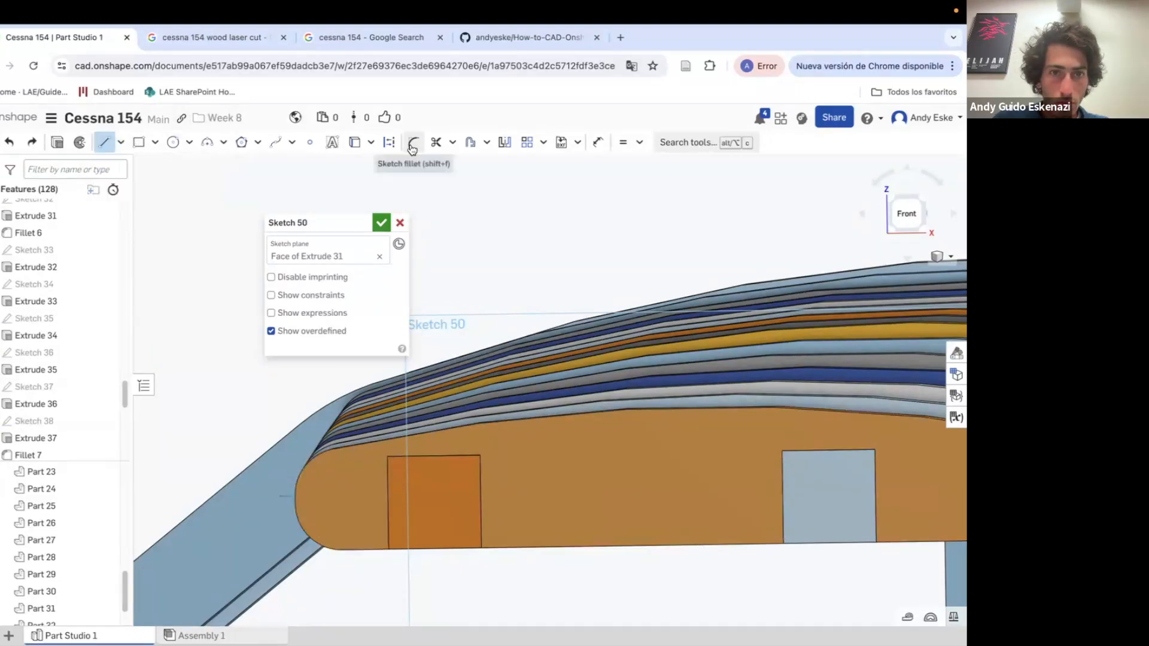
Draw a construction line joining the midpoints of the facing sides of the two spar squares on the rib
{"action": "left_click", "coordinate": [779, 496]}
{"action": "key", "text": "Escape"}
{"action": "left_click", "coordinate": [640, 143]}
{"action": "left_click", "coordinate": [675, 145]}
{"action": "type", "text": "s"}
{"action": "left_click", "coordinate": [617, 208]}
{"action": "left_click", "coordinate": [527, 500]}
{"action": "key", "text": "Escape"}
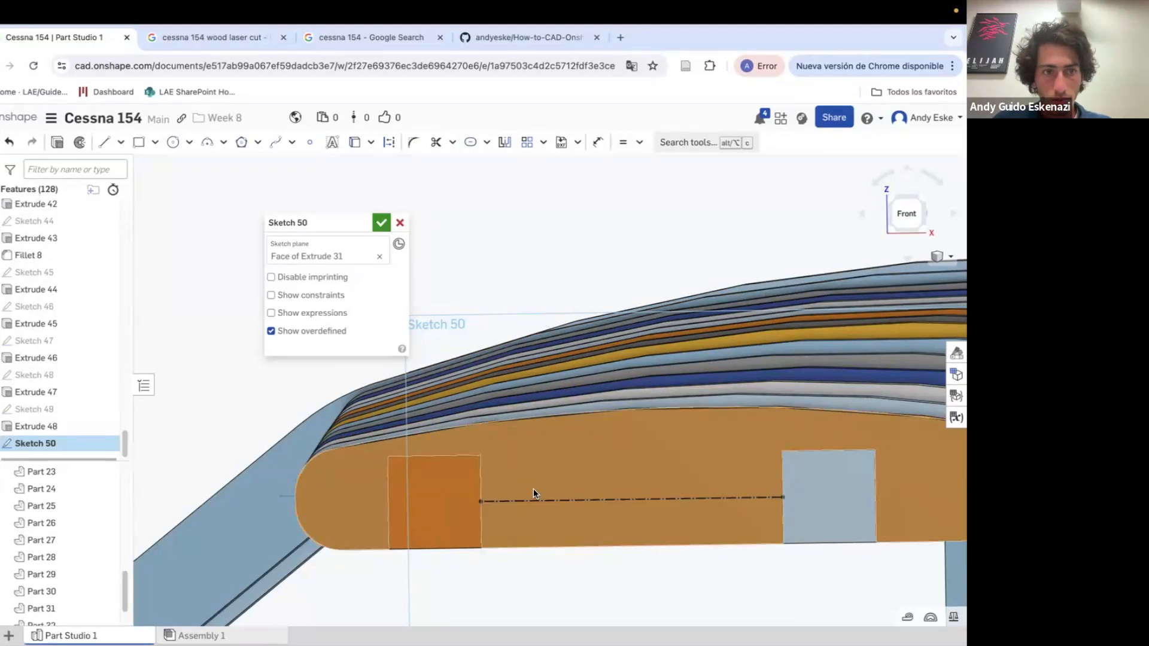
{"action": "scroll", "coordinate": [533, 491], "scroll_direction": "up", "scroll_amount": 2}
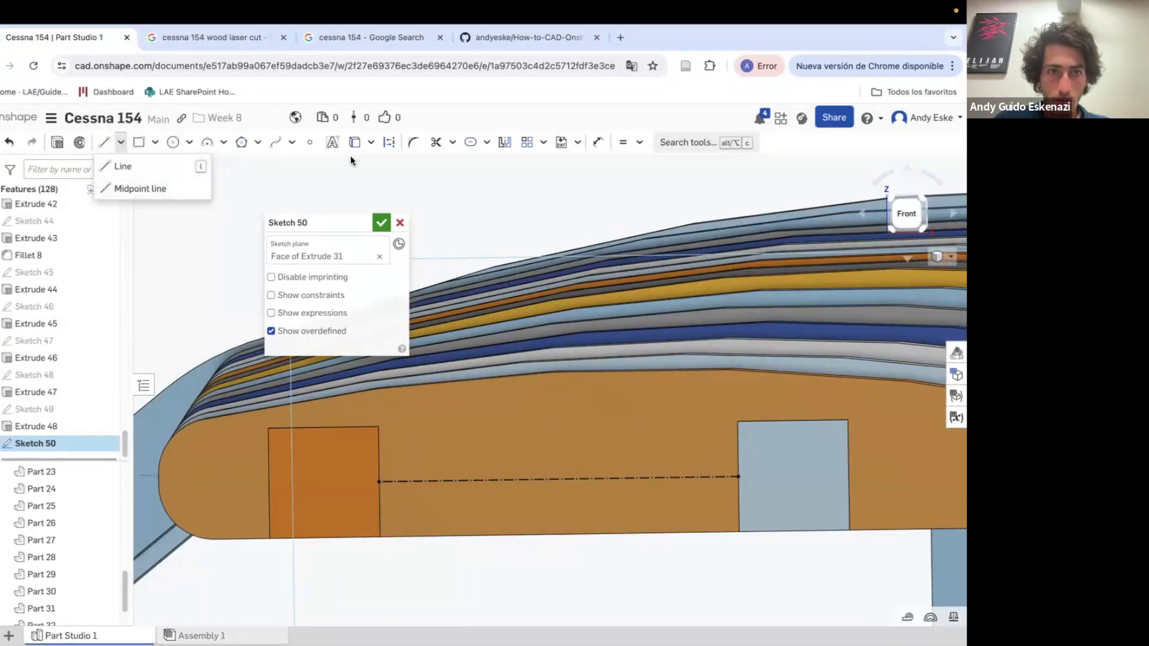
Build a slot outline around the construction line's midpoint with half-length 2, half-height 0.5 and a circle at each end
{"action": "left_click", "coordinate": [558, 478]}
{"action": "left_click", "coordinate": [558, 431]}
{"action": "key", "text": "Escape"}
{"action": "left_click", "coordinate": [107, 145]}
{"action": "left_click", "coordinate": [559, 478]}
{"action": "left_click", "coordinate": [560, 526]}
{"action": "key", "text": "d"}
{"action": "key", "text": "Return"}
{"action": "scroll", "coordinate": [552, 473], "scroll_direction": "up", "scroll_amount": 1}
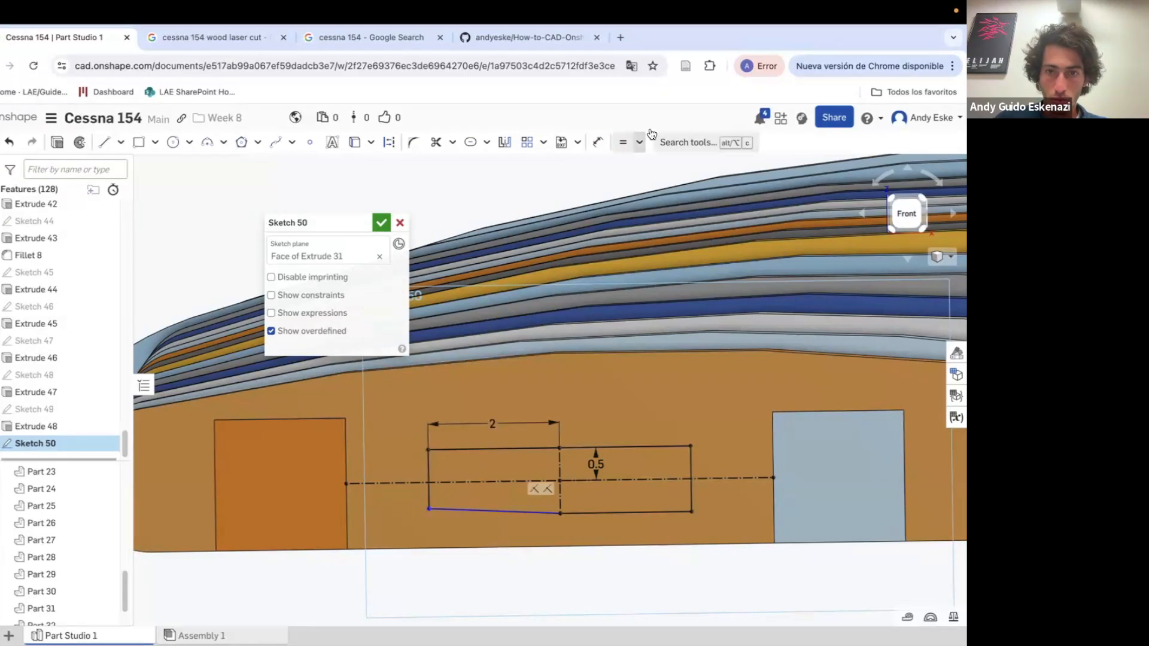
{"action": "scroll", "coordinate": [497, 482], "scroll_direction": "up", "scroll_amount": 2}
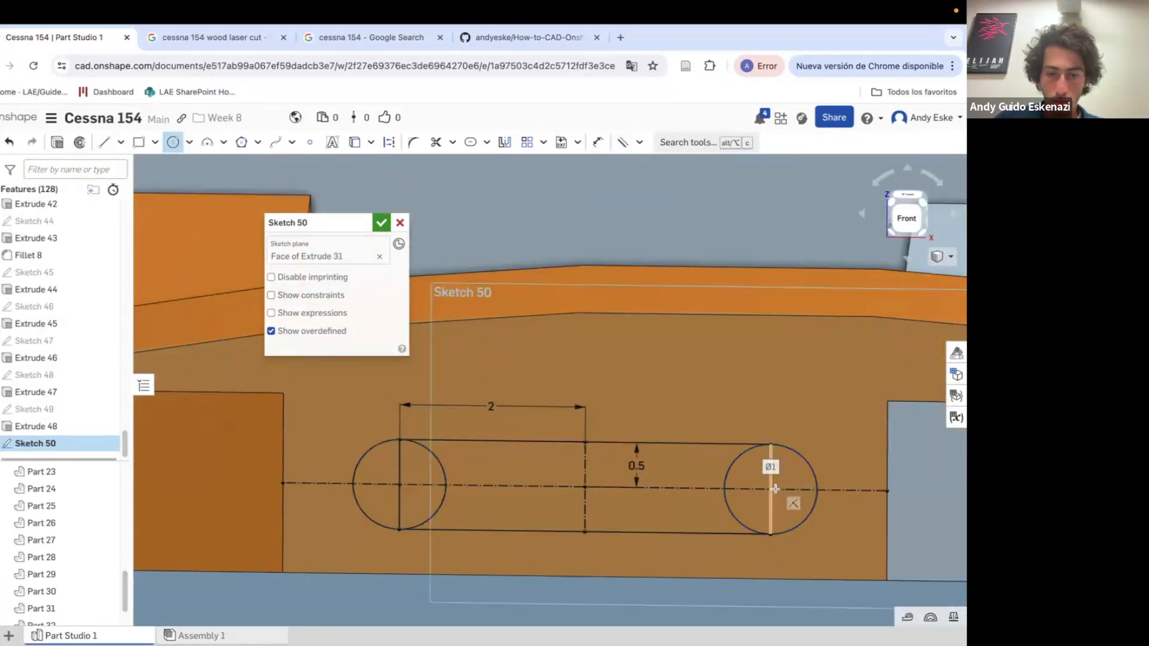
Set up a Remove extrude using only the Sketch 50 regions that make up the slot, clearing the wrongly selected faces
{"action": "key", "text": "shift+e"}
{"action": "mouse_move", "coordinate": [480, 495]}
{"action": "right_mouse_down"}
{"action": "mouse_move", "coordinate": [501, 459]}
{"action": "mouse_move", "coordinate": [573, 395]}
{"action": "right_mouse_up"}
{"action": "left_click", "coordinate": [573, 395]}
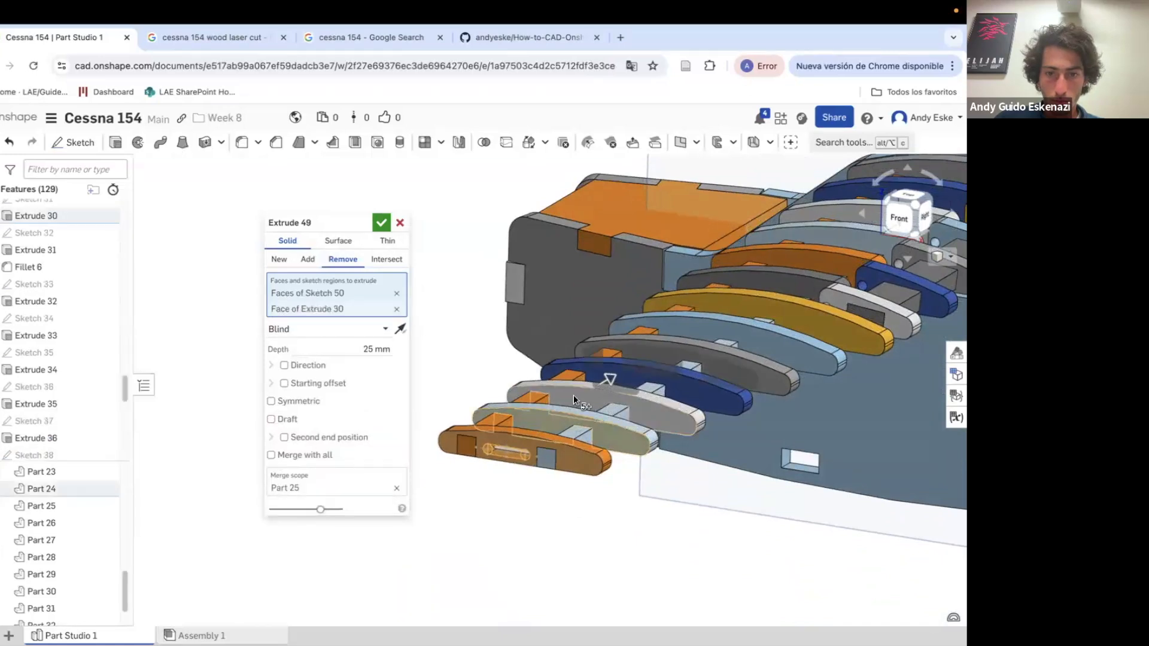
{"action": "left_click", "coordinate": [396, 309]}
{"action": "left_click", "coordinate": [397, 293]}
{"action": "scroll", "coordinate": [518, 436], "scroll_direction": "up", "scroll_amount": 3}
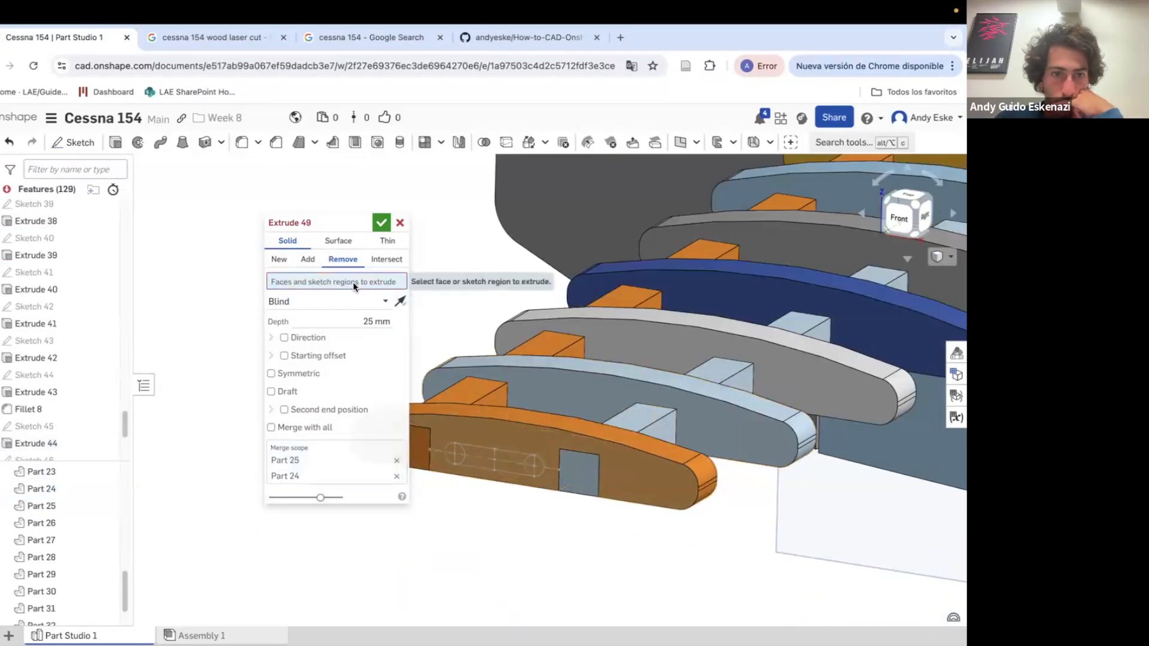
{"action": "scroll", "coordinate": [530, 465], "scroll_direction": "up", "scroll_amount": 3}
{"action": "left_click", "coordinate": [521, 458]}
{"action": "left_click", "coordinate": [557, 464]}
{"action": "left_click", "coordinate": [575, 468]}
{"action": "left_click", "coordinate": [443, 453]}
{"action": "left_click", "coordinate": [452, 461]}
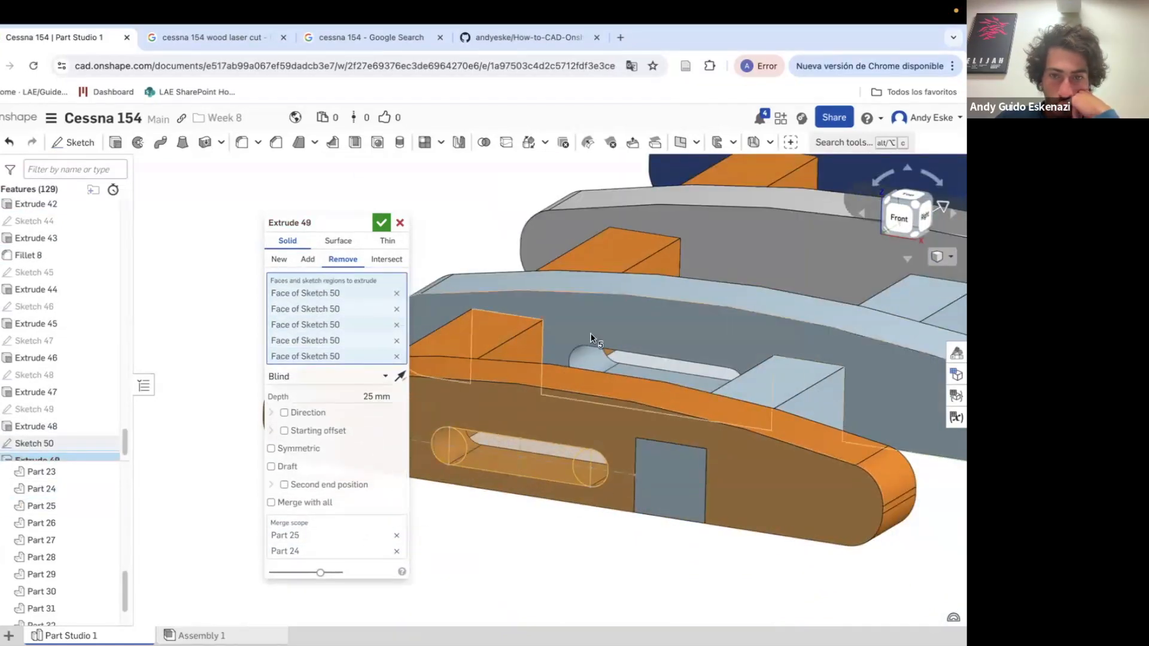
Add the full row of ribs, through Part 13, to the merge scope and cut the slot Through all
{"action": "scroll", "coordinate": [697, 271], "scroll_direction": "down", "scroll_amount": 5}
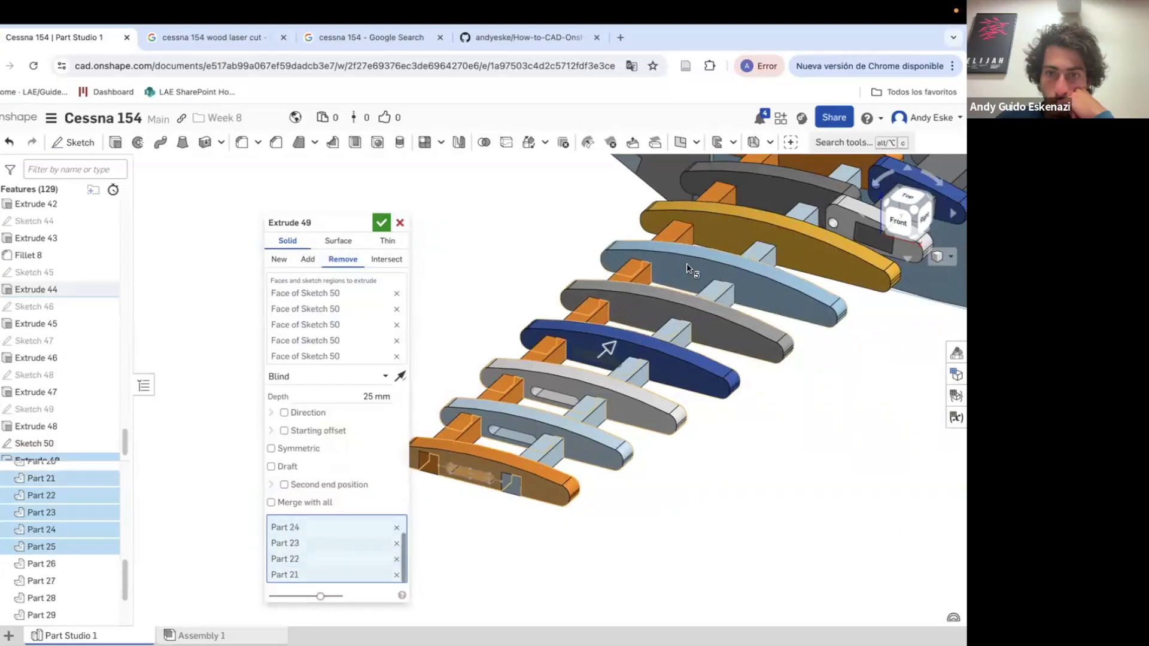
{"action": "scroll", "coordinate": [719, 228], "scroll_direction": "down", "scroll_amount": 5}
{"action": "left_click", "coordinate": [326, 377]}
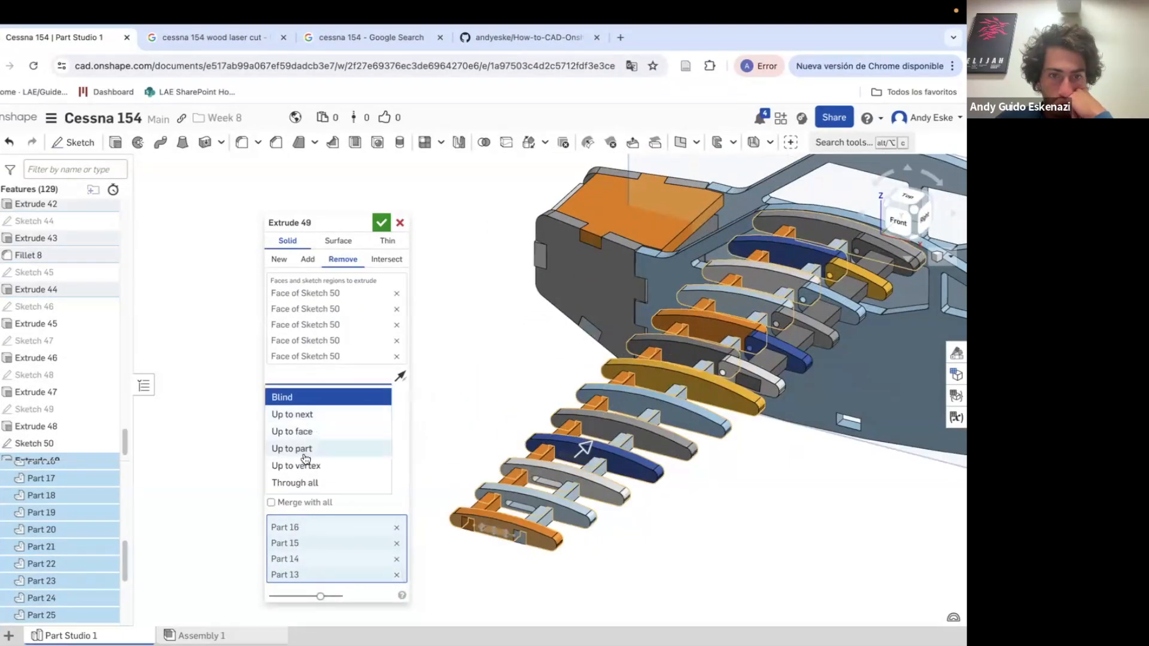
{"action": "left_click", "coordinate": [299, 483]}
{"action": "left_click", "coordinate": [382, 224]}
{"action": "scroll", "coordinate": [419, 288], "scroll_direction": "down", "scroll_amount": 3}
{"action": "right_click_drag", "start_coordinate": [419, 299], "coordinate": [798, 562]}
{"action": "scroll", "coordinate": [702, 454], "scroll_direction": "up", "scroll_amount": 4}
{"action": "scroll", "coordinate": [701, 453], "scroll_direction": "down", "scroll_amount": 2}
{"action": "scroll", "coordinate": [588, 429], "scroll_direction": "down", "scroll_amount": 4}
{"action": "right_click_drag", "start_coordinate": [673, 419], "coordinate": [669, 359]}
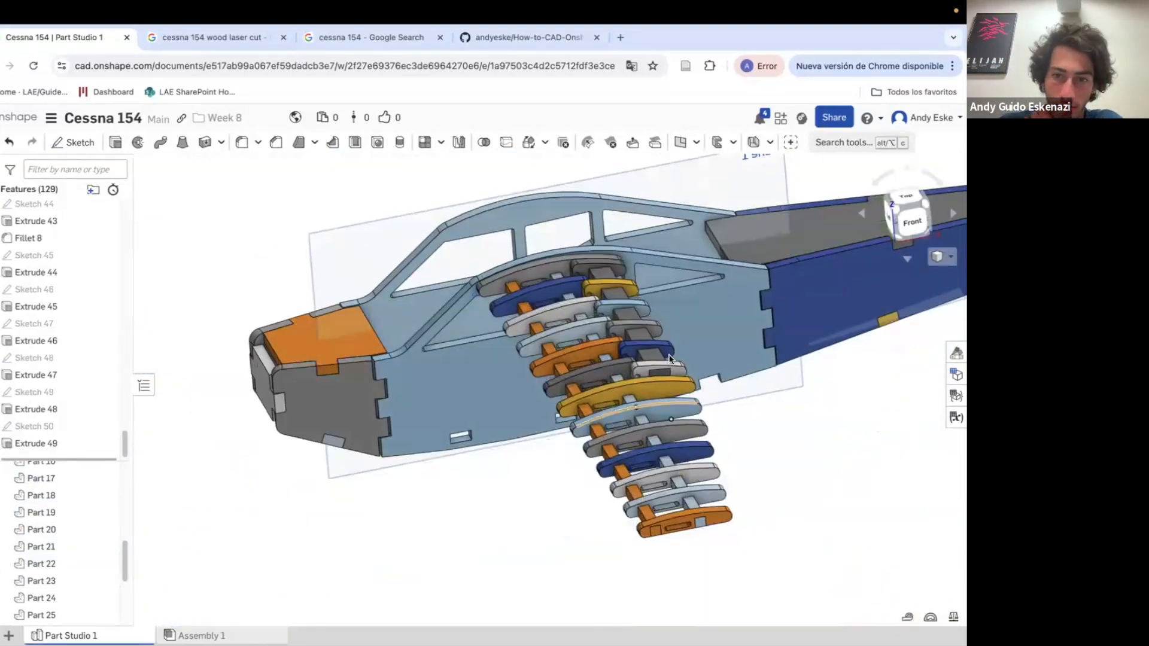
Start a sketch on the outermost end section's face and project the edge of its round hole
{"action": "scroll", "coordinate": [670, 359], "scroll_direction": "up", "scroll_amount": 10}
{"action": "key", "text": "shift+s"}
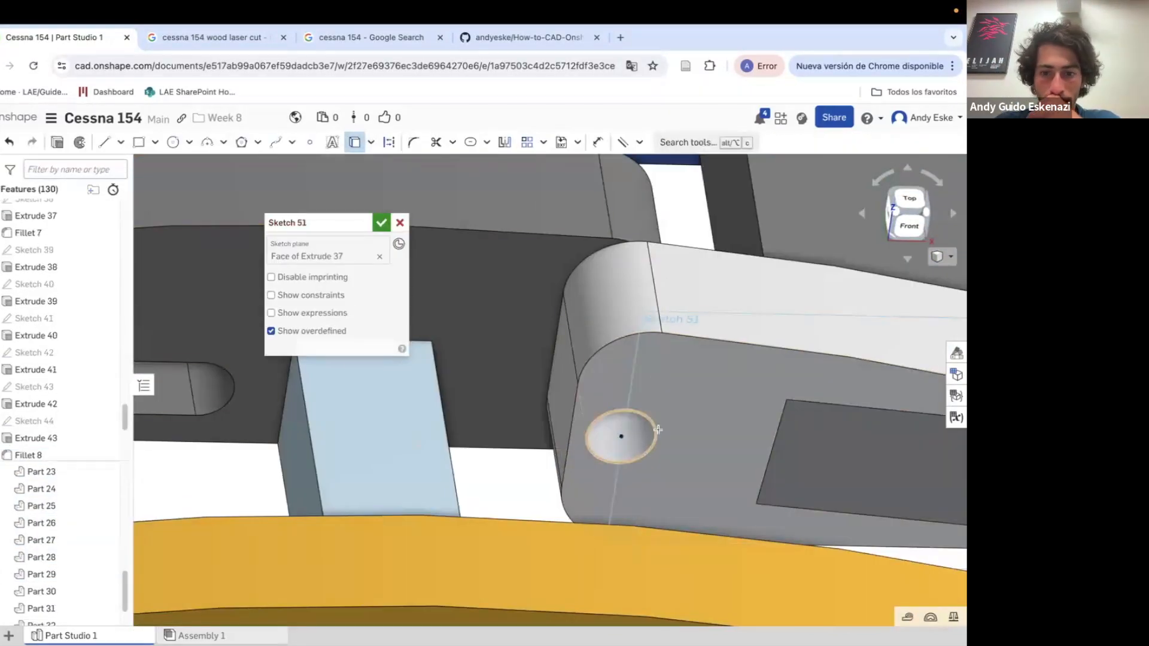
{"action": "left_click", "coordinate": [658, 430]}
Extrude the projected circle as a new rod up to a vertex on the end section nearest the fuselage
{"action": "key", "text": "shift+e"}
{"action": "scroll", "coordinate": [531, 490], "scroll_direction": "down", "scroll_amount": 4}
{"action": "left_click", "coordinate": [306, 313]}
{"action": "left_click", "coordinate": [302, 403]}
{"action": "scroll", "coordinate": [470, 467], "scroll_direction": "down", "scroll_amount": 8}
{"action": "scroll", "coordinate": [448, 202], "scroll_direction": "up", "scroll_amount": 3}
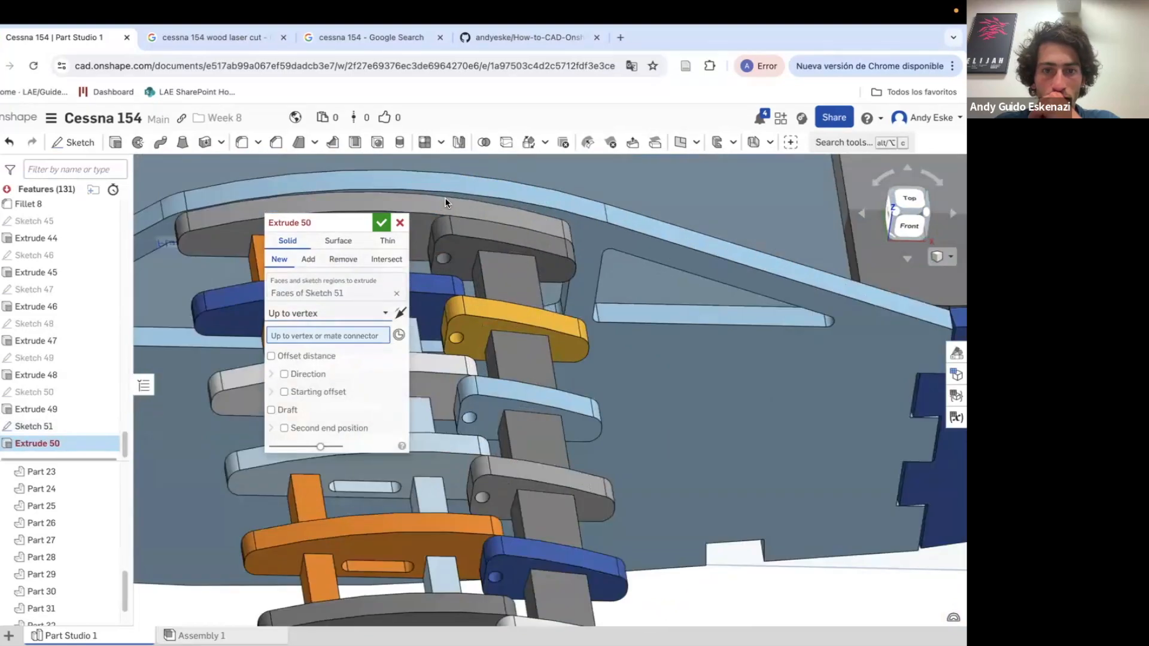
{"action": "left_click", "coordinate": [561, 221]}
{"action": "left_click", "coordinate": [382, 222]}
Examine the wing frame from several angles and consult the Cessna 154 wood laser cut reference search
{"action": "scroll", "coordinate": [479, 383], "scroll_direction": "down", "scroll_amount": 6}
{"action": "right_click_drag", "start_coordinate": [479, 383], "coordinate": [609, 497]}
{"action": "scroll", "coordinate": [606, 384], "scroll_direction": "down", "scroll_amount": 4}
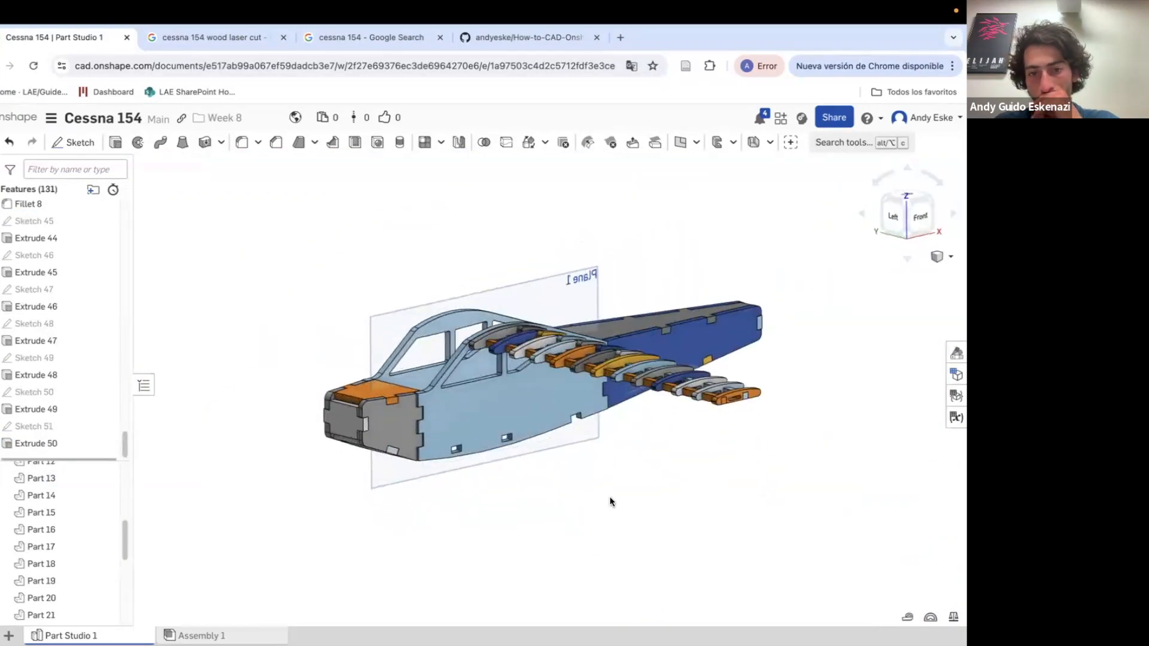
{"action": "scroll", "coordinate": [699, 319], "scroll_direction": "up", "scroll_amount": 4}
{"action": "right_click_drag", "start_coordinate": [731, 490], "coordinate": [627, 482]}
{"action": "scroll", "coordinate": [628, 483], "scroll_direction": "up", "scroll_amount": 5}
{"action": "scroll", "coordinate": [618, 474], "scroll_direction": "down", "scroll_amount": 1}
{"action": "right_click_drag", "start_coordinate": [513, 362], "coordinate": [487, 375]}
{"action": "scroll", "coordinate": [491, 418], "scroll_direction": "down", "scroll_amount": 5}
{"action": "scroll", "coordinate": [488, 376], "scroll_direction": "up", "scroll_amount": 1}
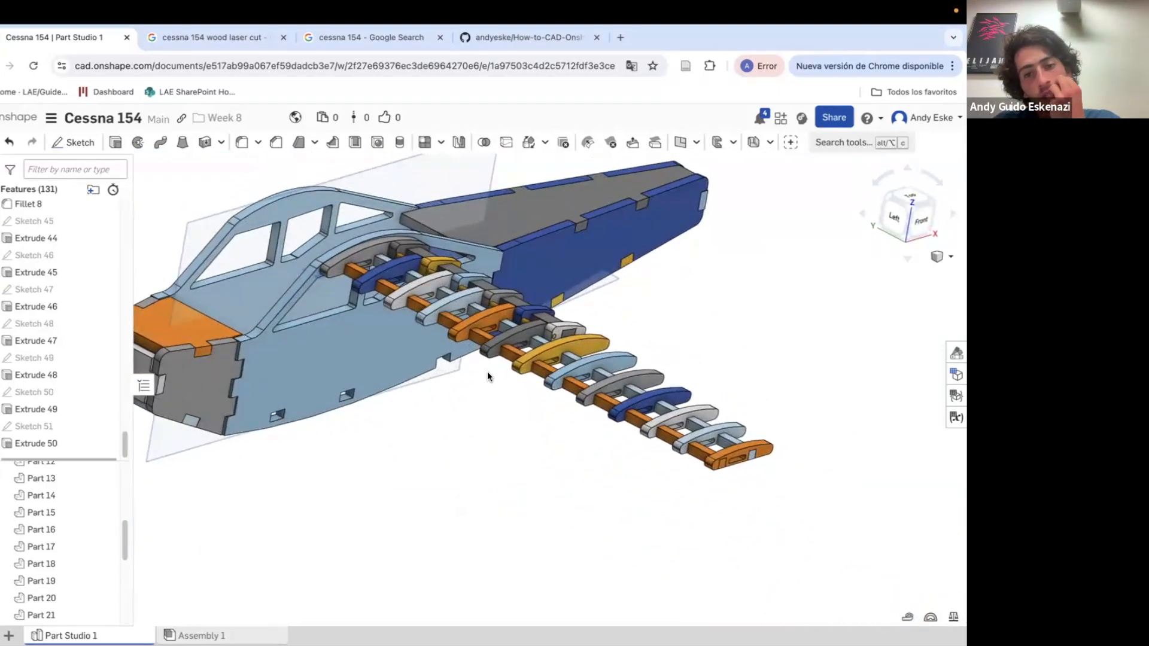
{"action": "scroll", "coordinate": [364, 277], "scroll_direction": "up", "scroll_amount": 5}
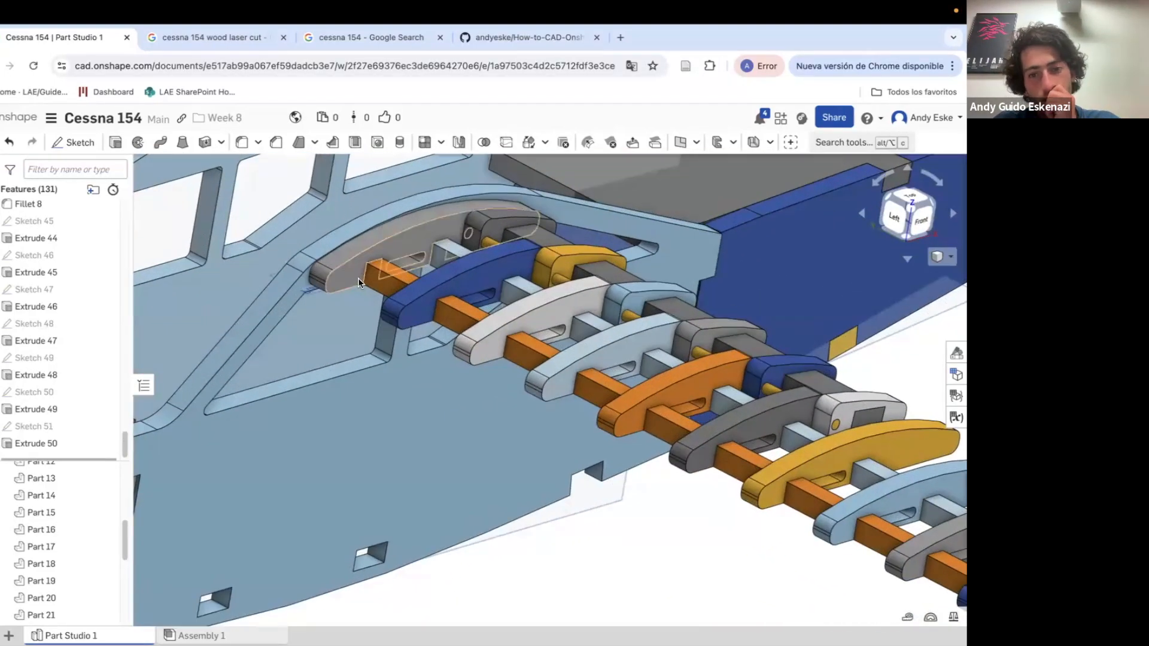
{"action": "scroll", "coordinate": [358, 278], "scroll_direction": "down", "scroll_amount": 4}
{"action": "scroll", "coordinate": [647, 425], "scroll_direction": "down", "scroll_amount": 4}
{"action": "right_click_drag", "start_coordinate": [649, 428], "coordinate": [652, 489]}
{"action": "scroll", "coordinate": [652, 489], "scroll_direction": "up", "scroll_amount": 2}
{"action": "left_click", "coordinate": [215, 38]}
{"action": "left_click", "coordinate": [92, 39]}
{"action": "scroll", "coordinate": [587, 328], "scroll_direction": "up", "scroll_amount": 3}
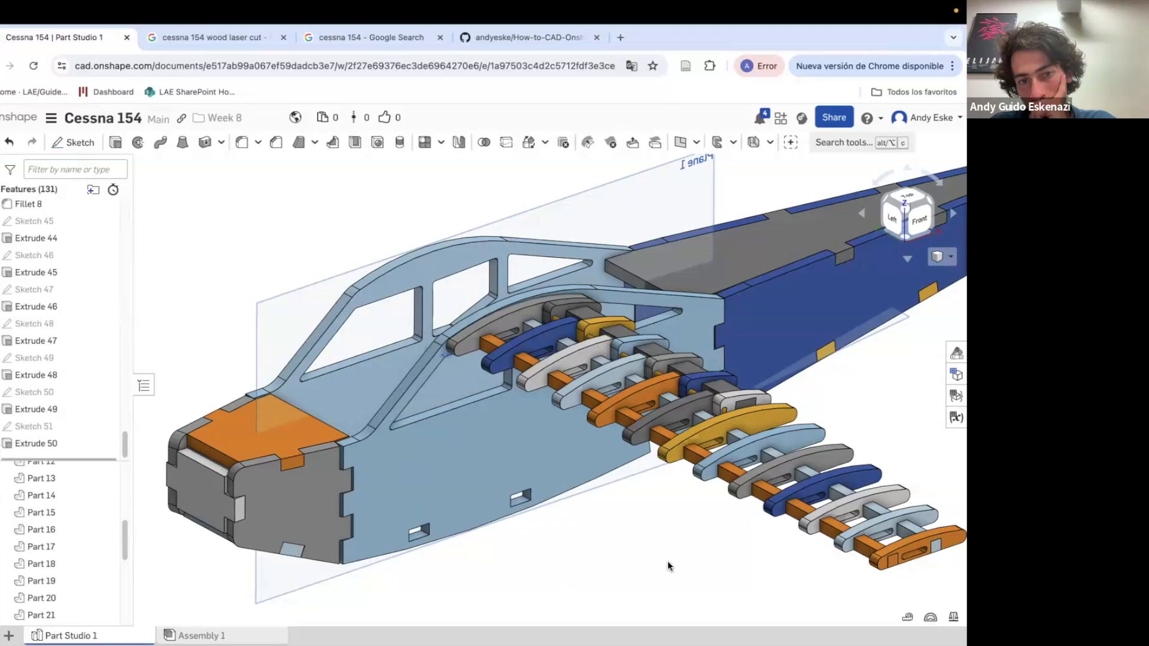
Start a part mirror and select the ribs Parts 13 to 17 with their end sections, Parts 26 to 30
{"action": "scroll", "coordinate": [652, 359], "scroll_direction": "down", "scroll_amount": 5}
{"action": "right_click_drag", "start_coordinate": [599, 281], "coordinate": [587, 296]}
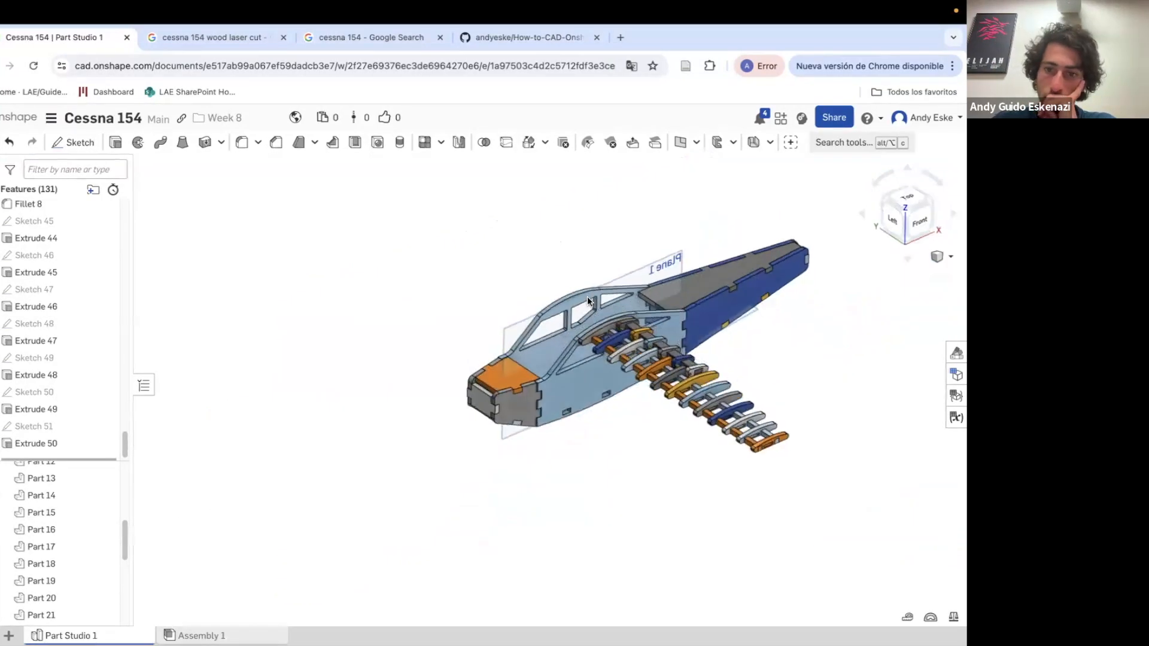
{"action": "scroll", "coordinate": [587, 296], "scroll_direction": "up", "scroll_amount": 5}
{"action": "left_click", "coordinate": [459, 142]}
{"action": "scroll", "coordinate": [667, 366], "scroll_direction": "up", "scroll_amount": 3}
{"action": "left_click", "coordinate": [604, 380]}
{"action": "left_click", "coordinate": [649, 366]}
{"action": "scroll", "coordinate": [648, 365], "scroll_direction": "up", "scroll_amount": 3}
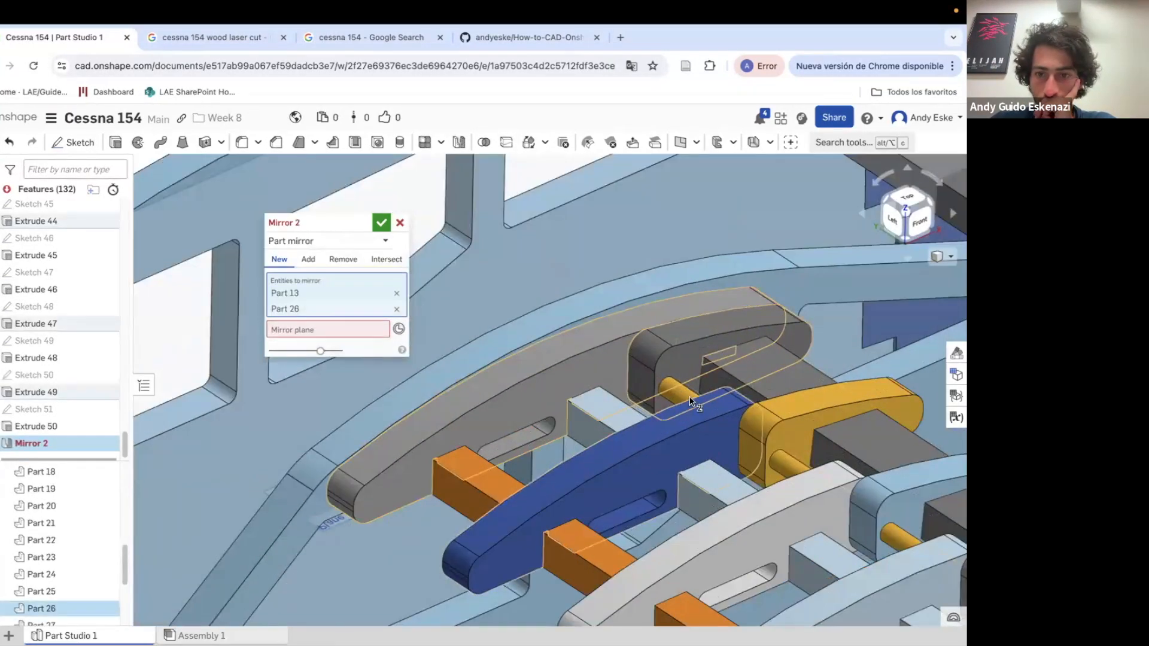
{"action": "left_click", "coordinate": [715, 419]}
{"action": "left_click", "coordinate": [785, 425]}
{"action": "left_click", "coordinate": [823, 491]}
{"action": "left_click", "coordinate": [892, 497]}
{"action": "left_click", "coordinate": [724, 476]}
{"action": "left_click", "coordinate": [793, 493]}
{"action": "left_click", "coordinate": [816, 556]}
{"action": "left_click", "coordinate": [757, 464]}
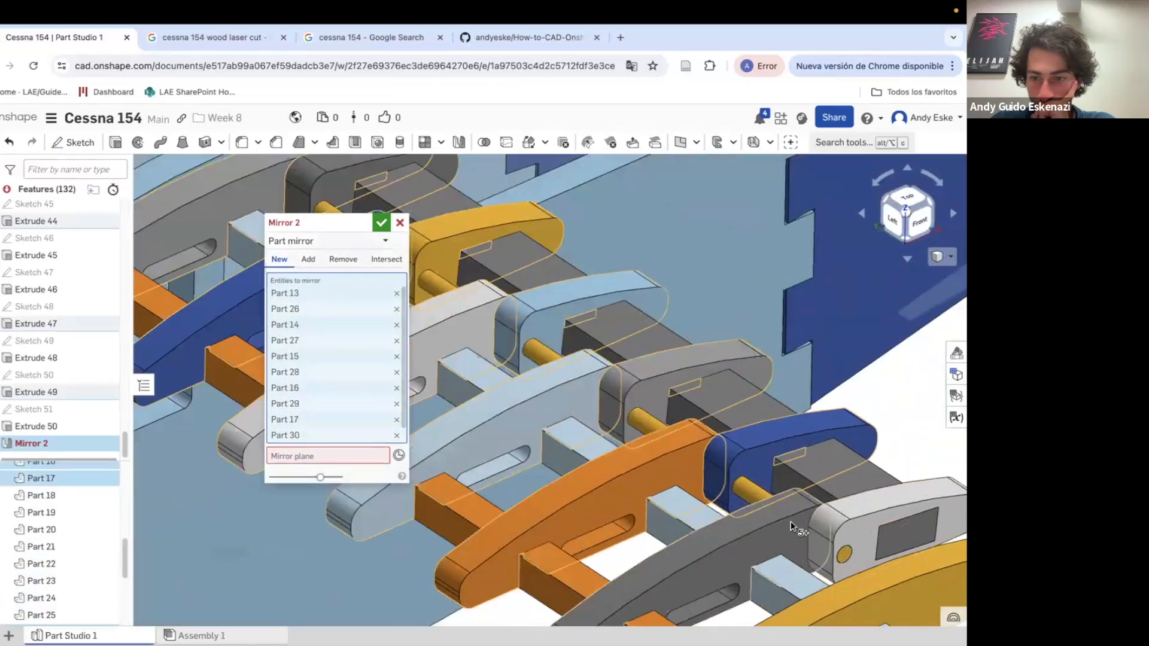
Add the remaining ribs and end section, Parts 18 to 25 and 31, plus the lengthwise spars and rod, Parts 32 to 35
{"action": "left_click", "coordinate": [792, 522]}
{"action": "left_click", "coordinate": [853, 527]}
{"action": "scroll", "coordinate": [856, 539], "scroll_direction": "down", "scroll_amount": 4}
{"action": "left_click", "coordinate": [867, 562]}
{"action": "scroll", "coordinate": [867, 562], "scroll_direction": "down", "scroll_amount": 4}
{"action": "left_click", "coordinate": [829, 528]}
{"action": "scroll", "coordinate": [898, 557], "scroll_direction": "up", "scroll_amount": 5}
{"action": "left_click", "coordinate": [769, 601]}
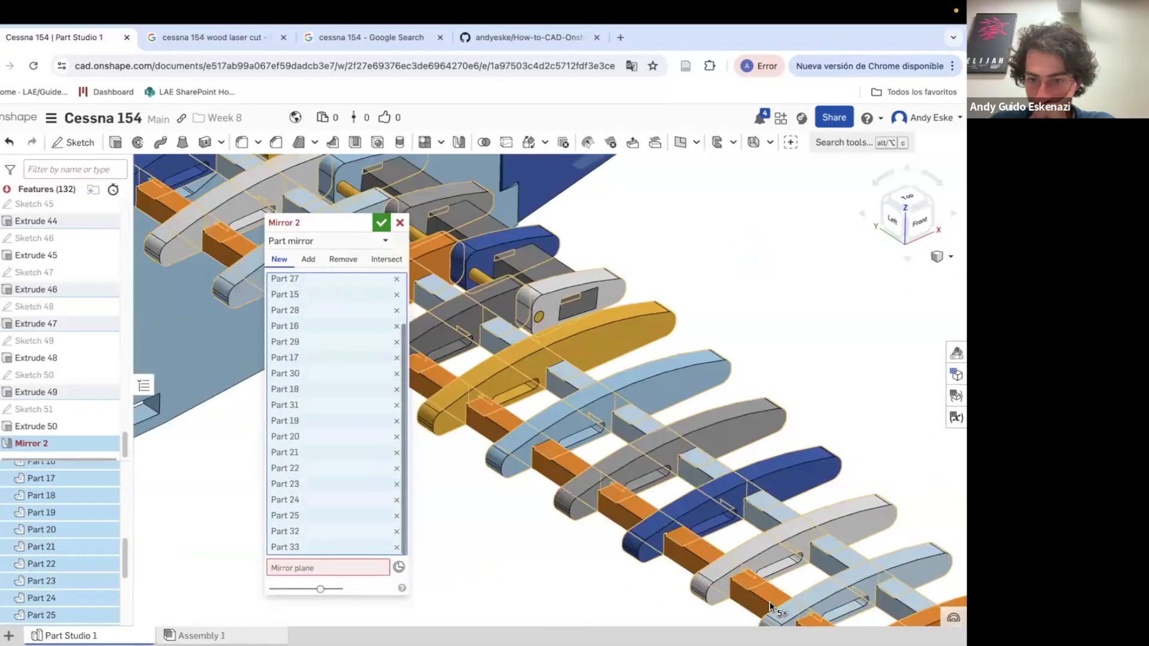
{"action": "scroll", "coordinate": [770, 601], "scroll_direction": "down", "scroll_amount": 5}
{"action": "scroll", "coordinate": [602, 380], "scroll_direction": "up", "scroll_amount": 5}
{"action": "left_click", "coordinate": [601, 379]}
{"action": "left_click", "coordinate": [611, 394]}
Mirror the selected wing parts about Plane 1 to the other side of the fuselage
{"action": "left_click", "coordinate": [329, 569]}
{"action": "scroll", "coordinate": [688, 287], "scroll_direction": "down", "scroll_amount": 5}
{"action": "left_click", "coordinate": [685, 277]}
{"action": "scroll", "coordinate": [694, 286], "scroll_direction": "down", "scroll_amount": 5}
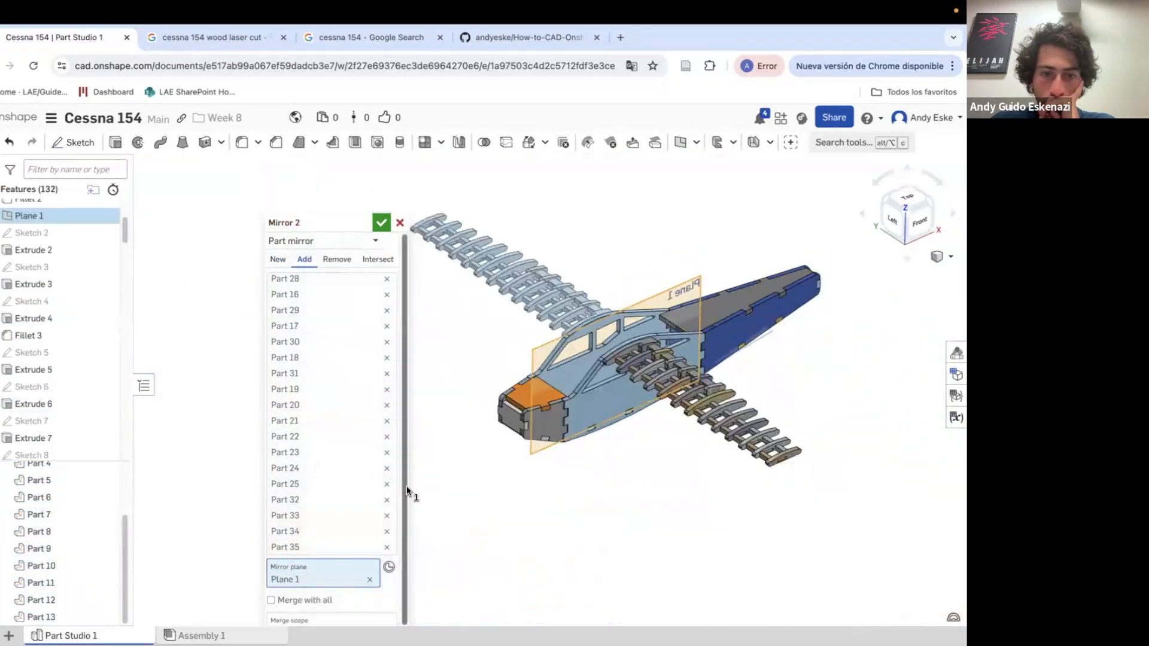
{"action": "scroll", "coordinate": [333, 610], "scroll_direction": "down", "scroll_amount": 2}
{"action": "left_click", "coordinate": [372, 195]}
Examine where the mirrored spars meet the opposite fuselage side
{"action": "right_click_drag", "start_coordinate": [581, 274], "coordinate": [612, 305]}
{"action": "scroll", "coordinate": [552, 328], "scroll_direction": "up", "scroll_amount": 10}
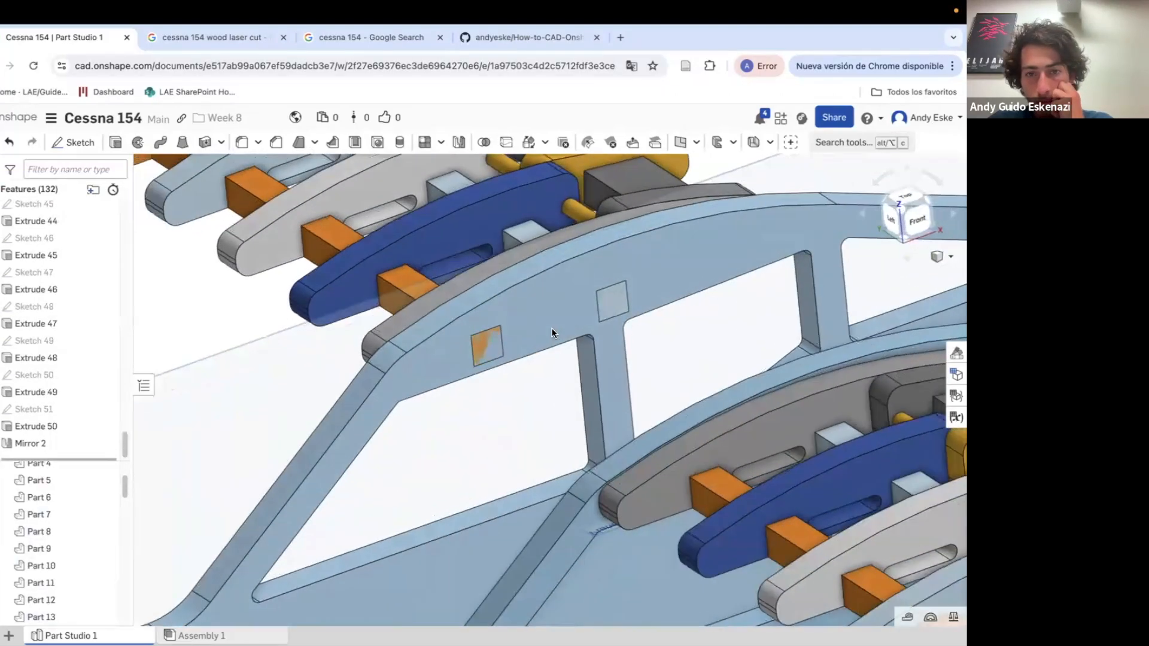
{"action": "scroll", "coordinate": [527, 345], "scroll_direction": "down", "scroll_amount": 5}
{"action": "right_click_drag", "start_coordinate": [523, 343], "coordinate": [522, 455]}
{"action": "scroll", "coordinate": [483, 383], "scroll_direction": "up", "scroll_amount": 8}
{"action": "left_click", "coordinate": [560, 381]}
{"action": "left_click", "coordinate": [560, 383]}
{"action": "scroll", "coordinate": [560, 383], "scroll_direction": "down", "scroll_amount": 8}
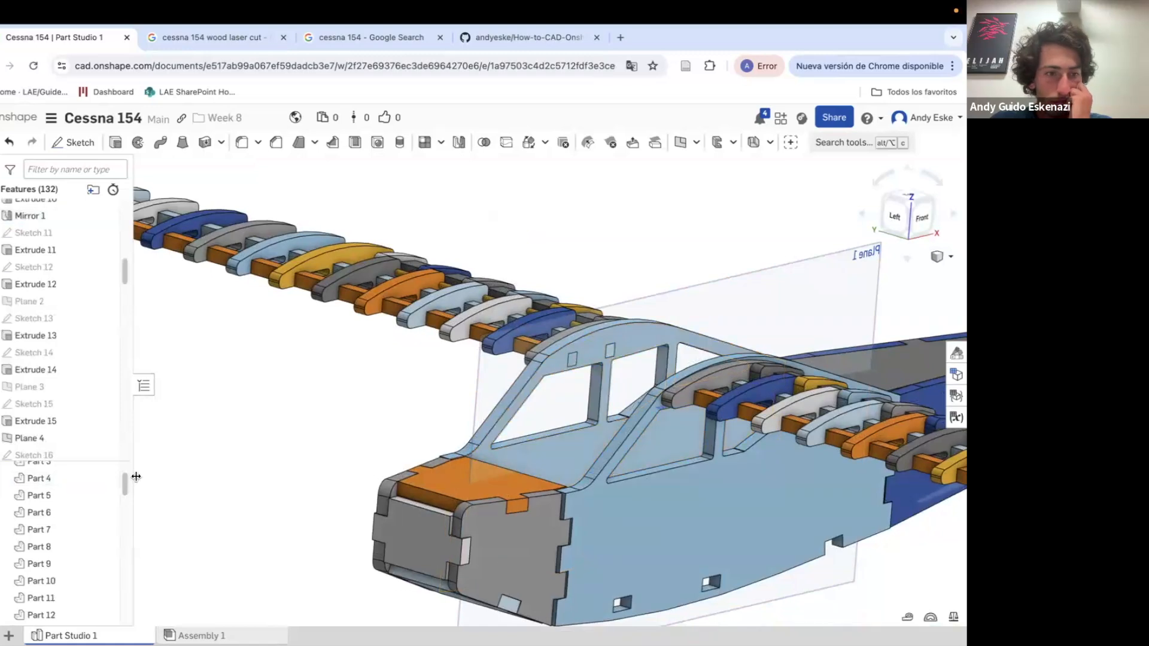
Roll the feature history back before Mirror 2, inspect the fuselage sides without the mirrored wing, and restore the history
{"action": "scroll", "coordinate": [84, 494], "scroll_direction": "up", "scroll_amount": 1}
{"action": "left_click", "coordinate": [78, 498]}
{"action": "scroll", "coordinate": [68, 446], "scroll_direction": "down", "scroll_amount": 20}
{"action": "left_click_drag", "start_coordinate": [73, 453], "coordinate": [89, 433]}
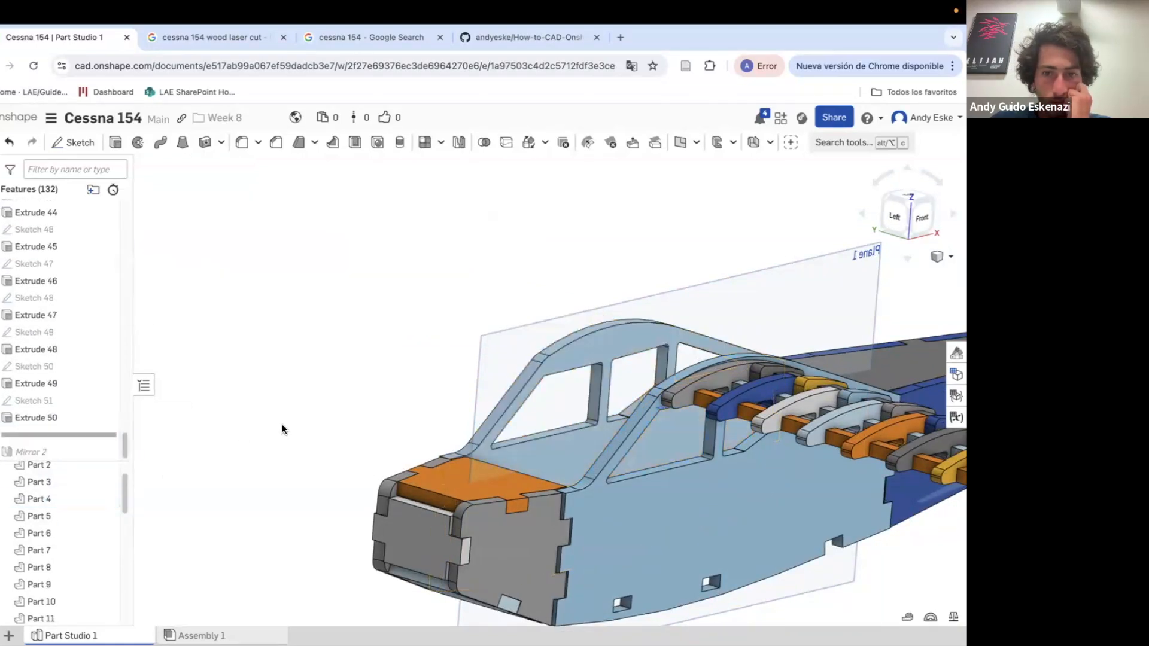
{"action": "right_click_drag", "start_coordinate": [691, 375], "coordinate": [663, 512]}
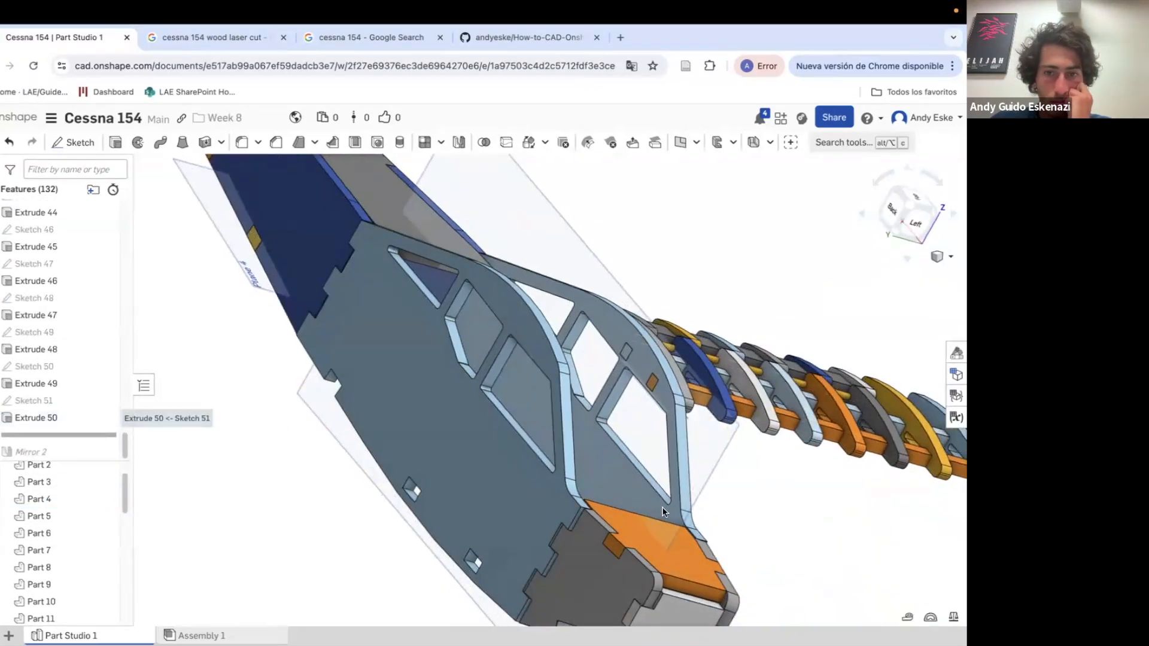
{"action": "left_click_drag", "start_coordinate": [84, 442], "coordinate": [86, 454]}
Sketch two equal construction lines on the opposite fuselage side, one joining the spar squares' upper corners and one extending past the second square
{"action": "mouse_move", "coordinate": [282, 456]}
{"action": "right_mouse_down"}
{"action": "mouse_move", "coordinate": [359, 449]}
{"action": "mouse_move", "coordinate": [447, 364]}
{"action": "mouse_move", "coordinate": [429, 376]}
{"action": "right_mouse_up"}
{"action": "left_click", "coordinate": [73, 142]}
{"action": "left_click", "coordinate": [449, 393]}
{"action": "scroll", "coordinate": [429, 376], "scroll_direction": "up", "scroll_amount": 5}
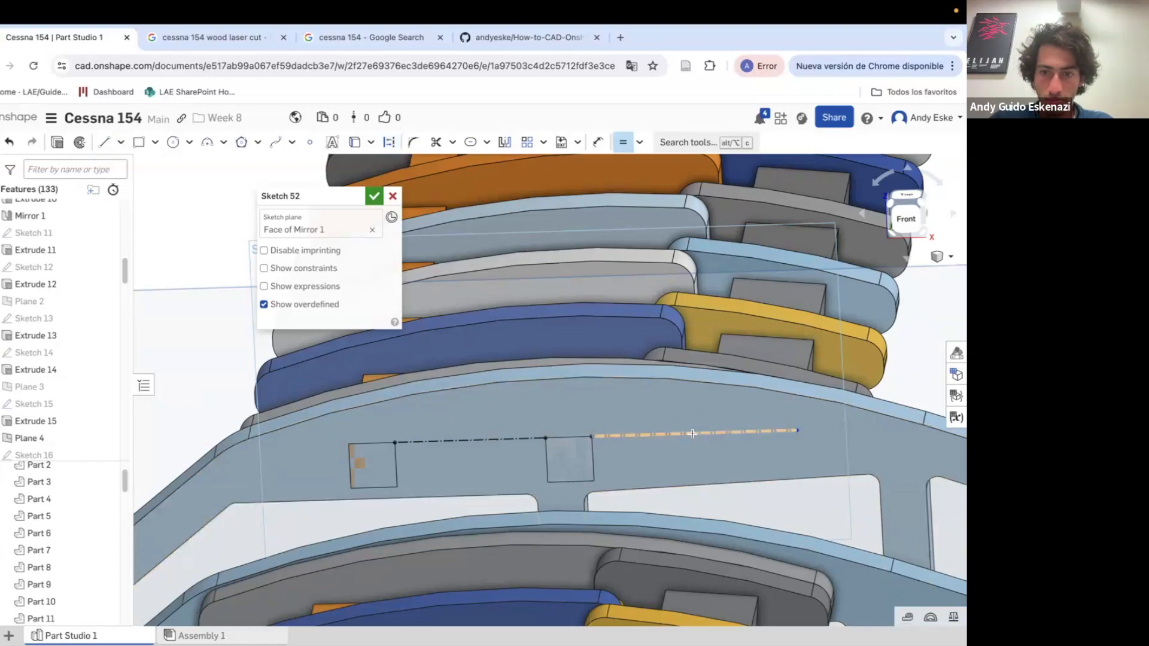
{"action": "left_click", "coordinate": [742, 432]}
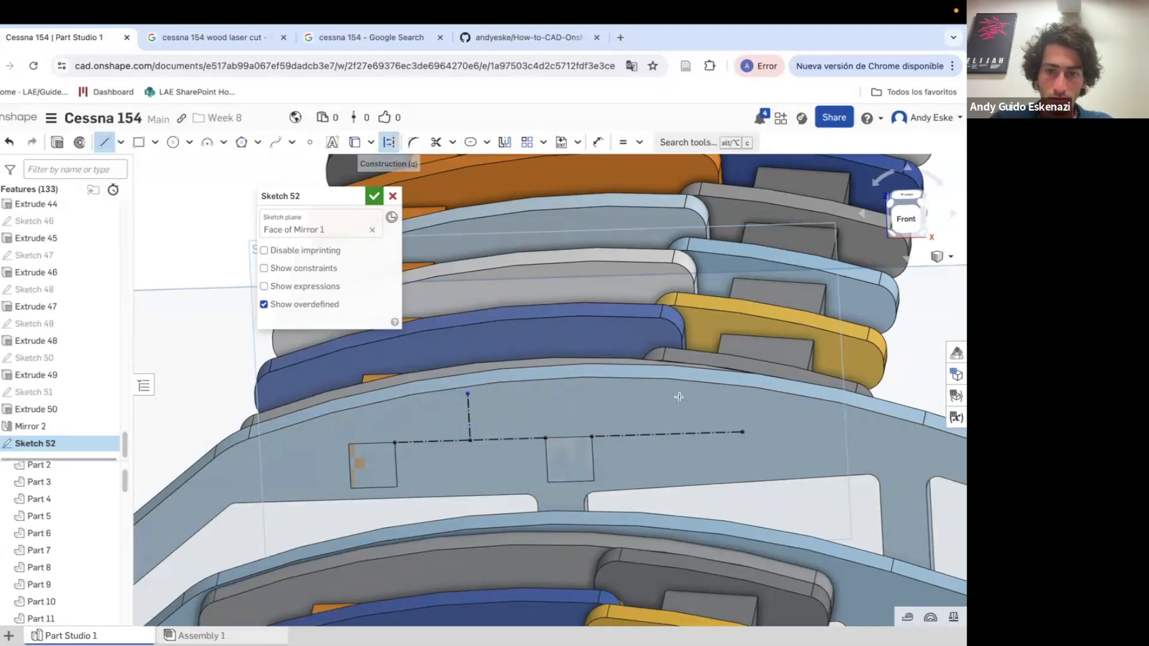
Draw perpendicular construction lines upward from the midpoints of both equal construction lines on the fuselage side
{"action": "left_click", "coordinate": [658, 390]}
{"action": "key", "text": "Escape"}
{"action": "key", "text": "n"}
{"action": "left_click_drag", "start_coordinate": [839, 462], "coordinate": [840, 462]}
{"action": "key", "text": "l"}
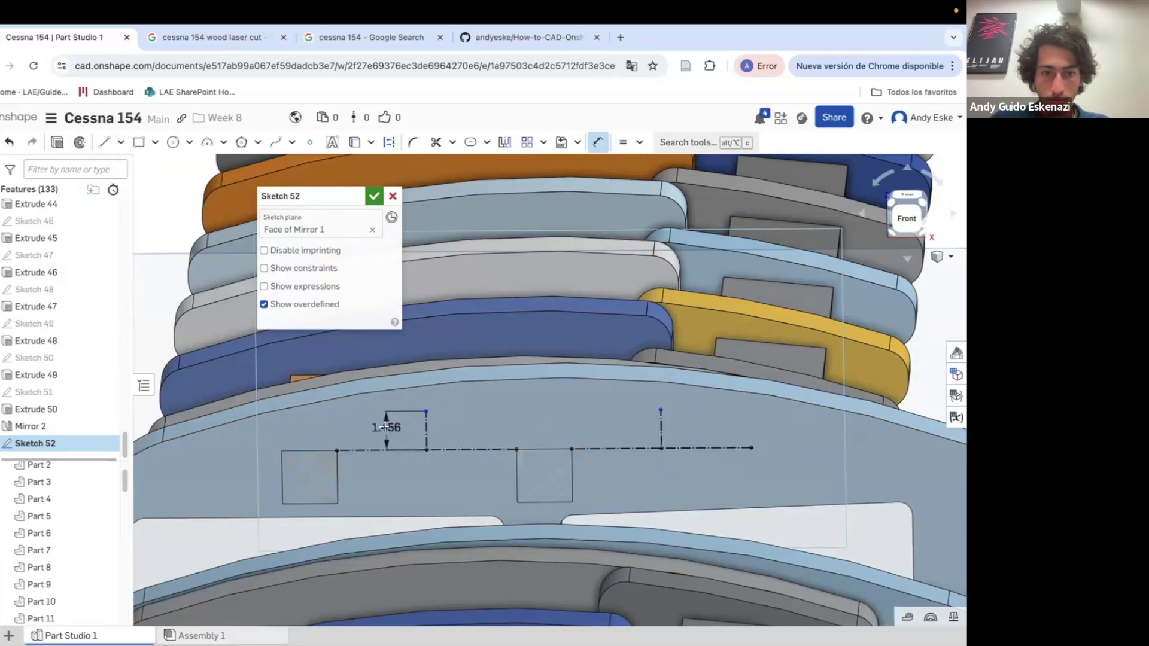
Draw a rectangle 4 mm wide and 2 mm high around each perpendicular construction line, making the two rectangles equal
{"action": "key", "text": "g"}
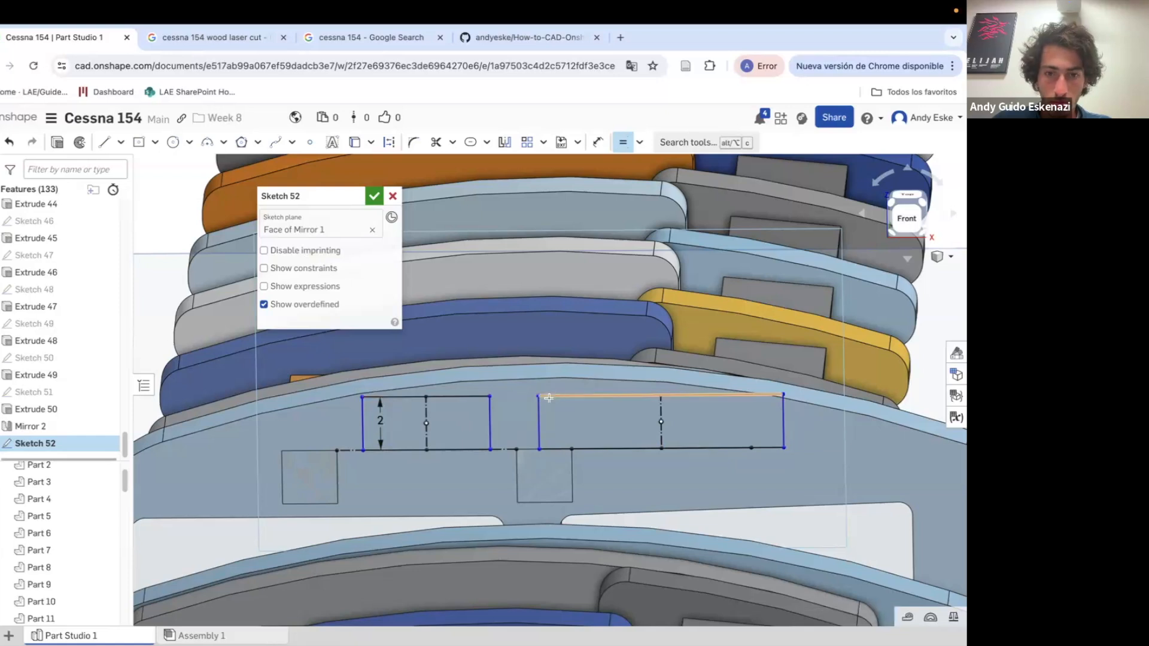
{"action": "key", "text": "Return"}
{"action": "scroll", "coordinate": [491, 424], "scroll_direction": "down", "scroll_amount": 5}
{"action": "scroll", "coordinate": [467, 425], "scroll_direction": "up", "scroll_amount": 3}
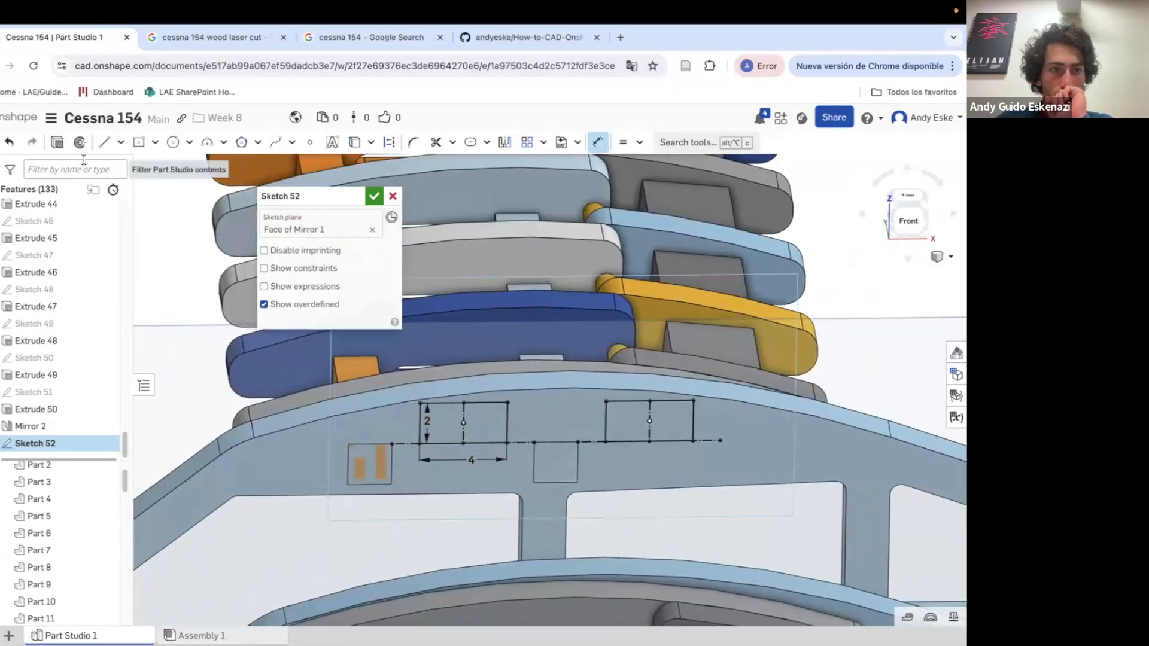
Cut both 4 × 2 mm rectangles through the two fuselage sides with a Remove extrude that uses a second end position
{"action": "left_click", "coordinate": [57, 142]}
{"action": "left_click", "coordinate": [336, 232]}
{"action": "left_click", "coordinate": [484, 473]}
{"action": "left_click", "coordinate": [547, 564]}
{"action": "scroll", "coordinate": [491, 515], "scroll_direction": "down", "scroll_amount": 5}
{"action": "right_click_drag", "start_coordinate": [491, 514], "coordinate": [689, 604]}
{"action": "scroll", "coordinate": [509, 419], "scroll_direction": "up", "scroll_amount": 4}
{"action": "left_click", "coordinate": [277, 395]}
{"action": "left_click", "coordinate": [290, 410]}
{"action": "left_click", "coordinate": [317, 464]}
{"action": "mouse_move", "coordinate": [574, 395]}
{"action": "right_mouse_down"}
{"action": "mouse_move", "coordinate": [426, 354]}
{"action": "mouse_move", "coordinate": [562, 389]}
{"action": "right_mouse_up"}
{"action": "left_click", "coordinate": [426, 354]}
{"action": "left_click", "coordinate": [375, 196]}
{"action": "scroll", "coordinate": [488, 235], "scroll_direction": "down", "scroll_amount": 5}
{"action": "scroll", "coordinate": [87, 341], "scroll_direction": "up", "scroll_amount": 4}
{"action": "scroll", "coordinate": [562, 411], "scroll_direction": "up", "scroll_amount": 5}
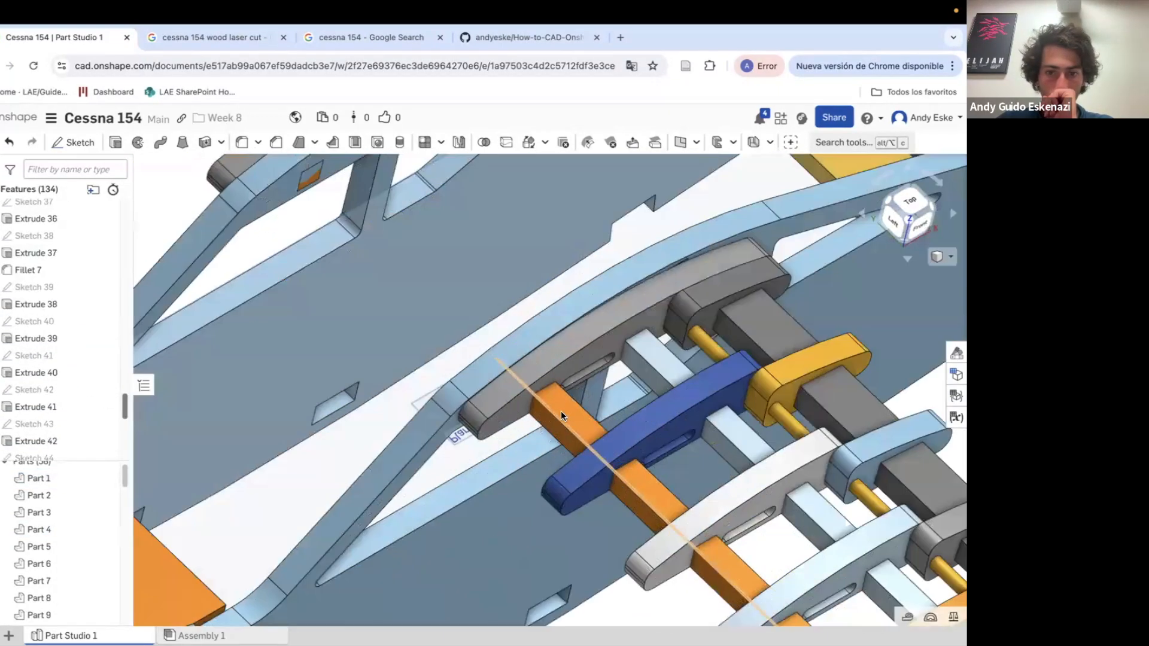
{"action": "left_click", "coordinate": [562, 411]}
{"action": "double_click", "coordinate": [57, 411]}
{"action": "scroll", "coordinate": [449, 347], "scroll_direction": "down", "scroll_amount": 5}
{"action": "left_click", "coordinate": [277, 396]}
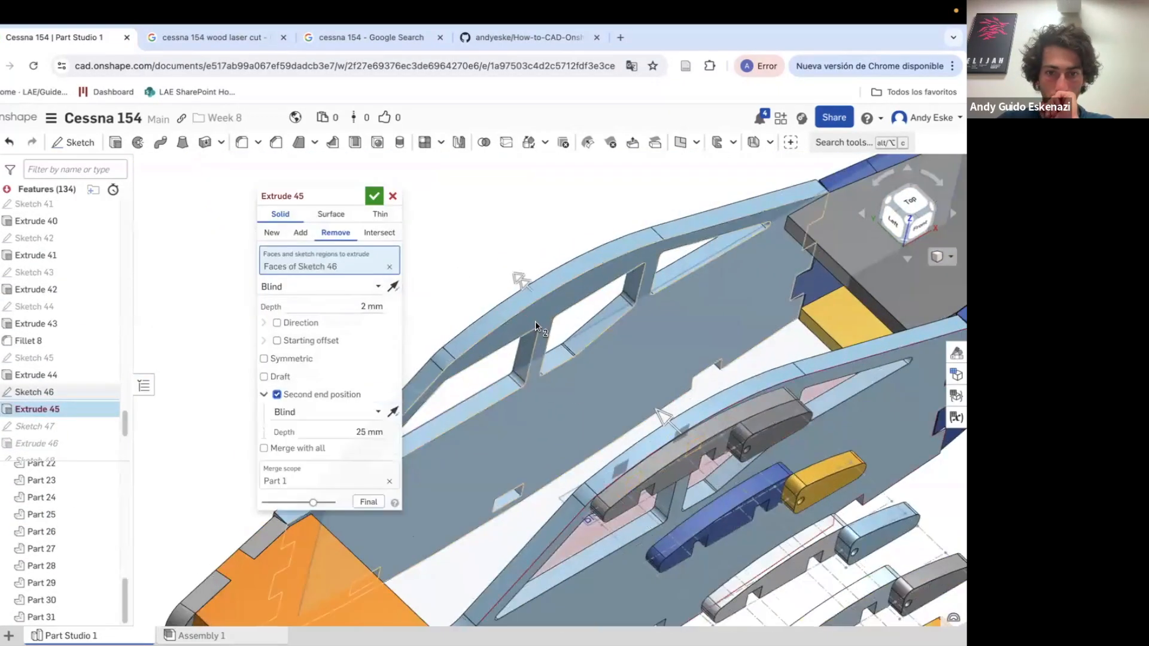
{"action": "right_click_drag", "start_coordinate": [535, 321], "coordinate": [599, 366]}
{"action": "left_click", "coordinate": [323, 412]}
{"action": "left_click", "coordinate": [300, 485]}
{"action": "left_click", "coordinate": [315, 412]}
{"action": "left_click", "coordinate": [315, 468]}
{"action": "left_click", "coordinate": [497, 365]}
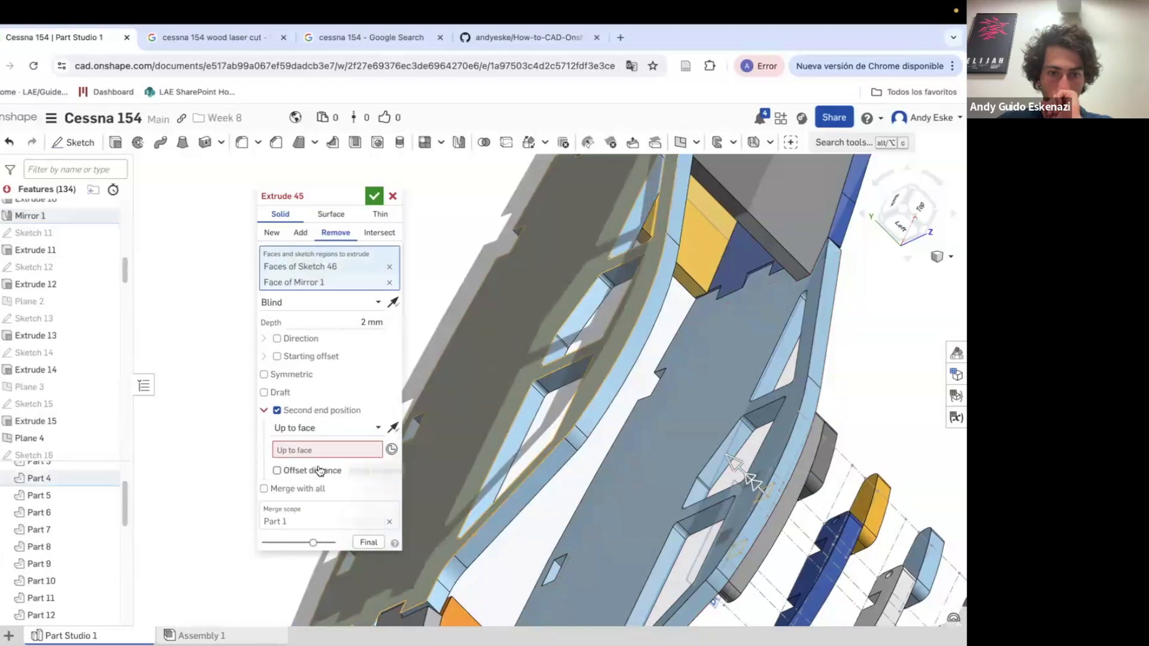
{"action": "left_click", "coordinate": [323, 453]}
{"action": "left_click", "coordinate": [508, 366]}
{"action": "right_click_drag", "start_coordinate": [508, 366], "coordinate": [419, 252]}
{"action": "left_click", "coordinate": [390, 282]}
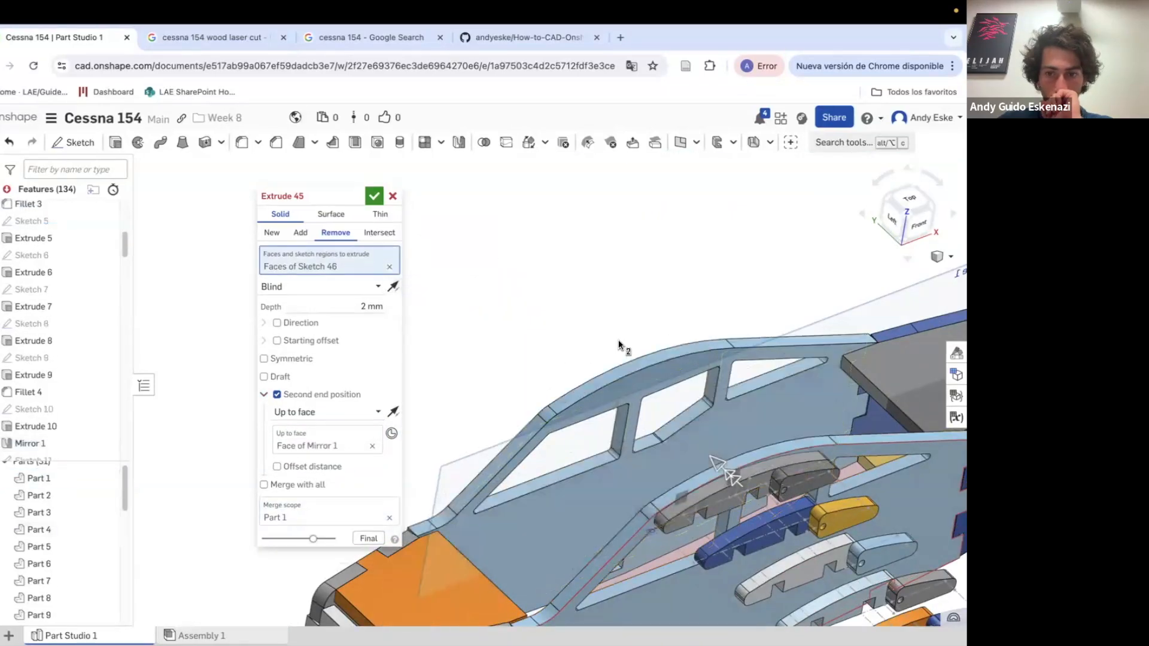
{"action": "right_click_drag", "start_coordinate": [619, 344], "coordinate": [653, 345]}
{"action": "left_click", "coordinate": [353, 515]}
{"action": "left_click", "coordinate": [552, 483]}
{"action": "right_click_drag", "start_coordinate": [554, 485], "coordinate": [629, 435]}
{"action": "left_click", "coordinate": [392, 197]}
Edit Extrude 45 so its second end position runs up to the mirrored fuselage side's face, adjusting the cut direction and merge scope
{"action": "right_click", "coordinate": [60, 449]}
{"action": "left_click", "coordinate": [96, 475]}
{"action": "left_click", "coordinate": [311, 395]}
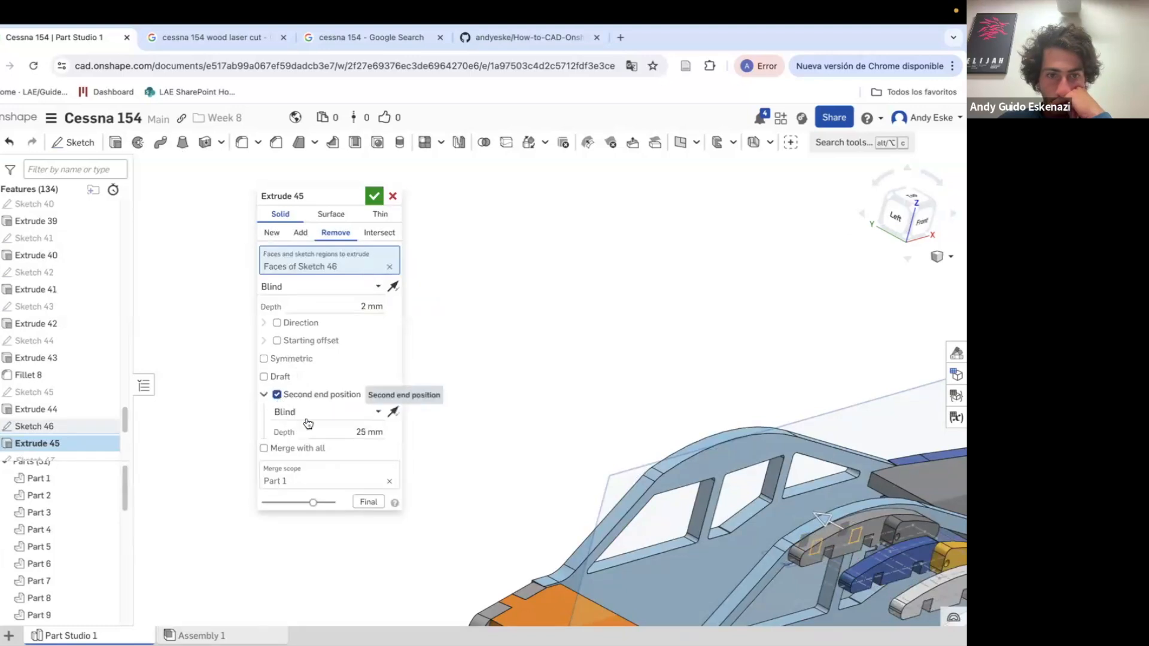
{"action": "left_click", "coordinate": [311, 412]}
{"action": "left_click", "coordinate": [321, 456]}
{"action": "right_click_drag", "start_coordinate": [566, 520], "coordinate": [665, 443]}
{"action": "left_click", "coordinate": [636, 471]}
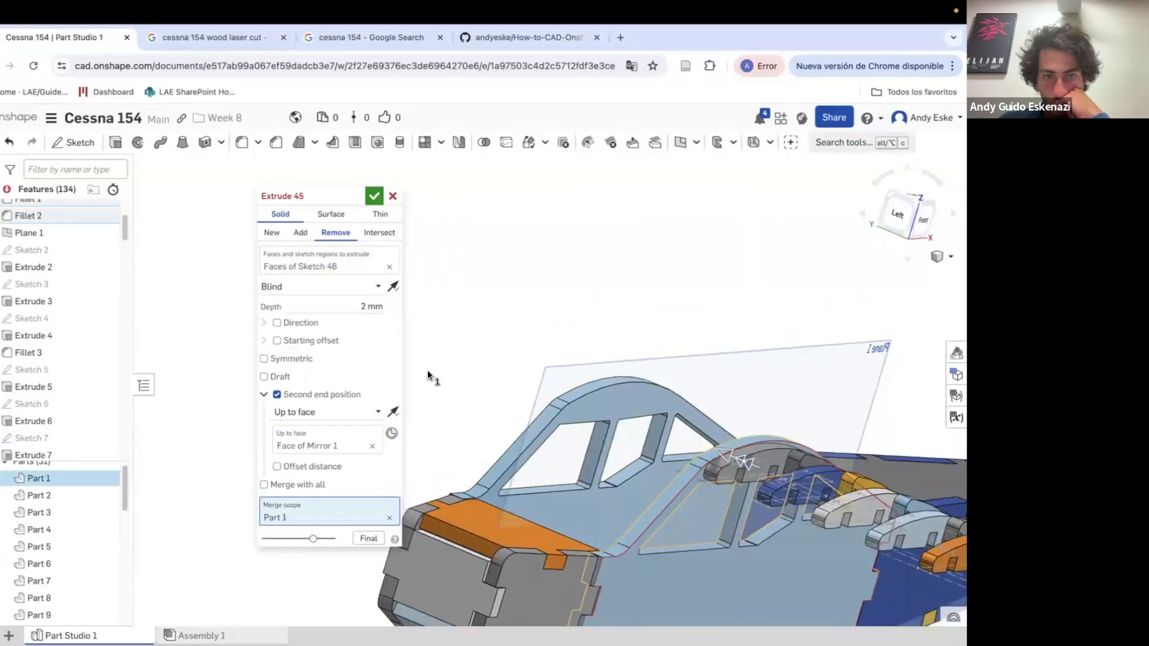
{"action": "left_click", "coordinate": [393, 287]}
{"action": "right_click_drag", "start_coordinate": [562, 349], "coordinate": [583, 357]}
{"action": "right_click_drag", "start_coordinate": [515, 509], "coordinate": [539, 503]}
{"action": "left_click", "coordinate": [535, 509]}
{"action": "left_click", "coordinate": [374, 196]}
{"action": "scroll", "coordinate": [527, 383], "scroll_direction": "down", "scroll_amount": 5}
{"action": "mouse_move", "coordinate": [527, 383]}
{"action": "right_mouse_down"}
{"action": "mouse_move", "coordinate": [566, 415]}
{"action": "mouse_move", "coordinate": [693, 427]}
{"action": "mouse_move", "coordinate": [656, 388]}
{"action": "right_mouse_up"}
{"action": "scroll", "coordinate": [566, 415], "scroll_direction": "up", "scroll_amount": 10}
{"action": "left_click", "coordinate": [85, 152]}
{"action": "left_click", "coordinate": [391, 197]}
Edit Sketch 47 and delete the broken coincident constraints on its two spar squares
{"action": "right_click", "coordinate": [58, 234]}
{"action": "left_click", "coordinate": [82, 267]}
{"action": "scroll", "coordinate": [693, 427], "scroll_direction": "up", "scroll_amount": 5}
{"action": "right_click", "coordinate": [629, 321]}
{"action": "left_click", "coordinate": [674, 451]}
{"action": "right_click", "coordinate": [555, 350]}
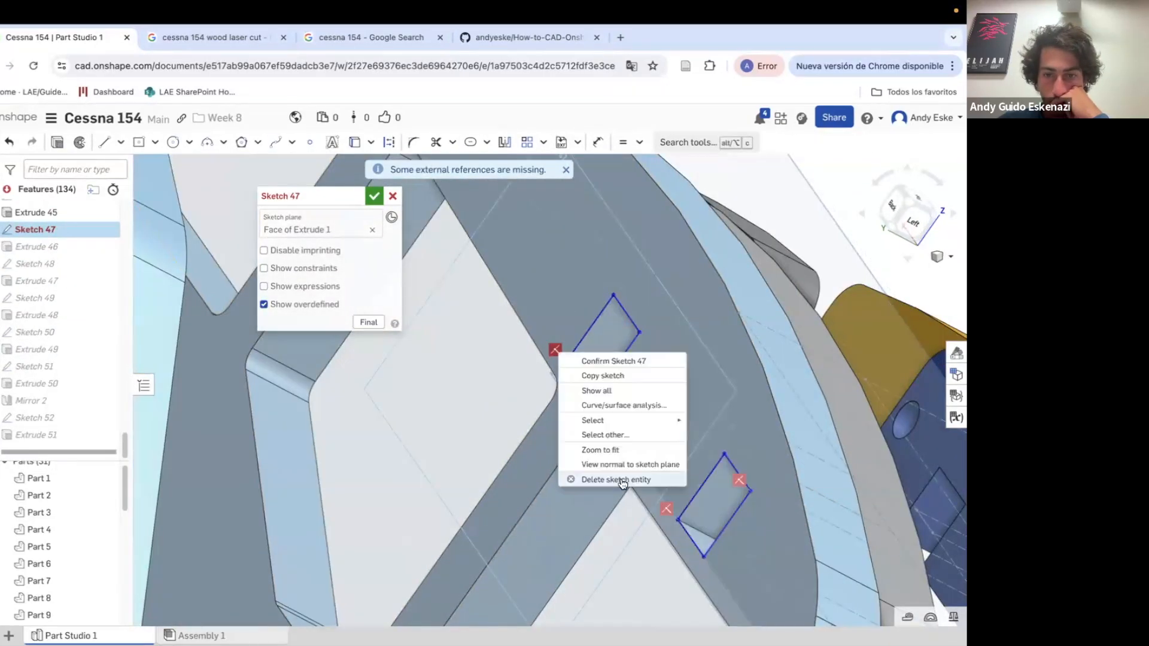
{"action": "left_click", "coordinate": [617, 480]}
{"action": "left_click_drag", "start_coordinate": [639, 332], "coordinate": [607, 350]}
{"action": "right_click", "coordinate": [740, 480]}
{"action": "left_click", "coordinate": [780, 608]}
{"action": "right_click", "coordinate": [667, 510]}
{"action": "left_click", "coordinate": [726, 640]}
Pull the corners of both Sketch 47 squares inward, constrain them coincident with the spar cutouts' corners, and finish the sketch
{"action": "left_click_drag", "start_coordinate": [679, 521], "coordinate": [688, 518]}
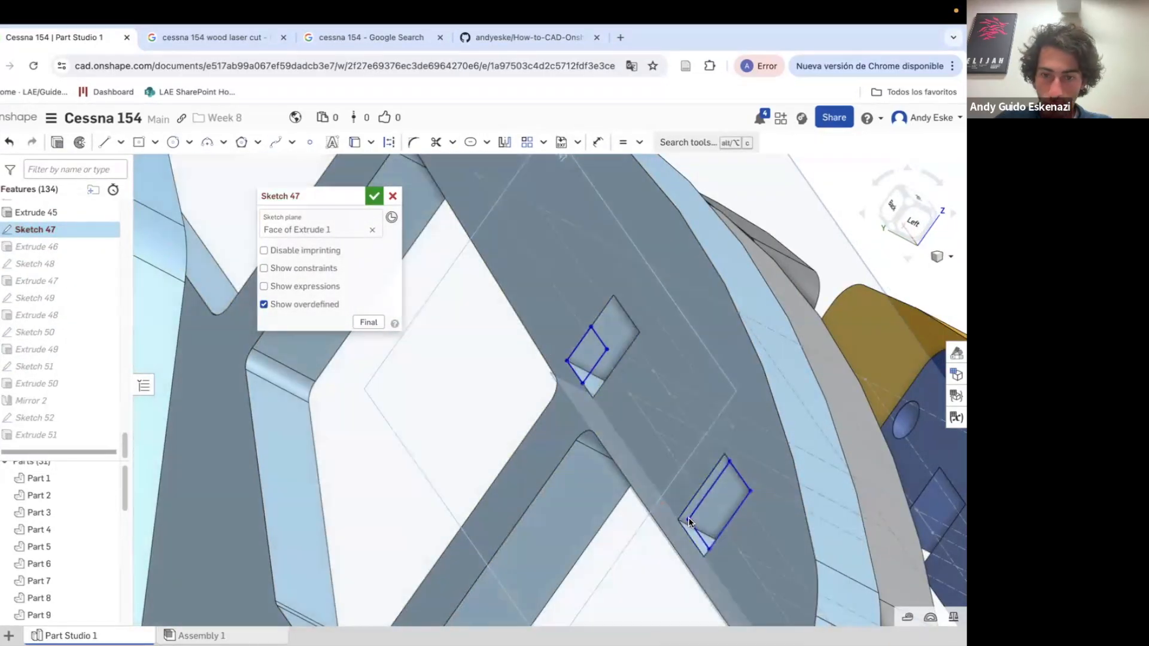
{"action": "left_click_drag", "start_coordinate": [751, 490], "coordinate": [738, 492]}
{"action": "left_click_drag", "start_coordinate": [567, 361], "coordinate": [576, 359]}
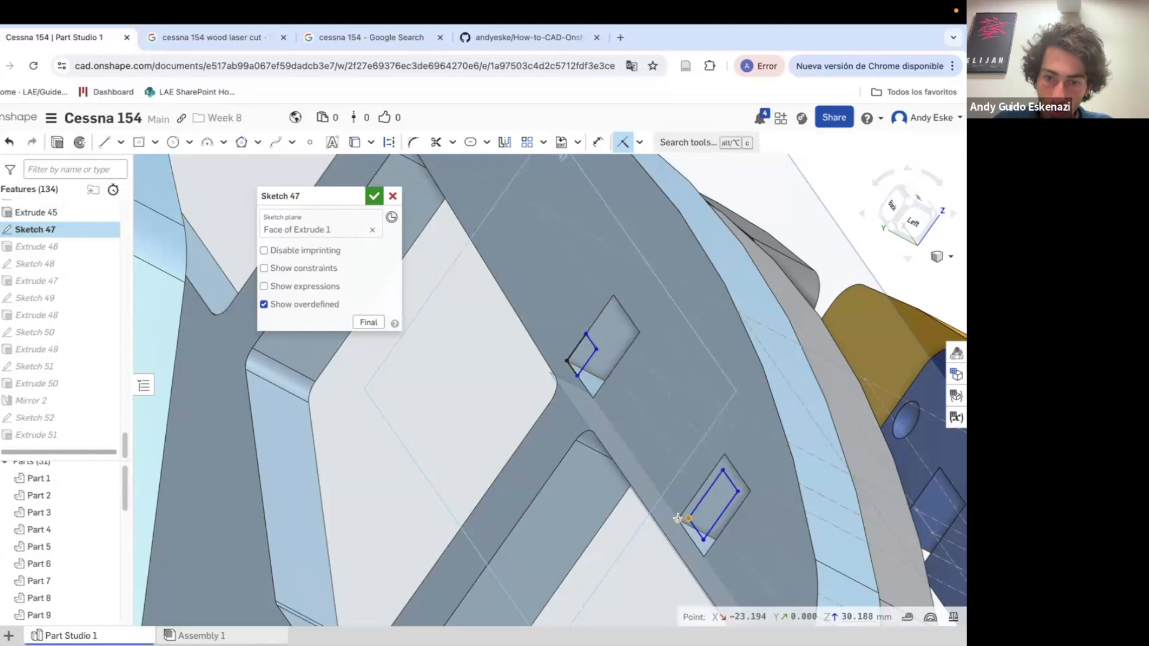
{"action": "left_click", "coordinate": [639, 332]}
{"action": "left_click", "coordinate": [374, 197]}
{"action": "scroll", "coordinate": [562, 383], "scroll_direction": "down", "scroll_amount": 10}
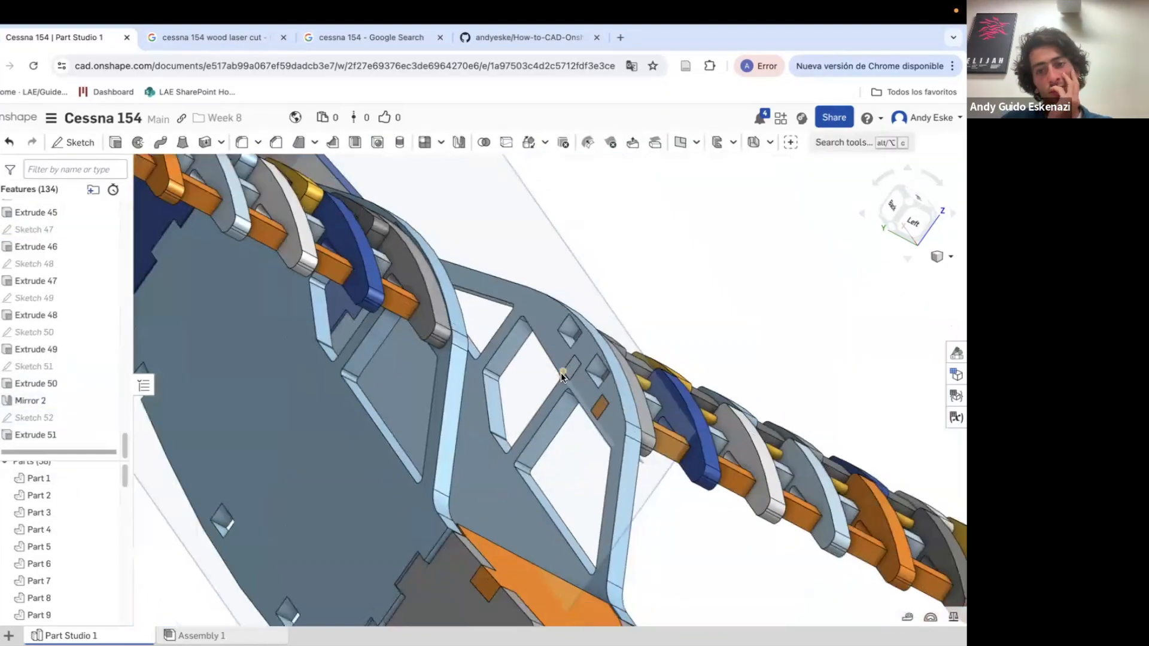
Start a sketch on the lower face of the new fuselage slots and reference the slot edges on both fuselage sides
{"action": "right_click_drag", "start_coordinate": [561, 359], "coordinate": [485, 389]}
{"action": "scroll", "coordinate": [474, 353], "scroll_direction": "up", "scroll_amount": 4}
{"action": "left_click", "coordinate": [84, 146]}
{"action": "left_click", "coordinate": [468, 354]}
{"action": "scroll", "coordinate": [469, 335], "scroll_direction": "up", "scroll_amount": 3}
{"action": "scroll", "coordinate": [458, 339], "scroll_direction": "up", "scroll_amount": 5}
{"action": "mouse_move", "coordinate": [515, 351]}
{"action": "right_mouse_down"}
{"action": "mouse_move", "coordinate": [467, 341]}
{"action": "mouse_move", "coordinate": [524, 335]}
{"action": "right_mouse_up"}
{"action": "left_click", "coordinate": [479, 357]}
{"action": "left_click", "coordinate": [550, 308]}
{"action": "right_click_drag", "start_coordinate": [629, 300], "coordinate": [676, 353]}
{"action": "left_click", "coordinate": [744, 277]}
{"action": "mouse_move", "coordinate": [868, 305]}
{"action": "right_mouse_down"}
{"action": "mouse_move", "coordinate": [843, 260]}
{"action": "mouse_move", "coordinate": [859, 257]}
{"action": "mouse_move", "coordinate": [667, 326]}
{"action": "mouse_move", "coordinate": [741, 404]}
{"action": "mouse_move", "coordinate": [820, 398]}
{"action": "mouse_move", "coordinate": [856, 443]}
{"action": "mouse_move", "coordinate": [526, 312]}
{"action": "mouse_move", "coordinate": [479, 269]}
{"action": "right_mouse_up"}
{"action": "left_click", "coordinate": [894, 266]}
{"action": "scroll", "coordinate": [892, 270], "scroll_direction": "down", "scroll_amount": 10}
{"action": "scroll", "coordinate": [666, 332], "scroll_direction": "up", "scroll_amount": 8}
{"action": "left_click", "coordinate": [877, 413]}
{"action": "left_click", "coordinate": [892, 439]}
{"action": "scroll", "coordinate": [886, 431], "scroll_direction": "down", "scroll_amount": 10}
Draw a 5 mm line forward from the front slot on each side and join their front ends across the fuselage
{"action": "key", "text": "l"}
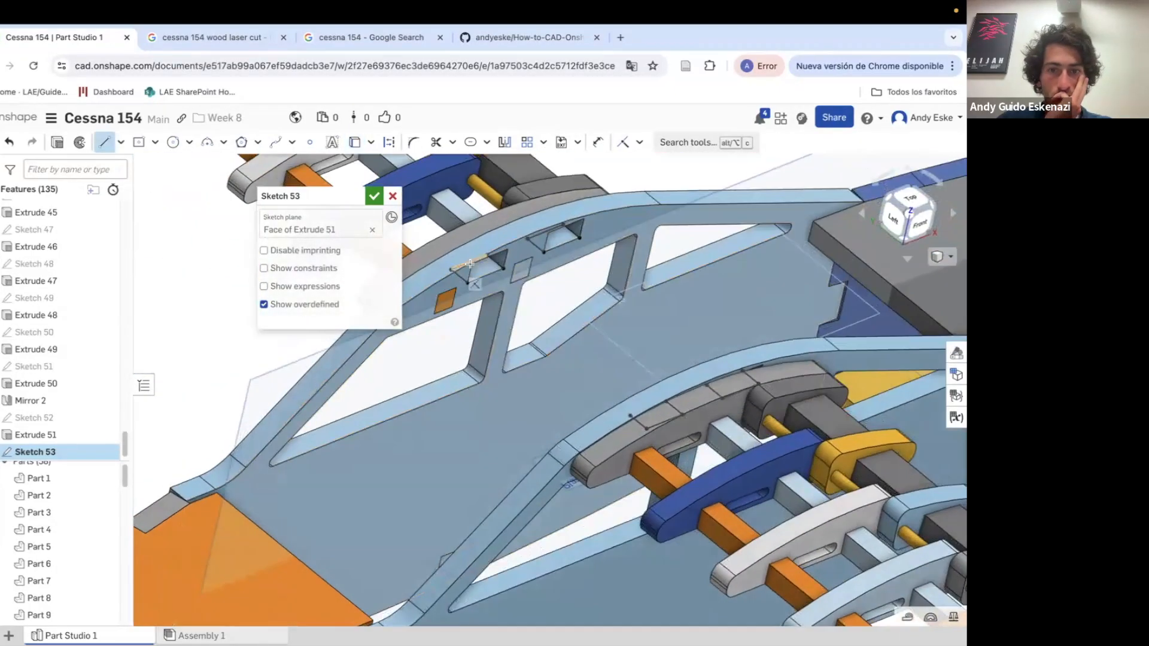
{"action": "scroll", "coordinate": [468, 282], "scroll_direction": "up", "scroll_amount": 3}
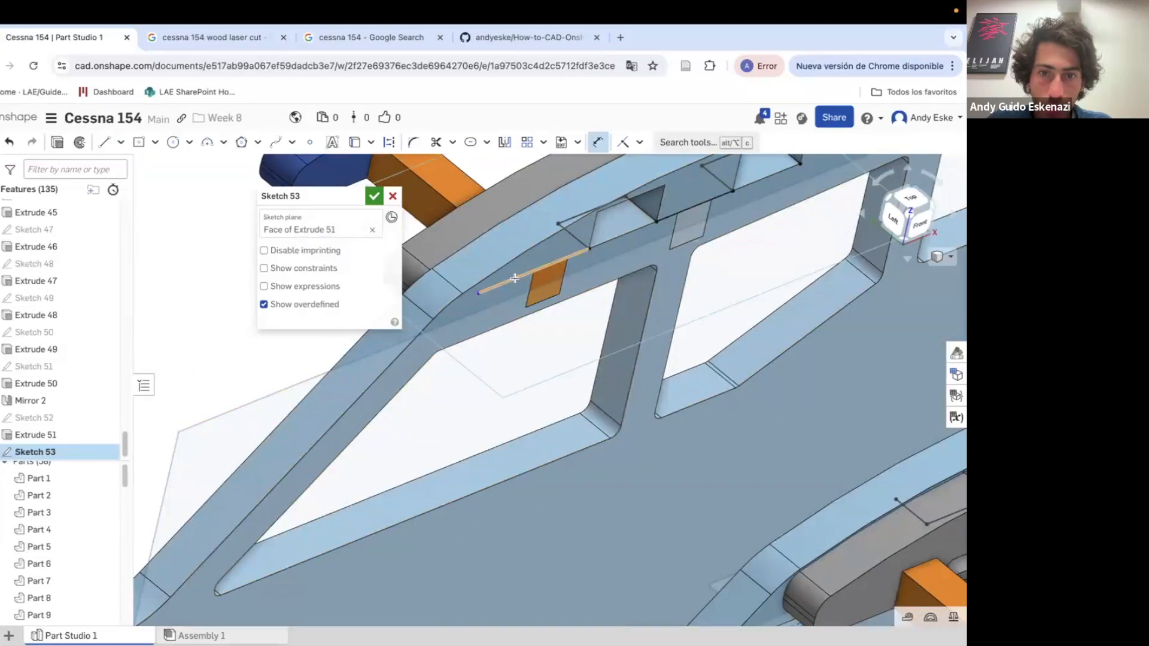
{"action": "key", "text": "Return"}
{"action": "scroll", "coordinate": [465, 282], "scroll_direction": "down", "scroll_amount": 10}
{"action": "right_click_drag", "start_coordinate": [466, 282], "coordinate": [558, 342]}
{"action": "scroll", "coordinate": [688, 353], "scroll_direction": "up", "scroll_amount": 10}
{"action": "left_click", "coordinate": [104, 142]}
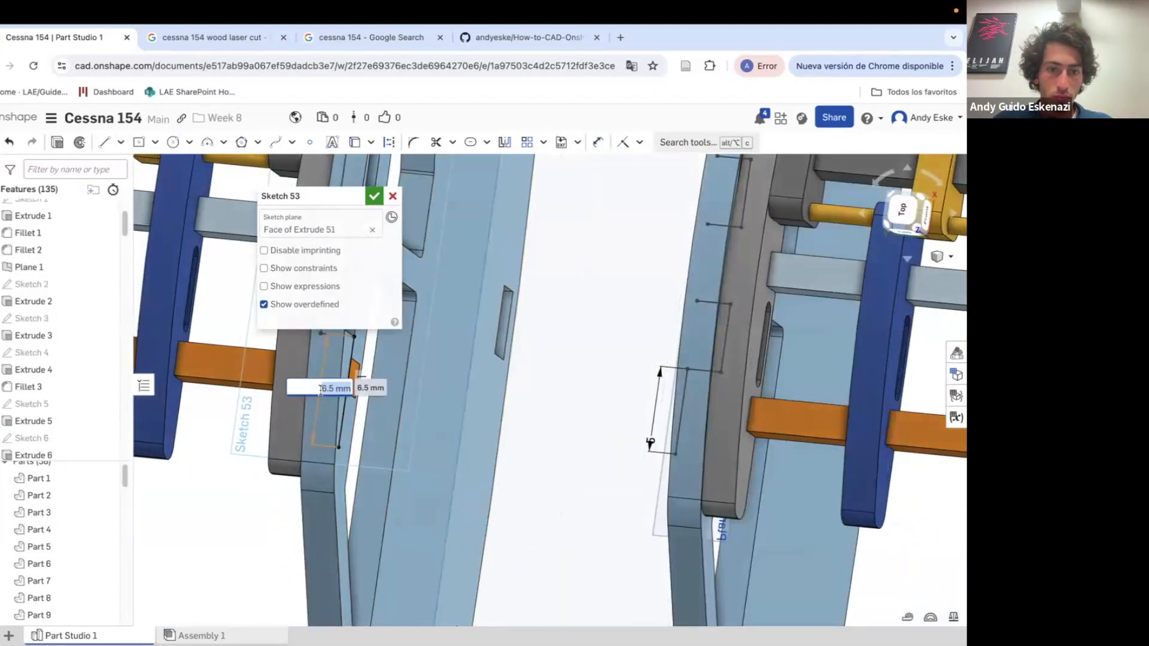
{"action": "mouse_move", "coordinate": [663, 455]}
{"action": "right_mouse_down"}
{"action": "mouse_move", "coordinate": [649, 513]}
{"action": "mouse_move", "coordinate": [585, 274]}
{"action": "right_mouse_up"}
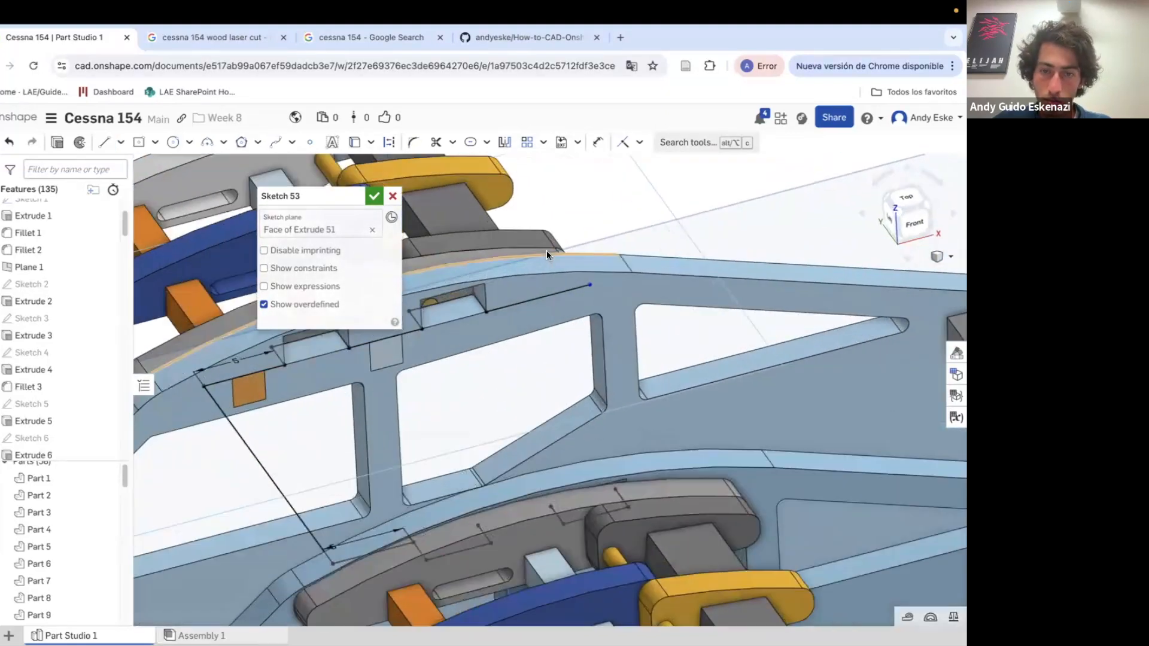
Draw a 6 mm line rearward from the rear slot on each side and join their rear ends across the fuselage
{"action": "left_click", "coordinate": [537, 315]}
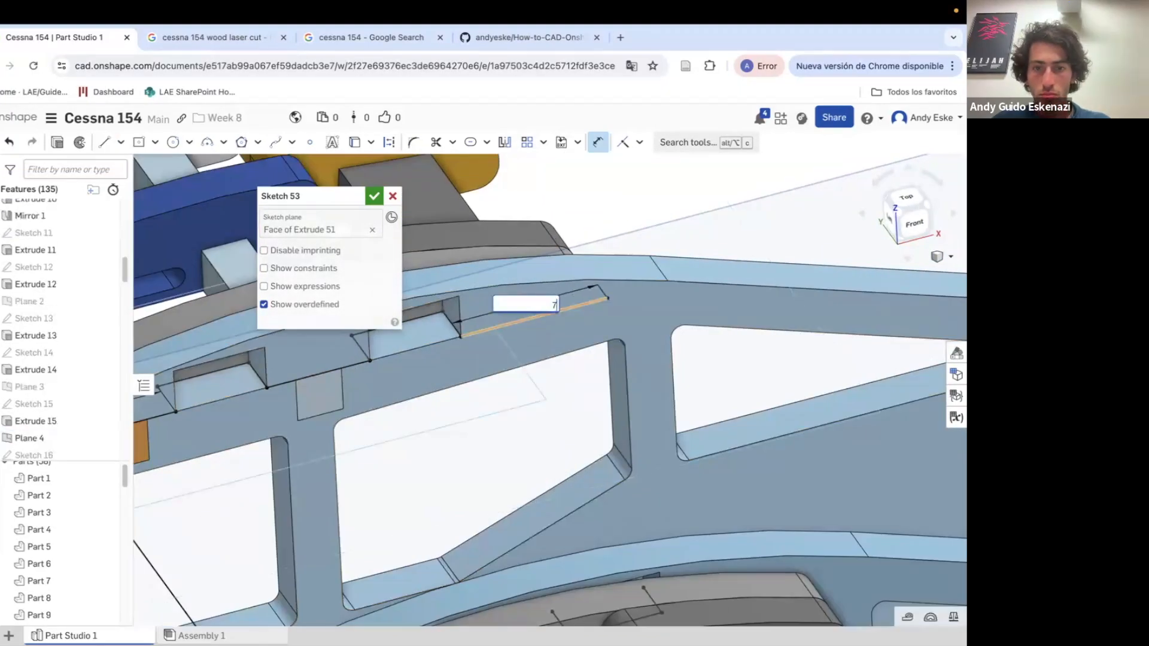
{"action": "left_click", "coordinate": [106, 143]}
{"action": "scroll", "coordinate": [655, 364], "scroll_direction": "down", "scroll_amount": 5}
{"action": "mouse_move", "coordinate": [655, 364]}
{"action": "right_mouse_down"}
{"action": "mouse_move", "coordinate": [891, 513]}
{"action": "mouse_move", "coordinate": [646, 383]}
{"action": "right_mouse_up"}
{"action": "key", "text": "d"}
{"action": "left_click", "coordinate": [890, 536]}
{"action": "right_click_drag", "start_coordinate": [557, 226], "coordinate": [709, 380]}
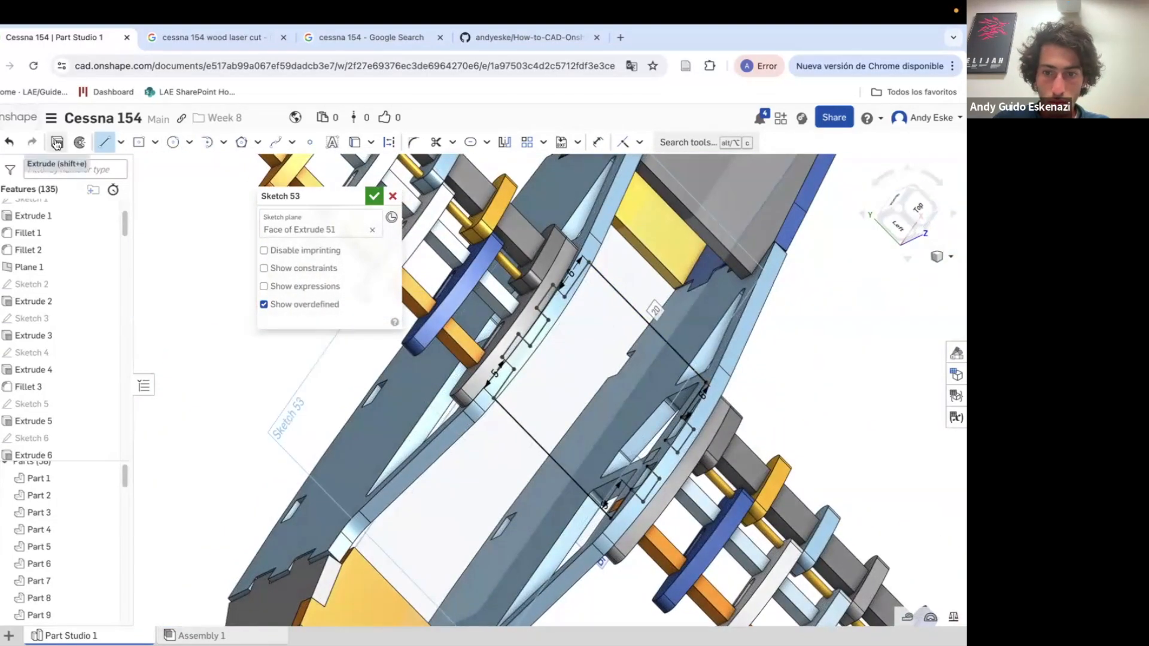
Extrude the closed Sketch 53 profile as a new roof panel between the fuselage sides
{"action": "left_click", "coordinate": [56, 144]}
{"action": "scroll", "coordinate": [656, 446], "scroll_direction": "up", "scroll_amount": 5}
{"action": "scroll", "coordinate": [625, 461], "scroll_direction": "down", "scroll_amount": 5}
{"action": "mouse_move", "coordinate": [541, 388]}
{"action": "right_mouse_down"}
{"action": "mouse_move", "coordinate": [484, 318]}
{"action": "mouse_move", "coordinate": [501, 295]}
{"action": "right_mouse_up"}
{"action": "key", "text": "Return"}
{"action": "key", "text": "Return"}
{"action": "double_click", "coordinate": [27, 442]}
{"action": "key", "text": "Escape"}
{"action": "scroll", "coordinate": [446, 354], "scroll_direction": "down", "scroll_amount": 5}
{"action": "mouse_move", "coordinate": [446, 353]}
{"action": "right_mouse_down"}
{"action": "mouse_move", "coordinate": [494, 327]}
{"action": "mouse_move", "coordinate": [527, 329]}
{"action": "mouse_move", "coordinate": [561, 351]}
{"action": "mouse_move", "coordinate": [471, 319]}
{"action": "right_mouse_up"}
{"action": "scroll", "coordinate": [472, 319], "scroll_direction": "up", "scroll_amount": 3}
Edit Sketch 53 to set the panel's front offset from the slots to 3 mm and its rear offset to 4 mm
{"action": "right_click", "coordinate": [73, 418]}
{"action": "left_click", "coordinate": [93, 165]}
{"action": "scroll", "coordinate": [419, 323], "scroll_direction": "up", "scroll_amount": 5}
{"action": "right_click_drag", "start_coordinate": [419, 293], "coordinate": [404, 342]}
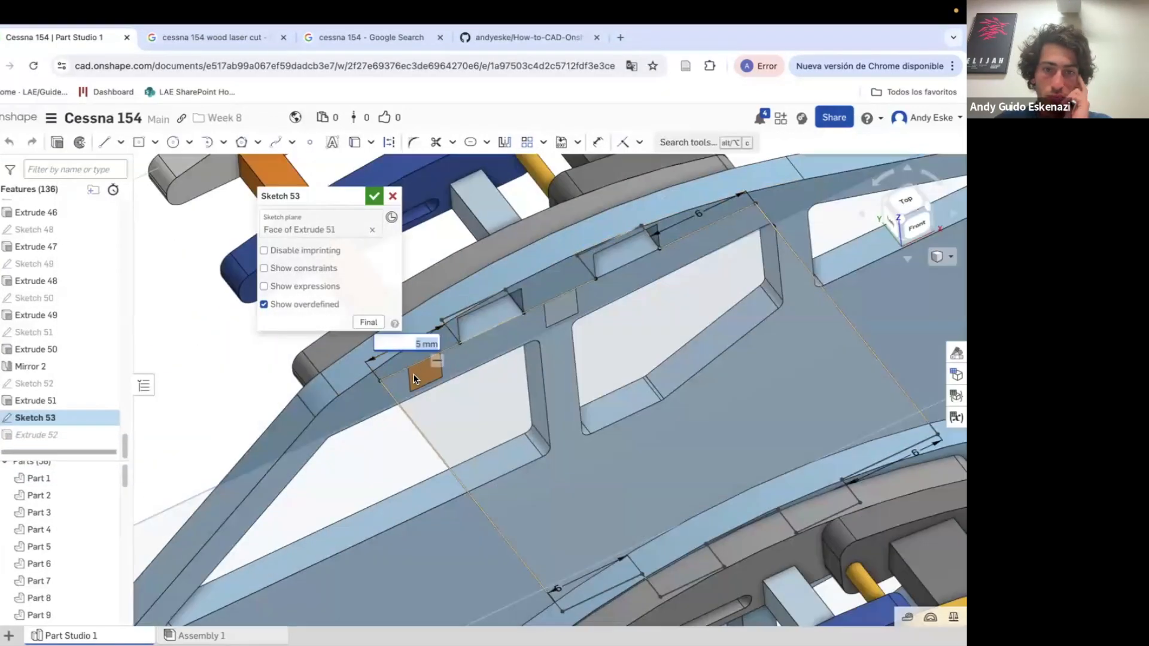
{"action": "type", "text": "3"}
{"action": "key", "text": "Return"}
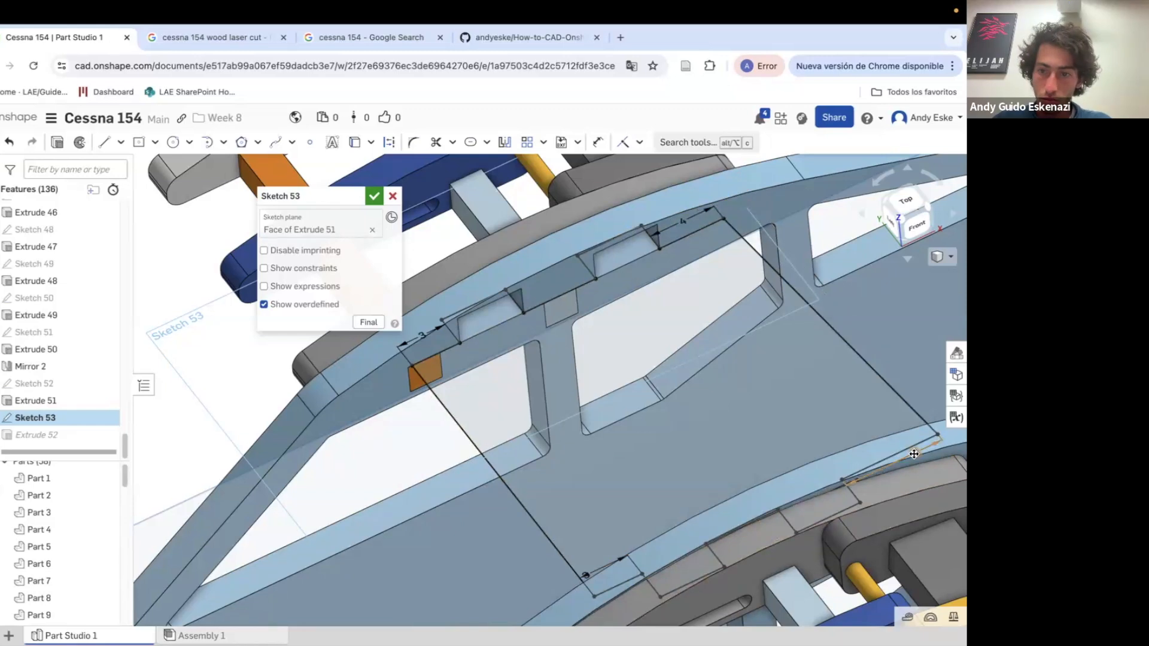
{"action": "left_click", "coordinate": [374, 197]}
{"action": "scroll", "coordinate": [494, 357], "scroll_direction": "down", "scroll_amount": 8}
{"action": "mouse_move", "coordinate": [495, 358]}
{"action": "right_mouse_down"}
{"action": "mouse_move", "coordinate": [566, 318]}
{"action": "mouse_move", "coordinate": [560, 370]}
{"action": "mouse_move", "coordinate": [501, 349]}
{"action": "right_mouse_up"}
{"action": "scroll", "coordinate": [502, 351], "scroll_direction": "up", "scroll_amount": 3}
{"action": "scroll", "coordinate": [502, 345], "scroll_direction": "up", "scroll_amount": 5}
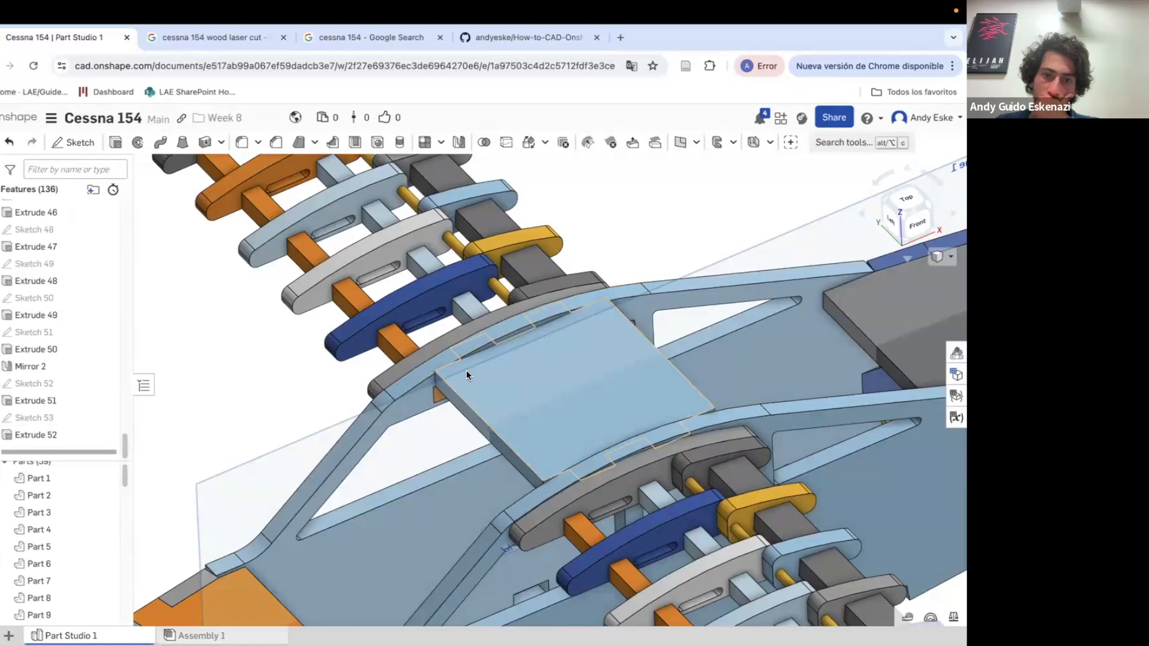
Edit Sketch 53 again to shorten the panel's front and rear offsets from the slots on both sides
{"action": "right_click", "coordinate": [36, 418]}
{"action": "left_click", "coordinate": [84, 159]}
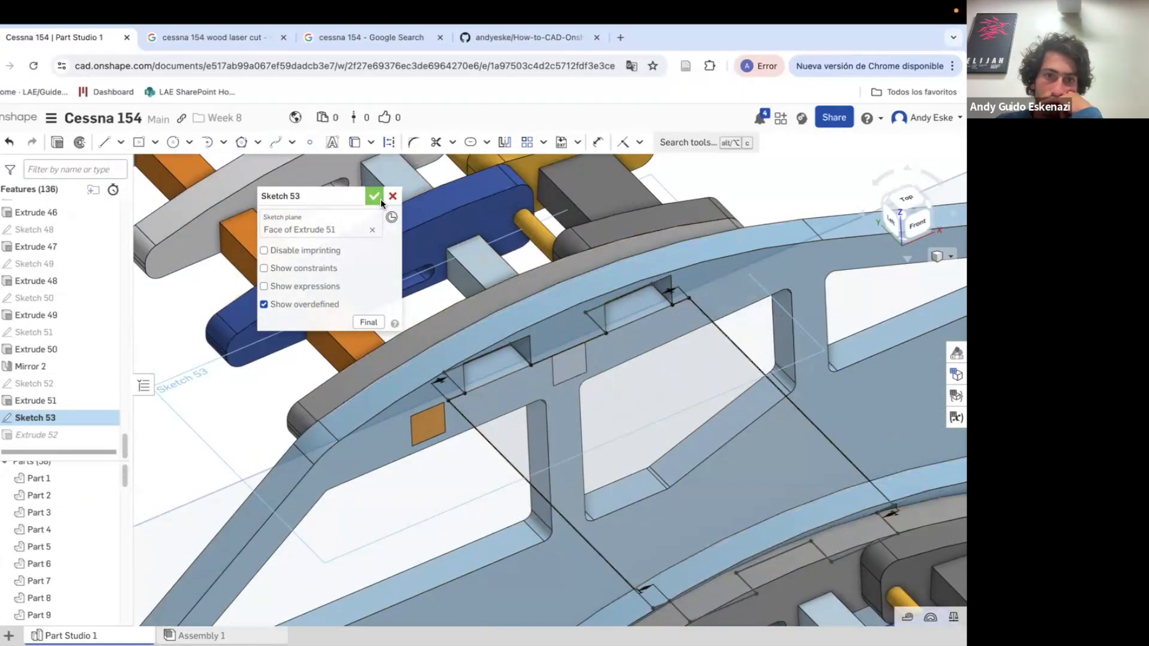
{"action": "left_click", "coordinate": [379, 198]}
{"action": "mouse_move", "coordinate": [557, 385]}
{"action": "right_mouse_down"}
{"action": "mouse_move", "coordinate": [576, 389]}
{"action": "mouse_move", "coordinate": [552, 382]}
{"action": "right_mouse_up"}
{"action": "scroll", "coordinate": [552, 382], "scroll_direction": "up", "scroll_amount": 5}
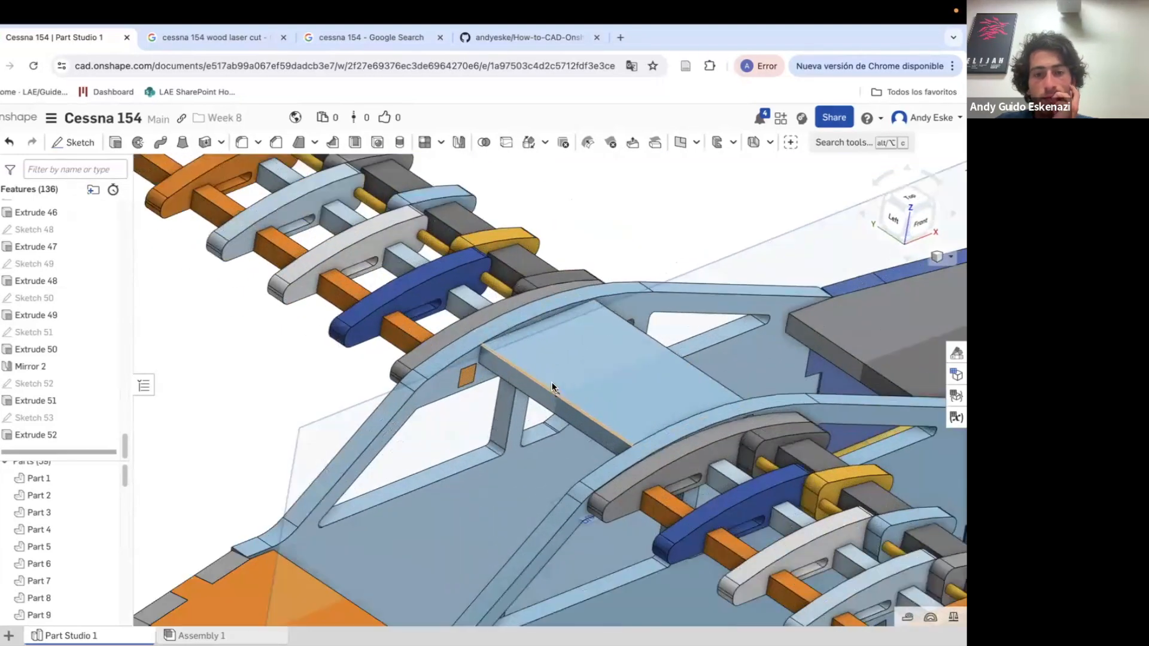
Start a sketch on Plane 1 and project the outline of the wing rib nearest the fuselage into it
{"action": "left_click", "coordinate": [78, 144]}
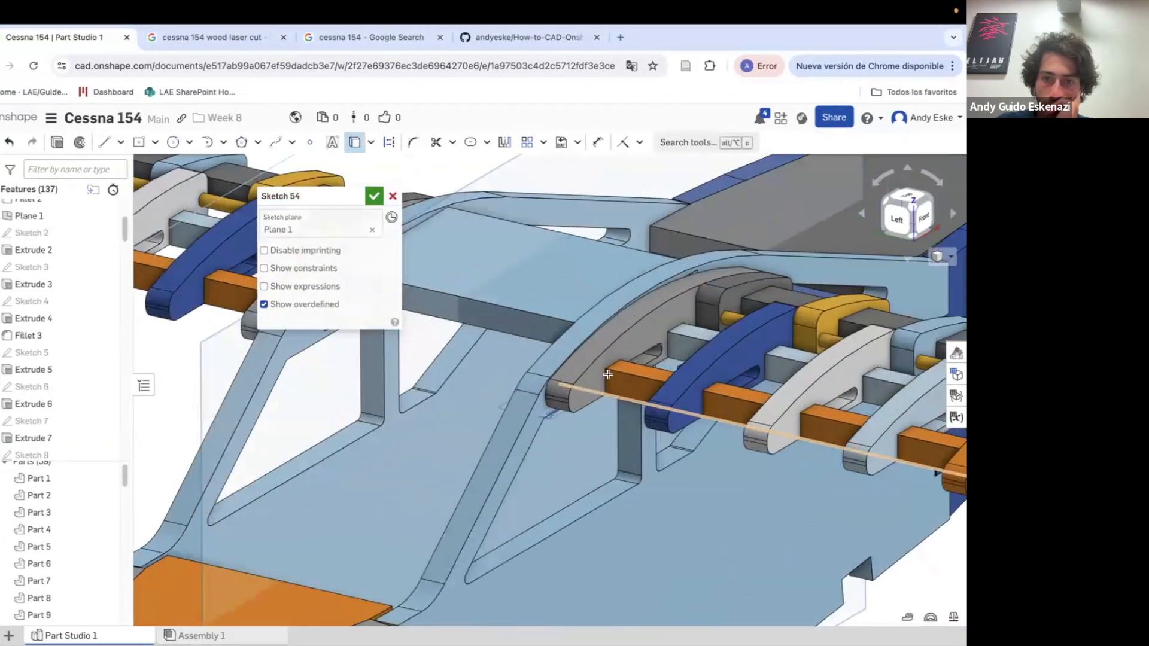
{"action": "right_click_drag", "start_coordinate": [608, 374], "coordinate": [585, 365]}
{"action": "scroll", "coordinate": [544, 392], "scroll_direction": "up", "scroll_amount": 10}
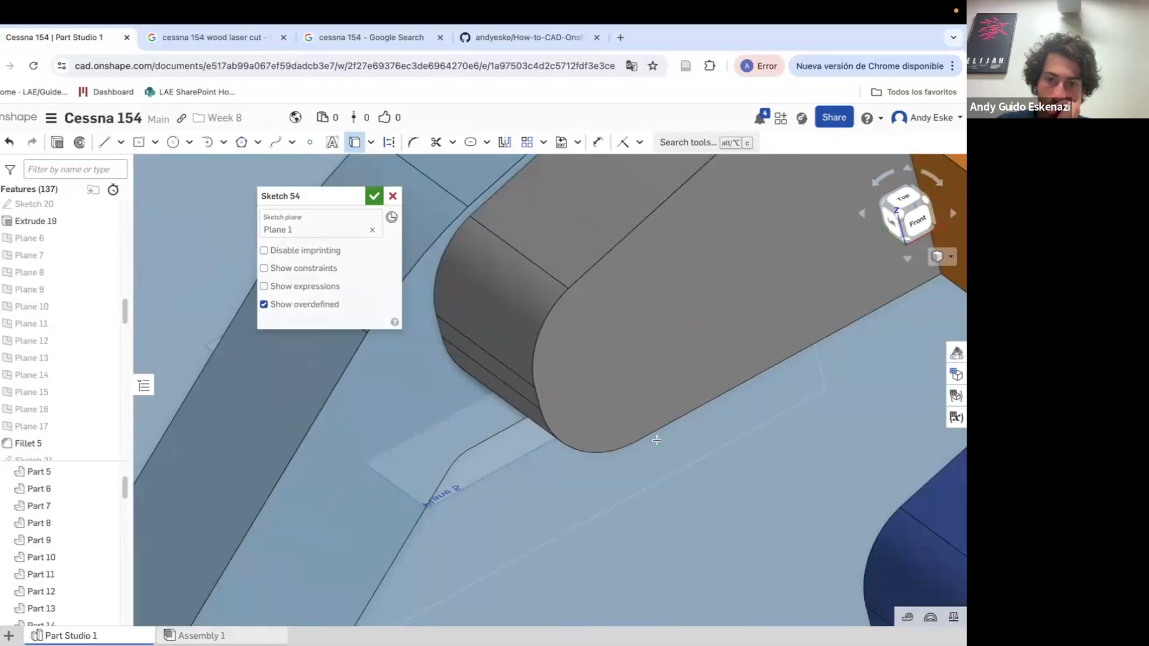
{"action": "scroll", "coordinate": [657, 441], "scroll_direction": "down", "scroll_amount": 10}
{"action": "scroll", "coordinate": [802, 264], "scroll_direction": "up", "scroll_amount": 8}
{"action": "mouse_move", "coordinate": [762, 280]}
{"action": "right_mouse_down"}
{"action": "mouse_move", "coordinate": [802, 263]}
{"action": "mouse_move", "coordinate": [892, 310]}
{"action": "mouse_move", "coordinate": [728, 271]}
{"action": "right_mouse_up"}
{"action": "left_click", "coordinate": [820, 261]}
{"action": "scroll", "coordinate": [892, 310], "scroll_direction": "down", "scroll_amount": 10}
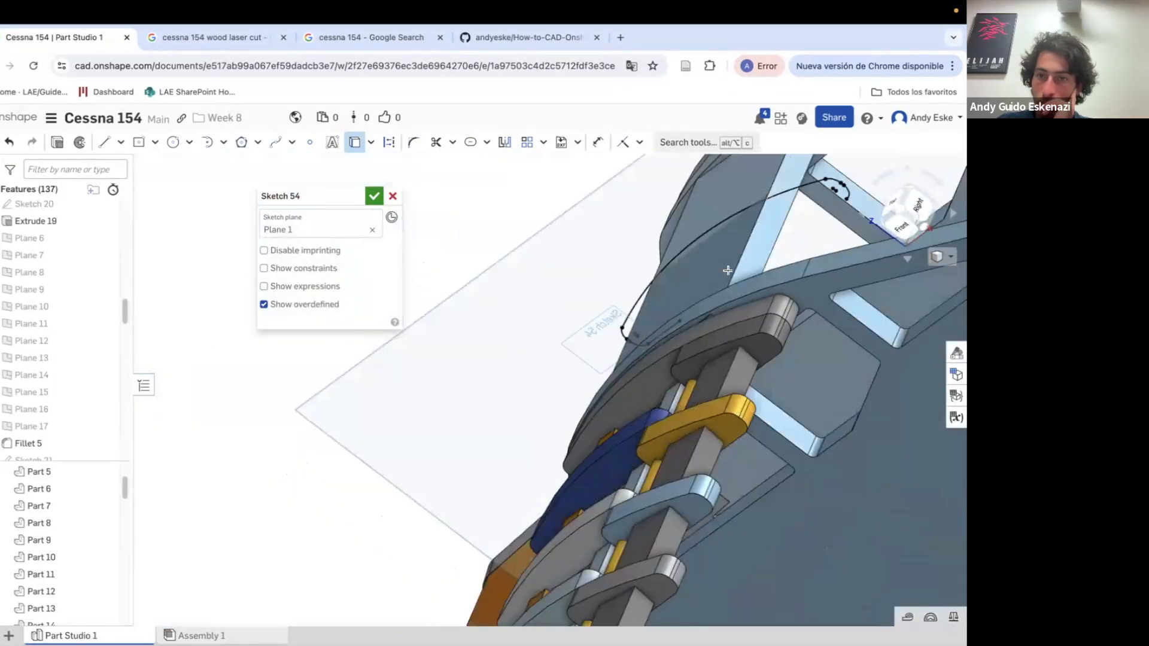
Try to complete the profile by projecting the roof panel's front edges and drawing lines at the panel's ends
{"action": "key", "text": "n"}
{"action": "key", "text": "l"}
{"action": "left_click", "coordinate": [107, 144]}
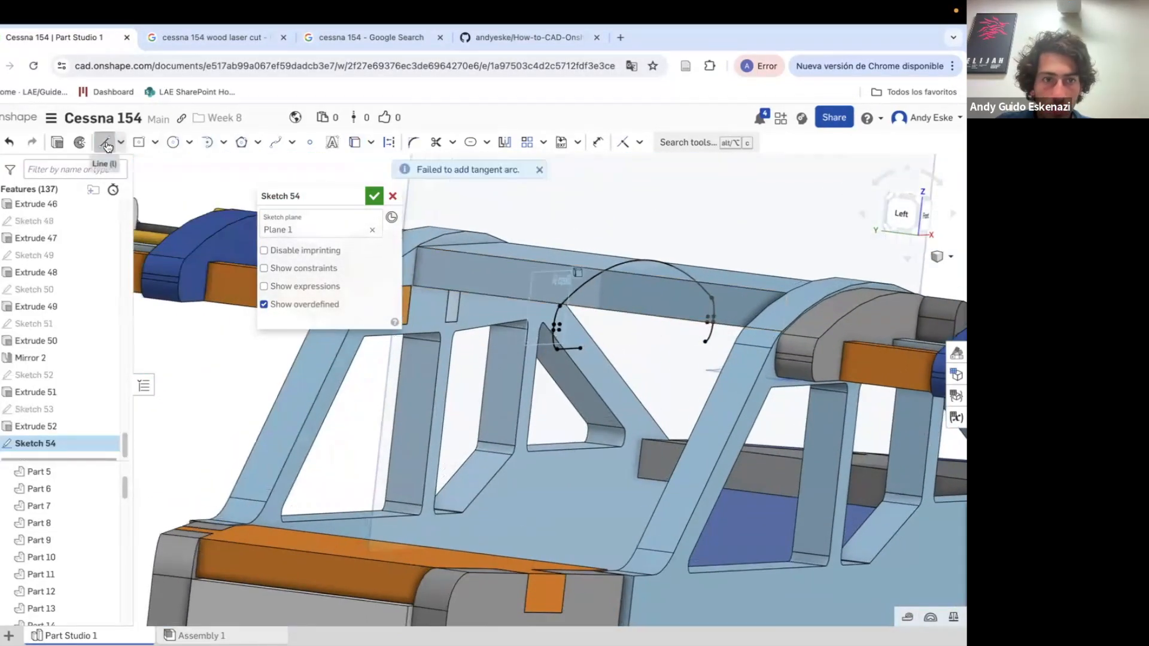
{"action": "right_click_drag", "start_coordinate": [680, 384], "coordinate": [662, 326]}
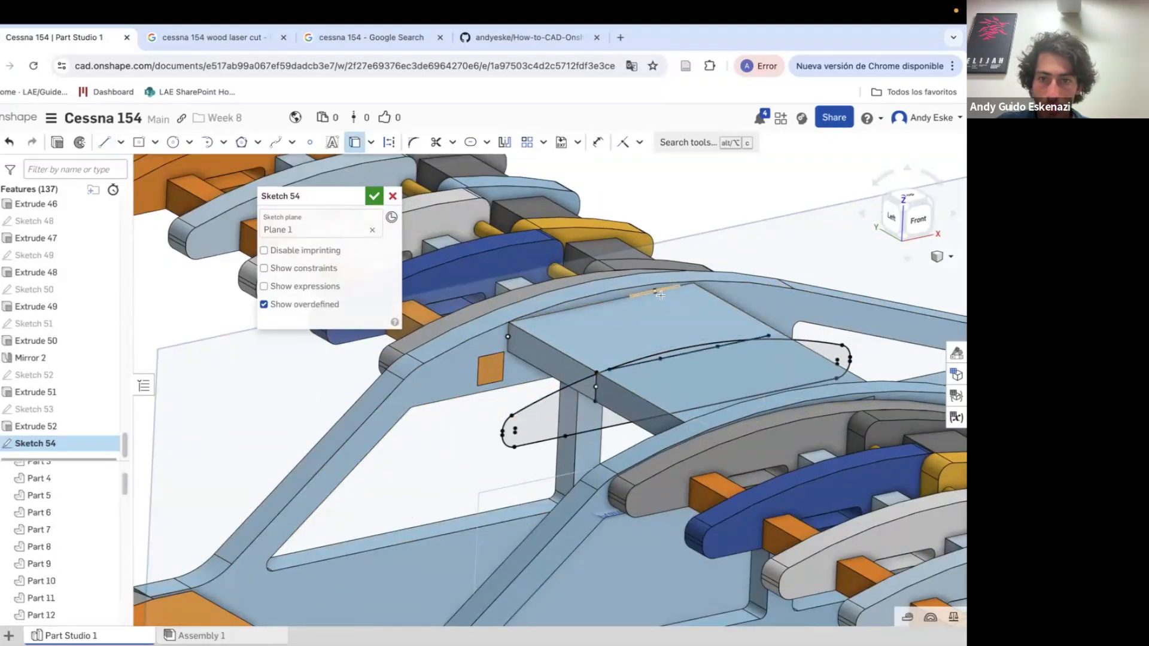
{"action": "scroll", "coordinate": [362, 367], "scroll_direction": "up", "scroll_amount": 5}
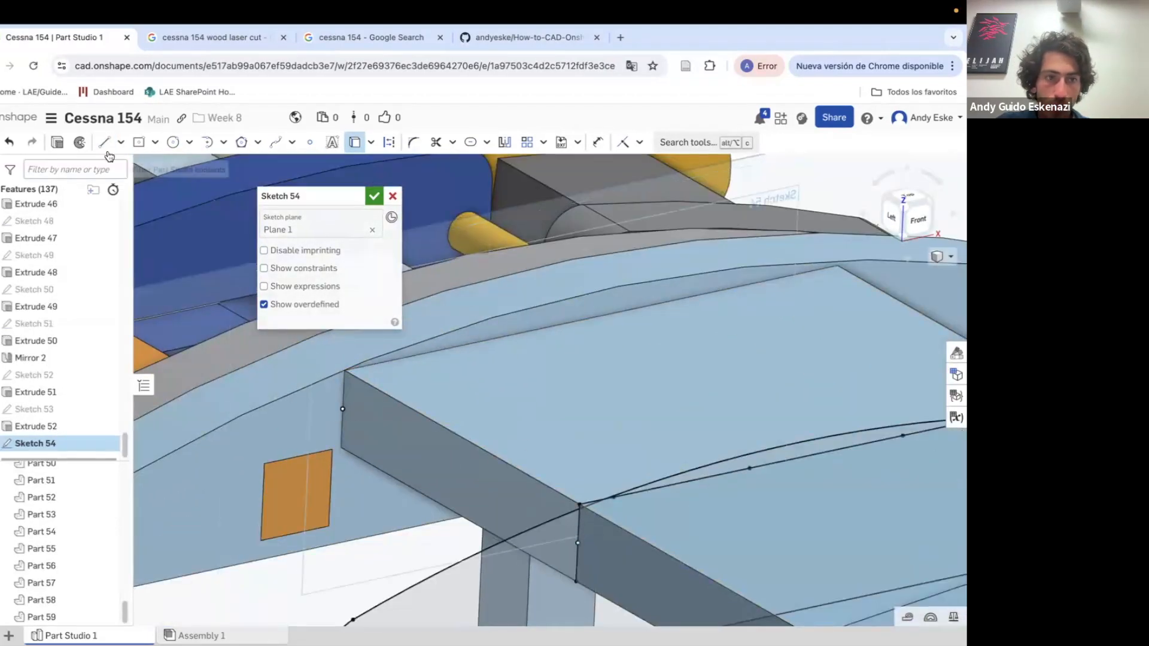
{"action": "left_click", "coordinate": [105, 143]}
{"action": "scroll", "coordinate": [766, 528], "scroll_direction": "down", "scroll_amount": 5}
{"action": "key", "text": "n"}
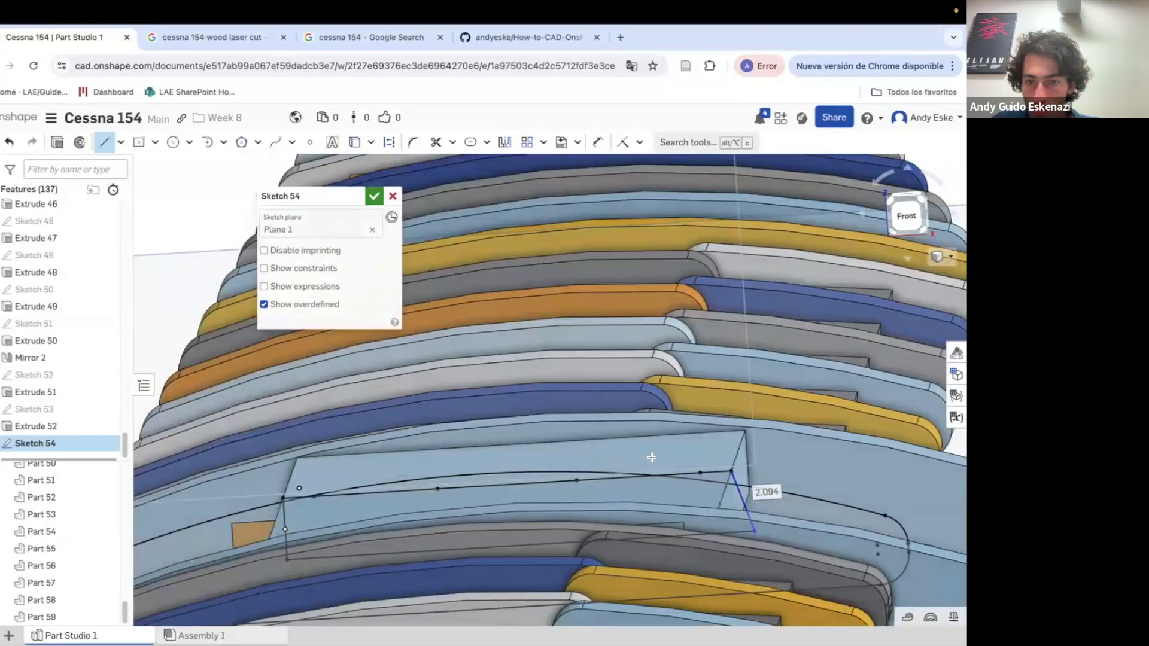
{"action": "scroll", "coordinate": [608, 455], "scroll_direction": "down", "scroll_amount": 3}
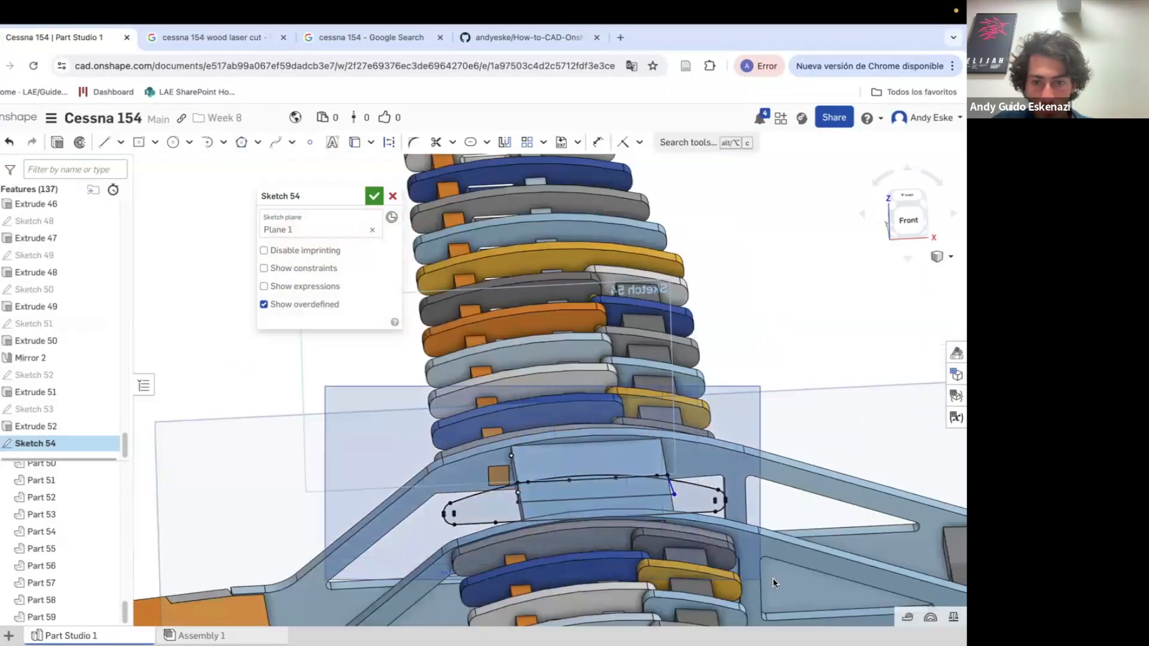
Project the rib's upper and lower curves into Sketch 54 and join their front and rear ends with straight lines
{"action": "left_click", "coordinate": [355, 143]}
{"action": "right_click_drag", "start_coordinate": [589, 479], "coordinate": [534, 502]}
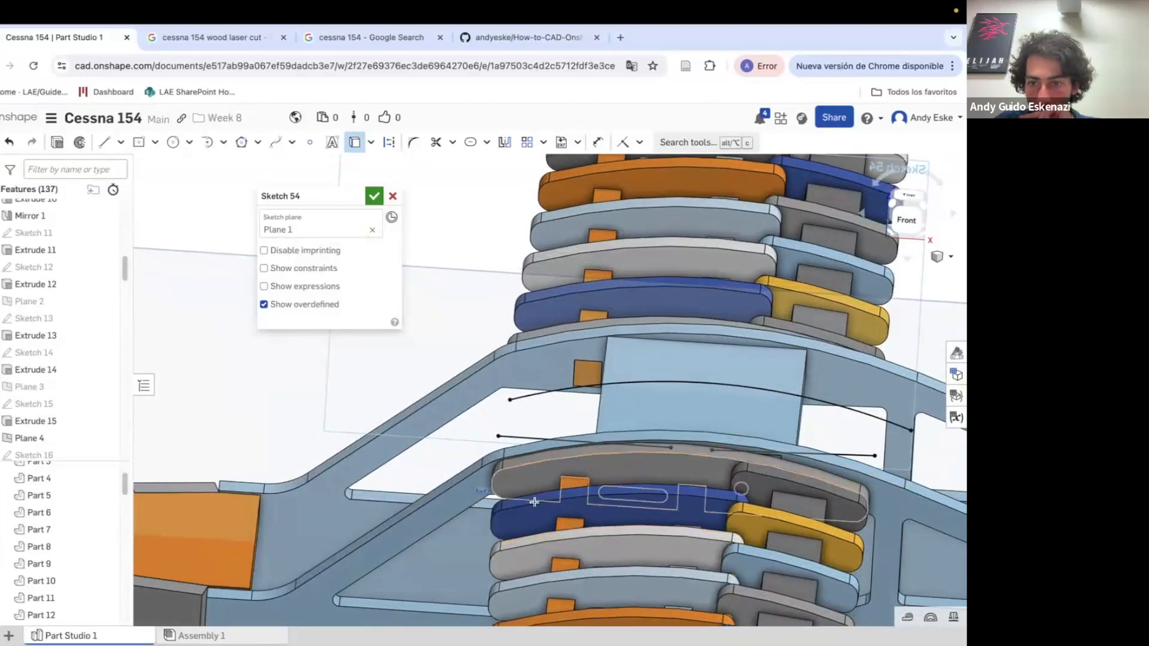
{"action": "left_click", "coordinate": [875, 454]}
{"action": "scroll", "coordinate": [749, 342], "scroll_direction": "up", "scroll_amount": 2}
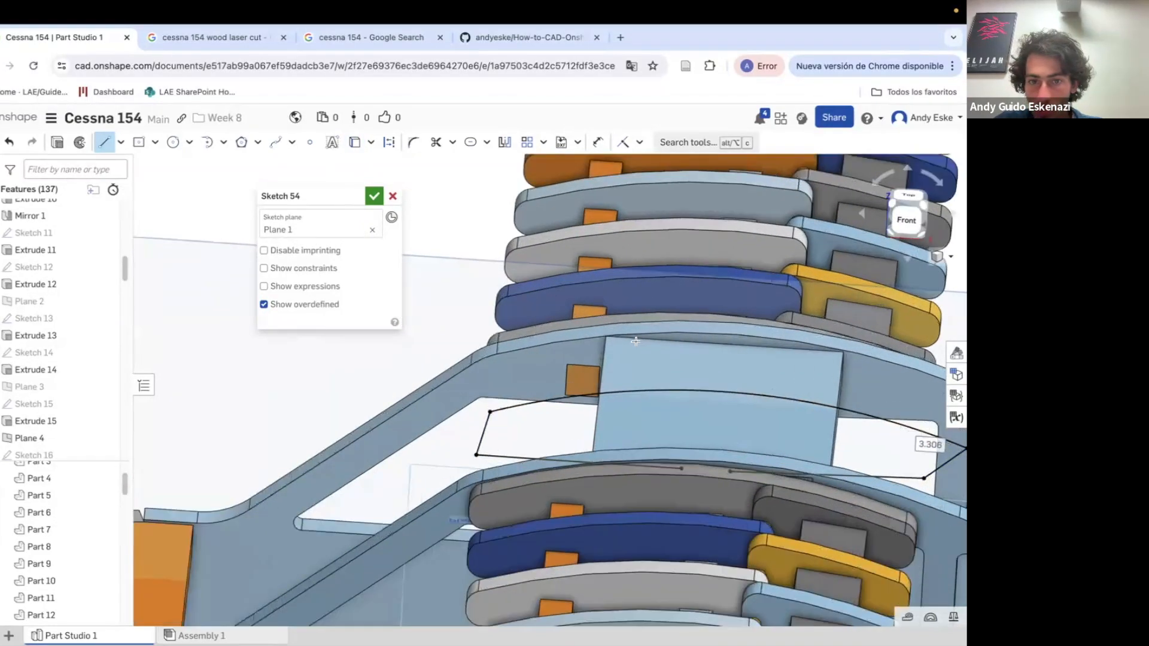
Project the roof panel's upper edges across its full width into Sketch 54
{"action": "right_click_drag", "start_coordinate": [748, 339], "coordinate": [787, 330]}
{"action": "scroll", "coordinate": [538, 344], "scroll_direction": "up", "scroll_amount": 5}
{"action": "left_click", "coordinate": [538, 344]}
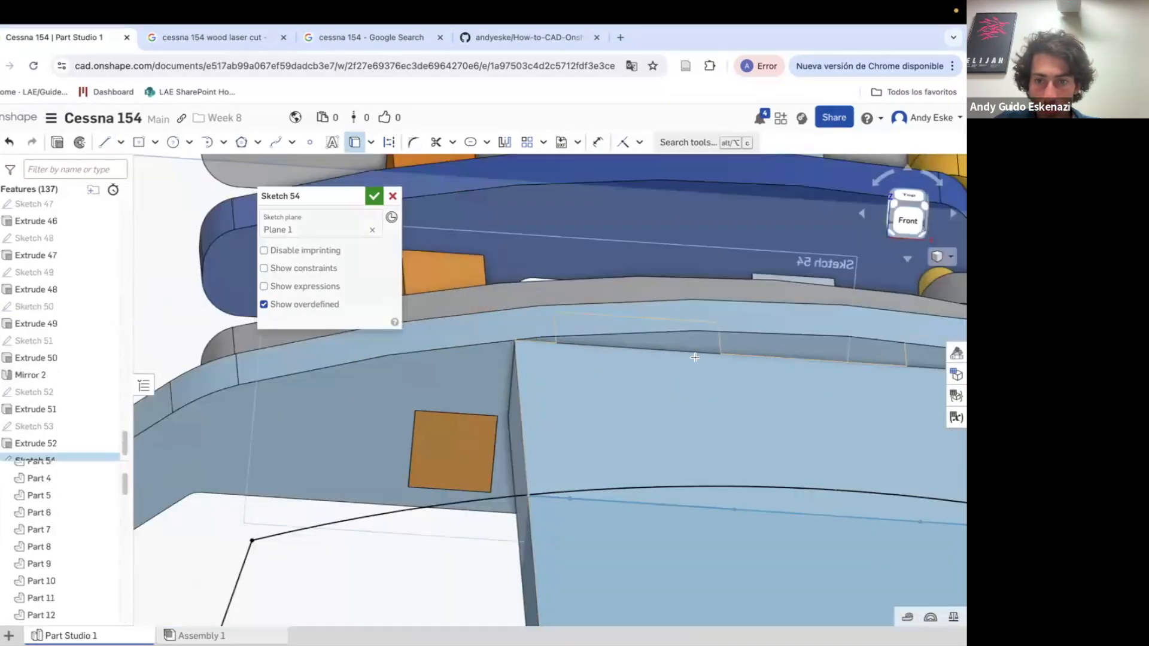
{"action": "left_click", "coordinate": [644, 352]}
{"action": "scroll", "coordinate": [644, 351], "scroll_direction": "down", "scroll_amount": 4}
{"action": "left_click", "coordinate": [745, 358]}
{"action": "left_click", "coordinate": [862, 366]}
{"action": "scroll", "coordinate": [886, 366], "scroll_direction": "up", "scroll_amount": 2}
{"action": "scroll", "coordinate": [893, 368], "scroll_direction": "up", "scroll_amount": 2}
{"action": "left_click", "coordinate": [897, 367]}
{"action": "scroll", "coordinate": [772, 395], "scroll_direction": "down", "scroll_amount": 2}
Draw lines below the projected panel edges, constrain them perpendicular, and set the enclosed section's height to 2 mm
{"action": "left_click", "coordinate": [105, 143]}
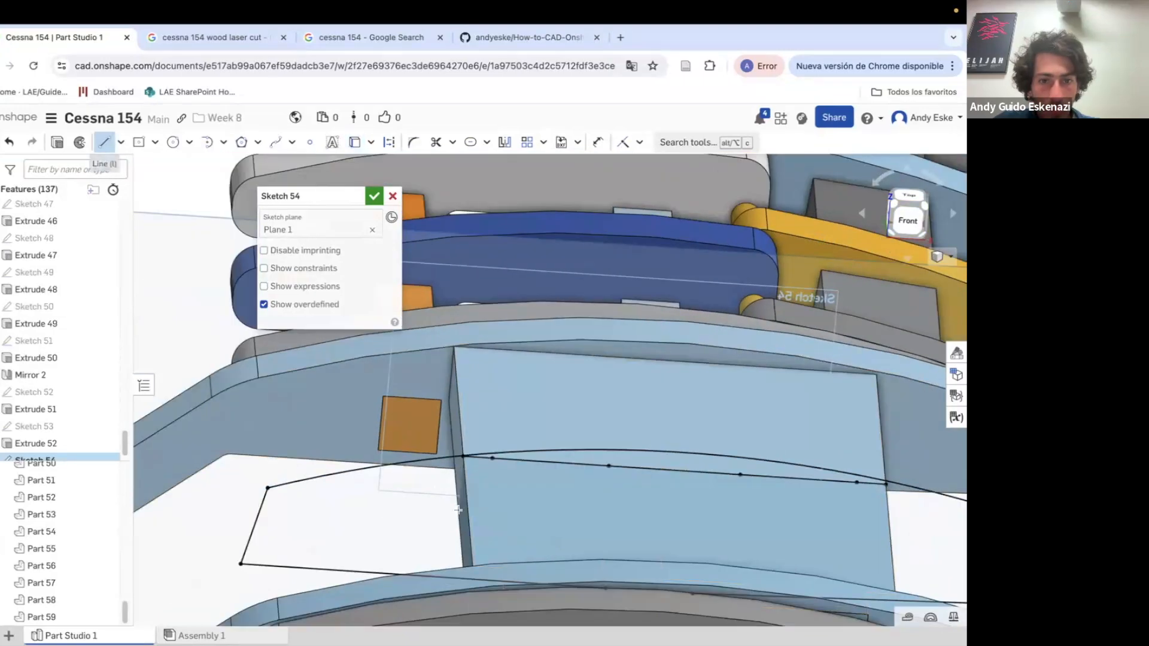
{"action": "left_click", "coordinate": [639, 142]}
{"action": "left_click", "coordinate": [653, 302]}
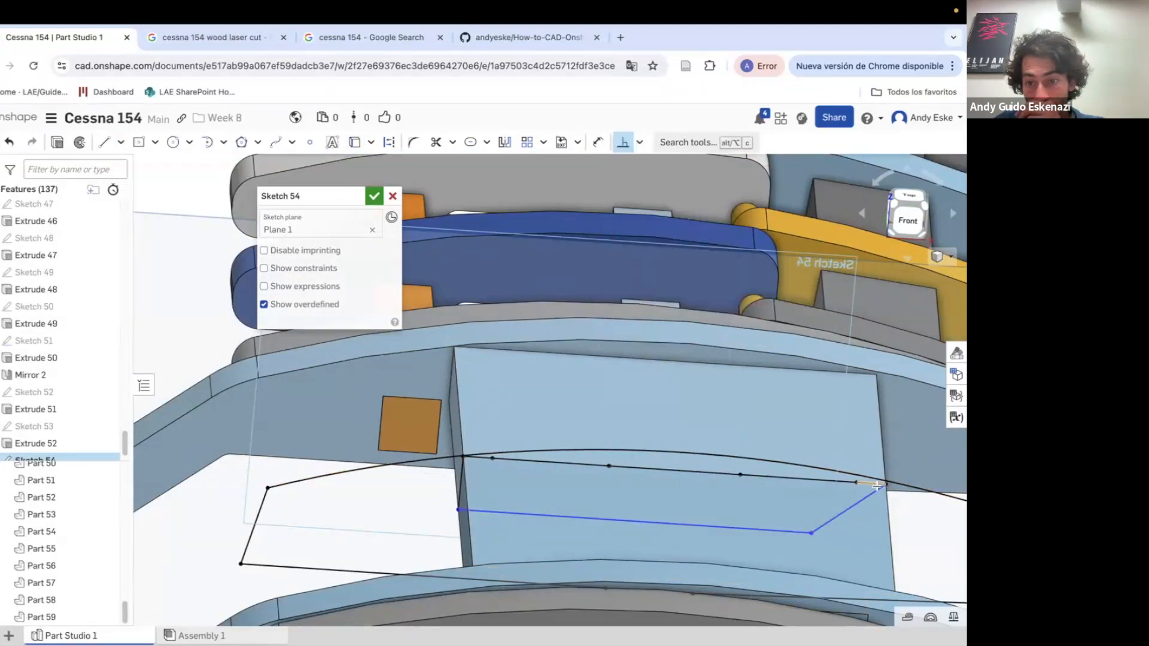
{"action": "scroll", "coordinate": [487, 419], "scroll_direction": "down", "scroll_amount": 4}
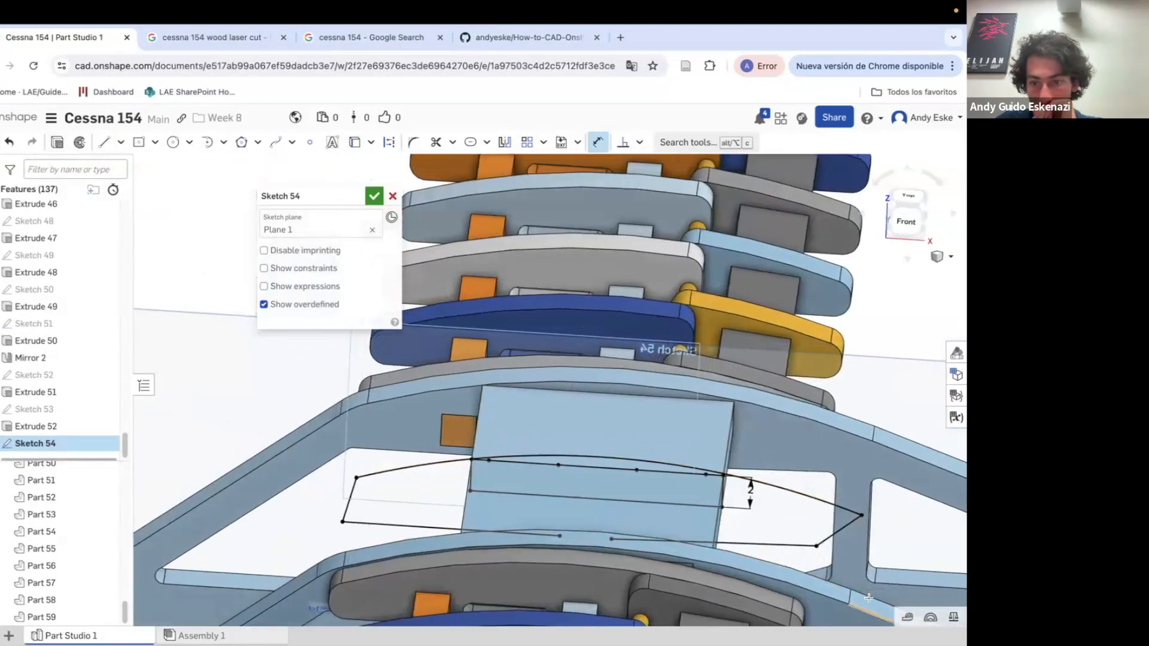
{"action": "left_click", "coordinate": [57, 142]}
{"action": "left_click", "coordinate": [380, 500]}
{"action": "type", "text": "1"}
{"action": "key", "text": "Return"}
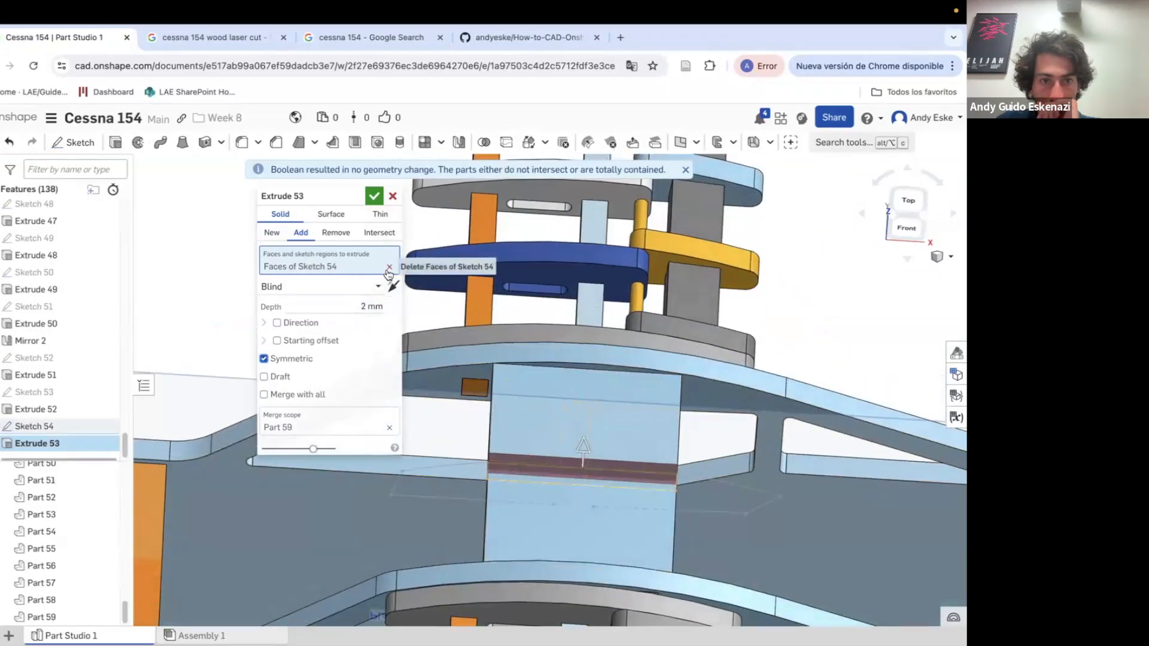
{"action": "left_click", "coordinate": [390, 266]}
{"action": "left_click", "coordinate": [393, 196]}
Close the gap in the rib outline's lower edge in Sketch 54 and extrude the profile symmetrically to 2 mm
{"action": "right_click", "coordinate": [35, 443]}
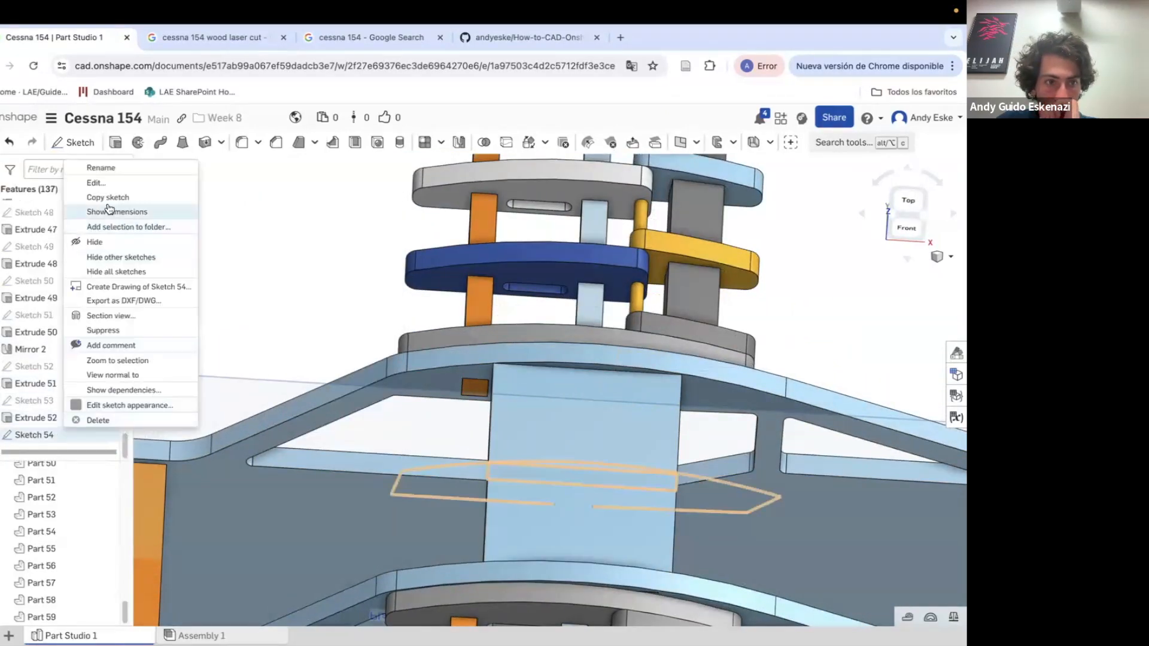
{"action": "left_click", "coordinate": [96, 179]}
{"action": "left_click", "coordinate": [593, 506]}
{"action": "key", "text": "shift+e"}
{"action": "left_click", "coordinate": [288, 360]}
{"action": "left_click", "coordinate": [371, 306]}
{"action": "type", "text": "2"}
{"action": "key", "text": "Return"}
{"action": "left_click", "coordinate": [371, 200]}
{"action": "scroll", "coordinate": [539, 348], "scroll_direction": "down", "scroll_amount": 5}
{"action": "mouse_move", "coordinate": [527, 335]}
{"action": "right_mouse_down"}
{"action": "mouse_move", "coordinate": [587, 376]}
{"action": "mouse_move", "coordinate": [581, 436]}
{"action": "right_mouse_up"}
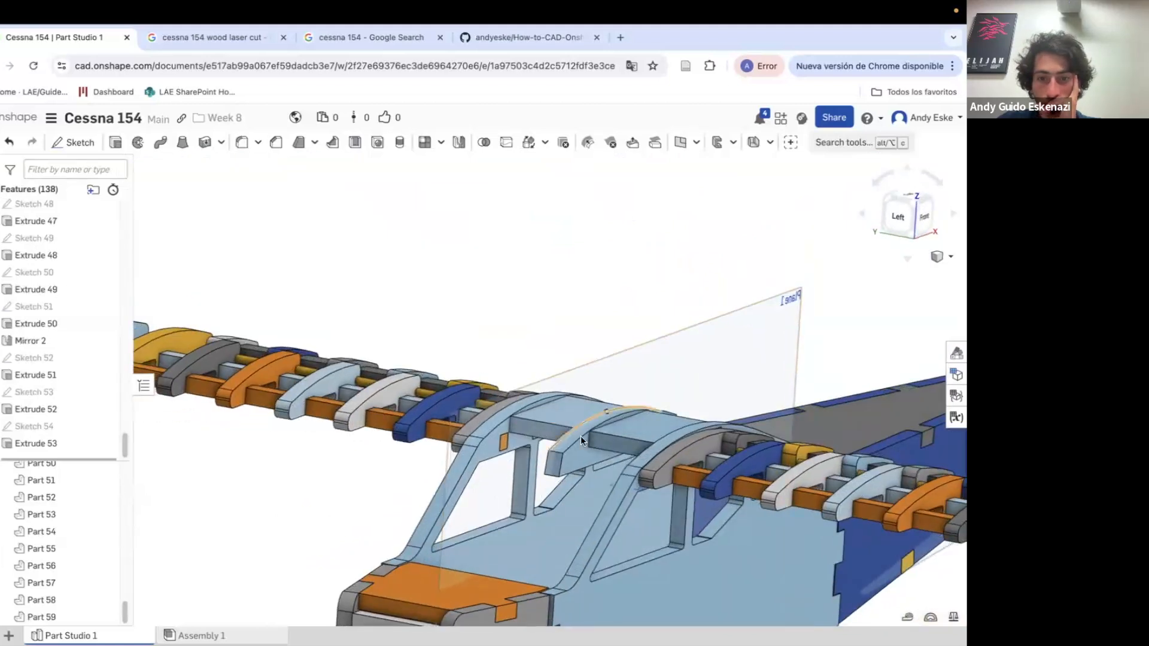
Edit Sketch 53 to set the roof panel's offsets from the slots to 0.5 mm
{"action": "scroll", "coordinate": [575, 432], "scroll_direction": "up", "scroll_amount": 5}
{"action": "right_click", "coordinate": [60, 393]}
{"action": "left_click", "coordinate": [99, 145]}
{"action": "right_click_drag", "start_coordinate": [445, 362], "coordinate": [426, 432]}
{"action": "scroll", "coordinate": [428, 428], "scroll_direction": "up", "scroll_amount": 2}
{"action": "double_click", "coordinate": [431, 420]}
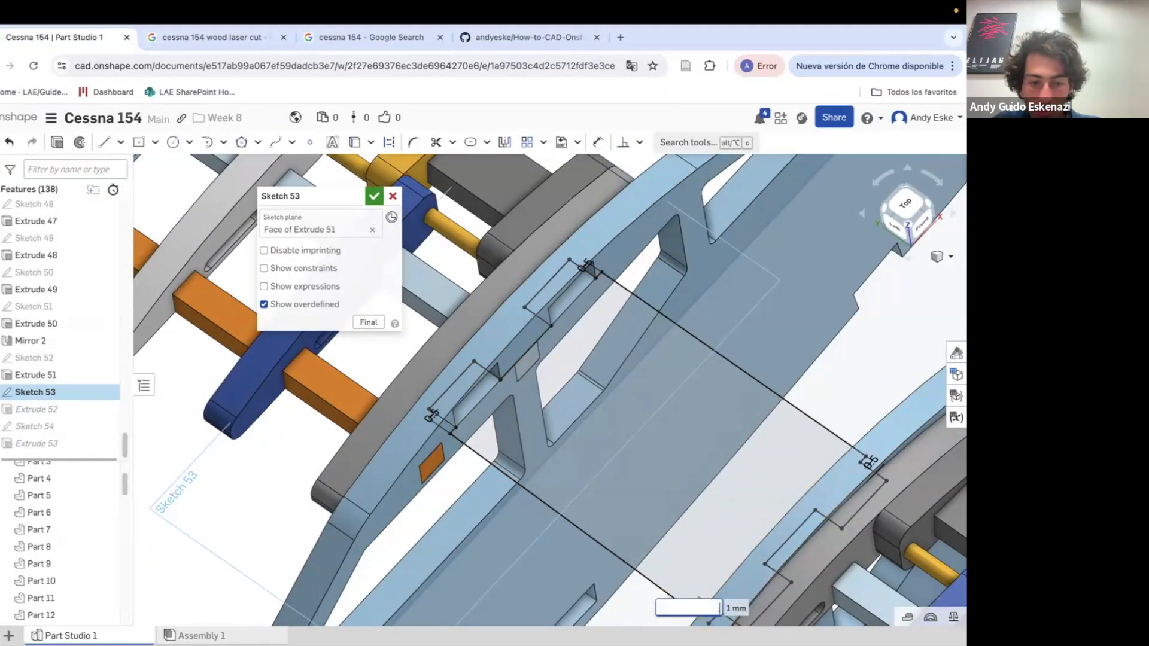
{"action": "left_click", "coordinate": [375, 196]}
{"action": "right_click_drag", "start_coordinate": [438, 364], "coordinate": [593, 425]}
{"action": "scroll", "coordinate": [592, 426], "scroll_direction": "down", "scroll_amount": 5}
{"action": "scroll", "coordinate": [302, 161], "scroll_direction": "up", "scroll_amount": 5}
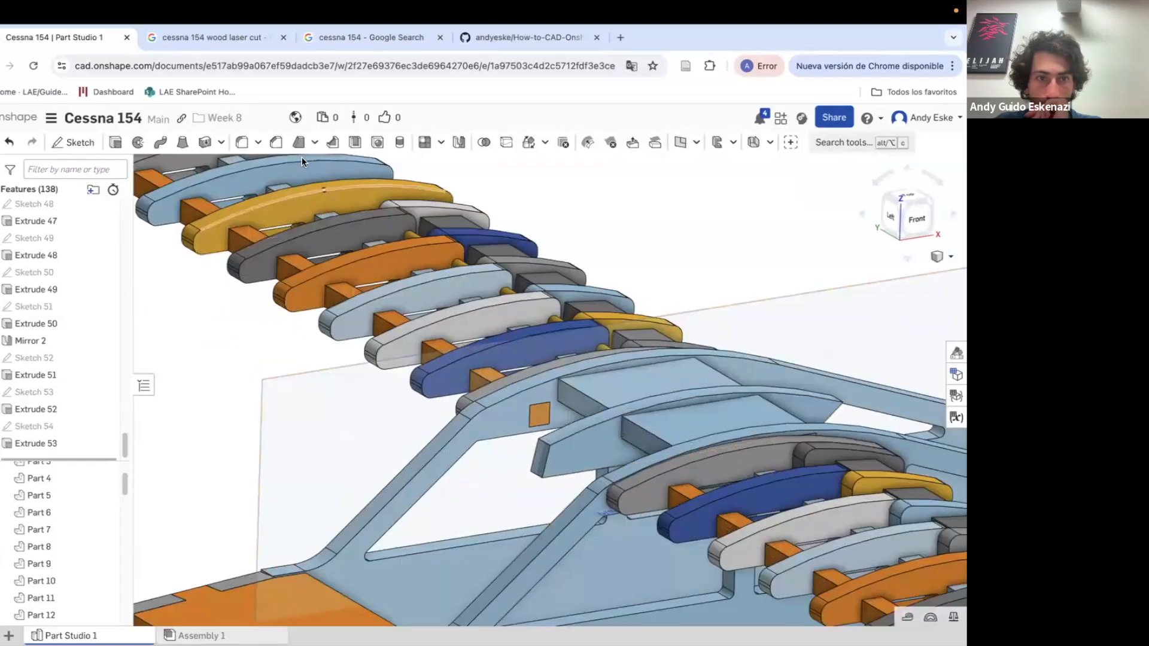
Fillet the four end edges of the central roof rib with a 1 mm radius
{"action": "key", "text": "shift+f"}
{"action": "scroll", "coordinate": [616, 474], "scroll_direction": "up", "scroll_amount": 5}
{"action": "right_click_drag", "start_coordinate": [616, 474], "coordinate": [591, 437]}
{"action": "scroll", "coordinate": [660, 475], "scroll_direction": "down", "scroll_amount": 5}
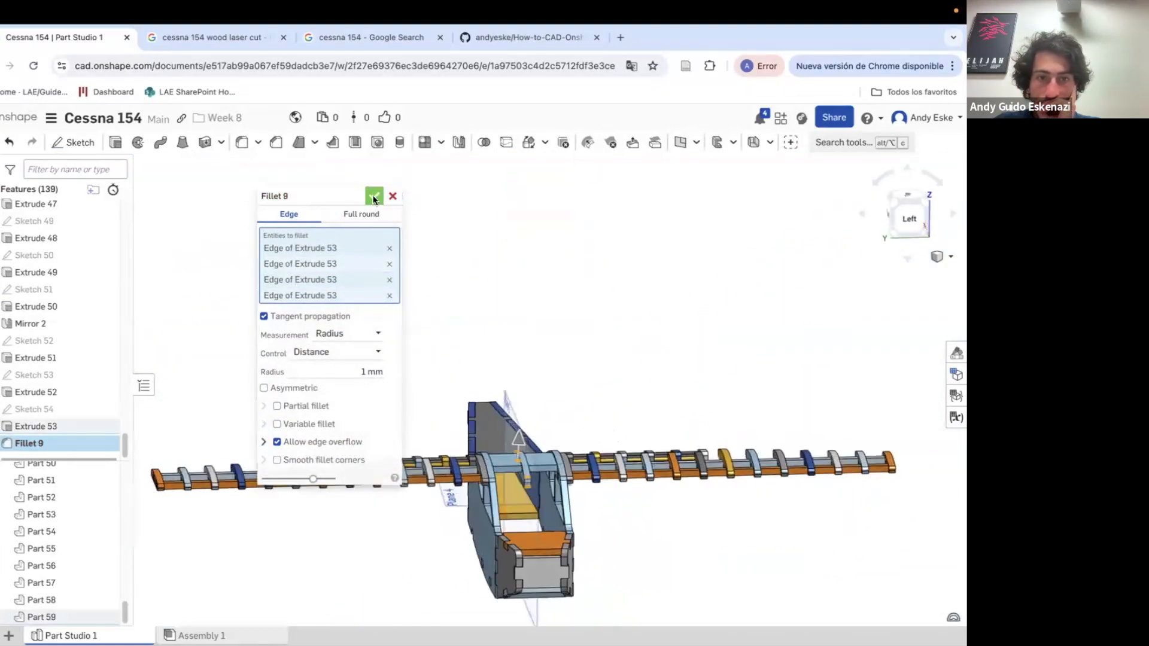
{"action": "left_click", "coordinate": [374, 197]}
Sketch a 2 mm square at the roof rib's lower front and cut it symmetrically 25 mm through rib and fuselage sides
{"action": "right_click_drag", "start_coordinate": [455, 359], "coordinate": [527, 491]}
{"action": "scroll", "coordinate": [538, 509], "scroll_direction": "up", "scroll_amount": 5}
{"action": "key", "text": "s"}
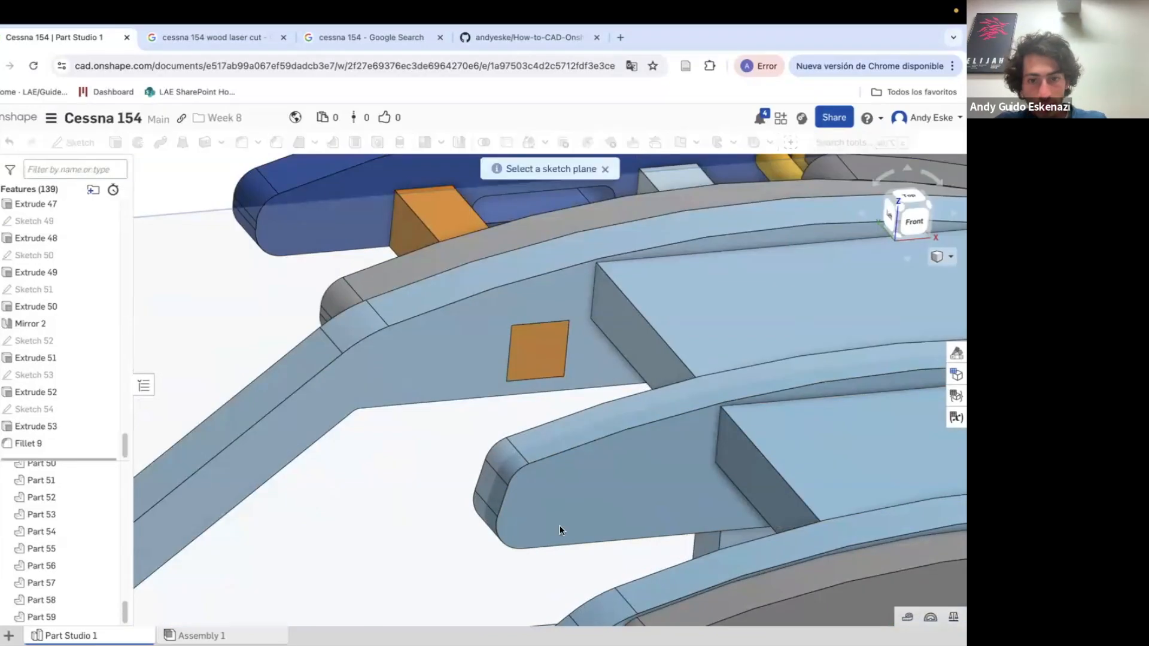
{"action": "left_click", "coordinate": [559, 525]}
{"action": "left_click", "coordinate": [162, 166]}
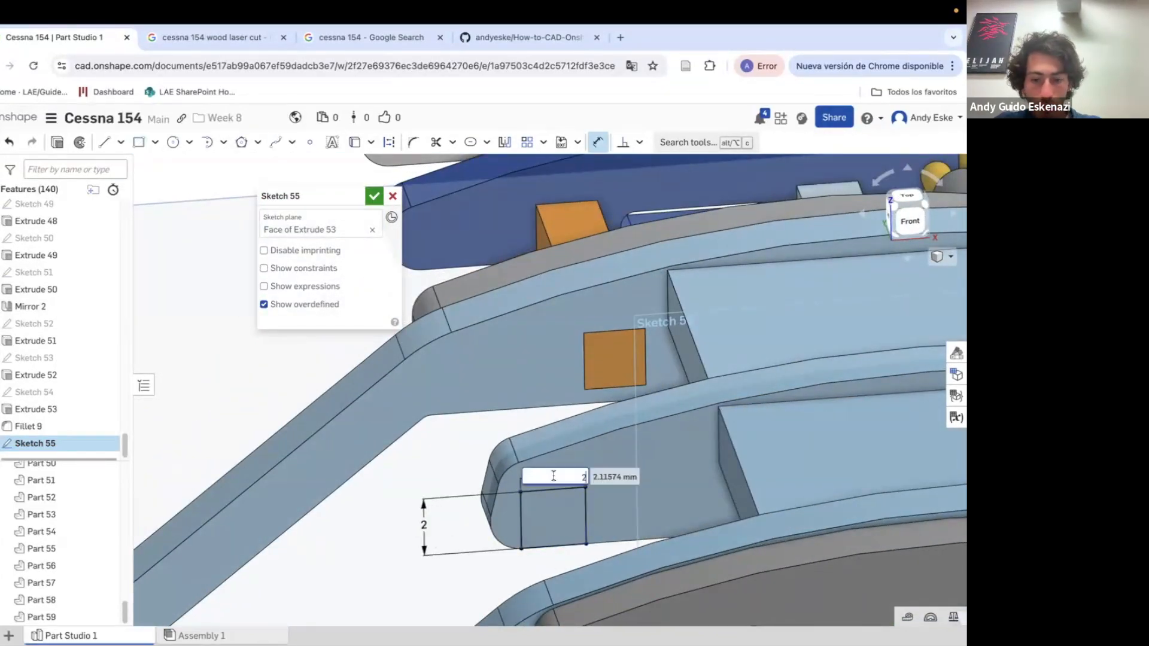
{"action": "key", "text": "Return"}
{"action": "key", "text": "shift+e"}
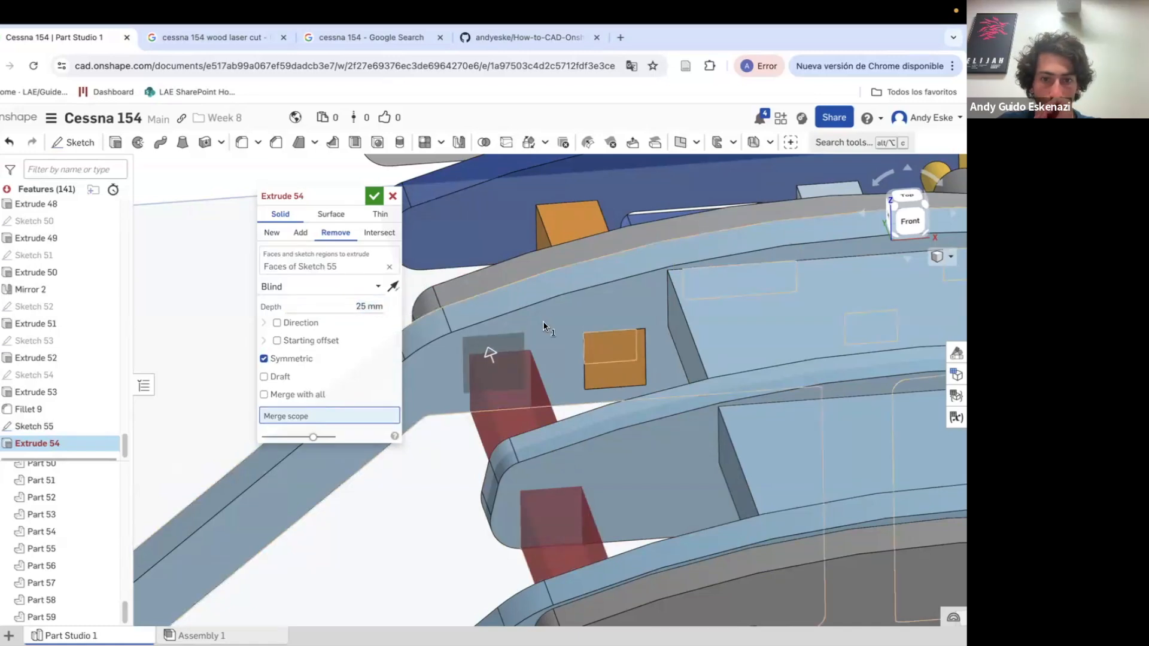
{"action": "key", "text": "Return"}
Sketch on the face inside the fuselage's front notch and extrude it as a new spar up to the opposite face
{"action": "left_click", "coordinate": [75, 142]}
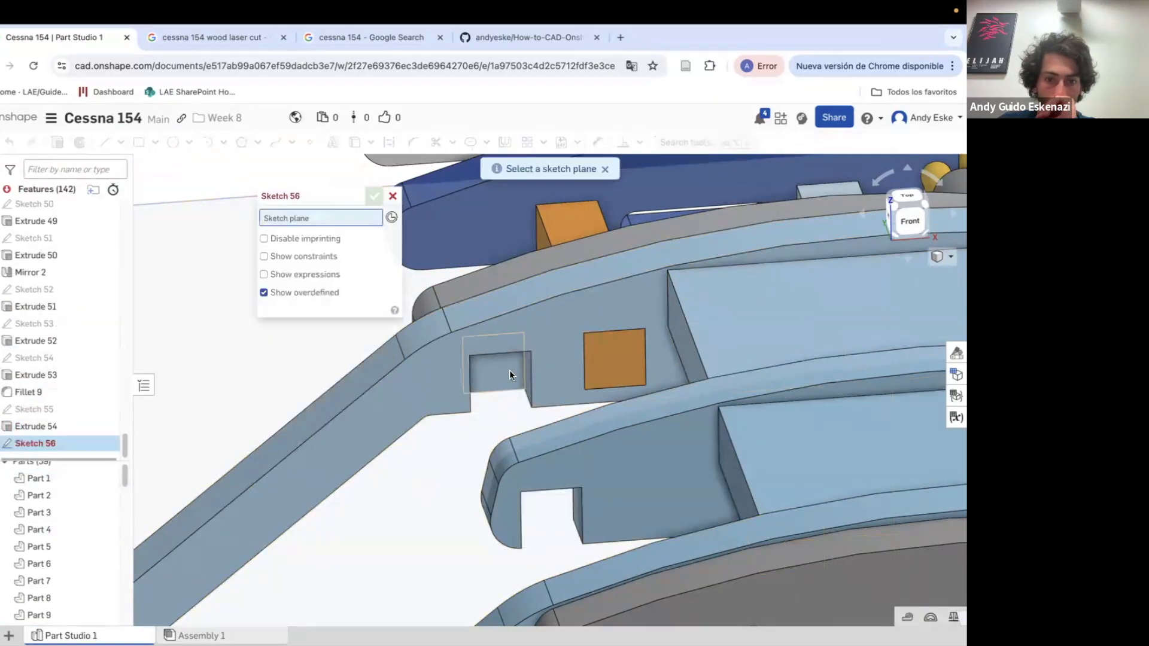
{"action": "left_click", "coordinate": [511, 375]}
{"action": "left_click", "coordinate": [60, 147]}
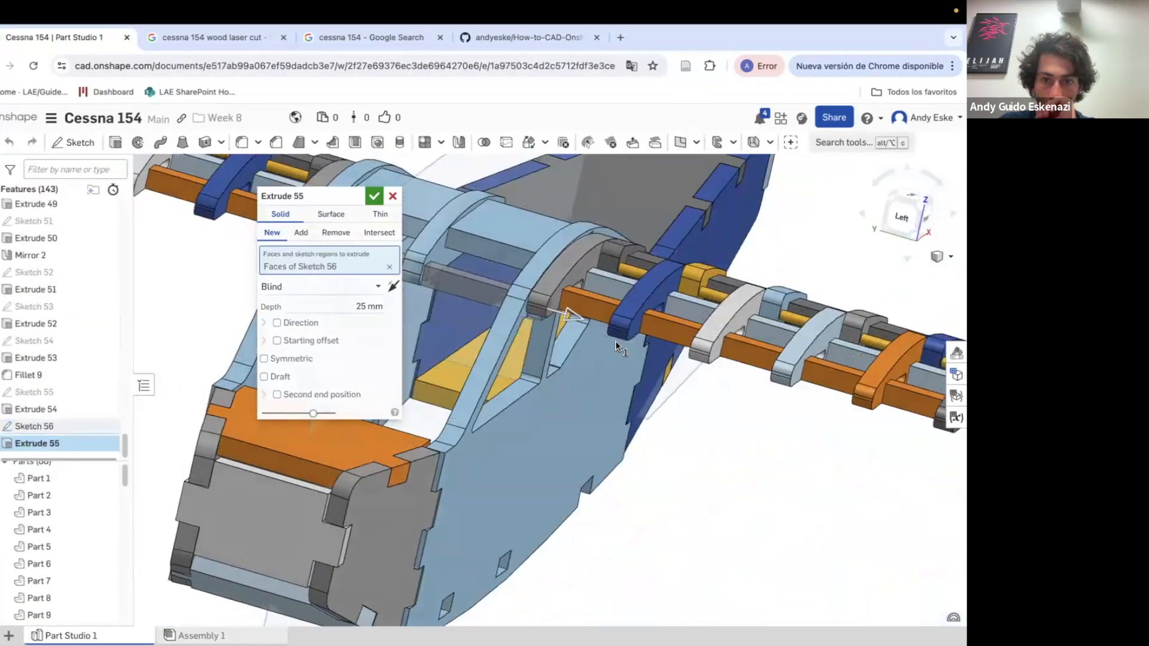
{"action": "left_click", "coordinate": [320, 287]}
{"action": "left_click", "coordinate": [288, 341]}
{"action": "left_click", "coordinate": [746, 514]}
{"action": "key", "text": "Return"}
{"action": "scroll", "coordinate": [618, 374], "scroll_direction": "down", "scroll_amount": 10}
{"action": "mouse_move", "coordinate": [618, 375]}
{"action": "right_mouse_down"}
{"action": "mouse_move", "coordinate": [621, 361]}
{"action": "mouse_move", "coordinate": [591, 346]}
{"action": "mouse_move", "coordinate": [594, 357]}
{"action": "mouse_move", "coordinate": [431, 359]}
{"action": "right_mouse_up"}
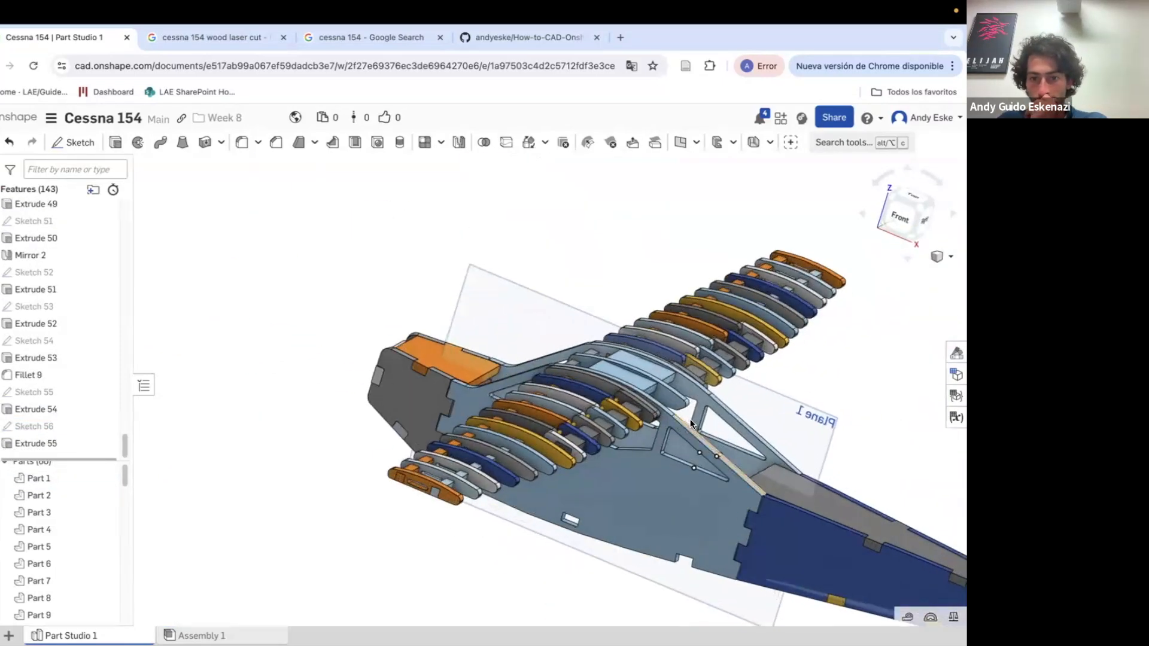
Sketch a 2 mm high rectangle near the roof rib's rear end and close its base along the rib's lower edge
{"action": "scroll", "coordinate": [623, 385], "scroll_direction": "up", "scroll_amount": 10}
{"action": "left_click", "coordinate": [75, 142]}
{"action": "left_click", "coordinate": [626, 363]}
{"action": "left_click", "coordinate": [139, 143]}
{"action": "right_click_drag", "start_coordinate": [649, 479], "coordinate": [657, 362]}
{"action": "left_click", "coordinate": [601, 375]}
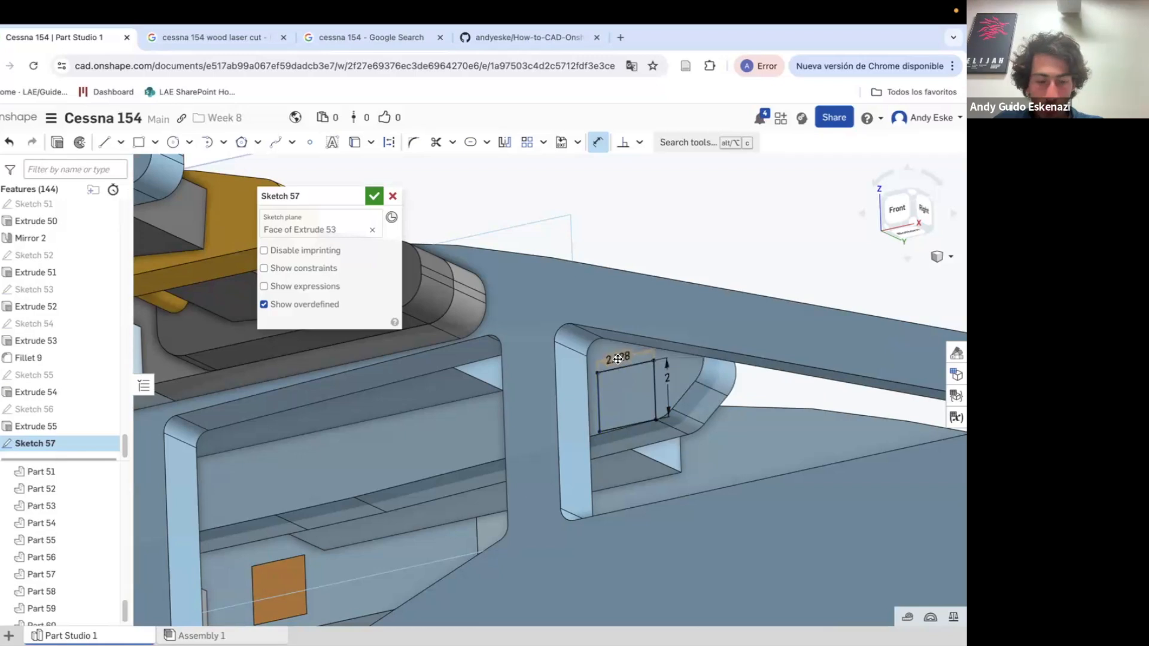
{"action": "key", "text": "Return"}
{"action": "scroll", "coordinate": [616, 431], "scroll_direction": "up", "scroll_amount": 10}
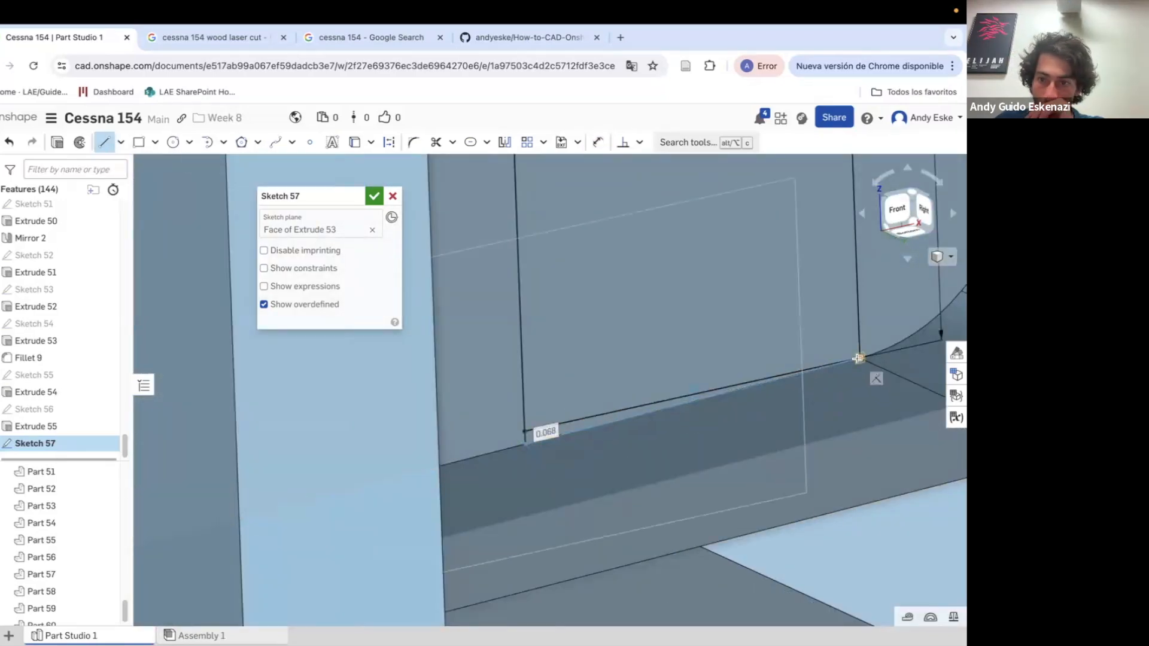
{"action": "left_click", "coordinate": [859, 358]}
Cut the rear rectangle with a 25 mm depth from the roof rib and both fuselage sides
{"action": "left_click", "coordinate": [57, 142]}
{"action": "left_click", "coordinate": [539, 371]}
{"action": "left_click", "coordinate": [336, 233]}
{"action": "scroll", "coordinate": [602, 449], "scroll_direction": "down", "scroll_amount": 10}
{"action": "mouse_move", "coordinate": [603, 449]}
{"action": "right_mouse_down"}
{"action": "mouse_move", "coordinate": [536, 357]}
{"action": "mouse_move", "coordinate": [663, 232]}
{"action": "right_mouse_up"}
{"action": "left_click", "coordinate": [536, 357]}
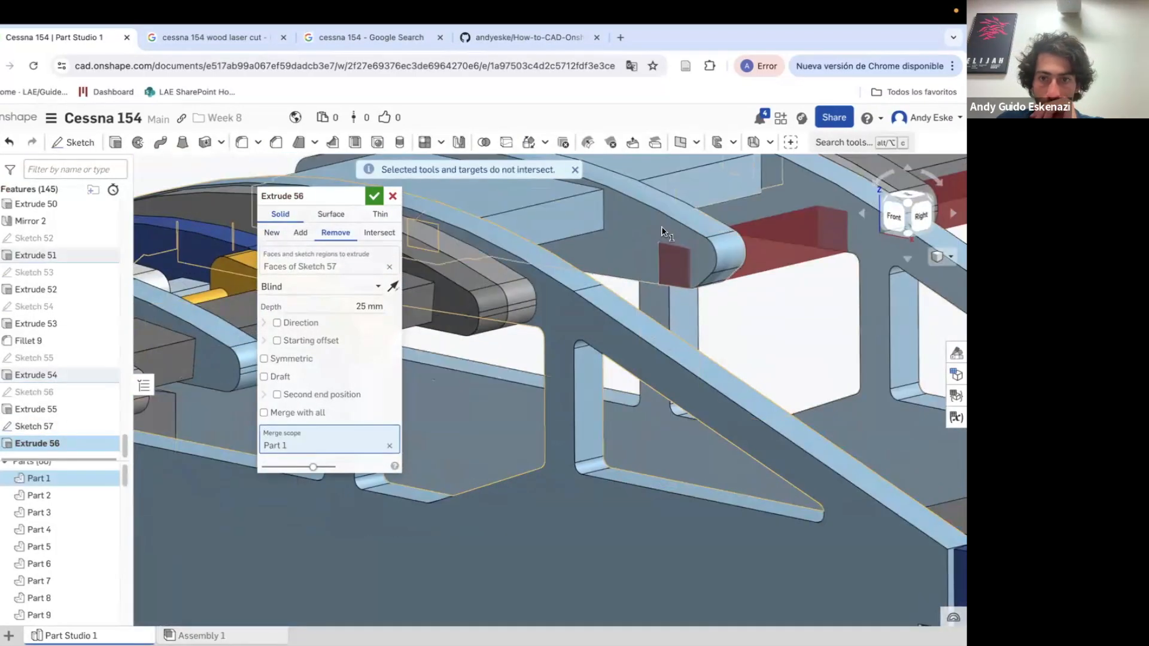
{"action": "left_click", "coordinate": [663, 233]}
{"action": "scroll", "coordinate": [663, 232], "scroll_direction": "down", "scroll_amount": 5}
{"action": "left_click", "coordinate": [745, 243]}
{"action": "scroll", "coordinate": [595, 320], "scroll_direction": "down", "scroll_amount": 2}
{"action": "right_click_drag", "start_coordinate": [595, 321], "coordinate": [695, 254]}
{"action": "scroll", "coordinate": [461, 429], "scroll_direction": "down", "scroll_amount": 5}
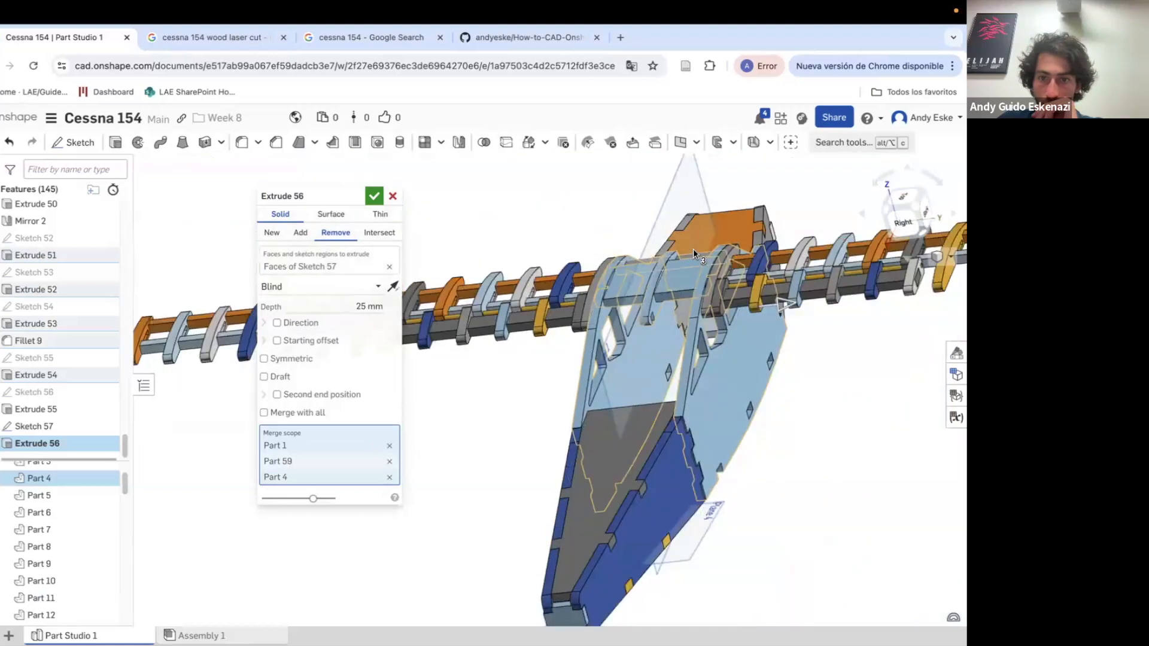
{"action": "scroll", "coordinate": [693, 249], "scroll_direction": "up", "scroll_amount": 3}
{"action": "left_click", "coordinate": [375, 197]}
Sketch a rectangle matching the rear notch on the face behind it
{"action": "mouse_move", "coordinate": [508, 287]}
{"action": "right_mouse_down"}
{"action": "mouse_move", "coordinate": [644, 345]}
{"action": "mouse_move", "coordinate": [569, 329]}
{"action": "mouse_move", "coordinate": [569, 306]}
{"action": "mouse_move", "coordinate": [599, 263]}
{"action": "right_mouse_up"}
{"action": "scroll", "coordinate": [659, 351], "scroll_direction": "up", "scroll_amount": 6}
{"action": "scroll", "coordinate": [647, 191], "scroll_direction": "up", "scroll_amount": 5}
{"action": "left_click", "coordinate": [73, 142]}
{"action": "left_click", "coordinate": [629, 276]}
{"action": "mouse_move", "coordinate": [611, 209]}
{"action": "right_mouse_down"}
{"action": "mouse_move", "coordinate": [629, 272]}
{"action": "mouse_move", "coordinate": [598, 221]}
{"action": "right_mouse_up"}
{"action": "left_click", "coordinate": [140, 143]}
{"action": "right_click_drag", "start_coordinate": [605, 299], "coordinate": [640, 236]}
{"action": "left_click", "coordinate": [606, 216]}
{"action": "left_click", "coordinate": [762, 374]}
{"action": "left_click", "coordinate": [374, 196]}
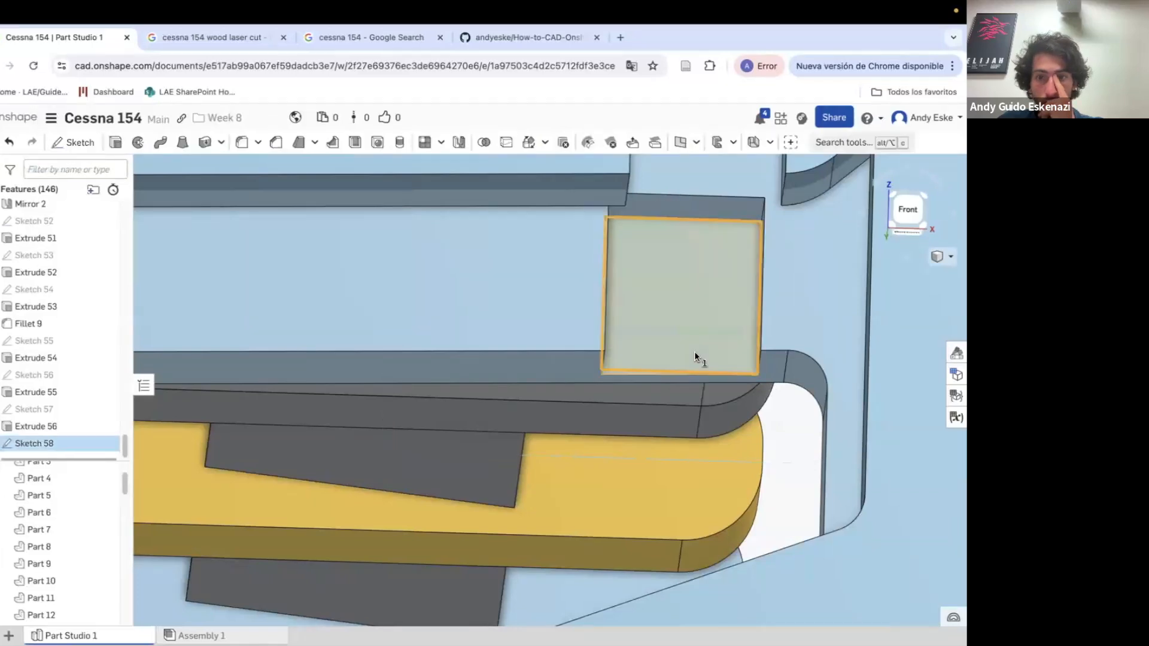
Extrude the rear notch rectangle as a new spar up to the face on the opposite side
{"action": "scroll", "coordinate": [694, 353], "scroll_direction": "down", "scroll_amount": 5}
{"action": "left_click", "coordinate": [115, 142]}
{"action": "left_click", "coordinate": [315, 389]}
{"action": "left_click", "coordinate": [321, 287]}
{"action": "left_click", "coordinate": [311, 338]}
{"action": "scroll", "coordinate": [715, 391], "scroll_direction": "down", "scroll_amount": 6}
{"action": "right_click_drag", "start_coordinate": [715, 391], "coordinate": [738, 339]}
{"action": "left_click", "coordinate": [738, 338]}
{"action": "left_click", "coordinate": [375, 196]}
{"action": "scroll", "coordinate": [404, 286], "scroll_direction": "down", "scroll_amount": 7}
{"action": "right_click_drag", "start_coordinate": [413, 293], "coordinate": [494, 412]}
{"action": "scroll", "coordinate": [520, 352], "scroll_direction": "up", "scroll_amount": 6}
{"action": "scroll", "coordinate": [527, 408], "scroll_direction": "up", "scroll_amount": 2}
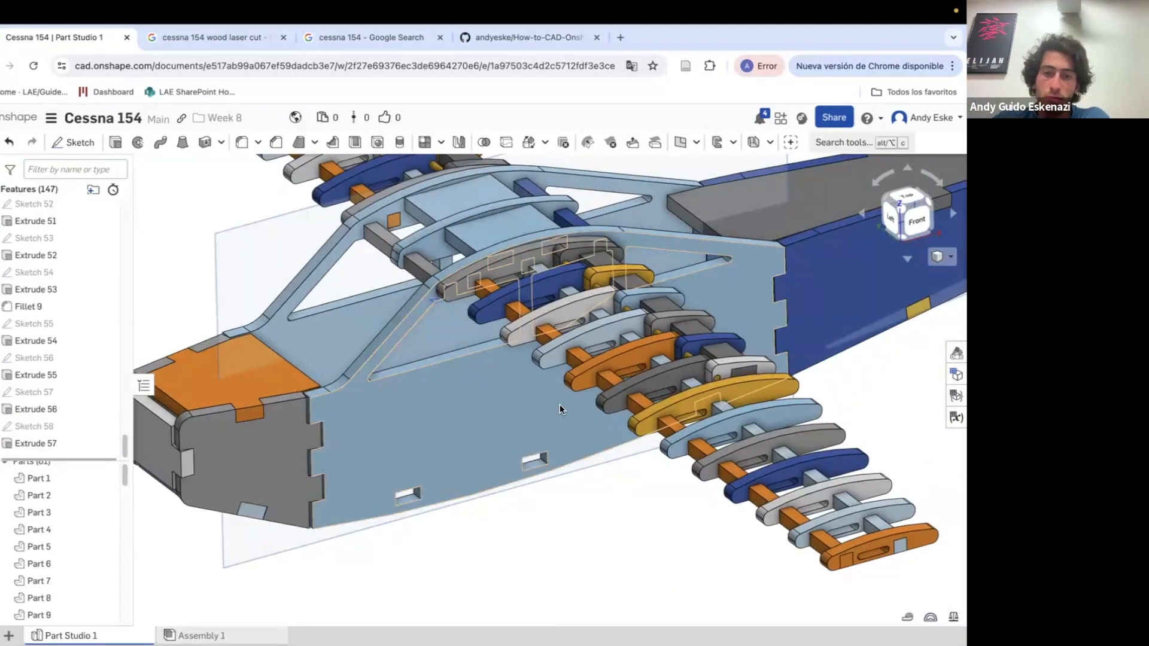
Start a sketch on the wing spar's face and draw a diagonal strut line about 36 mm long down to the fuselage's lower side
{"action": "scroll", "coordinate": [561, 407], "scroll_direction": "down", "scroll_amount": 4}
{"action": "scroll", "coordinate": [555, 365], "scroll_direction": "up", "scroll_amount": 4}
{"action": "left_click", "coordinate": [79, 149]}
{"action": "scroll", "coordinate": [618, 398], "scroll_direction": "up", "scroll_amount": 4}
{"action": "left_click", "coordinate": [618, 398]}
{"action": "scroll", "coordinate": [619, 401], "scroll_direction": "down", "scroll_amount": 7}
{"action": "key", "text": "n"}
{"action": "scroll", "coordinate": [681, 354], "scroll_direction": "up", "scroll_amount": 4}
{"action": "left_click", "coordinate": [105, 144]}
{"action": "scroll", "coordinate": [679, 328], "scroll_direction": "up", "scroll_amount": 7}
{"action": "scroll", "coordinate": [680, 320], "scroll_direction": "down", "scroll_amount": 6}
{"action": "left_click", "coordinate": [685, 316]}
{"action": "right_click_drag", "start_coordinate": [481, 529], "coordinate": [469, 535]}
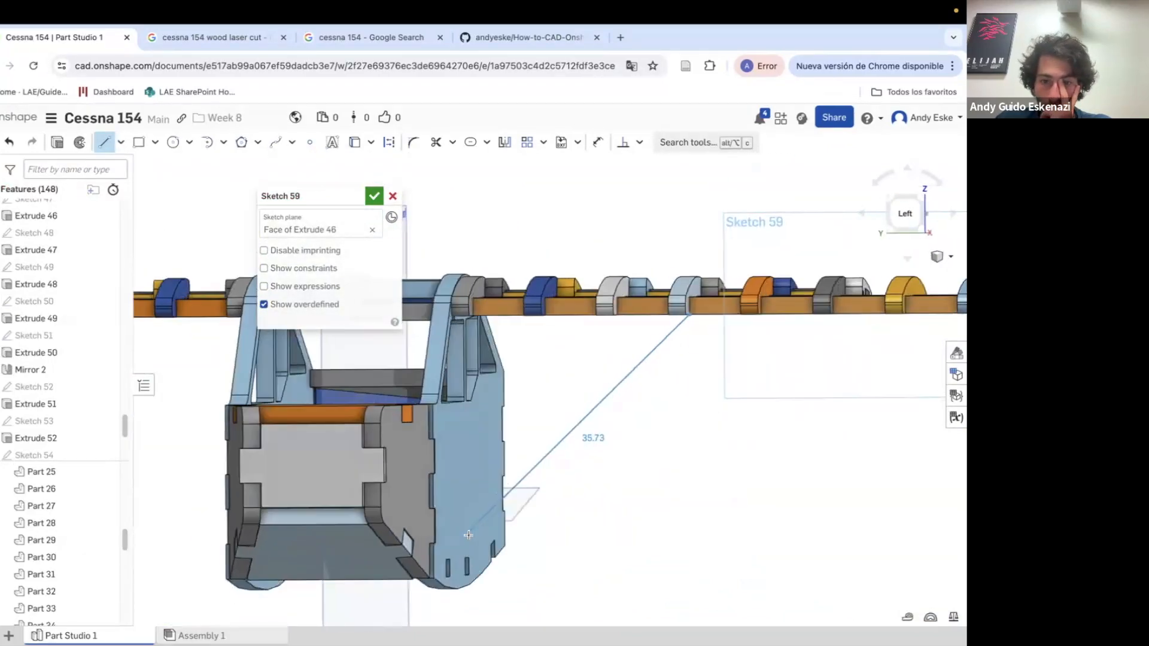
{"action": "key", "text": "n"}
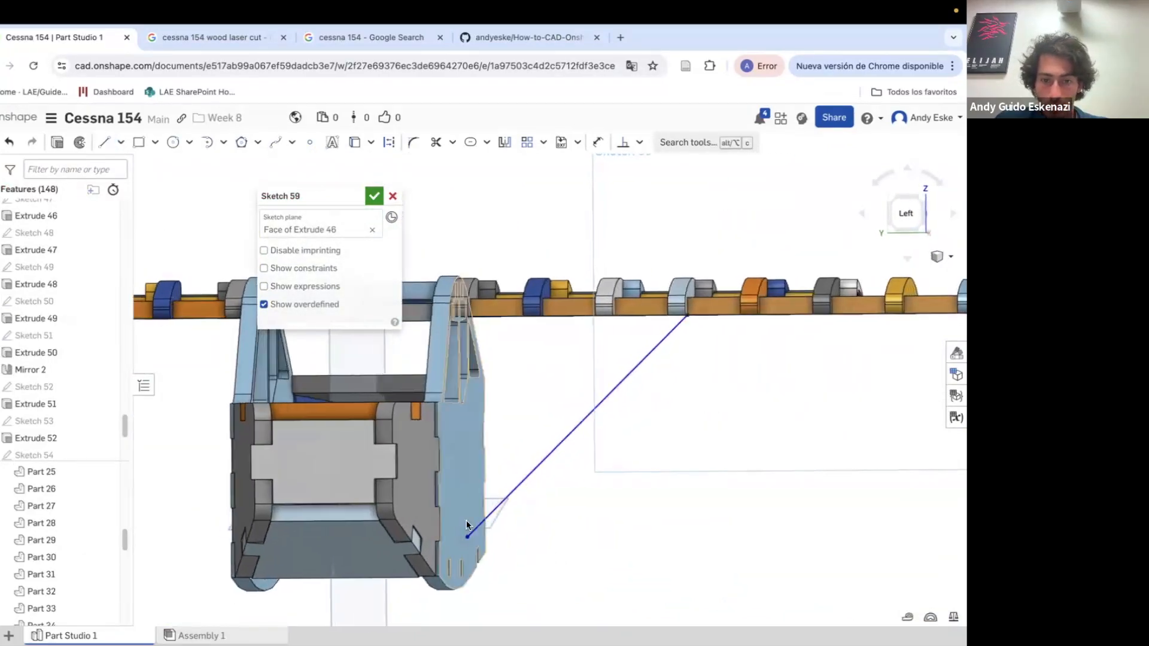
Draw a vertical construction line about 20 mm long down from the spar's root end over the fuselage side
{"action": "scroll", "coordinate": [467, 532], "scroll_direction": "up", "scroll_amount": 5}
{"action": "key", "text": "l"}
{"action": "right_click_drag", "start_coordinate": [467, 533], "coordinate": [470, 254]}
{"action": "scroll", "coordinate": [470, 254], "scroll_direction": "up", "scroll_amount": 4}
{"action": "scroll", "coordinate": [470, 254], "scroll_direction": "down", "scroll_amount": 5}
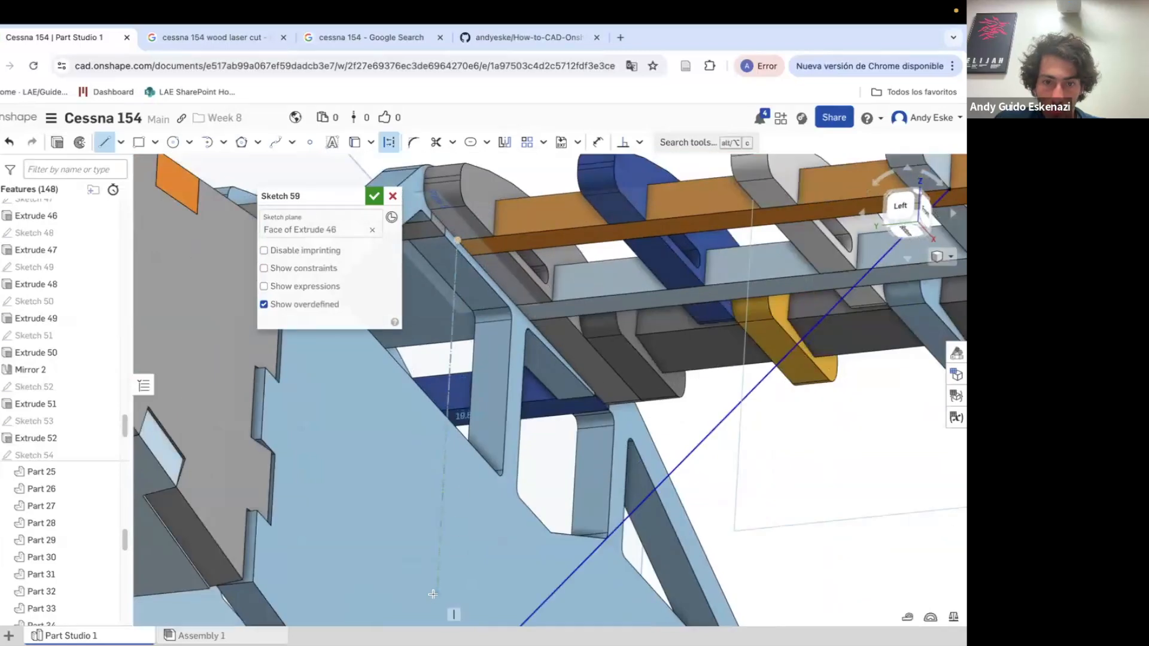
{"action": "left_click", "coordinate": [433, 598]}
{"action": "key", "text": "Escape"}
Set the vertical construction line's length to 25 mm
{"action": "scroll", "coordinate": [461, 383], "scroll_direction": "down", "scroll_amount": 5}
{"action": "right_click_drag", "start_coordinate": [464, 203], "coordinate": [515, 351]}
{"action": "scroll", "coordinate": [515, 351], "scroll_direction": "up", "scroll_amount": 3}
{"action": "left_click", "coordinate": [476, 434]}
{"action": "left_click", "coordinate": [509, 435]}
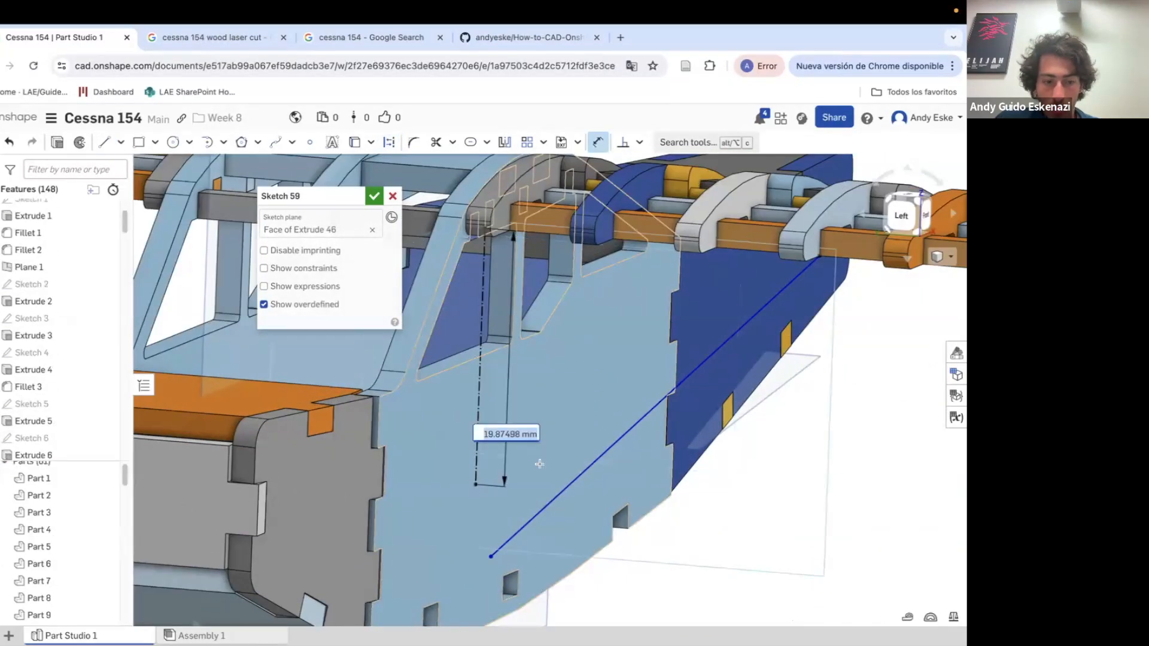
{"action": "type", "text": "25"}
{"action": "key", "text": "Return"}
Make the strut line's lower end coincident with the construction line's lower end
{"action": "scroll", "coordinate": [476, 544], "scroll_direction": "down", "scroll_amount": 5}
{"action": "scroll", "coordinate": [496, 514], "scroll_direction": "up", "scroll_amount": 6}
{"action": "key", "text": "i"}
{"action": "left_click", "coordinate": [521, 510]}
{"action": "left_click", "coordinate": [504, 504]}
{"action": "scroll", "coordinate": [504, 504], "scroll_direction": "down", "scroll_amount": 5}
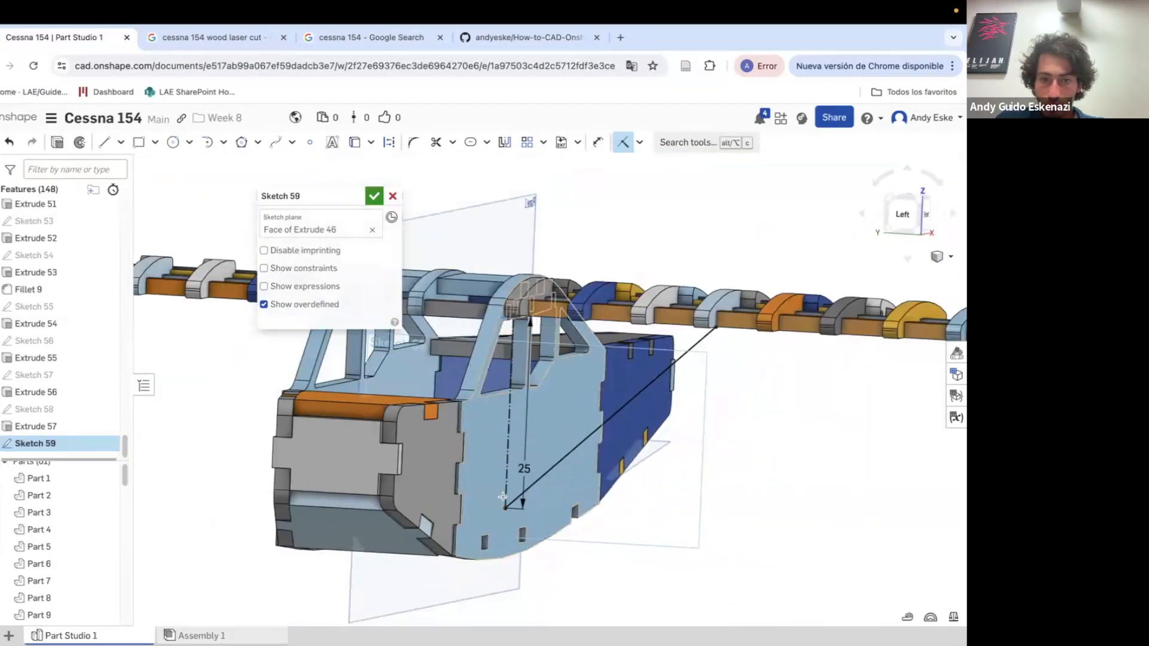
Draw a small stepped profile from the strut line's lower end, constrained perpendicular, with 2 mm height and 2 mm width
{"action": "scroll", "coordinate": [516, 506], "scroll_direction": "up", "scroll_amount": 5}
{"action": "key", "text": "l"}
{"action": "scroll", "coordinate": [502, 545], "scroll_direction": "up", "scroll_amount": 4}
{"action": "key", "text": "d"}
{"action": "left_click", "coordinate": [473, 509]}
{"action": "left_click", "coordinate": [453, 507]}
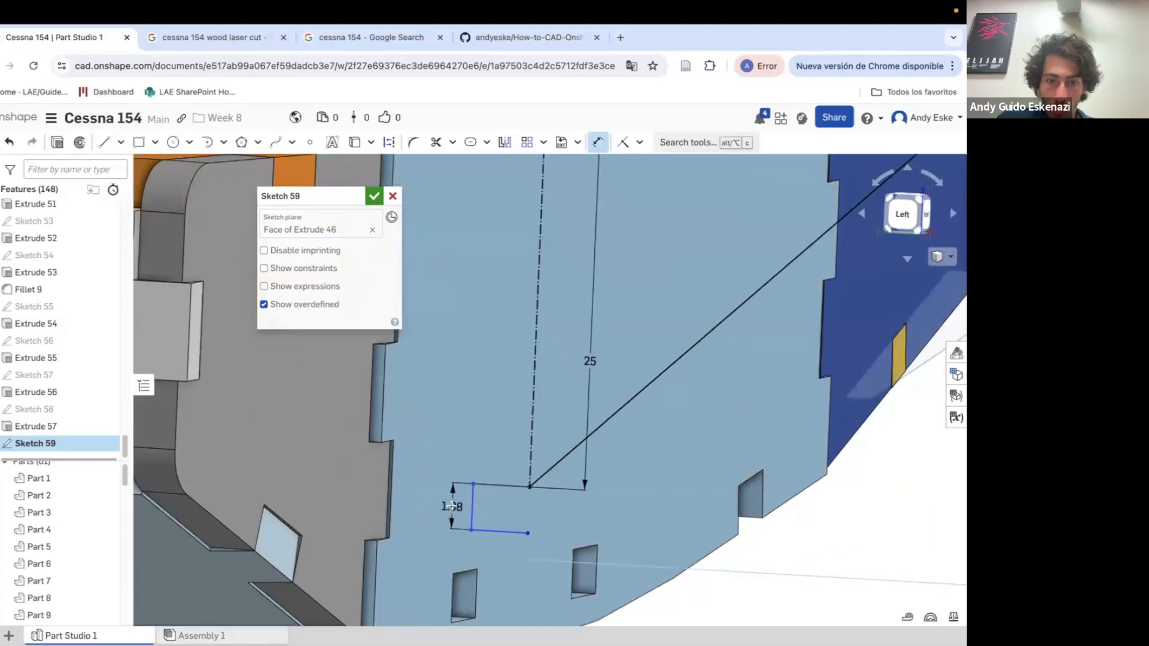
{"action": "type", "text": "2"}
{"action": "key", "text": "Return"}
{"action": "left_click", "coordinate": [640, 142]}
{"action": "left_click", "coordinate": [664, 305]}
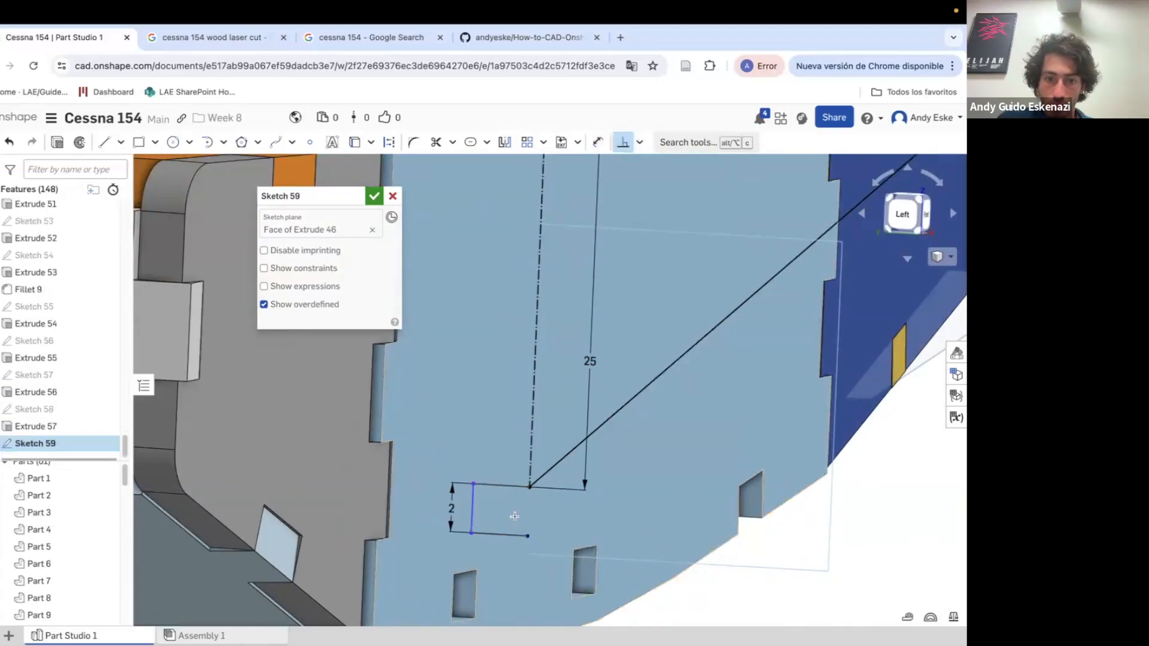
{"action": "scroll", "coordinate": [516, 515], "scroll_direction": "down", "scroll_amount": 5}
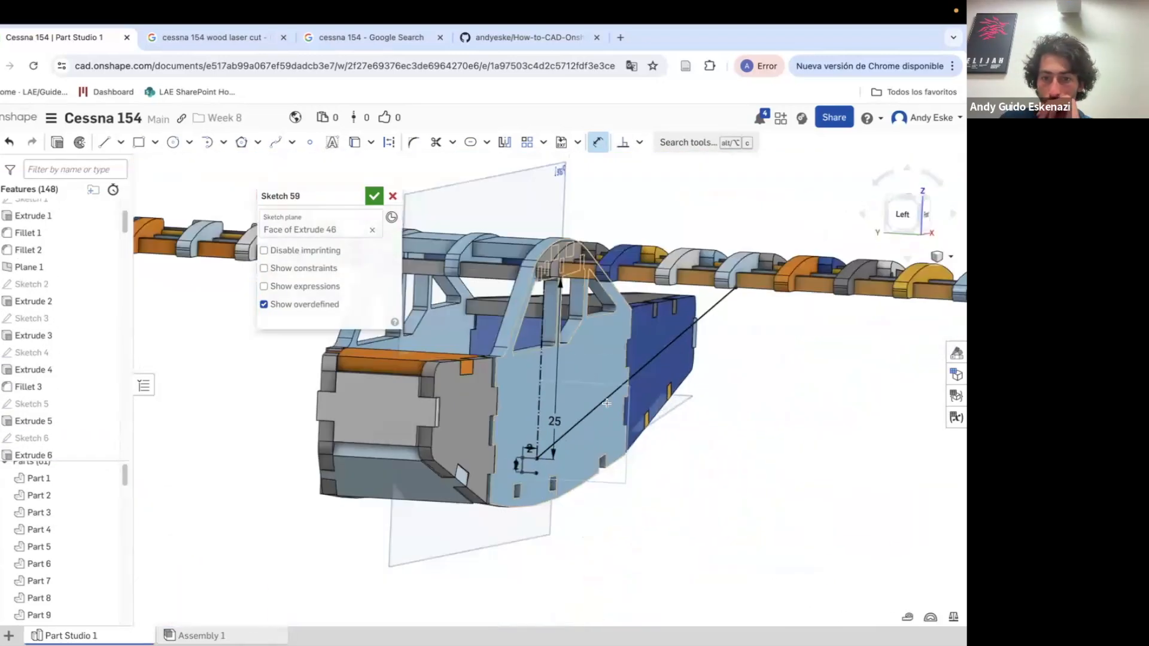
Remove the lower horizontal line of the small profile at the strut's lower end
{"action": "scroll", "coordinate": [509, 503], "scroll_direction": "up", "scroll_amount": 4}
{"action": "right_click", "coordinate": [503, 494]}
{"action": "left_click", "coordinate": [516, 490]}
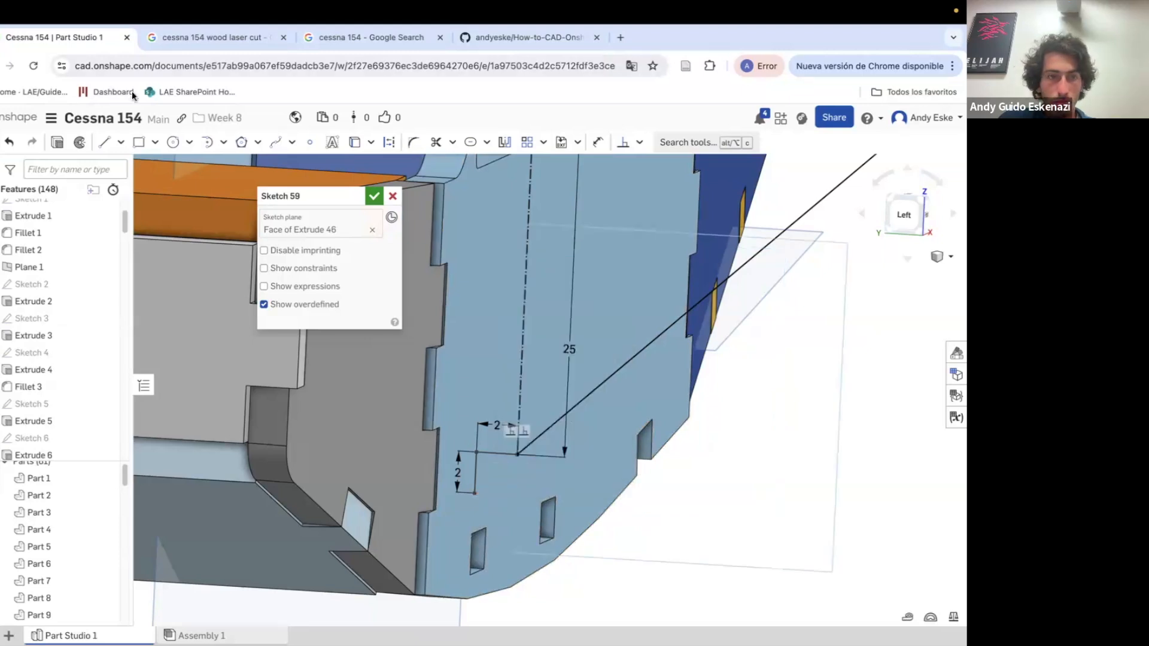
Draw the strut's second long line from the small profile's lower end up to the underside of the wing spar
{"action": "left_click", "coordinate": [473, 494]}
{"action": "scroll", "coordinate": [574, 479], "scroll_direction": "down", "scroll_amount": 4}
{"action": "left_click", "coordinate": [798, 293]}
{"action": "key", "text": "Escape"}
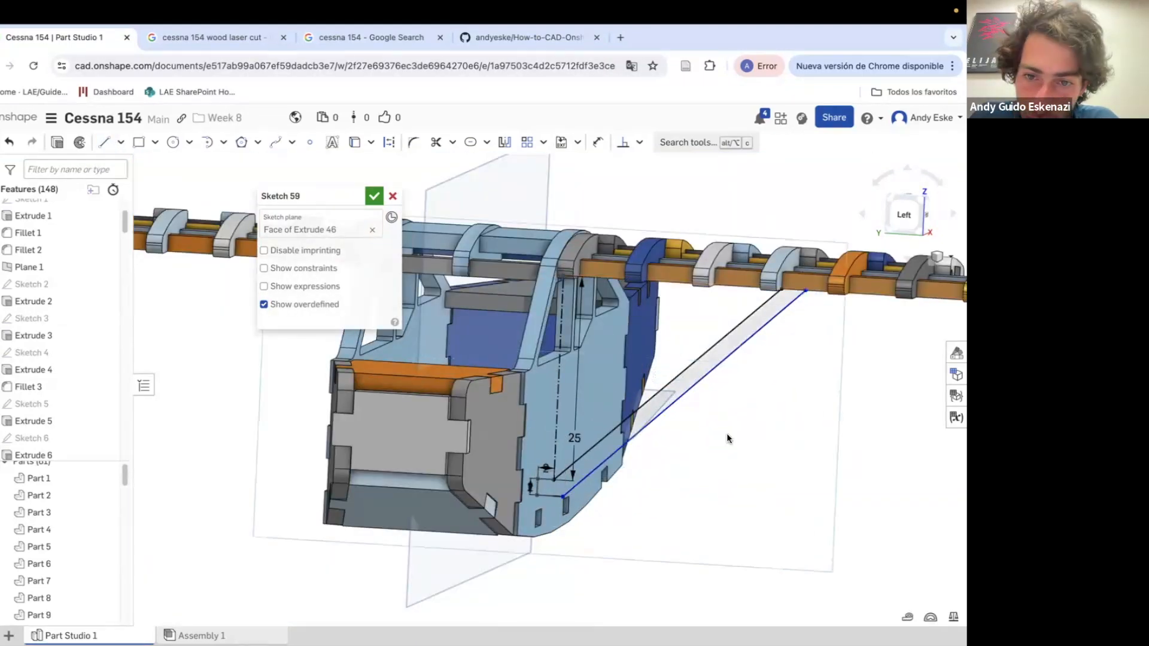
Add a perpendicular construction line between the two strut lines, set its length to 2 mm, and make the strut lines parallel
{"action": "left_click", "coordinate": [678, 397]}
{"action": "scroll", "coordinate": [670, 404], "scroll_direction": "up", "scroll_amount": 5}
{"action": "key", "text": "d"}
{"action": "left_click", "coordinate": [678, 372]}
{"action": "left_click", "coordinate": [694, 360]}
{"action": "type", "text": "2"}
{"action": "key", "text": "Return"}
{"action": "scroll", "coordinate": [886, 222], "scroll_direction": "down", "scroll_amount": 1}
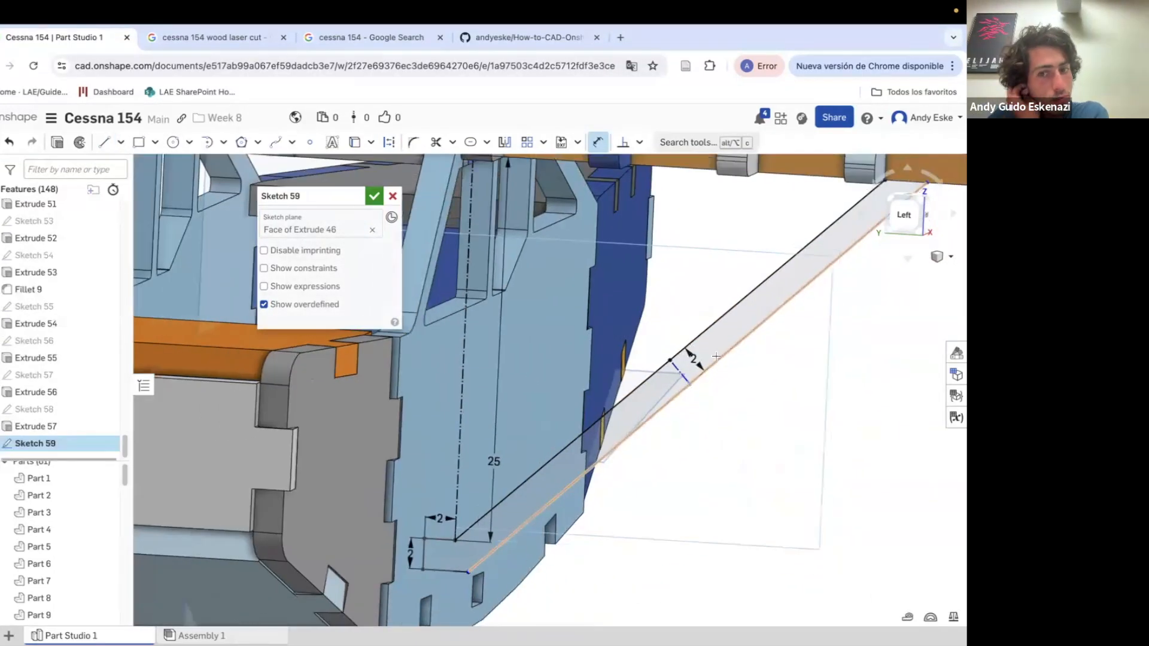
{"action": "left_click_drag", "start_coordinate": [471, 576], "coordinate": [480, 576]}
{"action": "key", "text": "b"}
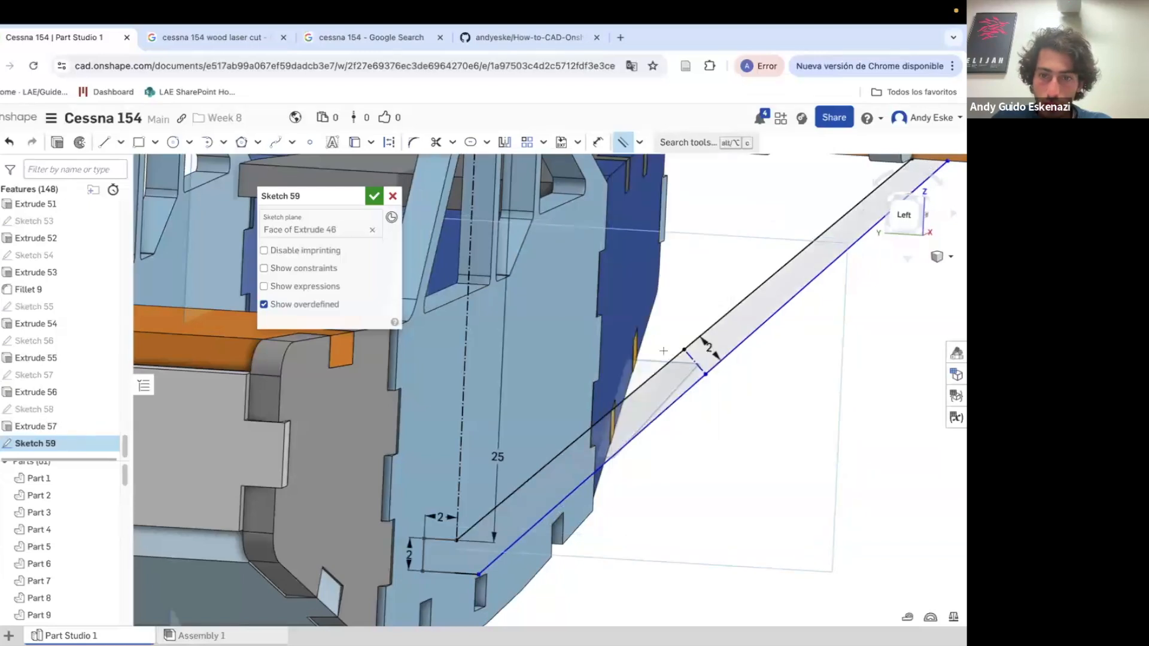
{"action": "scroll", "coordinate": [766, 307], "scroll_direction": "down", "scroll_amount": 5}
{"action": "scroll", "coordinate": [746, 311], "scroll_direction": "up", "scroll_amount": 6}
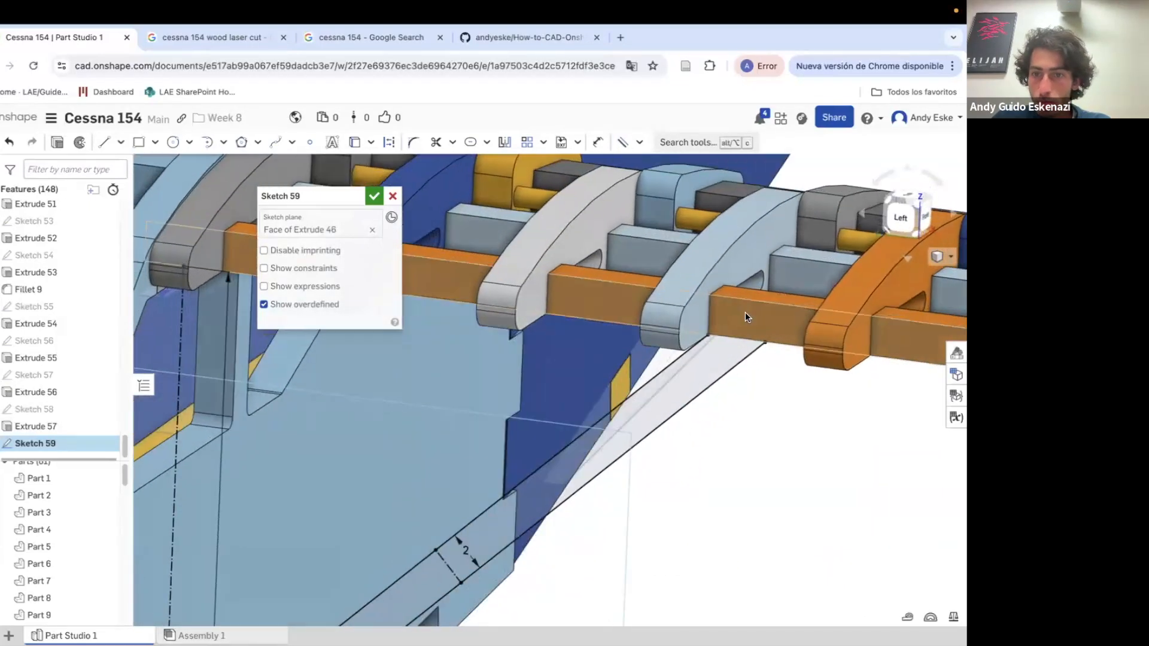
{"action": "scroll", "coordinate": [756, 312], "scroll_direction": "down", "scroll_amount": 6}
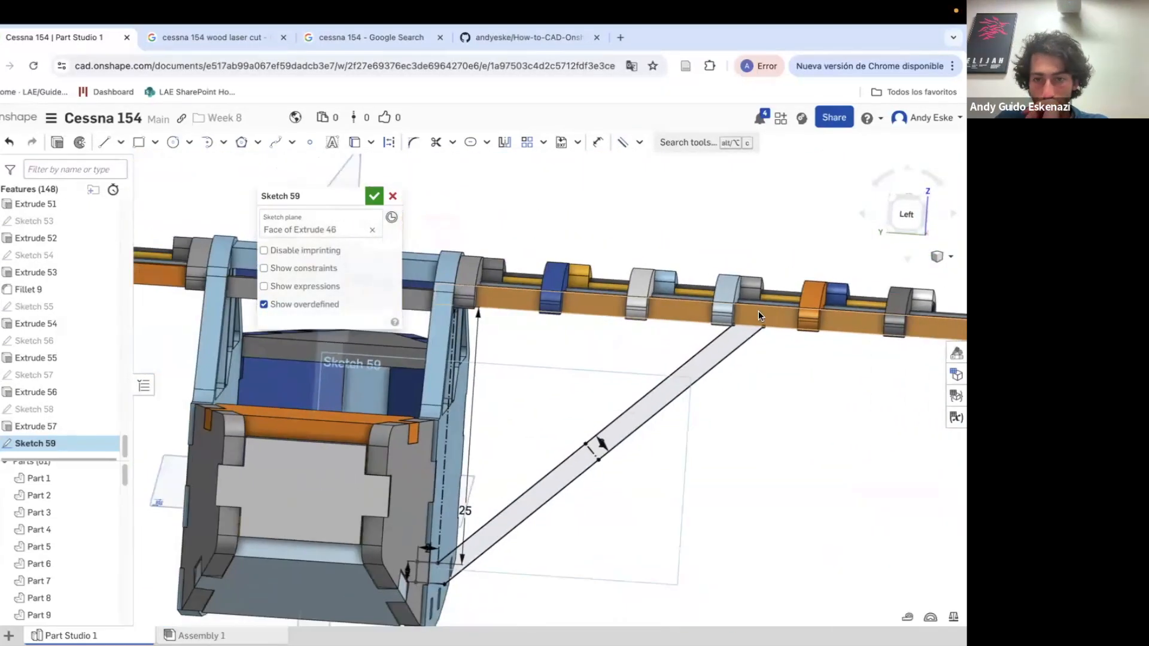
Sketch the strut's forked upper end on the spar around the wing rib, with equal 1 mm wide prongs and 2 mm construction lines below
{"action": "right_click", "coordinate": [720, 341]}
{"action": "left_click", "coordinate": [772, 600]}
{"action": "right_click", "coordinate": [699, 382]}
{"action": "left_click", "coordinate": [761, 381]}
{"action": "scroll", "coordinate": [731, 326], "scroll_direction": "up", "scroll_amount": 5}
{"action": "right_click_drag", "start_coordinate": [732, 326], "coordinate": [717, 296]}
{"action": "scroll", "coordinate": [719, 305], "scroll_direction": "down", "scroll_amount": 8}
{"action": "key", "text": "l"}
{"action": "scroll", "coordinate": [795, 348], "scroll_direction": "up", "scroll_amount": 5}
{"action": "right_click_drag", "start_coordinate": [680, 304], "coordinate": [714, 330]}
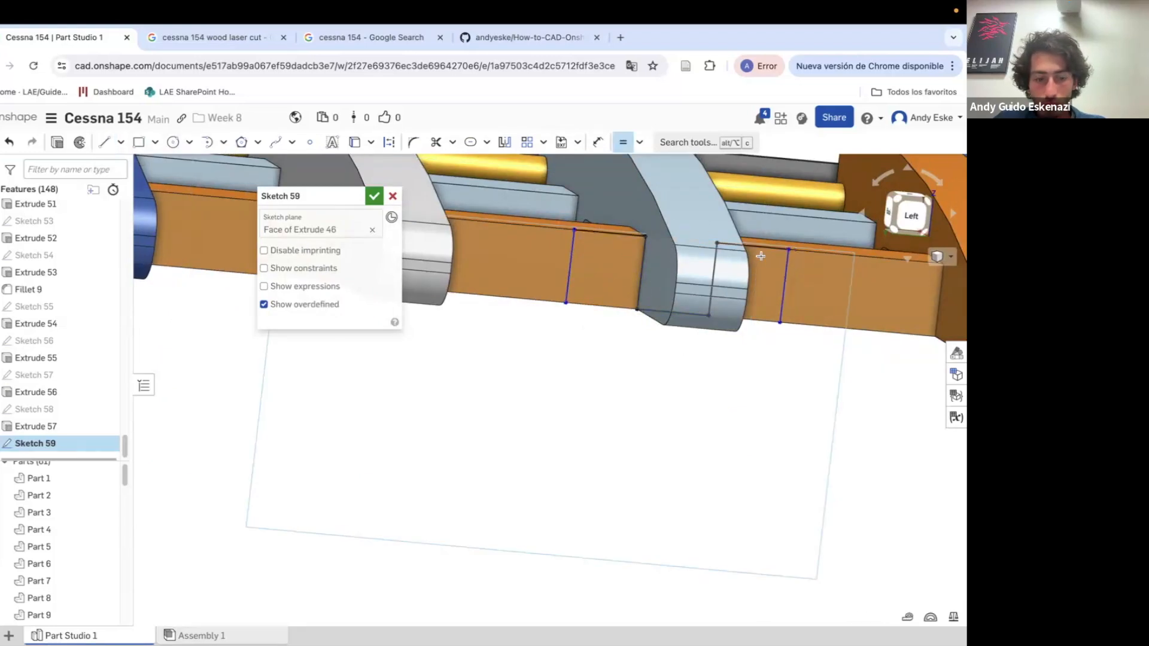
{"action": "right_click_drag", "start_coordinate": [776, 228], "coordinate": [685, 266]}
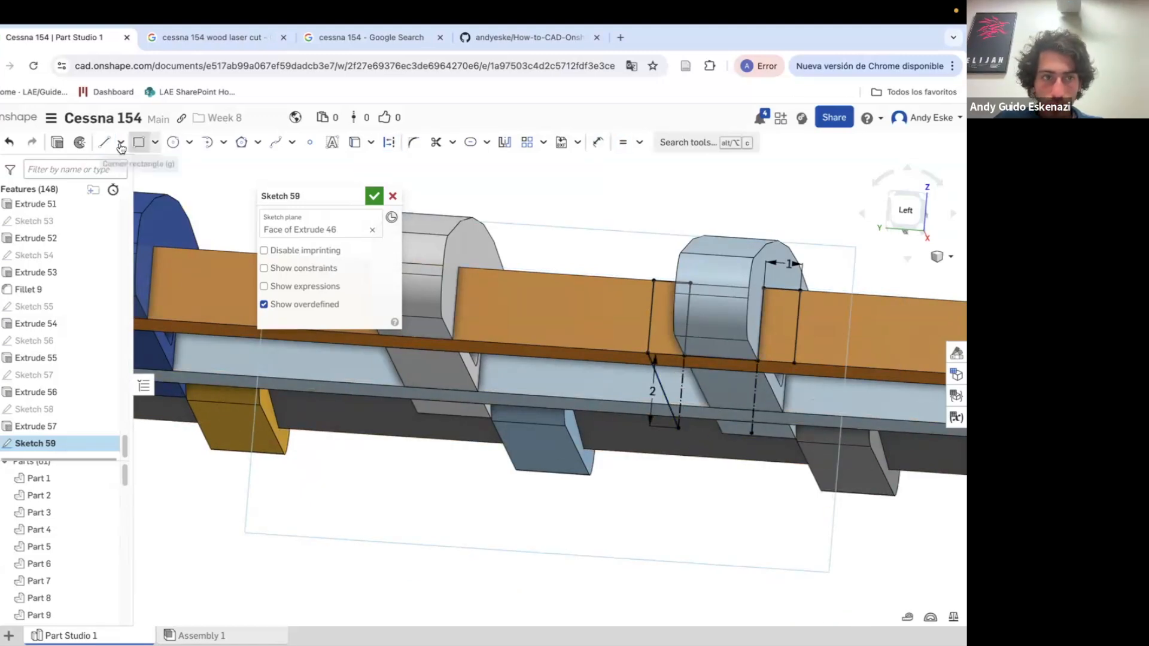
Delete the old strut line and redraw it from the forked end under the wing rib down to the lower profile
{"action": "scroll", "coordinate": [752, 432], "scroll_direction": "down", "scroll_amount": 5}
{"action": "scroll", "coordinate": [726, 475], "scroll_direction": "up", "scroll_amount": 5}
{"action": "key", "text": "Delete"}
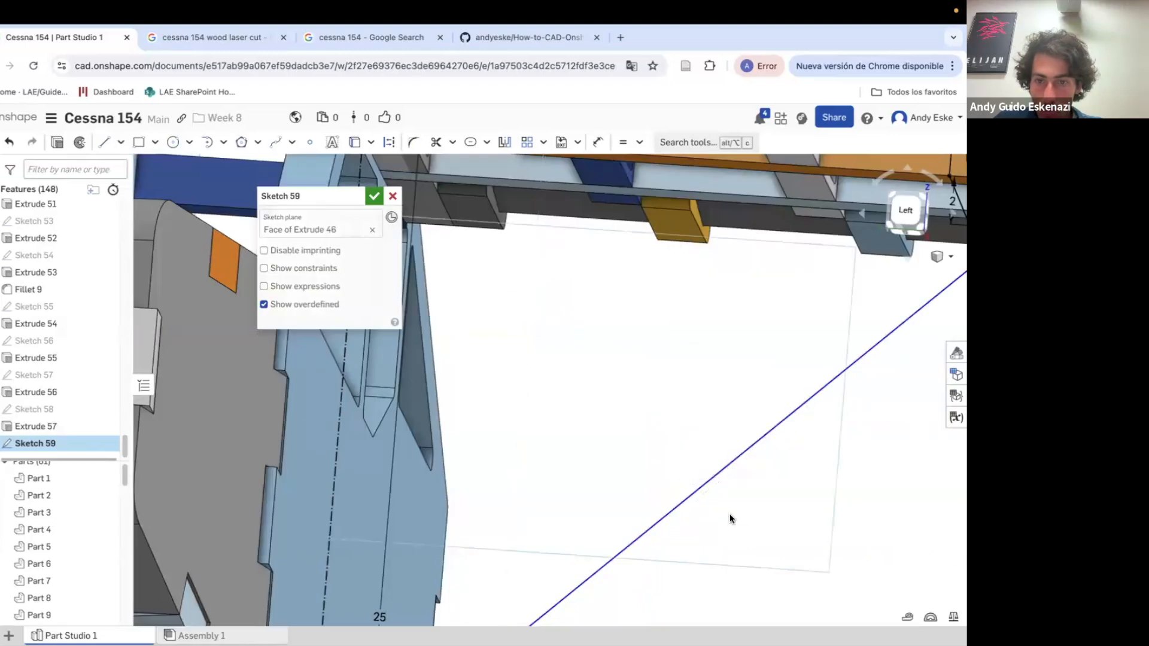
{"action": "scroll", "coordinate": [727, 518], "scroll_direction": "down", "scroll_amount": 3}
{"action": "left_click", "coordinate": [104, 143]}
{"action": "left_click", "coordinate": [891, 324]}
{"action": "scroll", "coordinate": [890, 324], "scroll_direction": "down", "scroll_amount": 3}
{"action": "left_click", "coordinate": [638, 521]}
{"action": "mouse_move", "coordinate": [829, 365]}
{"action": "right_mouse_down"}
{"action": "mouse_move", "coordinate": [823, 414]}
{"action": "mouse_move", "coordinate": [801, 415]}
{"action": "right_mouse_up"}
{"action": "key", "text": "Escape"}
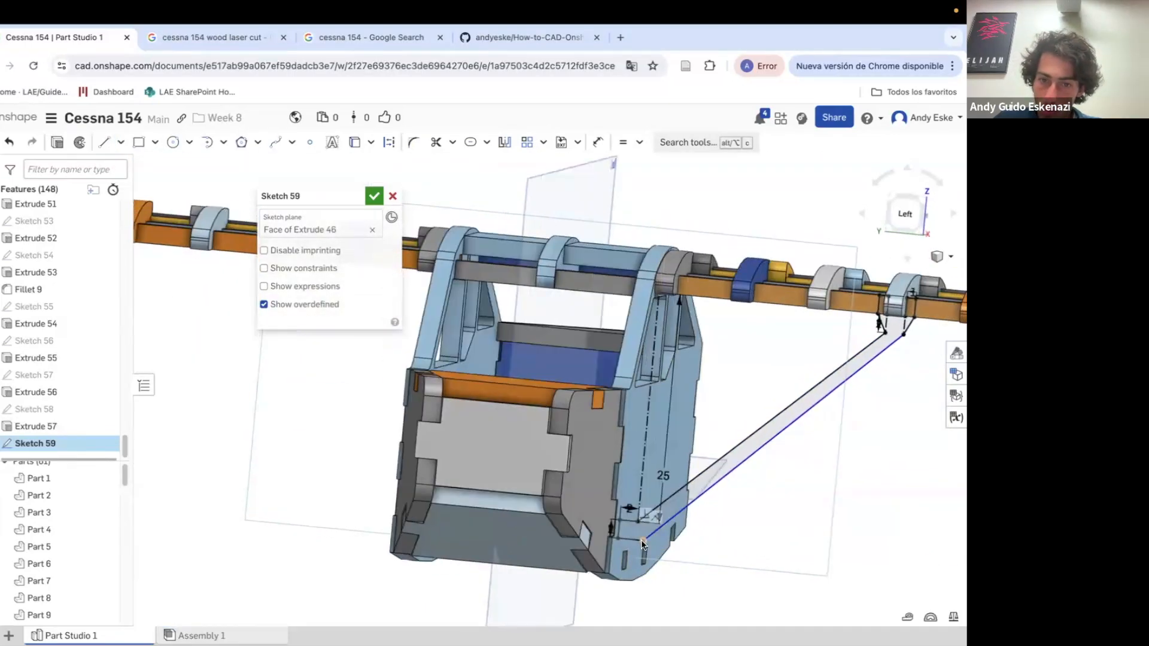
{"action": "scroll", "coordinate": [638, 545], "scroll_direction": "up", "scroll_amount": 5}
{"action": "left_click", "coordinate": [618, 483]}
Extrude the closed wing strut profile 2 mm as a new part
{"action": "scroll", "coordinate": [620, 497], "scroll_direction": "down", "scroll_amount": 10}
{"action": "scroll", "coordinate": [622, 526], "scroll_direction": "up", "scroll_amount": 2}
{"action": "right_click_drag", "start_coordinate": [739, 554], "coordinate": [712, 562]}
{"action": "scroll", "coordinate": [865, 314], "scroll_direction": "up", "scroll_amount": 4}
{"action": "left_click", "coordinate": [58, 144]}
{"action": "left_click", "coordinate": [367, 307]}
{"action": "type", "text": "2"}
{"action": "key", "text": "Return"}
{"action": "right_click_drag", "start_coordinate": [883, 317], "coordinate": [796, 281]}
{"action": "scroll", "coordinate": [868, 305], "scroll_direction": "down", "scroll_amount": 10}
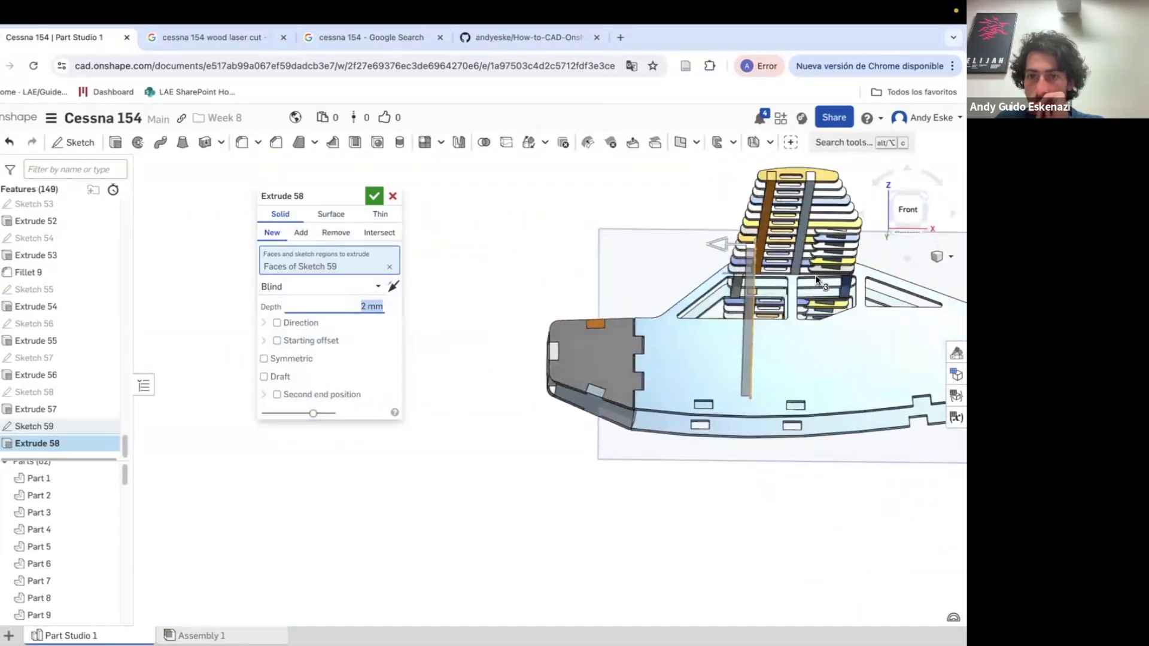
Check the Cessna 154 reference images in the other browser tabs, and accept the strut extrusion
{"action": "left_click", "coordinate": [213, 37]}
{"action": "left_click", "coordinate": [359, 37]}
{"action": "left_click", "coordinate": [61, 39]}
{"action": "scroll", "coordinate": [730, 306], "scroll_direction": "up", "scroll_amount": 4}
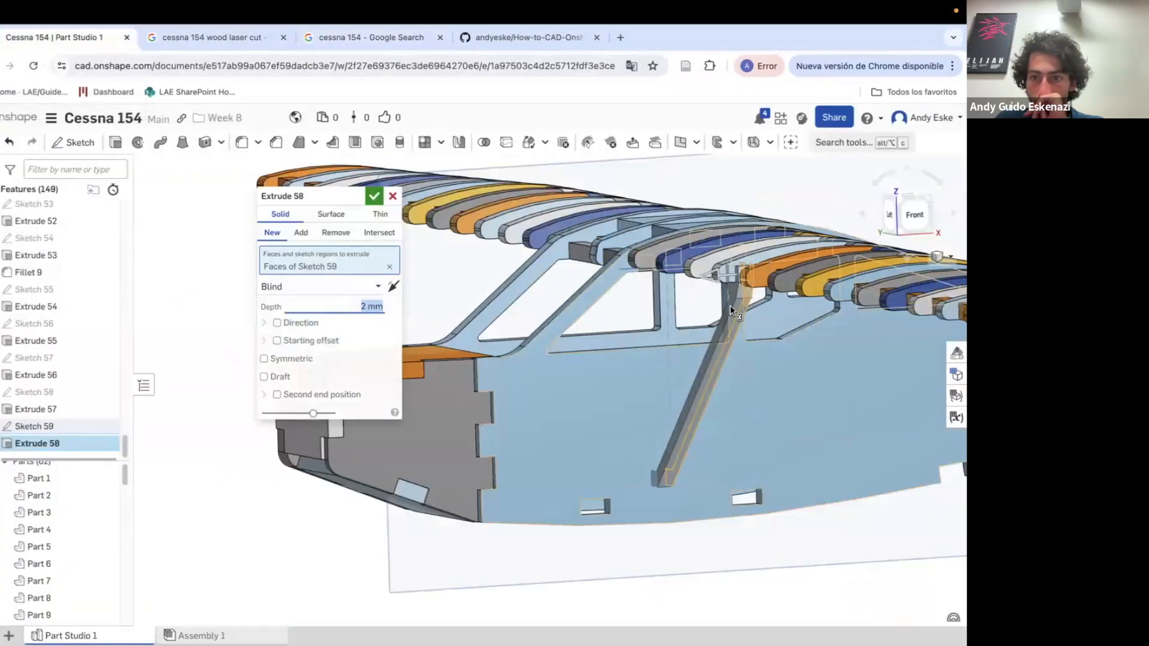
{"action": "right_click_drag", "start_coordinate": [730, 305], "coordinate": [759, 333]}
{"action": "scroll", "coordinate": [759, 333], "scroll_direction": "up", "scroll_amount": 5}
{"action": "scroll", "coordinate": [760, 332], "scroll_direction": "down", "scroll_amount": 5}
{"action": "left_click", "coordinate": [374, 196]}
Start a sketch on the inner face of the fuselage side panel where the strut's lower end passes through
{"action": "scroll", "coordinate": [634, 431], "scroll_direction": "down", "scroll_amount": 10}
{"action": "mouse_move", "coordinate": [635, 431]}
{"action": "right_mouse_down"}
{"action": "mouse_move", "coordinate": [677, 454]}
{"action": "mouse_move", "coordinate": [636, 442]}
{"action": "mouse_move", "coordinate": [642, 326]}
{"action": "mouse_move", "coordinate": [698, 362]}
{"action": "mouse_move", "coordinate": [638, 360]}
{"action": "mouse_move", "coordinate": [674, 387]}
{"action": "right_mouse_up"}
{"action": "scroll", "coordinate": [641, 326], "scroll_direction": "up", "scroll_amount": 8}
{"action": "scroll", "coordinate": [639, 359], "scroll_direction": "down", "scroll_amount": 8}
{"action": "scroll", "coordinate": [592, 486], "scroll_direction": "up", "scroll_amount": 6}
{"action": "left_click", "coordinate": [79, 145]}
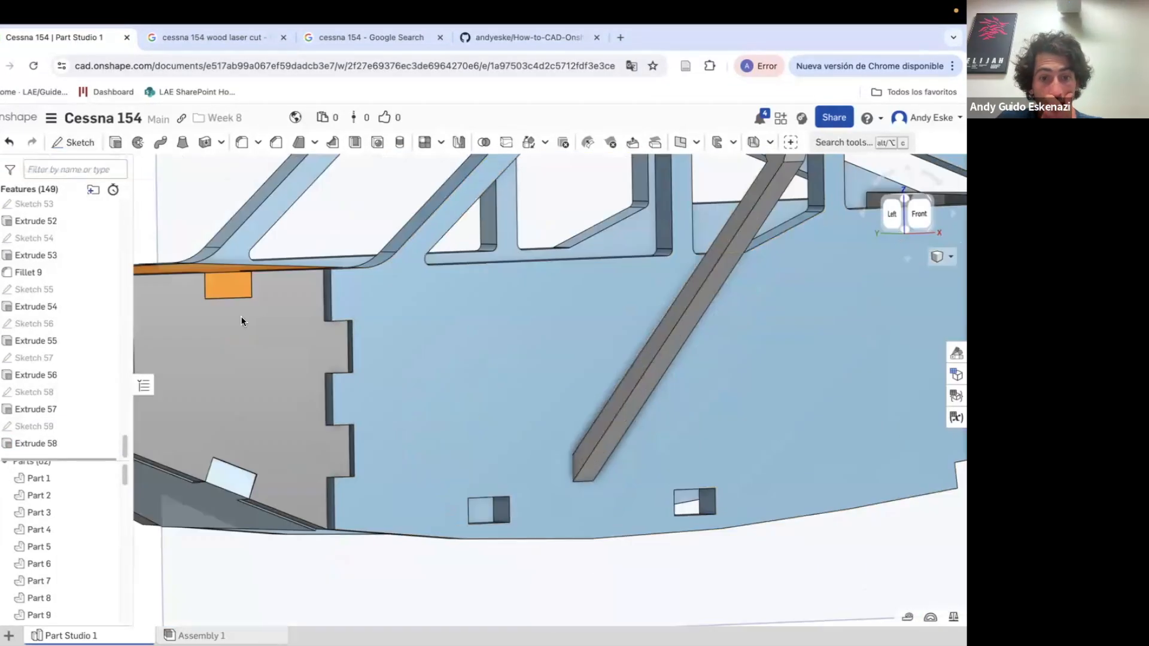
{"action": "right_click_drag", "start_coordinate": [467, 458], "coordinate": [595, 417]}
{"action": "left_click", "coordinate": [595, 419]}
Cut the strut's diamond-shaped opening through all, removing material from Part 1 and Part 4
{"action": "key", "text": "shift+e"}
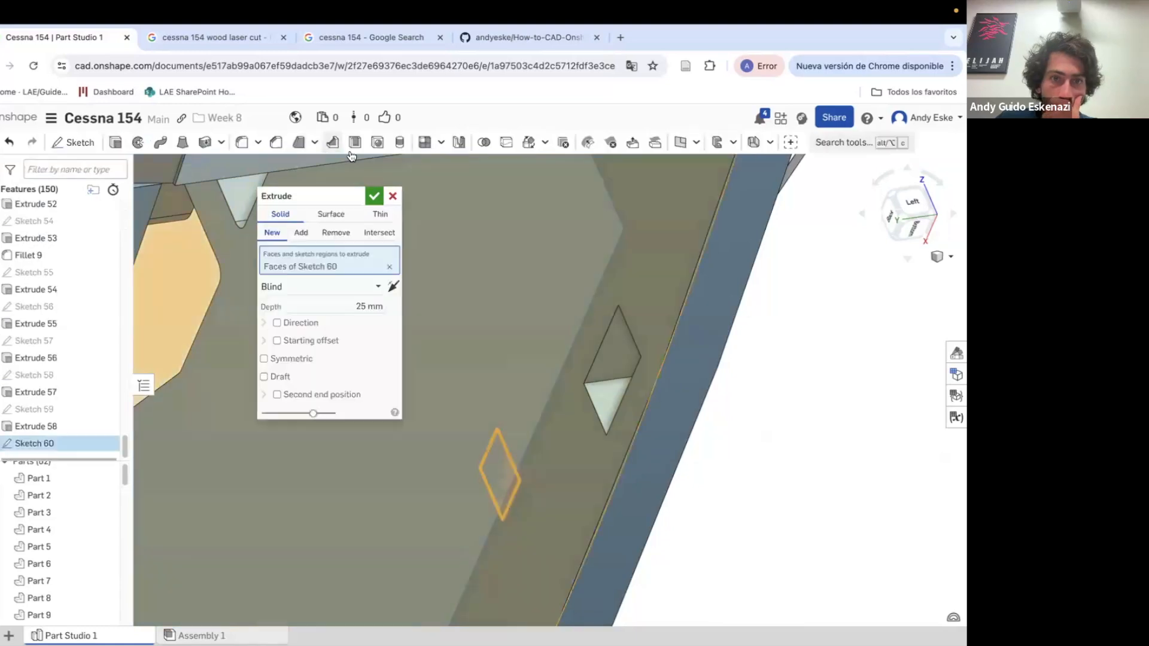
{"action": "left_click", "coordinate": [336, 233]}
{"action": "left_click", "coordinate": [618, 478]}
{"action": "scroll", "coordinate": [620, 479], "scroll_direction": "down", "scroll_amount": 8}
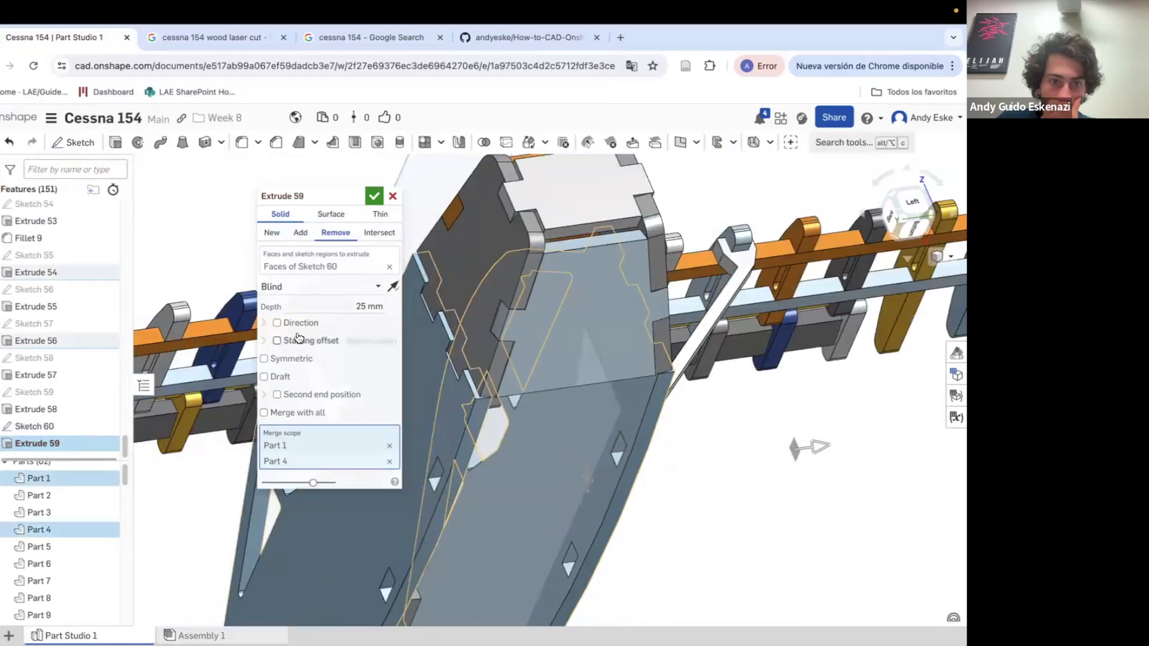
{"action": "left_click", "coordinate": [292, 359]}
{"action": "left_click", "coordinate": [353, 288]}
{"action": "left_click", "coordinate": [305, 390]}
{"action": "left_click", "coordinate": [374, 196]}
On the wing spar's front face, sketch a short vertical line below the strut's lower end and a diagonal leg line running down from it
{"action": "scroll", "coordinate": [683, 406], "scroll_direction": "down", "scroll_amount": 6}
{"action": "right_click_drag", "start_coordinate": [684, 405], "coordinate": [613, 544]}
{"action": "scroll", "coordinate": [687, 413], "scroll_direction": "down", "scroll_amount": 6}
{"action": "scroll", "coordinate": [562, 504], "scroll_direction": "up", "scroll_amount": 6}
{"action": "scroll", "coordinate": [670, 304], "scroll_direction": "up", "scroll_amount": 6}
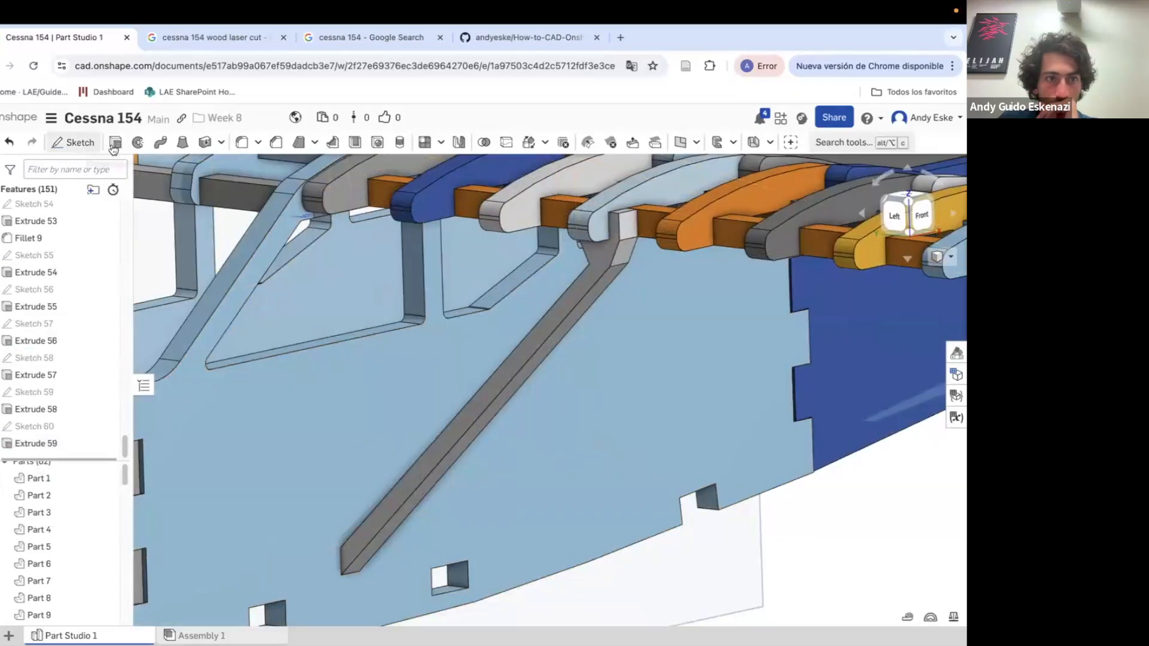
{"action": "left_click", "coordinate": [83, 143]}
{"action": "left_click", "coordinate": [649, 254]}
{"action": "scroll", "coordinate": [647, 243], "scroll_direction": "down", "scroll_amount": 5}
{"action": "scroll", "coordinate": [514, 424], "scroll_direction": "up", "scroll_amount": 5}
{"action": "left_click", "coordinate": [105, 143]}
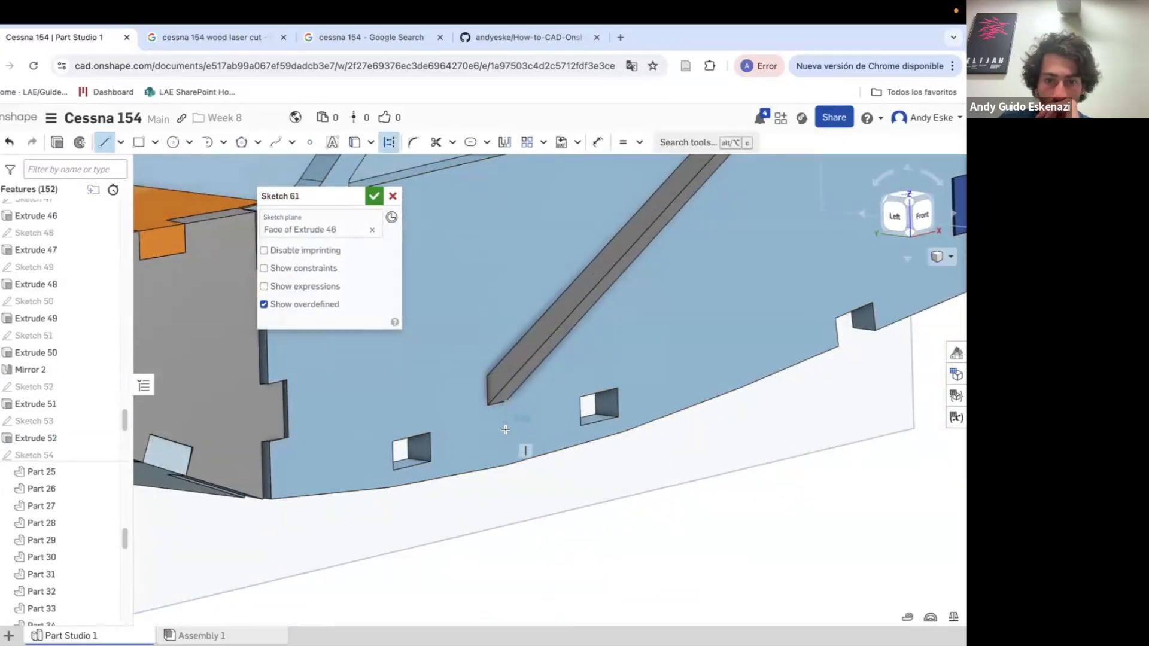
{"action": "scroll", "coordinate": [507, 428], "scroll_direction": "down", "scroll_amount": 3}
{"action": "right_click_drag", "start_coordinate": [521, 440], "coordinate": [499, 411]}
{"action": "left_click", "coordinate": [544, 497]}
{"action": "scroll", "coordinate": [543, 498], "scroll_direction": "down", "scroll_amount": 5}
{"action": "scroll", "coordinate": [488, 397], "scroll_direction": "down", "scroll_amount": 3}
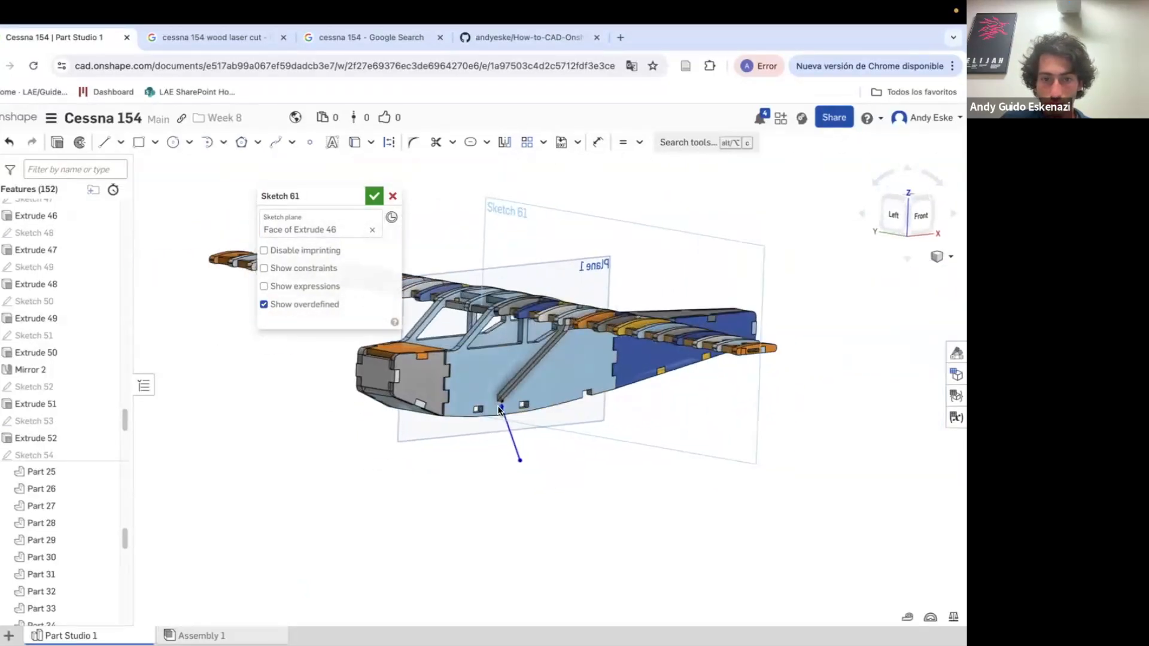
Add a vertical construction line down from the leg's upper end and set its length to 10 mm
{"action": "scroll", "coordinate": [500, 410], "scroll_direction": "up", "scroll_amount": 4}
{"action": "left_click", "coordinate": [104, 142]}
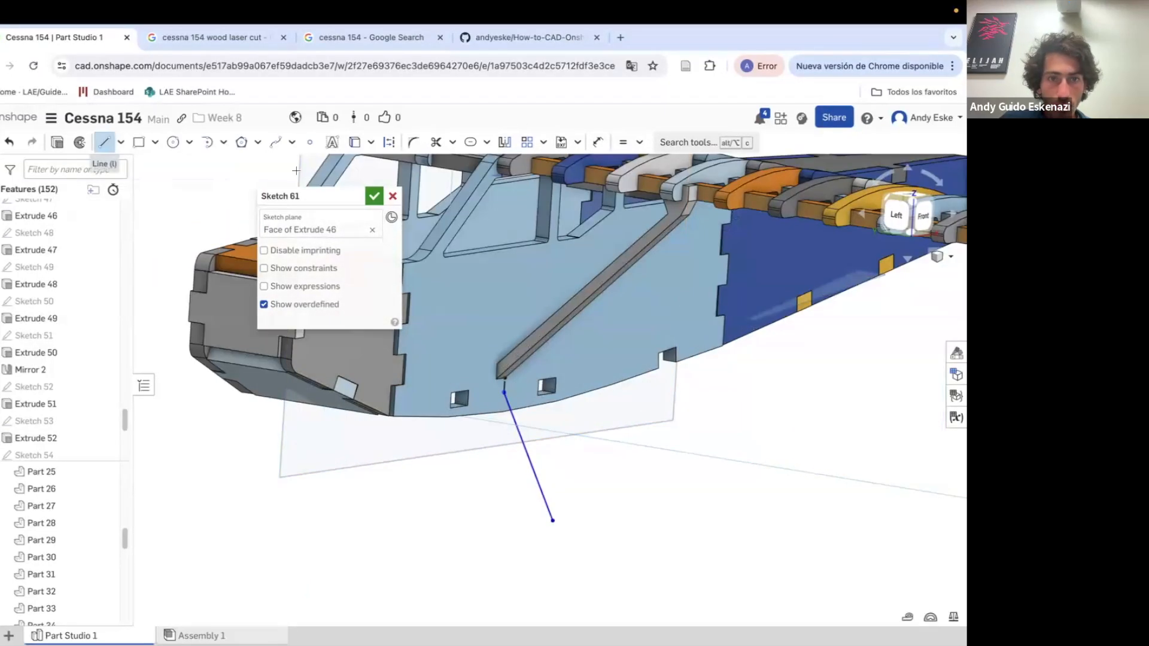
{"action": "left_click", "coordinate": [464, 485]}
{"action": "type", "text": "15"}
{"action": "key", "text": "Return"}
{"action": "right_click_drag", "start_coordinate": [497, 398], "coordinate": [545, 389]}
{"action": "double_click", "coordinate": [467, 480]}
{"action": "type", "text": "10"}
{"action": "key", "text": "Return"}
{"action": "scroll", "coordinate": [542, 394], "scroll_direction": "up", "scroll_amount": 2}
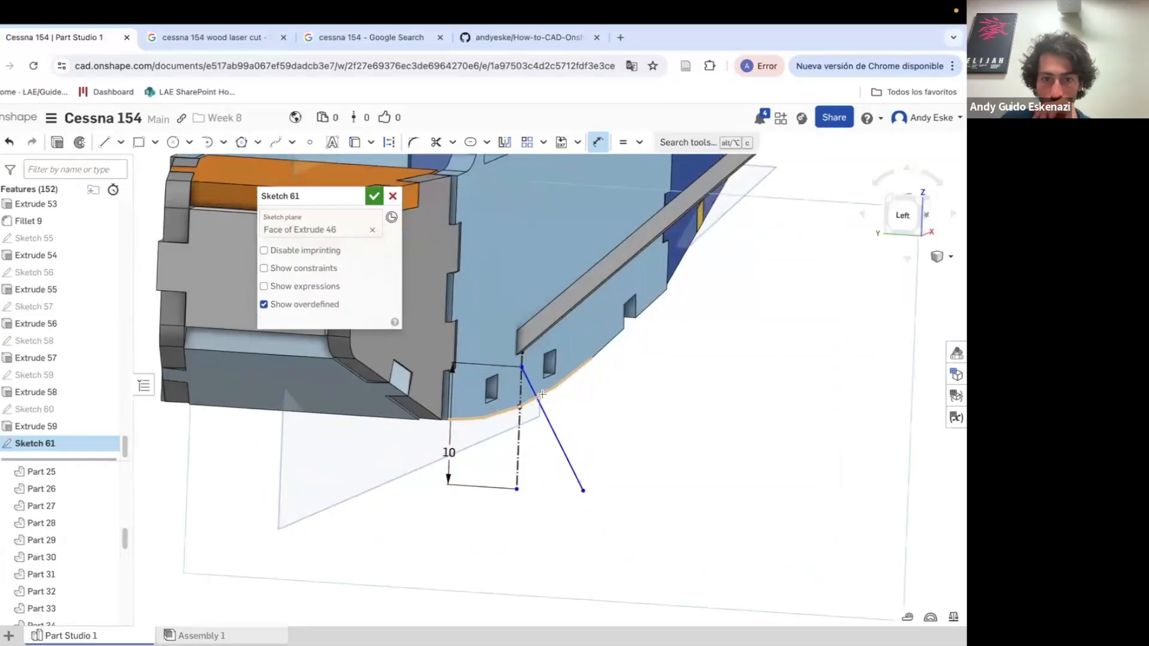
Draw the leg's closed outline with a small square tab at the fuselage, a second diagonal edge and a small foot at the lower end
{"action": "scroll", "coordinate": [542, 377], "scroll_direction": "up", "scroll_amount": 3}
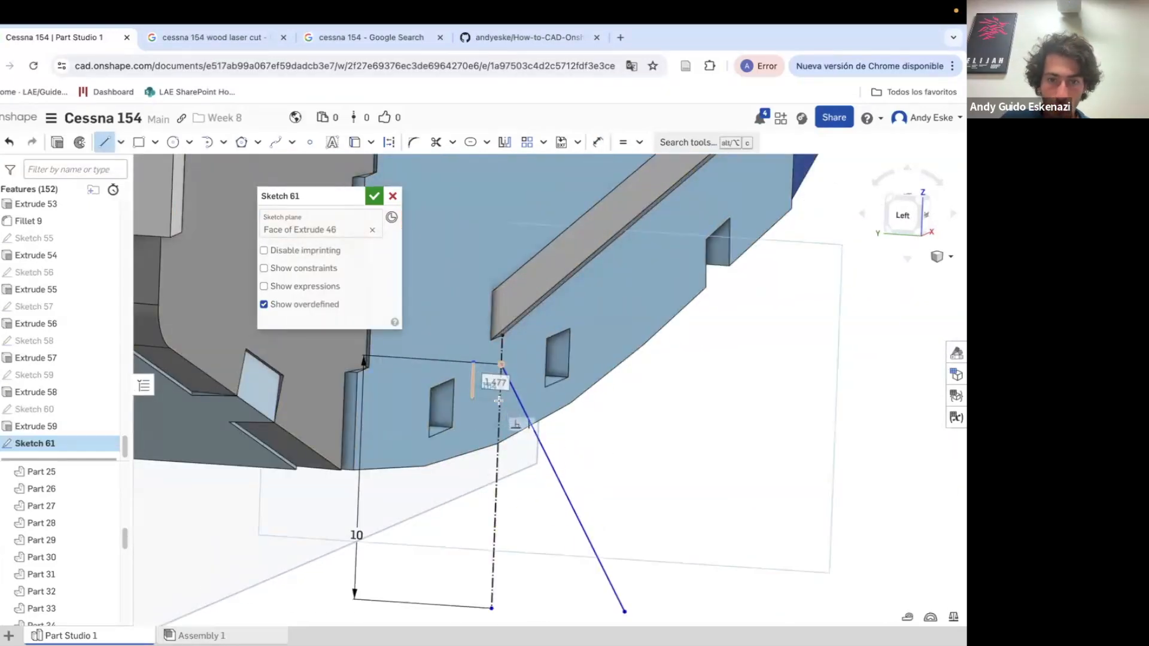
{"action": "scroll", "coordinate": [593, 479], "scroll_direction": "down", "scroll_amount": 2}
{"action": "left_click", "coordinate": [608, 569]}
{"action": "key", "text": "Escape"}
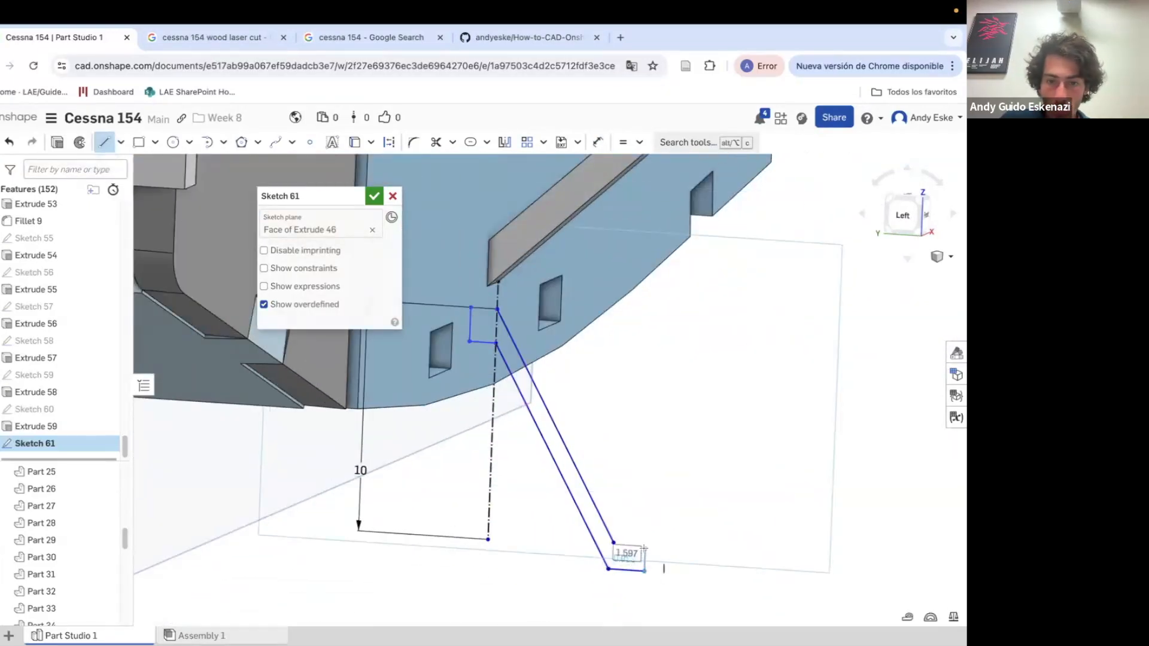
{"action": "left_click", "coordinate": [644, 549]}
{"action": "left_click", "coordinate": [613, 543]}
{"action": "scroll", "coordinate": [635, 533], "scroll_direction": "up", "scroll_amount": 2}
Dimension the leg's upper tab to 2 mm wide and 2 mm high
{"action": "key", "text": "d"}
{"action": "left_click", "coordinate": [453, 274]}
{"action": "type", "text": "2"}
{"action": "key", "text": "Return"}
{"action": "left_click", "coordinate": [411, 292]}
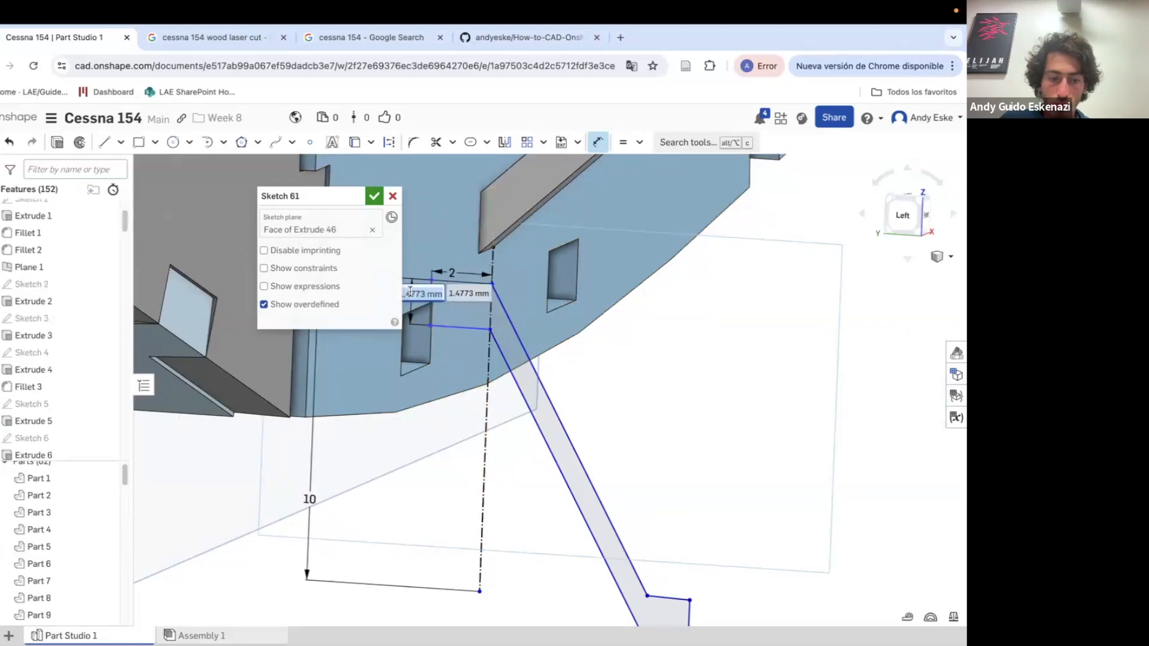
{"action": "type", "text": "2"}
{"action": "key", "text": "Return"}
Draw a construction line across the leg's lower end where the diagonal edges meet the foot
{"action": "key", "text": "n"}
{"action": "right_click_drag", "start_coordinate": [504, 348], "coordinate": [529, 370]}
{"action": "scroll", "coordinate": [521, 369], "scroll_direction": "down", "scroll_amount": 5}
{"action": "scroll", "coordinate": [502, 383], "scroll_direction": "up", "scroll_amount": 5}
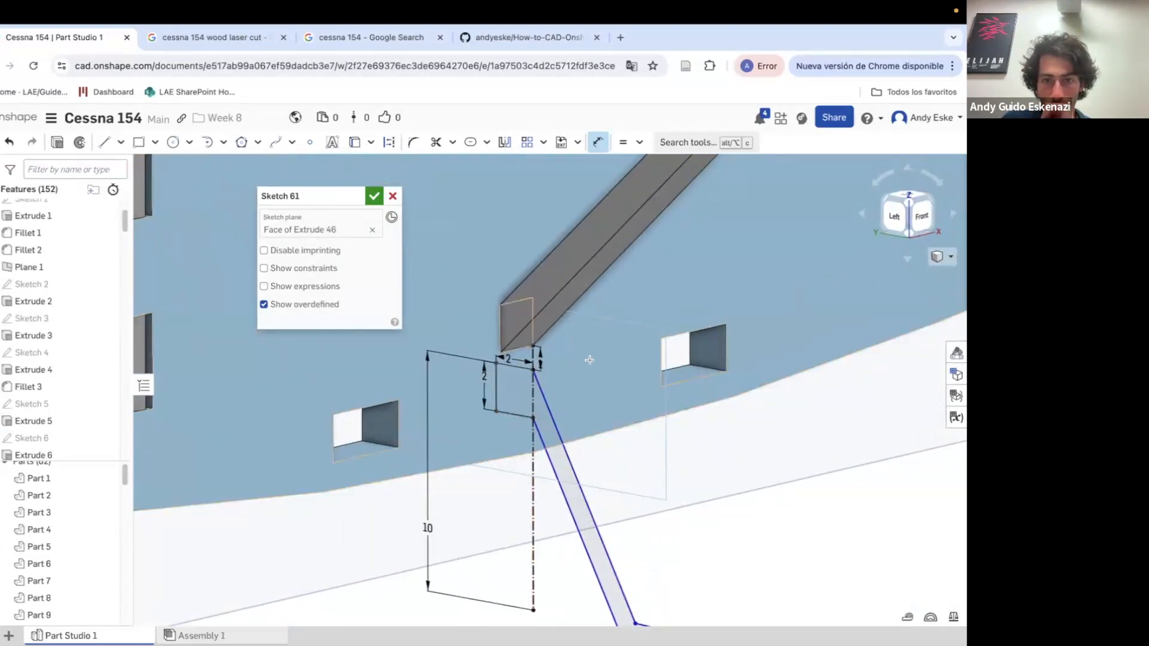
{"action": "scroll", "coordinate": [611, 341], "scroll_direction": "down", "scroll_amount": 3}
{"action": "scroll", "coordinate": [612, 497], "scroll_direction": "up", "scroll_amount": 4}
{"action": "left_click", "coordinate": [638, 499]}
{"action": "left_click", "coordinate": [635, 548]}
{"action": "right_click_drag", "start_coordinate": [636, 547], "coordinate": [657, 547]}
{"action": "scroll", "coordinate": [657, 546], "scroll_direction": "up", "scroll_amount": 3}
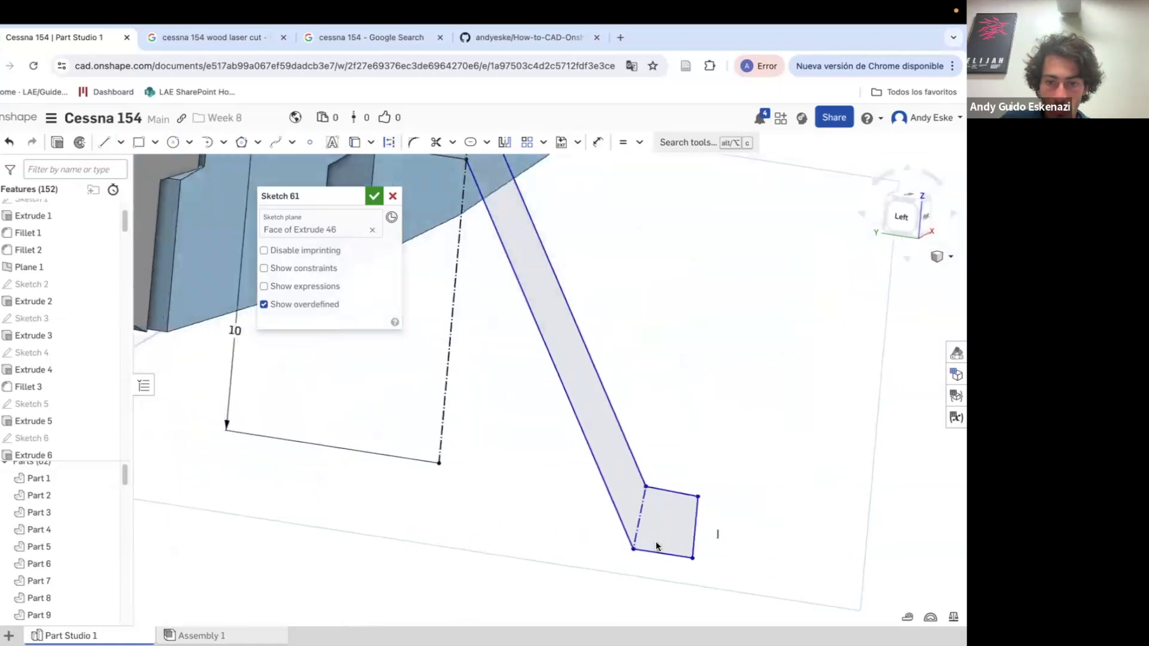
Constrain the construction line at the foot parallel to the 10 mm vertical construction line
{"action": "left_click", "coordinate": [639, 143]}
{"action": "left_click", "coordinate": [647, 214]}
{"action": "left_click", "coordinate": [641, 505]}
{"action": "scroll", "coordinate": [641, 505], "scroll_direction": "down", "scroll_amount": 3}
{"action": "left_click", "coordinate": [492, 425]}
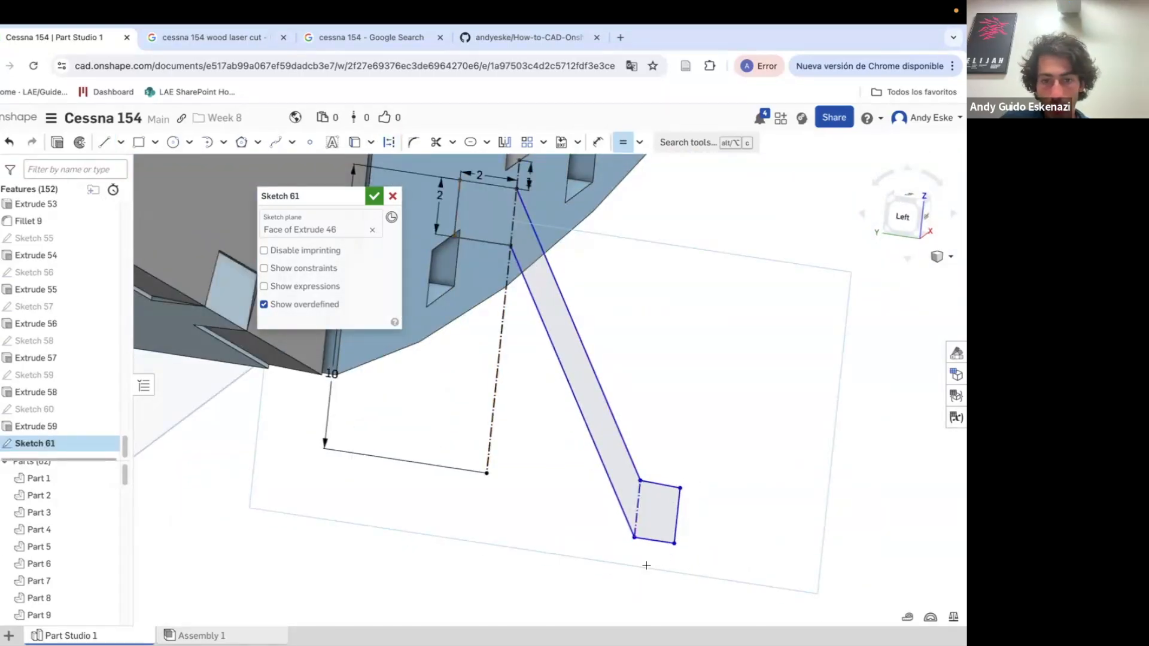
Make the construction line between the vertical line's lower end and the foot perpendicular to the vertical line and 5 mm long
{"action": "left_click", "coordinate": [640, 143]}
{"action": "left_click", "coordinate": [658, 305]}
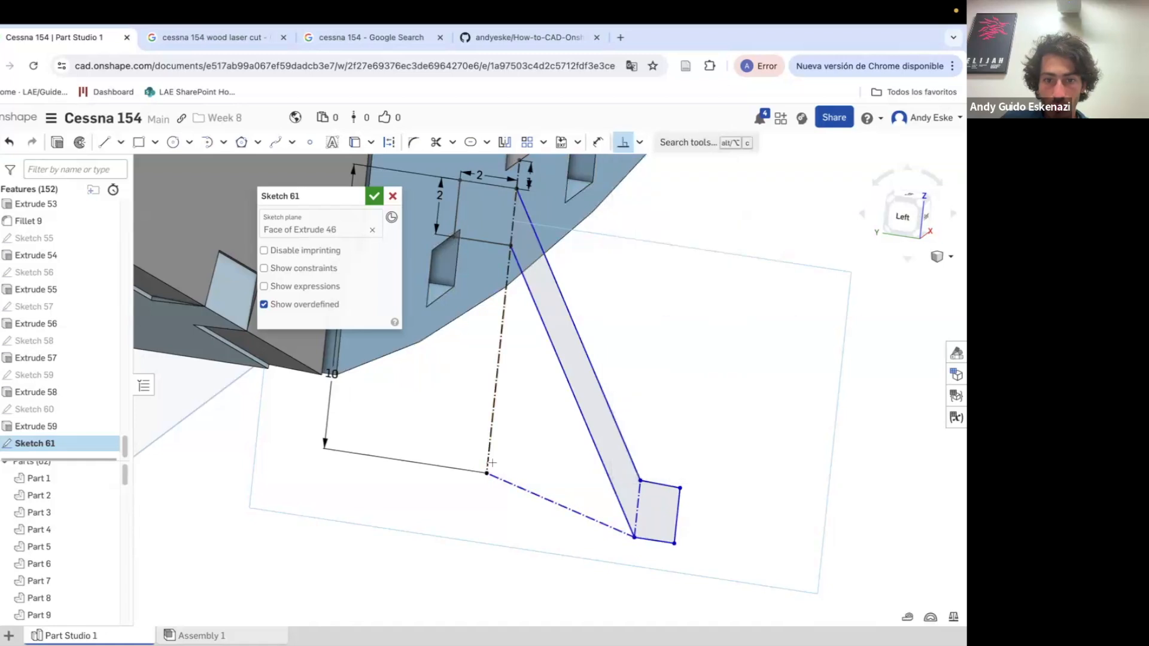
{"action": "left_click", "coordinate": [552, 488]}
{"action": "scroll", "coordinate": [557, 485], "scroll_direction": "down", "scroll_amount": 3}
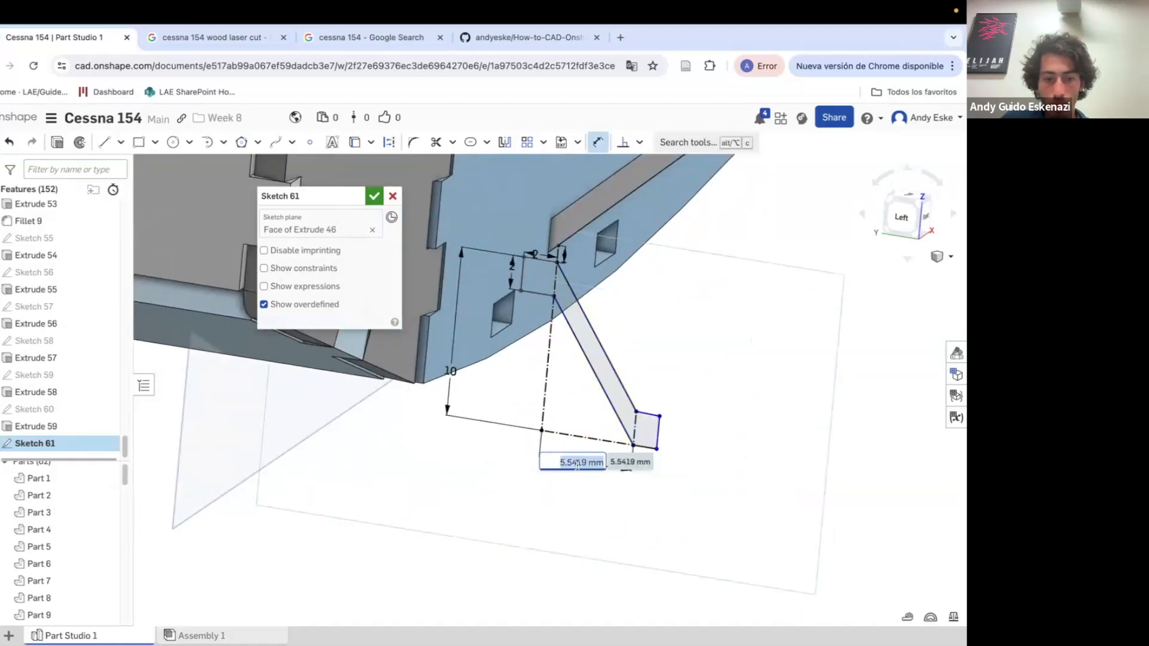
{"action": "type", "text": "5"}
{"action": "key", "text": "Return"}
{"action": "scroll", "coordinate": [642, 416], "scroll_direction": "up", "scroll_amount": 3}
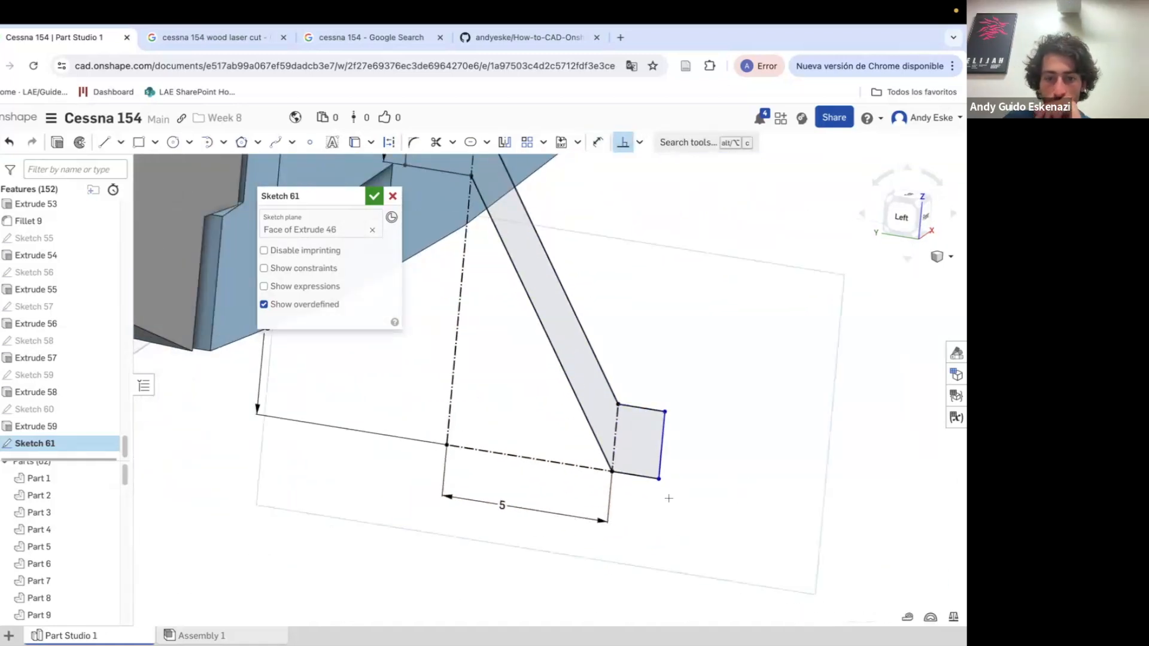
Extrude the leg profile 2 mm in the flipped direction
{"action": "left_click", "coordinate": [57, 142]}
{"action": "scroll", "coordinate": [575, 310], "scroll_direction": "down", "scroll_amount": 3}
{"action": "right_click_drag", "start_coordinate": [576, 310], "coordinate": [509, 312]}
{"action": "left_click", "coordinate": [370, 307]}
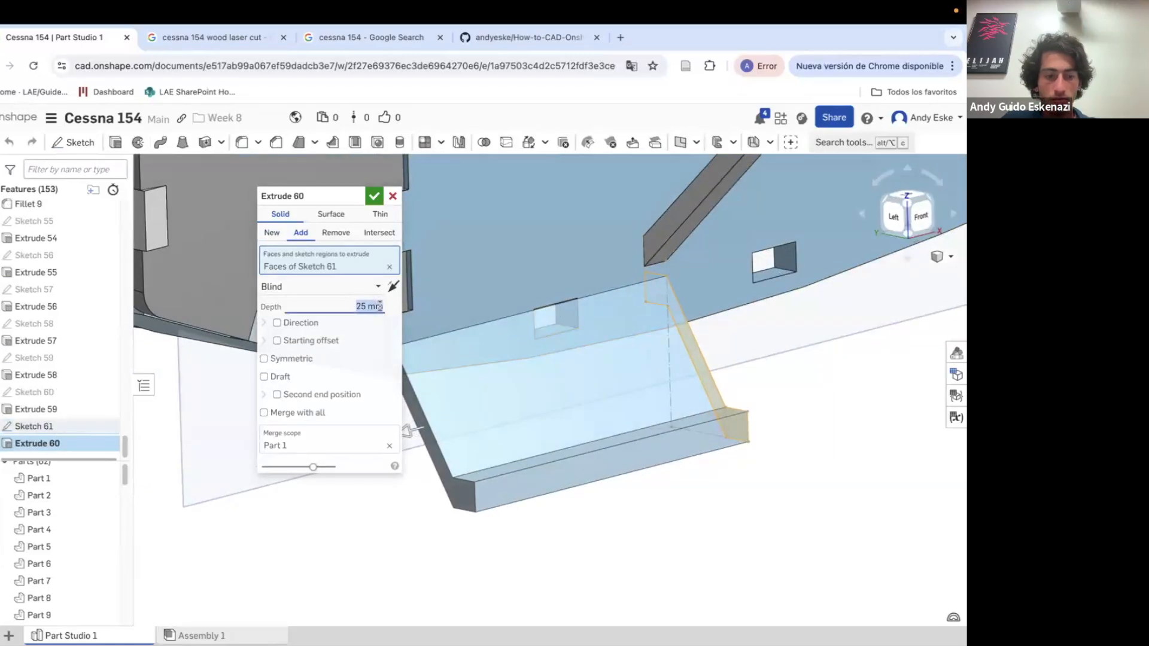
{"action": "type", "text": "2"}
{"action": "key", "text": "Return"}
{"action": "left_click", "coordinate": [393, 288]}
{"action": "right_click_drag", "start_coordinate": [676, 317], "coordinate": [708, 306]}
{"action": "key", "text": "Return"}
{"action": "scroll", "coordinate": [657, 523], "scroll_direction": "down", "scroll_amount": 5}
{"action": "mouse_move", "coordinate": [656, 523]}
{"action": "right_mouse_down"}
{"action": "mouse_move", "coordinate": [671, 420]}
{"action": "mouse_move", "coordinate": [618, 428]}
{"action": "right_mouse_up"}
{"action": "scroll", "coordinate": [618, 428], "scroll_direction": "up", "scroll_amount": 5}
{"action": "key", "text": "shift+s"}
{"action": "right_click_drag", "start_coordinate": [625, 471], "coordinate": [569, 458]}
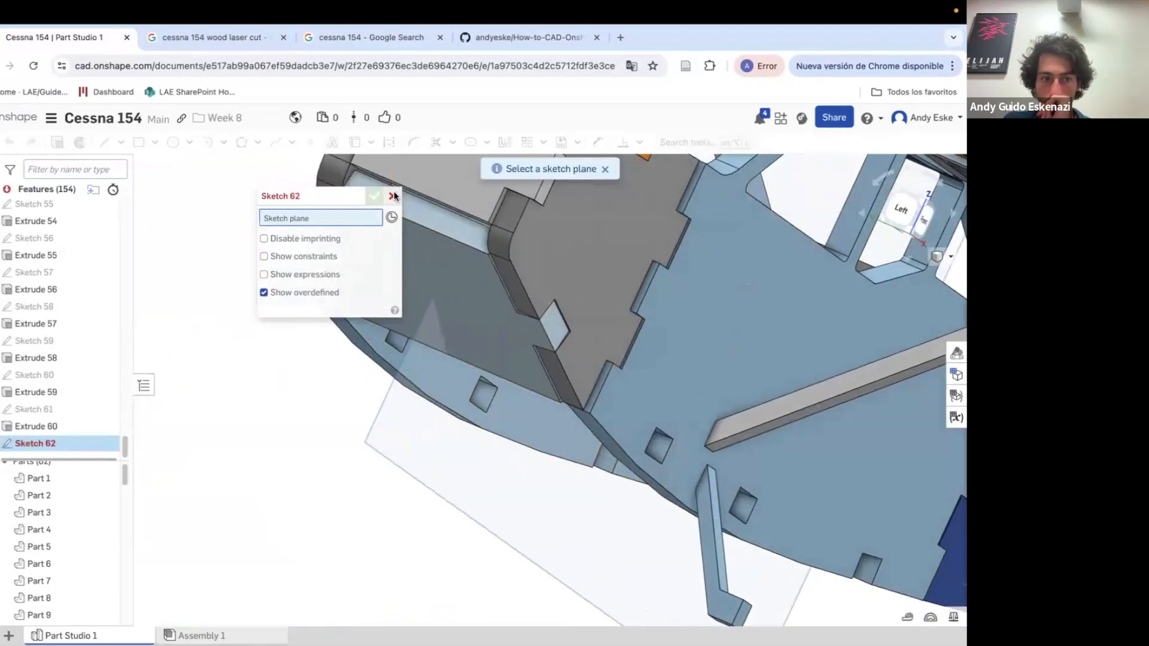
{"action": "left_click", "coordinate": [393, 197]}
Edit the leg extrusion so that it creates a new part
{"action": "right_click", "coordinate": [62, 439]}
{"action": "left_click", "coordinate": [92, 465]}
{"action": "left_click", "coordinate": [374, 196]}
Sketch the leg tab's square outline on the fuselage side and cut it through Part 1 and Part 4 with Through all
{"action": "key", "text": "shift+s"}
{"action": "left_click", "coordinate": [487, 449]}
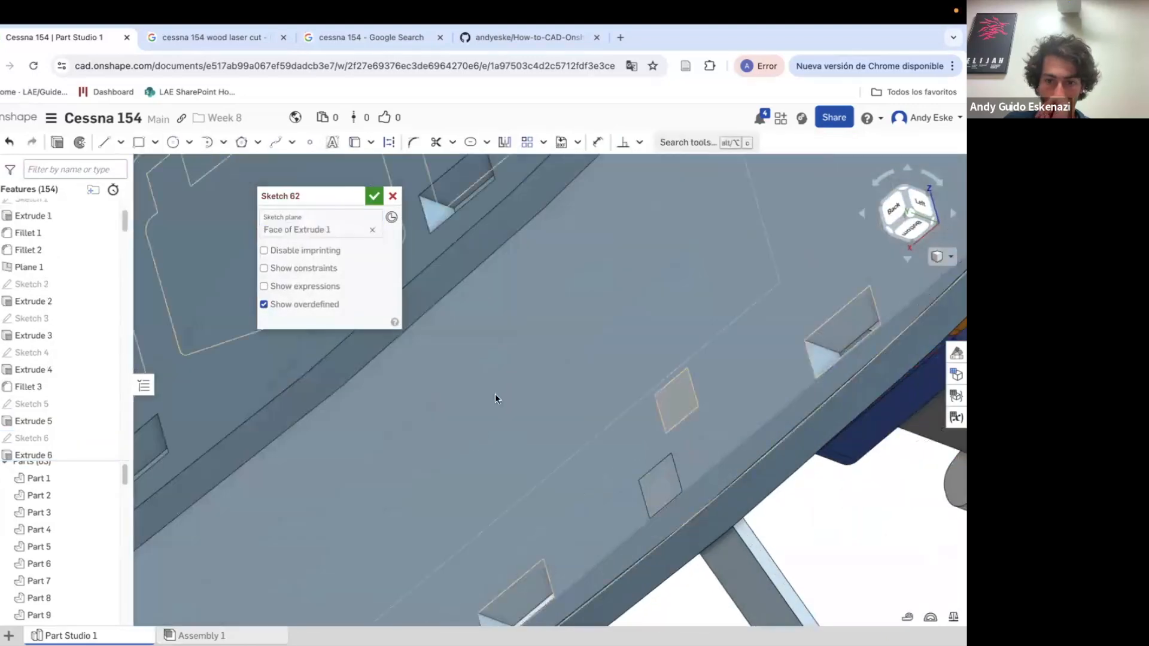
{"action": "left_click", "coordinate": [54, 143]}
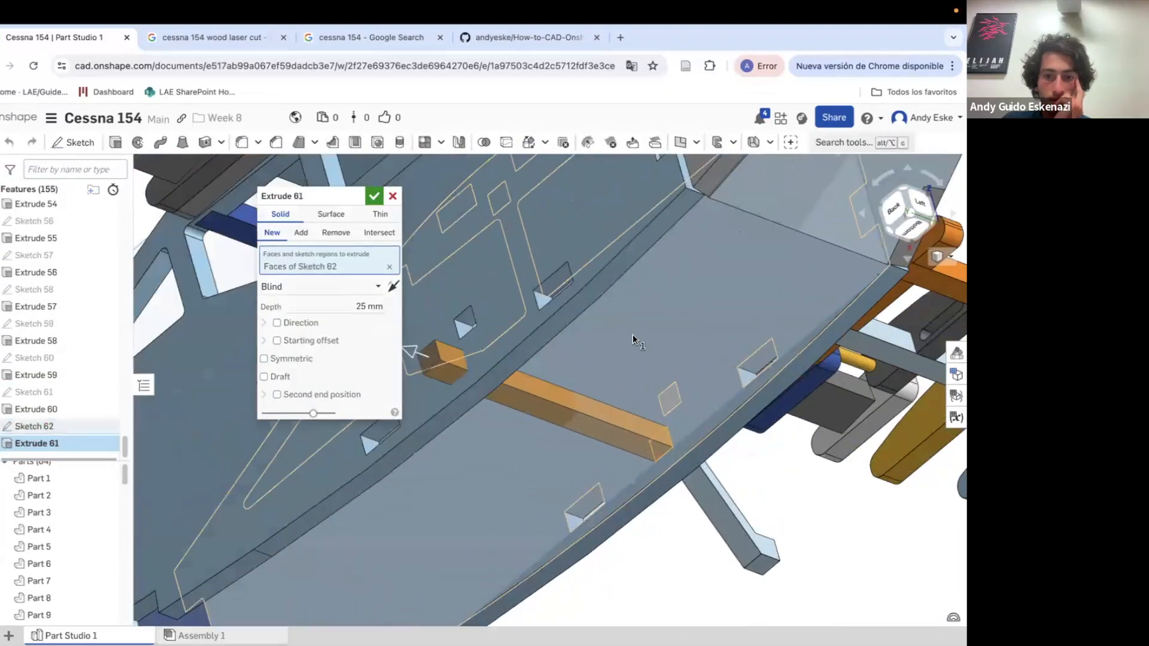
{"action": "left_click", "coordinate": [330, 234]}
{"action": "left_click", "coordinate": [713, 419]}
{"action": "scroll", "coordinate": [713, 419], "scroll_direction": "down", "scroll_amount": 2}
{"action": "left_click", "coordinate": [529, 388]}
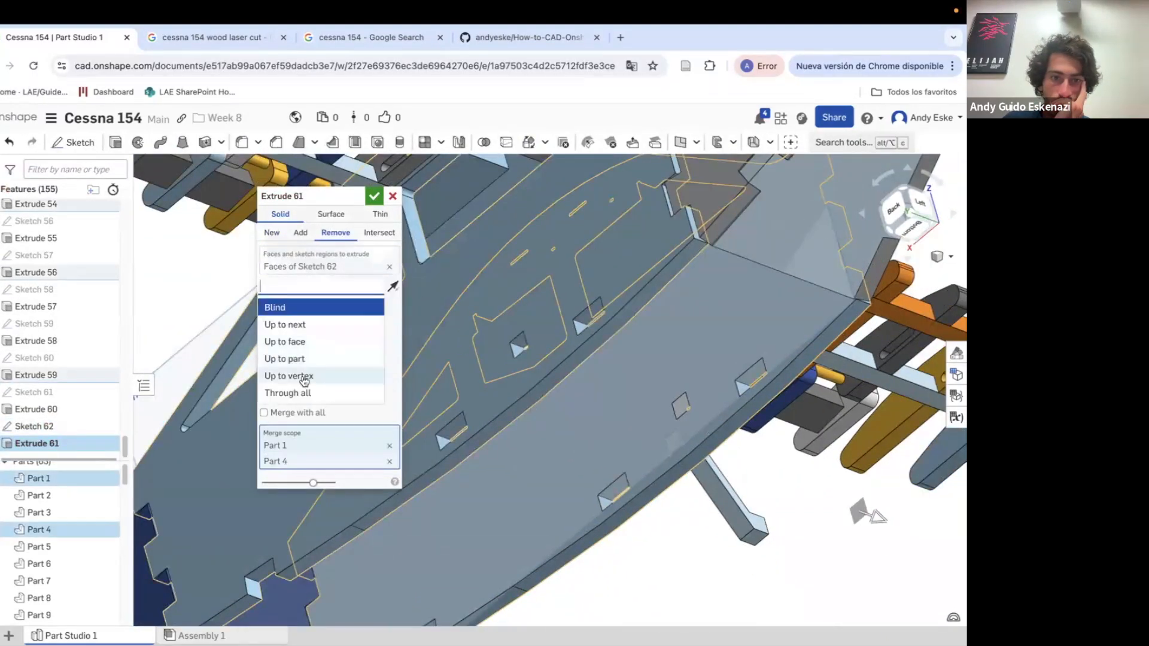
{"action": "left_click", "coordinate": [294, 393]}
{"action": "left_click", "coordinate": [374, 196]}
{"action": "scroll", "coordinate": [689, 534], "scroll_direction": "down", "scroll_amount": 5}
{"action": "right_click_drag", "start_coordinate": [689, 533], "coordinate": [671, 456]}
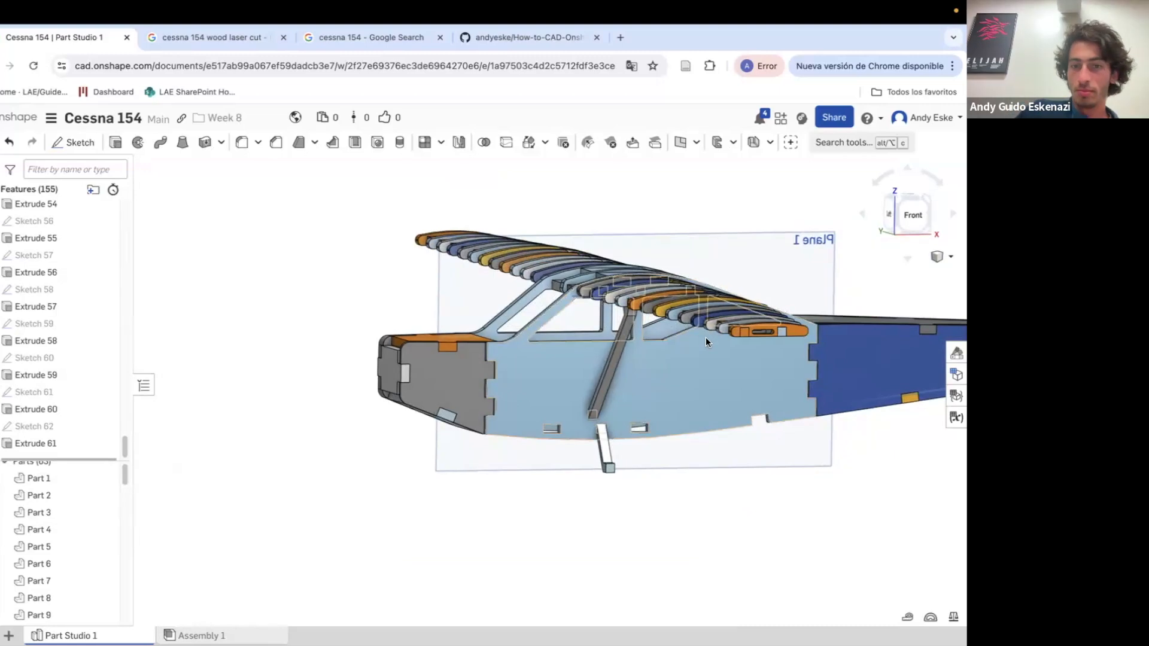
Sketch a line across the leg foot's end face and a 10 mm diameter circle centred on its midpoint
{"action": "left_click", "coordinate": [706, 336]}
{"action": "left_click", "coordinate": [72, 142]}
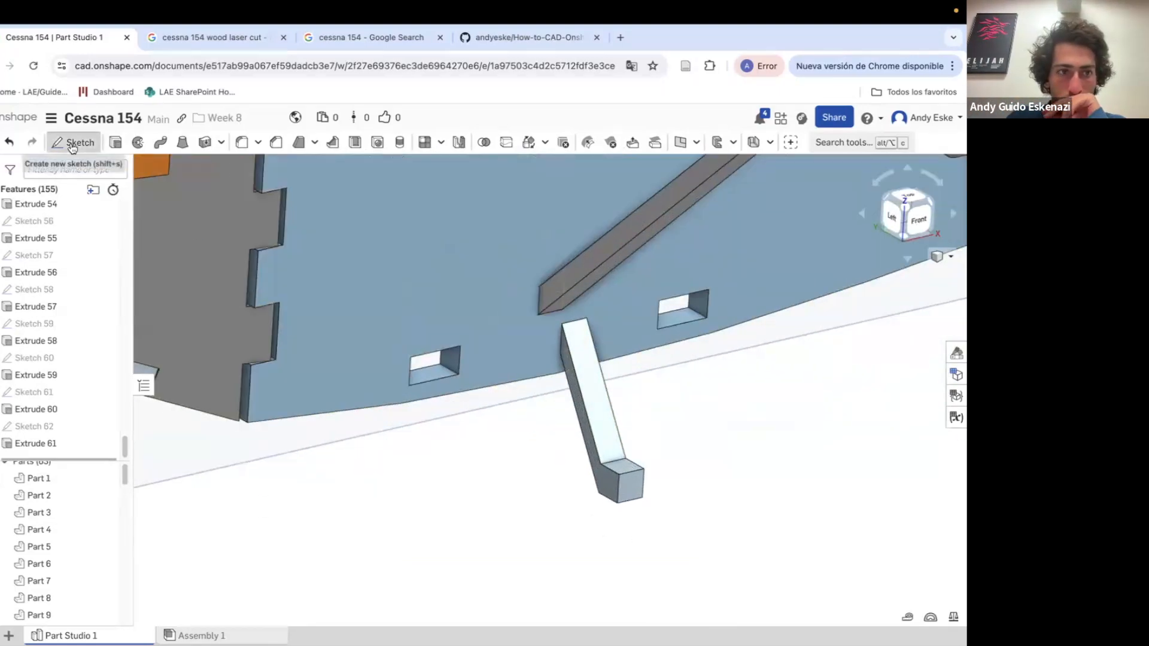
{"action": "left_click", "coordinate": [630, 477]}
{"action": "left_click", "coordinate": [659, 560]}
{"action": "key", "text": "d"}
{"action": "left_click", "coordinate": [565, 547]}
{"action": "left_click", "coordinate": [485, 589]}
{"action": "type", "text": "10"}
{"action": "key", "text": "Return"}
{"action": "scroll", "coordinate": [619, 460], "scroll_direction": "down", "scroll_amount": 10}
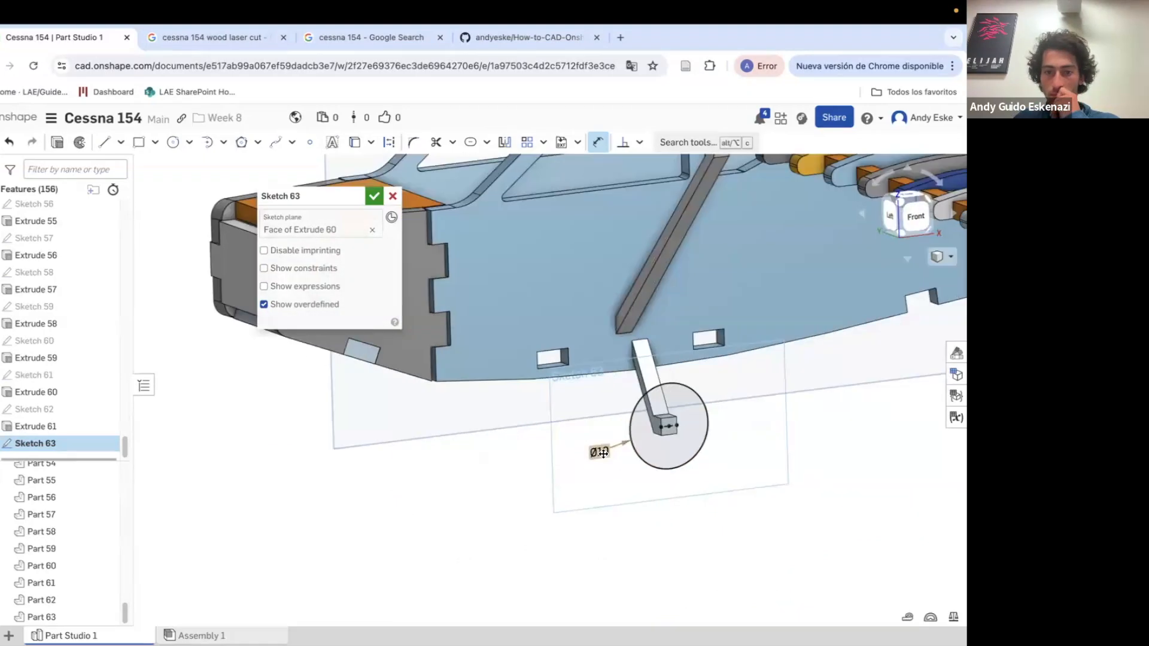
Set the wheel circle's diameter to 15 mm and check its proportions against the Cessna reference images
{"action": "double_click", "coordinate": [604, 453]}
{"action": "type", "text": "15"}
{"action": "key", "text": "Return"}
{"action": "scroll", "coordinate": [641, 419], "scroll_direction": "down", "scroll_amount": 10}
{"action": "right_click_drag", "start_coordinate": [641, 413], "coordinate": [641, 389]}
{"action": "scroll", "coordinate": [664, 395], "scroll_direction": "up", "scroll_amount": 8}
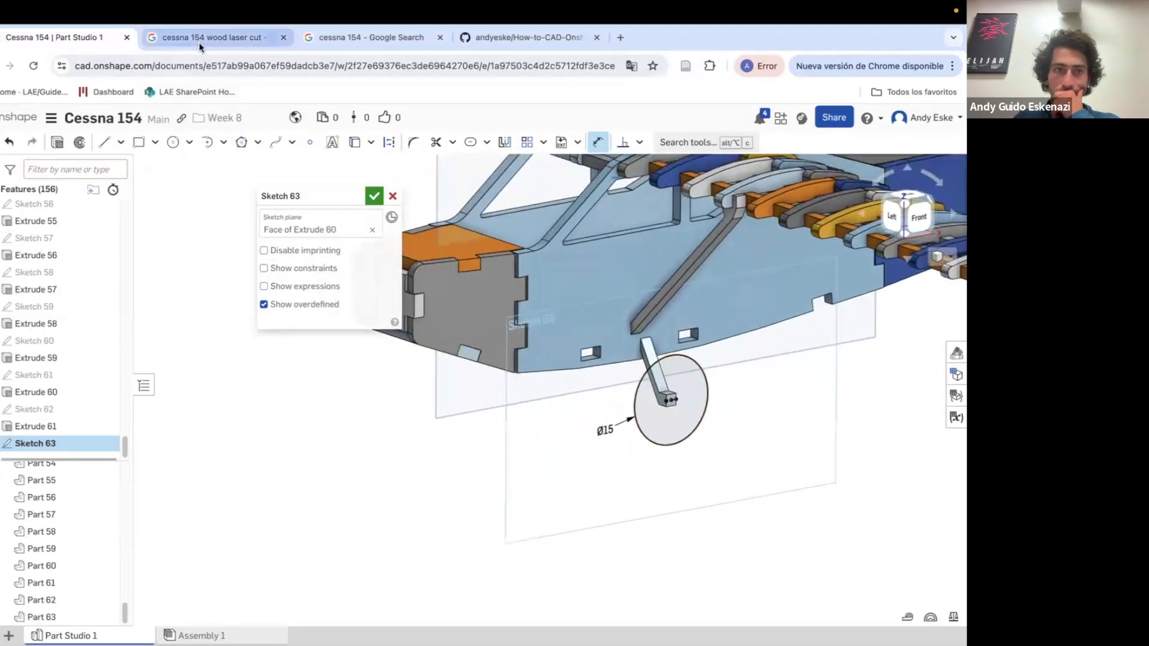
{"action": "left_click", "coordinate": [335, 37]}
{"action": "left_click", "coordinate": [60, 37]}
{"action": "scroll", "coordinate": [595, 462], "scroll_direction": "down", "scroll_amount": 5}
{"action": "scroll", "coordinate": [596, 462], "scroll_direction": "up", "scroll_amount": 8}
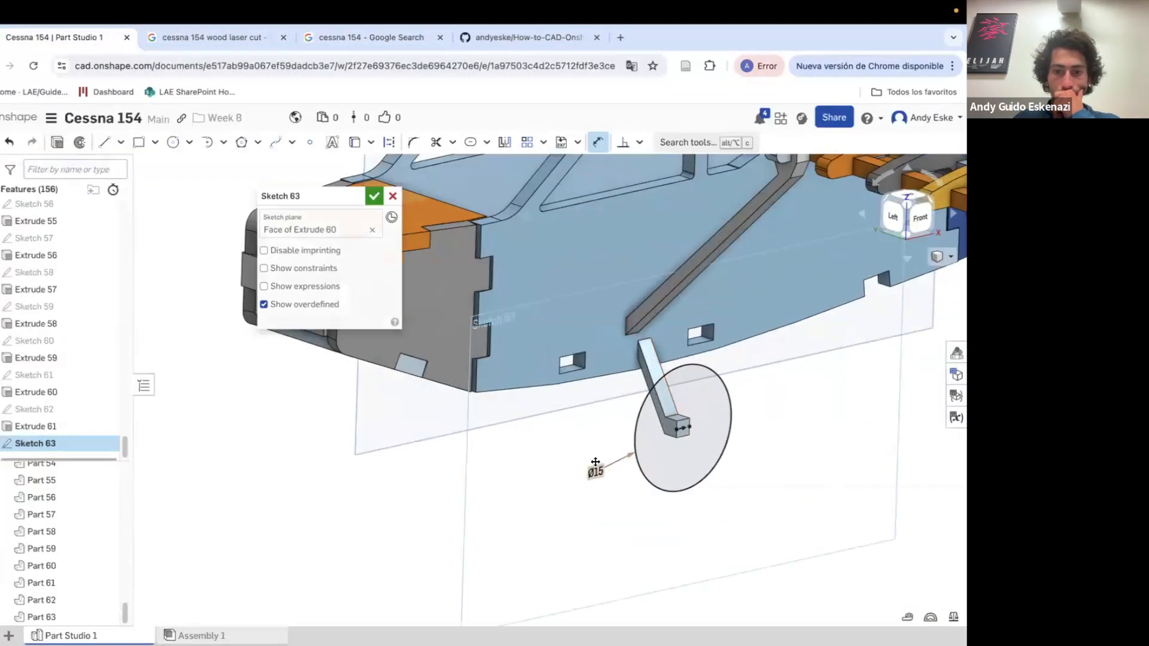
{"action": "left_click", "coordinate": [57, 142]}
{"action": "scroll", "coordinate": [653, 420], "scroll_direction": "up", "scroll_amount": 2}
{"action": "right_click_drag", "start_coordinate": [653, 421], "coordinate": [661, 424]}
{"action": "left_click", "coordinate": [393, 196]}
Reopen the wheel sketch and extrude the disc around the square foot to a depth of 2 mm
{"action": "right_click", "coordinate": [55, 435]}
{"action": "left_click", "coordinate": [87, 186]}
{"action": "scroll", "coordinate": [658, 427], "scroll_direction": "up", "scroll_amount": 5}
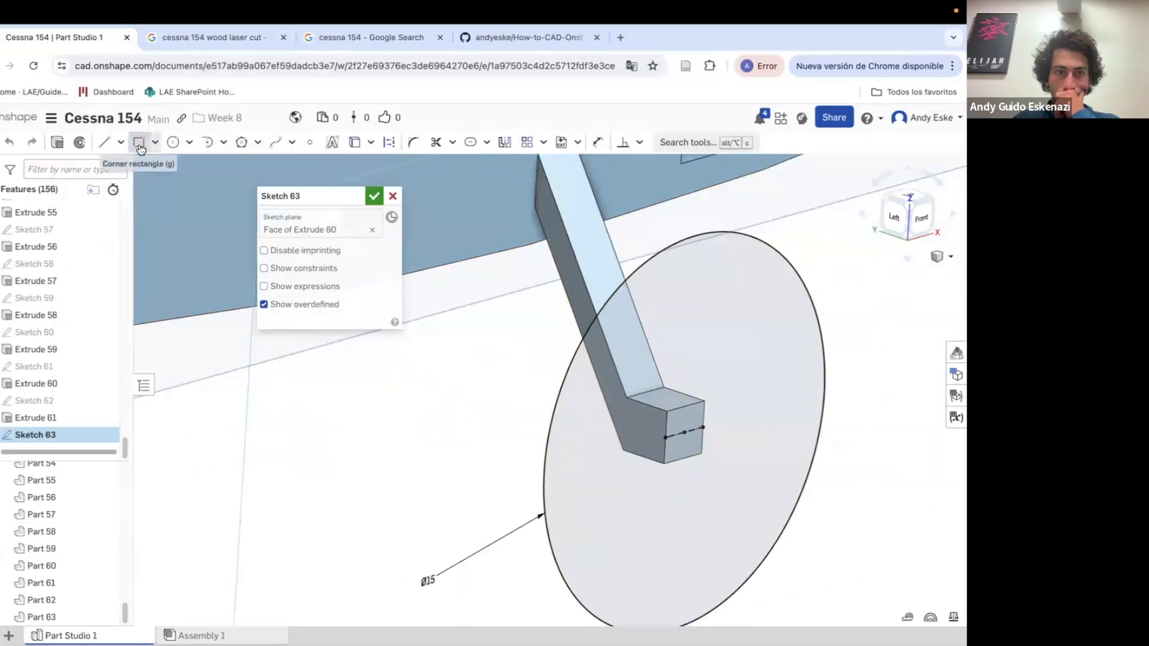
{"action": "left_click", "coordinate": [58, 143]}
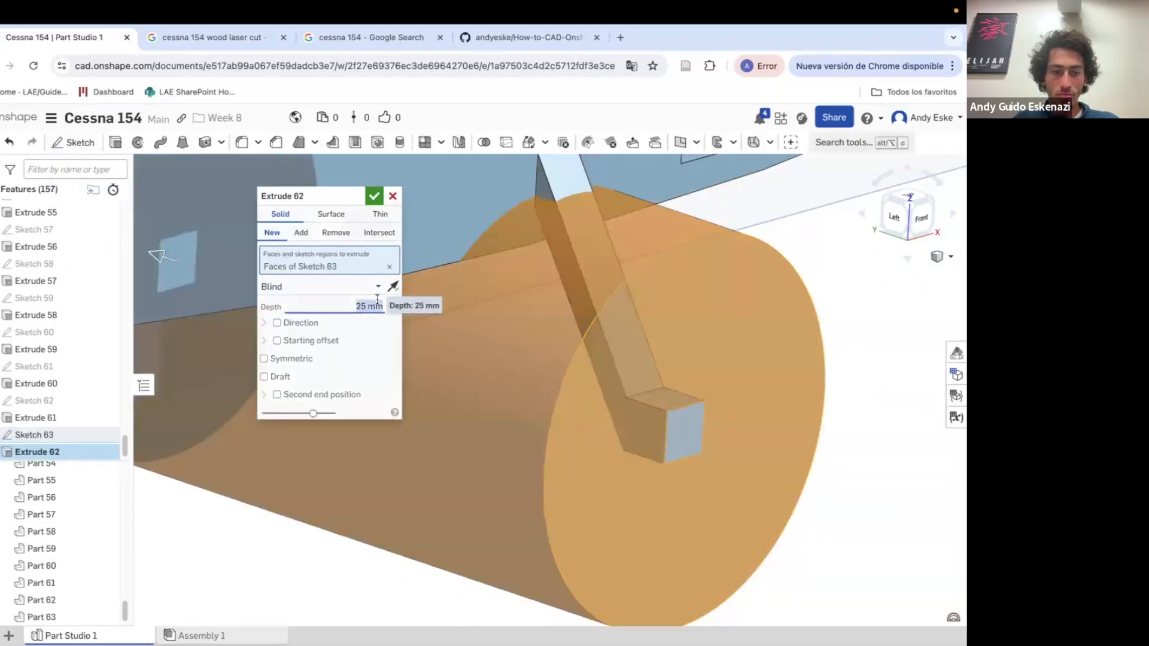
{"action": "key", "text": "Return"}
Edit the wheel extrusion so that it creates a new part separate from the leg
{"action": "double_click", "coordinate": [76, 446]}
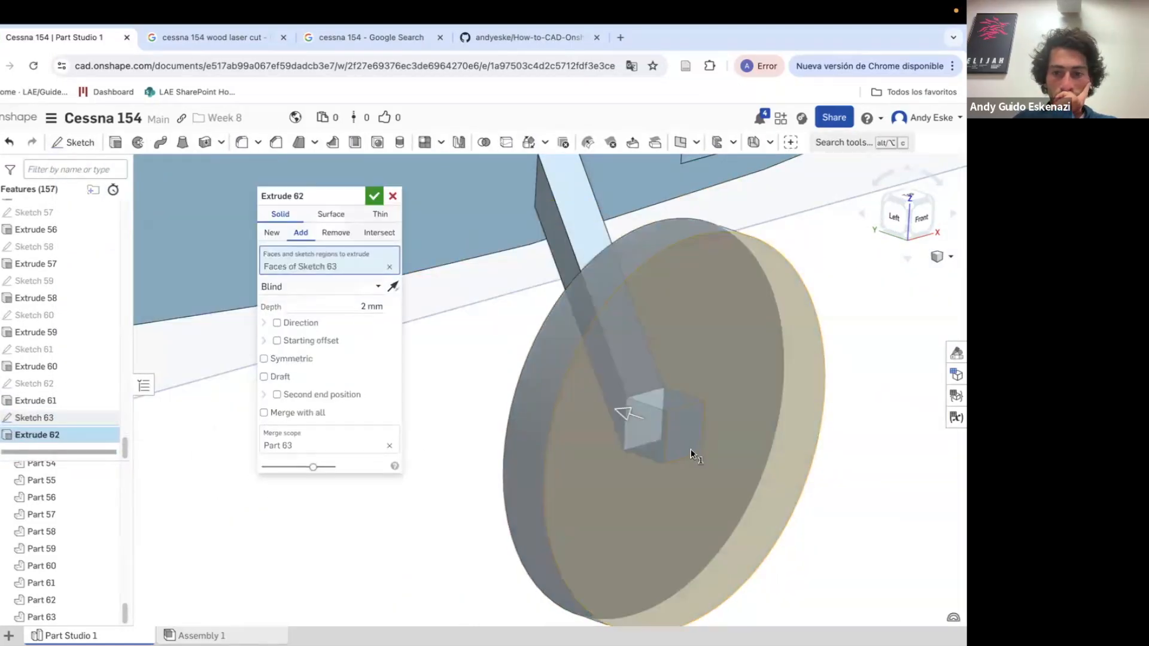
{"action": "right_click_drag", "start_coordinate": [691, 449], "coordinate": [670, 435]}
{"action": "left_click", "coordinate": [392, 197]}
{"action": "double_click", "coordinate": [85, 435]}
{"action": "left_click", "coordinate": [392, 197]}
{"action": "scroll", "coordinate": [450, 437], "scroll_direction": "down", "scroll_amount": 5}
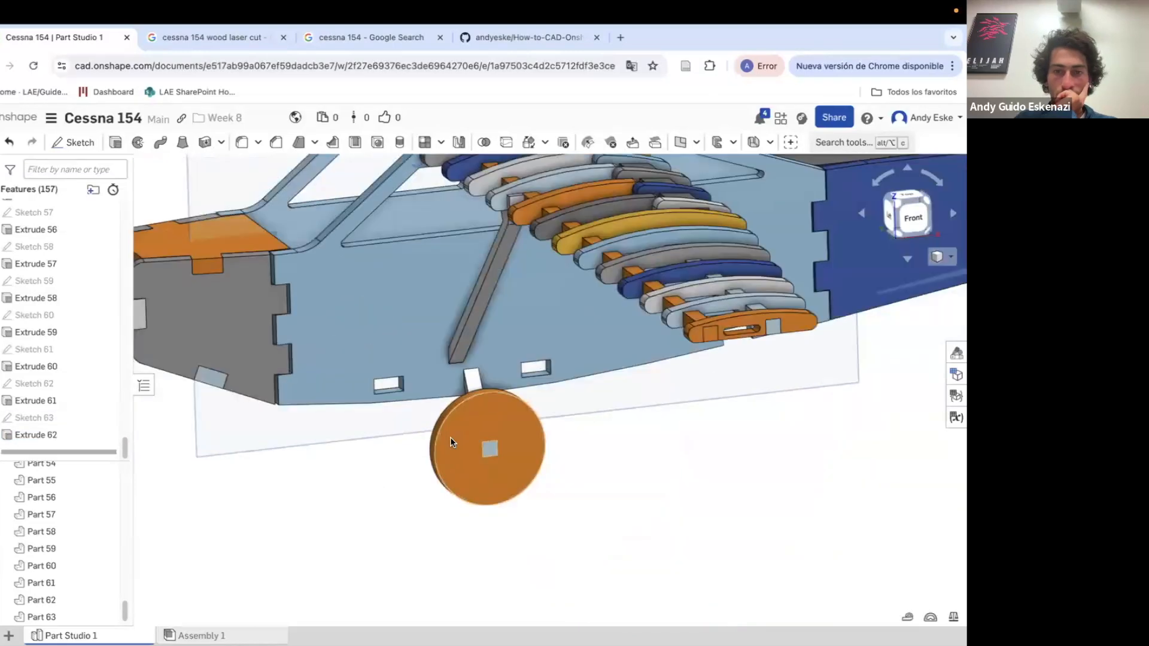
{"action": "right_click_drag", "start_coordinate": [450, 437], "coordinate": [497, 463]}
{"action": "right_click", "coordinate": [34, 384]}
{"action": "left_click", "coordinate": [86, 130]}
{"action": "left_click", "coordinate": [392, 196]}
Edit the leg sketch, setting its vertical construction line to 15 mm and its horizontal construction line to 10 mm
{"action": "right_click", "coordinate": [34, 349]}
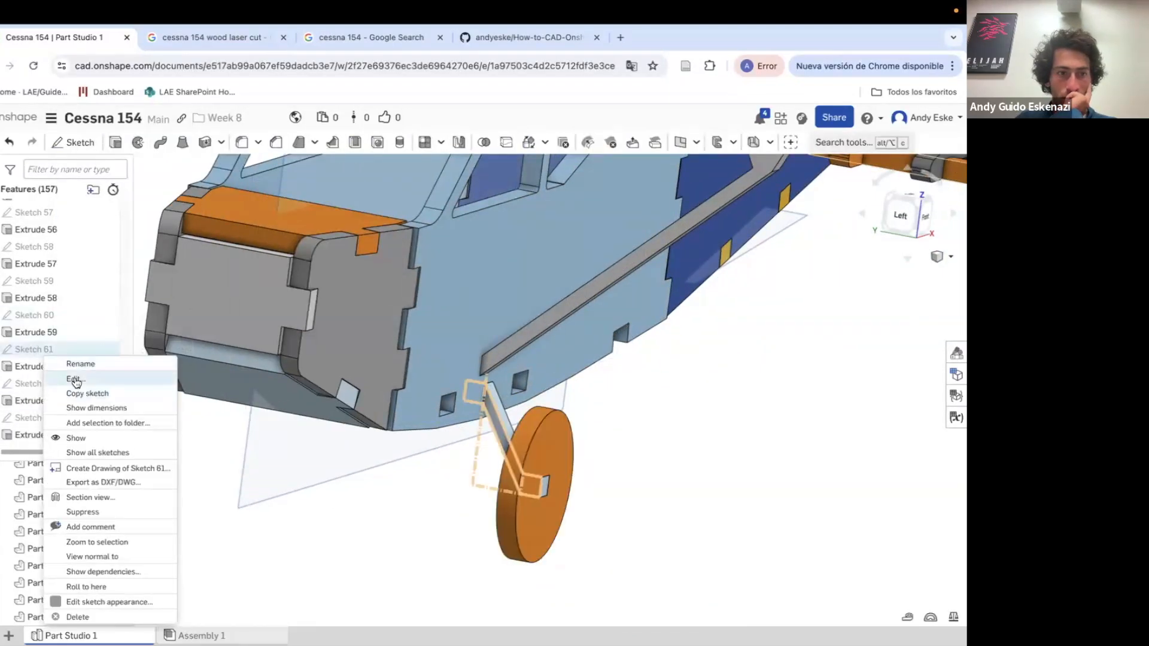
{"action": "left_click", "coordinate": [84, 377]}
{"action": "double_click", "coordinate": [479, 554]}
{"action": "type", "text": "20"}
{"action": "key", "text": "Return"}
{"action": "right_click_drag", "start_coordinate": [542, 479], "coordinate": [567, 477]}
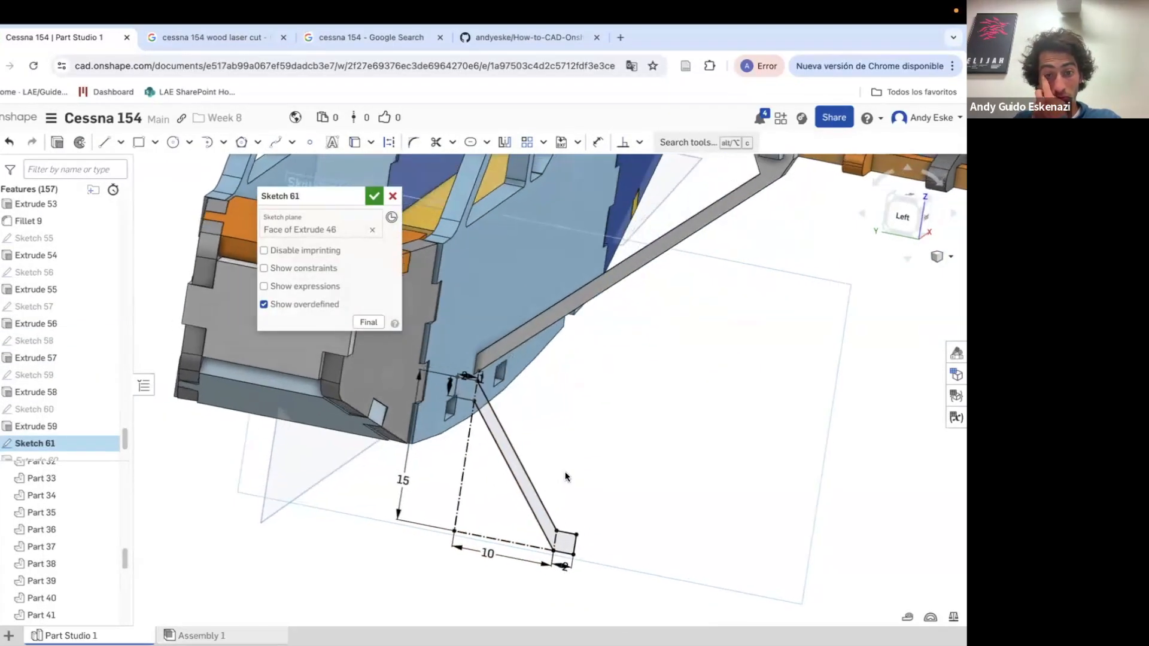
{"action": "left_click", "coordinate": [374, 196]}
{"action": "scroll", "coordinate": [692, 449], "scroll_direction": "down", "scroll_amount": 5}
Start a sketch on the inner face of the lower fuselage slots and project the slot edges of both sides
{"action": "mouse_move", "coordinate": [691, 450]}
{"action": "right_mouse_down"}
{"action": "mouse_move", "coordinate": [622, 444]}
{"action": "mouse_move", "coordinate": [650, 450]}
{"action": "right_mouse_up"}
{"action": "scroll", "coordinate": [568, 508], "scroll_direction": "up", "scroll_amount": 4}
{"action": "mouse_move", "coordinate": [569, 508]}
{"action": "right_mouse_down"}
{"action": "mouse_move", "coordinate": [551, 347]}
{"action": "mouse_move", "coordinate": [575, 318]}
{"action": "right_mouse_up"}
{"action": "scroll", "coordinate": [553, 359], "scroll_direction": "up", "scroll_amount": 4}
{"action": "left_click", "coordinate": [73, 142]}
{"action": "scroll", "coordinate": [472, 316], "scroll_direction": "up", "scroll_amount": 3}
{"action": "left_click", "coordinate": [473, 316]}
{"action": "left_click", "coordinate": [354, 142]}
{"action": "scroll", "coordinate": [491, 311], "scroll_direction": "up", "scroll_amount": 2}
{"action": "left_click", "coordinate": [534, 357]}
{"action": "scroll", "coordinate": [575, 359], "scroll_direction": "down", "scroll_amount": 2}
{"action": "scroll", "coordinate": [630, 489], "scroll_direction": "up", "scroll_amount": 3}
{"action": "mouse_move", "coordinate": [630, 489]}
{"action": "right_mouse_down"}
{"action": "mouse_move", "coordinate": [750, 466]}
{"action": "mouse_move", "coordinate": [753, 572]}
{"action": "right_mouse_up"}
{"action": "left_click", "coordinate": [750, 466]}
{"action": "scroll", "coordinate": [750, 467], "scroll_direction": "down", "scroll_amount": 3}
{"action": "scroll", "coordinate": [750, 467], "scroll_direction": "up", "scroll_amount": 3}
Connect the projected slots with straight lines, extend a line forward from the front slot, and dimension its length
{"action": "key", "text": "l"}
{"action": "scroll", "coordinate": [753, 572], "scroll_direction": "down", "scroll_amount": 2}
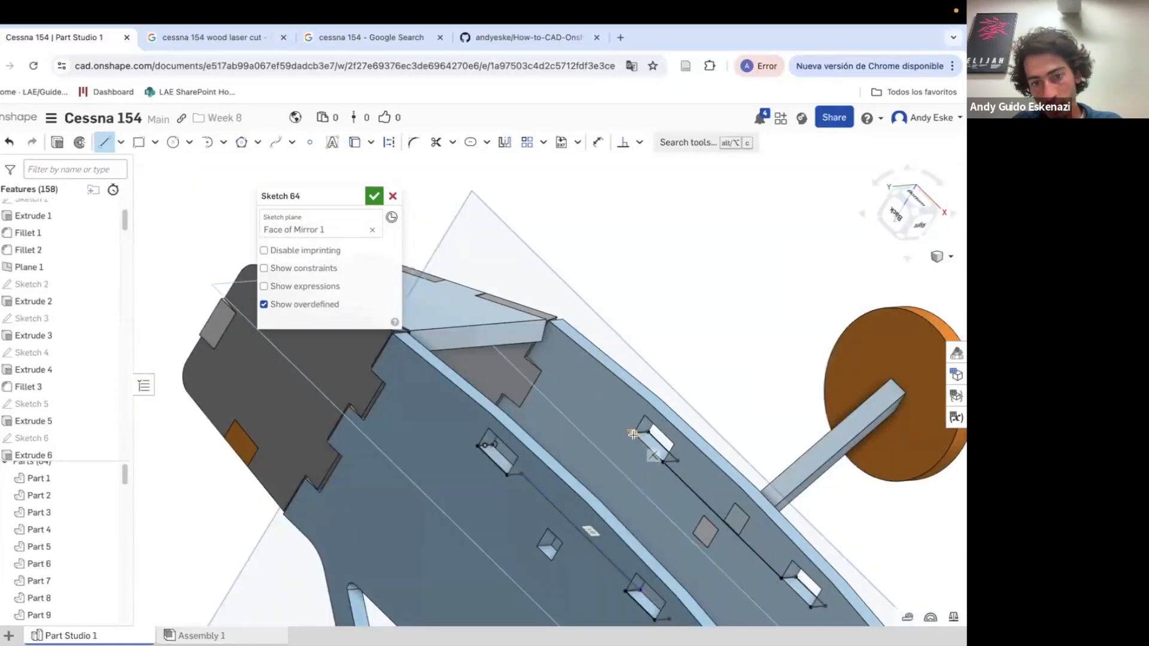
{"action": "left_click", "coordinate": [550, 346]}
{"action": "right_click_drag", "start_coordinate": [575, 371], "coordinate": [557, 372]}
{"action": "left_click", "coordinate": [598, 143]}
{"action": "left_click", "coordinate": [587, 390]}
{"action": "left_click", "coordinate": [640, 344]}
{"action": "key", "text": "Return"}
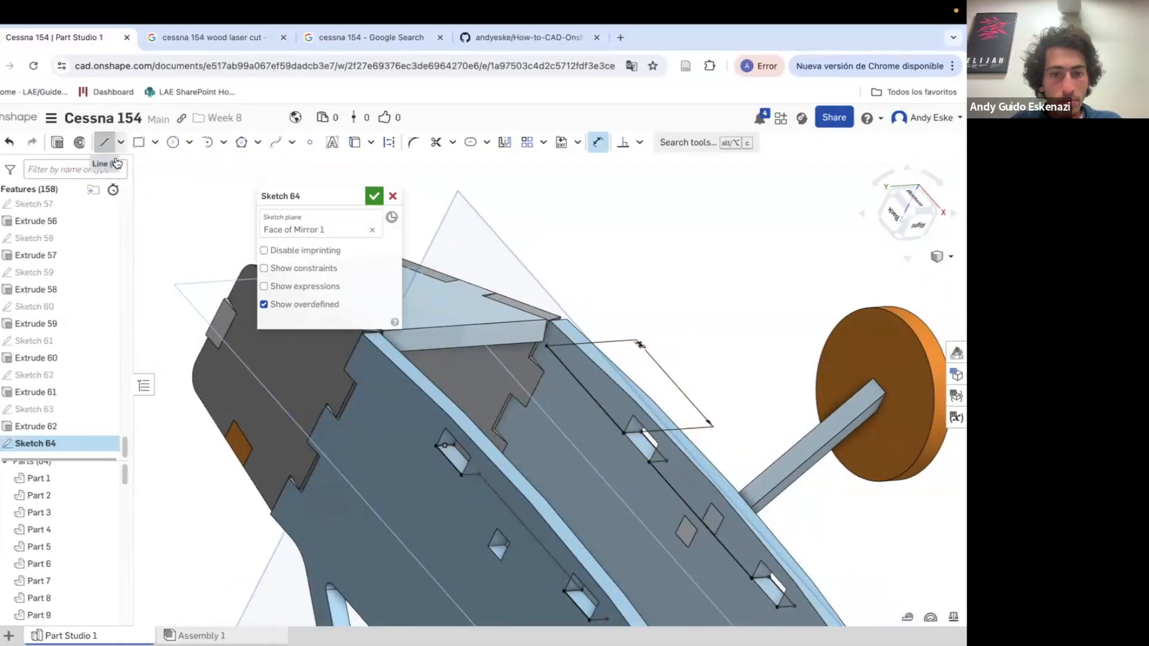
Close the floor panel outline across the fuselage, dimension its line behind the rear slot, and make the opposite end lines equal
{"action": "left_click", "coordinate": [104, 142]}
{"action": "left_click", "coordinate": [455, 445]}
{"action": "key", "text": "e"}
{"action": "left_click", "coordinate": [429, 418]}
{"action": "left_click", "coordinate": [573, 373]}
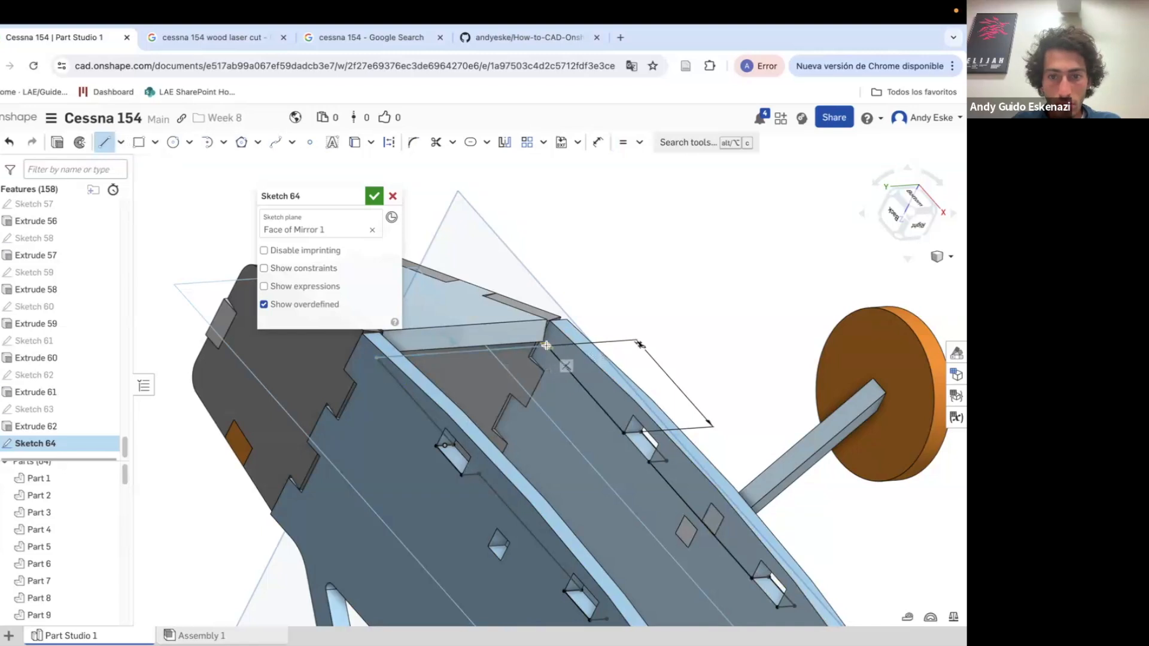
{"action": "scroll", "coordinate": [547, 345], "scroll_direction": "down", "scroll_amount": 3}
{"action": "key", "text": "d"}
{"action": "right_click_drag", "start_coordinate": [735, 451], "coordinate": [696, 459]}
{"action": "key", "text": "e"}
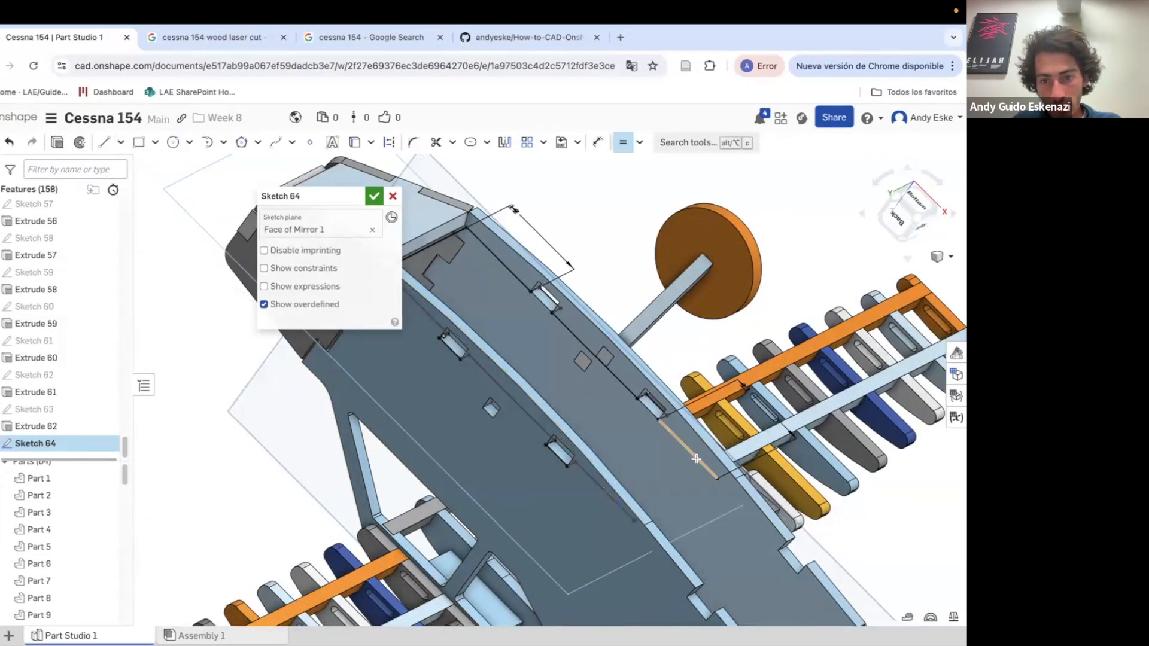
Extrude the closed floor panel profile 2 mm as a new part
{"action": "key", "text": "shift+e"}
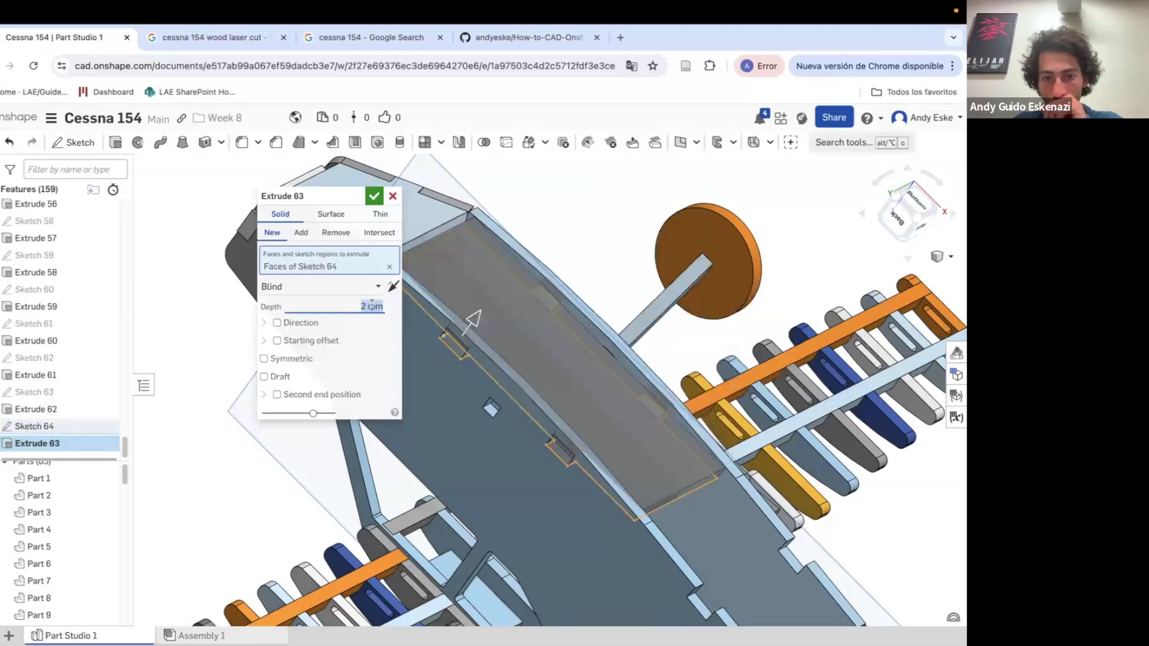
{"action": "key", "text": "Return"}
{"action": "scroll", "coordinate": [579, 231], "scroll_direction": "down", "scroll_amount": 5}
Start a sketch on the inner face of the rear underside notch and project the notch edges of both fuselage sides
{"action": "mouse_move", "coordinate": [579, 231]}
{"action": "right_mouse_down"}
{"action": "mouse_move", "coordinate": [590, 383]}
{"action": "mouse_move", "coordinate": [630, 336]}
{"action": "right_mouse_up"}
{"action": "scroll", "coordinate": [617, 342], "scroll_direction": "up", "scroll_amount": 5}
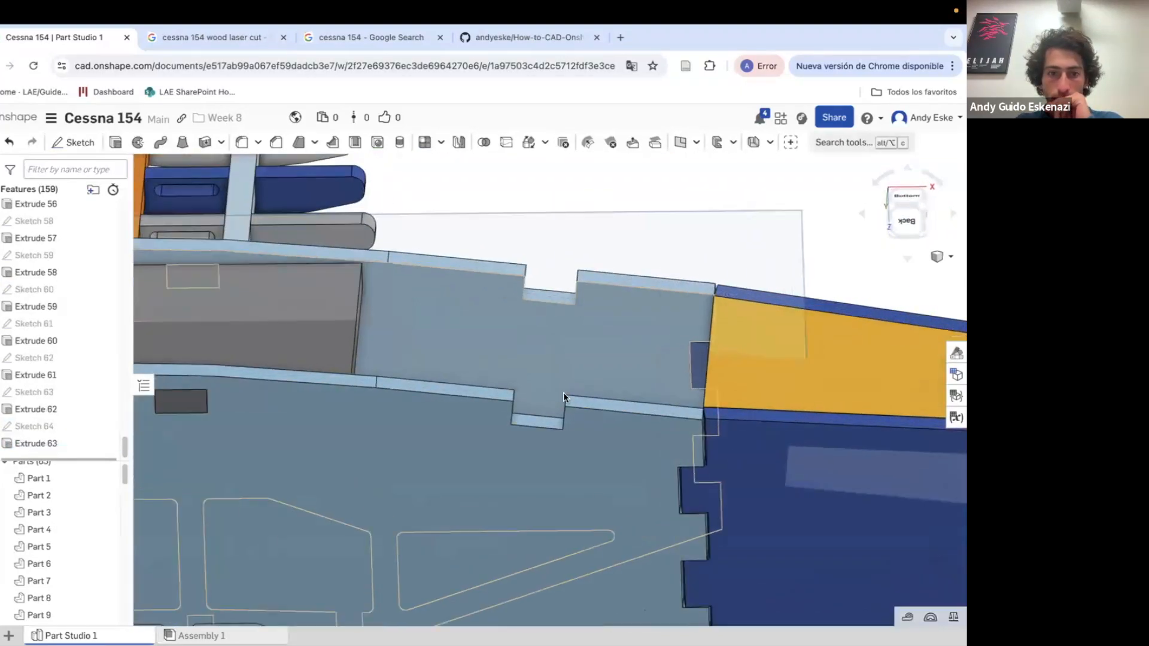
{"action": "left_click", "coordinate": [562, 386]}
{"action": "key", "text": "shift+s"}
{"action": "scroll", "coordinate": [537, 302], "scroll_direction": "up", "scroll_amount": 5}
{"action": "right_click_drag", "start_coordinate": [536, 303], "coordinate": [539, 336]}
{"action": "left_click", "coordinate": [356, 142]}
{"action": "left_click", "coordinate": [566, 350]}
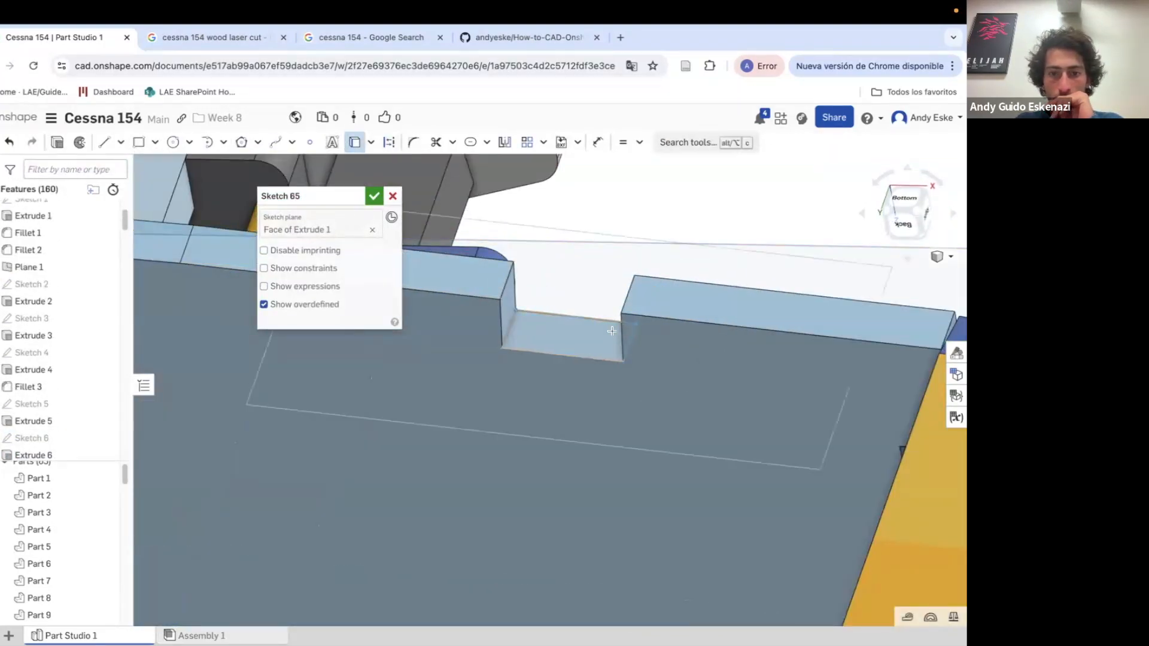
{"action": "scroll", "coordinate": [575, 350], "scroll_direction": "down", "scroll_amount": 5}
{"action": "scroll", "coordinate": [591, 426], "scroll_direction": "up", "scroll_amount": 5}
{"action": "right_click_drag", "start_coordinate": [590, 427], "coordinate": [670, 480]}
{"action": "left_click", "coordinate": [652, 475]}
{"action": "scroll", "coordinate": [578, 422], "scroll_direction": "down", "scroll_amount": 3}
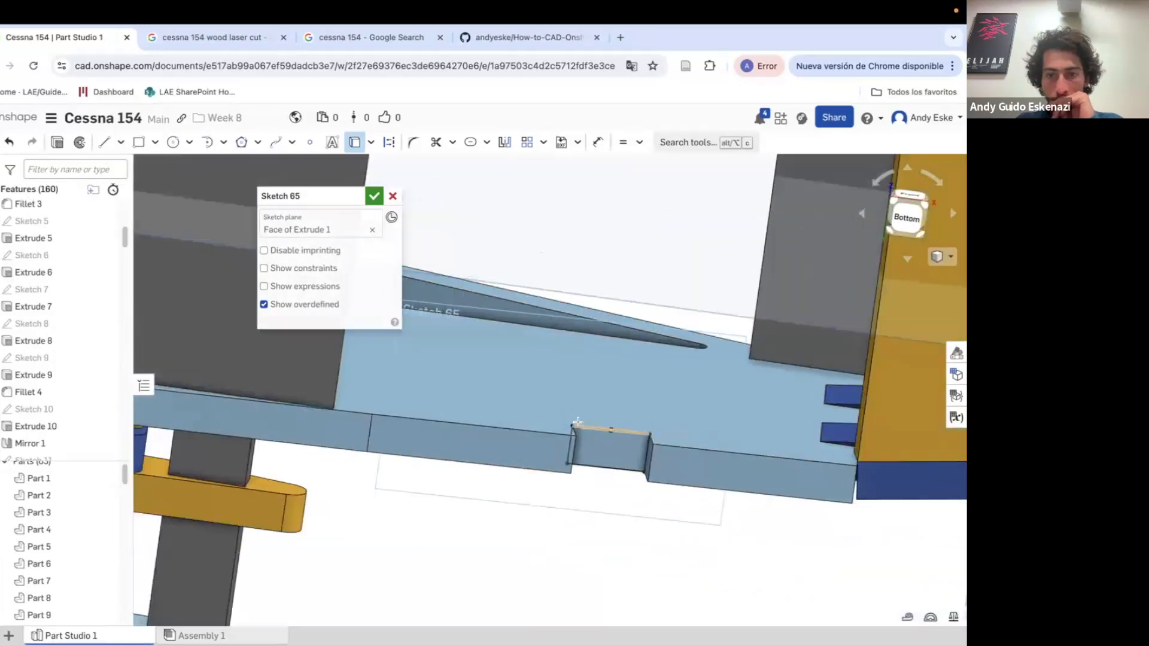
Draw lines forward and rearward from the notch, dimensioning the front one 12 mm and the rear one 10 mm
{"action": "left_click", "coordinate": [351, 400]}
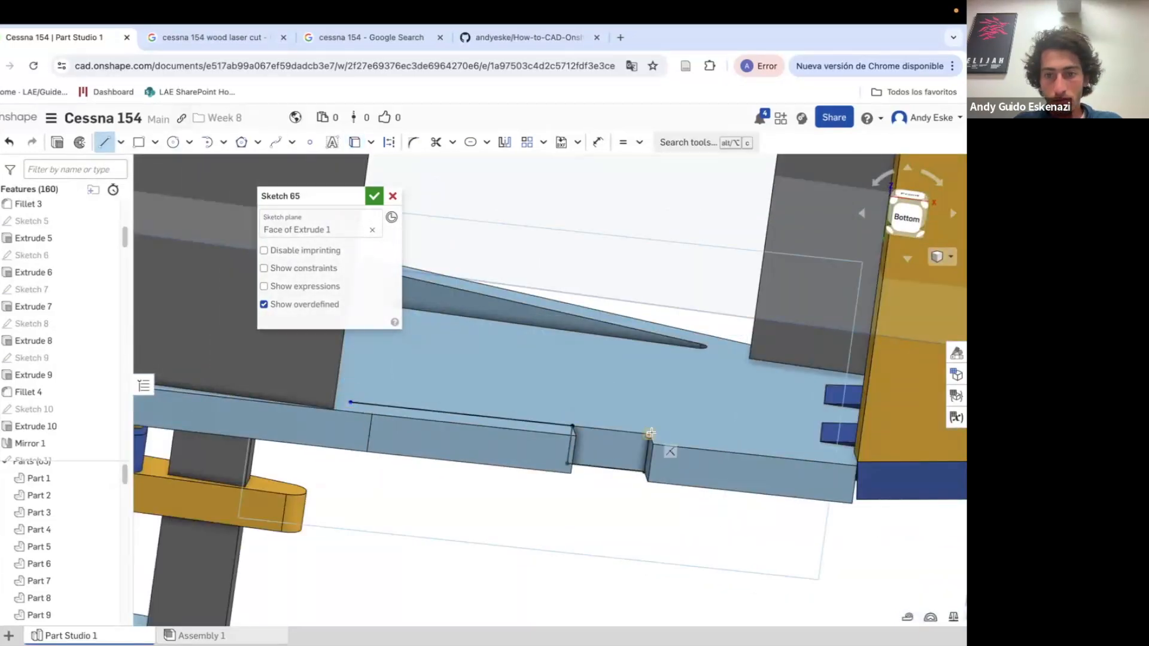
{"action": "key", "text": "d"}
{"action": "left_click", "coordinate": [791, 464]}
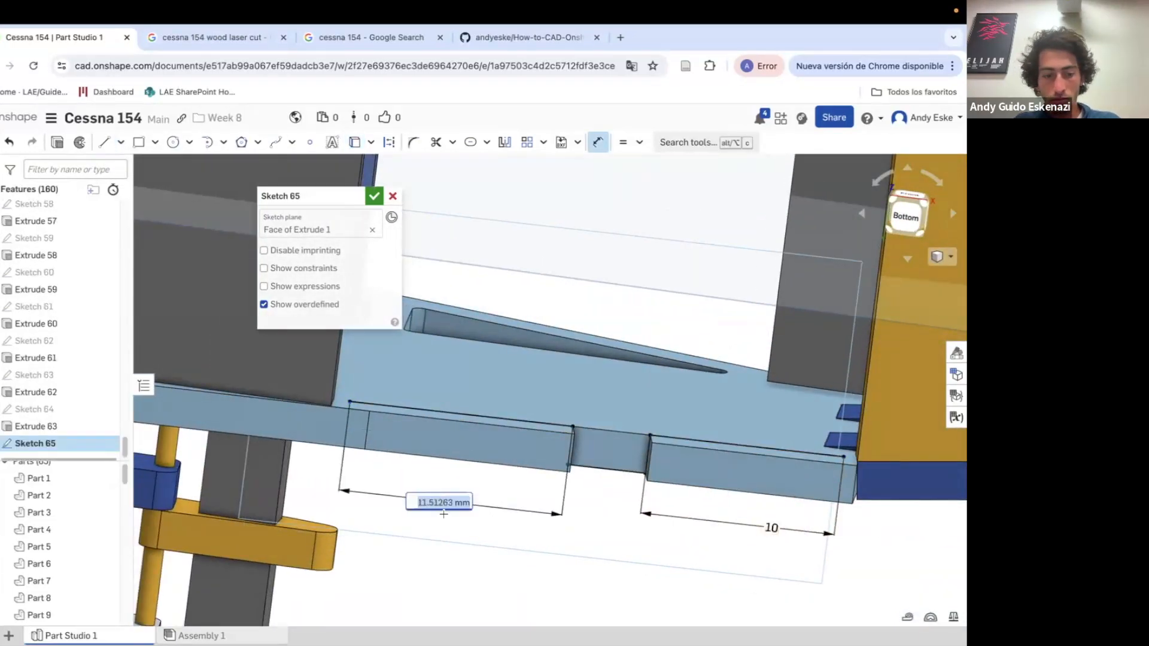
{"action": "type", "text": "12"}
{"action": "key", "text": "Return"}
Make the lines beside the opposite notch equal to the dimensioned ones and close the panel outline across the fuselage
{"action": "key", "text": "n"}
{"action": "key", "text": "e"}
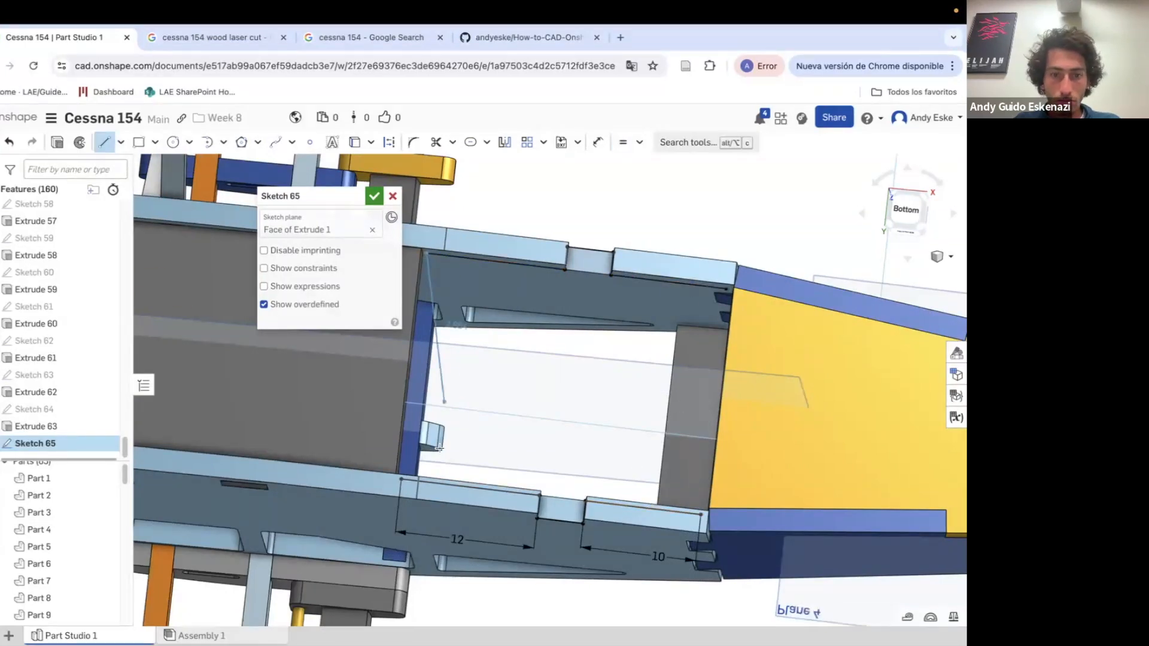
{"action": "left_click", "coordinate": [726, 289]}
{"action": "left_click", "coordinate": [702, 514]}
Extrude the rear underside panel profile 2 mm as a new part
{"action": "left_click", "coordinate": [56, 142]}
{"action": "left_click", "coordinate": [363, 304]}
{"action": "type", "text": "2"}
{"action": "key", "text": "Return"}
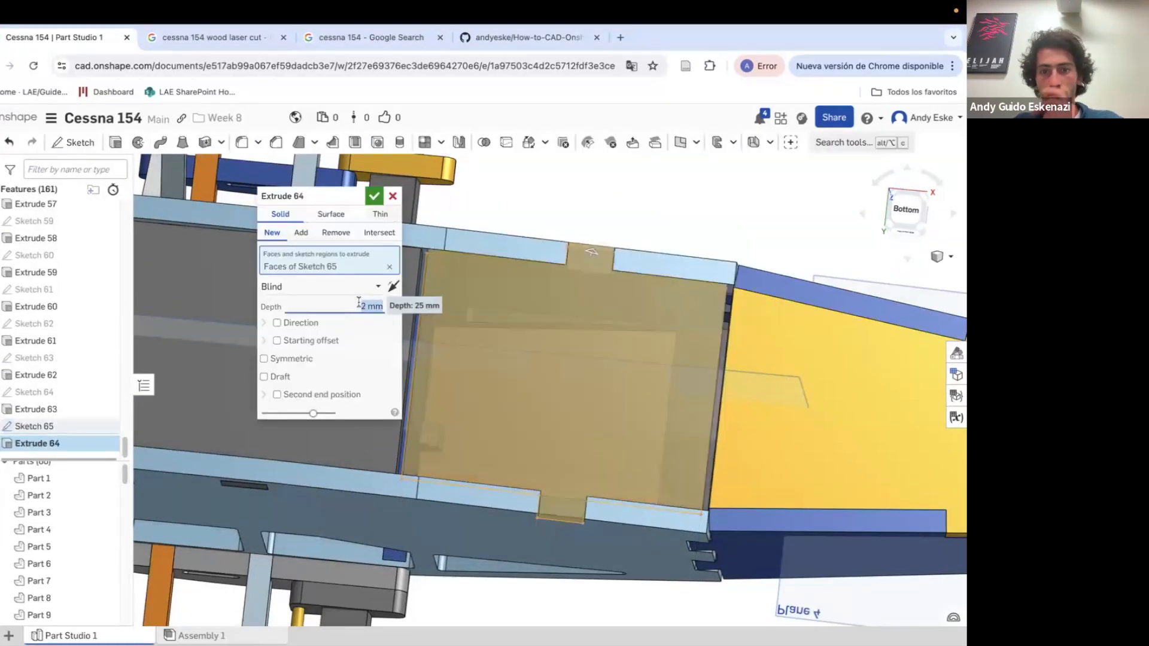
{"action": "key", "text": "Return"}
Mirror the wing strut, landing gear leg and wheel (Parts 62, 63 and 64) about Plane 1
{"action": "scroll", "coordinate": [675, 358], "scroll_direction": "down", "scroll_amount": 6}
{"action": "scroll", "coordinate": [675, 361], "scroll_direction": "down", "scroll_amount": 4}
{"action": "right_click_drag", "start_coordinate": [675, 361], "coordinate": [617, 305]}
{"action": "scroll", "coordinate": [653, 311], "scroll_direction": "up", "scroll_amount": 6}
{"action": "left_click", "coordinate": [454, 146]}
{"action": "left_click", "coordinate": [664, 367]}
{"action": "left_click", "coordinate": [654, 417]}
{"action": "scroll", "coordinate": [661, 440], "scroll_direction": "up", "scroll_amount": 5}
{"action": "left_click", "coordinate": [699, 469]}
{"action": "left_click", "coordinate": [306, 318]}
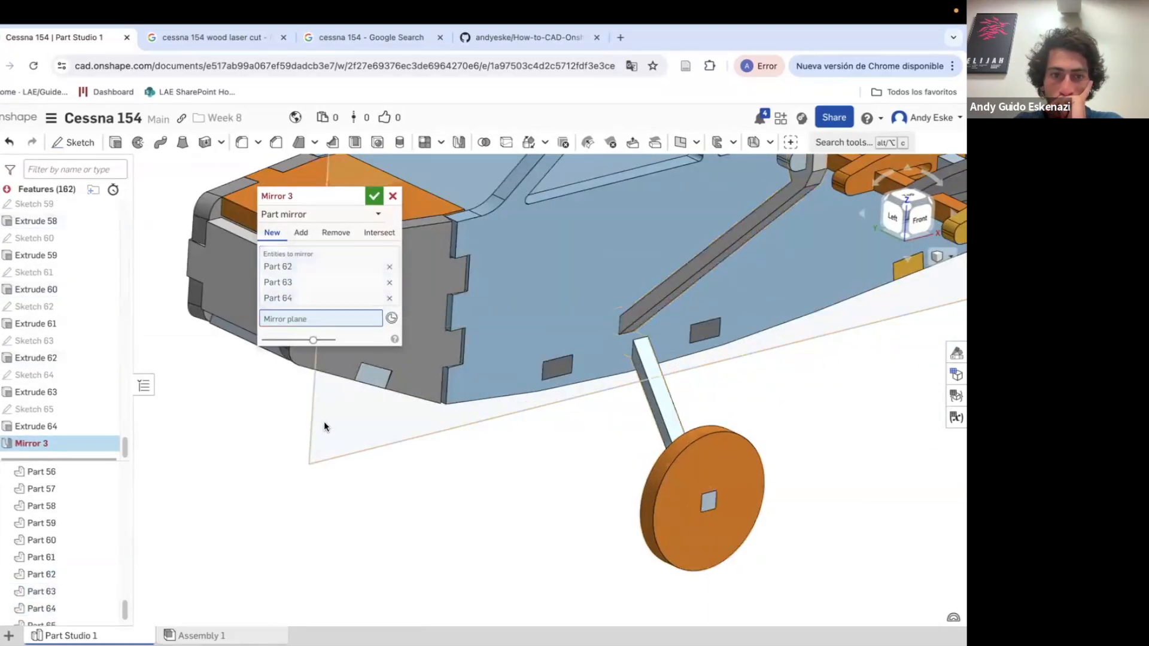
{"action": "left_click", "coordinate": [324, 421]}
{"action": "left_click", "coordinate": [373, 195]}
{"action": "right_click_drag", "start_coordinate": [540, 380], "coordinate": [705, 468]}
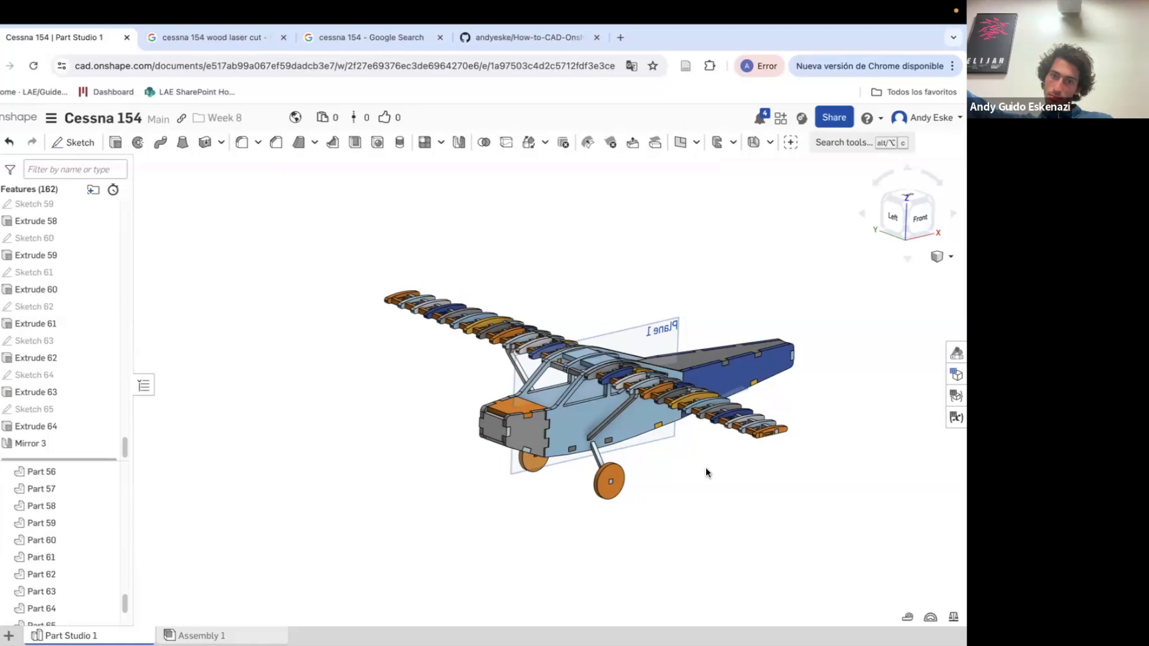
Start a new sketch on Plane 1 and switch to the Cessna 154 image search results for reference
{"action": "right_click_drag", "start_coordinate": [767, 279], "coordinate": [676, 335]}
{"action": "scroll", "coordinate": [888, 426], "scroll_direction": "up", "scroll_amount": 5}
{"action": "left_click", "coordinate": [73, 142]}
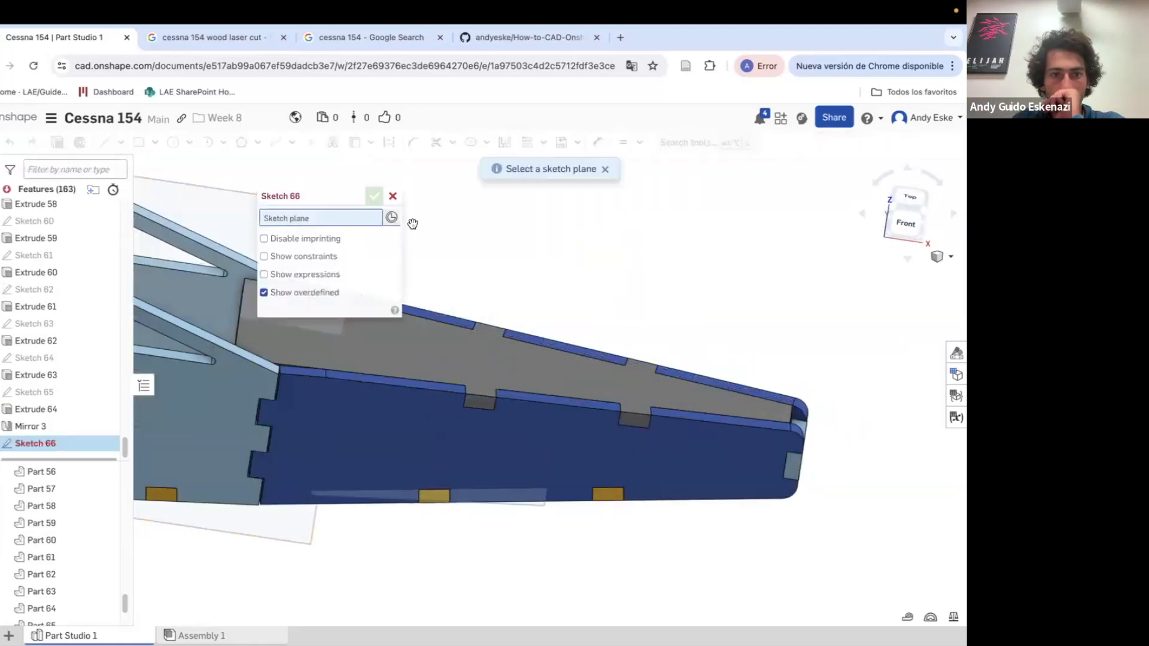
{"action": "left_click_drag", "start_coordinate": [323, 194], "coordinate": [323, 356]}
{"action": "left_click", "coordinate": [338, 240]}
{"action": "scroll", "coordinate": [682, 395], "scroll_direction": "down", "scroll_amount": 4}
{"action": "right_click_drag", "start_coordinate": [685, 396], "coordinate": [685, 364]}
{"action": "scroll", "coordinate": [685, 365], "scroll_direction": "down", "scroll_amount": 3}
{"action": "scroll", "coordinate": [685, 364], "scroll_direction": "up", "scroll_amount": 3}
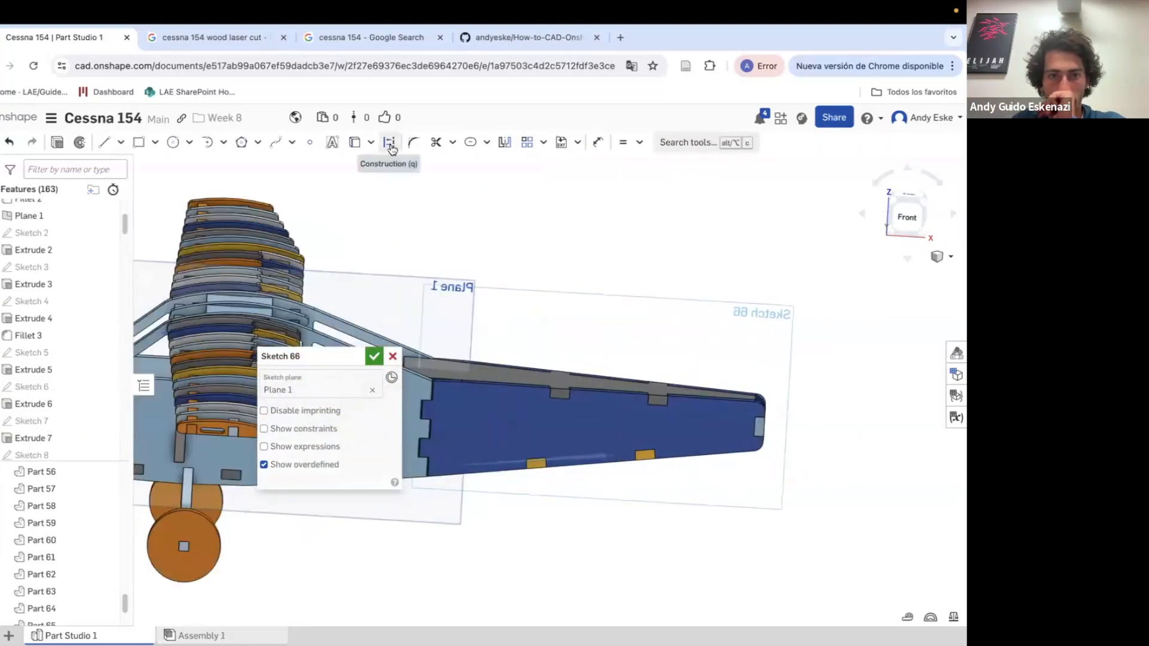
{"action": "left_click", "coordinate": [507, 384]}
{"action": "scroll", "coordinate": [508, 384], "scroll_direction": "up", "scroll_amount": 2}
{"action": "left_click", "coordinate": [358, 37]}
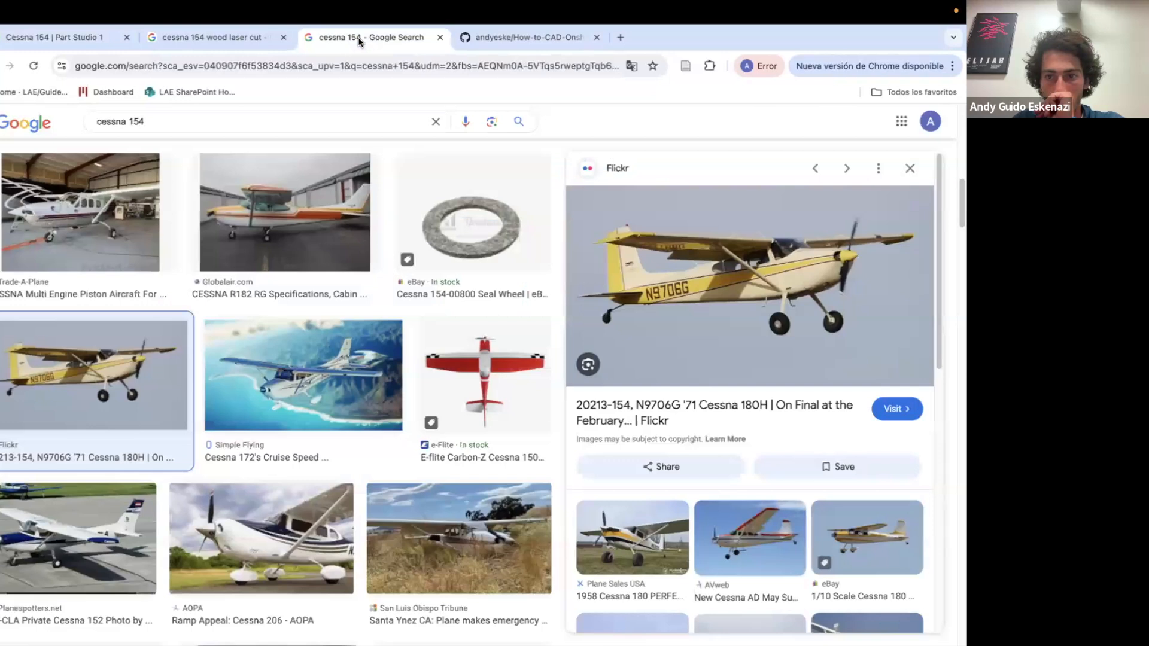
Switch back to the Onshape Part Studio and sketch a construction-line outline of the vertical tail fin above the rear fuselage, about 15 mm wide at its top
{"action": "left_click", "coordinate": [39, 39]}
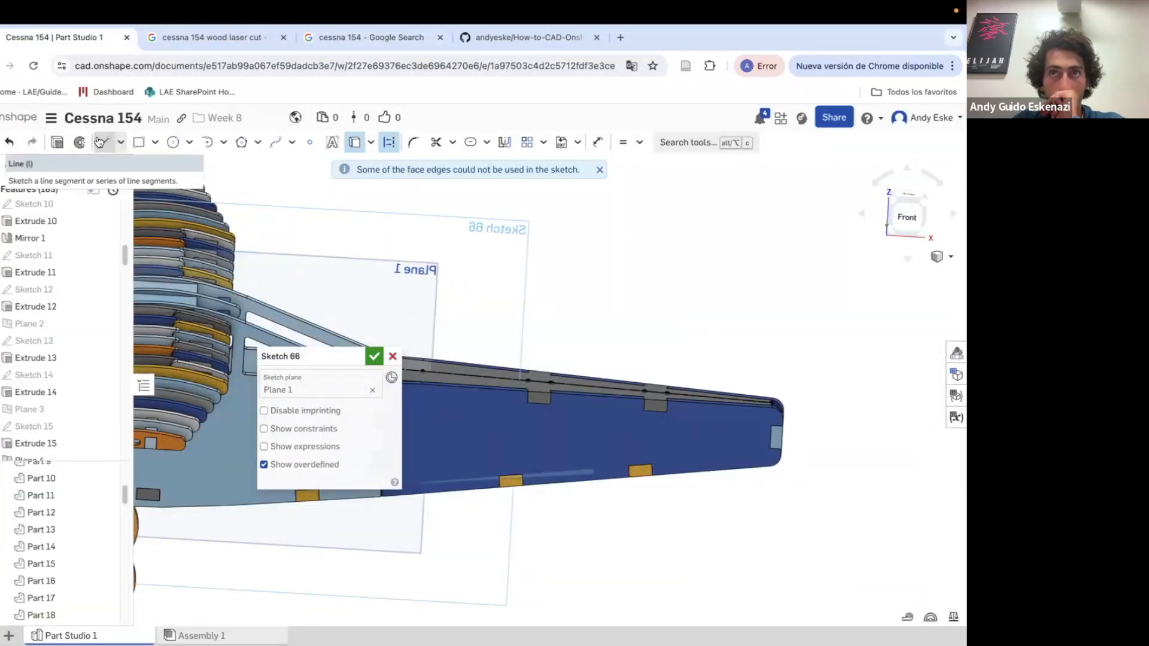
{"action": "left_click", "coordinate": [100, 142]}
{"action": "scroll", "coordinate": [766, 191], "scroll_direction": "down", "scroll_amount": 4}
{"action": "right_click_drag", "start_coordinate": [767, 191], "coordinate": [765, 202]}
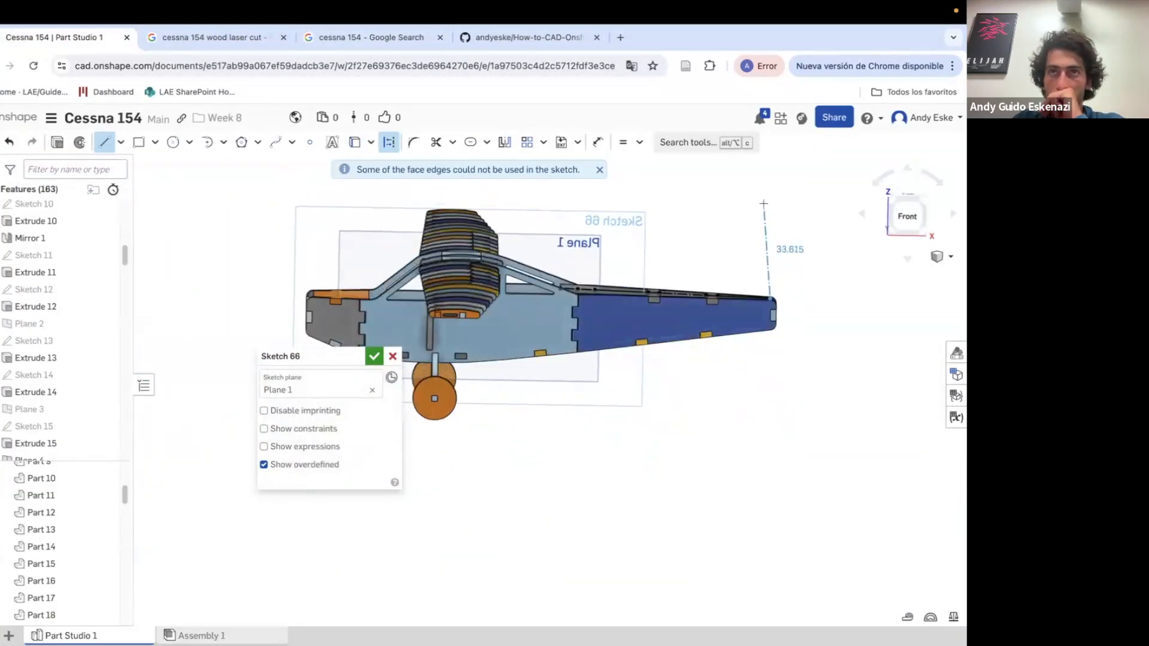
{"action": "scroll", "coordinate": [764, 202], "scroll_direction": "up", "scroll_amount": 3}
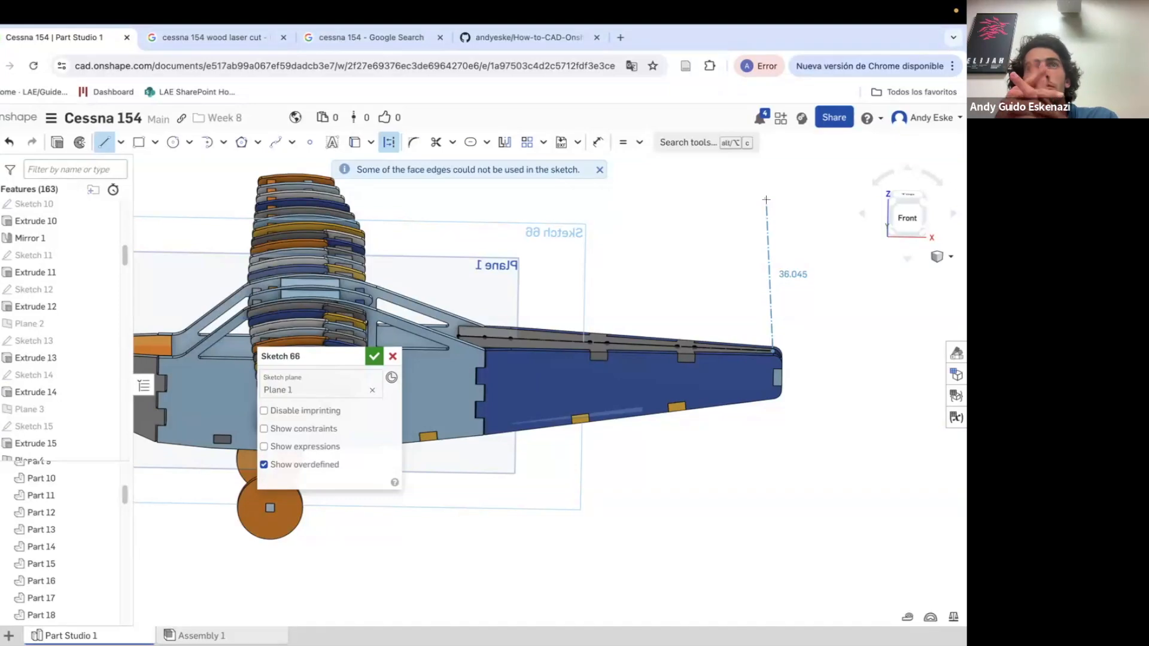
{"action": "left_click", "coordinate": [768, 216]}
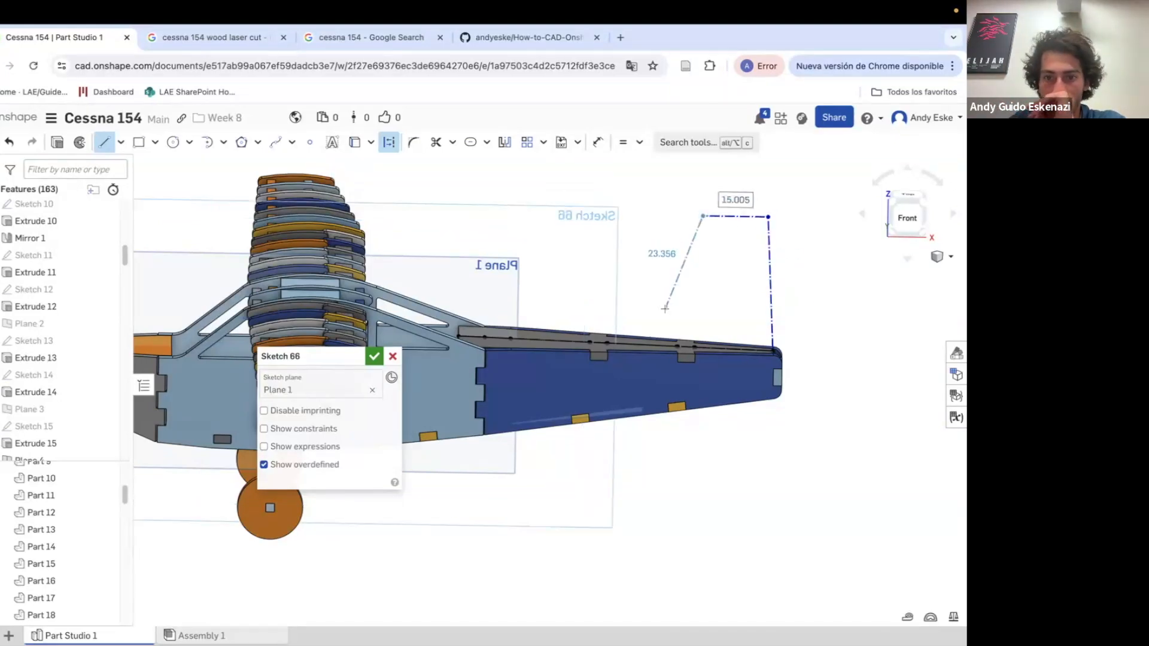
{"action": "left_click", "coordinate": [510, 339]}
{"action": "scroll", "coordinate": [629, 302], "scroll_direction": "up", "scroll_amount": 2}
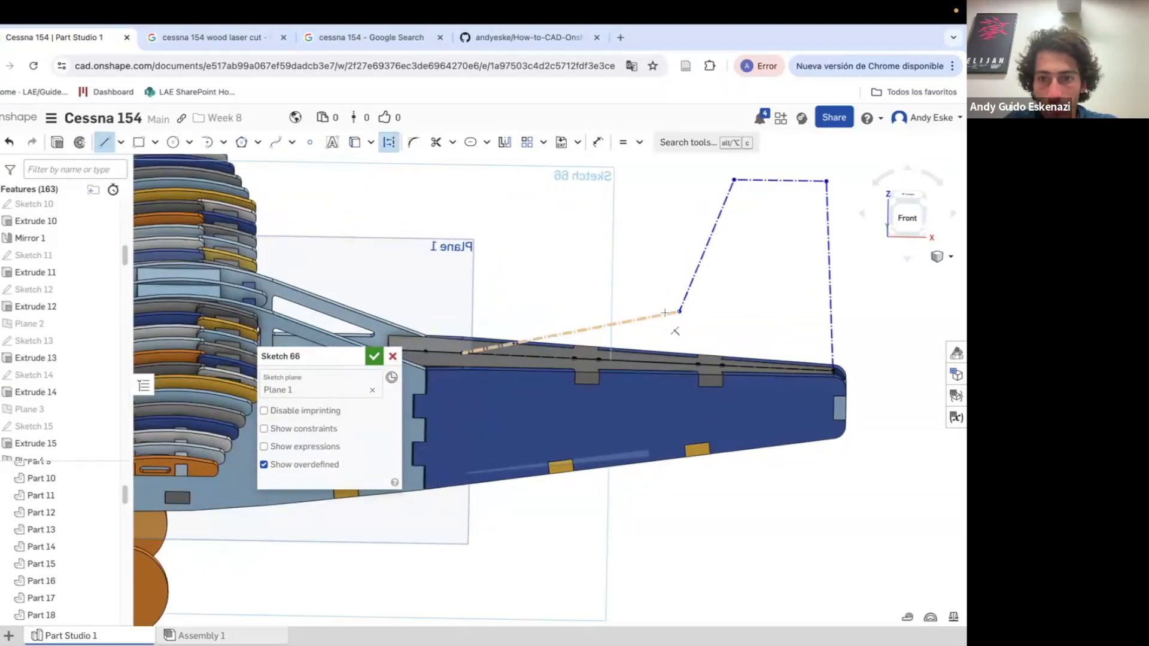
{"action": "left_click", "coordinate": [681, 364]}
{"action": "key", "text": "Escape"}
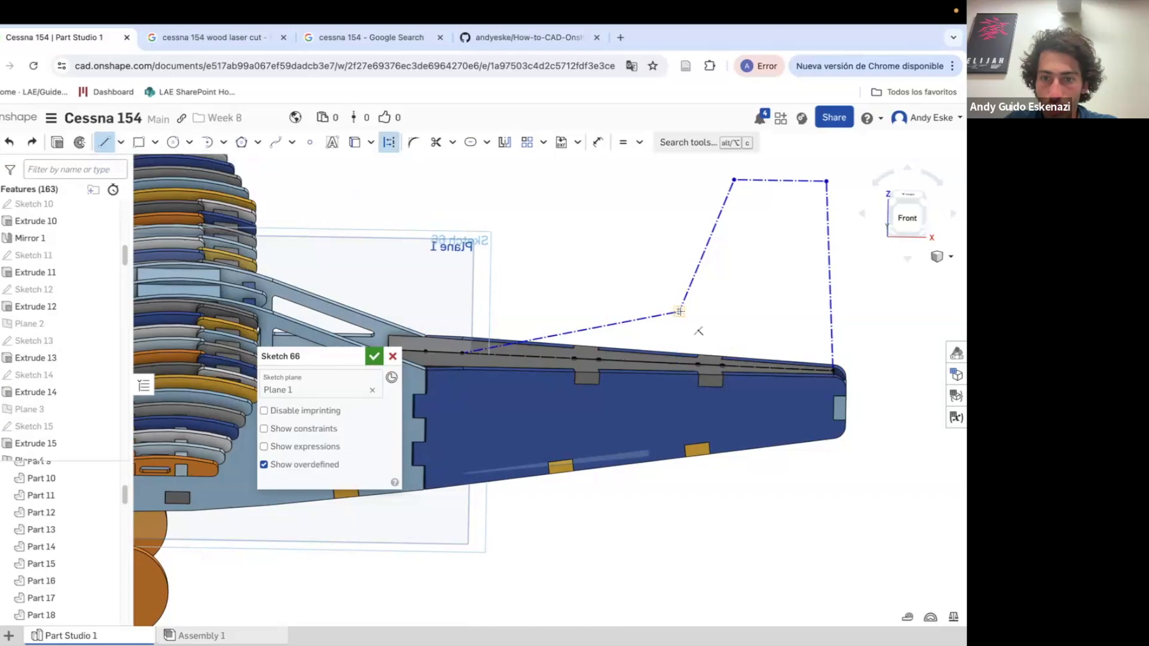
{"action": "left_click", "coordinate": [682, 362]}
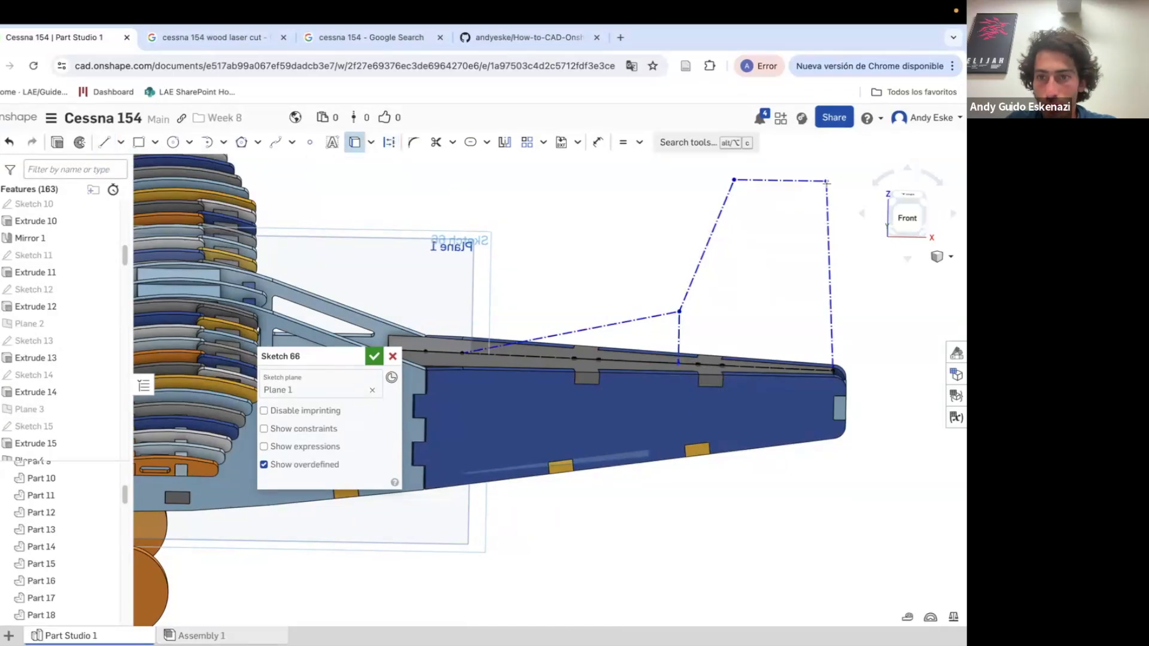
Add a construction line from the fin's rear top corner down to the fuselage centreline and set its base 1.5 mm from the rear corner
{"action": "scroll", "coordinate": [584, 319], "scroll_direction": "down", "scroll_amount": 1}
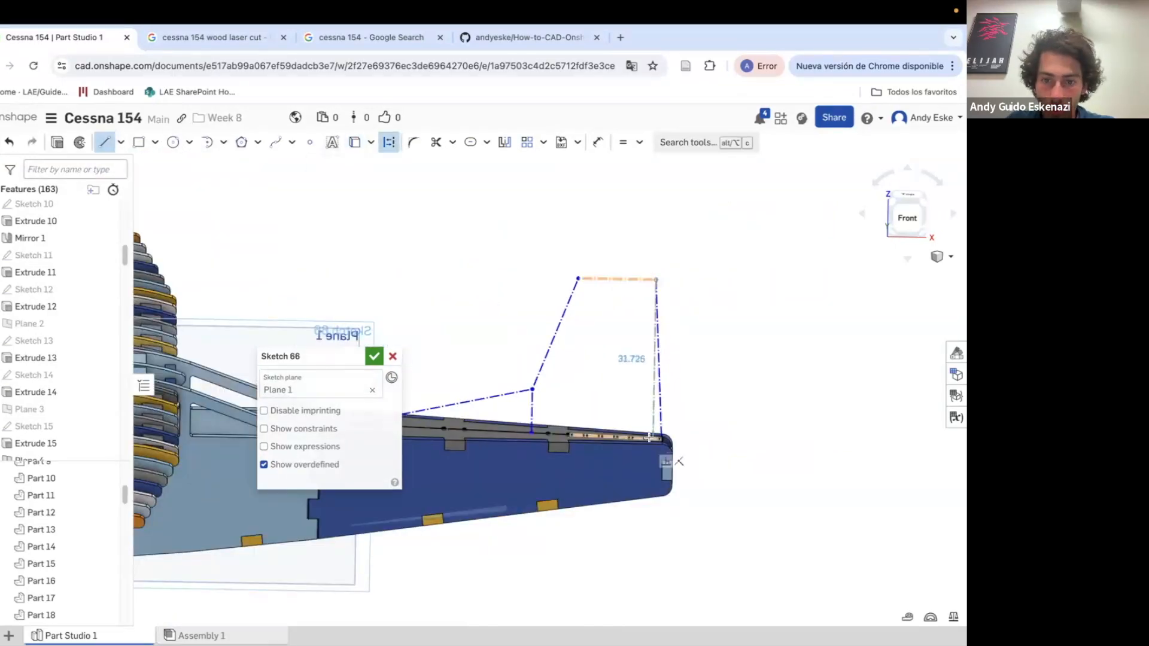
{"action": "left_click", "coordinate": [650, 438]}
{"action": "key", "text": "Escape"}
{"action": "scroll", "coordinate": [600, 432], "scroll_direction": "up", "scroll_amount": 3}
{"action": "key", "text": "d"}
{"action": "left_click", "coordinate": [684, 440]}
{"action": "left_click", "coordinate": [669, 438]}
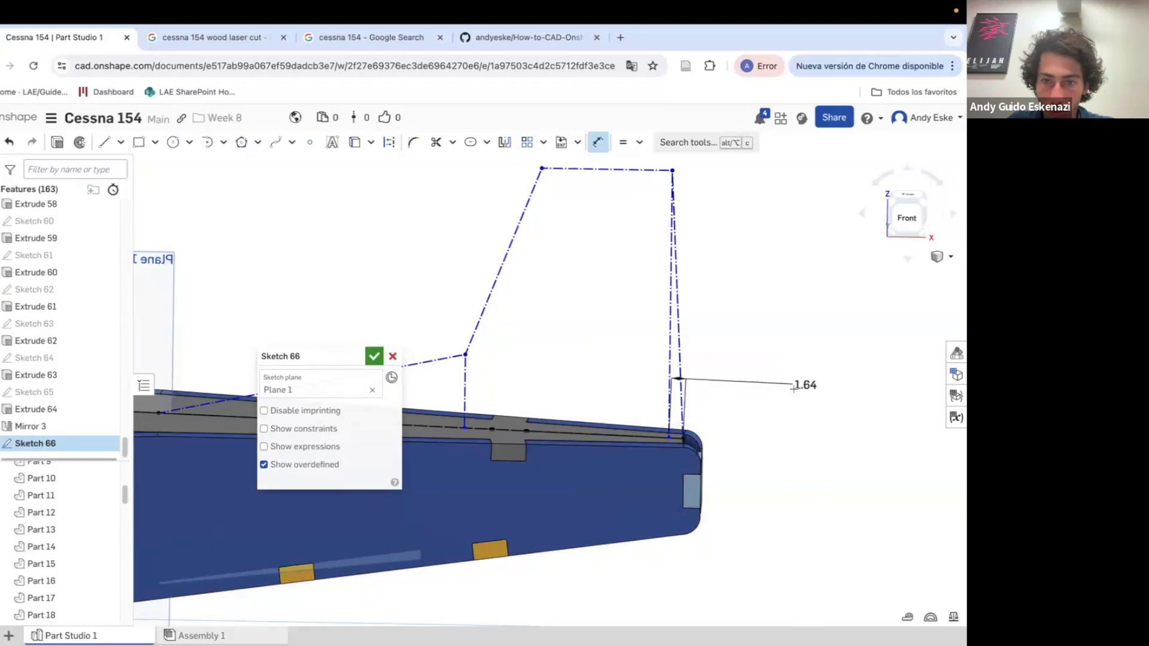
{"action": "left_click", "coordinate": [793, 389]}
{"action": "type", "text": "1.5"}
{"action": "key", "text": "Return"}
Dimension the fin's front vertical line 3 mm ahead of the rear slot, the fin height 30 mm and the front corner height 9 mm
{"action": "scroll", "coordinate": [728, 462], "scroll_direction": "down", "scroll_amount": 3}
{"action": "scroll", "coordinate": [630, 455], "scroll_direction": "up", "scroll_amount": 8}
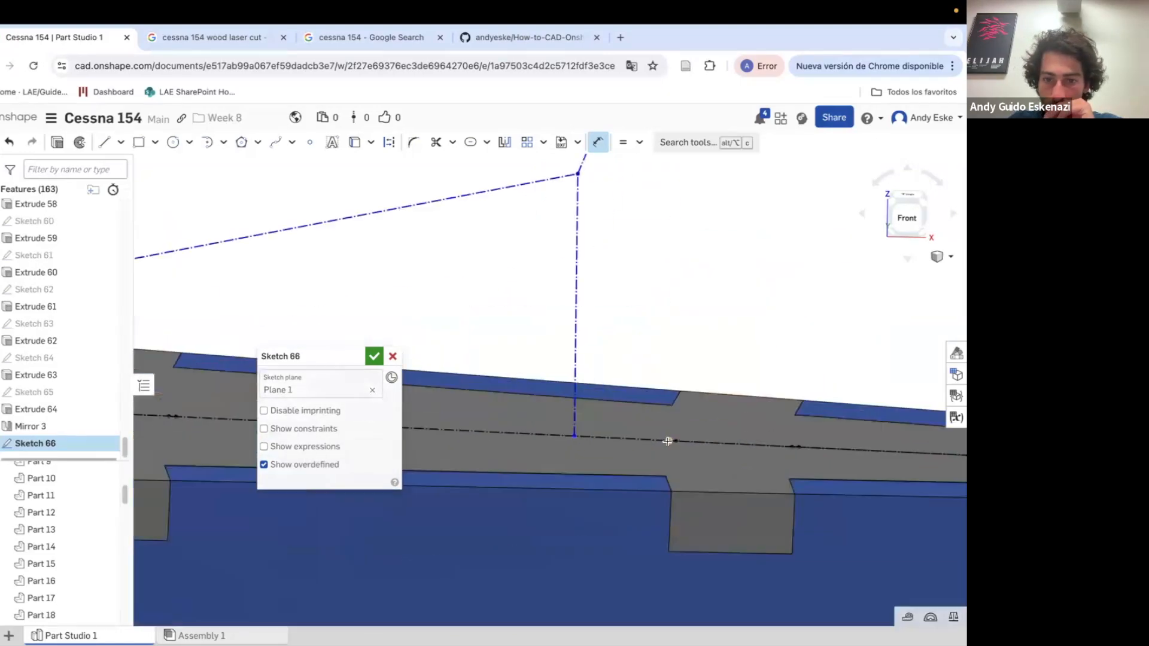
{"action": "left_click", "coordinate": [674, 441]}
{"action": "left_click", "coordinate": [574, 436]}
{"action": "left_click", "coordinate": [634, 458]}
{"action": "type", "text": "3"}
{"action": "key", "text": "Return"}
{"action": "type", "text": "30"}
{"action": "key", "text": "Return"}
{"action": "left_click", "coordinate": [639, 402]}
{"action": "type", "text": "9"}
{"action": "key", "text": "Return"}
Draw a shallow three-point arc over the fin's top construction line, from its front corner to its rear corner
{"action": "scroll", "coordinate": [646, 404], "scroll_direction": "down", "scroll_amount": 2}
{"action": "scroll", "coordinate": [682, 191], "scroll_direction": "up", "scroll_amount": 4}
{"action": "key", "text": "Escape"}
{"action": "left_click", "coordinate": [224, 143]}
{"action": "left_click", "coordinate": [232, 253]}
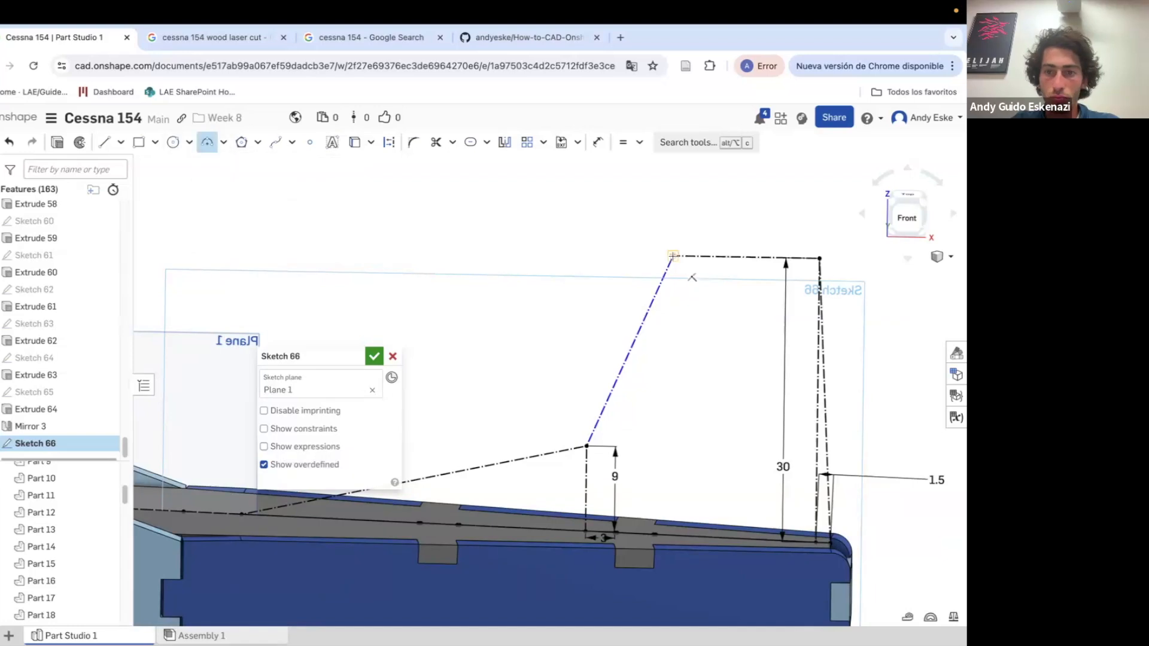
{"action": "left_click", "coordinate": [740, 241]}
{"action": "key", "text": "Escape"}
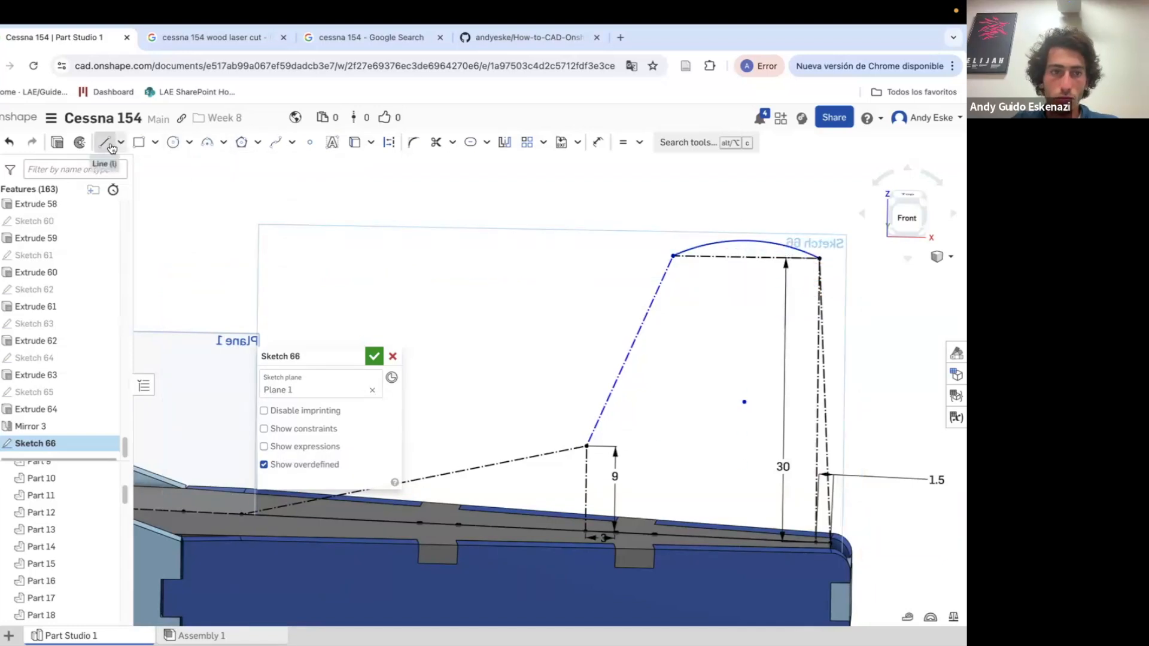
Fix the sloped front edge with perpendicular construction lines at an 8.5 mm horizontal offset, and dimension the top arc's radius
{"action": "left_click", "coordinate": [637, 145]}
{"action": "left_click", "coordinate": [658, 309]}
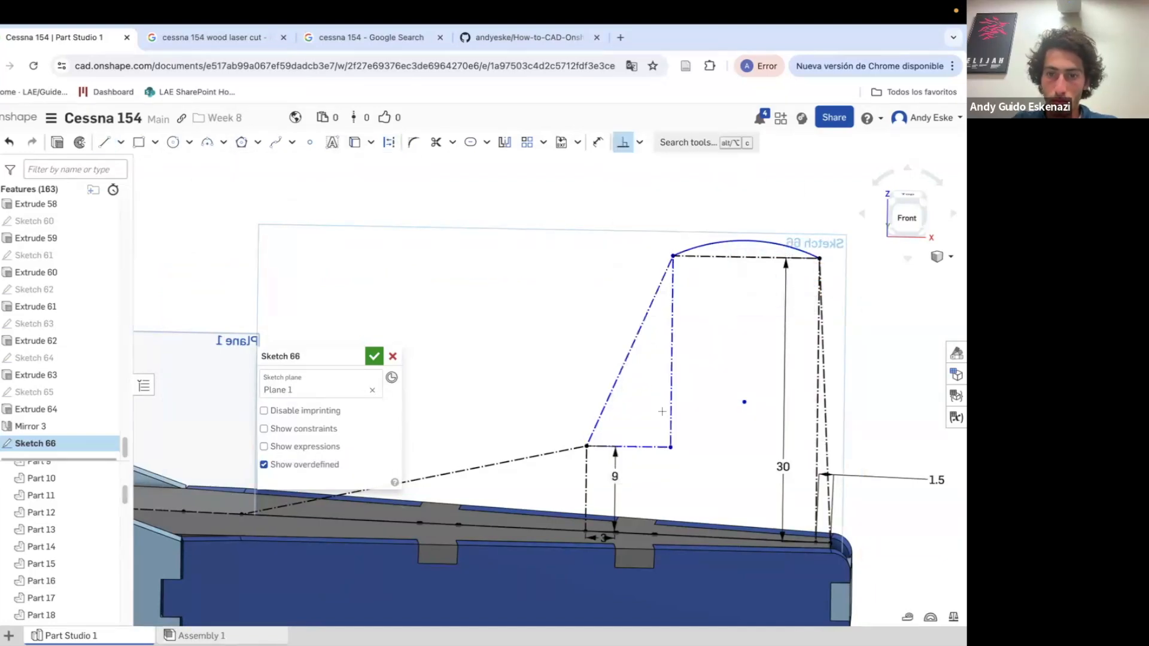
{"action": "scroll", "coordinate": [827, 352], "scroll_direction": "down", "scroll_amount": 3}
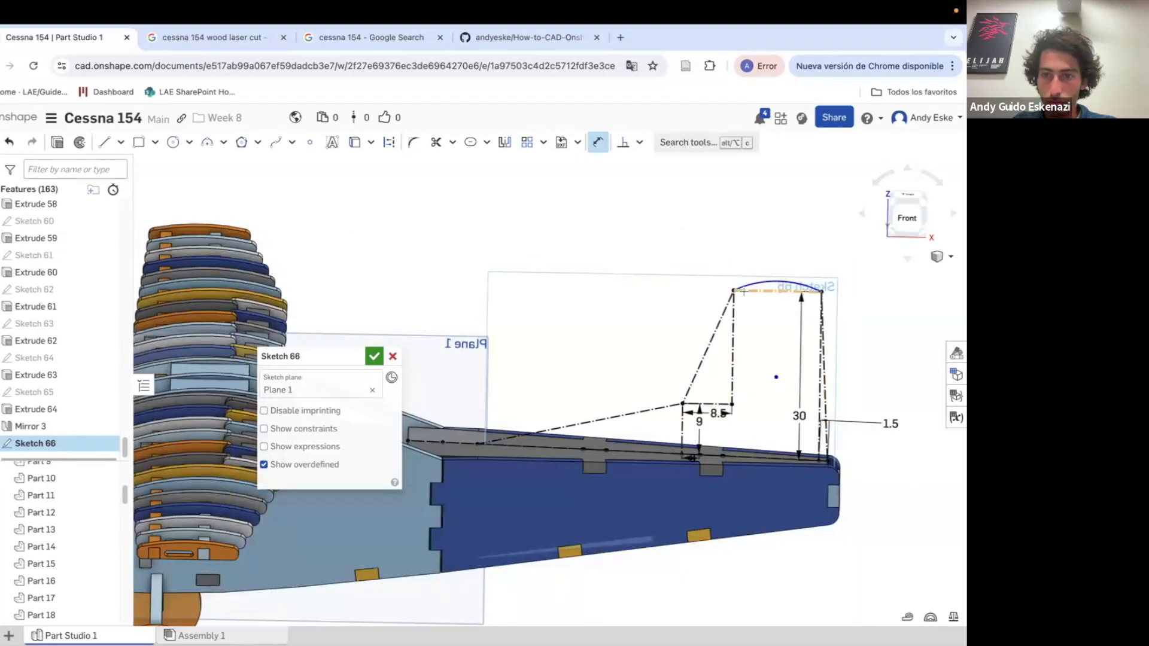
{"action": "scroll", "coordinate": [753, 288], "scroll_direction": "up", "scroll_amount": 3}
{"action": "left_click", "coordinate": [755, 280]}
{"action": "left_click", "coordinate": [766, 306]}
Trace the fin's sloped front edges with solid lines from the arc's front end down to the fuselage centreline
{"action": "left_click", "coordinate": [726, 291]}
{"action": "right_click_drag", "start_coordinate": [580, 447], "coordinate": [566, 476]}
{"action": "scroll", "coordinate": [480, 536], "scroll_direction": "up", "scroll_amount": 3}
{"action": "scroll", "coordinate": [473, 539], "scroll_direction": "down", "scroll_amount": 3}
{"action": "scroll", "coordinate": [423, 562], "scroll_direction": "up", "scroll_amount": 3}
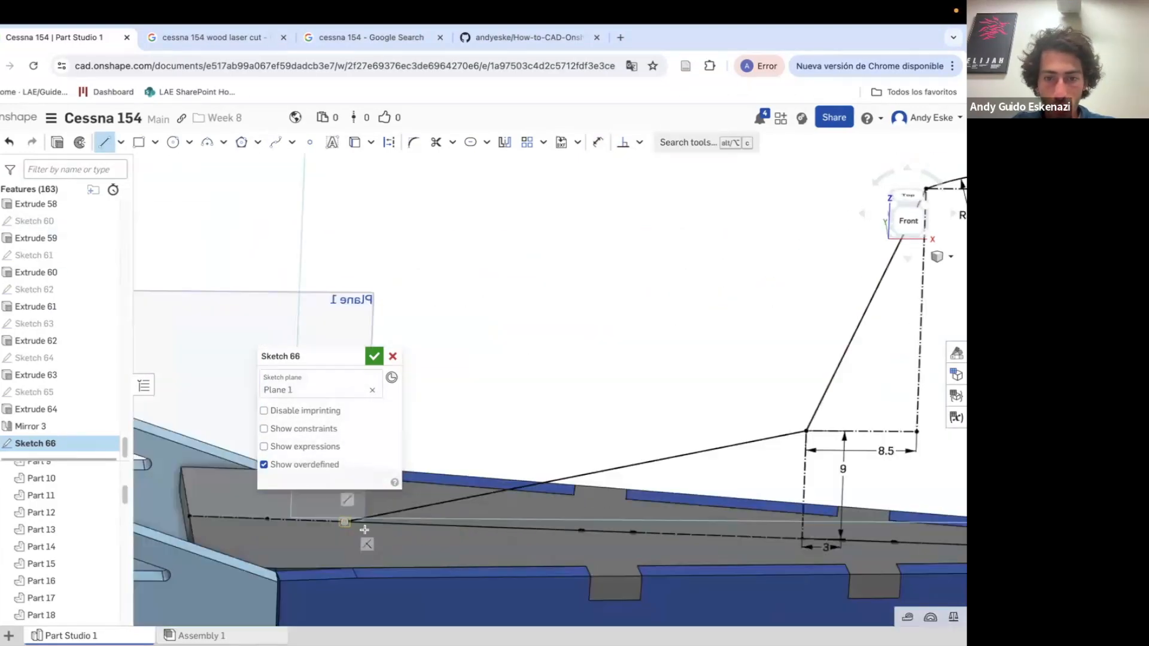
Sketch the front mounting tab below the fuselage centreline with a perpendicular side, and set its depth to 2 mm
{"action": "scroll", "coordinate": [364, 530], "scroll_direction": "up", "scroll_amount": 3}
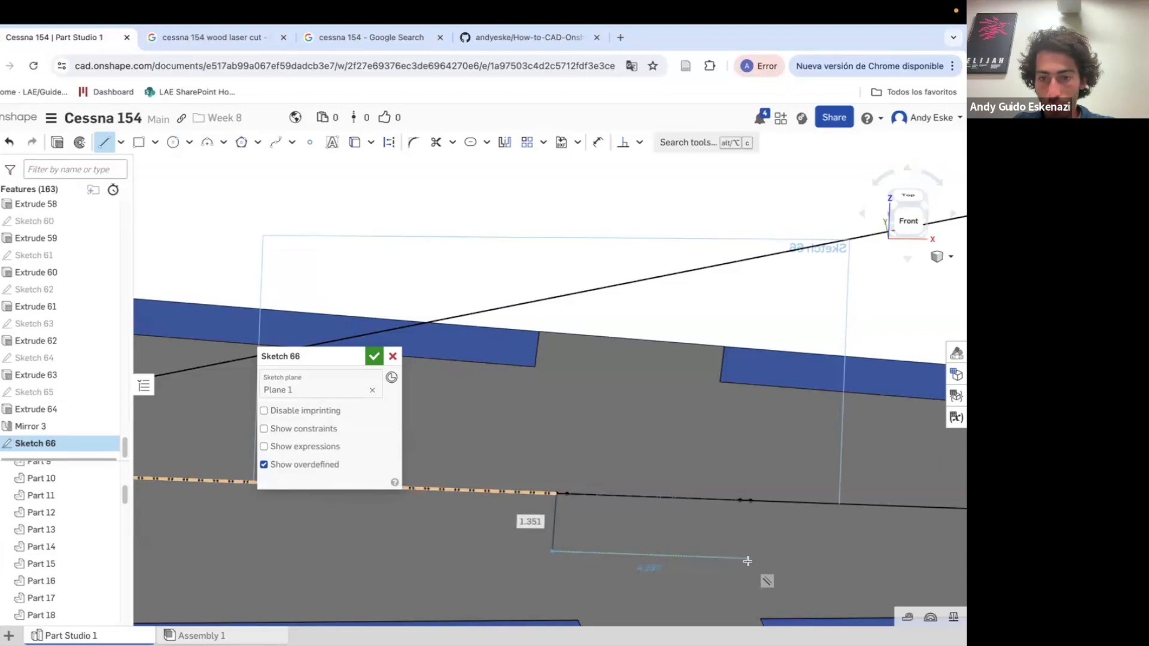
{"action": "left_click", "coordinate": [747, 560]}
{"action": "left_click", "coordinate": [751, 501]}
{"action": "left_click", "coordinate": [623, 143]}
{"action": "left_click", "coordinate": [718, 499]}
{"action": "left_click", "coordinate": [749, 523]}
{"action": "key", "text": "d"}
{"action": "left_click", "coordinate": [554, 523]}
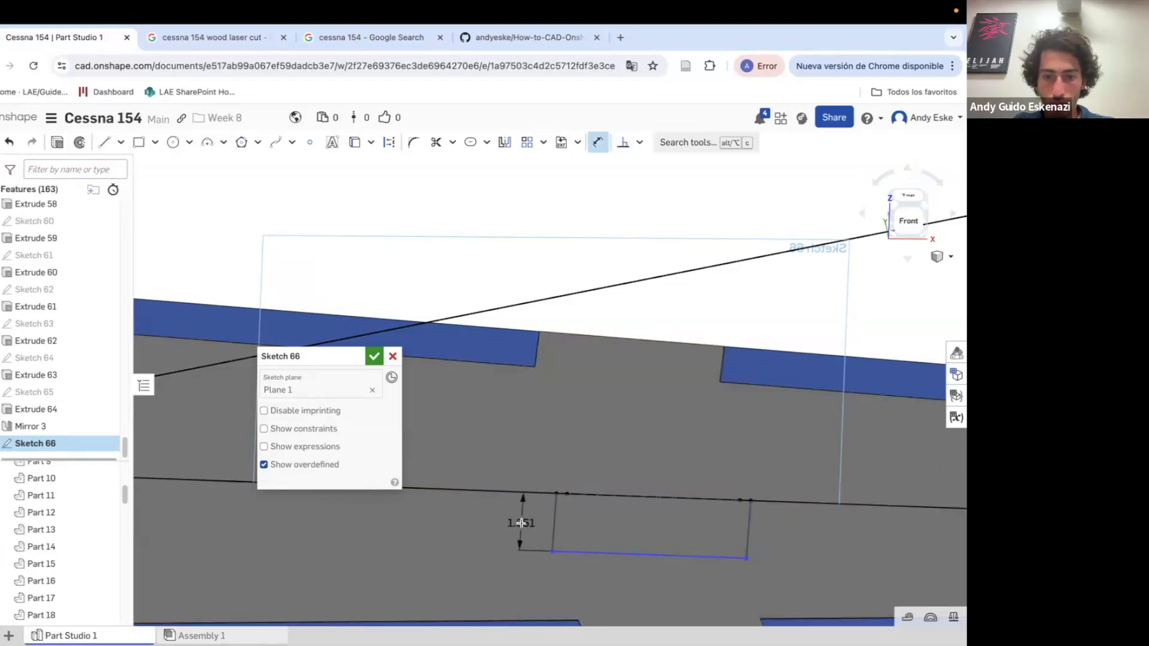
{"action": "left_click", "coordinate": [521, 523]}
{"action": "type", "text": "2"}
{"action": "key", "text": "Return"}
Sketch the rear mounting tab below the fuselage centreline and constrain its side perpendicular to the centreline
{"action": "scroll", "coordinate": [562, 502], "scroll_direction": "down", "scroll_amount": 4}
{"action": "scroll", "coordinate": [759, 490], "scroll_direction": "up", "scroll_amount": 5}
{"action": "scroll", "coordinate": [706, 515], "scroll_direction": "down", "scroll_amount": 5}
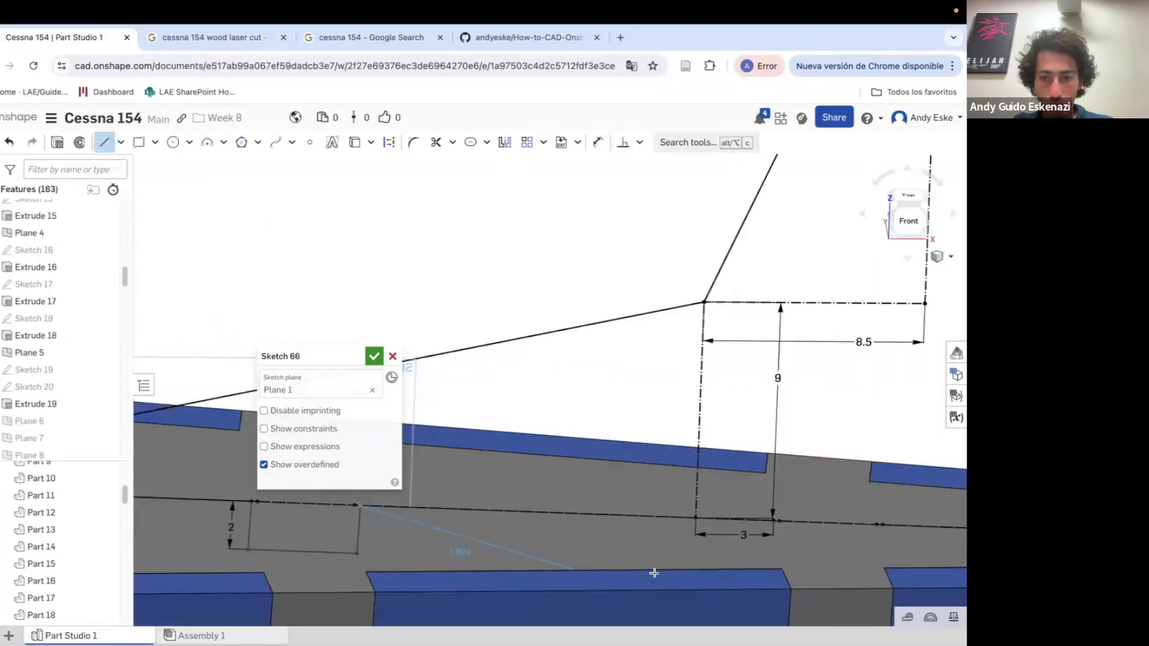
{"action": "scroll", "coordinate": [753, 589], "scroll_direction": "up", "scroll_amount": 5}
{"action": "scroll", "coordinate": [751, 592], "scroll_direction": "down", "scroll_amount": 6}
{"action": "left_click", "coordinate": [791, 563]}
{"action": "scroll", "coordinate": [799, 545], "scroll_direction": "up", "scroll_amount": 5}
{"action": "left_click", "coordinate": [791, 527]}
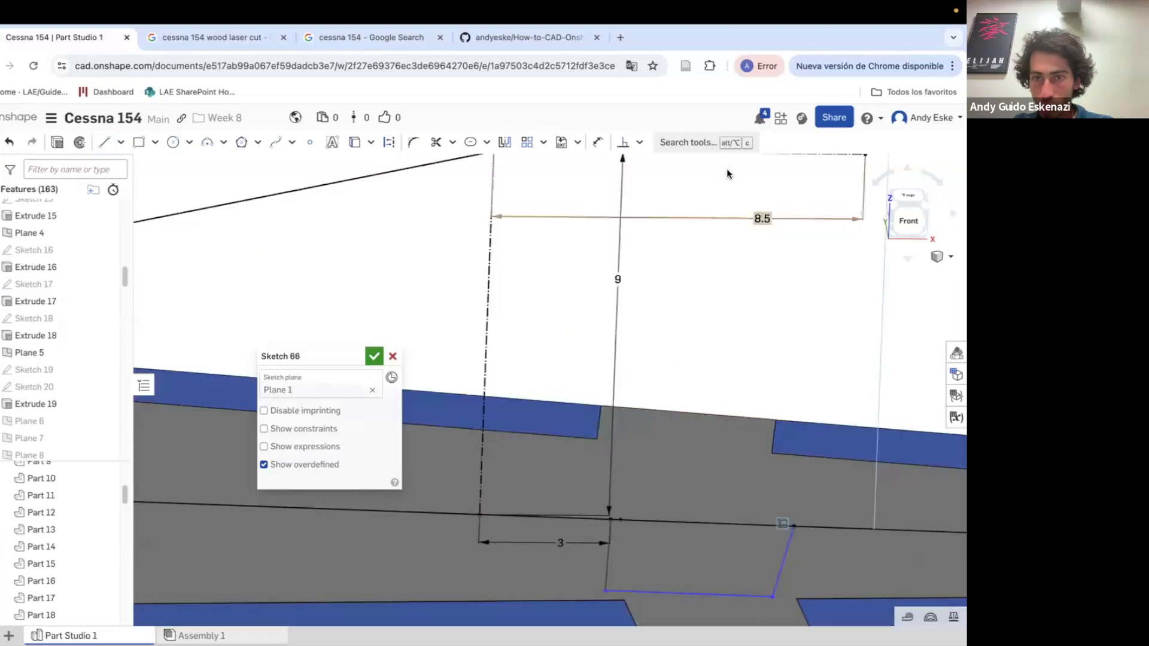
{"action": "left_click", "coordinate": [623, 143]}
{"action": "left_click", "coordinate": [785, 560]}
{"action": "left_click", "coordinate": [838, 528]}
Set the rear mounting tab's depth to 2 mm
{"action": "key", "text": "d"}
{"action": "left_click", "coordinate": [608, 565]}
{"action": "left_click", "coordinate": [586, 573]}
{"action": "type", "text": "2"}
{"action": "key", "text": "Return"}
Close the fin profile with solid lines along the remaining centreline and up the rear edge to the top arc
{"action": "key", "text": "l"}
{"action": "scroll", "coordinate": [682, 503], "scroll_direction": "down", "scroll_amount": 3}
{"action": "left_click", "coordinate": [747, 503]}
{"action": "scroll", "coordinate": [788, 516], "scroll_direction": "down", "scroll_amount": 6}
{"action": "left_click", "coordinate": [899, 508]}
{"action": "scroll", "coordinate": [899, 509], "scroll_direction": "down", "scroll_amount": 6}
{"action": "left_click", "coordinate": [884, 255]}
{"action": "scroll", "coordinate": [880, 264], "scroll_direction": "down", "scroll_amount": 3}
{"action": "key", "text": "Escape"}
Extrude the tail fin profile symmetrically as a new part with a depth of 2 mm
{"action": "mouse_move", "coordinate": [515, 326]}
{"action": "right_mouse_down"}
{"action": "mouse_move", "coordinate": [593, 347]}
{"action": "mouse_move", "coordinate": [546, 403]}
{"action": "right_mouse_up"}
{"action": "left_click", "coordinate": [57, 143]}
{"action": "left_click", "coordinate": [264, 519]}
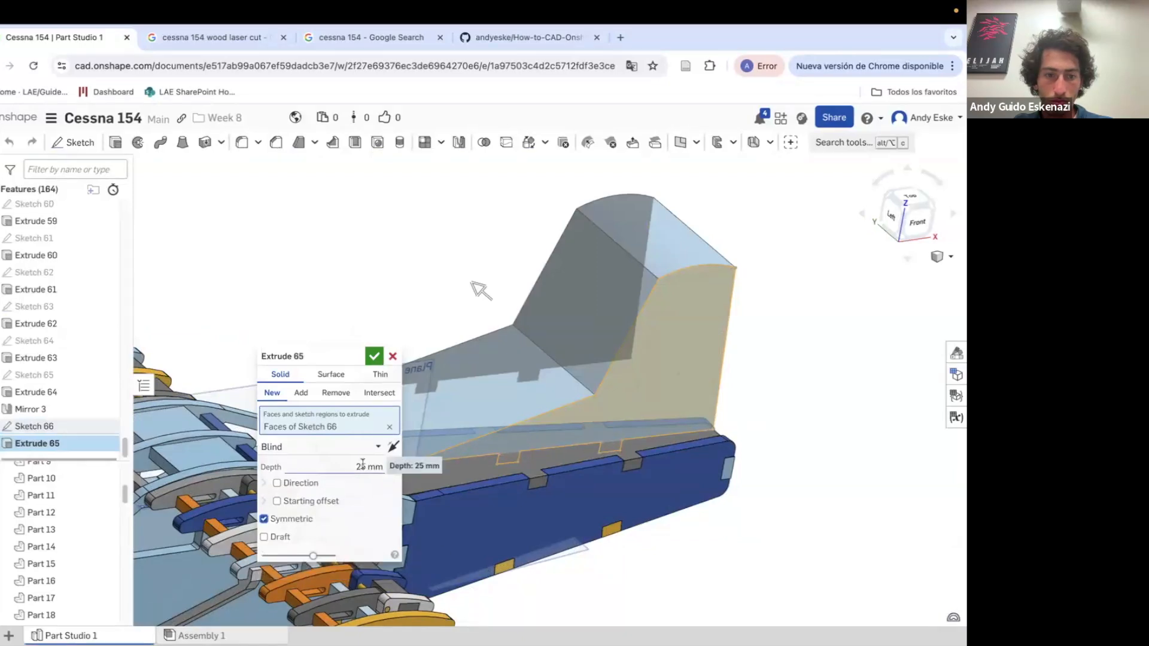
{"action": "left_click", "coordinate": [362, 467]}
{"action": "type", "text": "2"}
{"action": "key", "text": "Return"}
{"action": "key", "text": "Return"}
{"action": "scroll", "coordinate": [632, 356], "scroll_direction": "down", "scroll_amount": 6}
{"action": "right_click_drag", "start_coordinate": [631, 353], "coordinate": [610, 335]}
{"action": "scroll", "coordinate": [640, 348], "scroll_direction": "up", "scroll_amount": 4}
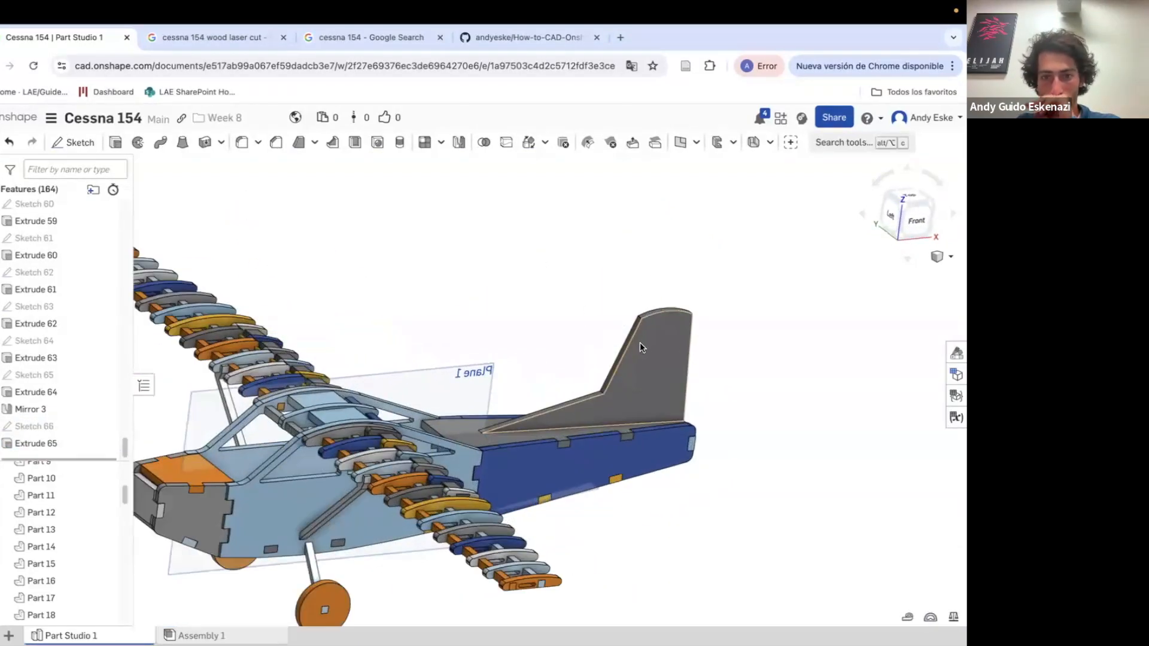
Hide the fuselage's bottom panel to expose the fin's tabs, and reopen and accept the fin's extrusion
{"action": "right_click_drag", "start_coordinate": [585, 445], "coordinate": [548, 365]}
{"action": "right_click", "coordinate": [538, 474]}
{"action": "left_click", "coordinate": [586, 232]}
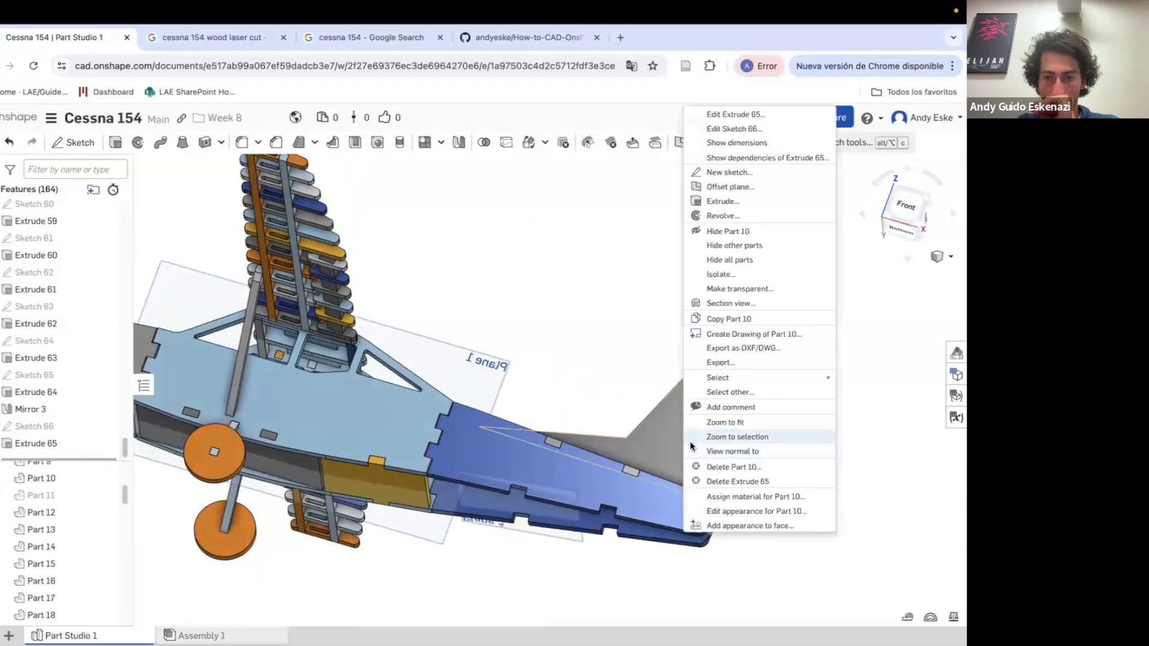
{"action": "left_click", "coordinate": [743, 113]}
{"action": "key", "text": "Return"}
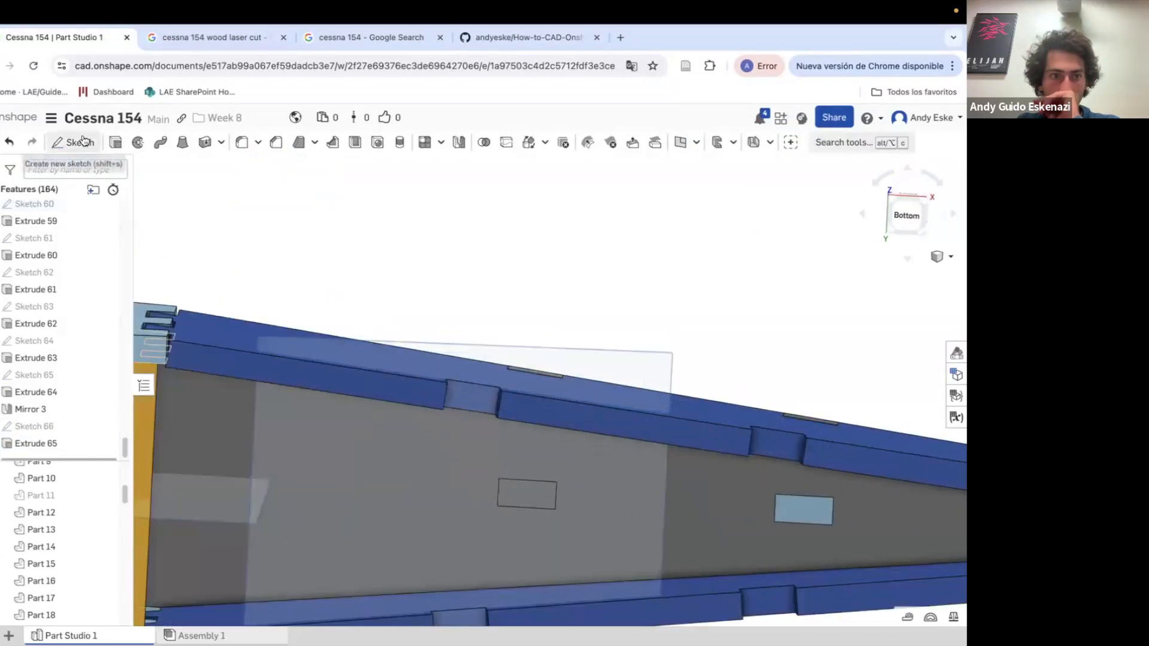
Sketch rectangles over the two fin tabs on the upper panel's underside and cut matching slots with a Remove extrusion
{"action": "left_click", "coordinate": [82, 140]}
{"action": "left_click", "coordinate": [521, 464]}
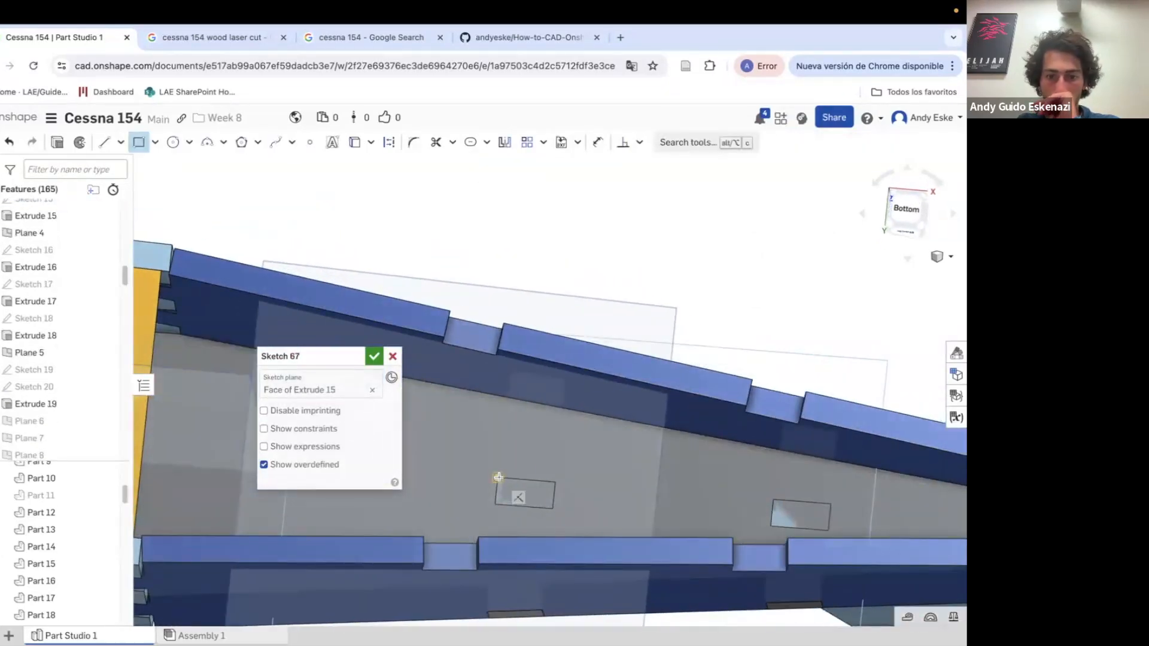
{"action": "left_click", "coordinate": [57, 142]}
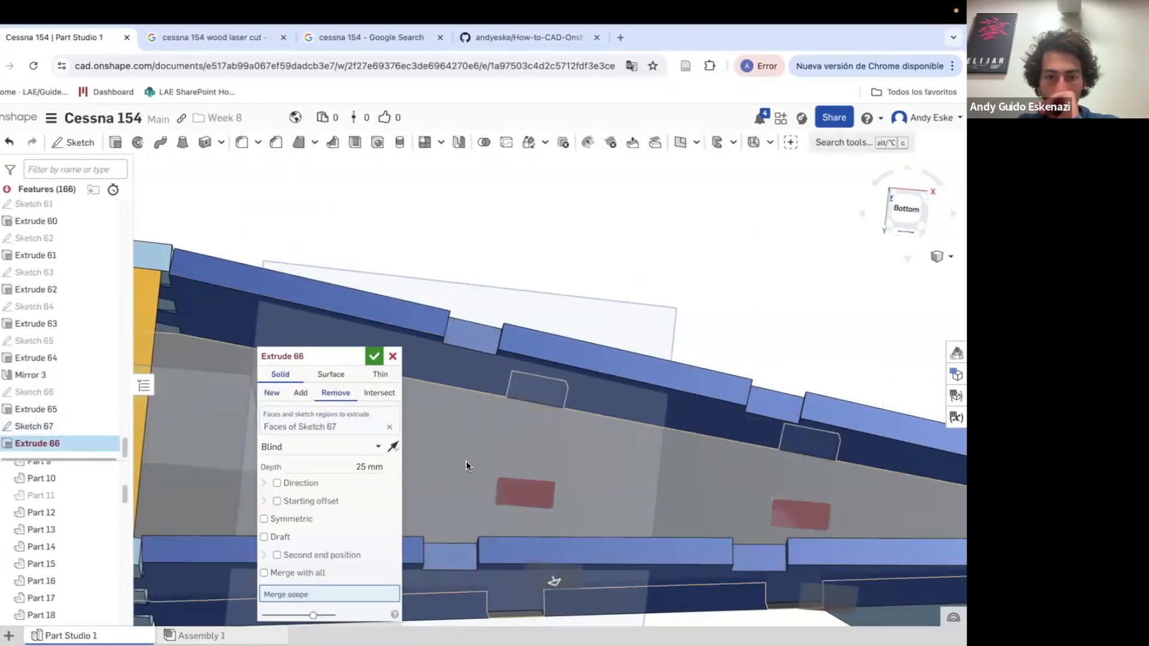
{"action": "key", "text": "Return"}
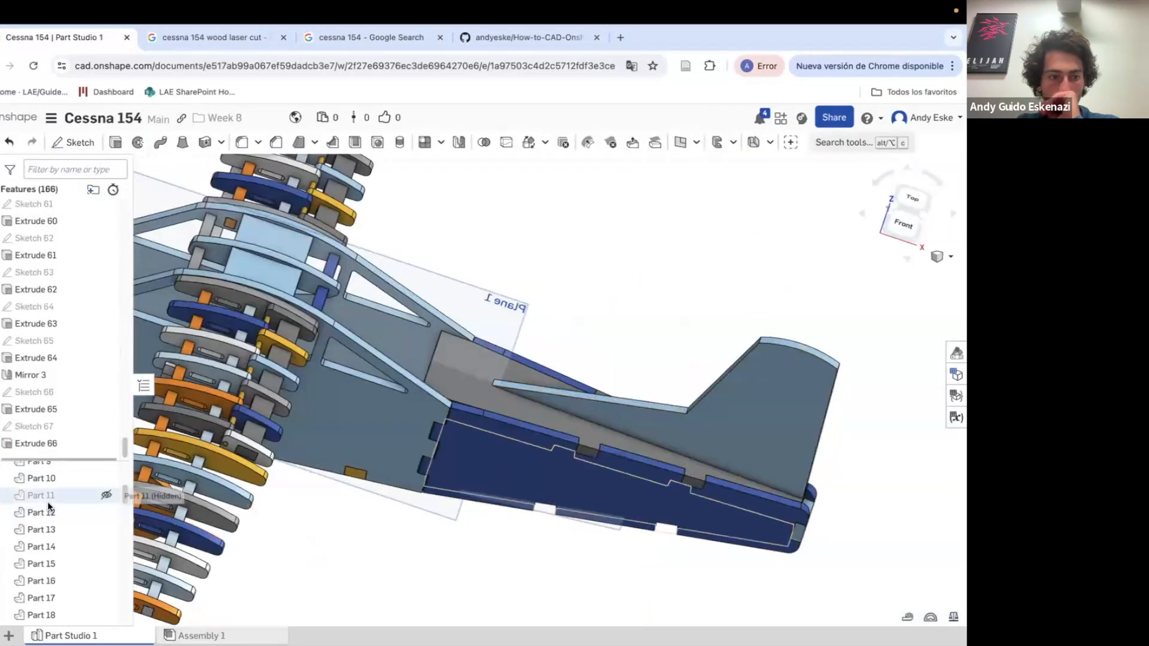
Show the hidden bottom panel, Part 11, again and inspect how the tail fin fits the fuselage
{"action": "left_click", "coordinate": [107, 495]}
{"action": "right_click_drag", "start_coordinate": [574, 443], "coordinate": [636, 435]}
{"action": "scroll", "coordinate": [533, 340], "scroll_direction": "down", "scroll_amount": 5}
{"action": "scroll", "coordinate": [508, 381], "scroll_direction": "up", "scroll_amount": 10}
{"action": "scroll", "coordinate": [502, 374], "scroll_direction": "down", "scroll_amount": 5}
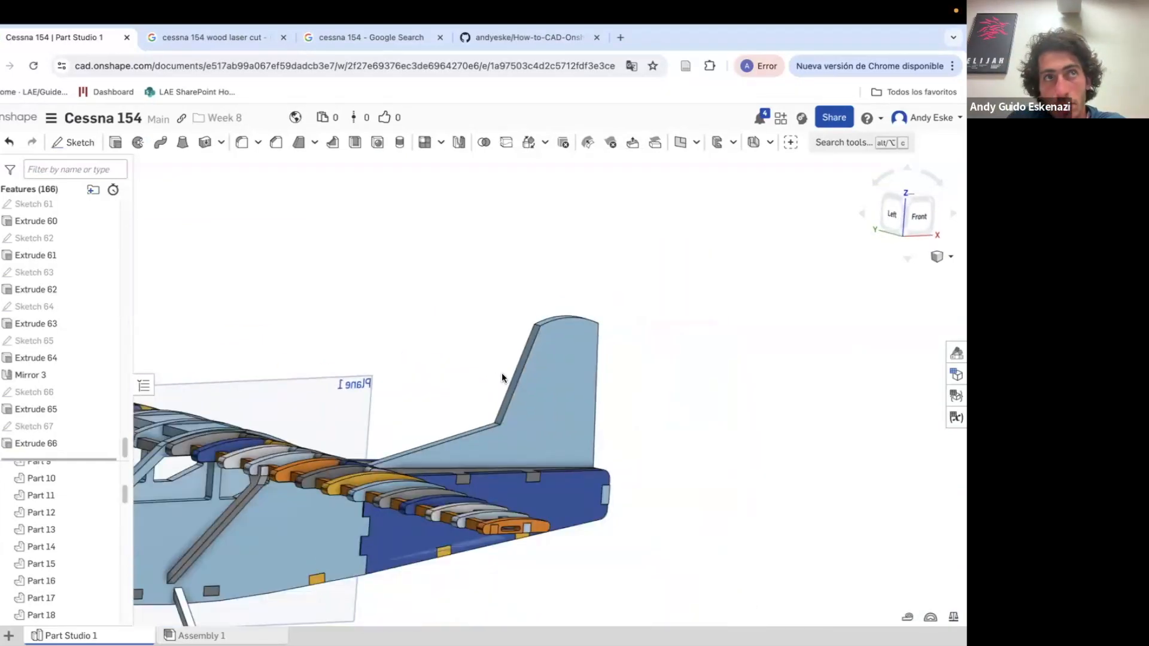
{"action": "right_click_drag", "start_coordinate": [561, 368], "coordinate": [537, 361]}
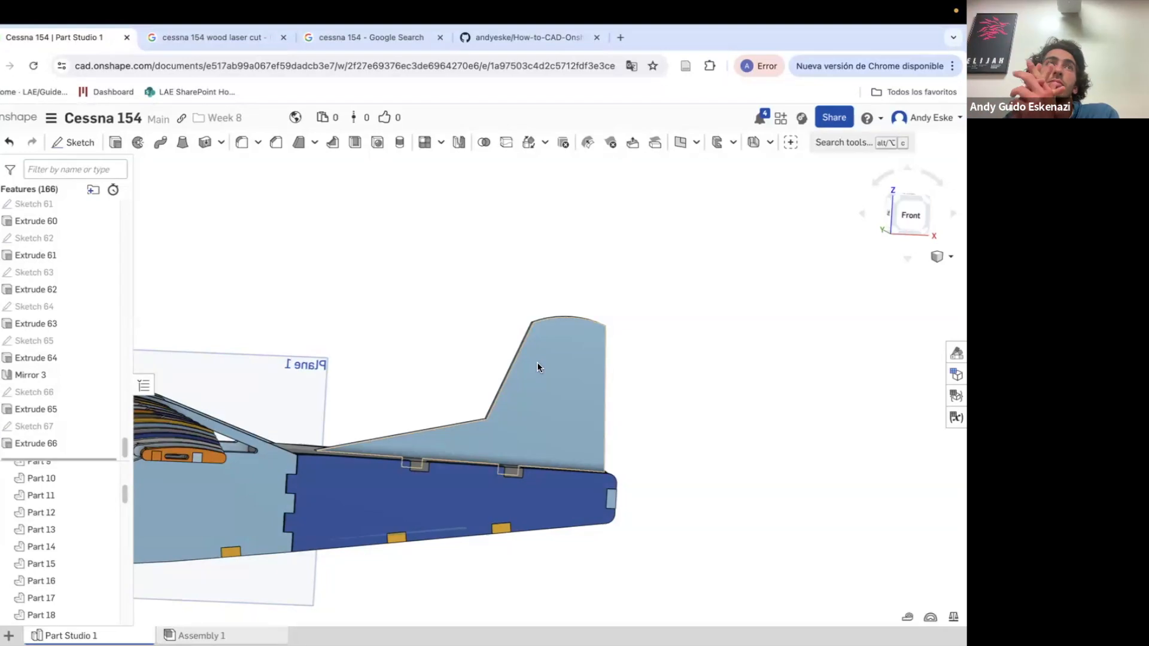
Start a sketch on the fin's side face and draw a rudder outline from the lower edge upward and across to the rear edge
{"action": "left_click", "coordinate": [96, 150]}
{"action": "left_click", "coordinate": [567, 379]}
{"action": "left_click", "coordinate": [607, 519]}
{"action": "left_click", "coordinate": [619, 306]}
{"action": "left_click", "coordinate": [647, 306]}
Dimension the rudder outline with a 5 mm width at its base and a 25 mm height
{"action": "key", "text": "d"}
{"action": "left_click", "coordinate": [606, 520]}
{"action": "left_click", "coordinate": [652, 521]}
{"action": "left_click", "coordinate": [638, 580]}
{"action": "type", "text": "5"}
{"action": "key", "text": "Return"}
{"action": "left_click", "coordinate": [607, 483]}
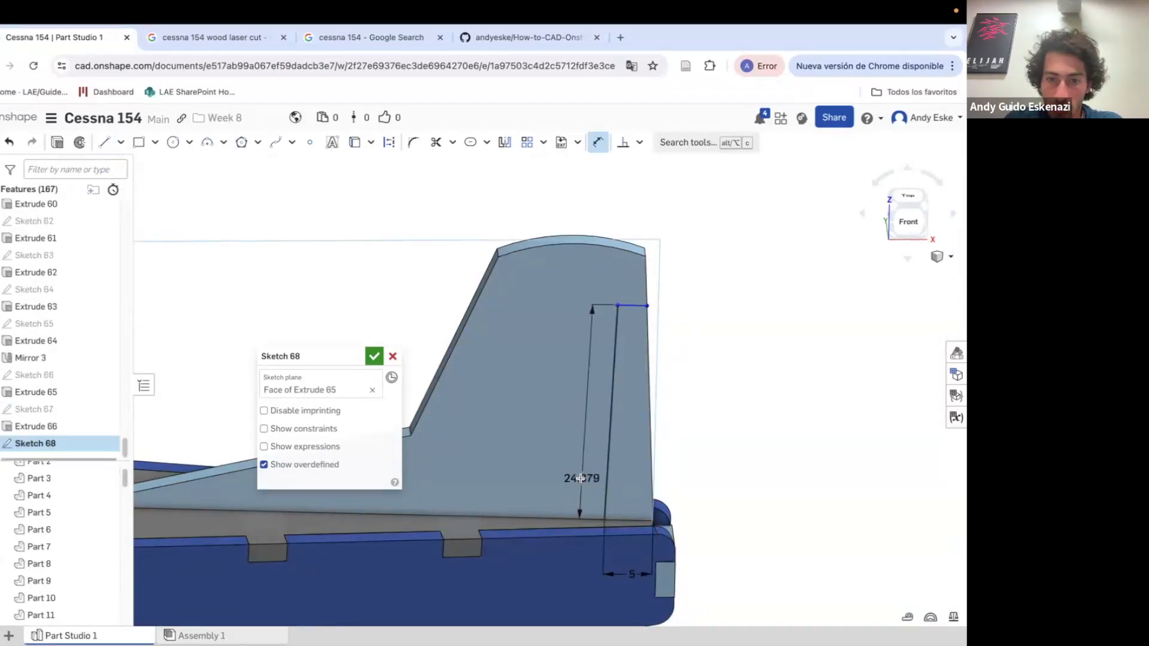
{"action": "left_click", "coordinate": [213, 38]}
{"action": "left_click", "coordinate": [85, 39]}
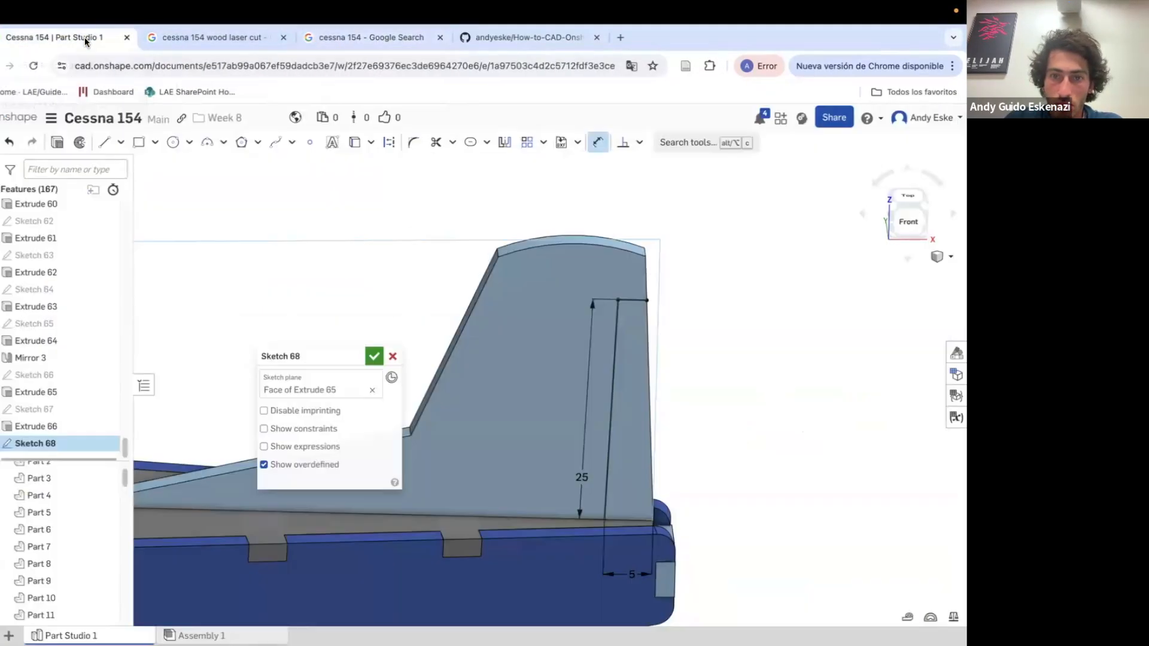
Draw a second outline just outside the rudder outline, from the fin's lower edge up and across to the rear edge
{"action": "scroll", "coordinate": [593, 516], "scroll_direction": "up", "scroll_amount": 5}
{"action": "left_click", "coordinate": [595, 516]}
{"action": "scroll", "coordinate": [590, 487], "scroll_direction": "down", "scroll_amount": 5}
{"action": "scroll", "coordinate": [605, 316], "scroll_direction": "up", "scroll_amount": 4}
{"action": "left_click", "coordinate": [604, 315]}
{"action": "left_click", "coordinate": [669, 317]}
{"action": "key", "text": "Escape"}
{"action": "scroll", "coordinate": [633, 329], "scroll_direction": "up", "scroll_amount": 3}
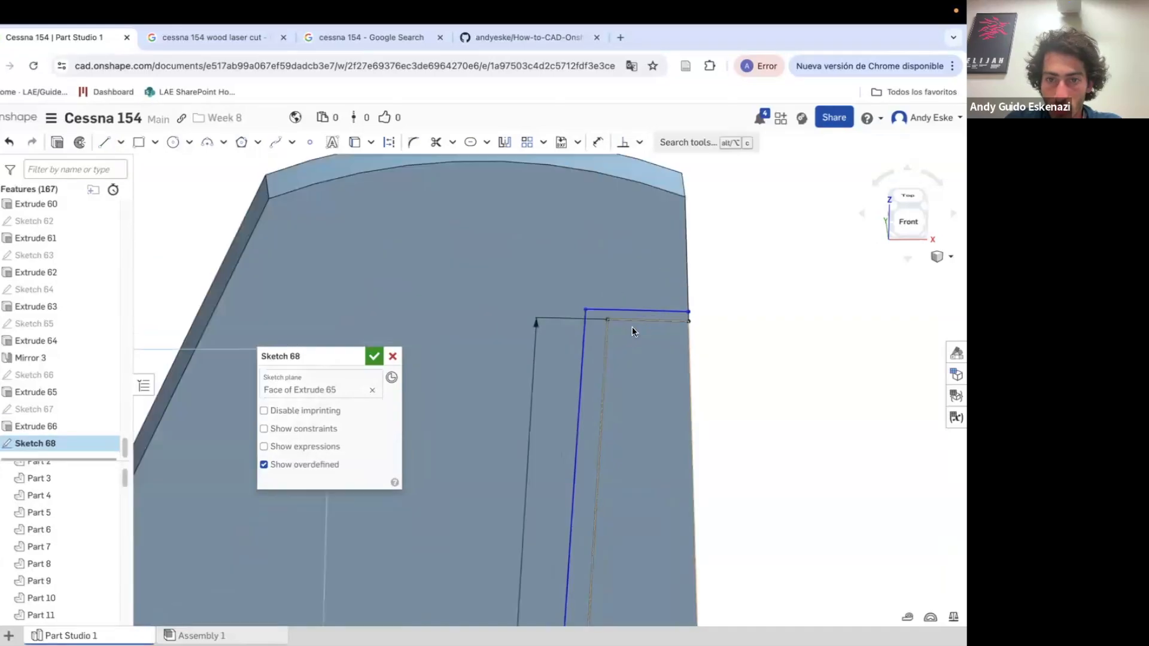
Dimension the outer rudder outline 1 mm from the inner one at the corner, along the top line and at the lower end
{"action": "left_click", "coordinate": [586, 320]}
{"action": "left_click", "coordinate": [605, 363]}
{"action": "type", "text": "1"}
{"action": "key", "text": "Return"}
{"action": "left_click", "coordinate": [635, 185]}
{"action": "type", "text": "1"}
{"action": "key", "text": "Return"}
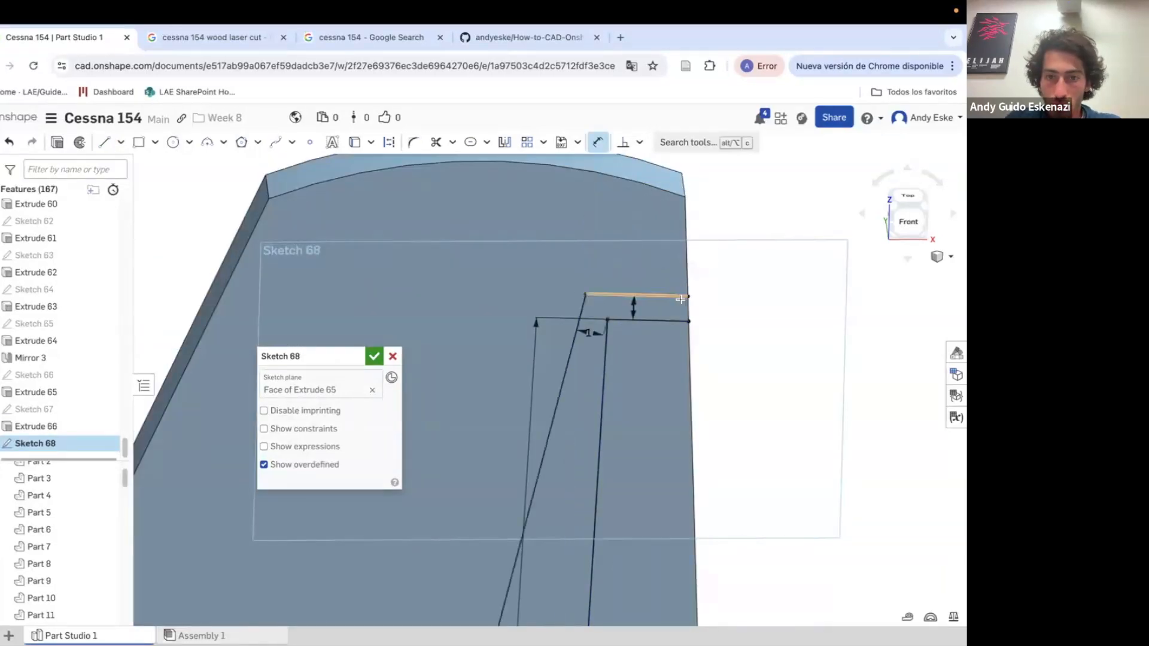
{"action": "scroll", "coordinate": [611, 288], "scroll_direction": "down", "scroll_amount": 5}
{"action": "key", "text": "super+z"}
{"action": "key", "text": "super+y"}
{"action": "left_click", "coordinate": [560, 579]}
{"action": "type", "text": "1"}
{"action": "key", "text": "Return"}
Delete the outer rudder outline
{"action": "left_click_drag", "start_coordinate": [631, 277], "coordinate": [597, 264]}
{"action": "right_click", "coordinate": [597, 263]}
{"action": "left_click", "coordinate": [641, 511]}
Draw a new outer outline alongside the rudder outline, from the fin's lower edge up and across to the rear edge
{"action": "key", "text": "l"}
{"action": "scroll", "coordinate": [591, 551], "scroll_direction": "up", "scroll_amount": 5}
{"action": "left_click", "coordinate": [551, 524]}
{"action": "scroll", "coordinate": [551, 521], "scroll_direction": "down", "scroll_amount": 5}
{"action": "scroll", "coordinate": [573, 234], "scroll_direction": "up", "scroll_amount": 3}
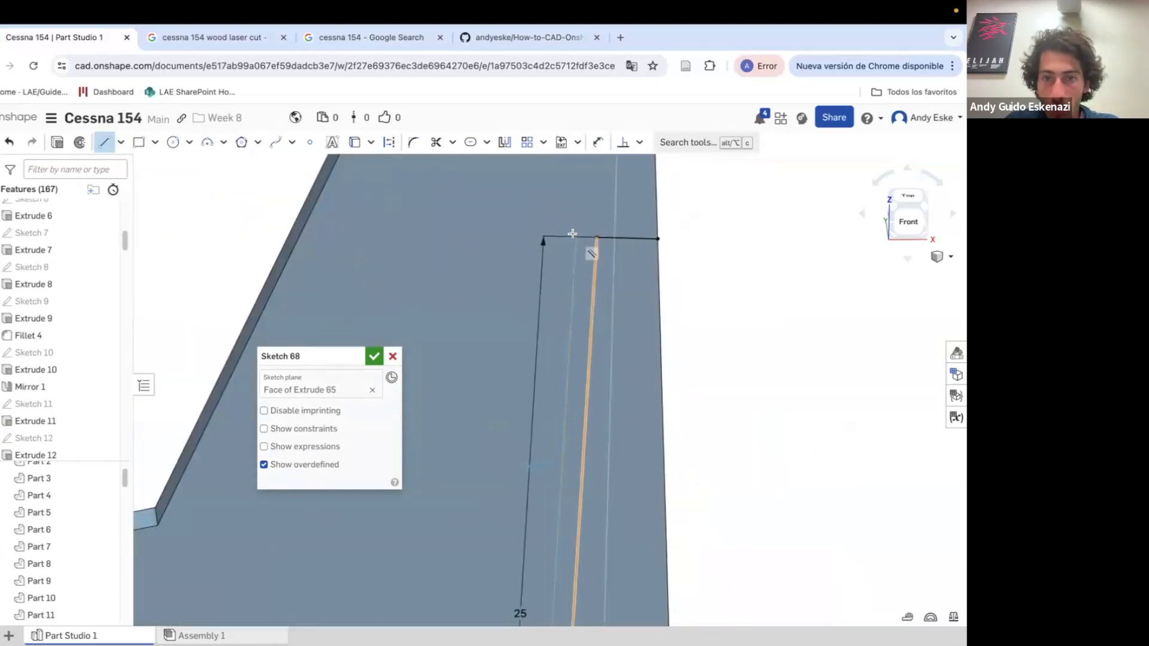
{"action": "left_click", "coordinate": [577, 223]}
{"action": "left_click", "coordinate": [657, 224]}
Dimension the outer outline's top line 1 mm above the rudder outline at the fin's rear edge
{"action": "key", "text": "d"}
{"action": "left_click", "coordinate": [657, 224]}
{"action": "left_click", "coordinate": [657, 239]}
{"action": "left_click", "coordinate": [698, 231]}
{"action": "type", "text": "1"}
{"action": "key", "text": "Return"}
{"action": "key", "text": "l"}
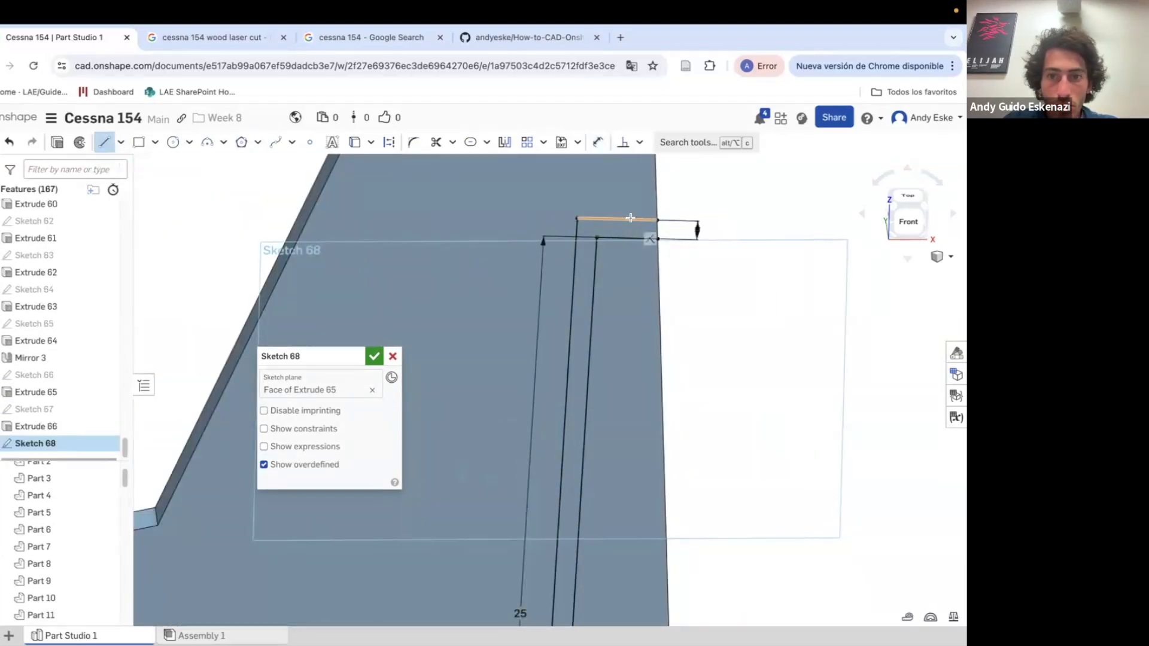
Cut the strip between the two outlines out of the fin with an Extrude Remove to separate the rudder
{"action": "left_click", "coordinate": [58, 144]}
{"action": "left_click", "coordinate": [335, 394]}
{"action": "left_click", "coordinate": [347, 593]}
{"action": "left_click", "coordinate": [440, 473]}
{"action": "left_click", "coordinate": [374, 356]}
Fillet the concave corner where the fin's steep front edge meets its shallow forward slope with a 5 mm radius
{"action": "scroll", "coordinate": [656, 294], "scroll_direction": "down", "scroll_amount": 5}
{"action": "mouse_move", "coordinate": [649, 344]}
{"action": "right_mouse_down"}
{"action": "mouse_move", "coordinate": [654, 316]}
{"action": "mouse_move", "coordinate": [491, 424]}
{"action": "right_mouse_up"}
{"action": "key", "text": "shift+f"}
{"action": "scroll", "coordinate": [623, 388], "scroll_direction": "up", "scroll_amount": 3}
{"action": "left_click", "coordinate": [620, 386]}
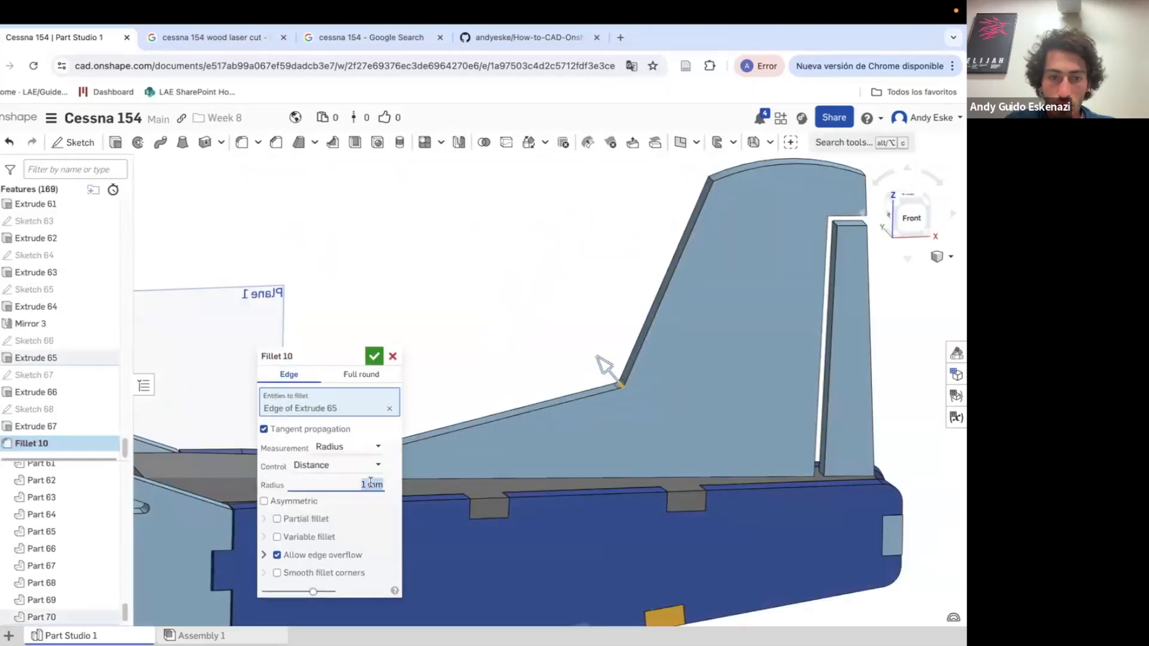
{"action": "right_click_drag", "start_coordinate": [772, 412], "coordinate": [720, 418]}
{"action": "scroll", "coordinate": [838, 232], "scroll_direction": "up", "scroll_amount": 3}
{"action": "left_click", "coordinate": [837, 232]}
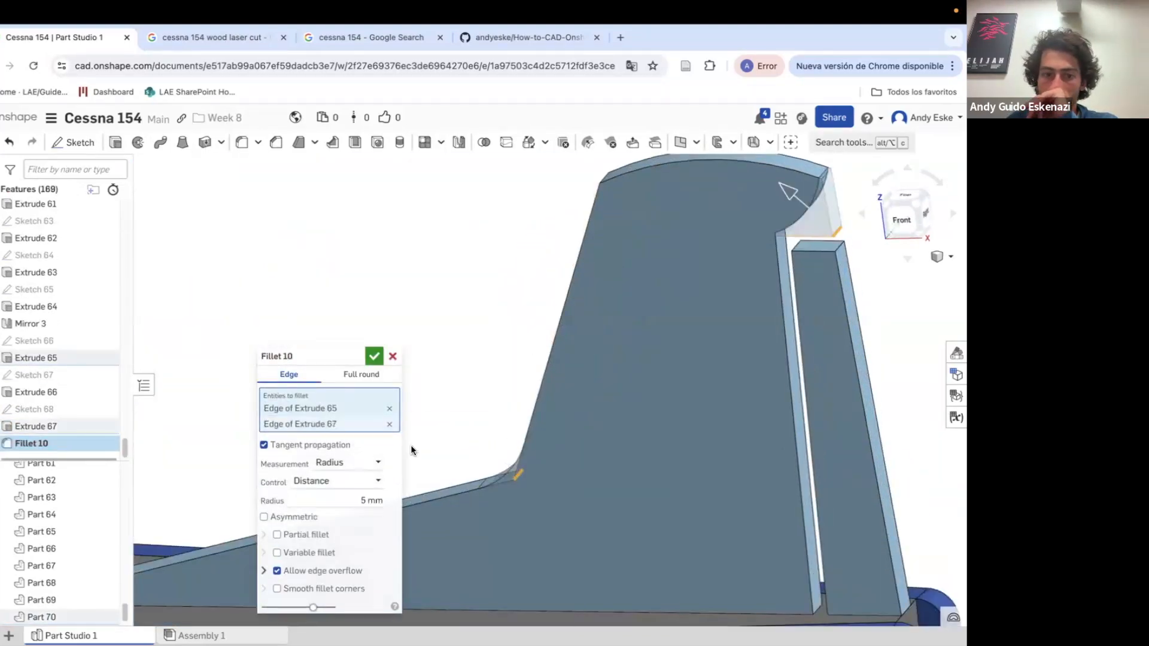
{"action": "left_click", "coordinate": [390, 424]}
{"action": "left_click", "coordinate": [374, 356]}
Edit the 5 mm fillet to include the fin's upper front corner
{"action": "scroll", "coordinate": [405, 337], "scroll_direction": "down", "scroll_amount": 5}
{"action": "left_click", "coordinate": [242, 142]}
{"action": "scroll", "coordinate": [659, 234], "scroll_direction": "up", "scroll_amount": 2}
{"action": "left_click", "coordinate": [394, 356]}
{"action": "double_click", "coordinate": [31, 440]}
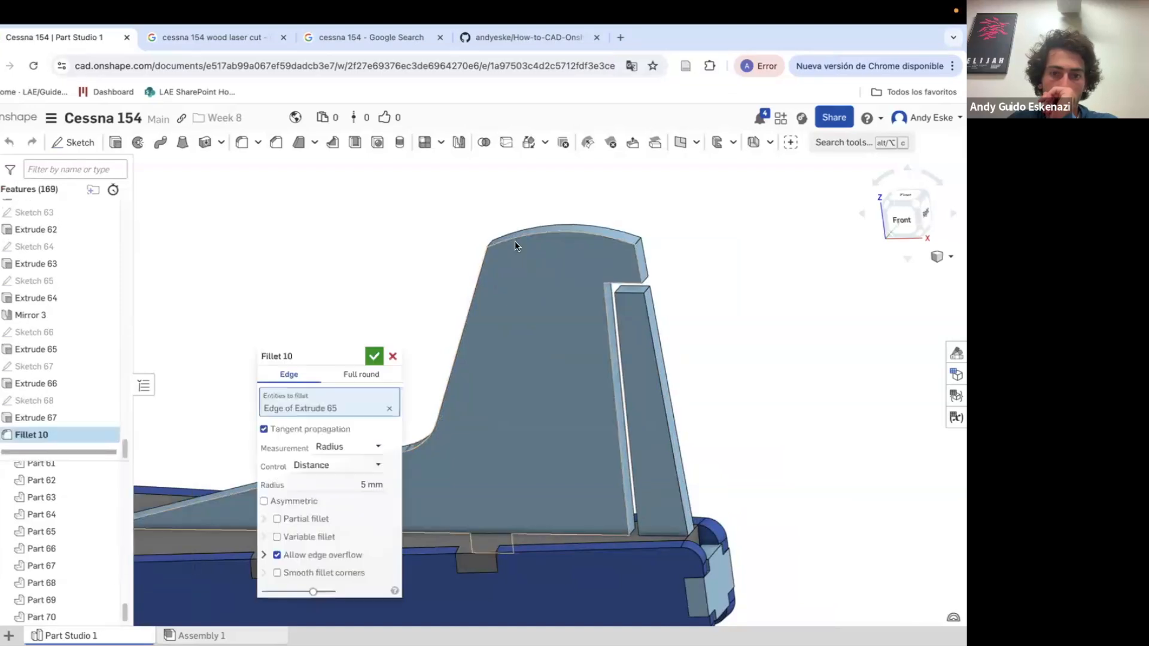
{"action": "right_click_drag", "start_coordinate": [514, 241], "coordinate": [565, 249]}
{"action": "left_click", "coordinate": [479, 243]}
{"action": "left_click", "coordinate": [375, 357]}
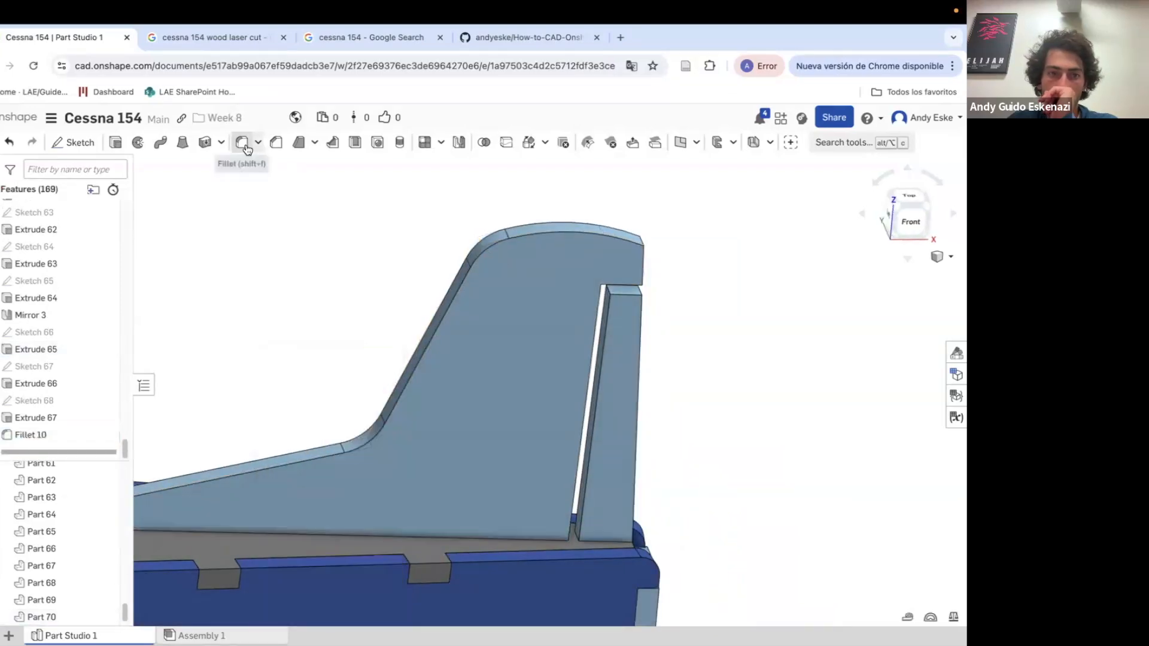
Apply a 1 mm fillet to the fin tip's rear corners and the rudder's upper rear corner
{"action": "left_click", "coordinate": [241, 143]}
{"action": "left_click", "coordinate": [638, 240]}
{"action": "left_click", "coordinate": [371, 485]}
{"action": "type", "text": "1"}
{"action": "right_click_drag", "start_coordinate": [641, 250], "coordinate": [592, 254]}
{"action": "left_click", "coordinate": [663, 316]}
{"action": "left_click", "coordinate": [667, 325]}
{"action": "scroll", "coordinate": [668, 325], "scroll_direction": "down", "scroll_amount": 5}
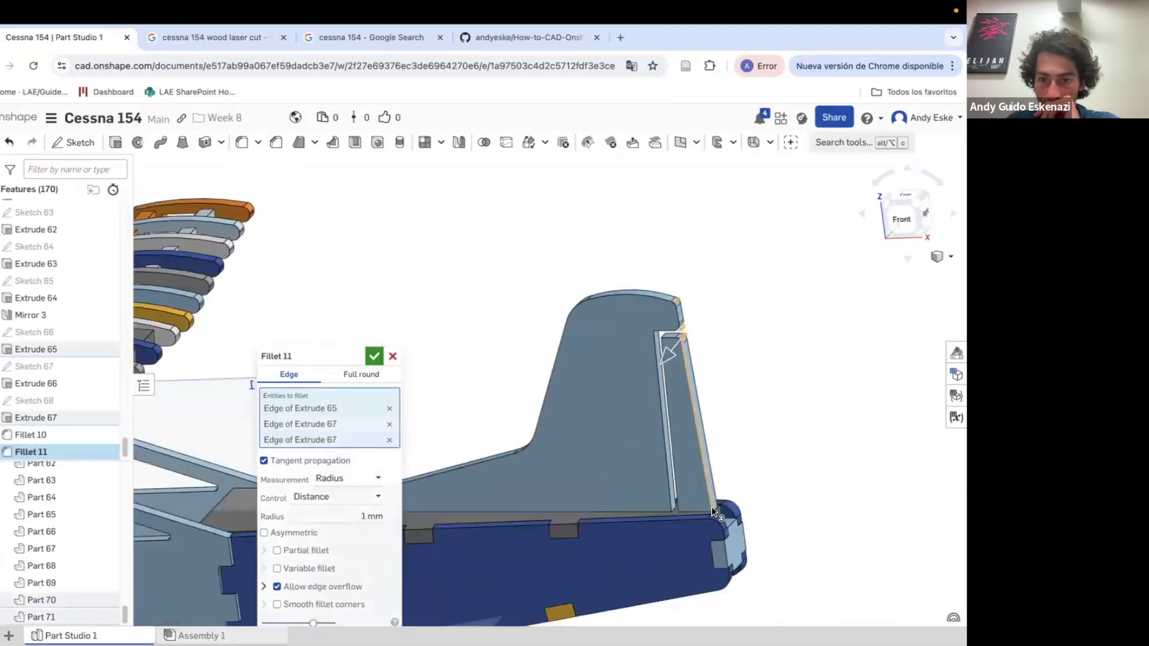
Add the rudder's two lower corners and the fin's lower rear corner to the 1 mm fillet
{"action": "scroll", "coordinate": [713, 507], "scroll_direction": "up", "scroll_amount": 8}
{"action": "left_click", "coordinate": [722, 512]}
{"action": "left_click", "coordinate": [722, 513]}
{"action": "left_click", "coordinate": [724, 512]}
{"action": "left_click", "coordinate": [733, 504]}
{"action": "scroll", "coordinate": [762, 385], "scroll_direction": "down", "scroll_amount": 3}
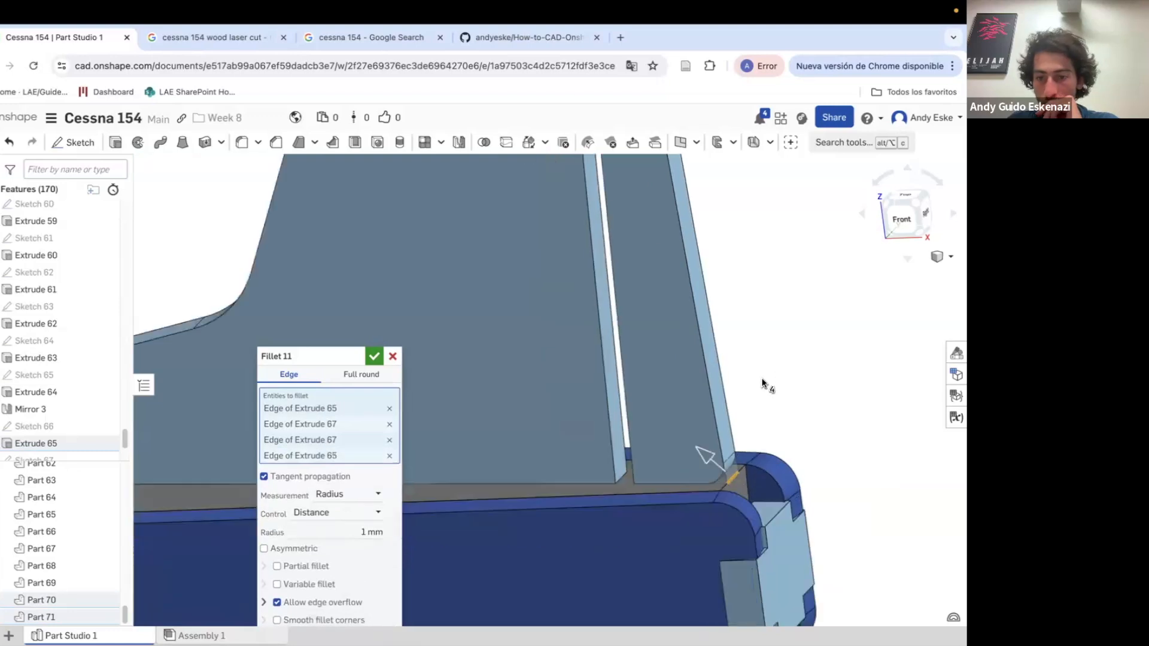
{"action": "right_click_drag", "start_coordinate": [762, 385], "coordinate": [808, 390]}
{"action": "scroll", "coordinate": [656, 467], "scroll_direction": "up", "scroll_amount": 5}
{"action": "scroll", "coordinate": [608, 424], "scroll_direction": "down", "scroll_amount": 5}
{"action": "scroll", "coordinate": [629, 193], "scroll_direction": "up", "scroll_amount": 5}
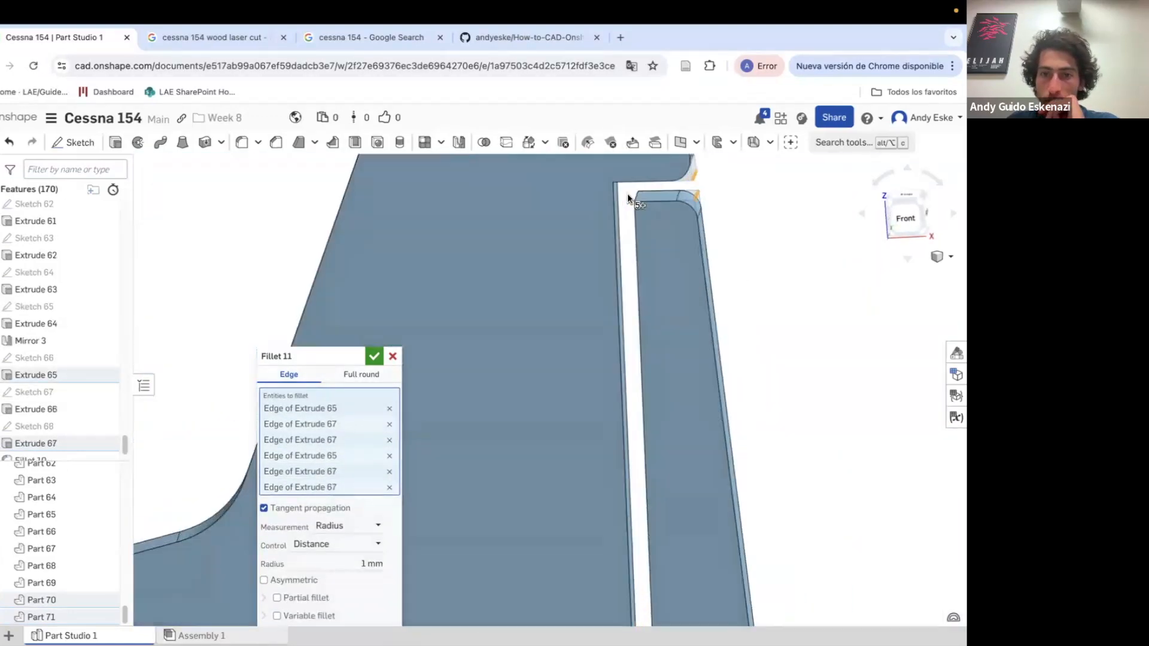
{"action": "key", "text": "Return"}
{"action": "scroll", "coordinate": [574, 362], "scroll_direction": "down", "scroll_amount": 8}
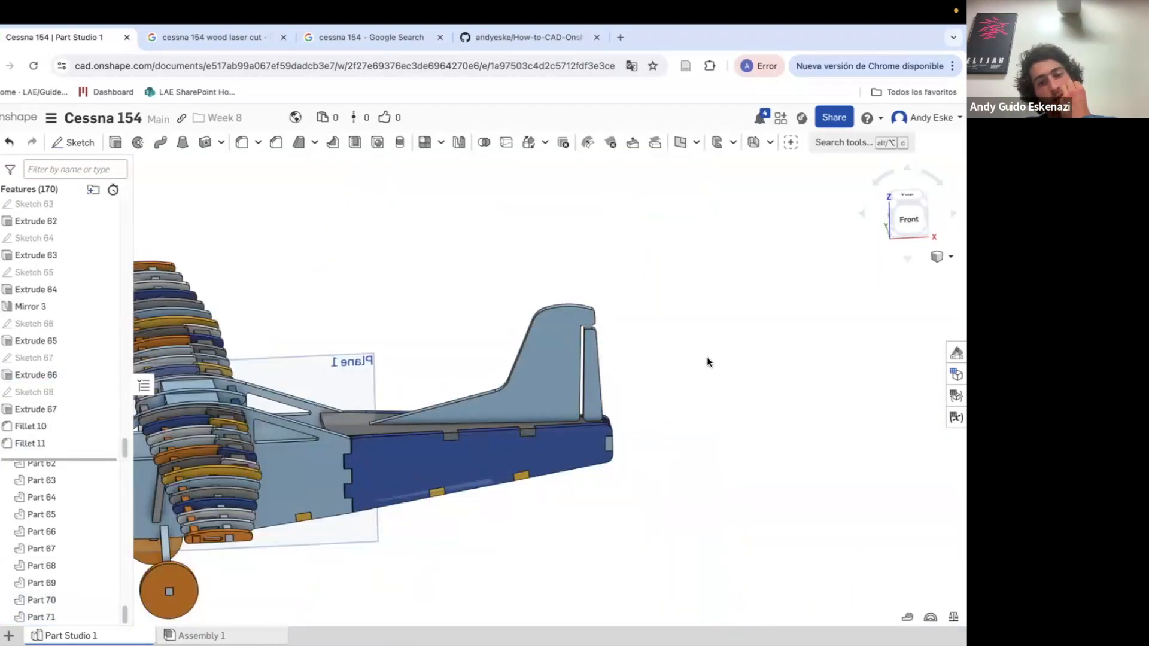
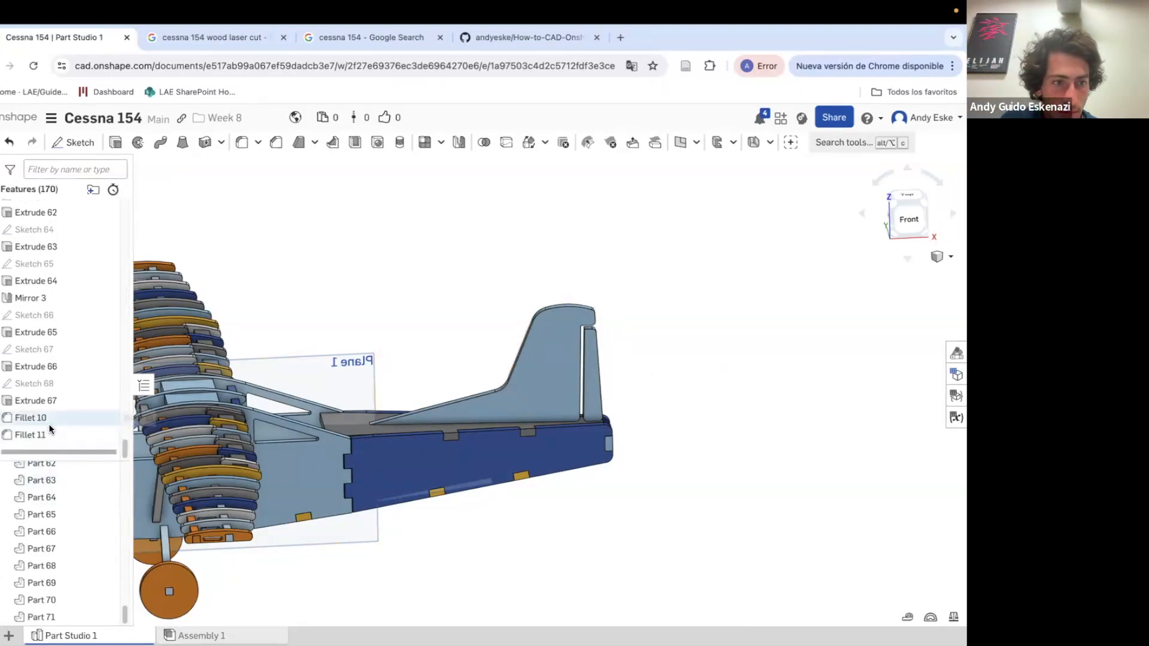
Edit Sketch 68 to set the gap between the fin and the rudder to 2 mm
{"action": "double_click", "coordinate": [42, 383]}
{"action": "scroll", "coordinate": [596, 404], "scroll_direction": "up", "scroll_amount": 5}
{"action": "type", "text": "2"}
{"action": "key", "text": "Return"}
{"action": "left_click", "coordinate": [375, 357]}
{"action": "scroll", "coordinate": [512, 267], "scroll_direction": "down", "scroll_amount": 4}
{"action": "right_click_drag", "start_coordinate": [512, 267], "coordinate": [526, 281]}
Sketch two small notches on the fin face along its sloped front edge, the lower one about 2.4 mm wide
{"action": "left_click", "coordinate": [81, 142]}
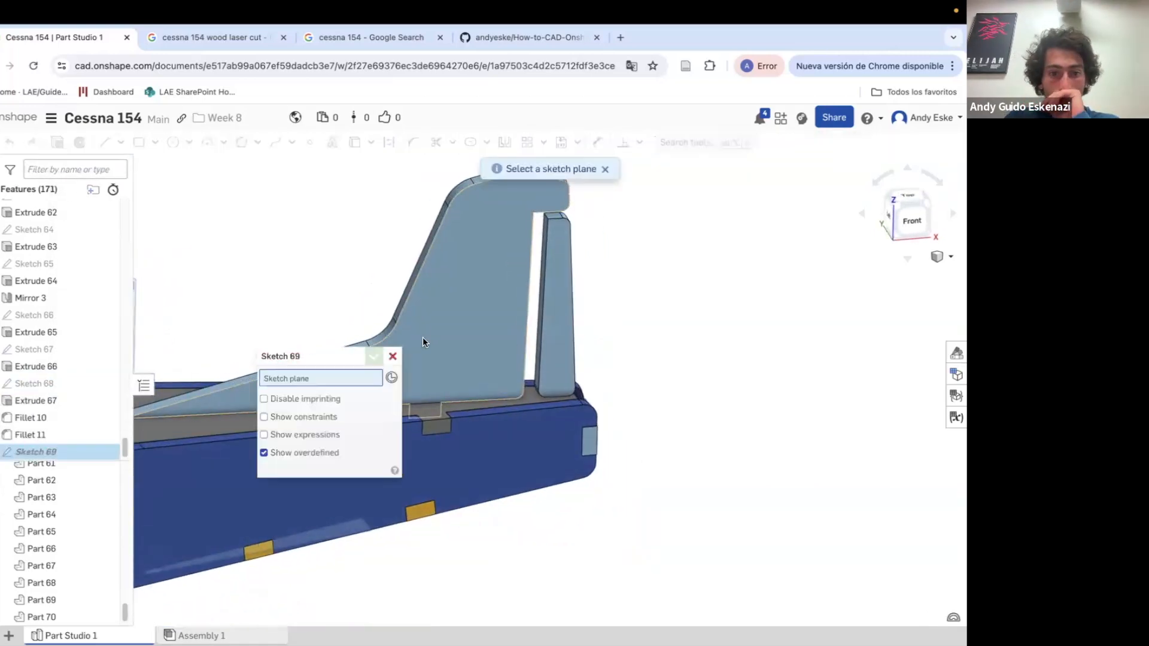
{"action": "left_click", "coordinate": [423, 339]}
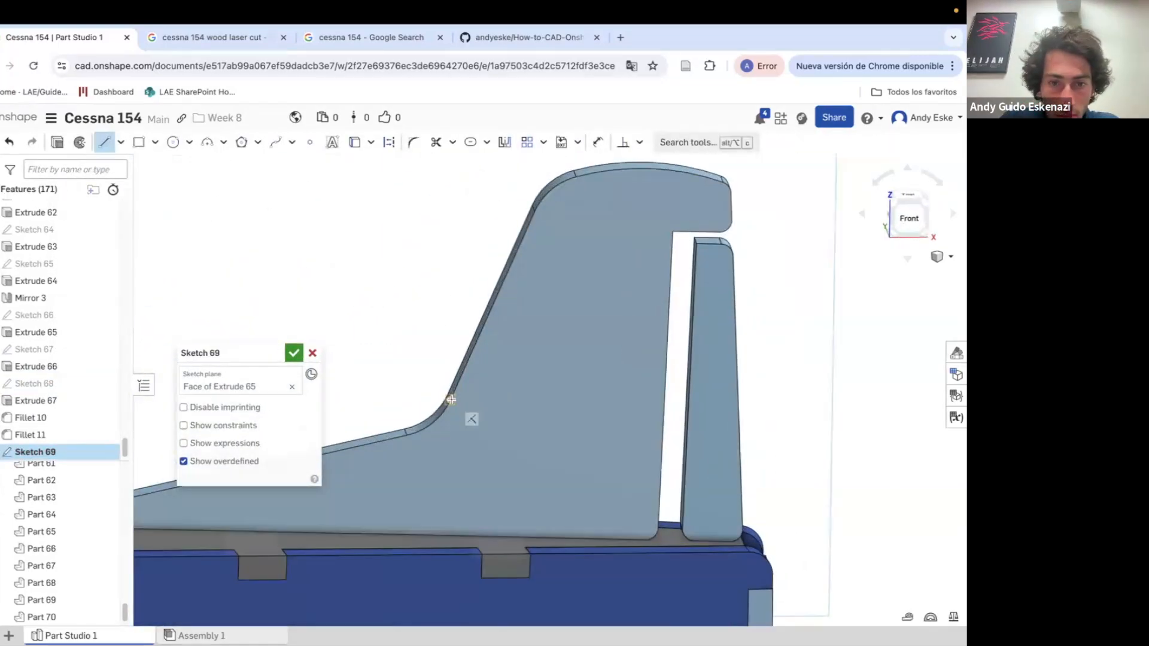
{"action": "left_click", "coordinate": [487, 382]}
{"action": "scroll", "coordinate": [459, 384], "scroll_direction": "up", "scroll_amount": 5}
{"action": "left_click", "coordinate": [457, 377]}
{"action": "scroll", "coordinate": [443, 392], "scroll_direction": "down", "scroll_amount": 5}
{"action": "scroll", "coordinate": [501, 295], "scroll_direction": "up", "scroll_amount": 2}
{"action": "left_click", "coordinate": [503, 258]}
{"action": "left_click", "coordinate": [549, 258]}
{"action": "left_click", "coordinate": [548, 226]}
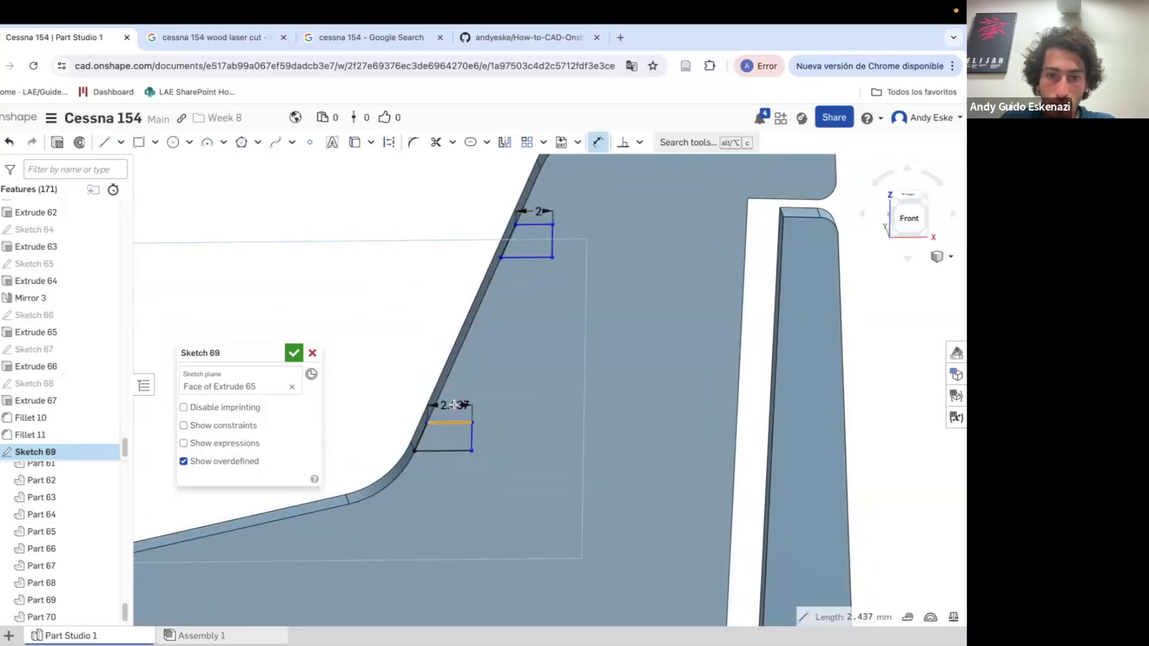
Dimension the two notches 8 mm apart and cut them out of the fin with an Extrude Remove
{"action": "left_click", "coordinate": [614, 275]}
{"action": "type", "text": "8"}
{"action": "key", "text": "Return"}
{"action": "scroll", "coordinate": [654, 354], "scroll_direction": "down", "scroll_amount": 3}
{"action": "left_click", "coordinate": [58, 143]}
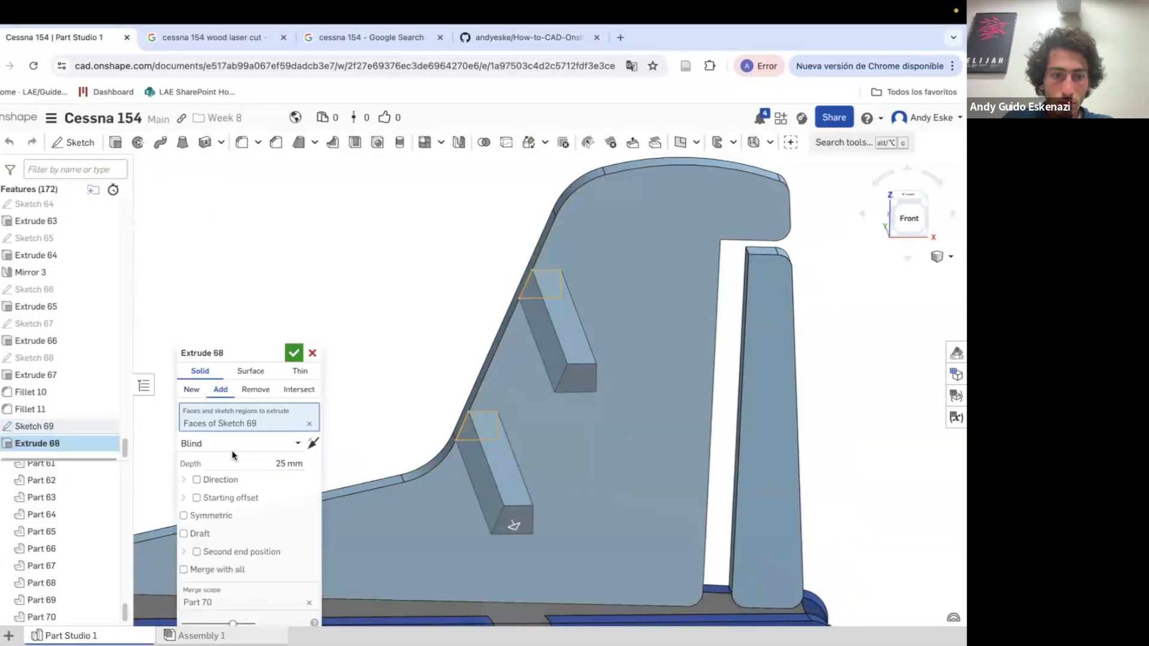
{"action": "left_click", "coordinate": [256, 390]}
{"action": "left_click", "coordinate": [73, 142]}
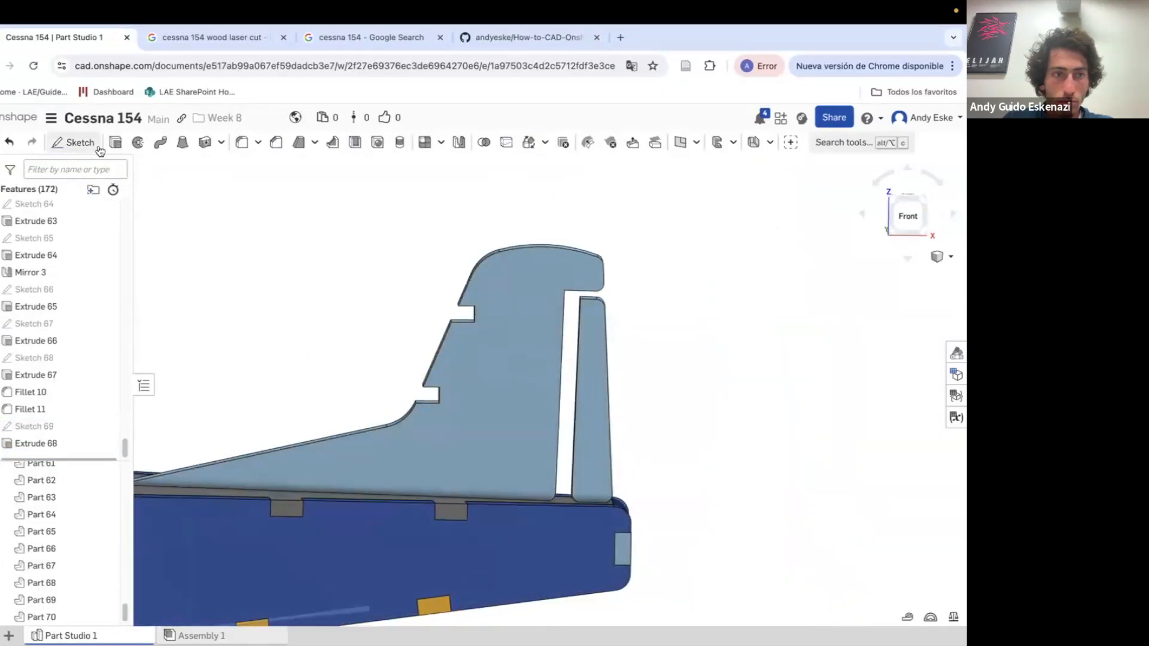
{"action": "left_click", "coordinate": [398, 409]}
{"action": "left_click", "coordinate": [627, 416]}
{"action": "left_click", "coordinate": [620, 305]}
{"action": "key", "text": "Escape"}
{"action": "right_click_drag", "start_coordinate": [564, 314], "coordinate": [555, 309]}
{"action": "scroll", "coordinate": [556, 309], "scroll_direction": "up", "scroll_amount": 4}
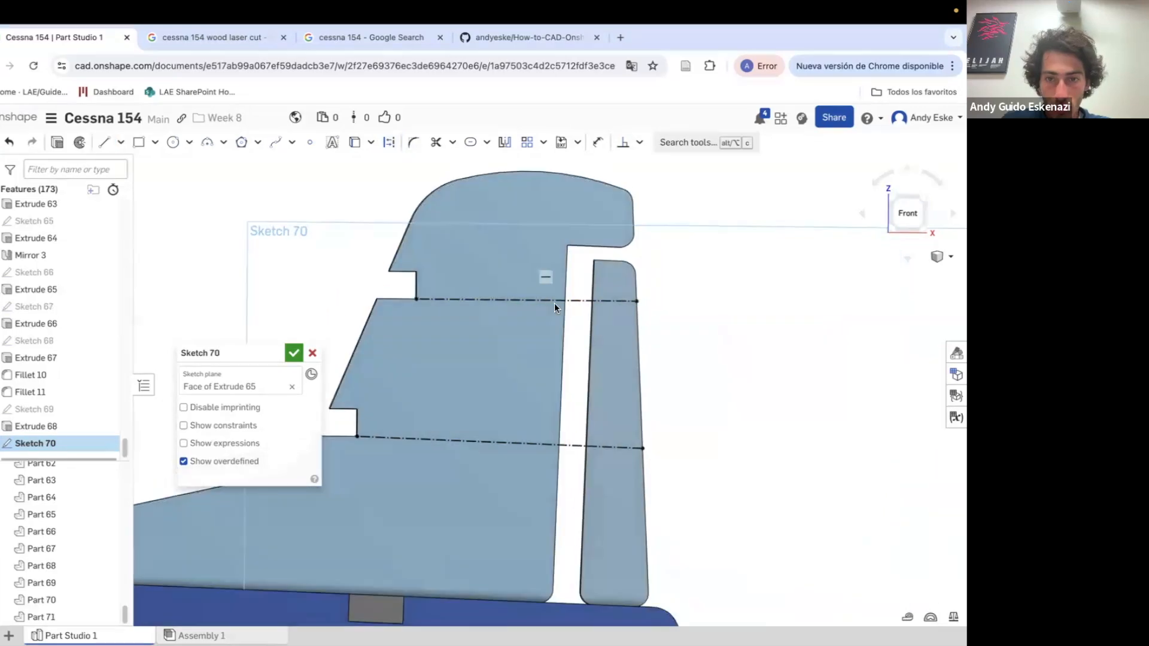
{"action": "key", "text": "l"}
{"action": "scroll", "coordinate": [645, 296], "scroll_direction": "down", "scroll_amount": 4}
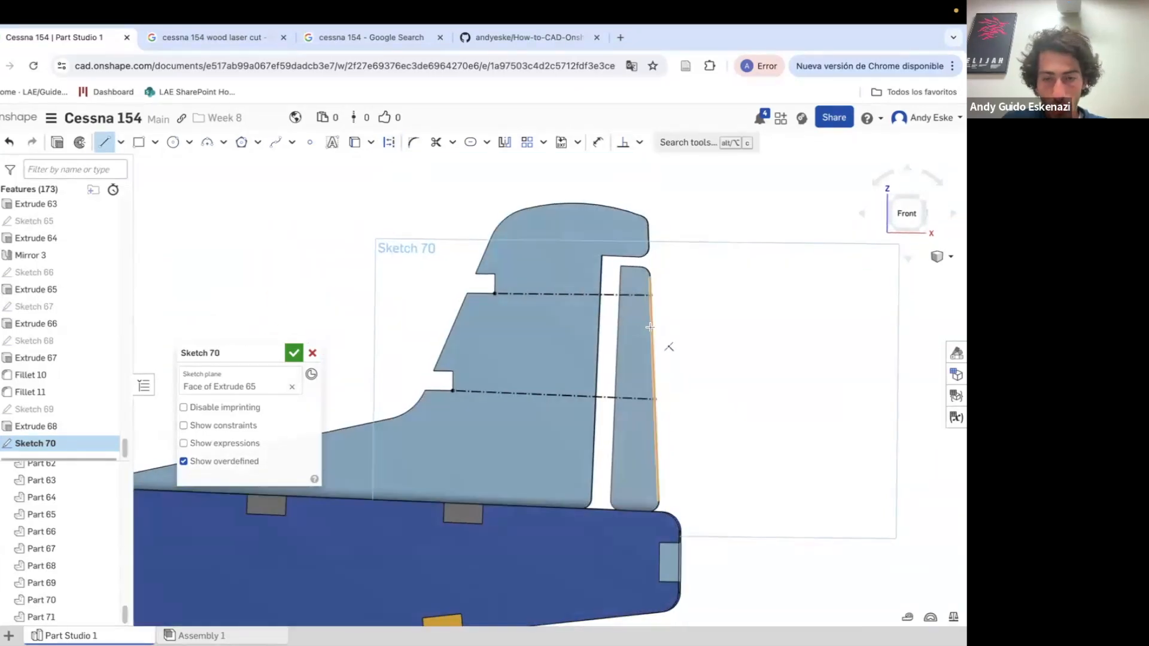
{"action": "key", "text": "Escape"}
{"action": "right_click", "coordinate": [623, 398]}
{"action": "left_click", "coordinate": [681, 626]}
{"action": "key", "text": "l"}
{"action": "left_click", "coordinate": [389, 142]}
{"action": "left_click", "coordinate": [453, 391]}
{"action": "left_click", "coordinate": [654, 393]}
{"action": "key", "text": "Escape"}
{"action": "scroll", "coordinate": [534, 295], "scroll_direction": "up", "scroll_amount": 2}
{"action": "right_click", "coordinate": [534, 296]}
{"action": "left_click", "coordinate": [591, 529]}
{"action": "right_click", "coordinate": [529, 299]}
{"action": "left_click", "coordinate": [105, 142]}
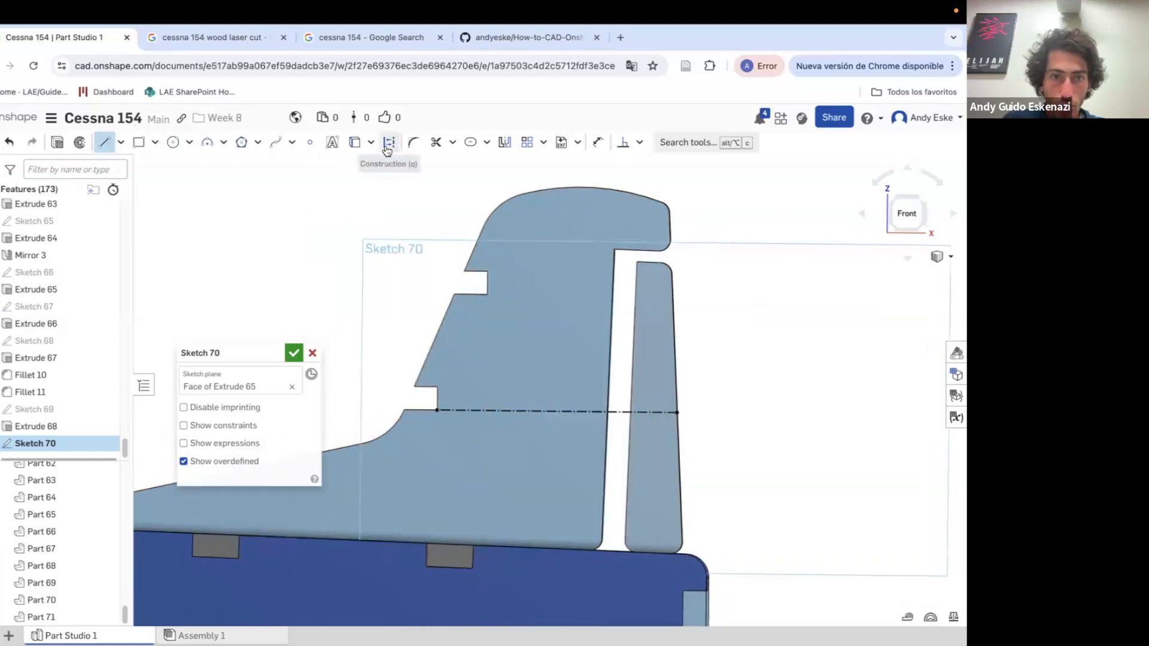
{"action": "scroll", "coordinate": [670, 299], "scroll_direction": "up", "scroll_amount": 1}
{"action": "left_click", "coordinate": [676, 305]}
{"action": "left_click", "coordinate": [313, 353]}
Reopen Sketch 69 and delete both notch outlines from it
{"action": "right_click", "coordinate": [55, 418]}
{"action": "left_click", "coordinate": [90, 170]}
{"action": "right_click_drag", "start_coordinate": [432, 306], "coordinate": [445, 313]}
{"action": "scroll", "coordinate": [445, 312], "scroll_direction": "down", "scroll_amount": 2}
{"action": "left_click_drag", "start_coordinate": [533, 249], "coordinate": [359, 419]}
{"action": "right_click", "coordinate": [343, 309]}
{"action": "left_click", "coordinate": [396, 538]}
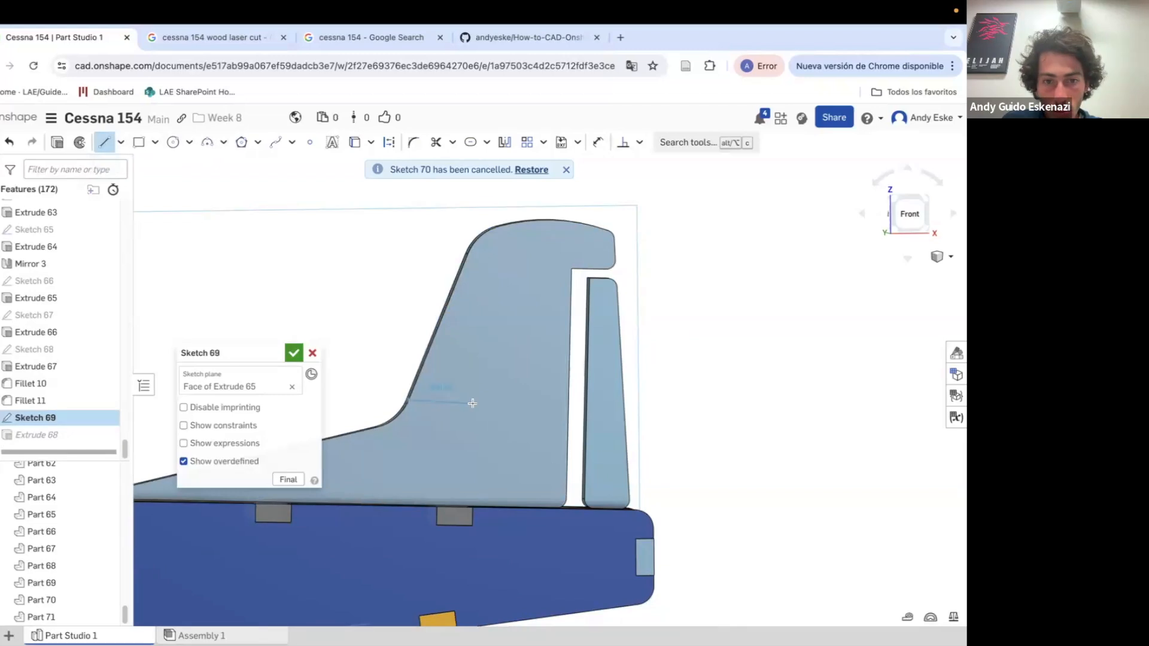
Draw a line inward from the lower end of the fin's steep front edge and make it parallel to the fin's lower edge
{"action": "left_click", "coordinate": [471, 404]}
{"action": "left_click", "coordinate": [640, 142]}
{"action": "left_click", "coordinate": [655, 214]}
{"action": "left_click", "coordinate": [509, 506]}
{"action": "left_click", "coordinate": [442, 402]}
{"action": "key", "text": "Escape"}
{"action": "scroll", "coordinate": [444, 403], "scroll_direction": "up", "scroll_amount": 3}
{"action": "right_click_drag", "start_coordinate": [444, 403], "coordinate": [443, 413]}
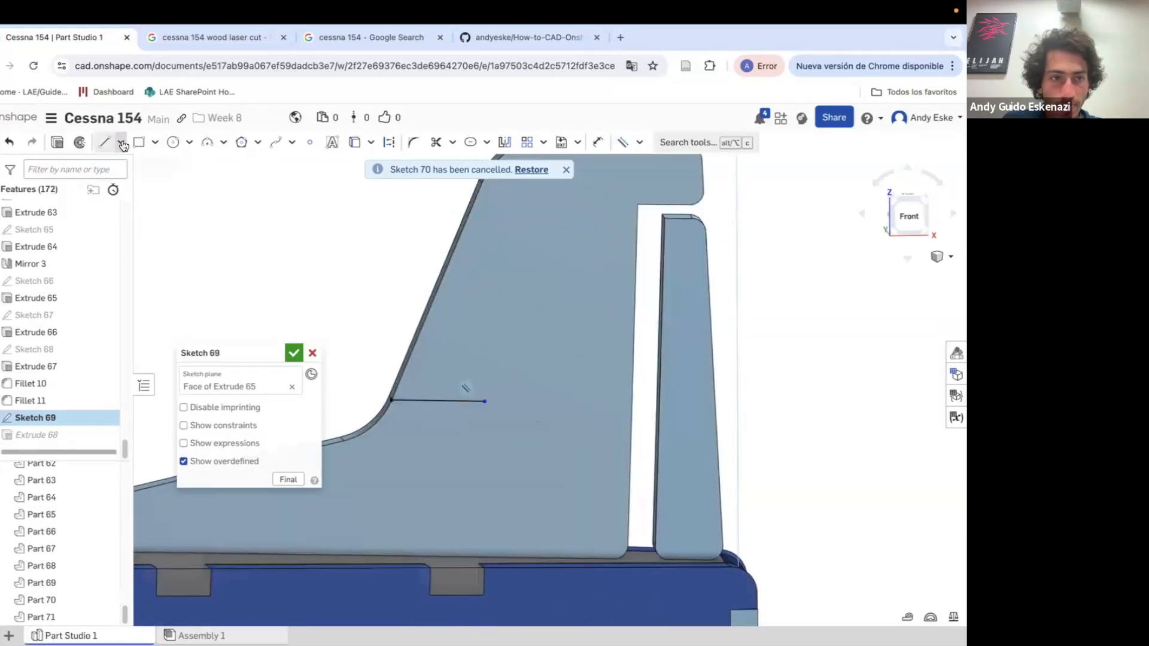
Complete the lower notch outline and draw a second notch outline higher on the fin's front edge
{"action": "left_click", "coordinate": [485, 378]}
{"action": "left_click", "coordinate": [400, 379]}
{"action": "left_click", "coordinate": [489, 275]}
{"action": "left_click", "coordinate": [489, 256]}
{"action": "left_click", "coordinate": [452, 255]}
Try to make the lower notch's upper and lower lines parallel
{"action": "left_click", "coordinate": [443, 401]}
{"action": "left_click", "coordinate": [461, 378]}
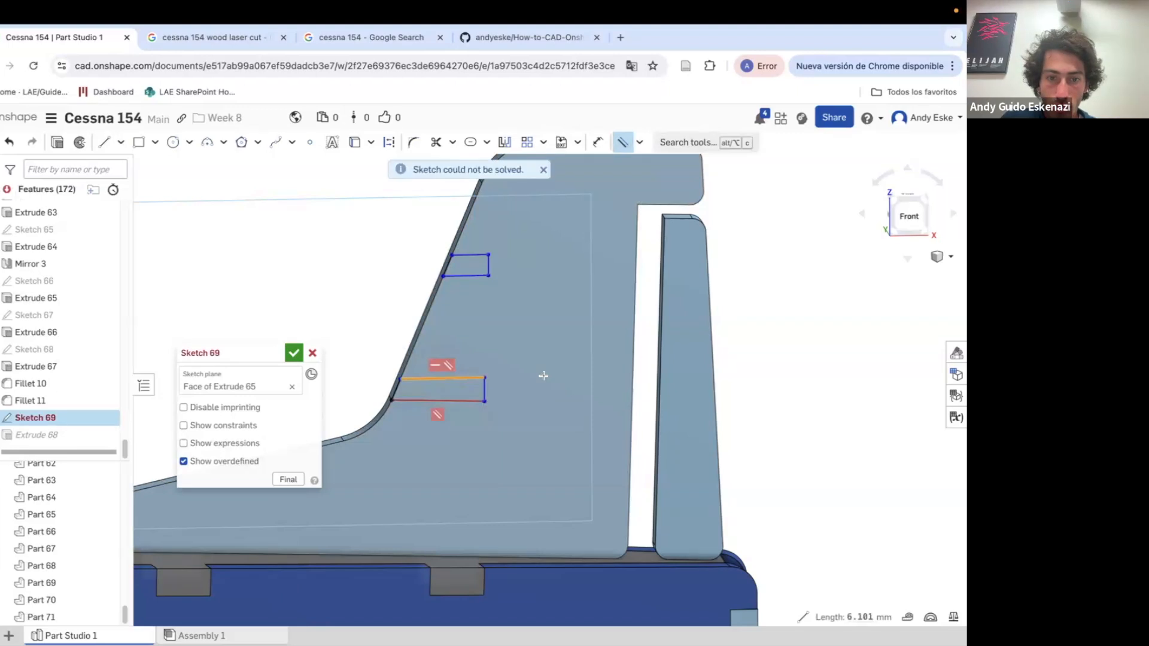
{"action": "key", "text": "Escape"}
{"action": "key", "text": "ctrl+z"}
Delete the lower notch's upper line and the upper notch's outline
{"action": "right_click", "coordinate": [473, 381]}
{"action": "left_click", "coordinate": [483, 425]}
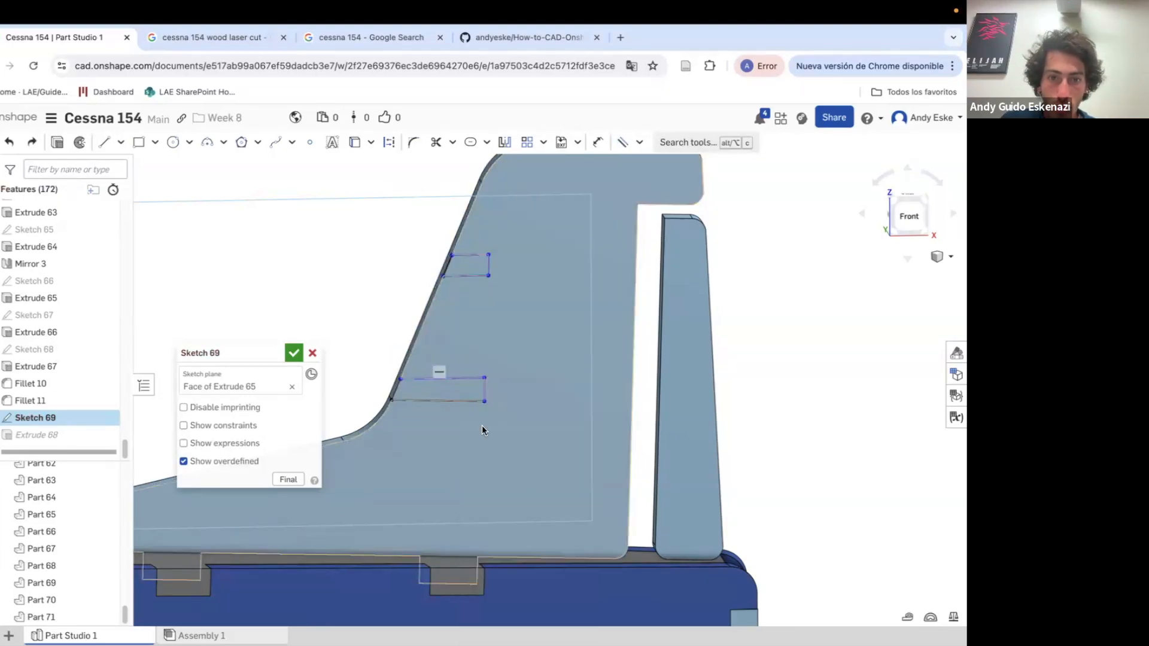
{"action": "right_click", "coordinate": [473, 380]}
{"action": "left_click", "coordinate": [479, 476]}
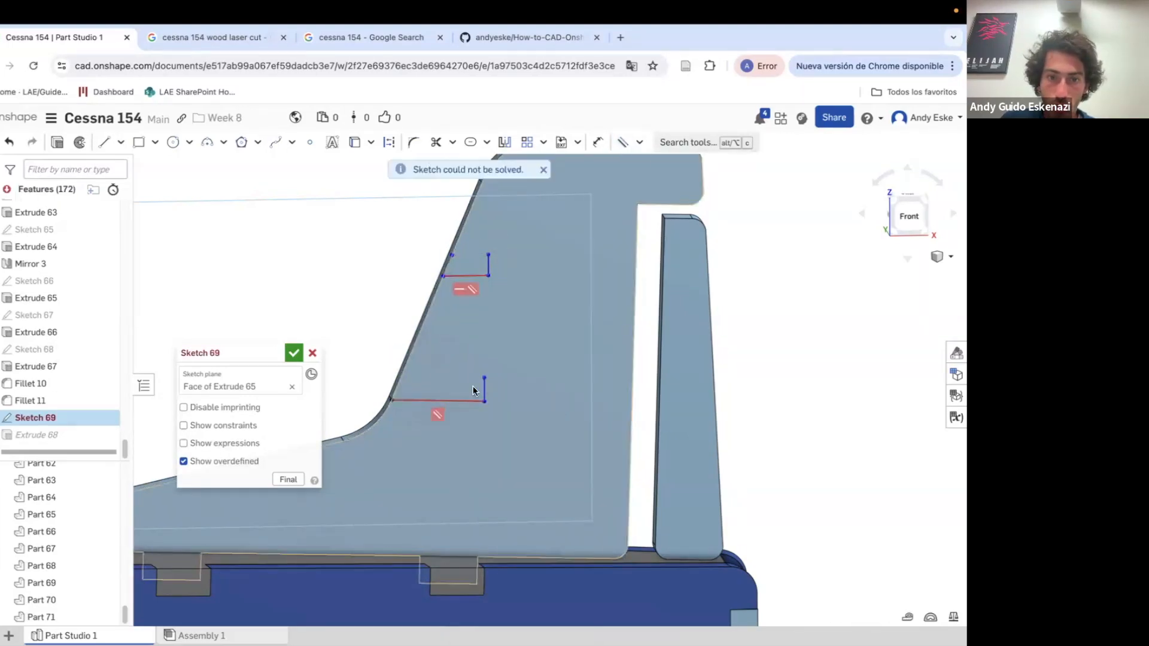
{"action": "right_click", "coordinate": [390, 275]}
{"action": "left_click", "coordinate": [419, 501]}
Redraw the lower notch's upper line and the upper notch outline, applying parallel constraints to their long lines
{"action": "key", "text": "l"}
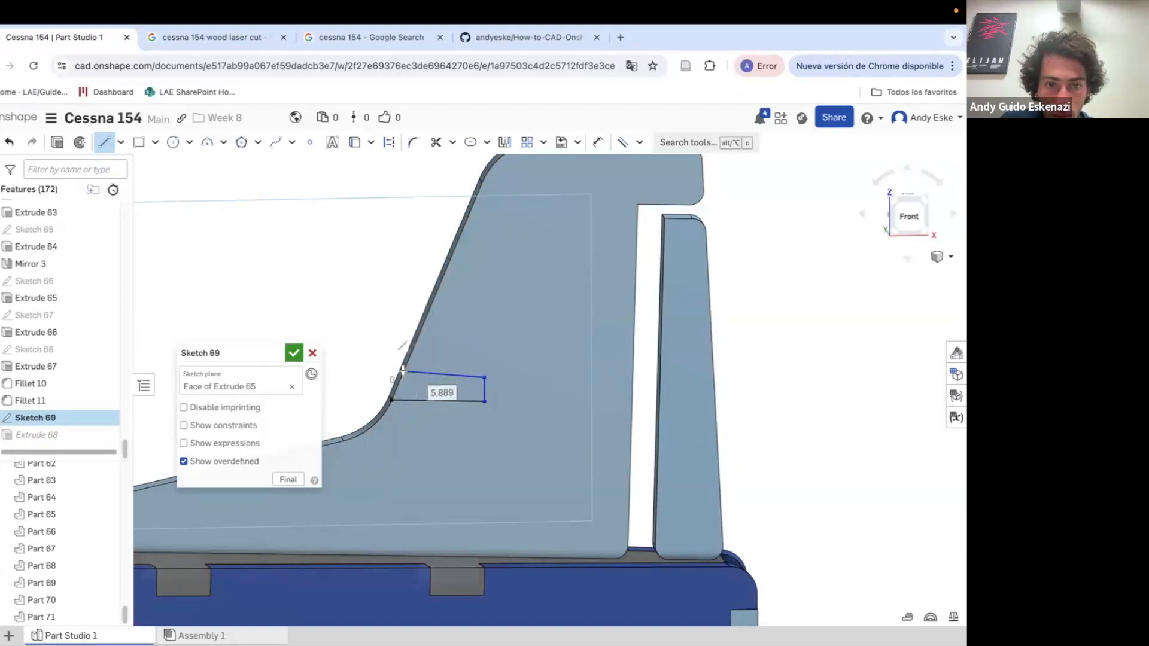
{"action": "left_click", "coordinate": [502, 262]}
{"action": "left_click", "coordinate": [456, 244]}
{"action": "key", "text": "shift+l"}
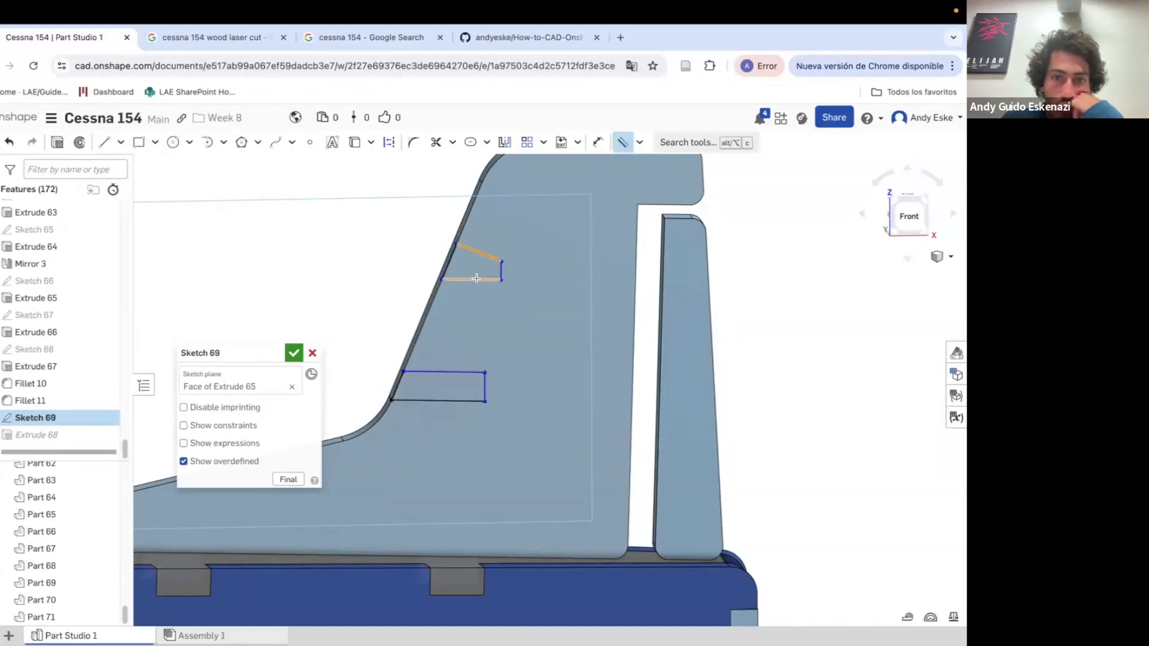
Replace the upper notch's slanted top line with one running to the front edge parallel to its lower line
{"action": "right_click", "coordinate": [478, 253]}
{"action": "left_click", "coordinate": [515, 472]}
{"action": "left_click", "coordinate": [104, 142]}
{"action": "left_click", "coordinate": [502, 262]}
{"action": "left_click", "coordinate": [449, 259]}
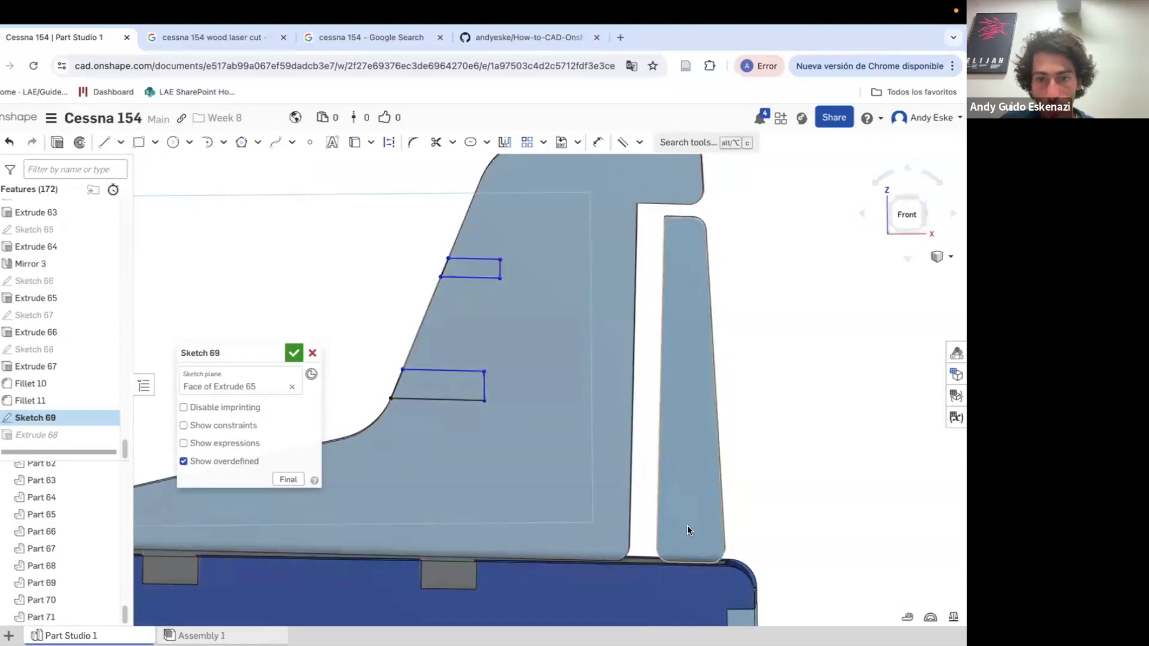
Draw construction lines from the lower edges of both fin notches across the fin and rudder to the rudder's rear edge
{"action": "key", "text": "l"}
{"action": "left_click", "coordinate": [635, 403]}
{"action": "key", "text": "ctrl+z"}
{"action": "left_click", "coordinate": [659, 405]}
{"action": "left_click", "coordinate": [717, 406]}
{"action": "key", "text": "Escape"}
{"action": "left_click", "coordinate": [105, 143]}
{"action": "left_click", "coordinate": [500, 278]}
{"action": "left_click", "coordinate": [636, 280]}
{"action": "left_click", "coordinate": [704, 281]}
{"action": "scroll", "coordinate": [483, 375], "scroll_direction": "up", "scroll_amount": 2}
Size both fin notches 2 mm with equal sides and space their lower lines 8 mm apart
{"action": "key", "text": "e"}
{"action": "left_click", "coordinate": [485, 393]}
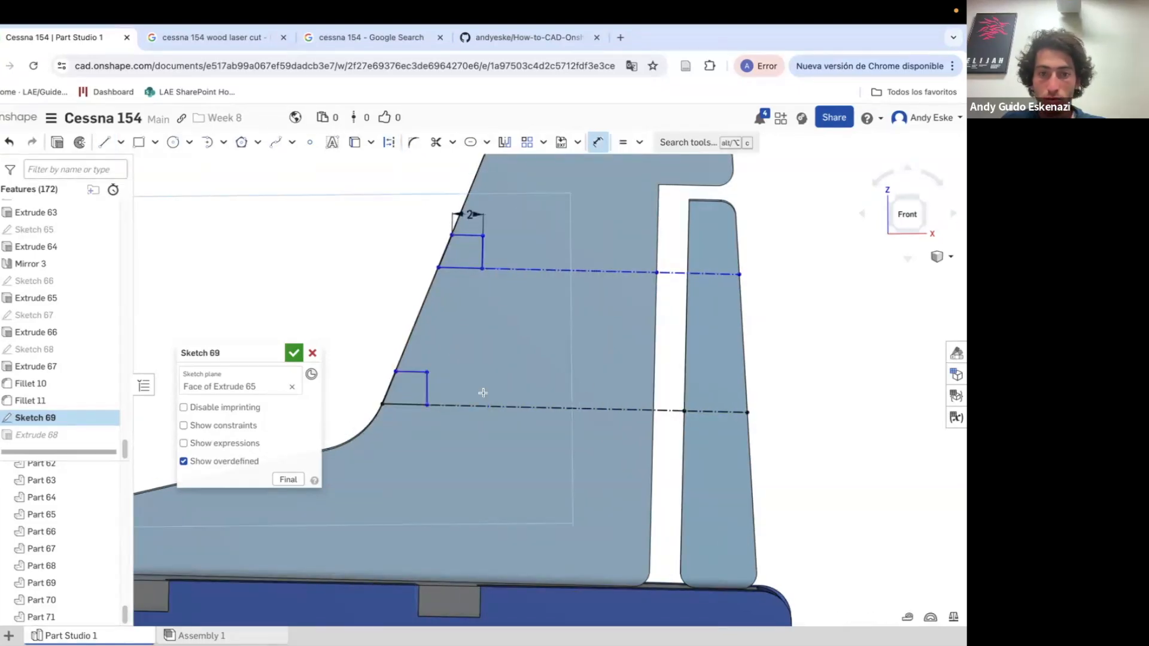
{"action": "left_click", "coordinate": [506, 269]}
{"action": "left_click", "coordinate": [502, 407]}
{"action": "left_click", "coordinate": [500, 344]}
{"action": "type", "text": "8"}
{"action": "key", "text": "Return"}
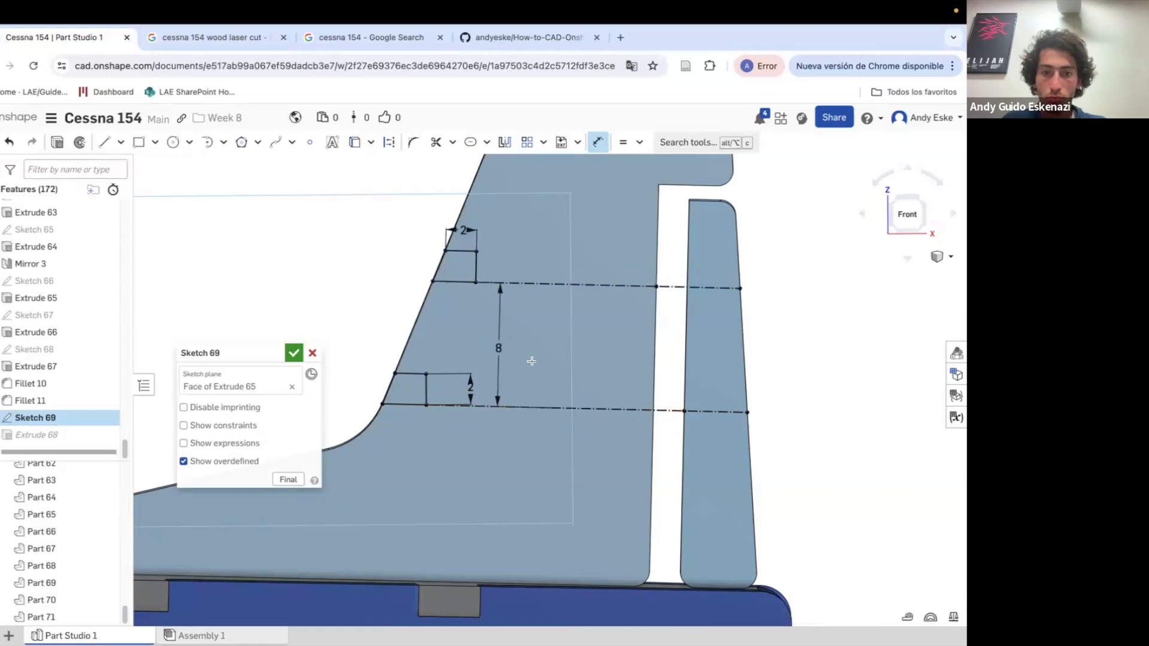
Sketch two four-sided notch outlines on the rudder's rear edge, directly below the two construction lines
{"action": "scroll", "coordinate": [551, 359], "scroll_direction": "down", "scroll_amount": 4}
{"action": "mouse_move", "coordinate": [635, 330]}
{"action": "right_mouse_down"}
{"action": "mouse_move", "coordinate": [567, 321]}
{"action": "mouse_move", "coordinate": [641, 338]}
{"action": "right_mouse_up"}
{"action": "key", "text": "l"}
{"action": "scroll", "coordinate": [707, 336], "scroll_direction": "up", "scroll_amount": 4}
{"action": "left_click", "coordinate": [714, 356]}
{"action": "left_click", "coordinate": [715, 400]}
{"action": "left_click", "coordinate": [669, 399]}
{"action": "left_click", "coordinate": [717, 530]}
Dimension the rudder notch outlines 2 mm wide and 2 mm tall
{"action": "key", "text": "d"}
{"action": "left_click", "coordinate": [693, 496]}
{"action": "left_click", "coordinate": [693, 473]}
{"action": "type", "text": "2"}
{"action": "key", "text": "Return"}
{"action": "left_click", "coordinate": [683, 354]}
{"action": "left_click", "coordinate": [690, 336]}
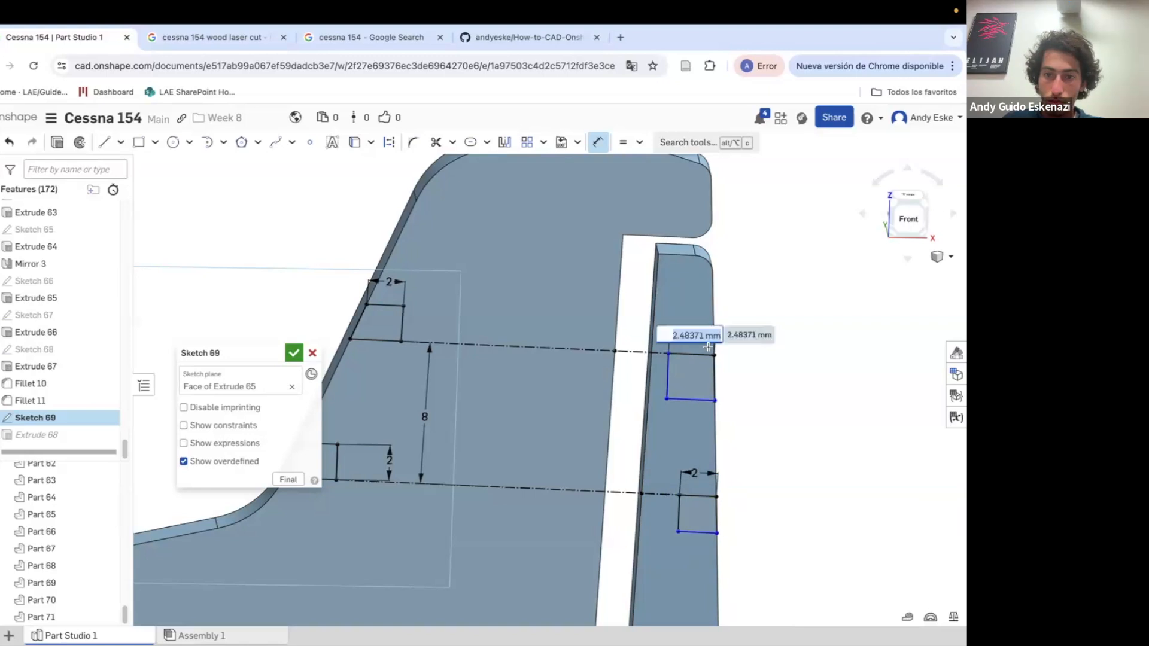
{"action": "left_click", "coordinate": [678, 513]}
{"action": "left_click", "coordinate": [663, 515]}
{"action": "type", "text": "2"}
{"action": "key", "text": "Return"}
Cut the two notch outlines out of the rudder with an Extrude Remove
{"action": "left_click", "coordinate": [57, 143]}
{"action": "left_click", "coordinate": [256, 390]}
{"action": "left_click", "coordinate": [294, 354]}
{"action": "scroll", "coordinate": [307, 362], "scroll_direction": "down", "scroll_amount": 4}
{"action": "scroll", "coordinate": [374, 386], "scroll_direction": "up", "scroll_amount": 2}
Start a sketch on the lower face of the fin's upper notch and project the face's edges into it
{"action": "key", "text": "shift+s"}
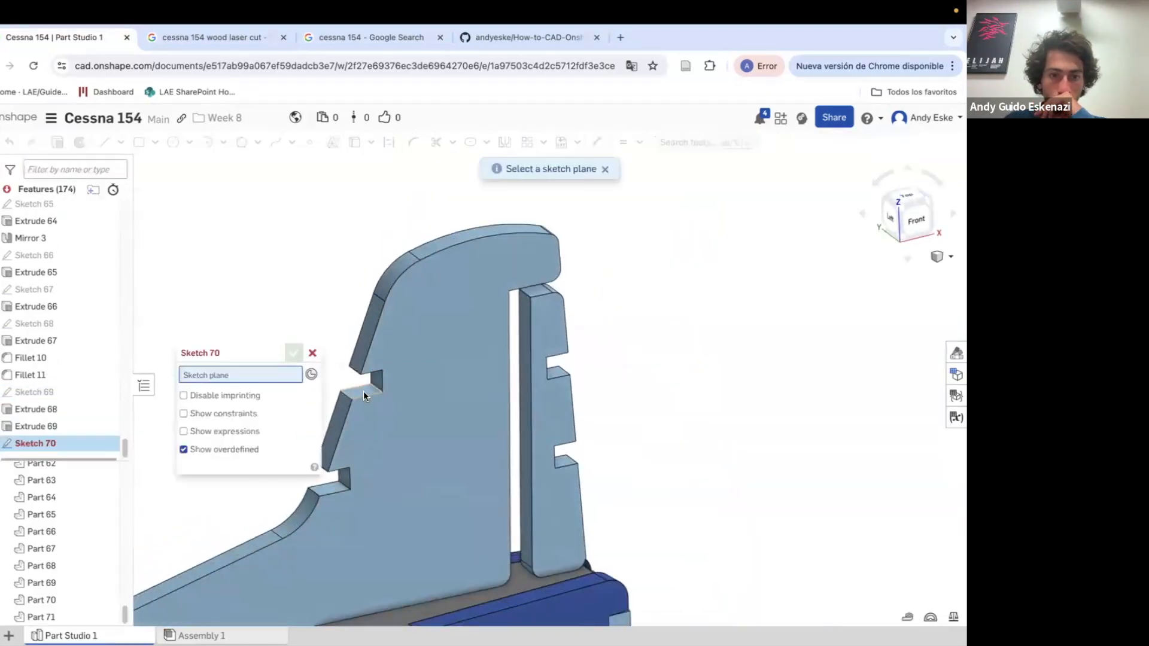
{"action": "left_click", "coordinate": [370, 371]}
{"action": "scroll", "coordinate": [370, 371], "scroll_direction": "up", "scroll_amount": 4}
{"action": "key", "text": "u"}
{"action": "scroll", "coordinate": [367, 385], "scroll_direction": "up", "scroll_amount": 4}
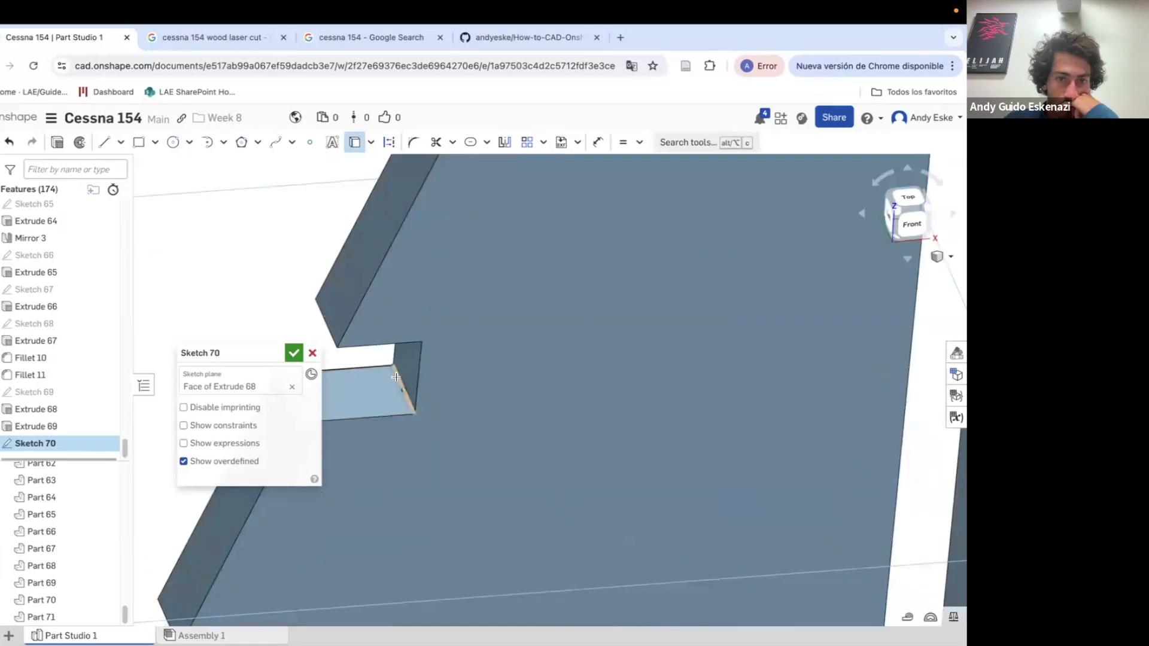
{"action": "left_click", "coordinate": [383, 390]}
{"action": "scroll", "coordinate": [431, 412], "scroll_direction": "down", "scroll_amount": 5}
Draw a construction line from the notch's near rear corner toward the rudder and try to make its endpoint coincident with the rudder's front edge
{"action": "left_click", "coordinate": [121, 142]}
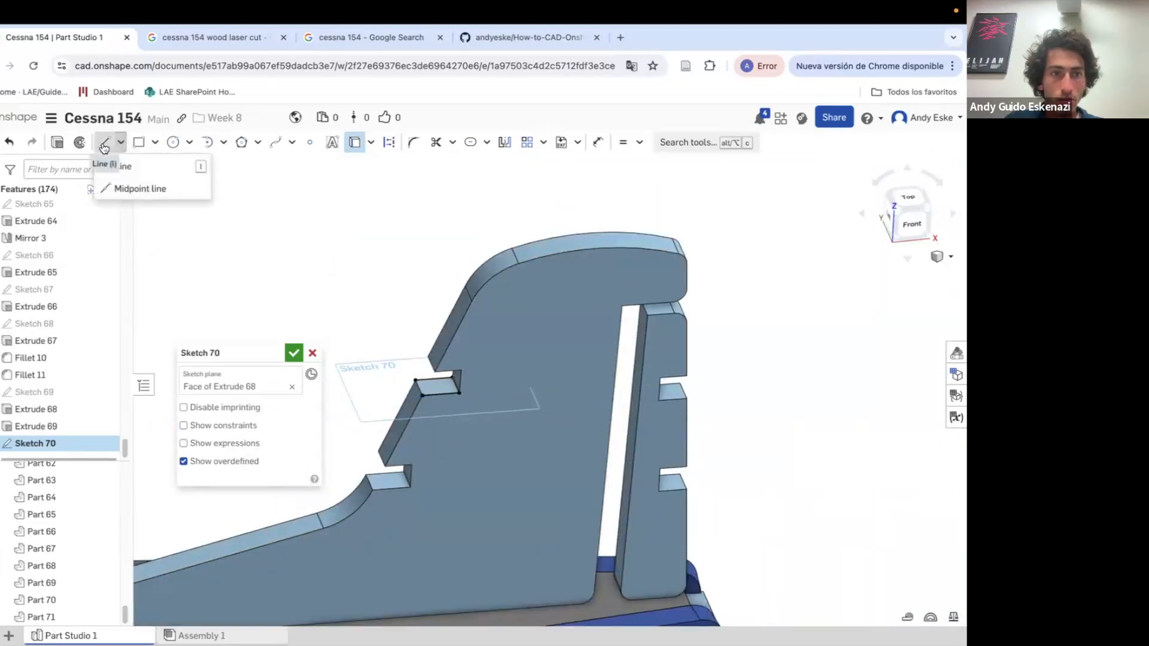
{"action": "left_click", "coordinate": [105, 143]}
{"action": "left_click", "coordinate": [388, 142]}
{"action": "left_click", "coordinate": [640, 380]}
{"action": "key", "text": "i"}
{"action": "left_click", "coordinate": [639, 379]}
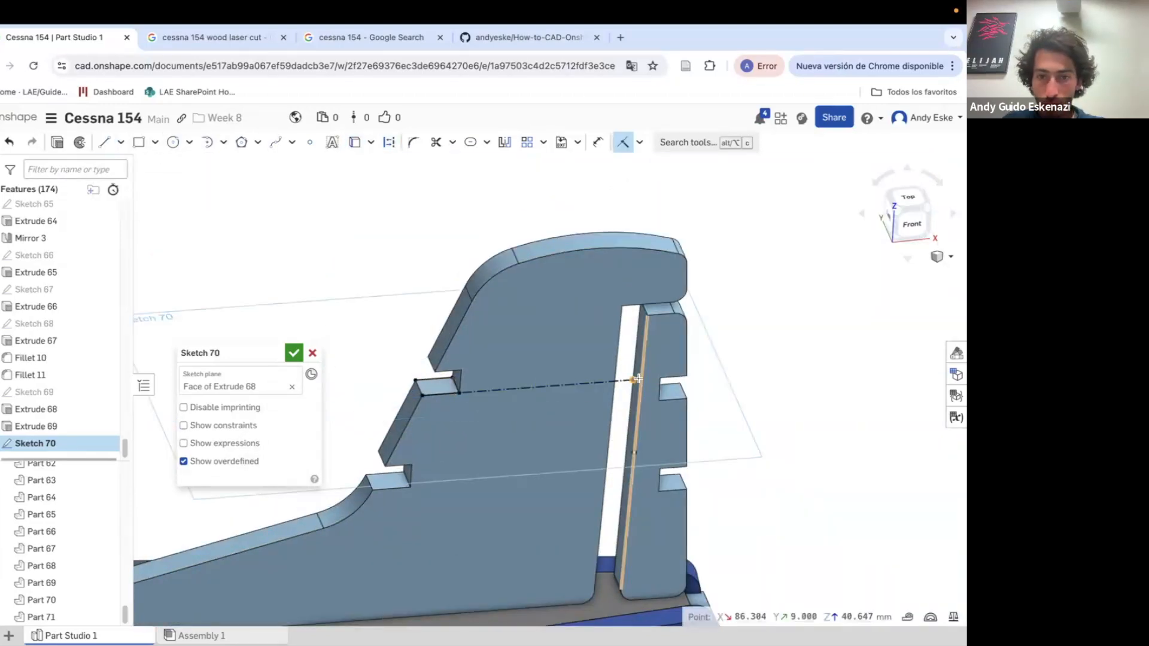
{"action": "scroll", "coordinate": [640, 379], "scroll_direction": "up", "scroll_amount": 2}
{"action": "right_click_drag", "start_coordinate": [670, 413], "coordinate": [652, 419]}
Set the construction line's length to 13 mm
{"action": "key", "text": "d"}
{"action": "left_click", "coordinate": [533, 383]}
{"action": "left_click", "coordinate": [530, 364]}
{"action": "type", "text": "13"}
{"action": "key", "text": "Return"}
Draw a three-point arc from the notch's front corner to the construction line's rear end, bulging outward from the fin
{"action": "right_click_drag", "start_coordinate": [561, 363], "coordinate": [569, 372]}
{"action": "left_click", "coordinate": [224, 143]}
{"action": "left_click", "coordinate": [254, 167]}
{"action": "left_click", "coordinate": [378, 394]}
{"action": "left_click", "coordinate": [635, 374]}
{"action": "left_click", "coordinate": [569, 396]}
{"action": "scroll", "coordinate": [646, 372], "scroll_direction": "up", "scroll_amount": 5}
{"action": "key", "text": "Escape"}
Try construction line lengths of 14 mm and 13.5 mm, and return it to 13 mm
{"action": "double_click", "coordinate": [457, 354]}
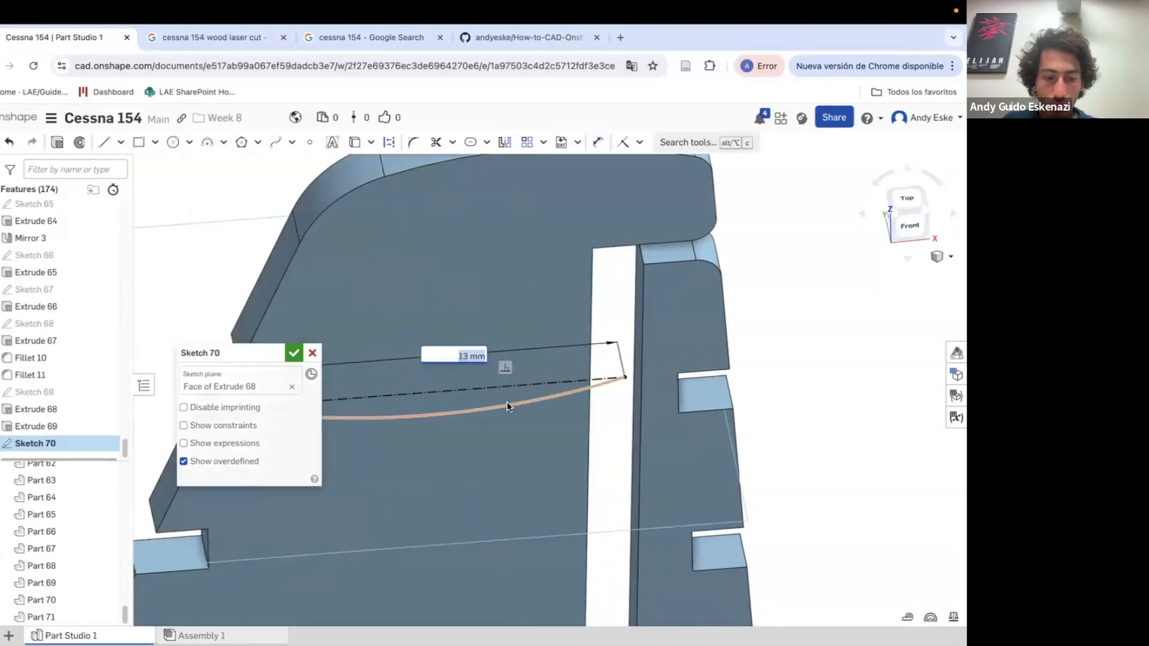
{"action": "type", "text": "14"}
{"action": "key", "text": "Return"}
{"action": "double_click", "coordinate": [465, 355]}
{"action": "type", "text": "13.5"}
{"action": "key", "text": "Return"}
{"action": "right_click_drag", "start_coordinate": [487, 404], "coordinate": [593, 382]}
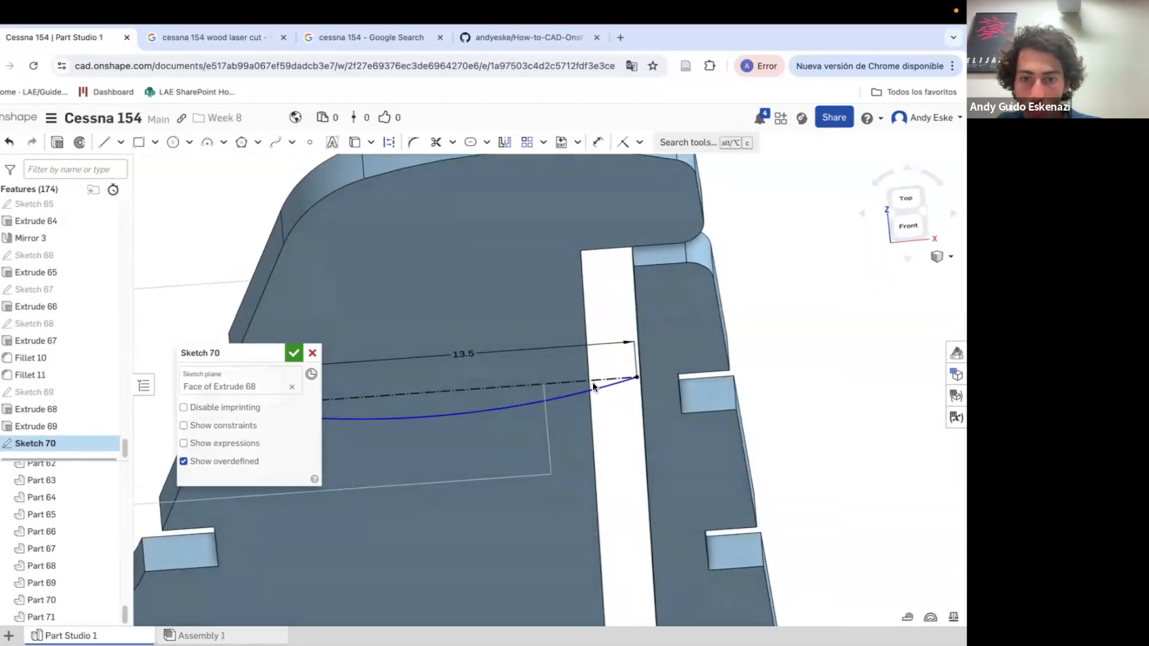
{"action": "double_click", "coordinate": [463, 354]}
{"action": "type", "text": "13"}
{"action": "key", "text": "Return"}
Set the arc's radius to 25 mm
{"action": "scroll", "coordinate": [502, 404], "scroll_direction": "down", "scroll_amount": 3}
{"action": "key", "text": "d"}
{"action": "left_click", "coordinate": [502, 410]}
{"action": "left_click", "coordinate": [501, 389]}
{"action": "type", "text": "25"}
{"action": "key", "text": "Return"}
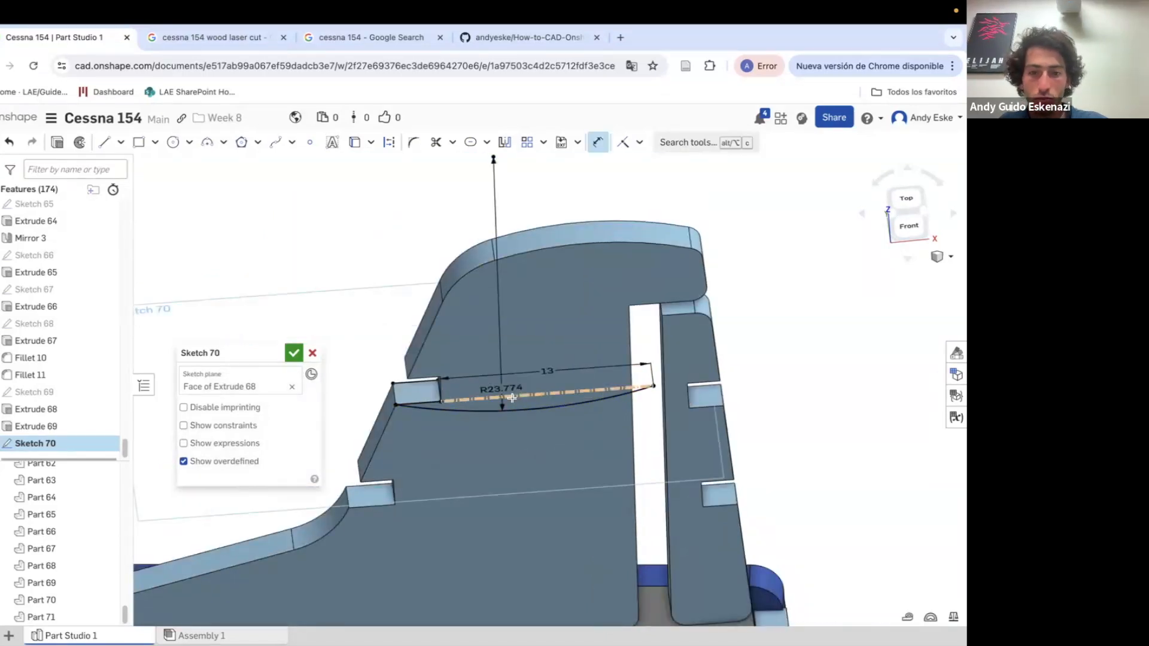
Add a construction line from the notch's far rear corner and a connecting end line, using a perpendicular constraint
{"action": "left_click", "coordinate": [121, 142]}
{"action": "left_click", "coordinate": [389, 143]}
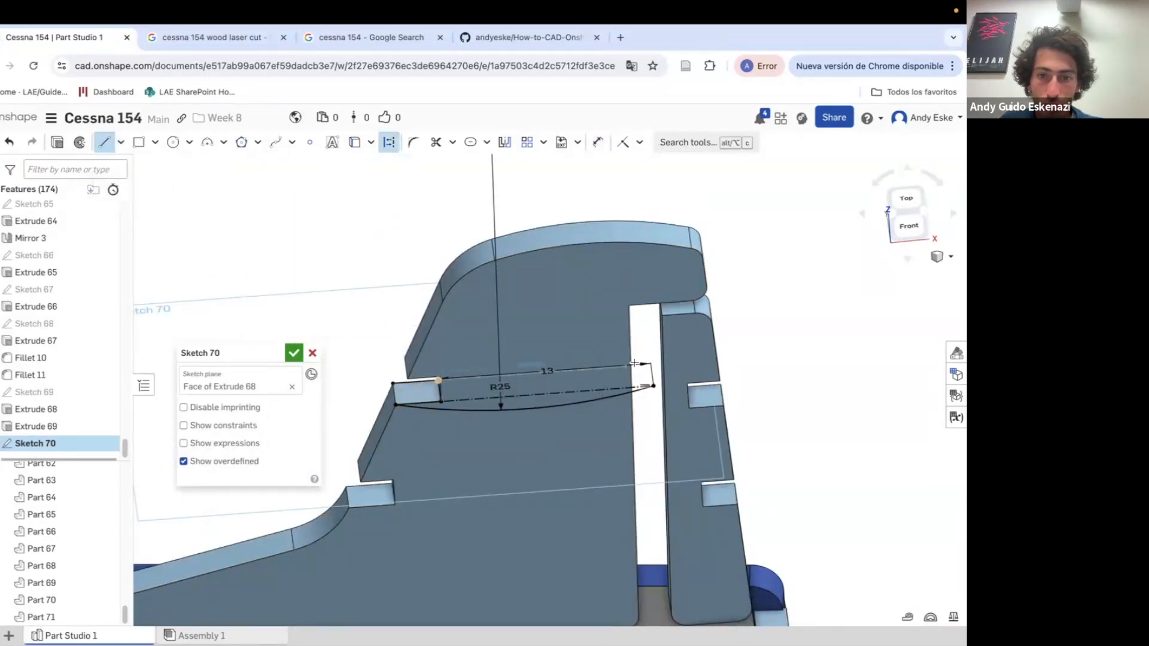
{"action": "scroll", "coordinate": [666, 341], "scroll_direction": "up", "scroll_amount": 1}
{"action": "left_click", "coordinate": [639, 142]}
{"action": "left_click", "coordinate": [648, 306]}
{"action": "scroll", "coordinate": [656, 392], "scroll_direction": "up", "scroll_amount": 5}
{"action": "left_click", "coordinate": [645, 338]}
{"action": "left_click", "coordinate": [616, 300]}
{"action": "scroll", "coordinate": [675, 353], "scroll_direction": "down", "scroll_amount": 5}
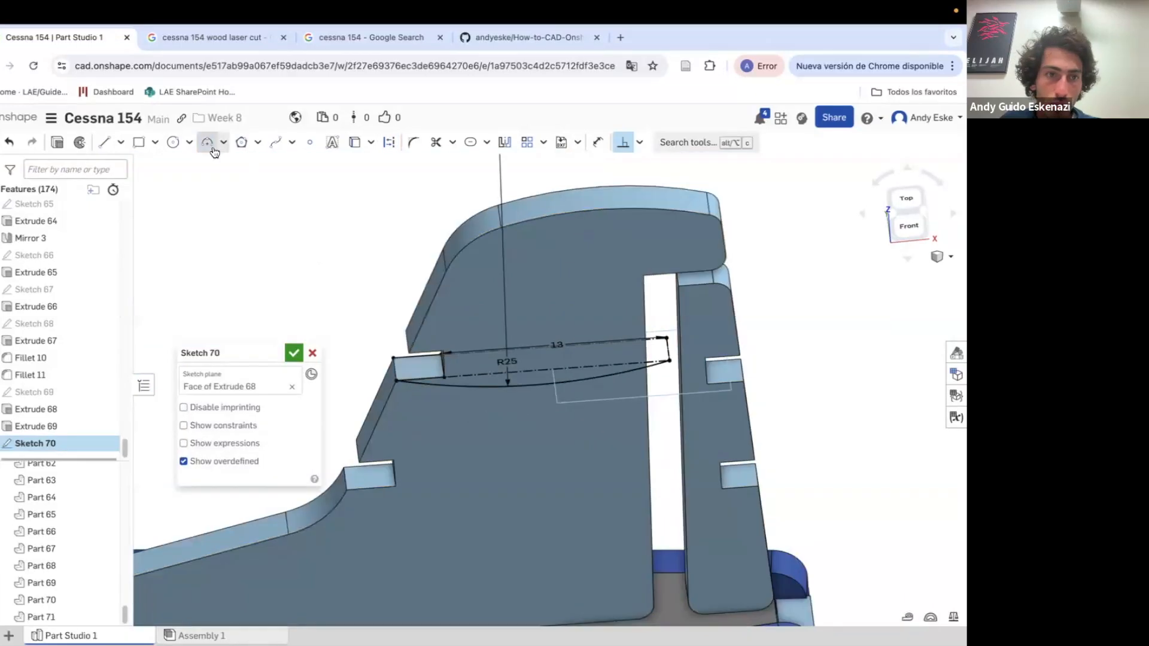
{"action": "left_click", "coordinate": [57, 142]}
{"action": "left_click", "coordinate": [312, 353]}
{"action": "scroll", "coordinate": [460, 359], "scroll_direction": "up", "scroll_amount": 3}
{"action": "double_click", "coordinate": [461, 354]}
{"action": "right_click_drag", "start_coordinate": [403, 375], "coordinate": [407, 359]}
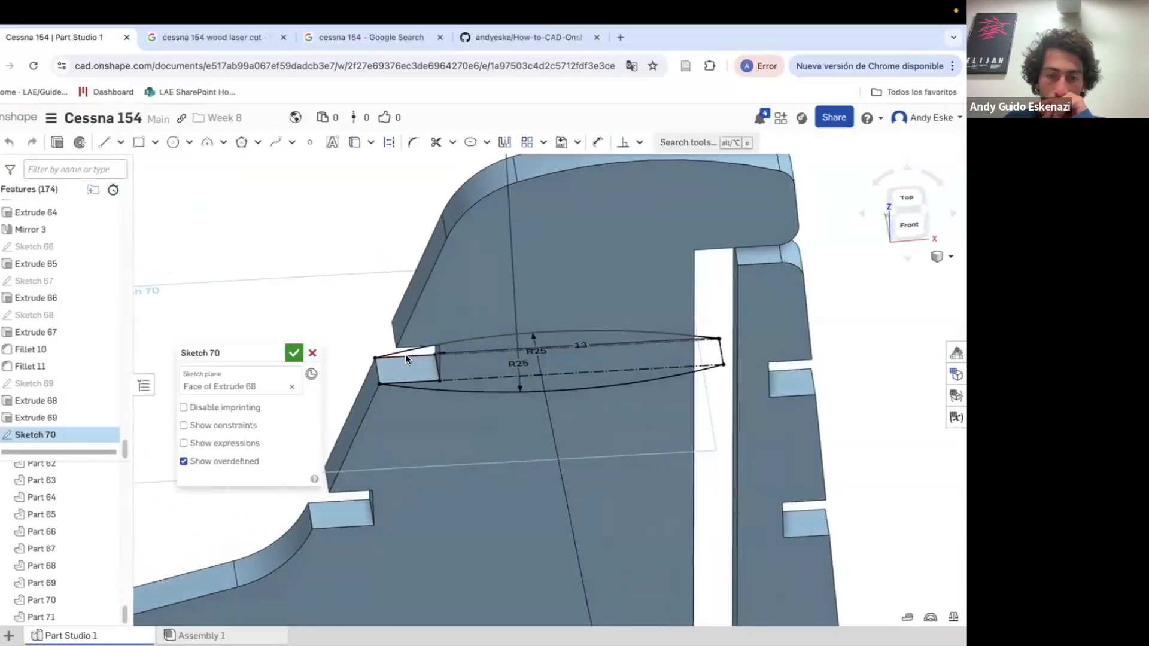
Try deleting the sketch line on the notch's rear edge, and undo the deletion
{"action": "key", "text": "Escape"}
{"action": "right_click", "coordinate": [440, 372]}
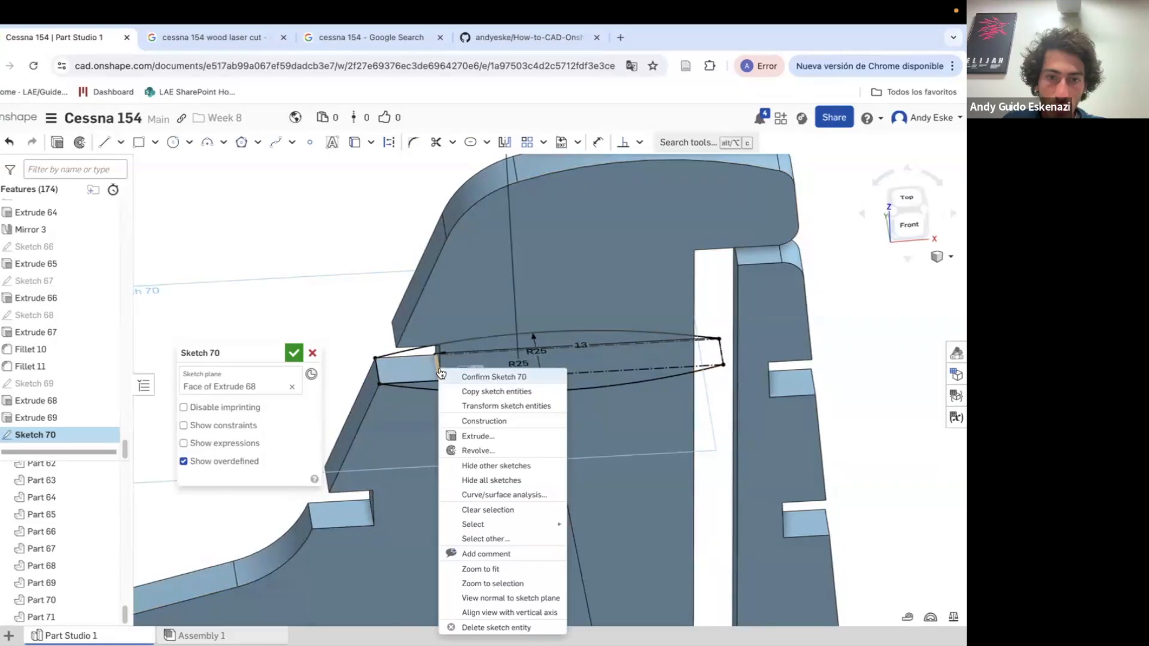
{"action": "left_click", "coordinate": [392, 367]}
{"action": "key", "text": "l"}
{"action": "right_click", "coordinate": [437, 363]}
{"action": "left_click", "coordinate": [486, 623]}
{"action": "key", "text": "super+z"}
Draw a solid slot outline inside the two arcs, running from the notch's rear corners to near the fin's rear edge
{"action": "scroll", "coordinate": [415, 365], "scroll_direction": "up", "scroll_amount": 3}
{"action": "right_click_drag", "start_coordinate": [413, 359], "coordinate": [414, 372]}
{"action": "key", "text": "l"}
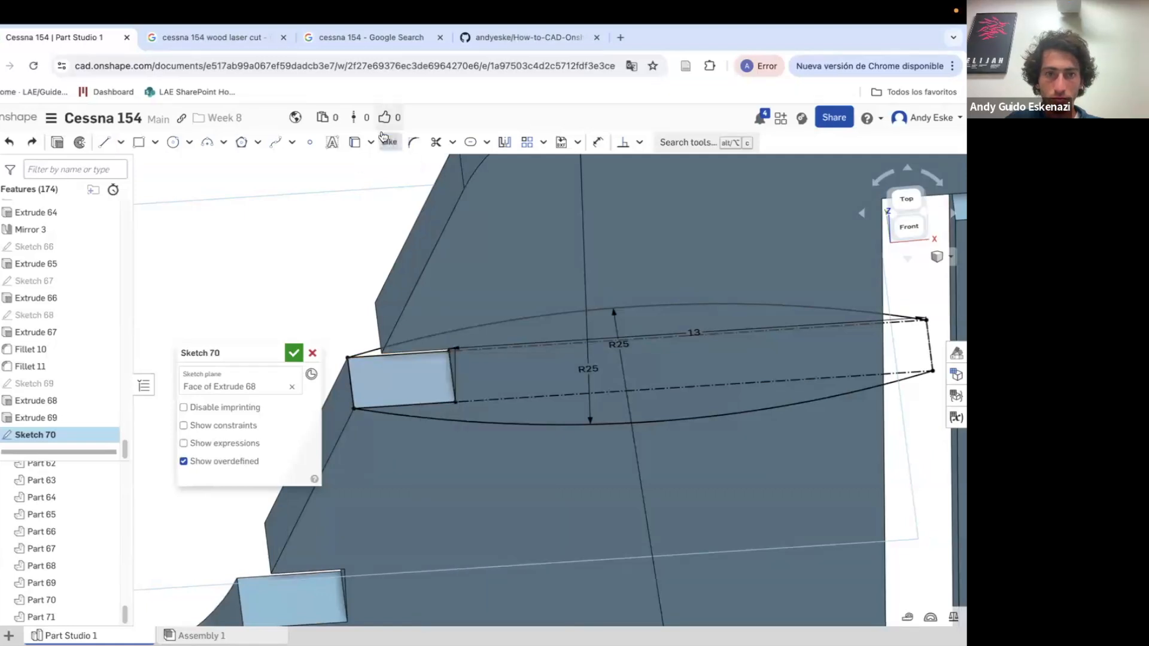
{"action": "left_click", "coordinate": [389, 142]}
{"action": "key", "text": "l"}
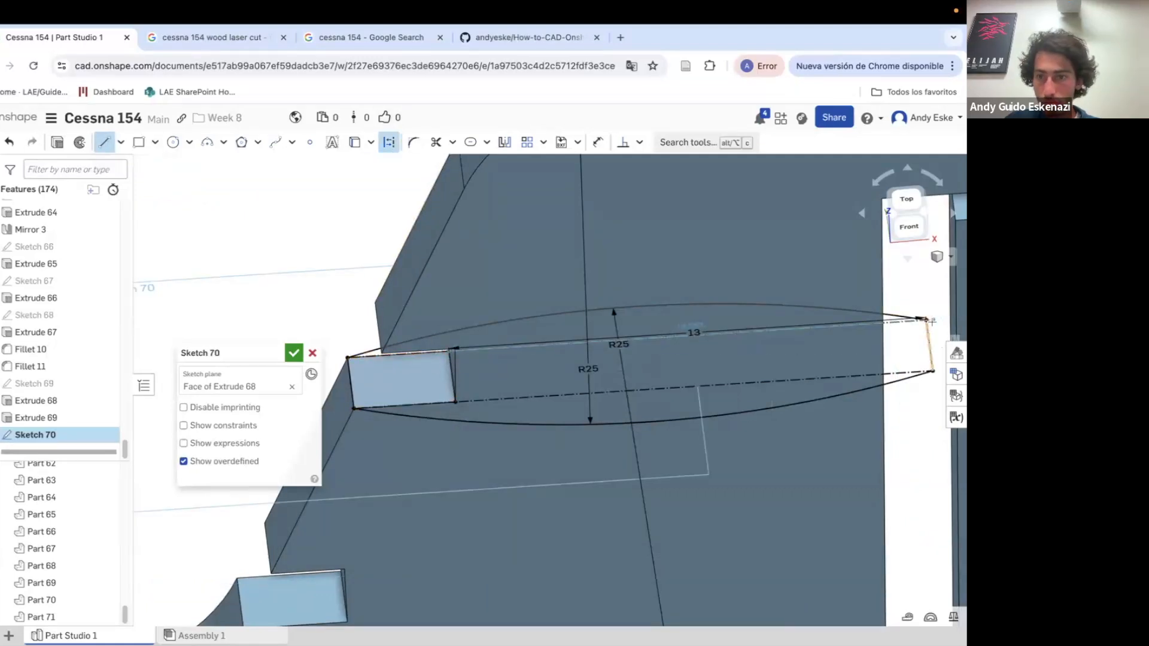
{"action": "right_click_drag", "start_coordinate": [932, 322], "coordinate": [898, 323]}
{"action": "left_click", "coordinate": [883, 324]}
{"action": "left_click", "coordinate": [389, 142]}
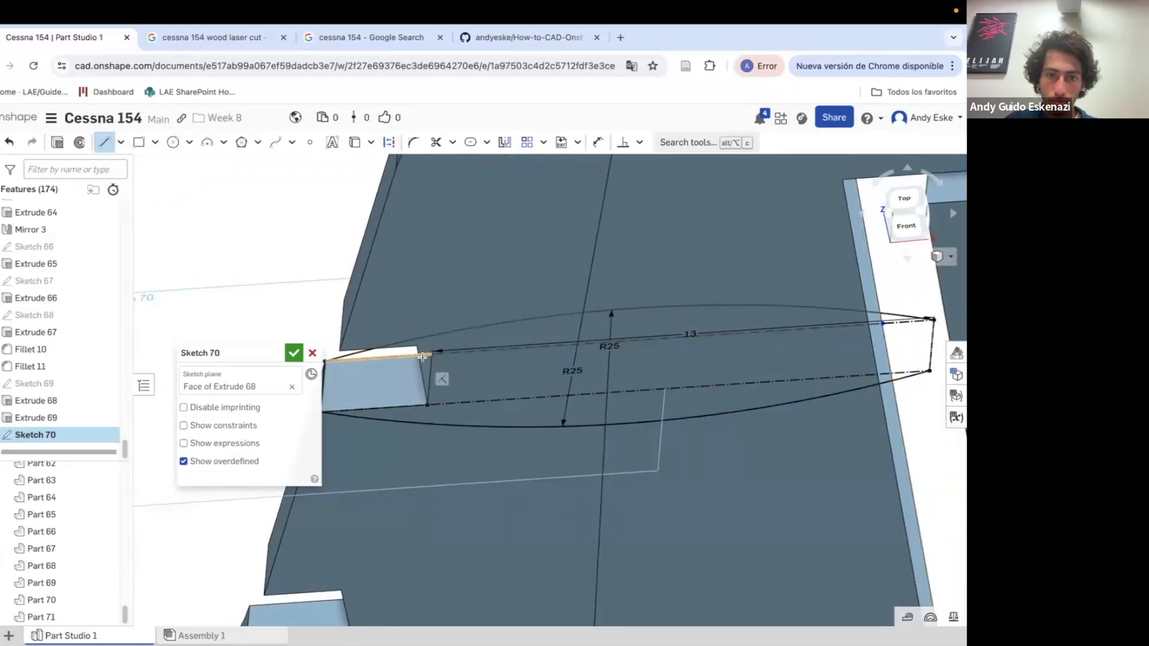
{"action": "left_click", "coordinate": [432, 354]}
{"action": "left_click", "coordinate": [883, 324]}
{"action": "left_click", "coordinate": [879, 375]}
{"action": "left_click", "coordinate": [427, 406]}
{"action": "key", "text": "Escape"}
Pin the slot outline's end line to the fin's rear edge with a Pierce constraint
{"action": "left_click_drag", "start_coordinate": [881, 333], "coordinate": [918, 329]}
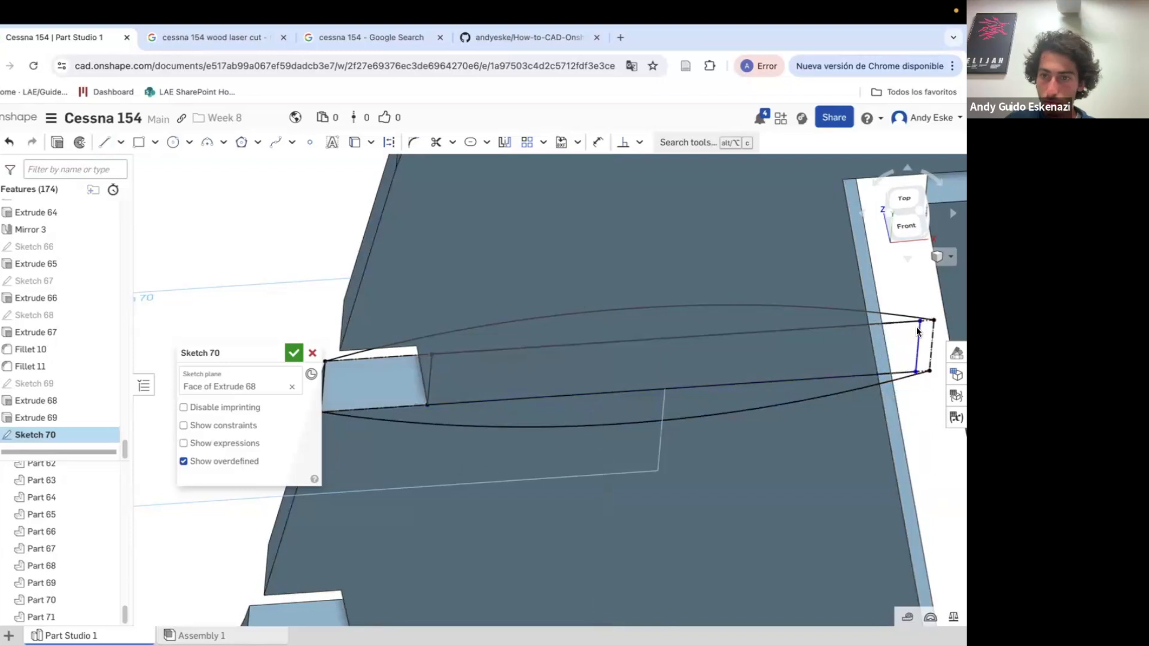
{"action": "left_click", "coordinate": [640, 142]}
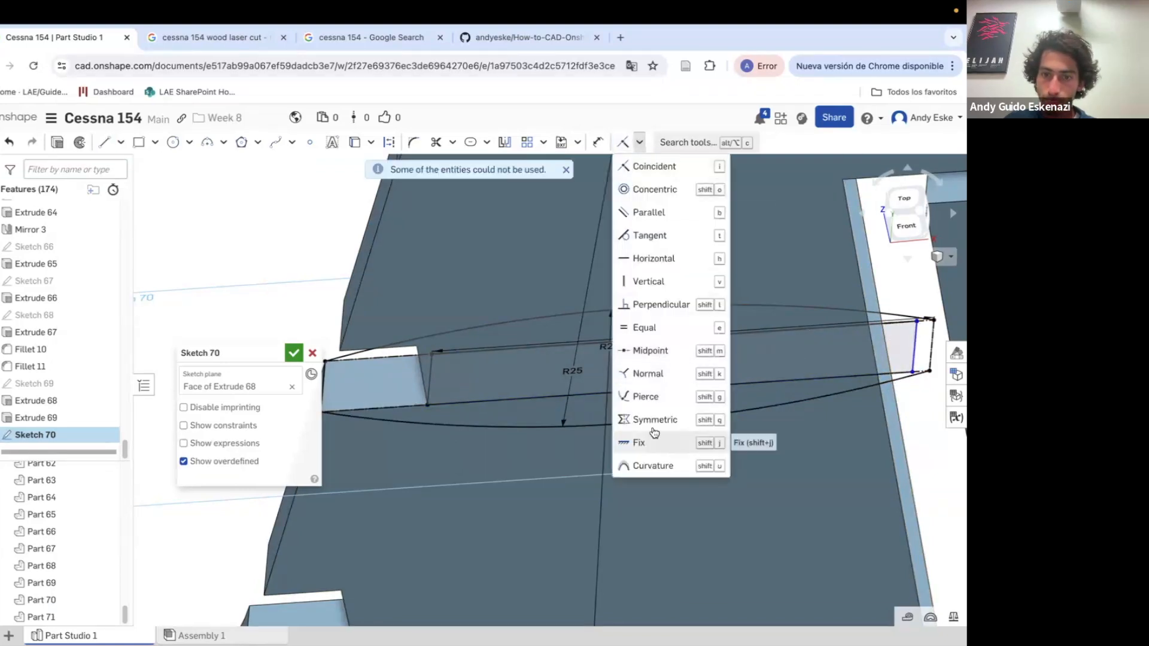
{"action": "left_click", "coordinate": [669, 386]}
{"action": "mouse_move", "coordinate": [669, 386]}
{"action": "right_mouse_down"}
{"action": "mouse_move", "coordinate": [593, 366]}
{"action": "mouse_move", "coordinate": [833, 350]}
{"action": "right_mouse_up"}
Close the curved profile's rear end with a line and extrude the profile 2 mm as a new part
{"action": "key", "text": "l"}
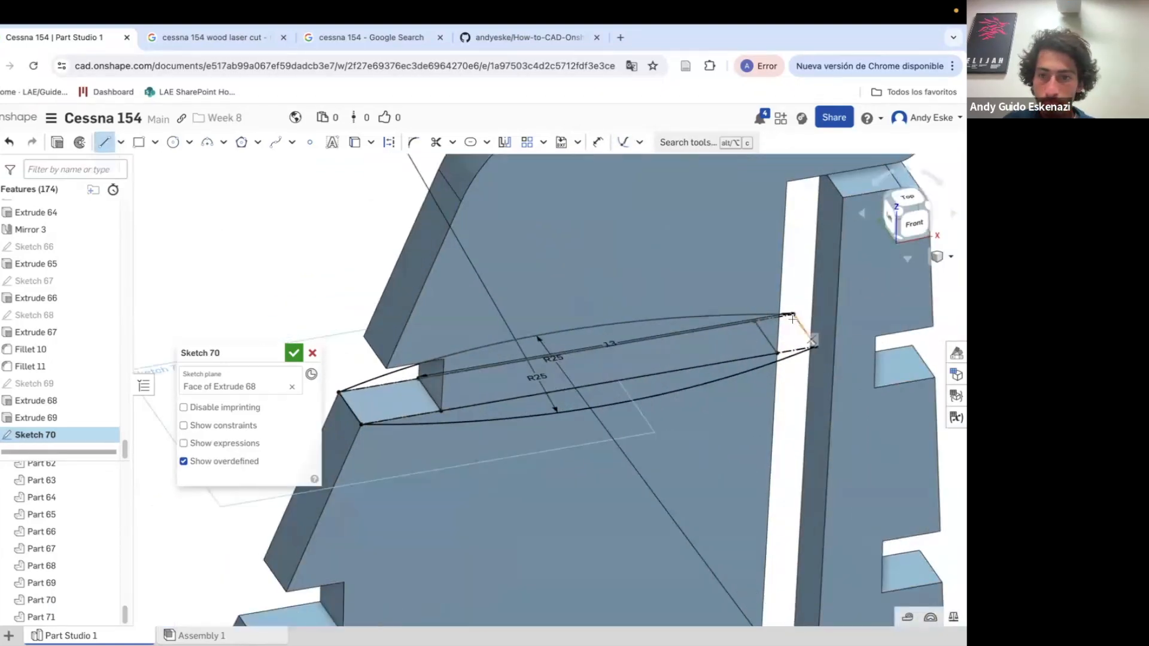
{"action": "left_click", "coordinate": [793, 315]}
{"action": "left_click", "coordinate": [58, 143]}
{"action": "left_click", "coordinate": [288, 463]}
{"action": "type", "text": "2"}
{"action": "key", "text": "Return"}
{"action": "left_click", "coordinate": [196, 390]}
{"action": "left_click", "coordinate": [294, 354]}
{"action": "right_click_drag", "start_coordinate": [727, 329], "coordinate": [650, 318]}
{"action": "scroll", "coordinate": [30, 434], "scroll_direction": "down", "scroll_amount": 1}
Reopen the curved rib's sketch and examine its arcs and slot outline against the extruded part
{"action": "right_click", "coordinate": [53, 437]}
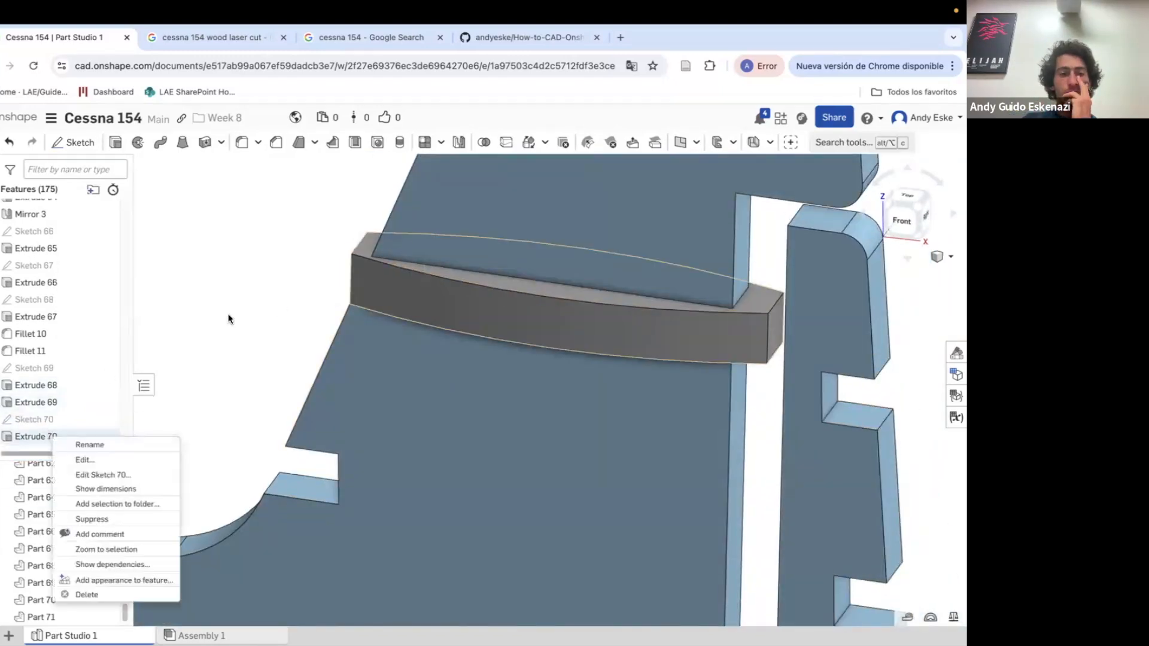
{"action": "left_click", "coordinate": [229, 316]}
{"action": "right_click", "coordinate": [83, 420]}
{"action": "left_click", "coordinate": [122, 170]}
{"action": "left_click", "coordinate": [294, 353]}
{"action": "right_click", "coordinate": [44, 421]}
{"action": "left_click", "coordinate": [72, 170]}
{"action": "scroll", "coordinate": [630, 320], "scroll_direction": "up", "scroll_amount": 2}
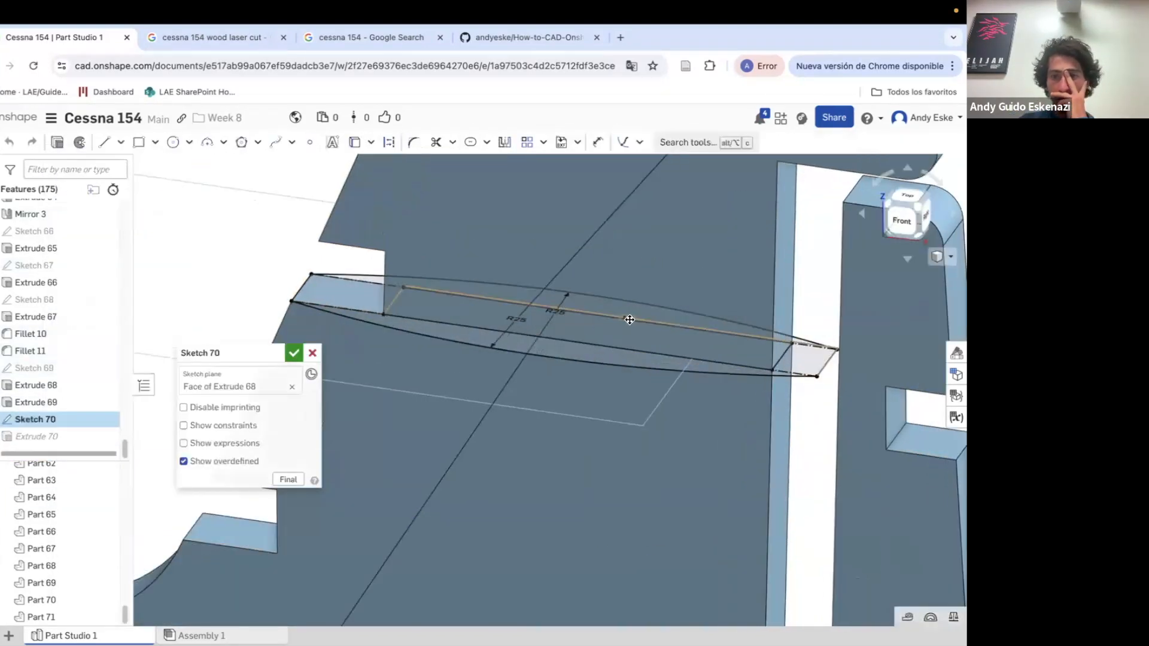
{"action": "key", "text": "Return"}
{"action": "right_click_drag", "start_coordinate": [619, 319], "coordinate": [602, 367]}
{"action": "left_click", "coordinate": [294, 353]}
{"action": "right_click_drag", "start_coordinate": [455, 341], "coordinate": [527, 269]}
{"action": "scroll", "coordinate": [527, 269], "scroll_direction": "down", "scroll_amount": 2}
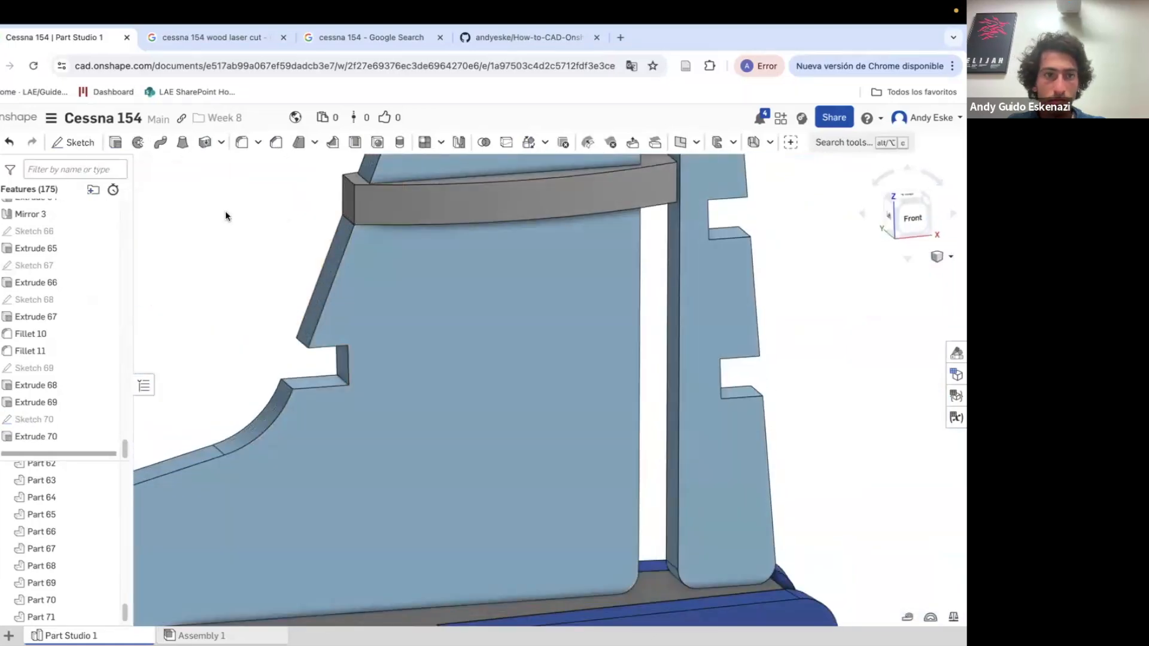
Start a sketch on the fin's lower notch face and draw a line from its rear corner back past the fin's rear edge
{"action": "left_click", "coordinate": [80, 143]}
{"action": "scroll", "coordinate": [583, 415], "scroll_direction": "down", "scroll_amount": 4}
{"action": "left_click", "coordinate": [478, 402]}
{"action": "right_click_drag", "start_coordinate": [554, 357], "coordinate": [547, 407]}
{"action": "scroll", "coordinate": [488, 396], "scroll_direction": "up", "scroll_amount": 4}
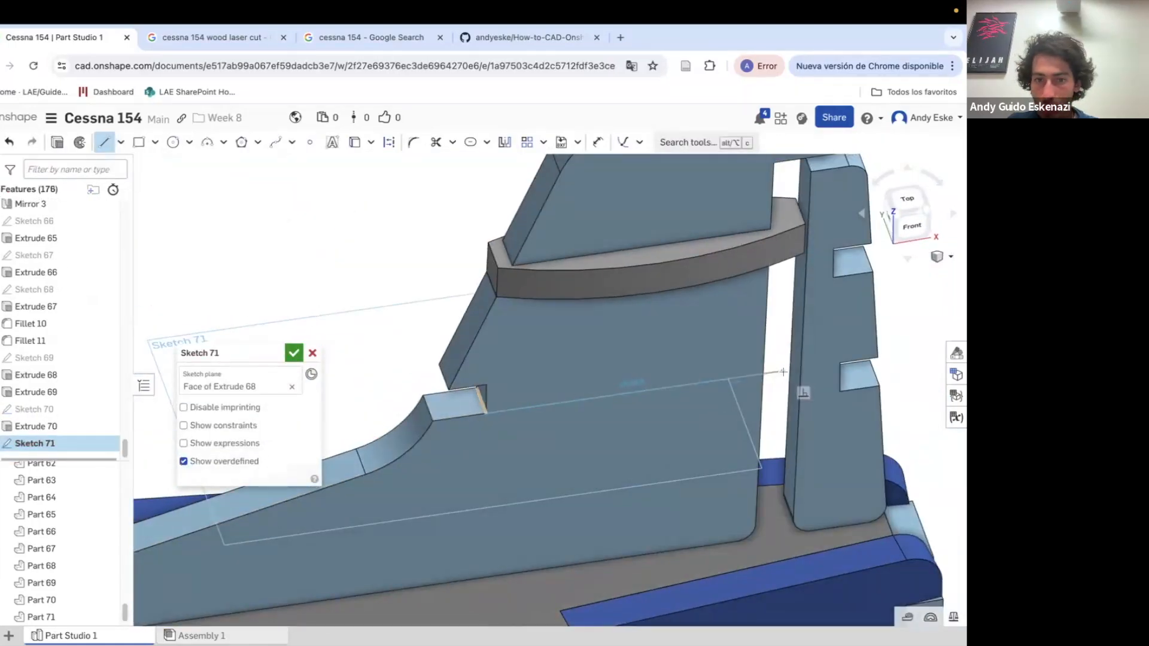
{"action": "left_click", "coordinate": [783, 373]}
Try to dimension the lower notch line's length, and undo it
{"action": "key", "text": "d"}
{"action": "left_click", "coordinate": [713, 379]}
{"action": "left_click", "coordinate": [711, 352]}
{"action": "right_click_drag", "start_coordinate": [680, 389], "coordinate": [679, 362]}
{"action": "key", "text": "super+z"}
Constrain the rear end of the lower notch line to line up with the rear end of the rib above
{"action": "left_click", "coordinate": [623, 143]}
{"action": "left_click", "coordinate": [785, 379]}
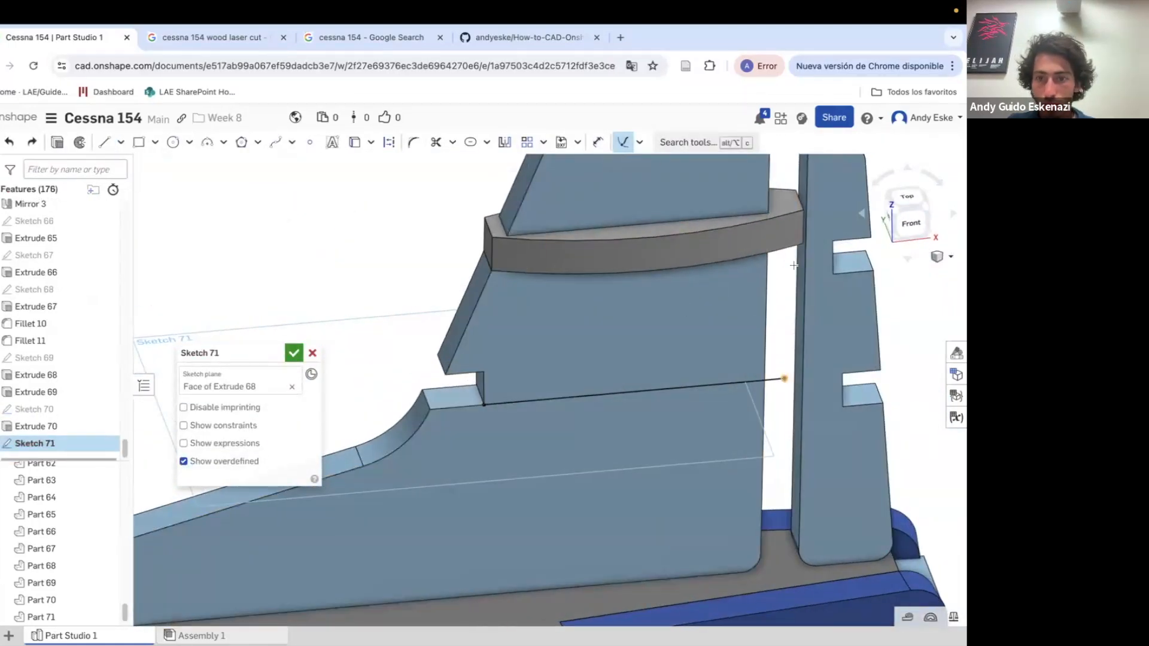
{"action": "scroll", "coordinate": [799, 229], "scroll_direction": "up", "scroll_amount": 5}
{"action": "left_click", "coordinate": [798, 225]}
{"action": "scroll", "coordinate": [787, 352], "scroll_direction": "down", "scroll_amount": 5}
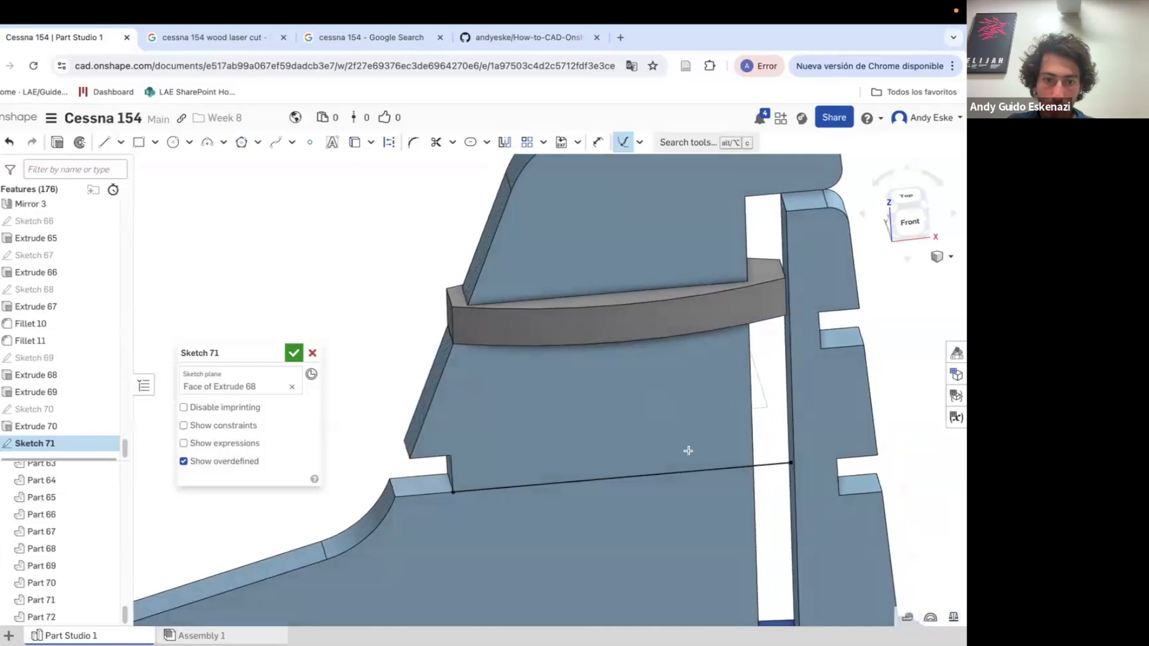
Draw a line across the lower notch's front edge and an arc of radius 25 from its near corner to the long line's rear end
{"action": "left_click", "coordinate": [95, 148]}
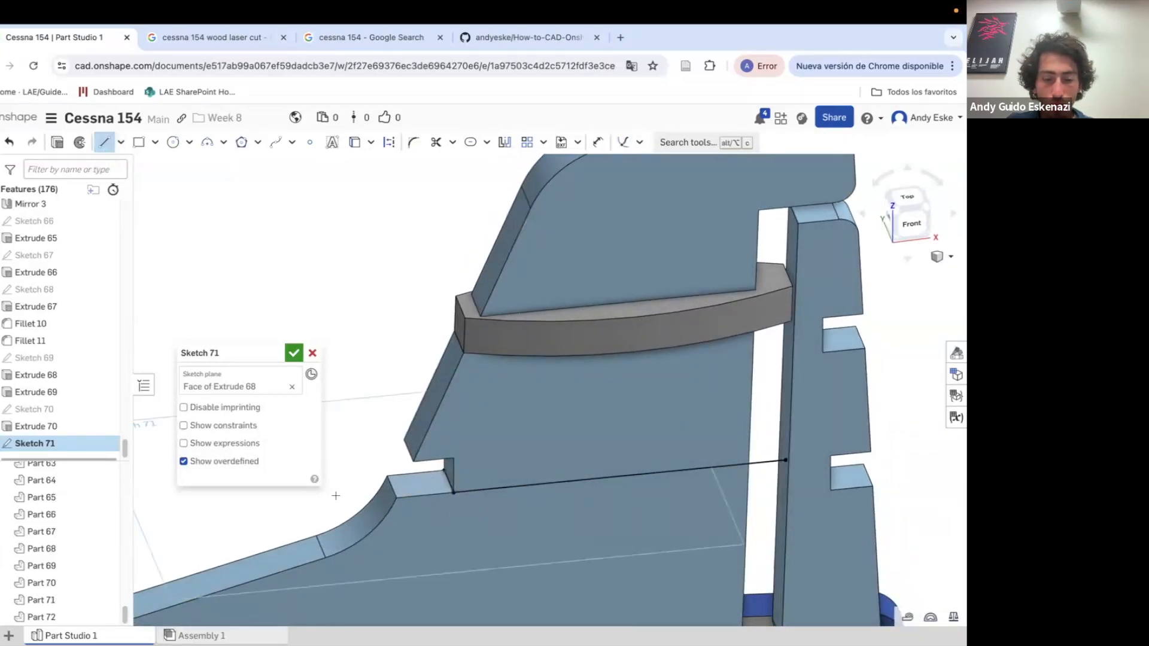
{"action": "left_click", "coordinate": [207, 142]}
{"action": "left_click", "coordinate": [396, 498]}
{"action": "left_click", "coordinate": [786, 460]}
{"action": "left_click", "coordinate": [682, 507]}
{"action": "key", "text": "d"}
{"action": "left_click", "coordinate": [682, 505]}
{"action": "left_click", "coordinate": [611, 459]}
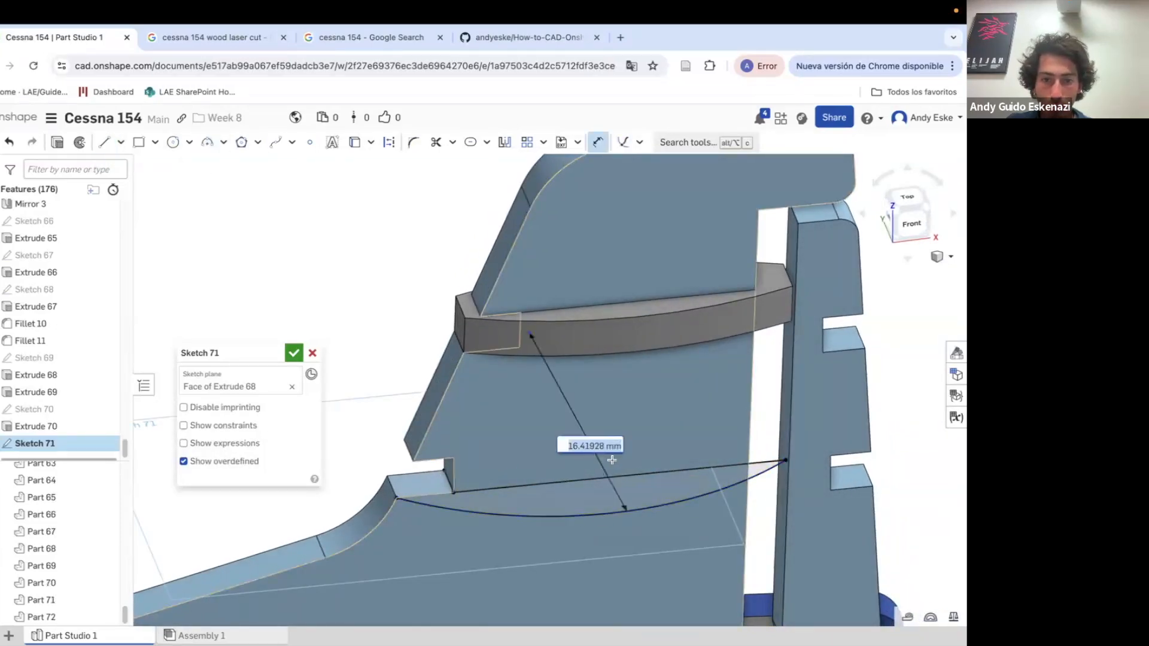
{"action": "type", "text": "25"}
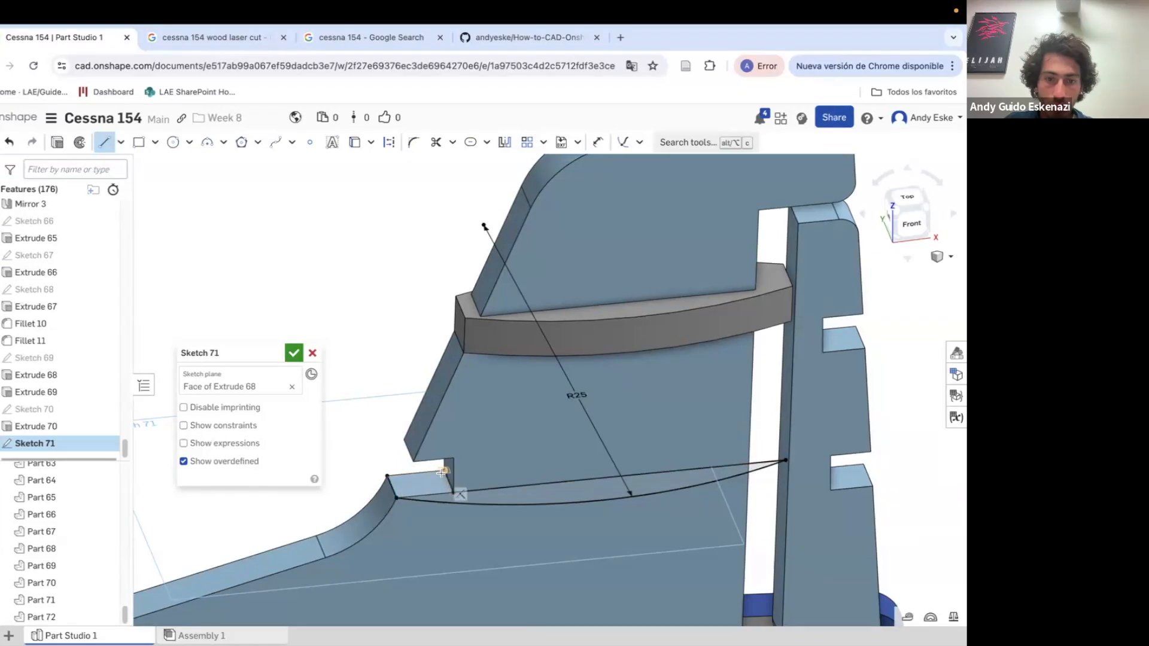
Draw a second lengthwise line from the notch's far rear corner and make it equal in length to the first
{"action": "left_click", "coordinate": [443, 472]}
{"action": "left_click", "coordinate": [706, 444]}
{"action": "left_click", "coordinate": [626, 144]}
{"action": "left_click", "coordinate": [705, 444]}
{"action": "scroll", "coordinate": [780, 467], "scroll_direction": "up", "scroll_amount": 8}
{"action": "scroll", "coordinate": [668, 457], "scroll_direction": "down", "scroll_amount": 6}
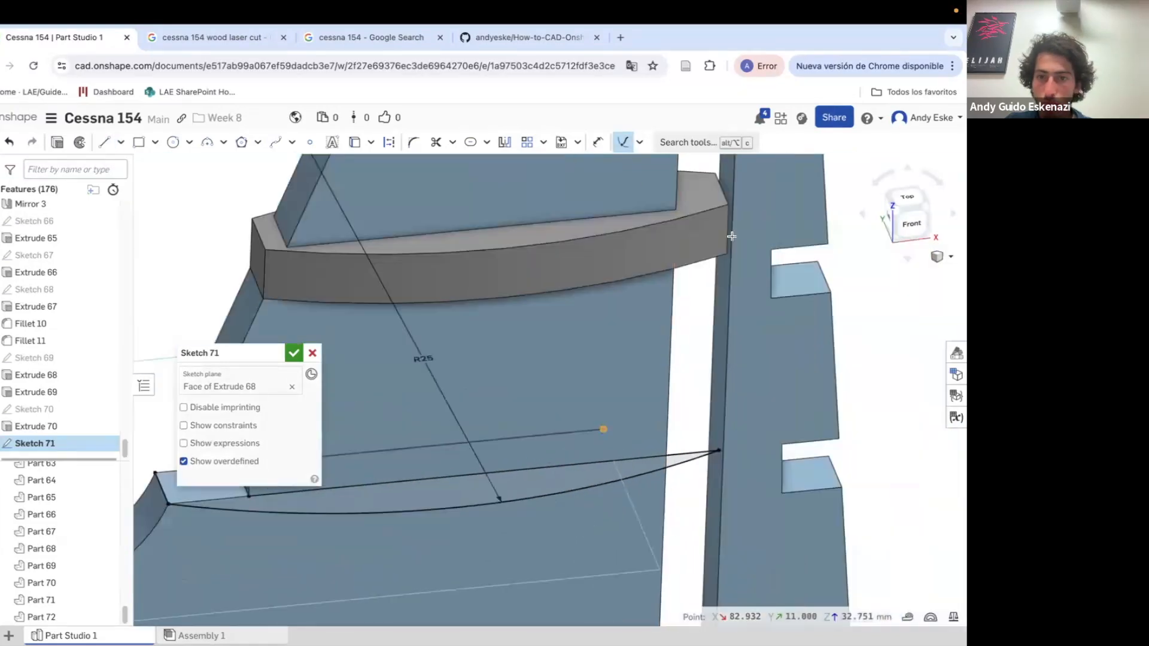
{"action": "left_click", "coordinate": [729, 236]}
{"action": "key", "text": "super+z"}
{"action": "key", "text": "e"}
{"action": "left_click", "coordinate": [619, 461]}
{"action": "left_click", "coordinate": [590, 430]}
{"action": "key", "text": "Escape"}
Convert both lengthwise lines of the lower notch sketch to construction geometry
{"action": "right_click_drag", "start_coordinate": [725, 458], "coordinate": [693, 462]}
{"action": "right_click", "coordinate": [689, 455]}
{"action": "left_click", "coordinate": [667, 326]}
{"action": "left_click", "coordinate": [389, 143]}
{"action": "left_click", "coordinate": [677, 391]}
{"action": "right_click_drag", "start_coordinate": [677, 390], "coordinate": [662, 389]}
{"action": "left_click", "coordinate": [688, 422]}
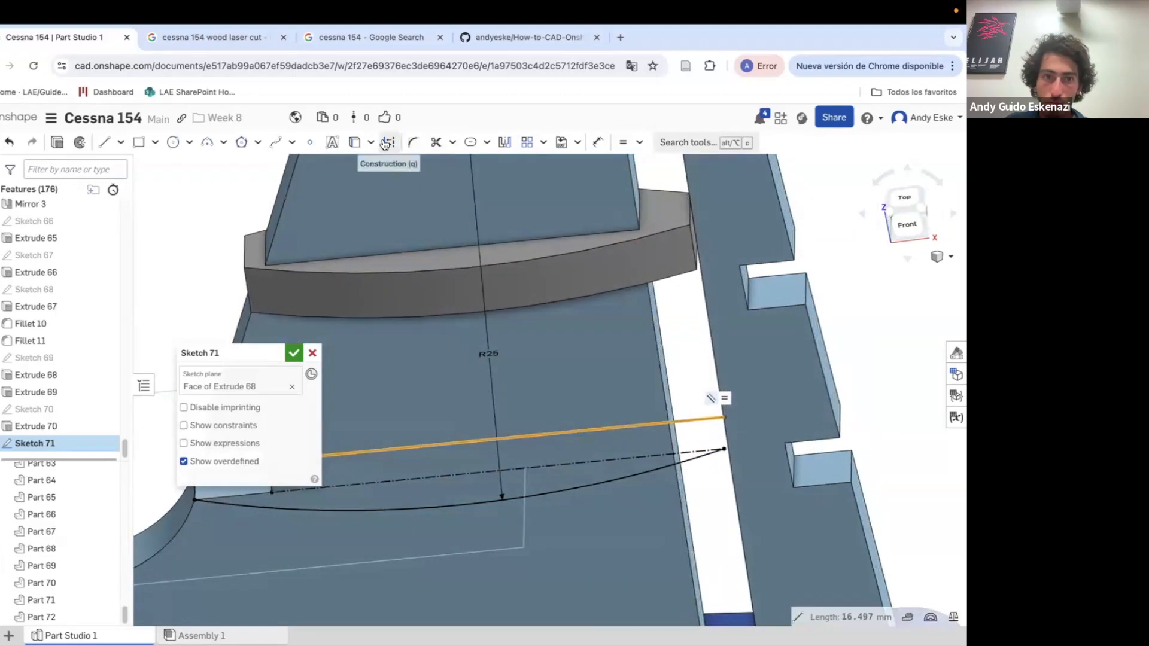
{"action": "left_click", "coordinate": [387, 144]}
Draw a short cross line between the two construction lines and constrain it to the fin's rear edge
{"action": "left_click", "coordinate": [105, 142]}
{"action": "left_click", "coordinate": [682, 421]}
{"action": "left_click", "coordinate": [104, 143]}
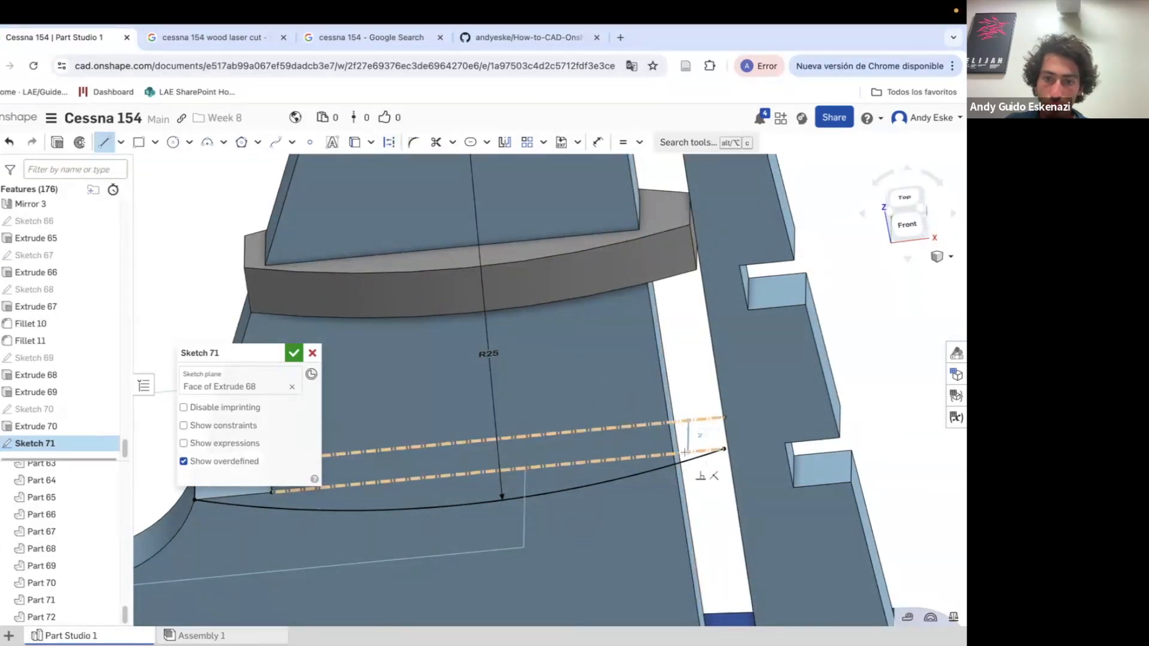
{"action": "left_click", "coordinate": [640, 142]}
{"action": "left_click", "coordinate": [650, 408]}
{"action": "left_click", "coordinate": [672, 416]}
{"action": "key", "text": "Escape"}
{"action": "scroll", "coordinate": [706, 418], "scroll_direction": "down", "scroll_amount": 3}
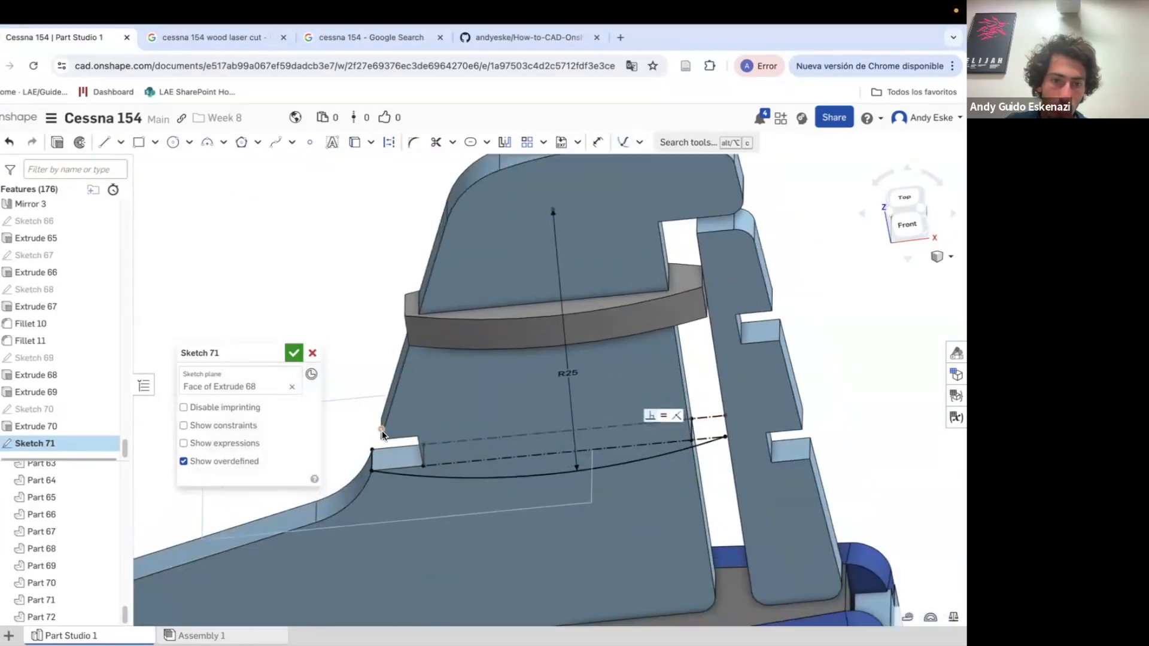
Draw solid slot lines from the notch's rear corners to the cross line and close the profile's rear end
{"action": "scroll", "coordinate": [386, 439], "scroll_direction": "up", "scroll_amount": 3}
{"action": "left_click", "coordinate": [104, 142]}
{"action": "left_click", "coordinate": [440, 449]}
{"action": "left_click", "coordinate": [819, 413]}
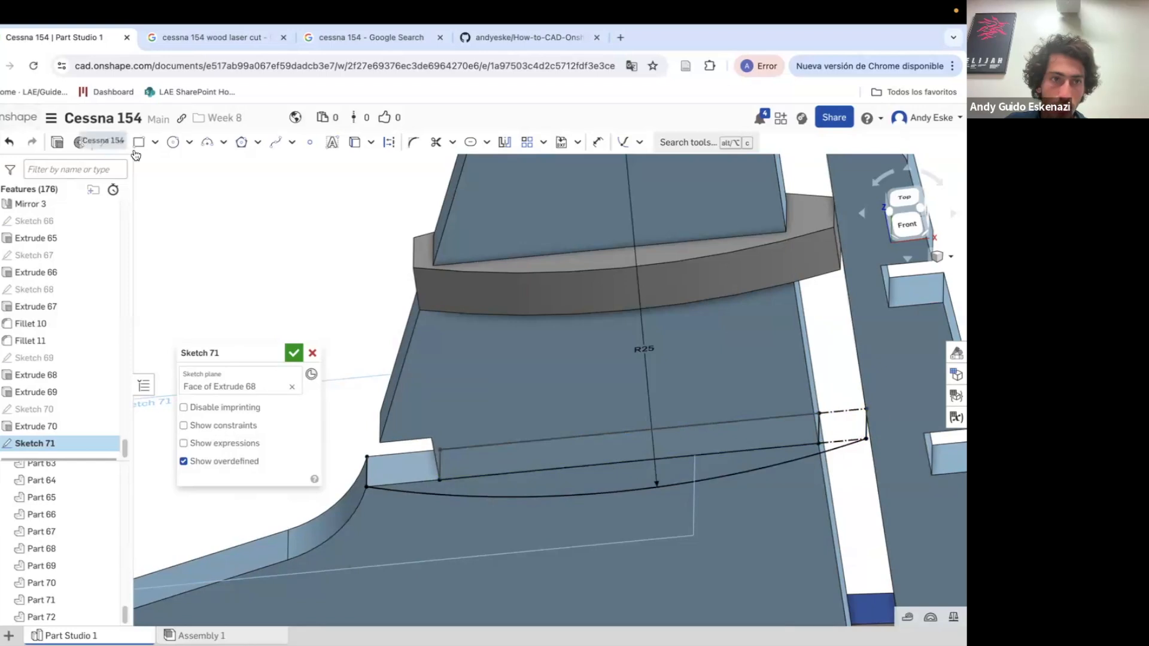
Draw an arc of radius 25 on the far side, from the notch's front corner to the second construction line's rear end
{"action": "left_click", "coordinate": [207, 143]}
{"action": "left_click", "coordinate": [367, 457]}
{"action": "left_click", "coordinate": [867, 410]}
{"action": "left_click", "coordinate": [659, 402]}
{"action": "key", "text": "d"}
{"action": "left_click", "coordinate": [674, 400]}
{"action": "left_click", "coordinate": [681, 384]}
{"action": "type", "text": "25"}
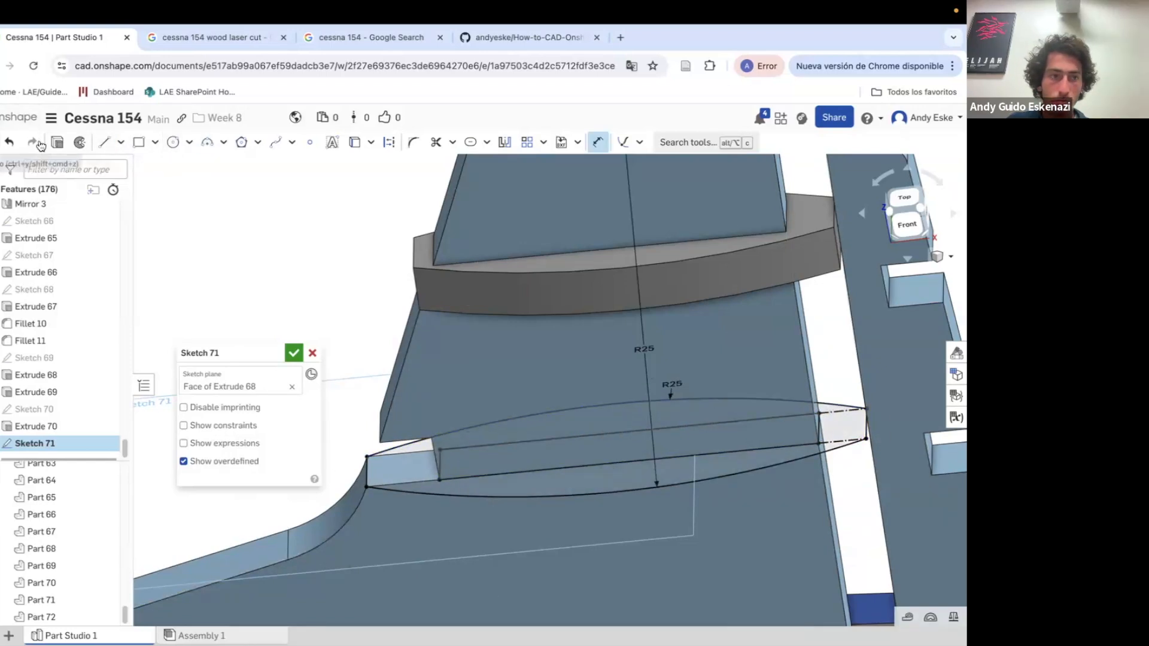
Extrude the lower fin rib profile 2 mm and edit the extrusion to make it a new part
{"action": "left_click", "coordinate": [56, 143]}
{"action": "left_click", "coordinate": [292, 464]}
{"action": "type", "text": "2"}
{"action": "left_click", "coordinate": [293, 354]}
{"action": "scroll", "coordinate": [338, 311], "scroll_direction": "down", "scroll_amount": 1}
{"action": "right_click", "coordinate": [49, 437]}
{"action": "left_click", "coordinate": [78, 472]}
{"action": "left_click", "coordinate": [191, 390]}
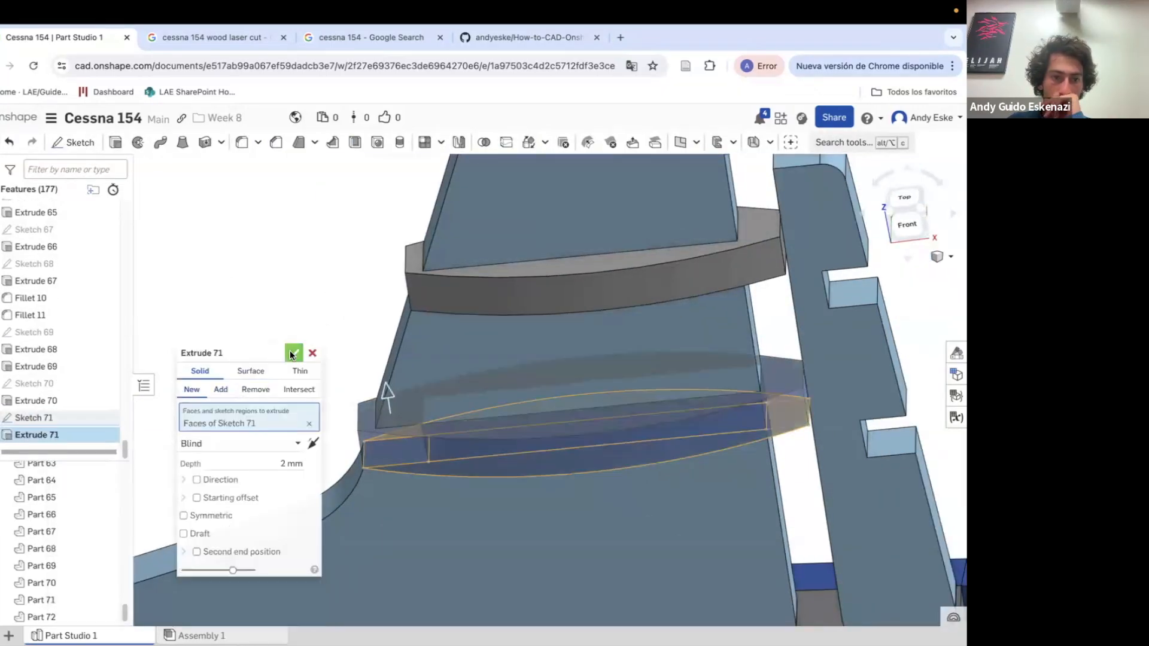
{"action": "left_click", "coordinate": [294, 353]}
Start a sketch on the rudder's lower notch face and draw a 6 mm line forward from its near rear corner
{"action": "scroll", "coordinate": [435, 320], "scroll_direction": "down", "scroll_amount": 5}
{"action": "scroll", "coordinate": [509, 356], "scroll_direction": "up", "scroll_amount": 6}
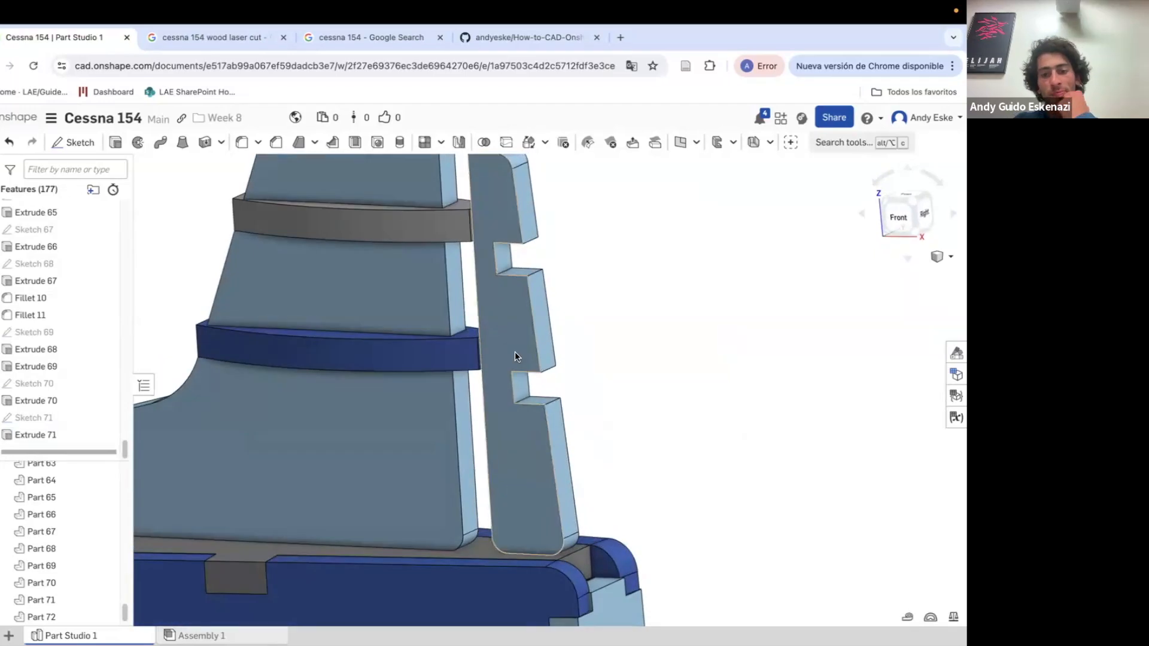
{"action": "right_click_drag", "start_coordinate": [515, 353], "coordinate": [527, 429]}
{"action": "scroll", "coordinate": [527, 426], "scroll_direction": "up", "scroll_amount": 5}
{"action": "key", "text": "shift+s"}
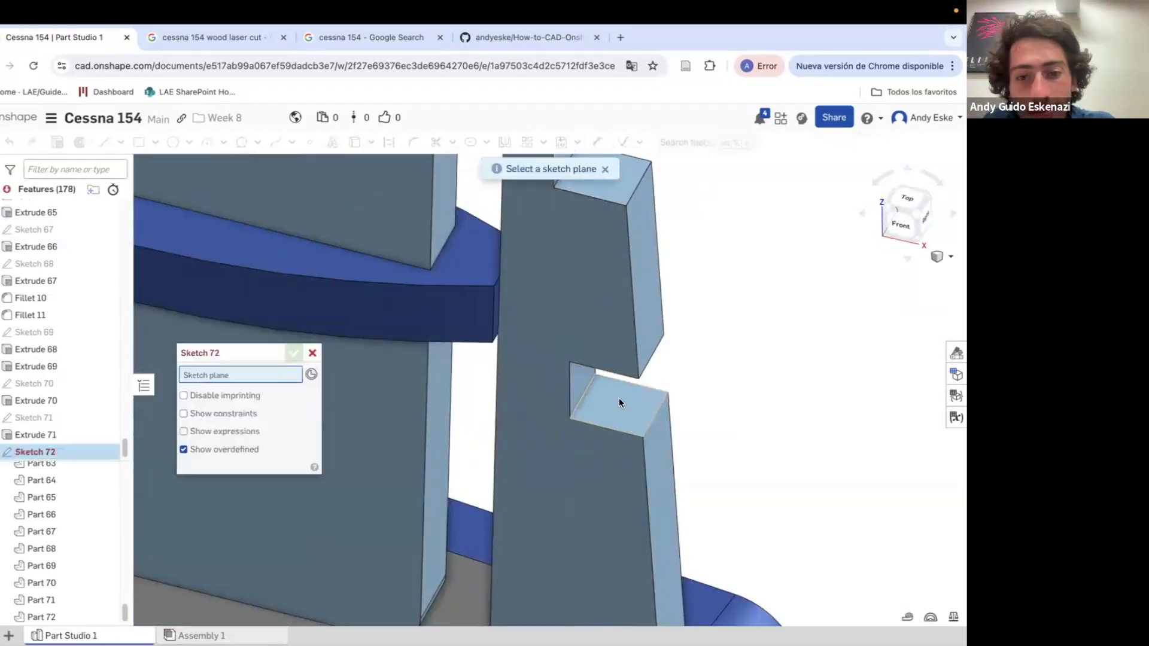
{"action": "left_click", "coordinate": [619, 403]}
{"action": "key", "text": "l"}
{"action": "left_click", "coordinate": [456, 390]}
{"action": "key", "text": "d"}
{"action": "left_click", "coordinate": [491, 399]}
{"action": "left_click", "coordinate": [500, 369]}
{"action": "type", "text": "6"}
{"action": "key", "text": "Return"}
Draw a line across the rear edge of the rudder's lower notch face
{"action": "right_click_drag", "start_coordinate": [569, 393], "coordinate": [574, 448]}
{"action": "key", "text": "l"}
{"action": "left_click", "coordinate": [641, 439]}
{"action": "left_click", "coordinate": [662, 405]}
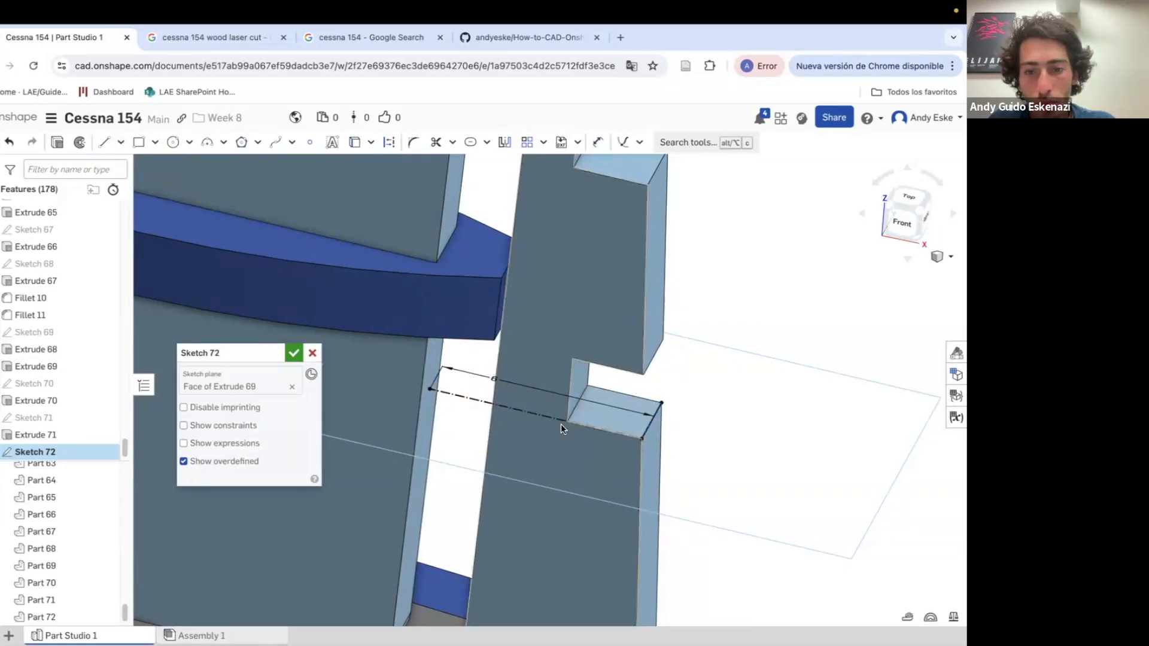
{"action": "key", "text": "Escape"}
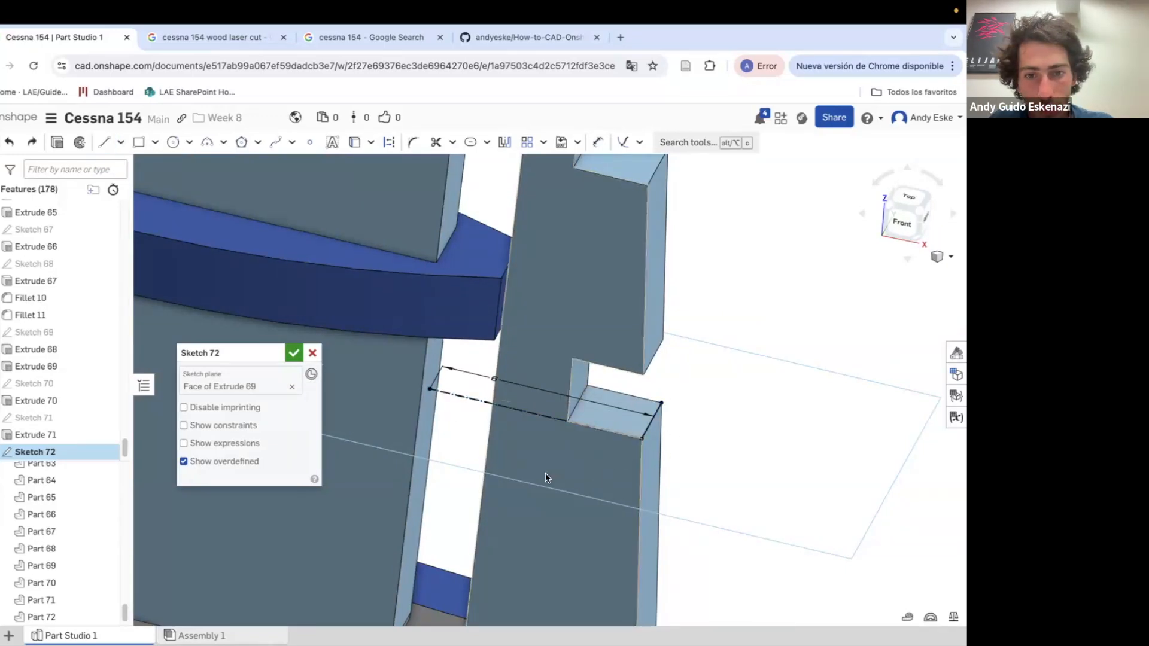
Draw a construction line forward from the notch's far rear corner and make it equal in length to the 6 mm line
{"action": "scroll", "coordinate": [568, 485], "scroll_direction": "down", "scroll_amount": 3}
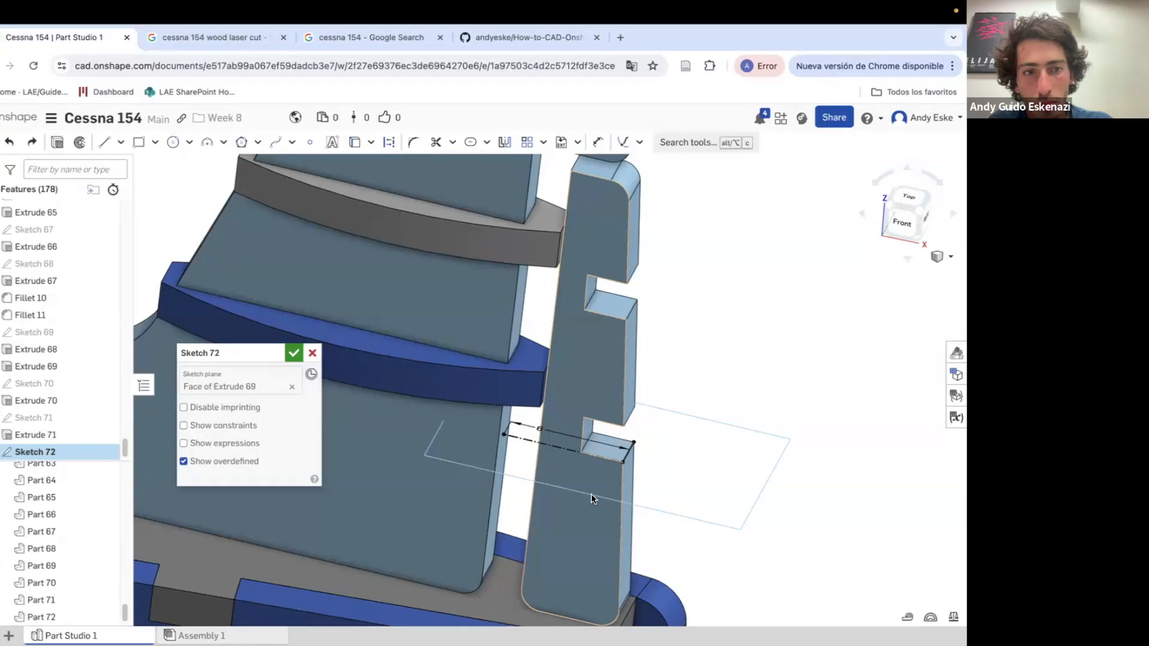
{"action": "scroll", "coordinate": [588, 494], "scroll_direction": "down", "scroll_amount": 3}
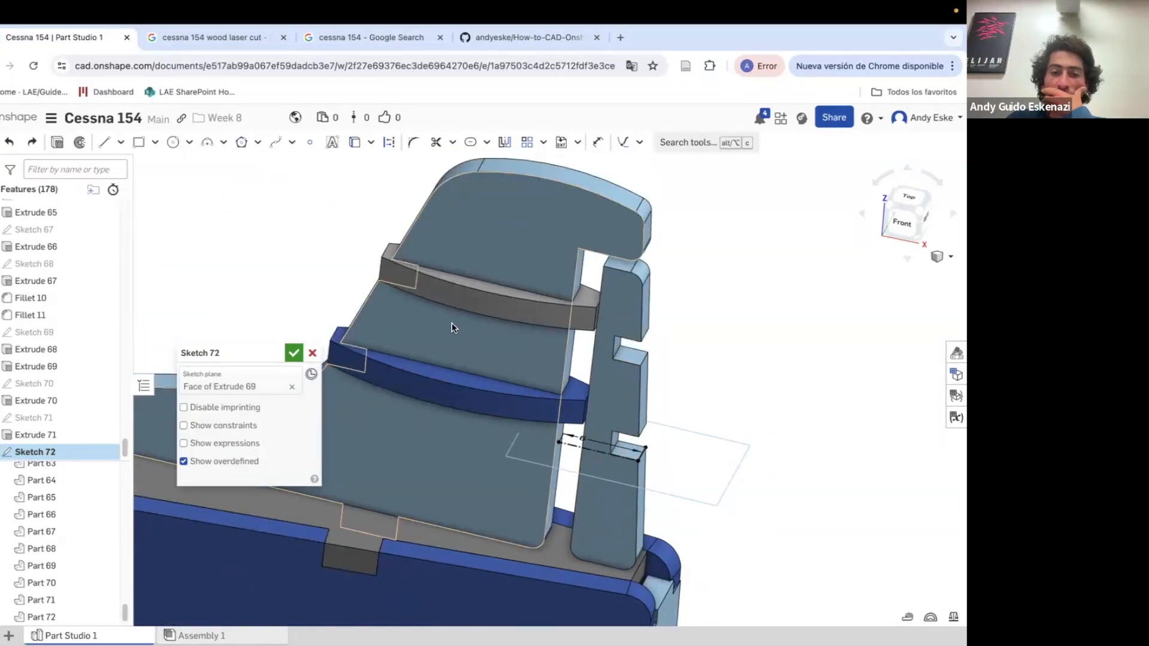
{"action": "scroll", "coordinate": [452, 328], "scroll_direction": "down", "scroll_amount": 3}
{"action": "scroll", "coordinate": [362, 306], "scroll_direction": "up", "scroll_amount": 3}
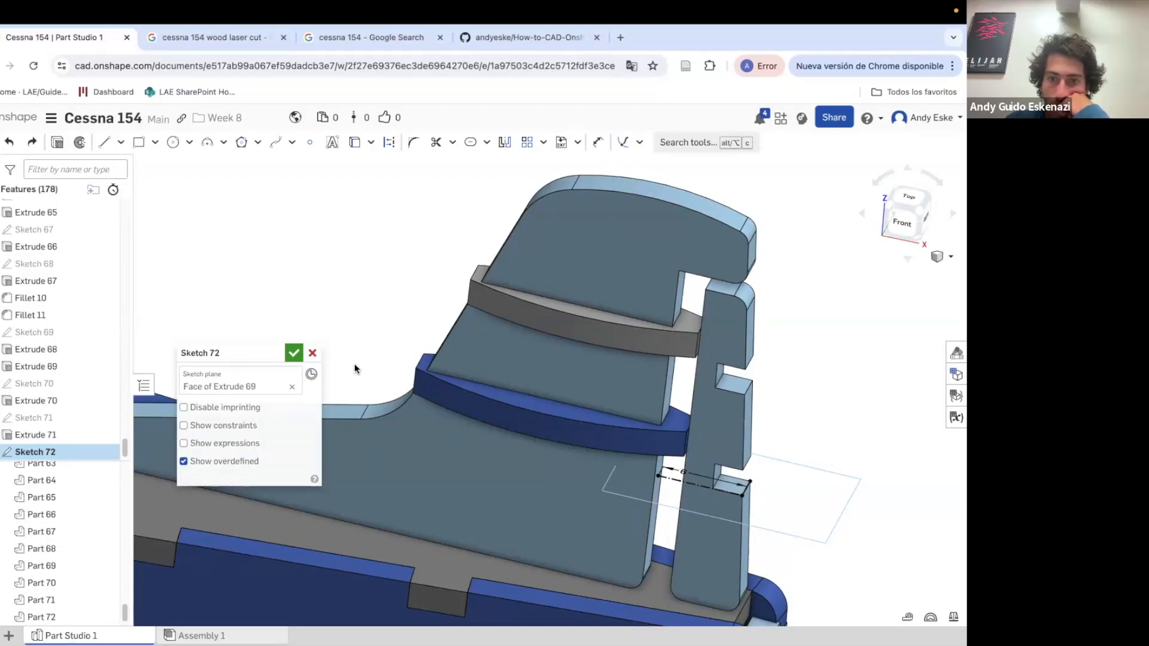
{"action": "scroll", "coordinate": [745, 490], "scroll_direction": "up", "scroll_amount": 5}
{"action": "key", "text": "l"}
{"action": "left_click", "coordinate": [389, 143]}
{"action": "left_click", "coordinate": [755, 472]}
{"action": "left_click", "coordinate": [569, 429]}
{"action": "key", "text": "e"}
{"action": "left_click", "coordinate": [595, 436]}
{"action": "left_click", "coordinate": [591, 471]}
Draw a cross line between the rudder sketch's construction lines and constrain it to the rudder's front edge
{"action": "left_click", "coordinate": [104, 145]}
{"action": "left_click", "coordinate": [595, 435]}
{"action": "left_click", "coordinate": [578, 466]}
{"action": "left_click", "coordinate": [639, 143]}
{"action": "left_click", "coordinate": [655, 398]}
{"action": "left_click", "coordinate": [588, 449]}
{"action": "left_click", "coordinate": [609, 432]}
{"action": "left_click", "coordinate": [104, 144]}
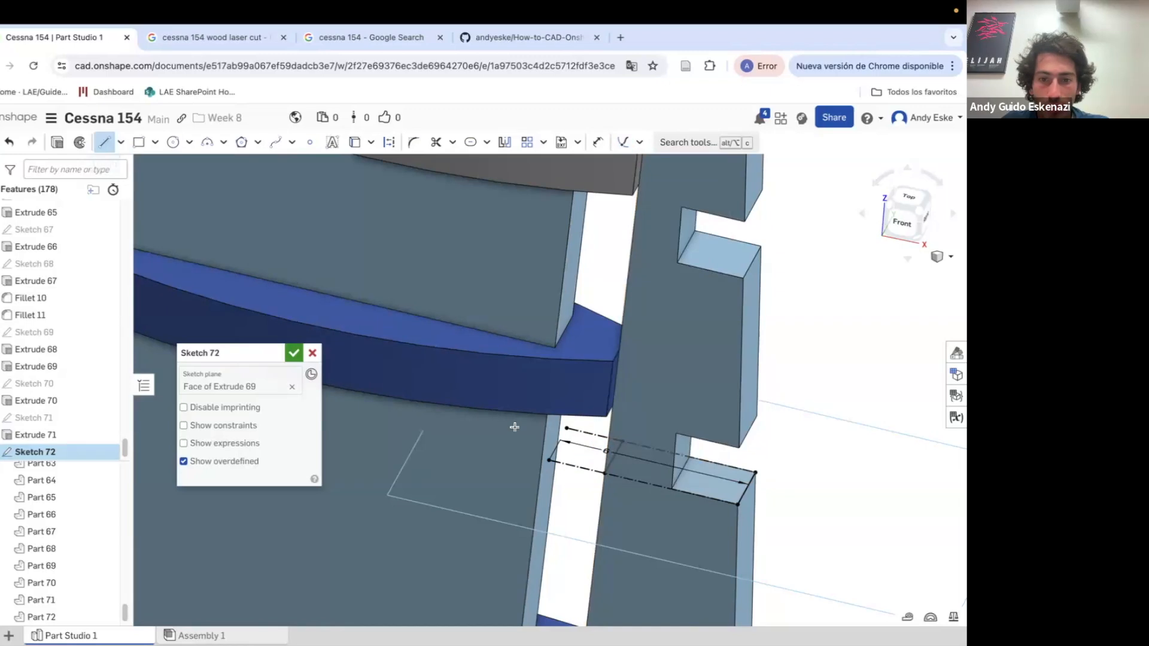
Draw outward arcs of radius 5 on both sides of the rudder profile, joining the ends of each construction line
{"action": "key", "text": "a"}
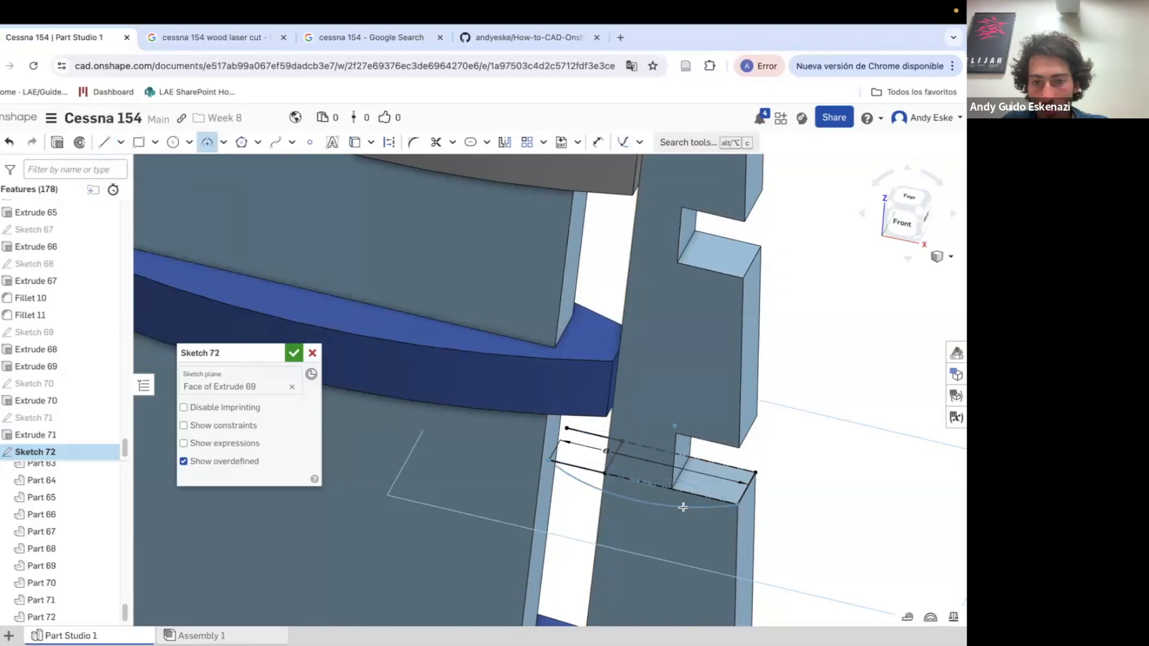
{"action": "left_click", "coordinate": [683, 508]}
{"action": "key", "text": "d"}
{"action": "left_click", "coordinate": [641, 501]}
{"action": "left_click", "coordinate": [652, 490]}
{"action": "type", "text": "5"}
{"action": "key", "text": "Return"}
{"action": "key", "text": "a"}
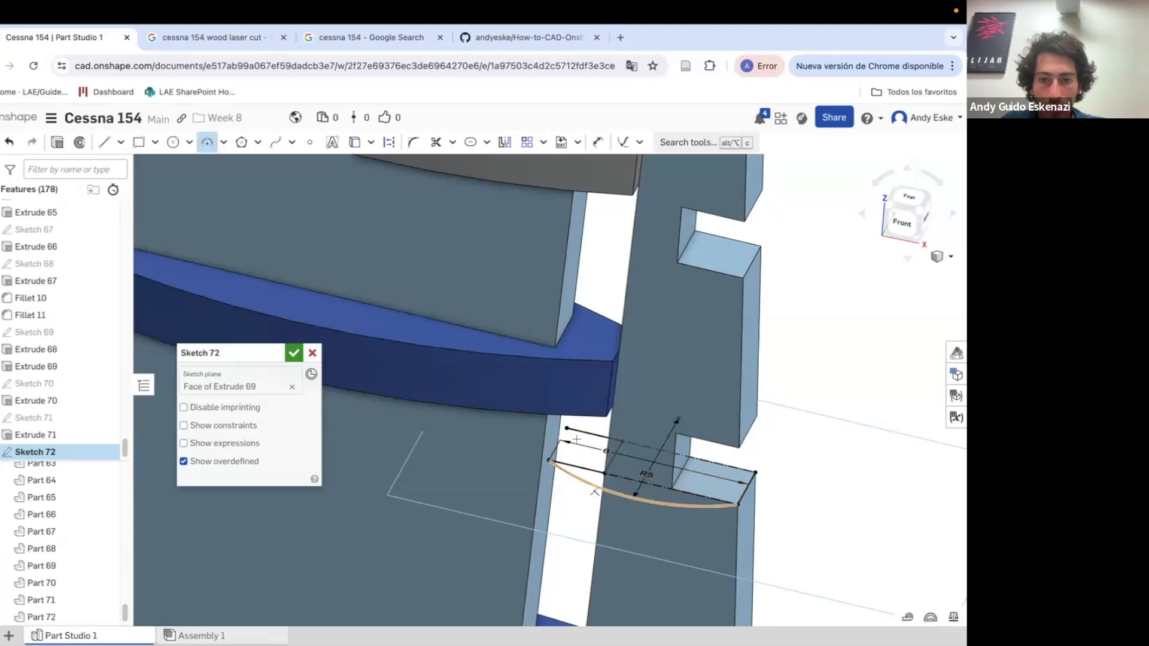
{"action": "left_click", "coordinate": [753, 472]}
{"action": "key", "text": "l"}
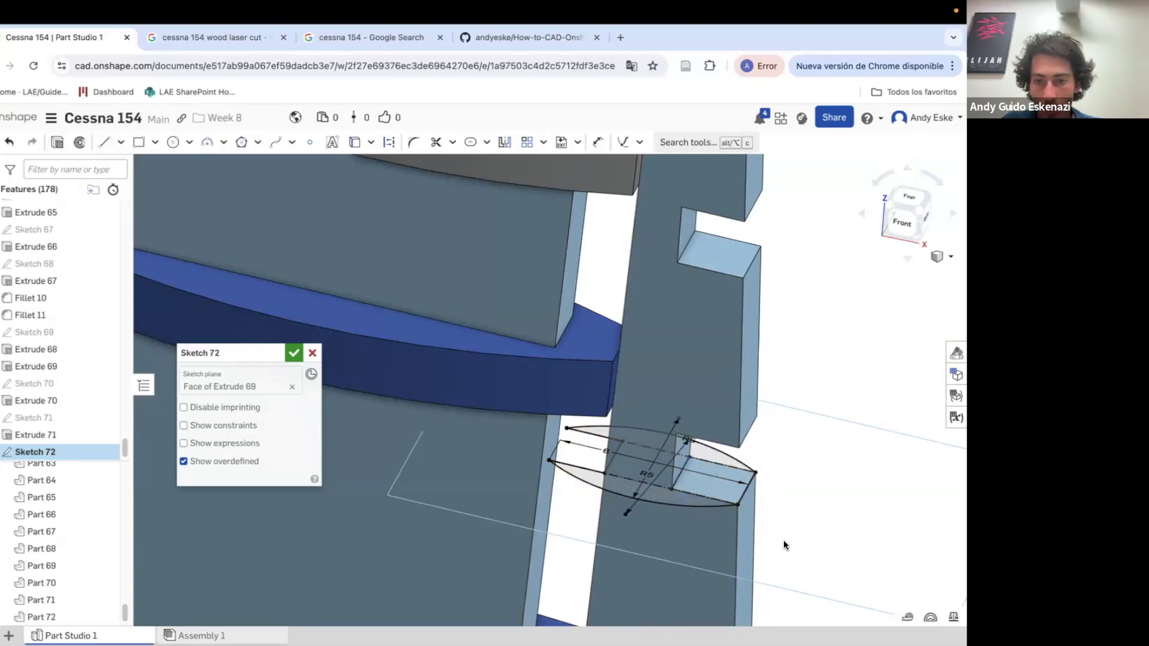
Outline the rudder slot with lines along the notch's inner edge and from its corners to the front ends of the arcs
{"action": "key", "text": "super+z"}
{"action": "scroll", "coordinate": [702, 494], "scroll_direction": "up", "scroll_amount": 1}
{"action": "left_click", "coordinate": [107, 145]}
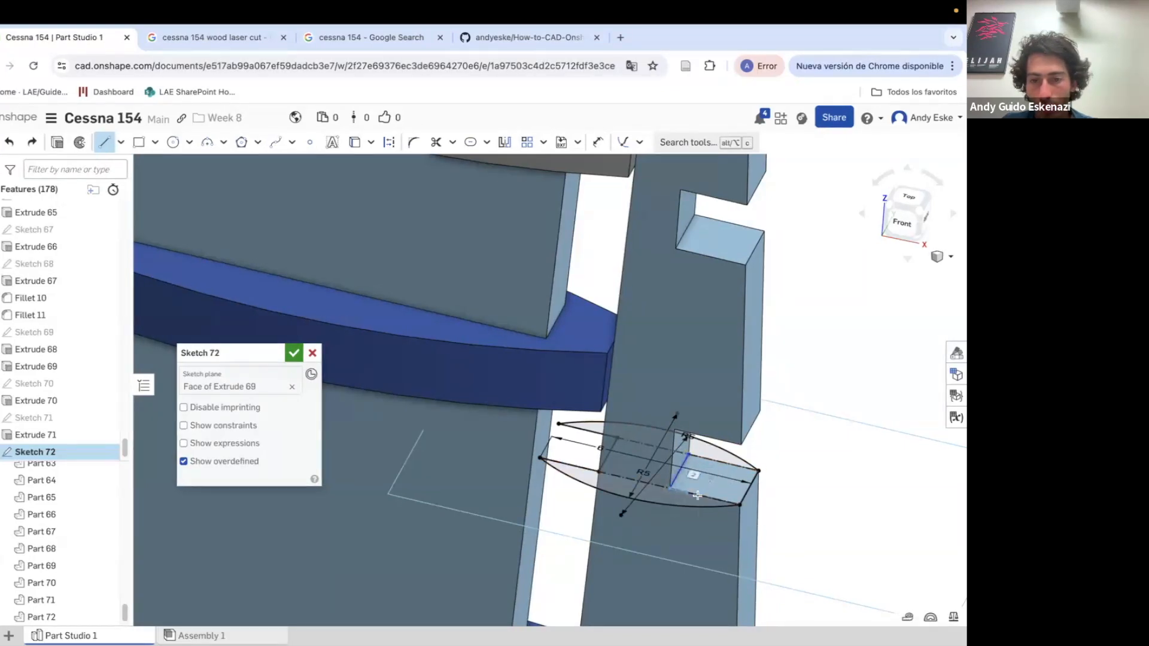
{"action": "scroll", "coordinate": [799, 491], "scroll_direction": "down", "scroll_amount": 3}
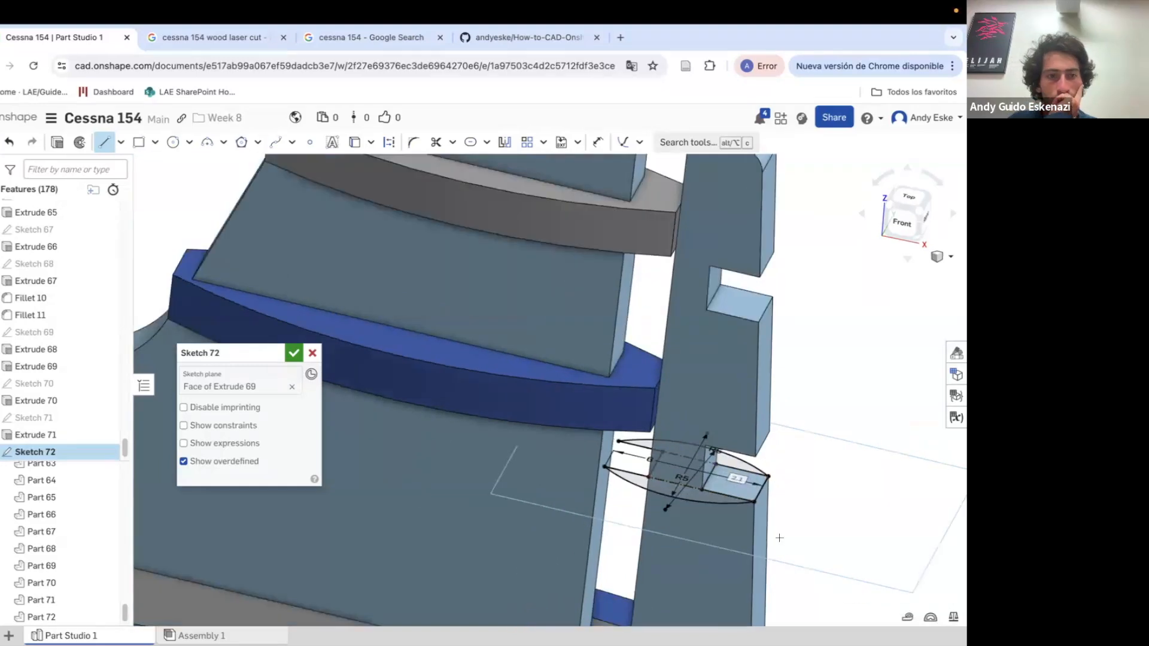
{"action": "scroll", "coordinate": [749, 480], "scroll_direction": "up", "scroll_amount": 4}
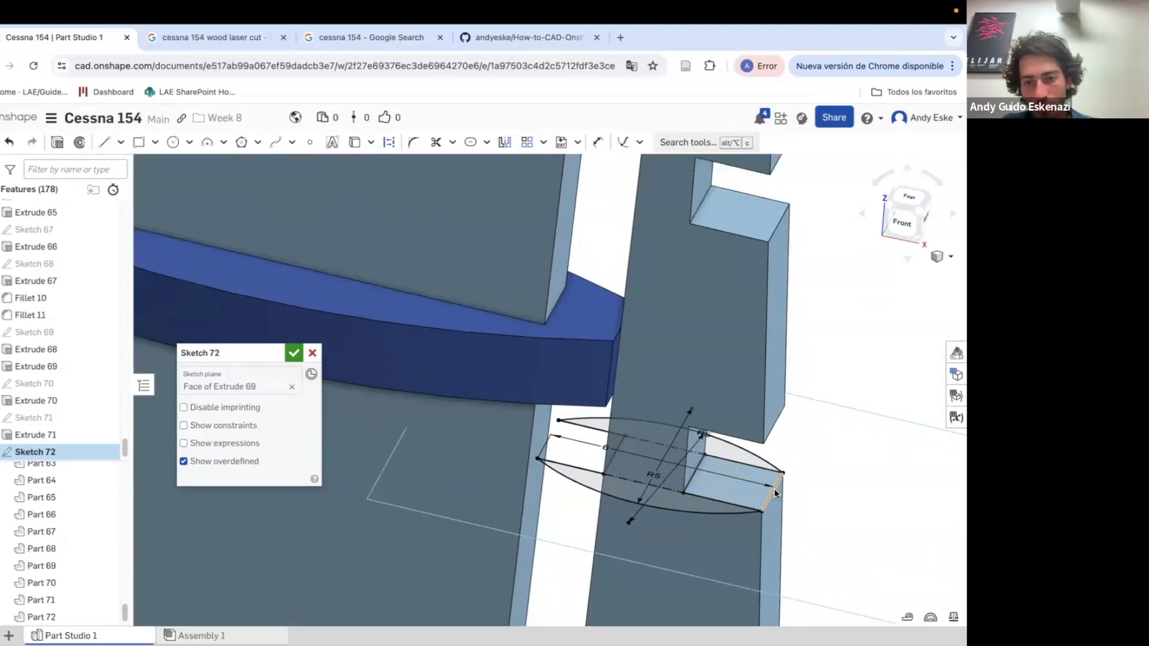
{"action": "right_click", "coordinate": [719, 459]}
{"action": "left_click", "coordinate": [838, 488]}
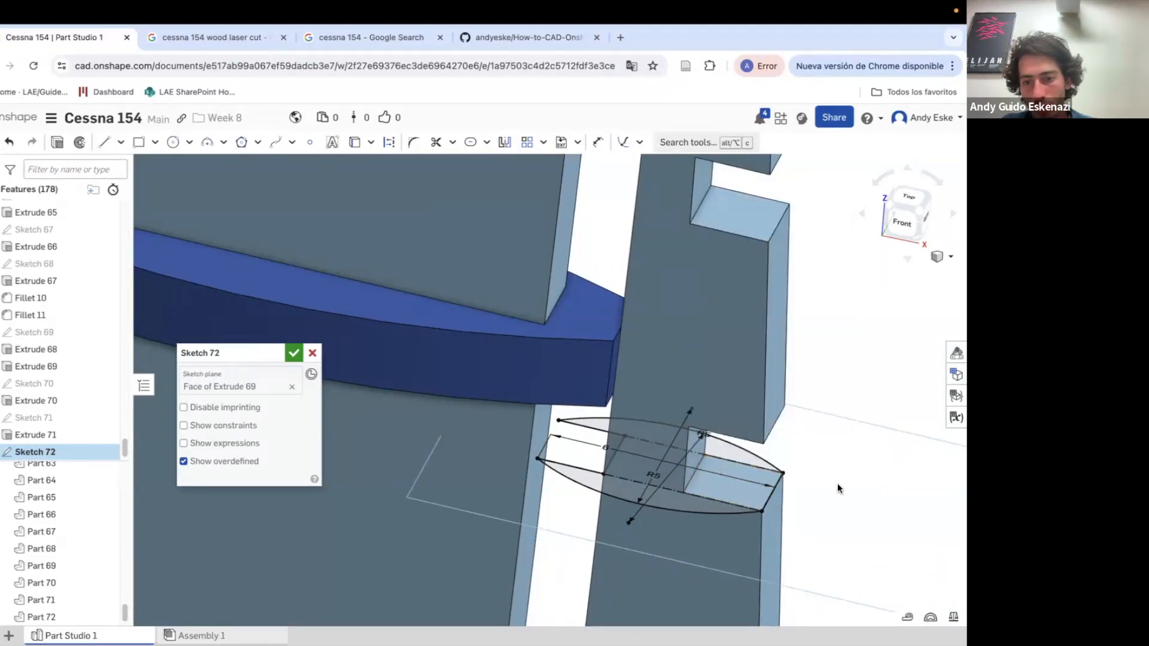
{"action": "right_click", "coordinate": [611, 467]}
{"action": "left_click", "coordinate": [631, 466]}
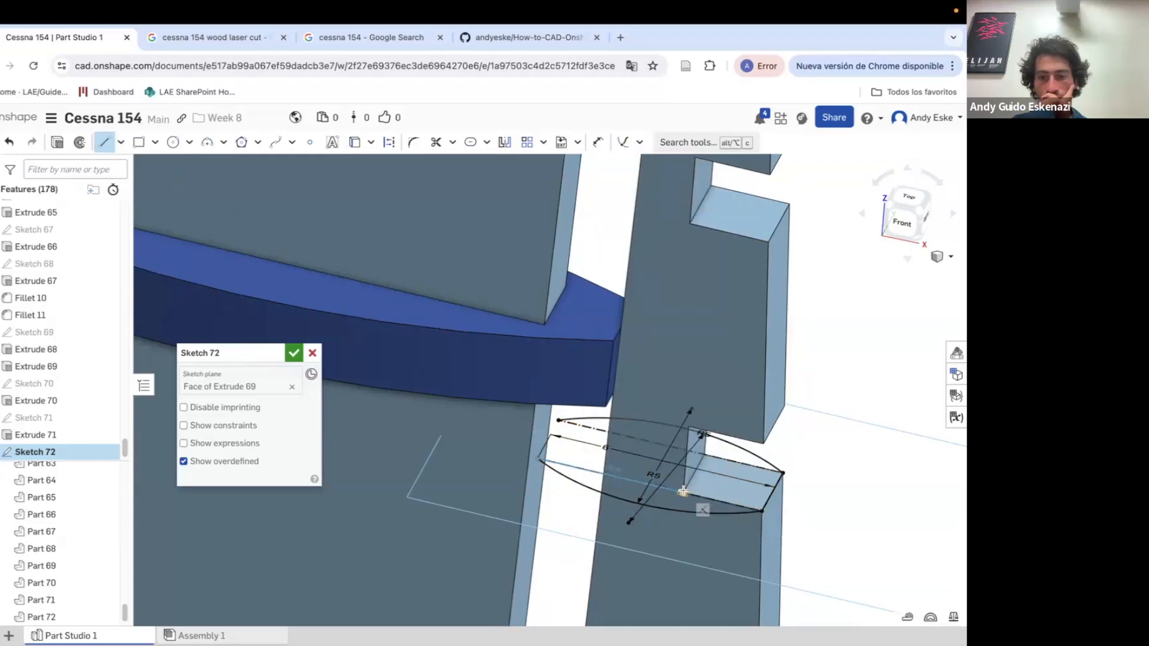
{"action": "left_click", "coordinate": [683, 491]}
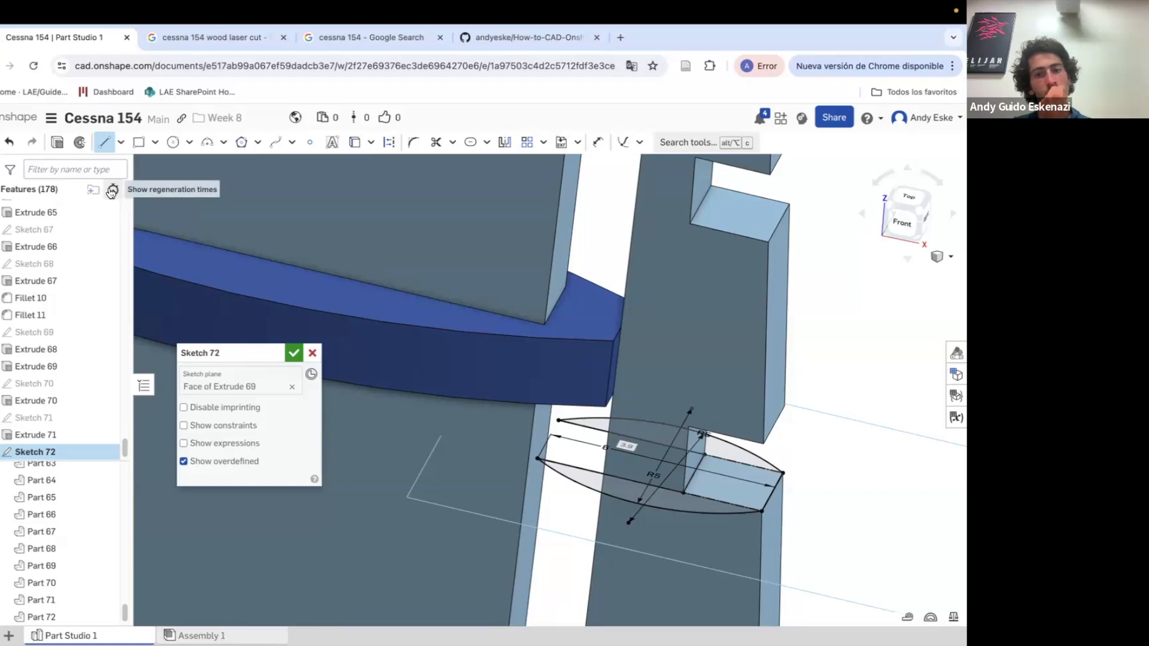
Extrude the rudder rib profile 2 mm as a new part
{"action": "left_click", "coordinate": [57, 142]}
{"action": "left_click", "coordinate": [286, 463]}
{"action": "type", "text": "3"}
{"action": "key", "text": "Return"}
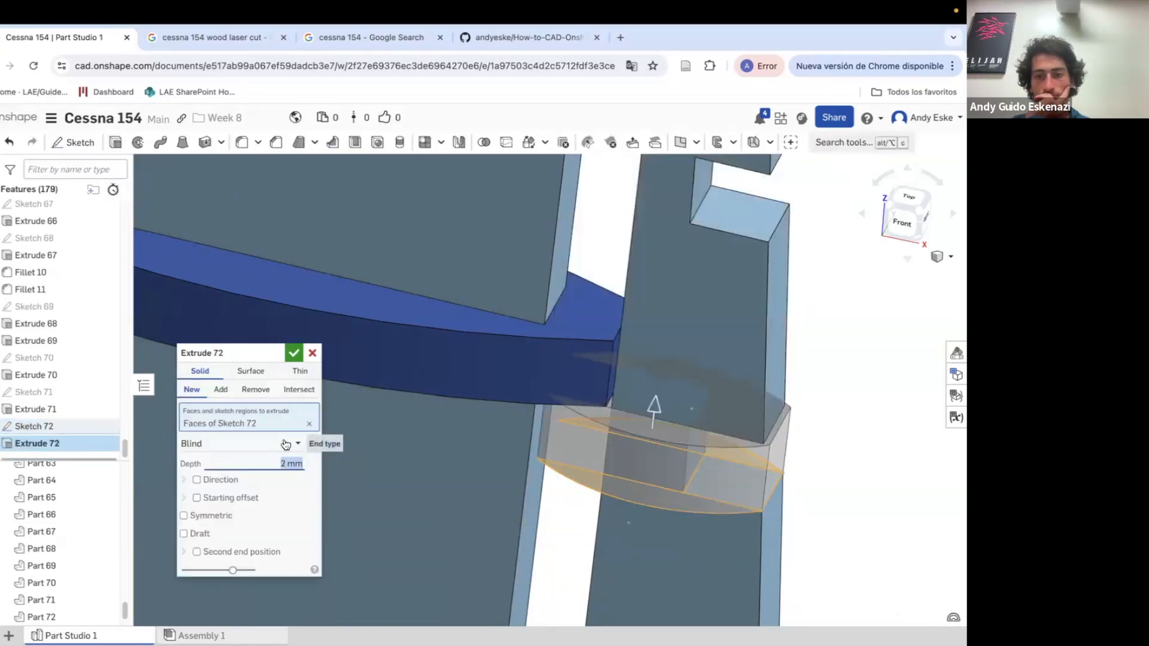
{"action": "key", "text": "Return"}
Reopen the lower fin rib's sketch, edit the line at its rear end, and accept the sketch
{"action": "scroll", "coordinate": [778, 414], "scroll_direction": "down", "scroll_amount": 5}
{"action": "right_click_drag", "start_coordinate": [778, 414], "coordinate": [835, 398]}
{"action": "left_click", "coordinate": [563, 387]}
{"action": "key", "text": "n"}
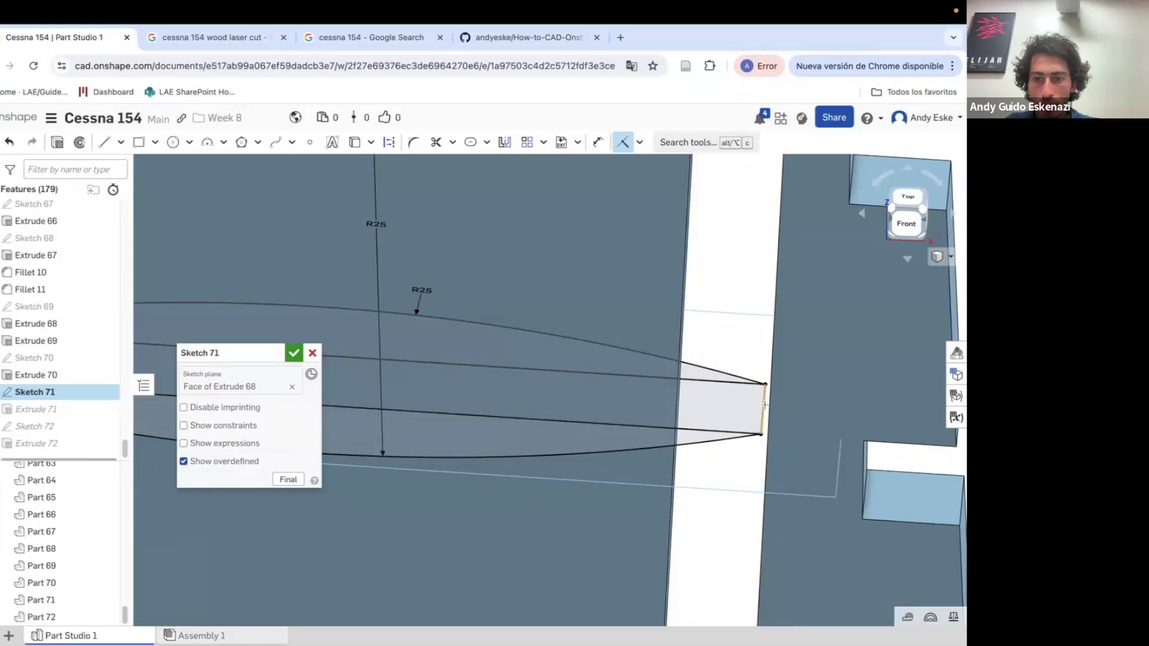
{"action": "key", "text": "Escape"}
{"action": "left_click", "coordinate": [388, 146]}
{"action": "left_click", "coordinate": [294, 354]}
Reopen the upper fin rib's sketch, redraw the line closing its rear end, and accept the sketch
{"action": "scroll", "coordinate": [739, 411], "scroll_direction": "down", "scroll_amount": 3}
{"action": "mouse_move", "coordinate": [738, 411]}
{"action": "right_mouse_down"}
{"action": "mouse_move", "coordinate": [734, 433]}
{"action": "mouse_move", "coordinate": [736, 410]}
{"action": "right_mouse_up"}
{"action": "scroll", "coordinate": [736, 410], "scroll_direction": "down", "scroll_amount": 4}
{"action": "scroll", "coordinate": [876, 382], "scroll_direction": "down", "scroll_amount": 5}
{"action": "right_click_drag", "start_coordinate": [876, 382], "coordinate": [759, 362]}
{"action": "scroll", "coordinate": [779, 293], "scroll_direction": "up", "scroll_amount": 5}
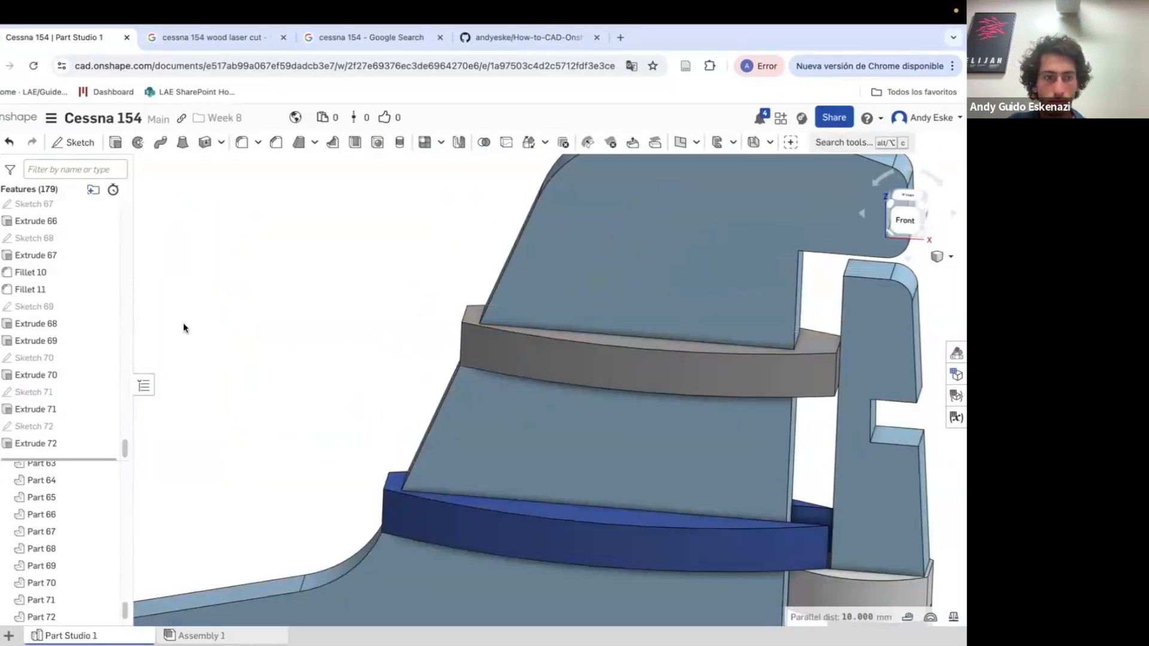
{"action": "double_click", "coordinate": [34, 358]}
{"action": "scroll", "coordinate": [804, 377], "scroll_direction": "up", "scroll_amount": 6}
{"action": "right_click", "coordinate": [777, 382]}
{"action": "left_click", "coordinate": [835, 641]}
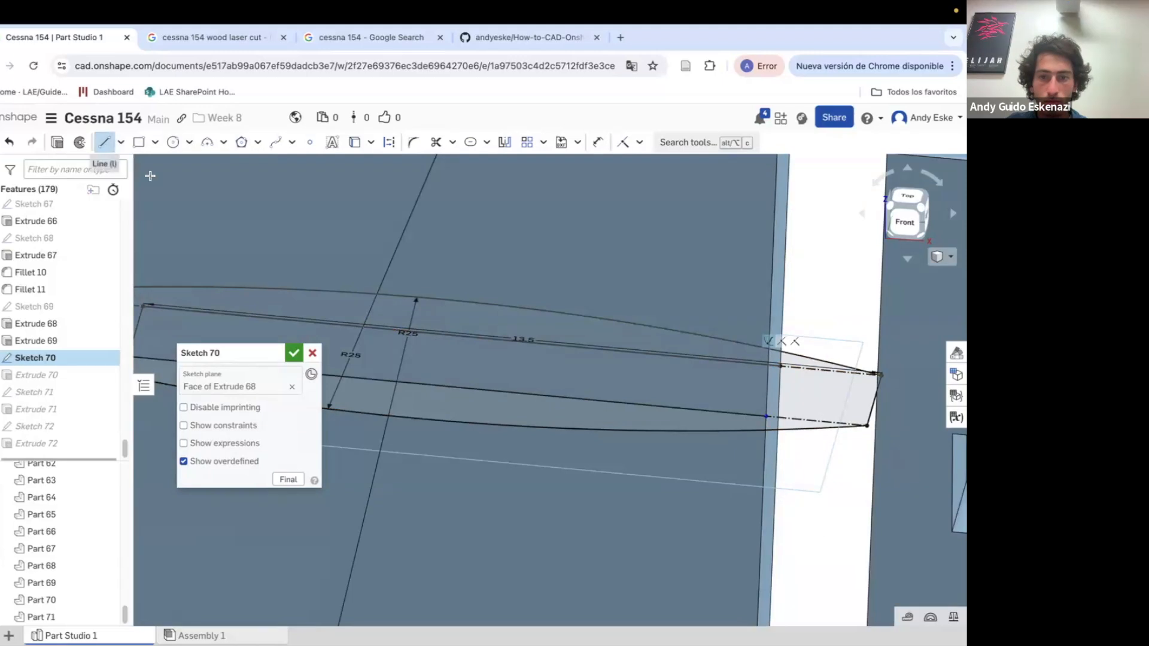
{"action": "left_click", "coordinate": [868, 425]}
{"action": "left_click", "coordinate": [294, 354]}
{"action": "scroll", "coordinate": [789, 415], "scroll_direction": "down", "scroll_amount": 8}
{"action": "mouse_move", "coordinate": [789, 415]}
{"action": "right_mouse_down"}
{"action": "mouse_move", "coordinate": [768, 421]}
{"action": "mouse_move", "coordinate": [788, 414]}
{"action": "right_mouse_up"}
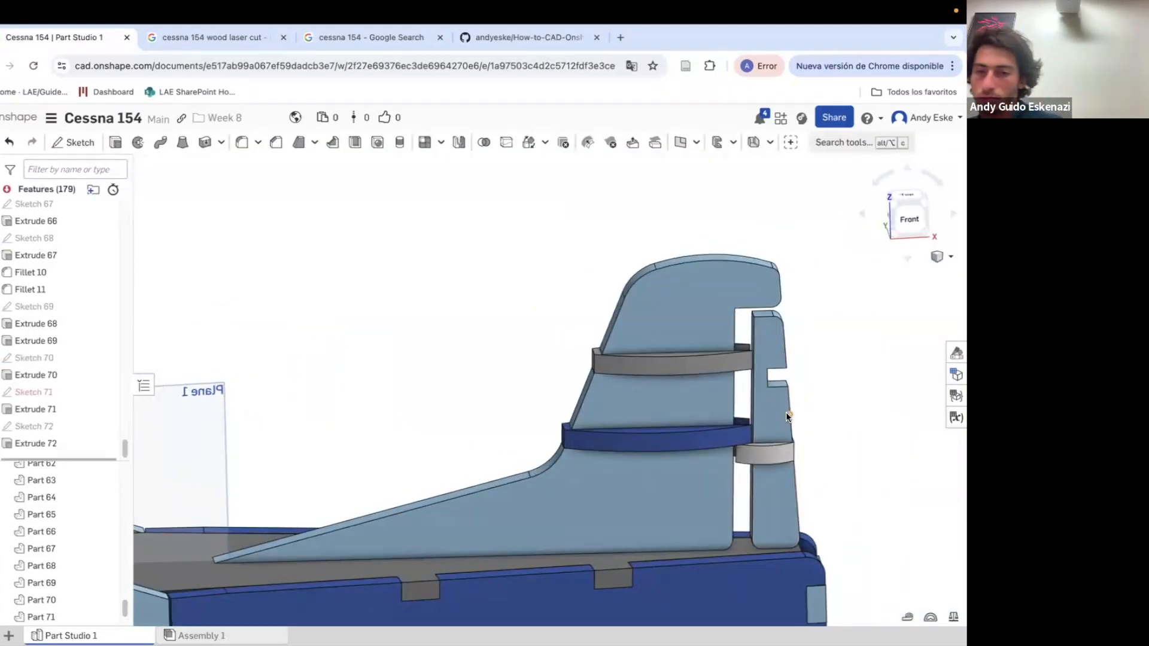
{"action": "scroll", "coordinate": [785, 412], "scroll_direction": "down", "scroll_amount": 5}
{"action": "scroll", "coordinate": [760, 383], "scroll_direction": "up", "scroll_amount": 6}
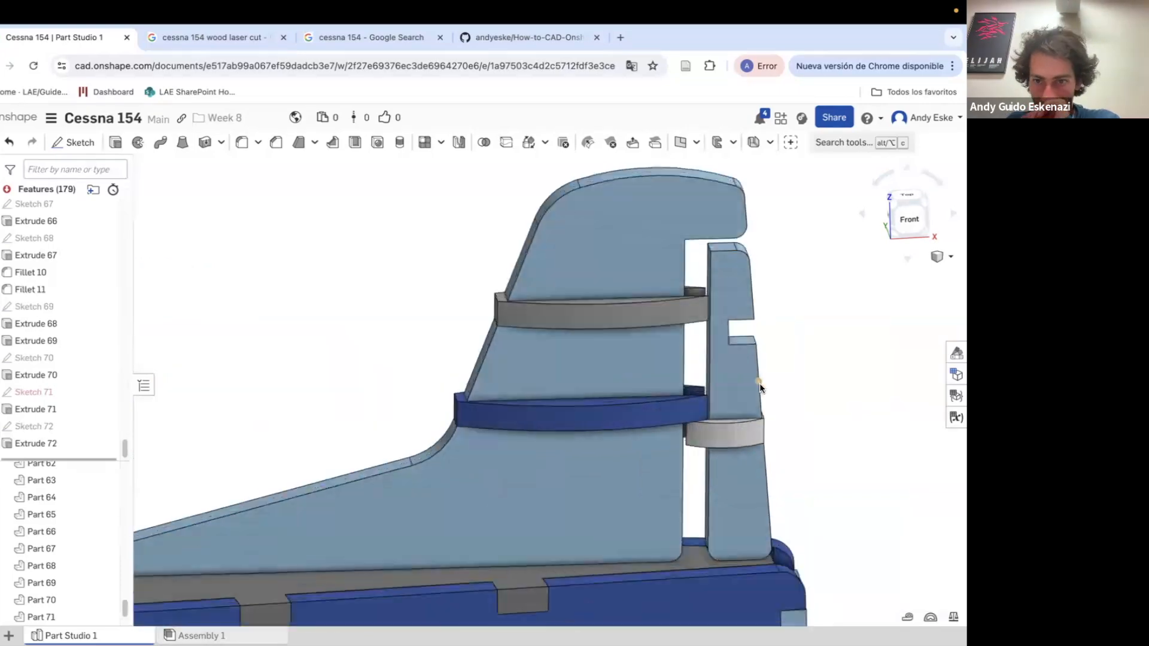
Reopen the lower fin rib's sketch, adjust and constrain the rear end of its profile, and accept the sketch
{"action": "scroll", "coordinate": [760, 383], "scroll_direction": "up", "scroll_amount": 3}
{"action": "right_click", "coordinate": [34, 392]}
{"action": "left_click", "coordinate": [84, 439]}
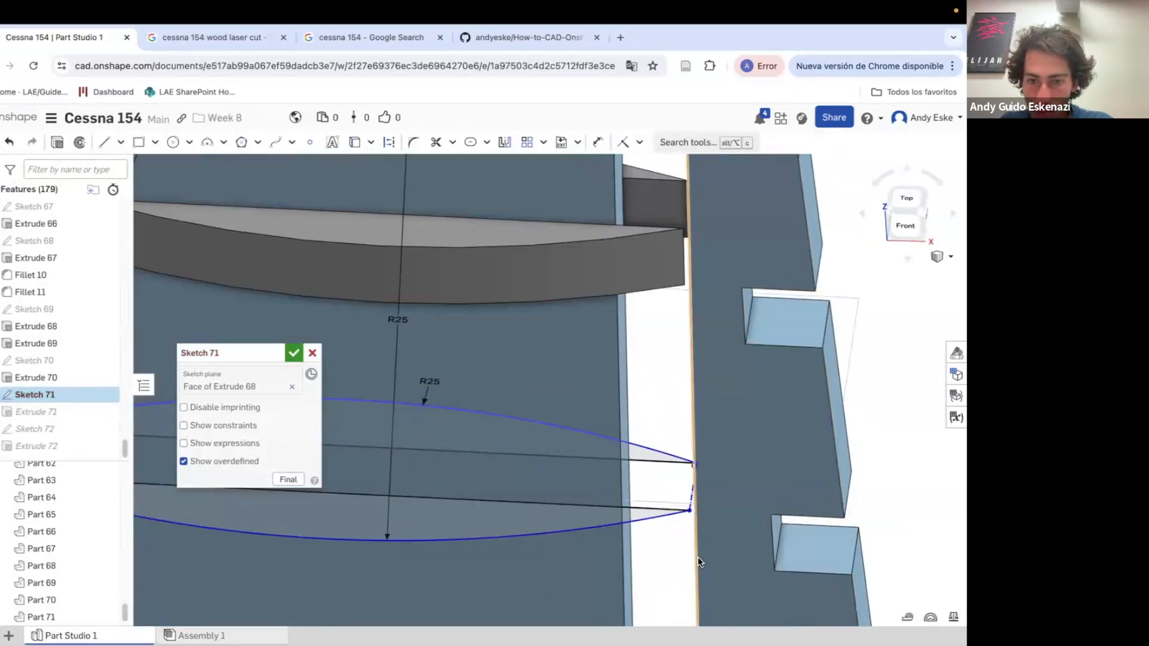
{"action": "left_click_drag", "start_coordinate": [689, 510], "coordinate": [679, 522]}
{"action": "left_click", "coordinate": [684, 283]}
{"action": "key", "text": "super+z"}
{"action": "left_click", "coordinate": [639, 143]}
{"action": "left_click", "coordinate": [653, 399]}
{"action": "left_click", "coordinate": [676, 462]}
{"action": "left_click", "coordinate": [683, 281]}
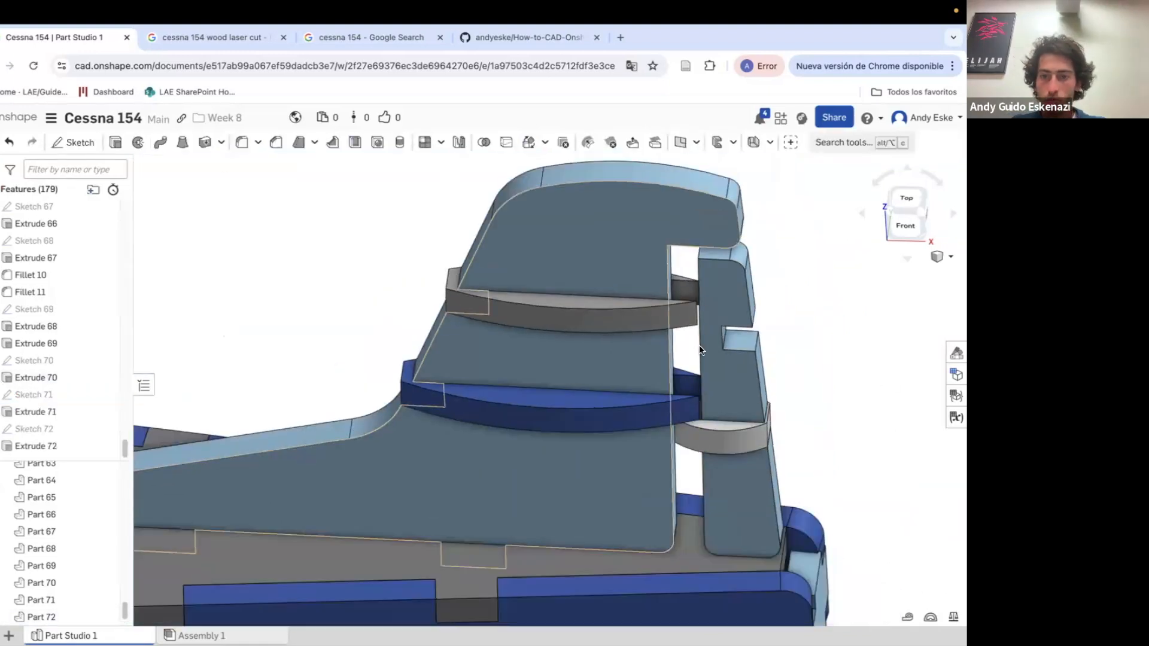
On the rudder's upper notch face, sketch equal lines forward from the notch's inner corners and join their front ends with a construction line
{"action": "left_click_drag", "start_coordinate": [711, 365], "coordinate": [634, 361]}
{"action": "left_click", "coordinate": [634, 362]}
{"action": "left_click", "coordinate": [647, 498]}
{"action": "key", "text": "super+z"}
{"action": "right_click_drag", "start_coordinate": [647, 498], "coordinate": [645, 509]}
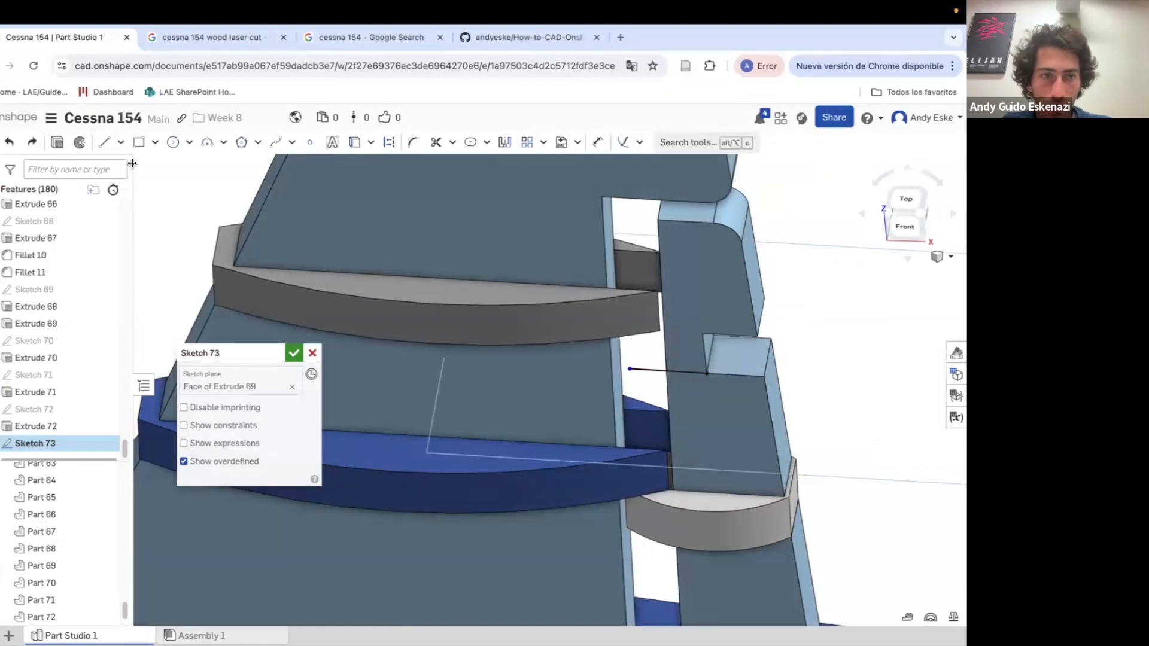
{"action": "mouse_move", "coordinate": [675, 397]}
{"action": "right_mouse_down"}
{"action": "mouse_move", "coordinate": [677, 336]}
{"action": "mouse_move", "coordinate": [669, 386]}
{"action": "right_mouse_up"}
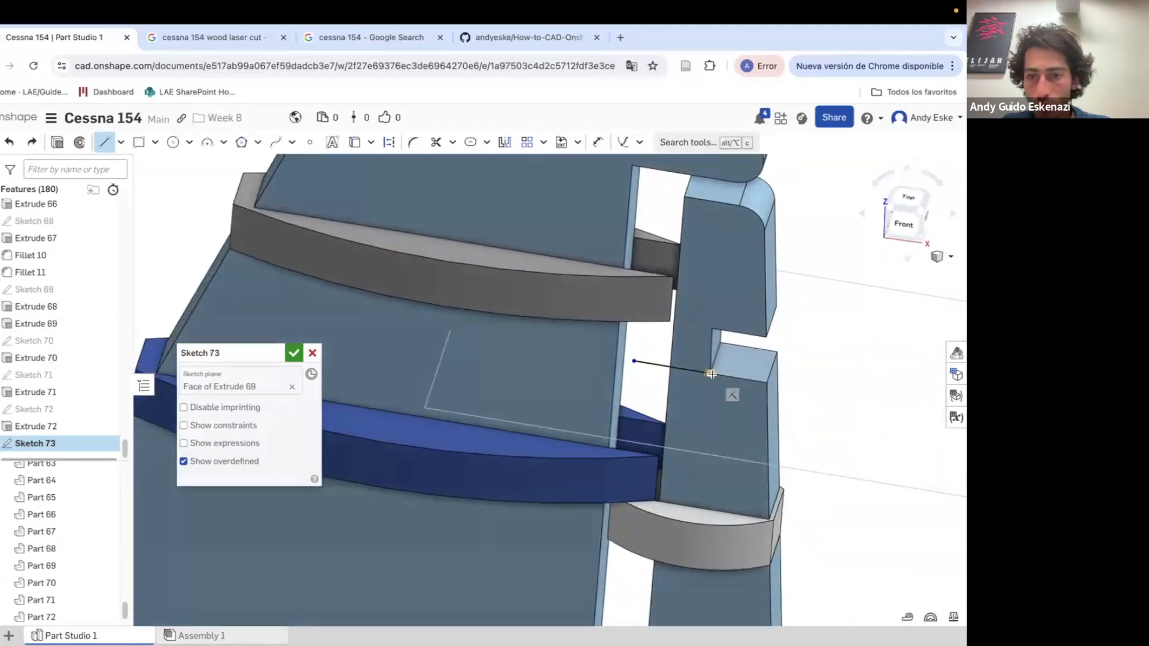
{"action": "scroll", "coordinate": [710, 374], "scroll_direction": "up", "scroll_amount": 2}
{"action": "left_click", "coordinate": [782, 384]}
{"action": "left_click", "coordinate": [795, 345]}
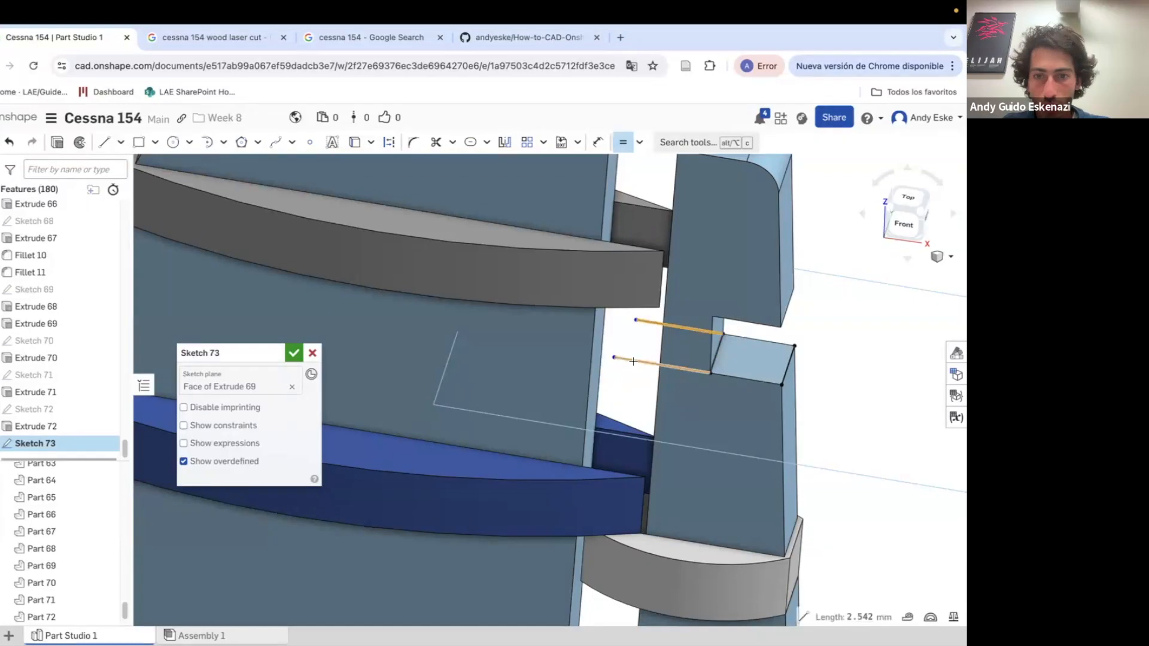
{"action": "left_click", "coordinate": [640, 142]}
{"action": "left_click", "coordinate": [649, 390]}
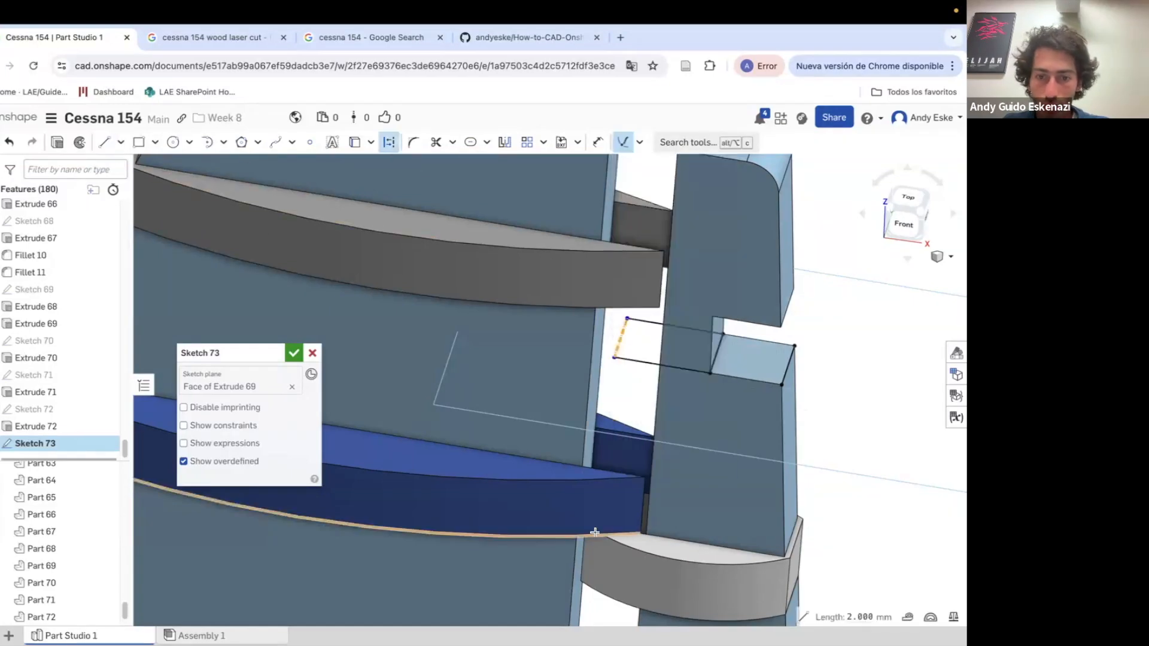
Draw arcs of radius 5 mm along both sides of the upper rudder rib profile, from the front ends to the notch's rear corners
{"action": "left_click", "coordinate": [223, 142]}
{"action": "left_click", "coordinate": [243, 226]}
{"action": "left_click", "coordinate": [599, 355]}
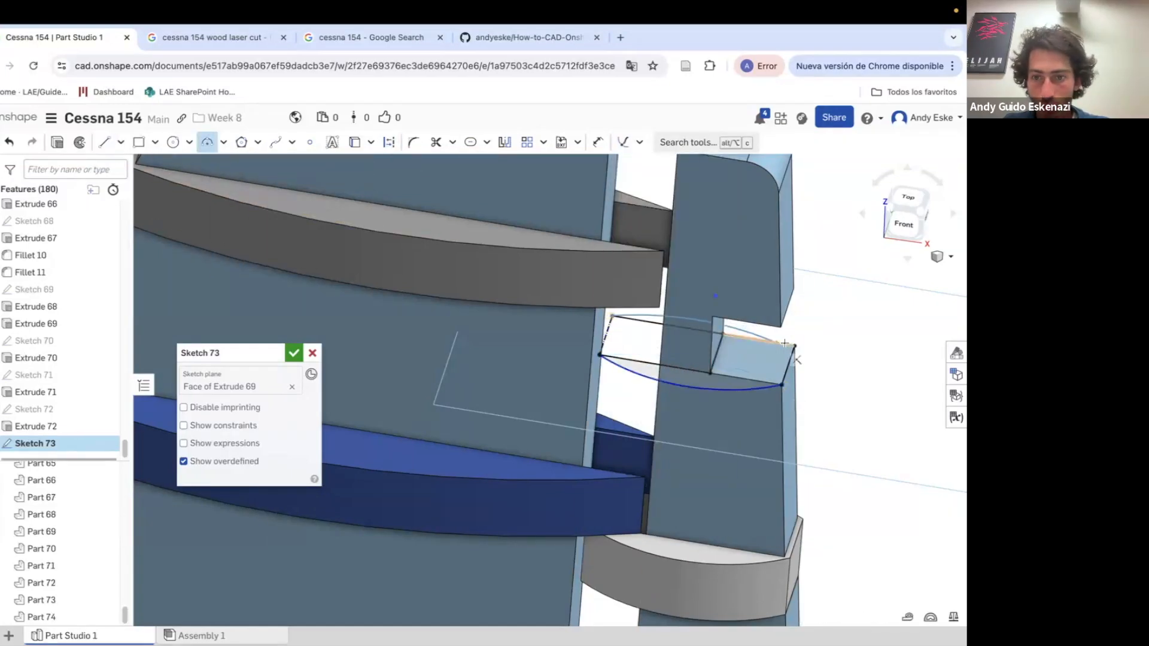
{"action": "type", "text": "5"}
{"action": "key", "text": "Return"}
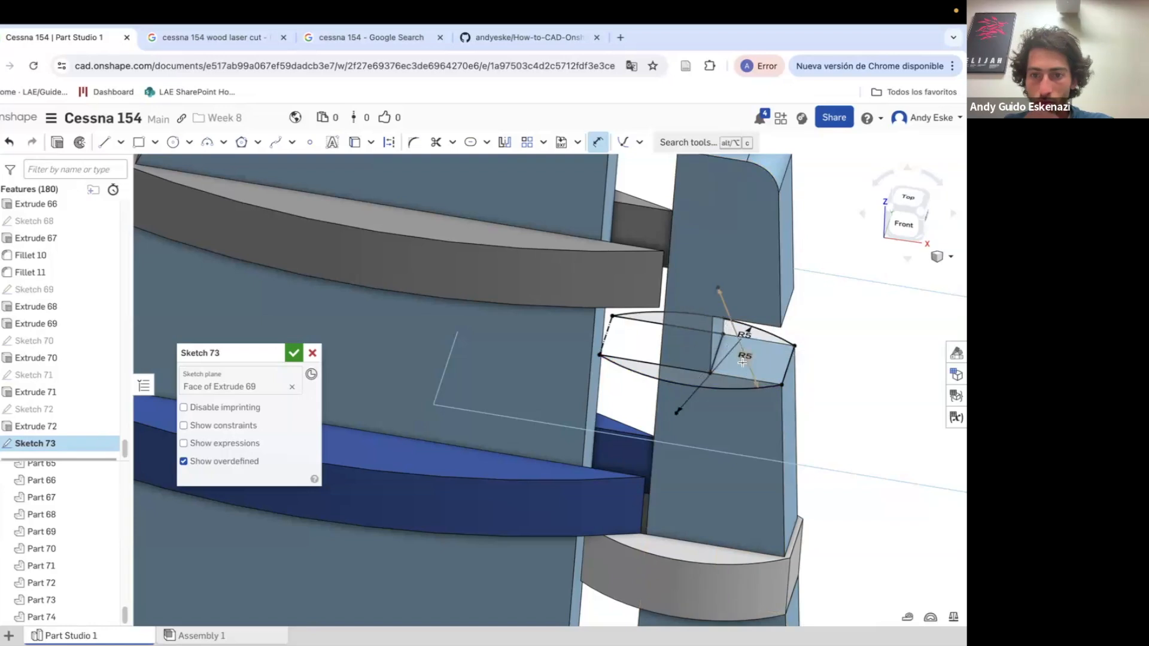
Extrude the upper rudder rib profile 2 mm
{"action": "key", "text": "shift+e"}
{"action": "type", "text": "2"}
{"action": "key", "text": "Return"}
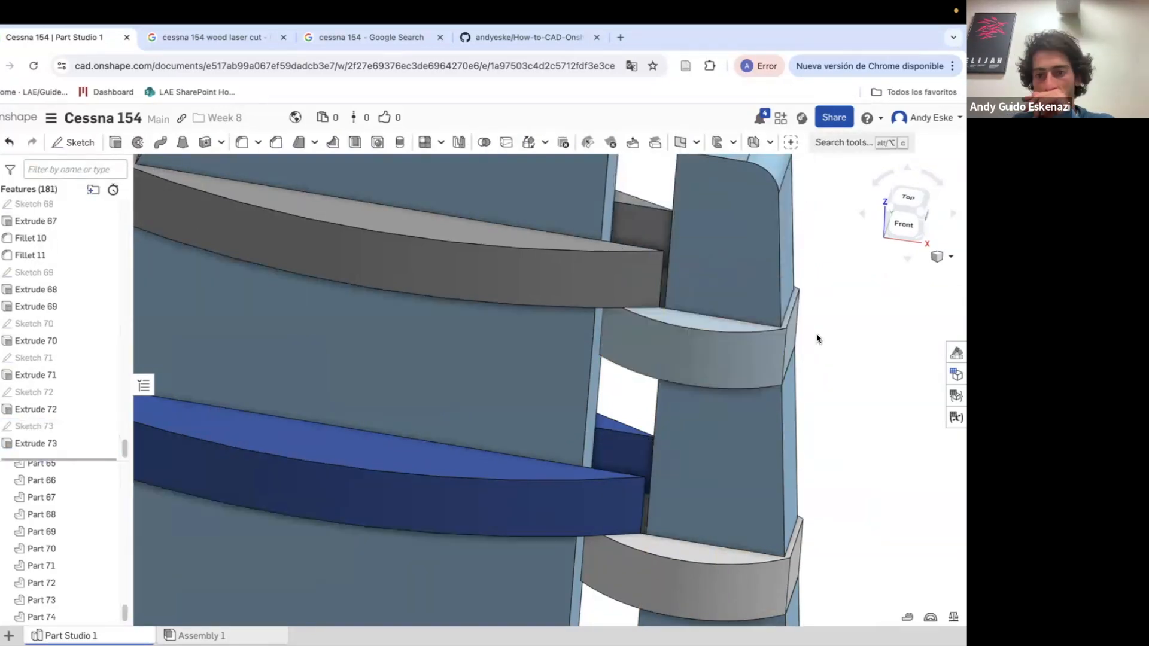
{"action": "right_click", "coordinate": [83, 437]}
{"action": "left_click", "coordinate": [129, 479]}
{"action": "left_click", "coordinate": [290, 354]}
{"action": "scroll", "coordinate": [455, 386], "scroll_direction": "down", "scroll_amount": 5}
{"action": "right_click_drag", "start_coordinate": [455, 387], "coordinate": [509, 359]}
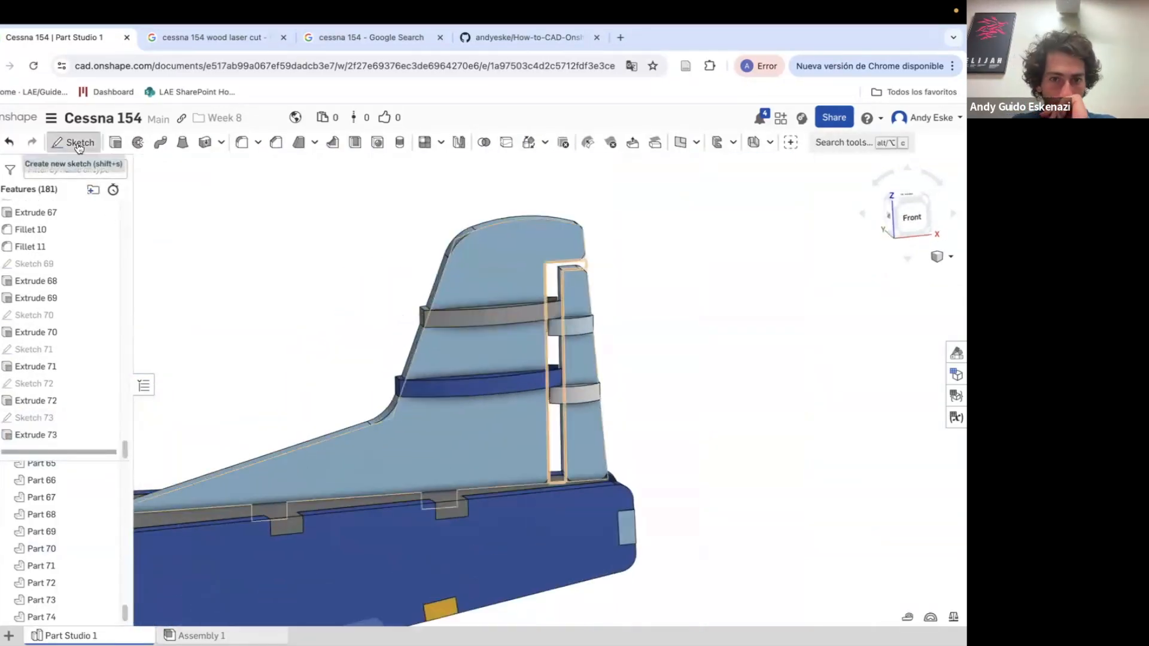
{"action": "left_click", "coordinate": [76, 142]}
{"action": "left_click", "coordinate": [509, 353]}
{"action": "scroll", "coordinate": [642, 361], "scroll_direction": "up", "scroll_amount": 3}
{"action": "right_click_drag", "start_coordinate": [642, 361], "coordinate": [706, 335]}
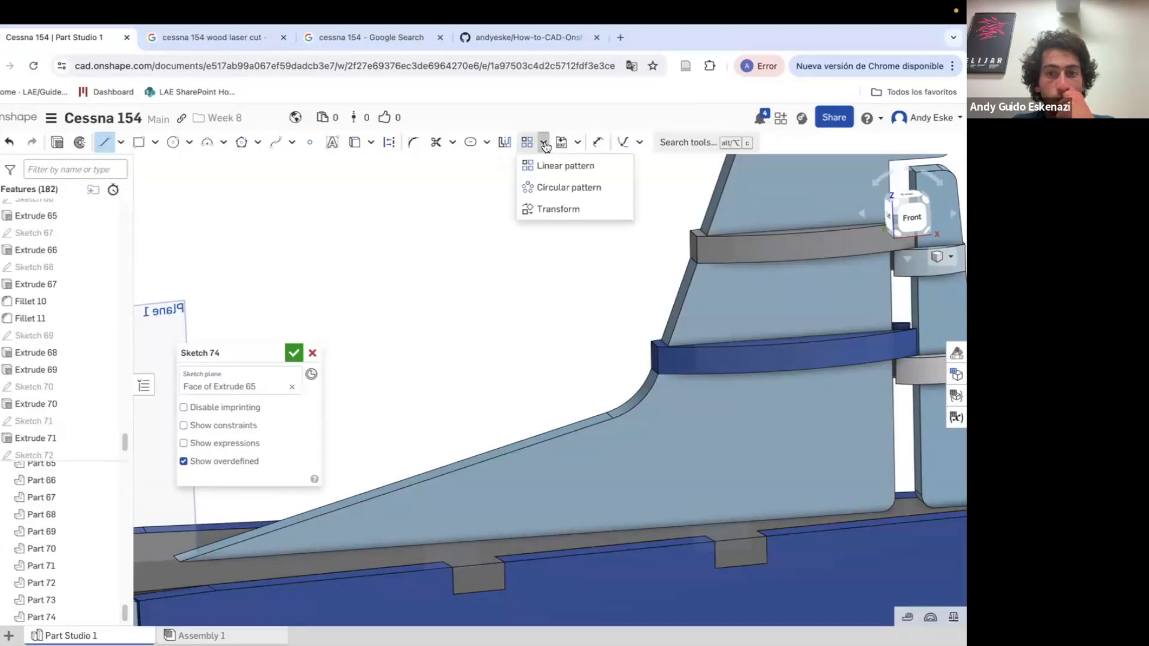
{"action": "left_click", "coordinate": [487, 147]}
{"action": "left_click", "coordinate": [491, 166]}
{"action": "left_click", "coordinate": [557, 437]}
{"action": "left_click", "coordinate": [559, 533]}
{"action": "left_click", "coordinate": [313, 353]}
Start a sketch on the fin's side face and draw a four-sided cutout outline in the section below the lower rib
{"action": "scroll", "coordinate": [383, 336], "scroll_direction": "down", "scroll_amount": 5}
{"action": "mouse_move", "coordinate": [569, 383]}
{"action": "right_mouse_down"}
{"action": "mouse_move", "coordinate": [551, 330]}
{"action": "mouse_move", "coordinate": [533, 380]}
{"action": "right_mouse_up"}
{"action": "left_click", "coordinate": [79, 144]}
{"action": "left_click", "coordinate": [485, 390]}
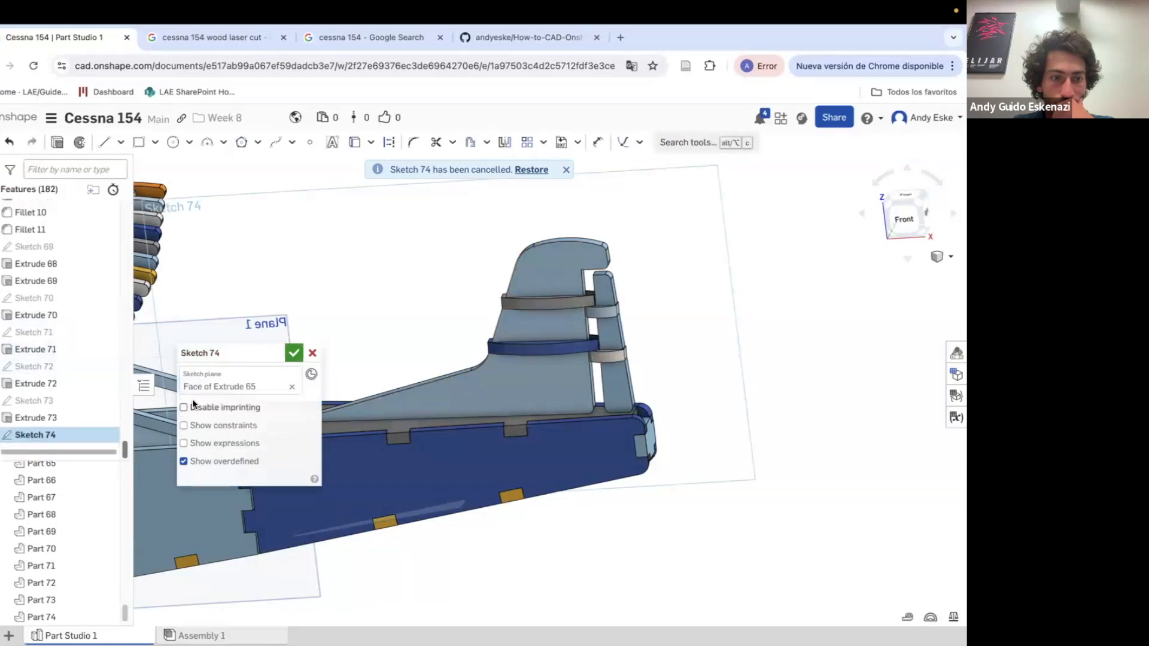
{"action": "scroll", "coordinate": [335, 411], "scroll_direction": "up", "scroll_amount": 5}
{"action": "left_click", "coordinate": [104, 143]}
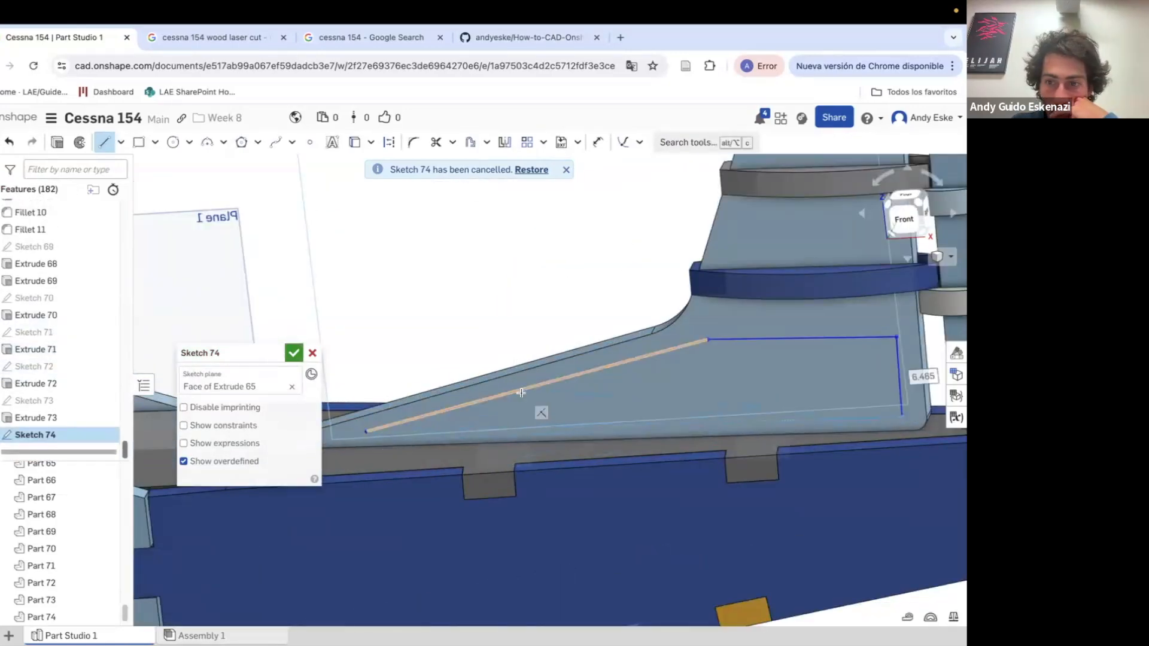
Make the lower cutout outline's lines parallel to the adjacent fin edges
{"action": "left_click", "coordinate": [639, 142]}
{"action": "left_click", "coordinate": [642, 213]}
{"action": "left_click", "coordinate": [601, 425]}
{"action": "left_click", "coordinate": [593, 438]}
{"action": "scroll", "coordinate": [638, 398], "scroll_direction": "down", "scroll_amount": 3}
{"action": "left_click", "coordinate": [813, 375]}
{"action": "left_click", "coordinate": [829, 374]}
{"action": "left_click", "coordinate": [644, 369]}
Dimension the lower cutout outline's bottom and sloped lines 1 mm from the fin's bottom and sloped edges
{"action": "key", "text": "o"}
{"action": "left_click", "coordinate": [706, 359]}
{"action": "scroll", "coordinate": [586, 407], "scroll_direction": "up", "scroll_amount": 6}
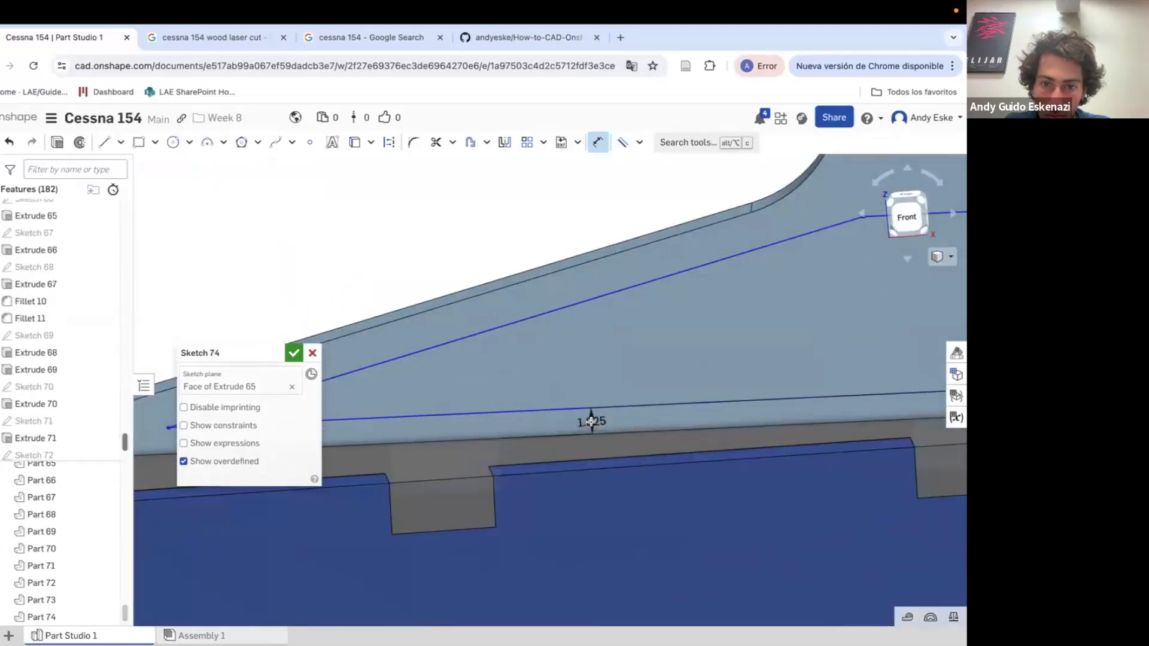
{"action": "key", "text": "Escape"}
{"action": "scroll", "coordinate": [562, 330], "scroll_direction": "down", "scroll_amount": 5}
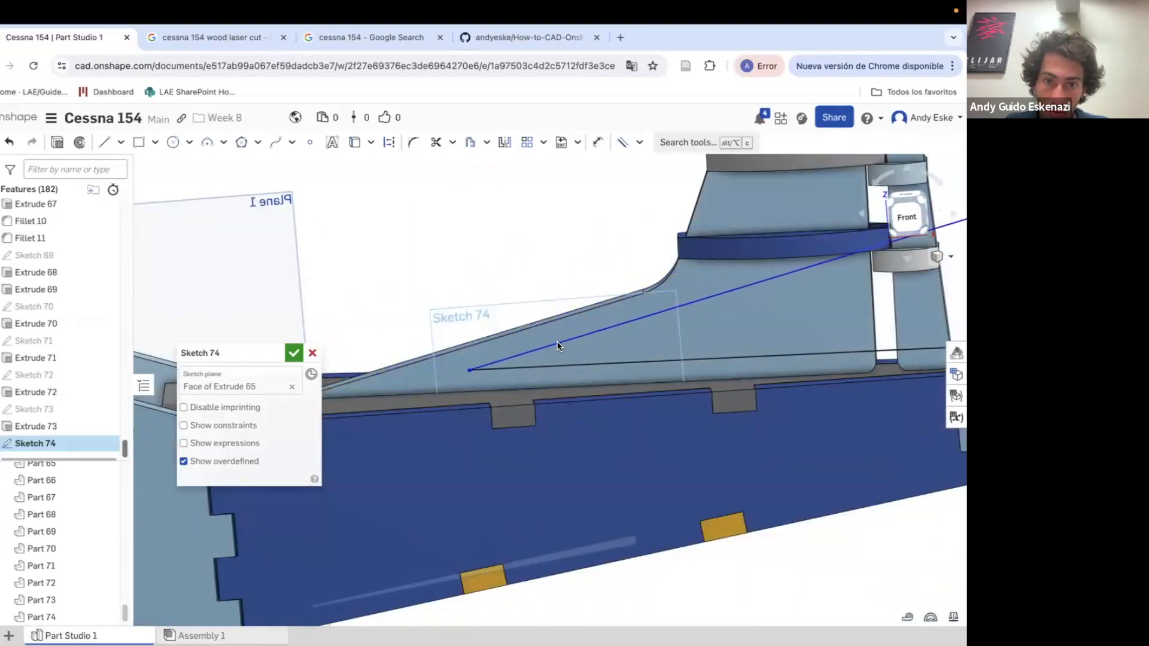
{"action": "key", "text": "o"}
{"action": "scroll", "coordinate": [443, 351], "scroll_direction": "down", "scroll_amount": 3}
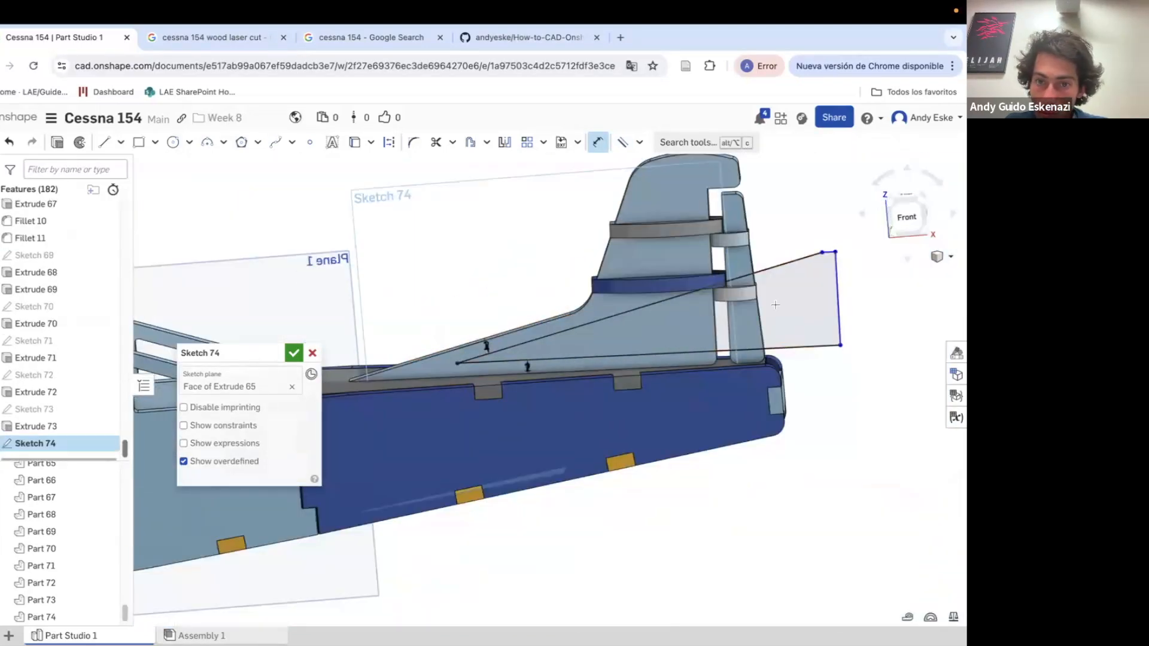
{"action": "key", "text": "Escape"}
{"action": "scroll", "coordinate": [443, 344], "scroll_direction": "up", "scroll_amount": 3}
{"action": "scroll", "coordinate": [444, 343], "scroll_direction": "down", "scroll_amount": 4}
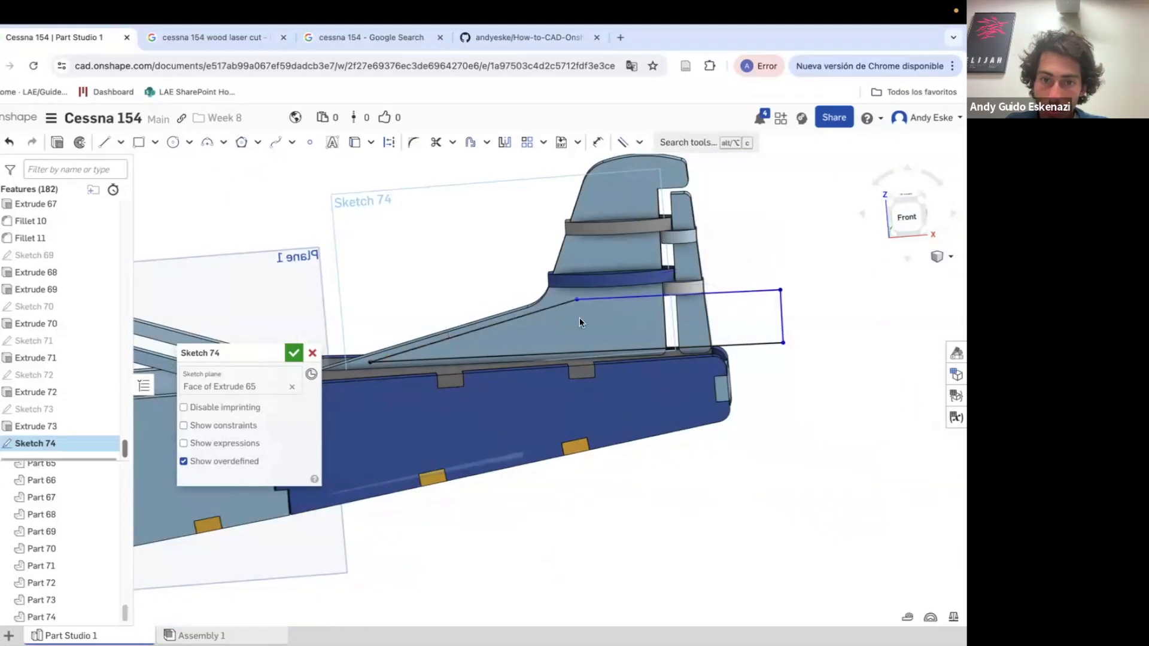
Dimension the lower outline's rear line 1 mm from the fin's rear edge and its top line 3 mm below the lower rib
{"action": "scroll", "coordinate": [646, 320], "scroll_direction": "up", "scroll_amount": 4}
{"action": "key", "text": "o"}
{"action": "scroll", "coordinate": [672, 329], "scroll_direction": "down", "scroll_amount": 4}
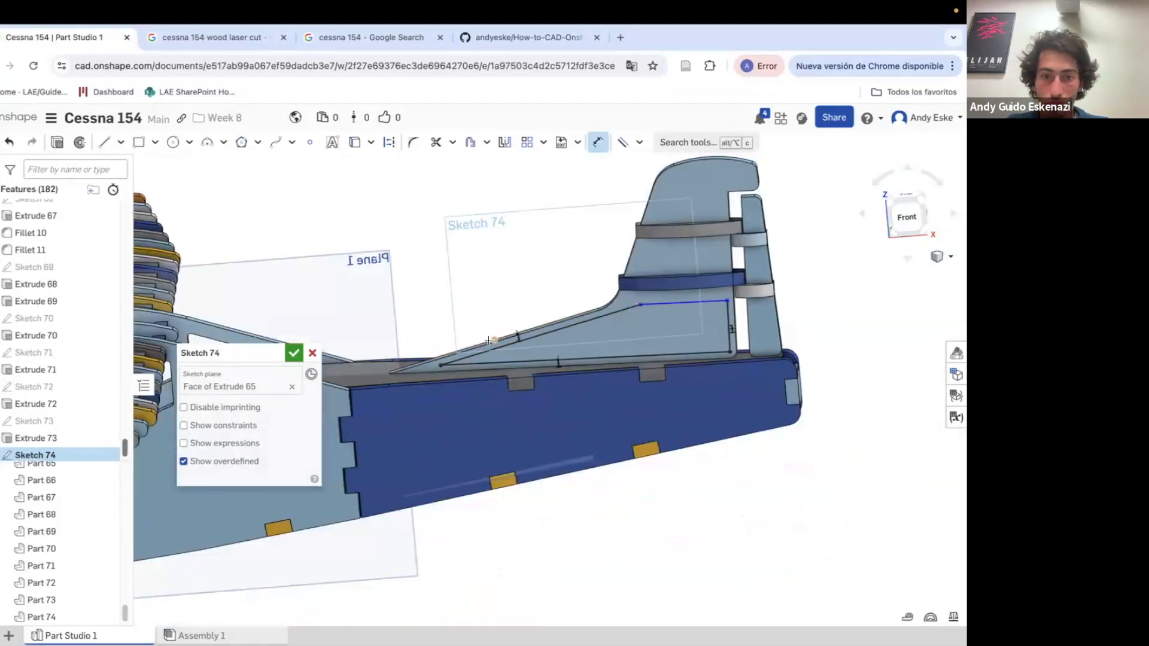
{"action": "scroll", "coordinate": [637, 304], "scroll_direction": "up", "scroll_amount": 5}
{"action": "scroll", "coordinate": [603, 303], "scroll_direction": "down", "scroll_amount": 2}
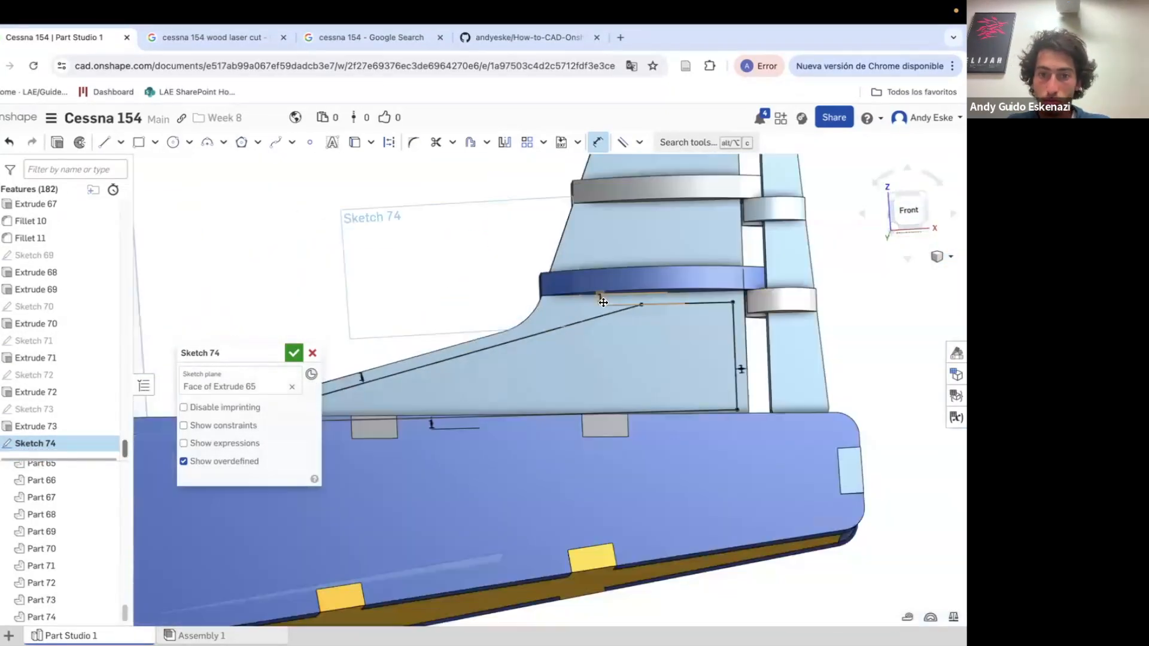
{"action": "left_click_drag", "start_coordinate": [604, 302], "coordinate": [632, 336]}
{"action": "right_click_drag", "start_coordinate": [108, 170], "coordinate": [610, 251]}
{"action": "scroll", "coordinate": [573, 321], "scroll_direction": "up", "scroll_amount": 4}
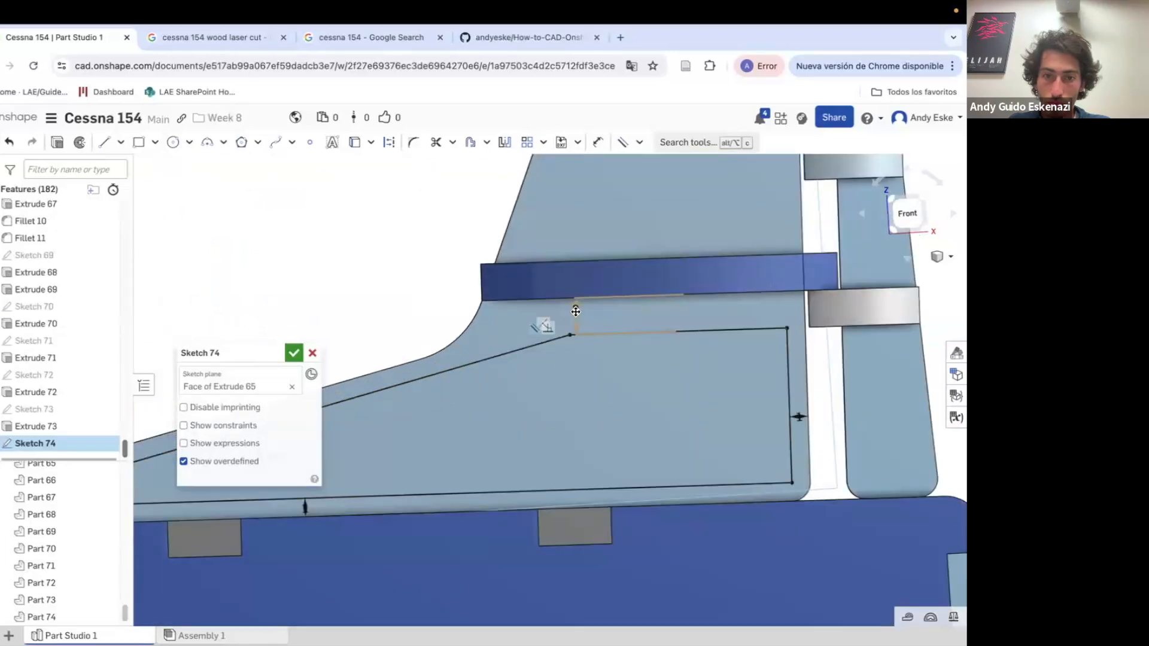
{"action": "scroll", "coordinate": [575, 315], "scroll_direction": "down", "scroll_amount": 3}
Draw four-sided cutout outlines in the fin section between the two ribs and in the section above the upper rib
{"action": "left_click", "coordinate": [104, 142]}
{"action": "scroll", "coordinate": [527, 274], "scroll_direction": "up", "scroll_amount": 3}
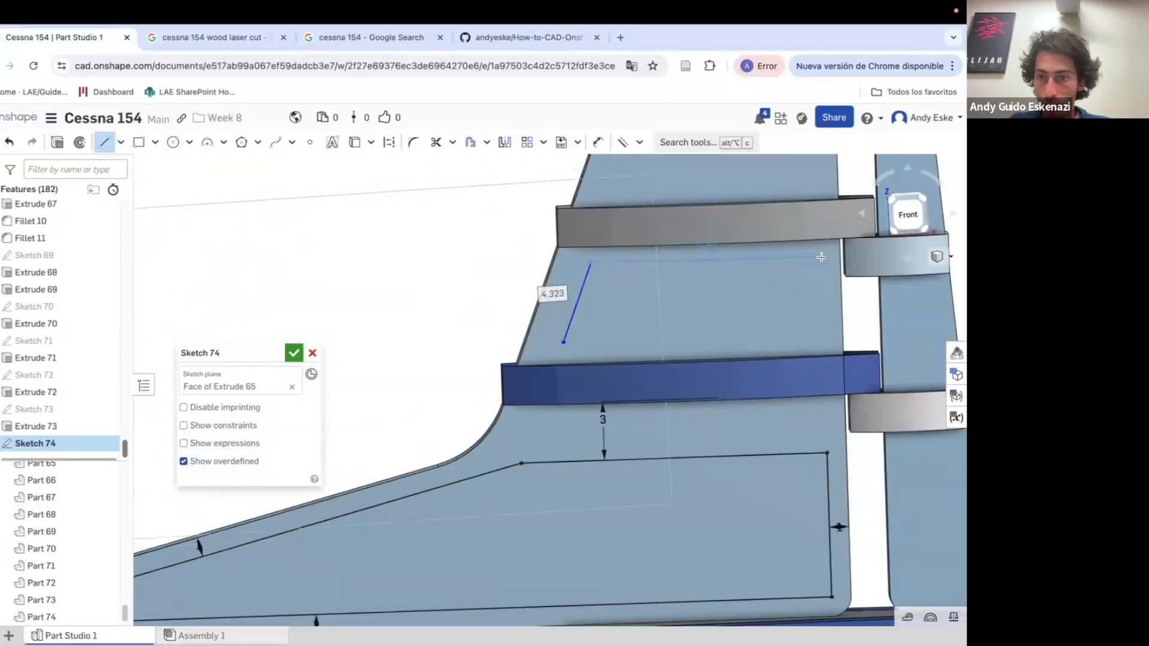
{"action": "scroll", "coordinate": [606, 406], "scroll_direction": "down", "scroll_amount": 3}
{"action": "left_click", "coordinate": [616, 255]}
{"action": "left_click", "coordinate": [707, 251]}
Add parallel constraints between the lines of the middle and upper cutout outlines and the neighbouring fin and rib edges
{"action": "key", "text": "b"}
{"action": "left_click", "coordinate": [621, 318]}
{"action": "scroll", "coordinate": [618, 337], "scroll_direction": "up", "scroll_amount": 3}
{"action": "left_click", "coordinate": [579, 241]}
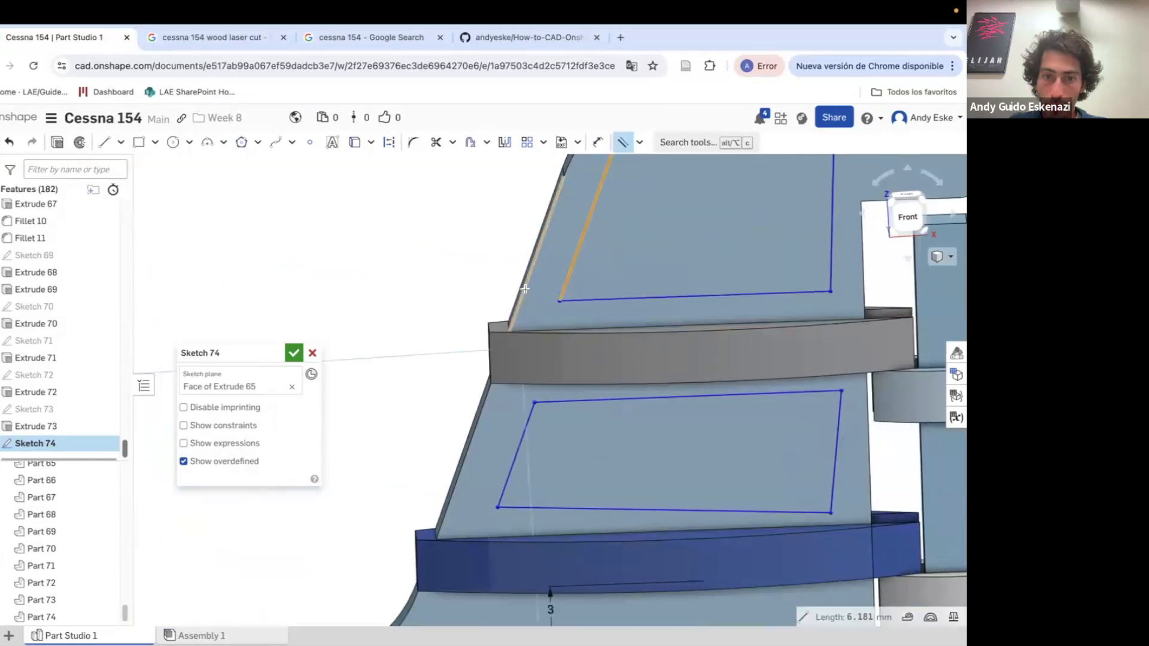
{"action": "scroll", "coordinate": [552, 350], "scroll_direction": "down", "scroll_amount": 3}
{"action": "left_click", "coordinate": [626, 260]}
{"action": "left_click", "coordinate": [617, 334]}
{"action": "left_click", "coordinate": [671, 296]}
{"action": "left_click", "coordinate": [689, 392]}
{"action": "left_click", "coordinate": [654, 413]}
{"action": "left_click", "coordinate": [635, 418]}
Dimension the middle cutout outline's sloped line 1 mm from the fin's leading edge
{"action": "left_click", "coordinate": [539, 390]}
{"action": "right_click_drag", "start_coordinate": [554, 402], "coordinate": [570, 372]}
{"action": "scroll", "coordinate": [517, 392], "scroll_direction": "up", "scroll_amount": 1}
{"action": "left_click", "coordinate": [517, 392]}
{"action": "left_click", "coordinate": [520, 393]}
{"action": "type", "text": "1"}
{"action": "key", "text": "Return"}
Try to dimension the middle outline's top and bottom lines 1 mm from the adjacent ribs
{"action": "scroll", "coordinate": [570, 419], "scroll_direction": "up", "scroll_amount": 5}
{"action": "left_click", "coordinate": [568, 414]}
{"action": "key", "text": "Return"}
{"action": "left_click", "coordinate": [568, 255]}
{"action": "scroll", "coordinate": [635, 311], "scroll_direction": "down", "scroll_amount": 5}
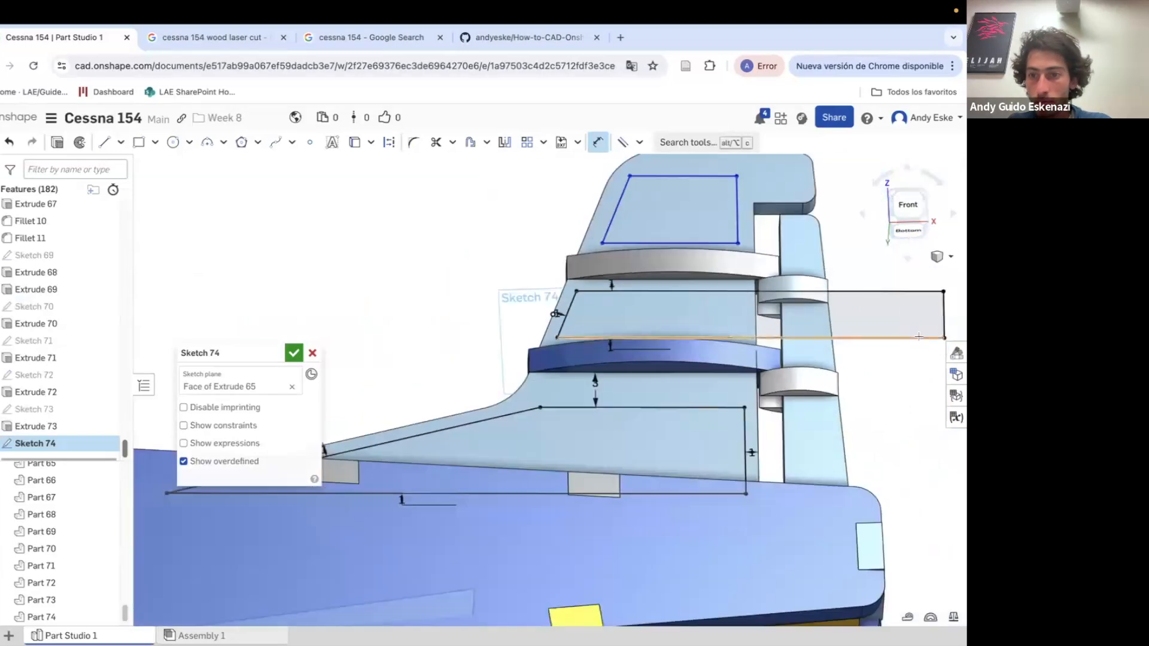
{"action": "key", "text": "super+z"}
{"action": "key", "text": "super+z"}
{"action": "key", "text": "super+z"}
Try to dimension the middle outline's rear line 1 mm from the fin's rear edge
{"action": "right_click_drag", "start_coordinate": [737, 276], "coordinate": [734, 319]}
{"action": "scroll", "coordinate": [734, 319], "scroll_direction": "up", "scroll_amount": 3}
{"action": "right_click", "coordinate": [734, 318]}
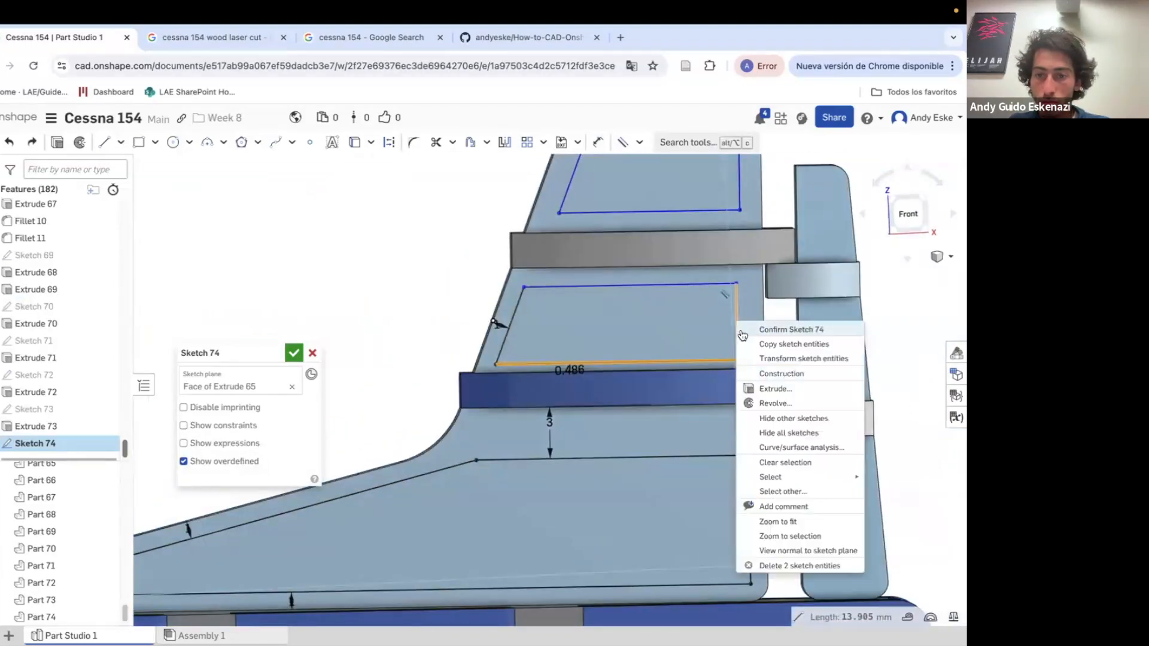
{"action": "key", "text": "d"}
{"action": "left_click", "coordinate": [739, 337]}
{"action": "left_click", "coordinate": [764, 335]}
{"action": "left_click", "coordinate": [748, 340]}
{"action": "type", "text": "1"}
{"action": "key", "text": "Return"}
{"action": "key", "text": "Escape"}
{"action": "key", "text": "super+z"}
Delete the middle outline's rear and bottom lines and redraw them
{"action": "right_click", "coordinate": [736, 318]}
{"action": "left_click", "coordinate": [785, 564]}
{"action": "right_click", "coordinate": [586, 363]}
{"action": "left_click", "coordinate": [636, 607]}
{"action": "left_click", "coordinate": [105, 142]}
{"action": "left_click", "coordinate": [624, 147]}
{"action": "left_click", "coordinate": [659, 357]}
Try to constrain the middle outline's redrawn bottom line parallel to the lower rib's upper edge
{"action": "scroll", "coordinate": [660, 375], "scroll_direction": "up", "scroll_amount": 2}
{"action": "right_click_drag", "start_coordinate": [660, 376], "coordinate": [660, 395]}
{"action": "key", "text": "Escape"}
{"action": "left_click_drag", "start_coordinate": [712, 348], "coordinate": [709, 319]}
{"action": "left_click", "coordinate": [608, 370]}
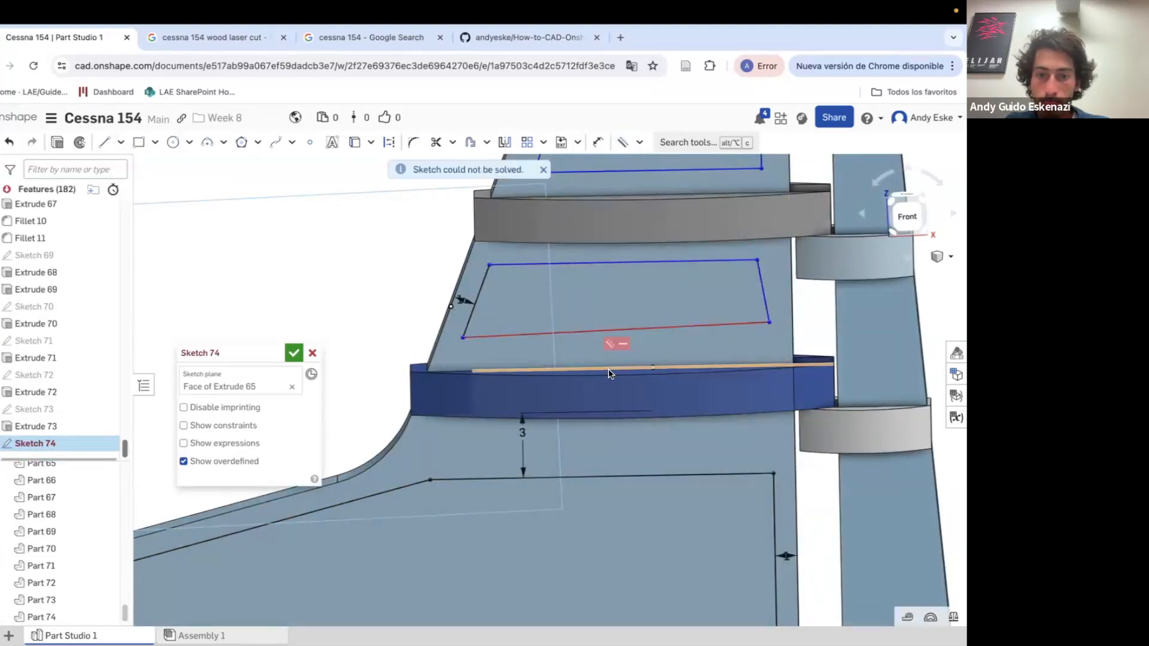
{"action": "key", "text": "super+z"}
Dimension the upper outline's sloped line 1 mm from the fin's leading edge and its bottom line 1 mm above the upper rib
{"action": "scroll", "coordinate": [609, 360], "scroll_direction": "down", "scroll_amount": 2}
{"action": "middle_click_drag", "start_coordinate": [611, 233], "coordinate": [593, 306]}
{"action": "key", "text": "x"}
{"action": "left_click", "coordinate": [524, 265]}
{"action": "left_click", "coordinate": [501, 261]}
{"action": "left_click", "coordinate": [512, 261]}
{"action": "type", "text": "1"}
{"action": "key", "text": "Return"}
{"action": "left_click", "coordinate": [584, 275]}
{"action": "left_click", "coordinate": [595, 293]}
{"action": "left_click", "coordinate": [594, 286]}
Dimension the upper outline's rear line 1 mm from the fin's rear edge and its top line 2 mm below the fin's top edge
{"action": "left_click", "coordinate": [739, 245]}
{"action": "left_click", "coordinate": [728, 245]}
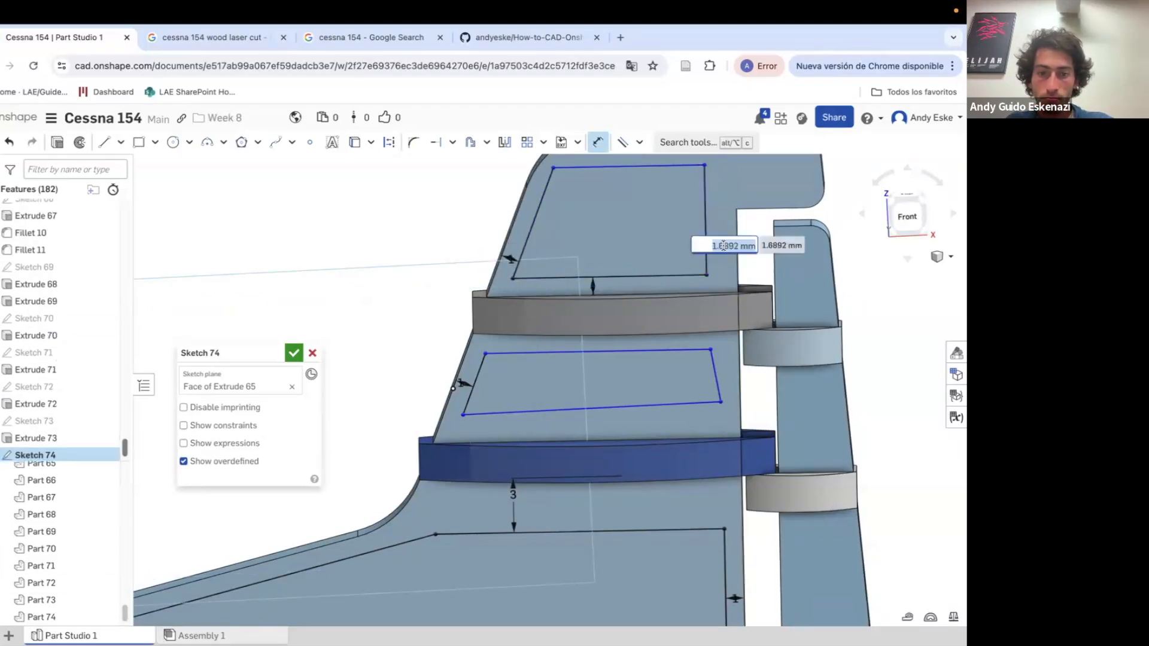
{"action": "type", "text": "1"}
{"action": "key", "text": "Return"}
{"action": "scroll", "coordinate": [715, 312], "scroll_direction": "down", "scroll_amount": 2}
{"action": "left_click", "coordinate": [627, 198]}
{"action": "left_click", "coordinate": [613, 170]}
{"action": "left_click", "coordinate": [622, 188]}
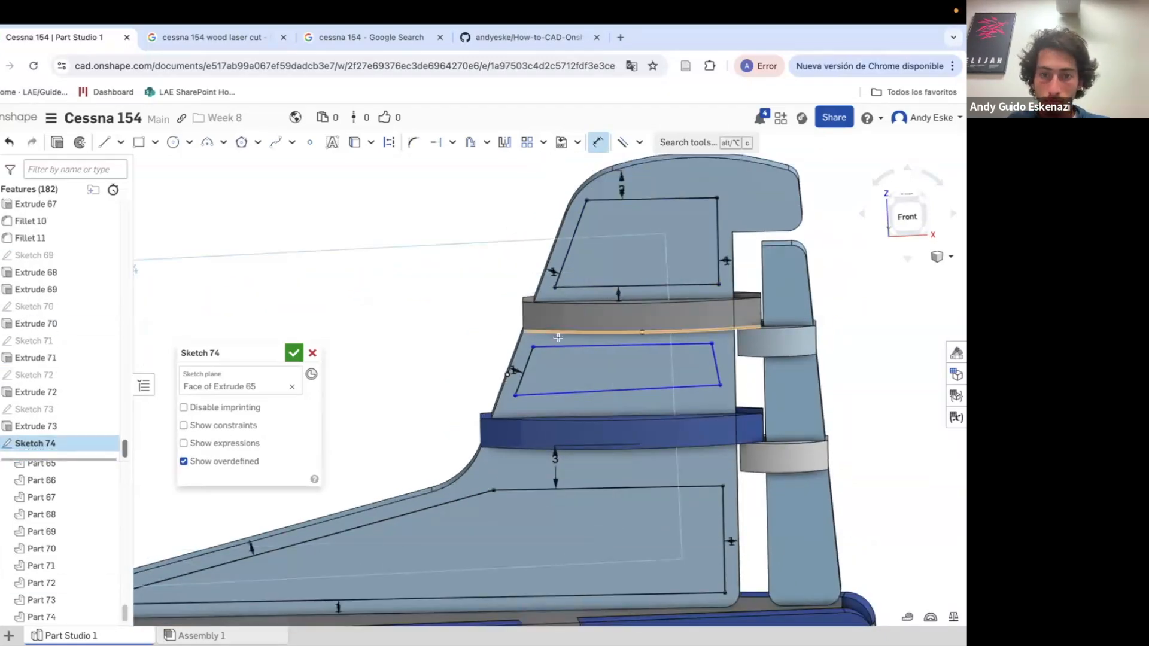
Dimension the middle outline's top line 1 mm below the upper rib and delete the outline's rear and bottom lines
{"action": "scroll", "coordinate": [578, 332], "scroll_direction": "up", "scroll_amount": 2}
{"action": "scroll", "coordinate": [592, 371], "scroll_direction": "down", "scroll_amount": 1}
{"action": "left_click", "coordinate": [728, 389]}
{"action": "key", "text": "Delete"}
{"action": "right_click", "coordinate": [746, 413]}
{"action": "left_click", "coordinate": [659, 487]}
Redraw the middle outline's bottom line and dimension it 1 mm above the lower rib
{"action": "left_click_drag", "start_coordinate": [502, 412], "coordinate": [500, 419]}
{"action": "key", "text": "d"}
{"action": "right_click_drag", "start_coordinate": [514, 423], "coordinate": [498, 444]}
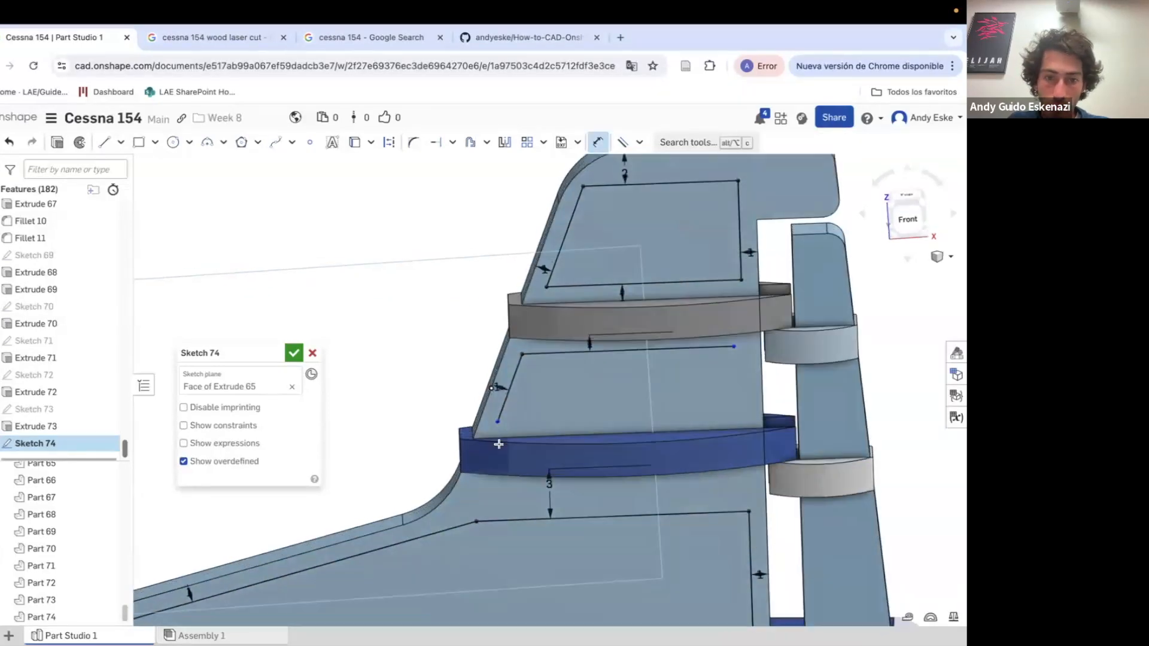
{"action": "scroll", "coordinate": [499, 444], "scroll_direction": "up", "scroll_amount": 4}
{"action": "left_click", "coordinate": [499, 409]}
{"action": "left_click", "coordinate": [502, 435]}
{"action": "left_click", "coordinate": [505, 429]}
Close the middle outline with a rear line parallel to the fin's rear edge and dimension it 1 mm from that edge
{"action": "left_click", "coordinate": [106, 149]}
{"action": "scroll", "coordinate": [577, 389], "scroll_direction": "down", "scroll_amount": 2}
{"action": "left_click", "coordinate": [819, 310]}
{"action": "key", "text": "b"}
{"action": "left_click", "coordinate": [829, 347]}
{"action": "left_click", "coordinate": [852, 353]}
{"action": "key", "text": "d"}
{"action": "left_click", "coordinate": [821, 357]}
{"action": "left_click", "coordinate": [852, 358]}
{"action": "left_click", "coordinate": [838, 359]}
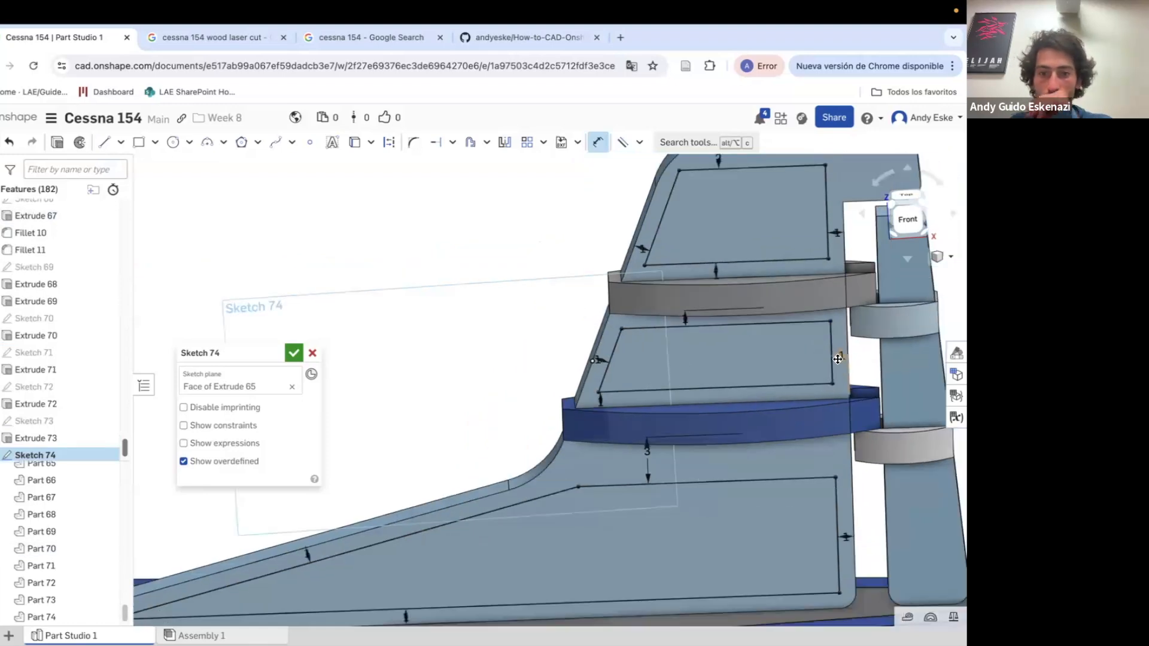
Cut the three sketched outlines out of the fin with a removing Extrude
{"action": "left_click", "coordinate": [57, 142]}
{"action": "left_click", "coordinate": [256, 390]}
{"action": "left_click", "coordinate": [293, 353]}
Start a Fillet with a 1 mm radius on the corner edges of the fin's upper and middle cutouts
{"action": "scroll", "coordinate": [419, 345], "scroll_direction": "down", "scroll_amount": 2}
{"action": "left_click", "coordinate": [242, 143]}
{"action": "scroll", "coordinate": [634, 287], "scroll_direction": "up", "scroll_amount": 4}
{"action": "mouse_move", "coordinate": [683, 383]}
{"action": "right_mouse_down"}
{"action": "mouse_move", "coordinate": [634, 345]}
{"action": "mouse_move", "coordinate": [608, 440]}
{"action": "right_mouse_up"}
{"action": "left_click", "coordinate": [618, 370]}
{"action": "left_click", "coordinate": [551, 535]}
{"action": "left_click", "coordinate": [582, 412]}
{"action": "right_click_drag", "start_coordinate": [746, 423], "coordinate": [796, 407]}
{"action": "left_click", "coordinate": [740, 420]}
{"action": "left_click", "coordinate": [692, 203]}
{"action": "left_click", "coordinate": [720, 300]}
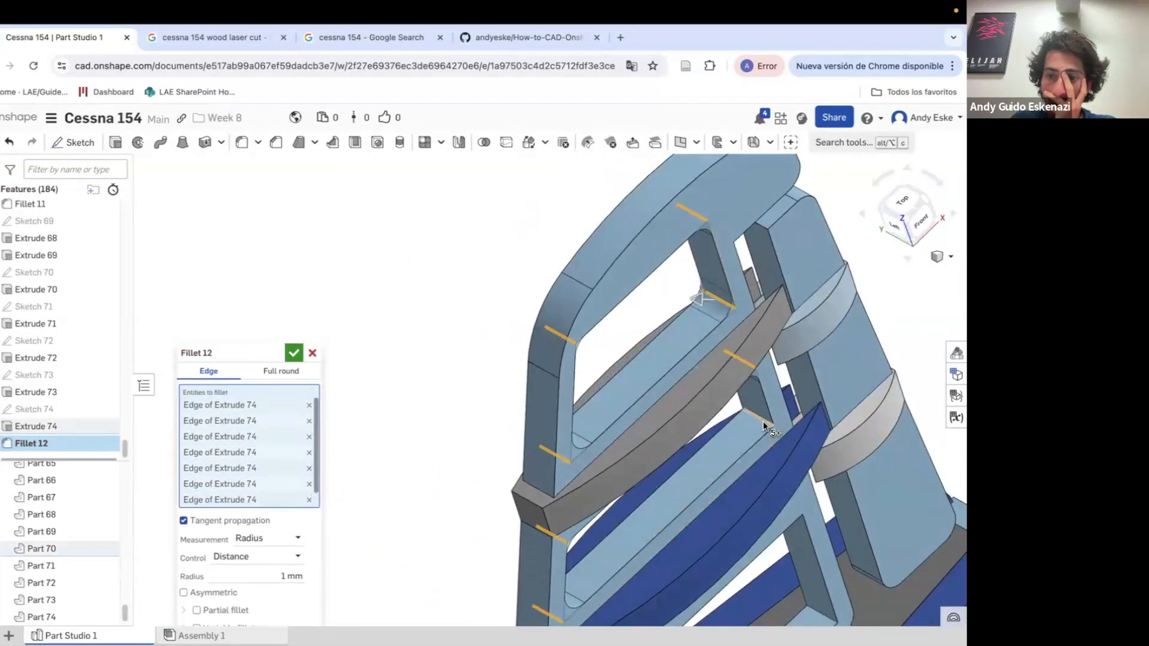
{"action": "left_click", "coordinate": [764, 425]}
Add the lower cutout's corner edges to the 1 mm fillet and accept it
{"action": "left_click", "coordinate": [821, 599]}
{"action": "right_click_drag", "start_coordinate": [817, 587], "coordinate": [791, 496]}
{"action": "left_click", "coordinate": [789, 499]}
{"action": "scroll", "coordinate": [742, 419], "scroll_direction": "down", "scroll_amount": 4}
{"action": "left_click", "coordinate": [547, 437]}
{"action": "scroll", "coordinate": [479, 432], "scroll_direction": "up", "scroll_amount": 4}
{"action": "right_click_drag", "start_coordinate": [542, 446], "coordinate": [637, 413]}
{"action": "left_click", "coordinate": [293, 353]}
{"action": "scroll", "coordinate": [527, 389], "scroll_direction": "down", "scroll_amount": 8}
{"action": "scroll", "coordinate": [719, 383], "scroll_direction": "up", "scroll_amount": 8}
{"action": "scroll", "coordinate": [71, 419], "scroll_direction": "down", "scroll_amount": 1}
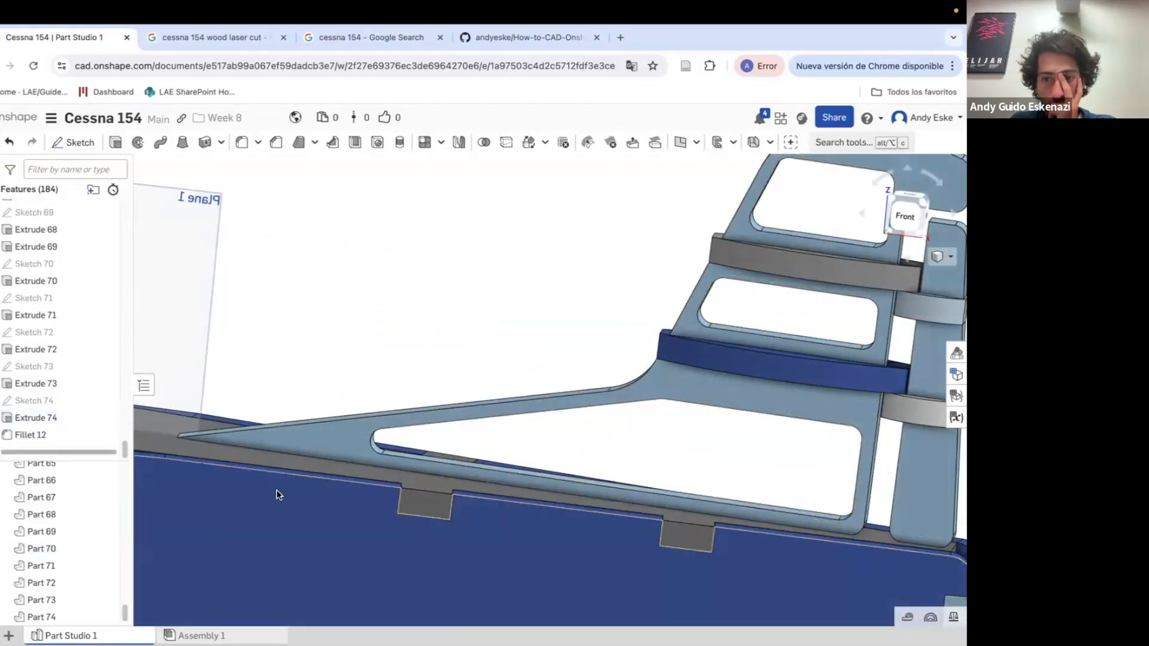
{"action": "double_click", "coordinate": [31, 435]}
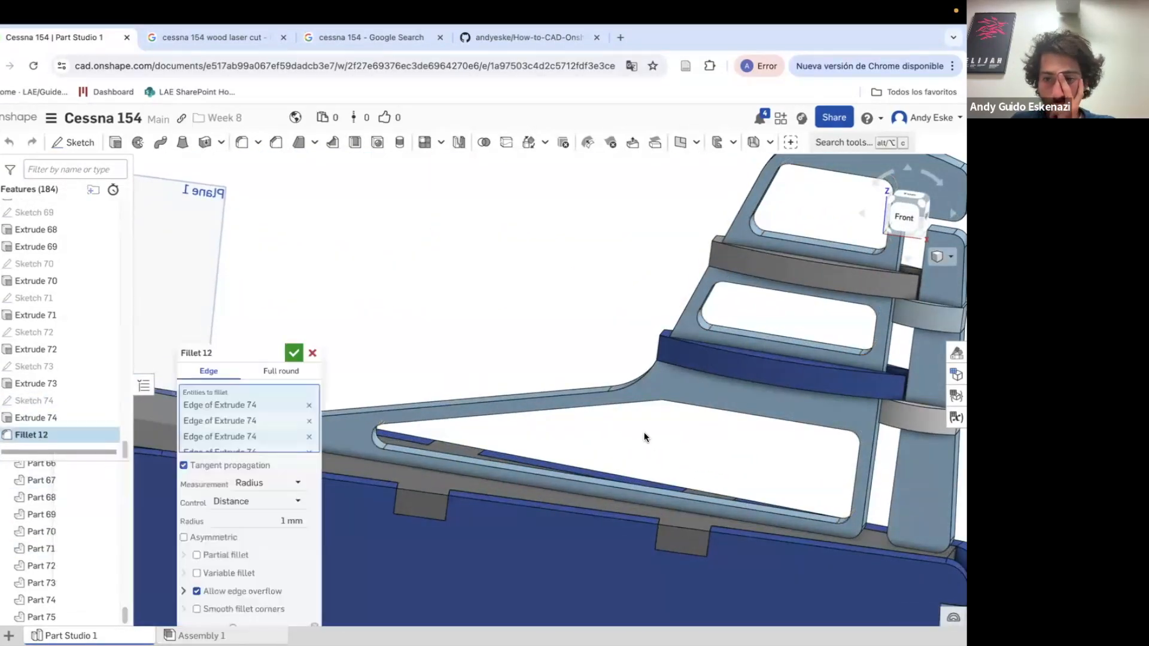
{"action": "scroll", "coordinate": [689, 443], "scroll_direction": "up", "scroll_amount": 5}
{"action": "scroll", "coordinate": [515, 411], "scroll_direction": "down", "scroll_amount": 5}
{"action": "left_click", "coordinate": [293, 353]}
{"action": "left_click", "coordinate": [73, 143]}
{"action": "left_click", "coordinate": [599, 389]}
{"action": "left_click", "coordinate": [312, 353]}
Edit the fin cutout sketch and draw two slanted parallel brace lines across the lower outline from its upper corner
{"action": "right_click", "coordinate": [52, 401]}
{"action": "left_click", "coordinate": [84, 156]}
{"action": "left_click", "coordinate": [389, 142]}
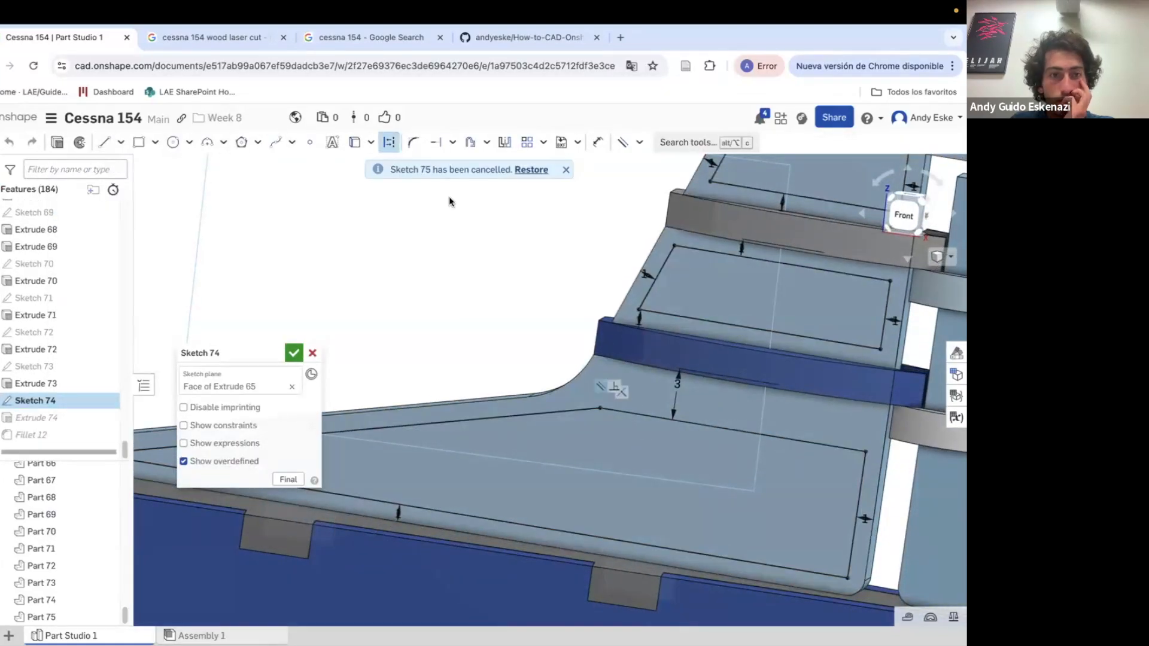
{"action": "left_click", "coordinate": [633, 543]}
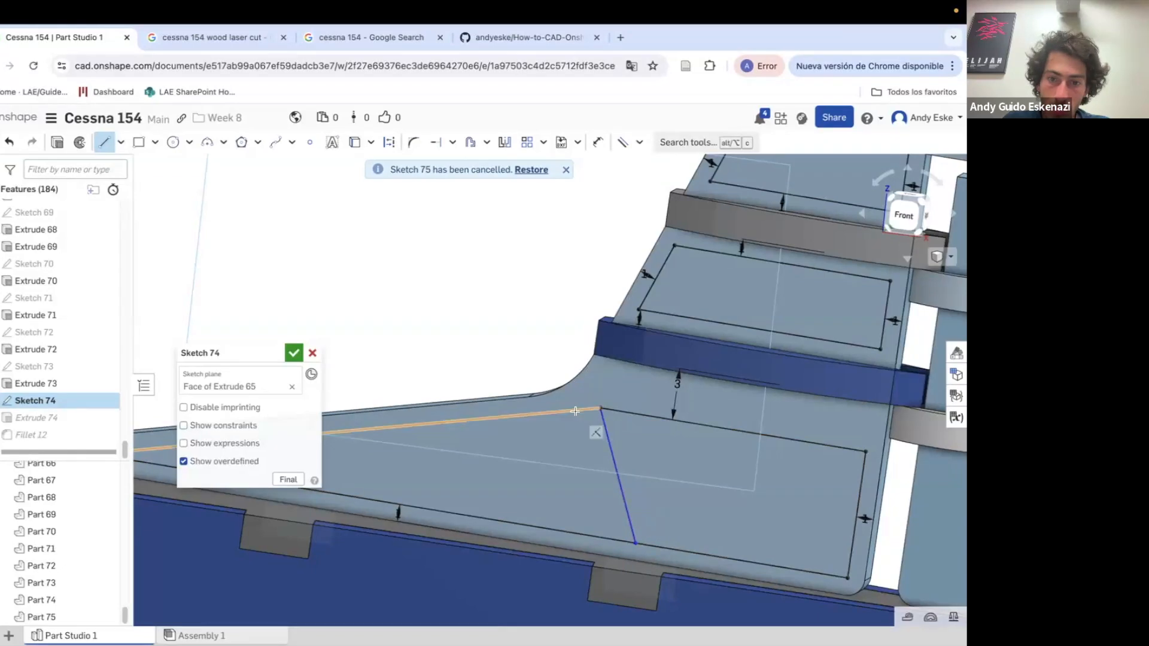
{"action": "key", "text": "u"}
Dimension the brace lines 2 mm apart and at 60° to the lower outline's top line, and finish the sketch
{"action": "left_click", "coordinate": [583, 442]}
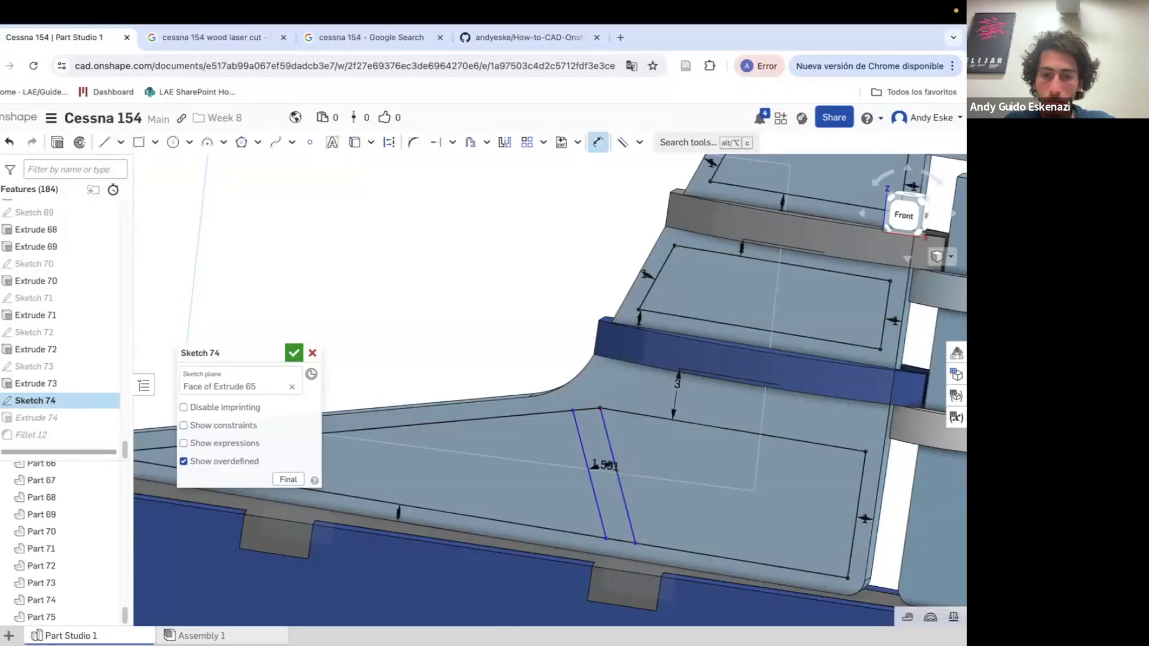
{"action": "left_click", "coordinate": [653, 419]}
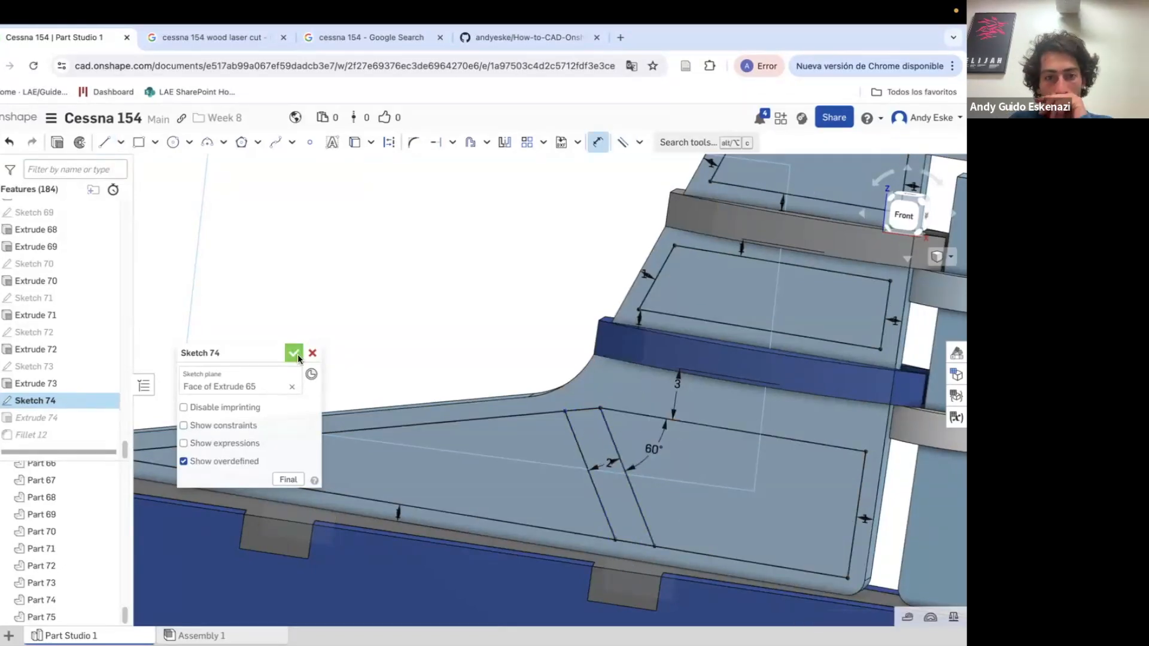
{"action": "left_click", "coordinate": [294, 353]}
{"action": "key", "text": "Return"}
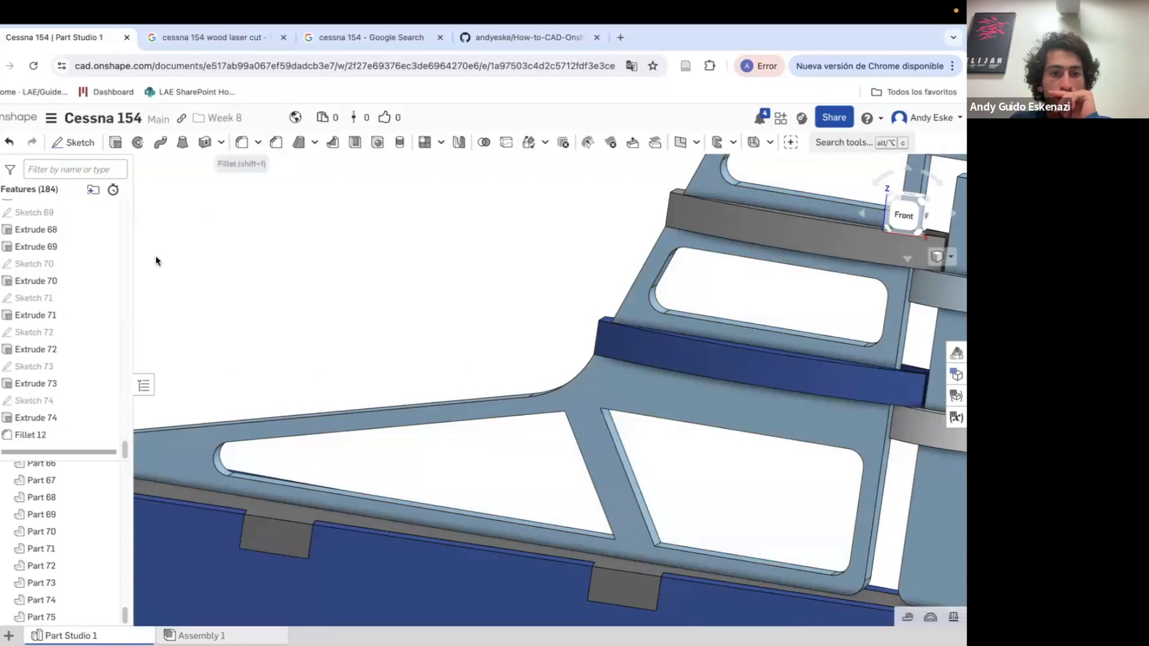
Add the corner edges beside the new diagonal brace to the existing 1 mm cutout fillet
{"action": "double_click", "coordinate": [30, 435]}
{"action": "left_click", "coordinate": [605, 411]}
{"action": "right_click_drag", "start_coordinate": [610, 419], "coordinate": [658, 479]}
{"action": "left_click", "coordinate": [675, 578]}
{"action": "right_click_drag", "start_coordinate": [659, 556], "coordinate": [557, 419]}
{"action": "left_click", "coordinate": [568, 522]}
{"action": "left_click", "coordinate": [561, 393]}
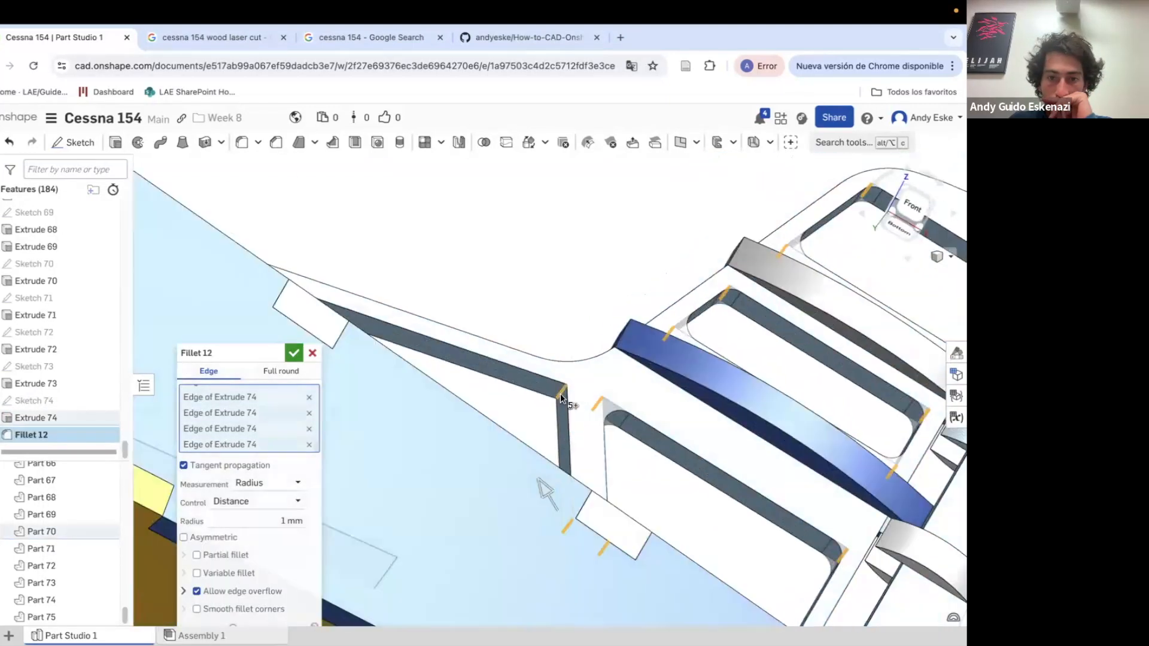
{"action": "key", "text": "Return"}
{"action": "scroll", "coordinate": [519, 288], "scroll_direction": "down", "scroll_amount": 10}
{"action": "right_click_drag", "start_coordinate": [519, 289], "coordinate": [450, 250]}
{"action": "scroll", "coordinate": [468, 260], "scroll_direction": "up", "scroll_amount": 3}
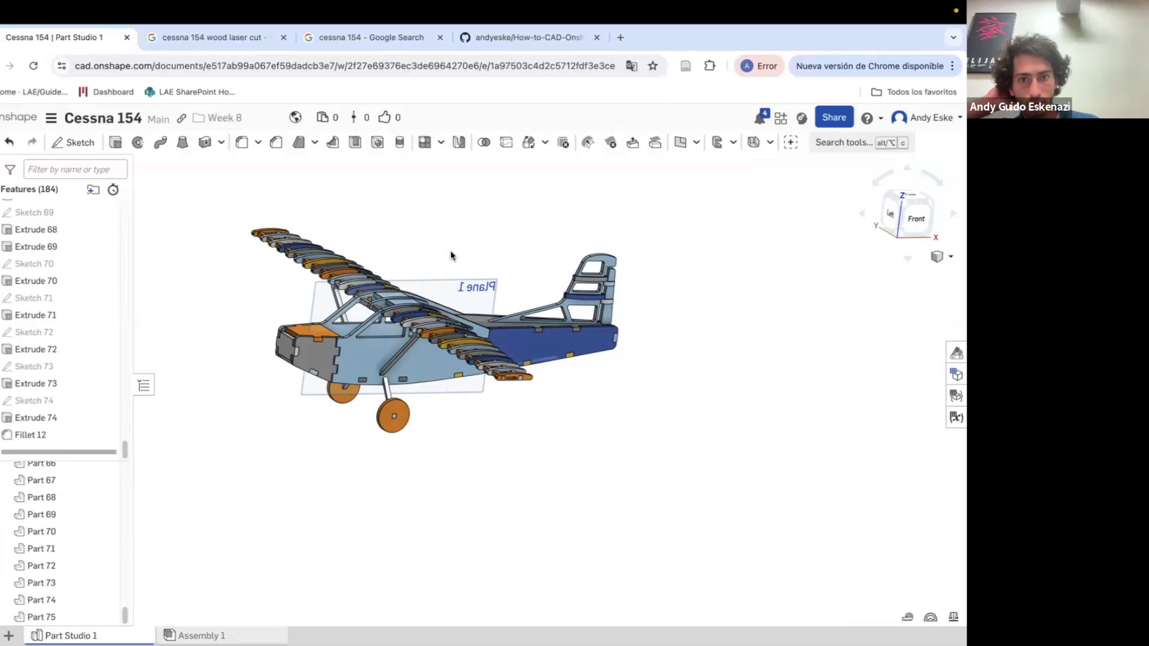
{"action": "scroll", "coordinate": [616, 337], "scroll_direction": "up", "scroll_amount": 4}
{"action": "right_click_drag", "start_coordinate": [587, 353], "coordinate": [592, 324]}
{"action": "scroll", "coordinate": [636, 423], "scroll_direction": "up", "scroll_amount": 4}
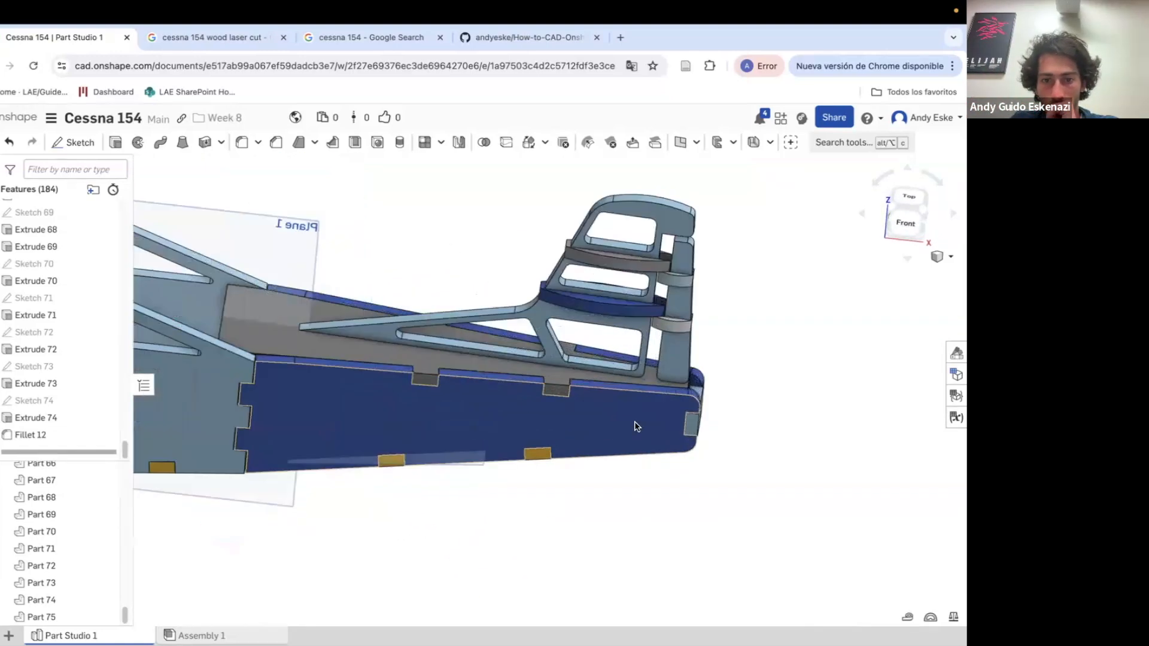
{"action": "key", "text": "shift+s"}
{"action": "left_click", "coordinate": [530, 415]}
{"action": "scroll", "coordinate": [655, 432], "scroll_direction": "up", "scroll_amount": 3}
{"action": "right_click_drag", "start_coordinate": [654, 432], "coordinate": [507, 444]}
{"action": "scroll", "coordinate": [642, 438], "scroll_direction": "down", "scroll_amount": 5}
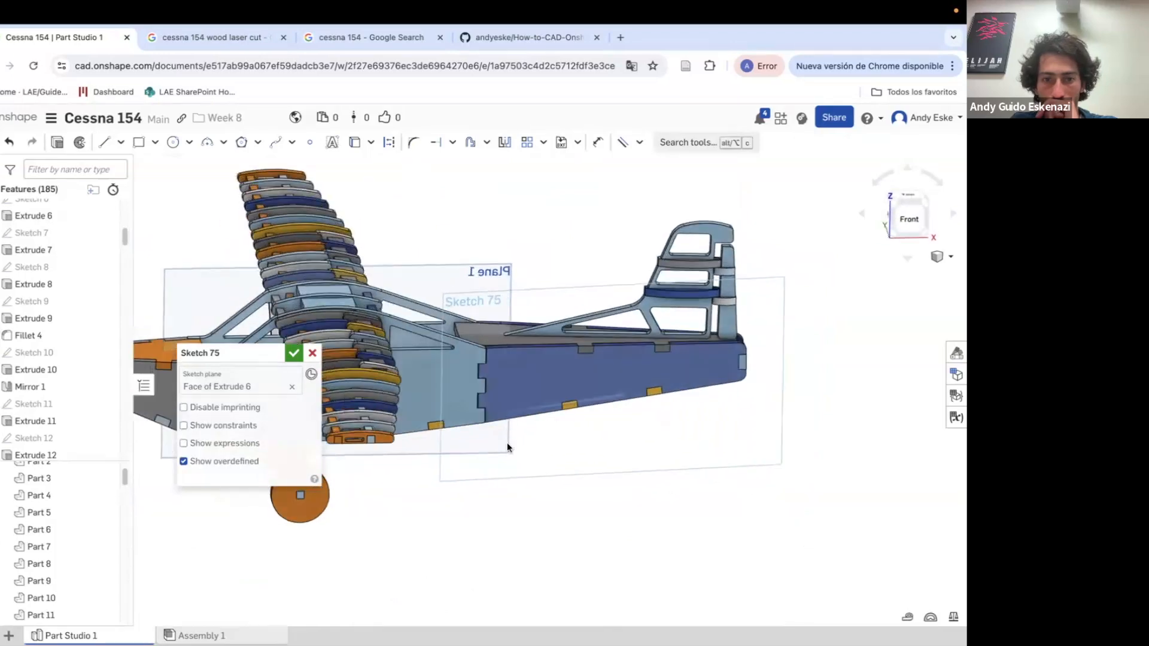
{"action": "key", "text": "Escape"}
Create a plane offset 15 mm from the face of Extrude 46
{"action": "scroll", "coordinate": [641, 422], "scroll_direction": "down", "scroll_amount": 2}
{"action": "right_click_drag", "start_coordinate": [641, 421], "coordinate": [621, 425]}
{"action": "scroll", "coordinate": [664, 395], "scroll_direction": "up", "scroll_amount": 2}
{"action": "left_click", "coordinate": [680, 143]}
{"action": "scroll", "coordinate": [700, 340], "scroll_direction": "up", "scroll_amount": 3}
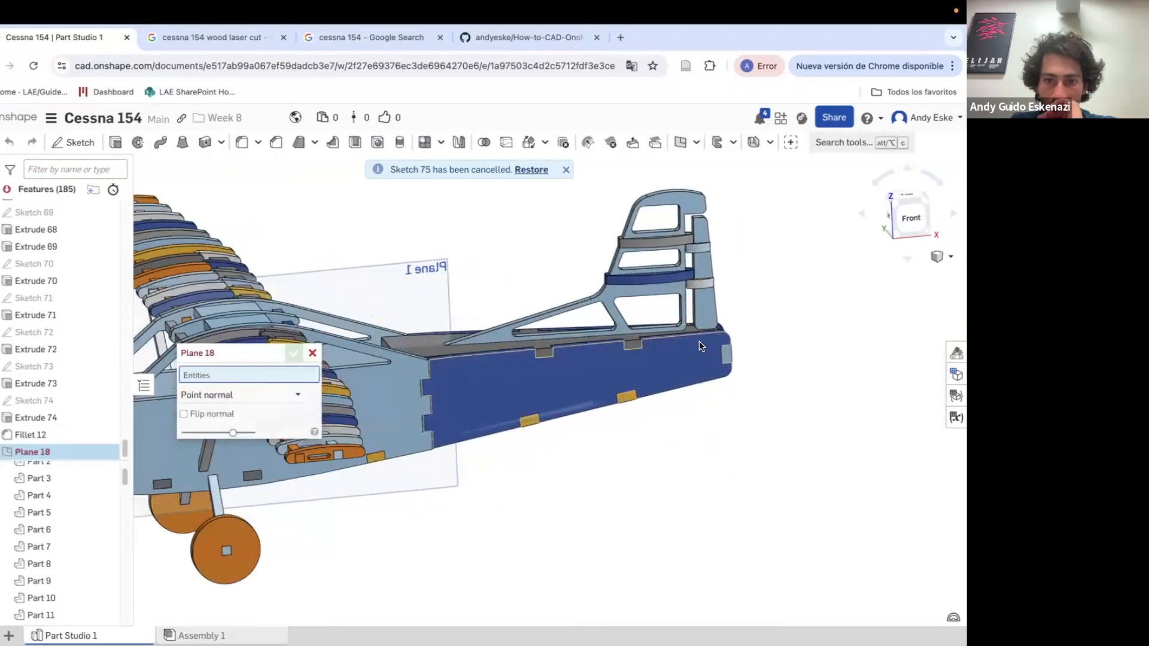
{"action": "right_click_drag", "start_coordinate": [699, 341], "coordinate": [664, 258]}
{"action": "scroll", "coordinate": [448, 270], "scroll_direction": "up", "scroll_amount": 4}
{"action": "left_click", "coordinate": [445, 271]}
{"action": "scroll", "coordinate": [483, 340], "scroll_direction": "down", "scroll_amount": 5}
{"action": "left_click", "coordinate": [288, 428]}
{"action": "type", "text": "15"}
{"action": "key", "text": "Return"}
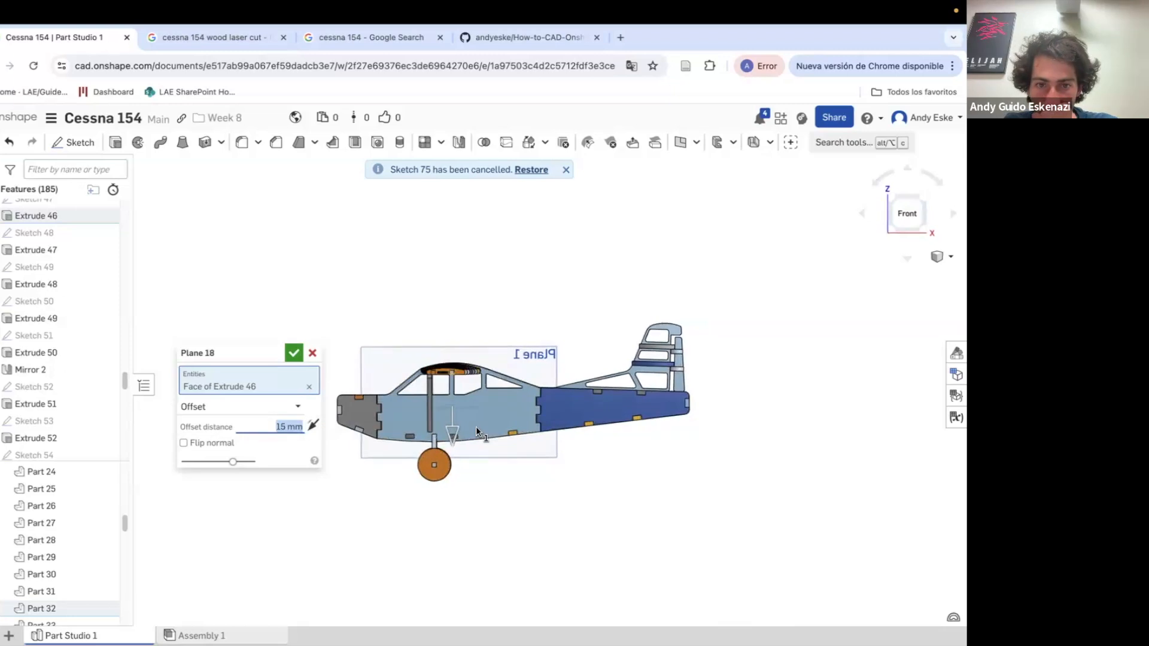
{"action": "left_click", "coordinate": [298, 352]}
Sketch on the new offset plane and project the fuselage side panel's upper edge between the rear tab and the tail
{"action": "key", "text": "shift+s"}
{"action": "right_click_drag", "start_coordinate": [588, 508], "coordinate": [593, 538]}
{"action": "left_click", "coordinate": [687, 427]}
{"action": "scroll", "coordinate": [687, 426], "scroll_direction": "down", "scroll_amount": 3}
{"action": "mouse_move", "coordinate": [687, 426]}
{"action": "right_mouse_down"}
{"action": "mouse_move", "coordinate": [651, 415]}
{"action": "mouse_move", "coordinate": [621, 448]}
{"action": "right_mouse_up"}
{"action": "scroll", "coordinate": [650, 415], "scroll_direction": "up", "scroll_amount": 5}
{"action": "scroll", "coordinate": [695, 397], "scroll_direction": "up", "scroll_amount": 5}
{"action": "scroll", "coordinate": [695, 396], "scroll_direction": "down", "scroll_amount": 5}
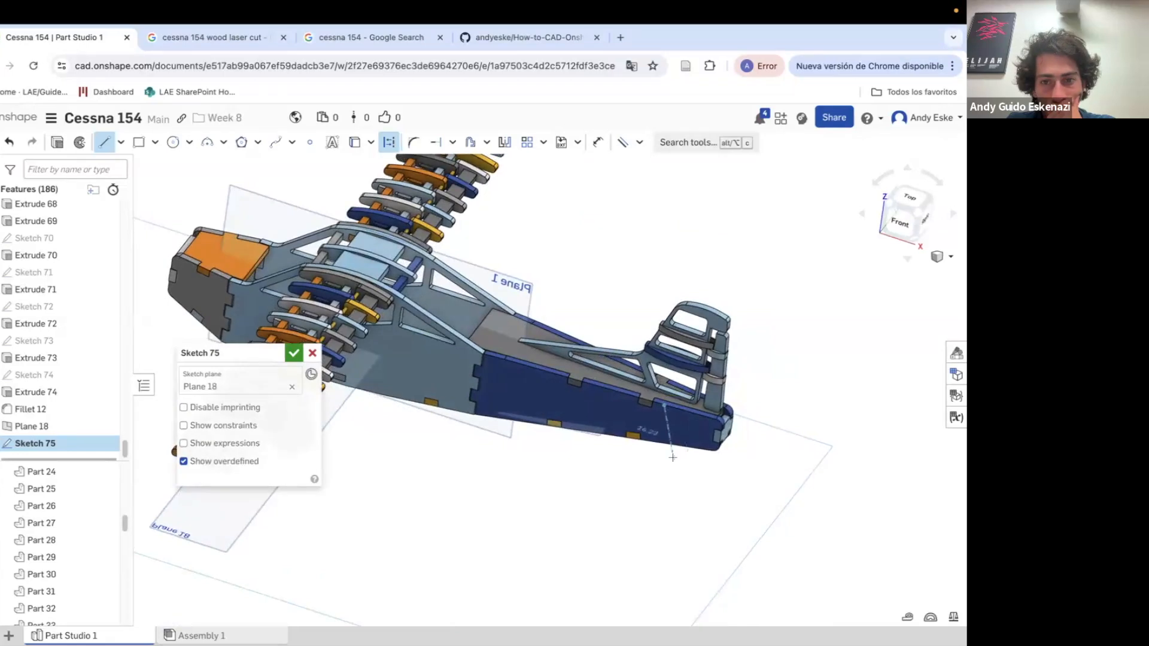
{"action": "key", "text": "u"}
{"action": "scroll", "coordinate": [669, 398], "scroll_direction": "up", "scroll_amount": 2}
{"action": "left_click", "coordinate": [670, 399]}
{"action": "right_click_drag", "start_coordinate": [670, 398], "coordinate": [683, 330]}
{"action": "left_click", "coordinate": [295, 354]}
Edit the offset plane to a distance of 15 mm and reopen the sketch that lies on it
{"action": "right_click", "coordinate": [83, 426]}
{"action": "left_click", "coordinate": [116, 206]}
{"action": "type", "text": "15"}
{"action": "key", "text": "Return"}
{"action": "right_click_drag", "start_coordinate": [752, 505], "coordinate": [733, 557]}
{"action": "scroll", "coordinate": [84, 512], "scroll_direction": "down", "scroll_amount": 6}
{"action": "right_click", "coordinate": [69, 436]}
{"action": "left_click", "coordinate": [89, 188]}
Try to extend the projected edge forward with a line constrained parallel to it
{"action": "mouse_move", "coordinate": [756, 407]}
{"action": "right_mouse_down"}
{"action": "mouse_move", "coordinate": [699, 377]}
{"action": "mouse_move", "coordinate": [683, 317]}
{"action": "right_mouse_up"}
{"action": "left_click", "coordinate": [203, 38]}
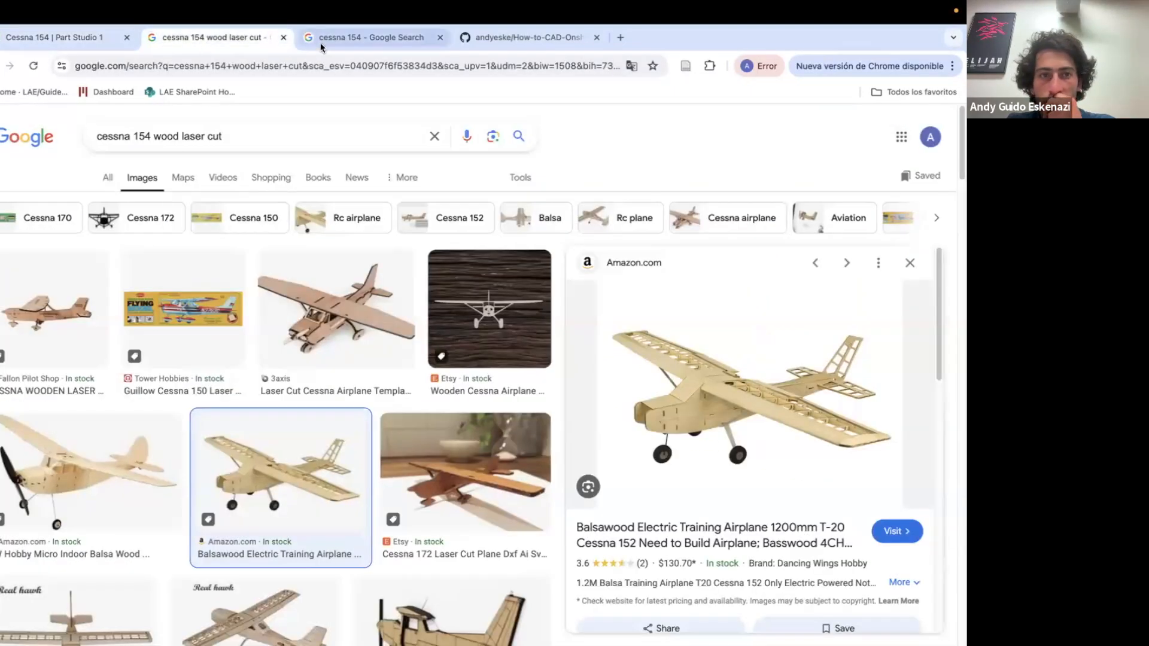
{"action": "left_click", "coordinate": [81, 38]}
{"action": "left_click", "coordinate": [566, 341]}
{"action": "key", "text": "Escape"}
{"action": "right_click_drag", "start_coordinate": [647, 374], "coordinate": [634, 305]}
{"action": "left_click", "coordinate": [635, 343]}
{"action": "left_click", "coordinate": [678, 353]}
{"action": "key", "text": "b"}
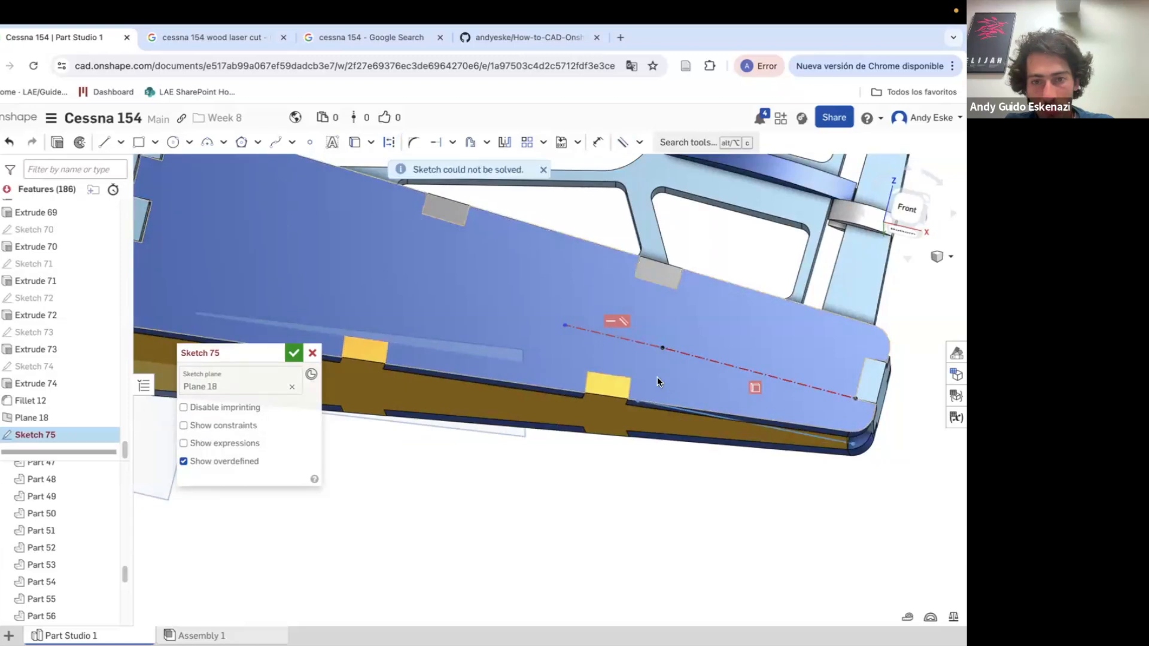
{"action": "key", "text": "ctrl+z"}
Draw a line extending forward from the projected edge's front end and dimension its length 4 mm
{"action": "key", "text": "n"}
{"action": "key", "text": "l"}
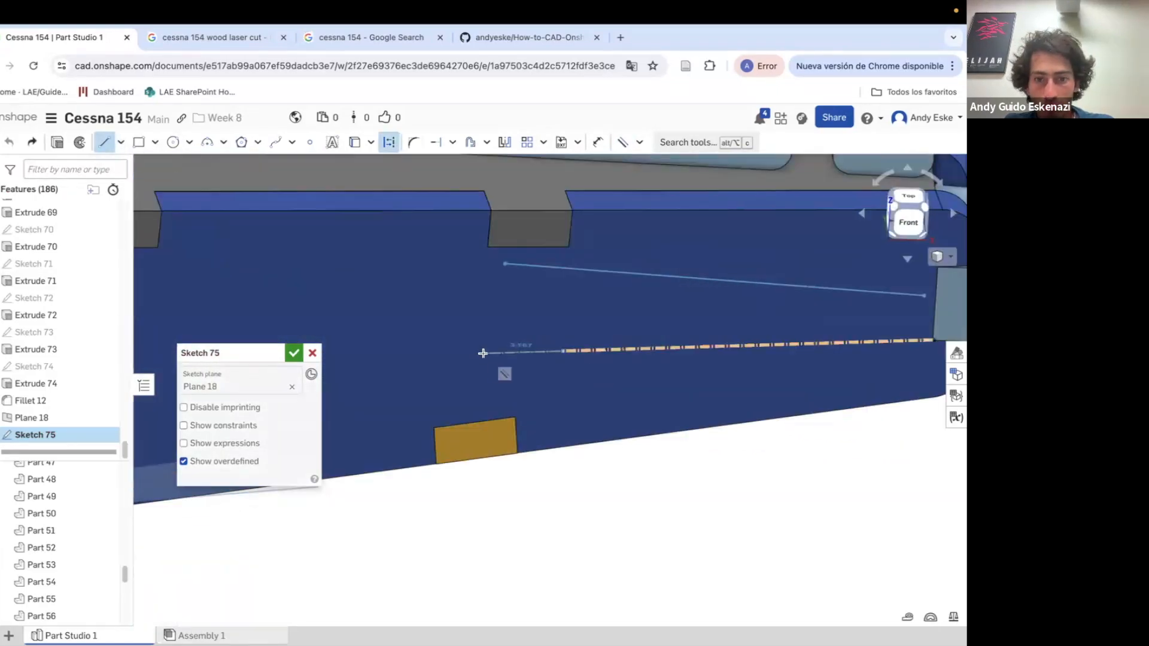
{"action": "left_click", "coordinate": [483, 353]}
{"action": "key", "text": "d"}
{"action": "left_click", "coordinate": [521, 353]}
{"action": "left_click", "coordinate": [511, 372]}
{"action": "type", "text": "4"}
{"action": "key", "text": "Return"}
{"action": "scroll", "coordinate": [523, 344], "scroll_direction": "down", "scroll_amount": 5}
Set the forward extension line's length to 8 mm
{"action": "right_click_drag", "start_coordinate": [523, 344], "coordinate": [520, 419]}
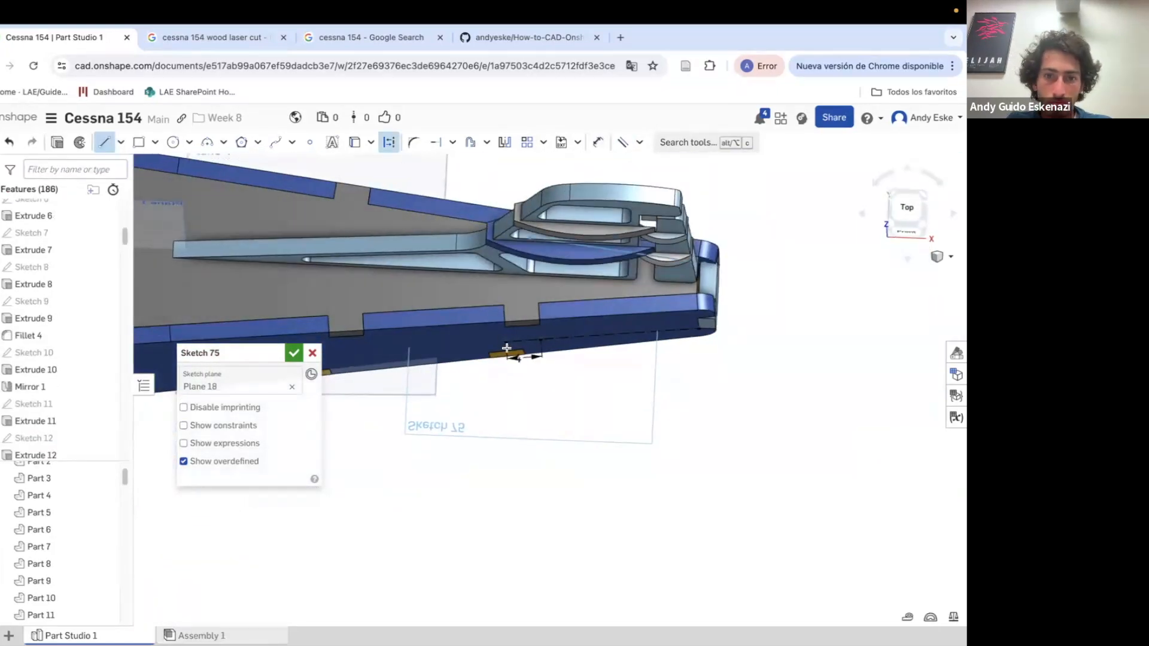
{"action": "left_click", "coordinate": [507, 348]}
{"action": "scroll", "coordinate": [604, 407], "scroll_direction": "down", "scroll_amount": 5}
{"action": "key", "text": "Escape"}
{"action": "right_click_drag", "start_coordinate": [603, 402], "coordinate": [538, 386]}
{"action": "key", "text": "Return"}
{"action": "double_click", "coordinate": [531, 370]}
{"action": "type", "text": "8"}
{"action": "key", "text": "Return"}
Sketch a construction-line stabilizer outline from the tail end, with a rear line about 29 mm long, back to the extension line's front end
{"action": "left_click", "coordinate": [659, 361]}
{"action": "scroll", "coordinate": [652, 350], "scroll_direction": "down", "scroll_amount": 3}
{"action": "key", "text": "a"}
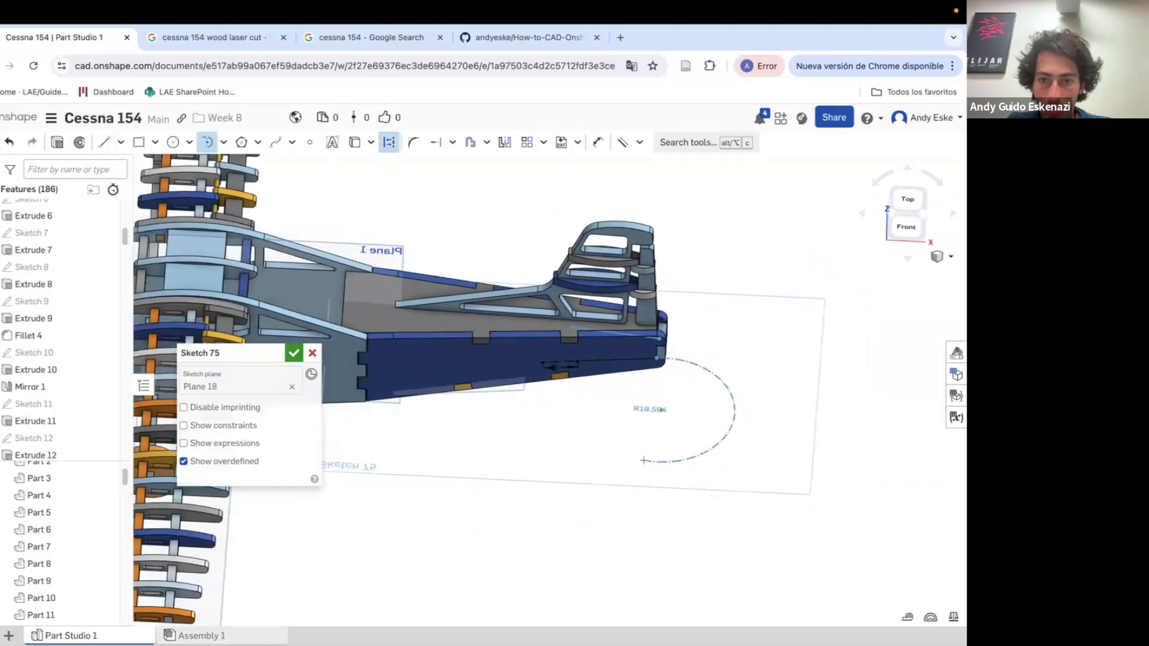
{"action": "left_click", "coordinate": [659, 359]}
{"action": "right_click_drag", "start_coordinate": [646, 460], "coordinate": [642, 520]}
{"action": "left_click", "coordinate": [637, 422]}
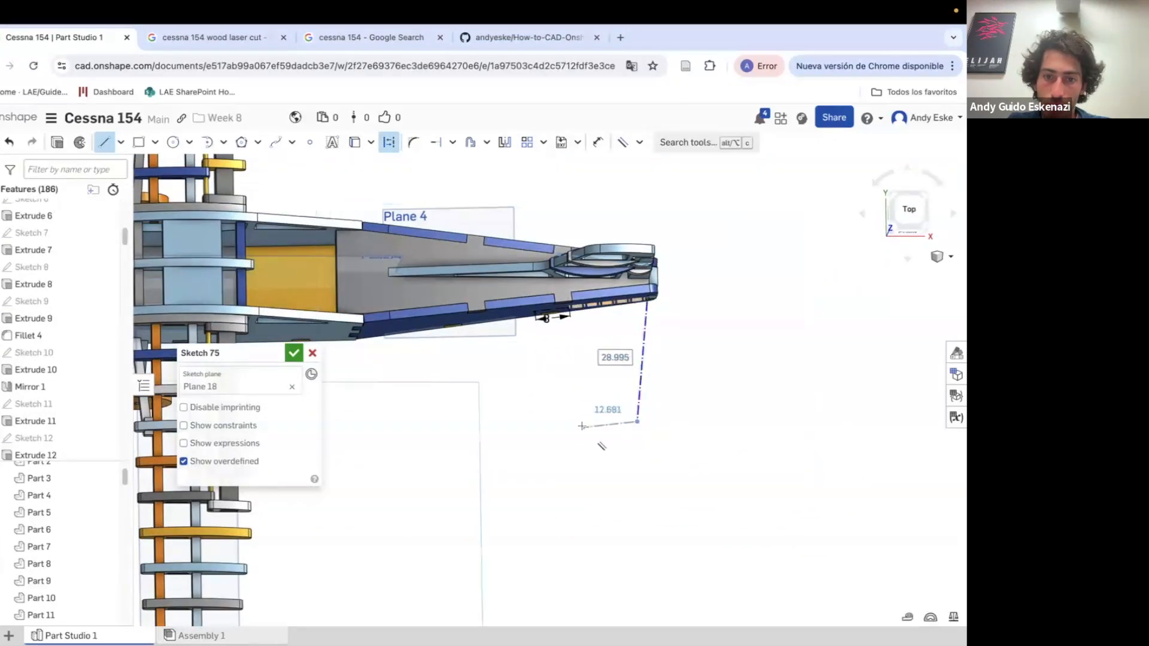
{"action": "left_click", "coordinate": [585, 422]}
{"action": "left_click", "coordinate": [535, 316]}
{"action": "key", "text": "Escape"}
{"action": "right_click_drag", "start_coordinate": [539, 335], "coordinate": [617, 305]}
{"action": "scroll", "coordinate": [617, 305], "scroll_direction": "down", "scroll_amount": 5}
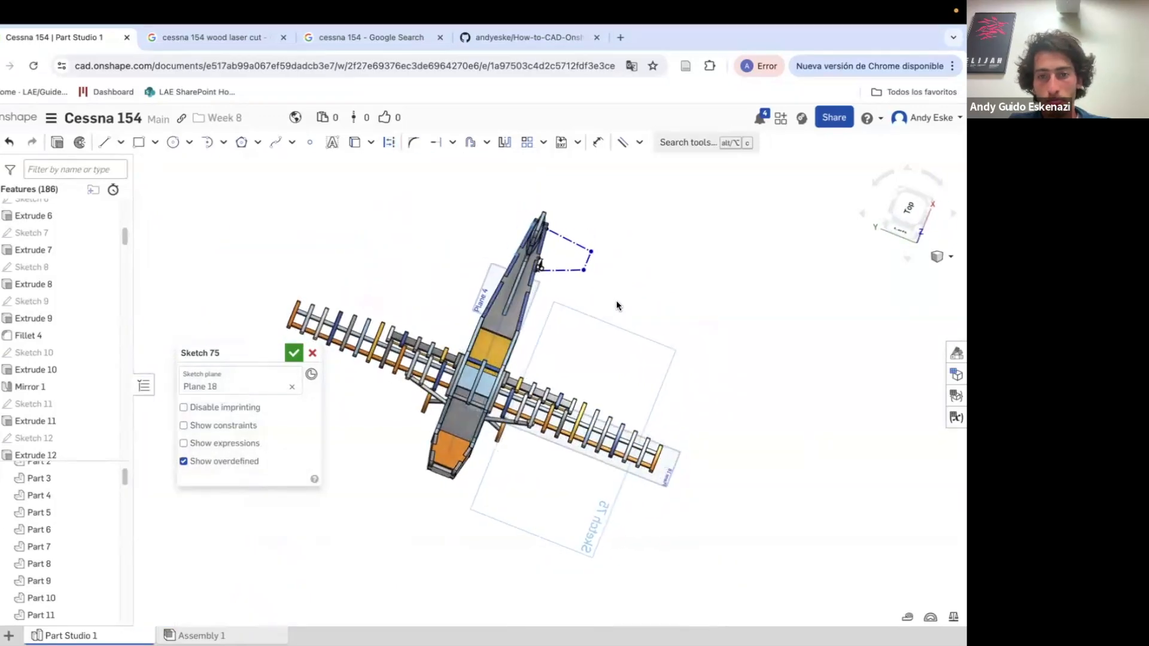
Draw a construction line from the outline's outer rear corner straight to the projected fuselage edge and set the stabilizer's span to 30 mm
{"action": "scroll", "coordinate": [560, 263], "scroll_direction": "up", "scroll_amount": 4}
{"action": "right_click_drag", "start_coordinate": [556, 260], "coordinate": [415, 174]}
{"action": "key", "text": "l"}
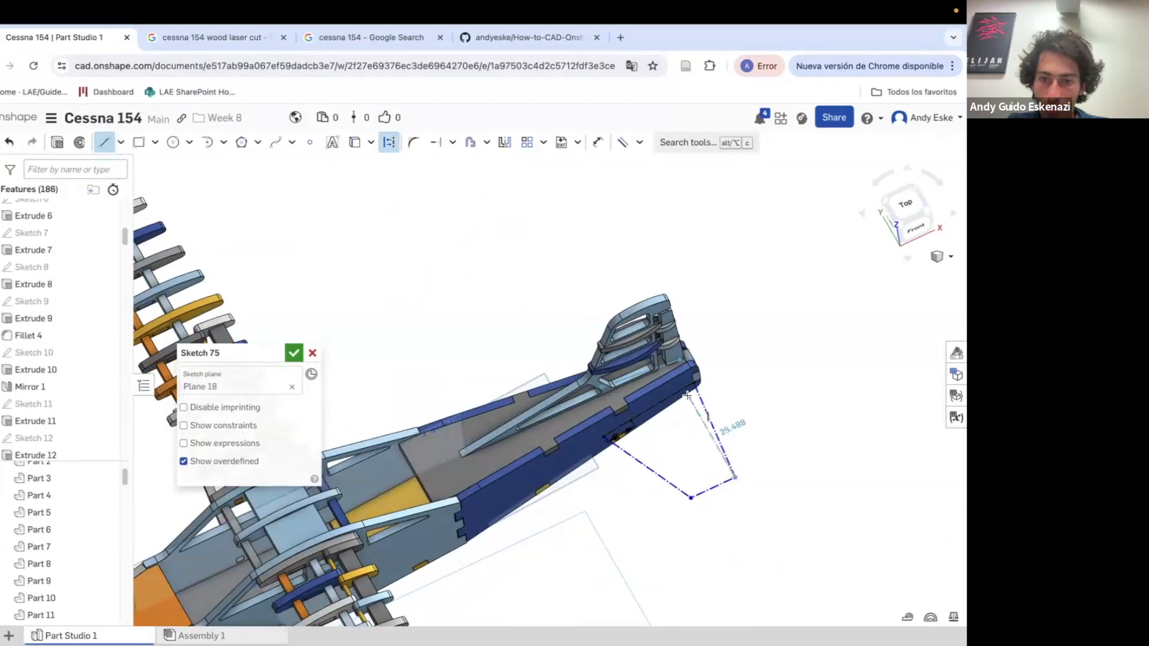
{"action": "left_click", "coordinate": [687, 396]}
{"action": "key", "text": "d"}
{"action": "left_click", "coordinate": [706, 426]}
{"action": "left_click", "coordinate": [769, 404]}
{"action": "type", "text": "30"}
{"action": "key", "text": "Return"}
Set the tip line's length to 12 mm and the gap between the straight line's inner end and the outline's rear end to 3 mm
{"action": "scroll", "coordinate": [764, 405], "scroll_direction": "down", "scroll_amount": 6}
{"action": "mouse_move", "coordinate": [737, 413]}
{"action": "right_mouse_down"}
{"action": "mouse_move", "coordinate": [682, 447]}
{"action": "mouse_move", "coordinate": [695, 477]}
{"action": "mouse_move", "coordinate": [704, 413]}
{"action": "mouse_move", "coordinate": [694, 401]}
{"action": "mouse_move", "coordinate": [673, 428]}
{"action": "right_mouse_up"}
{"action": "scroll", "coordinate": [659, 339], "scroll_direction": "up", "scroll_amount": 8}
{"action": "left_click", "coordinate": [828, 503]}
{"action": "left_click", "coordinate": [826, 530]}
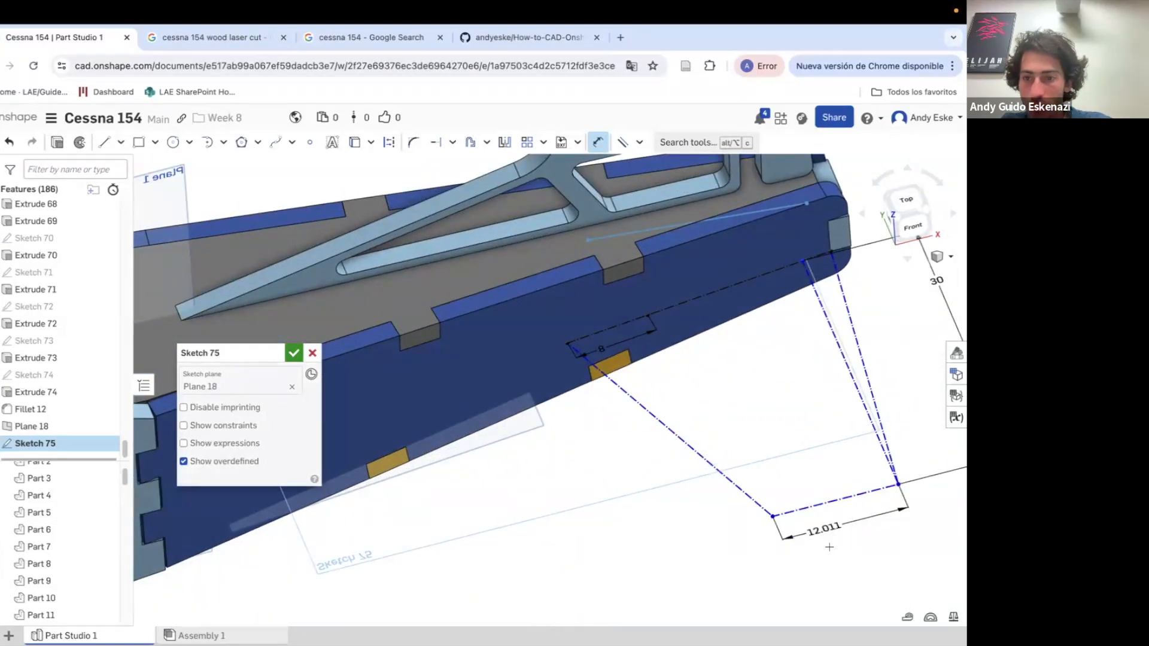
{"action": "scroll", "coordinate": [838, 317], "scroll_direction": "up", "scroll_amount": 4}
{"action": "left_click", "coordinate": [782, 311]}
{"action": "left_click", "coordinate": [820, 303]}
{"action": "left_click", "coordinate": [820, 347]}
{"action": "type", "text": "3"}
{"action": "key", "text": "Return"}
{"action": "scroll", "coordinate": [823, 359], "scroll_direction": "down", "scroll_amount": 6}
{"action": "right_click_drag", "start_coordinate": [801, 411], "coordinate": [786, 522]}
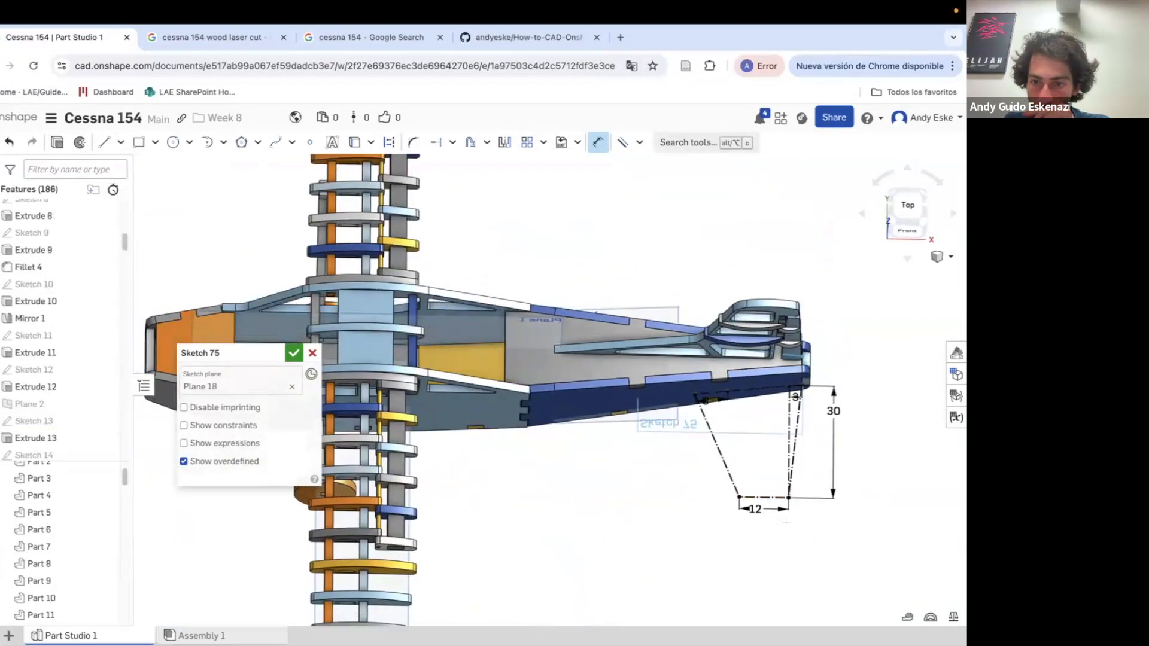
Draw three spanwise construction lines from the tip line to the fuselage edge, parallel to the straight rear line
{"action": "scroll", "coordinate": [786, 522], "scroll_direction": "up", "scroll_amount": 4}
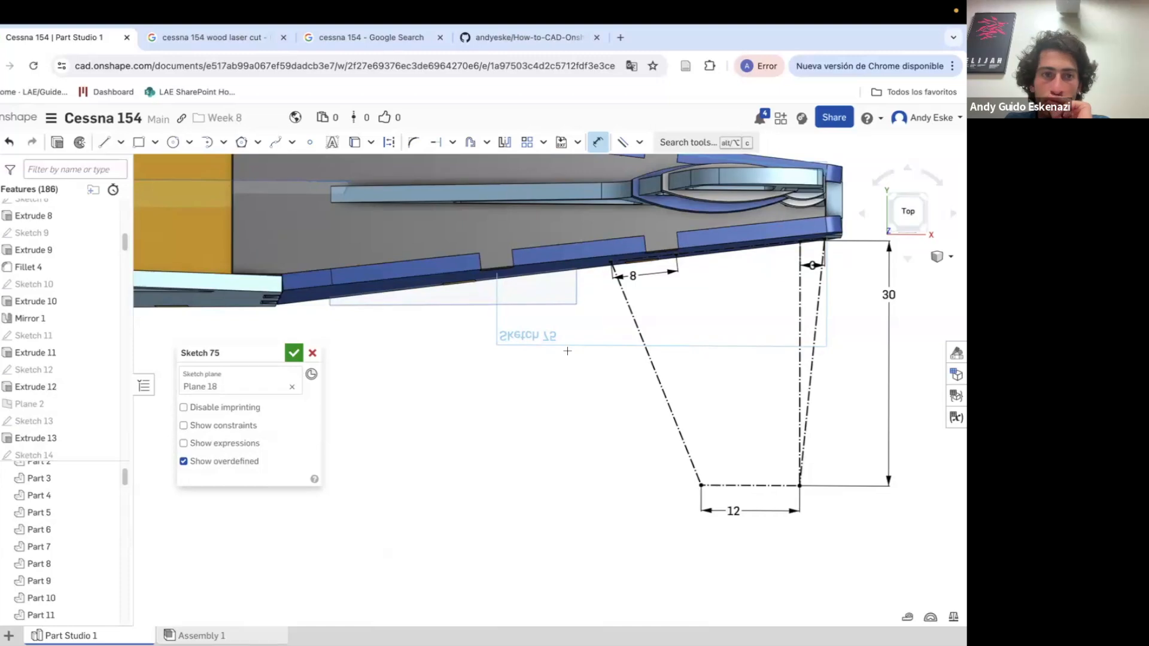
{"action": "left_click", "coordinate": [121, 143]}
{"action": "left_click", "coordinate": [122, 161]}
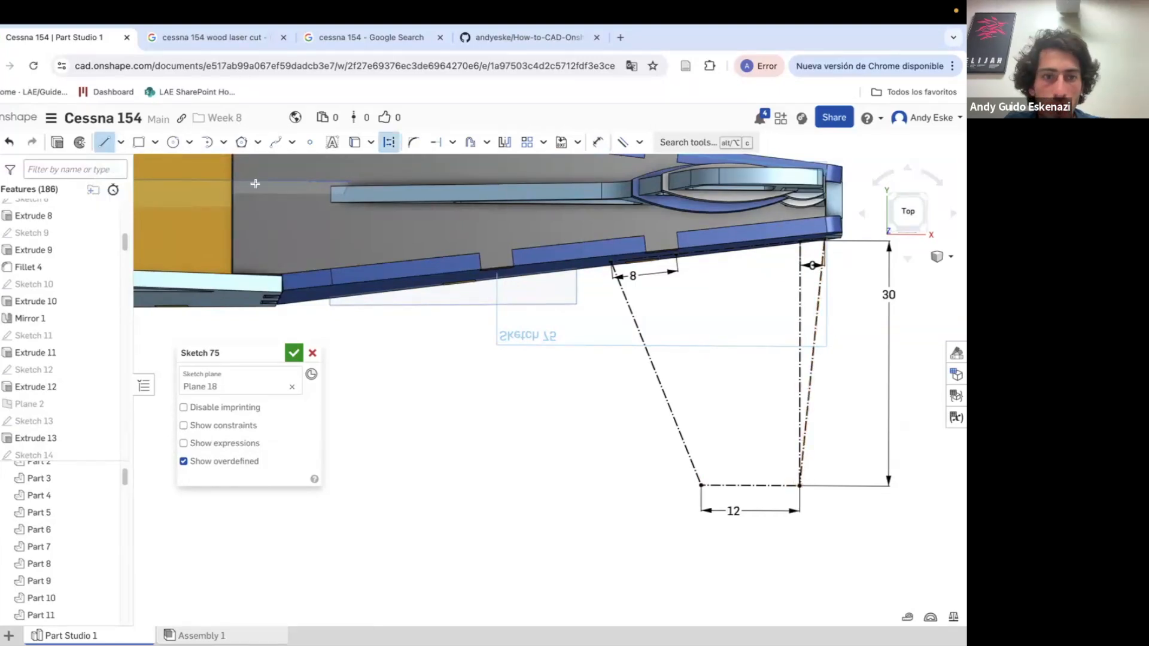
{"action": "left_click", "coordinate": [783, 485]}
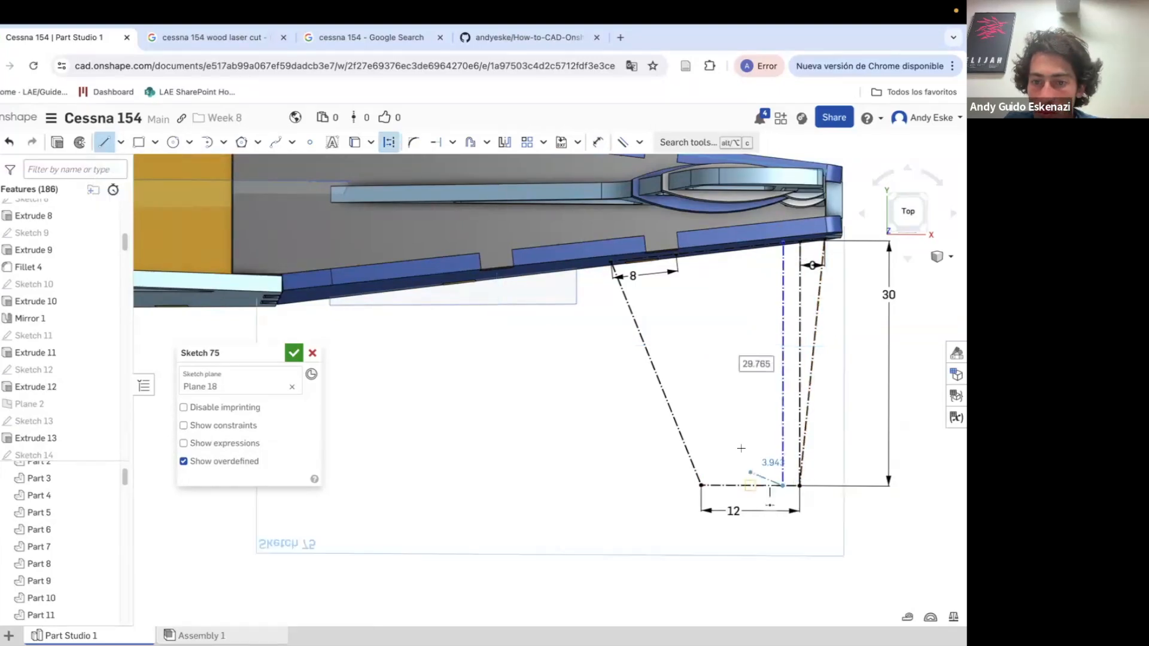
{"action": "left_click", "coordinate": [732, 252]}
{"action": "key", "text": "Escape"}
{"action": "scroll", "coordinate": [745, 324], "scroll_direction": "down", "scroll_amount": 2}
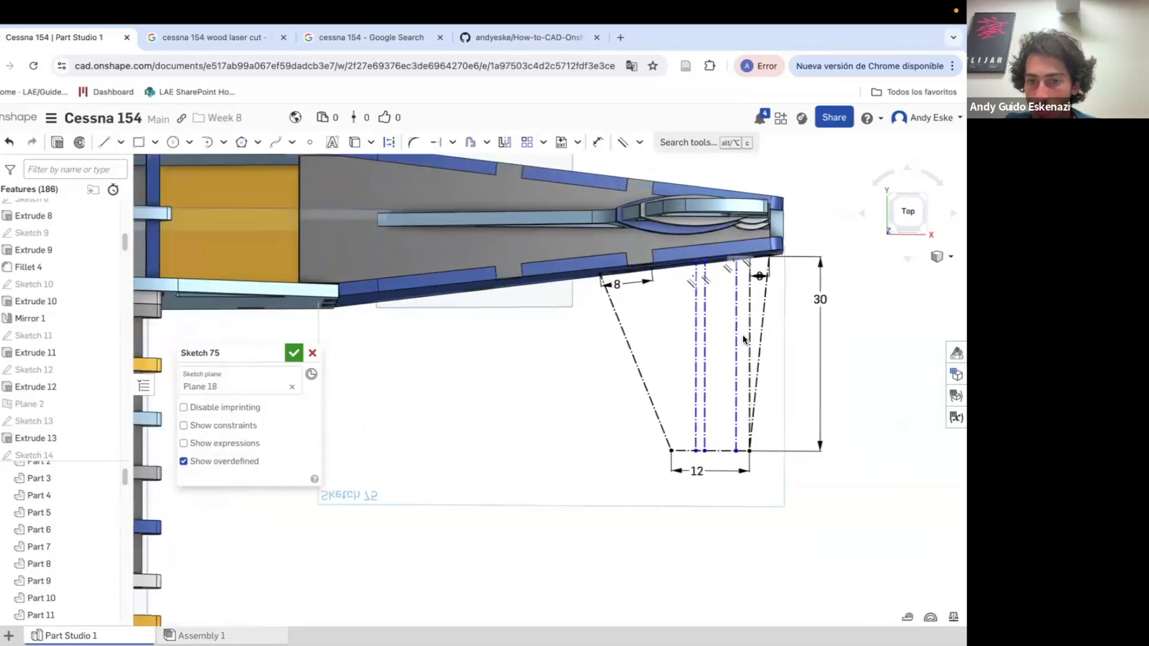
{"action": "scroll", "coordinate": [778, 366], "scroll_direction": "up", "scroll_amount": 3}
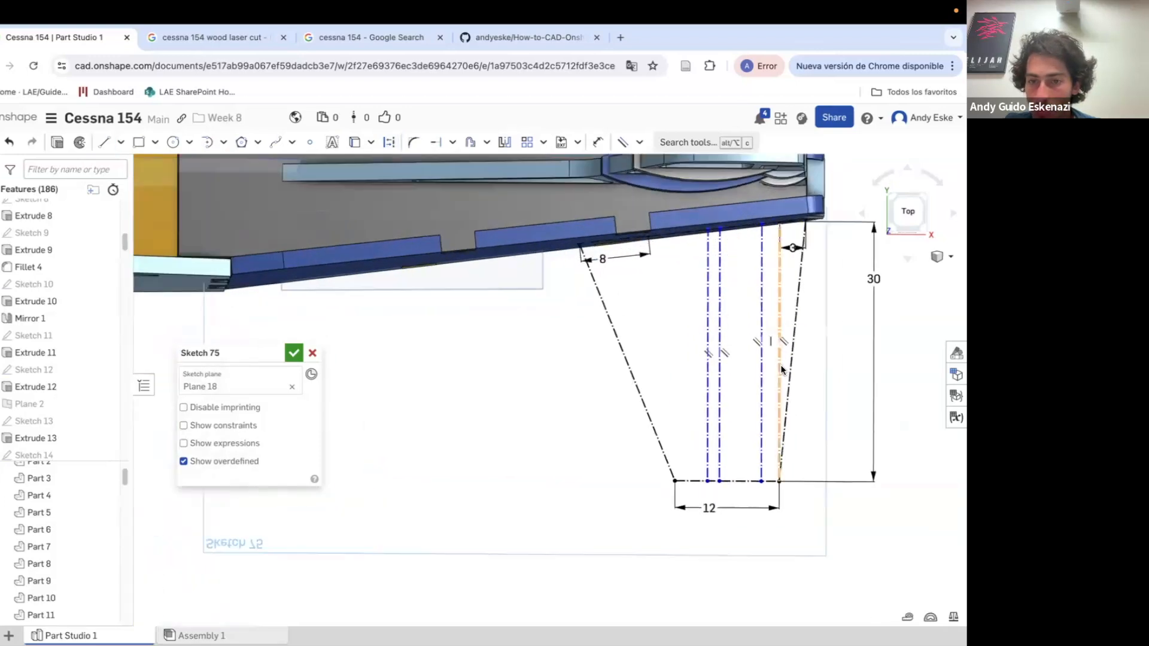
Align the front spanwise line with the tip line's front end and place a pair of spanwise construction lines behind mid-chord
{"action": "left_click", "coordinate": [707, 480]}
{"action": "key", "text": "Escape"}
{"action": "left_click_drag", "start_coordinate": [720, 463], "coordinate": [689, 464]}
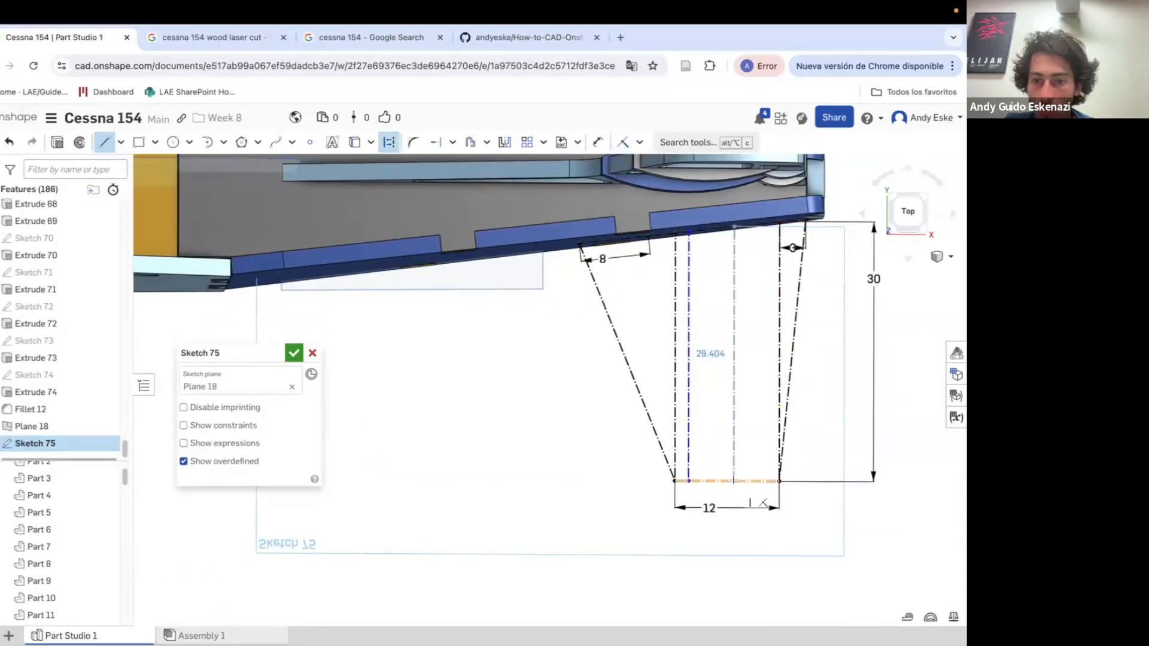
{"action": "left_click", "coordinate": [389, 142]}
{"action": "scroll", "coordinate": [750, 222], "scroll_direction": "up", "scroll_amount": 3}
{"action": "scroll", "coordinate": [746, 501], "scroll_direction": "up", "scroll_amount": 3}
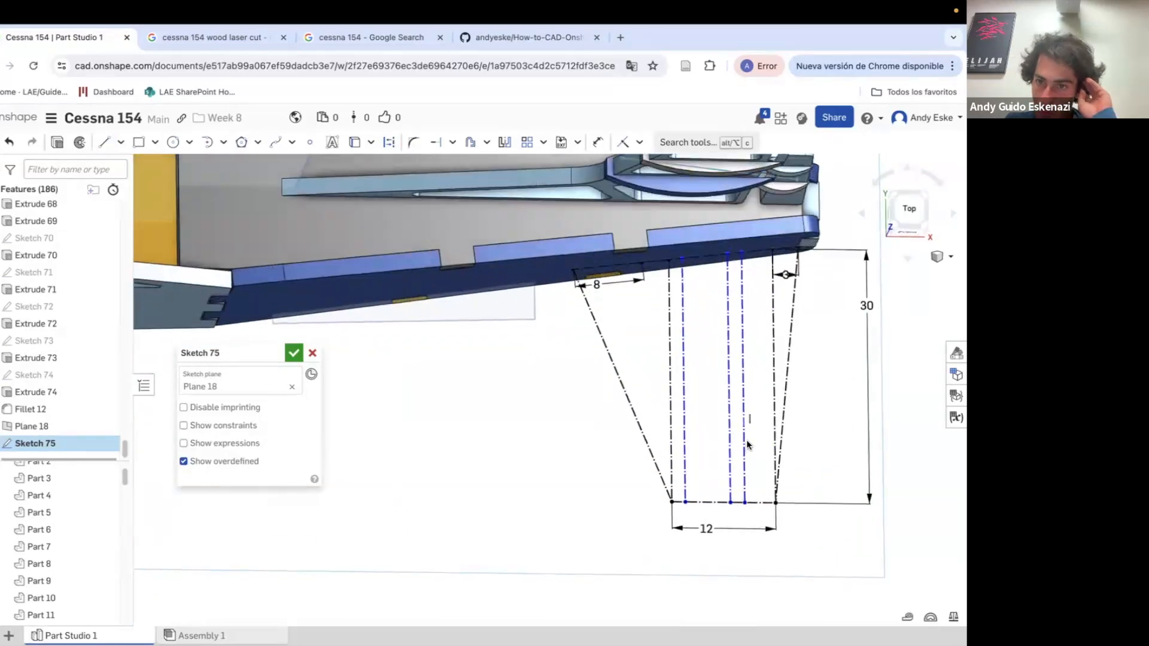
Draw four chordwise construction lines across the stabilizer between its slanted front and rear outline lines
{"action": "left_click", "coordinate": [794, 306]}
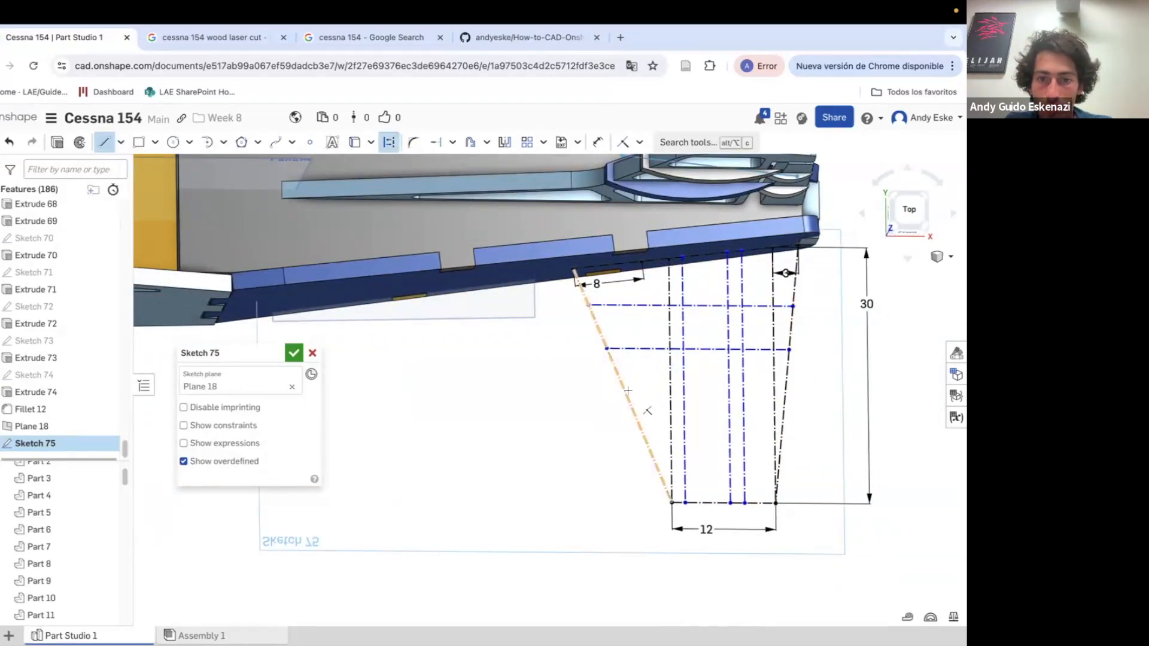
{"action": "key", "text": "Escape"}
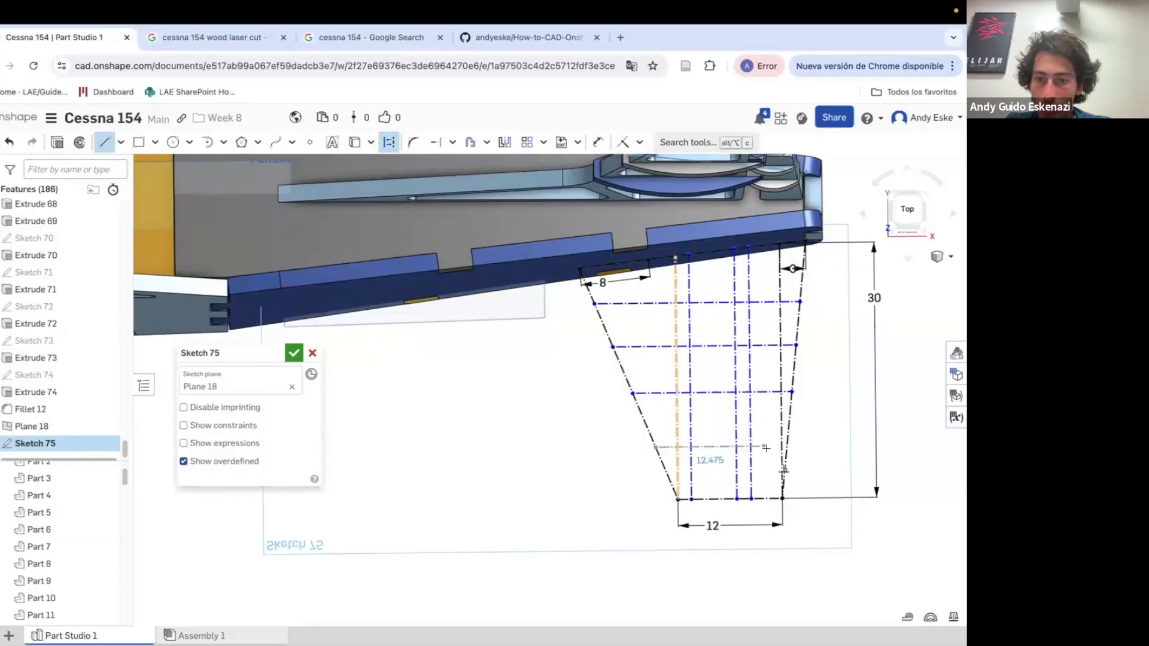
{"action": "left_click", "coordinate": [788, 447]}
{"action": "key", "text": "Escape"}
{"action": "scroll", "coordinate": [707, 448], "scroll_direction": "up", "scroll_amount": 3}
{"action": "scroll", "coordinate": [599, 502], "scroll_direction": "down", "scroll_amount": 2}
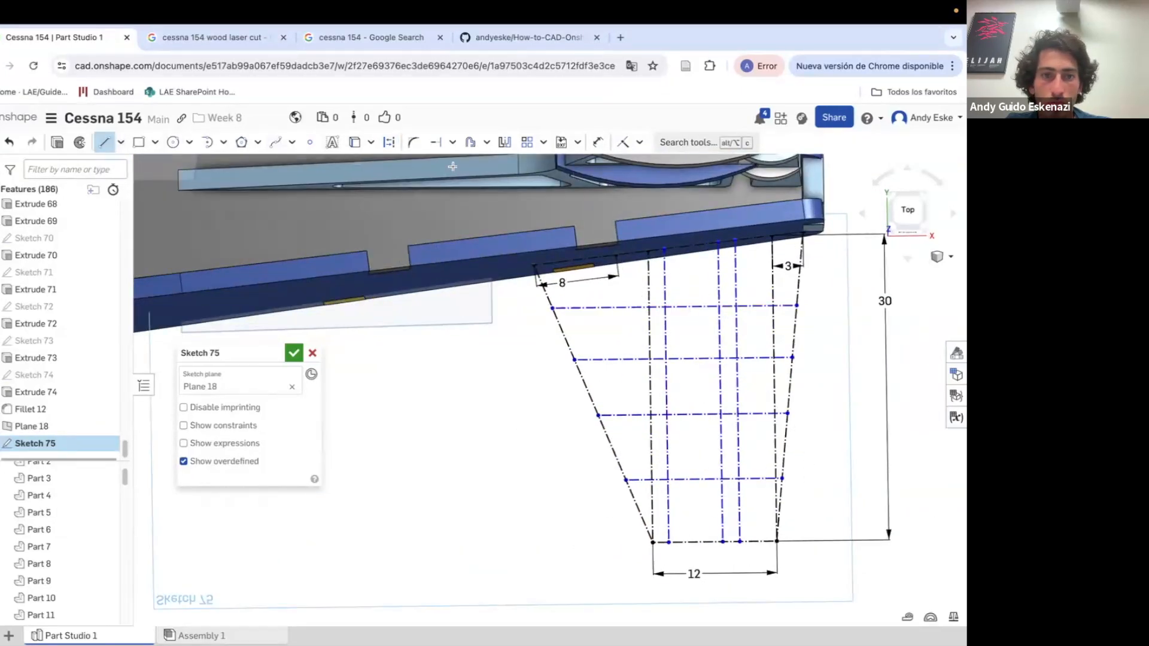
Complete narrow construction rectangles along the chordwise lines and tip line, ending the four inner ones at the outline's rear line
{"action": "left_click", "coordinate": [836, 322]}
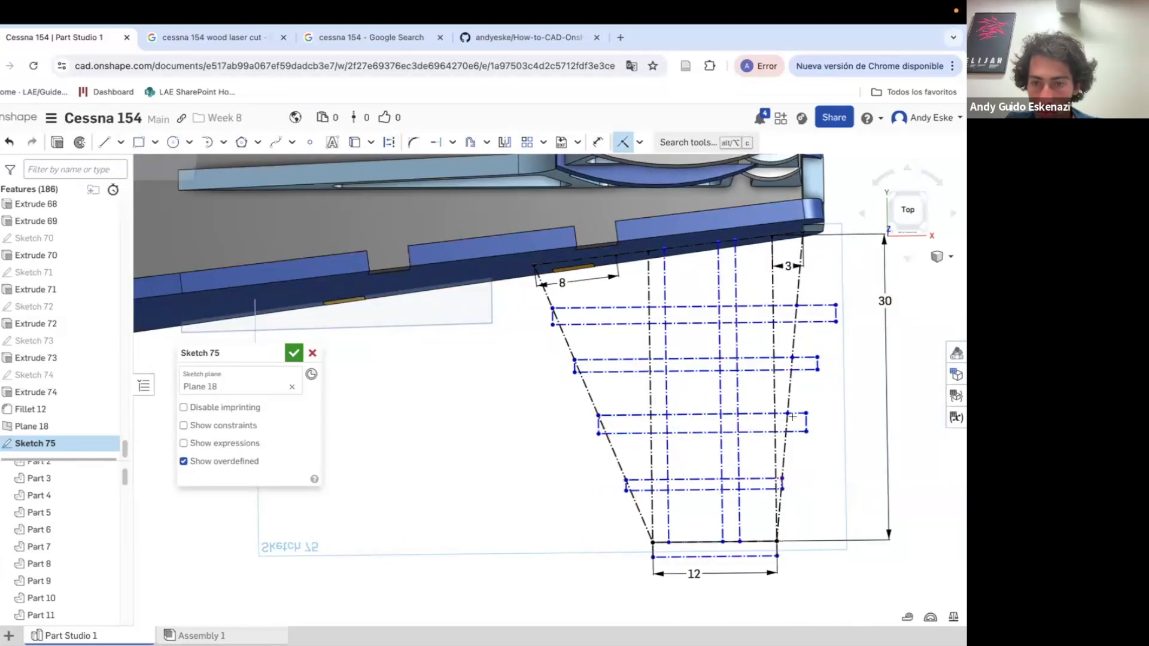
{"action": "left_click", "coordinate": [389, 142]}
{"action": "scroll", "coordinate": [602, 257], "scroll_direction": "down", "scroll_amount": 1}
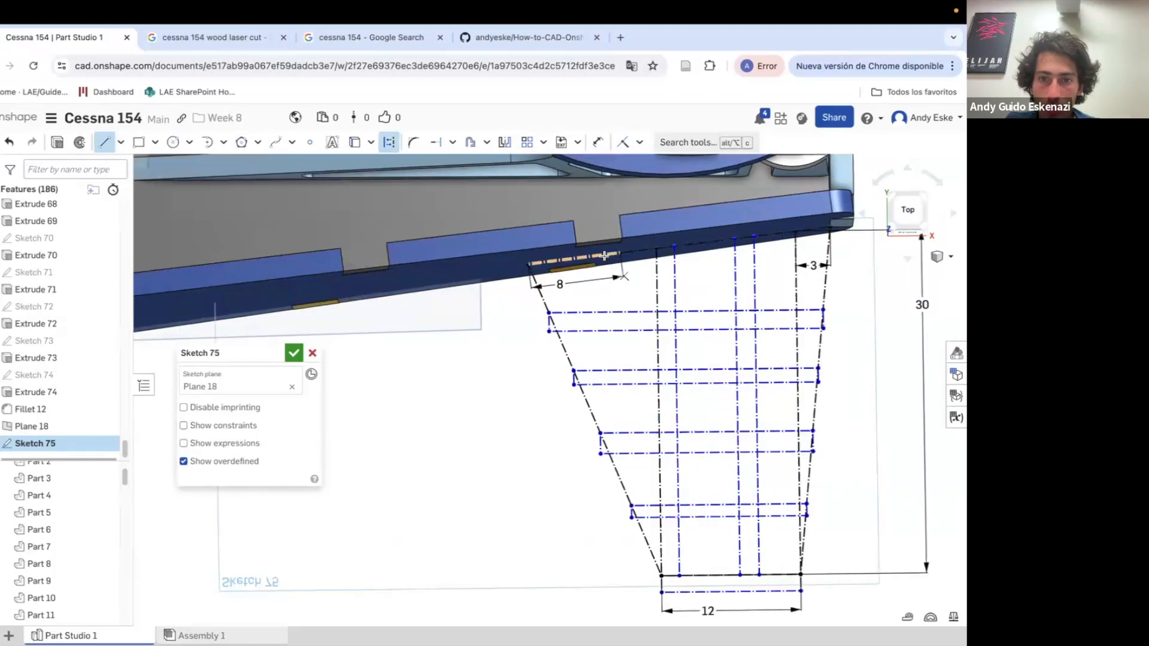
Draw a segmented spanwise construction line across the rib lines and apply Equal constraints to match the rib widths and the gaps between them
{"action": "left_click", "coordinate": [697, 506]}
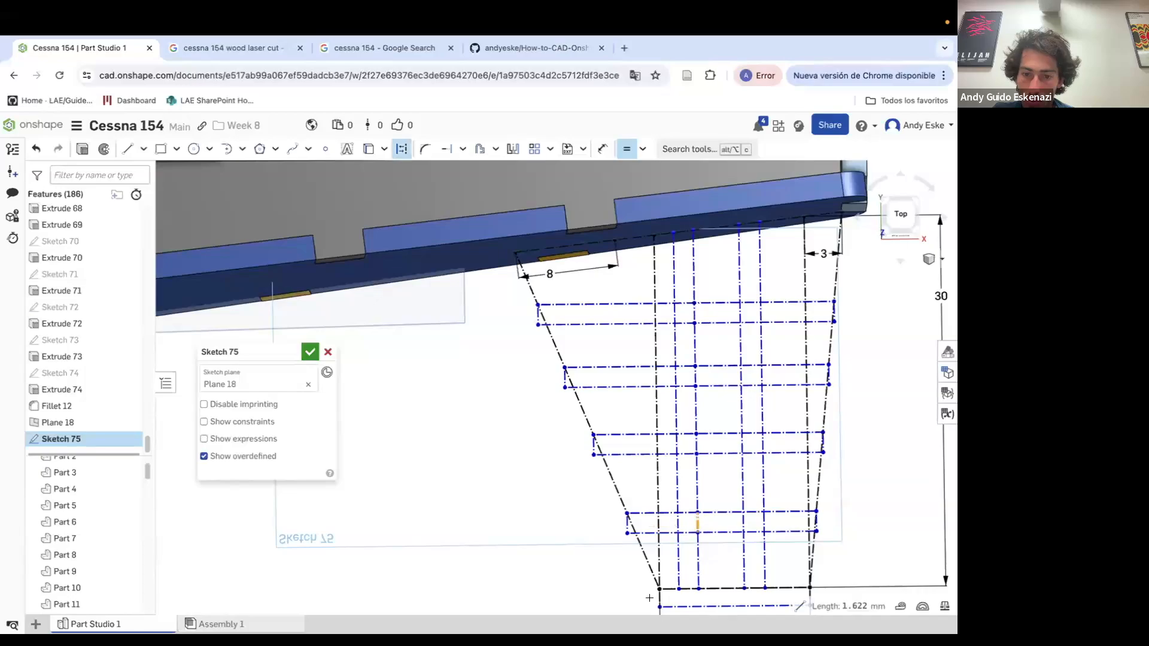
{"action": "left_click", "coordinate": [696, 413]}
{"action": "left_click", "coordinate": [692, 327]}
{"action": "scroll", "coordinate": [681, 331], "scroll_direction": "down", "scroll_amount": 3}
{"action": "key", "text": "Escape"}
{"action": "left_click_drag", "start_coordinate": [684, 328], "coordinate": [687, 324]}
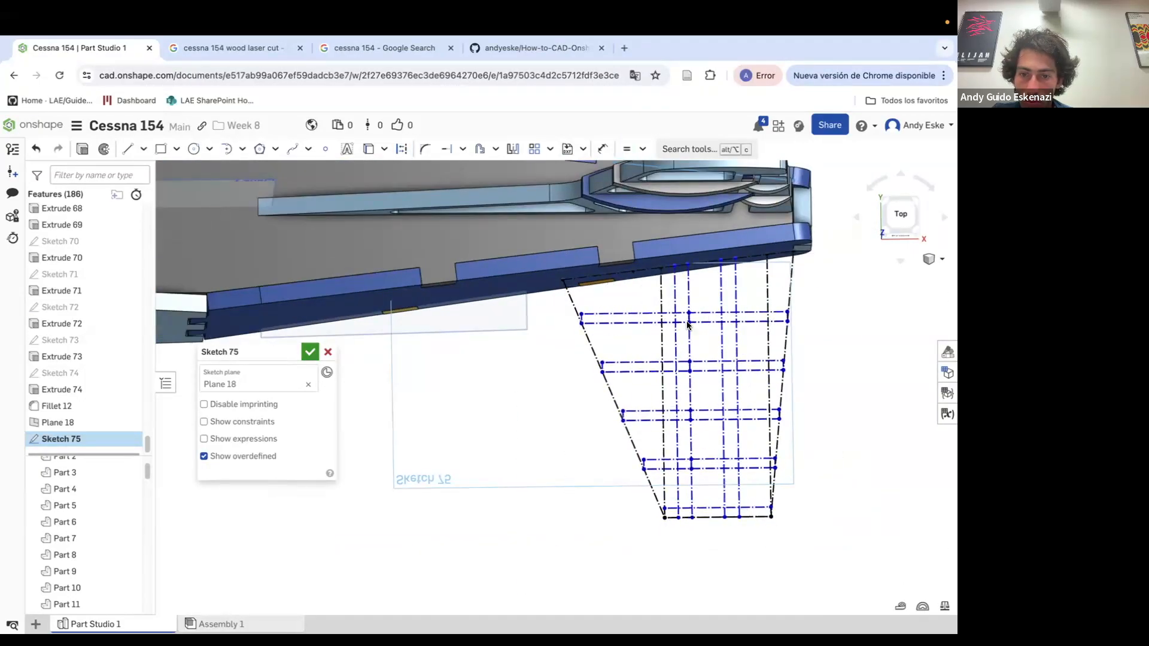
Set the rib width to 2 mm and move the segmented spacing line toward the stabilizer's front
{"action": "scroll", "coordinate": [687, 324], "scroll_direction": "up", "scroll_amount": 3}
{"action": "key", "text": "d"}
{"action": "left_click", "coordinate": [477, 315]}
{"action": "left_click", "coordinate": [454, 314]}
{"action": "type", "text": "3"}
{"action": "key", "text": "Return"}
{"action": "key", "text": "Escape"}
{"action": "left_click_drag", "start_coordinate": [453, 252], "coordinate": [462, 307]}
Set the gap between the first and second ribs to 4 mm
{"action": "key", "text": "d"}
{"action": "left_click", "coordinate": [589, 336]}
{"action": "left_click", "coordinate": [598, 402]}
{"action": "left_click", "coordinate": [591, 362]}
{"action": "type", "text": "4"}
{"action": "key", "text": "Return"}
{"action": "scroll", "coordinate": [627, 404], "scroll_direction": "down", "scroll_amount": 3}
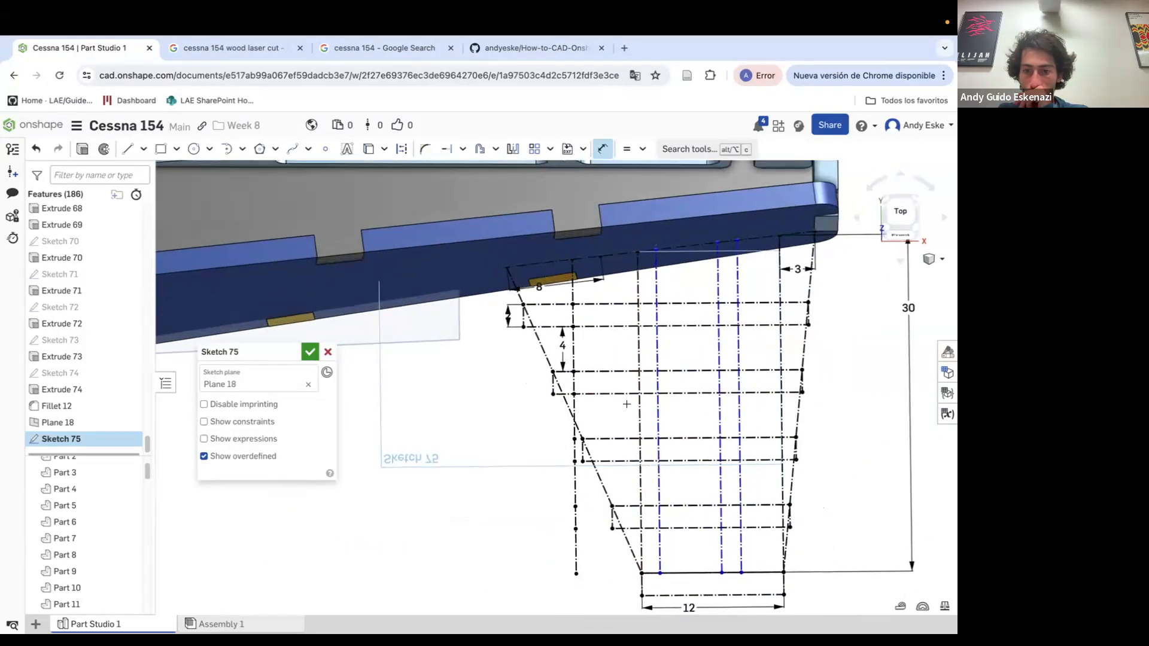
Space the spanwise spar lines 2, 4 and 2 mm apart along the tip line, starting from its front end
{"action": "scroll", "coordinate": [627, 404], "scroll_direction": "down", "scroll_amount": 5}
{"action": "right_click_drag", "start_coordinate": [627, 404], "coordinate": [664, 539]}
{"action": "scroll", "coordinate": [667, 551], "scroll_direction": "up", "scroll_amount": 5}
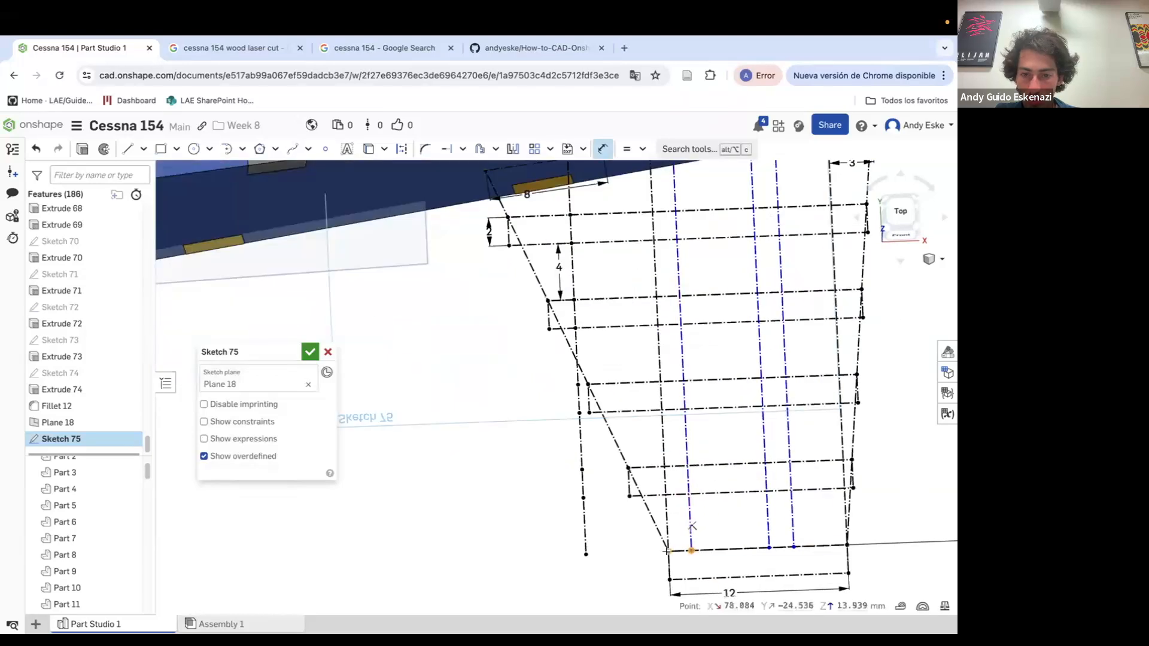
{"action": "left_click", "coordinate": [667, 551]}
{"action": "left_click", "coordinate": [683, 565]}
{"action": "type", "text": "2"}
{"action": "key", "text": "Return"}
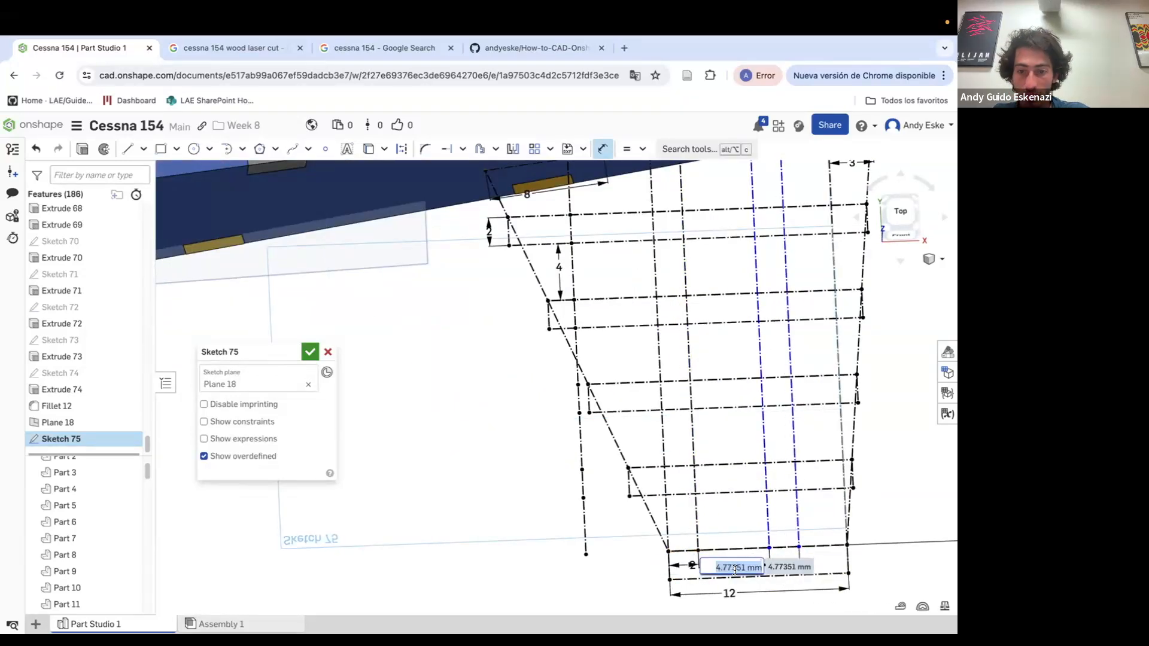
{"action": "right_click_drag", "start_coordinate": [730, 565], "coordinate": [796, 360]}
{"action": "key", "text": "Return"}
Reopen the stabilizer layout sketch, add another spanwise construction line behind the rear spar pair with 2 mm spacing, and finish the sketch
{"action": "mouse_move", "coordinate": [494, 421]}
{"action": "right_mouse_down"}
{"action": "mouse_move", "coordinate": [734, 364]}
{"action": "mouse_move", "coordinate": [685, 412]}
{"action": "mouse_move", "coordinate": [748, 442]}
{"action": "right_mouse_up"}
{"action": "right_click", "coordinate": [612, 551]}
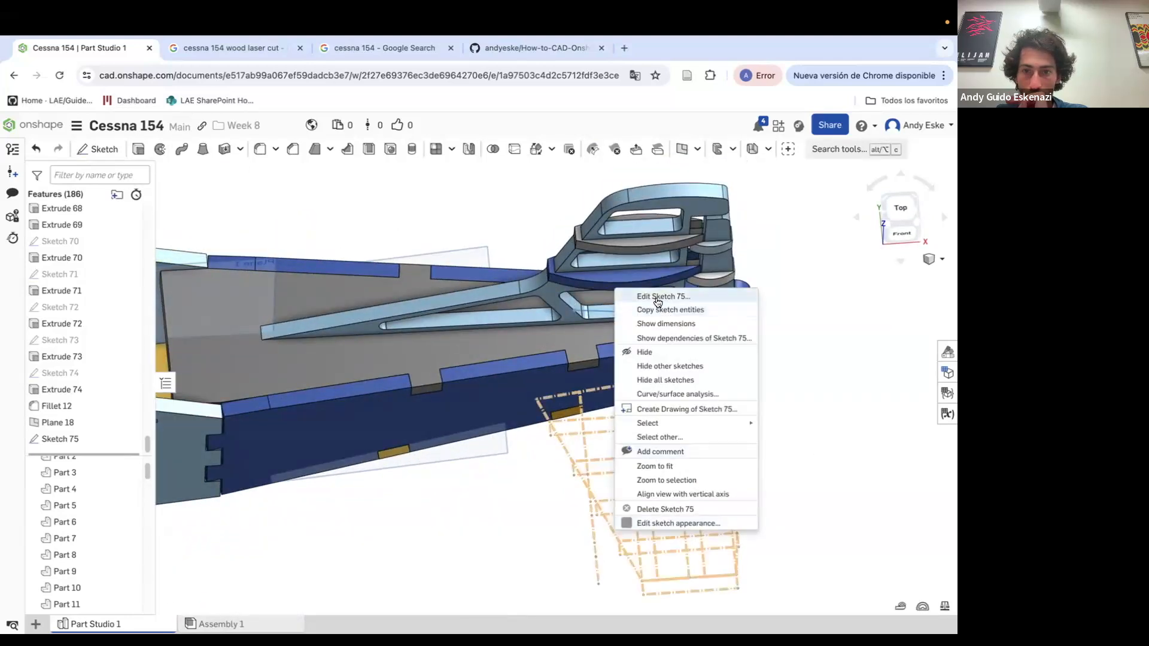
{"action": "left_click", "coordinate": [652, 298]}
{"action": "scroll", "coordinate": [726, 573], "scroll_direction": "up", "scroll_amount": 5}
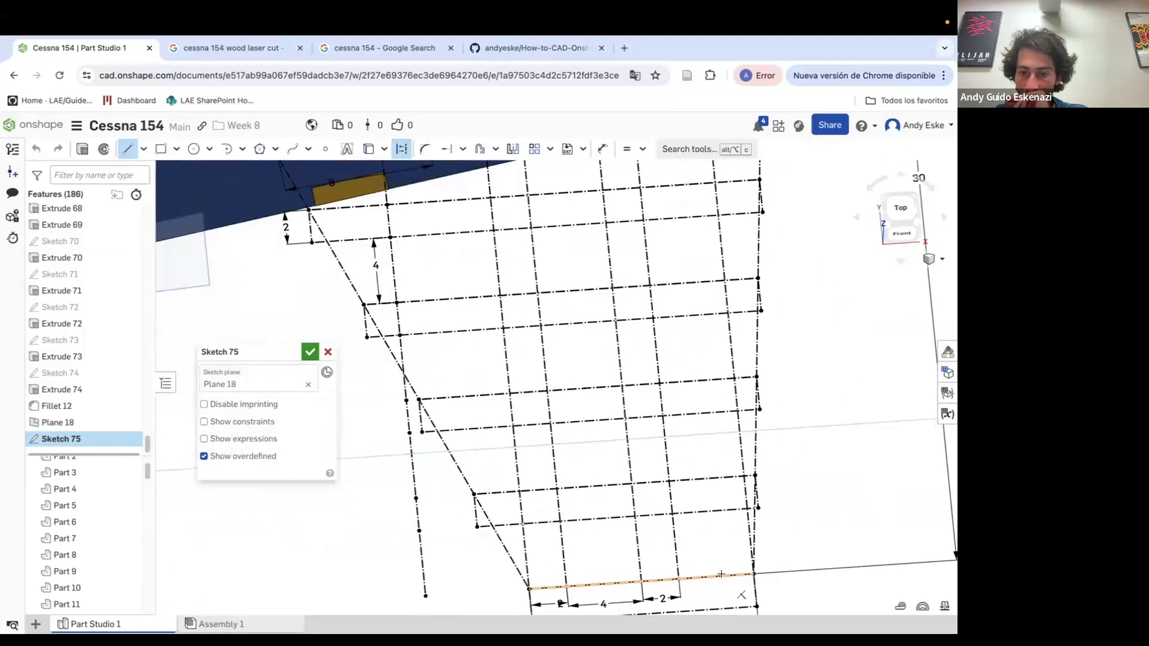
{"action": "left_click", "coordinate": [682, 256]}
{"action": "key", "text": "Escape"}
{"action": "scroll", "coordinate": [682, 255], "scroll_direction": "down", "scroll_amount": 5}
{"action": "scroll", "coordinate": [687, 514], "scroll_direction": "up", "scroll_amount": 3}
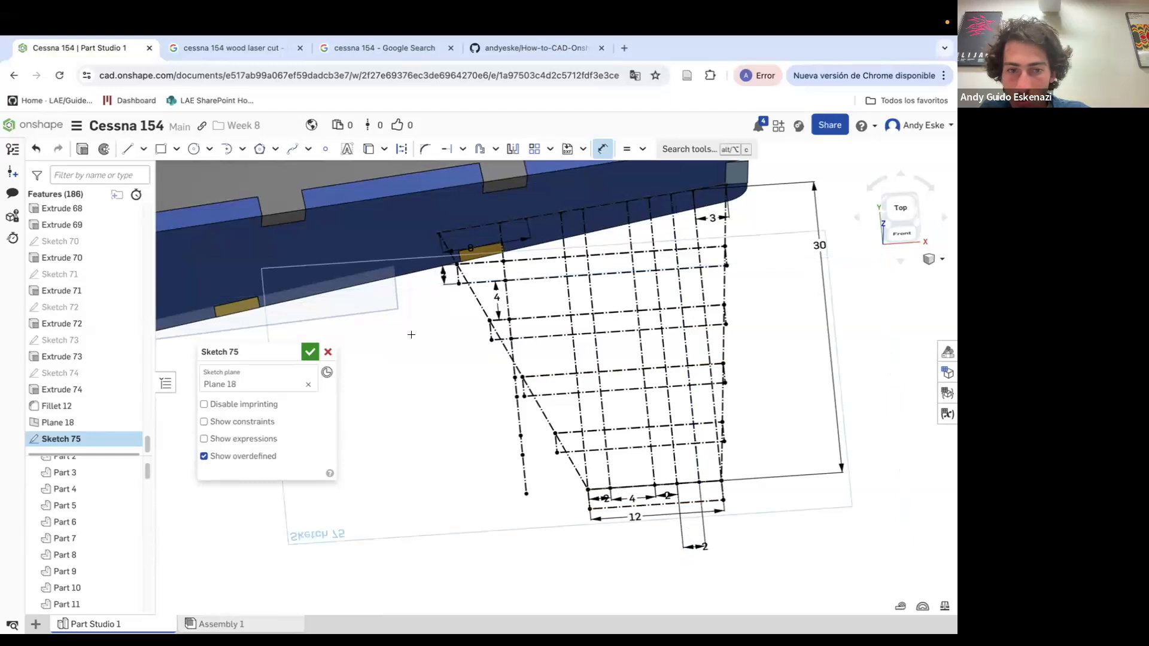
{"action": "scroll", "coordinate": [560, 485], "scroll_direction": "down", "scroll_amount": 2}
{"action": "left_click", "coordinate": [310, 351]}
Create a Point normal plane at the rear end of the first rib's inner line, normal to the slanted rear outline's straight spanwise direction
{"action": "key", "text": "p"}
{"action": "left_click", "coordinate": [258, 391]}
{"action": "left_click", "coordinate": [230, 462]}
{"action": "scroll", "coordinate": [619, 306], "scroll_direction": "up", "scroll_amount": 3}
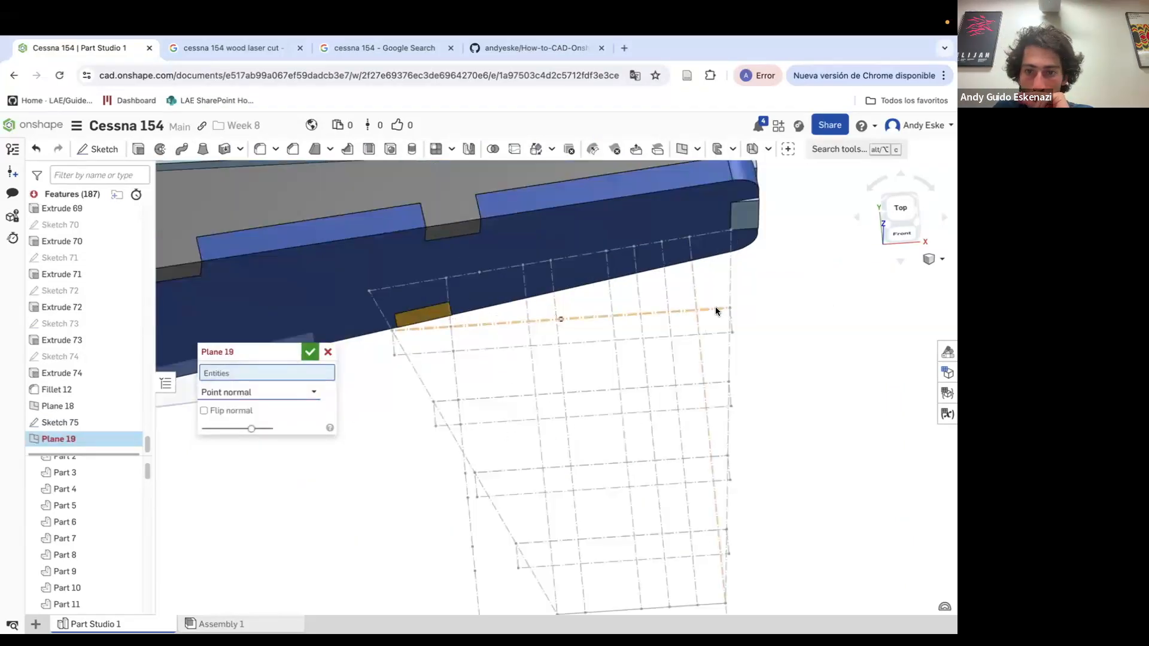
{"action": "left_click", "coordinate": [730, 308]}
{"action": "left_click", "coordinate": [696, 306]}
{"action": "left_click", "coordinate": [310, 352]}
Create point-normal planes at the rear ends of the second and third ribs' inner lines
{"action": "left_click", "coordinate": [682, 150]}
{"action": "left_click", "coordinate": [729, 382]}
{"action": "left_click", "coordinate": [702, 368]}
{"action": "left_click", "coordinate": [310, 353]}
{"action": "left_click", "coordinate": [681, 151]}
{"action": "left_click", "coordinate": [728, 456]}
{"action": "left_click", "coordinate": [710, 443]}
{"action": "left_click", "coordinate": [310, 352]}
Create point-normal planes at the rear ends of the fourth rib's inner line and the tip line
{"action": "left_click", "coordinate": [681, 151]}
{"action": "left_click", "coordinate": [727, 529]}
{"action": "left_click", "coordinate": [717, 518]}
{"action": "left_click", "coordinate": [310, 352]}
{"action": "left_click", "coordinate": [682, 151]}
{"action": "left_click", "coordinate": [725, 603]}
{"action": "left_click", "coordinate": [720, 590]}
{"action": "left_click", "coordinate": [310, 353]}
Start a sketch on Plane 19, draw a thin rectangle along the first rib's inner line, and dimension its height
{"action": "scroll", "coordinate": [419, 359], "scroll_direction": "down", "scroll_amount": 5}
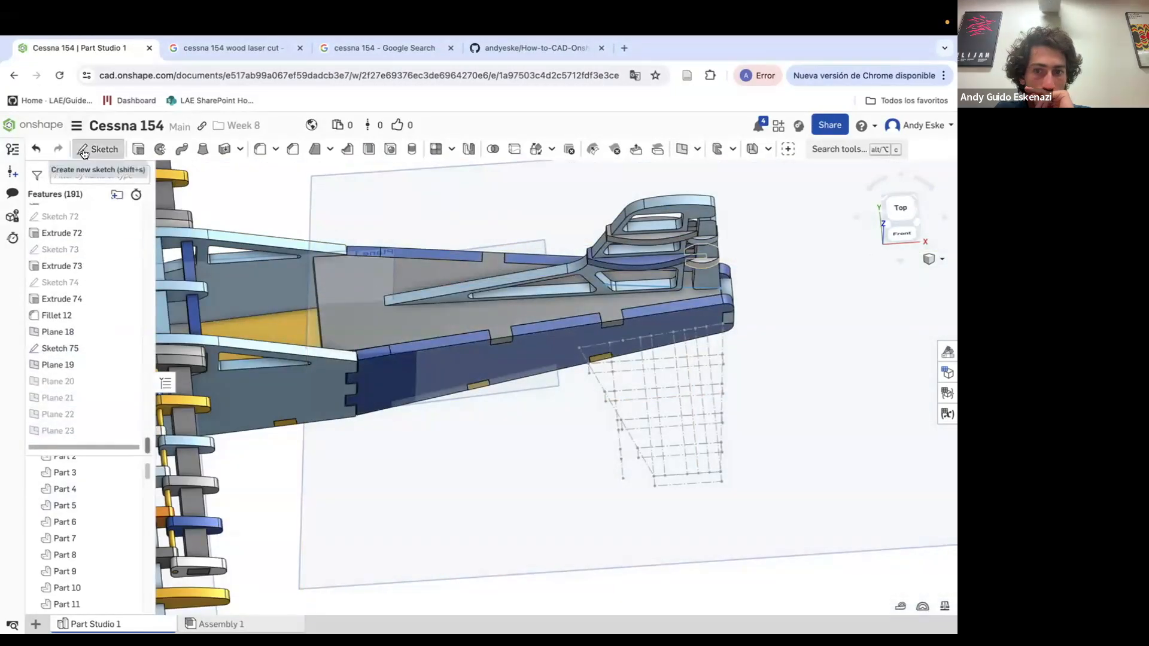
{"action": "left_click", "coordinate": [99, 149]}
{"action": "left_click", "coordinate": [617, 397]}
{"action": "scroll", "coordinate": [616, 397], "scroll_direction": "up", "scroll_amount": 3}
{"action": "left_click", "coordinate": [479, 422]}
{"action": "scroll", "coordinate": [728, 388], "scroll_direction": "up", "scroll_amount": 2}
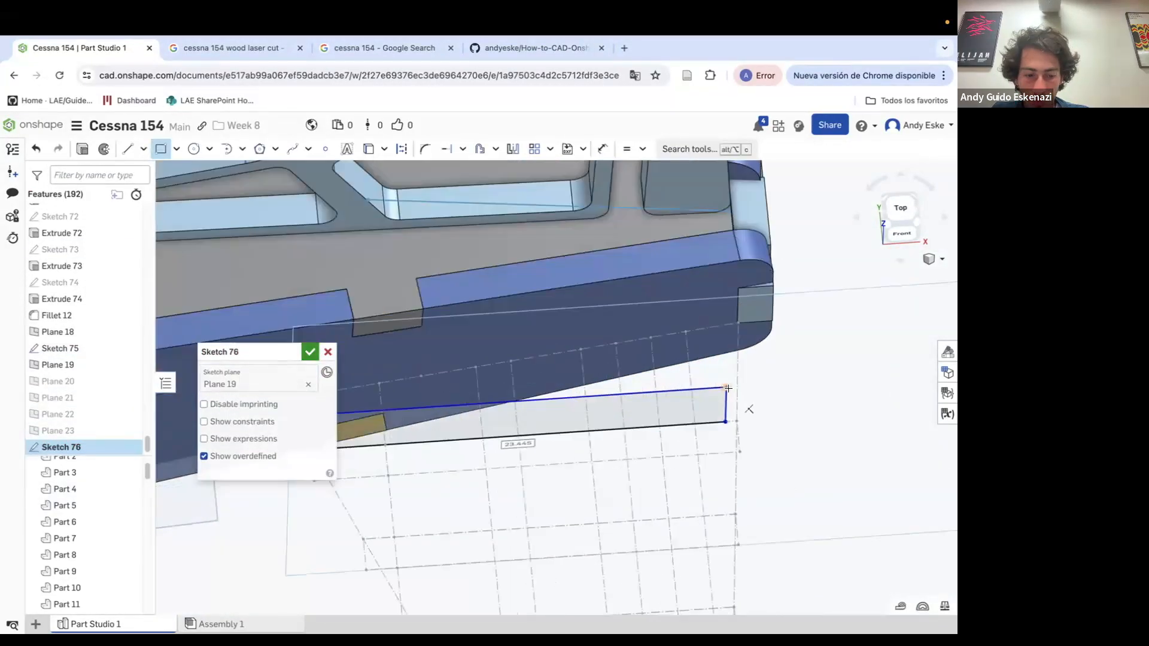
{"action": "key", "text": "i"}
{"action": "left_click", "coordinate": [727, 422]}
{"action": "scroll", "coordinate": [739, 440], "scroll_direction": "down", "scroll_amount": 4}
{"action": "right_click_drag", "start_coordinate": [549, 428], "coordinate": [557, 383]}
{"action": "key", "text": "d"}
{"action": "left_click", "coordinate": [597, 413]}
{"action": "left_click", "coordinate": [541, 421]}
Draw a three-point arc over the rectangle's upper edge from end to end and set its radius to 55 mm
{"action": "left_click", "coordinate": [242, 149]}
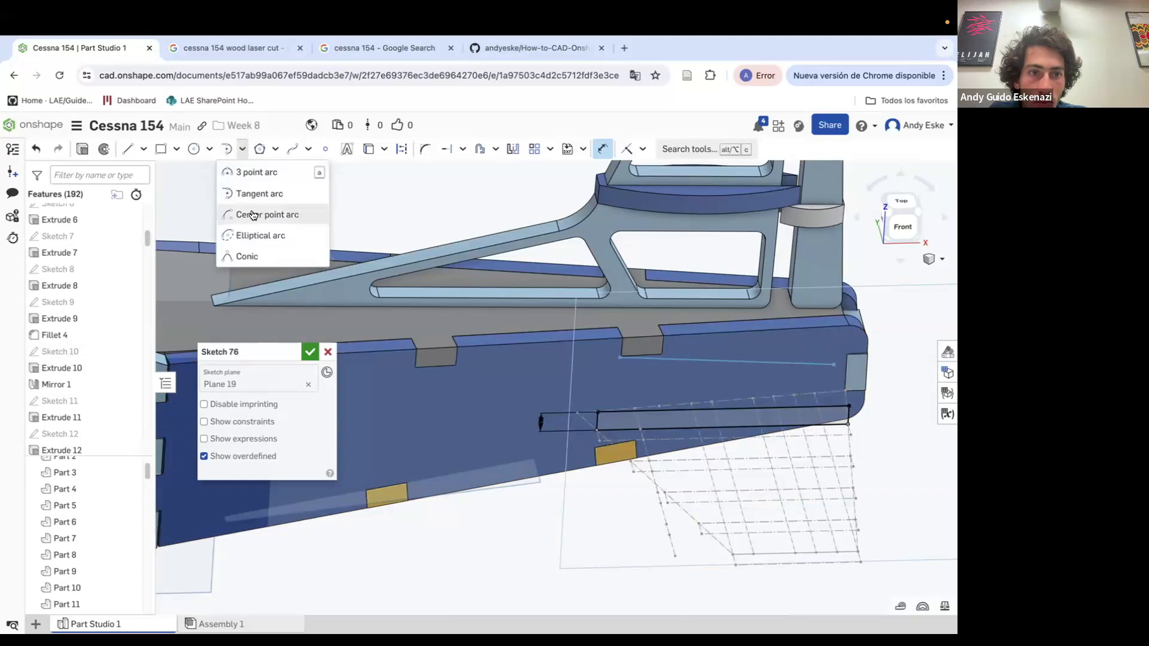
{"action": "left_click", "coordinate": [256, 173]}
{"action": "left_click", "coordinate": [598, 412]}
{"action": "left_click", "coordinate": [848, 407]}
{"action": "scroll", "coordinate": [724, 396], "scroll_direction": "up", "scroll_amount": 2}
{"action": "type", "text": "55"}
{"action": "key", "text": "Return"}
{"action": "scroll", "coordinate": [725, 424], "scroll_direction": "down", "scroll_amount": 2}
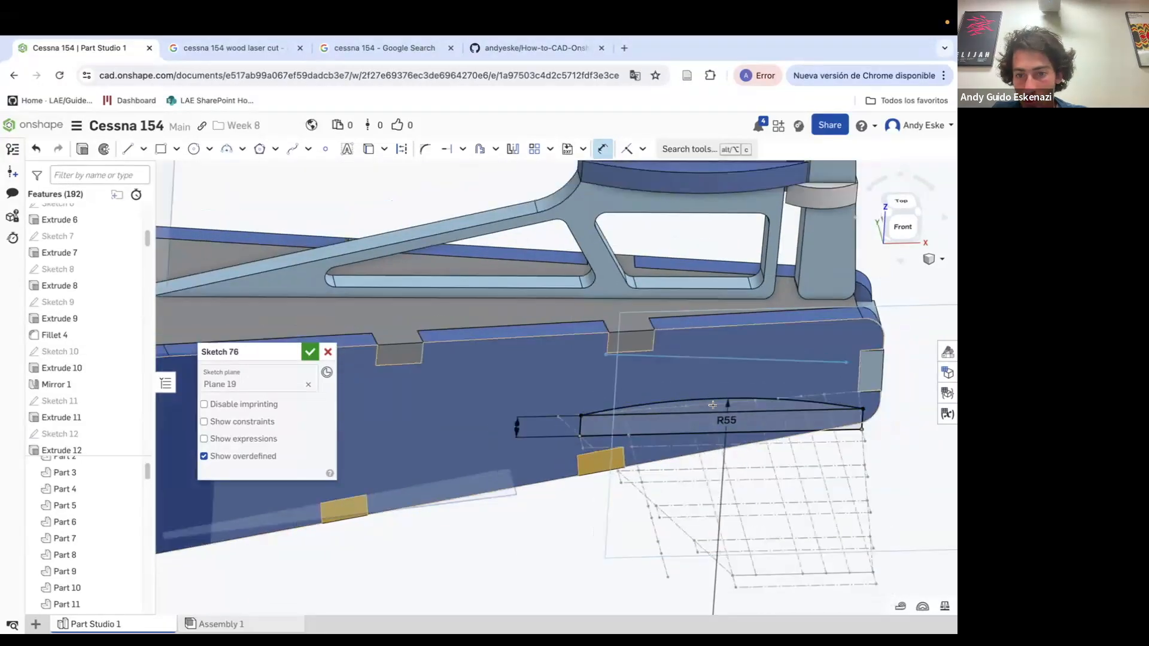
Extrude the arched rib profile 2 mm
{"action": "key", "text": "shift+e"}
{"action": "left_click", "coordinate": [276, 458]}
{"action": "type", "text": "2"}
{"action": "left_click", "coordinate": [329, 440]}
{"action": "left_click", "coordinate": [310, 352]}
Show Plane 20 in place of Plane 19 and sketch on it a thin rectangle along the second rib's inner line
{"action": "scroll", "coordinate": [590, 419], "scroll_direction": "down", "scroll_amount": 3}
{"action": "left_click", "coordinate": [131, 341]}
{"action": "left_click", "coordinate": [131, 357]}
{"action": "scroll", "coordinate": [688, 413], "scroll_direction": "down", "scroll_amount": 5}
{"action": "left_click", "coordinate": [802, 360]}
{"action": "key", "text": "shift+s"}
{"action": "scroll", "coordinate": [690, 419], "scroll_direction": "up", "scroll_amount": 8}
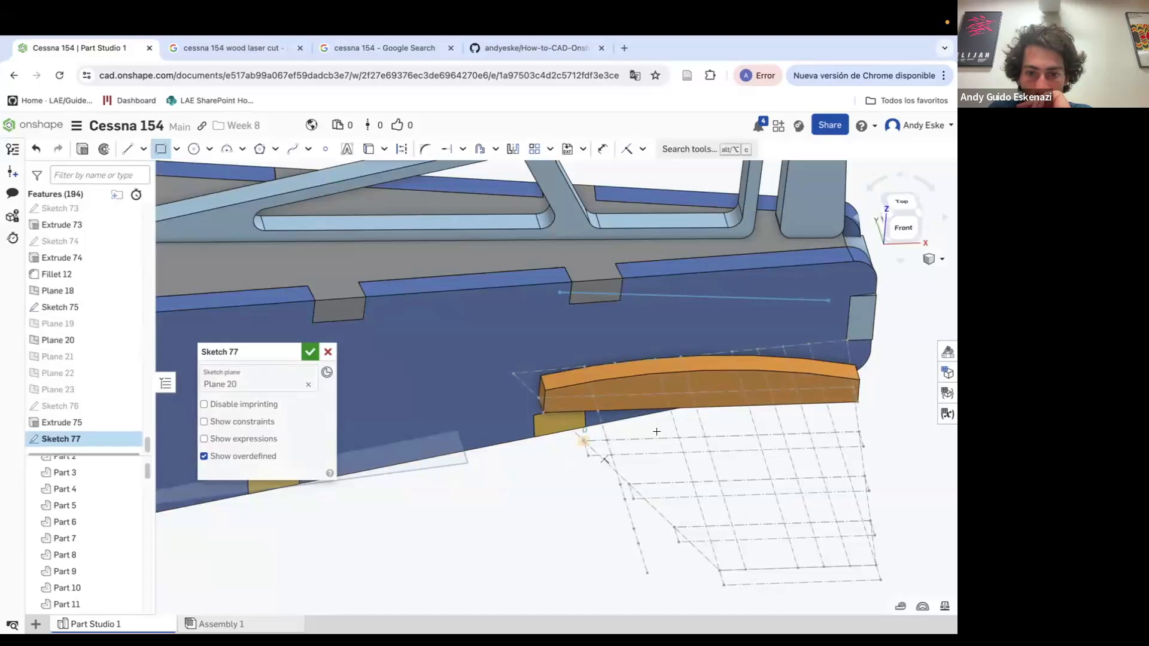
{"action": "left_click", "coordinate": [848, 411]}
{"action": "key", "text": "i"}
{"action": "left_click", "coordinate": [846, 423]}
{"action": "left_click", "coordinate": [860, 432]}
Dimension the height of the second rib's rectangle on Plane 20 to 2 mm
{"action": "scroll", "coordinate": [622, 428], "scroll_direction": "up", "scroll_amount": 4}
{"action": "key", "text": "d"}
{"action": "left_click", "coordinate": [556, 434]}
{"action": "left_click", "coordinate": [520, 433]}
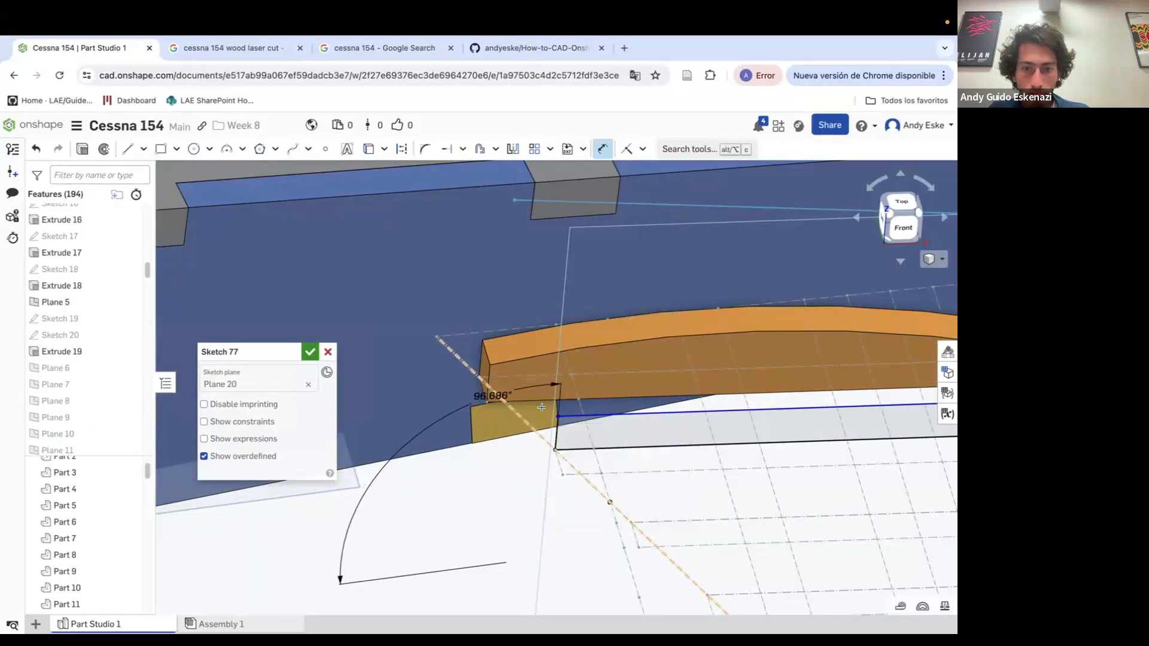
{"action": "left_click", "coordinate": [475, 457]}
{"action": "type", "text": "2"}
{"action": "key", "text": "Return"}
Draw a three-point arc over the second rib rectangle's upper edge from corner to corner
{"action": "key", "text": "a"}
{"action": "scroll", "coordinate": [557, 418], "scroll_direction": "down", "scroll_amount": 4}
{"action": "left_click", "coordinate": [556, 415]}
{"action": "left_click", "coordinate": [817, 403]}
{"action": "right_click_drag", "start_coordinate": [734, 407], "coordinate": [724, 377]}
{"action": "left_click", "coordinate": [737, 344]}
Dimension the arc above the second rib's rectangle to a 50 mm radius
{"action": "key", "text": "d"}
{"action": "left_click", "coordinate": [736, 344]}
{"action": "left_click", "coordinate": [721, 350]}
{"action": "type", "text": "5"}
{"action": "key", "text": "Return"}
{"action": "scroll", "coordinate": [627, 364], "scroll_direction": "up", "scroll_amount": 3}
{"action": "key", "text": "super+z"}
{"action": "double_click", "coordinate": [743, 350]}
{"action": "type", "text": "5"}
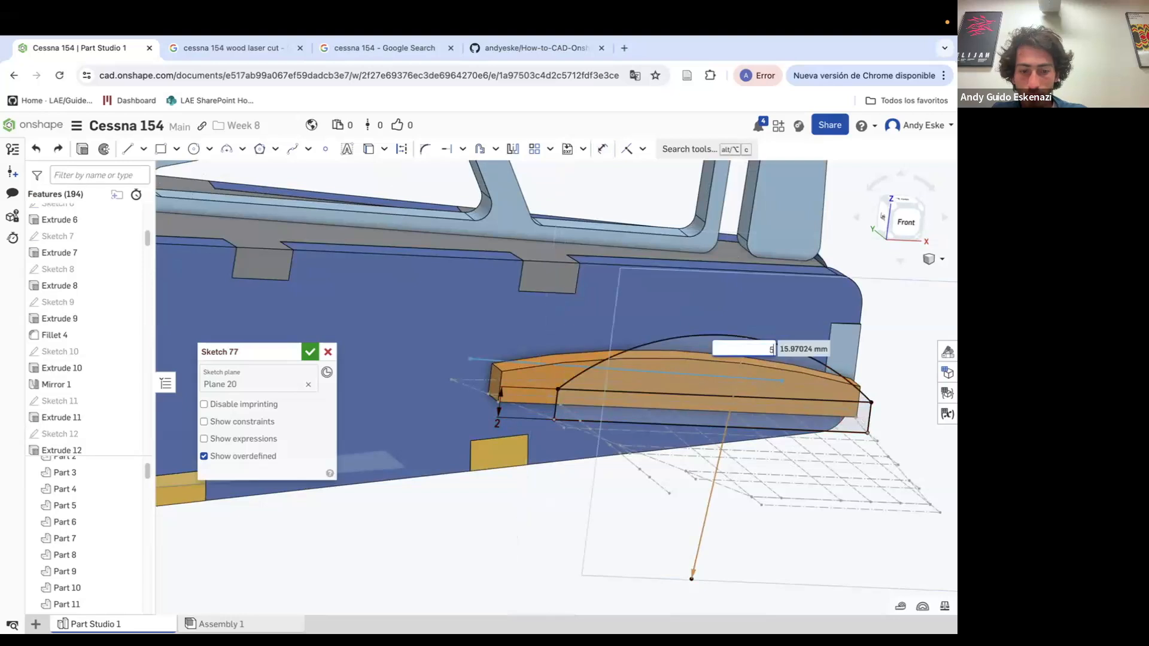
{"action": "type", "text": "0"}
{"action": "key", "text": "Return"}
Extrude the arched second rib profile as a new part in the reversed direction
{"action": "scroll", "coordinate": [604, 359], "scroll_direction": "up", "scroll_amount": 2}
{"action": "left_click", "coordinate": [83, 149]}
{"action": "left_click", "coordinate": [326, 439]}
{"action": "type", "text": "3"}
{"action": "left_click", "coordinate": [310, 352]}
{"action": "scroll", "coordinate": [529, 448], "scroll_direction": "down", "scroll_amount": 5}
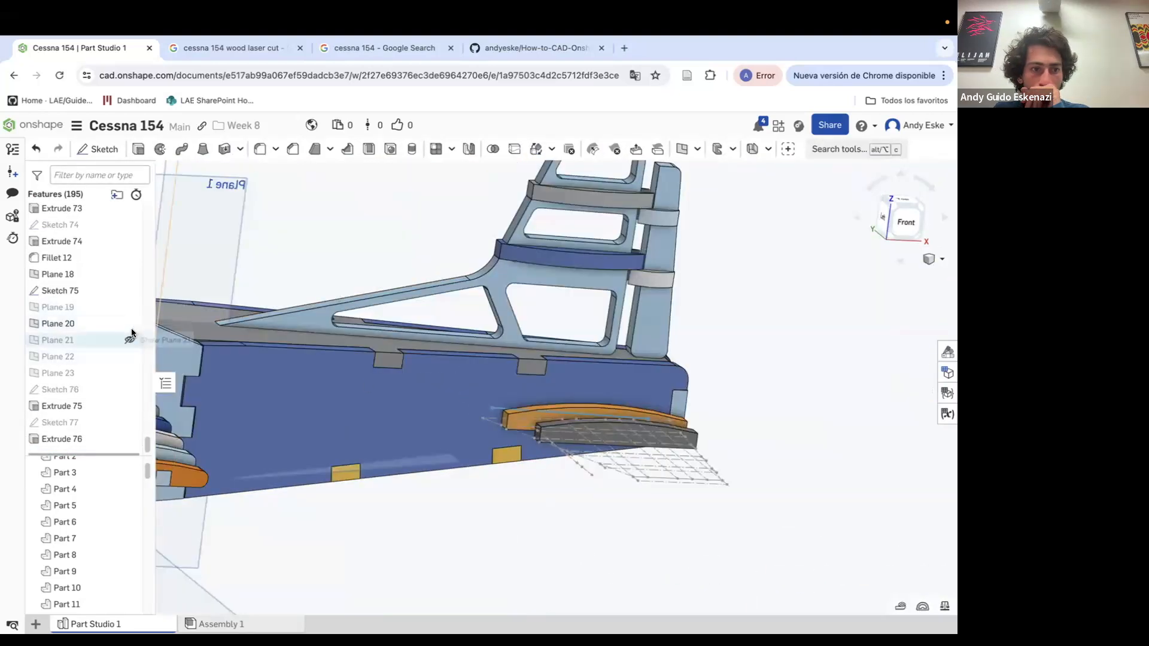
Show Plane 21 in place of Plane 20 and sketch on it a 2 mm high rectangle along the third rib's inner line
{"action": "left_click", "coordinate": [130, 323]}
{"action": "left_click", "coordinate": [130, 340]}
{"action": "left_click", "coordinate": [98, 149]}
{"action": "left_click", "coordinate": [57, 340]}
{"action": "scroll", "coordinate": [566, 431], "scroll_direction": "up", "scroll_amount": 5}
{"action": "key", "text": "g"}
{"action": "left_click", "coordinate": [536, 435]}
{"action": "left_click", "coordinate": [823, 389]}
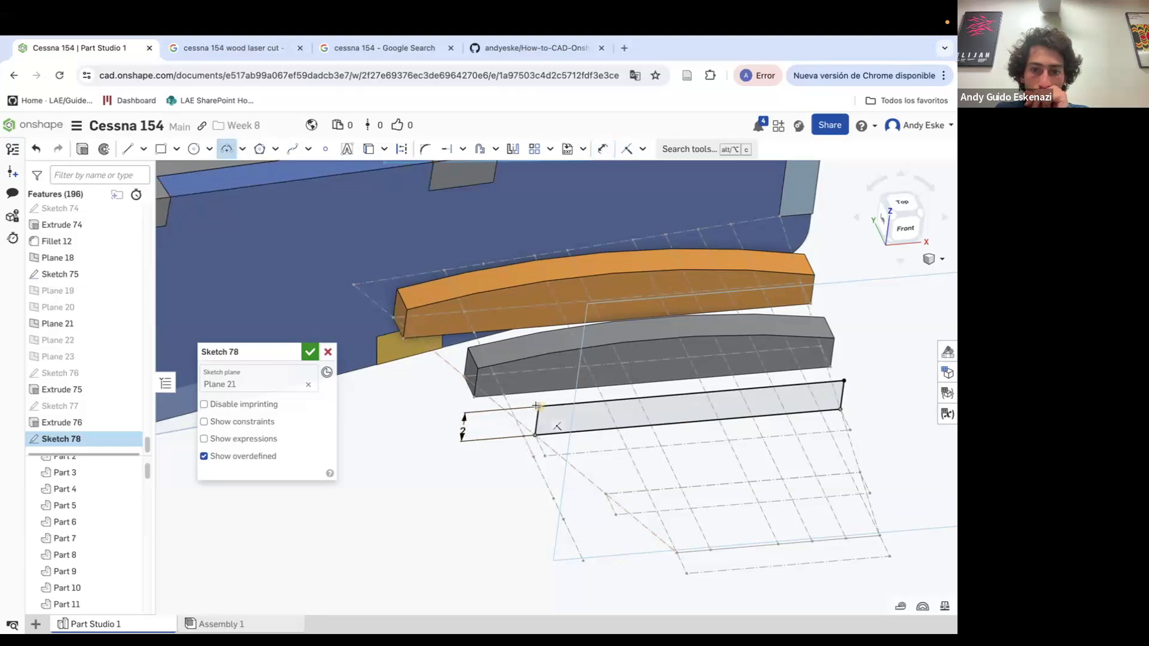
Cap the third rib's rectangle with a three-point arc and set its radius to 50 mm
{"action": "right_click_drag", "start_coordinate": [536, 406], "coordinate": [697, 371]}
{"action": "left_click", "coordinate": [650, 495]}
{"action": "type", "text": "50"}
{"action": "key", "text": "Return"}
Extrude the arched third rib profile as a new part in the reversed direction
{"action": "left_click", "coordinate": [83, 149]}
{"action": "left_click", "coordinate": [327, 438]}
{"action": "left_click", "coordinate": [300, 459]}
{"action": "type", "text": "3"}
{"action": "left_click", "coordinate": [310, 352]}
Show Plane 22 in place of Plane 21 and sketch on it a 2 mm high rectangle along the fourth rib's inner line
{"action": "left_click", "coordinate": [130, 307]}
{"action": "left_click", "coordinate": [130, 324]}
{"action": "left_click", "coordinate": [98, 149]}
{"action": "left_click", "coordinate": [58, 307]}
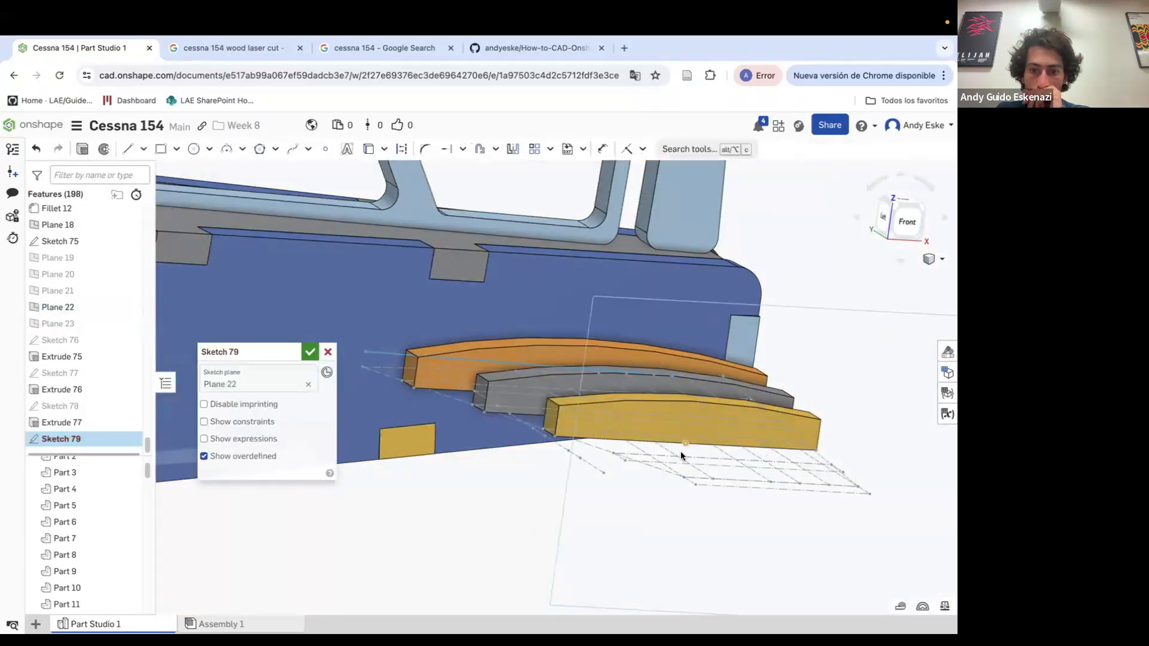
{"action": "scroll", "coordinate": [680, 457], "scroll_direction": "up", "scroll_amount": 5}
{"action": "key", "text": "g"}
{"action": "left_click", "coordinate": [571, 475]}
{"action": "left_click", "coordinate": [790, 446]}
{"action": "scroll", "coordinate": [786, 455], "scroll_direction": "up", "scroll_amount": 2}
{"action": "key", "text": "d"}
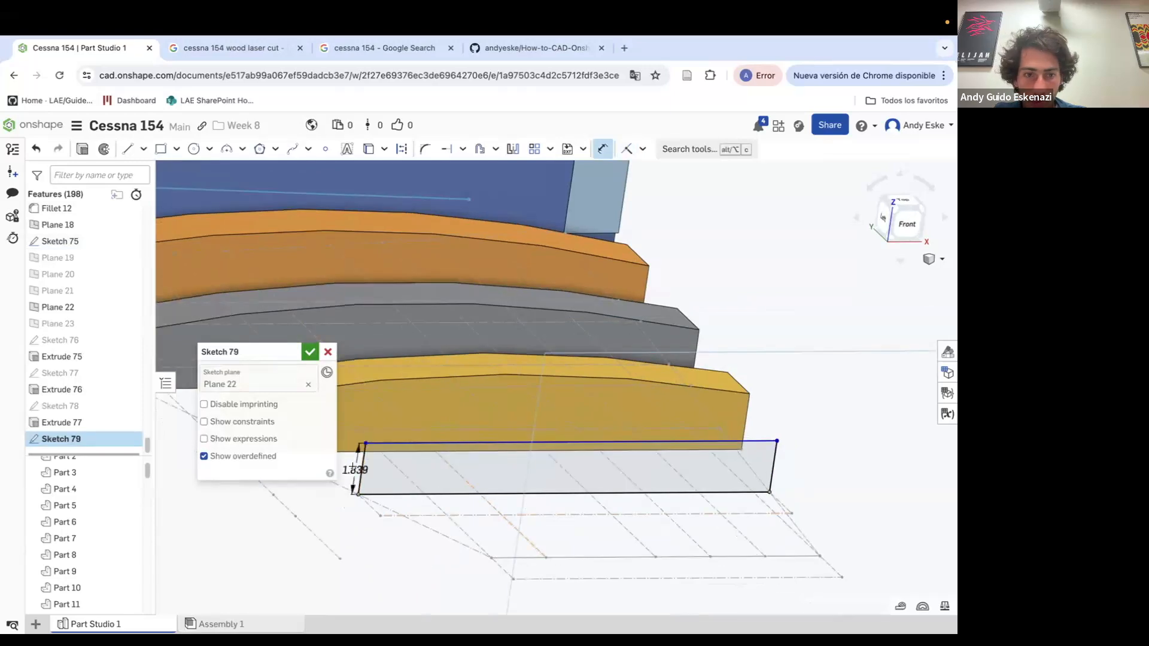
Draw a three-point arc over the fourth rib rectangle's upper edge and set its radius to 50 mm
{"action": "left_click", "coordinate": [778, 437]}
{"action": "left_click", "coordinate": [779, 432]}
{"action": "key", "text": "super+z"}
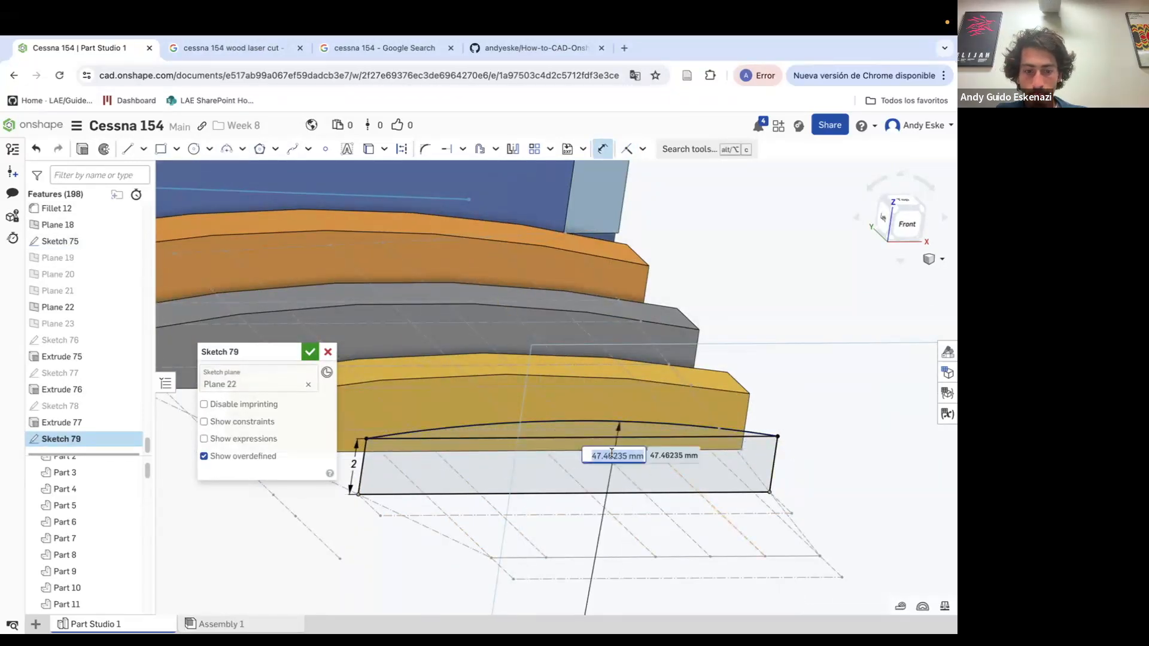
{"action": "type", "text": "50"}
{"action": "key", "text": "Return"}
Extrude the arched fourth rib profile 2 mm in the reversed direction
{"action": "key", "text": "shift+e"}
{"action": "left_click", "coordinate": [328, 438]}
{"action": "left_click", "coordinate": [307, 458]}
{"action": "type", "text": "2"}
{"action": "key", "text": "Return"}
{"action": "scroll", "coordinate": [733, 357], "scroll_direction": "down", "scroll_amount": 5}
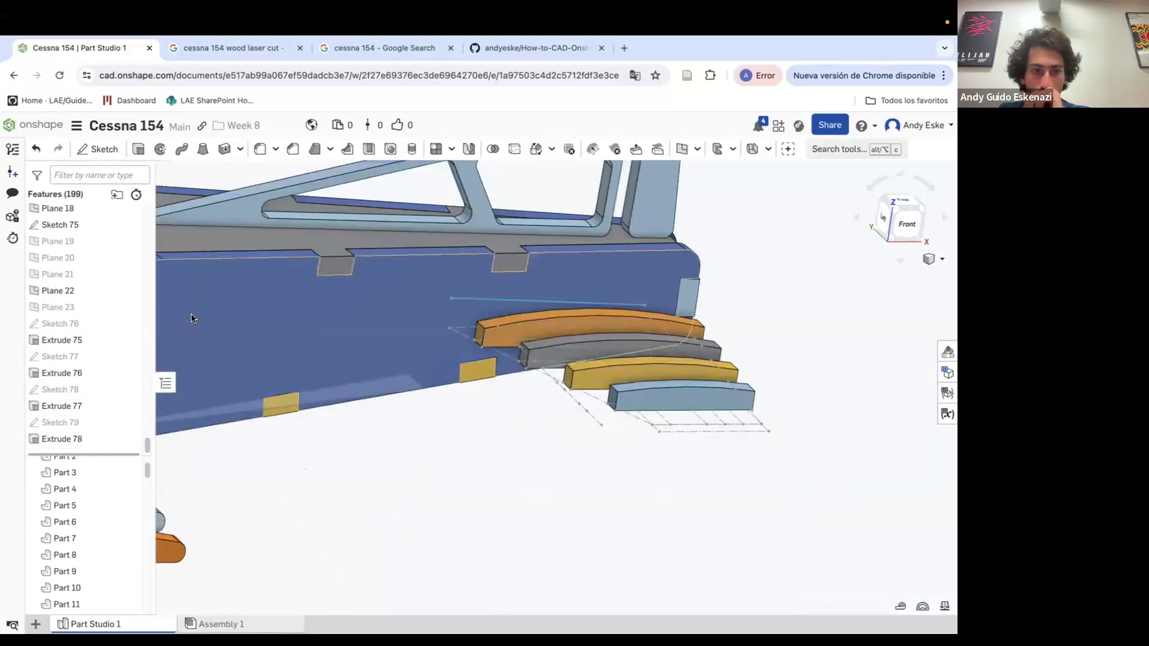
Show Plane 23 in place of Plane 22 and sketch on it the outermost rib's 2 mm high rectangle topped with a dimensioned arc
{"action": "left_click", "coordinate": [128, 284]}
{"action": "left_click", "coordinate": [128, 300]}
{"action": "key", "text": "shift+s"}
{"action": "left_click", "coordinate": [864, 344]}
{"action": "scroll", "coordinate": [801, 419], "scroll_direction": "up", "scroll_amount": 5}
{"action": "key", "text": "g"}
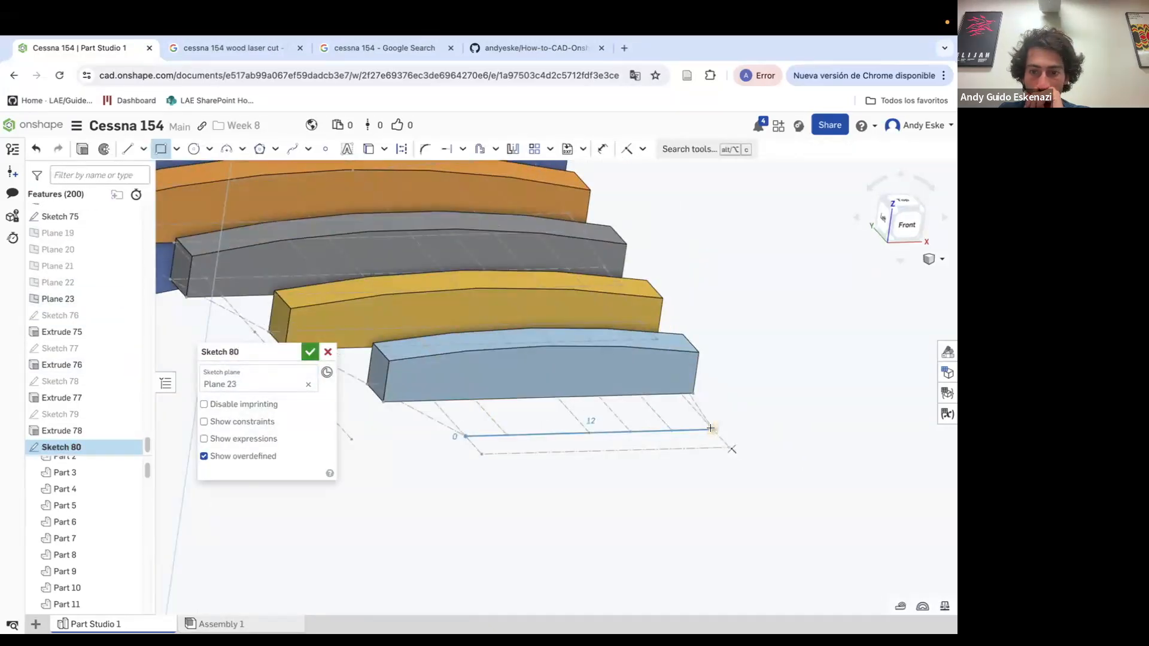
{"action": "left_click", "coordinate": [687, 395]}
{"action": "key", "text": "d"}
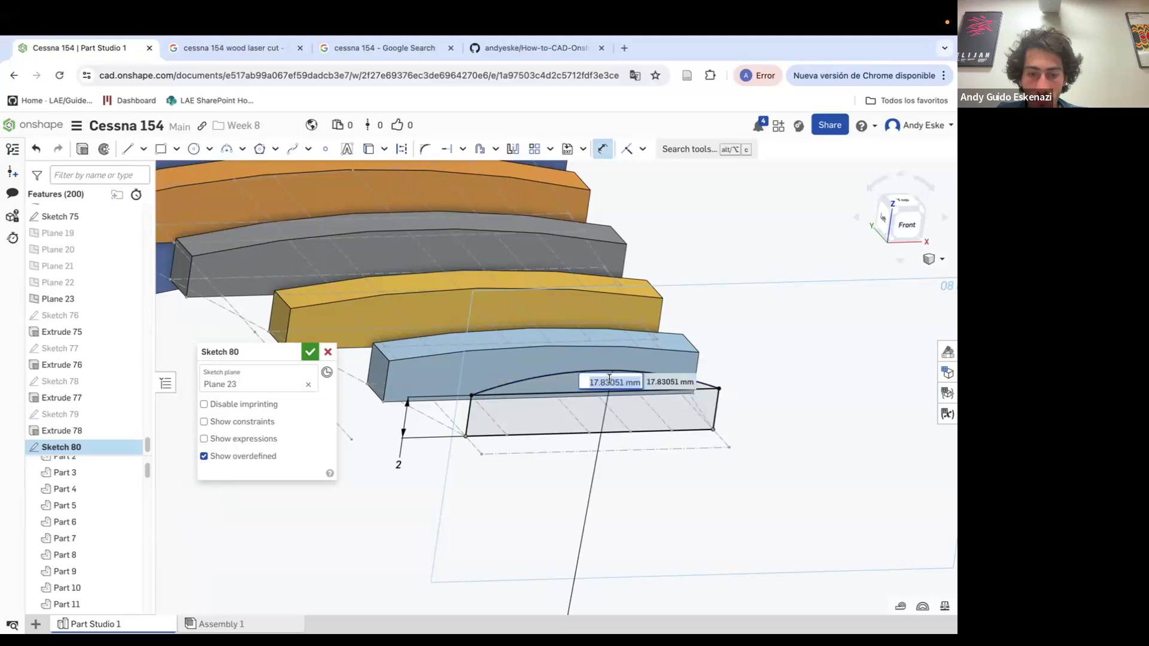
Extrude the arched outermost rib profile 2 mm in the reversed direction
{"action": "left_click", "coordinate": [328, 439]}
{"action": "left_click", "coordinate": [307, 458]}
{"action": "type", "text": "2"}
{"action": "key", "text": "Return"}
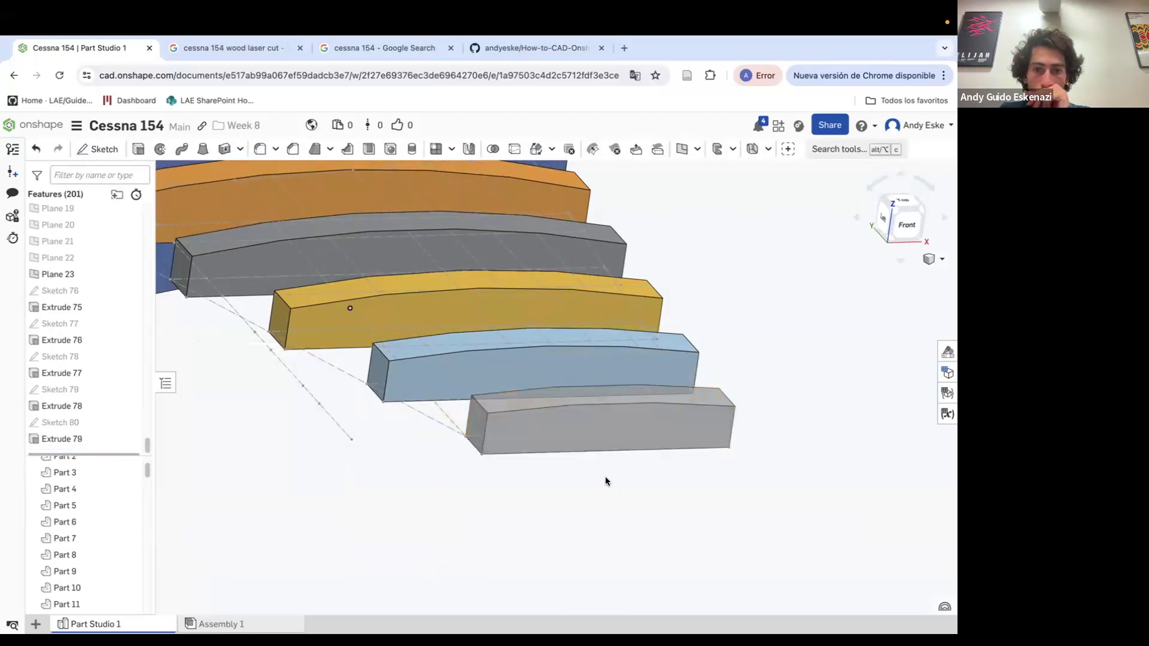
Start a 1 mm radius fillet and select the upper and lower edges at the forward ends of the five stabilizer ribs
{"action": "left_click", "coordinate": [606, 476]}
{"action": "scroll", "coordinate": [605, 477], "scroll_direction": "down", "scroll_amount": 10}
{"action": "right_click_drag", "start_coordinate": [605, 477], "coordinate": [598, 527]}
{"action": "scroll", "coordinate": [559, 477], "scroll_direction": "up", "scroll_amount": 10}
{"action": "key", "text": "shift+f"}
{"action": "left_click", "coordinate": [409, 387]}
{"action": "left_click", "coordinate": [409, 389]}
{"action": "right_click_drag", "start_coordinate": [413, 392], "coordinate": [455, 359]}
{"action": "left_click", "coordinate": [326, 418]}
{"action": "left_click", "coordinate": [495, 390]}
{"action": "left_click", "coordinate": [500, 426]}
{"action": "scroll", "coordinate": [590, 486], "scroll_direction": "up", "scroll_amount": 5}
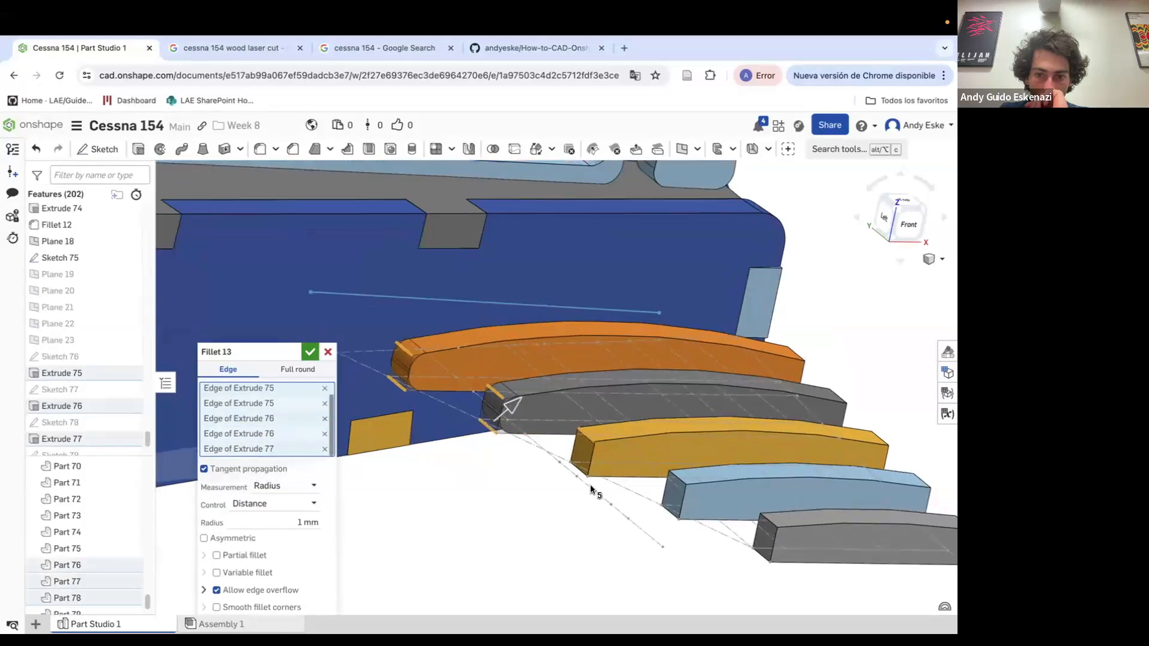
{"action": "left_click", "coordinate": [573, 461]}
{"action": "left_click", "coordinate": [720, 473]}
{"action": "left_click", "coordinate": [706, 527]}
{"action": "right_click_drag", "start_coordinate": [706, 527], "coordinate": [772, 524]}
{"action": "left_click", "coordinate": [856, 517]}
Add the edges at the ribs' rear ends to the same 1 mm fillet and apply it
{"action": "scroll", "coordinate": [853, 516], "scroll_direction": "down", "scroll_amount": 4}
{"action": "right_click_drag", "start_coordinate": [853, 516], "coordinate": [770, 577]}
{"action": "scroll", "coordinate": [770, 576], "scroll_direction": "up", "scroll_amount": 5}
{"action": "left_click", "coordinate": [717, 501]}
{"action": "left_click", "coordinate": [820, 422]}
{"action": "right_click_drag", "start_coordinate": [820, 422], "coordinate": [838, 479]}
{"action": "right_click_drag", "start_coordinate": [479, 395], "coordinate": [520, 397]}
{"action": "left_click", "coordinate": [431, 397]}
{"action": "right_click_drag", "start_coordinate": [796, 413], "coordinate": [732, 410]}
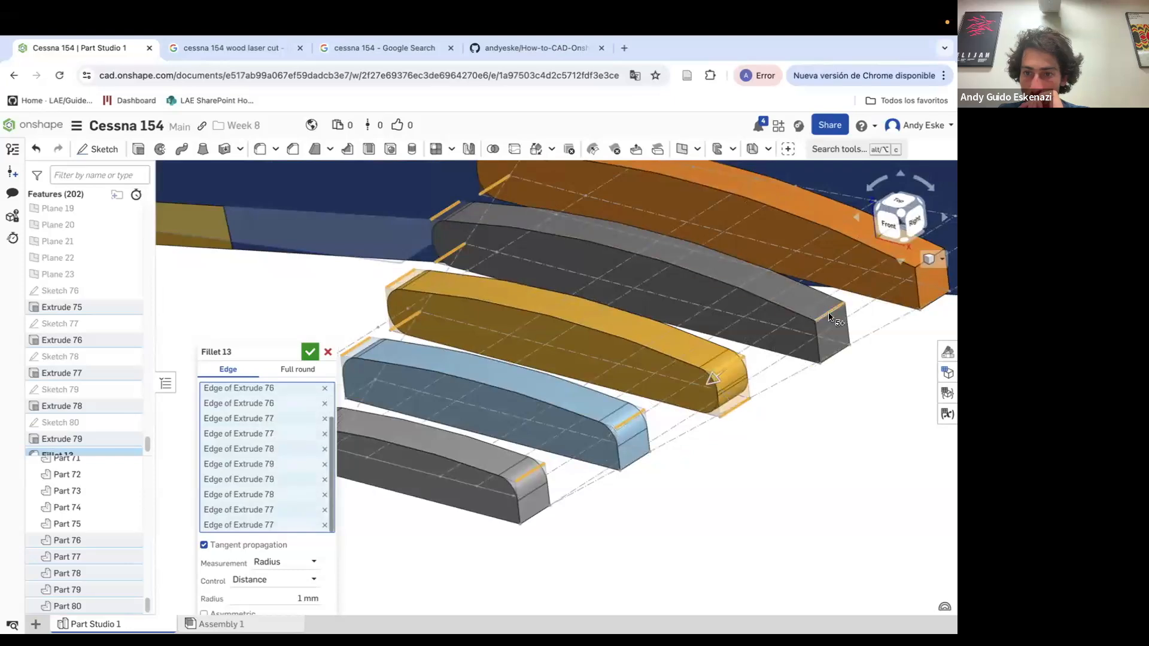
{"action": "left_click", "coordinate": [829, 315]}
{"action": "left_click", "coordinate": [835, 354]}
{"action": "scroll", "coordinate": [835, 354], "scroll_direction": "down", "scroll_amount": 3}
{"action": "left_click", "coordinate": [315, 354]}
Sketch on the outermost rib's underside two long rectangular strips running across all five ribs to the fuselage
{"action": "scroll", "coordinate": [509, 383], "scroll_direction": "down", "scroll_amount": 3}
{"action": "mouse_move", "coordinate": [509, 443]}
{"action": "right_mouse_down"}
{"action": "mouse_move", "coordinate": [584, 353]}
{"action": "mouse_move", "coordinate": [539, 359]}
{"action": "right_mouse_up"}
{"action": "left_click", "coordinate": [104, 151]}
{"action": "mouse_move", "coordinate": [446, 407]}
{"action": "right_mouse_down"}
{"action": "mouse_move", "coordinate": [440, 345]}
{"action": "mouse_move", "coordinate": [438, 400]}
{"action": "mouse_move", "coordinate": [587, 262]}
{"action": "right_mouse_up"}
{"action": "left_click", "coordinate": [439, 399]}
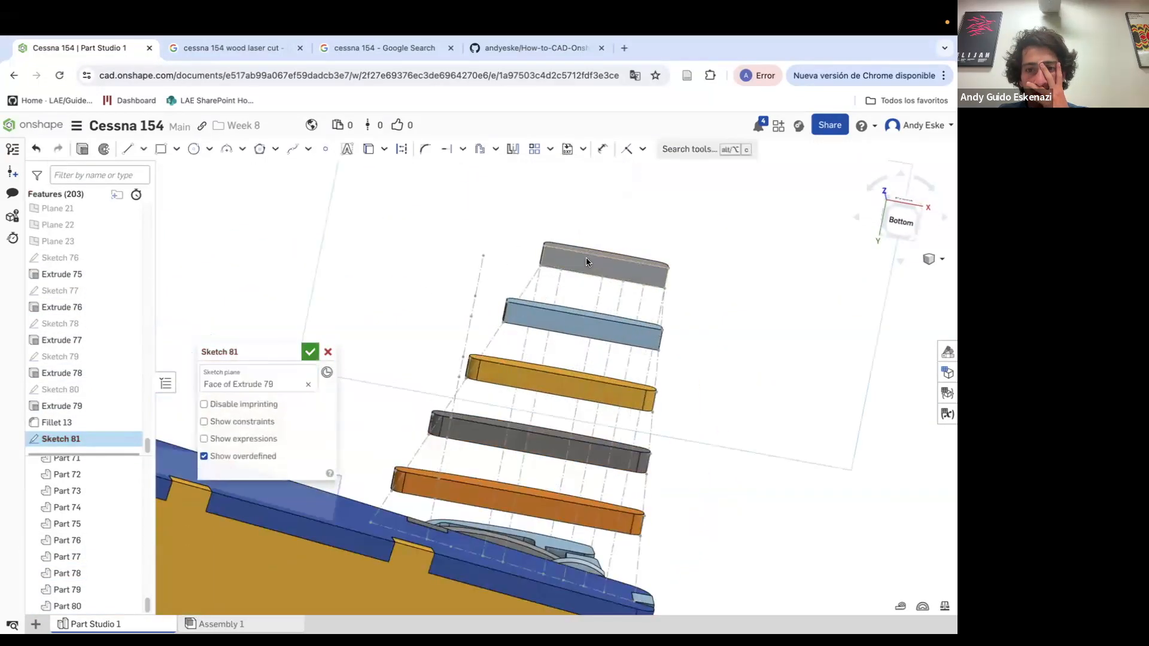
{"action": "left_click", "coordinate": [503, 561]}
{"action": "right_click_drag", "start_coordinate": [502, 560], "coordinate": [561, 310]}
{"action": "left_click", "coordinate": [583, 540]}
{"action": "mouse_move", "coordinate": [584, 540]}
{"action": "right_mouse_down"}
{"action": "mouse_move", "coordinate": [590, 466]}
{"action": "mouse_move", "coordinate": [586, 479]}
{"action": "right_mouse_up"}
Cut the two strips 2 mm deep into the undersides of the five stabilizer ribs using a Remove extrude
{"action": "left_click", "coordinate": [82, 150]}
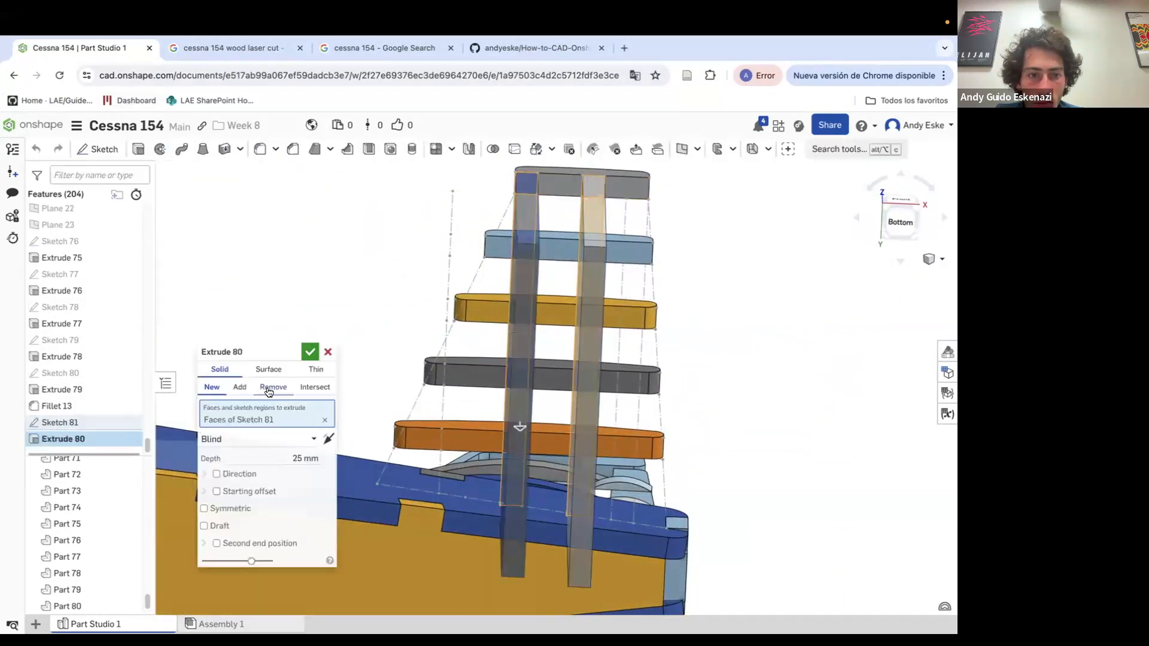
{"action": "left_click", "coordinate": [269, 392]}
{"action": "left_click", "coordinate": [299, 458]}
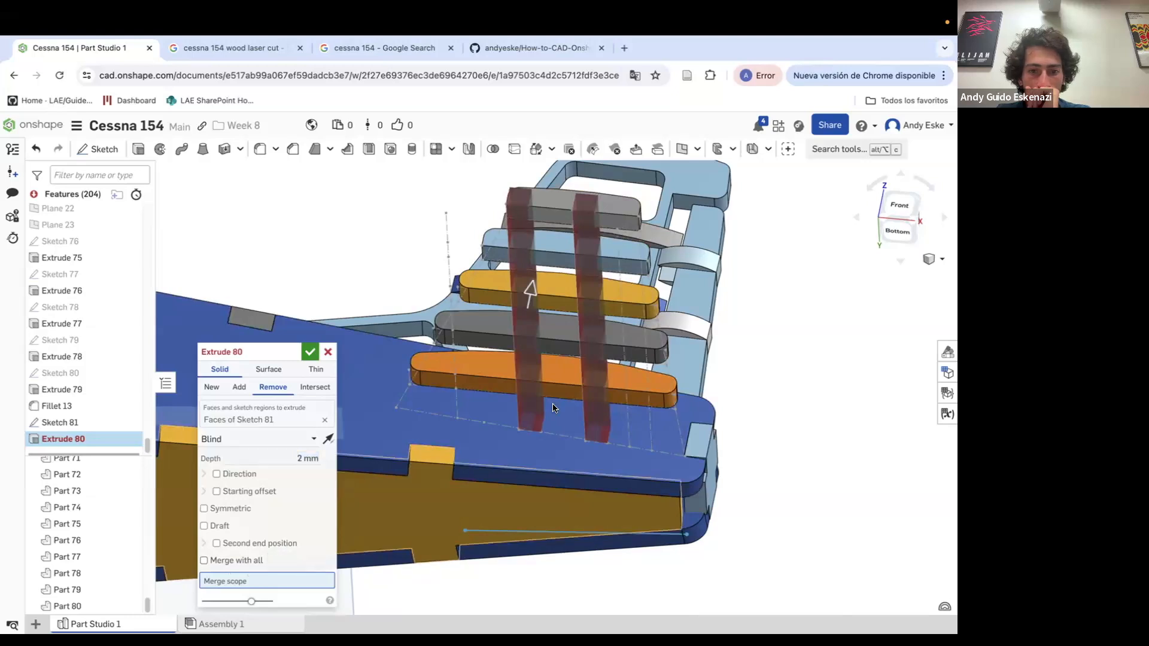
{"action": "left_click", "coordinate": [555, 378]}
{"action": "left_click", "coordinate": [557, 331]}
{"action": "left_click", "coordinate": [557, 290]}
{"action": "left_click", "coordinate": [557, 247]}
{"action": "left_click", "coordinate": [557, 193]}
{"action": "left_click", "coordinate": [311, 323]}
Sketch rectangles filling the two notches on the outermost rib's outer side face
{"action": "scroll", "coordinate": [504, 458], "scroll_direction": "down", "scroll_amount": 3}
{"action": "right_click_drag", "start_coordinate": [508, 460], "coordinate": [529, 301]}
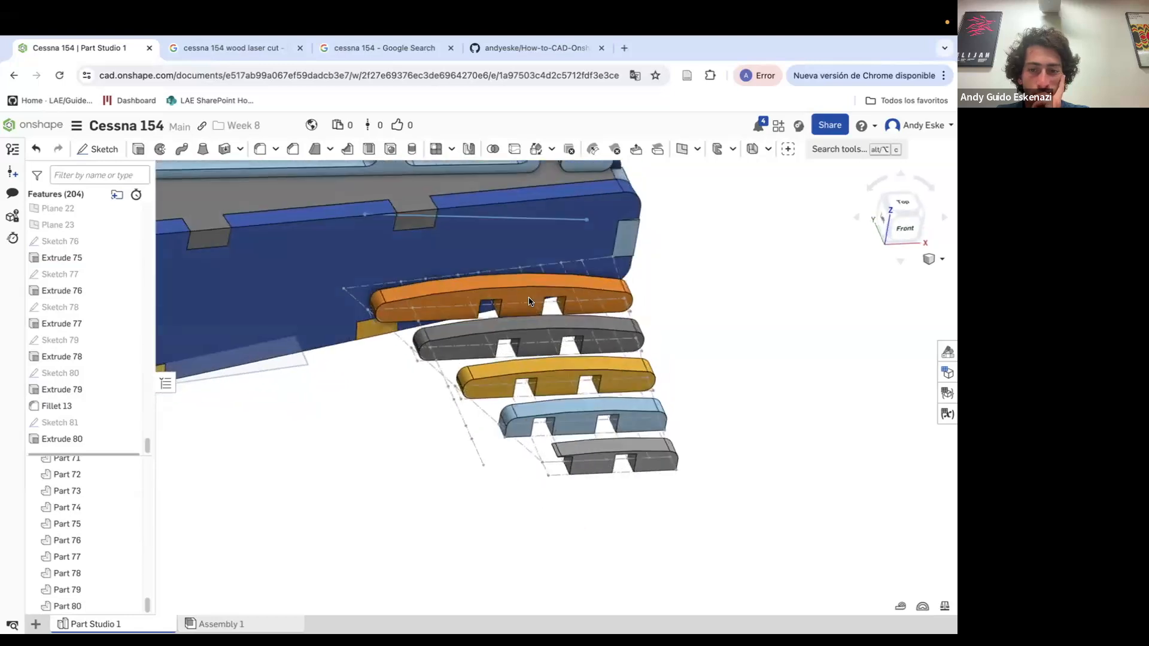
{"action": "scroll", "coordinate": [603, 430], "scroll_direction": "up", "scroll_amount": 3}
{"action": "left_click", "coordinate": [99, 149]}
{"action": "left_click", "coordinate": [654, 486]}
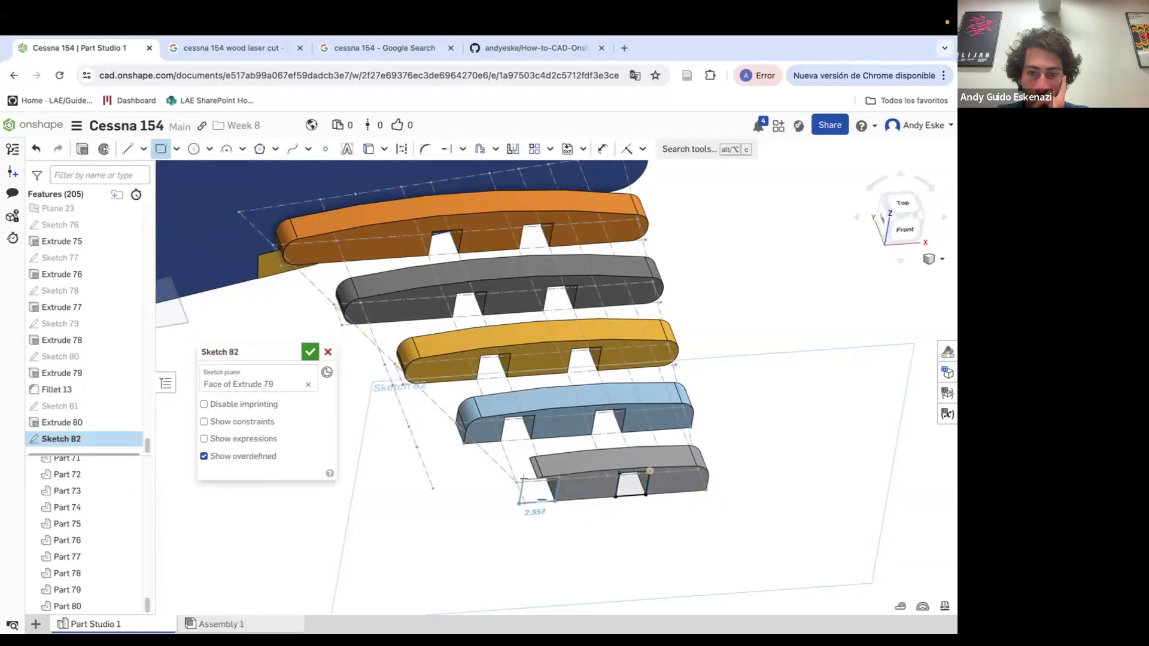
Extrude both notch rectangles as new blind spars 35 mm toward the fuselage, through the rib notches
{"action": "key", "text": "shift+e"}
{"action": "left_click", "coordinate": [267, 441]}
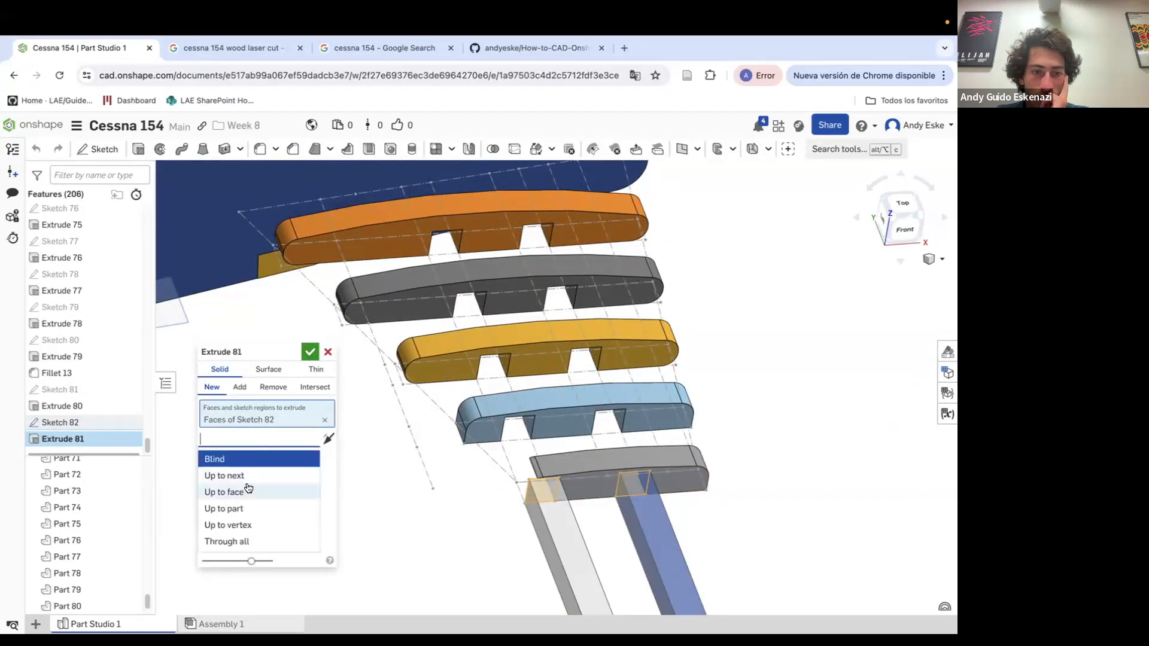
{"action": "left_click", "coordinate": [244, 523]}
{"action": "scroll", "coordinate": [551, 531], "scroll_direction": "down", "scroll_amount": 5}
{"action": "right_click_drag", "start_coordinate": [552, 531], "coordinate": [541, 569]}
{"action": "left_click", "coordinate": [257, 440]}
{"action": "left_click", "coordinate": [240, 460]}
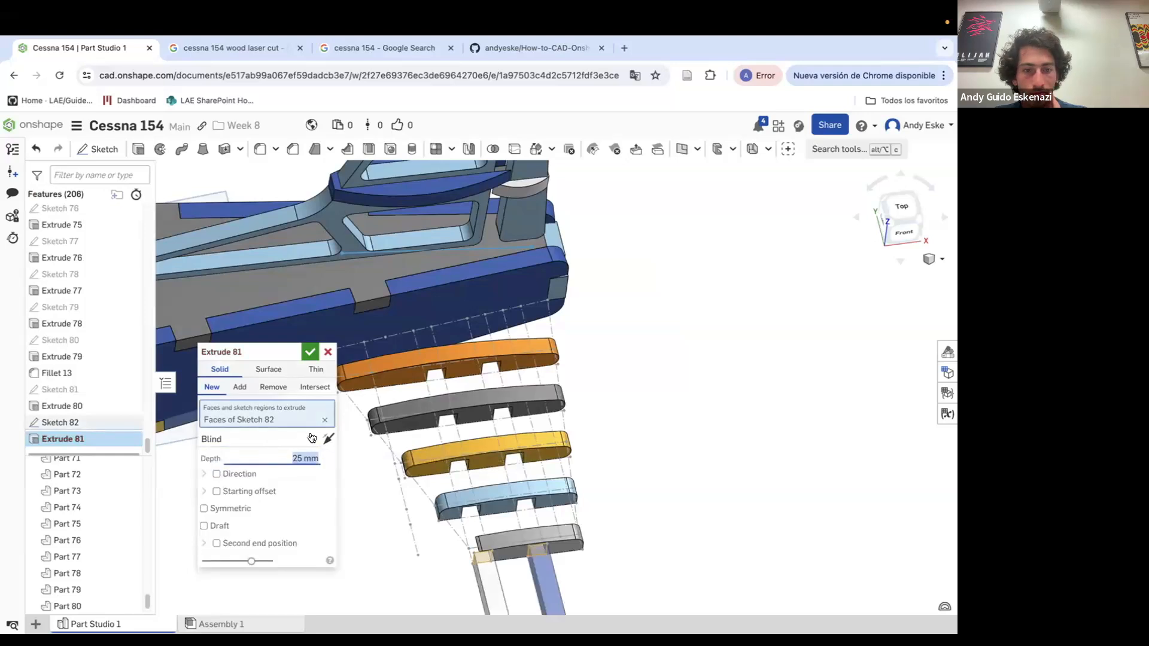
{"action": "left_click", "coordinate": [328, 440]}
{"action": "left_click", "coordinate": [303, 456]}
{"action": "type", "text": "3"}
{"action": "type", "text": "0"}
{"action": "key", "text": "Return"}
{"action": "right_click_drag", "start_coordinate": [403, 442], "coordinate": [554, 227]}
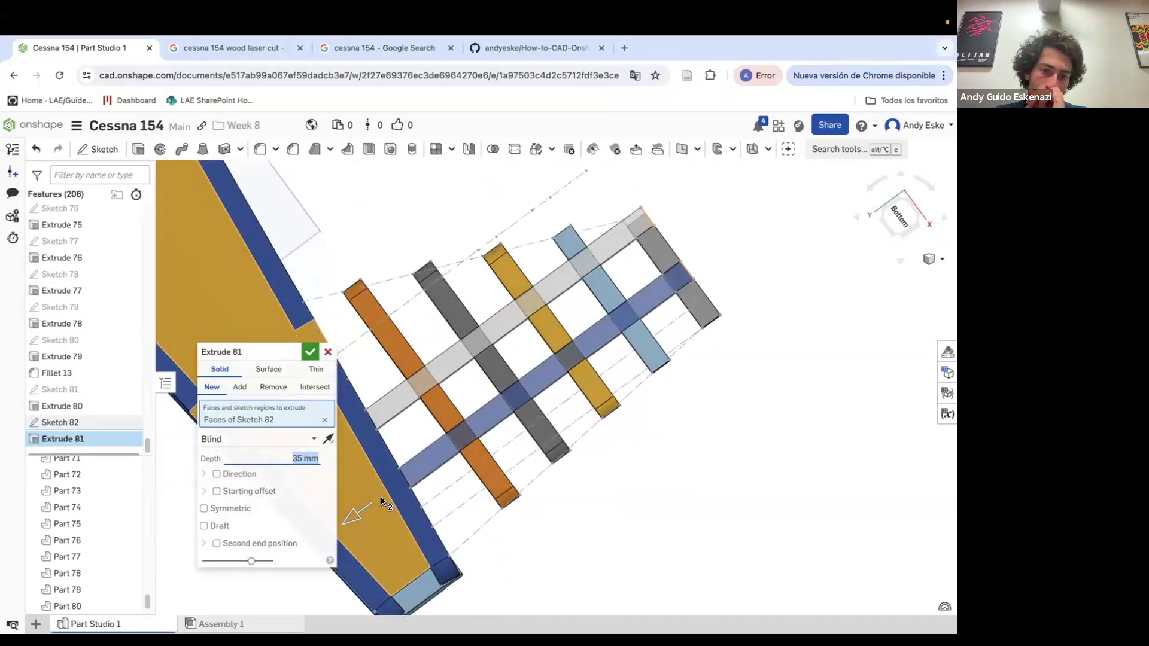
Set the two spars' extrusion depth to 32 mm and accept it
{"action": "scroll", "coordinate": [443, 336], "scroll_direction": "up", "scroll_amount": 2}
{"action": "left_click", "coordinate": [305, 456]}
{"action": "type", "text": "32"}
{"action": "key", "text": "Return"}
{"action": "left_click", "coordinate": [310, 352]}
Reopen the two spars' extrusion to edit its depth, and accept it
{"action": "right_click", "coordinate": [372, 383]}
{"action": "right_click_drag", "start_coordinate": [372, 384], "coordinate": [417, 416]}
{"action": "right_click", "coordinate": [90, 441]}
{"action": "left_click", "coordinate": [116, 473]}
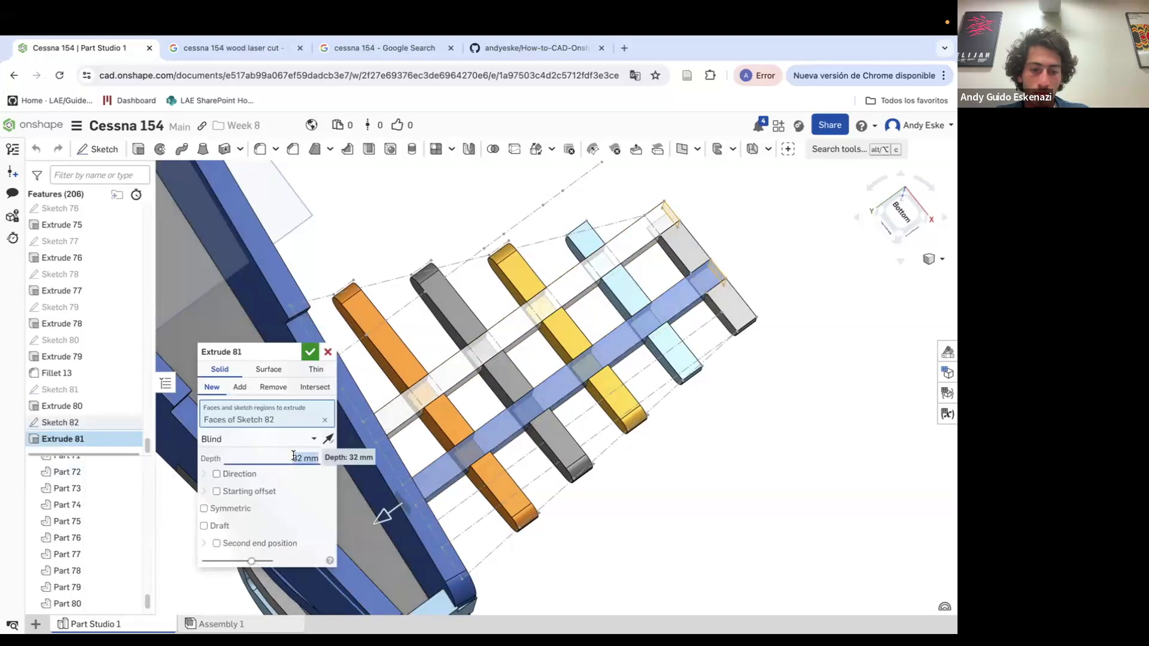
{"action": "mouse_move", "coordinate": [453, 451]}
{"action": "right_mouse_down"}
{"action": "mouse_move", "coordinate": [458, 403]}
{"action": "mouse_move", "coordinate": [445, 424]}
{"action": "right_mouse_up"}
{"action": "key", "text": "Return"}
Start a sketch on the fuselage's outer side face and project the top edges of both stabilizer spars into it
{"action": "key", "text": "shift+s"}
{"action": "left_click", "coordinate": [447, 426]}
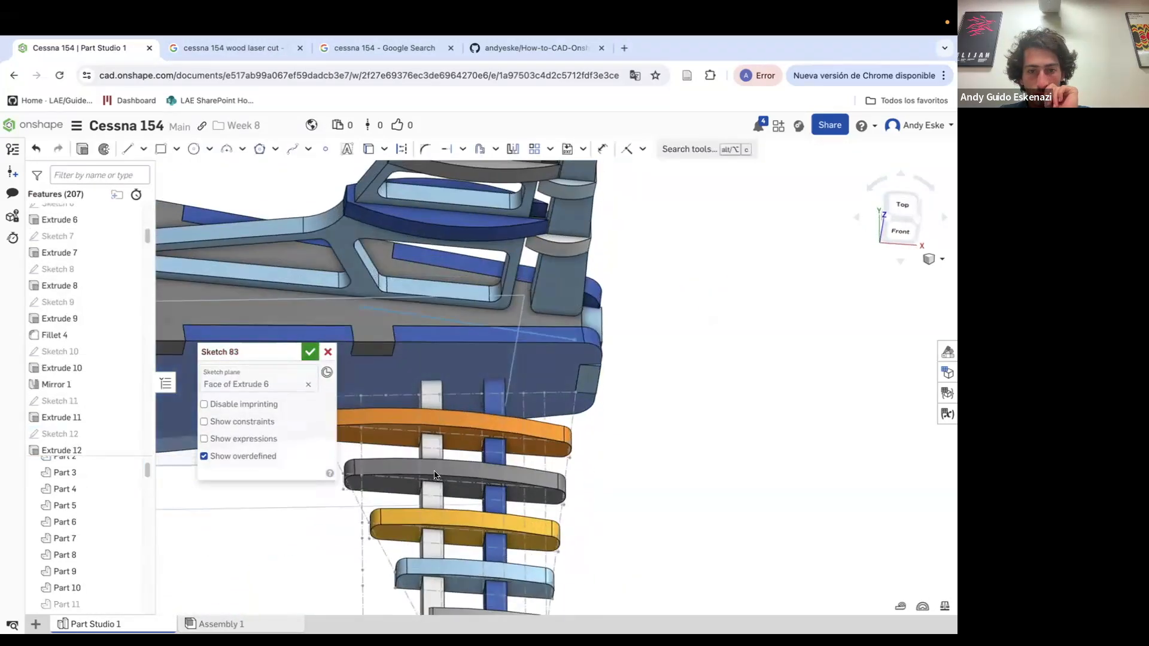
{"action": "right_click_drag", "start_coordinate": [590, 340], "coordinate": [527, 347]}
{"action": "scroll", "coordinate": [520, 356], "scroll_direction": "up", "scroll_amount": 3}
{"action": "key", "text": "u"}
{"action": "left_click", "coordinate": [520, 354]}
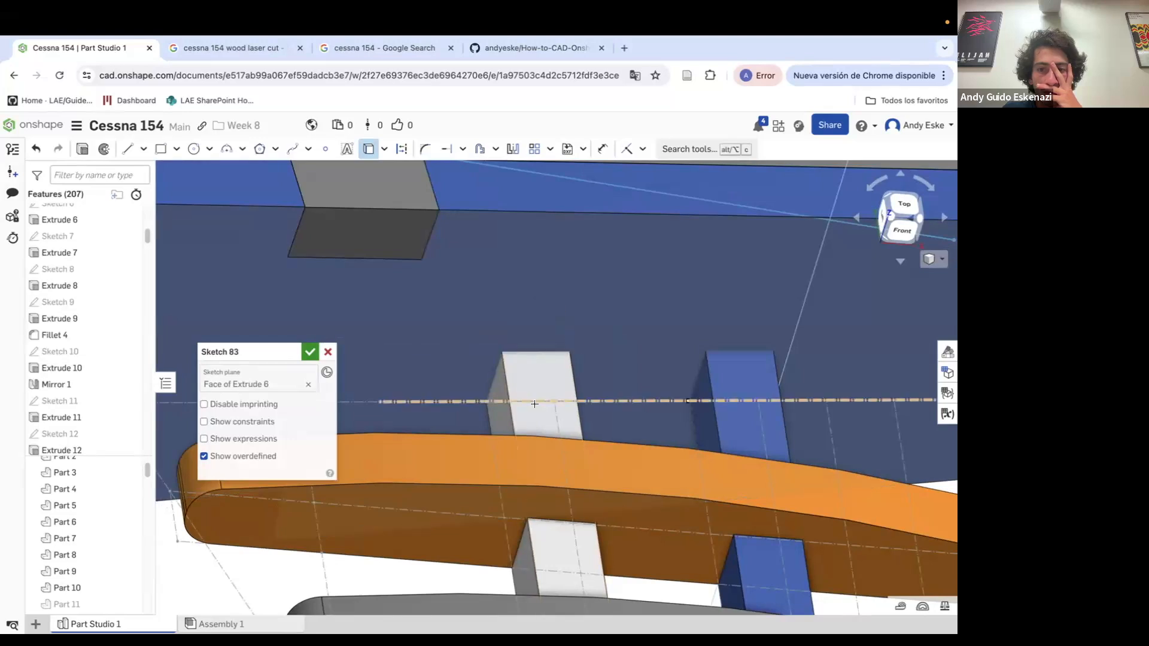
Draw line extensions about 0.9 mm long from the ends of both projected spar edges
{"action": "right_click_drag", "start_coordinate": [533, 403], "coordinate": [575, 479]}
{"action": "key", "text": "n"}
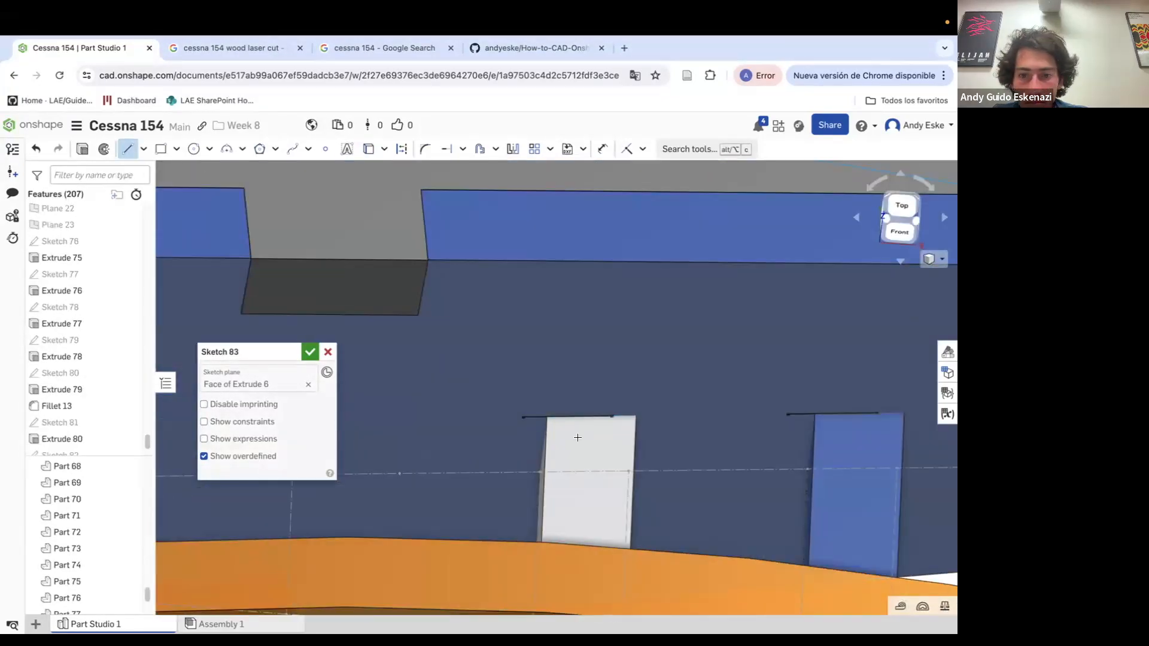
{"action": "scroll", "coordinate": [565, 420], "scroll_direction": "up", "scroll_amount": 3}
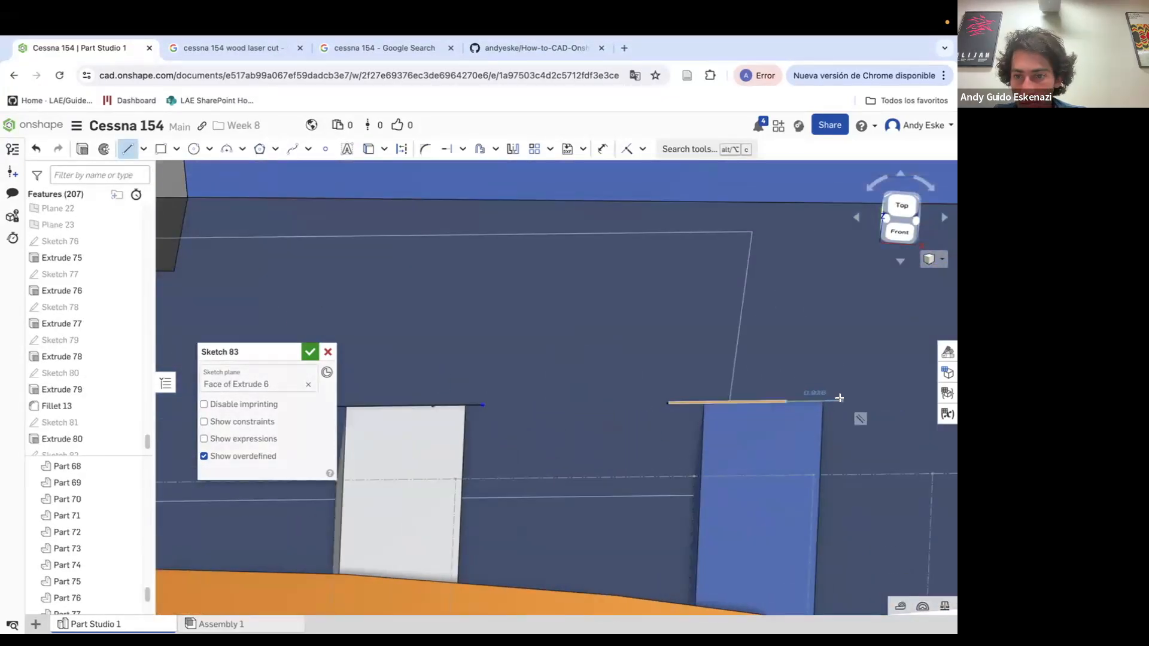
{"action": "left_click", "coordinate": [840, 399]}
Try to pierce the extension lines' endpoints onto the spar edges, and undo the constraints
{"action": "left_click", "coordinate": [643, 149]}
{"action": "left_click", "coordinate": [649, 394]}
{"action": "left_click", "coordinate": [840, 400]}
{"action": "left_click", "coordinate": [822, 420]}
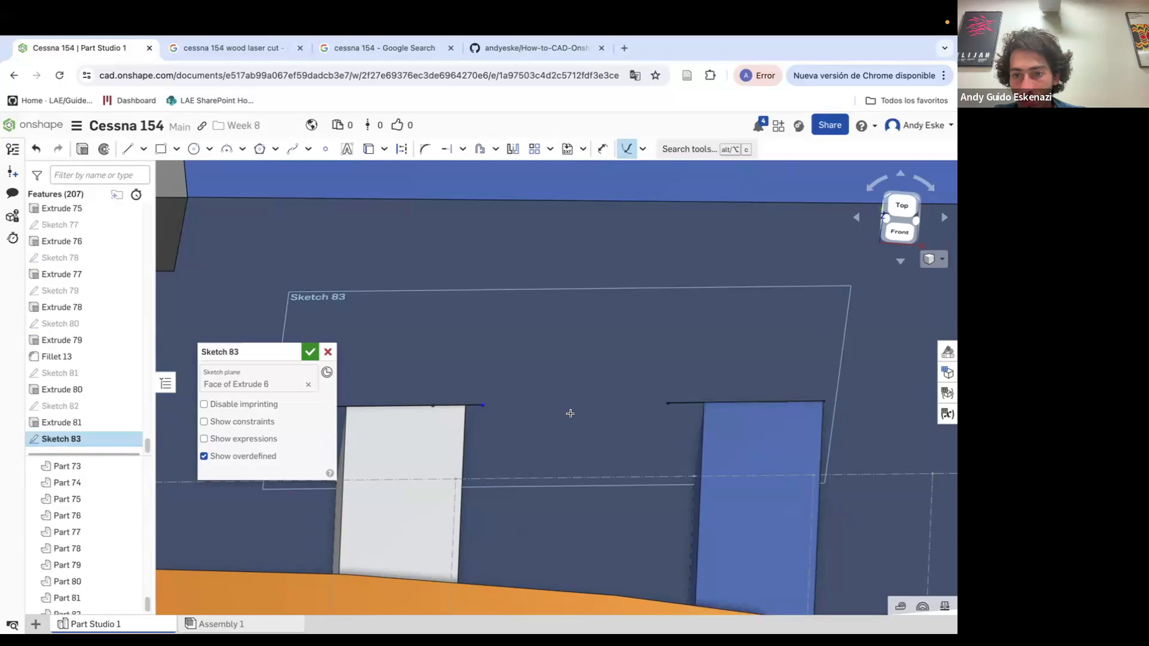
{"action": "left_click", "coordinate": [465, 411]}
{"action": "scroll", "coordinate": [526, 367], "scroll_direction": "down", "scroll_amount": 5}
{"action": "right_click_drag", "start_coordinate": [526, 367], "coordinate": [542, 389]}
{"action": "scroll", "coordinate": [515, 374], "scroll_direction": "up", "scroll_amount": 2}
{"action": "key", "text": "super+z"}
{"action": "key", "text": "super+z"}
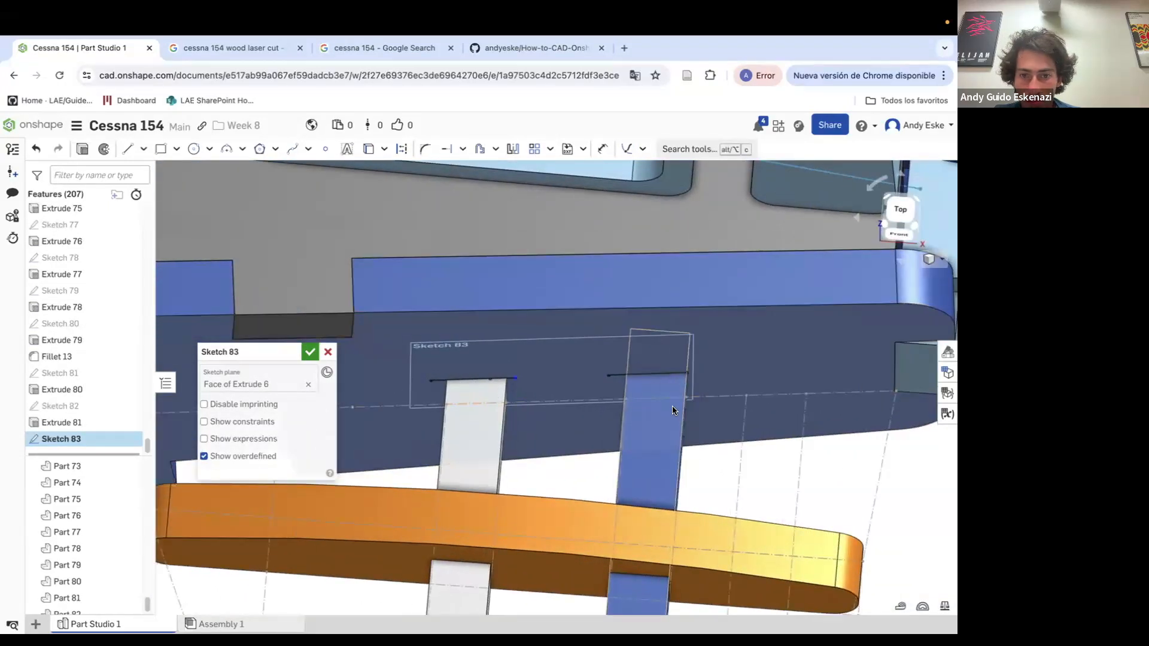
Dimension the extension line beside each spar to 1 mm
{"action": "scroll", "coordinate": [511, 381], "scroll_direction": "up", "scroll_amount": 4}
{"action": "key", "text": "d"}
{"action": "left_click", "coordinate": [510, 380]}
{"action": "left_click", "coordinate": [519, 381]}
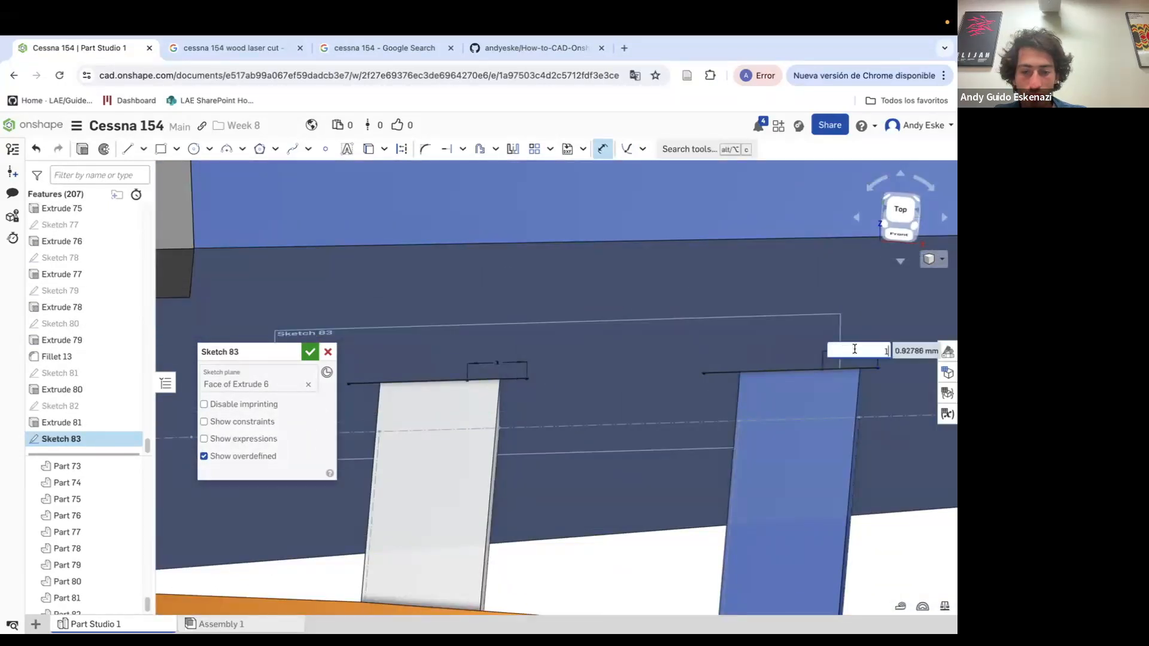
Close a four-sided outline around each spar below the extended edges and make the side lines perpendicular
{"action": "scroll", "coordinate": [520, 354], "scroll_direction": "down", "scroll_amount": 2}
{"action": "left_click", "coordinate": [393, 378]}
{"action": "left_click", "coordinate": [393, 425]}
{"action": "left_click", "coordinate": [532, 421]}
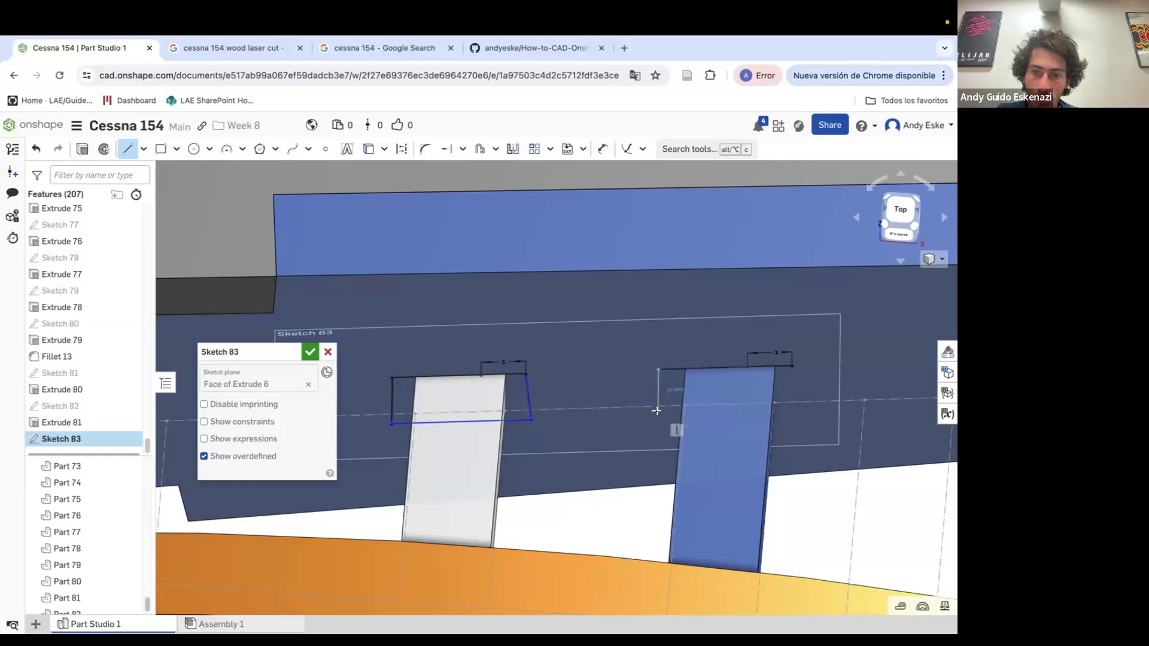
{"action": "left_click", "coordinate": [791, 366]}
{"action": "key", "text": "Escape"}
{"action": "left_click", "coordinate": [643, 149]}
{"action": "left_click", "coordinate": [663, 304]}
{"action": "left_click", "coordinate": [792, 380]}
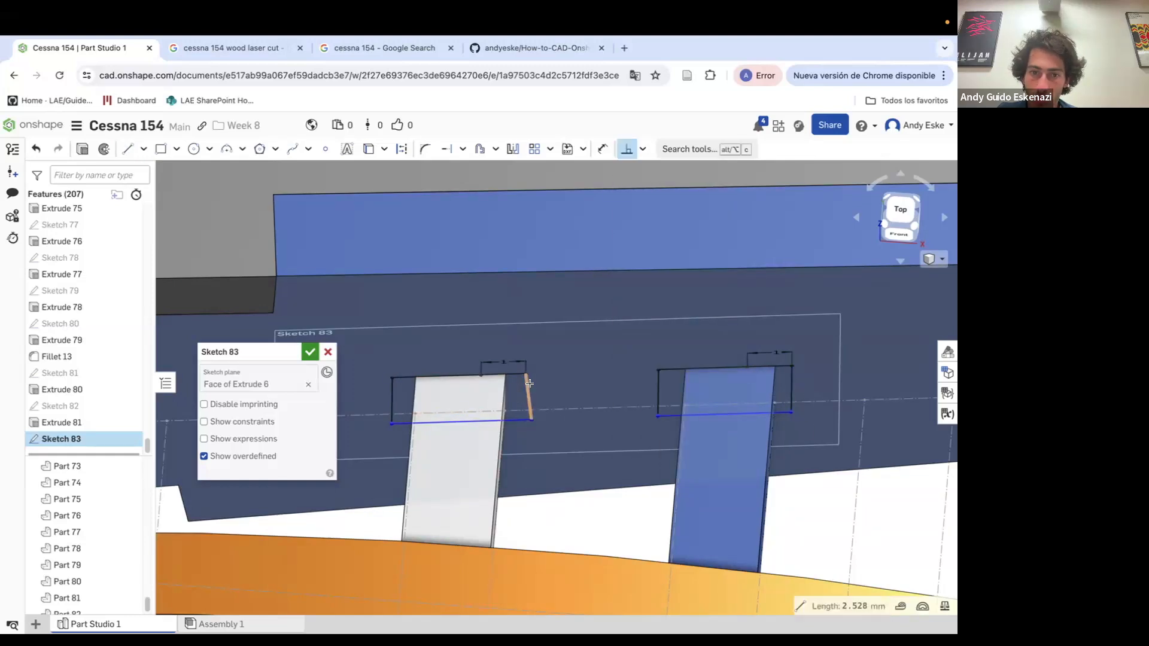
Cut both spar outlines into the fuselage side panel with a blind 25 mm Remove extrude
{"action": "right_click_drag", "start_coordinate": [661, 423], "coordinate": [758, 353]}
{"action": "left_click", "coordinate": [82, 149]}
{"action": "left_click", "coordinate": [273, 387]}
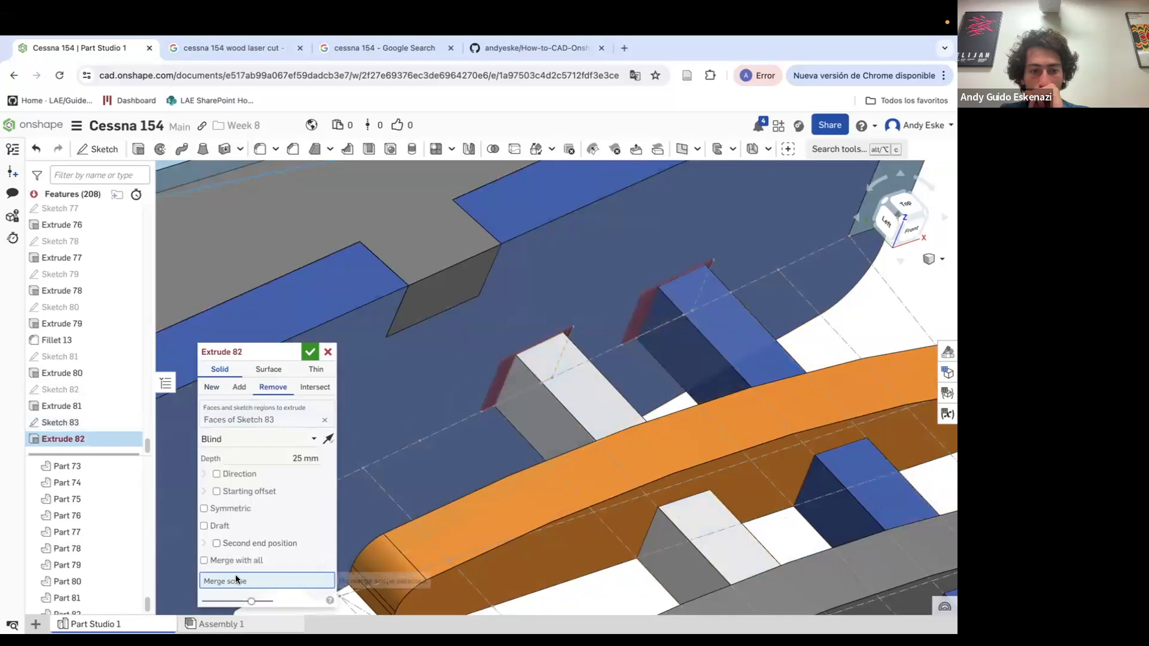
{"action": "left_click", "coordinate": [366, 420]}
{"action": "left_click", "coordinate": [310, 352]}
Try to mirror the spar slot cut about Plane 1 with a feature mirror, toggling Reapply features
{"action": "scroll", "coordinate": [419, 395], "scroll_direction": "down", "scroll_amount": 3}
{"action": "right_click_drag", "start_coordinate": [419, 413], "coordinate": [115, 436]}
{"action": "scroll", "coordinate": [90, 419], "scroll_direction": "down", "scroll_amount": 1}
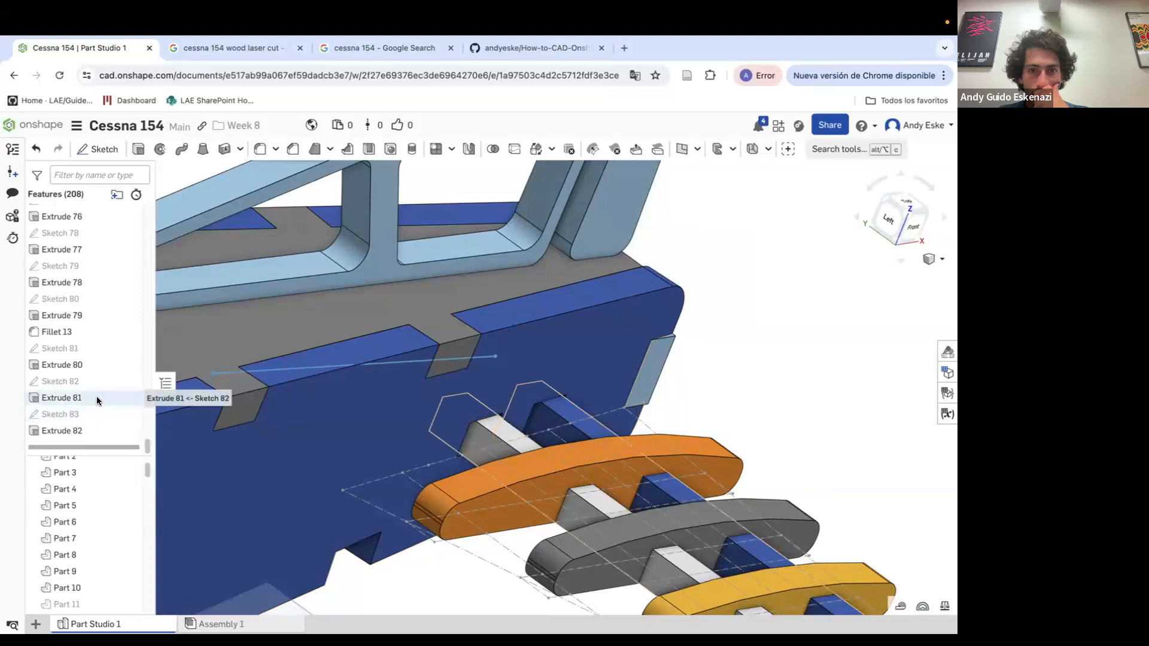
{"action": "left_click", "coordinate": [469, 150]}
{"action": "left_click", "coordinate": [243, 369]}
{"action": "left_click", "coordinate": [240, 405]}
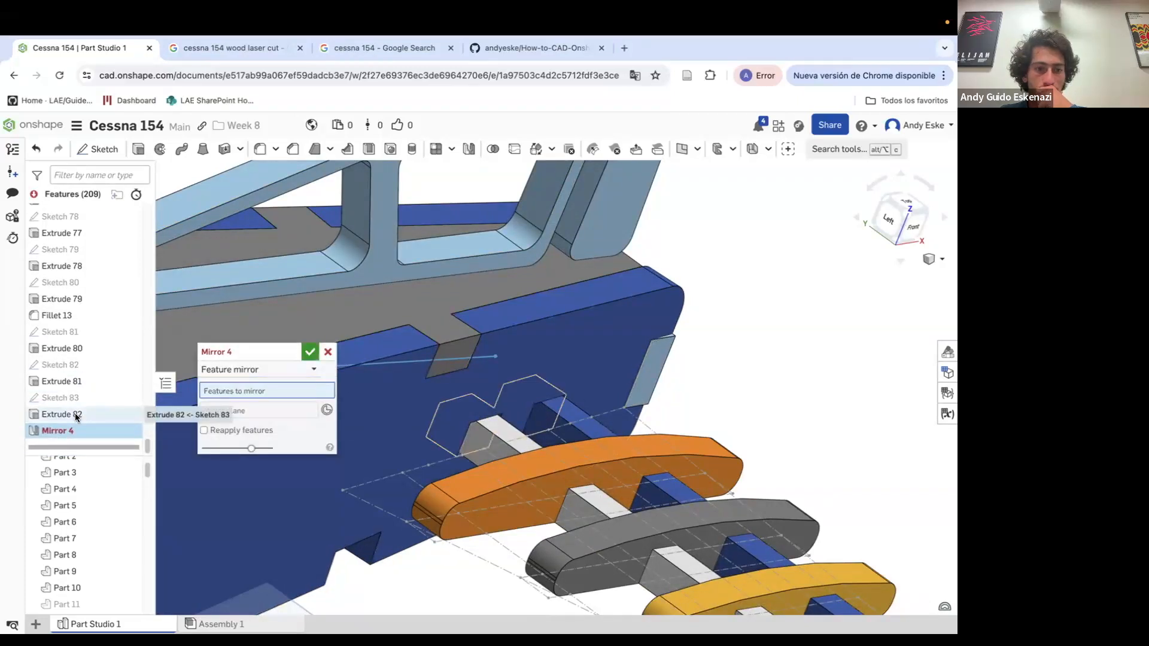
{"action": "left_click", "coordinate": [76, 417]}
{"action": "left_click", "coordinate": [258, 422]}
{"action": "scroll", "coordinate": [395, 443], "scroll_direction": "down", "scroll_amount": 8}
{"action": "left_click", "coordinate": [263, 334]}
{"action": "left_click", "coordinate": [205, 453]}
{"action": "right_click_drag", "start_coordinate": [392, 338], "coordinate": [342, 400]}
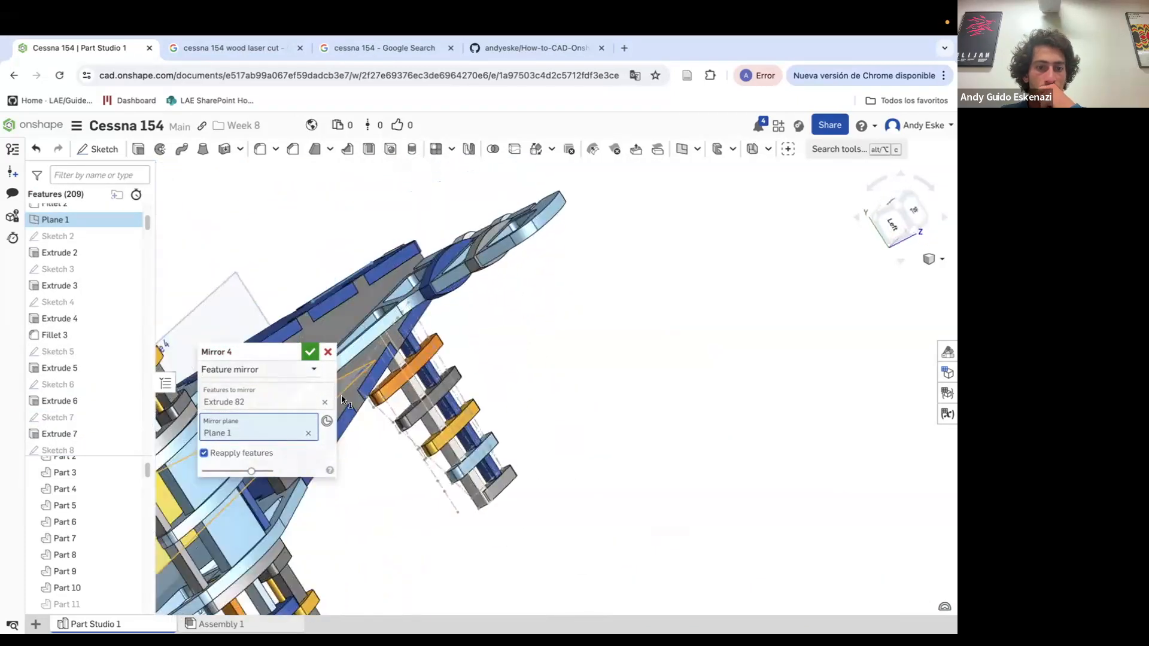
{"action": "scroll", "coordinate": [359, 461], "scroll_direction": "down", "scroll_amount": 5}
{"action": "right_click_drag", "start_coordinate": [359, 461], "coordinate": [411, 455]}
{"action": "scroll", "coordinate": [397, 411], "scroll_direction": "up", "scroll_amount": 8}
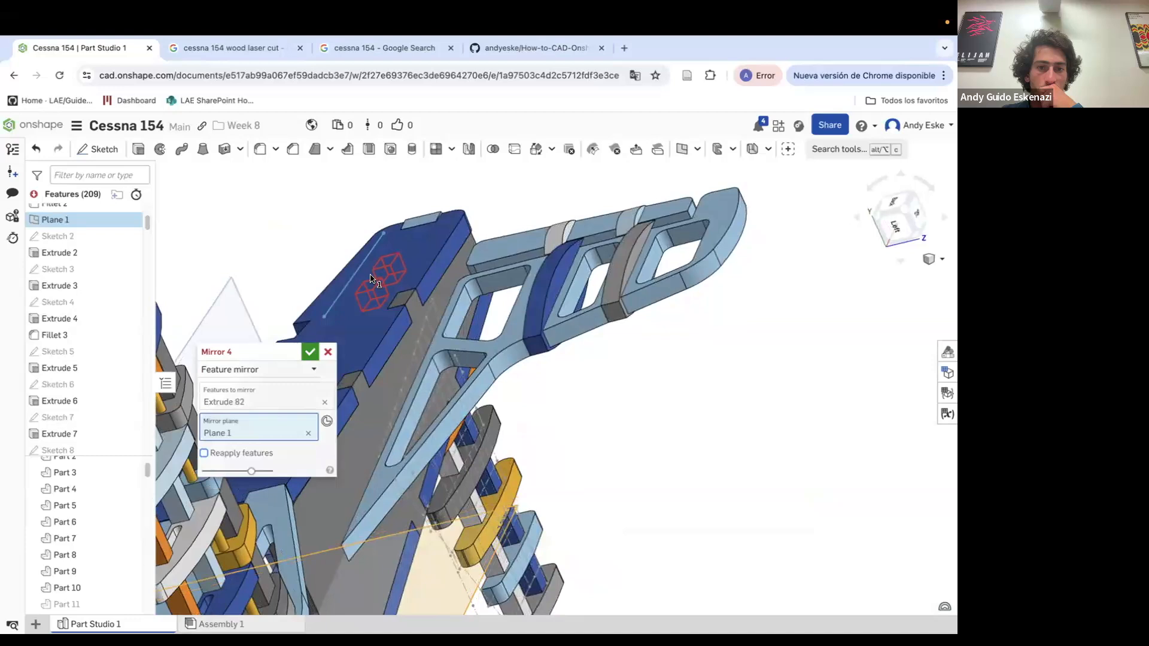
{"action": "left_click", "coordinate": [325, 352]}
Sketch a line across the height of the innermost orange rib's outer face, between the blue spar and the nearer rounded end
{"action": "mouse_move", "coordinate": [526, 374]}
{"action": "right_mouse_down"}
{"action": "mouse_move", "coordinate": [595, 394]}
{"action": "mouse_move", "coordinate": [591, 578]}
{"action": "mouse_move", "coordinate": [583, 506]}
{"action": "mouse_move", "coordinate": [511, 429]}
{"action": "right_mouse_up"}
{"action": "scroll", "coordinate": [595, 394], "scroll_direction": "down", "scroll_amount": 5}
{"action": "scroll", "coordinate": [591, 578], "scroll_direction": "up", "scroll_amount": 7}
{"action": "scroll", "coordinate": [765, 431], "scroll_direction": "up", "scroll_amount": 5}
{"action": "mouse_move", "coordinate": [766, 419]}
{"action": "right_mouse_down"}
{"action": "mouse_move", "coordinate": [773, 443]}
{"action": "mouse_move", "coordinate": [716, 432]}
{"action": "right_mouse_up"}
{"action": "left_click", "coordinate": [100, 149]}
{"action": "left_click", "coordinate": [763, 433]}
{"action": "key", "text": "n"}
{"action": "scroll", "coordinate": [763, 437], "scroll_direction": "up", "scroll_amount": 4}
{"action": "left_click", "coordinate": [718, 373]}
{"action": "key", "text": "Escape"}
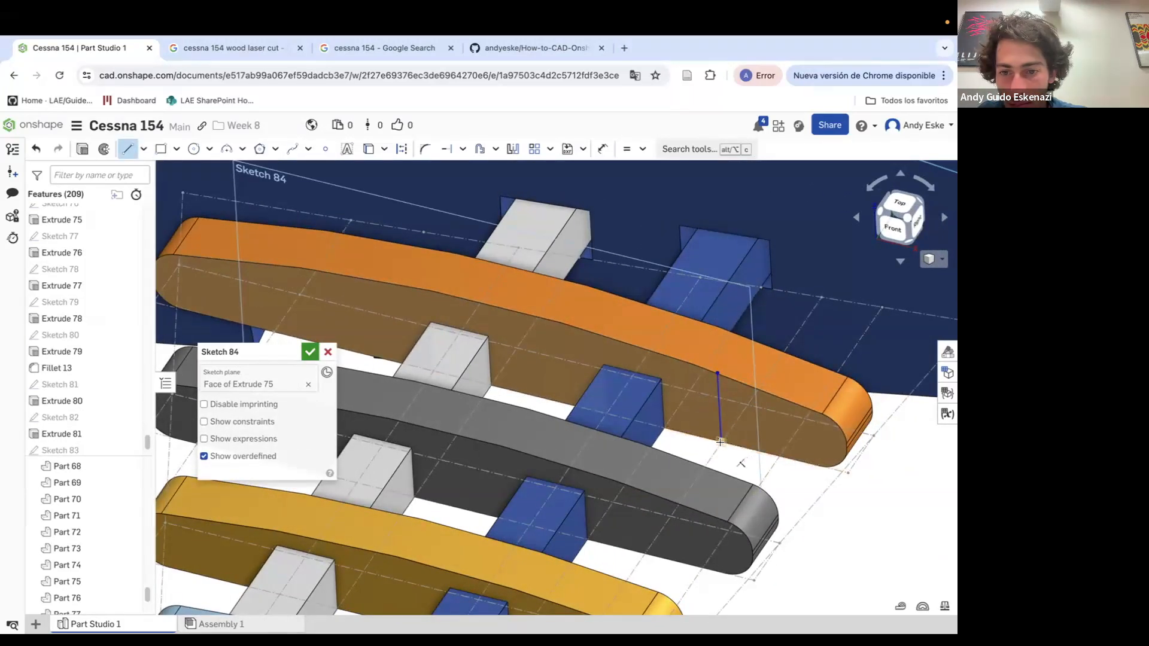
{"action": "left_click", "coordinate": [720, 442]}
{"action": "key", "text": "Escape"}
{"action": "scroll", "coordinate": [718, 442], "scroll_direction": "up", "scroll_amount": 3}
Move the line's lower end on the orange rib and try to pierce it to the stabilizer layout geometry
{"action": "left_click_drag", "start_coordinate": [720, 439], "coordinate": [696, 432]}
{"action": "left_click", "coordinate": [643, 149]}
{"action": "left_click", "coordinate": [671, 395]}
{"action": "left_click", "coordinate": [696, 433]}
{"action": "left_click", "coordinate": [716, 446]}
{"action": "right_click_drag", "start_coordinate": [700, 391], "coordinate": [720, 382]}
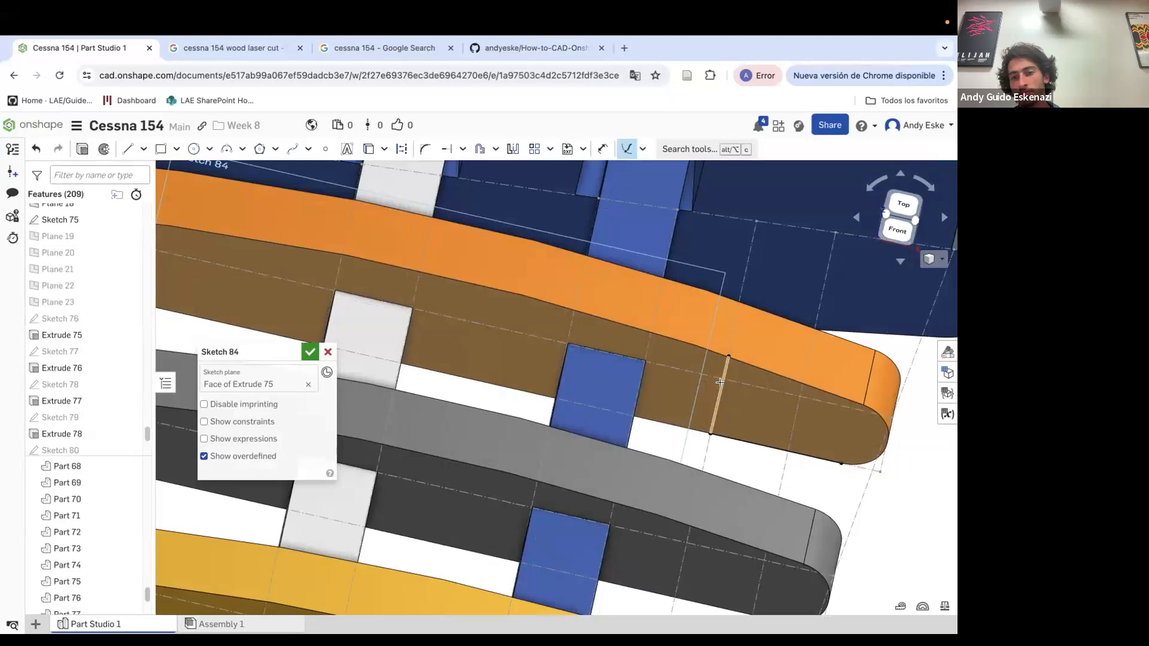
Try to dimension the line from the rib's rounded end and project the nearby layout line into the sketch
{"action": "key", "text": "d"}
{"action": "left_click", "coordinate": [723, 437]}
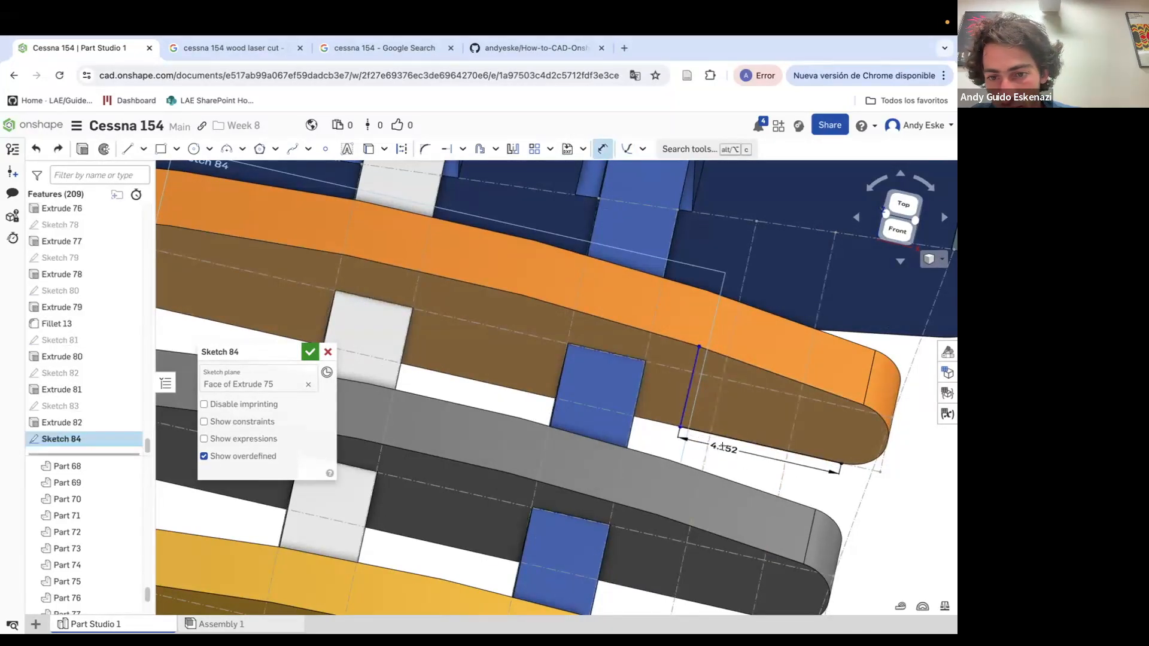
{"action": "left_click", "coordinate": [679, 426]}
{"action": "right_click_drag", "start_coordinate": [680, 426], "coordinate": [739, 425]}
{"action": "right_click", "coordinate": [755, 285]}
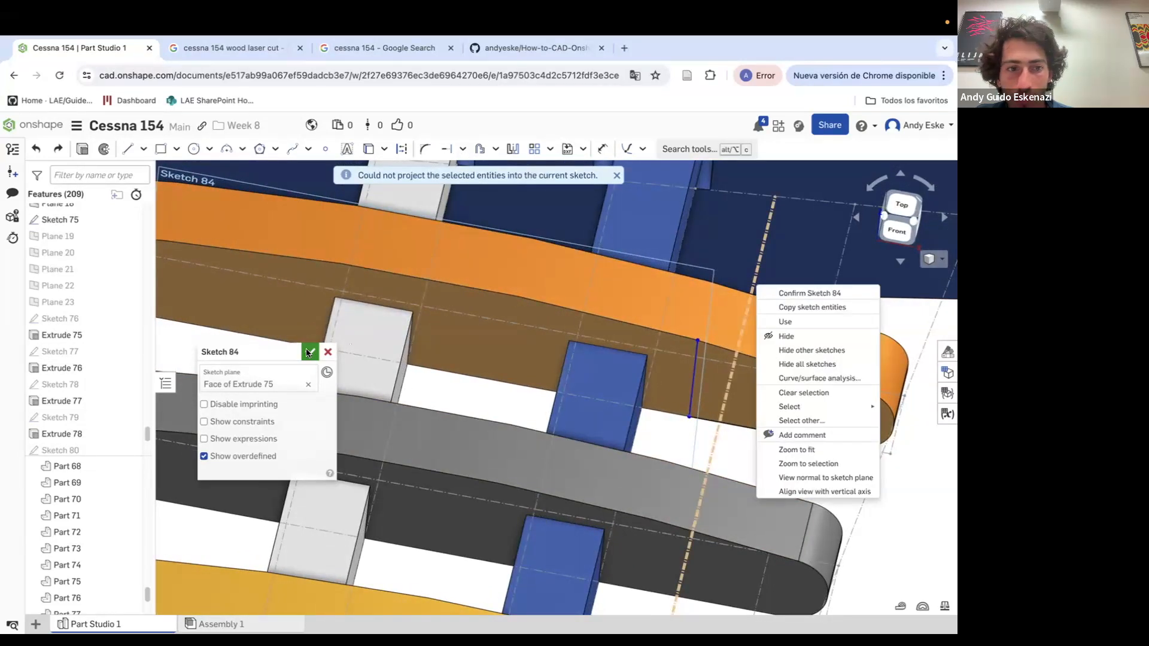
Add a lengthwise construction line to layout Sketch 75 beside the blue spar's outer guide and dimension its spacing from the neighbouring line
{"action": "left_click", "coordinate": [308, 353]}
{"action": "right_click", "coordinate": [756, 276]}
{"action": "left_click", "coordinate": [796, 285]}
{"action": "scroll", "coordinate": [790, 286], "scroll_direction": "down", "scroll_amount": 8}
{"action": "scroll", "coordinate": [717, 540], "scroll_direction": "up", "scroll_amount": 5}
{"action": "left_click", "coordinate": [128, 149]}
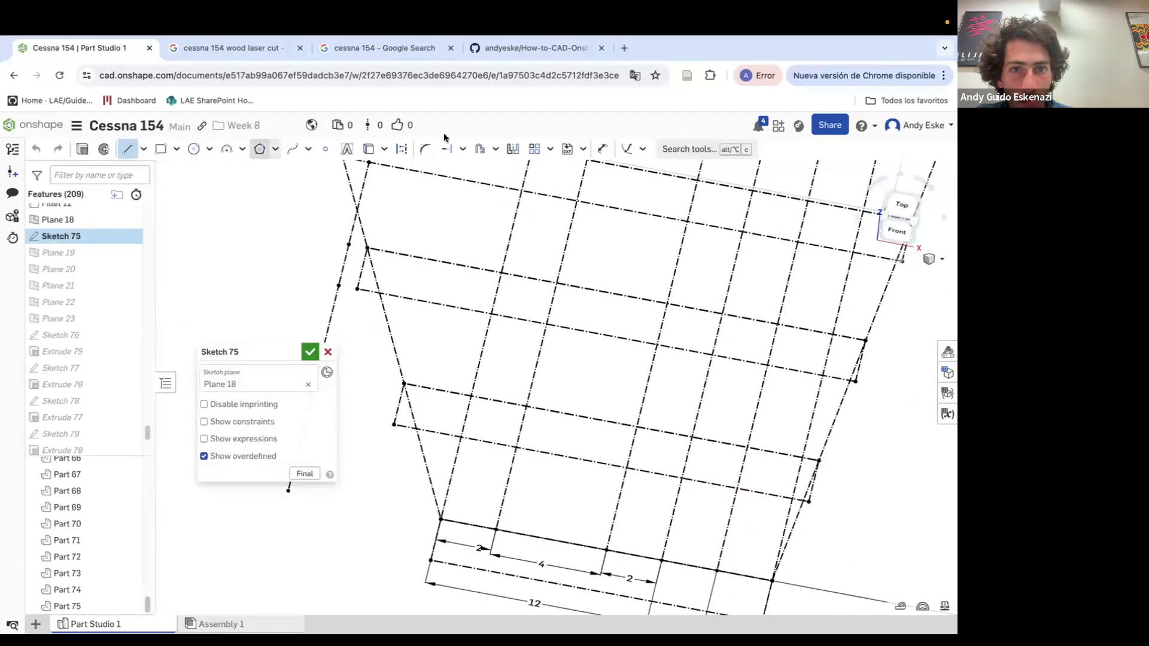
{"action": "left_click", "coordinate": [700, 567]}
{"action": "scroll", "coordinate": [713, 533], "scroll_direction": "down", "scroll_amount": 5}
{"action": "left_click", "coordinate": [789, 213]}
{"action": "scroll", "coordinate": [707, 541], "scroll_direction": "up", "scroll_amount": 5}
{"action": "key", "text": "d"}
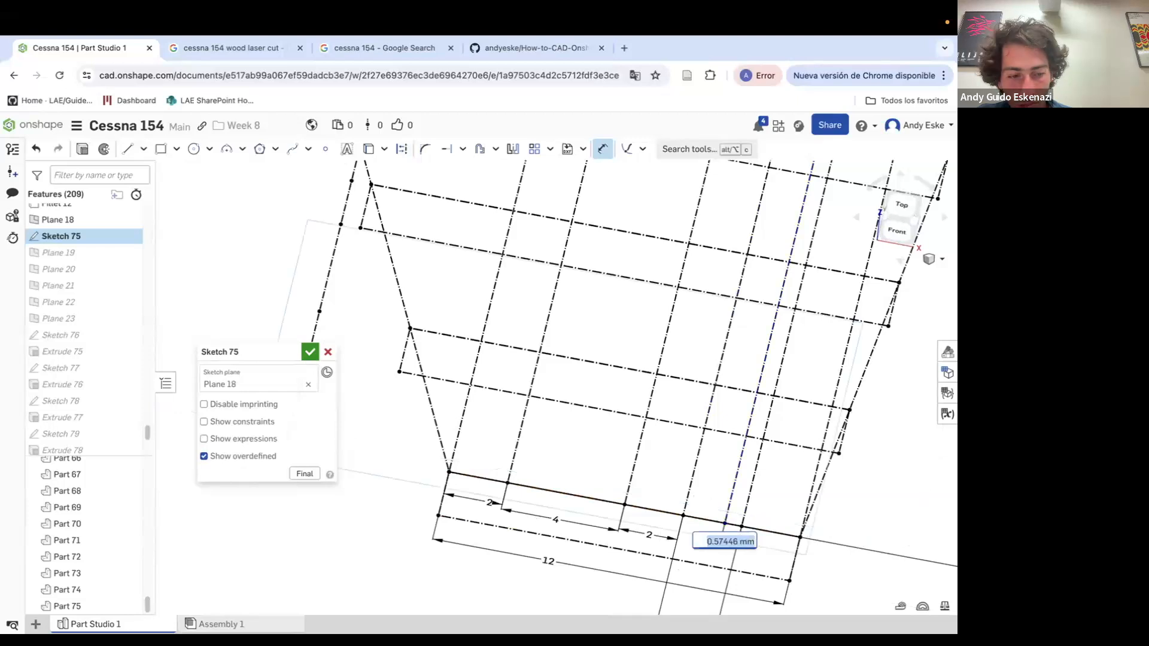
{"action": "left_click", "coordinate": [309, 352]}
Pierce the orange rib's cross line onto the layout line and project the rounded end to close the profile
{"action": "scroll", "coordinate": [592, 193], "scroll_direction": "up", "scroll_amount": 10}
{"action": "left_click", "coordinate": [627, 149]}
{"action": "left_click", "coordinate": [548, 234]}
{"action": "left_click", "coordinate": [567, 246]}
{"action": "mouse_move", "coordinate": [706, 335]}
{"action": "right_mouse_down"}
{"action": "mouse_move", "coordinate": [773, 365]}
{"action": "mouse_move", "coordinate": [755, 419]}
{"action": "right_mouse_up"}
{"action": "scroll", "coordinate": [818, 360], "scroll_direction": "up", "scroll_amount": 10}
{"action": "left_click", "coordinate": [813, 347]}
{"action": "scroll", "coordinate": [813, 354], "scroll_direction": "down", "scroll_amount": 10}
{"action": "left_click", "coordinate": [310, 352]}
Extrude the orange rib's end profile 2 mm outward as a new part
{"action": "left_click", "coordinate": [139, 149]}
{"action": "left_click", "coordinate": [756, 386]}
{"action": "type", "text": "3"}
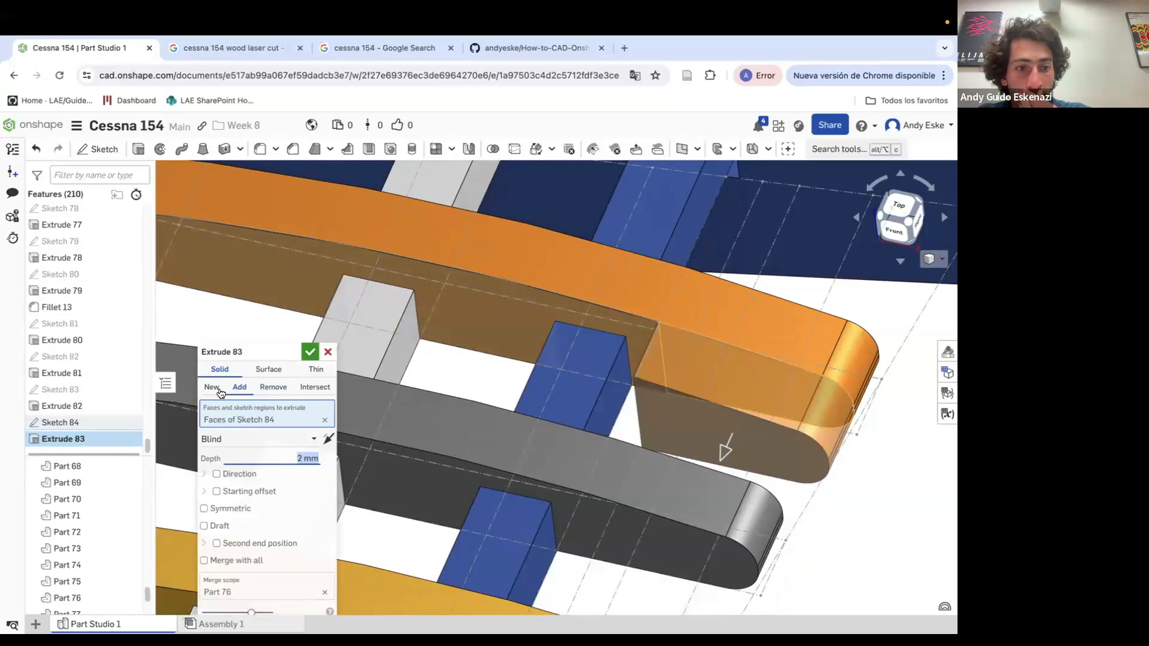
{"action": "left_click", "coordinate": [216, 393]}
{"action": "left_click", "coordinate": [310, 352]}
Sketch a line across the dark grey rib's outer face between the blue spar and rounded end, and pierce it to the layout
{"action": "scroll", "coordinate": [755, 440], "scroll_direction": "down", "scroll_amount": 10}
{"action": "scroll", "coordinate": [740, 470], "scroll_direction": "up", "scroll_amount": 8}
{"action": "right_click_drag", "start_coordinate": [740, 470], "coordinate": [778, 467]}
{"action": "left_click", "coordinate": [87, 149]}
{"action": "left_click", "coordinate": [629, 456]}
{"action": "scroll", "coordinate": [695, 479], "scroll_direction": "up", "scroll_amount": 5}
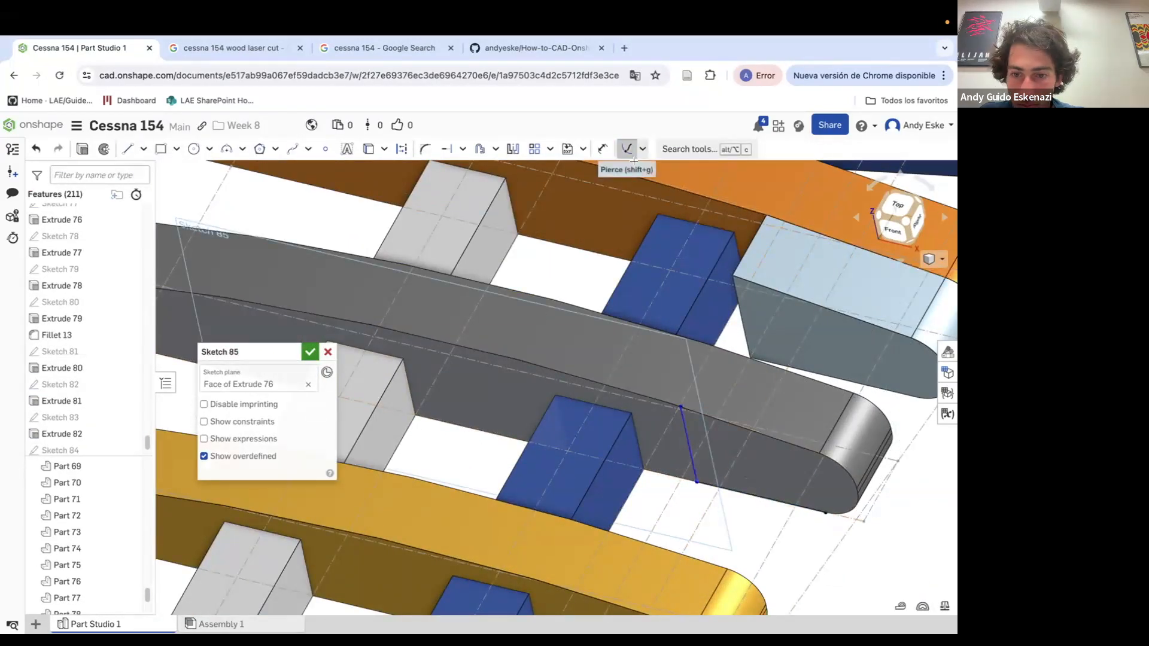
{"action": "left_click", "coordinate": [688, 443]}
Project the lower and rounded end edges of the dark grey rib to close the end profile
{"action": "left_click", "coordinate": [369, 149]}
{"action": "right_click_drag", "start_coordinate": [748, 461], "coordinate": [784, 449]}
{"action": "left_click", "coordinate": [760, 497]}
{"action": "left_click", "coordinate": [856, 485]}
{"action": "scroll", "coordinate": [856, 455], "scroll_direction": "up", "scroll_amount": 8}
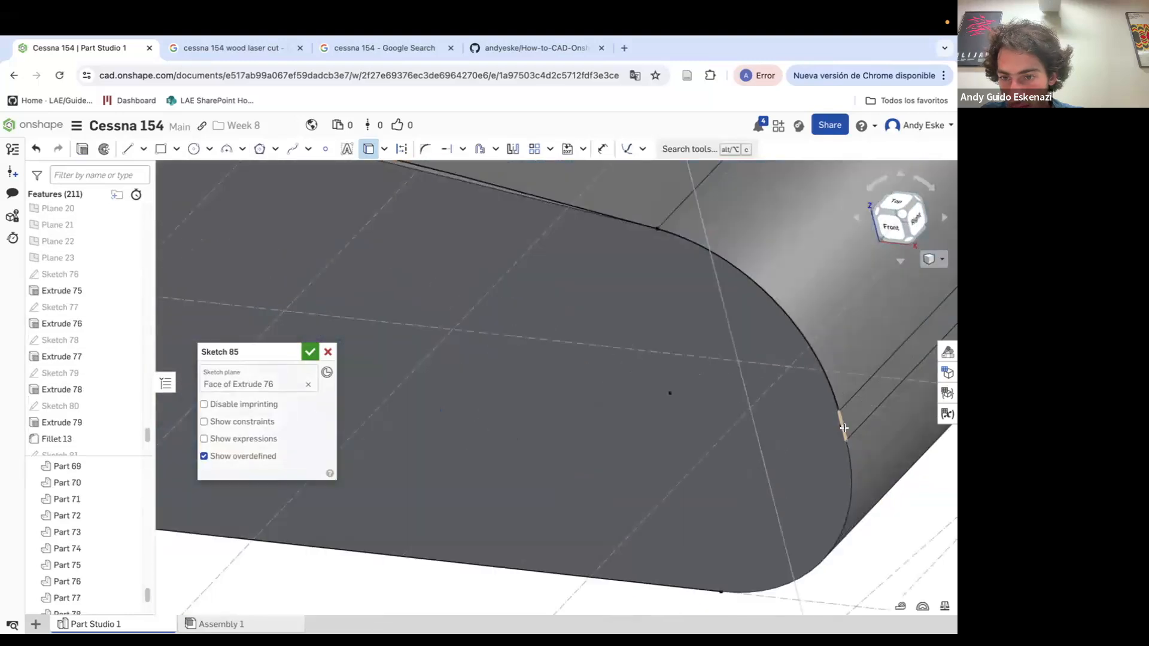
{"action": "left_click", "coordinate": [844, 423]}
Extrude the dark grey rib's end profile 2 mm outward as a new part
{"action": "scroll", "coordinate": [844, 407], "scroll_direction": "down", "scroll_amount": 6}
{"action": "left_click", "coordinate": [82, 150]}
{"action": "left_click", "coordinate": [297, 456]}
{"action": "type", "text": "3"}
{"action": "key", "text": "Return"}
{"action": "left_click", "coordinate": [213, 387]}
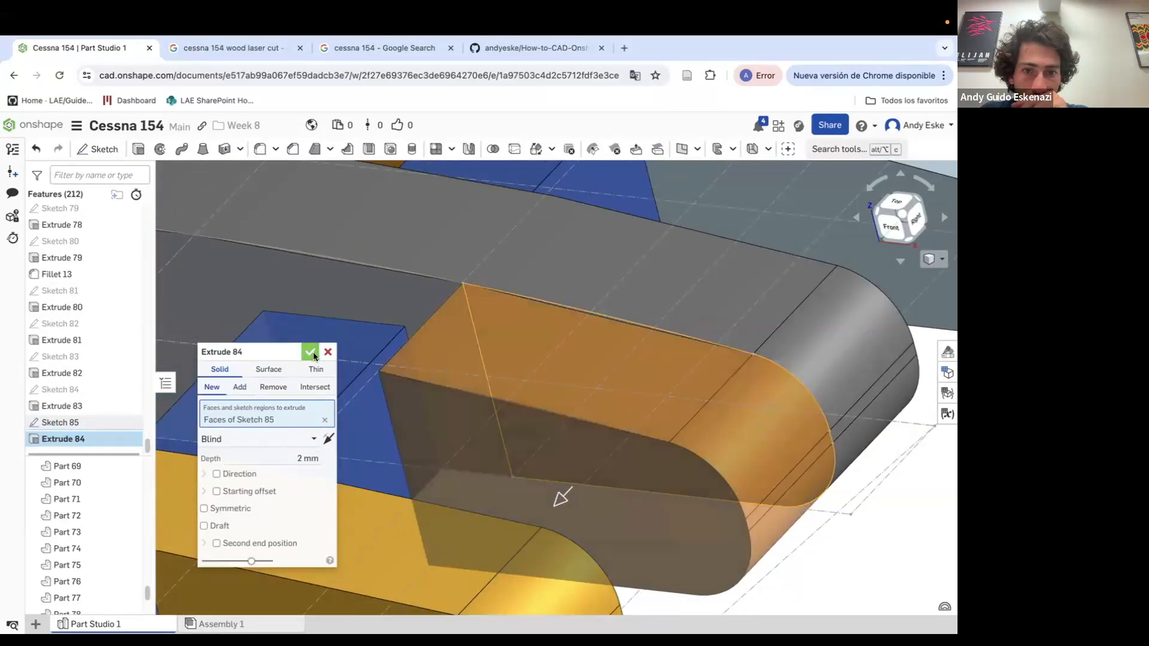
{"action": "left_click", "coordinate": [310, 351]}
Sketch a line across the height of the yellow rib's outer face between the blue spar and the rounded end
{"action": "scroll", "coordinate": [641, 431], "scroll_direction": "down", "scroll_amount": 10}
{"action": "scroll", "coordinate": [641, 431], "scroll_direction": "up", "scroll_amount": 6}
{"action": "left_click", "coordinate": [98, 150]}
{"action": "left_click", "coordinate": [662, 395]}
{"action": "scroll", "coordinate": [659, 386], "scroll_direction": "up", "scroll_amount": 3}
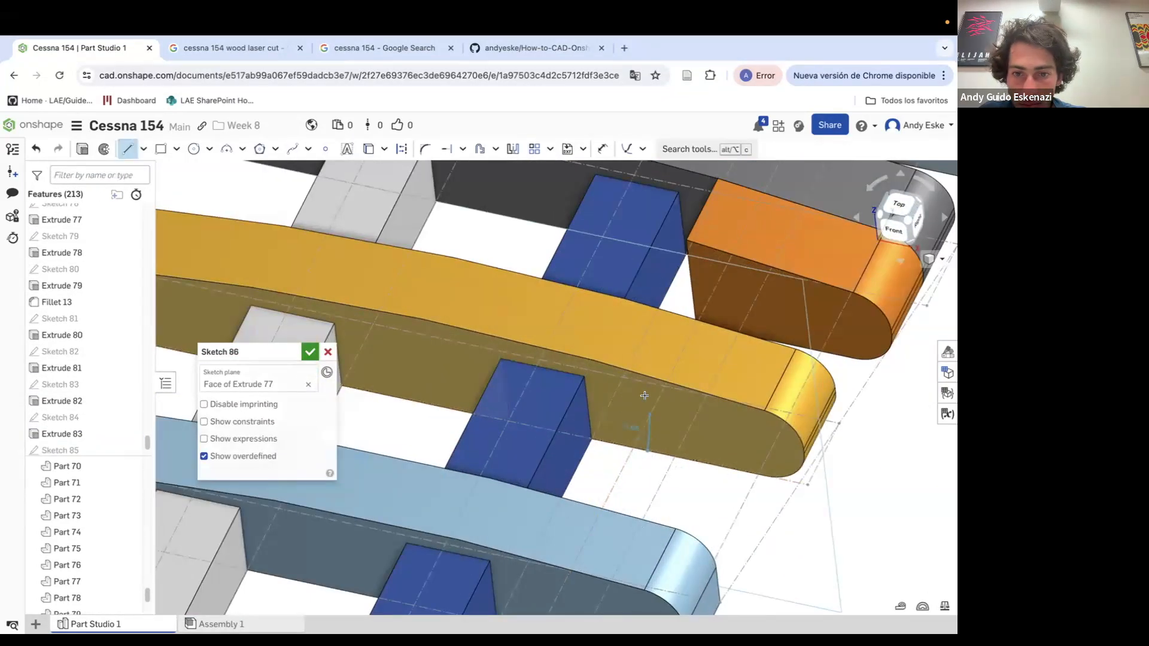
{"action": "left_click", "coordinate": [648, 449]}
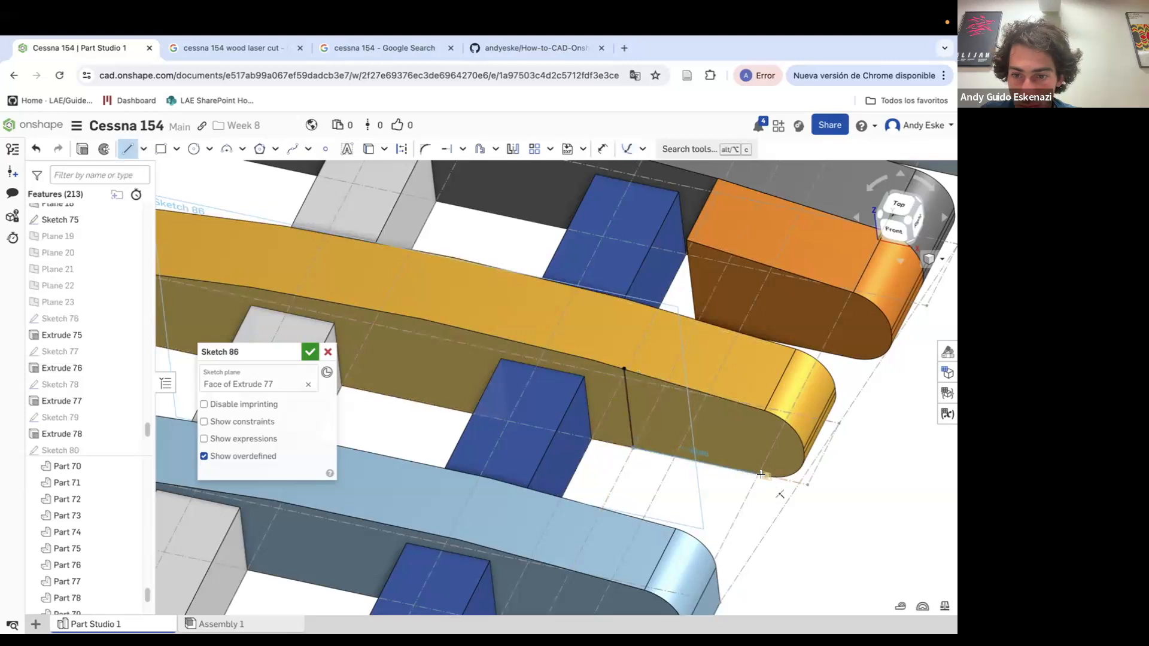
Close the yellow rib's end profile along its lower and rounded edges, and extrude it as a thin new part like the neighbouring end pieces
{"action": "left_click", "coordinate": [795, 474]}
{"action": "scroll", "coordinate": [798, 467], "scroll_direction": "up", "scroll_amount": 8}
{"action": "left_click", "coordinate": [820, 423]}
{"action": "scroll", "coordinate": [820, 424], "scroll_direction": "up", "scroll_amount": 5}
{"action": "scroll", "coordinate": [818, 413], "scroll_direction": "down", "scroll_amount": 5}
{"action": "scroll", "coordinate": [652, 341], "scroll_direction": "down", "scroll_amount": 7}
{"action": "left_click", "coordinate": [82, 149]}
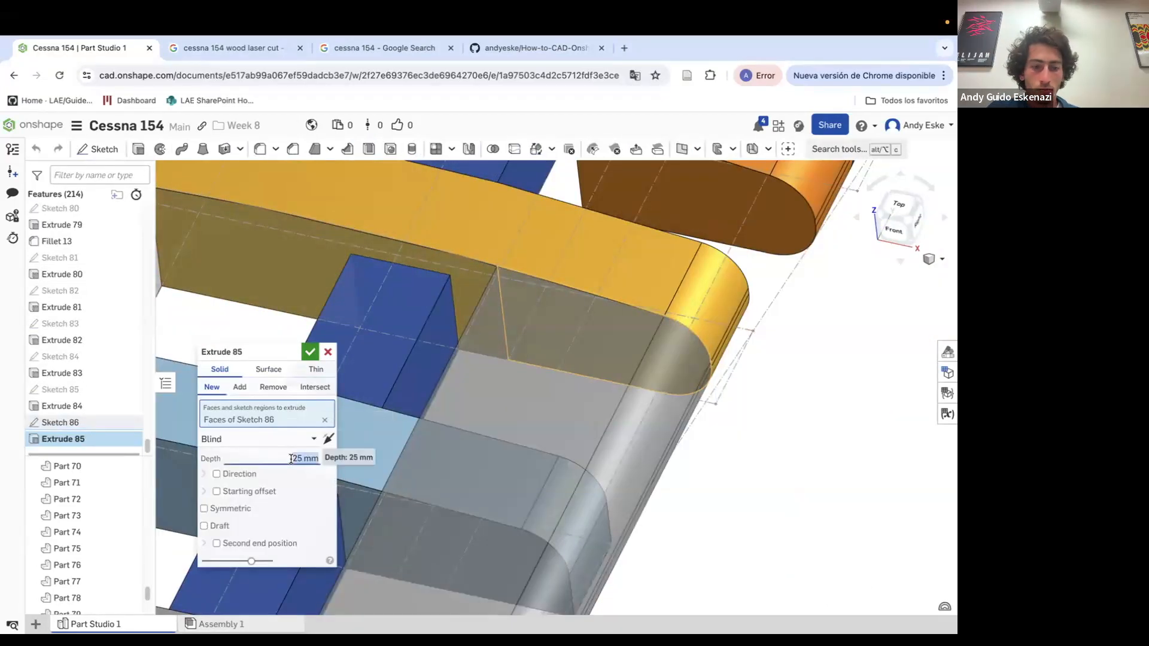
{"action": "key", "text": "Return"}
Sketch the light blue rib's end profile between the blue spar and the end, and extrude it 2 mm as a new part
{"action": "scroll", "coordinate": [559, 419], "scroll_direction": "down", "scroll_amount": 6}
{"action": "scroll", "coordinate": [598, 413], "scroll_direction": "up", "scroll_amount": 5}
{"action": "key", "text": "shift+s"}
{"action": "left_click", "coordinate": [630, 406]}
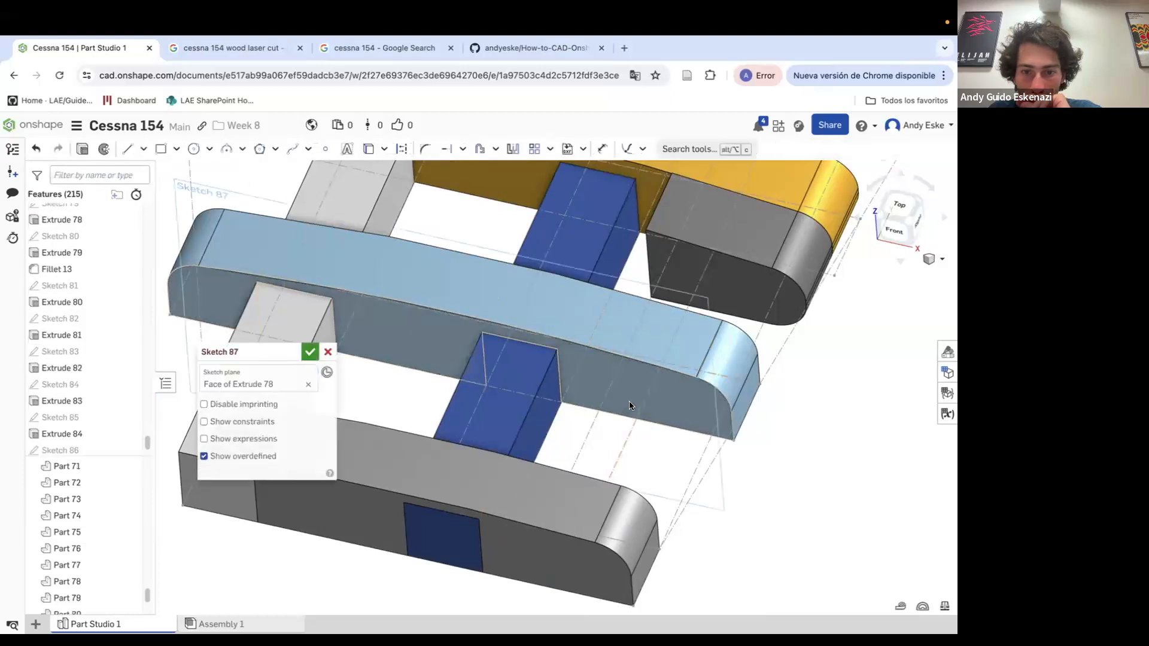
{"action": "key", "text": "l"}
{"action": "scroll", "coordinate": [607, 406], "scroll_direction": "up", "scroll_amount": 2}
{"action": "left_click", "coordinate": [607, 409]}
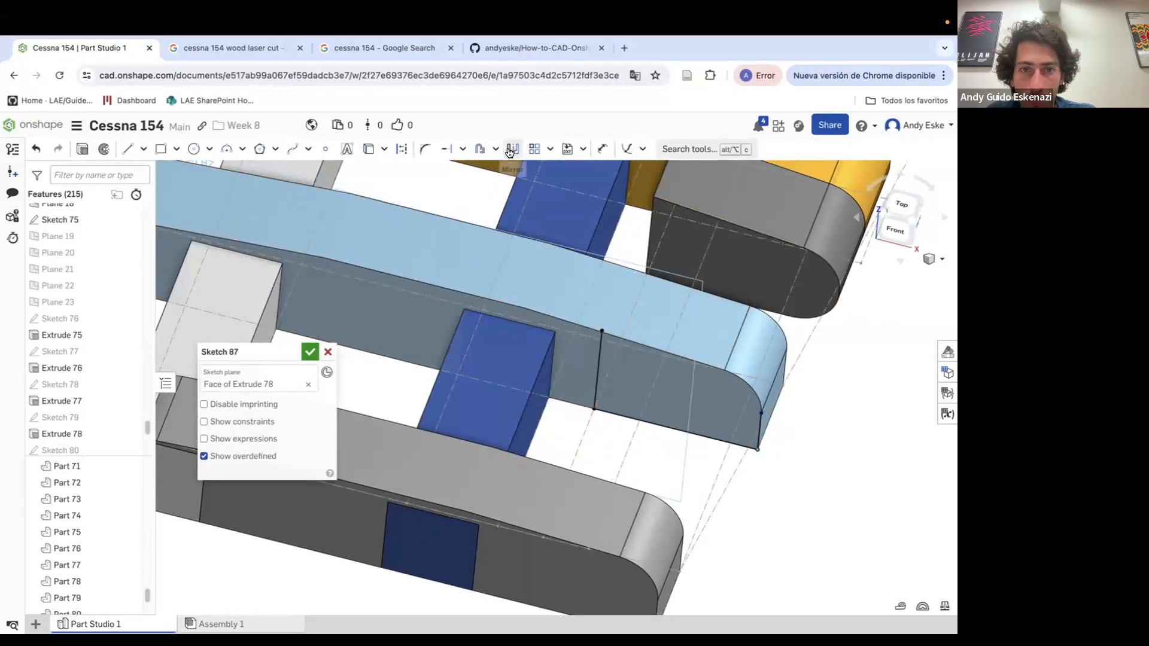
{"action": "key", "text": "shift+e"}
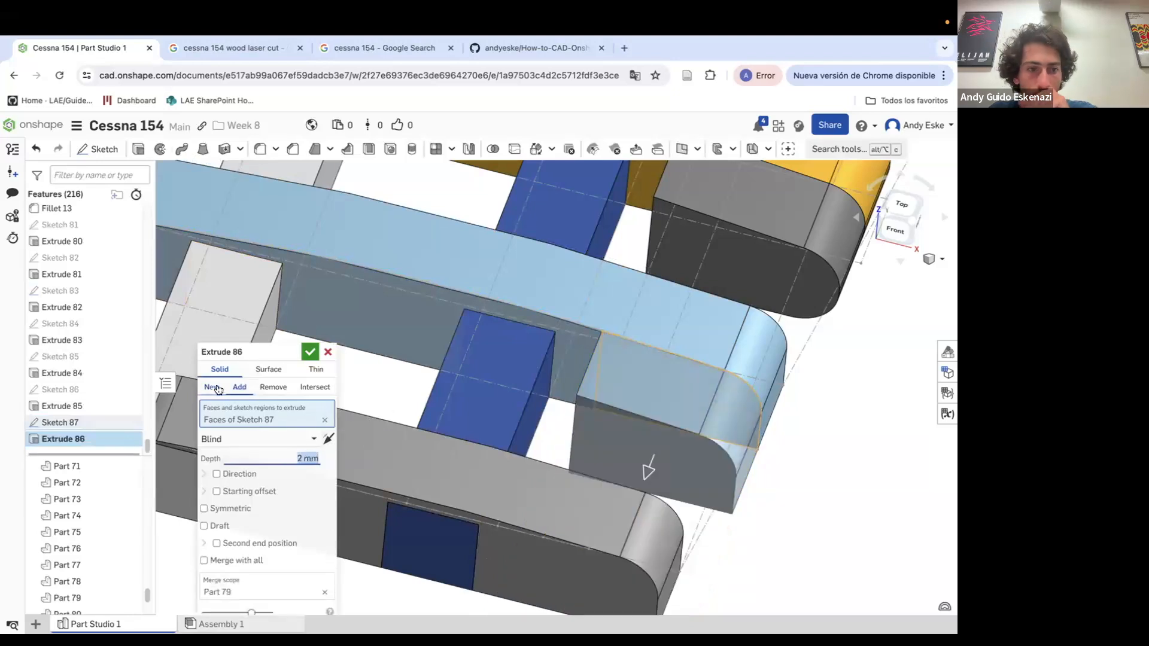
{"action": "key", "text": "Return"}
Fillet the upper and lower edges at the spar-side ends of the four end pieces with a 1 mm radius
{"action": "scroll", "coordinate": [556, 368], "scroll_direction": "down", "scroll_amount": 5}
{"action": "scroll", "coordinate": [555, 368], "scroll_direction": "up", "scroll_amount": 5}
{"action": "key", "text": "shift+f"}
{"action": "left_click", "coordinate": [555, 371]}
{"action": "scroll", "coordinate": [556, 371], "scroll_direction": "down", "scroll_amount": 5}
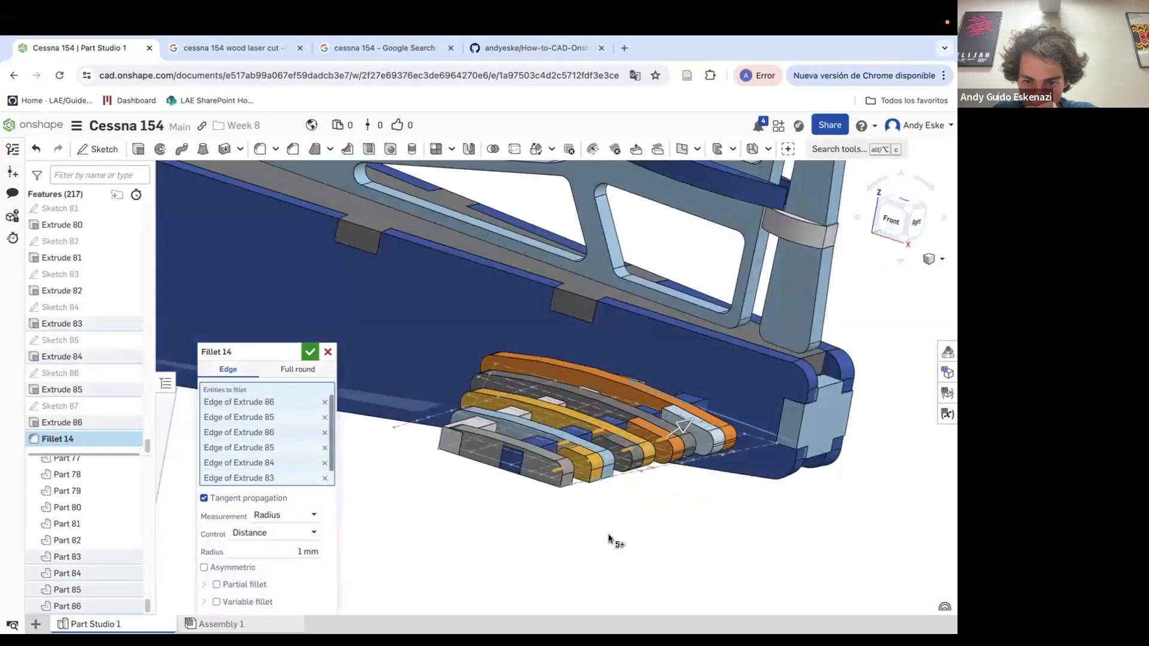
{"action": "scroll", "coordinate": [610, 538], "scroll_direction": "up", "scroll_amount": 5}
{"action": "right_click_drag", "start_coordinate": [609, 539], "coordinate": [300, 340]}
{"action": "left_click", "coordinate": [310, 352]}
Sketch a line across the orange rib's fuselage-side face and project its lower and rounded end edges to close the end profile
{"action": "scroll", "coordinate": [277, 283], "scroll_direction": "down", "scroll_amount": 3}
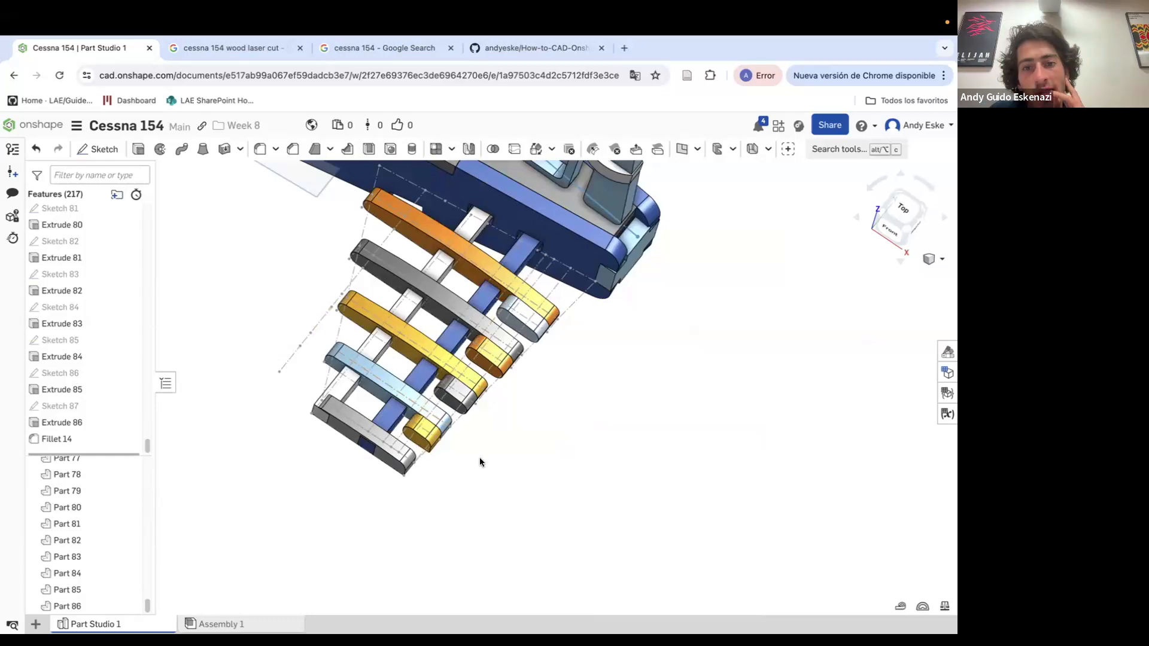
{"action": "right_click_drag", "start_coordinate": [479, 458], "coordinate": [401, 388]}
{"action": "scroll", "coordinate": [491, 357], "scroll_direction": "up", "scroll_amount": 3}
{"action": "mouse_move", "coordinate": [491, 357]}
{"action": "right_mouse_down"}
{"action": "mouse_move", "coordinate": [508, 361]}
{"action": "mouse_move", "coordinate": [455, 389]}
{"action": "right_mouse_up"}
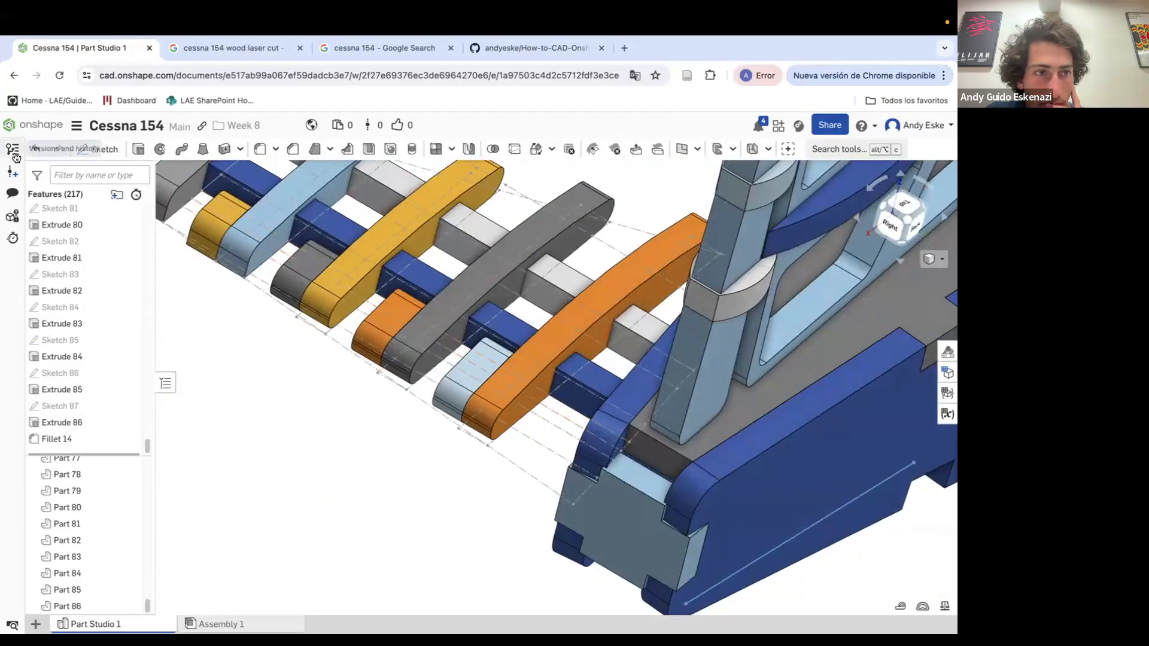
{"action": "left_click", "coordinate": [97, 149]}
{"action": "scroll", "coordinate": [520, 405], "scroll_direction": "down", "scroll_amount": 2}
{"action": "left_click", "coordinate": [521, 405]}
{"action": "scroll", "coordinate": [458, 375], "scroll_direction": "up", "scroll_amount": 5}
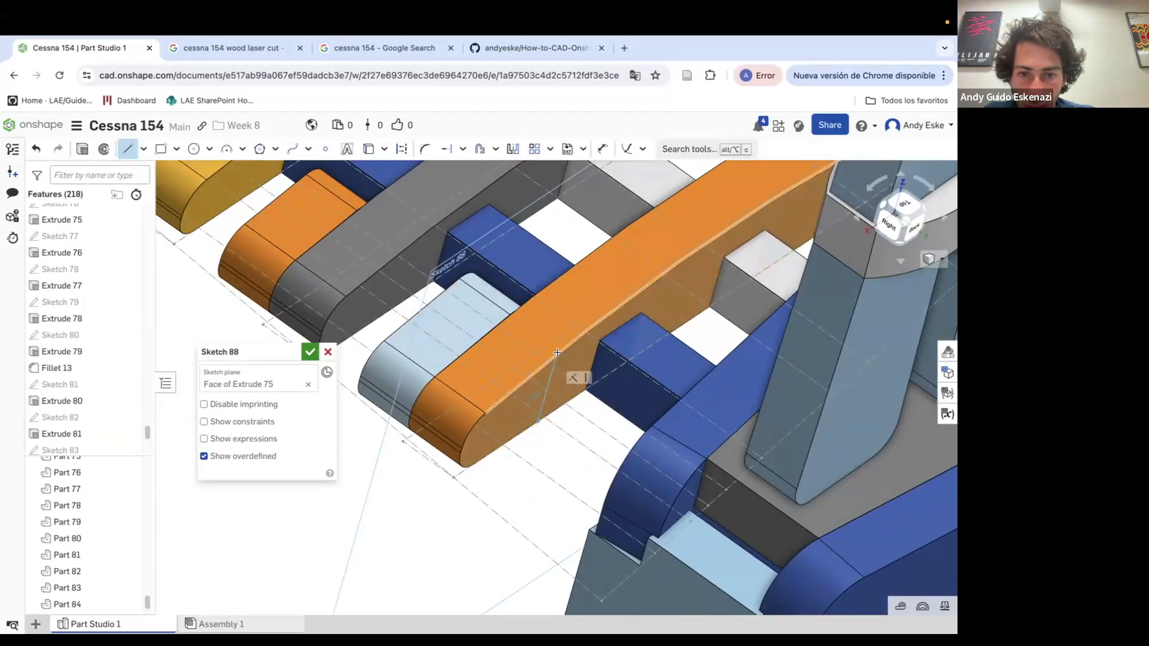
{"action": "key", "text": "d"}
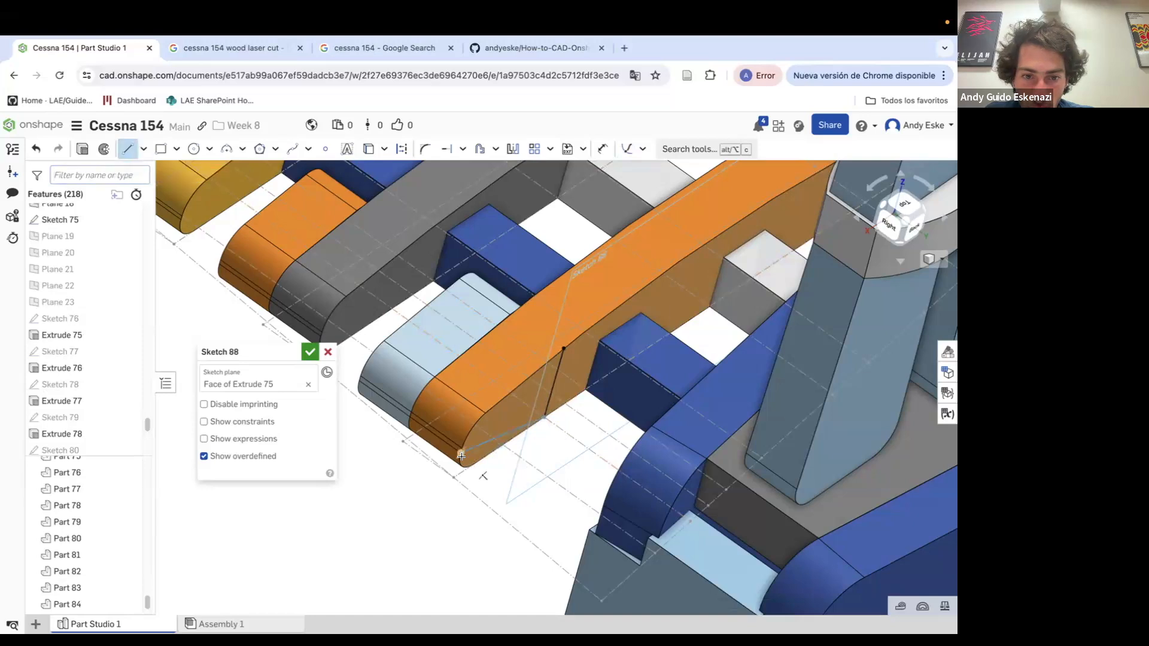
{"action": "scroll", "coordinate": [470, 461], "scroll_direction": "up", "scroll_amount": 5}
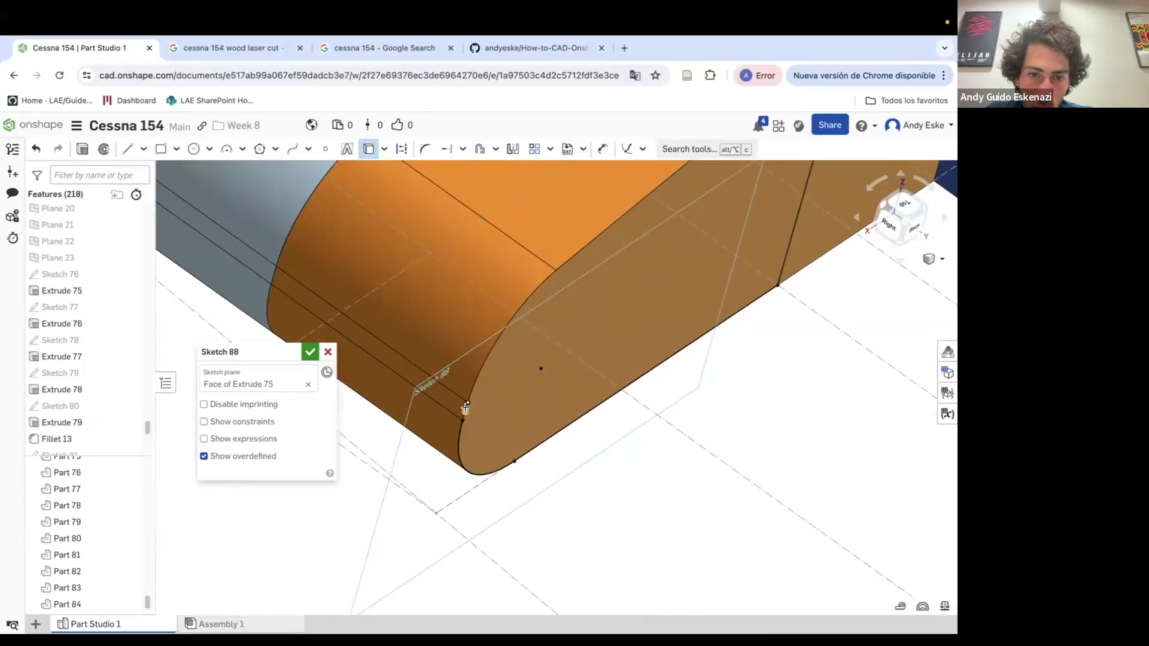
Cut the rounded end off the orange rib by extruding its end profile as a removal
{"action": "scroll", "coordinate": [465, 408], "scroll_direction": "down", "scroll_amount": 5}
{"action": "key", "text": "shift+e"}
{"action": "right_click_drag", "start_coordinate": [579, 307], "coordinate": [556, 236]}
{"action": "key", "text": "Return"}
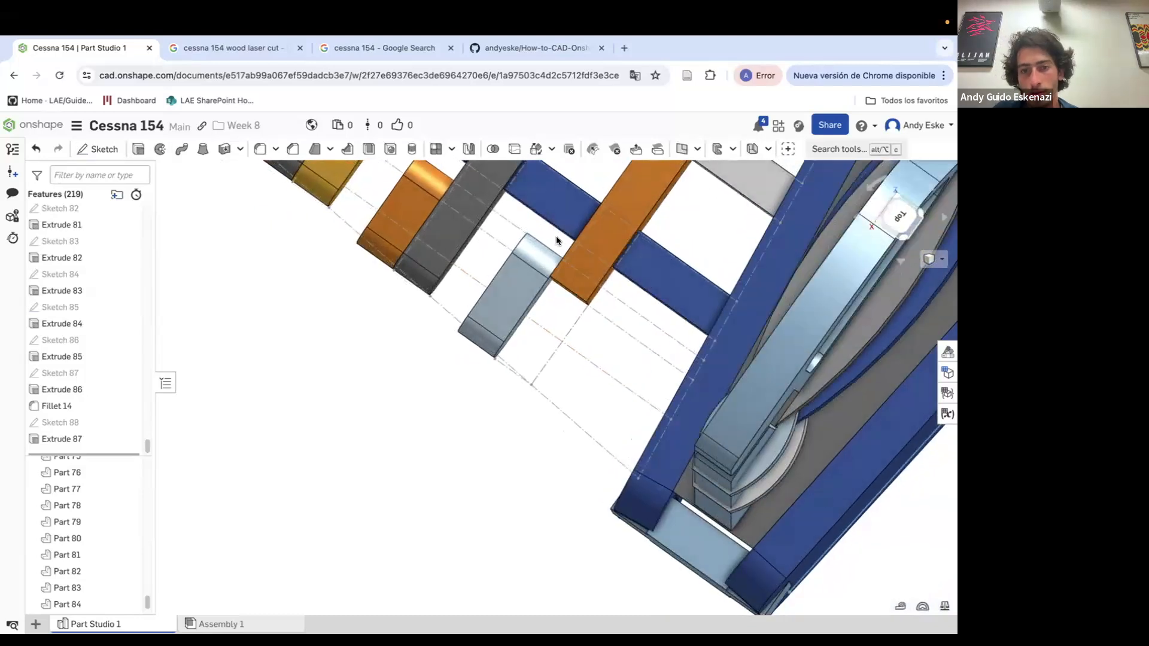
Sketch a line across the dark grey rib's fuselage-side face and project its lower and rounded end edges to close the profile
{"action": "scroll", "coordinate": [563, 334], "scroll_direction": "down", "scroll_amount": 5}
{"action": "right_click_drag", "start_coordinate": [500, 319], "coordinate": [446, 257]}
{"action": "scroll", "coordinate": [515, 311], "scroll_direction": "up", "scroll_amount": 5}
{"action": "left_click", "coordinate": [721, 431]}
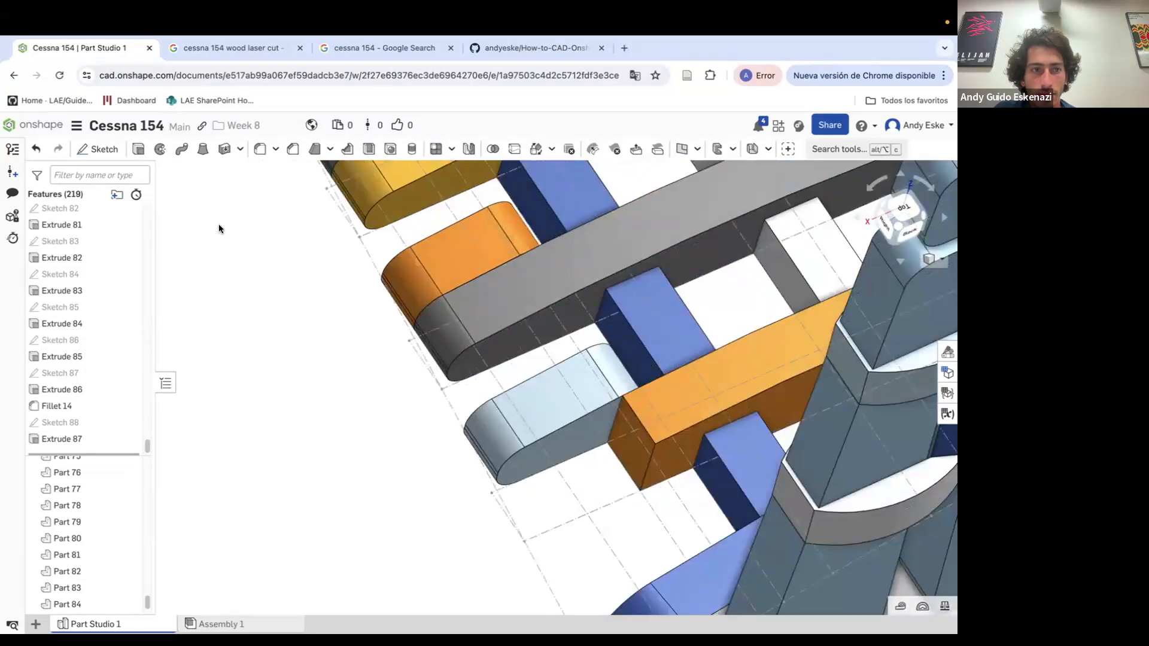
{"action": "left_click", "coordinate": [98, 149]}
{"action": "key", "text": "l"}
{"action": "scroll", "coordinate": [536, 335], "scroll_direction": "up", "scroll_amount": 4}
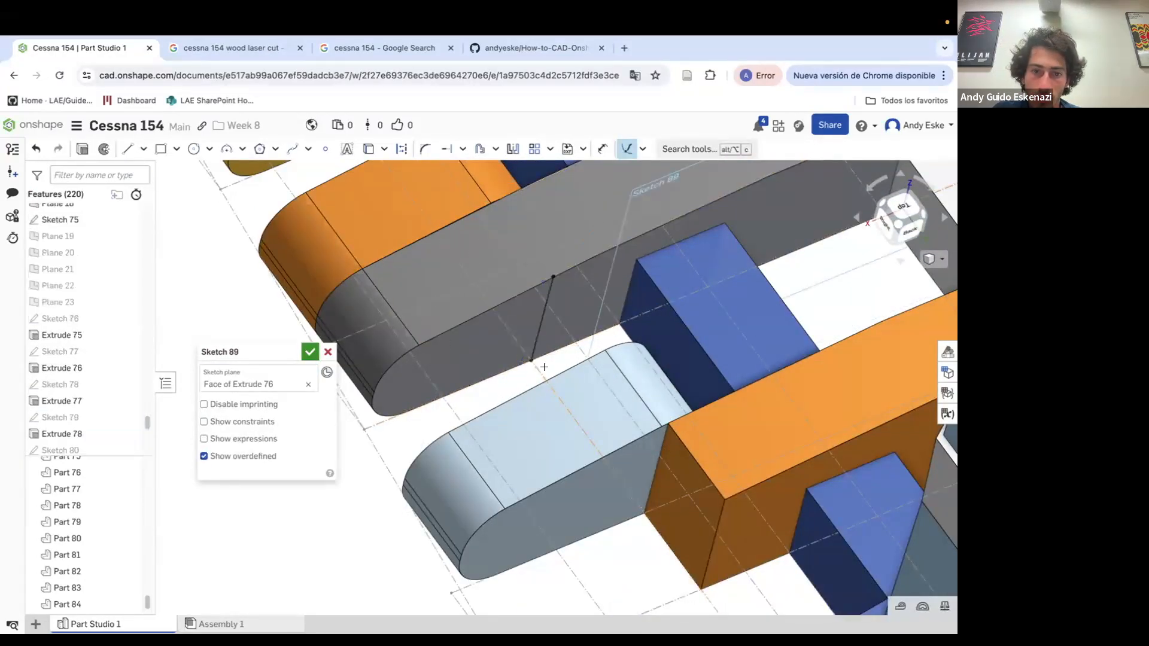
{"action": "key", "text": "u"}
{"action": "scroll", "coordinate": [382, 413], "scroll_direction": "up", "scroll_amount": 5}
{"action": "left_click", "coordinate": [383, 403]}
{"action": "scroll", "coordinate": [388, 360], "scroll_direction": "up", "scroll_amount": 5}
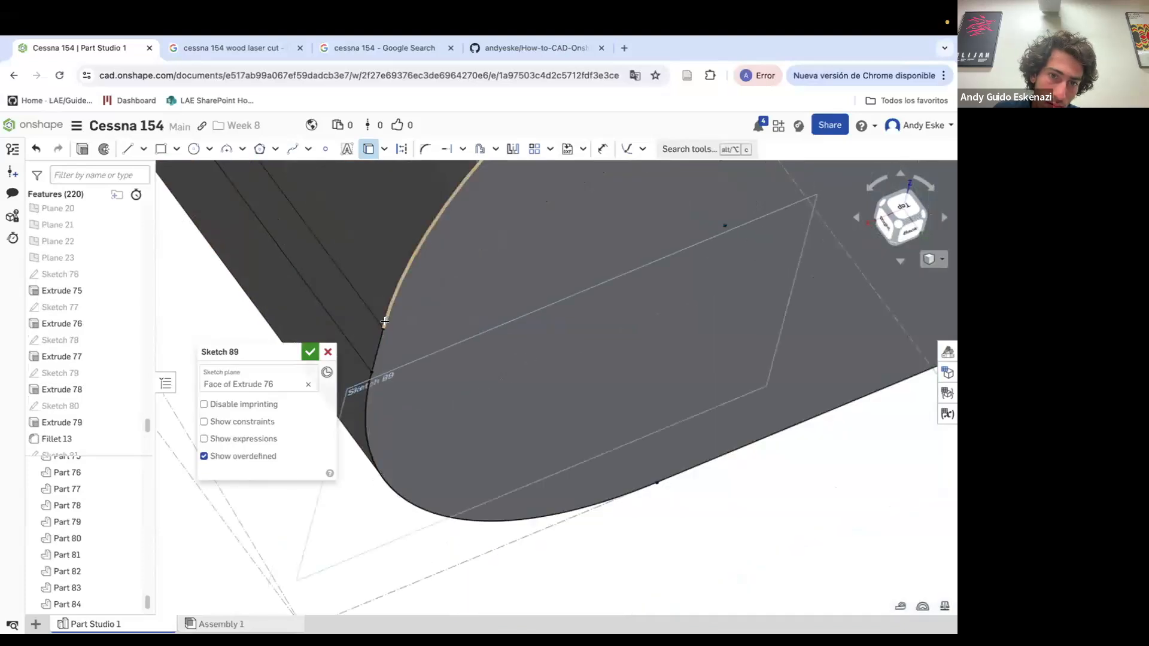
{"action": "left_click", "coordinate": [389, 317]}
Cut the rounded end off the dark grey rib by extruding its end profile 25 mm as a removal
{"action": "scroll", "coordinate": [389, 328], "scroll_direction": "down", "scroll_amount": 5}
{"action": "key", "text": "shift+e"}
{"action": "scroll", "coordinate": [317, 395], "scroll_direction": "down", "scroll_amount": 2}
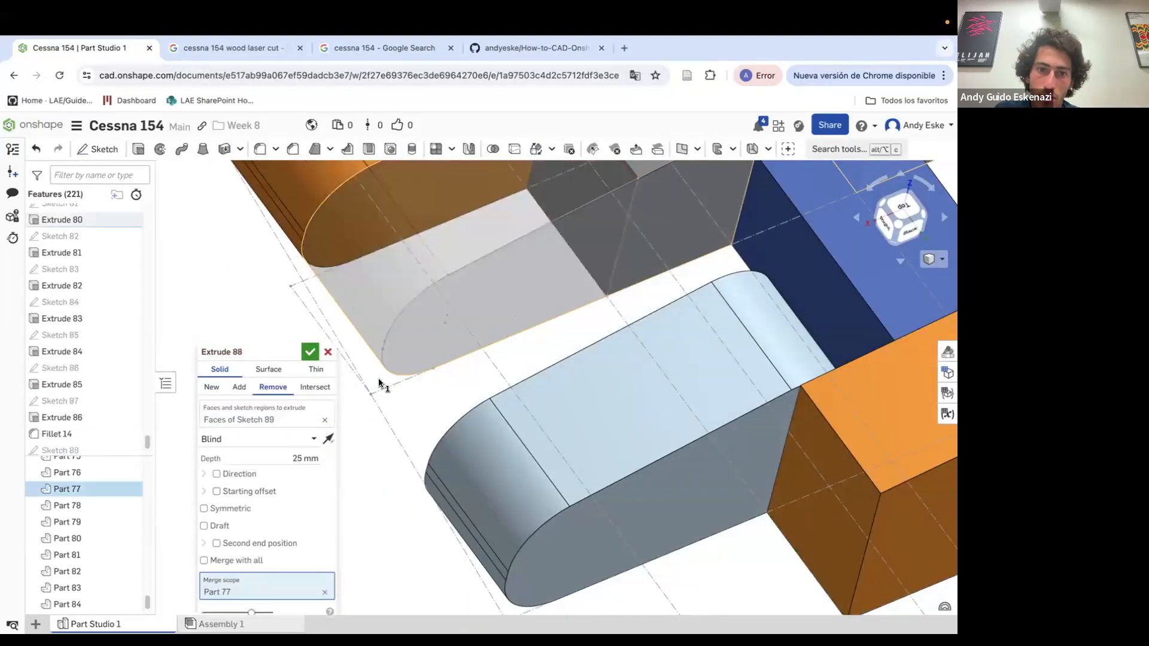
{"action": "key", "text": "Return"}
Sketch the yellow rib's end profile on its fuselage-side face from a cross line and the projected lower and rounded edges
{"action": "scroll", "coordinate": [308, 426], "scroll_direction": "down", "scroll_amount": 5}
{"action": "left_click", "coordinate": [105, 149]}
{"action": "scroll", "coordinate": [292, 271], "scroll_direction": "up", "scroll_amount": 5}
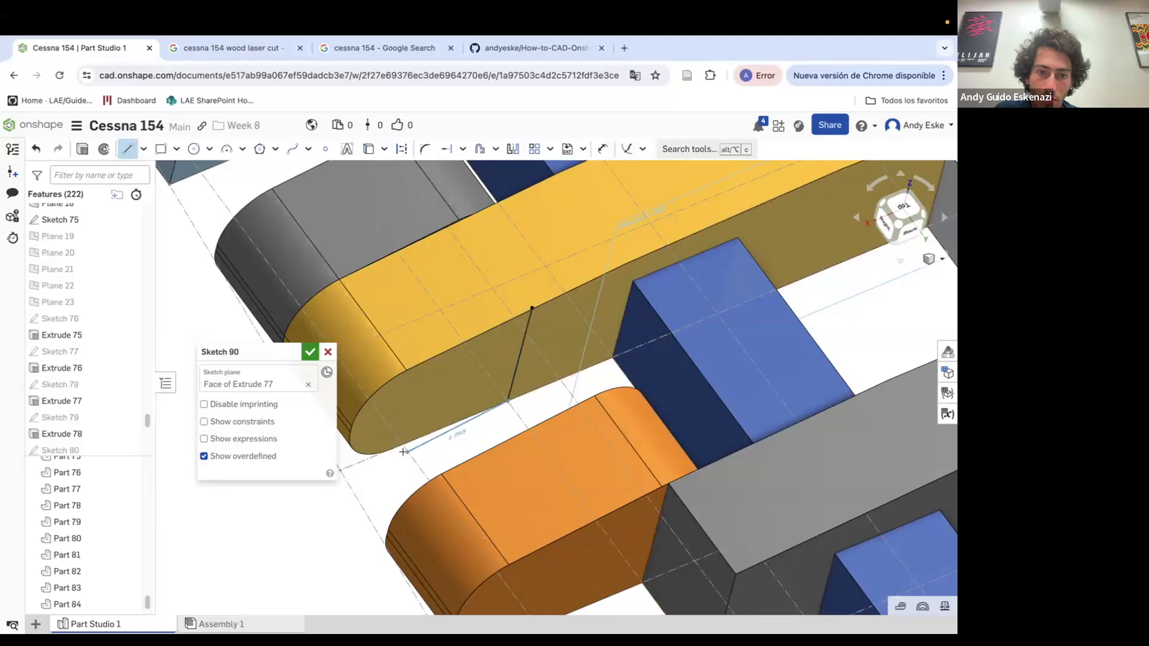
{"action": "scroll", "coordinate": [354, 452], "scroll_direction": "up", "scroll_amount": 5}
{"action": "scroll", "coordinate": [354, 452], "scroll_direction": "down", "scroll_amount": 5}
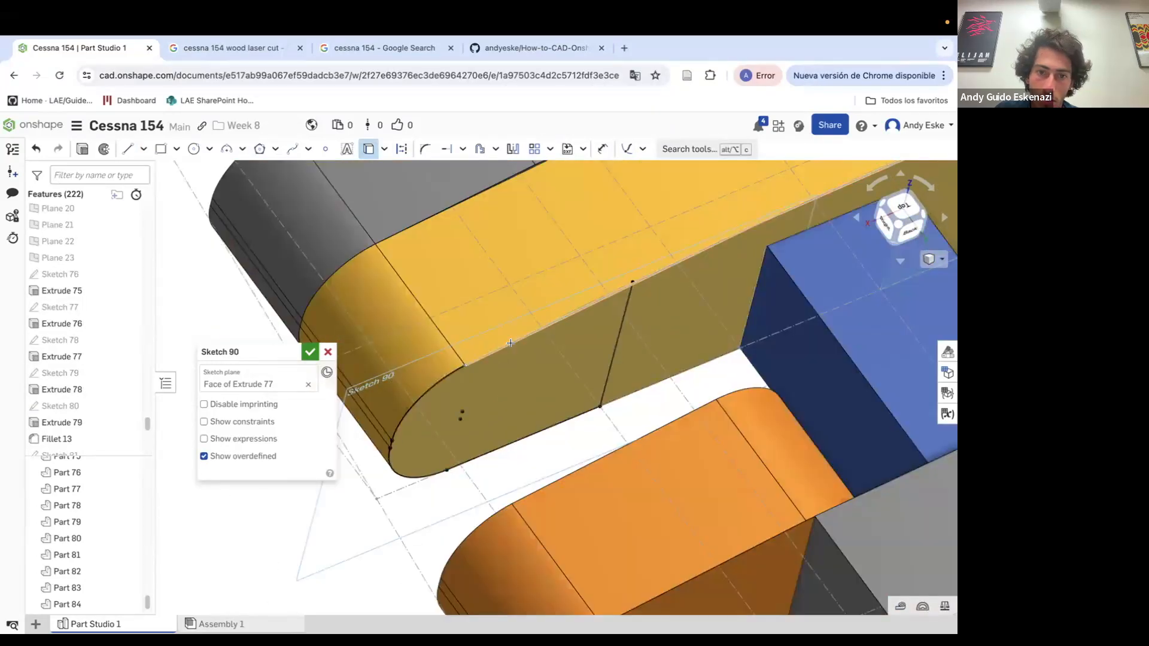
Cut the rounded end off the yellow rib by extruding its end profile as a removal
{"action": "key", "text": "shift+e"}
{"action": "scroll", "coordinate": [476, 331], "scroll_direction": "up", "scroll_amount": 3}
{"action": "left_click", "coordinate": [476, 331]}
{"action": "key", "text": "Return"}
Sketch the light blue rib's end profile on its fuselage-side face from a cross line and the projected end edges
{"action": "scroll", "coordinate": [396, 391], "scroll_direction": "down", "scroll_amount": 5}
{"action": "scroll", "coordinate": [352, 251], "scroll_direction": "up", "scroll_amount": 5}
{"action": "key", "text": "shift+s"}
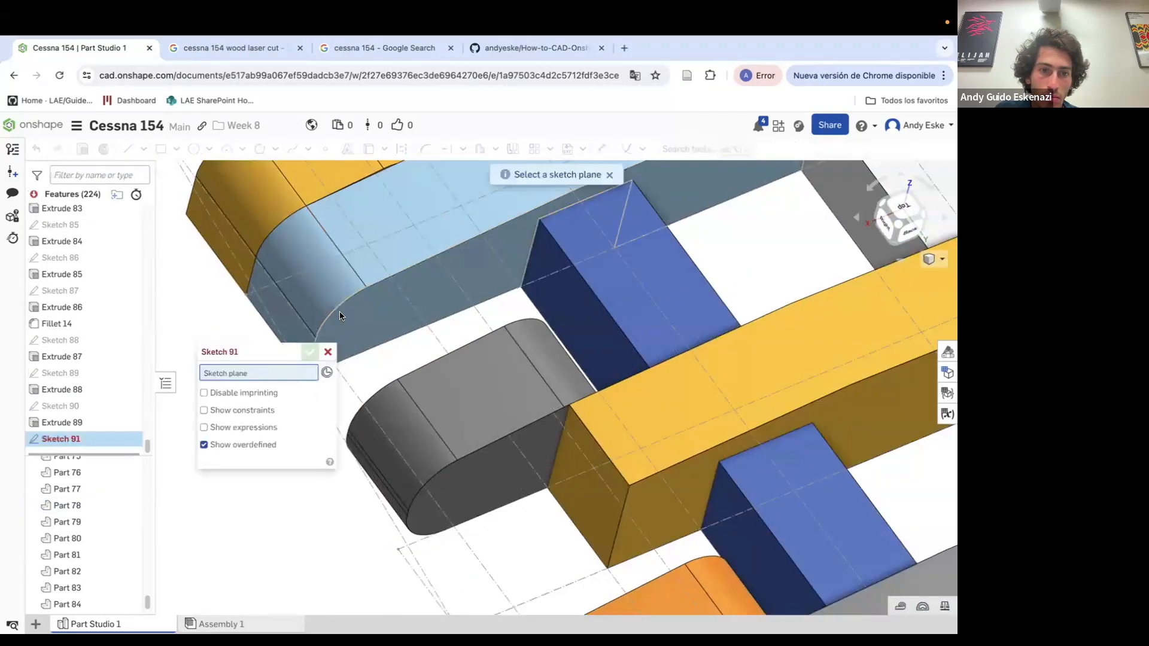
{"action": "left_click", "coordinate": [344, 317]}
{"action": "key", "text": "l"}
{"action": "scroll", "coordinate": [503, 371], "scroll_direction": "up", "scroll_amount": 3}
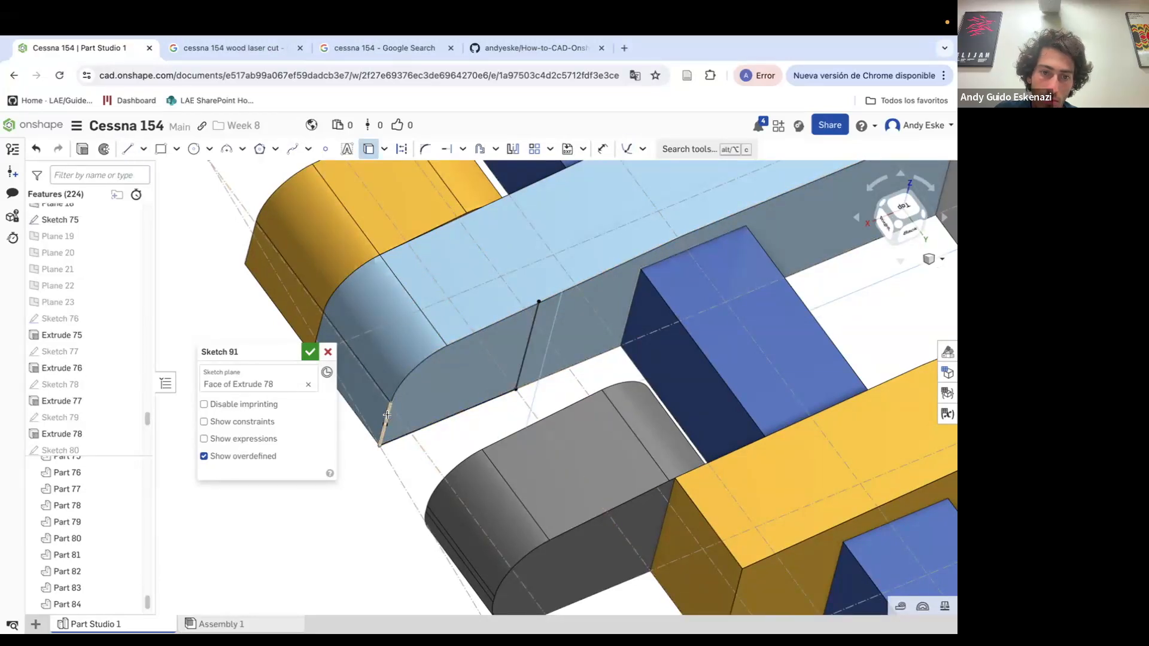
Cut the end off the light blue rib by extruding its end profile as a removal
{"action": "key", "text": "shift+e"}
{"action": "left_click", "coordinate": [272, 389]}
{"action": "left_click", "coordinate": [545, 259]}
{"action": "key", "text": "Return"}
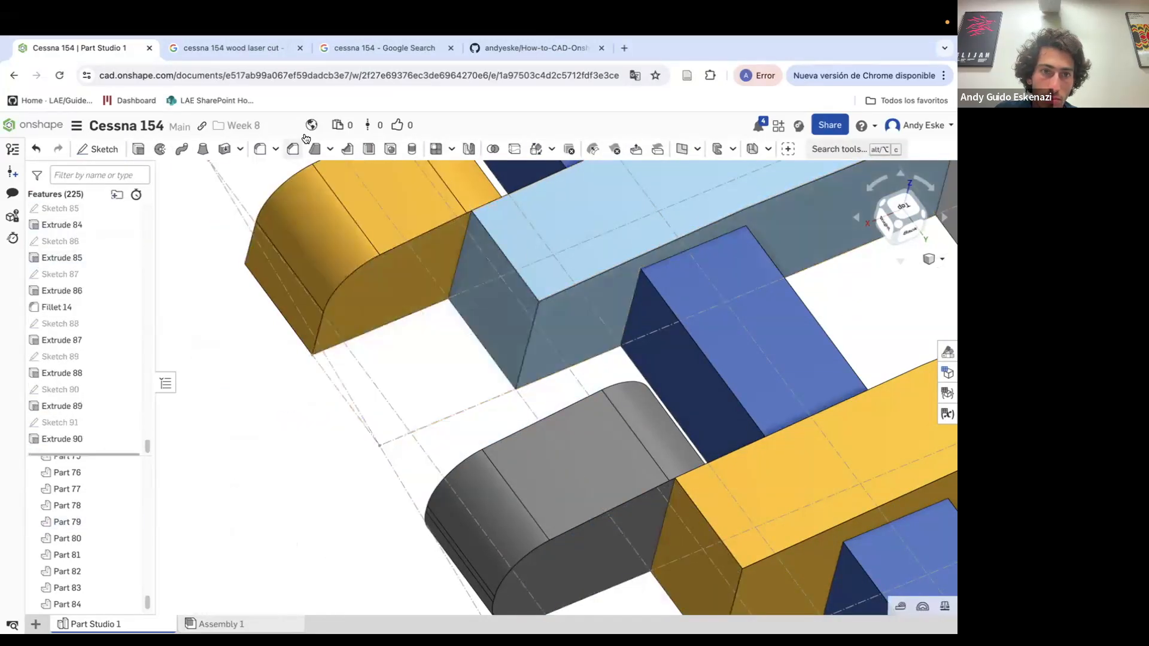
Fillet the upper and lower edges of the cut ends of the light blue, yellow, dark grey and orange ribs with a 1 mm radius
{"action": "left_click", "coordinate": [260, 149]}
{"action": "left_click", "coordinate": [482, 343]}
{"action": "left_click", "coordinate": [506, 260]}
{"action": "left_click", "coordinate": [568, 366]}
{"action": "left_click", "coordinate": [601, 318]}
{"action": "left_click", "coordinate": [696, 506]}
{"action": "left_click", "coordinate": [718, 425]}
{"action": "scroll", "coordinate": [713, 413], "scroll_direction": "down", "scroll_amount": 5}
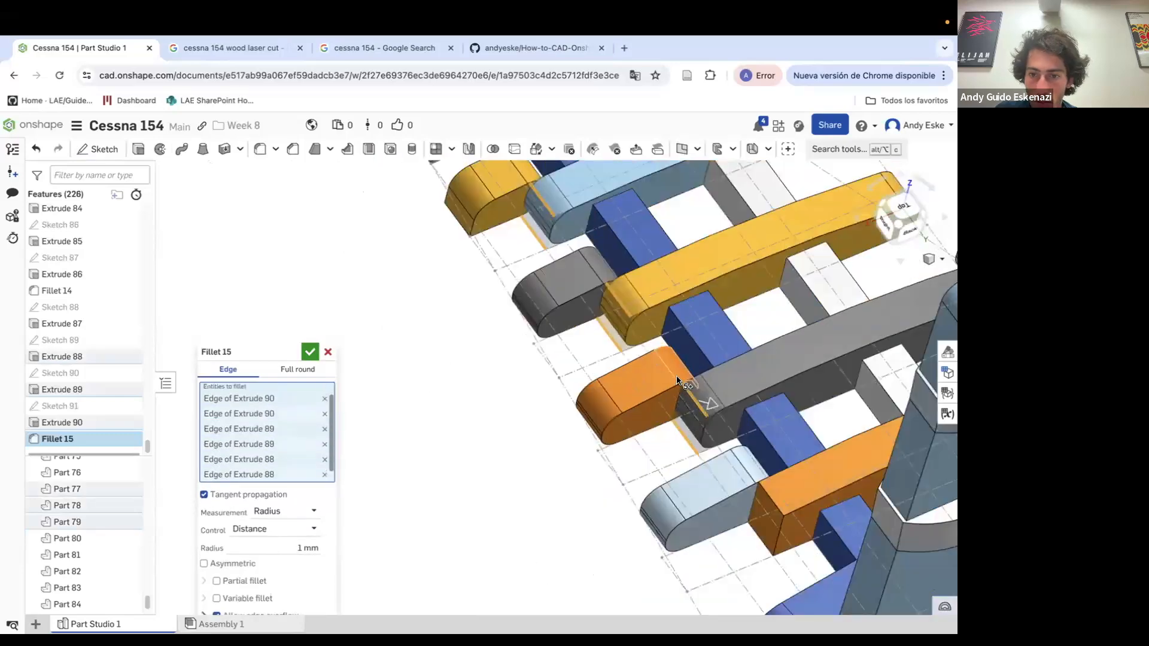
{"action": "scroll", "coordinate": [756, 494], "scroll_direction": "up", "scroll_amount": 5}
{"action": "left_click", "coordinate": [756, 496]}
{"action": "left_click", "coordinate": [773, 426]}
{"action": "scroll", "coordinate": [774, 426], "scroll_direction": "down", "scroll_amount": 4}
{"action": "left_click", "coordinate": [310, 352]}
Fillet the remaining sharp lower edge at the outer tip of the yellow end piece
{"action": "scroll", "coordinate": [419, 407], "scroll_direction": "down", "scroll_amount": 5}
{"action": "right_click_drag", "start_coordinate": [395, 419], "coordinate": [333, 212]}
{"action": "scroll", "coordinate": [409, 530], "scroll_direction": "up", "scroll_amount": 5}
{"action": "left_click", "coordinate": [260, 149]}
{"action": "left_click", "coordinate": [396, 518]}
{"action": "left_click", "coordinate": [501, 498]}
{"action": "left_click", "coordinate": [310, 352]}
{"action": "scroll", "coordinate": [544, 522], "scroll_direction": "down", "scroll_amount": 5}
{"action": "right_click", "coordinate": [582, 509]}
{"action": "left_click", "coordinate": [630, 277]}
{"action": "scroll", "coordinate": [449, 541], "scroll_direction": "up", "scroll_amount": 4}
{"action": "key", "text": "Escape"}
{"action": "scroll", "coordinate": [453, 509], "scroll_direction": "down", "scroll_amount": 4}
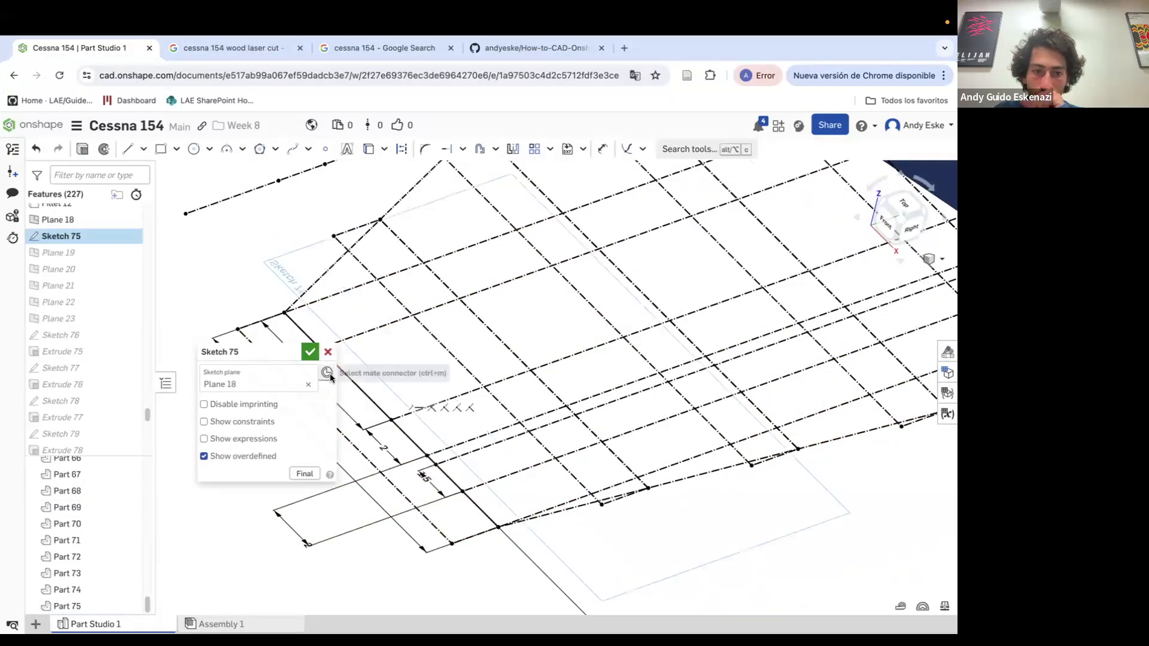
{"action": "left_click", "coordinate": [328, 352]}
Sketch a 1.5 mm horizontal construction line from the spar-side edge of the yellow end piece's outer face, with a circle centred on its midpoint
{"action": "right_click_drag", "start_coordinate": [371, 455], "coordinate": [476, 485]}
{"action": "left_click", "coordinate": [93, 149]}
{"action": "left_click", "coordinate": [503, 462]}
{"action": "scroll", "coordinate": [503, 462], "scroll_direction": "up", "scroll_amount": 5}
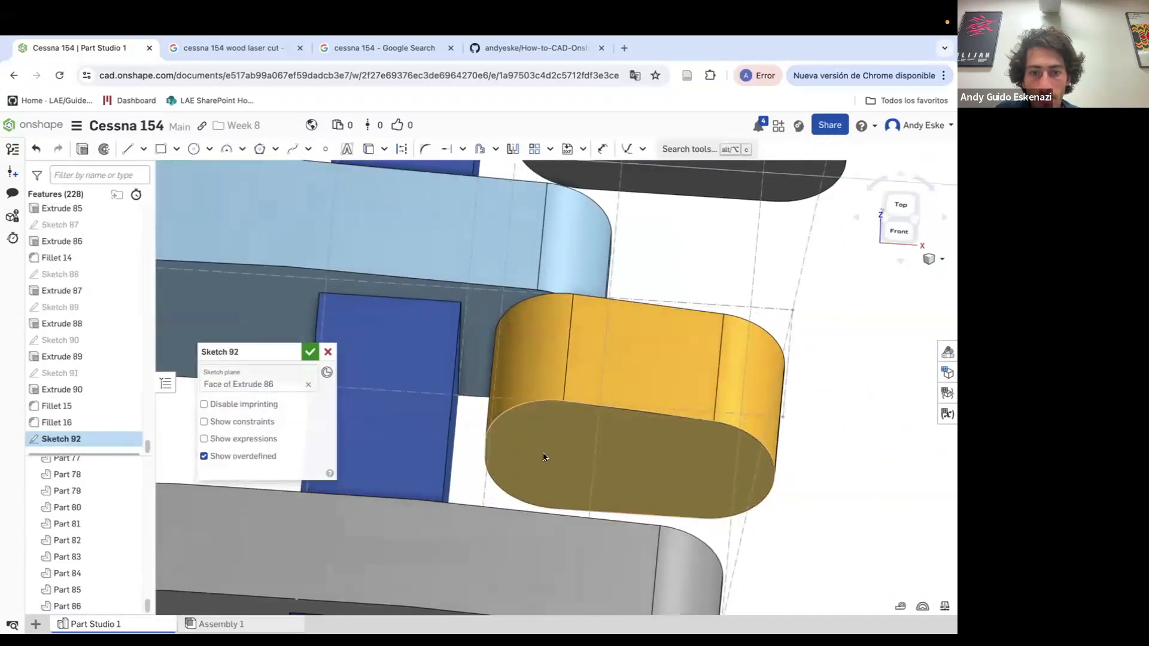
{"action": "right_click_drag", "start_coordinate": [464, 440], "coordinate": [499, 463]}
{"action": "left_click", "coordinate": [481, 450]}
{"action": "left_click", "coordinate": [568, 455]}
{"action": "mouse_move", "coordinate": [569, 455]}
{"action": "right_mouse_down"}
{"action": "mouse_move", "coordinate": [568, 422]}
{"action": "mouse_move", "coordinate": [548, 455]}
{"action": "right_mouse_up"}
{"action": "key", "text": "d"}
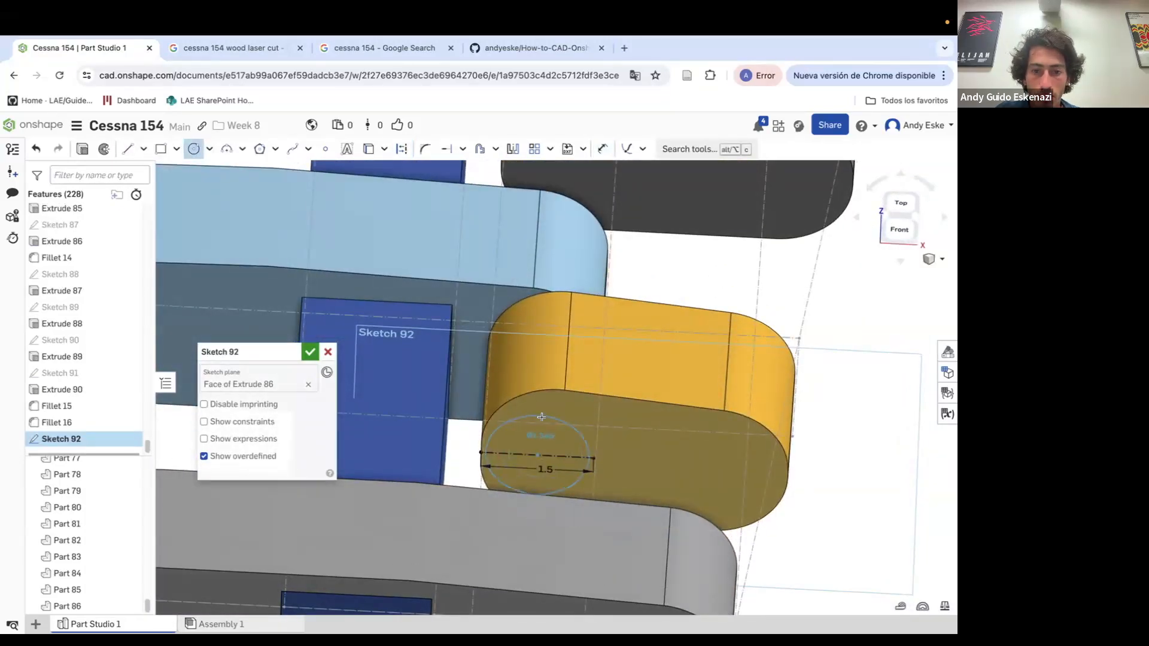
Set up a removing extrude of the circle that cuts through all
{"action": "left_click", "coordinate": [83, 149]}
{"action": "right_click_drag", "start_coordinate": [491, 455], "coordinate": [515, 437]}
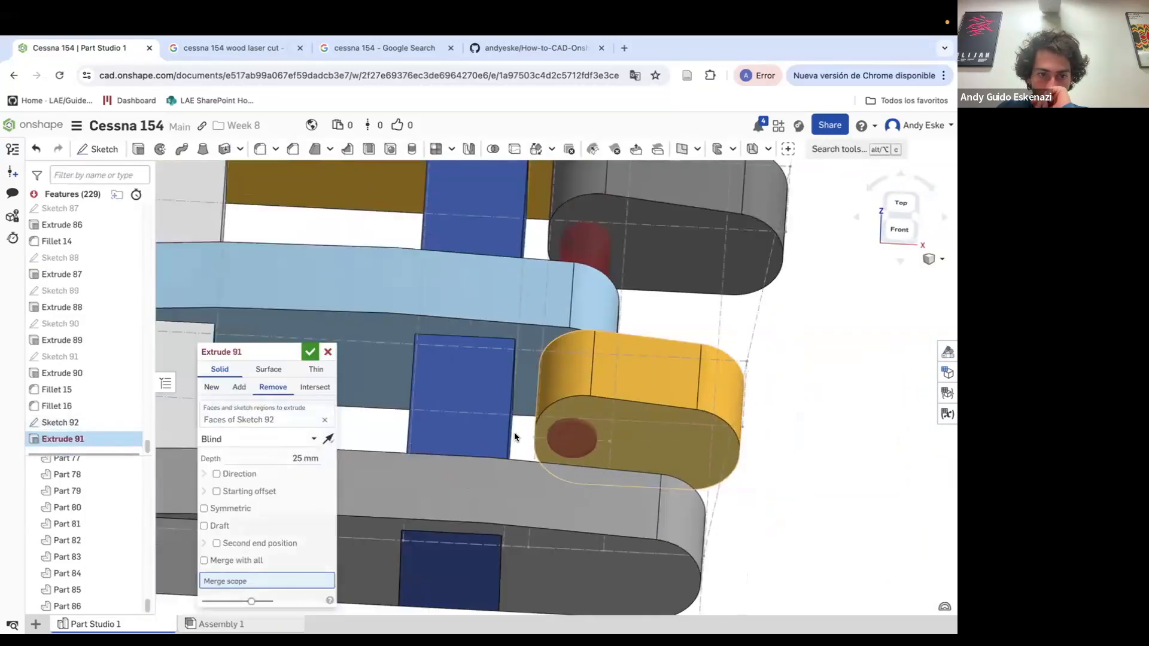
{"action": "left_click", "coordinate": [238, 541]}
{"action": "left_click", "coordinate": [574, 515]}
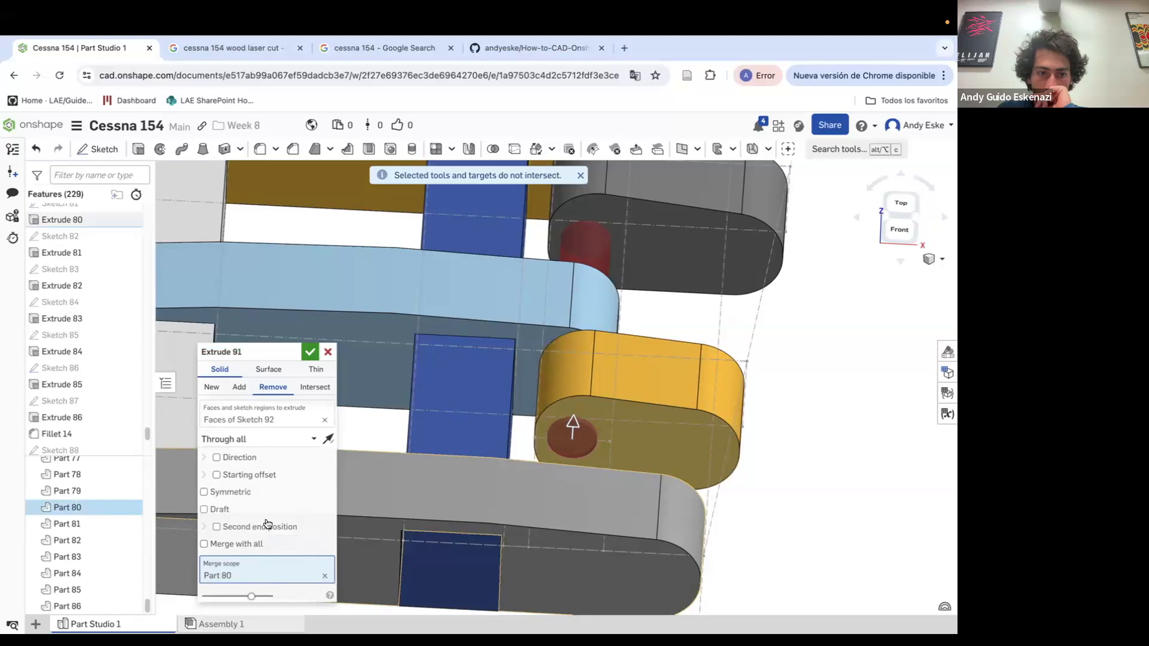
Add the four end pieces and the light blue, yellow, dark grey and orange ribs to the cut's merge scope
{"action": "left_click", "coordinate": [636, 410]}
{"action": "left_click", "coordinate": [579, 315]}
{"action": "scroll", "coordinate": [578, 315], "scroll_direction": "down", "scroll_amount": 5}
{"action": "left_click", "coordinate": [605, 267]}
{"action": "left_click", "coordinate": [578, 216]}
{"action": "left_click", "coordinate": [578, 470]}
{"action": "scroll", "coordinate": [563, 501], "scroll_direction": "down", "scroll_amount": 3}
{"action": "right_click_drag", "start_coordinate": [572, 389], "coordinate": [572, 418]}
{"action": "scroll", "coordinate": [573, 420], "scroll_direction": "down", "scroll_amount": 5}
{"action": "scroll", "coordinate": [607, 278], "scroll_direction": "up", "scroll_amount": 5}
{"action": "left_click", "coordinate": [608, 289]}
{"action": "left_click", "coordinate": [588, 278]}
{"action": "scroll", "coordinate": [593, 275], "scroll_direction": "up", "scroll_amount": 3}
{"action": "left_click", "coordinate": [602, 329]}
{"action": "left_click", "coordinate": [506, 314]}
{"action": "scroll", "coordinate": [501, 336], "scroll_direction": "down", "scroll_amount": 5}
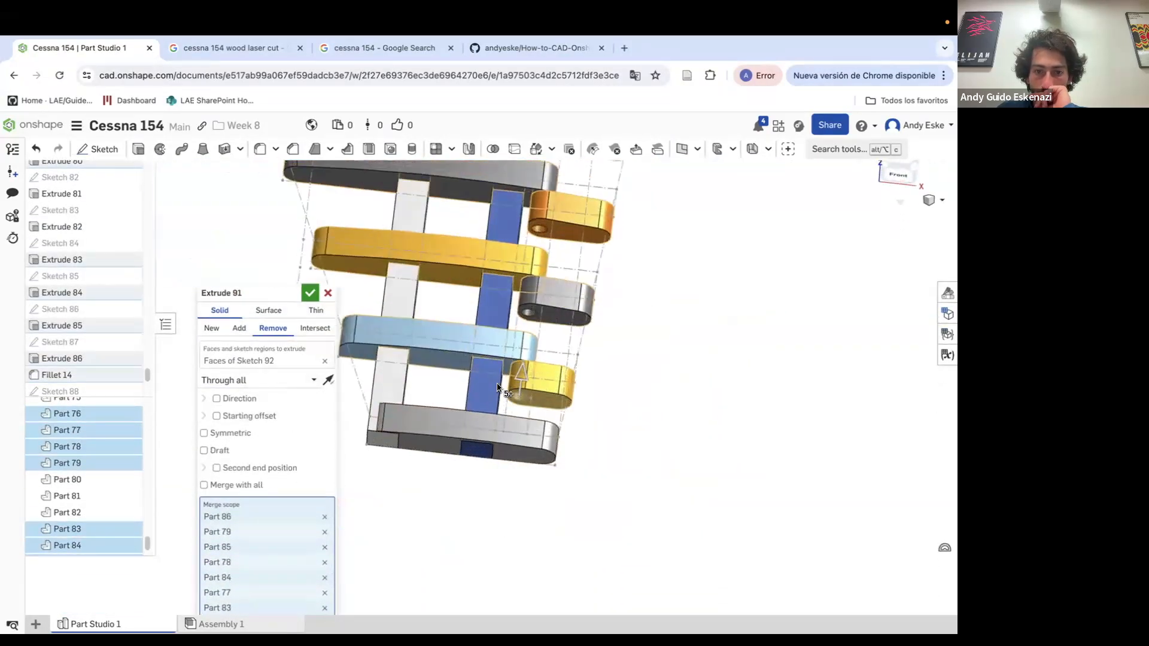
{"action": "scroll", "coordinate": [232, 546], "scroll_direction": "up", "scroll_amount": 3}
{"action": "scroll", "coordinate": [534, 407], "scroll_direction": "down", "scroll_amount": 5}
{"action": "scroll", "coordinate": [551, 423], "scroll_direction": "up", "scroll_amount": 5}
{"action": "scroll", "coordinate": [544, 417], "scroll_direction": "up", "scroll_amount": 2}
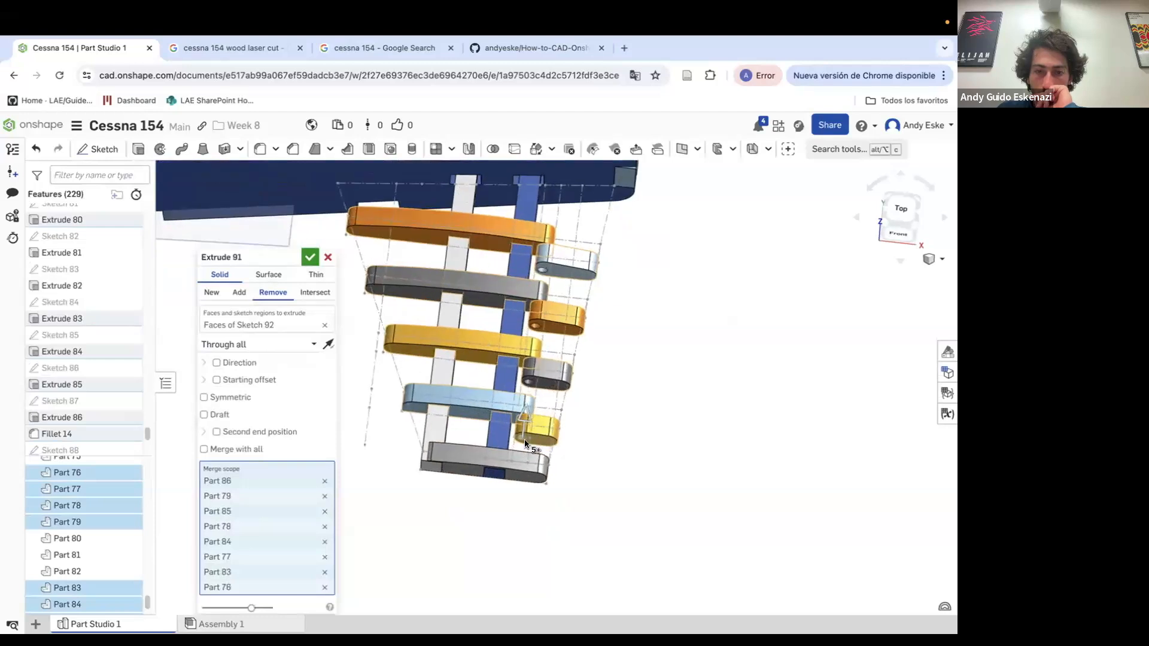
Enable a second end position so the hole also cuts the outermost grey rib, and finish the extrude
{"action": "scroll", "coordinate": [524, 444], "scroll_direction": "up", "scroll_amount": 3}
{"action": "left_click", "coordinate": [216, 432]}
{"action": "left_click", "coordinate": [263, 449]}
{"action": "left_click", "coordinate": [512, 491]}
{"action": "left_click", "coordinate": [310, 258]}
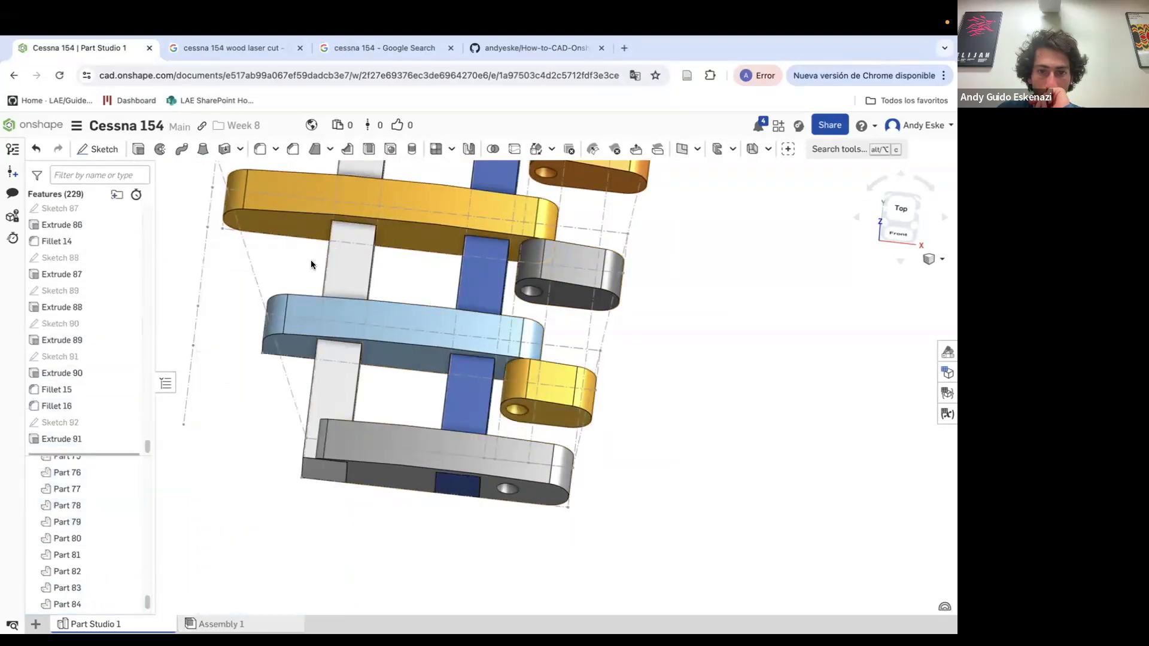
Hide the stabilizer layout sketch with its construction lines
{"action": "right_click_drag", "start_coordinate": [509, 550], "coordinate": [514, 521]}
{"action": "scroll", "coordinate": [514, 520], "scroll_direction": "up", "scroll_amount": 5}
{"action": "right_click", "coordinate": [703, 526]}
{"action": "left_click", "coordinate": [757, 392]}
Start a sketch on the outermost grey rib's outer face and project the hole's edge into it
{"action": "left_click", "coordinate": [105, 150]}
{"action": "left_click", "coordinate": [430, 432]}
{"action": "left_click", "coordinate": [369, 151]}
{"action": "left_click", "coordinate": [464, 430]}
Extrude the projected circle as a new rod part up to the orange rib's fuselage-side face
{"action": "left_click", "coordinate": [84, 150]}
{"action": "right_click_drag", "start_coordinate": [646, 413], "coordinate": [425, 360]}
{"action": "scroll", "coordinate": [425, 361], "scroll_direction": "up", "scroll_amount": 5}
{"action": "left_click", "coordinate": [257, 344]}
{"action": "left_click", "coordinate": [243, 399]}
{"action": "left_click", "coordinate": [402, 242]}
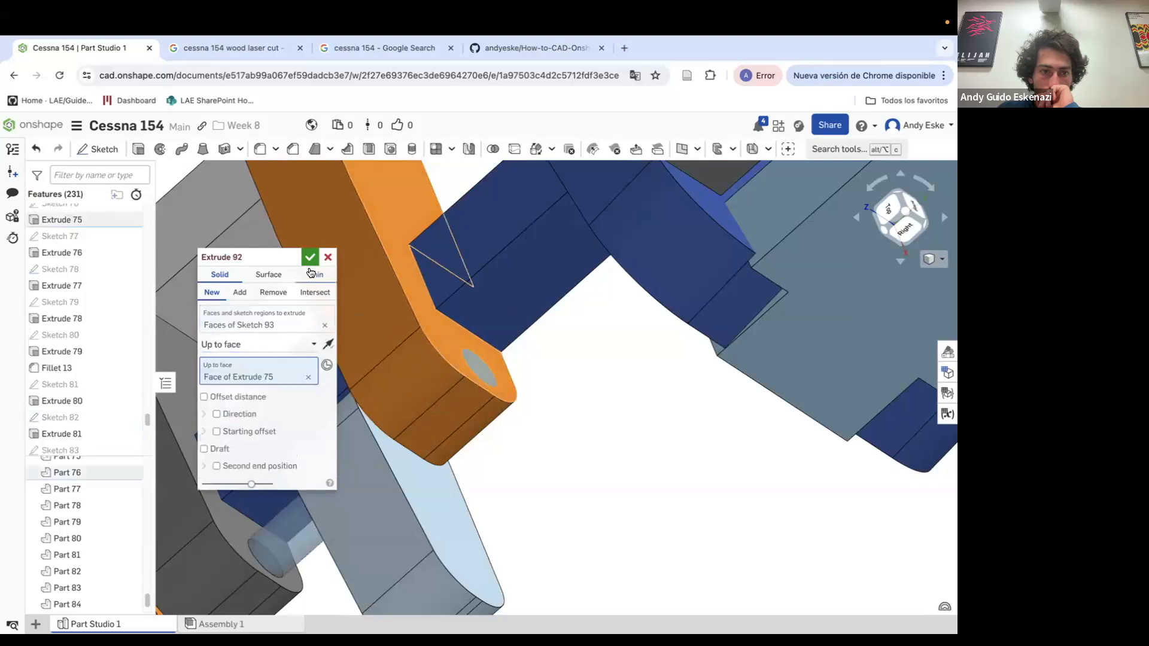
{"action": "left_click", "coordinate": [310, 257]}
Start a sketch on the yellow end piece's outer face and draw a construction line rearward from the projected rod circle's centre
{"action": "scroll", "coordinate": [479, 464], "scroll_direction": "down", "scroll_amount": 8}
{"action": "mouse_move", "coordinate": [480, 465]}
{"action": "right_mouse_down"}
{"action": "mouse_move", "coordinate": [533, 543]}
{"action": "mouse_move", "coordinate": [533, 579]}
{"action": "right_mouse_up"}
{"action": "scroll", "coordinate": [519, 532], "scroll_direction": "up", "scroll_amount": 6}
{"action": "left_click", "coordinate": [106, 151]}
{"action": "scroll", "coordinate": [550, 547], "scroll_direction": "down", "scroll_amount": 6}
{"action": "scroll", "coordinate": [529, 561], "scroll_direction": "up", "scroll_amount": 7}
{"action": "left_click", "coordinate": [524, 533]}
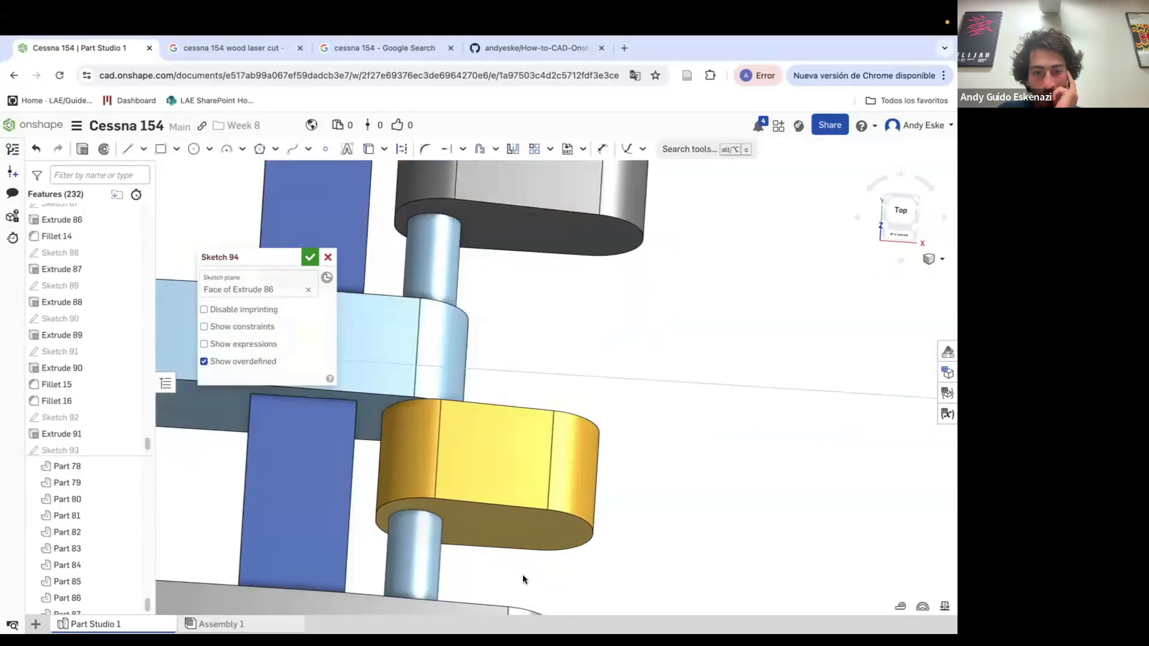
{"action": "left_click", "coordinate": [401, 153]}
{"action": "scroll", "coordinate": [434, 518], "scroll_direction": "up", "scroll_amount": 2}
{"action": "left_click", "coordinate": [432, 510]}
{"action": "mouse_move", "coordinate": [572, 536]}
{"action": "right_mouse_down"}
{"action": "mouse_move", "coordinate": [564, 491]}
{"action": "mouse_move", "coordinate": [561, 514]}
{"action": "mouse_move", "coordinate": [596, 513]}
{"action": "mouse_move", "coordinate": [555, 463]}
{"action": "right_mouse_up"}
{"action": "left_click", "coordinate": [551, 518]}
Draw a centre-point square at the construction line's free end and dimension its sides to 1 mm
{"action": "left_click", "coordinate": [177, 150]}
{"action": "left_click", "coordinate": [578, 494]}
{"action": "key", "text": "d"}
{"action": "left_click", "coordinate": [551, 496]}
{"action": "left_click", "coordinate": [583, 511]}
{"action": "left_click", "coordinate": [602, 519]}
{"action": "type", "text": "1"}
{"action": "key", "text": "Return"}
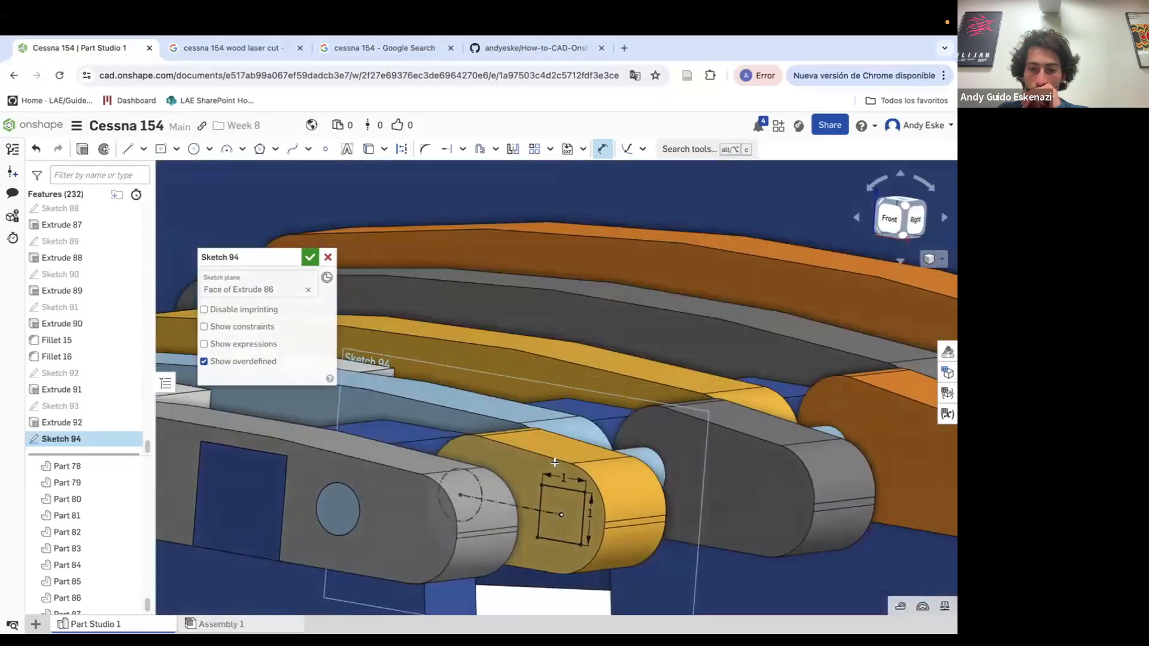
Extrude the square as a 25 mm blind cut through the yellow, grey, orange and light-blue end pieces
{"action": "left_click", "coordinate": [82, 149]}
{"action": "left_click", "coordinate": [274, 293]}
{"action": "left_click", "coordinate": [266, 485]}
{"action": "left_click", "coordinate": [604, 489]}
{"action": "left_click", "coordinate": [707, 481]}
{"action": "scroll", "coordinate": [706, 481], "scroll_direction": "down", "scroll_amount": 5}
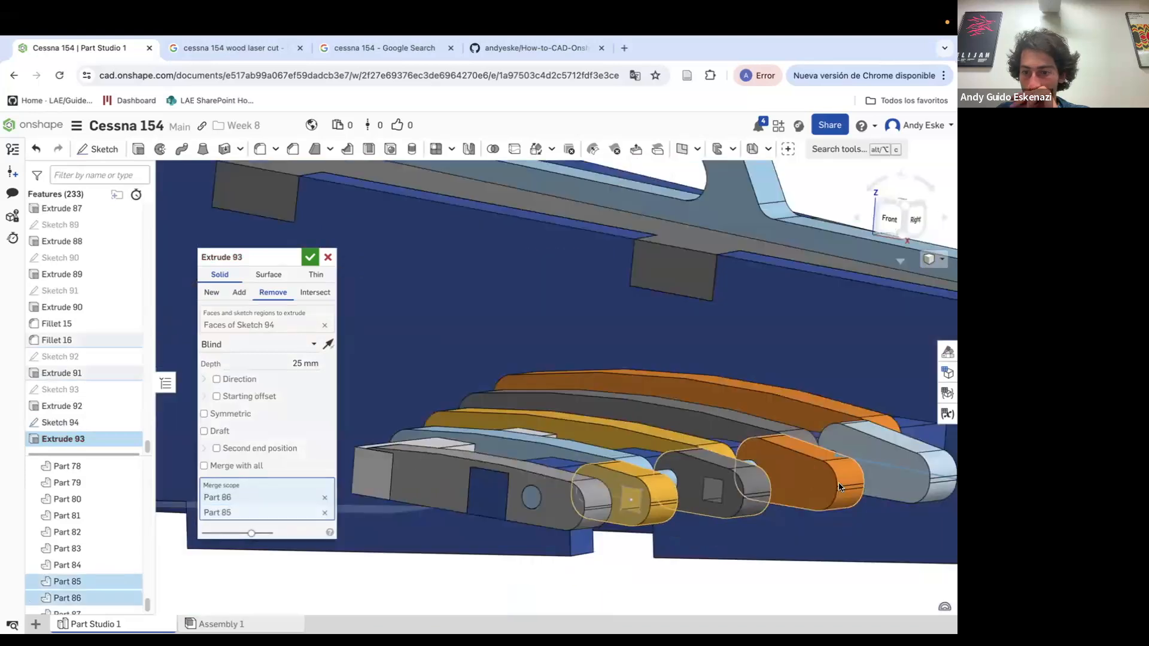
{"action": "left_click", "coordinate": [825, 474]}
{"action": "left_click", "coordinate": [902, 470]}
{"action": "left_click", "coordinate": [310, 258]}
Start a sketch on the yellow end piece's outer face and draw a corner rectangle over its square hole
{"action": "scroll", "coordinate": [439, 368], "scroll_direction": "down", "scroll_amount": 10}
{"action": "scroll", "coordinate": [705, 567], "scroll_direction": "up", "scroll_amount": 15}
{"action": "left_click", "coordinate": [98, 150]}
{"action": "left_click", "coordinate": [605, 473]}
{"action": "left_click", "coordinate": [177, 149]}
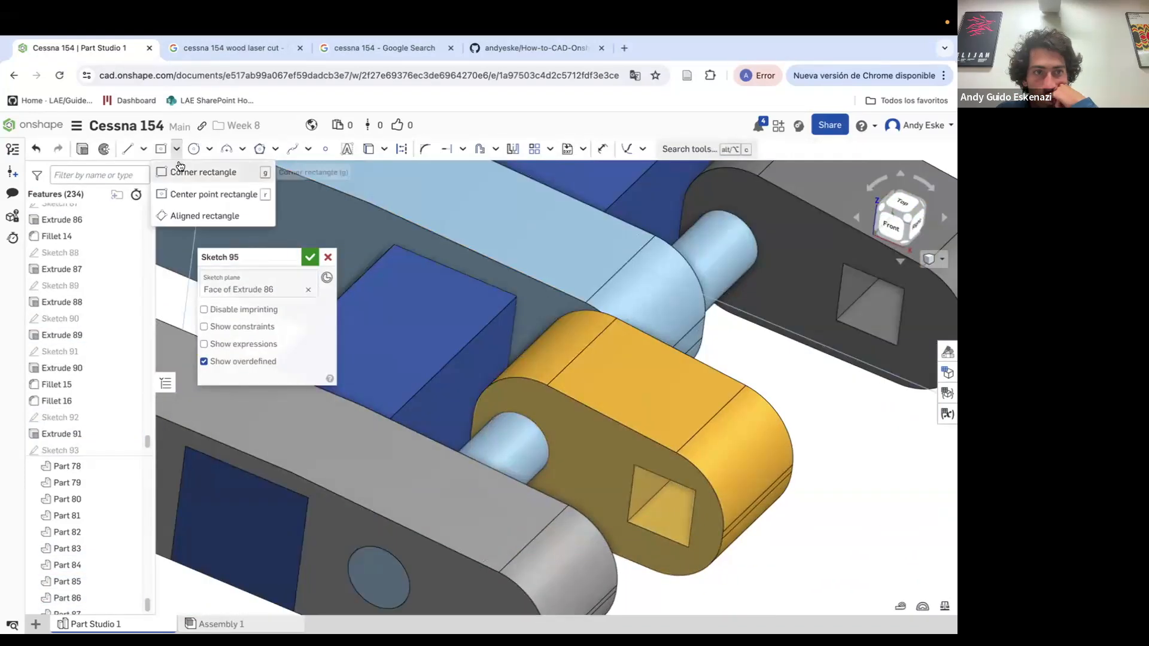
{"action": "left_click", "coordinate": [180, 171]}
{"action": "left_click", "coordinate": [635, 464]}
{"action": "scroll", "coordinate": [539, 383], "scroll_direction": "down", "scroll_amount": 10}
Extrude the rectangle as a new square rod part up to the light-blue end piece's fuselage-side face
{"action": "right_click_drag", "start_coordinate": [539, 383], "coordinate": [431, 347]}
{"action": "scroll", "coordinate": [598, 359], "scroll_direction": "up", "scroll_amount": 8}
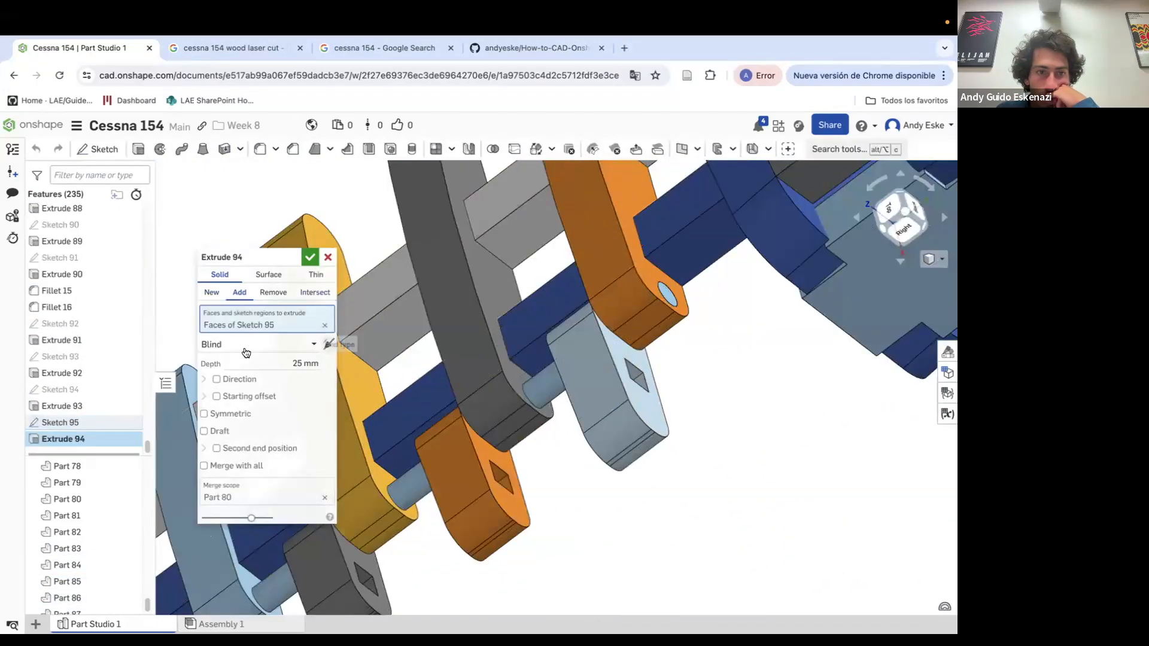
{"action": "left_click", "coordinate": [259, 345]}
{"action": "left_click", "coordinate": [240, 393]}
{"action": "left_click", "coordinate": [652, 413]}
{"action": "left_click", "coordinate": [211, 293]}
{"action": "left_click", "coordinate": [311, 258]}
{"action": "scroll", "coordinate": [656, 451], "scroll_direction": "down", "scroll_amount": 10}
{"action": "scroll", "coordinate": [731, 492], "scroll_direction": "down", "scroll_amount": 5}
{"action": "right_click_drag", "start_coordinate": [656, 452], "coordinate": [637, 529]}
{"action": "scroll", "coordinate": [718, 507], "scroll_direction": "up", "scroll_amount": 5}
{"action": "scroll", "coordinate": [732, 503], "scroll_direction": "down", "scroll_amount": 5}
{"action": "double_click", "coordinate": [637, 529]}
{"action": "left_click", "coordinate": [310, 257]}
Hide the reference planes still showing around the model, including Plane 18
{"action": "right_click_drag", "start_coordinate": [521, 267], "coordinate": [795, 393]}
{"action": "scroll", "coordinate": [794, 393], "scroll_direction": "up", "scroll_amount": 3}
{"action": "right_click", "coordinate": [558, 374]}
{"action": "left_click", "coordinate": [588, 438]}
{"action": "right_click", "coordinate": [643, 462]}
{"action": "left_click", "coordinate": [670, 306]}
{"action": "right_click_drag", "start_coordinate": [532, 386], "coordinate": [460, 467]}
{"action": "right_click", "coordinate": [460, 472]}
{"action": "left_click", "coordinate": [484, 205]}
{"action": "right_click_drag", "start_coordinate": [479, 215], "coordinate": [437, 160]}
{"action": "scroll", "coordinate": [586, 299], "scroll_direction": "down", "scroll_amount": 3}
{"action": "right_click", "coordinate": [646, 478]}
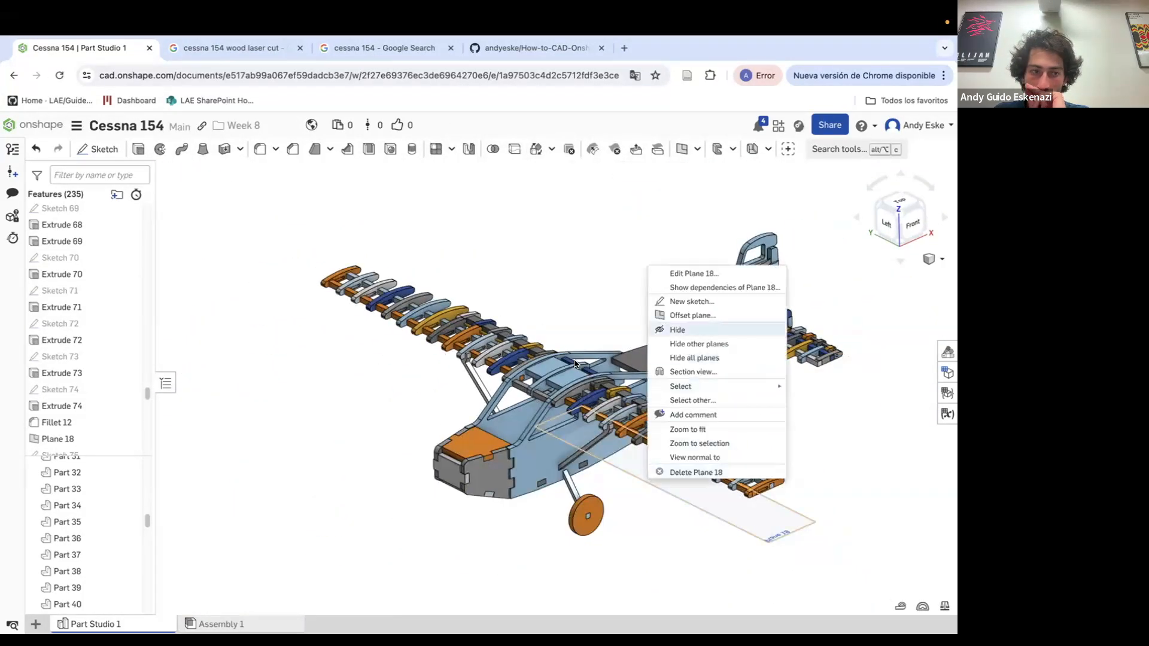
{"action": "left_click", "coordinate": [675, 328]}
Show Plane 1 and mirror the horizontal stabilizer's parts across it as new parts
{"action": "scroll", "coordinate": [96, 390], "scroll_direction": "up", "scroll_amount": 20}
{"action": "scroll", "coordinate": [91, 383], "scroll_direction": "down", "scroll_amount": 7}
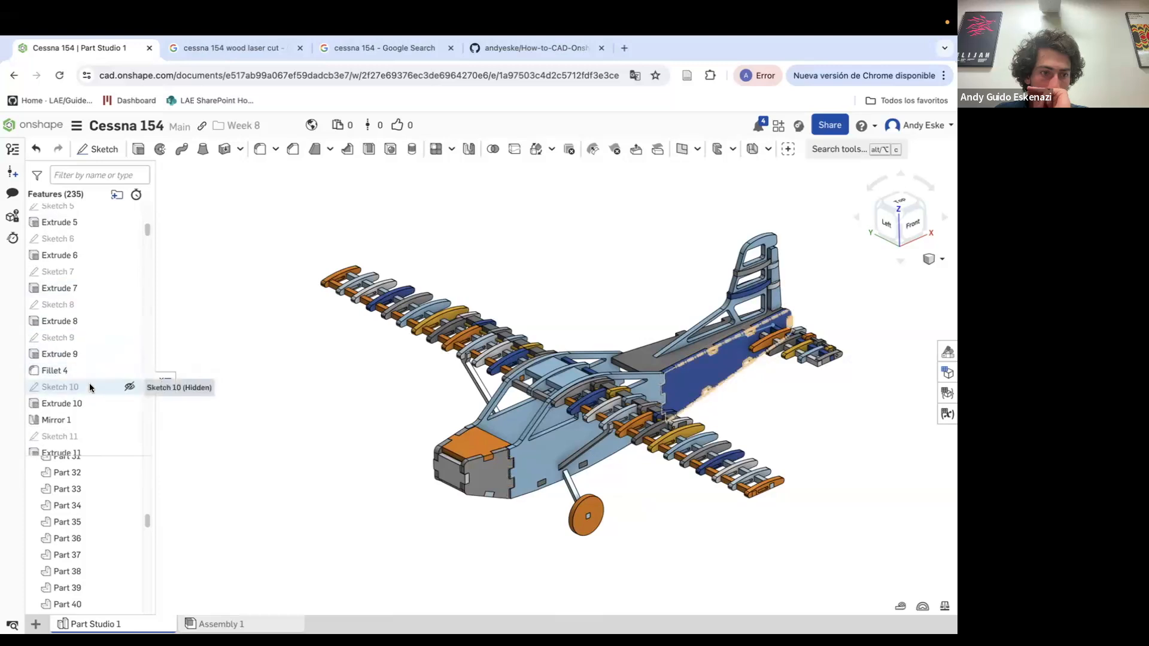
{"action": "scroll", "coordinate": [72, 272], "scroll_direction": "up", "scroll_amount": 5}
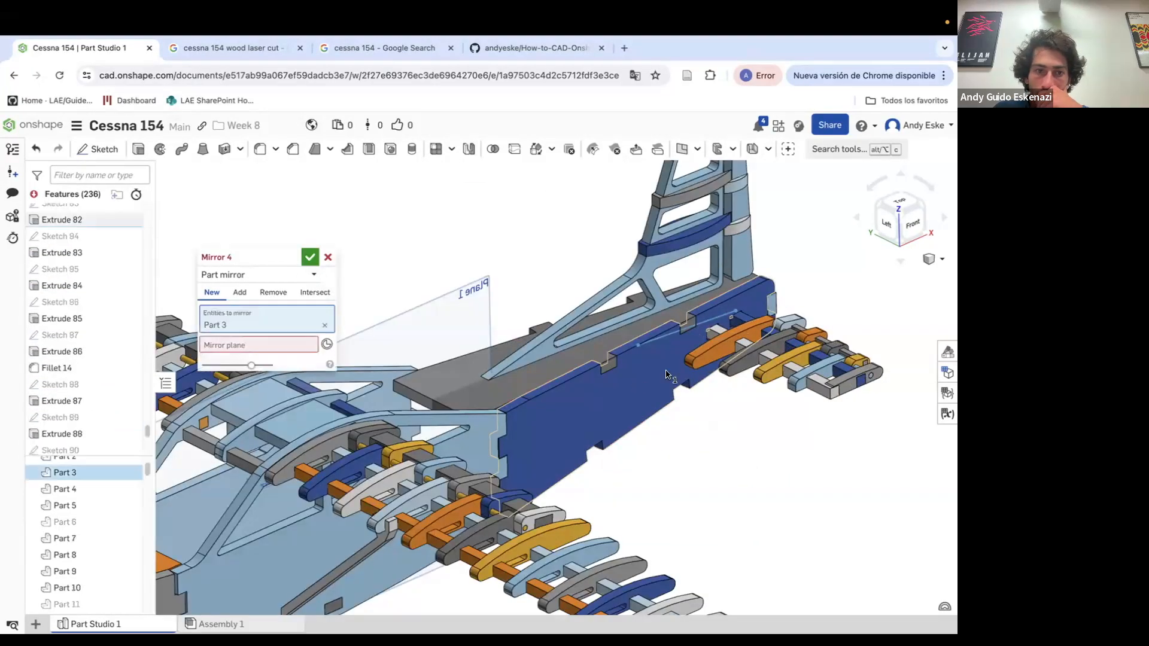
{"action": "left_click", "coordinate": [839, 390]}
{"action": "left_click", "coordinate": [868, 424]}
{"action": "scroll", "coordinate": [916, 428], "scroll_direction": "up", "scroll_amount": 5}
{"action": "left_click", "coordinate": [745, 311]}
{"action": "left_click", "coordinate": [638, 252]}
{"action": "left_click", "coordinate": [542, 207]}
{"action": "left_click", "coordinate": [561, 235]}
{"action": "left_click", "coordinate": [258, 543]}
{"action": "scroll", "coordinate": [607, 473], "scroll_direction": "down", "scroll_amount": 6}
{"action": "scroll", "coordinate": [606, 473], "scroll_direction": "down", "scroll_amount": 10}
{"action": "left_click", "coordinate": [491, 393]}
{"action": "left_click", "coordinate": [310, 257]}
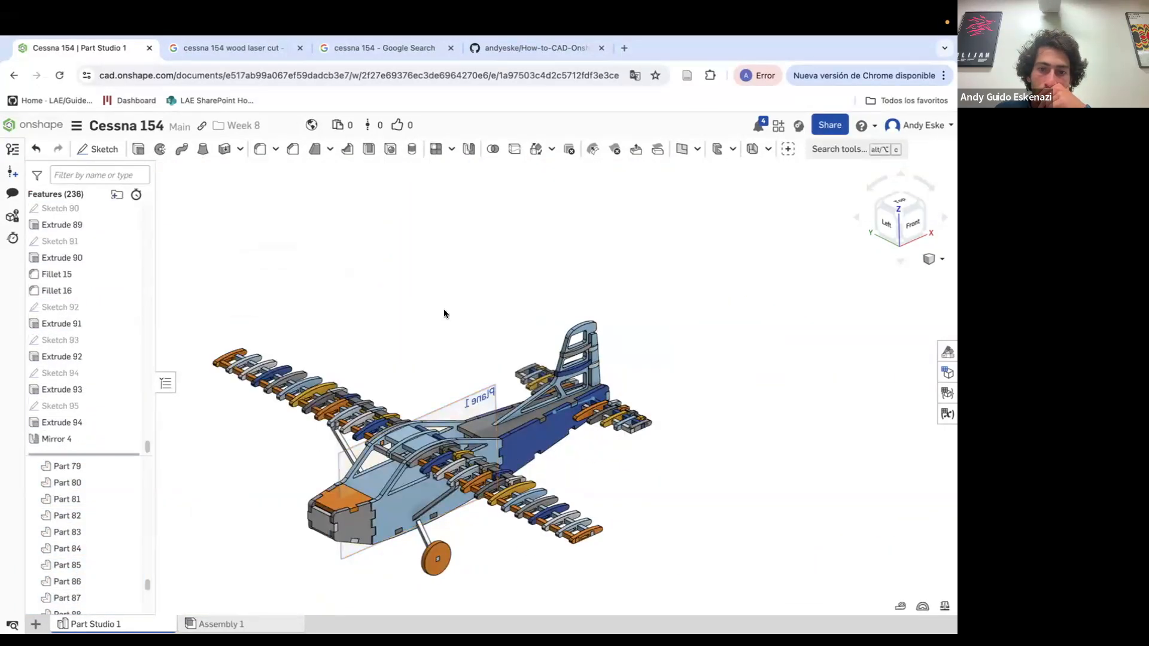
Start a sketch on Plane 1 and project an edge of the bottom fuselage panel's tab as a construction line
{"action": "right_click", "coordinate": [476, 393]}
{"action": "scroll", "coordinate": [473, 389], "scroll_direction": "down", "scroll_amount": 3}
{"action": "right_click_drag", "start_coordinate": [479, 395], "coordinate": [397, 501]}
{"action": "scroll", "coordinate": [398, 501], "scroll_direction": "up", "scroll_amount": 3}
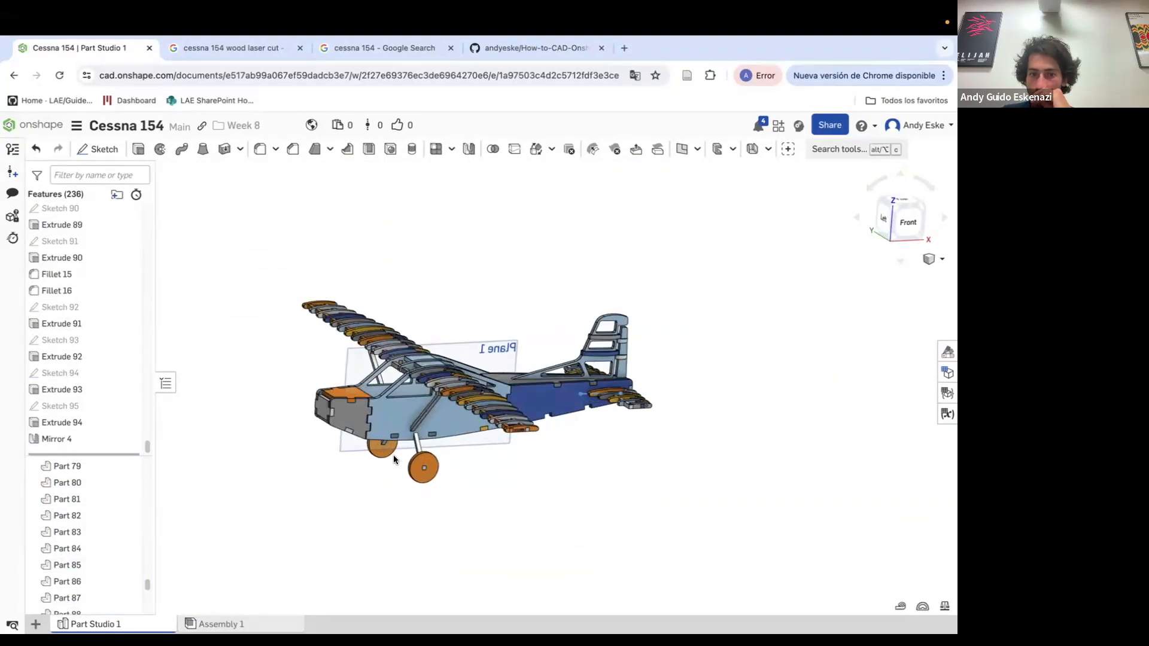
{"action": "mouse_move", "coordinate": [394, 455]}
{"action": "right_mouse_down"}
{"action": "mouse_move", "coordinate": [595, 450]}
{"action": "mouse_move", "coordinate": [605, 438]}
{"action": "mouse_move", "coordinate": [530, 362]}
{"action": "mouse_move", "coordinate": [526, 463]}
{"action": "mouse_move", "coordinate": [520, 416]}
{"action": "right_mouse_up"}
{"action": "scroll", "coordinate": [538, 377], "scroll_direction": "up", "scroll_amount": 5}
{"action": "scroll", "coordinate": [84, 506], "scroll_direction": "up", "scroll_amount": 8}
{"action": "left_click", "coordinate": [129, 554]}
{"action": "left_click", "coordinate": [102, 150]}
{"action": "left_click", "coordinate": [422, 288]}
{"action": "scroll", "coordinate": [532, 443], "scroll_direction": "down", "scroll_amount": 3}
{"action": "scroll", "coordinate": [531, 447], "scroll_direction": "up", "scroll_amount": 2}
{"action": "scroll", "coordinate": [518, 416], "scroll_direction": "up", "scroll_amount": 5}
{"action": "right_click_drag", "start_coordinate": [458, 361], "coordinate": [468, 397]}
{"action": "left_click", "coordinate": [469, 397]}
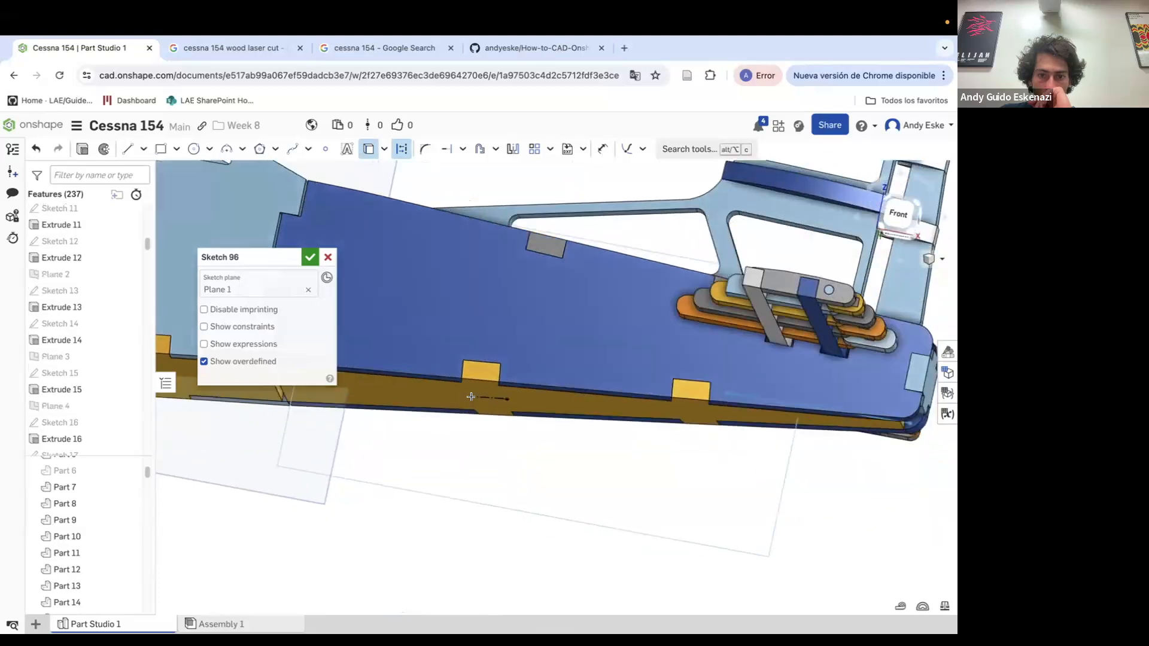
Draw a rectangular tab upward from the construction line, with perpendicular sides, and dimension its height to 2 mm
{"action": "scroll", "coordinate": [468, 401], "scroll_direction": "up", "scroll_amount": 3}
{"action": "left_click", "coordinate": [128, 149]}
{"action": "scroll", "coordinate": [467, 402], "scroll_direction": "up", "scroll_amount": 3}
{"action": "left_click", "coordinate": [471, 368]}
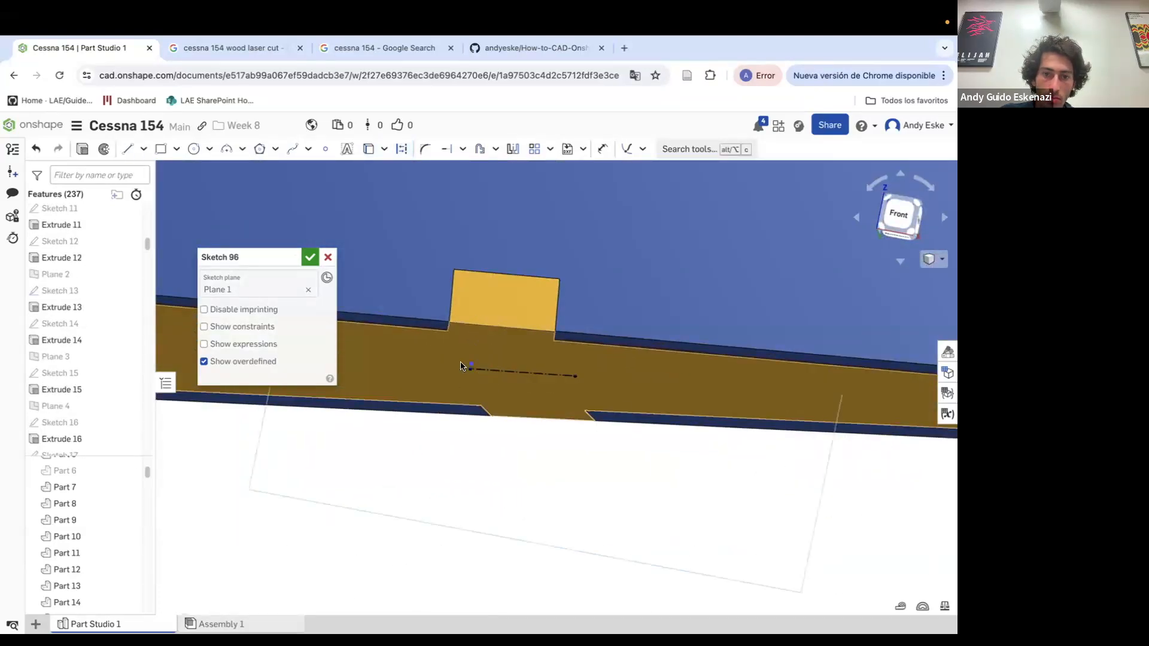
{"action": "key", "text": "l"}
{"action": "left_click", "coordinate": [643, 149]}
{"action": "left_click", "coordinate": [664, 307]}
{"action": "key", "text": "d"}
{"action": "left_click", "coordinate": [585, 366]}
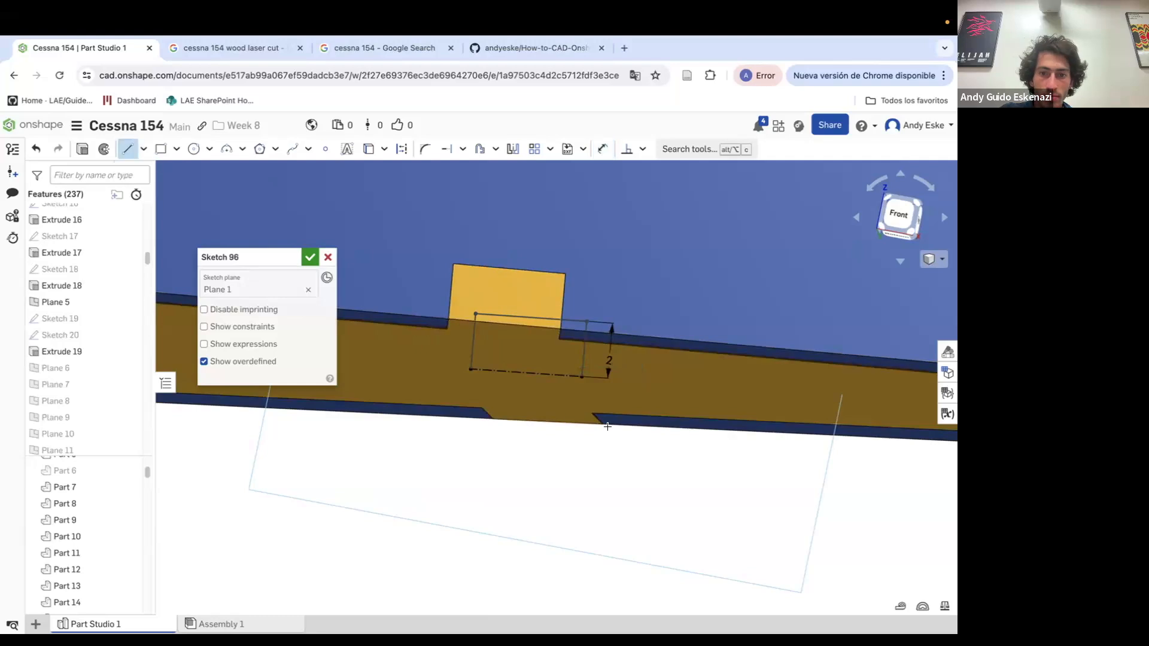
Draw two lines slanting down and rearward from the tab's lower corners as the sides of a tail strut
{"action": "left_click", "coordinate": [581, 377]}
{"action": "scroll", "coordinate": [613, 424], "scroll_direction": "down", "scroll_amount": 10}
{"action": "right_click_drag", "start_coordinate": [621, 420], "coordinate": [635, 429]}
{"action": "scroll", "coordinate": [635, 428], "scroll_direction": "up", "scroll_amount": 8}
{"action": "left_click", "coordinate": [637, 429]}
{"action": "key", "text": "Escape"}
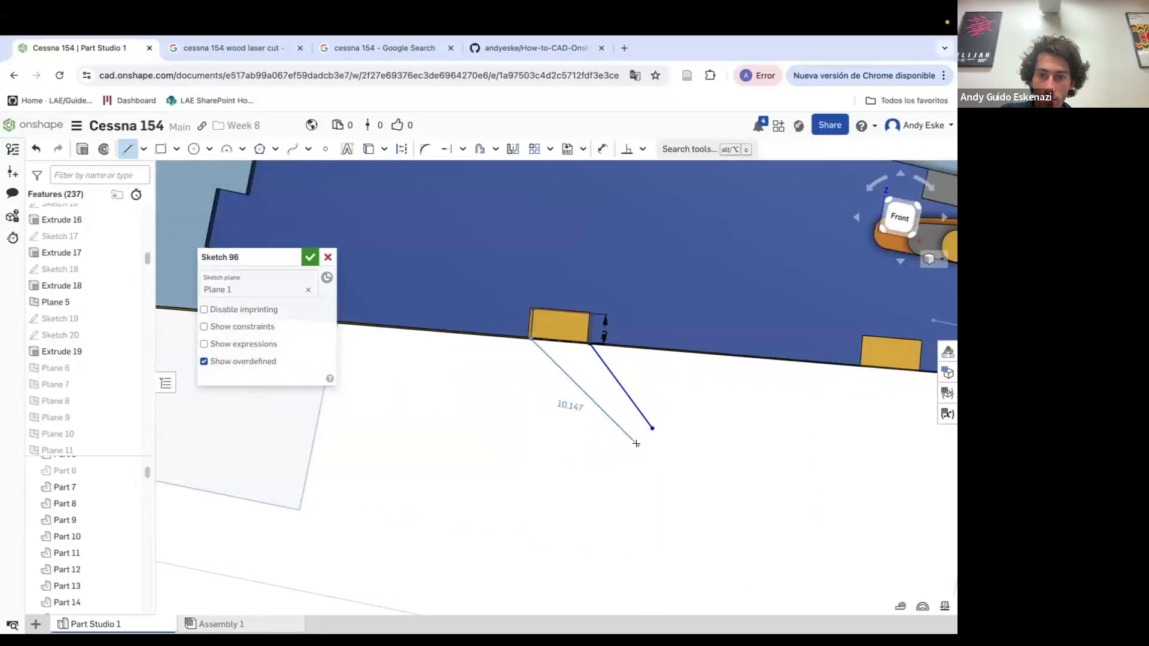
{"action": "left_click", "coordinate": [606, 435]}
{"action": "key", "text": "Escape"}
Close the tail strut profile below the slanted lines with a short rectangular foot
{"action": "scroll", "coordinate": [616, 418], "scroll_direction": "down", "scroll_amount": 10}
{"action": "mouse_move", "coordinate": [616, 418]}
{"action": "right_mouse_down"}
{"action": "mouse_move", "coordinate": [422, 400]}
{"action": "mouse_move", "coordinate": [540, 433]}
{"action": "mouse_move", "coordinate": [661, 496]}
{"action": "right_mouse_up"}
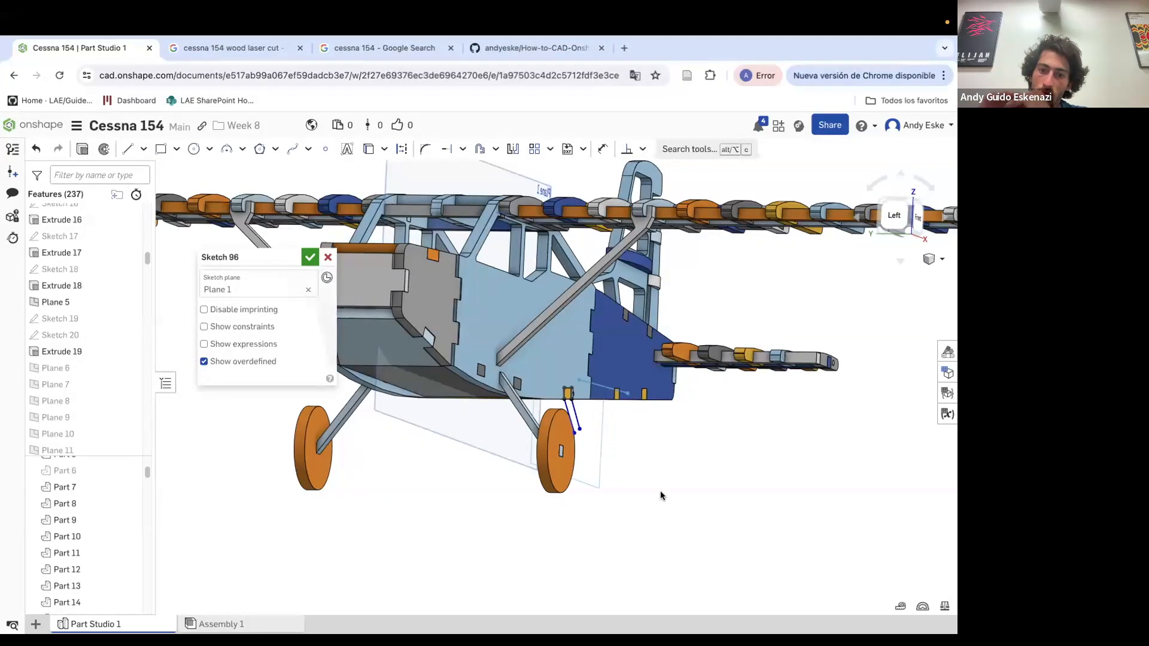
{"action": "right_click_drag", "start_coordinate": [661, 495], "coordinate": [541, 436]}
{"action": "scroll", "coordinate": [437, 433], "scroll_direction": "down", "scroll_amount": 8}
{"action": "scroll", "coordinate": [634, 446], "scroll_direction": "up", "scroll_amount": 10}
{"action": "right_click_drag", "start_coordinate": [637, 448], "coordinate": [592, 446]}
{"action": "left_click", "coordinate": [128, 149]}
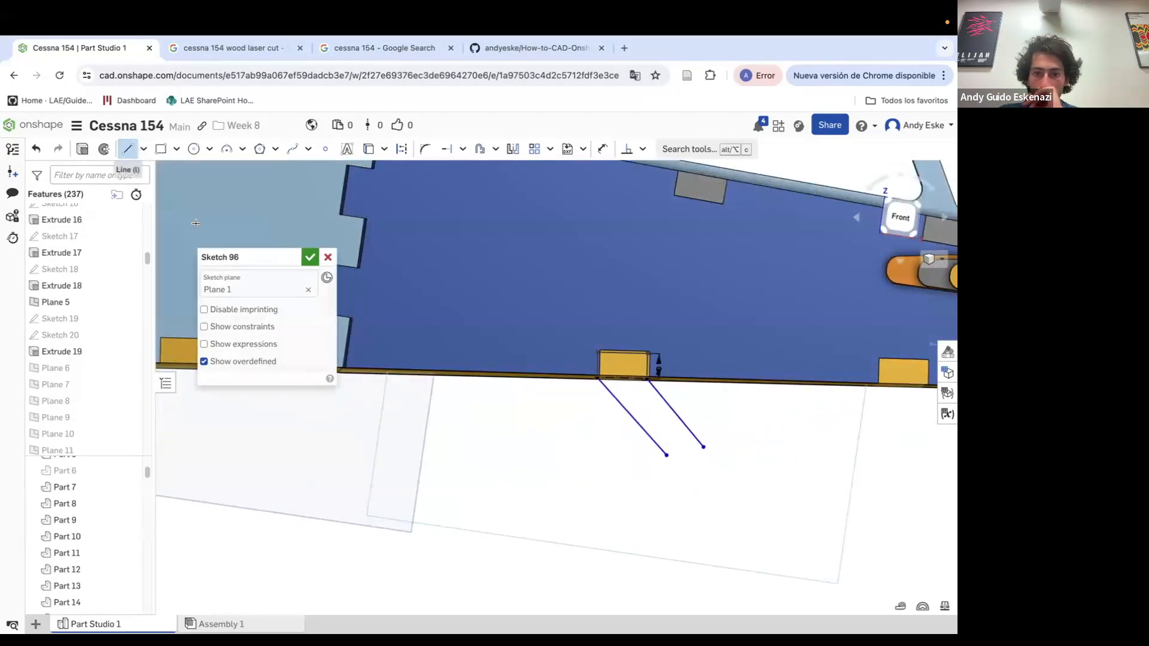
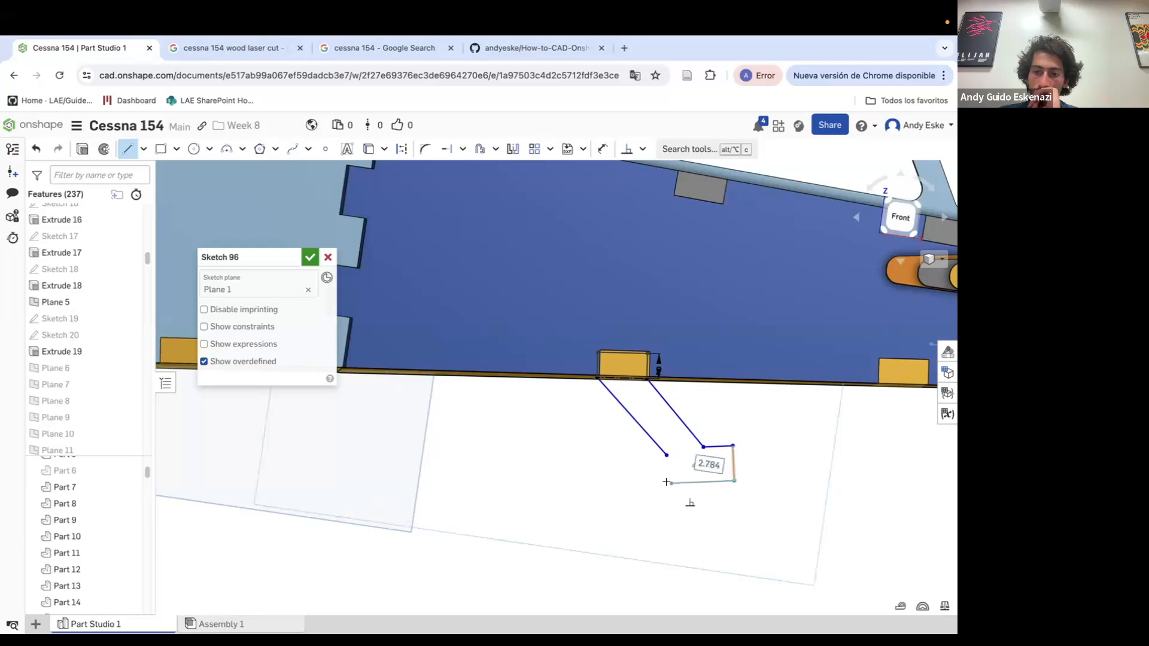
{"action": "key", "text": "Escape"}
{"action": "right_click_drag", "start_coordinate": [610, 444], "coordinate": [623, 460]}
Dimension the foot's front and rear edges to 2 mm each and make them perpendicular to its bottom edge
{"action": "key", "text": "d"}
{"action": "left_click", "coordinate": [668, 462]}
{"action": "left_click", "coordinate": [643, 464]}
{"action": "type", "text": "2.49987"}
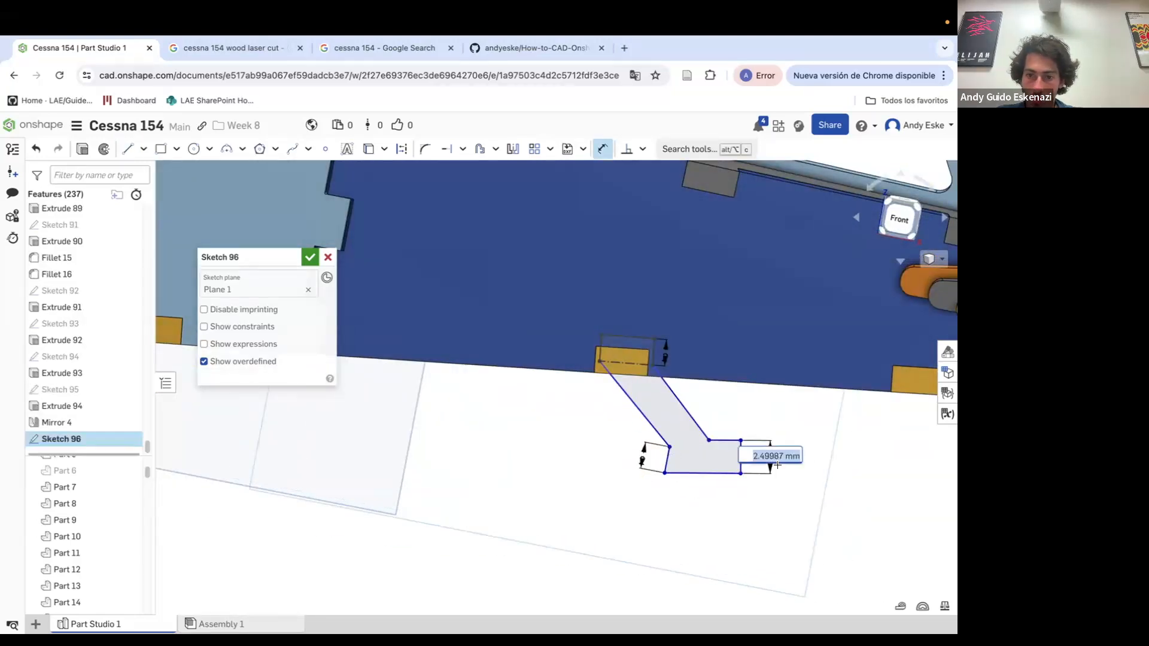
{"action": "left_click", "coordinate": [685, 468]}
{"action": "scroll", "coordinate": [706, 470], "scroll_direction": "down", "scroll_amount": 5}
{"action": "right_click_drag", "start_coordinate": [756, 475], "coordinate": [748, 459]}
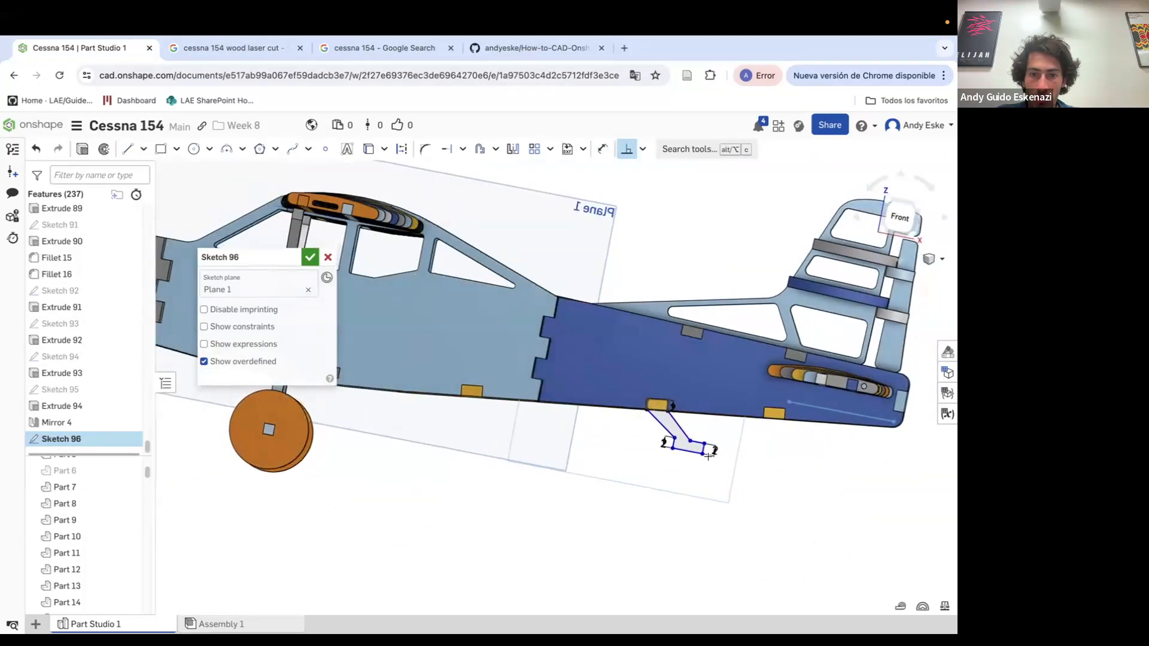
Make the strut's slanted edges parallel and set their angle to the tab's base line to 135°
{"action": "scroll", "coordinate": [699, 446], "scroll_direction": "up", "scroll_amount": 5}
{"action": "key", "text": "b"}
{"action": "scroll", "coordinate": [721, 451], "scroll_direction": "up", "scroll_amount": 2}
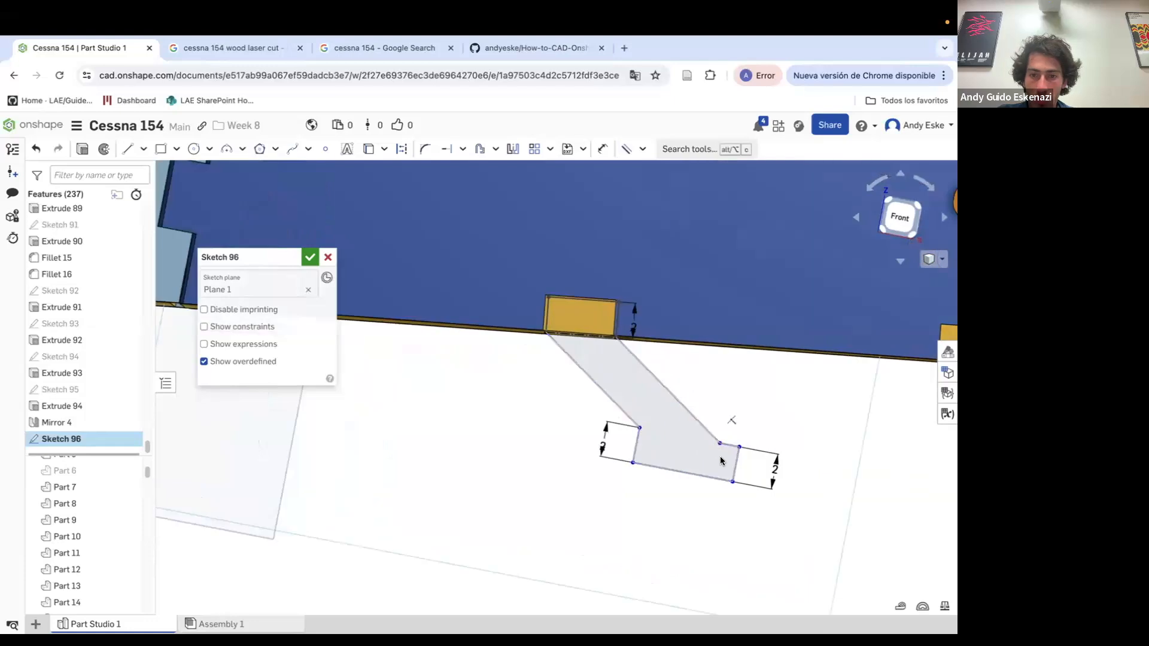
{"action": "left_click", "coordinate": [642, 363]}
{"action": "left_click", "coordinate": [609, 358]}
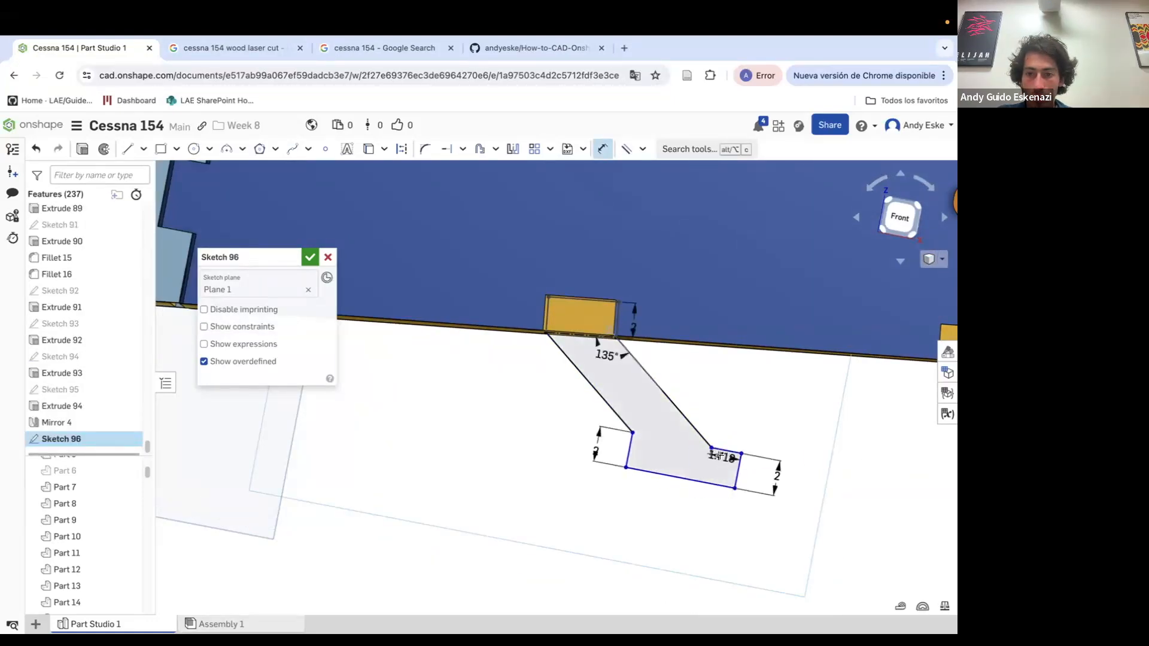
Set the foot's short upper edge to 2 mm and the strut's front slanted edge to 7 mm
{"action": "key", "text": "Escape"}
{"action": "left_click_drag", "start_coordinate": [740, 489], "coordinate": [736, 500]}
{"action": "type", "text": "d"}
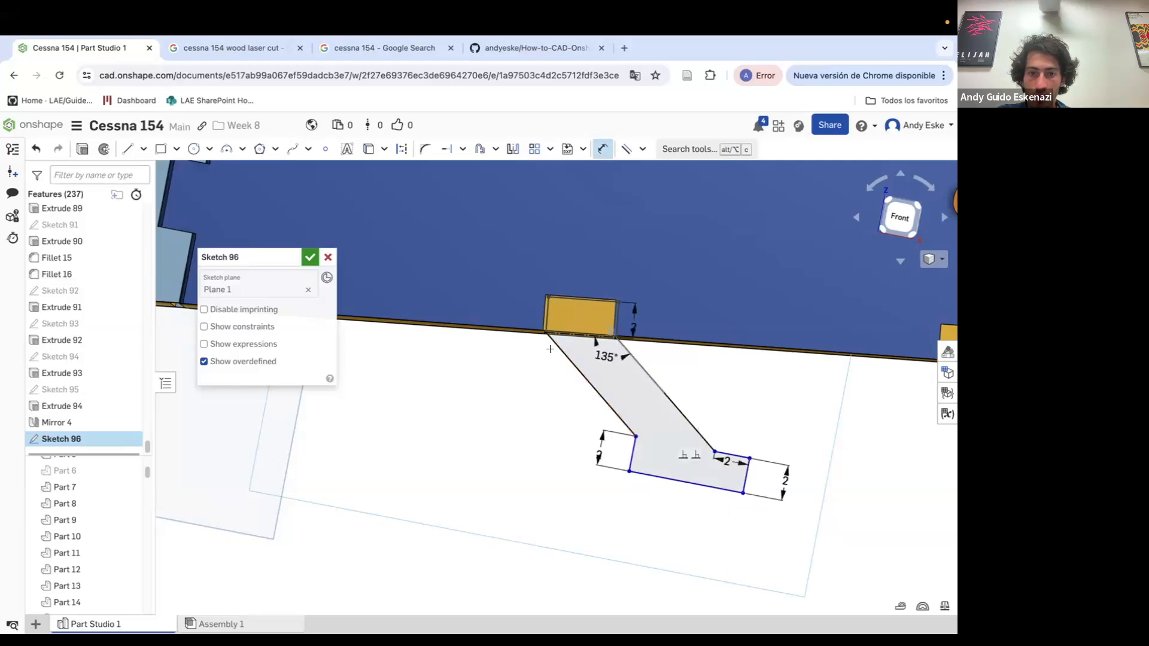
{"action": "type", "text": "7"}
{"action": "key", "text": "Return"}
{"action": "key", "text": "Return"}
Extrude the tail strut profile symmetrically by 2 mm as a new part
{"action": "right_click", "coordinate": [605, 406]}
{"action": "left_click", "coordinate": [639, 171]}
{"action": "key", "text": "shift+e"}
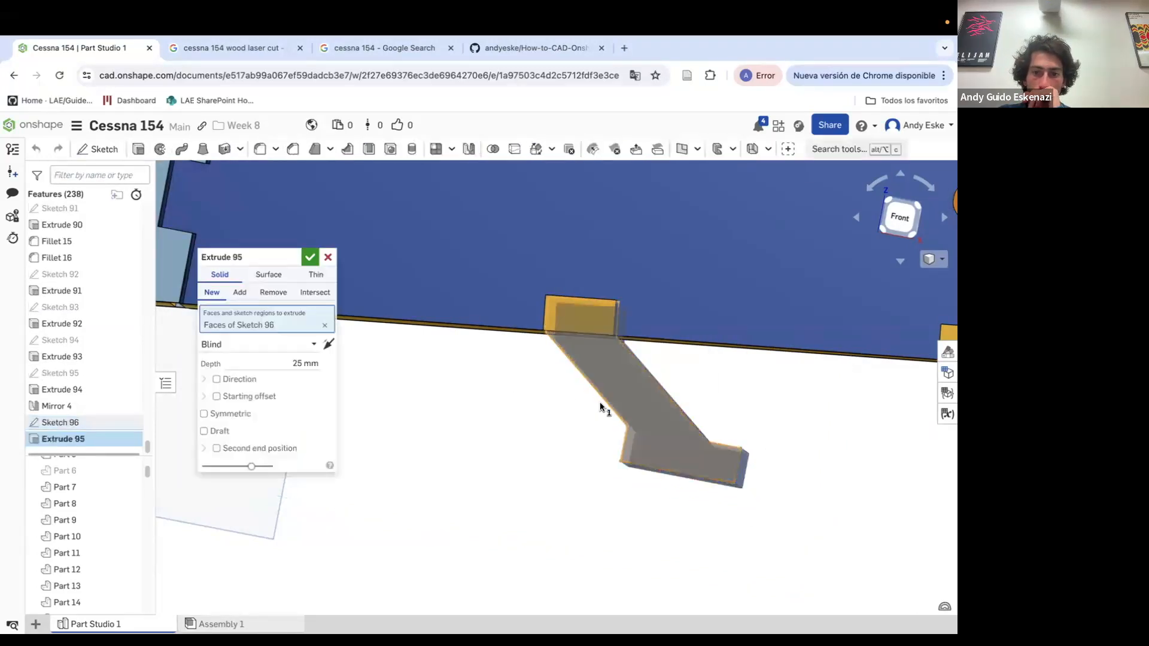
{"action": "right_click_drag", "start_coordinate": [603, 408], "coordinate": [579, 442]}
{"action": "left_click", "coordinate": [222, 413]}
{"action": "left_click", "coordinate": [297, 363]}
{"action": "type", "text": "3"}
{"action": "key", "text": "Return"}
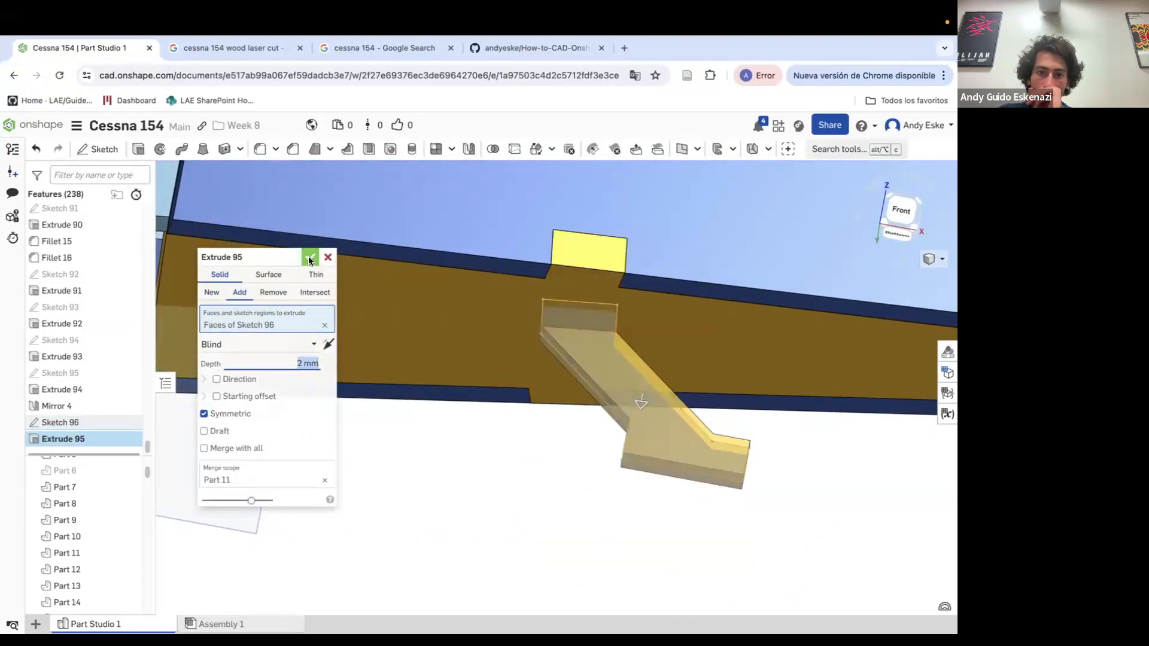
{"action": "left_click", "coordinate": [212, 293]}
{"action": "left_click", "coordinate": [310, 258]}
Start a sketch on the bottom fuselage panel's underside and project the strut's edges where it meets the panel
{"action": "right_click_drag", "start_coordinate": [569, 378], "coordinate": [571, 307]}
{"action": "left_click", "coordinate": [572, 309]}
{"action": "key", "text": "shift+s"}
{"action": "mouse_move", "coordinate": [498, 371]}
{"action": "right_mouse_down"}
{"action": "mouse_move", "coordinate": [662, 398]}
{"action": "mouse_move", "coordinate": [694, 379]}
{"action": "mouse_move", "coordinate": [516, 474]}
{"action": "mouse_move", "coordinate": [652, 440]}
{"action": "right_mouse_up"}
{"action": "left_click", "coordinate": [369, 149]}
{"action": "right_click_drag", "start_coordinate": [622, 347], "coordinate": [581, 364]}
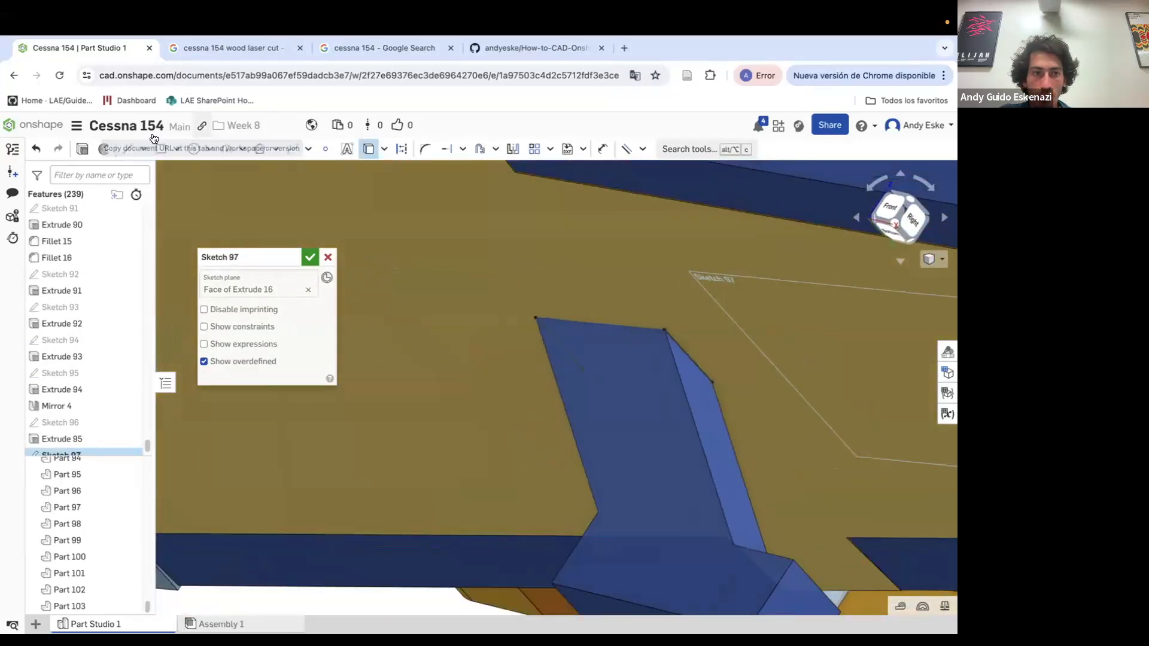
Cut the projected tail strut outline 3 mm deep into the bottom fuselage panel
{"action": "left_click", "coordinate": [85, 151]}
{"action": "left_click", "coordinate": [272, 292]}
{"action": "left_click", "coordinate": [298, 364]}
{"action": "type", "text": "3"}
{"action": "key", "text": "Return"}
{"action": "left_click", "coordinate": [399, 440]}
{"action": "left_click", "coordinate": [311, 258]}
Start a sketch on the end face of the tail strut's foot
{"action": "scroll", "coordinate": [610, 337], "scroll_direction": "down", "scroll_amount": 5}
{"action": "right_click_drag", "start_coordinate": [614, 358], "coordinate": [731, 428]}
{"action": "mouse_move", "coordinate": [672, 392]}
{"action": "right_mouse_down"}
{"action": "mouse_move", "coordinate": [640, 411]}
{"action": "mouse_move", "coordinate": [685, 397]}
{"action": "mouse_move", "coordinate": [745, 425]}
{"action": "right_mouse_up"}
{"action": "left_click", "coordinate": [98, 149]}
{"action": "left_click", "coordinate": [697, 394]}
{"action": "scroll", "coordinate": [745, 425], "scroll_direction": "up", "scroll_amount": 4}
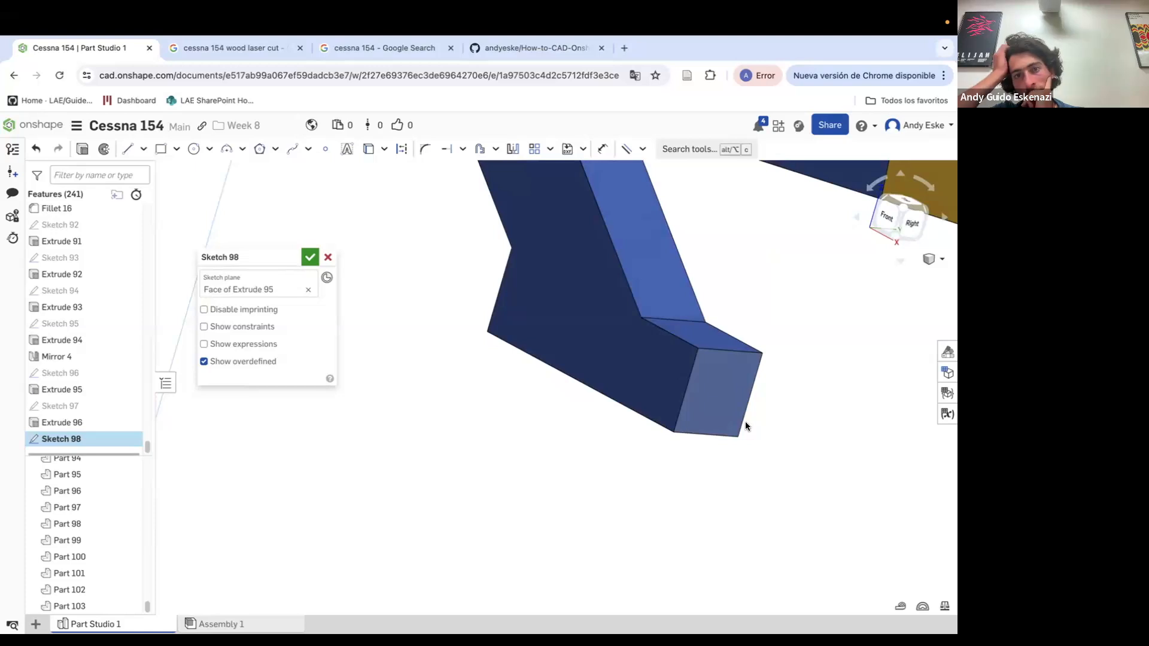
{"action": "left_click", "coordinate": [366, 48]}
{"action": "left_click", "coordinate": [85, 47]}
{"action": "scroll", "coordinate": [605, 335], "scroll_direction": "down", "scroll_amount": 8}
{"action": "mouse_move", "coordinate": [590, 350]}
{"action": "right_mouse_down"}
{"action": "mouse_move", "coordinate": [624, 309]}
{"action": "mouse_move", "coordinate": [609, 310]}
{"action": "right_mouse_up"}
{"action": "scroll", "coordinate": [699, 340], "scroll_direction": "up", "scroll_amount": 8}
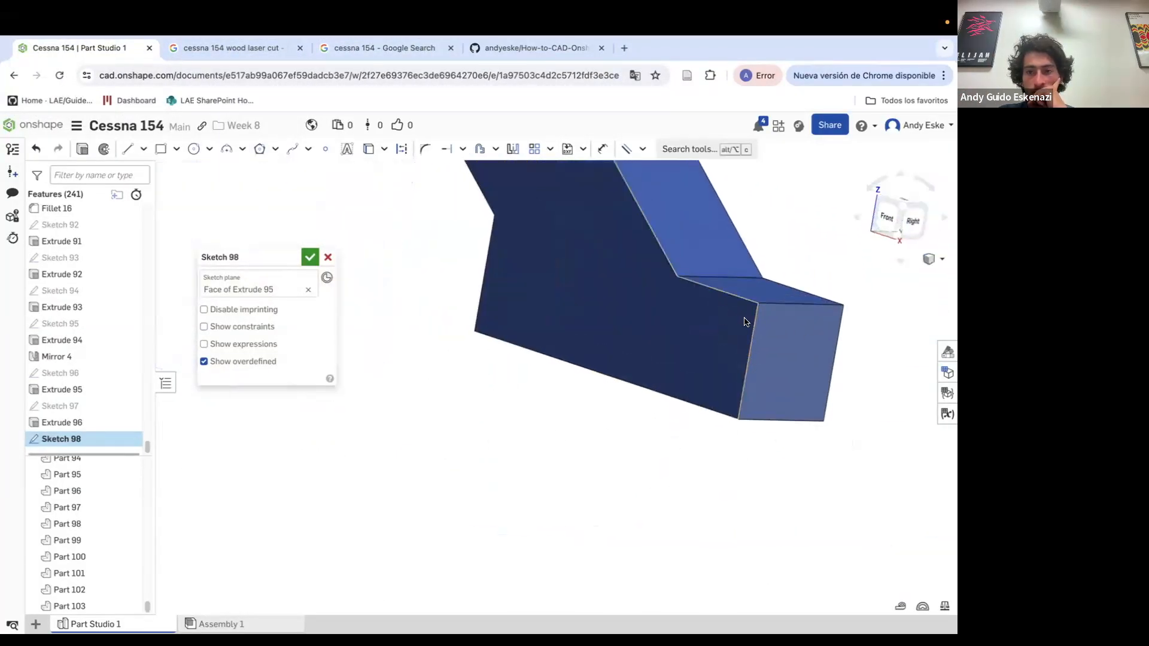
Draw a closed outline with a side tab around the foot's end face, with a construction guide line rising from the foot's corner
{"action": "left_click", "coordinate": [176, 149]}
{"action": "key", "text": "l"}
{"action": "scroll", "coordinate": [844, 294], "scroll_direction": "down", "scroll_amount": 4}
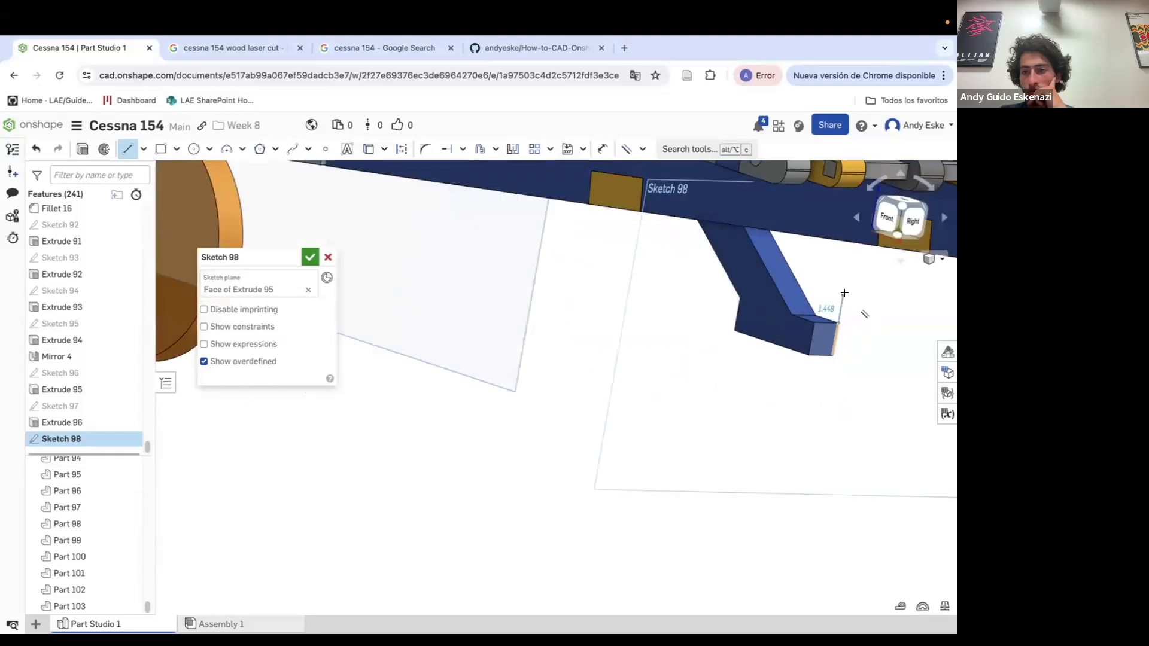
{"action": "scroll", "coordinate": [772, 326], "scroll_direction": "up", "scroll_amount": 2}
{"action": "right_click_drag", "start_coordinate": [755, 284], "coordinate": [807, 295]}
{"action": "left_click", "coordinate": [706, 339]}
{"action": "left_click", "coordinate": [699, 395]}
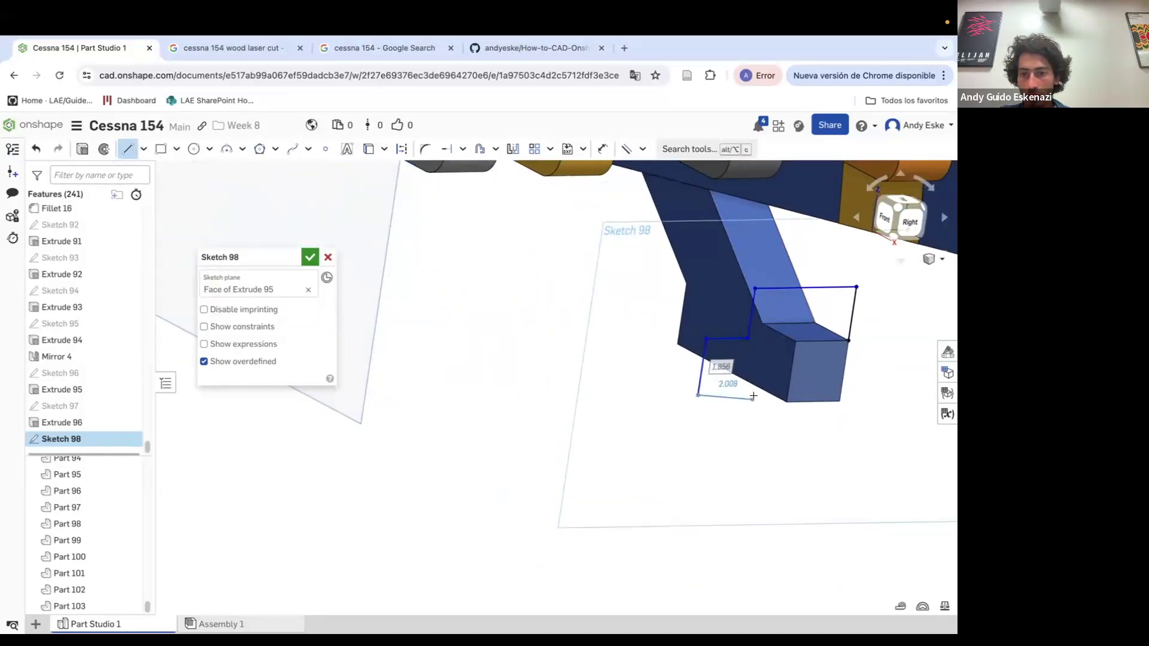
{"action": "left_click", "coordinate": [856, 287]}
{"action": "key", "text": "Escape"}
{"action": "right_click", "coordinate": [853, 313]}
{"action": "left_click", "coordinate": [403, 150]}
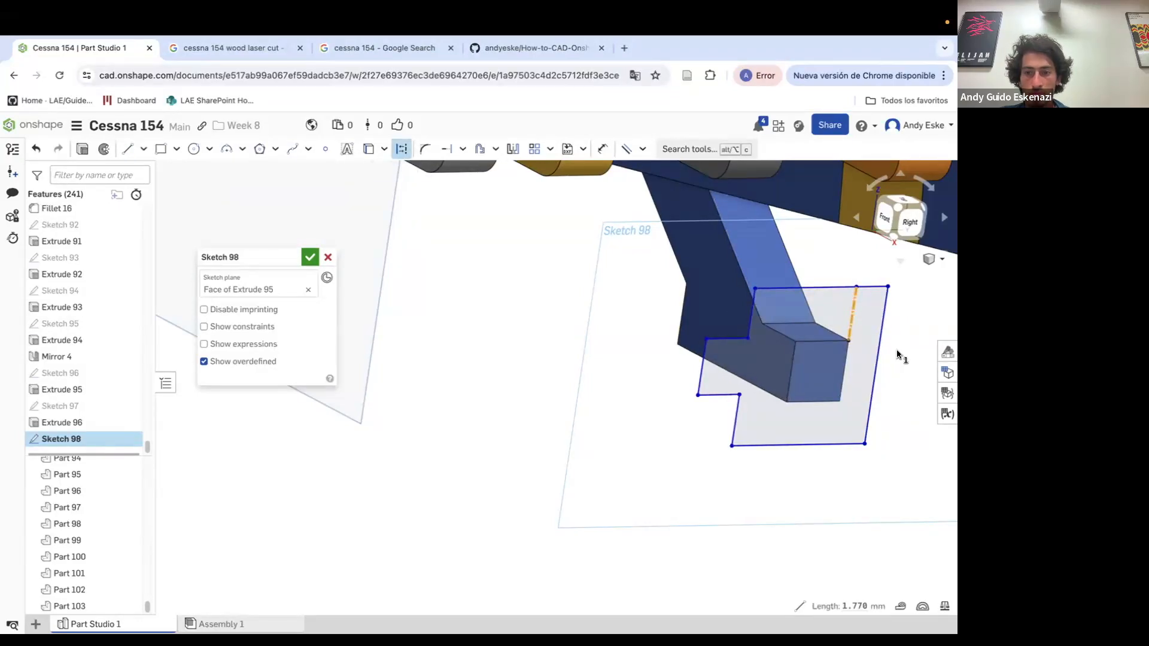
Set the outline's side offsets from the foot to 1 mm and the side tab's length to 2 mm
{"action": "type", "text": "1"}
{"action": "key", "text": "Return"}
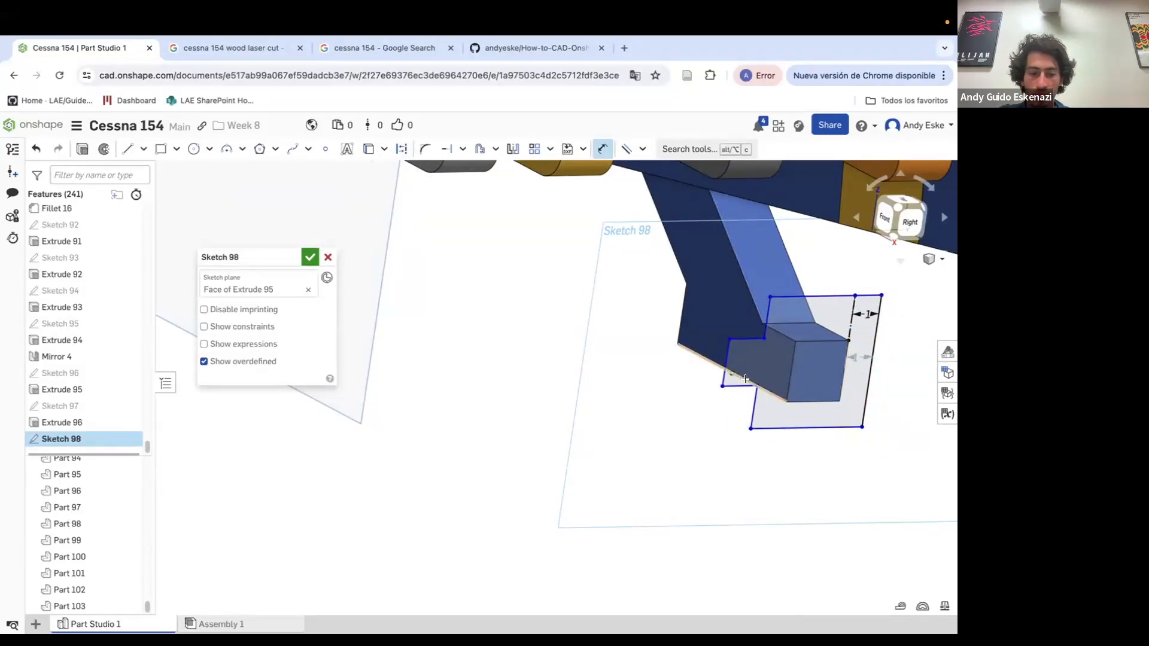
{"action": "type", "text": "1"}
{"action": "key", "text": "Return"}
{"action": "left_click", "coordinate": [736, 400]}
{"action": "type", "text": "2"}
{"action": "key", "text": "Return"}
{"action": "right_click_drag", "start_coordinate": [737, 400], "coordinate": [704, 400]}
Make the edges above and below the side tab equal, setting the tab's height to 2 mm and the outline's upper offset to 1 mm
{"action": "key", "text": "e"}
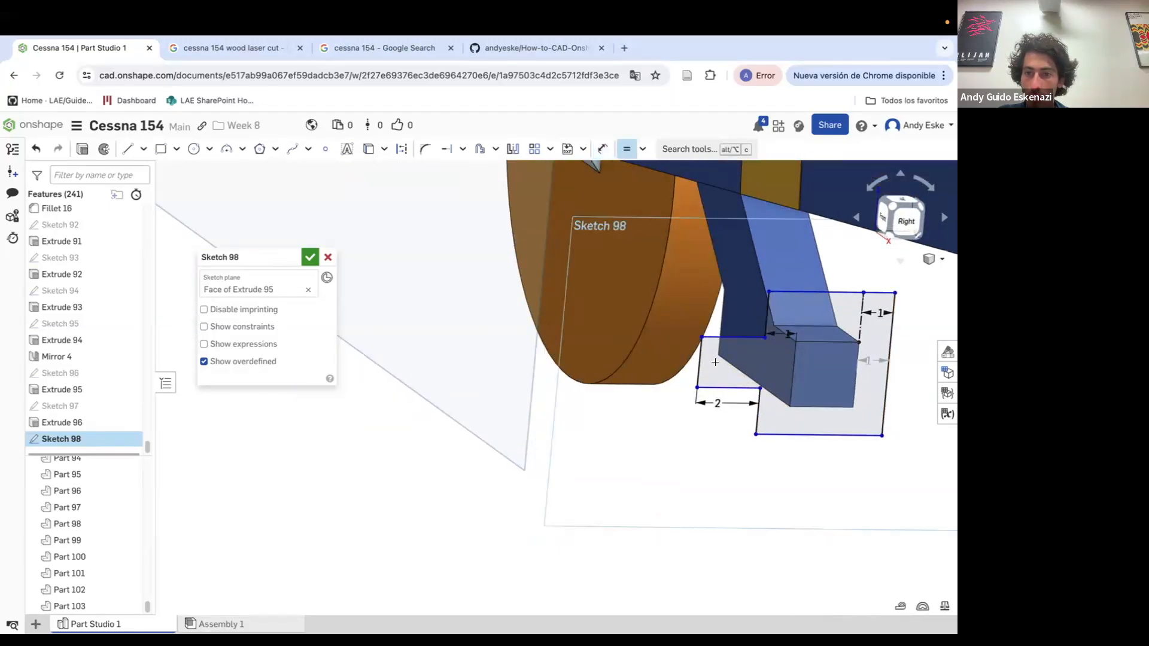
{"action": "left_click_drag", "start_coordinate": [698, 385], "coordinate": [698, 384]}
{"action": "key", "text": "d"}
{"action": "key", "text": "Return"}
{"action": "right_click_drag", "start_coordinate": [678, 380], "coordinate": [790, 349]}
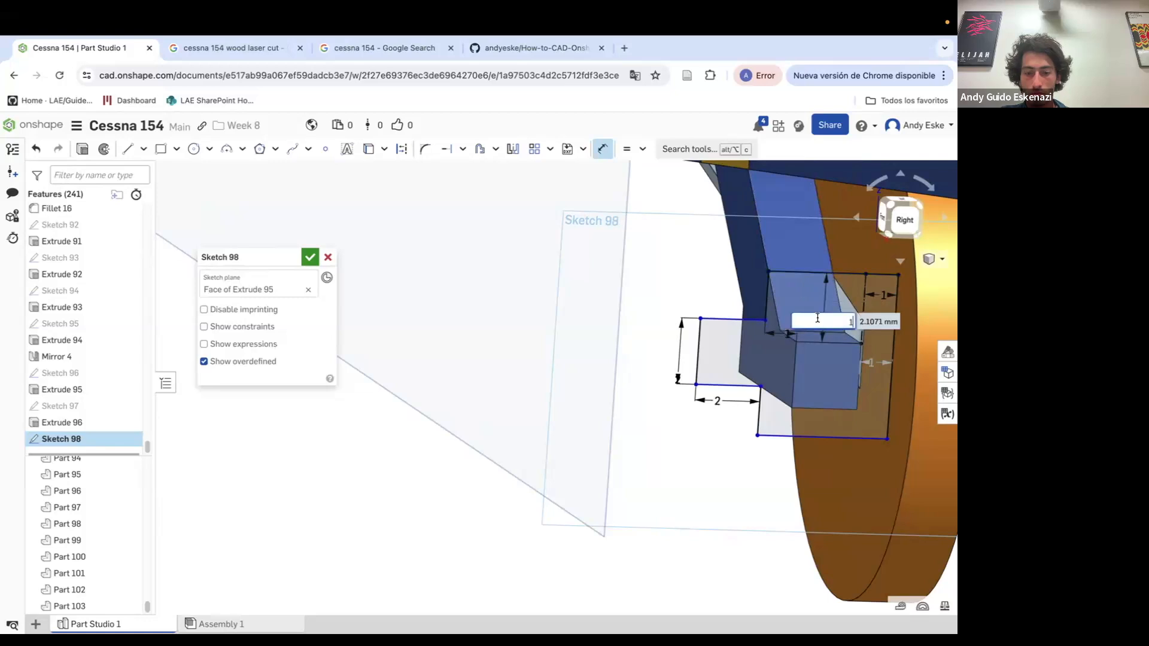
{"action": "key", "text": "Return"}
{"action": "key", "text": "Escape"}
Dimension the gap between the foot's lower edge and the outline's lower edge
{"action": "left_click_drag", "start_coordinate": [820, 404], "coordinate": [826, 431]}
{"action": "key", "text": "d"}
{"action": "left_click", "coordinate": [825, 409]}
{"action": "left_click", "coordinate": [831, 431]}
{"action": "left_click", "coordinate": [838, 425]}
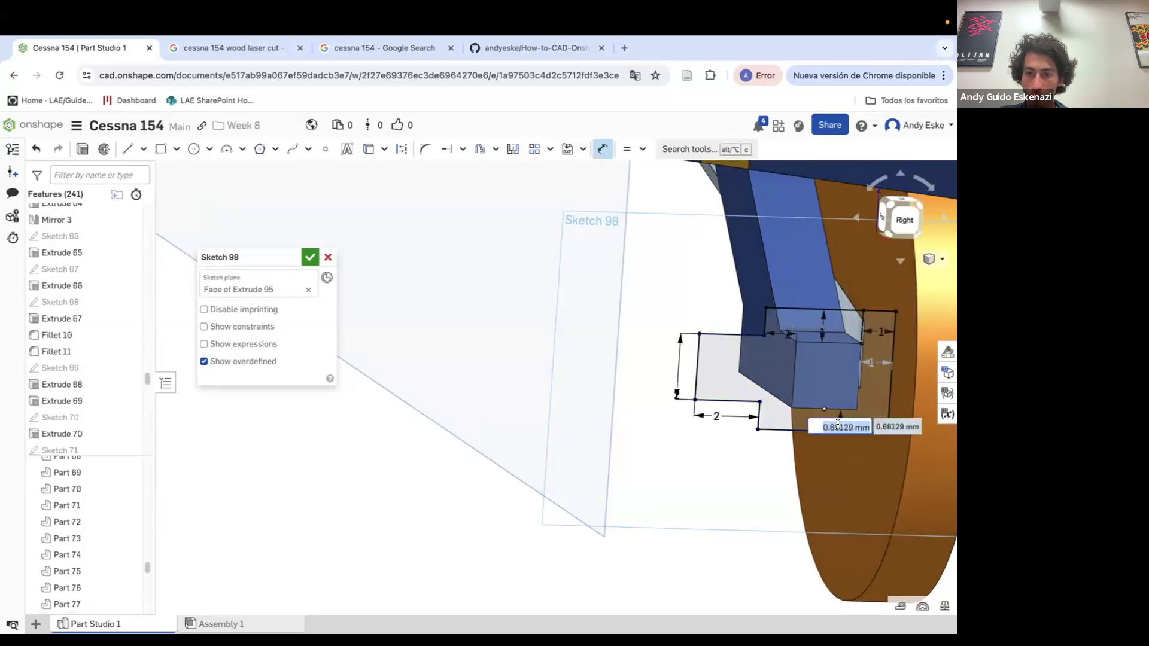
{"action": "key", "text": "Return"}
Extrude the outline around the foot 2 mm back along the strut as a new wheel bracket part
{"action": "right_click_drag", "start_coordinate": [838, 425], "coordinate": [820, 373]}
{"action": "key", "text": "shift+e"}
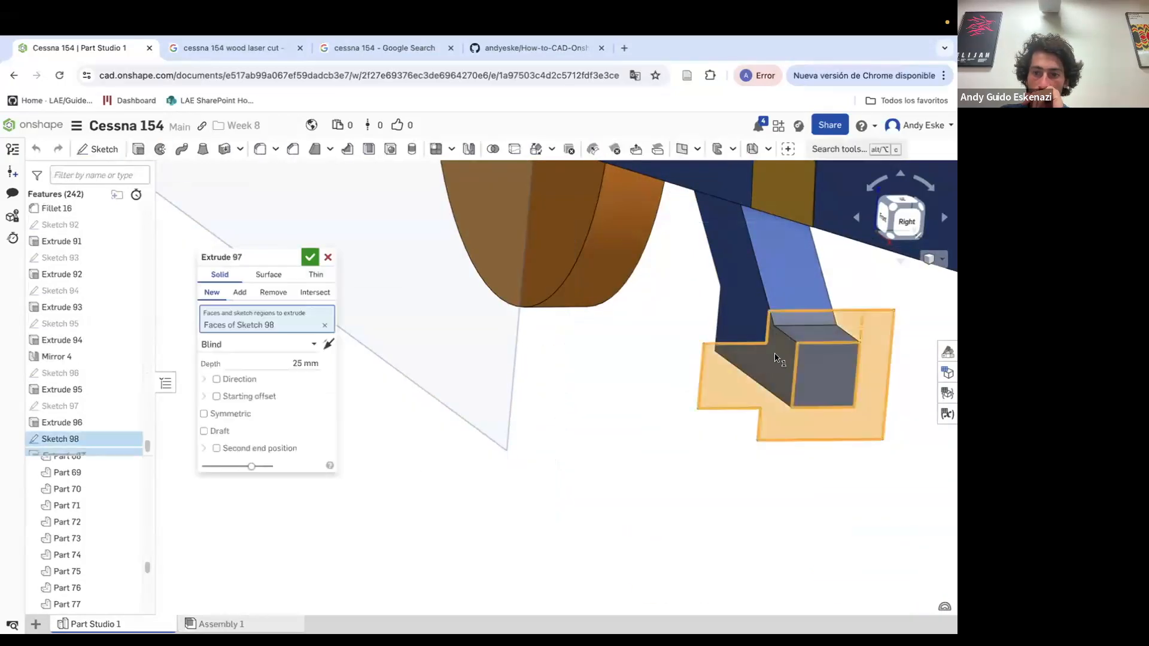
{"action": "type", "text": "2"}
{"action": "left_click", "coordinate": [329, 344]}
{"action": "left_click", "coordinate": [310, 257]}
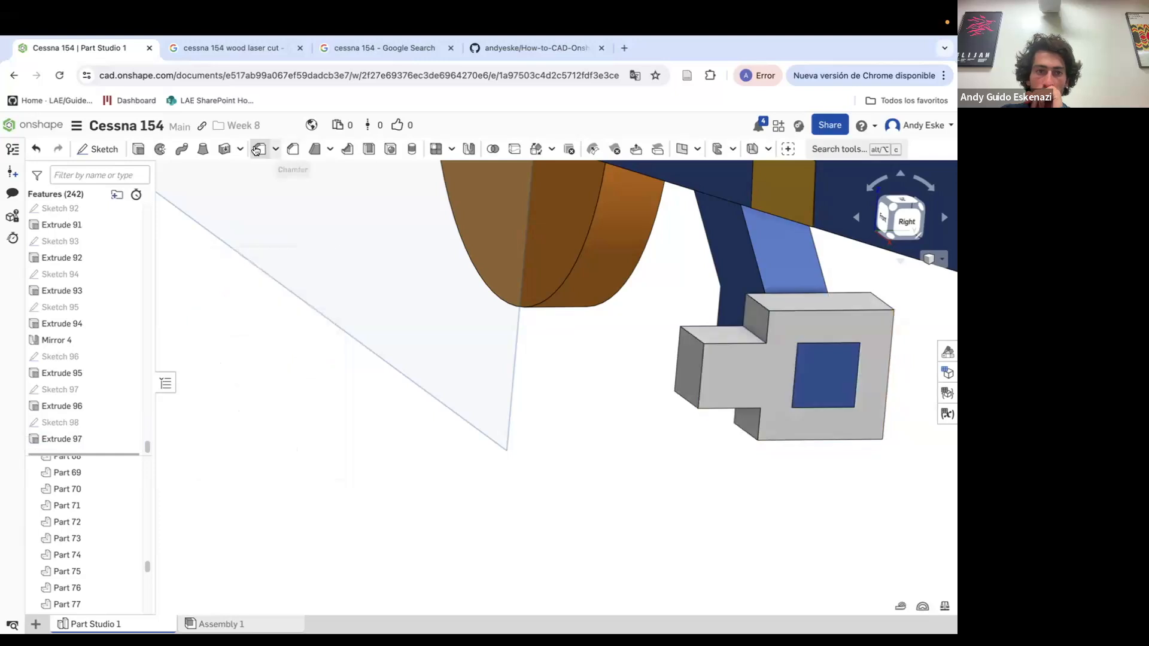
Fillet the outer corner edges of the wheel bracket's body and side tab
{"action": "left_click", "coordinate": [260, 149]}
{"action": "right_click_drag", "start_coordinate": [372, 383], "coordinate": [515, 347]}
{"action": "left_click", "coordinate": [500, 346]}
{"action": "left_click", "coordinate": [501, 412]}
{"action": "right_click_drag", "start_coordinate": [671, 378], "coordinate": [551, 359]}
{"action": "left_click", "coordinate": [736, 296]}
{"action": "left_click", "coordinate": [749, 442]}
{"action": "mouse_move", "coordinate": [752, 441]}
{"action": "right_mouse_down"}
{"action": "mouse_move", "coordinate": [808, 429]}
{"action": "mouse_move", "coordinate": [586, 436]}
{"action": "mouse_move", "coordinate": [674, 437]}
{"action": "right_mouse_up"}
{"action": "left_click", "coordinate": [664, 323]}
{"action": "left_click", "coordinate": [666, 451]}
{"action": "key", "text": "Return"}
Start a sketch on the bracket tab's end face and draw a wheel circle about 10 mm in diameter centred on the tab
{"action": "scroll", "coordinate": [734, 434], "scroll_direction": "down", "scroll_amount": 5}
{"action": "scroll", "coordinate": [664, 435], "scroll_direction": "up", "scroll_amount": 2}
{"action": "key", "text": "shift+s"}
{"action": "left_click", "coordinate": [651, 431]}
{"action": "left_click", "coordinate": [700, 424]}
{"action": "key", "text": "c"}
{"action": "left_click", "coordinate": [670, 421]}
{"action": "scroll", "coordinate": [729, 416], "scroll_direction": "down", "scroll_amount": 5}
{"action": "left_click", "coordinate": [754, 381]}
{"action": "scroll", "coordinate": [754, 378], "scroll_direction": "down", "scroll_amount": 8}
{"action": "mouse_move", "coordinate": [754, 378]}
{"action": "right_mouse_down"}
{"action": "mouse_move", "coordinate": [739, 372]}
{"action": "mouse_move", "coordinate": [770, 363]}
{"action": "right_mouse_up"}
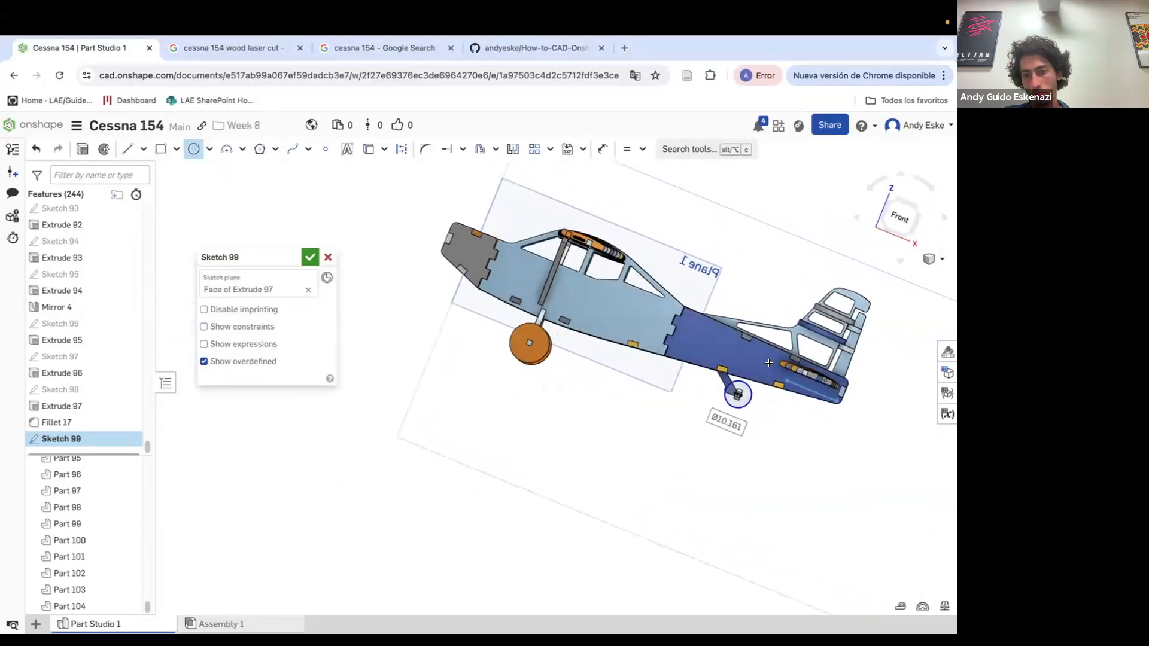
Dimension the wheel circle's diameter and project the tab's square outline into the sketch
{"action": "scroll", "coordinate": [742, 399], "scroll_direction": "up", "scroll_amount": 8}
{"action": "key", "text": "Escape"}
{"action": "key", "text": "d"}
{"action": "left_click", "coordinate": [757, 437]}
{"action": "left_click", "coordinate": [677, 510]}
{"action": "type", "text": "1"}
{"action": "scroll", "coordinate": [719, 392], "scroll_direction": "up", "scroll_amount": 5}
{"action": "left_click", "coordinate": [370, 150]}
{"action": "scroll", "coordinate": [716, 360], "scroll_direction": "up", "scroll_amount": 4}
{"action": "left_click", "coordinate": [715, 392]}
Extrude the wheel profile around the square tab back toward the bracket as a new part
{"action": "left_click", "coordinate": [82, 149]}
{"action": "scroll", "coordinate": [479, 323], "scroll_direction": "down", "scroll_amount": 8}
{"action": "right_click_drag", "start_coordinate": [563, 344], "coordinate": [516, 341]}
{"action": "left_click", "coordinate": [301, 363]}
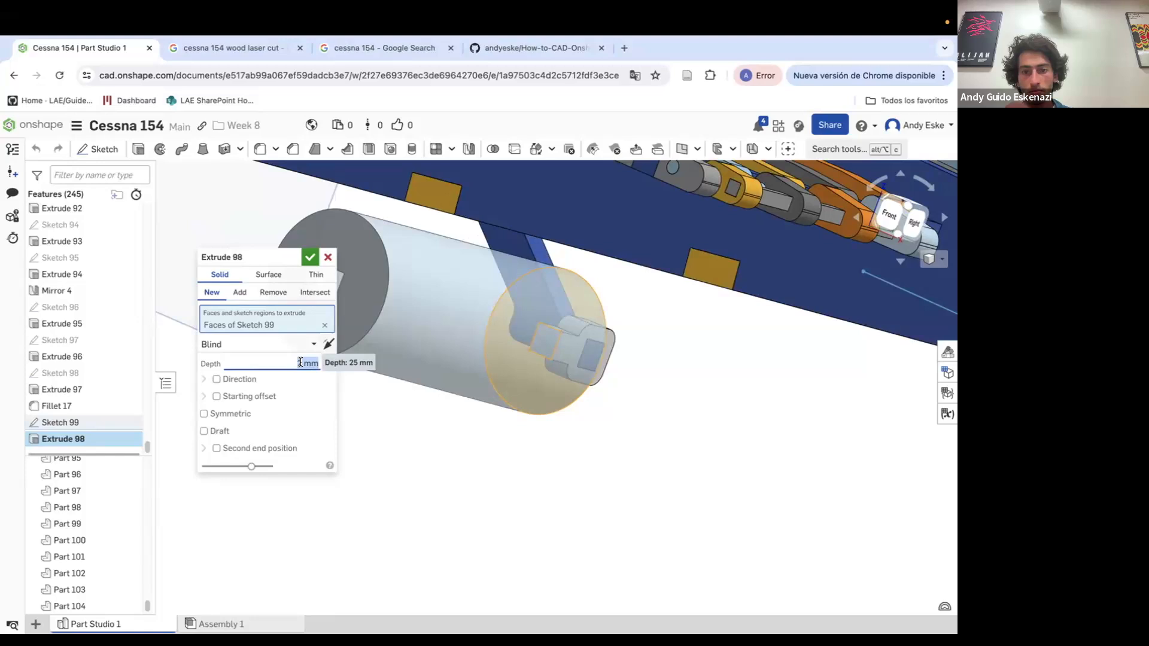
{"action": "left_click", "coordinate": [328, 345]}
{"action": "key", "text": "Return"}
Examine the new tail wheel's size and position against the whole aircraft
{"action": "scroll", "coordinate": [440, 414], "scroll_direction": "down", "scroll_amount": 10}
{"action": "right_click_drag", "start_coordinate": [440, 414], "coordinate": [421, 399]}
{"action": "scroll", "coordinate": [421, 399], "scroll_direction": "down", "scroll_amount": 2}
{"action": "scroll", "coordinate": [479, 396], "scroll_direction": "up", "scroll_amount": 5}
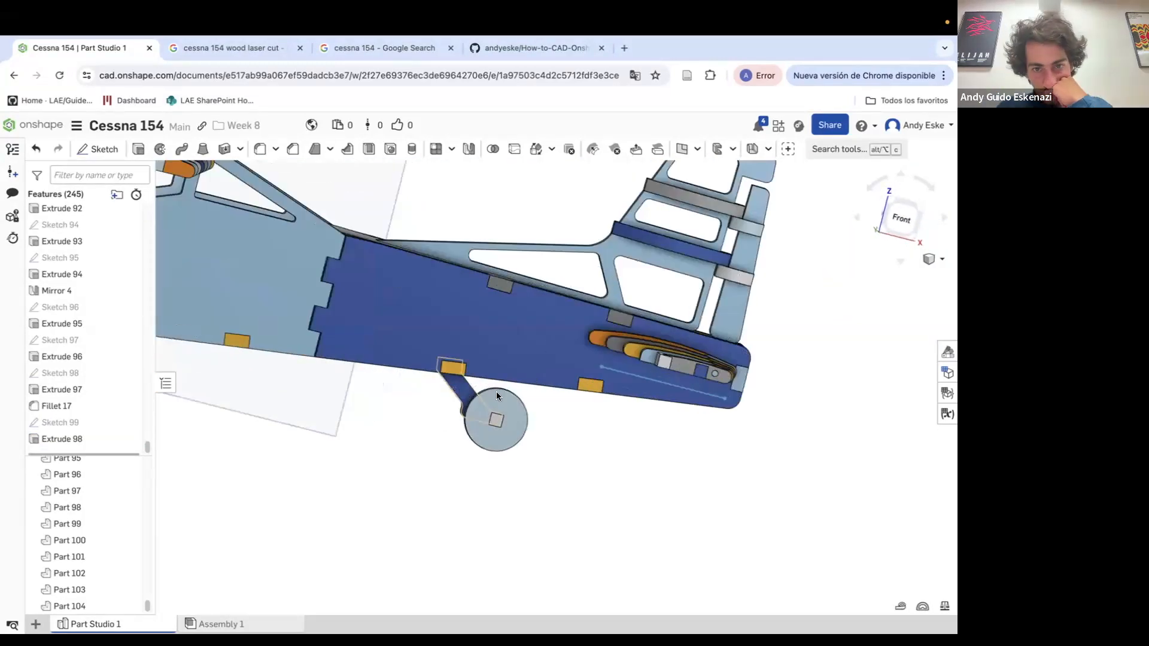
{"action": "scroll", "coordinate": [497, 392], "scroll_direction": "down", "scroll_amount": 5}
{"action": "right_click_drag", "start_coordinate": [494, 454], "coordinate": [470, 415]}
{"action": "scroll", "coordinate": [470, 415], "scroll_direction": "up", "scroll_amount": 2}
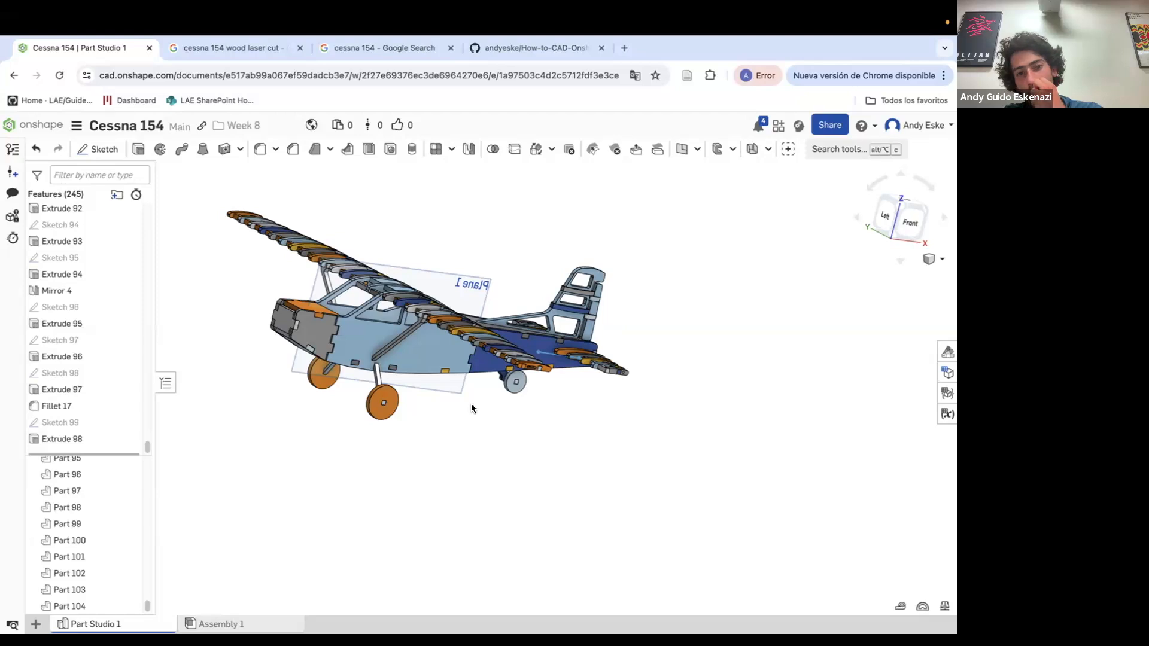
{"action": "right_click_drag", "start_coordinate": [546, 436], "coordinate": [421, 349]}
{"action": "scroll", "coordinate": [542, 296], "scroll_direction": "up", "scroll_amount": 3}
{"action": "scroll", "coordinate": [296, 281], "scroll_direction": "up", "scroll_amount": 3}
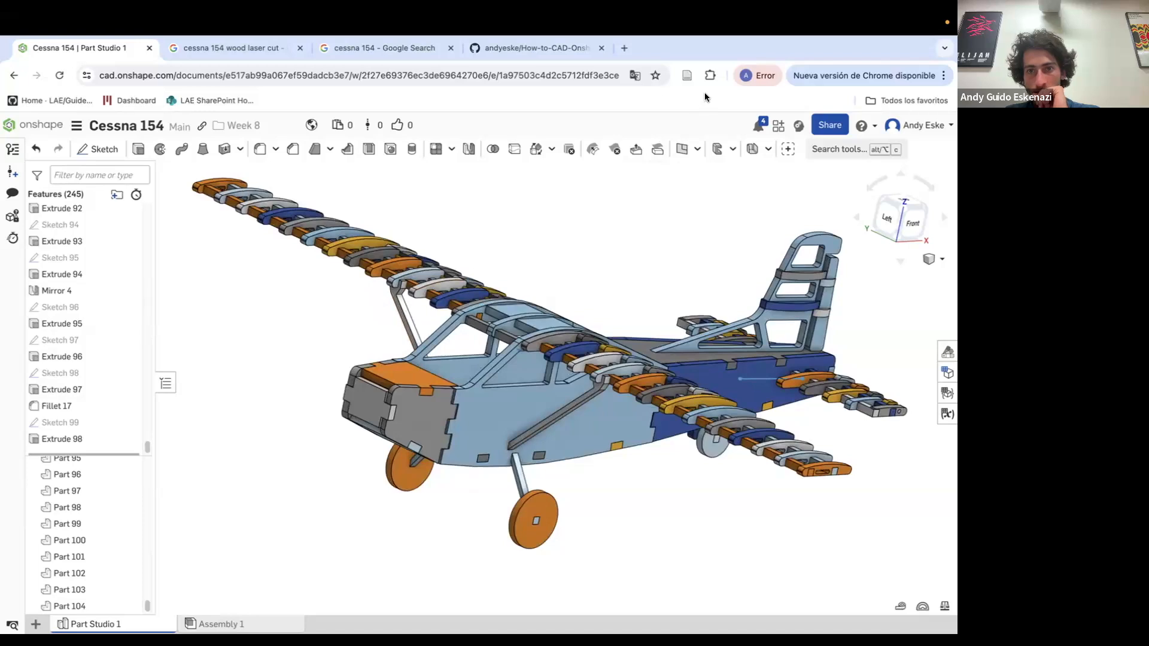
On the nose panel's front face, sketch a vertical construction centre line and a circle at its midpoint, and dimension the circle's diameter
{"action": "left_click", "coordinate": [98, 150]}
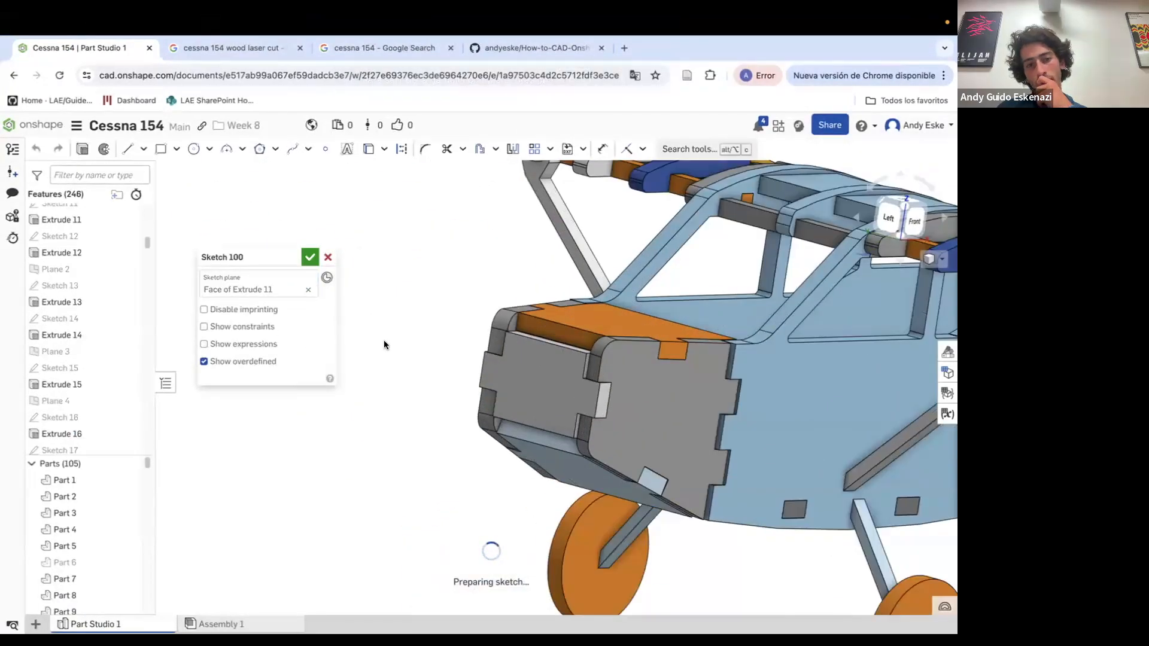
{"action": "left_click", "coordinate": [487, 396]}
{"action": "key", "text": "Escape"}
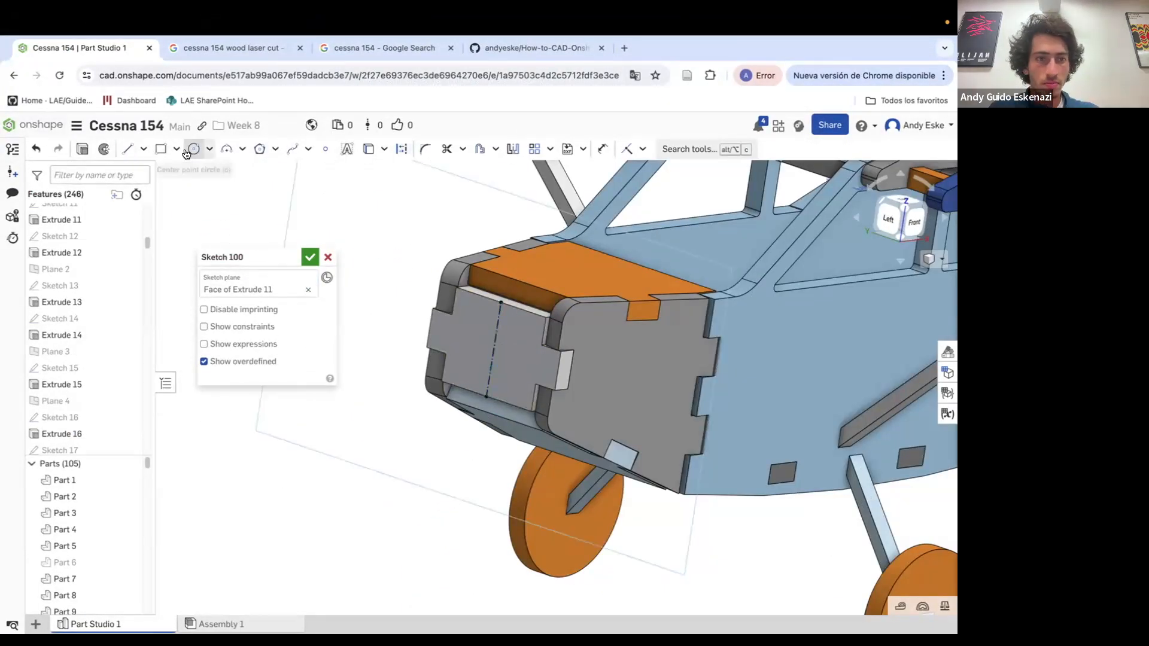
{"action": "scroll", "coordinate": [494, 360], "scroll_direction": "up", "scroll_amount": 3}
{"action": "left_click", "coordinate": [494, 341]}
{"action": "left_click", "coordinate": [507, 355]}
{"action": "key", "text": "d"}
{"action": "left_click", "coordinate": [505, 357]}
{"action": "left_click", "coordinate": [515, 370]}
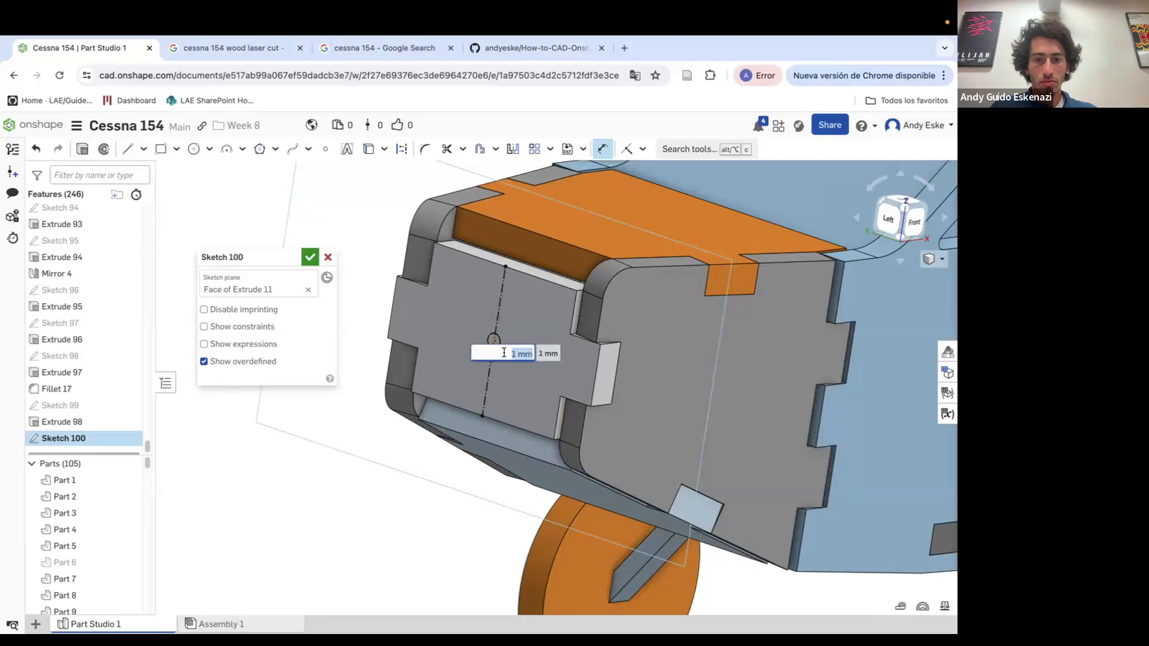
Cut the small circle out of the nose panel with a Remove extrude
{"action": "key", "text": "shift+e"}
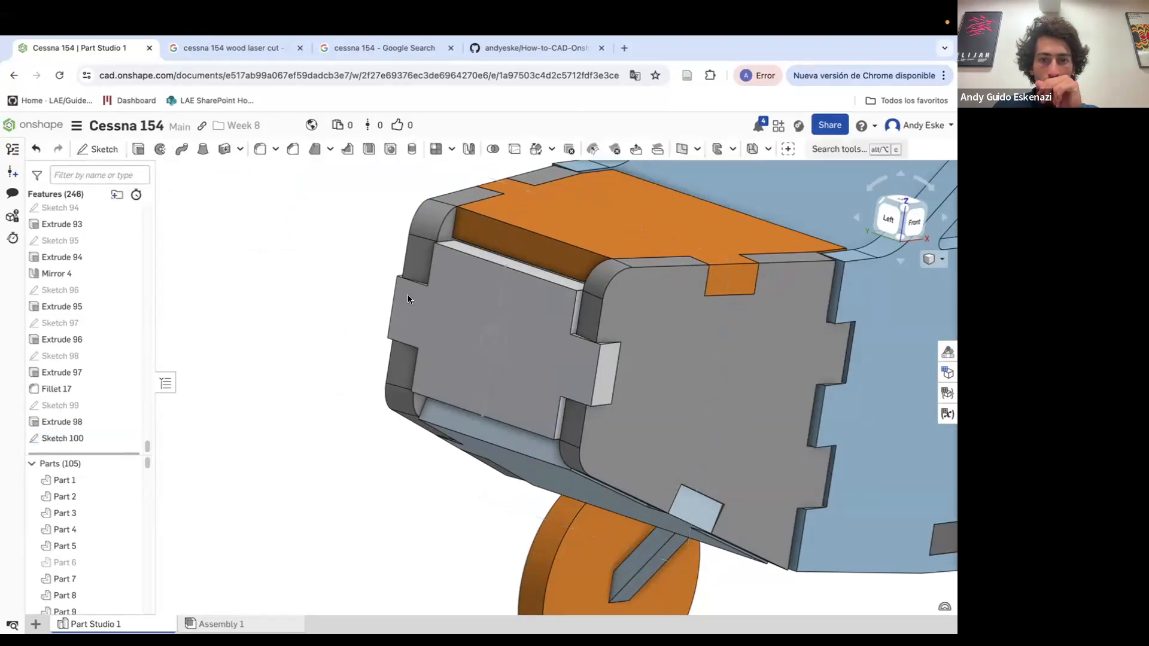
{"action": "left_click", "coordinate": [273, 292]}
{"action": "left_click", "coordinate": [314, 258]}
Start a sketch on the nose panel's front face and draw two diagonal construction lines outward from the hole's centre in opposite directions
{"action": "left_click", "coordinate": [102, 149]}
{"action": "left_click", "coordinate": [516, 385]}
{"action": "scroll", "coordinate": [515, 384], "scroll_direction": "down", "scroll_amount": 6}
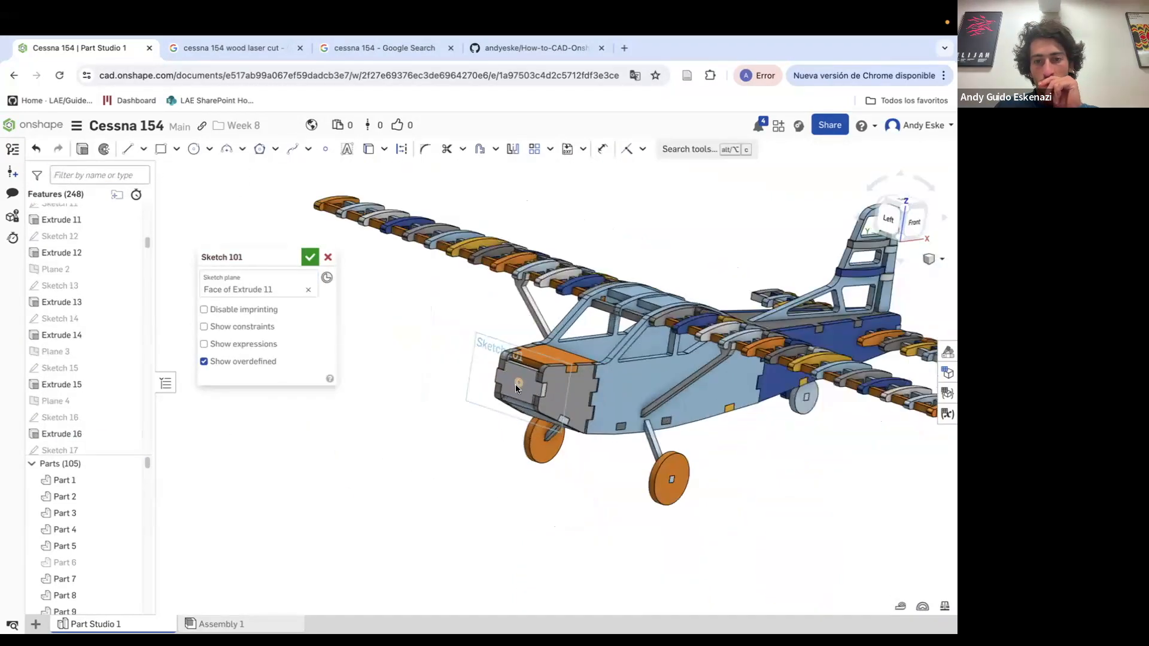
{"action": "left_click", "coordinate": [240, 49]}
{"action": "left_click", "coordinate": [114, 54]}
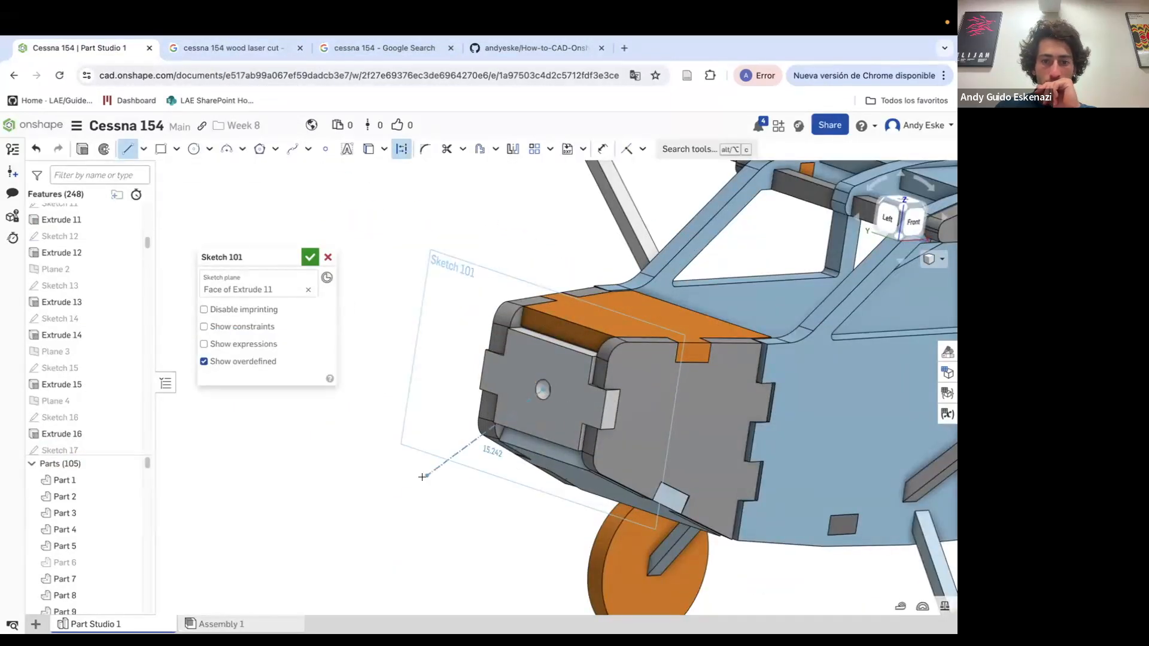
{"action": "left_click", "coordinate": [371, 512]}
{"action": "scroll", "coordinate": [372, 513], "scroll_direction": "down", "scroll_amount": 4}
{"action": "right_click_drag", "start_coordinate": [383, 503], "coordinate": [419, 514]}
{"action": "left_click", "coordinate": [402, 150]}
{"action": "left_click", "coordinate": [706, 305]}
{"action": "scroll", "coordinate": [546, 408], "scroll_direction": "up", "scroll_amount": 2}
Make the two diagonal construction lines equal in length and parallel
{"action": "key", "text": "e"}
{"action": "left_click", "coordinate": [505, 401]}
{"action": "left_click", "coordinate": [552, 378]}
{"action": "left_click", "coordinate": [642, 150]}
{"action": "left_click", "coordinate": [662, 217]}
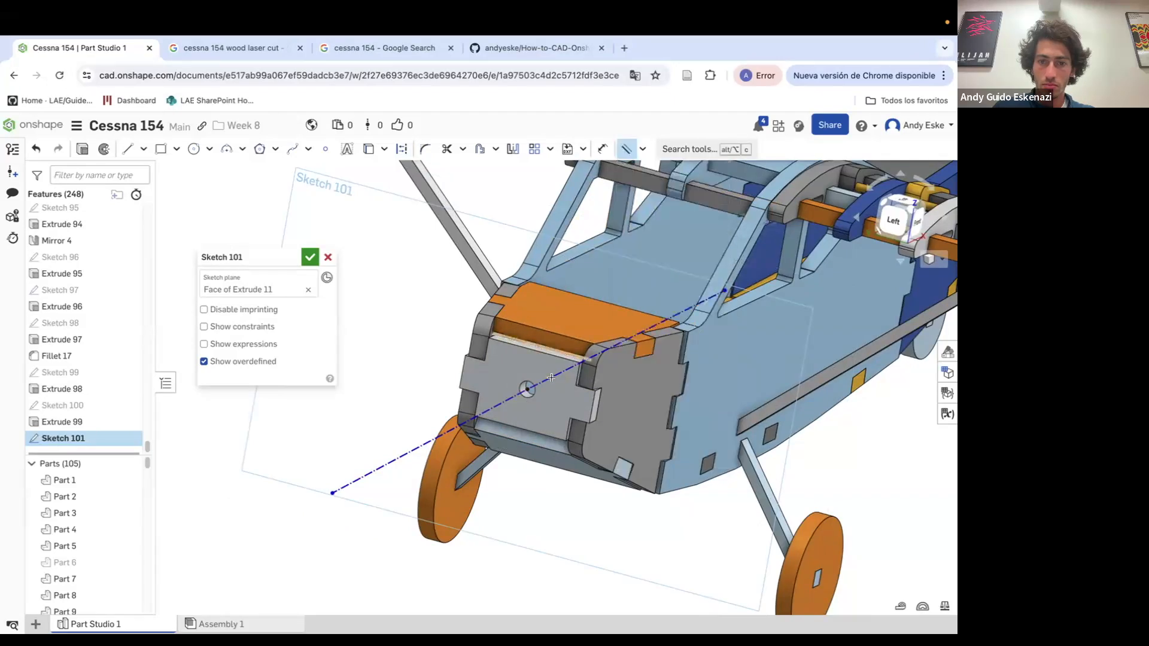
{"action": "left_click", "coordinate": [552, 377]}
Set the construction lines' length to 25 mm and their angle to the nose panel's upper edge to 40°
{"action": "type", "text": "25"}
{"action": "key", "text": "Return"}
{"action": "scroll", "coordinate": [551, 452], "scroll_direction": "down", "scroll_amount": 5}
{"action": "right_click_drag", "start_coordinate": [491, 506], "coordinate": [518, 425]}
{"action": "scroll", "coordinate": [514, 418], "scroll_direction": "up", "scroll_amount": 6}
{"action": "key", "text": "Escape"}
{"action": "key", "text": "u"}
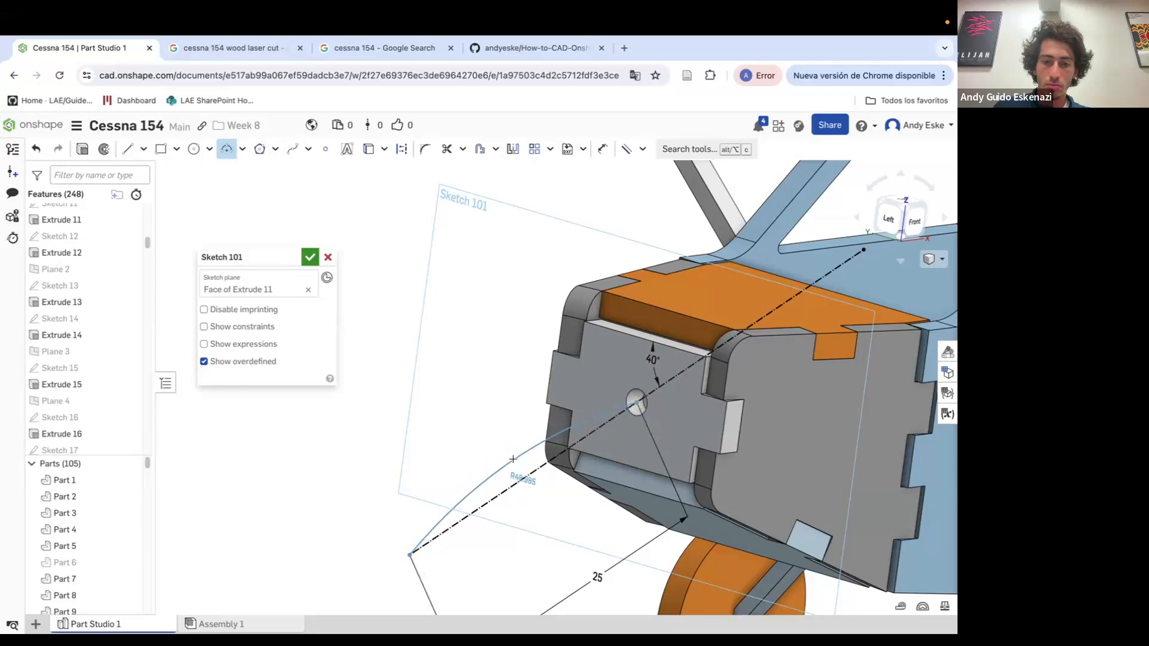
{"action": "left_click", "coordinate": [363, 53]}
{"action": "left_click", "coordinate": [72, 53]}
{"action": "key", "text": "Escape"}
{"action": "right_click", "coordinate": [462, 495]}
{"action": "left_click", "coordinate": [489, 485]}
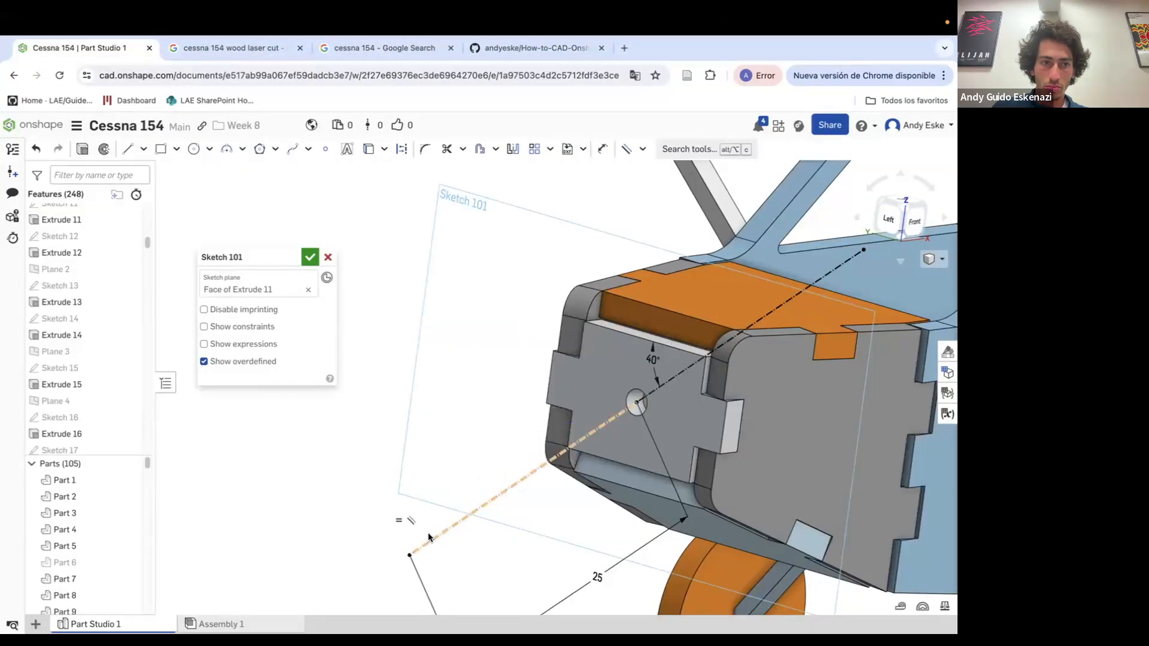
Draw short lines perpendicular to the diagonal at both outer ends and set their length to 1 mm
{"action": "left_click", "coordinate": [132, 152]}
{"action": "left_click", "coordinate": [860, 250]}
{"action": "scroll", "coordinate": [873, 275], "scroll_direction": "up", "scroll_amount": 3}
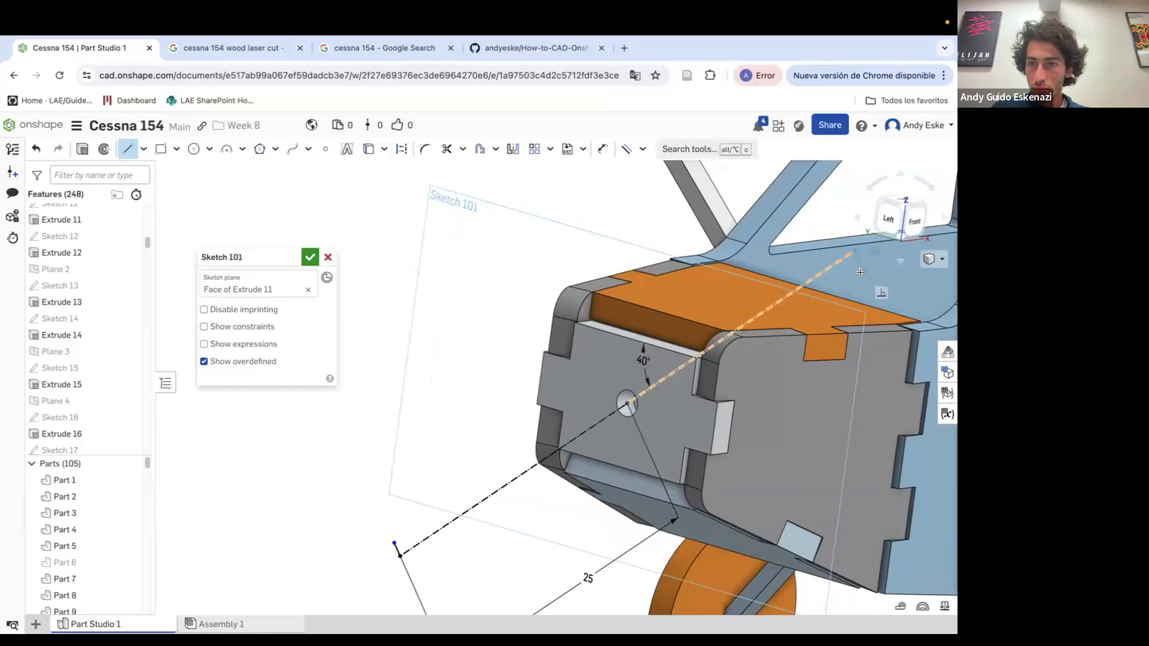
{"action": "left_click", "coordinate": [863, 267]}
{"action": "key", "text": "d"}
{"action": "left_click", "coordinate": [856, 255]}
{"action": "left_click", "coordinate": [843, 271]}
{"action": "type", "text": "1"}
{"action": "key", "text": "Return"}
Try to join the short end lines to the hole's centre with shallow three-point arcs
{"action": "scroll", "coordinate": [843, 271], "scroll_direction": "down", "scroll_amount": 2}
{"action": "scroll", "coordinate": [368, 583], "scroll_direction": "up", "scroll_amount": 4}
{"action": "left_click", "coordinate": [343, 560]}
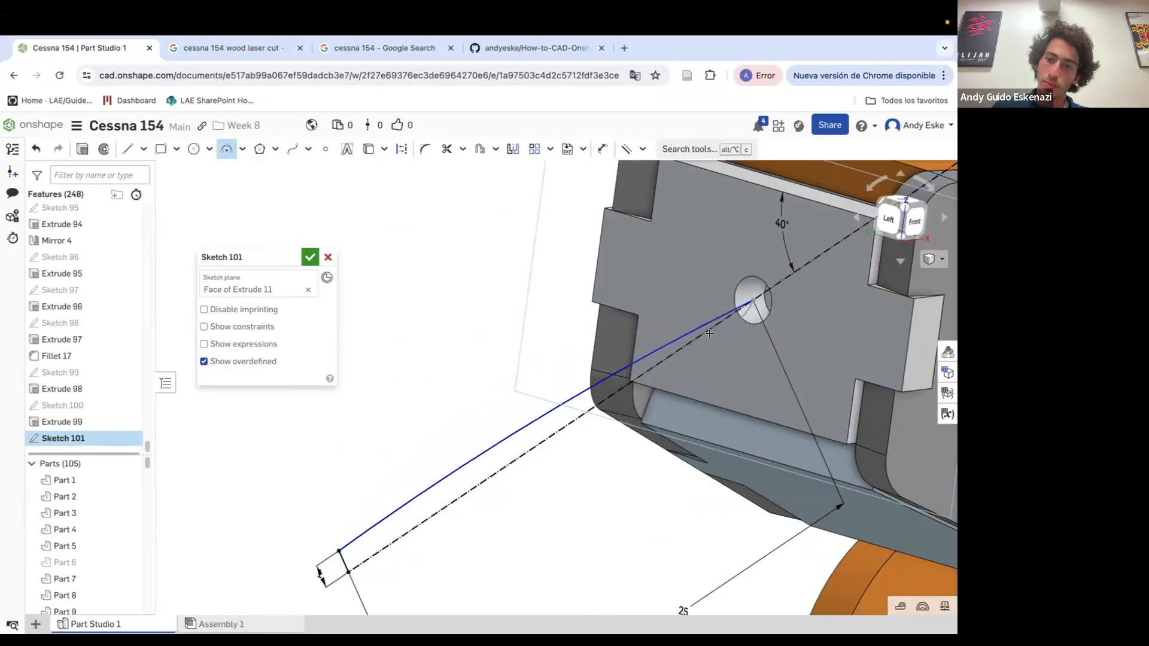
{"action": "scroll", "coordinate": [709, 333], "scroll_direction": "down", "scroll_amount": 3}
{"action": "scroll", "coordinate": [639, 391], "scroll_direction": "up", "scroll_amount": 2}
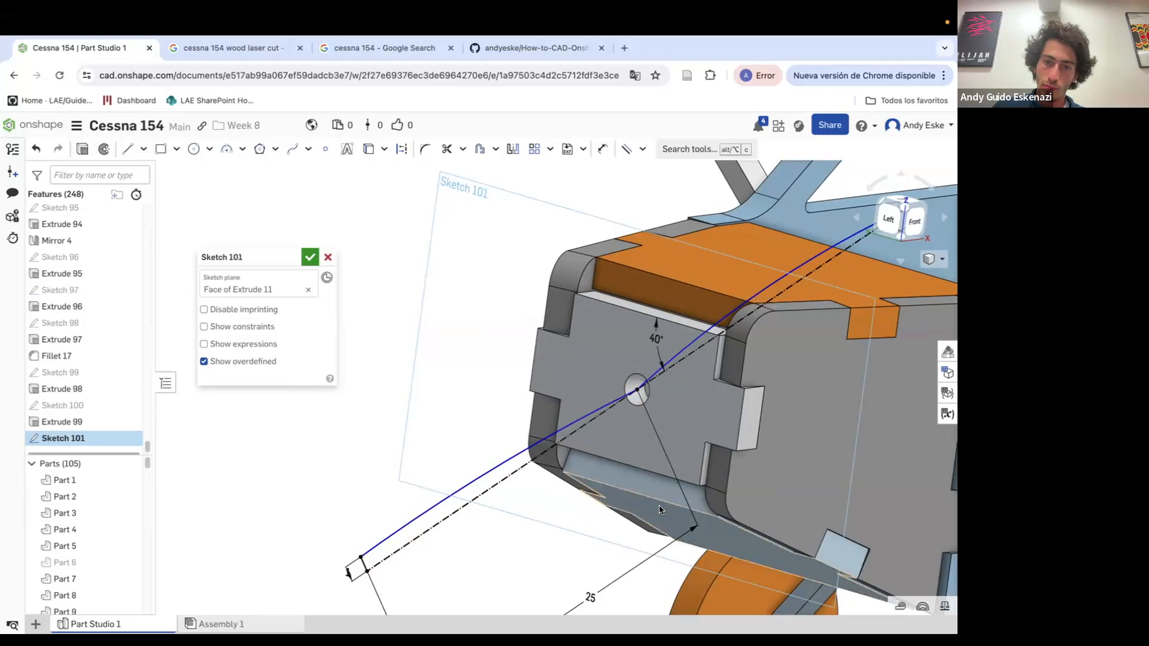
{"action": "key", "text": "ctrl+z"}
Draw short lines perpendicular to the diagonal on both sides of the hole's centre, make them equal and set their length to 2 mm
{"action": "scroll", "coordinate": [638, 390], "scroll_direction": "up", "scroll_amount": 3}
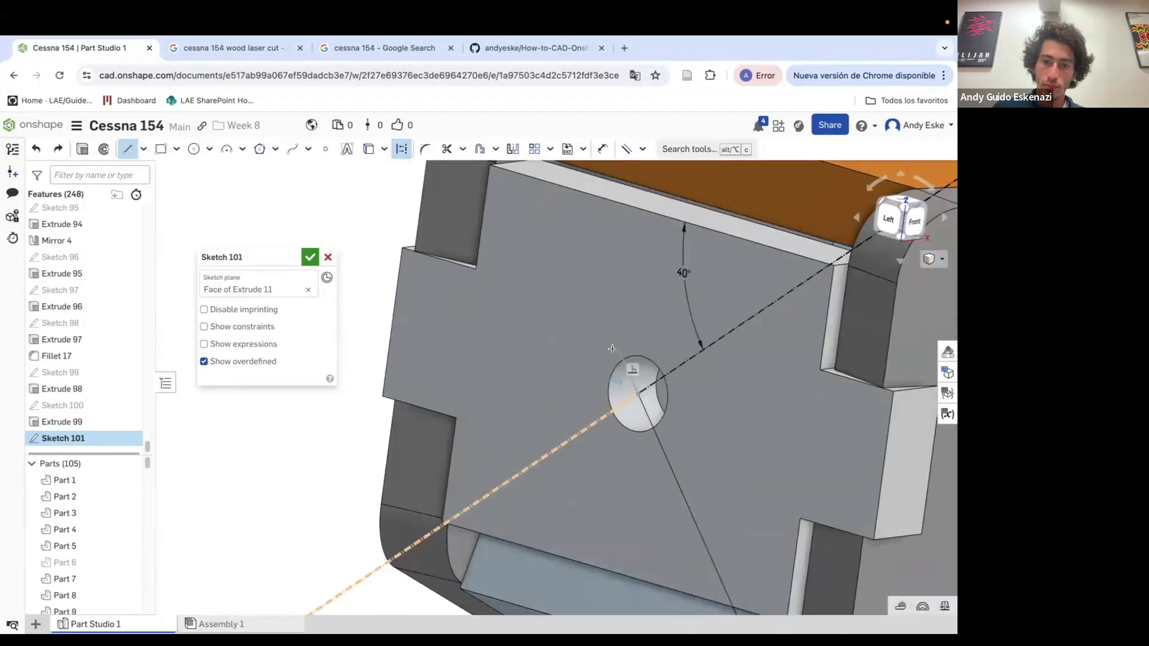
{"action": "left_click", "coordinate": [612, 334]}
{"action": "key", "text": "Escape"}
{"action": "left_click", "coordinate": [127, 149]}
{"action": "left_click", "coordinate": [638, 394]}
{"action": "left_click", "coordinate": [673, 471]}
{"action": "key", "text": "e"}
{"action": "left_click", "coordinate": [620, 353]}
{"action": "key", "text": "d"}
{"action": "key", "text": "Return"}
Join the outer end lines to the central perpendicular lines with four shallow three-point arcs, forming both propeller blades
{"action": "scroll", "coordinate": [690, 351], "scroll_direction": "down", "scroll_amount": 4}
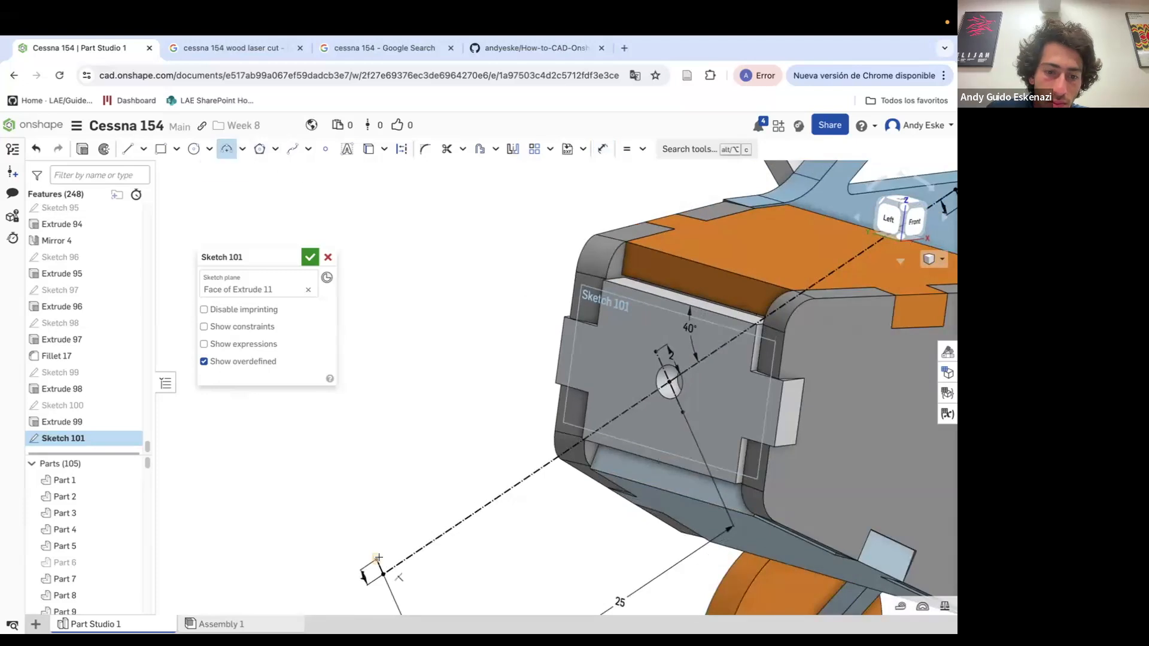
{"action": "scroll", "coordinate": [638, 359], "scroll_direction": "down", "scroll_amount": 5}
{"action": "scroll", "coordinate": [672, 358], "scroll_direction": "up", "scroll_amount": 6}
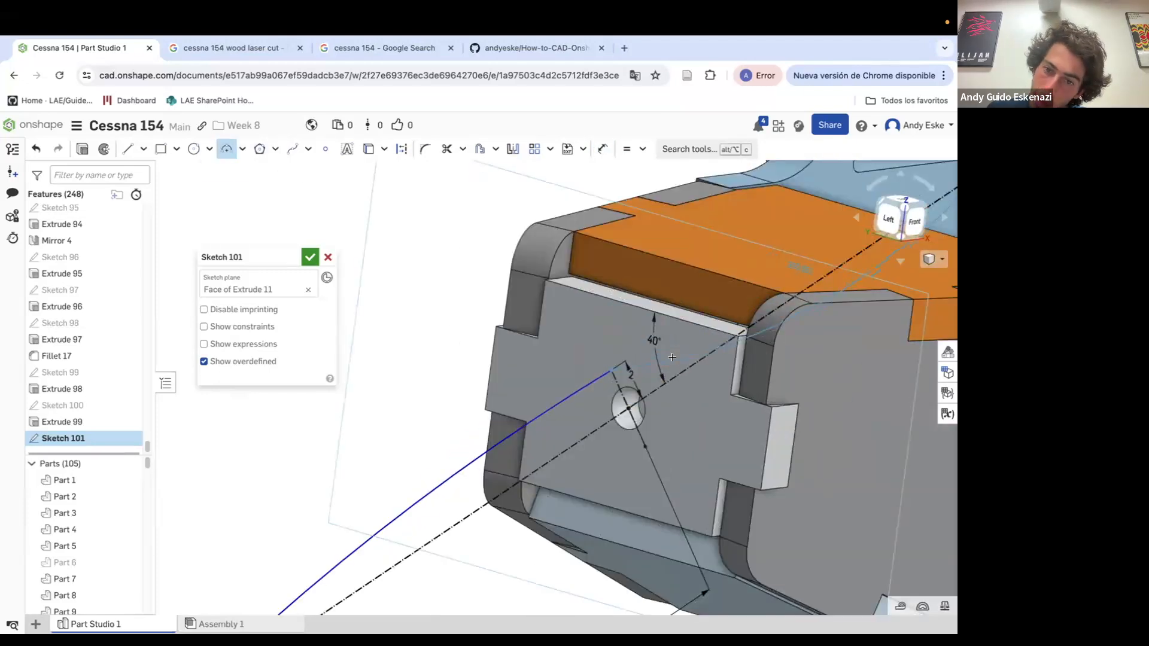
{"action": "scroll", "coordinate": [664, 335], "scroll_direction": "down", "scroll_amount": 5}
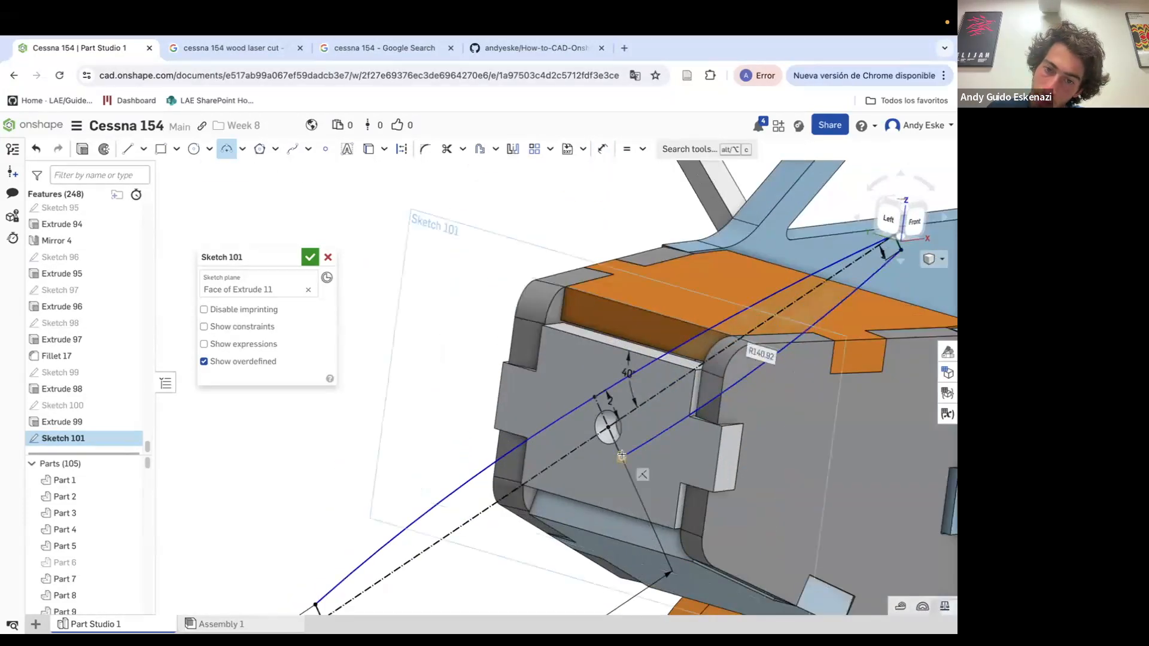
{"action": "scroll", "coordinate": [646, 438], "scroll_direction": "up", "scroll_amount": 3}
Make the adjoining blade arcs tangent to each other where they meet above and below the hole
{"action": "left_click", "coordinate": [642, 149]}
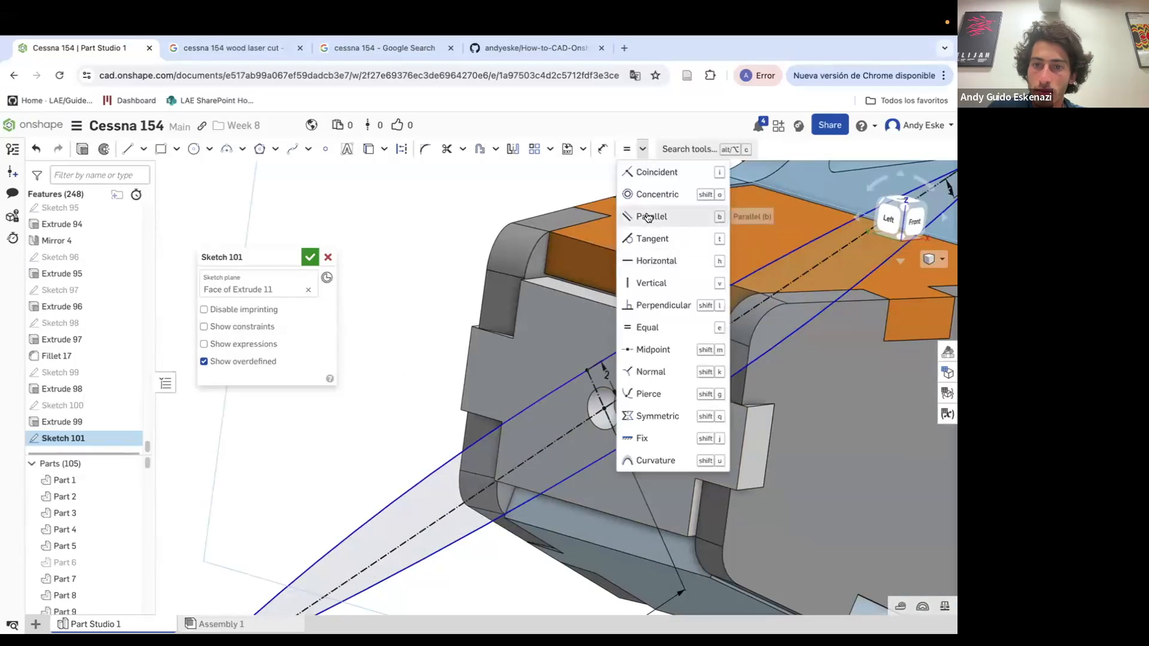
{"action": "left_click", "coordinate": [649, 215]}
{"action": "left_click", "coordinate": [609, 453]}
{"action": "key", "text": "Escape"}
{"action": "scroll", "coordinate": [602, 336], "scroll_direction": "down", "scroll_amount": 5}
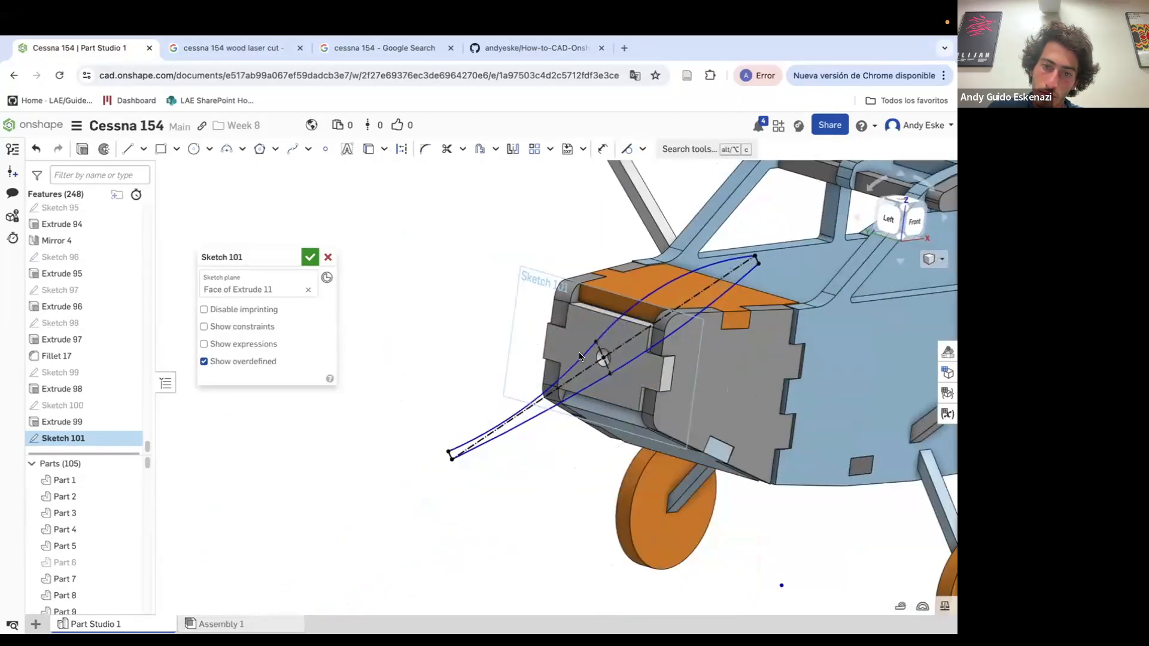
Set the radius of one upper and one lower blade arc to 200 mm
{"action": "key", "text": "d"}
{"action": "left_click", "coordinate": [556, 368]}
{"action": "left_click", "coordinate": [532, 390]}
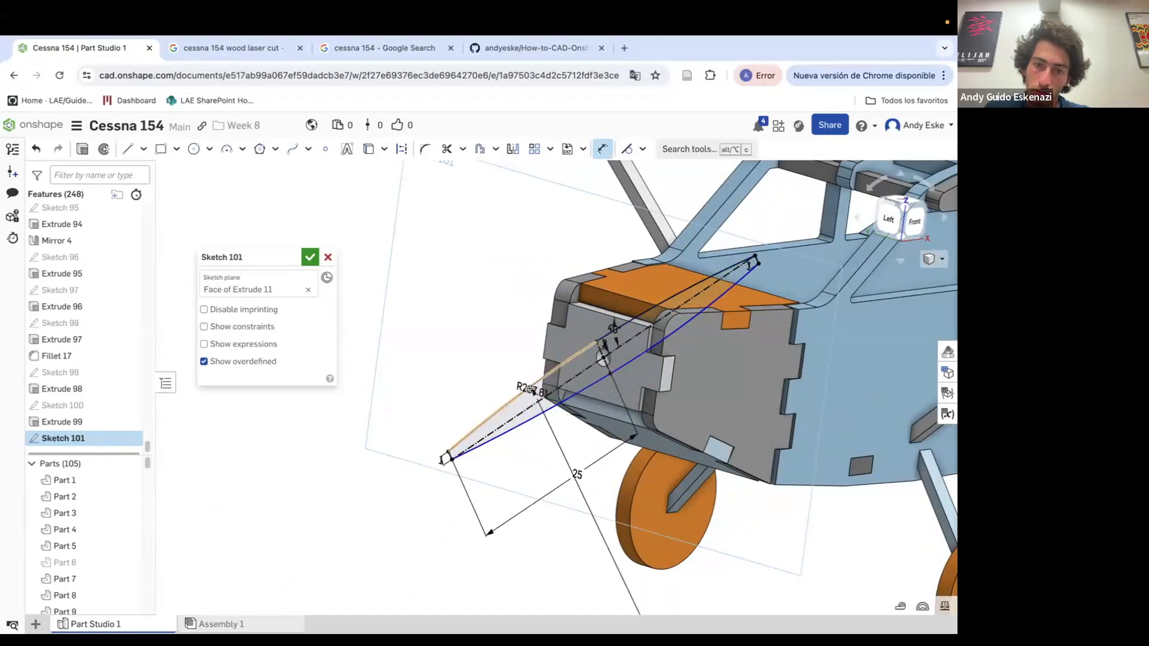
{"action": "left_click", "coordinate": [652, 342]}
{"action": "left_click", "coordinate": [649, 300]}
{"action": "type", "text": "200"}
{"action": "key", "text": "Return"}
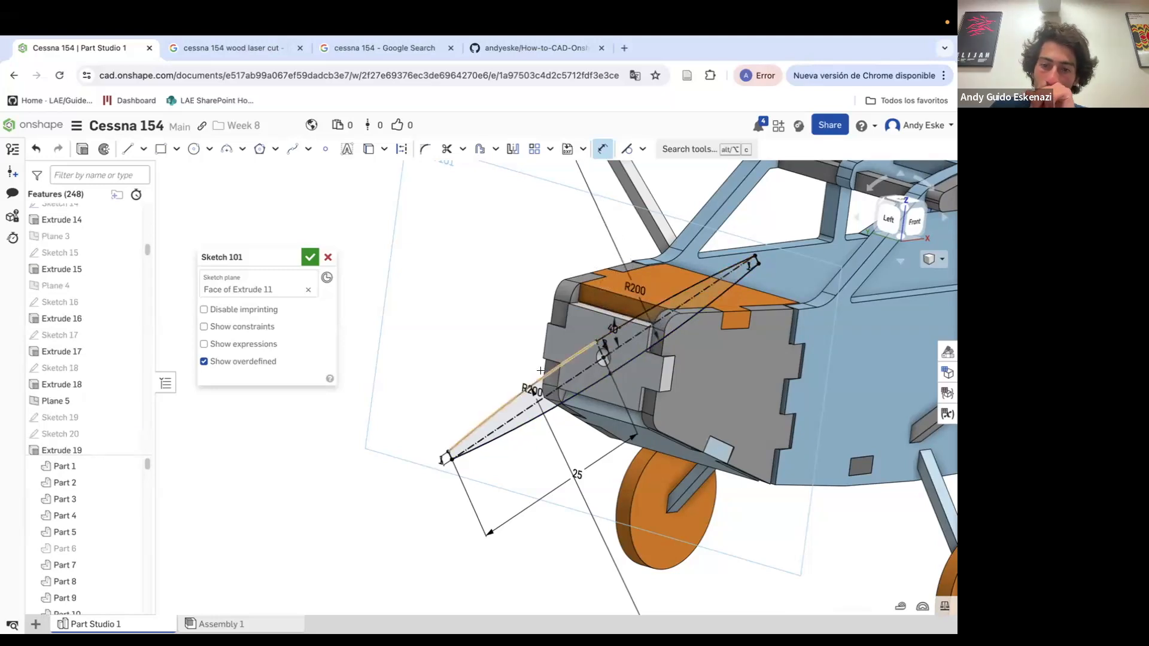
Project the nose panel's hole edge into the sketch and extrude the propeller profile around it
{"action": "right_click_drag", "start_coordinate": [509, 402], "coordinate": [522, 424]}
{"action": "scroll", "coordinate": [520, 424], "scroll_direction": "up", "scroll_amount": 3}
{"action": "left_click", "coordinate": [369, 151]}
{"action": "scroll", "coordinate": [677, 371], "scroll_direction": "up", "scroll_amount": 3}
{"action": "left_click", "coordinate": [656, 320]}
{"action": "left_click", "coordinate": [82, 150]}
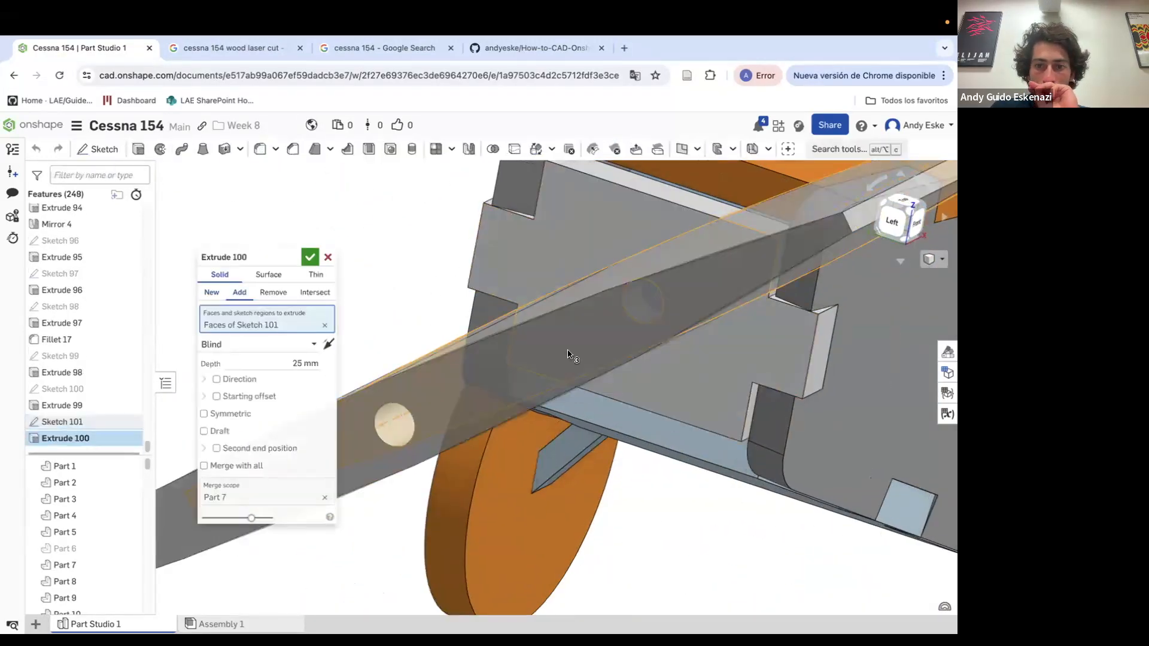
{"action": "key", "text": "Return"}
{"action": "key", "text": "f"}
{"action": "scroll", "coordinate": [617, 351], "scroll_direction": "up", "scroll_amount": 3}
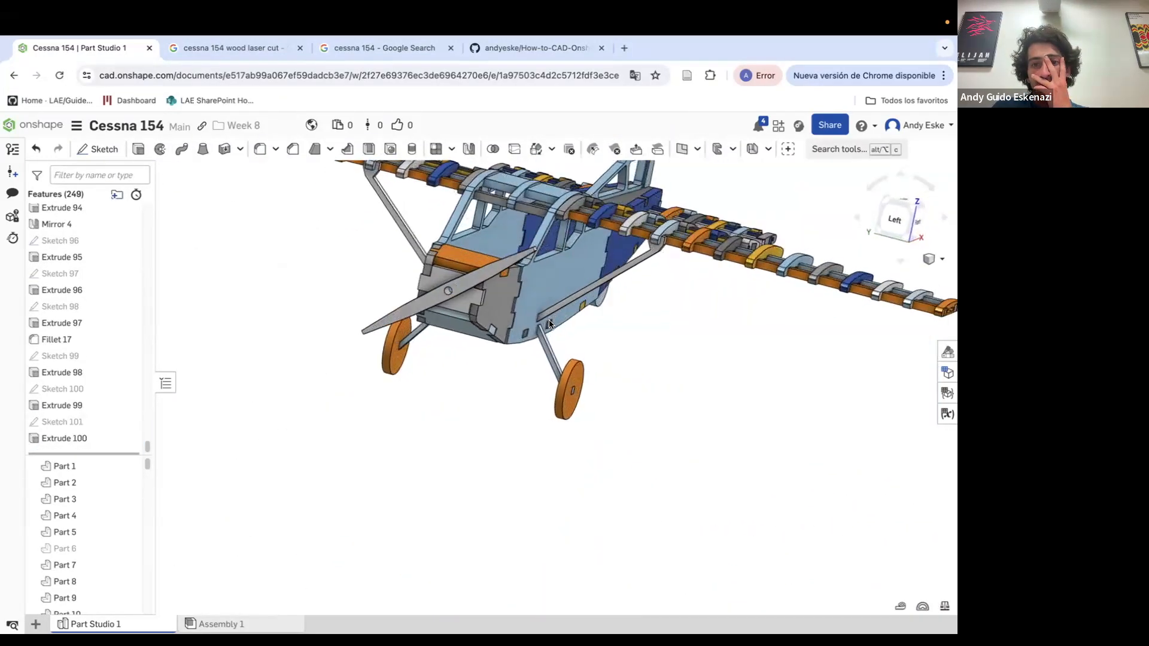
Fillet the four corner edges at the propeller's tips with a 0.5 mm radius
{"action": "scroll", "coordinate": [618, 351], "scroll_direction": "up", "scroll_amount": 5}
{"action": "left_click", "coordinate": [259, 149]}
{"action": "left_click", "coordinate": [621, 322]}
{"action": "left_click", "coordinate": [634, 343]}
{"action": "scroll", "coordinate": [635, 343], "scroll_direction": "down", "scroll_amount": 4}
{"action": "right_click_drag", "start_coordinate": [671, 353], "coordinate": [754, 270]}
{"action": "scroll", "coordinate": [533, 359], "scroll_direction": "up", "scroll_amount": 5}
{"action": "left_click", "coordinate": [534, 359]}
{"action": "right_click_drag", "start_coordinate": [536, 363], "coordinate": [580, 270]}
{"action": "left_click", "coordinate": [507, 341]}
{"action": "left_click", "coordinate": [304, 427]}
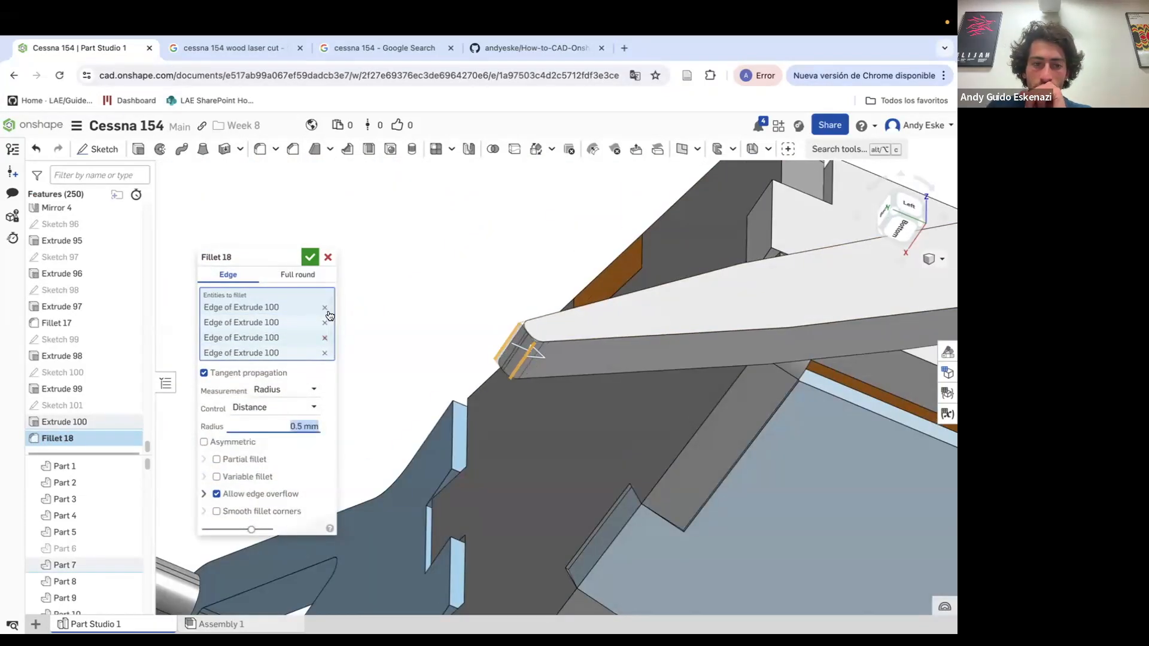
{"action": "key", "text": "Return"}
Start a sketch on the propeller's front face and project the edge of its centre hole
{"action": "scroll", "coordinate": [330, 316], "scroll_direction": "down", "scroll_amount": 8}
{"action": "mouse_move", "coordinate": [443, 318]}
{"action": "right_mouse_down"}
{"action": "mouse_move", "coordinate": [480, 376]}
{"action": "mouse_move", "coordinate": [488, 354]}
{"action": "right_mouse_up"}
{"action": "scroll", "coordinate": [488, 344], "scroll_direction": "up", "scroll_amount": 8}
{"action": "left_click", "coordinate": [101, 150]}
{"action": "left_click", "coordinate": [431, 294]}
{"action": "left_click", "coordinate": [369, 149]}
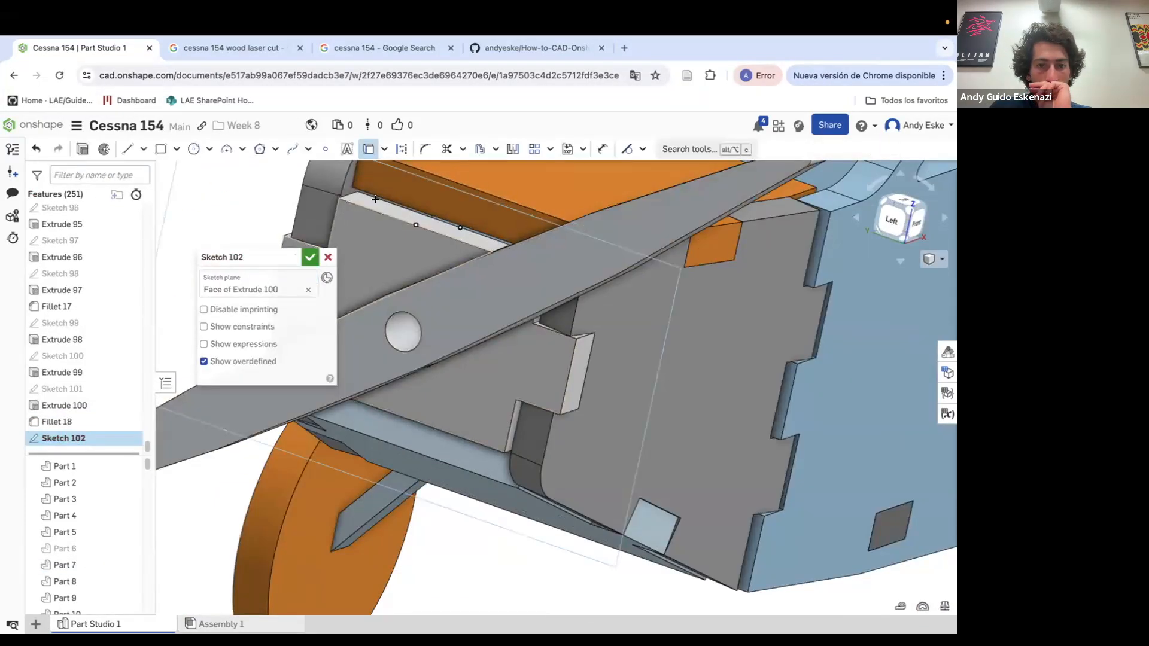
Extrude the projected circle as a new part up to a vertex on the nose to form the propeller shaft
{"action": "left_click", "coordinate": [83, 150]}
{"action": "left_click", "coordinate": [249, 345]}
{"action": "left_click", "coordinate": [229, 431]}
{"action": "left_click", "coordinate": [576, 339]}
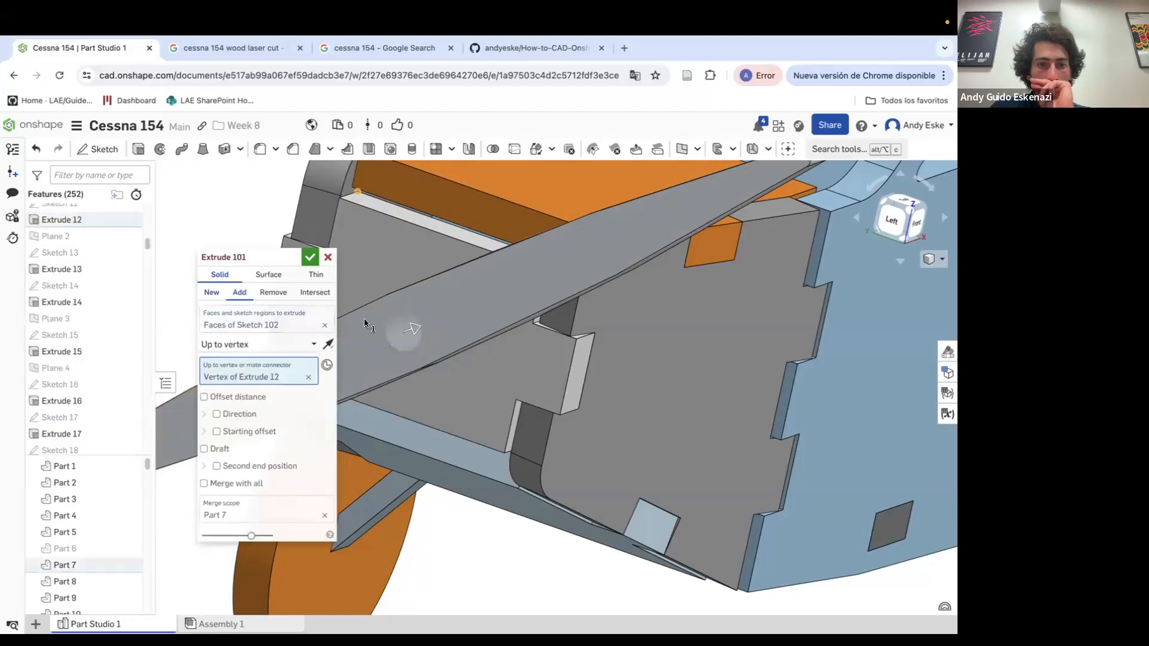
{"action": "left_click", "coordinate": [213, 293]}
{"action": "left_click", "coordinate": [310, 257]}
{"action": "scroll", "coordinate": [342, 282], "scroll_direction": "down", "scroll_amount": 10}
{"action": "scroll", "coordinate": [392, 217], "scroll_direction": "up", "scroll_amount": 5}
{"action": "right_click_drag", "start_coordinate": [519, 231], "coordinate": [487, 223]}
{"action": "scroll", "coordinate": [387, 206], "scroll_direction": "down", "scroll_amount": 2}
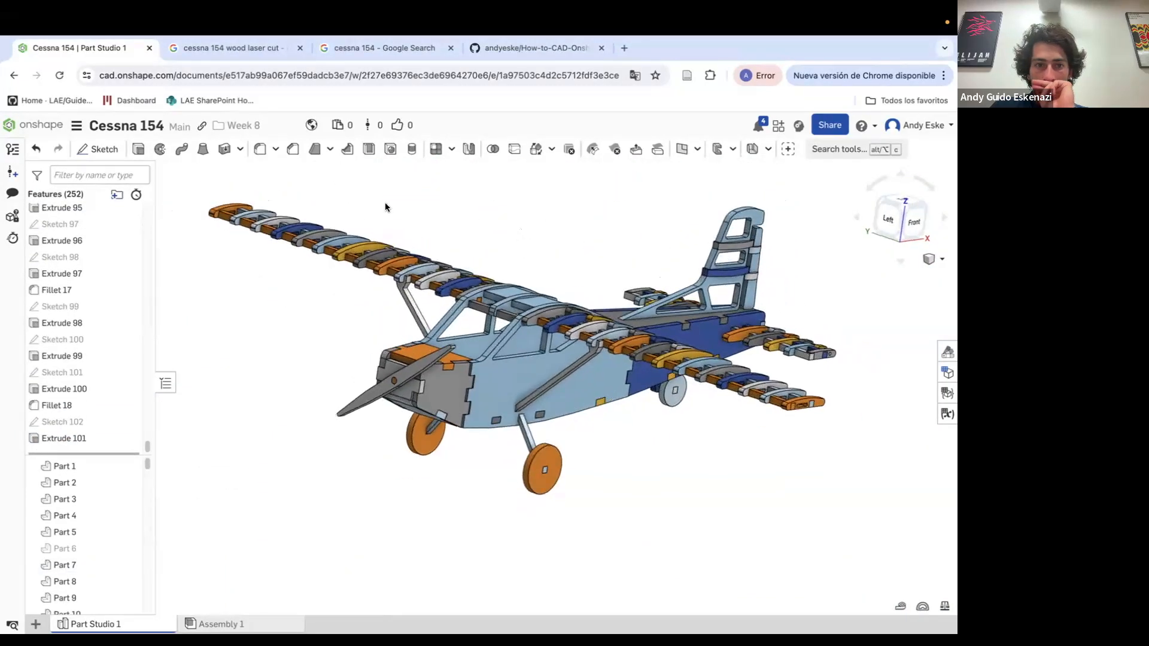
Edit the propeller sketch and set the diagonal construction line's length to 35 mm
{"action": "scroll", "coordinate": [383, 204], "scroll_direction": "up", "scroll_amount": 2}
{"action": "right_click_drag", "start_coordinate": [461, 505], "coordinate": [407, 447]}
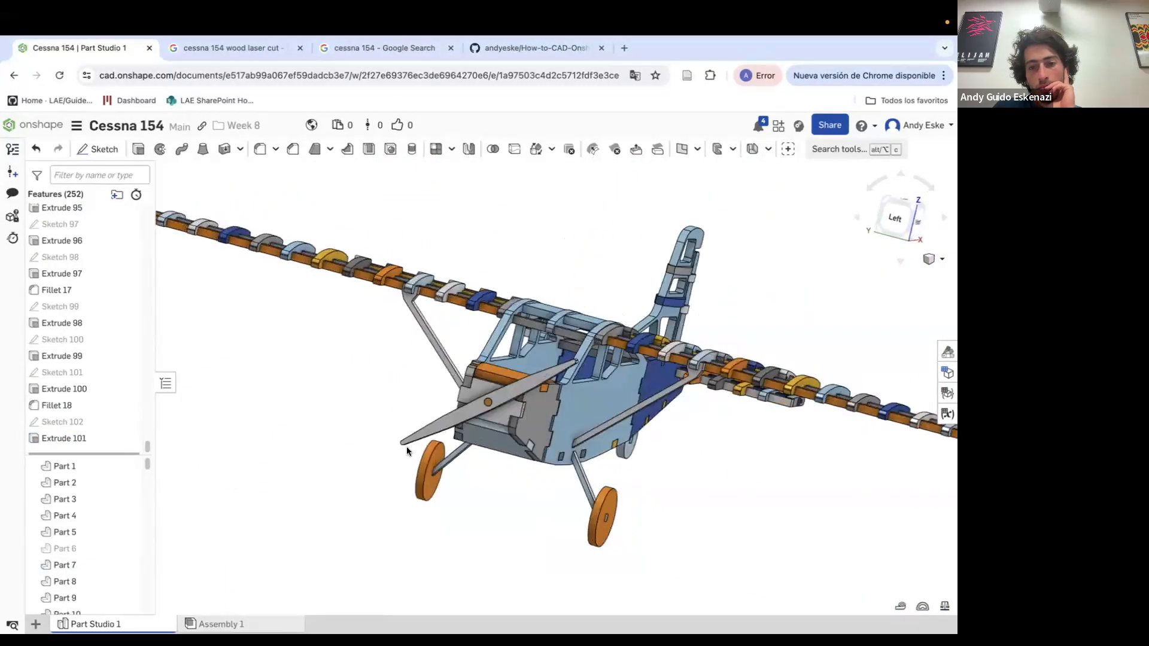
{"action": "right_click", "coordinate": [62, 422]}
{"action": "key", "text": "Escape"}
{"action": "double_click", "coordinate": [66, 372]}
{"action": "left_click", "coordinate": [451, 457]}
{"action": "type", "text": "35"}
{"action": "key", "text": "Return"}
{"action": "right_click_drag", "start_coordinate": [452, 461], "coordinate": [490, 421]}
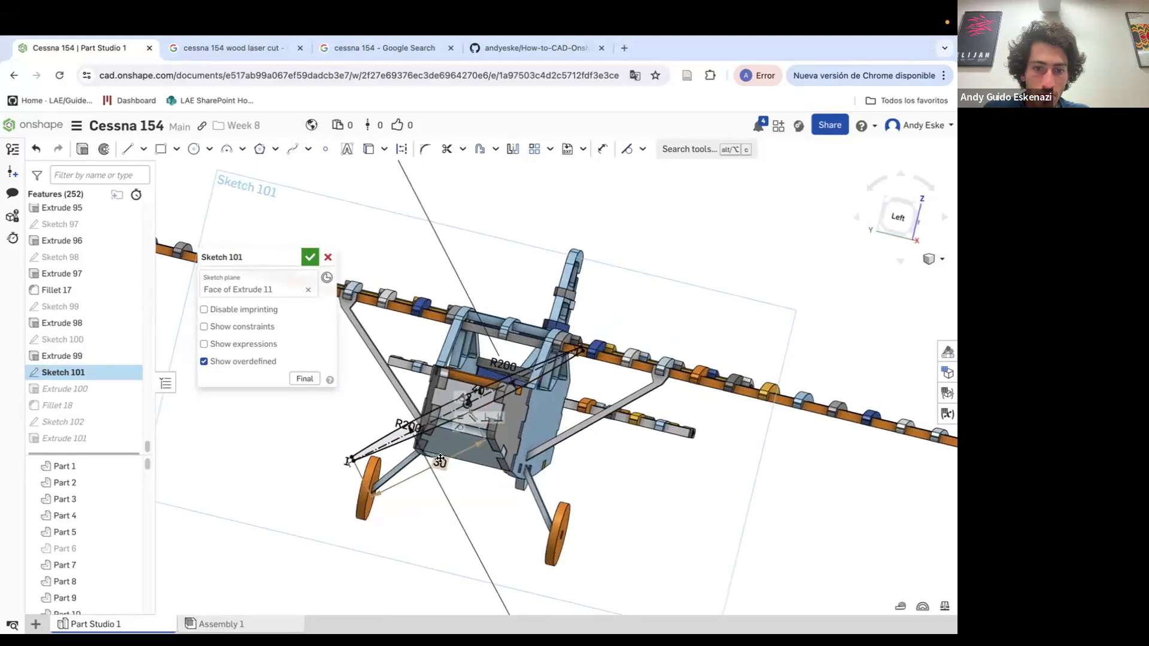
{"action": "right_click_drag", "start_coordinate": [439, 459], "coordinate": [421, 372]}
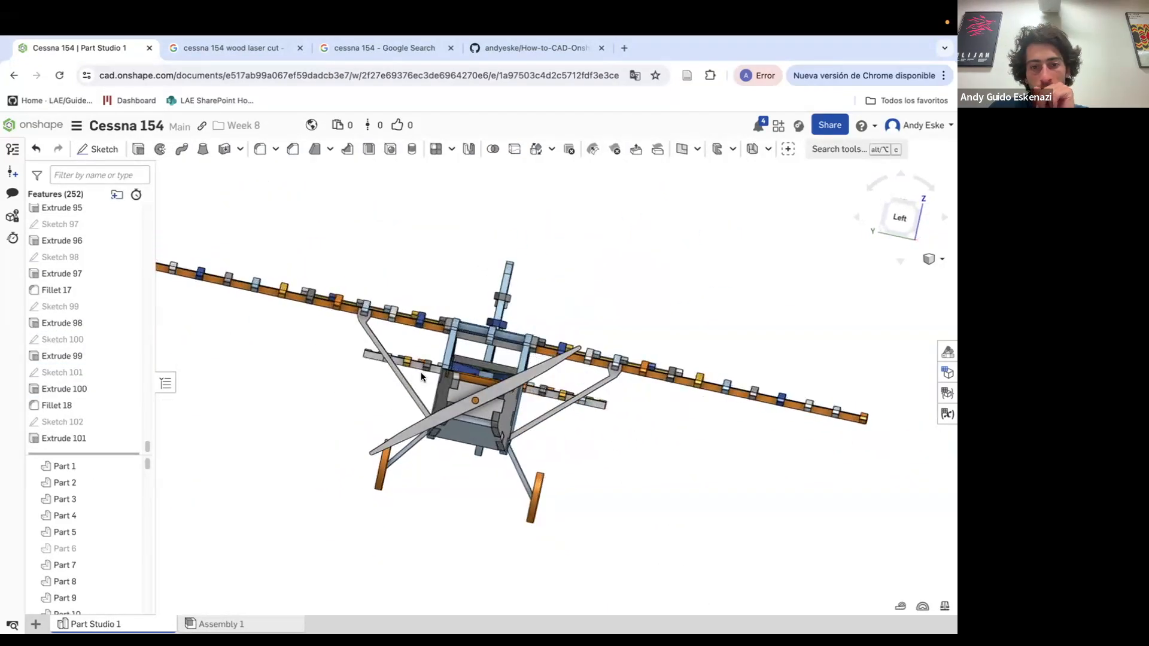
Check the Cessna reference images and set the diagonal construction line's length to 30 mm in the propeller sketch
{"action": "left_click", "coordinate": [351, 49]}
{"action": "left_click", "coordinate": [79, 48]}
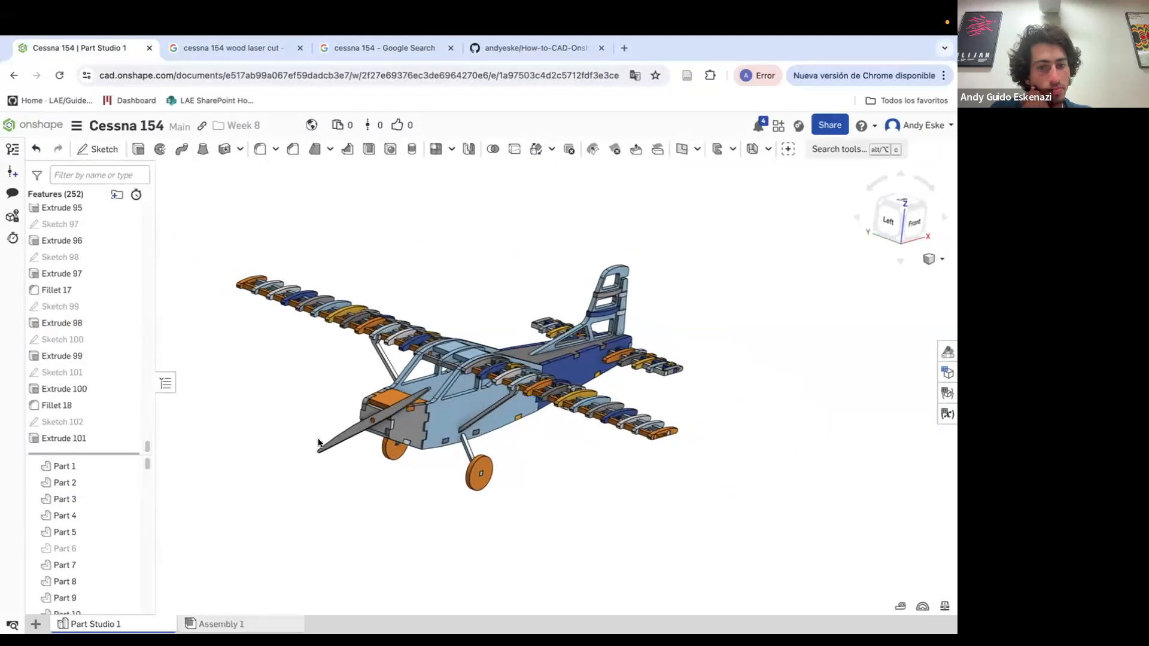
{"action": "right_click", "coordinate": [85, 422]}
{"action": "left_click", "coordinate": [114, 392]}
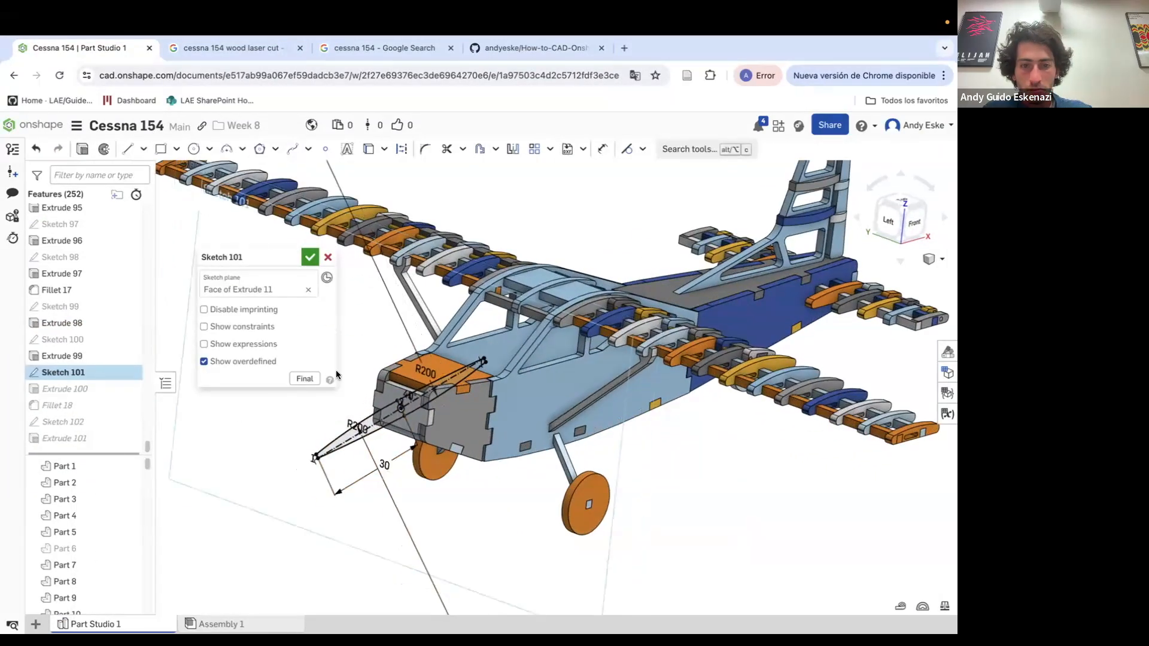
{"action": "left_click", "coordinate": [310, 258]}
{"action": "right_click_drag", "start_coordinate": [407, 336], "coordinate": [477, 250]}
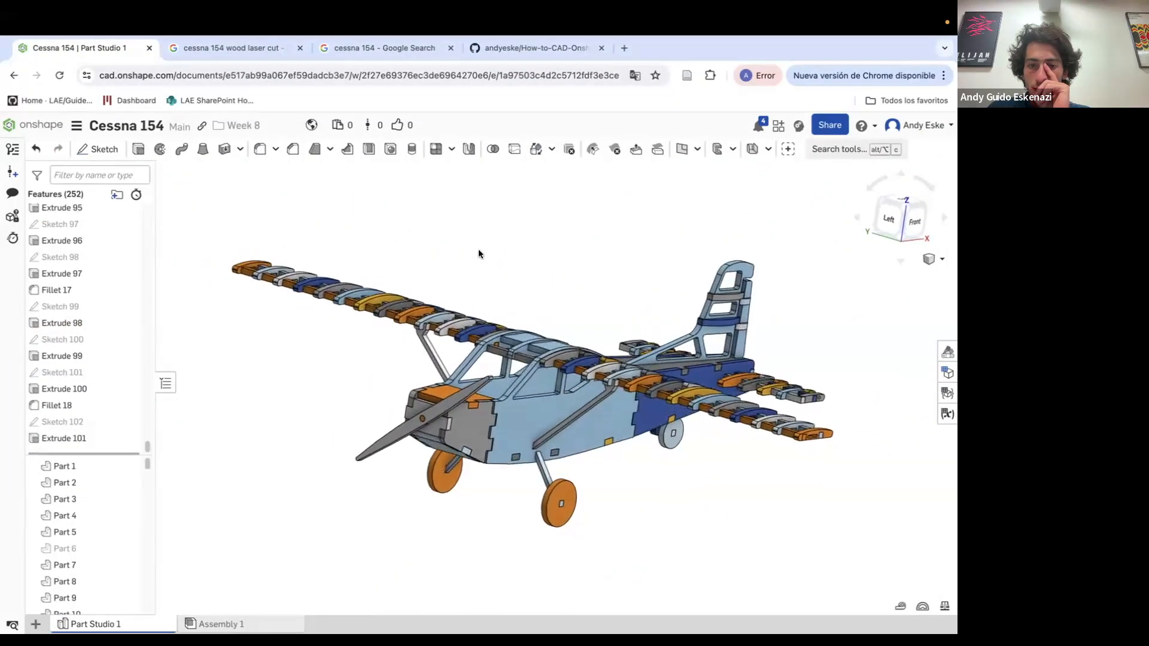